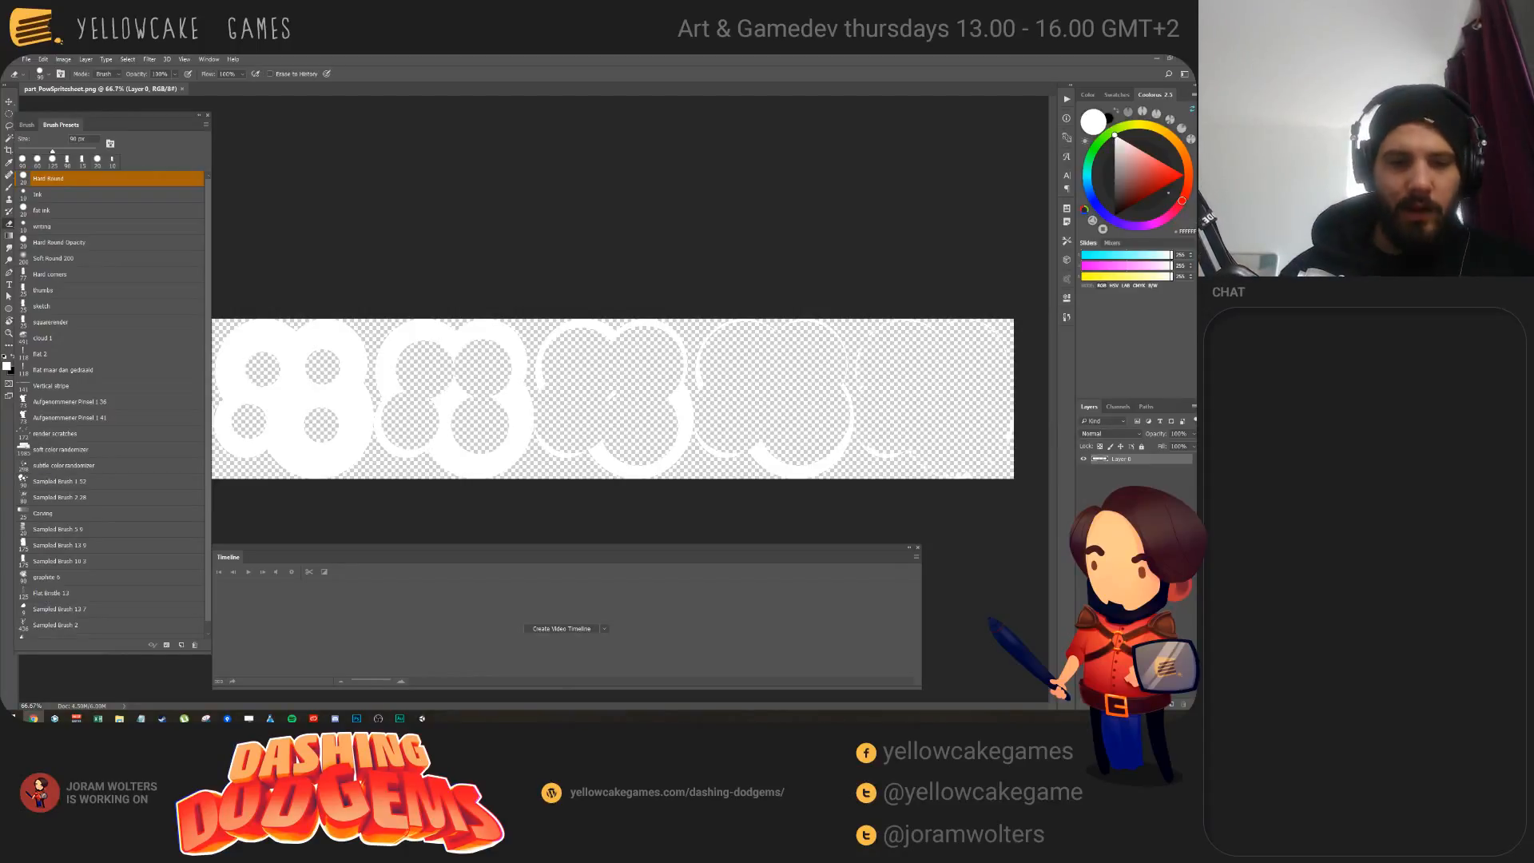
Step: Switch to the Unity editor with the arena scene view open
{"action": "key", "text": "ctrl+super+Right"}
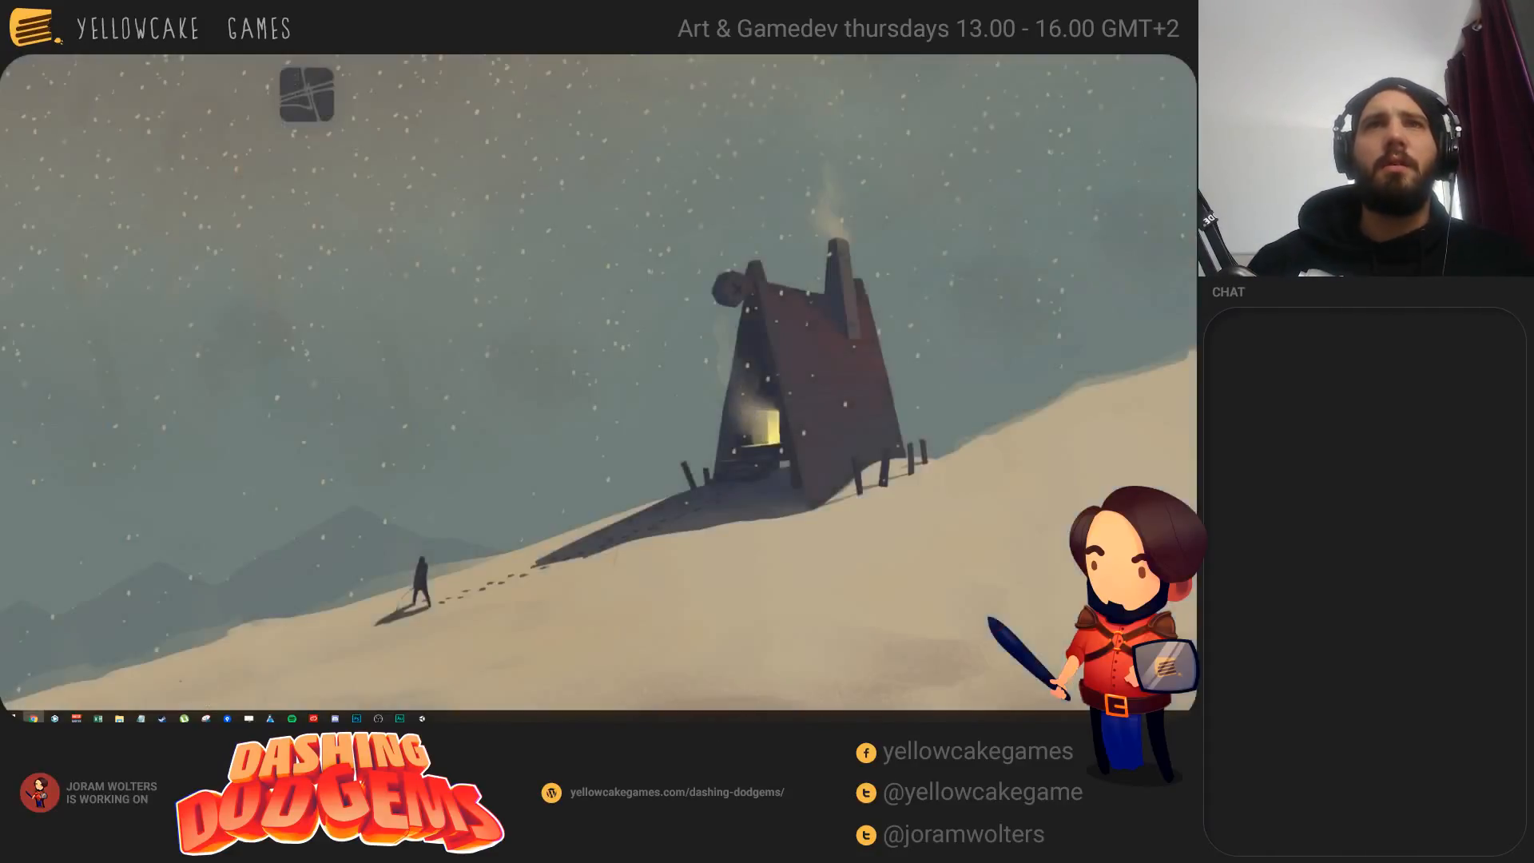
{"action": "key", "text": "ctrl+super+Left"}
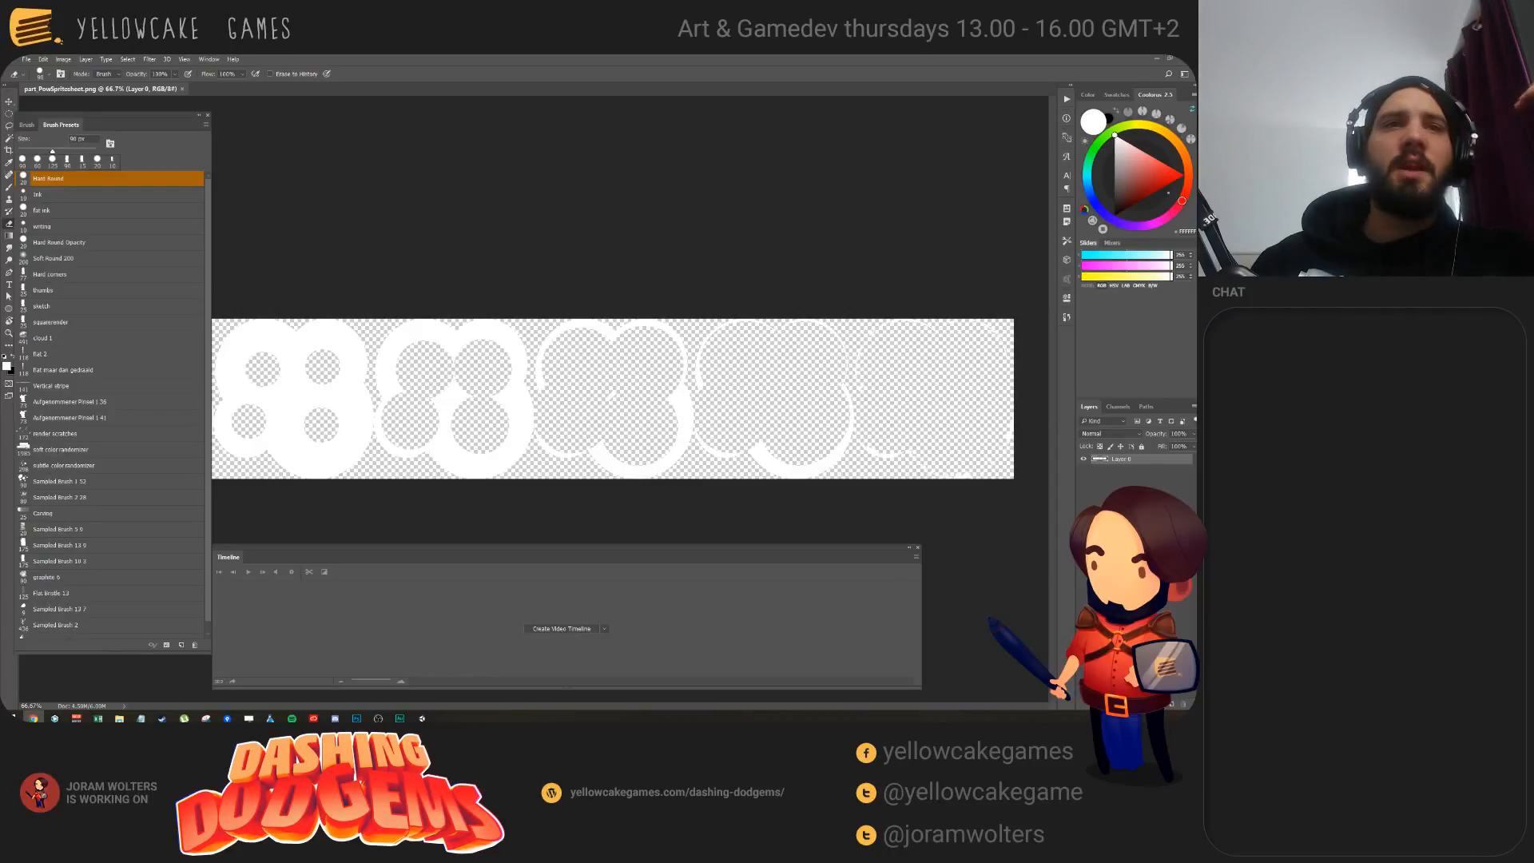
{"action": "key", "text": "alt+Tab"}
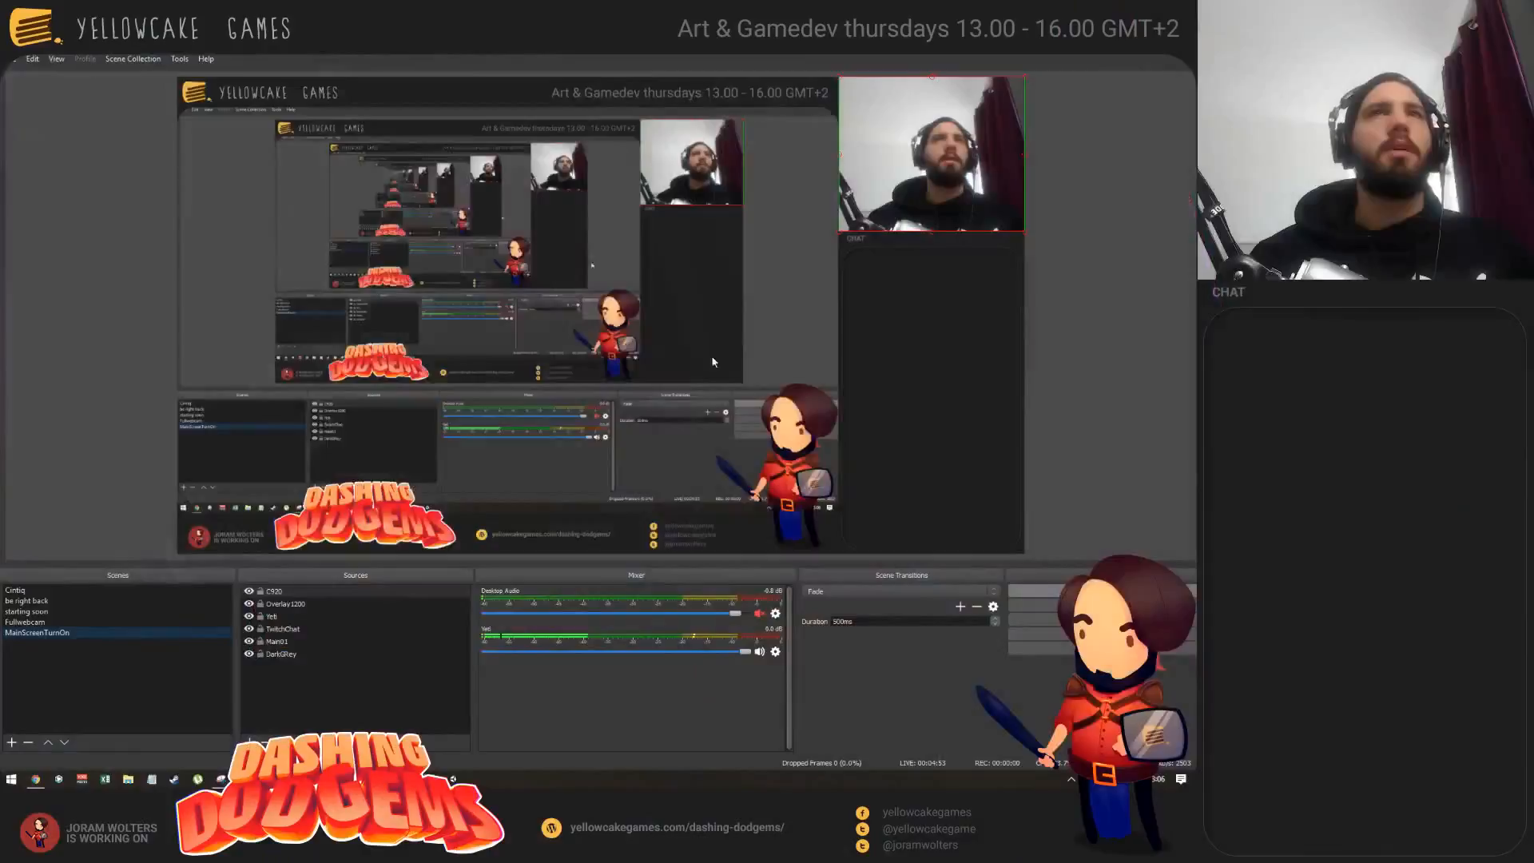
{"action": "key", "text": "alt+Tab"}
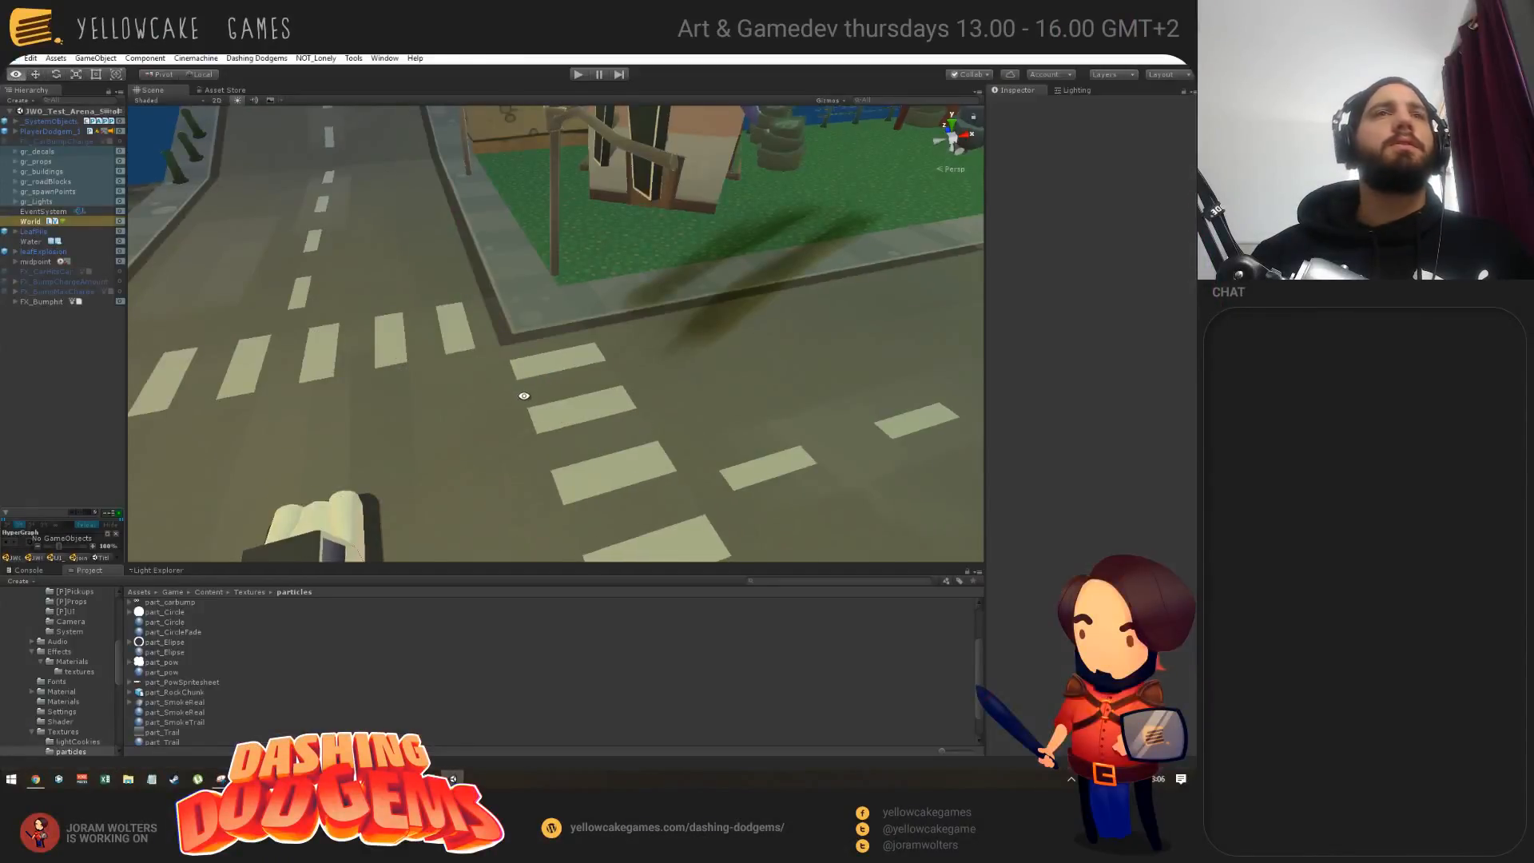
{"action": "key", "text": "alt+Tab"}
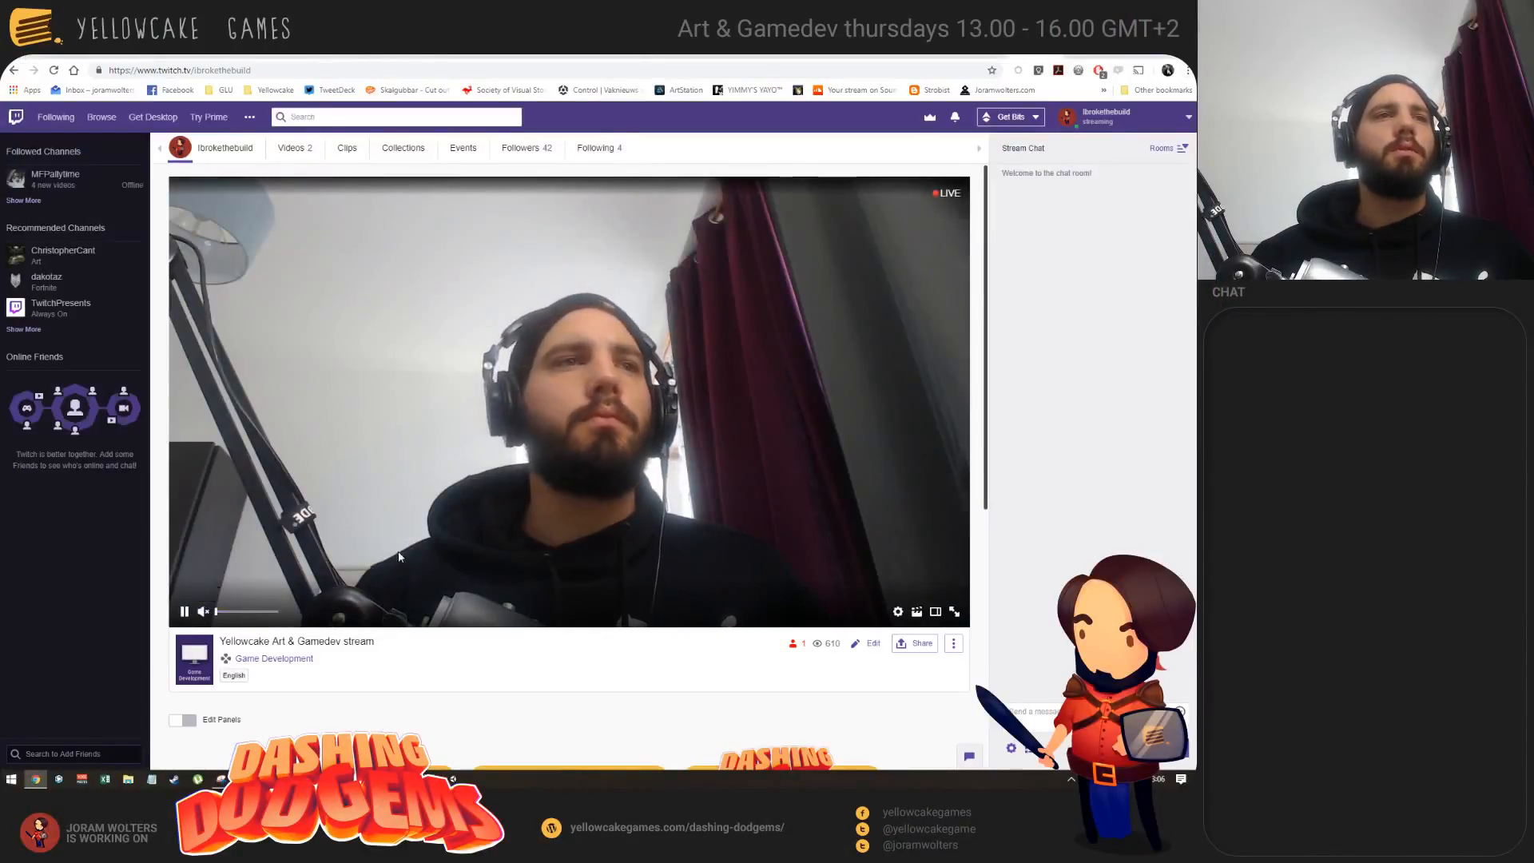
{"action": "key", "text": "alt+Tab"}
{"action": "left_click_drag", "start_coordinate": [378, 406], "coordinate": [386, 390], "text": "alt"}
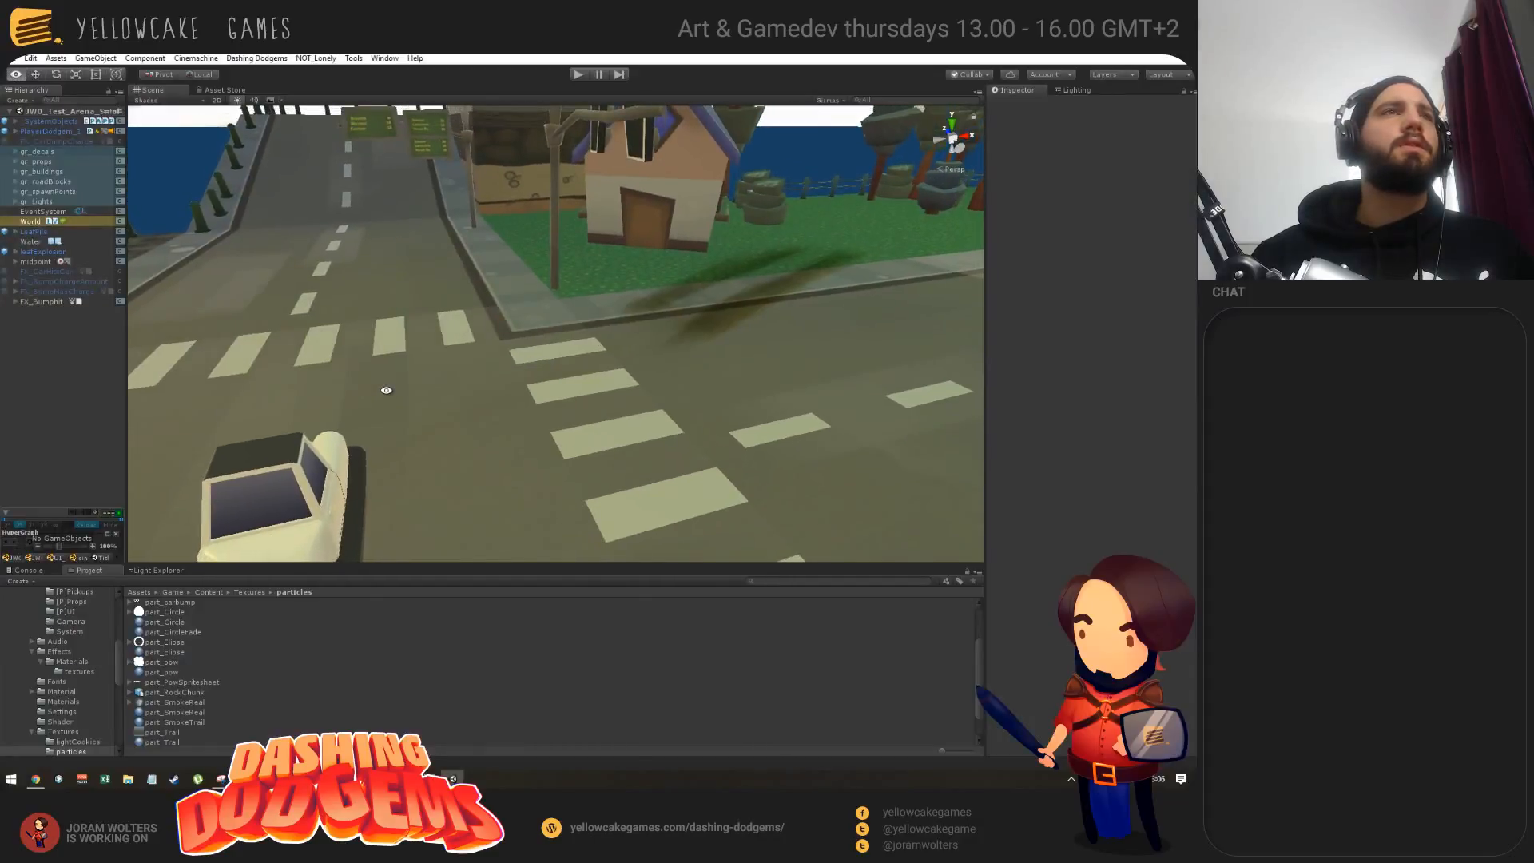
Step: Activate the FX_CarHitsCar particle system, preview and restart its effect beside the car, and deactivate it again
{"action": "left_click", "coordinate": [45, 270]}
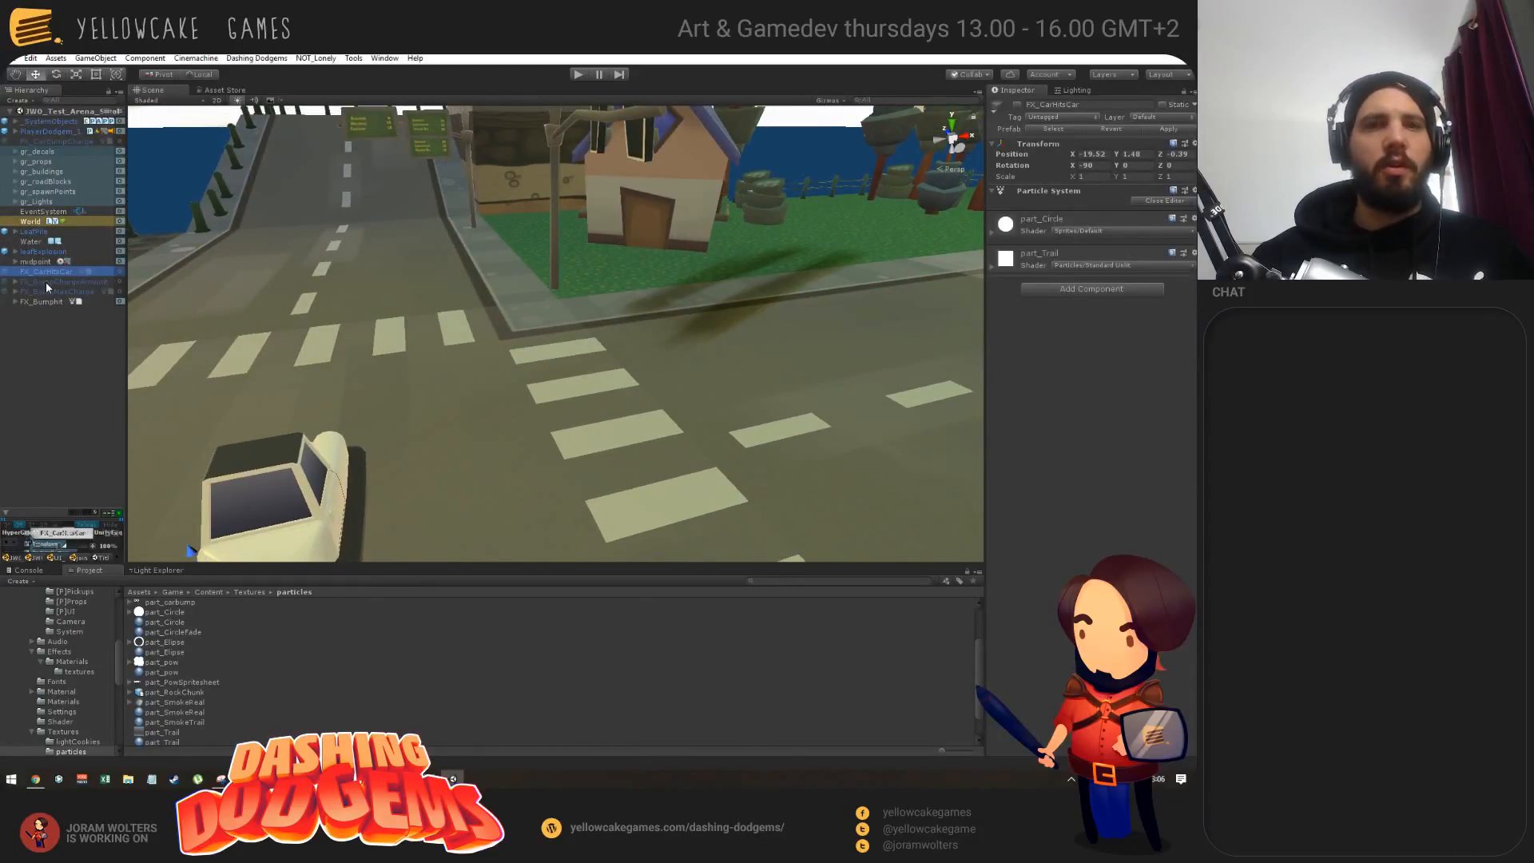
{"action": "scroll", "coordinate": [411, 363], "scroll_direction": "down", "scroll_amount": 2}
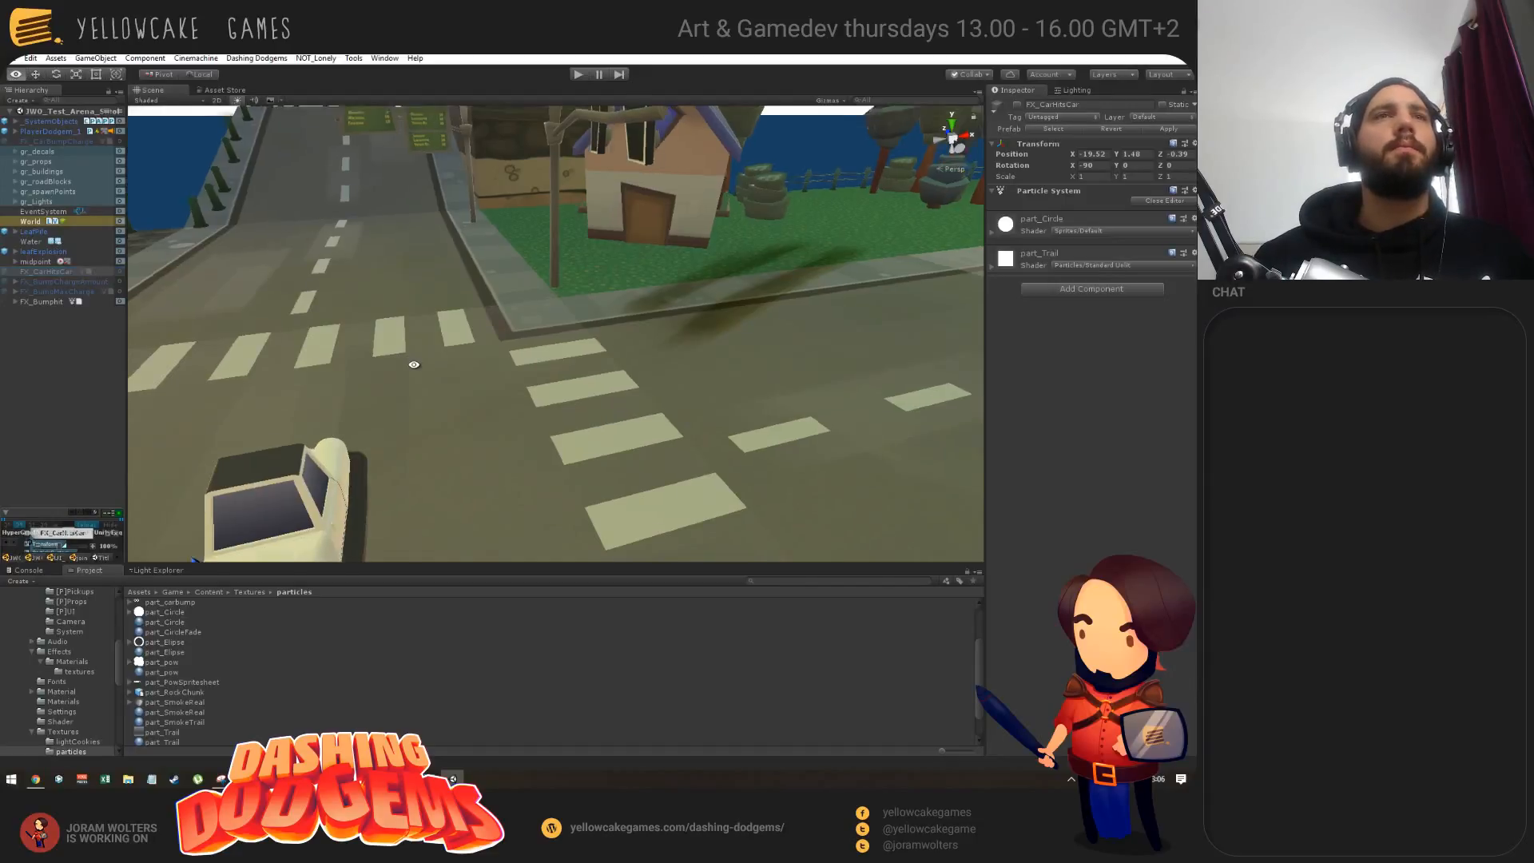
{"action": "middle_click_drag", "start_coordinate": [411, 363], "coordinate": [459, 328]}
{"action": "scroll", "coordinate": [504, 384], "scroll_direction": "down", "scroll_amount": 3}
{"action": "middle_click_drag", "start_coordinate": [507, 387], "coordinate": [521, 381]}
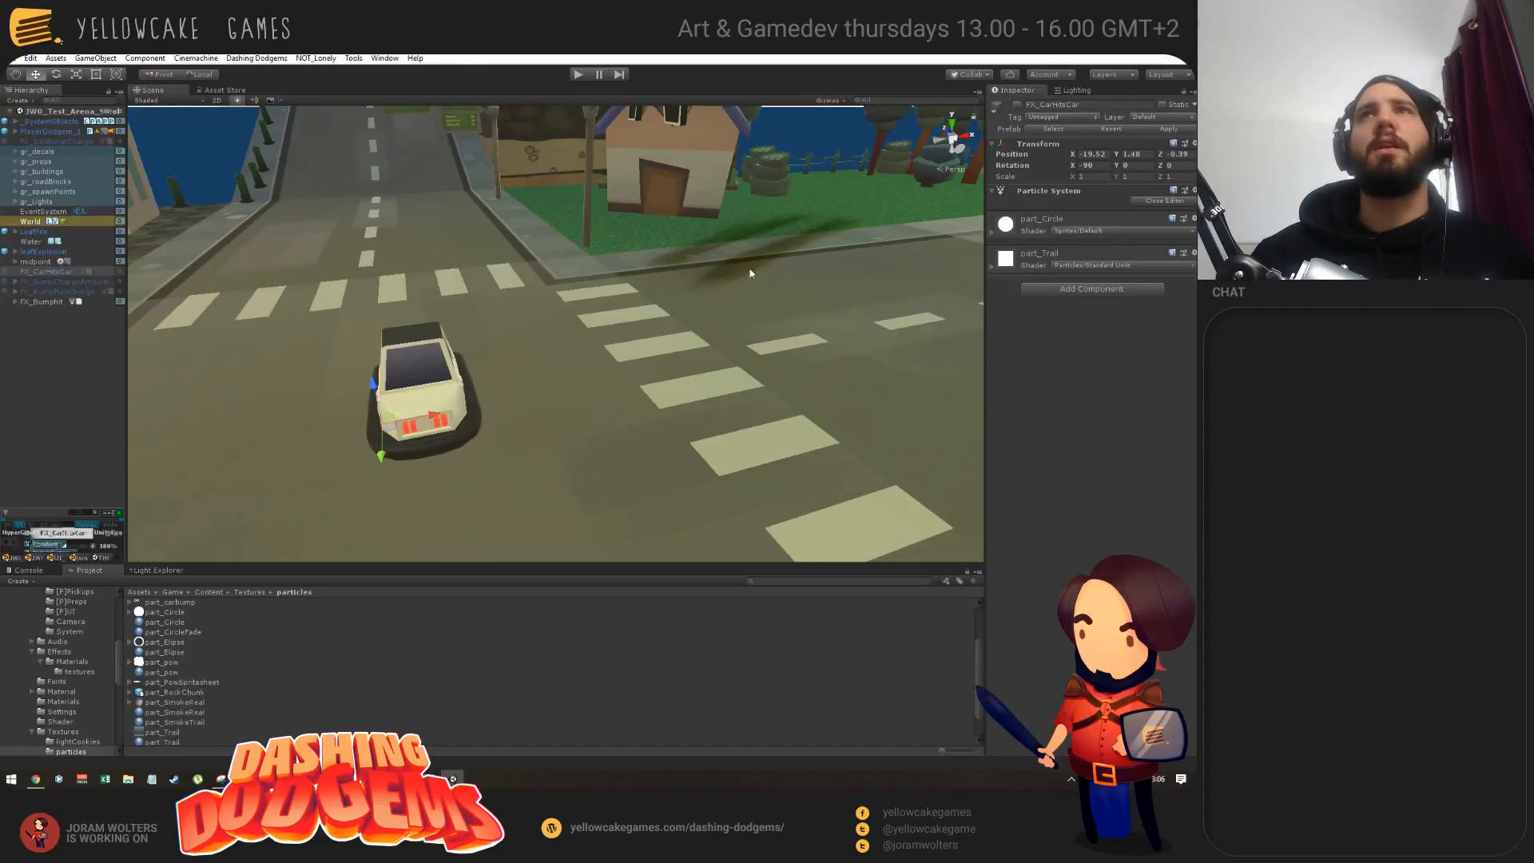
{"action": "left_click", "coordinate": [1018, 104]}
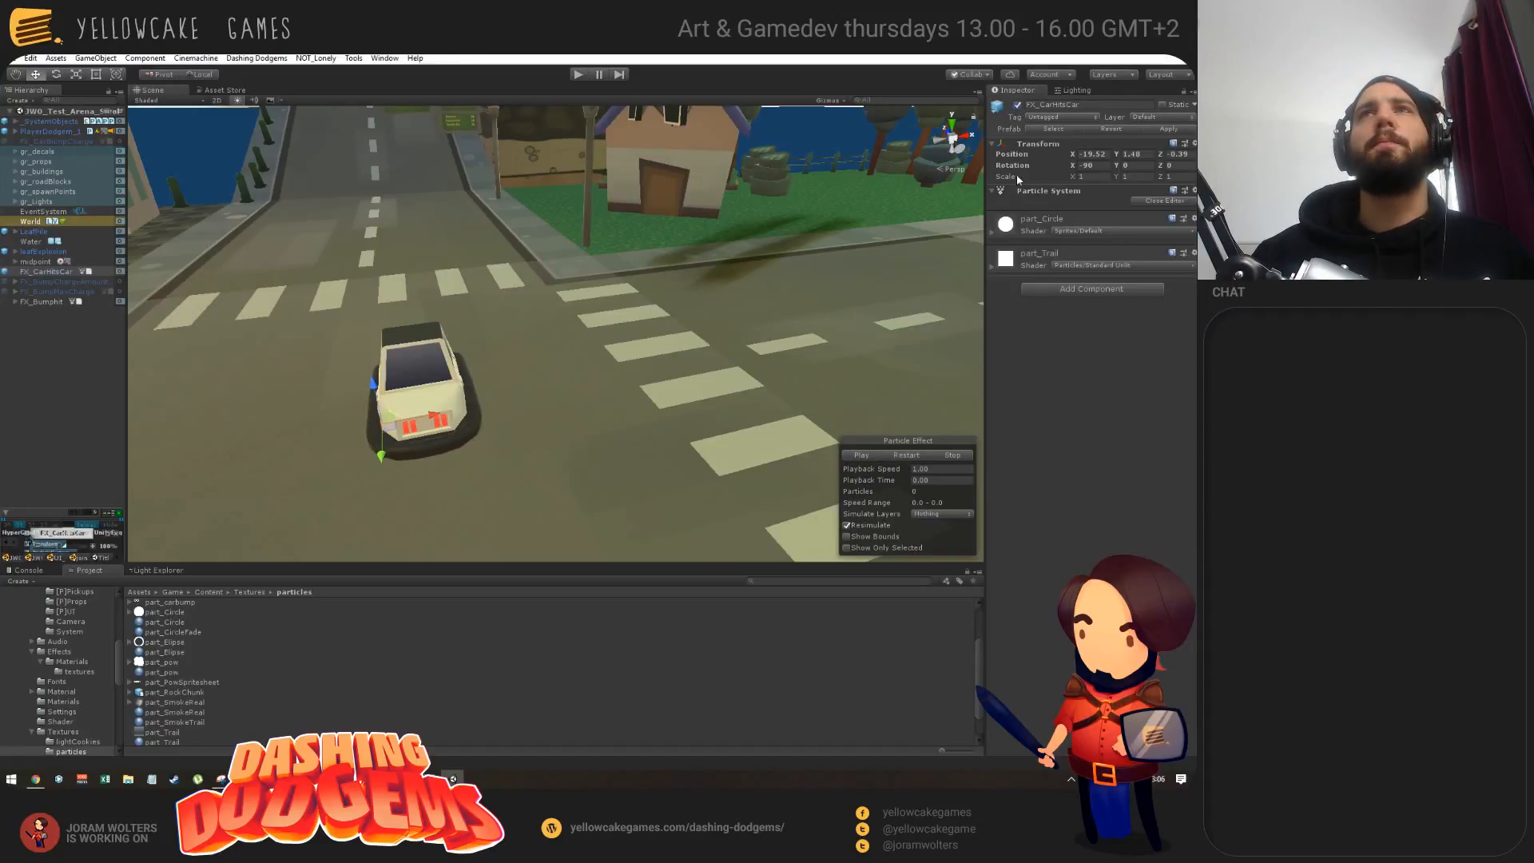
{"action": "left_click", "coordinate": [865, 456]}
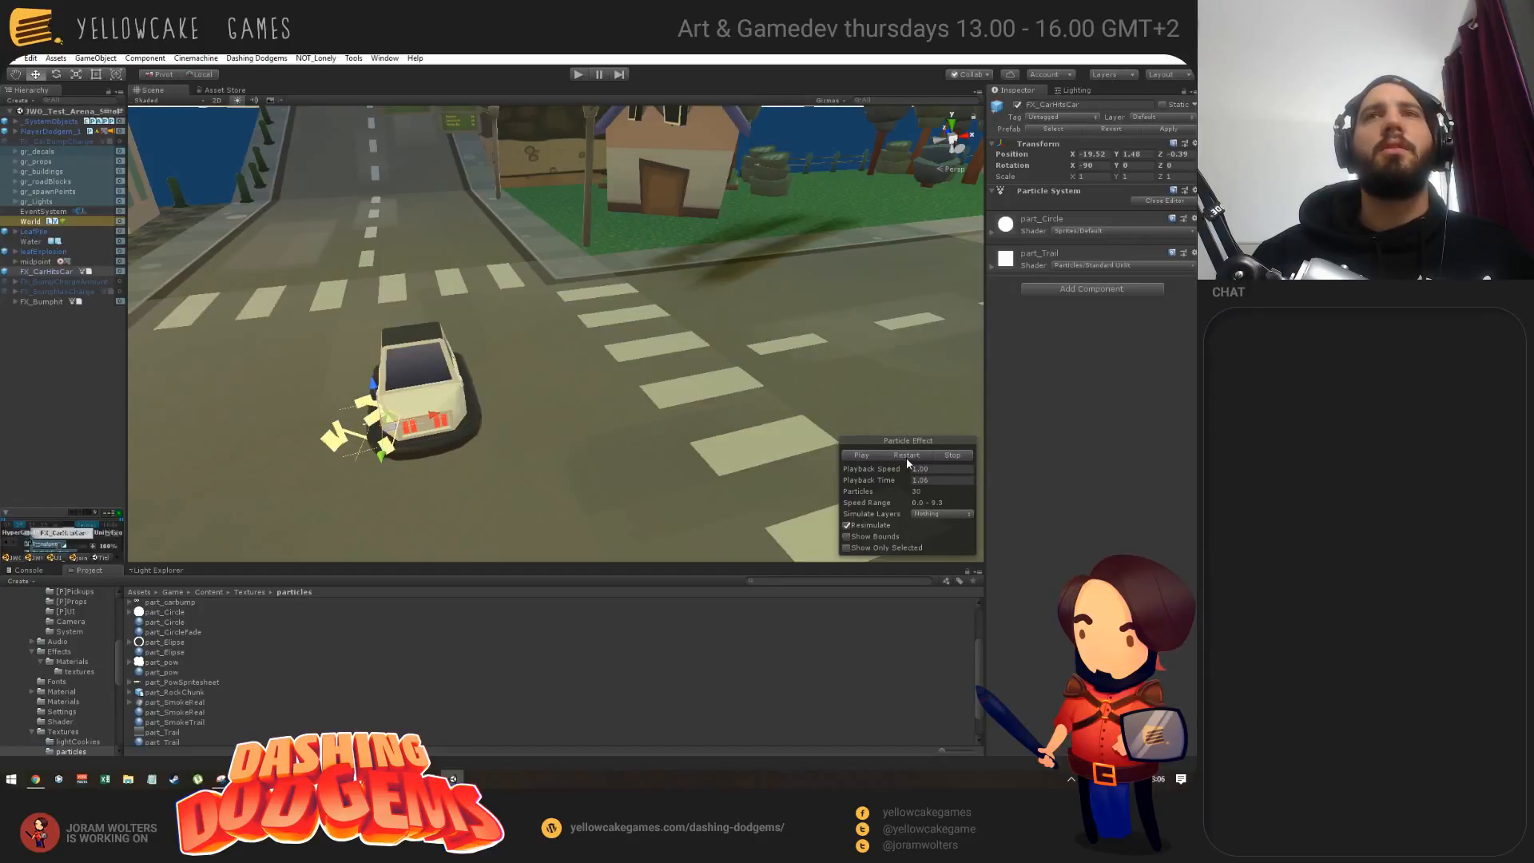
{"action": "left_click", "coordinate": [906, 456]}
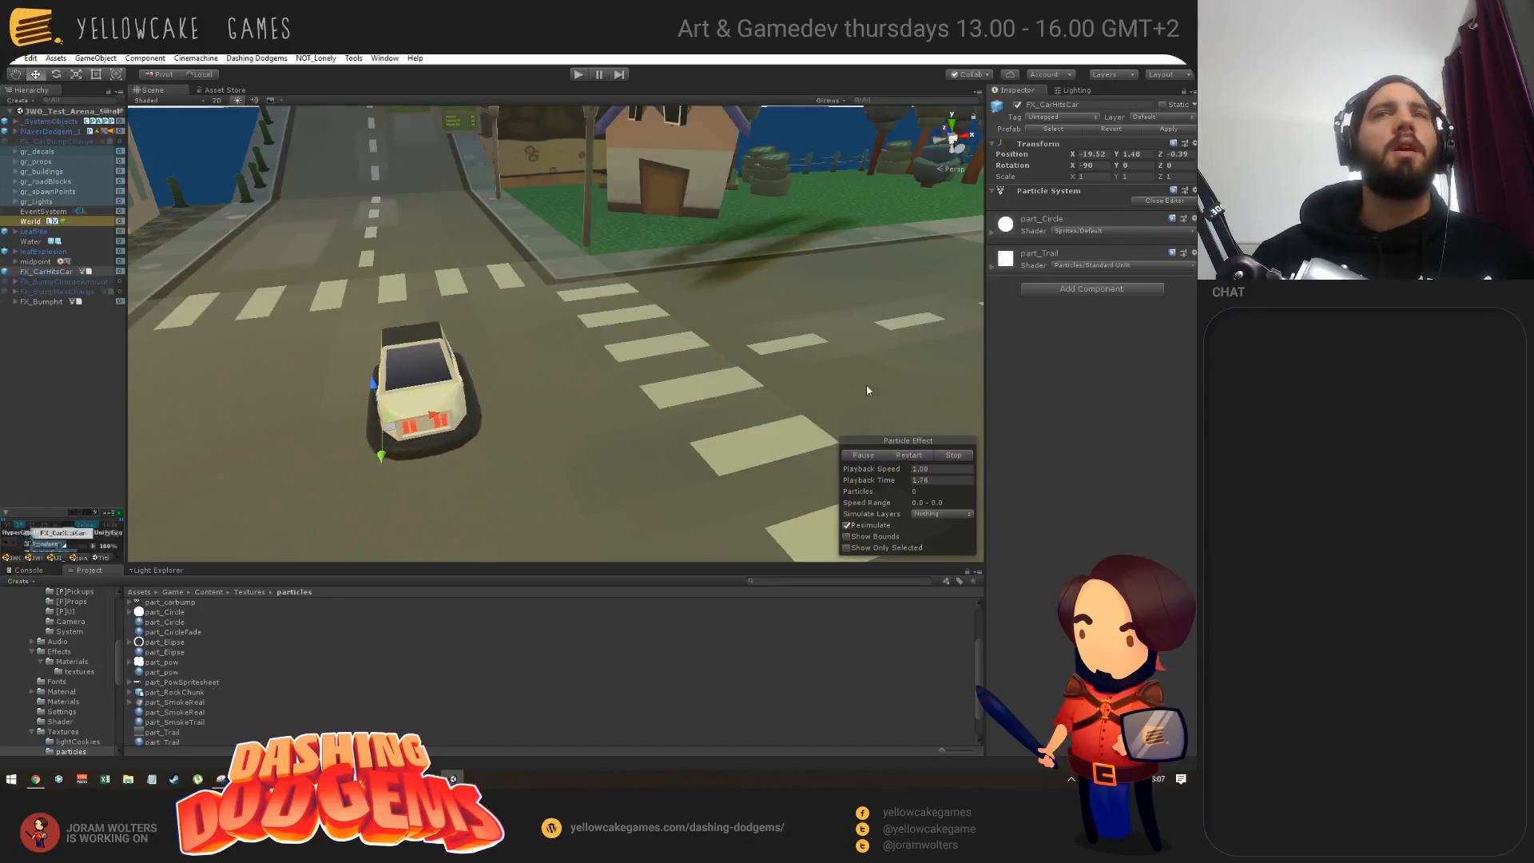
{"action": "left_click", "coordinate": [1017, 104]}
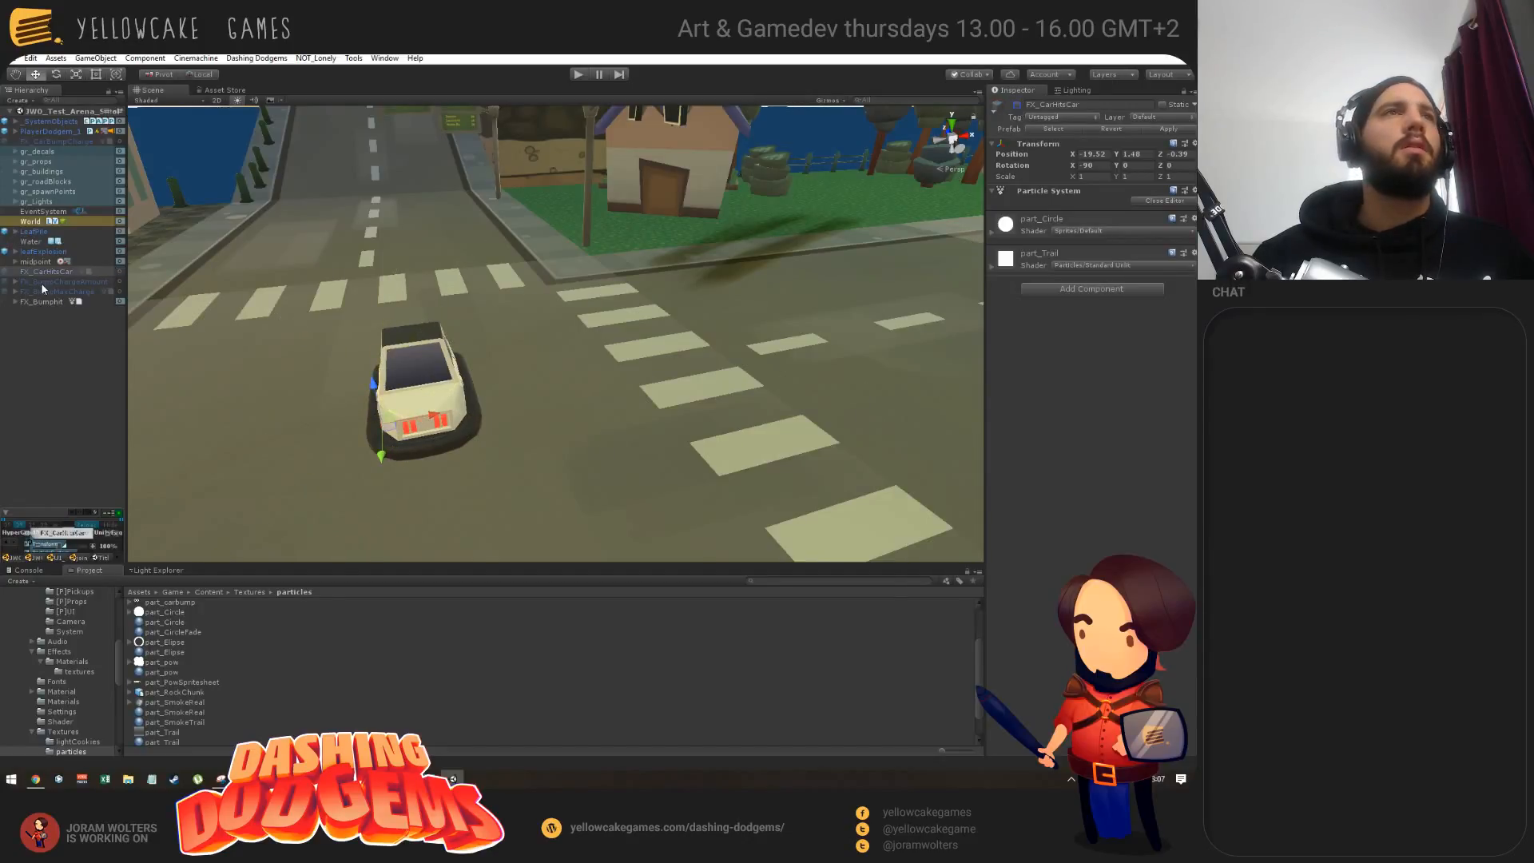
Step: Activate FX_BumpChargeAmount and preview its particle effect on the road up close
{"action": "key", "text": "Down"}
{"action": "left_click", "coordinate": [1017, 104]}
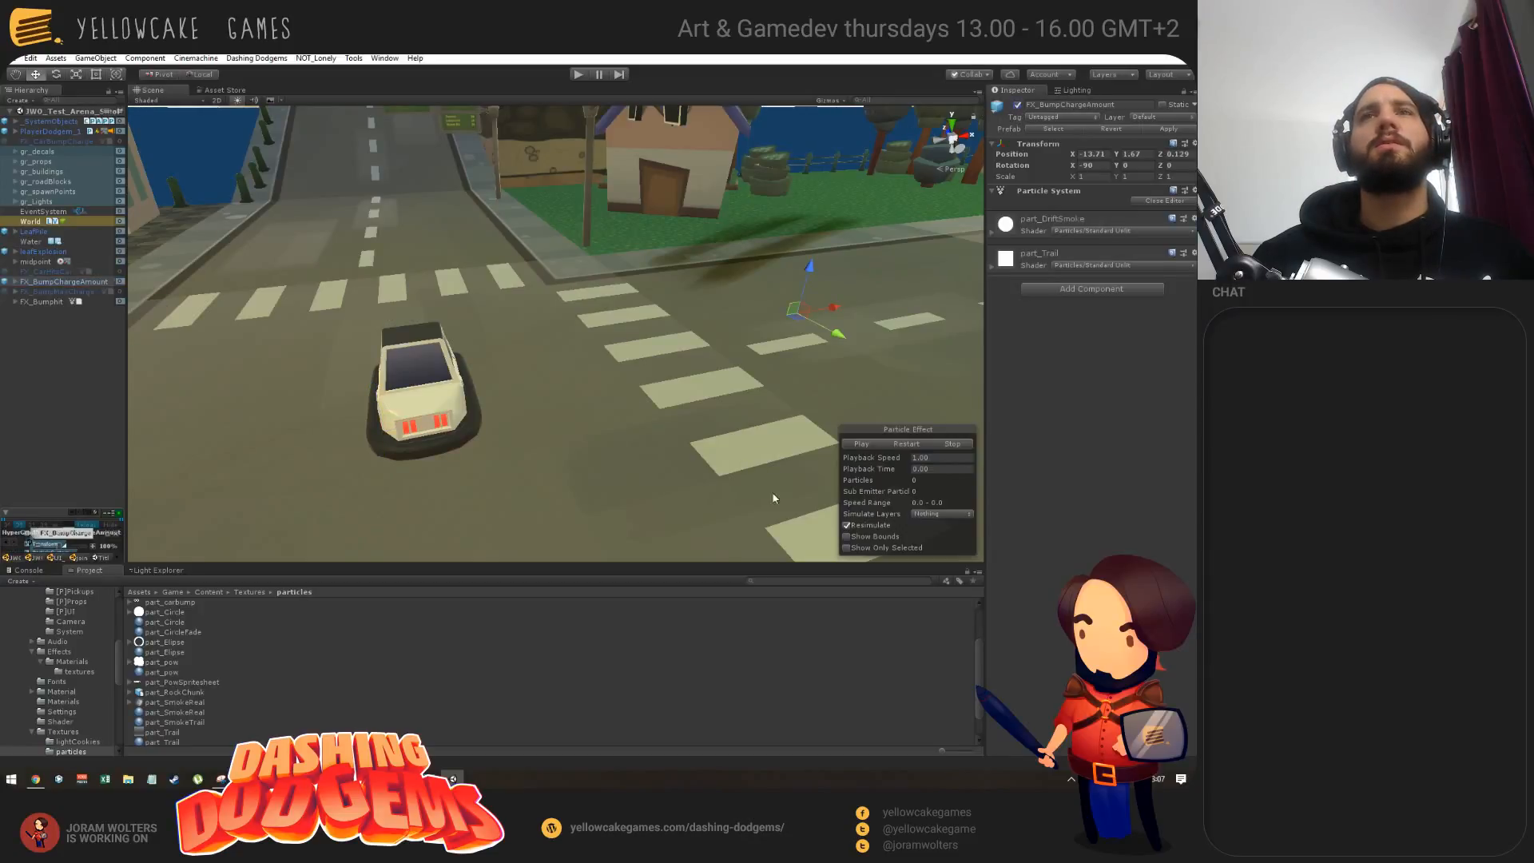
{"action": "left_click", "coordinate": [859, 447]}
{"action": "left_click_drag", "start_coordinate": [805, 288], "coordinate": [698, 333], "text": "alt"}
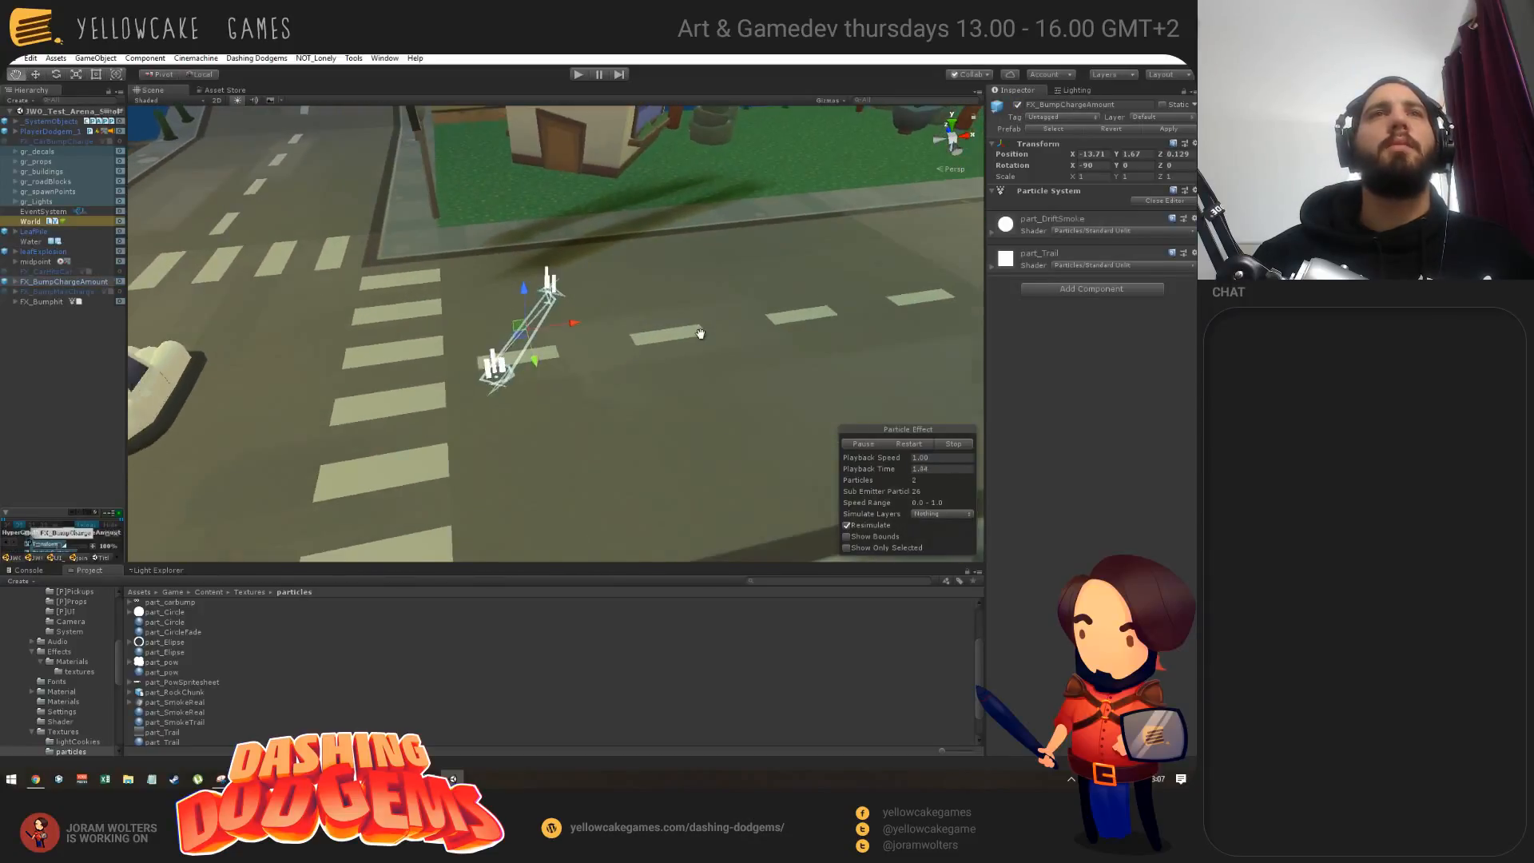
{"action": "left_click_drag", "start_coordinate": [594, 350], "coordinate": [606, 344], "text": "alt"}
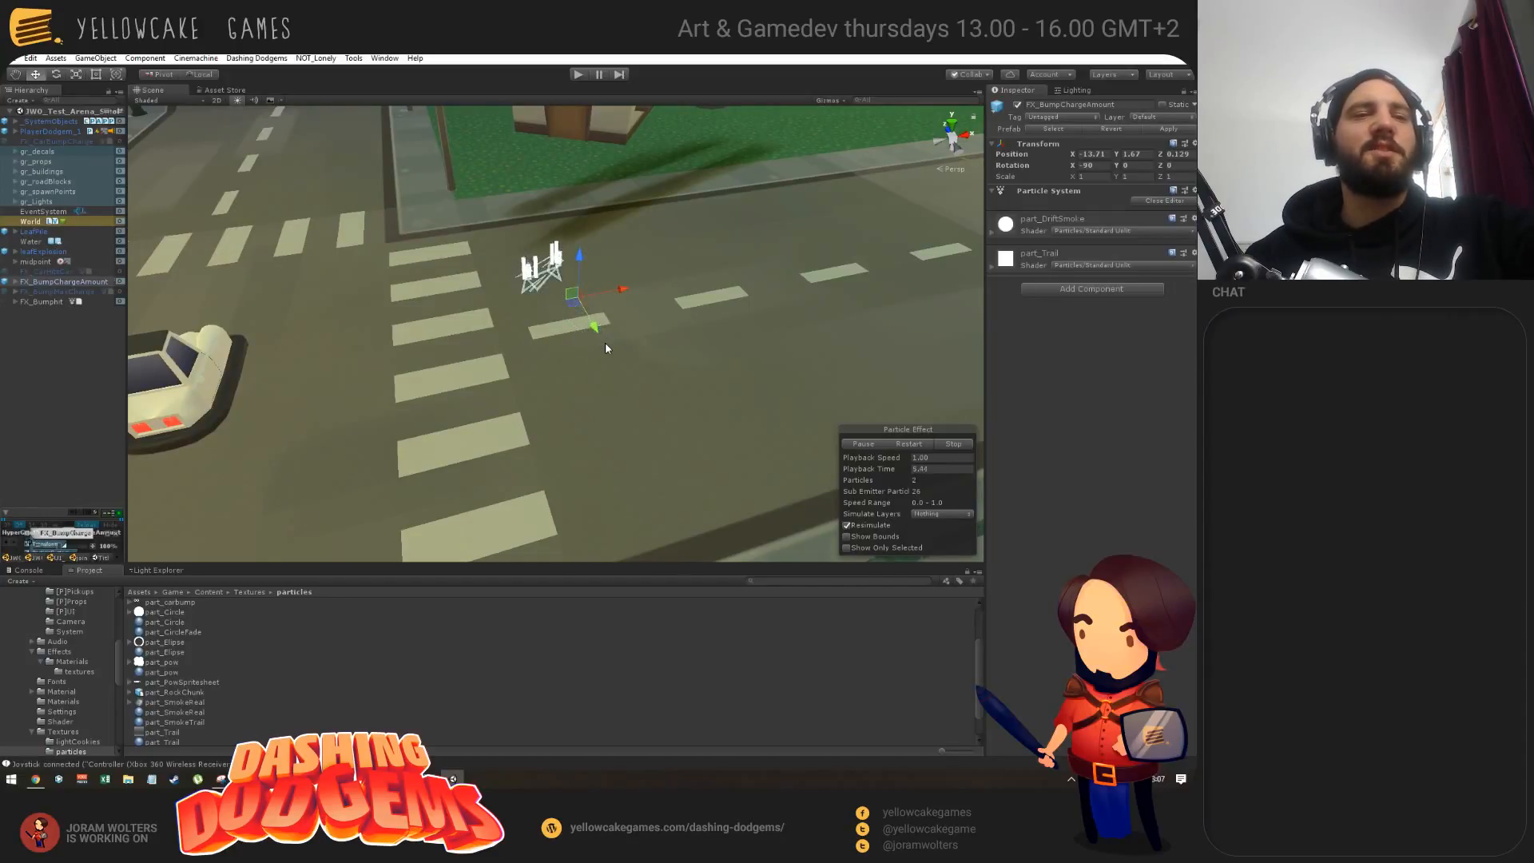
Step: Start Play mode in Unity, and switch to OBS to make the Cintiq scene live
{"action": "left_click", "coordinate": [577, 75]}
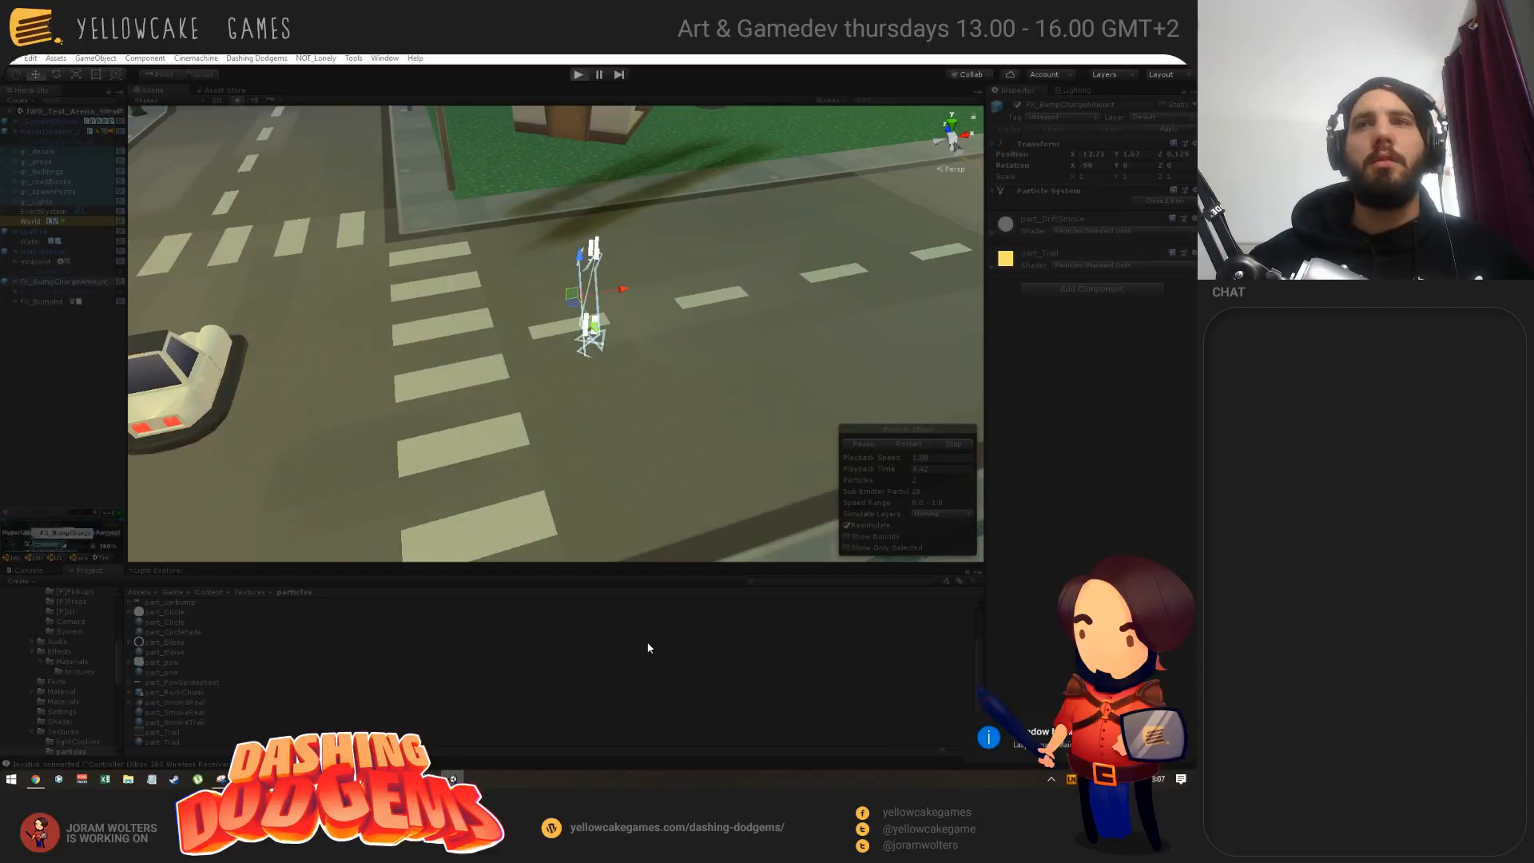
{"action": "mouse_move", "coordinate": [453, 779]}
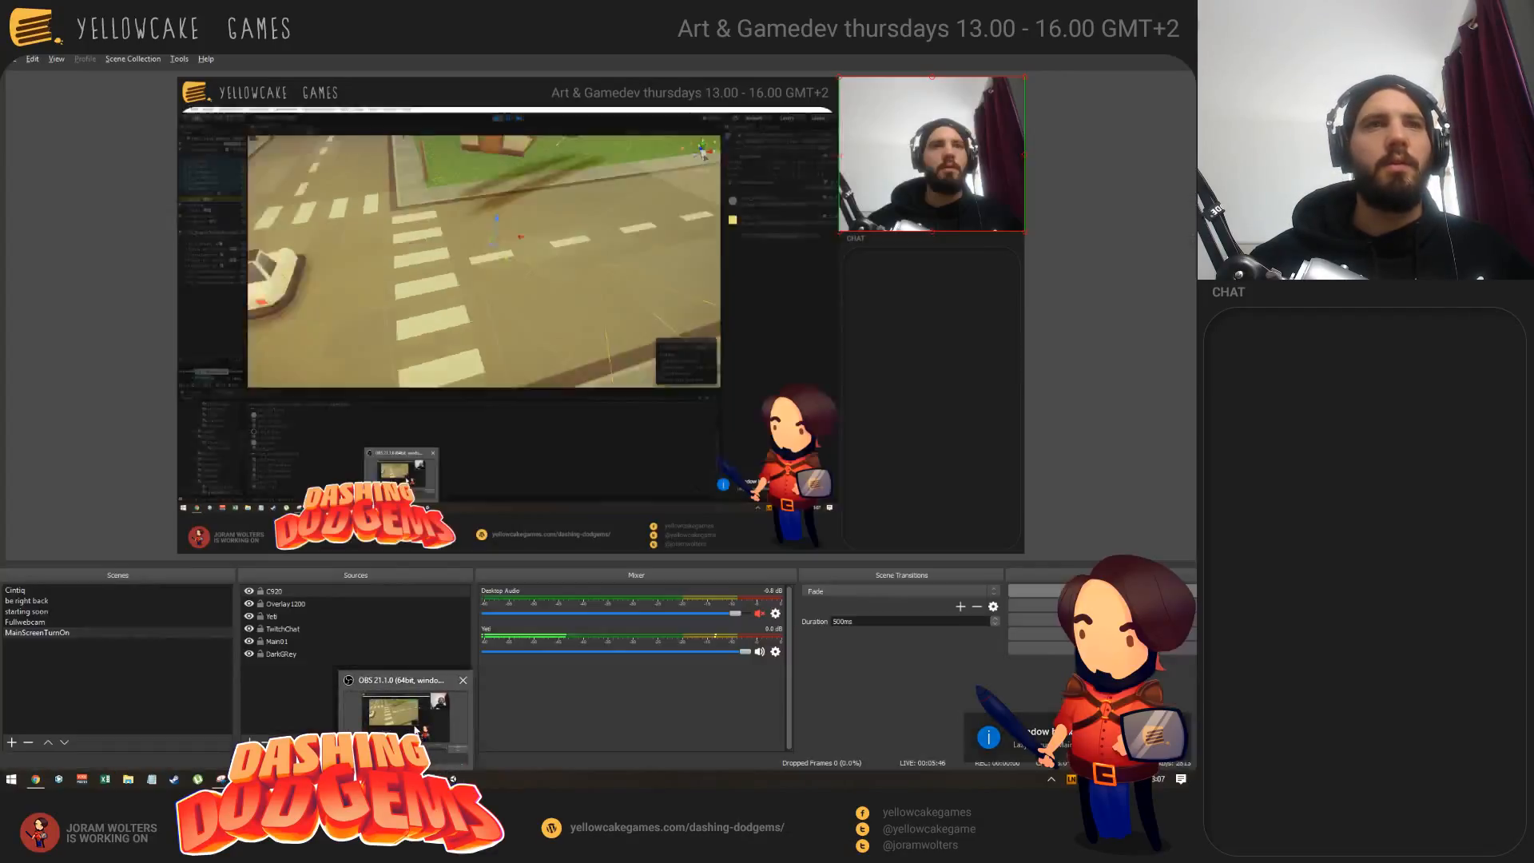
{"action": "left_click", "coordinate": [406, 711]}
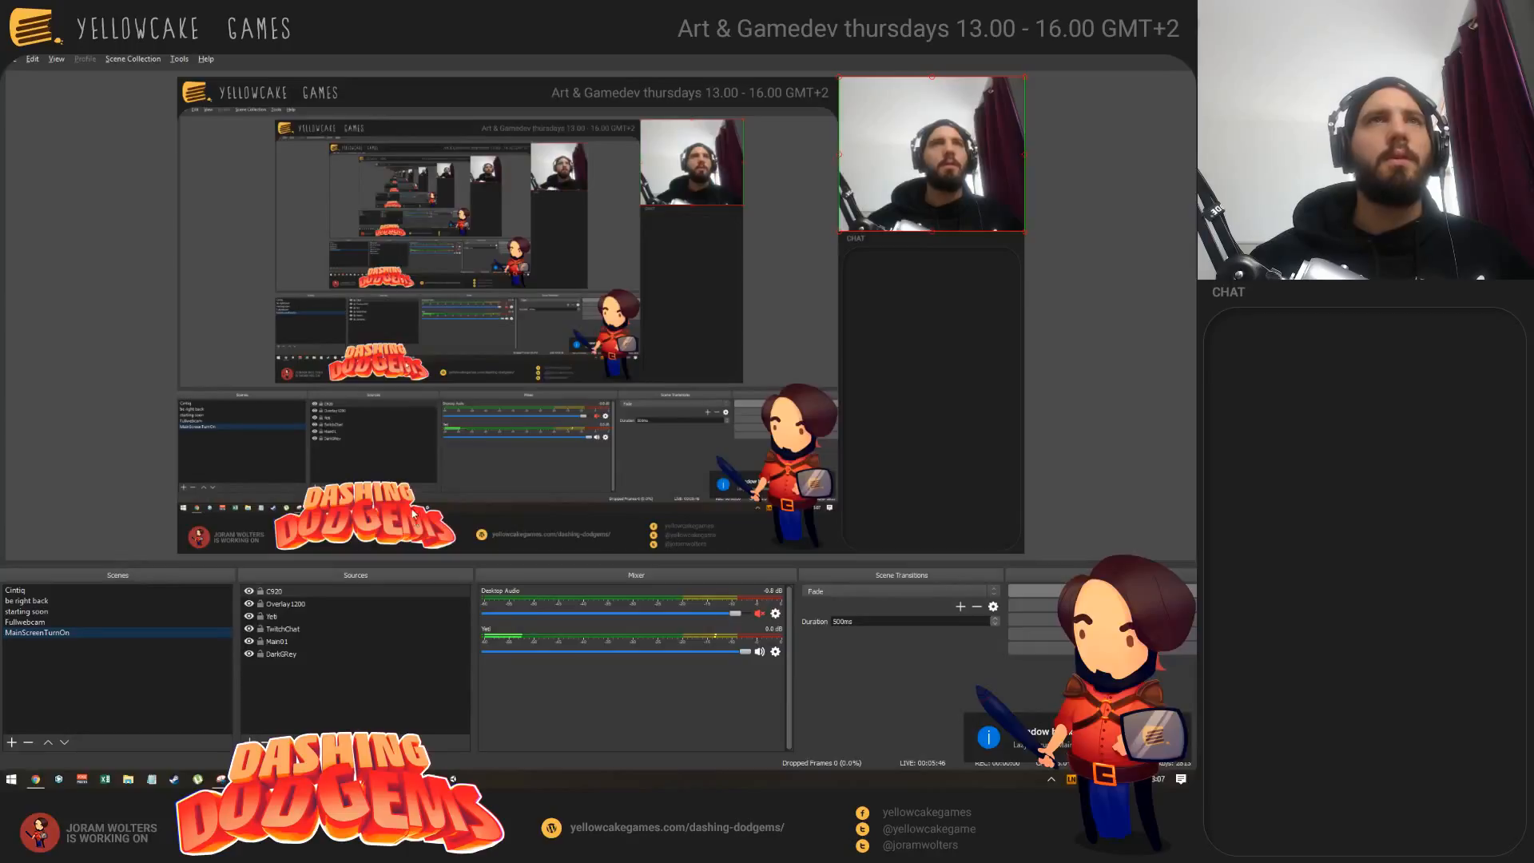
{"action": "left_click", "coordinate": [28, 590]}
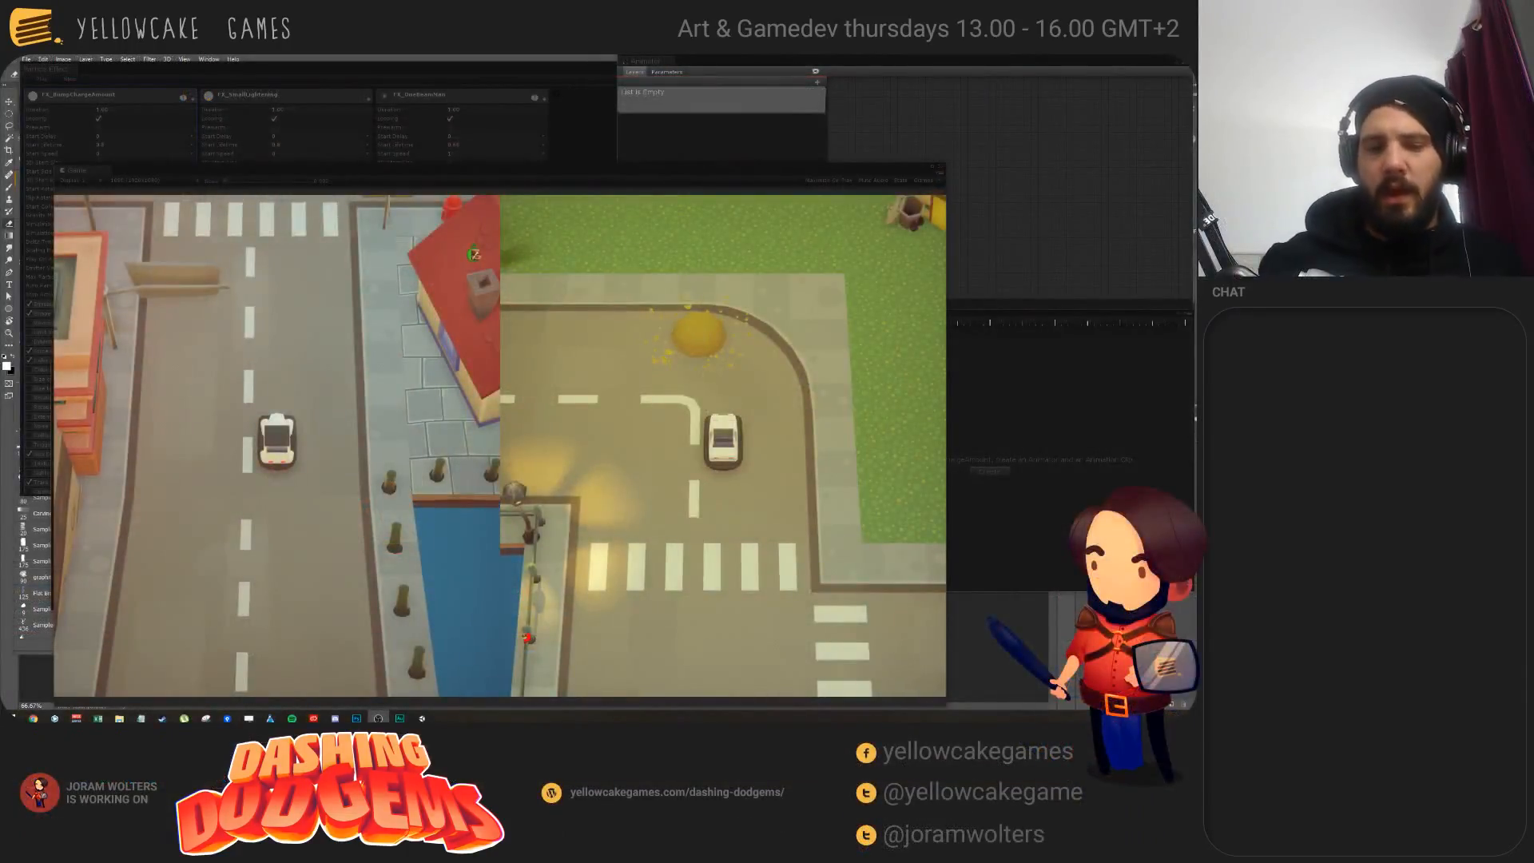
Step: Drive the player car through the arena, into buildings and around the other car, to test the in-game effects
{"action": "key", "text": "w"}
{"action": "key", "text": "d"}
{"action": "key", "text": "w"}
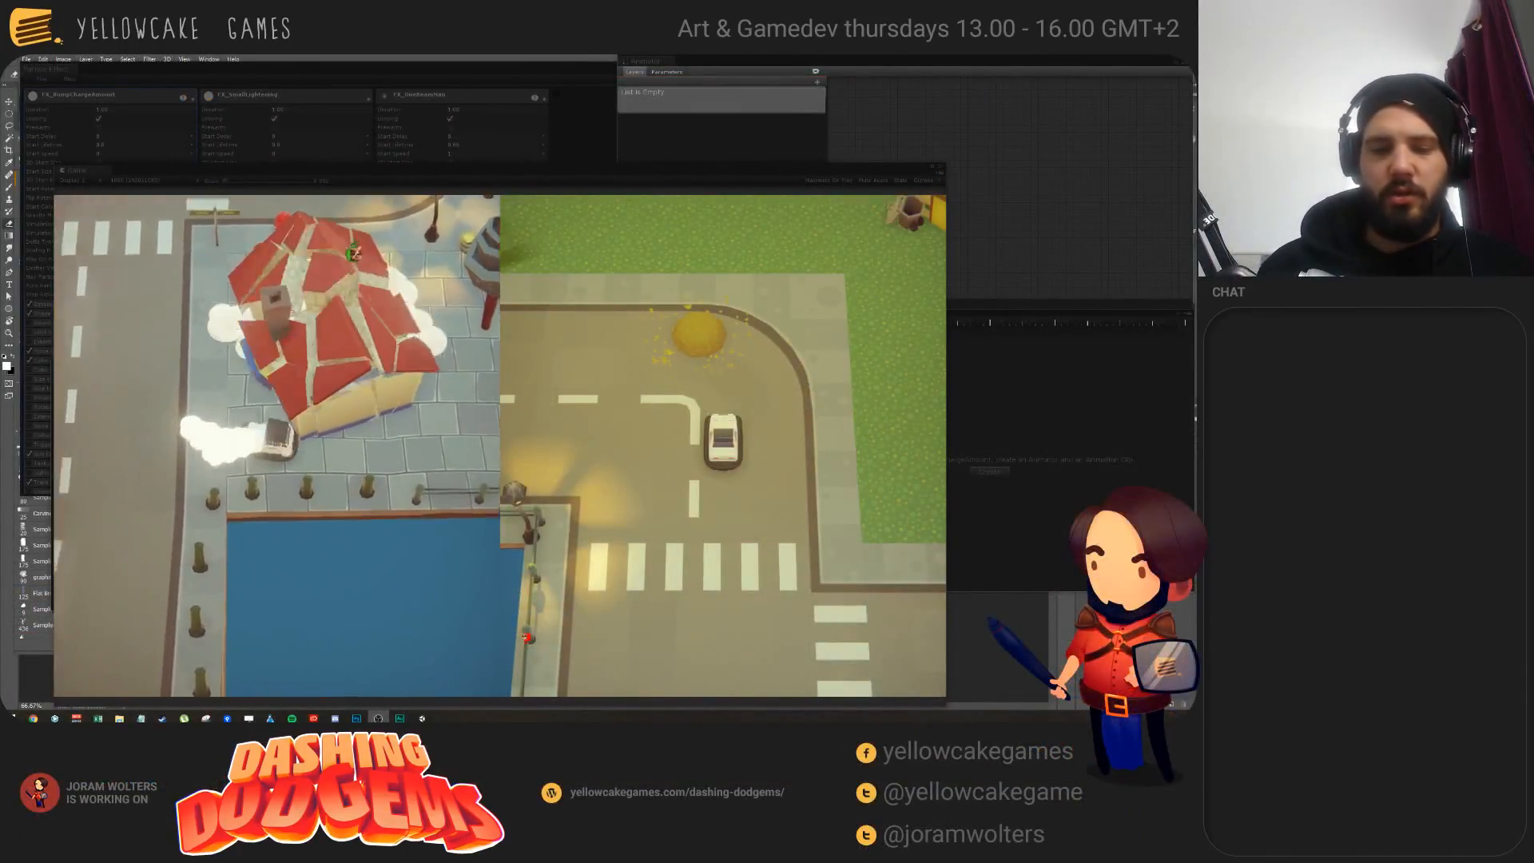
{"action": "key", "text": "a"}
{"action": "key", "text": "d"}
{"action": "key", "text": "w"}
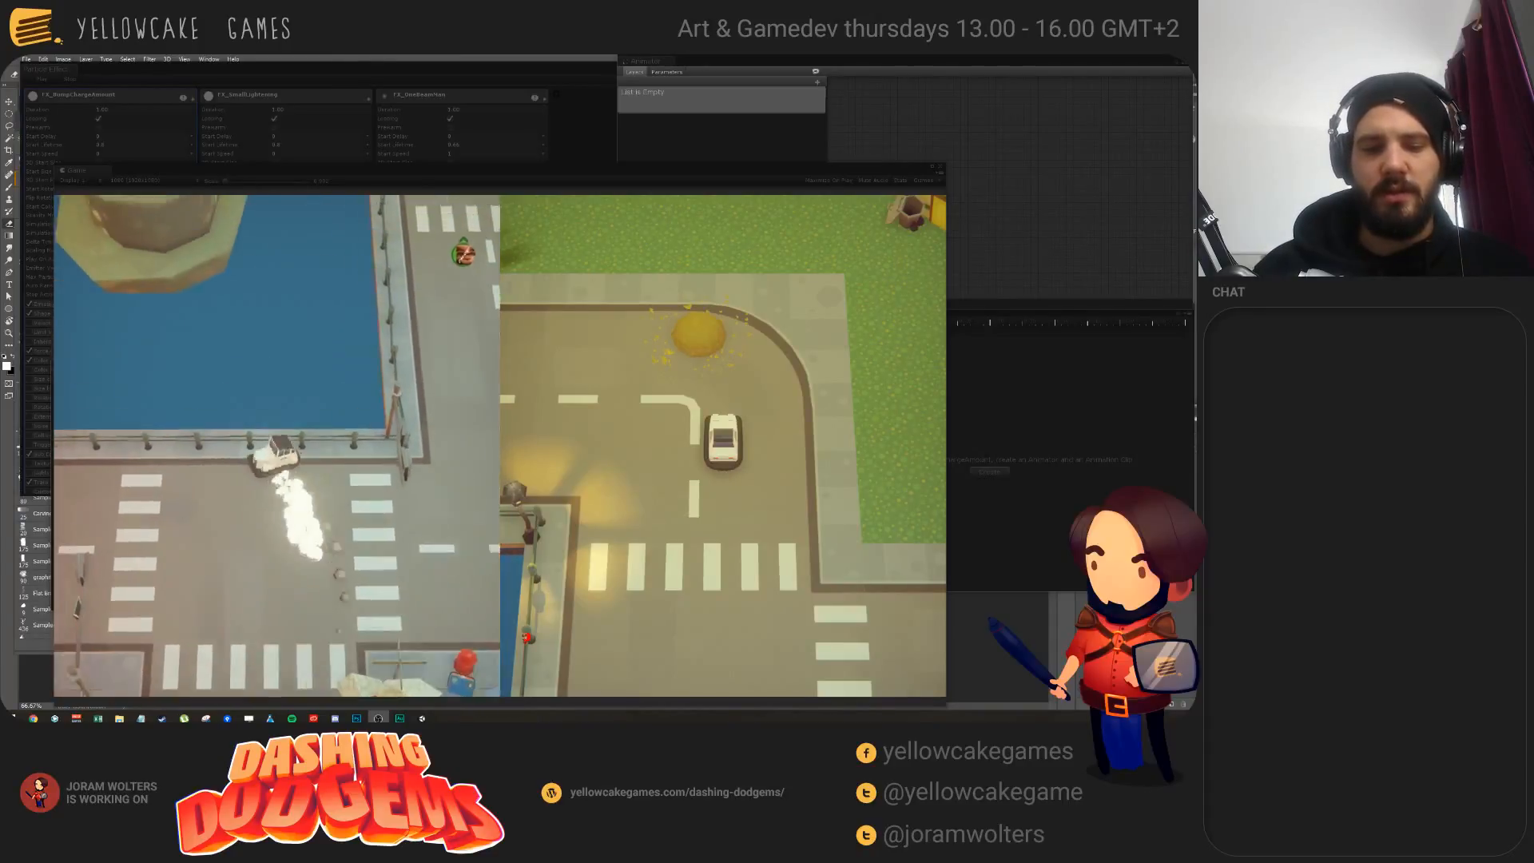
{"action": "key", "text": "a"}
{"action": "key", "text": "w"}
{"action": "key", "text": "a"}
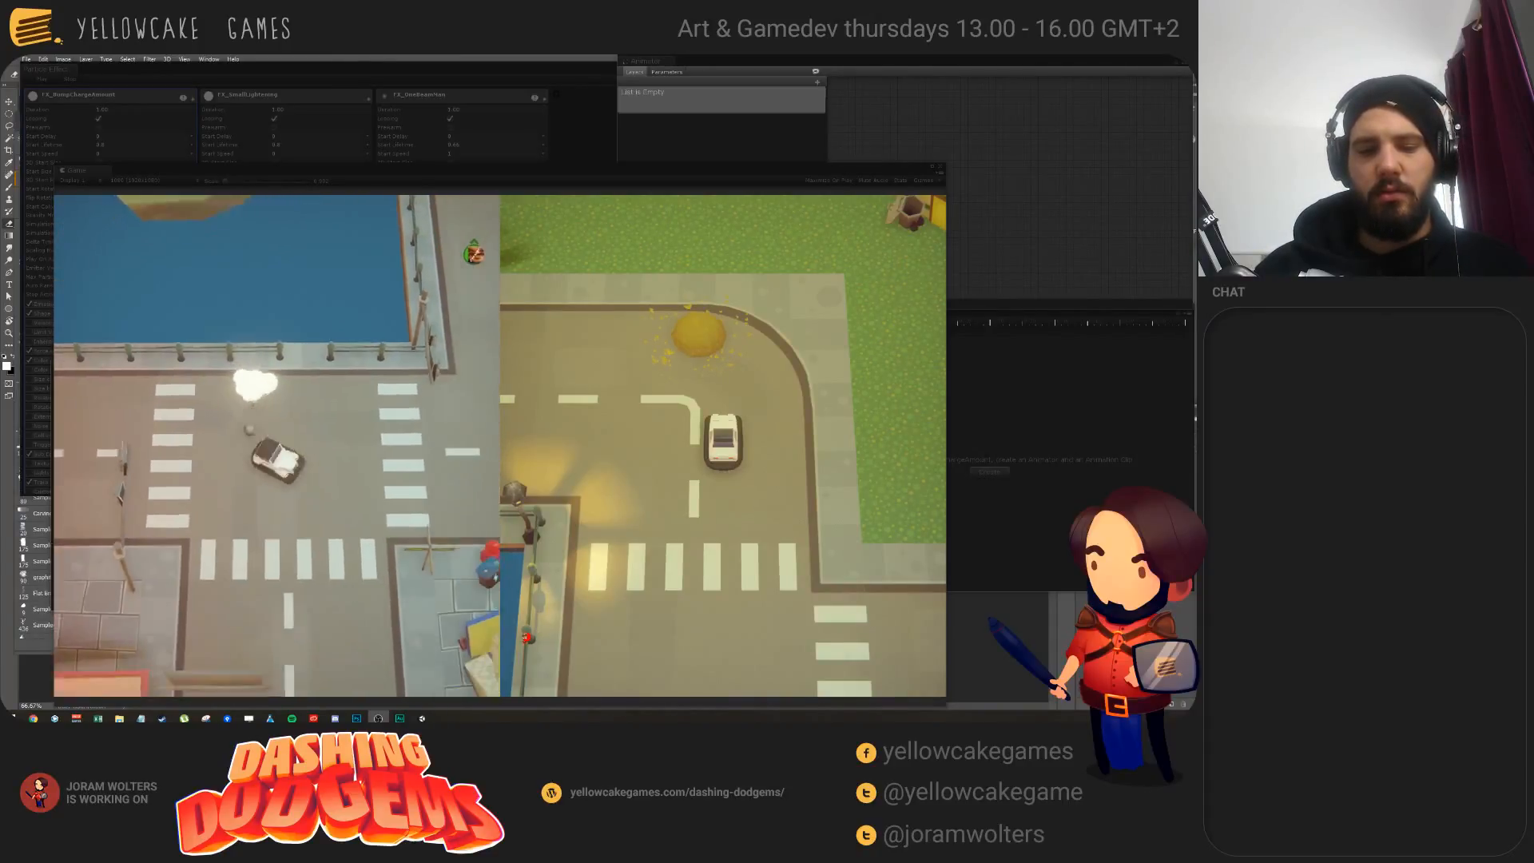
{"action": "key", "text": "w"}
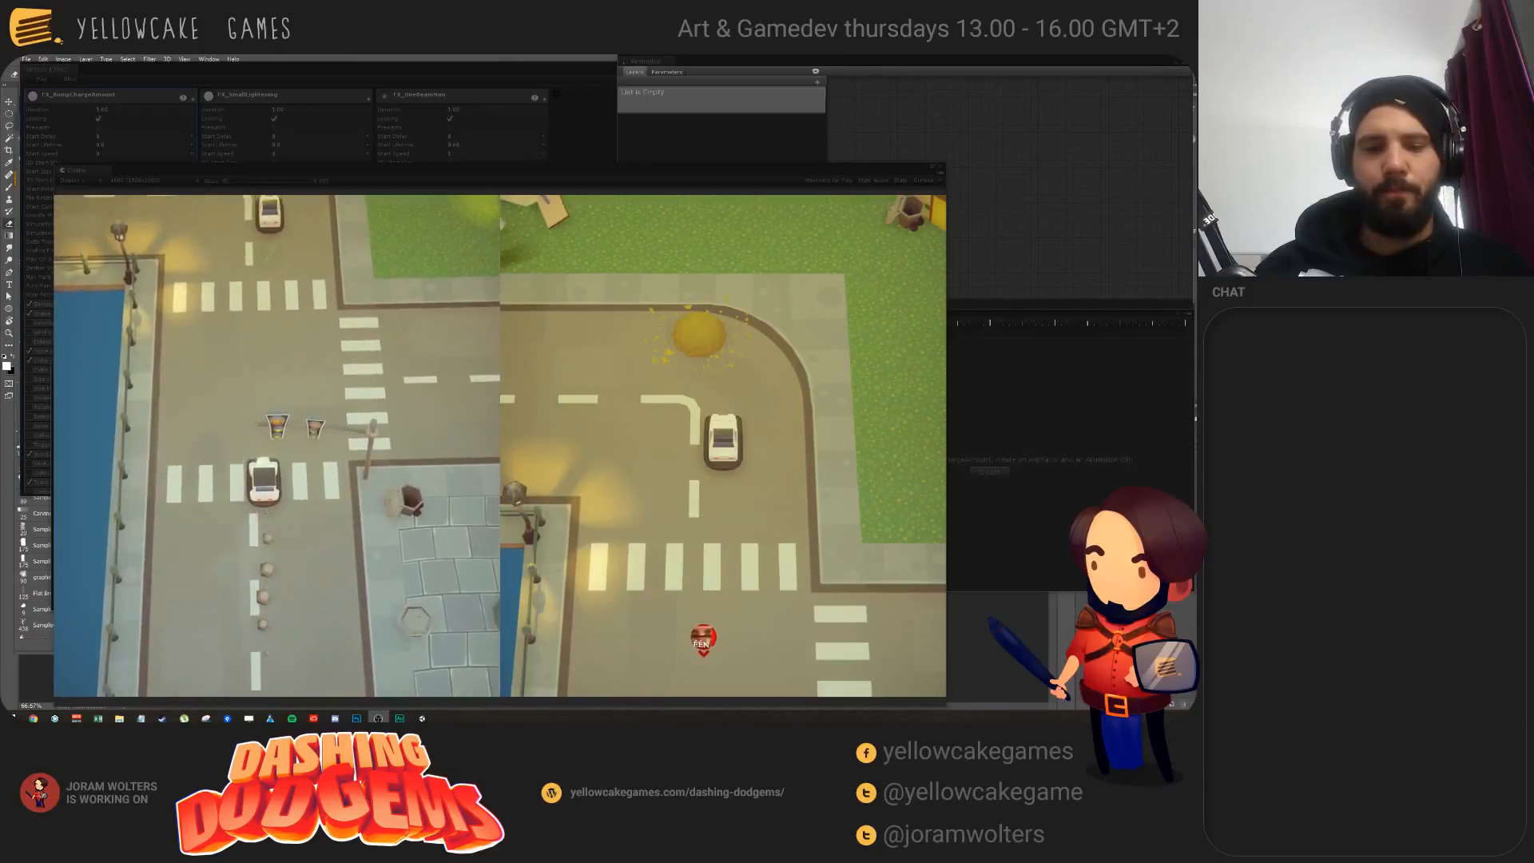
{"action": "key", "text": "a"}
{"action": "key", "text": "w"}
{"action": "key", "text": "d"}
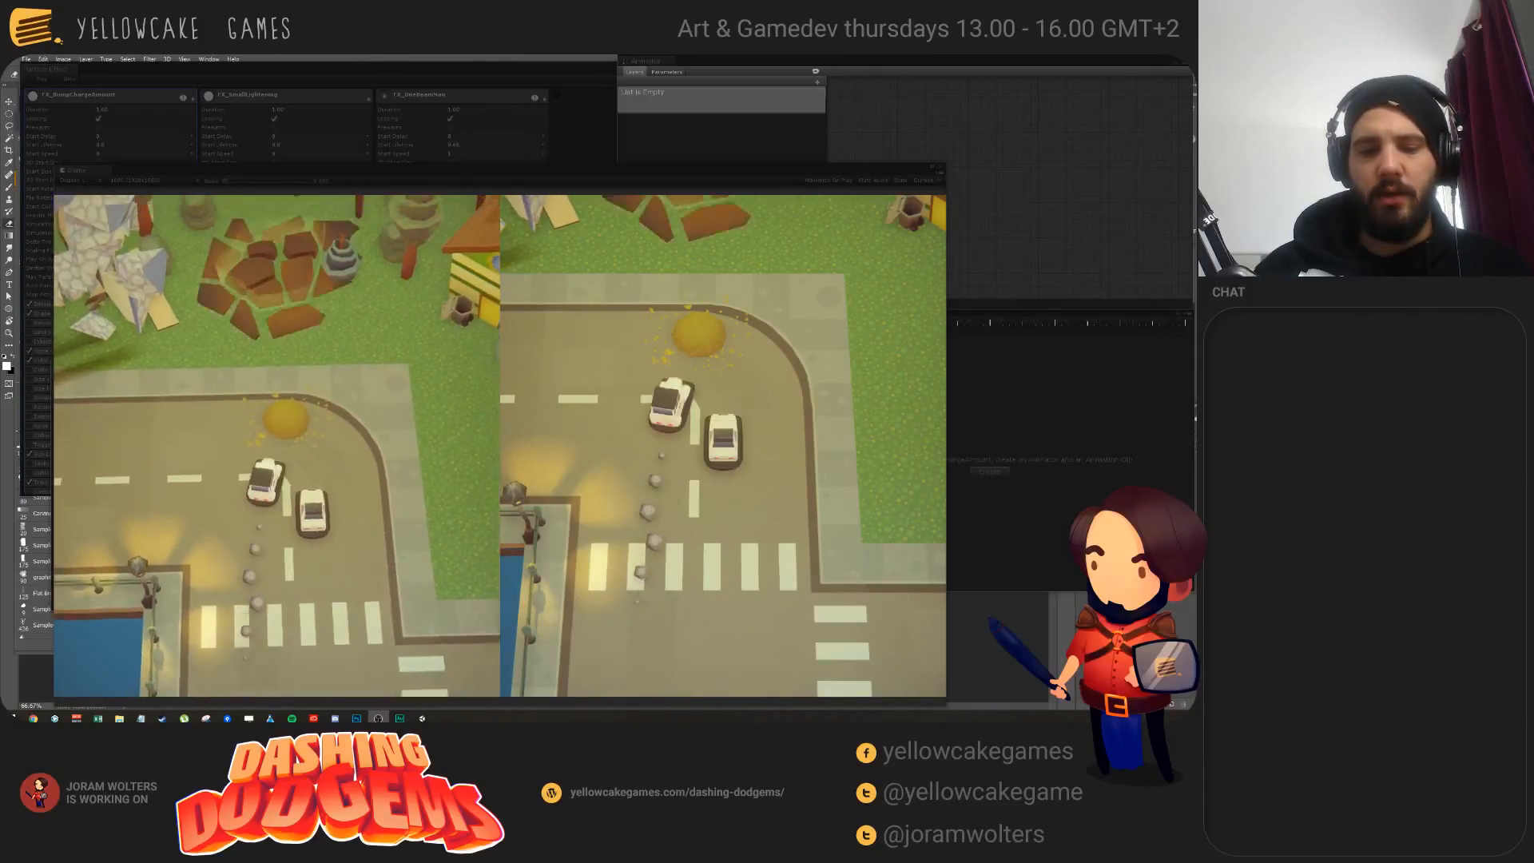
{"action": "key", "text": "w"}
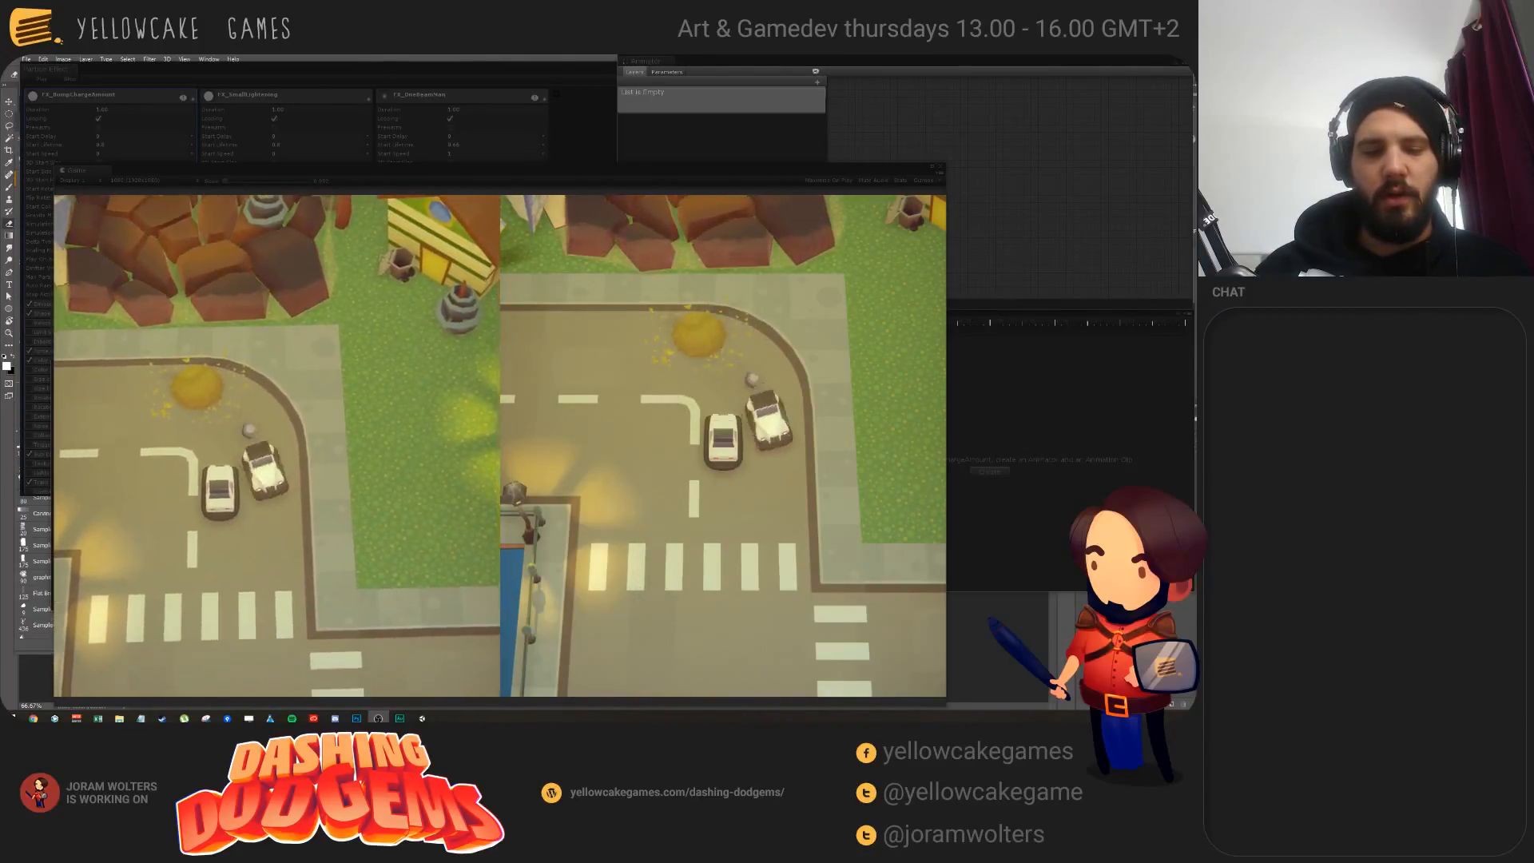
{"action": "key", "text": "d"}
{"action": "key", "text": "w"}
{"action": "key", "text": "d"}
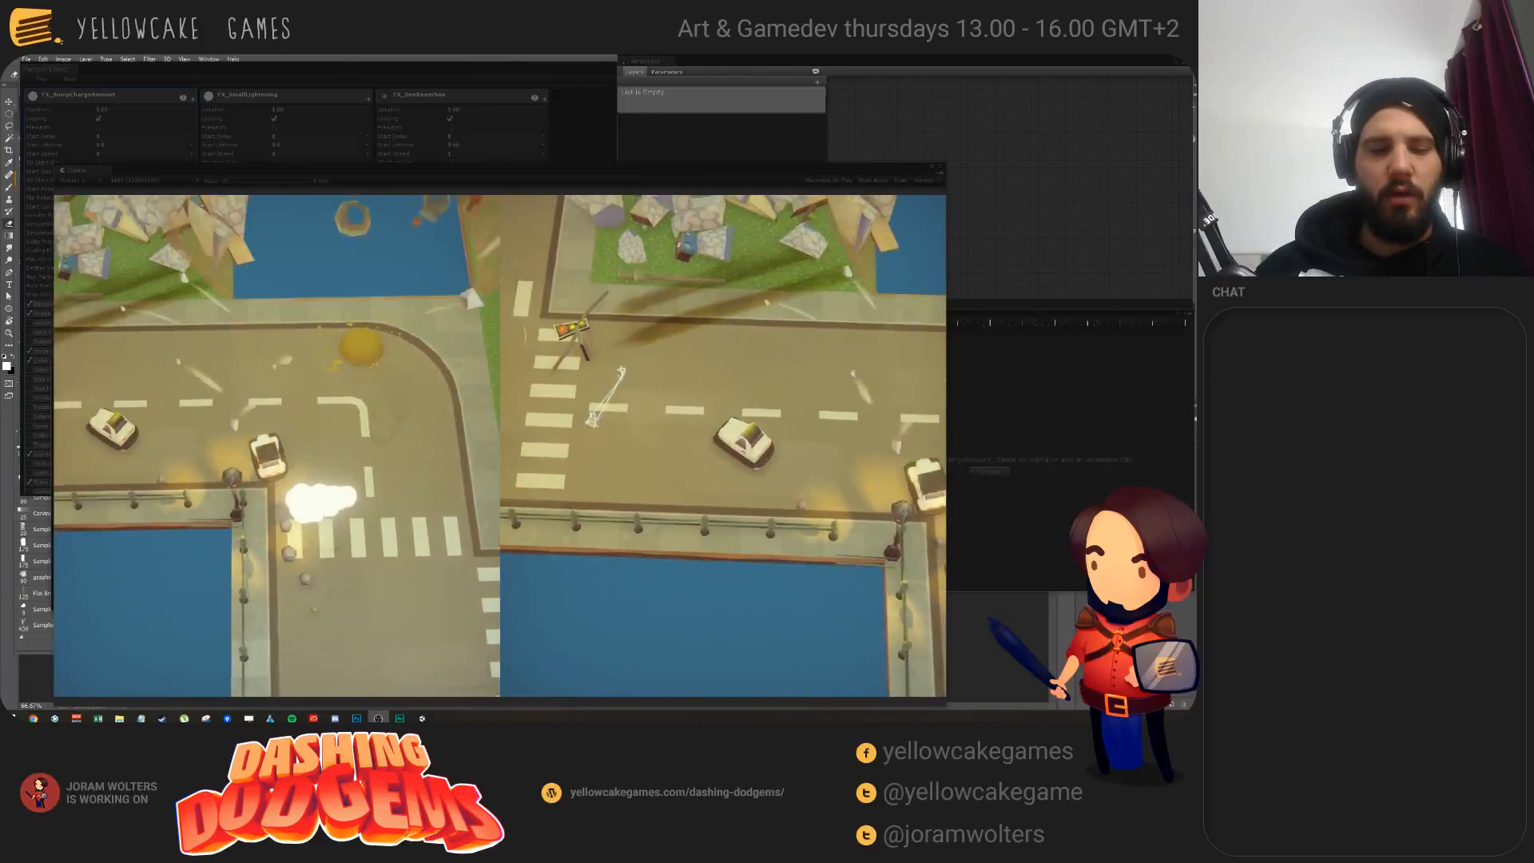
{"action": "key", "text": "a"}
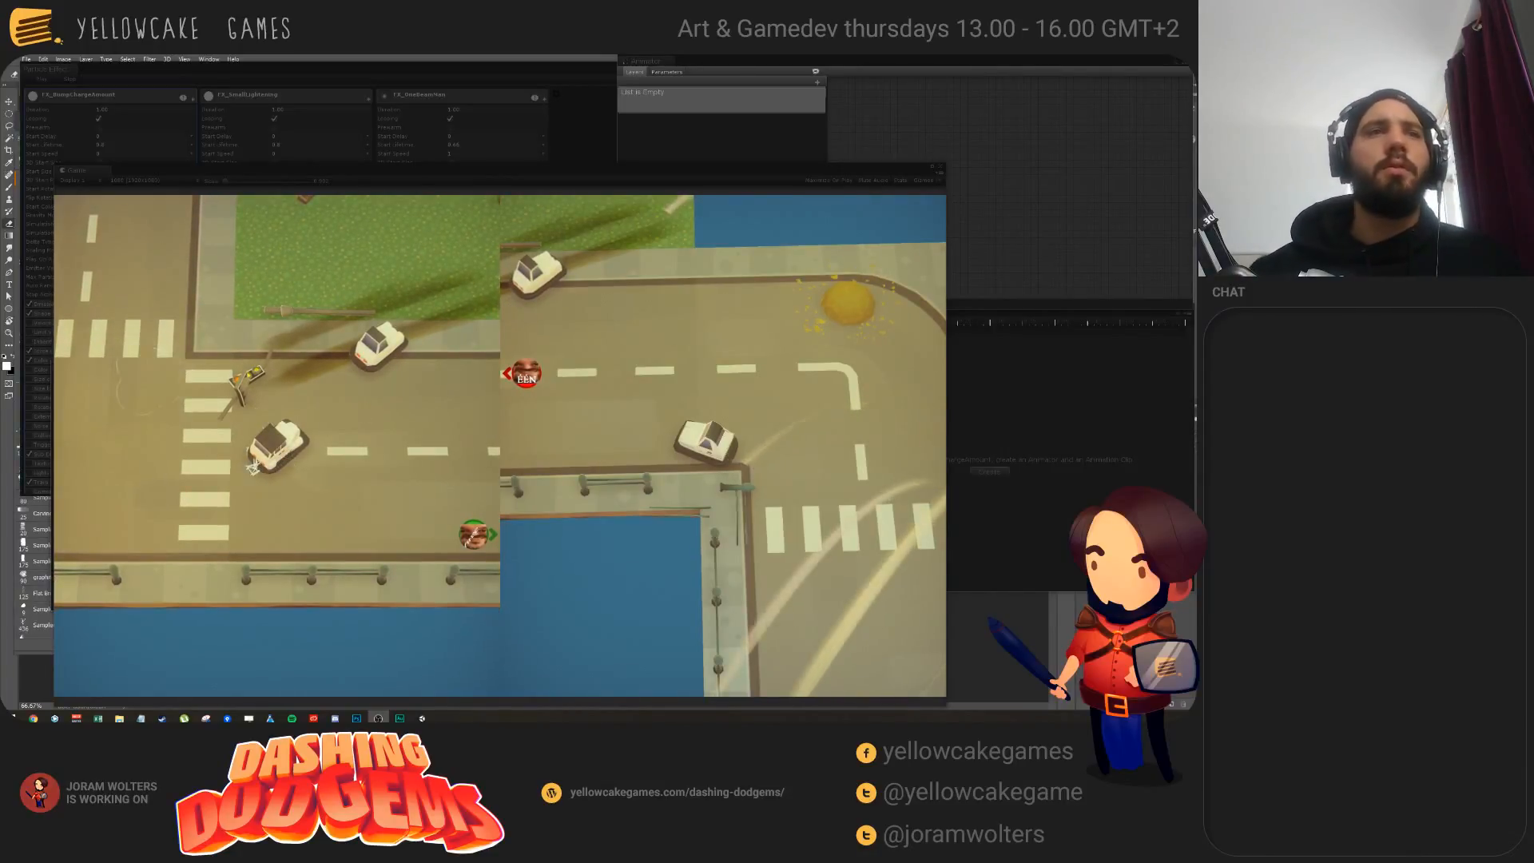
Step: Return to the main Unity editor window and stop Play mode
{"action": "key", "text": "alt+Tab"}
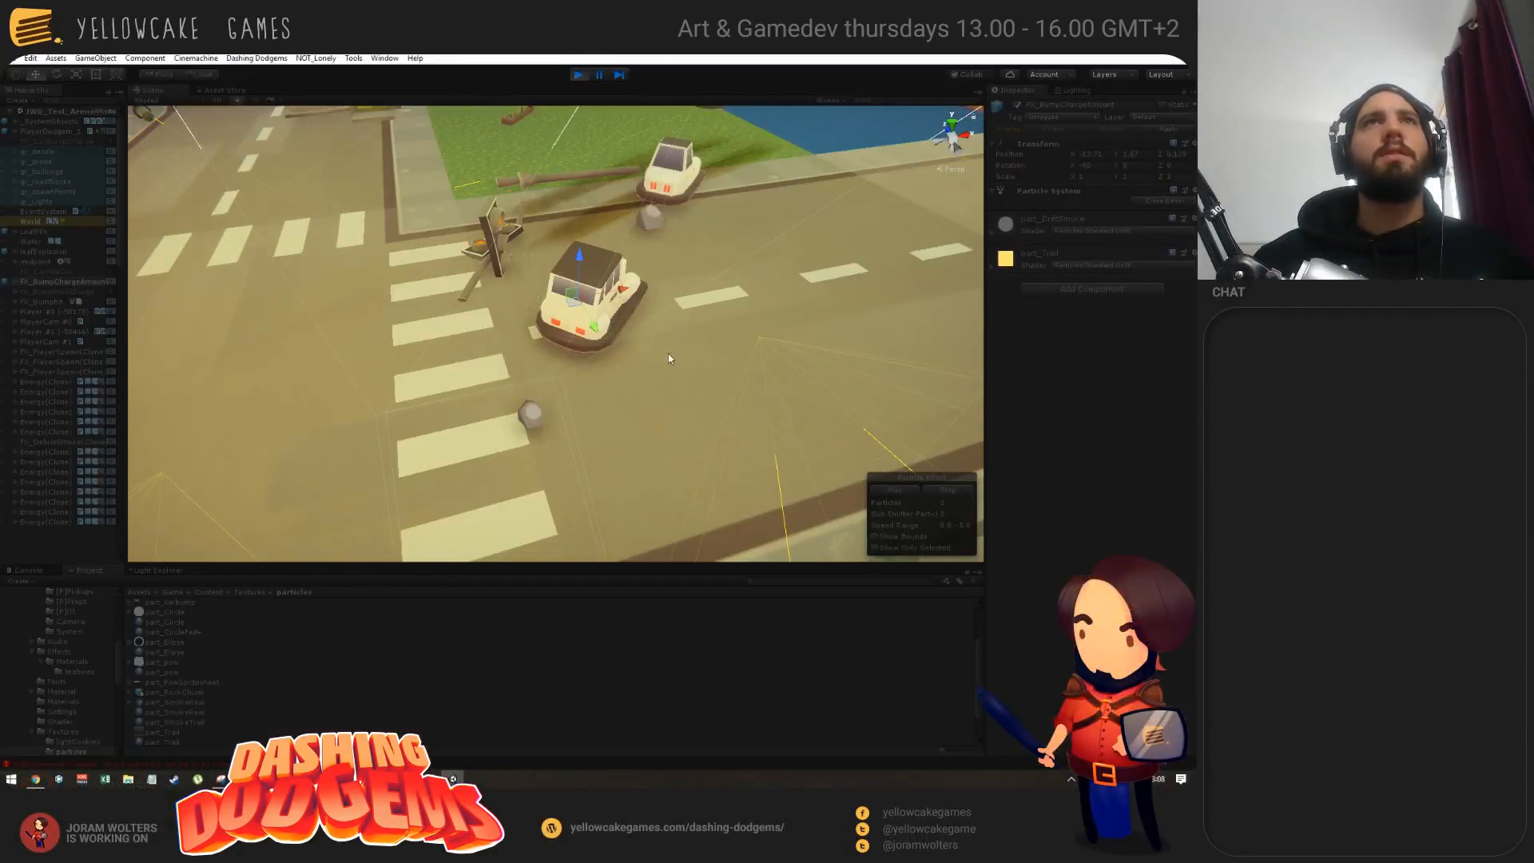
{"action": "left_click", "coordinate": [577, 75]}
Step: Replay the FX_BumpChargeAmount particle effect, examine it from several angles, and deactivate the object
{"action": "left_click_drag", "start_coordinate": [409, 417], "coordinate": [469, 387], "text": "alt"}
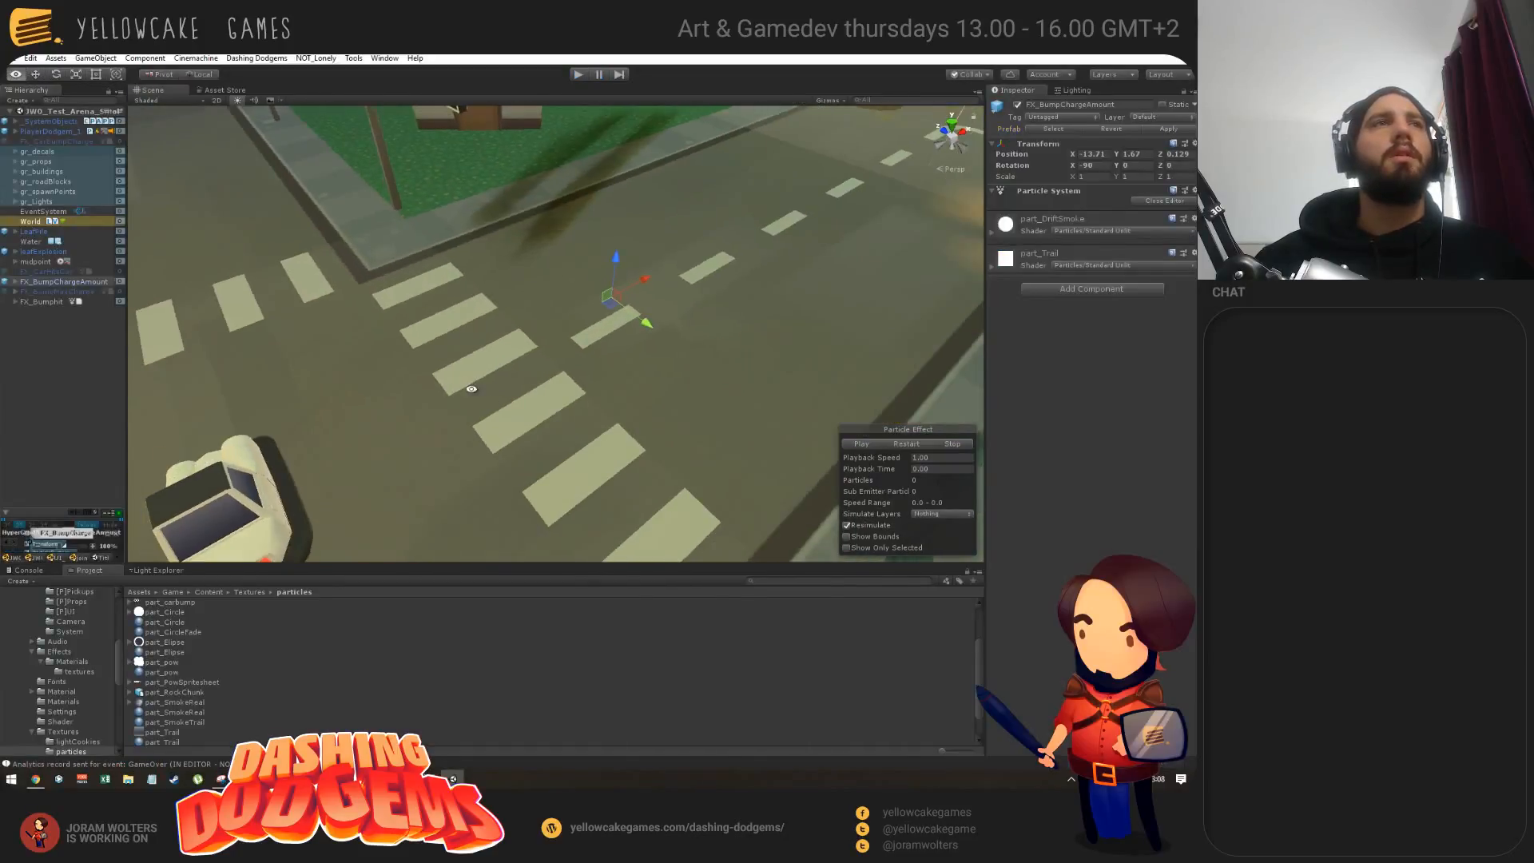
{"action": "right_click_drag", "start_coordinate": [469, 387], "coordinate": [455, 334], "text": "alt"}
{"action": "left_click_drag", "start_coordinate": [559, 335], "coordinate": [404, 364], "text": "alt"}
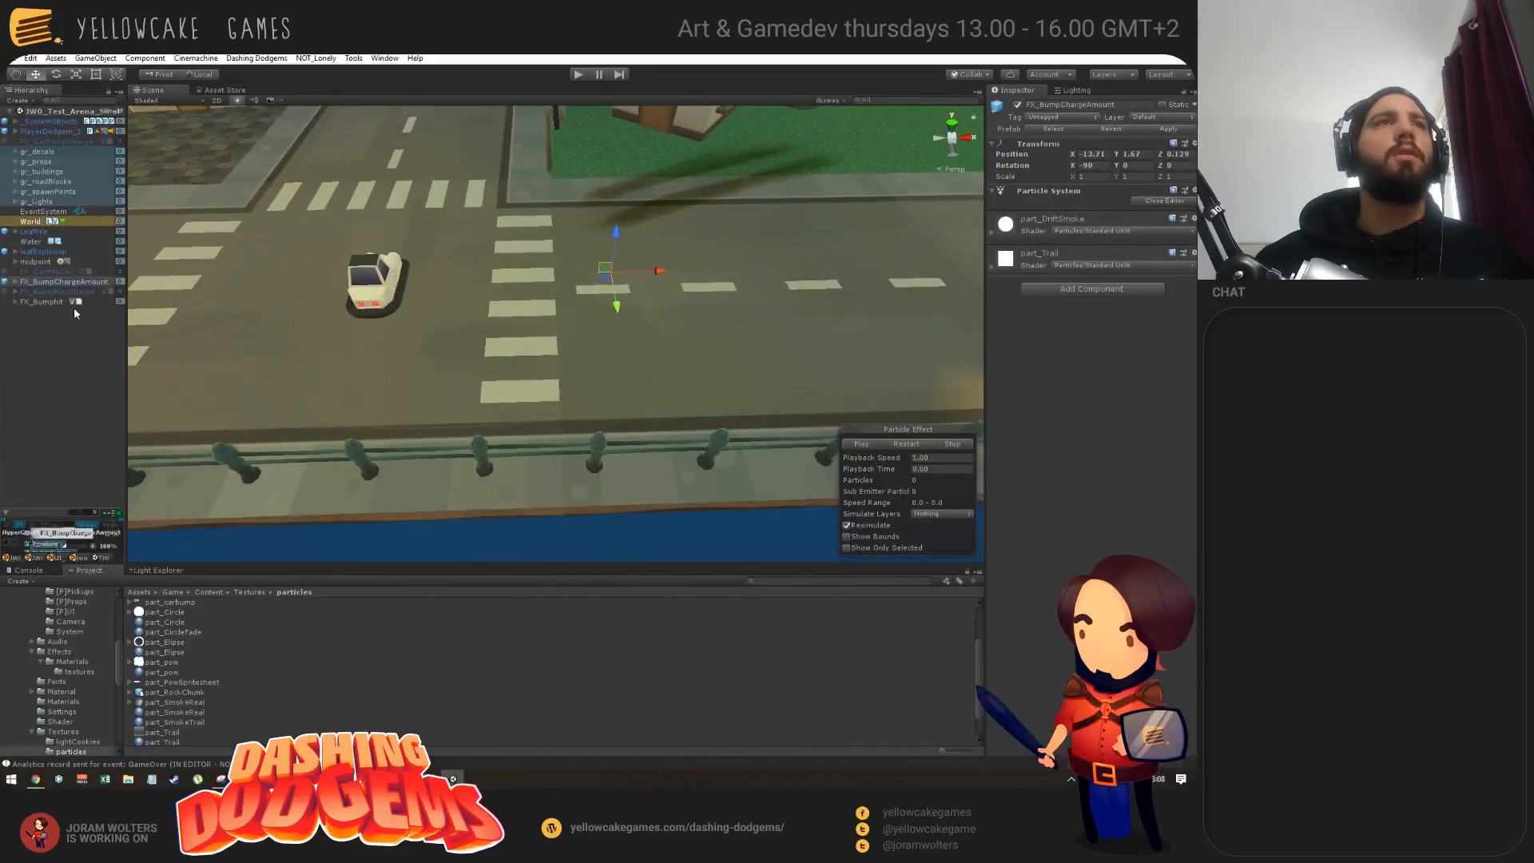
{"action": "left_click", "coordinate": [871, 443]}
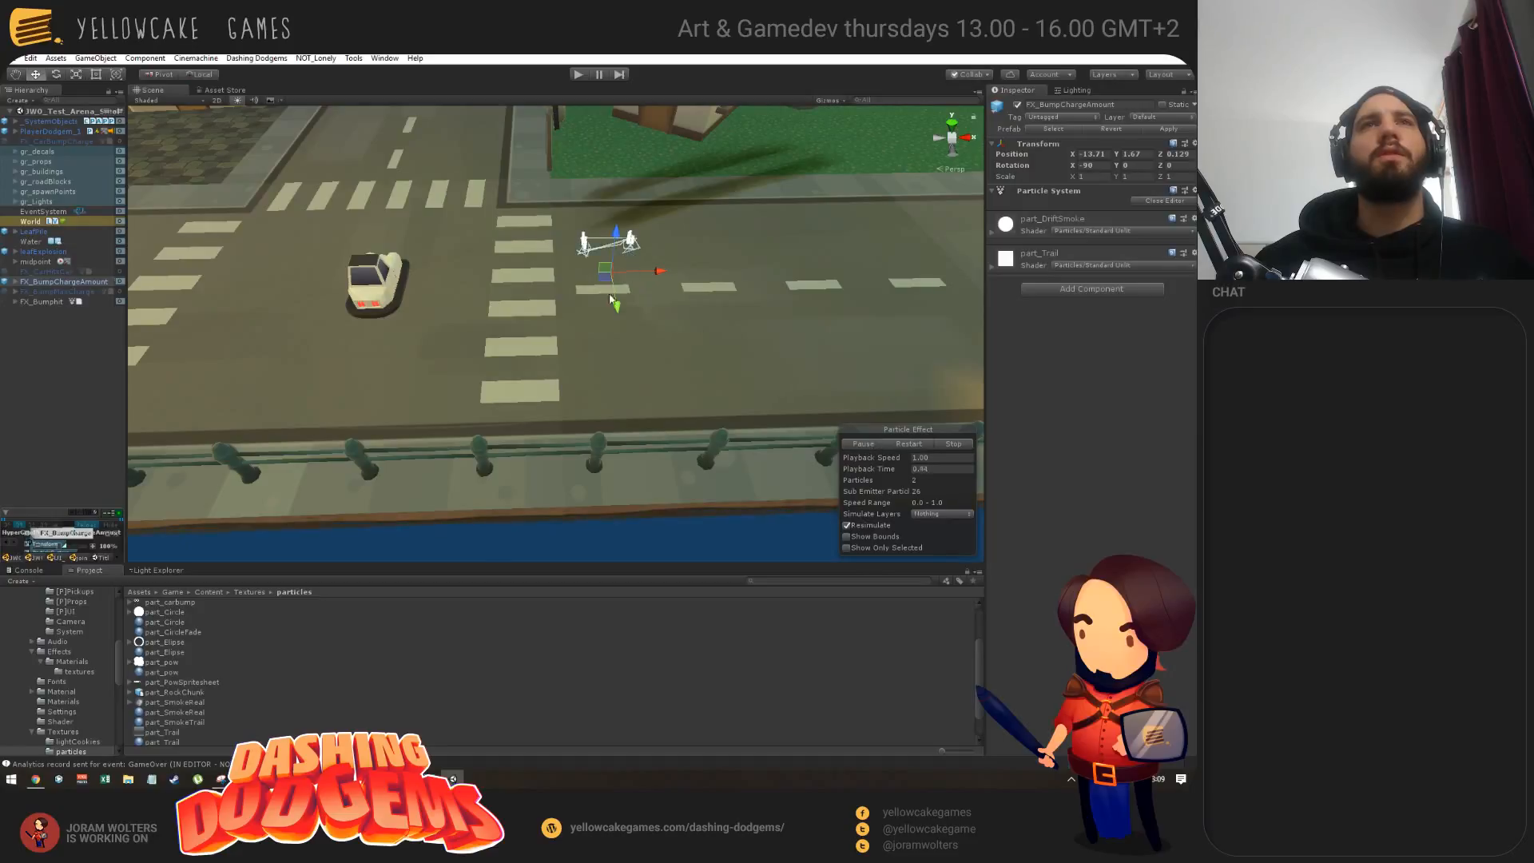
{"action": "left_click_drag", "start_coordinate": [564, 244], "coordinate": [534, 257], "text": "alt"}
{"action": "right_click_drag", "start_coordinate": [534, 258], "coordinate": [573, 342], "text": "alt"}
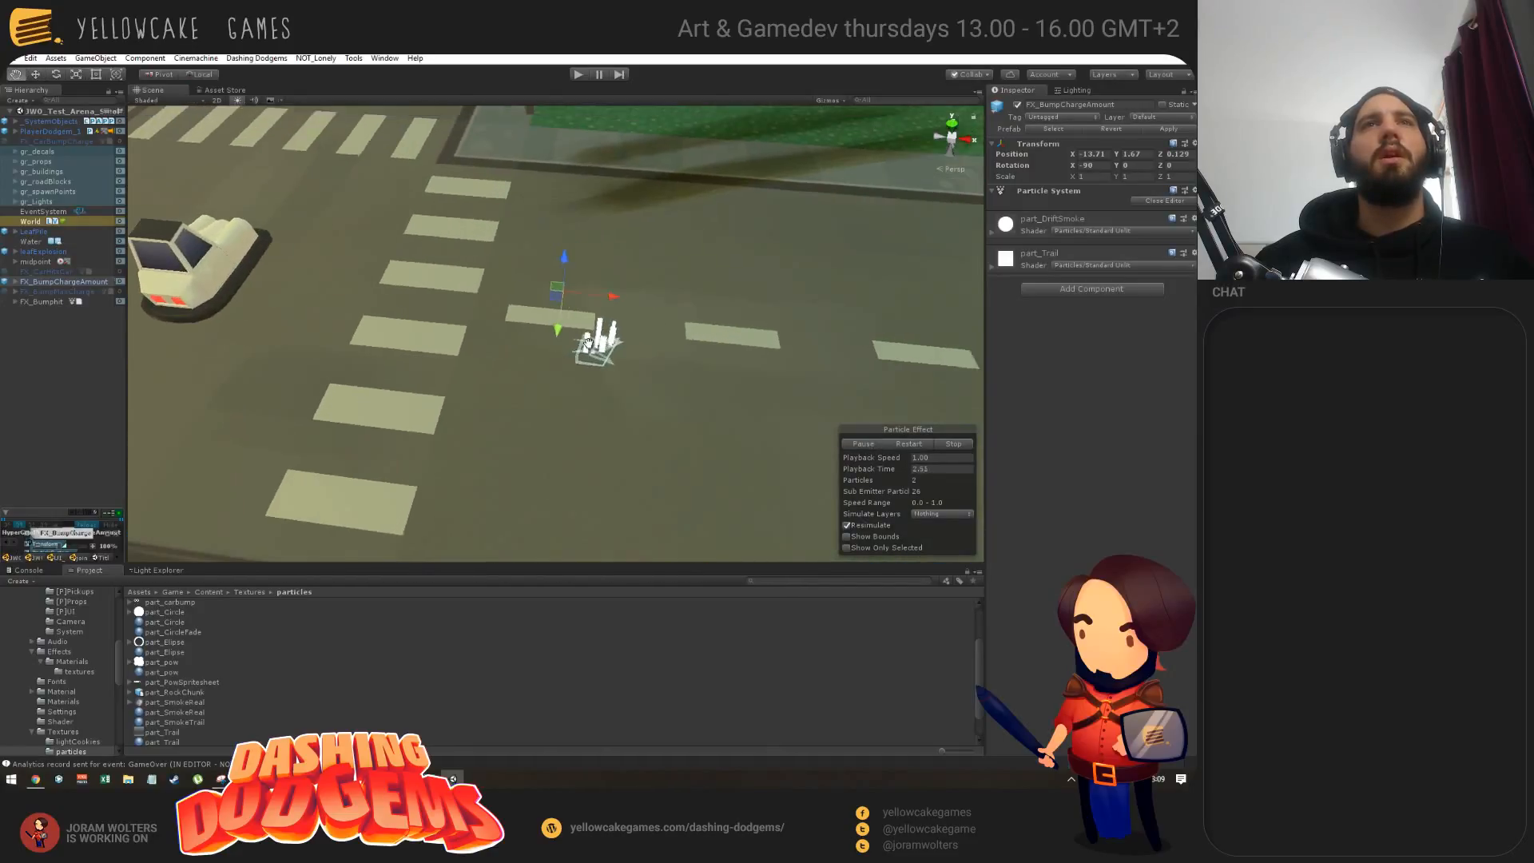
{"action": "left_click_drag", "start_coordinate": [572, 342], "coordinate": [589, 346], "text": "alt"}
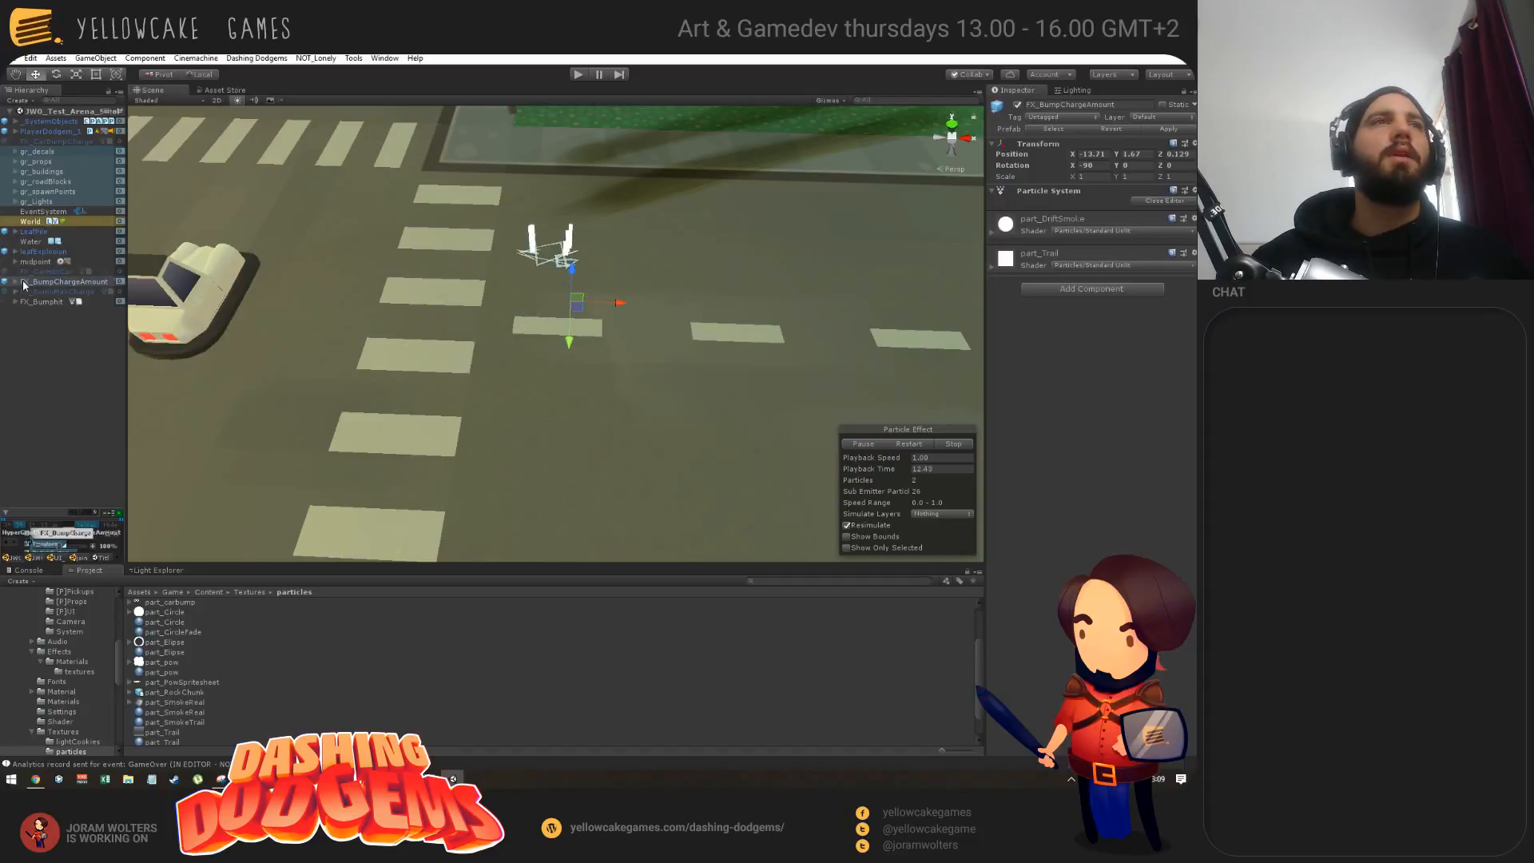
{"action": "left_click", "coordinate": [1017, 105]}
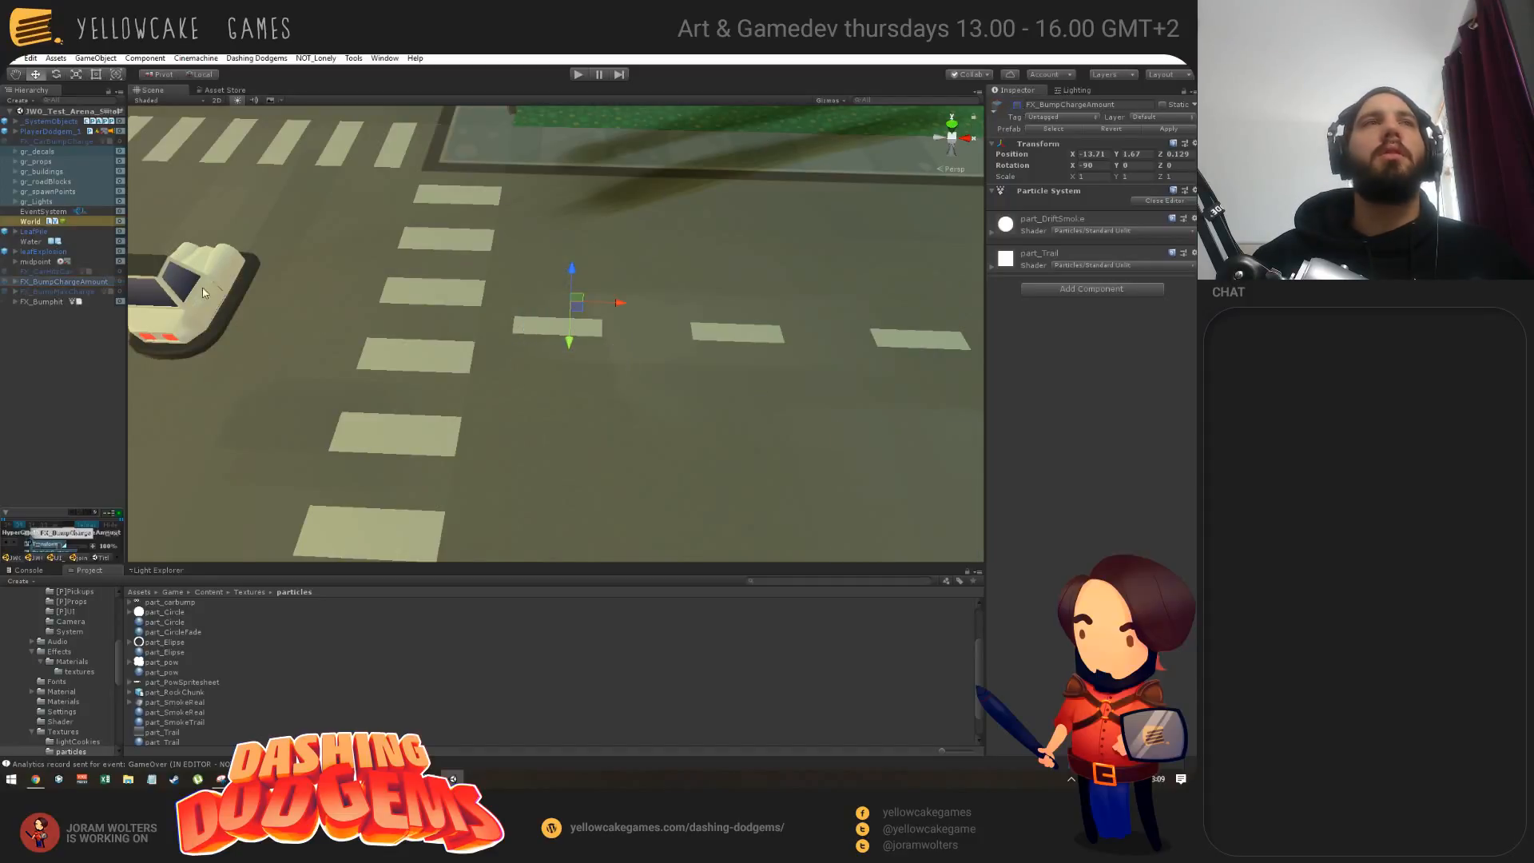
Step: Activate the FX_BumpMaxCharge object, examine it around the car from different angles, and deactivate it again
{"action": "left_click", "coordinate": [56, 291]}
{"action": "left_click", "coordinate": [1017, 105]}
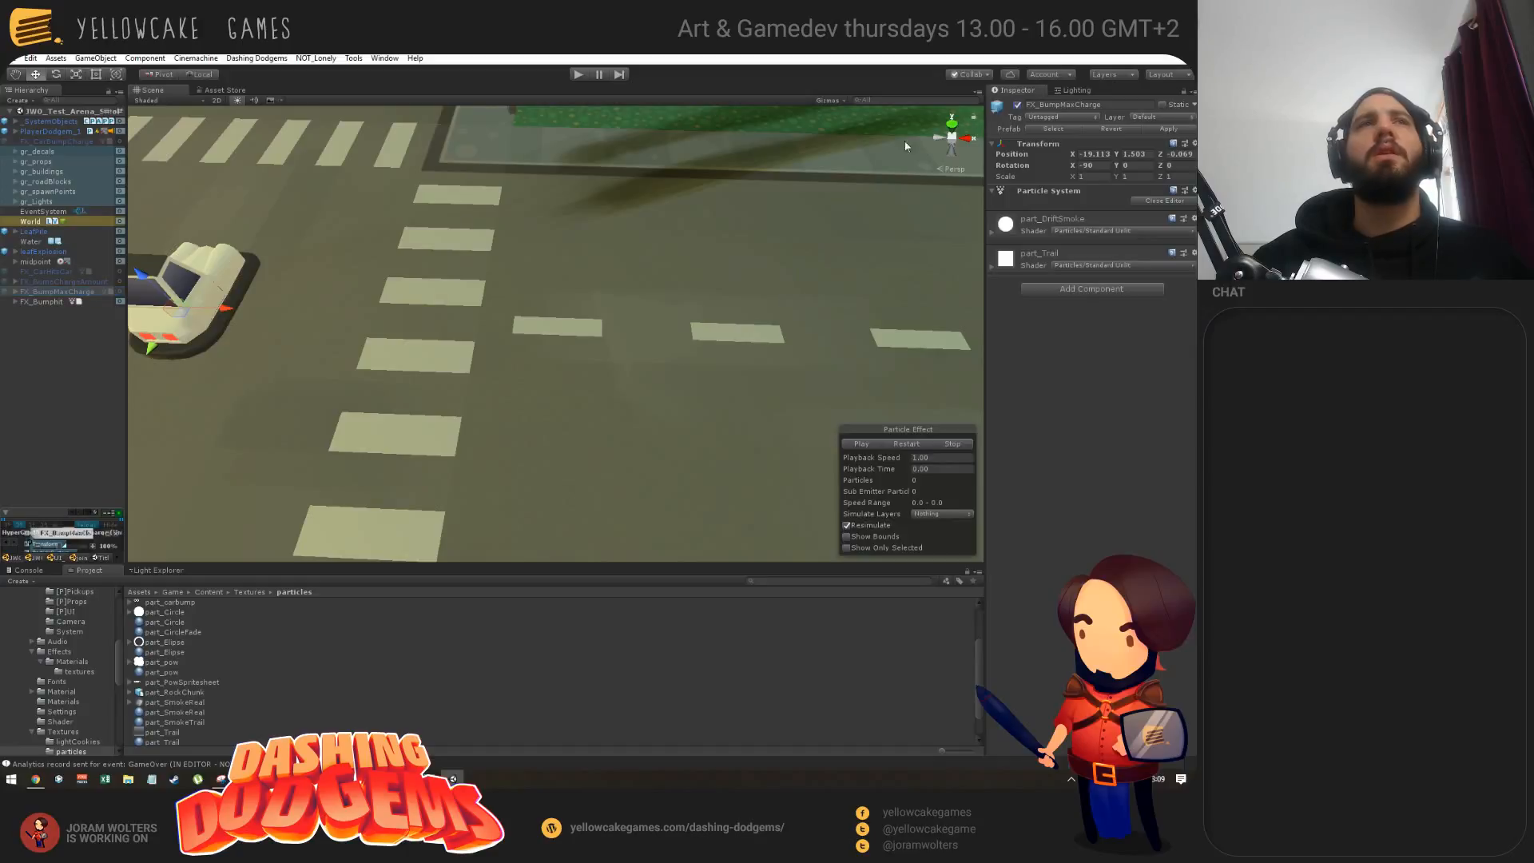
{"action": "left_click_drag", "start_coordinate": [412, 319], "coordinate": [553, 314], "text": "alt"}
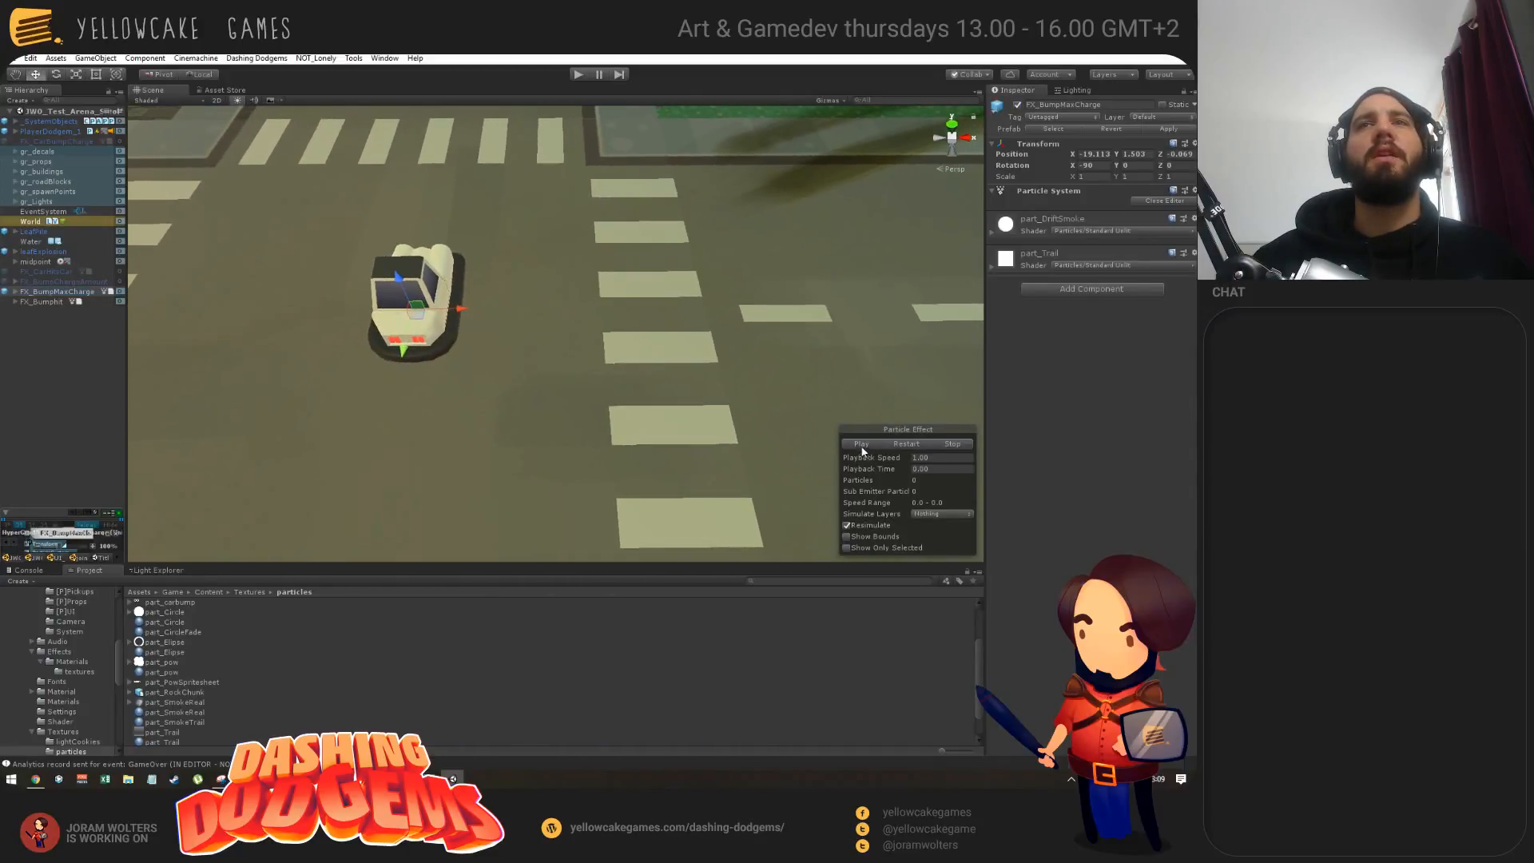
{"action": "left_click_drag", "start_coordinate": [505, 369], "coordinate": [709, 366], "text": "alt"}
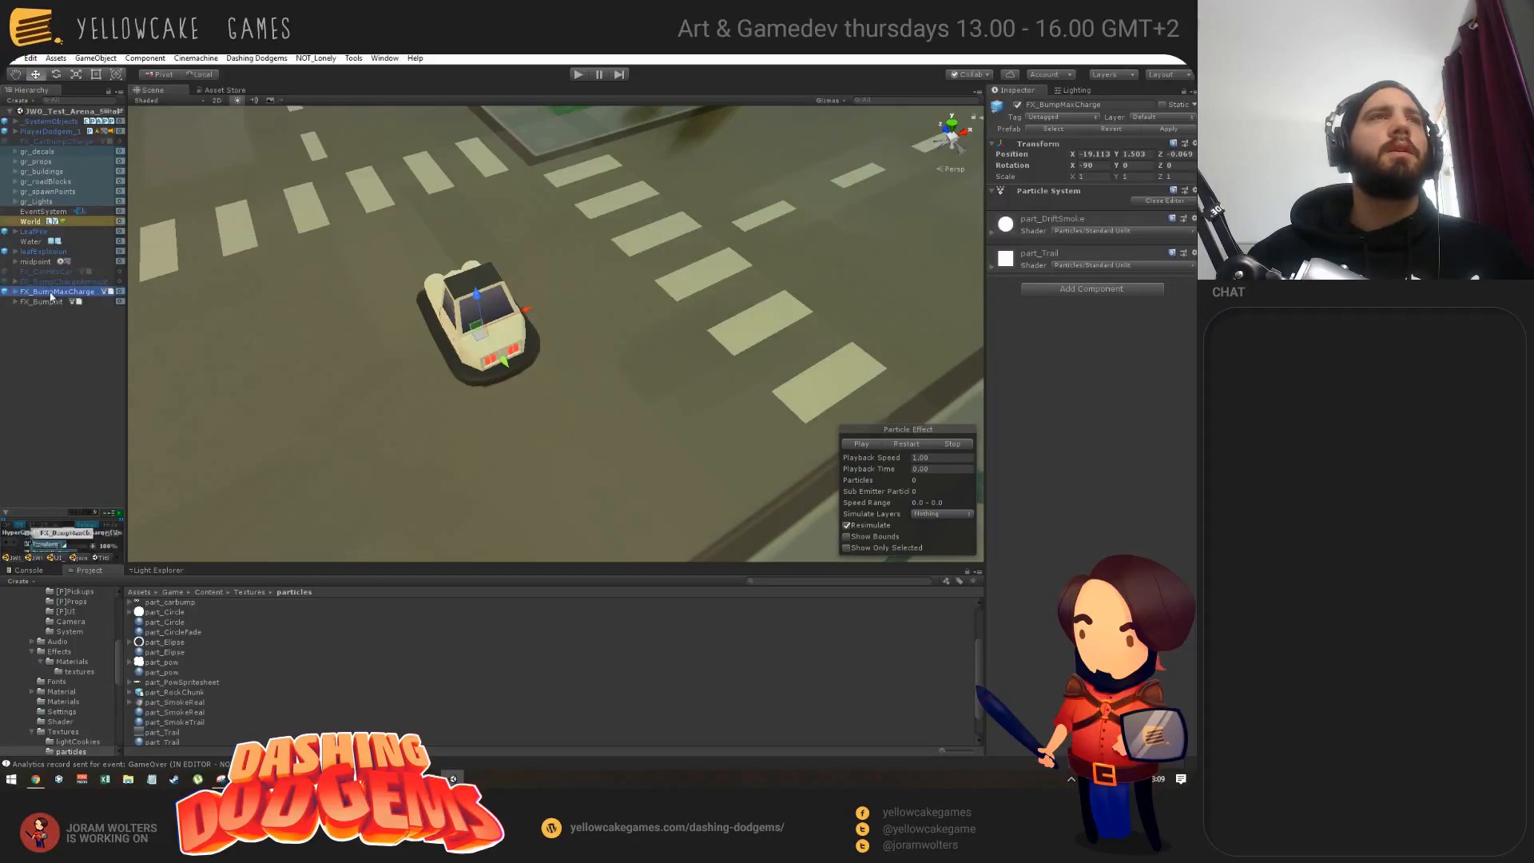
{"action": "left_click", "coordinate": [1018, 106]}
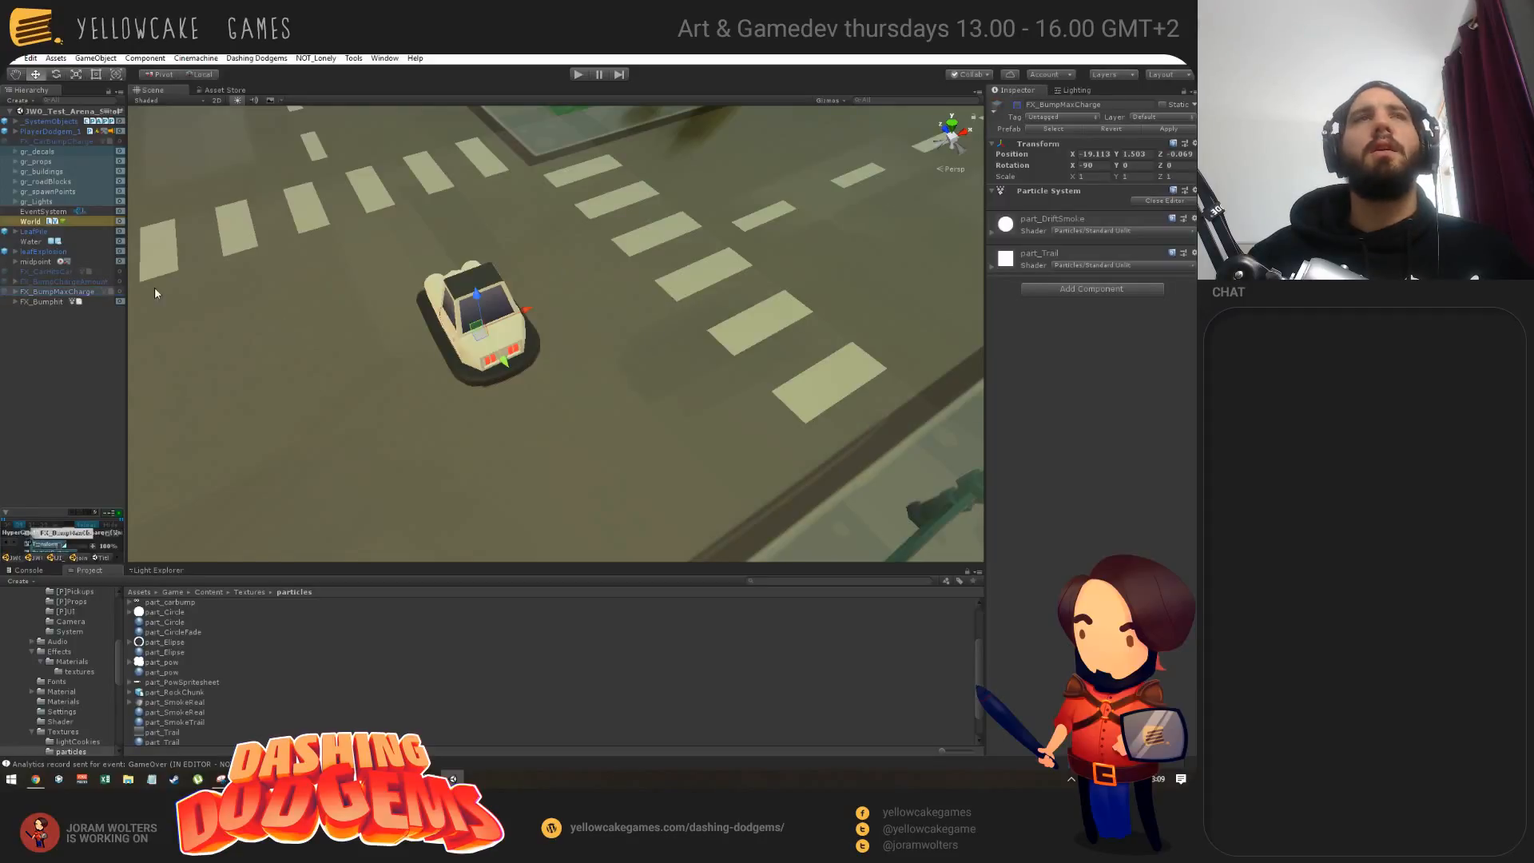
Step: Preview the FX_BumpHit particle effect at the crossing and examine it from several angles
{"action": "left_click", "coordinate": [43, 303]}
{"action": "left_click_drag", "start_coordinate": [733, 238], "coordinate": [559, 287], "text": "alt"}
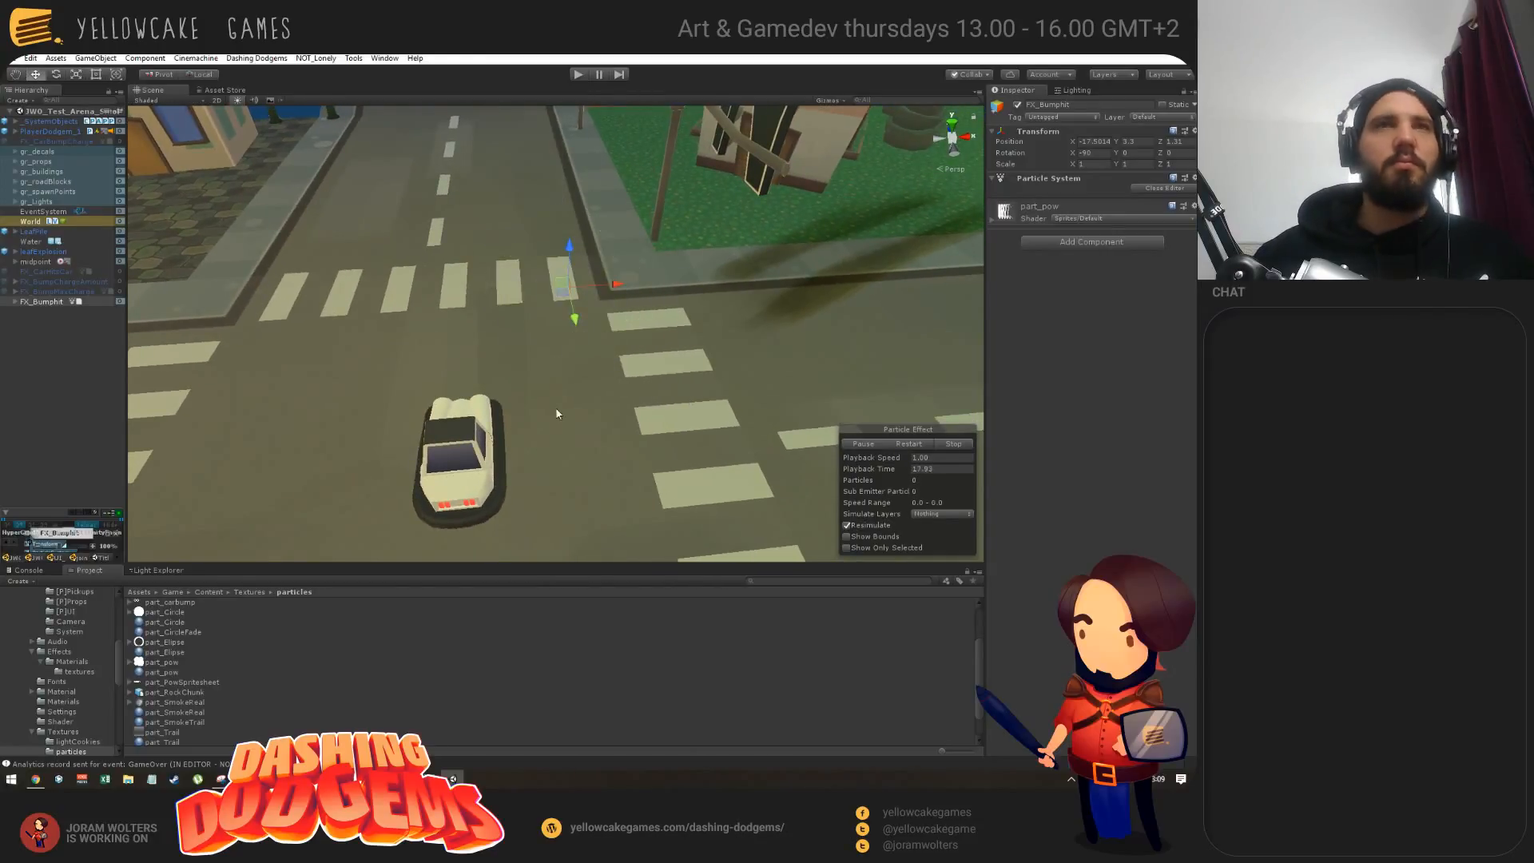
{"action": "key", "text": "alt+Tab"}
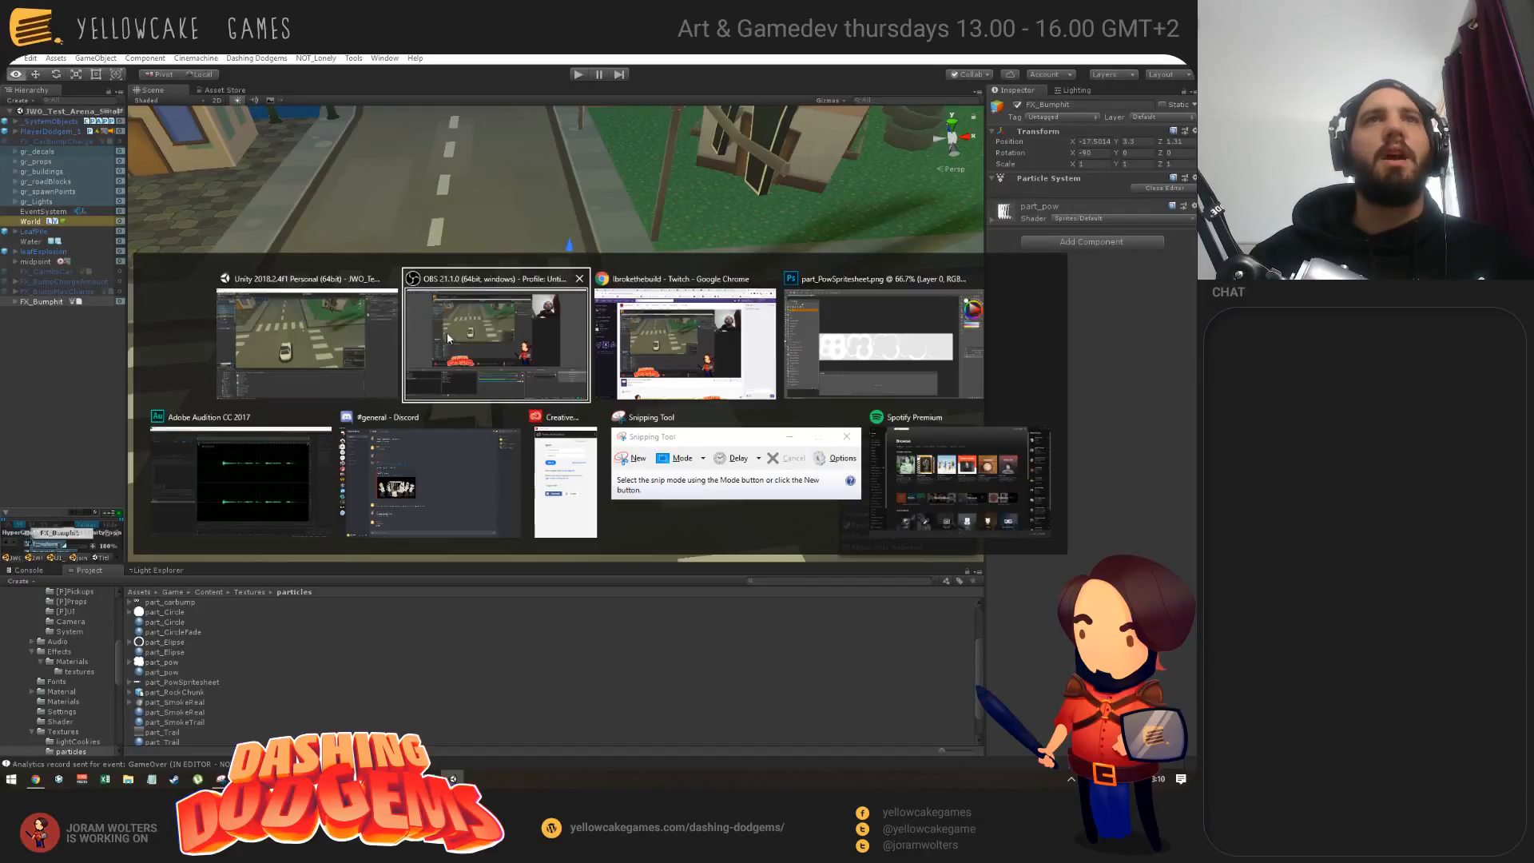
{"action": "left_click", "coordinate": [331, 334]}
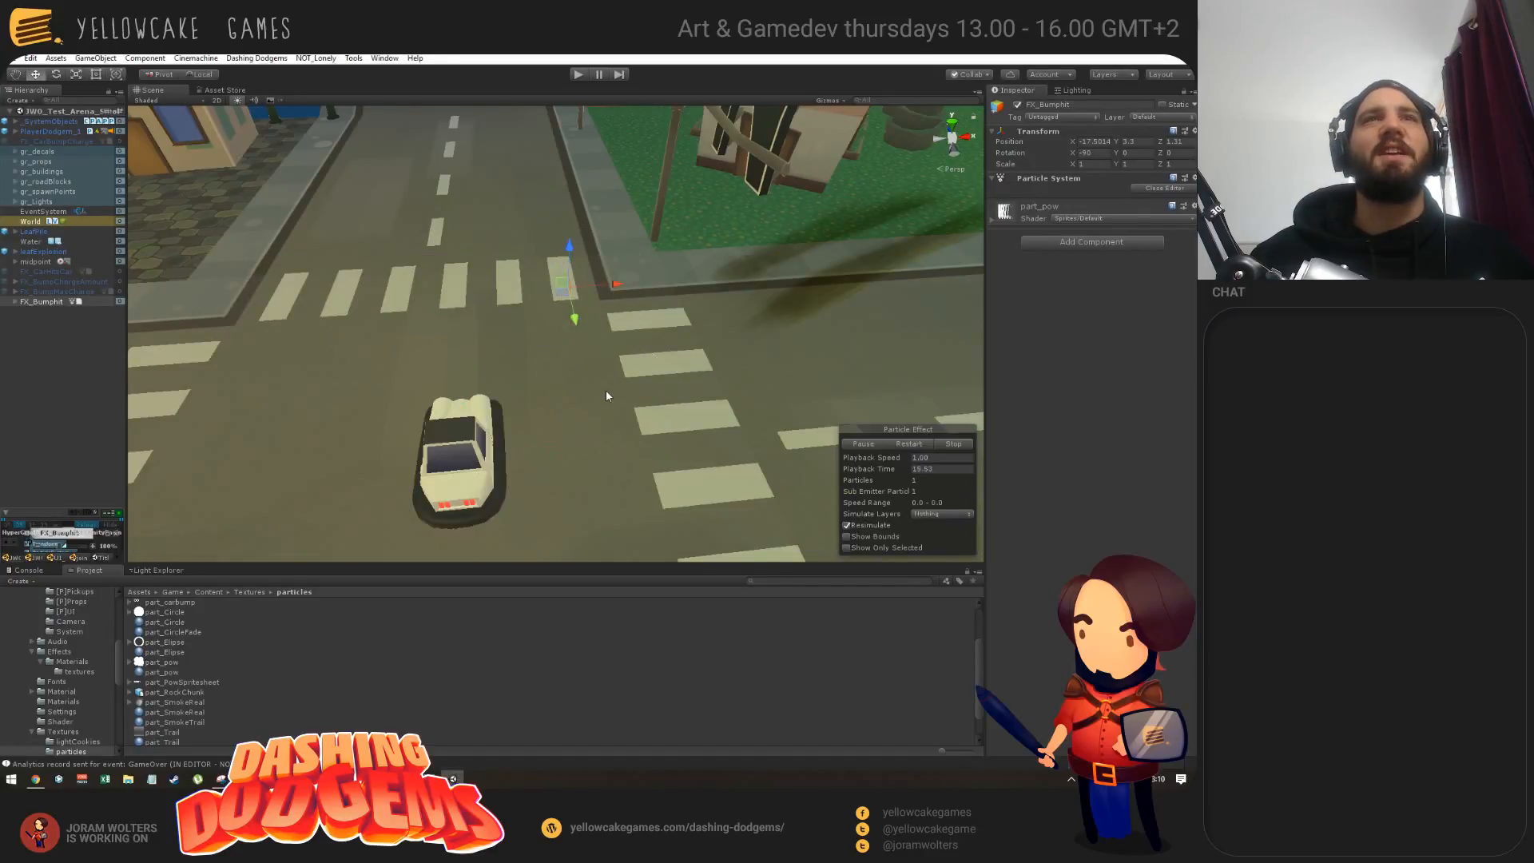
{"action": "left_click_drag", "start_coordinate": [606, 397], "coordinate": [595, 384], "text": "alt"}
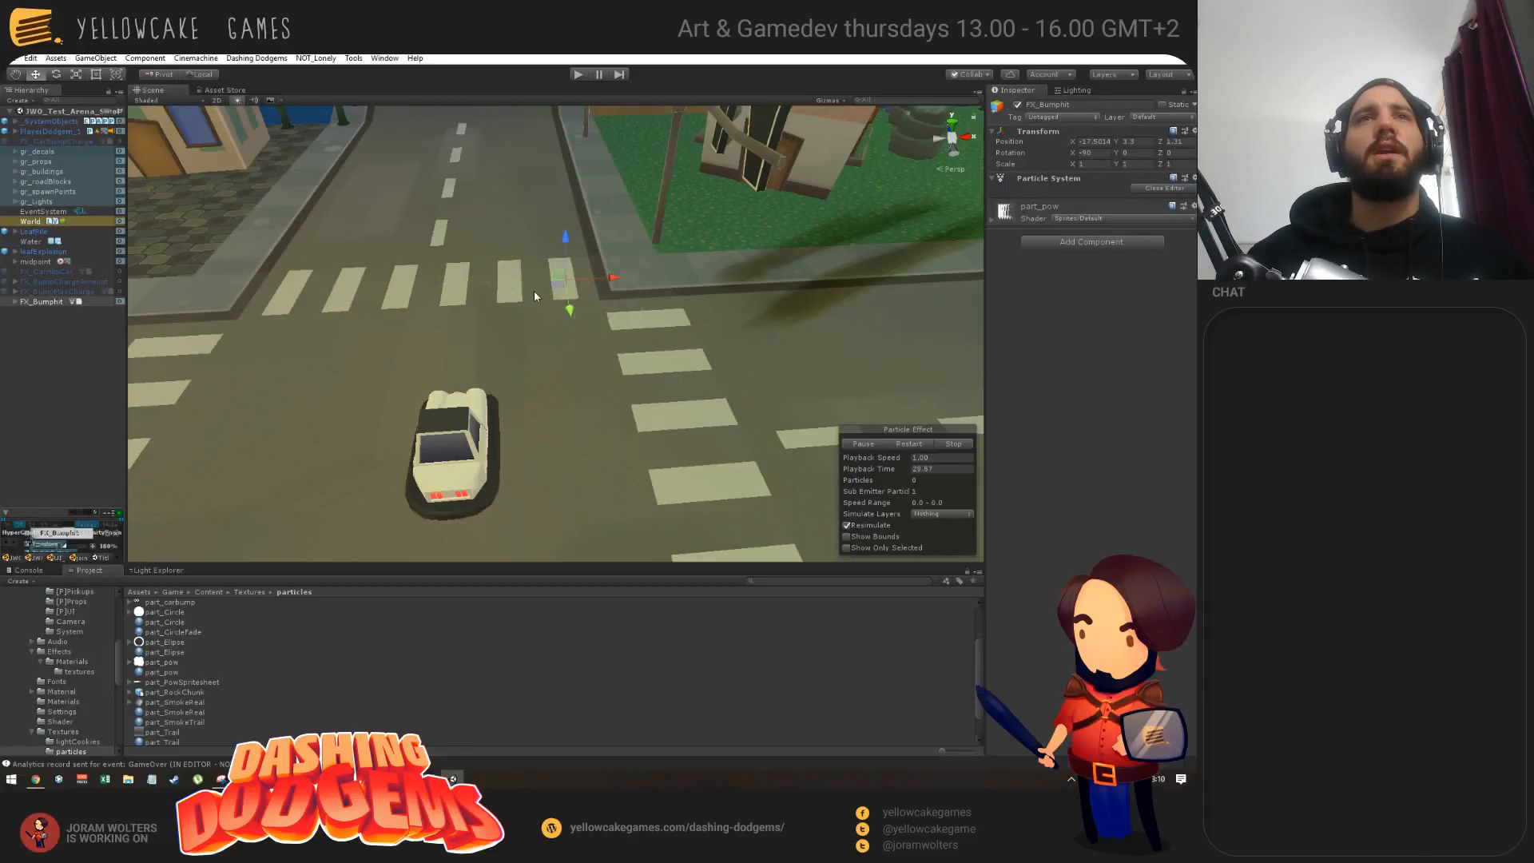
{"action": "left_click_drag", "start_coordinate": [633, 380], "coordinate": [639, 306], "text": "alt"}
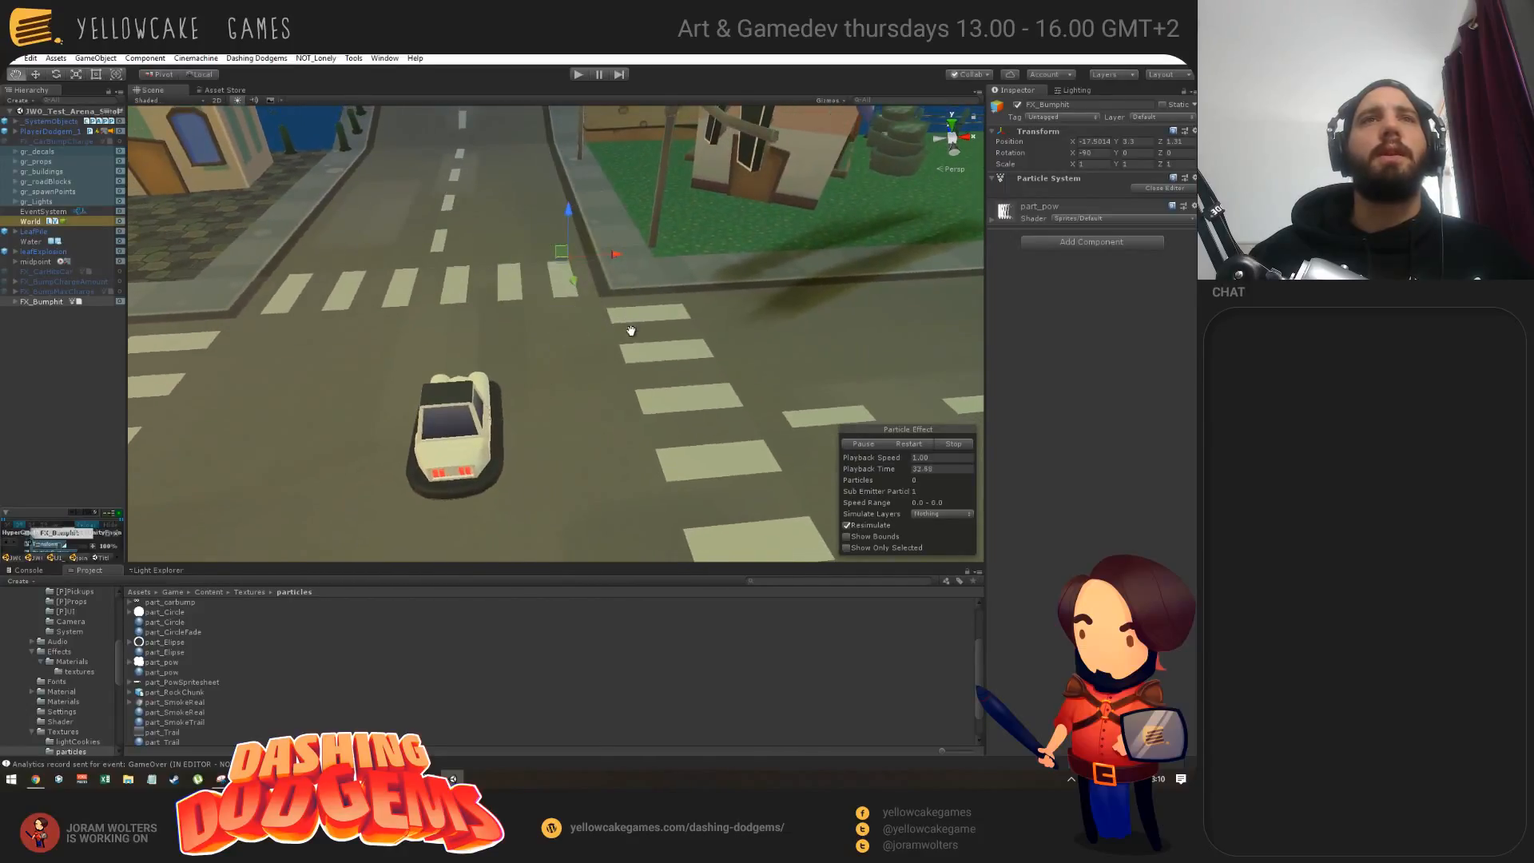
Step: Switch to the Twitch page in Chrome to check the stream, then return to Unity and reselect FX_BumpHit
{"action": "key", "text": "alt+Tab"}
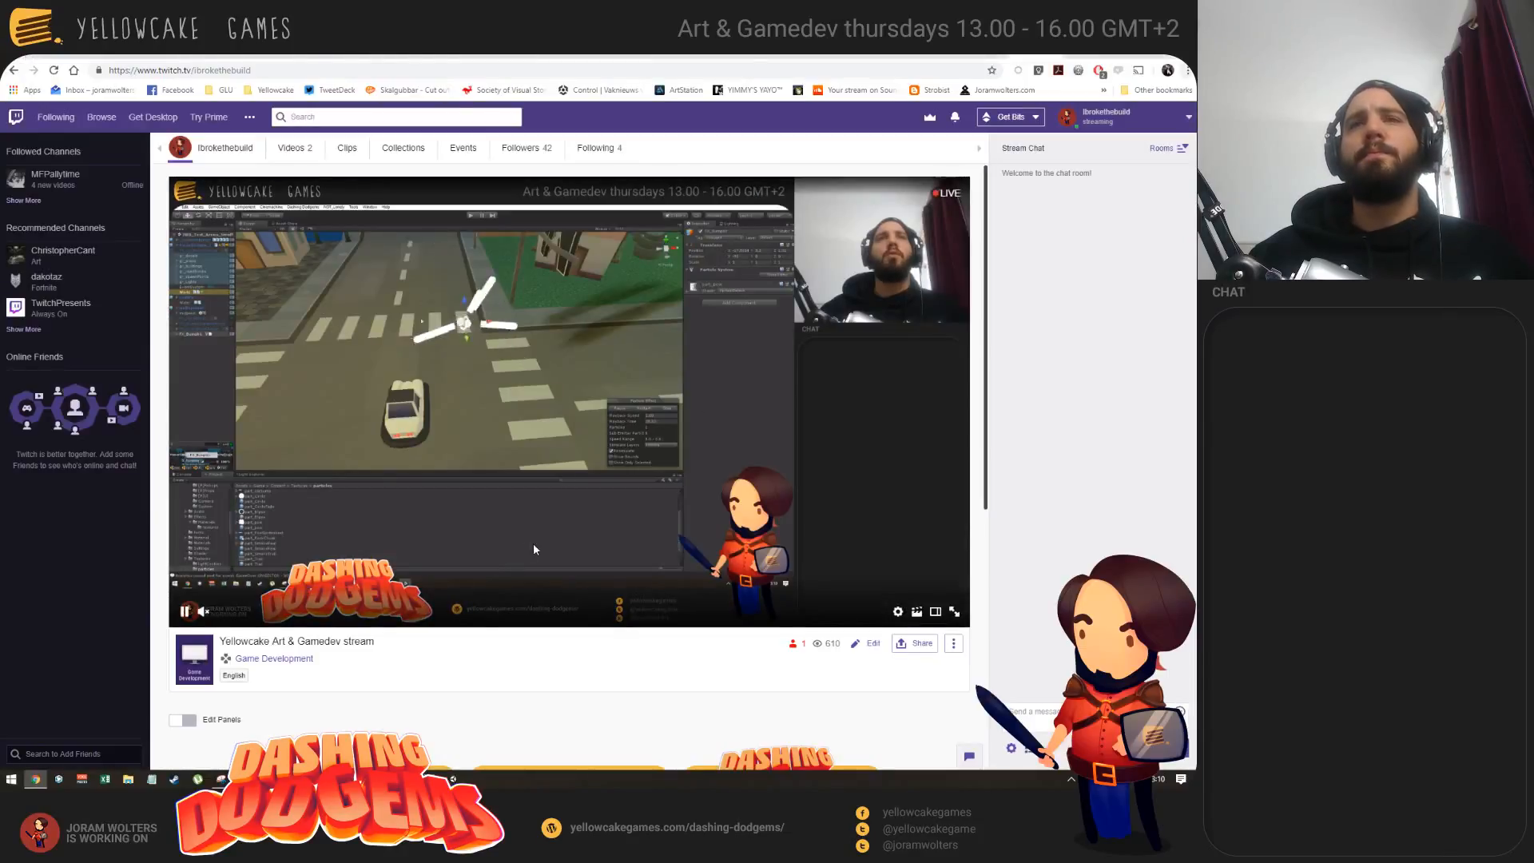
{"action": "key", "text": "alt+Tab"}
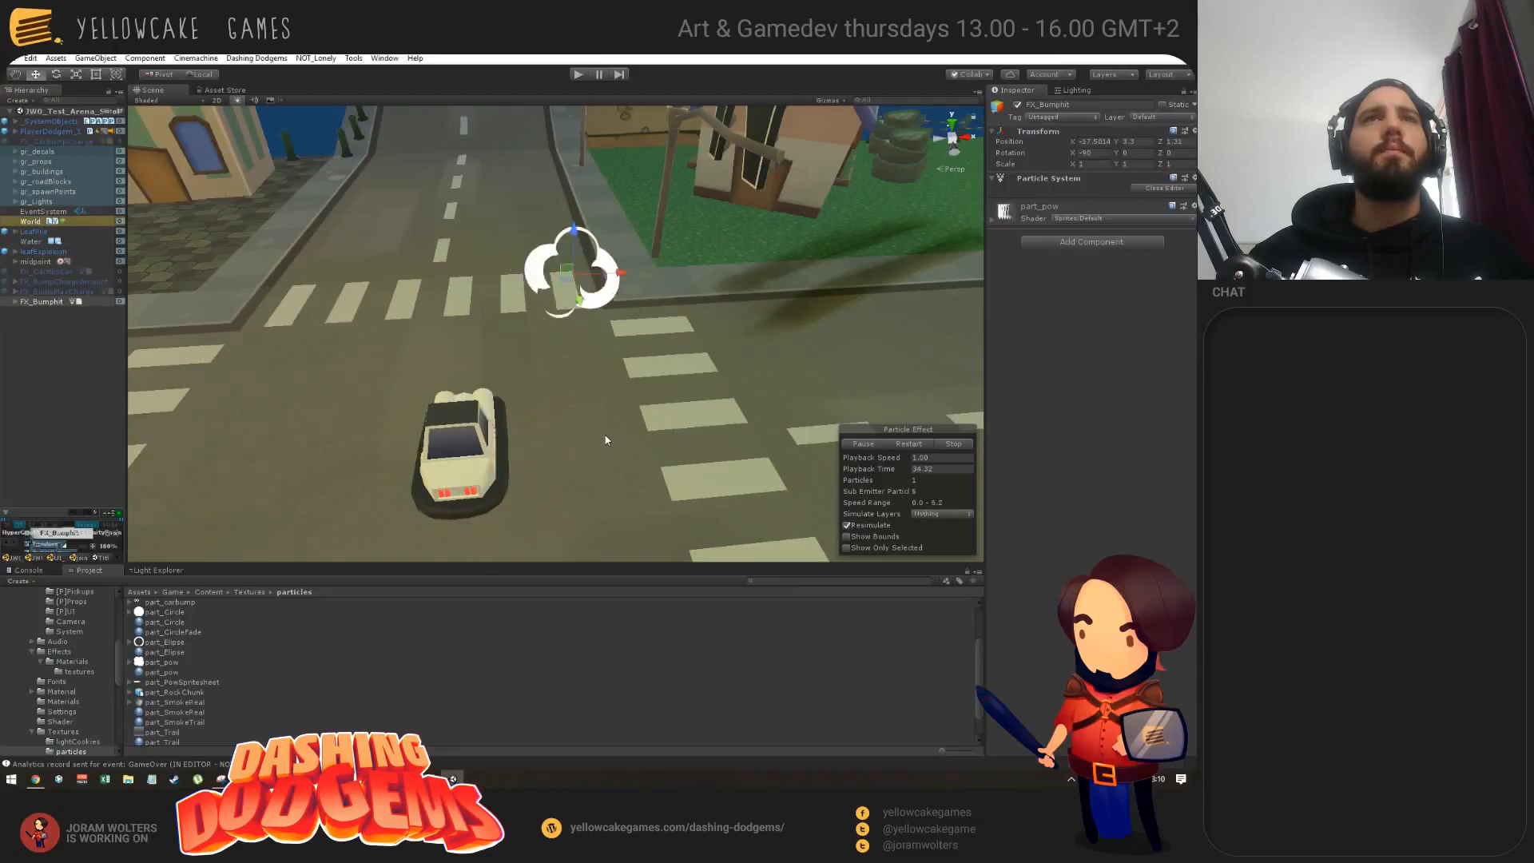
{"action": "left_click_drag", "start_coordinate": [606, 440], "coordinate": [595, 430], "text": "alt"}
{"action": "left_click", "coordinate": [51, 339]}
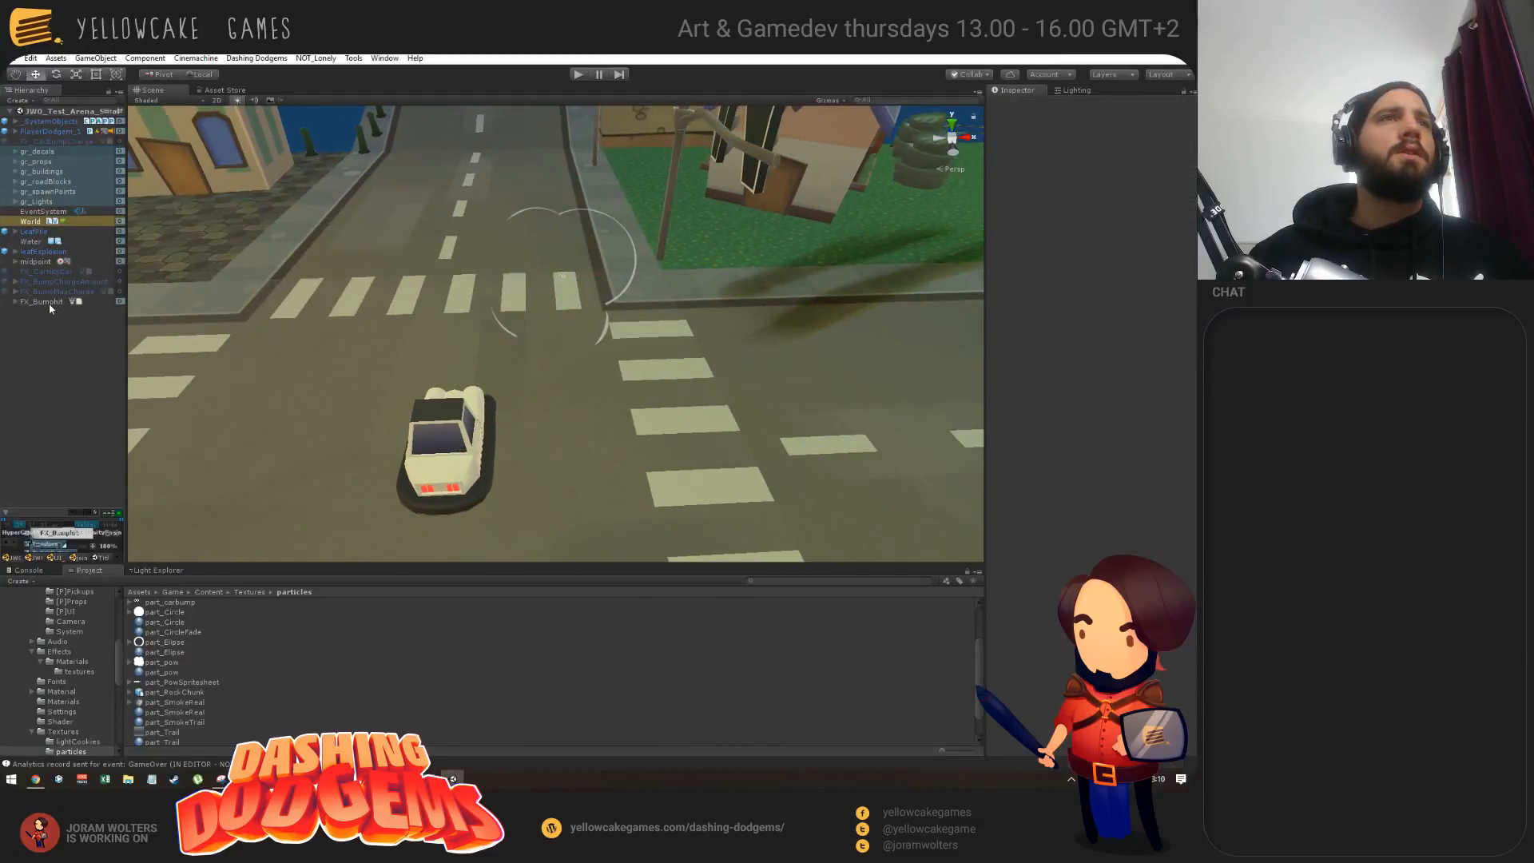
{"action": "left_click", "coordinate": [44, 302]}
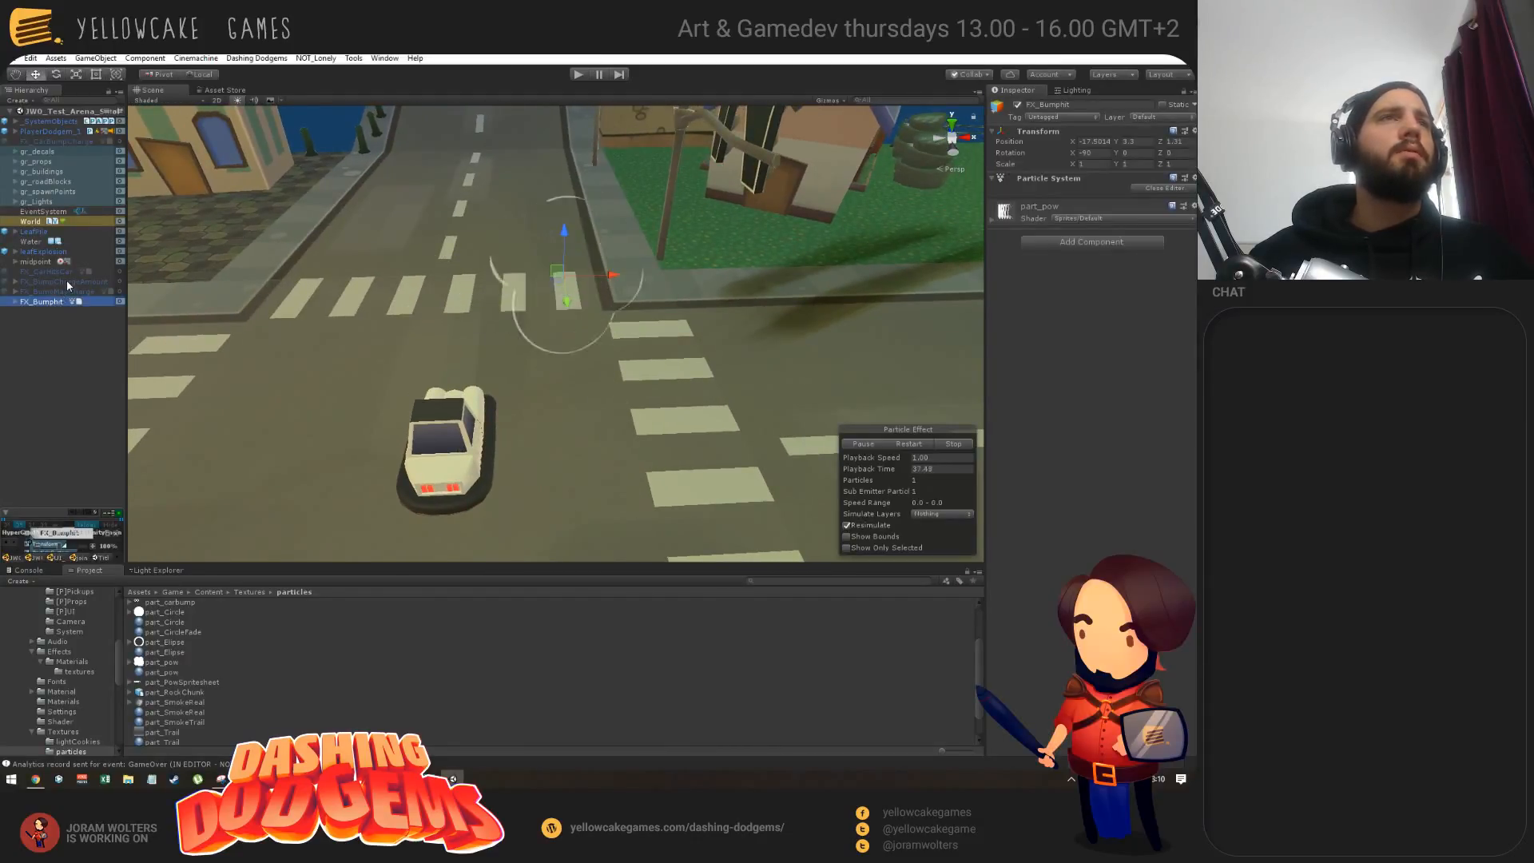
Step: Activate the FX_CarHitsCar object and play its particle effect, examining the sparks beside the car from several angles
{"action": "left_click", "coordinate": [46, 275]}
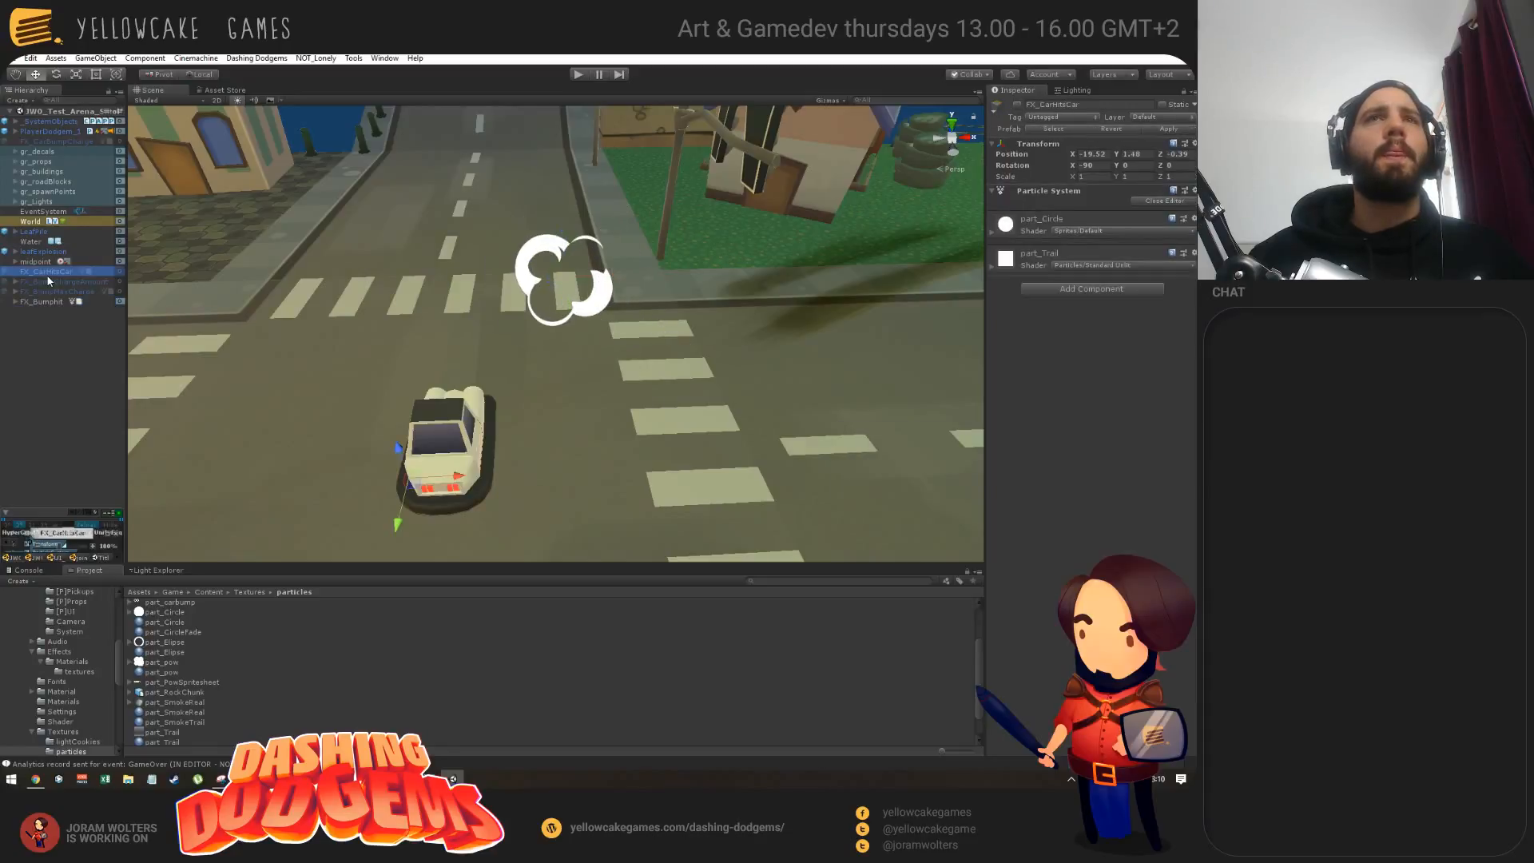
{"action": "left_click_drag", "start_coordinate": [448, 425], "coordinate": [514, 425], "text": "alt"}
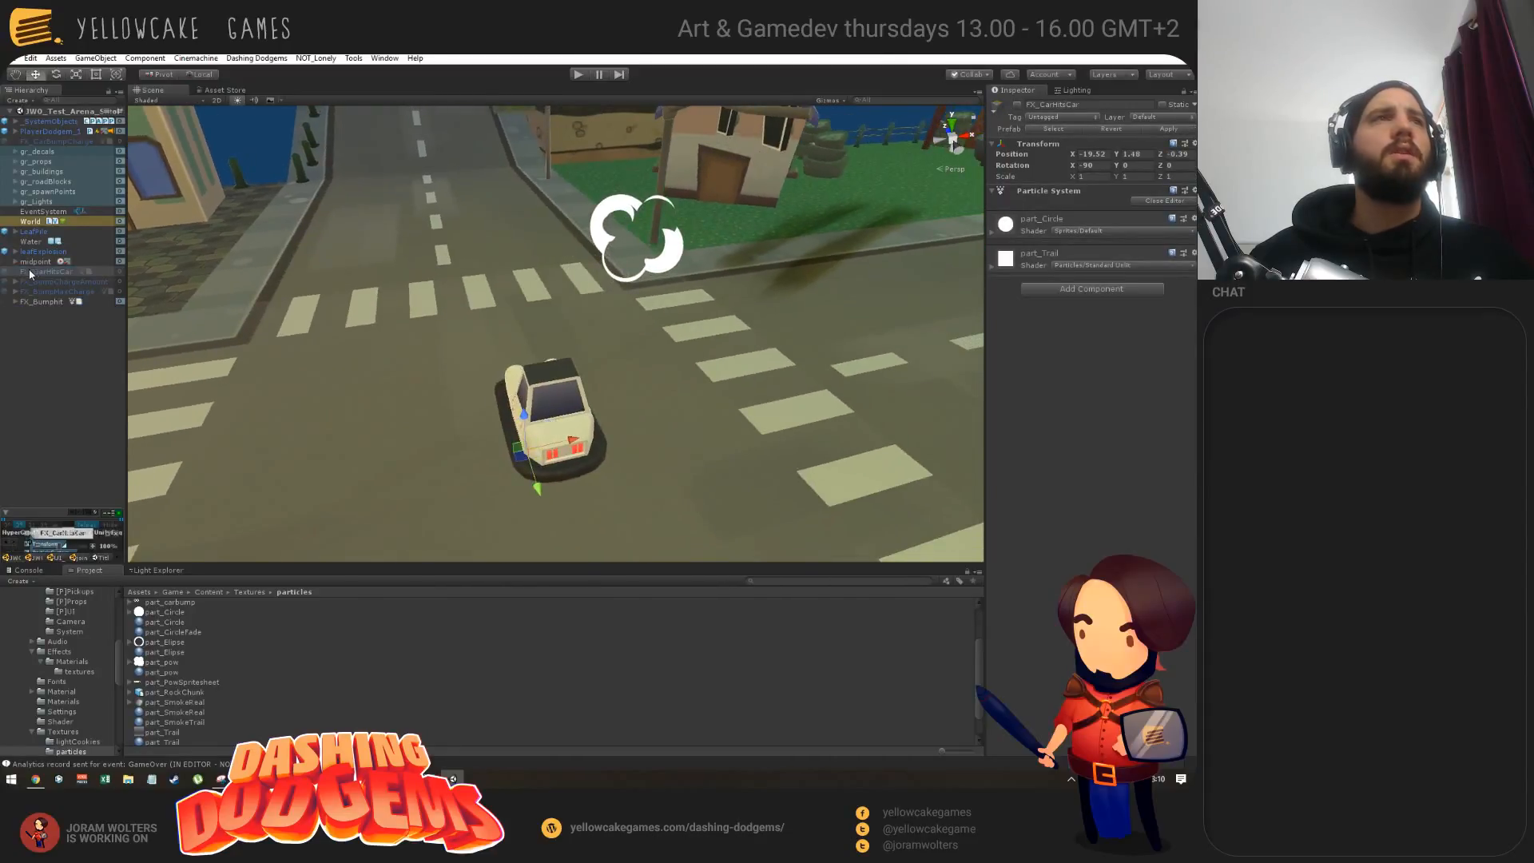
{"action": "left_click", "coordinate": [1019, 105]}
{"action": "left_click", "coordinate": [857, 455]}
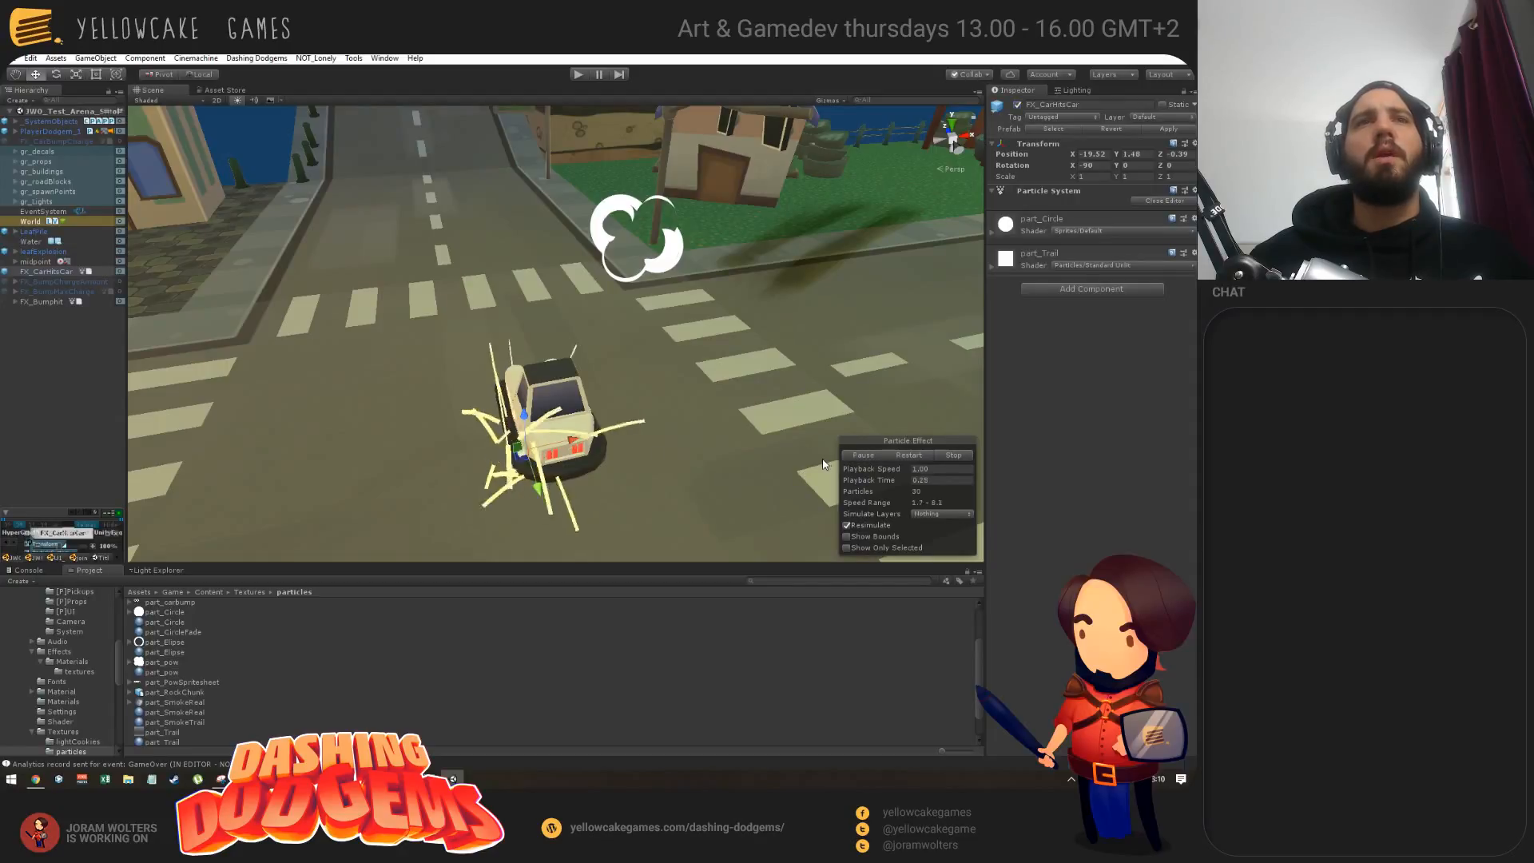
{"action": "left_click", "coordinate": [868, 455]}
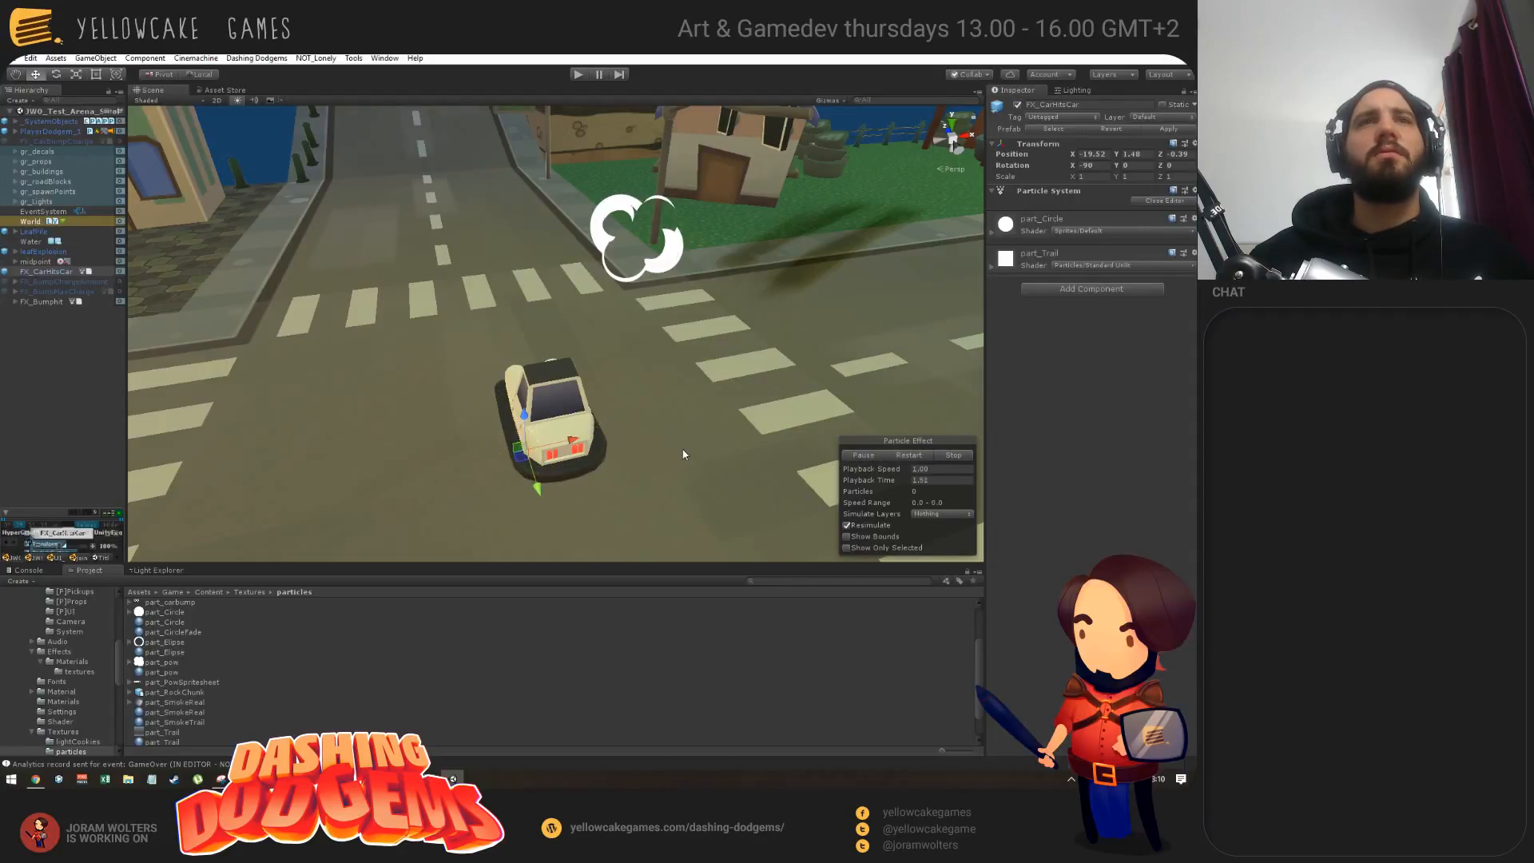
{"action": "left_click_drag", "start_coordinate": [685, 453], "coordinate": [640, 446], "text": "alt"}
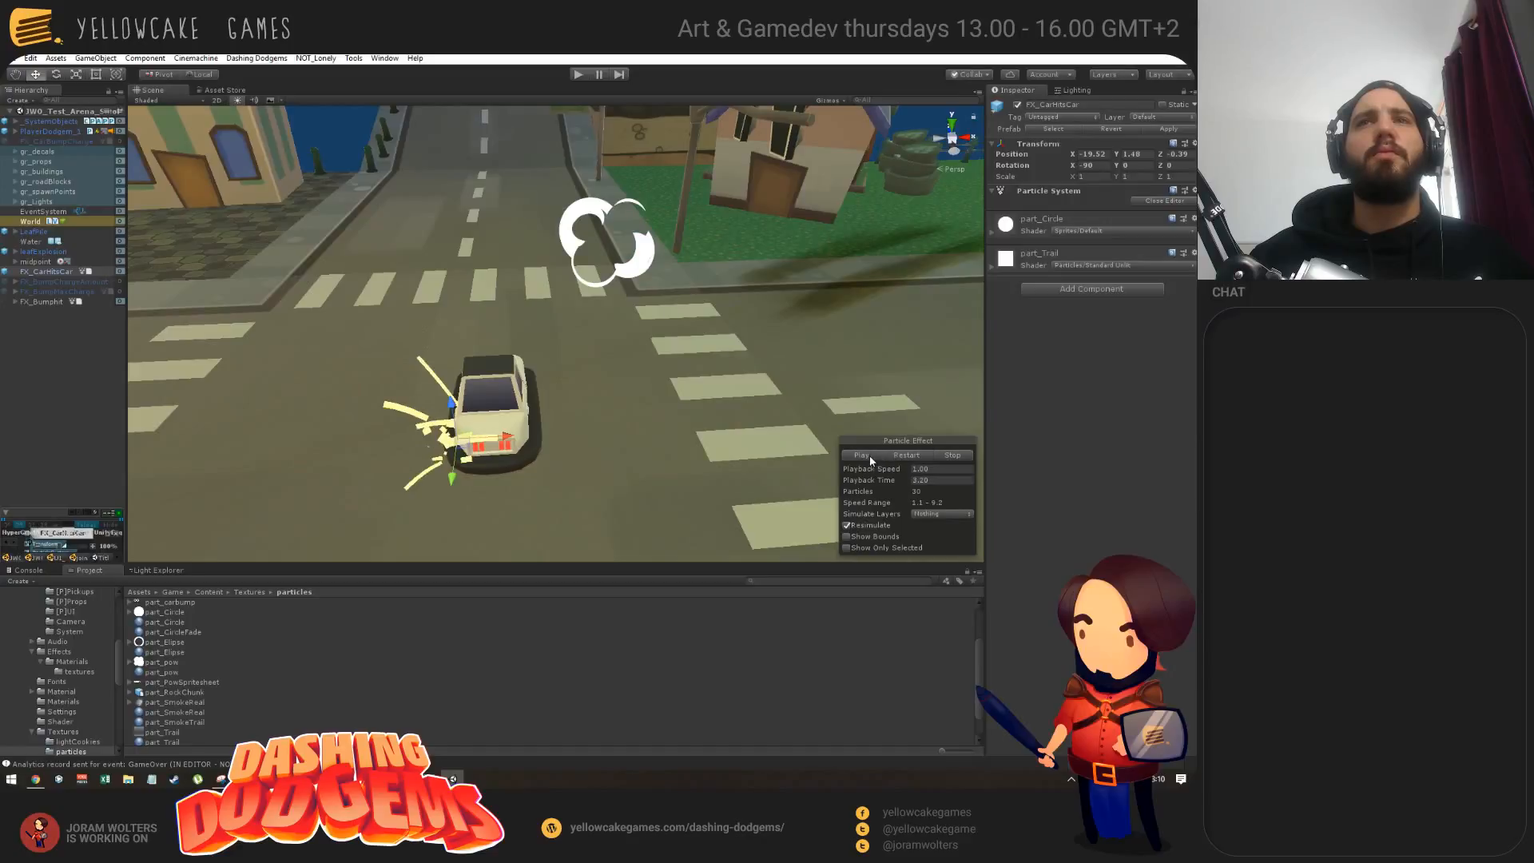
{"action": "left_click", "coordinate": [863, 456]}
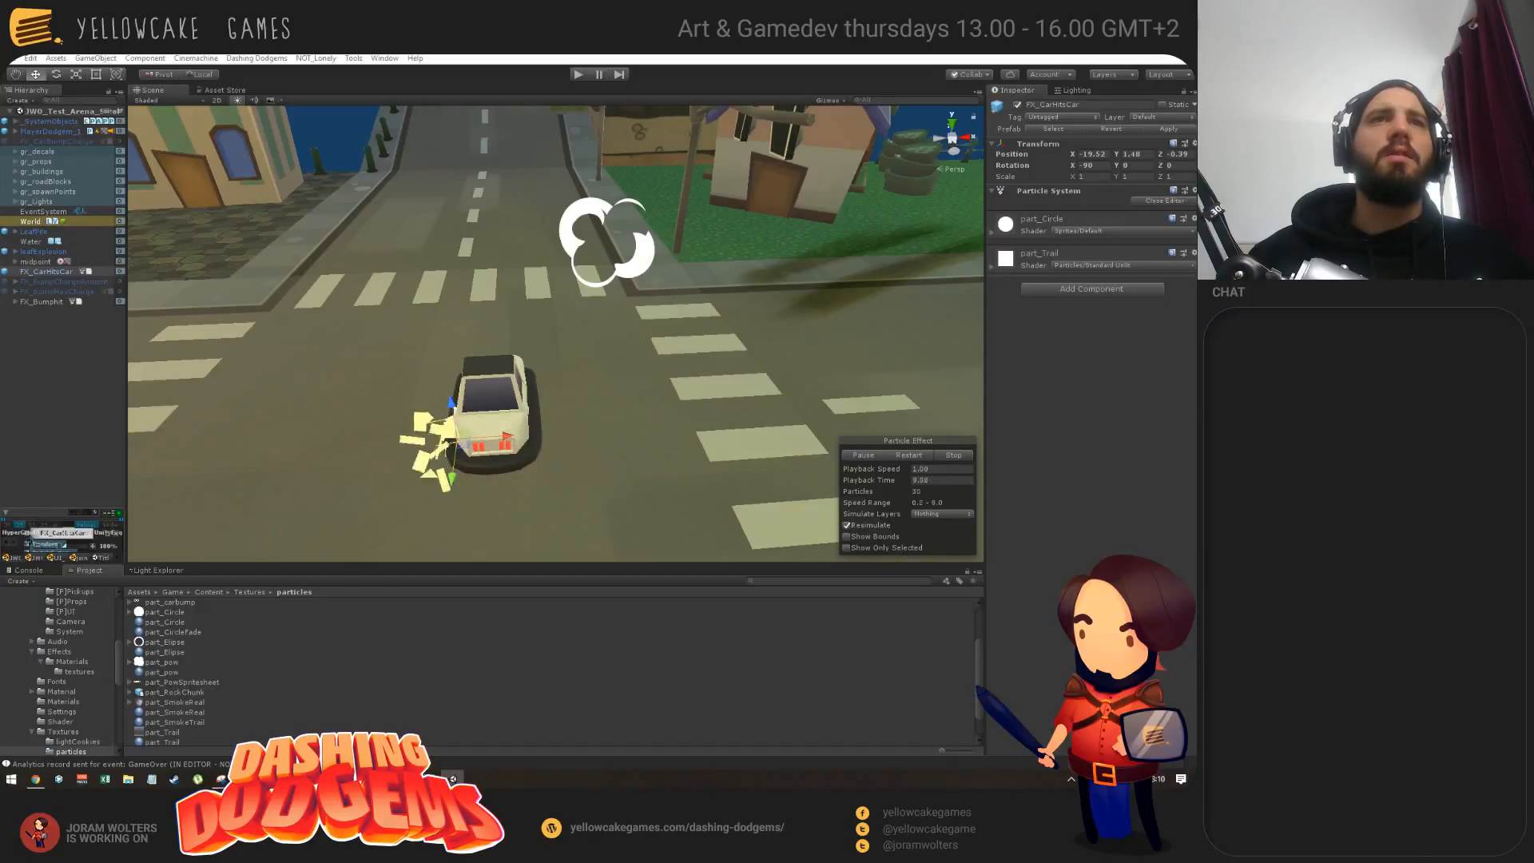
{"action": "left_click_drag", "start_coordinate": [480, 320], "coordinate": [483, 406], "text": "alt"}
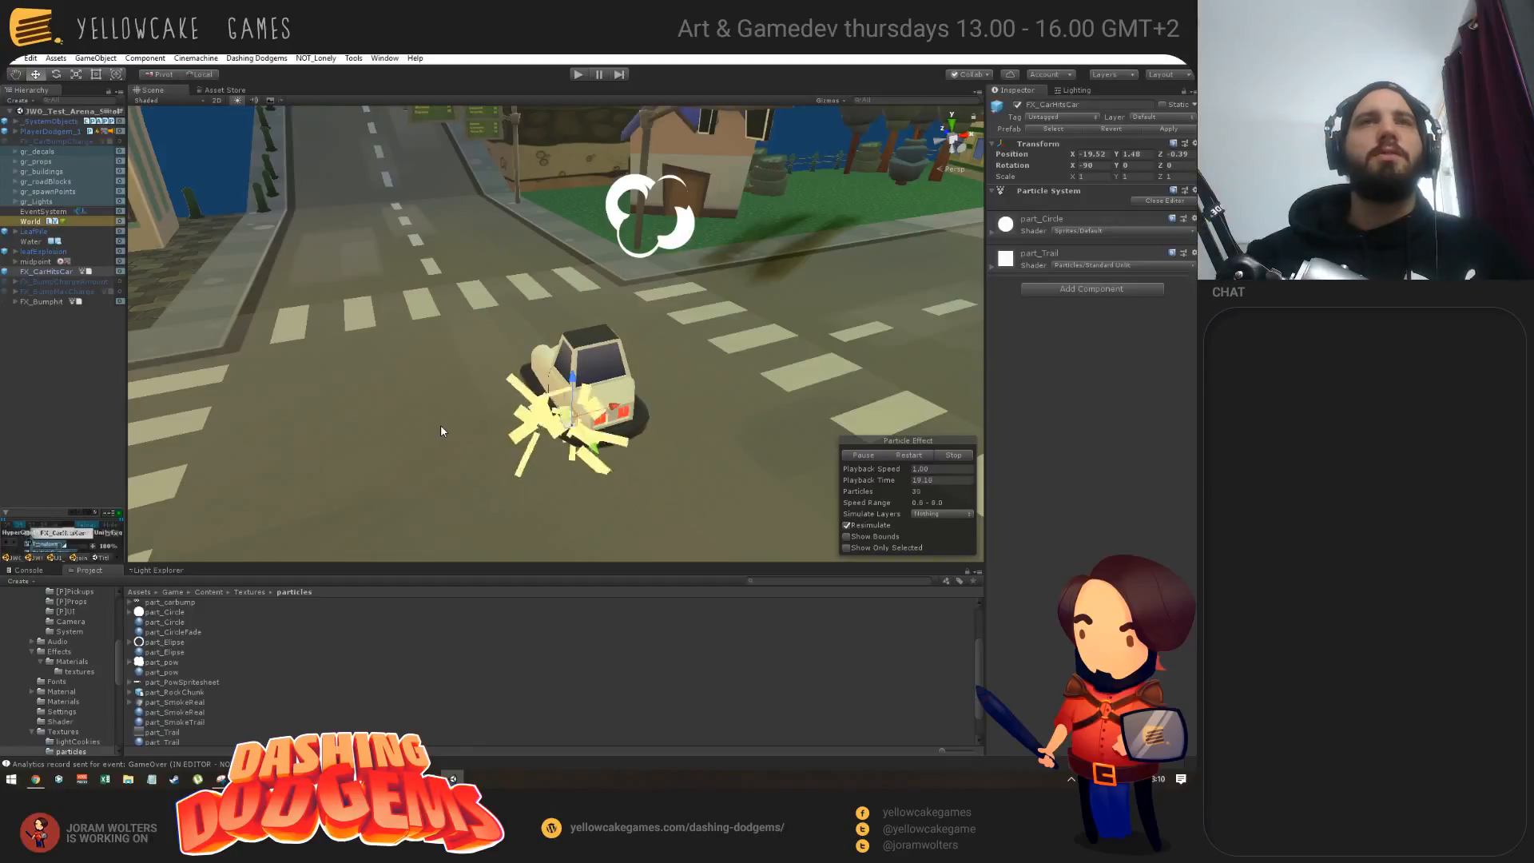
{"action": "left_click_drag", "start_coordinate": [724, 392], "coordinate": [680, 382], "text": "alt"}
Step: Open the FX_CarHitsCar particle system in the separate Particle Effect editor and resize and position that window over the scene
{"action": "left_click", "coordinate": [44, 272]}
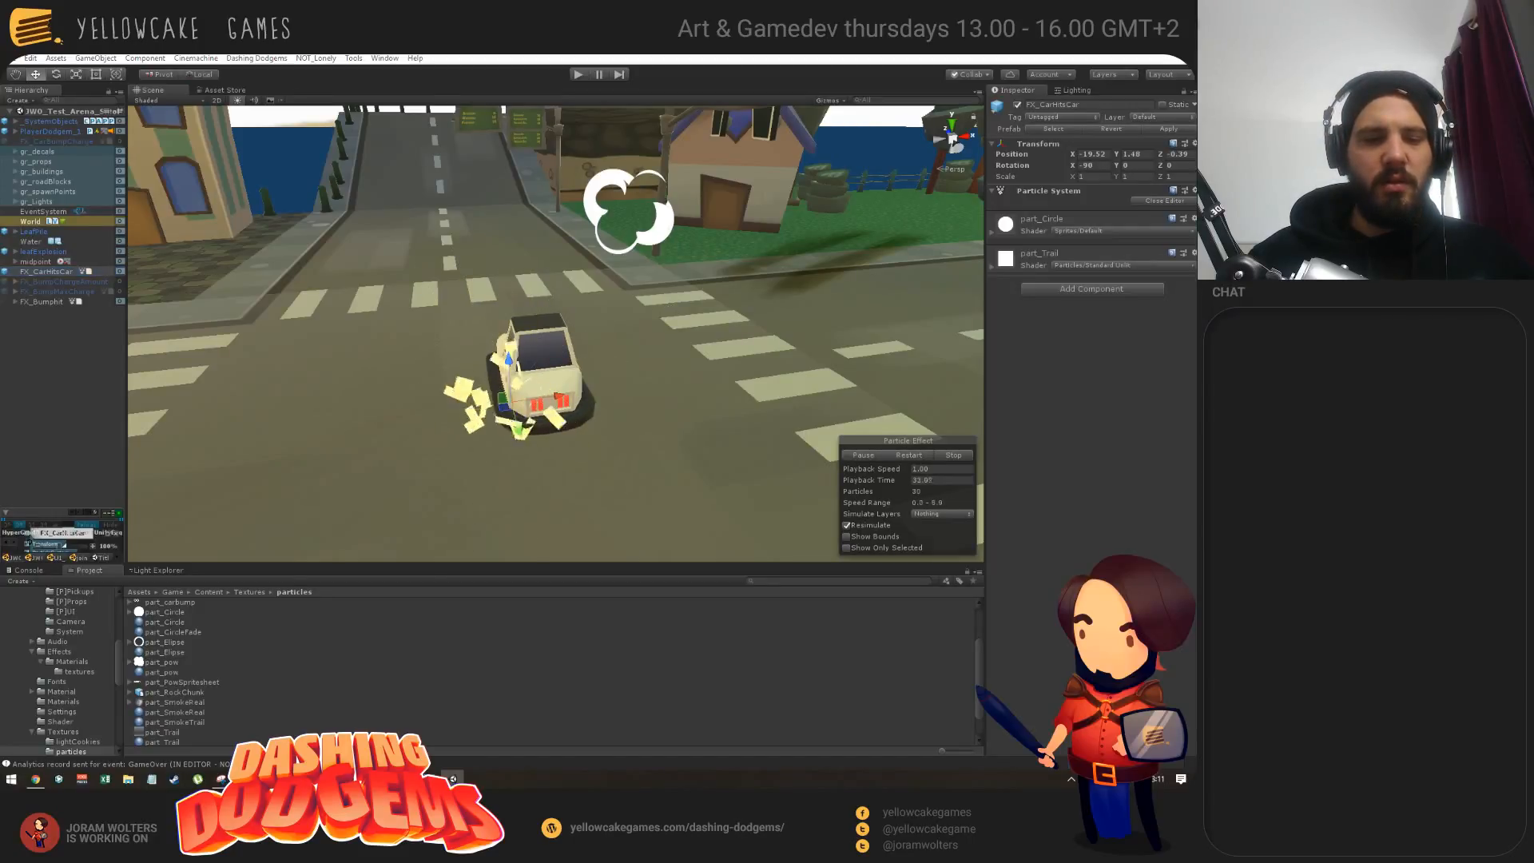
{"action": "left_click_drag", "start_coordinate": [1196, 270], "coordinate": [396, 168]}
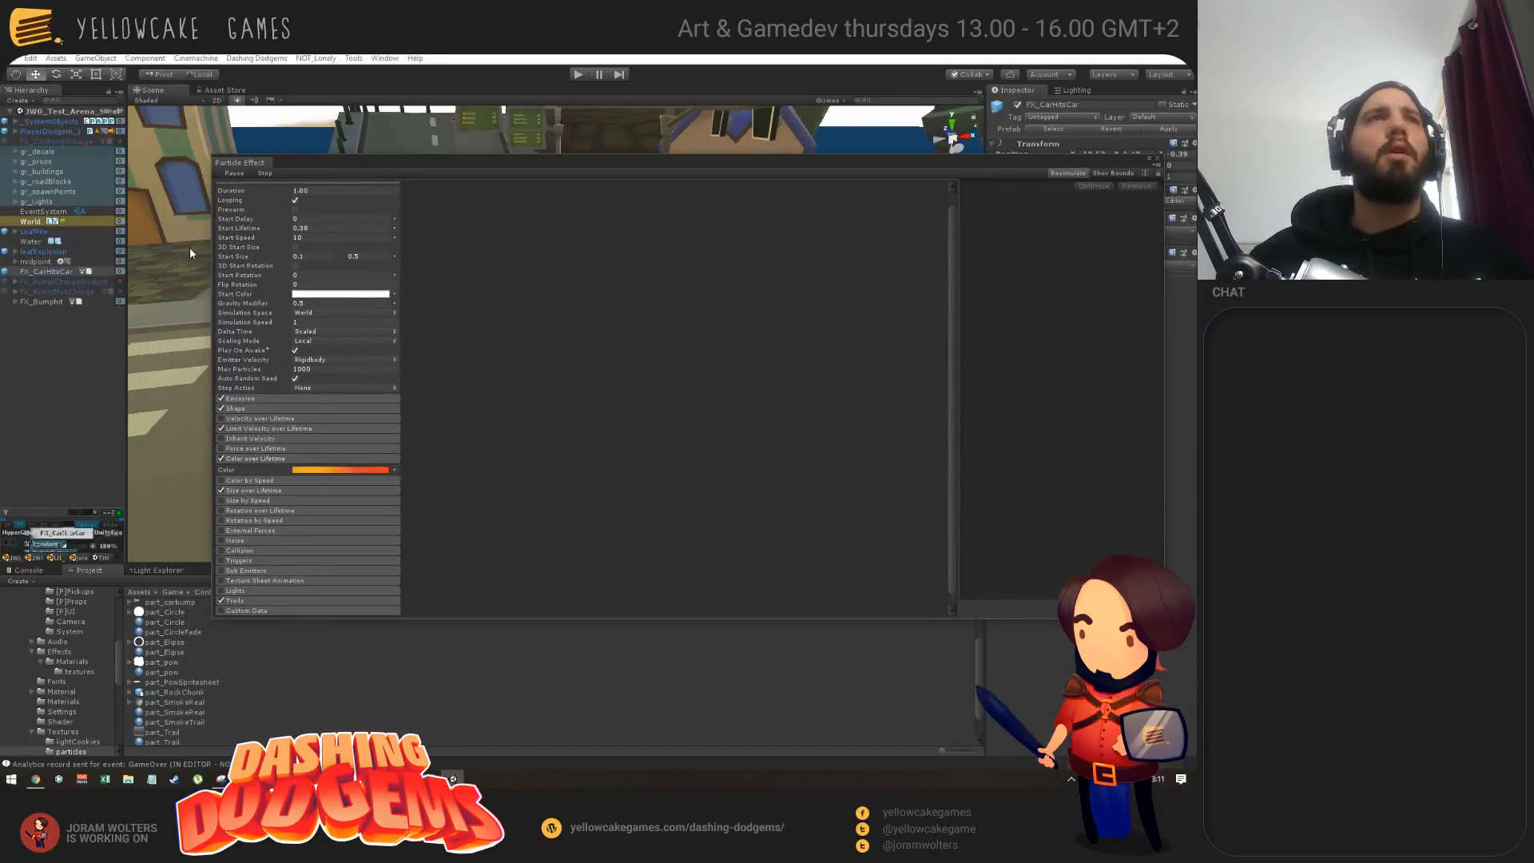
{"action": "left_click_drag", "start_coordinate": [213, 241], "coordinate": [612, 262]}
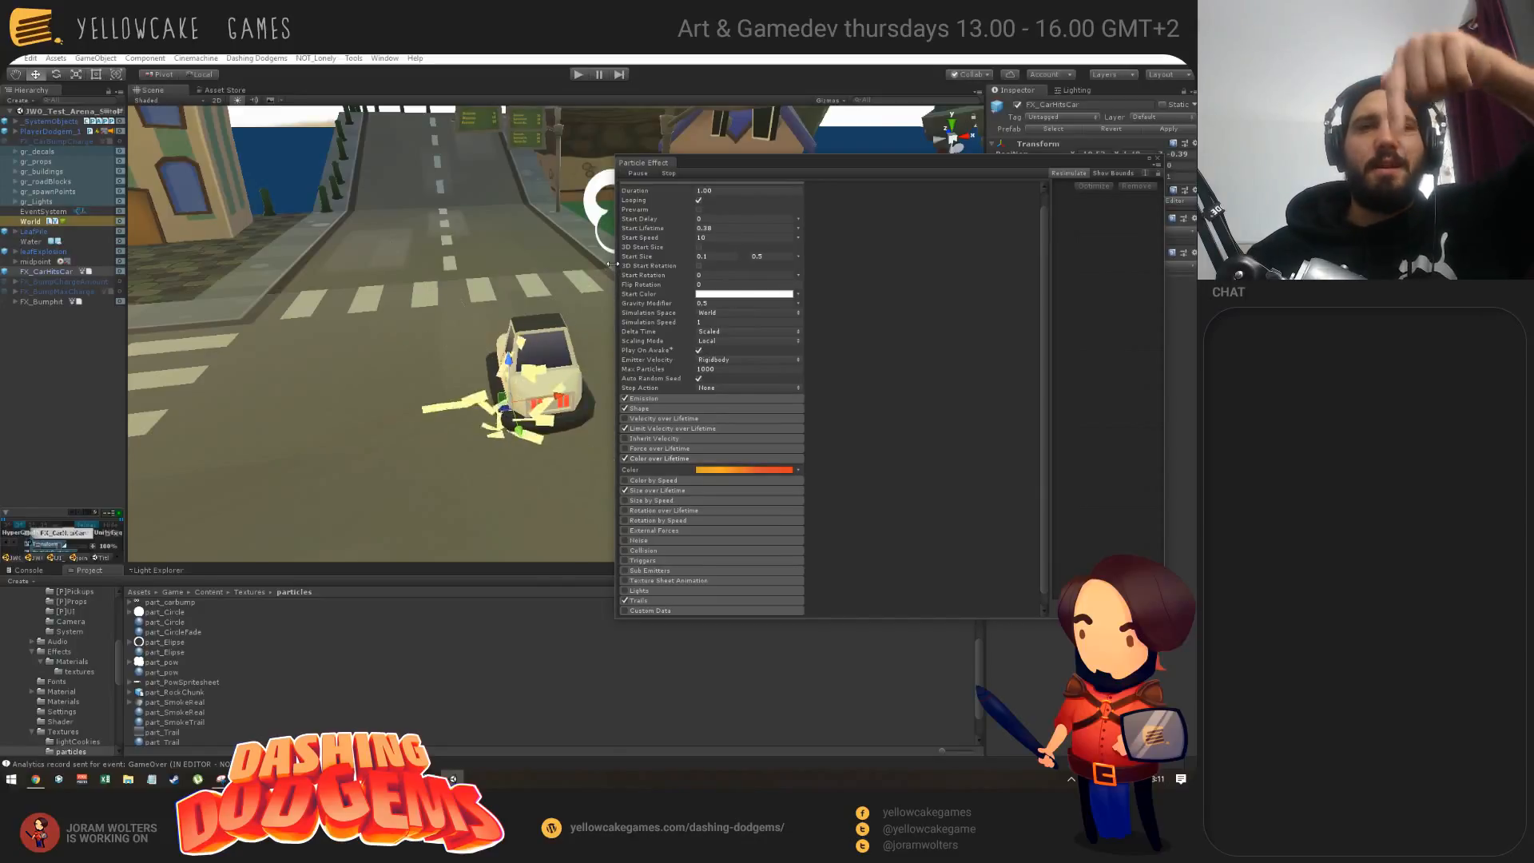
{"action": "left_click_drag", "start_coordinate": [705, 165], "coordinate": [548, 121]}
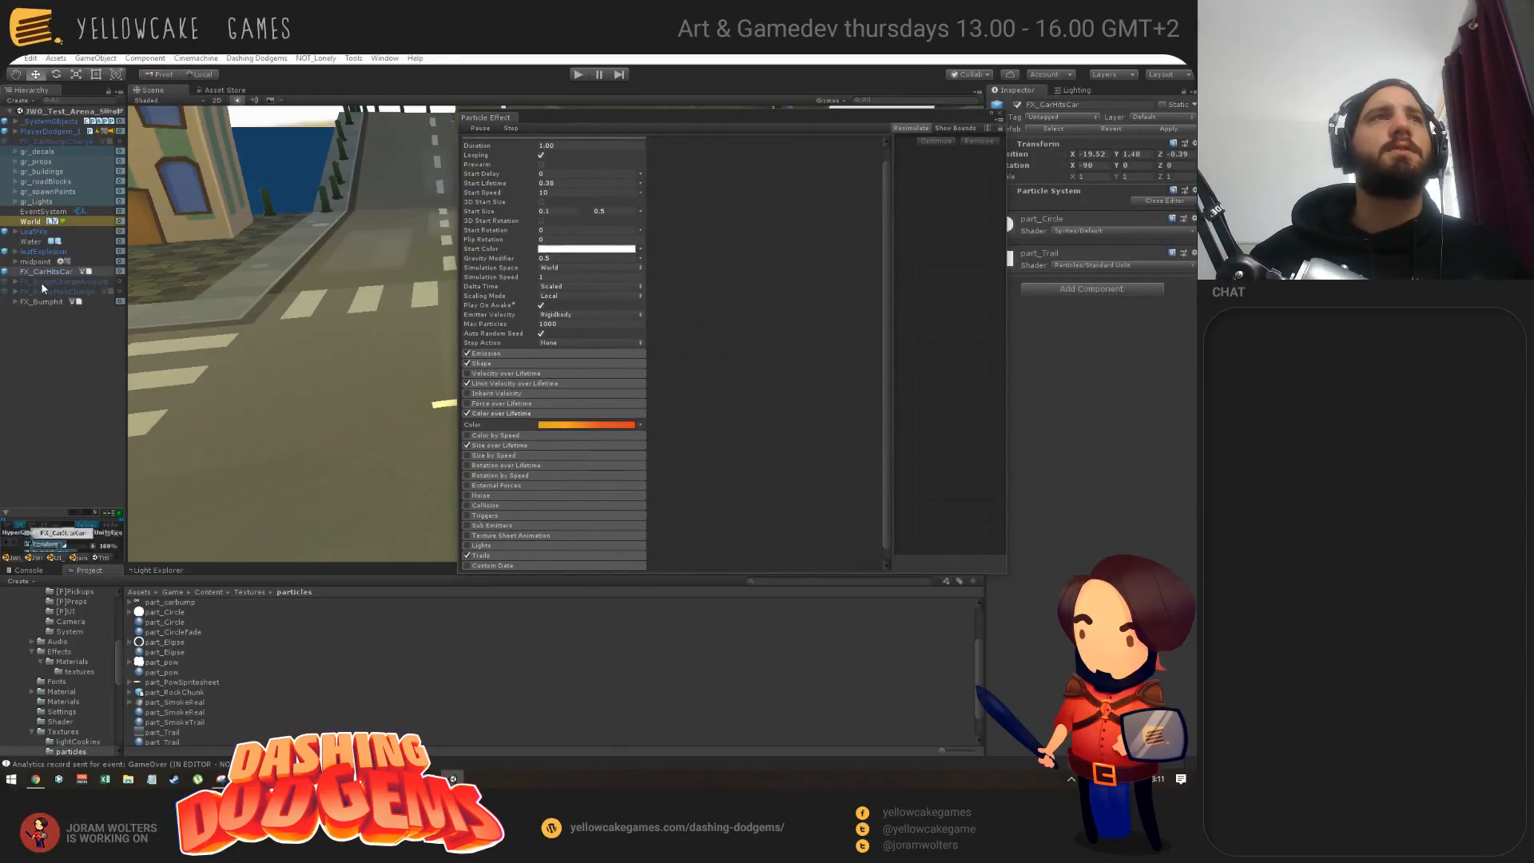
Step: Examine the modules of the FX_BumpHit effect's emitters in the Particle Effect editor
{"action": "left_click", "coordinate": [40, 302]}
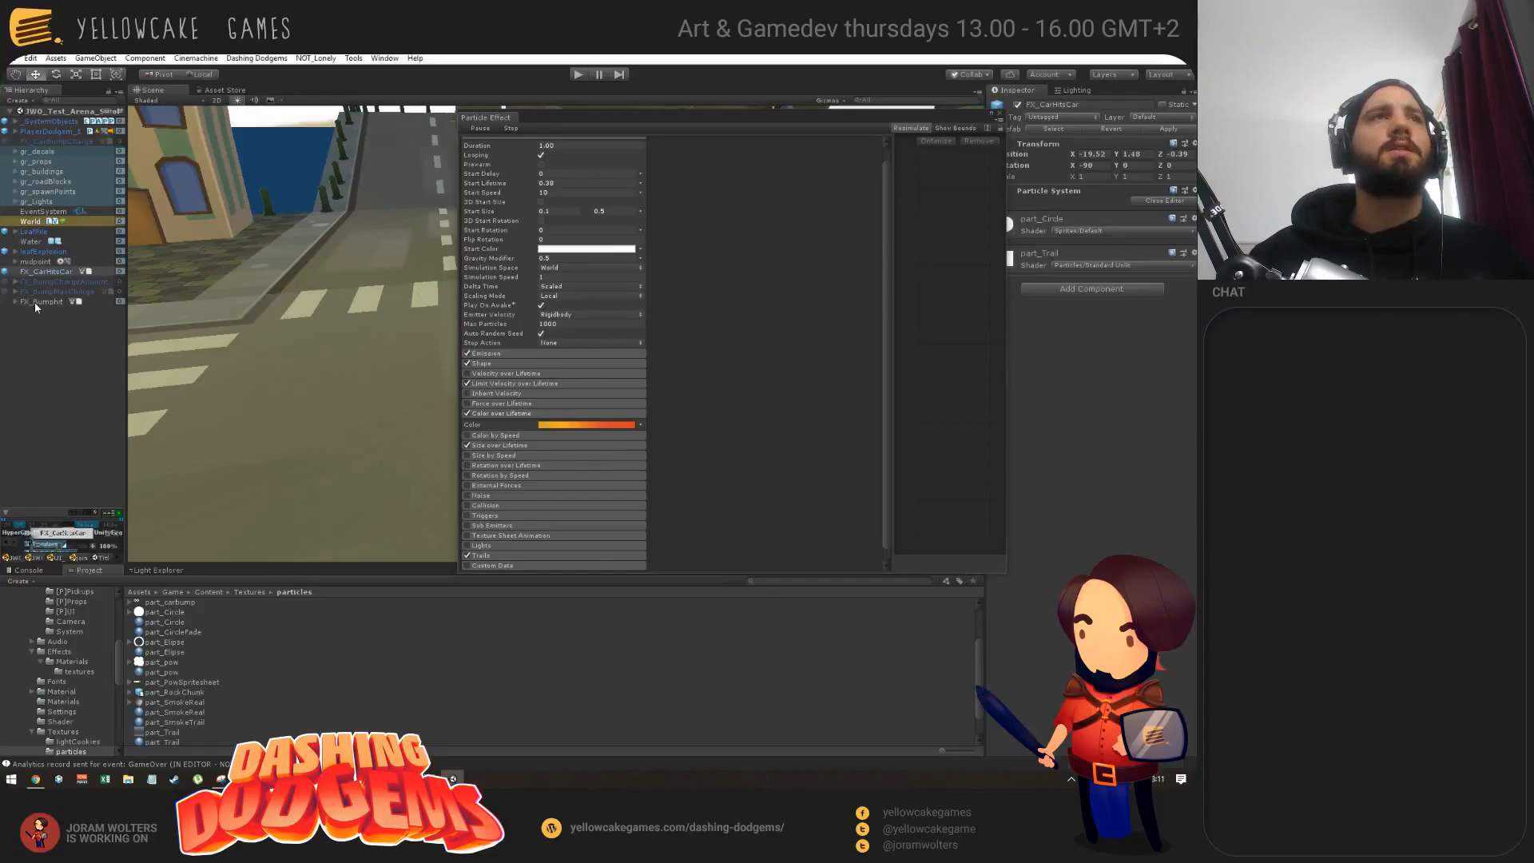
{"action": "left_click_drag", "start_coordinate": [639, 564], "coordinate": [564, 581]}
{"action": "scroll", "coordinate": [552, 431], "scroll_direction": "down", "scroll_amount": 1}
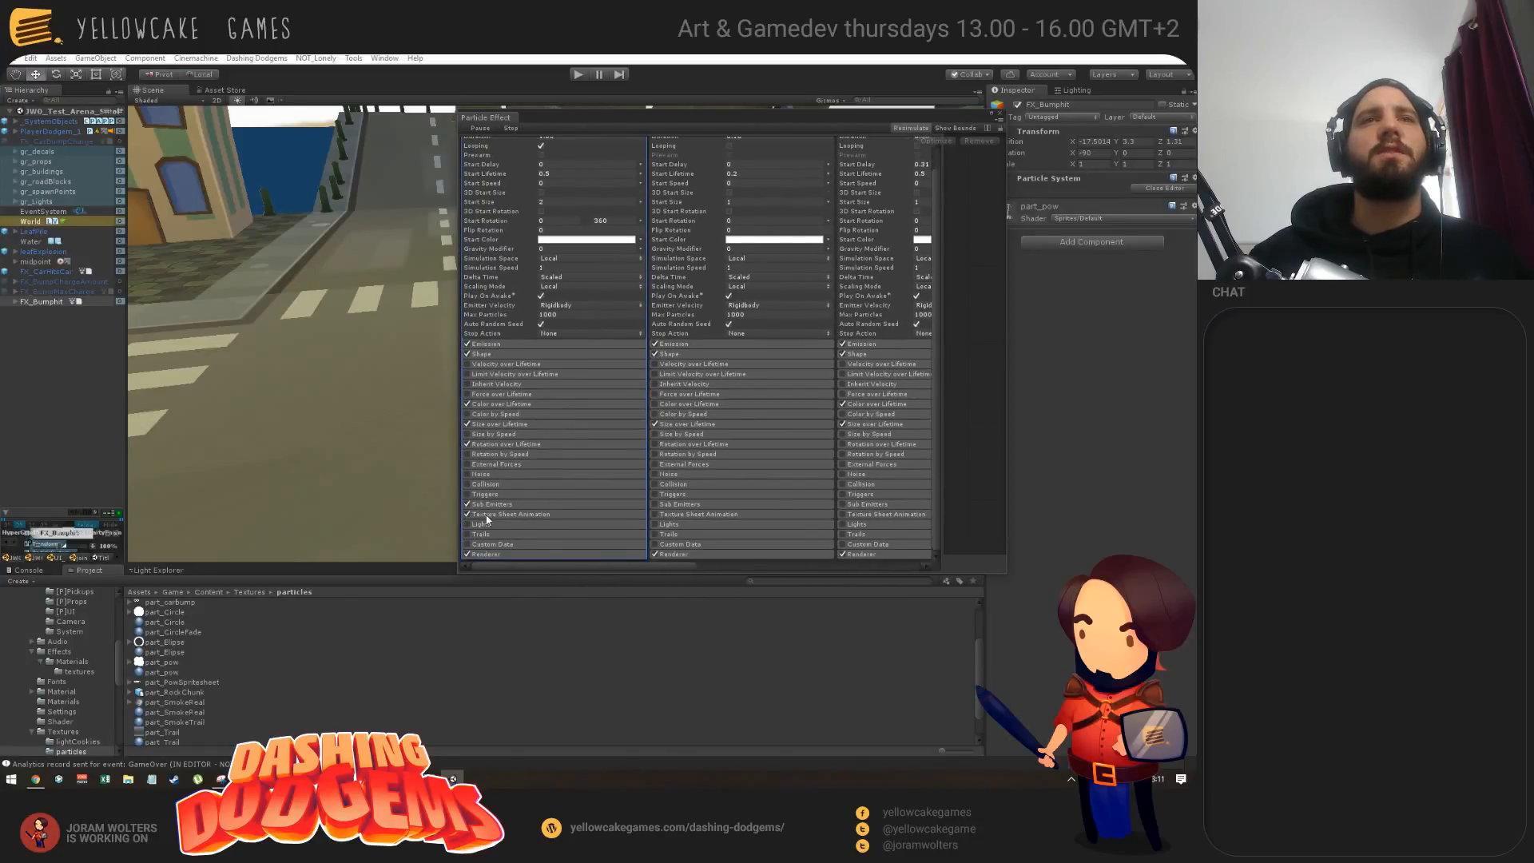
{"action": "left_click_drag", "start_coordinate": [572, 570], "coordinate": [870, 583]}
{"action": "left_click_drag", "start_coordinate": [757, 583], "coordinate": [490, 585]}
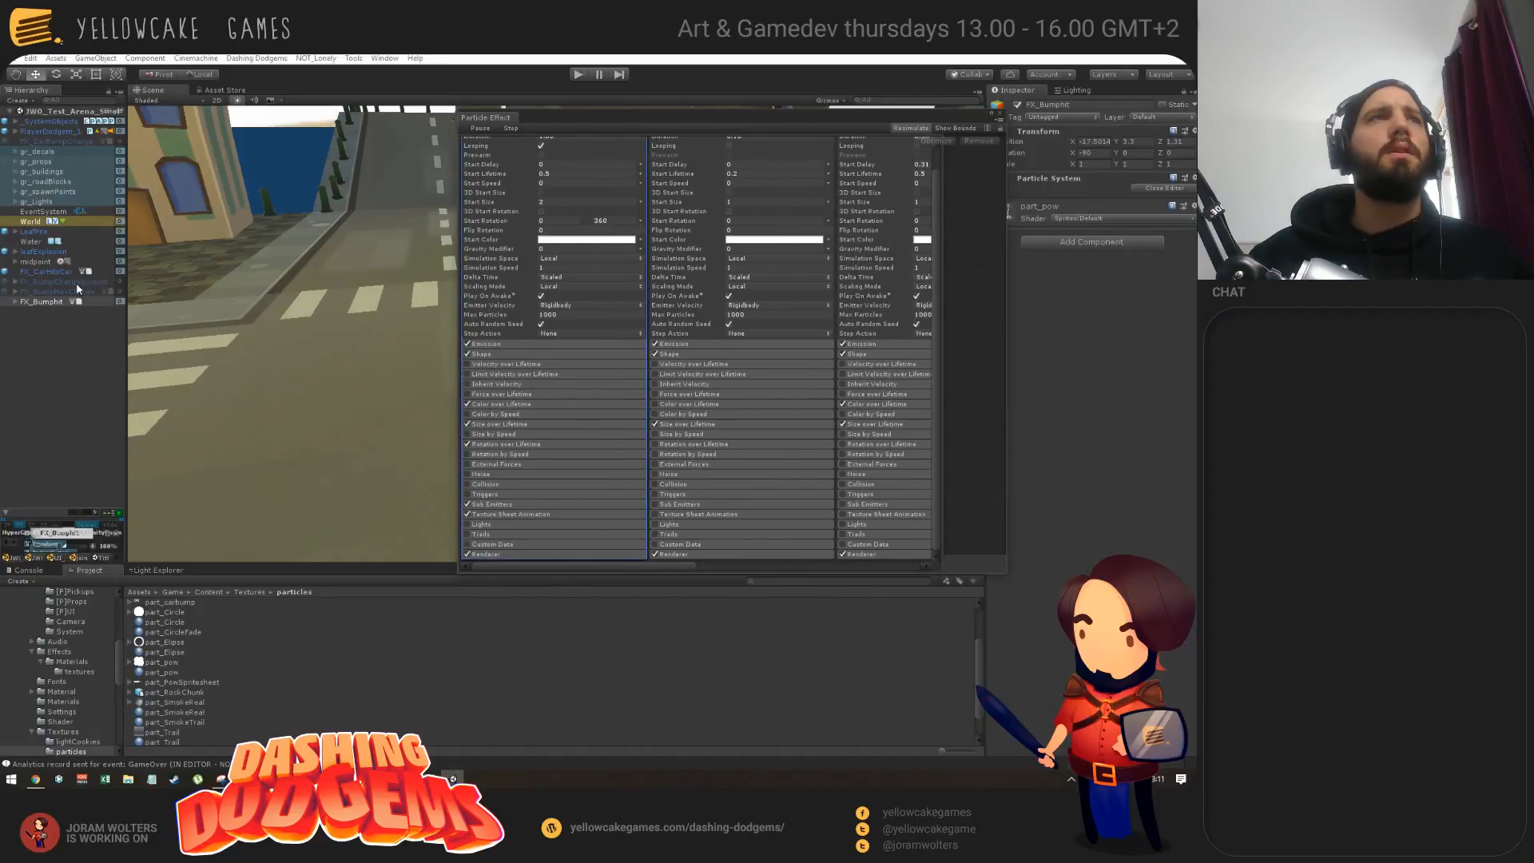
Step: Widen the Particle Effect editor and its emitter area, and move the window aside to uncover the car in the scene
{"action": "left_click_drag", "start_coordinate": [540, 118], "coordinate": [654, 200]}
{"action": "mouse_move", "coordinate": [303, 296]}
{"action": "left_mouse_down", "text": "alt"}
{"action": "mouse_move", "coordinate": [403, 334]}
{"action": "mouse_move", "coordinate": [306, 298]}
{"action": "left_mouse_up", "text": "alt"}
{"action": "left_click_drag", "start_coordinate": [708, 196], "coordinate": [594, 113]}
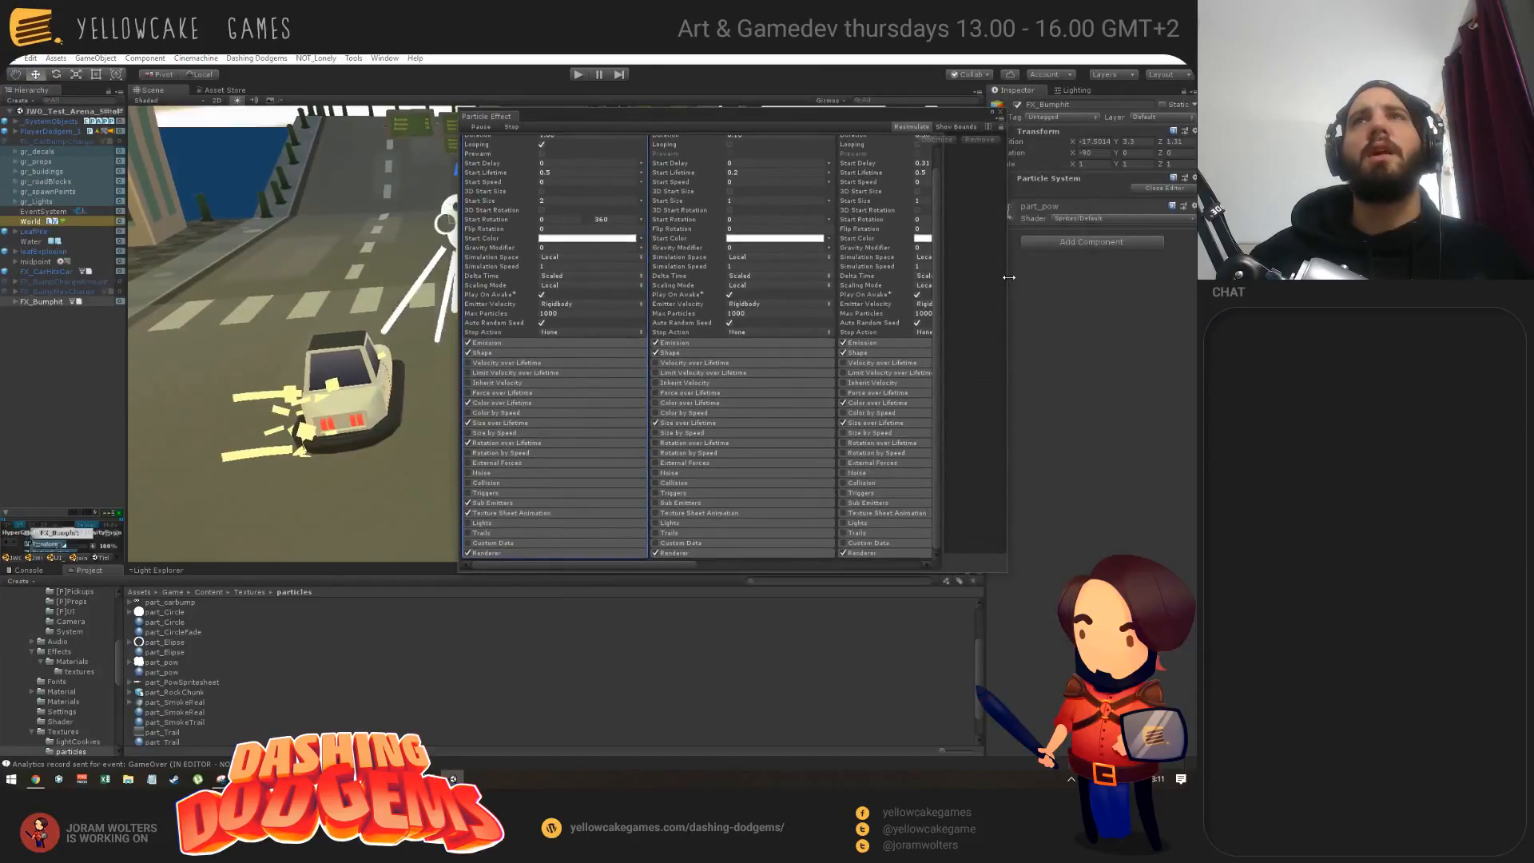
{"action": "left_click_drag", "start_coordinate": [1008, 315], "coordinate": [1160, 314]}
{"action": "left_click_drag", "start_coordinate": [937, 310], "coordinate": [996, 318]}
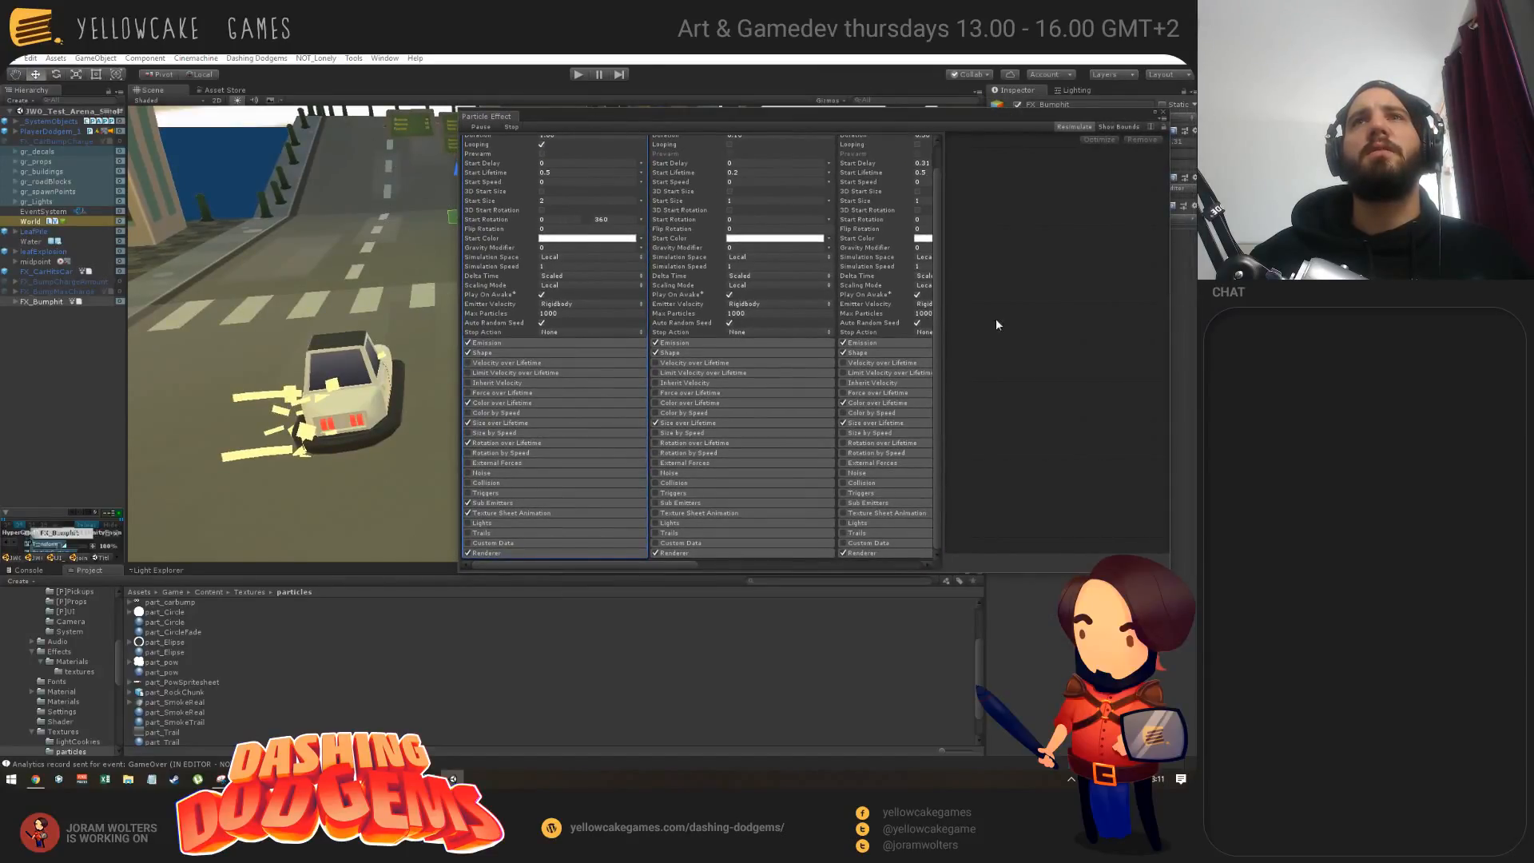
{"action": "scroll", "coordinate": [838, 560], "scroll_direction": "right", "scroll_amount": 3}
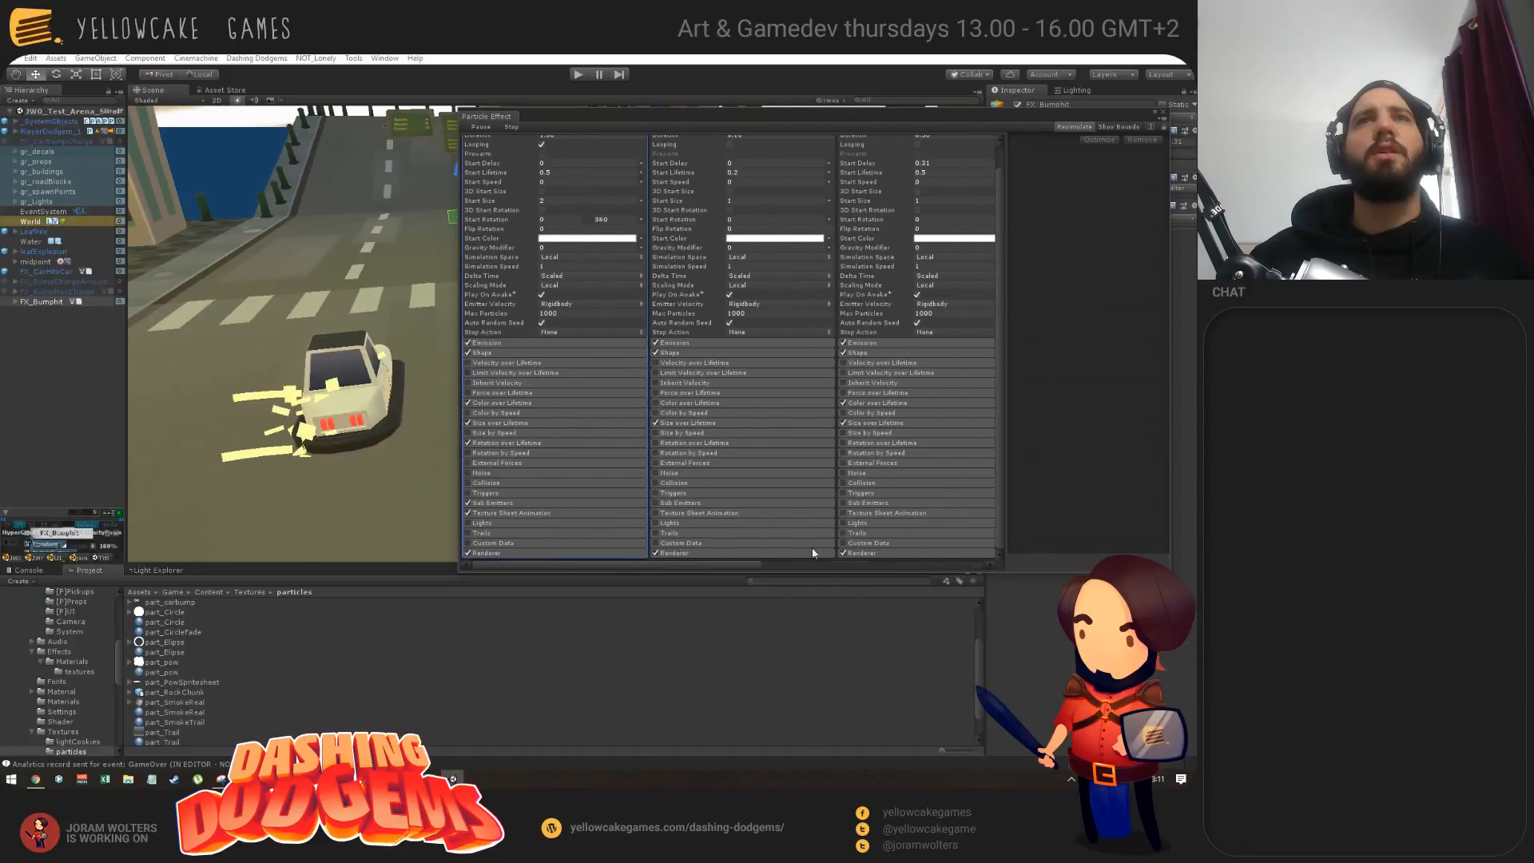
{"action": "left_click_drag", "start_coordinate": [916, 111], "coordinate": [1022, 173]}
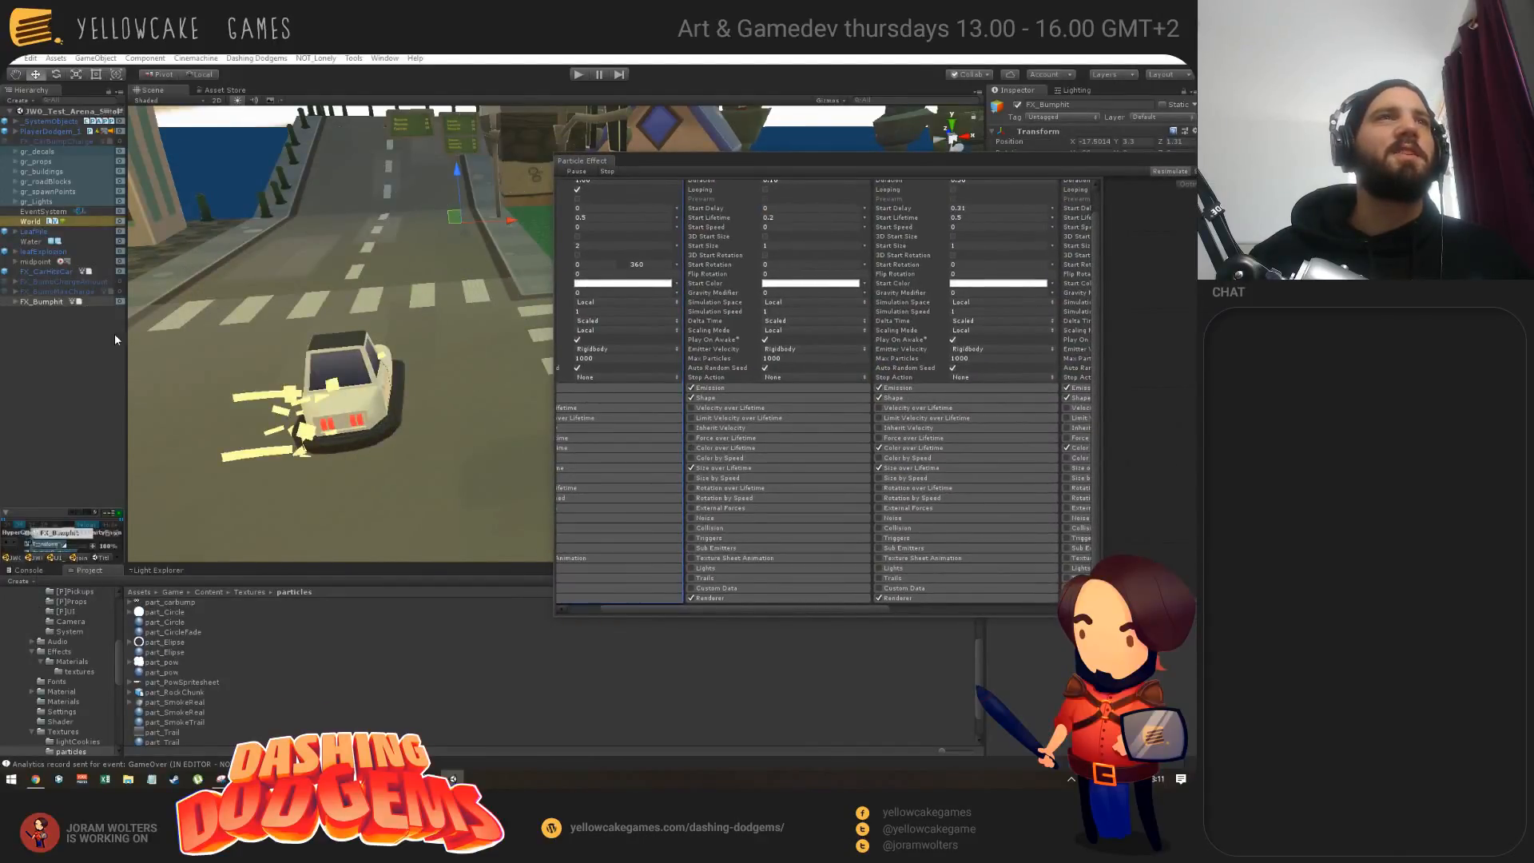
Step: Load FX_CarHitsCar in the Particle Effect editor, make the window taller to fit all modules, and view the car's rear
{"action": "left_click", "coordinate": [54, 272]}
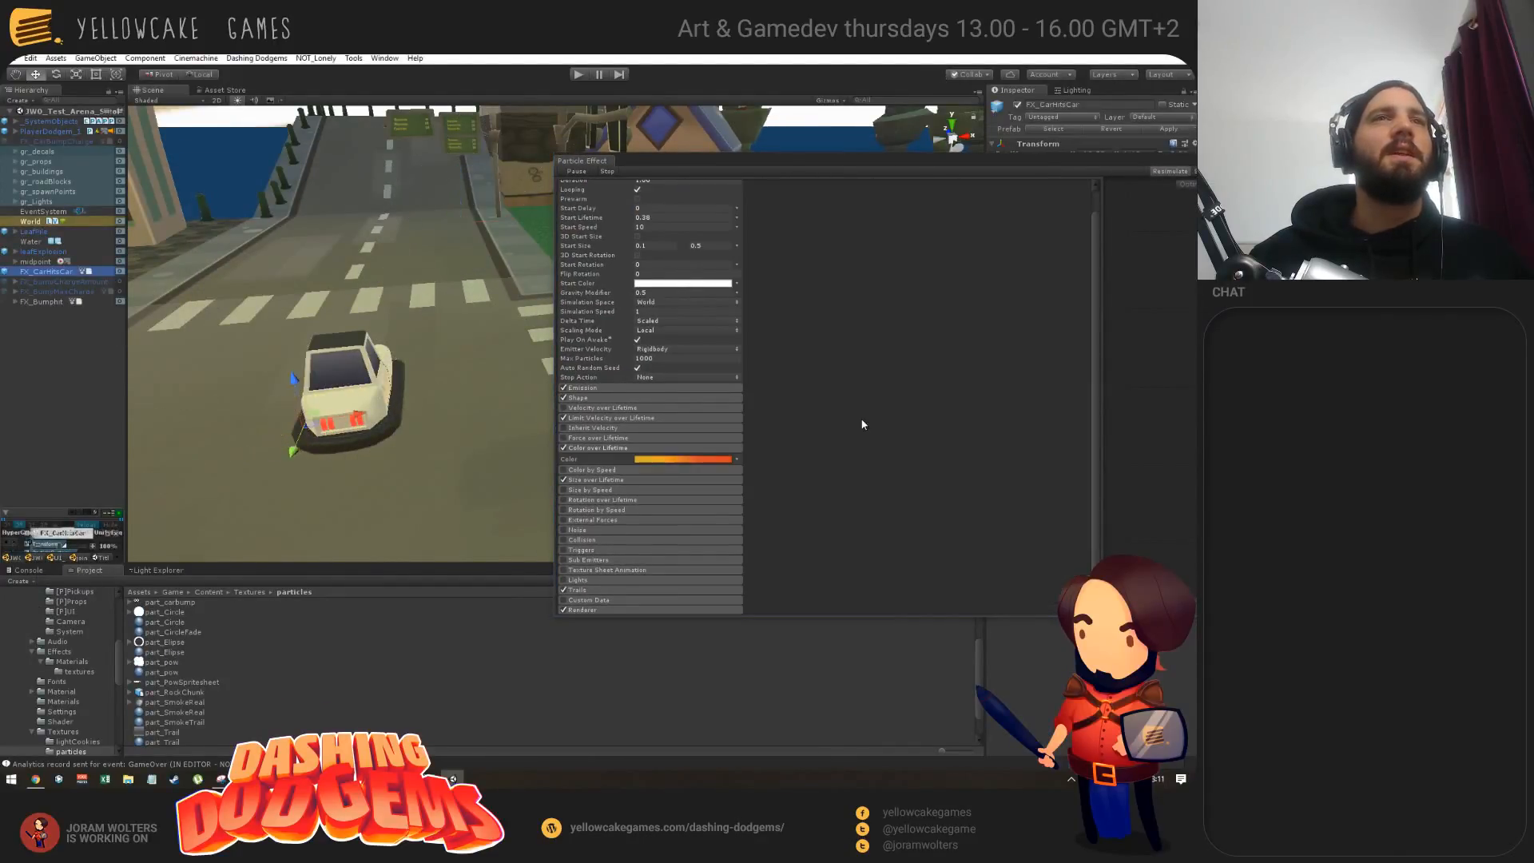
{"action": "left_click_drag", "start_coordinate": [649, 163], "coordinate": [653, 114]}
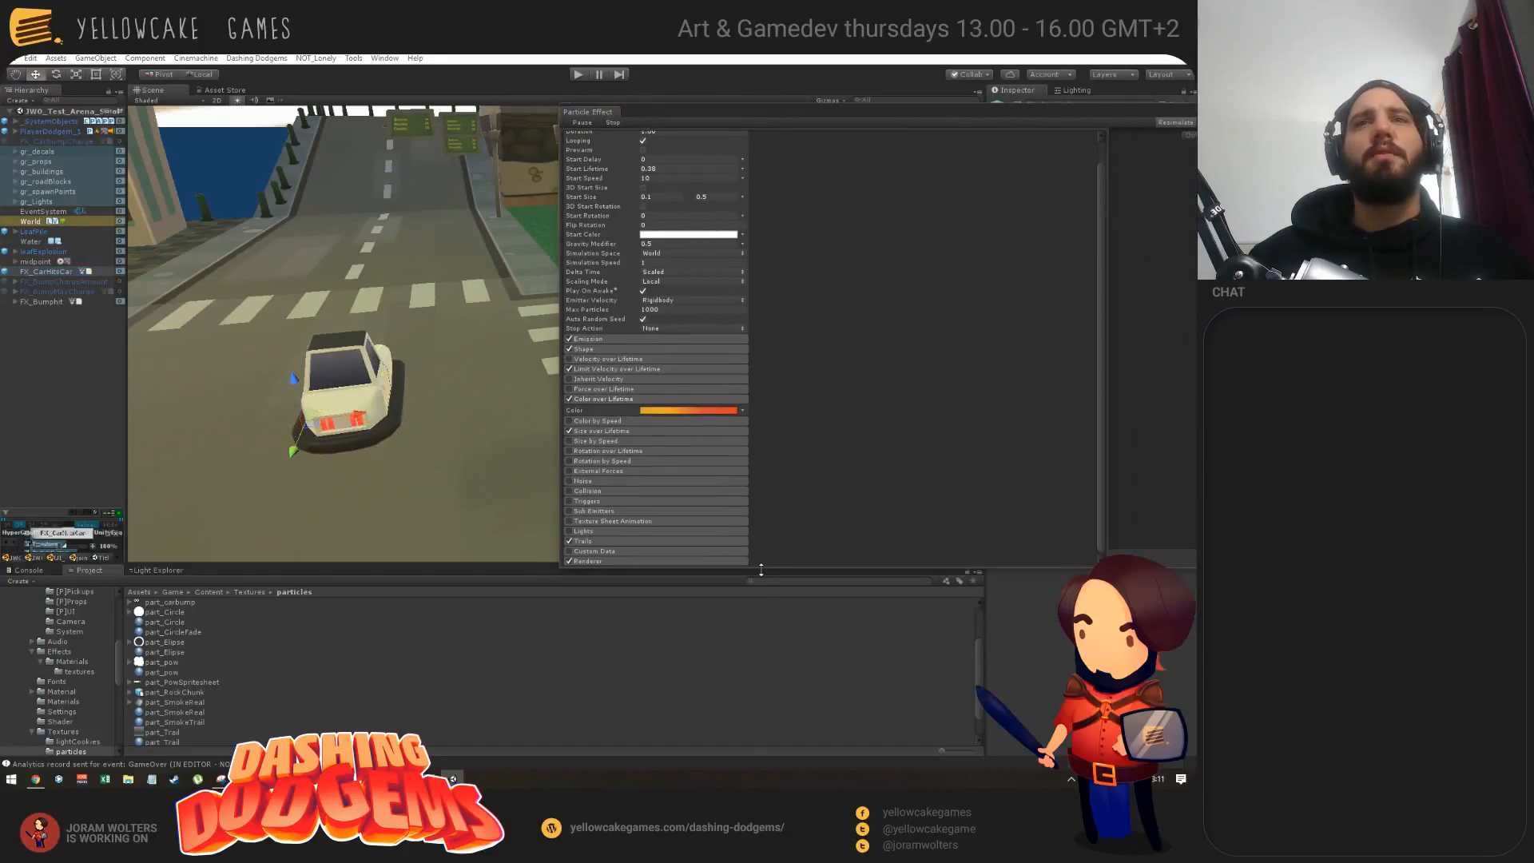
{"action": "left_click_drag", "start_coordinate": [746, 566], "coordinate": [744, 672]}
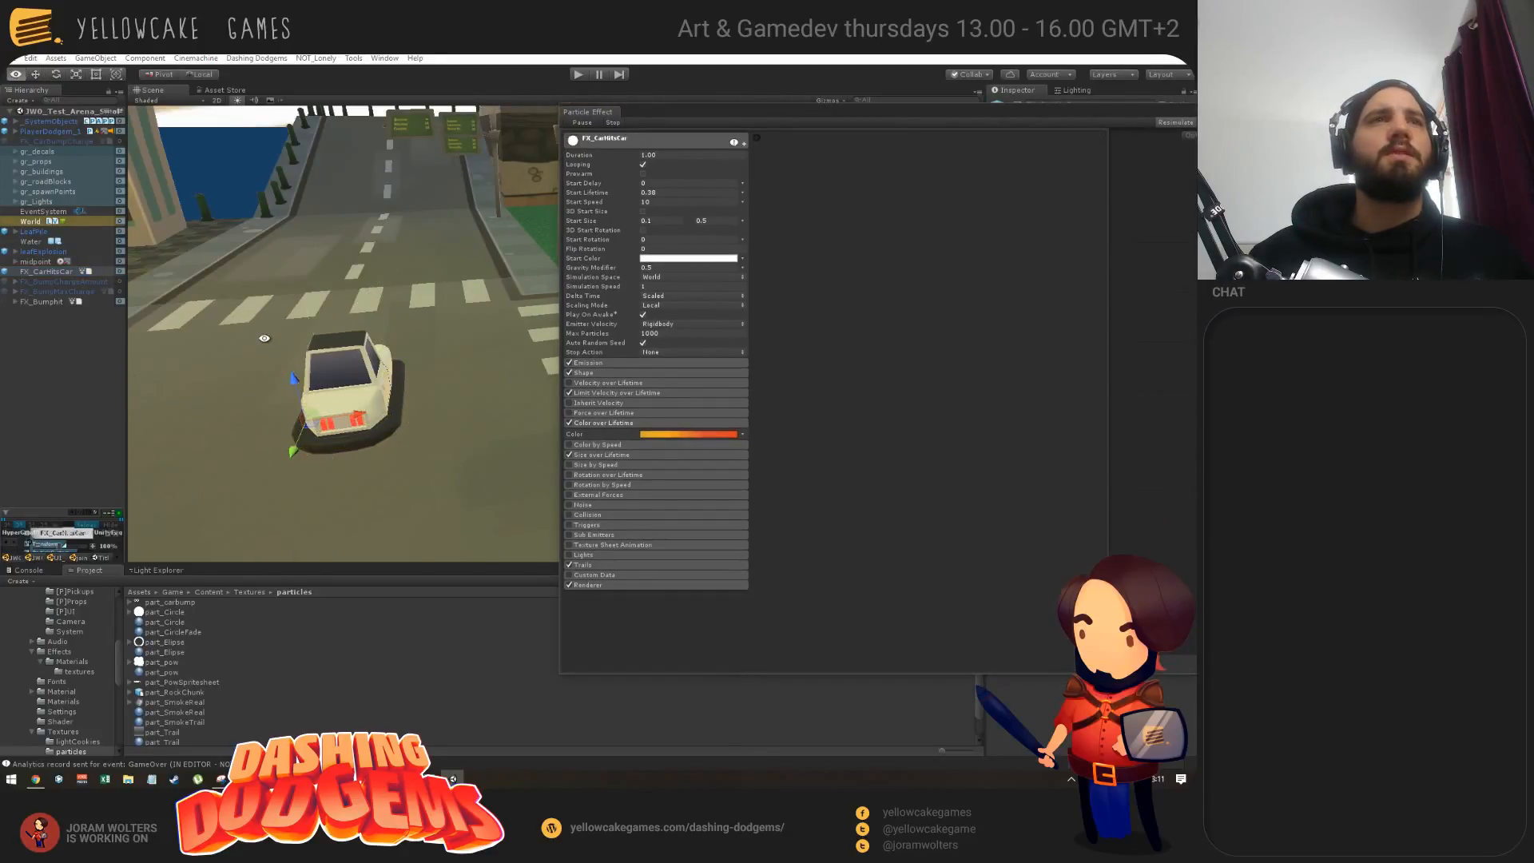
{"action": "left_click_drag", "start_coordinate": [376, 319], "coordinate": [327, 455], "text": "alt"}
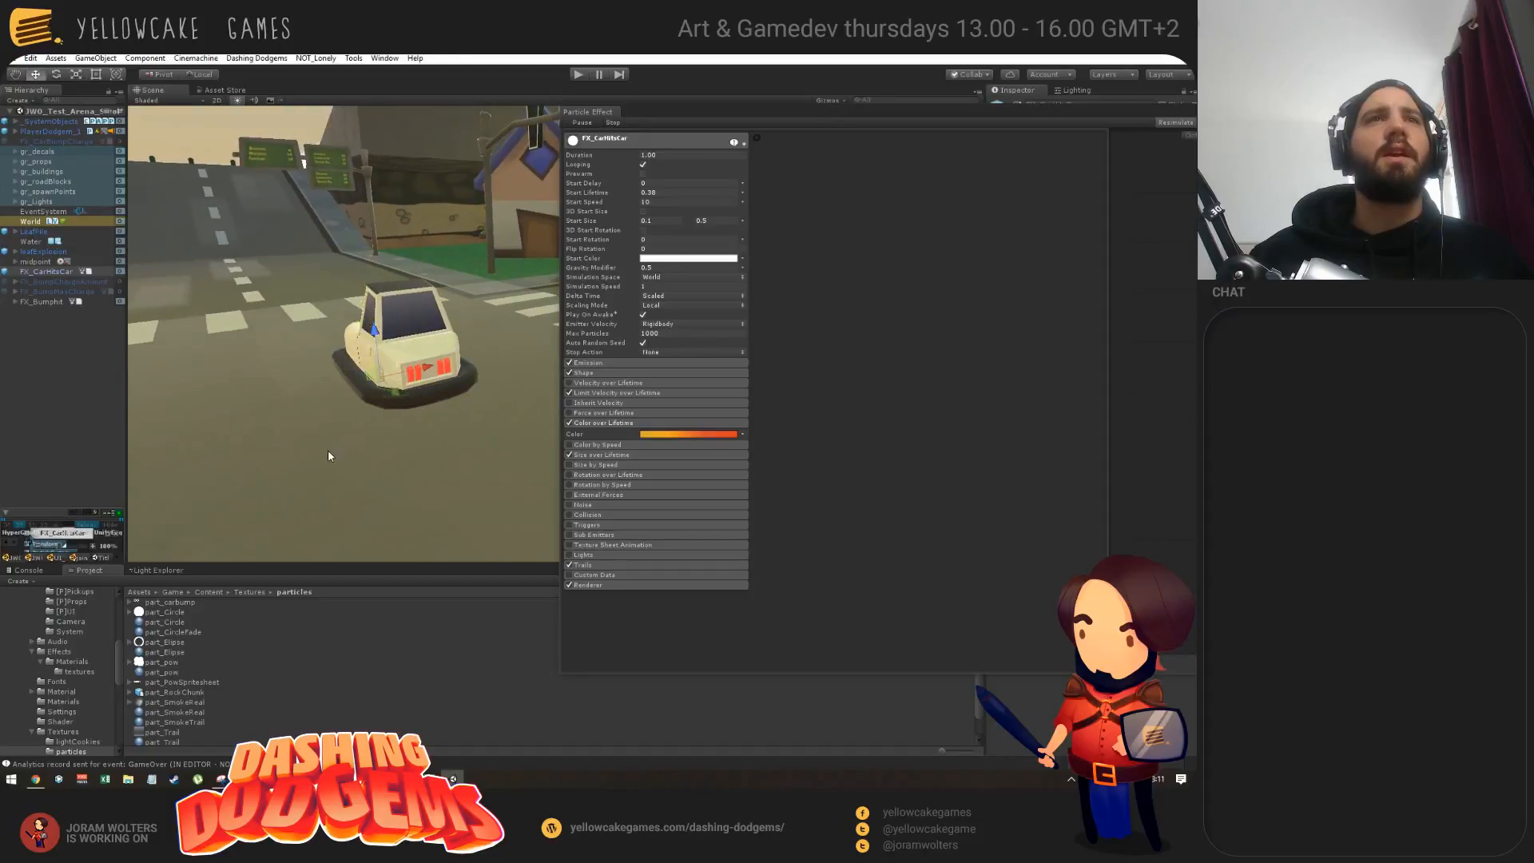
Step: Delete the two middle colour keys from FX_CarHitsCar's Color over Lifetime gradient
{"action": "left_click", "coordinate": [688, 436]}
{"action": "left_click_drag", "start_coordinate": [879, 153], "coordinate": [802, 138]}
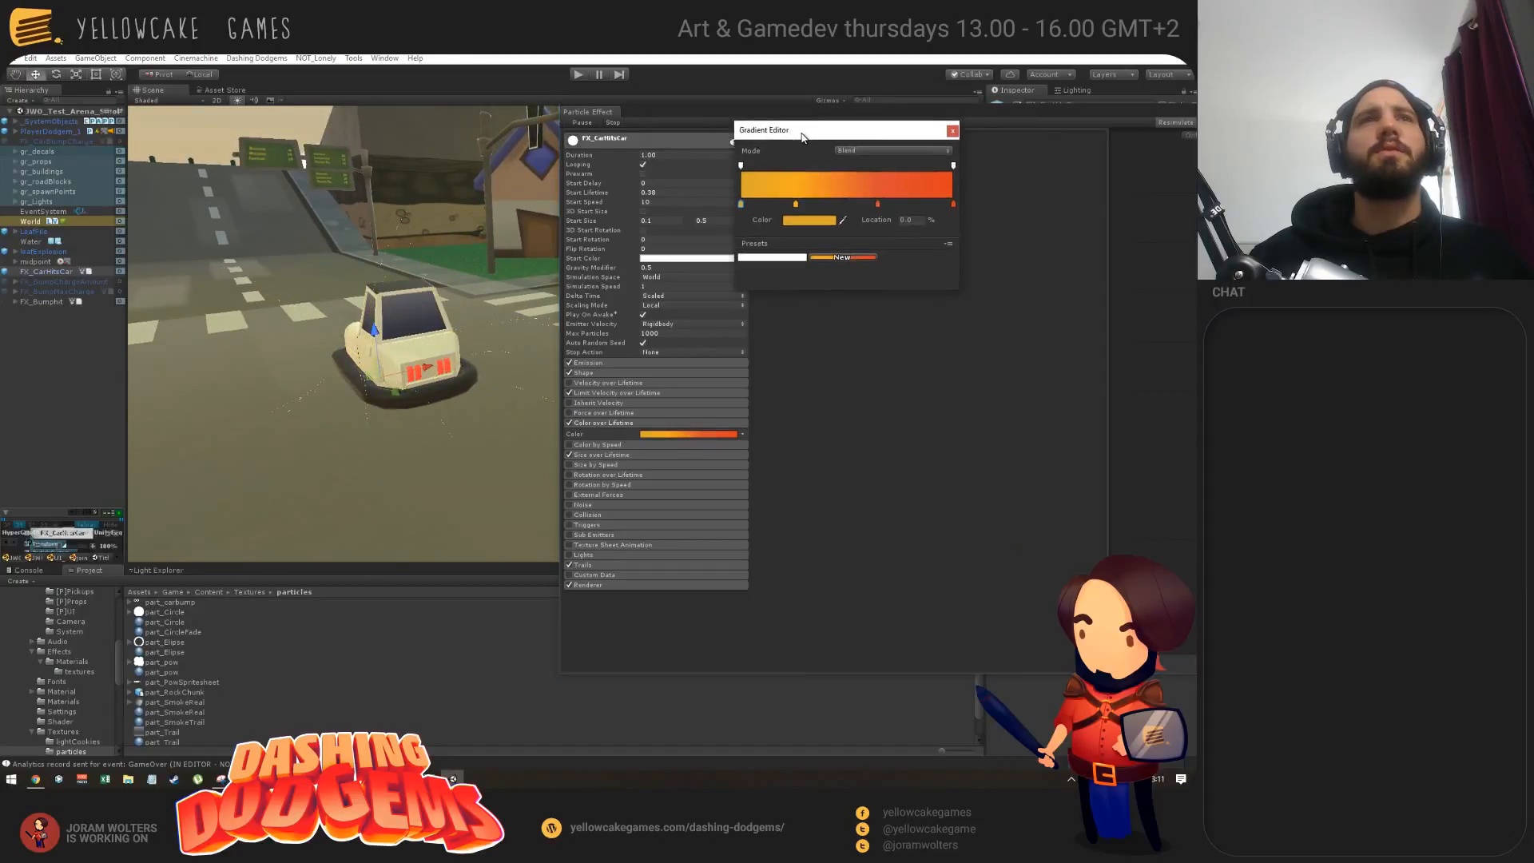
{"action": "left_click", "coordinate": [462, 248], "text": "alt"}
{"action": "left_click_drag", "start_coordinate": [450, 314], "coordinate": [429, 356], "text": "alt"}
{"action": "left_click", "coordinate": [671, 436]}
{"action": "left_click_drag", "start_coordinate": [796, 136], "coordinate": [804, 165]}
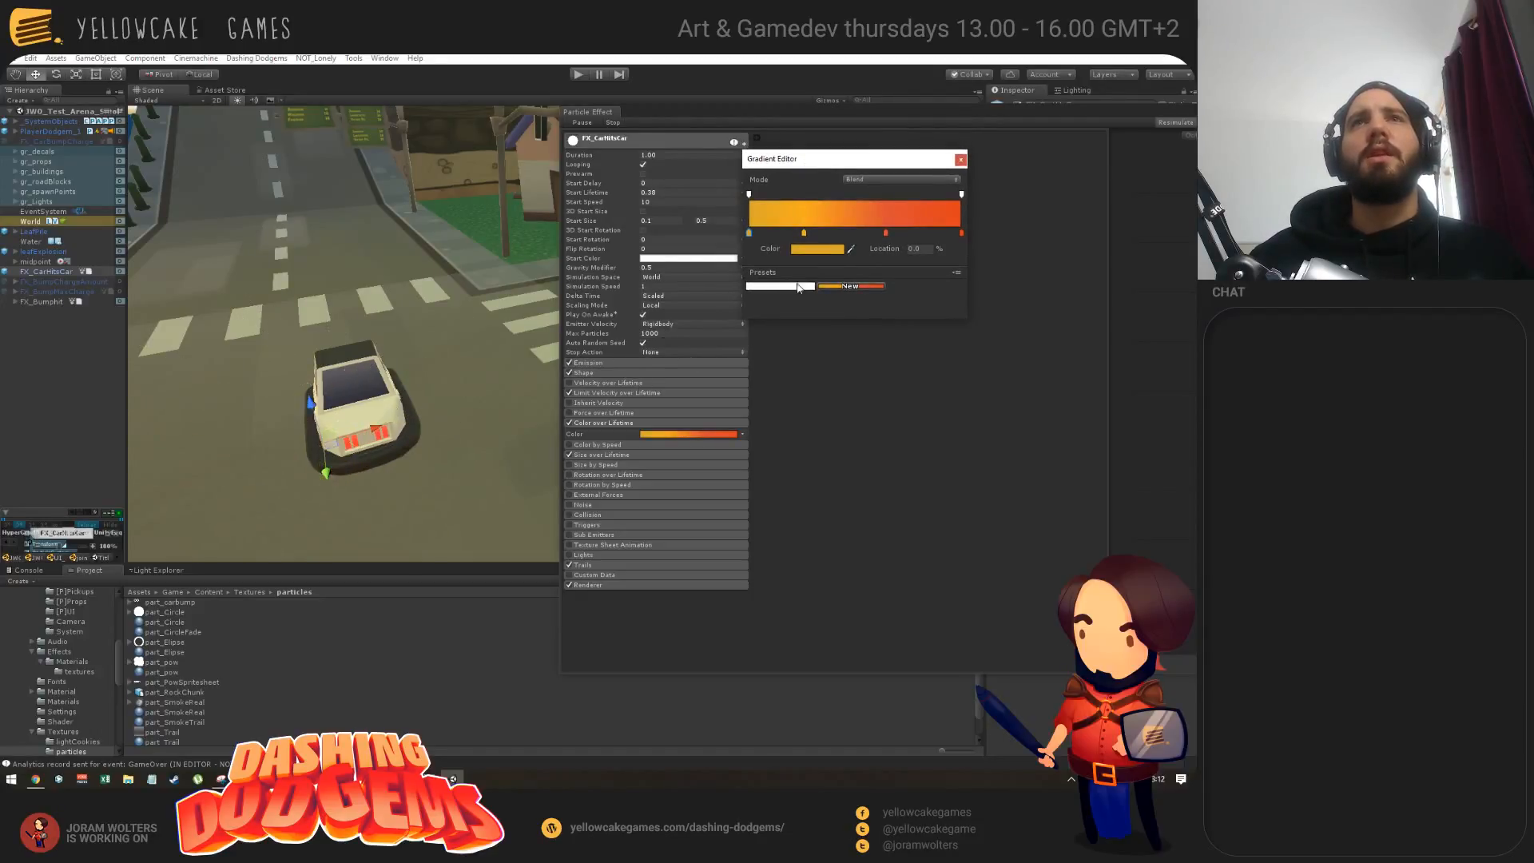
{"action": "left_click", "coordinate": [804, 234]}
{"action": "key", "text": "Delete"}
{"action": "left_click", "coordinate": [886, 233]}
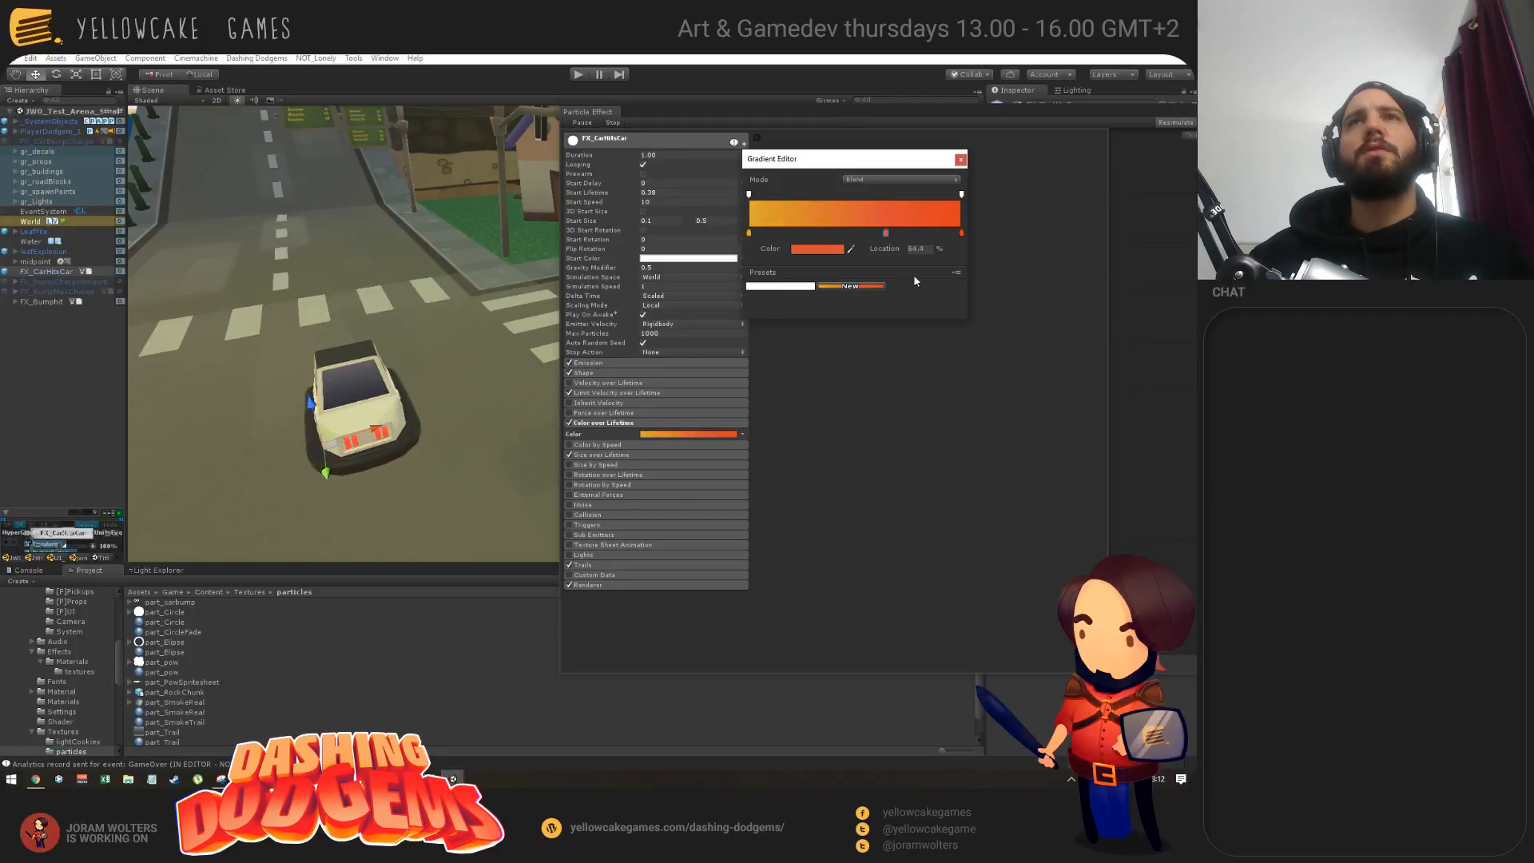
{"action": "key", "text": "Delete"}
Step: Set both end colour keys of the Color over Lifetime gradient to white
{"action": "double_click", "coordinate": [747, 233]}
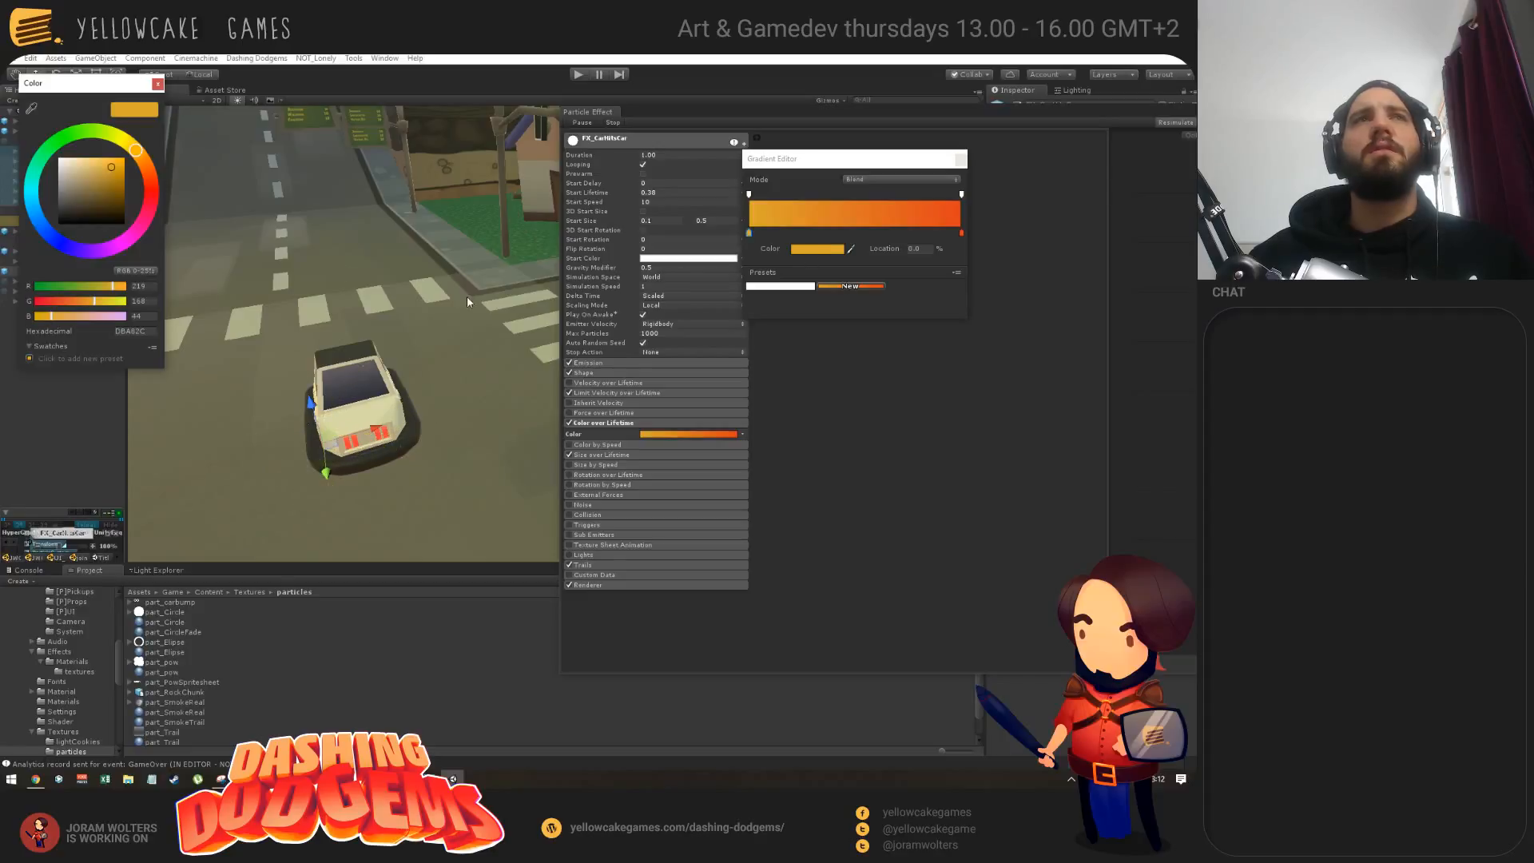
{"action": "left_click_drag", "start_coordinate": [87, 184], "coordinate": [59, 158]}
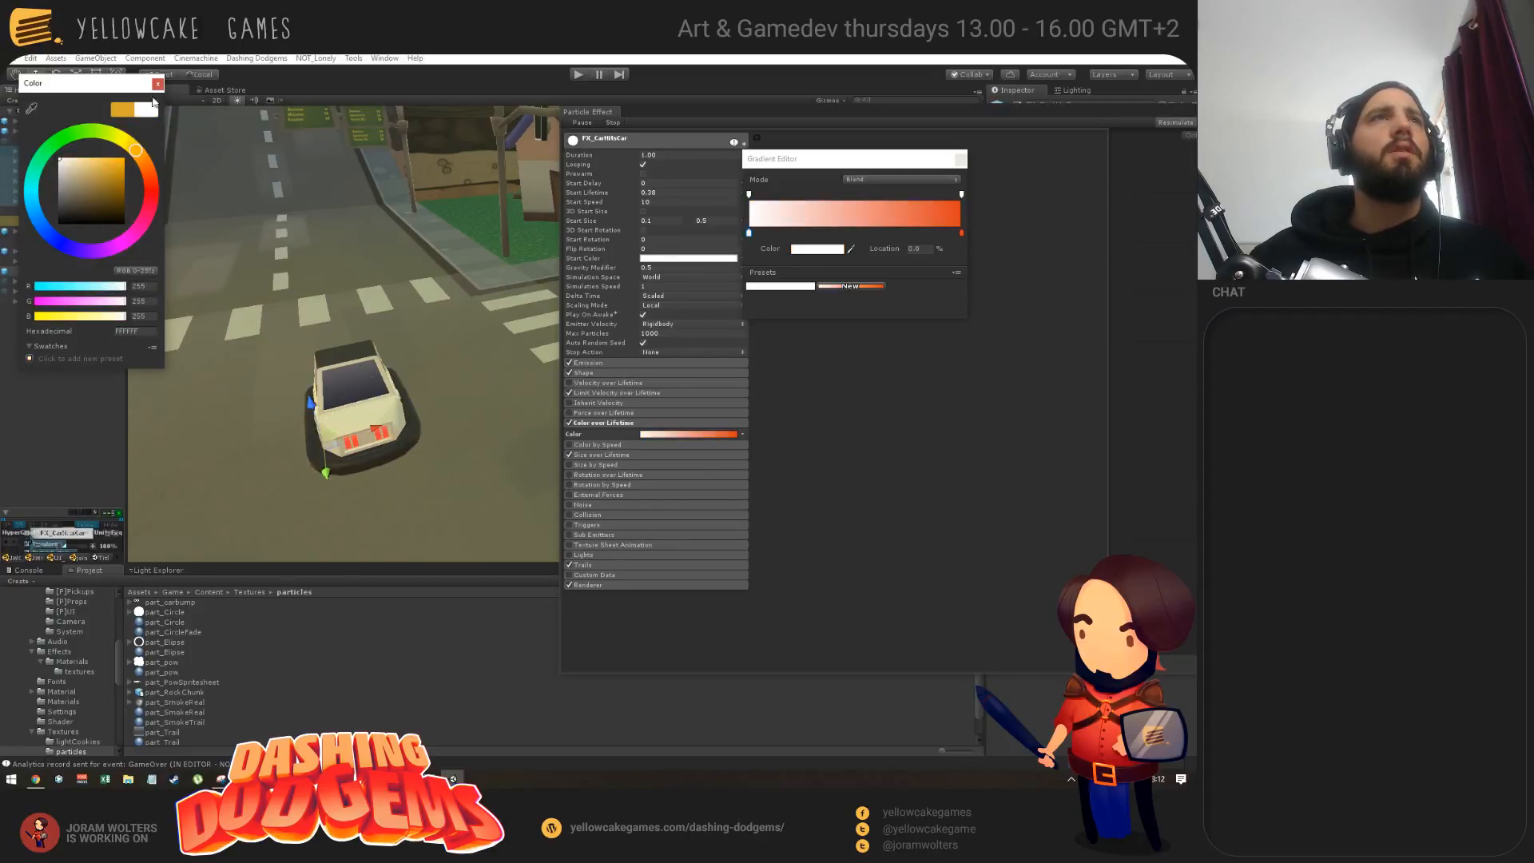
{"action": "left_click", "coordinate": [157, 83]}
{"action": "left_click", "coordinate": [961, 233]}
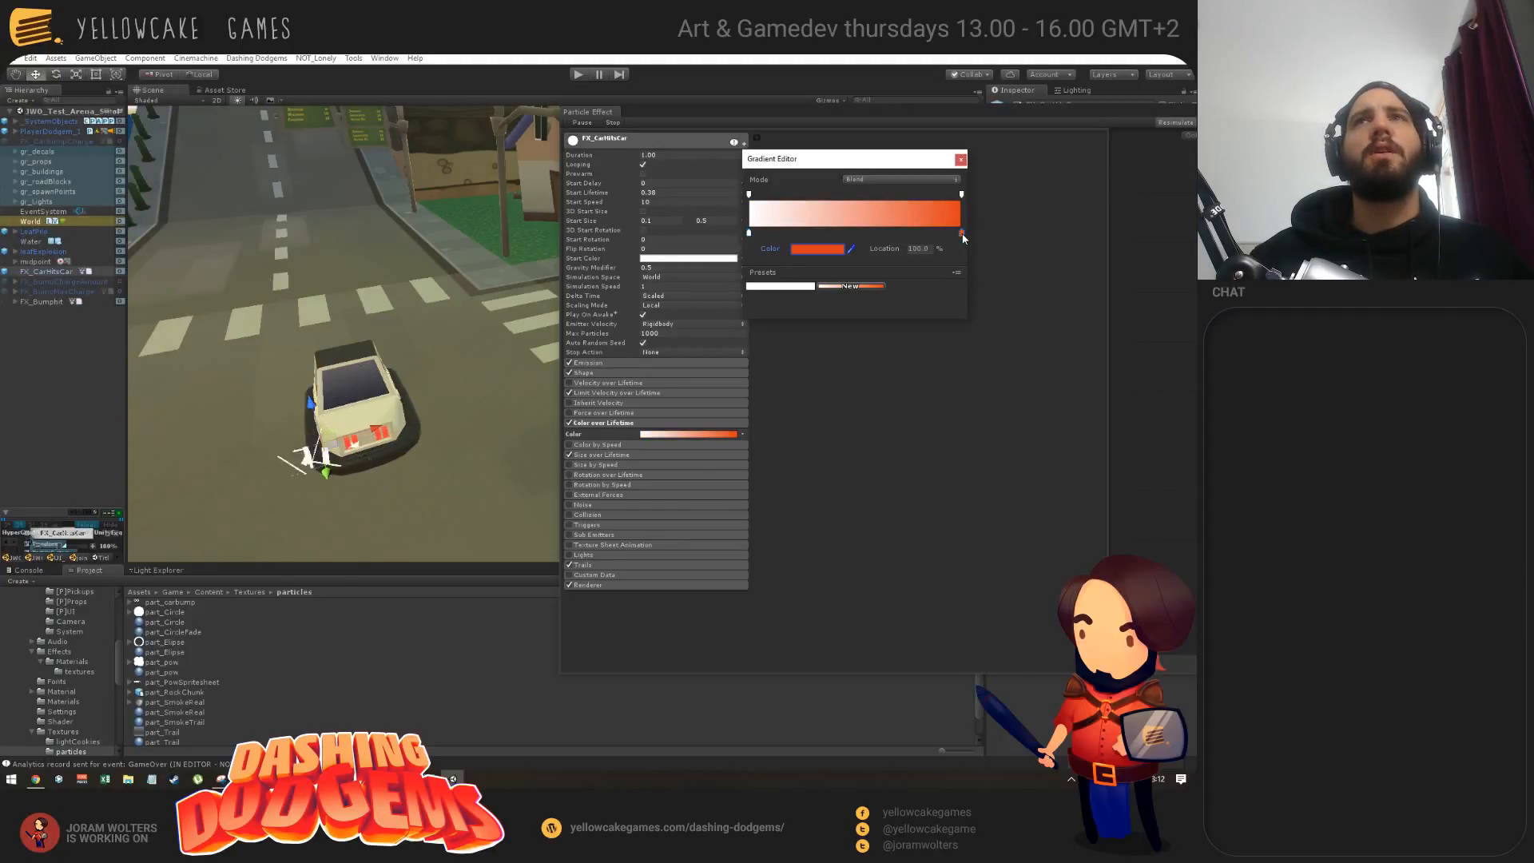
{"action": "left_click", "coordinate": [817, 249]}
{"action": "left_click_drag", "start_coordinate": [60, 159], "coordinate": [21, 102]}
{"action": "left_click", "coordinate": [158, 83]}
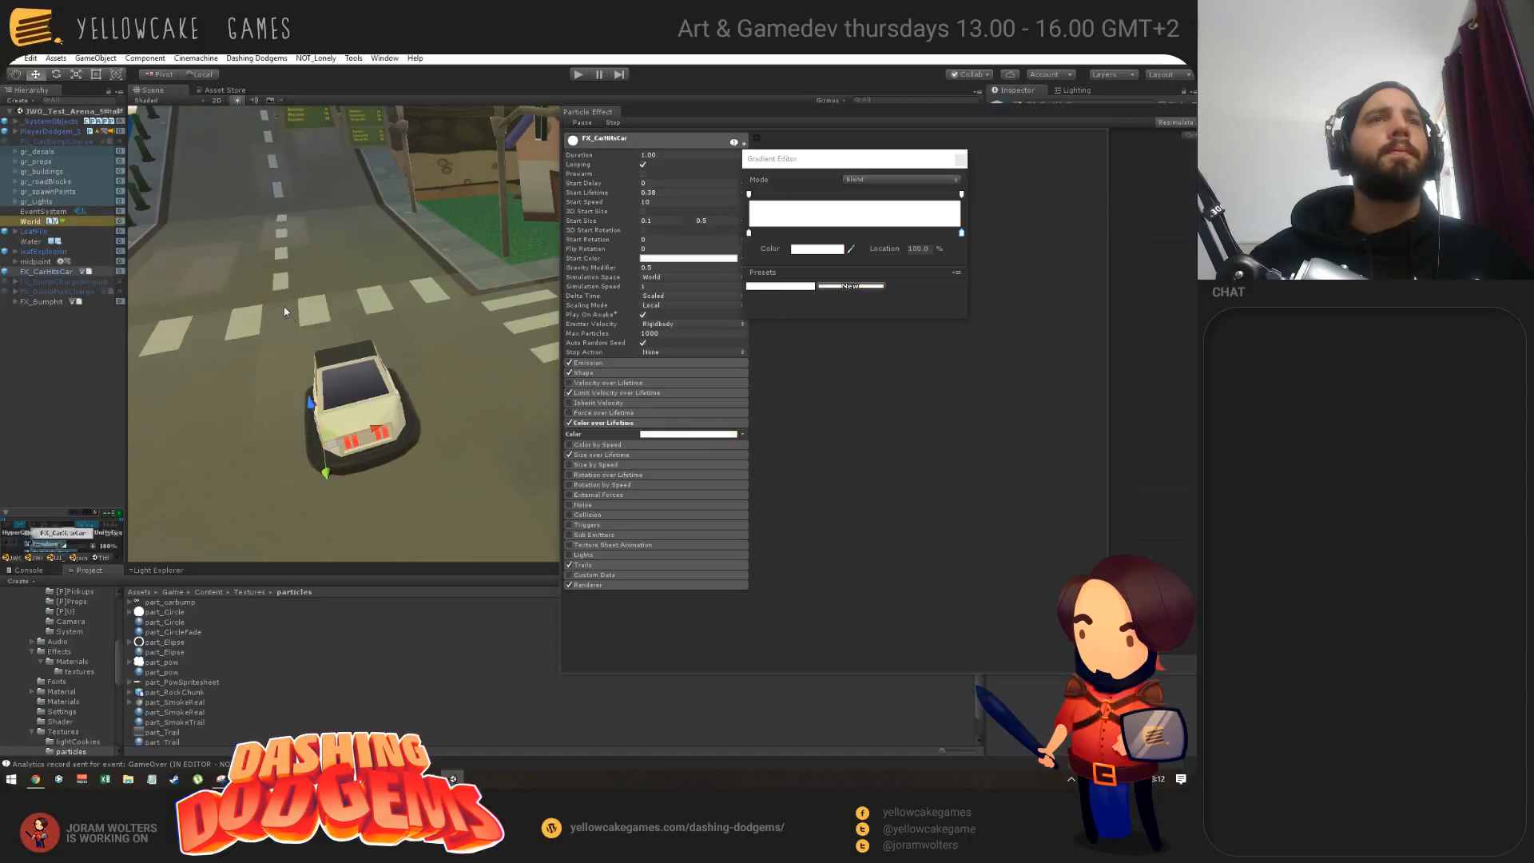
Step: Examine the recoloured FX_CarHitsCar effect around the car from several angles and distances
{"action": "scroll", "coordinate": [463, 389], "scroll_direction": "up", "scroll_amount": 4}
{"action": "mouse_move", "coordinate": [463, 389]}
{"action": "left_mouse_down", "text": "alt"}
{"action": "mouse_move", "coordinate": [468, 416]}
{"action": "mouse_move", "coordinate": [417, 409]}
{"action": "mouse_move", "coordinate": [452, 404]}
{"action": "left_mouse_up", "text": "alt"}
{"action": "scroll", "coordinate": [468, 416], "scroll_direction": "down", "scroll_amount": 5, "text": "alt"}
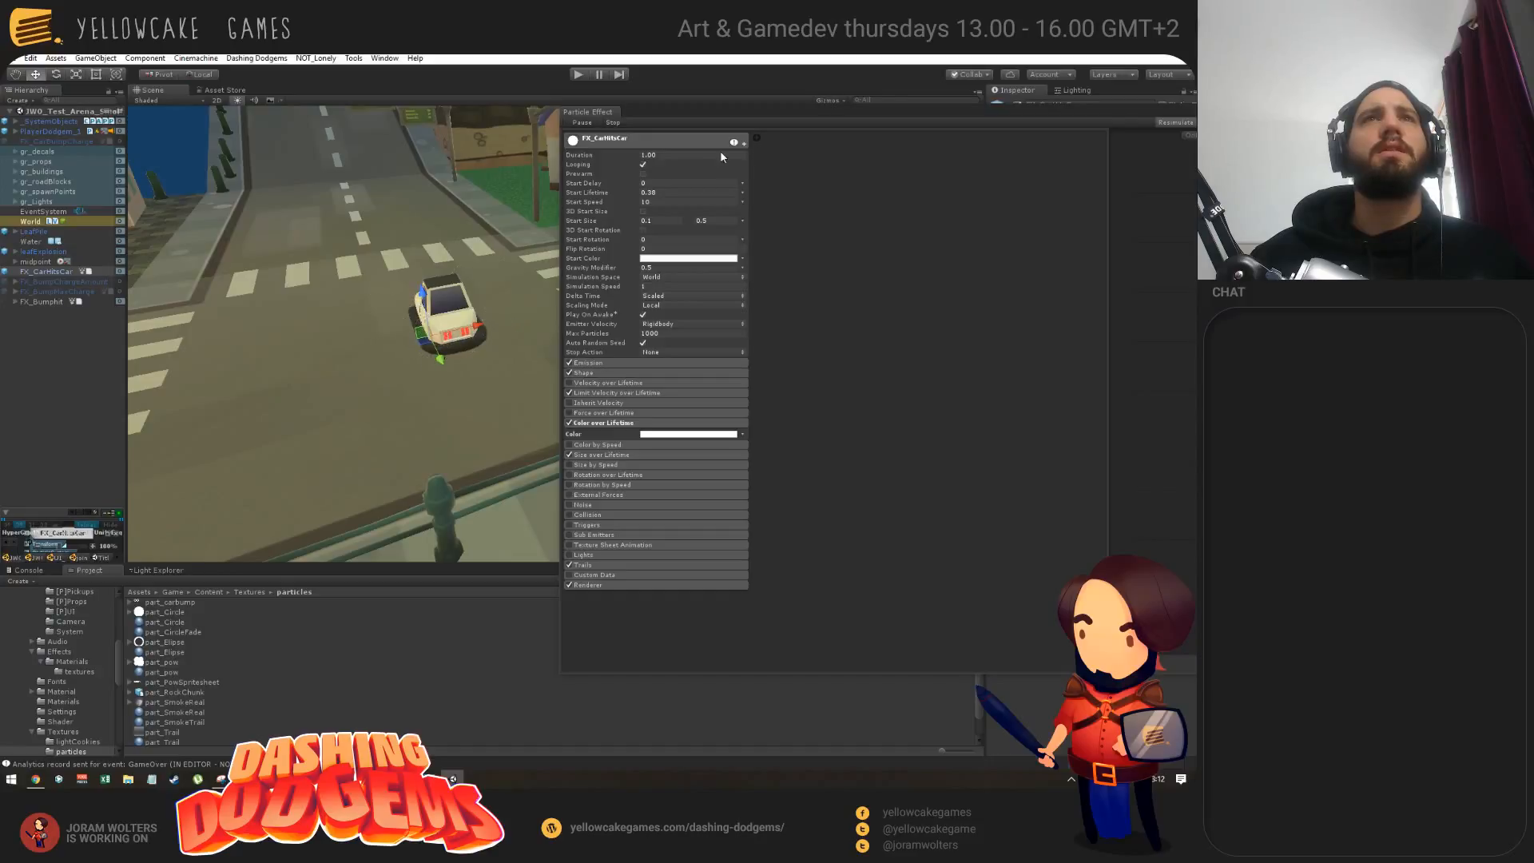
{"action": "middle_click_drag", "start_coordinate": [452, 320], "coordinate": [372, 323]}
{"action": "scroll", "coordinate": [447, 308], "scroll_direction": "up", "scroll_amount": 3}
{"action": "left_click_drag", "start_coordinate": [372, 323], "coordinate": [380, 358], "text": "alt"}
{"action": "middle_click_drag", "start_coordinate": [380, 358], "coordinate": [397, 377]}
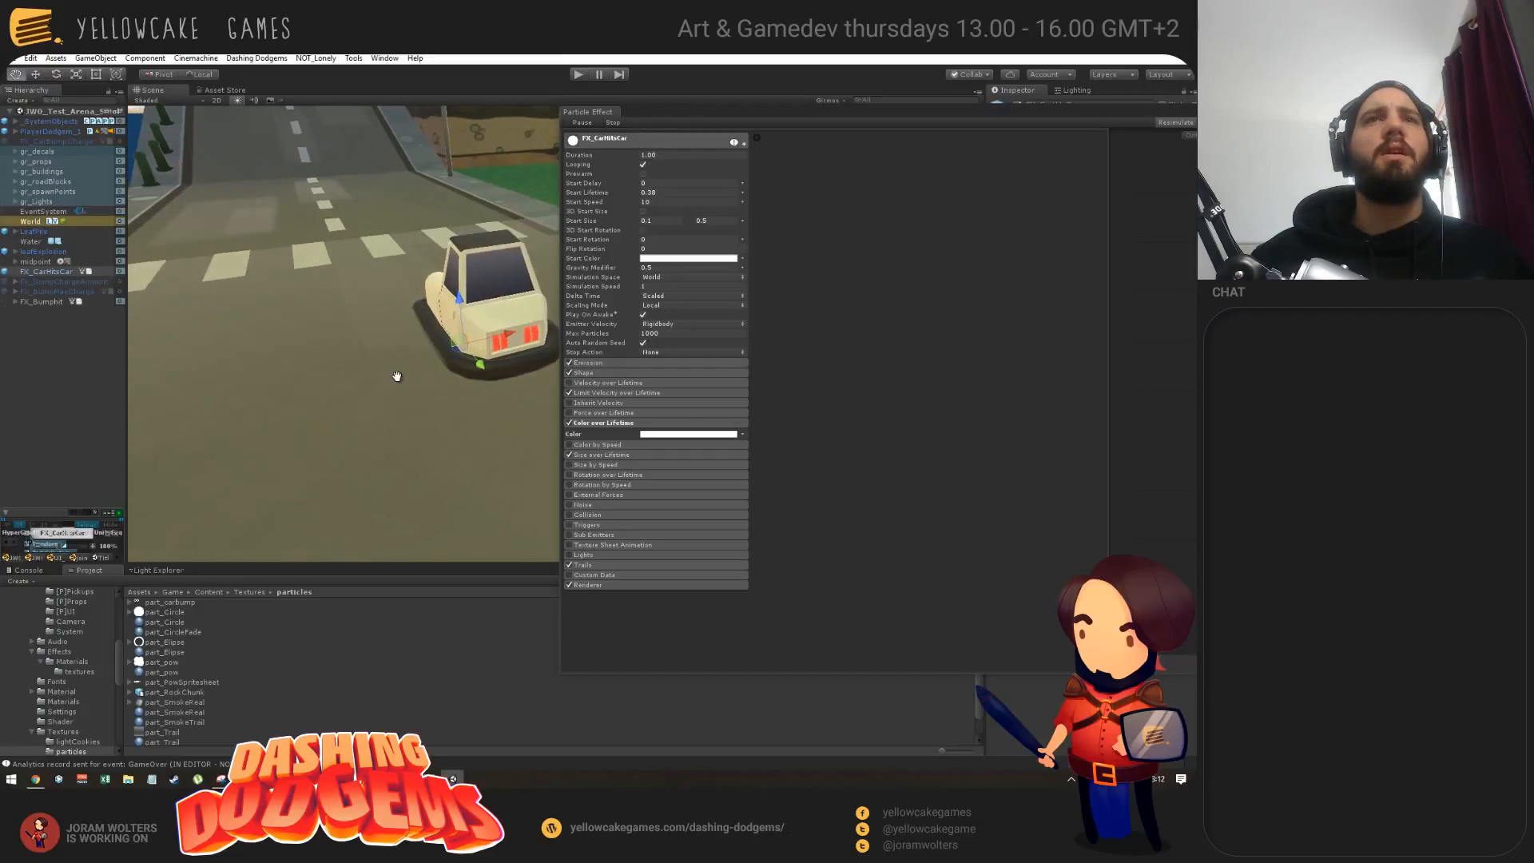
{"action": "left_click_drag", "start_coordinate": [484, 424], "coordinate": [421, 405], "text": "alt"}
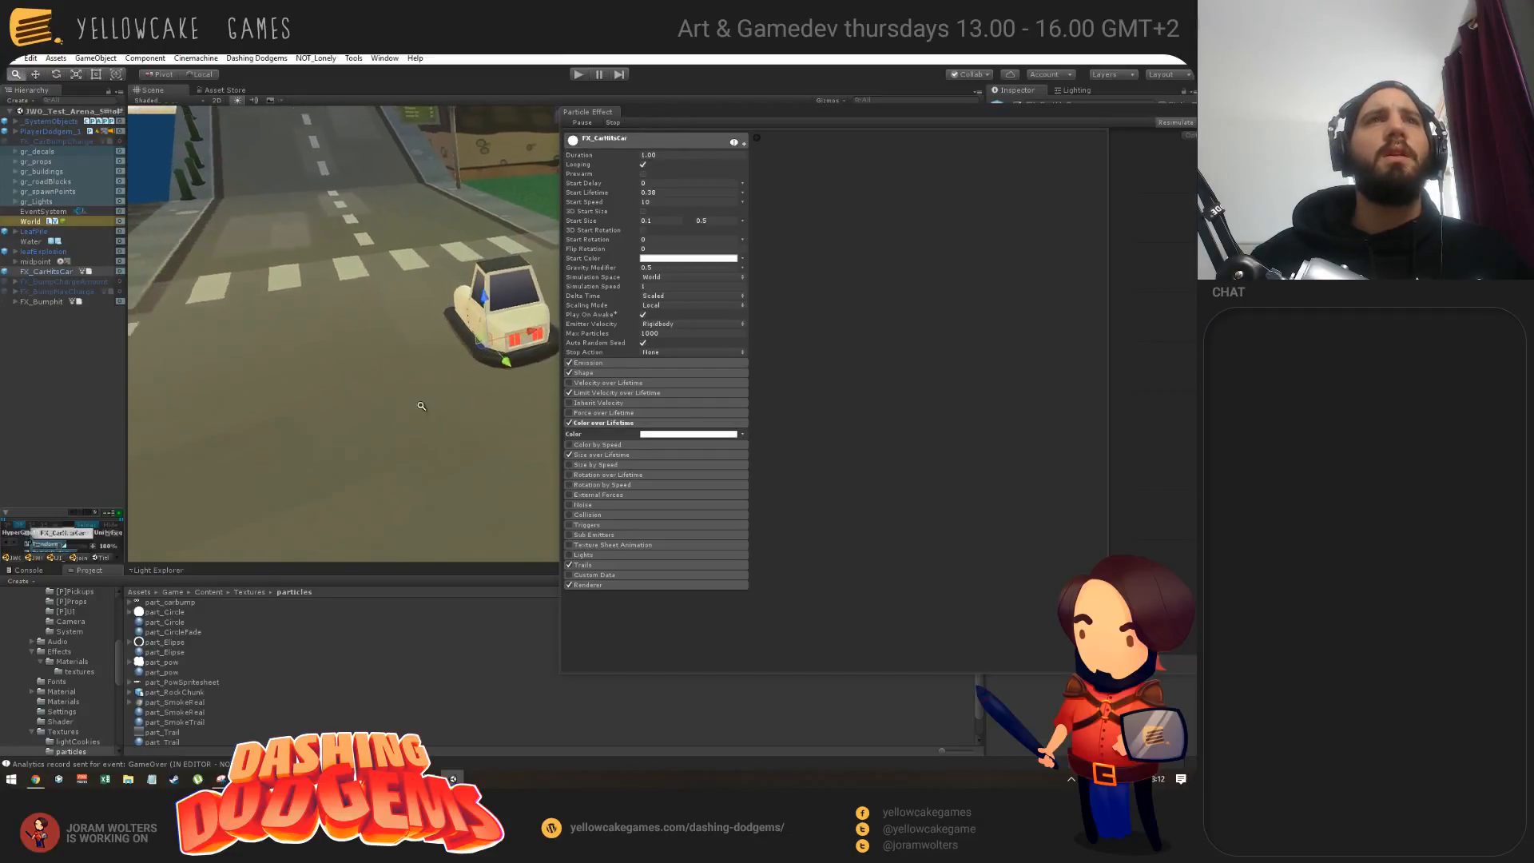
{"action": "scroll", "coordinate": [420, 409], "scroll_direction": "down", "scroll_amount": 3}
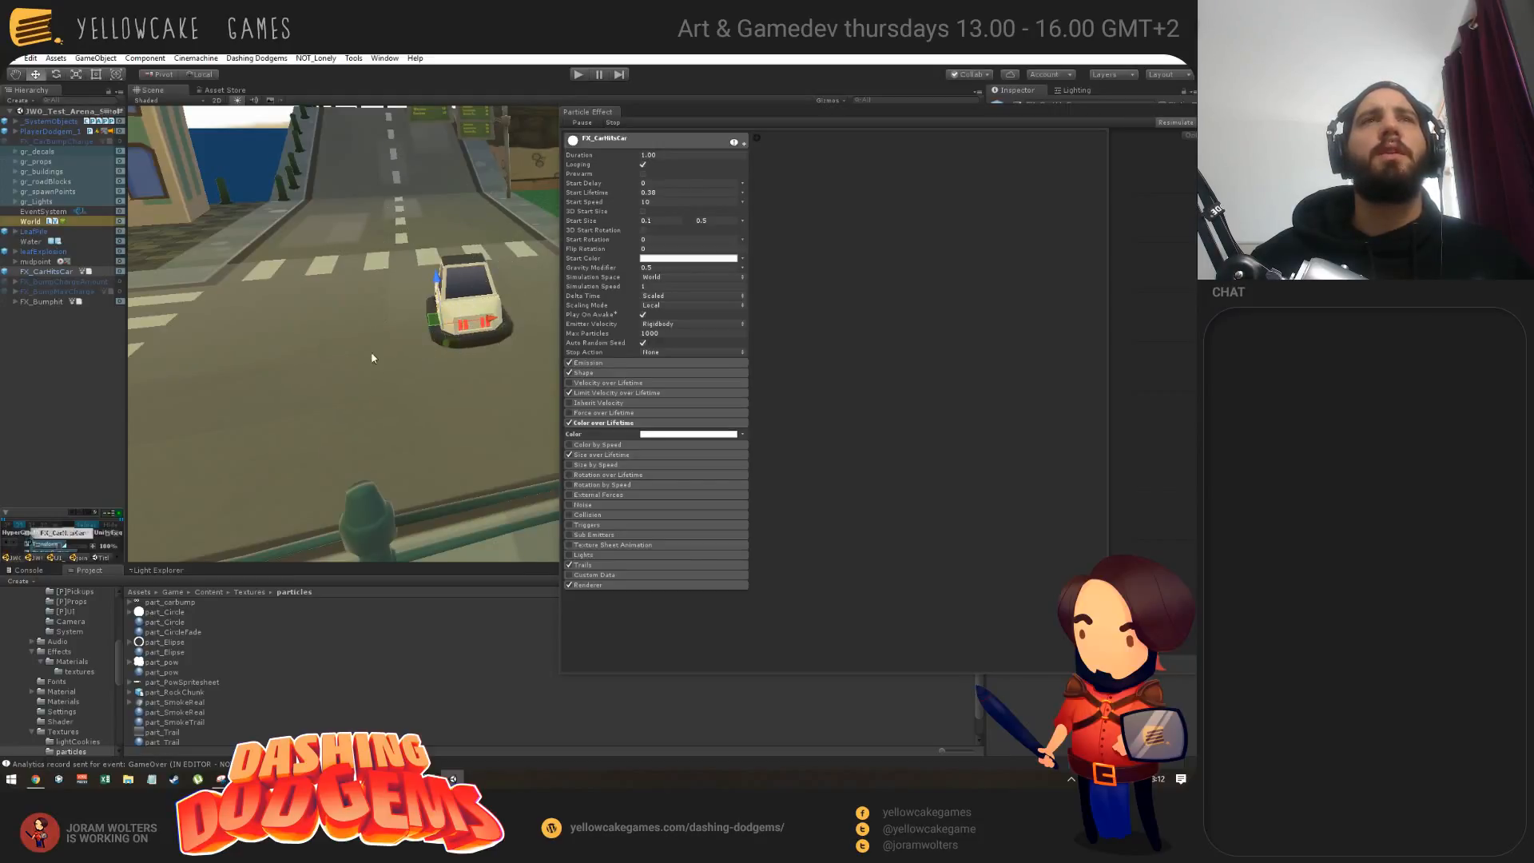
Step: In FX_CarHitsCar's Shape module, set Randomize Direction to 1 and Randomize Position to 0
{"action": "left_click", "coordinate": [593, 365]}
{"action": "left_click", "coordinate": [603, 363]}
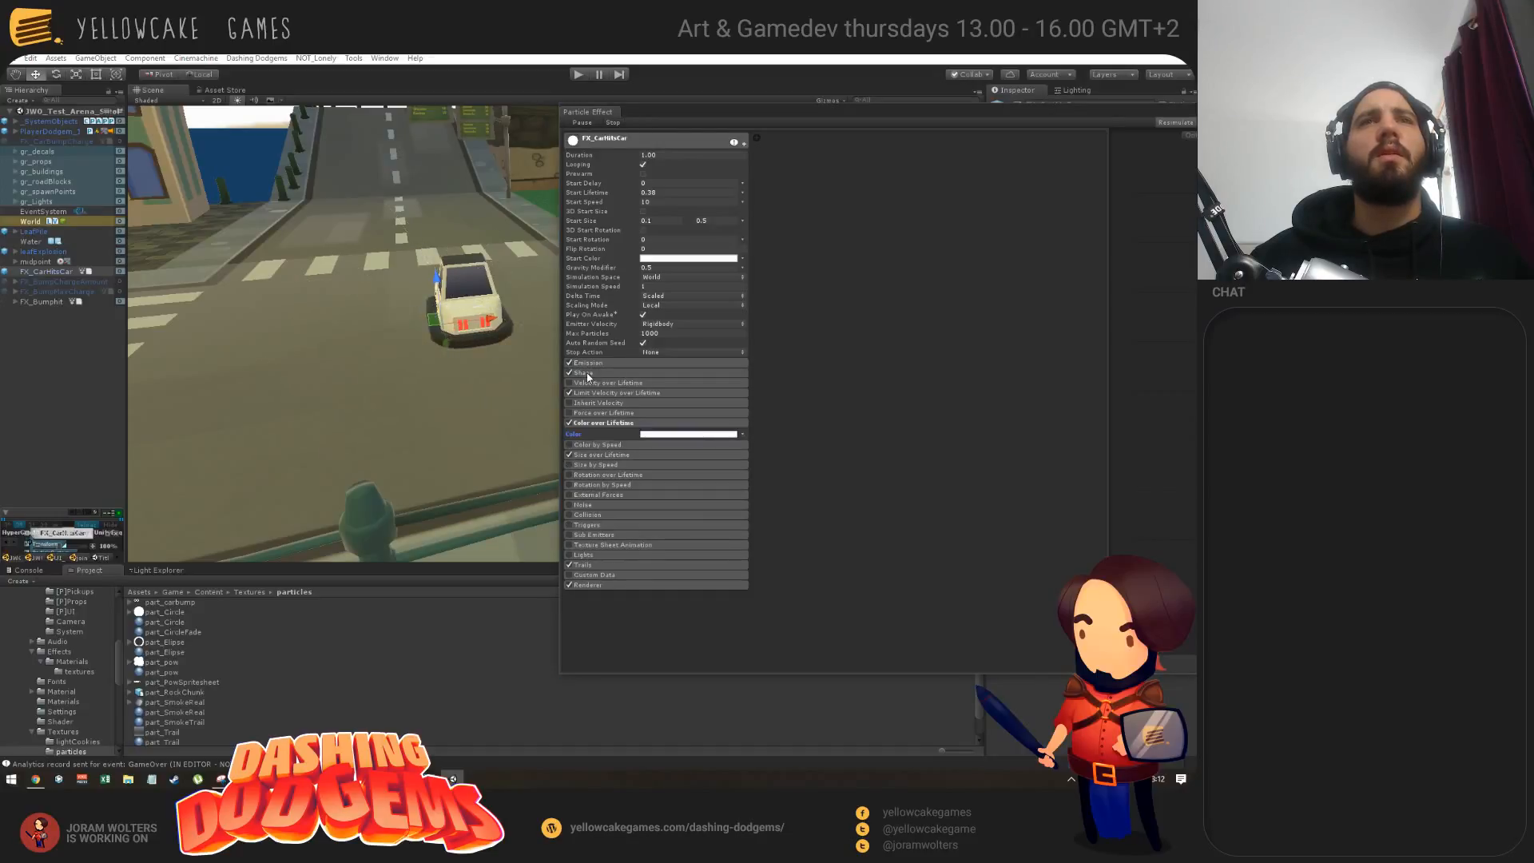
{"action": "left_click", "coordinate": [612, 373]}
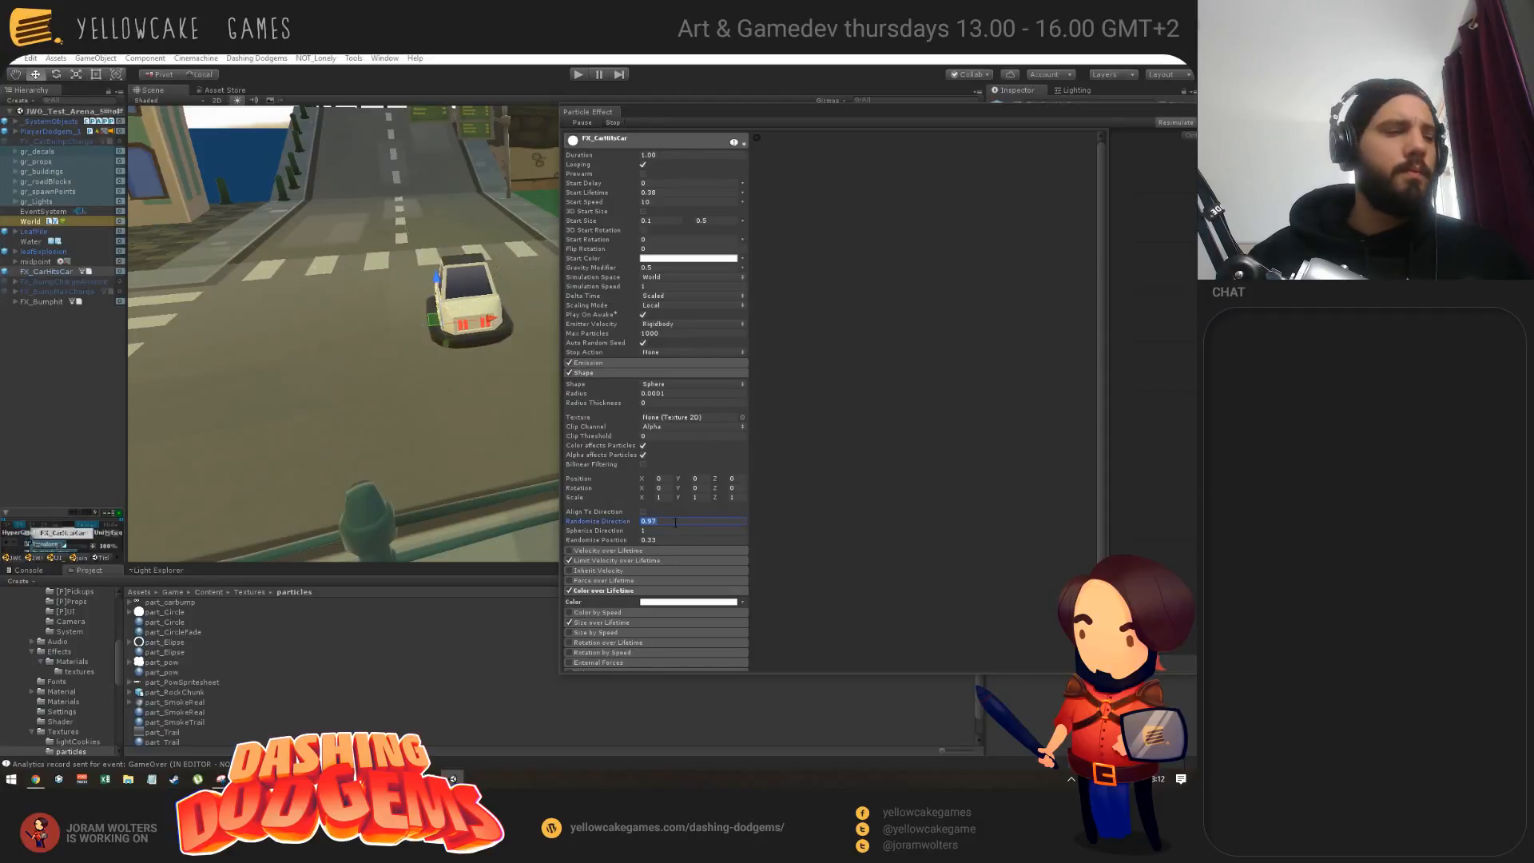
{"action": "type", "text": "1"}
{"action": "key", "text": "Tab"}
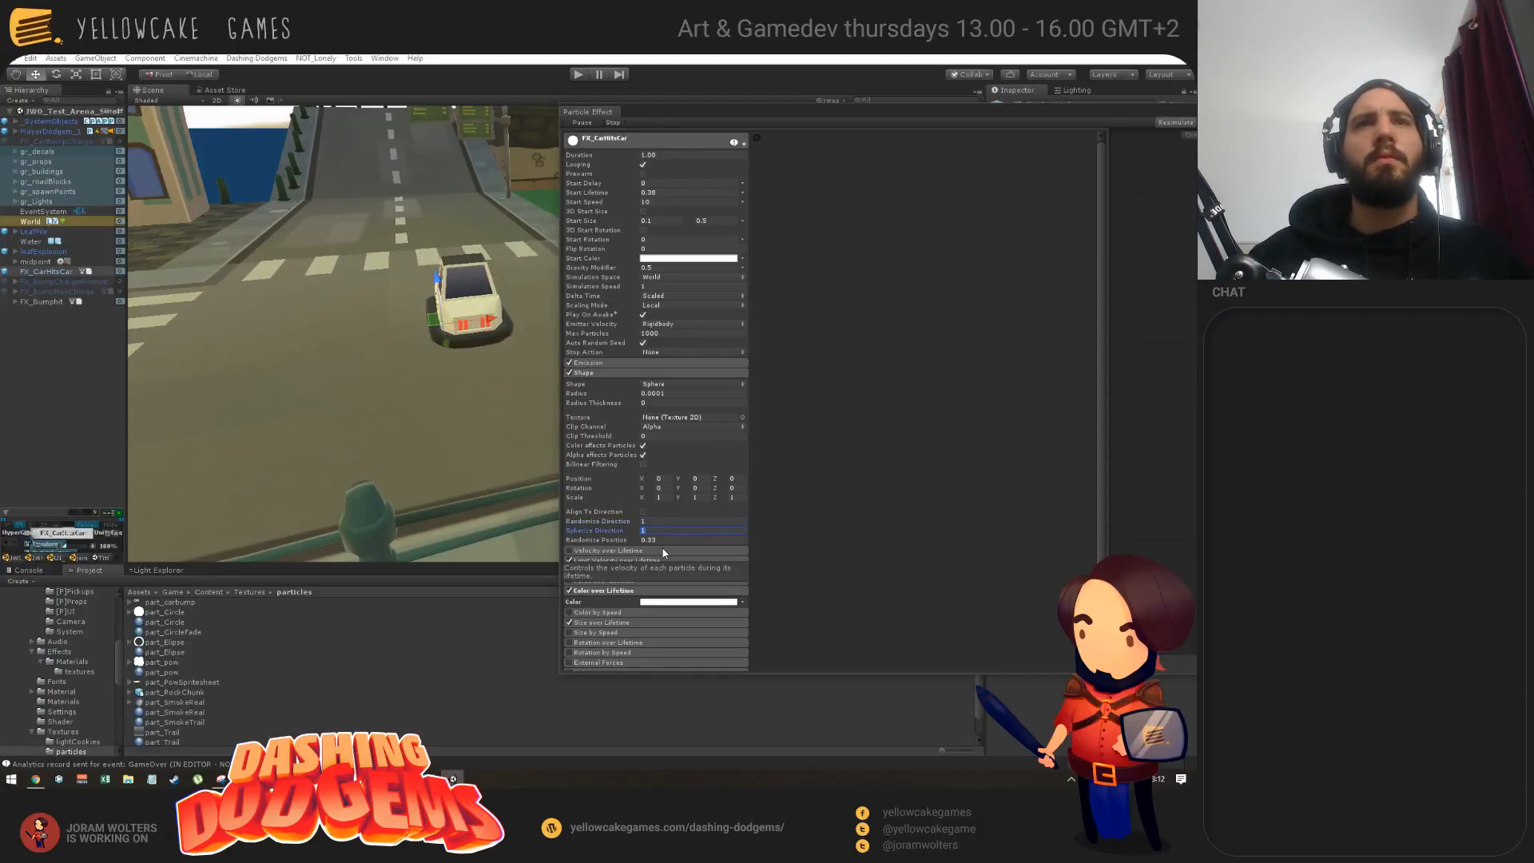
{"action": "type", "text": "1"}
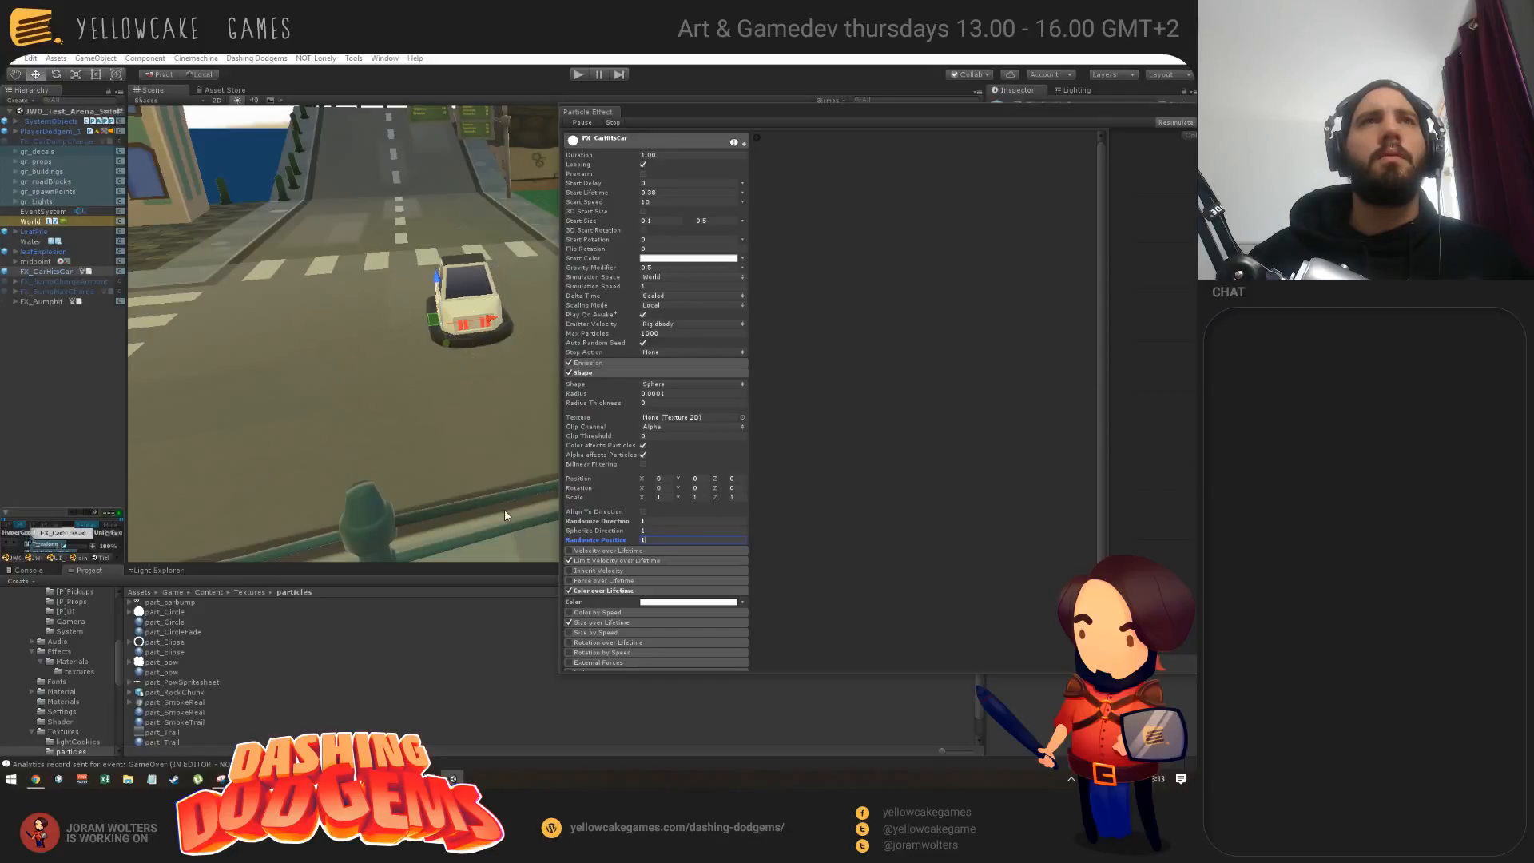
{"action": "key", "text": "BackSpace"}
{"action": "type", "text": "0"}
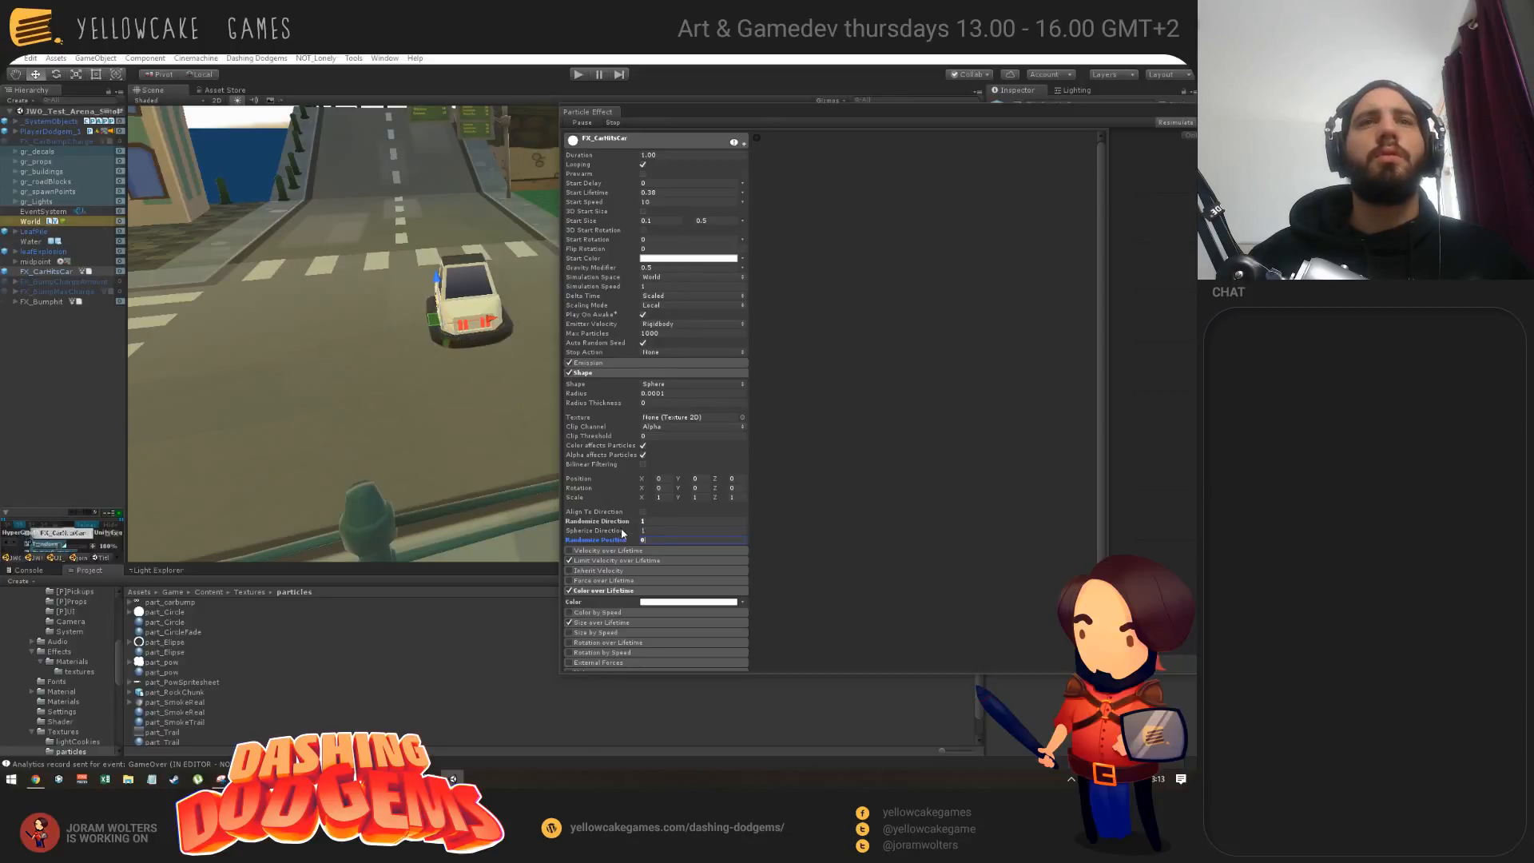
{"action": "scroll", "coordinate": [628, 540], "scroll_direction": "down", "scroll_amount": 3}
Step: Switch to Chrome, log out of the Yellowcake Games Twitter account and log in with the personal account's saved e-mail and password
{"action": "key", "text": "alt+Tab"}
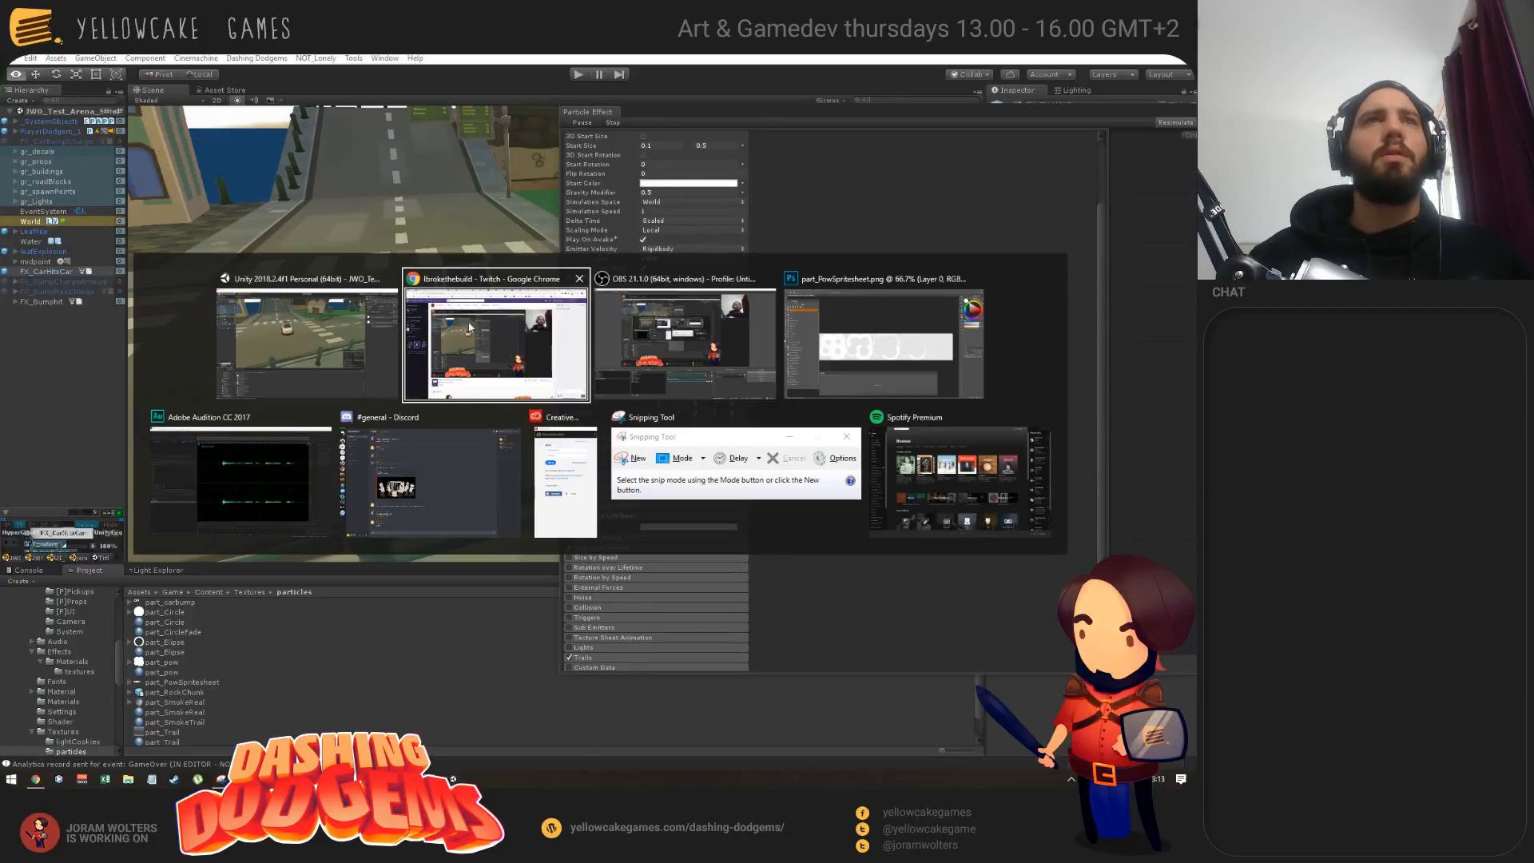
{"action": "left_click", "coordinate": [505, 342]}
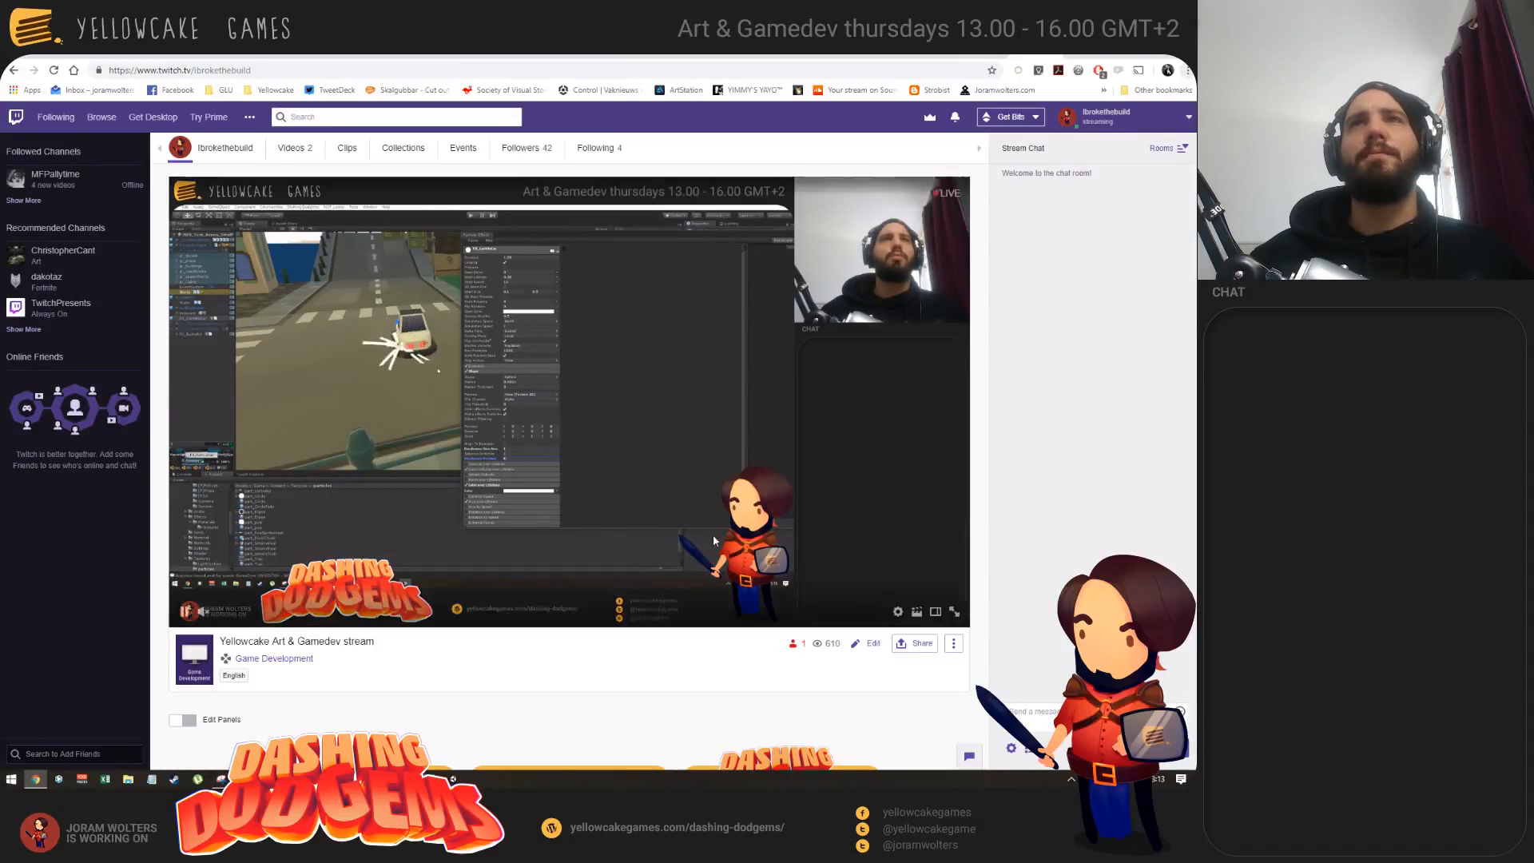
{"action": "left_click", "coordinate": [139, 60]}
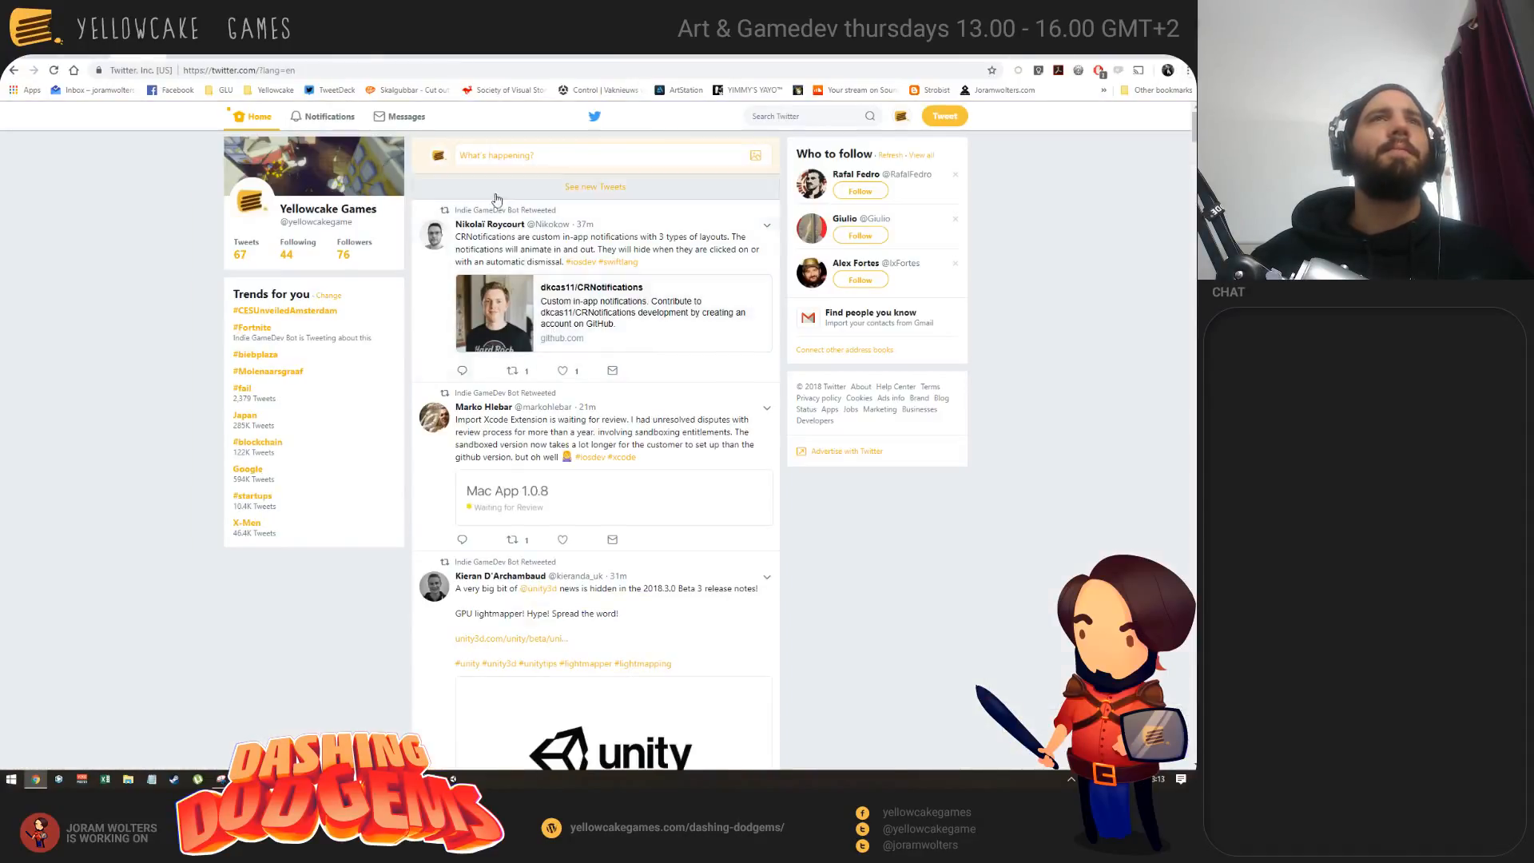
{"action": "left_click", "coordinate": [900, 116]}
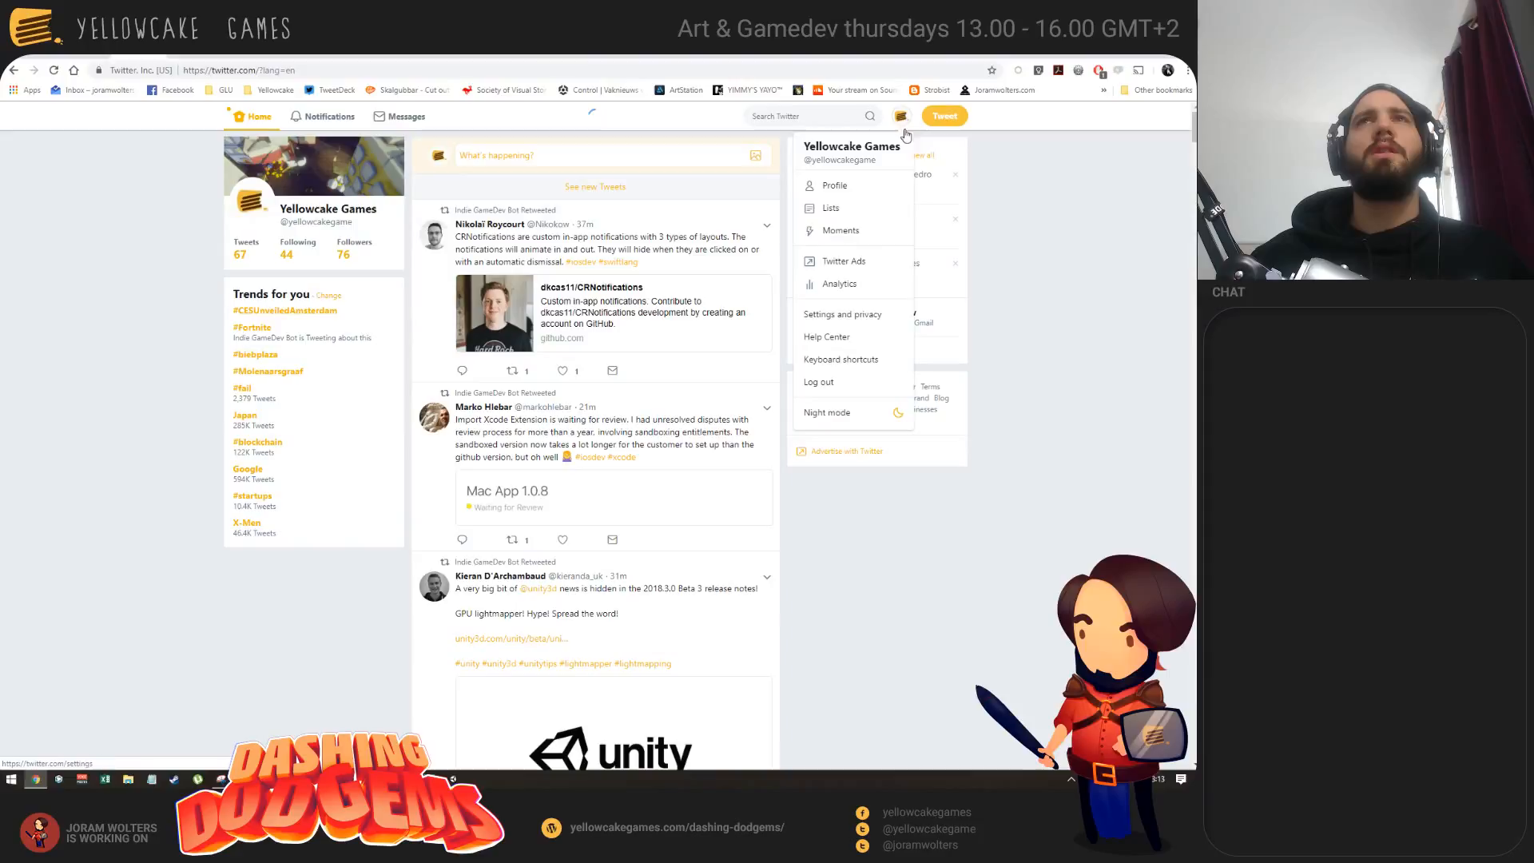
{"action": "left_click", "coordinate": [832, 380]}
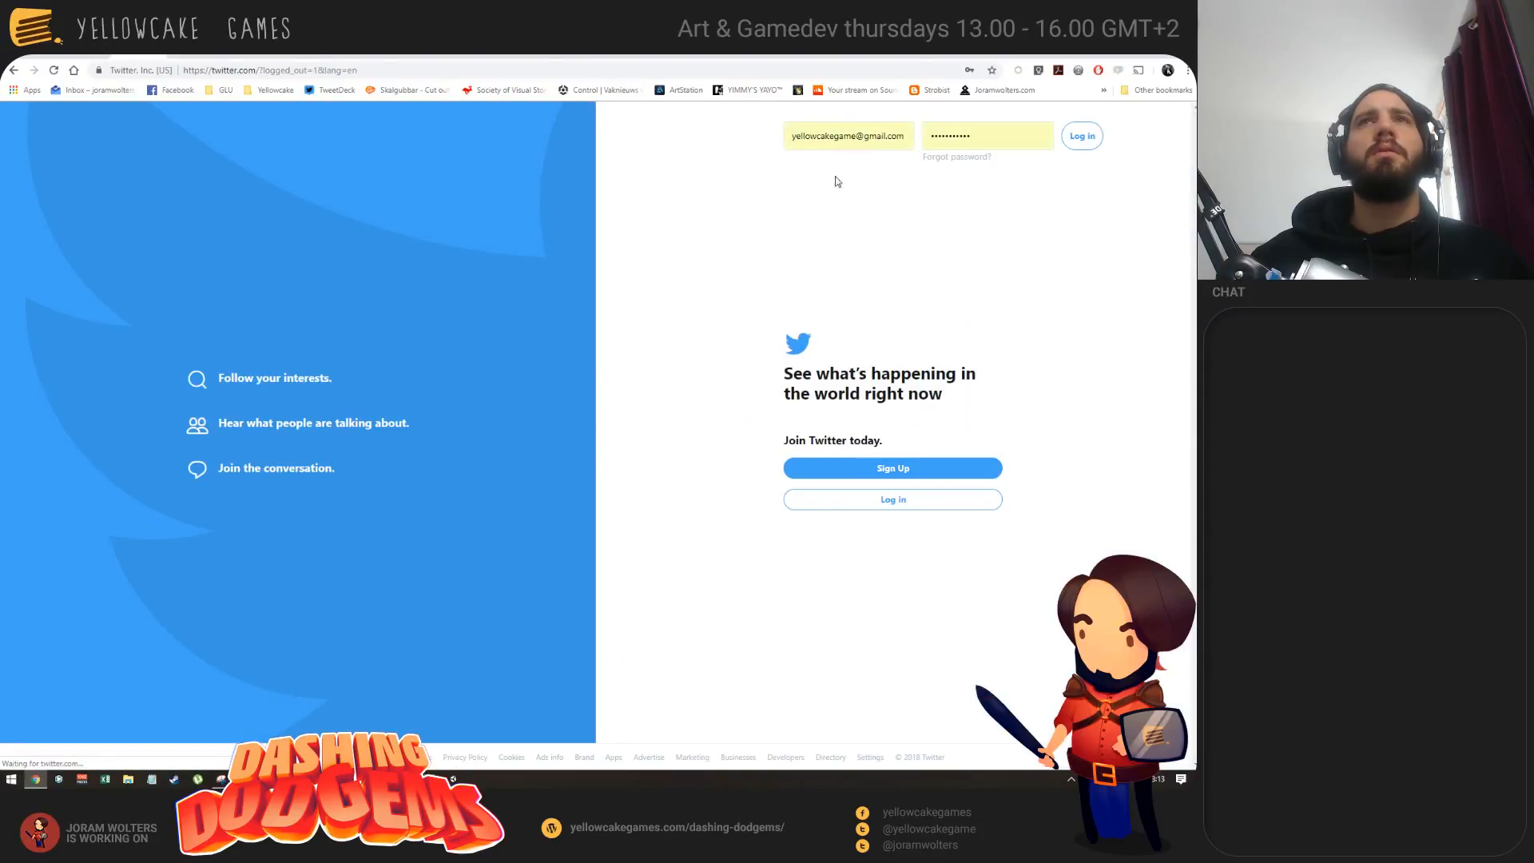
{"action": "left_click", "coordinate": [844, 138]}
{"action": "left_click", "coordinate": [847, 189]}
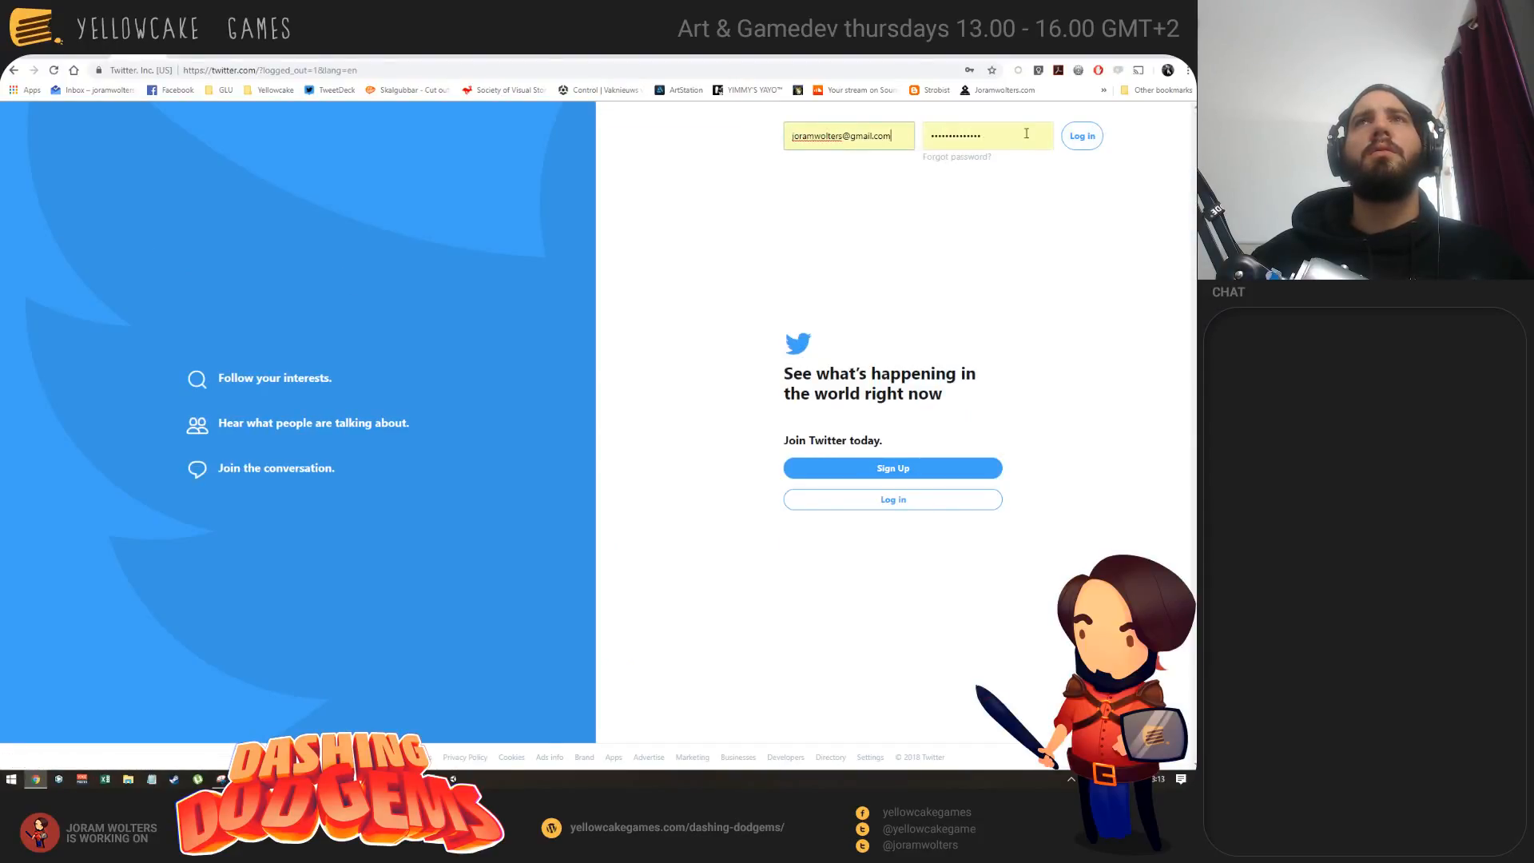
{"action": "key", "text": "Return"}
Step: Open the Twitch stream's broadcast options and add the Game Development tag
{"action": "left_click", "coordinate": [962, 58]}
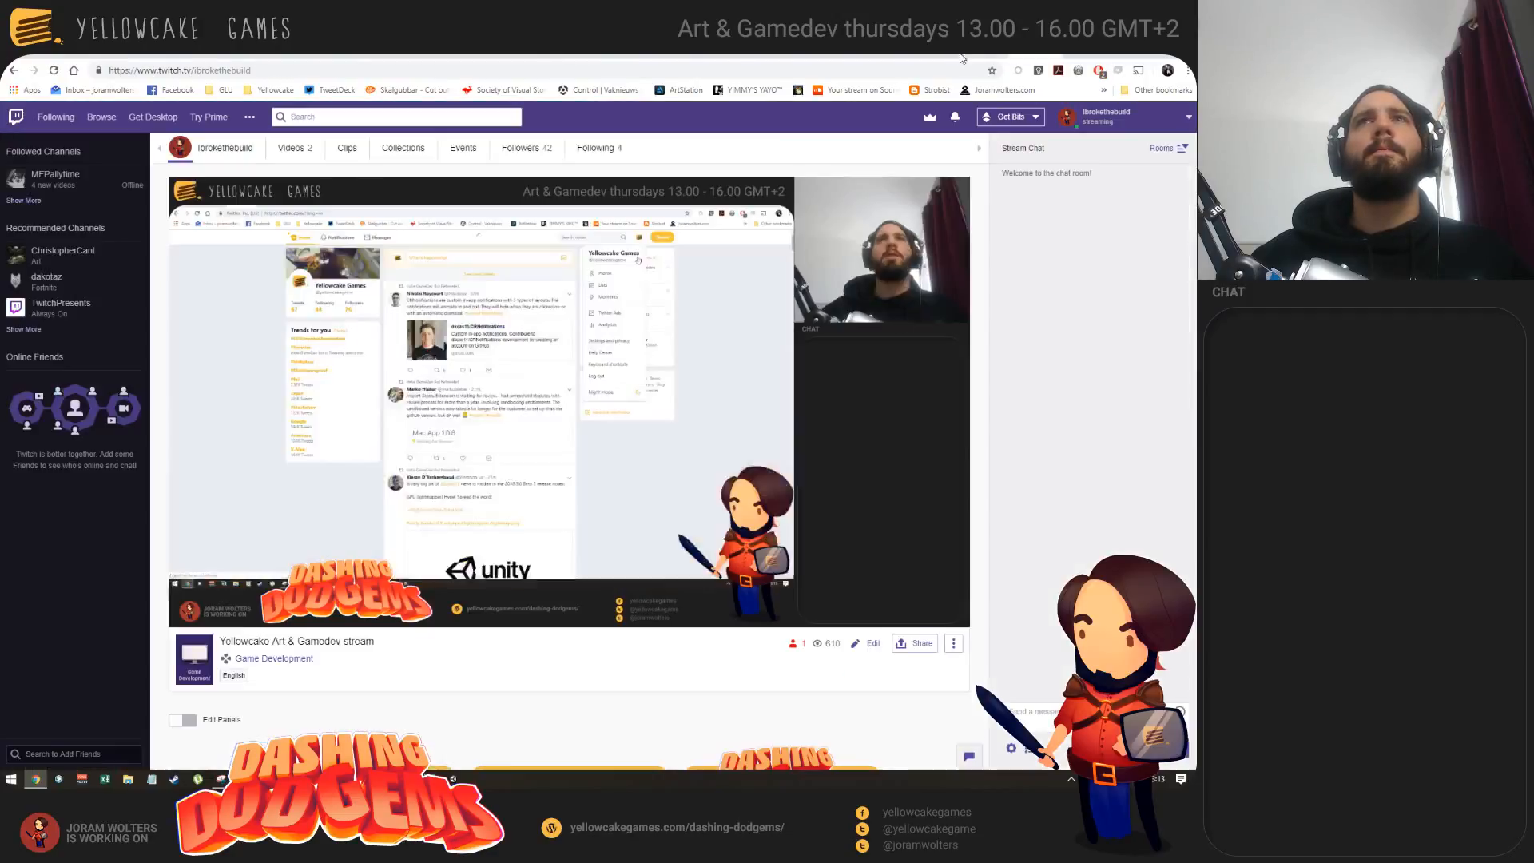
{"action": "left_click", "coordinate": [274, 75]}
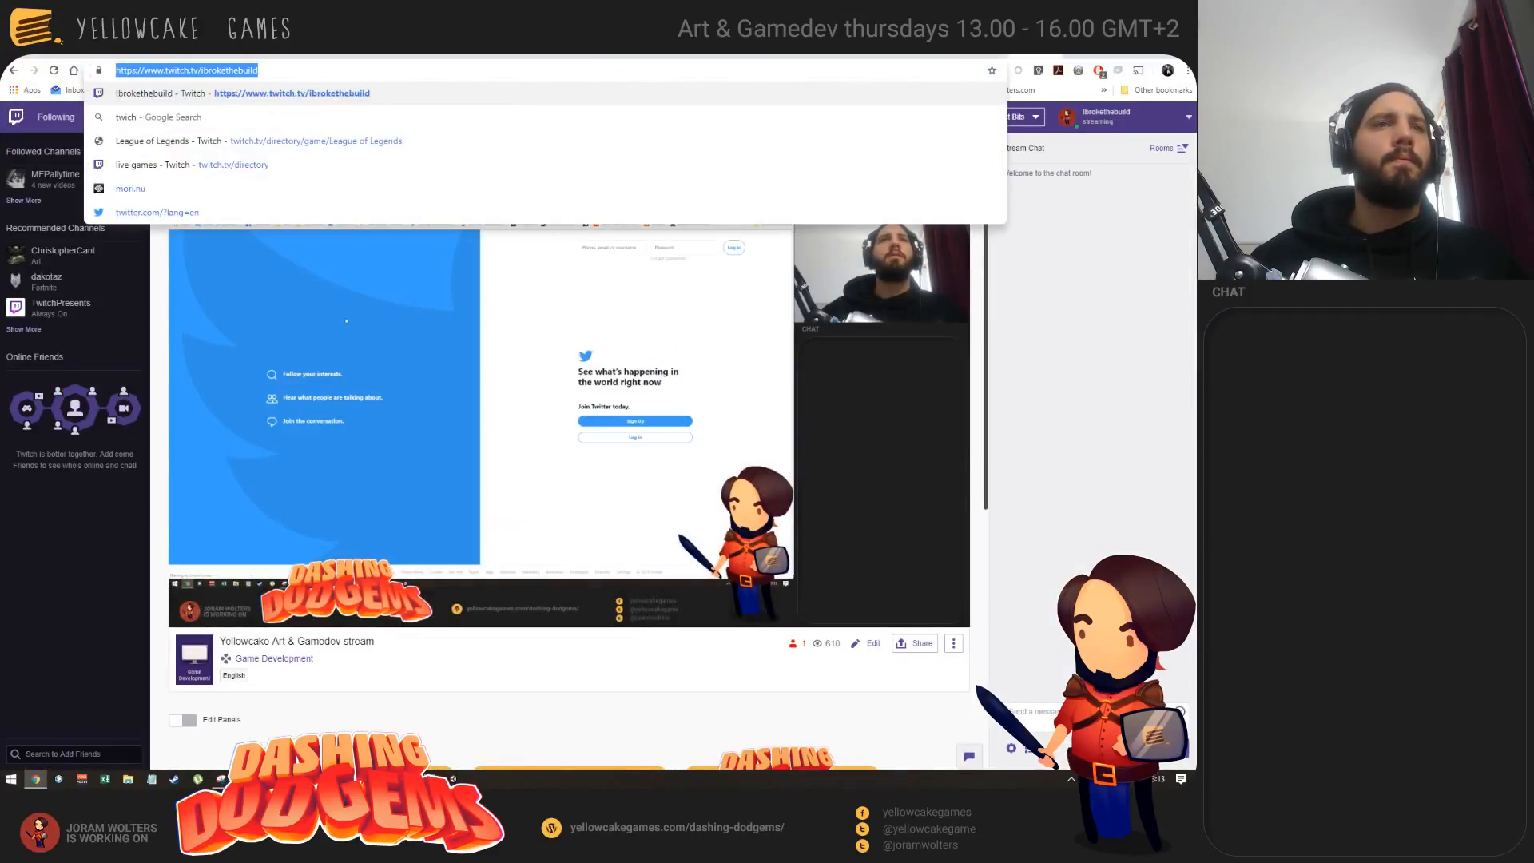
{"action": "left_click", "coordinate": [197, 681]}
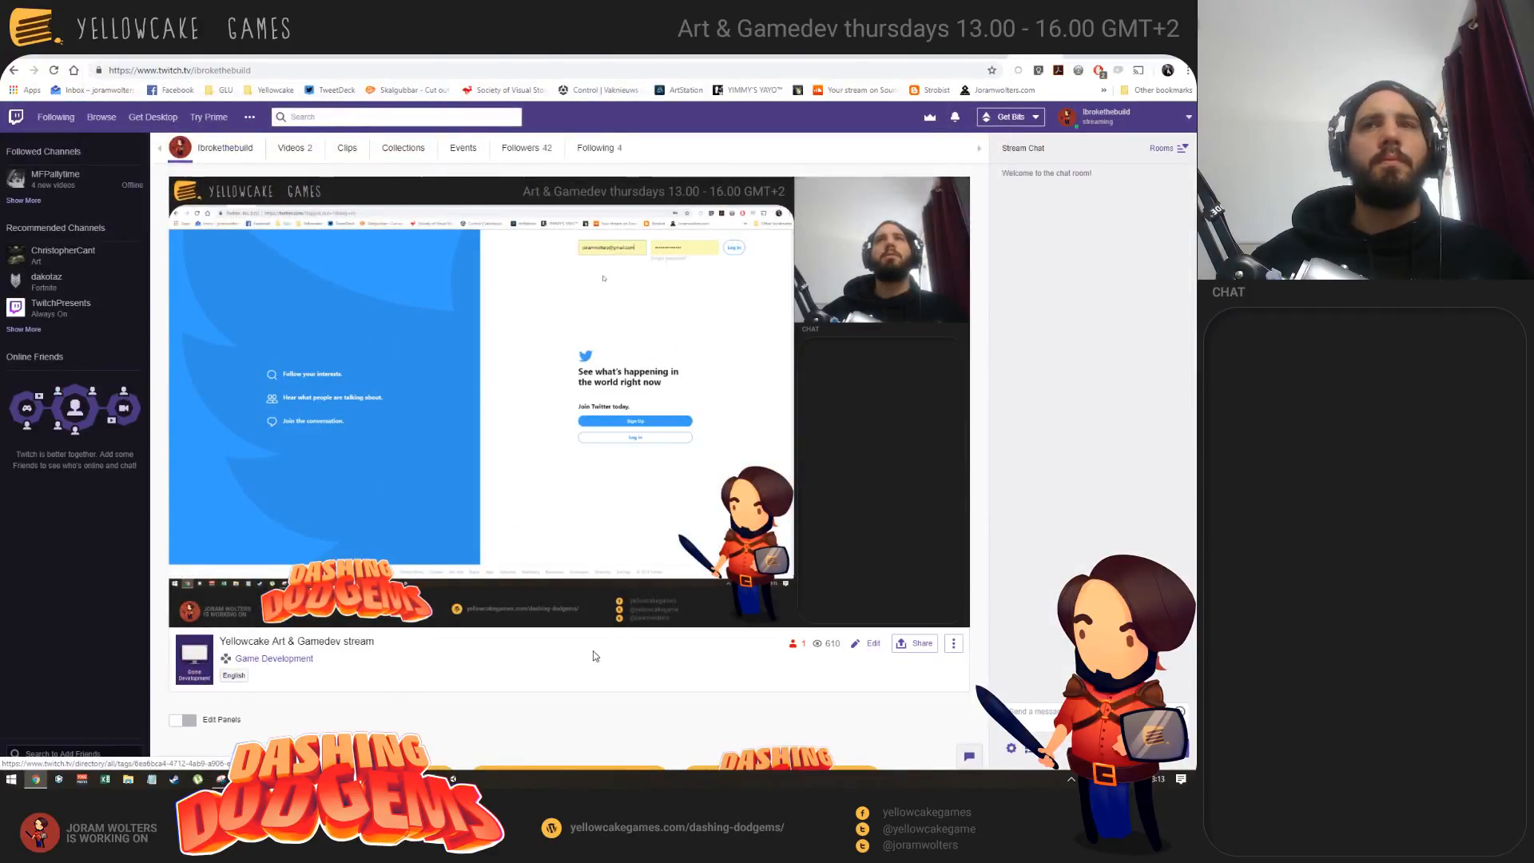
{"action": "left_click", "coordinate": [870, 647]}
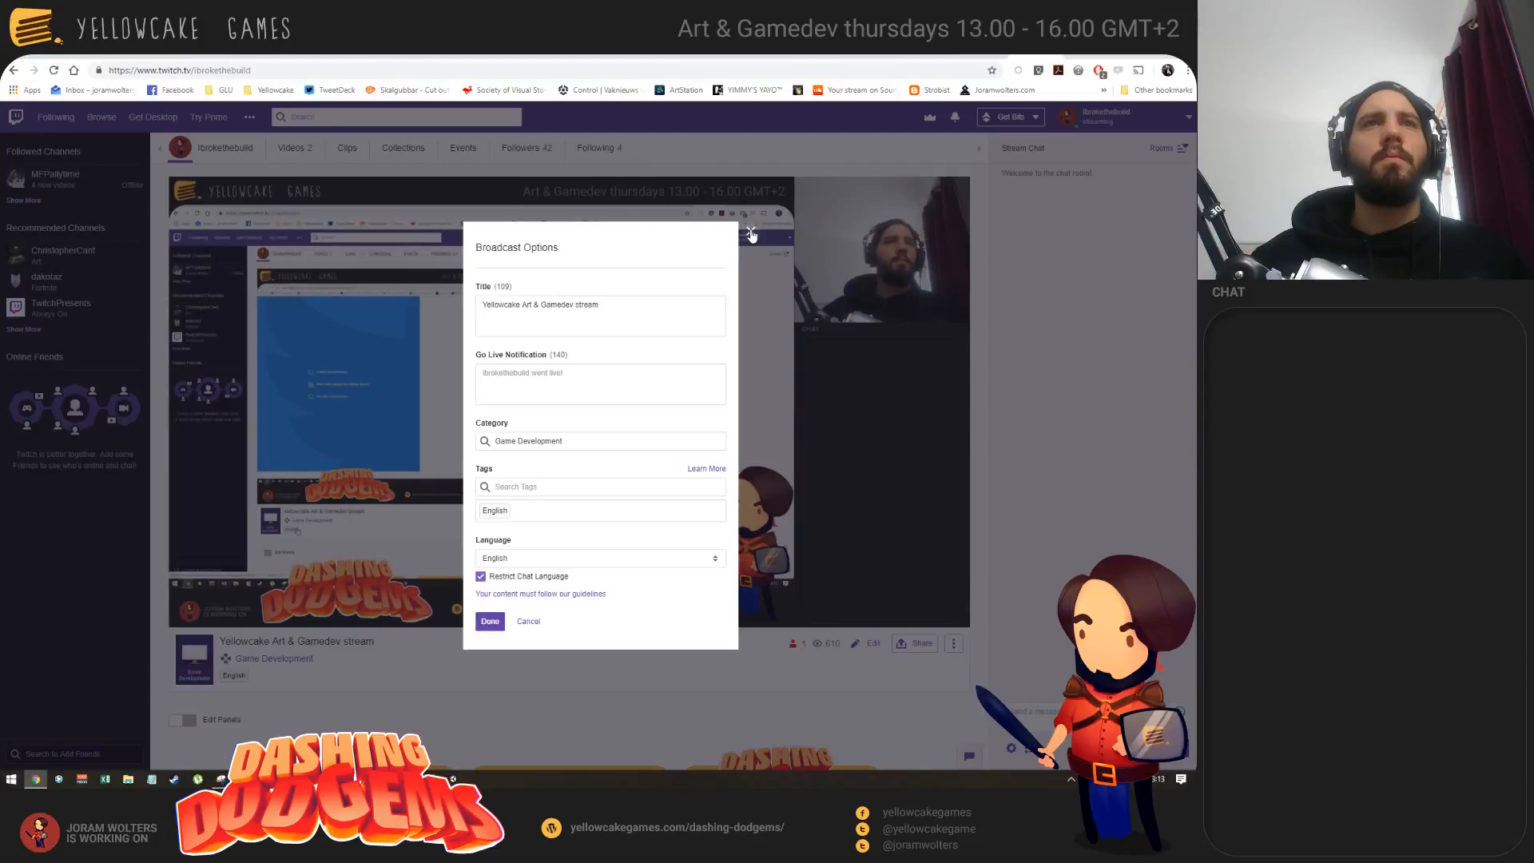
{"action": "left_click", "coordinate": [572, 486]}
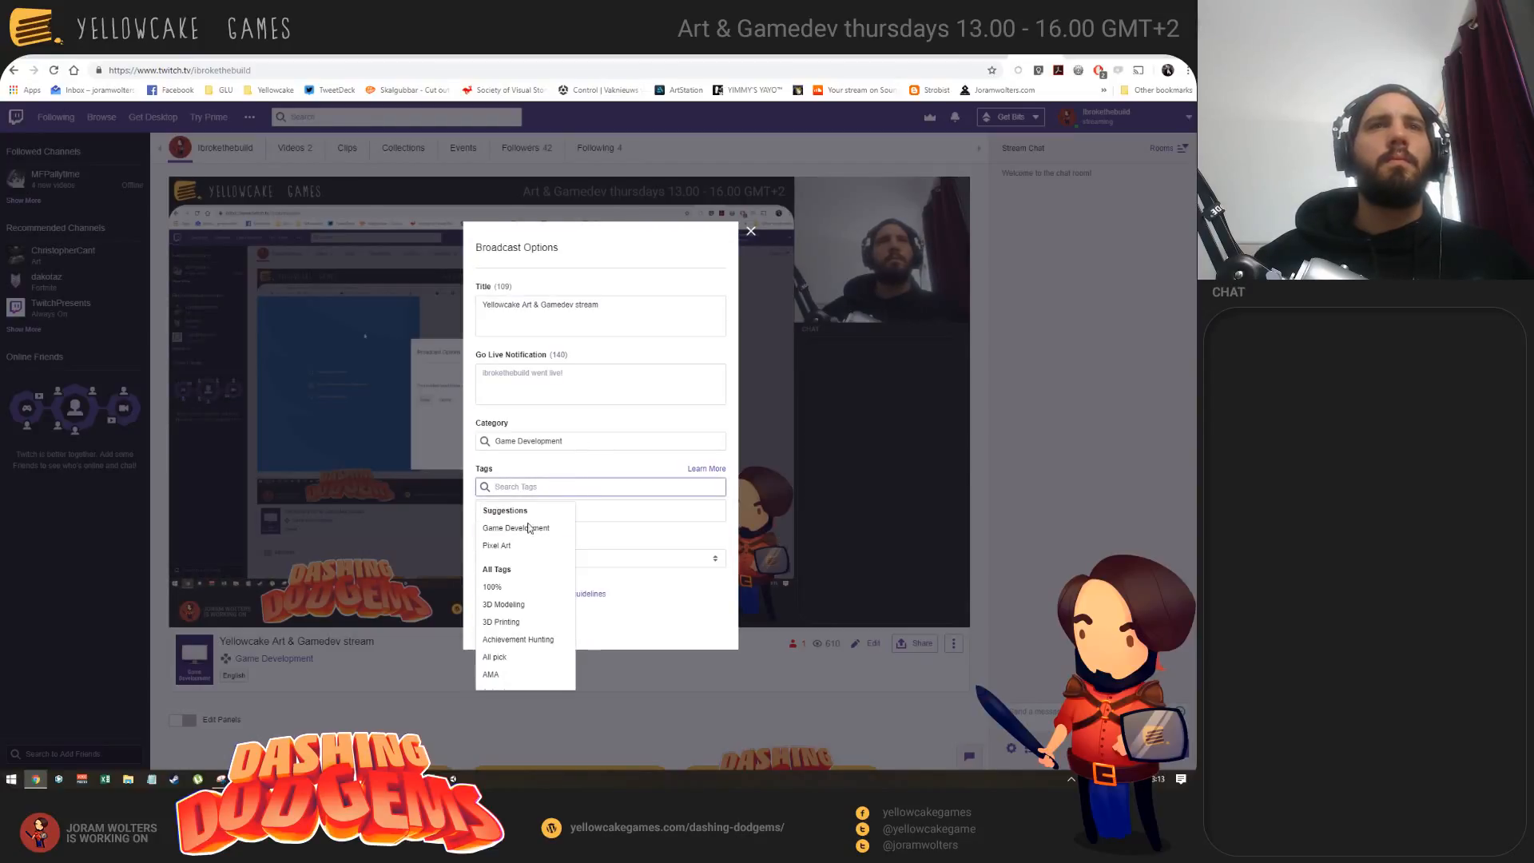
{"action": "left_click", "coordinate": [530, 525]}
Step: Search the stream tags for "game art"
{"action": "left_click", "coordinate": [568, 488]}
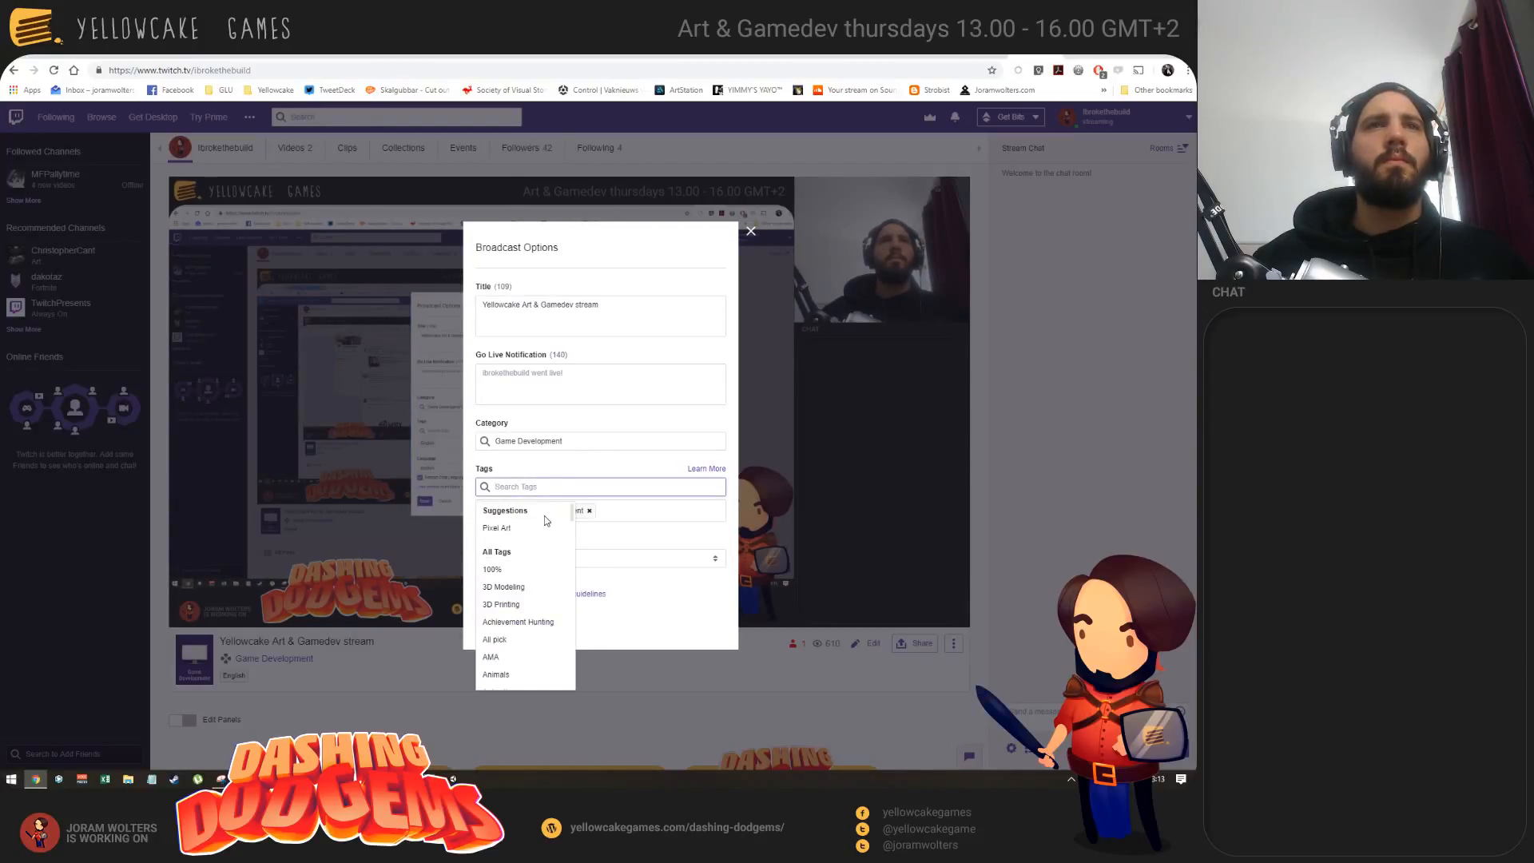
{"action": "type", "text": "ga"}
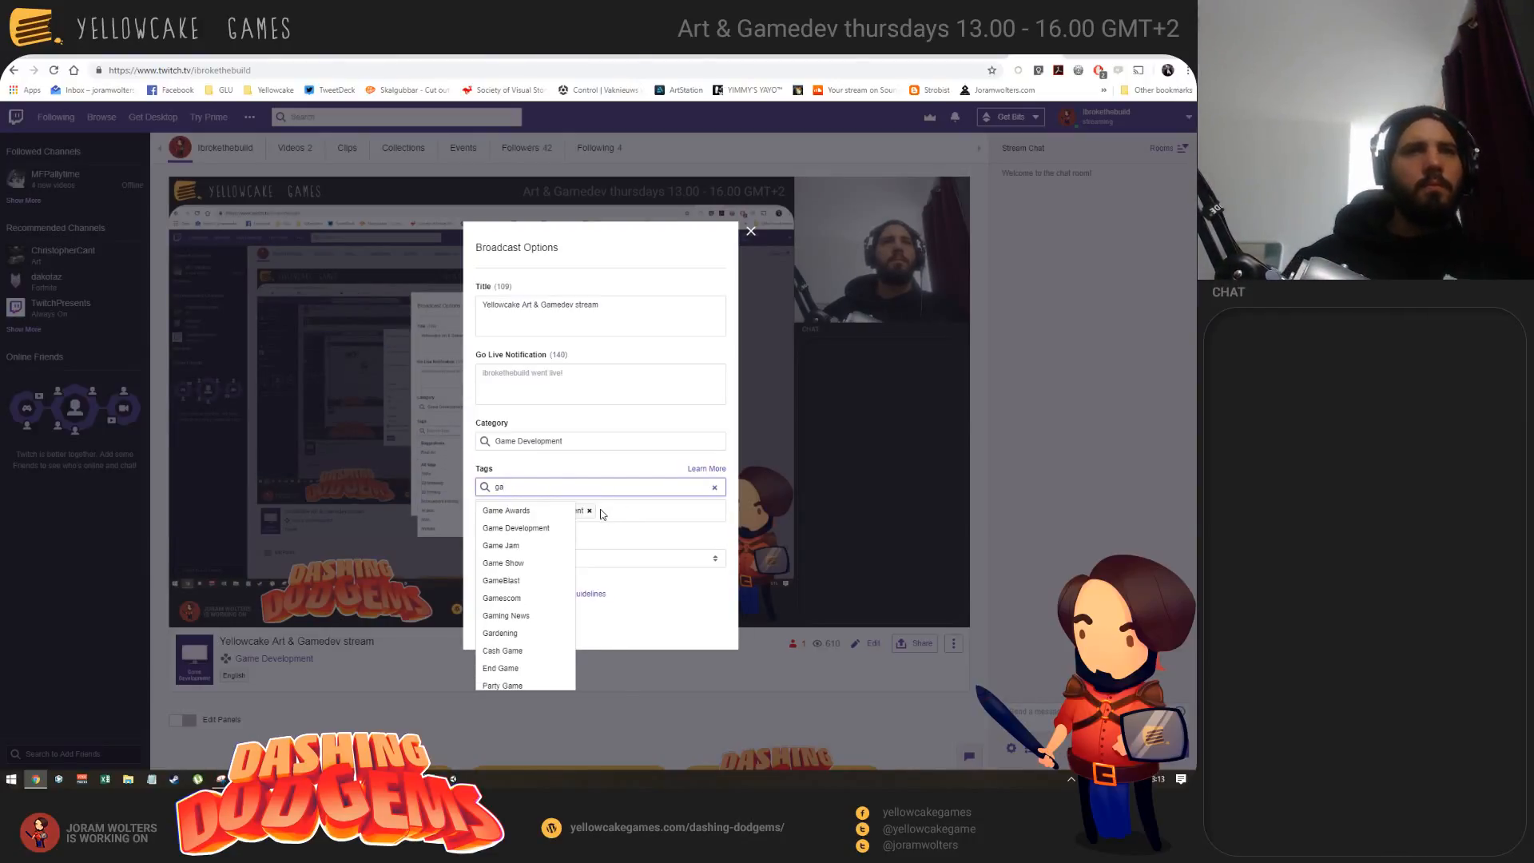
{"action": "type", "text": "me art"}
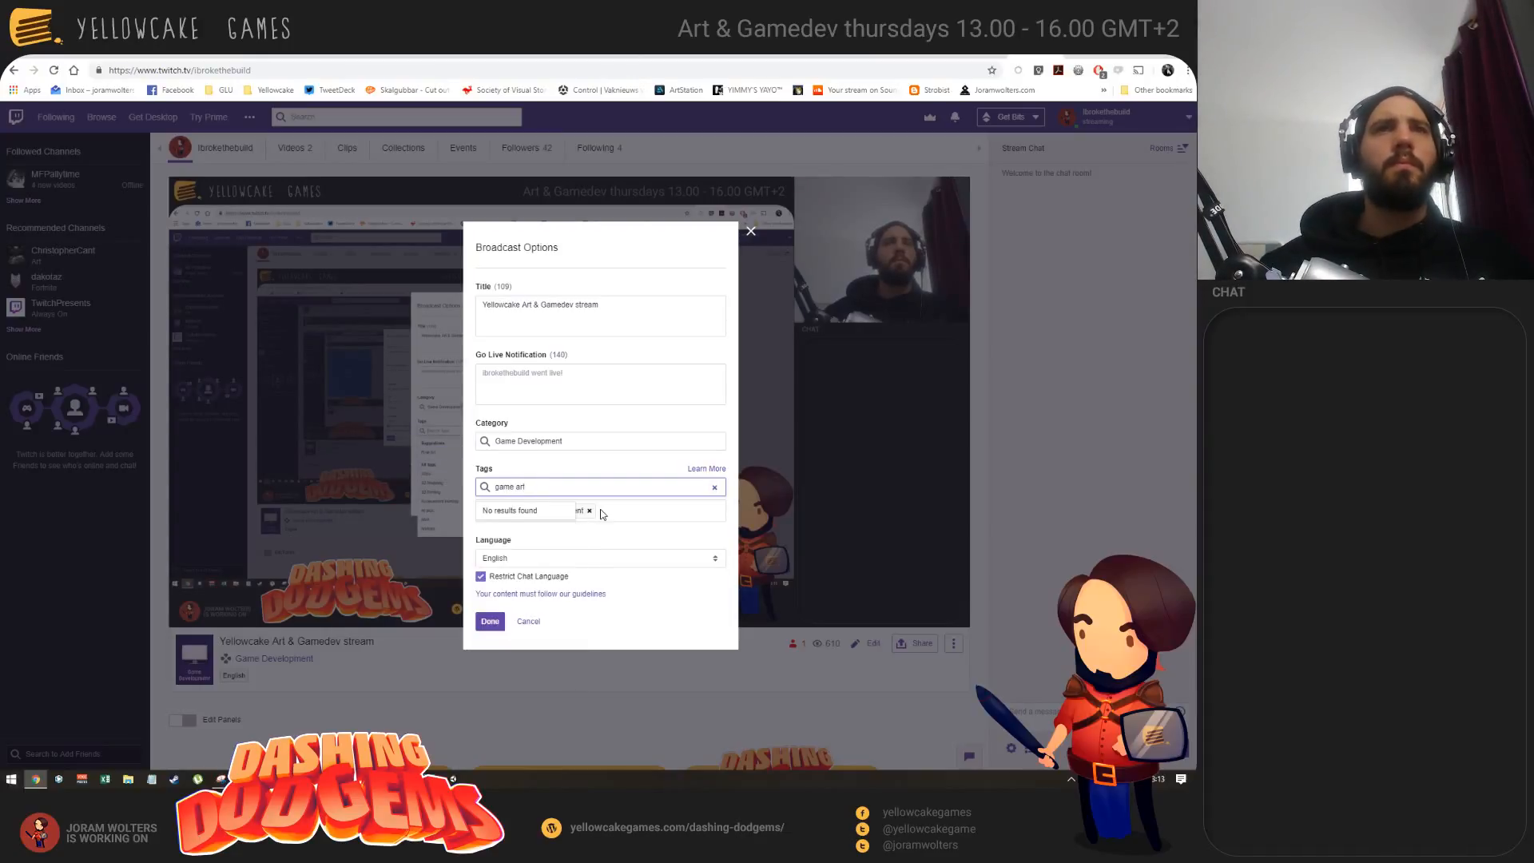
{"action": "key", "text": "BackSpace"}
{"action": "key", "text": "BackSpace"}
{"action": "key", "text": "BackSpace"}
{"action": "key", "text": "BackSpace"}
{"action": "type", "text": "ar"}
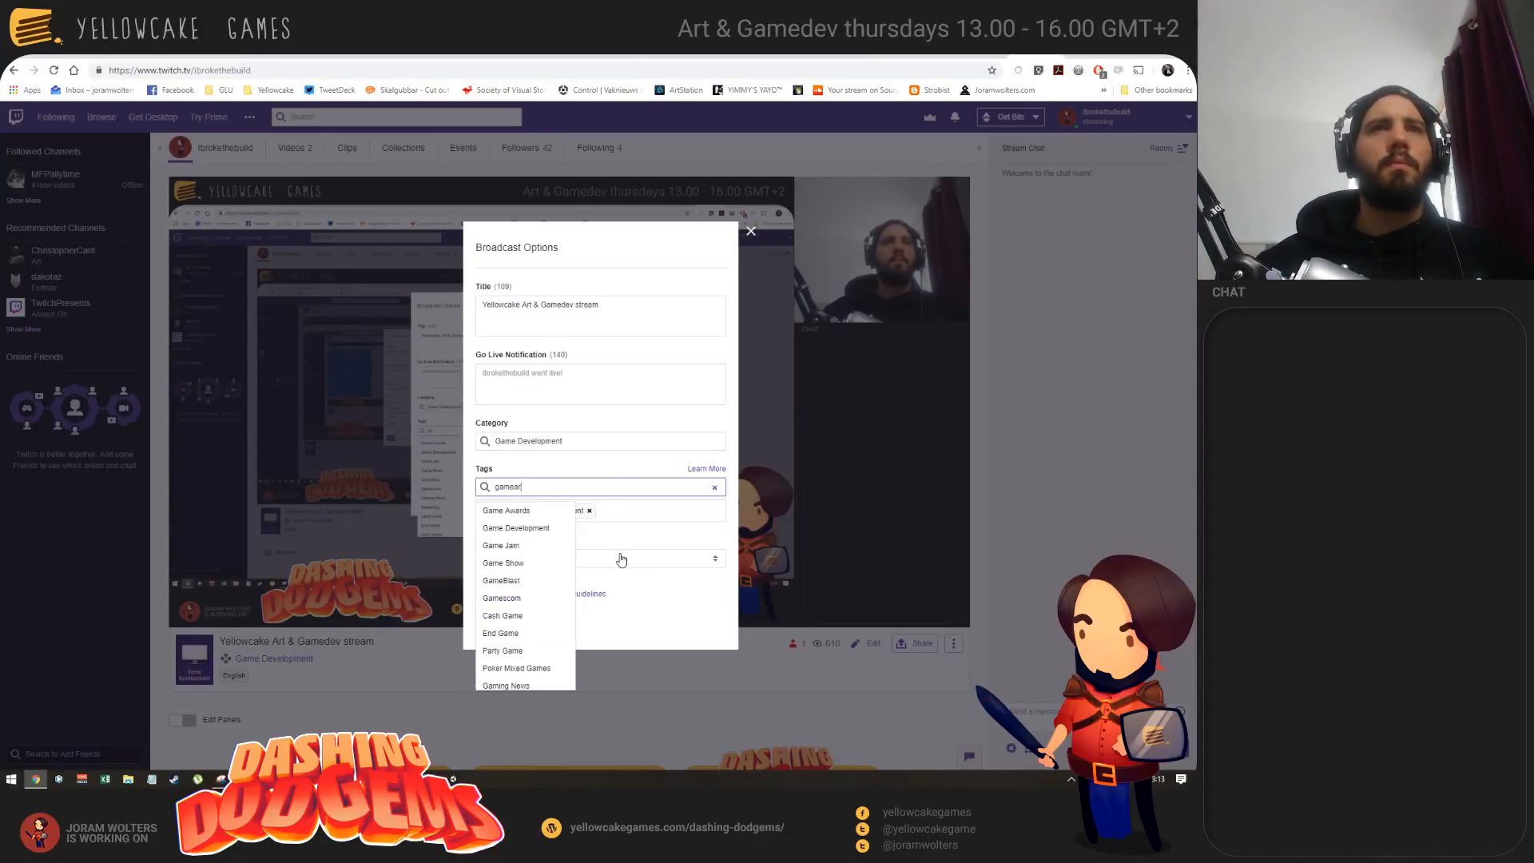
Step: Search the tags for "art", add the Digital Art tag and save the broadcast options
{"action": "key", "text": "ctrl+a"}
{"action": "type", "text": "art"}
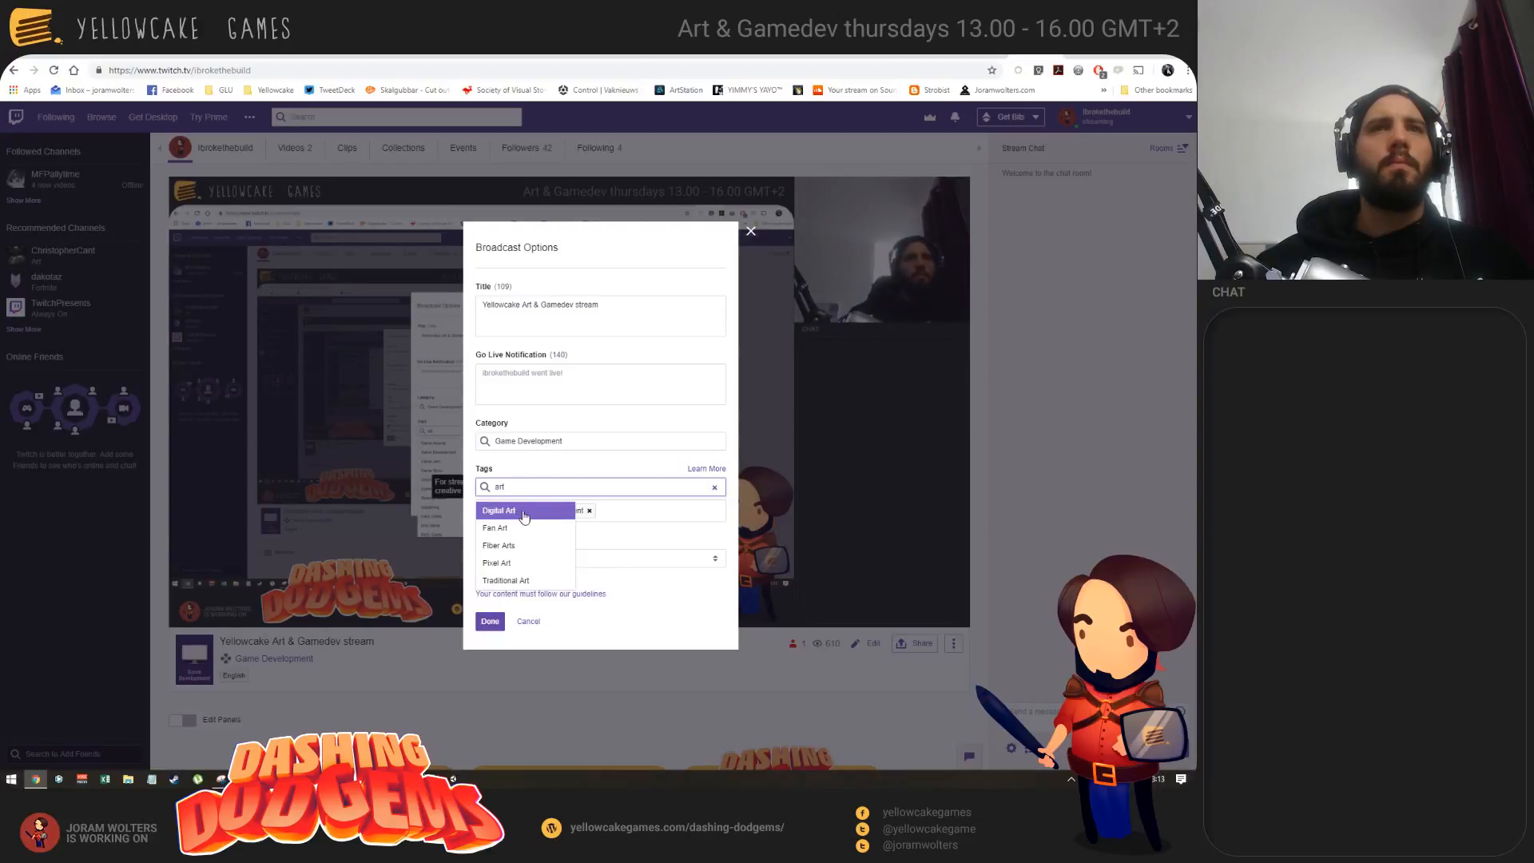
{"action": "left_click", "coordinate": [523, 515]}
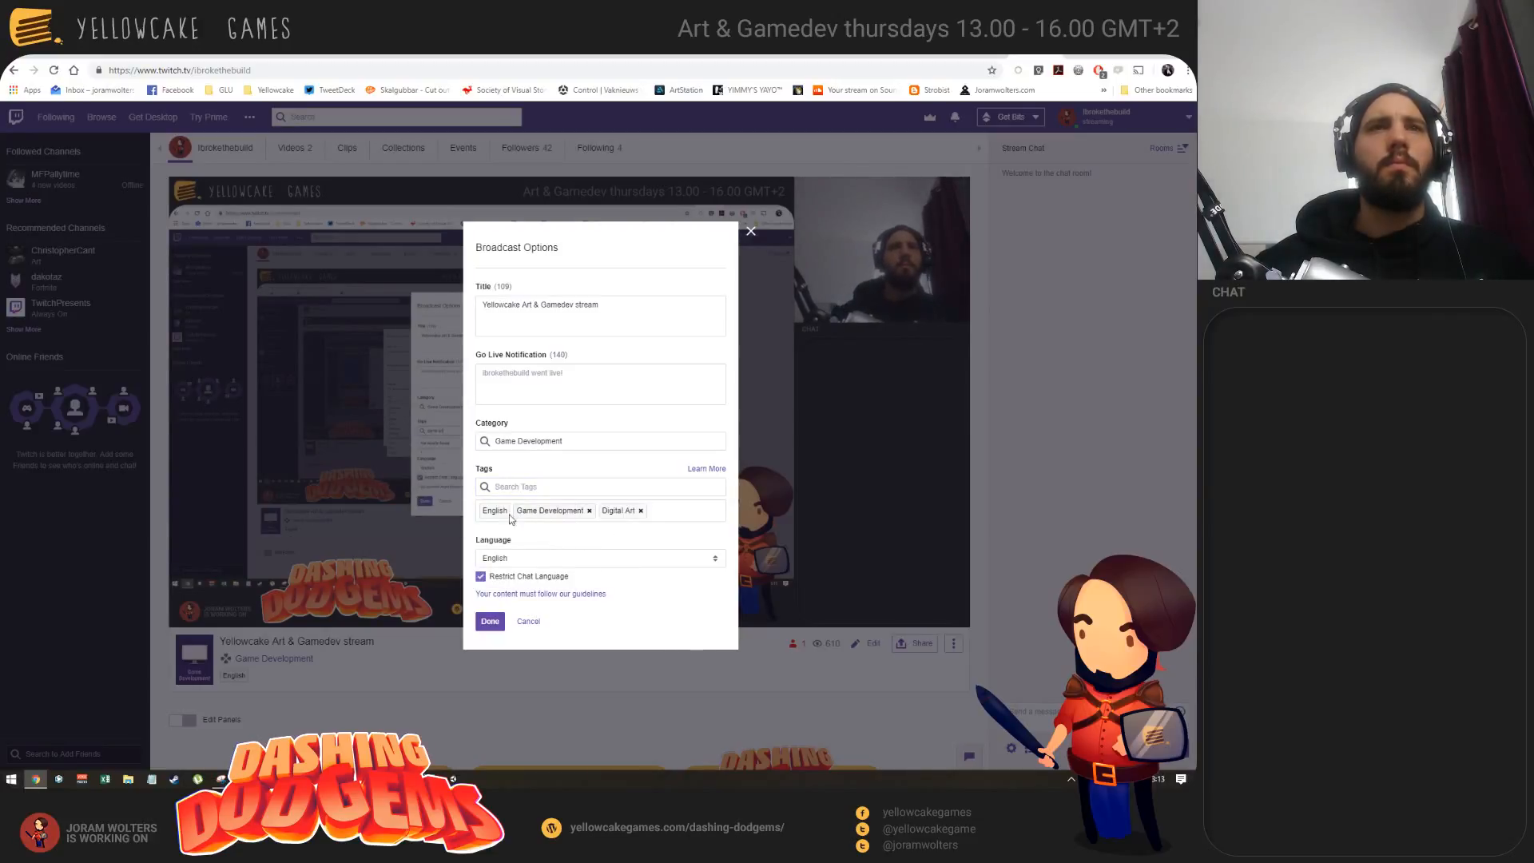
{"action": "left_click", "coordinate": [491, 622]}
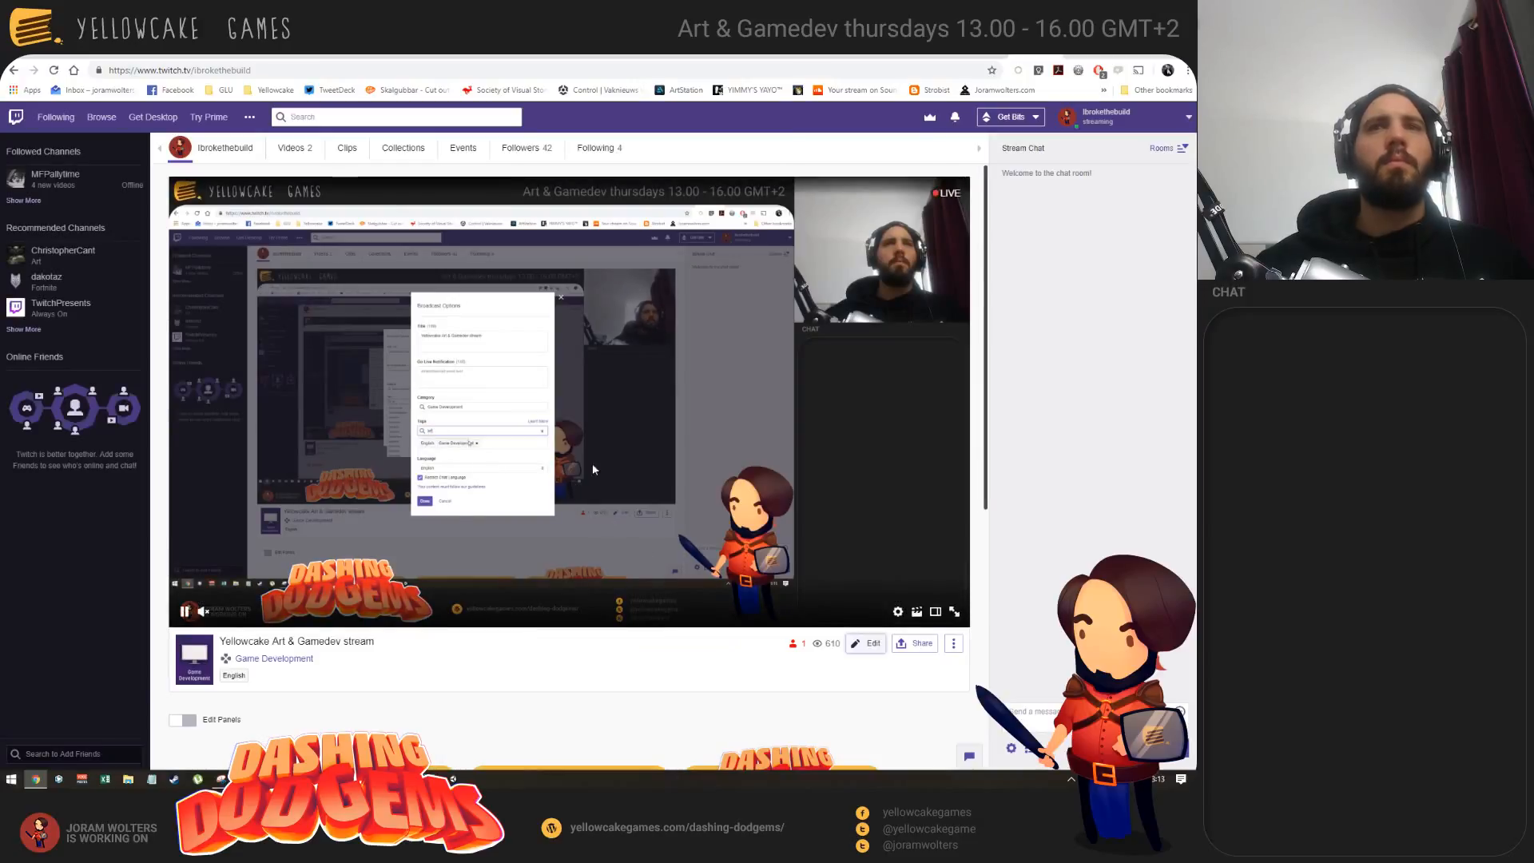
Step: Copy the Twitch channel's web address and return to the Twitter page
{"action": "left_click", "coordinate": [194, 70]}
{"action": "key", "text": "ctrl+c"}
{"action": "left_click", "coordinate": [202, 166]}
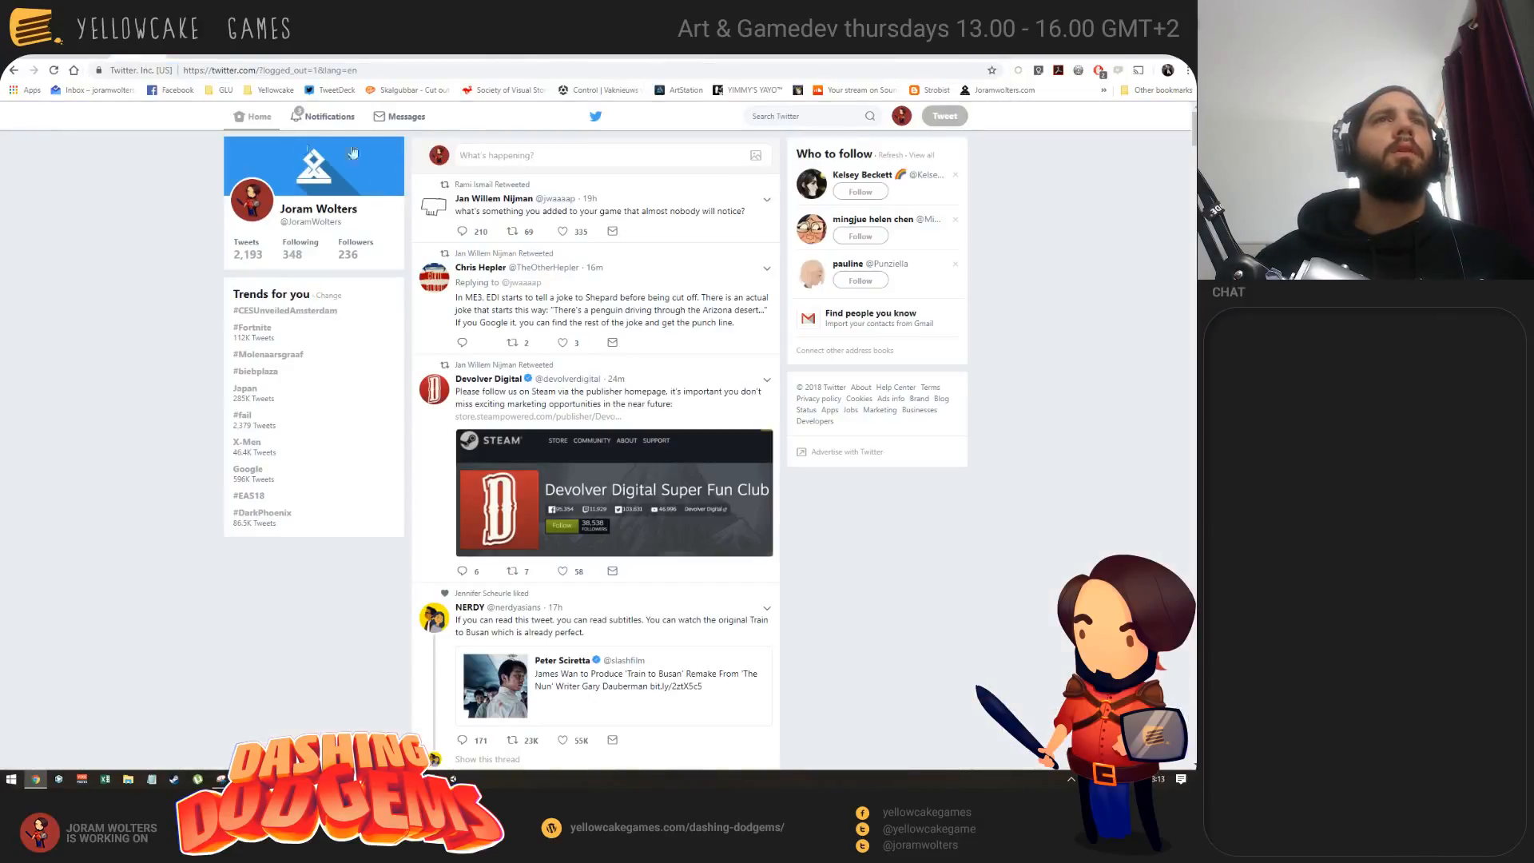
Step: Write a tweet reading "#gamedev #indiedev #vfx live right now!" with the copied Twitch link on the next line
{"action": "left_click", "coordinate": [306, 118]}
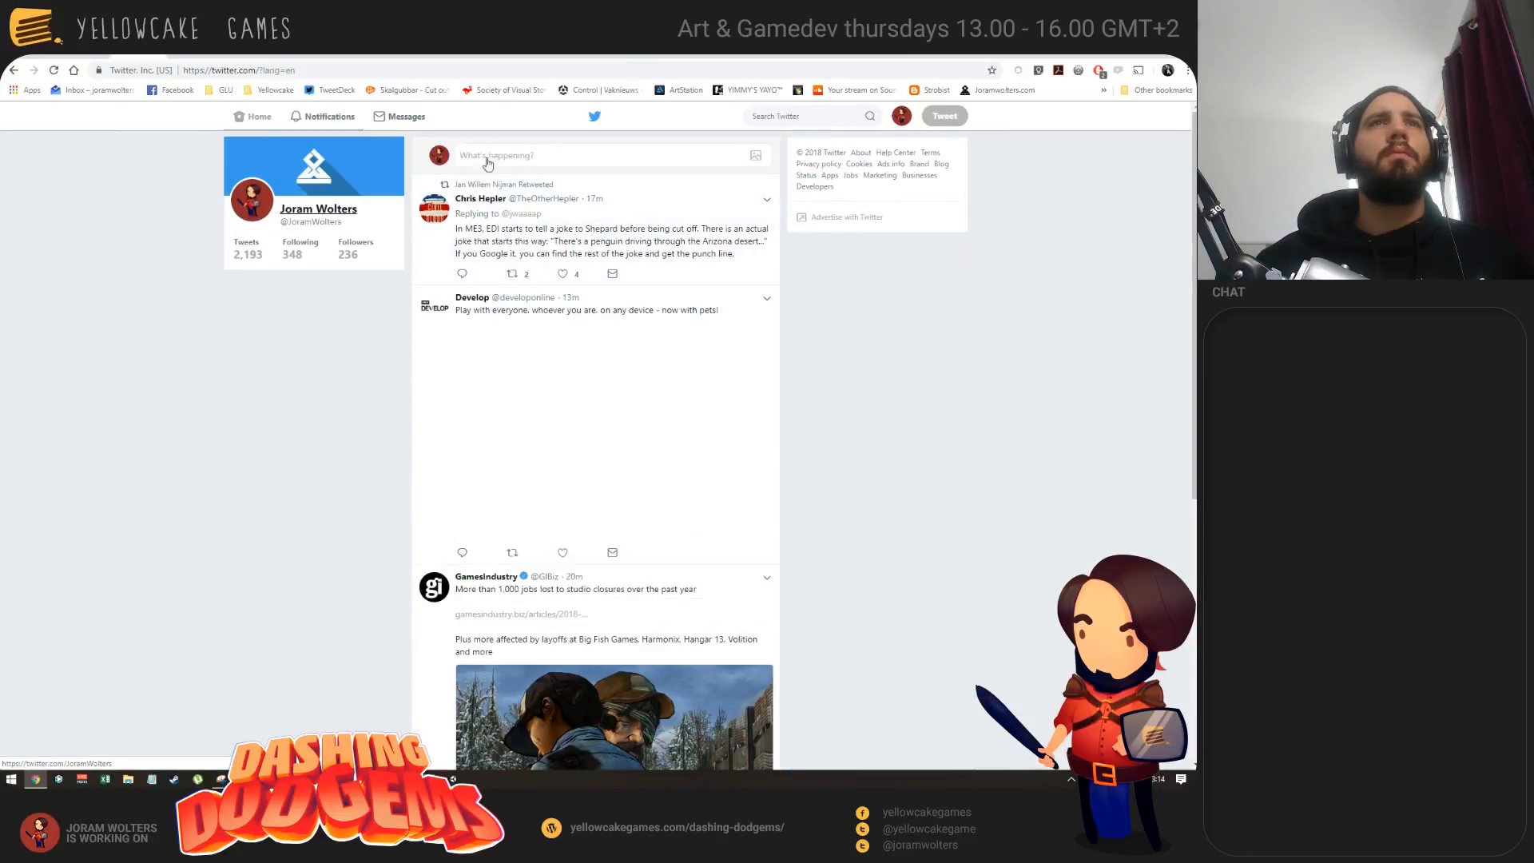
{"action": "left_click", "coordinate": [489, 160]}
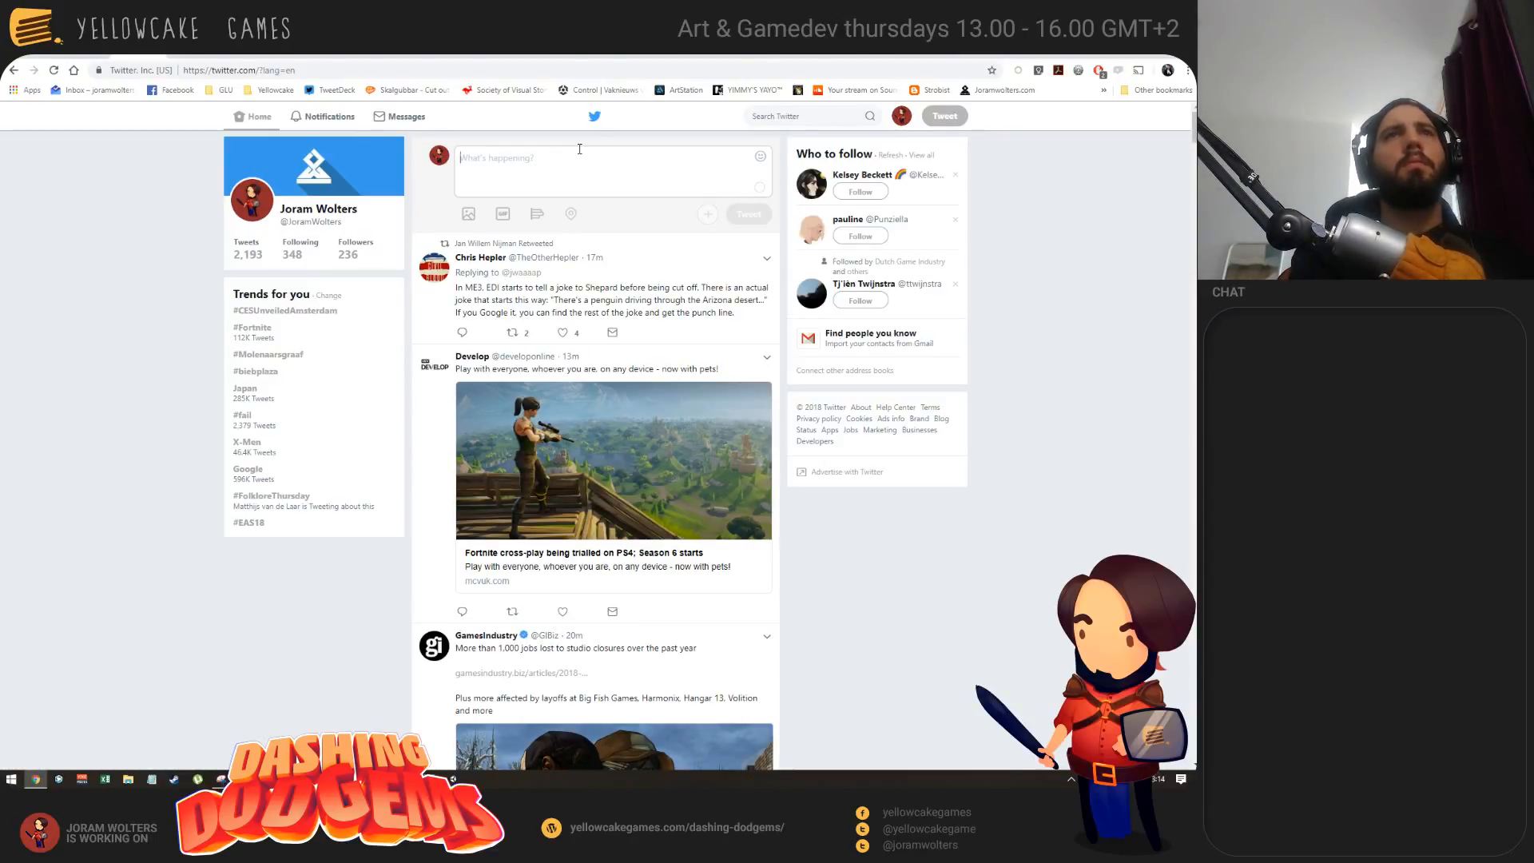
{"action": "type", "text": "#game"}
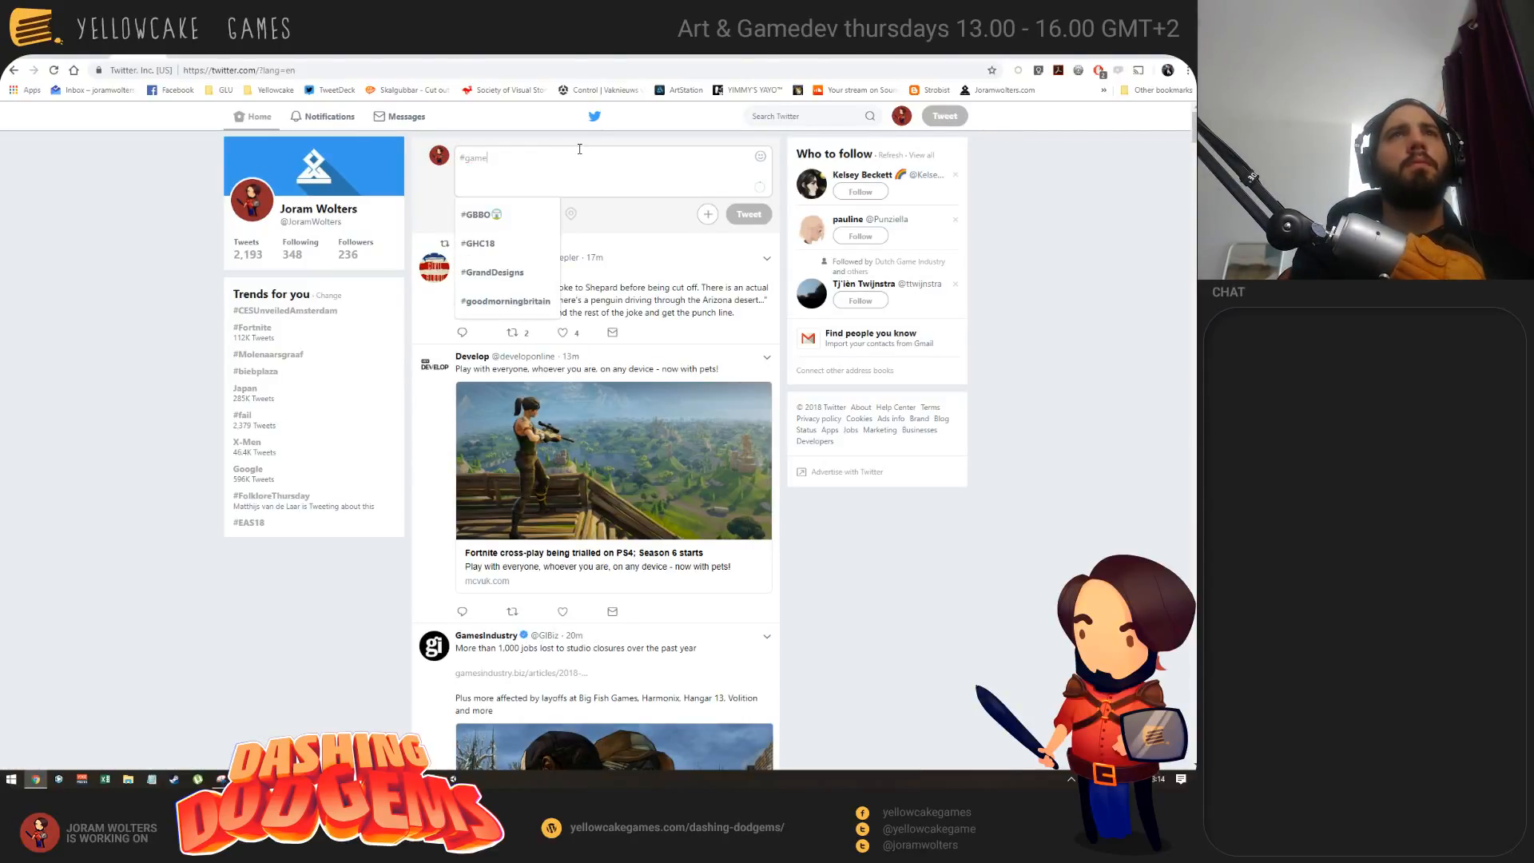
{"action": "type", "text": "dev #indiede"}
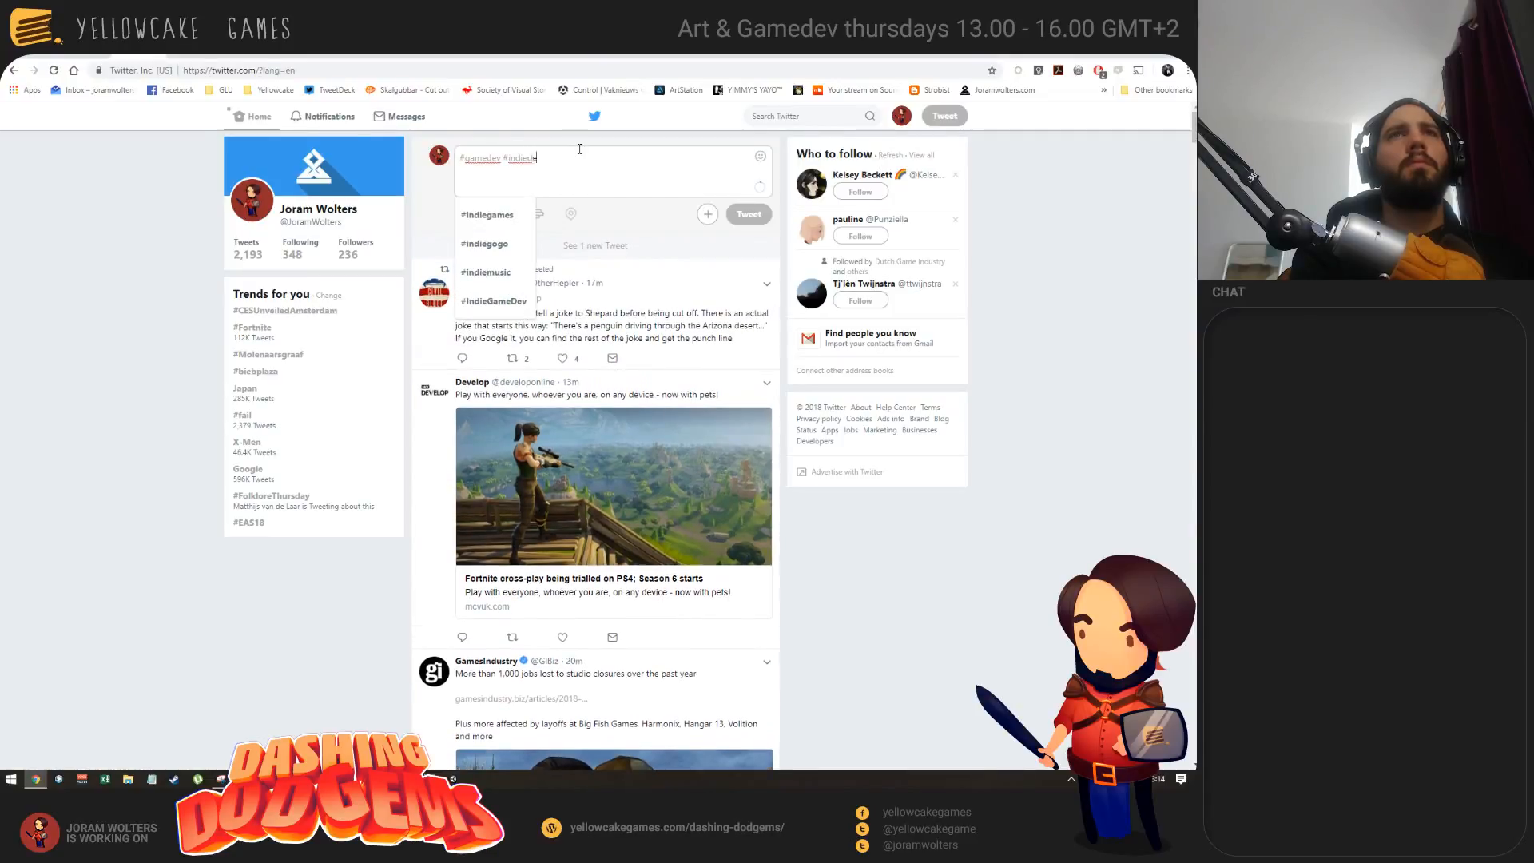
{"action": "type", "text": "v #vfx live r"}
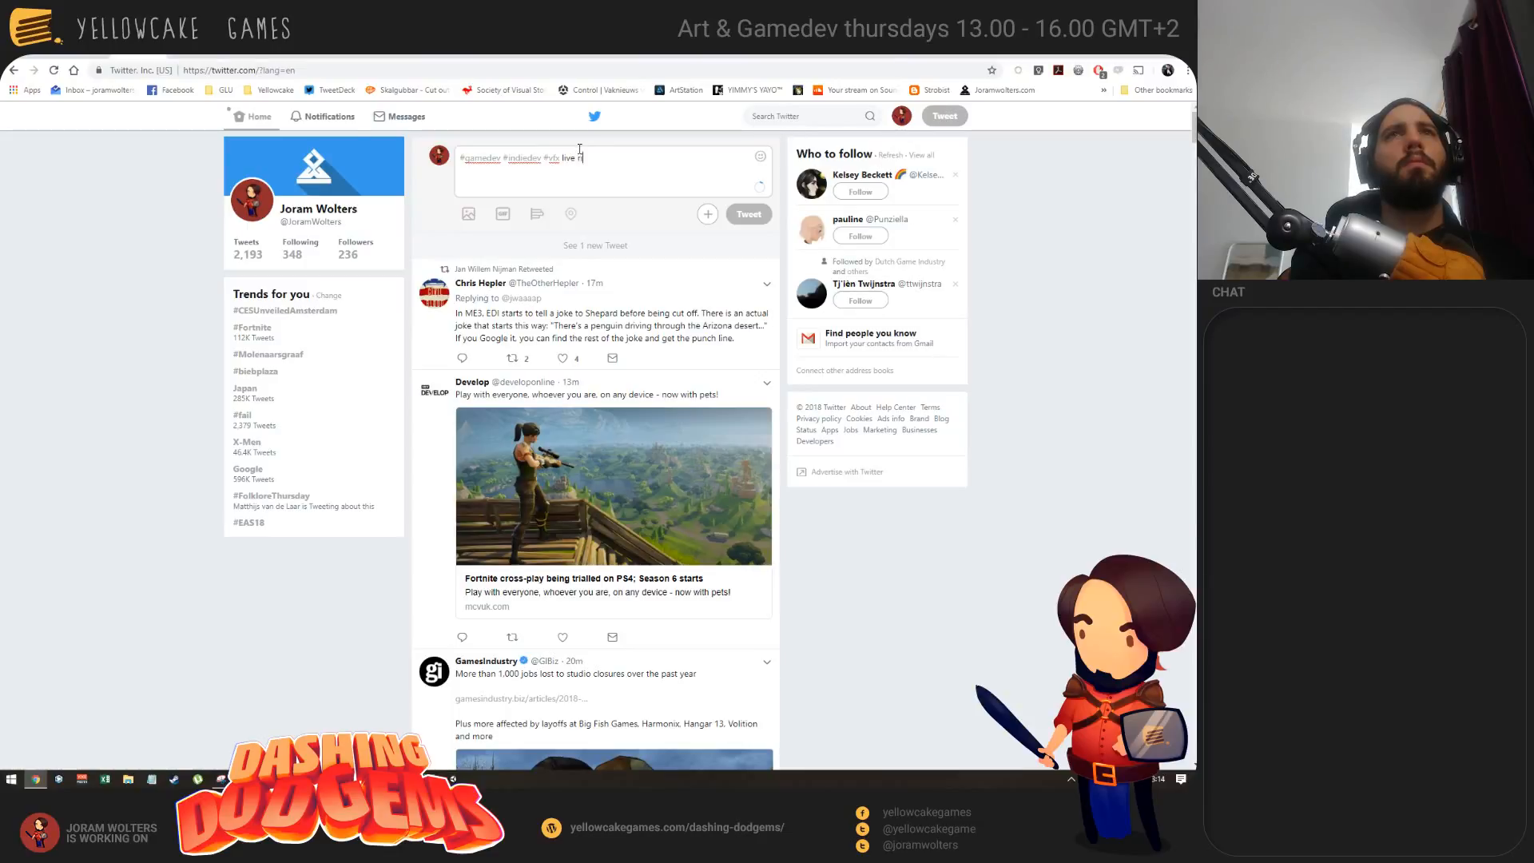
{"action": "type", "text": "ight now!"}
{"action": "key", "text": "Return"}
{"action": "key", "text": "ctrl+v"}
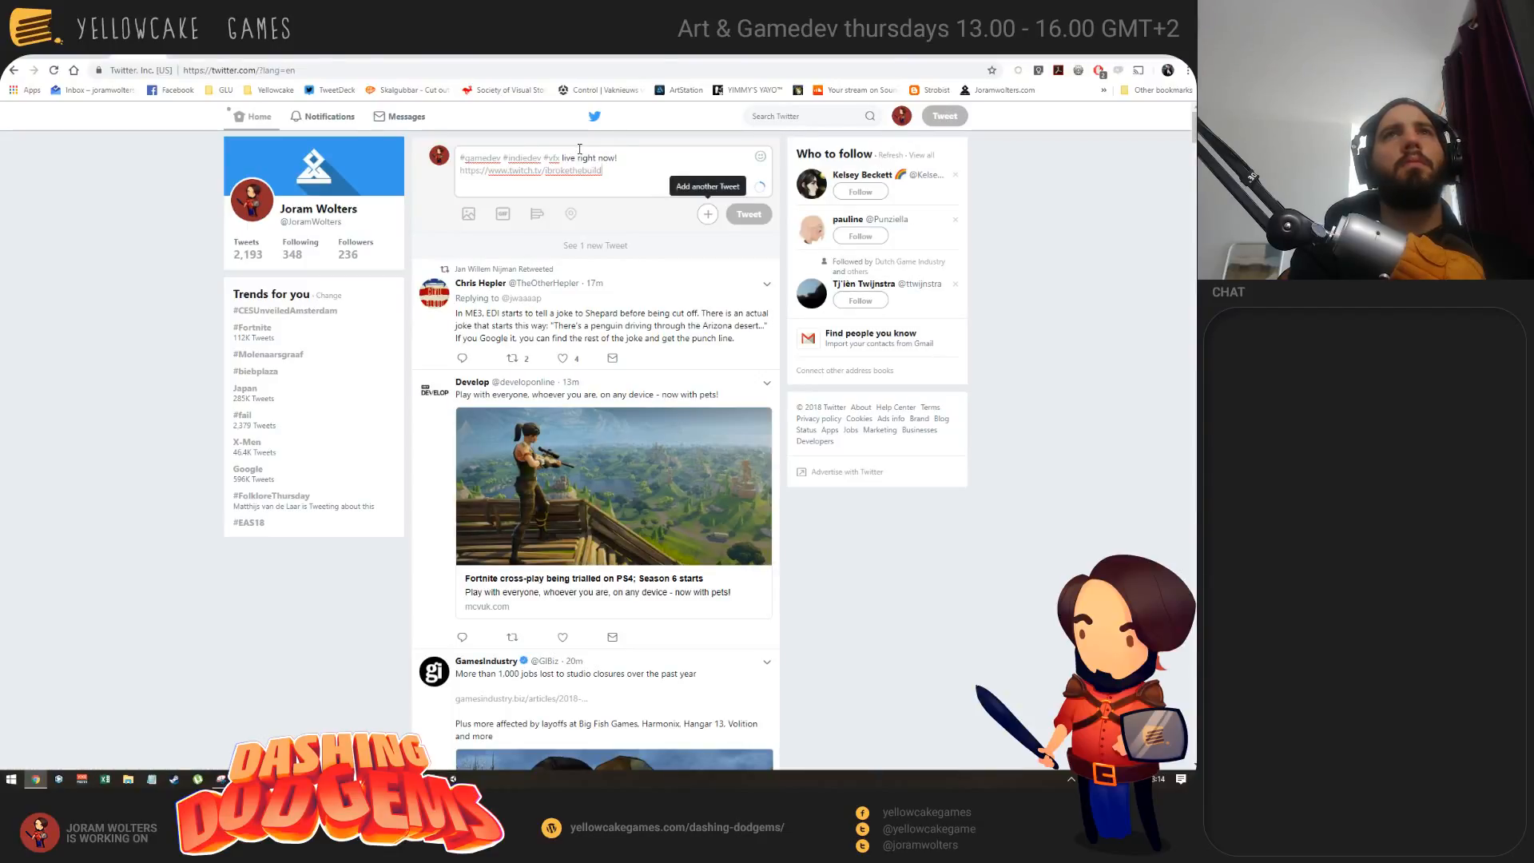
{"action": "type", "text": "@yell"}
{"action": "key", "text": "Return"}
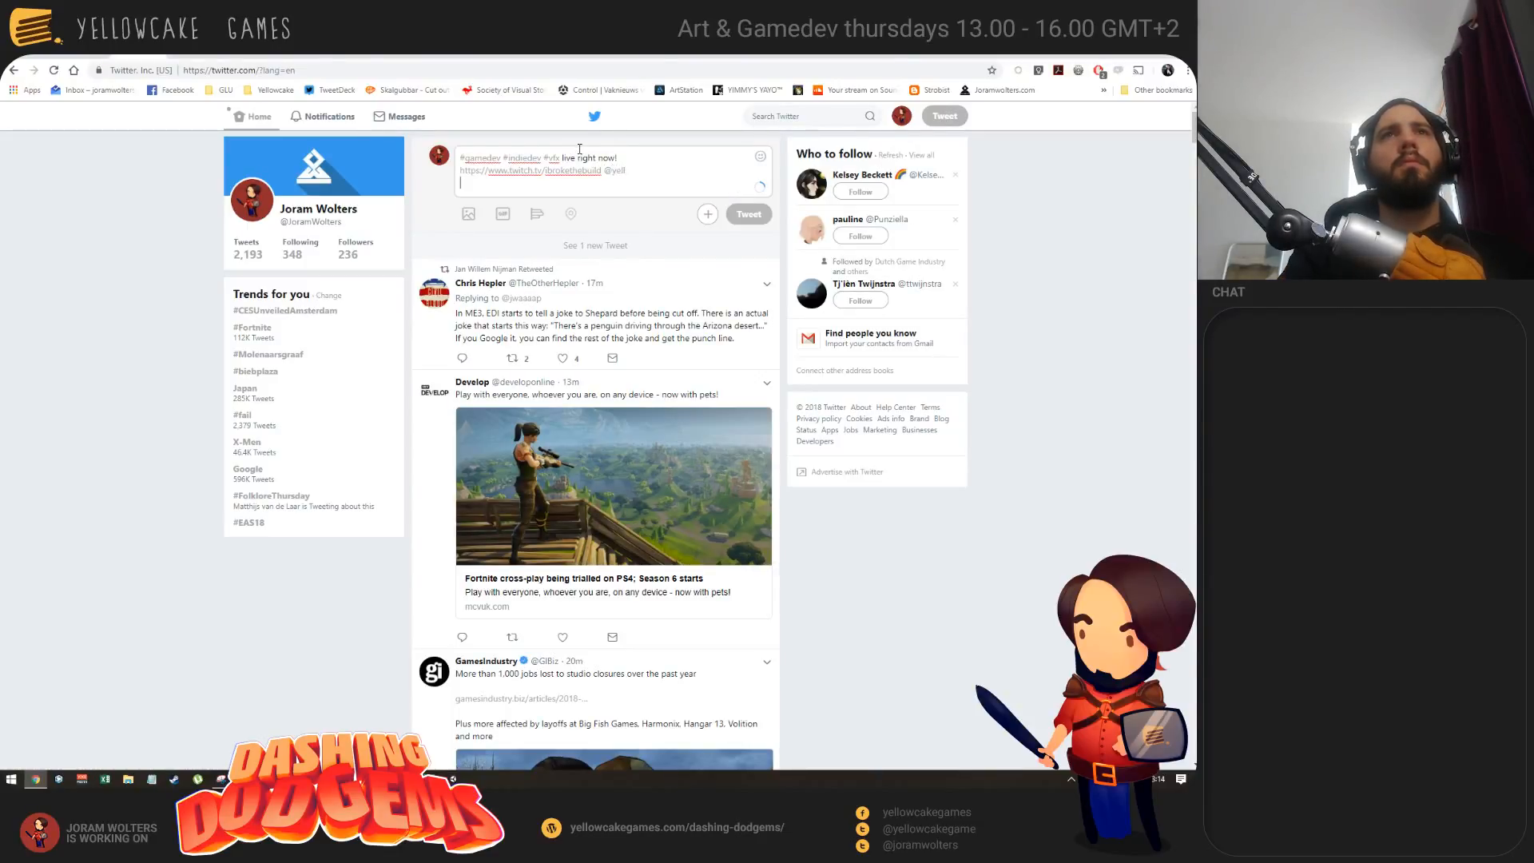
{"action": "key", "text": "Return"}
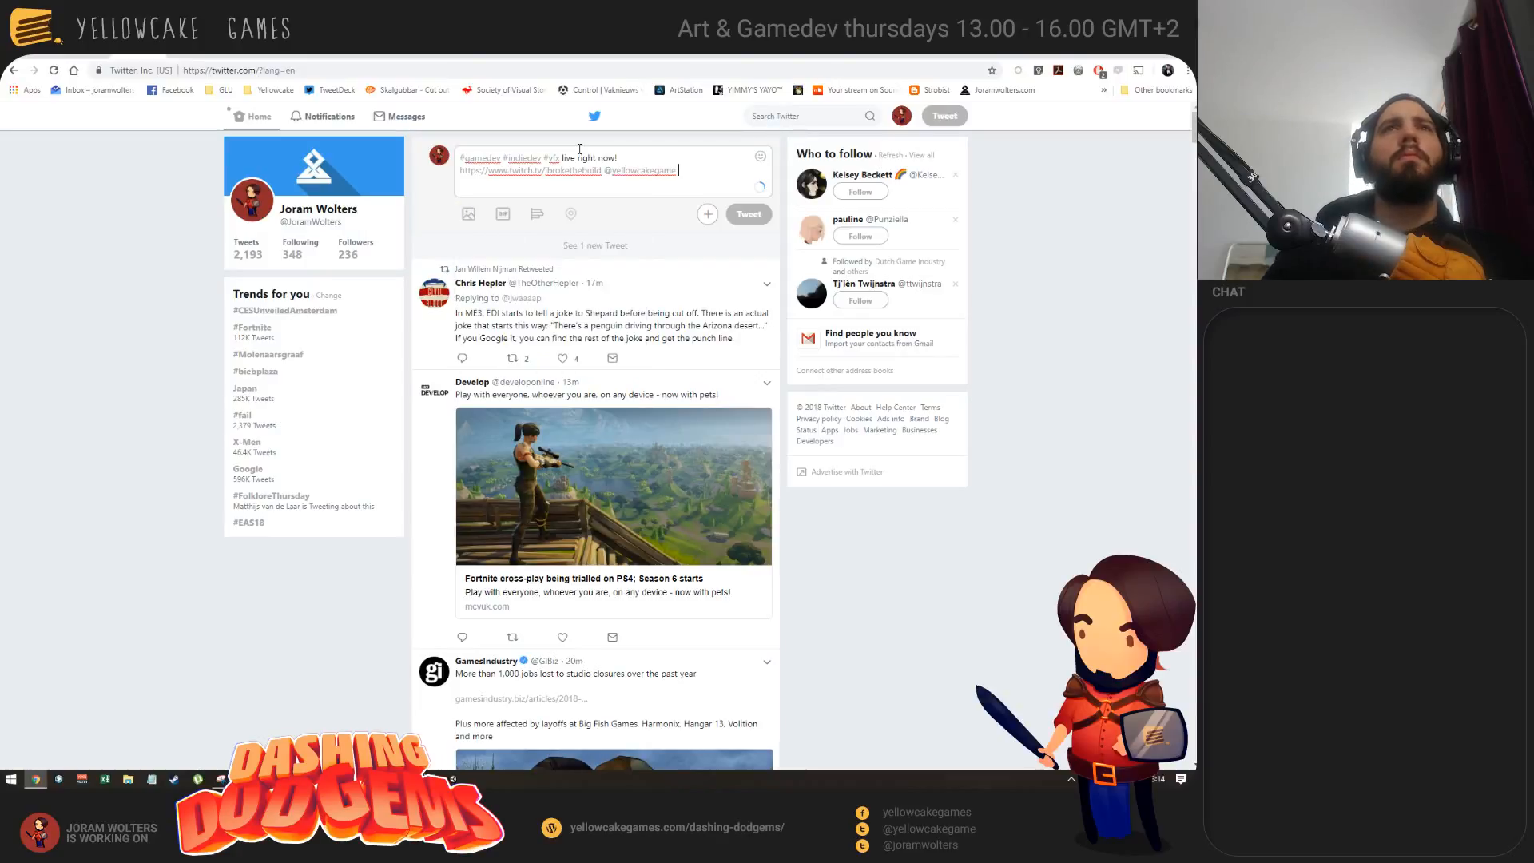
Step: Log out of the personal Twitter account and log in with the Yellowcake Games account's saved e-mail and password
{"action": "left_click", "coordinate": [903, 118]}
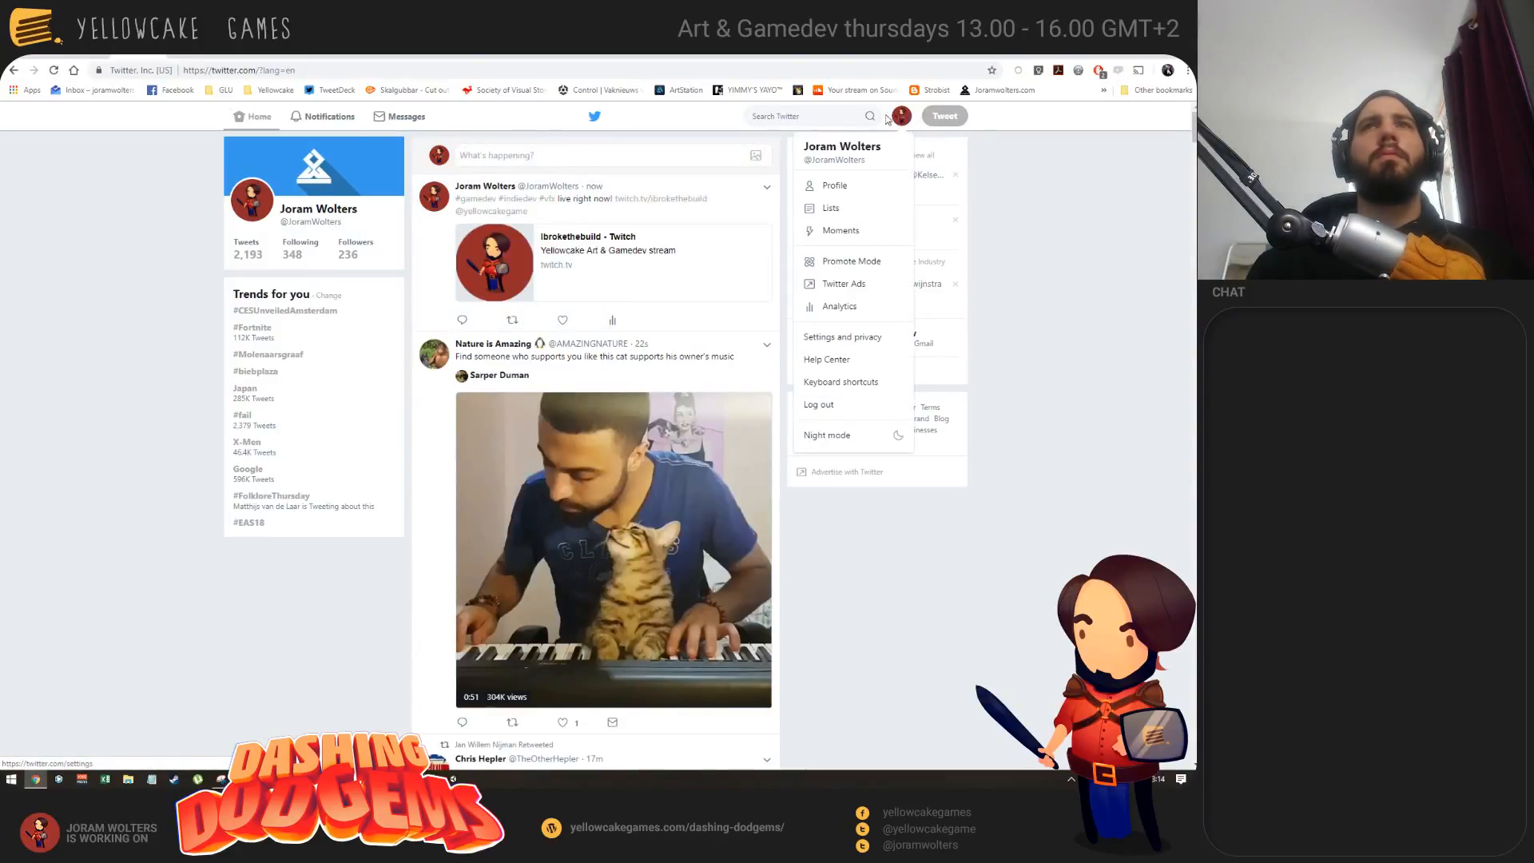
{"action": "left_click", "coordinate": [843, 405]}
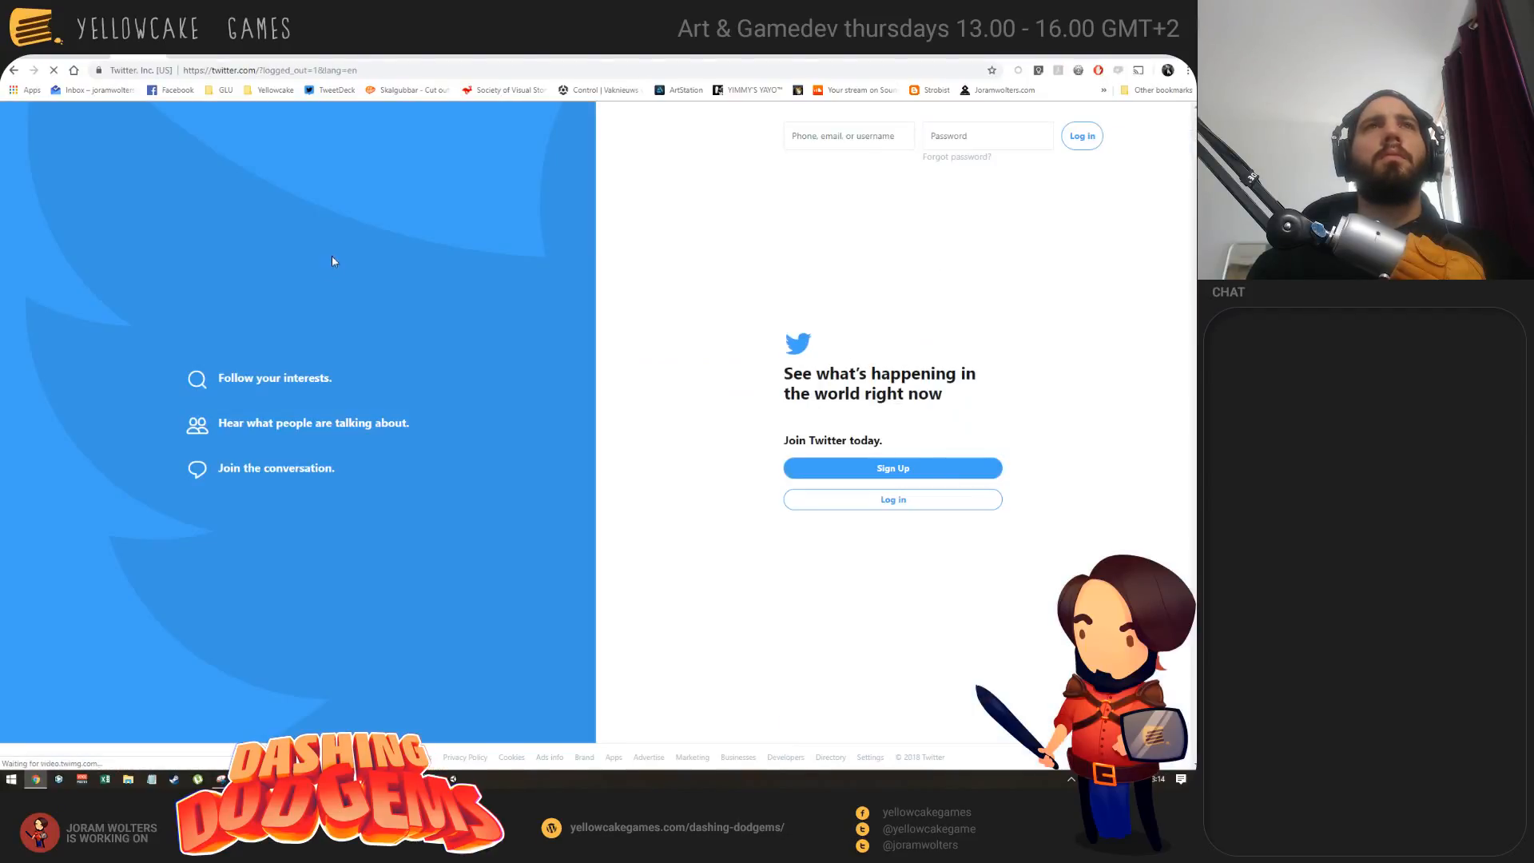
{"action": "left_click", "coordinate": [847, 136]}
{"action": "left_click", "coordinate": [847, 190]}
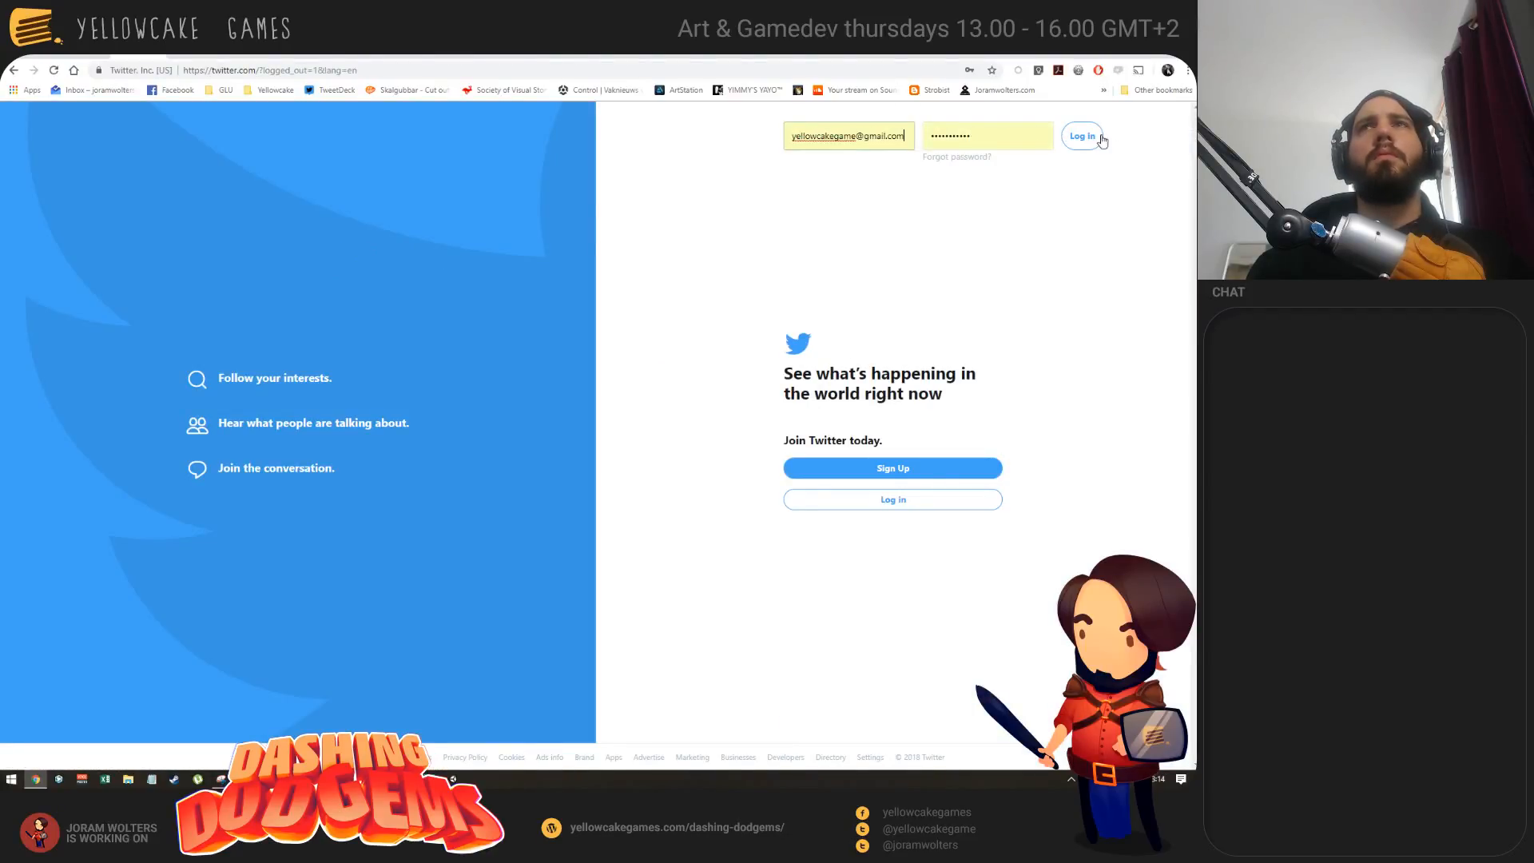
{"action": "key", "text": "alt+Tab"}
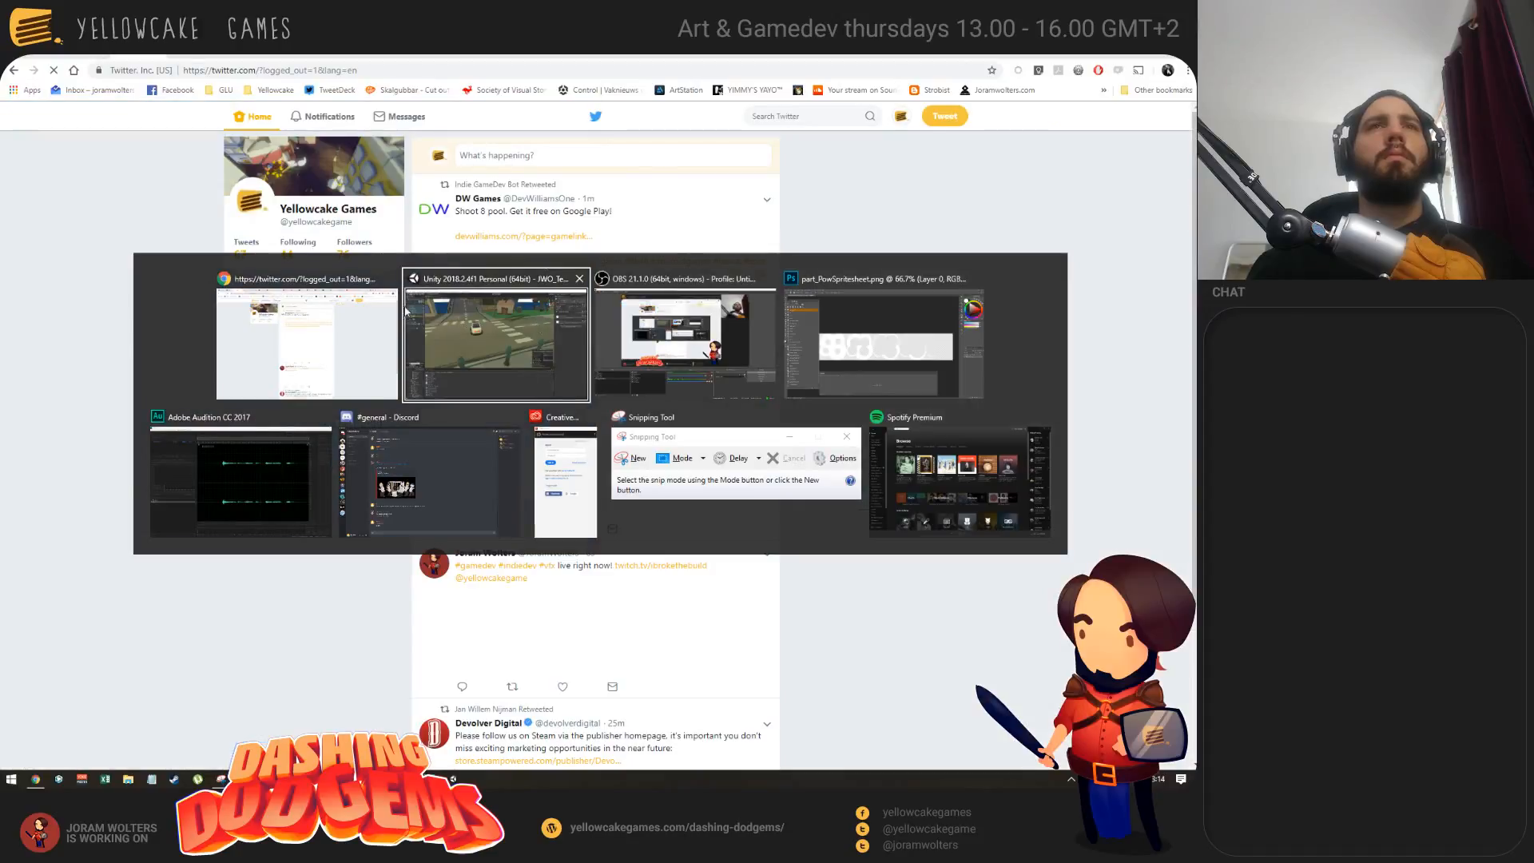
{"action": "left_click", "coordinate": [348, 371]}
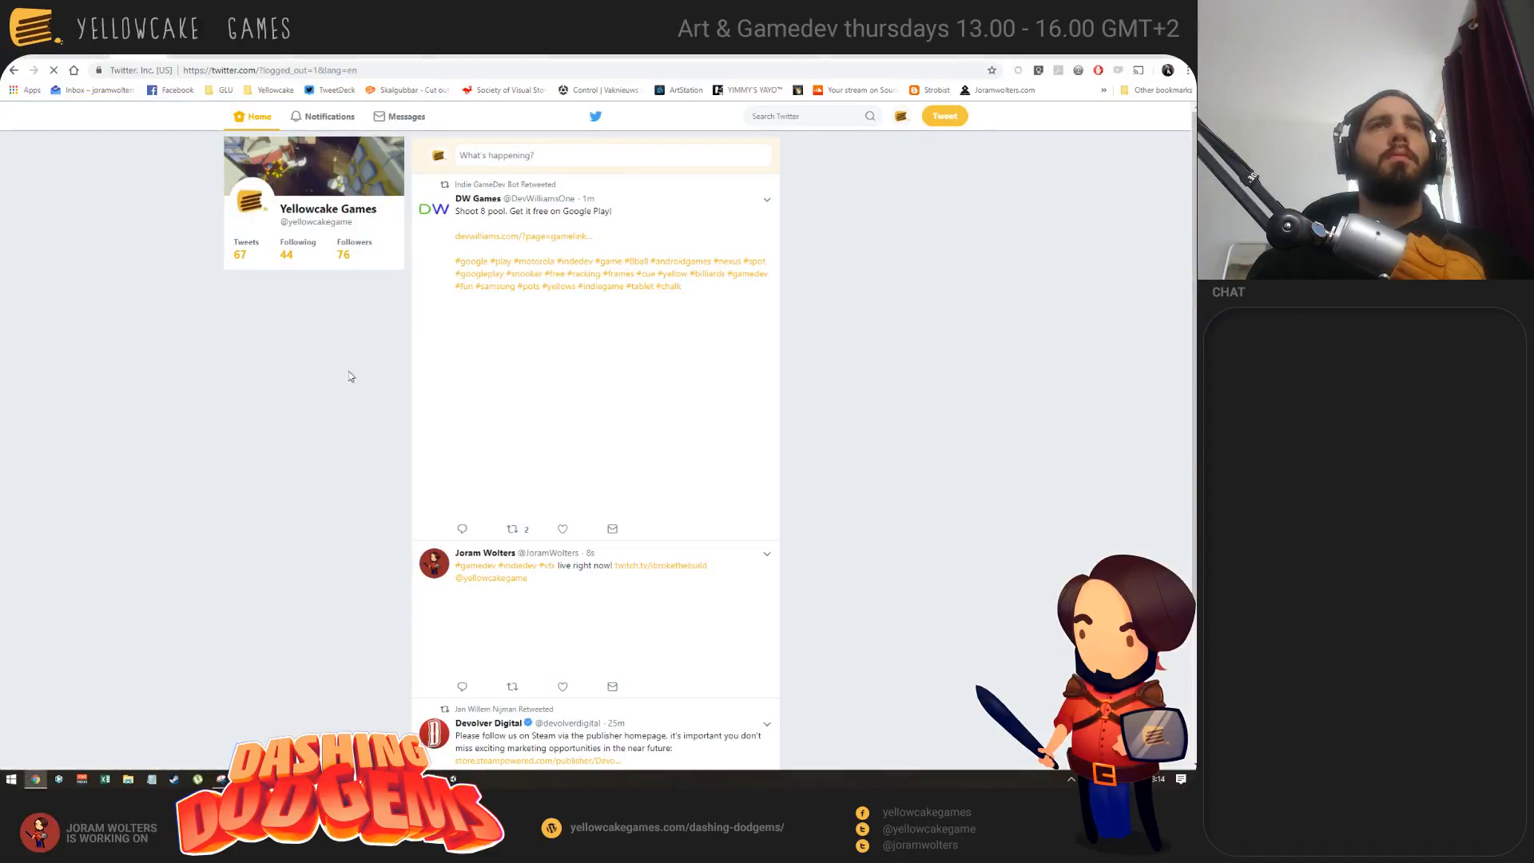
Step: Retweet the newest live-stream tweet from the Yellowcake Games account's notifications
{"action": "left_click", "coordinate": [324, 117]}
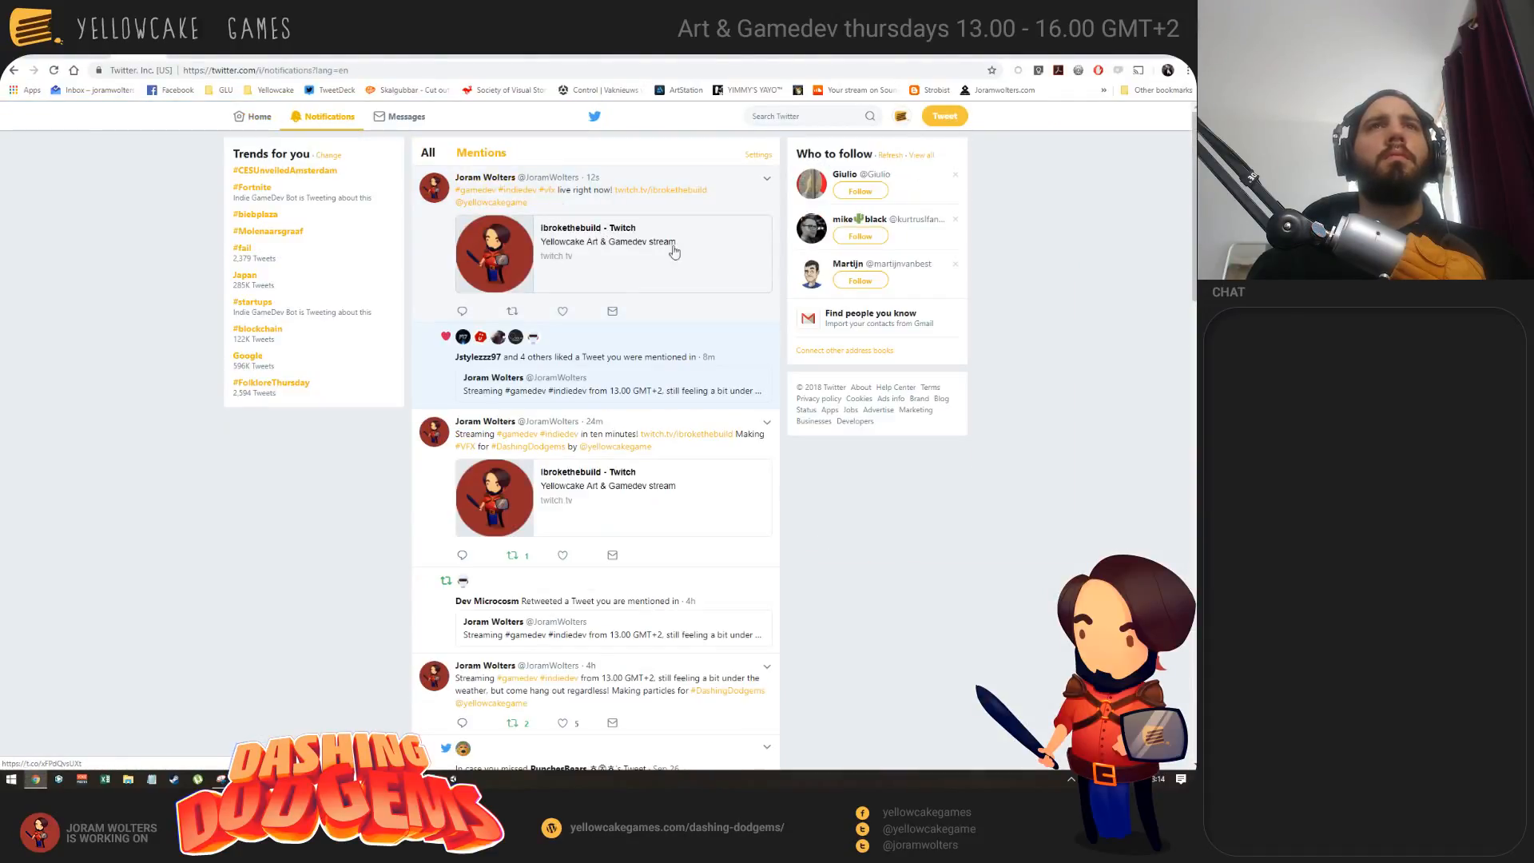
{"action": "left_click", "coordinate": [513, 312]}
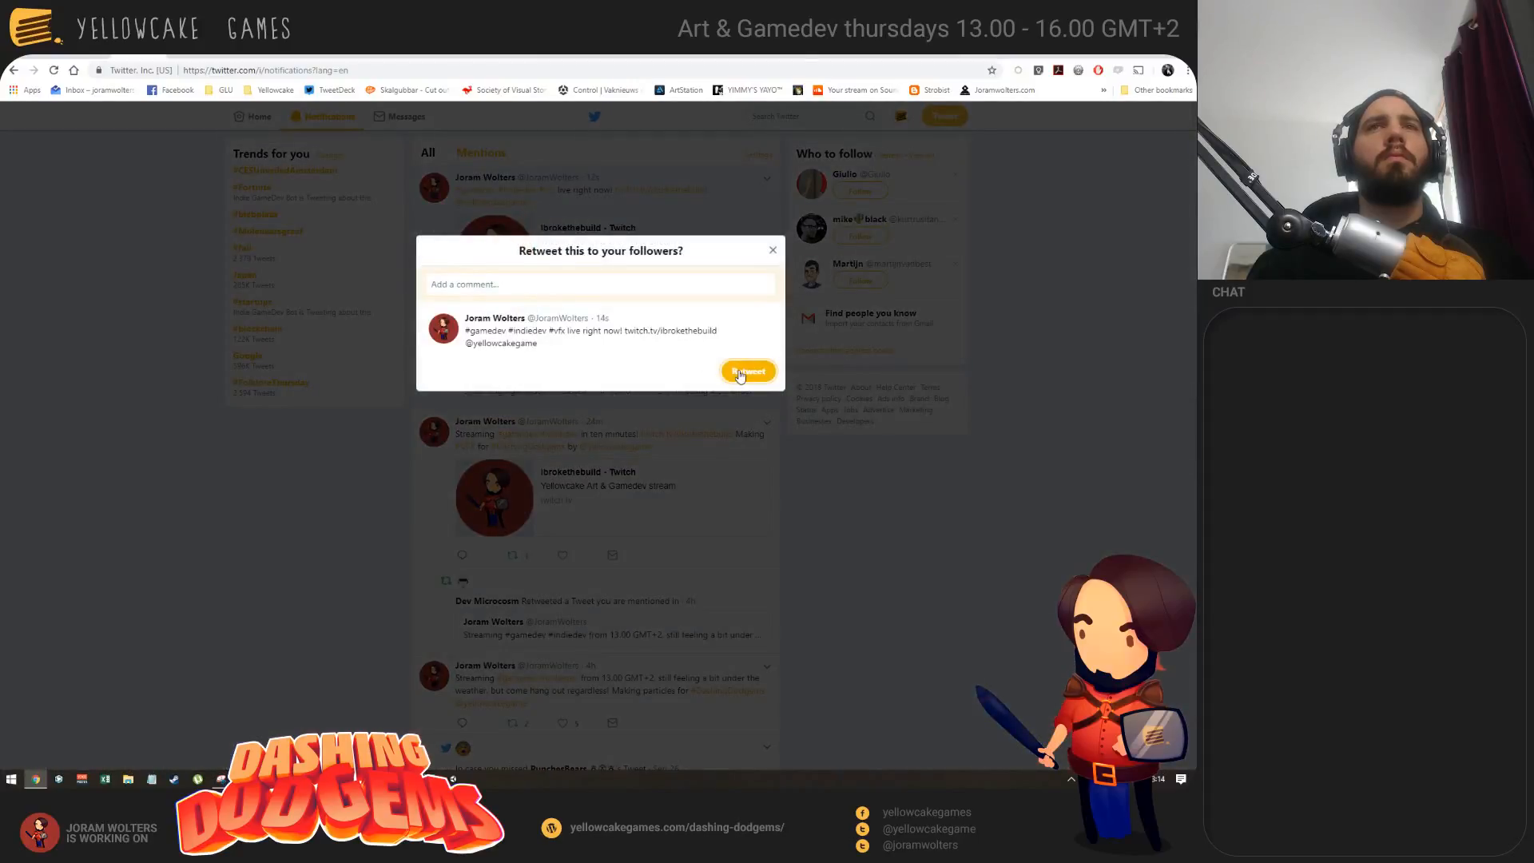
{"action": "left_click", "coordinate": [773, 250]}
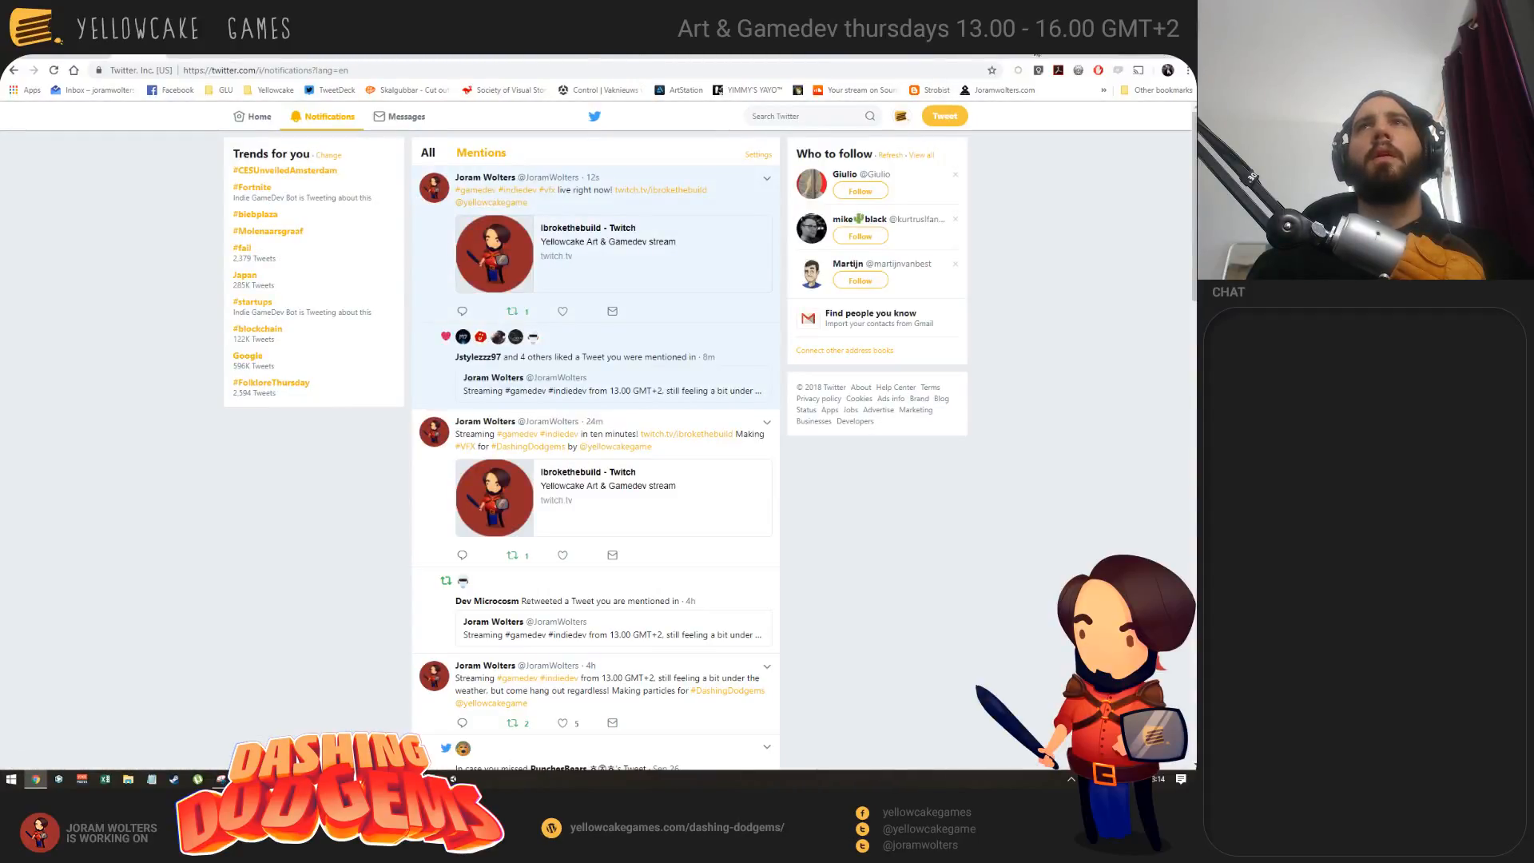
Step: Switch back to Unity and set the drag under Limit Velocity over Lifetime of FX_CarHitsCar to 0.45
{"action": "key", "text": "ctrl+Tab"}
{"action": "key", "text": "alt+Tab"}
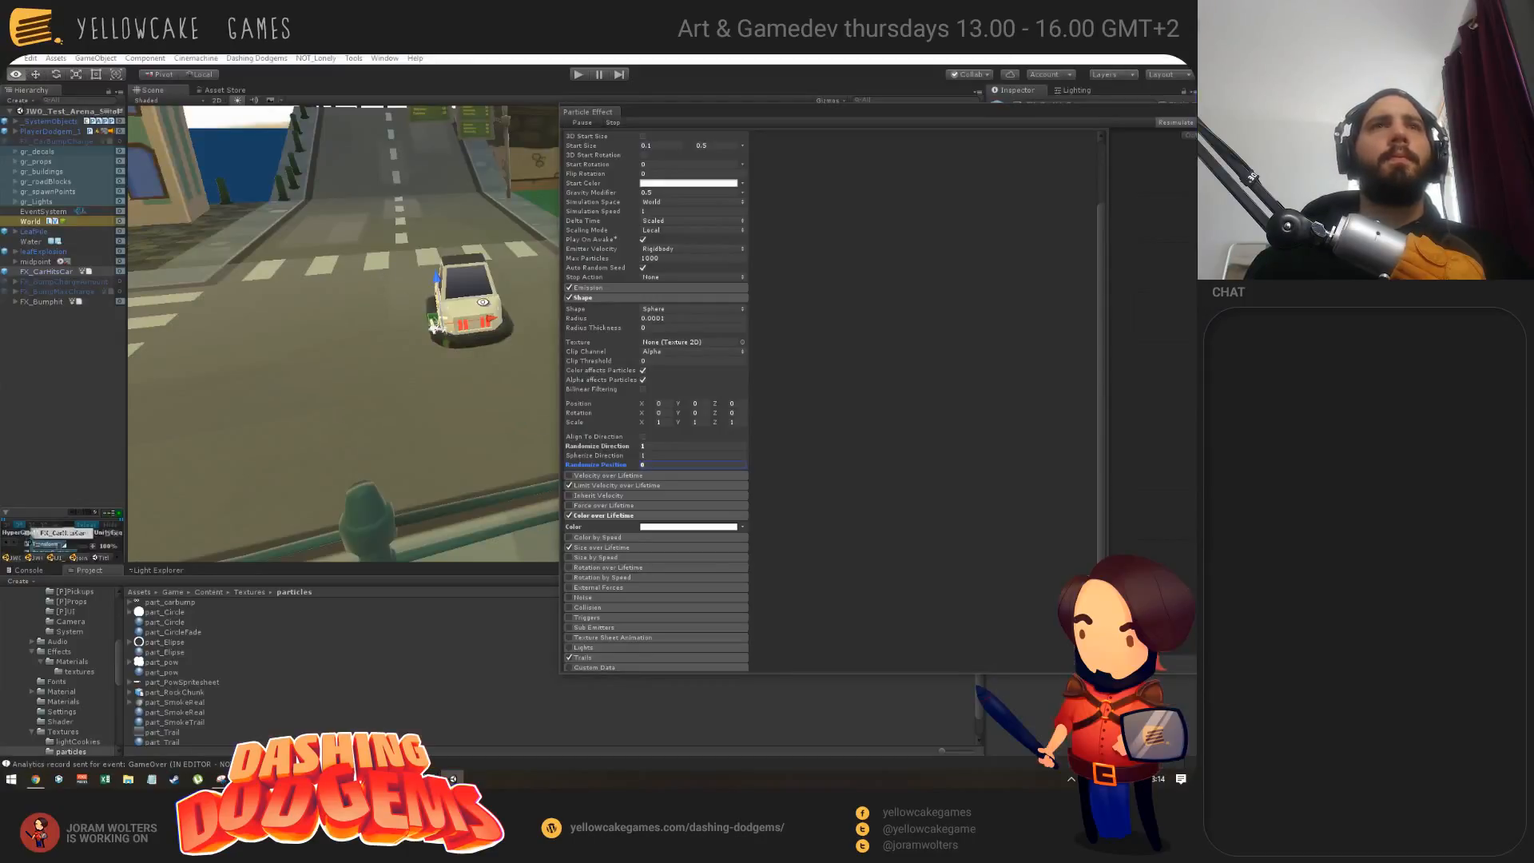
{"action": "mouse_move", "coordinate": [483, 303]}
{"action": "left_mouse_down", "text": "alt"}
{"action": "mouse_move", "coordinate": [383, 302]}
{"action": "mouse_move", "coordinate": [416, 320]}
{"action": "mouse_move", "coordinate": [376, 323]}
{"action": "mouse_move", "coordinate": [473, 305]}
{"action": "left_mouse_up", "text": "alt"}
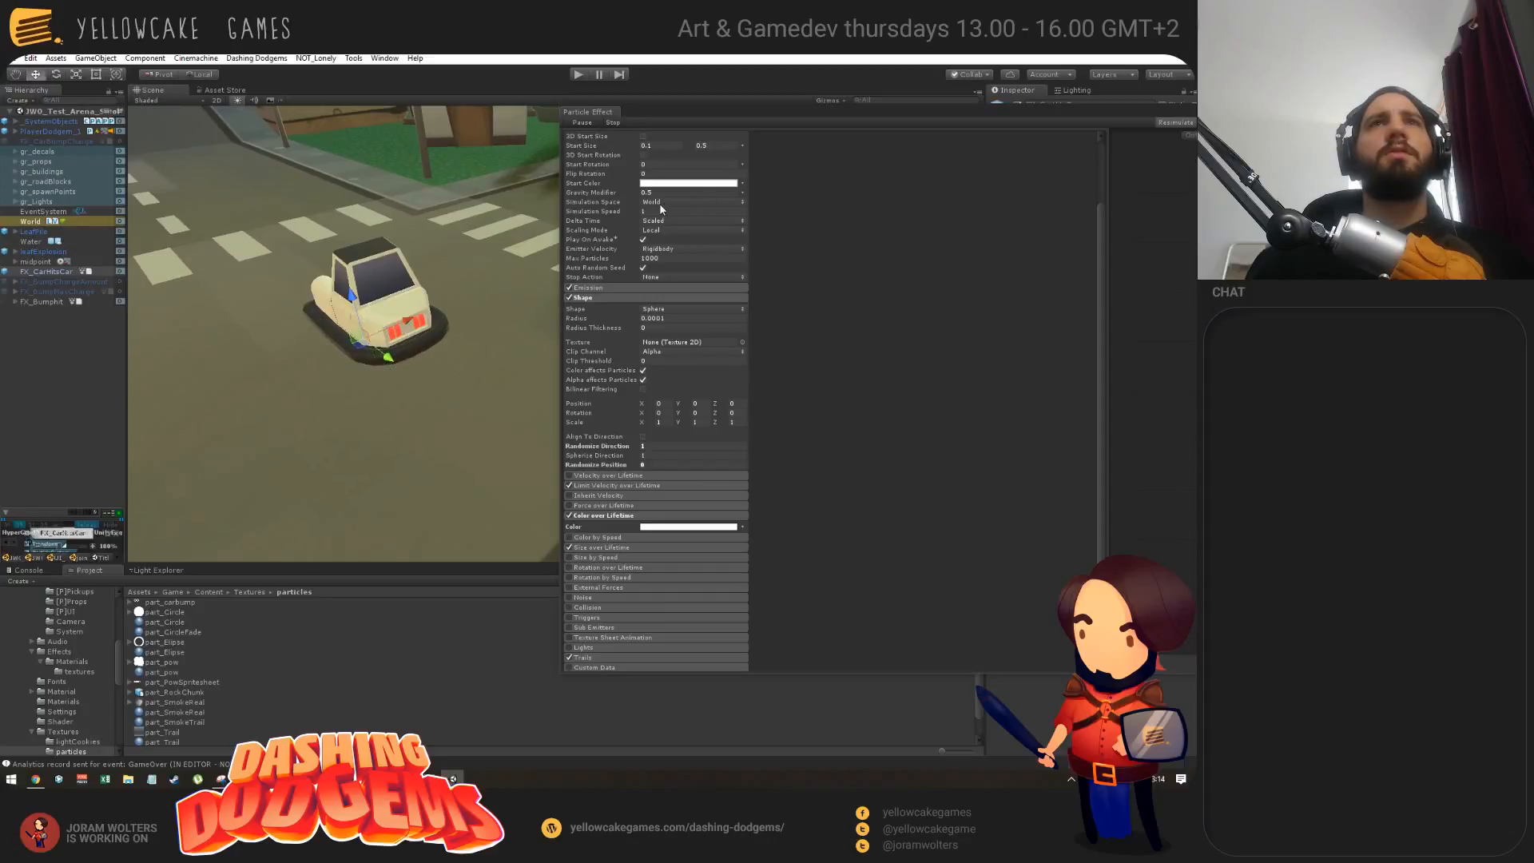
{"action": "scroll", "coordinate": [620, 472], "scroll_direction": "down", "scroll_amount": 1}
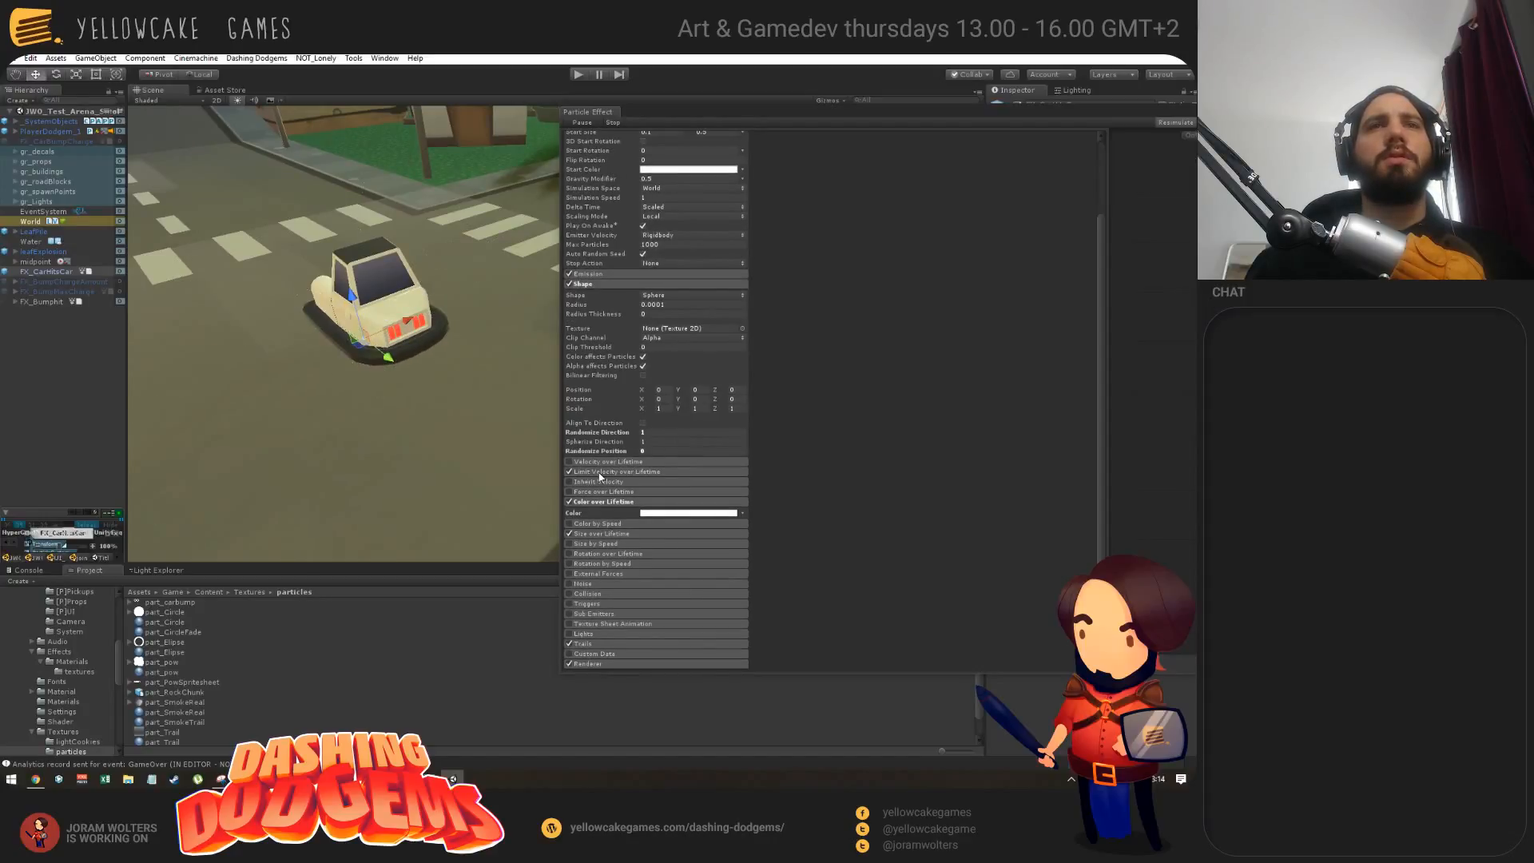
{"action": "scroll", "coordinate": [626, 315], "scroll_direction": "up", "scroll_amount": 5}
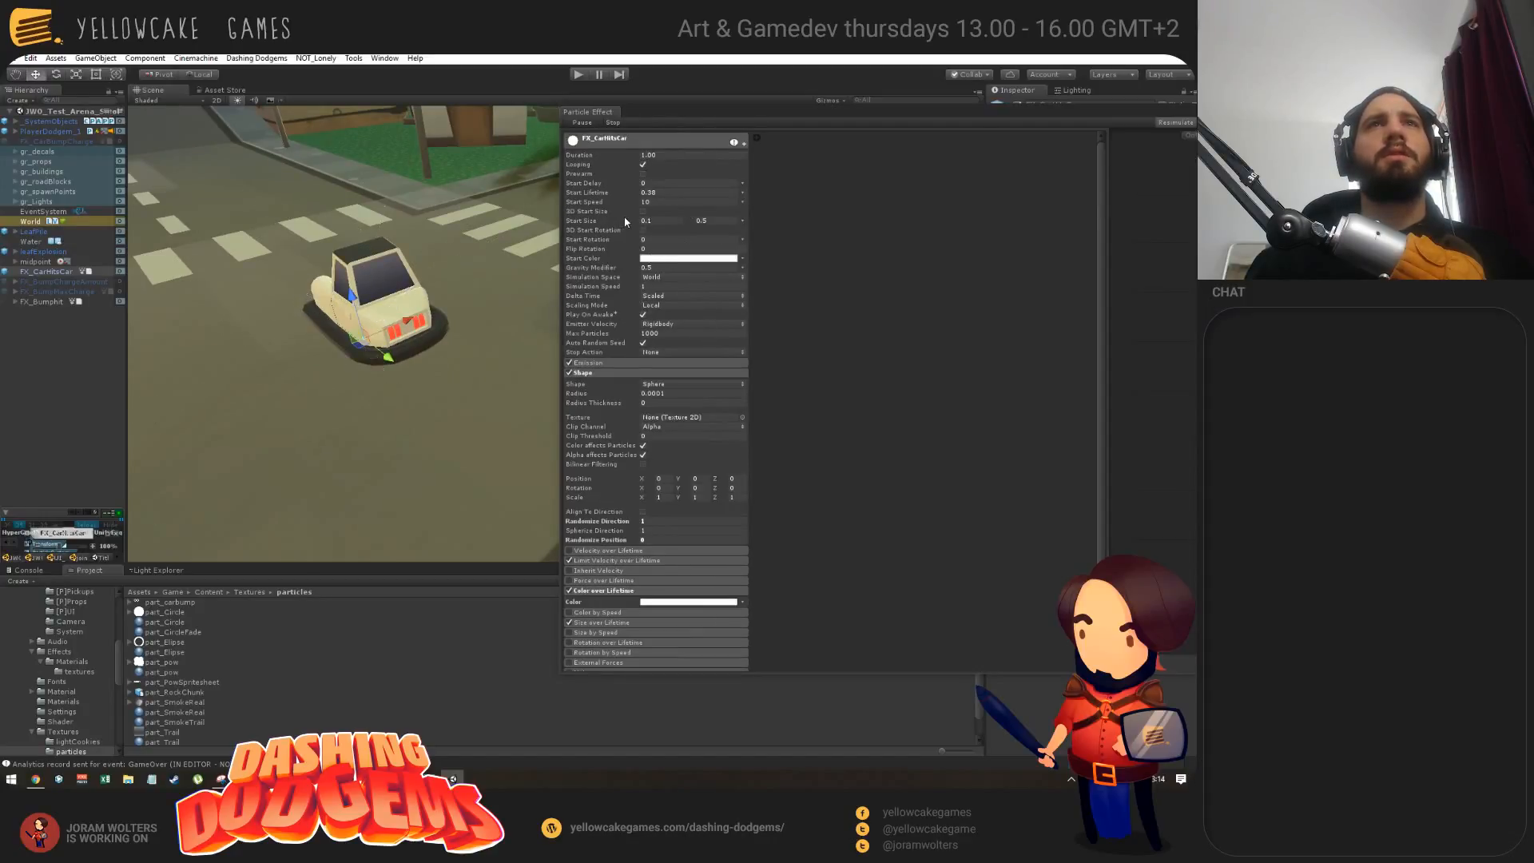
{"action": "scroll", "coordinate": [601, 514], "scroll_direction": "down", "scroll_amount": 5}
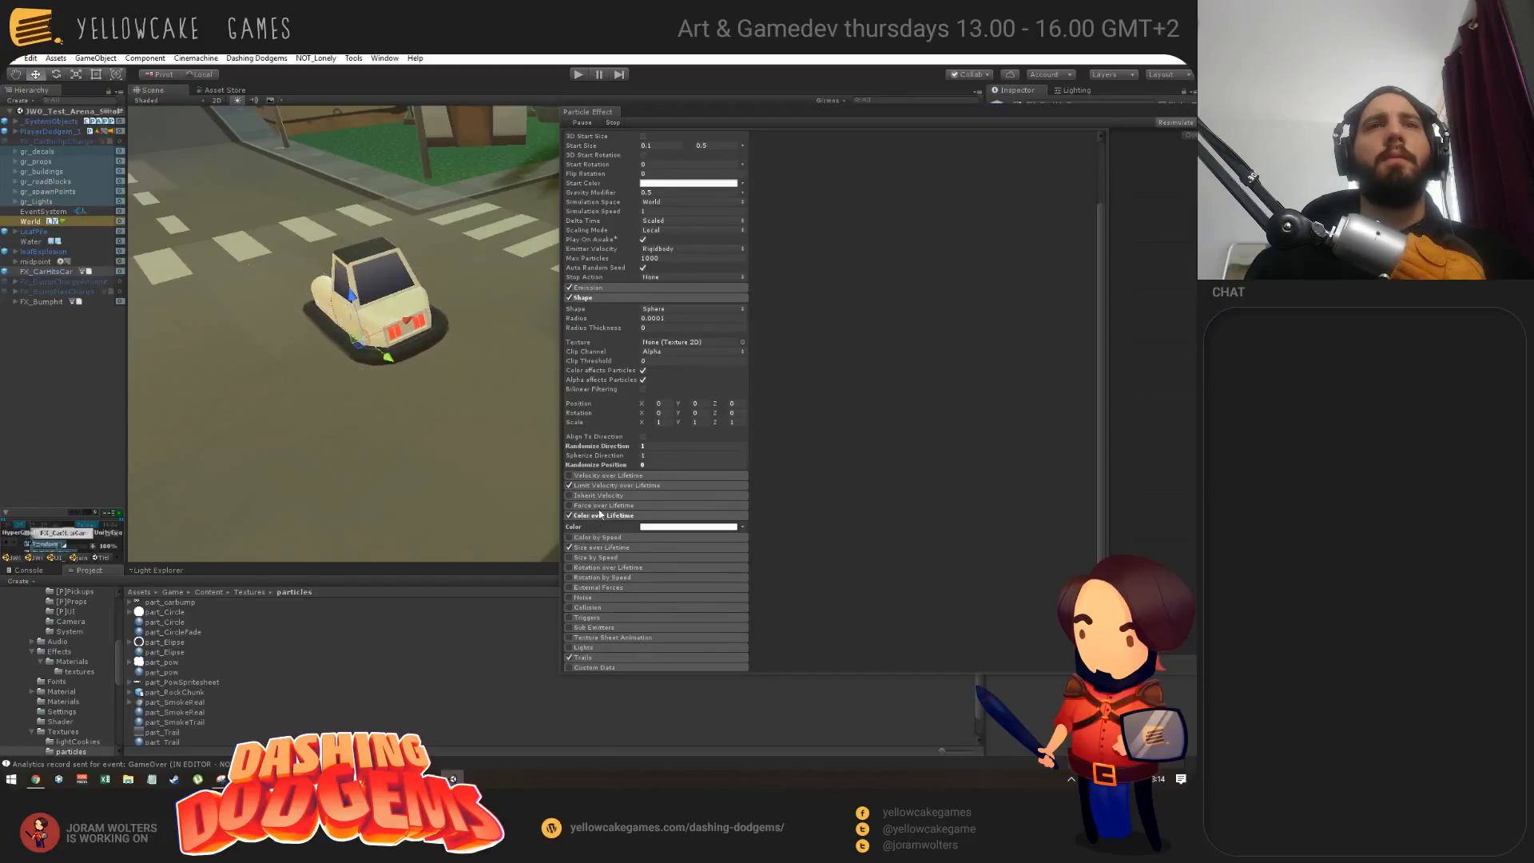
{"action": "left_click", "coordinate": [604, 485]}
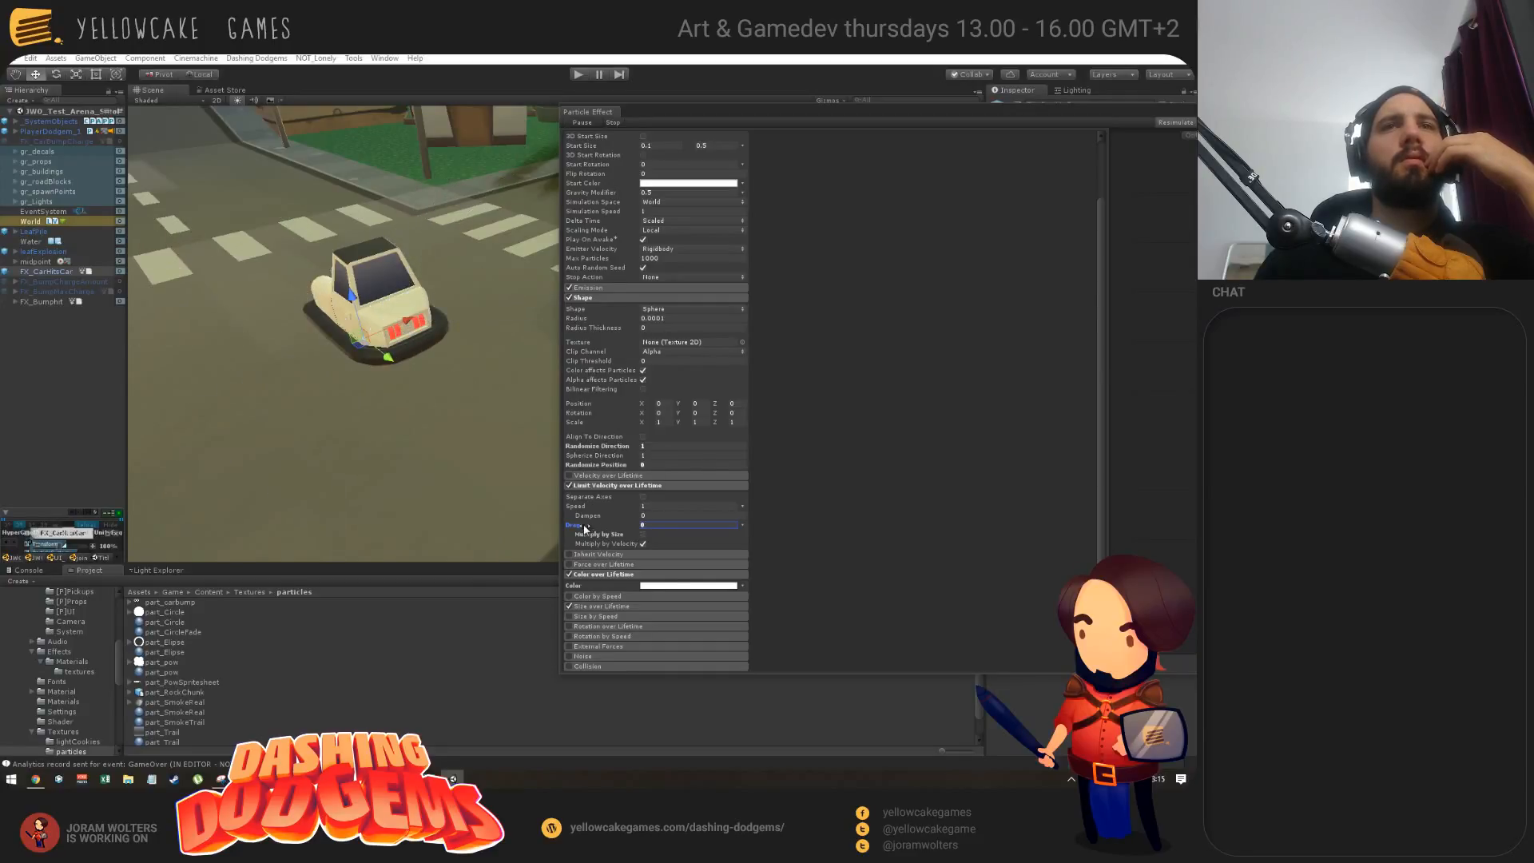
{"action": "left_click_drag", "start_coordinate": [585, 527], "coordinate": [591, 529]}
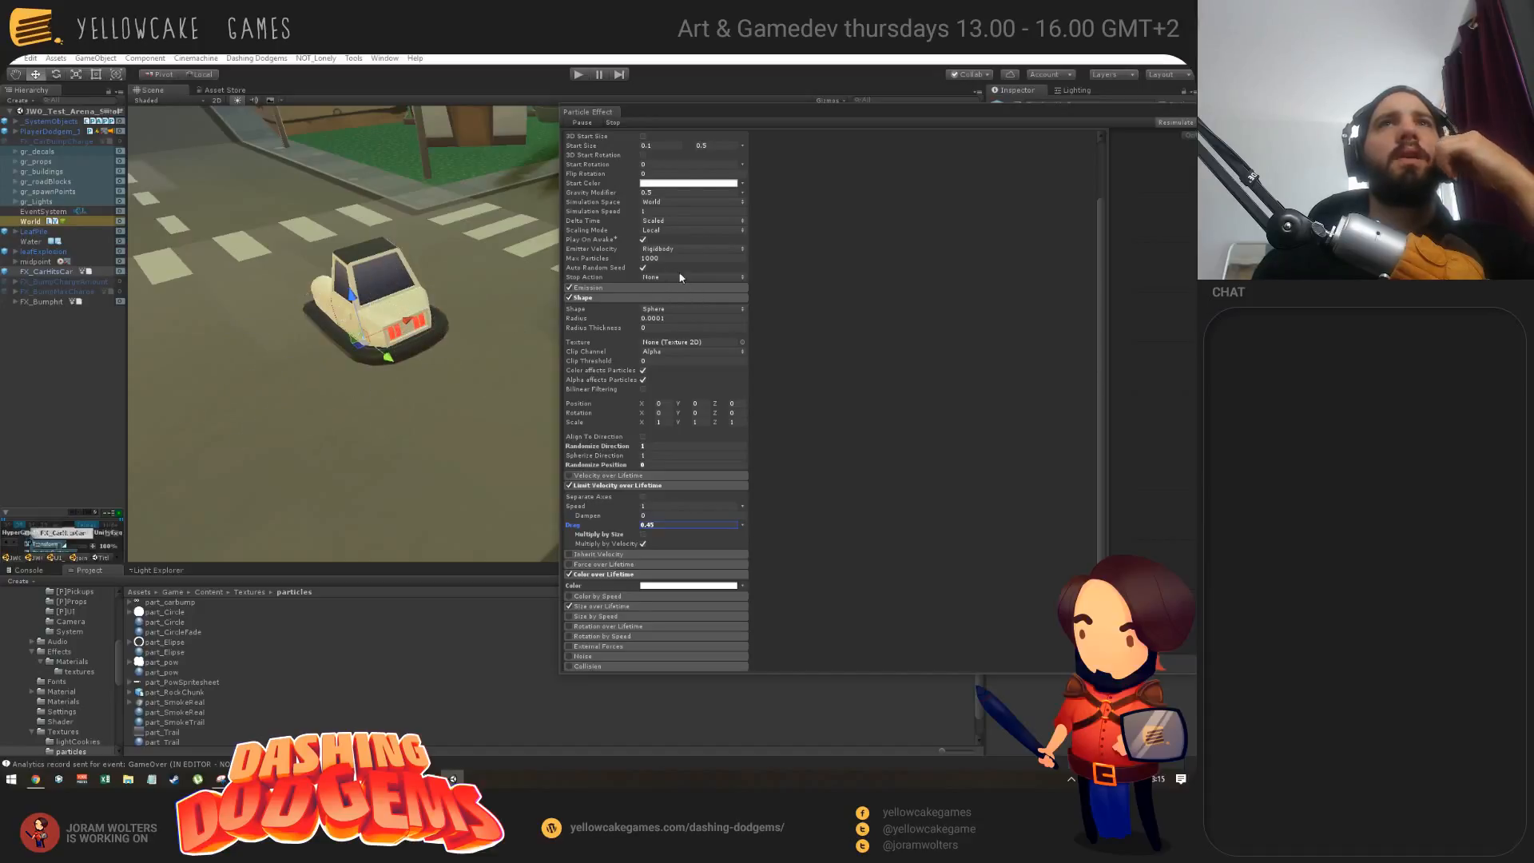
Step: Enable Multiply by Size for the velocity limit and raise its drag to 13.87
{"action": "scroll", "coordinate": [697, 216], "scroll_direction": "up", "scroll_amount": 3}
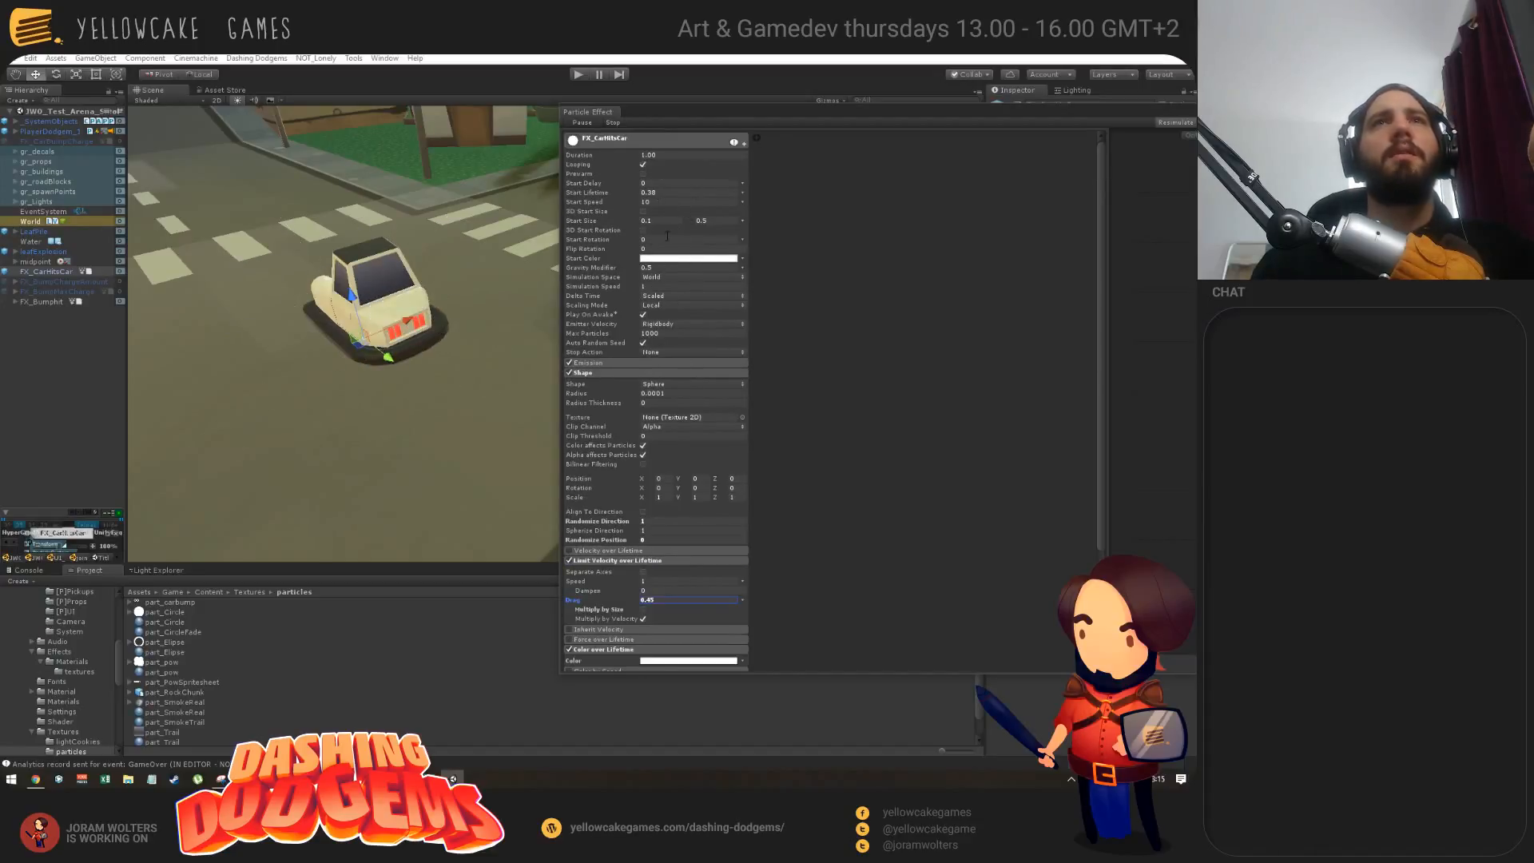
{"action": "scroll", "coordinate": [624, 527], "scroll_direction": "down", "scroll_amount": 2}
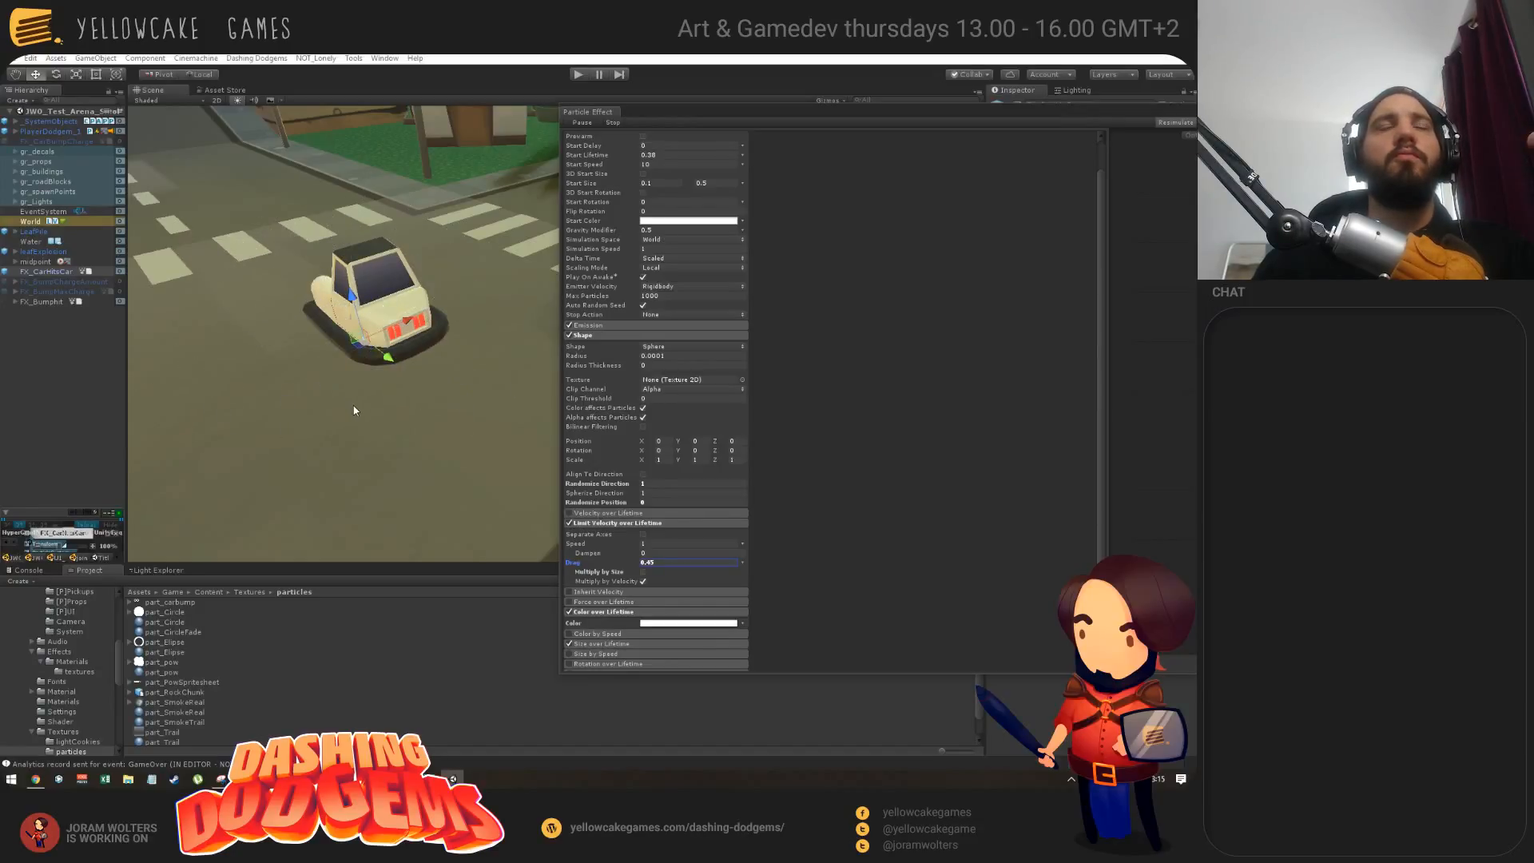
{"action": "left_click", "coordinate": [643, 572]}
{"action": "left_click_drag", "start_coordinate": [580, 566], "coordinate": [824, 596]}
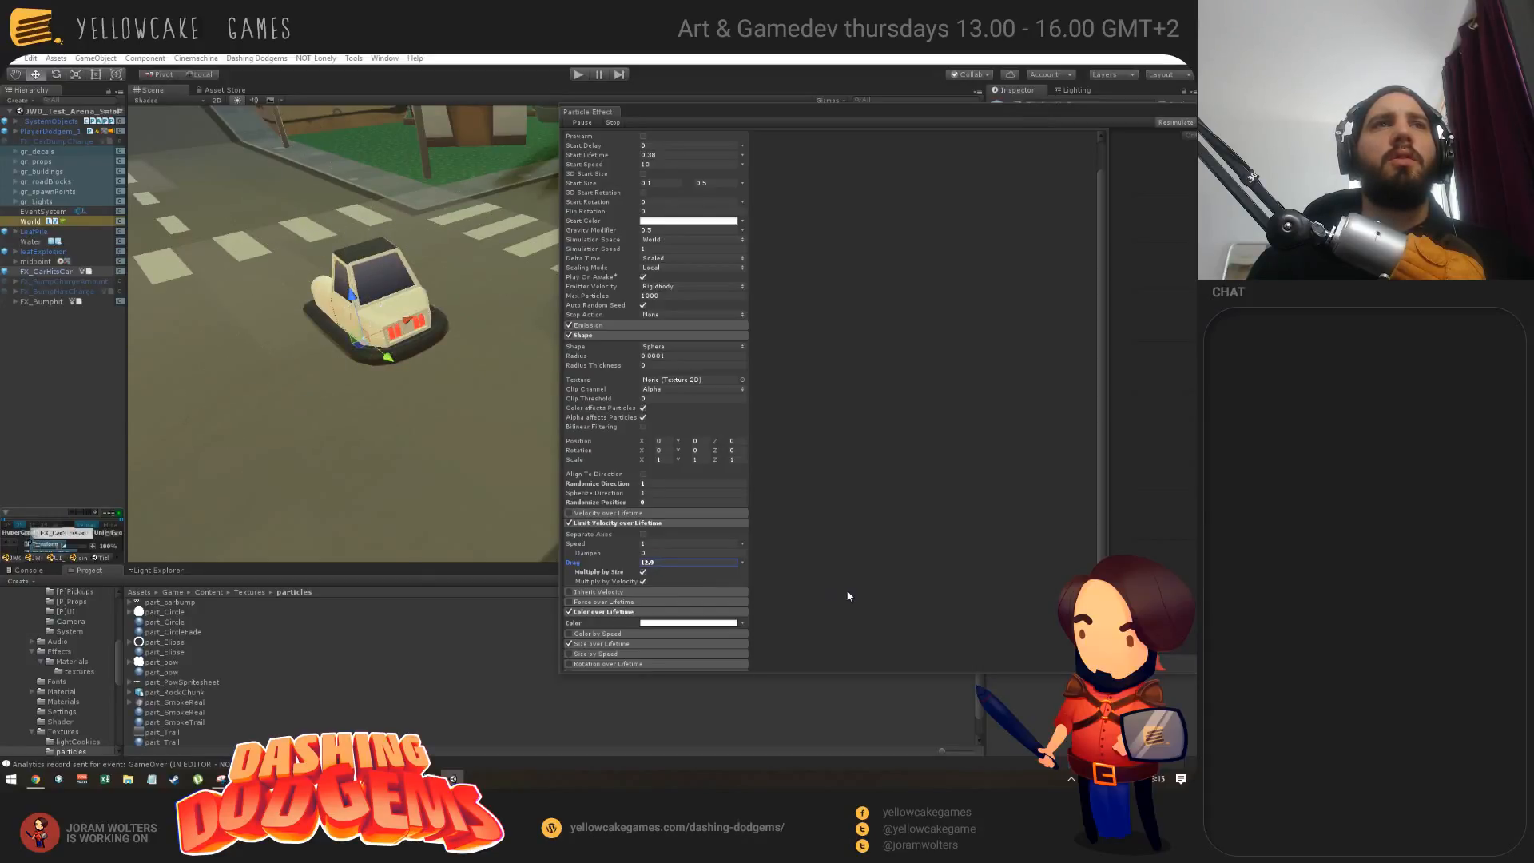
{"action": "left_click_drag", "start_coordinate": [848, 592], "coordinate": [847, 592]}
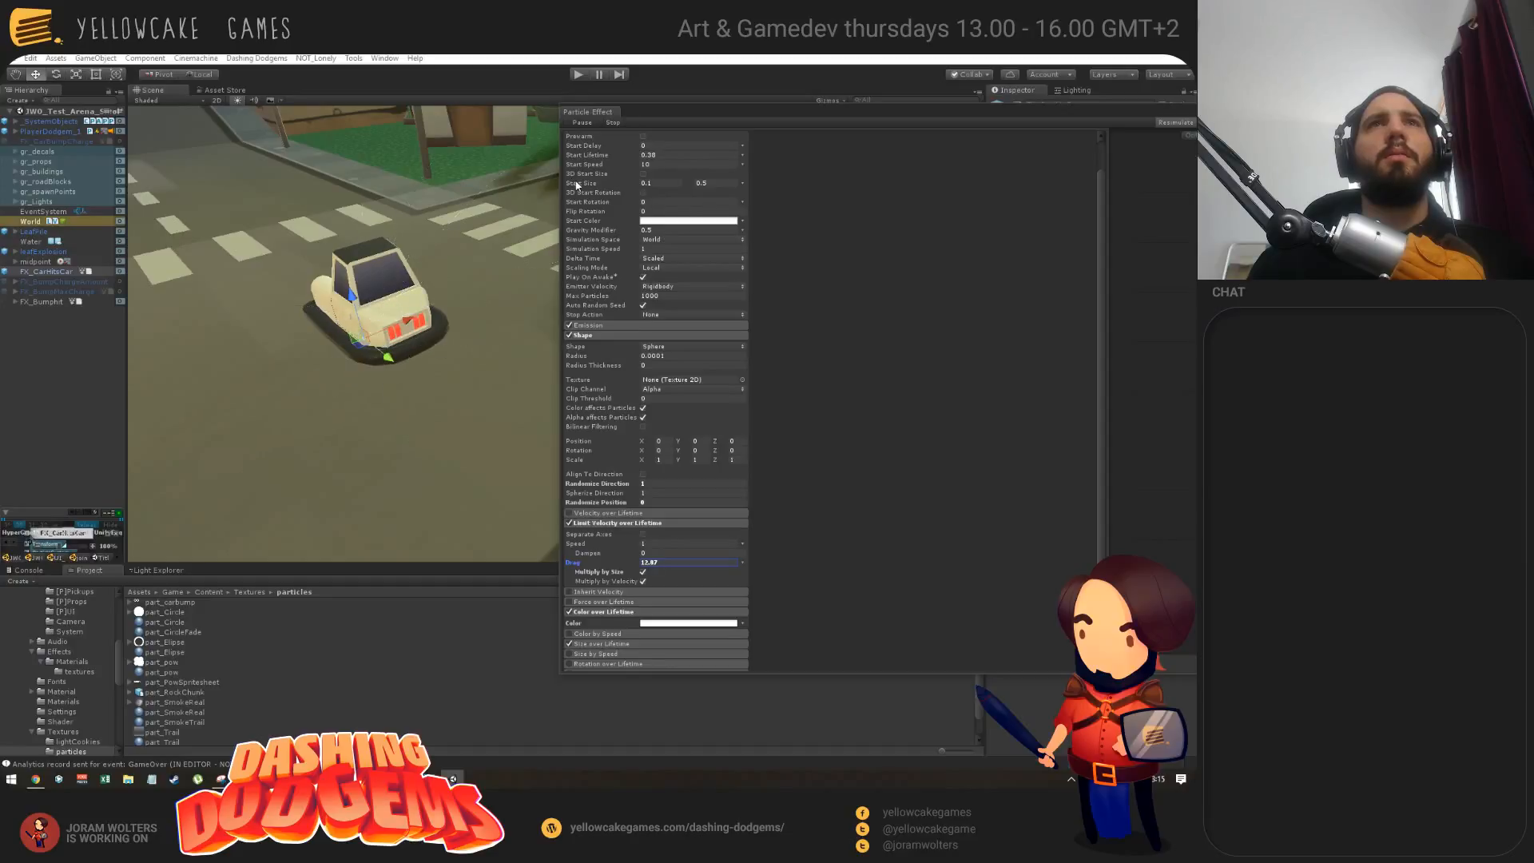
Step: Raise the particles' minimum start size to 0.22 and reduce their start speed
{"action": "left_click_drag", "start_coordinate": [631, 186], "coordinate": [637, 192]}
{"action": "mouse_move", "coordinate": [474, 357]}
{"action": "left_mouse_down", "text": "alt"}
{"action": "mouse_move", "coordinate": [432, 314]}
{"action": "mouse_move", "coordinate": [504, 358]}
{"action": "left_mouse_up", "text": "alt"}
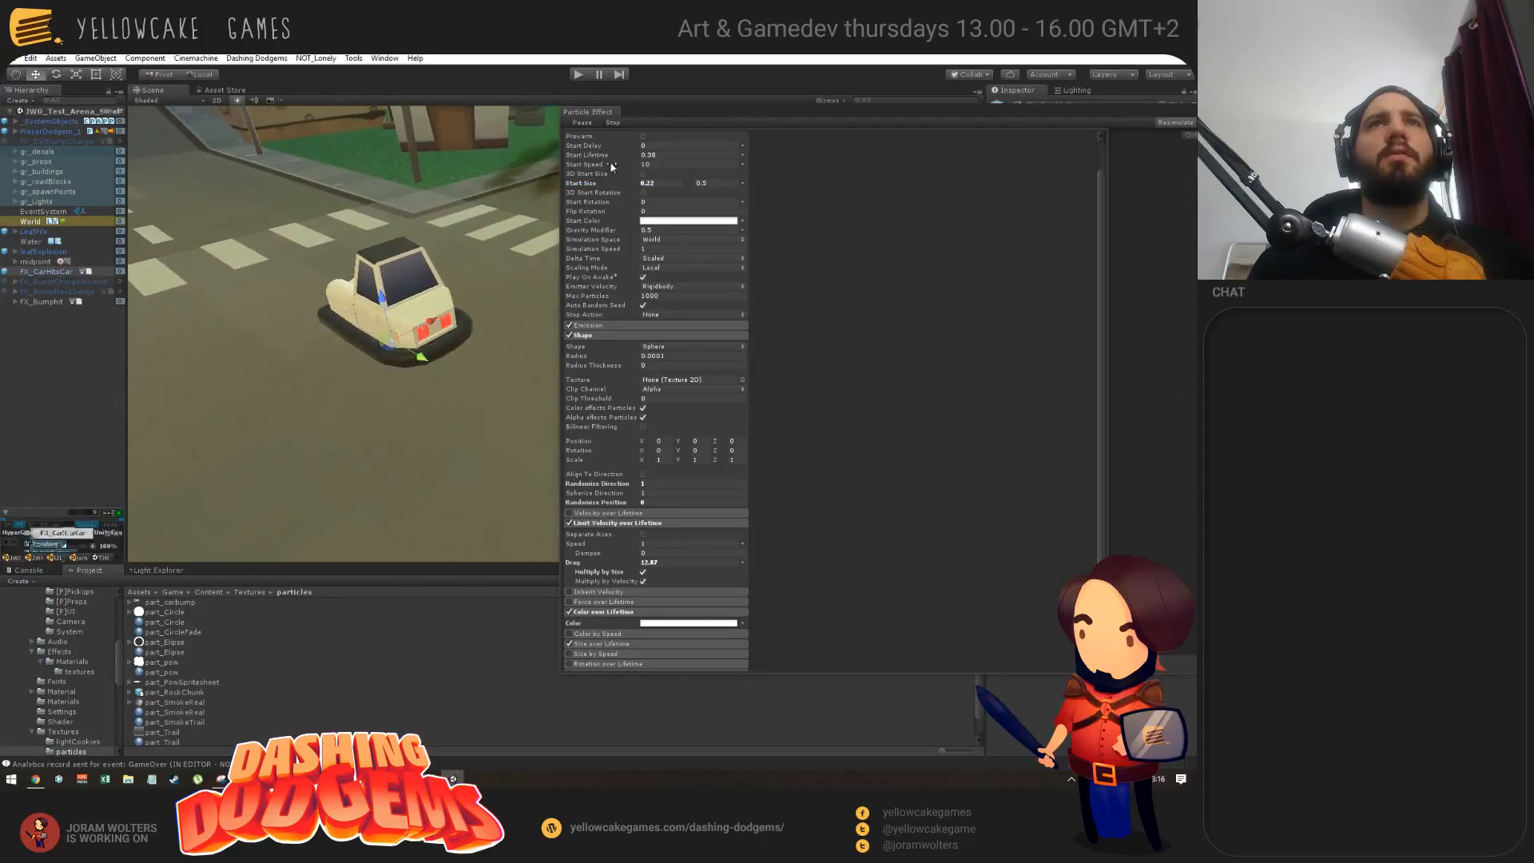
{"action": "left_click_drag", "start_coordinate": [581, 168], "coordinate": [555, 171]}
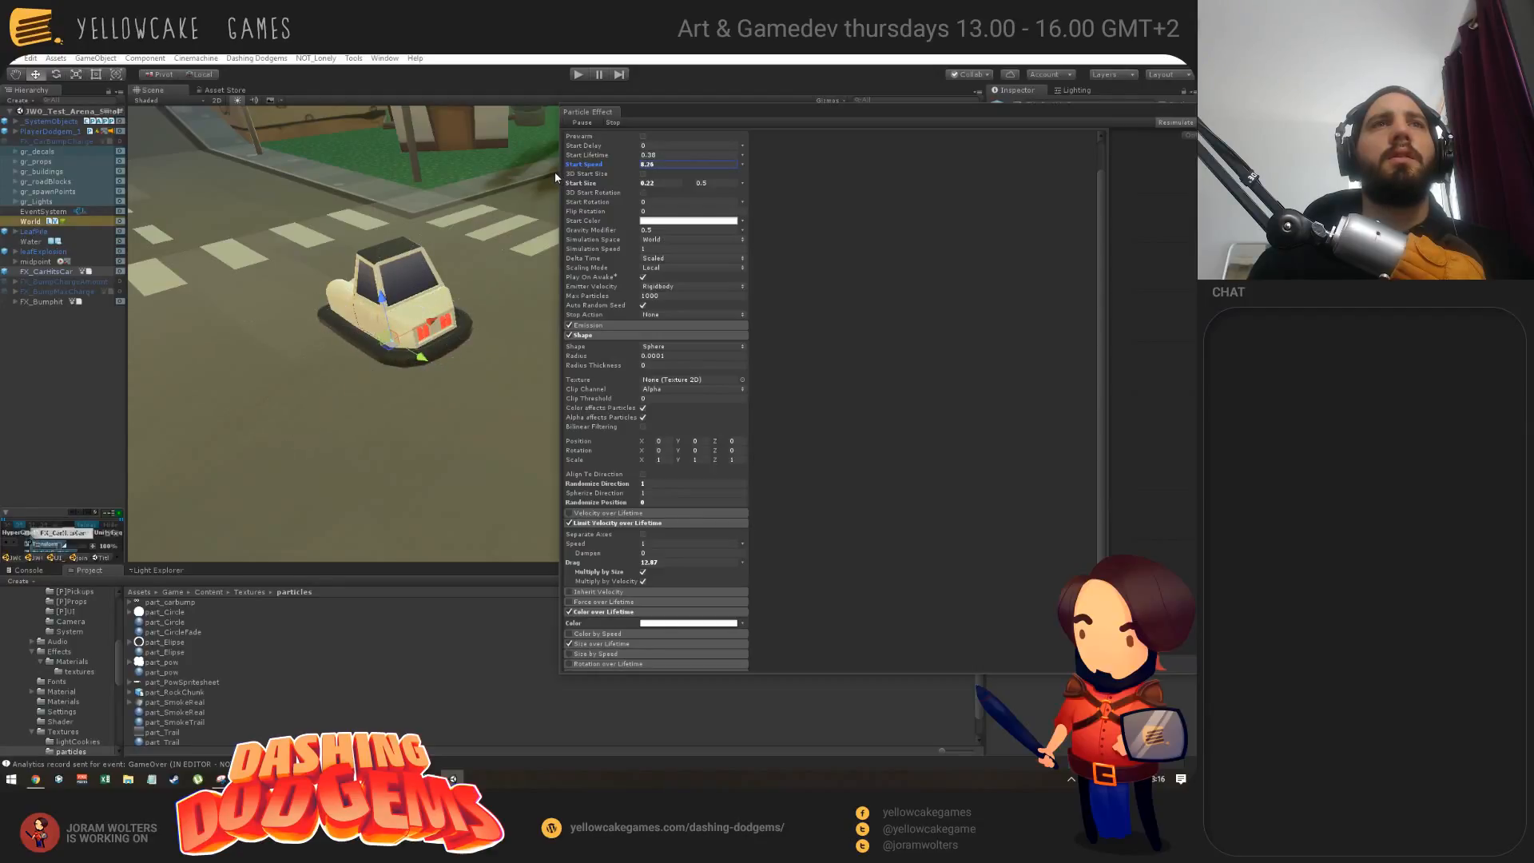
Step: Set the start lifetime to Random Between Two Constants, with values 0.2 and 0.3
{"action": "scroll", "coordinate": [678, 176], "scroll_direction": "up", "scroll_amount": 2}
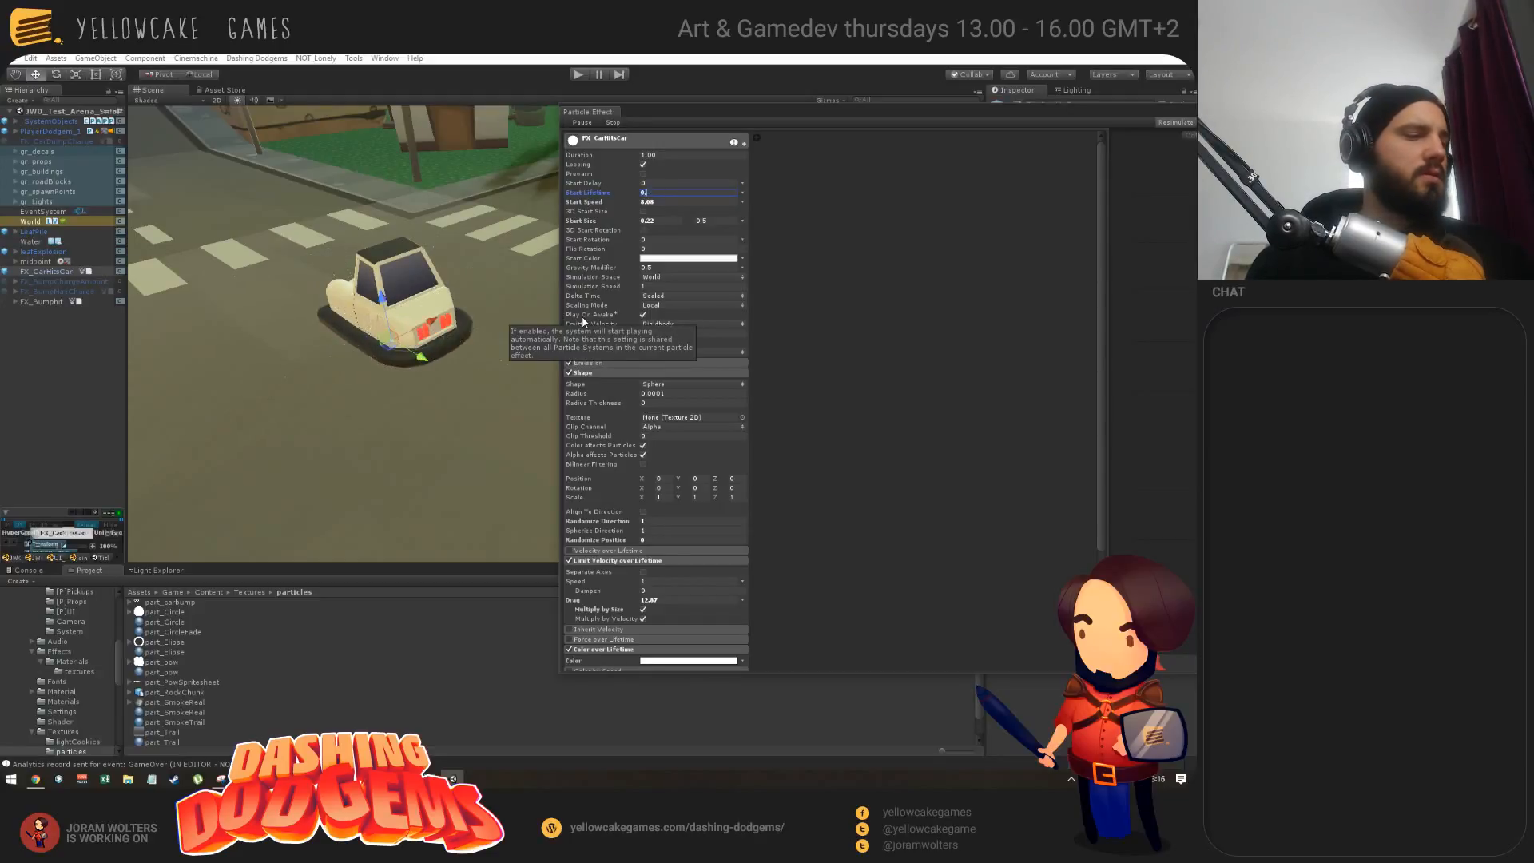
{"action": "type", "text": "0.2"}
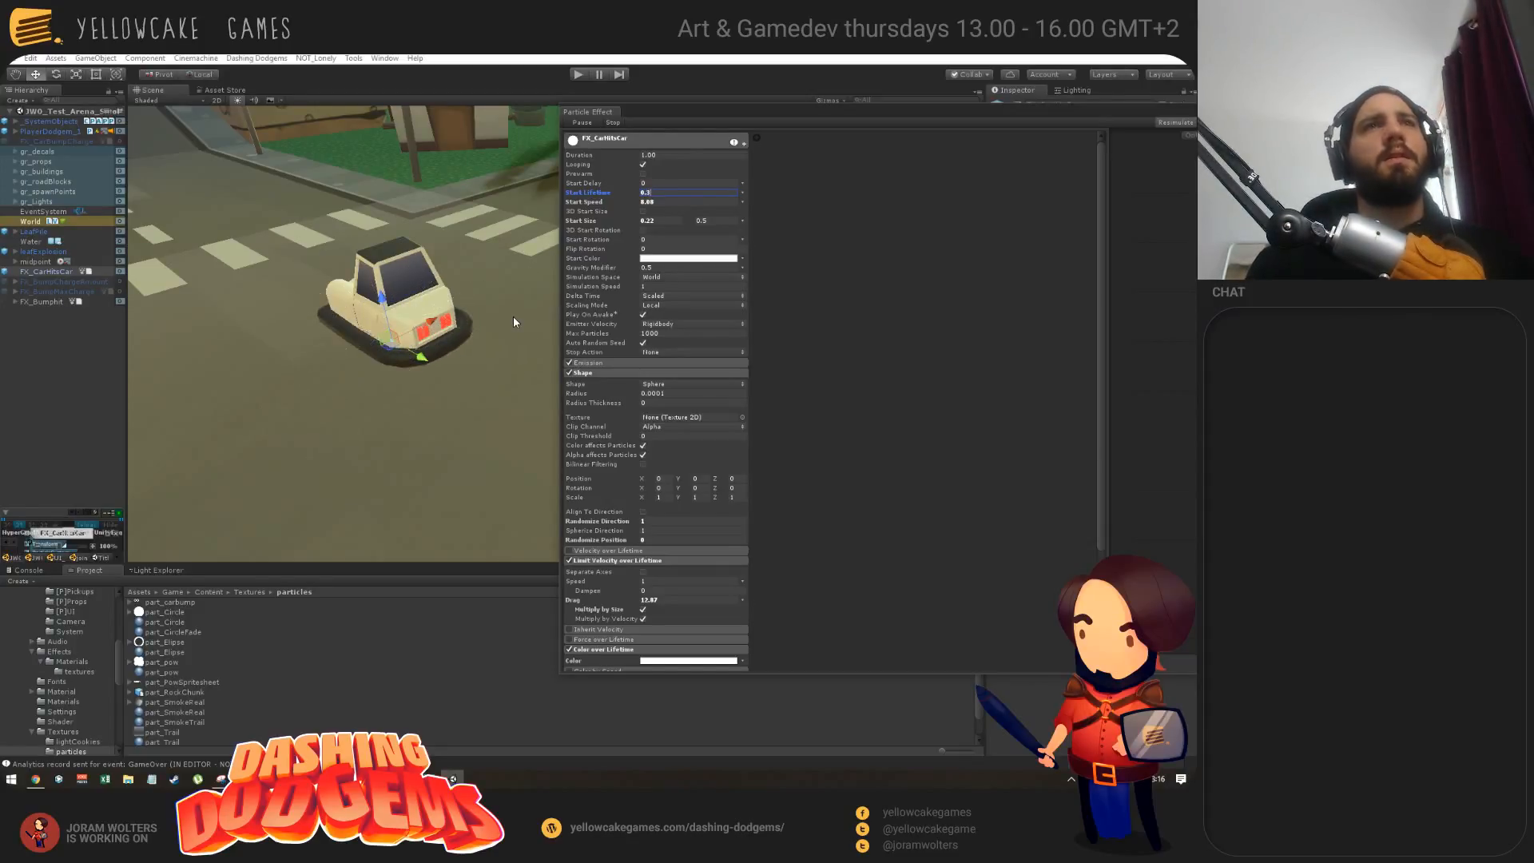
{"action": "left_click", "coordinate": [742, 193]}
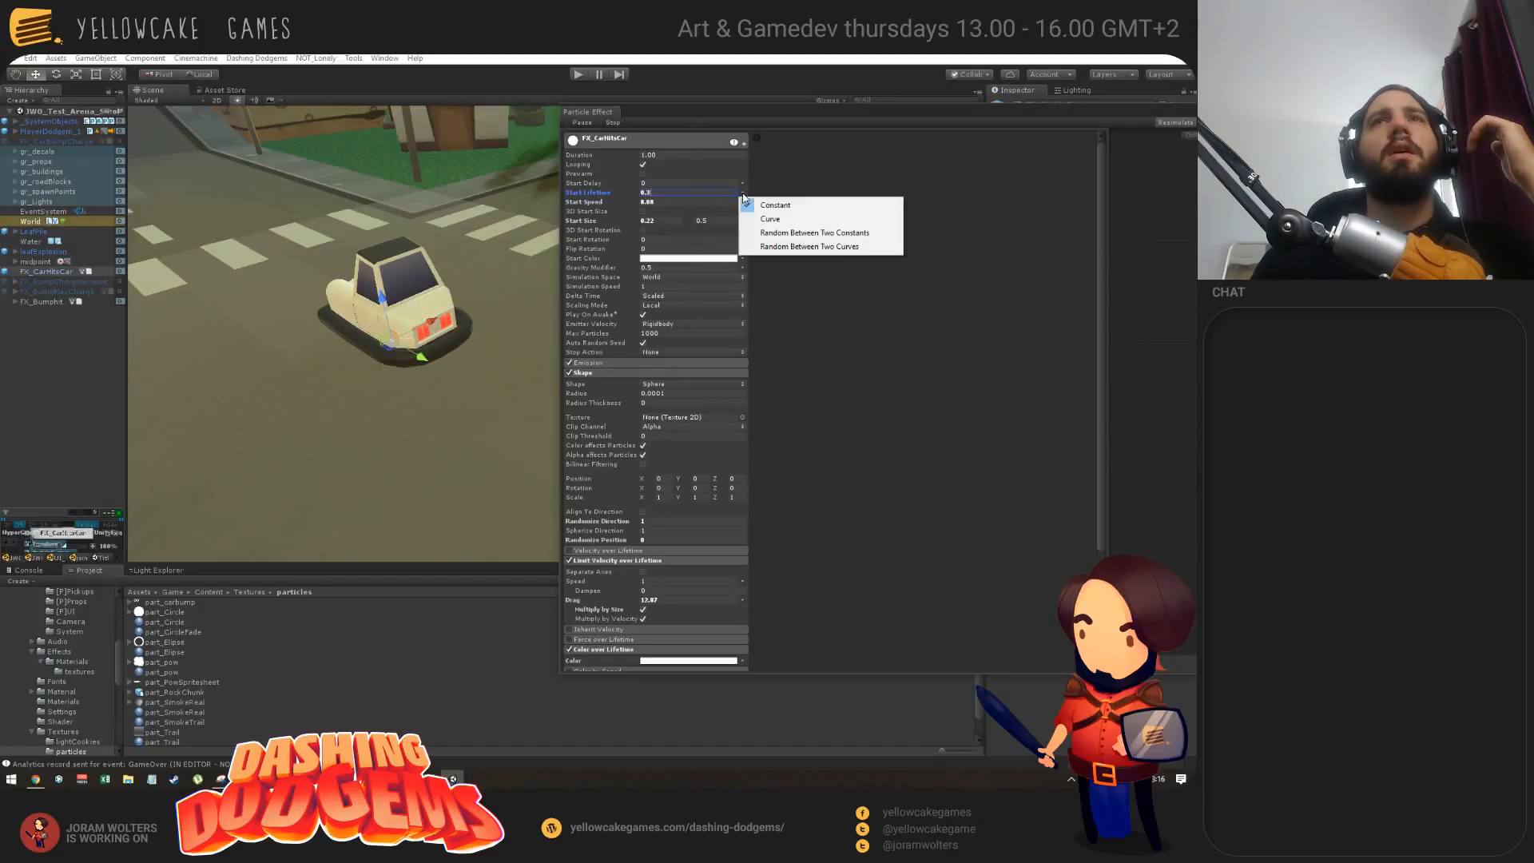
{"action": "left_click", "coordinate": [773, 234]}
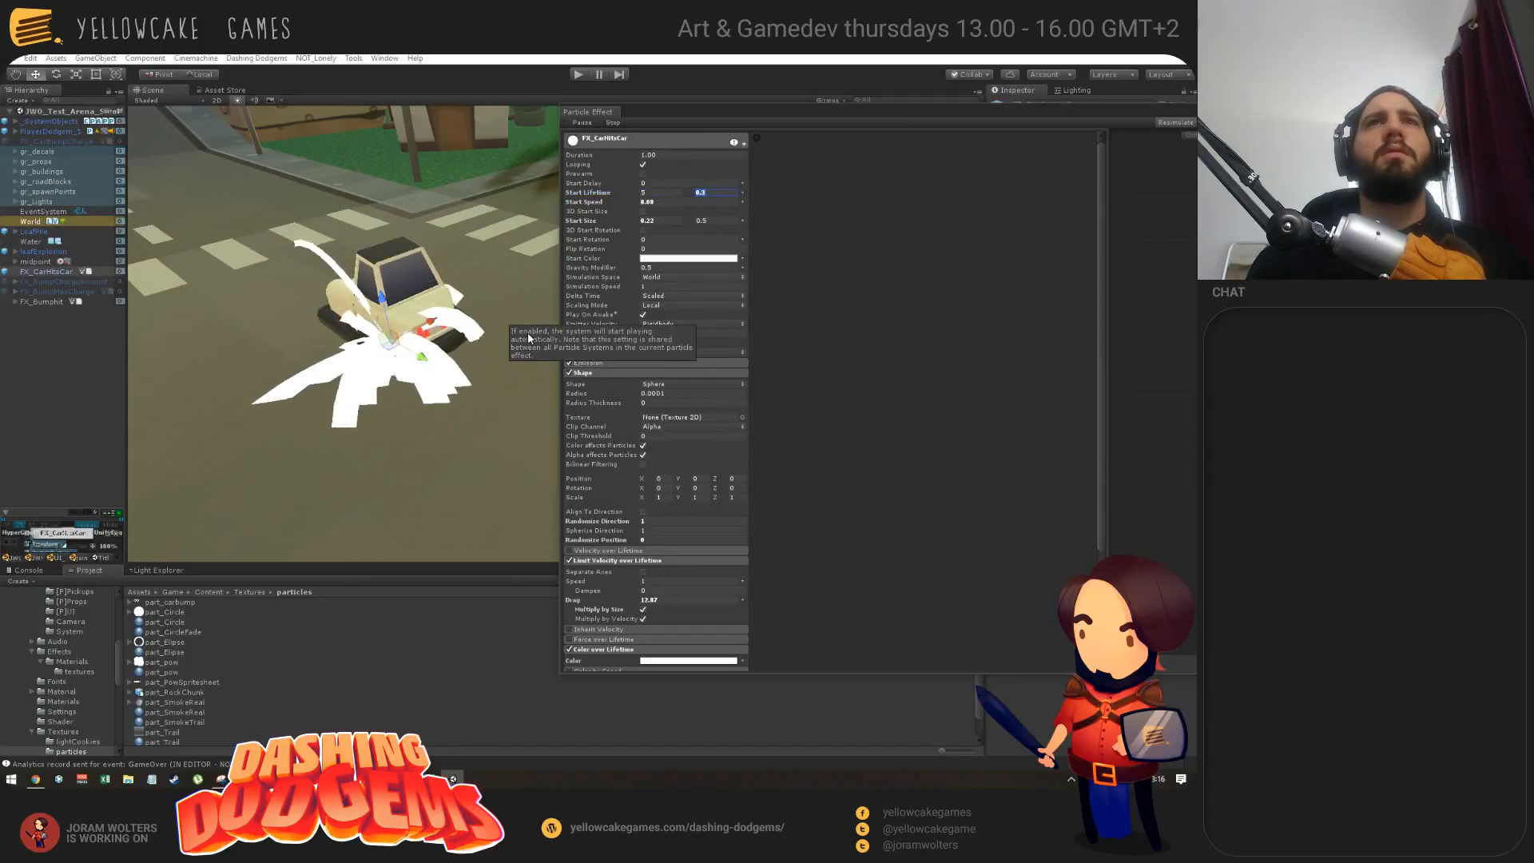
{"action": "left_click", "coordinate": [643, 192]}
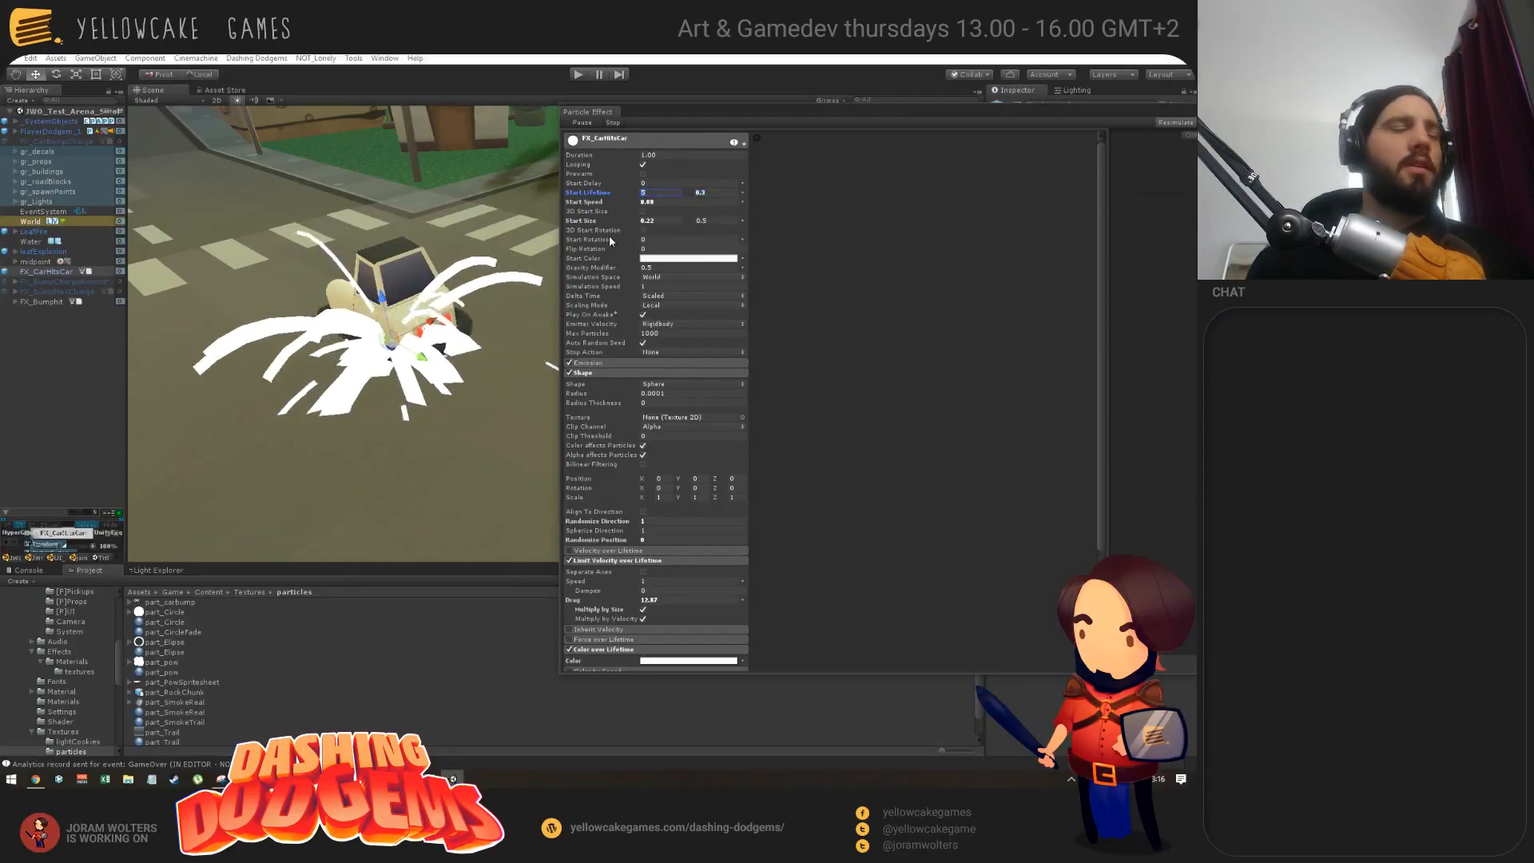
{"action": "type", "text": "0.2"}
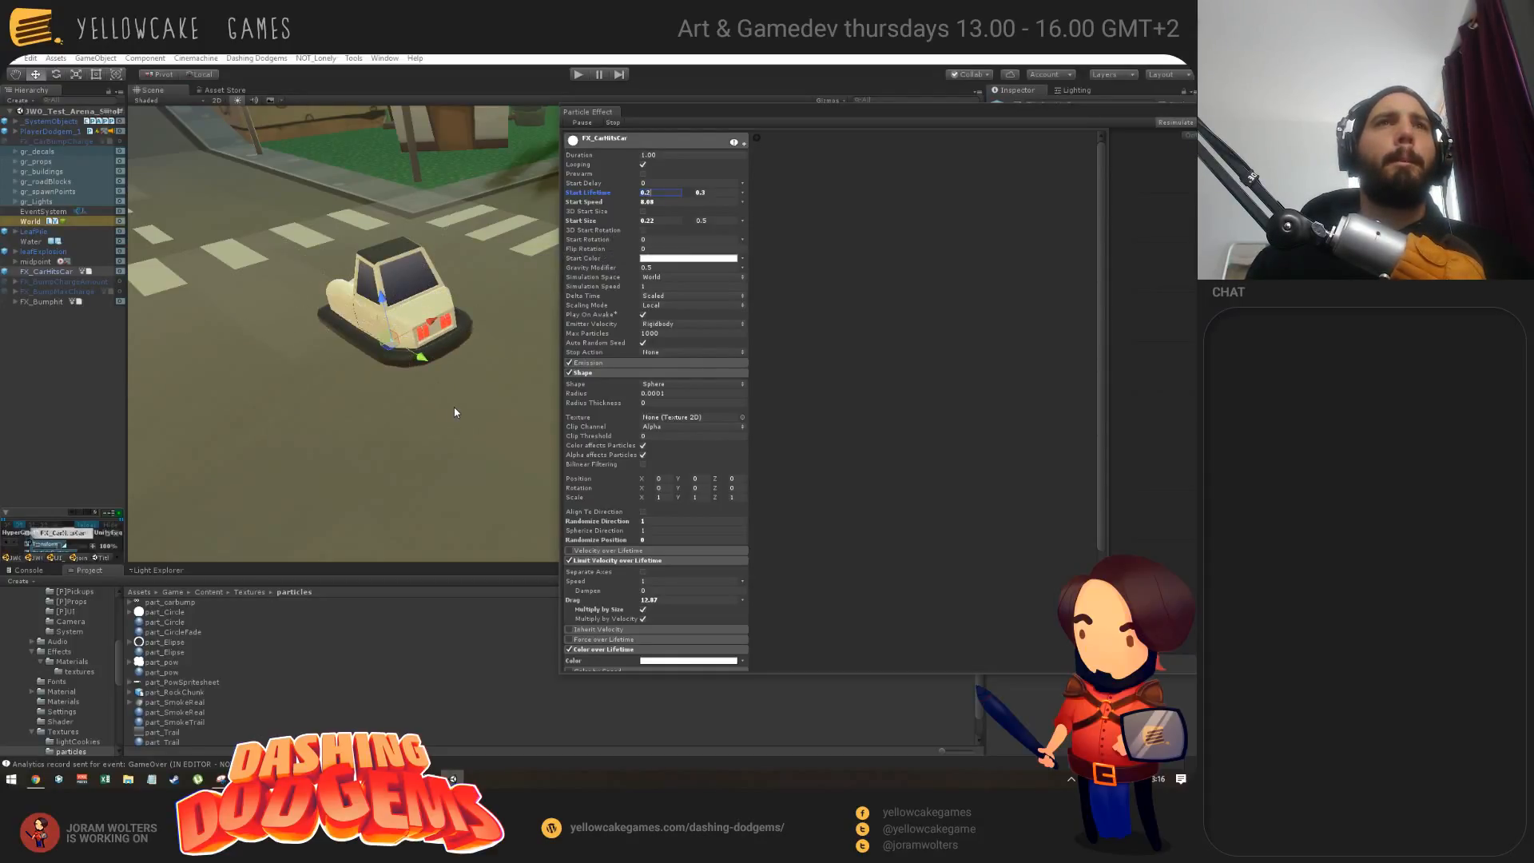
Step: Inspect the FX_CarHitsCar effect on the white car from afar and up close, with the effect selected
{"action": "right_click_drag", "start_coordinate": [454, 412], "coordinate": [334, 364]}
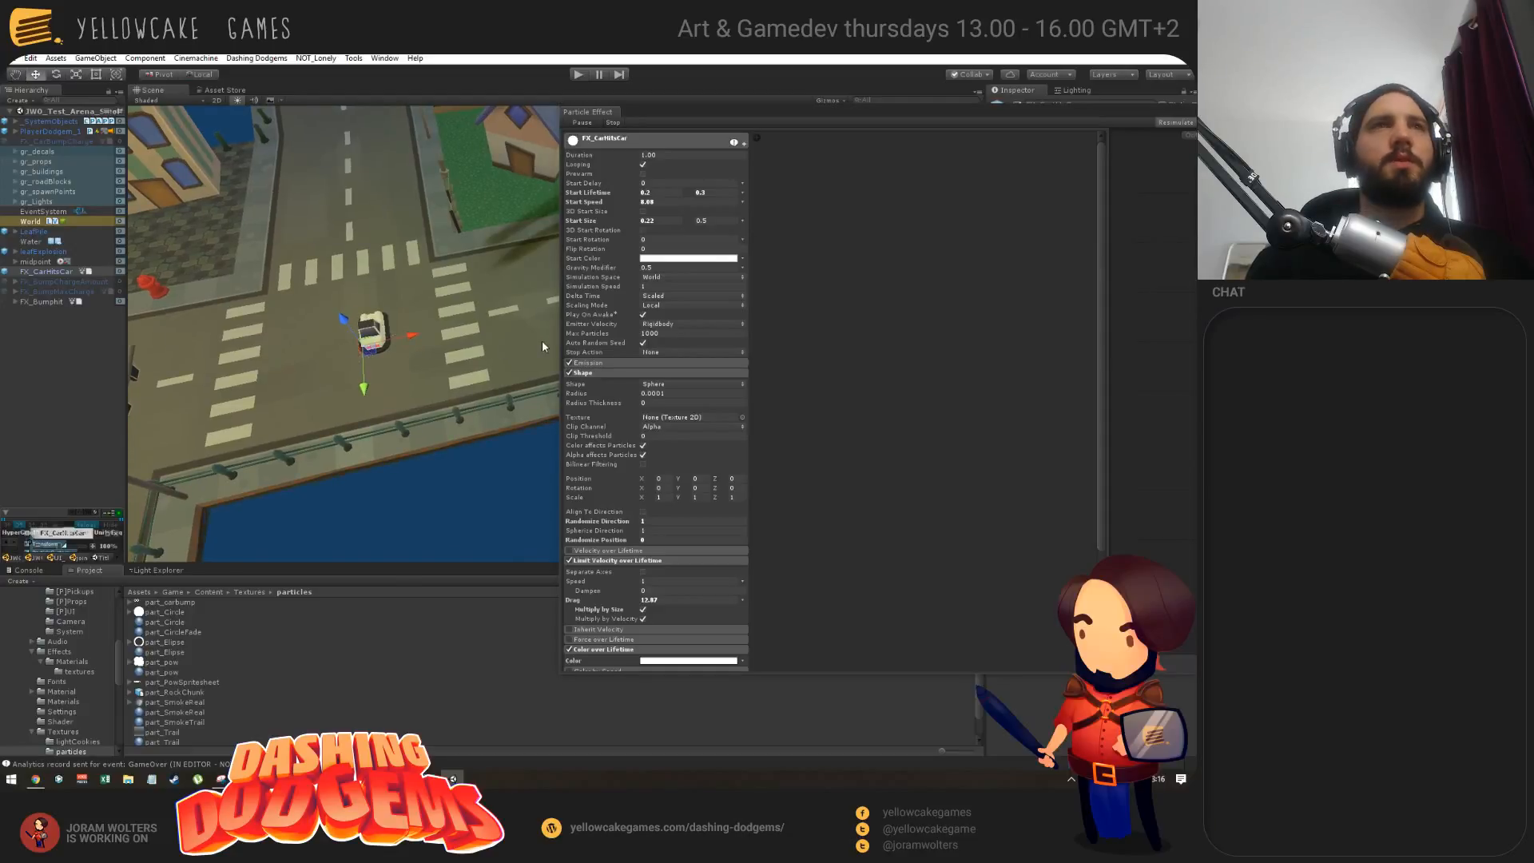
{"action": "right_click_drag", "start_coordinate": [415, 328], "coordinate": [394, 310]}
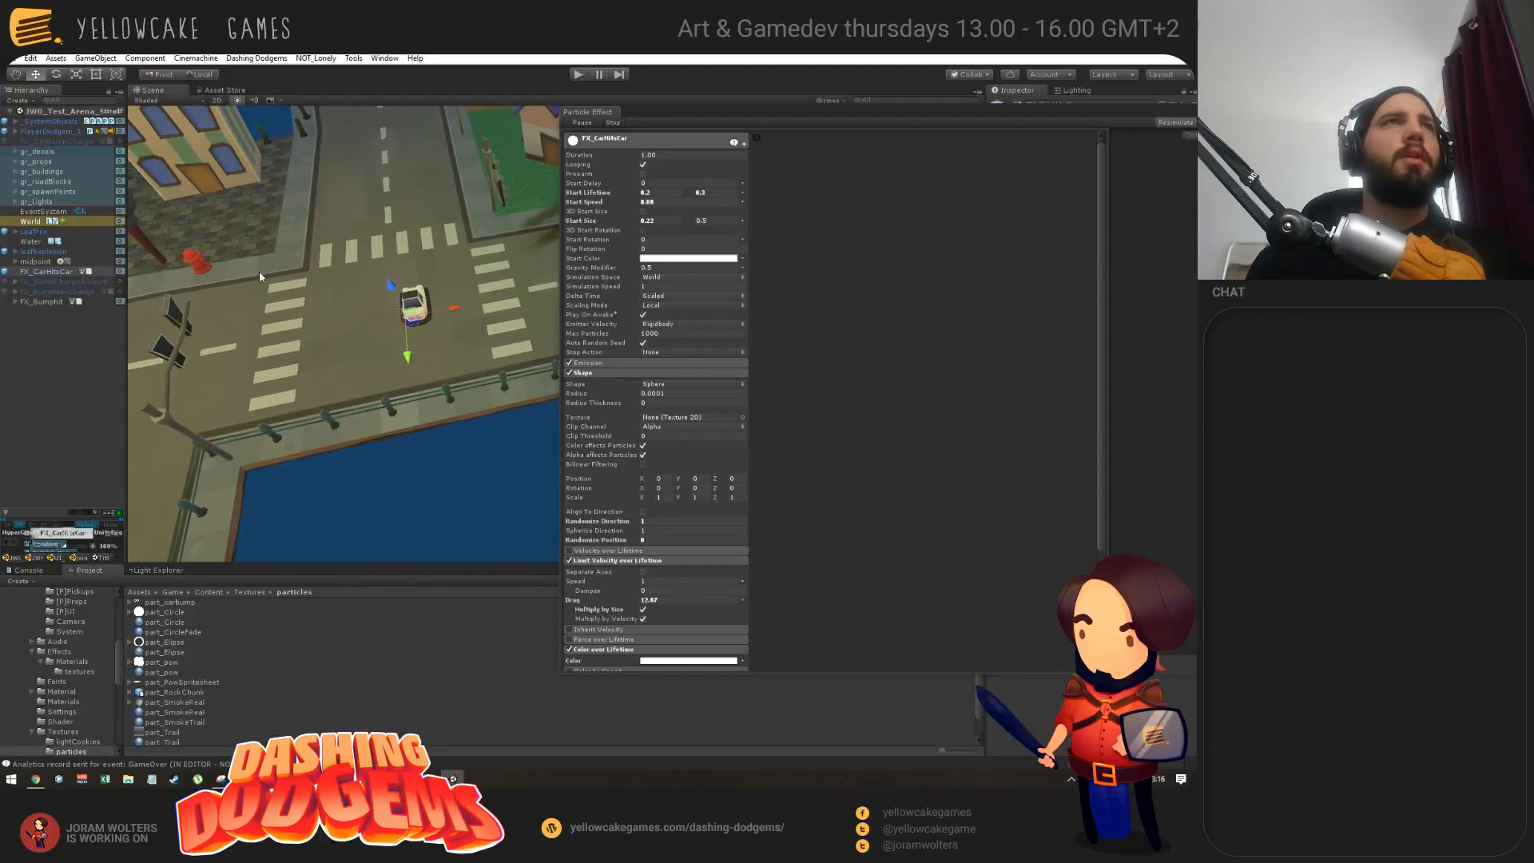
{"action": "left_click", "coordinate": [447, 360]}
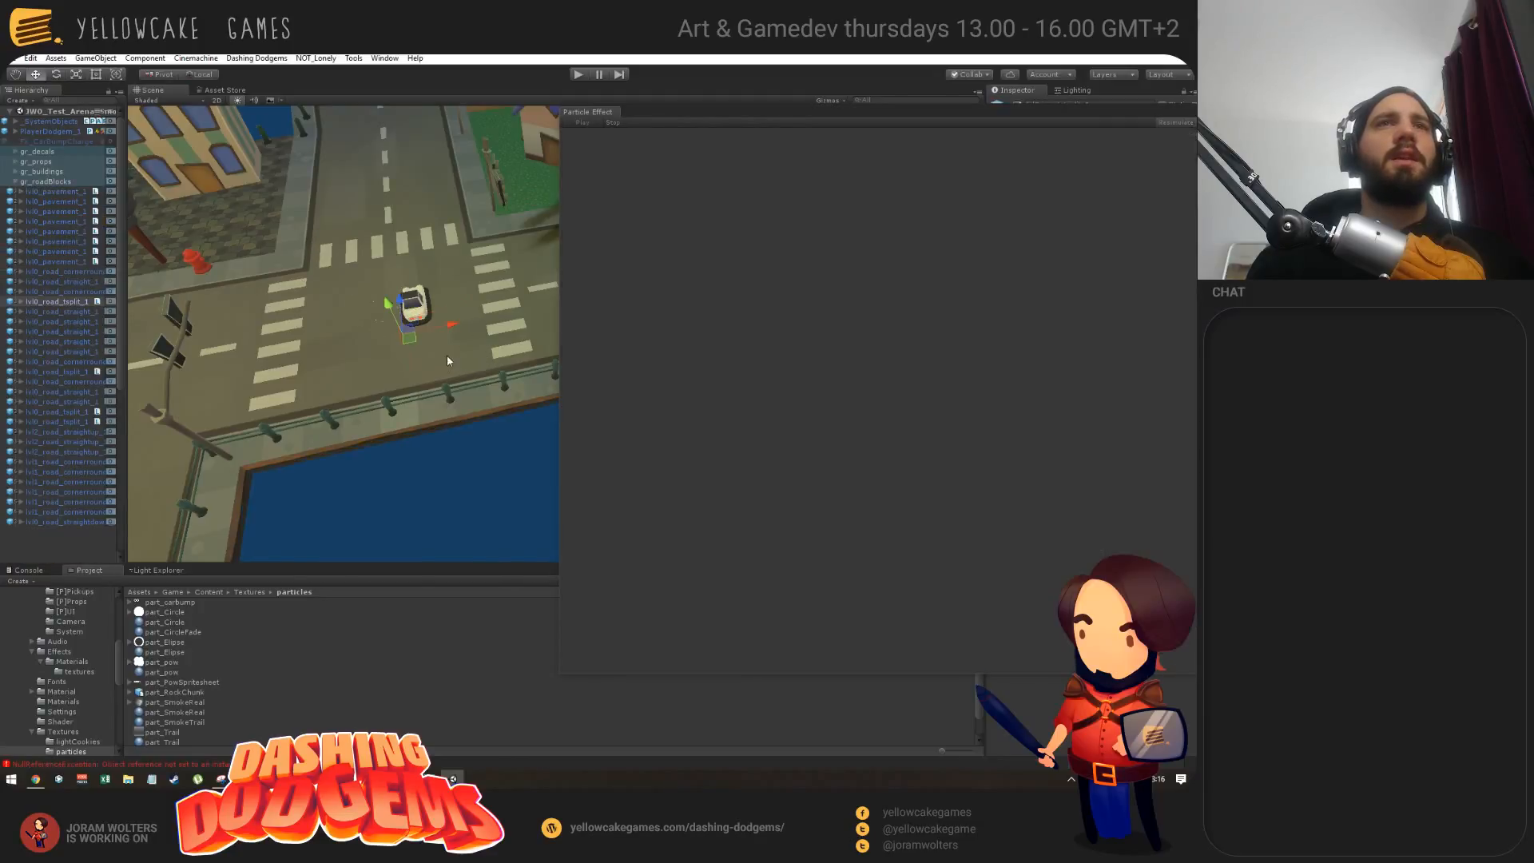
{"action": "left_click", "coordinate": [18, 182]}
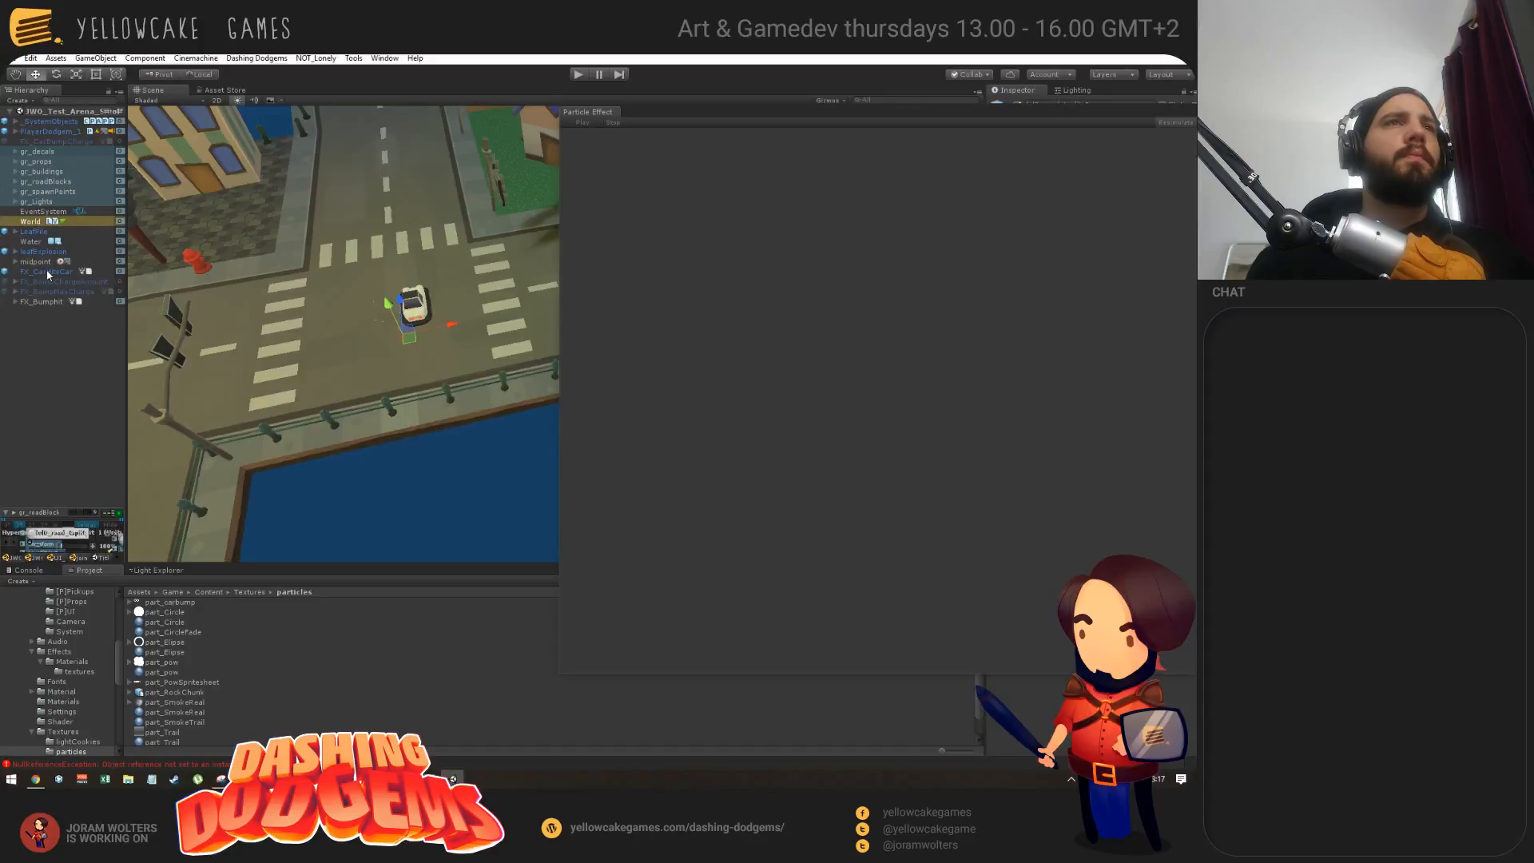
{"action": "left_click", "coordinate": [47, 271]}
{"action": "right_click_drag", "start_coordinate": [383, 359], "coordinate": [256, 396], "text": "alt"}
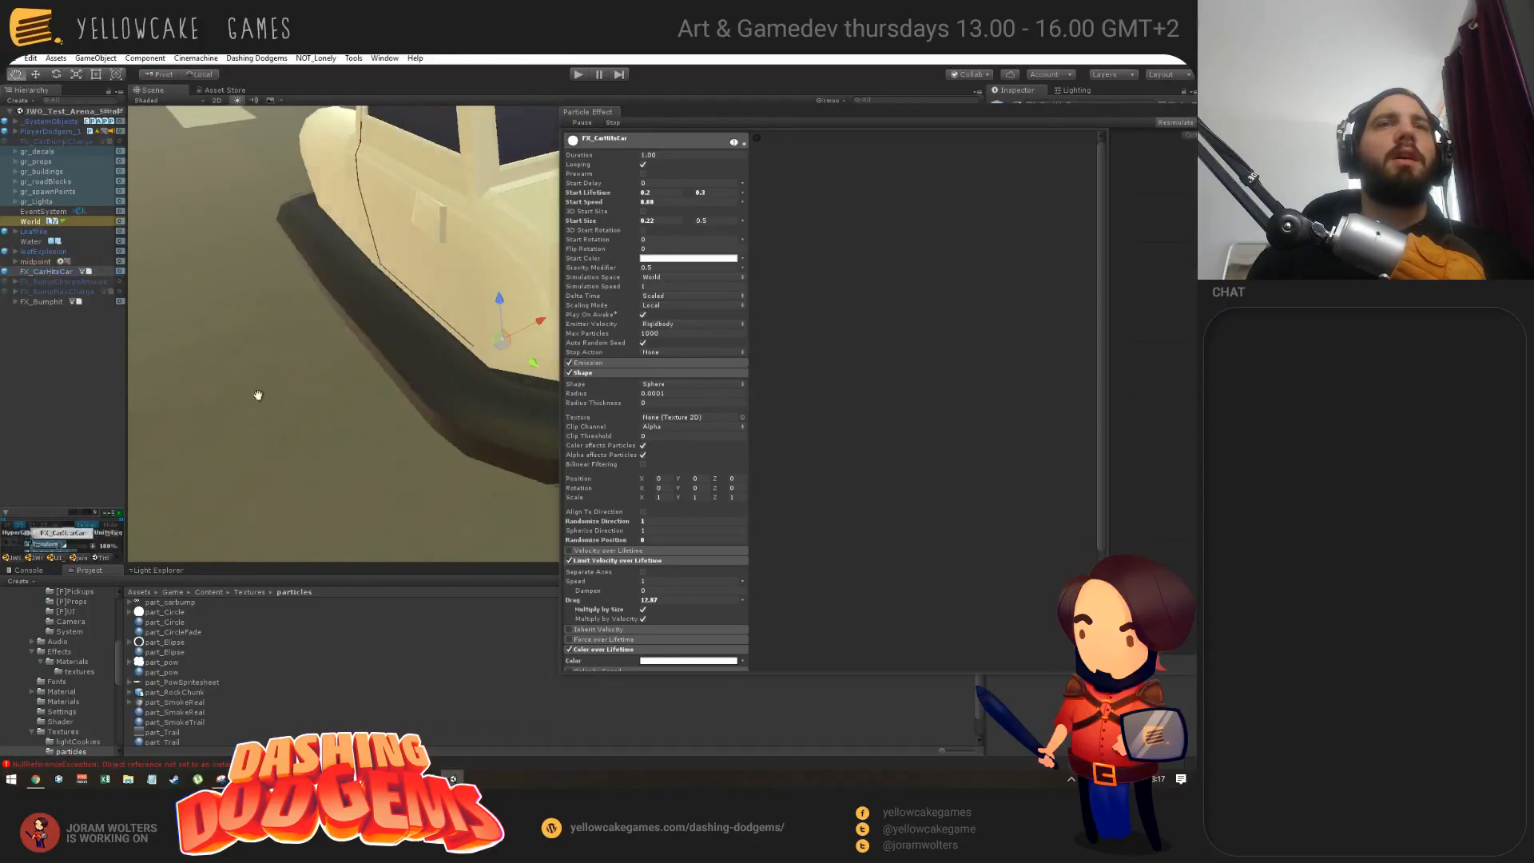
{"action": "left_click_drag", "start_coordinate": [257, 396], "coordinate": [383, 411], "text": "alt"}
{"action": "right_click_drag", "start_coordinate": [383, 411], "coordinate": [368, 405], "text": "alt"}
{"action": "left_click_drag", "start_coordinate": [368, 404], "coordinate": [471, 387], "text": "alt"}
Step: Run the game and arrange the floating Game window so the hierarchy stays accessible
{"action": "left_click", "coordinate": [578, 74]}
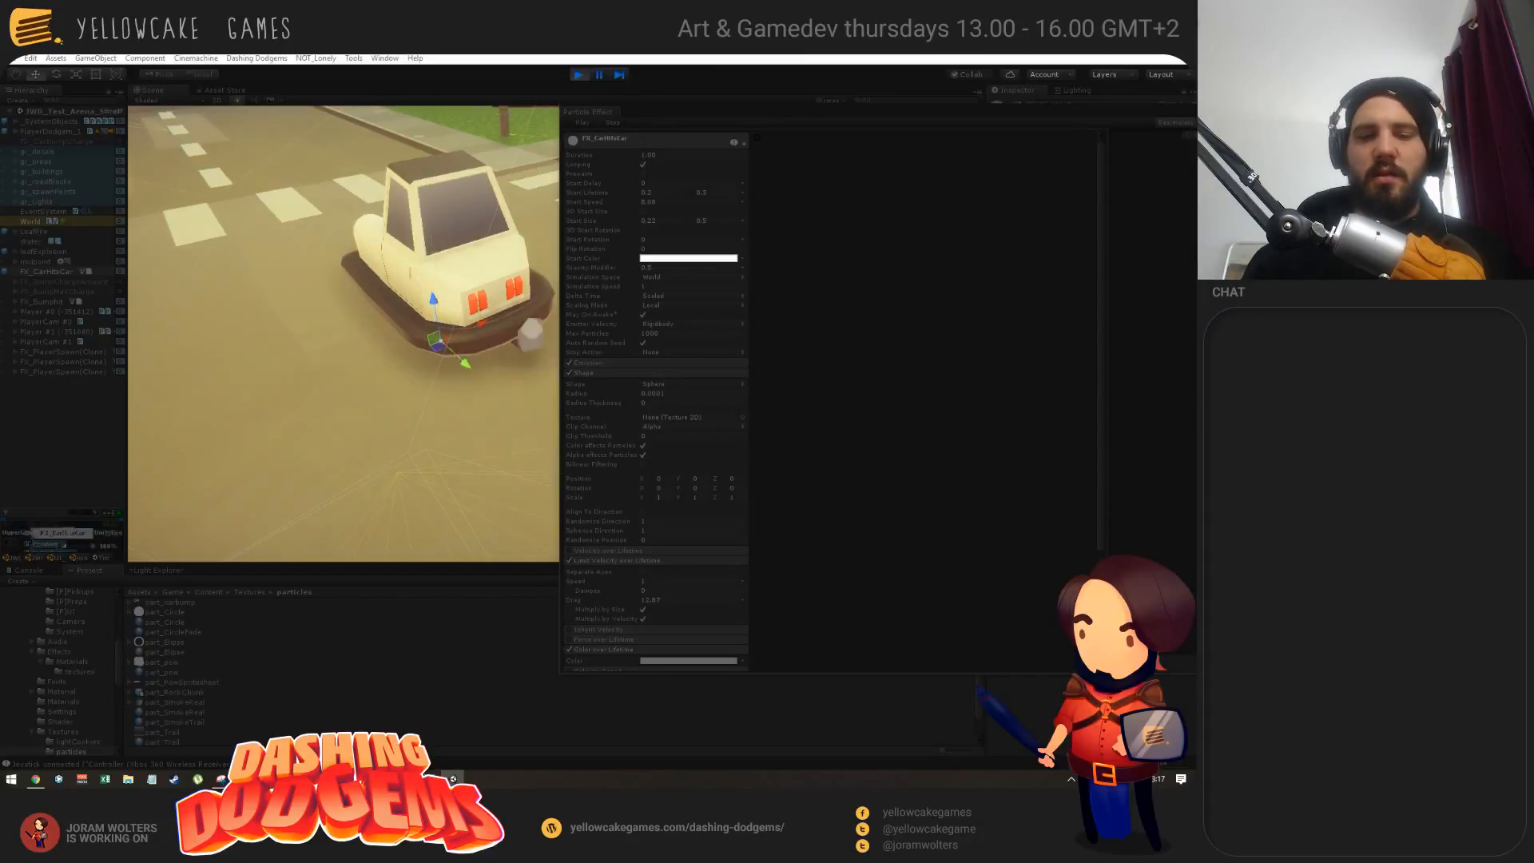
{"action": "left_click_drag", "start_coordinate": [1198, 152], "coordinate": [120, 118]}
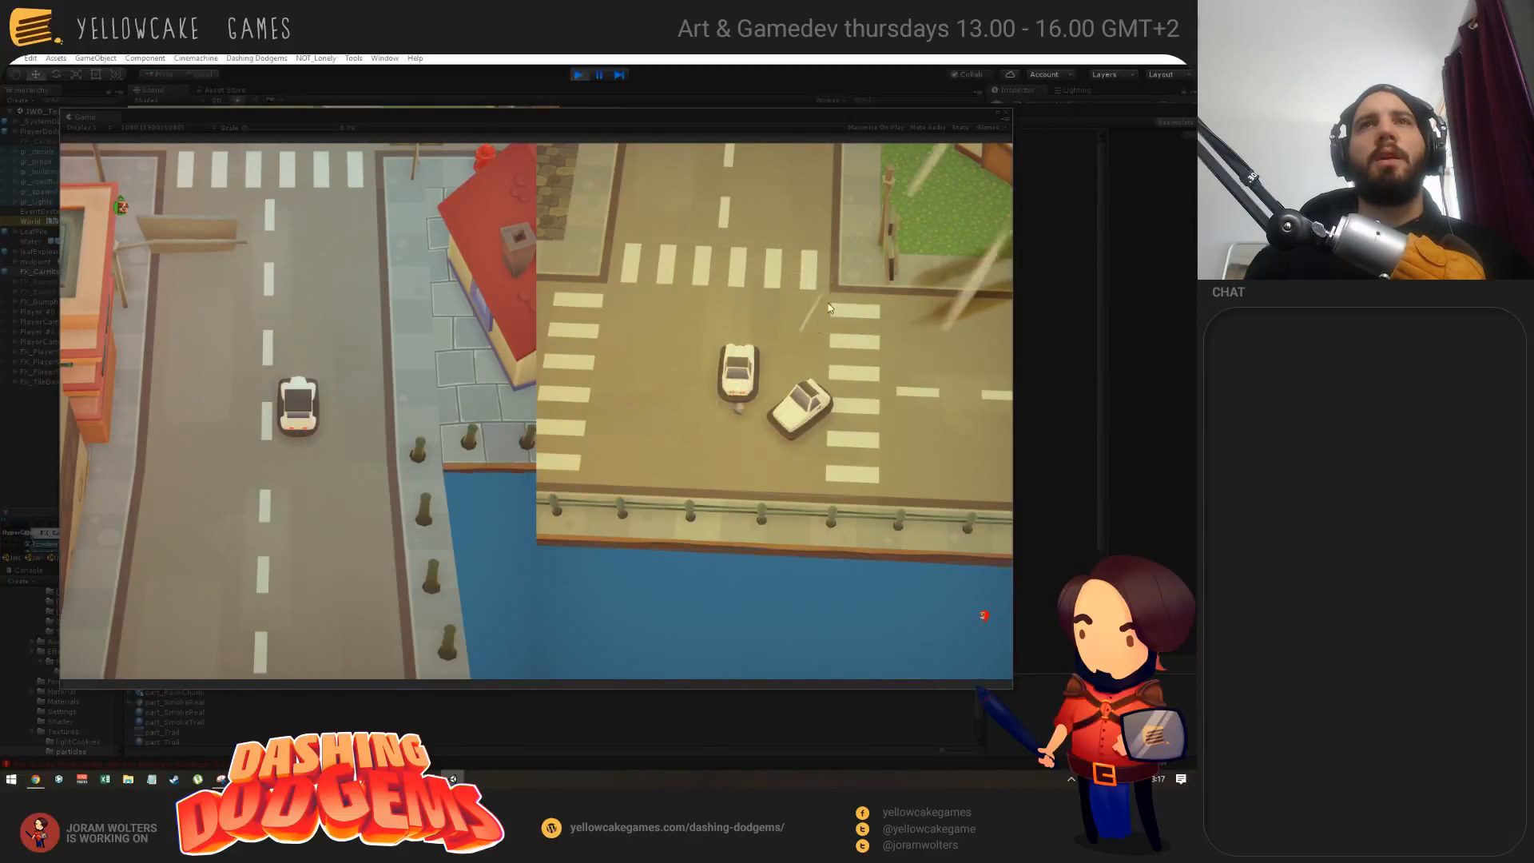
{"action": "left_click_drag", "start_coordinate": [286, 113], "coordinate": [333, 114]}
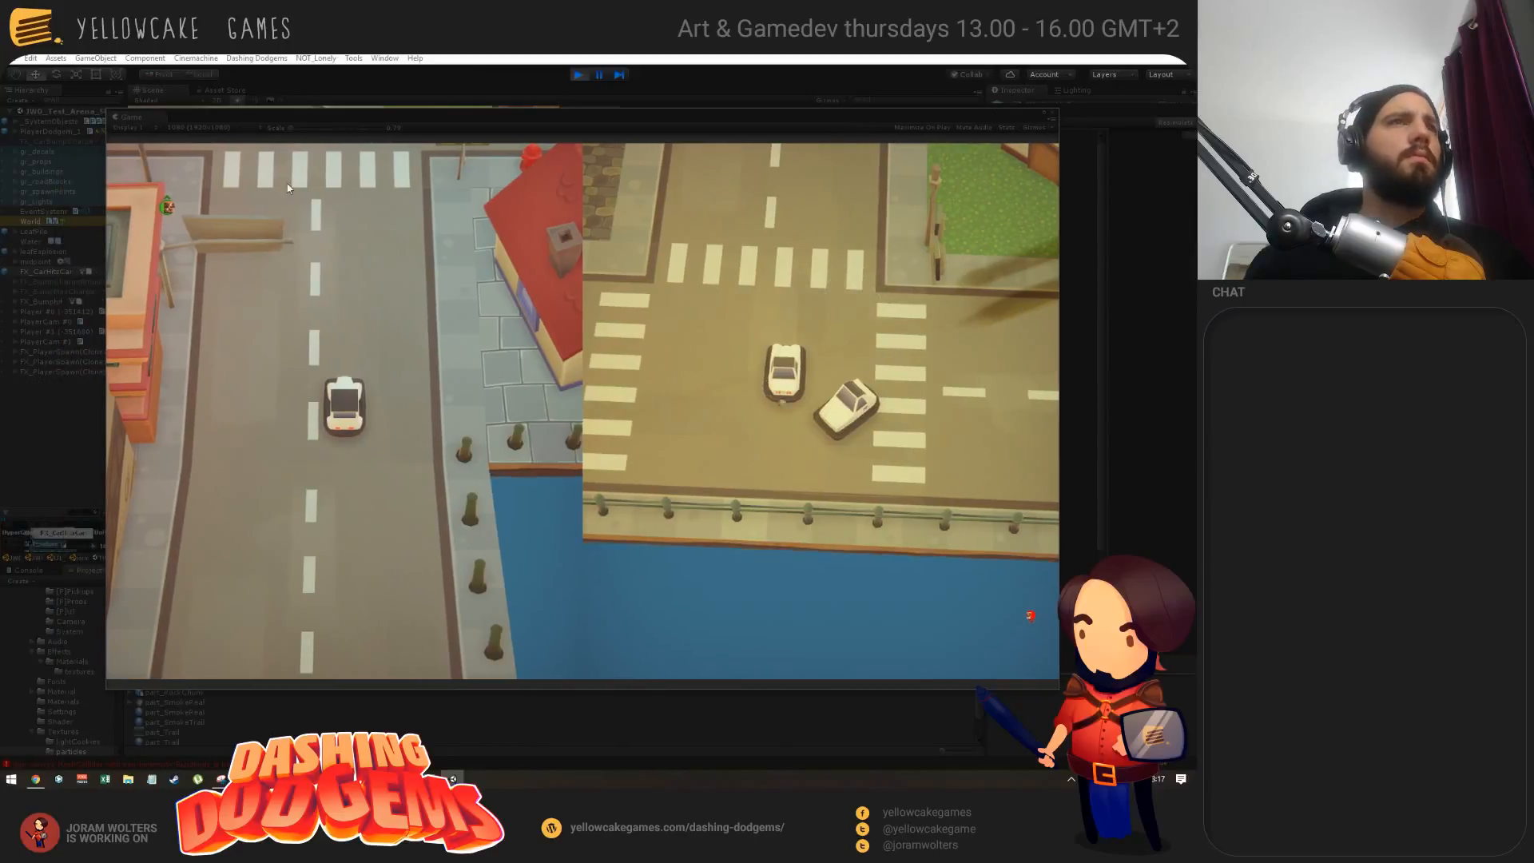
{"action": "left_click_drag", "start_coordinate": [179, 118], "coordinate": [315, 164]}
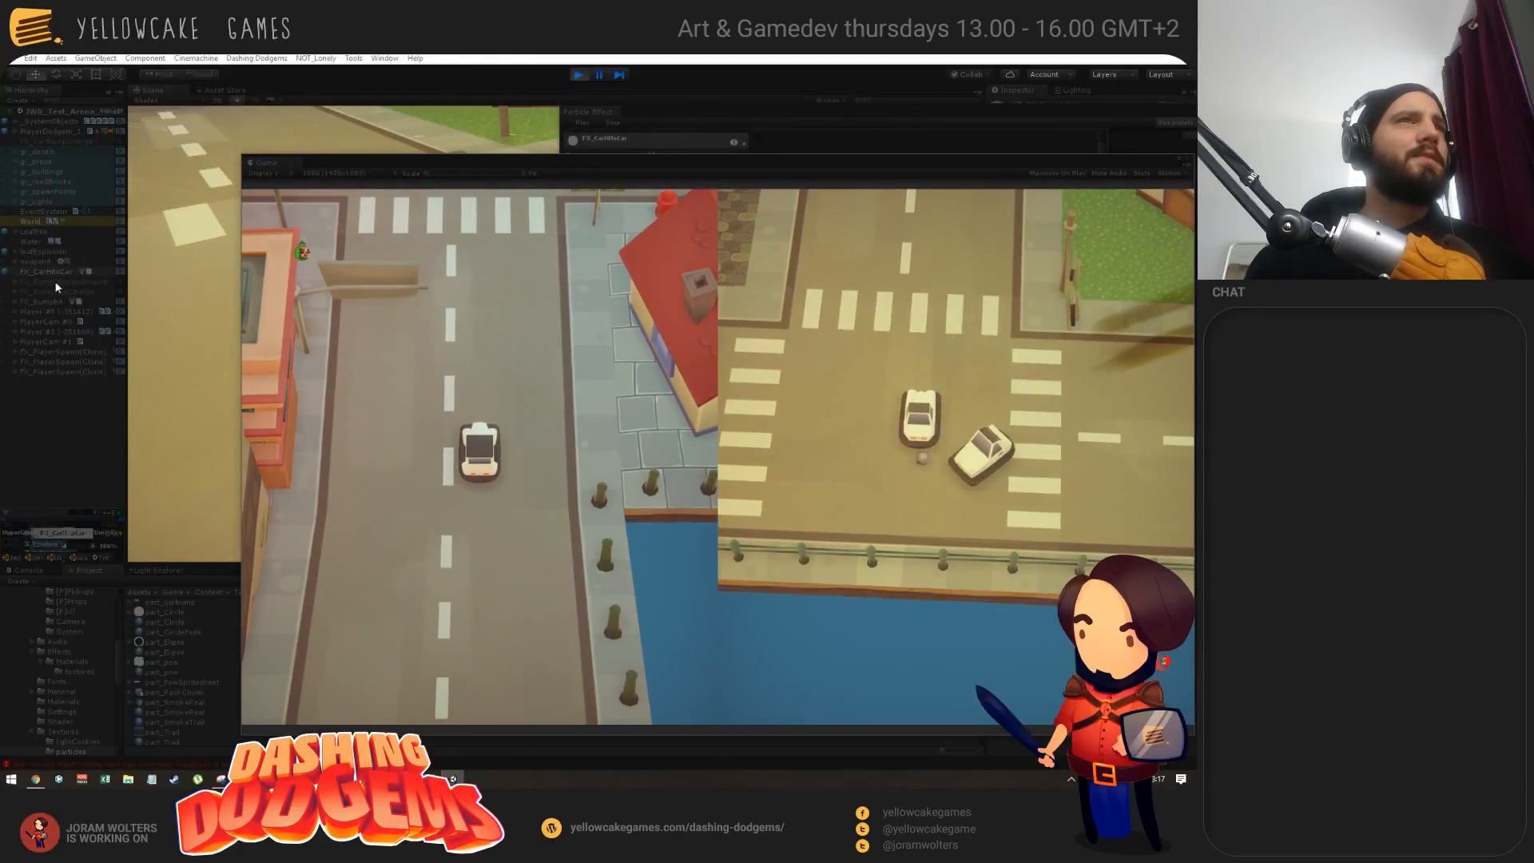
Step: Bring up the FX_BumpHit particle settings during the playtest, watch the cars collide in the Game window, and stop the game
{"action": "left_click", "coordinate": [55, 303]}
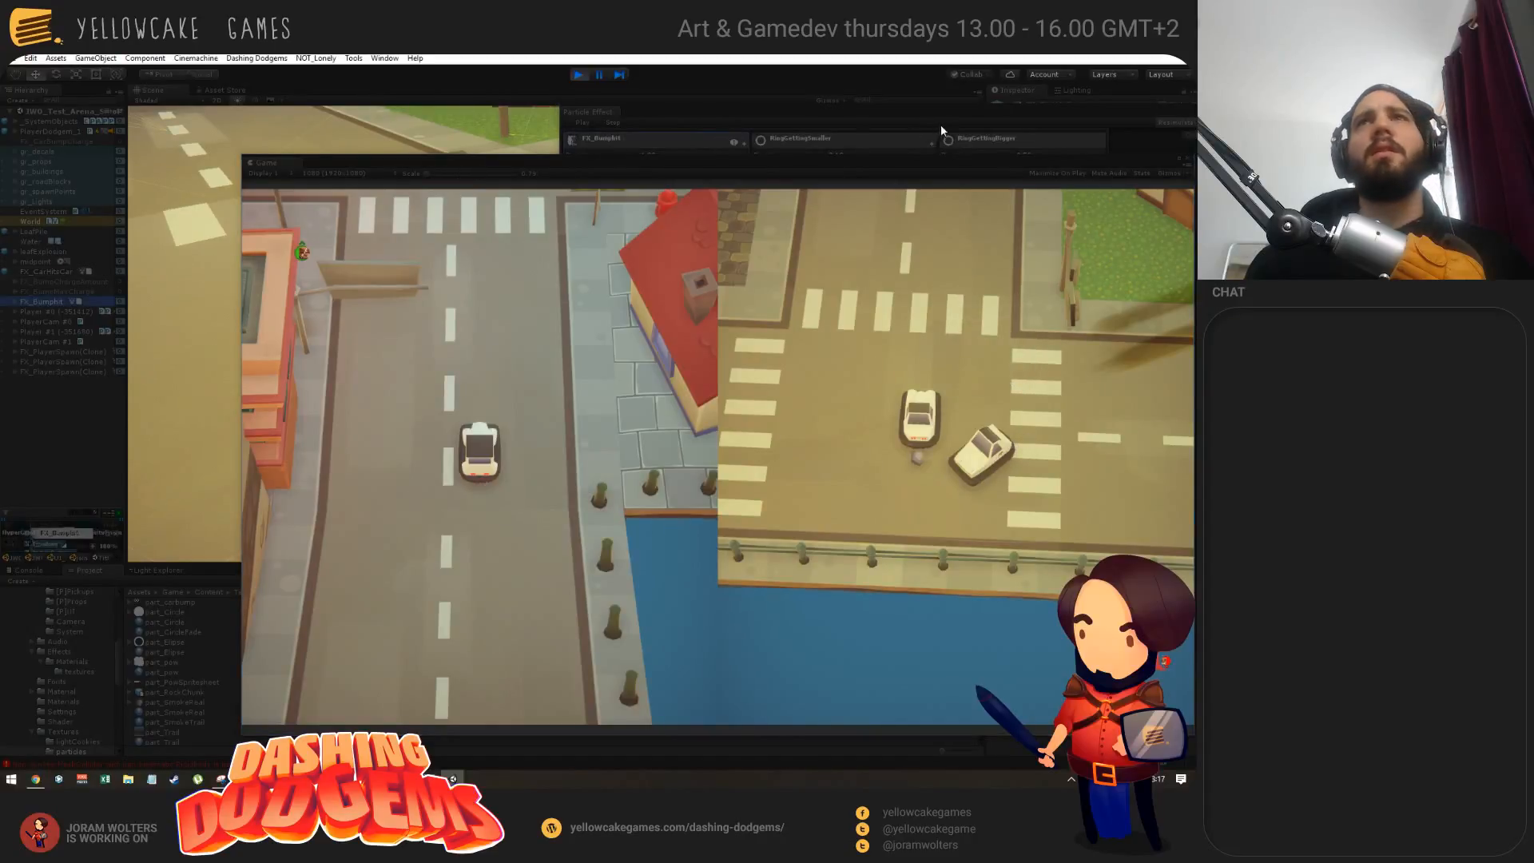
{"action": "left_click_drag", "start_coordinate": [660, 166], "coordinate": [612, 206]}
{"action": "left_click_drag", "start_coordinate": [636, 112], "coordinate": [304, 194]}
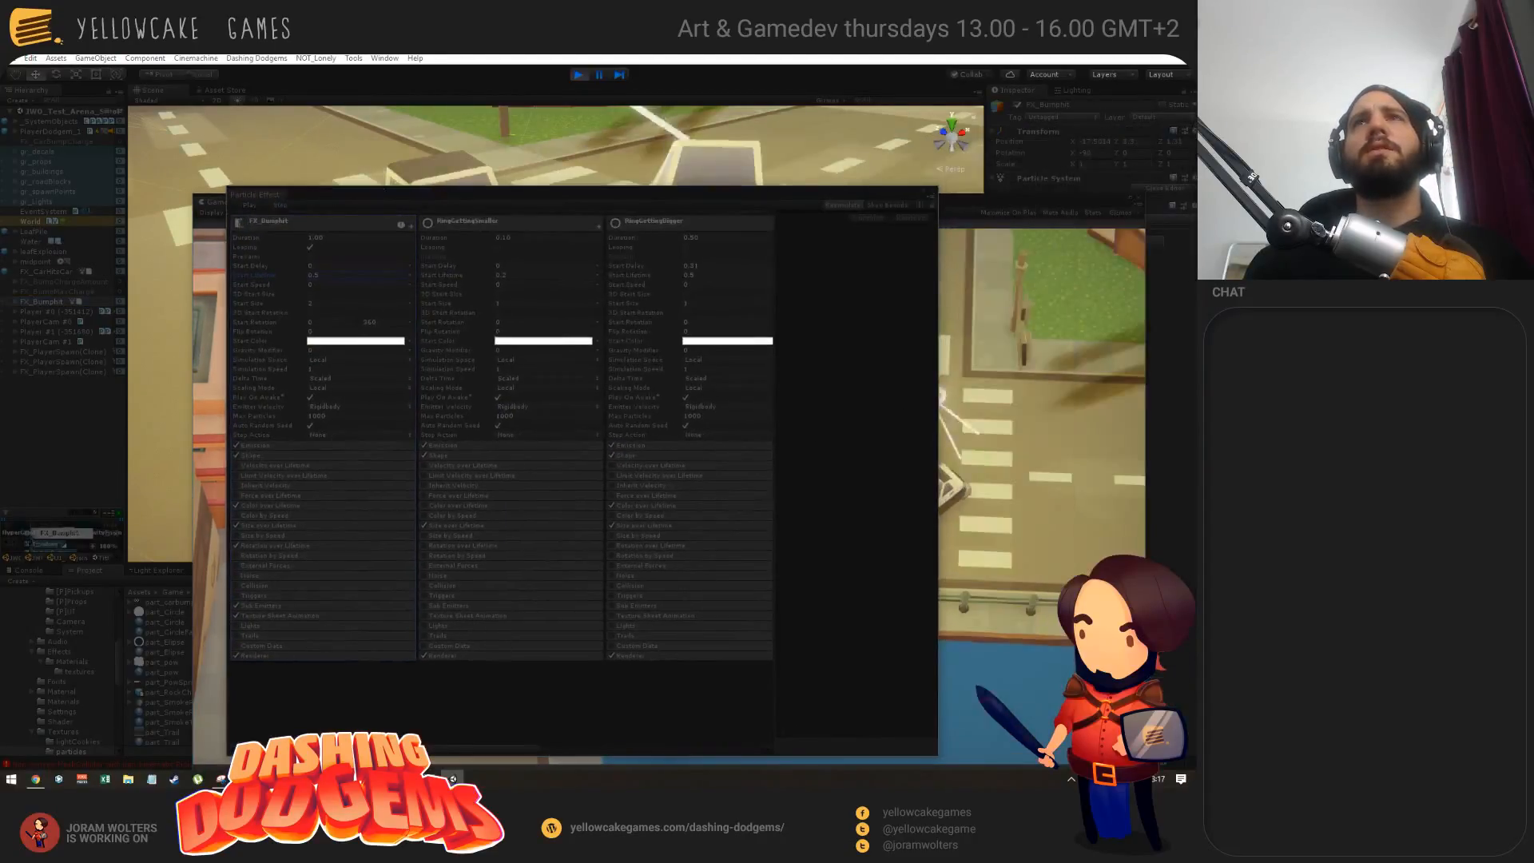
{"action": "left_click", "coordinate": [962, 198]}
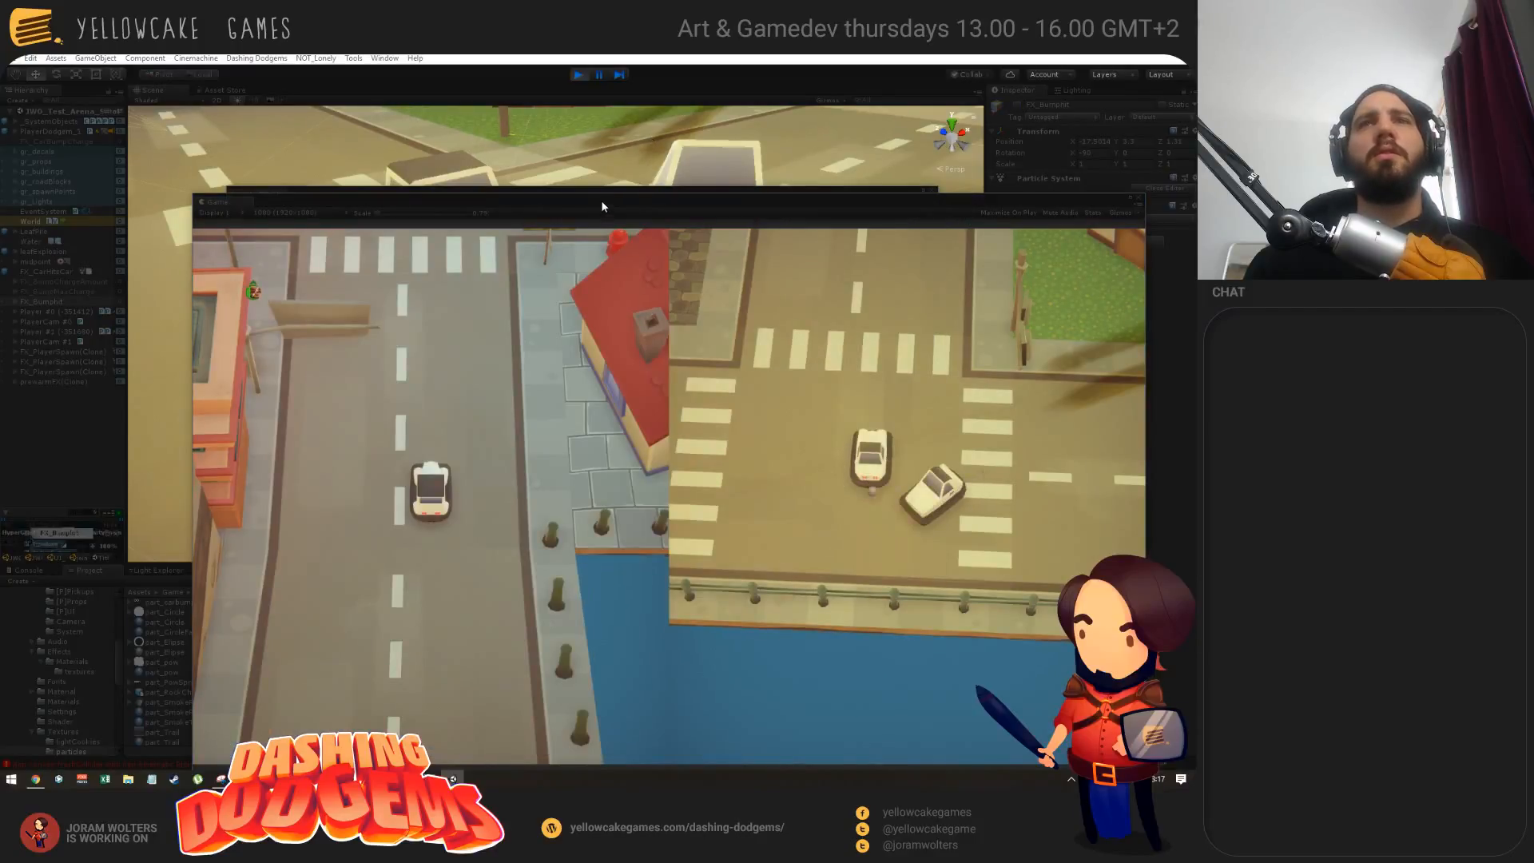
{"action": "left_click_drag", "start_coordinate": [603, 199], "coordinate": [573, 163]}
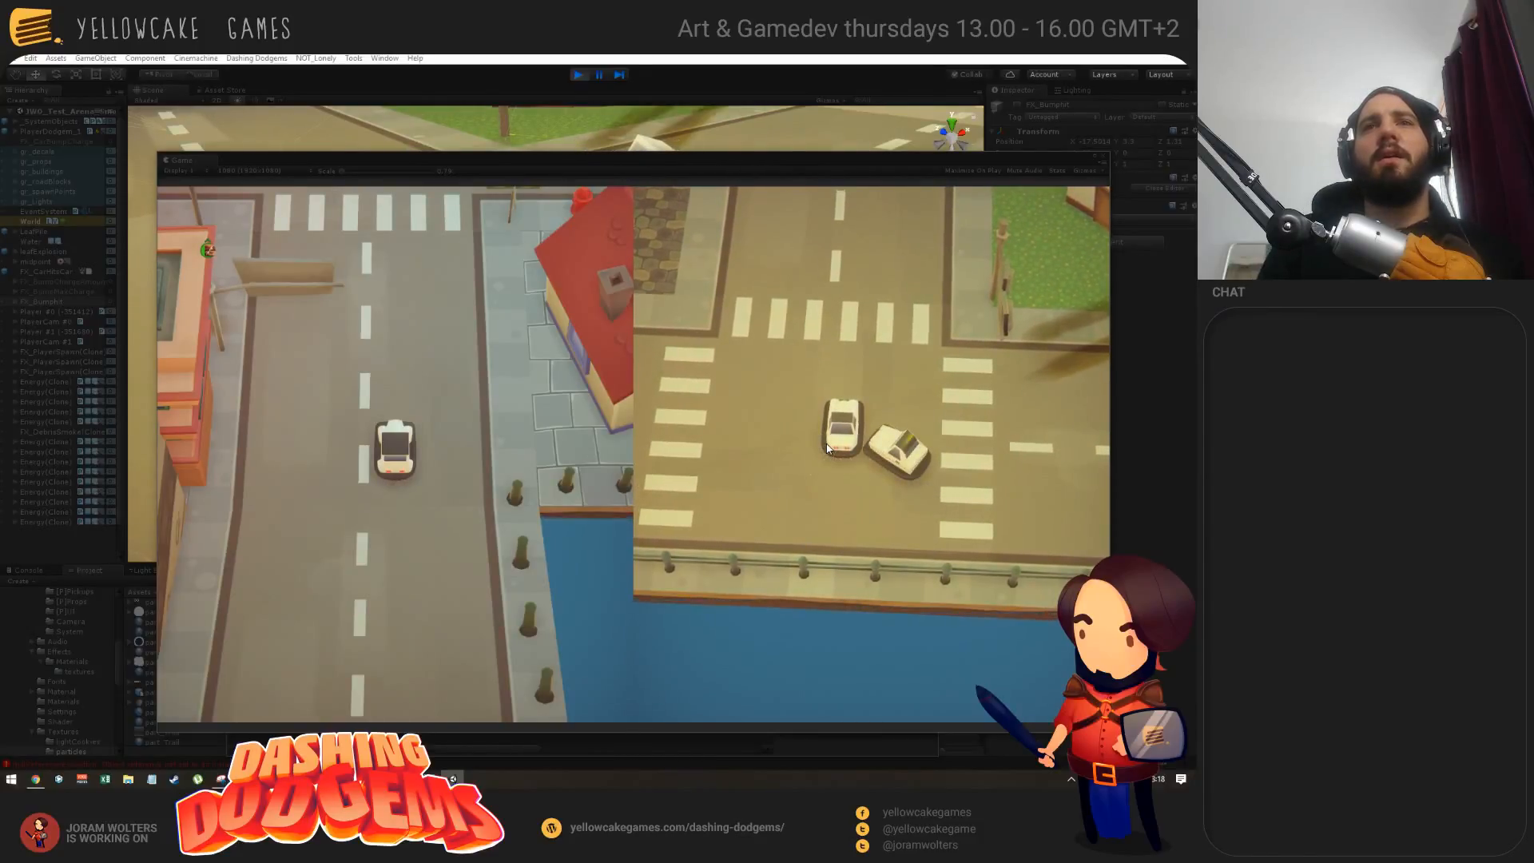
{"action": "left_click", "coordinate": [580, 76]}
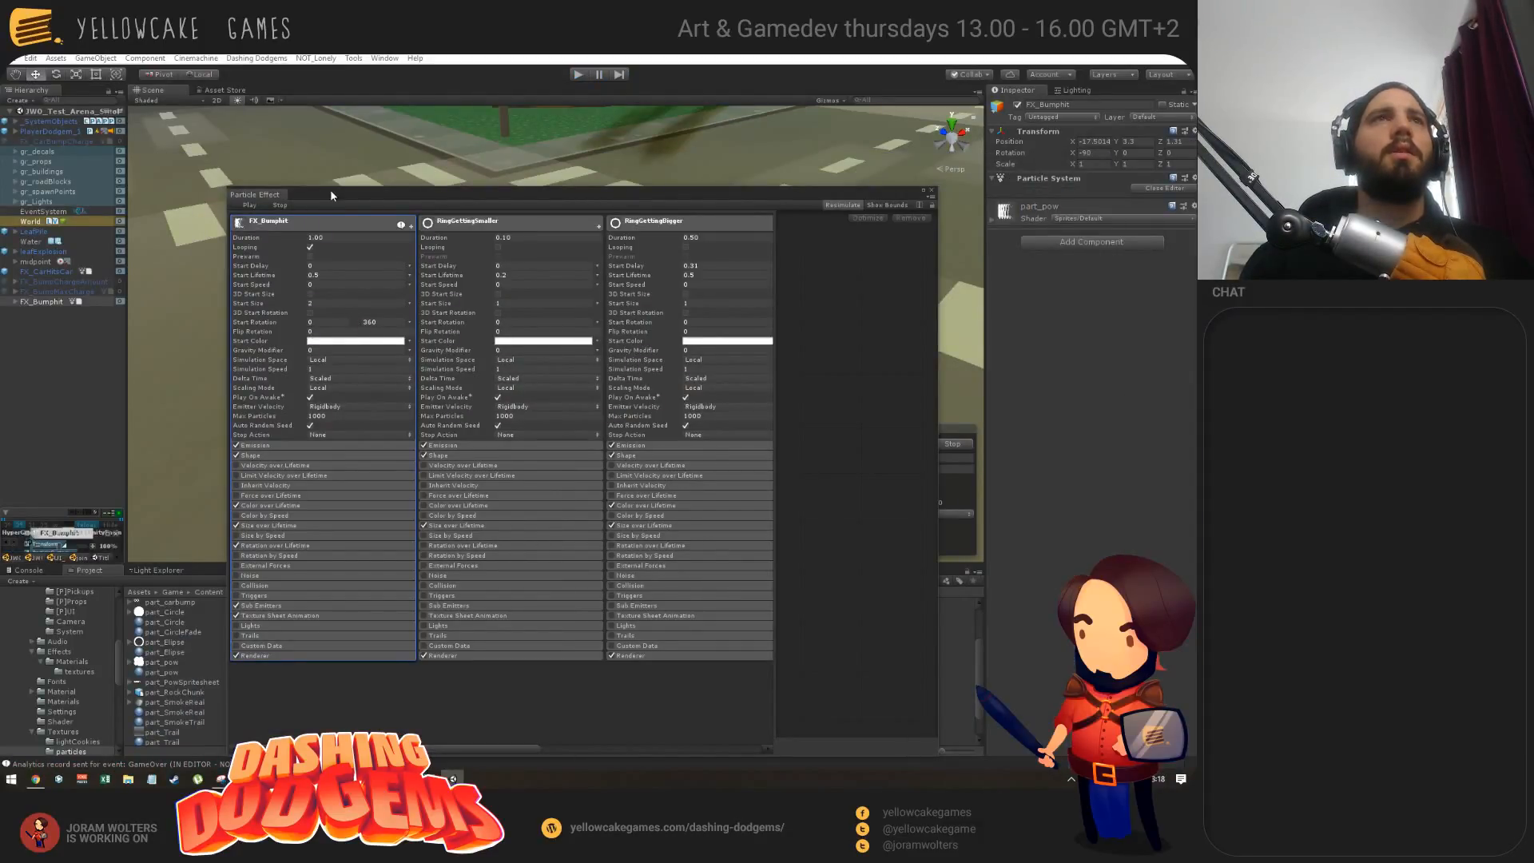
Step: Move the Particle Effect window clear of the car and reselect FX_CarHitsCar to preview it in the scene
{"action": "left_click_drag", "start_coordinate": [332, 195], "coordinate": [863, 389]}
{"action": "left_click", "coordinate": [33, 313]}
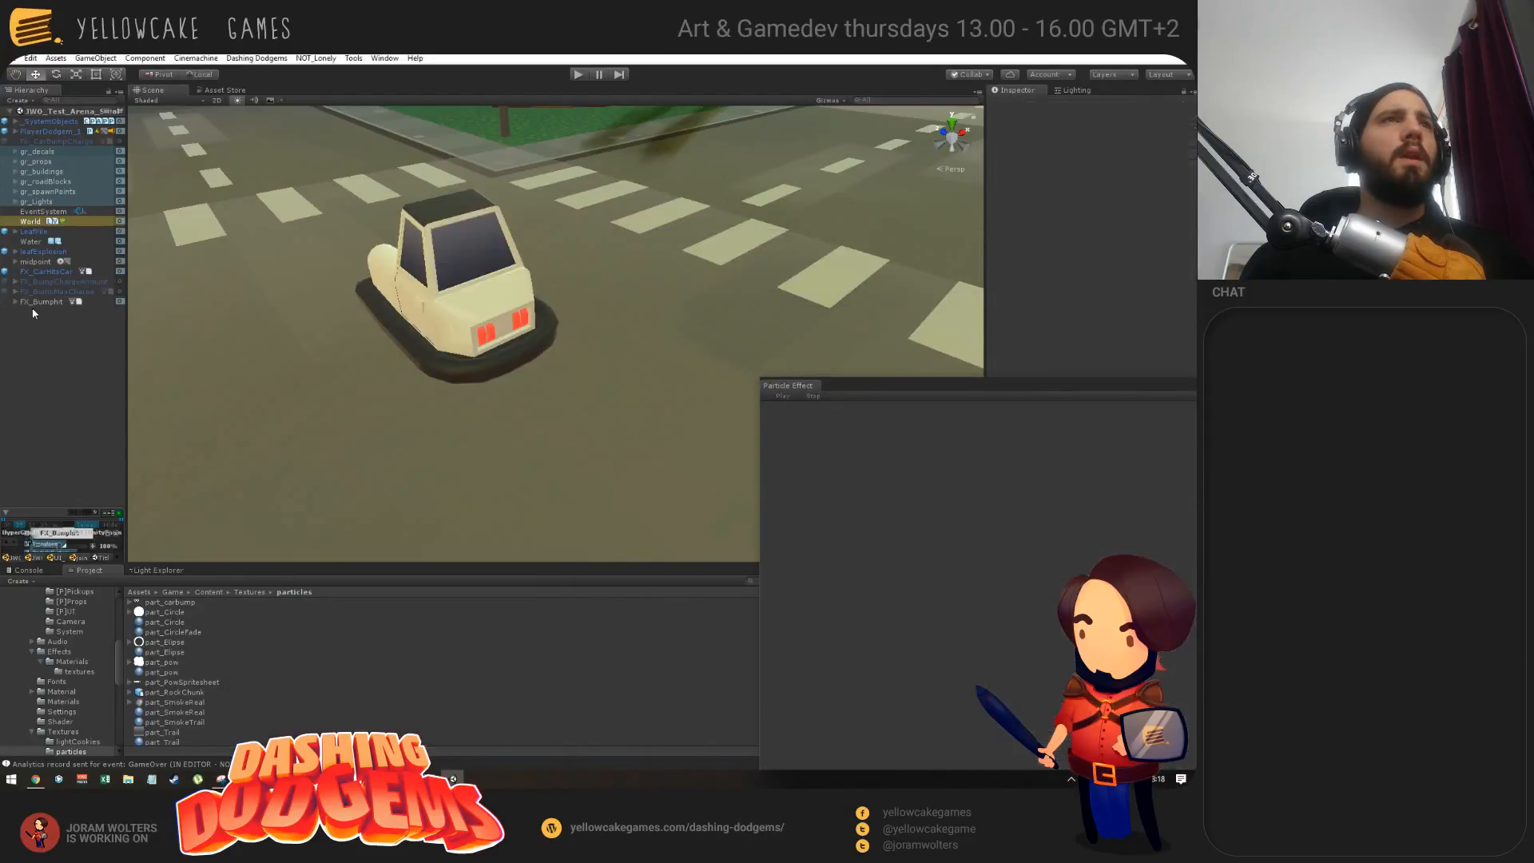
{"action": "left_click", "coordinate": [47, 272]}
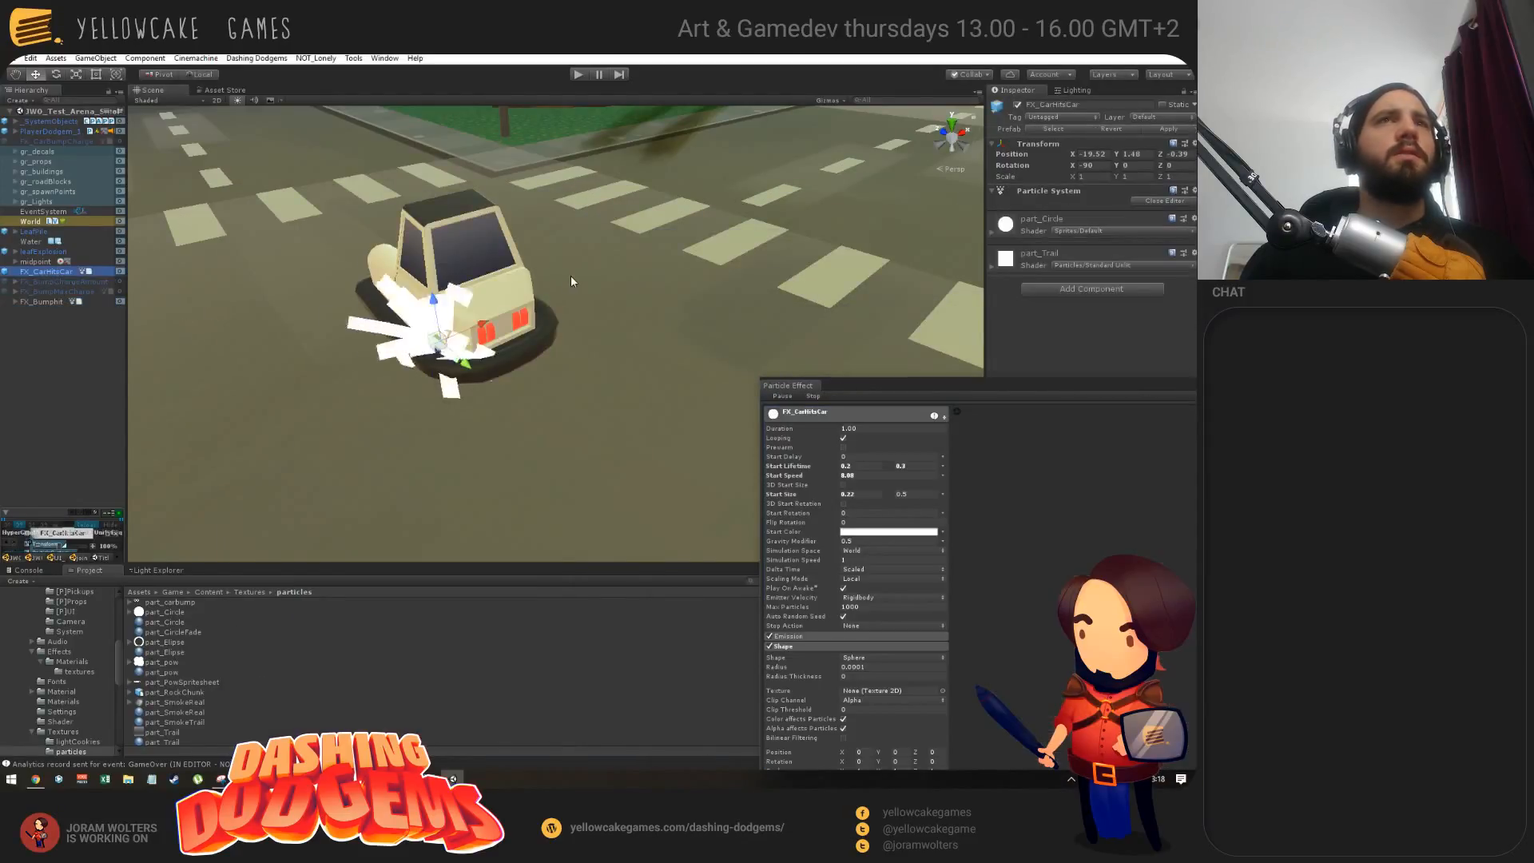
{"action": "left_click_drag", "start_coordinate": [571, 275], "coordinate": [528, 296], "text": "alt"}
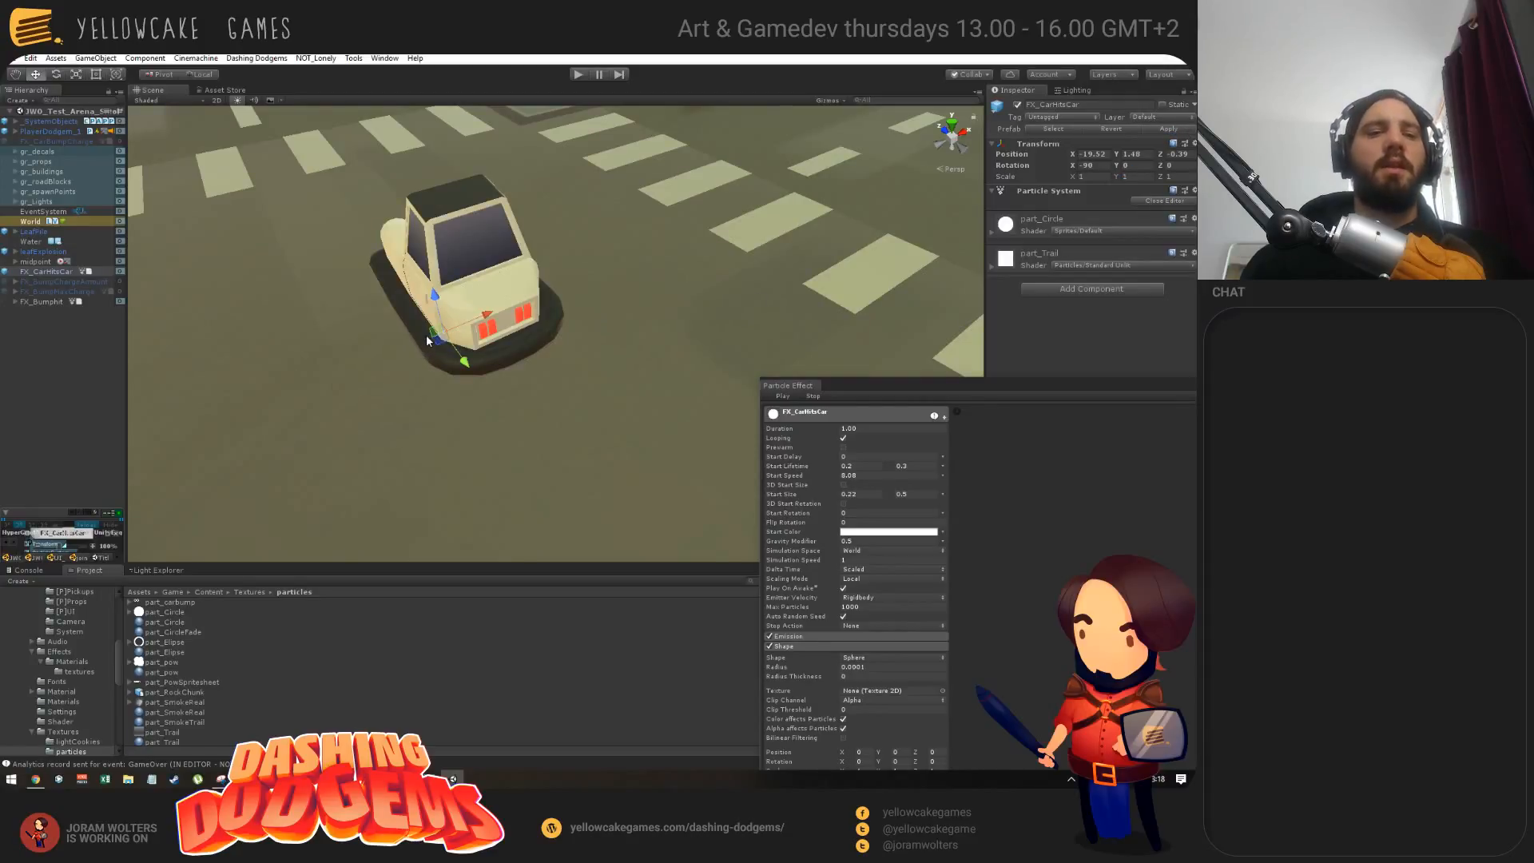
Step: Switch to the browser to check the Twitch channel page, and return to Unity
{"action": "key", "text": "alt+Tab"}
{"action": "key", "text": "ctrl+l"}
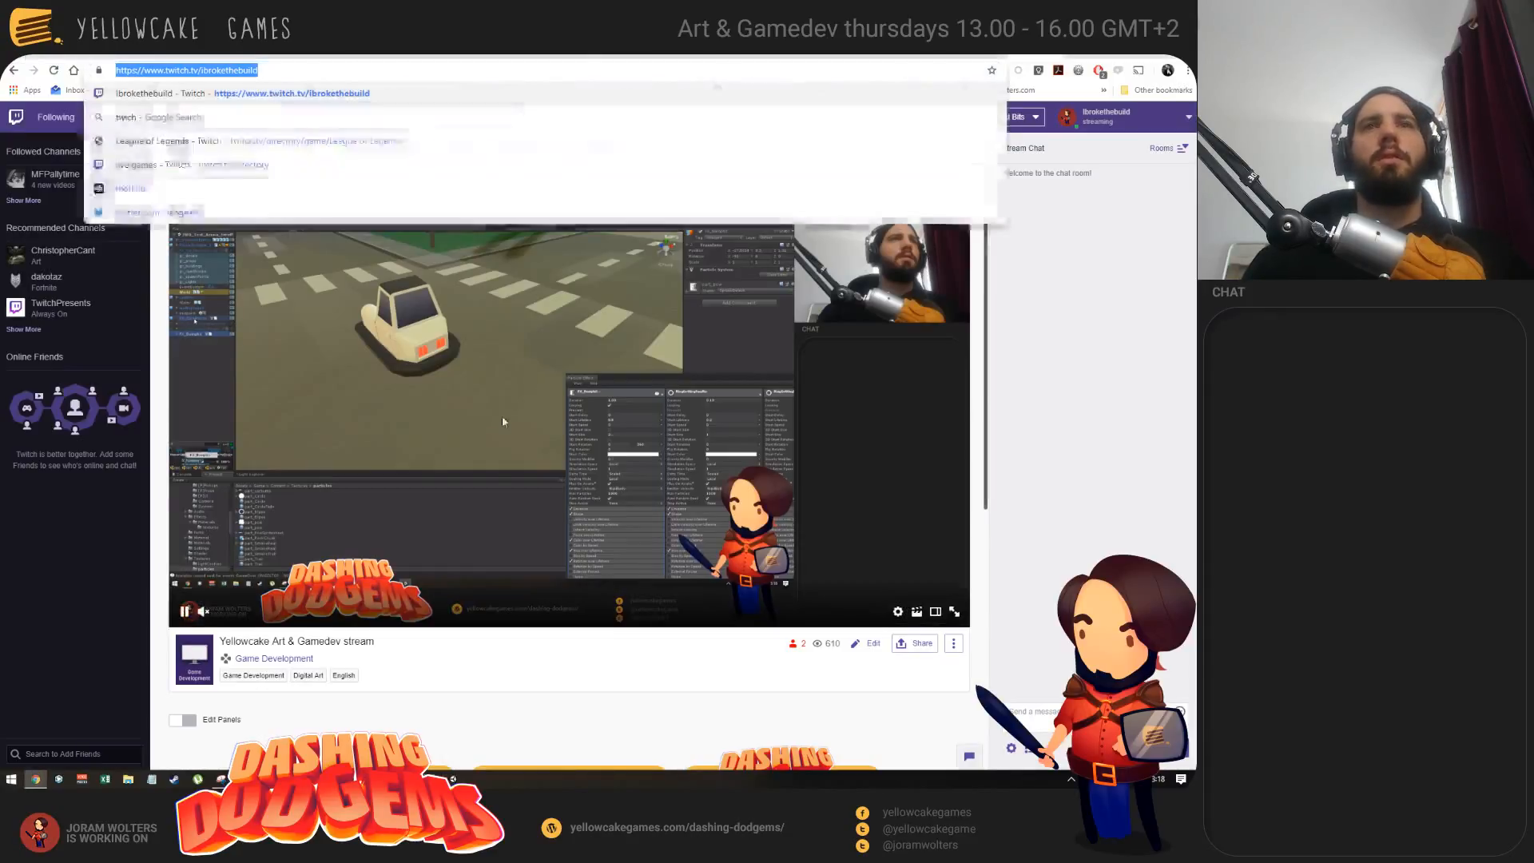
{"action": "key", "text": "alt+Tab"}
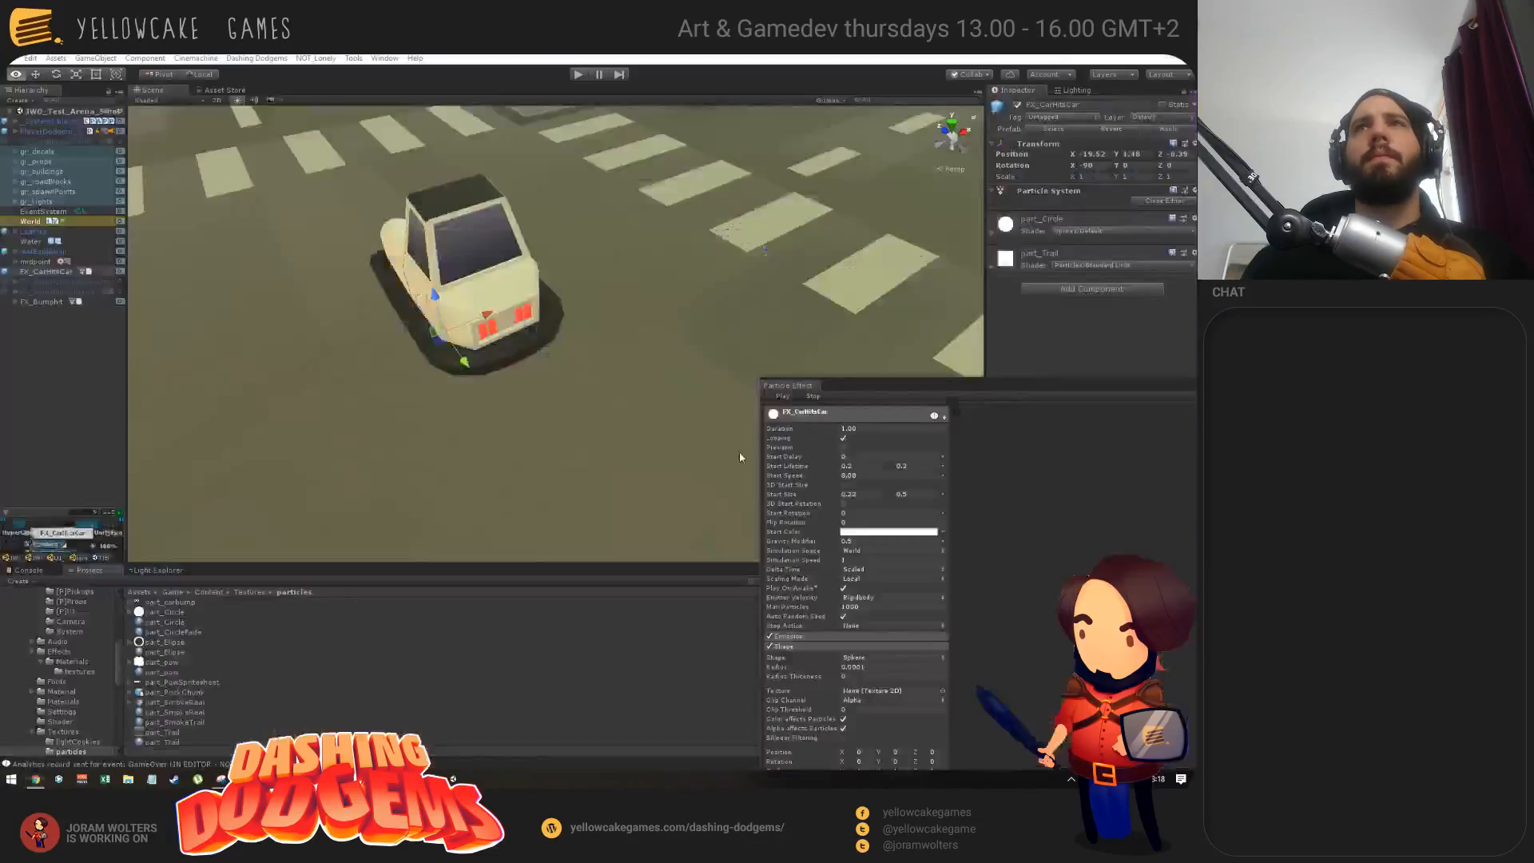
Step: Deactivate FX_CarHitsCar and activate FX_BumpChargeAmount in its place
{"action": "left_click_drag", "start_coordinate": [462, 298], "coordinate": [508, 335], "text": "alt"}
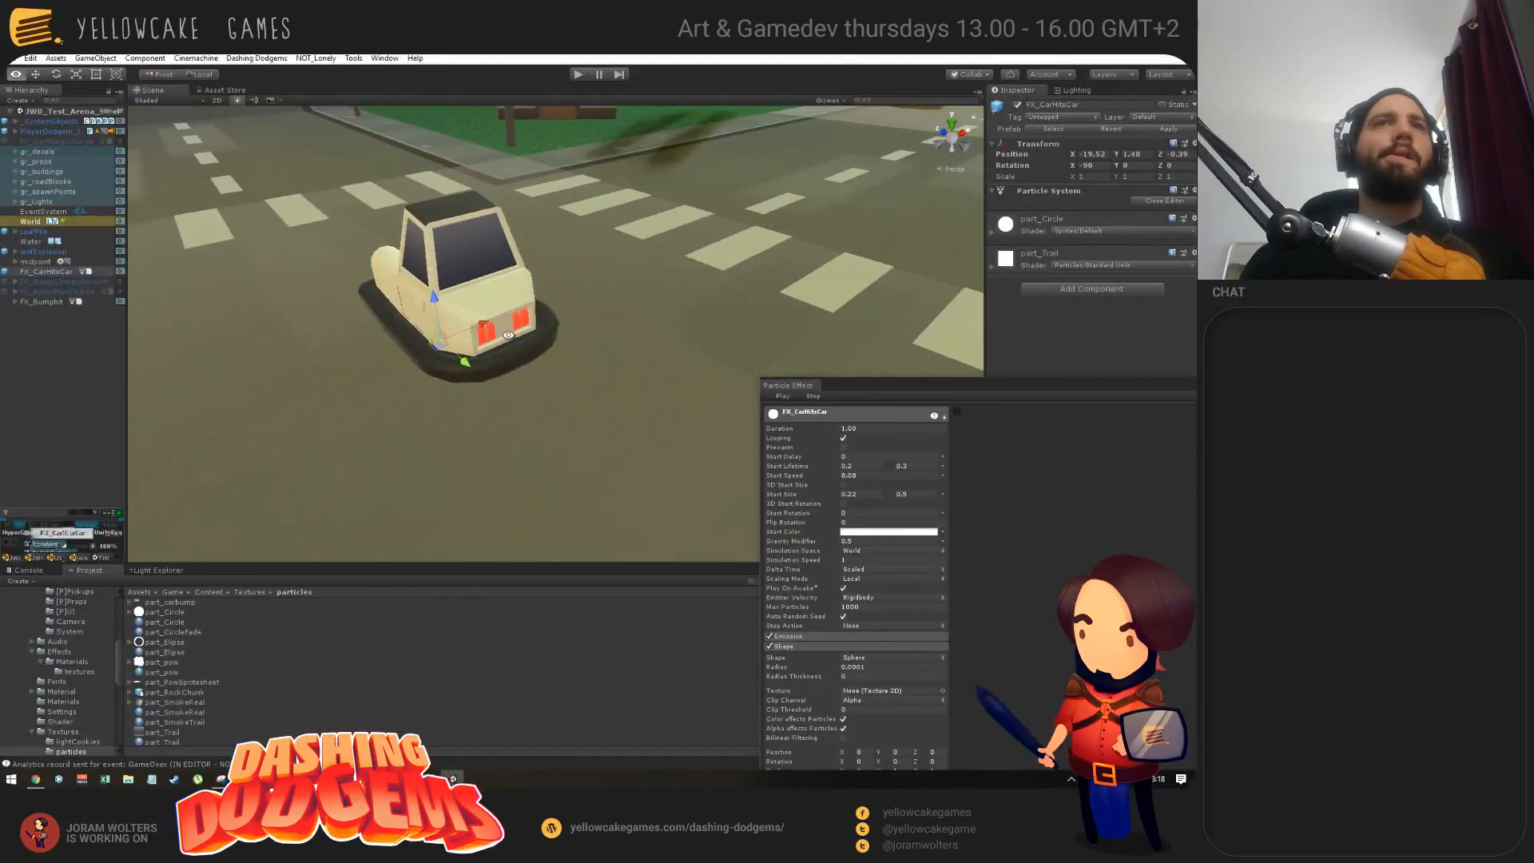
{"action": "middle_click_drag", "start_coordinate": [620, 403], "coordinate": [696, 403]}
{"action": "left_click_drag", "start_coordinate": [883, 389], "coordinate": [851, 419]}
{"action": "left_click", "coordinate": [44, 272]}
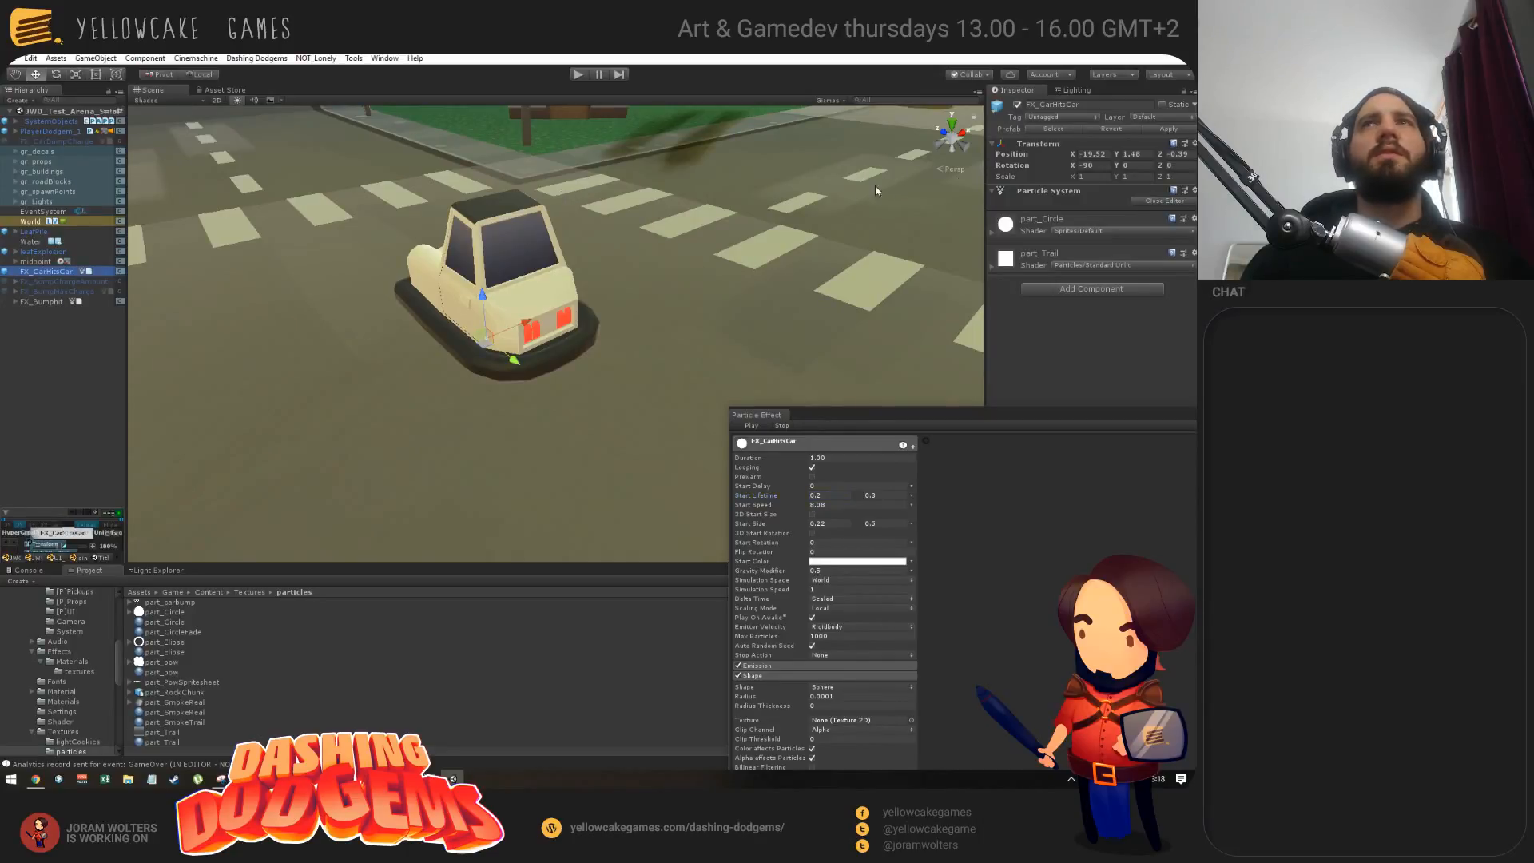
{"action": "left_click", "coordinate": [56, 282]}
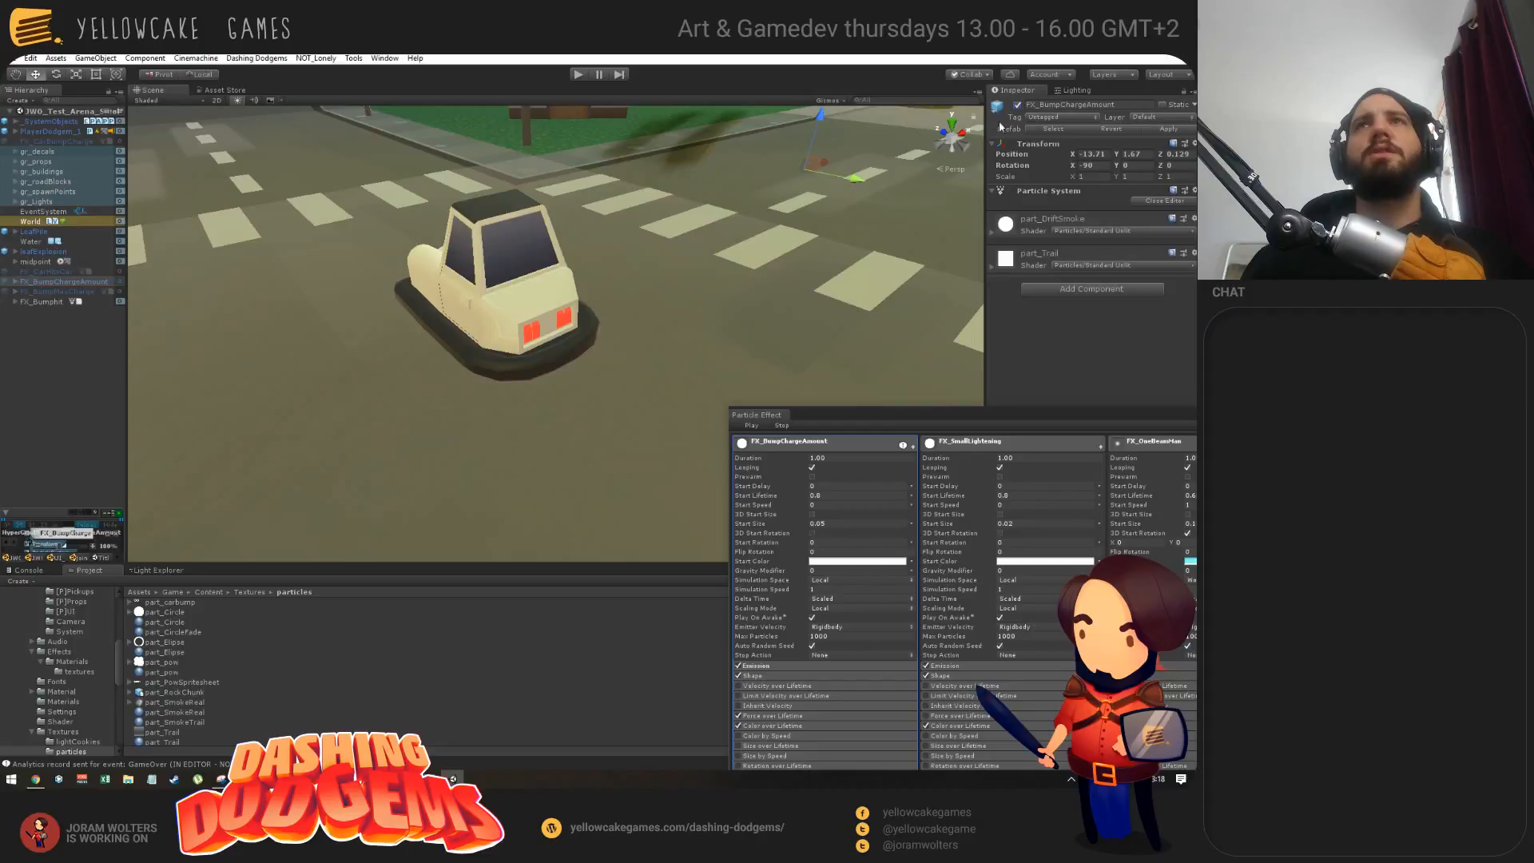
Step: Move the Particle Effect window below the scene and play FX_BumpChargeAmount, viewing its lightning from several angles
{"action": "left_click_drag", "start_coordinate": [707, 281], "coordinate": [450, 381], "text": "alt"}
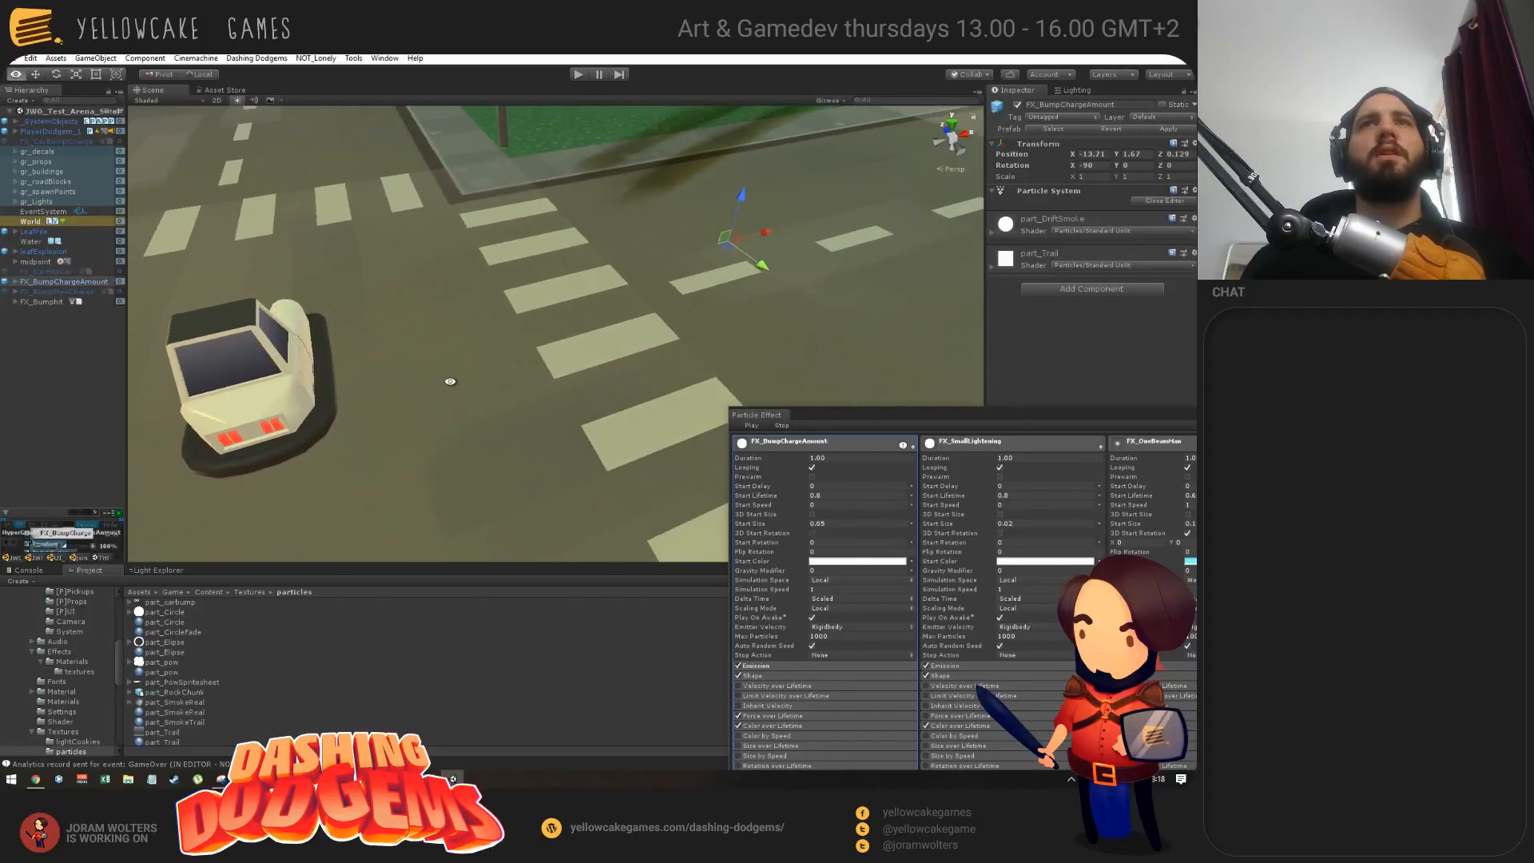
{"action": "left_click_drag", "start_coordinate": [817, 414], "coordinate": [332, 570]}
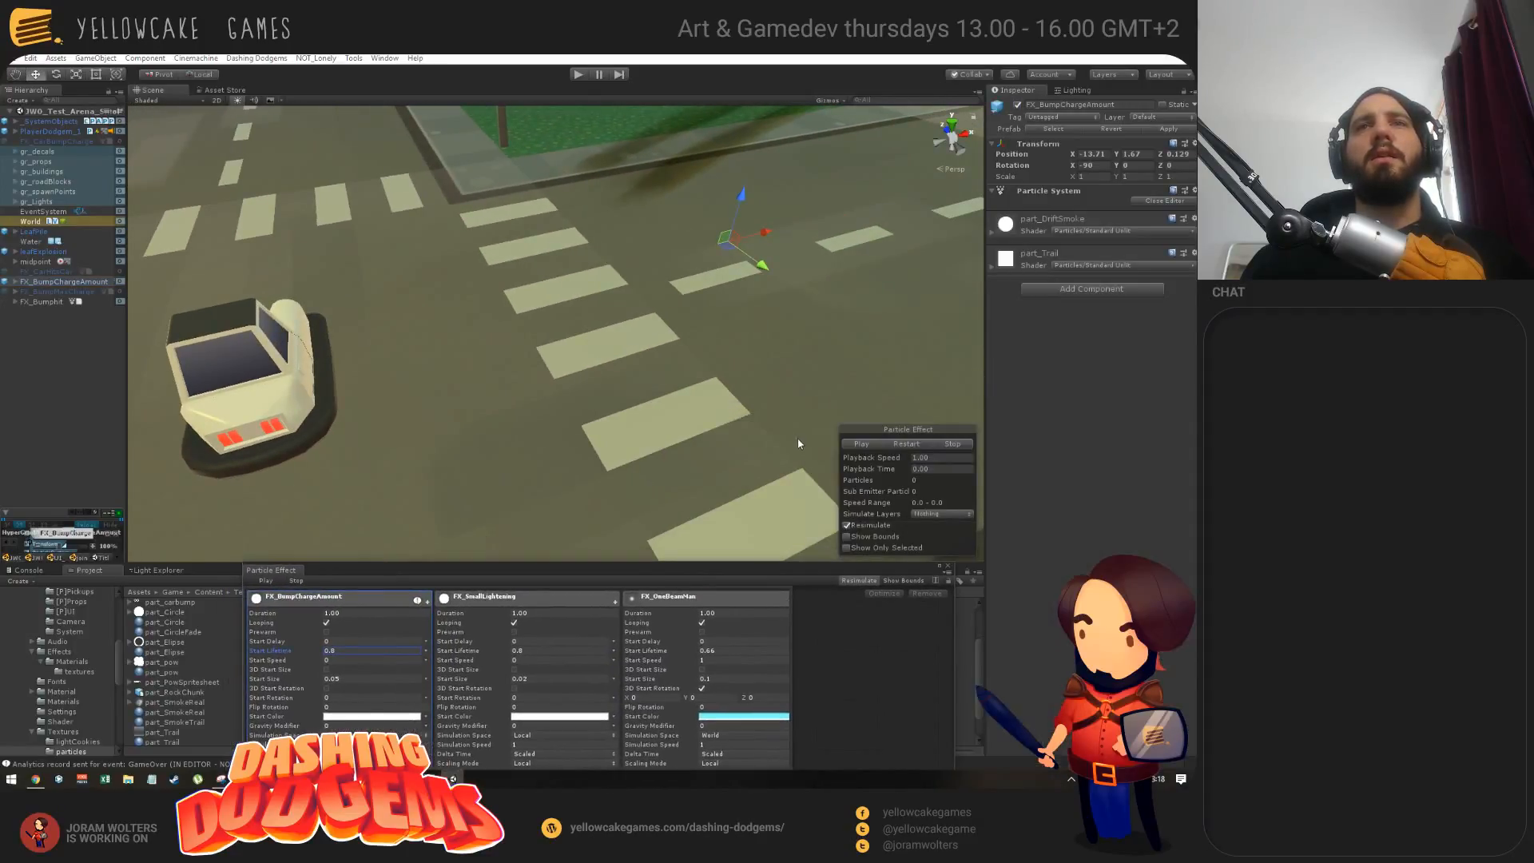
{"action": "left_click", "coordinate": [856, 445]}
{"action": "left_click_drag", "start_coordinate": [684, 316], "coordinate": [480, 439], "text": "alt"}
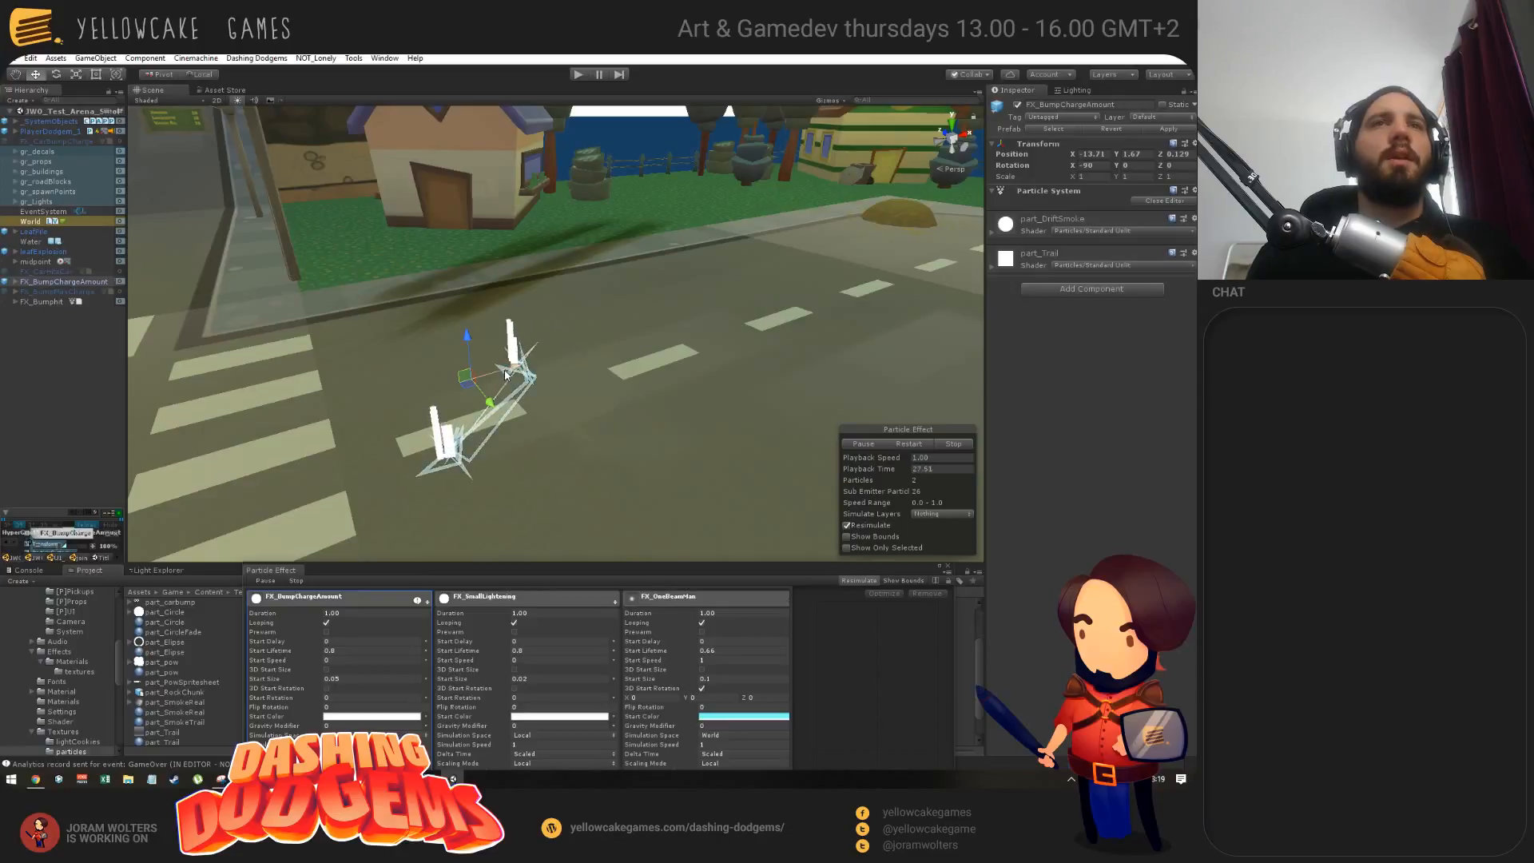
{"action": "middle_click_drag", "start_coordinate": [690, 430], "coordinate": [855, 408]}
{"action": "scroll", "coordinate": [802, 420], "scroll_direction": "down", "scroll_amount": 3}
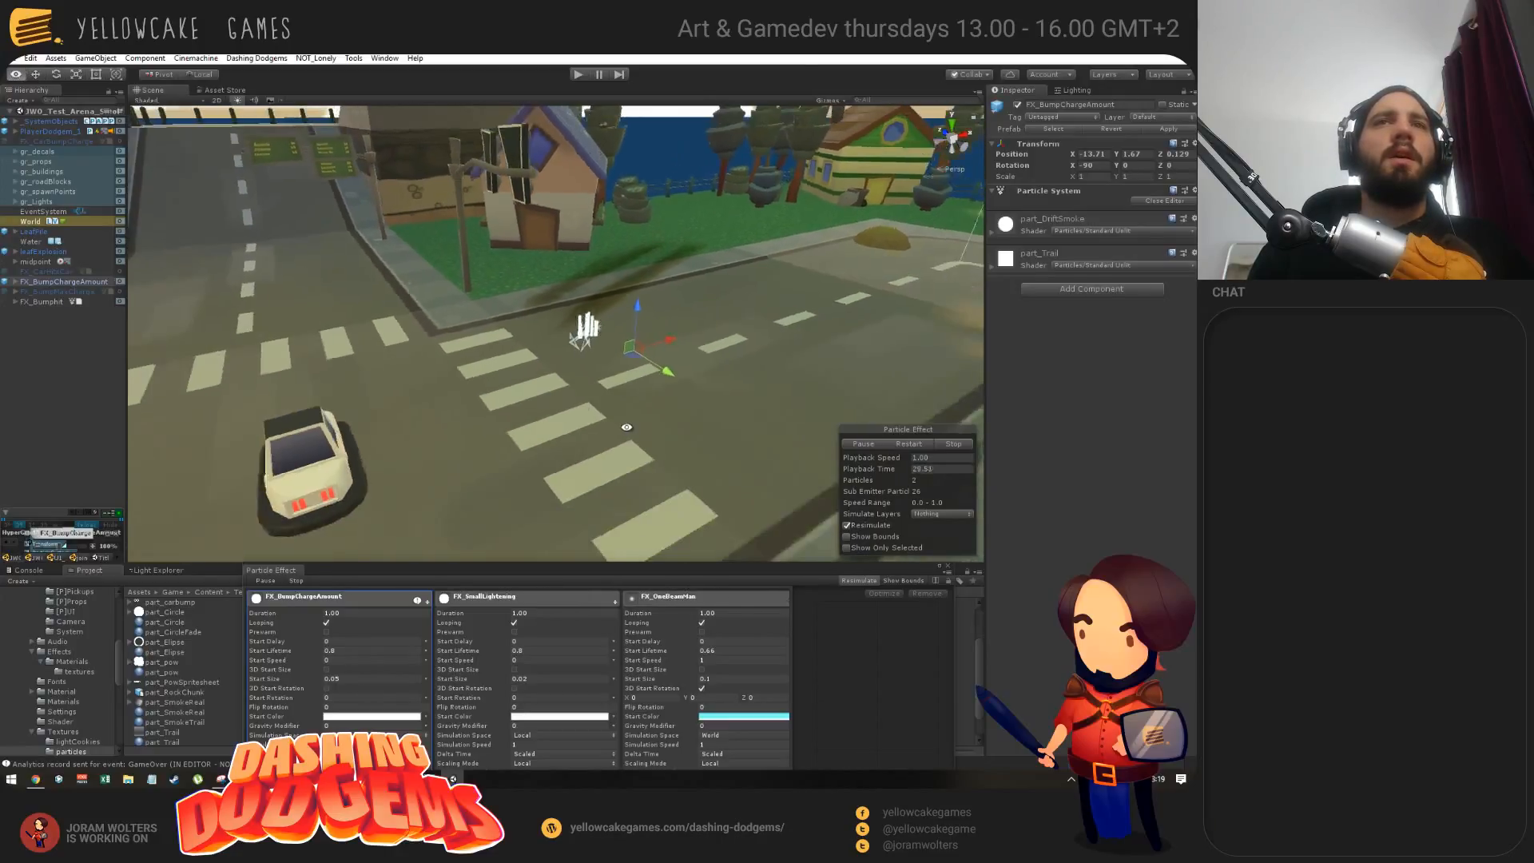
{"action": "left_click_drag", "start_coordinate": [586, 335], "coordinate": [568, 479], "text": "alt"}
Step: Try FX_BumpChargeAmount on the white car by moving it to X -19.223 and Y 1.502
{"action": "left_click_drag", "start_coordinate": [387, 423], "coordinate": [516, 397]}
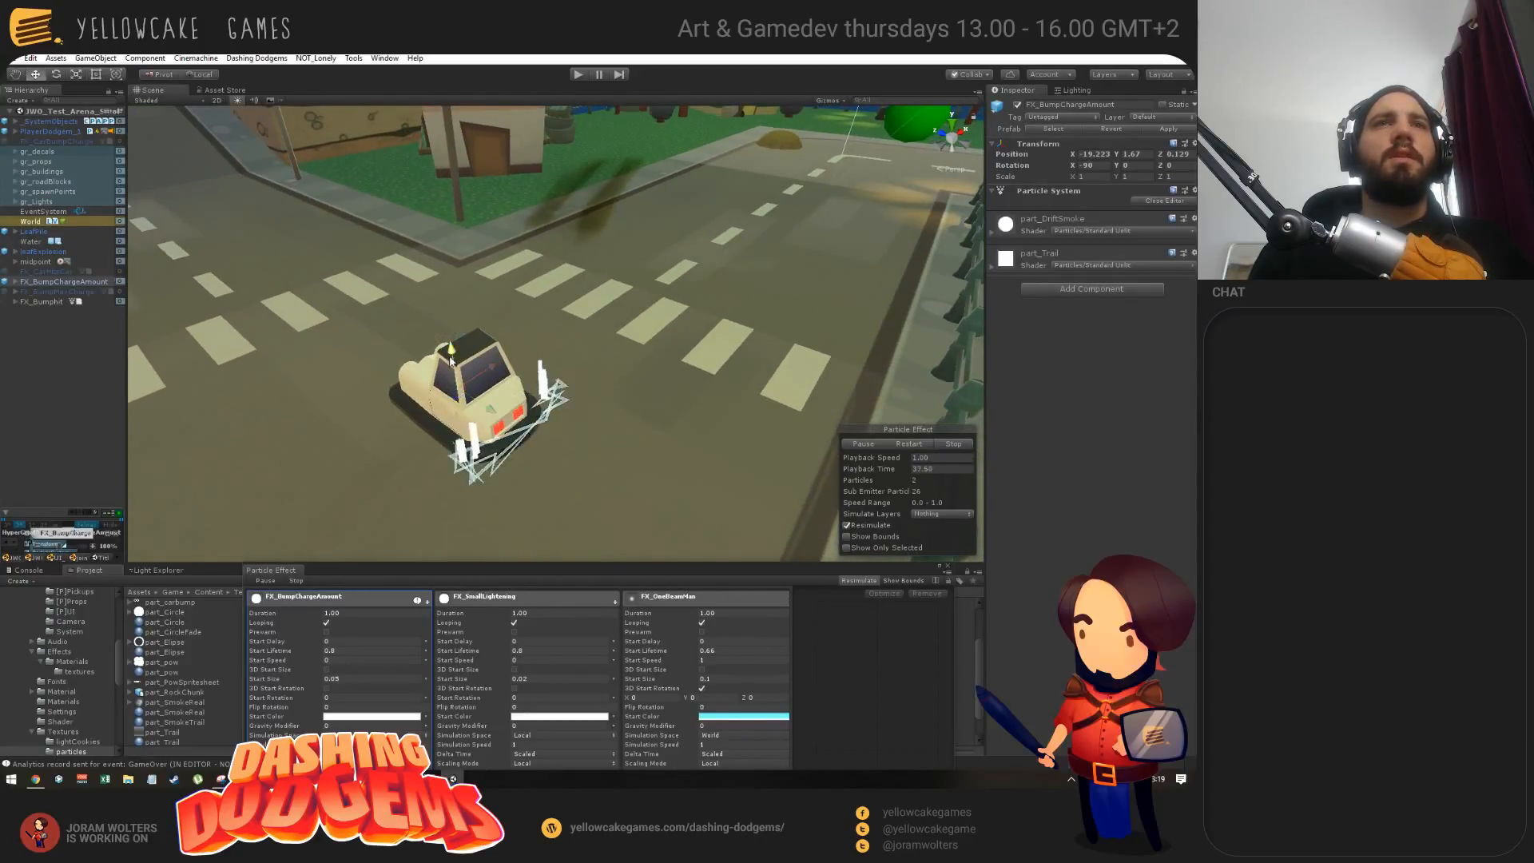
{"action": "left_click_drag", "start_coordinate": [452, 352], "coordinate": [454, 364]}
{"action": "left_click_drag", "start_coordinate": [651, 381], "coordinate": [518, 396], "text": "alt"}
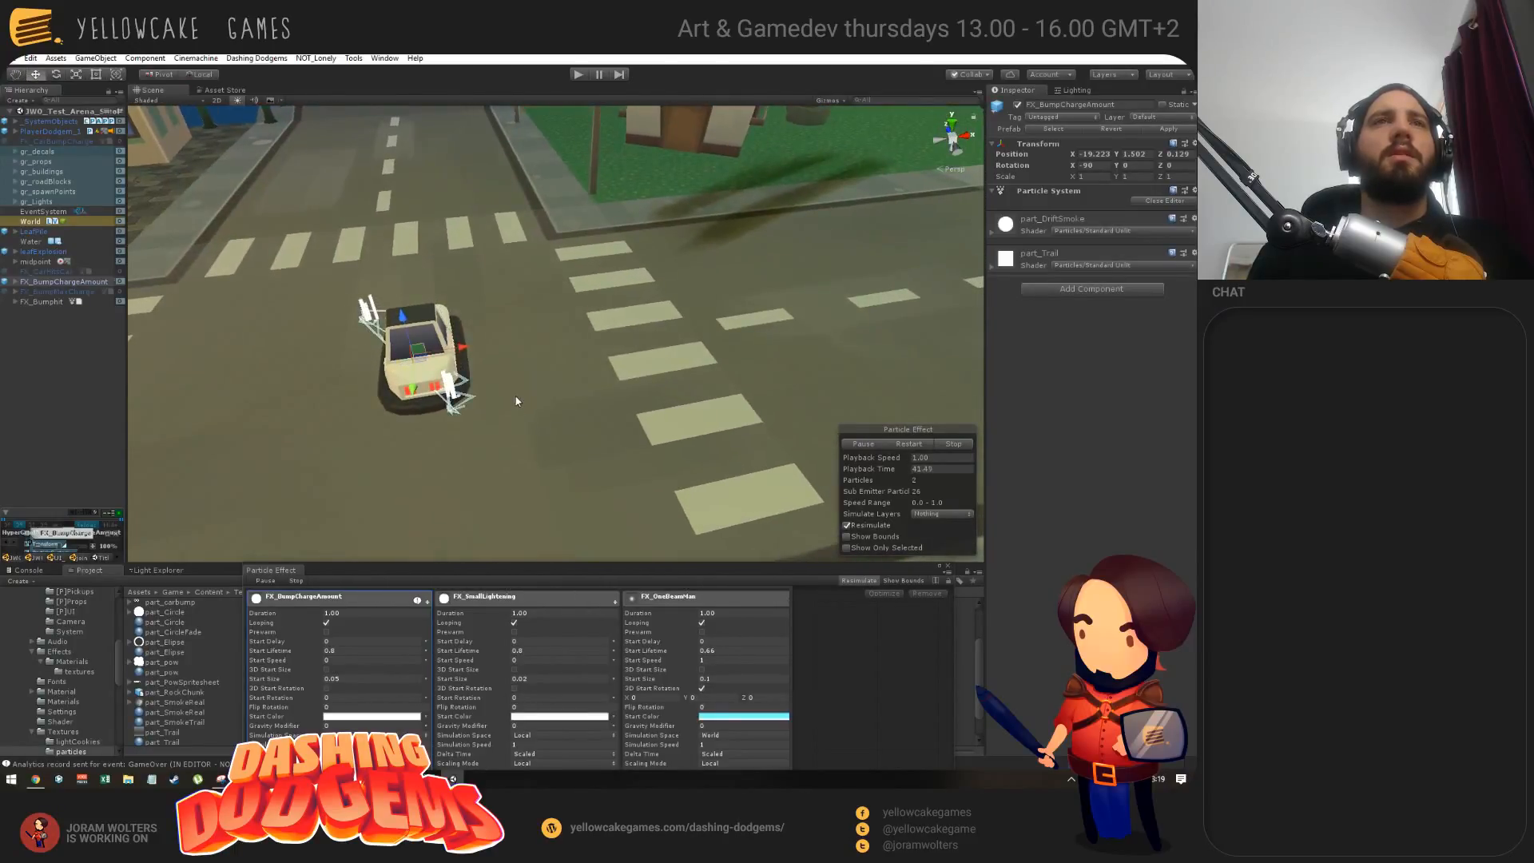
Step: View FX_BumpChargeAmount playing at its original spot on the road beside the crosswalk
{"action": "left_click_drag", "start_coordinate": [770, 310], "coordinate": [800, 453], "text": "alt"}
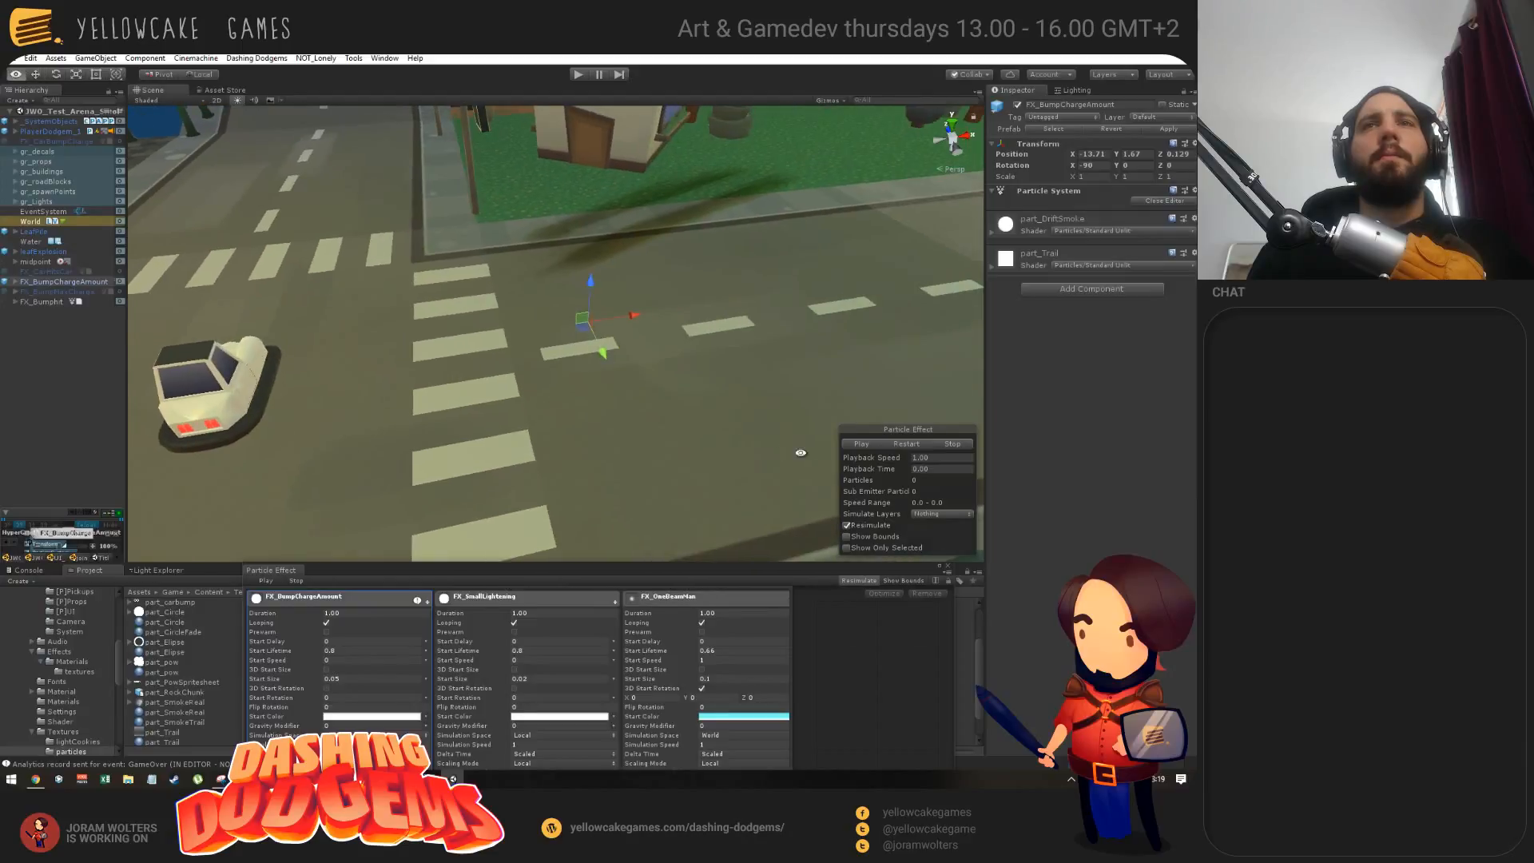
{"action": "left_click_drag", "start_coordinate": [608, 351], "coordinate": [480, 335], "text": "alt"}
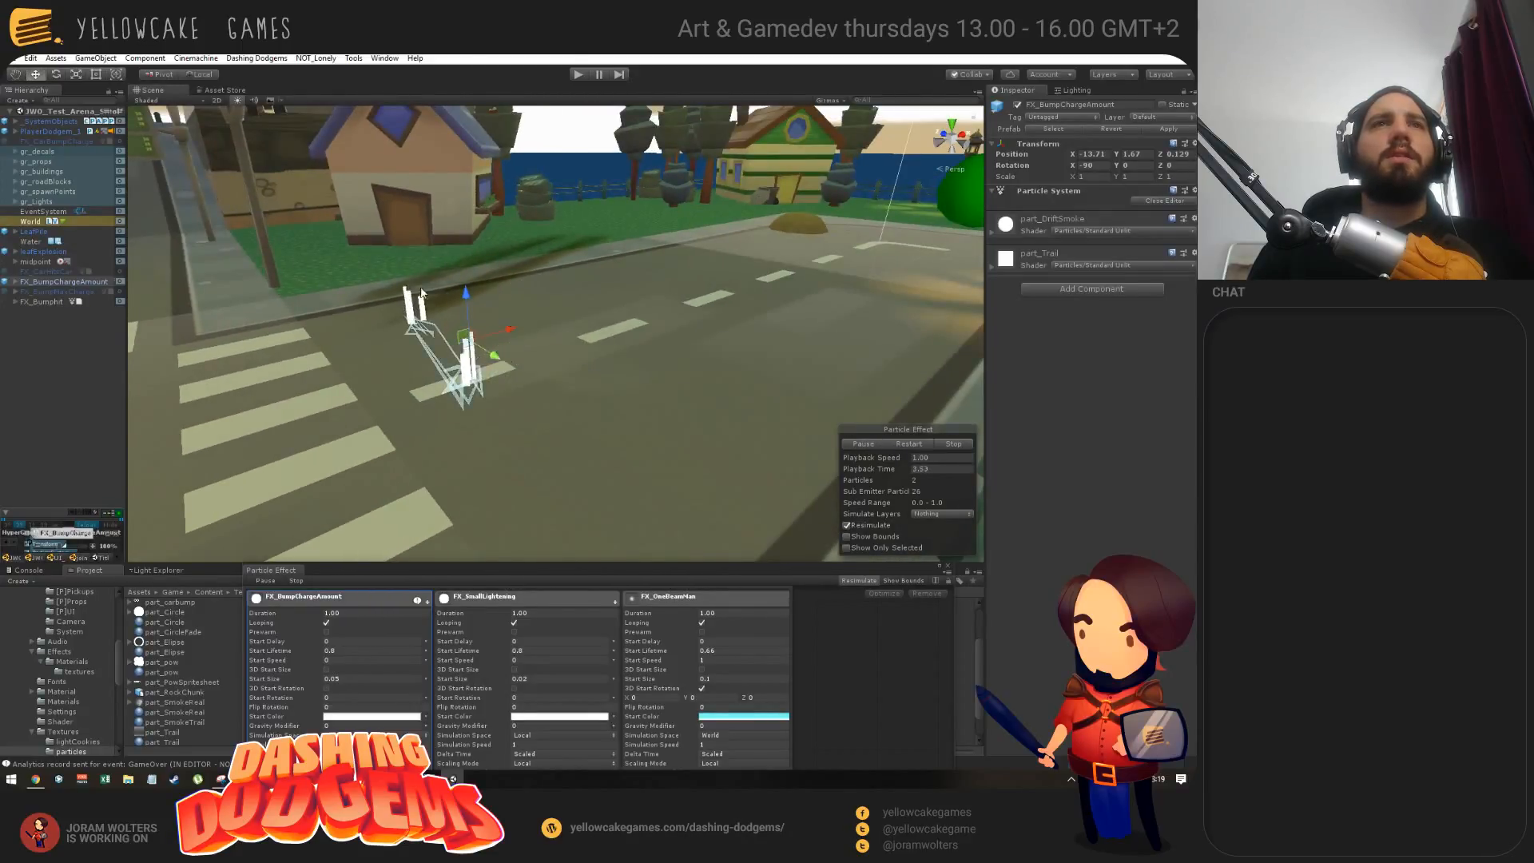
{"action": "left_click_drag", "start_coordinate": [391, 279], "coordinate": [517, 373], "text": "alt"}
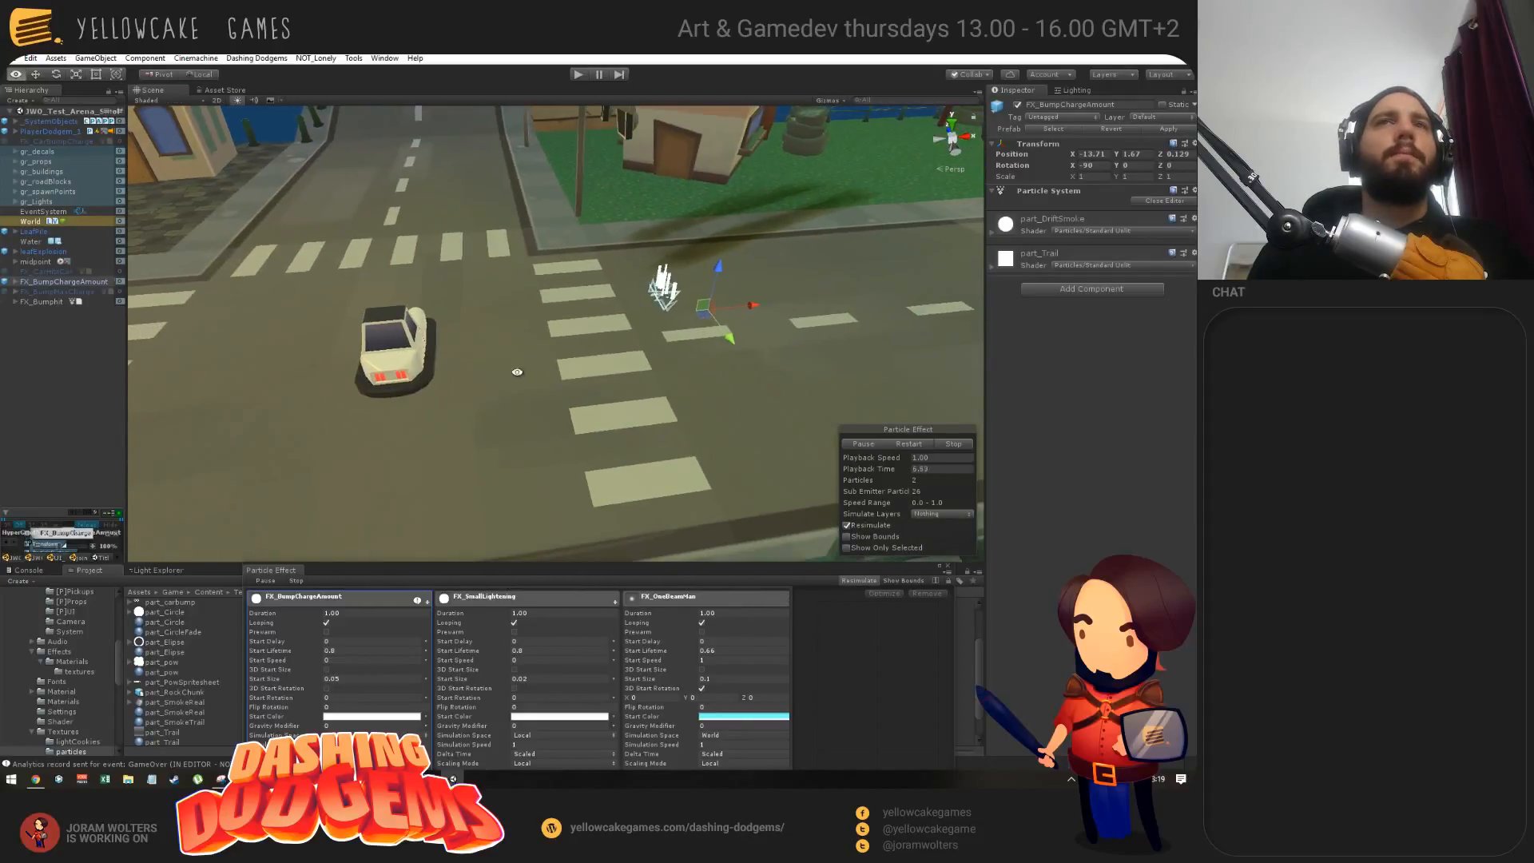
Step: Deactivate FX_BumpChargeAmount and activate FX_BumpMaxCharge to preview it on the car
{"action": "left_click", "coordinate": [53, 292]}
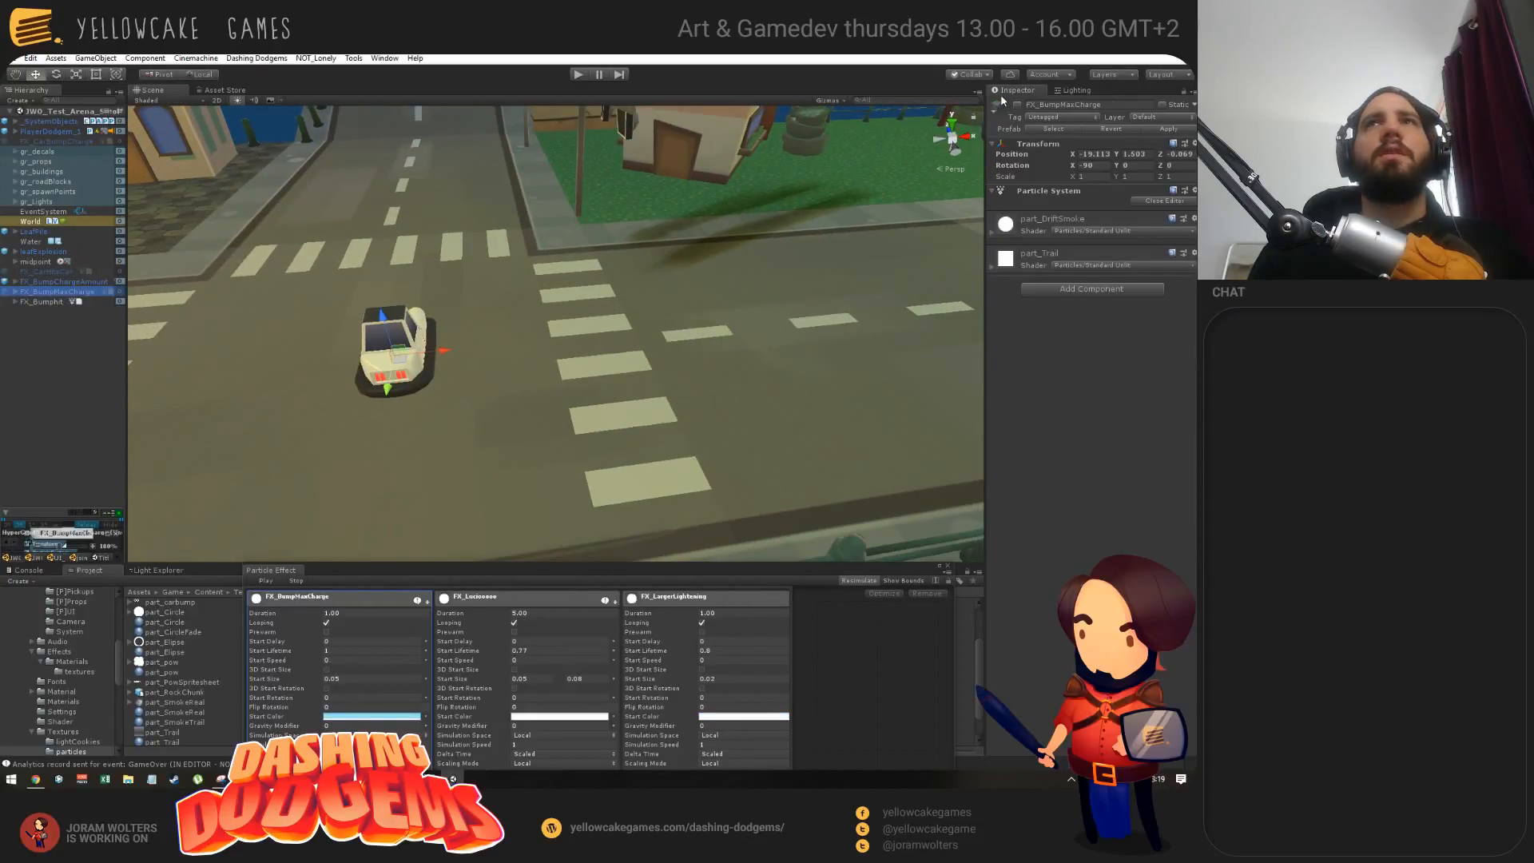
{"action": "left_click", "coordinate": [1018, 106]}
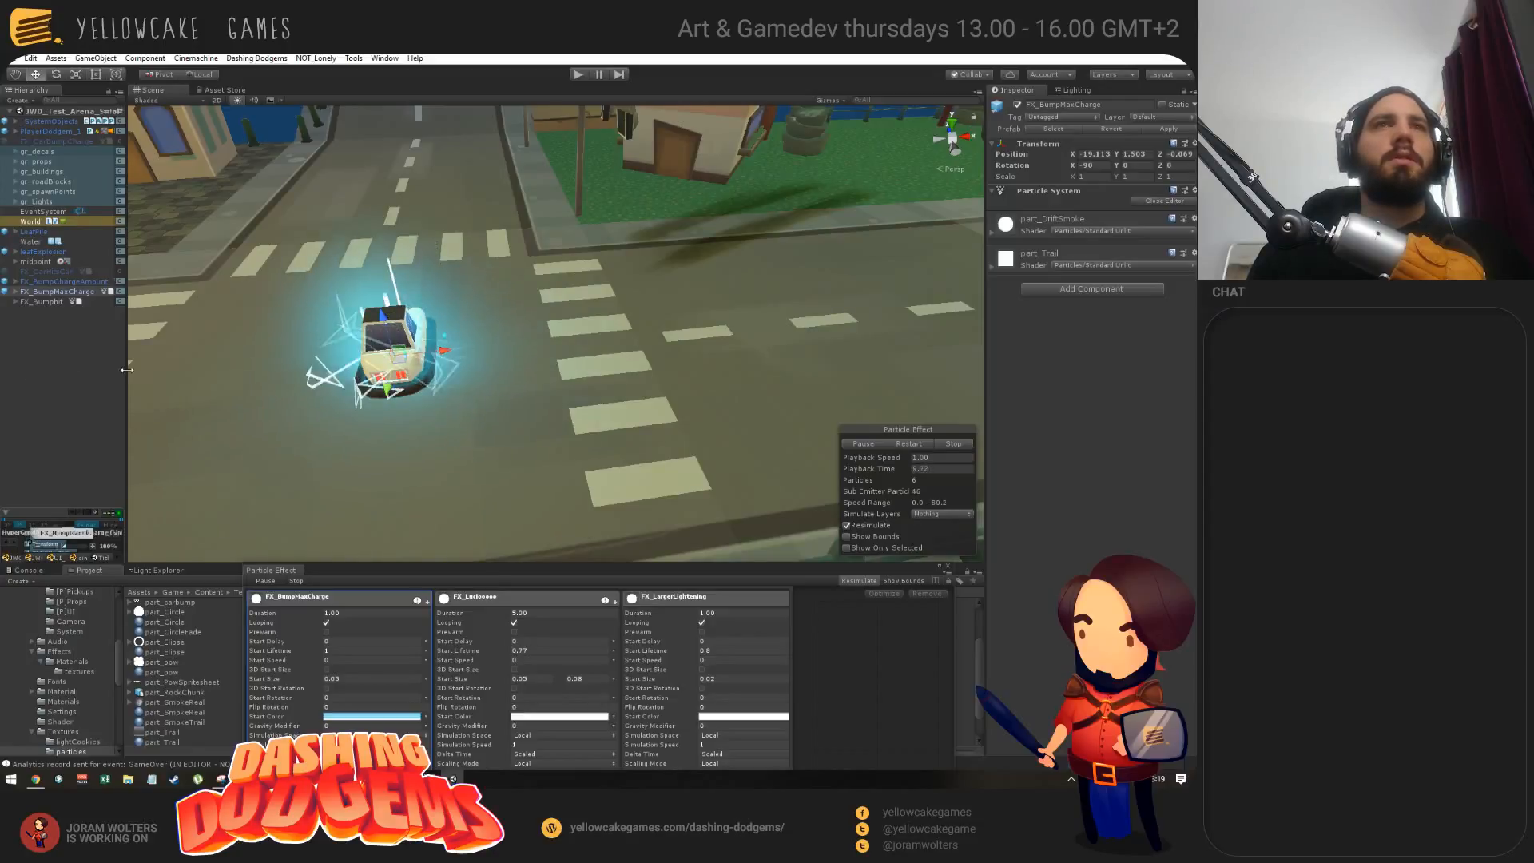
Step: Check the Twitch stream page in the browser again and go back to the Unity scene
{"action": "left_click", "coordinate": [36, 779]}
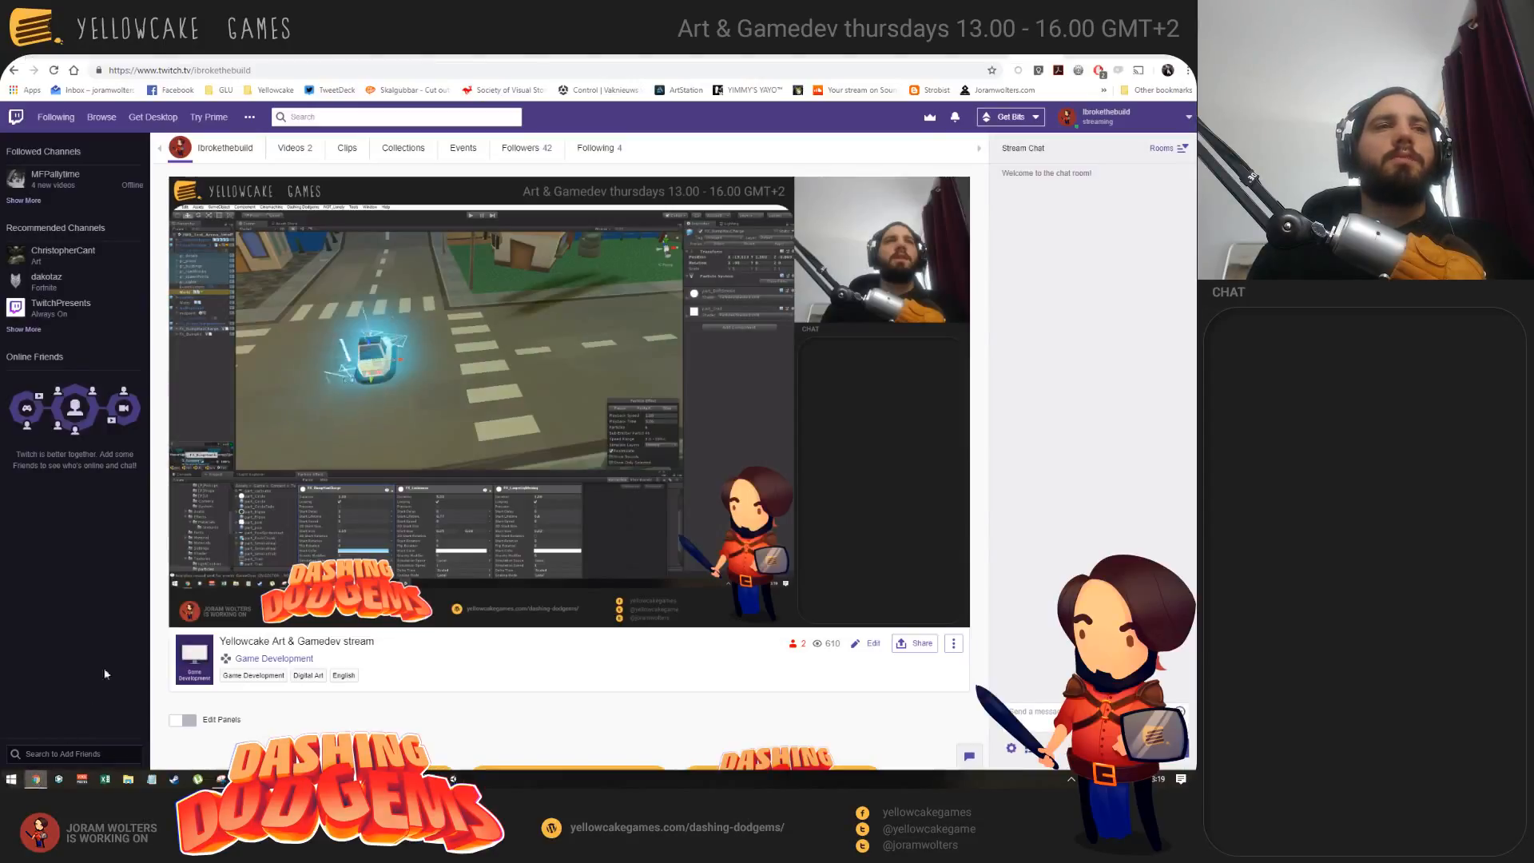
{"action": "key", "text": "alt+Tab"}
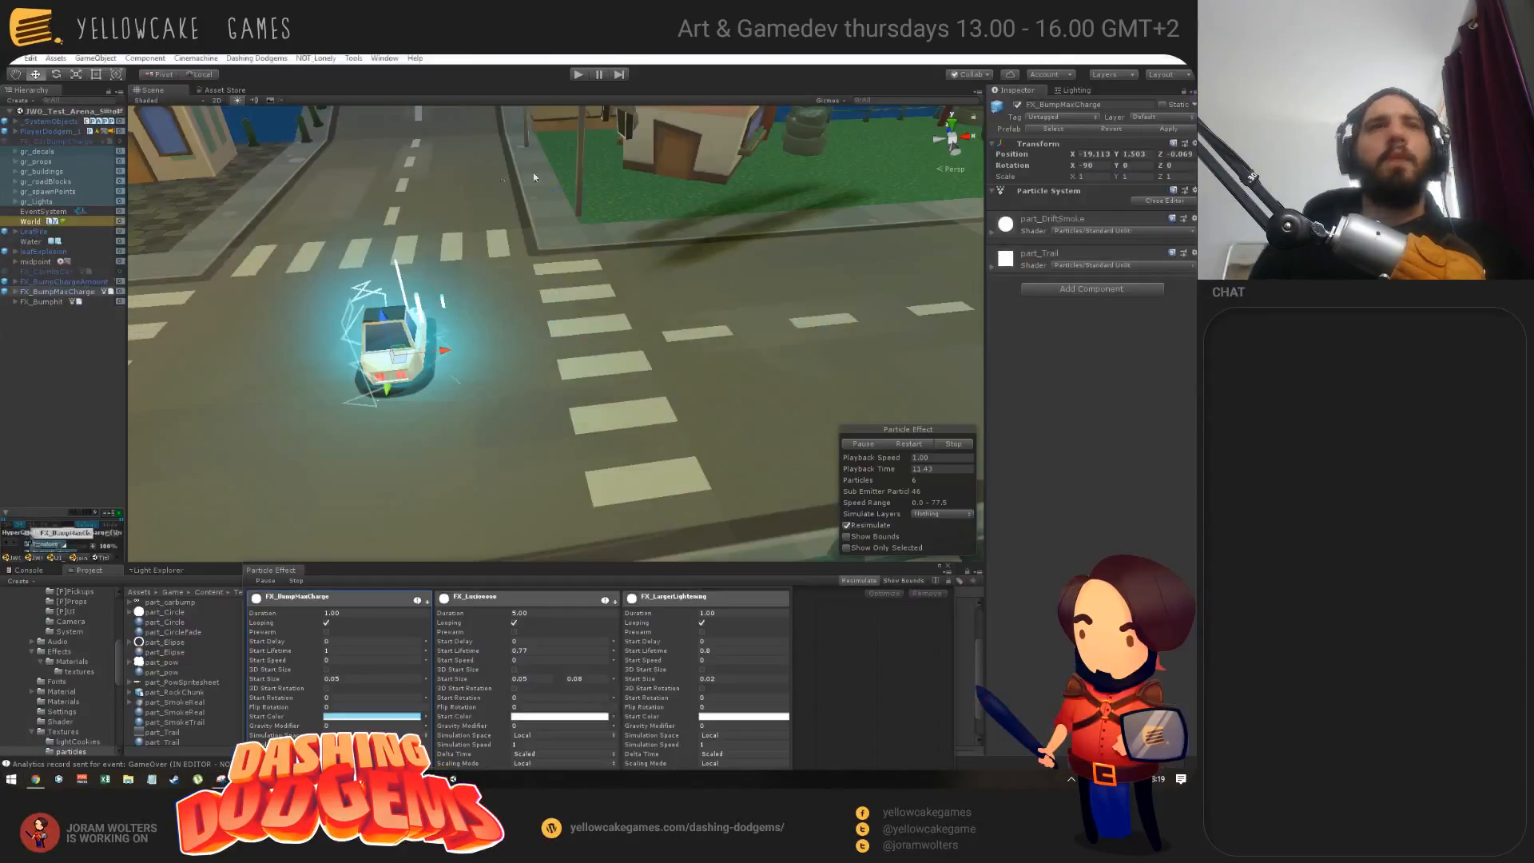
Step: Select FX_BumpChargeAmount and examine its lightning up close on the road beside the crosswalk
{"action": "key", "text": "Up"}
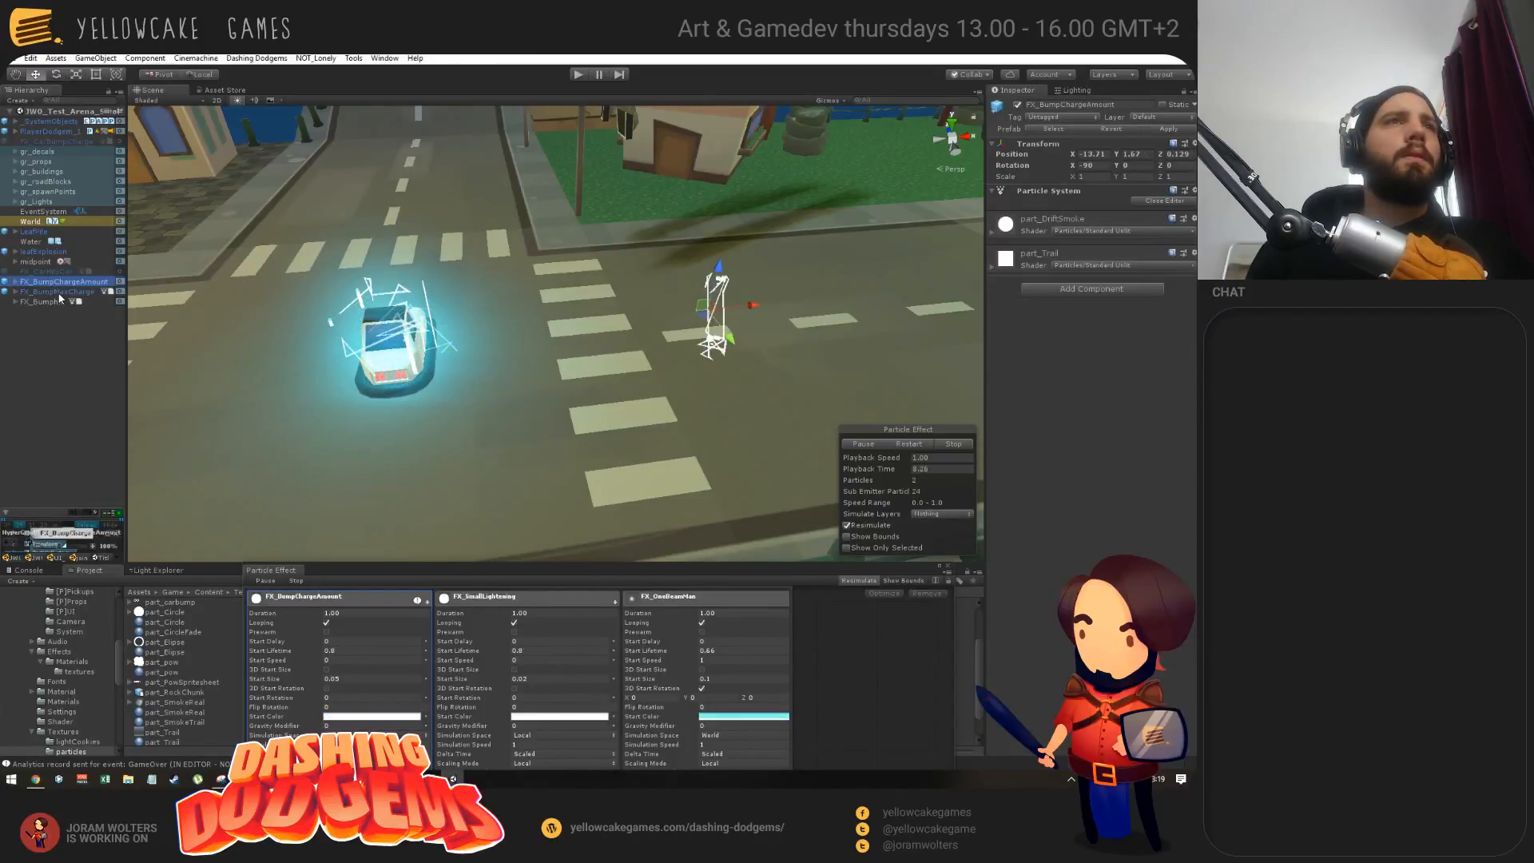
{"action": "middle_click_drag", "start_coordinate": [668, 378], "coordinate": [416, 364]}
{"action": "scroll", "coordinate": [541, 346], "scroll_direction": "up", "scroll_amount": 3}
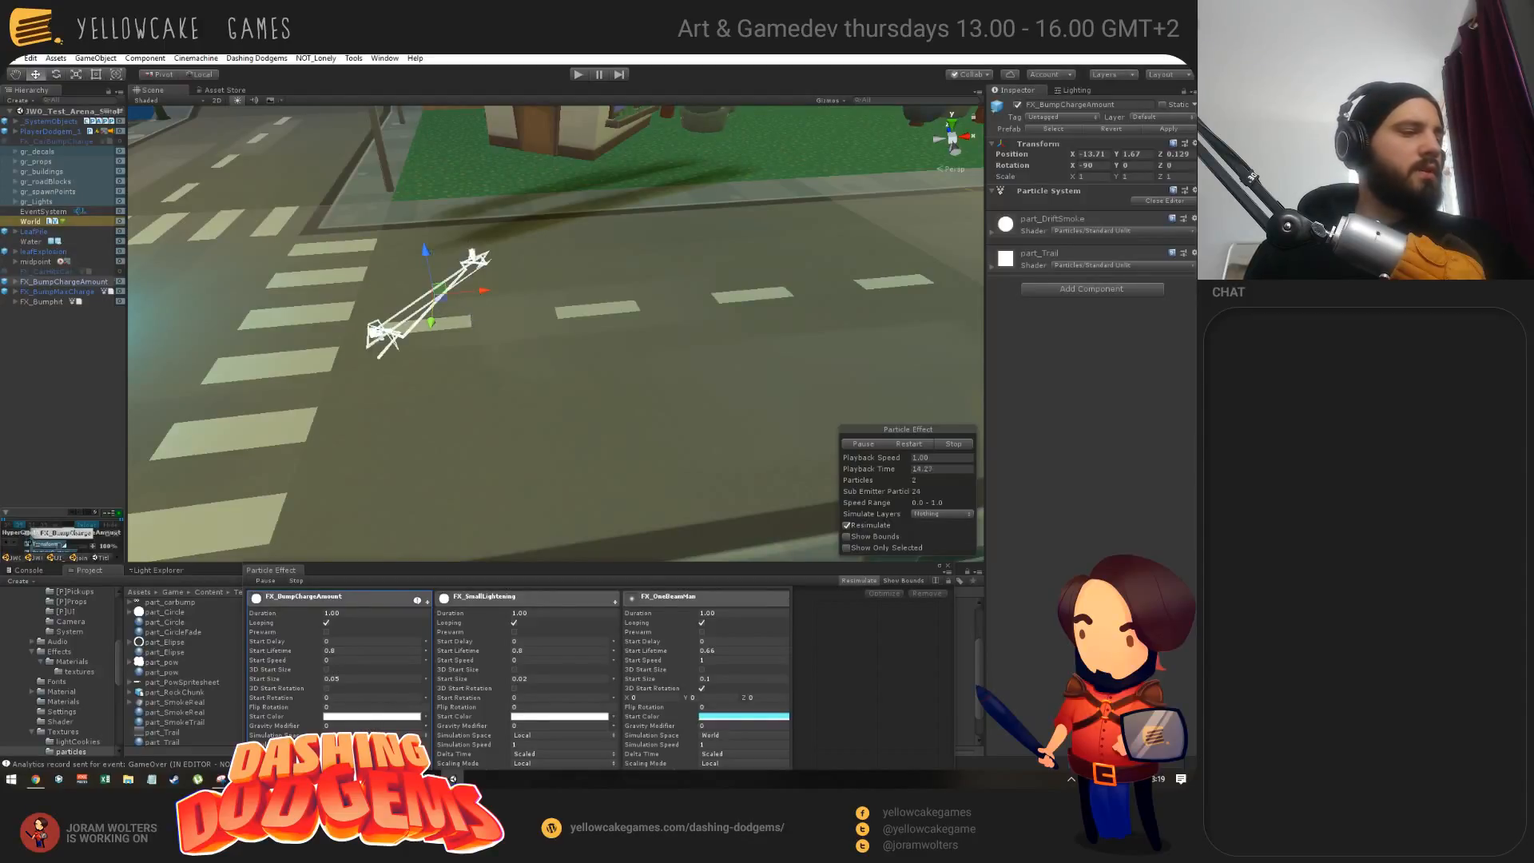
Step: Switch to Photoshop and create a new 512 by 512 pixel document with a white background
{"action": "mouse_move", "coordinate": [406, 779]}
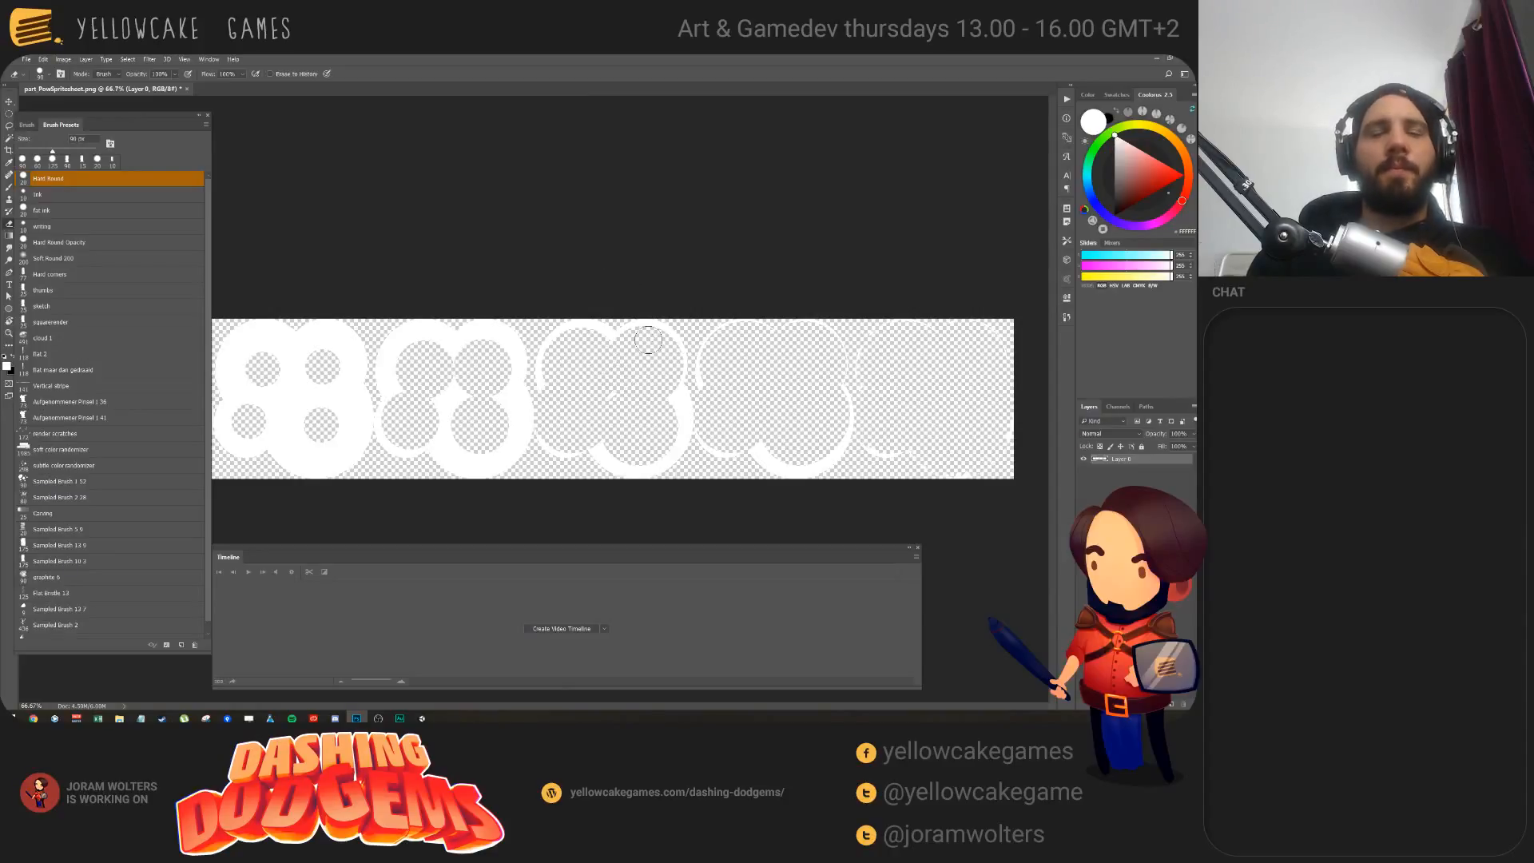
{"action": "key", "text": "f"}
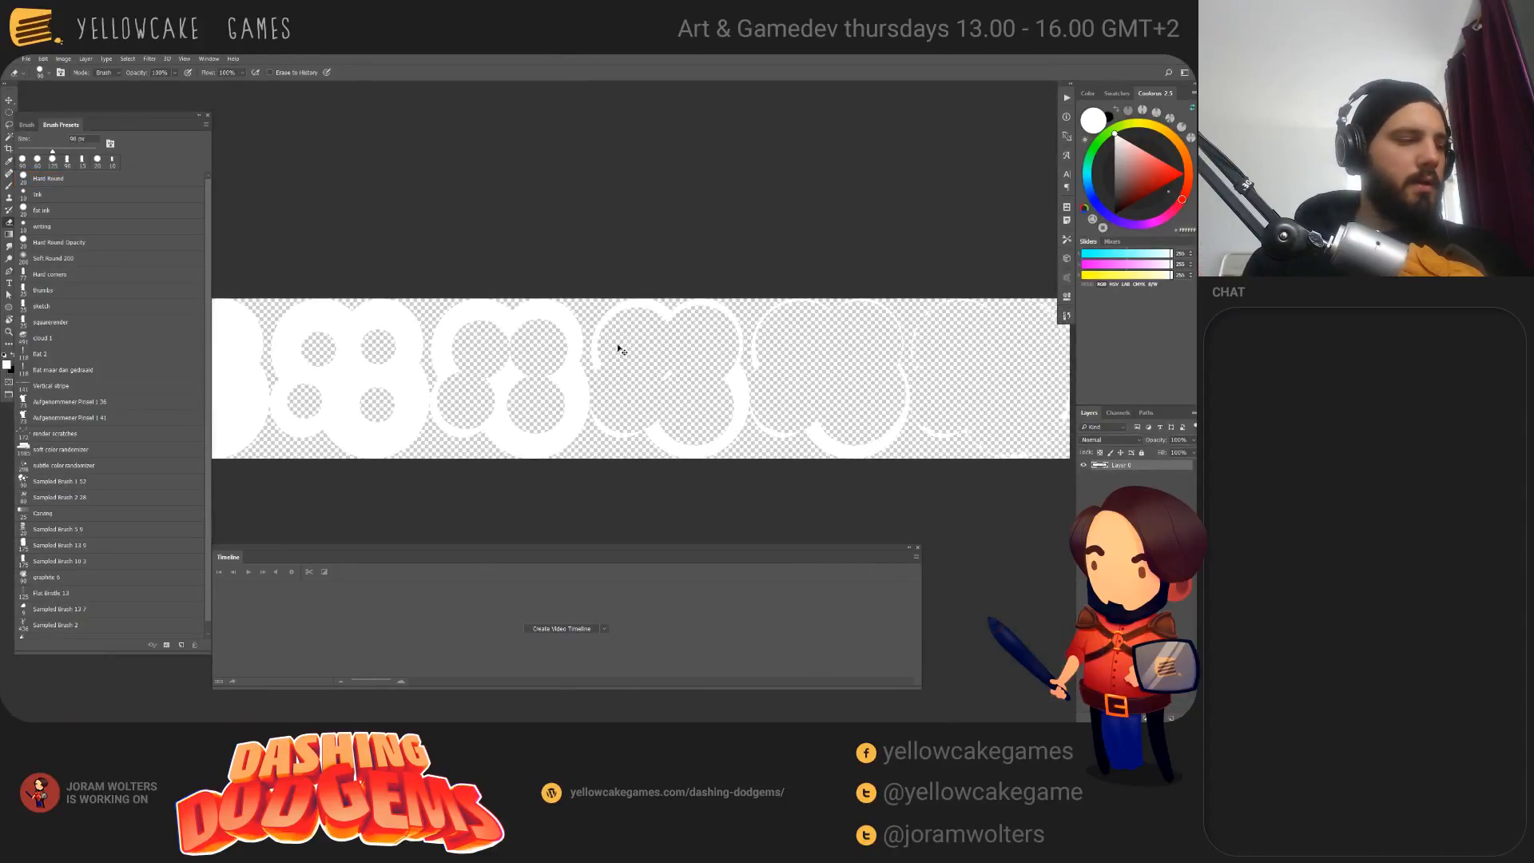
{"action": "key", "text": "ctrl+n"}
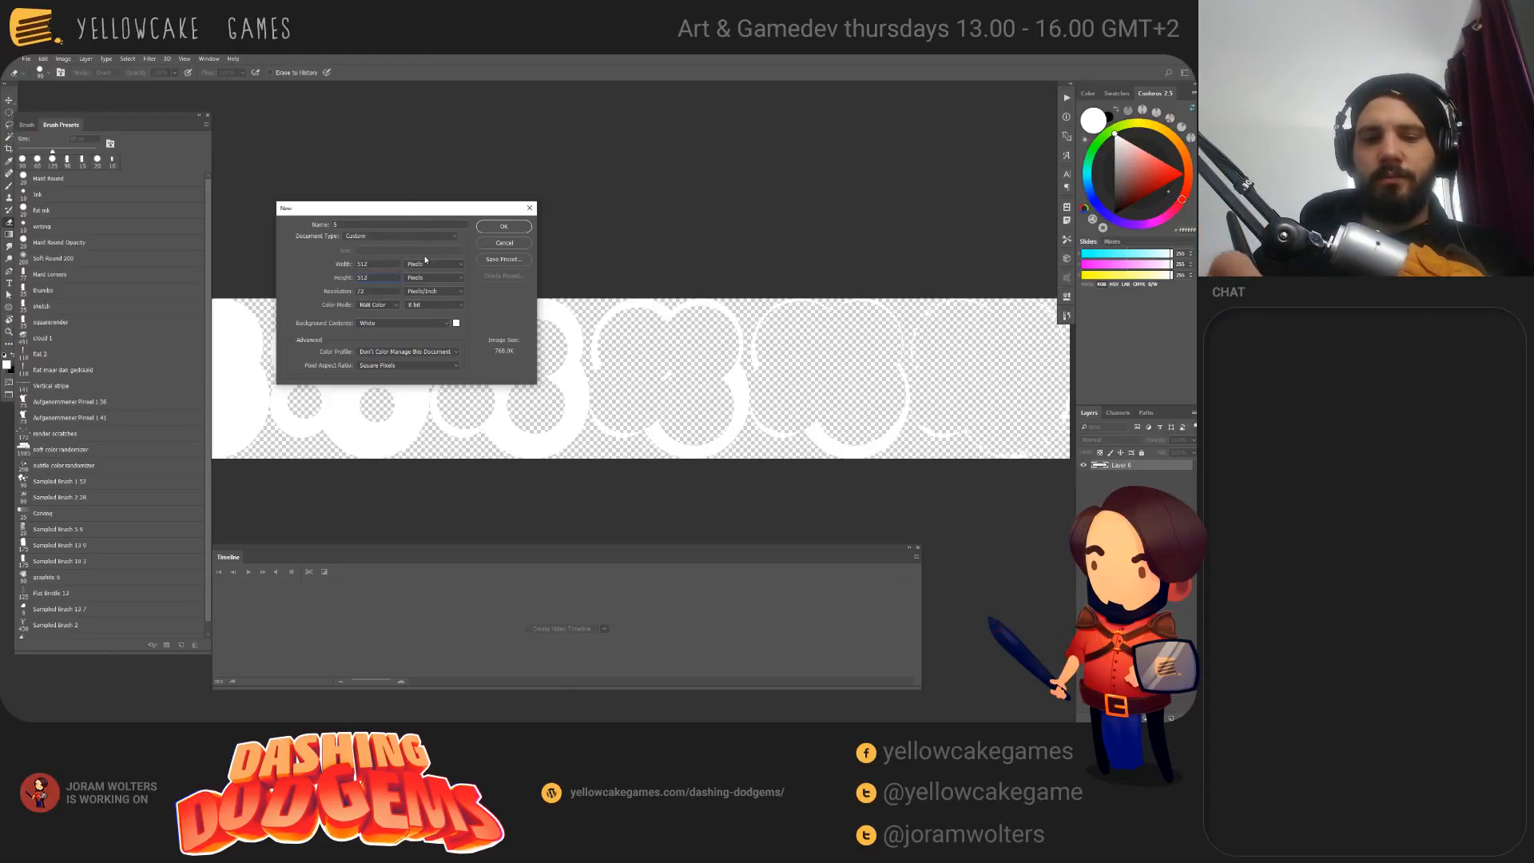
{"action": "left_click", "coordinate": [489, 229]}
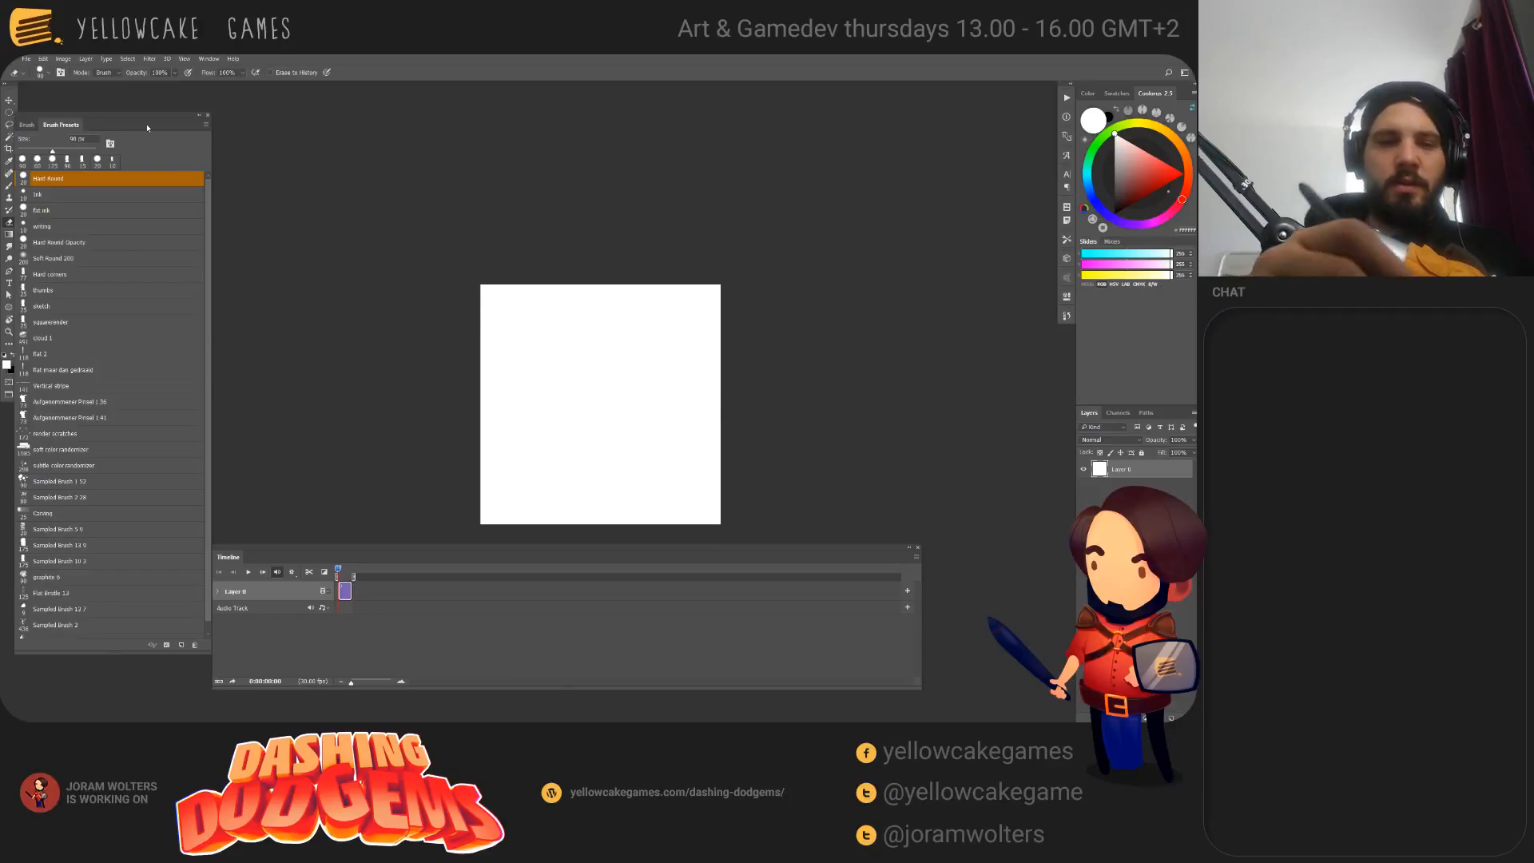
Step: Add a blank video layer above the white layer and move the floating Timeline lower on the canvas
{"action": "left_click", "coordinate": [152, 58]}
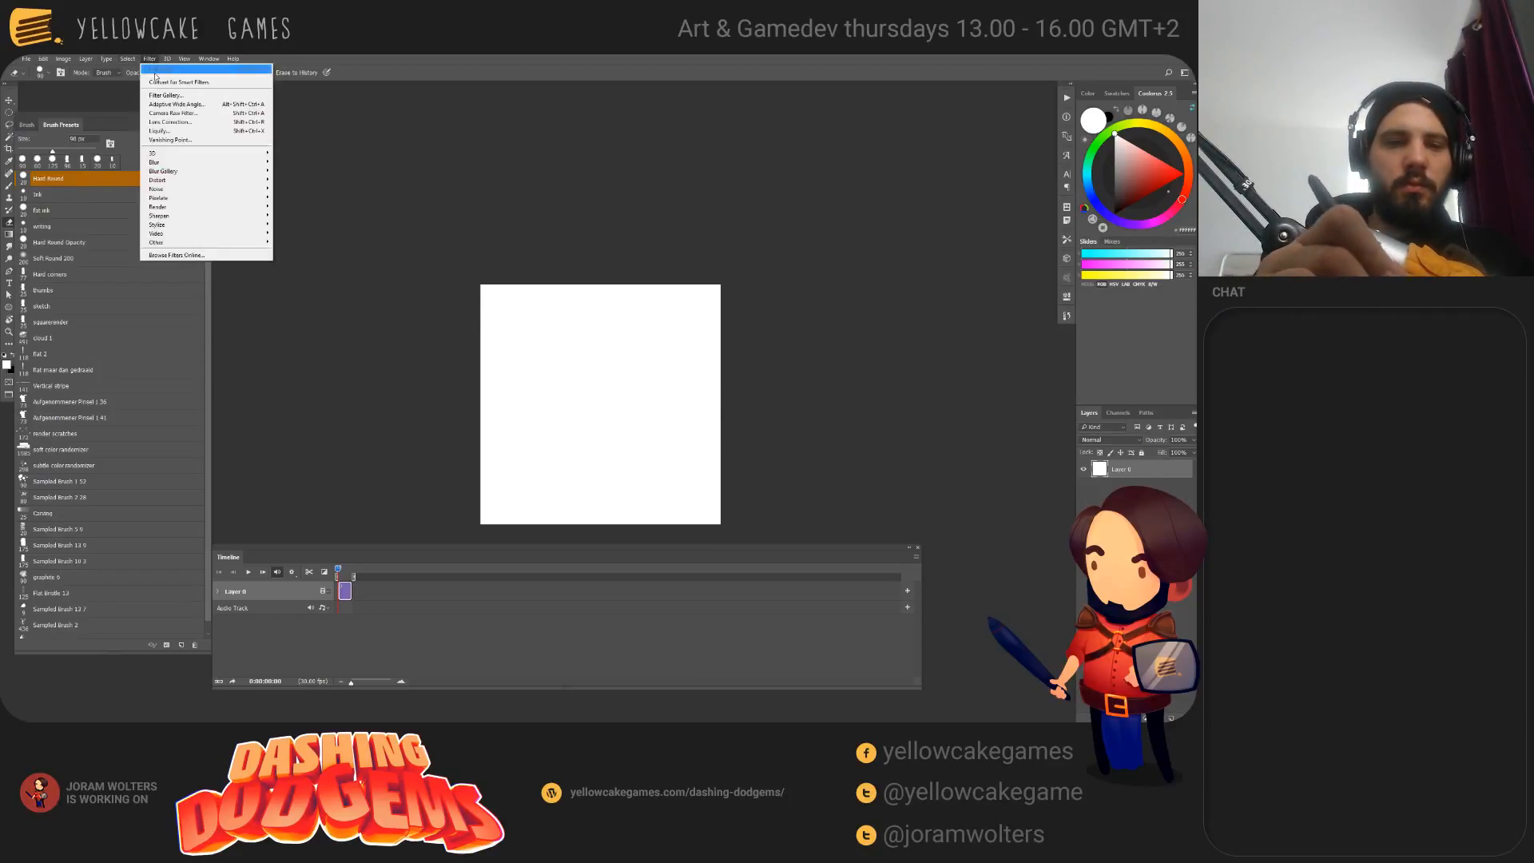
{"action": "mouse_move", "coordinate": [86, 58]}
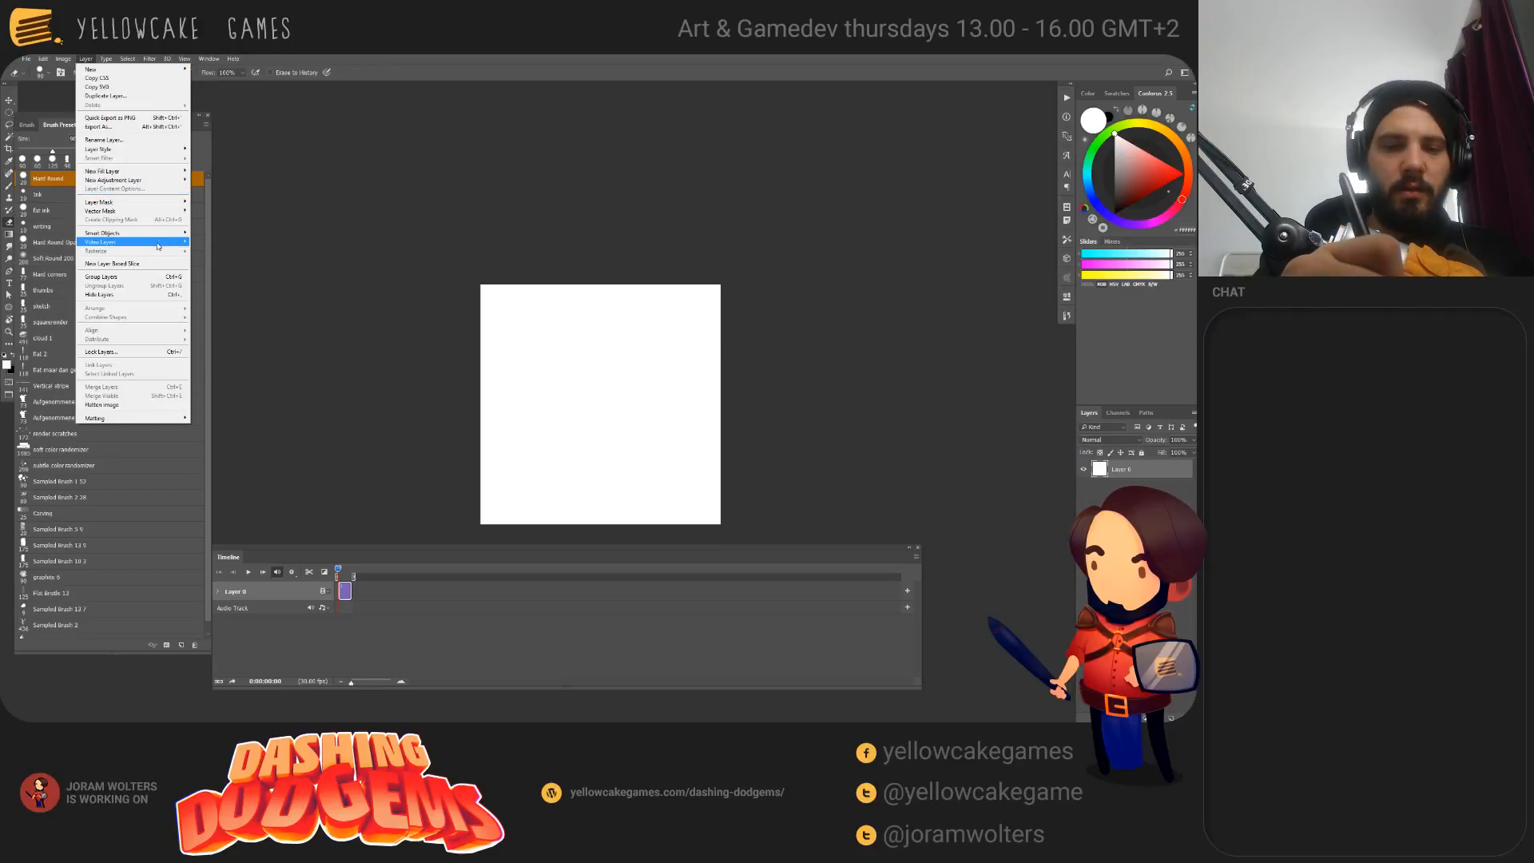
{"action": "mouse_move", "coordinate": [127, 241]}
{"action": "left_click", "coordinate": [232, 242]}
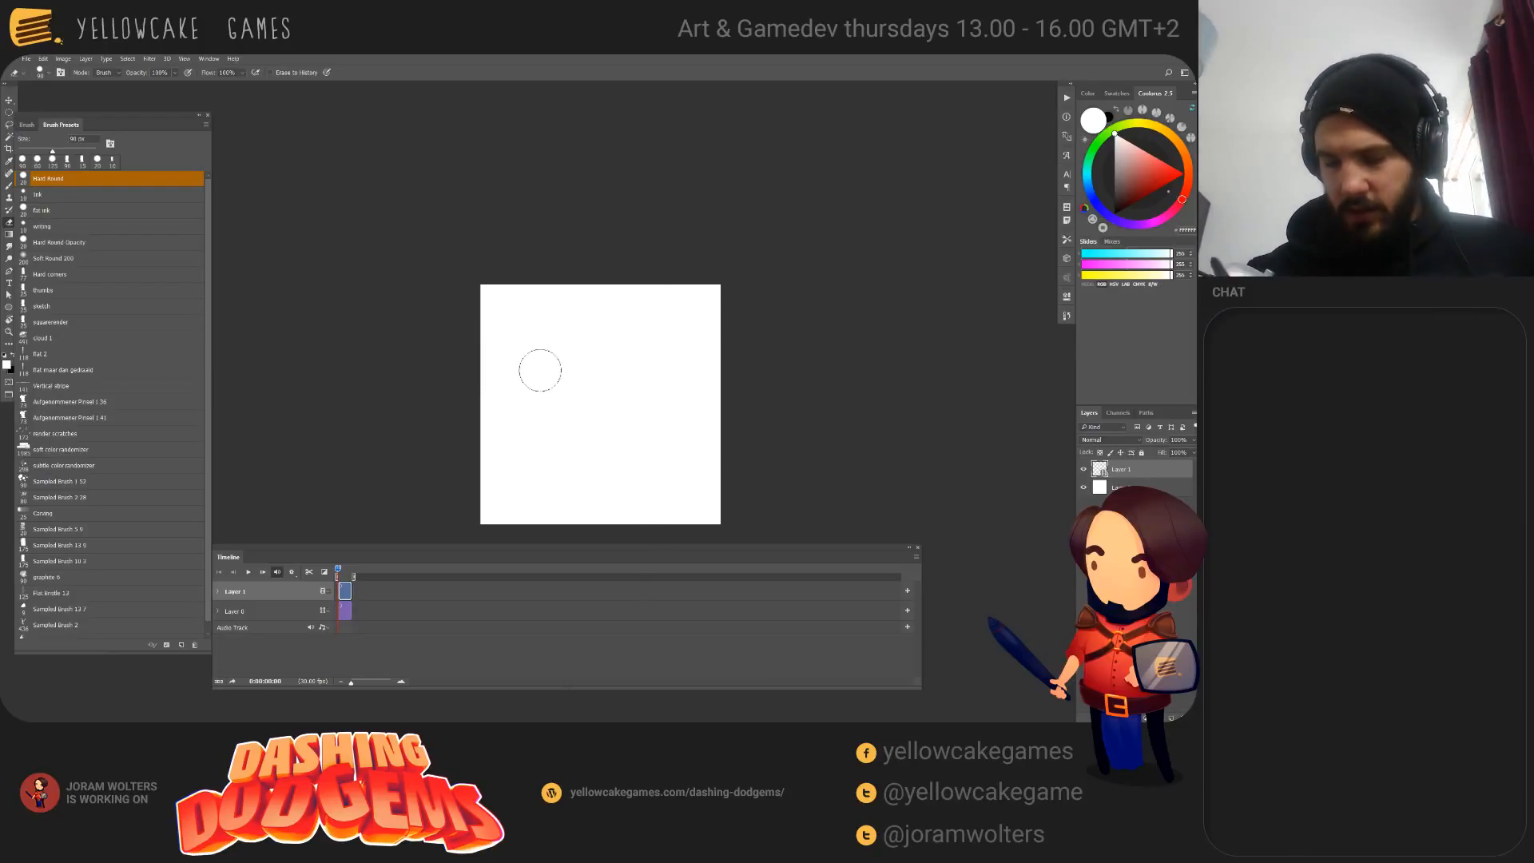
{"action": "left_click_drag", "start_coordinate": [612, 430], "coordinate": [564, 416]}
{"action": "key", "text": "ctrl+plus"}
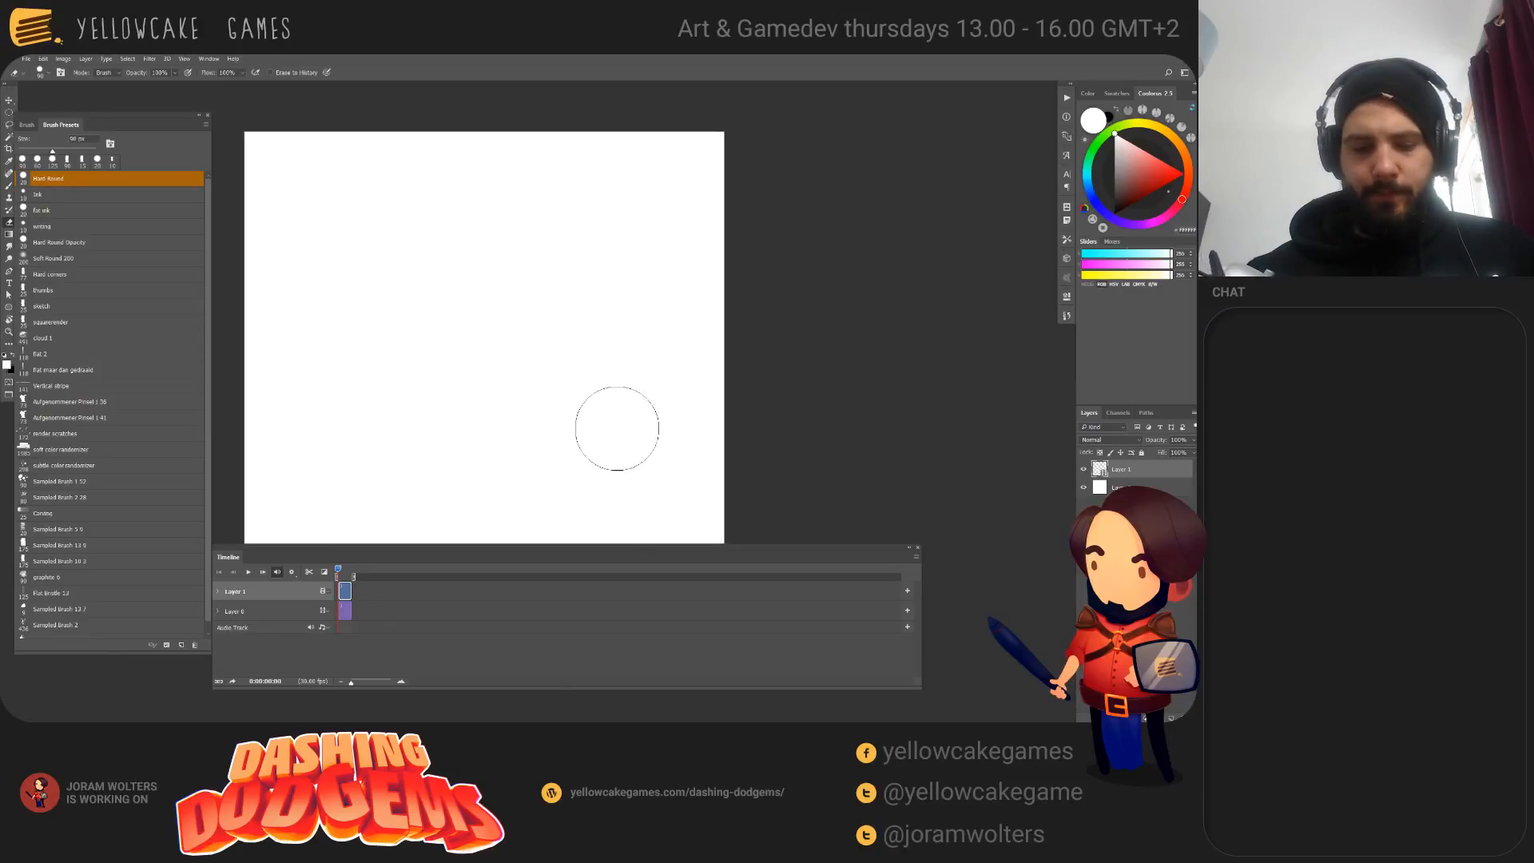
{"action": "left_click_drag", "start_coordinate": [561, 548], "coordinate": [460, 577]}
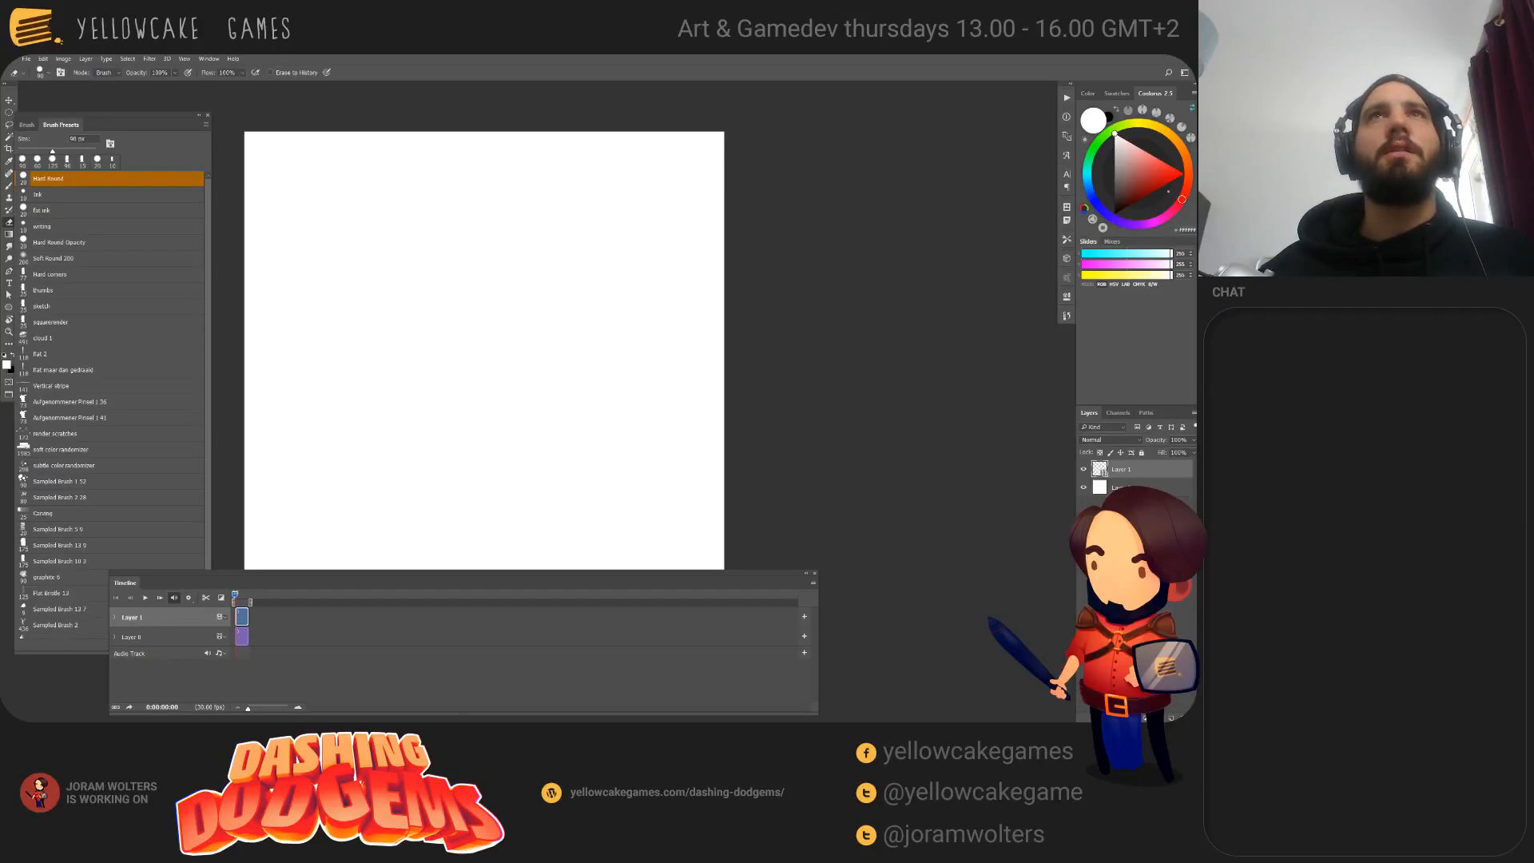
Step: Bring up the Stylized Lightning artwork on ArtStation in the browser and play its video
{"action": "left_click_drag", "start_coordinate": [1, 512], "coordinate": [703, 55]}
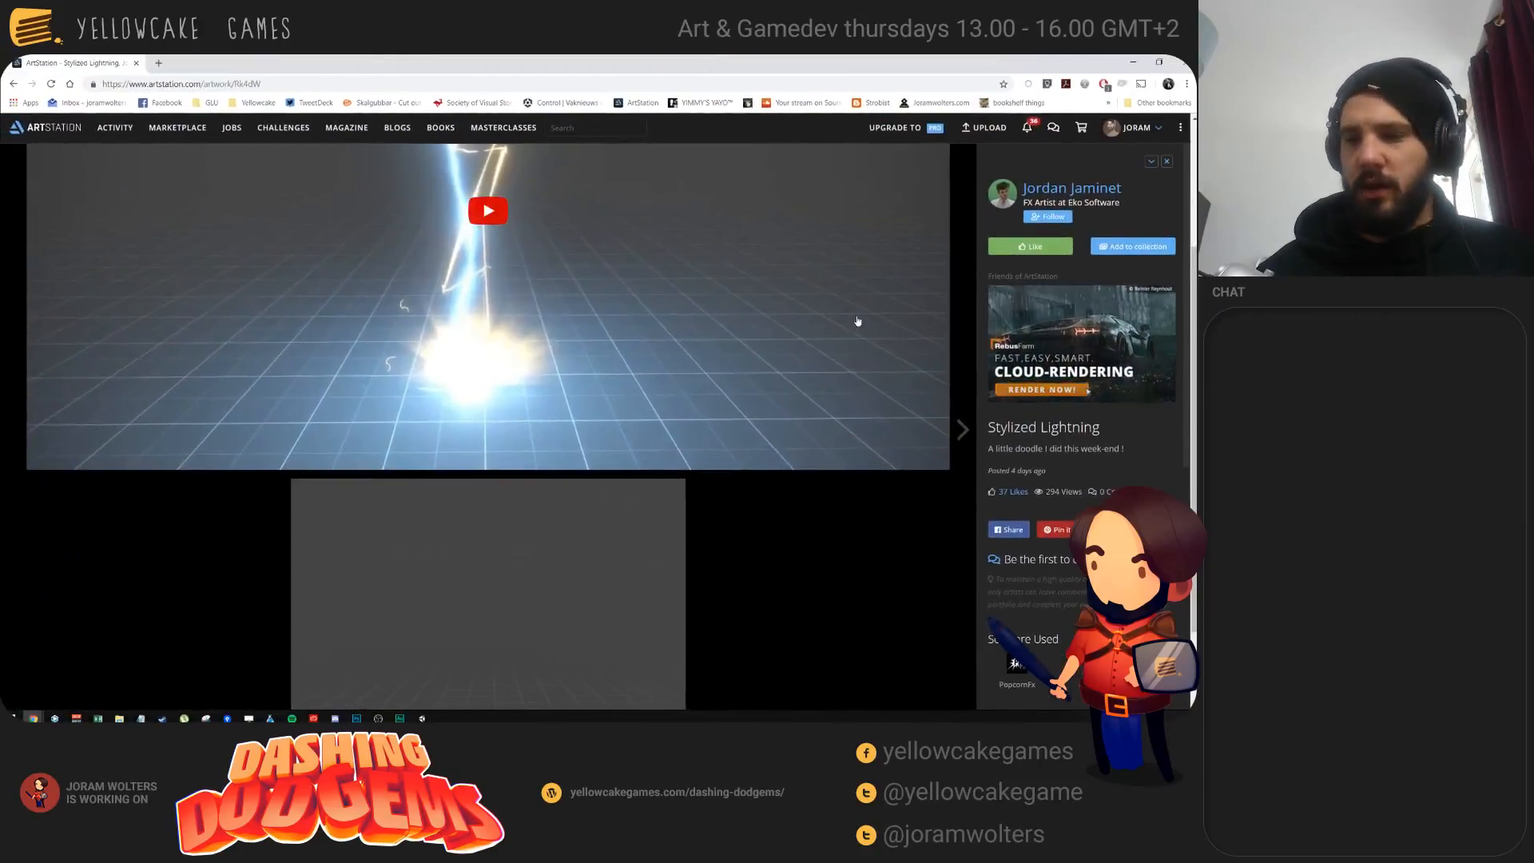
{"action": "scroll", "coordinate": [783, 560], "scroll_direction": "down", "scroll_amount": 2}
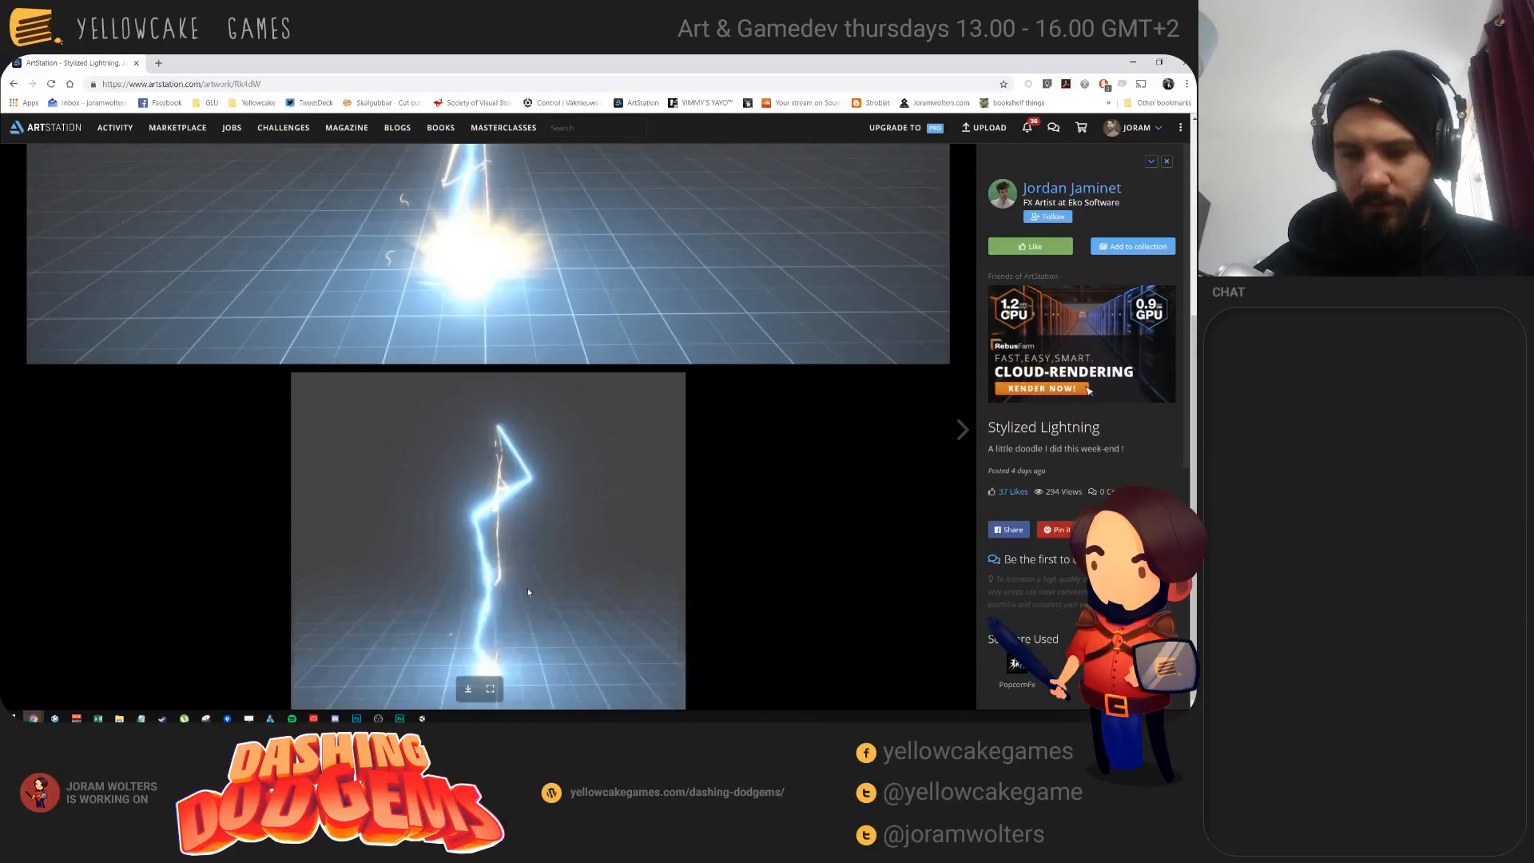
{"action": "scroll", "coordinate": [506, 592], "scroll_direction": "up", "scroll_amount": 4}
{"action": "left_click", "coordinate": [485, 395]}
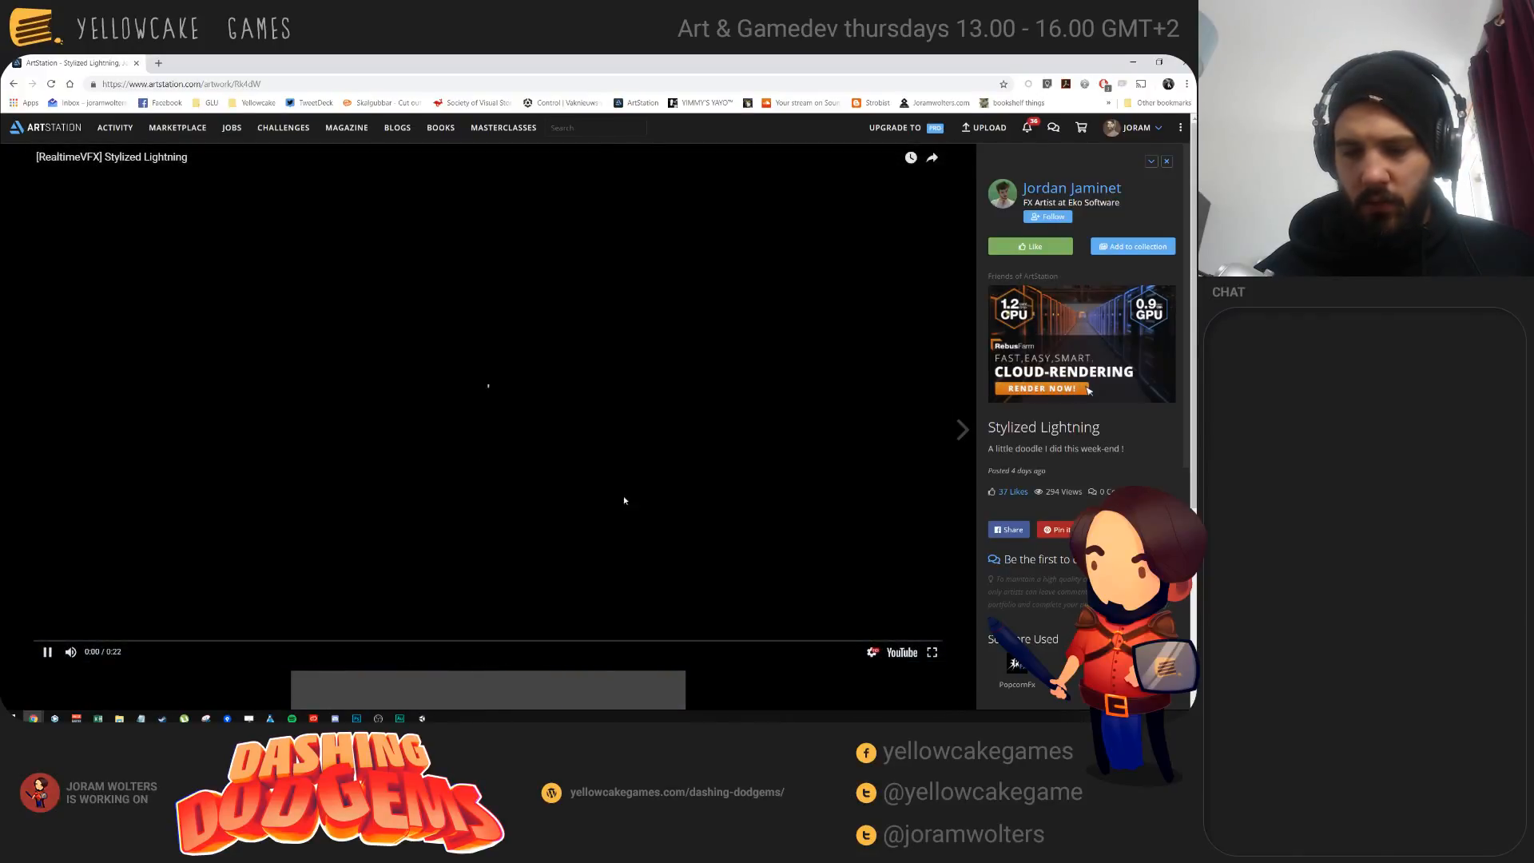
{"action": "left_click", "coordinate": [930, 649]}
{"action": "key", "text": "Escape"}
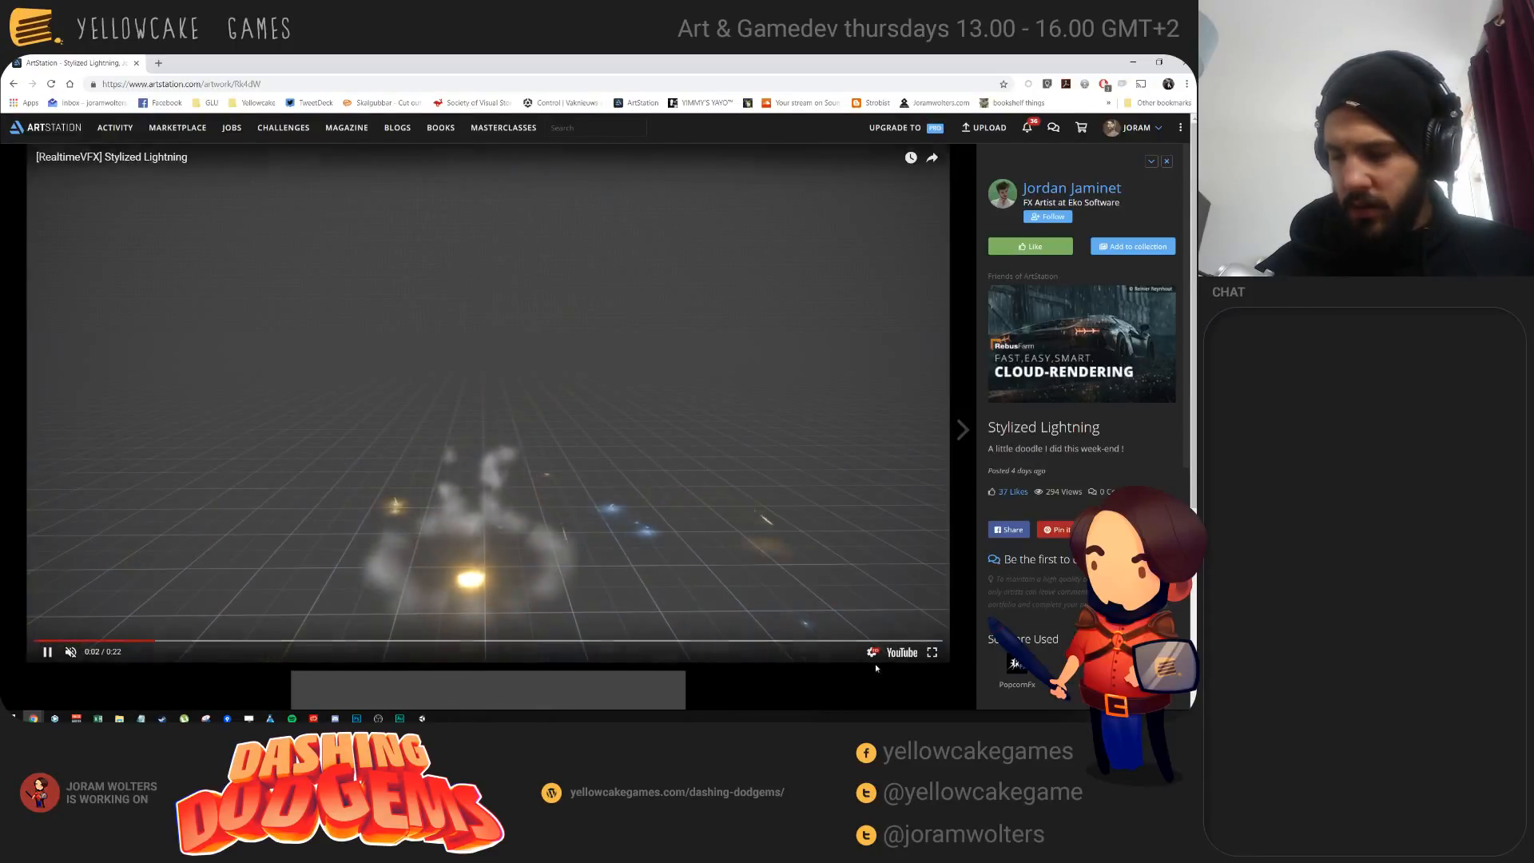
Step: Set the video's playback speed to 0.25, rewind to study the lightning strike in slow motion, and pause it
{"action": "left_click", "coordinate": [872, 652]}
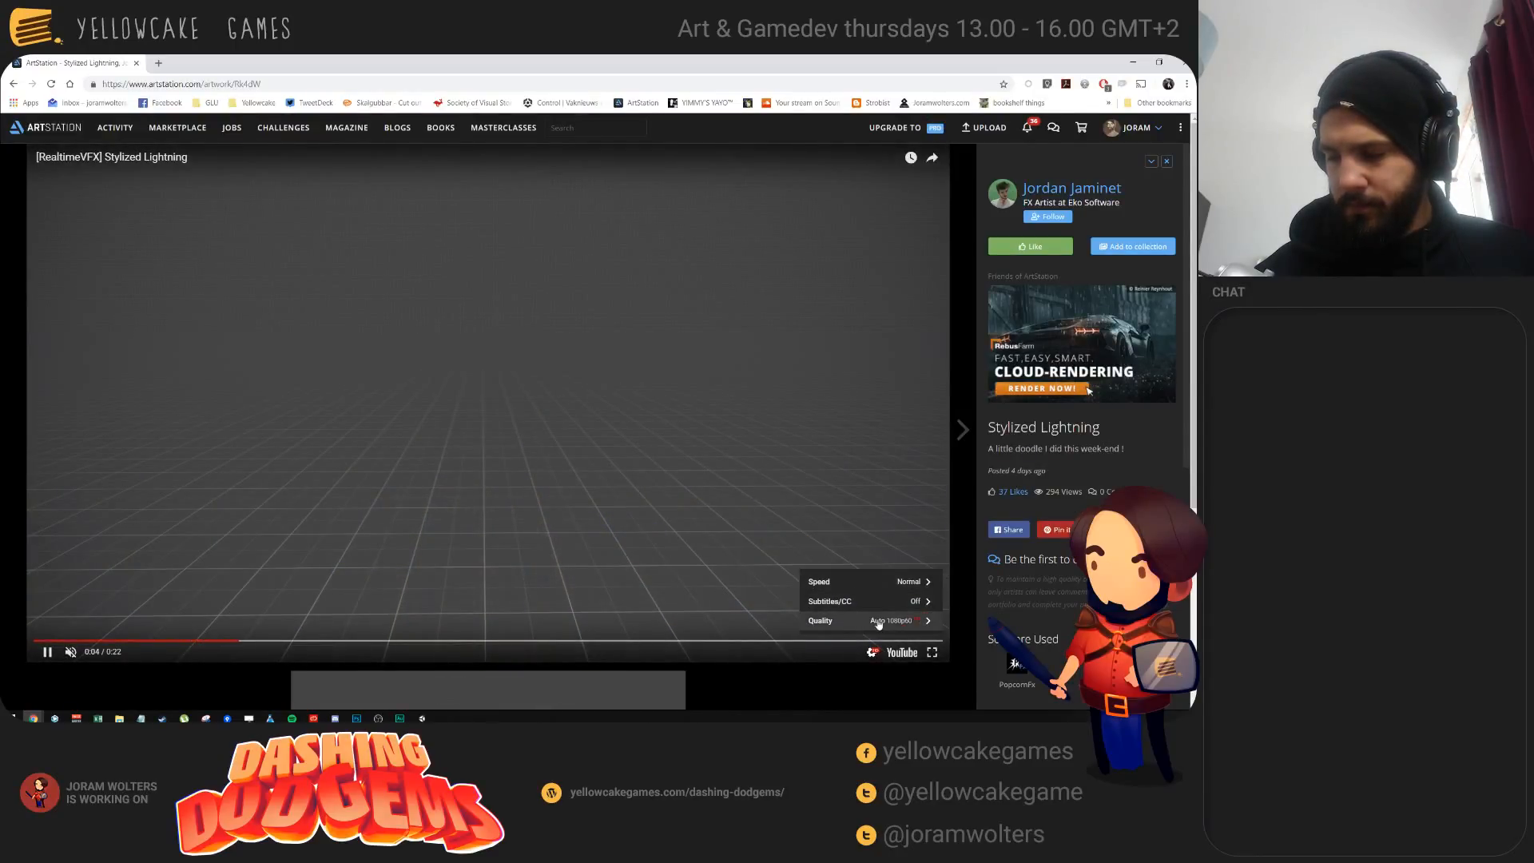
{"action": "left_click", "coordinate": [892, 581]}
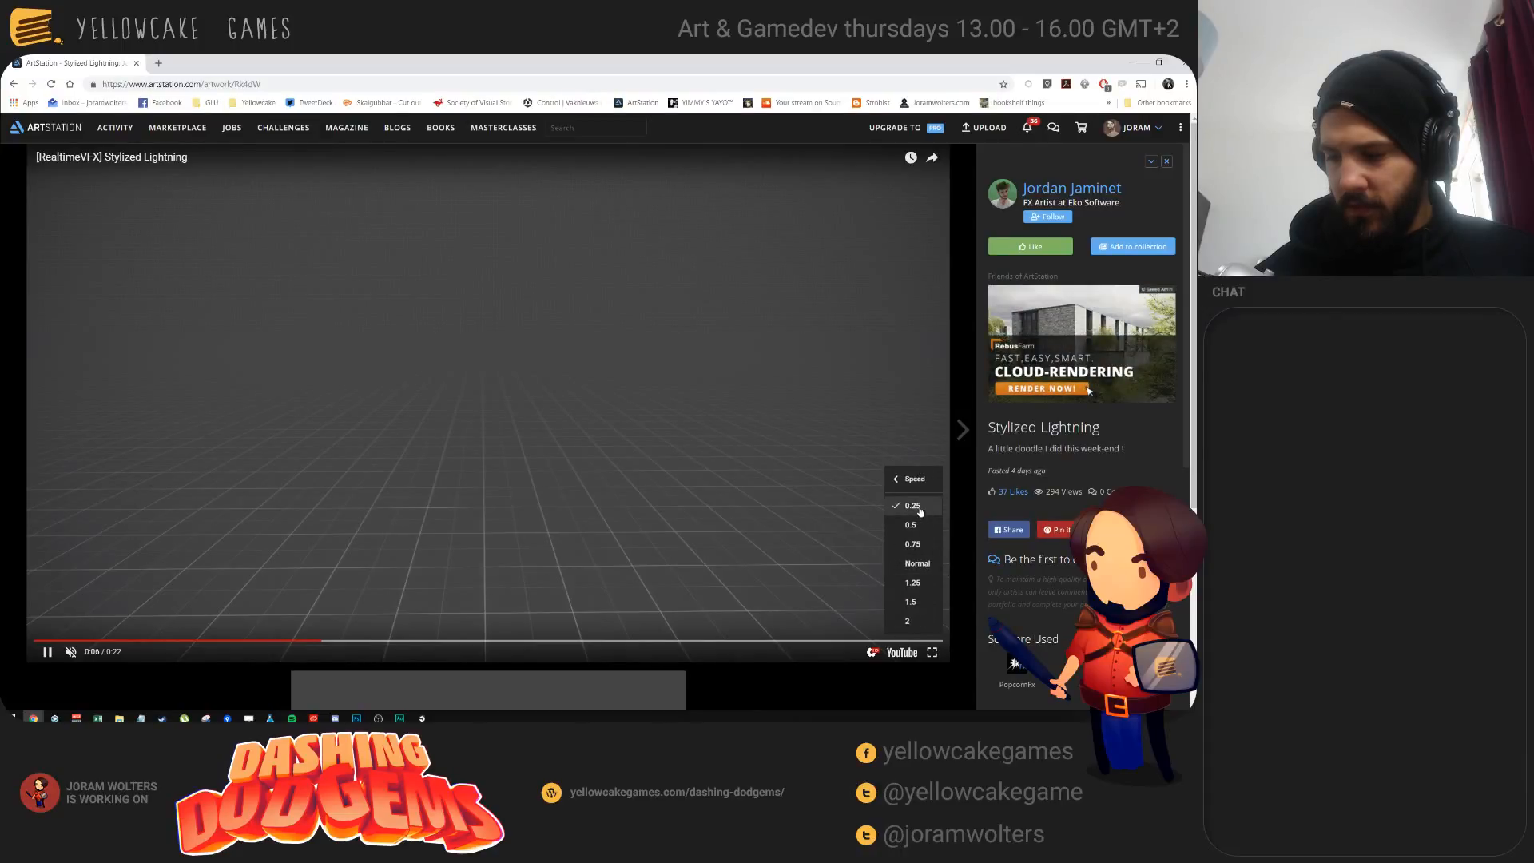
{"action": "left_click", "coordinate": [919, 508]}
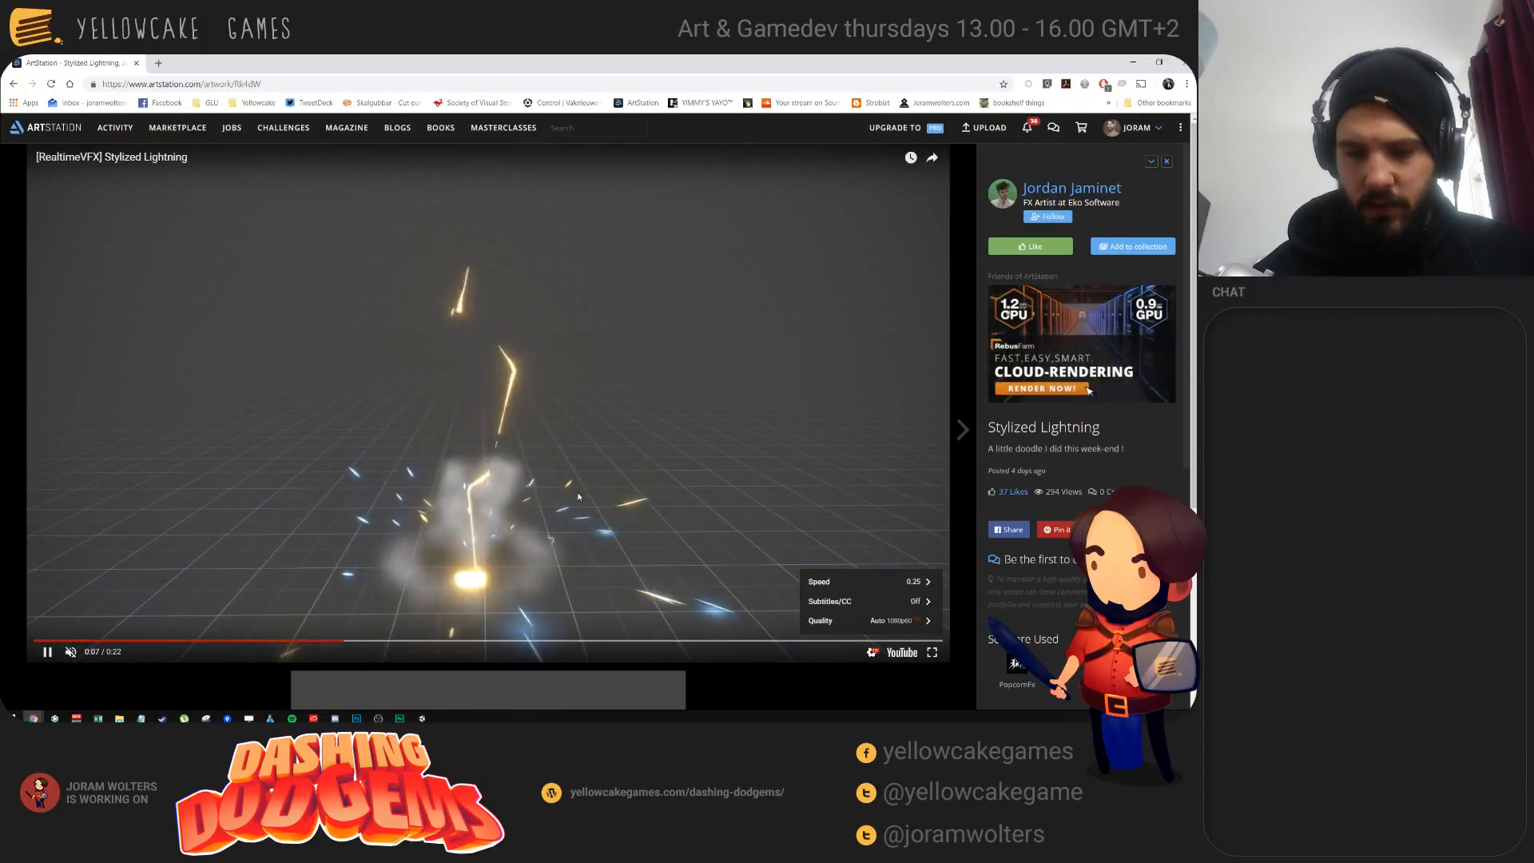
{"action": "left_click", "coordinate": [289, 642]}
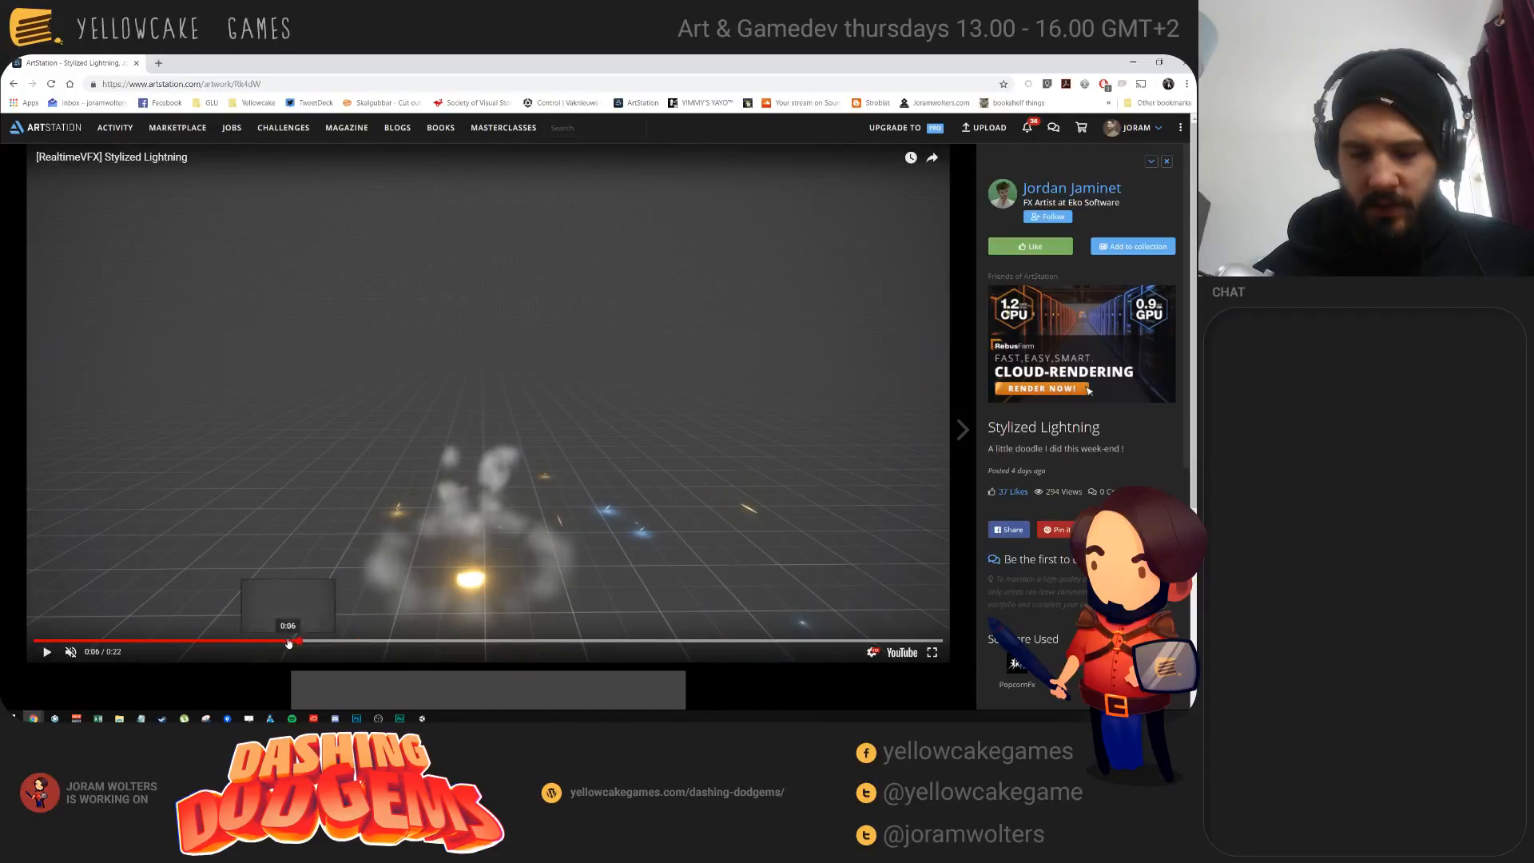
{"action": "left_click_drag", "start_coordinate": [289, 642], "coordinate": [244, 643]}
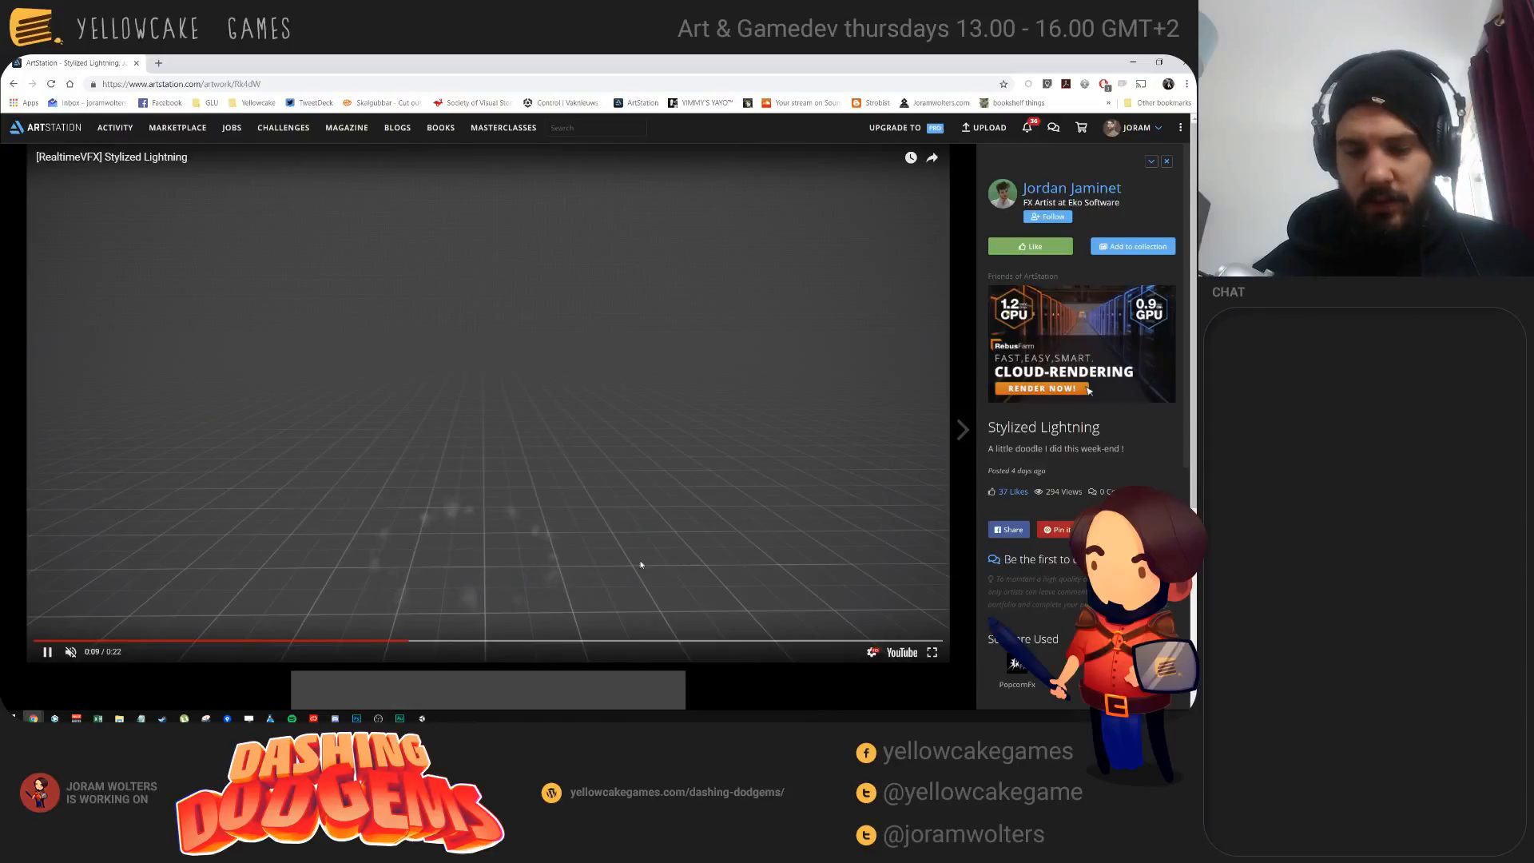
{"action": "left_click", "coordinate": [440, 412]}
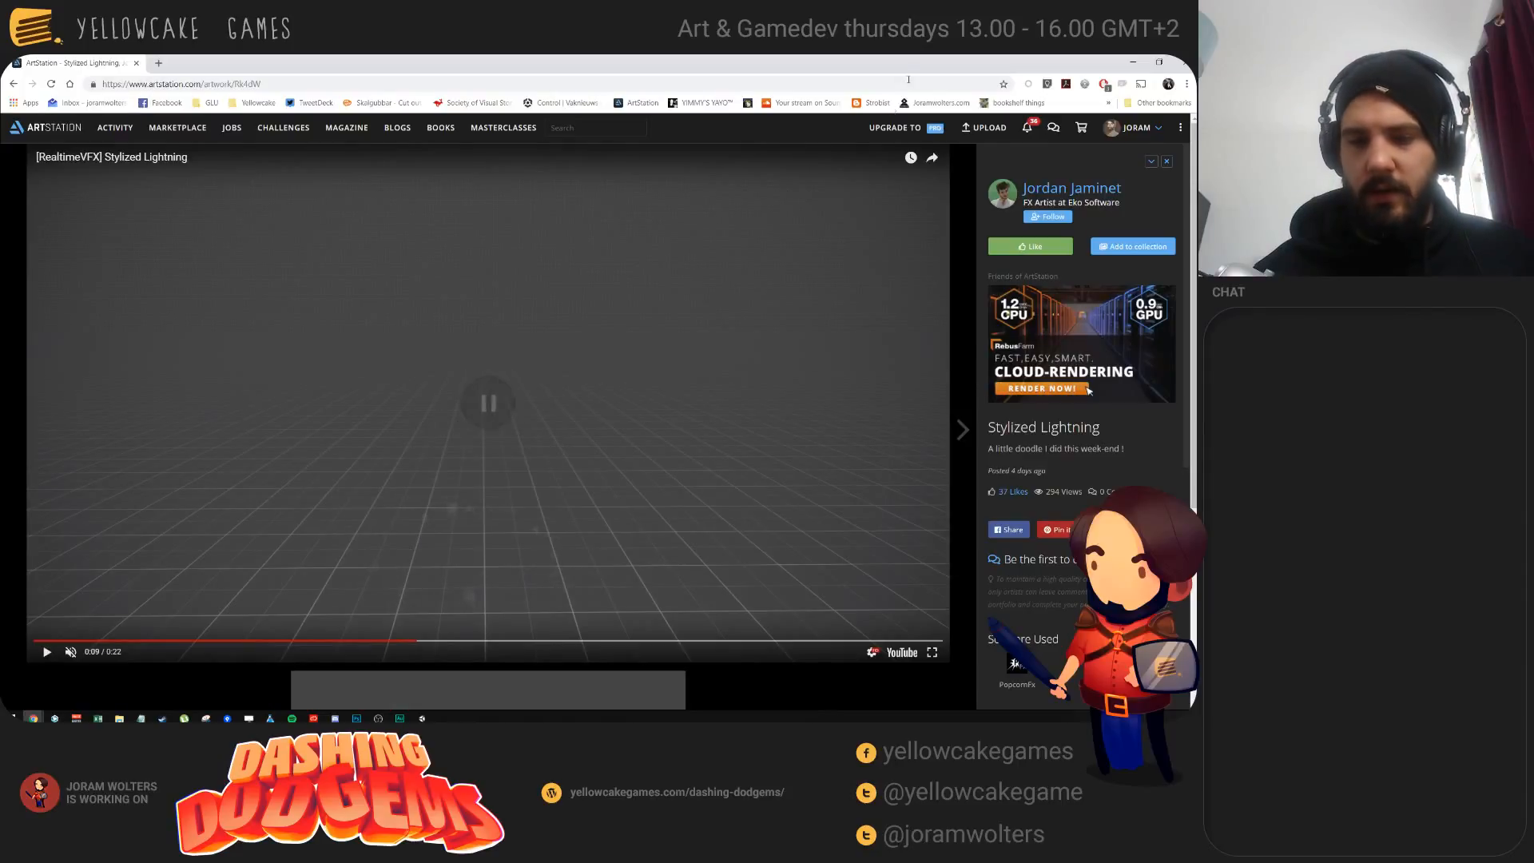
Step: Return to Photoshop and move the floating Timeline clear of the canvas's lower edge
{"action": "left_click", "coordinate": [1133, 62]}
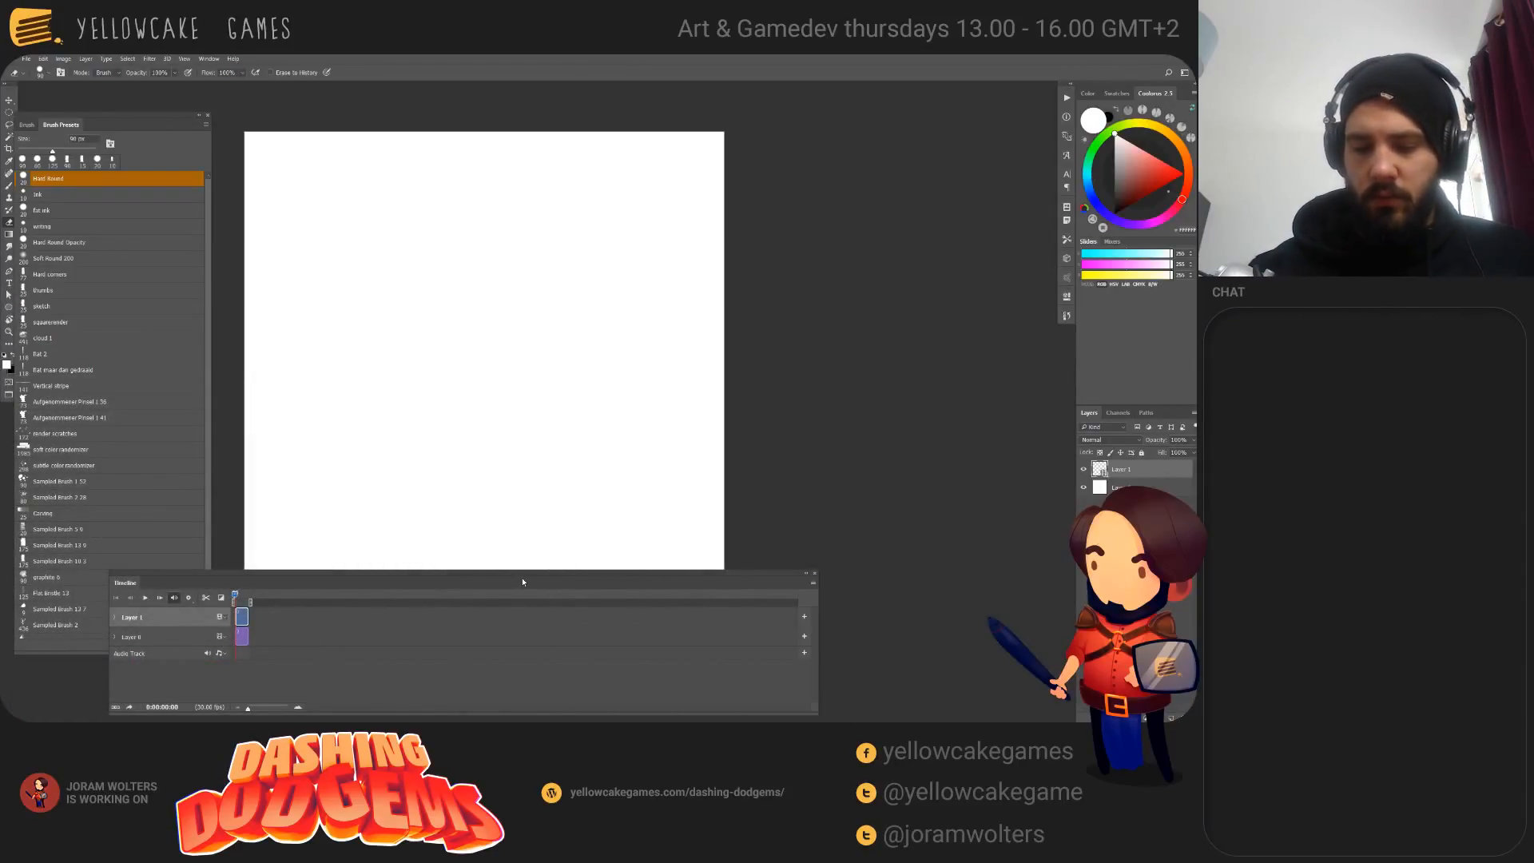
{"action": "left_click_drag", "start_coordinate": [531, 576], "coordinate": [566, 557]}
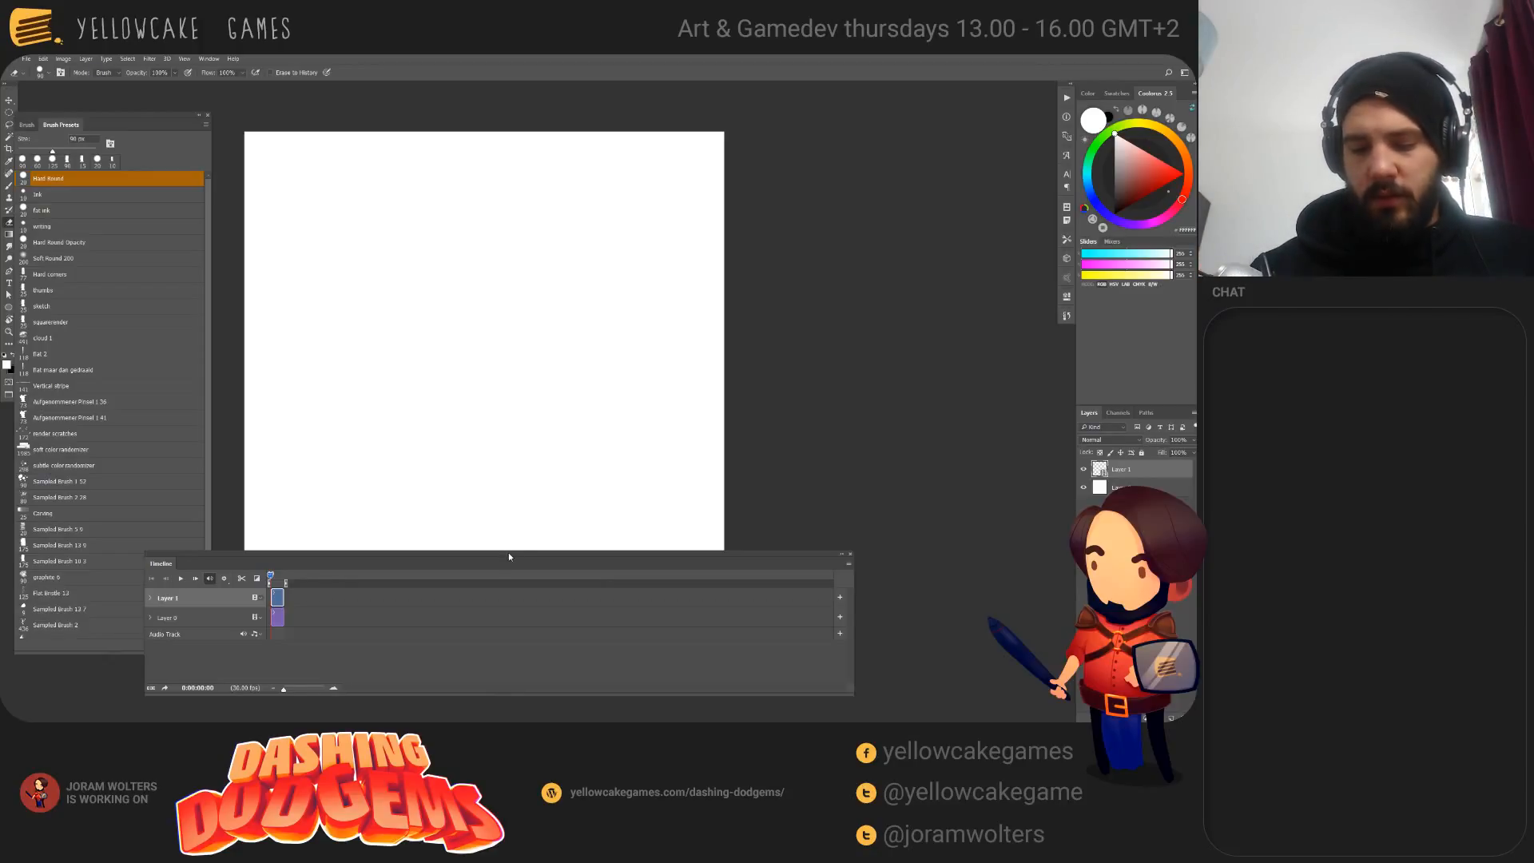
{"action": "mouse_move", "coordinate": [509, 557]}
{"action": "left_mouse_down"}
{"action": "mouse_move", "coordinate": [487, 614]}
{"action": "mouse_move", "coordinate": [469, 616]}
{"action": "left_mouse_up"}
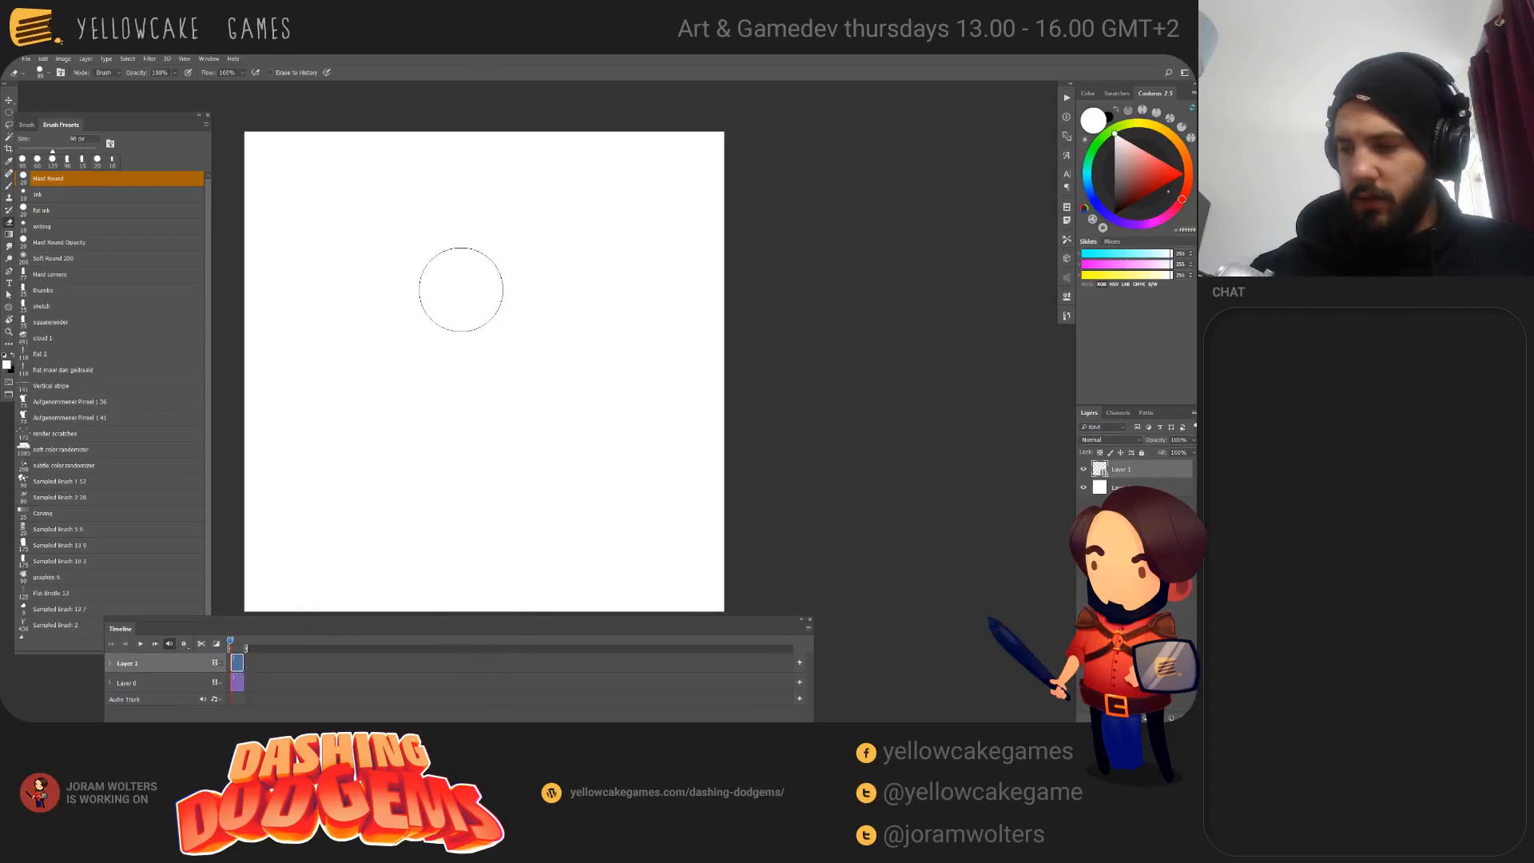
Step: Outline a thin, jagged lightning bolt down the middle of the canvas with the Polygonal Lasso, including an upper-right branch
{"action": "key", "text": "b"}
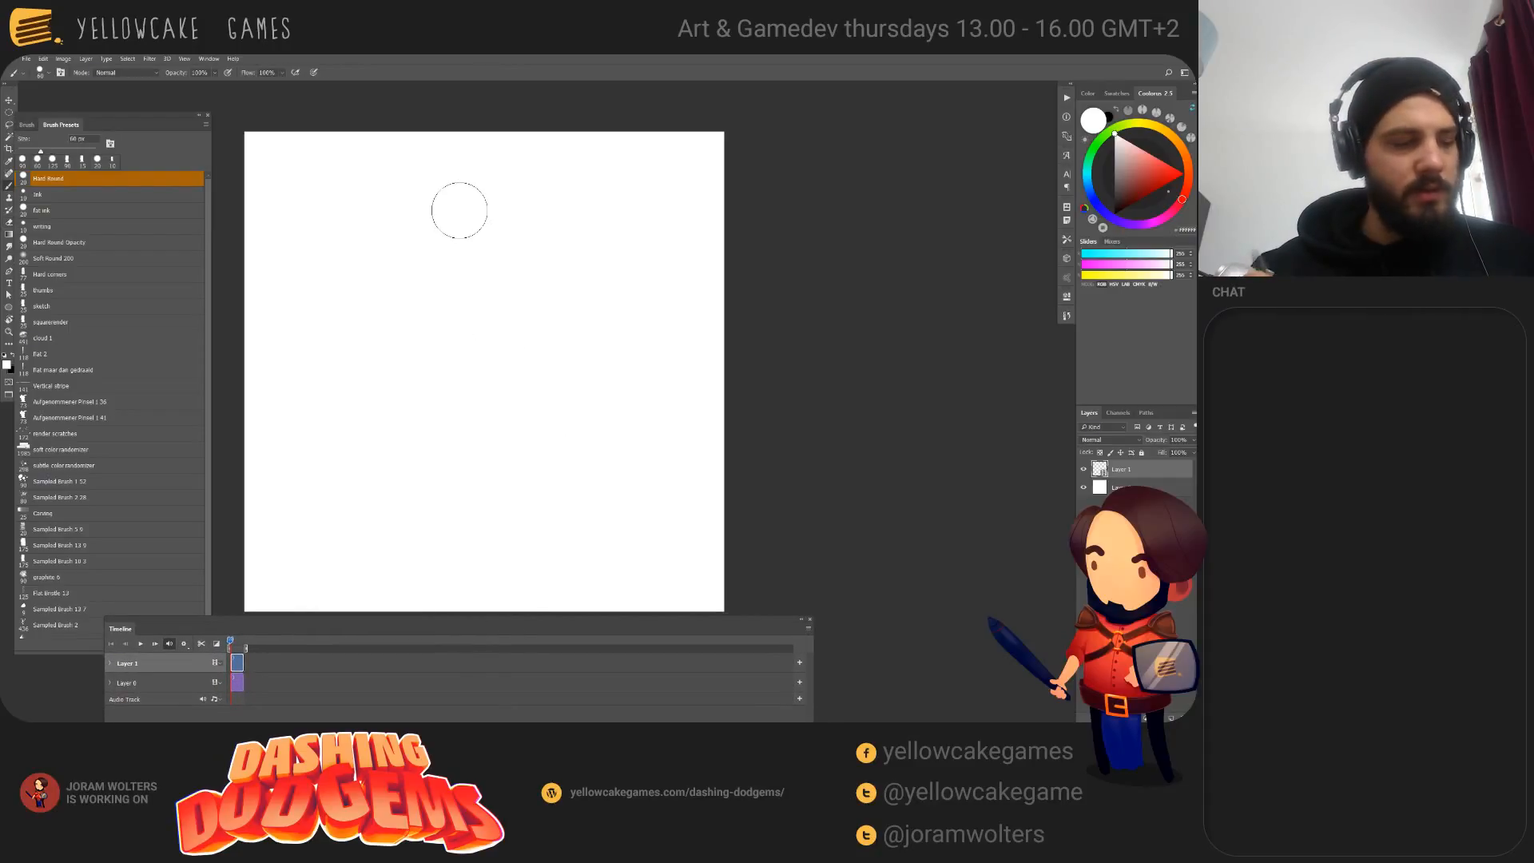
{"action": "key", "text": "l"}
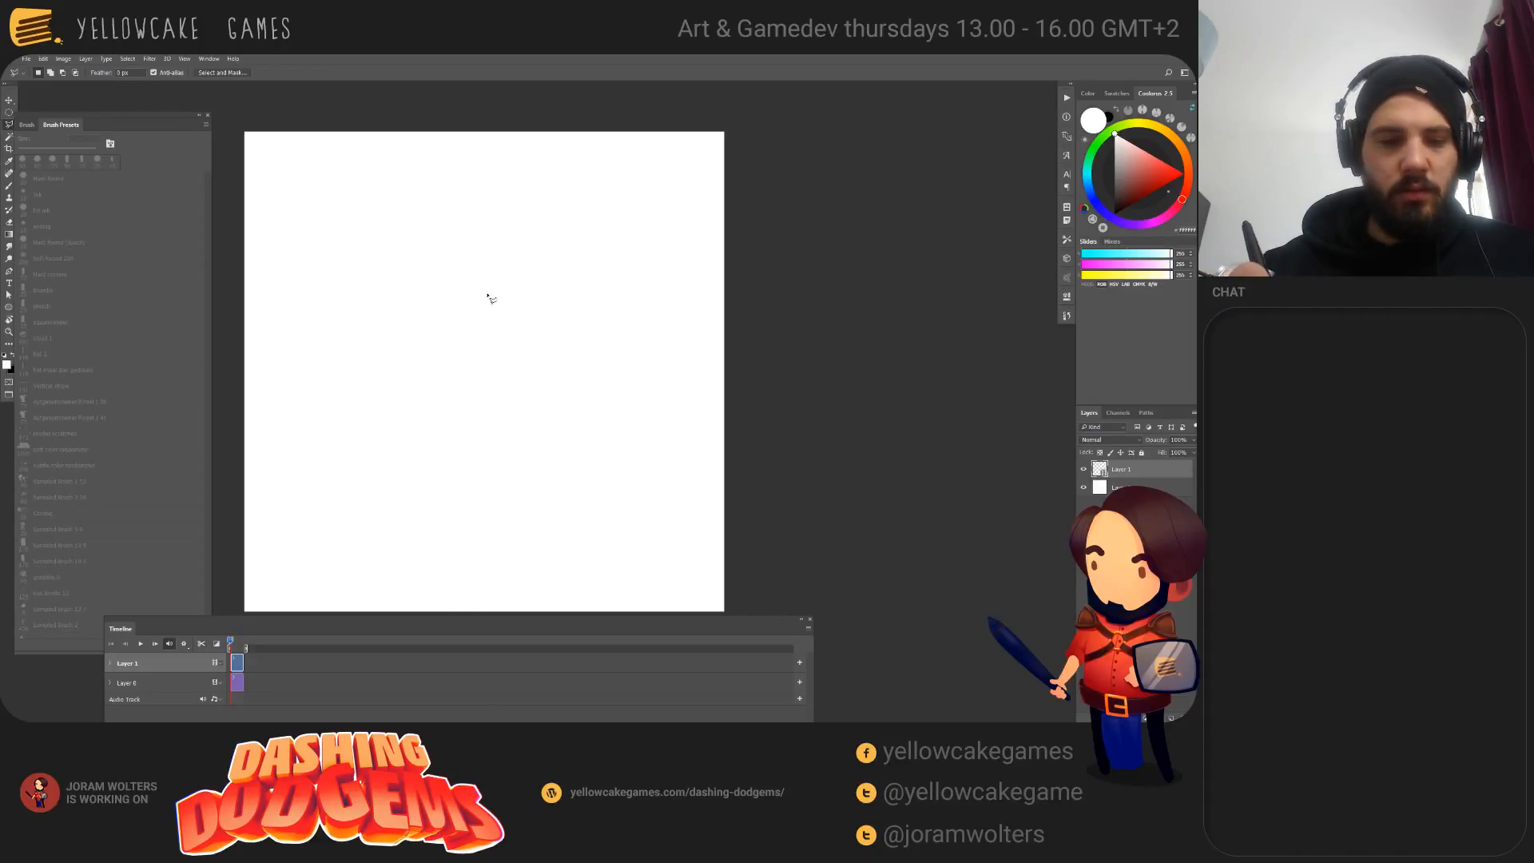
{"action": "mouse_move", "coordinate": [486, 182]}
{"action": "left_mouse_down"}
{"action": "mouse_move", "coordinate": [456, 291]}
{"action": "mouse_move", "coordinate": [462, 370]}
{"action": "mouse_move", "coordinate": [438, 483]}
{"action": "mouse_move", "coordinate": [447, 557]}
{"action": "mouse_move", "coordinate": [489, 609]}
{"action": "mouse_move", "coordinate": [444, 501]}
{"action": "mouse_move", "coordinate": [469, 381]}
{"action": "mouse_move", "coordinate": [461, 276]}
{"action": "mouse_move", "coordinate": [487, 178]}
{"action": "mouse_move", "coordinate": [503, 301]}
{"action": "mouse_move", "coordinate": [467, 349]}
{"action": "mouse_move", "coordinate": [520, 295]}
{"action": "mouse_move", "coordinate": [479, 230]}
{"action": "left_mouse_up"}
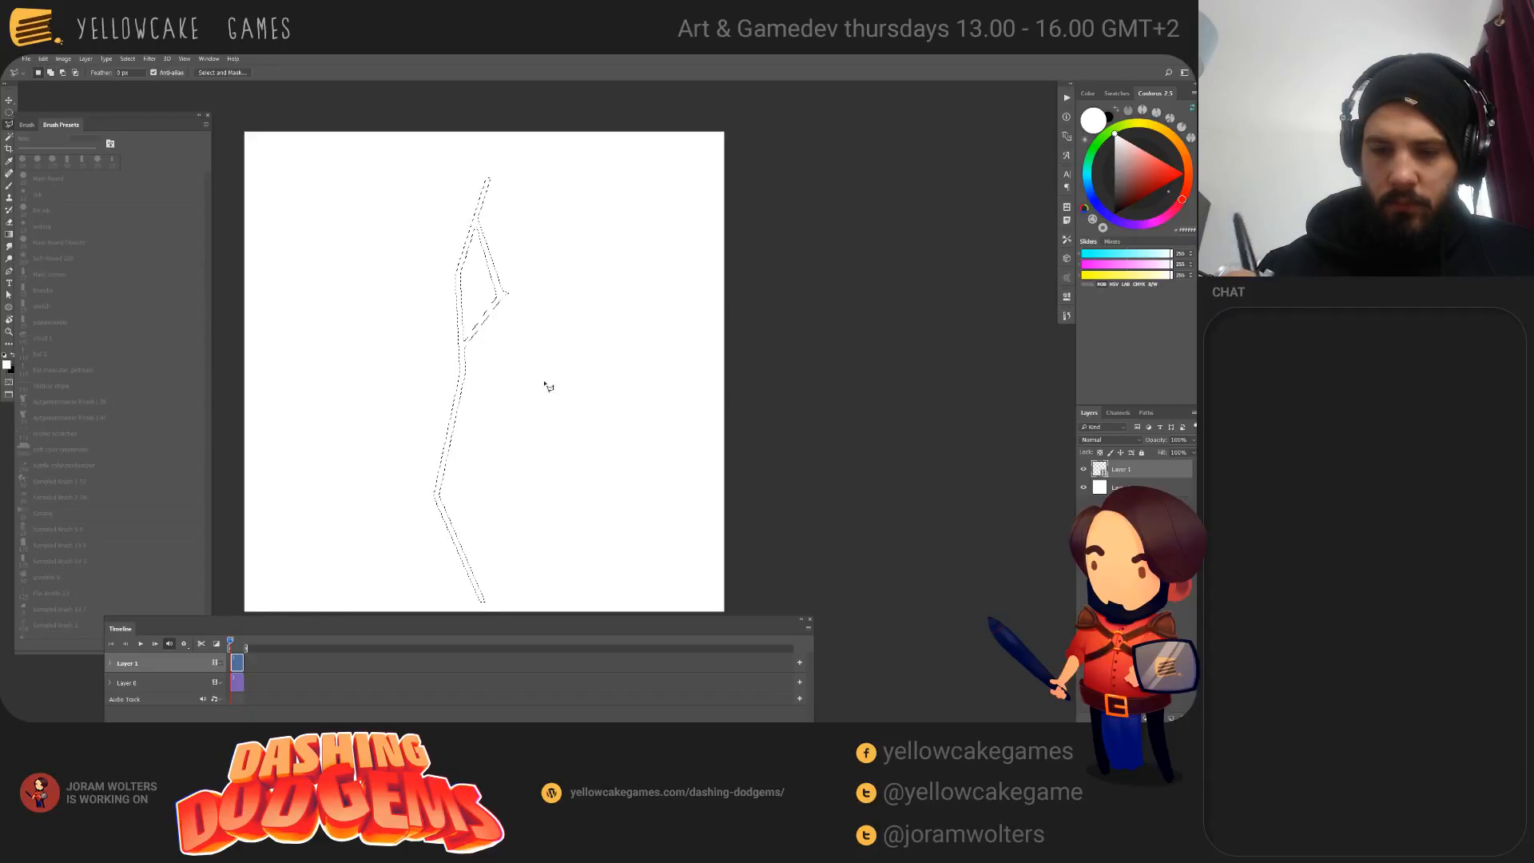
Step: Undo a large lower branch added to the bolt selection and add a smaller triangular one on its lower left side
{"action": "mouse_move", "coordinate": [462, 363]}
{"action": "left_mouse_down", "text": "shift"}
{"action": "mouse_move", "coordinate": [422, 420]}
{"action": "mouse_move", "coordinate": [446, 466]}
{"action": "mouse_move", "coordinate": [417, 420]}
{"action": "mouse_move", "coordinate": [463, 364]}
{"action": "left_mouse_up", "text": "shift"}
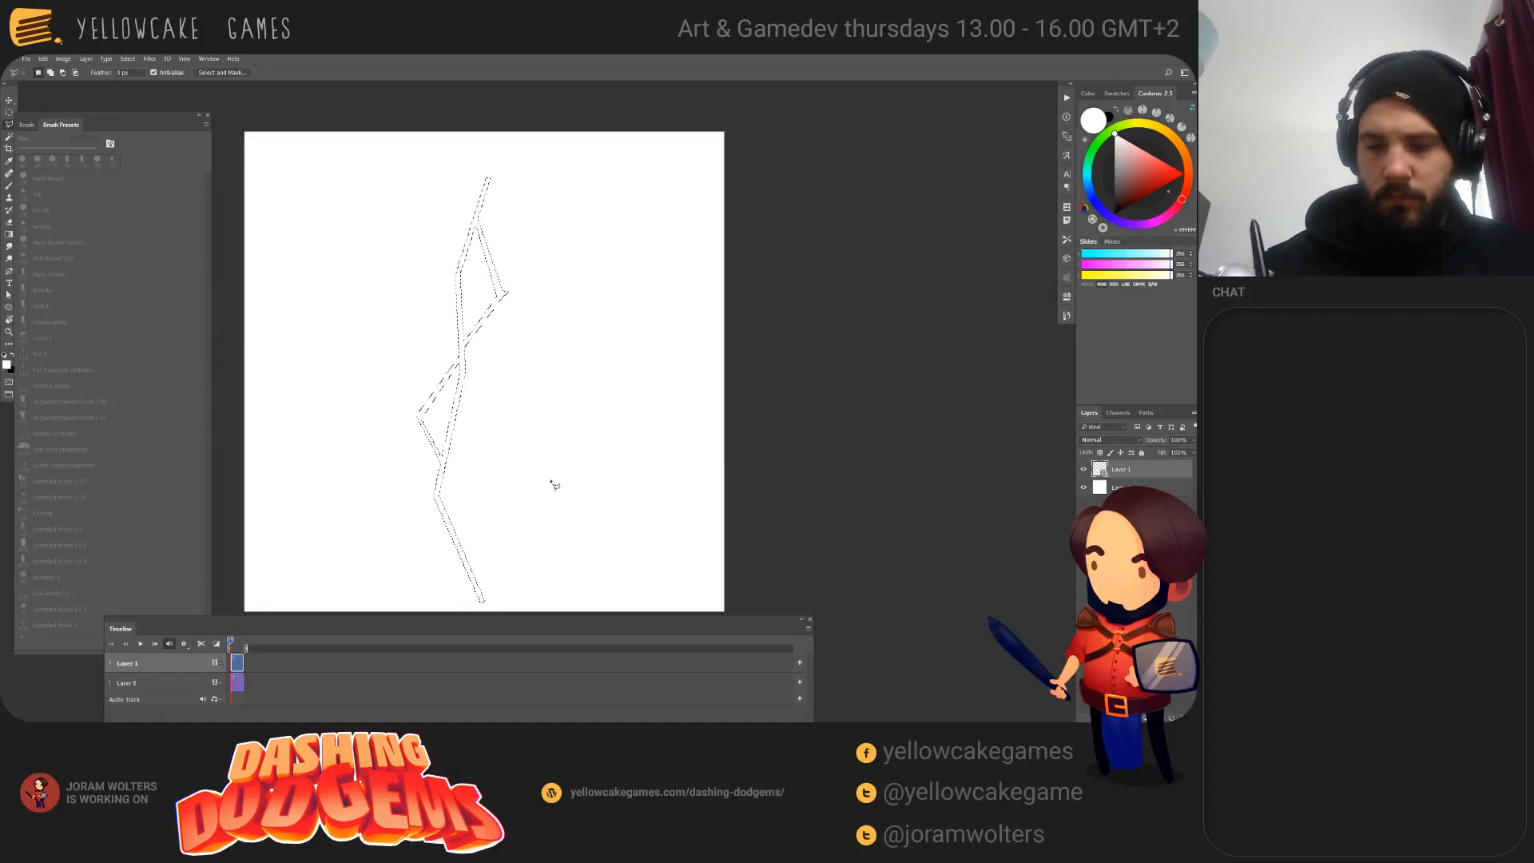
{"action": "key", "text": "ctrl+z"}
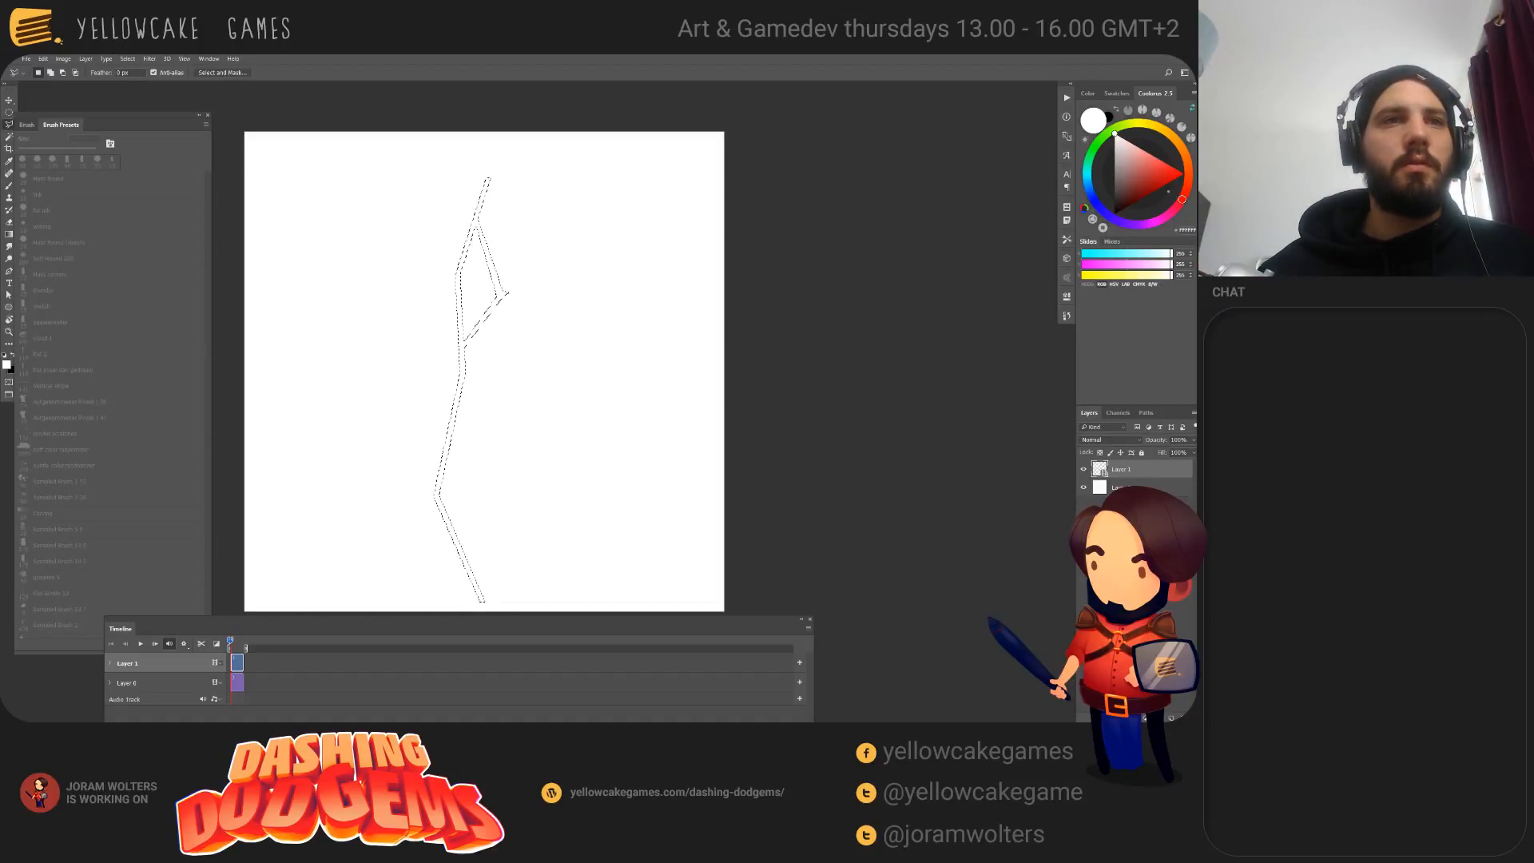
{"action": "key", "text": "ctrl+d"}
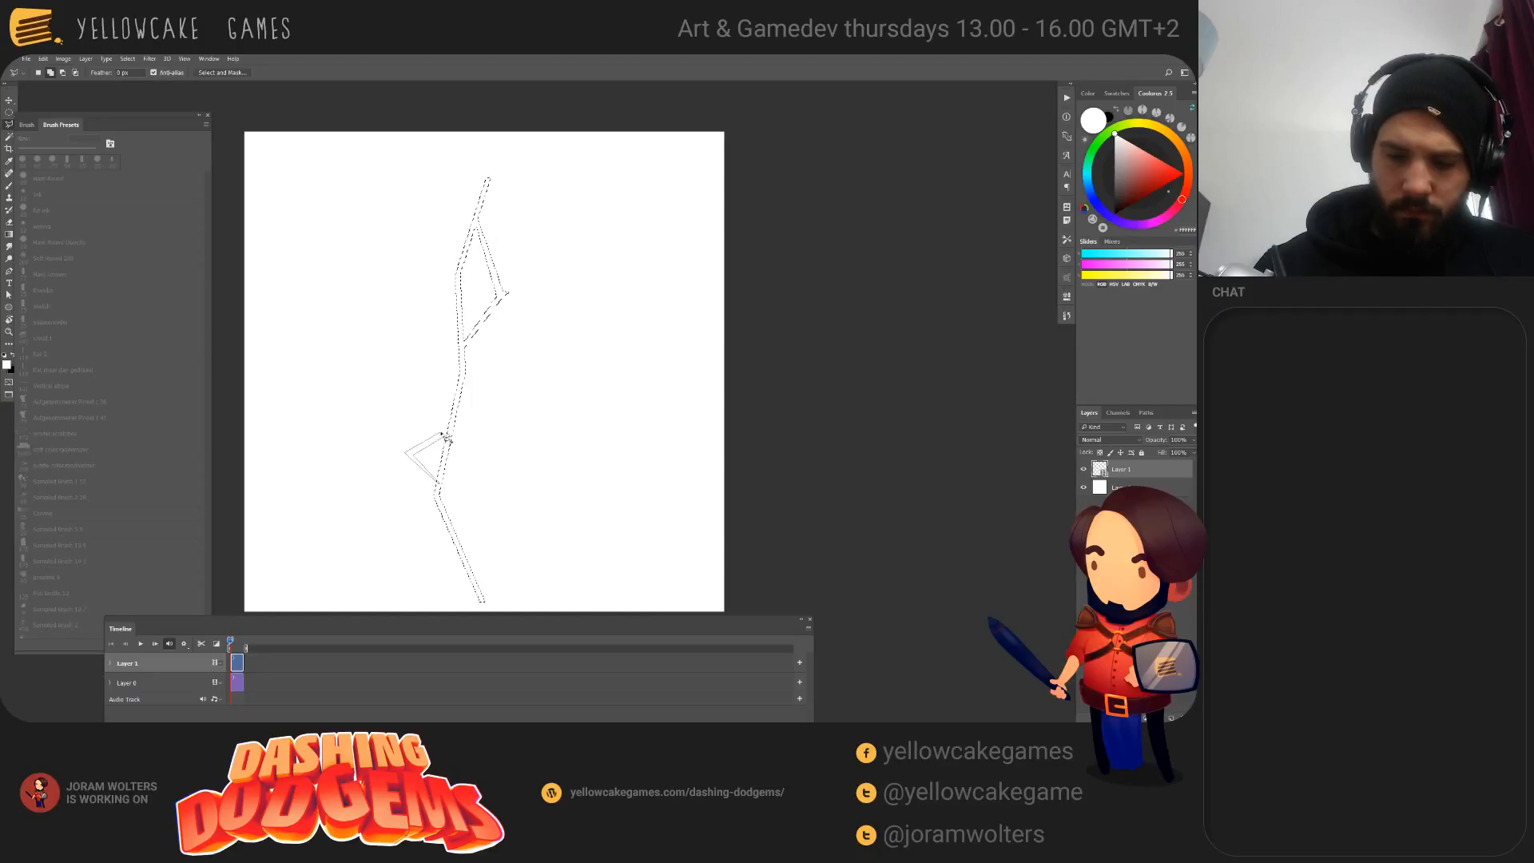
Step: Fill the lightning bolt selection with light blue on Layer 1 and deselect it
{"action": "key", "text": "b"}
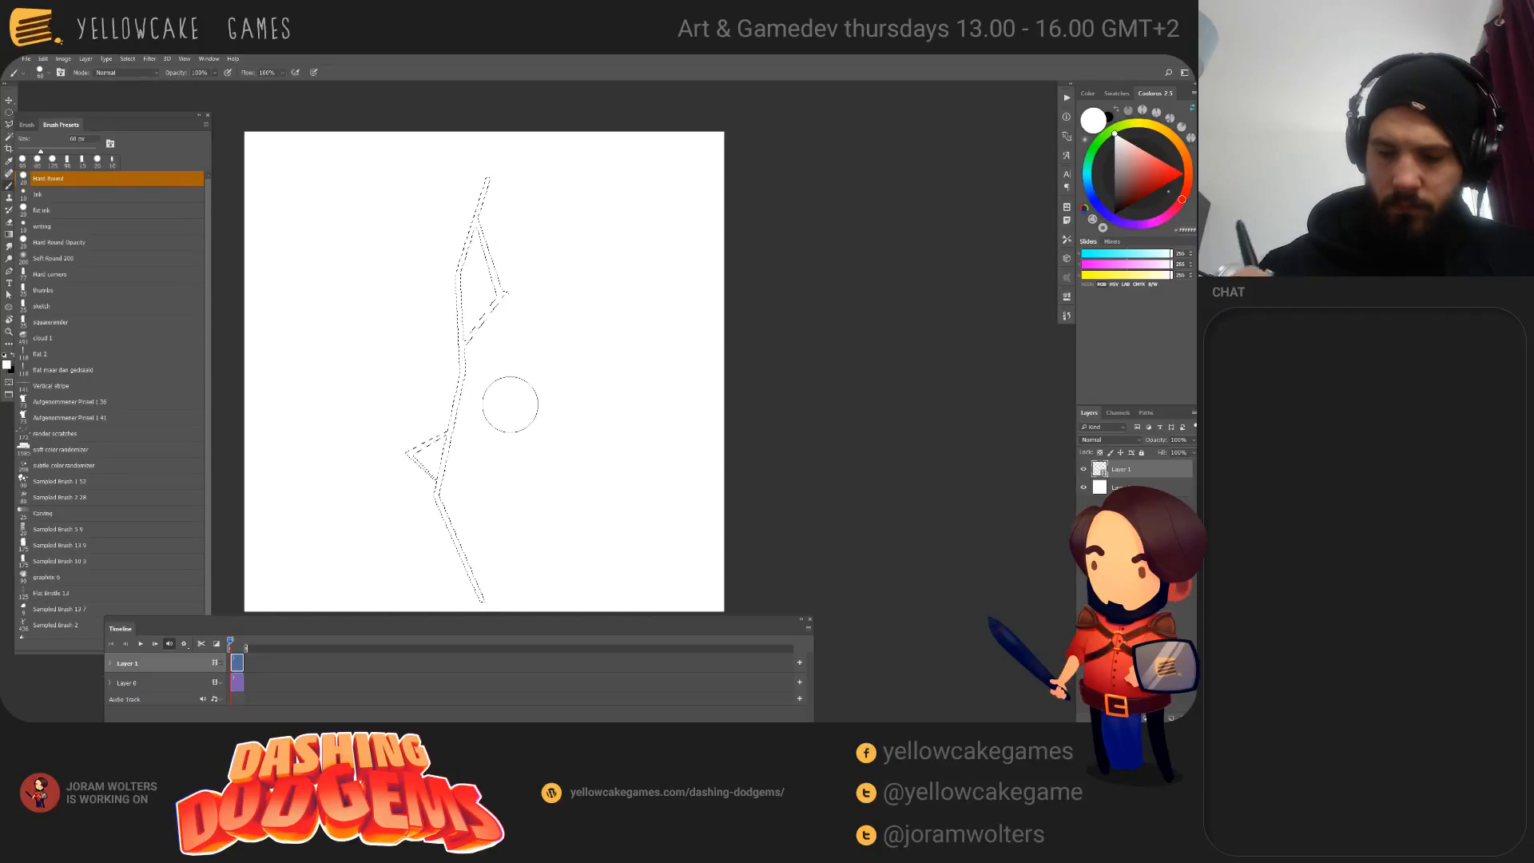
{"action": "left_click", "coordinate": [1090, 185]}
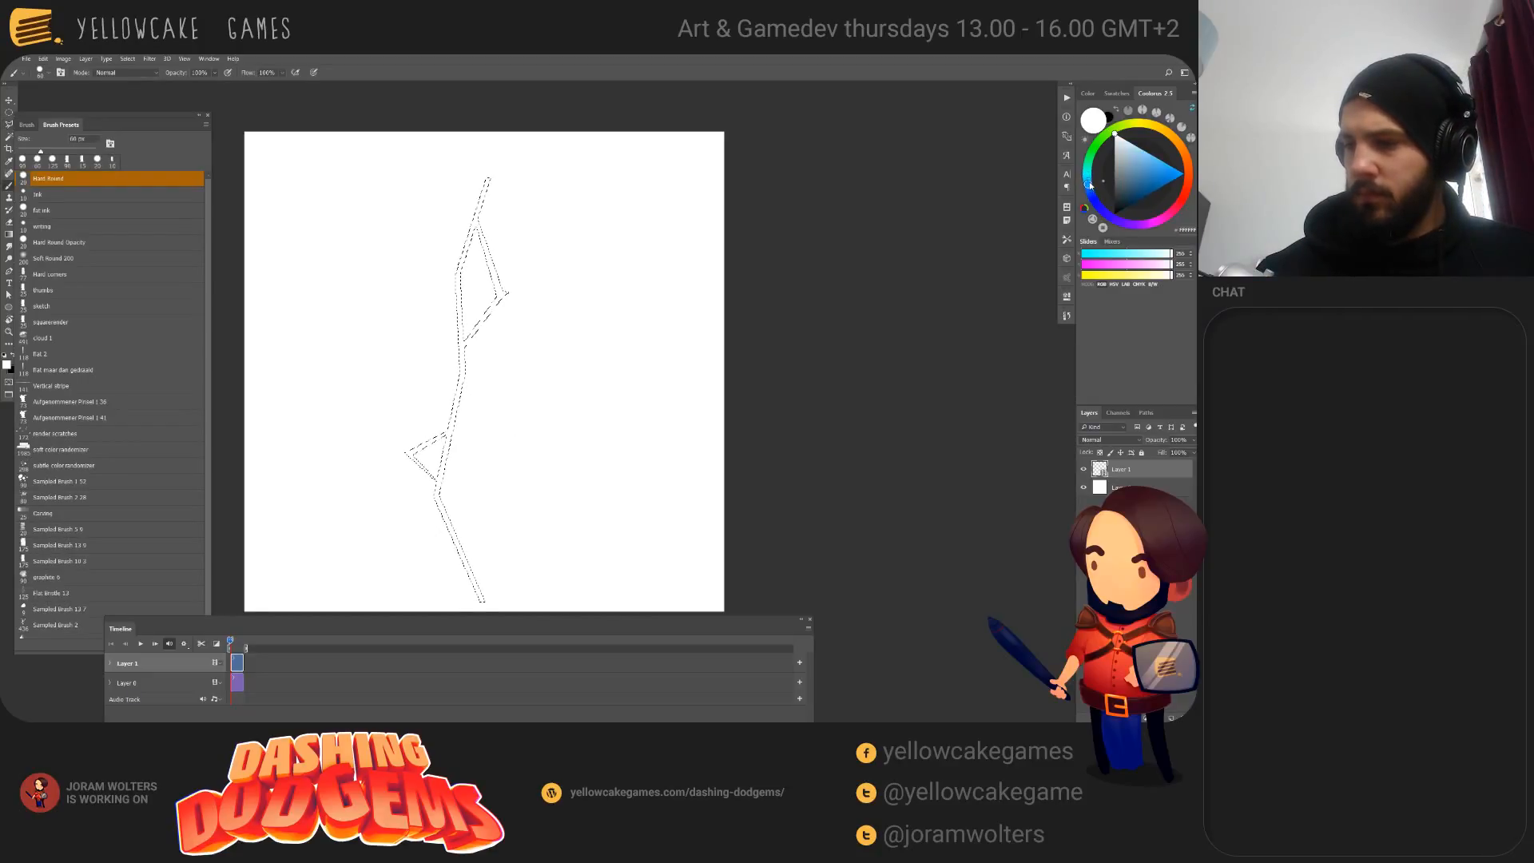
{"action": "left_click", "coordinate": [1164, 167]}
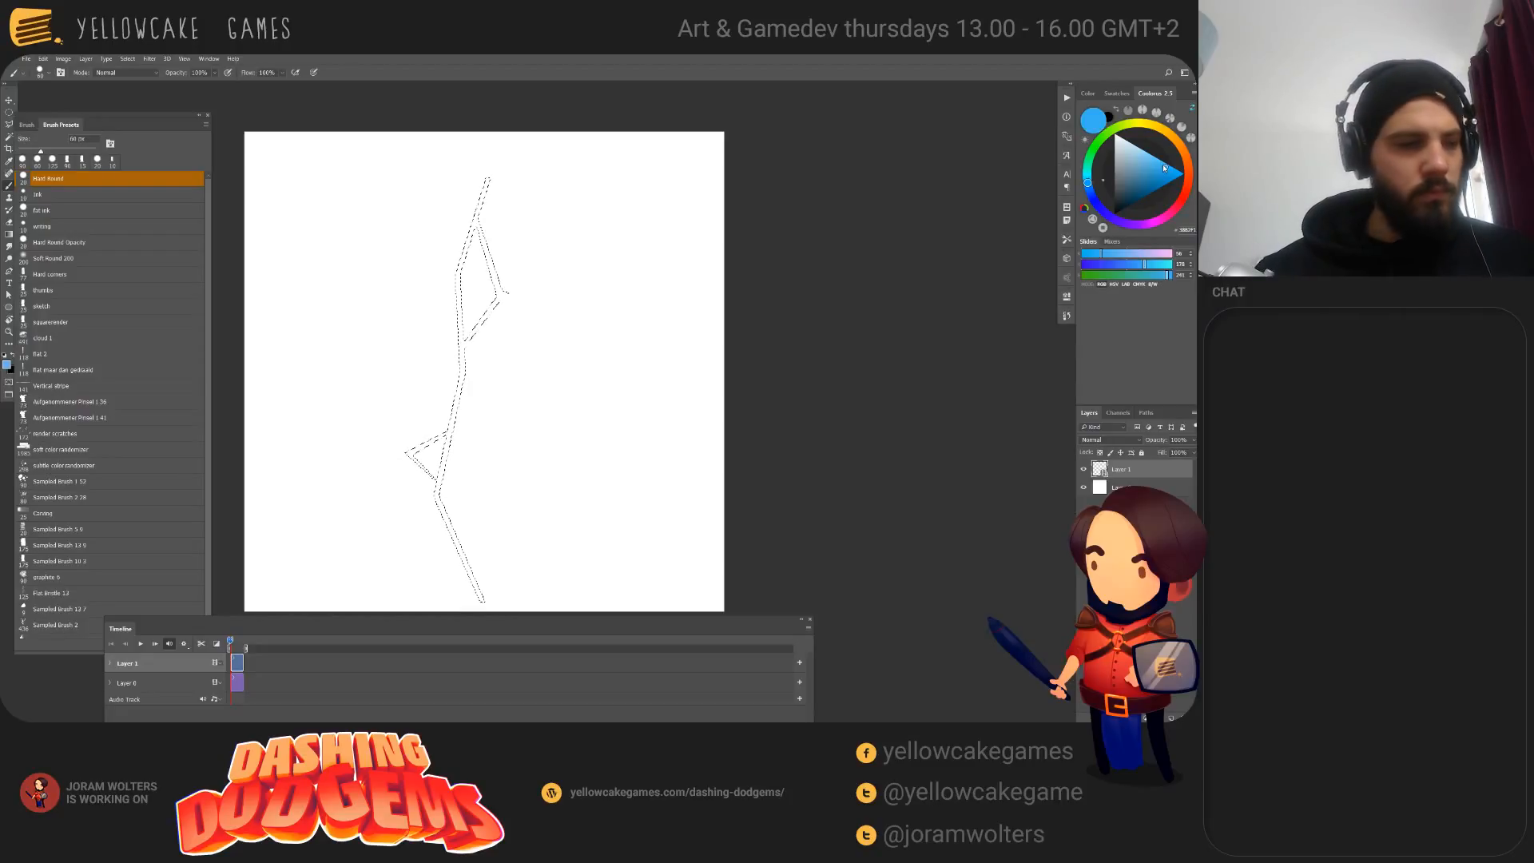
{"action": "key", "text": "alt+BackSpace"}
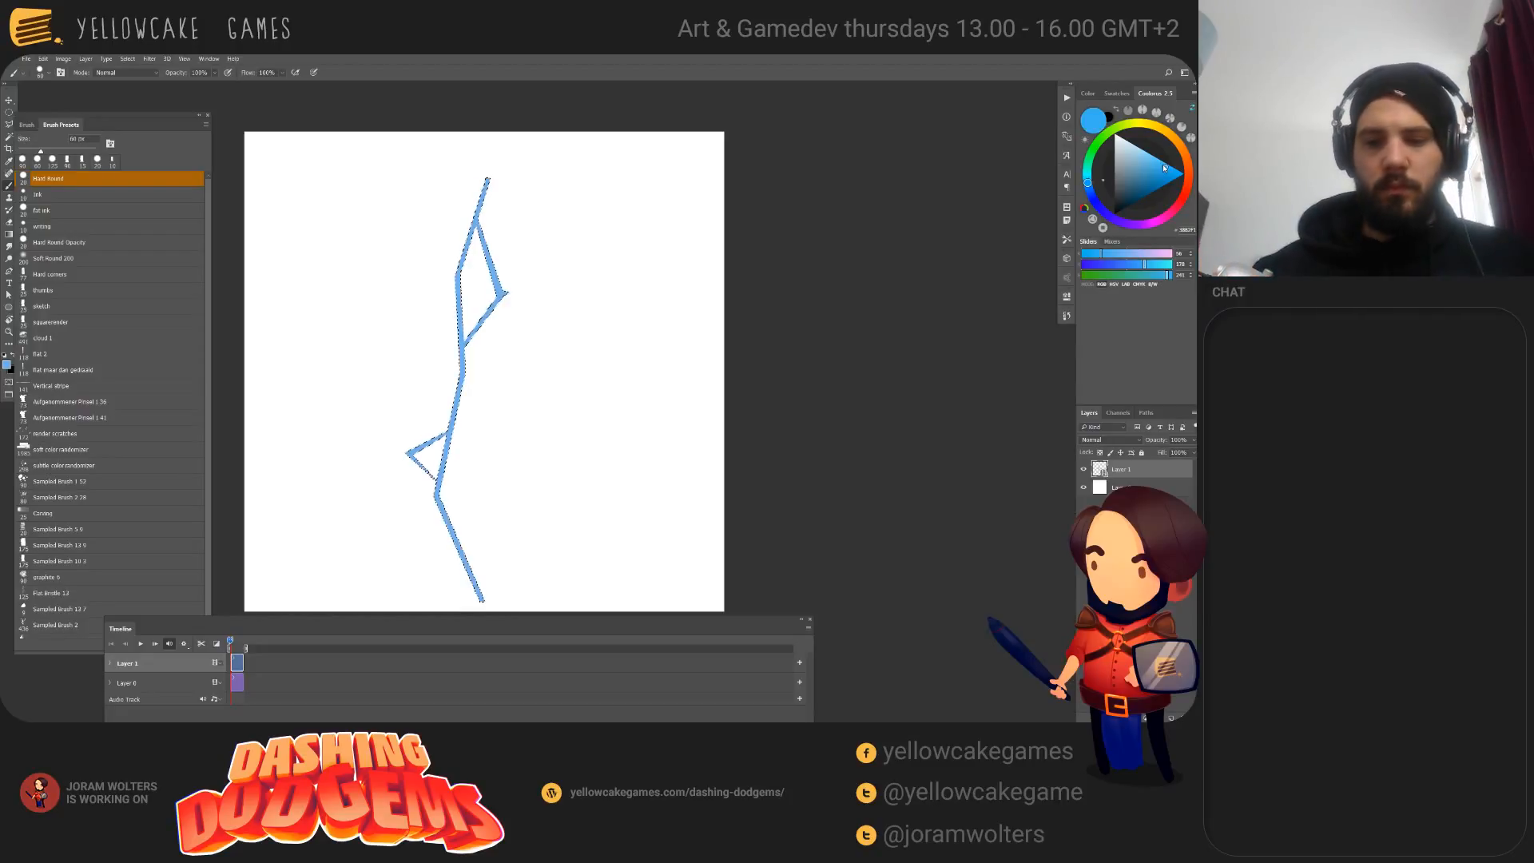
{"action": "key", "text": "ctrl+d"}
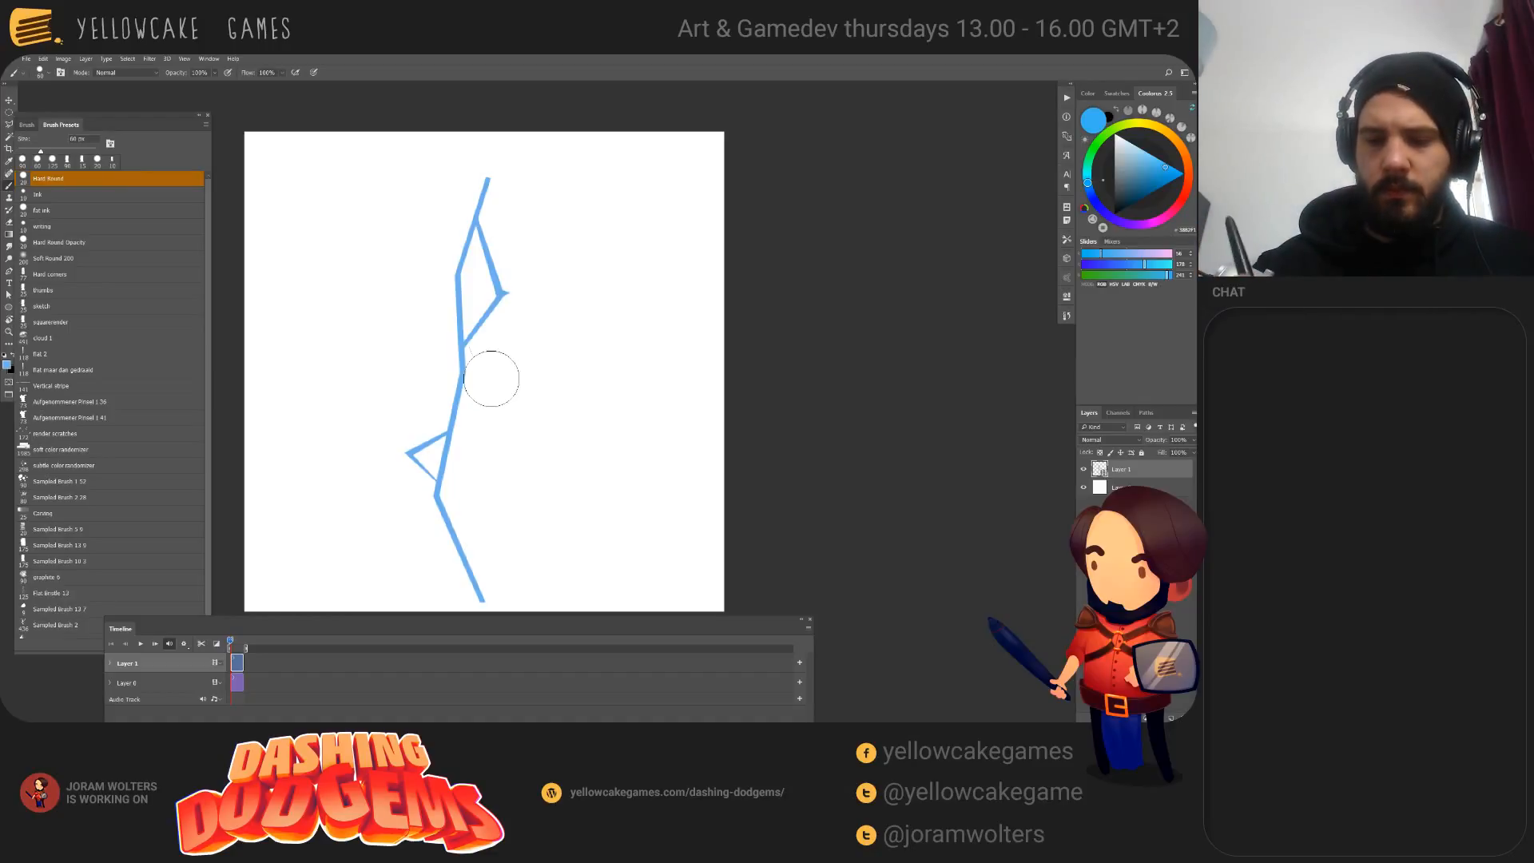
Step: Cancel transforming the video layer, undo the bolt's fill and branch outlines, and clear the remaining selection to leave the canvas empty
{"action": "key", "text": "ctrl+t"}
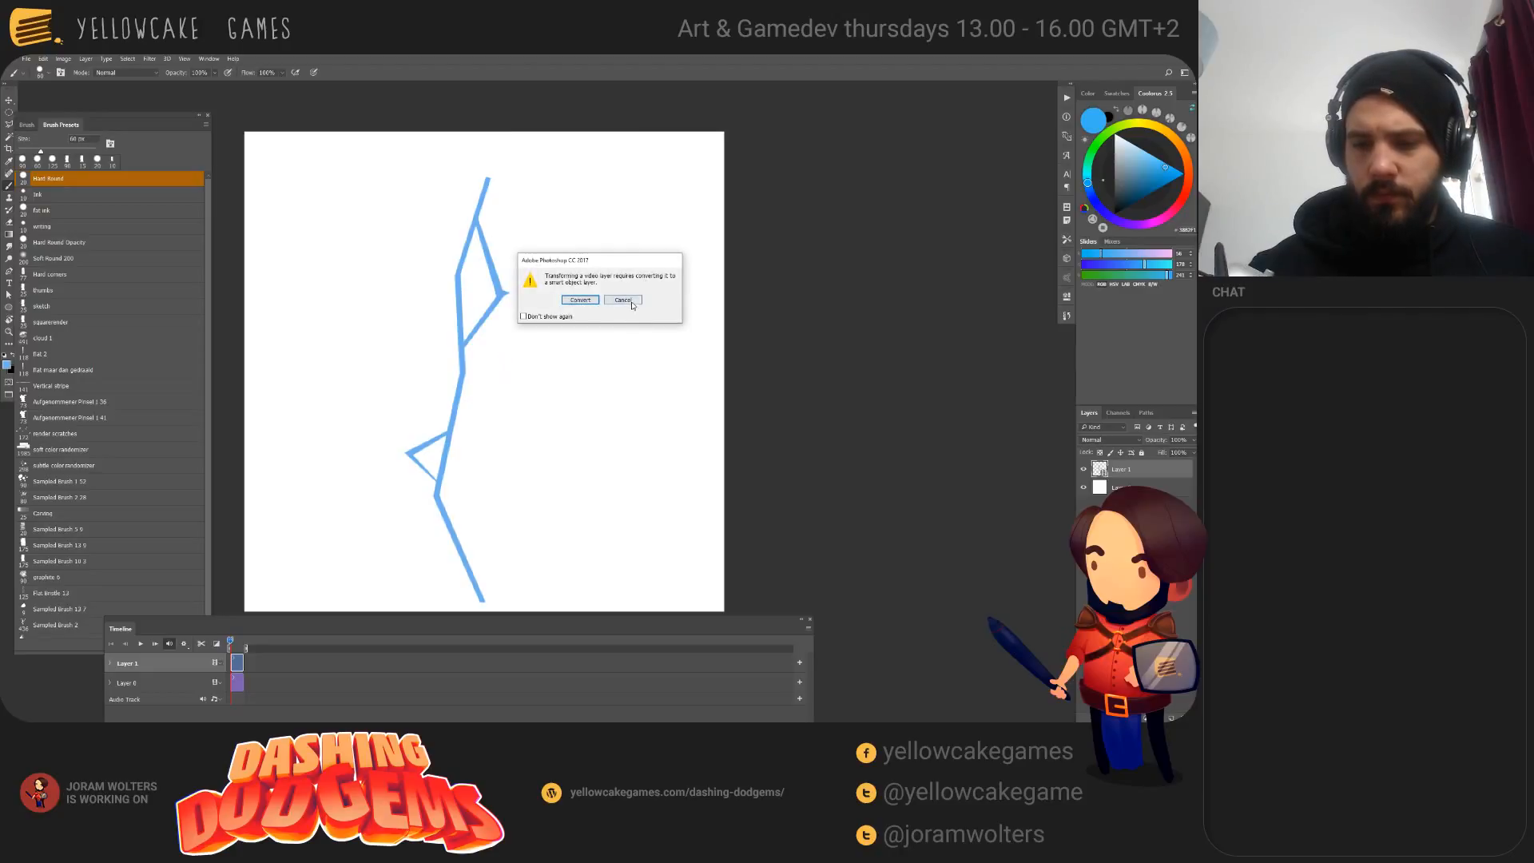
{"action": "left_click", "coordinate": [623, 300]}
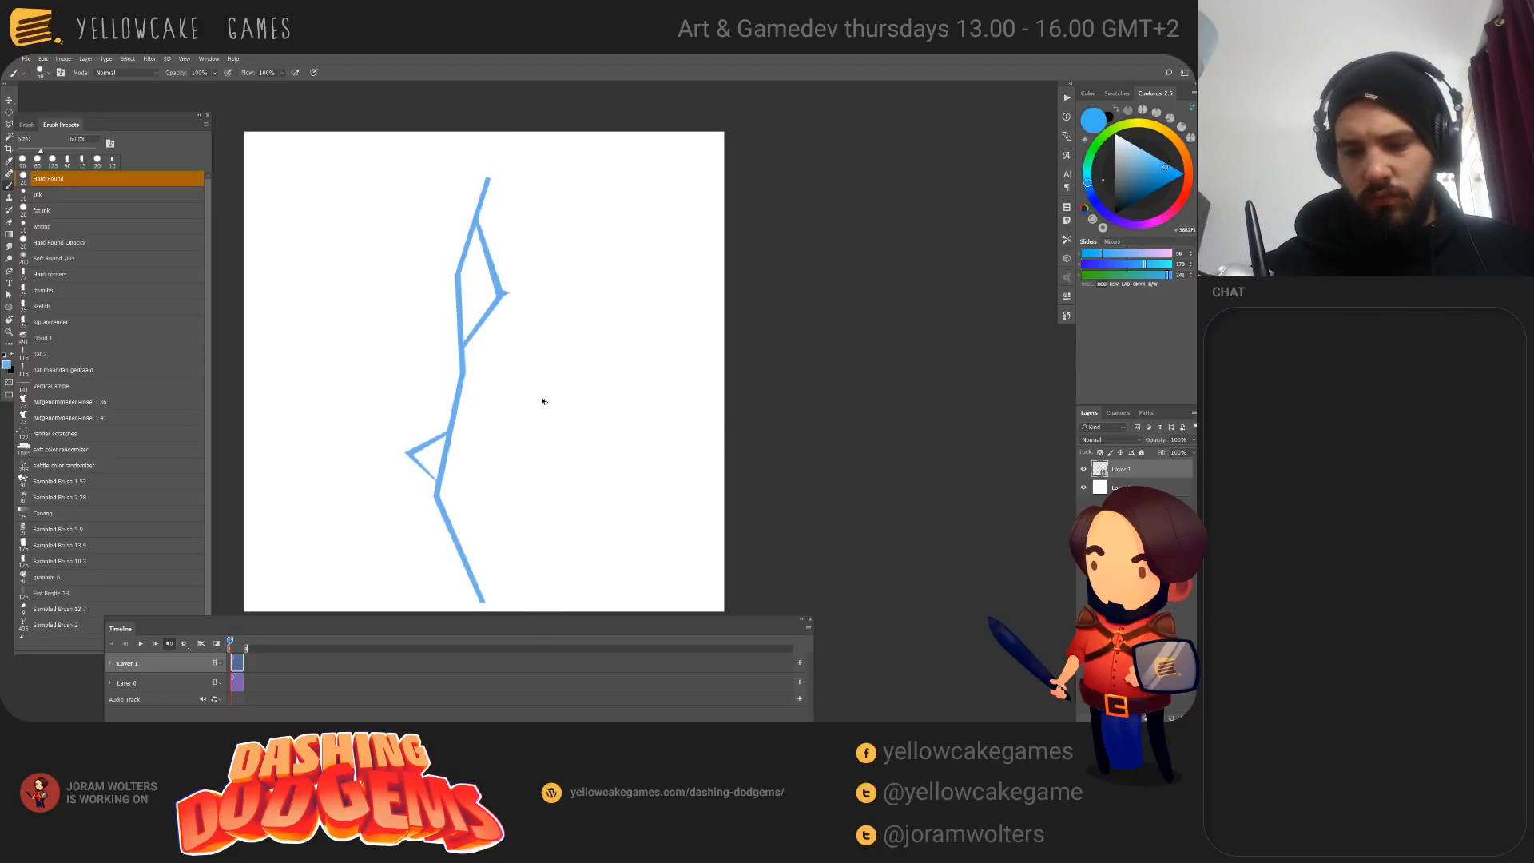
{"action": "key", "text": "ctrl+alt+z"}
{"action": "key", "text": "ctrl+alt+z"}
{"action": "key", "text": "ctrl+alt+z"}
{"action": "key", "text": "ctrl+alt+z"}
{"action": "key", "text": "ctrl+alt+z"}
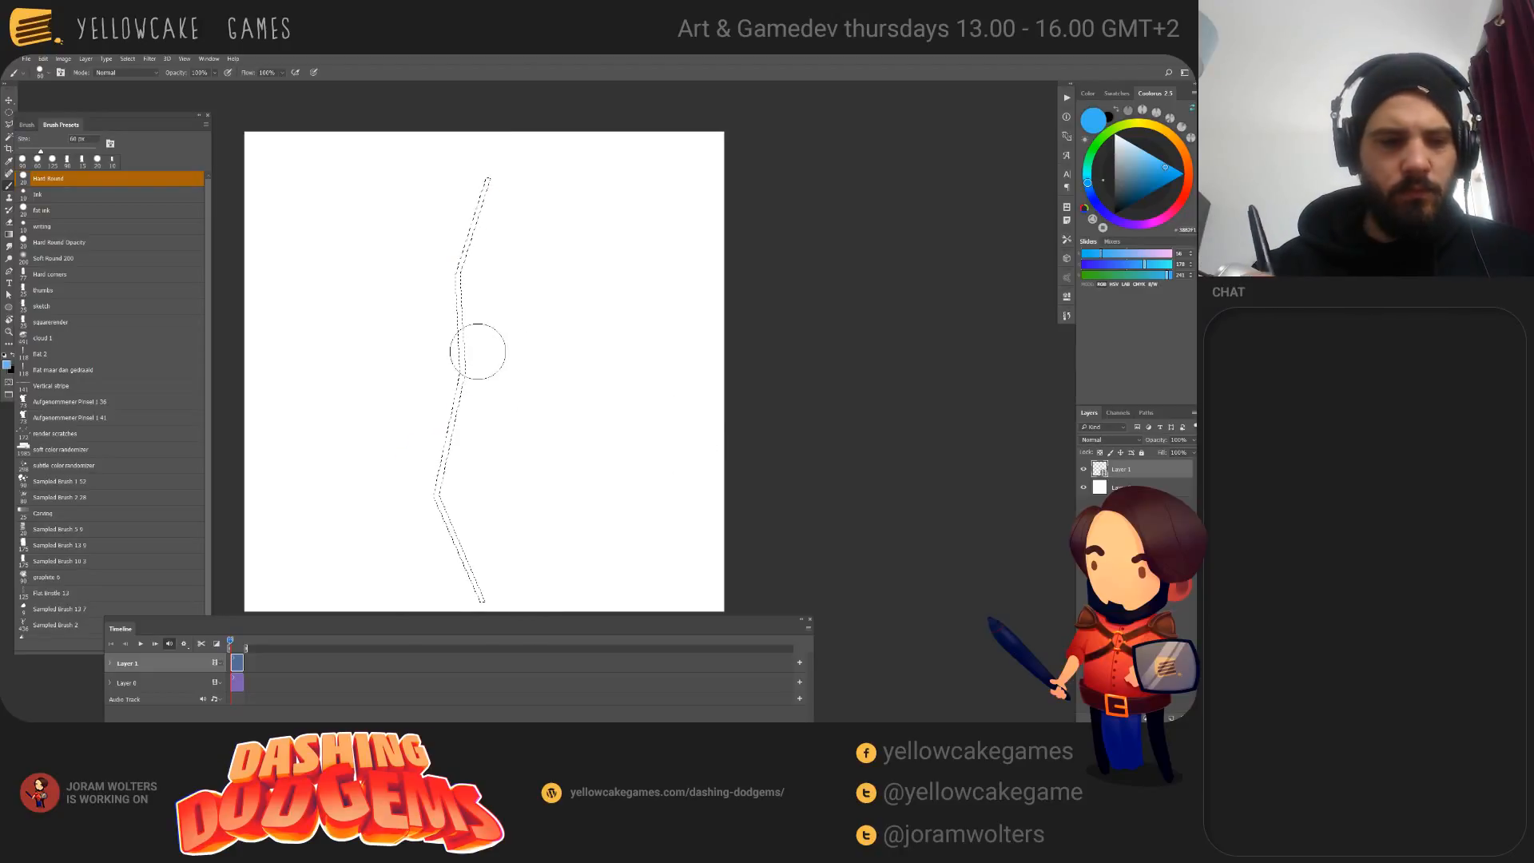
{"action": "key", "text": "ctrl+d"}
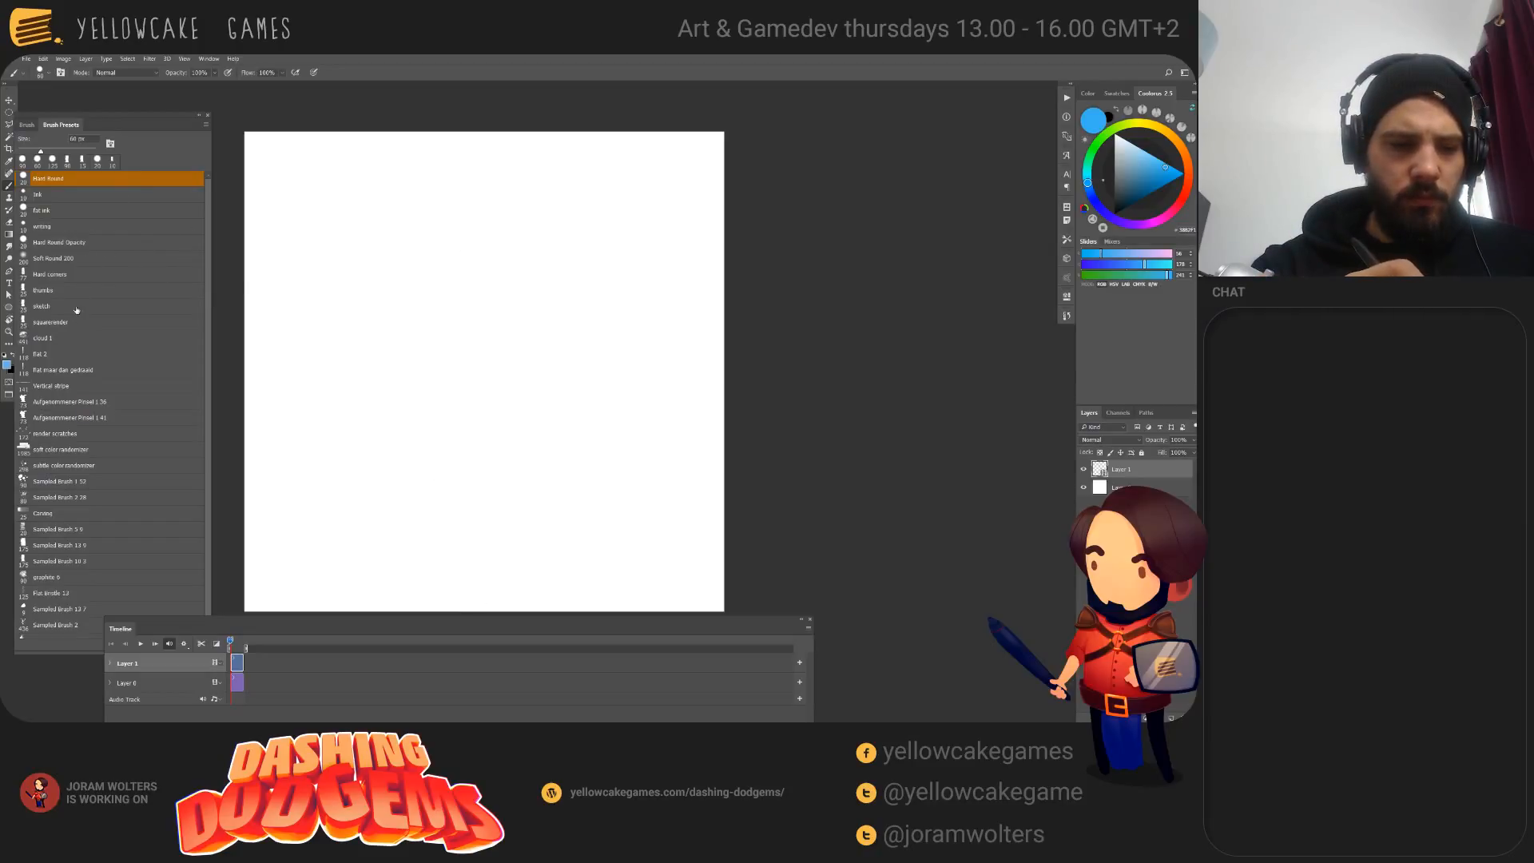
Step: Choose the sketch brush preset and test it with a few freehand lightning strokes, undoing each one
{"action": "left_click", "coordinate": [132, 304]}
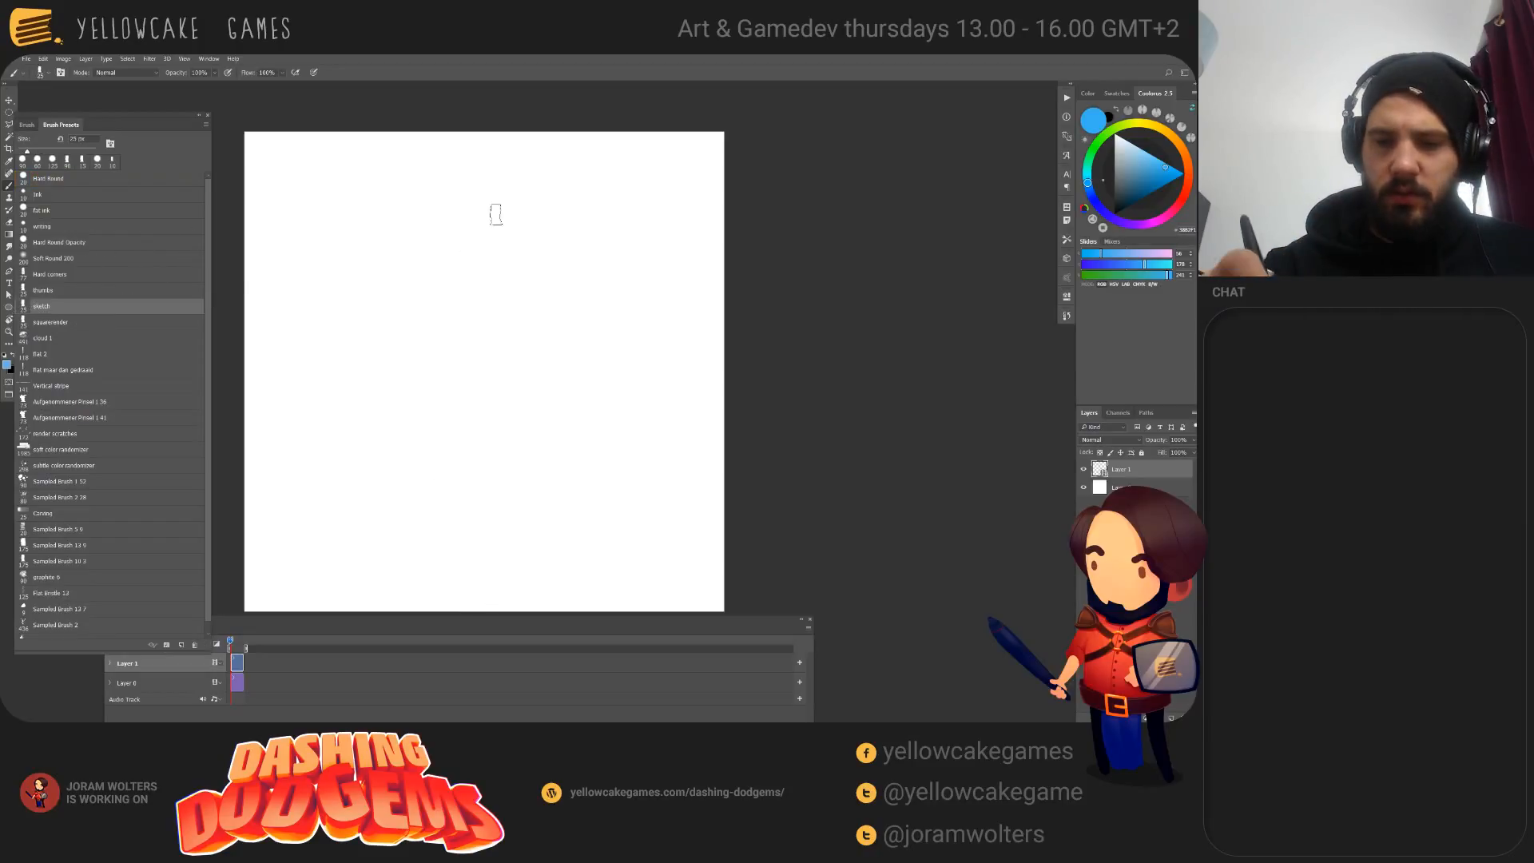
{"action": "mouse_move", "coordinate": [492, 167]}
{"action": "left_mouse_down"}
{"action": "mouse_move", "coordinate": [437, 284]}
{"action": "mouse_move", "coordinate": [479, 390]}
{"action": "mouse_move", "coordinate": [473, 502]}
{"action": "mouse_move", "coordinate": [492, 525]}
{"action": "left_mouse_up"}
{"action": "key", "text": "ctrl+z"}
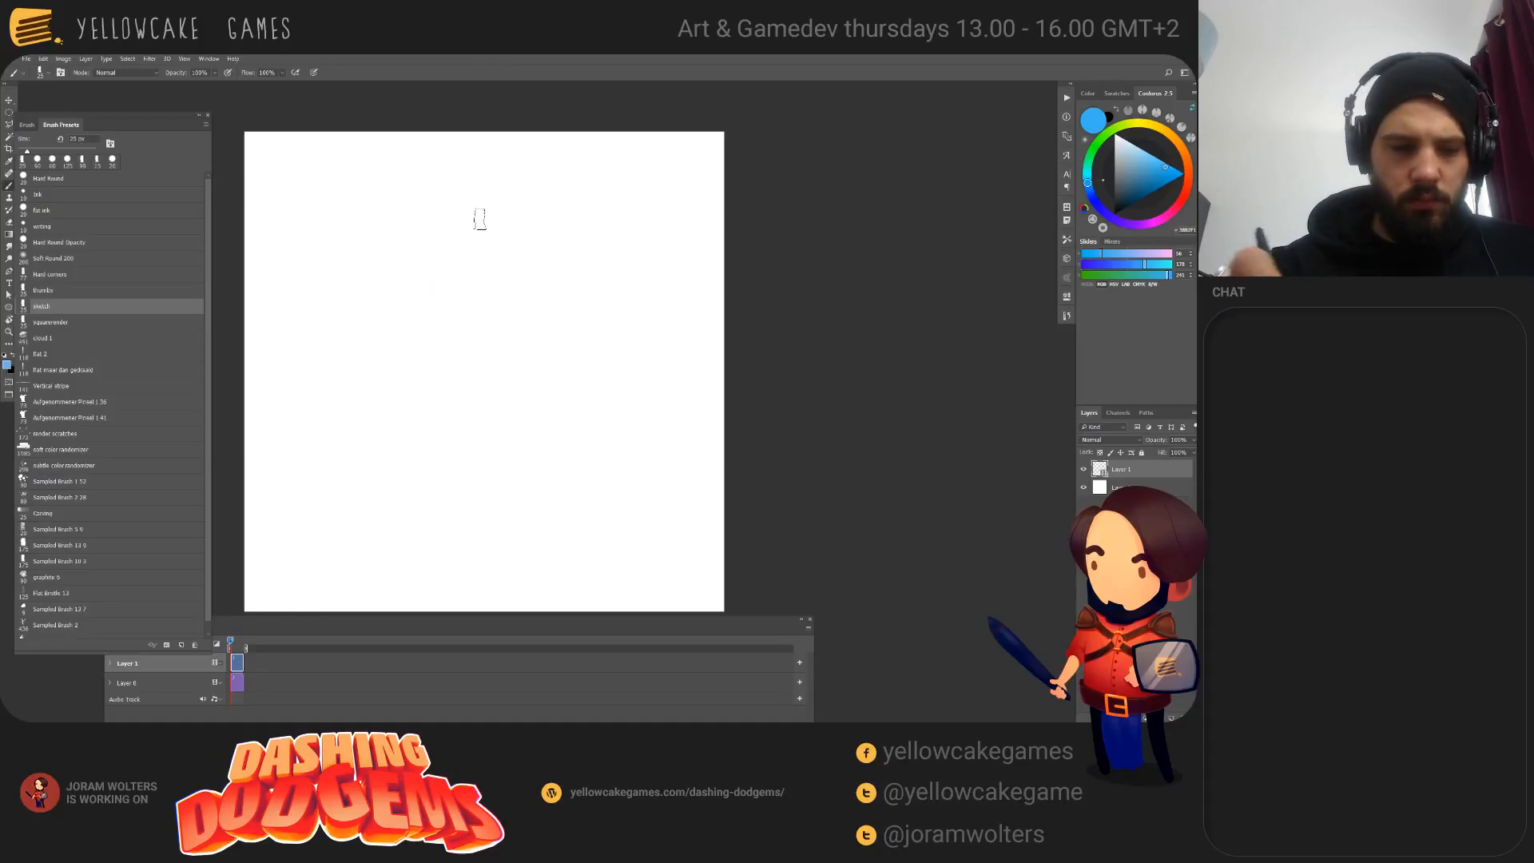
{"action": "mouse_move", "coordinate": [534, 193]}
{"action": "left_mouse_down"}
{"action": "mouse_move", "coordinate": [491, 324]}
{"action": "mouse_move", "coordinate": [524, 407]}
{"action": "left_mouse_up"}
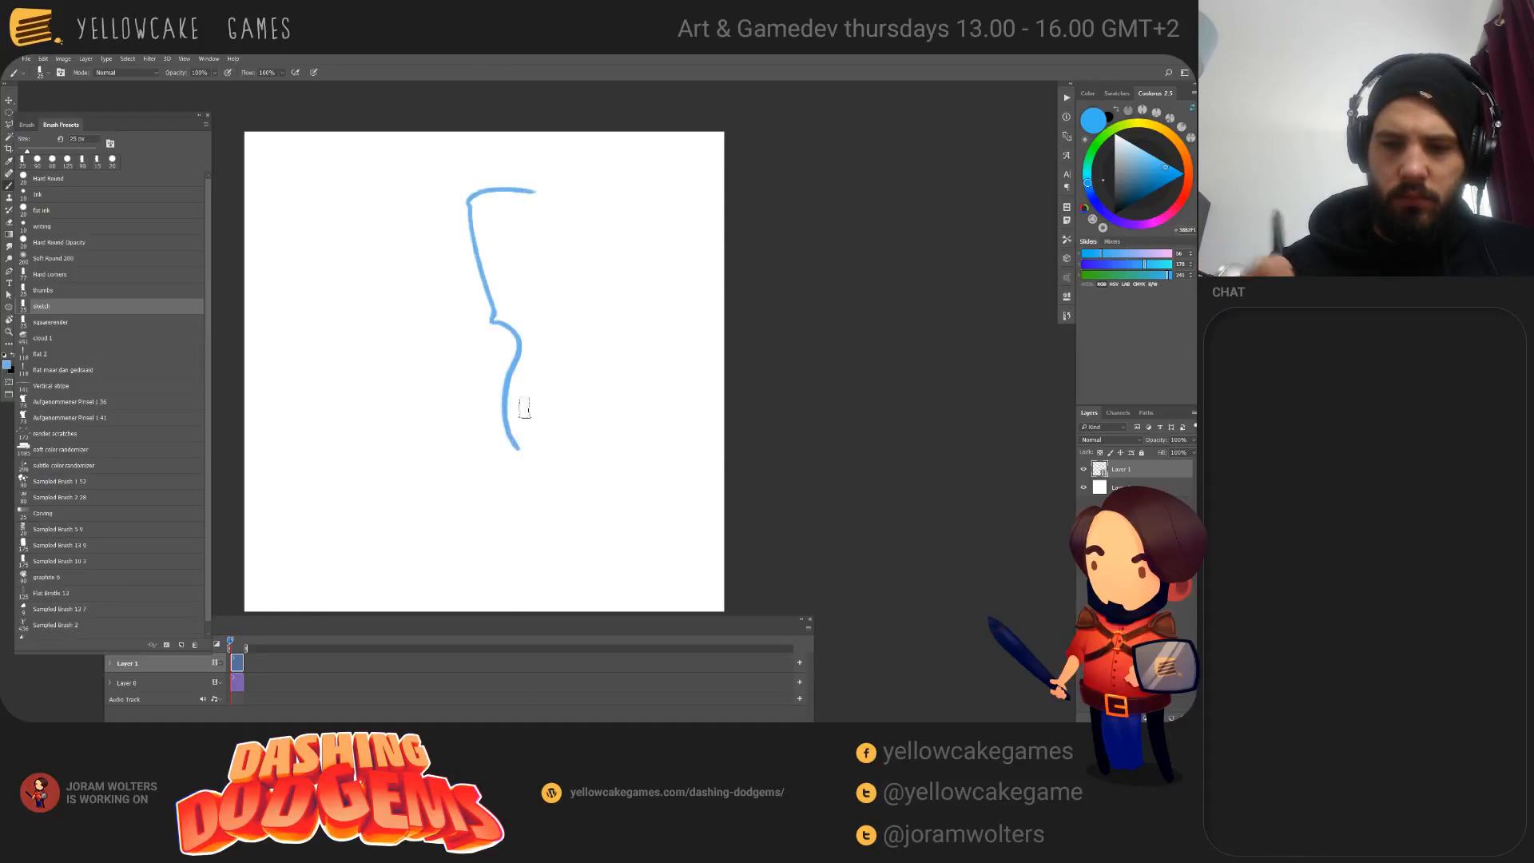
{"action": "key", "text": "ctrl+z"}
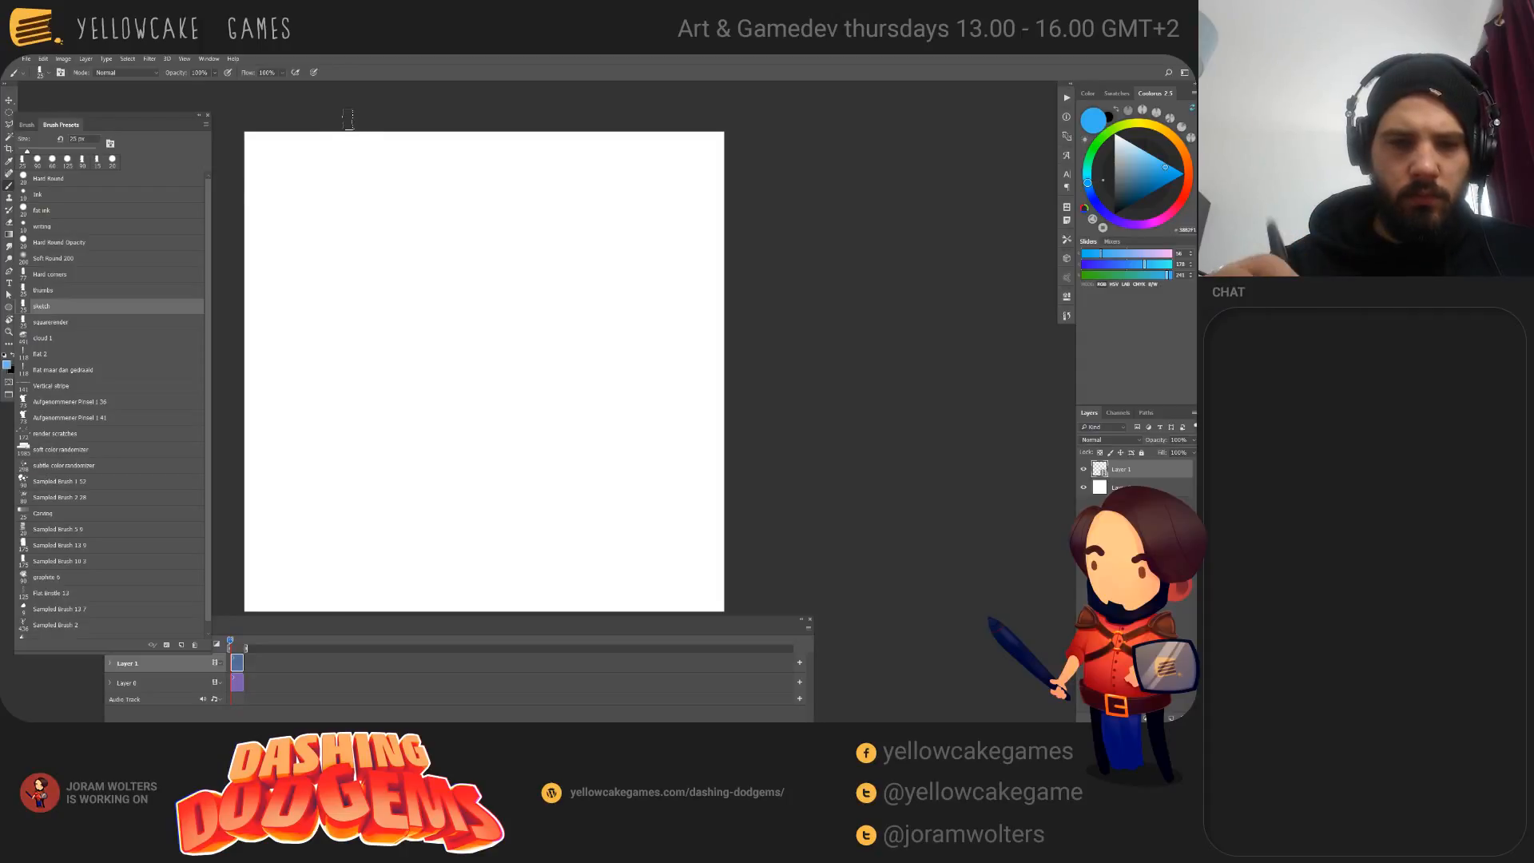
{"action": "left_click_drag", "start_coordinate": [444, 211], "coordinate": [612, 240]}
{"action": "key", "text": "ctrl+z"}
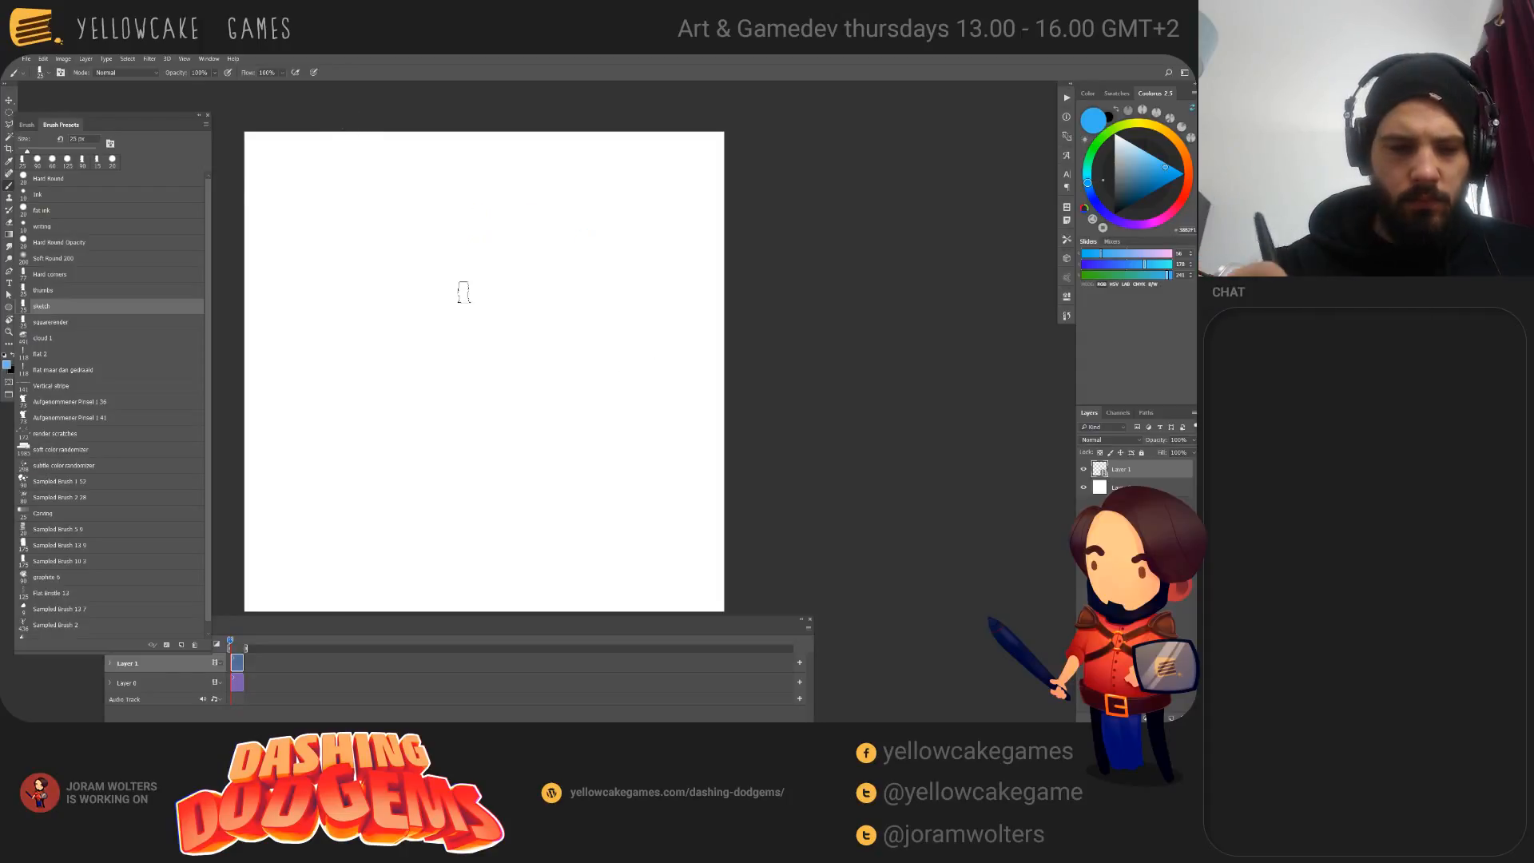
Step: Check the brush settings and paint a light blue zigzag main bolt down the middle of the canvas with the sketch brush
{"action": "key", "text": "F5"}
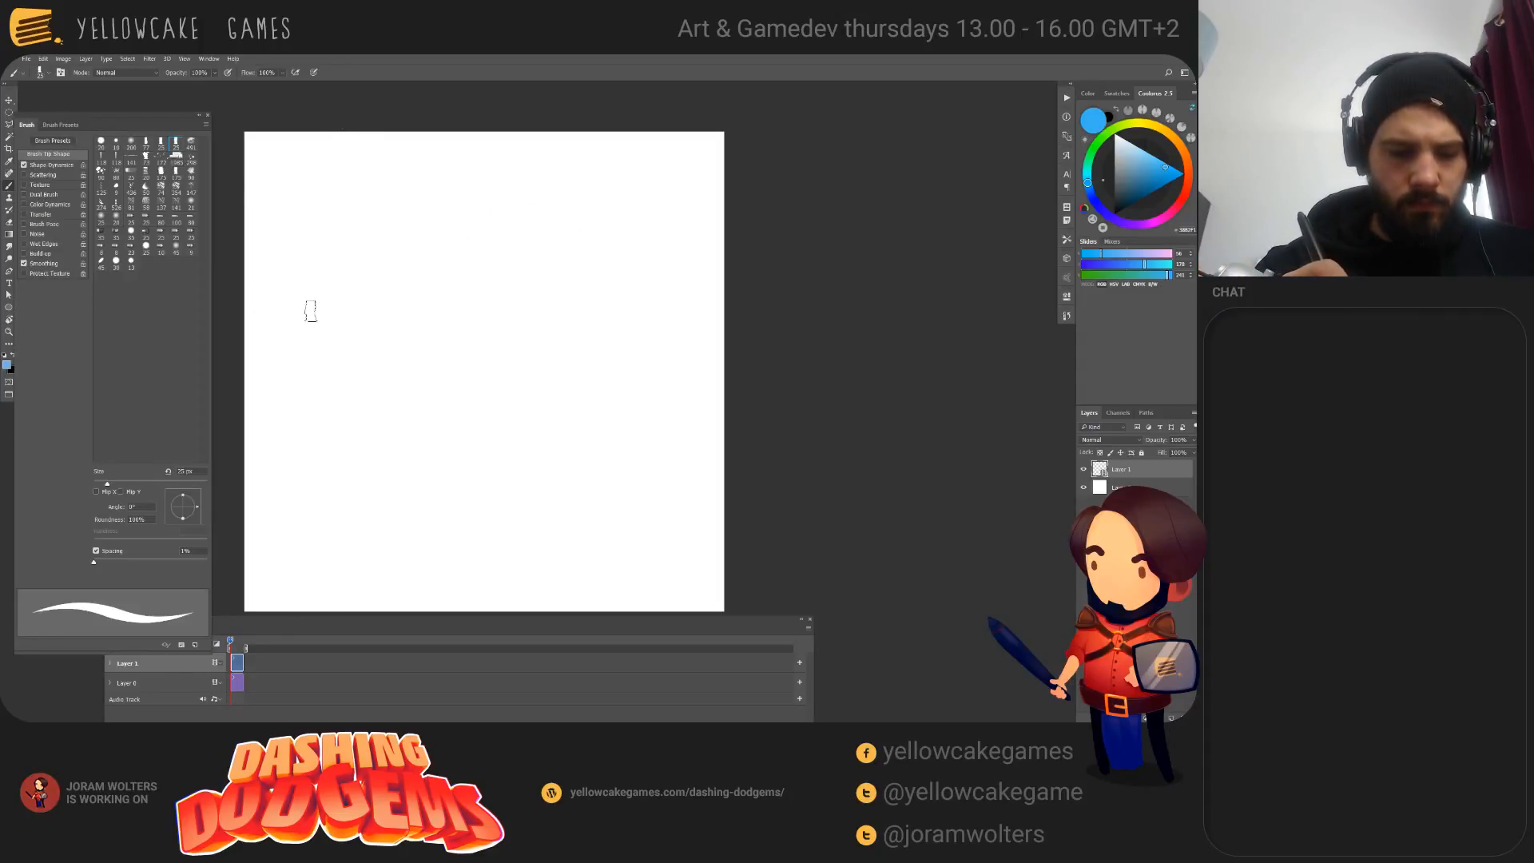
{"action": "key", "text": "F5"}
{"action": "key", "text": "F5"}
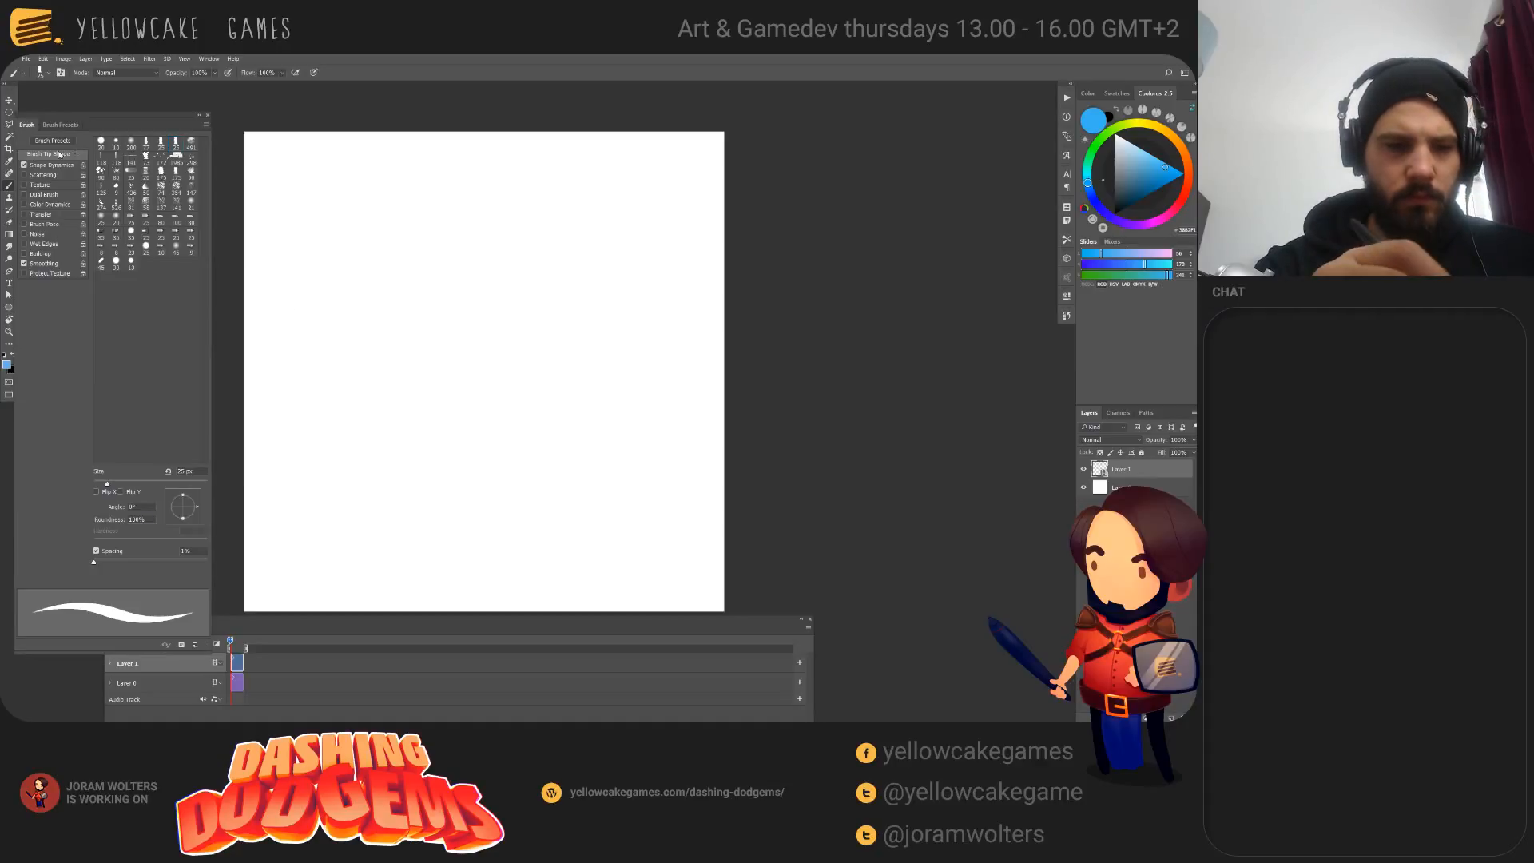
{"action": "left_click", "coordinate": [60, 125]}
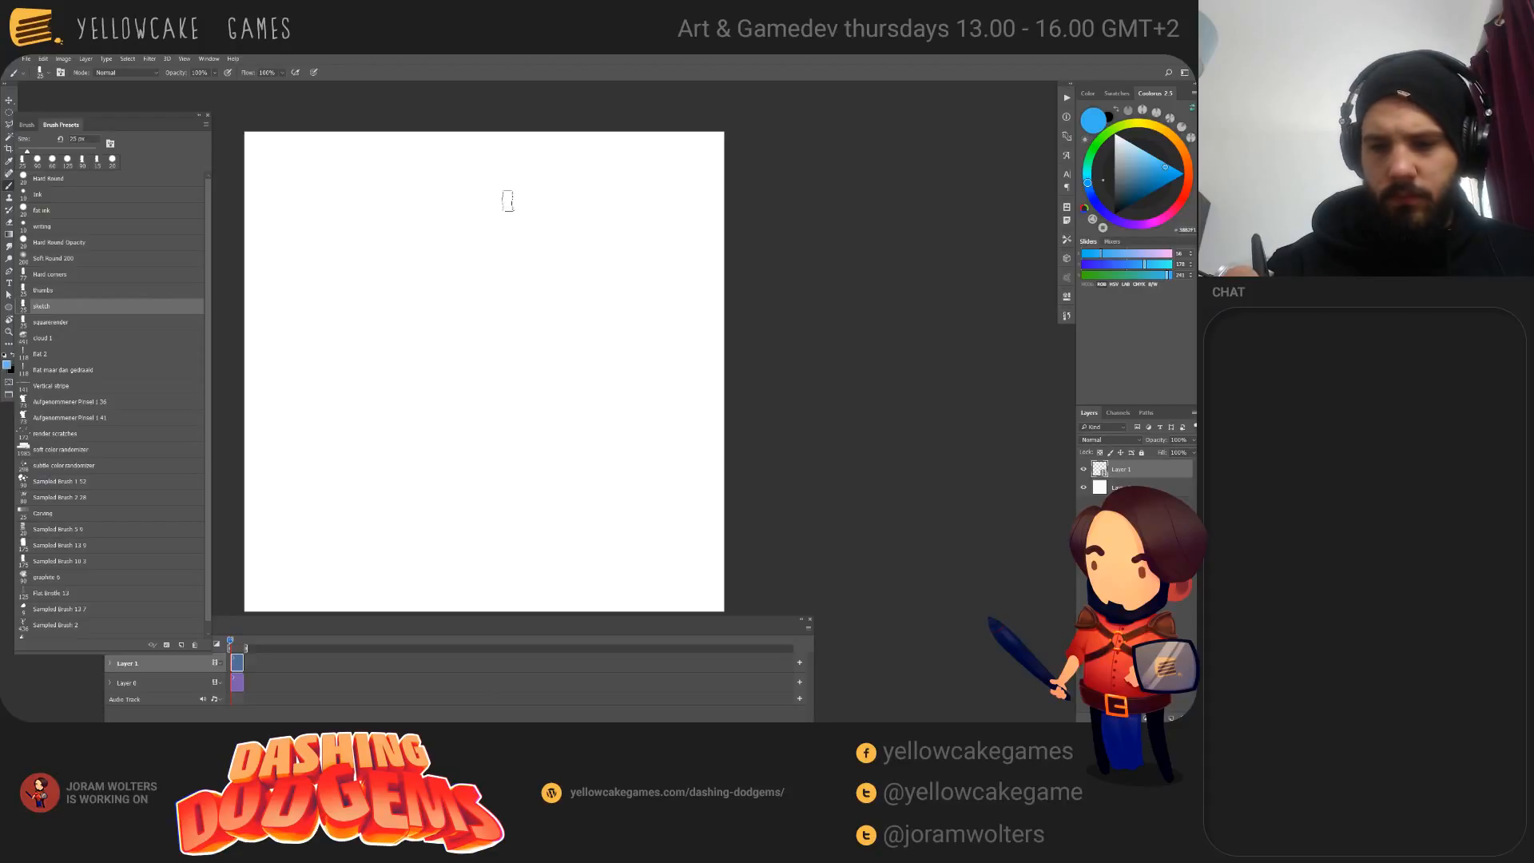
{"action": "mouse_move", "coordinate": [512, 196]}
{"action": "left_mouse_down"}
{"action": "mouse_move", "coordinate": [462, 238]}
{"action": "mouse_move", "coordinate": [469, 397]}
{"action": "mouse_move", "coordinate": [520, 543]}
{"action": "left_mouse_up"}
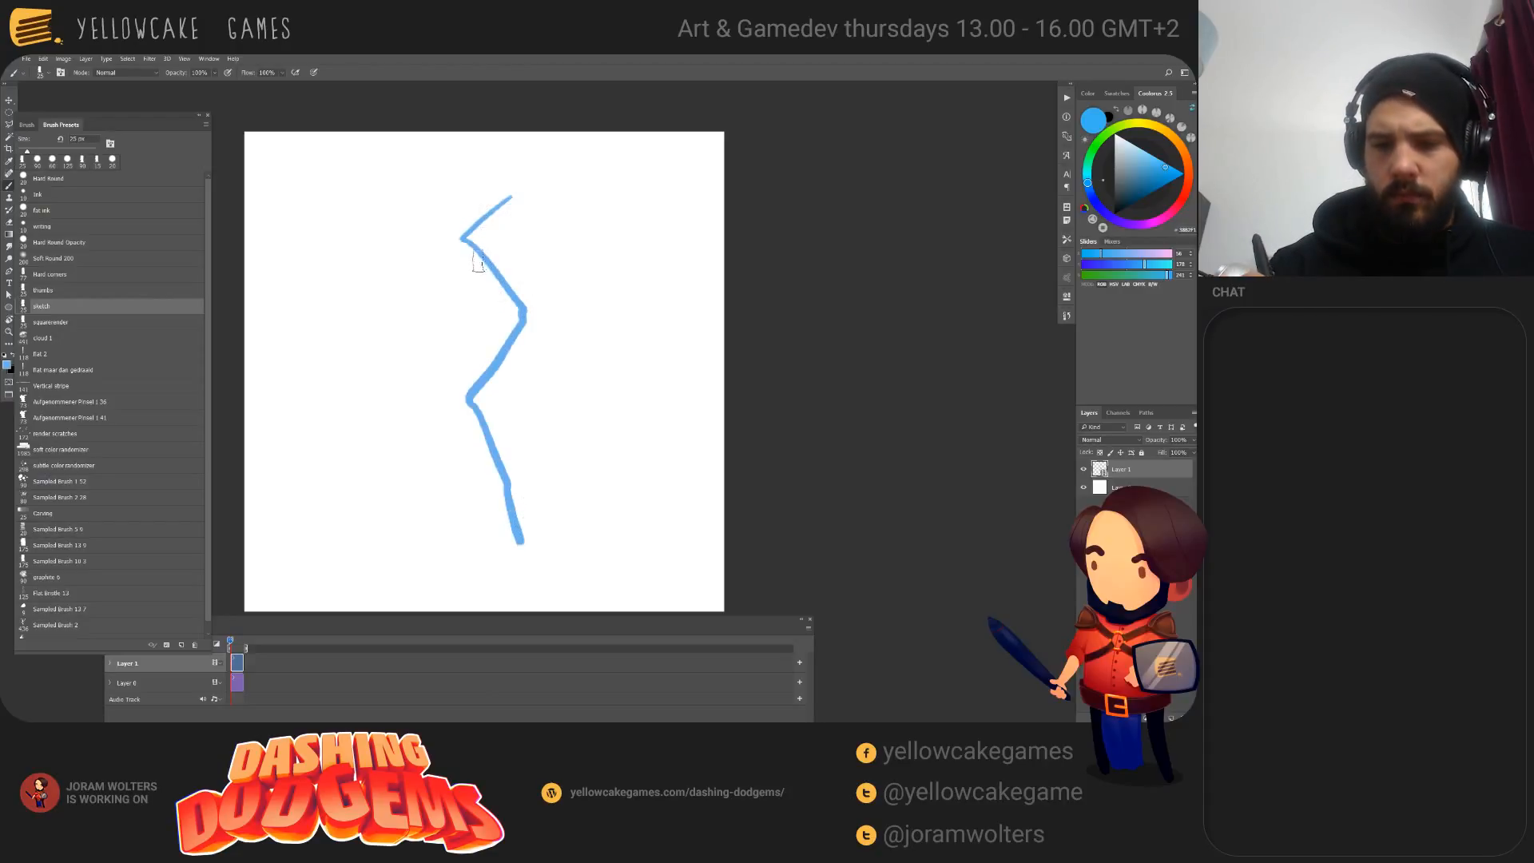
{"action": "left_click_drag", "start_coordinate": [471, 261], "coordinate": [451, 392]}
{"action": "key", "text": "ctrl+z"}
{"action": "left_click_drag", "start_coordinate": [474, 244], "coordinate": [471, 345]}
{"action": "key", "text": "ctrl+z"}
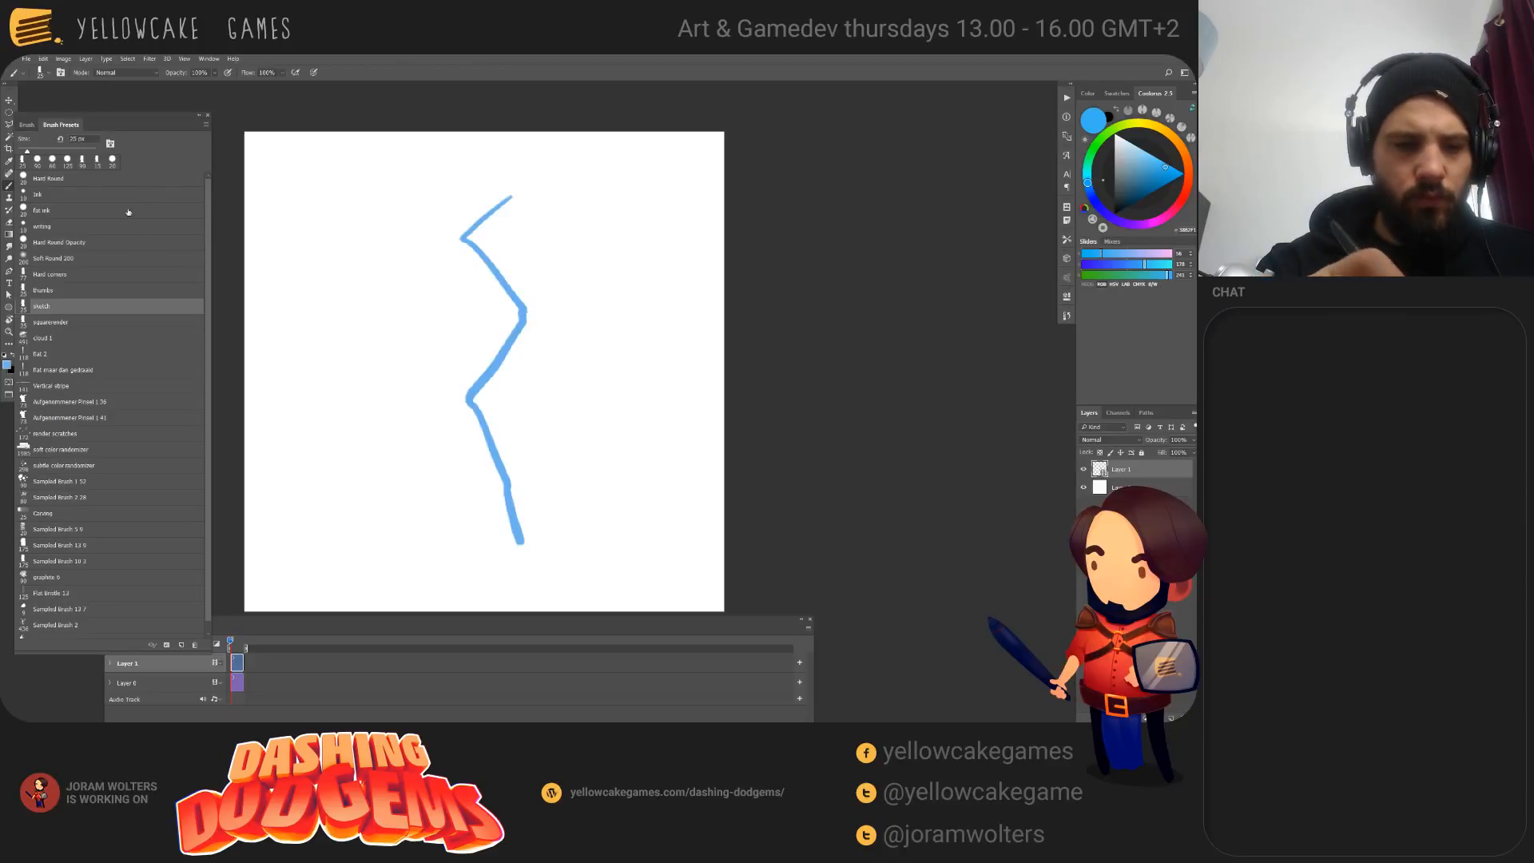
Step: Paint a thin branch on the bolt's upper left side with the fat ink brush and clean up its lower end with a small eraser
{"action": "left_click", "coordinate": [42, 210]}
{"action": "left_click_drag", "start_coordinate": [497, 269], "coordinate": [493, 346]}
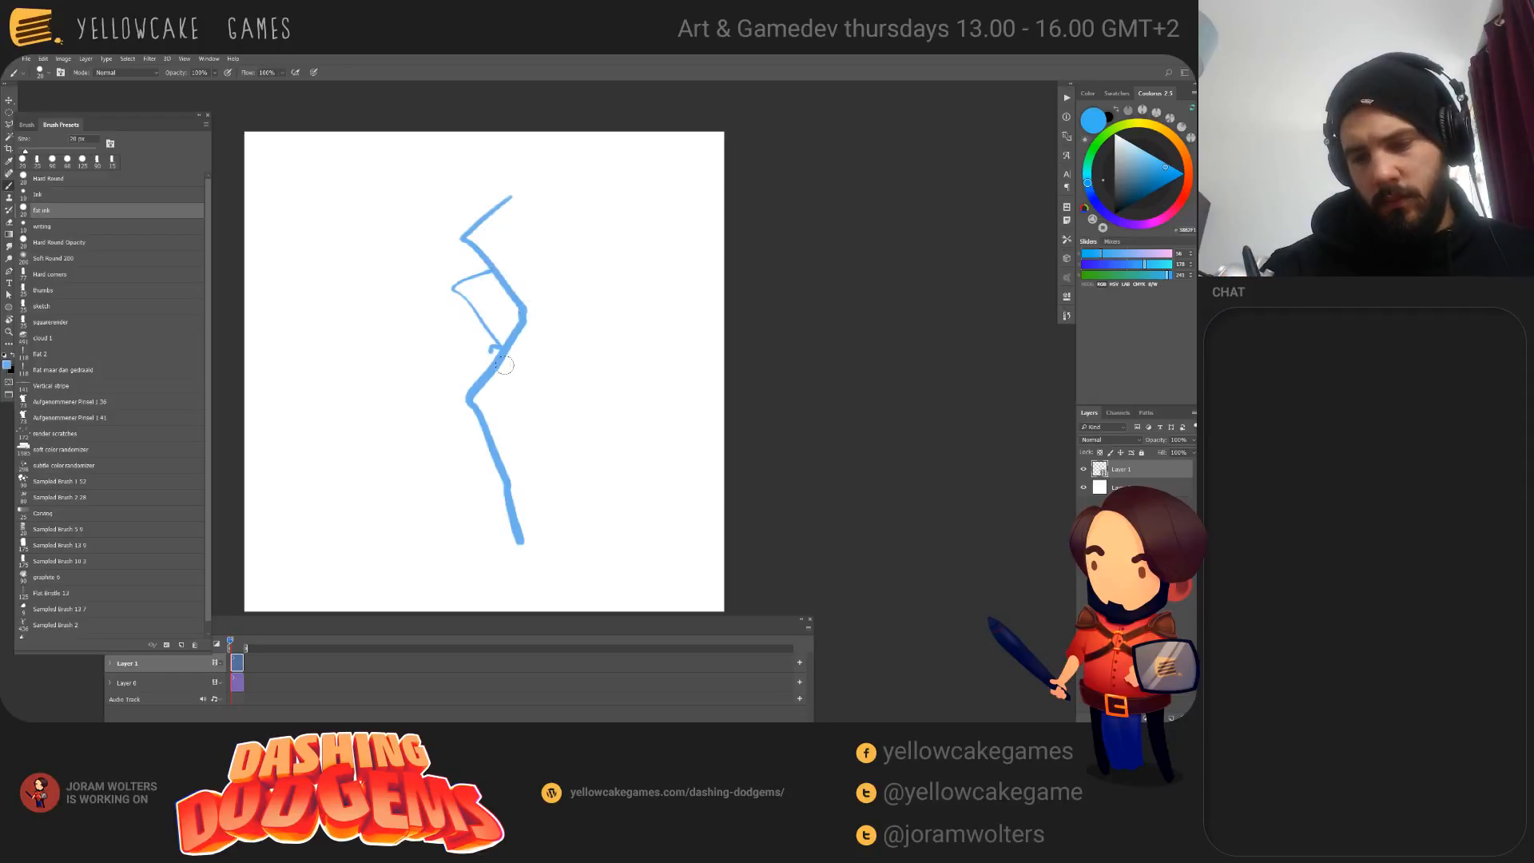
{"action": "key", "text": "e"}
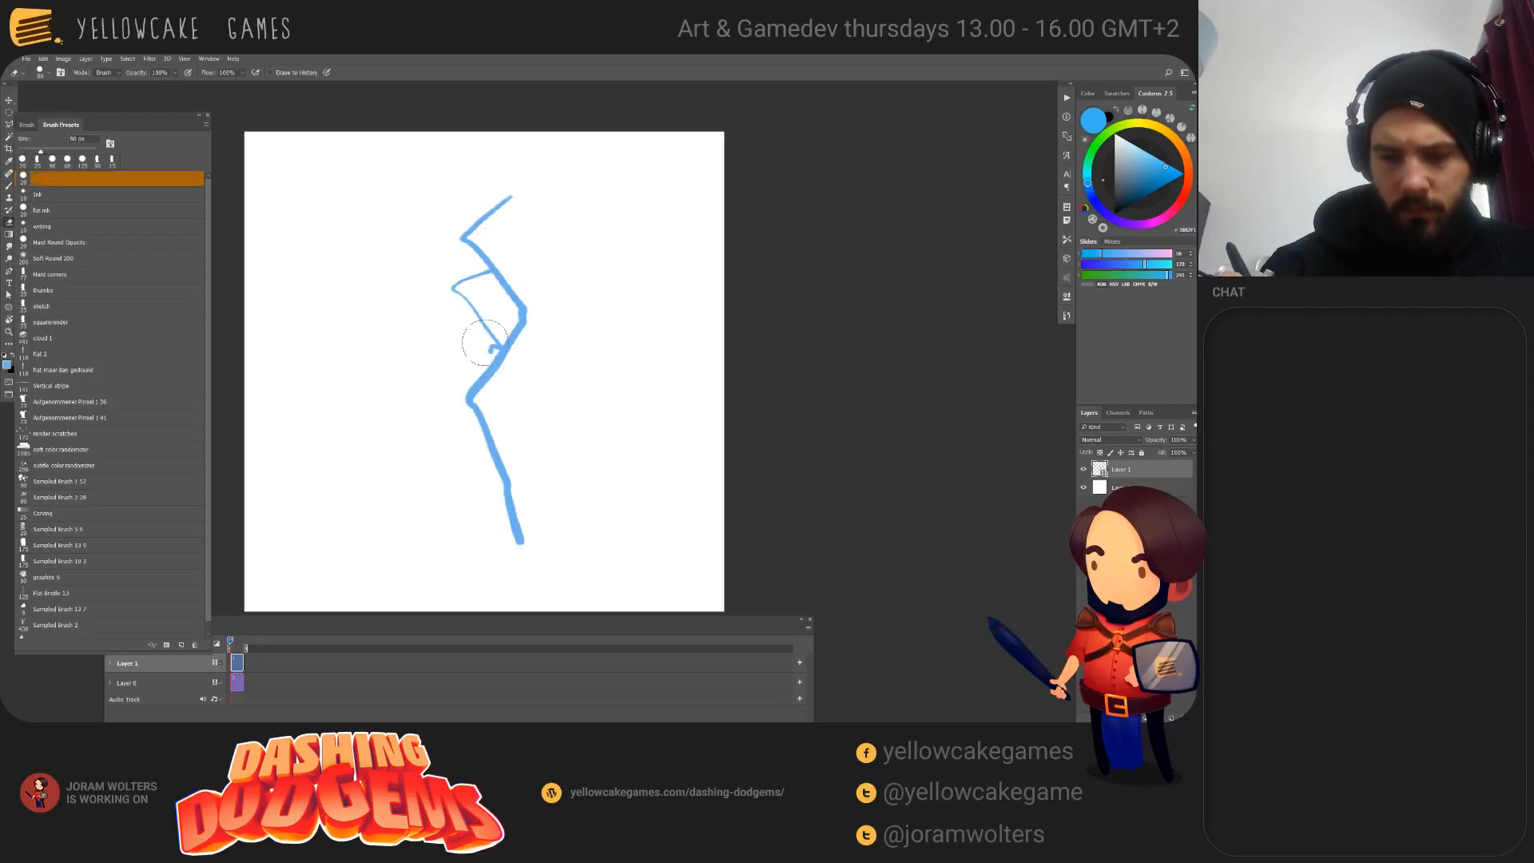
{"action": "key", "text": "bracketleft"}
{"action": "key", "text": "bracketleft"}
{"action": "key", "text": "bracketleft"}
{"action": "key", "text": "bracketleft"}
{"action": "key", "text": "bracketleft"}
{"action": "key", "text": "bracketleft"}
{"action": "key", "text": "bracketleft"}
{"action": "key", "text": "bracketleft"}
{"action": "key", "text": "bracketleft"}
{"action": "key", "text": "bracketleft"}
{"action": "key", "text": "bracketleft"}
{"action": "key", "text": "bracketleft"}
{"action": "key", "text": "bracketleft"}
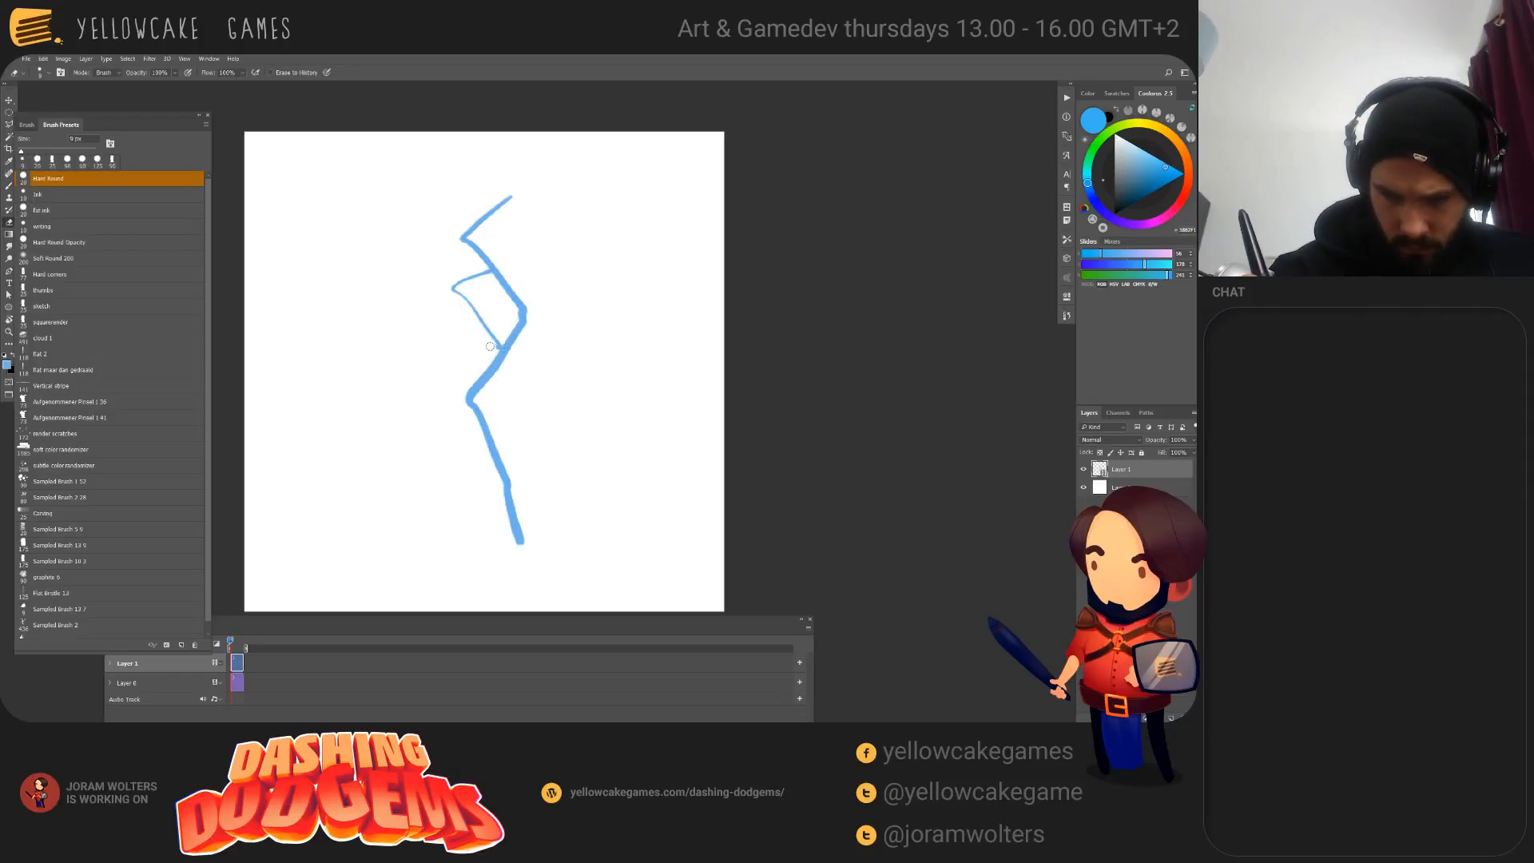
{"action": "key", "text": "b"}
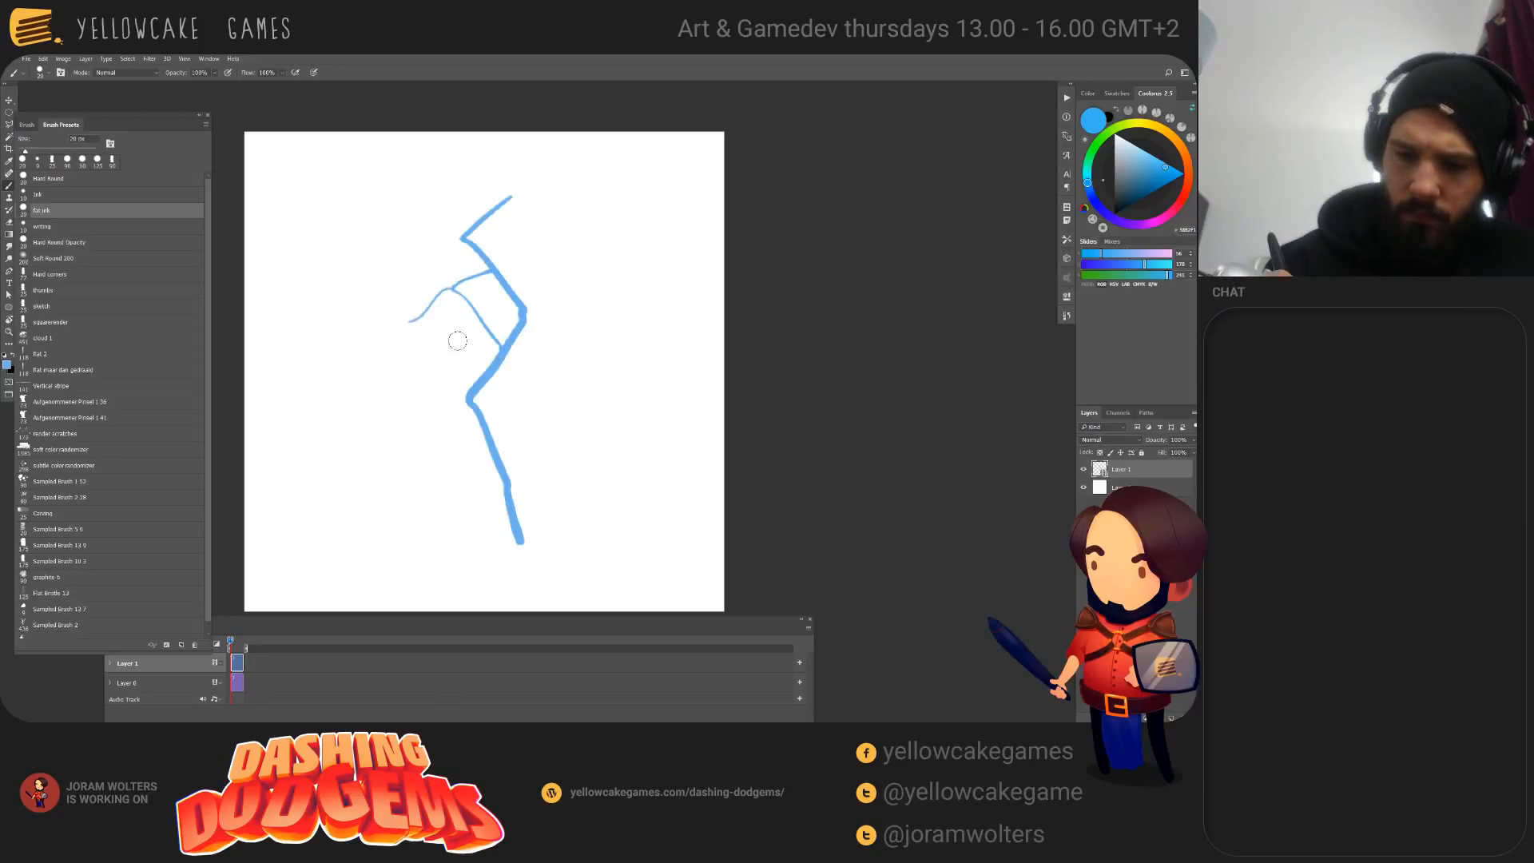
{"action": "left_click_drag", "start_coordinate": [452, 286], "coordinate": [411, 343]}
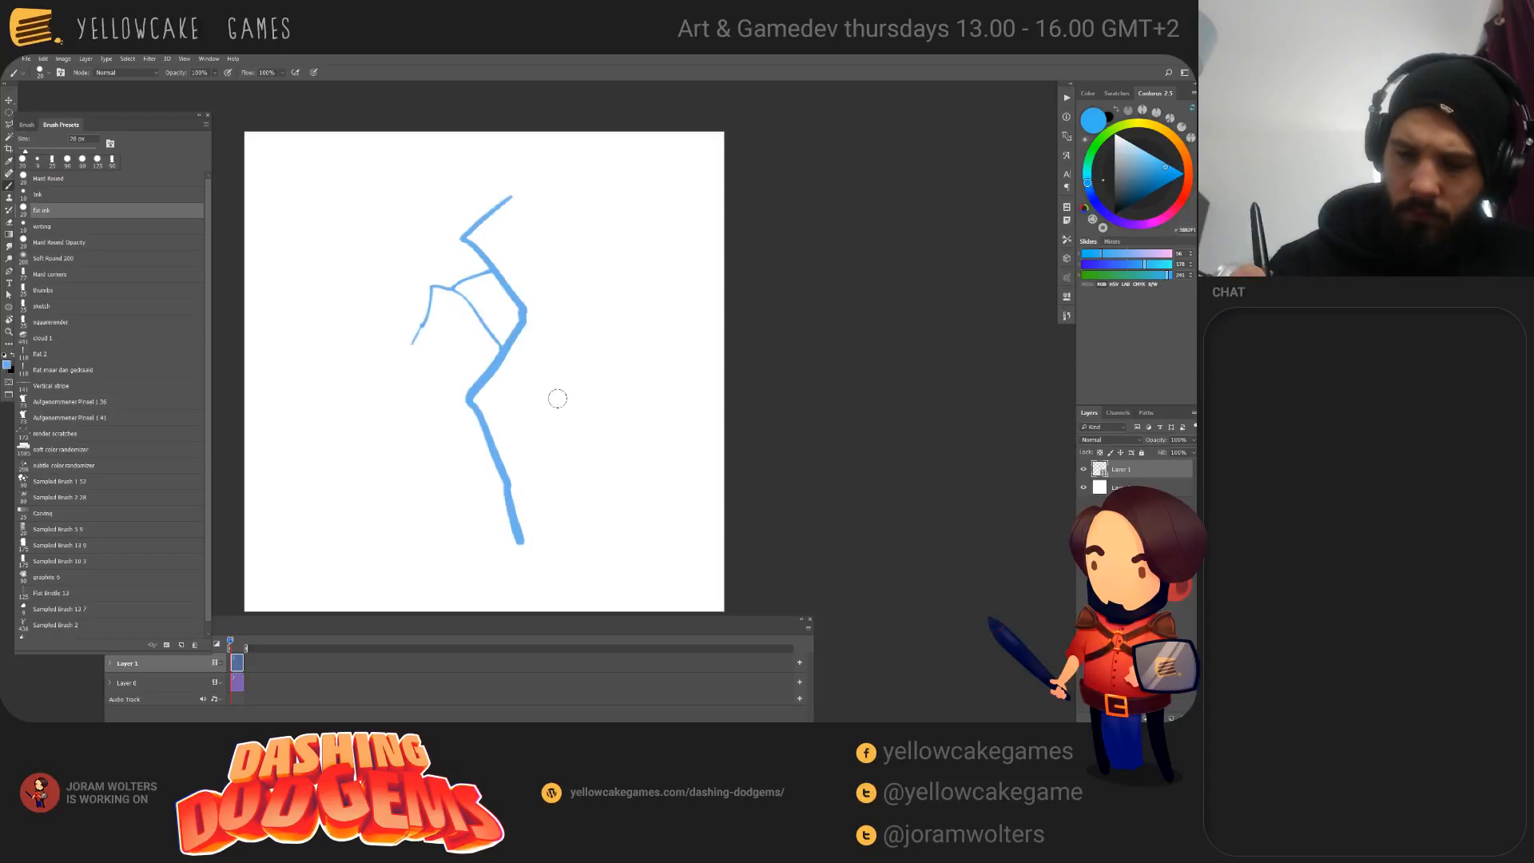
{"action": "left_click_drag", "start_coordinate": [495, 374], "coordinate": [516, 489]}
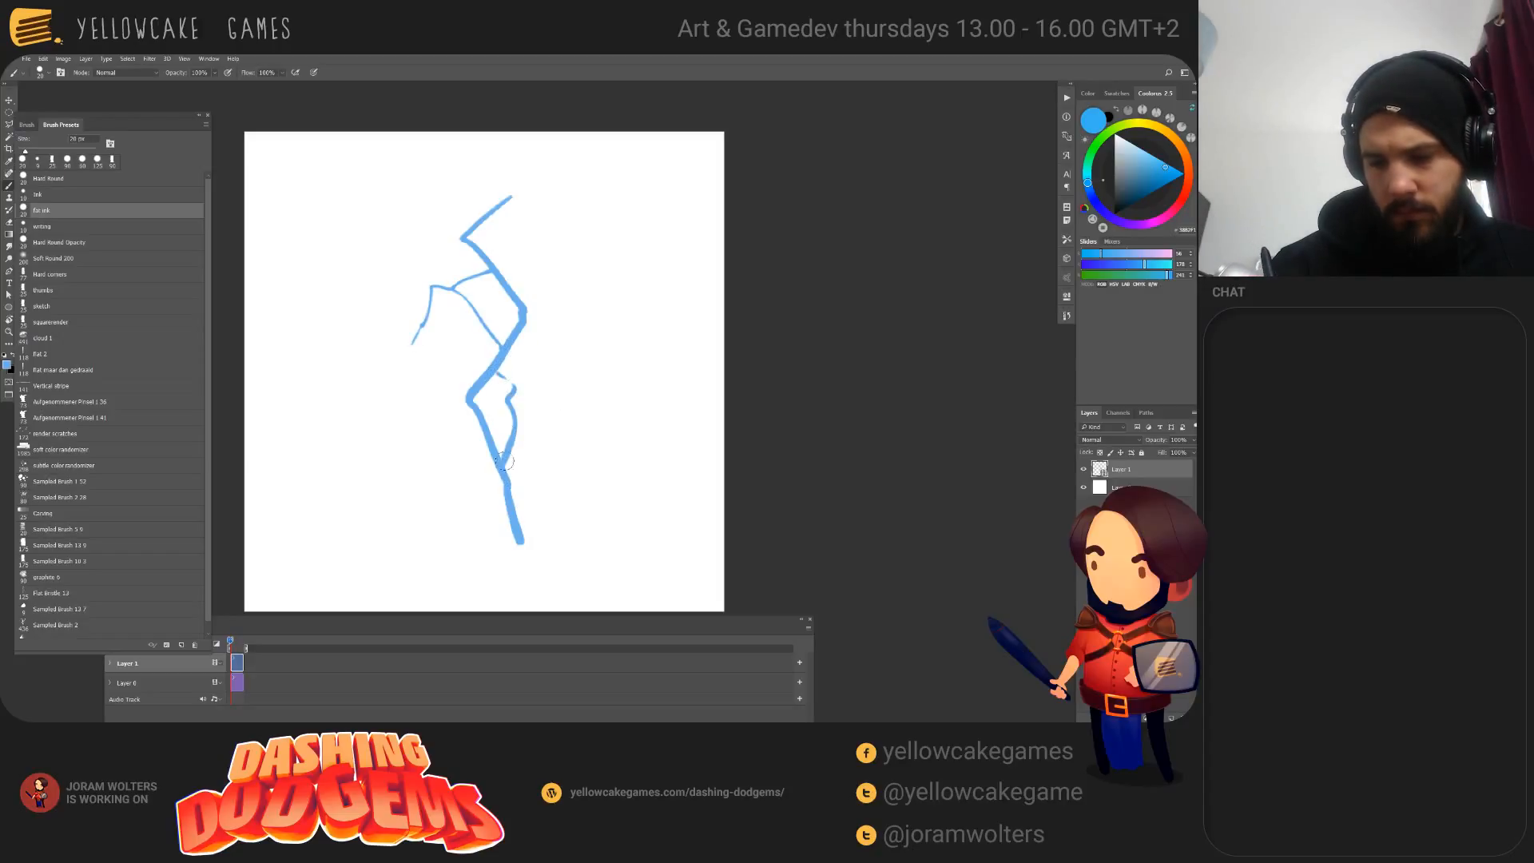
{"action": "key", "text": "ctrl+z"}
{"action": "key", "text": "ctrl+z"}
{"action": "mouse_move", "coordinate": [496, 368]}
{"action": "left_mouse_down"}
{"action": "mouse_move", "coordinate": [513, 393]}
{"action": "mouse_move", "coordinate": [517, 499]}
{"action": "left_mouse_up"}
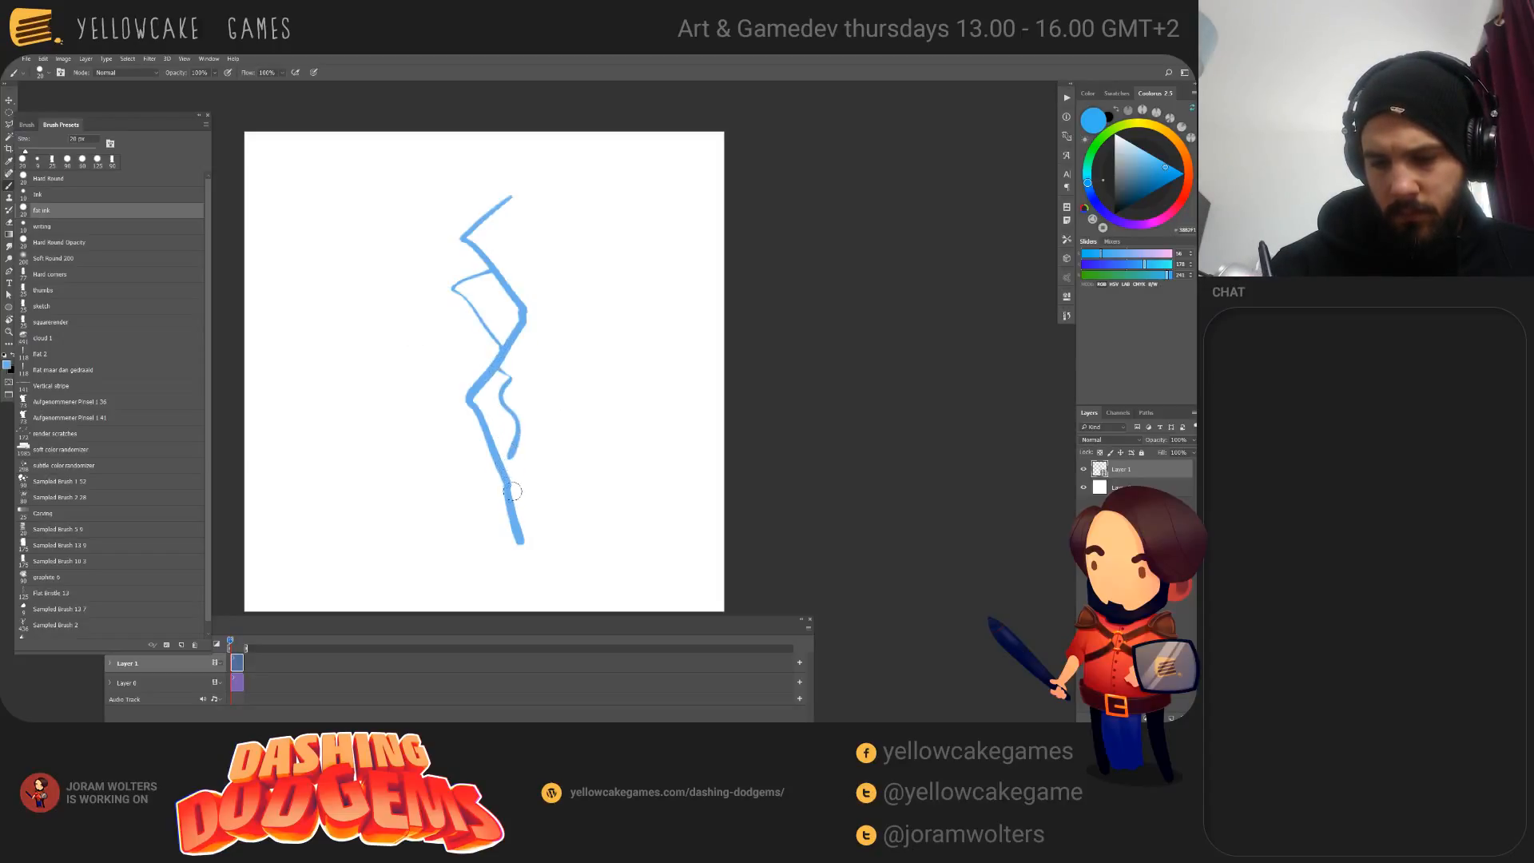
{"action": "key", "text": "ctrl+z"}
{"action": "left_click_drag", "start_coordinate": [499, 374], "coordinate": [502, 472]}
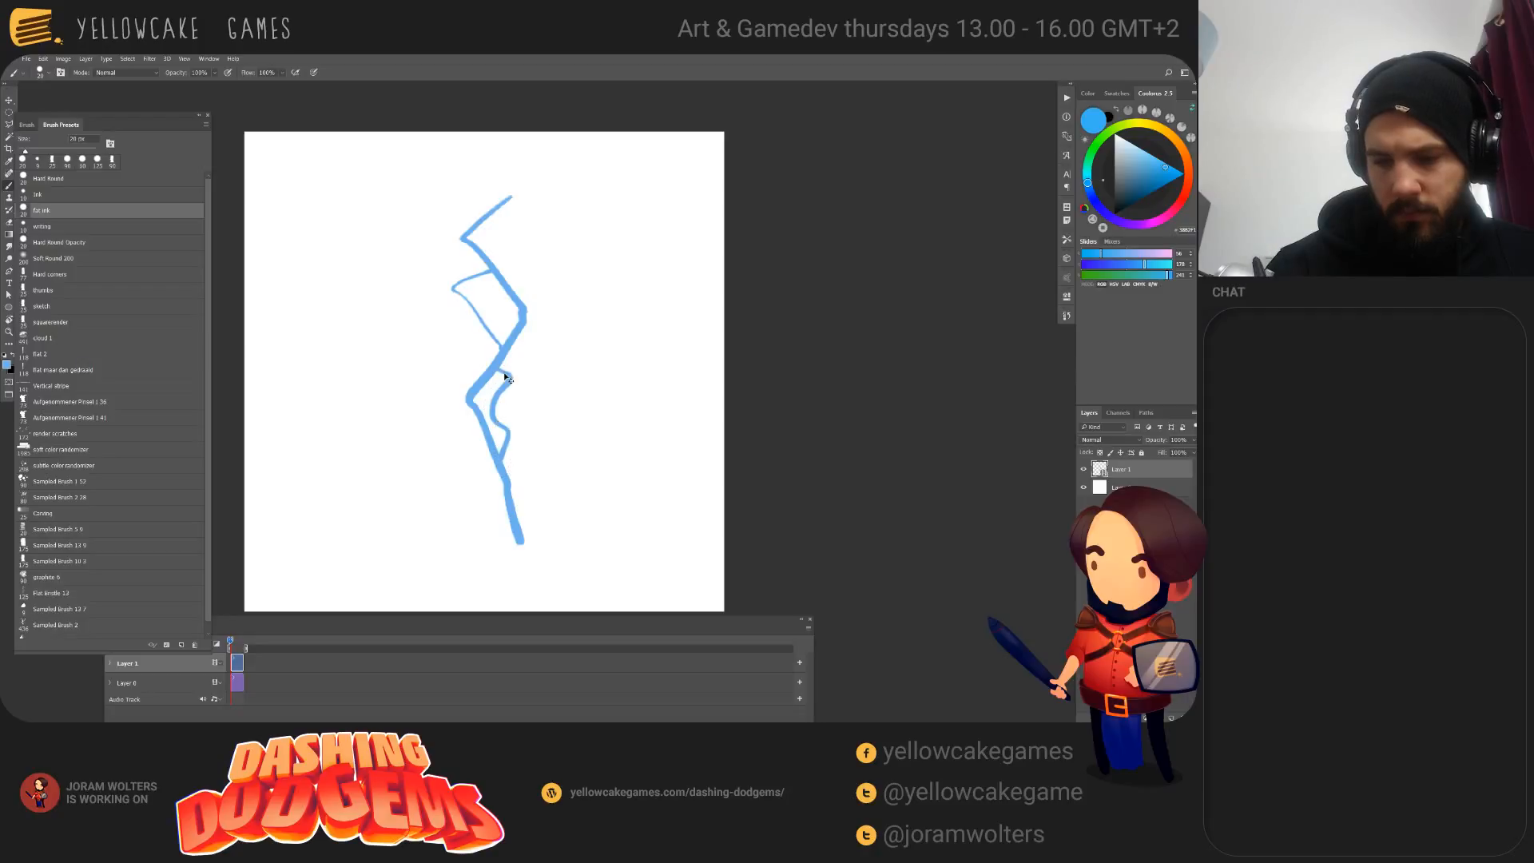
{"action": "key", "text": "ctrl+z"}
Step: Paint three thin angular branches along the bolt: one at mid-height on the right, one on the upper right and one on the lower left
{"action": "left_click_drag", "start_coordinate": [497, 370], "coordinate": [502, 461]}
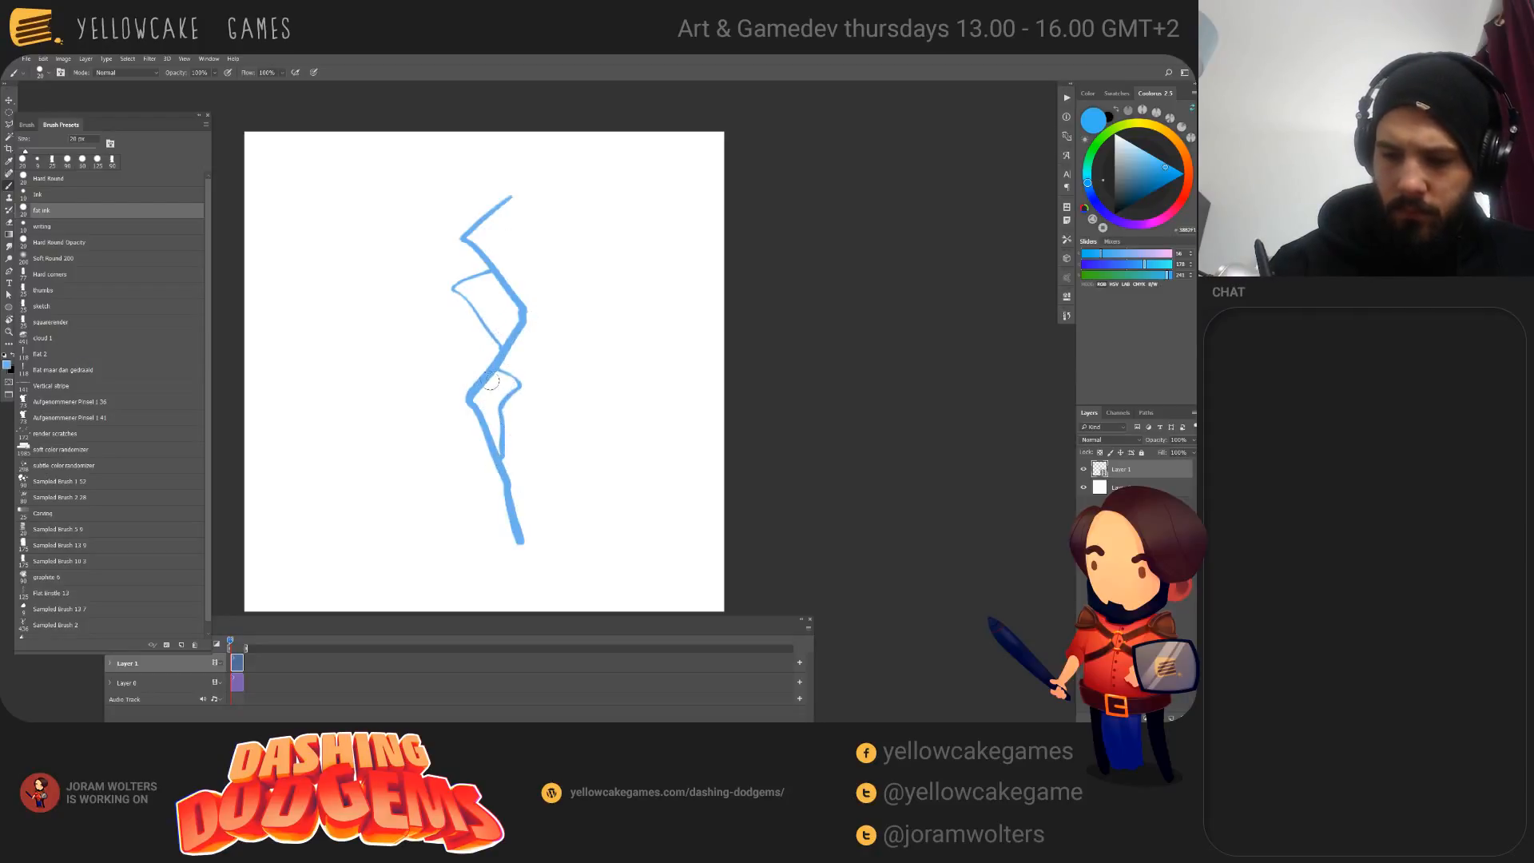
{"action": "left_click_drag", "start_coordinate": [491, 210], "coordinate": [518, 296]}
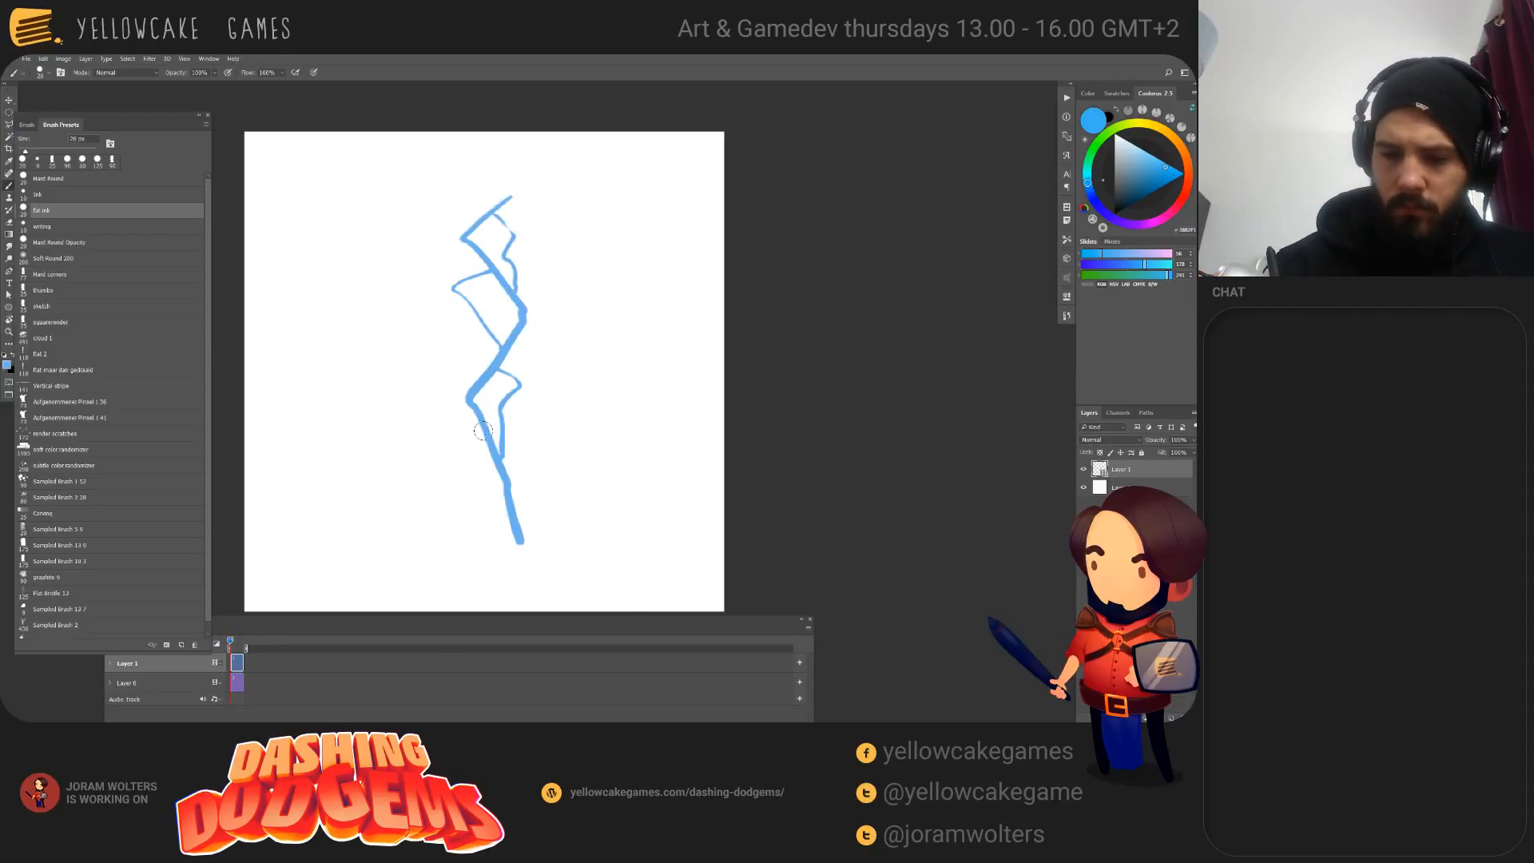
{"action": "mouse_move", "coordinate": [489, 430]}
{"action": "left_mouse_down"}
{"action": "mouse_move", "coordinate": [463, 462]}
{"action": "mouse_move", "coordinate": [539, 547]}
{"action": "left_mouse_up"}
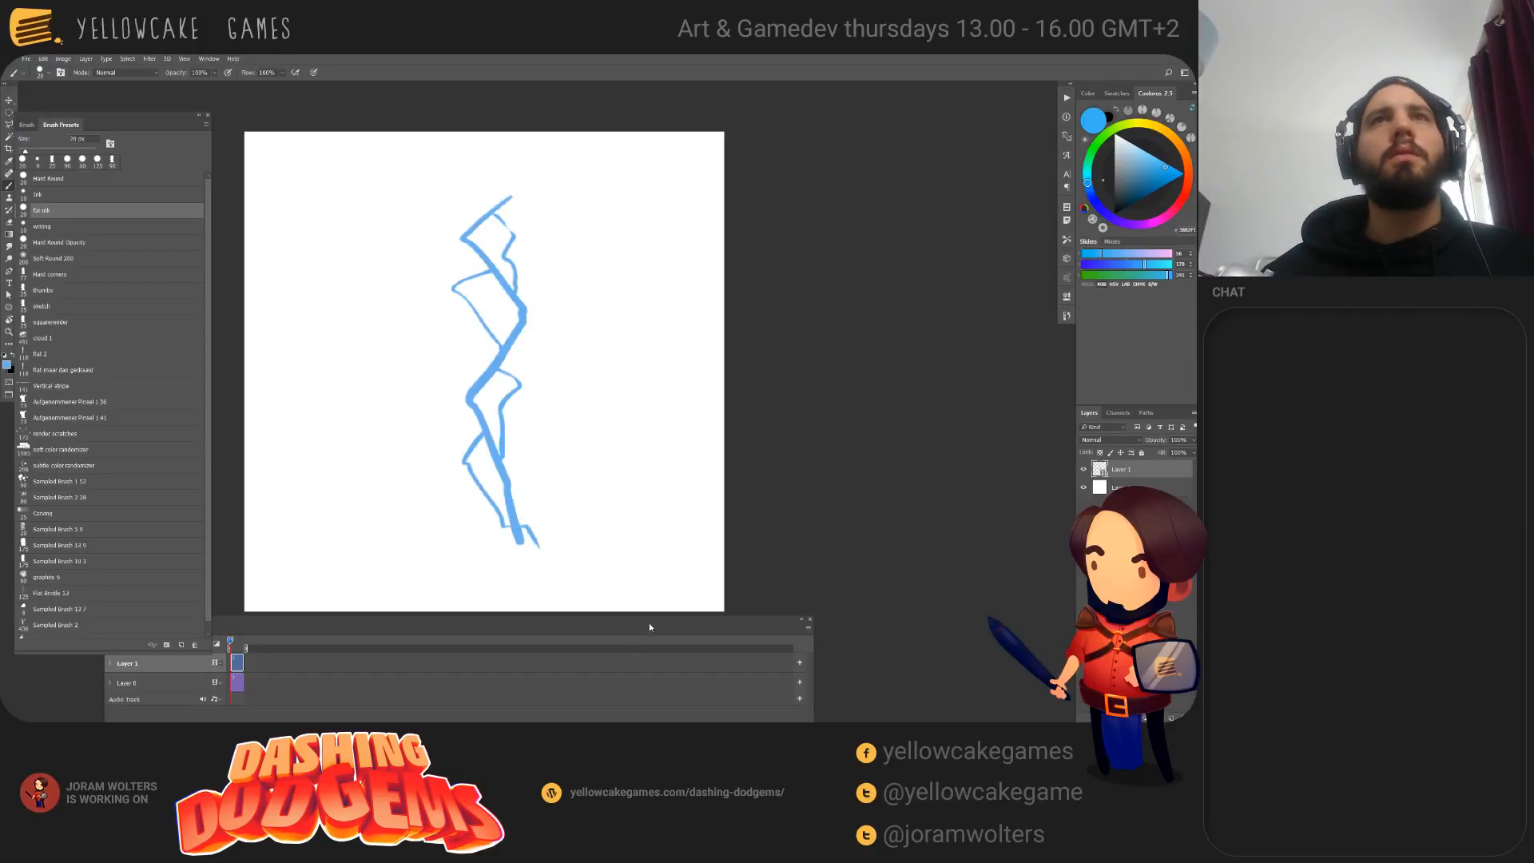
Step: Study the strike around 0:07 of the Stylized Lightning video on ArtStation by replaying and pausing it, and return to Photoshop
{"action": "key", "text": "alt+Tab"}
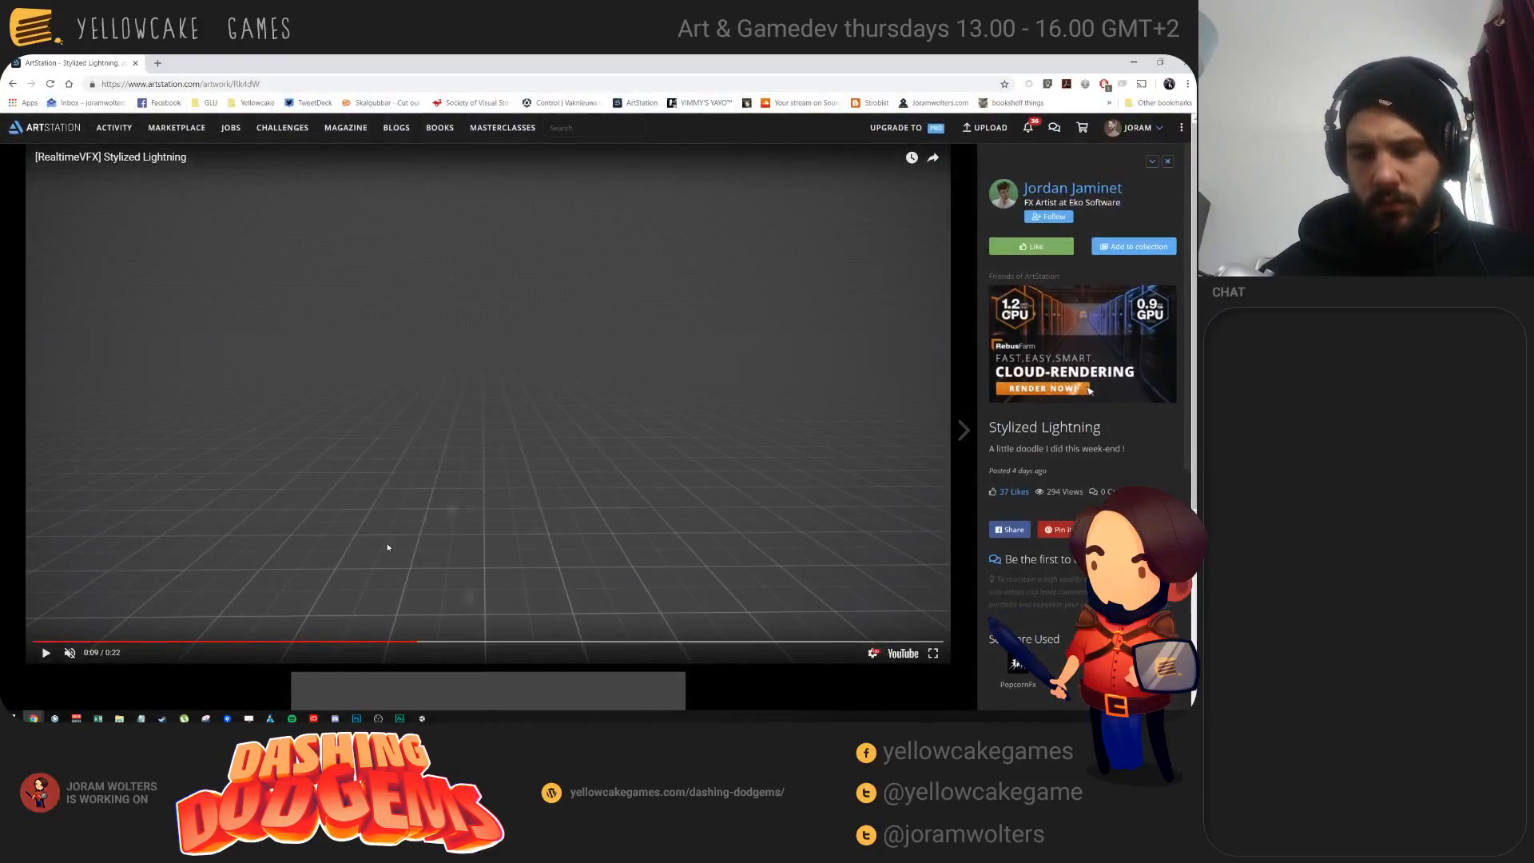
{"action": "left_click", "coordinate": [454, 502]}
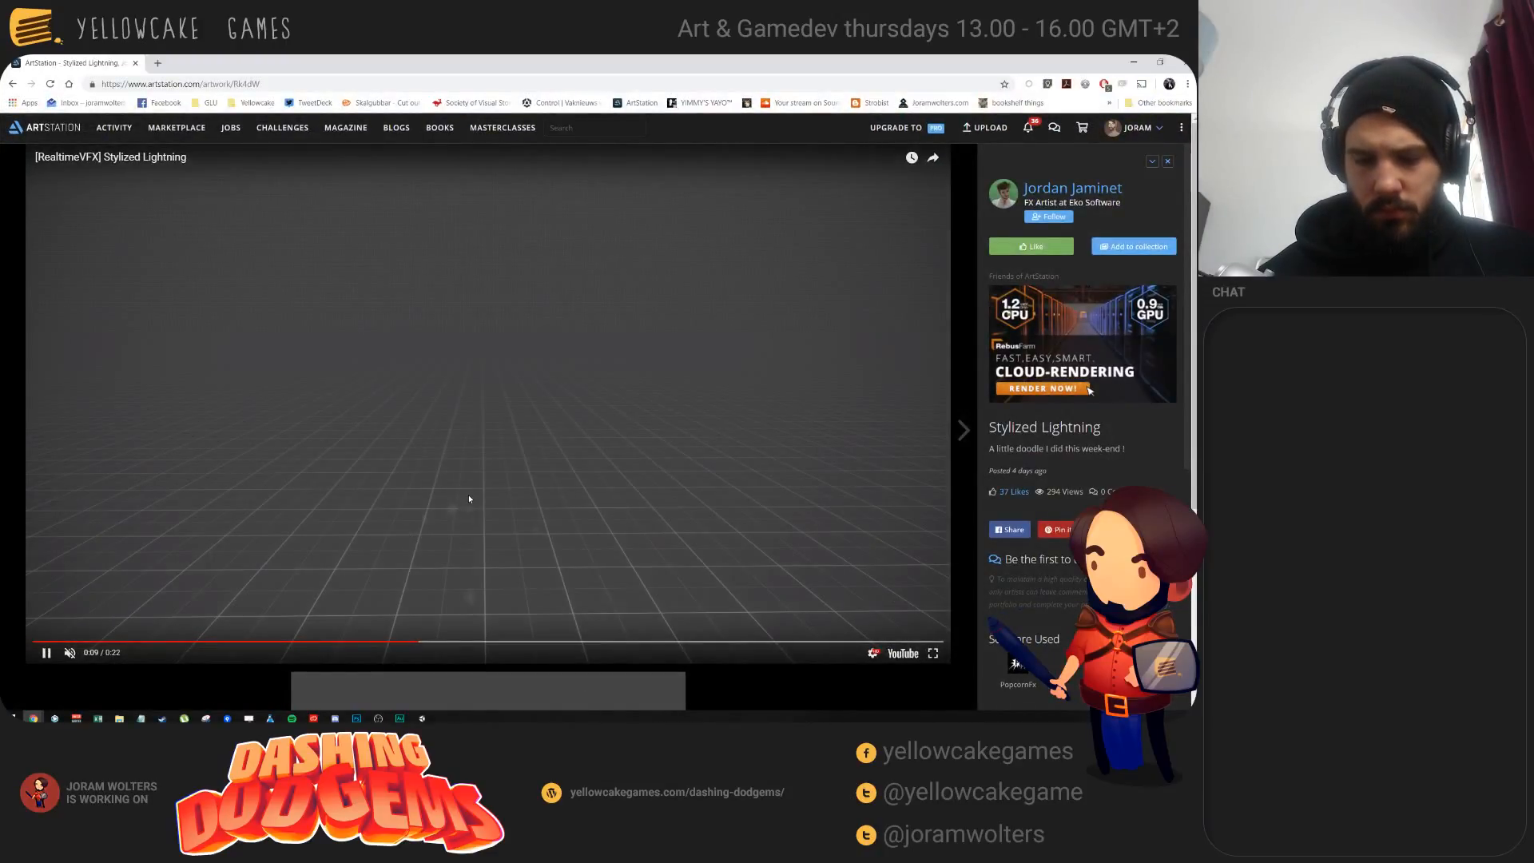
{"action": "key", "text": "Left"}
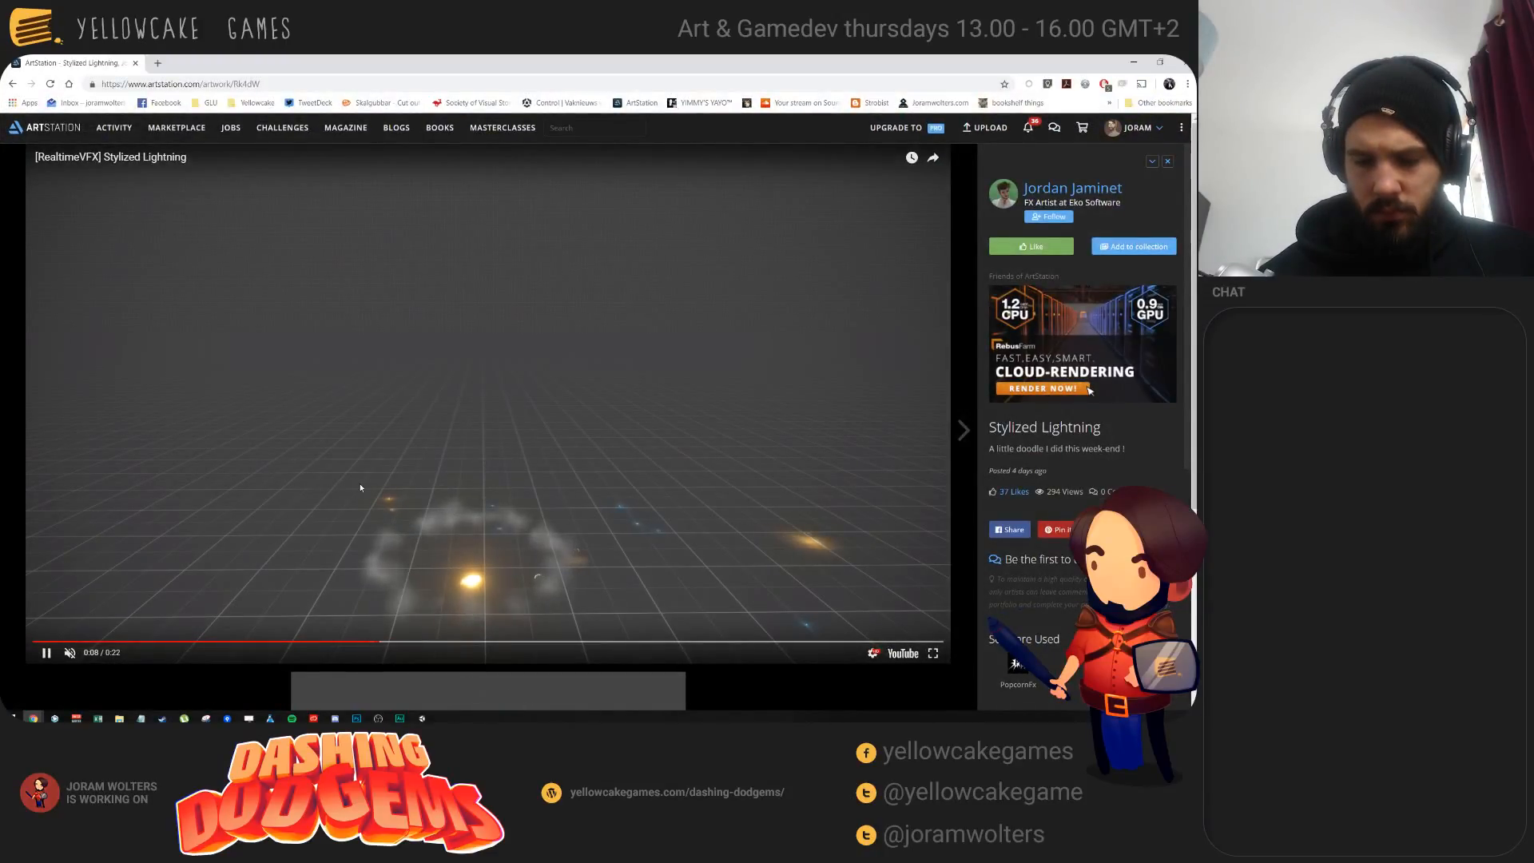
{"action": "key", "text": "Left"}
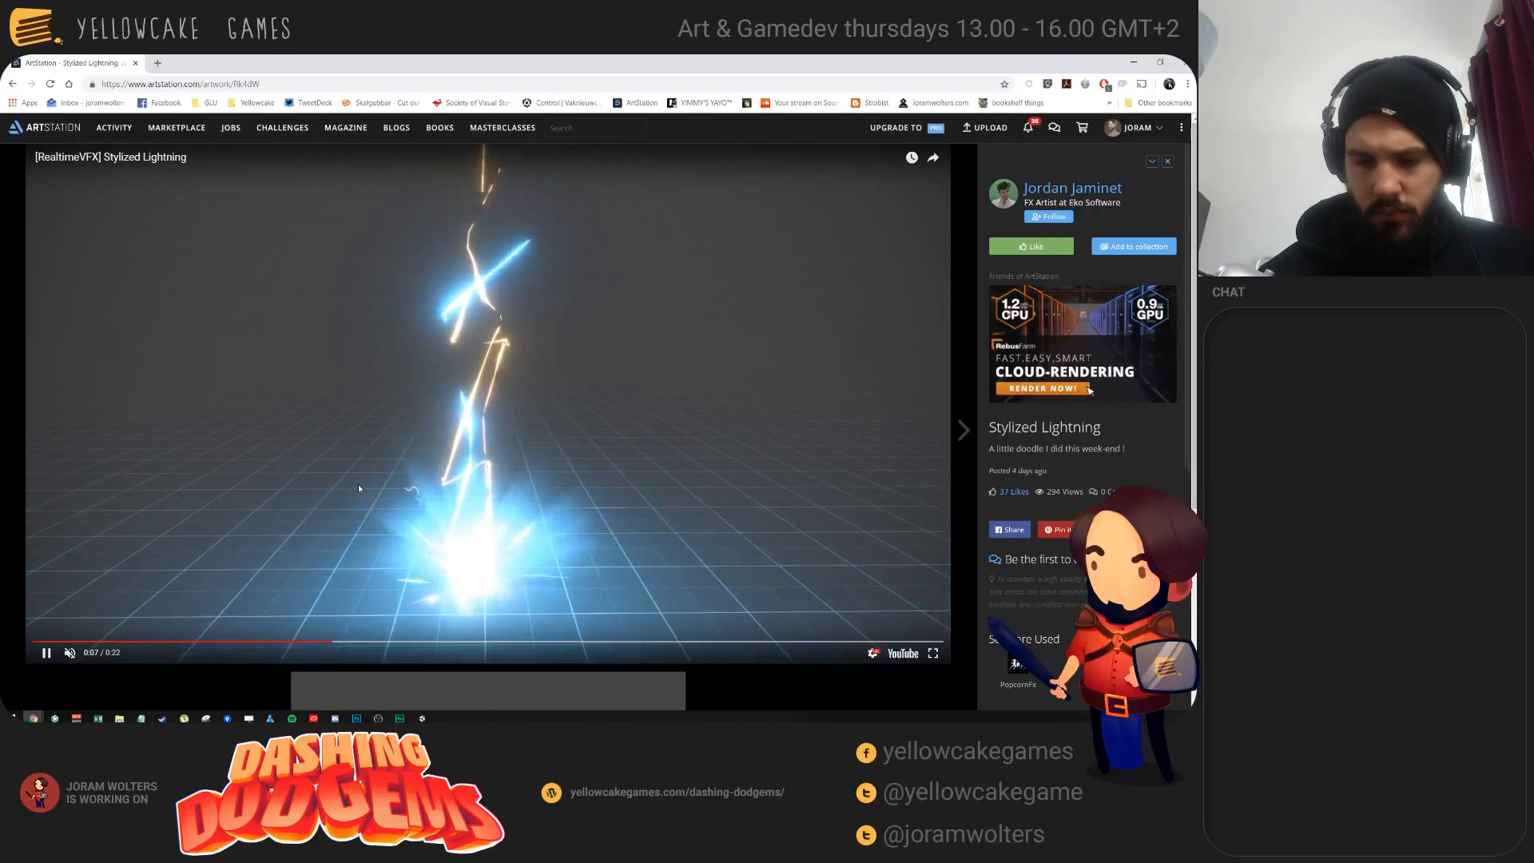
{"action": "left_click", "coordinate": [359, 485]}
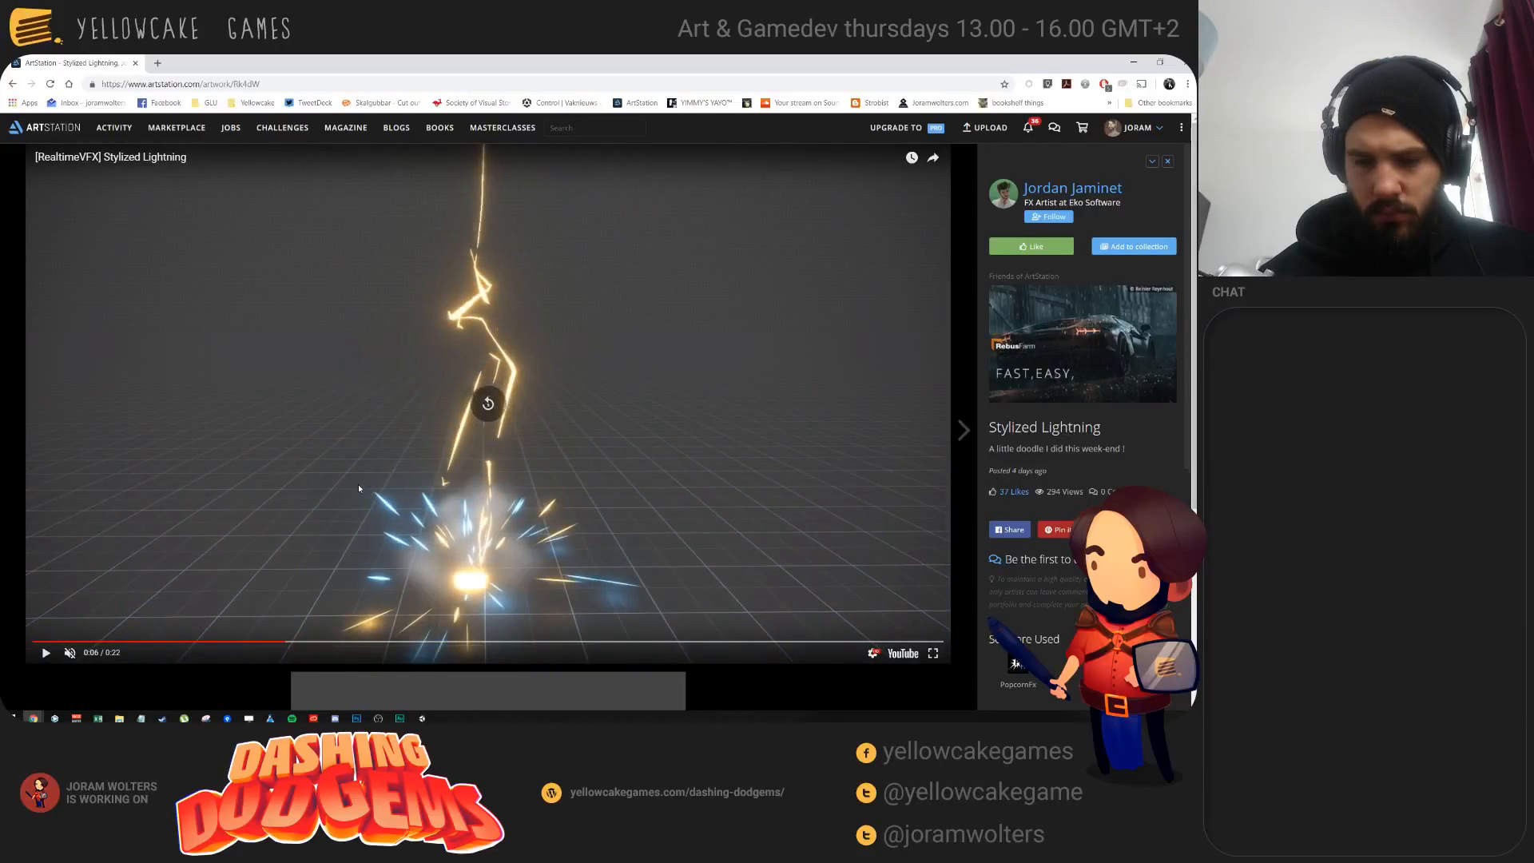
{"action": "key", "text": "Left"}
{"action": "left_click", "coordinate": [358, 486]}
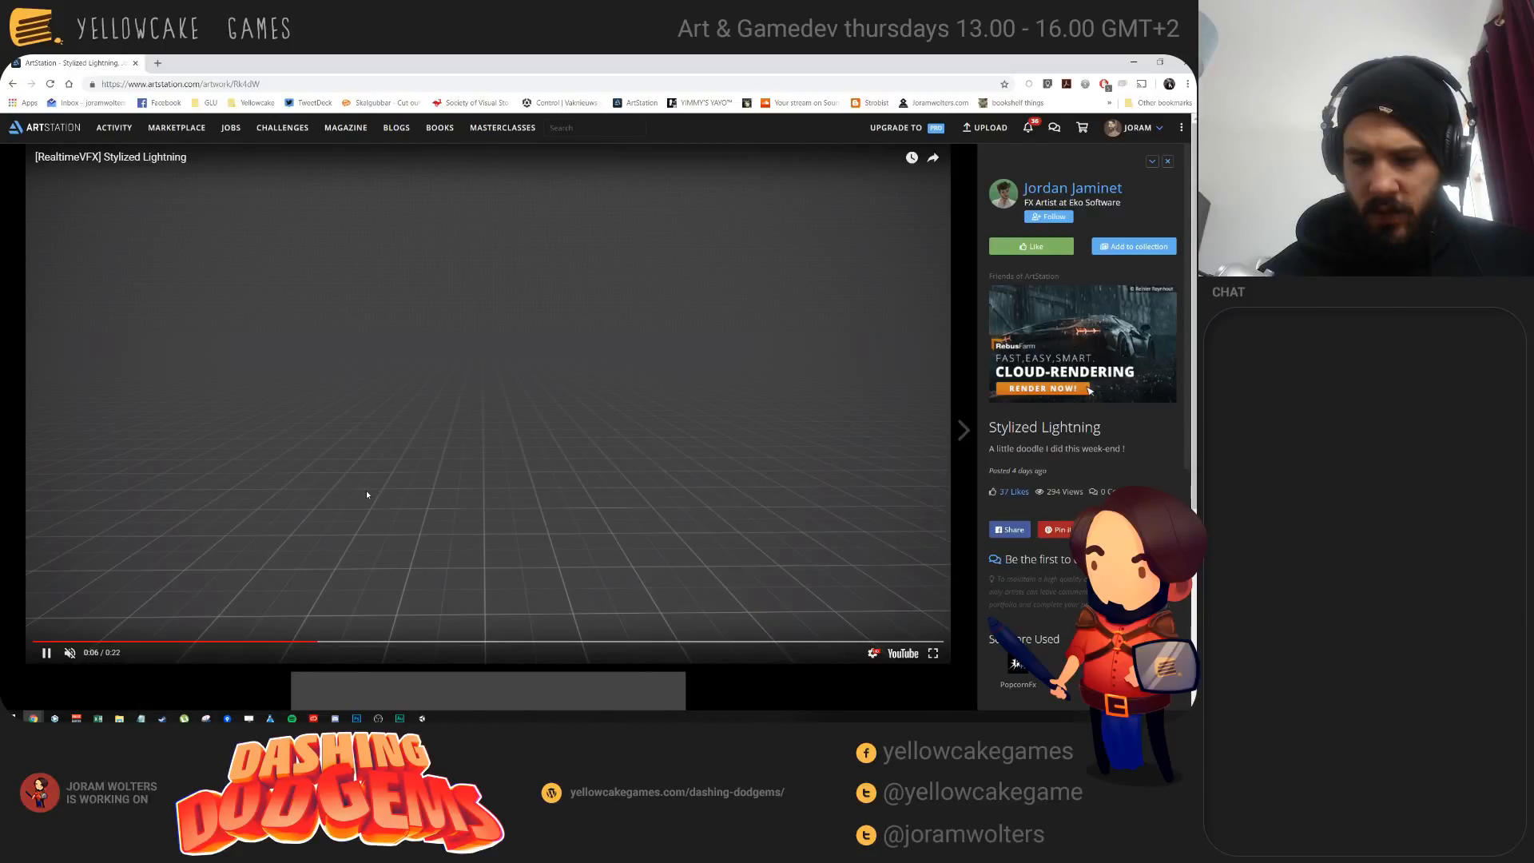
{"action": "left_click", "coordinate": [312, 504]}
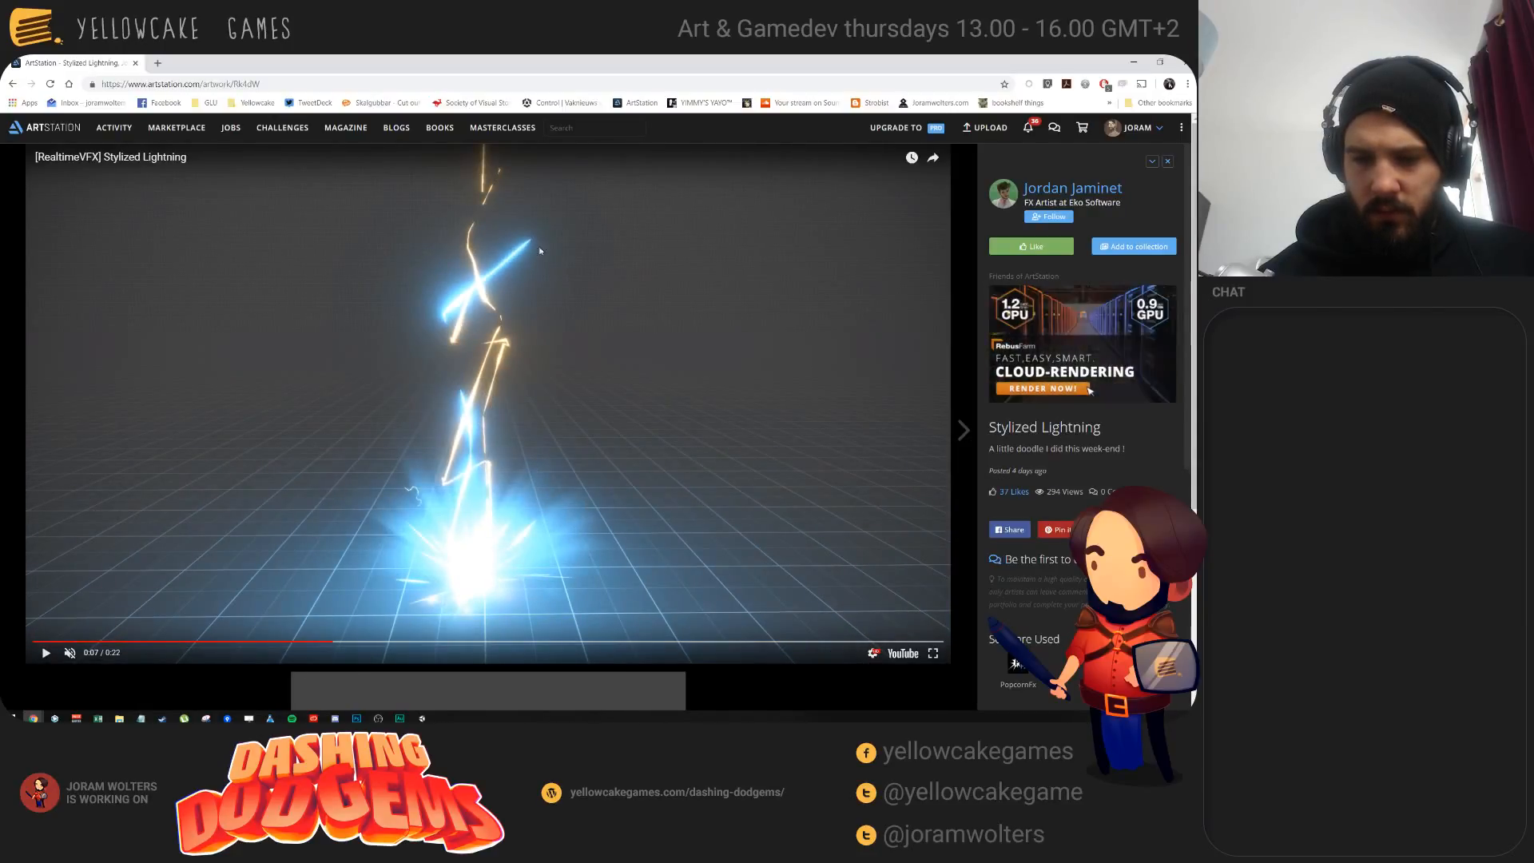
{"action": "left_click", "coordinate": [352, 478]}
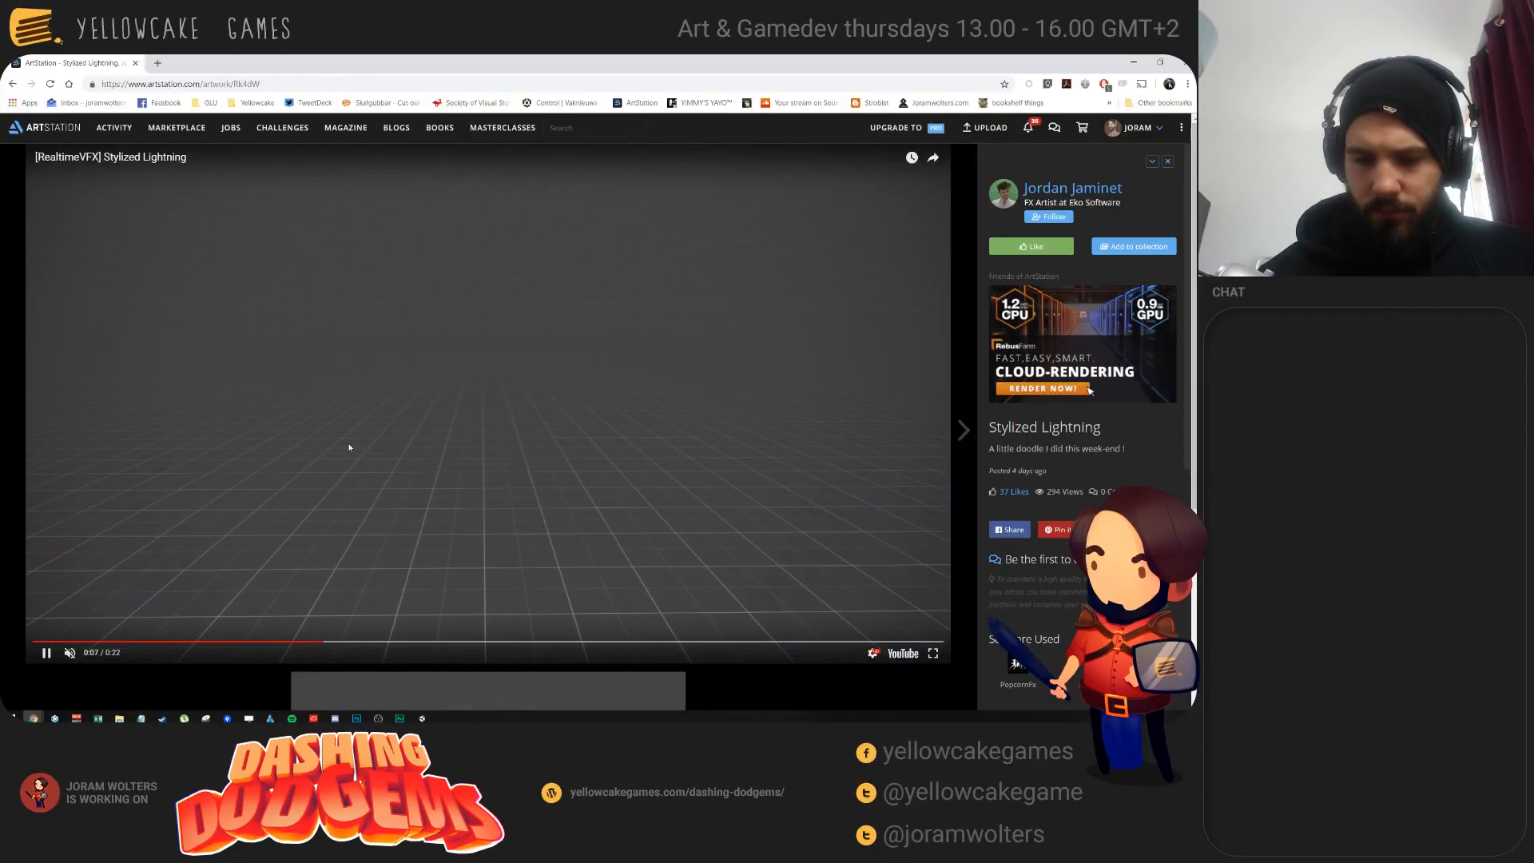
{"action": "left_click", "coordinate": [348, 448]}
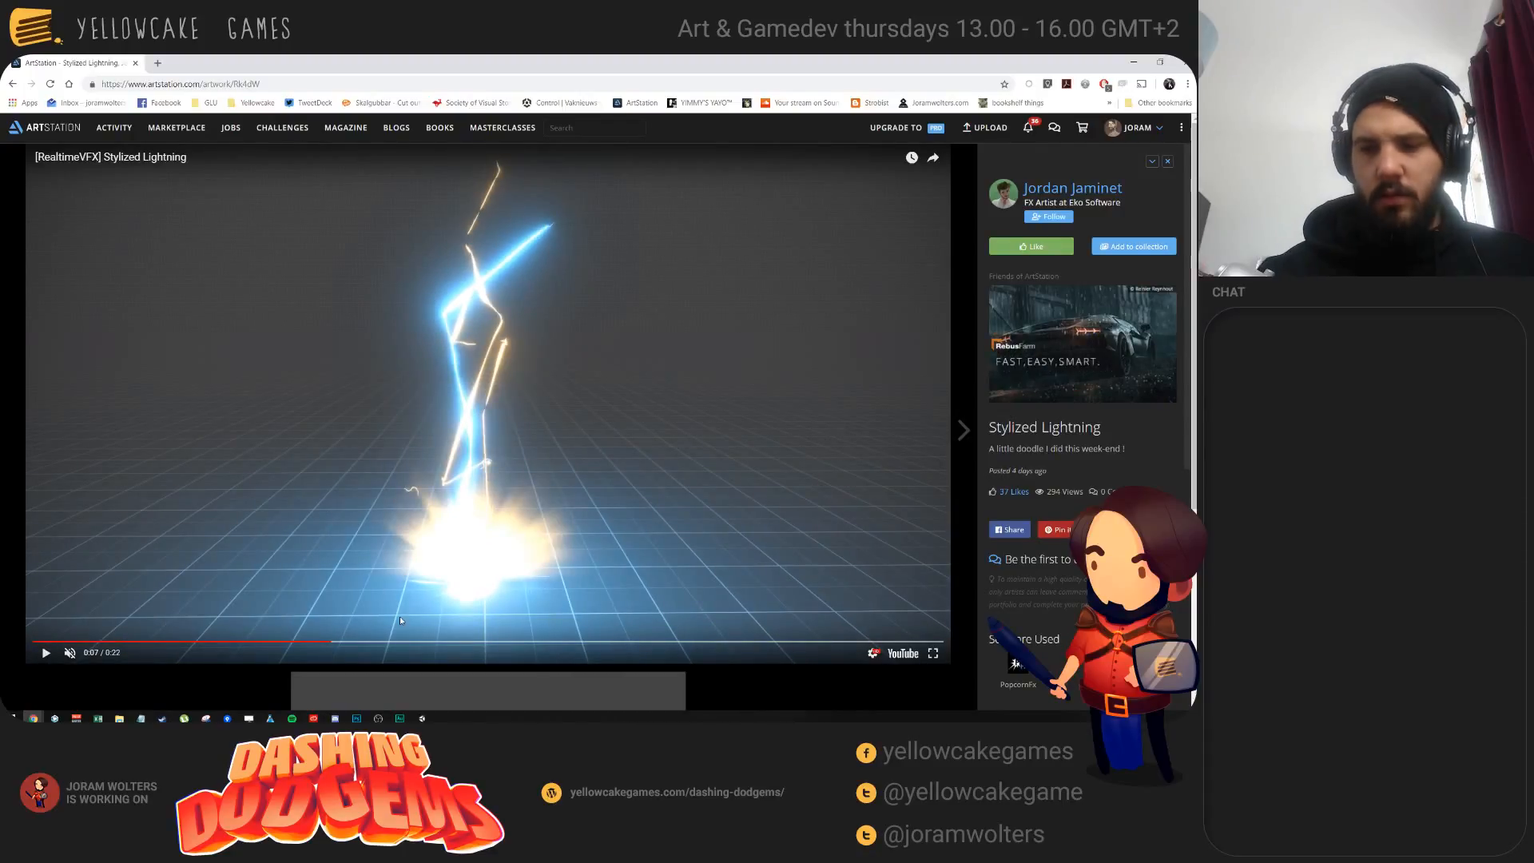
{"action": "key", "text": "alt+Tab"}
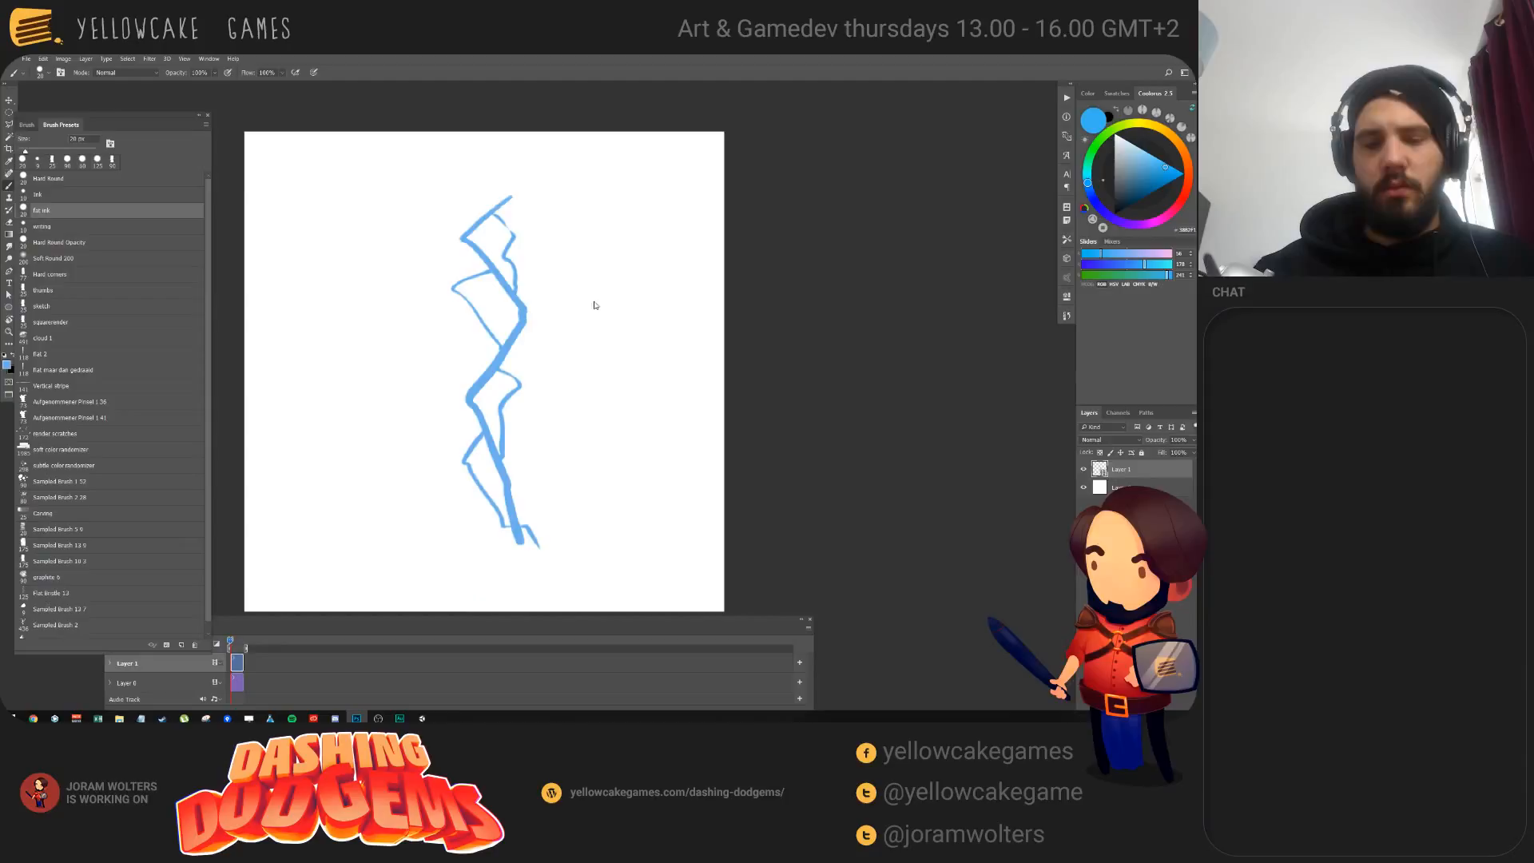
{"action": "left_click", "coordinate": [587, 421]}
{"action": "key", "text": "ctrl+z"}
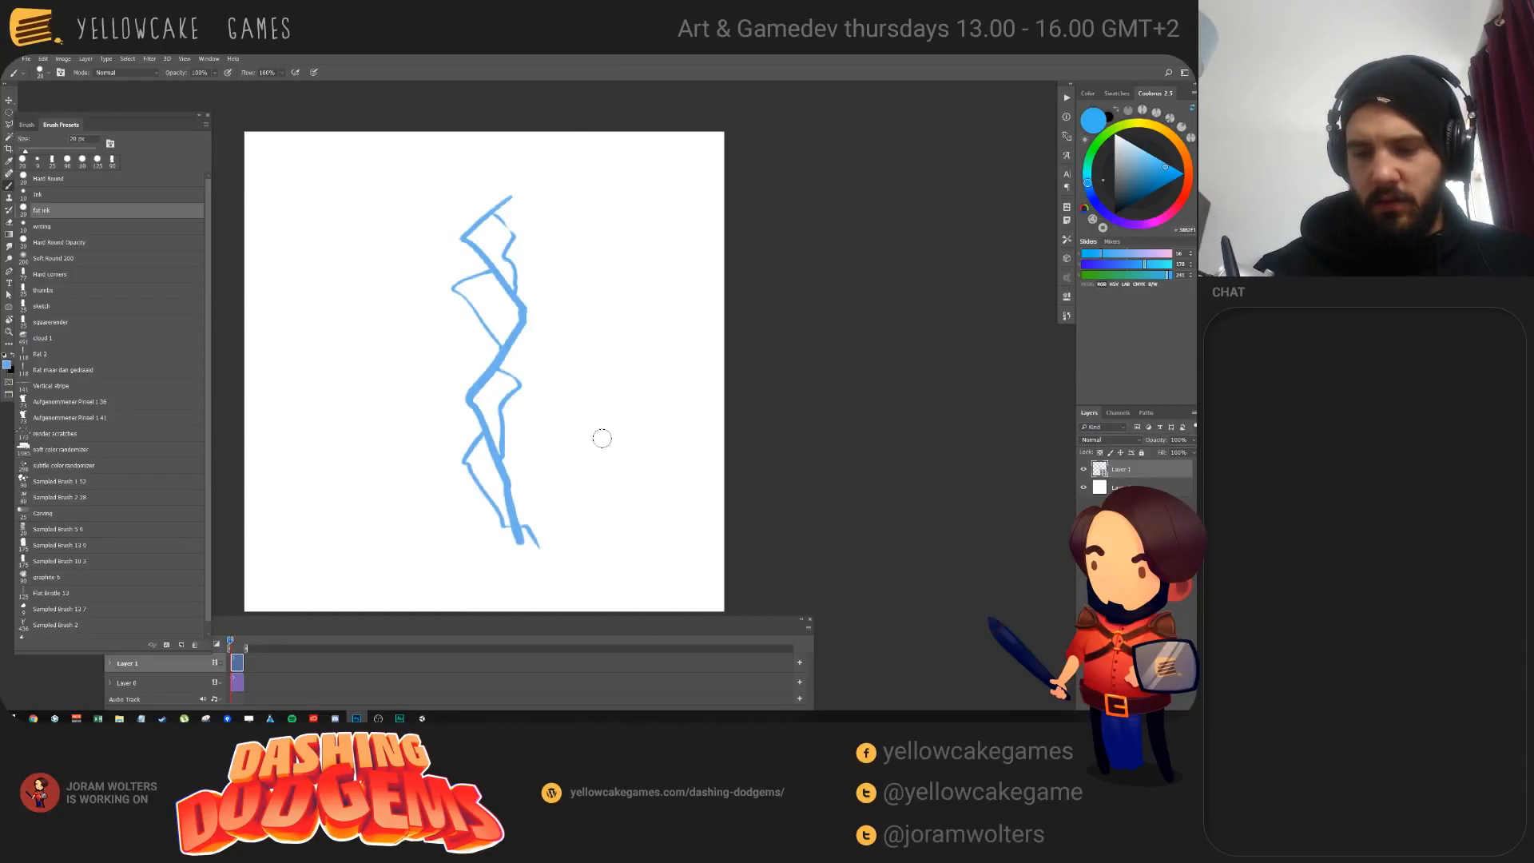
{"action": "key", "text": "ctrl+alt+z"}
{"action": "key", "text": "ctrl+alt+z"}
{"action": "key", "text": "ctrl+alt+z"}
{"action": "key", "text": "ctrl+alt+z"}
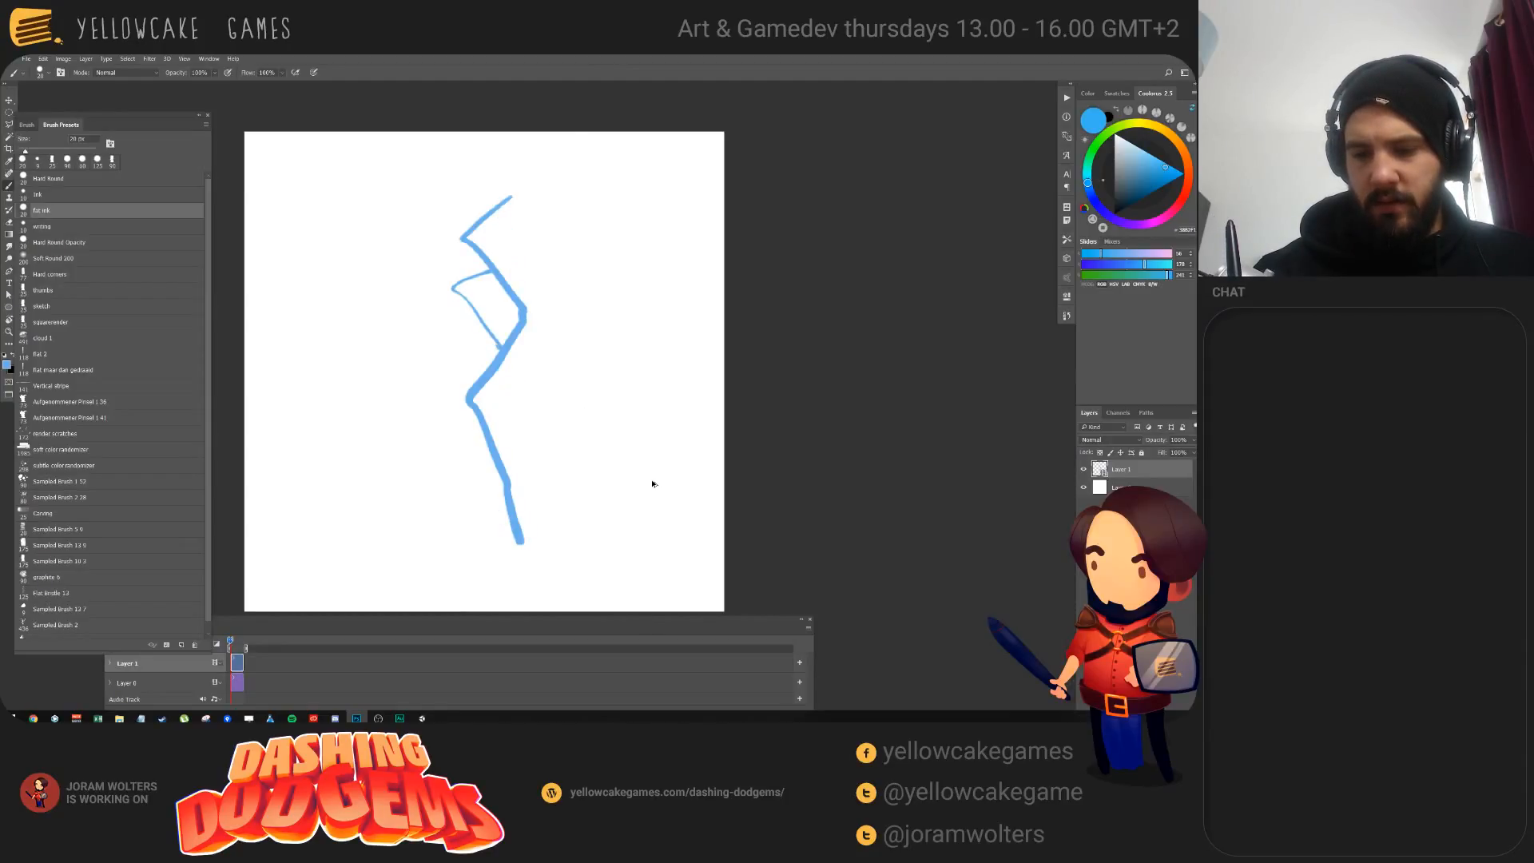
{"action": "key", "text": "ctrl+alt+z"}
{"action": "key", "text": "ctrl+alt+z"}
{"action": "key", "text": "ctrl+shift+z"}
{"action": "key", "text": "ctrl+shift+z"}
{"action": "key", "text": "ctrl+shift+z"}
{"action": "key", "text": "ctrl+shift+z"}
{"action": "key", "text": "ctrl+shift+z"}
{"action": "key", "text": "ctrl+shift+z"}
{"action": "key", "text": "ctrl+shift+z"}
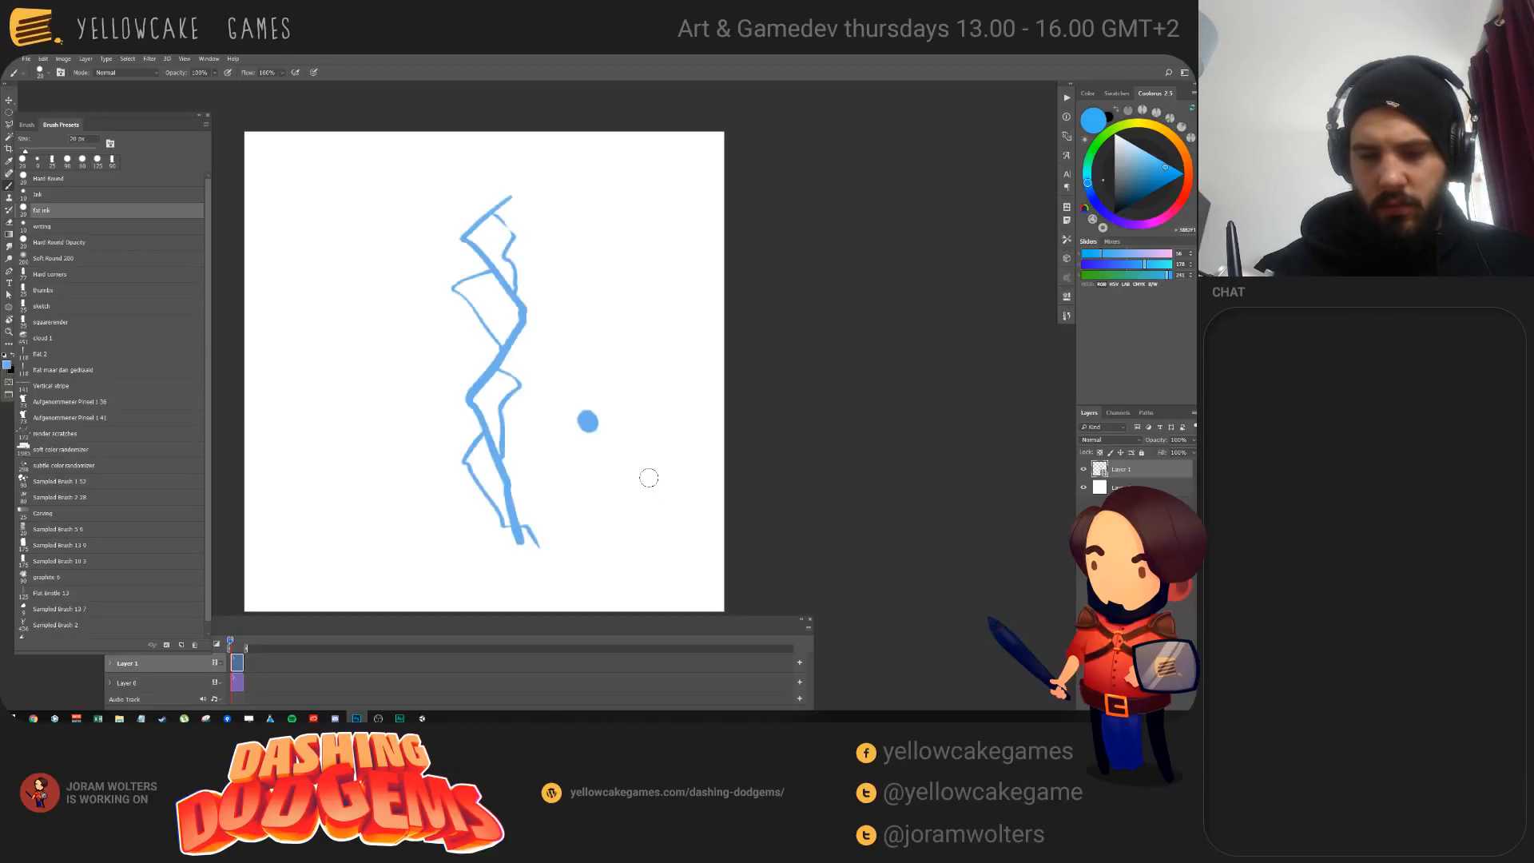
Step: Undo the test dot and the last three branches, keeping only the main bolt with its upper left branch
{"action": "key", "text": "ctrl+alt+z"}
{"action": "key", "text": "ctrl+alt+z"}
{"action": "key", "text": "ctrl+alt+z"}
{"action": "key", "text": "ctrl+alt+z"}
{"action": "key", "text": "ctrl+alt+z"}
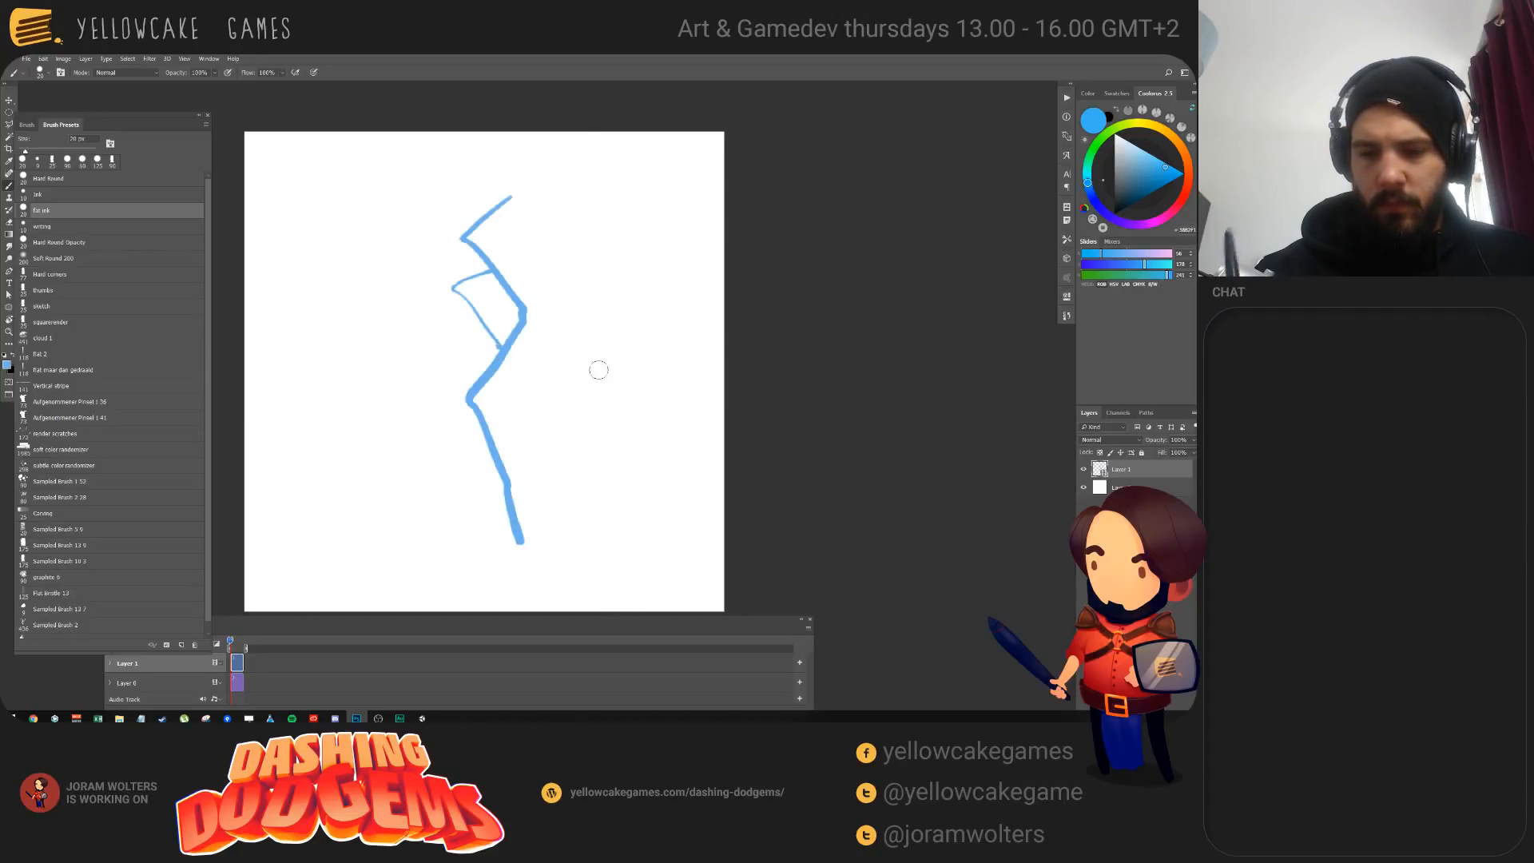
Step: Move the timeline fully into view and scrub the playhead between the lightning frame and the empty frames after it
{"action": "left_click_drag", "start_coordinate": [231, 640], "coordinate": [231, 640]}
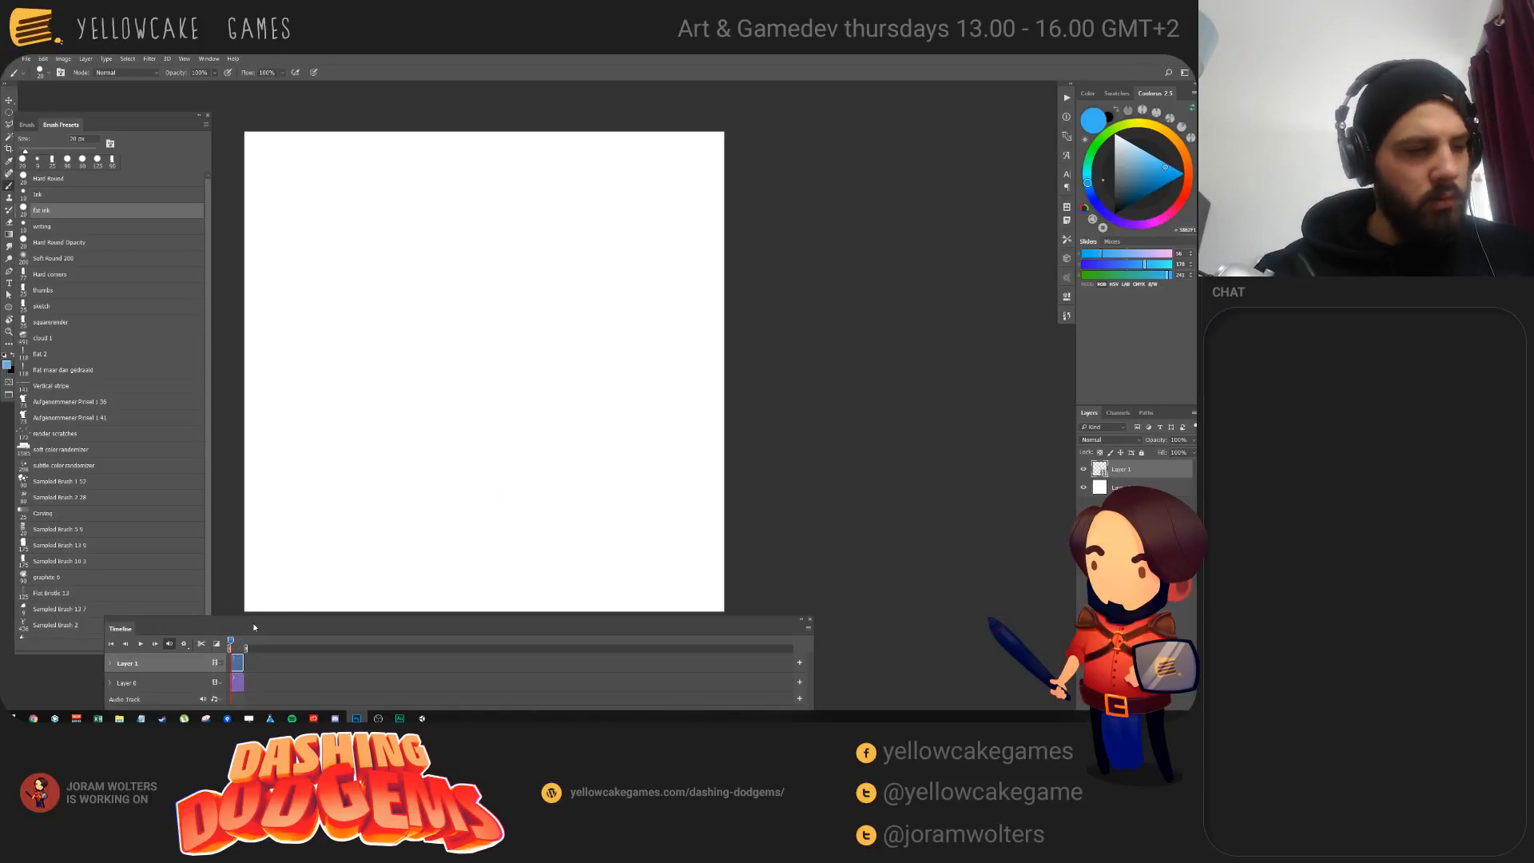
{"action": "key", "text": "ctrl+n"}
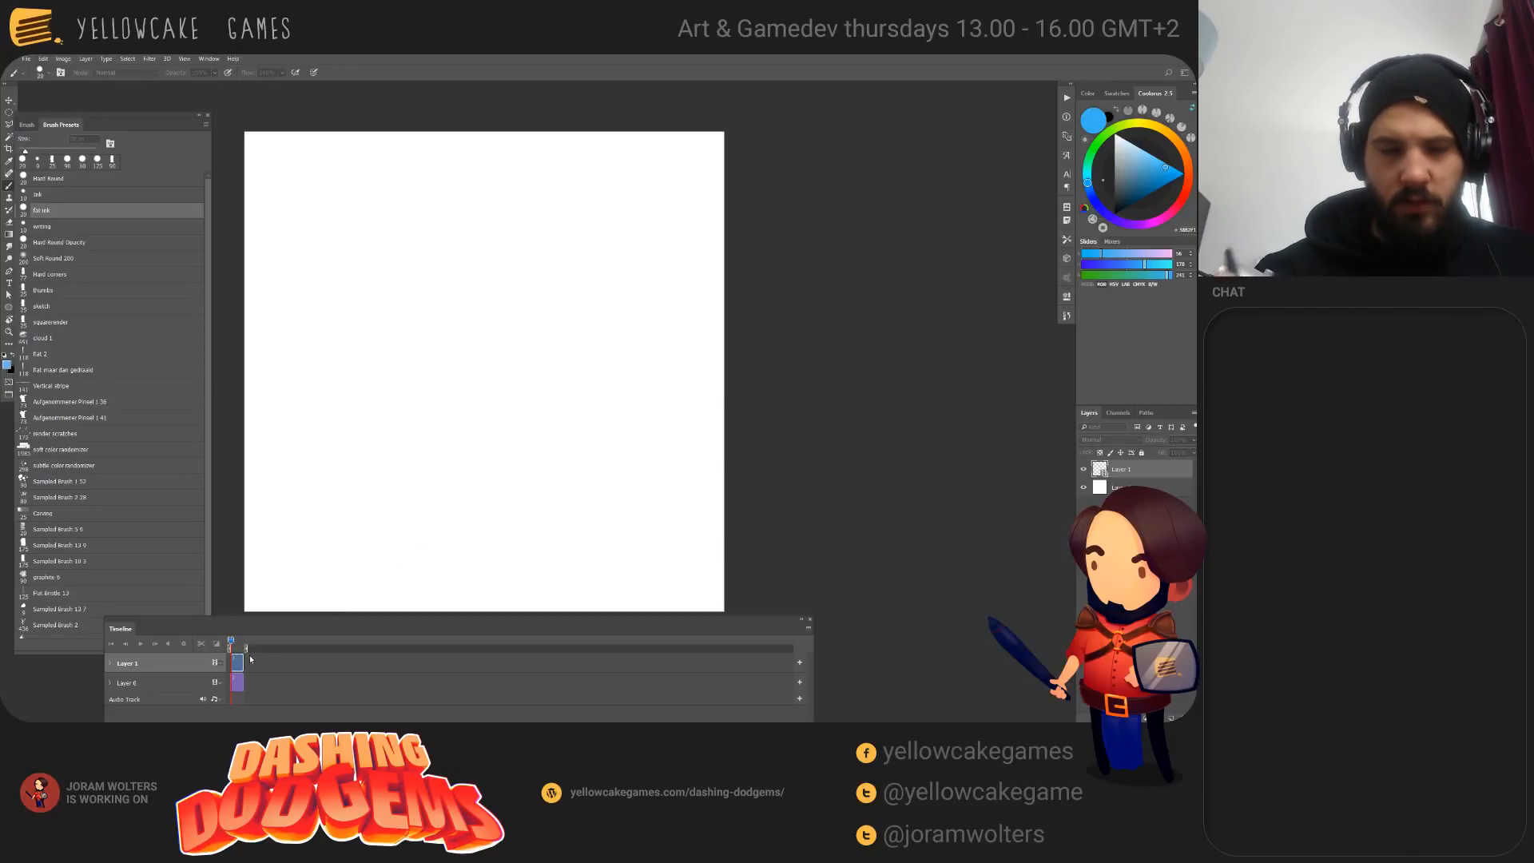
{"action": "left_click_drag", "start_coordinate": [652, 622], "coordinate": [674, 561]}
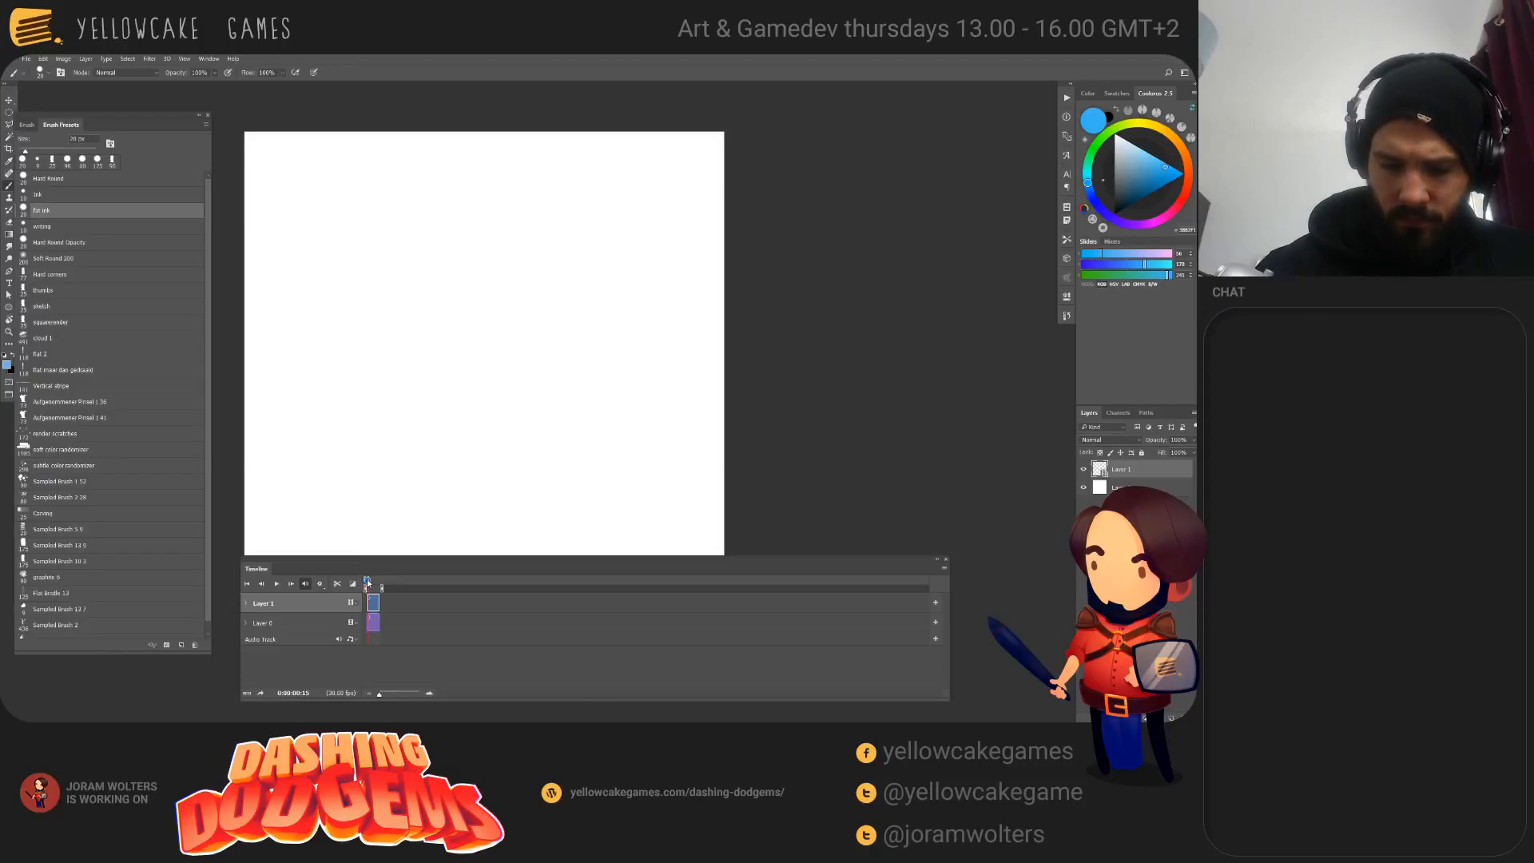
{"action": "left_click_drag", "start_coordinate": [366, 581], "coordinate": [365, 580]}
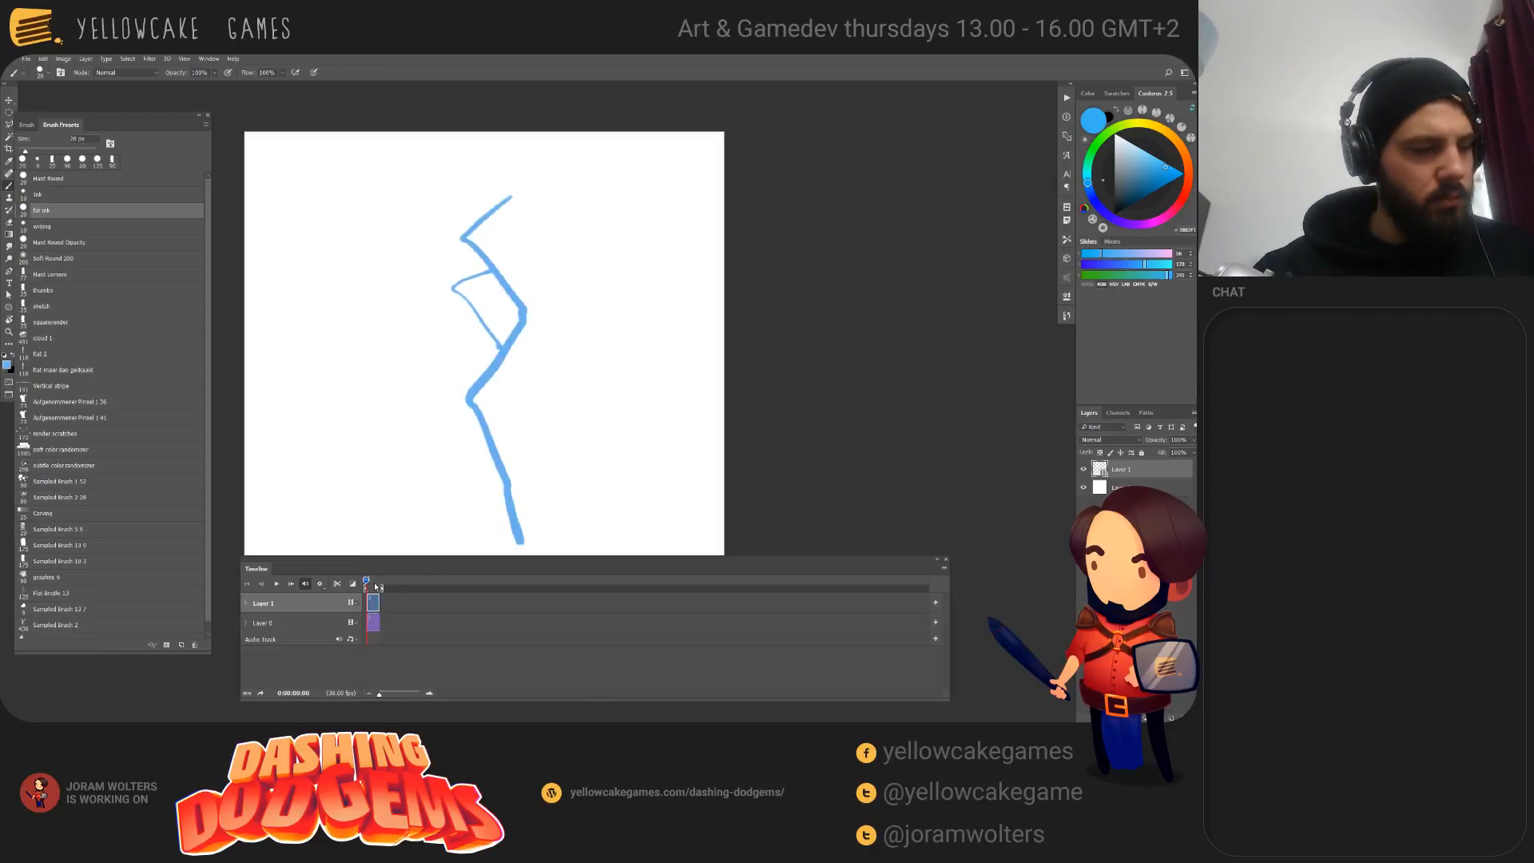
{"action": "left_click_drag", "start_coordinate": [367, 581], "coordinate": [367, 577]}
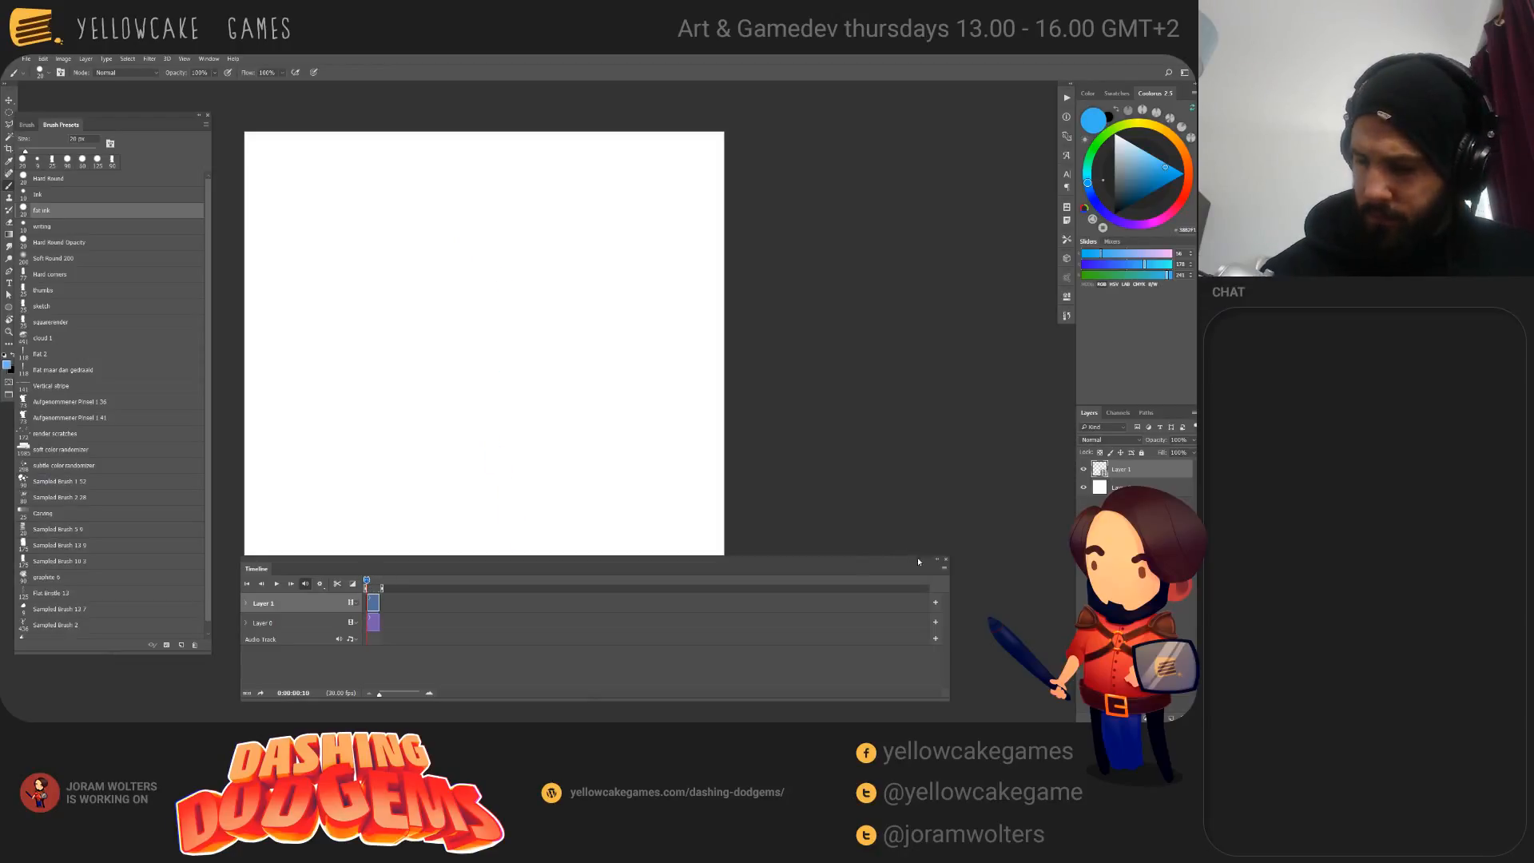
Step: Review the Onion Skin settings for the timeline and shift the timeline down to uncover more of the canvas
{"action": "left_click", "coordinate": [945, 567]}
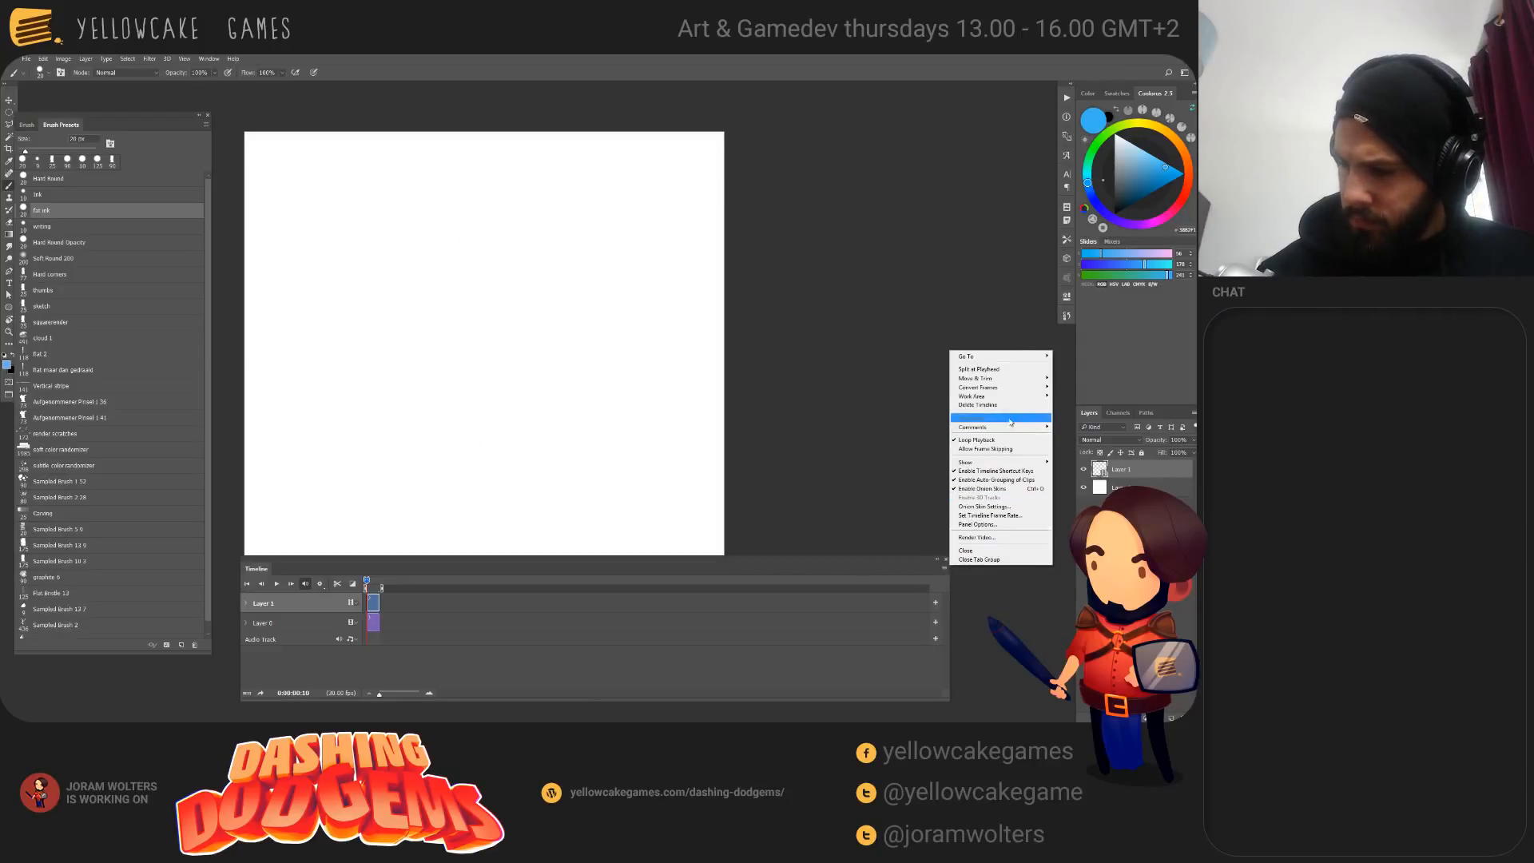
{"action": "left_click", "coordinate": [1007, 507]}
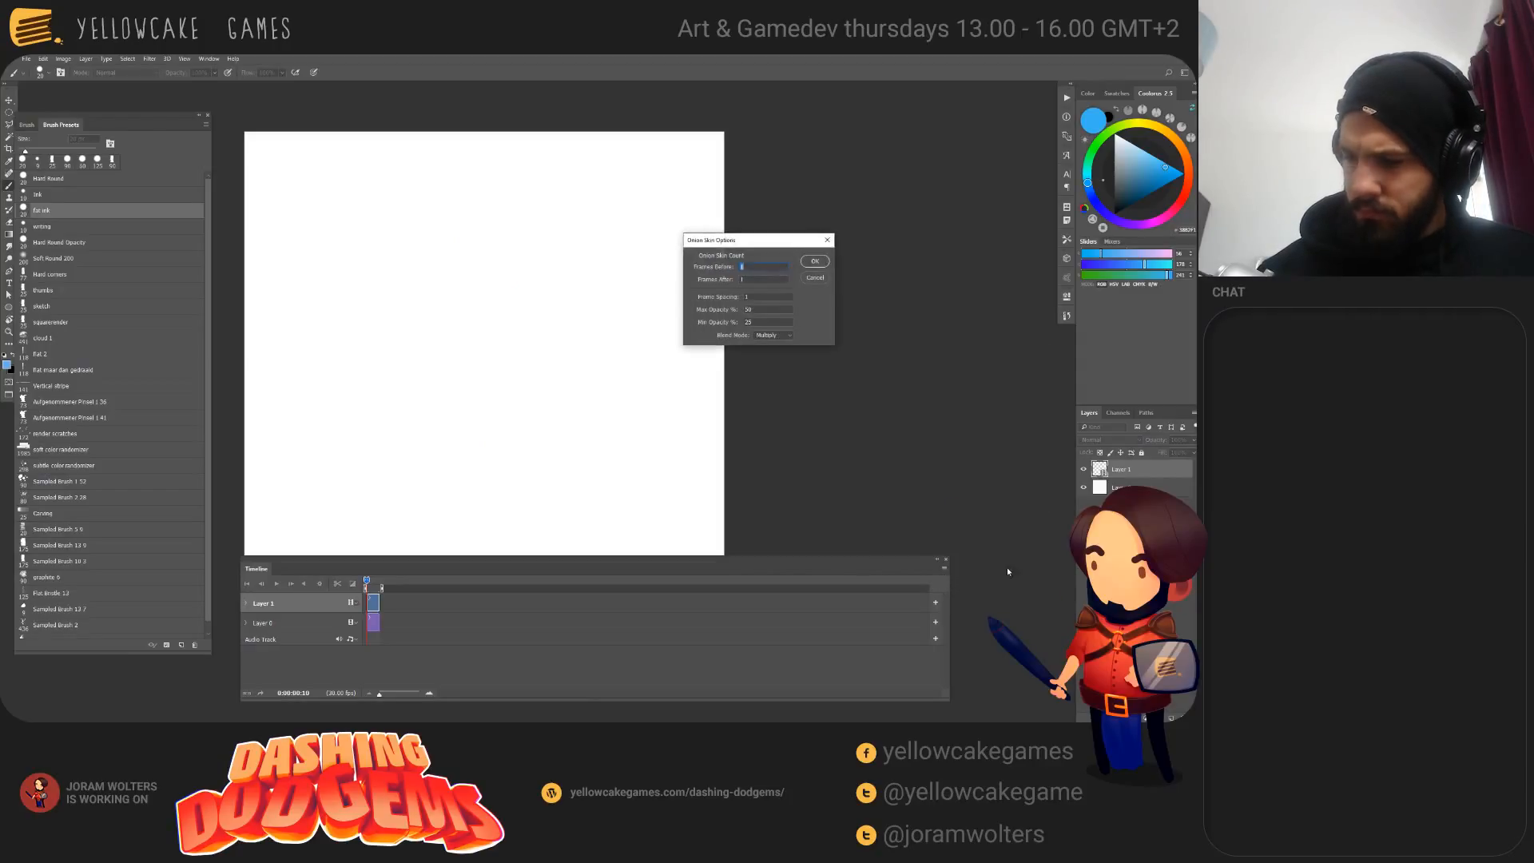
{"action": "left_click", "coordinate": [814, 262]}
{"action": "left_click_drag", "start_coordinate": [788, 559], "coordinate": [799, 579]}
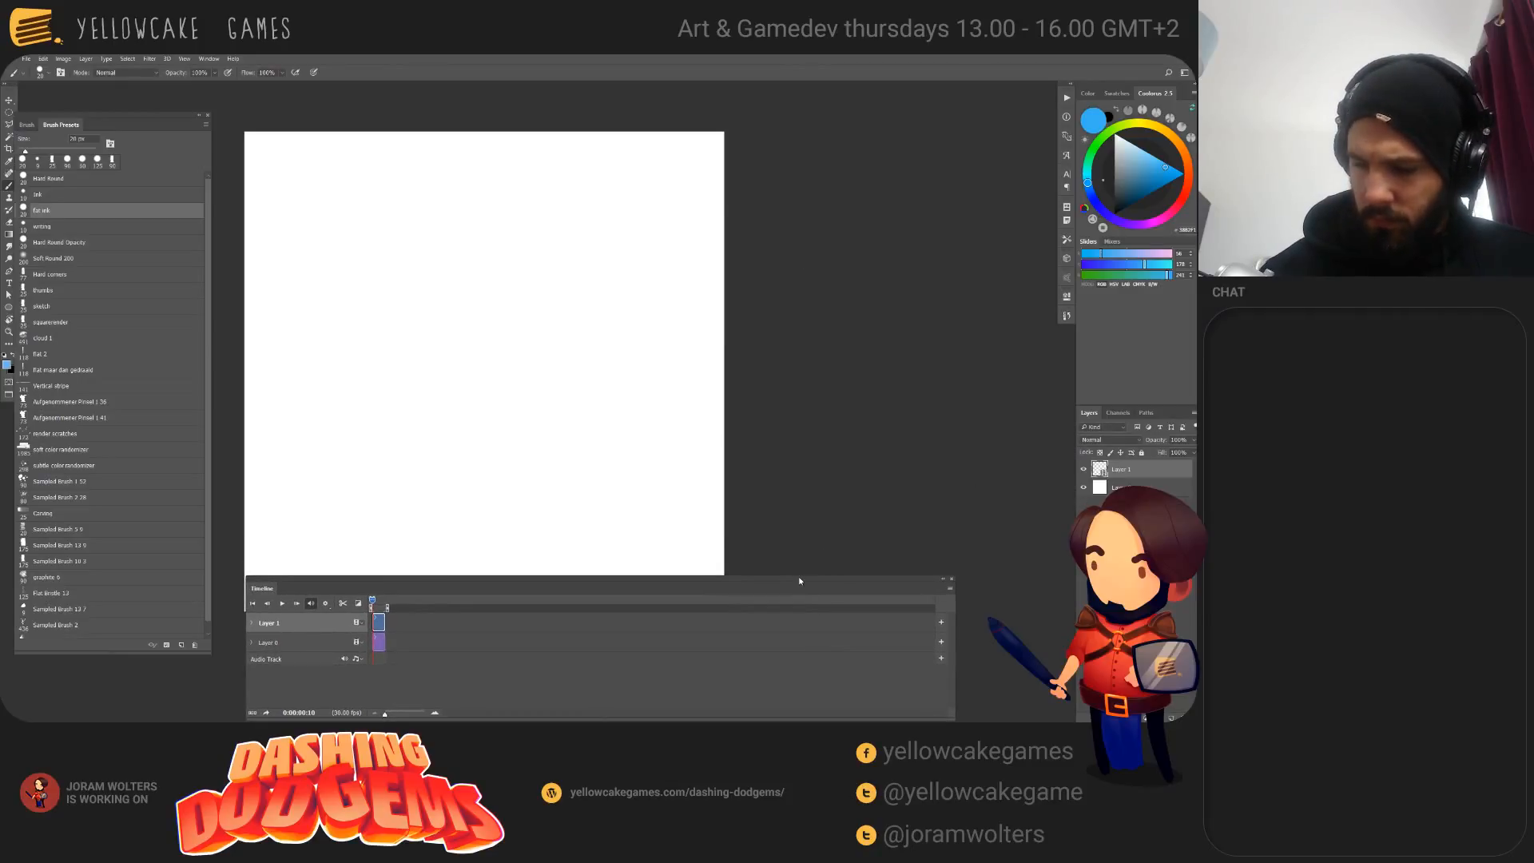
{"action": "left_click", "coordinate": [950, 589]}
{"action": "left_click", "coordinate": [1114, 470]}
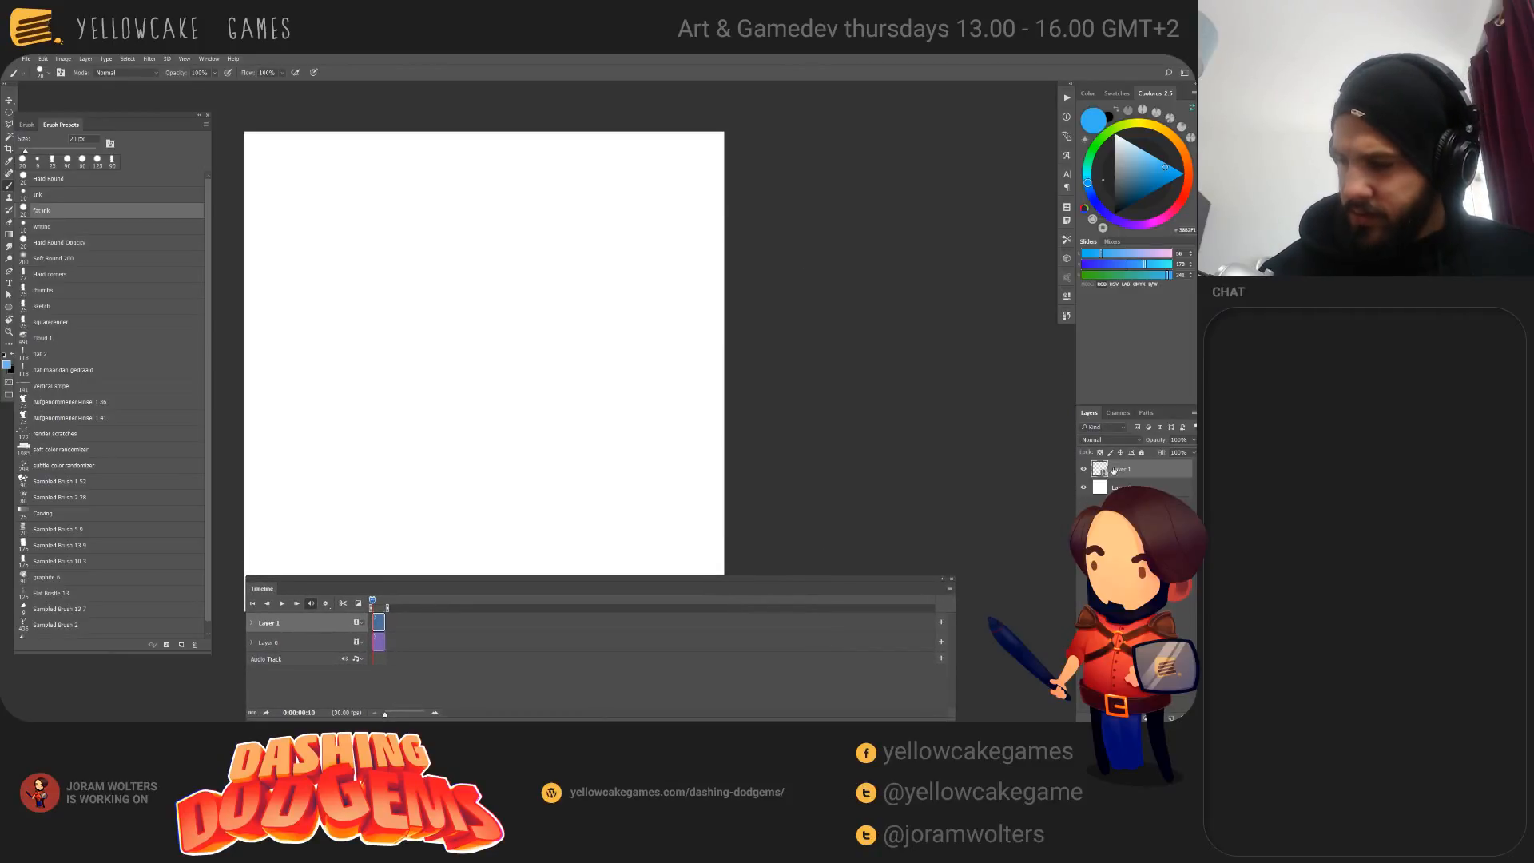
Step: Turn the bolt on the first frame black by setting the Hue/Saturation lightness of Layer 1 to -100
{"action": "left_click_drag", "start_coordinate": [372, 599], "coordinate": [371, 600]}
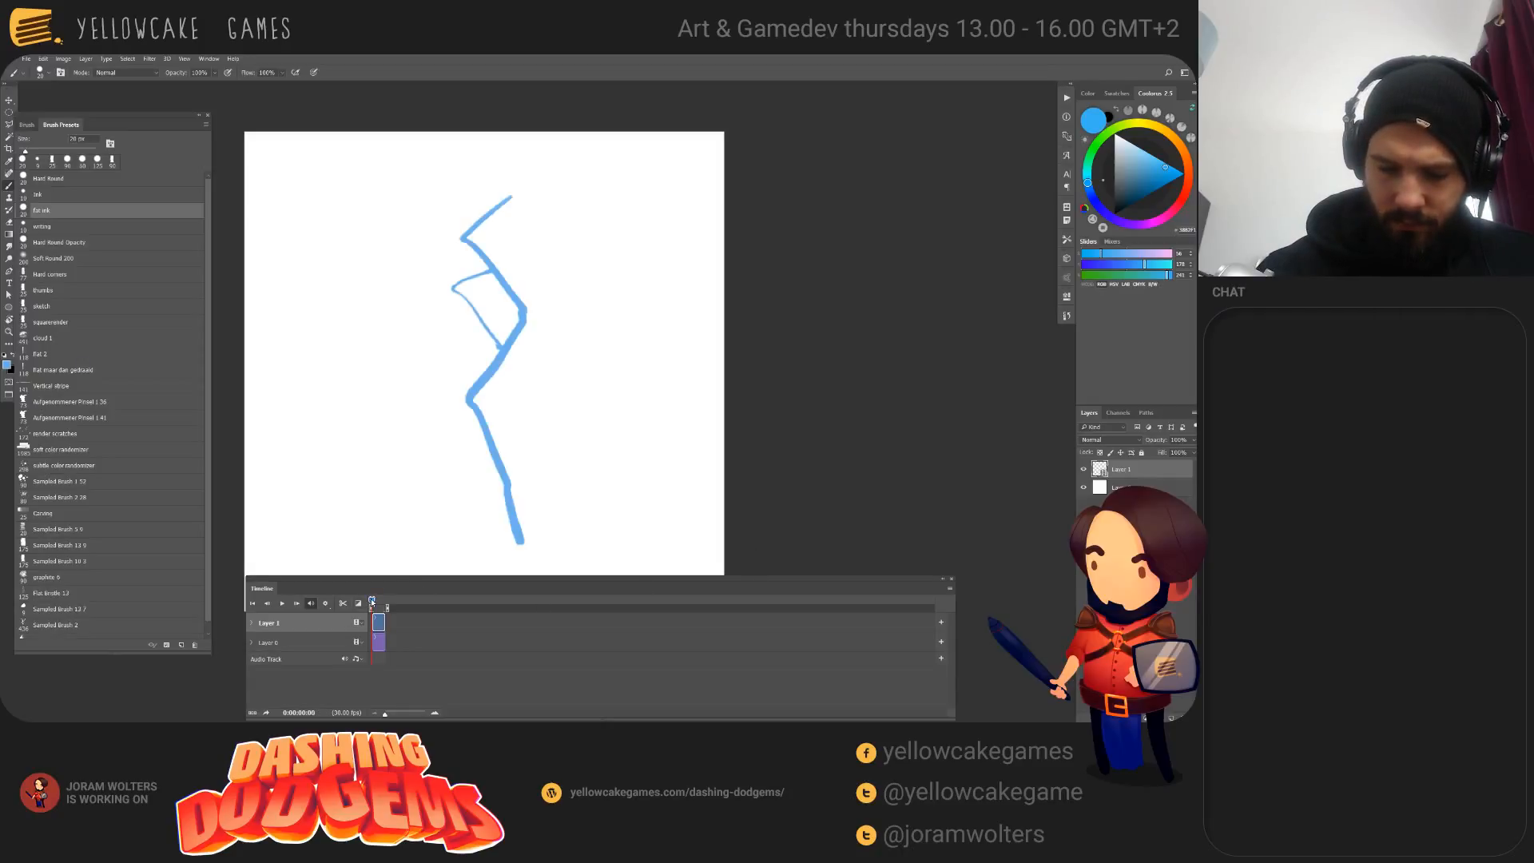
{"action": "key", "text": "ctrl+u"}
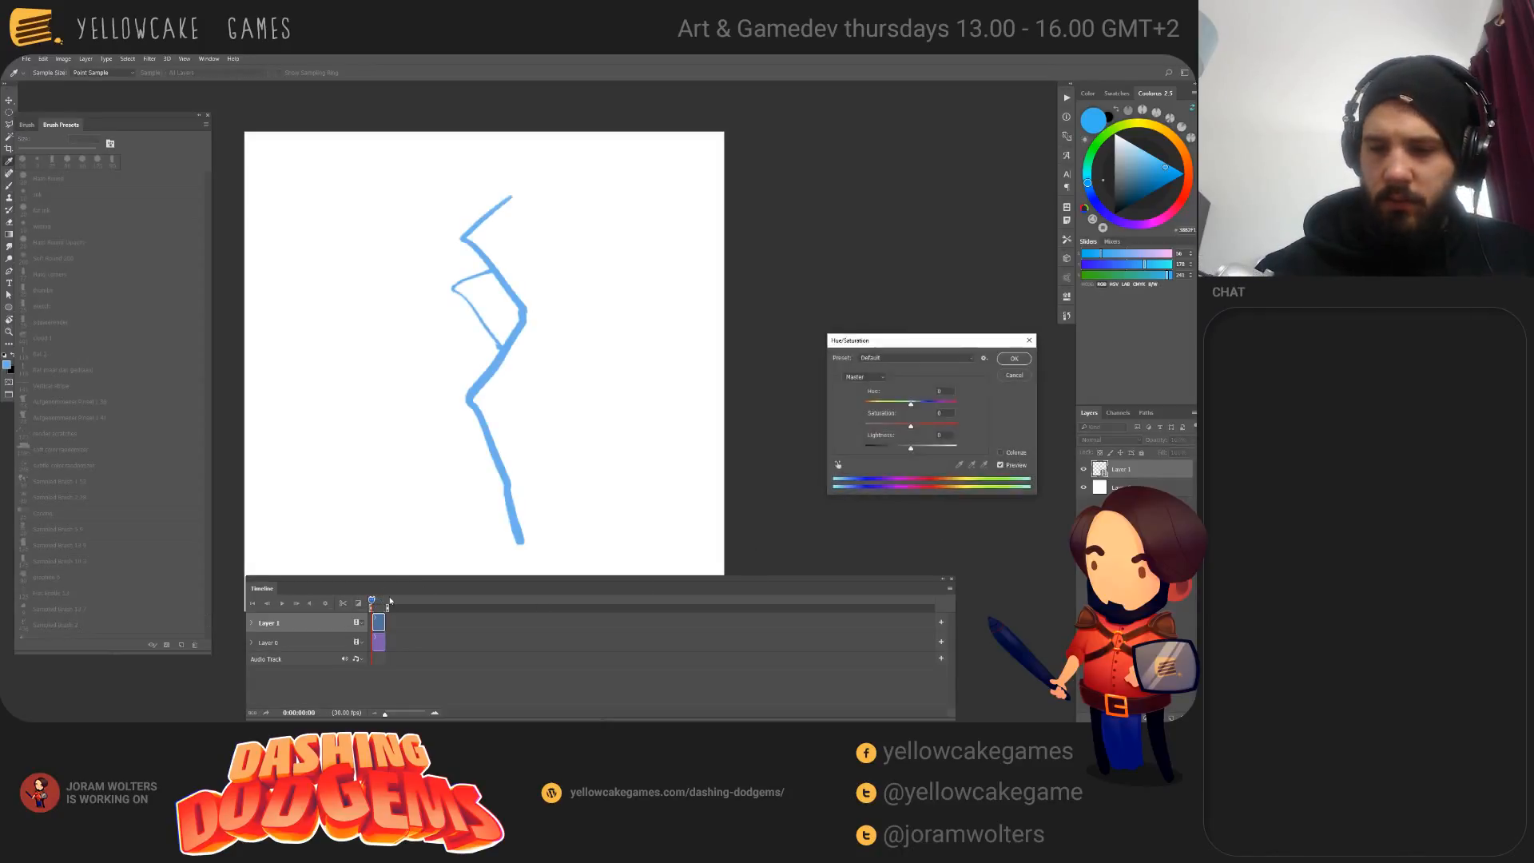
{"action": "left_click_drag", "start_coordinate": [895, 448], "coordinate": [864, 448]}
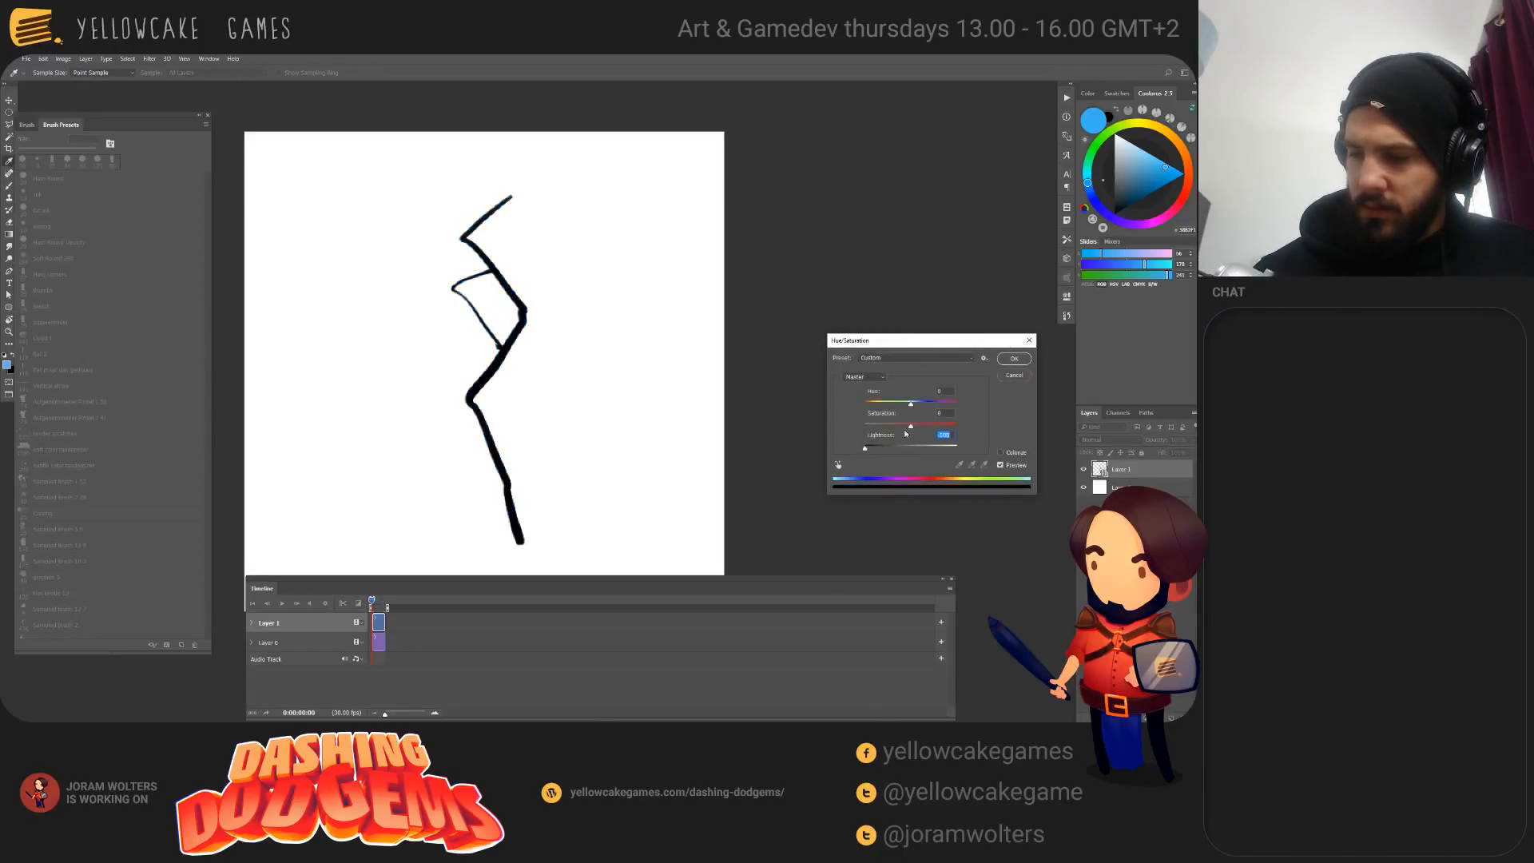
{"action": "left_click", "coordinate": [1014, 359]}
{"action": "left_click_drag", "start_coordinate": [373, 601], "coordinate": [369, 598]}
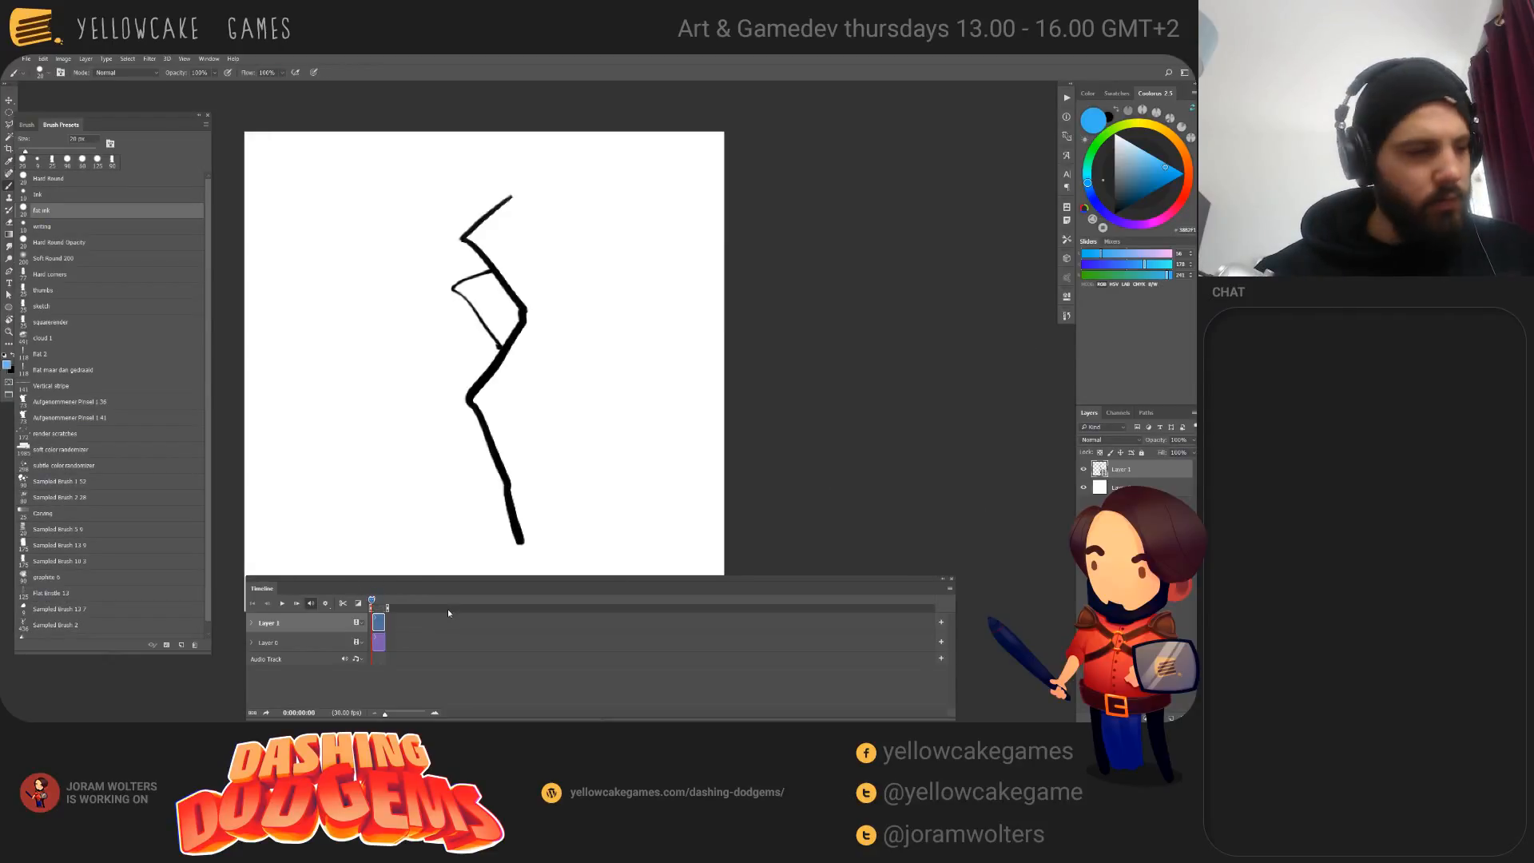
Step: Invert the colours of the bolt layer and the background layer for white lightning on black
{"action": "key", "text": "ctrl+i"}
{"action": "left_click", "coordinate": [1142, 487]}
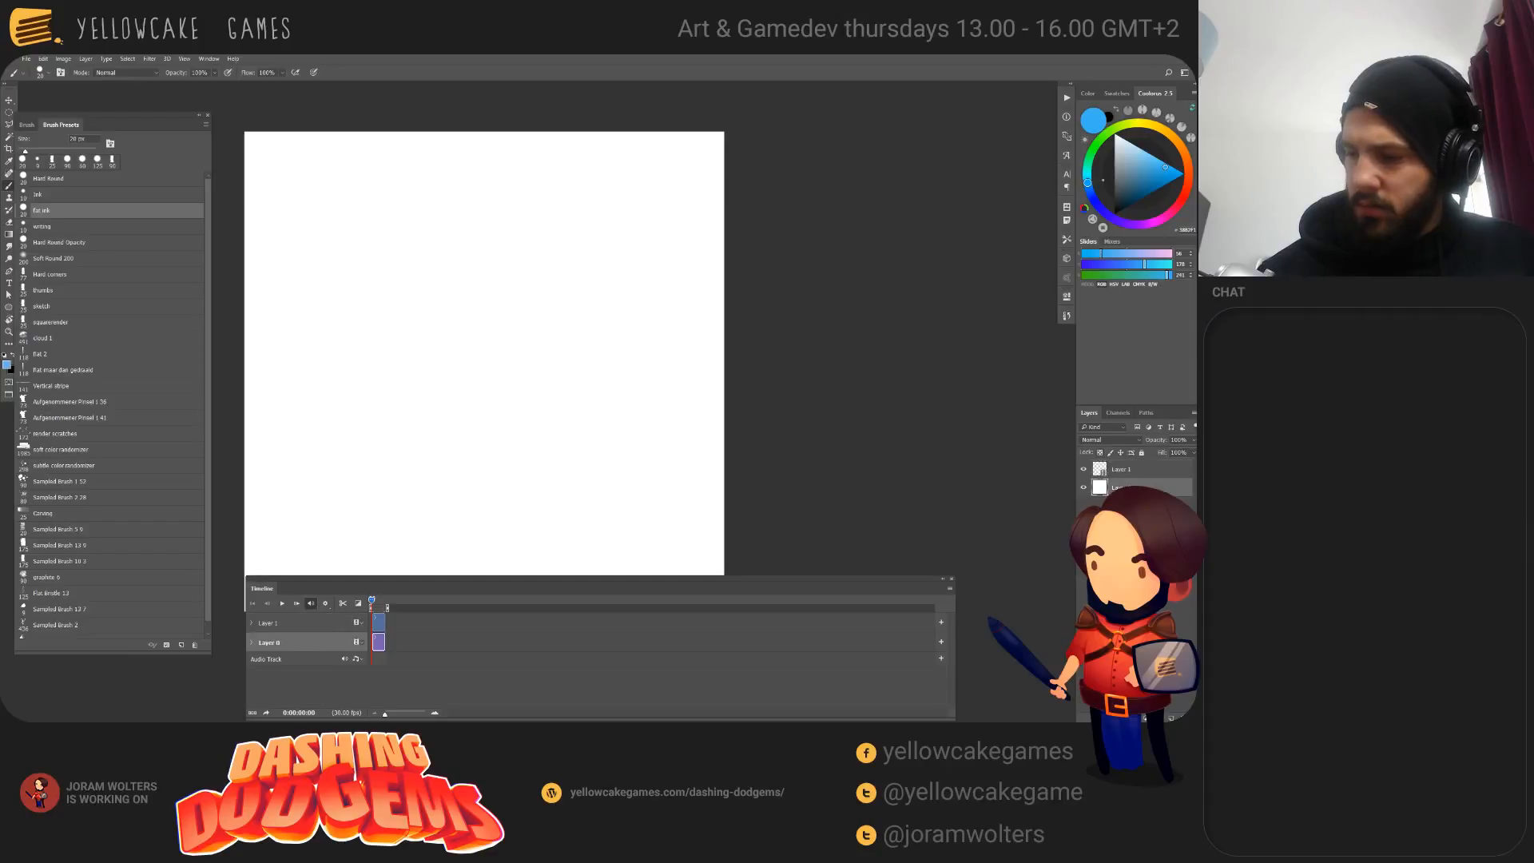
{"action": "key", "text": "ctrl+i"}
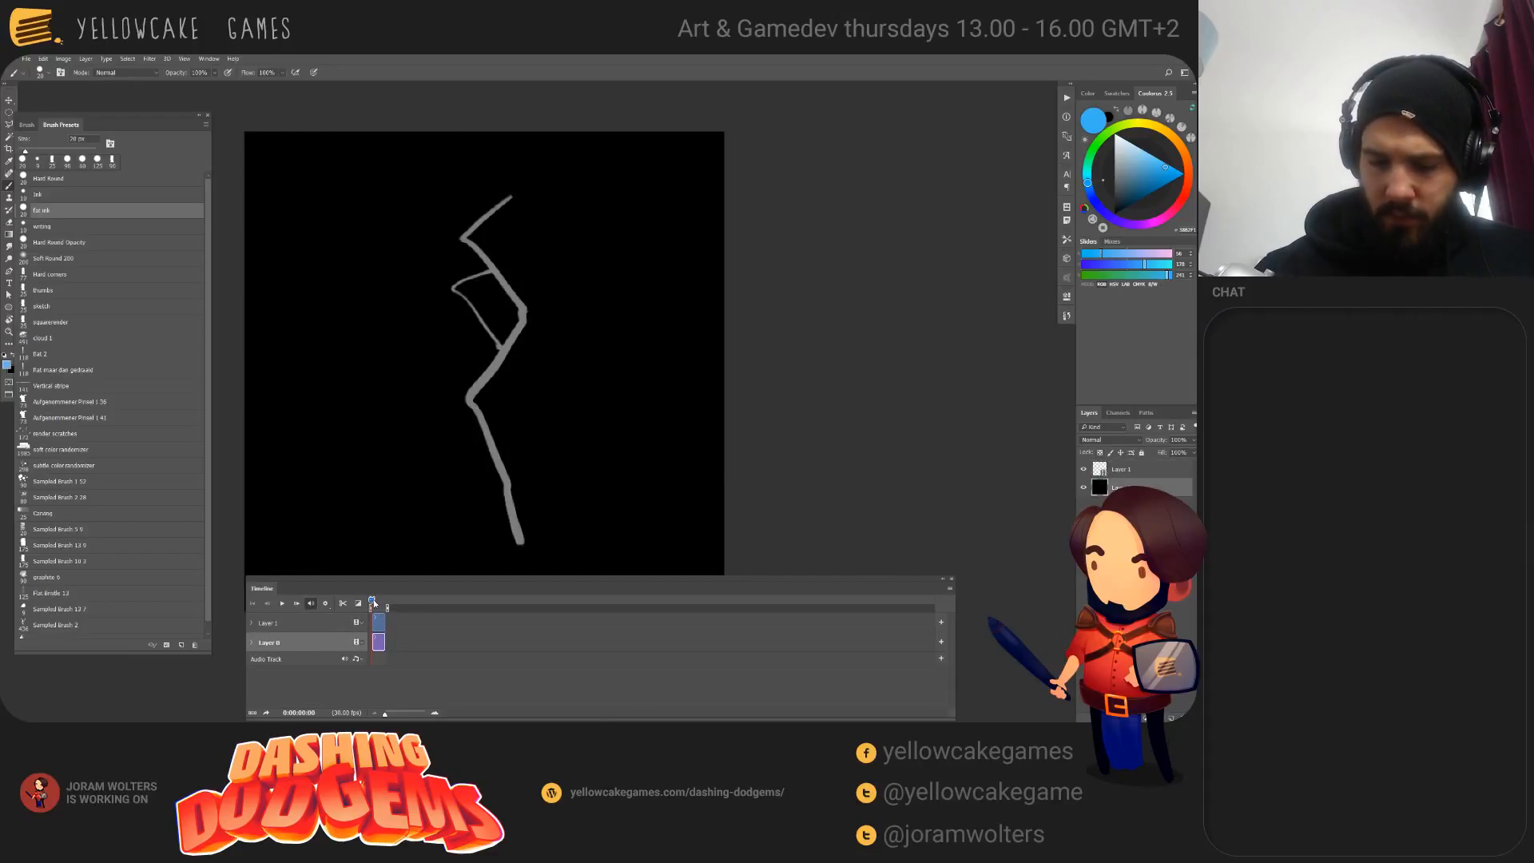
Step: Select the bolt layer again and raise its Hue/Saturation lightness to +100
{"action": "key", "text": "alt+bracketright"}
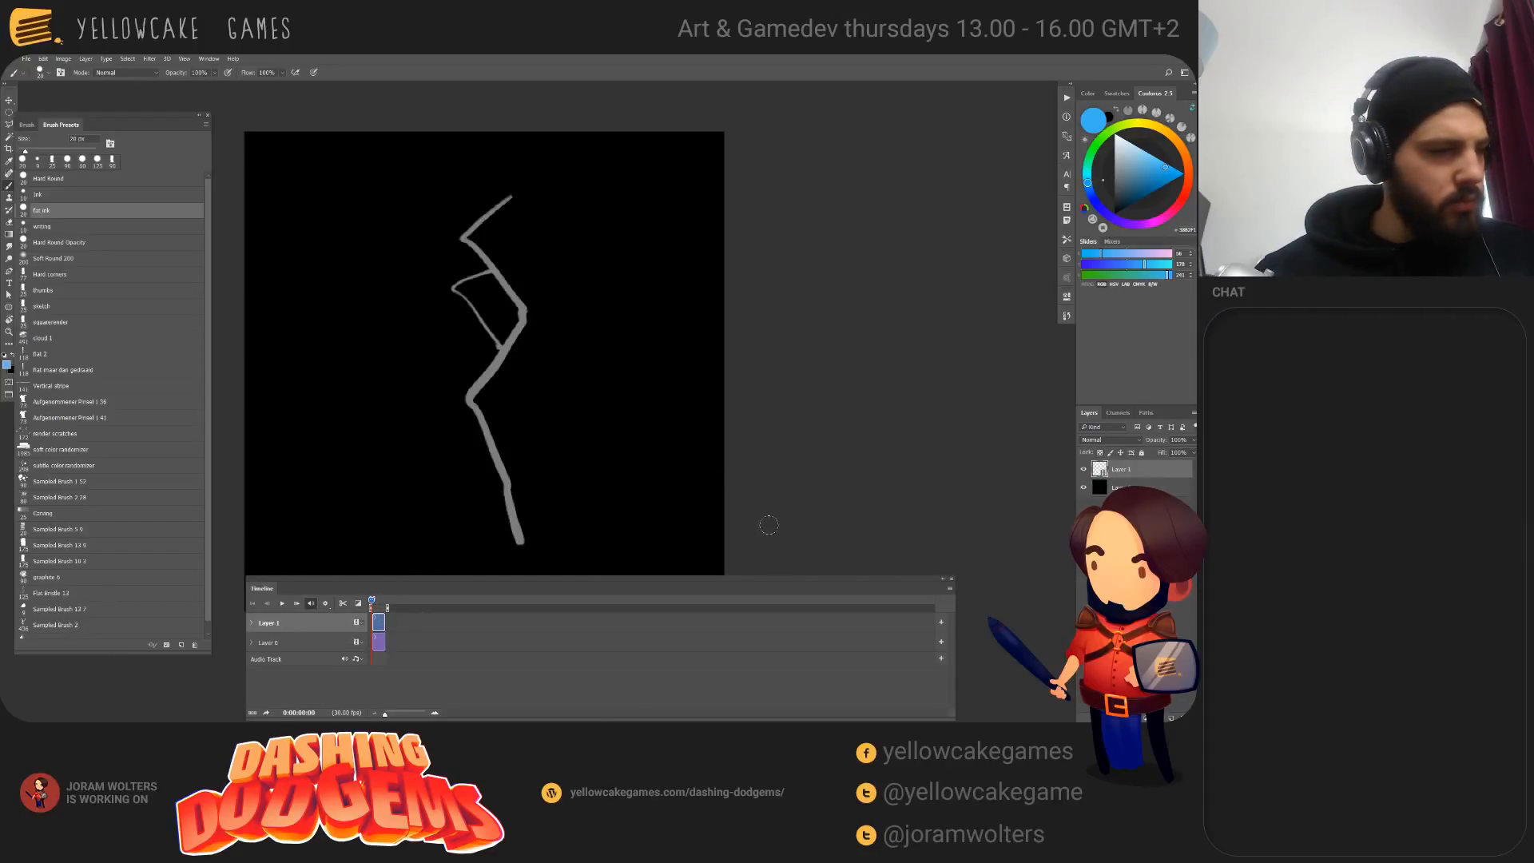
{"action": "key", "text": "ctrl+u"}
{"action": "left_click_drag", "start_coordinate": [911, 449], "coordinate": [959, 449]}
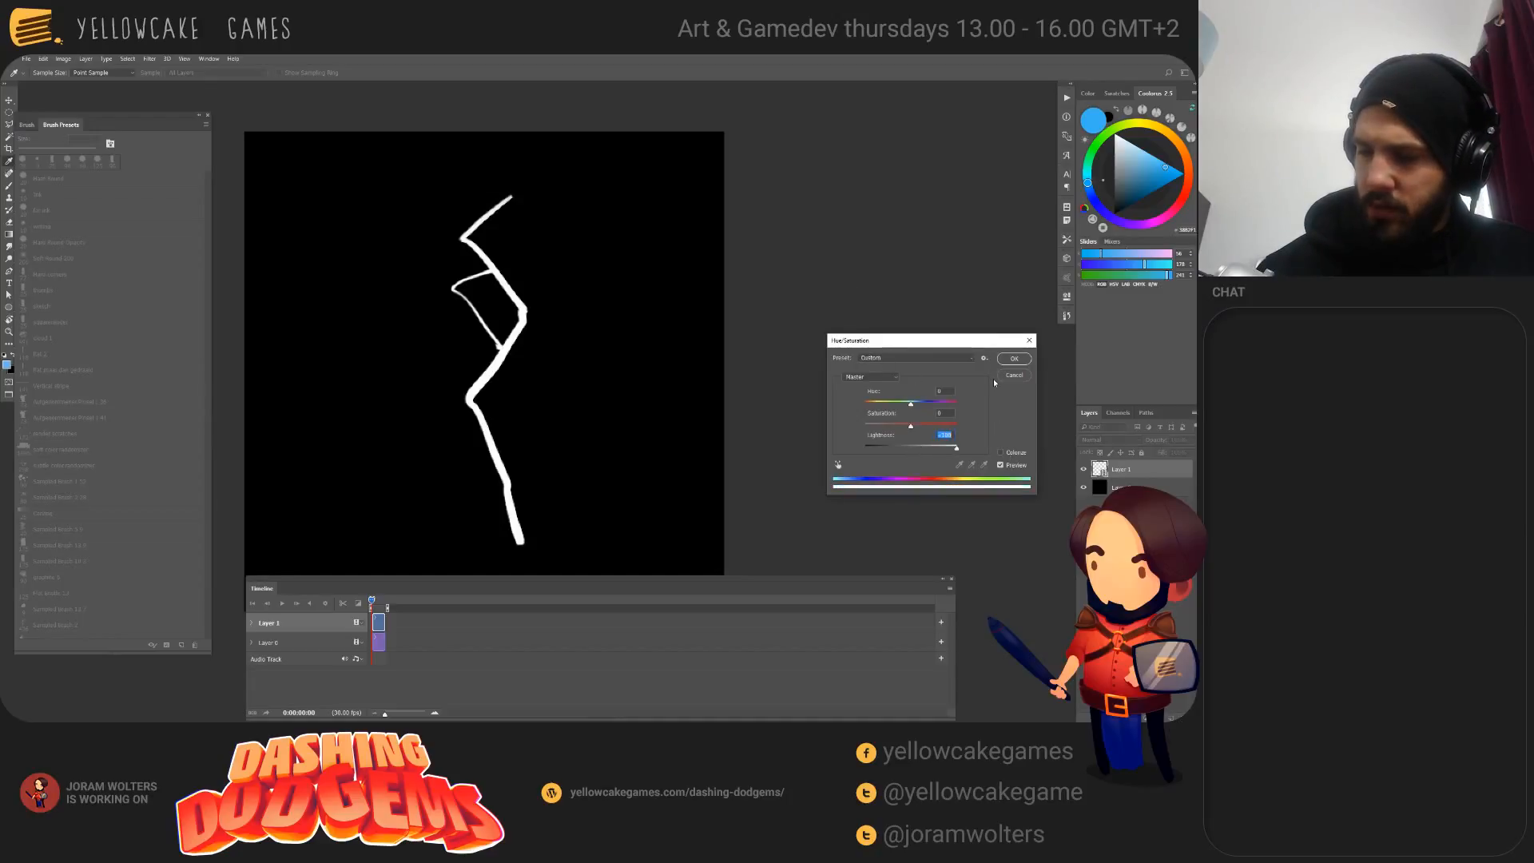
{"action": "left_click", "coordinate": [1014, 359]}
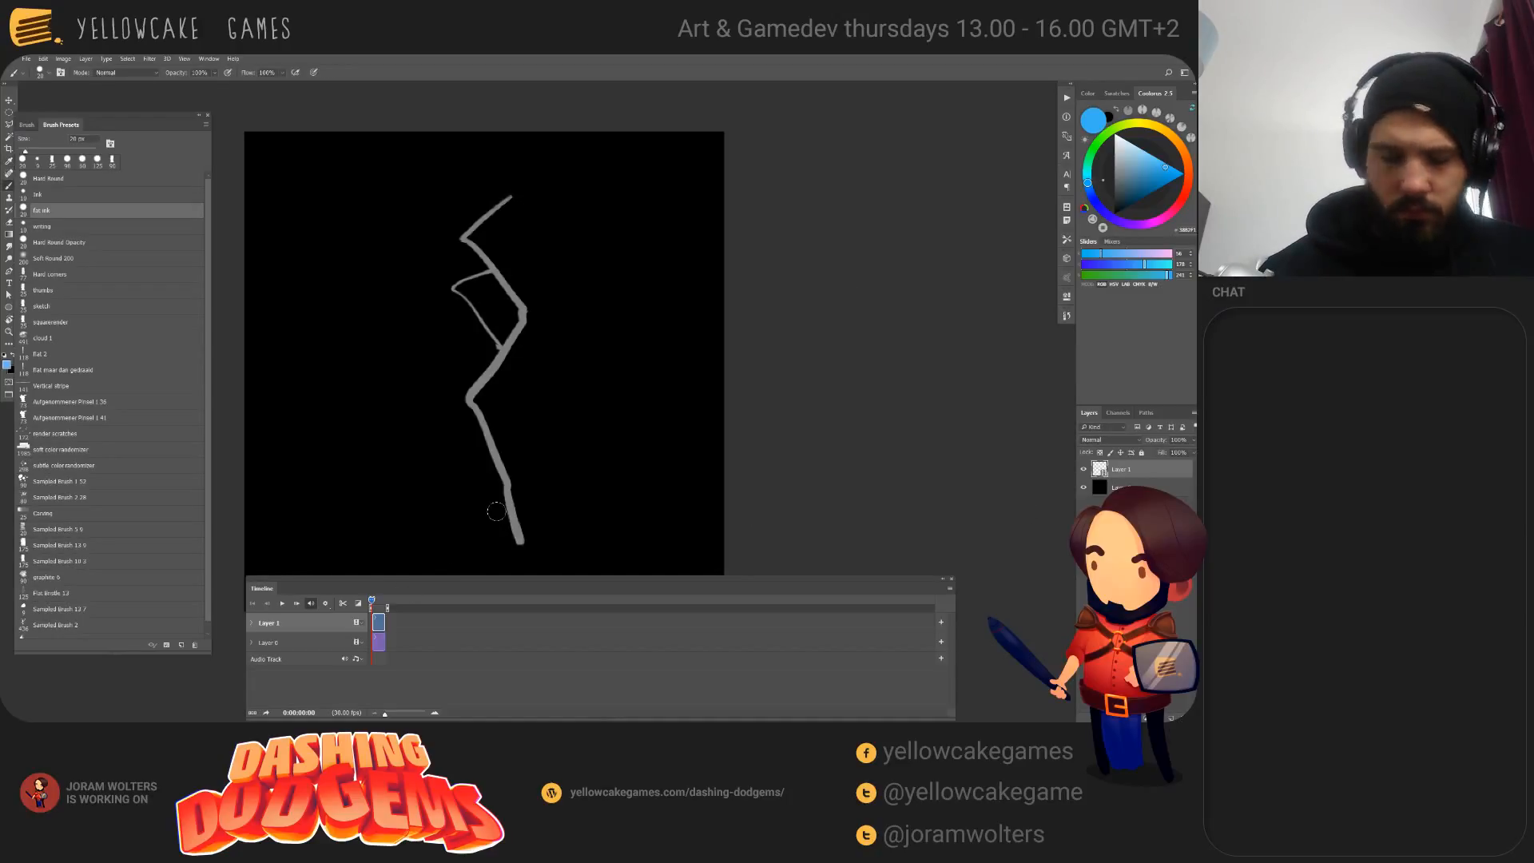
{"action": "left_click_drag", "start_coordinate": [371, 601], "coordinate": [368, 606]}
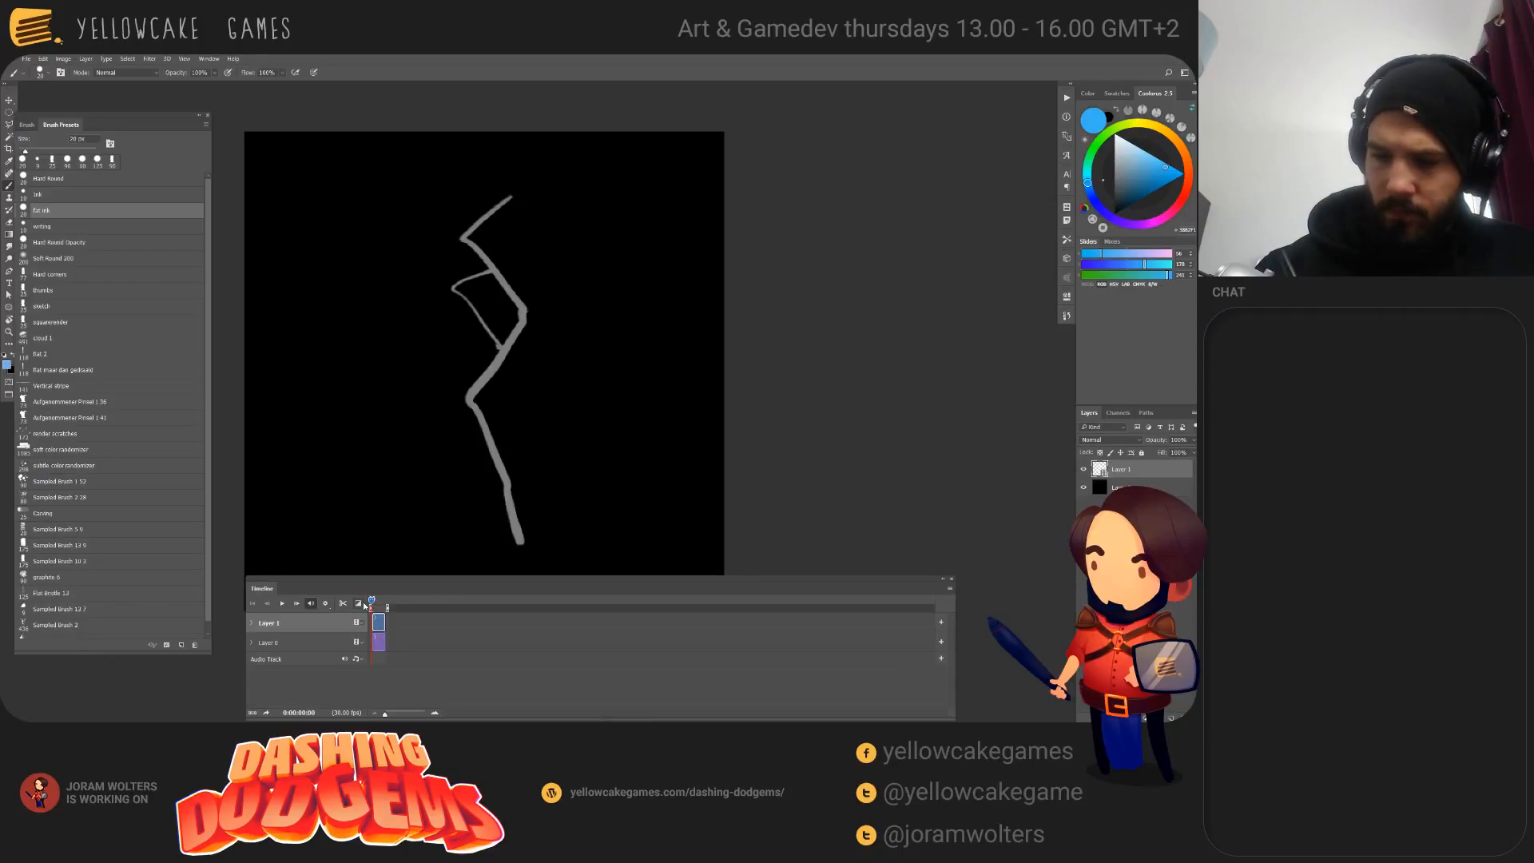
{"action": "key", "text": "ctrl+u"}
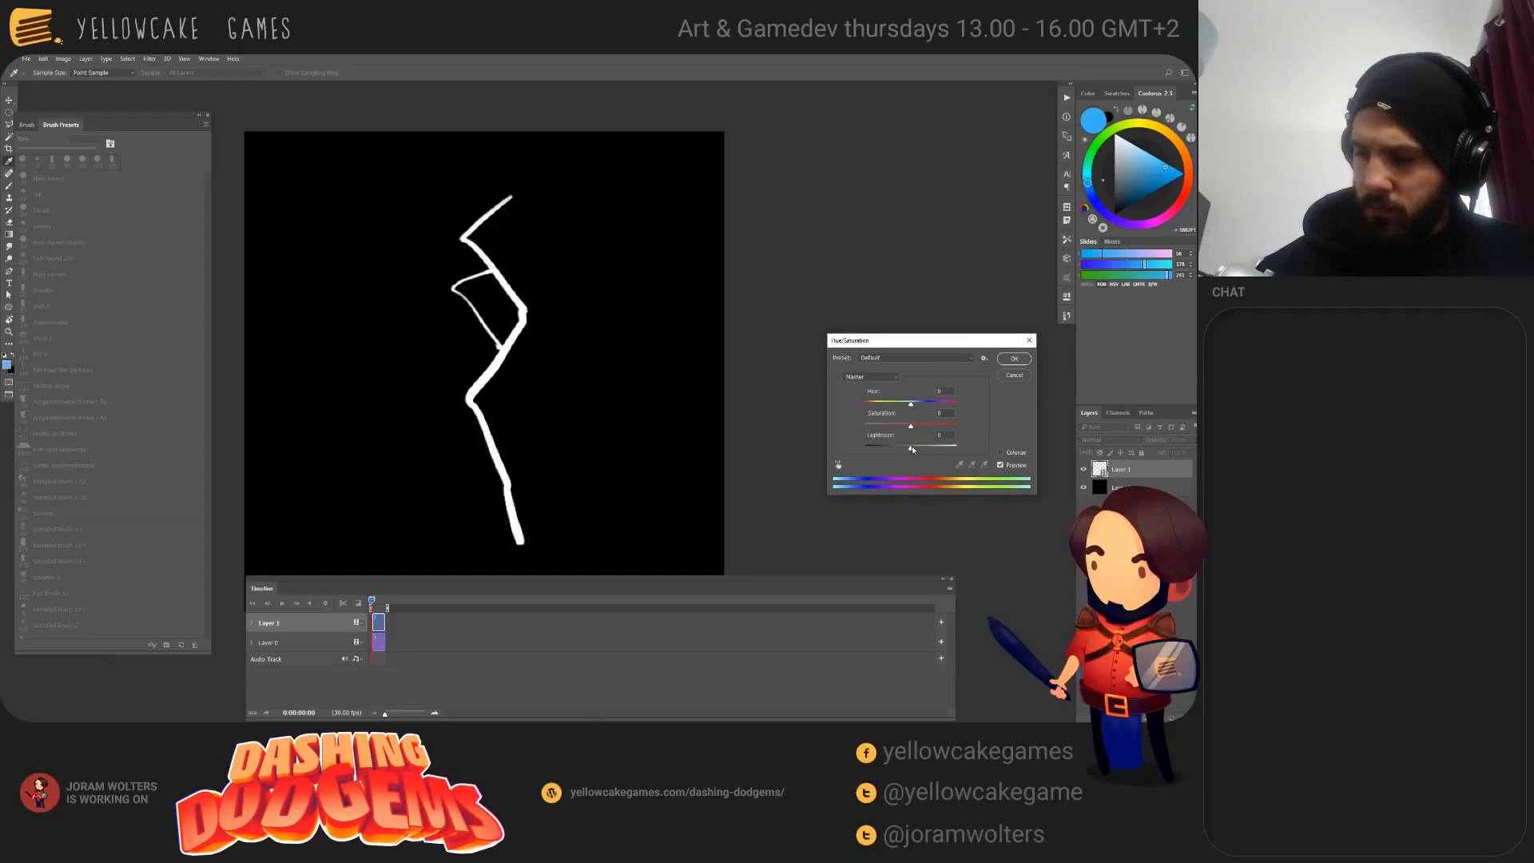
{"action": "left_click", "coordinate": [1015, 361]}
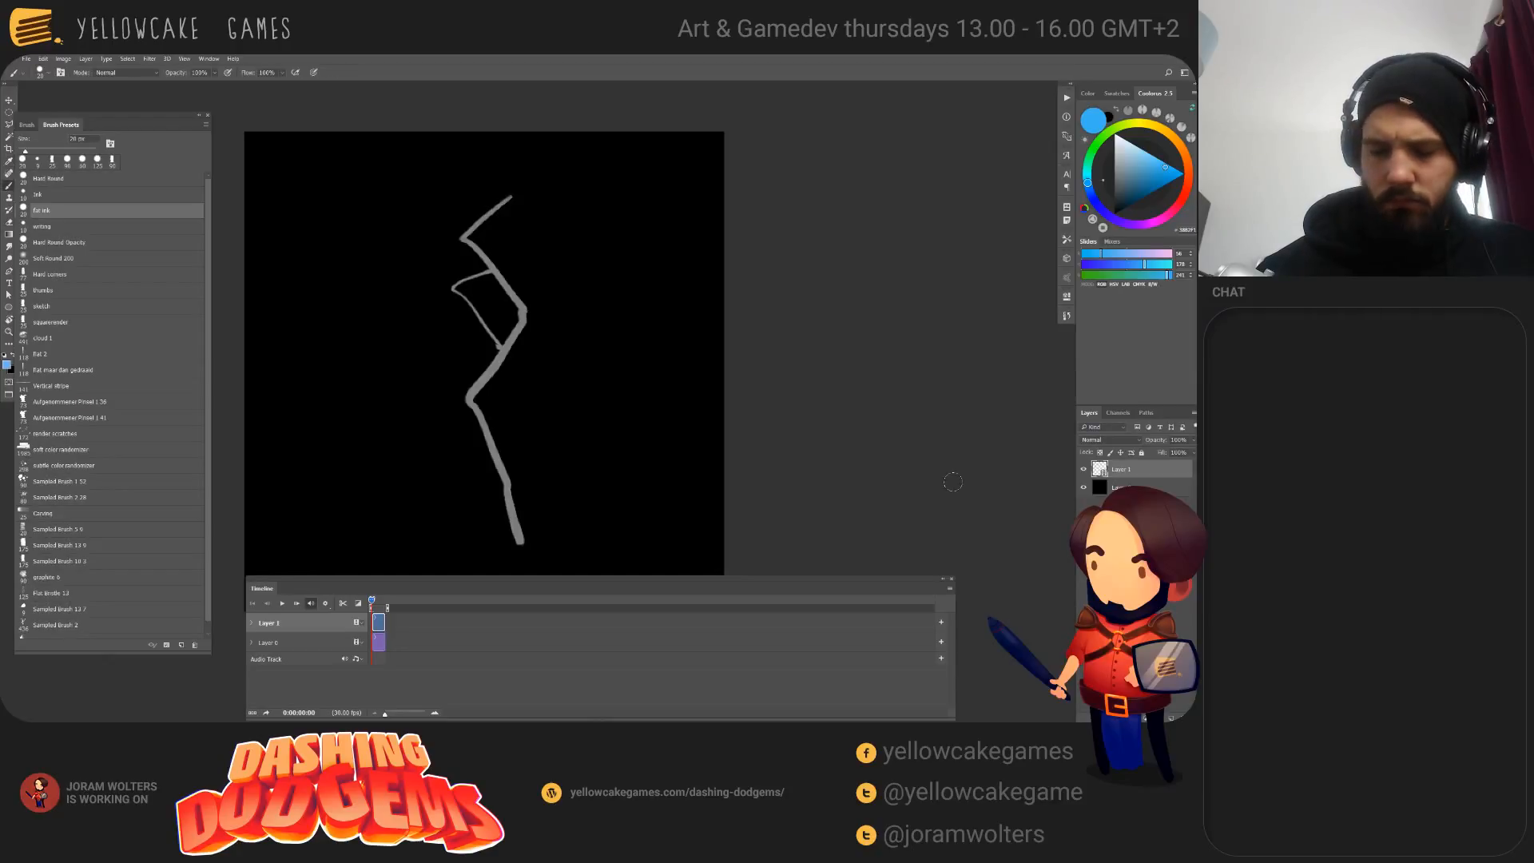
{"action": "key", "text": "ctrl+z"}
{"action": "key", "text": "ctrl+z"}
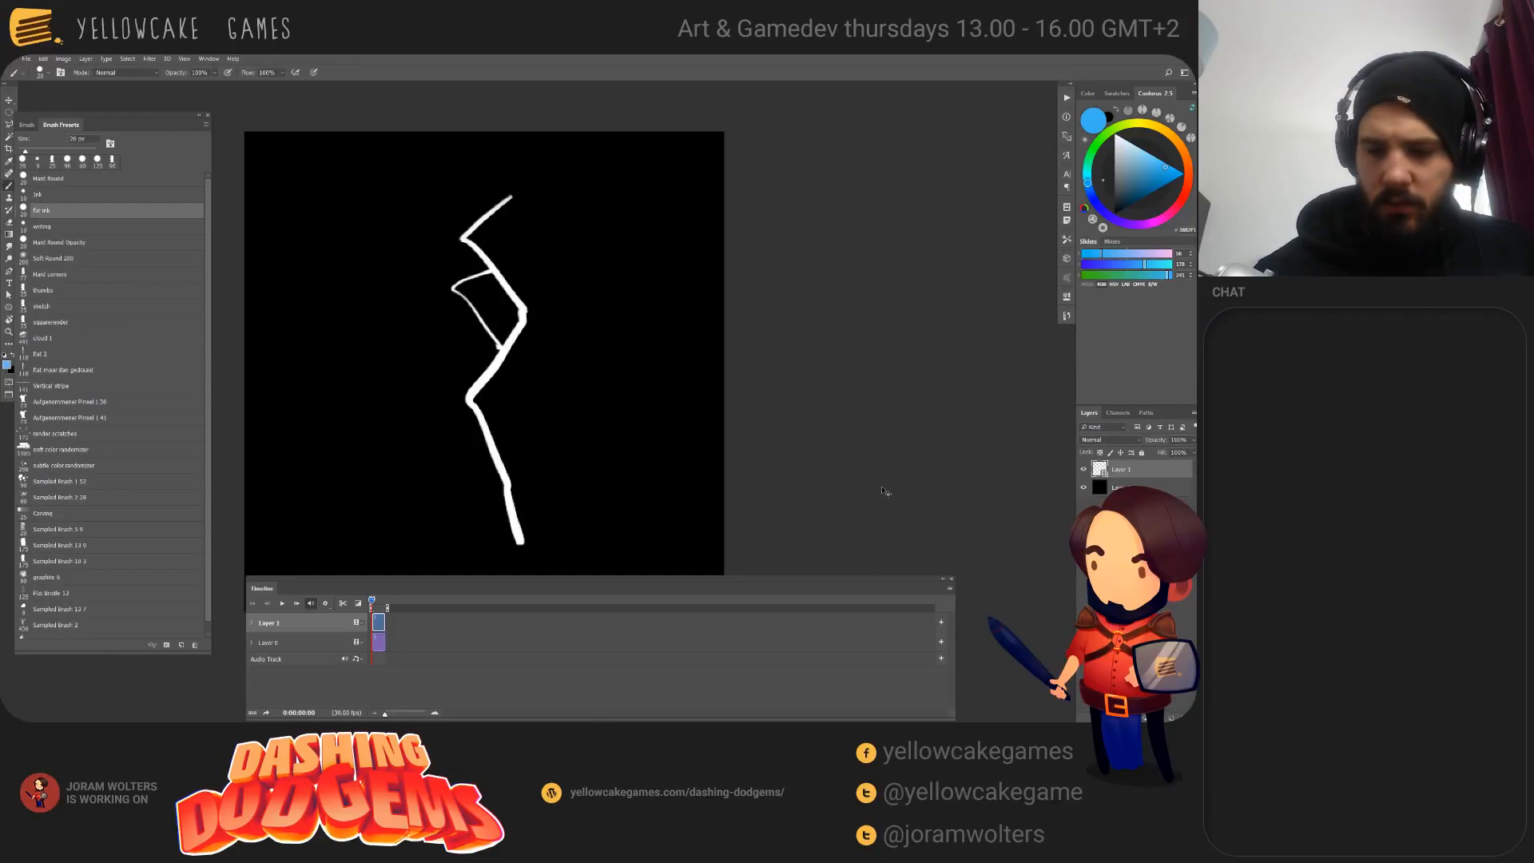
{"action": "key", "text": "ctrl+z"}
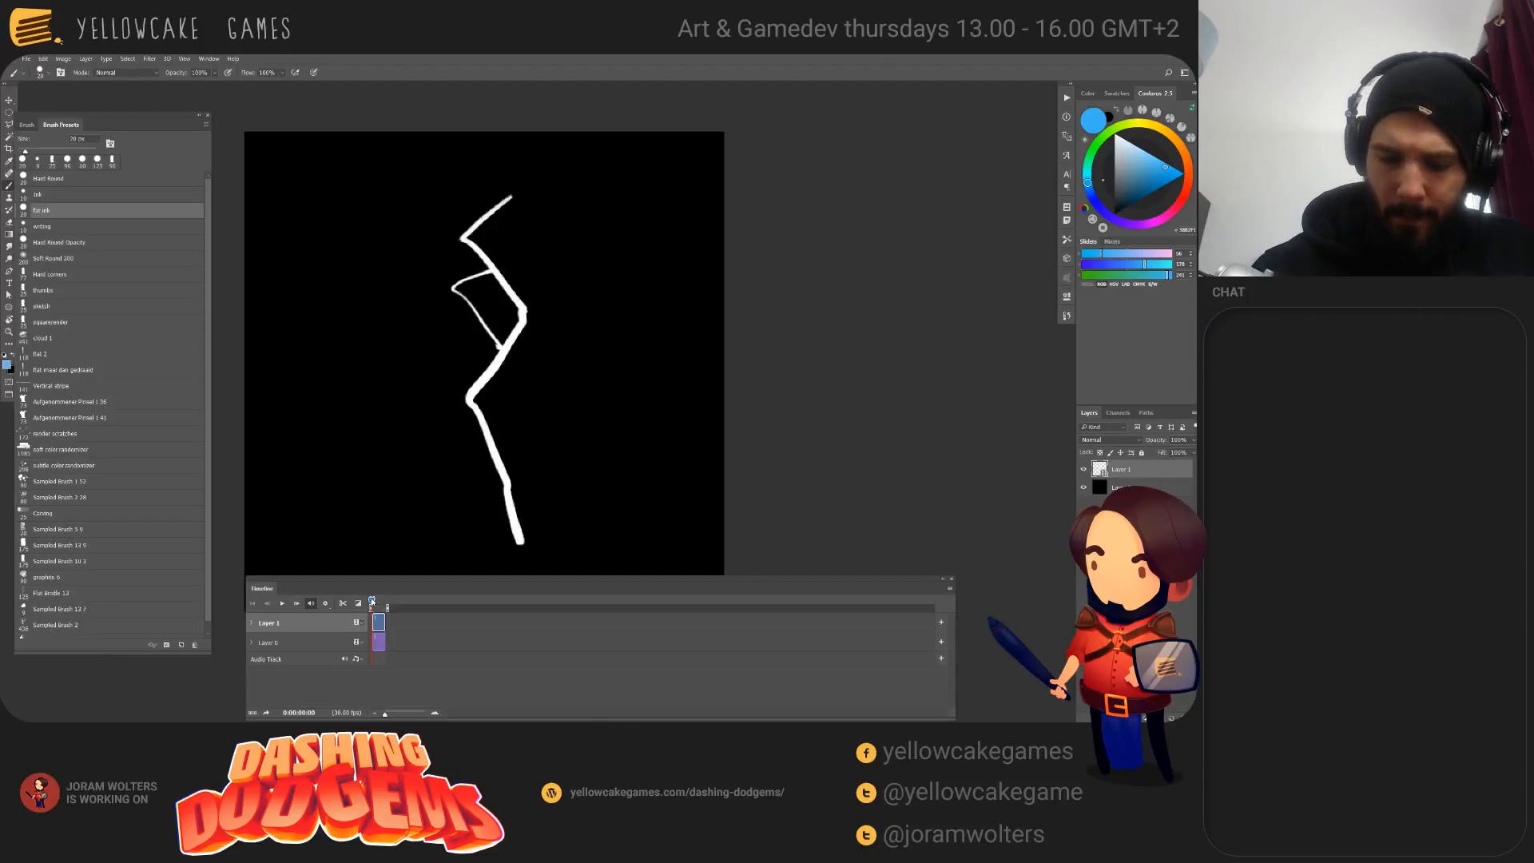
{"action": "key", "text": "ctrl+z"}
{"action": "key", "text": "ctrl+z"}
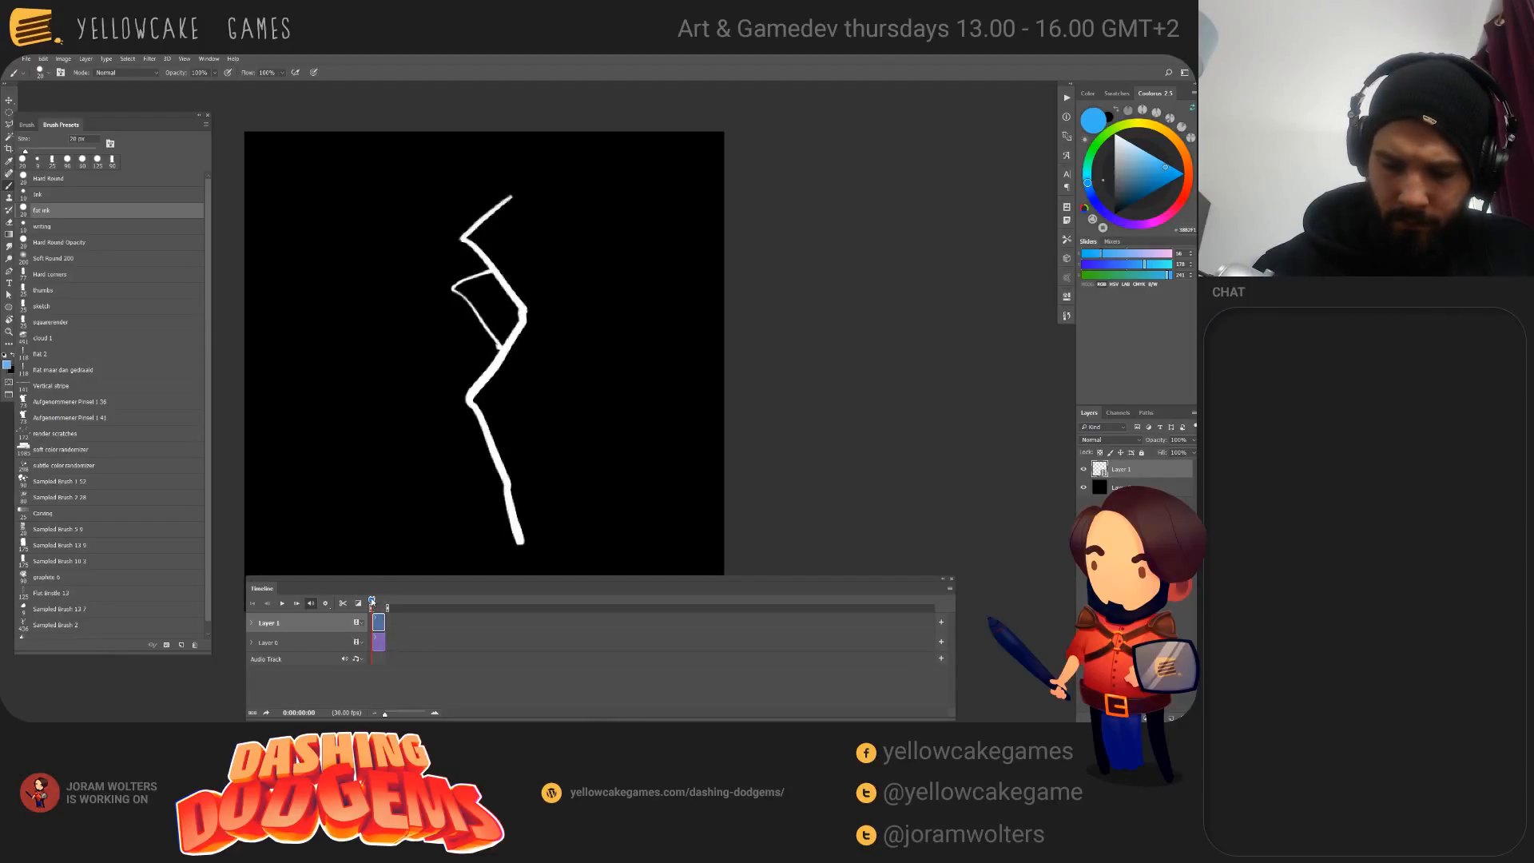
Step: Scrub past the lightning frame and look over the timeline's onion skin options
{"action": "left_click", "coordinate": [373, 601]}
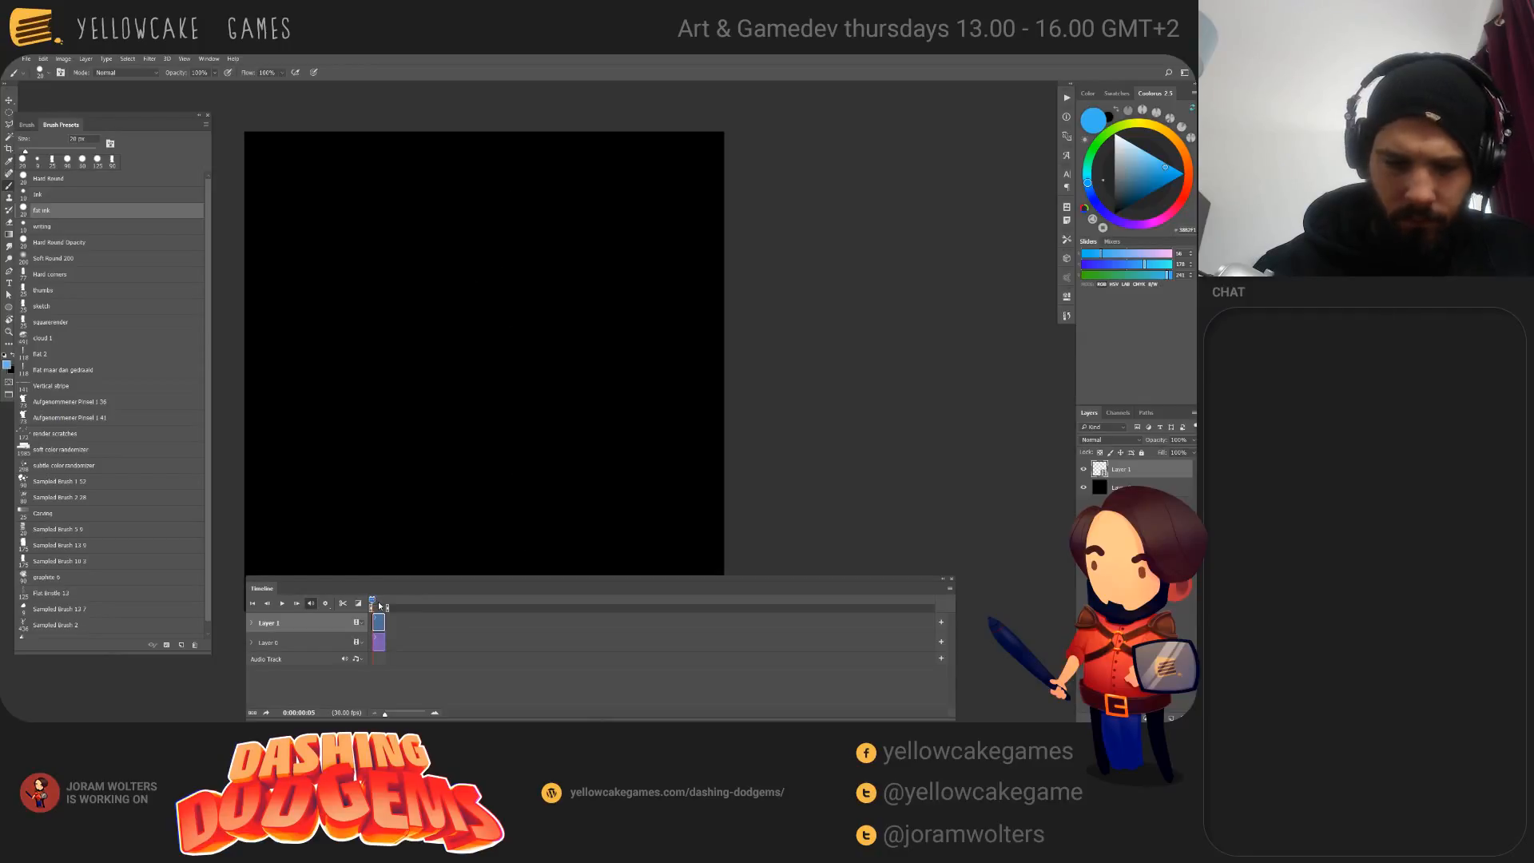
{"action": "left_click", "coordinate": [950, 588]}
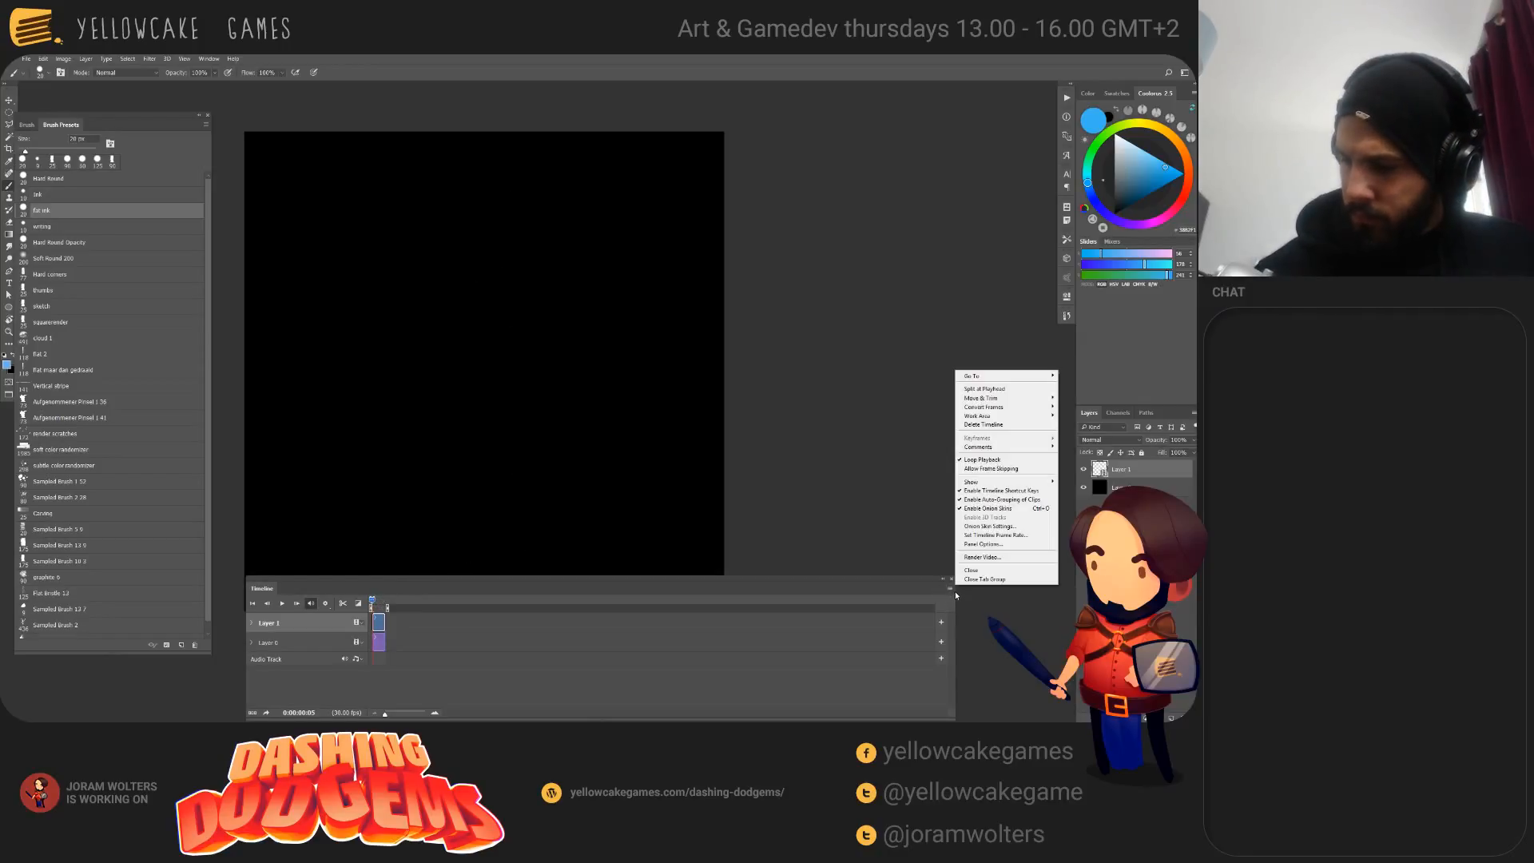
{"action": "left_click", "coordinate": [1017, 660]}
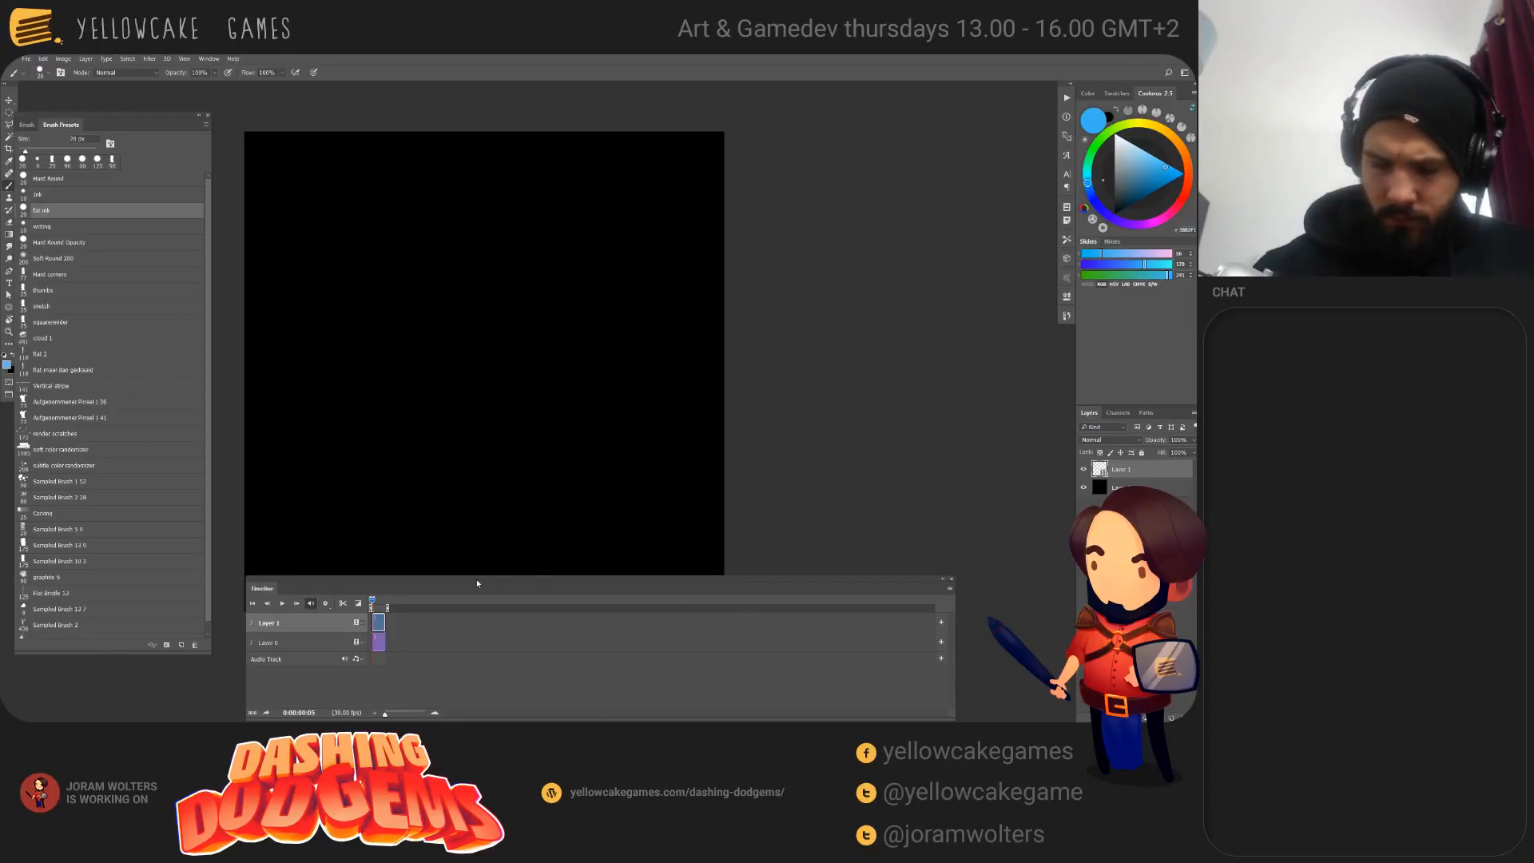
Step: Return to the first frame, switch the painting colour to white and paint a wavy test stroke beside the upper bolt
{"action": "left_click", "coordinate": [371, 601]}
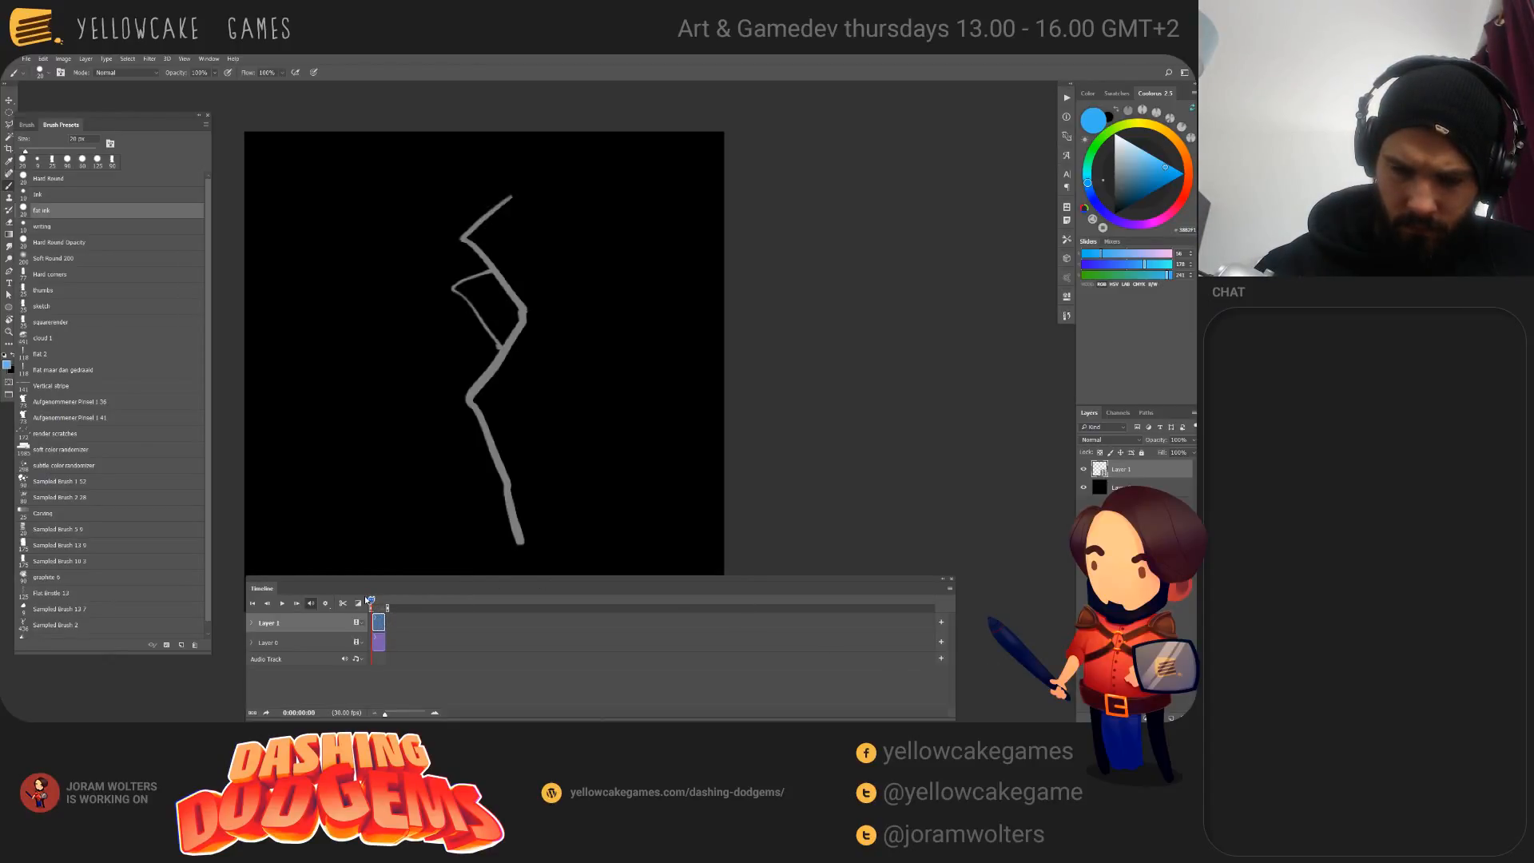
{"action": "left_click_drag", "start_coordinate": [371, 600], "coordinate": [370, 601]}
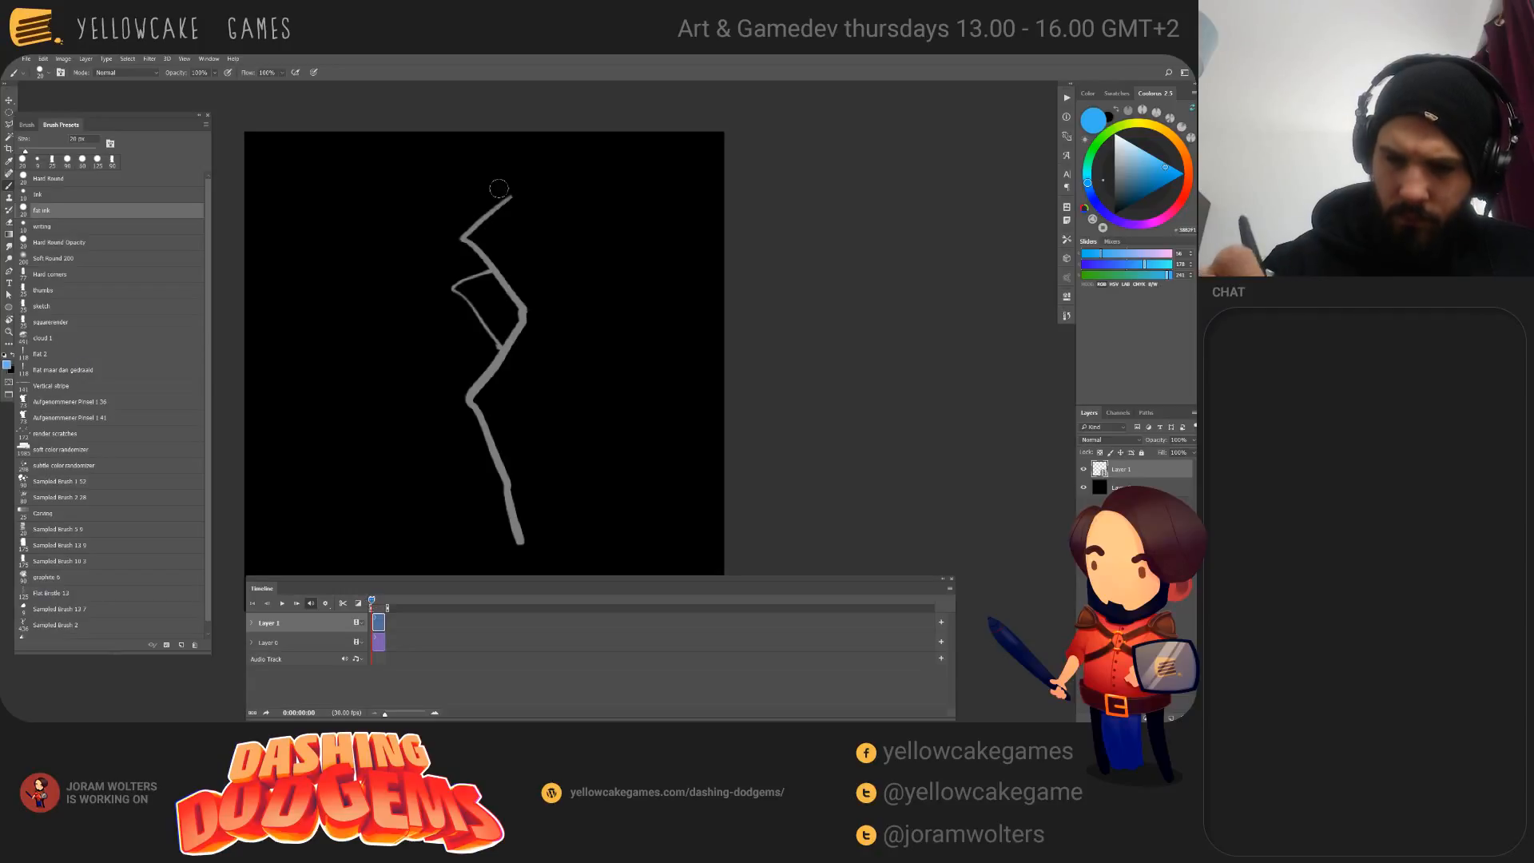
{"action": "key", "text": "x"}
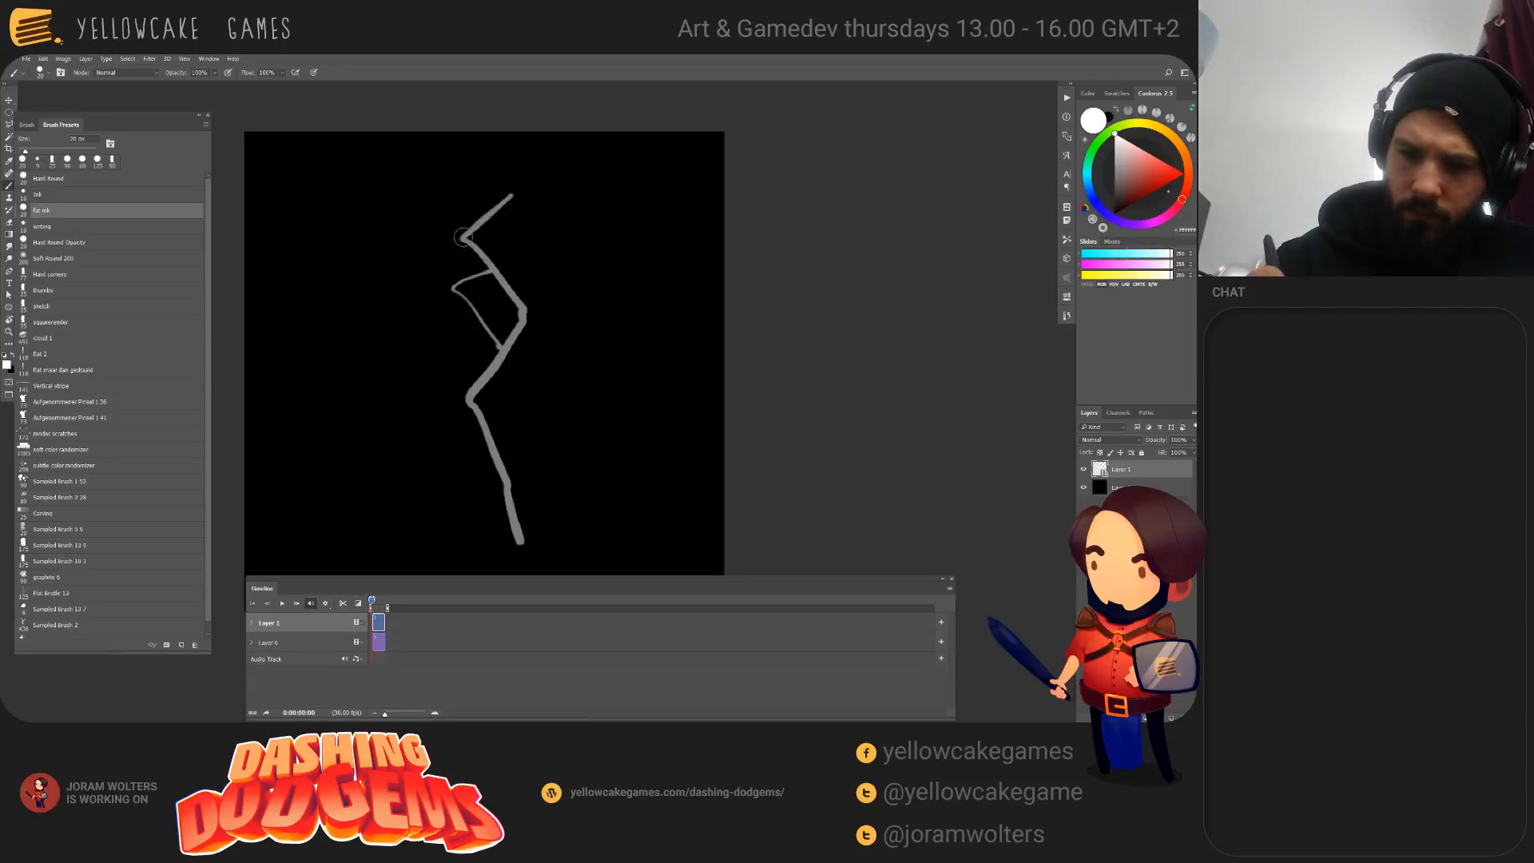
{"action": "mouse_move", "coordinate": [534, 209]}
{"action": "left_mouse_down"}
{"action": "mouse_move", "coordinate": [660, 264]}
{"action": "mouse_move", "coordinate": [687, 342]}
{"action": "left_mouse_up"}
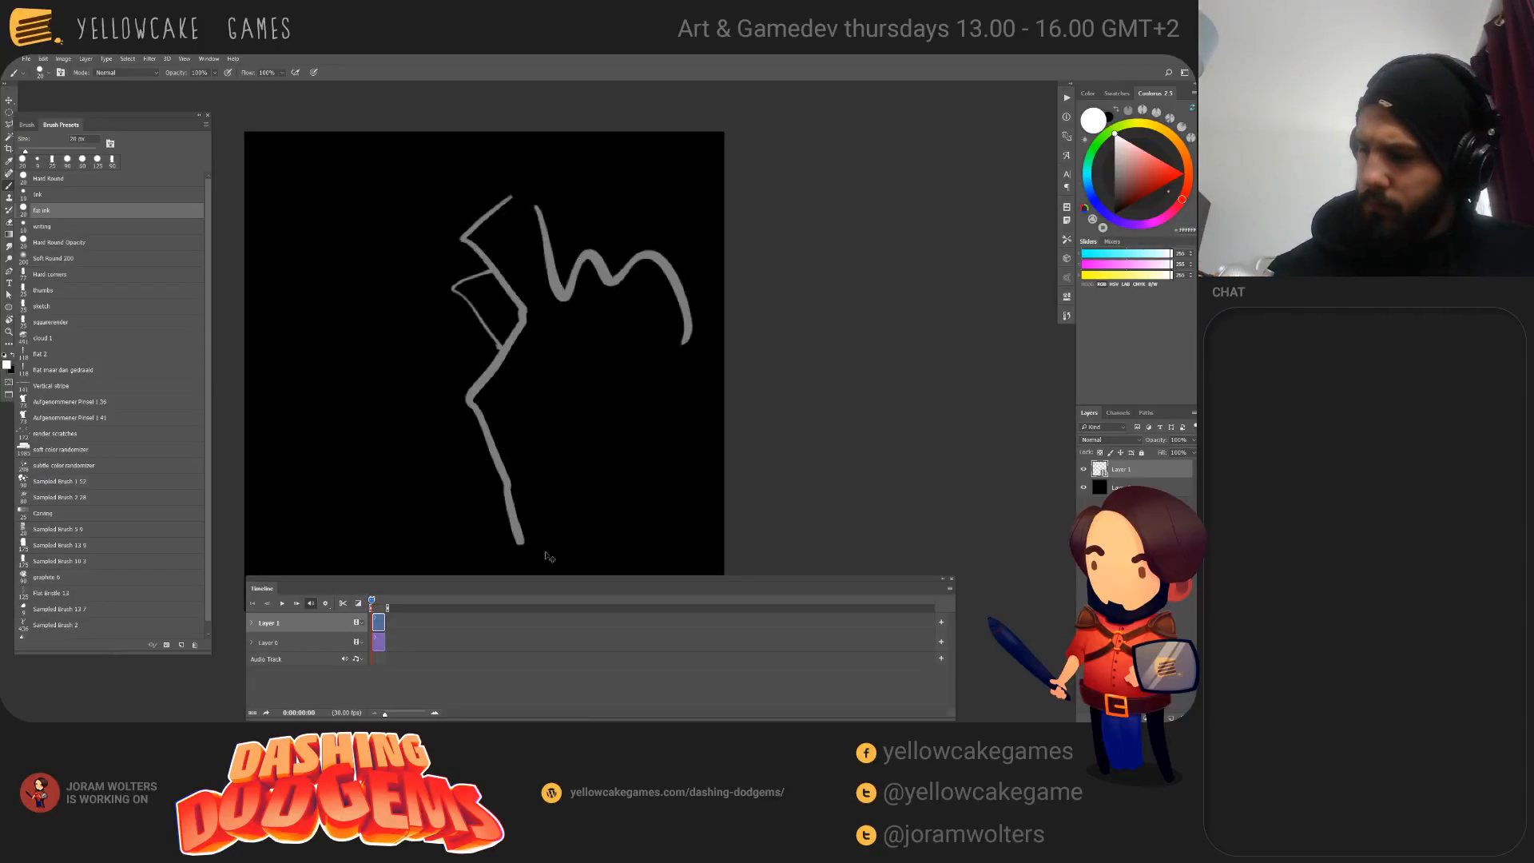
Step: Undo the wavy test stroke and set the onion skins' maximum opacity to 100%
{"action": "key", "text": "ctrl+z"}
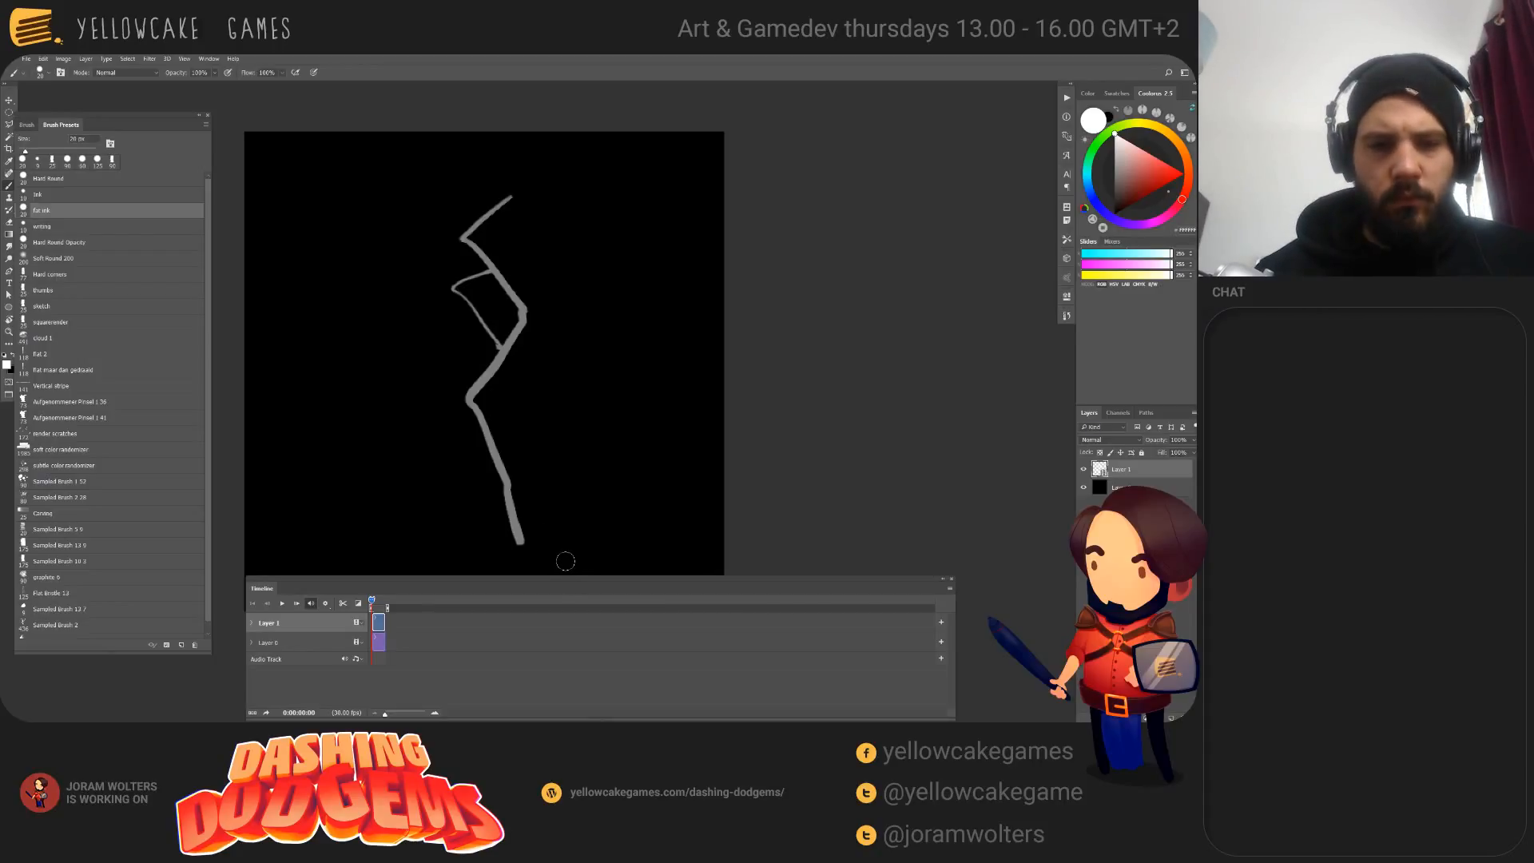
{"action": "left_click", "coordinate": [949, 588]}
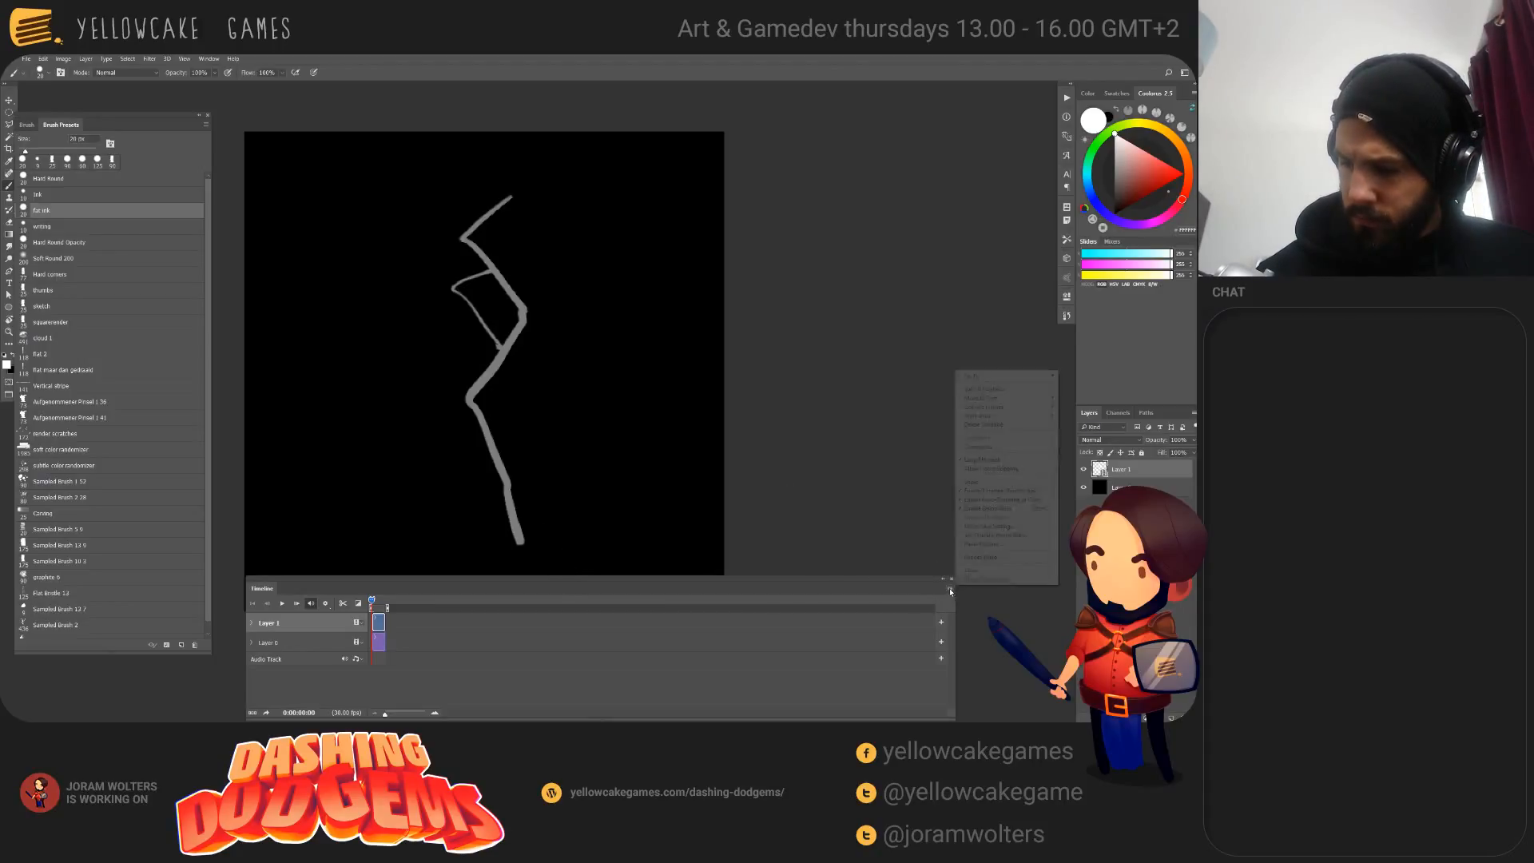
{"action": "left_click", "coordinate": [1003, 525]}
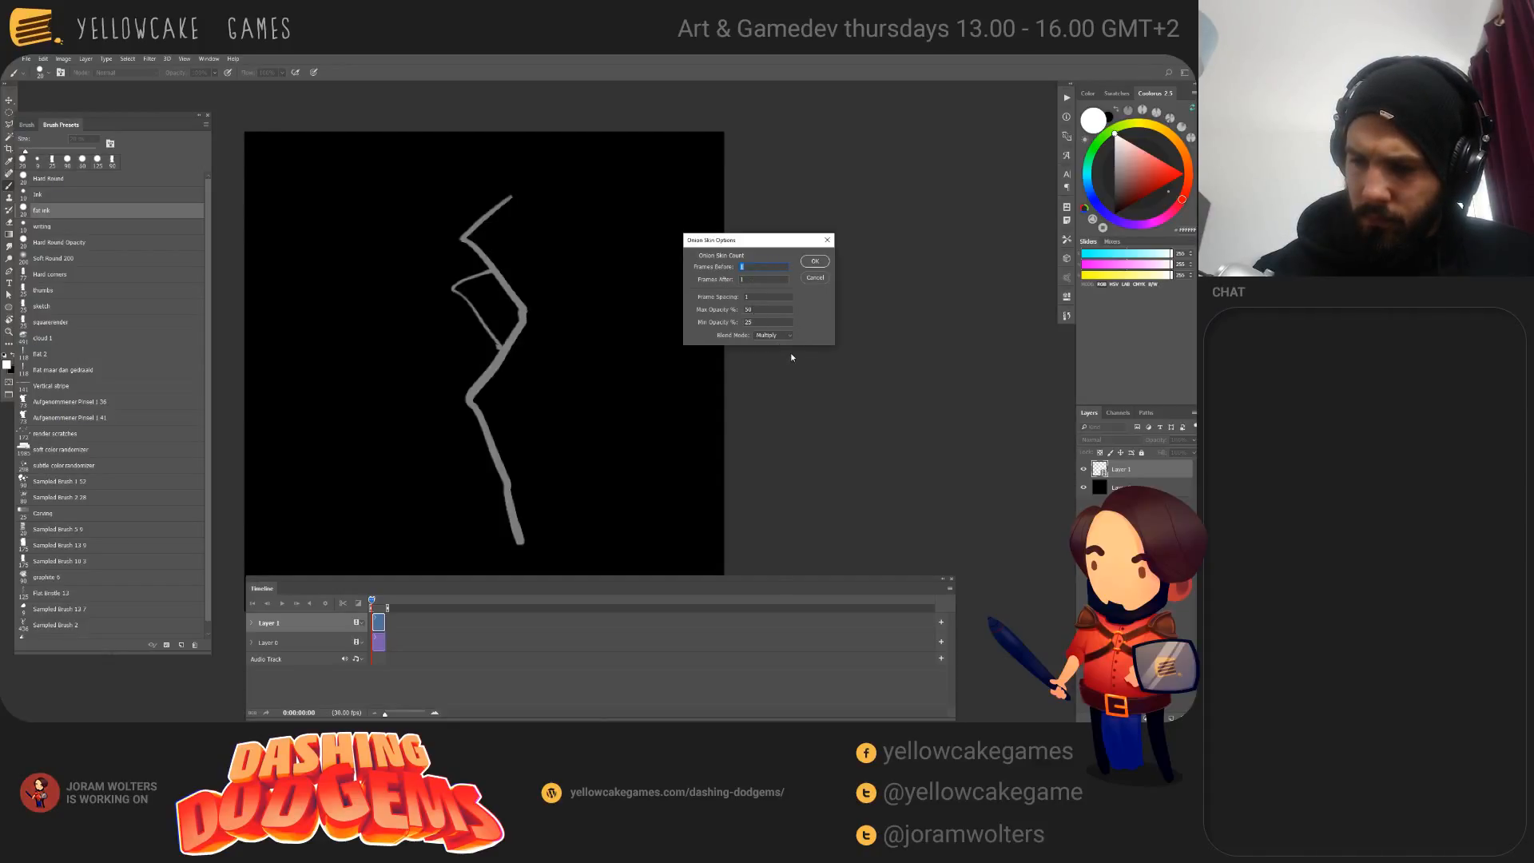
{"action": "left_click", "coordinate": [759, 308]}
{"action": "type", "text": "100"}
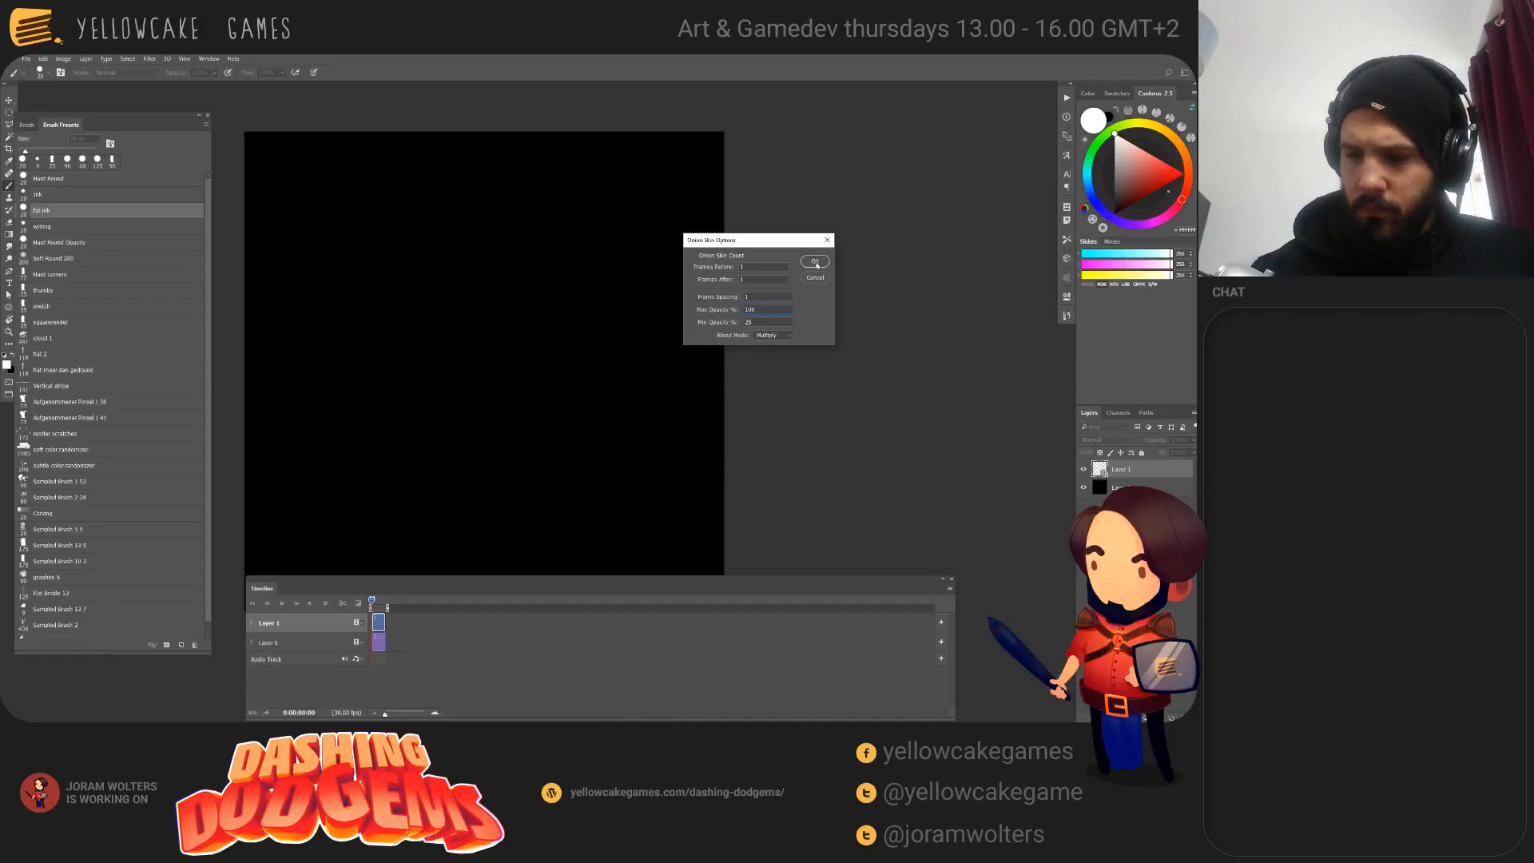
{"action": "left_click", "coordinate": [815, 262]}
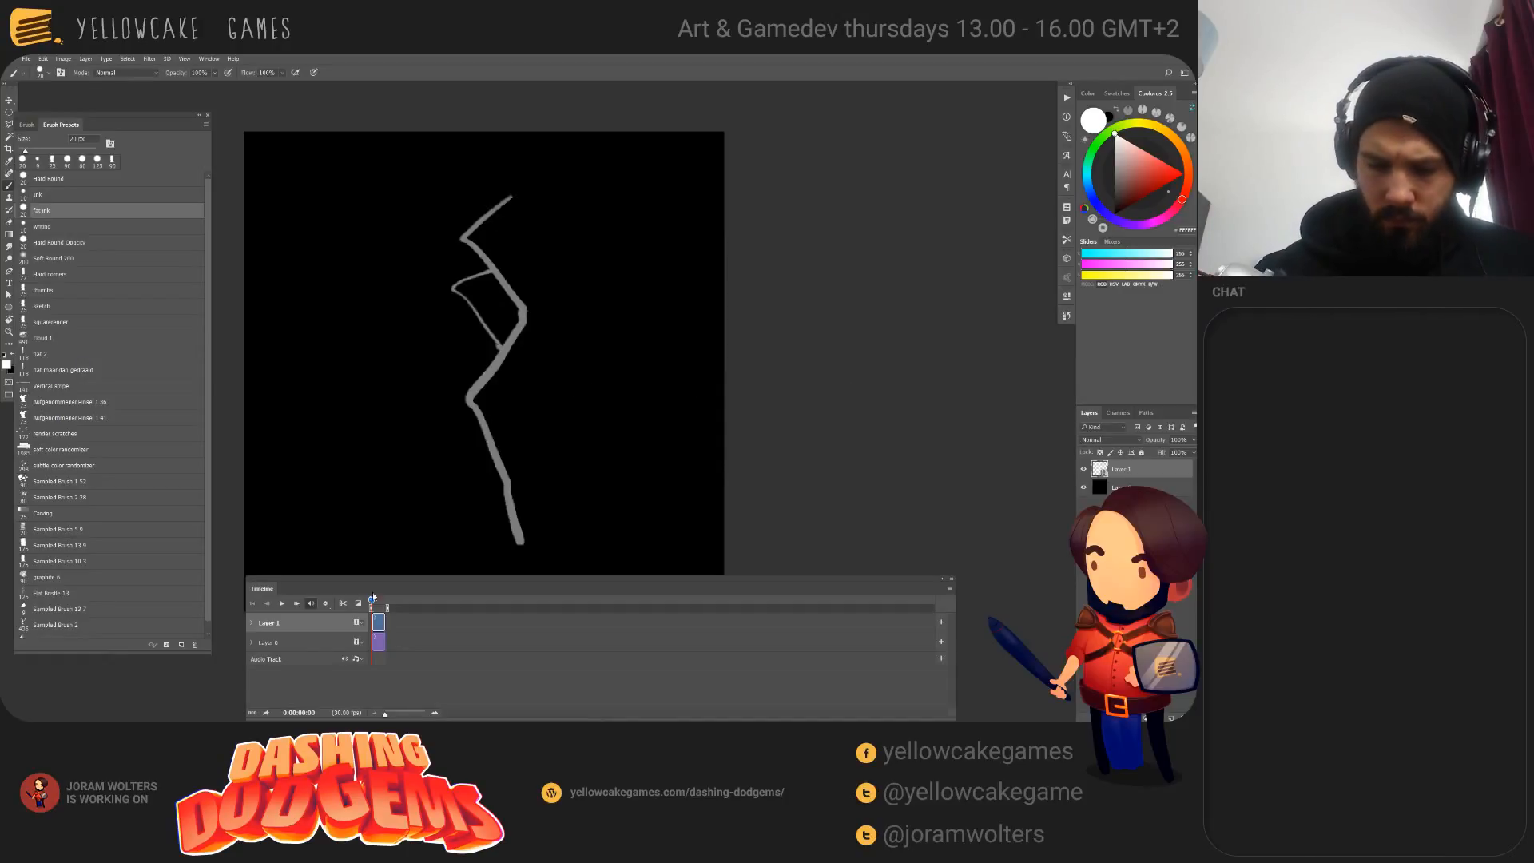
Step: Move to the frame at 0:00:00:15, try a zigzag scribble, undo it and paint loose overlapping test ellipses near the canvas centre
{"action": "left_click_drag", "start_coordinate": [372, 600], "coordinate": [374, 601]}
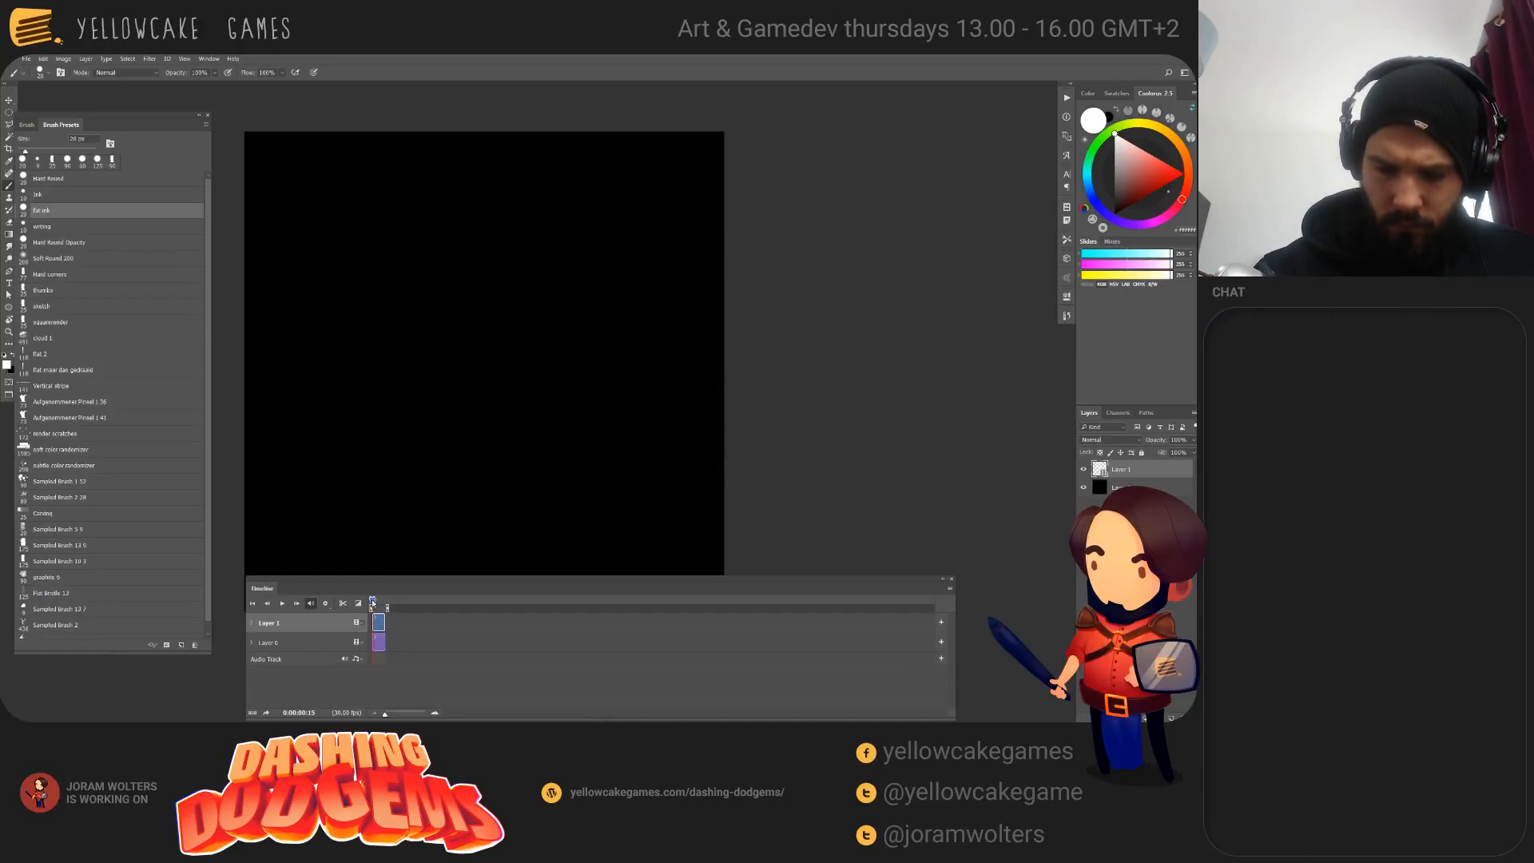
{"action": "mouse_move", "coordinate": [501, 412]}
{"action": "left_mouse_down"}
{"action": "mouse_move", "coordinate": [558, 435]}
{"action": "mouse_move", "coordinate": [654, 407]}
{"action": "left_mouse_up"}
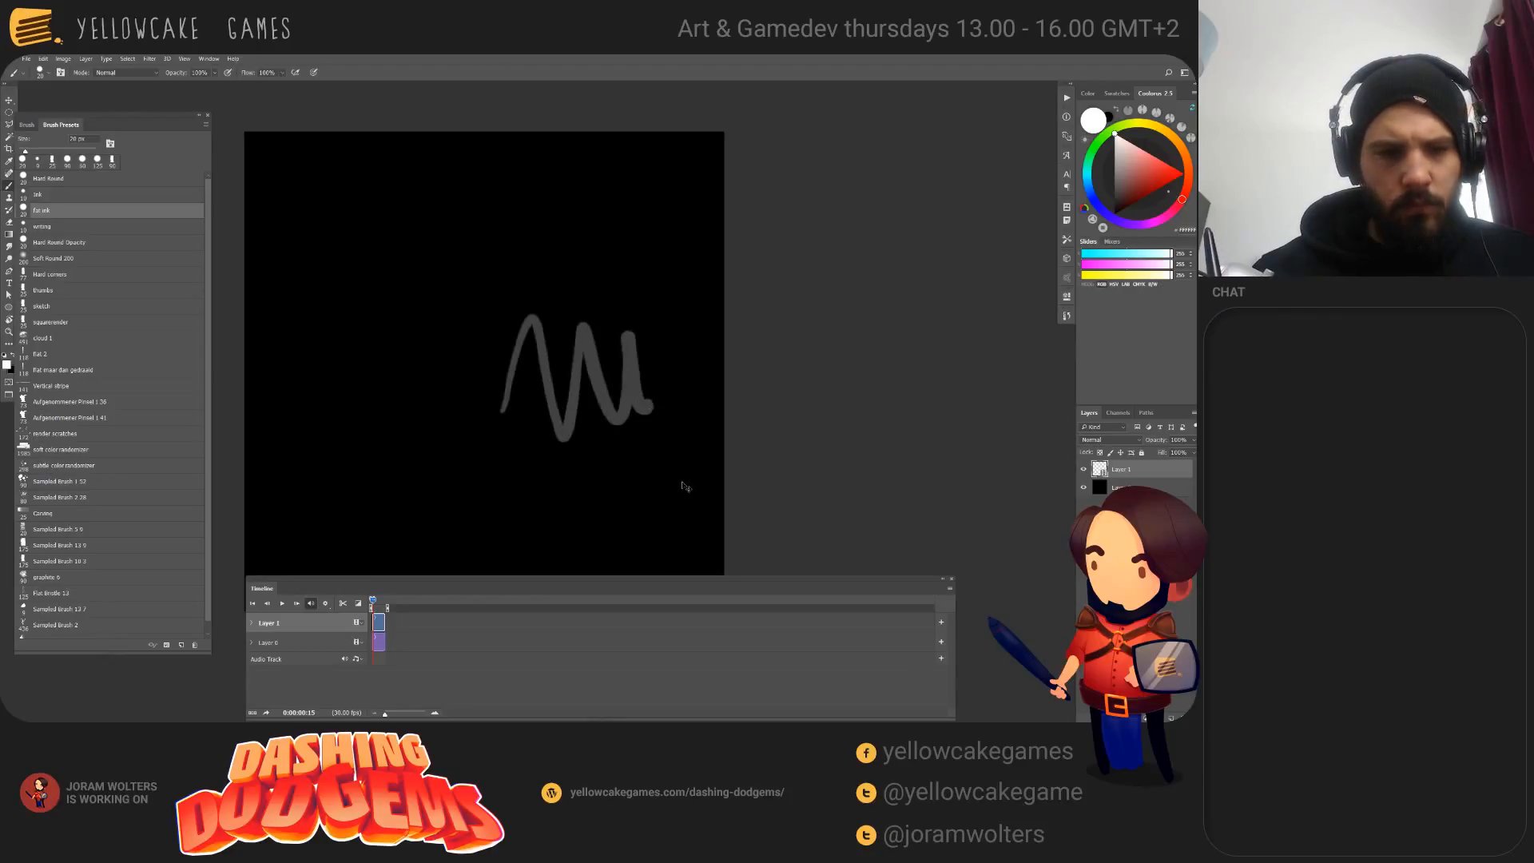
{"action": "key", "text": "ctrl+z"}
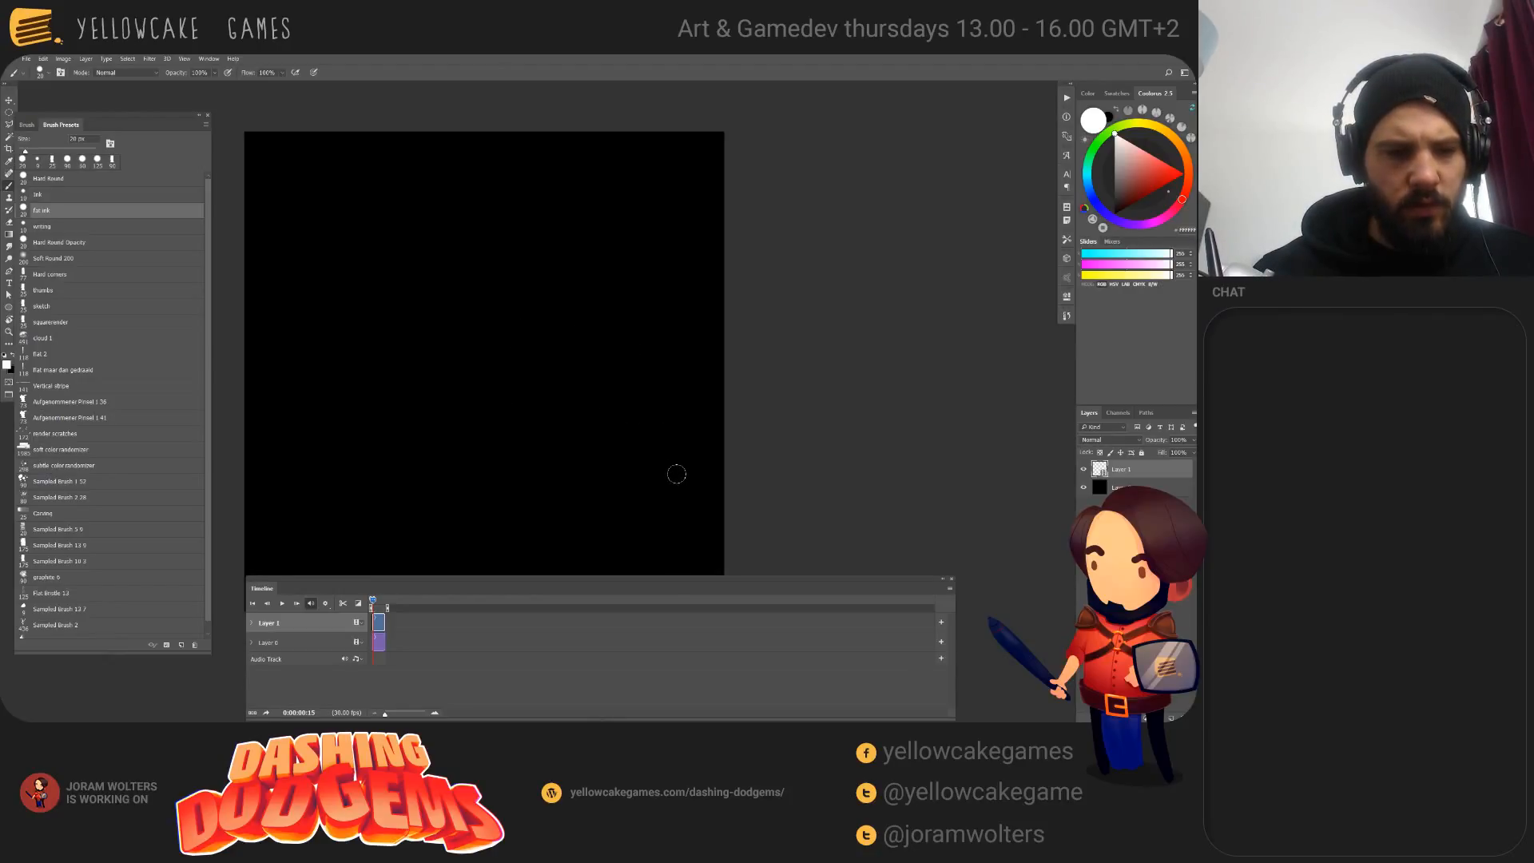
{"action": "mouse_move", "coordinate": [650, 328]}
{"action": "left_mouse_down"}
{"action": "mouse_move", "coordinate": [525, 394]}
{"action": "mouse_move", "coordinate": [583, 315]}
{"action": "mouse_move", "coordinate": [633, 402]}
{"action": "left_mouse_up"}
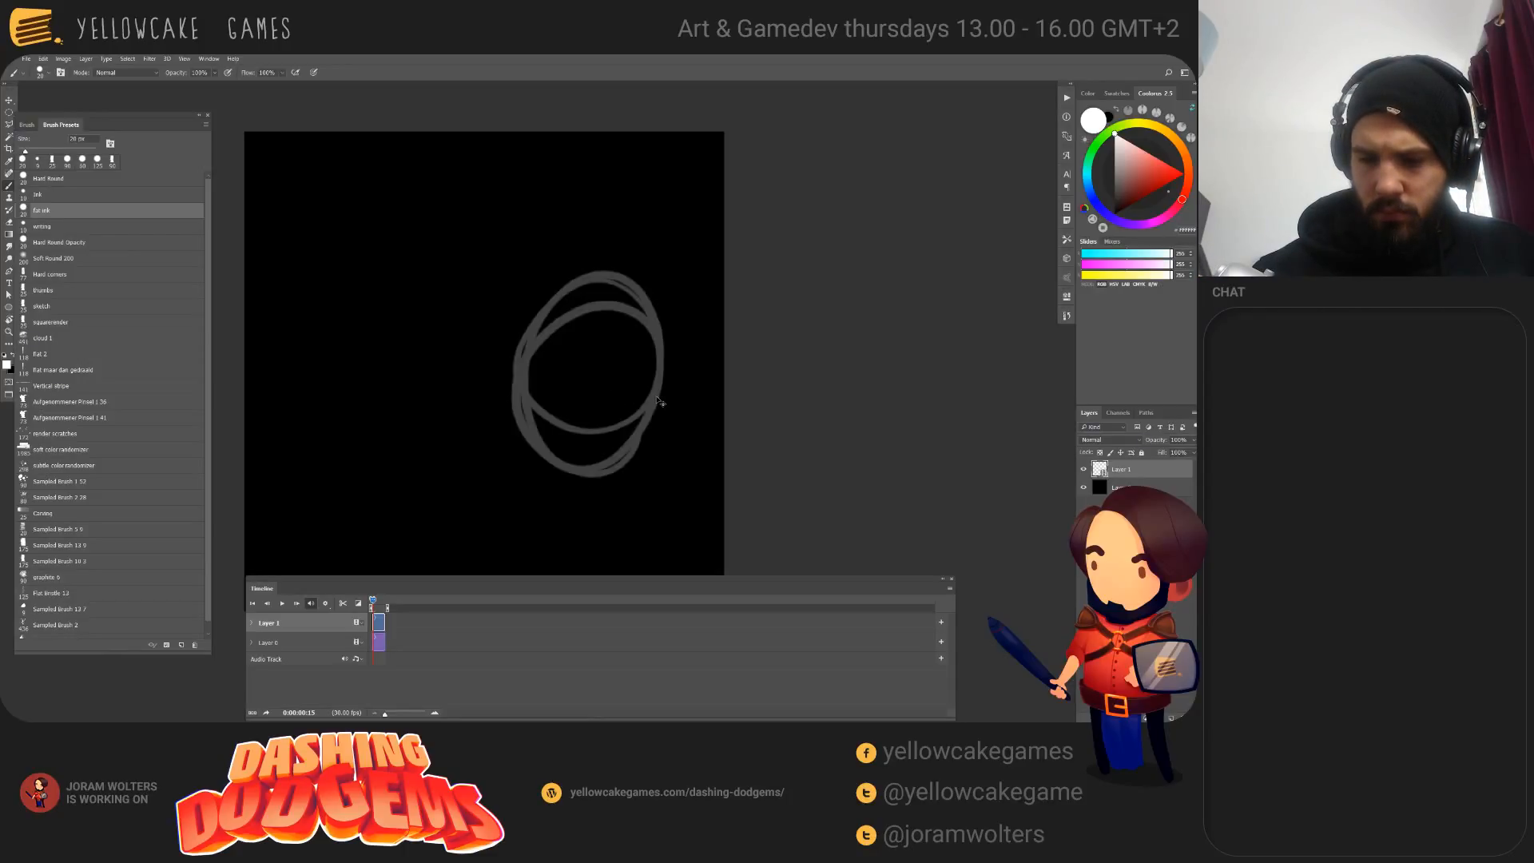
Step: Set the onion skins' minimum opacity to 25% and their maximum opacity to 1%
{"action": "left_click", "coordinate": [952, 589]}
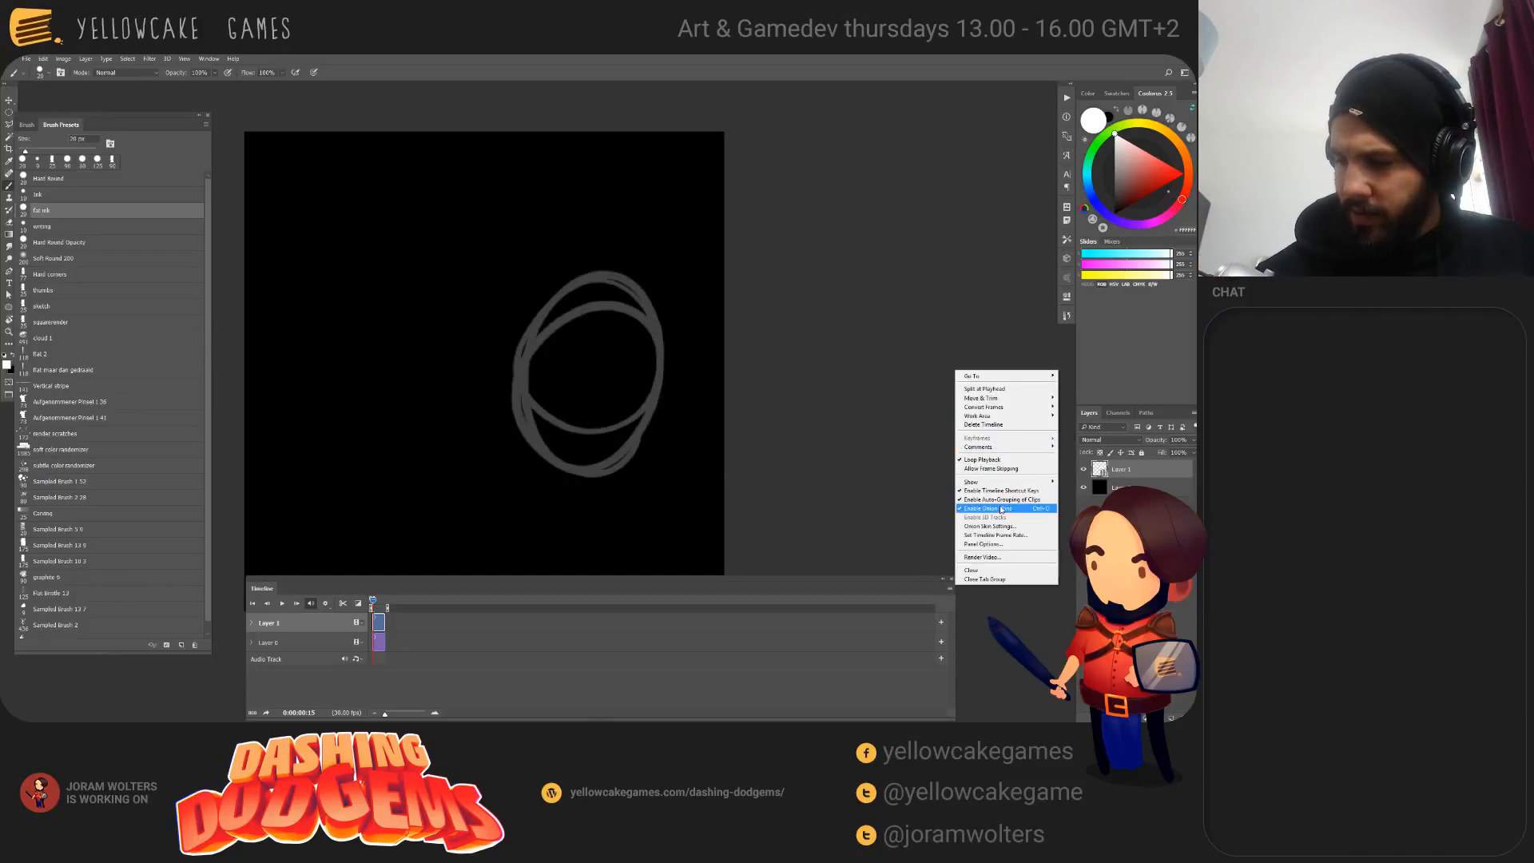
{"action": "left_click", "coordinate": [1015, 527]}
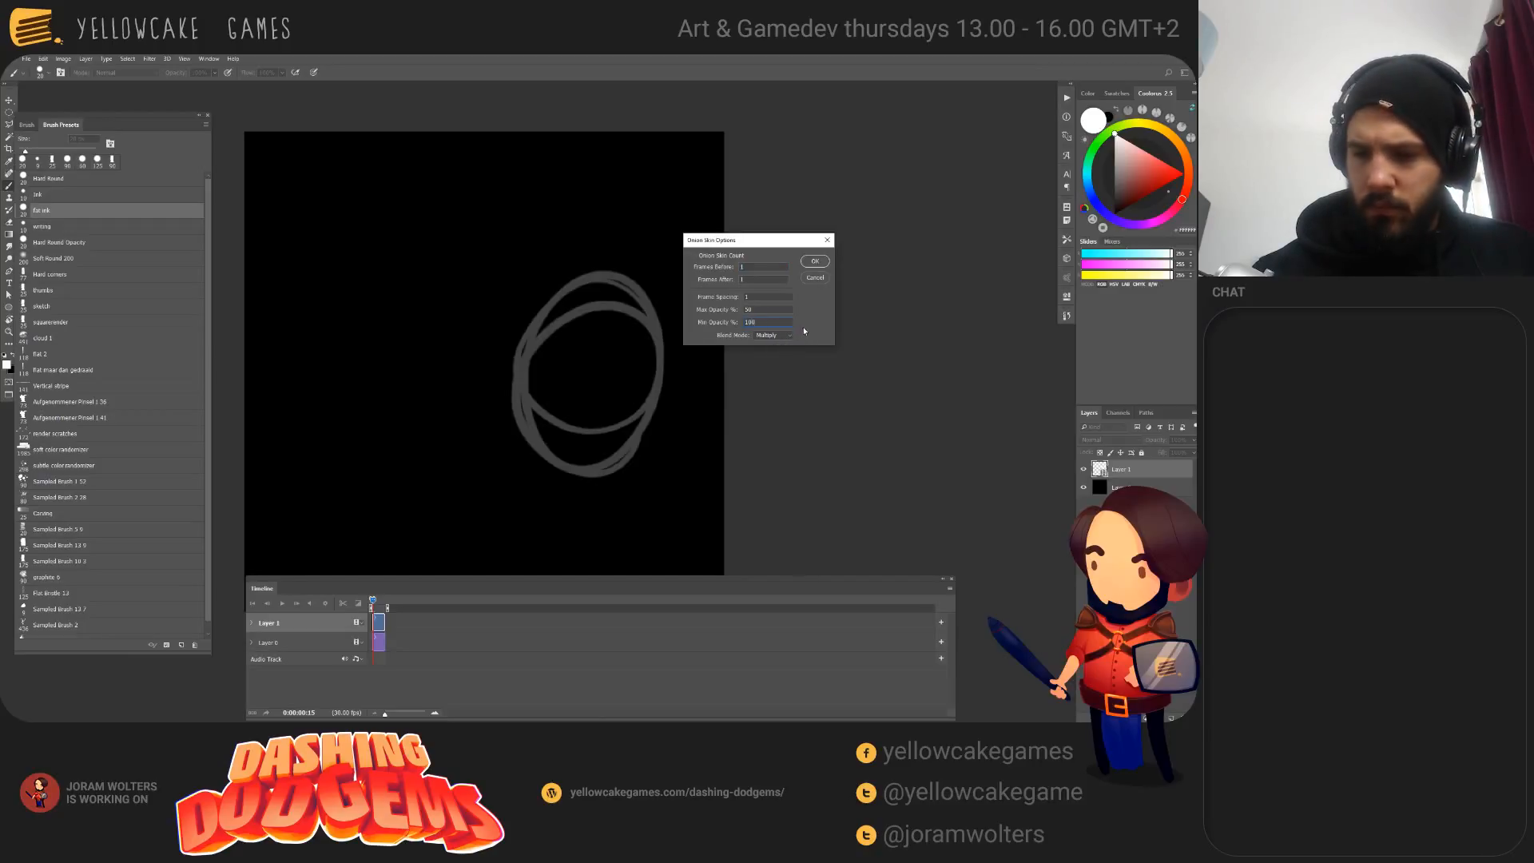
{"action": "key", "text": "shift+Tab"}
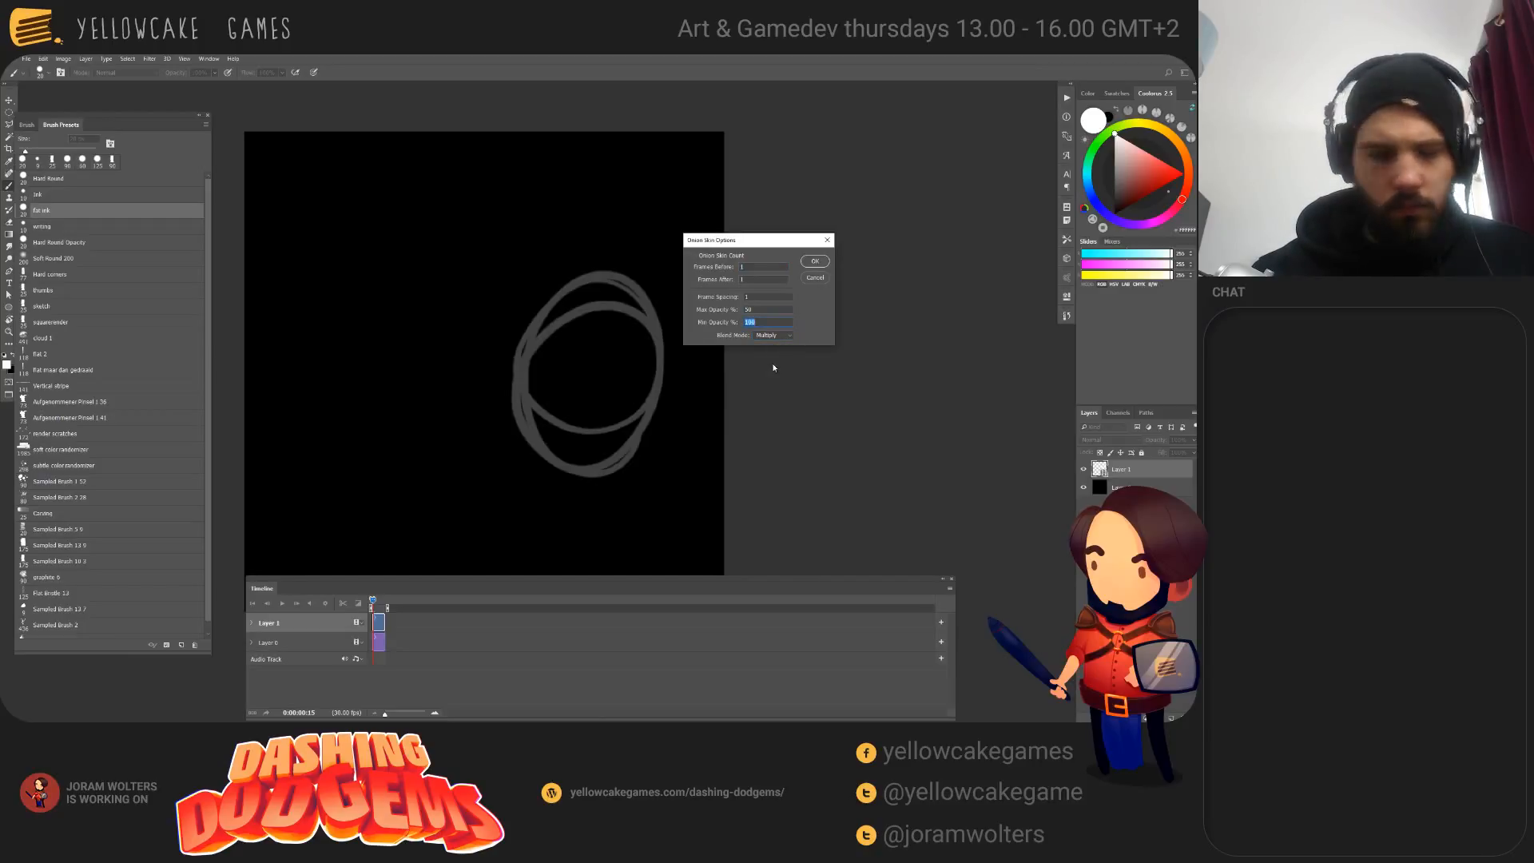
{"action": "type", "text": "25"}
{"action": "type", "text": "1"}
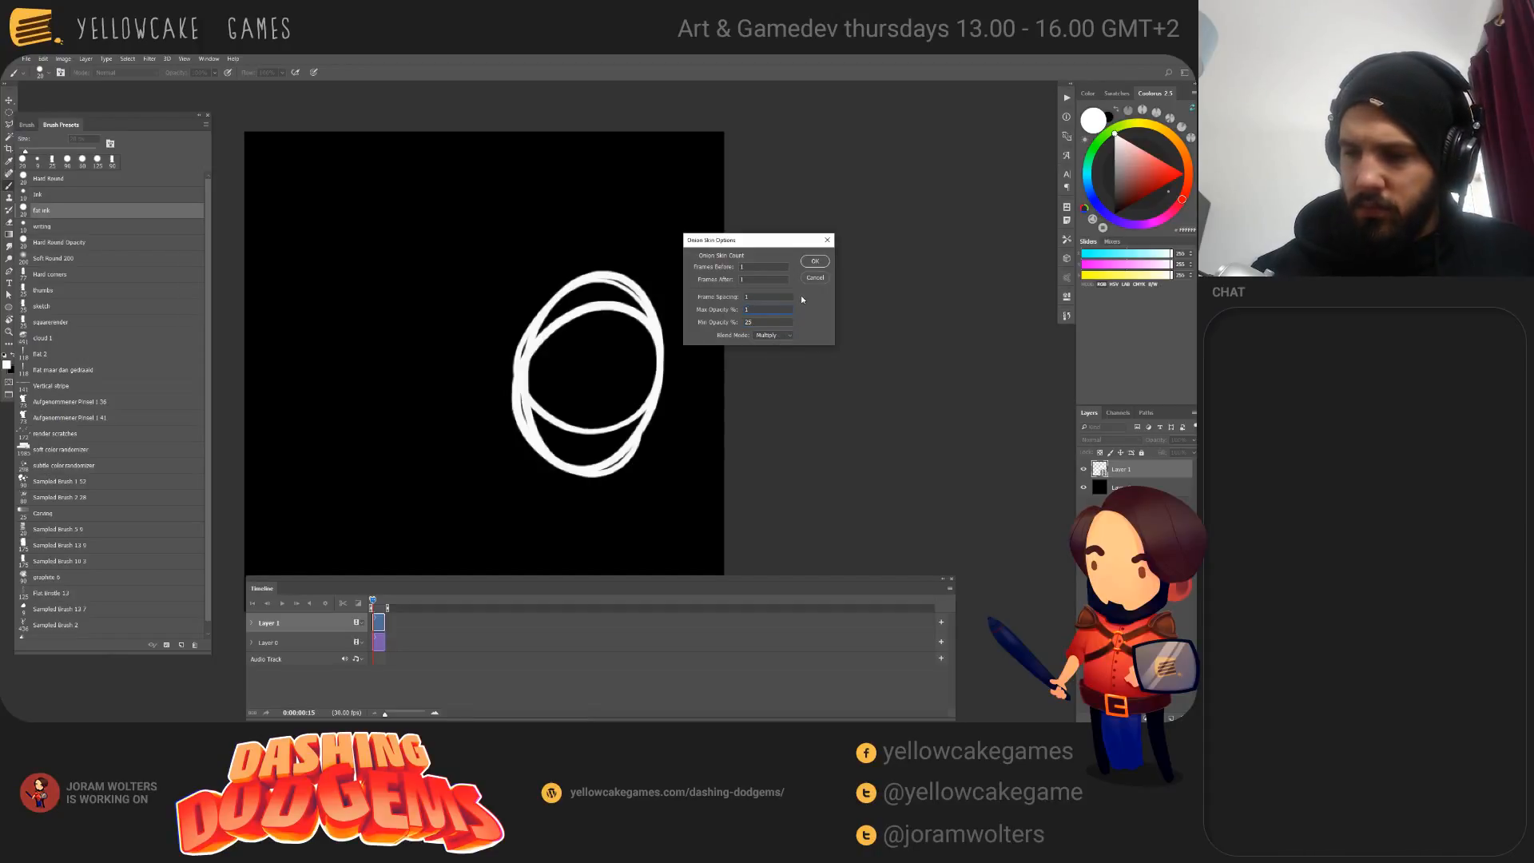
{"action": "key", "text": "Tab"}
{"action": "left_click", "coordinate": [815, 261]}
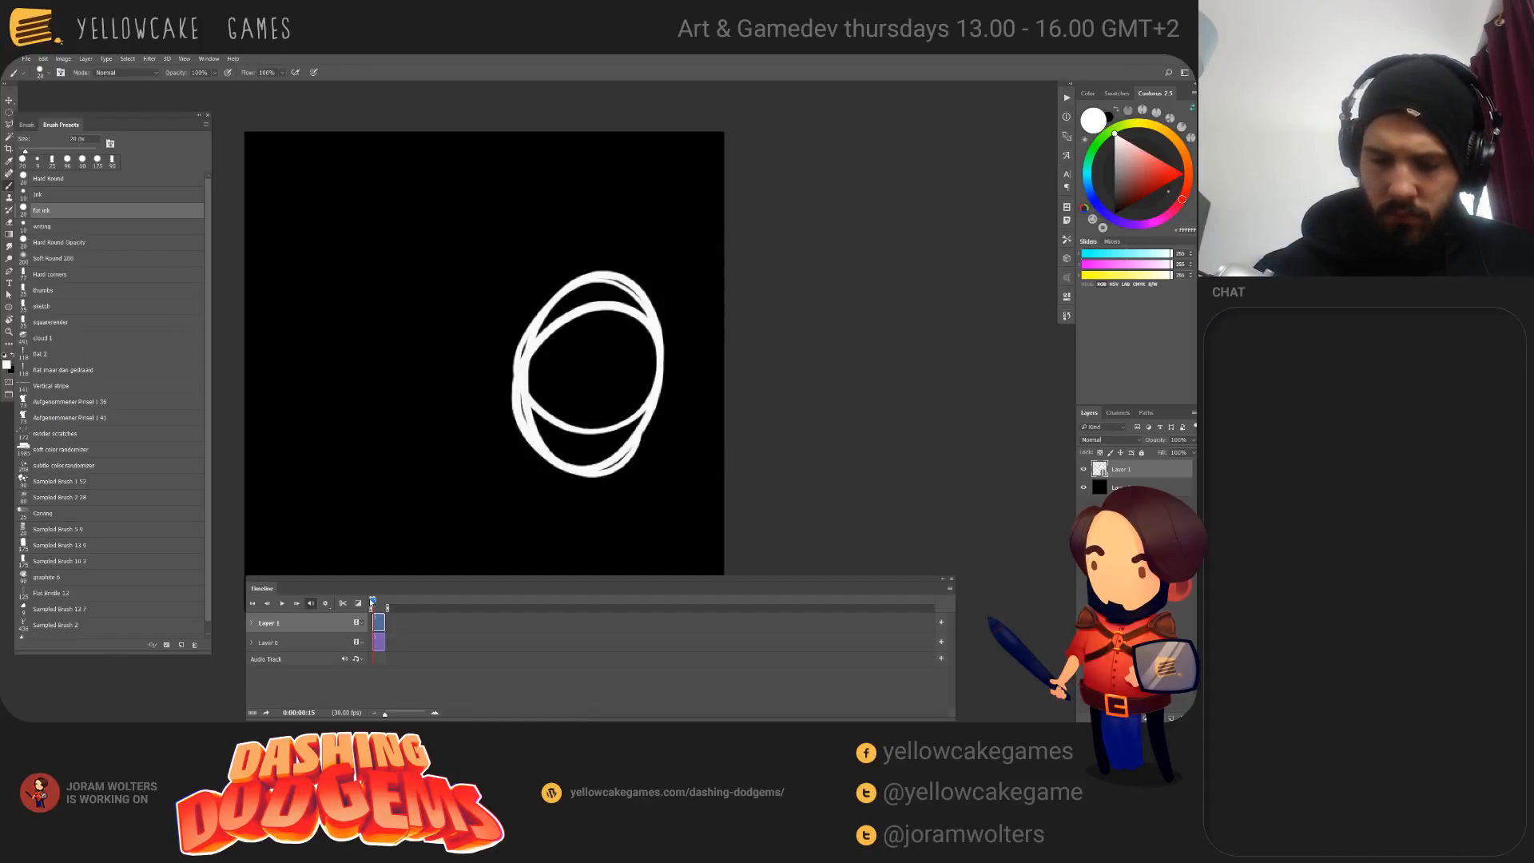
Step: Scrub between the first frame and 0:00:00:10 of the lightning timeline to check how the onion skins show
{"action": "left_click_drag", "start_coordinate": [371, 601], "coordinate": [360, 599]}
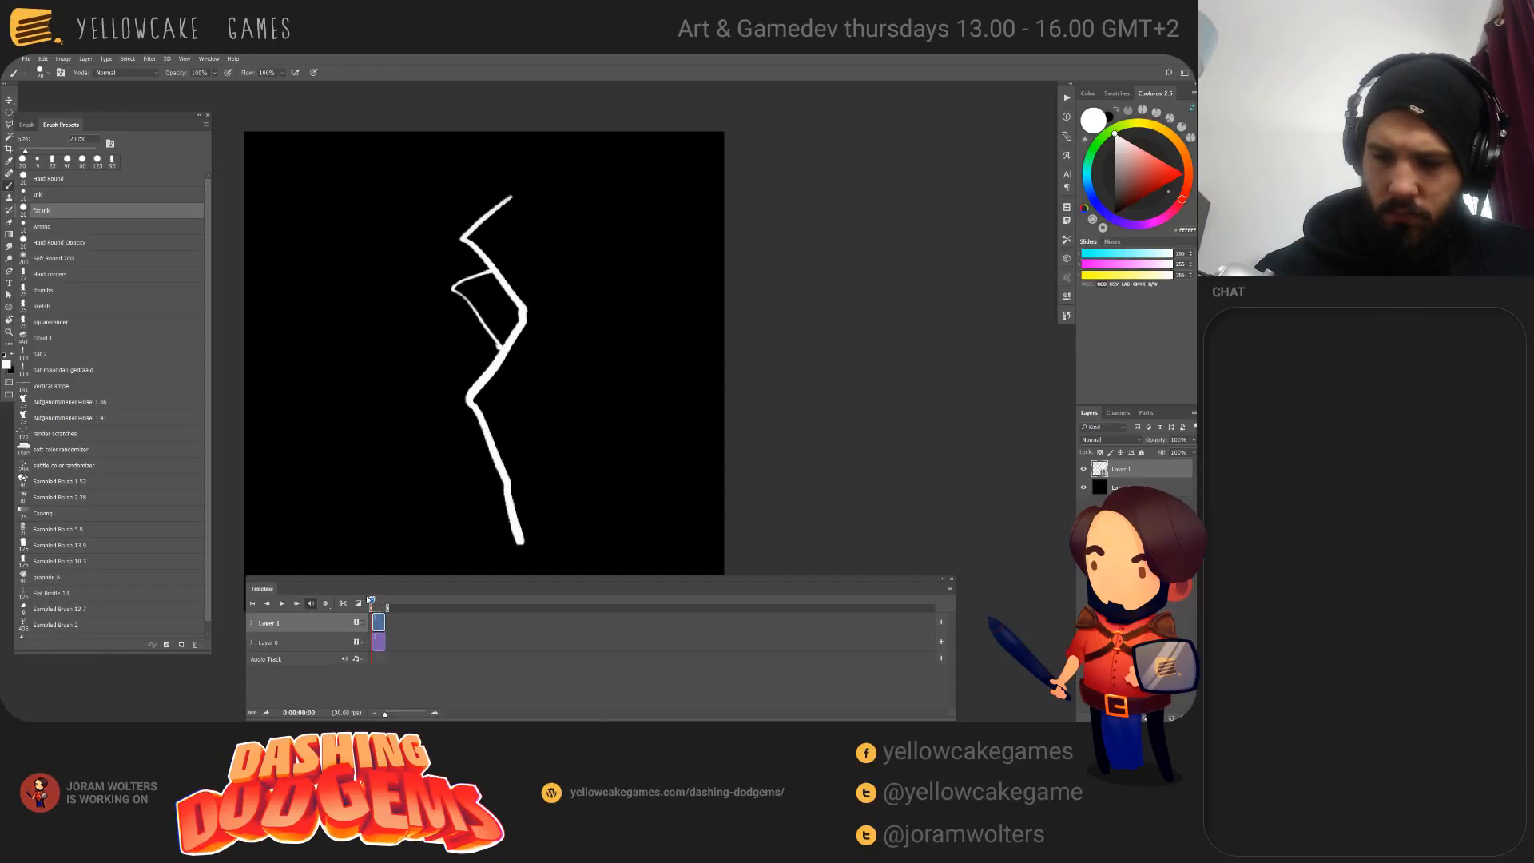
{"action": "left_click_drag", "start_coordinate": [372, 599], "coordinate": [360, 601]}
{"action": "key", "text": "ctrl+Tab"}
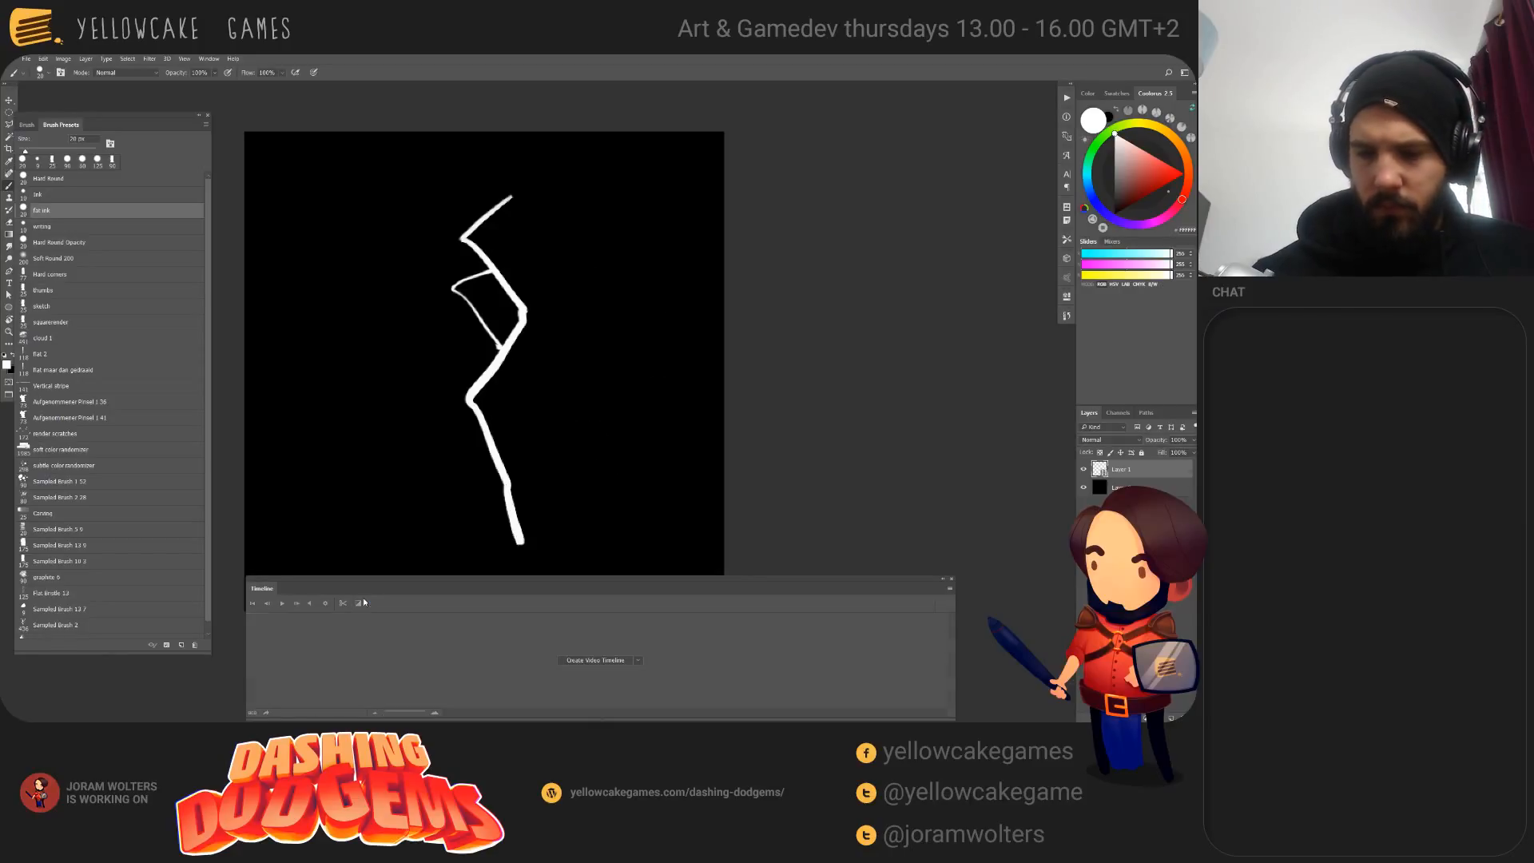
{"action": "key", "text": "ctrl+Tab"}
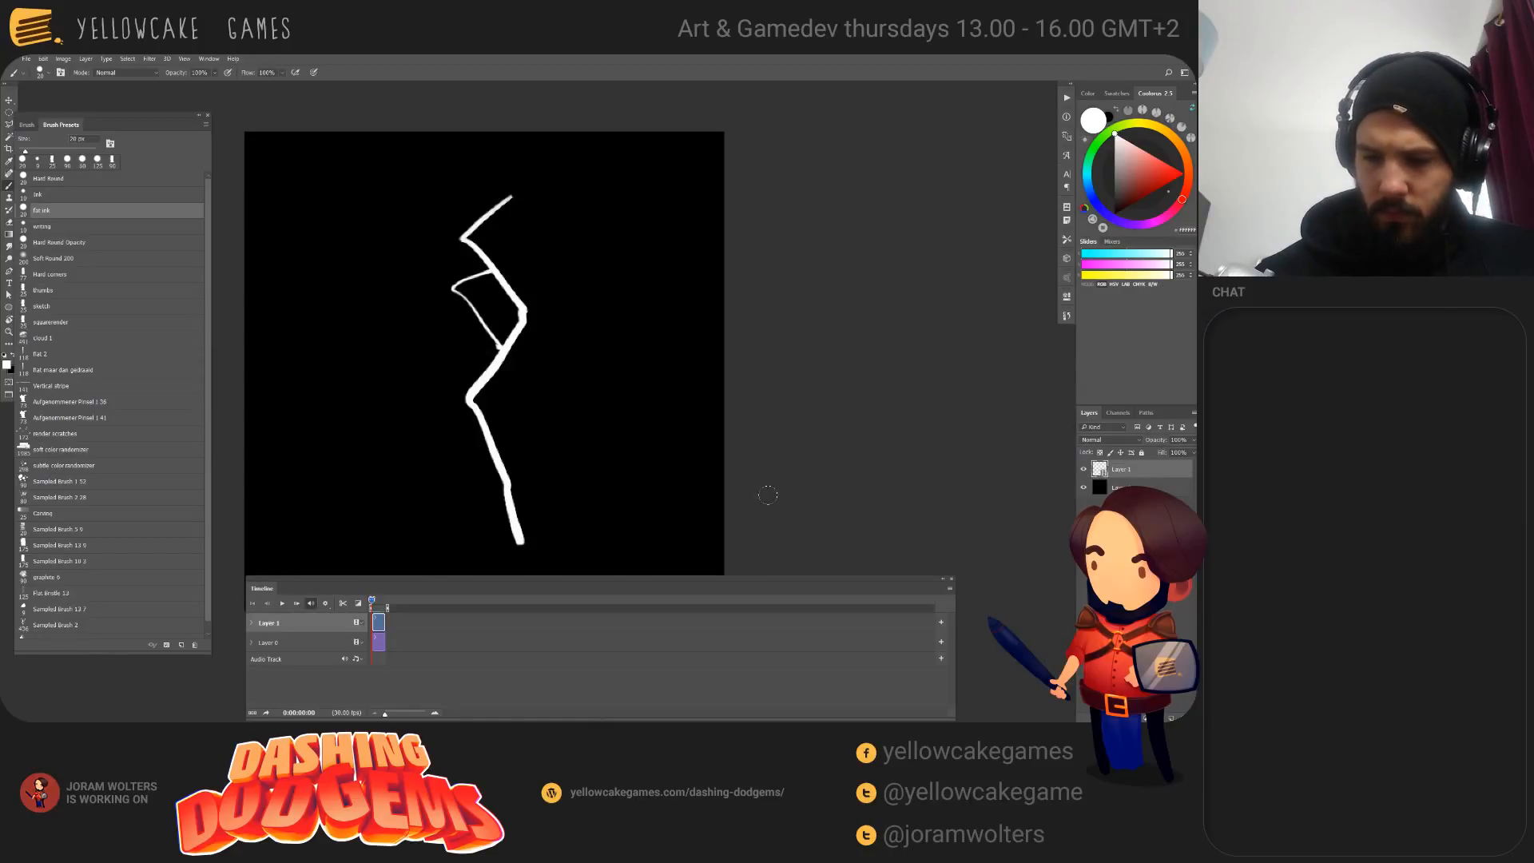
{"action": "left_click_drag", "start_coordinate": [373, 601], "coordinate": [372, 601]}
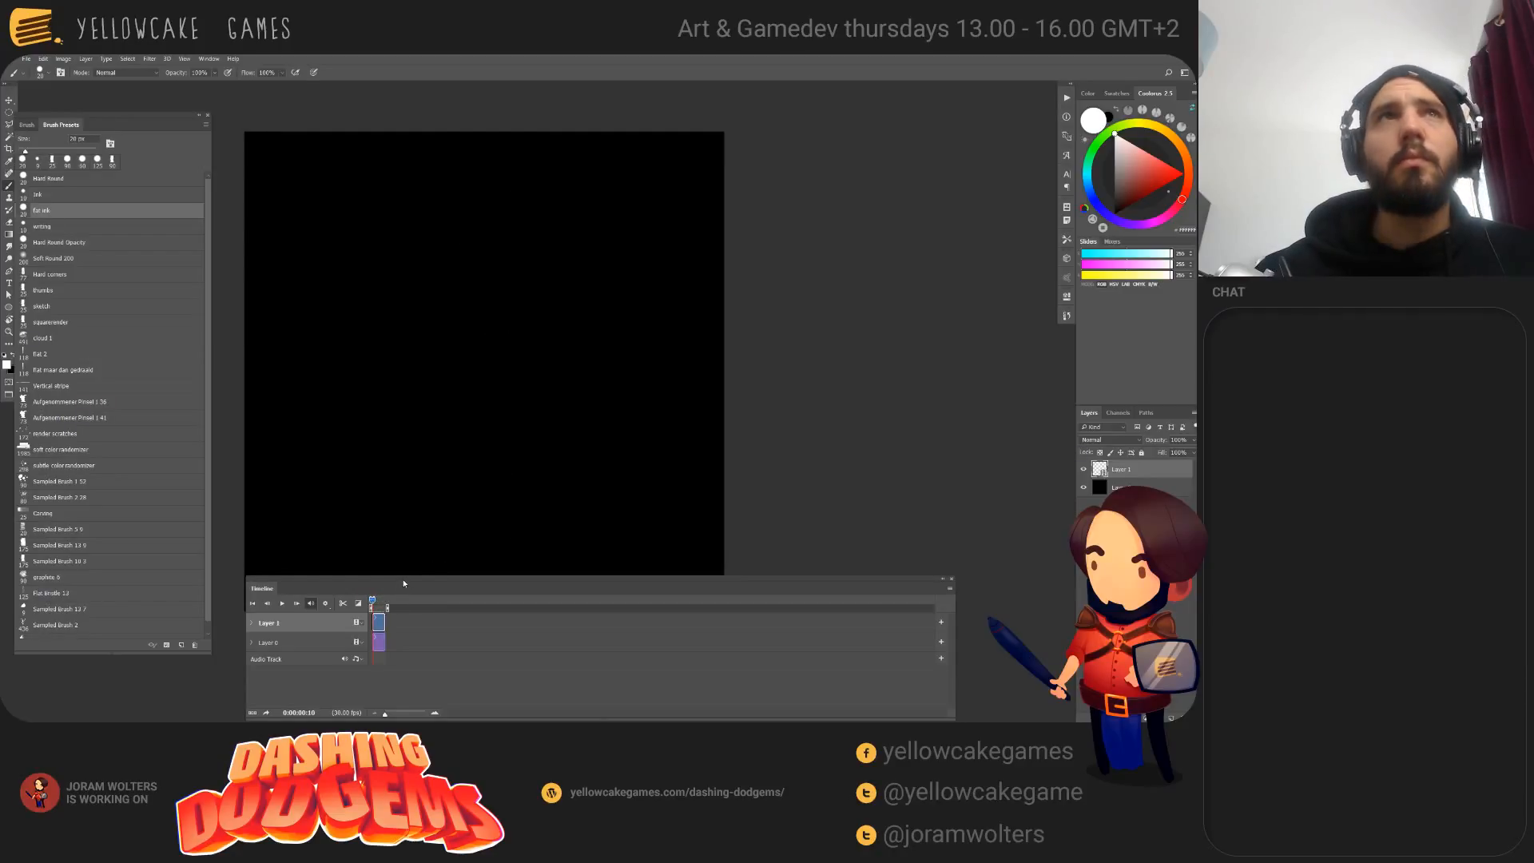
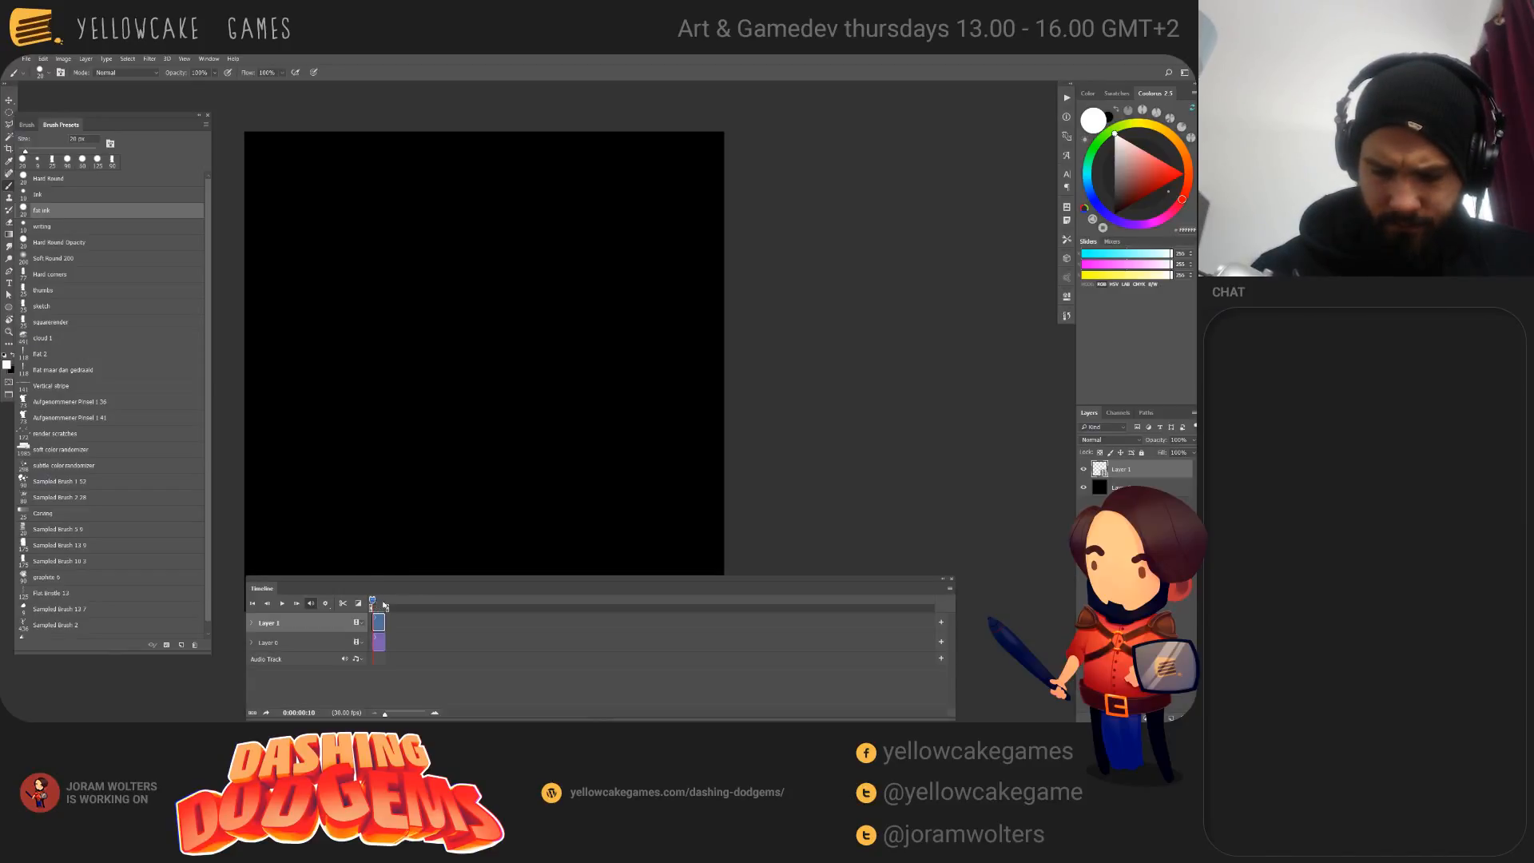
Step: Erase the test ellipses on the frame at 0:00:00:15 with an enlarged eraser
{"action": "mouse_move", "coordinate": [373, 601]}
{"action": "left_mouse_down"}
{"action": "mouse_move", "coordinate": [386, 603]}
{"action": "mouse_move", "coordinate": [373, 602]}
{"action": "left_mouse_up"}
{"action": "key", "text": "e"}
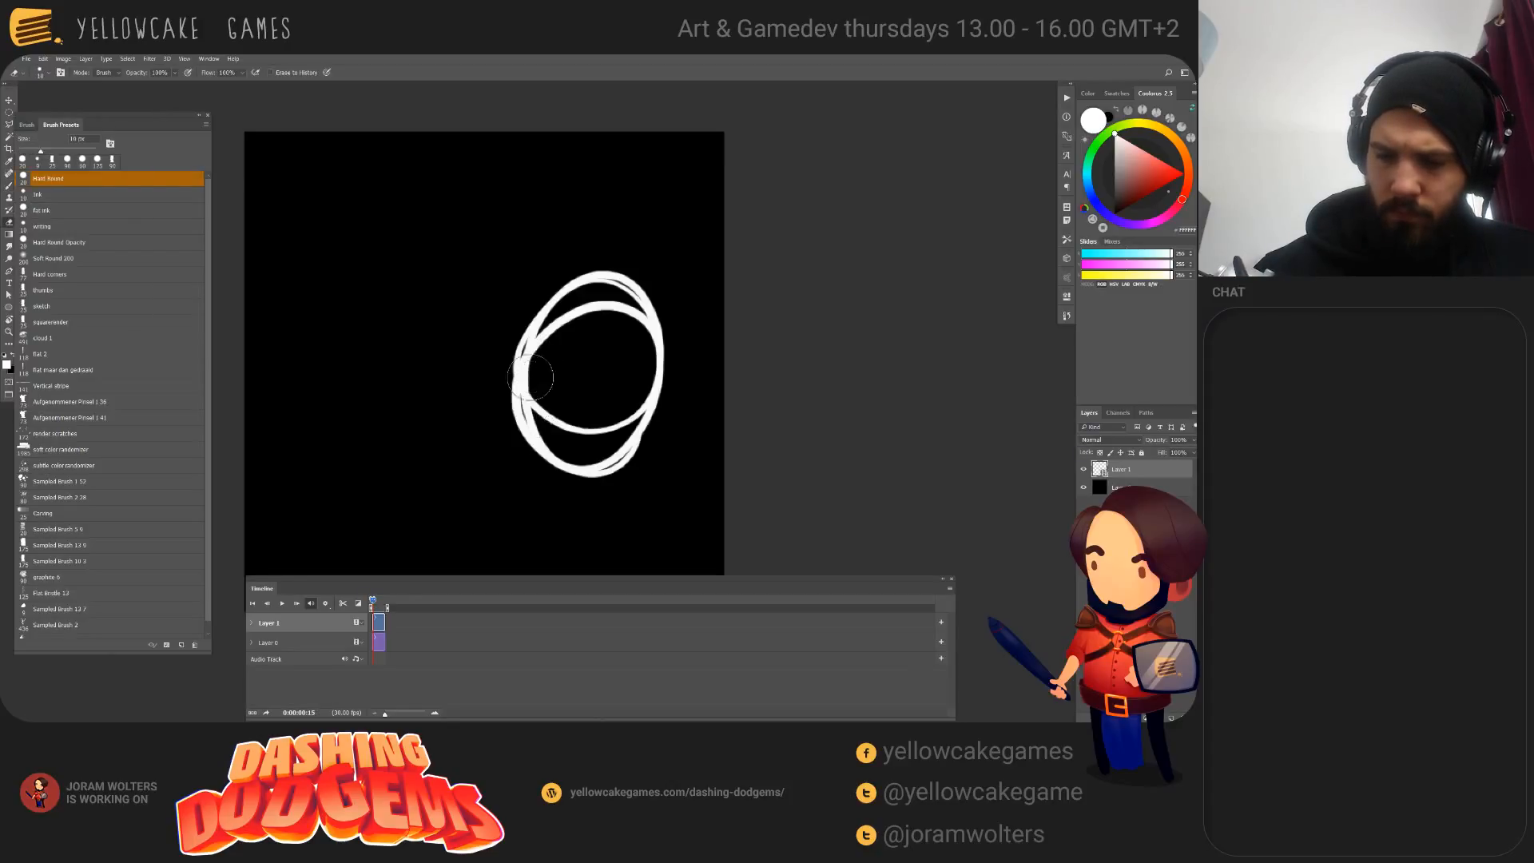
{"action": "key", "text": "bracketright"}
{"action": "key", "text": "bracketright"}
{"action": "key", "text": "bracketright"}
{"action": "mouse_move", "coordinate": [530, 377]}
{"action": "left_mouse_down"}
{"action": "mouse_move", "coordinate": [653, 382]}
{"action": "mouse_move", "coordinate": [620, 281]}
{"action": "left_mouse_up"}
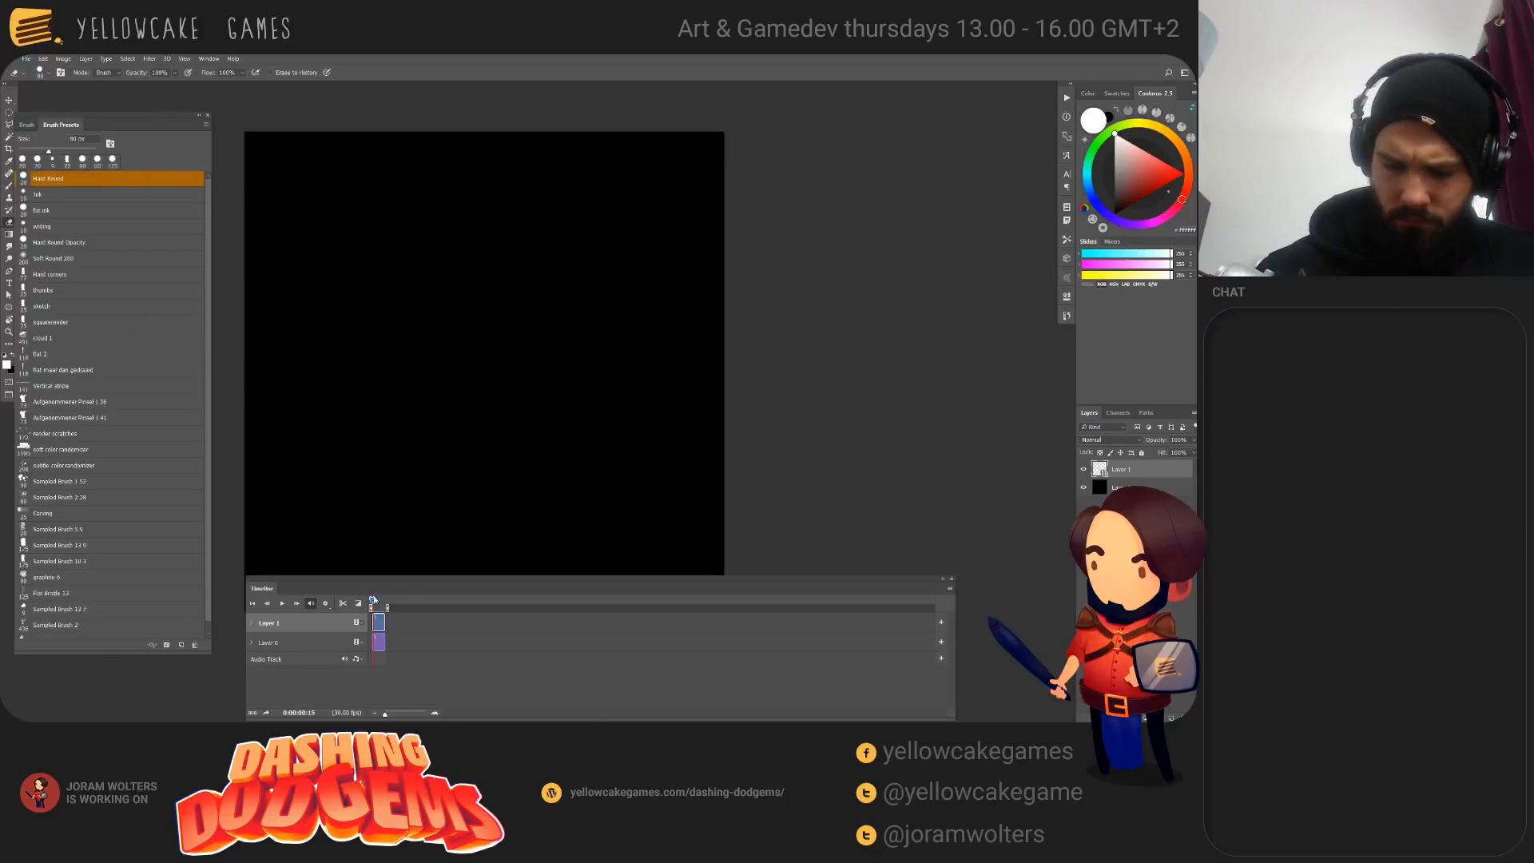
Step: Return to the first lightning frame and set the onion skins' maximum opacity to 50%
{"action": "left_click_drag", "start_coordinate": [372, 601], "coordinate": [370, 601]}
{"action": "left_click", "coordinate": [951, 590]}
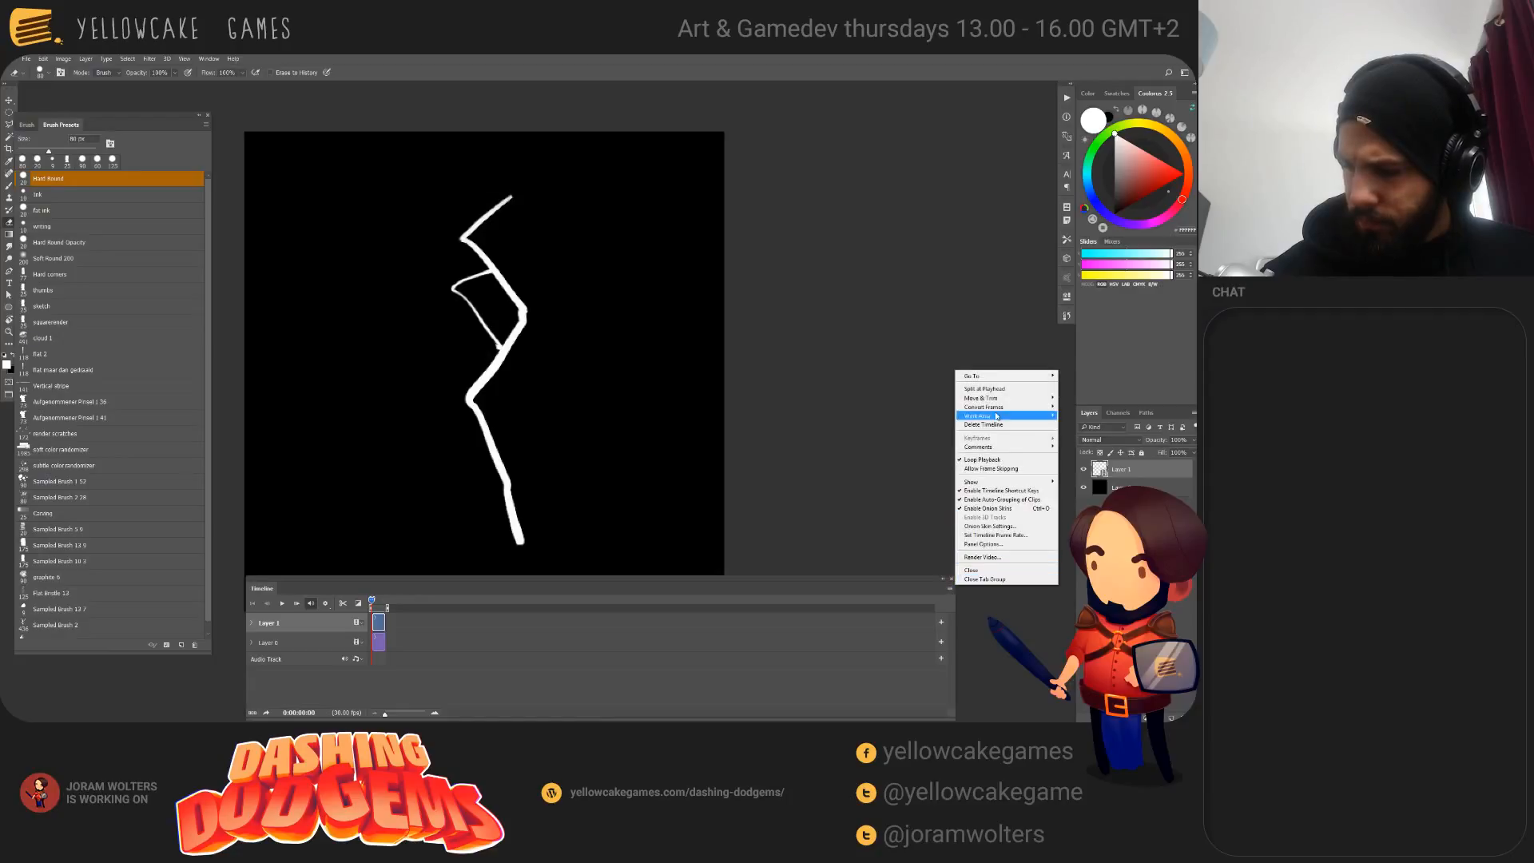
{"action": "left_click", "coordinate": [1002, 527]}
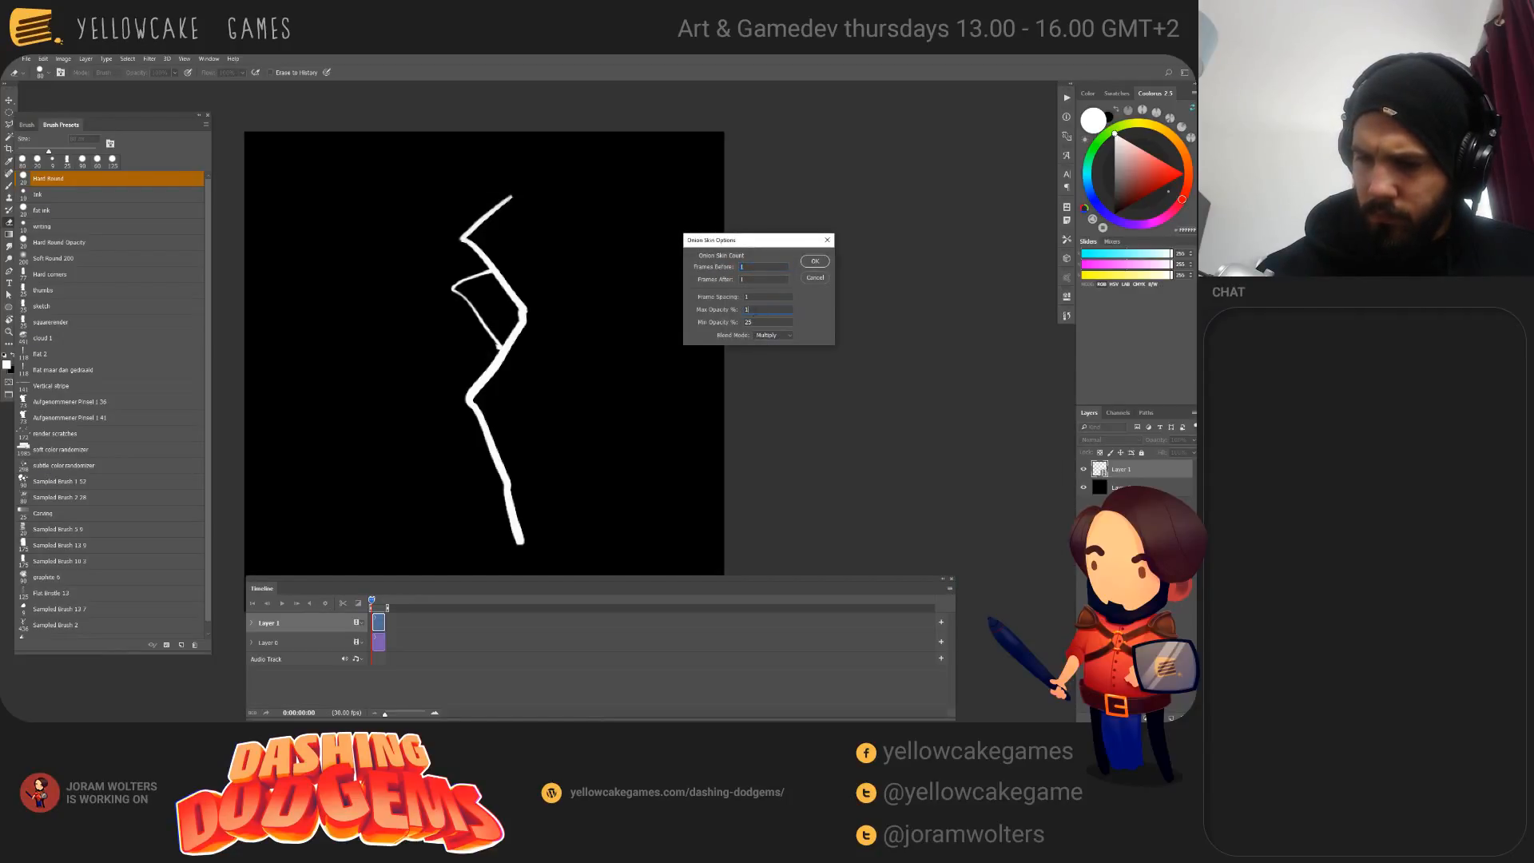
{"action": "type", "text": "50"}
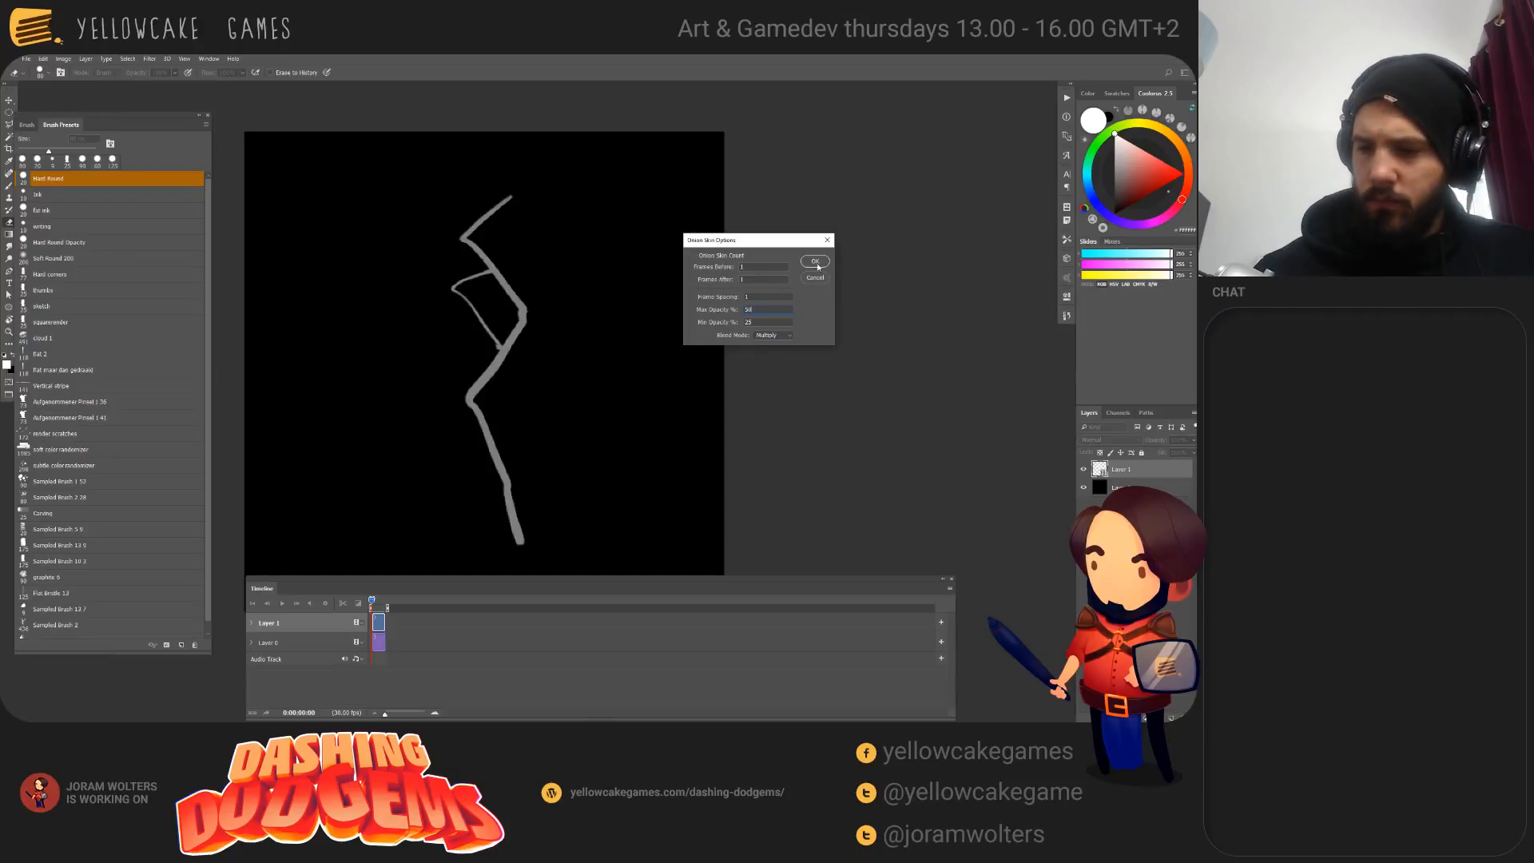
{"action": "left_click", "coordinate": [816, 264]}
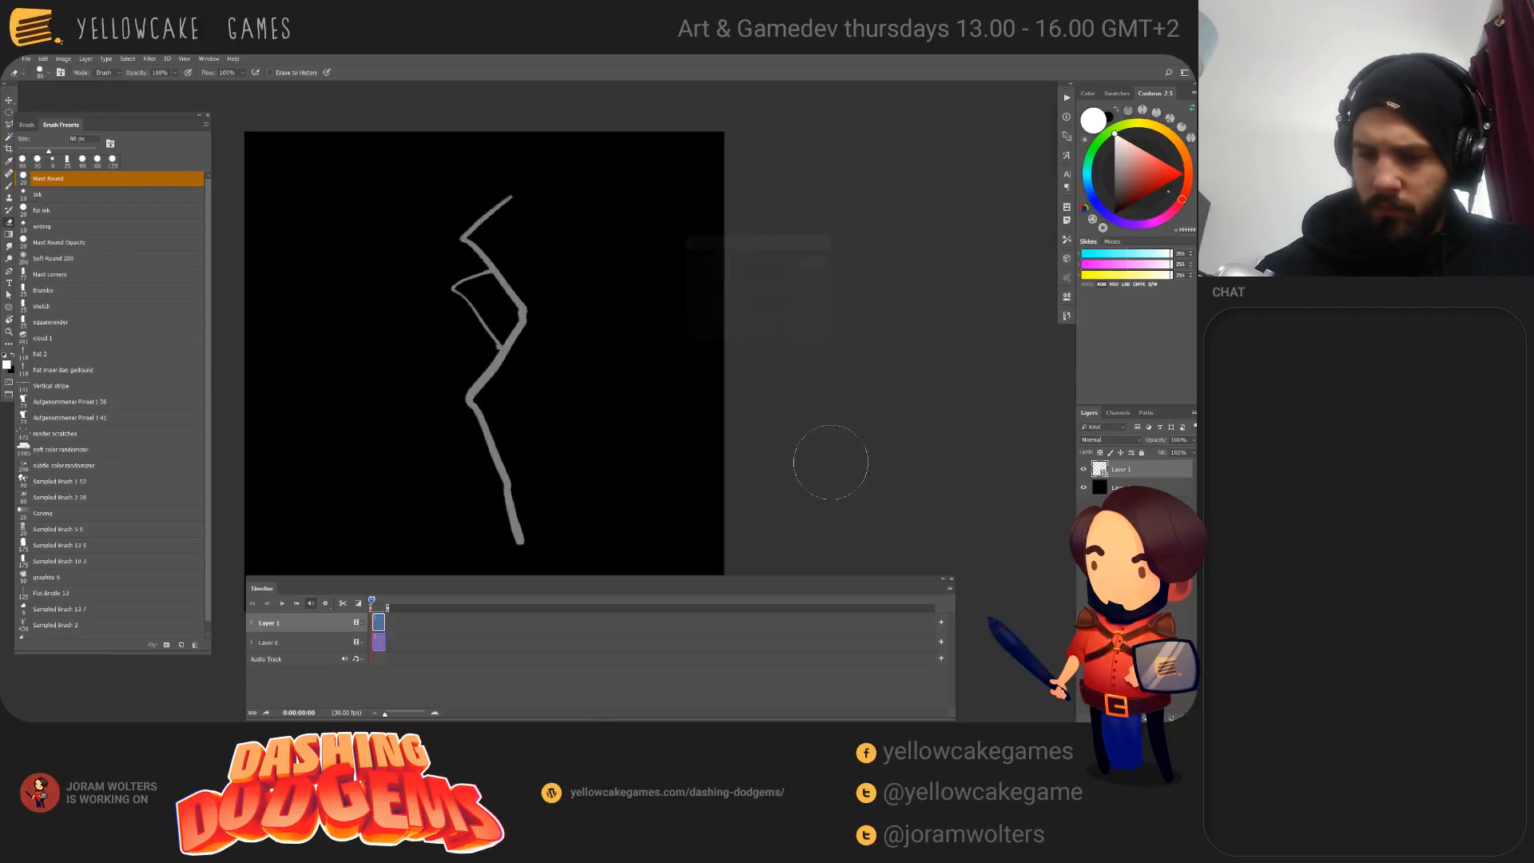
Step: Try a long downward bolt stroke with the brush on the empty frame at 0:00:00:10, and undo it
{"action": "left_click", "coordinate": [373, 603]}
{"action": "left_click", "coordinate": [371, 602]}
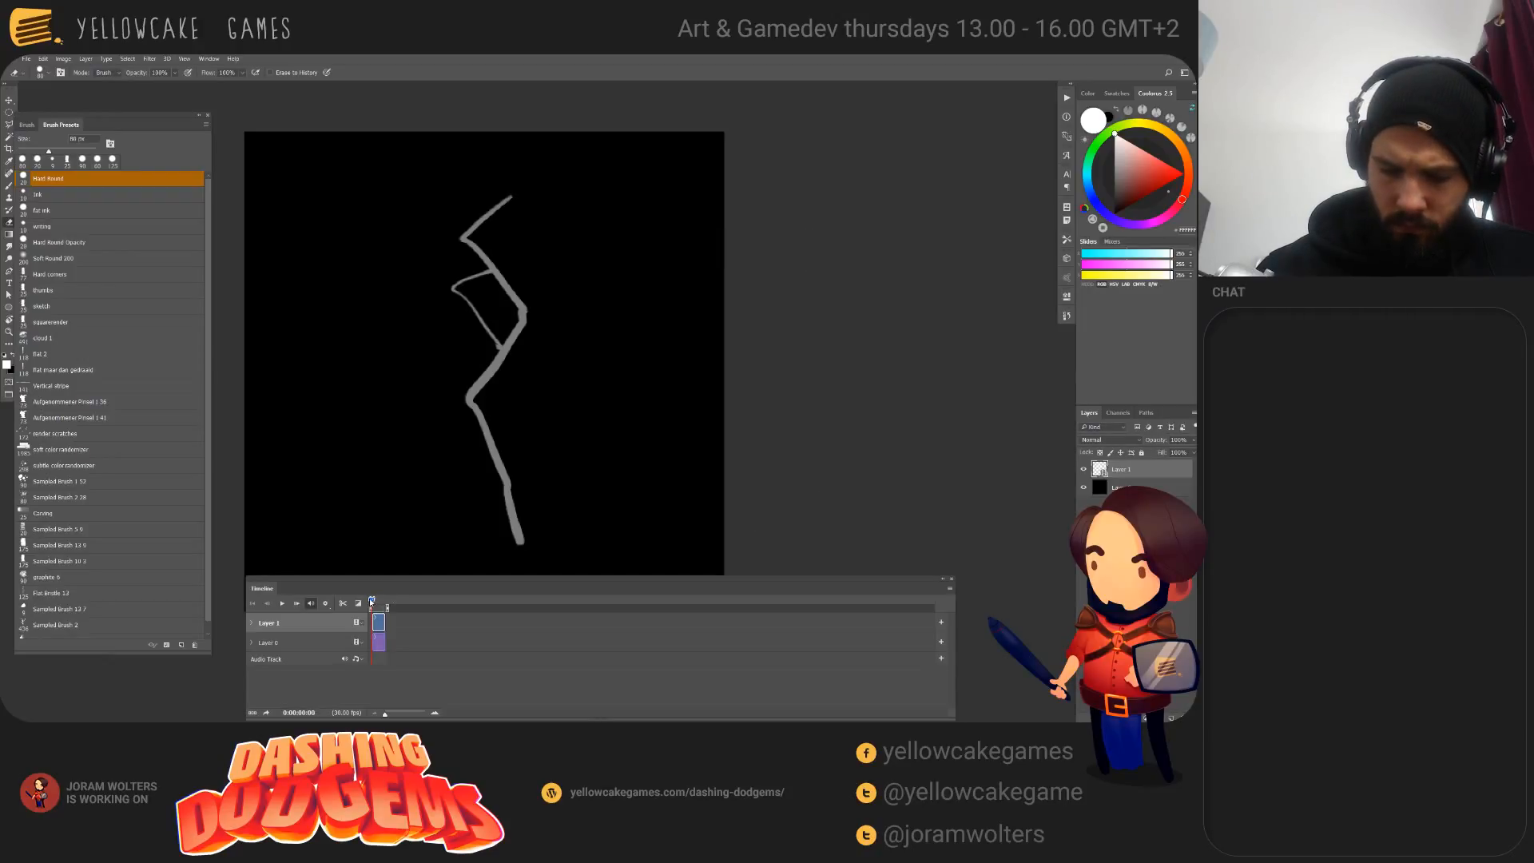
{"action": "left_click", "coordinate": [372, 602]}
{"action": "key", "text": "b"}
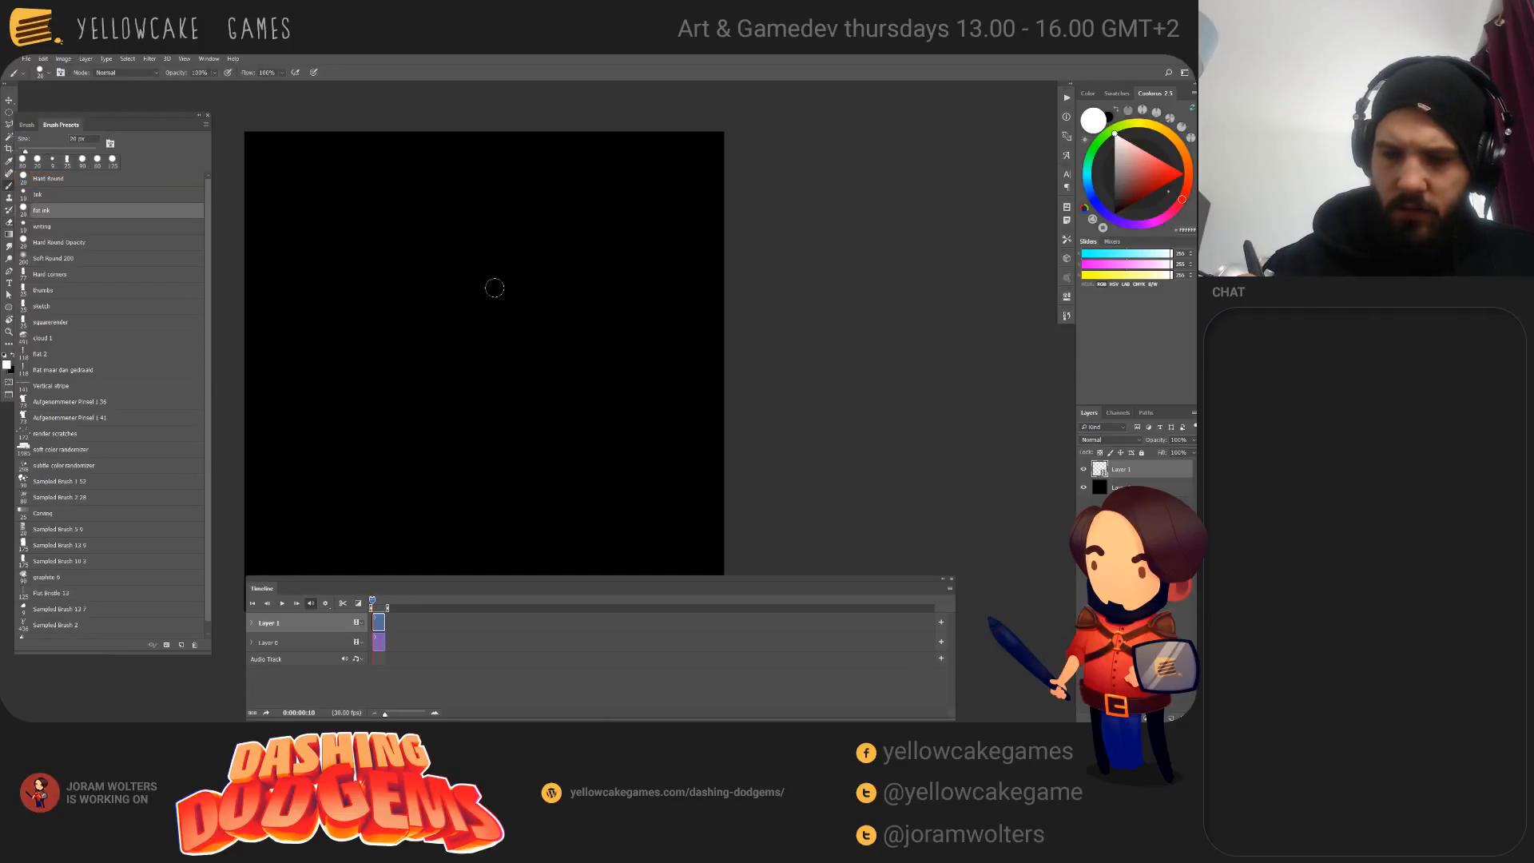
{"action": "mouse_move", "coordinate": [520, 220]}
{"action": "left_mouse_down"}
{"action": "mouse_move", "coordinate": [469, 308]}
{"action": "mouse_move", "coordinate": [514, 532]}
{"action": "left_mouse_up"}
{"action": "key", "text": "ctrl+z"}
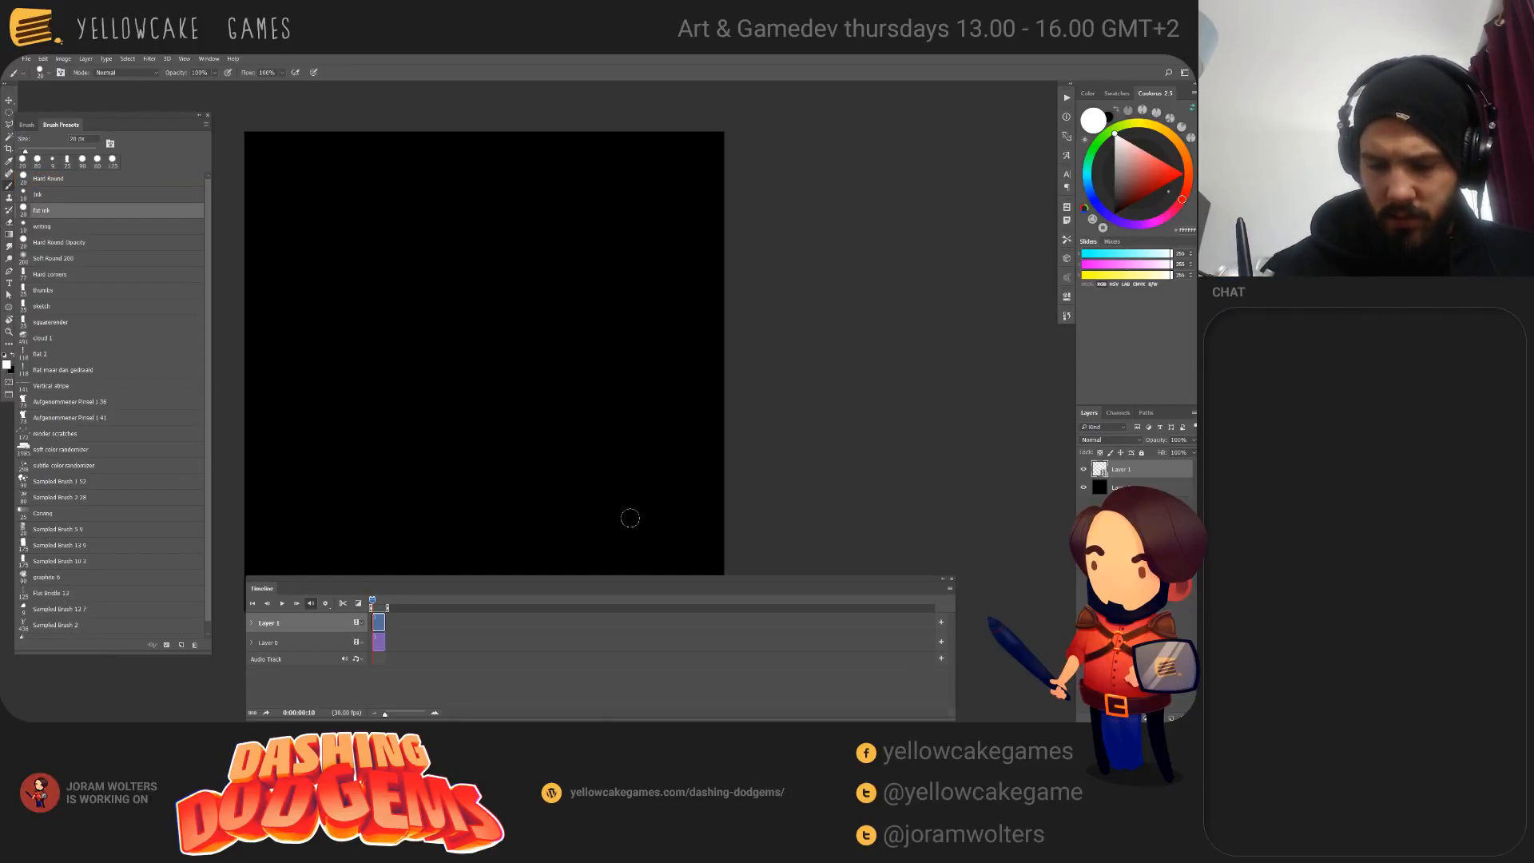
Step: Create a new 512 × 512 pixel document with a white background
{"action": "key", "text": "ctrl+n"}
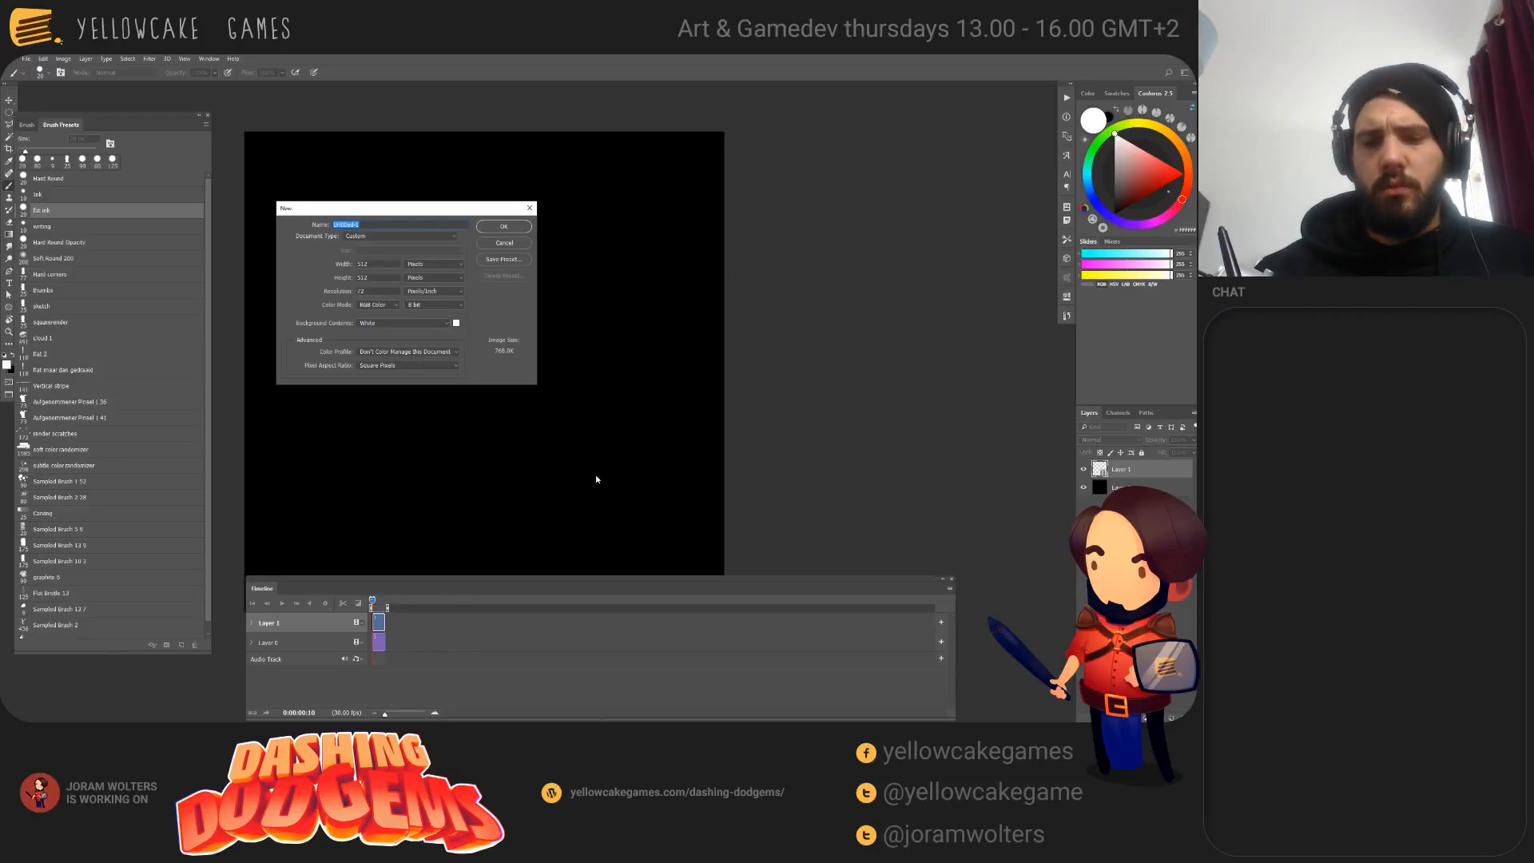
{"action": "key", "text": "Return"}
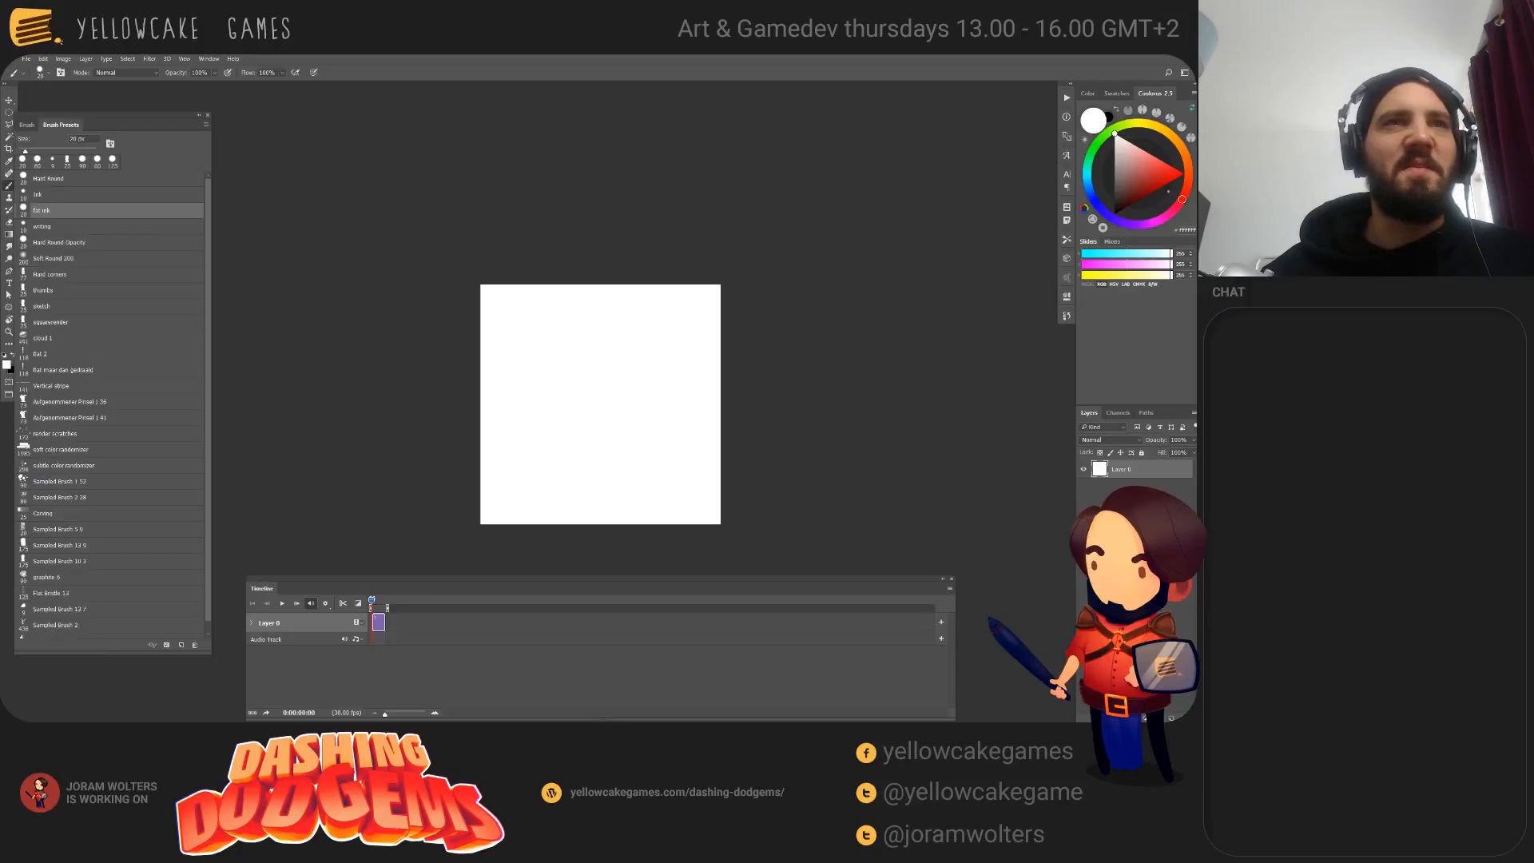
Step: Scrub the opening frames of the blue explosion document to compare its onion skin display, and return to the lightning document
{"action": "key", "text": "ctrl+Tab"}
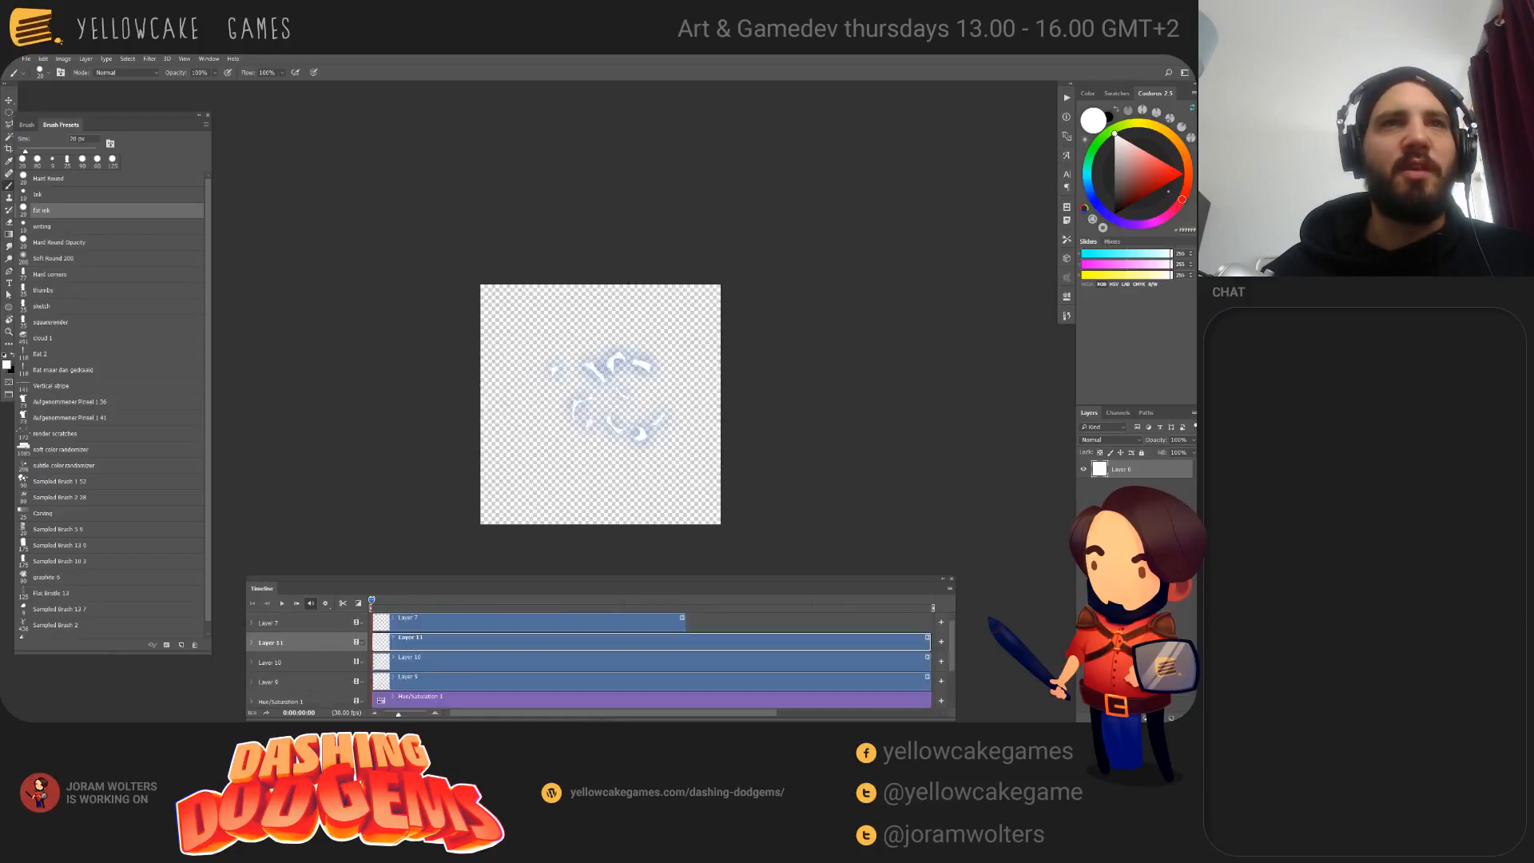
{"action": "left_click", "coordinate": [949, 588]}
{"action": "left_click", "coordinate": [968, 460]}
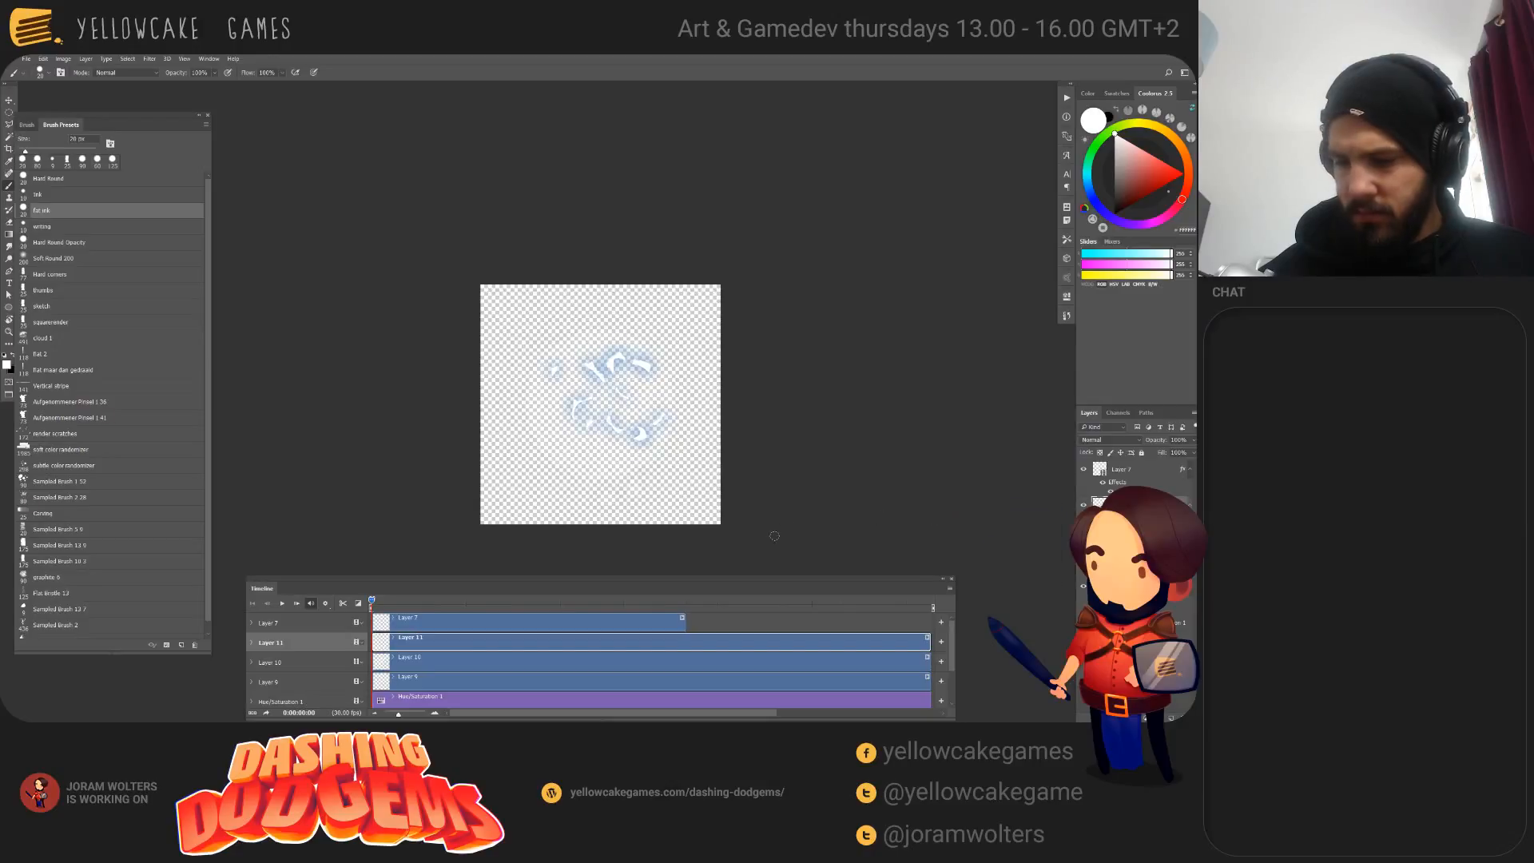
{"action": "left_click_drag", "start_coordinate": [373, 599], "coordinate": [388, 605]}
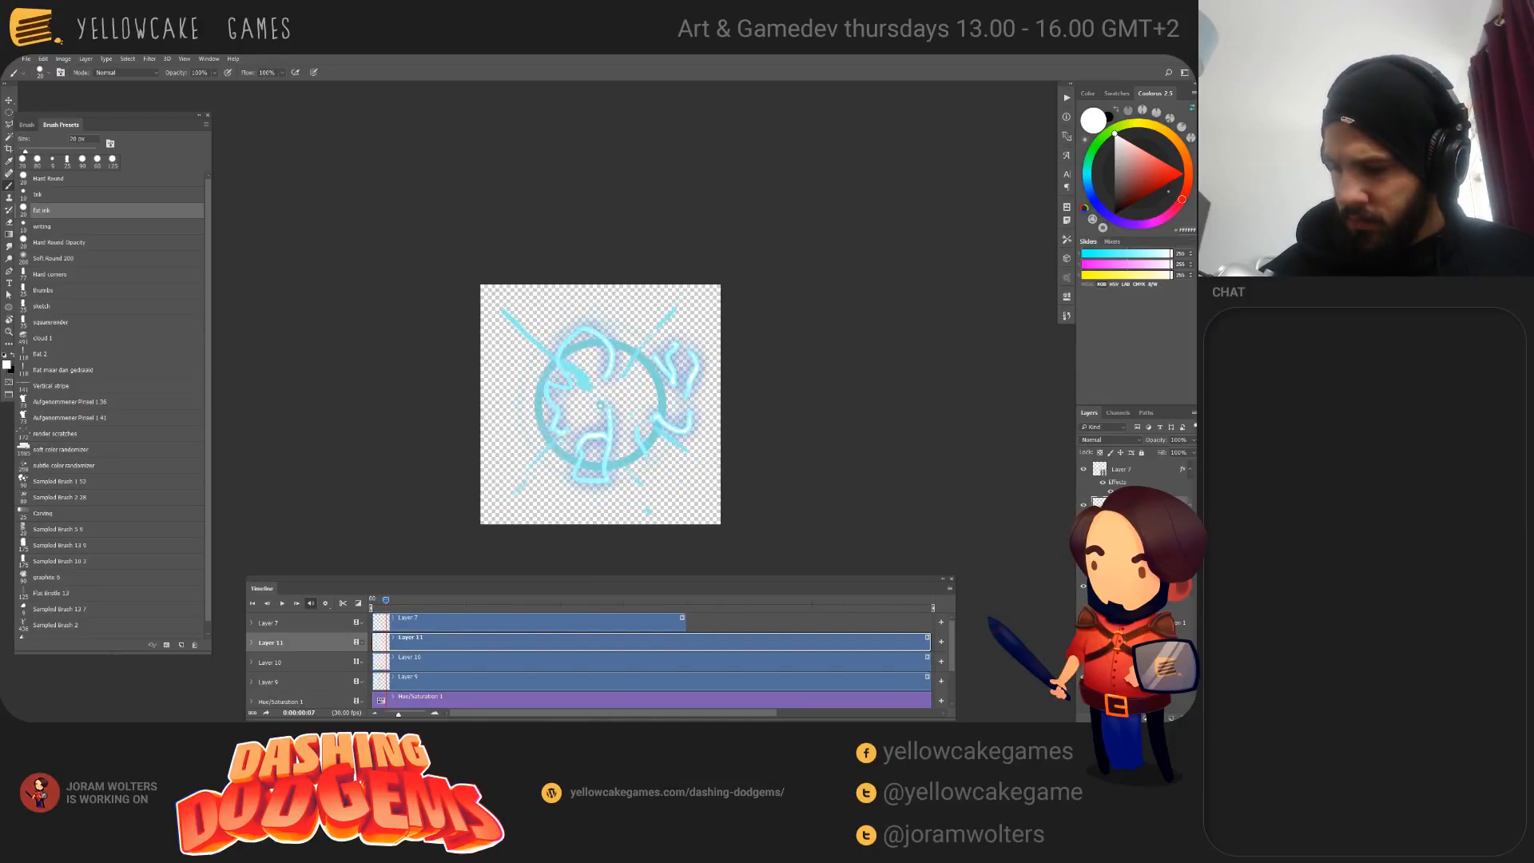
{"action": "mouse_move", "coordinate": [387, 600]}
{"action": "left_mouse_down"}
{"action": "mouse_move", "coordinate": [428, 605]}
{"action": "mouse_move", "coordinate": [379, 617]}
{"action": "left_mouse_up"}
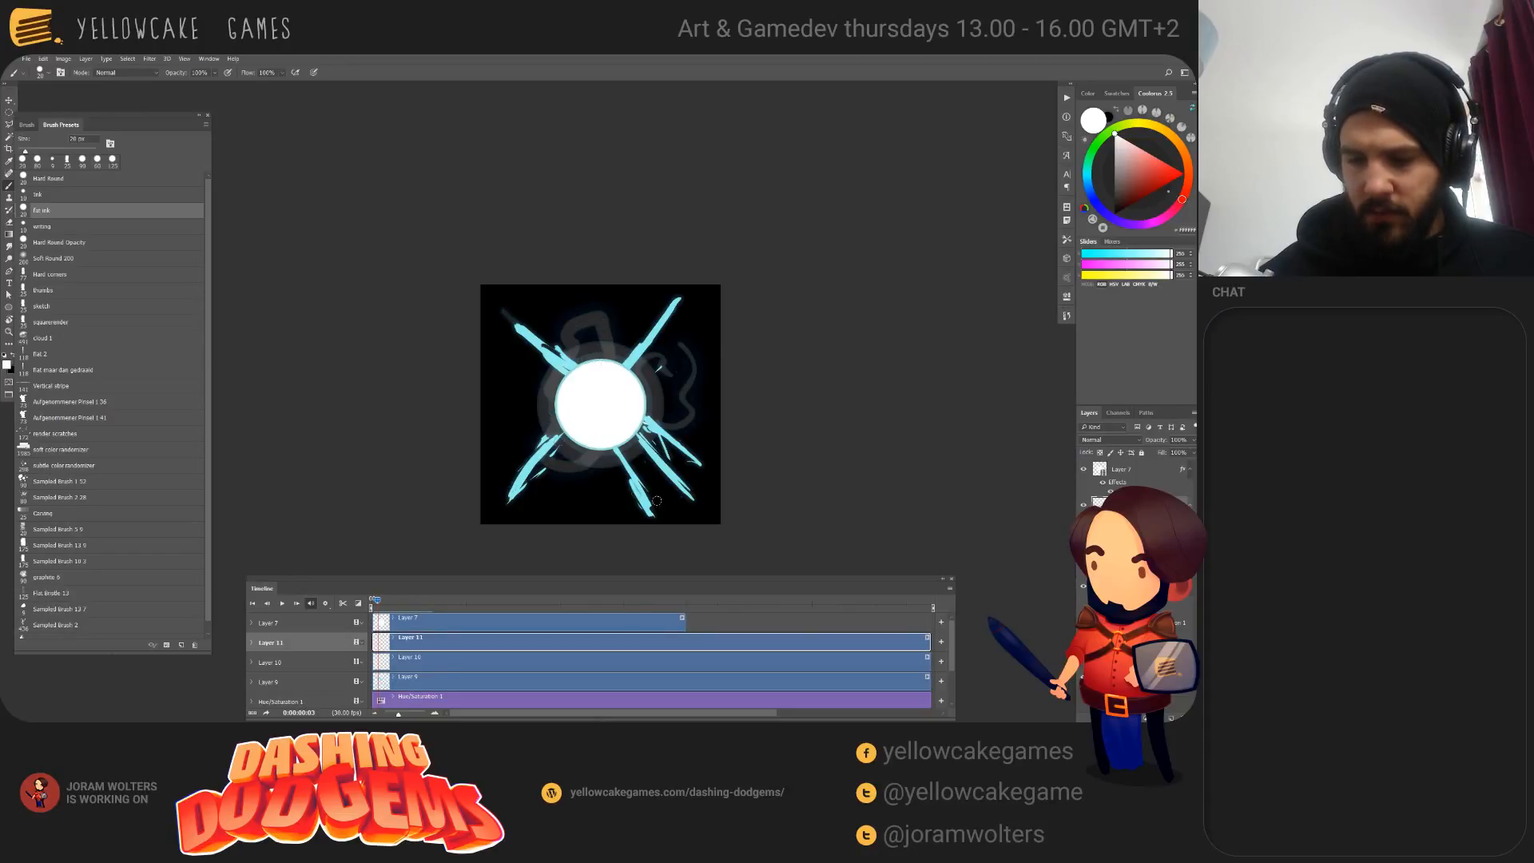
{"action": "key", "text": "ctrl+Tab"}
{"action": "key", "text": "ctrl+Tab"}
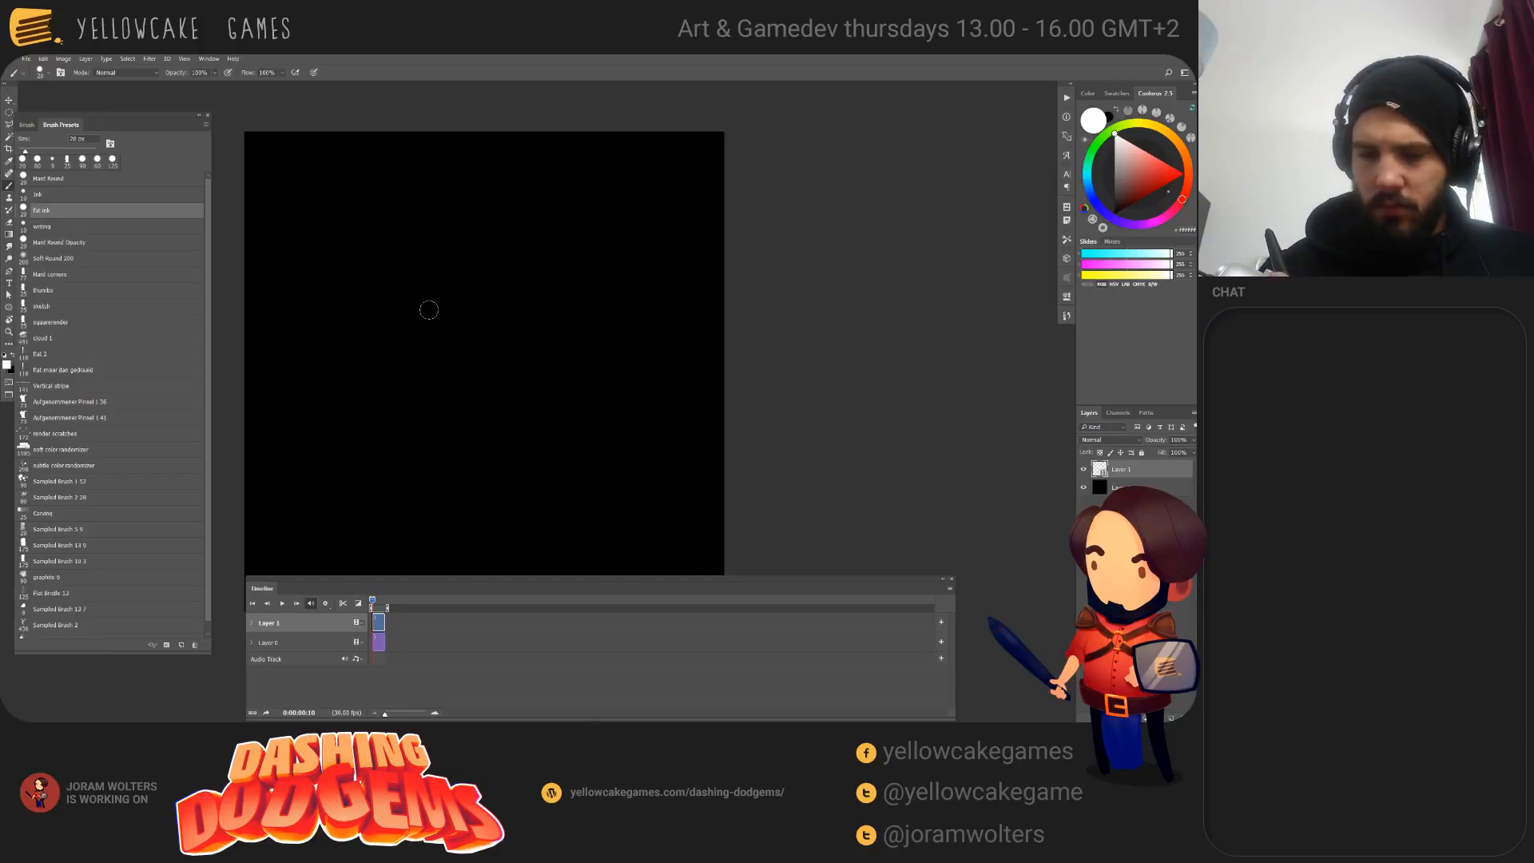
Step: Try a zigzag brush stroke on the empty frame at 0:00:00:10, undo it, and return to the first frame
{"action": "mouse_move", "coordinate": [413, 264]}
{"action": "left_mouse_down"}
{"action": "mouse_move", "coordinate": [505, 294]}
{"action": "mouse_move", "coordinate": [557, 368]}
{"action": "left_mouse_up"}
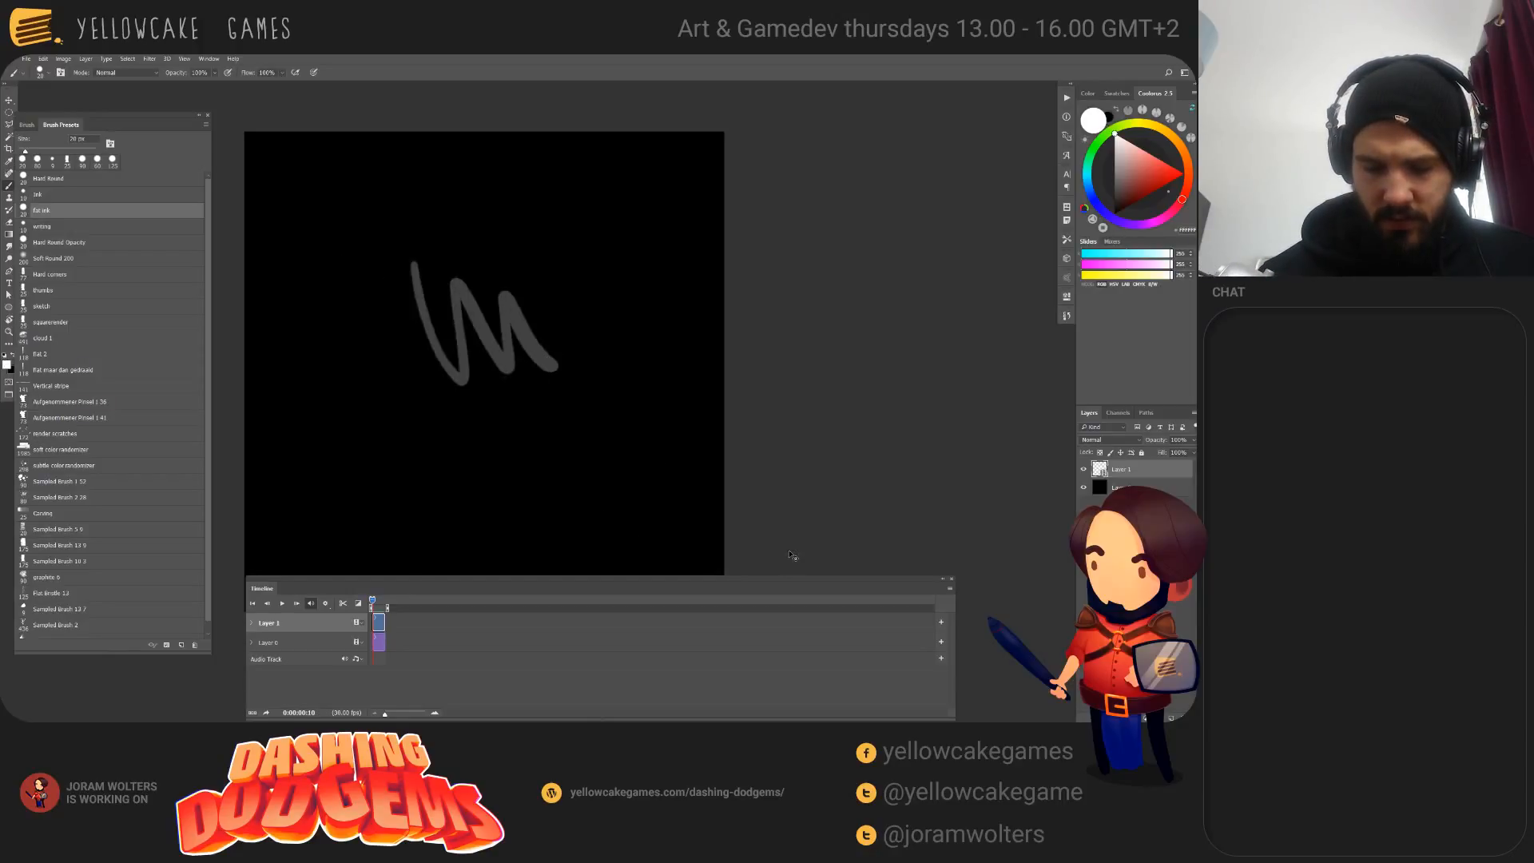
{"action": "key", "text": "ctrl+z"}
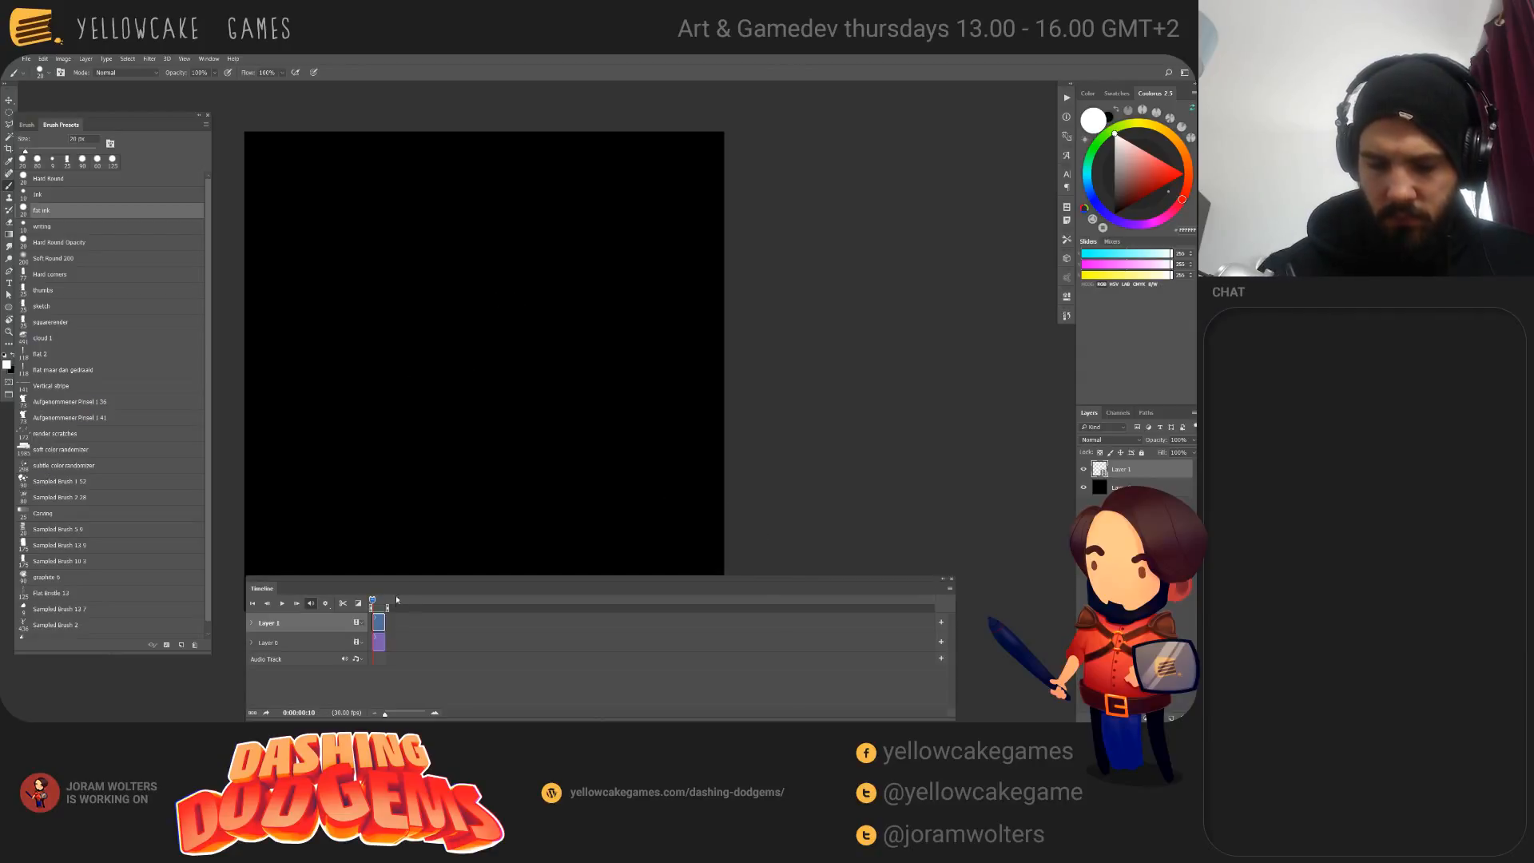
{"action": "left_click_drag", "start_coordinate": [372, 602], "coordinate": [372, 600]}
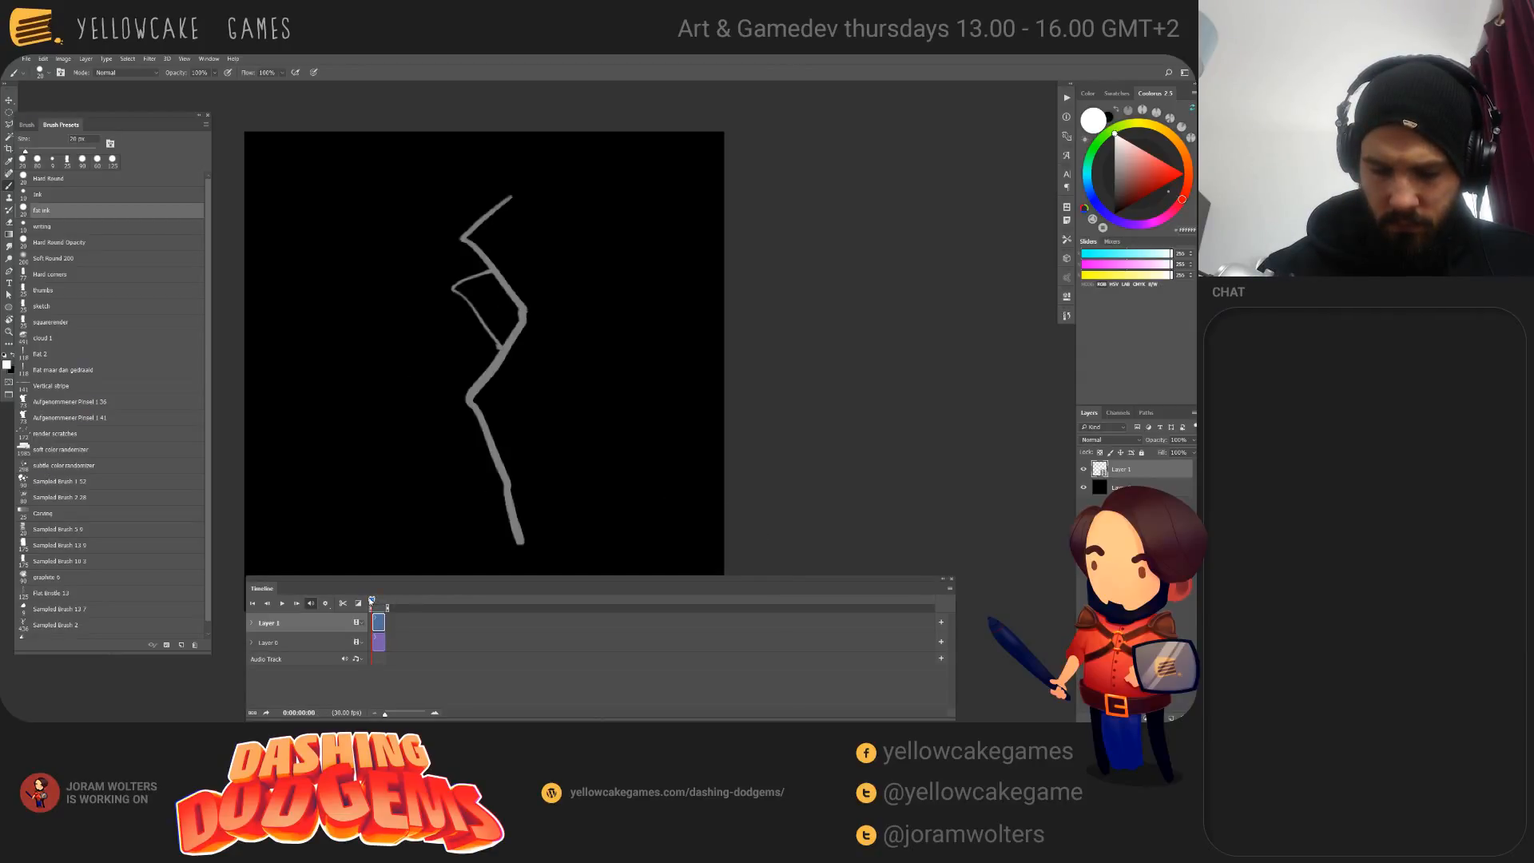
Step: Close the lightning document without saving and create a new 512 × 512 pixel document with a white background
{"action": "key", "text": "ctrl+w"}
{"action": "left_click", "coordinate": [605, 302]}
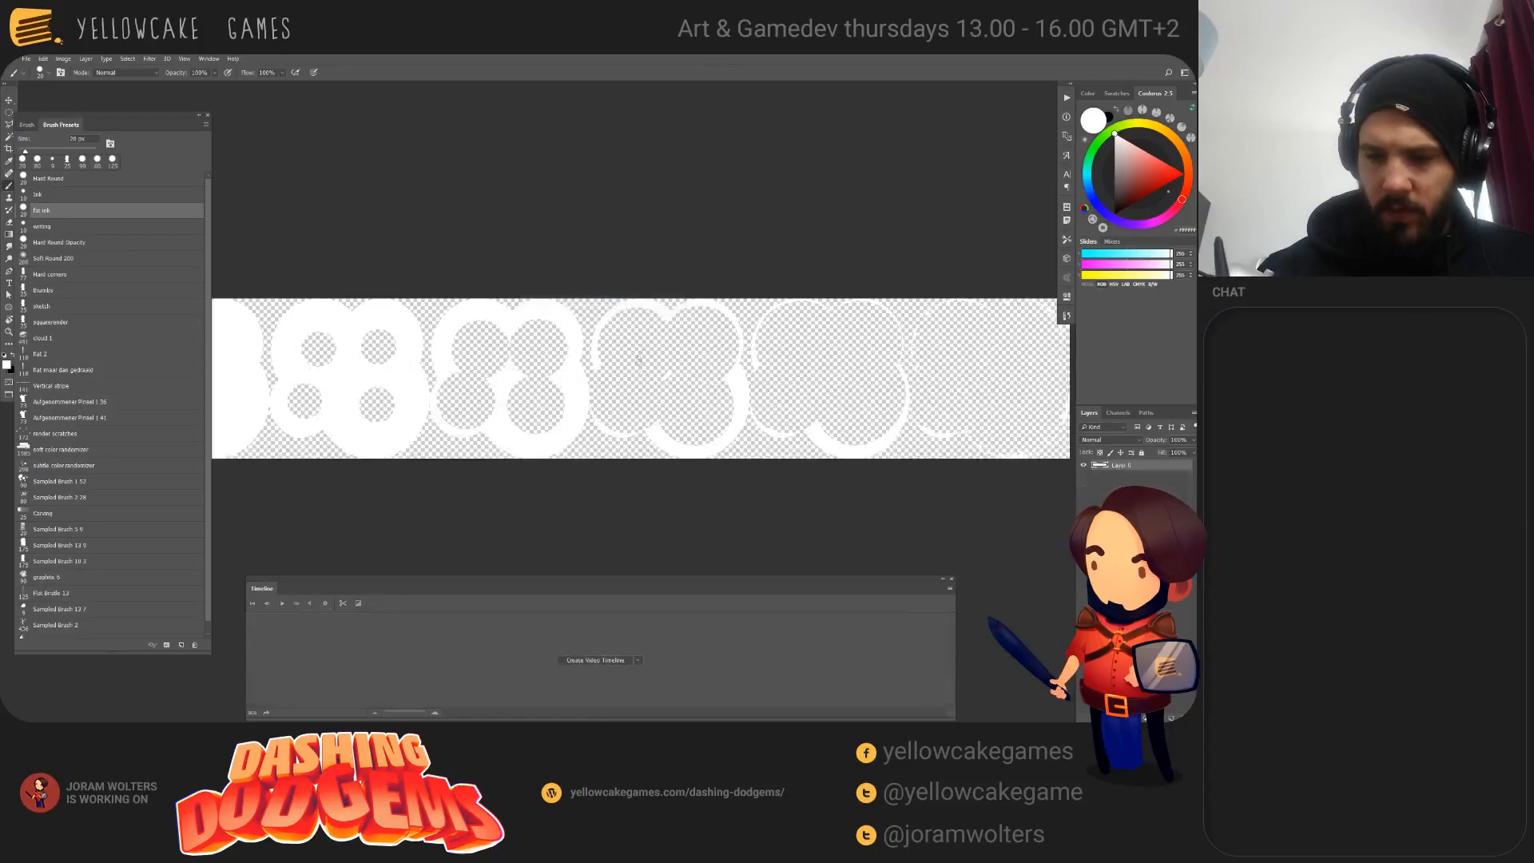
{"action": "key", "text": "ctrl+n"}
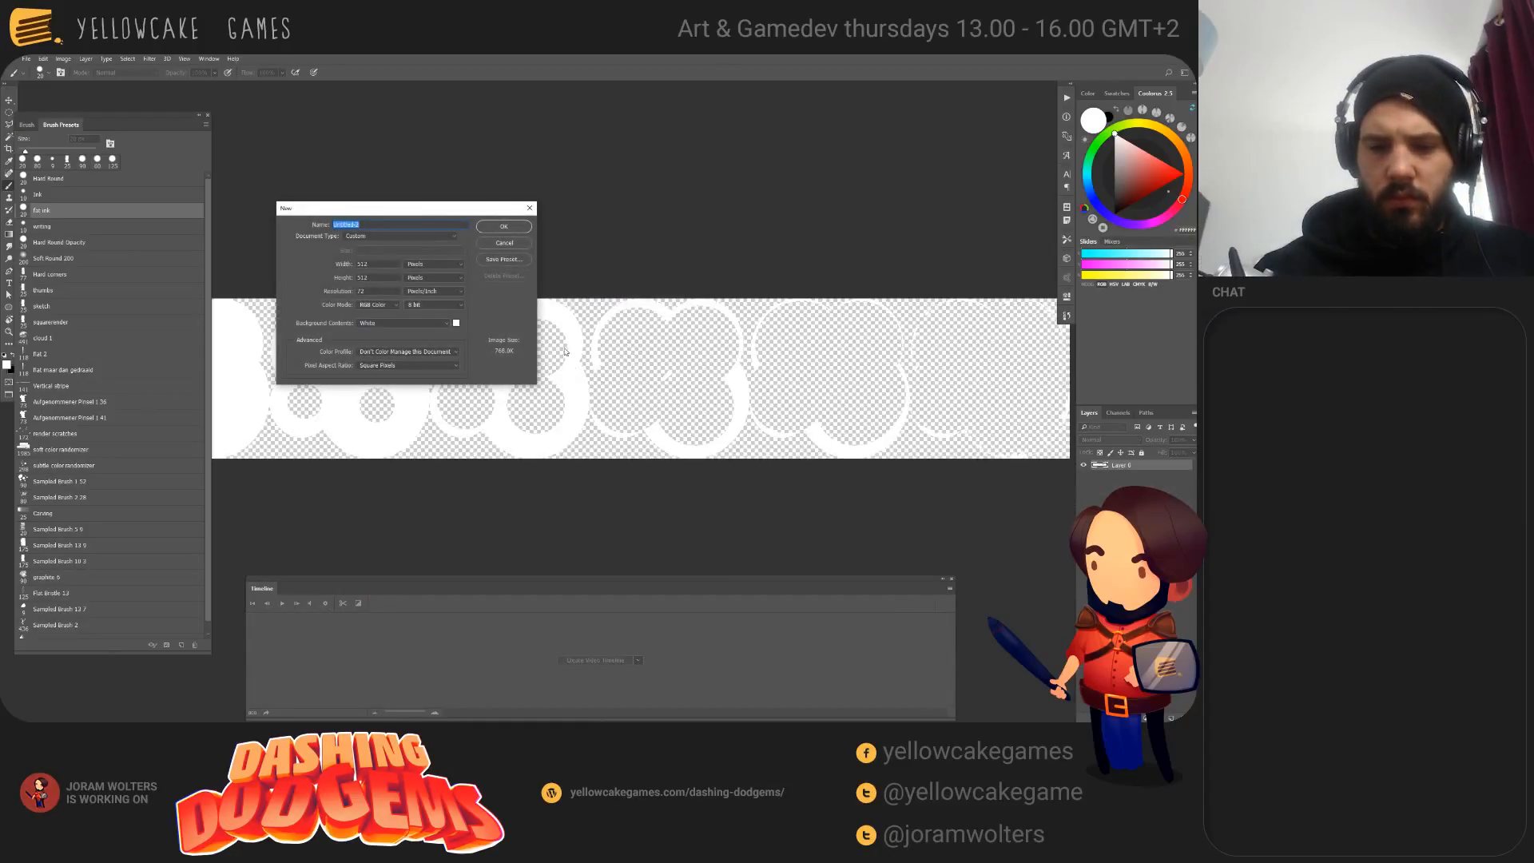
{"action": "key", "text": "Return"}
Step: Create a video timeline for the new document and invert its white layer to black
{"action": "left_click", "coordinate": [595, 660]}
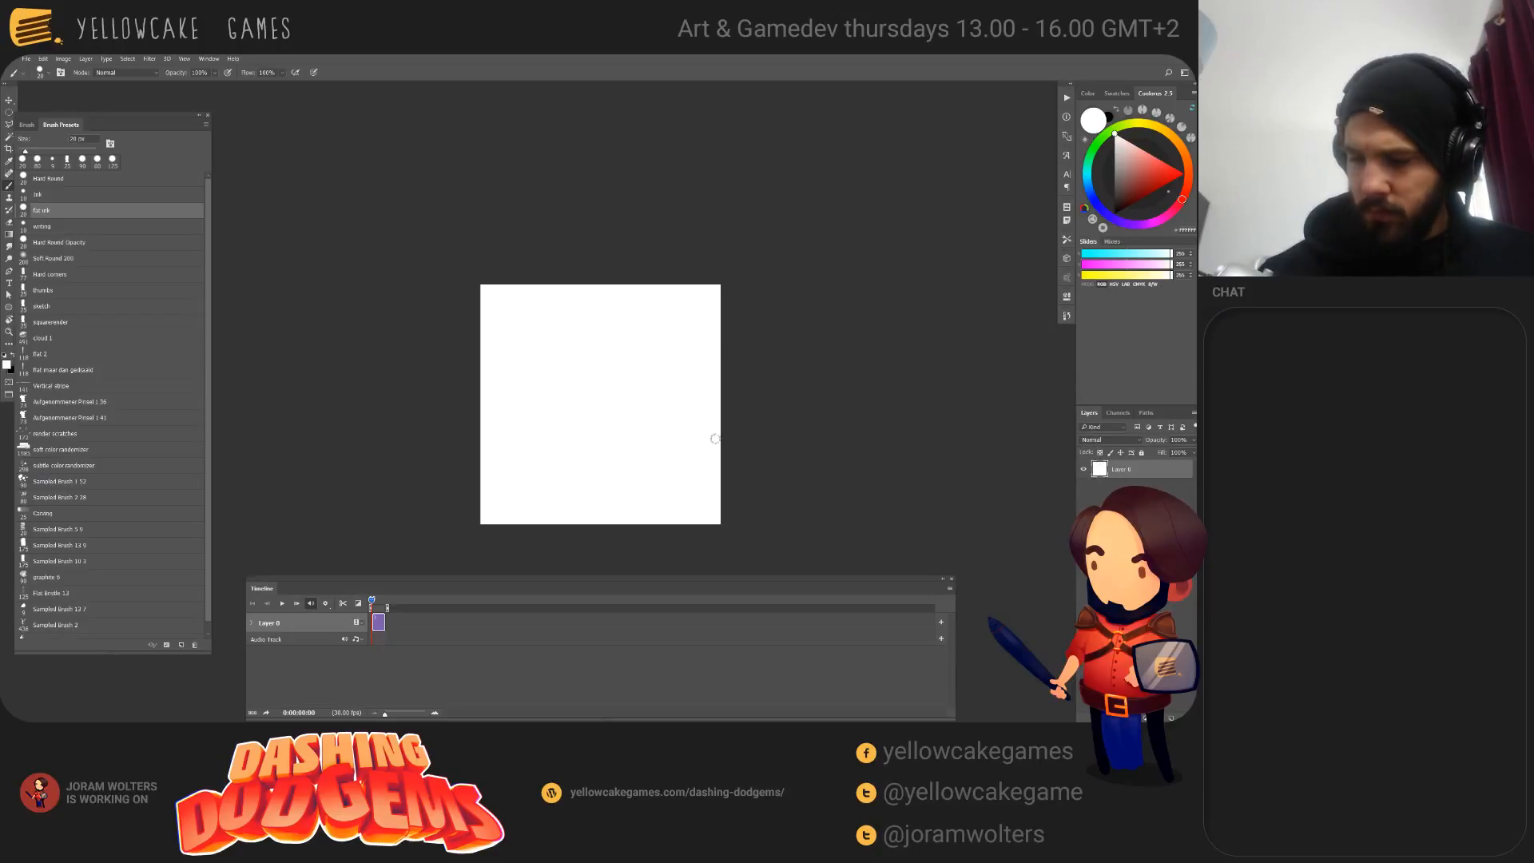
{"action": "key", "text": "ctrl+i"}
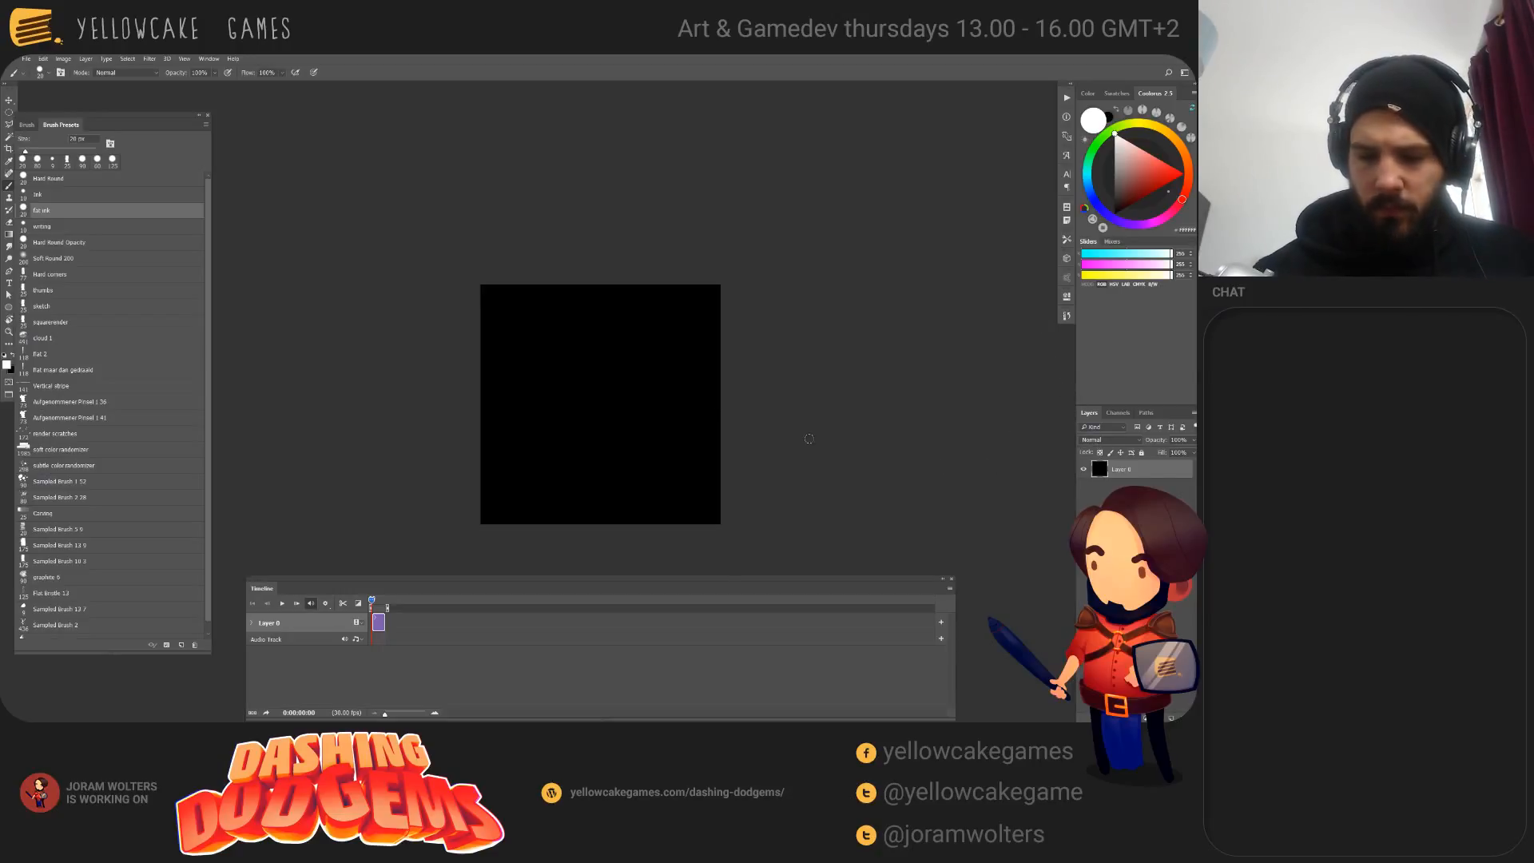
Step: Add a blank video layer and paint a white zigzag test stroke near the canvas centre on the first frame
{"action": "left_click", "coordinate": [86, 59]}
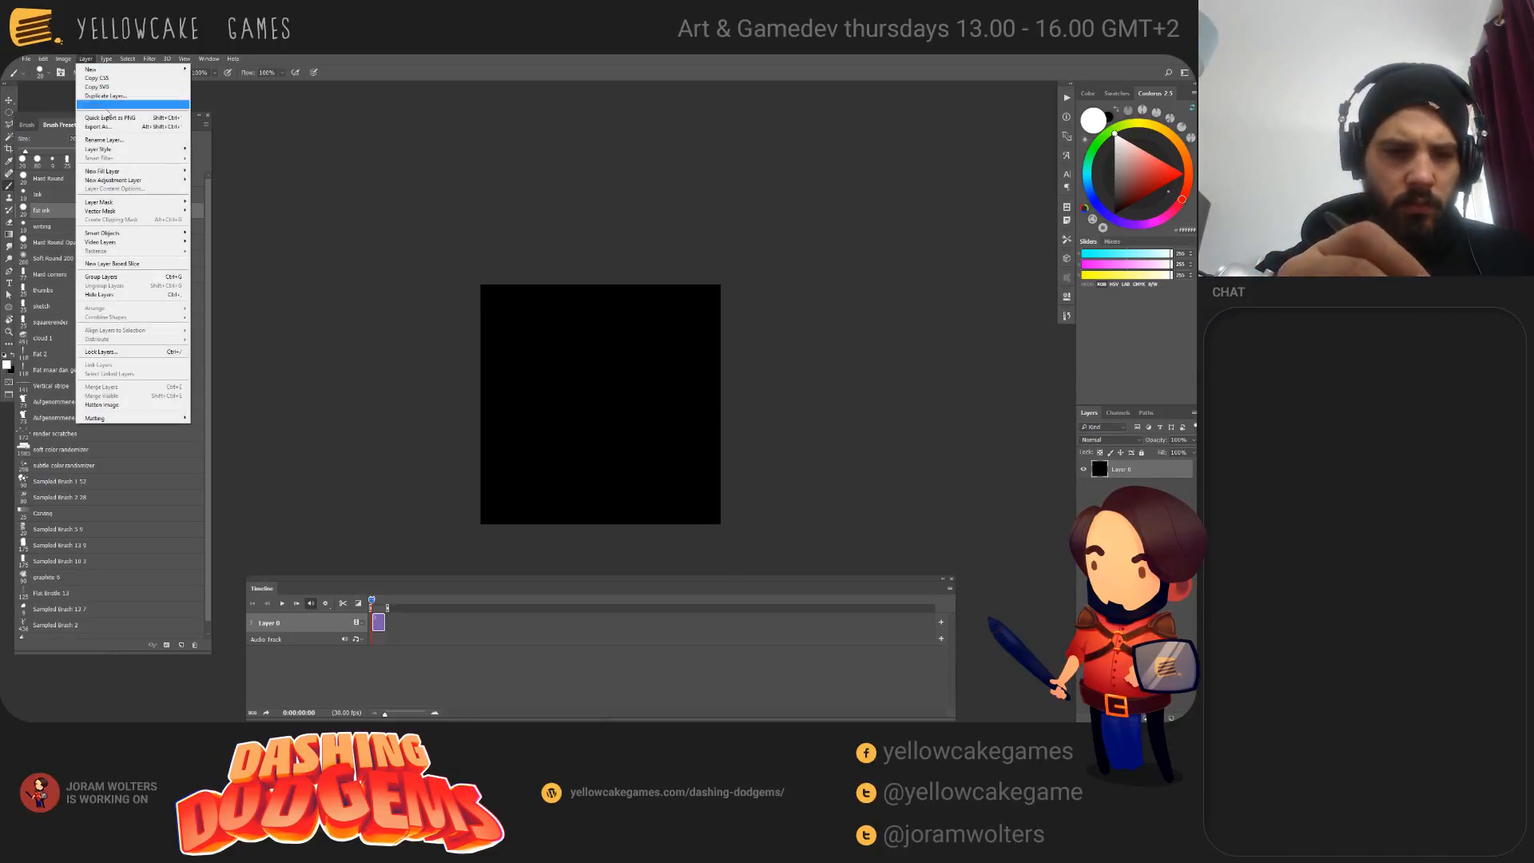
{"action": "mouse_move", "coordinate": [150, 242]}
{"action": "left_click", "coordinate": [221, 254]}
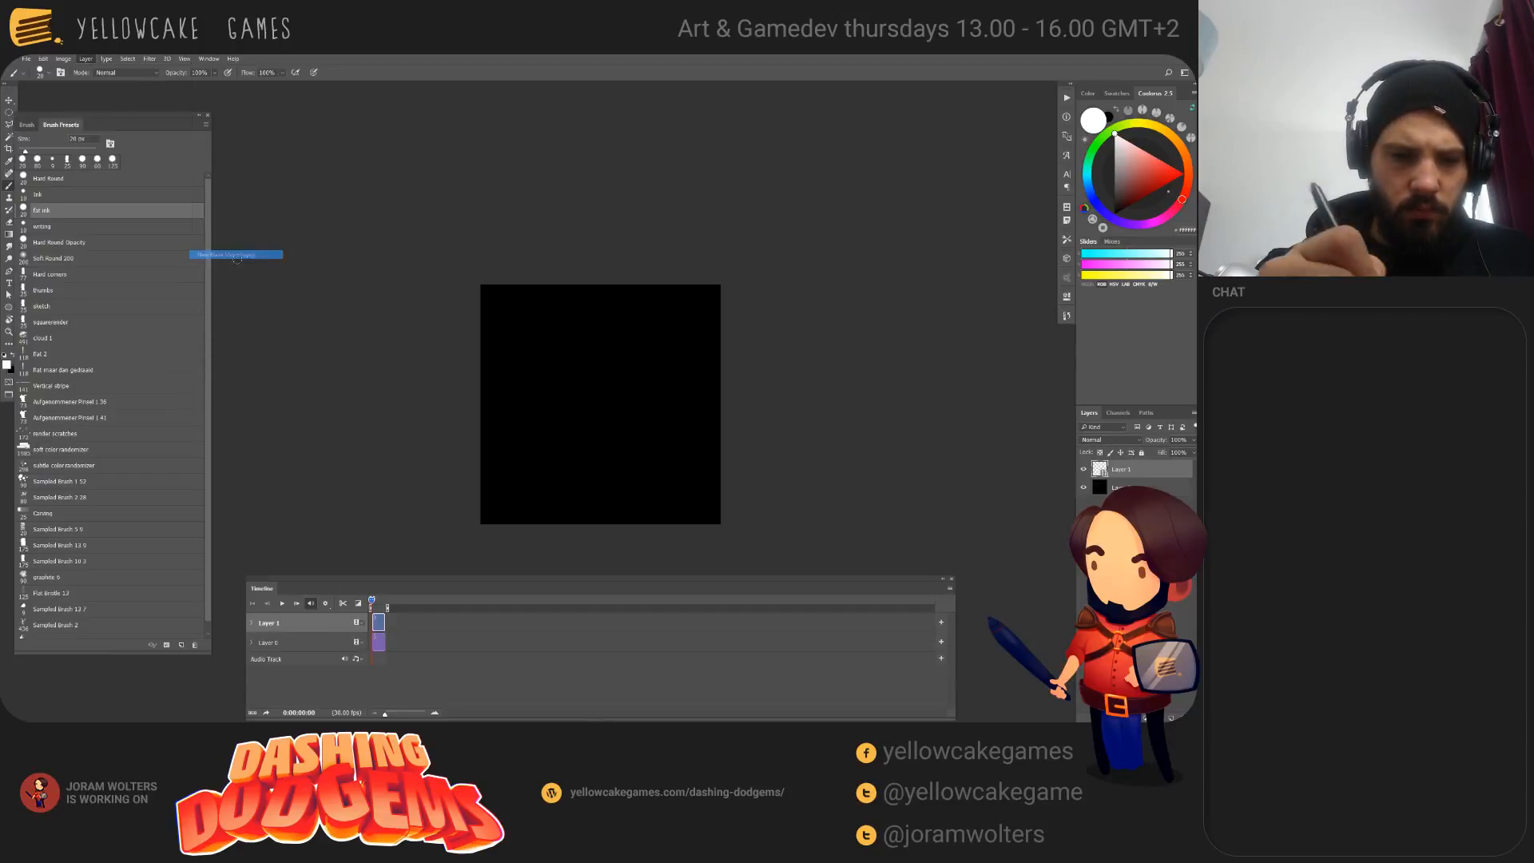
{"action": "mouse_move", "coordinate": [545, 369]}
{"action": "left_mouse_down"}
{"action": "mouse_move", "coordinate": [593, 434]}
{"action": "mouse_move", "coordinate": [639, 449]}
{"action": "left_mouse_up"}
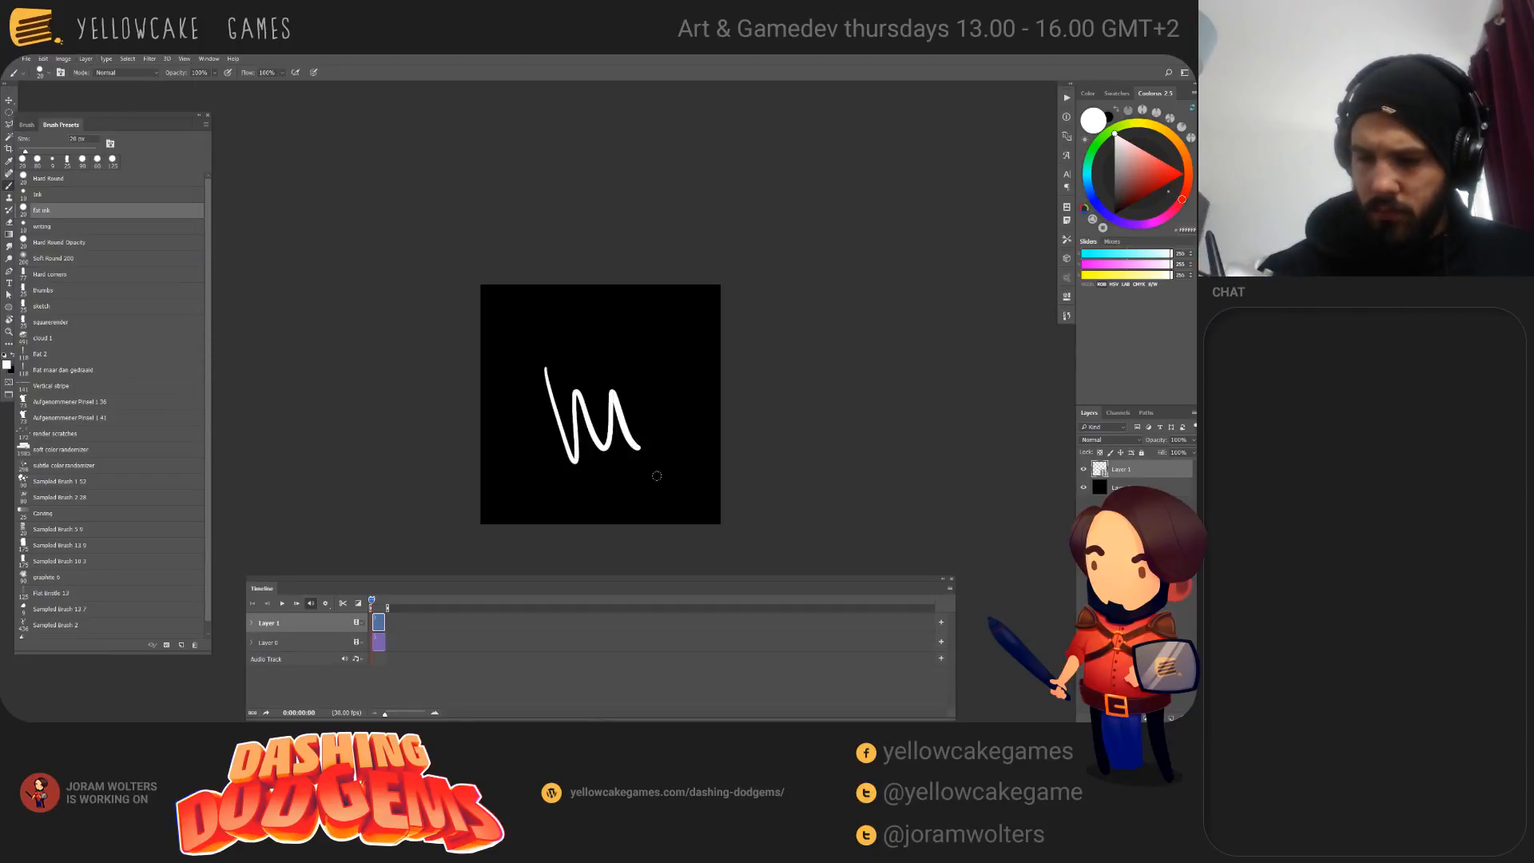
Step: Enlarge the timeline scale and scrub from 0:00:00:10 back to the first frame to check the onion skin display
{"action": "left_click", "coordinate": [373, 601]}
{"action": "left_click", "coordinate": [373, 600]}
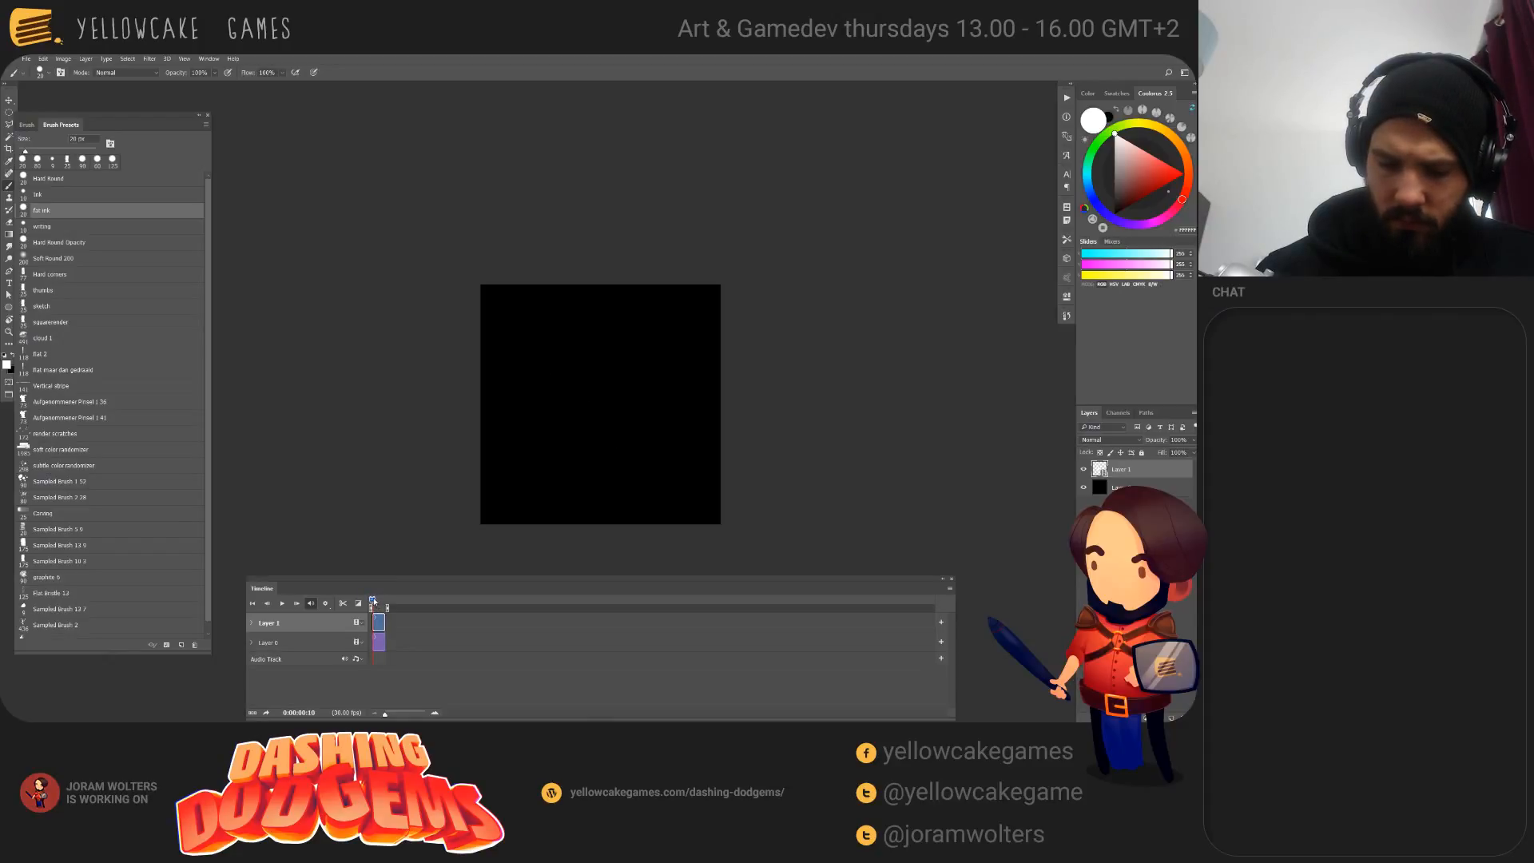
{"action": "left_click", "coordinate": [950, 589]}
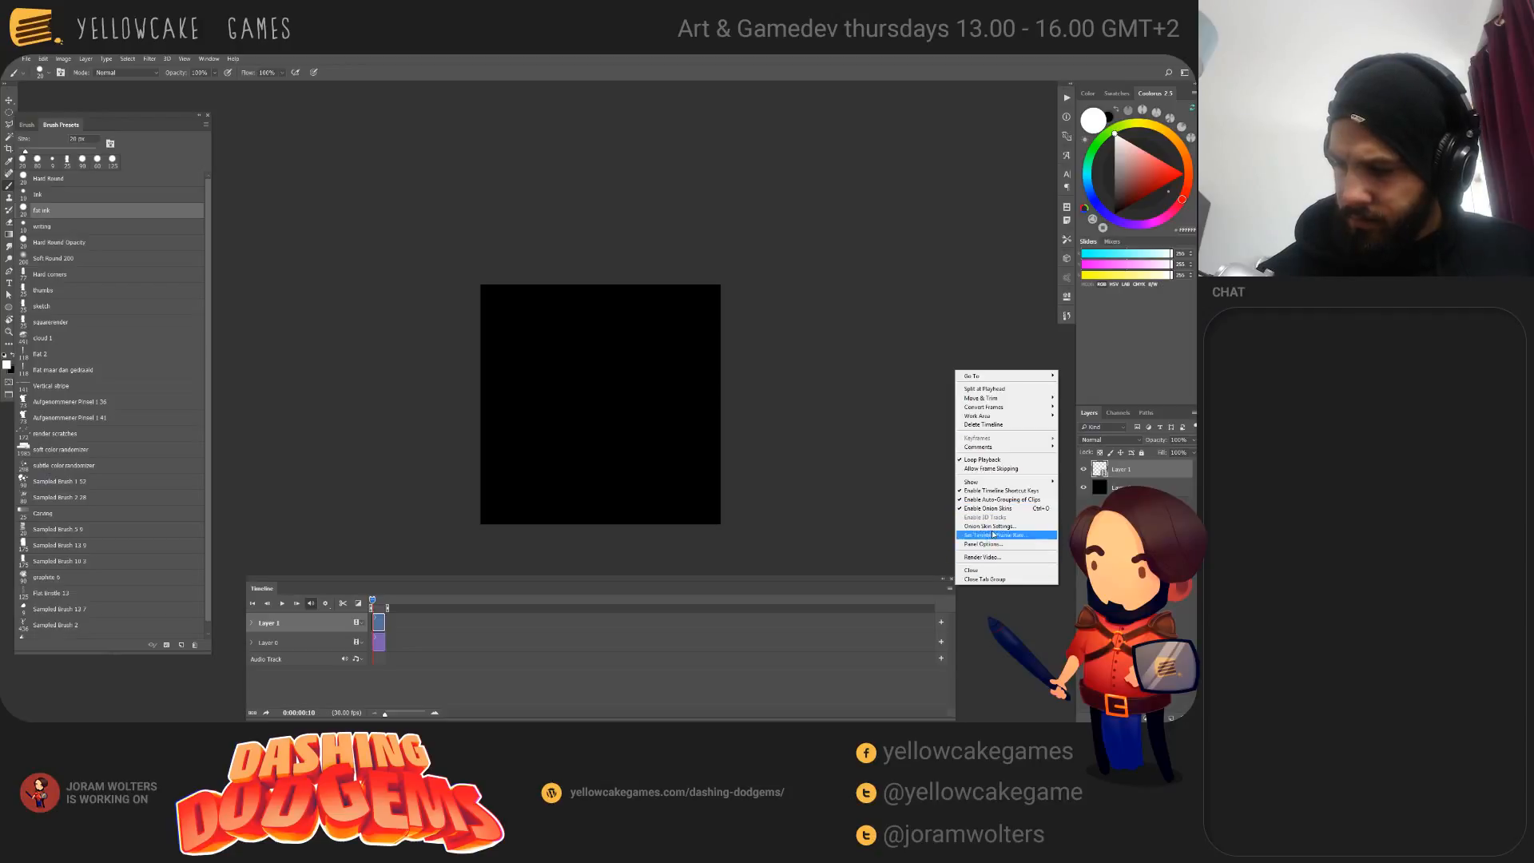
{"action": "left_click", "coordinate": [863, 579]}
{"action": "left_click_drag", "start_coordinate": [387, 713], "coordinate": [411, 715]}
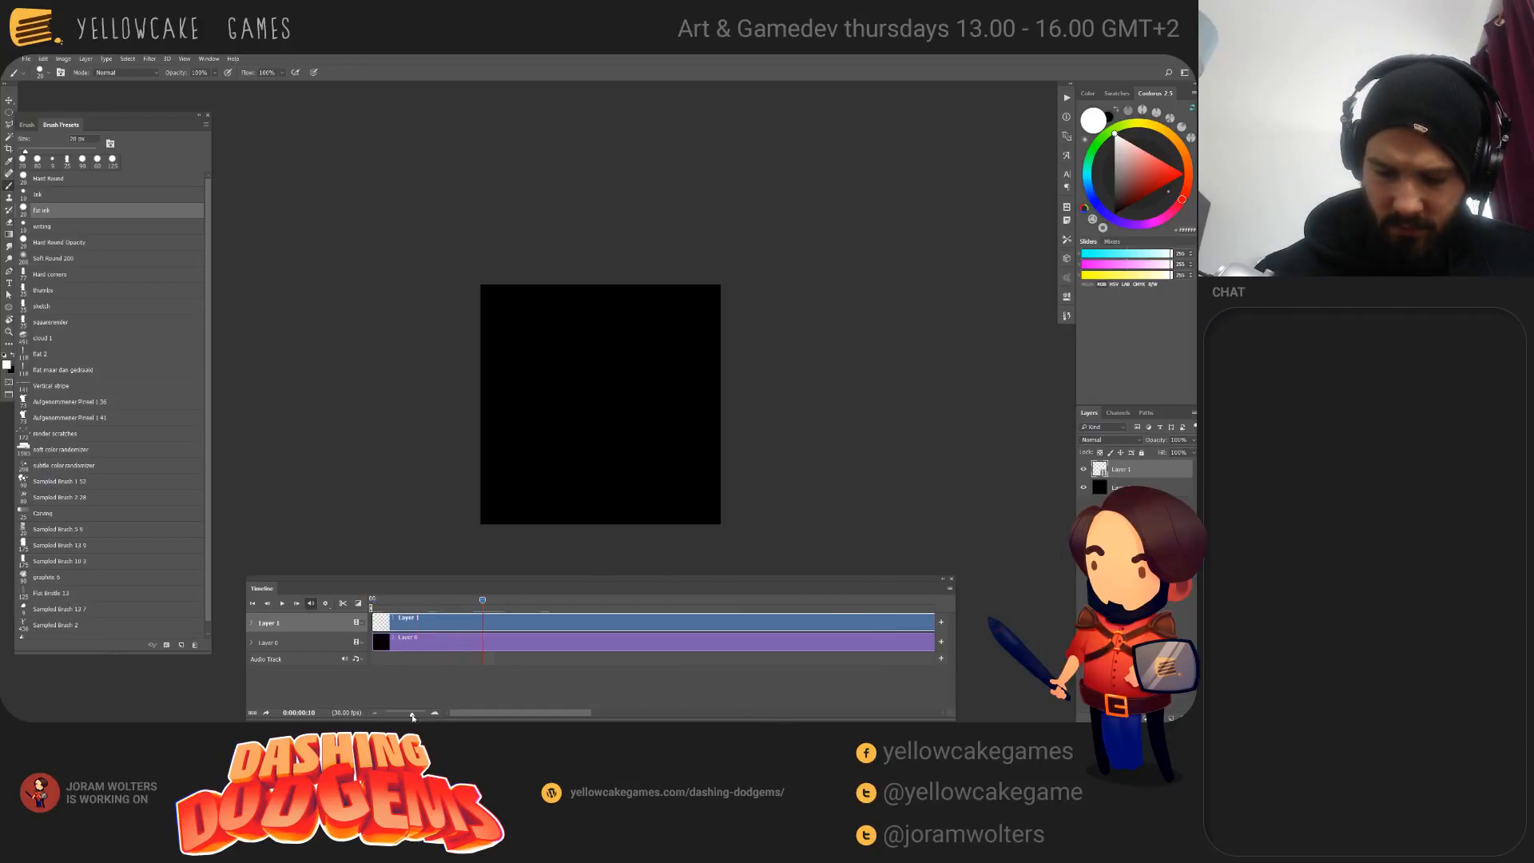
{"action": "left_click_drag", "start_coordinate": [479, 602], "coordinate": [382, 604]}
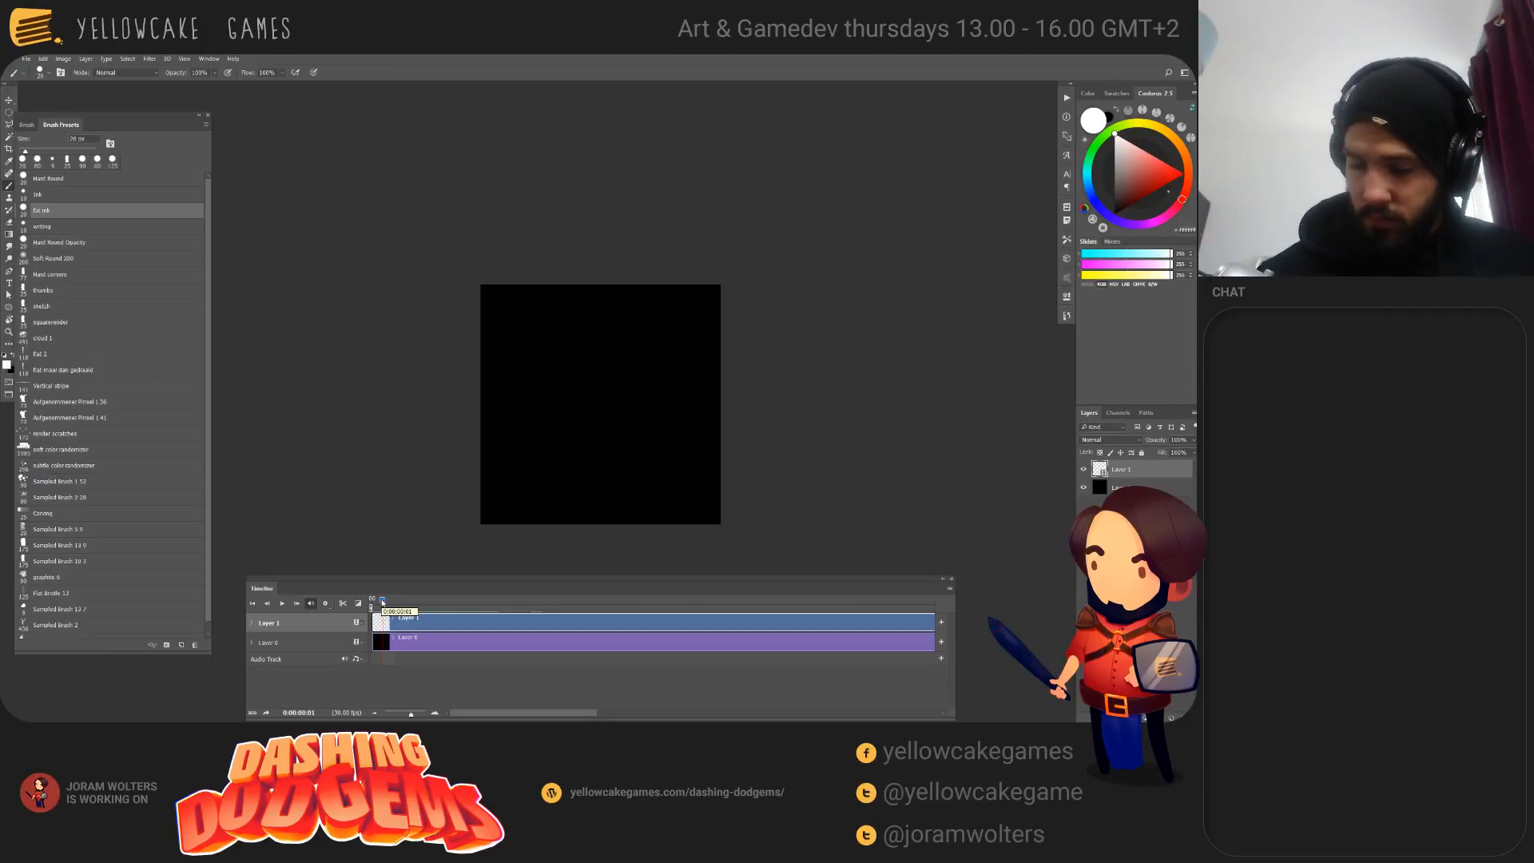
{"action": "left_click_drag", "start_coordinate": [382, 602], "coordinate": [377, 589]}
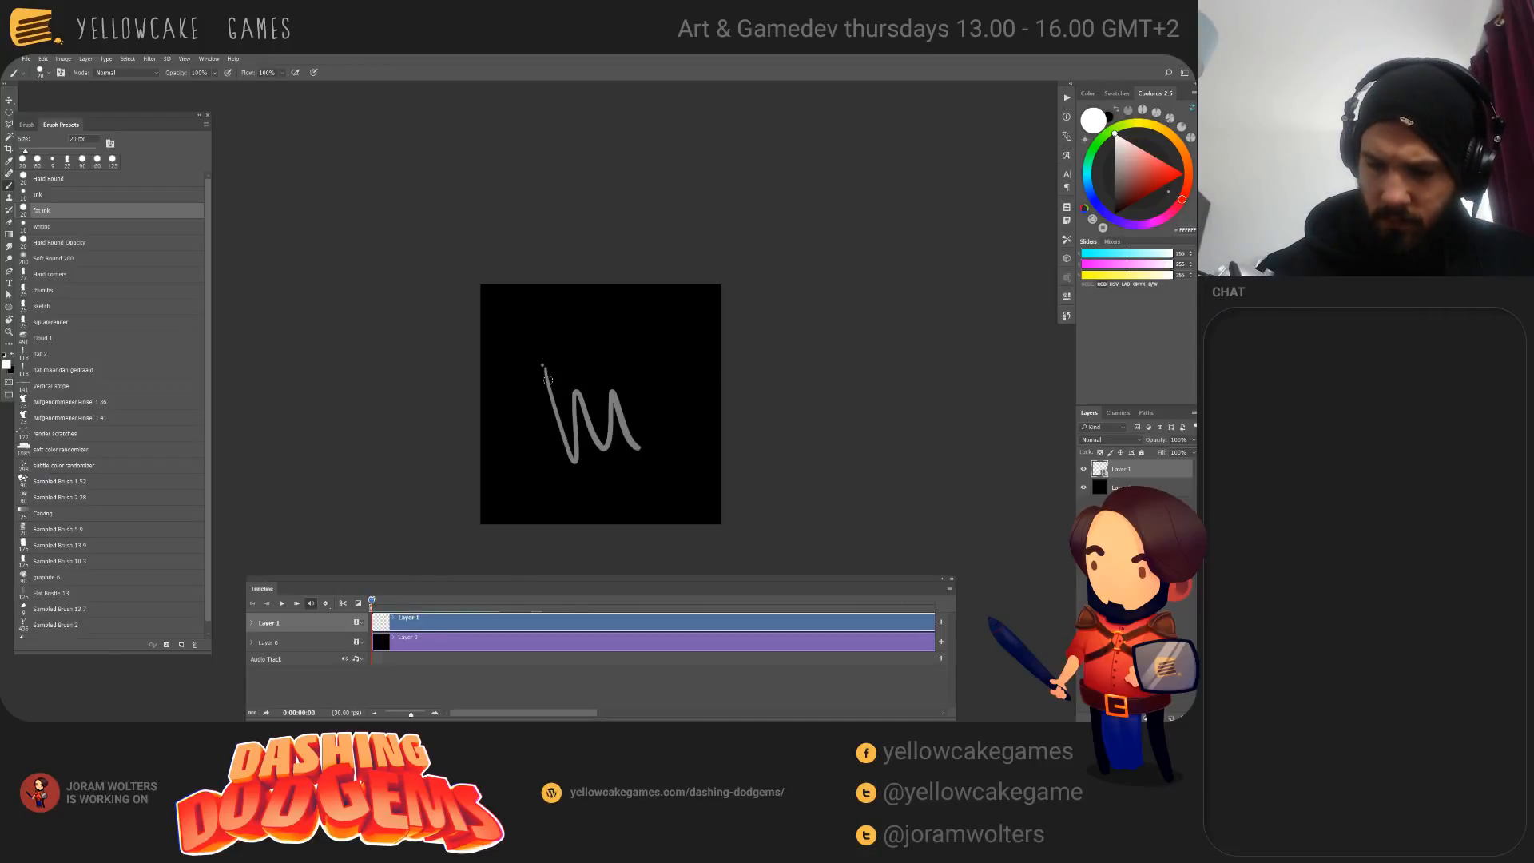
Step: Try another brush stroke over the zigzag on the first frame, and undo it
{"action": "mouse_move", "coordinate": [548, 380]}
{"action": "left_mouse_down"}
{"action": "mouse_move", "coordinate": [631, 392]}
{"action": "mouse_move", "coordinate": [696, 448]}
{"action": "left_mouse_up"}
{"action": "key", "text": "ctrl+z"}
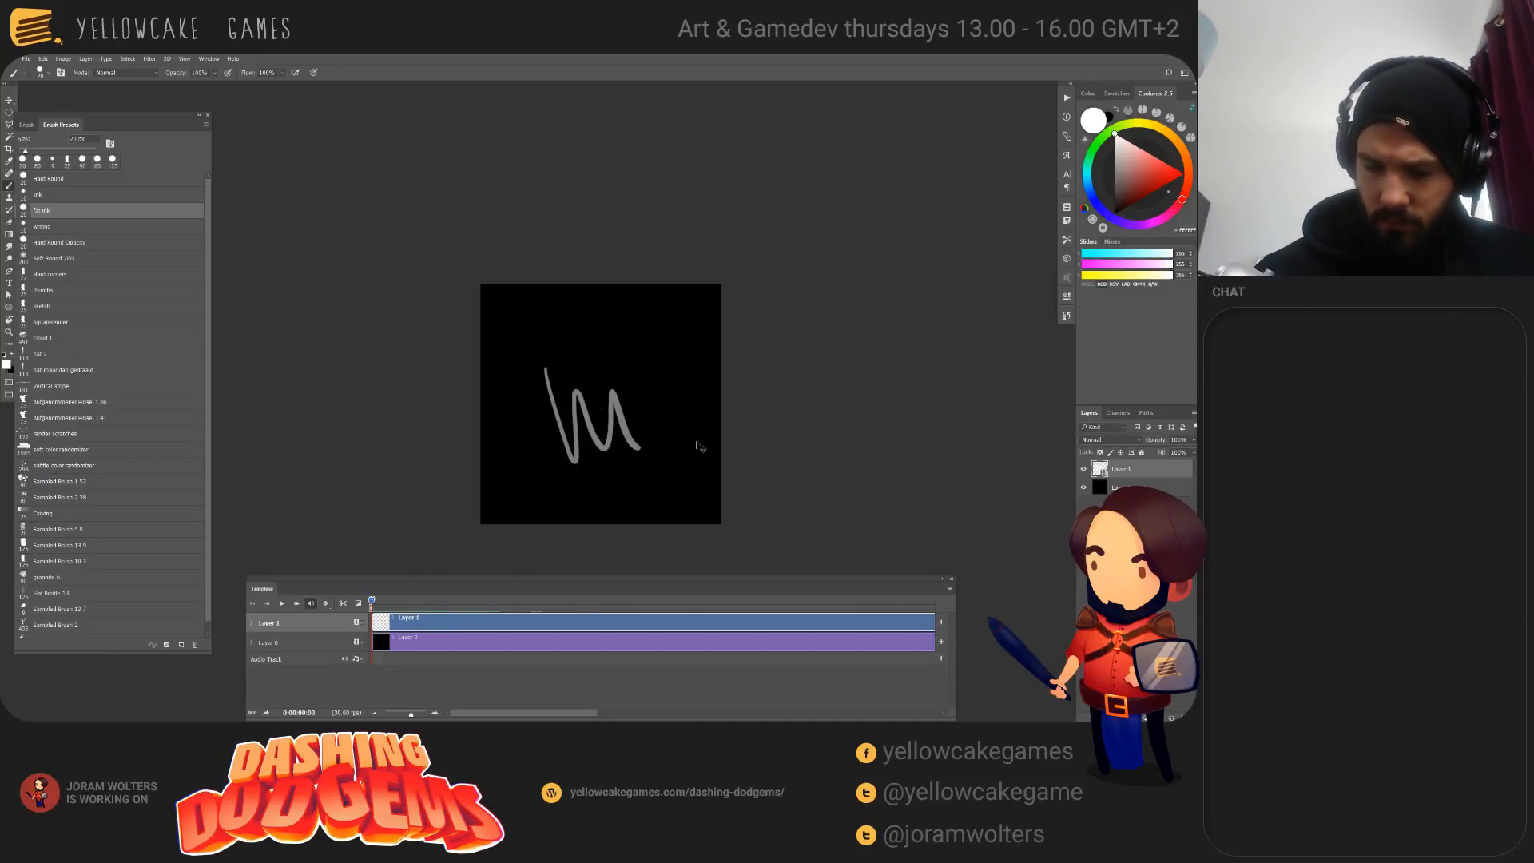
{"action": "key", "text": "ctrl+z"}
{"action": "key", "text": "ctrl+z"}
{"action": "key", "text": "ctrl+z"}
{"action": "key", "text": "ctrl+z"}
{"action": "key", "text": "ctrl+z"}
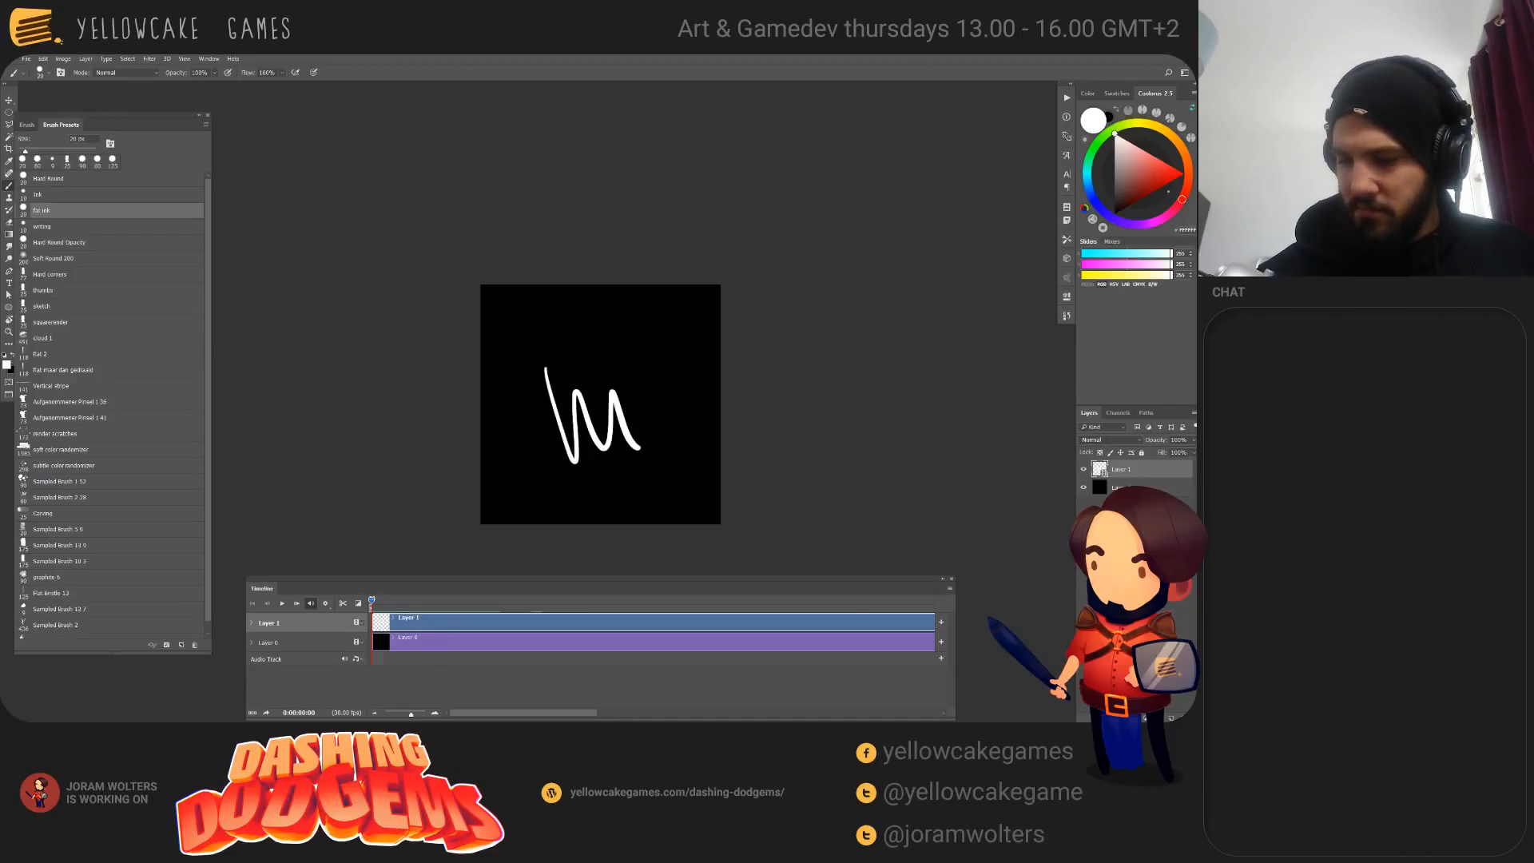
Step: Enable onion skins and apply the onion skin options with a frame spacing of 1
{"action": "left_click", "coordinate": [951, 589]}
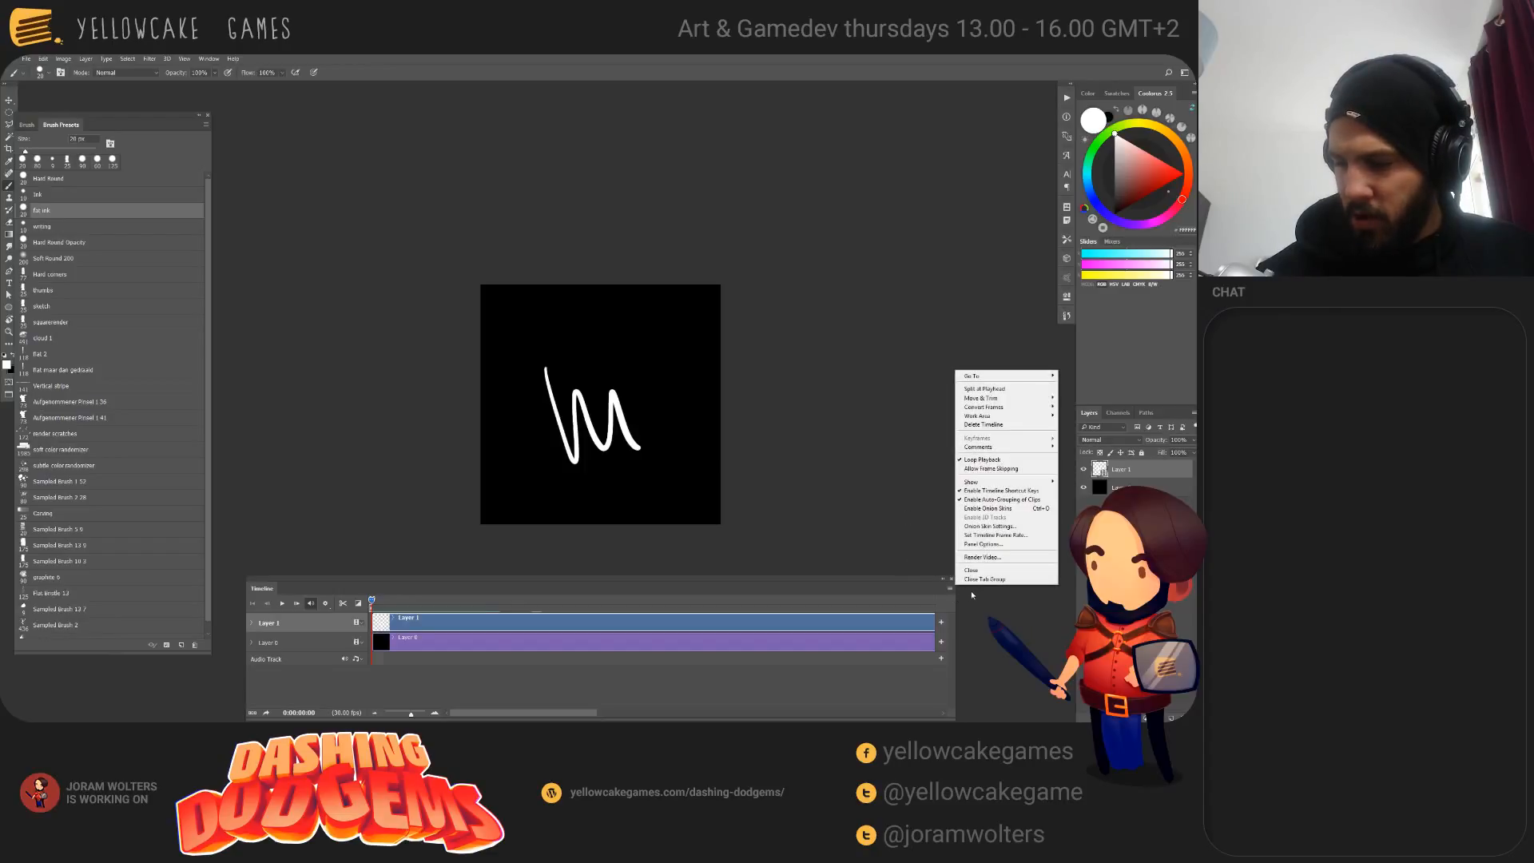
{"action": "left_click", "coordinate": [1022, 511]}
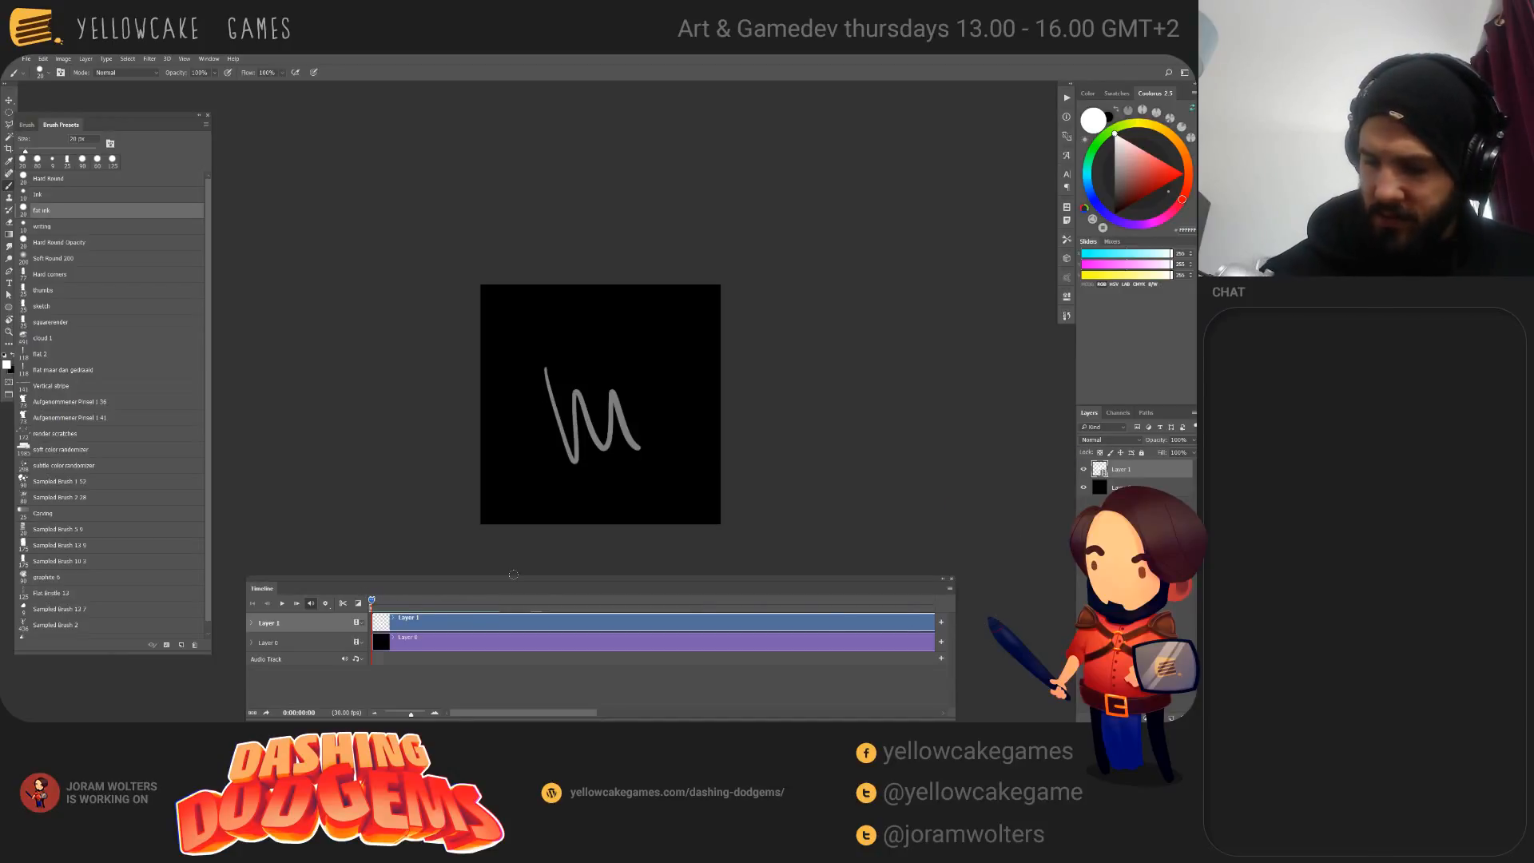
{"action": "left_click", "coordinate": [951, 589]}
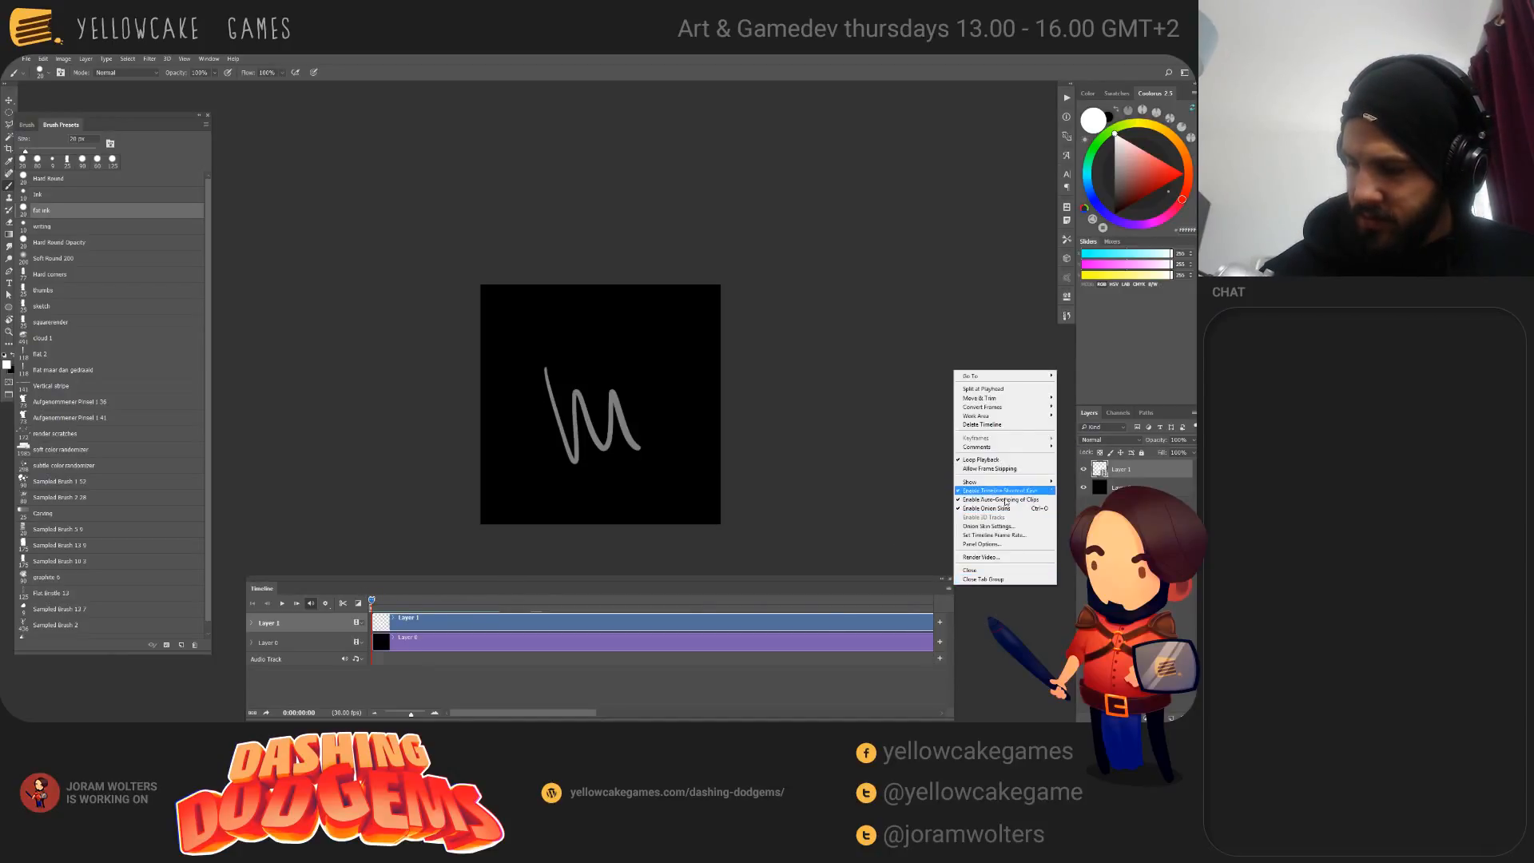
{"action": "left_click", "coordinate": [1016, 526]}
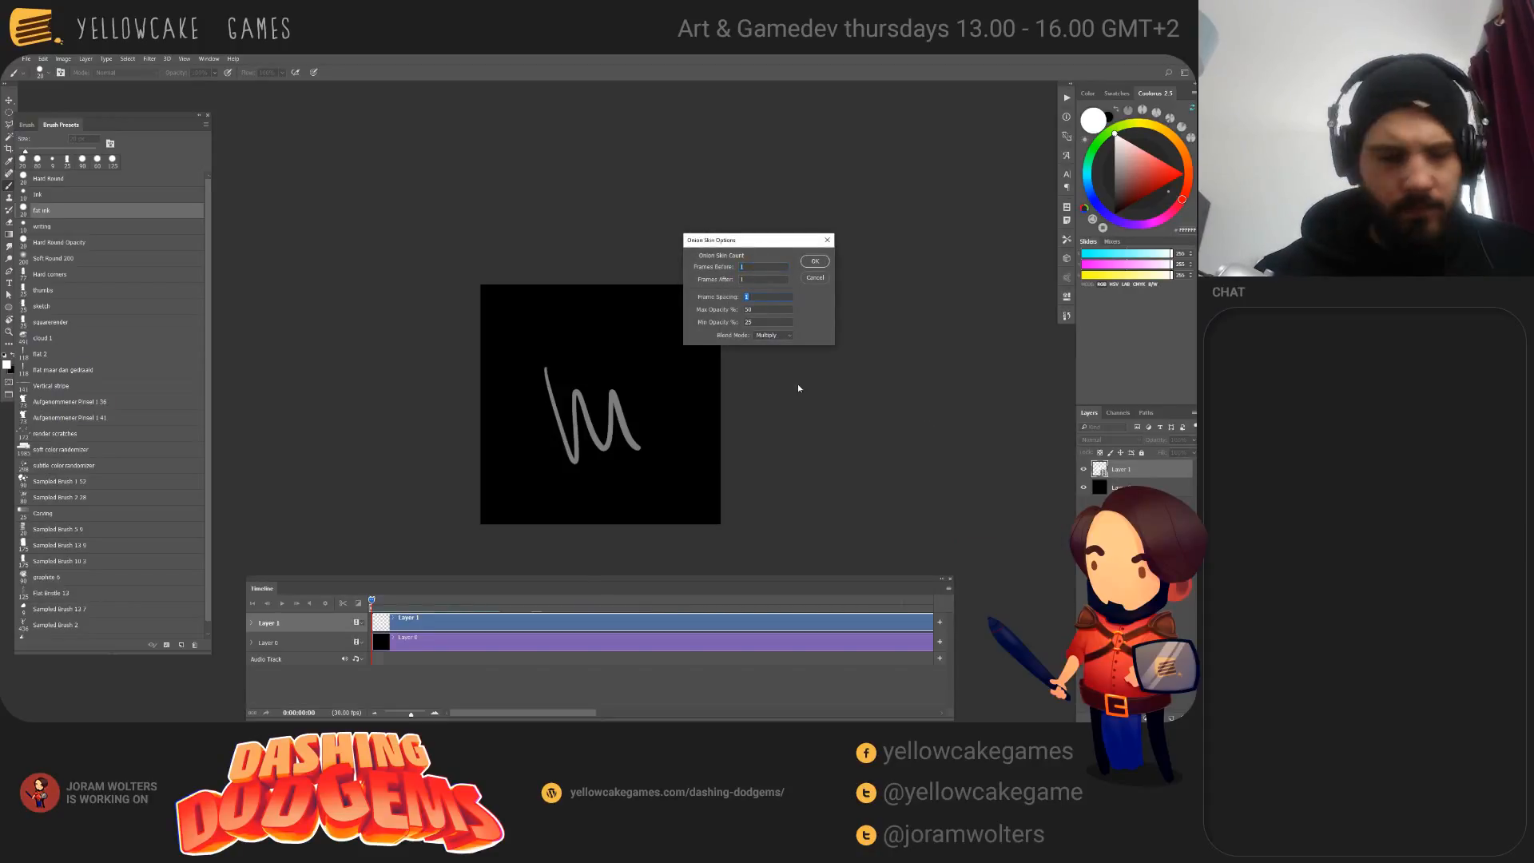
{"action": "left_click", "coordinate": [811, 261]}
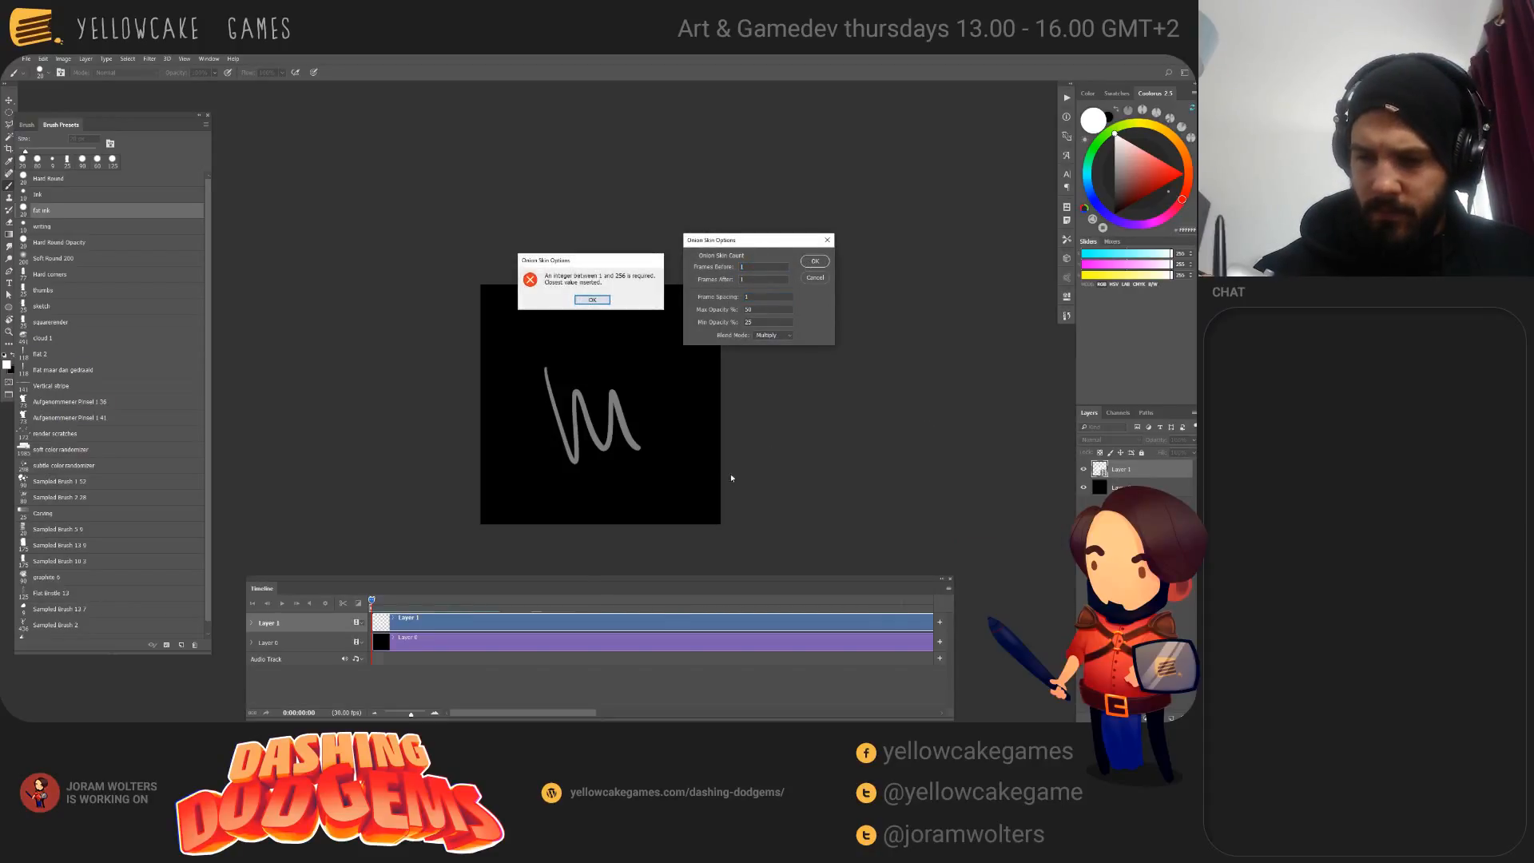
{"action": "left_click", "coordinate": [595, 305]}
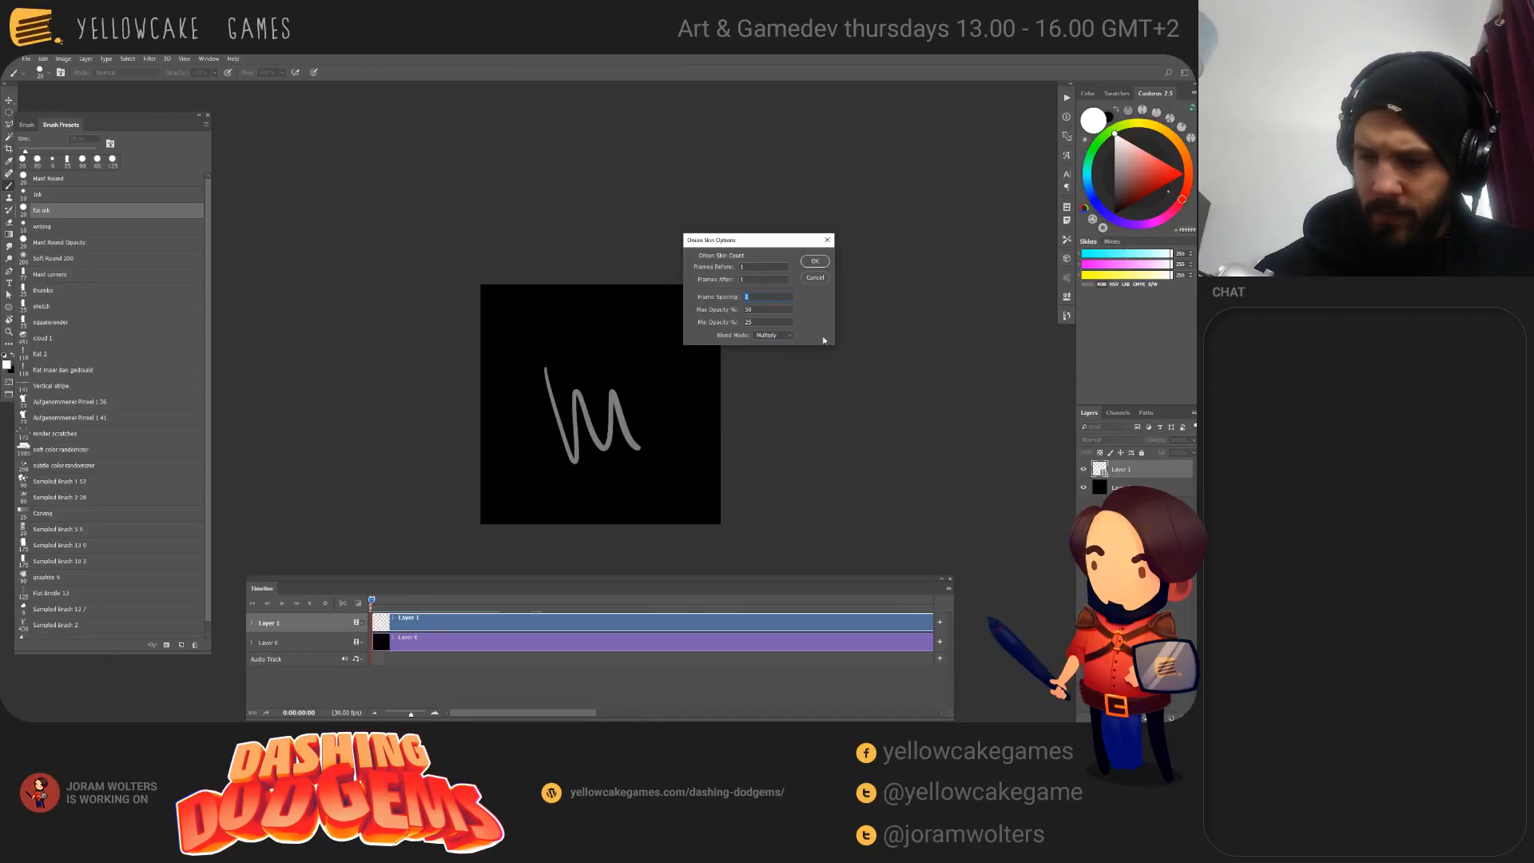
{"action": "left_click", "coordinate": [815, 261]}
{"action": "left_click_drag", "start_coordinate": [373, 603], "coordinate": [369, 605]}
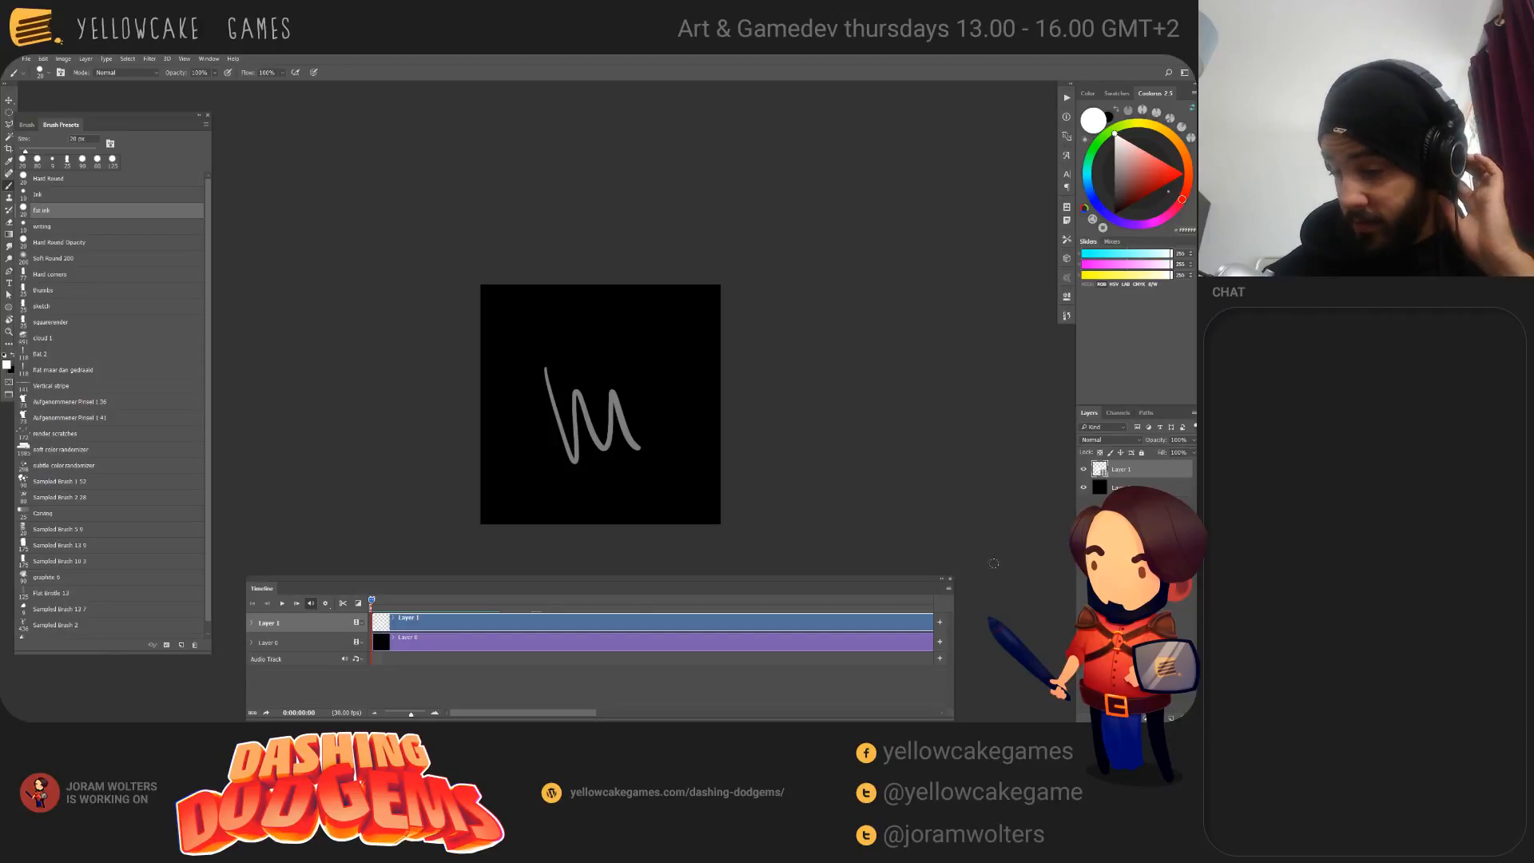
Step: Try a maximum onion skin opacity of 1%, and set the onion skin blend mode to Screen
{"action": "left_click", "coordinate": [948, 588]}
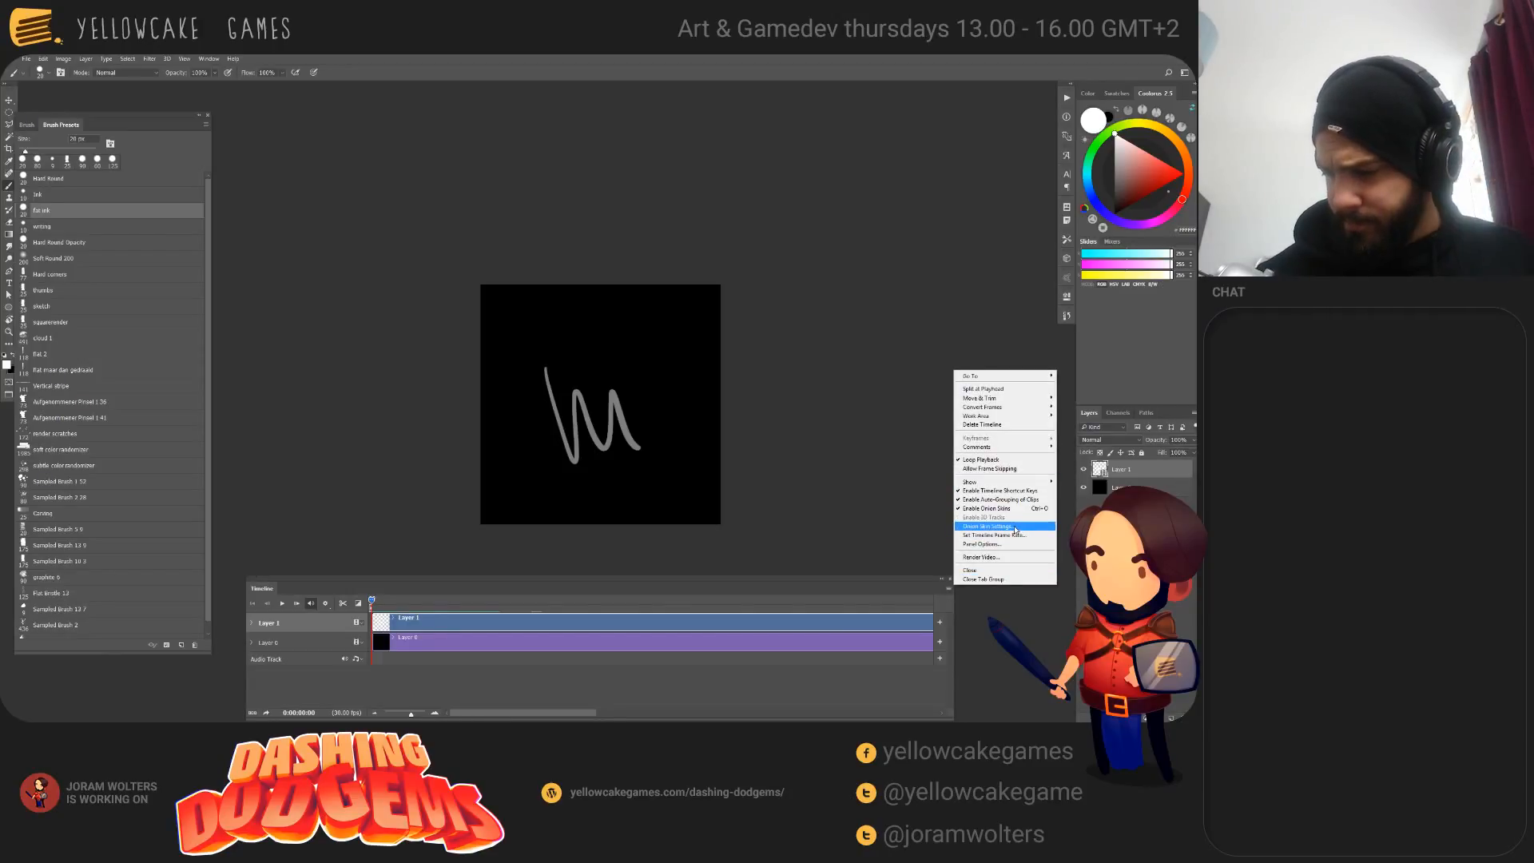
{"action": "left_click", "coordinate": [1013, 527]}
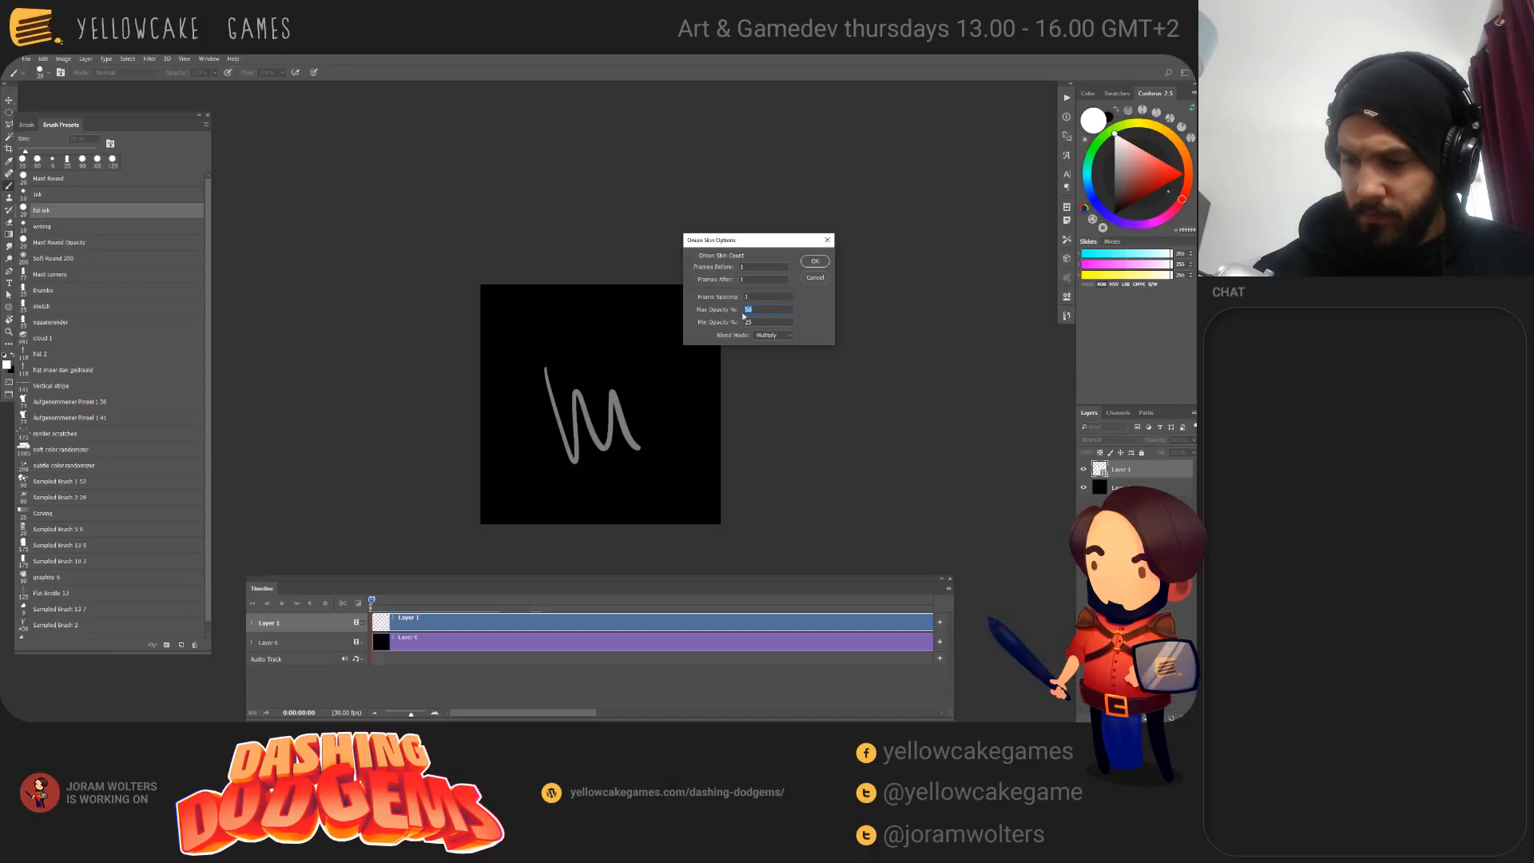
{"action": "type", "text": "1"}
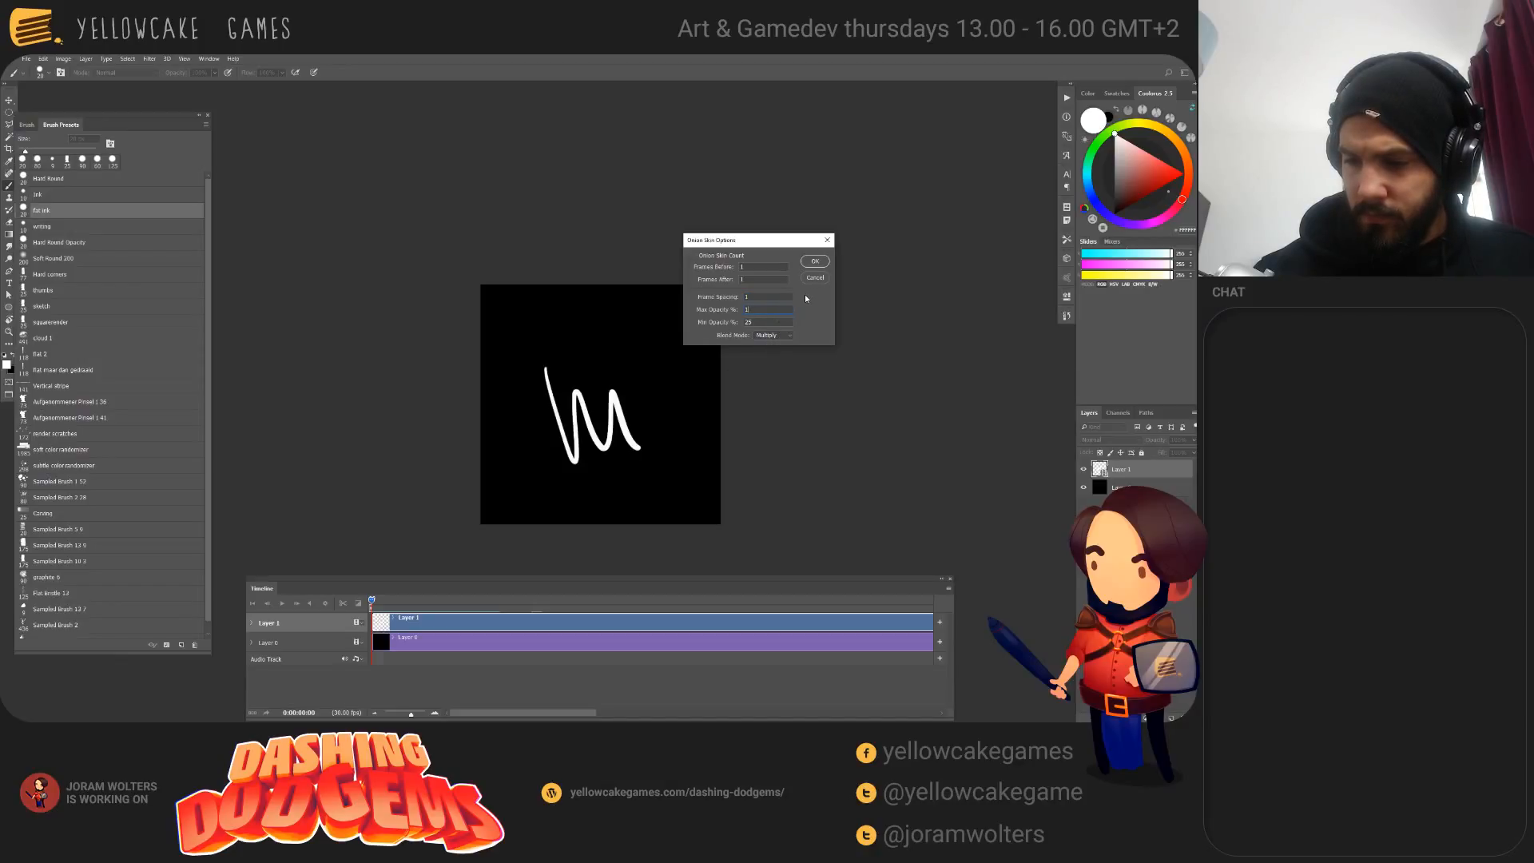
{"action": "left_click", "coordinate": [786, 335]}
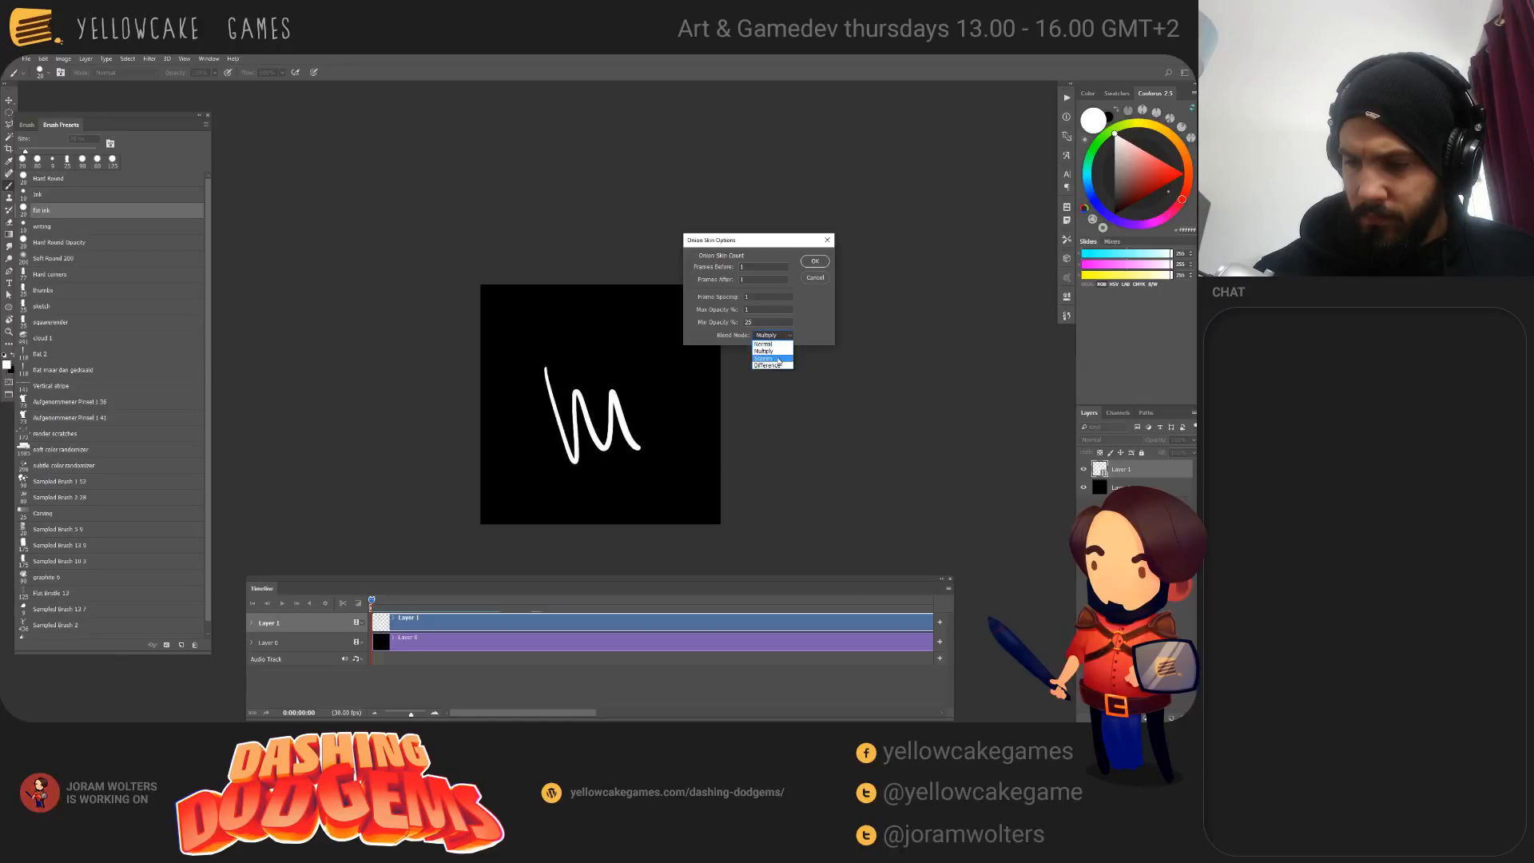
{"action": "left_click", "coordinate": [785, 359]}
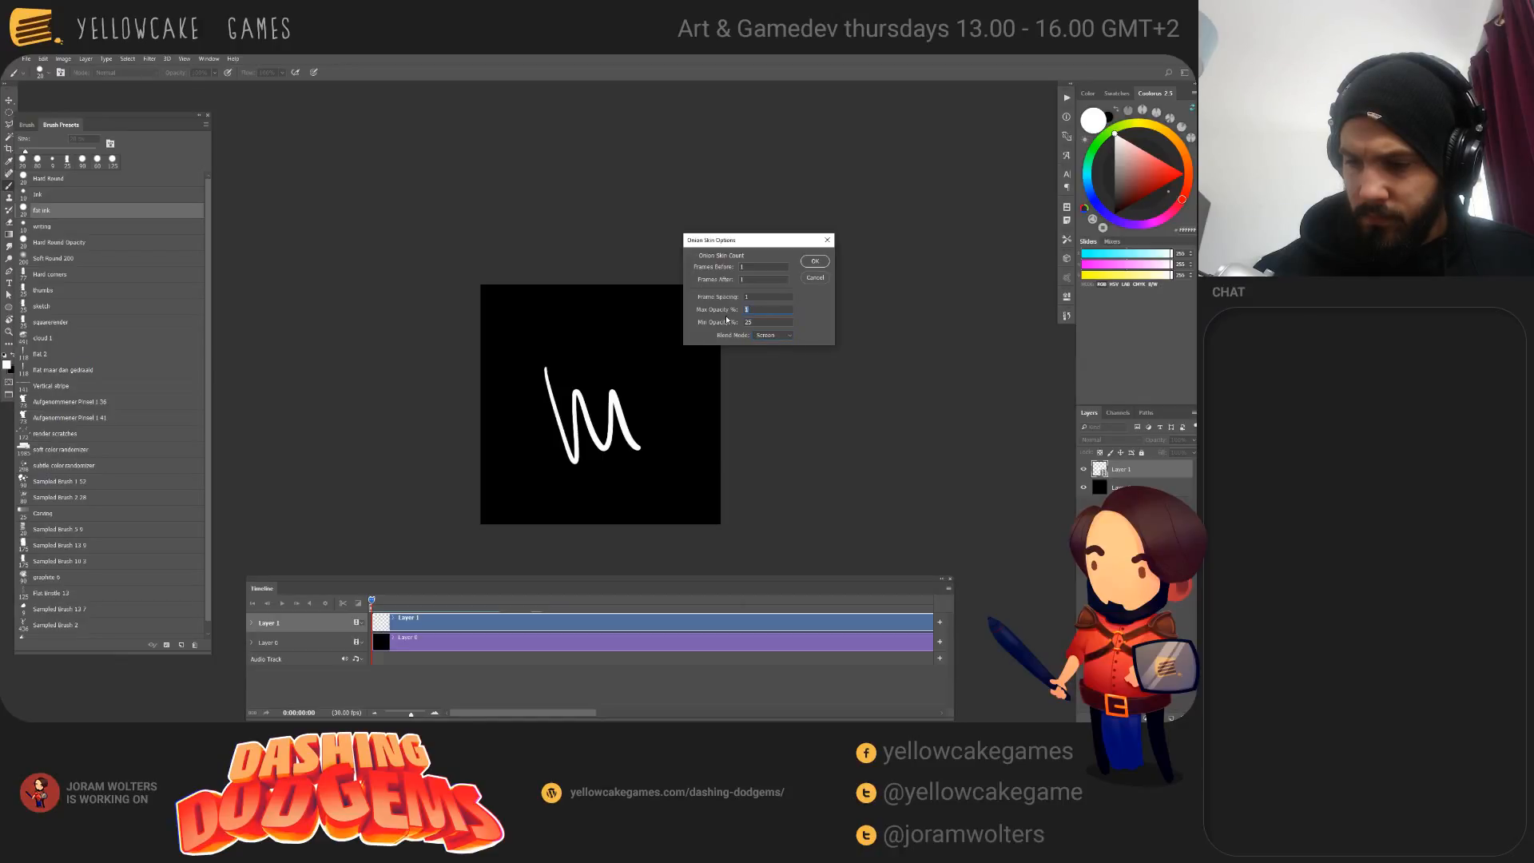
{"action": "left_click", "coordinate": [814, 261]}
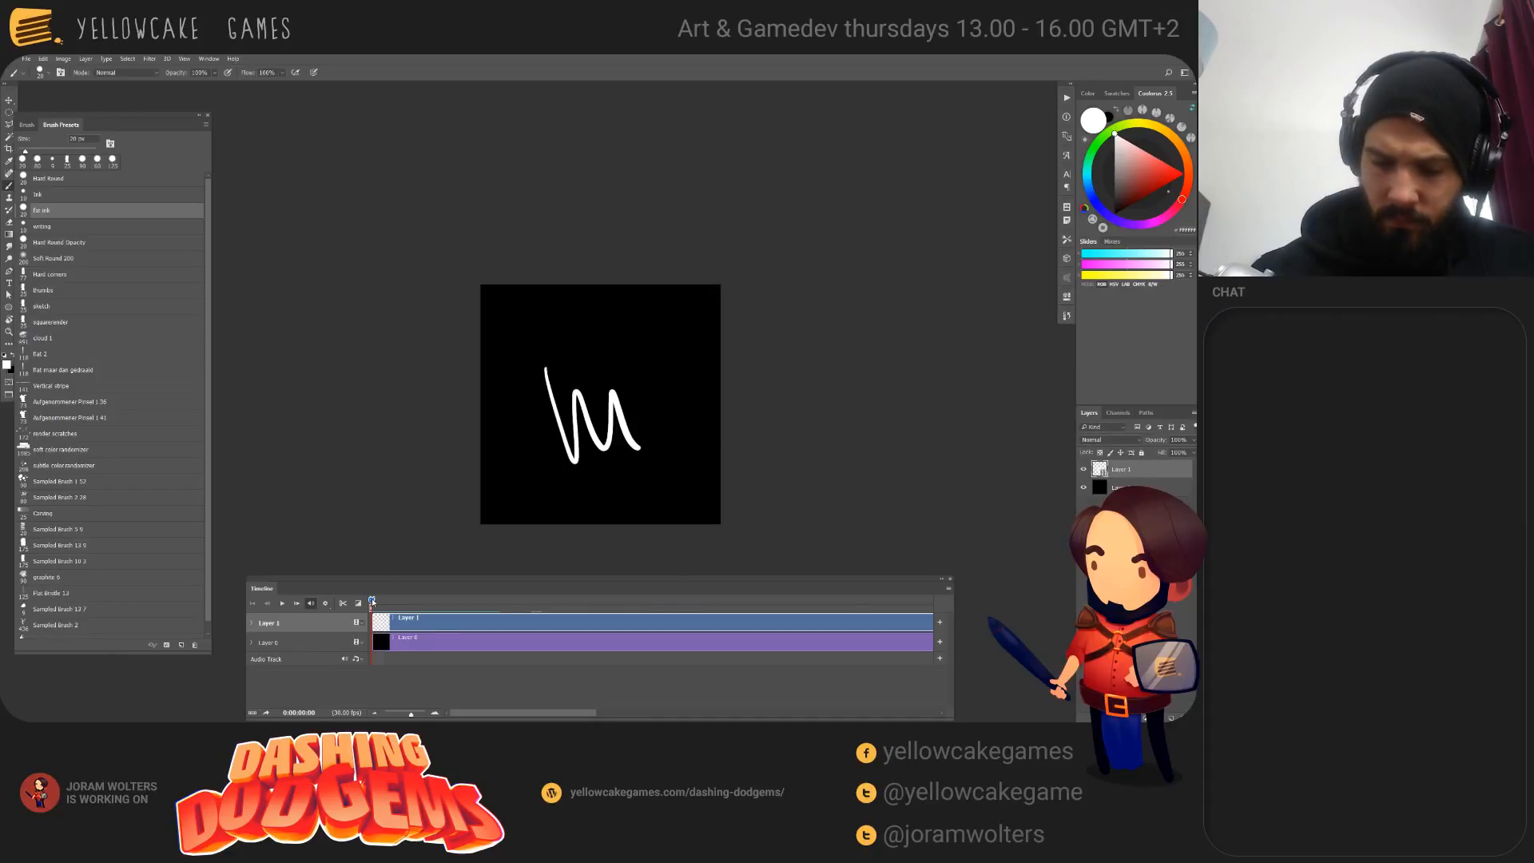
Step: Go to frame 0:00:00:01, try a brush stroke over the onion-skinned zigzag, and undo it
{"action": "left_click_drag", "start_coordinate": [376, 605], "coordinate": [382, 606]}
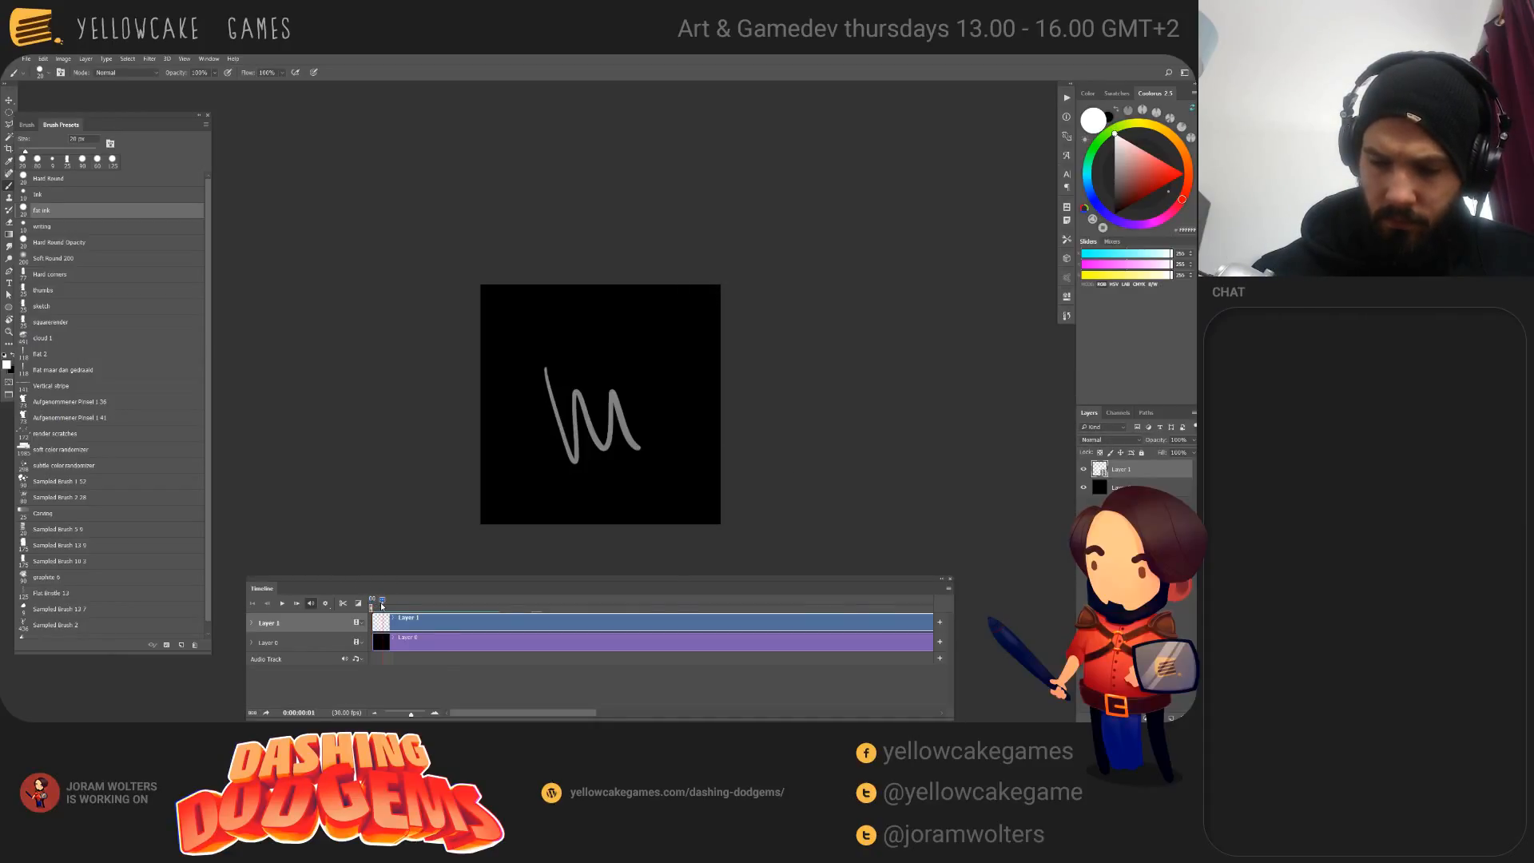
{"action": "mouse_move", "coordinate": [539, 365]}
{"action": "left_mouse_down"}
{"action": "mouse_move", "coordinate": [560, 419]}
{"action": "mouse_move", "coordinate": [612, 392]}
{"action": "mouse_move", "coordinate": [643, 449]}
{"action": "mouse_move", "coordinate": [578, 477]}
{"action": "mouse_move", "coordinate": [669, 410]}
{"action": "mouse_move", "coordinate": [582, 448]}
{"action": "mouse_move", "coordinate": [669, 410]}
{"action": "left_mouse_up"}
{"action": "key", "text": "ctrl+z"}
{"action": "key", "text": "ctrl+z"}
{"action": "key", "text": "ctrl+z"}
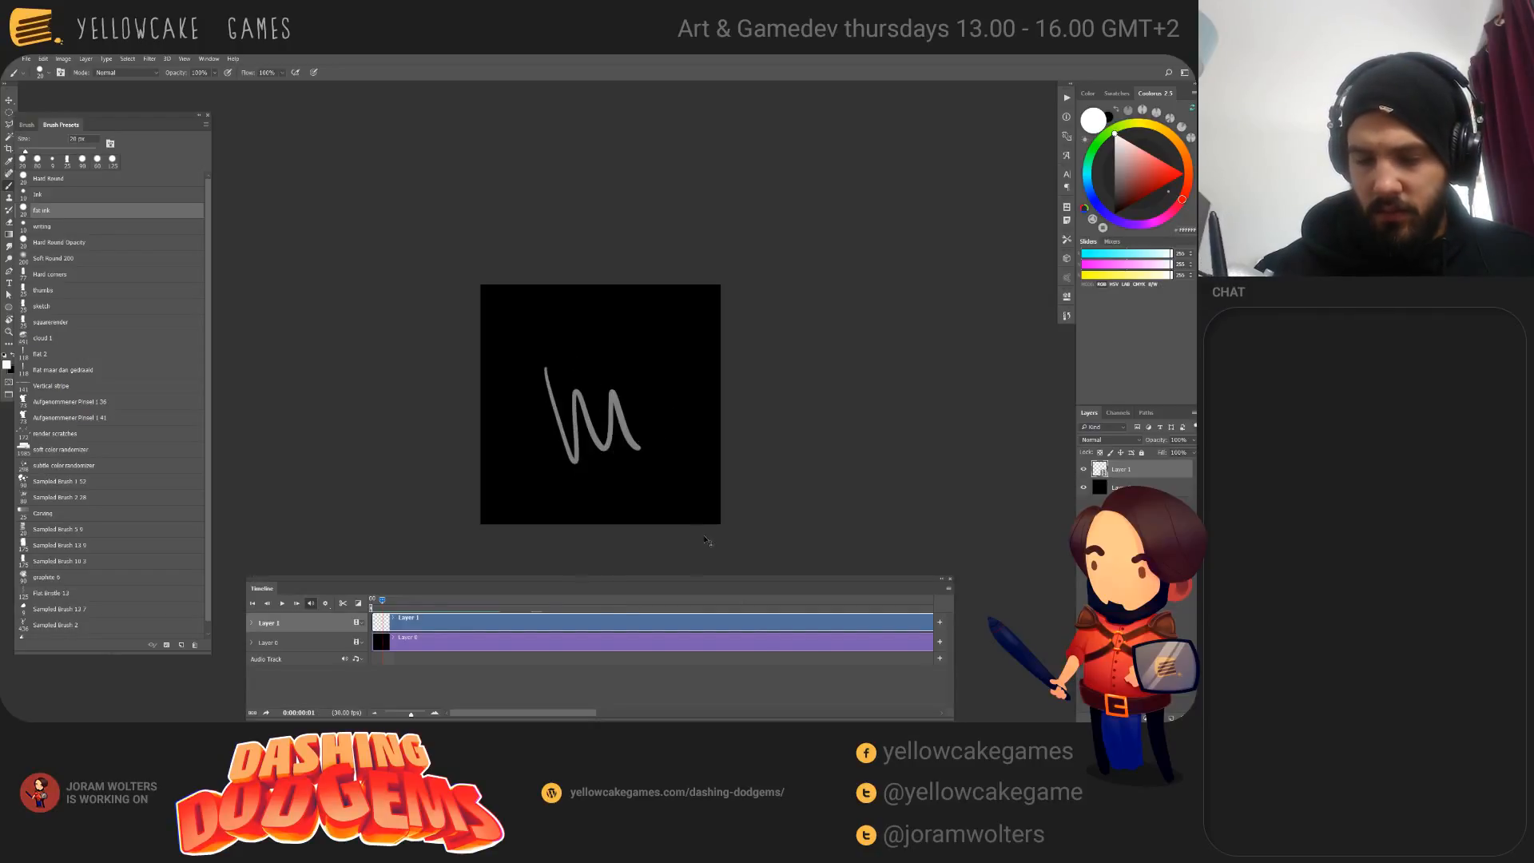
Step: Return to the first frame, clear the zigzag test stroke from the video layer, and deselect
{"action": "left_click_drag", "start_coordinate": [382, 599], "coordinate": [378, 603]}
{"action": "key", "text": "ctrl+a"}
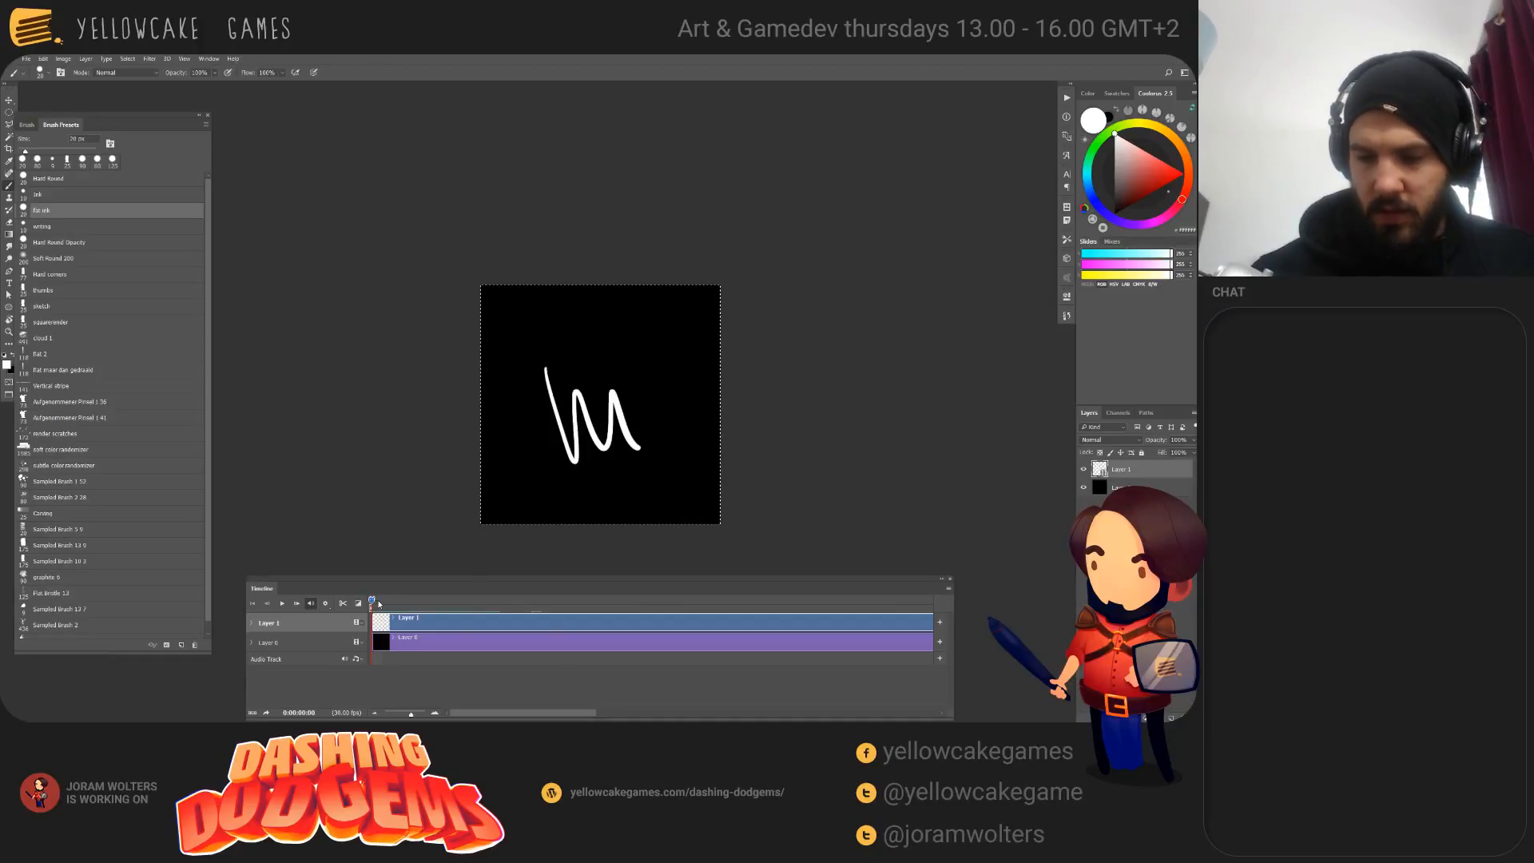
{"action": "key", "text": "Delete"}
{"action": "key", "text": "ctrl+d"}
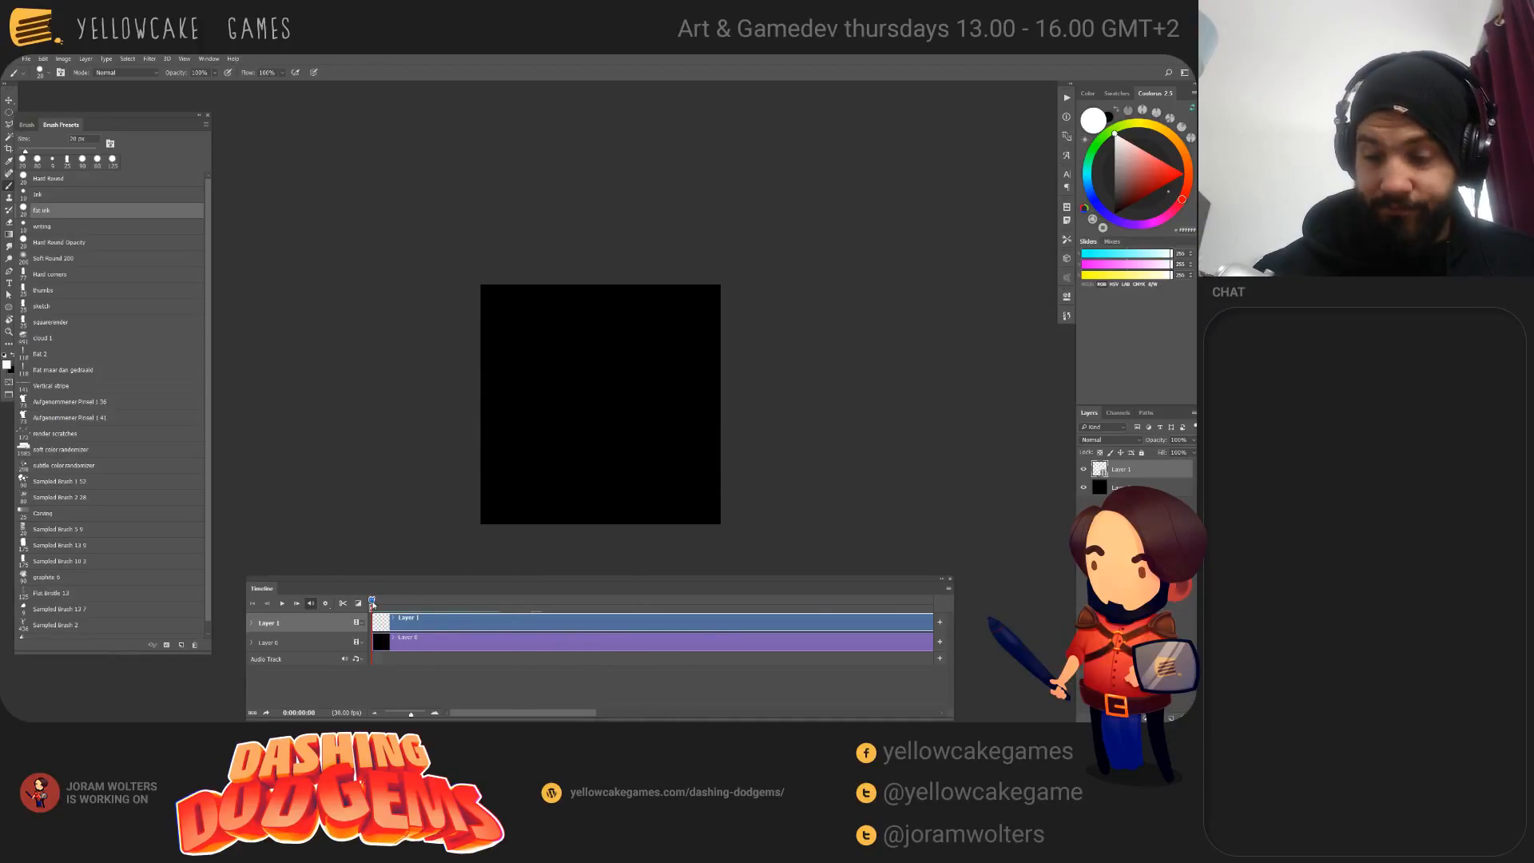
Step: Move the timeline's current time to frame 0:00:00:01 for drawing on Layer 1
{"action": "left_click_drag", "start_coordinate": [373, 602], "coordinate": [381, 603]}
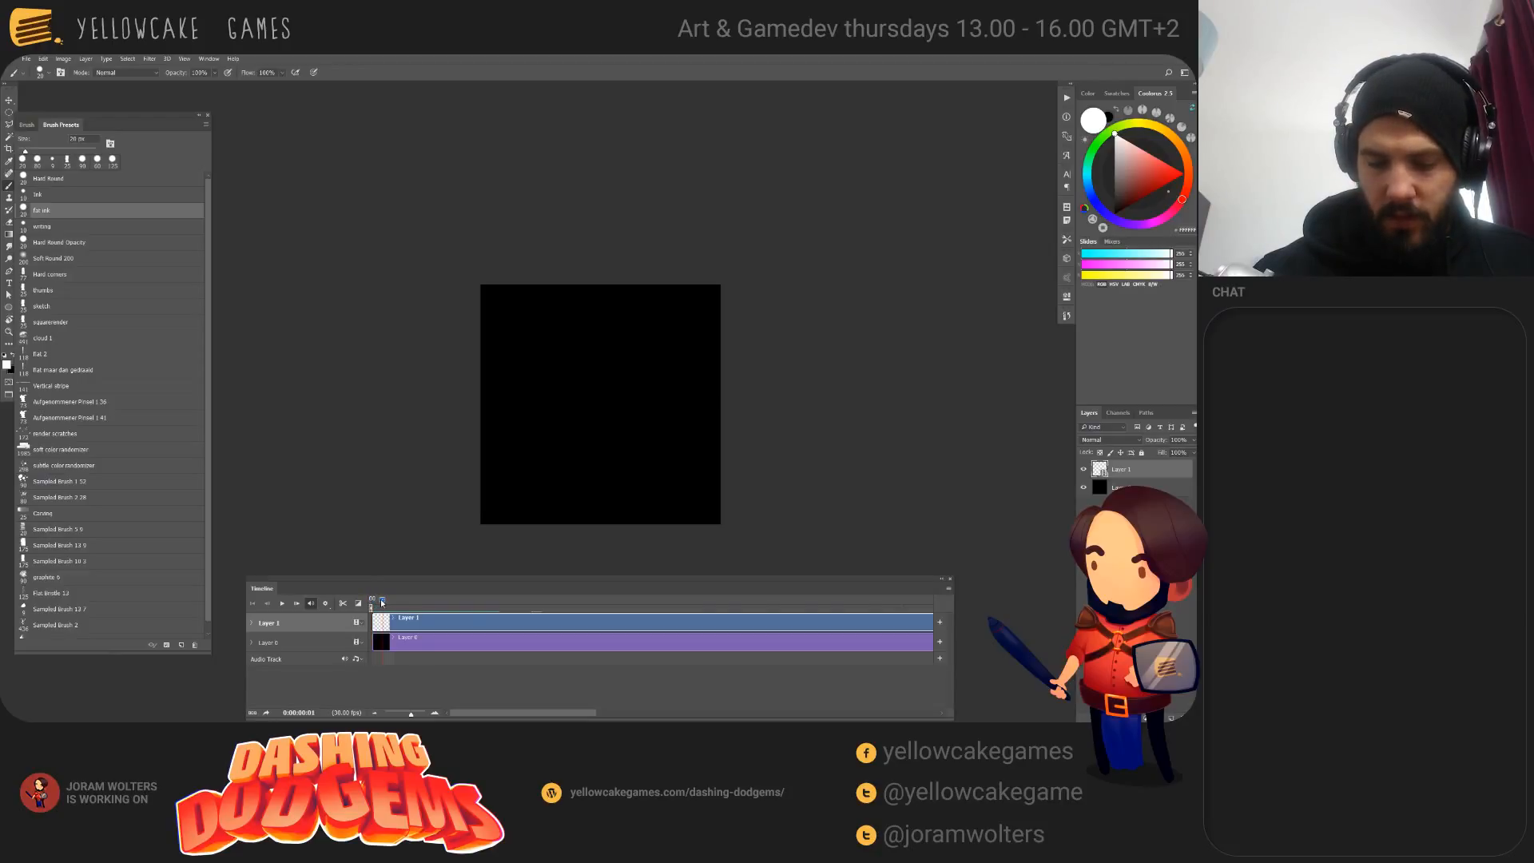
{"action": "mouse_move", "coordinate": [643, 389]}
{"action": "left_mouse_down"}
{"action": "mouse_move", "coordinate": [520, 456]}
{"action": "mouse_move", "coordinate": [626, 453]}
{"action": "mouse_move", "coordinate": [623, 360]}
{"action": "mouse_move", "coordinate": [588, 359]}
{"action": "mouse_move", "coordinate": [605, 340]}
{"action": "left_mouse_up"}
{"action": "key", "text": "ctrl+plus"}
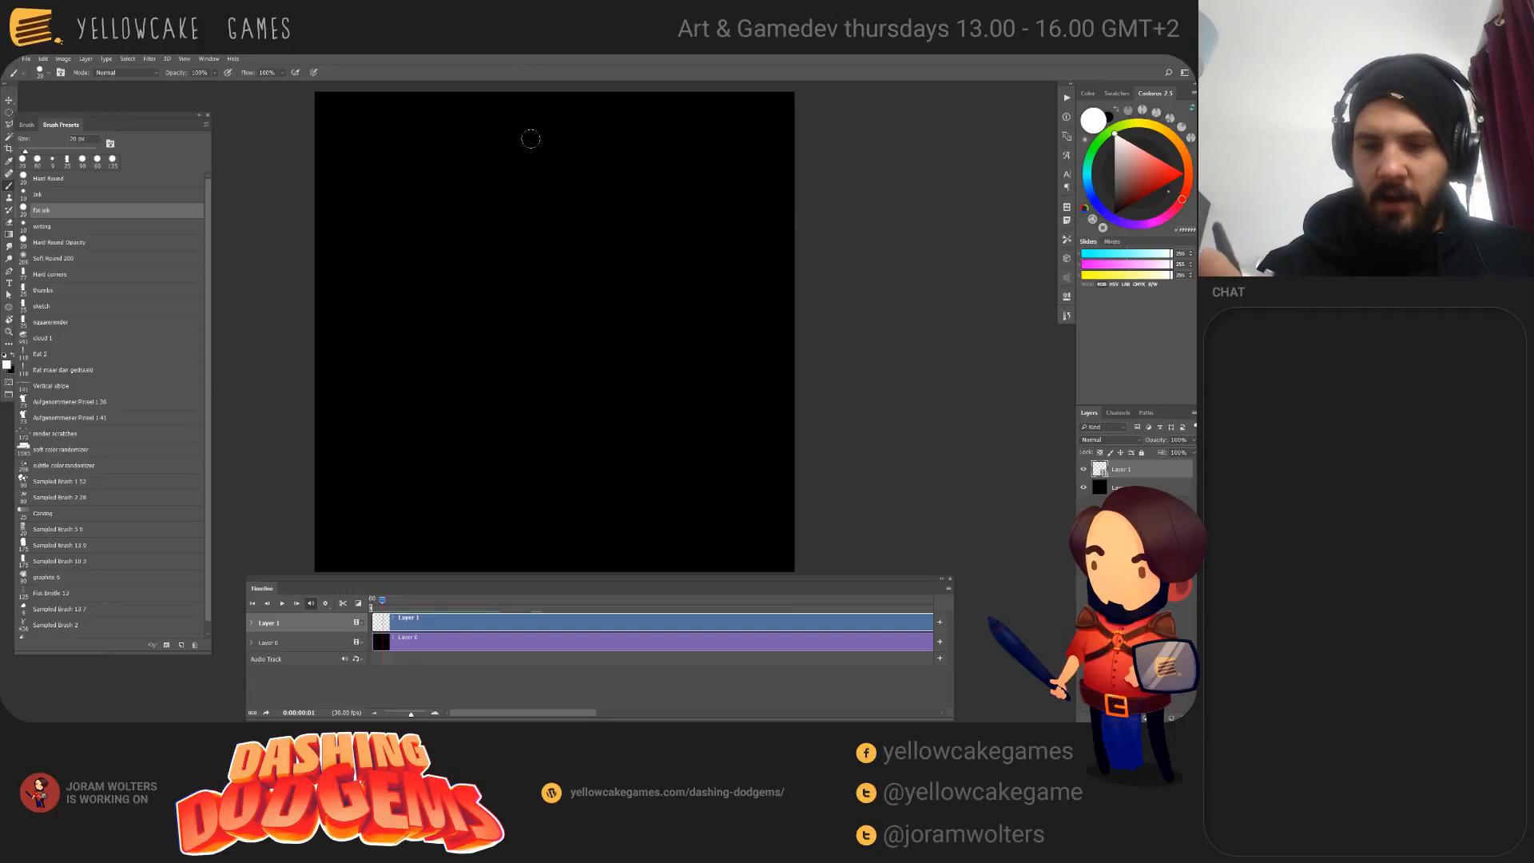
{"action": "mouse_move", "coordinate": [525, 112]}
{"action": "left_mouse_down"}
{"action": "mouse_move", "coordinate": [563, 216]}
{"action": "mouse_move", "coordinate": [558, 457]}
{"action": "left_mouse_up"}
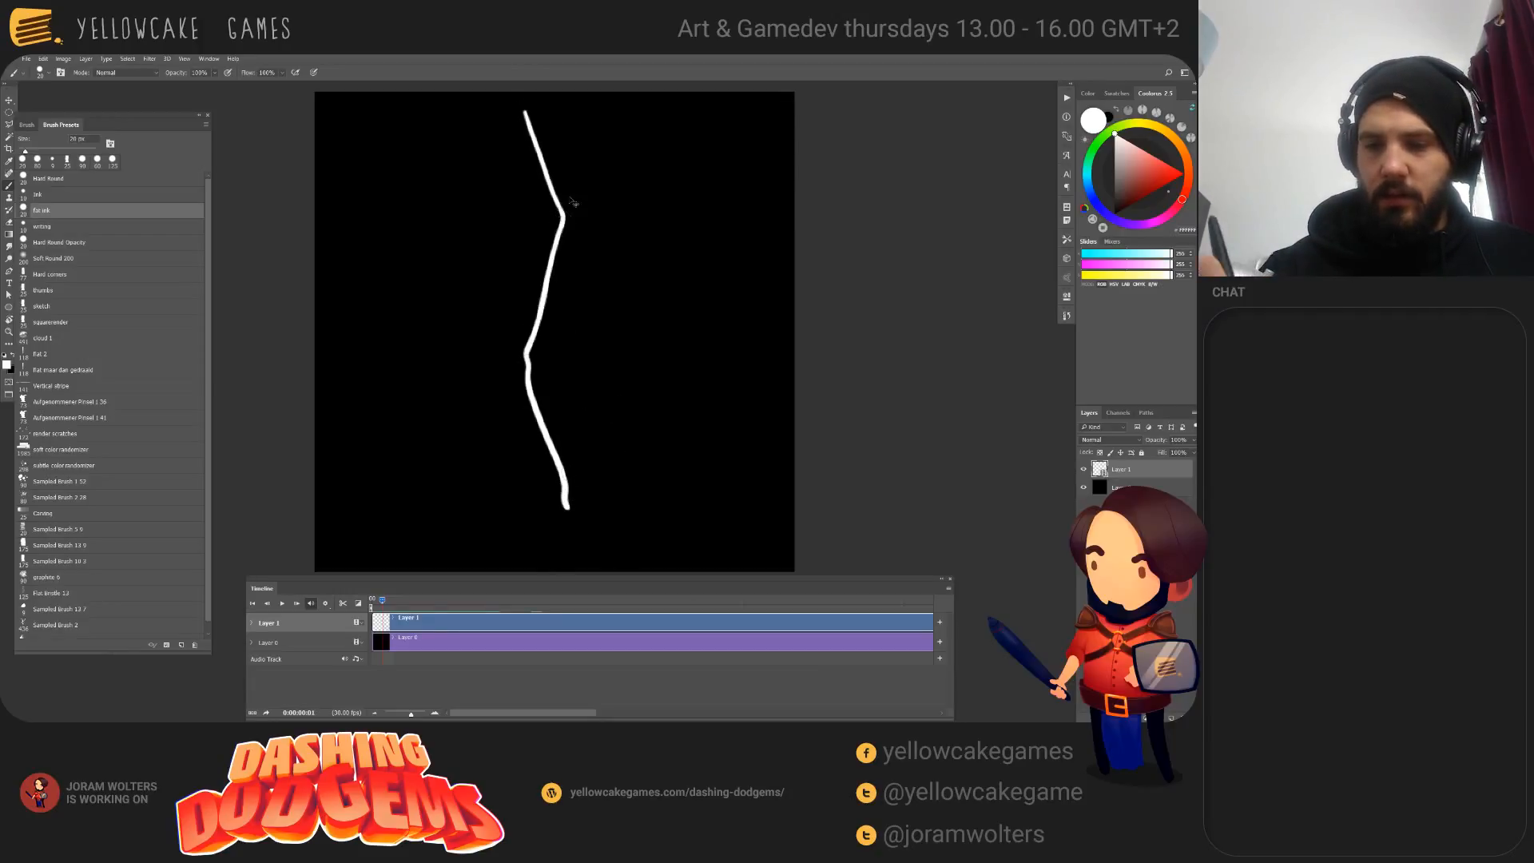
{"action": "key", "text": "ctrl+z"}
{"action": "mouse_move", "coordinate": [547, 118]}
{"action": "left_mouse_down"}
{"action": "mouse_move", "coordinate": [508, 227]}
{"action": "mouse_move", "coordinate": [584, 533]}
{"action": "left_mouse_up"}
{"action": "key", "text": "ctrl+z"}
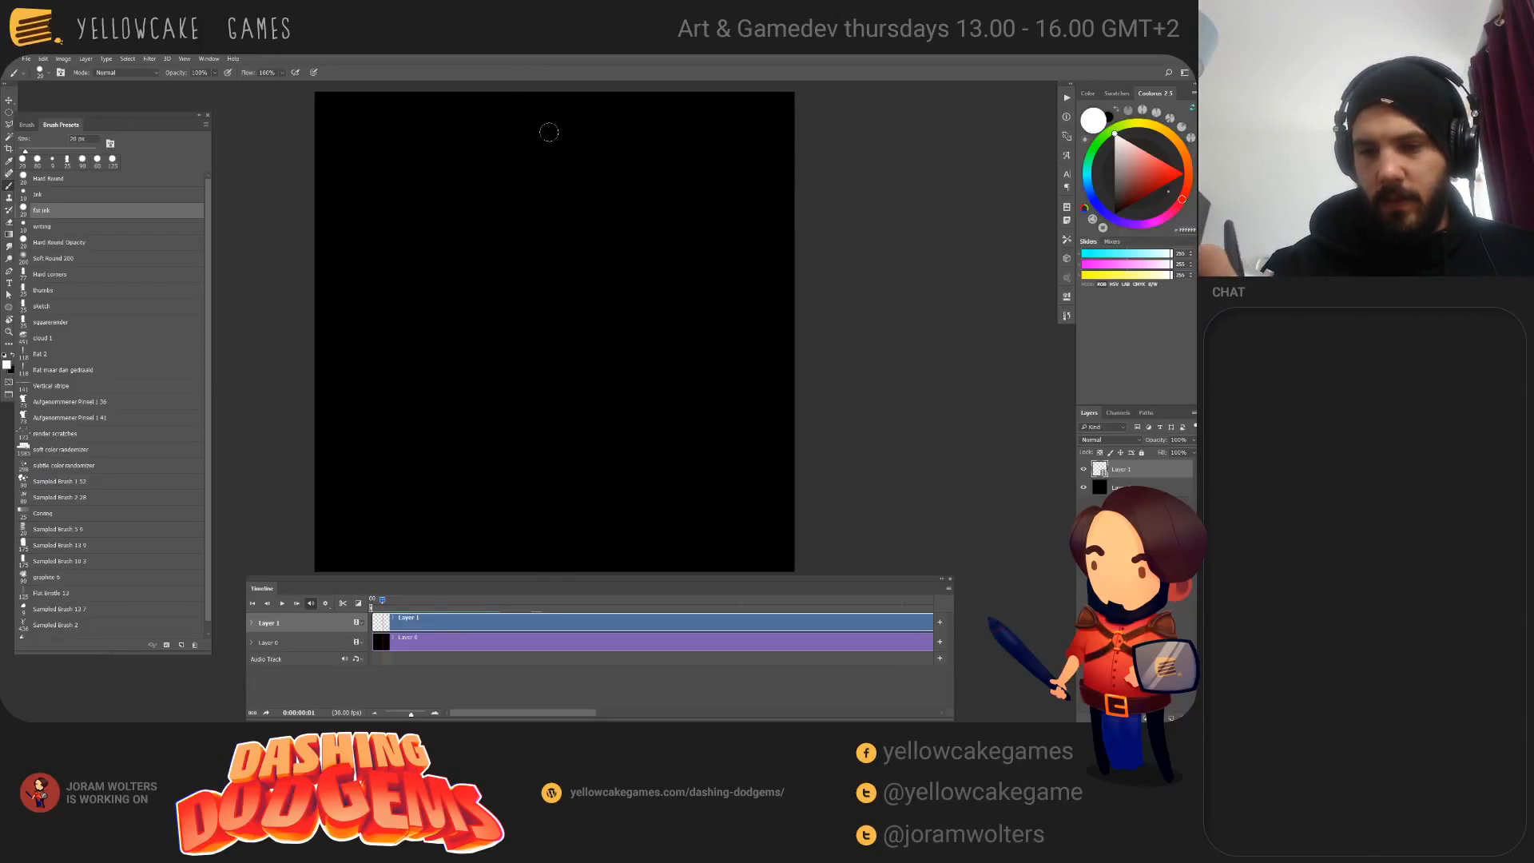
{"action": "mouse_move", "coordinate": [553, 116]}
{"action": "left_mouse_down"}
{"action": "mouse_move", "coordinate": [511, 247]}
{"action": "mouse_move", "coordinate": [565, 527]}
{"action": "left_mouse_up"}
{"action": "key", "text": "ctrl+z"}
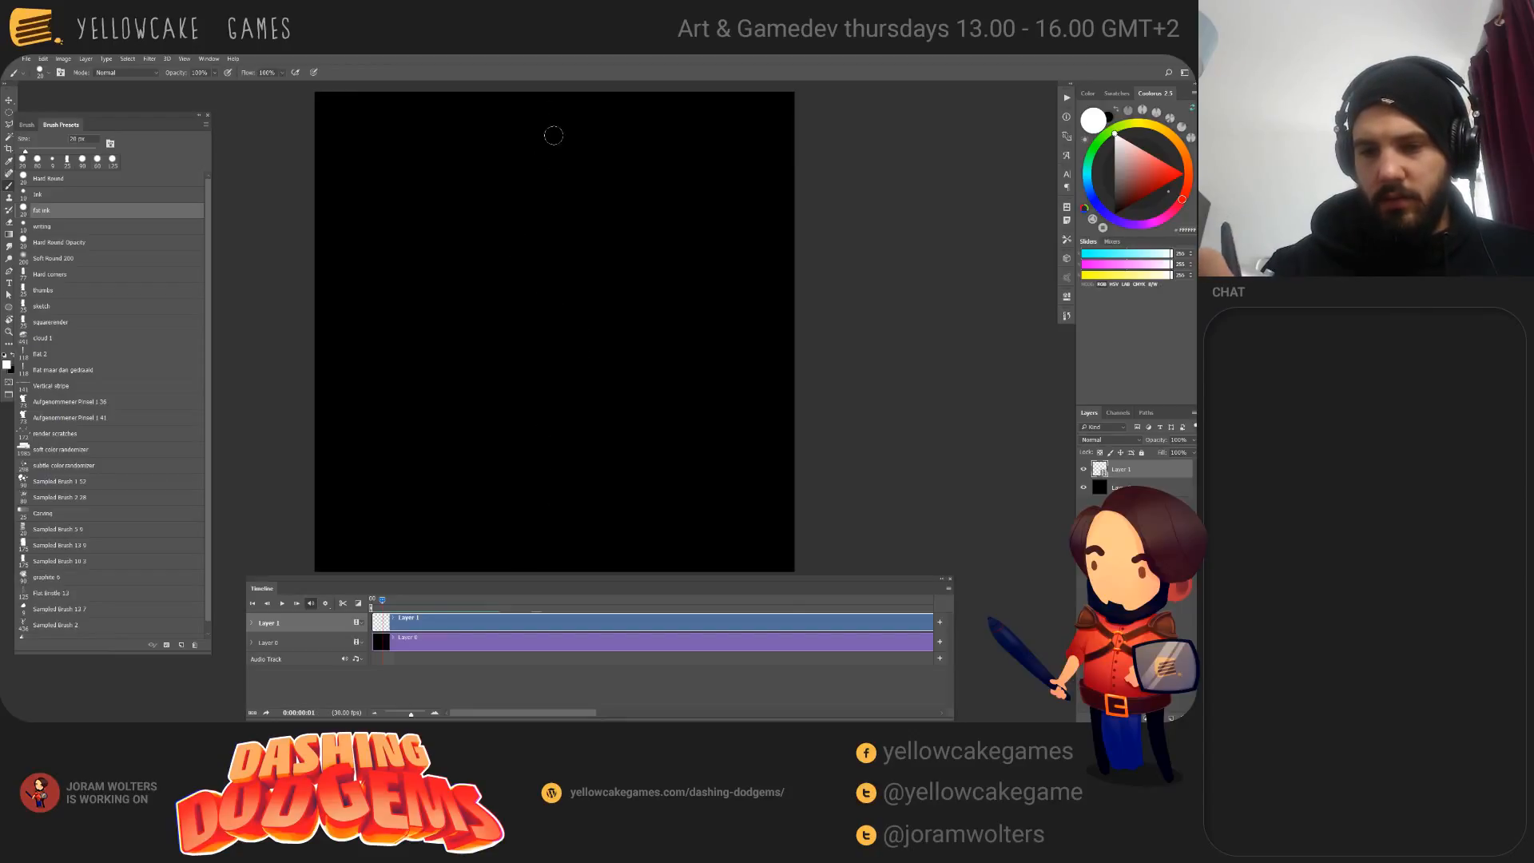
{"action": "mouse_move", "coordinate": [552, 113]}
{"action": "left_mouse_down"}
{"action": "mouse_move", "coordinate": [521, 190]}
{"action": "mouse_move", "coordinate": [541, 308]}
{"action": "left_mouse_up"}
{"action": "key", "text": "ctrl+z"}
{"action": "mouse_move", "coordinate": [586, 110]}
{"action": "left_mouse_down"}
{"action": "mouse_move", "coordinate": [489, 214]}
{"action": "mouse_move", "coordinate": [565, 379]}
{"action": "mouse_move", "coordinate": [569, 468]}
{"action": "mouse_move", "coordinate": [553, 149]}
{"action": "mouse_move", "coordinate": [602, 535]}
{"action": "left_mouse_up"}
{"action": "key", "text": "ctrl+z"}
{"action": "key", "text": "ctrl+z"}
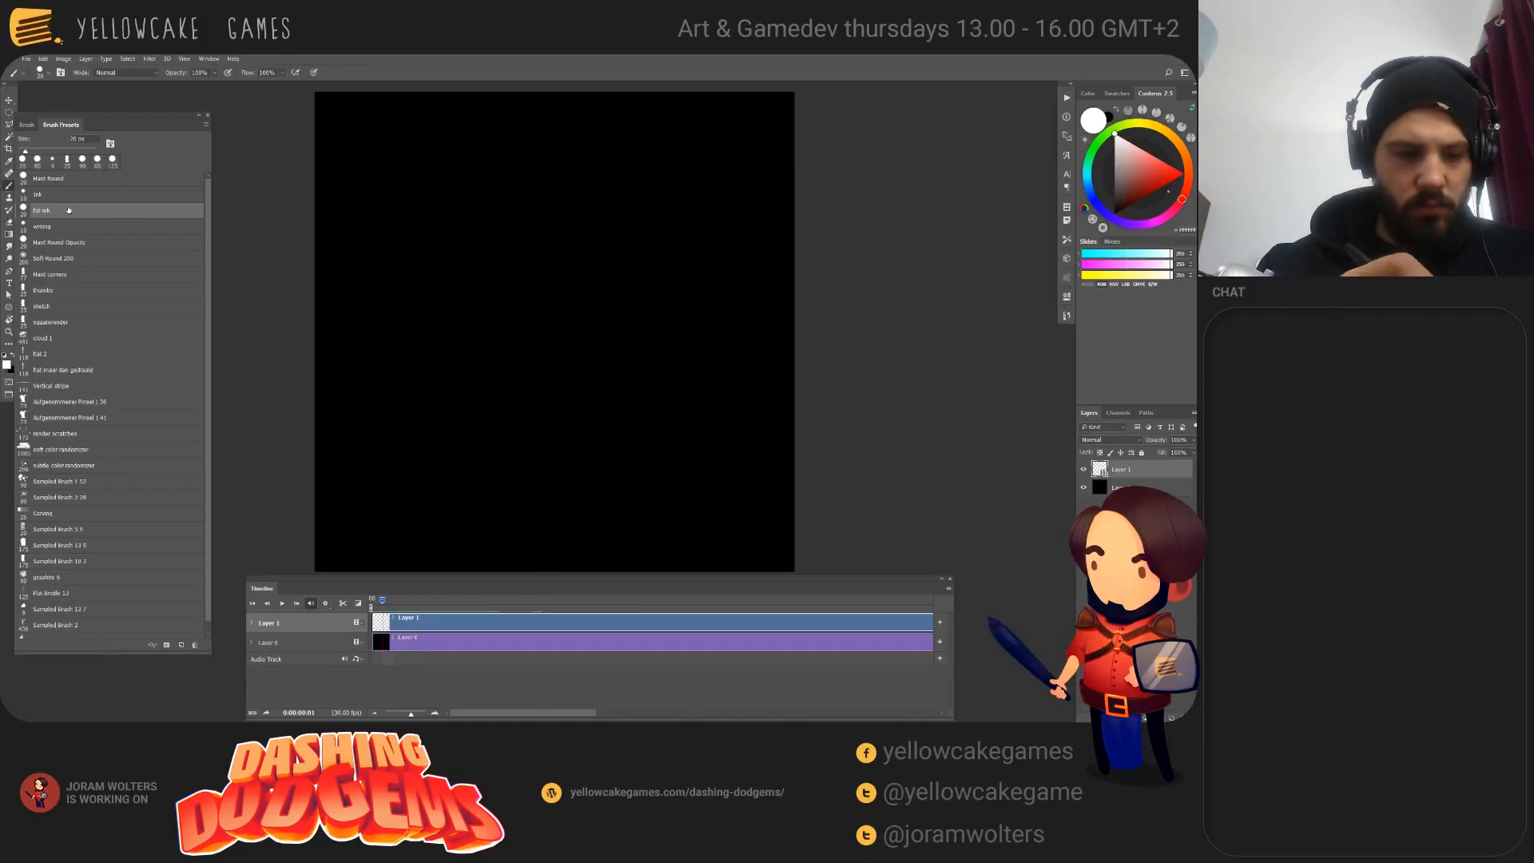
Step: Draw a white zigzag lightning bolt down the canvas with the sketch brush and erase along its edges to taper it
{"action": "left_click", "coordinate": [84, 306]}
{"action": "mouse_move", "coordinate": [598, 113]}
{"action": "left_mouse_down"}
{"action": "mouse_move", "coordinate": [591, 318]}
{"action": "mouse_move", "coordinate": [555, 412]}
{"action": "mouse_move", "coordinate": [594, 502]}
{"action": "left_mouse_up"}
{"action": "key", "text": "e"}
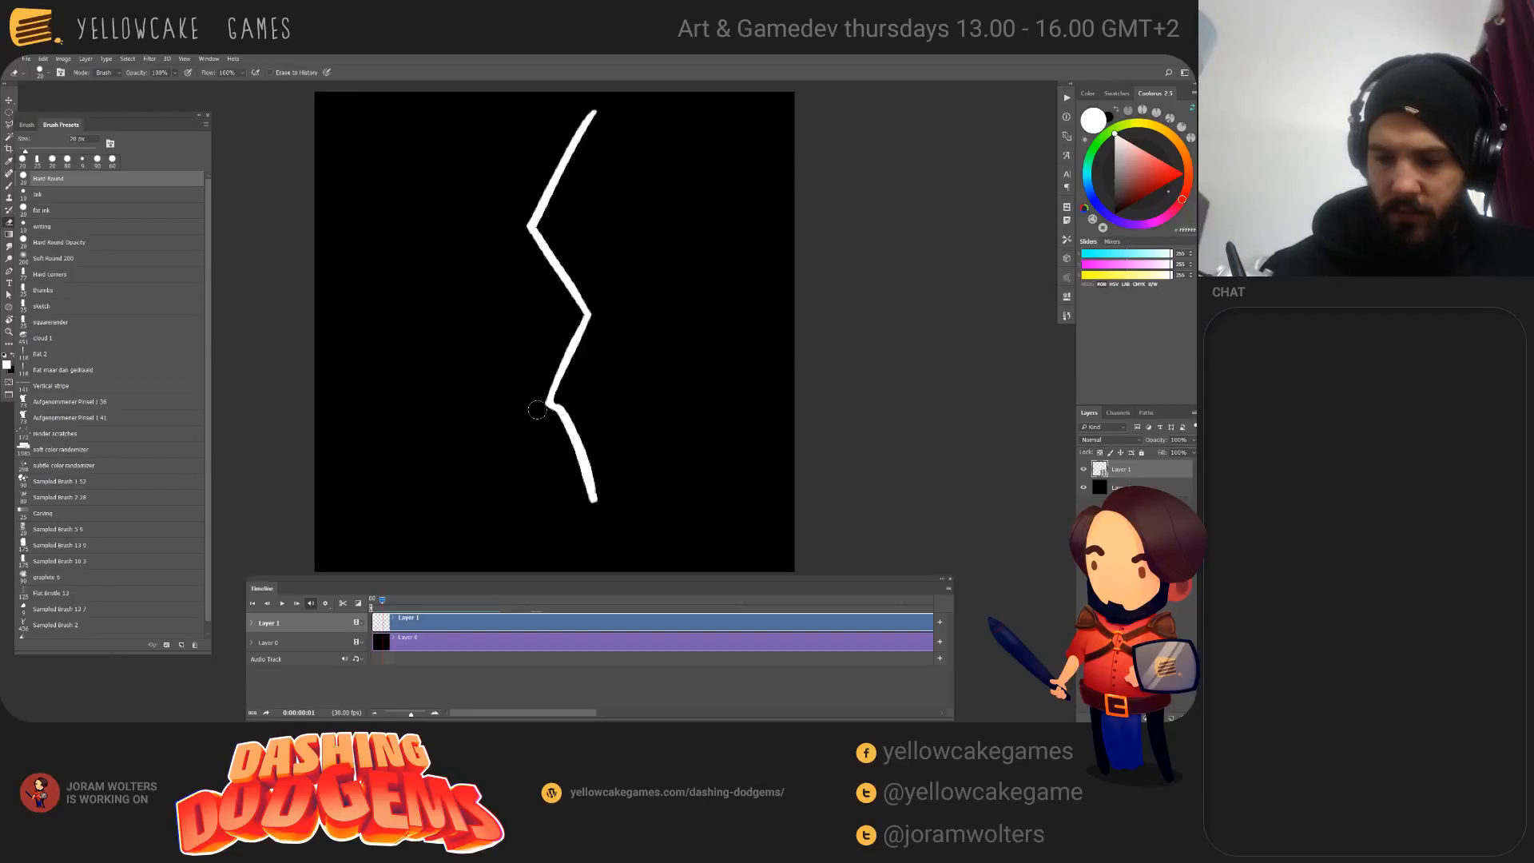
{"action": "left_click_drag", "start_coordinate": [541, 406], "coordinate": [596, 521]}
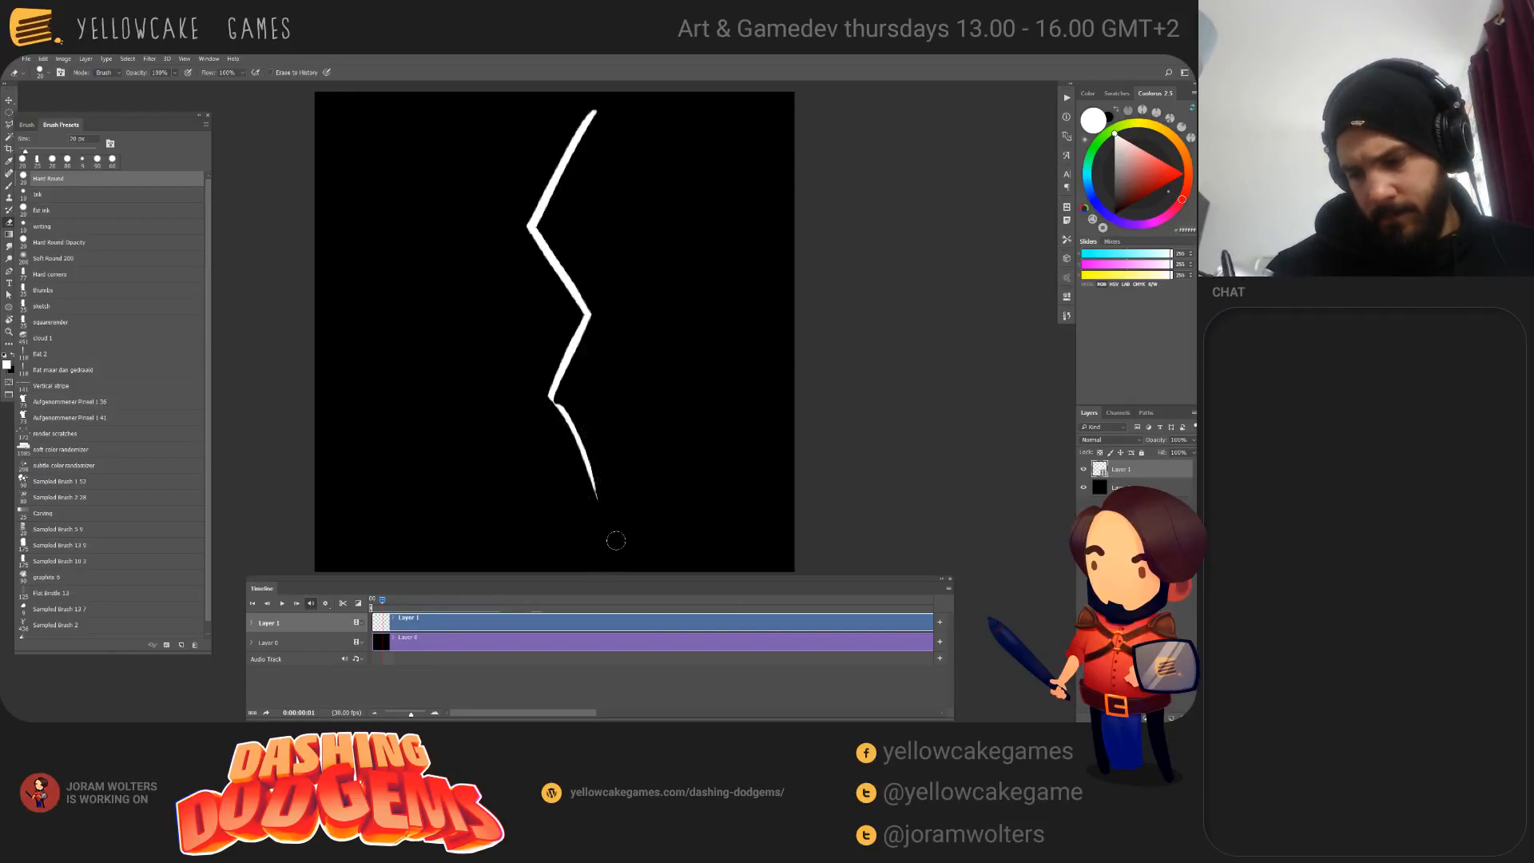
{"action": "left_click_drag", "start_coordinate": [599, 459], "coordinate": [615, 545]}
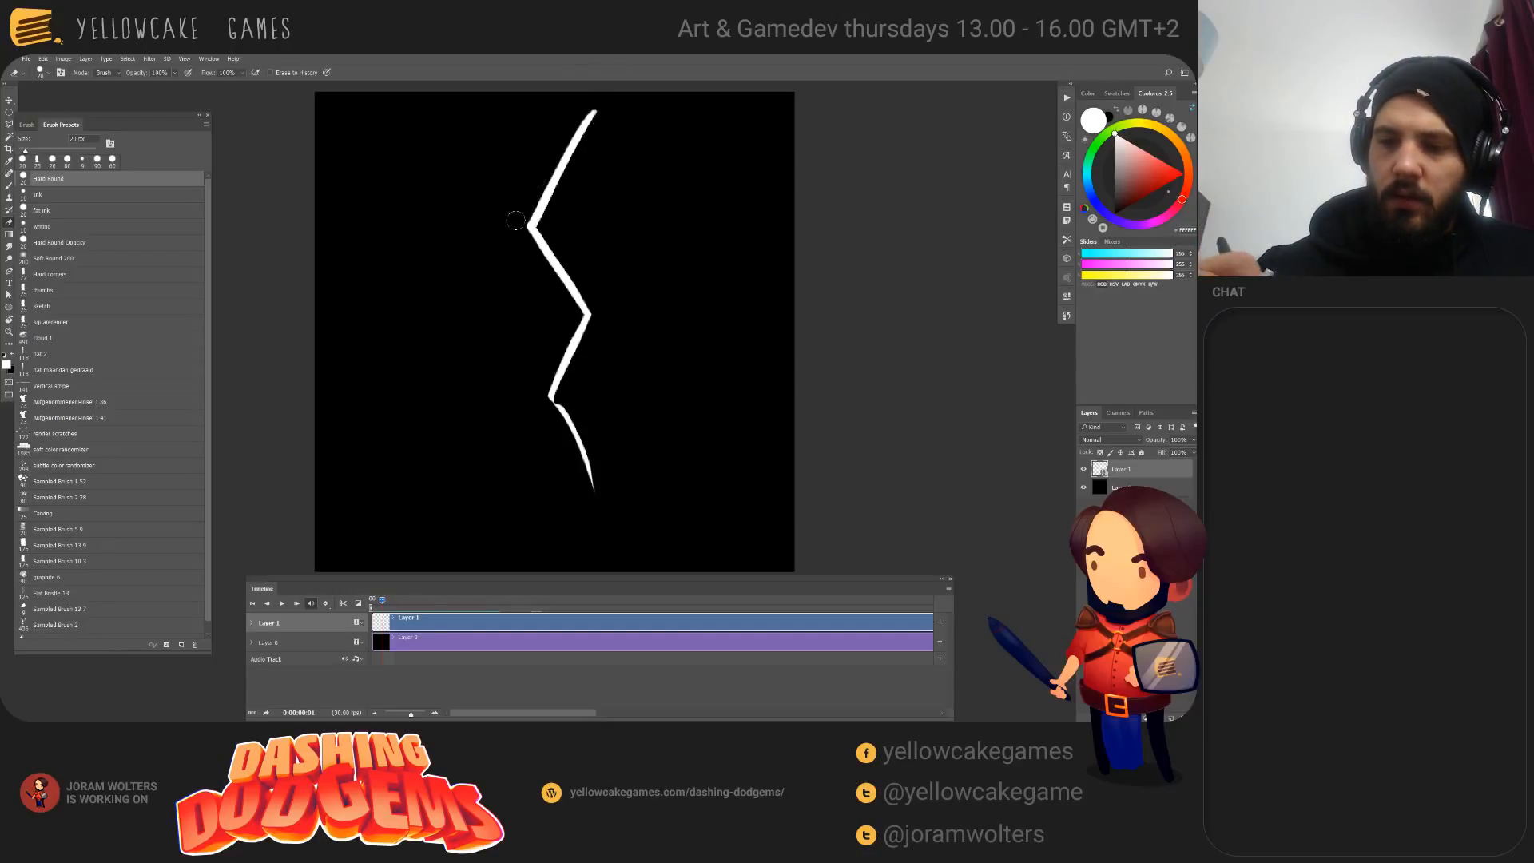
{"action": "left_click_drag", "start_coordinate": [514, 239], "coordinate": [630, 63]}
{"action": "key", "text": "v"}
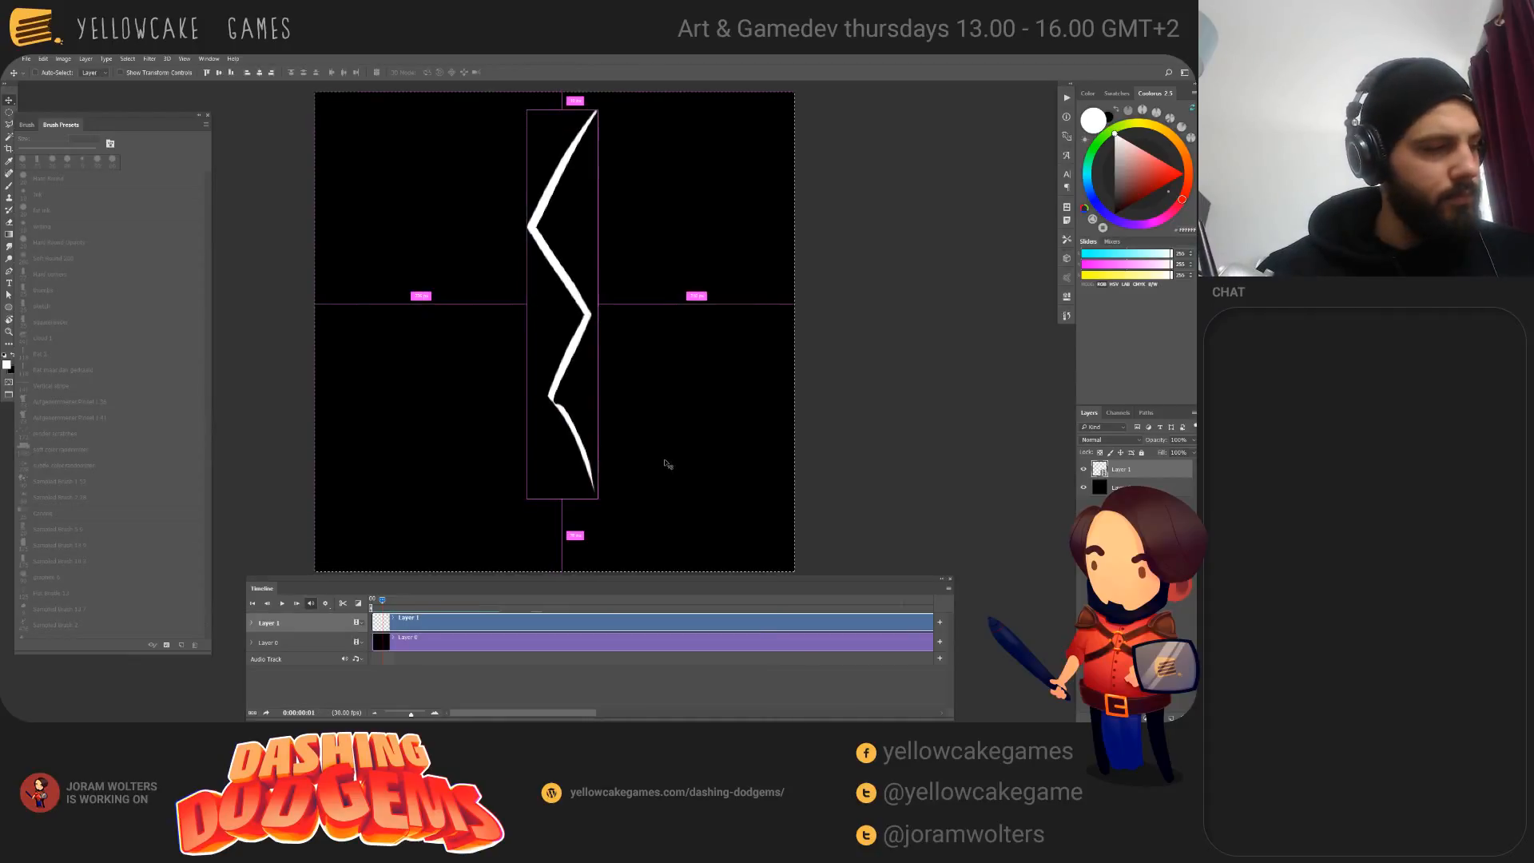
{"action": "key", "text": "space"}
{"action": "key", "text": "ctrl+t"}
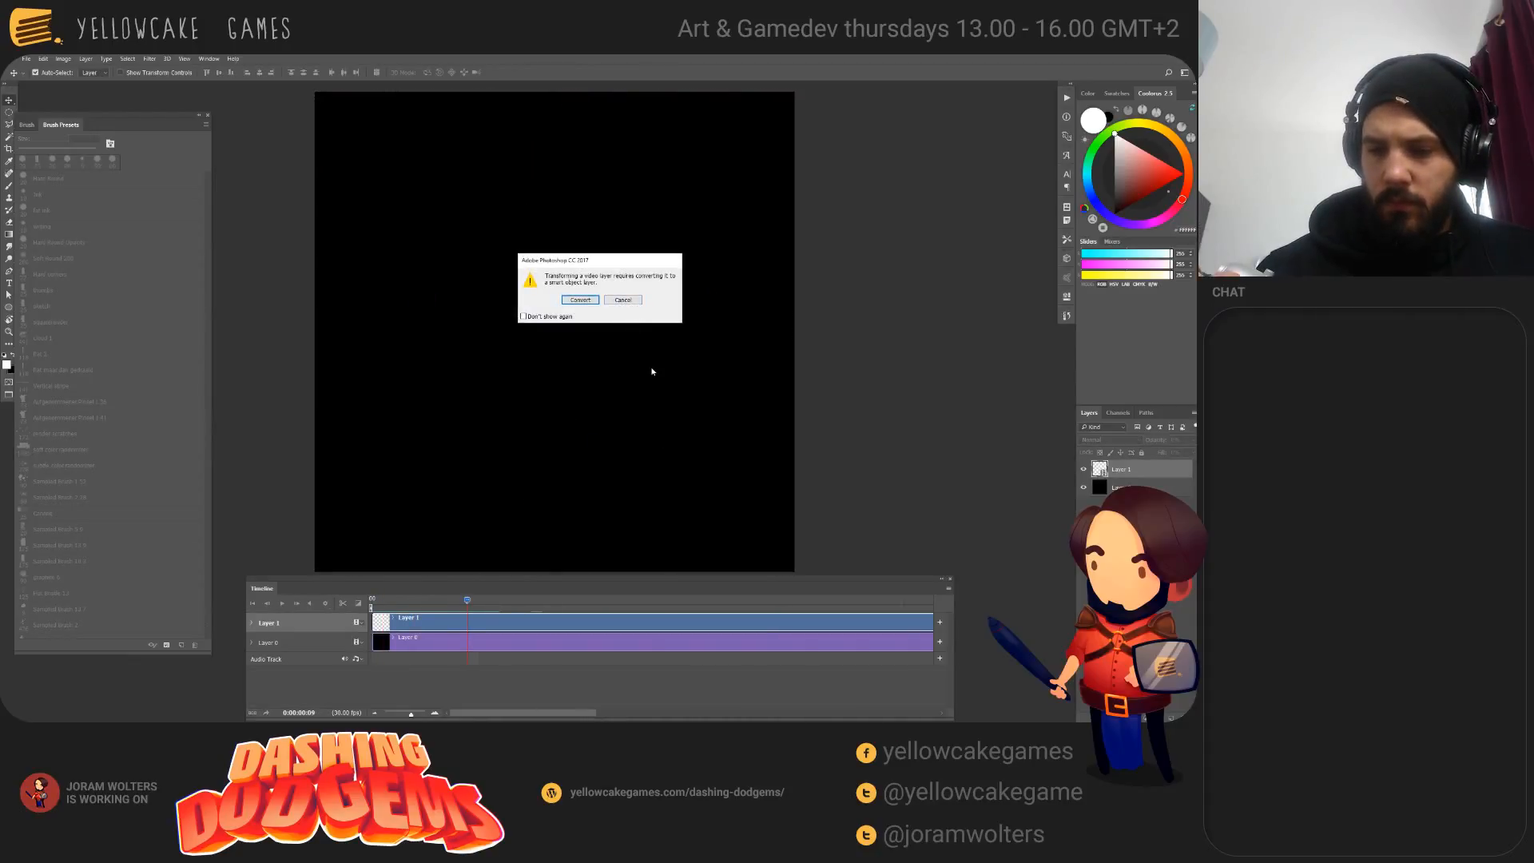
{"action": "key", "text": "Escape"}
{"action": "left_click", "coordinate": [372, 599]}
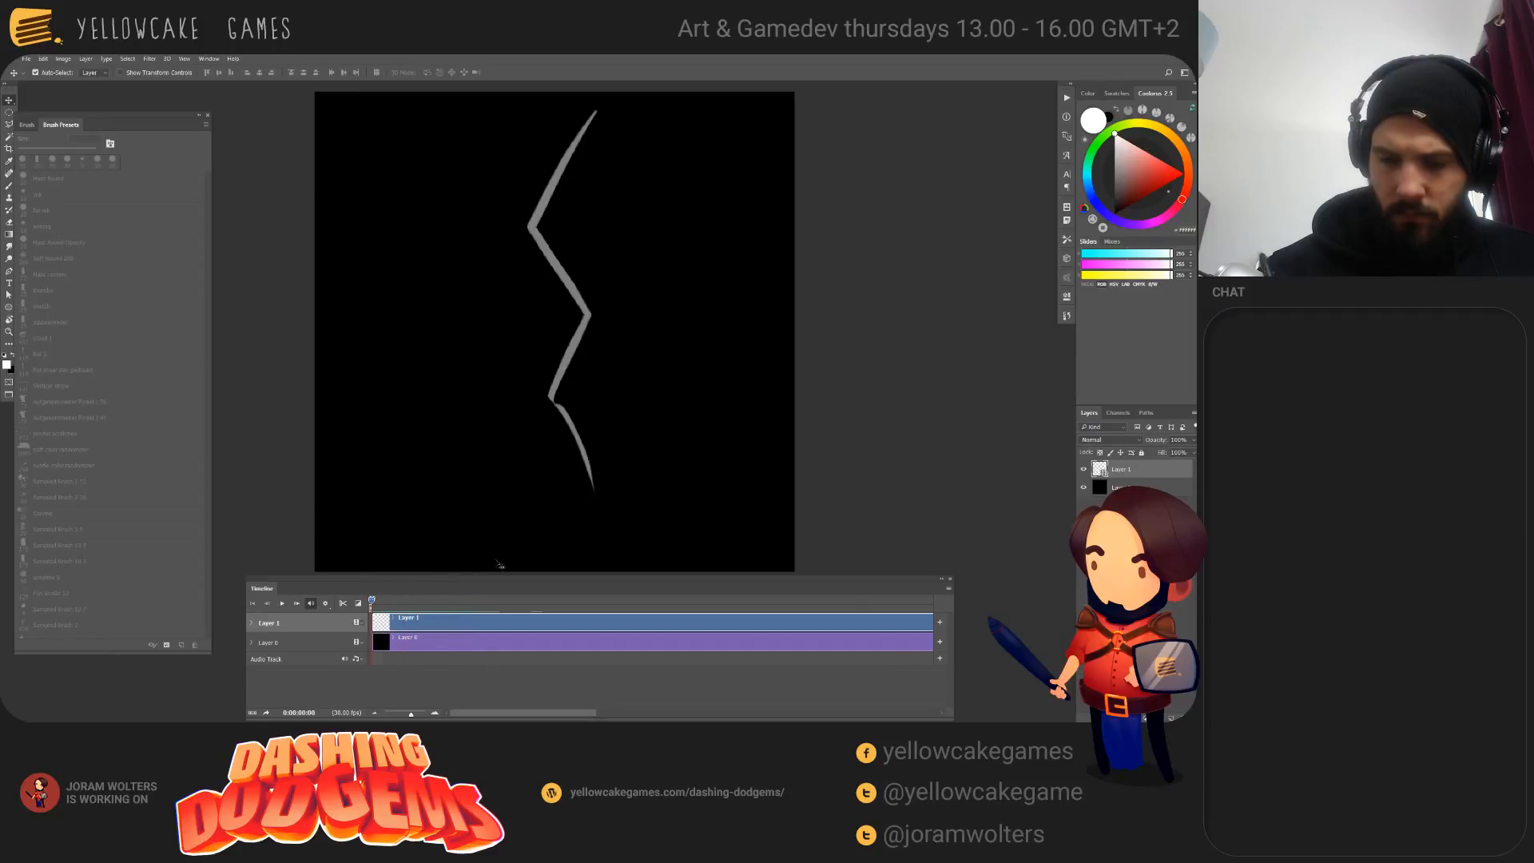
{"action": "left_click", "coordinate": [382, 602]}
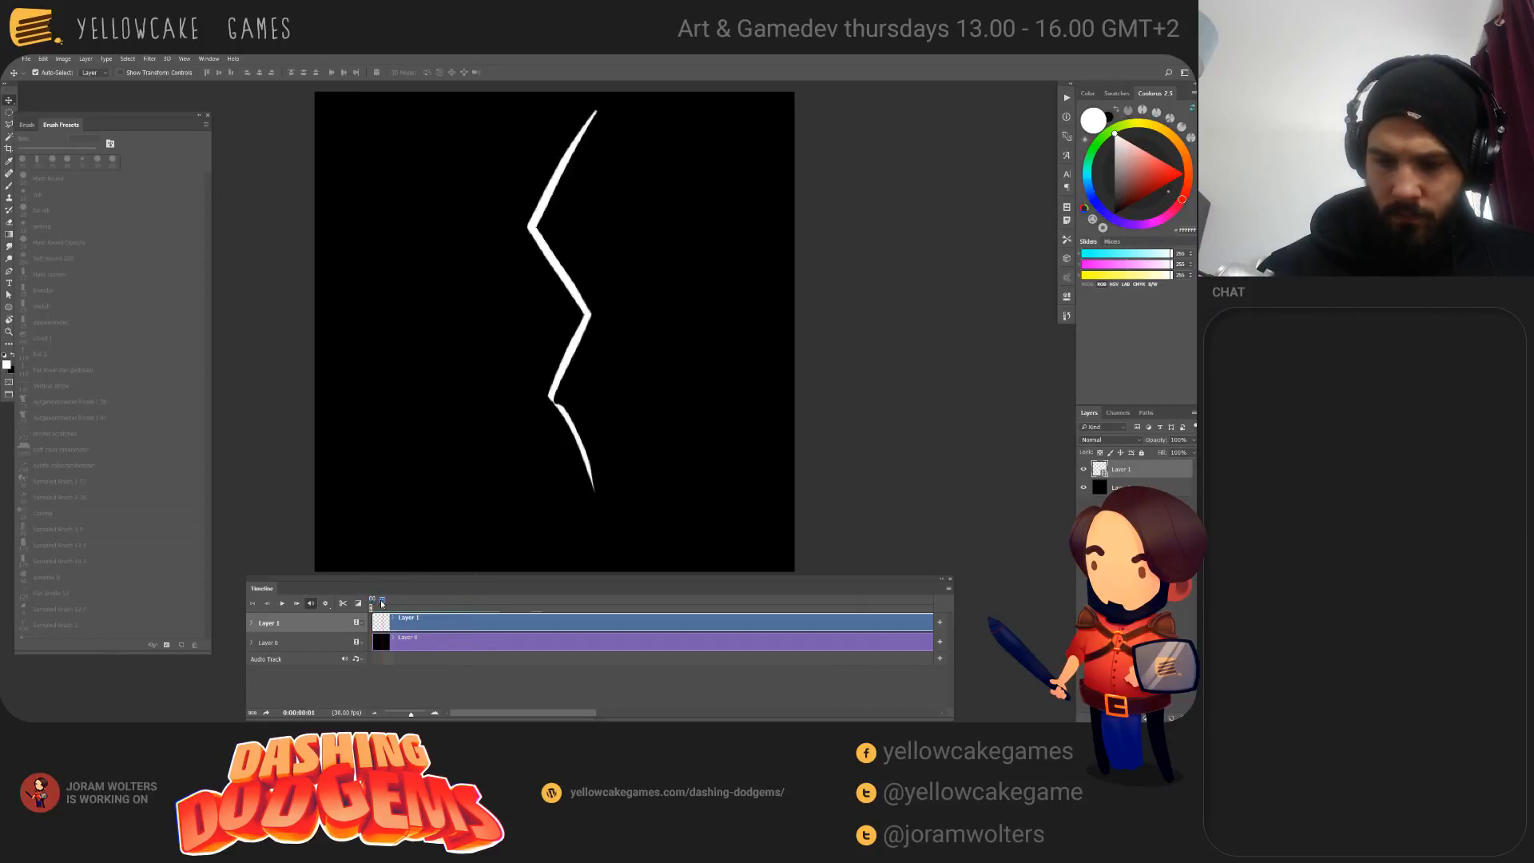
Step: Shift the lightning bolt on frame 0:00:00:01 slightly down and to the left on the canvas
{"action": "key", "text": "ctrl+t"}
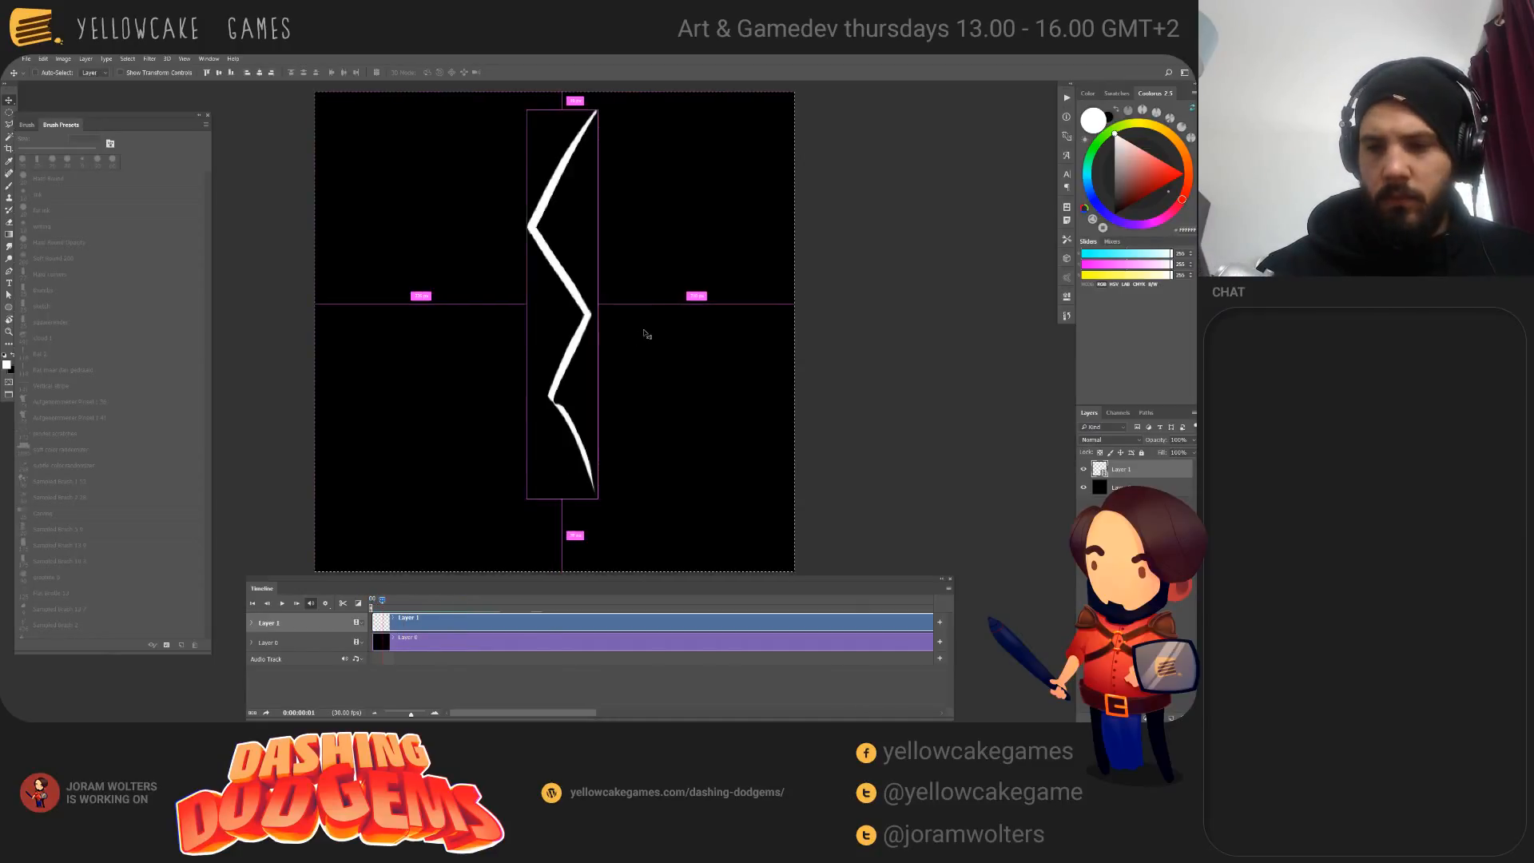
{"action": "left_click_drag", "start_coordinate": [645, 343], "coordinate": [633, 364]}
{"action": "key", "text": "Return"}
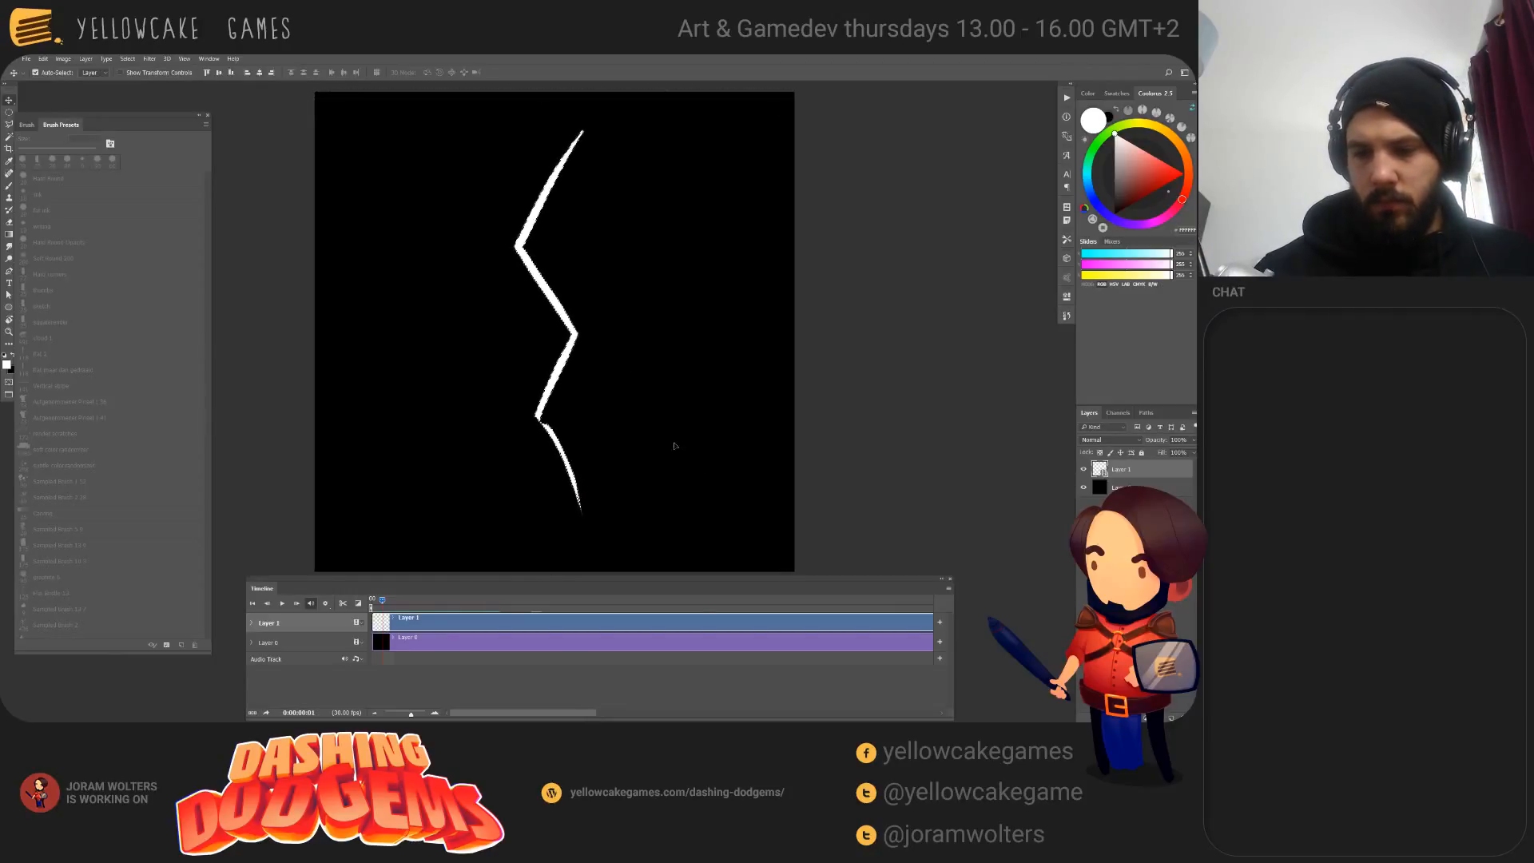
{"action": "left_click", "coordinate": [674, 445]}
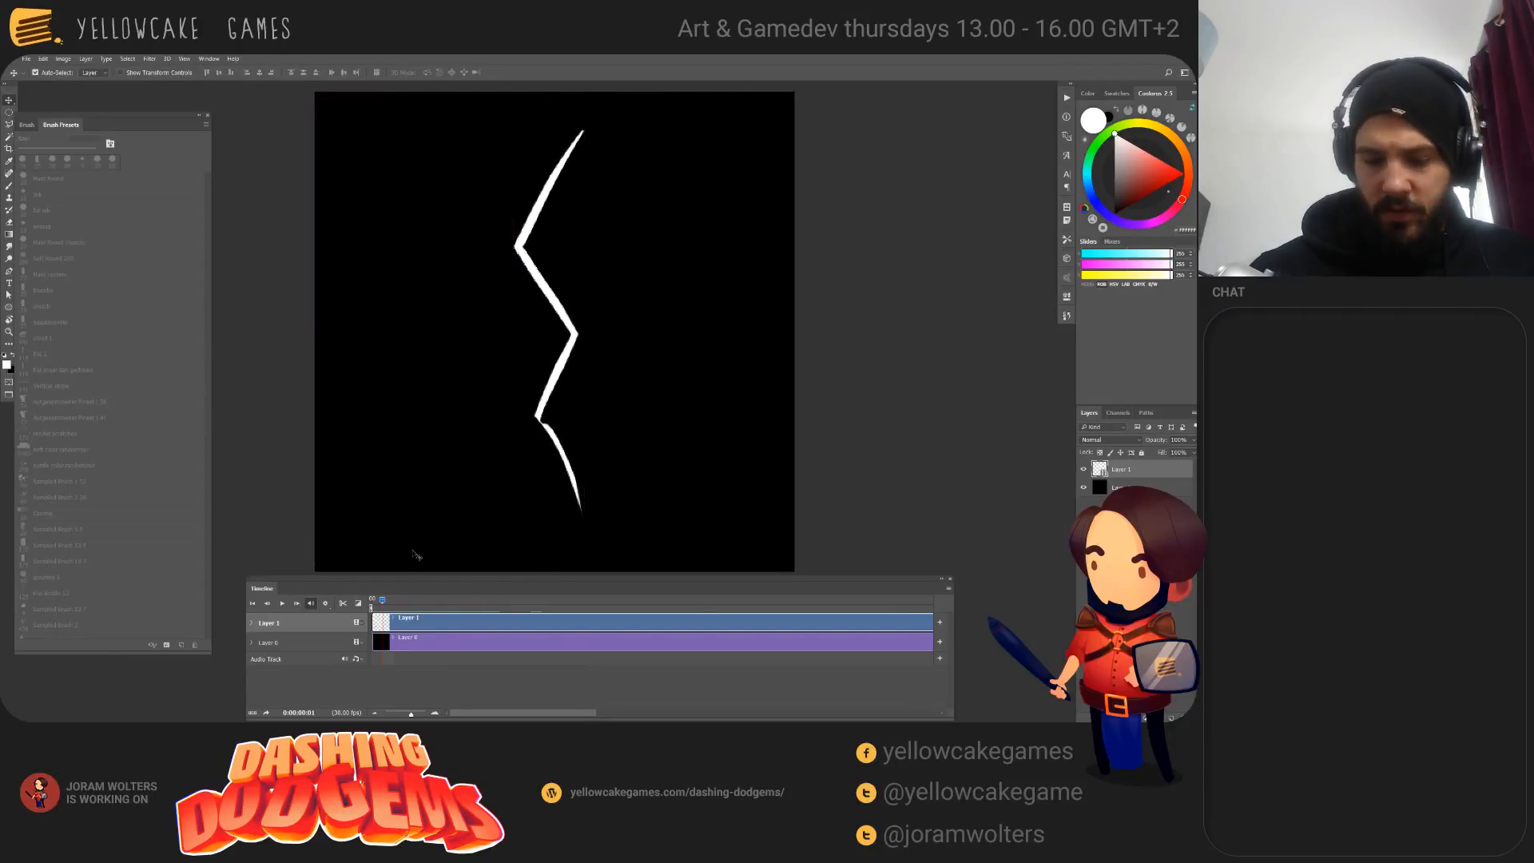
Step: Copy the whole lightning drawing from frame 0:00:00:01 and paste it in place on frame 0:00:00:02
{"action": "left_click_drag", "start_coordinate": [384, 601], "coordinate": [384, 602]}
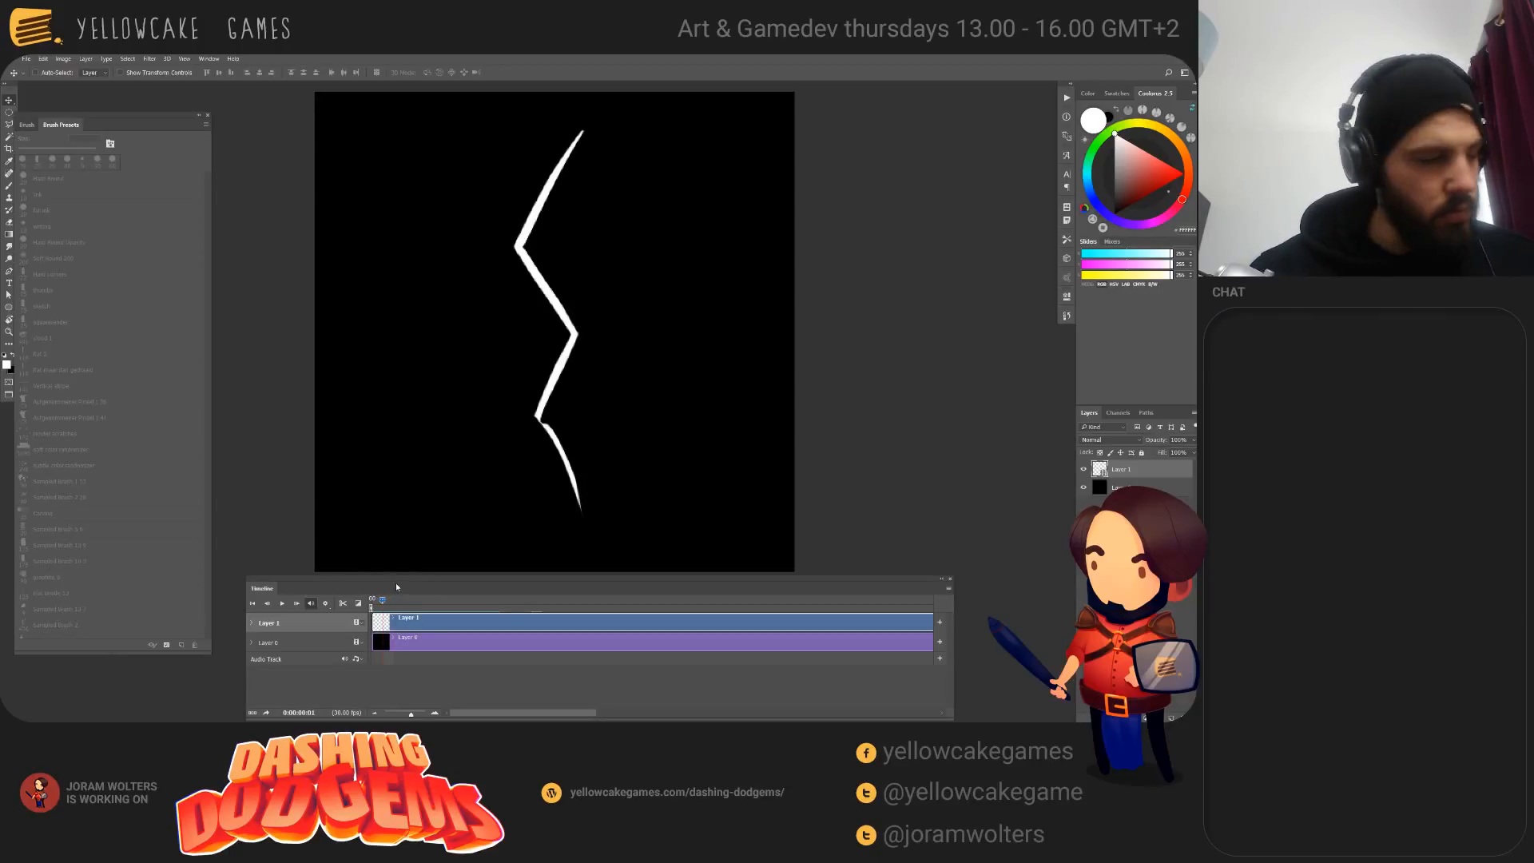
{"action": "key", "text": "ctrl+a"}
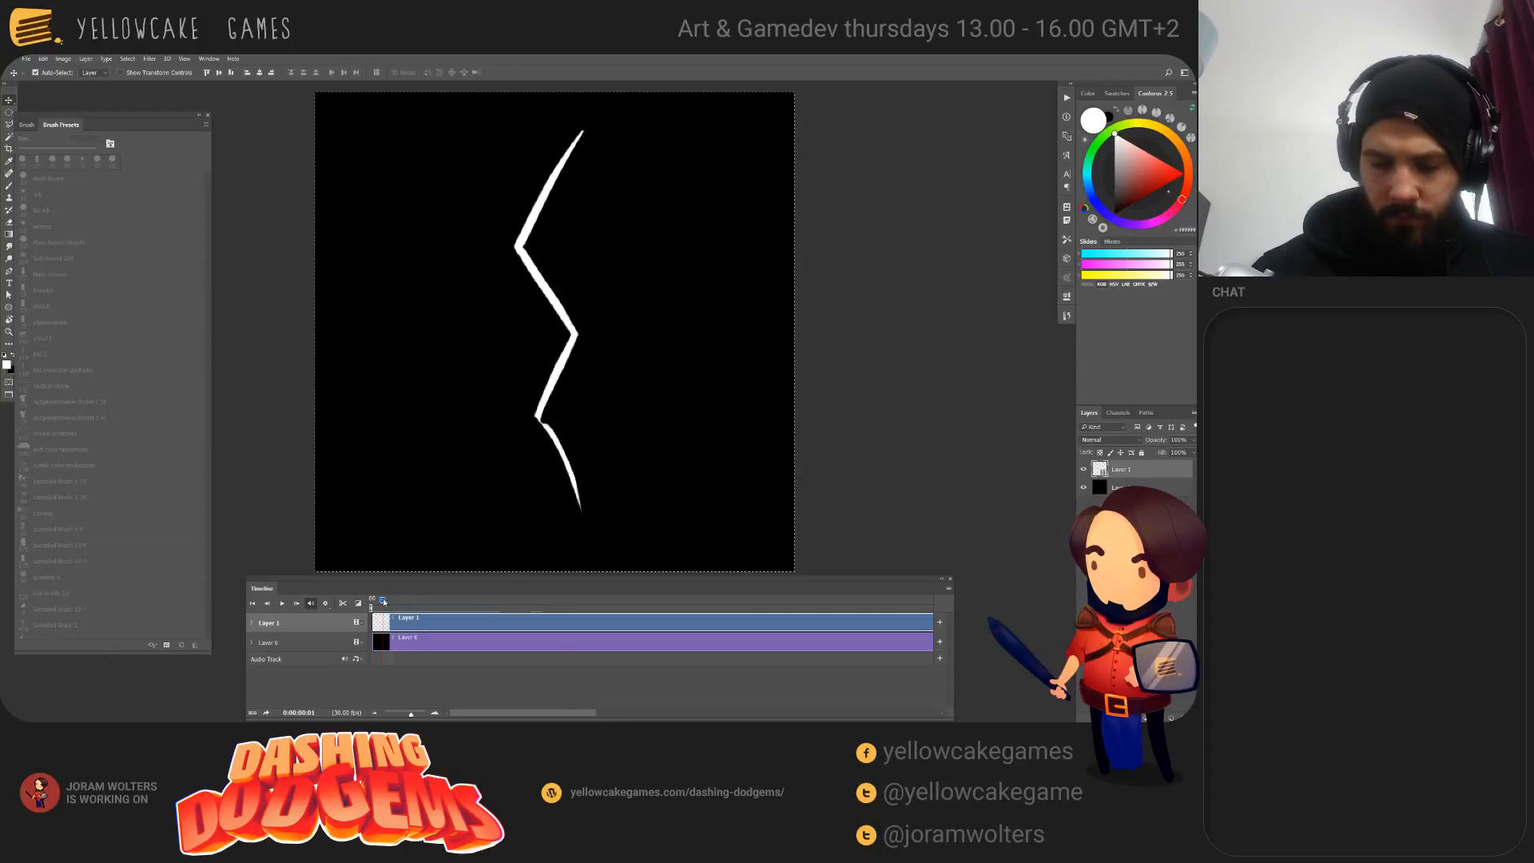
{"action": "left_click_drag", "start_coordinate": [383, 602], "coordinate": [391, 602]}
{"action": "key", "text": "ctrl+v"}
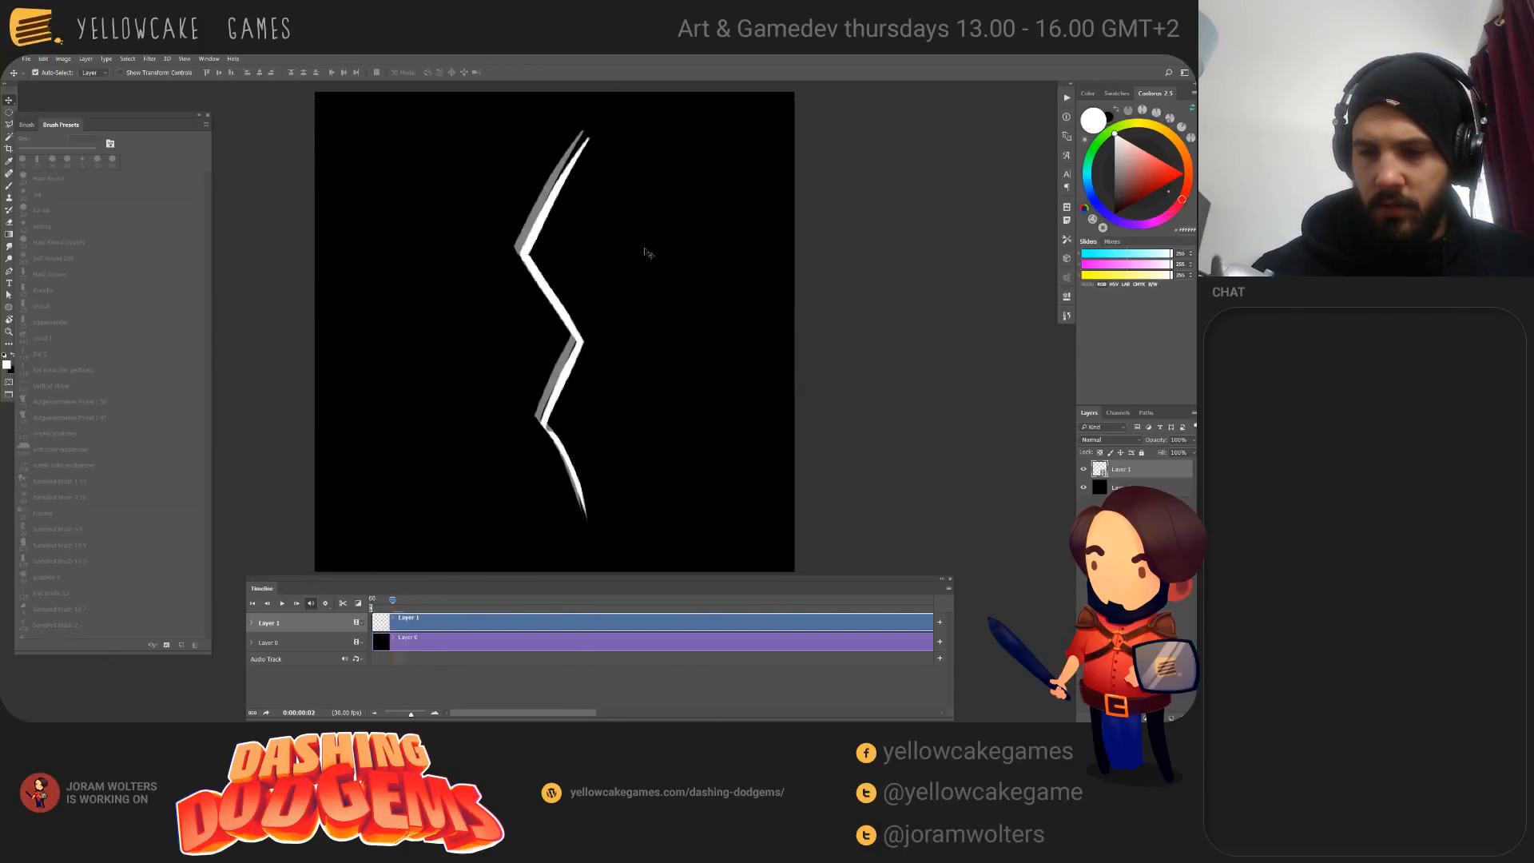
{"action": "key", "text": "ctrl+z"}
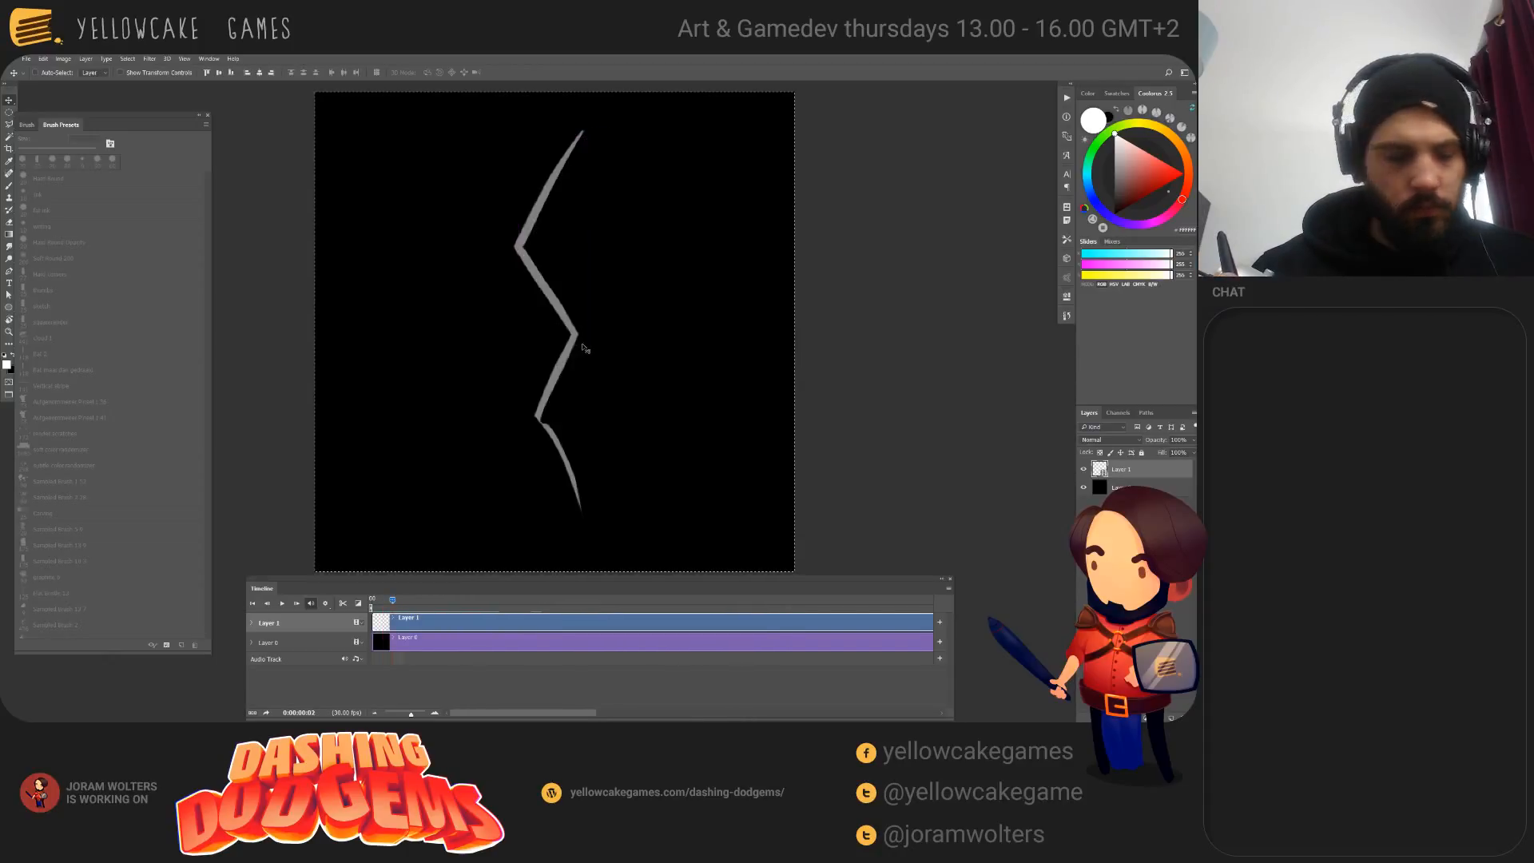
{"action": "key", "text": "ctrl+v"}
Step: Erase along the edges of each bolt segment on frame 0:00:00:02 to make the lightning thinner
{"action": "key", "text": "e"}
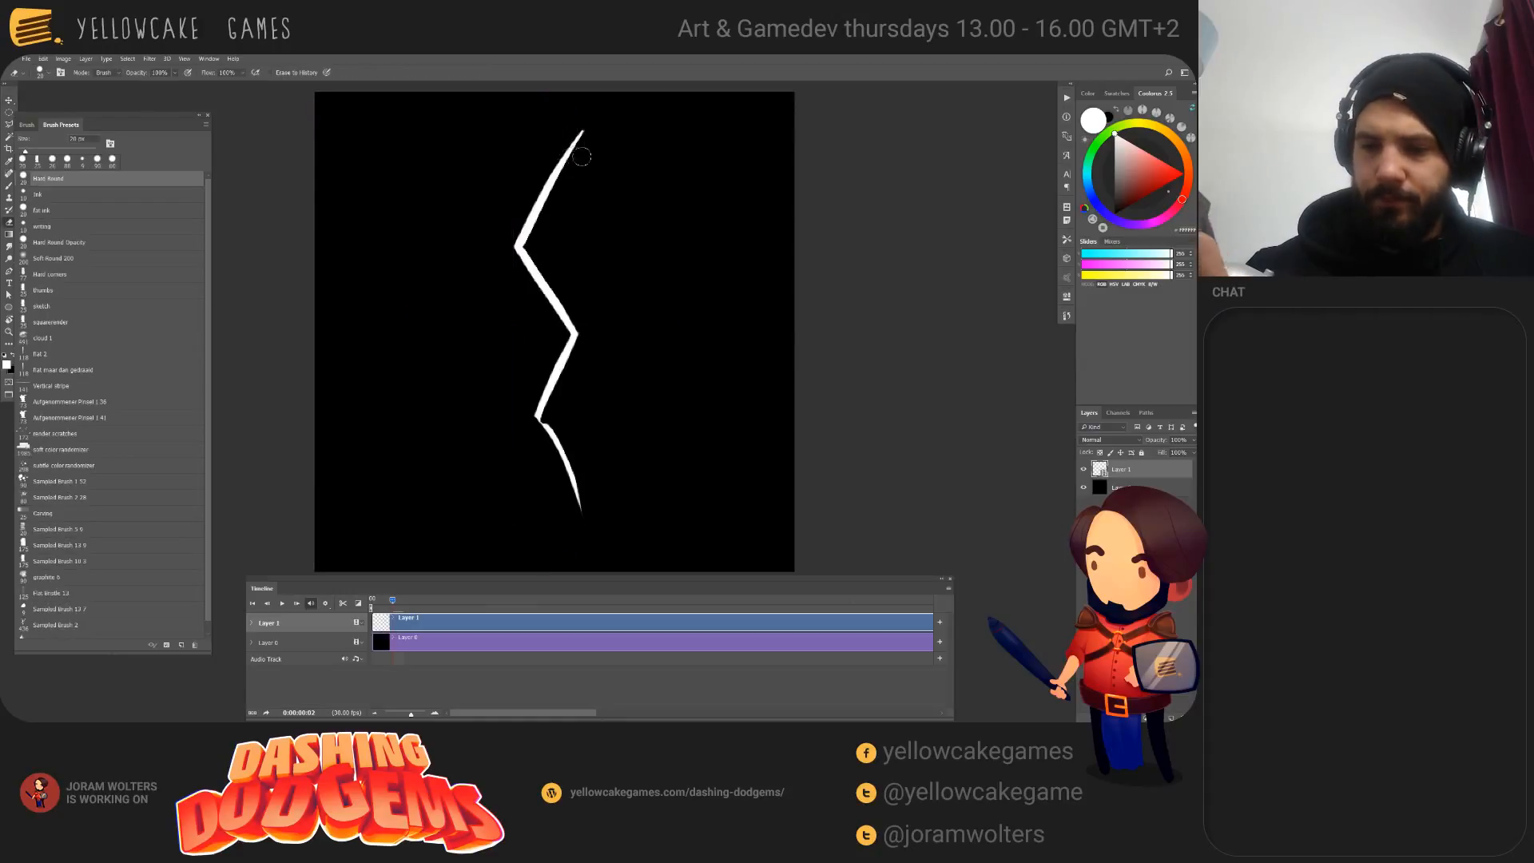
{"action": "left_click_drag", "start_coordinate": [593, 140], "coordinate": [548, 207]}
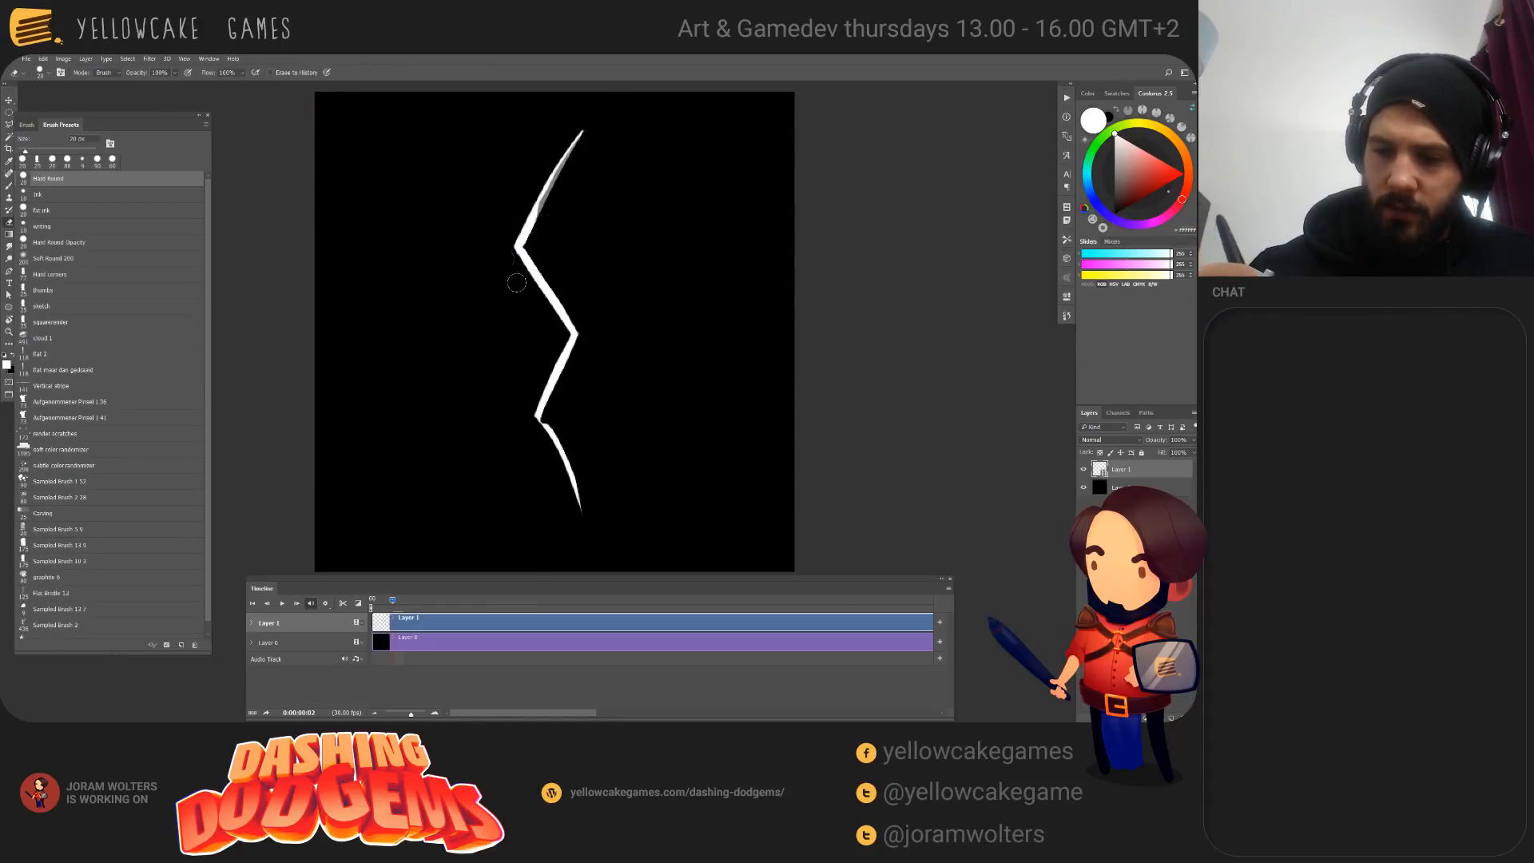
{"action": "left_click_drag", "start_coordinate": [521, 275], "coordinate": [550, 314]}
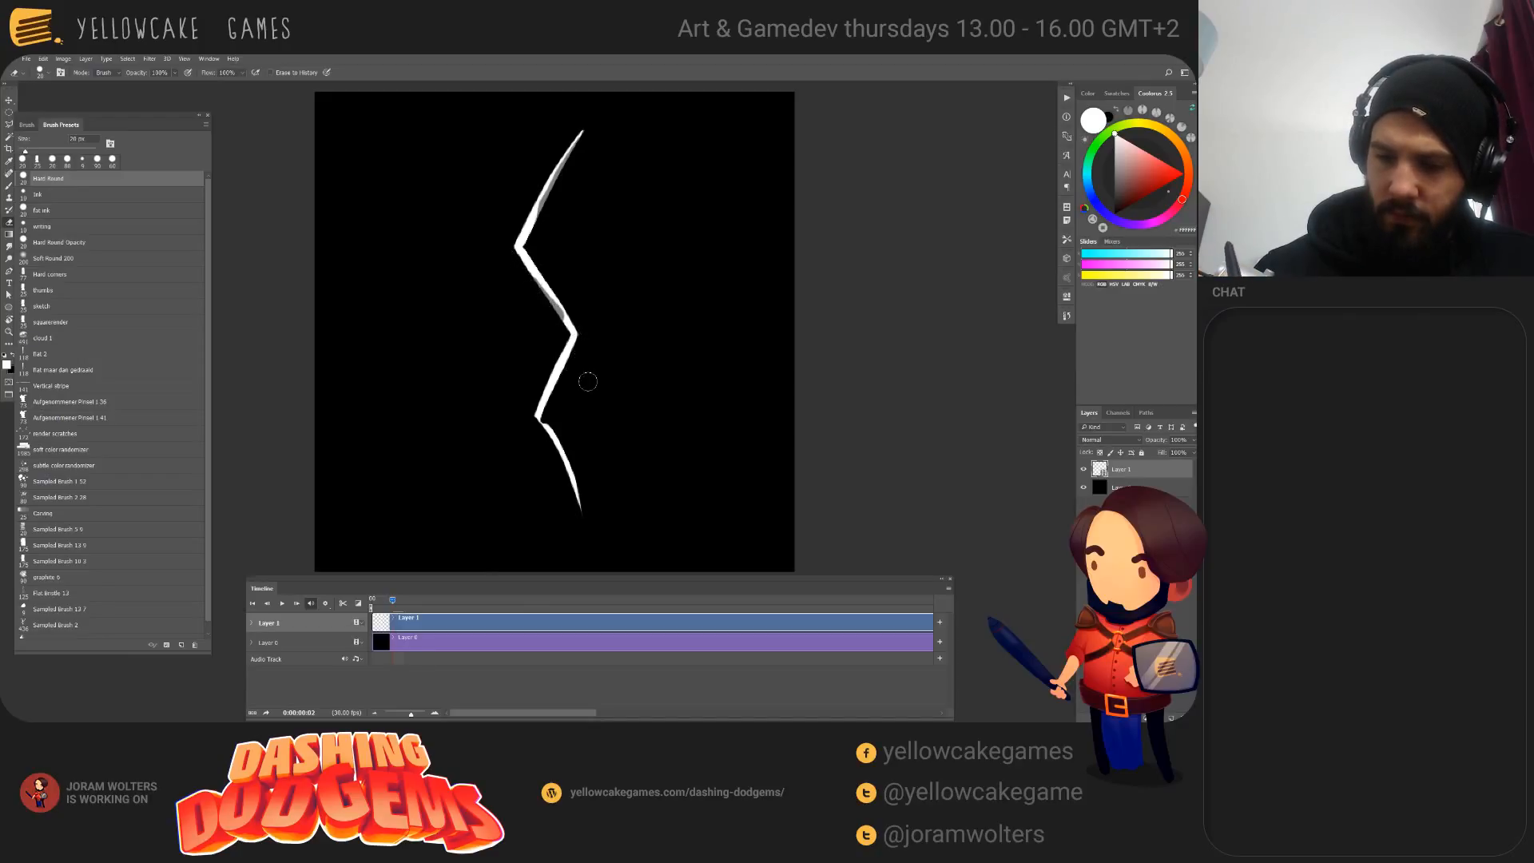
{"action": "left_click_drag", "start_coordinate": [576, 358], "coordinate": [560, 393]}
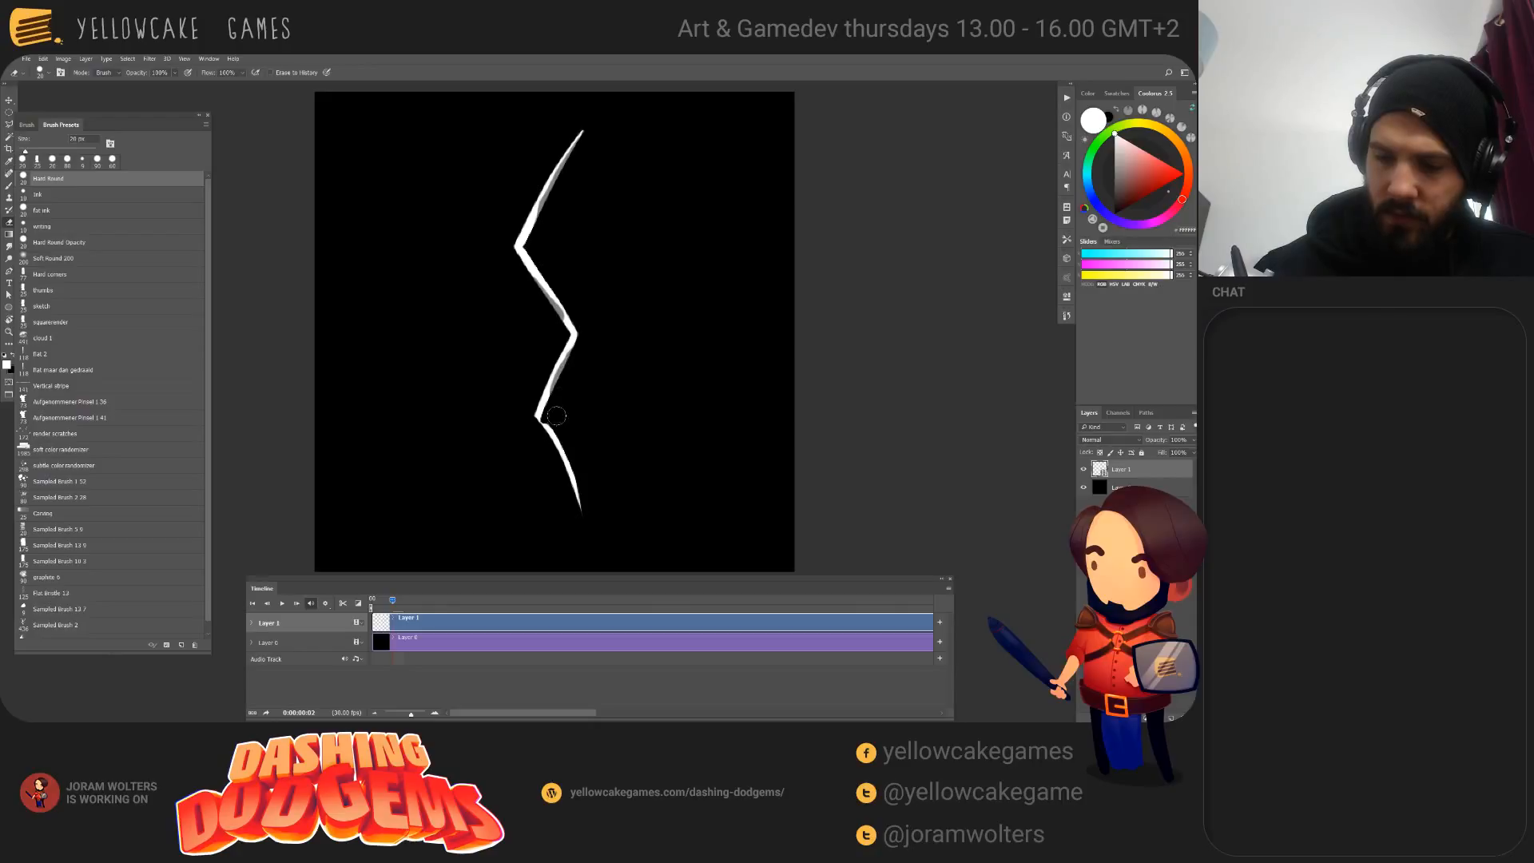
{"action": "left_click_drag", "start_coordinate": [549, 452], "coordinate": [565, 484]}
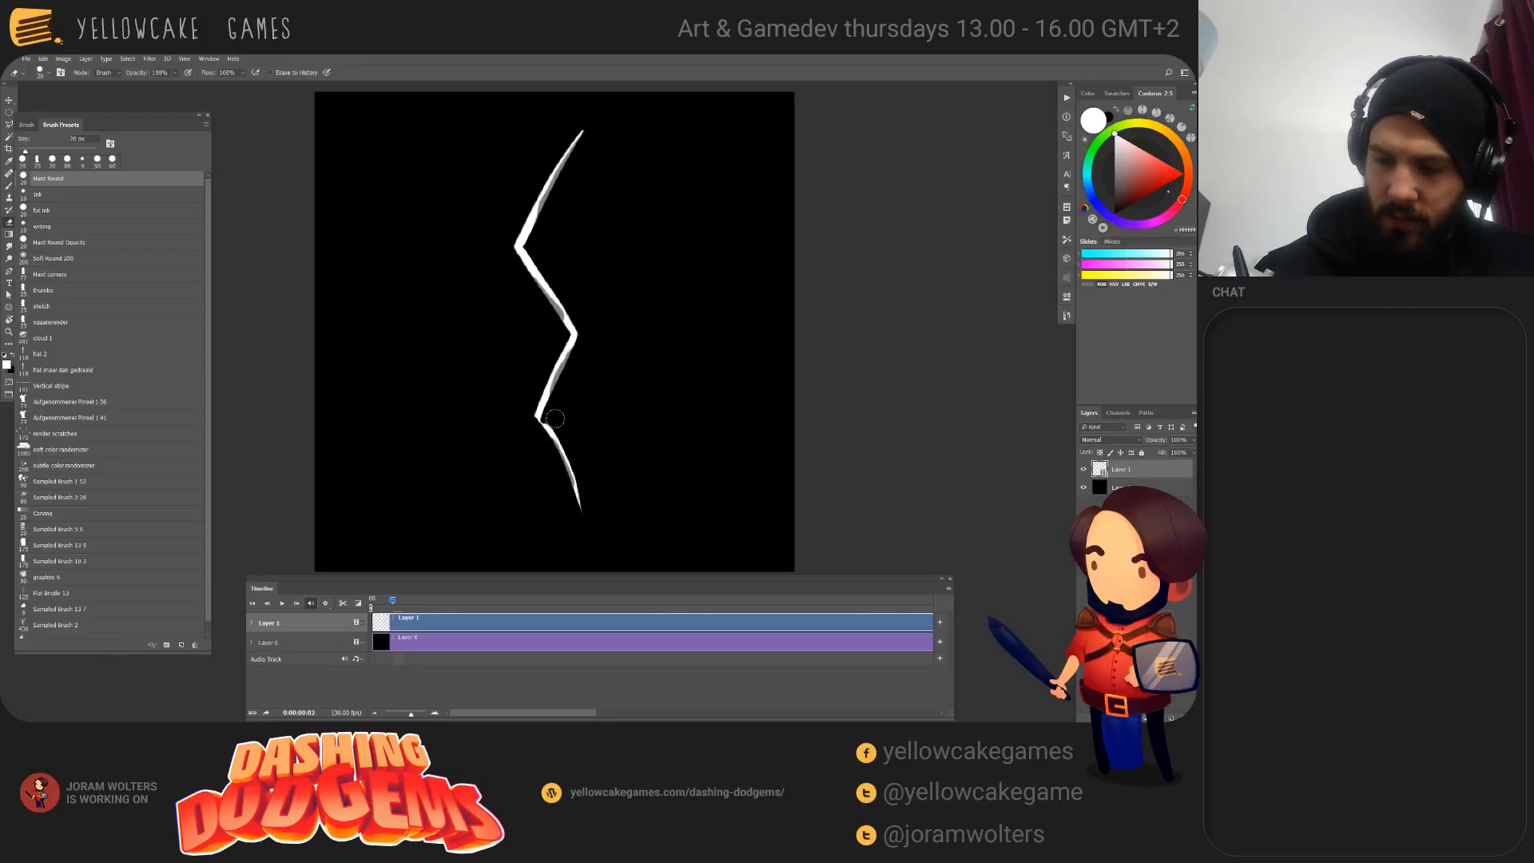
{"action": "left_click_drag", "start_coordinate": [554, 417], "coordinate": [571, 437]}
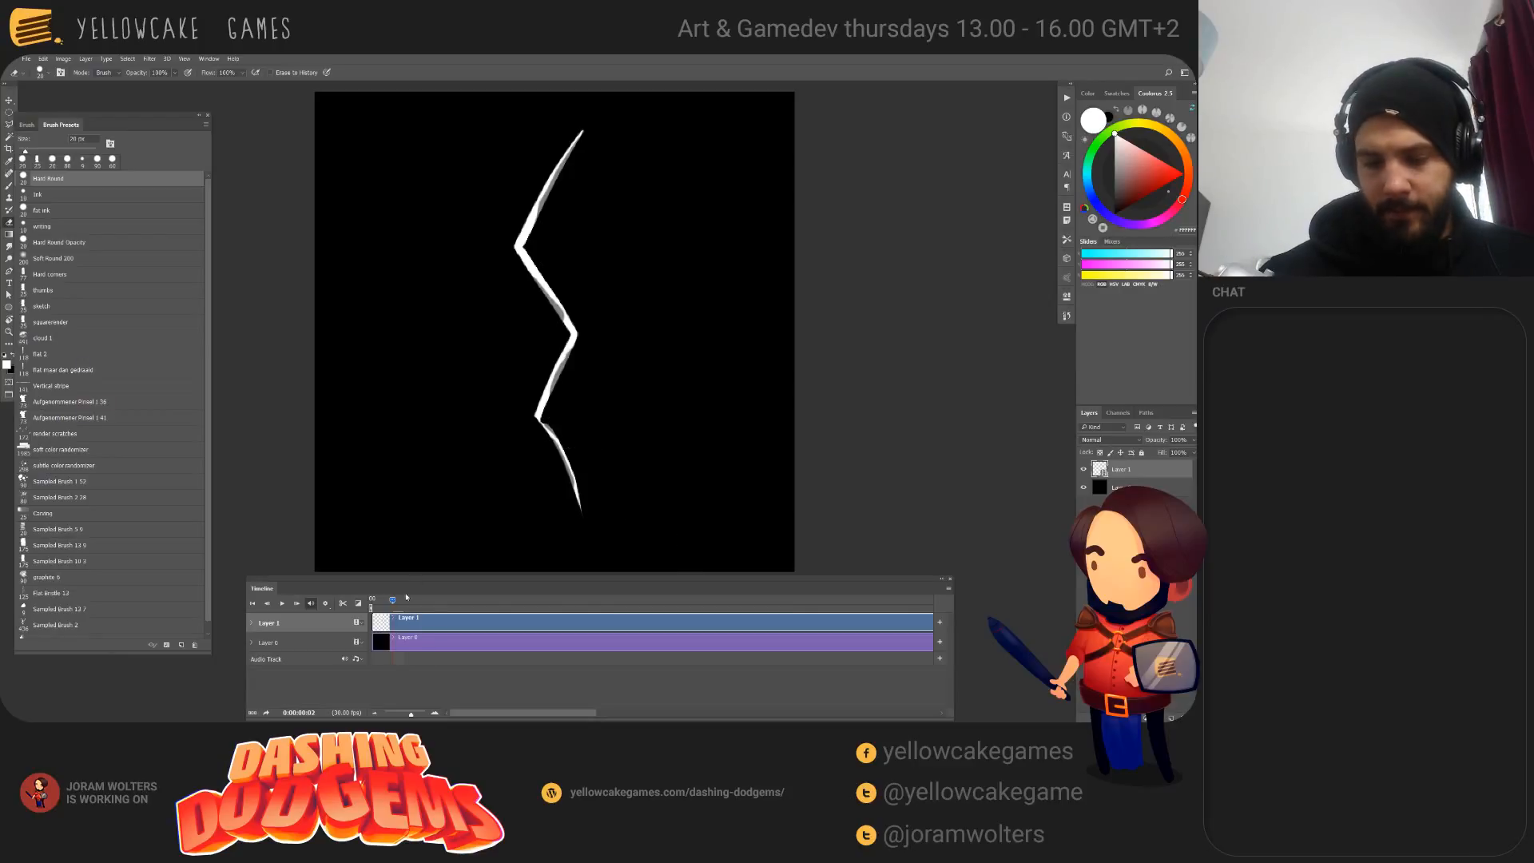
Step: Copy the thinned bolt from frame 0:00:00:02 to frame 0:00:00:03 and erase its edges to make it thinner still
{"action": "left_click_drag", "start_coordinate": [398, 600], "coordinate": [403, 601]}
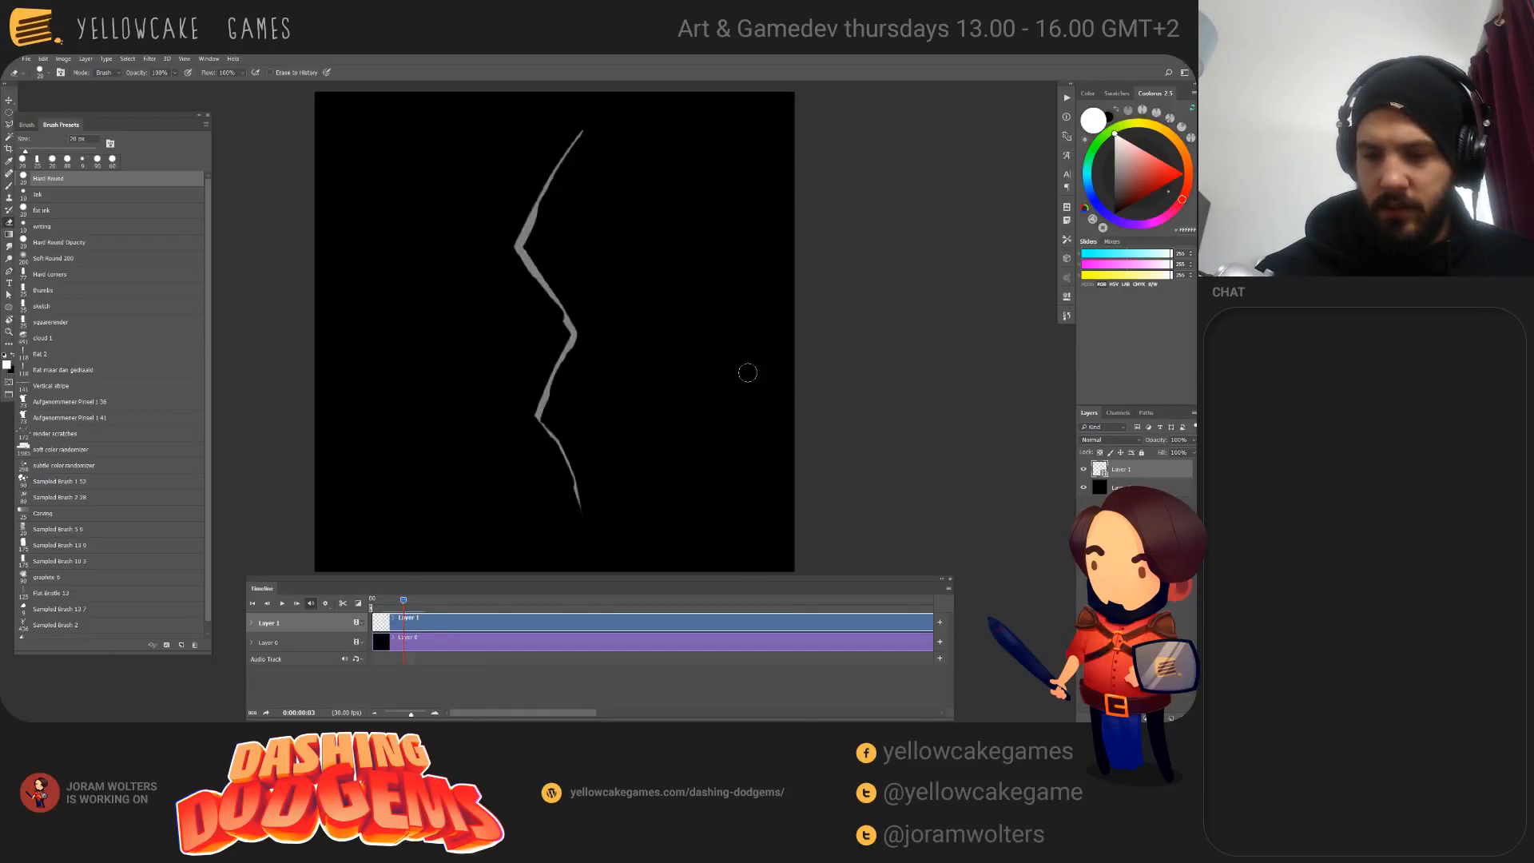
{"action": "left_click_drag", "start_coordinate": [403, 604], "coordinate": [393, 600]}
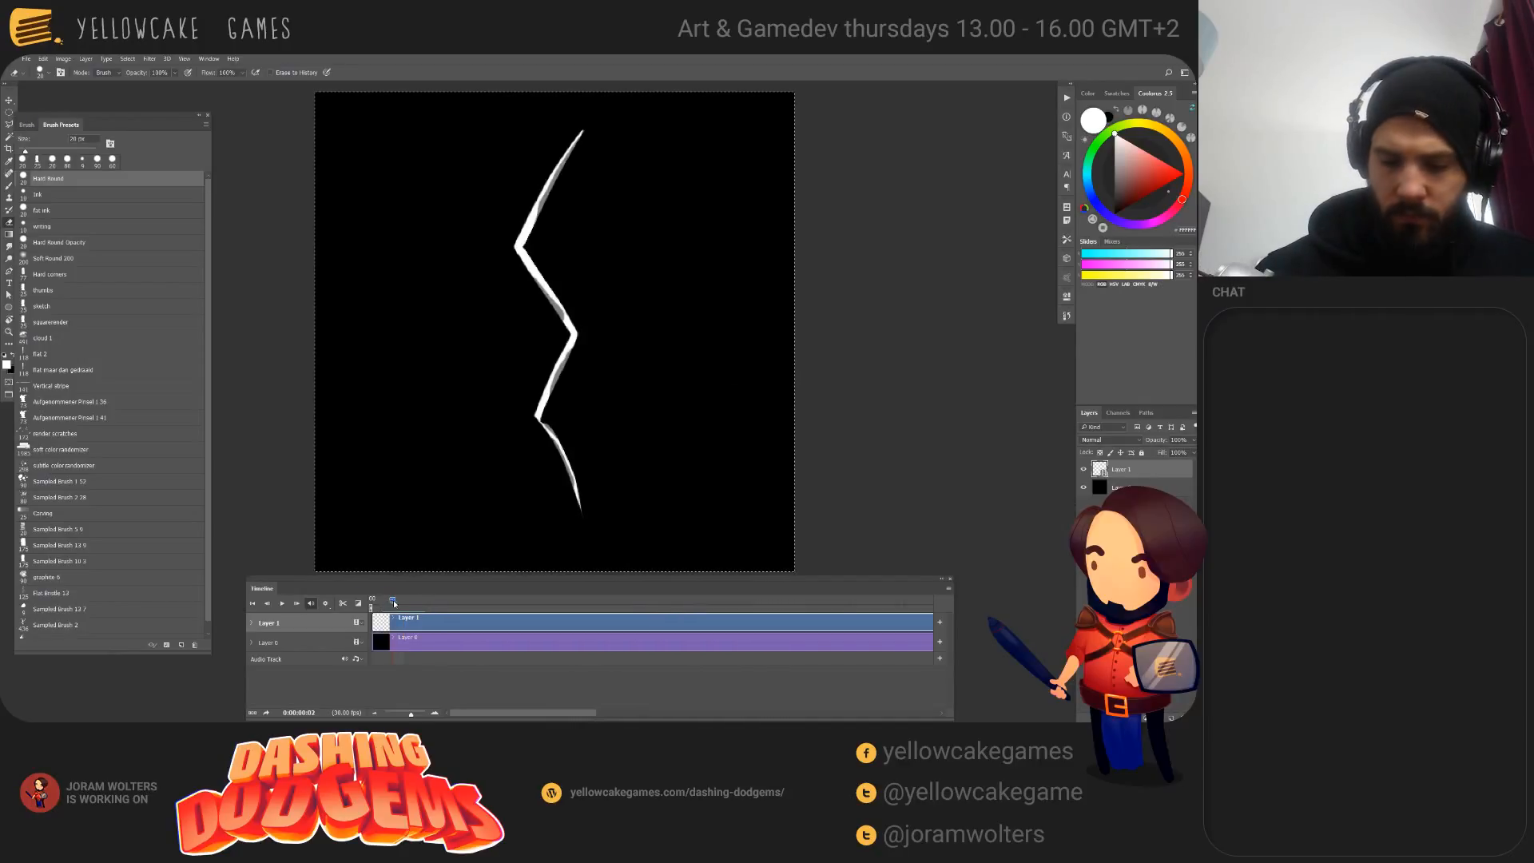
{"action": "left_click_drag", "start_coordinate": [393, 601], "coordinate": [403, 603]}
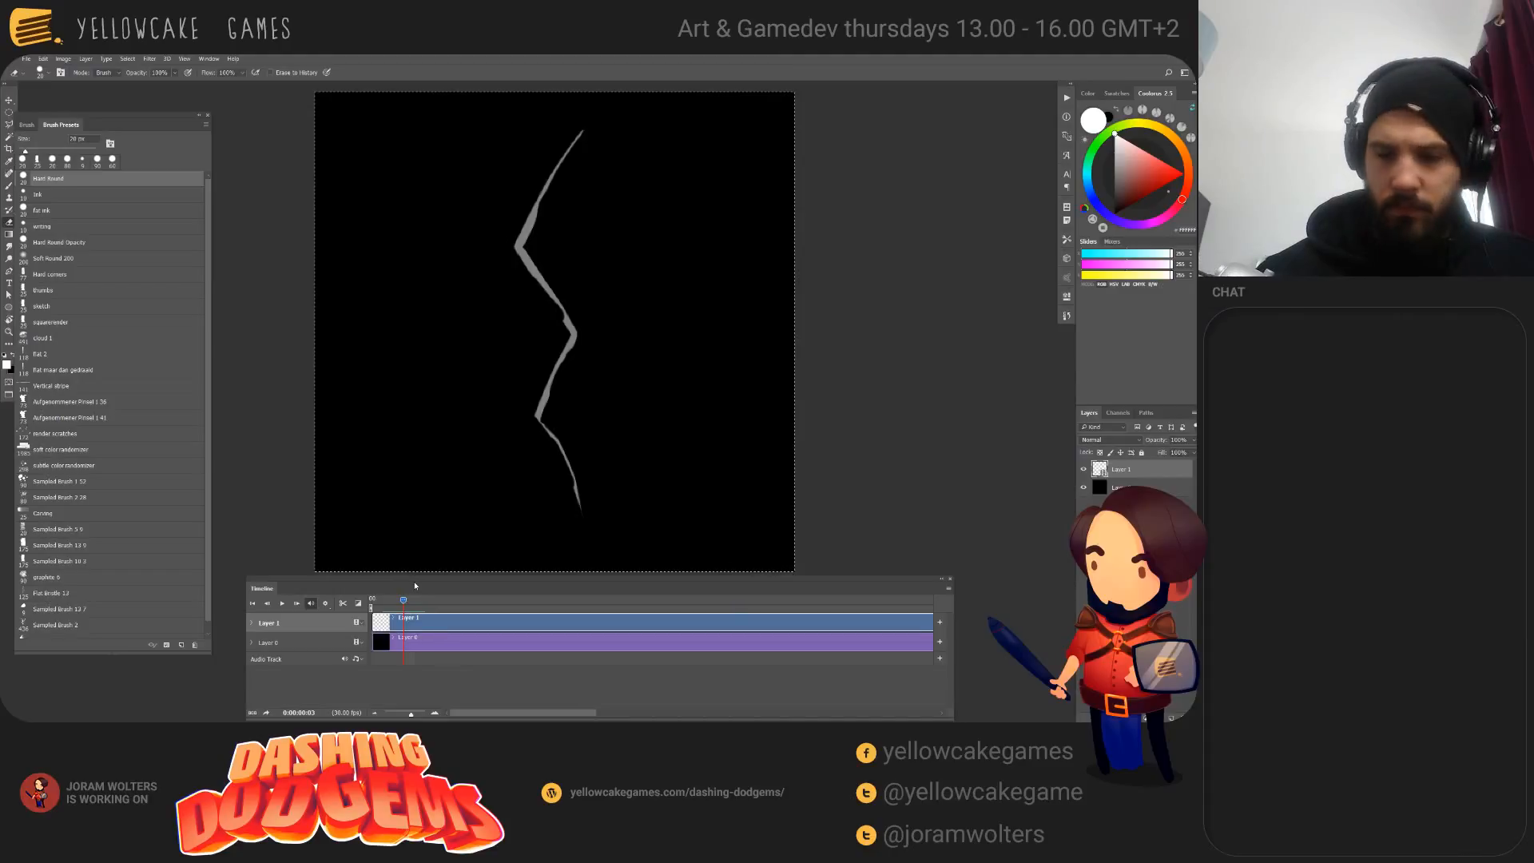
{"action": "key", "text": "ctrl+v"}
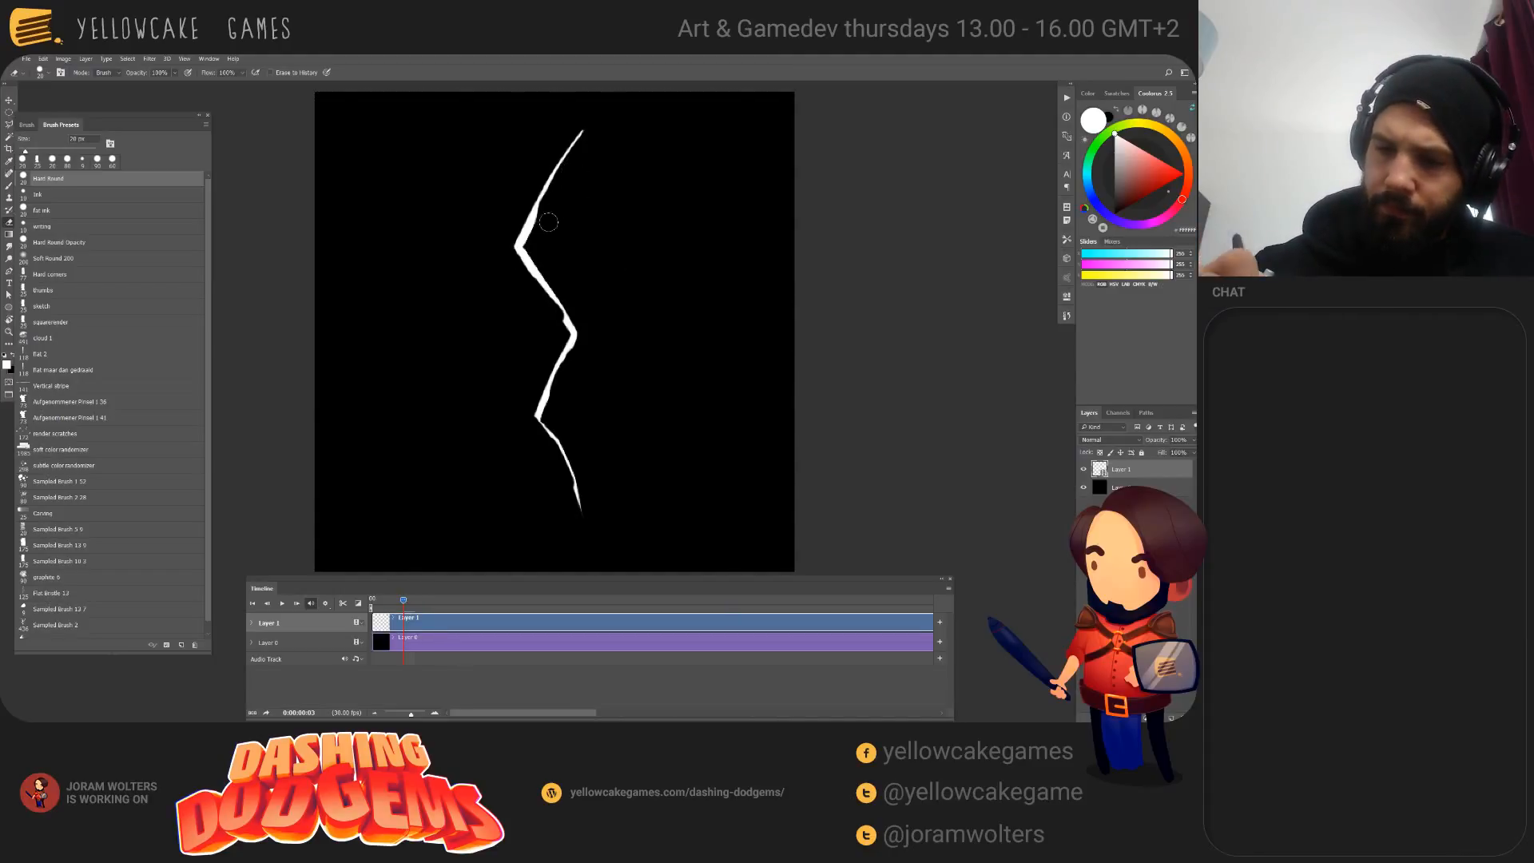
{"action": "mouse_move", "coordinate": [569, 168]}
{"action": "left_mouse_down"}
{"action": "mouse_move", "coordinate": [532, 232]}
{"action": "mouse_move", "coordinate": [550, 158]}
{"action": "left_mouse_up"}
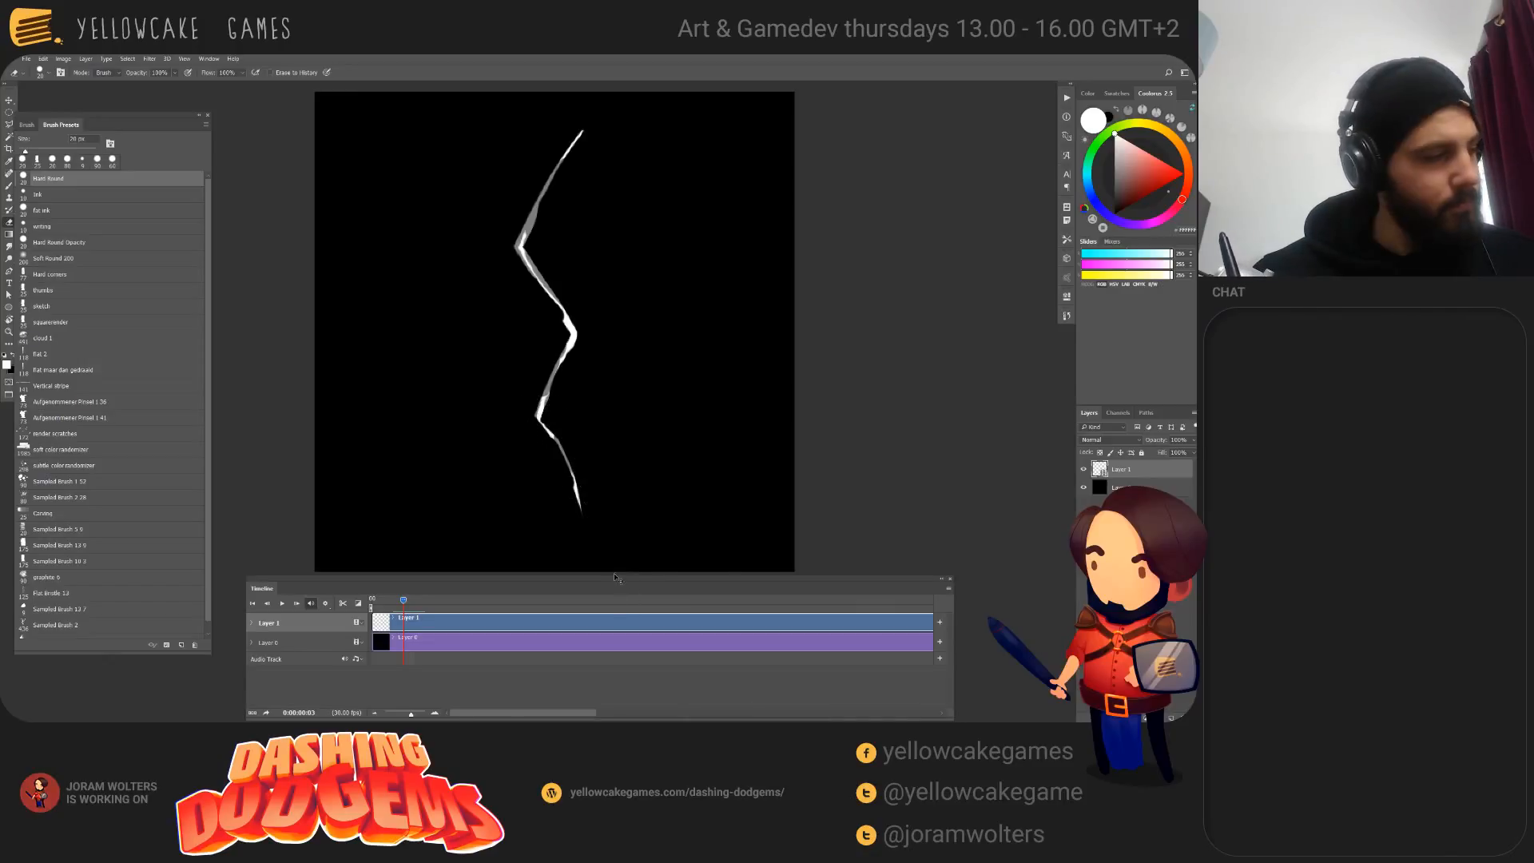
Step: Copy the bolt to frame 0:00:00:04 and erase parts of it, leaving gaps near the upper and lower ends
{"action": "key", "text": "ctrl+a"}
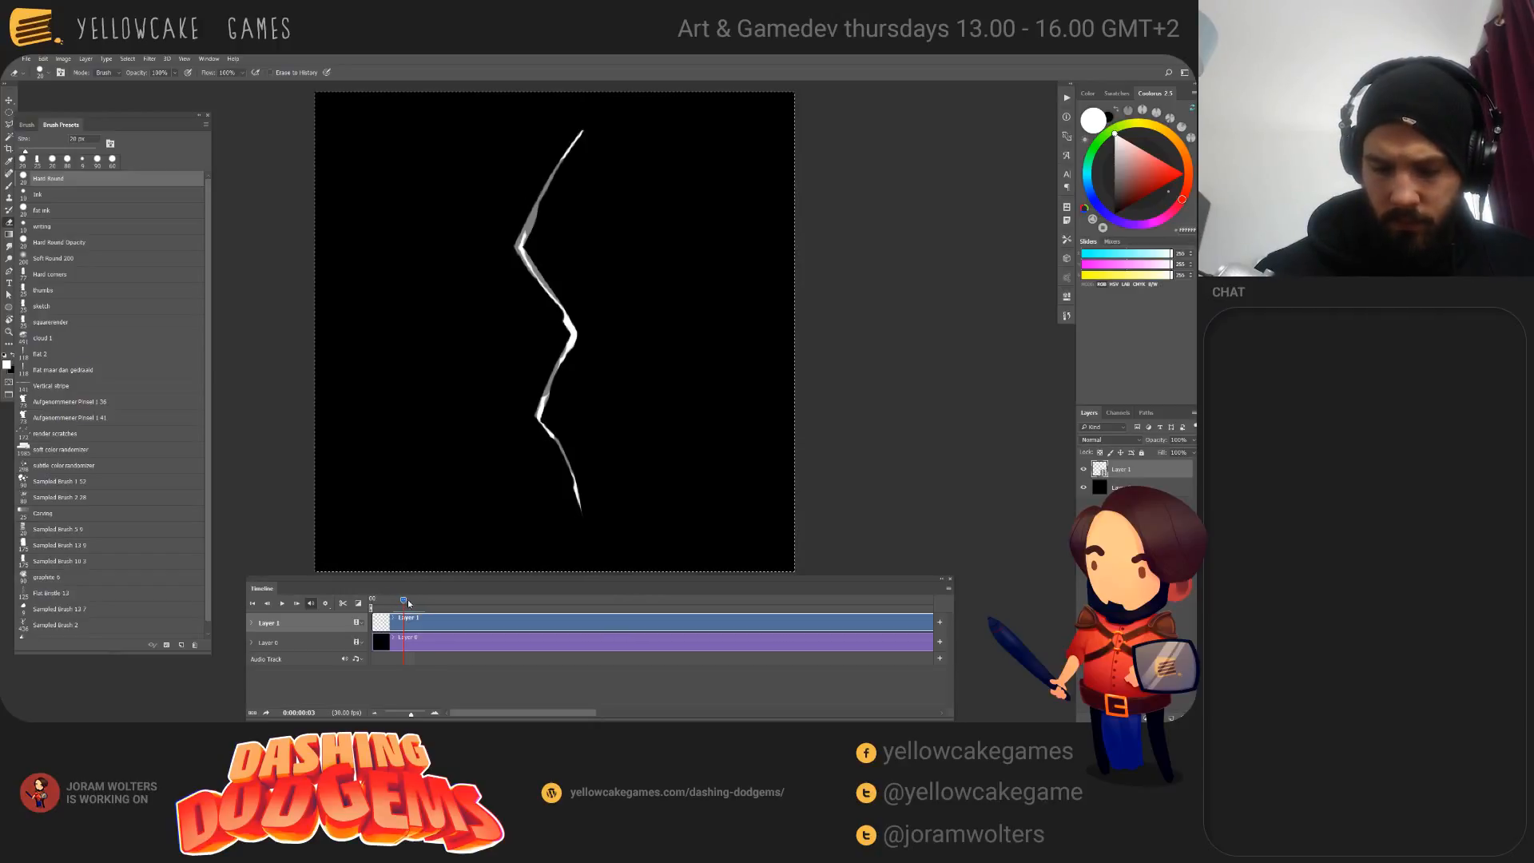
{"action": "left_click_drag", "start_coordinate": [408, 603], "coordinate": [414, 603]}
{"action": "key", "text": "ctrl+d"}
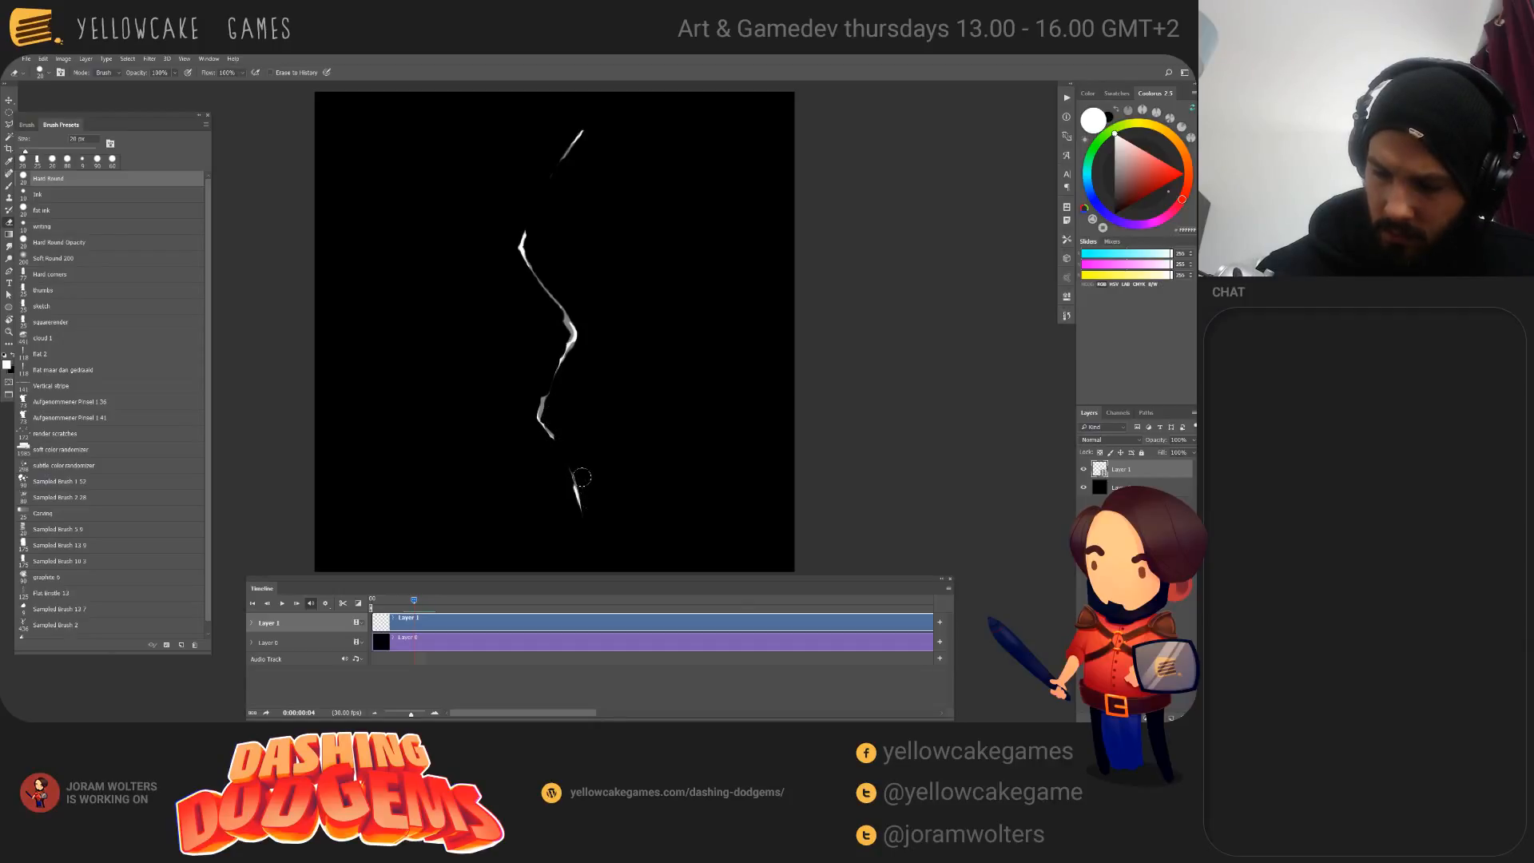
Step: Copy the broken bolt to frame 0:00:00:05 and erase most of it, leaving only small, thin fragments
{"action": "key", "text": "ctrl+a"}
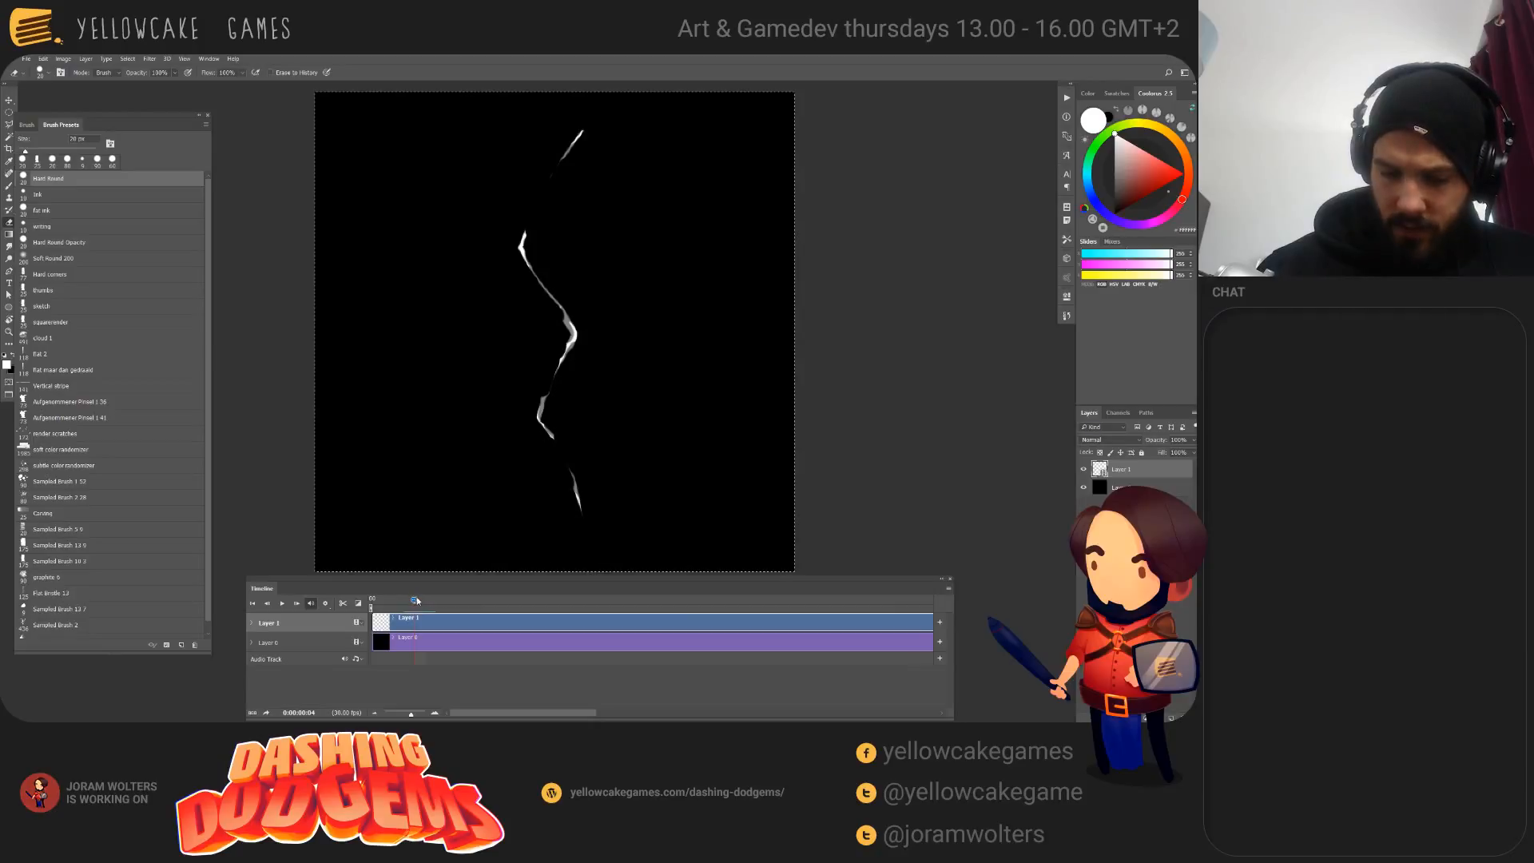
{"action": "left_click_drag", "start_coordinate": [415, 597], "coordinate": [425, 599]}
{"action": "key", "text": "ctrl+d"}
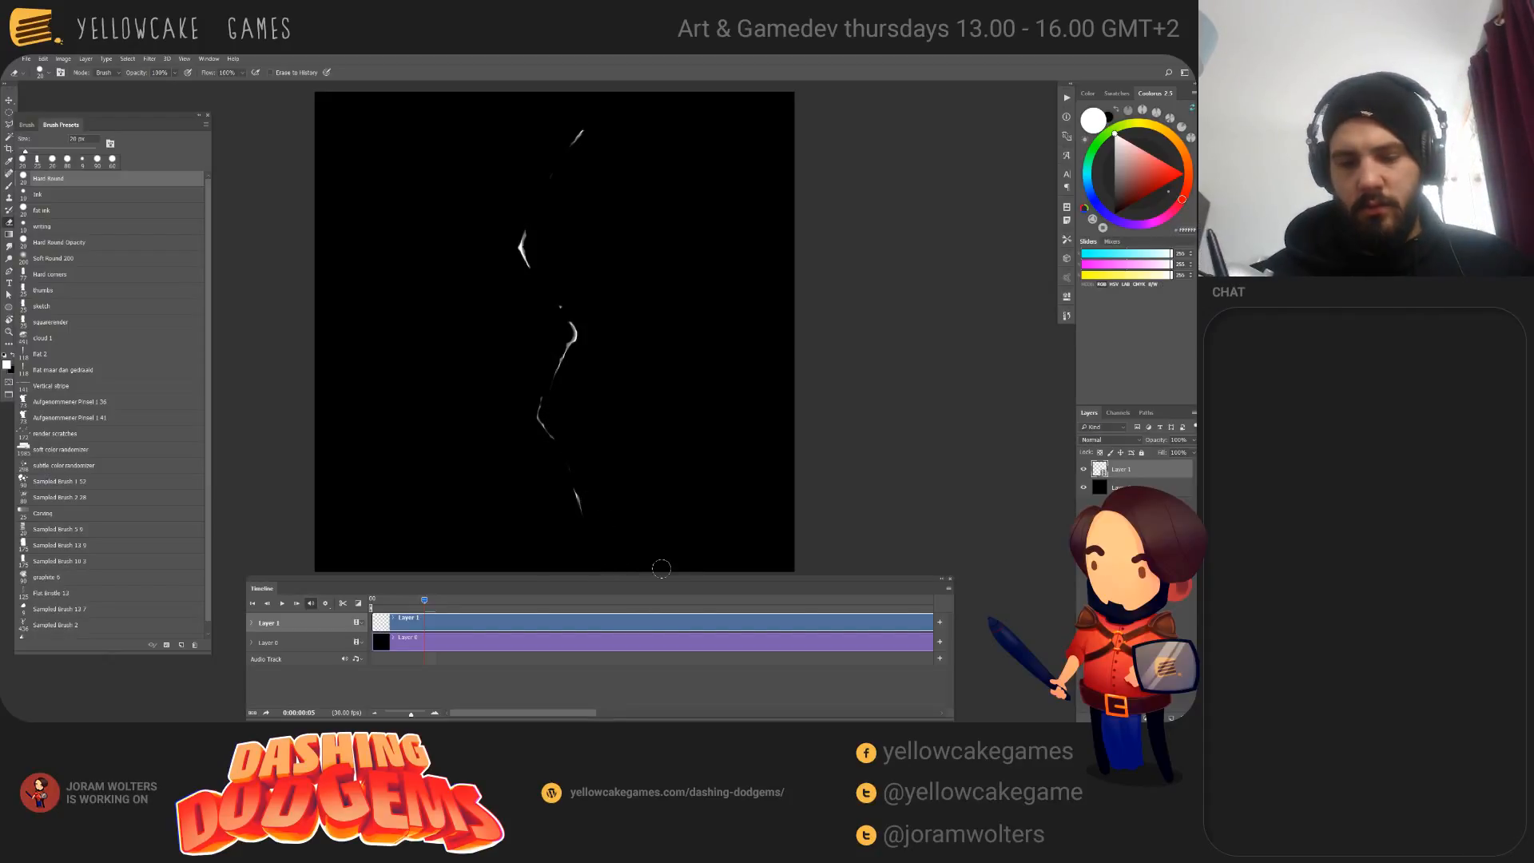
Step: Return to the first frame and play back the lightning animation to review its timing
{"action": "left_click_drag", "start_coordinate": [426, 601], "coordinate": [348, 604]}
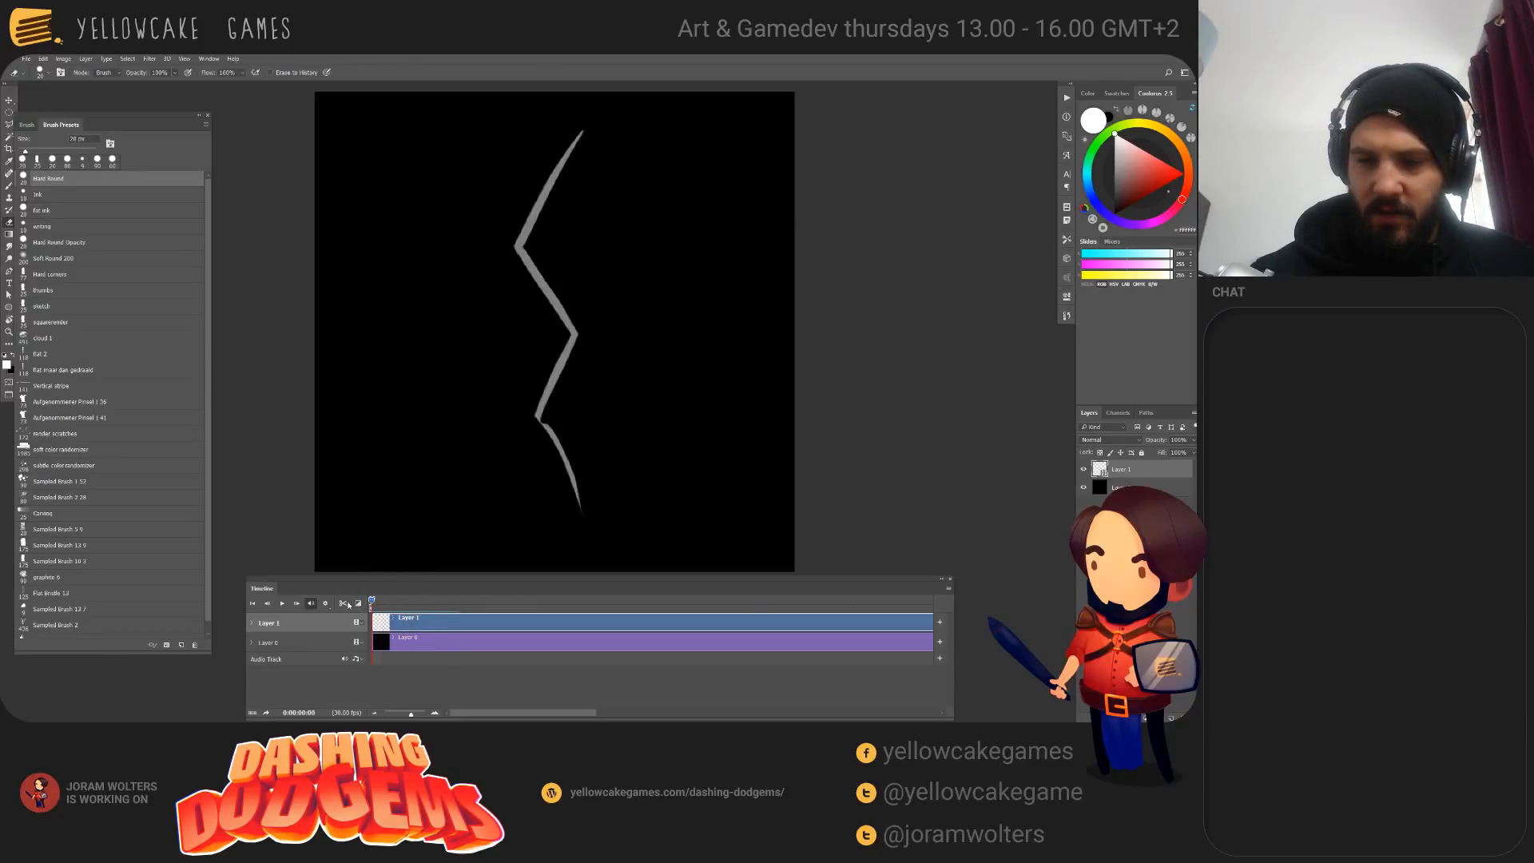
{"action": "key", "text": "ctrl+z"}
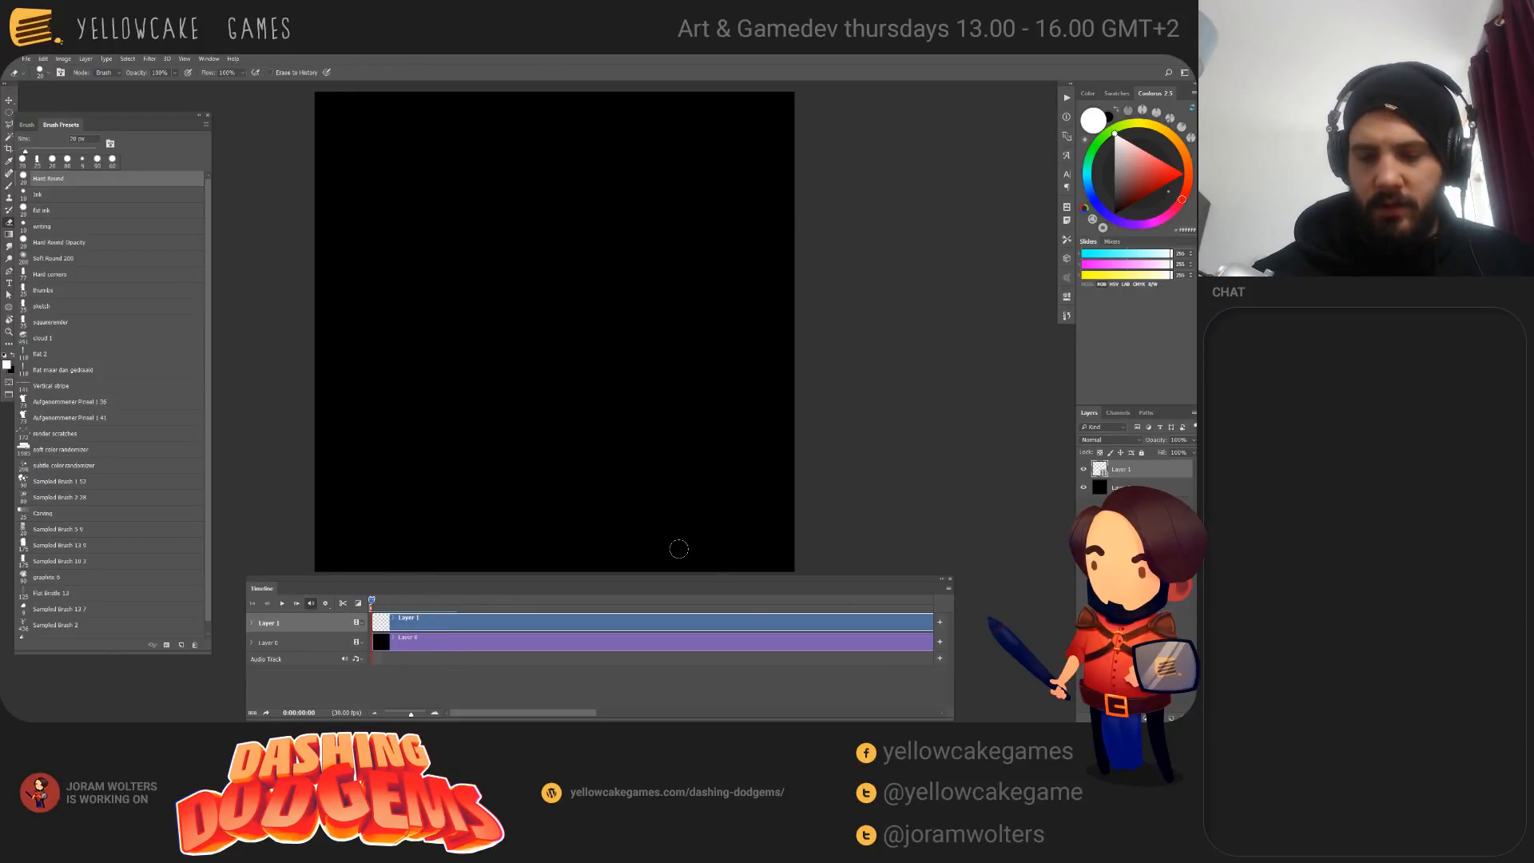
{"action": "key", "text": "space"}
{"action": "left_click", "coordinate": [648, 600]}
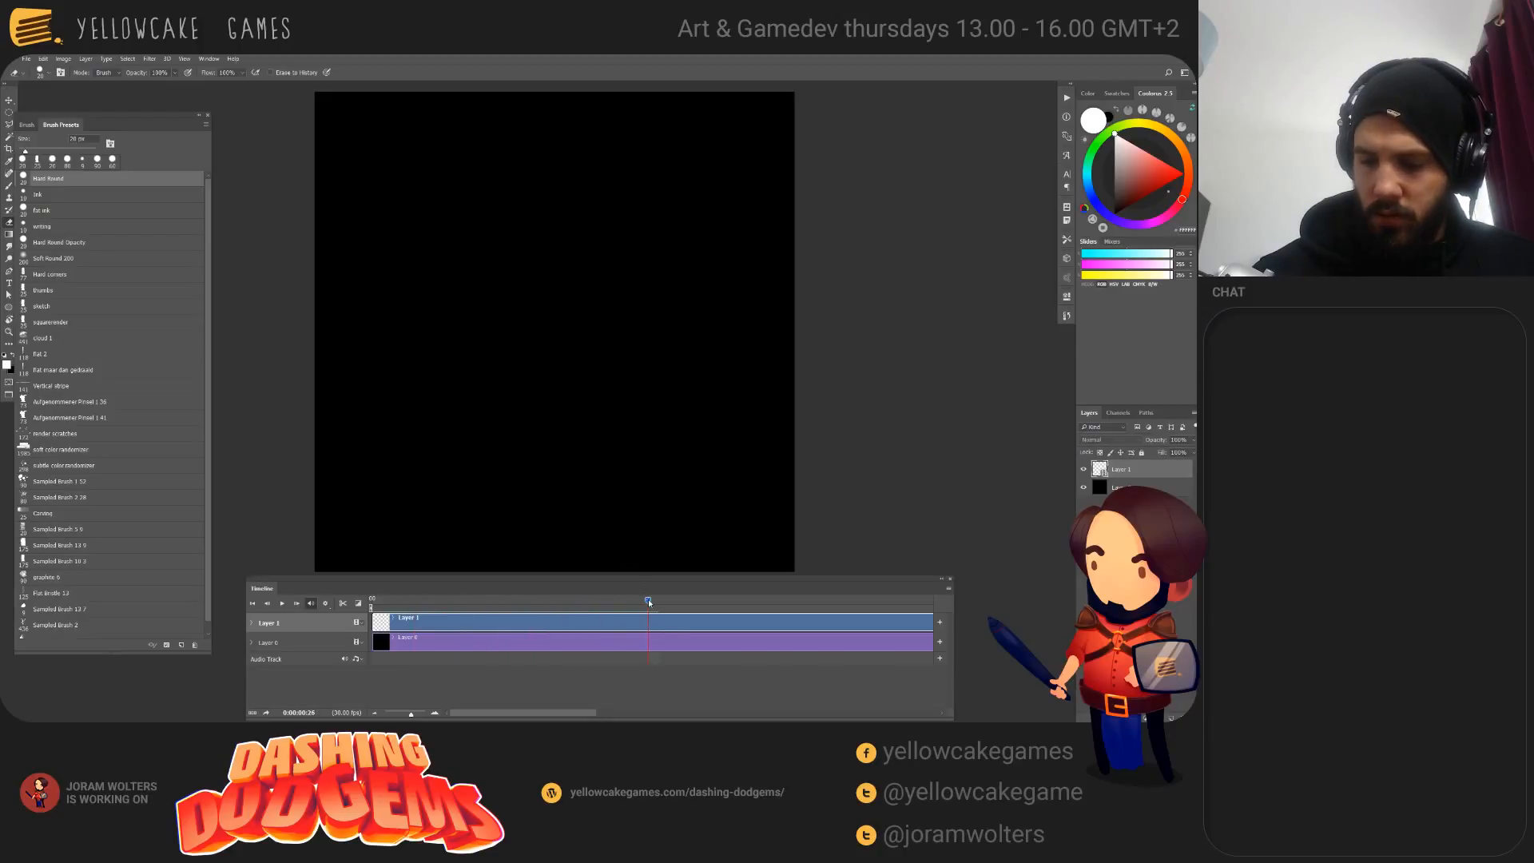
{"action": "left_click_drag", "start_coordinate": [443, 628], "coordinate": [374, 620]}
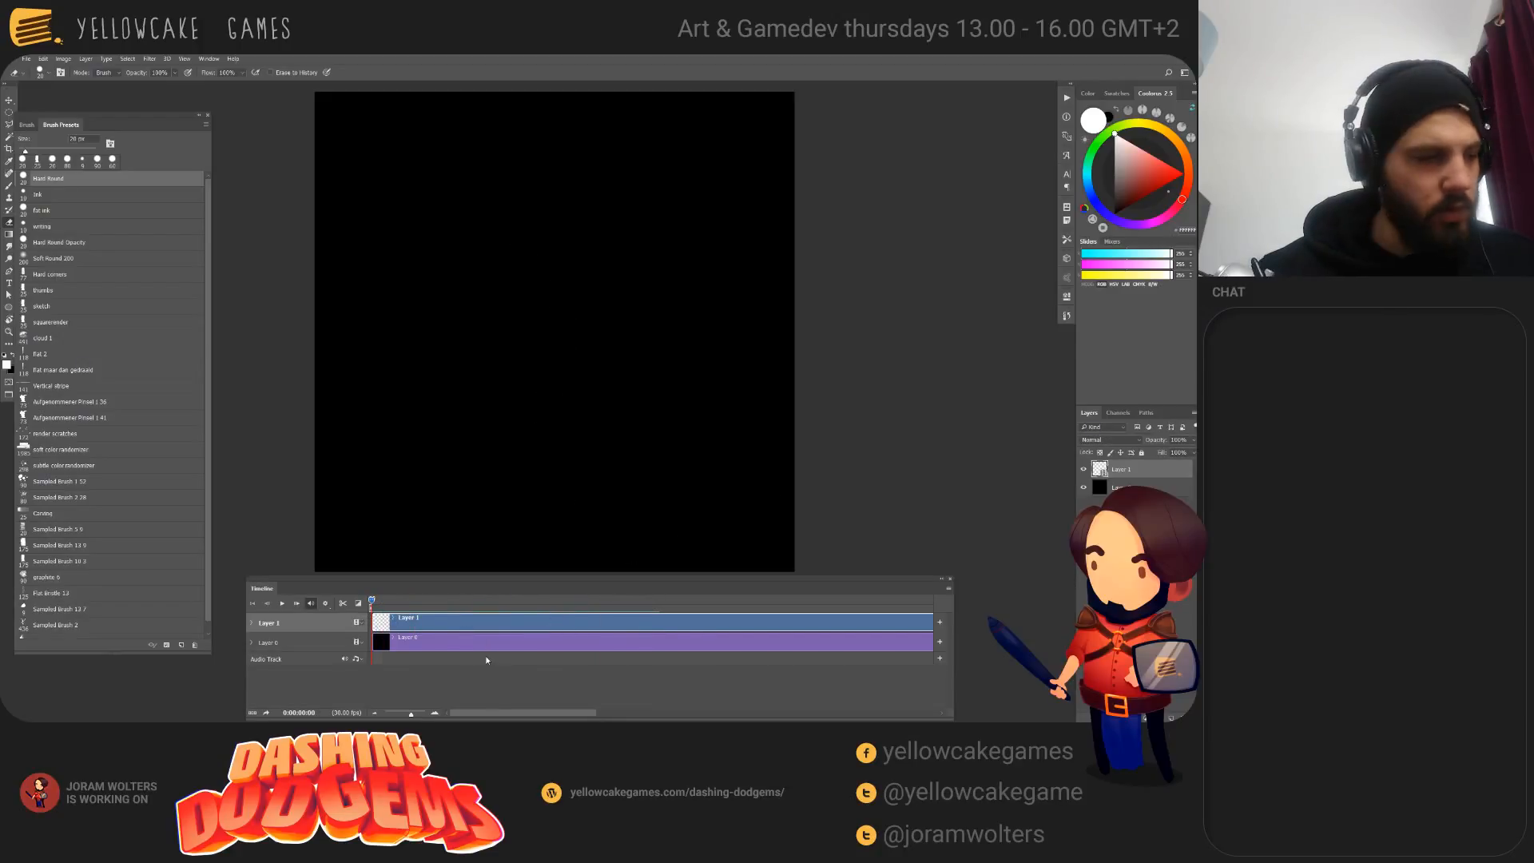
Step: Copy the full bolt from frame 0:00:00:01 onto the empty frame 0:00:00:00
{"action": "key", "text": "ctrl+i"}
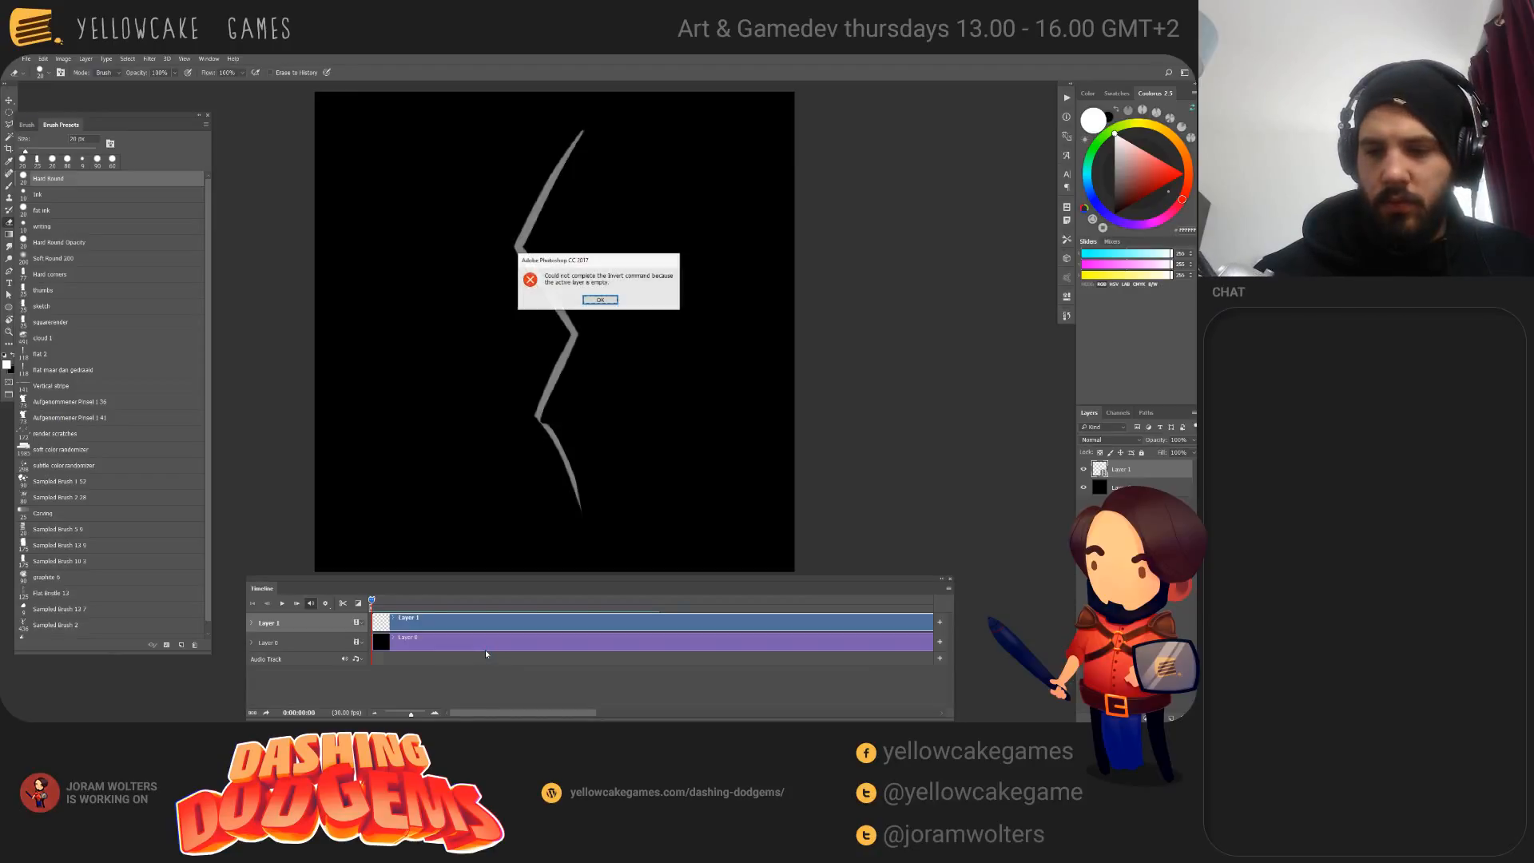
{"action": "left_click", "coordinate": [600, 301]}
{"action": "left_click_drag", "start_coordinate": [374, 600], "coordinate": [383, 603]}
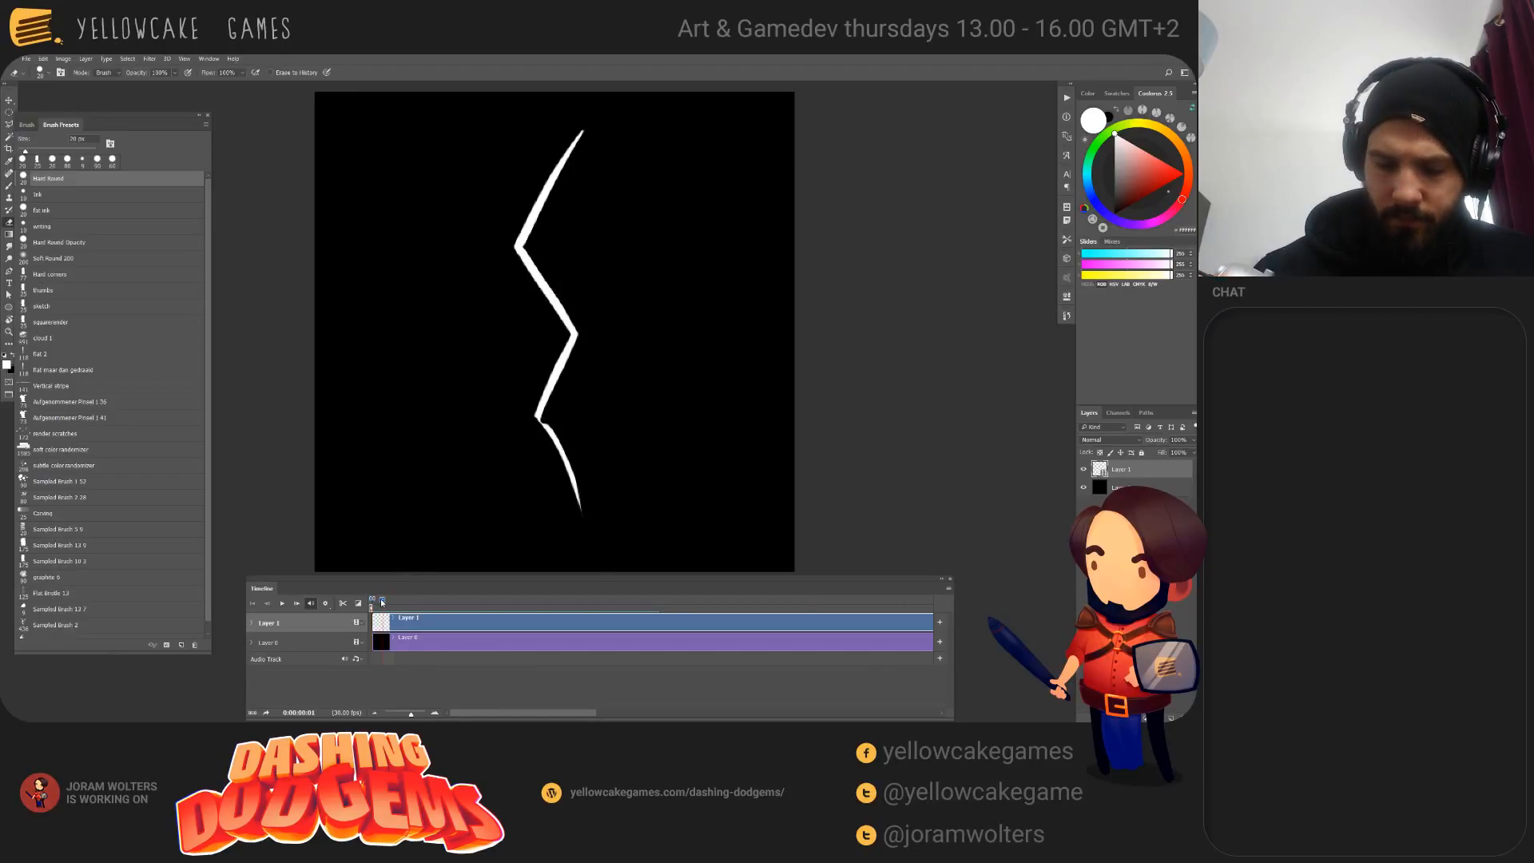
{"action": "key", "text": "ctrl+a"}
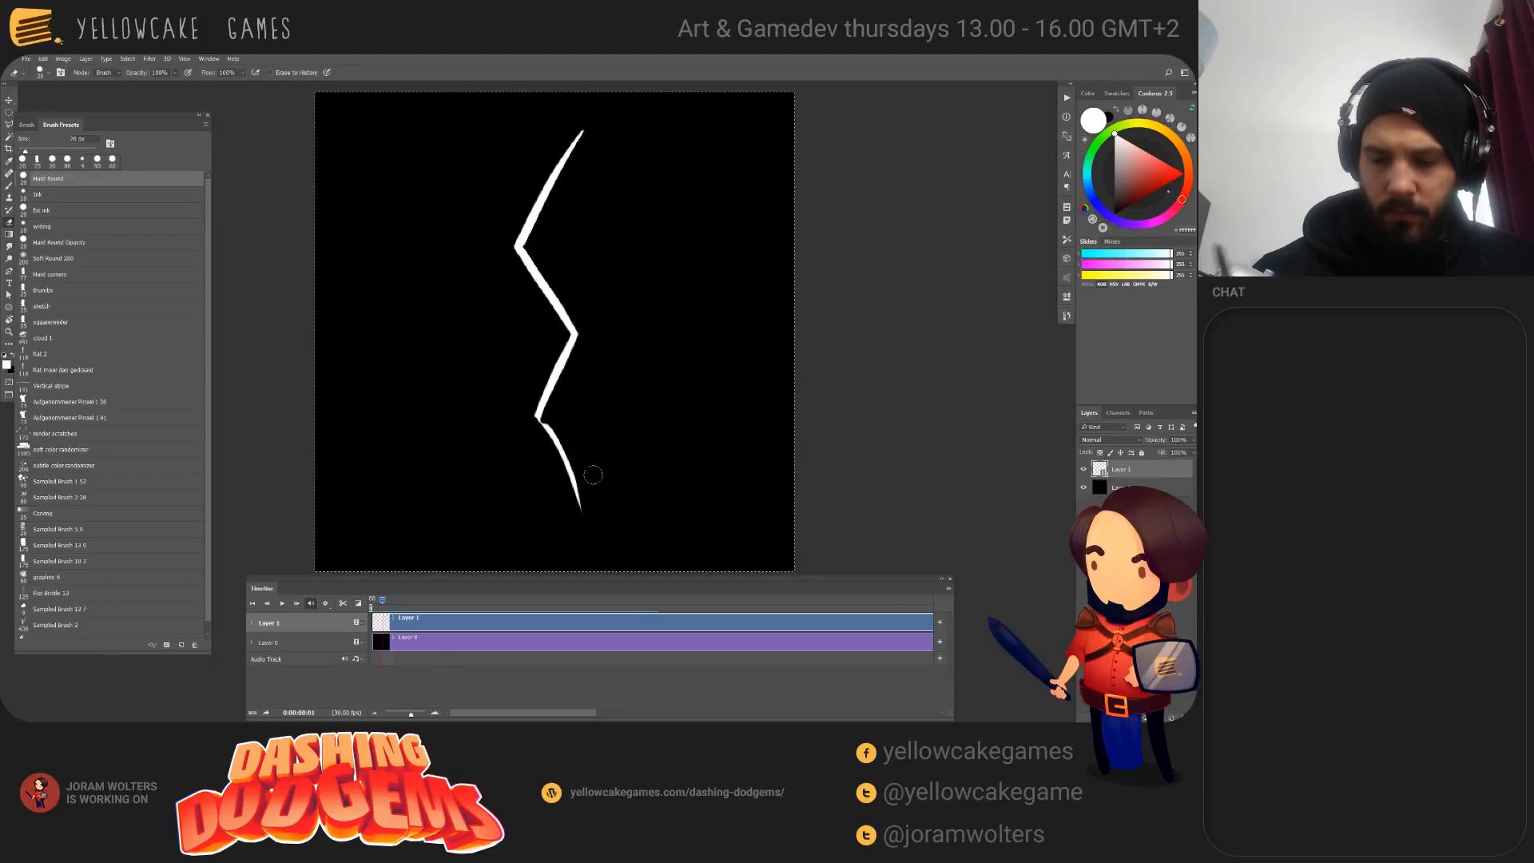
{"action": "left_click", "coordinate": [374, 604]}
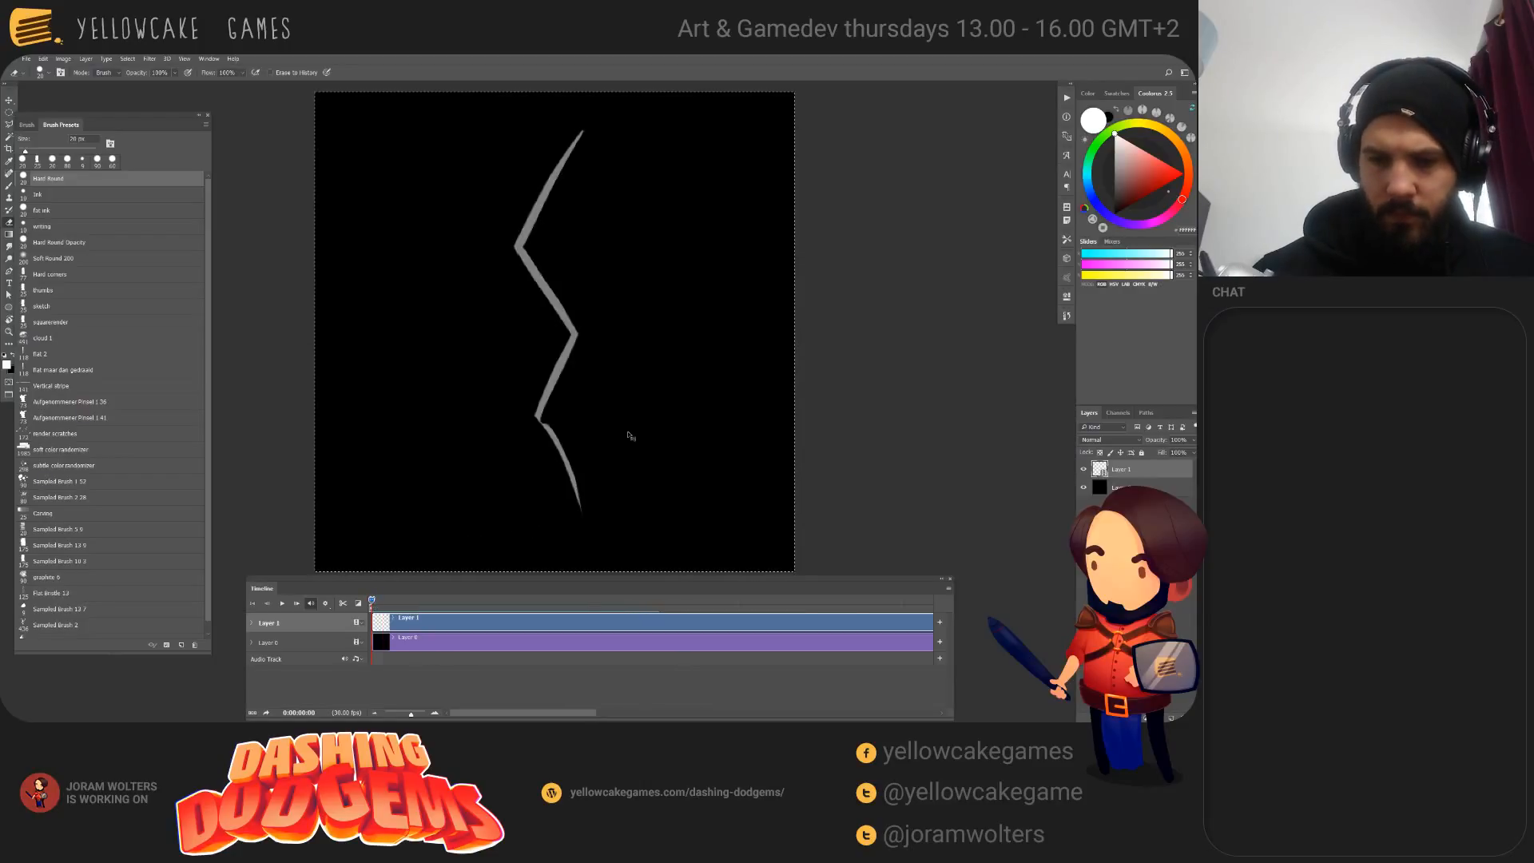
{"action": "key", "text": "ctrl+d"}
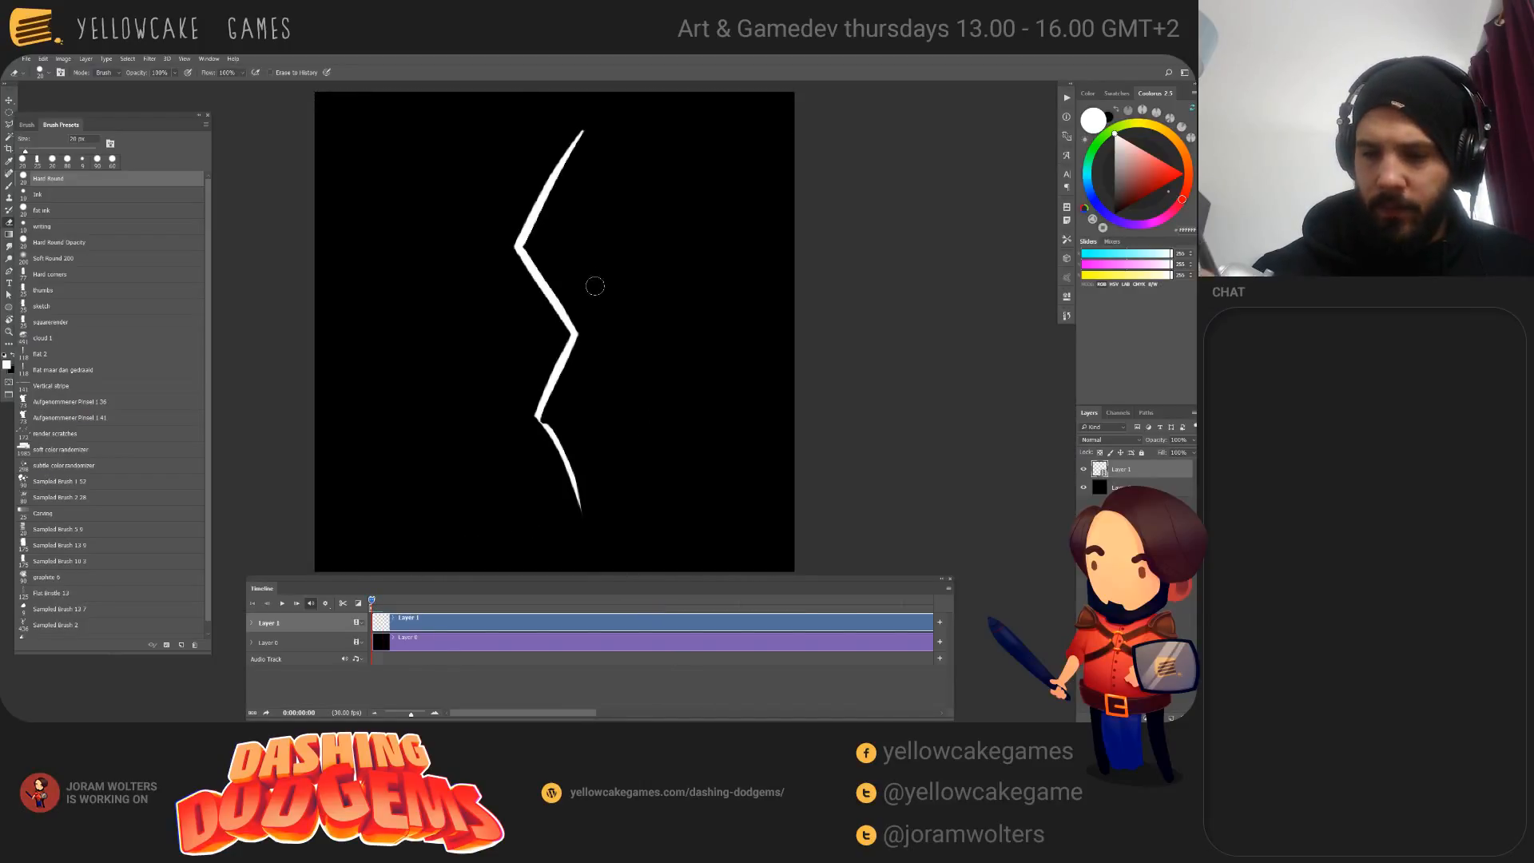
{"action": "left_click_drag", "start_coordinate": [552, 273], "coordinate": [603, 369]}
{"action": "mouse_move", "coordinate": [563, 307]}
{"action": "left_mouse_down"}
{"action": "mouse_move", "coordinate": [579, 344]}
{"action": "mouse_move", "coordinate": [565, 355]}
{"action": "mouse_move", "coordinate": [577, 502]}
{"action": "left_mouse_up"}
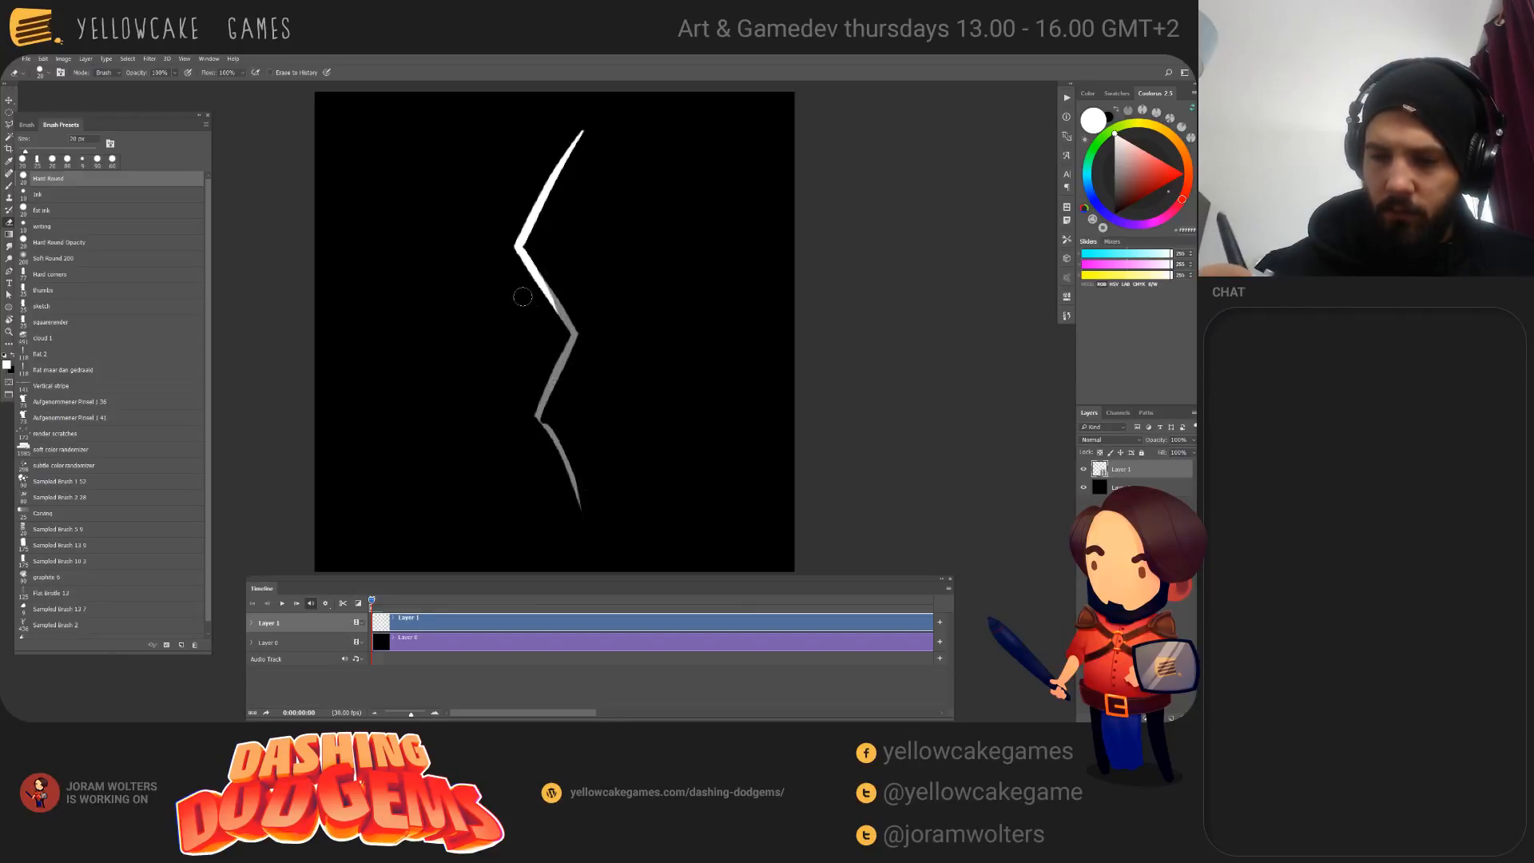
{"action": "left_click_drag", "start_coordinate": [539, 304], "coordinate": [561, 331]}
{"action": "key", "text": "ctrl+alt+z"}
{"action": "key", "text": "ctrl+alt+z"}
{"action": "key", "text": "ctrl+alt+z"}
{"action": "key", "text": "ctrl+alt+z"}
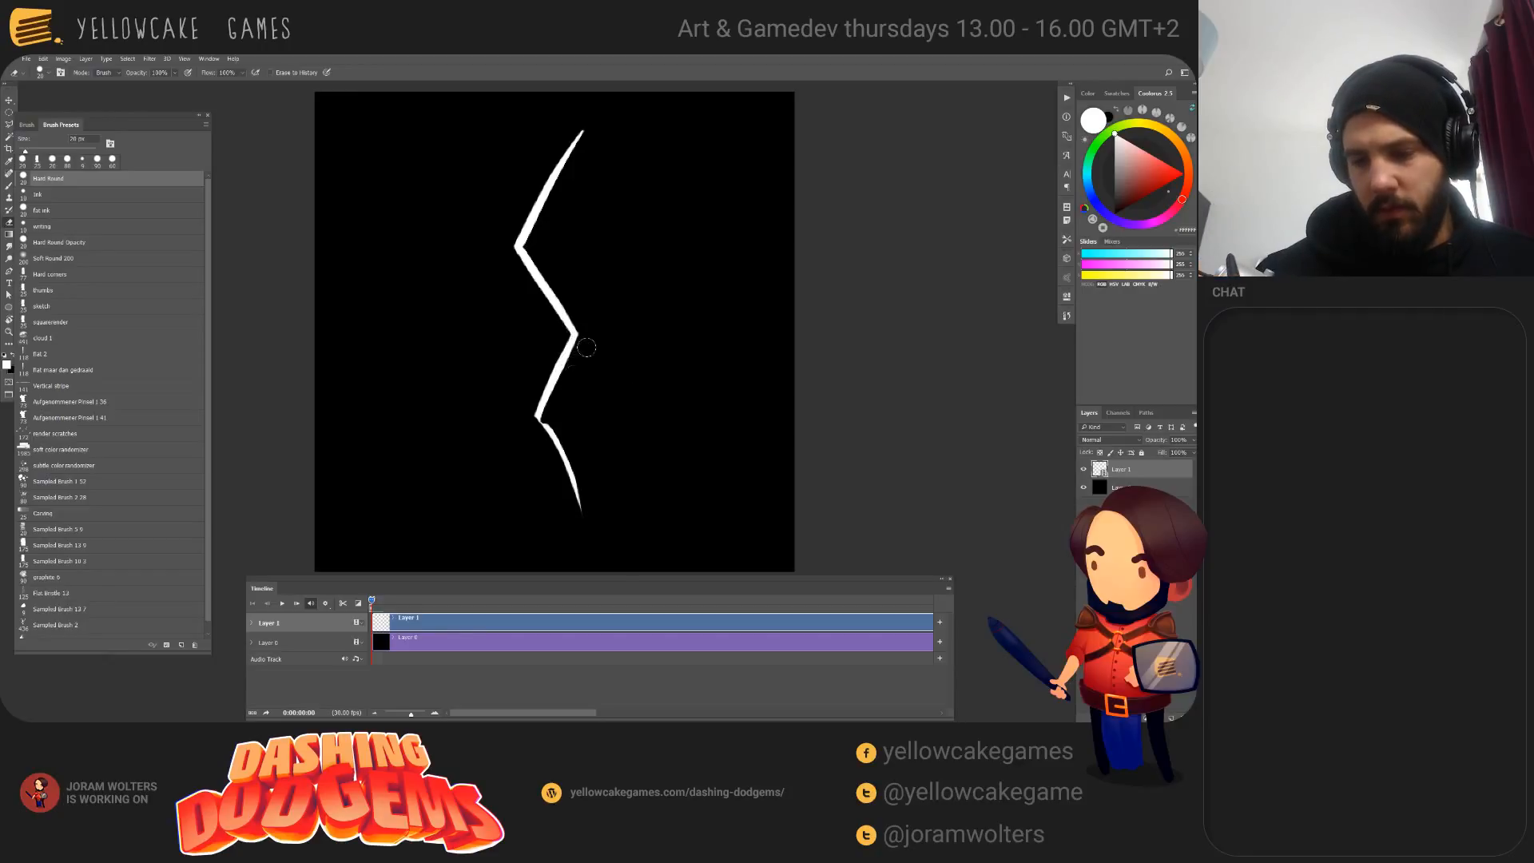
Step: Erase the bolt's lower part and thin its middle segment on frame 0:00:00:00, and play back the animation
{"action": "mouse_move", "coordinate": [555, 395]}
{"action": "left_mouse_down"}
{"action": "mouse_move", "coordinate": [583, 359]}
{"action": "mouse_move", "coordinate": [542, 431]}
{"action": "mouse_move", "coordinate": [583, 523]}
{"action": "left_mouse_up"}
{"action": "mouse_move", "coordinate": [548, 272]}
{"action": "left_mouse_down"}
{"action": "mouse_move", "coordinate": [591, 345]}
{"action": "mouse_move", "coordinate": [559, 352]}
{"action": "mouse_move", "coordinate": [548, 401]}
{"action": "left_mouse_up"}
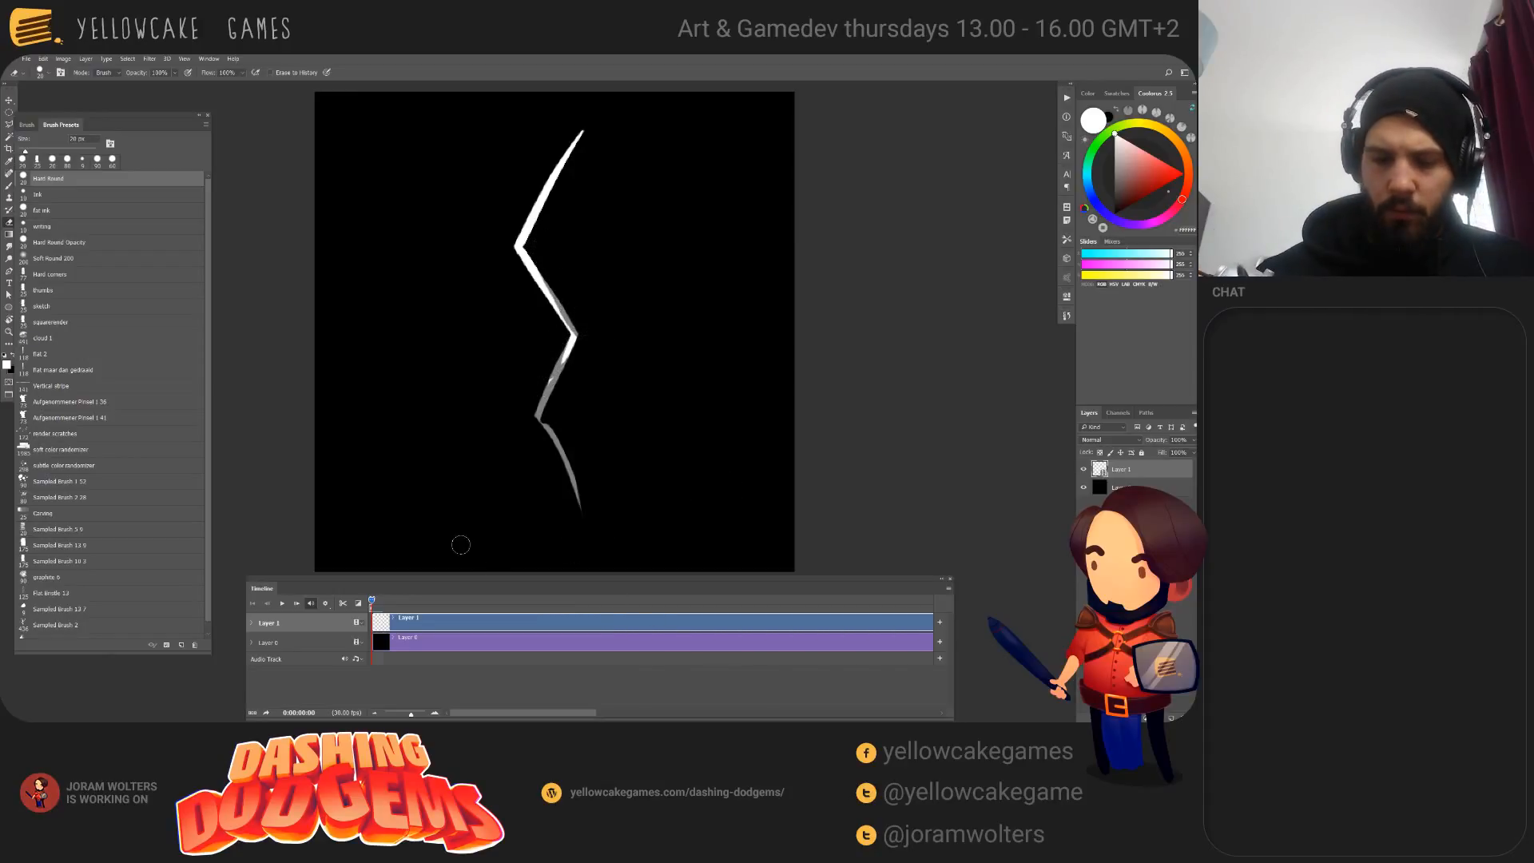
{"action": "key", "text": "space"}
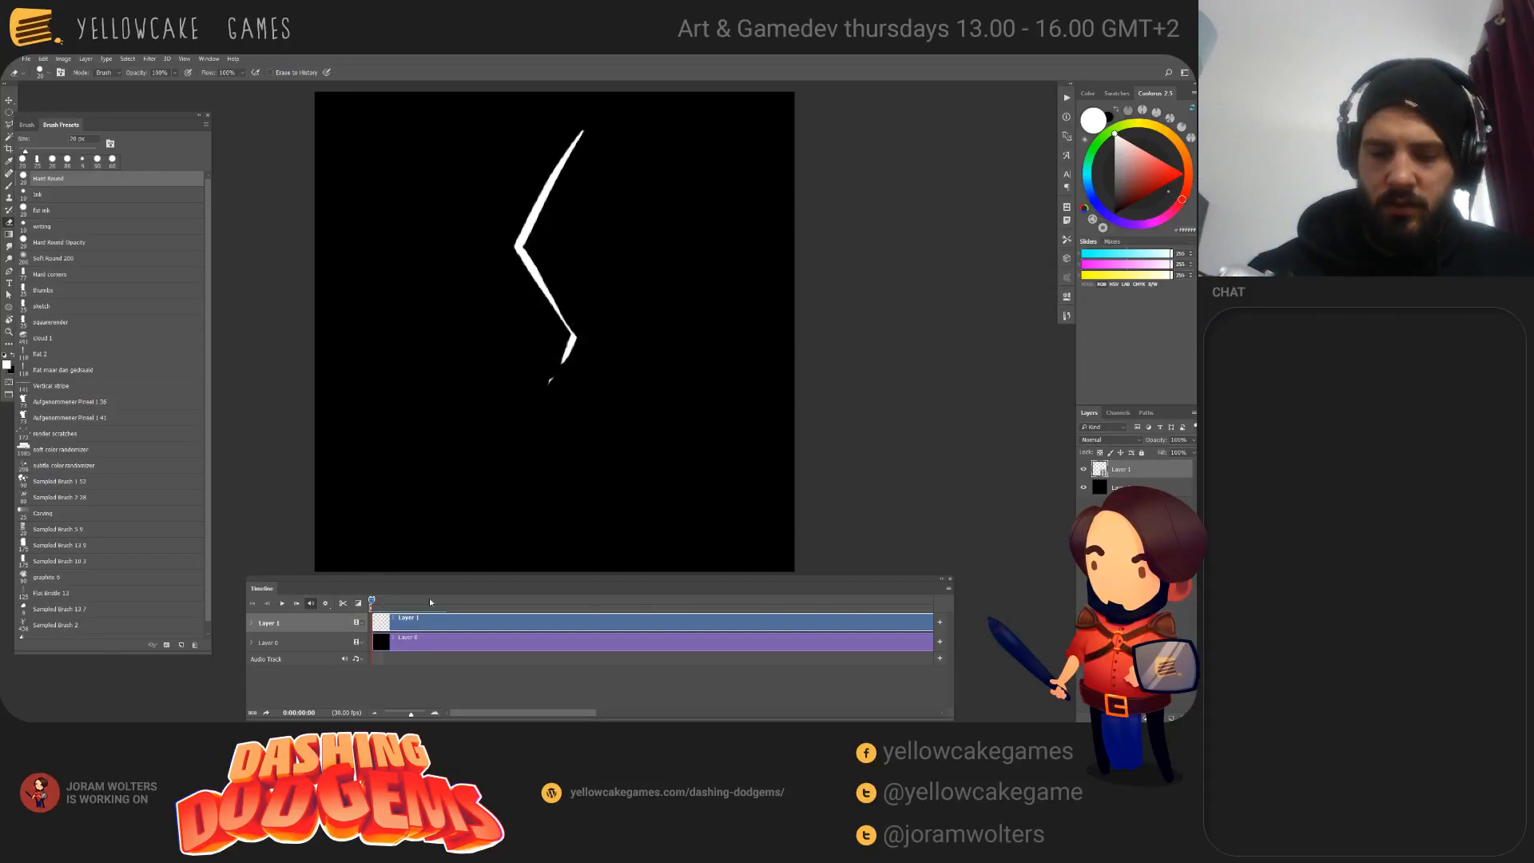
{"action": "key", "text": "space"}
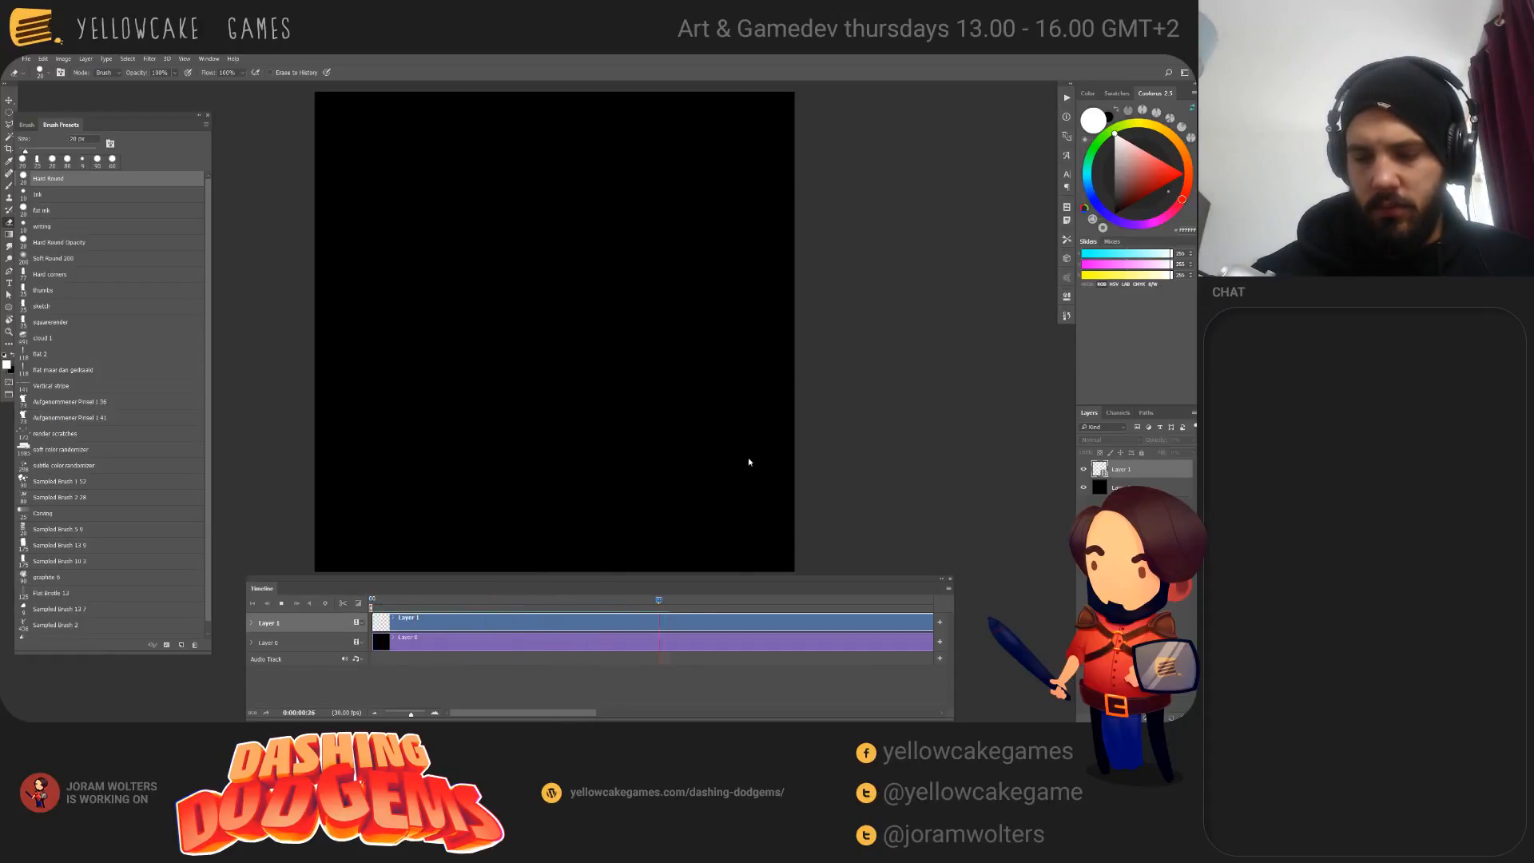
{"action": "key", "text": "space"}
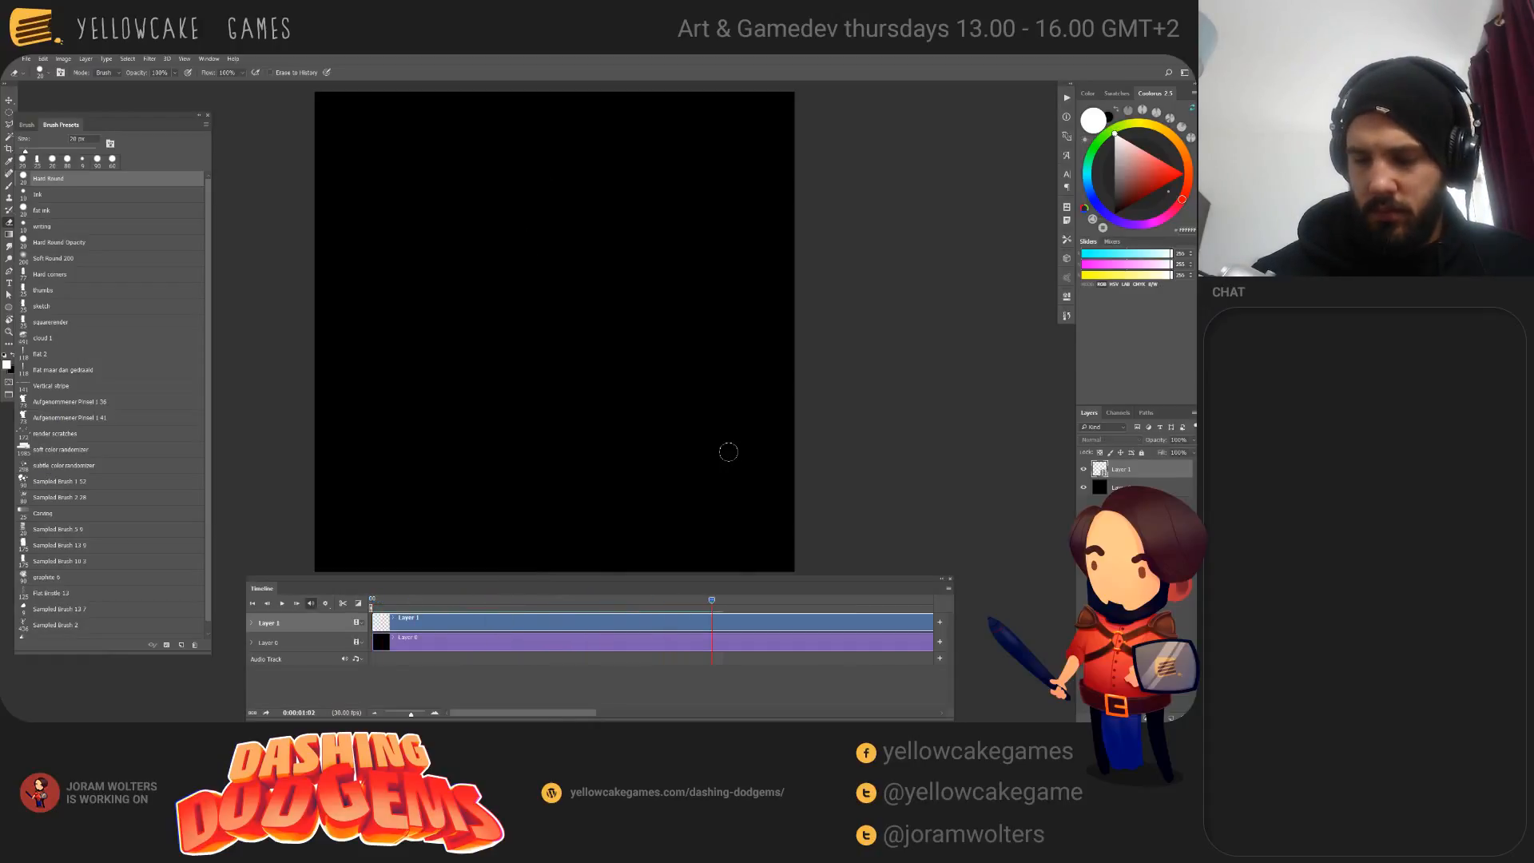
Step: Trim the bolt and background layer clips so that they both end shortly after the last drawn frame
{"action": "left_click", "coordinate": [375, 713]}
{"action": "left_click", "coordinate": [375, 714]}
{"action": "left_click", "coordinate": [375, 713]}
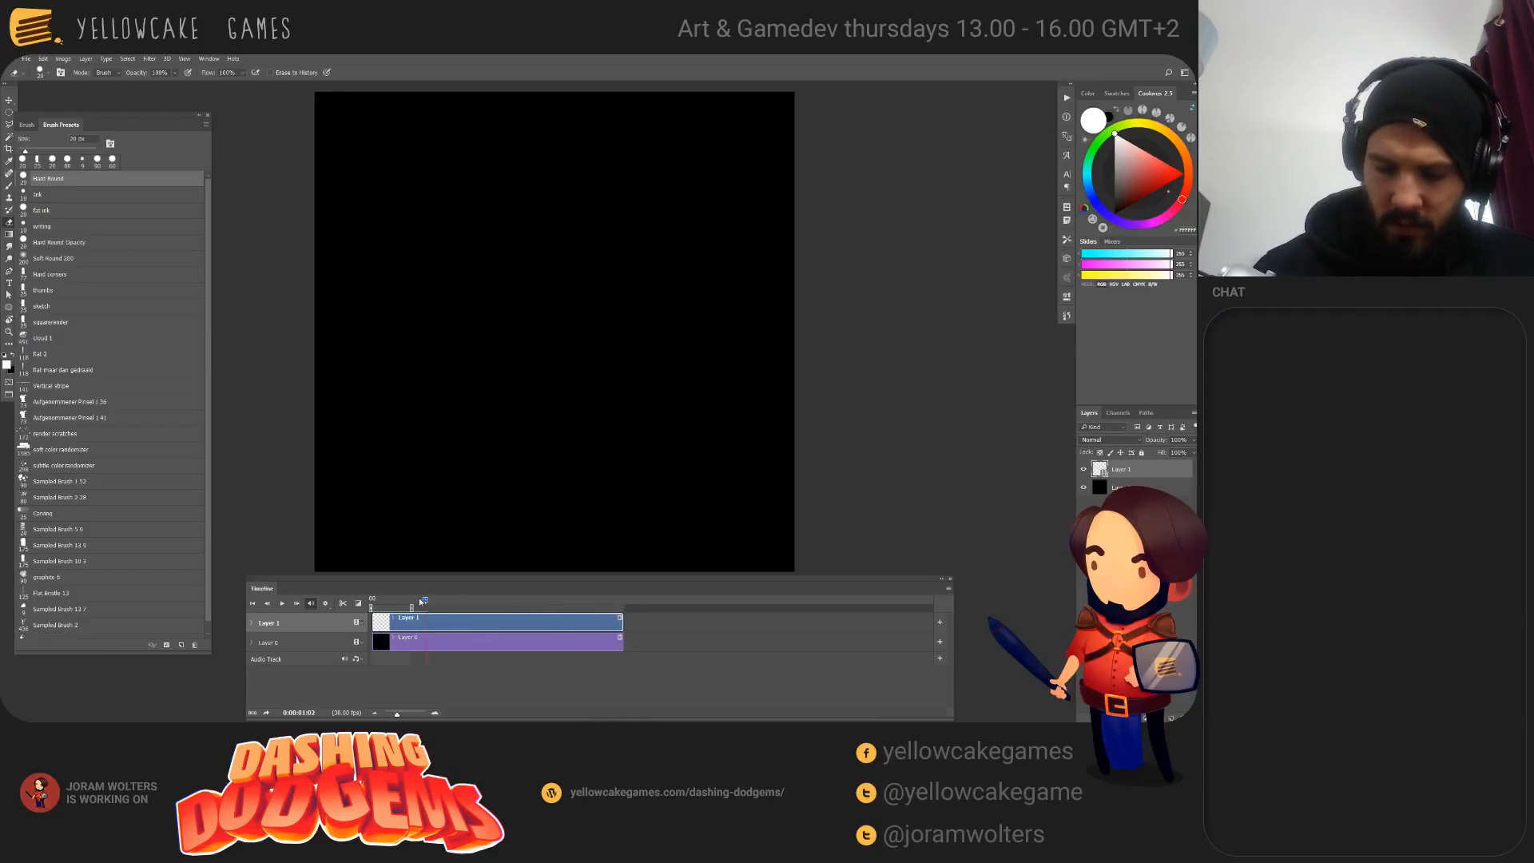
{"action": "left_click_drag", "start_coordinate": [408, 609], "coordinate": [385, 619]}
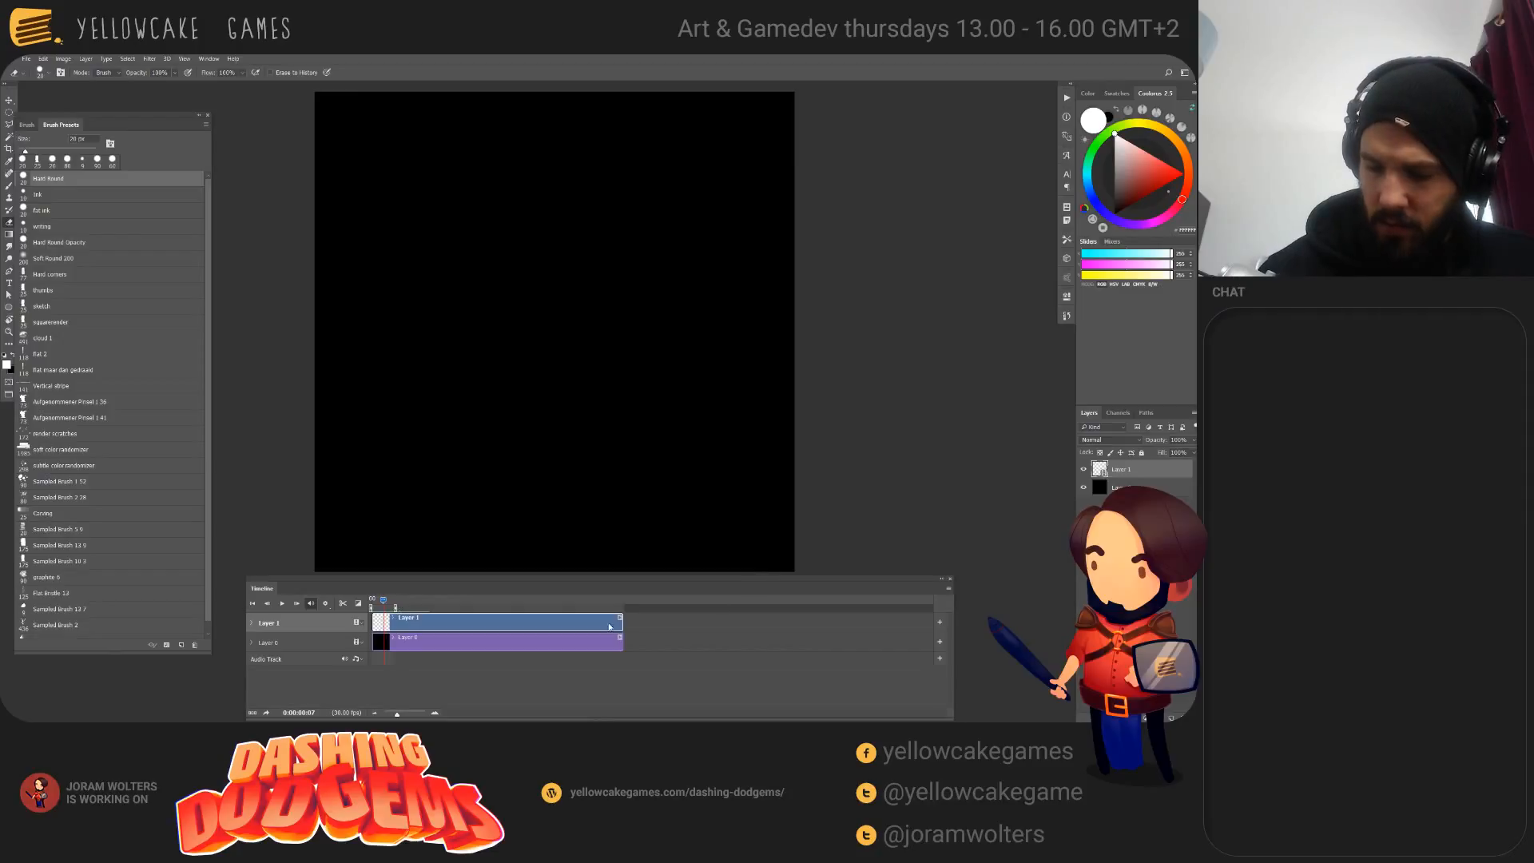
{"action": "left_click", "coordinate": [604, 648], "text": "shift"}
{"action": "left_click_drag", "start_coordinate": [622, 622], "coordinate": [396, 667]}
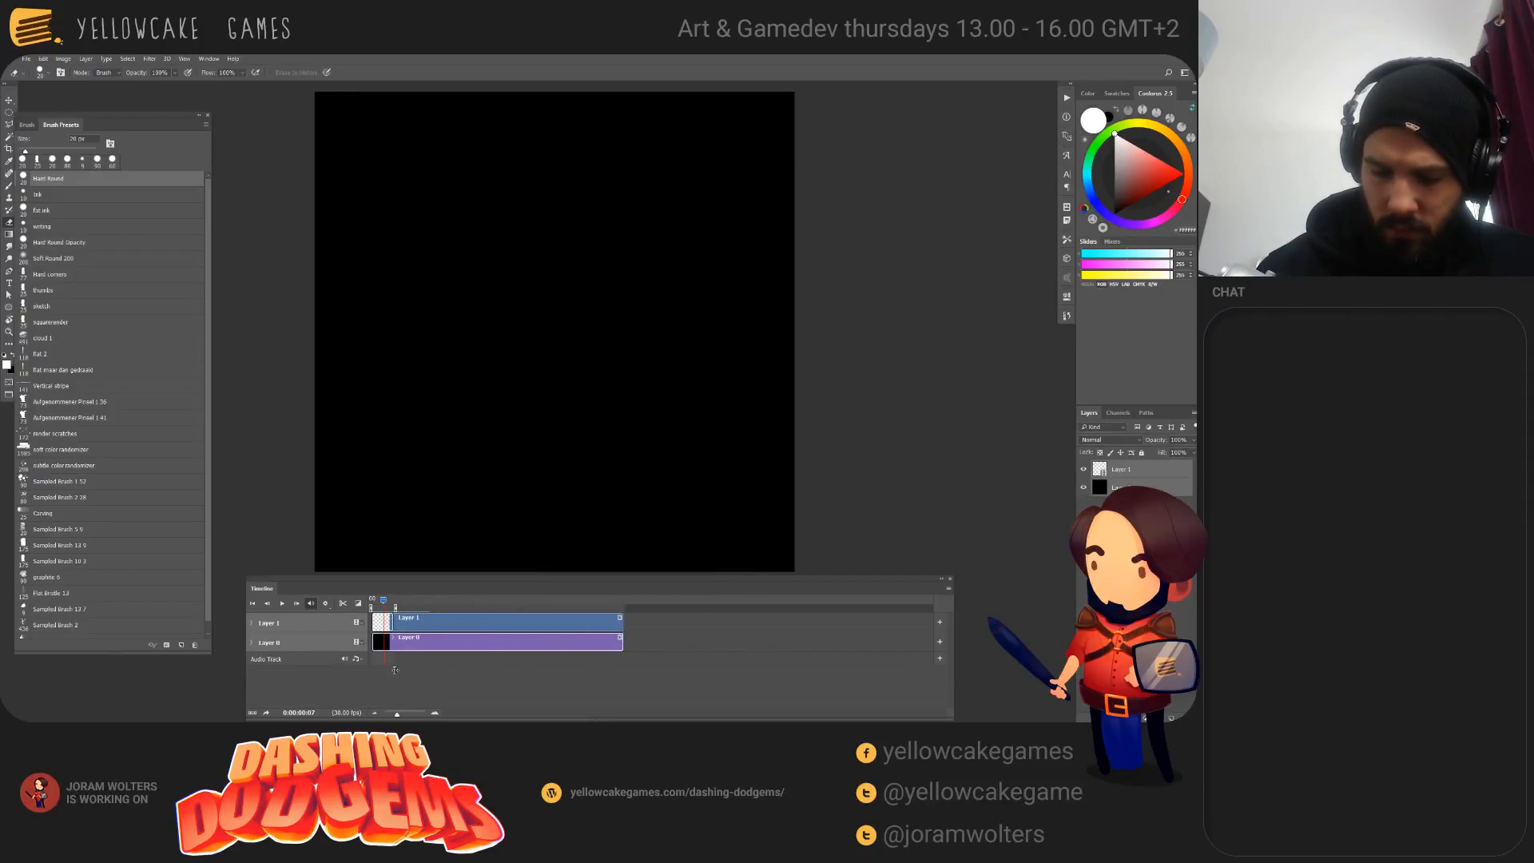
{"action": "left_click", "coordinate": [617, 643]}
{"action": "left_click_drag", "start_coordinate": [620, 645], "coordinate": [393, 663]}
{"action": "left_click_drag", "start_coordinate": [390, 610], "coordinate": [372, 607]}
{"action": "left_click", "coordinate": [435, 713]}
{"action": "left_click", "coordinate": [435, 713]}
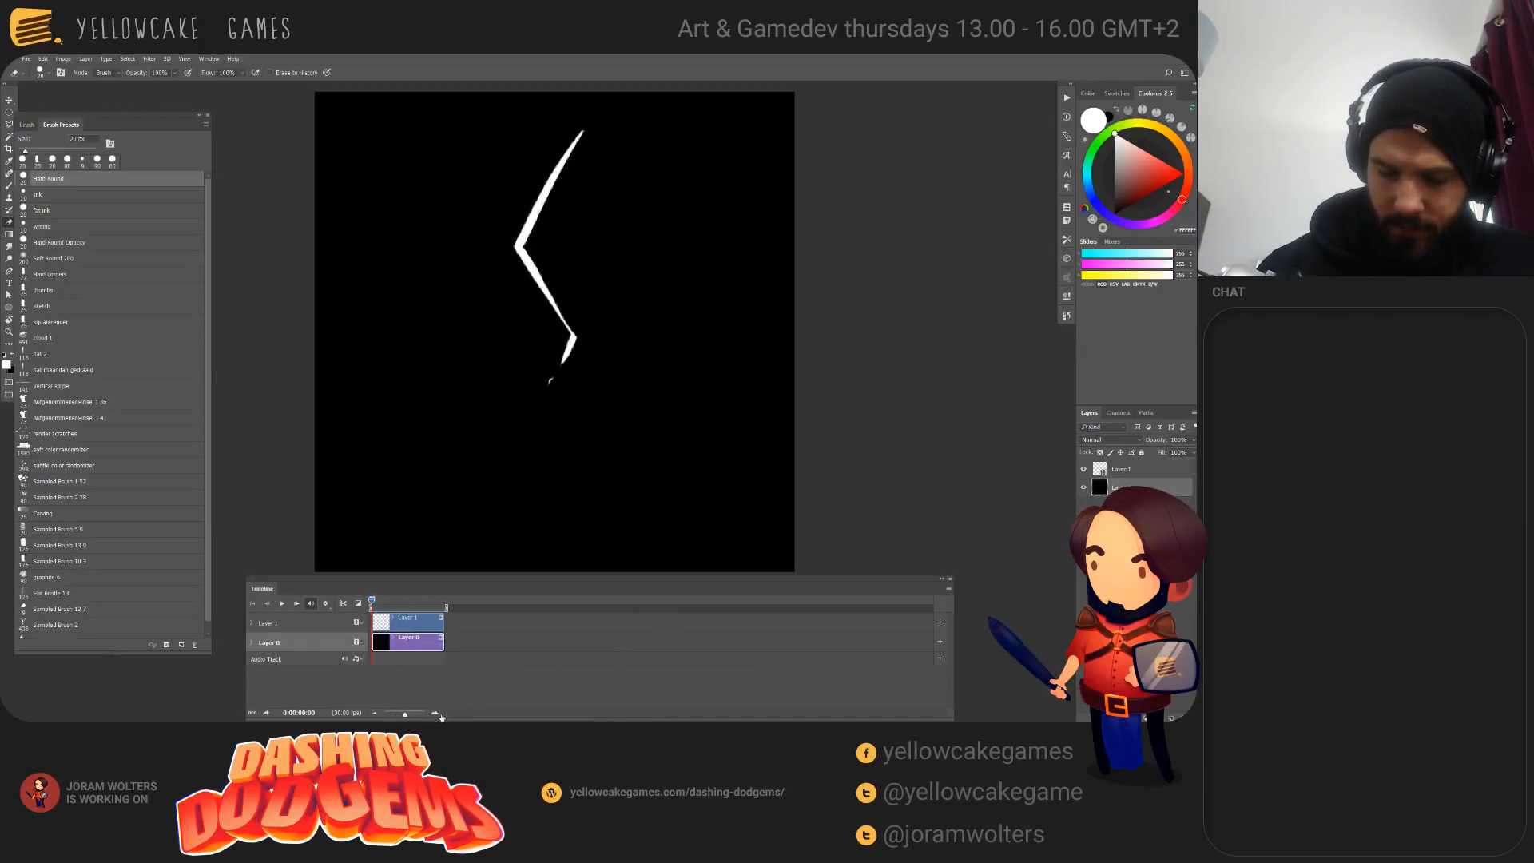
Step: Play back the shortened animation and scrub through its opening frames
{"action": "key", "text": "space"}
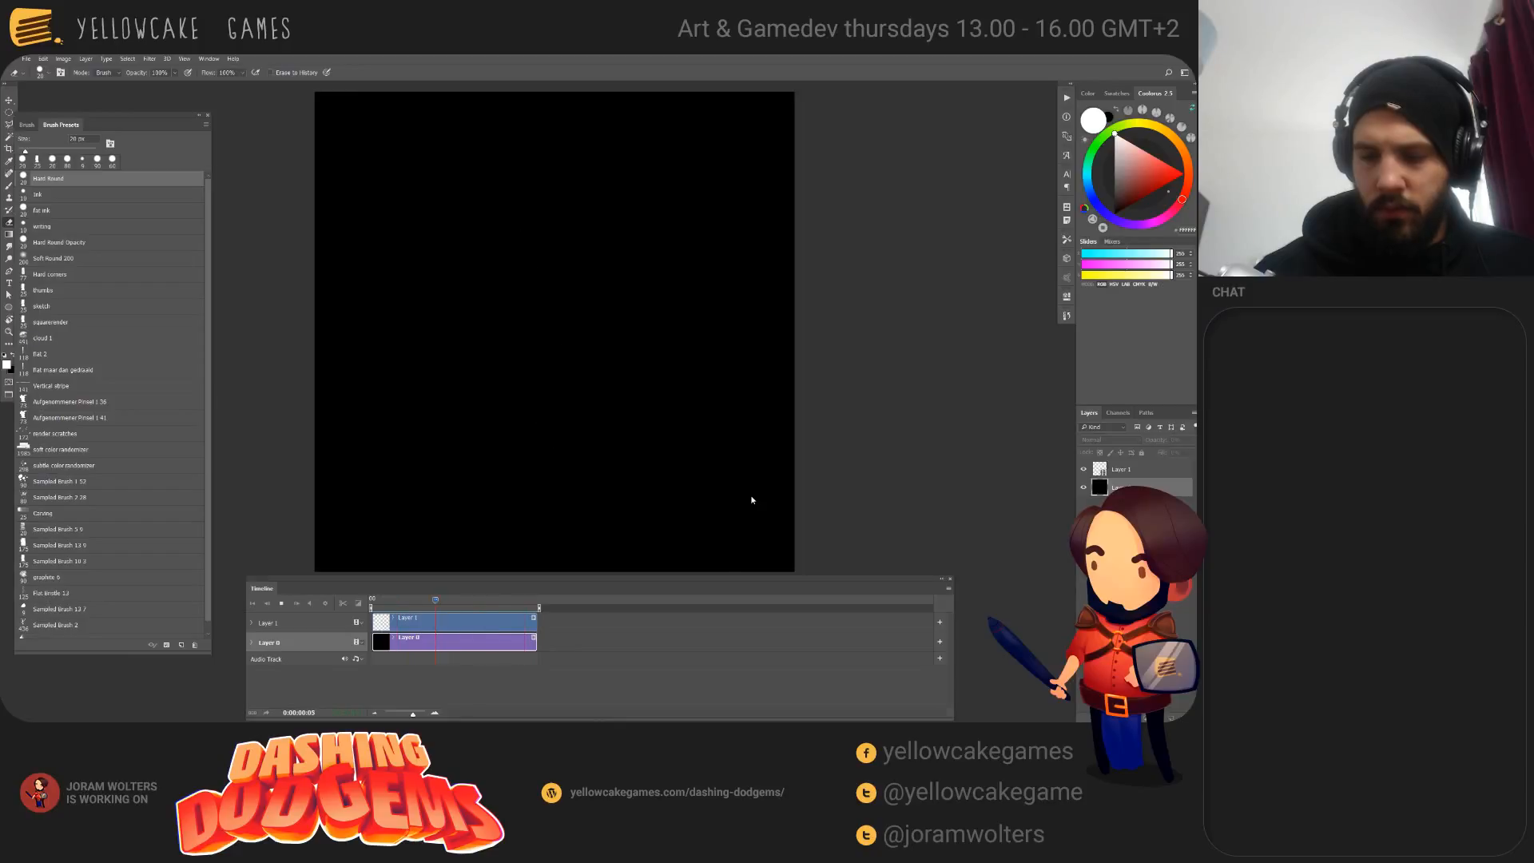
{"action": "key", "text": "space"}
{"action": "key", "text": "space"}
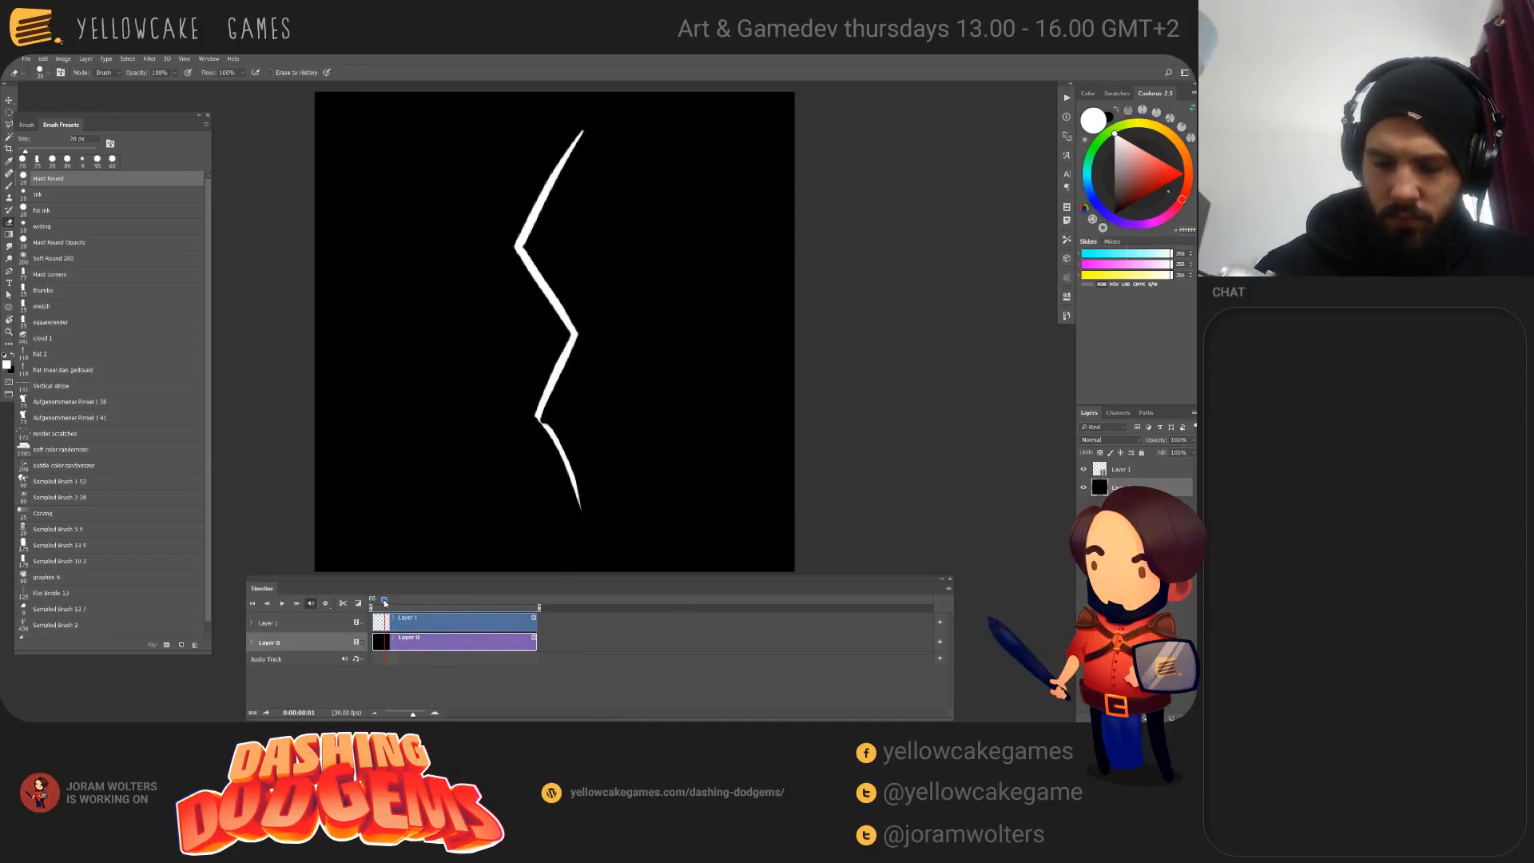
{"action": "mouse_move", "coordinate": [384, 599]}
{"action": "left_mouse_down"}
{"action": "mouse_move", "coordinate": [454, 618]}
{"action": "mouse_move", "coordinate": [370, 608]}
{"action": "mouse_move", "coordinate": [430, 625]}
{"action": "mouse_move", "coordinate": [334, 625]}
{"action": "left_mouse_up"}
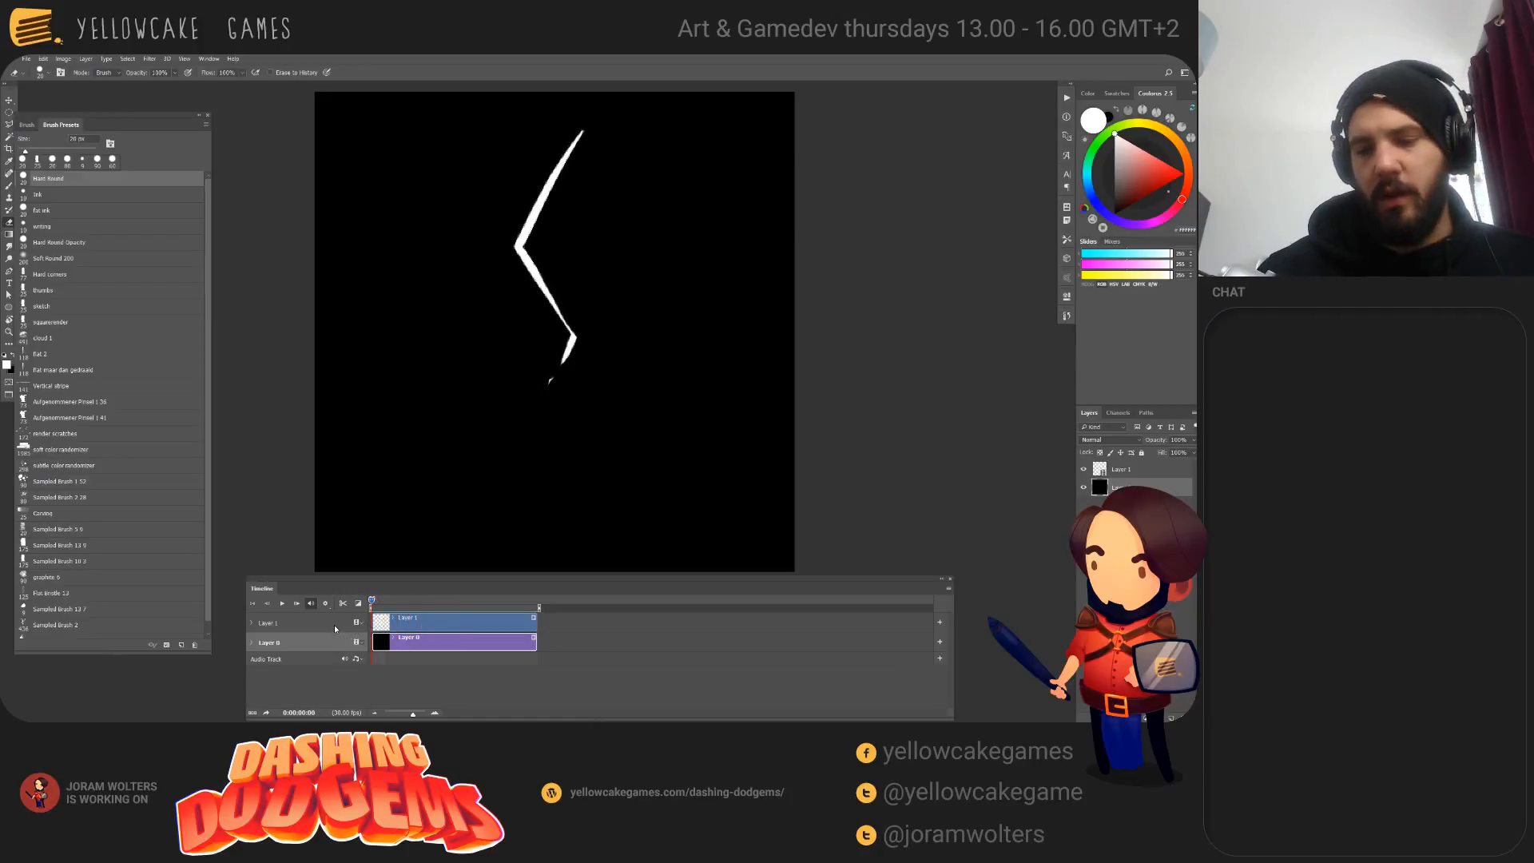
Step: Add an Outer Glow to Layer 1 and change the glow colour to a lighter blue
{"action": "left_click", "coordinate": [509, 628]}
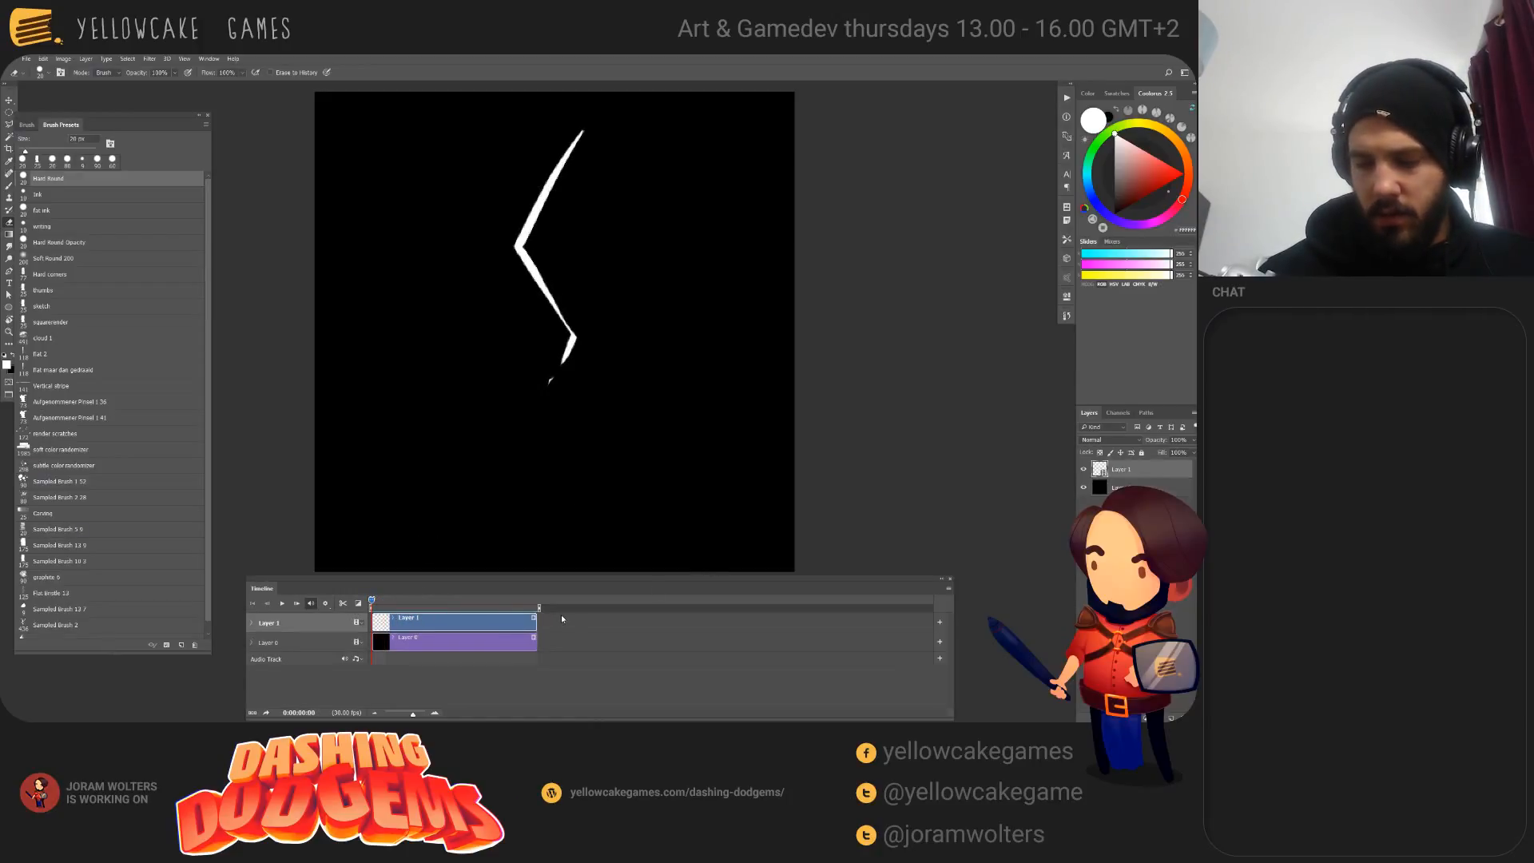
{"action": "double_click", "coordinate": [1157, 475]}
{"action": "left_click_drag", "start_coordinate": [719, 156], "coordinate": [779, 154]}
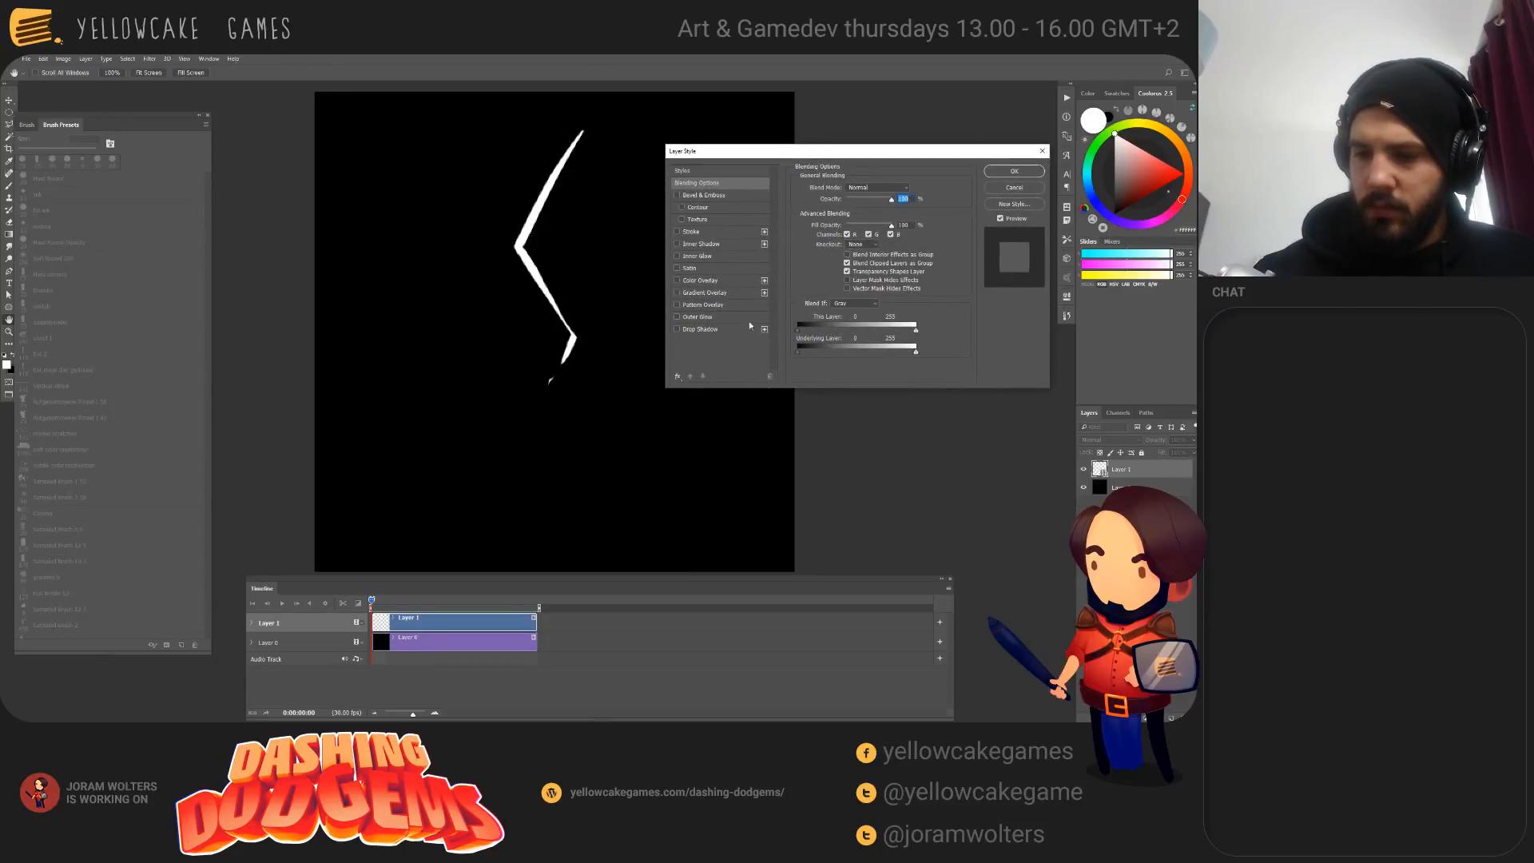
{"action": "left_click", "coordinate": [700, 317]}
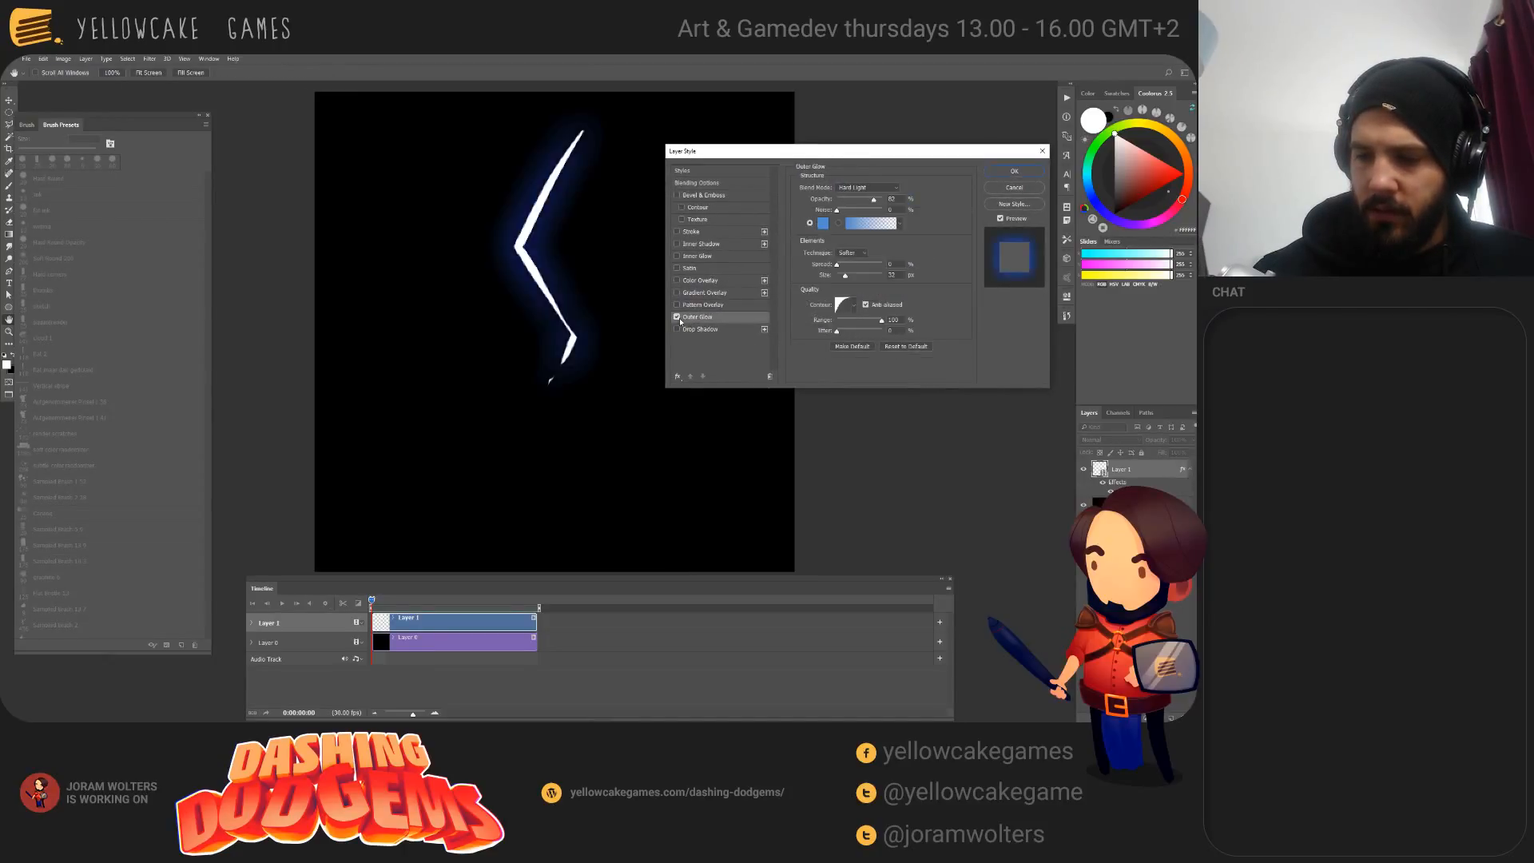
{"action": "left_click", "coordinate": [823, 223]}
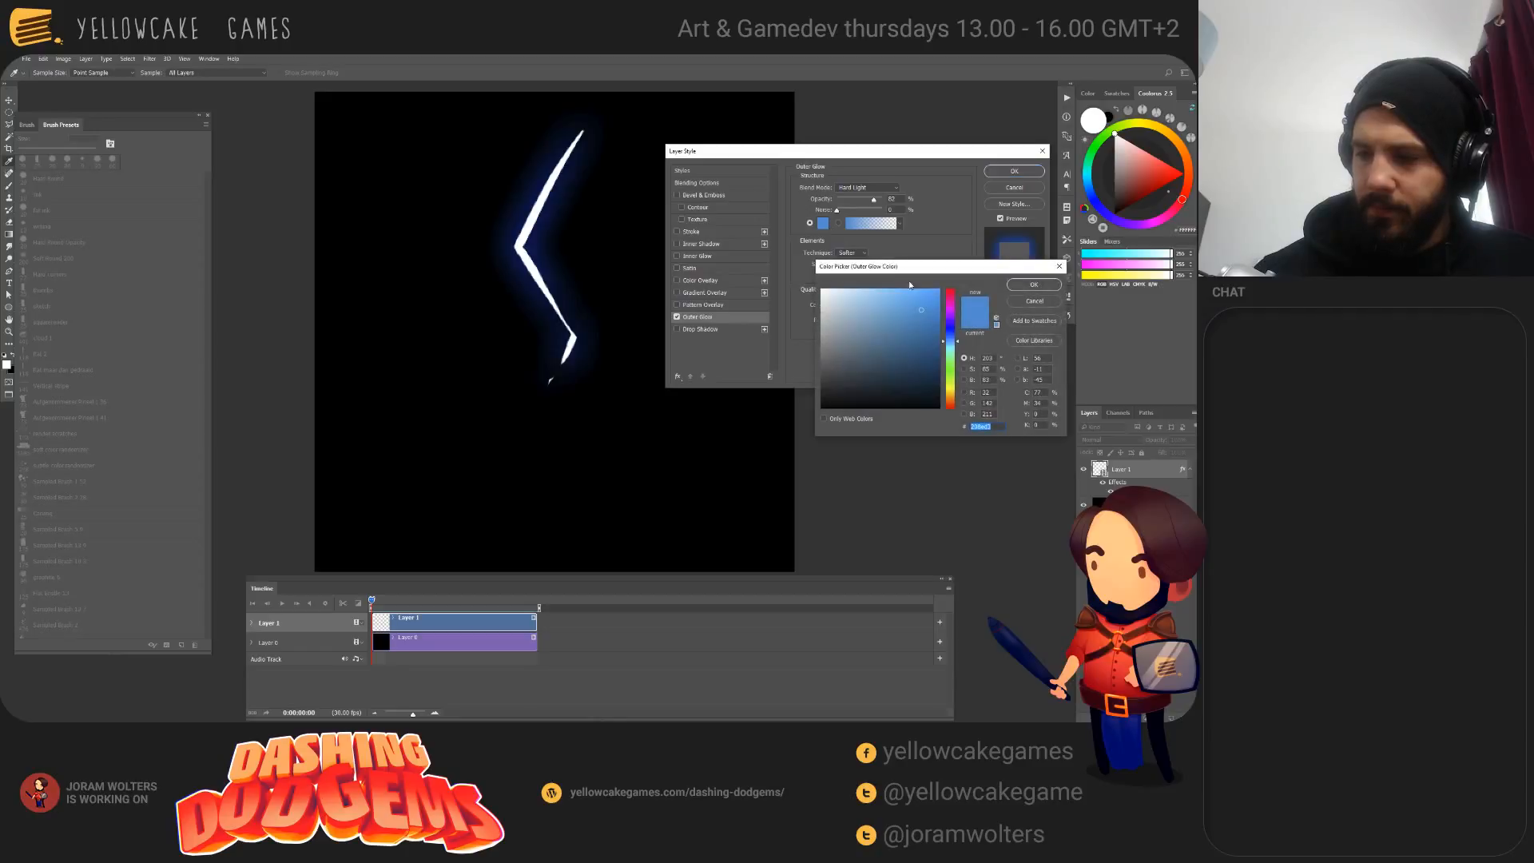
{"action": "left_click_drag", "start_coordinate": [906, 291], "coordinate": [901, 292]}
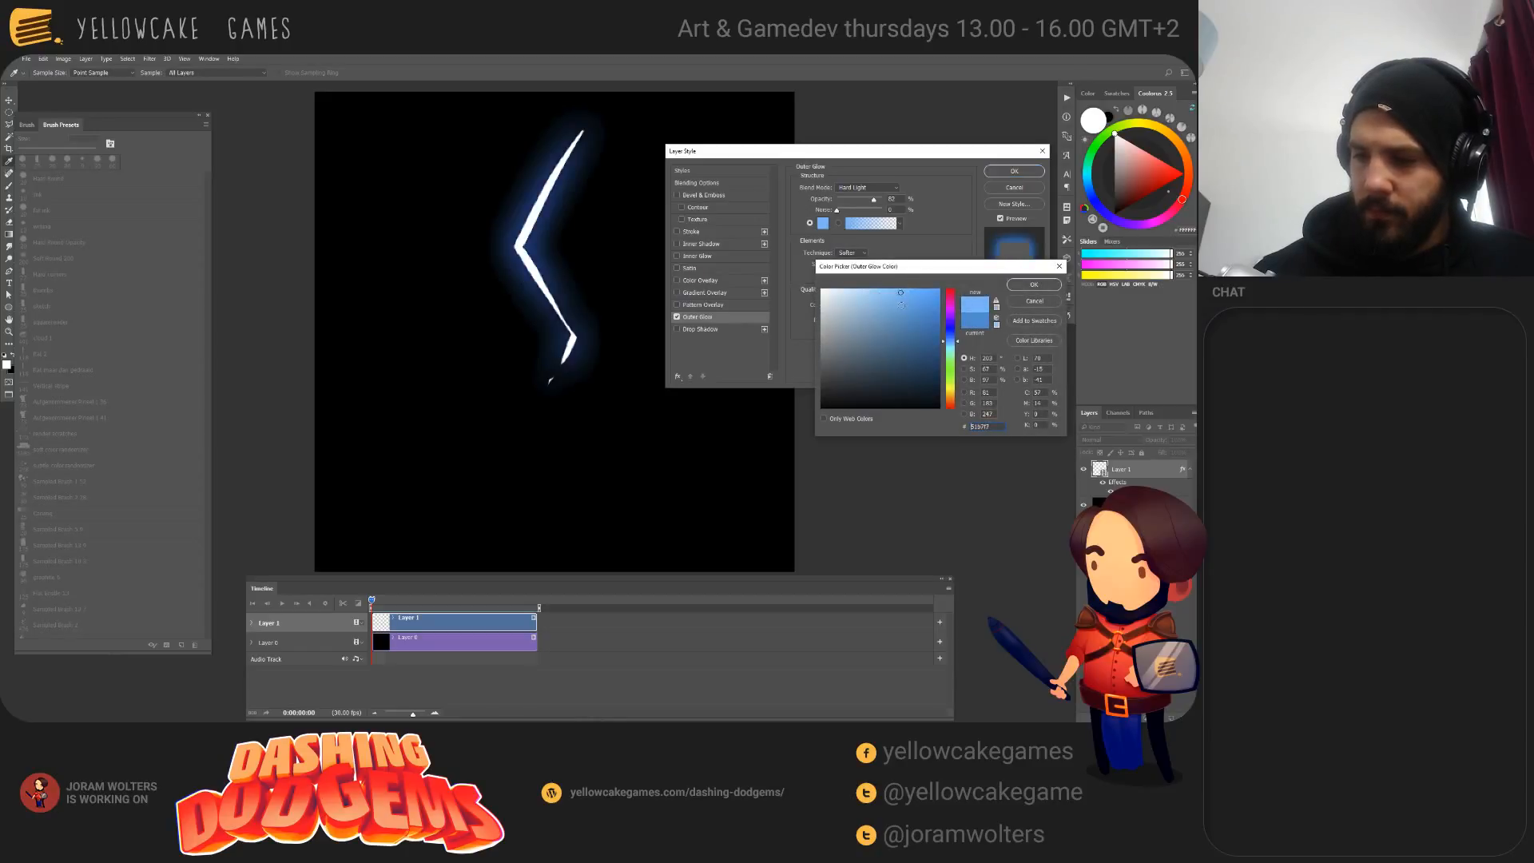
{"action": "left_click", "coordinate": [1030, 285]}
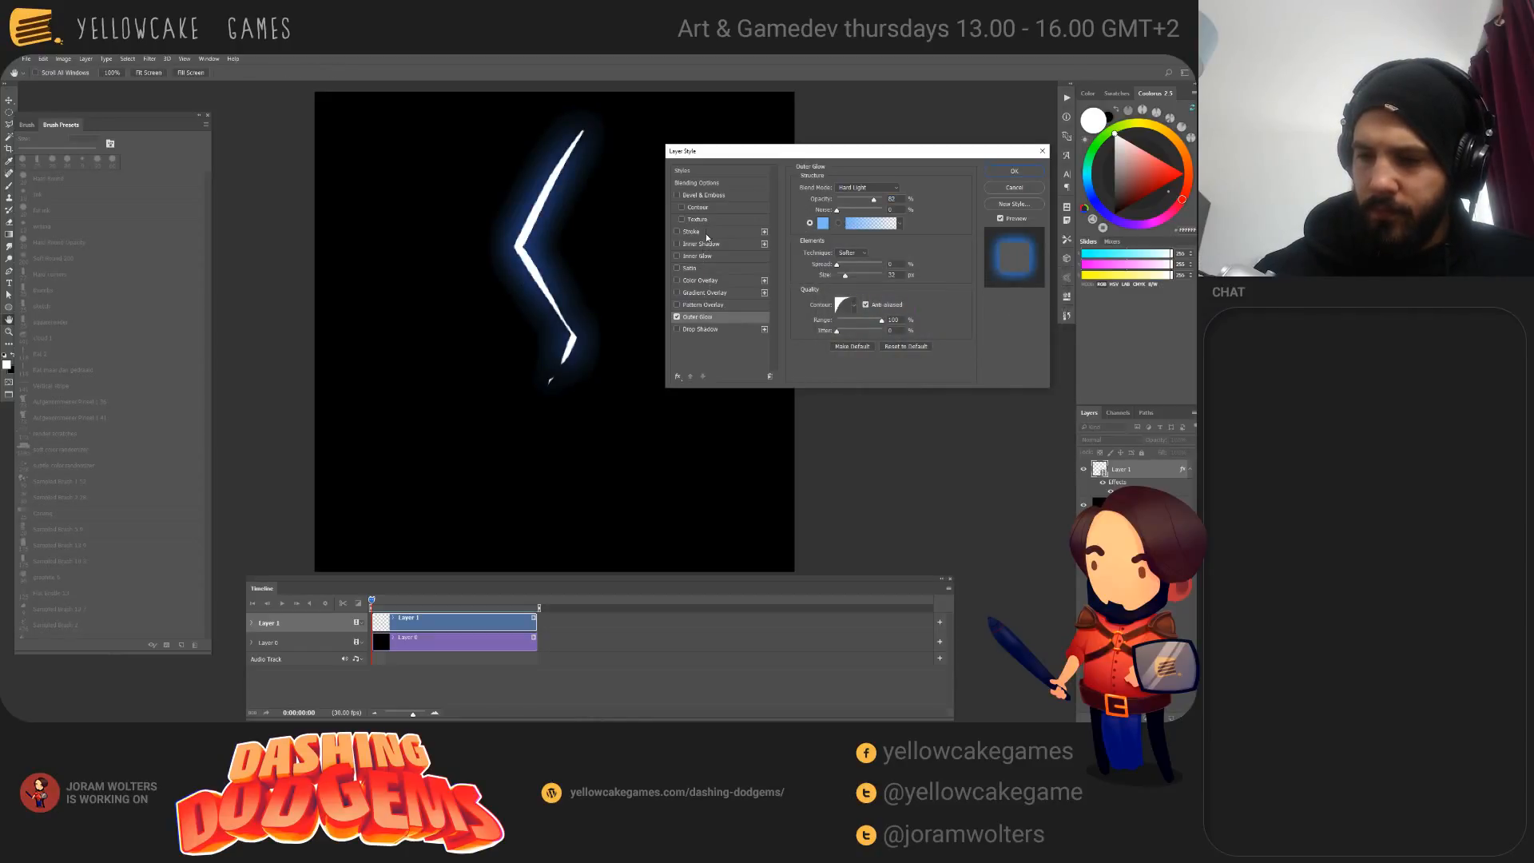
Step: Add a blue Inner Glow with reduced size and opacity to Layer 1, and play the glowing animation
{"action": "left_click", "coordinate": [702, 257]}
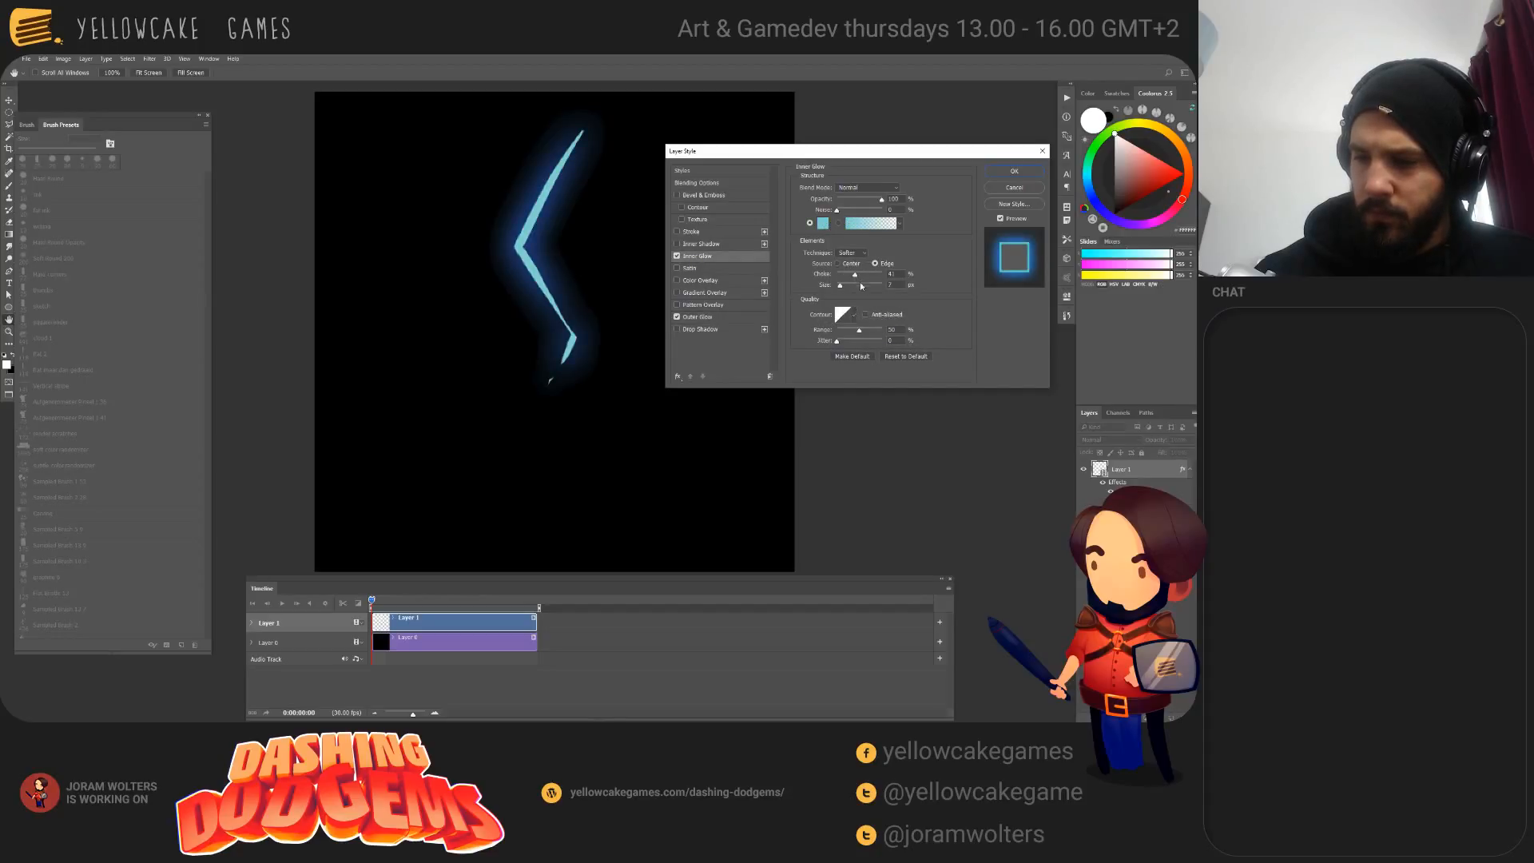
{"action": "left_click_drag", "start_coordinate": [840, 288], "coordinate": [845, 290]}
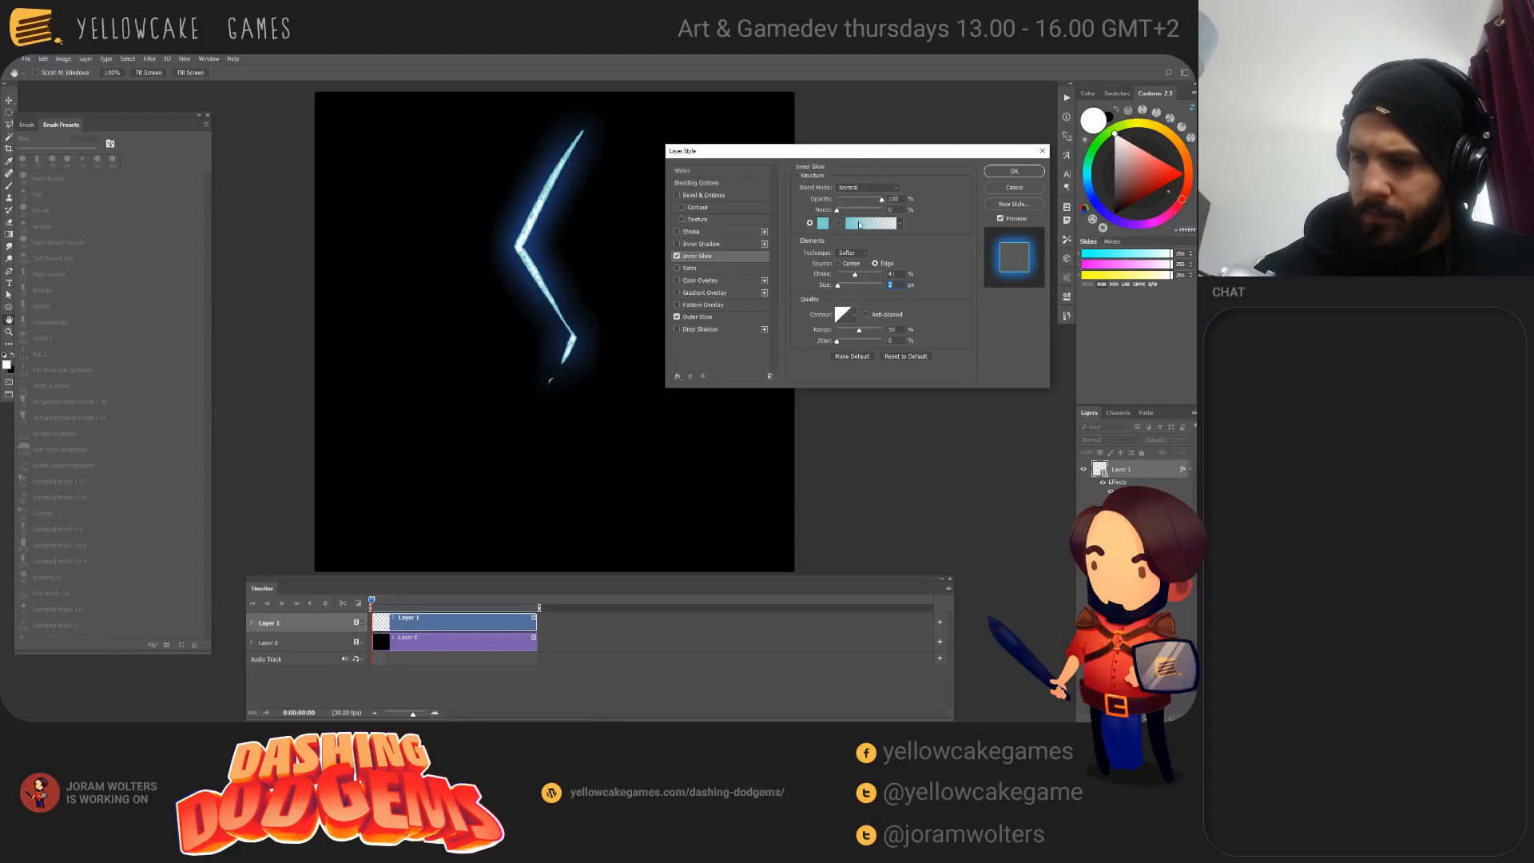
{"action": "left_click_drag", "start_coordinate": [857, 201], "coordinate": [855, 204]}
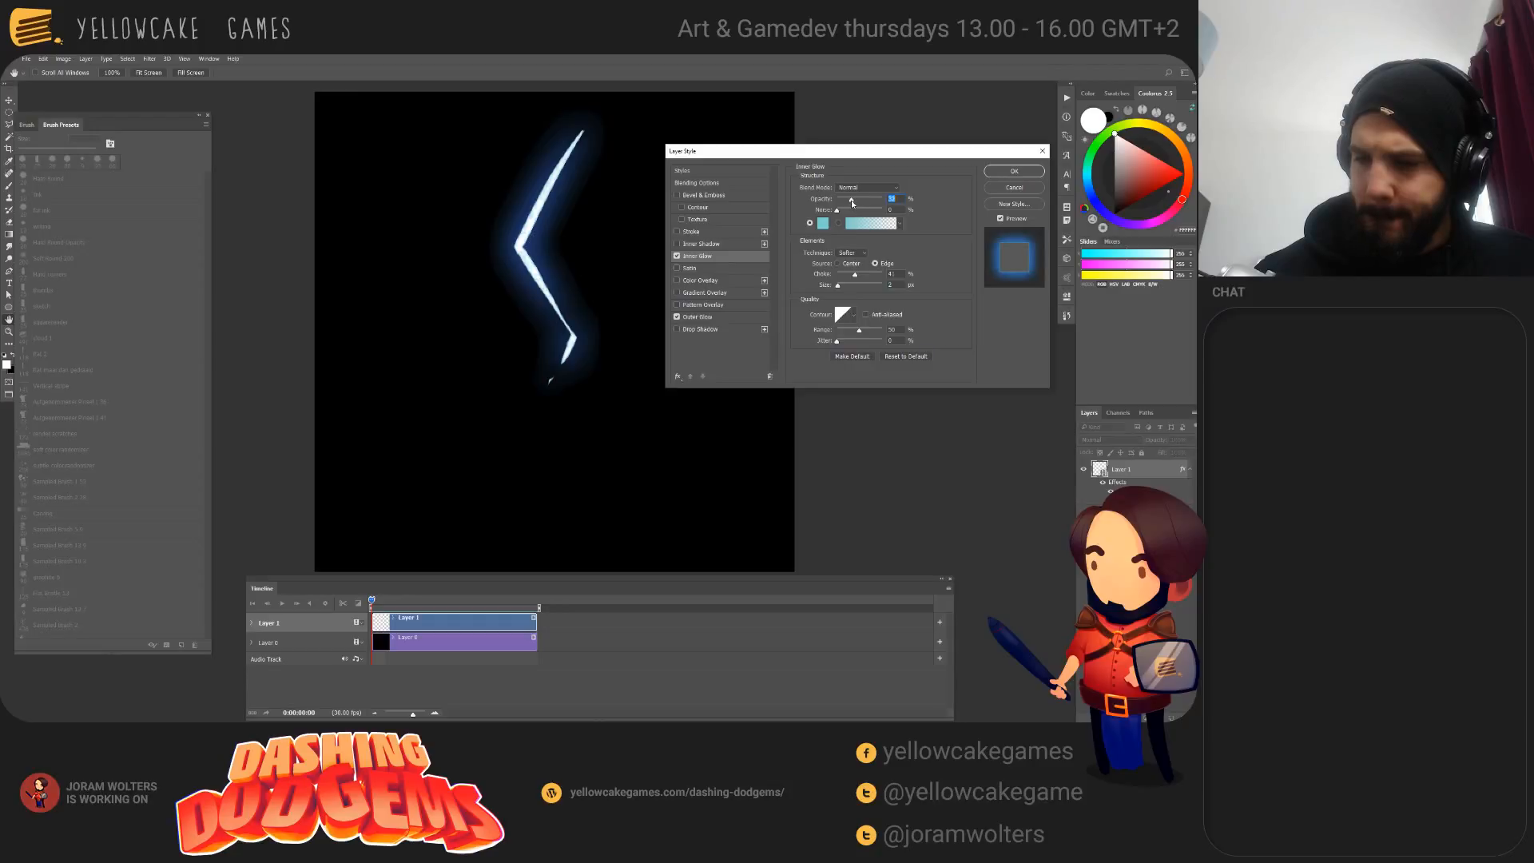
{"action": "left_click", "coordinate": [823, 222]}
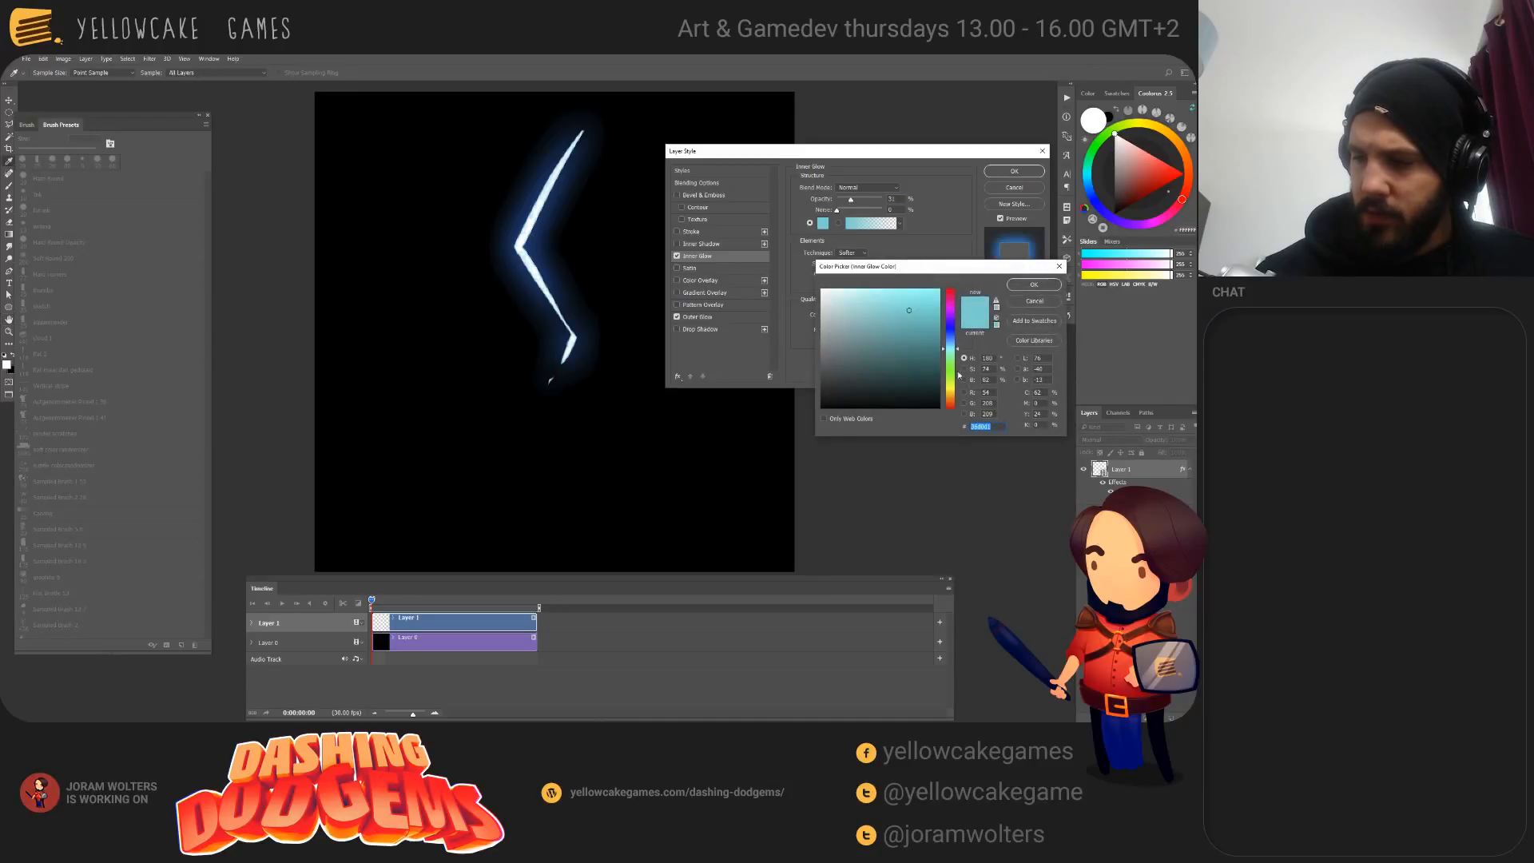
{"action": "left_click_drag", "start_coordinate": [951, 340], "coordinate": [951, 336]}
{"action": "left_click", "coordinate": [1034, 284]}
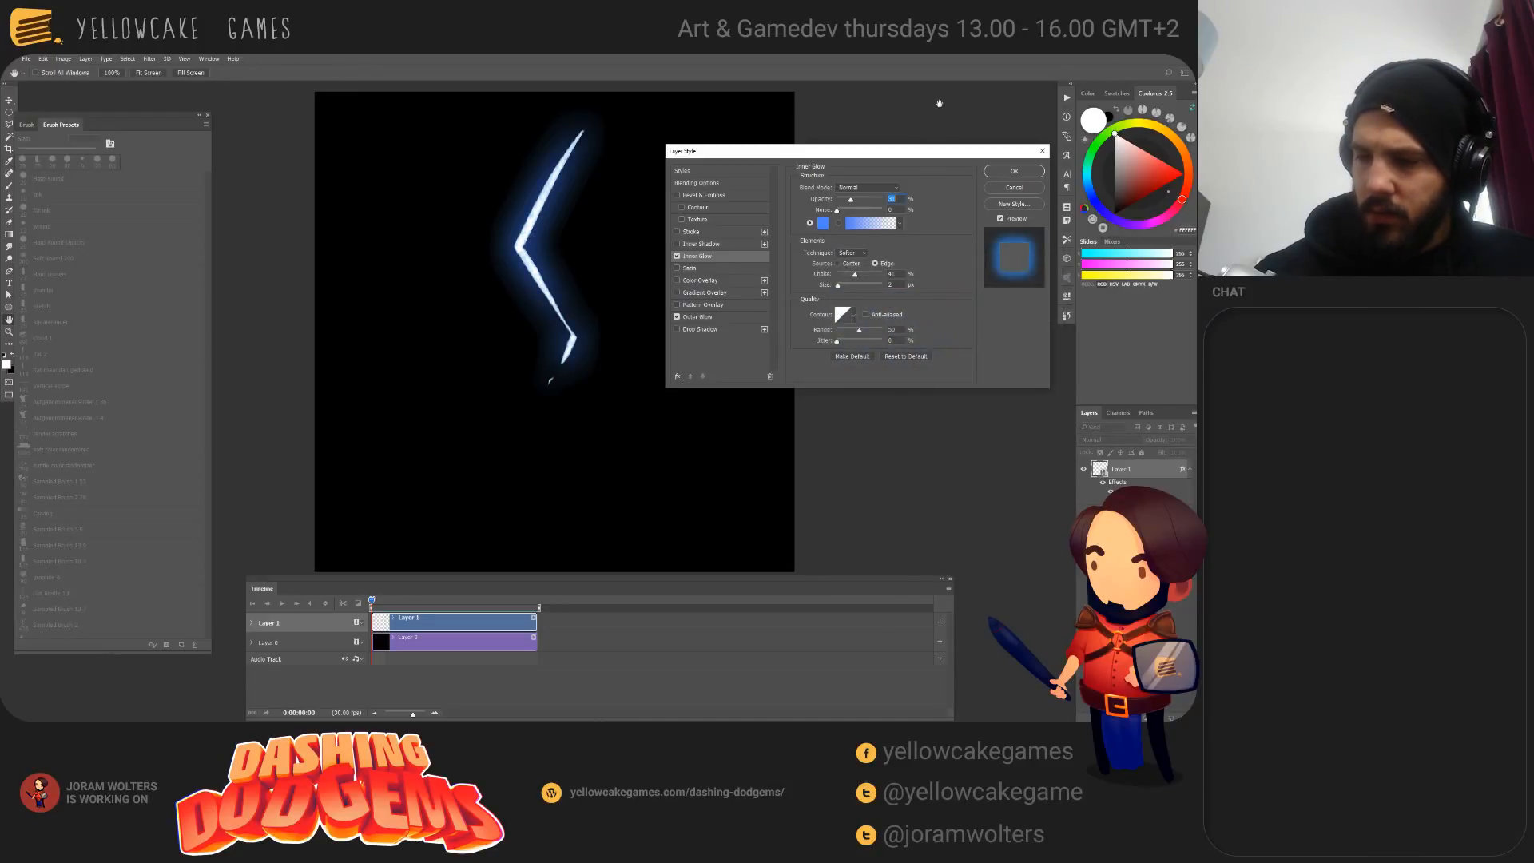
{"action": "left_click", "coordinate": [1014, 172]}
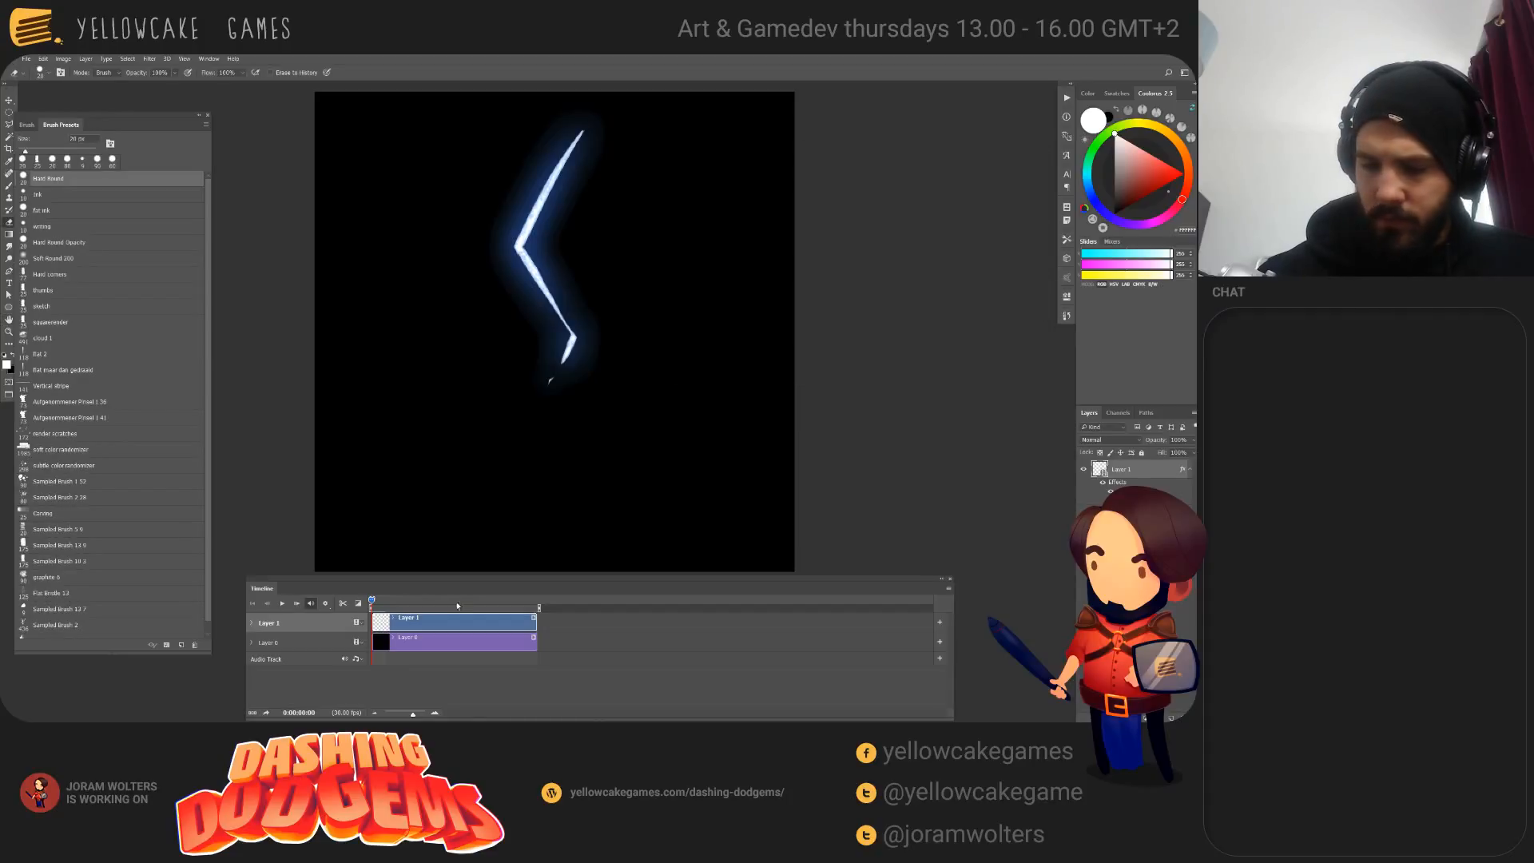
{"action": "key", "text": "space"}
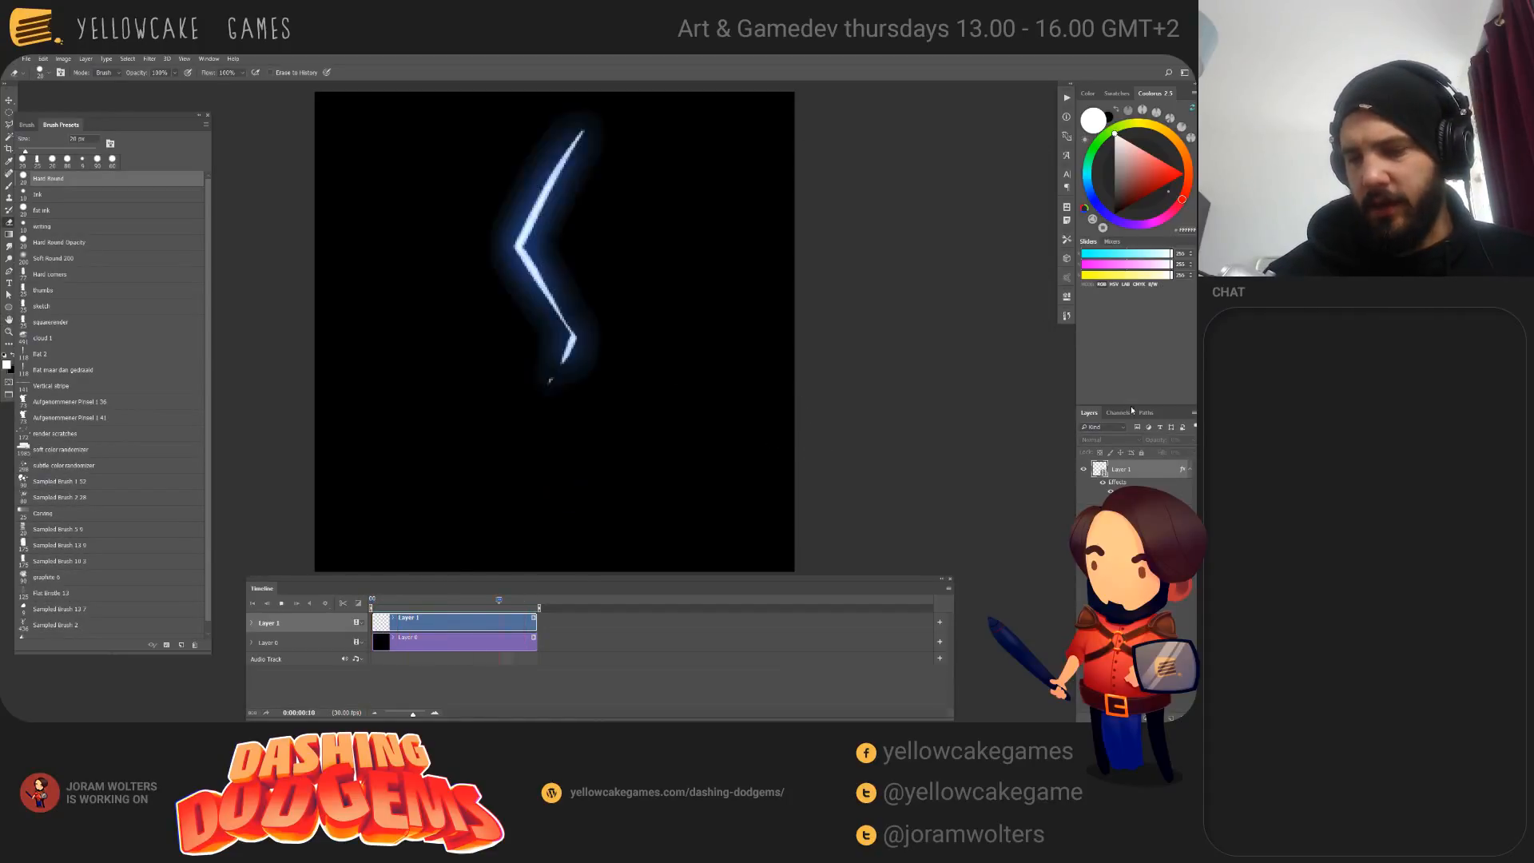
Step: Replay the glowing lightning bolt animation several times and return the playhead to its first frame
{"action": "key", "text": "space"}
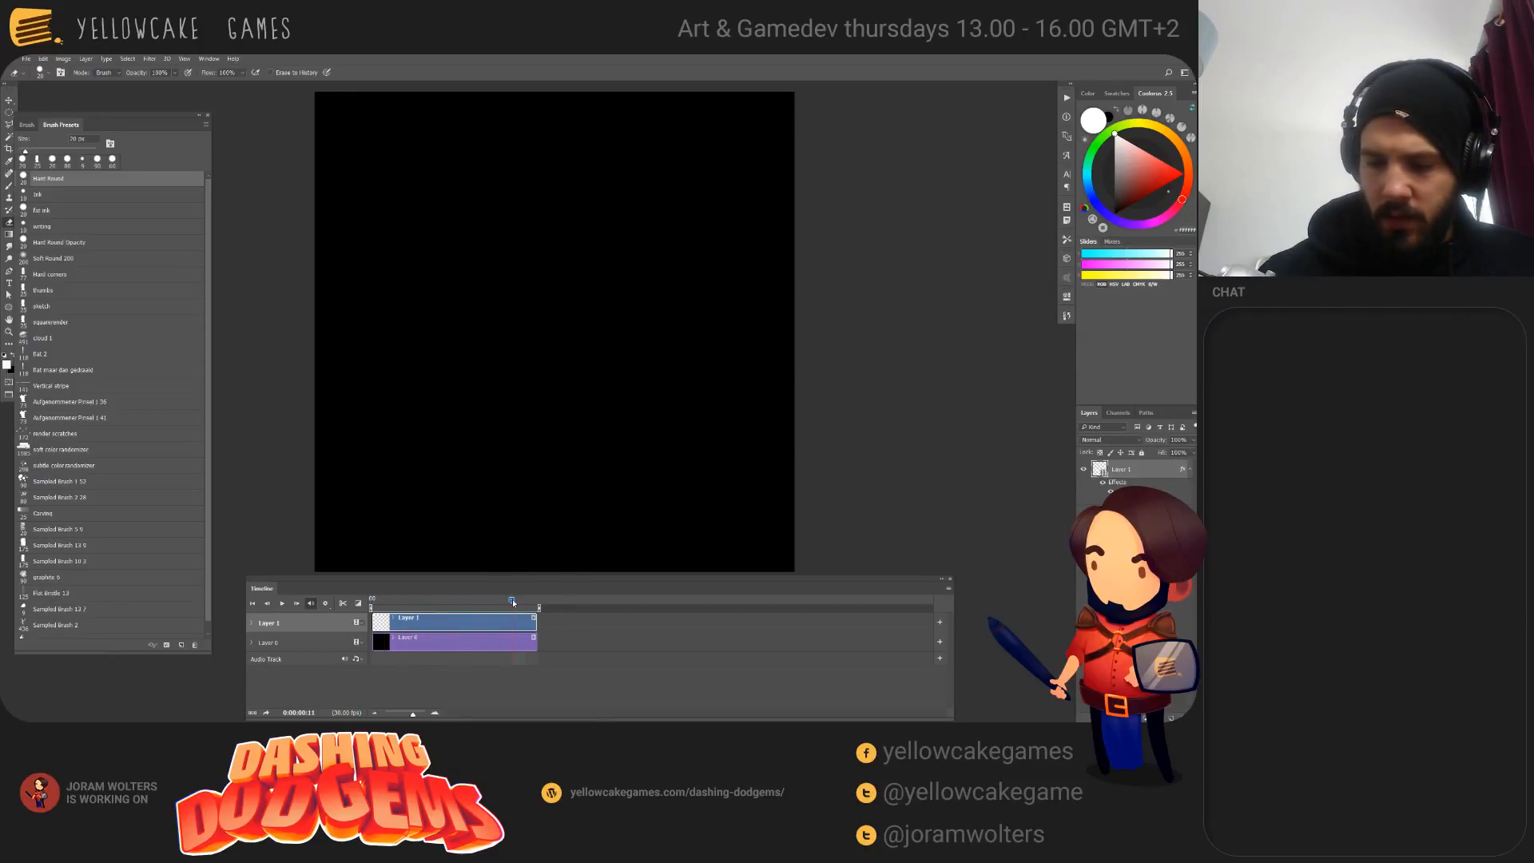
{"action": "left_click_drag", "start_coordinate": [511, 598], "coordinate": [372, 599]}
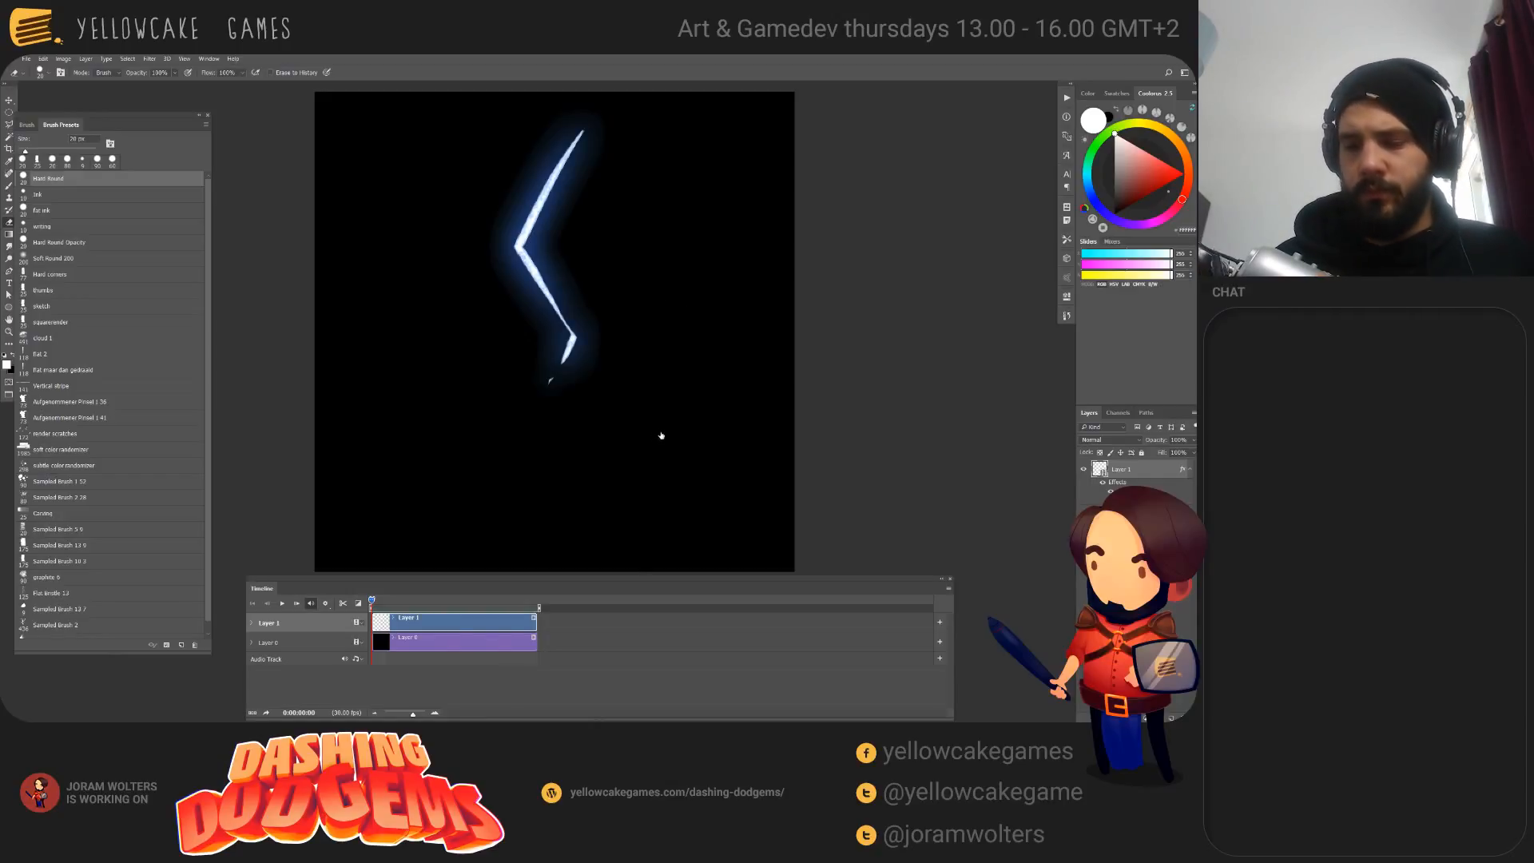
{"action": "left_click_drag", "start_coordinate": [698, 429], "coordinate": [693, 441]}
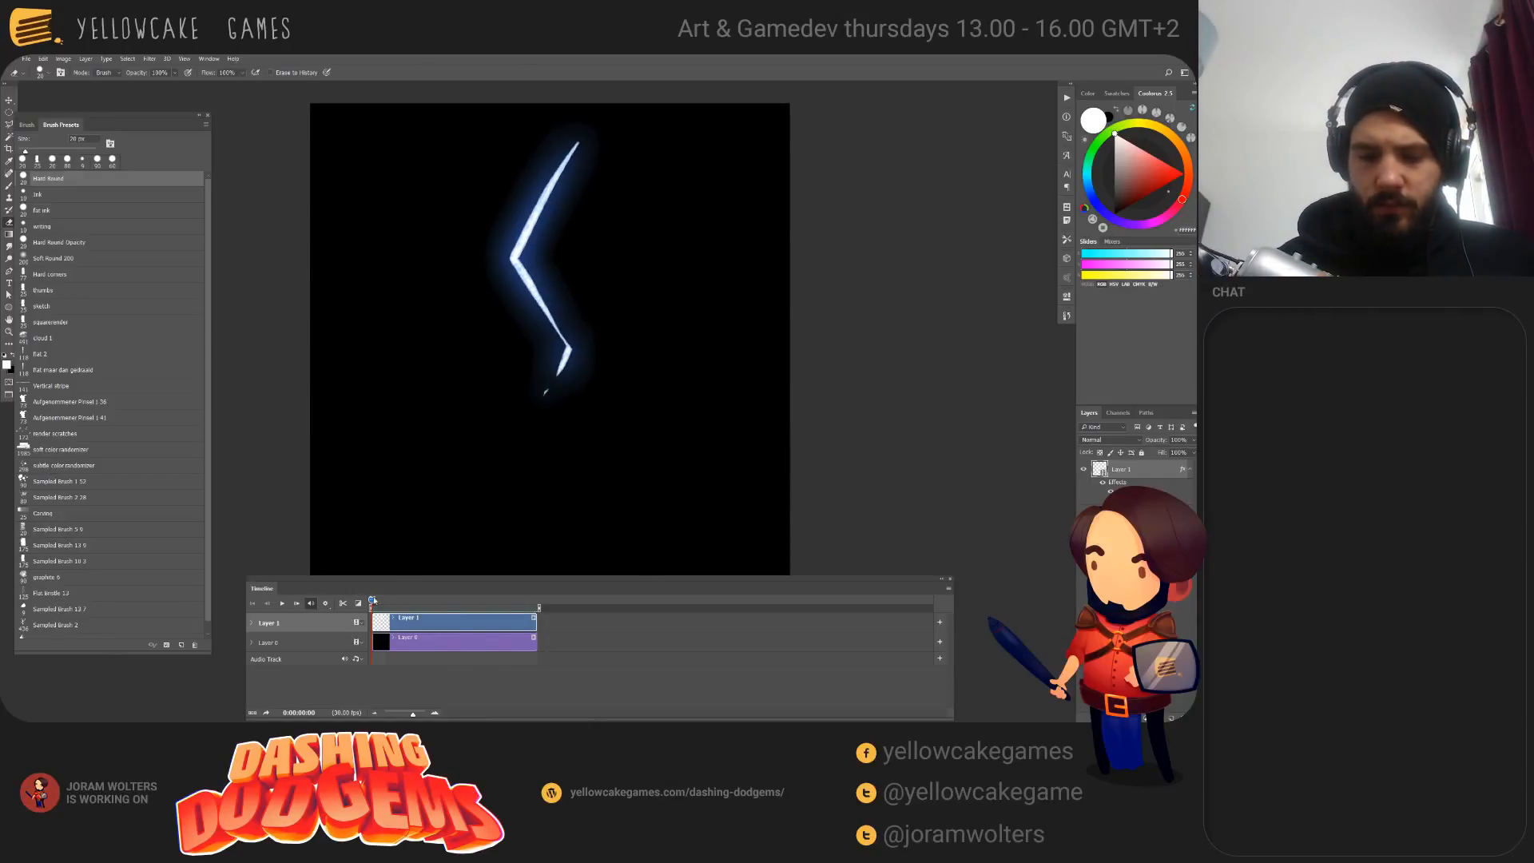
{"action": "mouse_move", "coordinate": [373, 602]}
{"action": "left_mouse_down"}
{"action": "mouse_move", "coordinate": [431, 617]}
{"action": "mouse_move", "coordinate": [361, 626]}
{"action": "left_mouse_up"}
{"action": "key", "text": "space"}
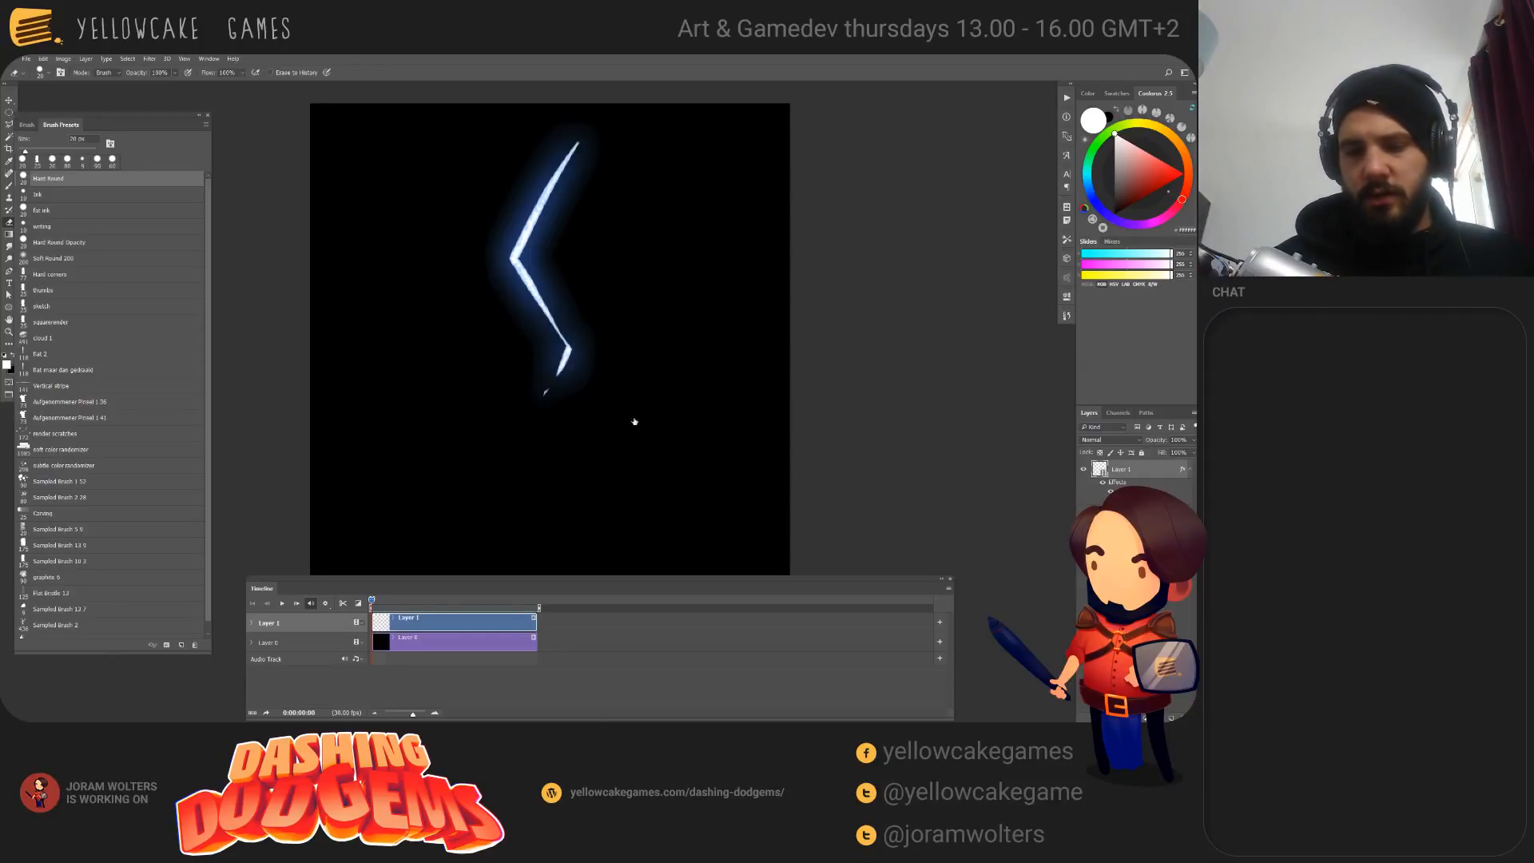
{"action": "key", "text": "space"}
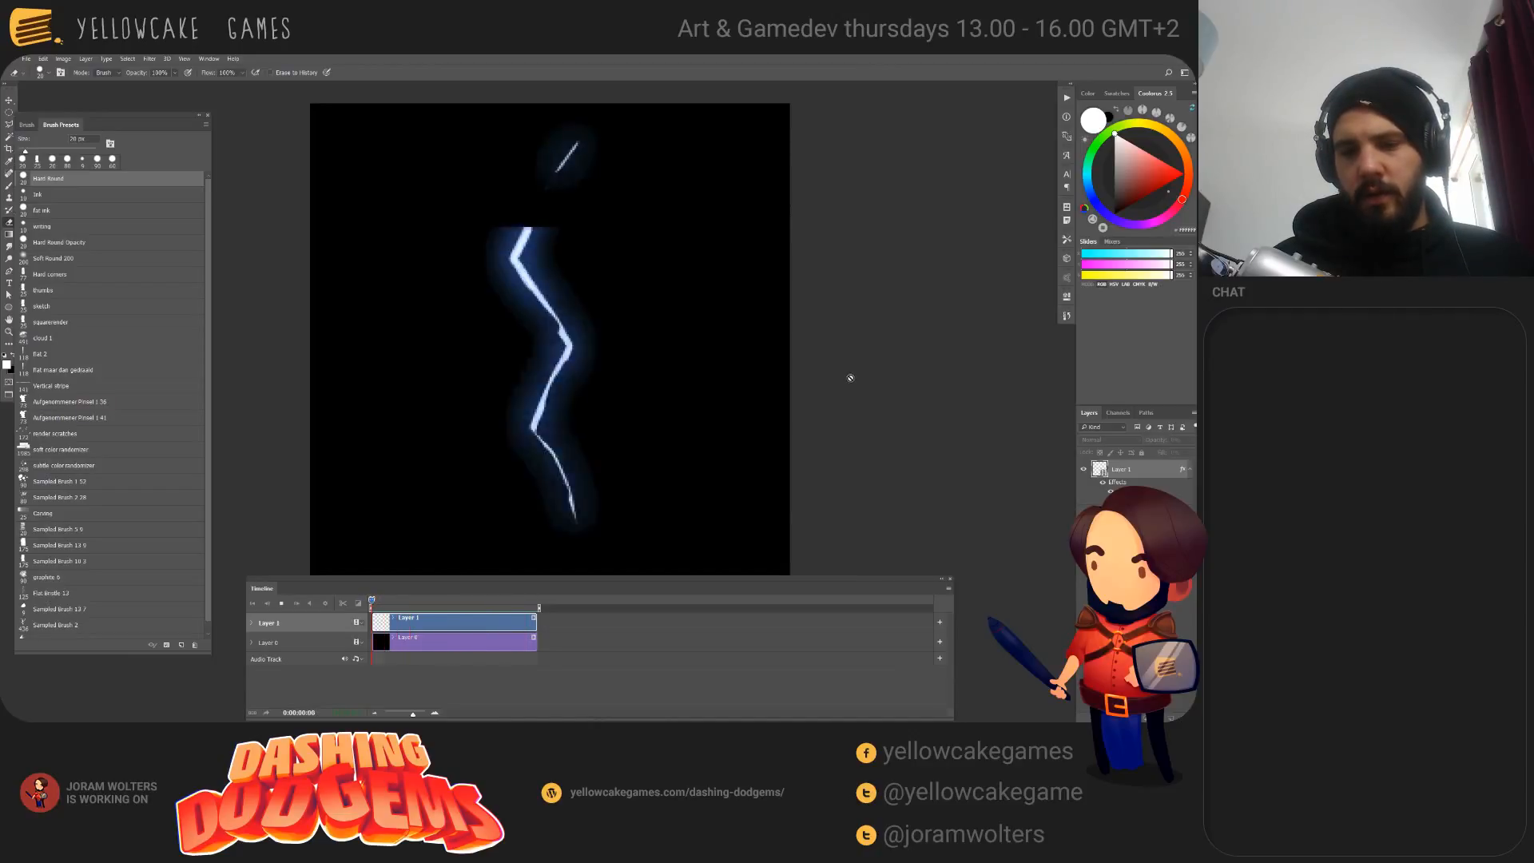
{"action": "key", "text": "space"}
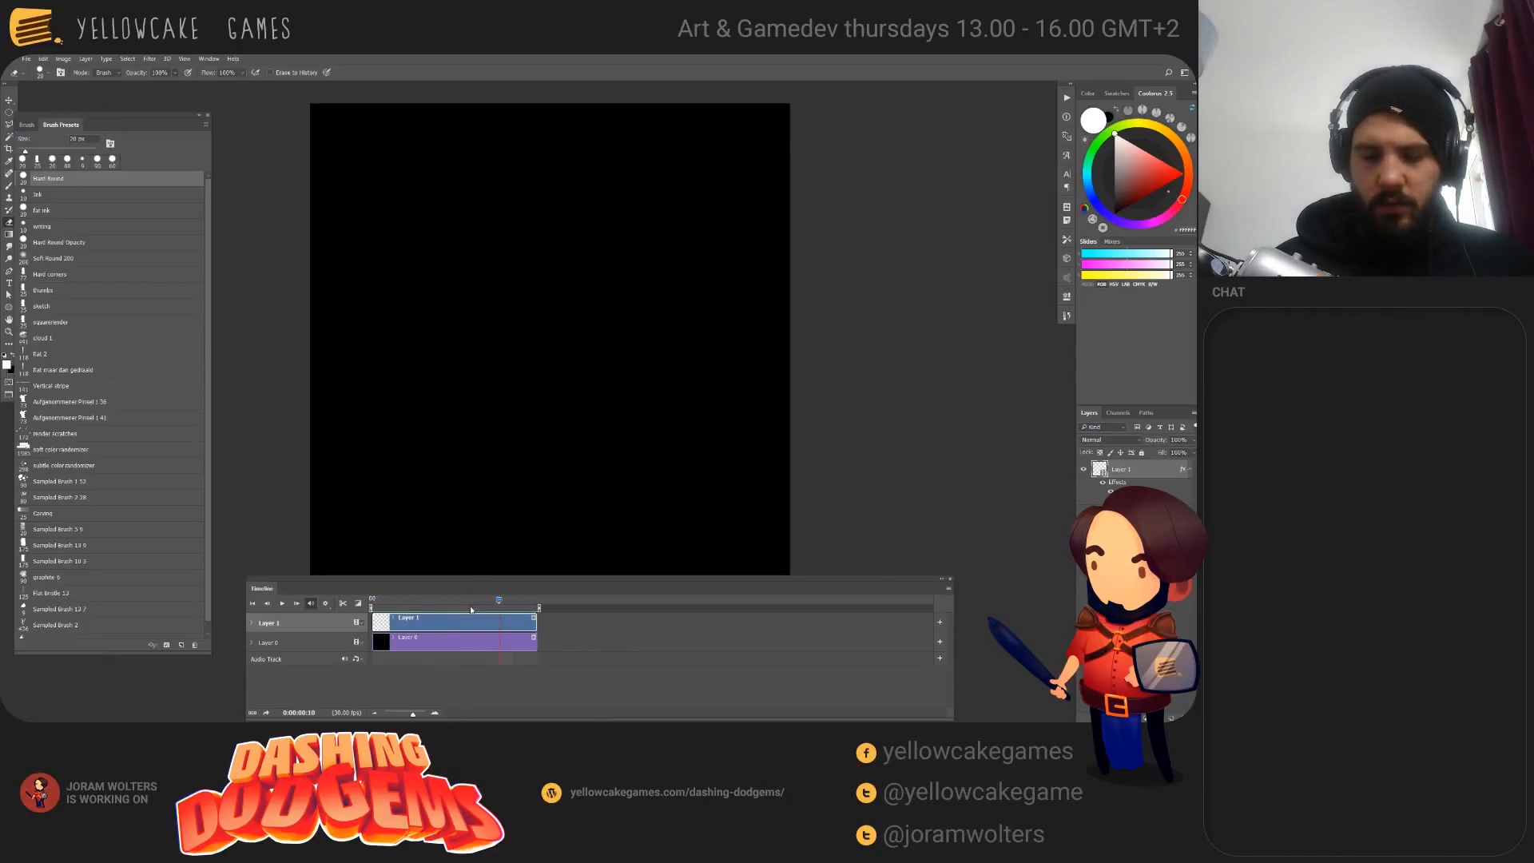
{"action": "key", "text": "space"}
{"action": "key", "text": "space"}
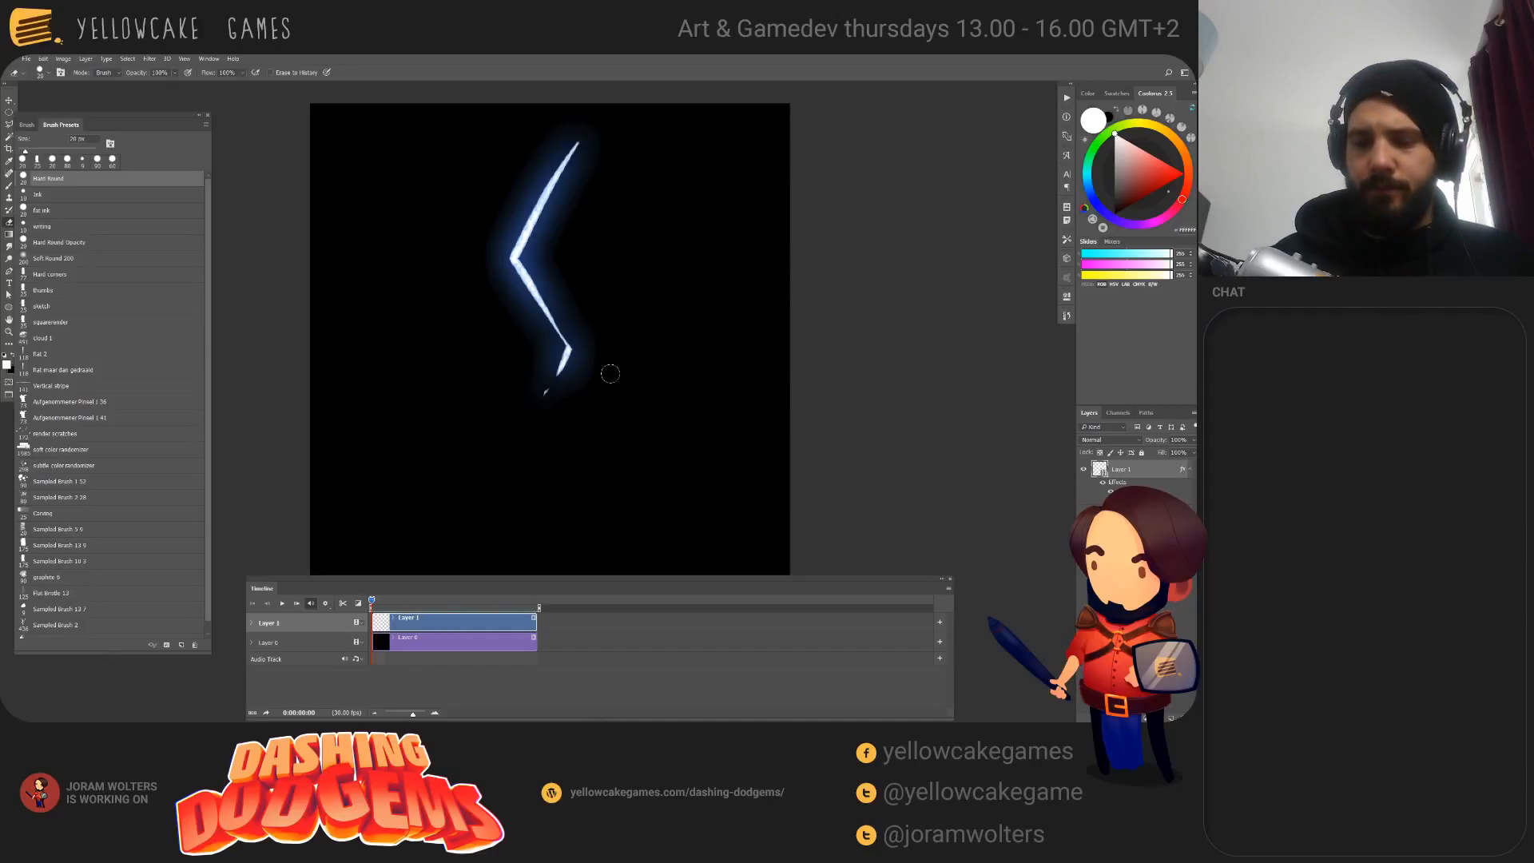
{"action": "mouse_move", "coordinate": [652, 374]}
{"action": "left_mouse_down"}
{"action": "mouse_move", "coordinate": [671, 413]}
{"action": "mouse_move", "coordinate": [651, 370]}
{"action": "mouse_move", "coordinate": [637, 380]}
{"action": "left_mouse_up"}
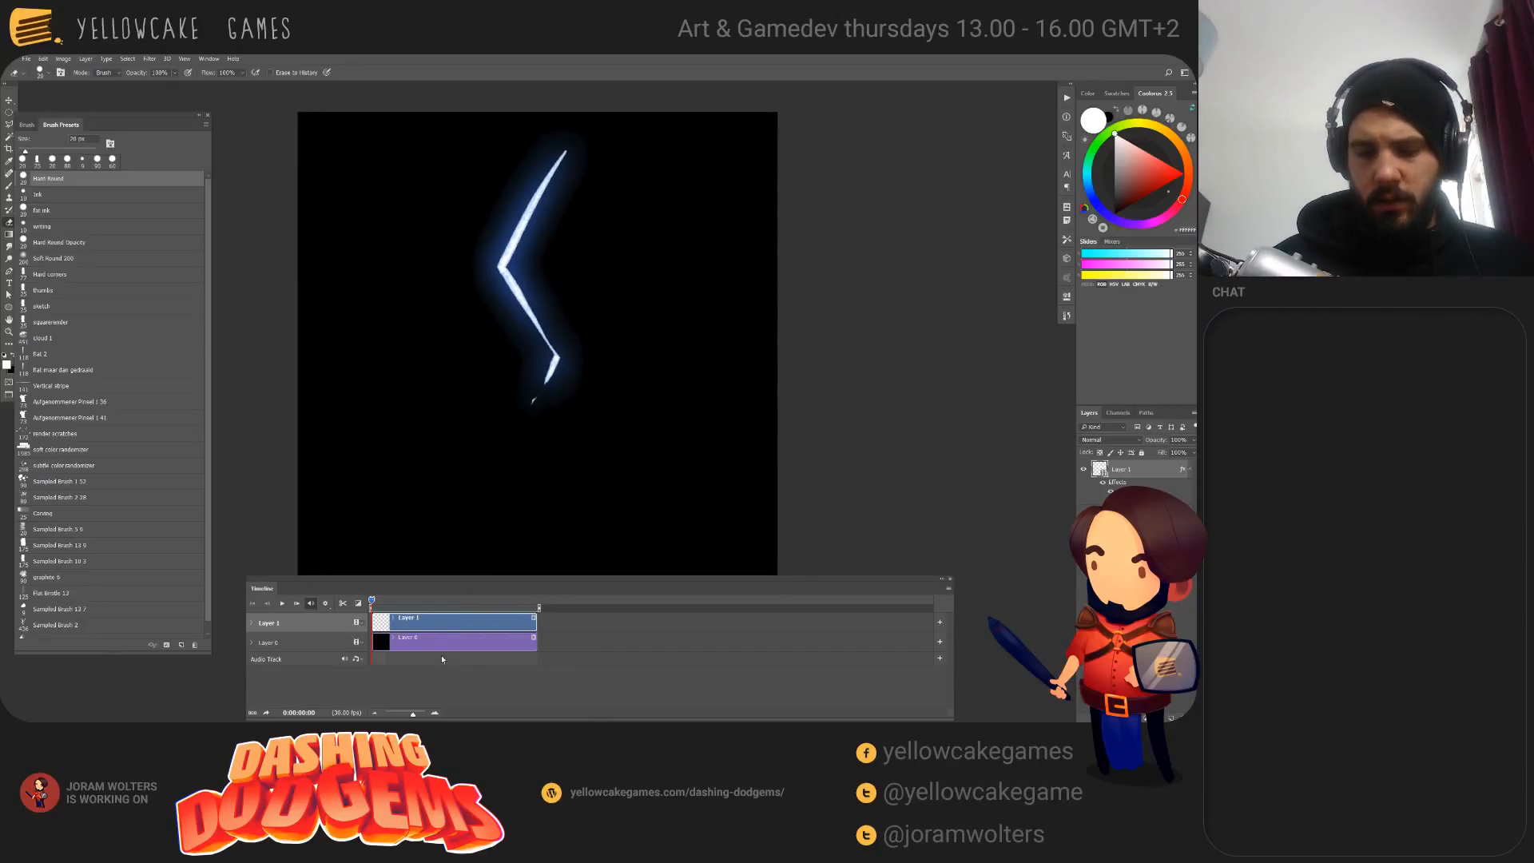
Step: Hide the glowing bolt on Layer 1 and add a new blank video layer above it
{"action": "left_click", "coordinate": [1086, 470]}
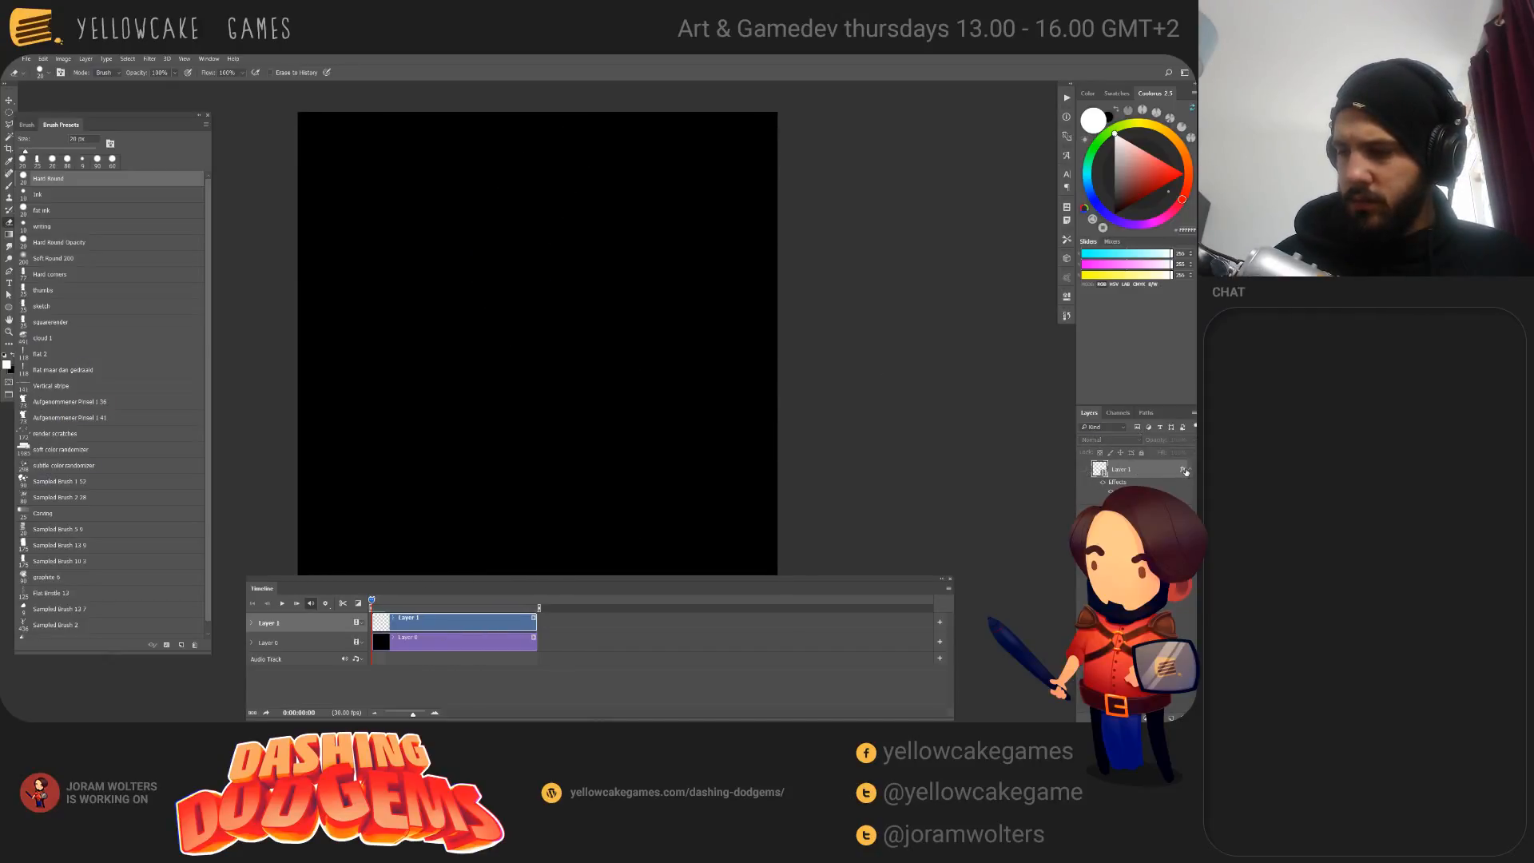
{"action": "left_click", "coordinate": [1190, 470]}
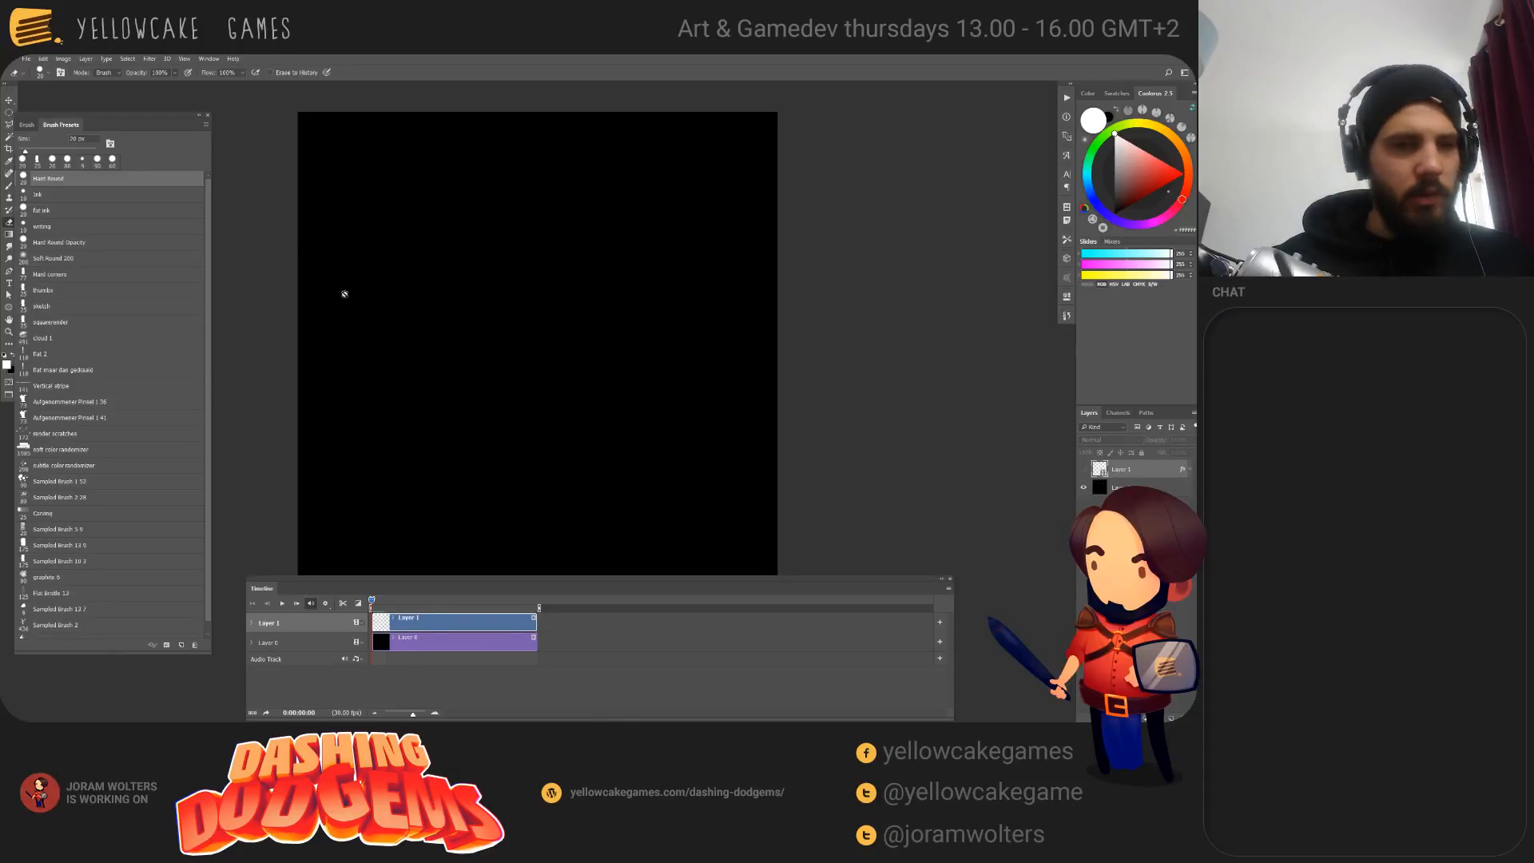
{"action": "left_click", "coordinate": [86, 58]}
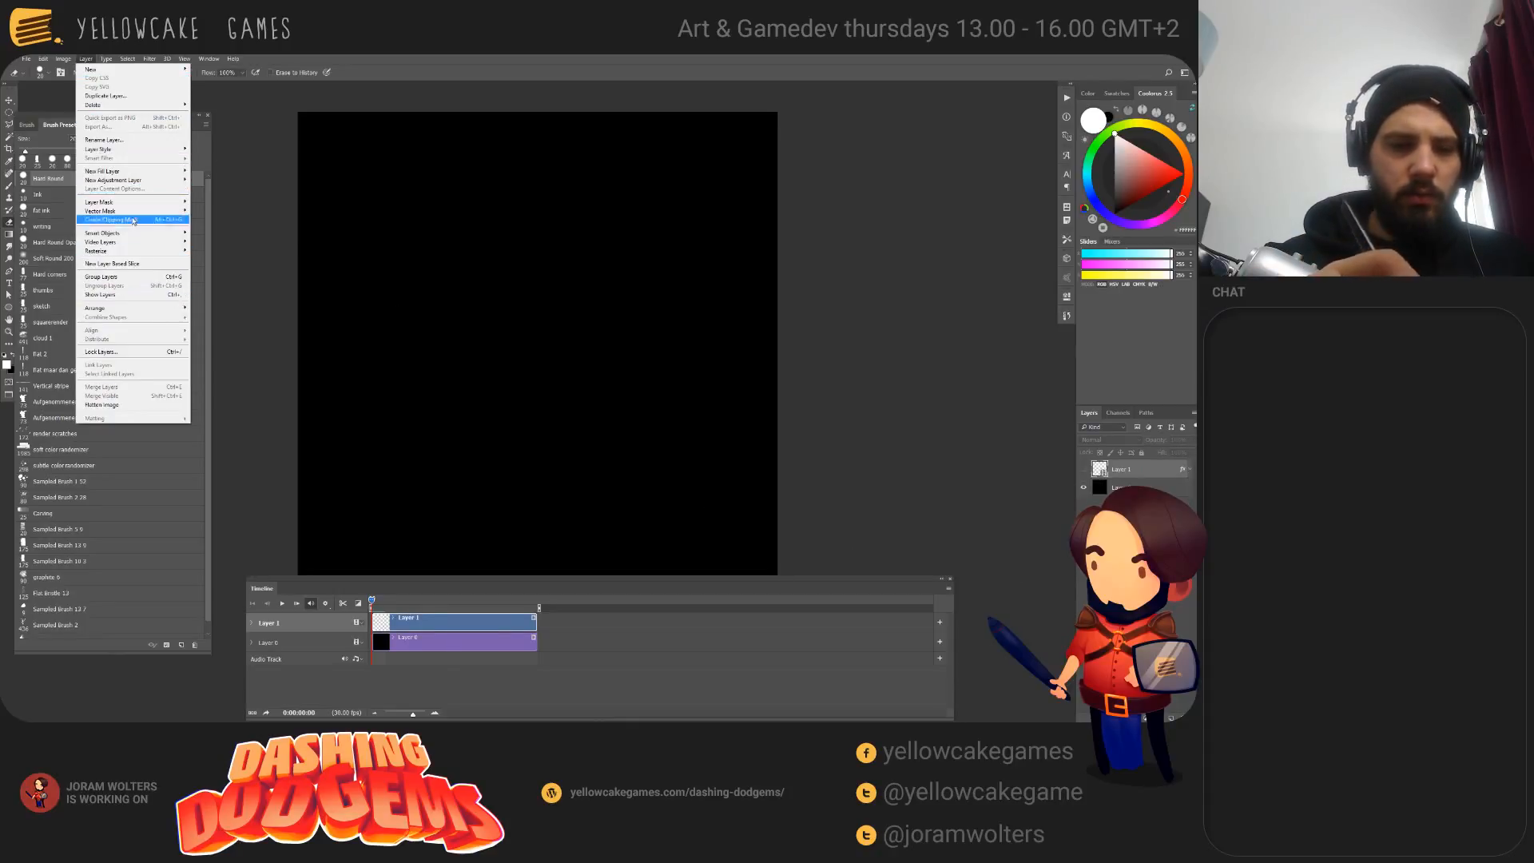
{"action": "mouse_move", "coordinate": [167, 243]}
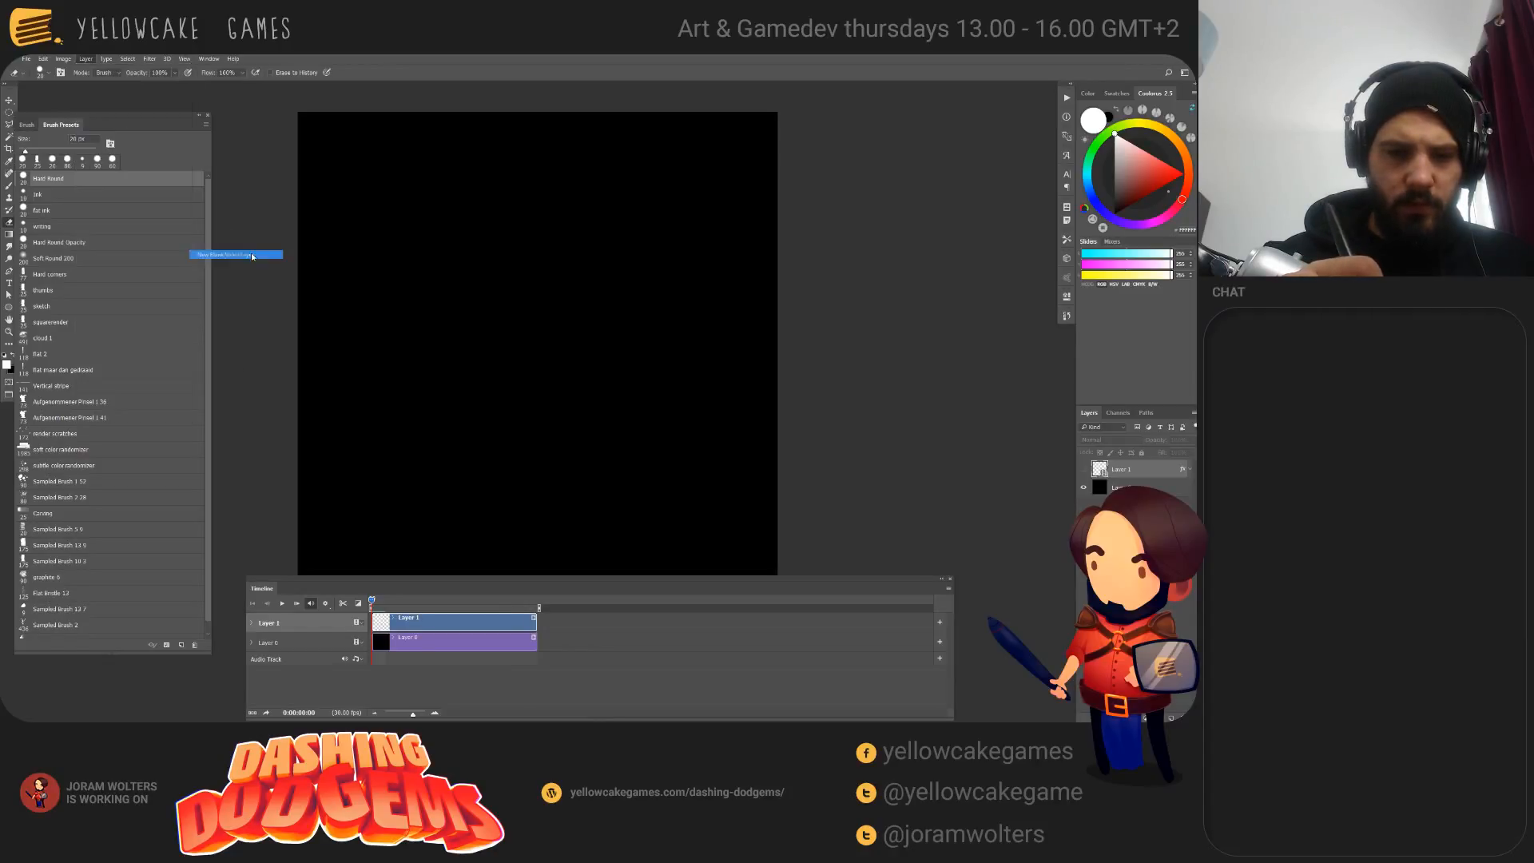
{"action": "left_click", "coordinate": [226, 254]}
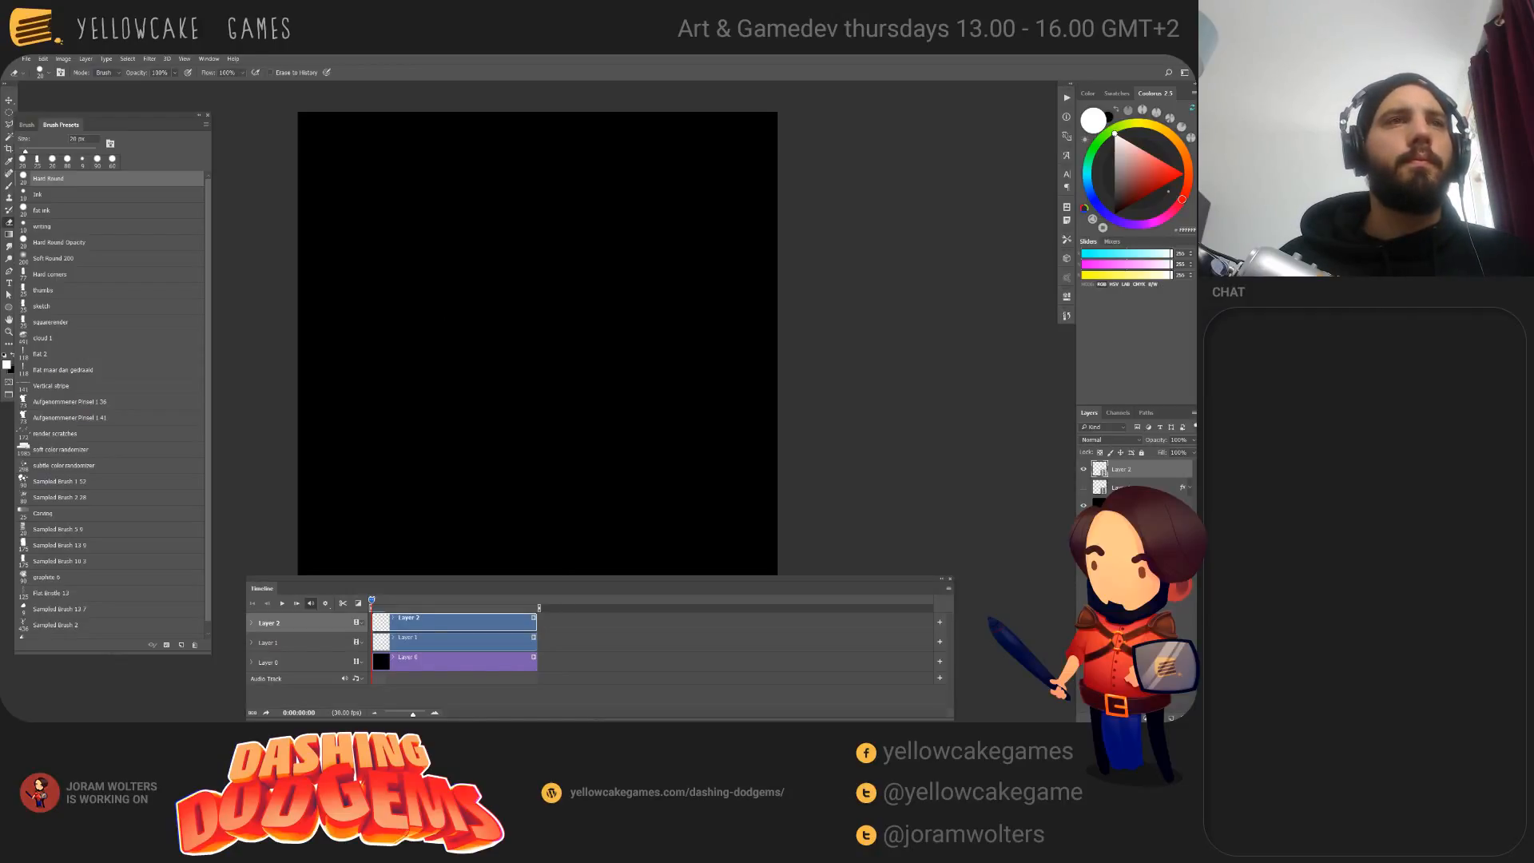
Step: Add a new empty layer directly above the black background layer and switch to the Brush tool
{"action": "mouse_move", "coordinate": [616, 503]}
{"action": "left_mouse_down"}
{"action": "mouse_move", "coordinate": [609, 465]}
{"action": "mouse_move", "coordinate": [616, 483]}
{"action": "left_mouse_up"}
{"action": "key", "text": "alt+bracketleft"}
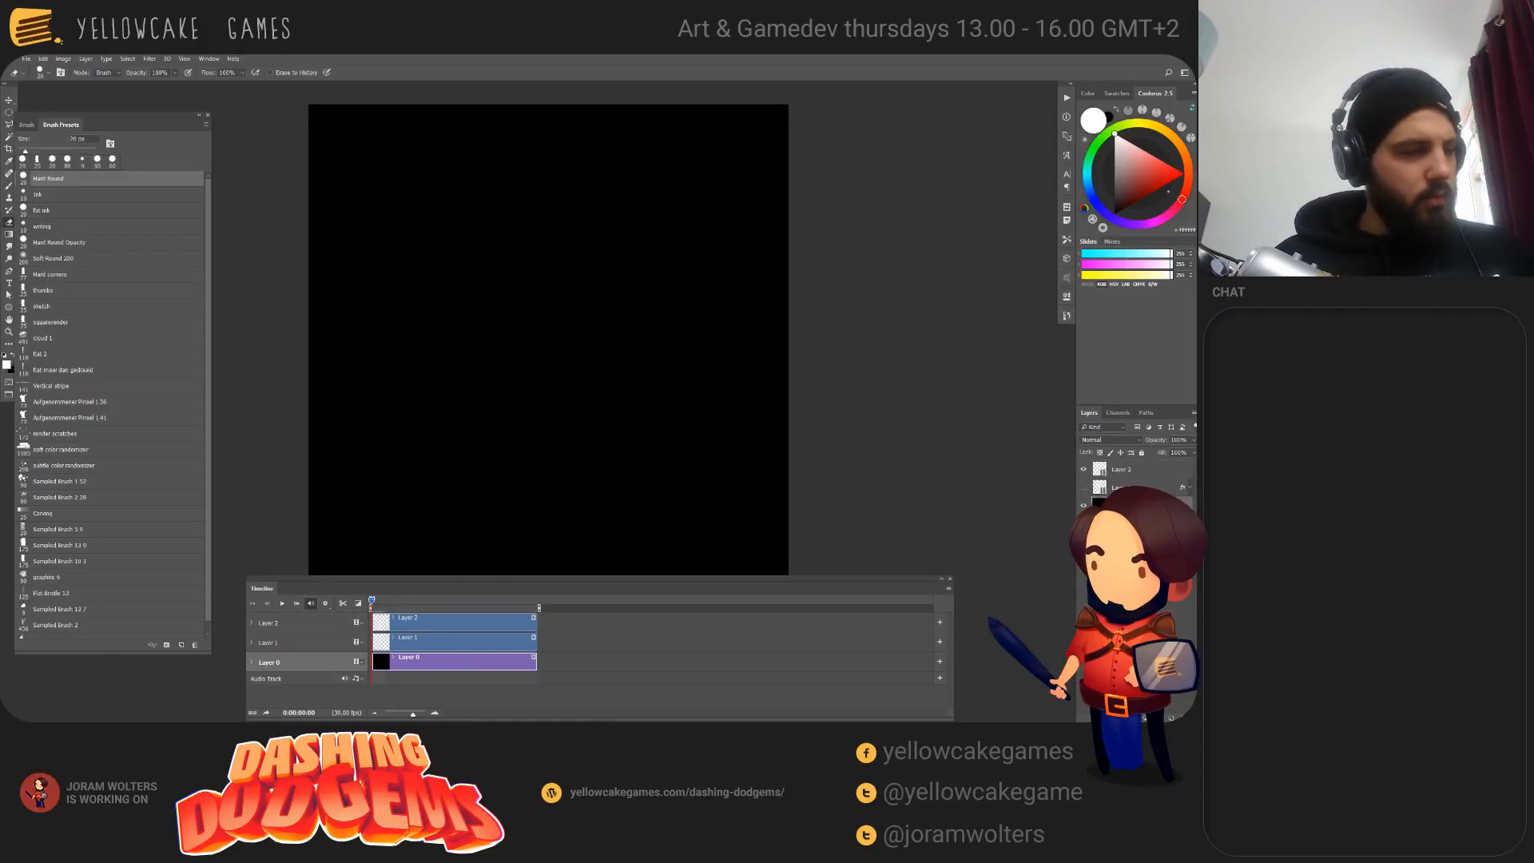
{"action": "key", "text": "ctrl+shift+alt+n"}
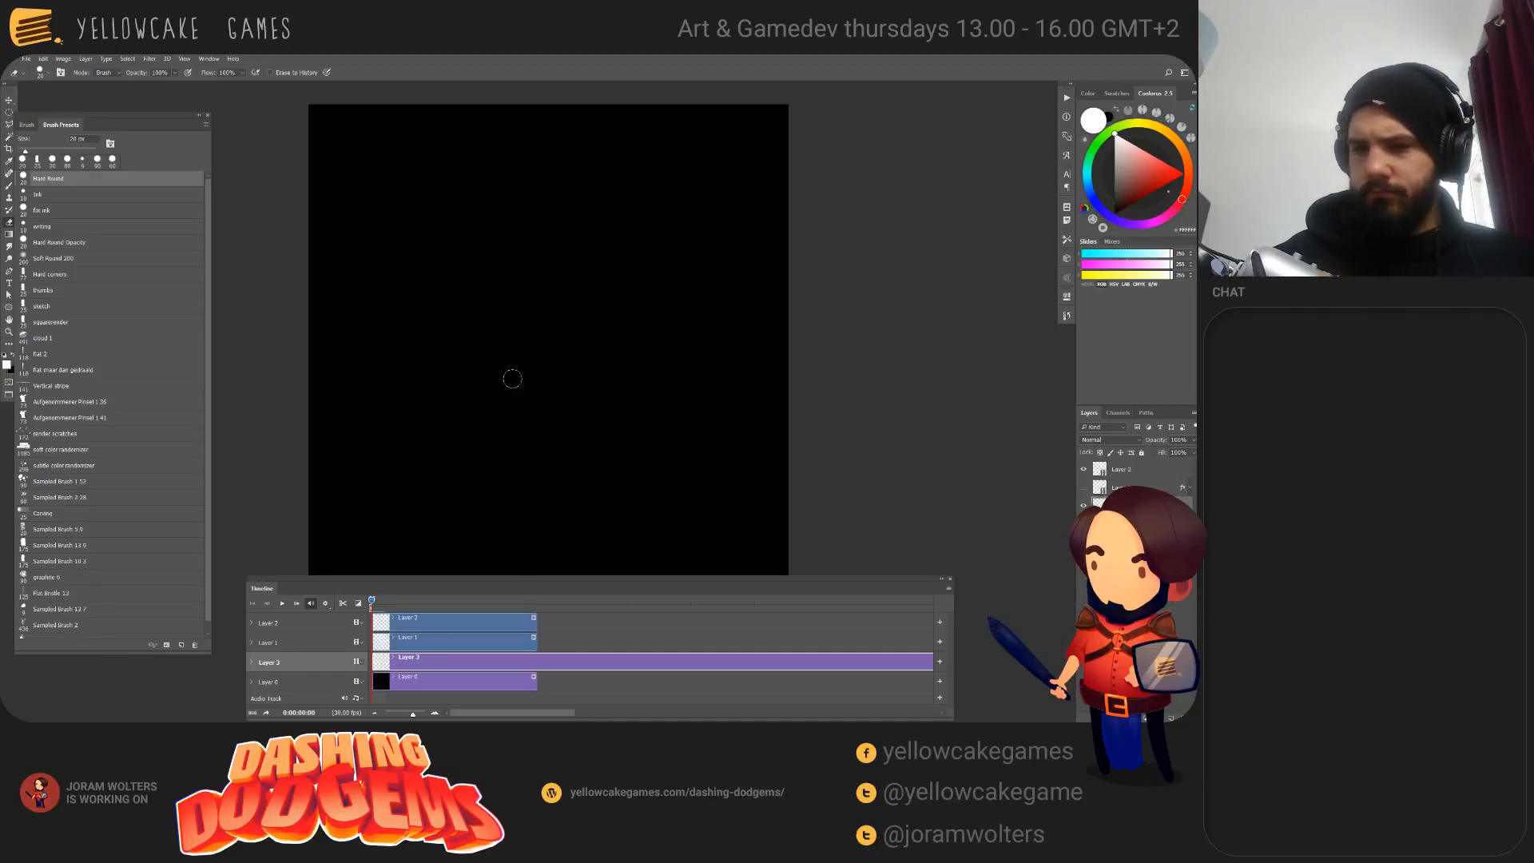
{"action": "key", "text": "b"}
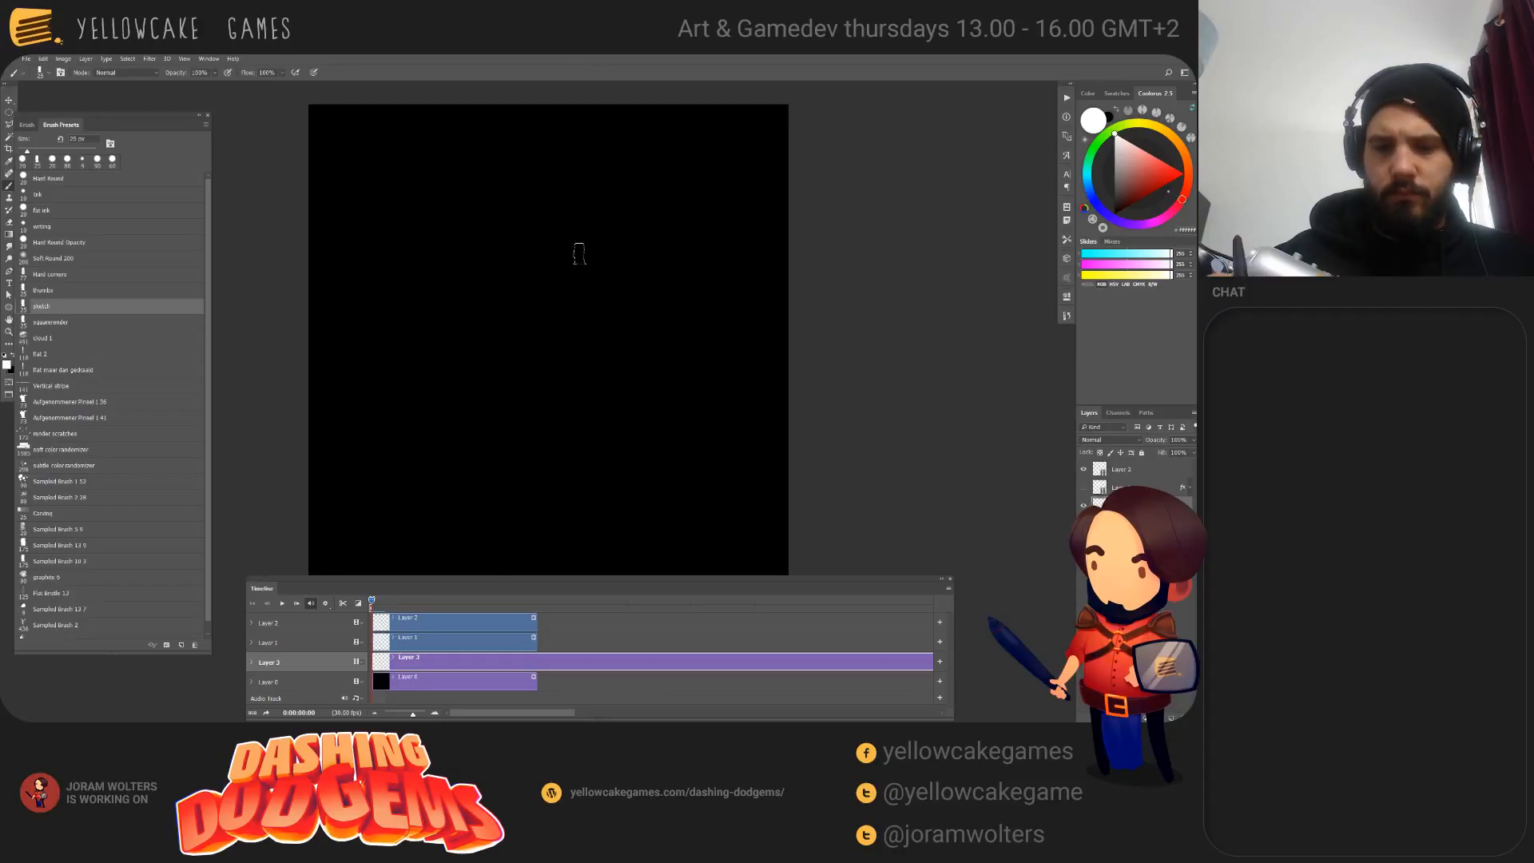
{"action": "left_click_drag", "start_coordinate": [572, 240], "coordinate": [468, 270]}
{"action": "key", "text": "ctrl+z"}
{"action": "mouse_move", "coordinate": [564, 225]}
{"action": "left_mouse_down"}
{"action": "mouse_move", "coordinate": [530, 479]}
{"action": "mouse_move", "coordinate": [651, 438]}
{"action": "mouse_move", "coordinate": [654, 298]}
{"action": "mouse_move", "coordinate": [559, 500]}
{"action": "mouse_move", "coordinate": [512, 260]}
{"action": "mouse_move", "coordinate": [561, 226]}
{"action": "mouse_move", "coordinate": [428, 388]}
{"action": "left_mouse_up"}
{"action": "key", "text": "ctrl+z"}
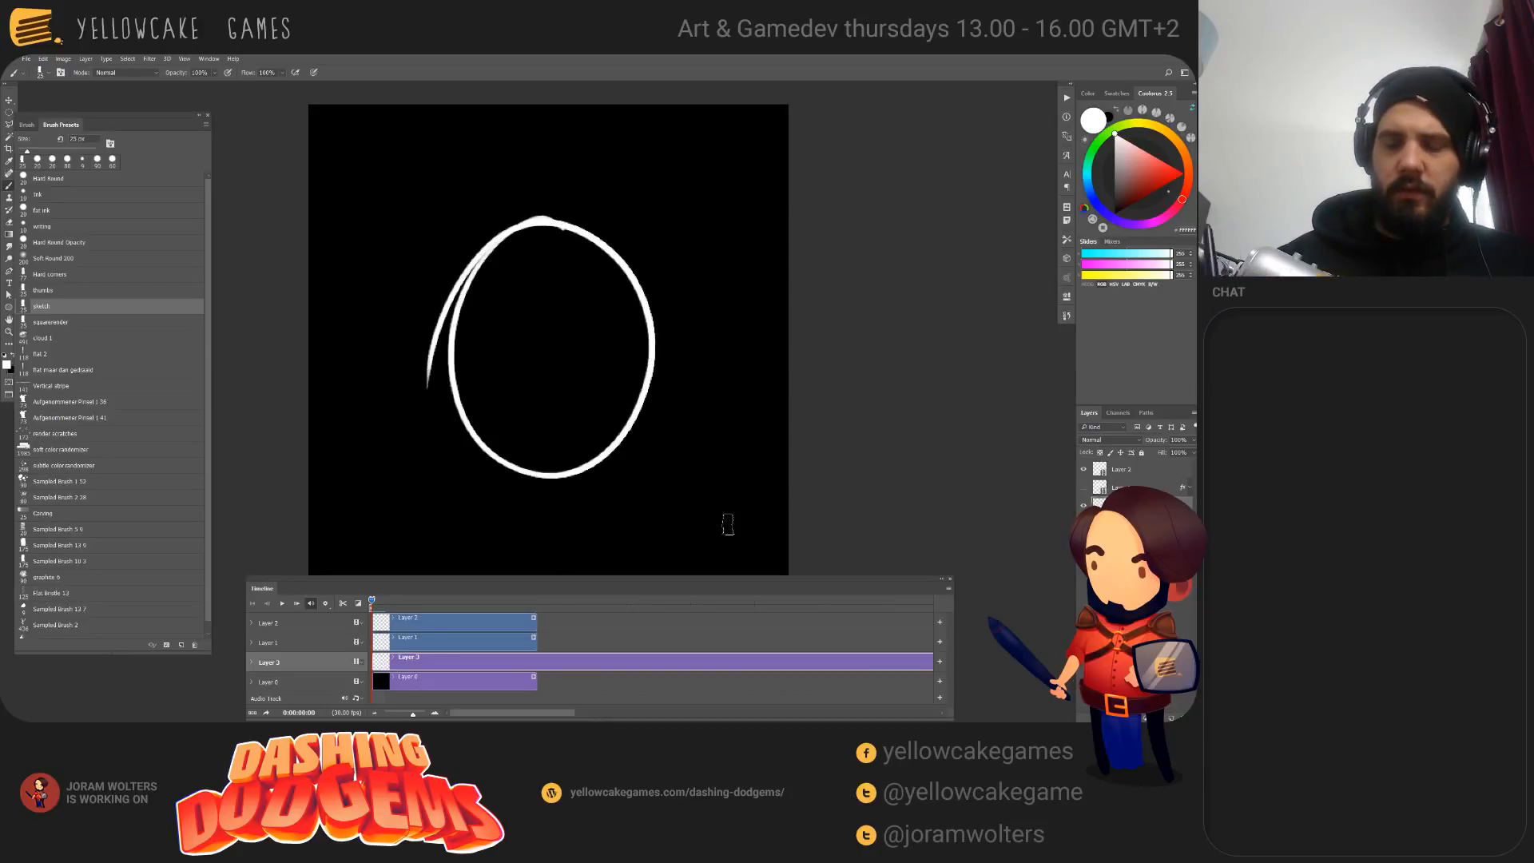
{"action": "key", "text": "ctrl+z"}
Step: Brush a large white guide oval in the middle of the canvas and lower its layer's opacity to 20%
{"action": "mouse_move", "coordinate": [563, 227]}
{"action": "left_mouse_down"}
{"action": "mouse_move", "coordinate": [532, 214]}
{"action": "mouse_move", "coordinate": [542, 228]}
{"action": "left_mouse_up"}
{"action": "key", "text": "v"}
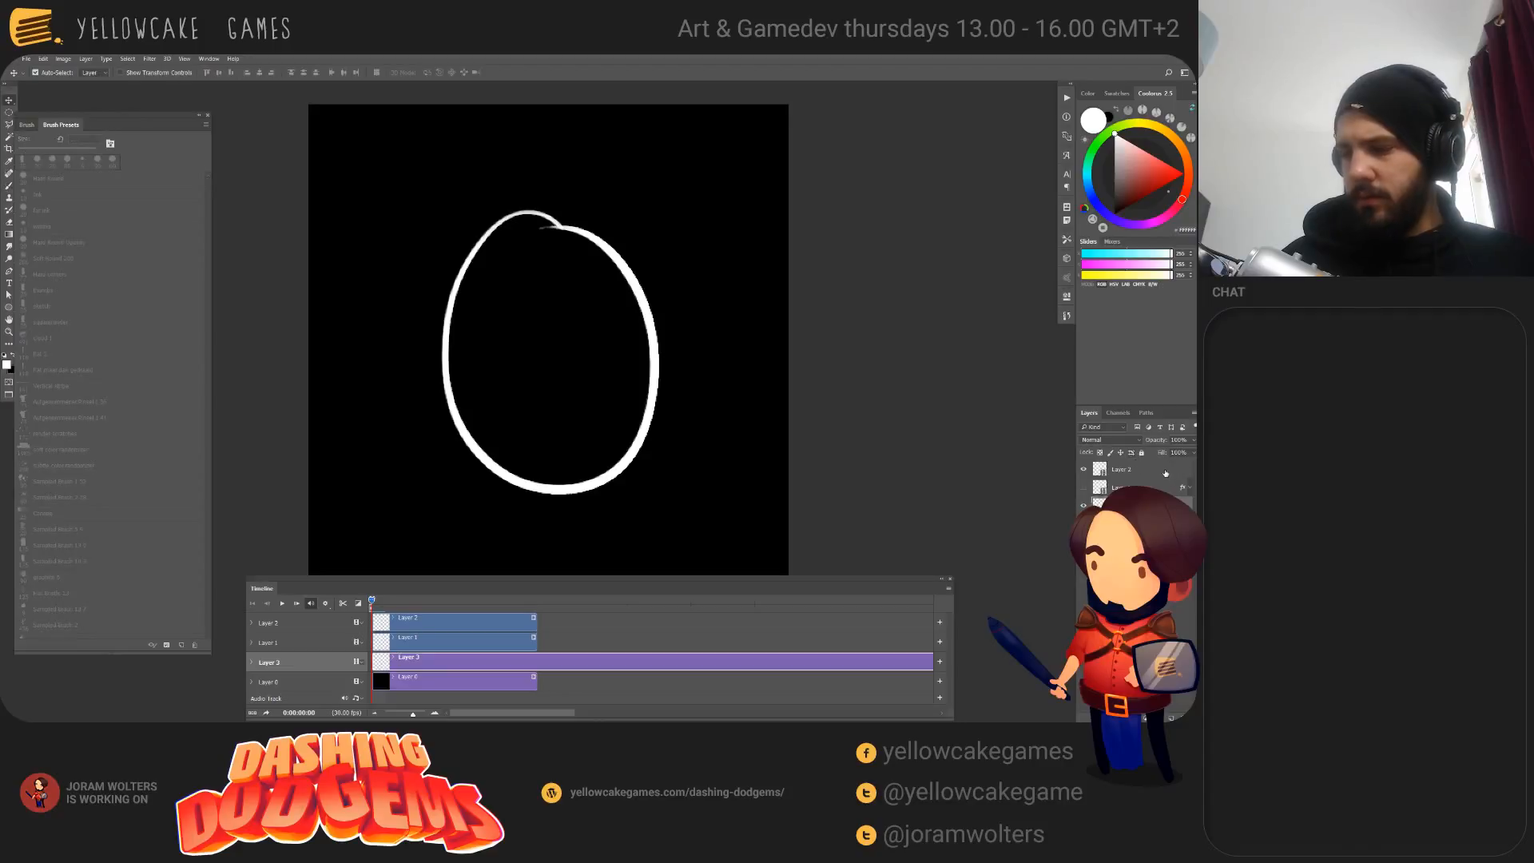
{"action": "key", "text": "2"}
Step: Select the new video layer for brushing and move the playhead to frame 0:00:00:01
{"action": "left_click", "coordinate": [1126, 471]}
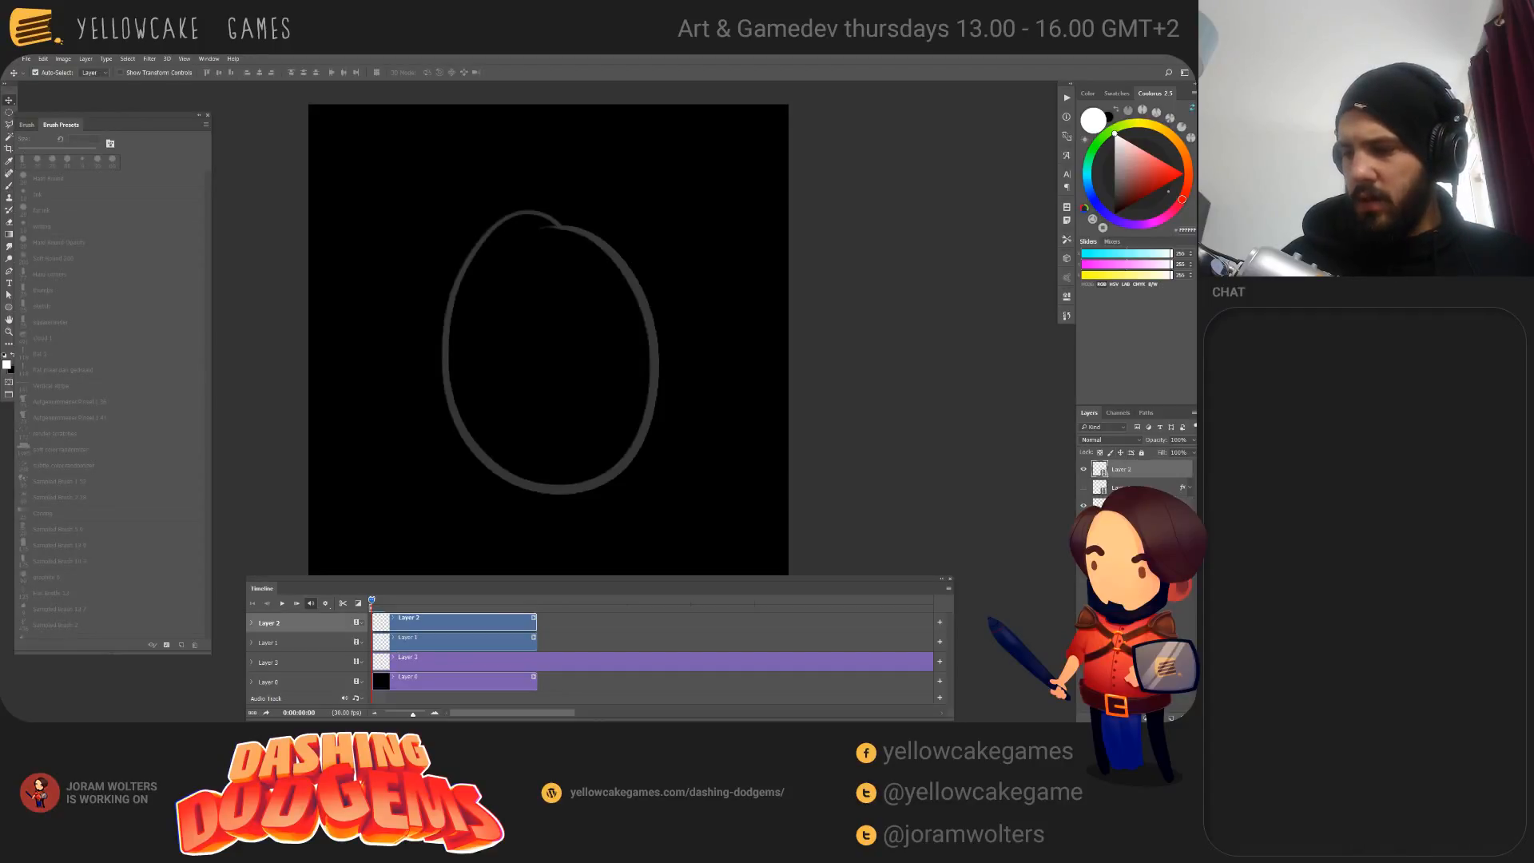
{"action": "key", "text": "b"}
{"action": "left_click_drag", "start_coordinate": [376, 601], "coordinate": [511, 610]}
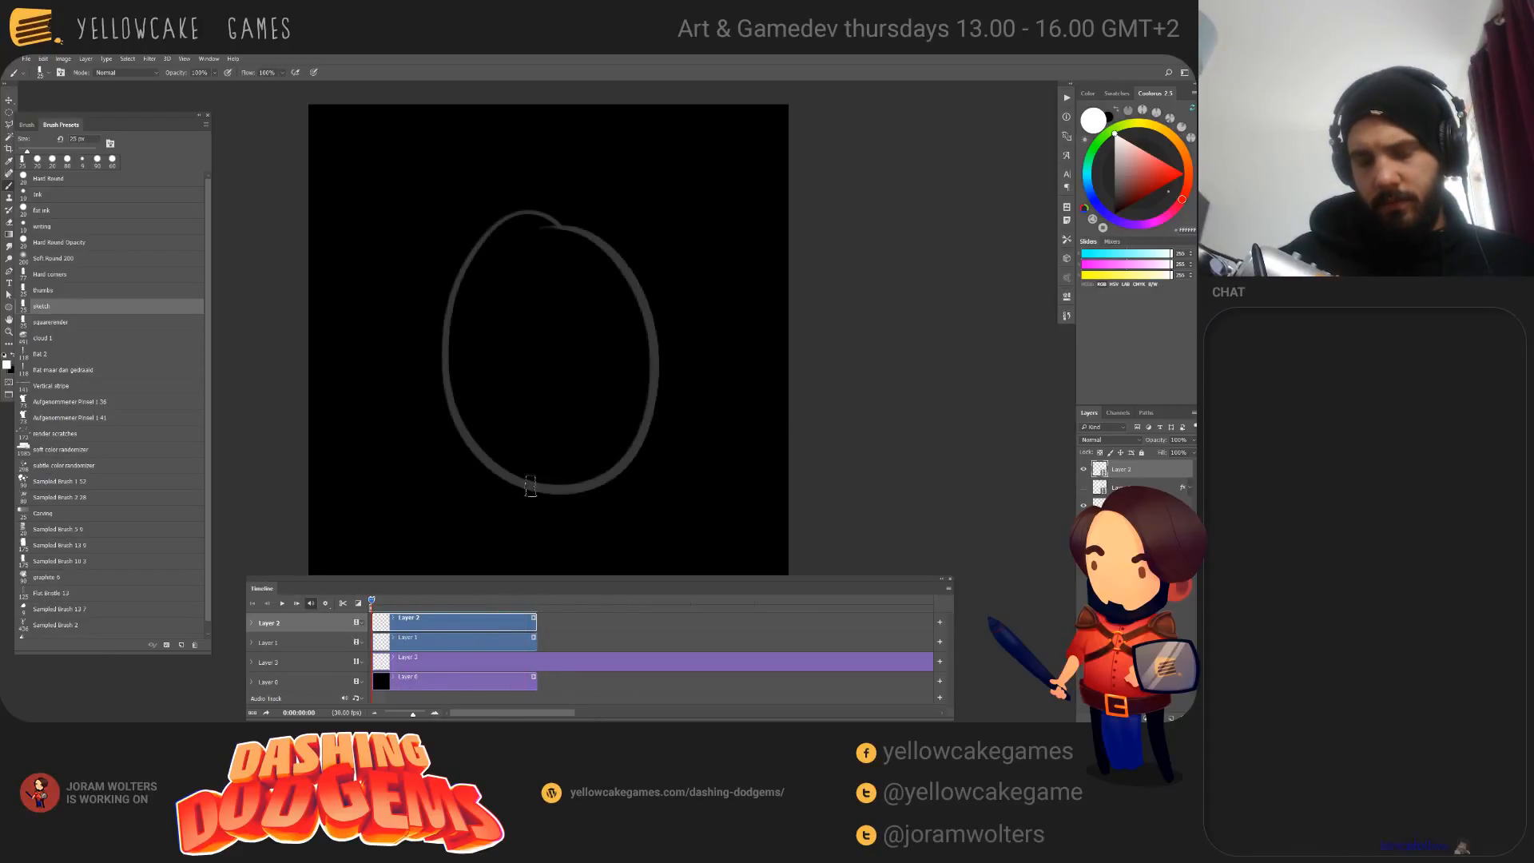
{"action": "left_click_drag", "start_coordinate": [373, 600], "coordinate": [385, 601]}
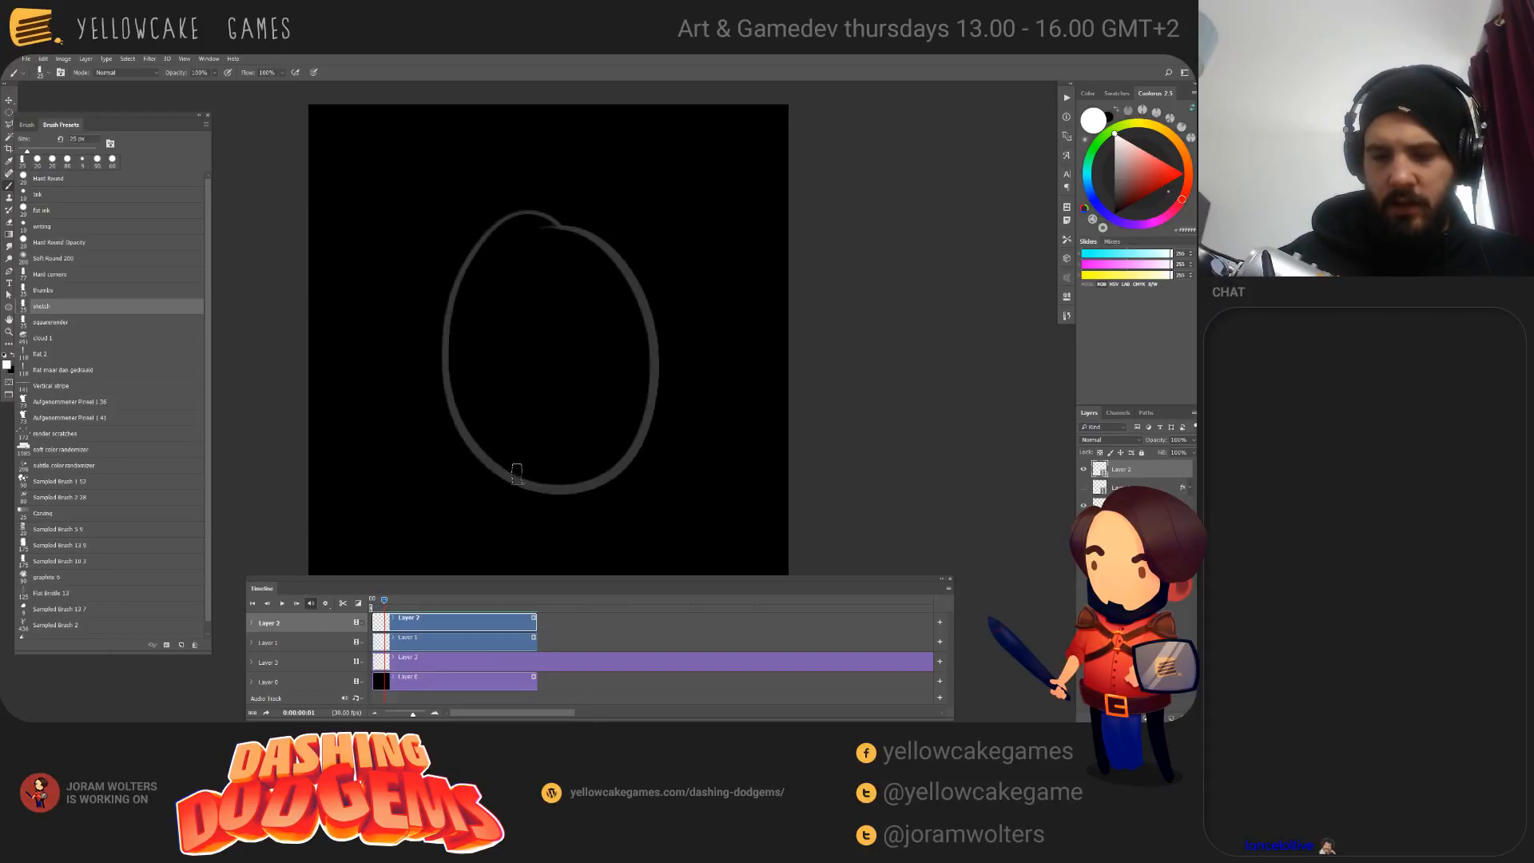
{"action": "mouse_move", "coordinate": [521, 471]}
{"action": "left_mouse_down"}
{"action": "mouse_move", "coordinate": [426, 366]}
{"action": "mouse_move", "coordinate": [447, 329]}
{"action": "left_mouse_up"}
{"action": "key", "text": "ctrl+z"}
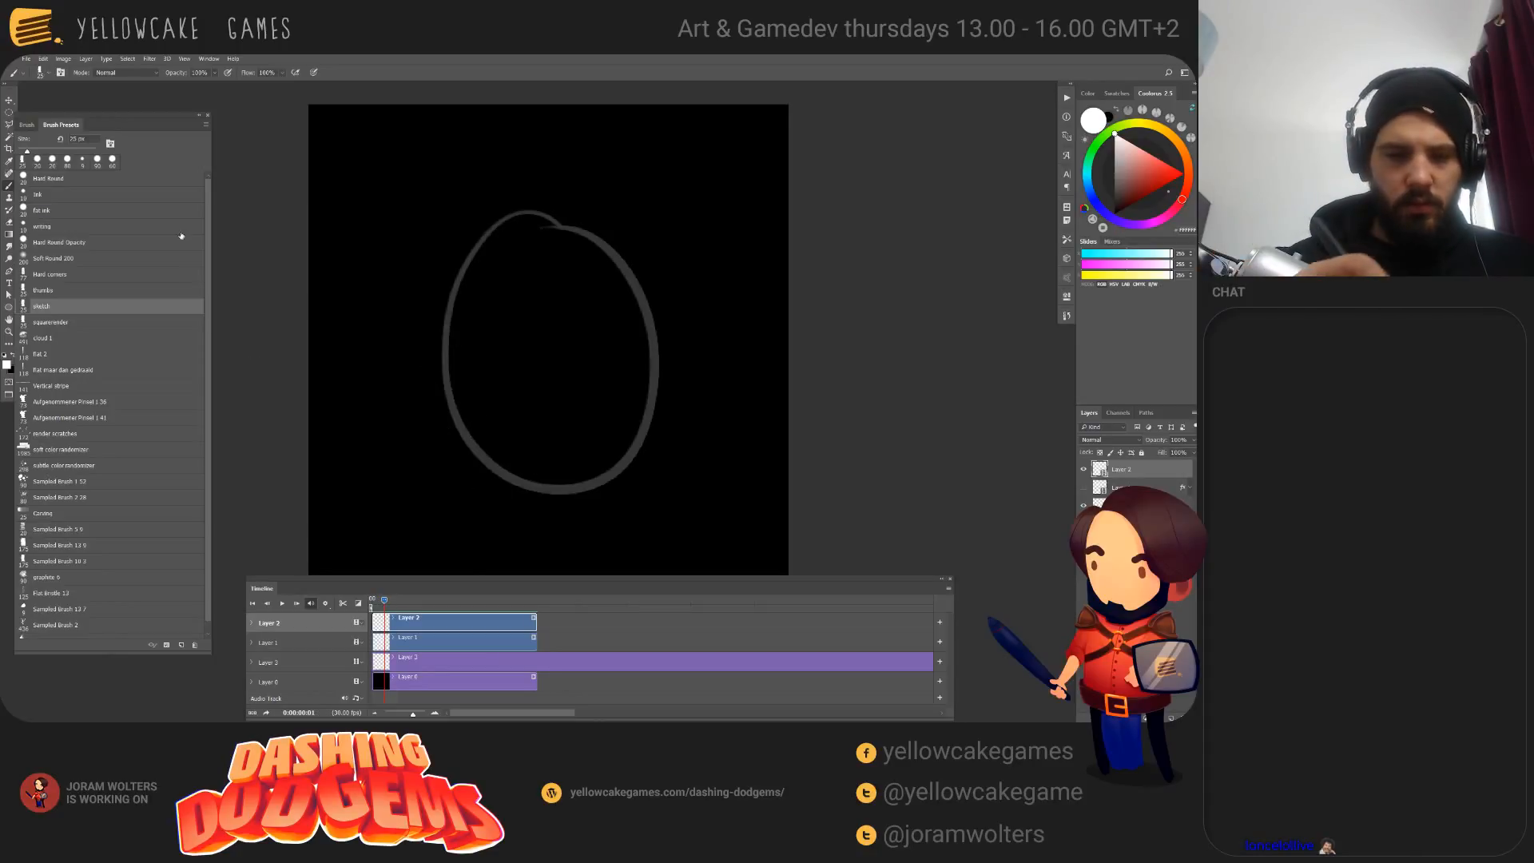
{"action": "mouse_move", "coordinate": [519, 482]}
{"action": "left_mouse_down"}
{"action": "mouse_move", "coordinate": [481, 400]}
{"action": "mouse_move", "coordinate": [418, 344]}
{"action": "mouse_move", "coordinate": [452, 233]}
{"action": "left_mouse_up"}
{"action": "key", "text": "ctrl+z"}
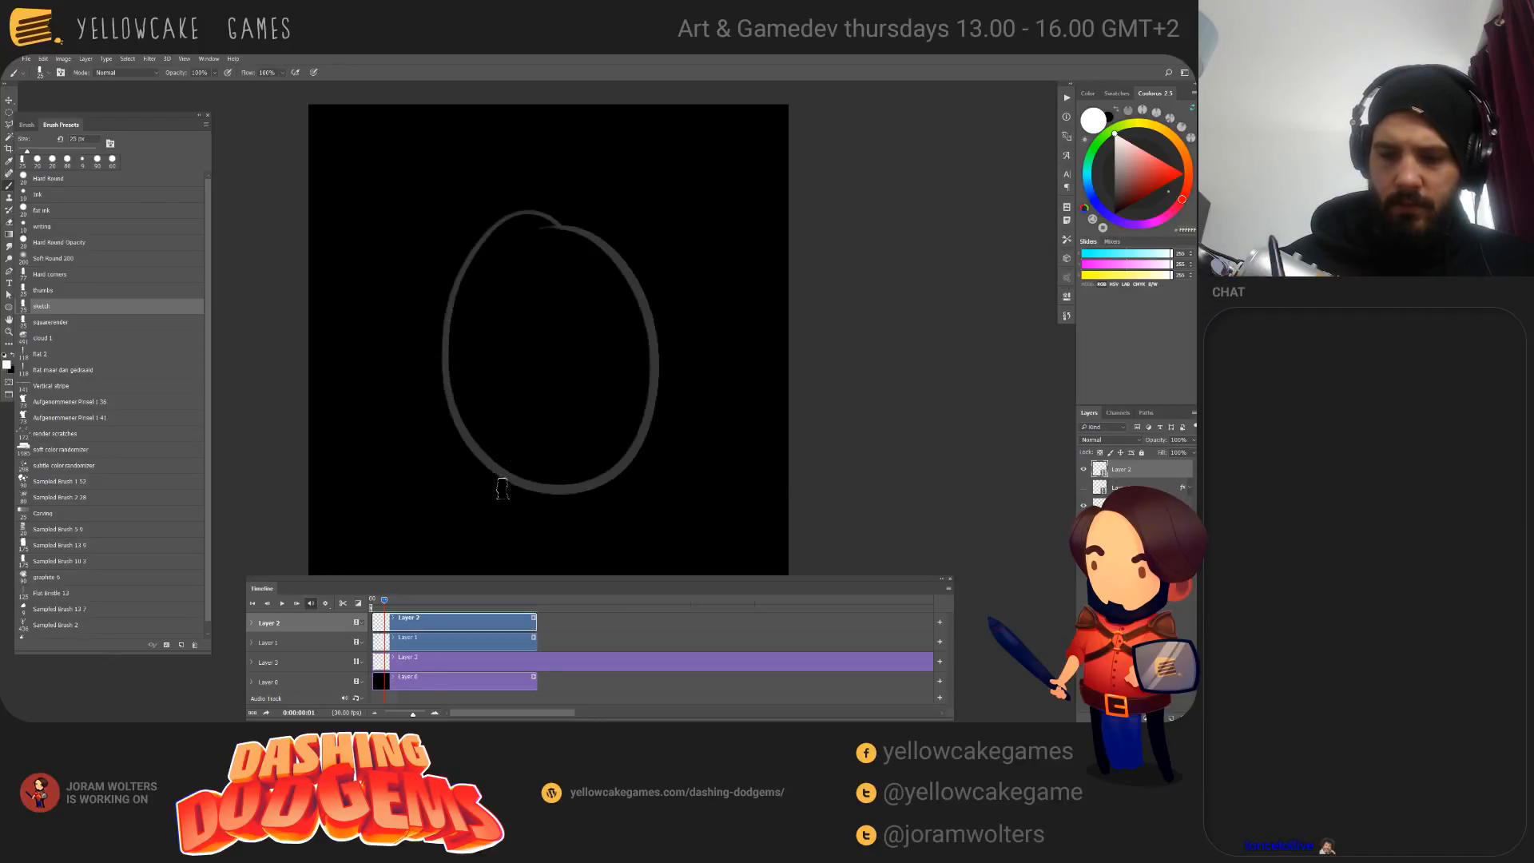
Step: Brush a jagged, closed white electric outline around the guide oval, with a large spike at its upper right
{"action": "mouse_move", "coordinate": [529, 476]}
{"action": "left_mouse_down"}
{"action": "mouse_move", "coordinate": [485, 487]}
{"action": "mouse_move", "coordinate": [428, 312]}
{"action": "mouse_move", "coordinate": [459, 252]}
{"action": "mouse_move", "coordinate": [536, 208]}
{"action": "mouse_move", "coordinate": [615, 234]}
{"action": "mouse_move", "coordinate": [649, 332]}
{"action": "mouse_move", "coordinate": [649, 403]}
{"action": "mouse_move", "coordinate": [621, 463]}
{"action": "mouse_move", "coordinate": [531, 486]}
{"action": "left_mouse_up"}
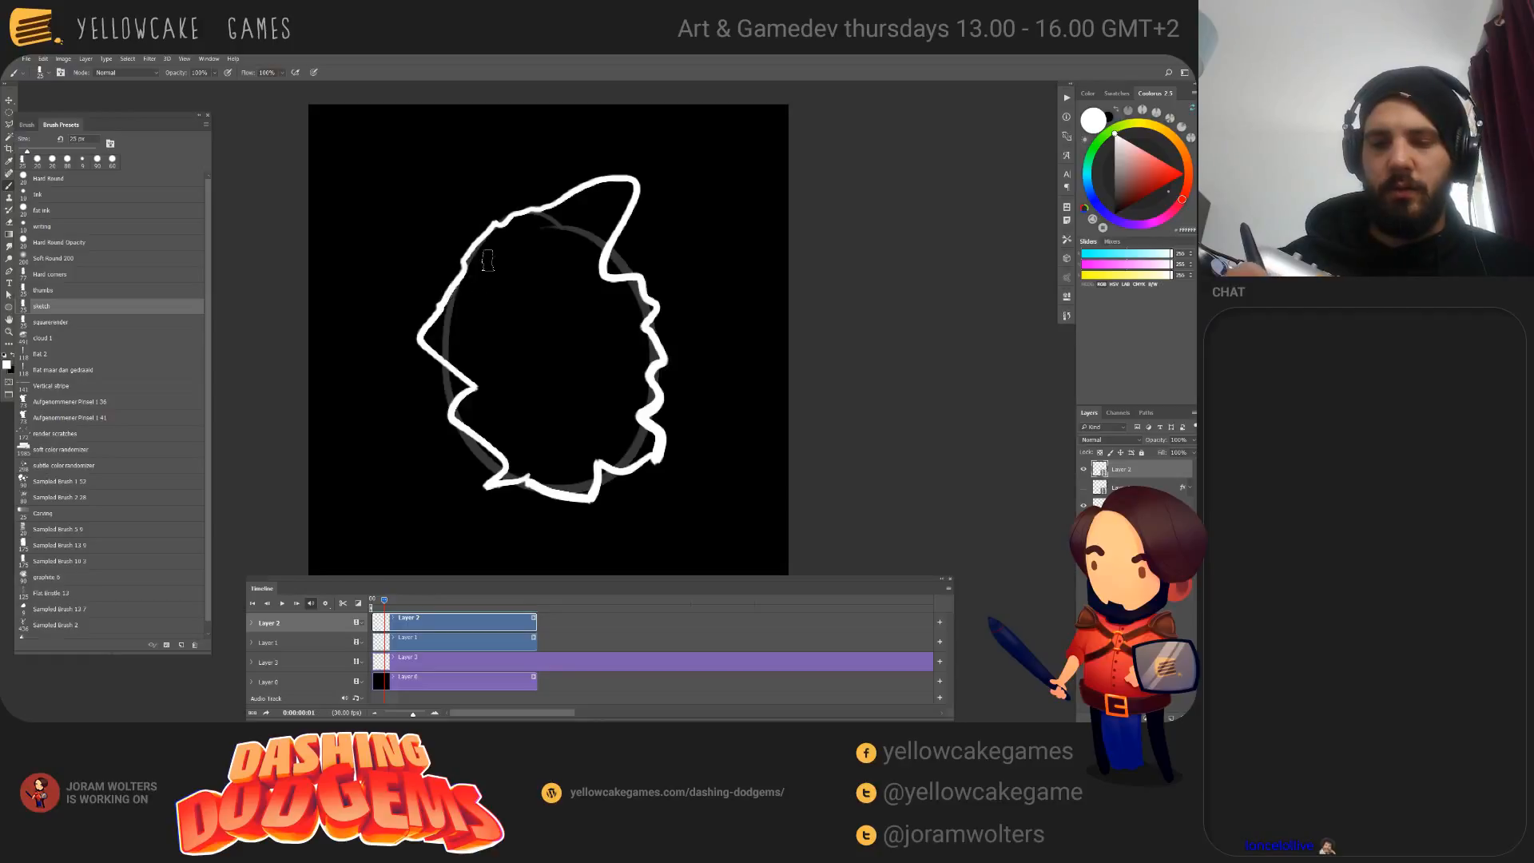
{"action": "key", "text": "e"}
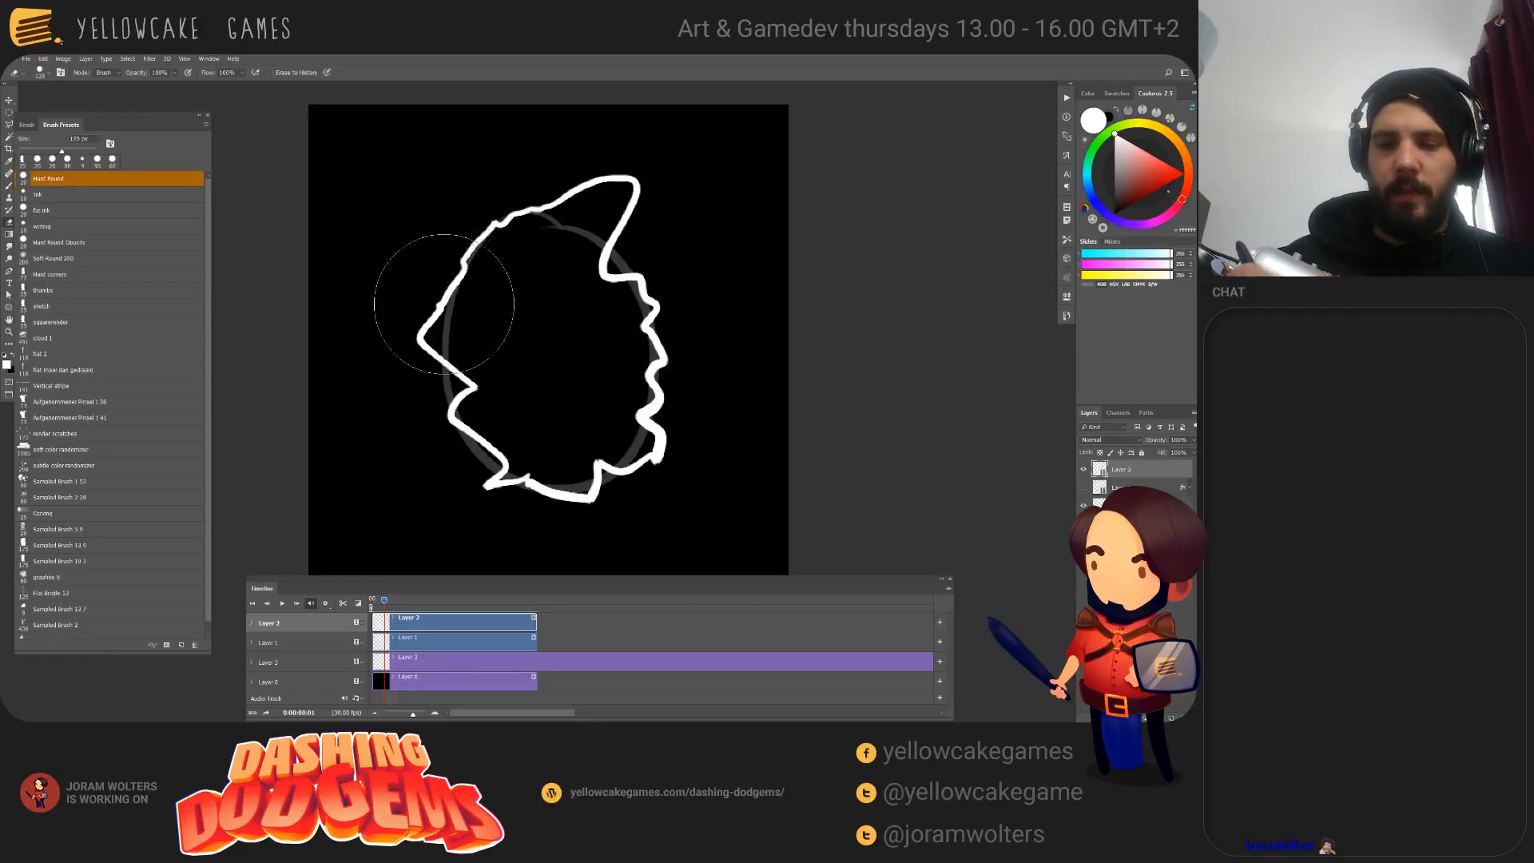
{"action": "key", "text": "bracketright"}
{"action": "key", "text": "bracketright"}
{"action": "key", "text": "bracketright"}
{"action": "key", "text": "bracketright"}
{"action": "key", "text": "bracketright"}
{"action": "key", "text": "bracketright"}
{"action": "key", "text": "bracketright"}
{"action": "key", "text": "bracketright"}
{"action": "key", "text": "bracketright"}
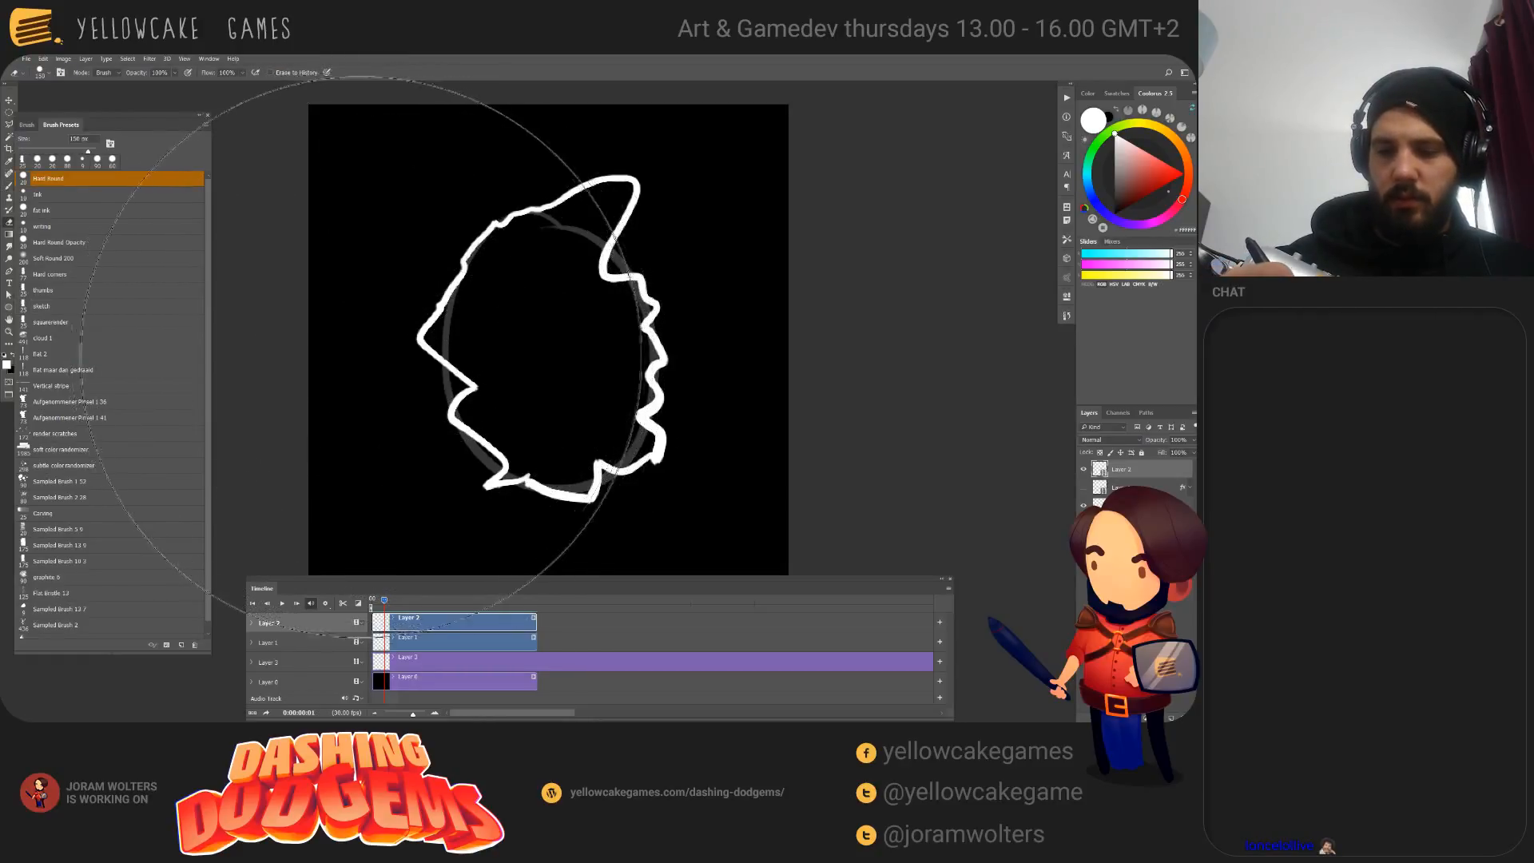
{"action": "key", "text": "bracketleft"}
{"action": "left_click", "coordinate": [390, 346]}
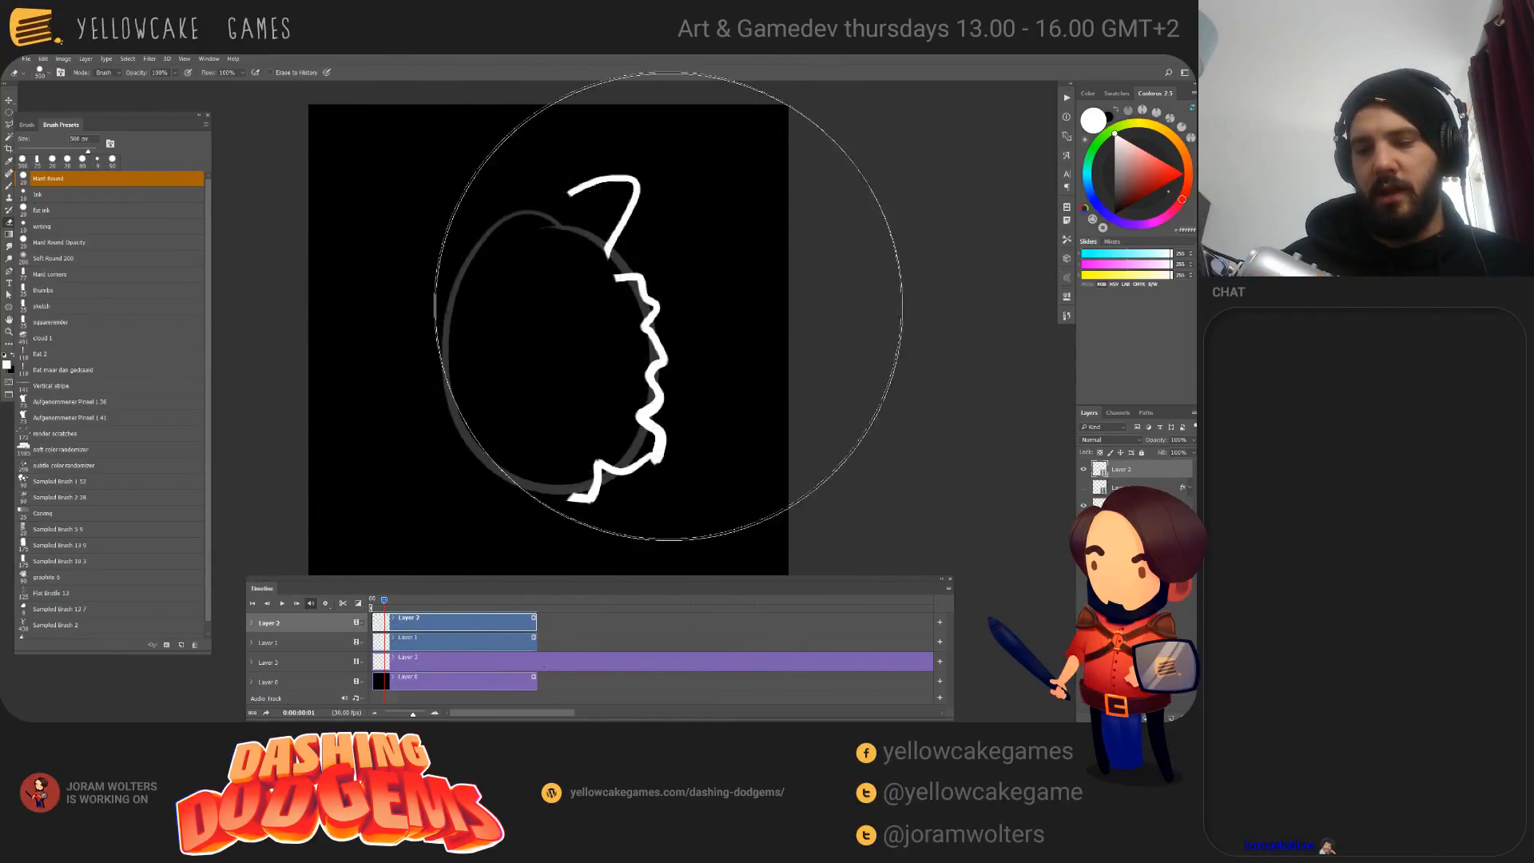
{"action": "key", "text": "ctrl+z"}
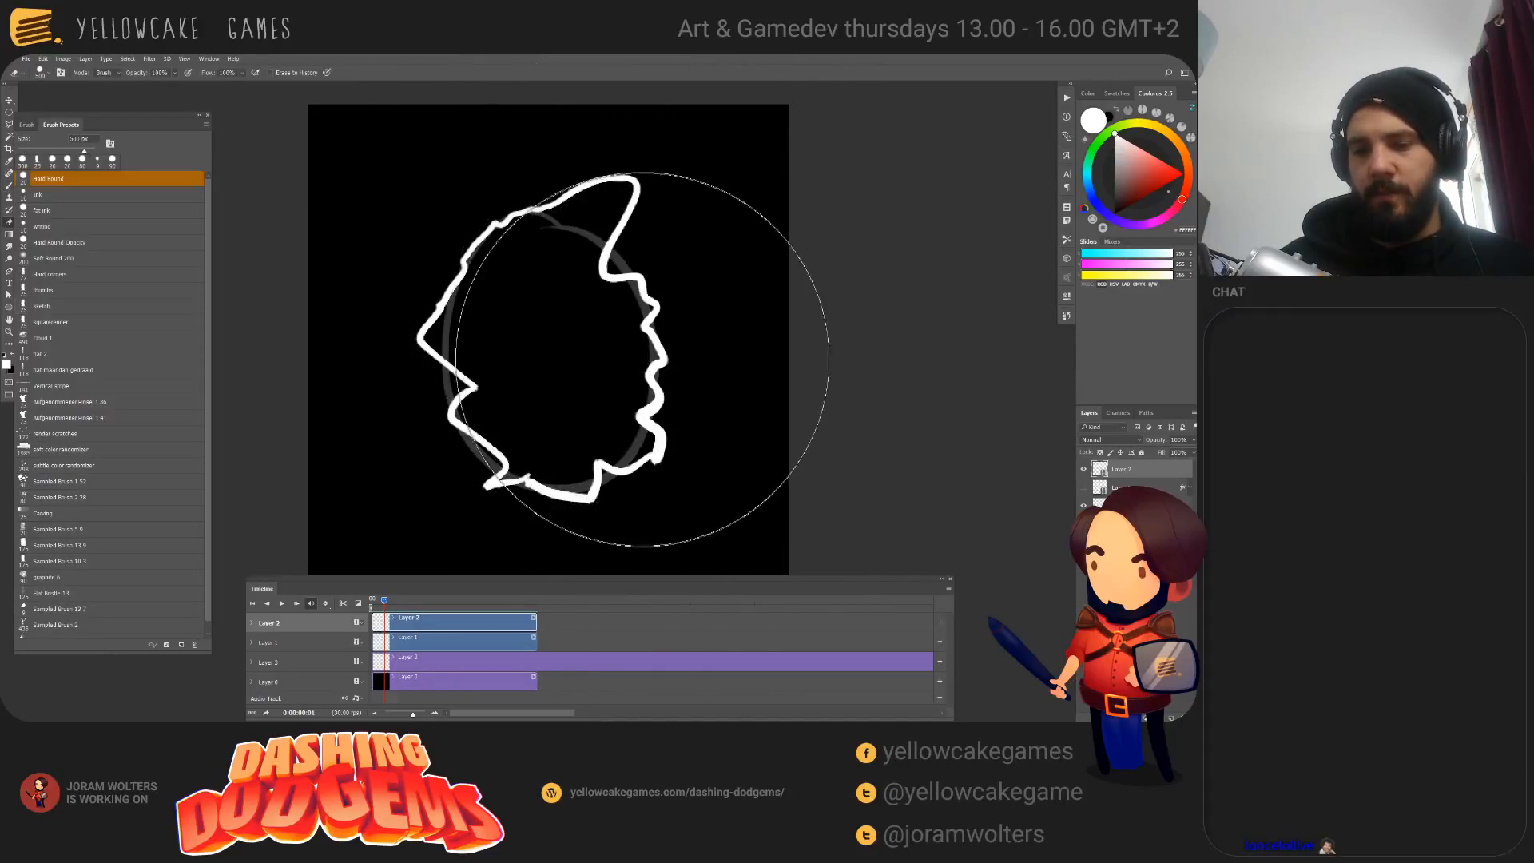
{"action": "key", "text": "bracketleft"}
{"action": "key", "text": "bracketleft"}
{"action": "key", "text": "bracketleft"}
{"action": "key", "text": "bracketleft"}
{"action": "key", "text": "bracketleft"}
{"action": "key", "text": "bracketleft"}
{"action": "key", "text": "bracketleft"}
{"action": "key", "text": "bracketleft"}
{"action": "key", "text": "bracketleft"}
{"action": "key", "text": "bracketleft"}
{"action": "key", "text": "bracketleft"}
{"action": "key", "text": "bracketleft"}
{"action": "key", "text": "bracketleft"}
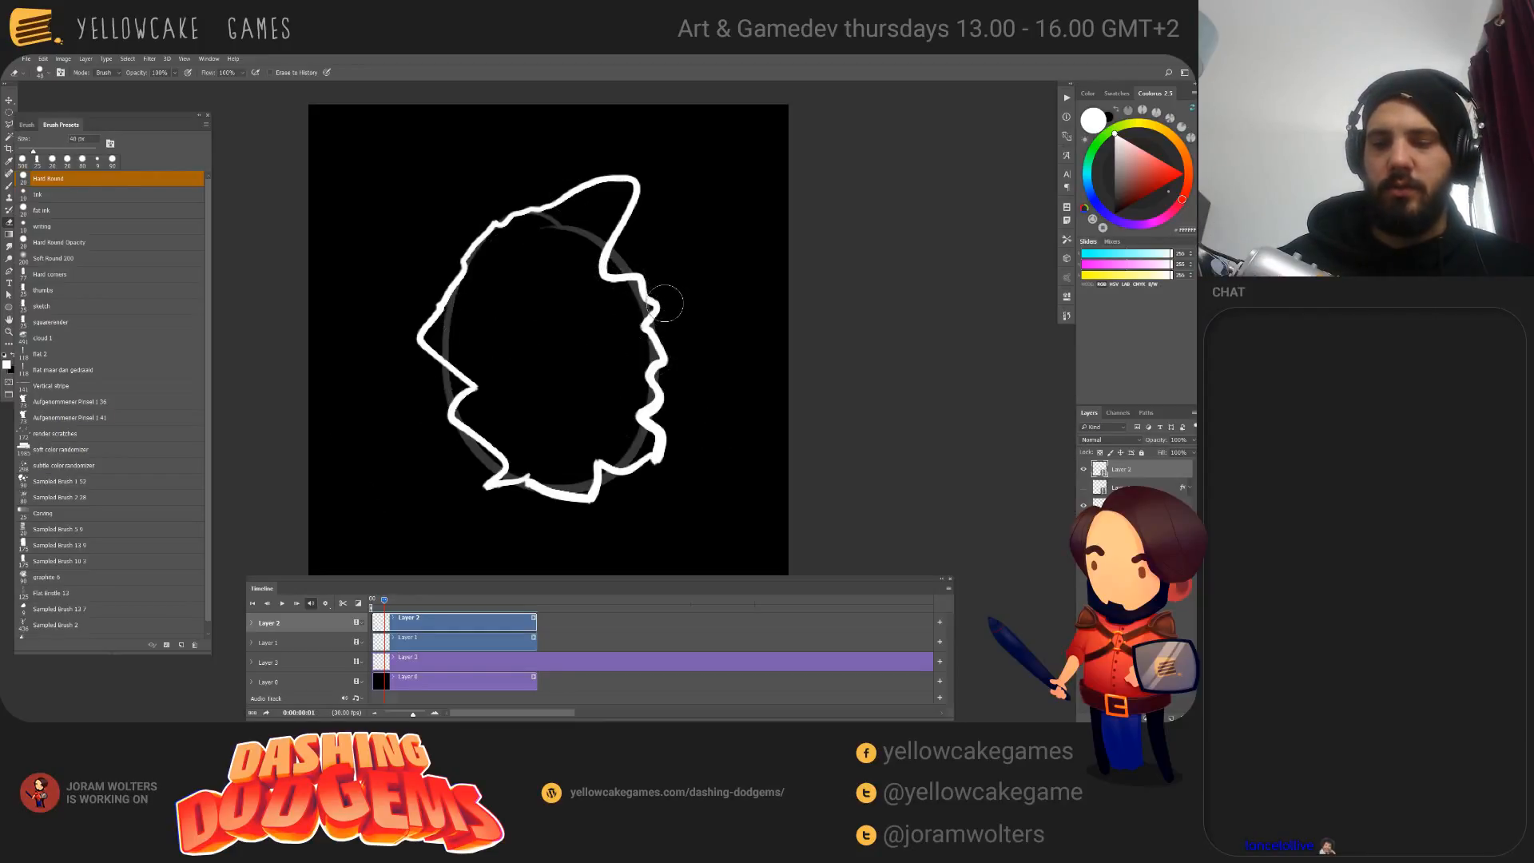
{"action": "key", "text": "bracketright"}
{"action": "key", "text": "bracketright"}
{"action": "key", "text": "bracketright"}
{"action": "key", "text": "bracketright"}
{"action": "key", "text": "bracketright"}
{"action": "key", "text": "bracketright"}
{"action": "key", "text": "bracketright"}
{"action": "key", "text": "bracketright"}
{"action": "key", "text": "bracketright"}
{"action": "key", "text": "bracketright"}
{"action": "left_click_drag", "start_coordinate": [663, 312], "coordinate": [615, 239]}
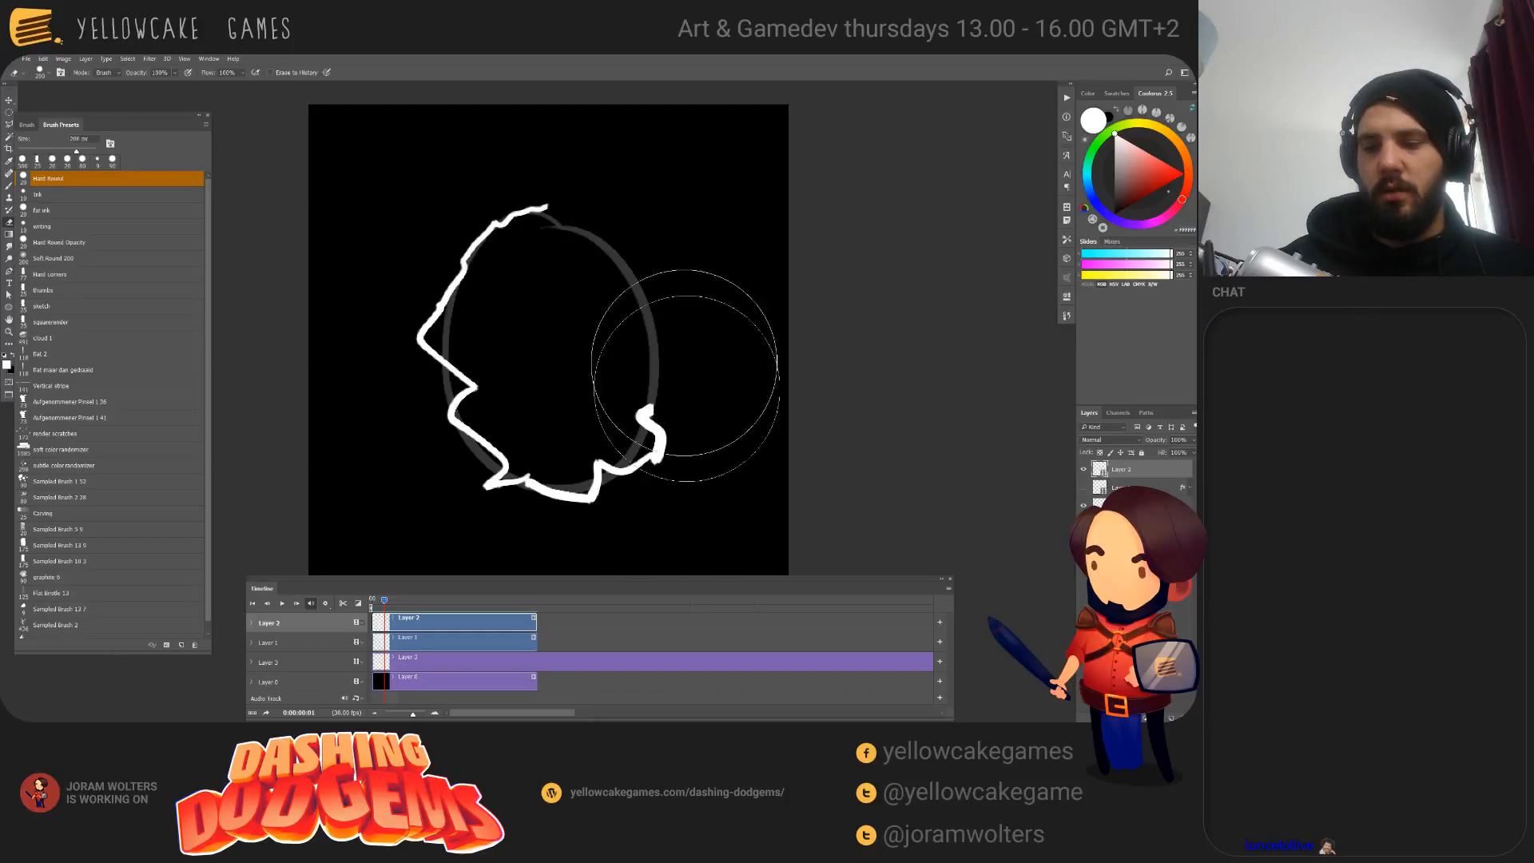
{"action": "left_click_drag", "start_coordinate": [685, 376], "coordinate": [740, 459]}
{"action": "key", "text": "ctrl+z"}
{"action": "key", "text": "ctrl+z"}
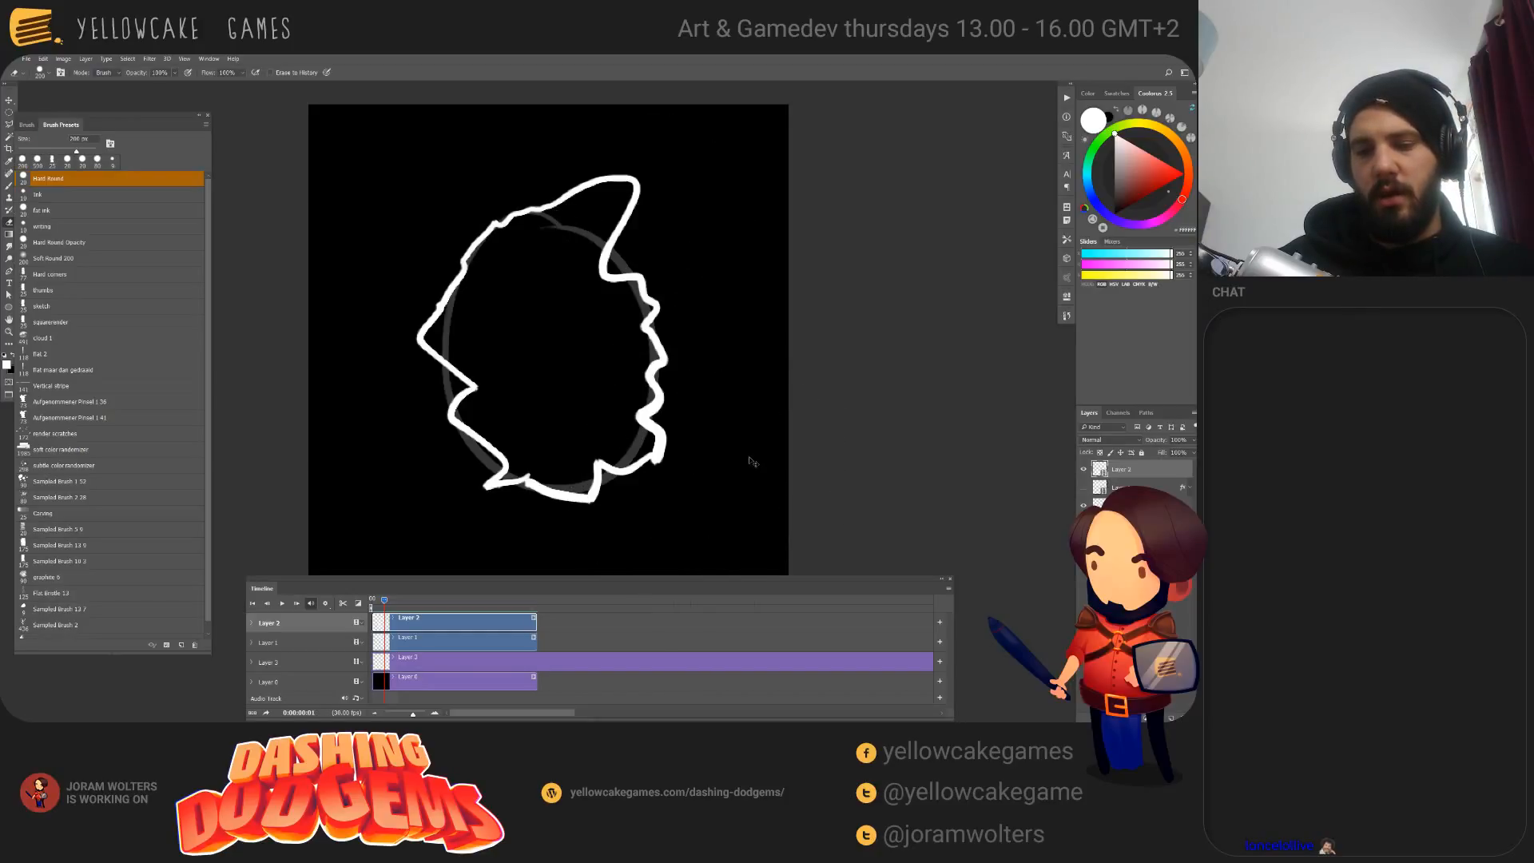
Step: Shrink the eraser to a small size and trim the thick lower-right corner of the jagged outline
{"action": "key", "text": "bracketleft"}
{"action": "key", "text": "bracketleft"}
{"action": "key", "text": "bracketleft"}
{"action": "key", "text": "bracketleft"}
{"action": "key", "text": "bracketleft"}
{"action": "key", "text": "bracketleft"}
{"action": "key", "text": "bracketleft"}
{"action": "key", "text": "bracketleft"}
{"action": "key", "text": "bracketleft"}
{"action": "key", "text": "bracketleft"}
{"action": "key", "text": "bracketleft"}
{"action": "key", "text": "bracketleft"}
{"action": "key", "text": "bracketleft"}
{"action": "key", "text": "bracketleft"}
{"action": "key", "text": "bracketleft"}
{"action": "key", "text": "bracketleft"}
{"action": "key", "text": "bracketleft"}
{"action": "key", "text": "bracketleft"}
{"action": "key", "text": "bracketleft"}
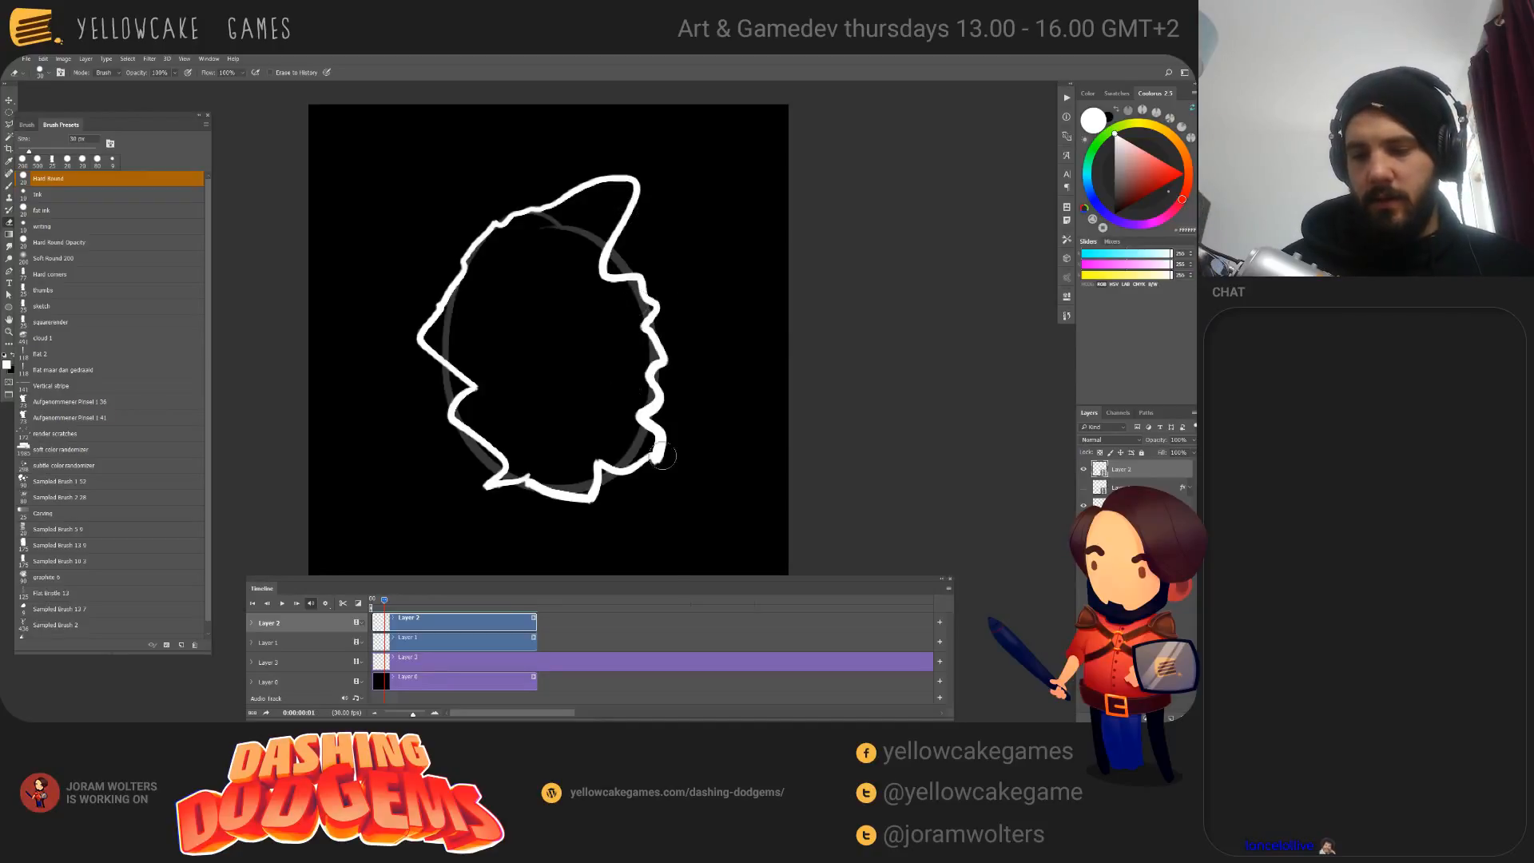
{"action": "left_click_drag", "start_coordinate": [653, 479], "coordinate": [677, 456]}
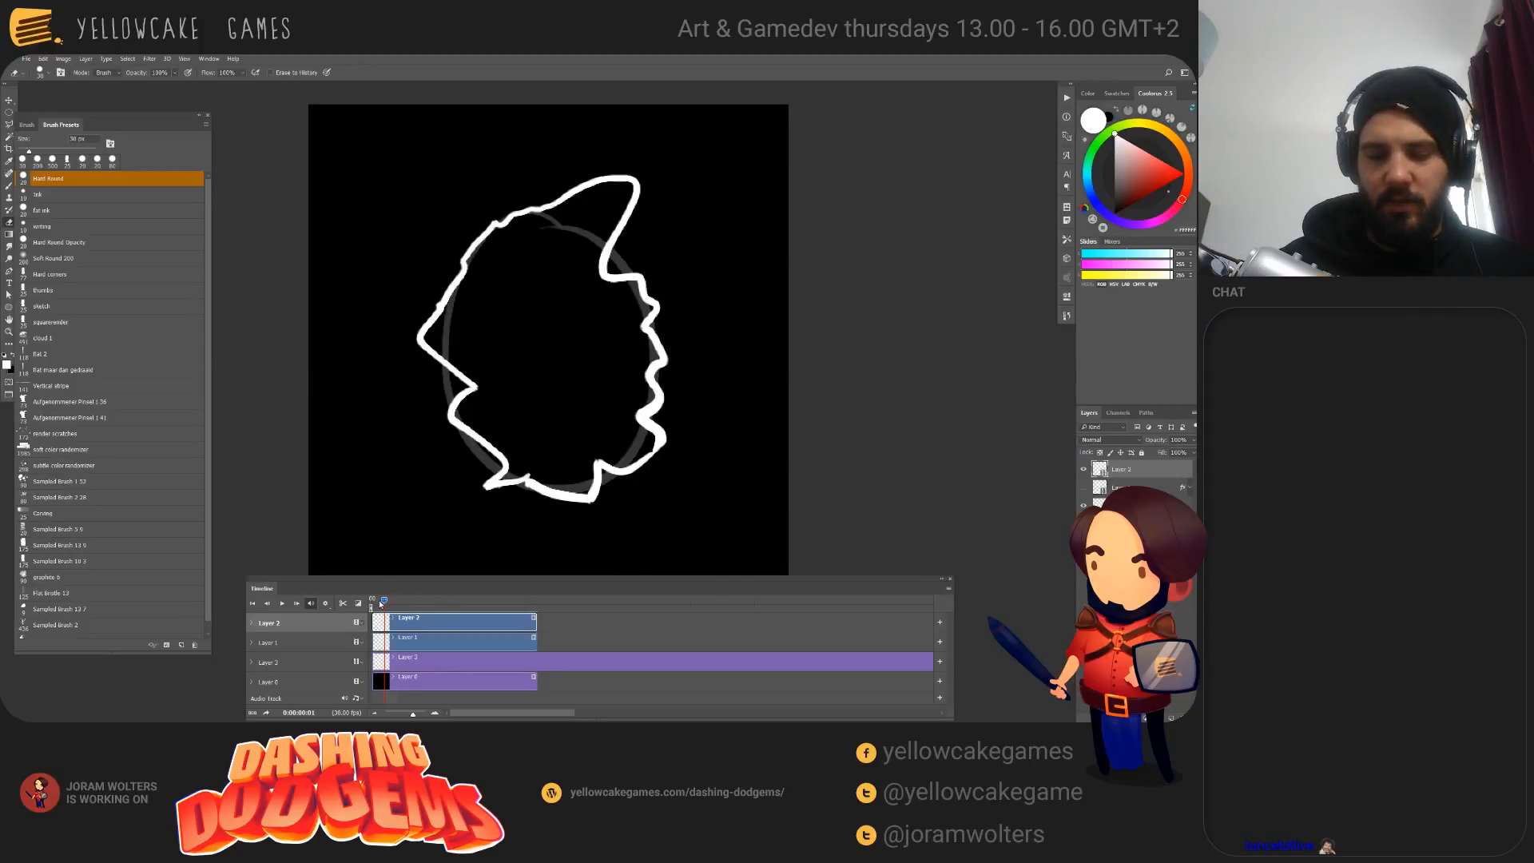
Step: Brush a smaller inner contour inside the large upper-right spike of the jagged outline
{"action": "key", "text": "b"}
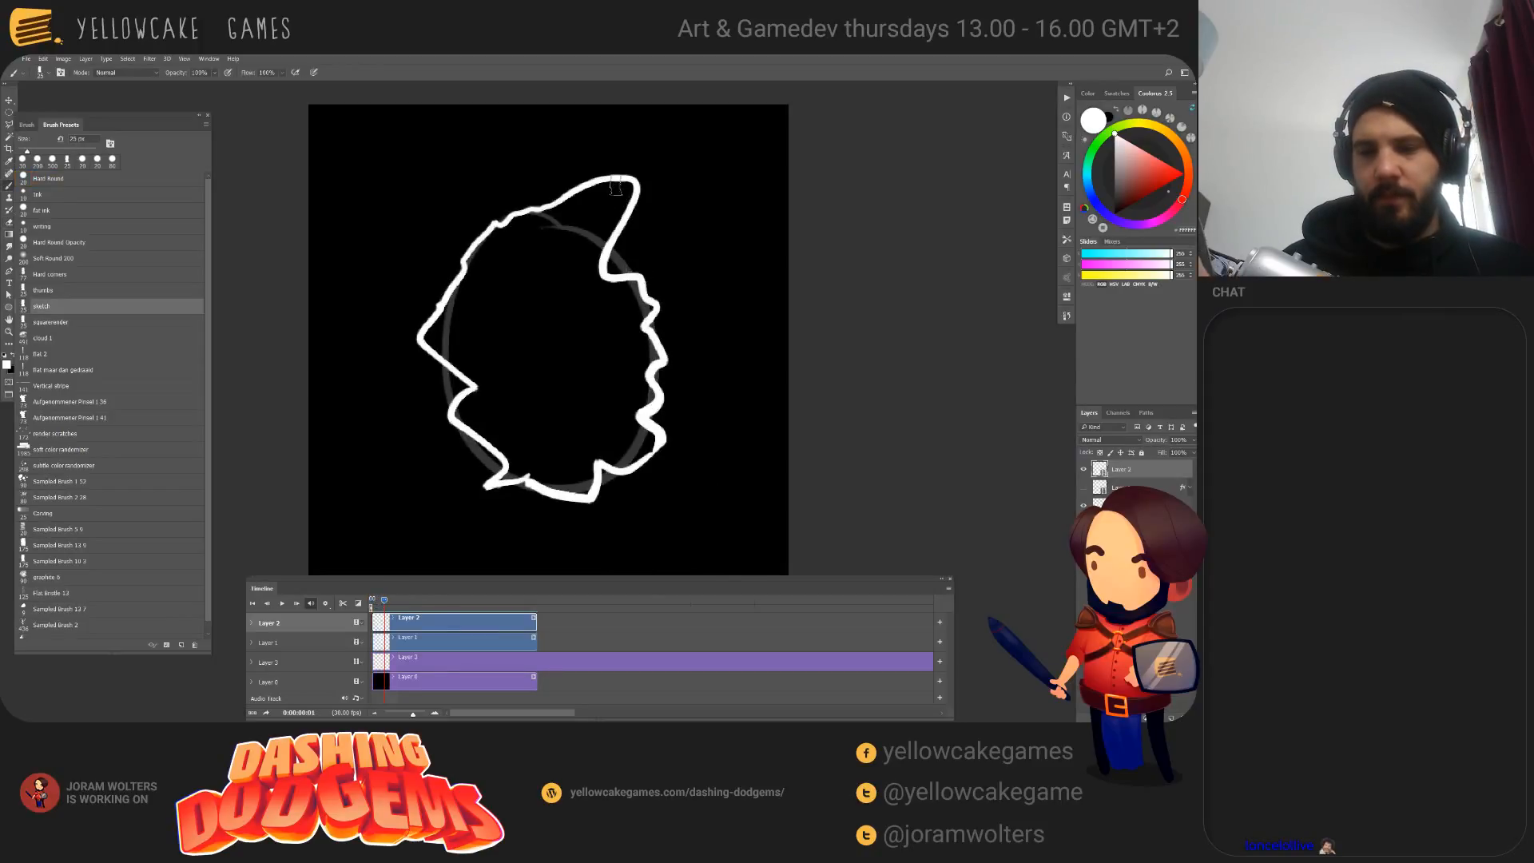
{"action": "left_click_drag", "start_coordinate": [588, 191], "coordinate": [630, 211]}
{"action": "key", "text": "ctrl+z"}
{"action": "key", "text": "ctrl+z"}
{"action": "key", "text": "ctrl+z"}
{"action": "key", "text": "ctrl+z"}
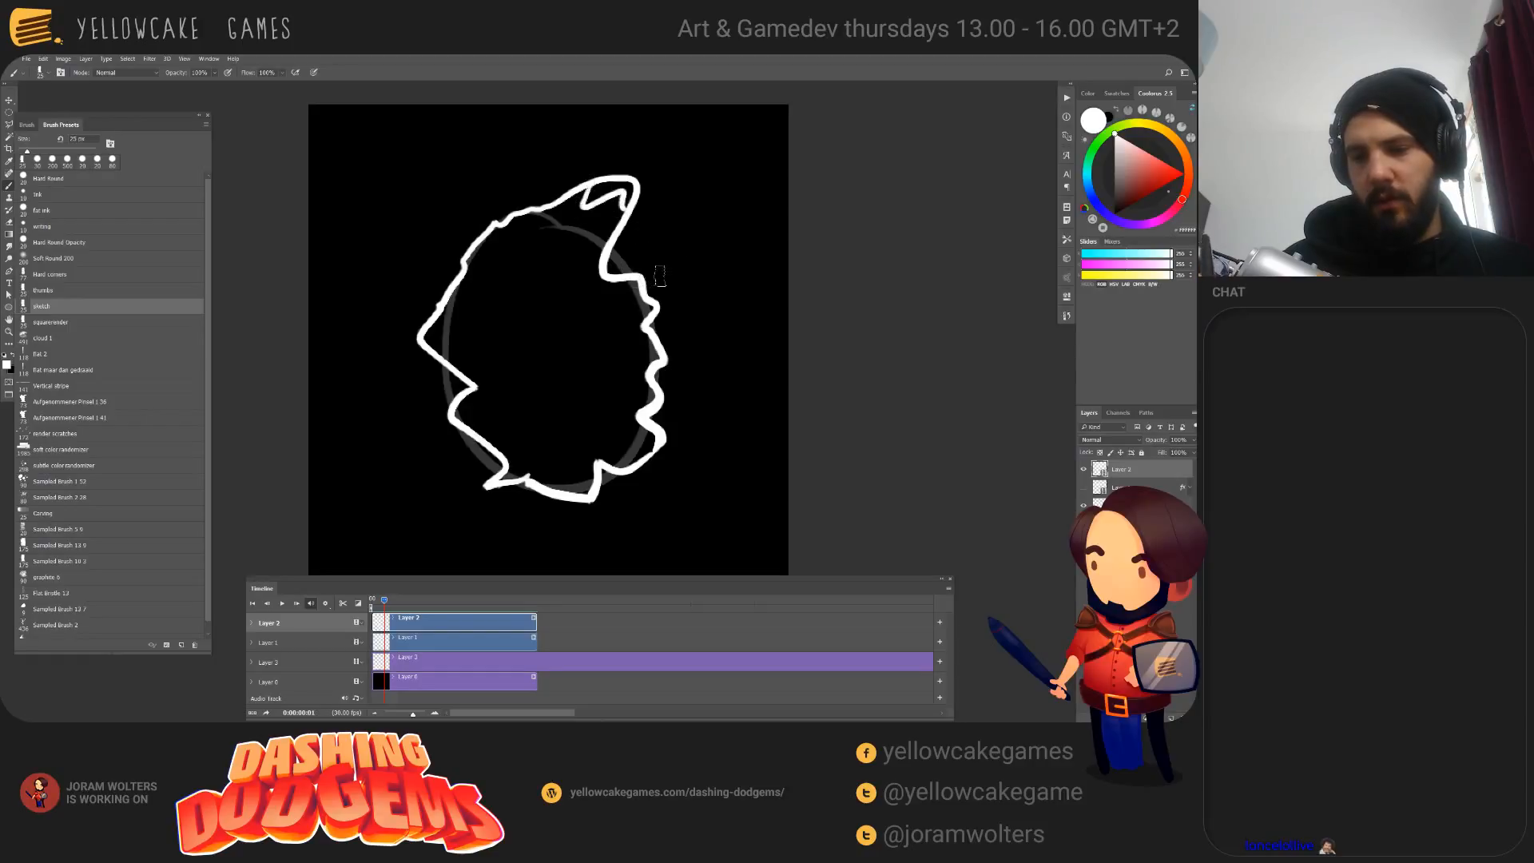
Step: Undo the inner spike contour and paste a copy of the whole jagged outline into frame 0:00:00:02
{"action": "key", "text": "ctrl+z"}
{"action": "key", "text": "e"}
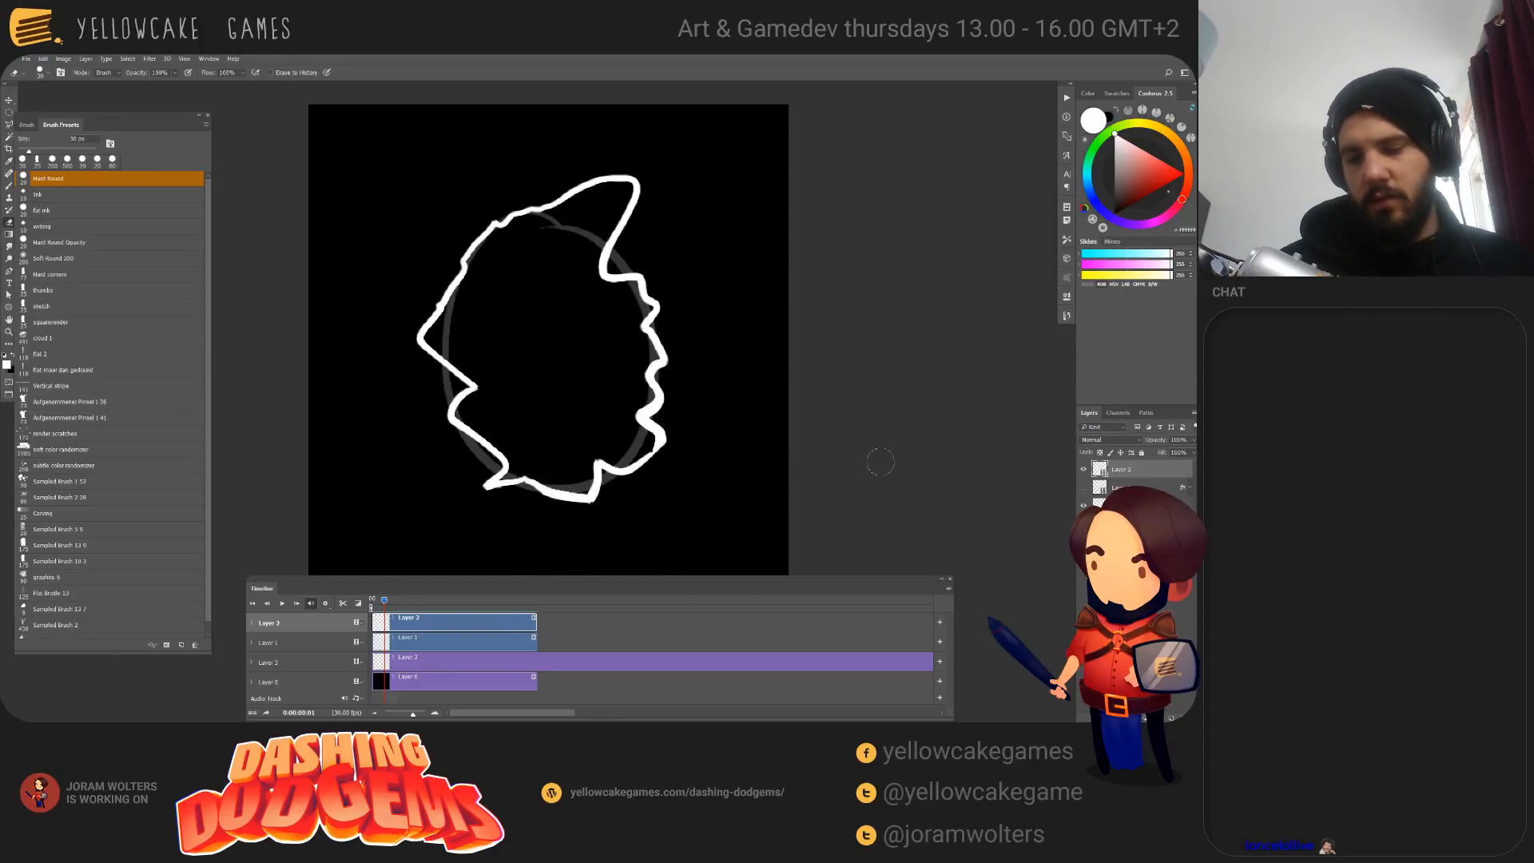
{"action": "key", "text": "ctrl+a"}
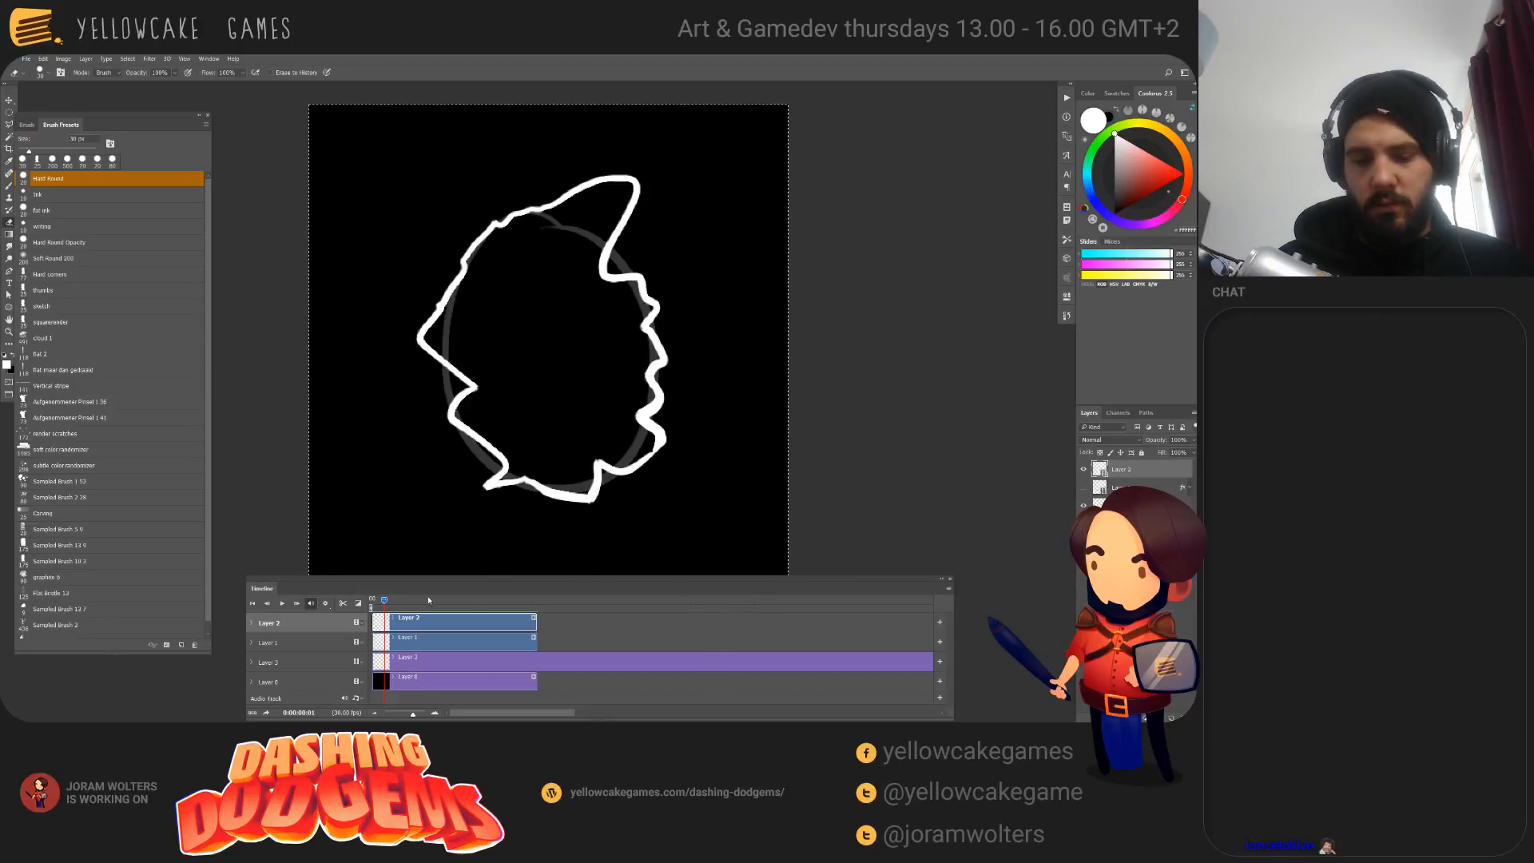
{"action": "left_click_drag", "start_coordinate": [387, 600], "coordinate": [391, 601]}
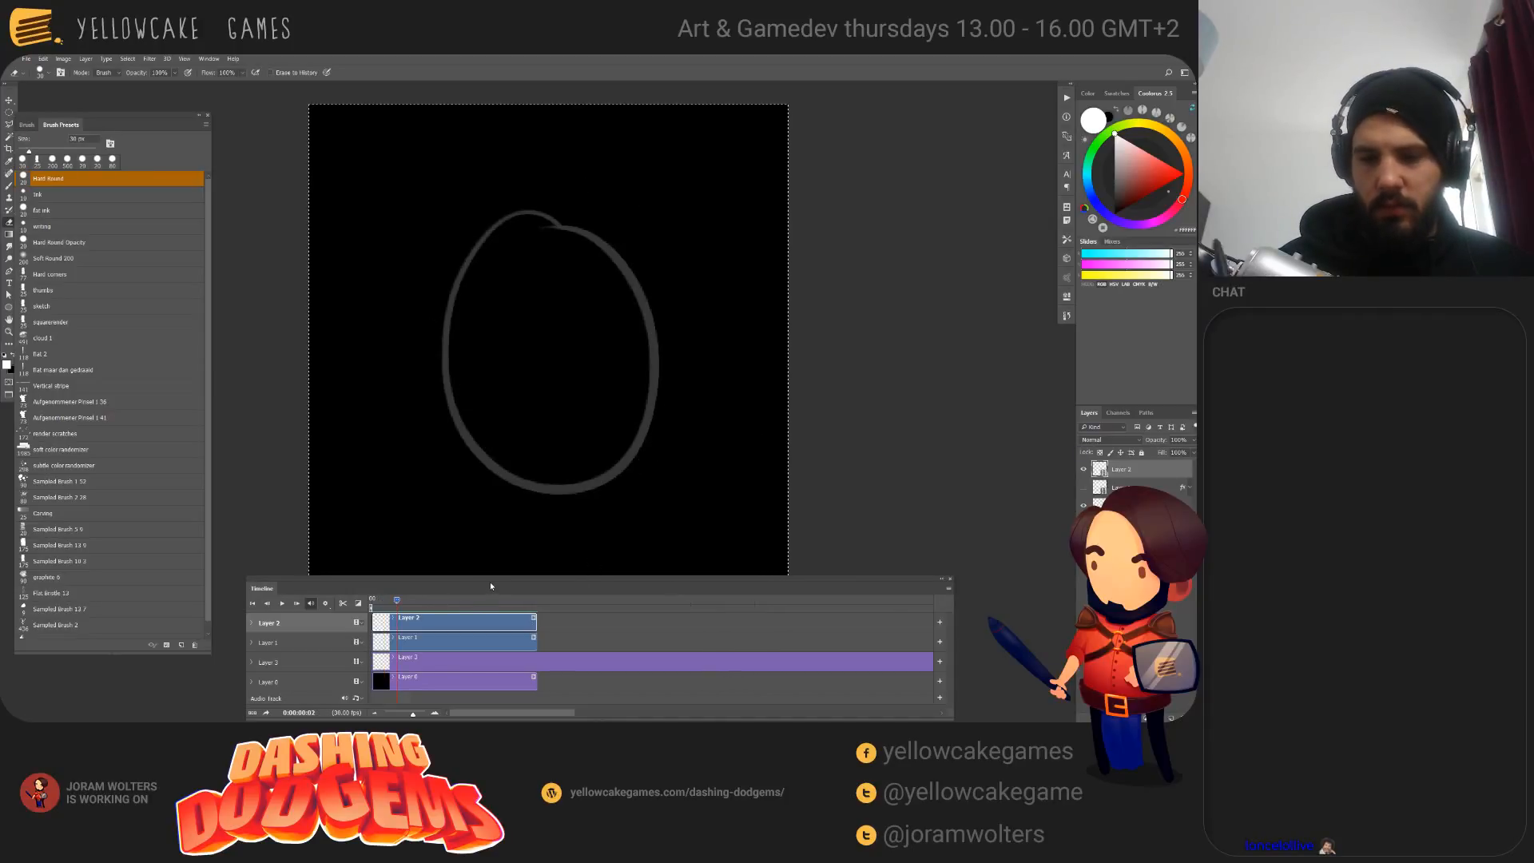
{"action": "key", "text": "ctrl+v"}
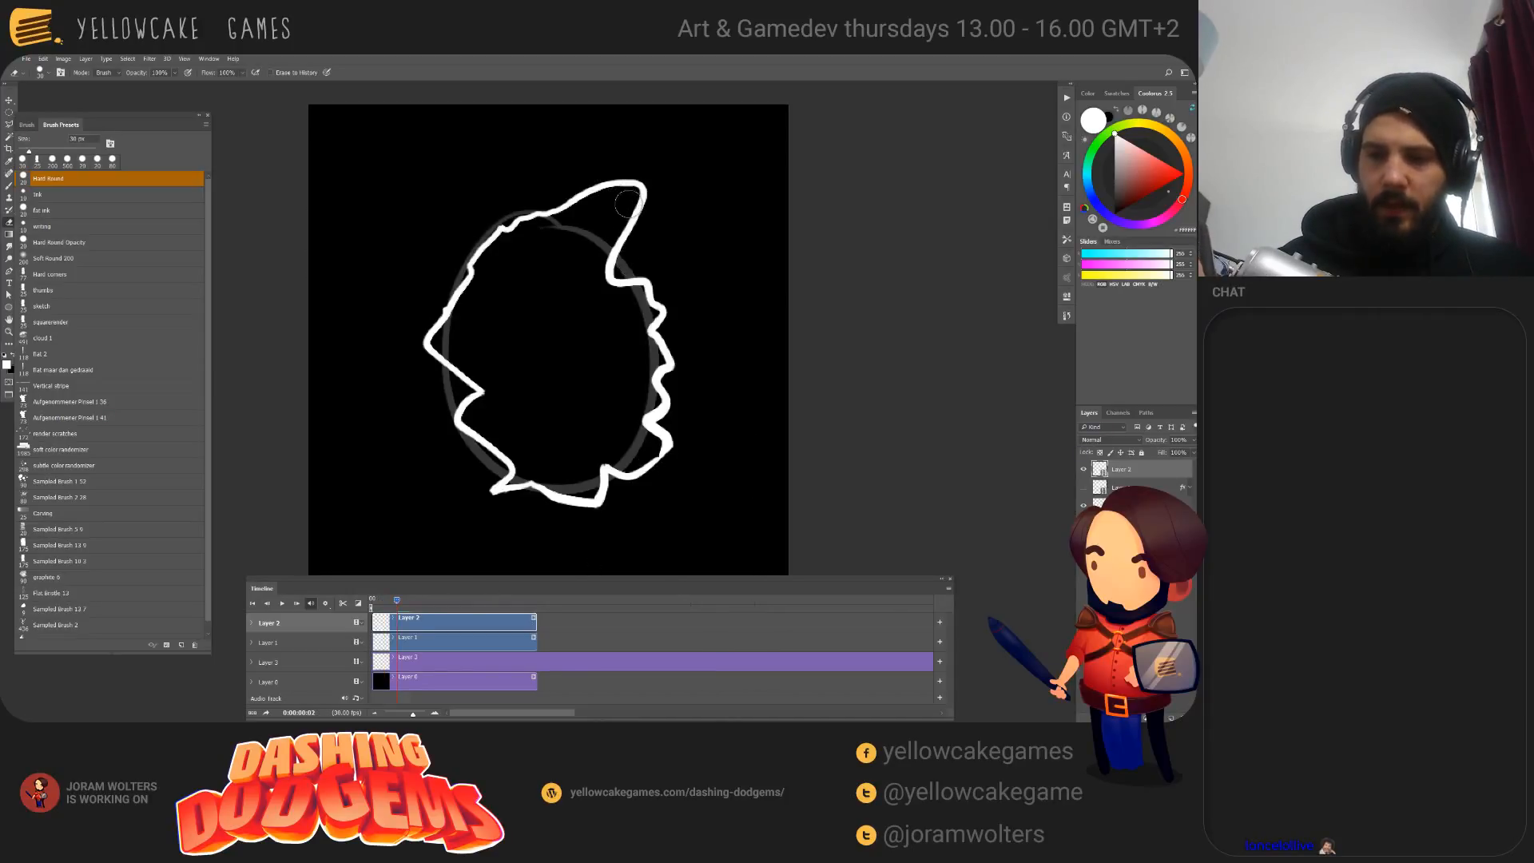
Step: Enable onion skins and redo the paste so the outline sits exactly over the previous frame's drawing
{"action": "left_click", "coordinate": [949, 589]}
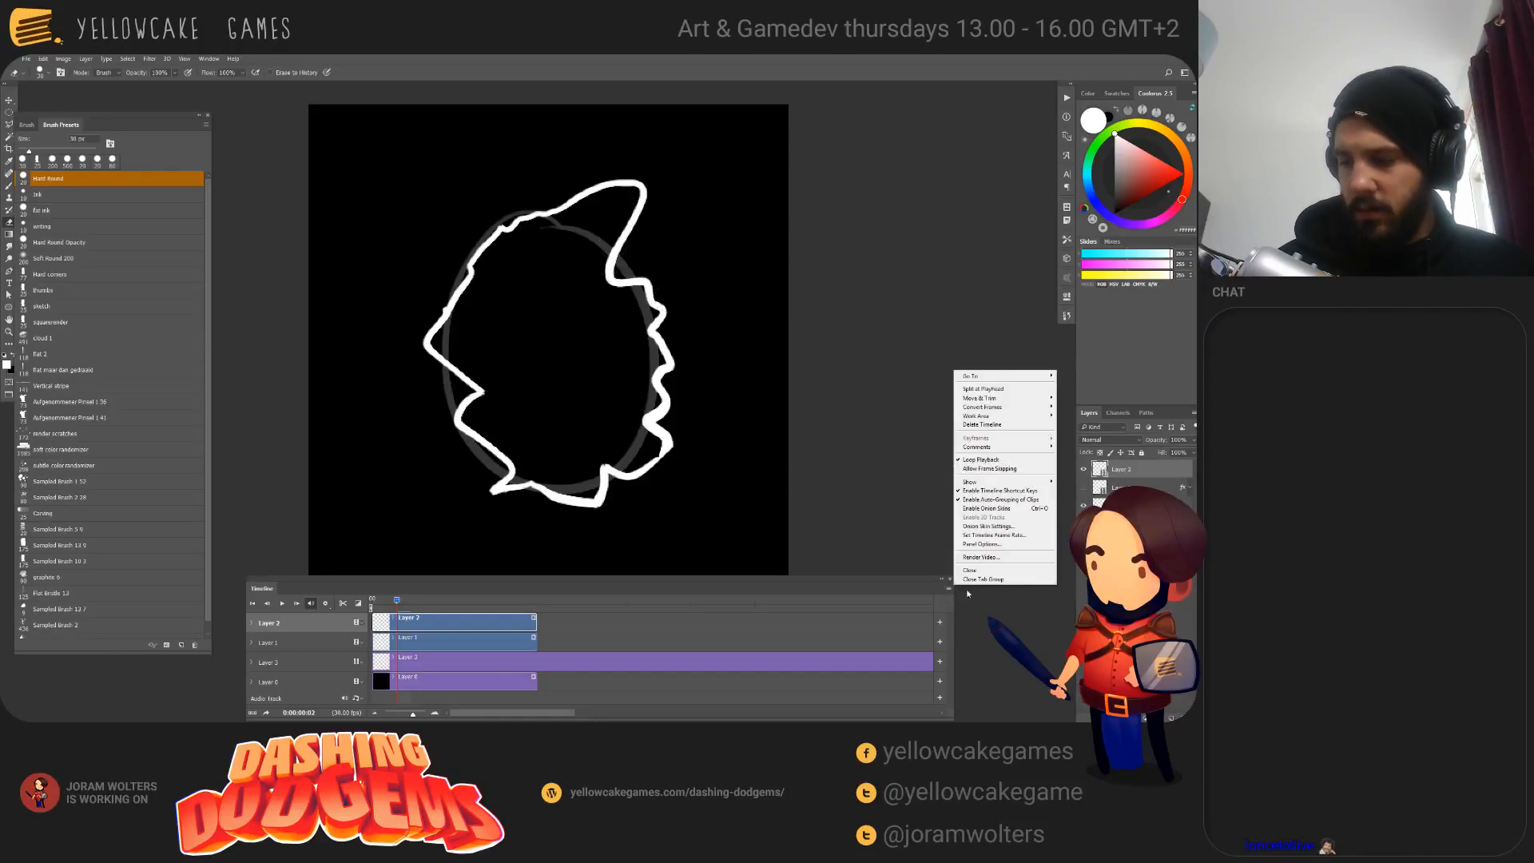
{"action": "left_click", "coordinate": [1005, 508]}
{"action": "key", "text": "ctrl+z"}
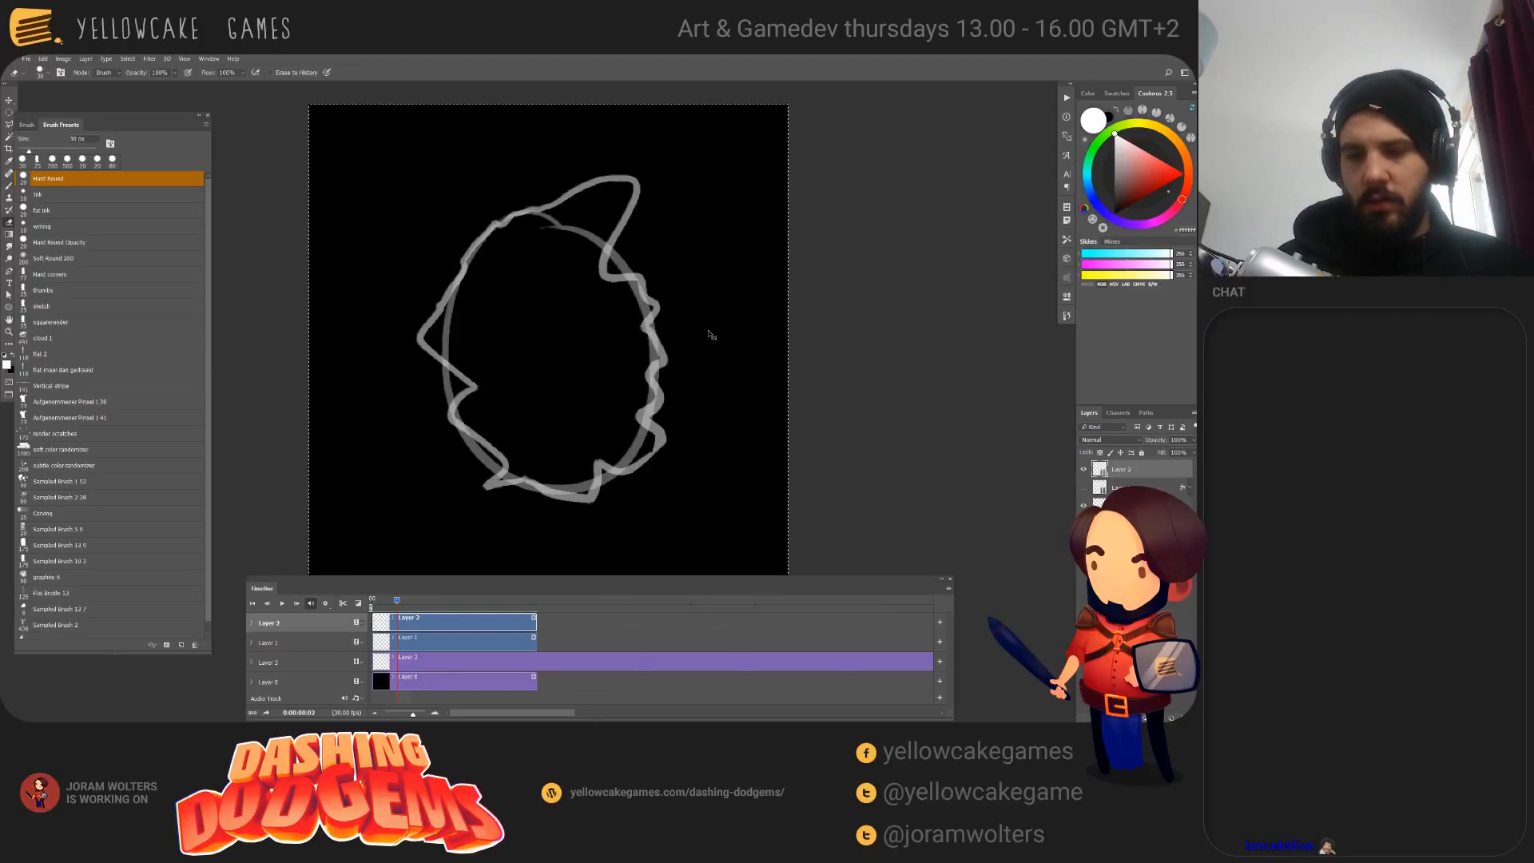
{"action": "key", "text": "ctrl+shift+z"}
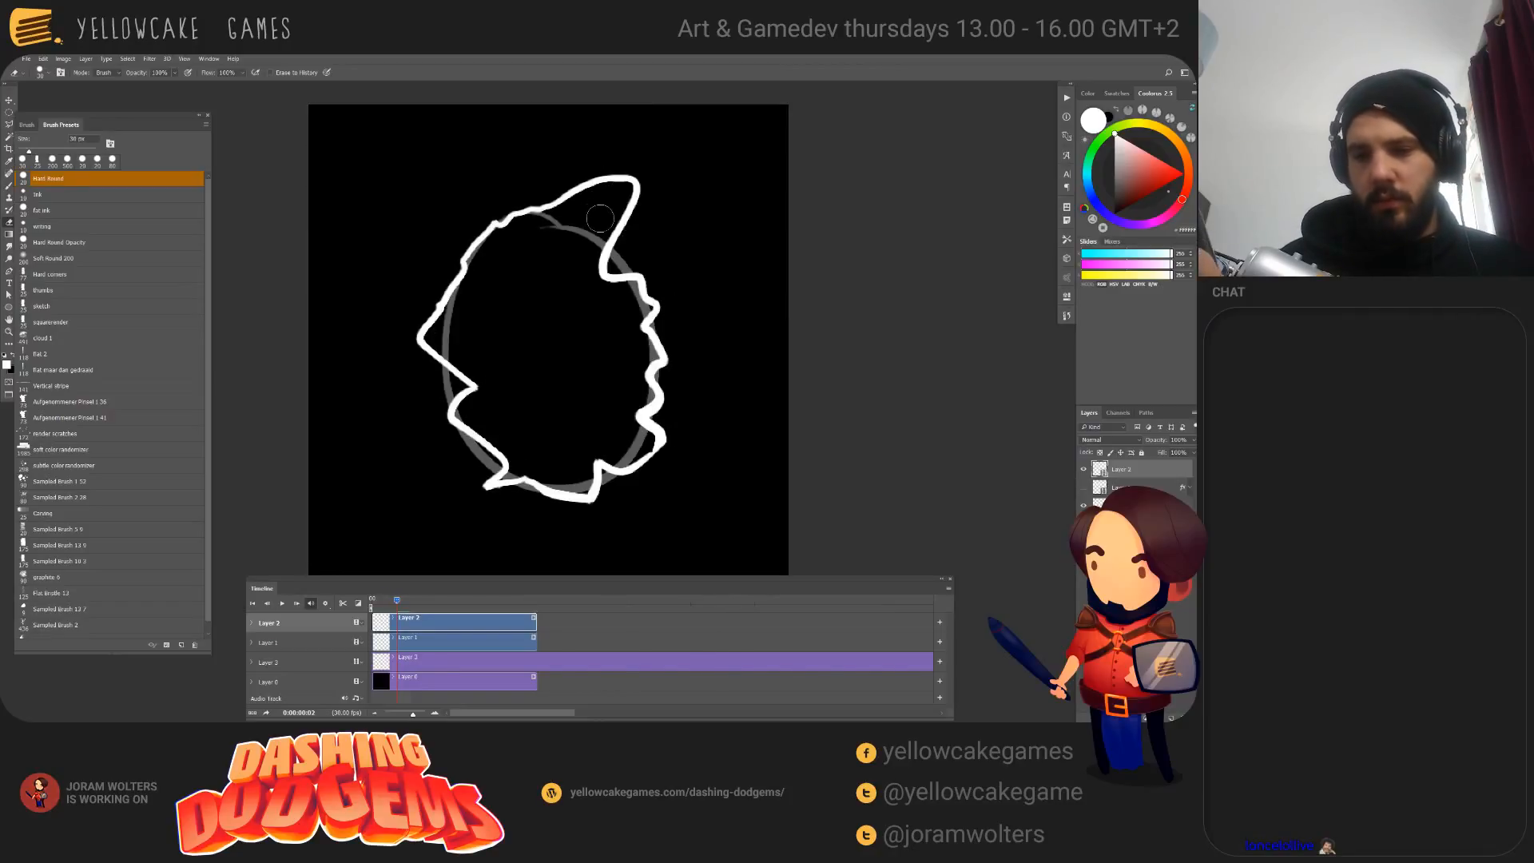
Step: Thin the outline on frame 0:00:00:02 by erasing along its edges with a small hard round eraser
{"action": "key", "text": "bracketright"}
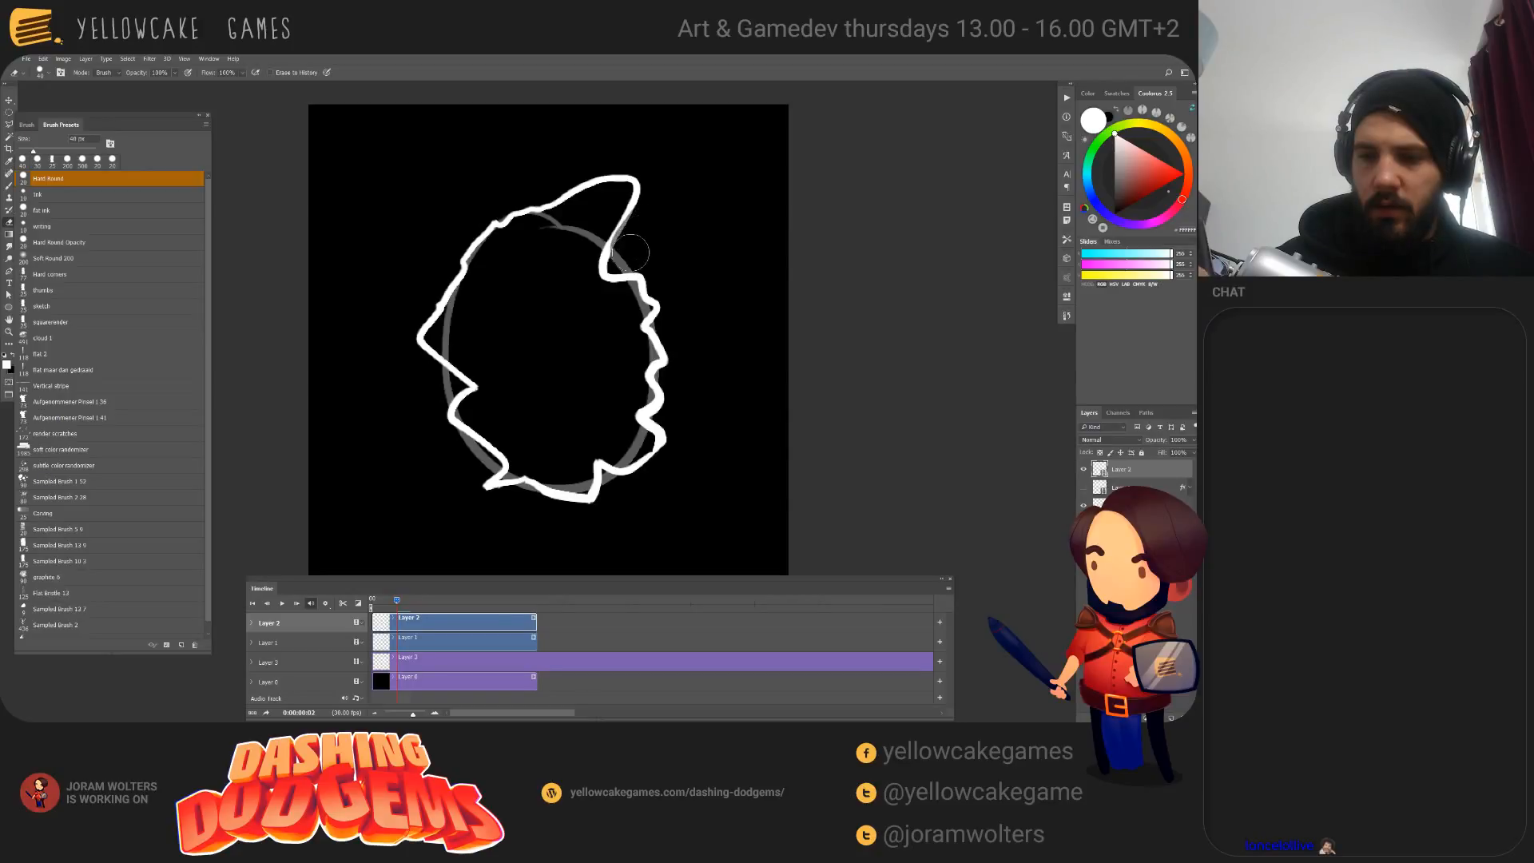
{"action": "key", "text": "bracketleft"}
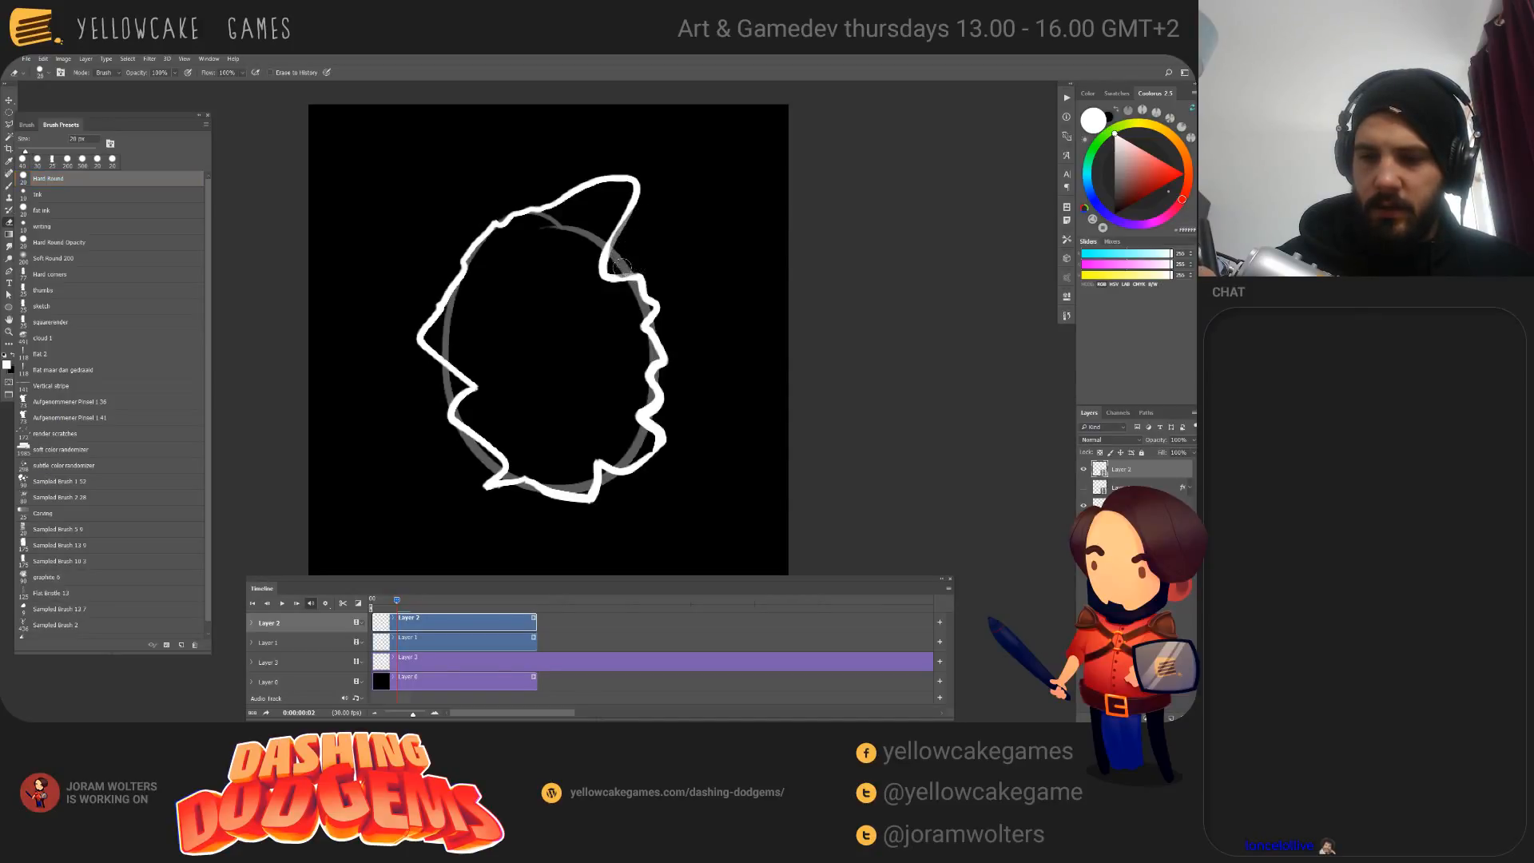
{"action": "left_click_drag", "start_coordinate": [635, 284], "coordinate": [624, 293]}
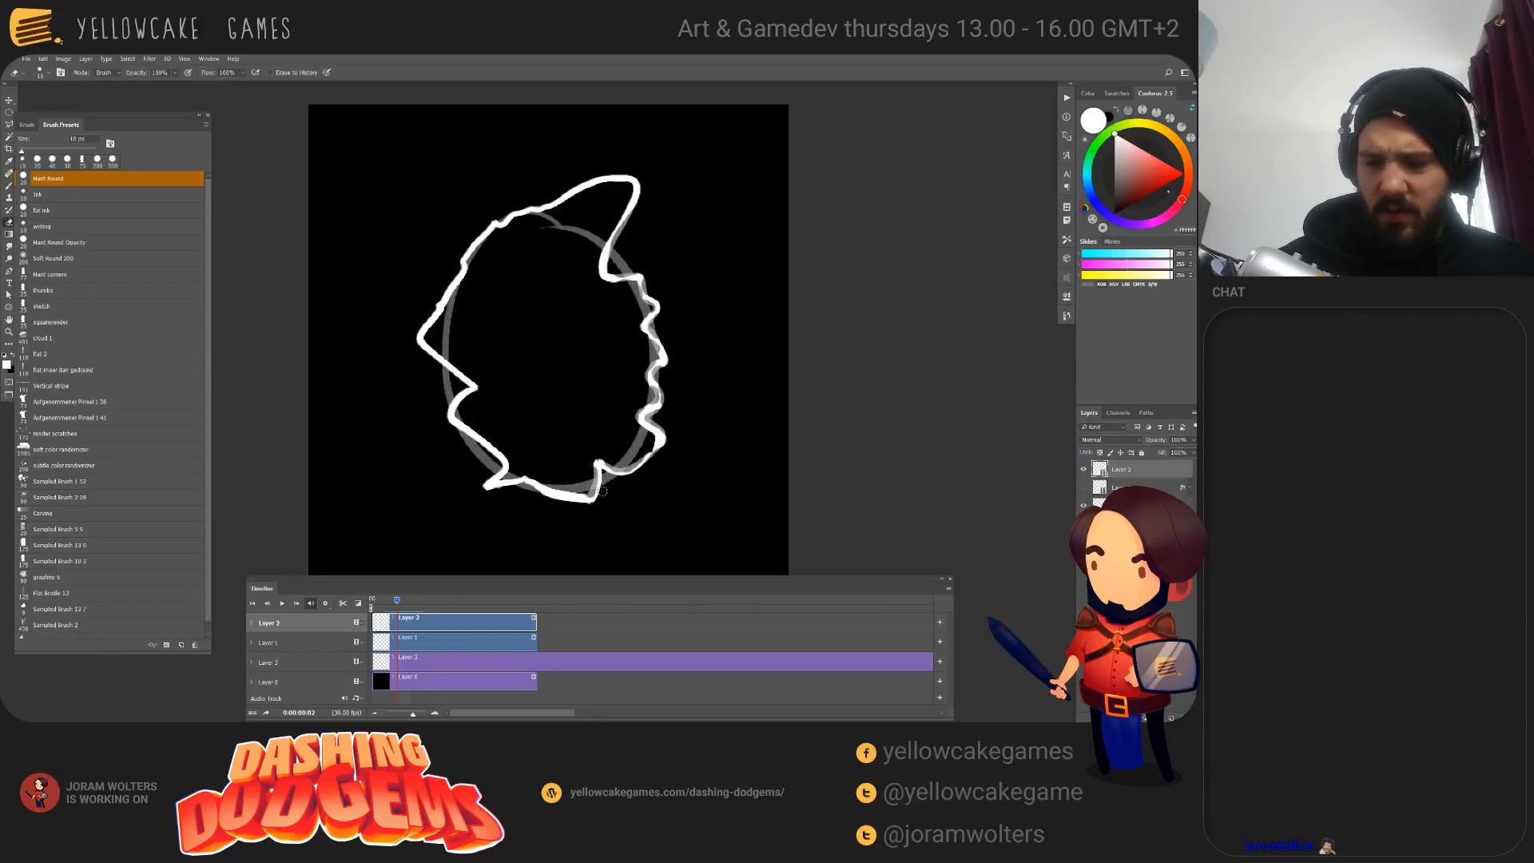
{"action": "key", "text": "ctrl+z"}
{"action": "key", "text": "bracketright"}
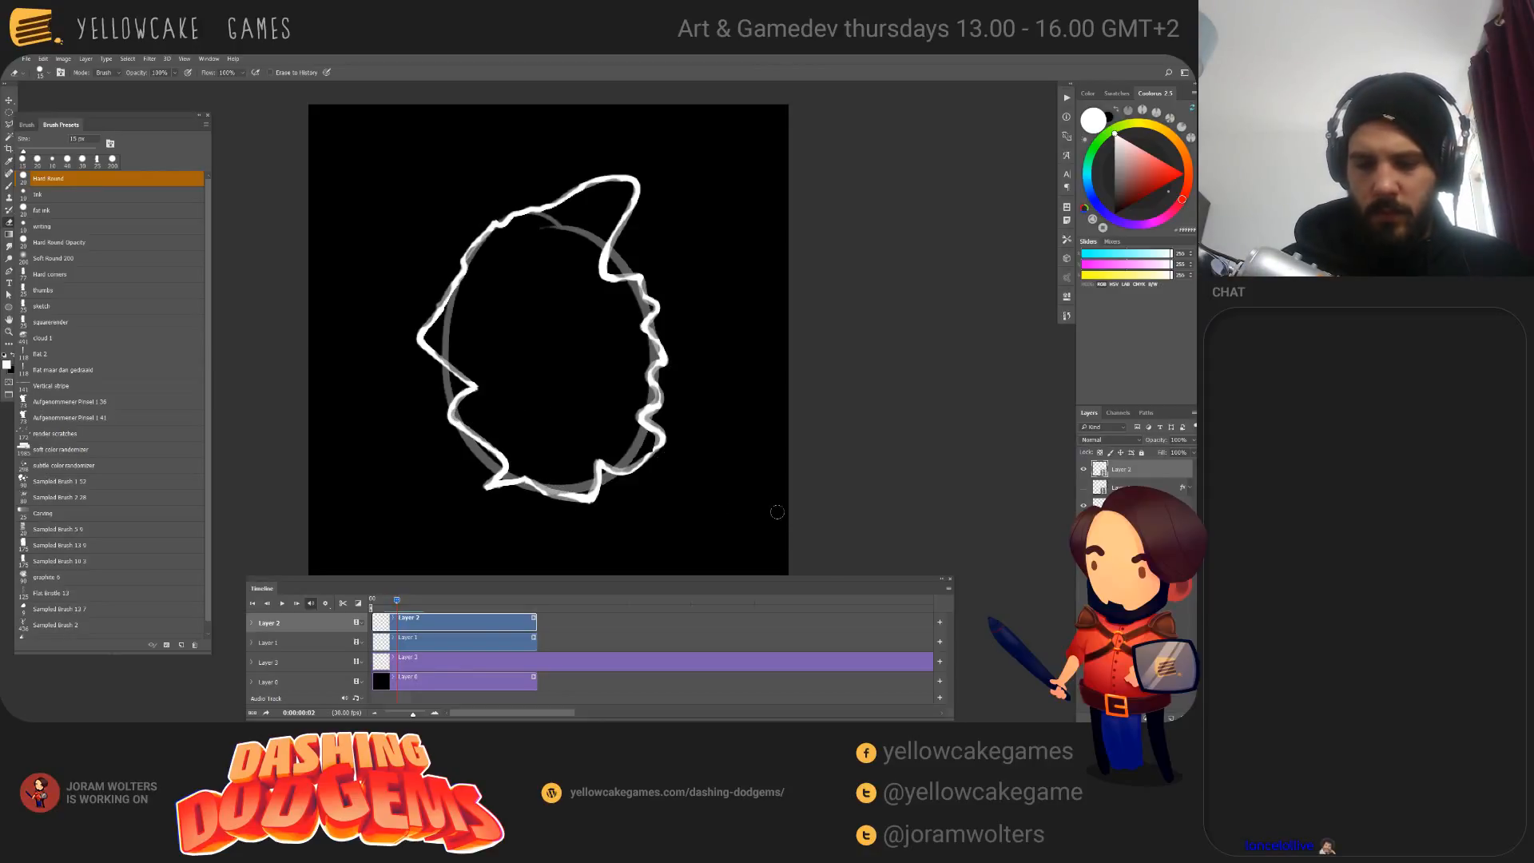
Step: Copy the thinned outline into frame 0:00:00:03, aligned with the previous frame
{"action": "key", "text": "ctrl+a"}
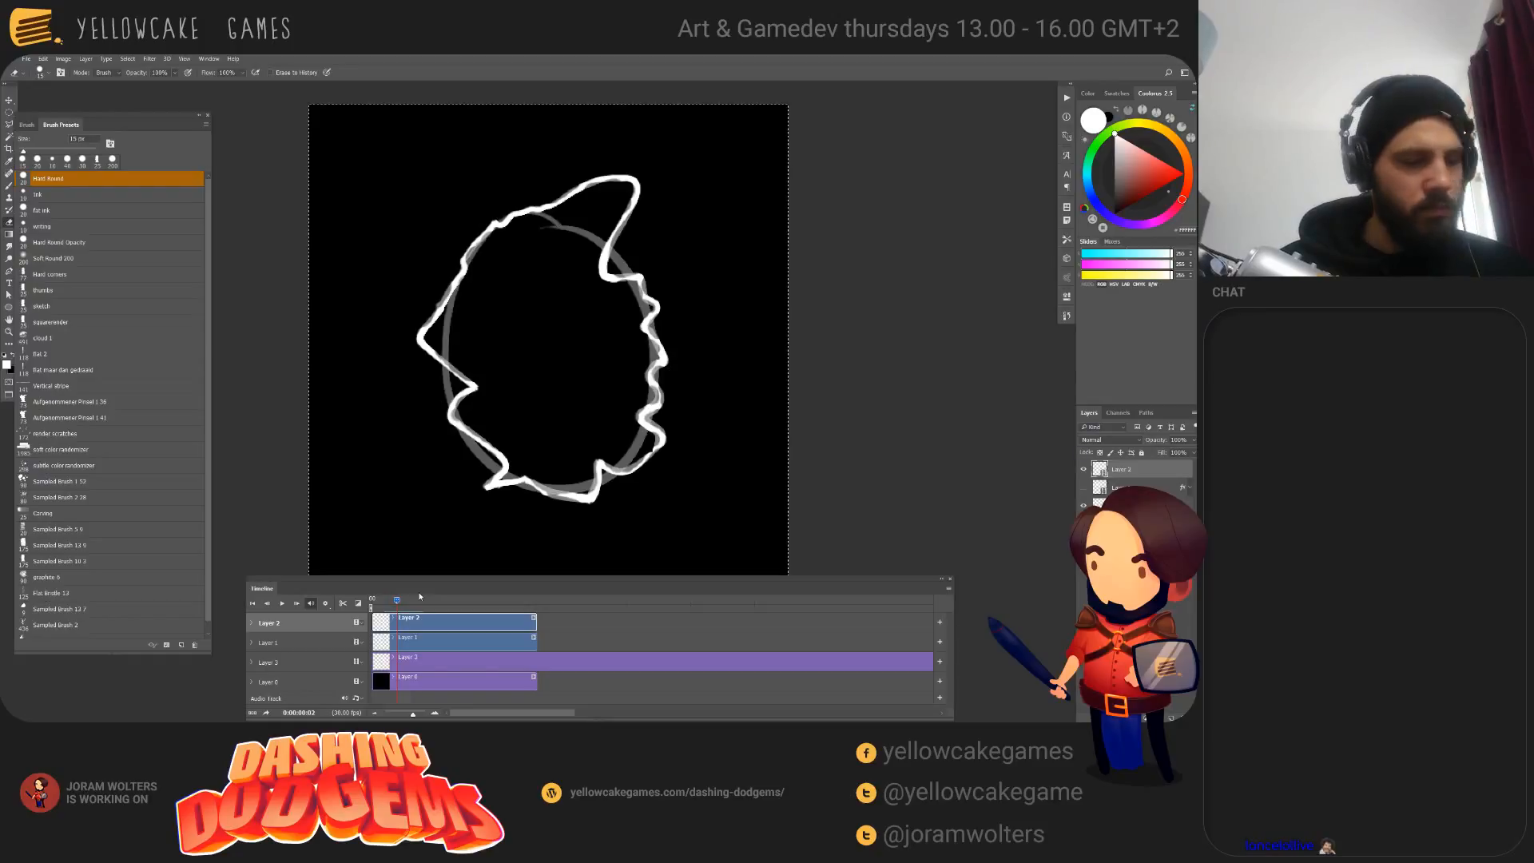
{"action": "left_click_drag", "start_coordinate": [397, 601], "coordinate": [406, 601]}
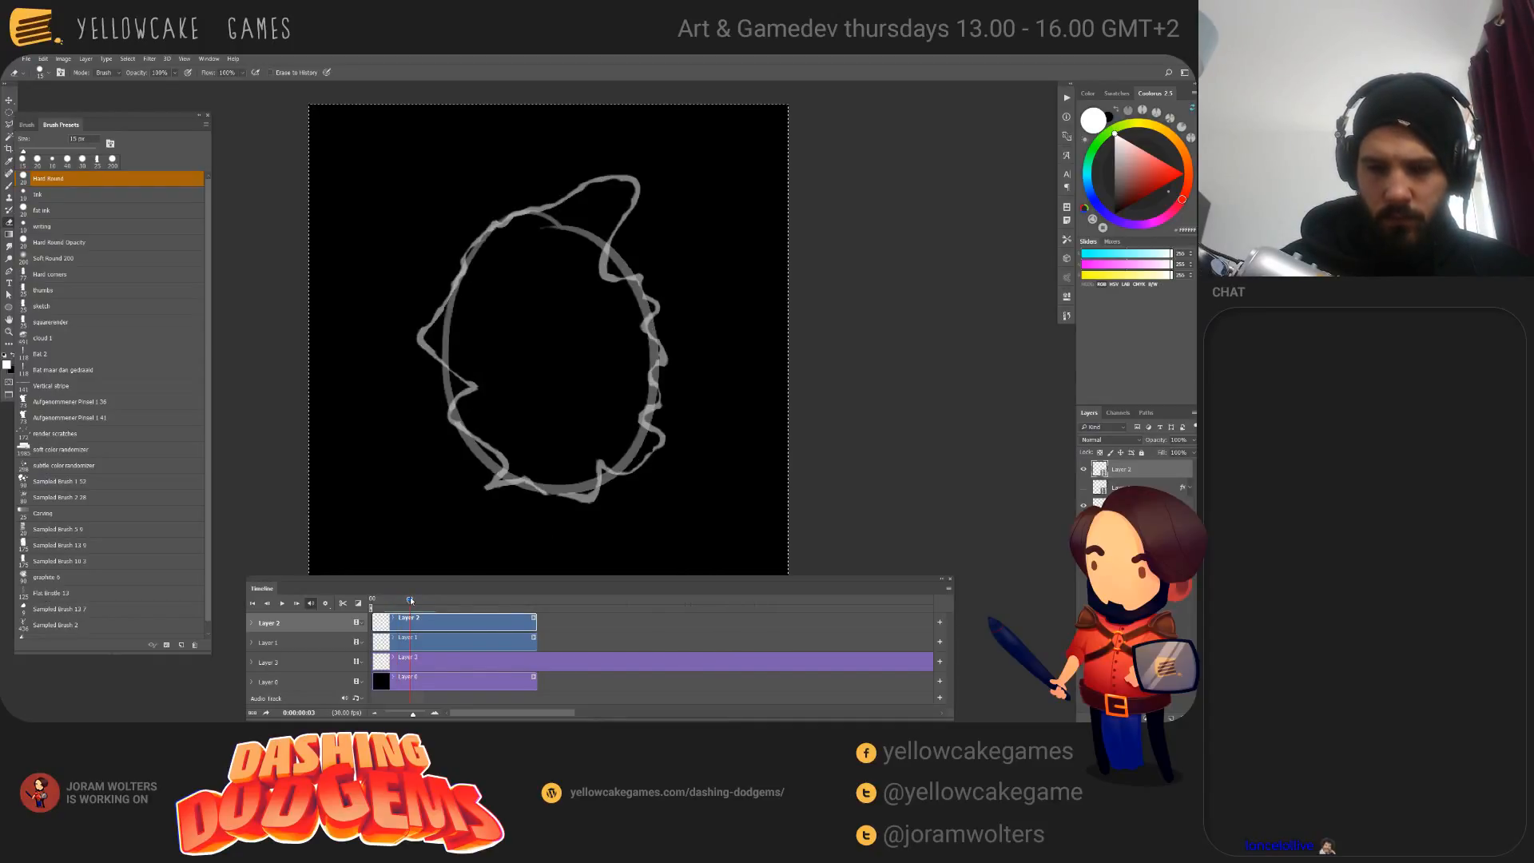
{"action": "key", "text": "ctrl+v"}
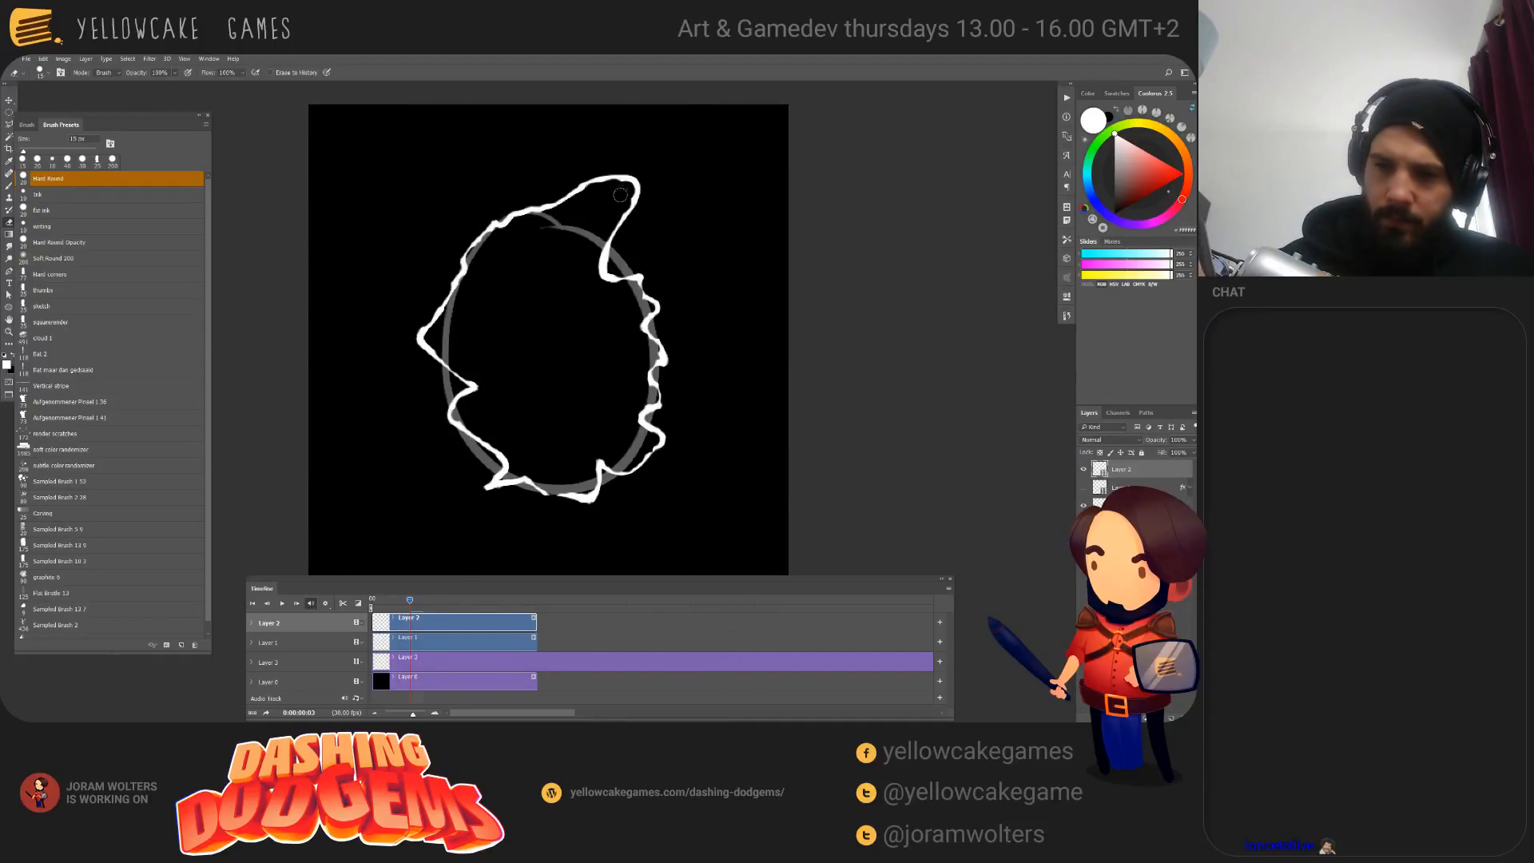
Step: Erase along the outline on frame 0:00:00:03 to thin it further, adjusting the eraser size down to 15 px
{"action": "key", "text": "bracketright"}
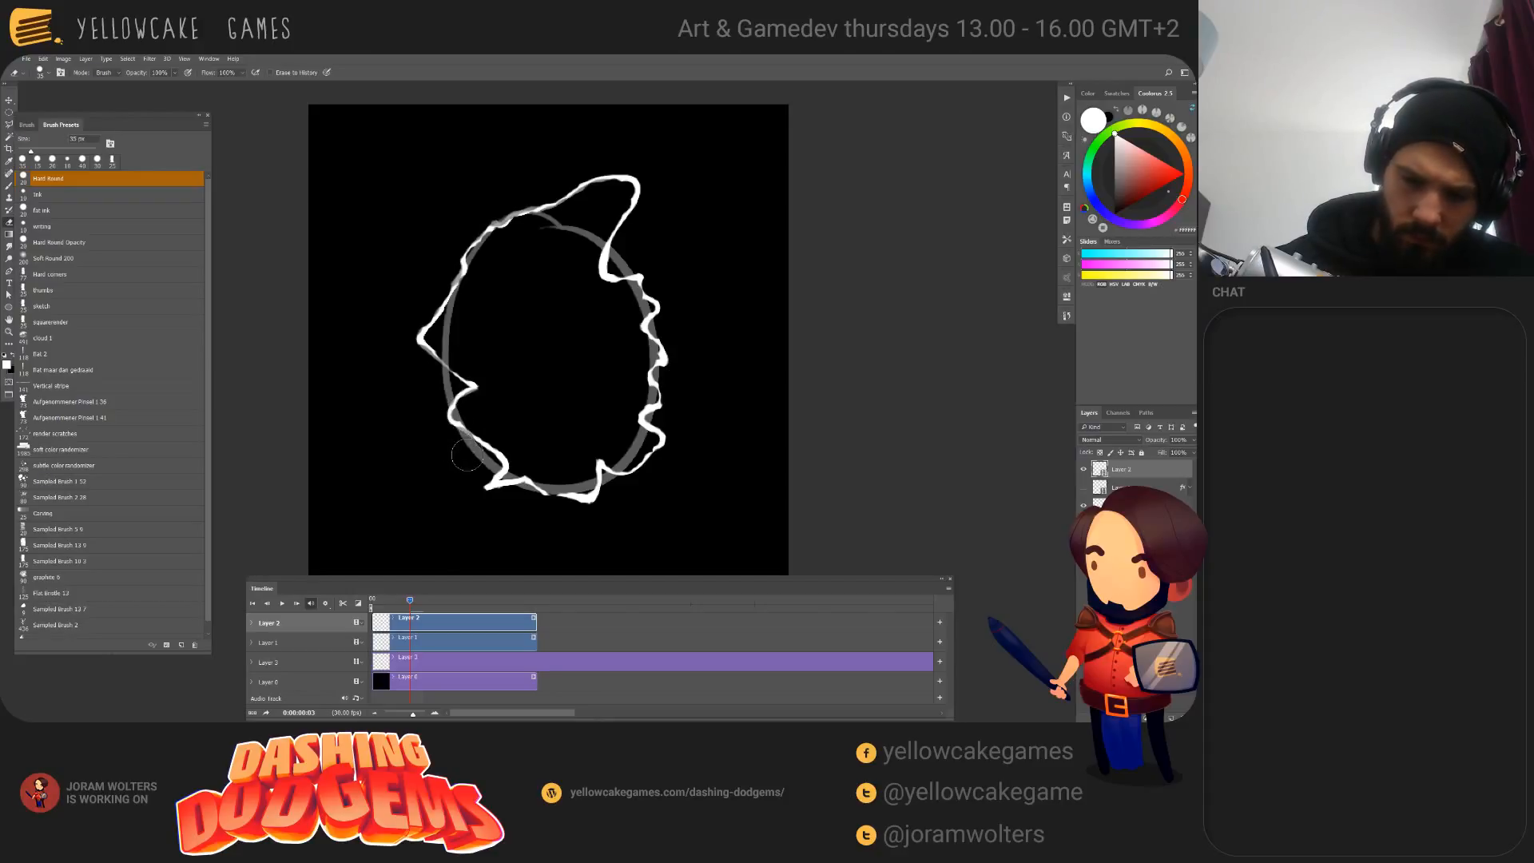
{"action": "key", "text": "bracketleft"}
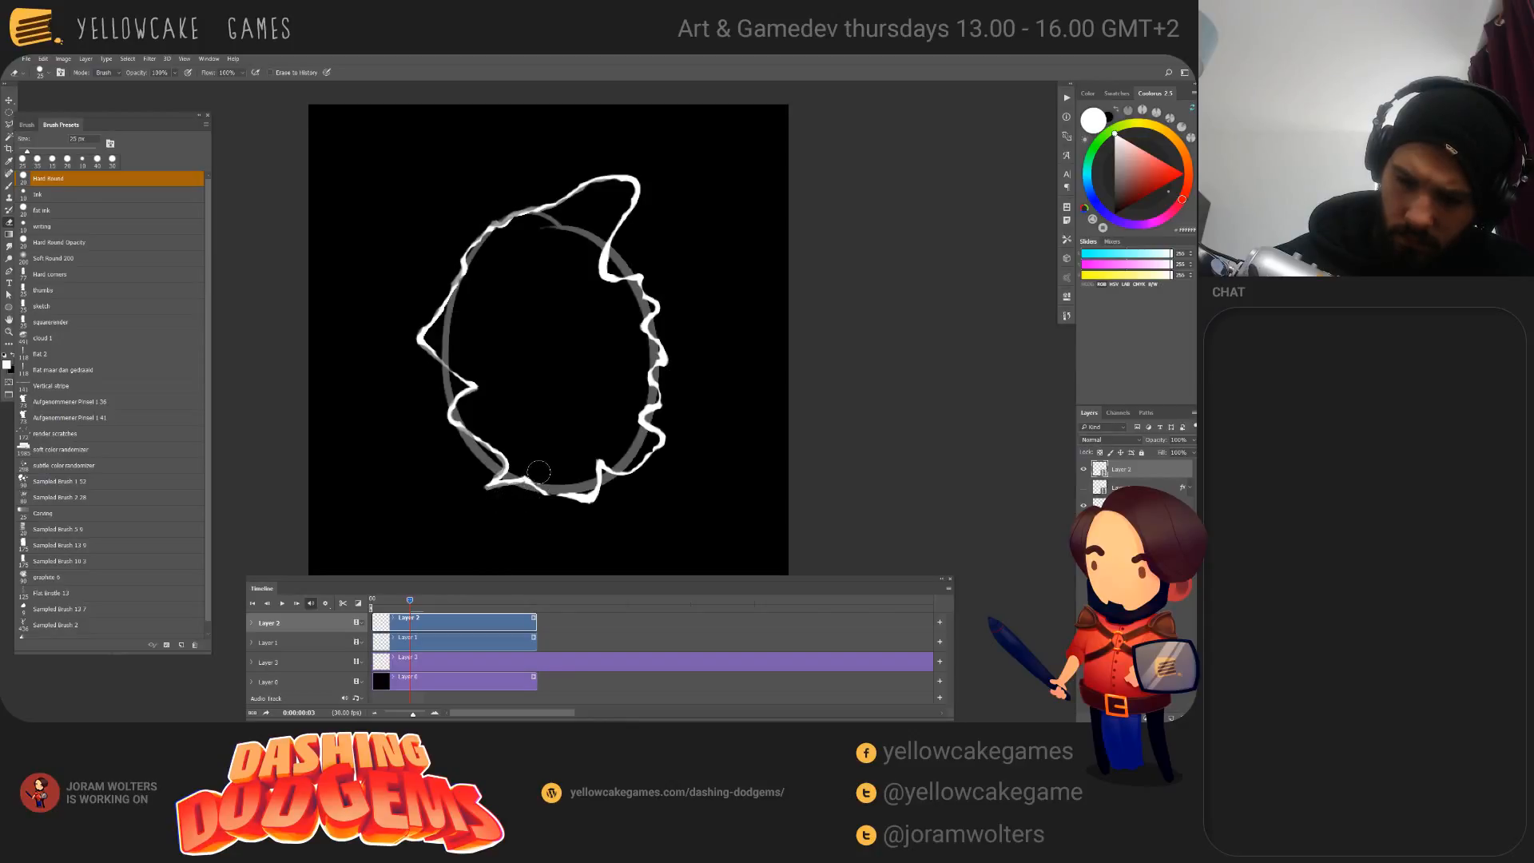
{"action": "left_click_drag", "start_coordinate": [547, 479], "coordinate": [589, 485]}
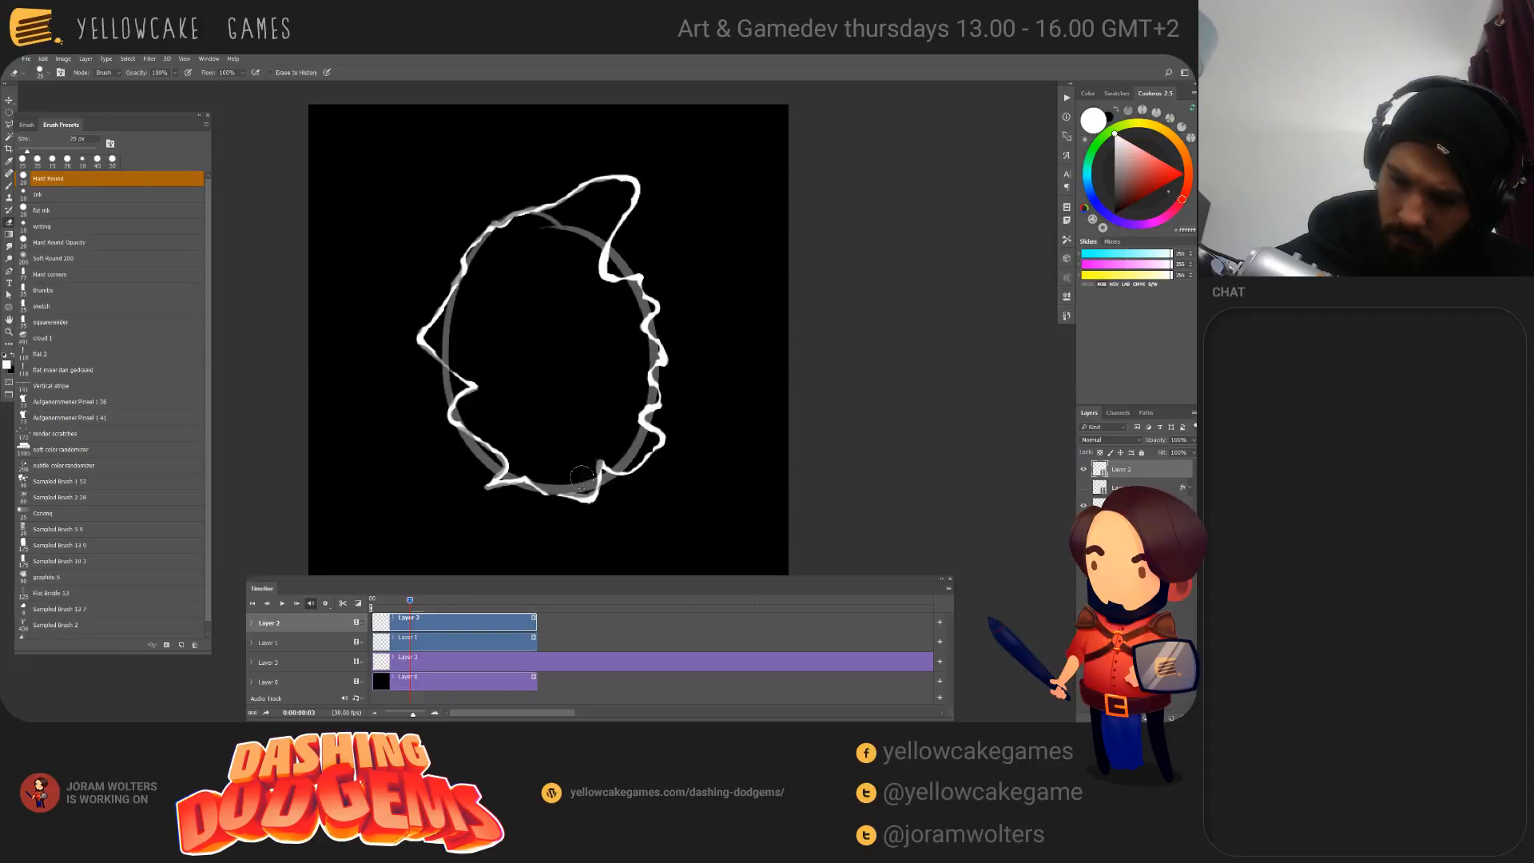
{"action": "left_click_drag", "start_coordinate": [664, 448], "coordinate": [652, 464]}
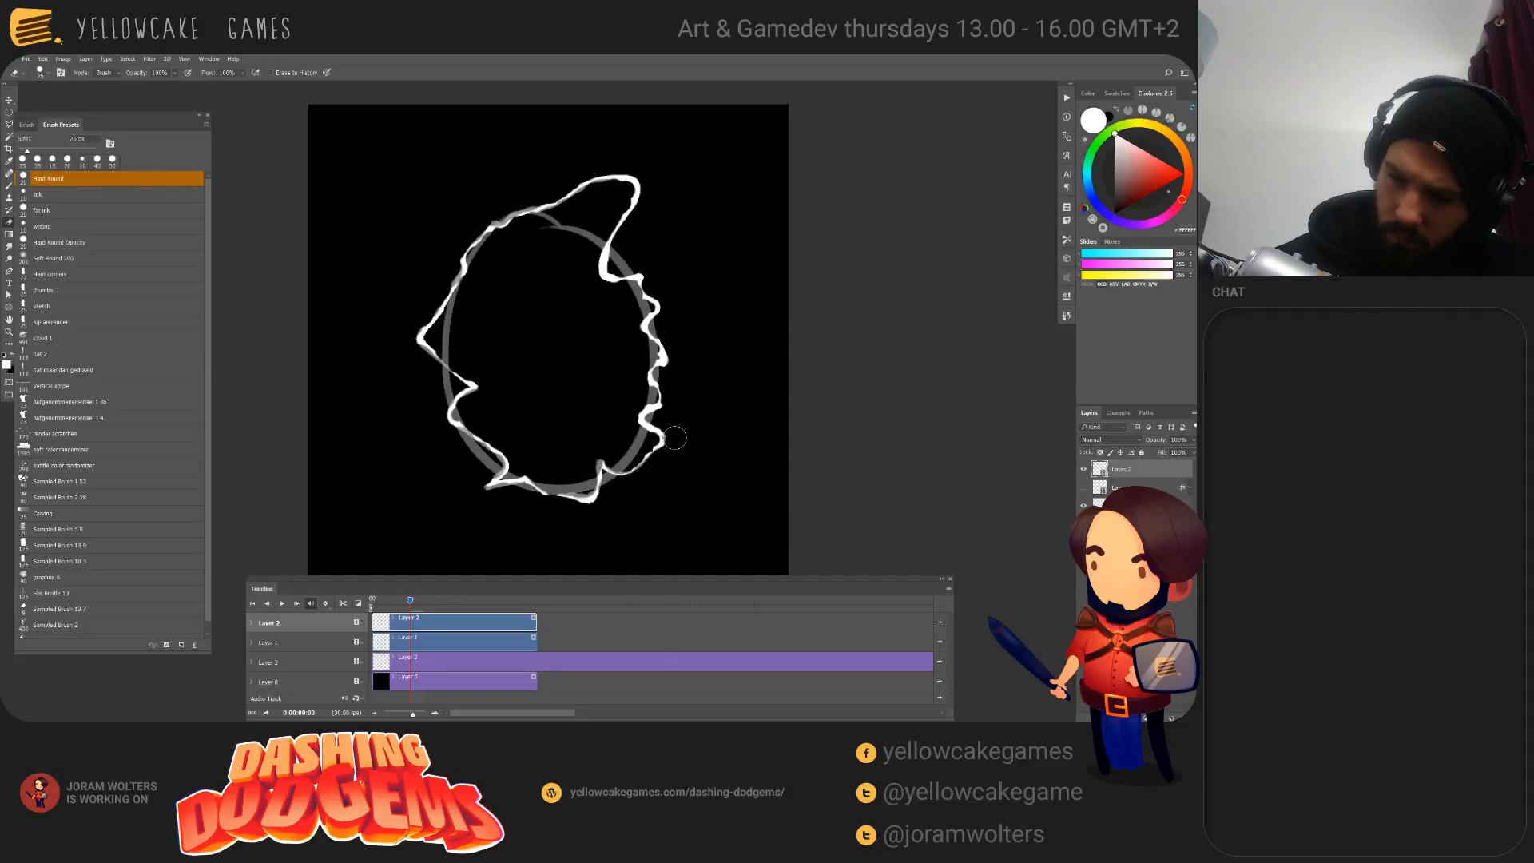
{"action": "key", "text": "bracketleft"}
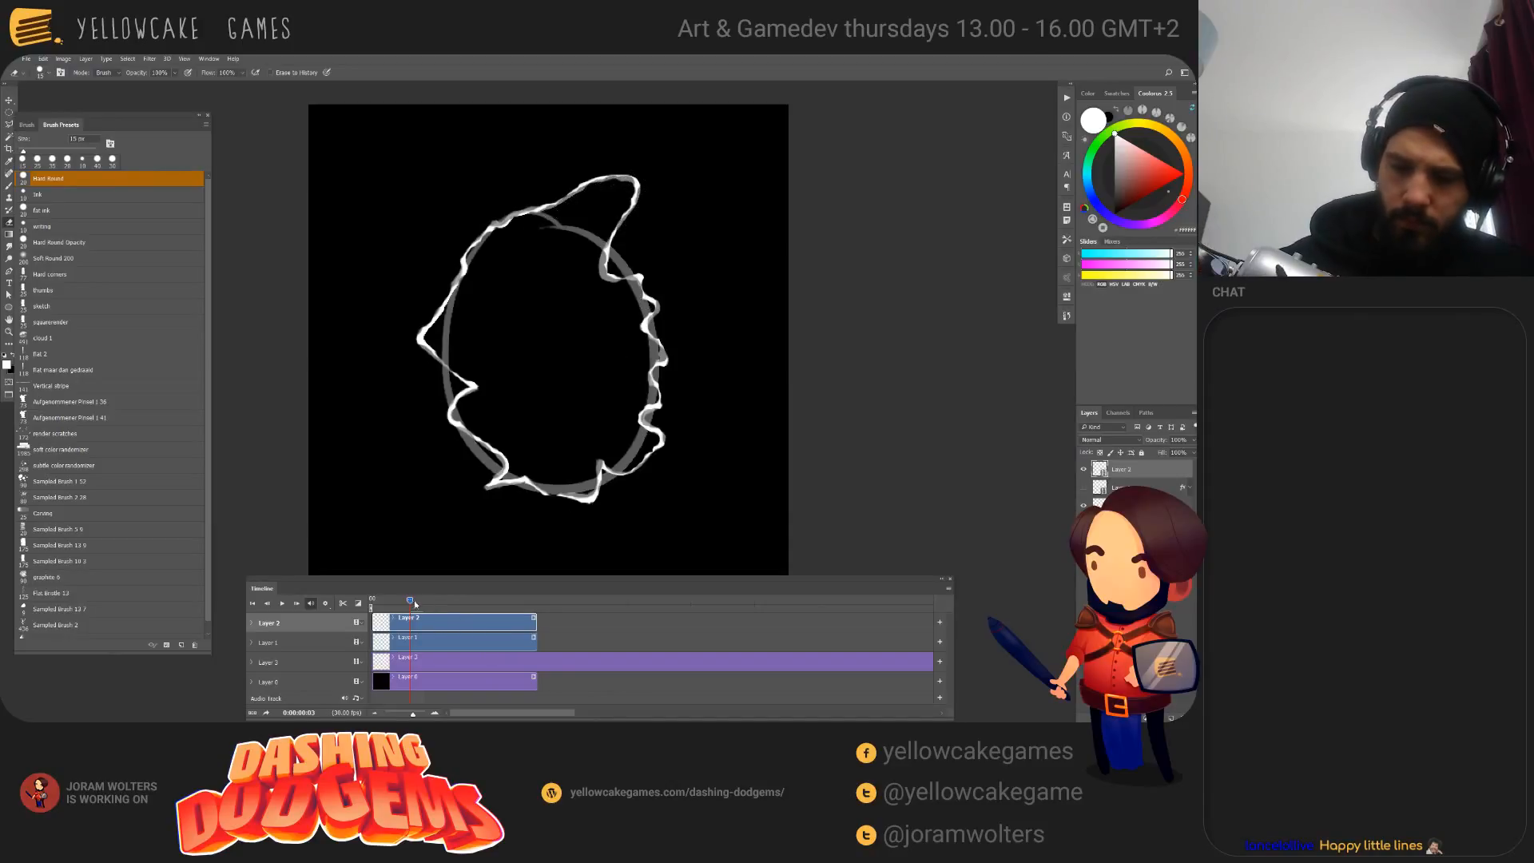
Step: Copy the thinner outline into frame 0:00:00:04 and merge it into the video layer
{"action": "key", "text": "ctrl+a"}
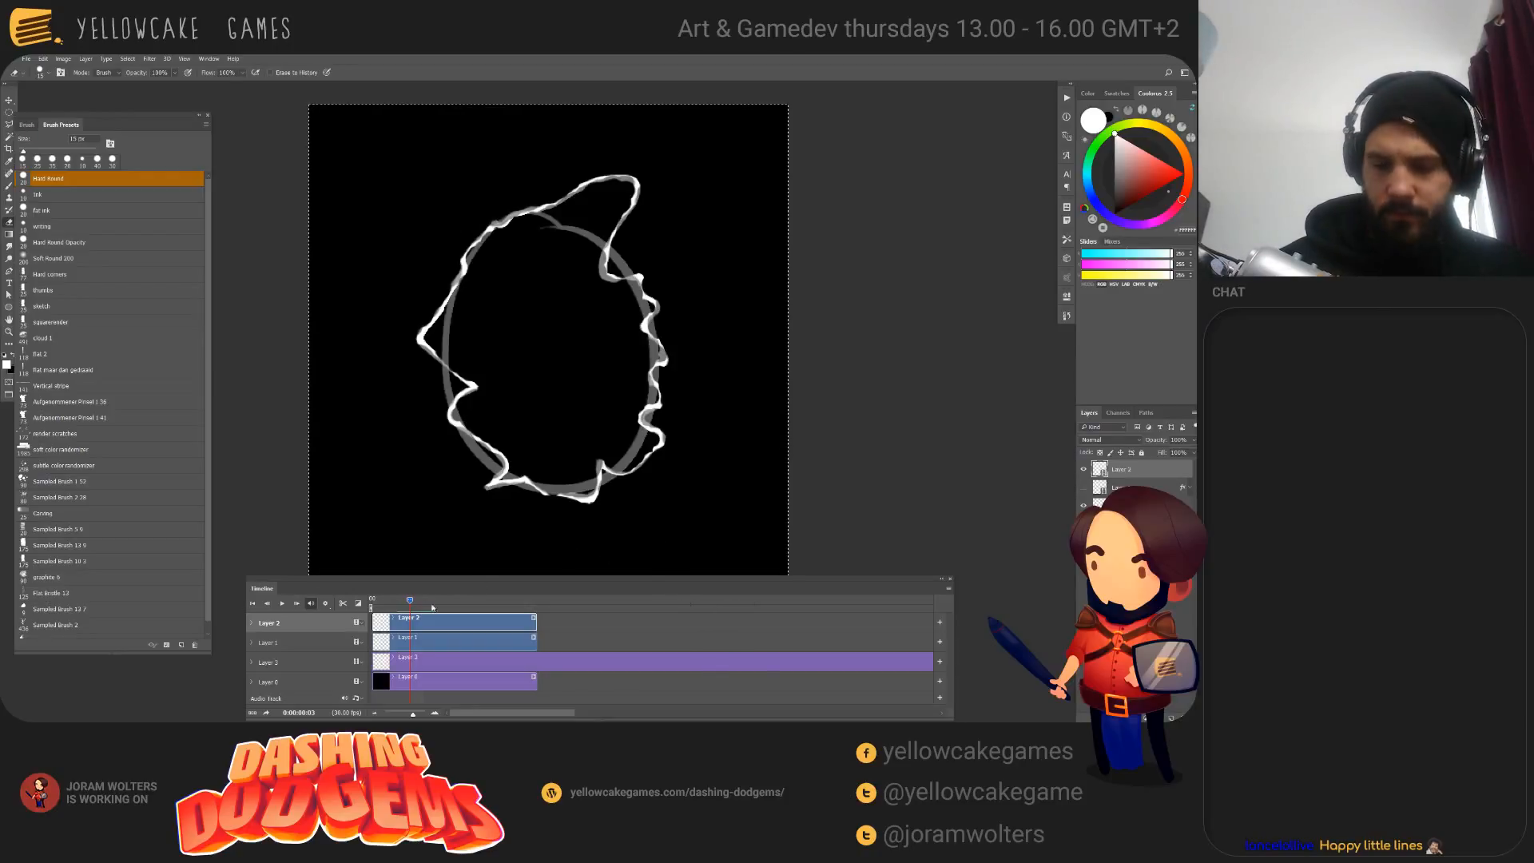
{"action": "left_click_drag", "start_coordinate": [410, 604], "coordinate": [422, 604]}
{"action": "key", "text": "ctrl+v"}
{"action": "key", "text": "ctrl+e"}
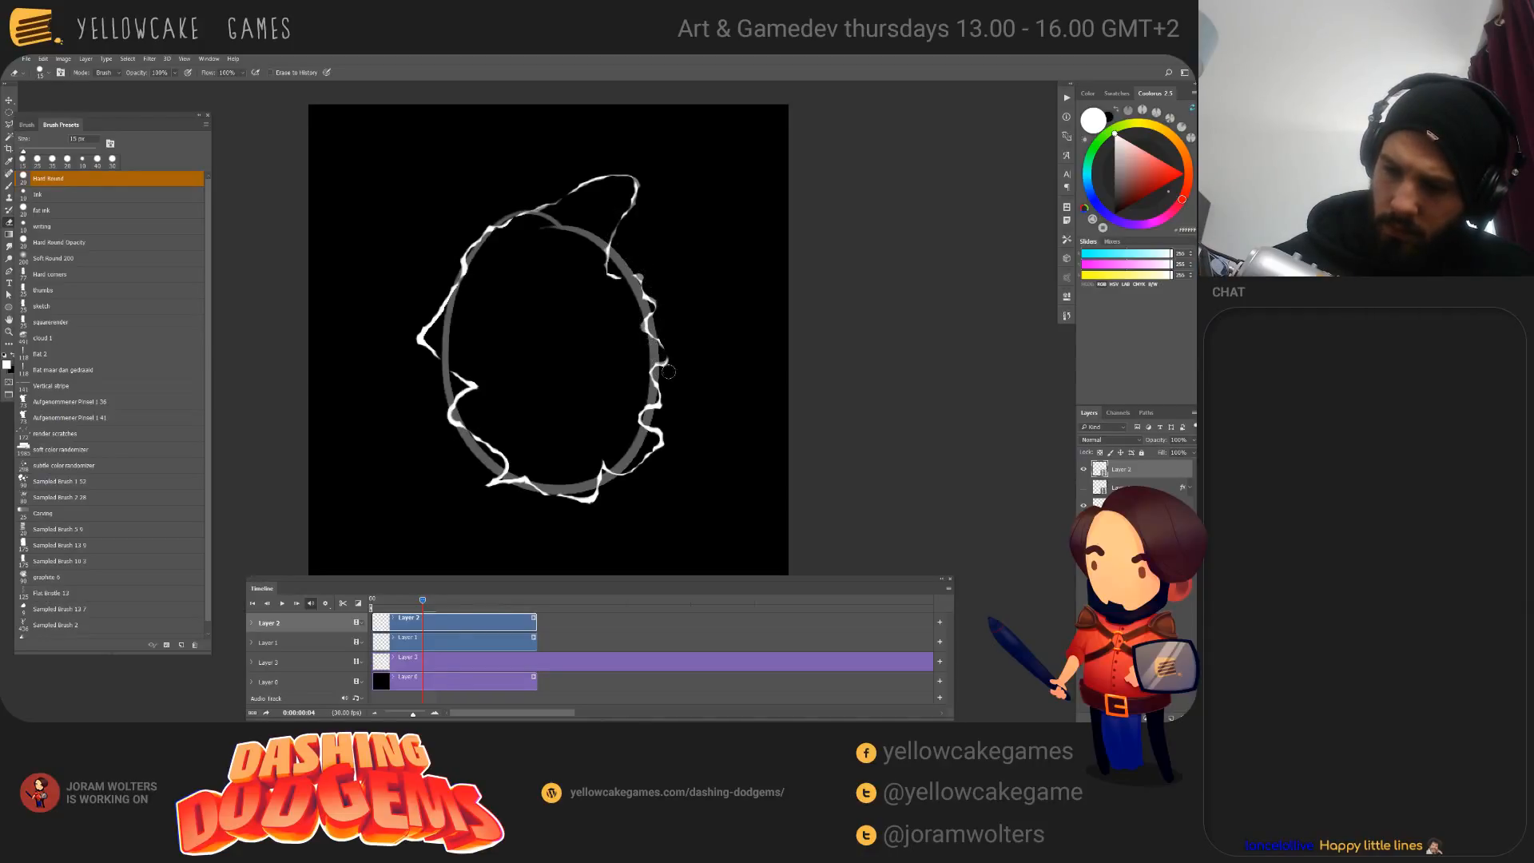
Step: Erase along the lower-right edge and other parts of the frame 0:00:00:04 outline to make it thin and uneven
{"action": "left_click_drag", "start_coordinate": [669, 390], "coordinate": [658, 458]}
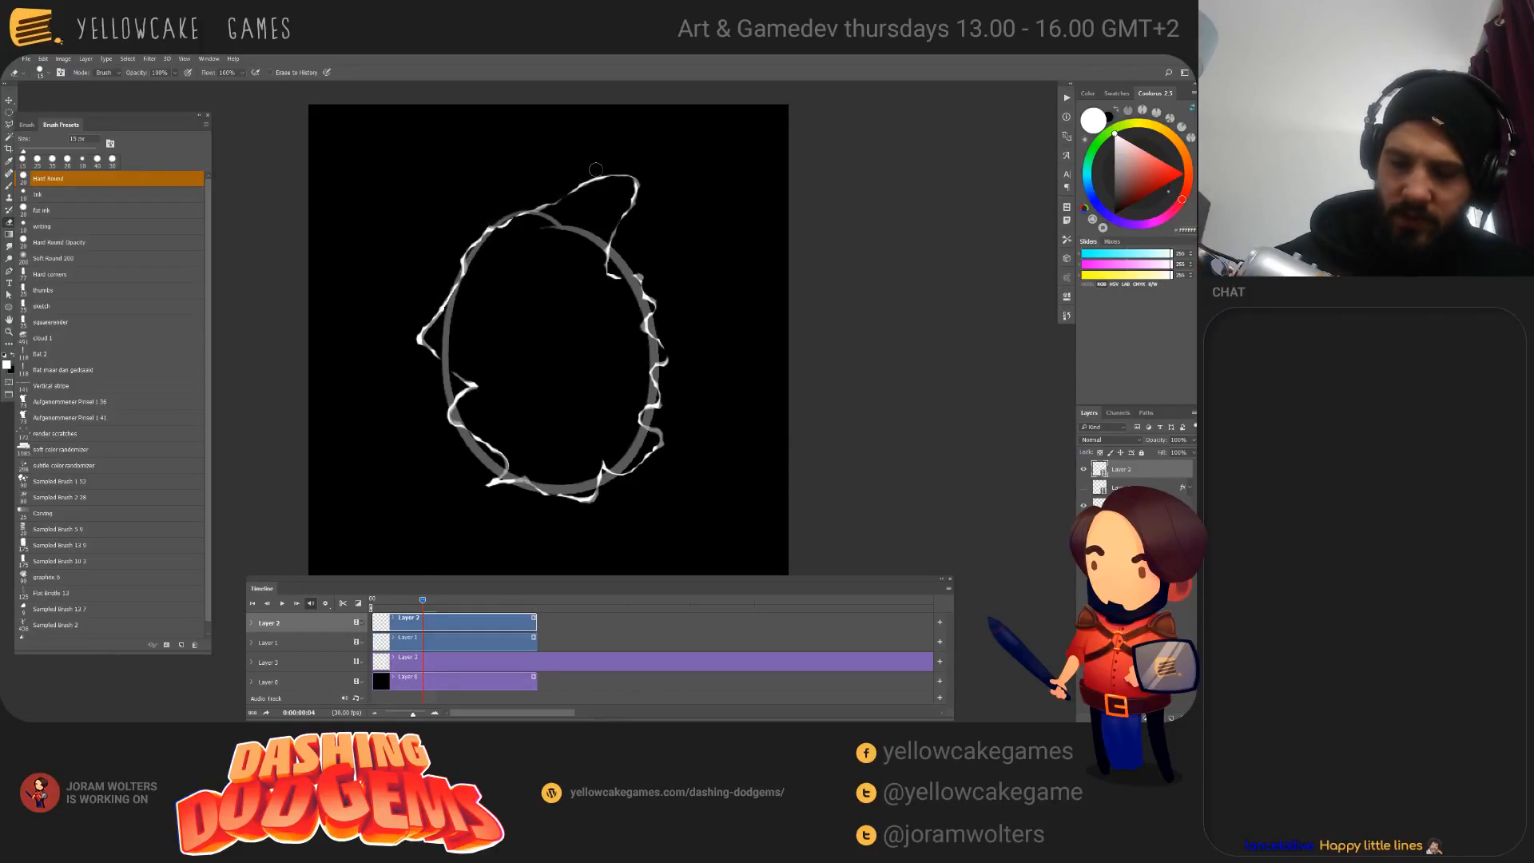
{"action": "mouse_move", "coordinate": [423, 601]}
{"action": "left_mouse_down"}
{"action": "mouse_move", "coordinate": [372, 609]}
{"action": "mouse_move", "coordinate": [423, 619]}
{"action": "left_mouse_up"}
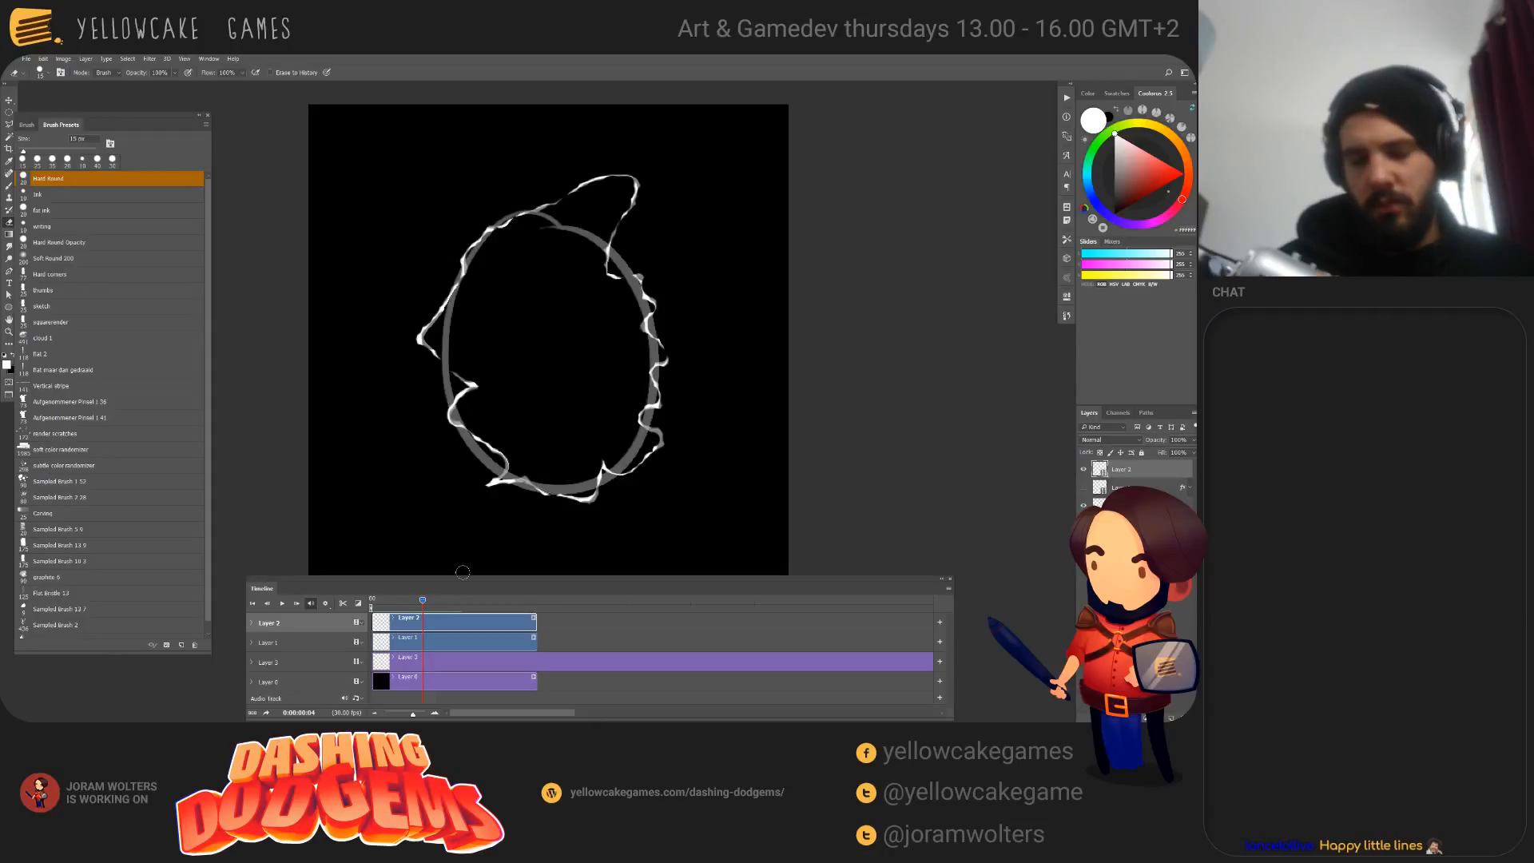
{"action": "left_click_drag", "start_coordinate": [424, 601], "coordinate": [424, 603]}
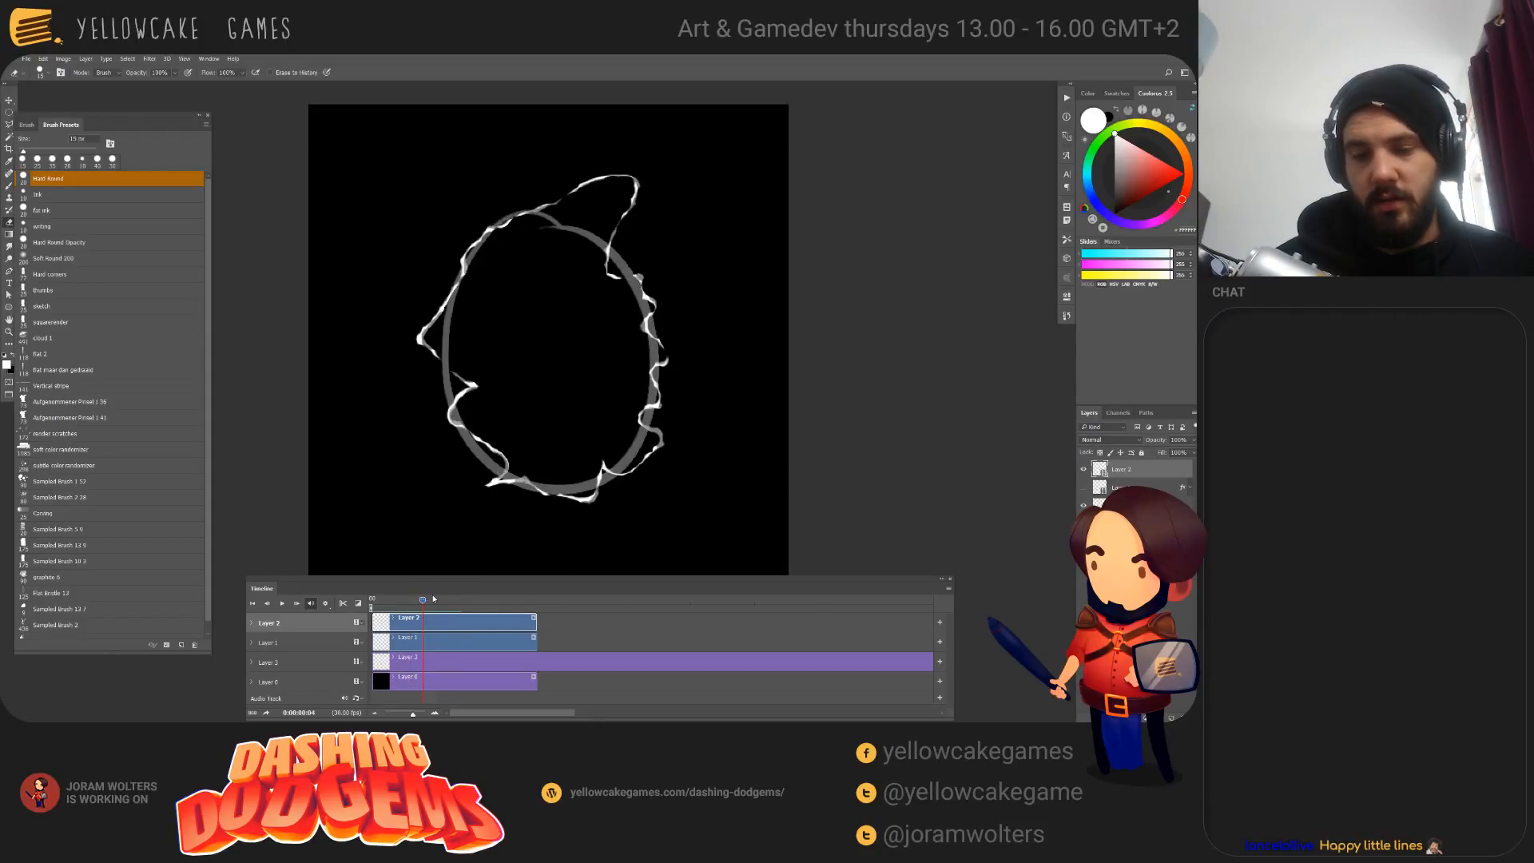
Step: Copy the outline into frame 0:00:00:05 and erase parts of it so it breaks into separate fragments
{"action": "key", "text": "ctrl+a"}
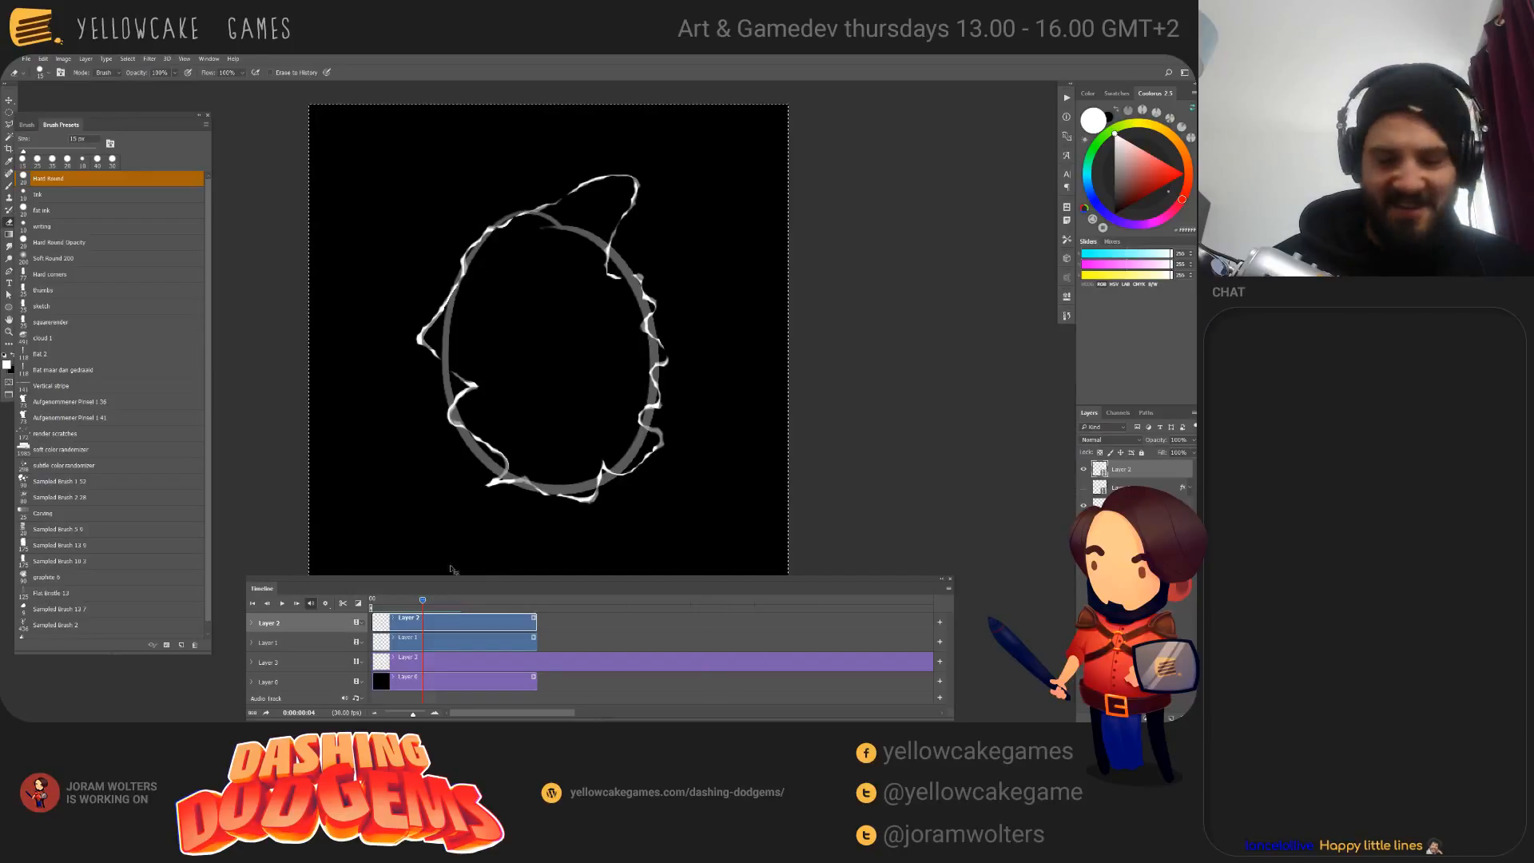
{"action": "left_click_drag", "start_coordinate": [422, 600], "coordinate": [434, 602]}
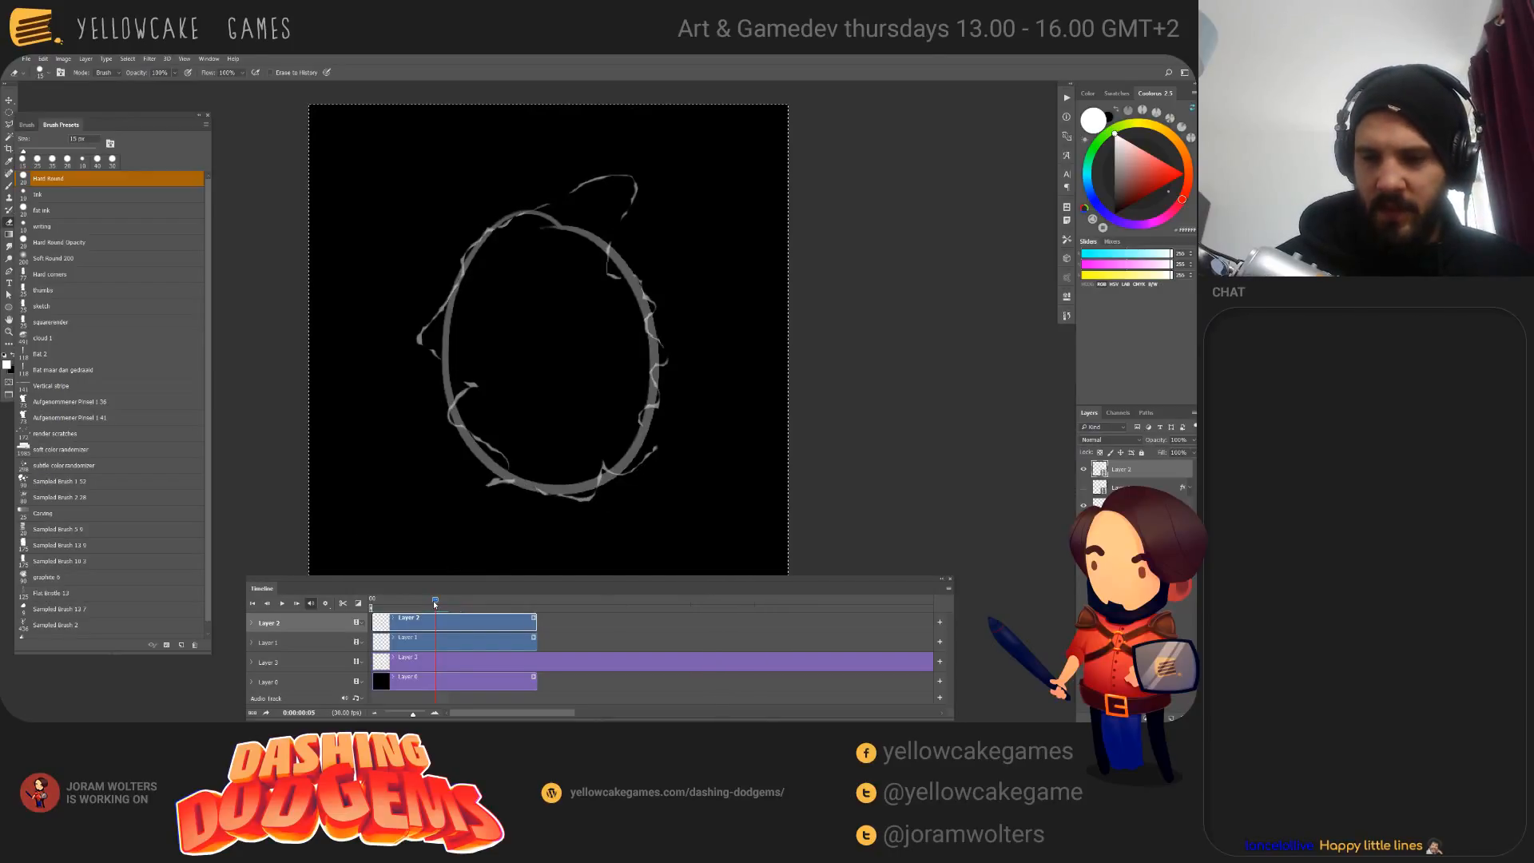
{"action": "key", "text": "ctrl+d"}
{"action": "mouse_move", "coordinate": [618, 244]}
{"action": "left_mouse_down"}
{"action": "mouse_move", "coordinate": [614, 266]}
{"action": "mouse_move", "coordinate": [654, 287]}
{"action": "mouse_move", "coordinate": [662, 412]}
{"action": "mouse_move", "coordinate": [636, 459]}
{"action": "mouse_move", "coordinate": [559, 497]}
{"action": "mouse_move", "coordinate": [485, 473]}
{"action": "mouse_move", "coordinate": [479, 388]}
{"action": "mouse_move", "coordinate": [426, 326]}
{"action": "mouse_move", "coordinate": [462, 273]}
{"action": "left_mouse_up"}
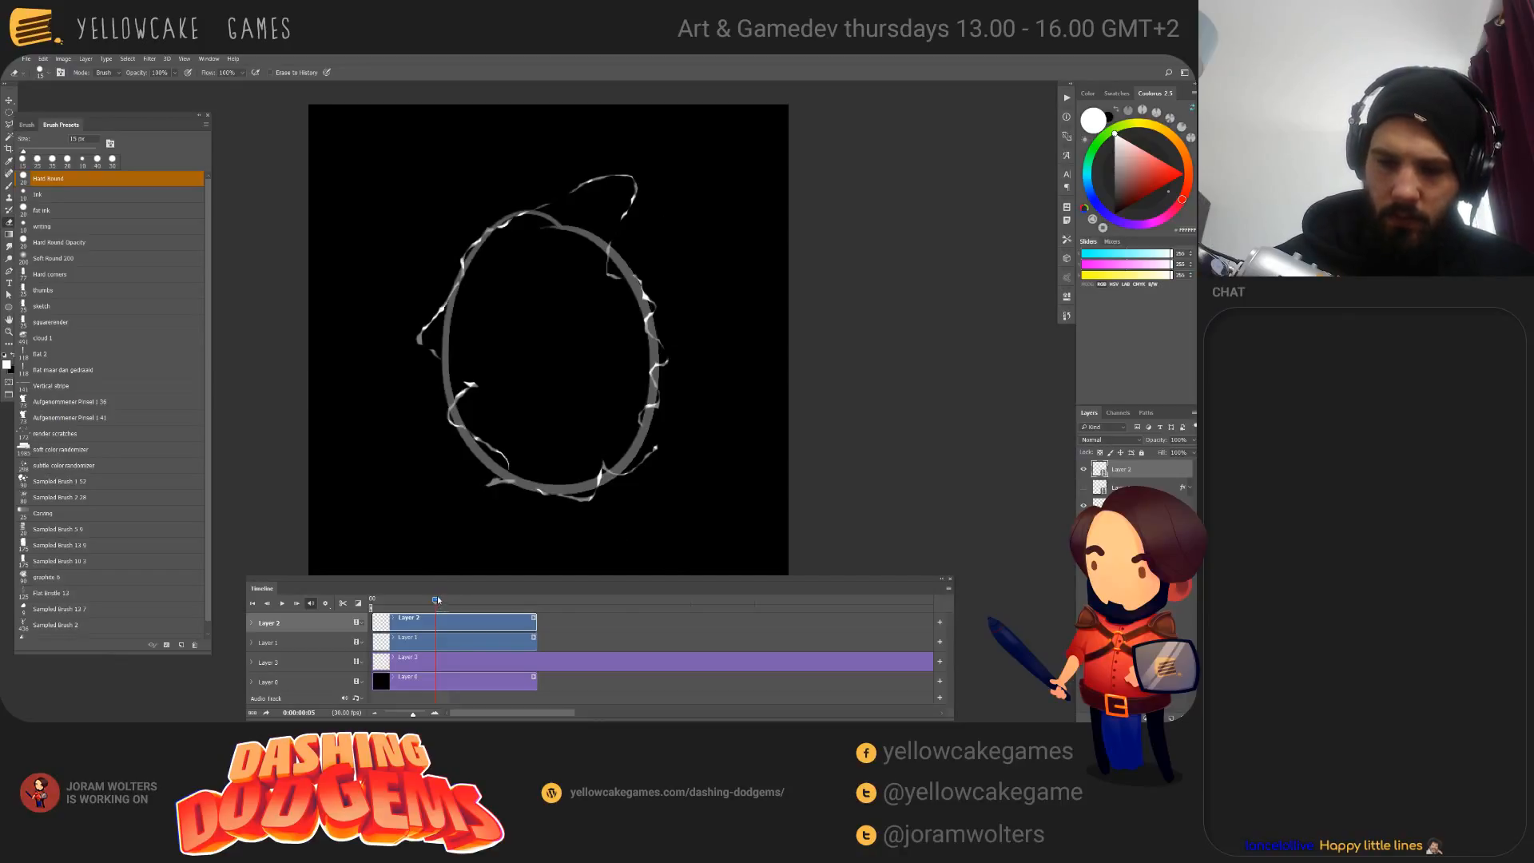
Step: Copy the fragments into frame 0:00:00:06, remove the guide oval from view, and erase the fragments down to small sparks
{"action": "key", "text": "ctrl+a"}
{"action": "left_click_drag", "start_coordinate": [435, 598], "coordinate": [448, 602]}
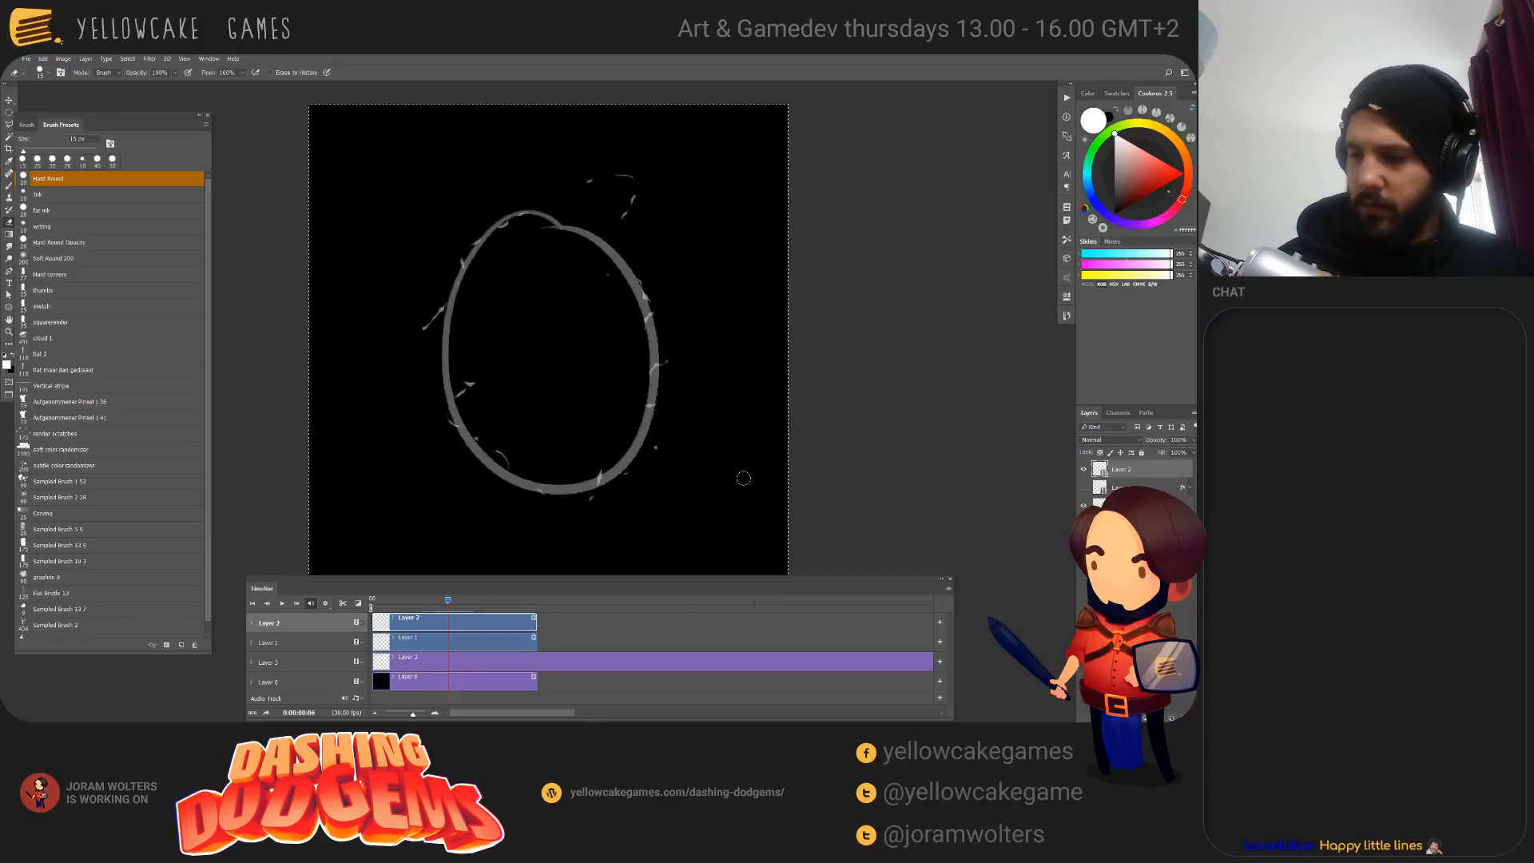
{"action": "key", "text": "Delete"}
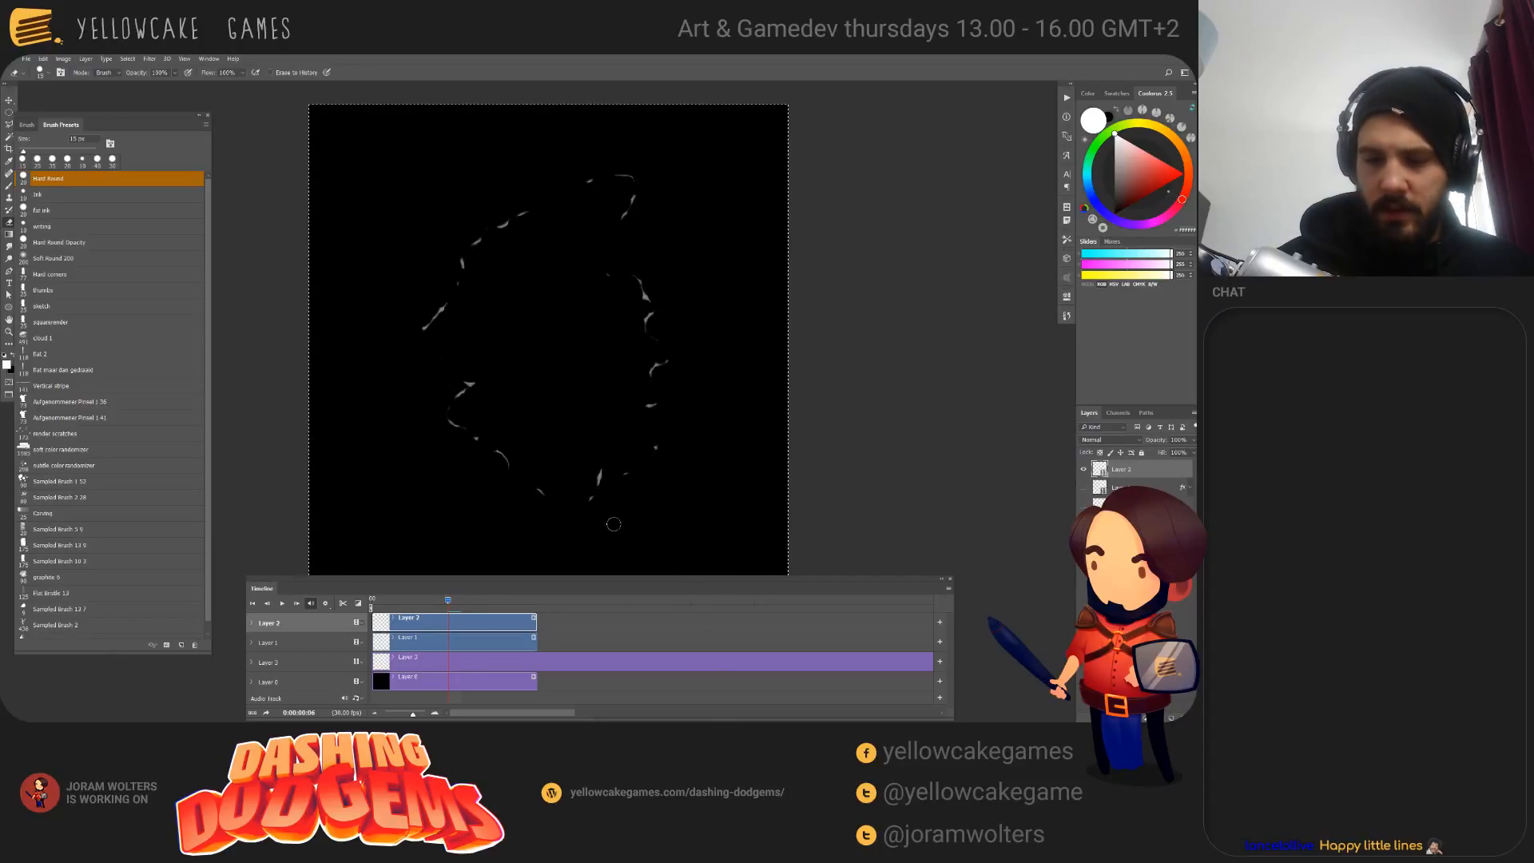
{"action": "key", "text": "ctrl+d"}
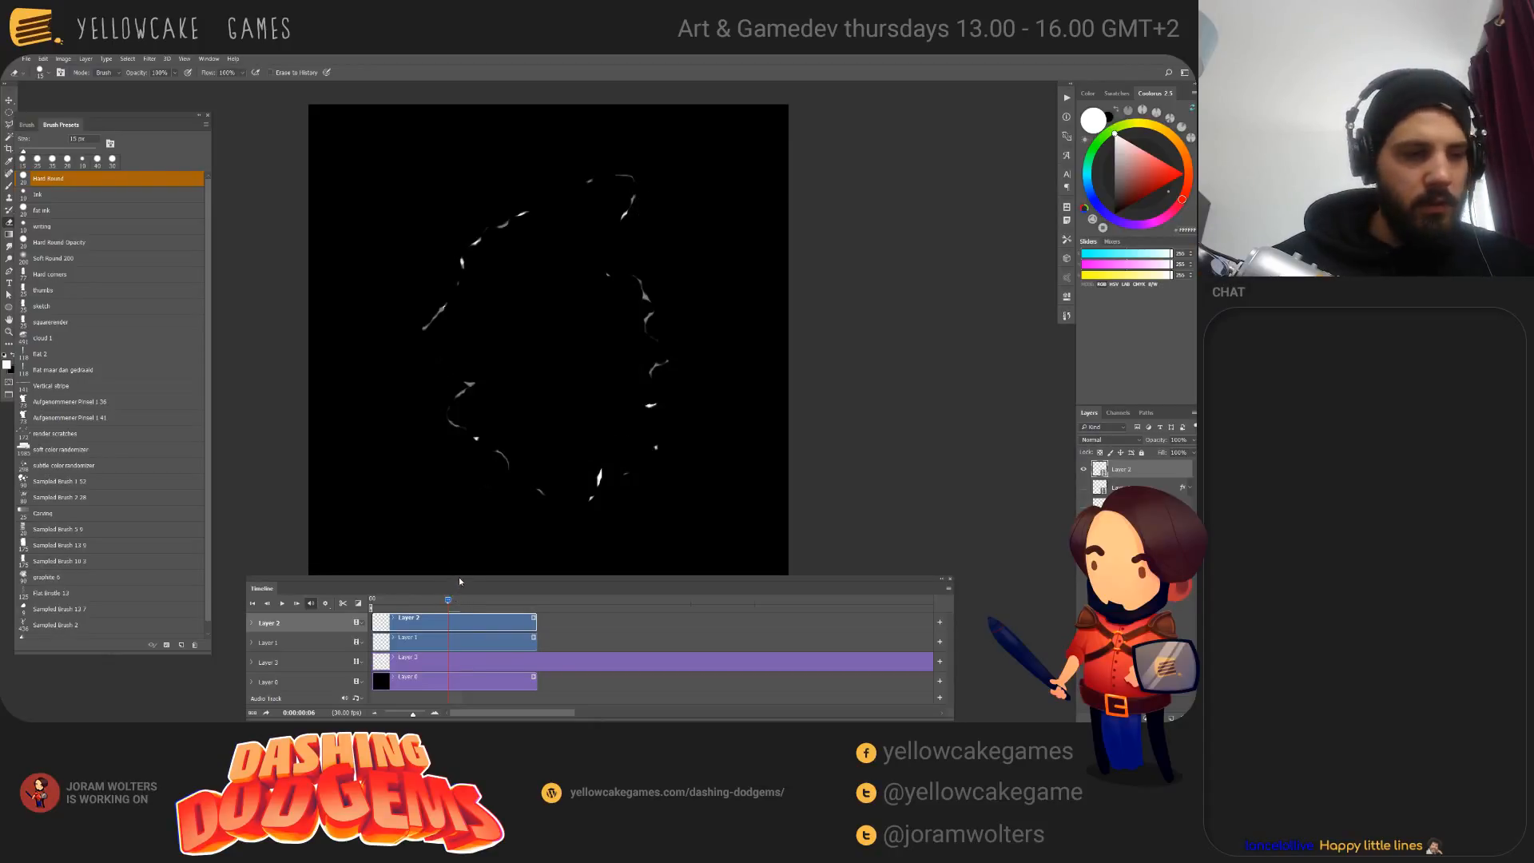
Step: Trim the overlong purple timeline clip to end with the other layers' clips and play back the ring animation
{"action": "left_click", "coordinate": [440, 611]}
{"action": "key", "text": "space"}
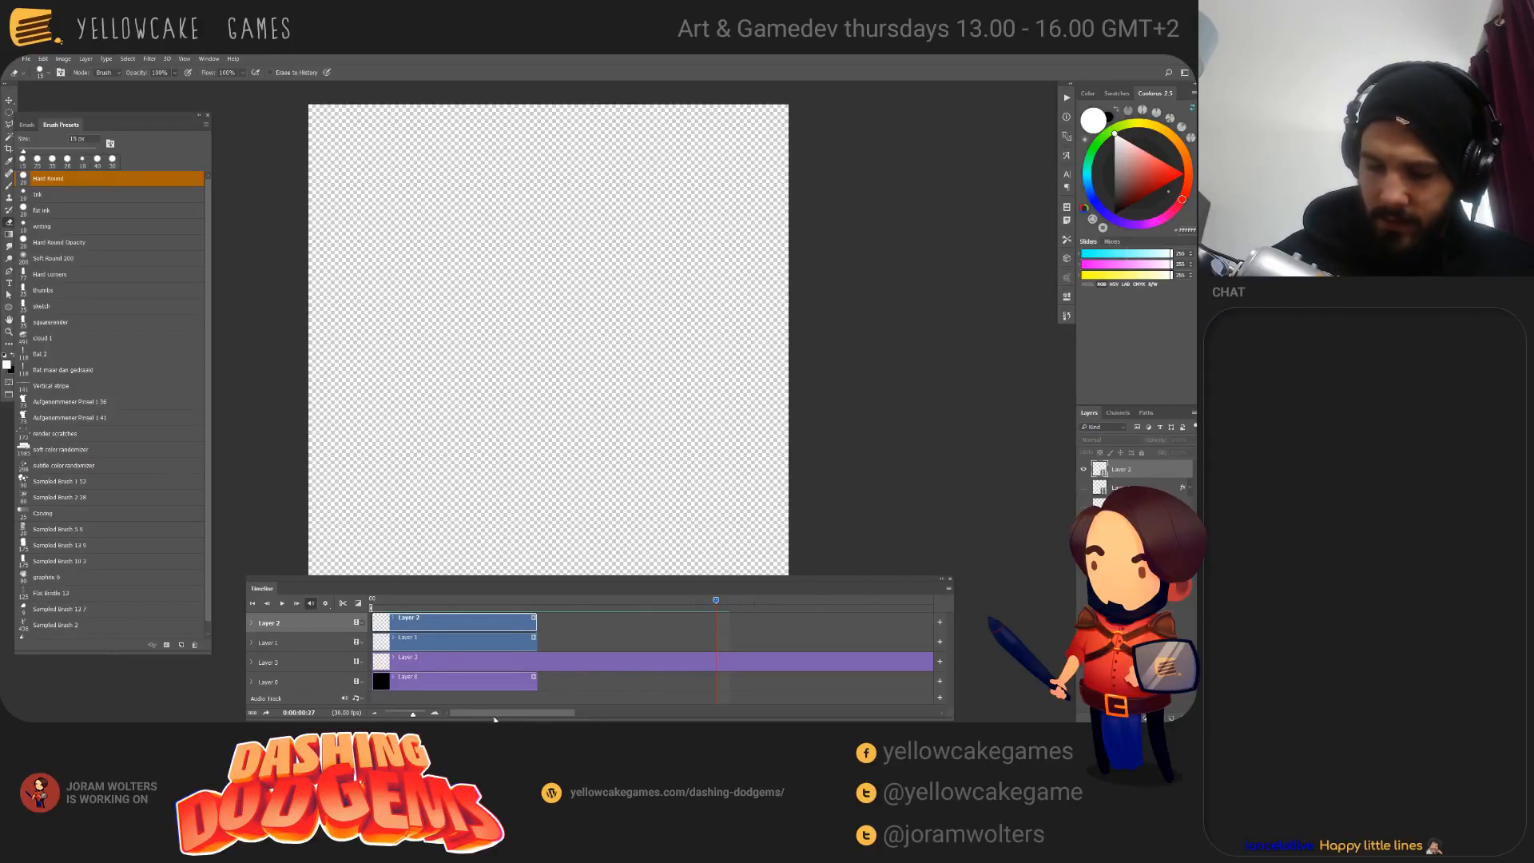
{"action": "left_click", "coordinate": [374, 714]}
{"action": "left_click", "coordinate": [373, 713]}
{"action": "left_click", "coordinate": [373, 713]}
{"action": "left_click", "coordinate": [373, 714]}
{"action": "left_click", "coordinate": [373, 714]}
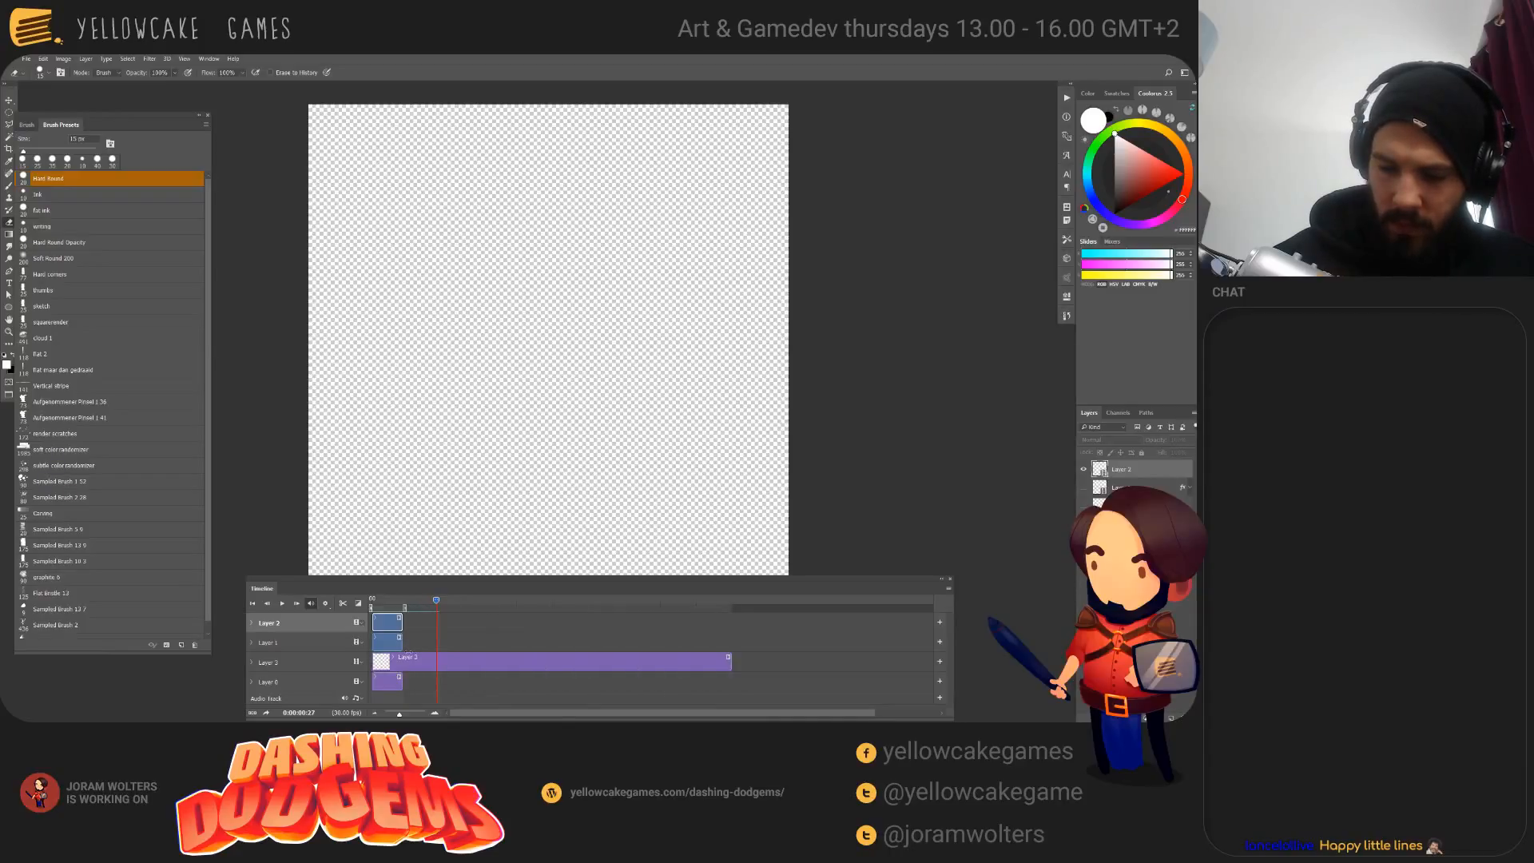
{"action": "left_click", "coordinate": [722, 657]}
{"action": "left_click", "coordinate": [495, 694]}
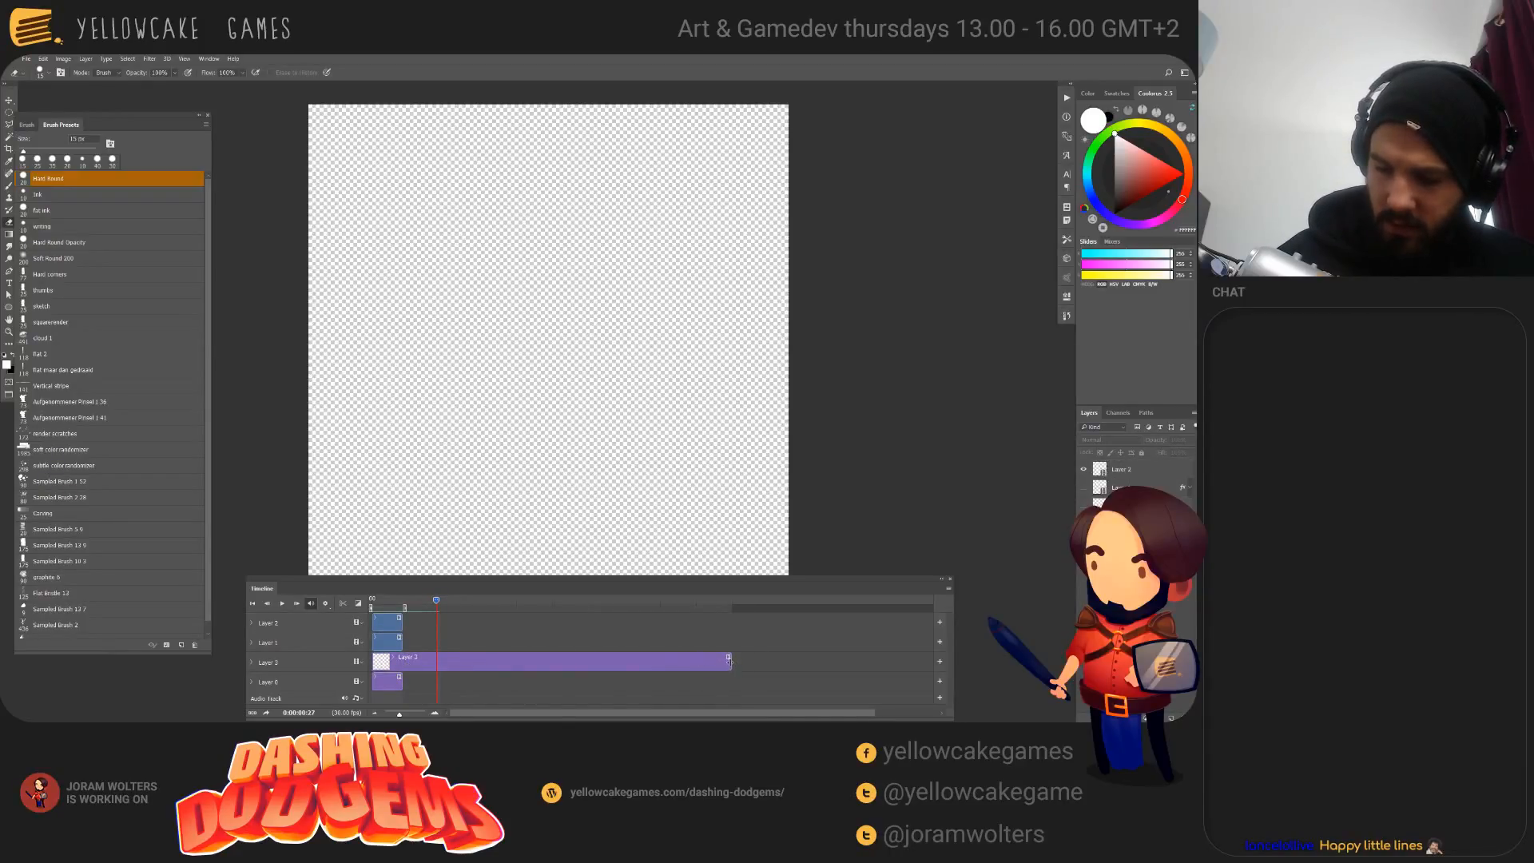
{"action": "left_click_drag", "start_coordinate": [729, 660], "coordinate": [403, 661]}
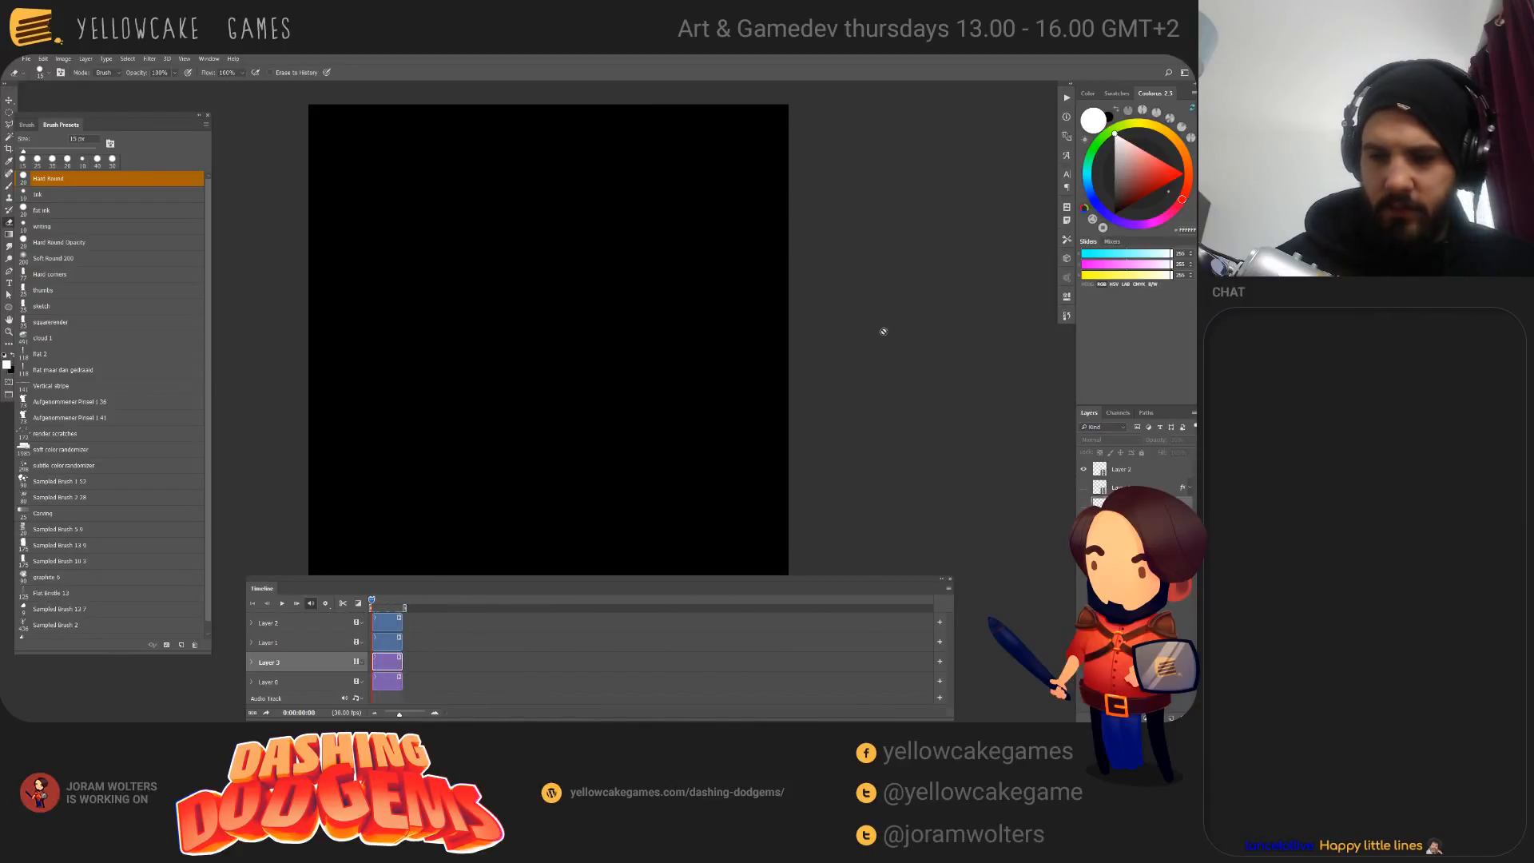
{"action": "key", "text": "space"}
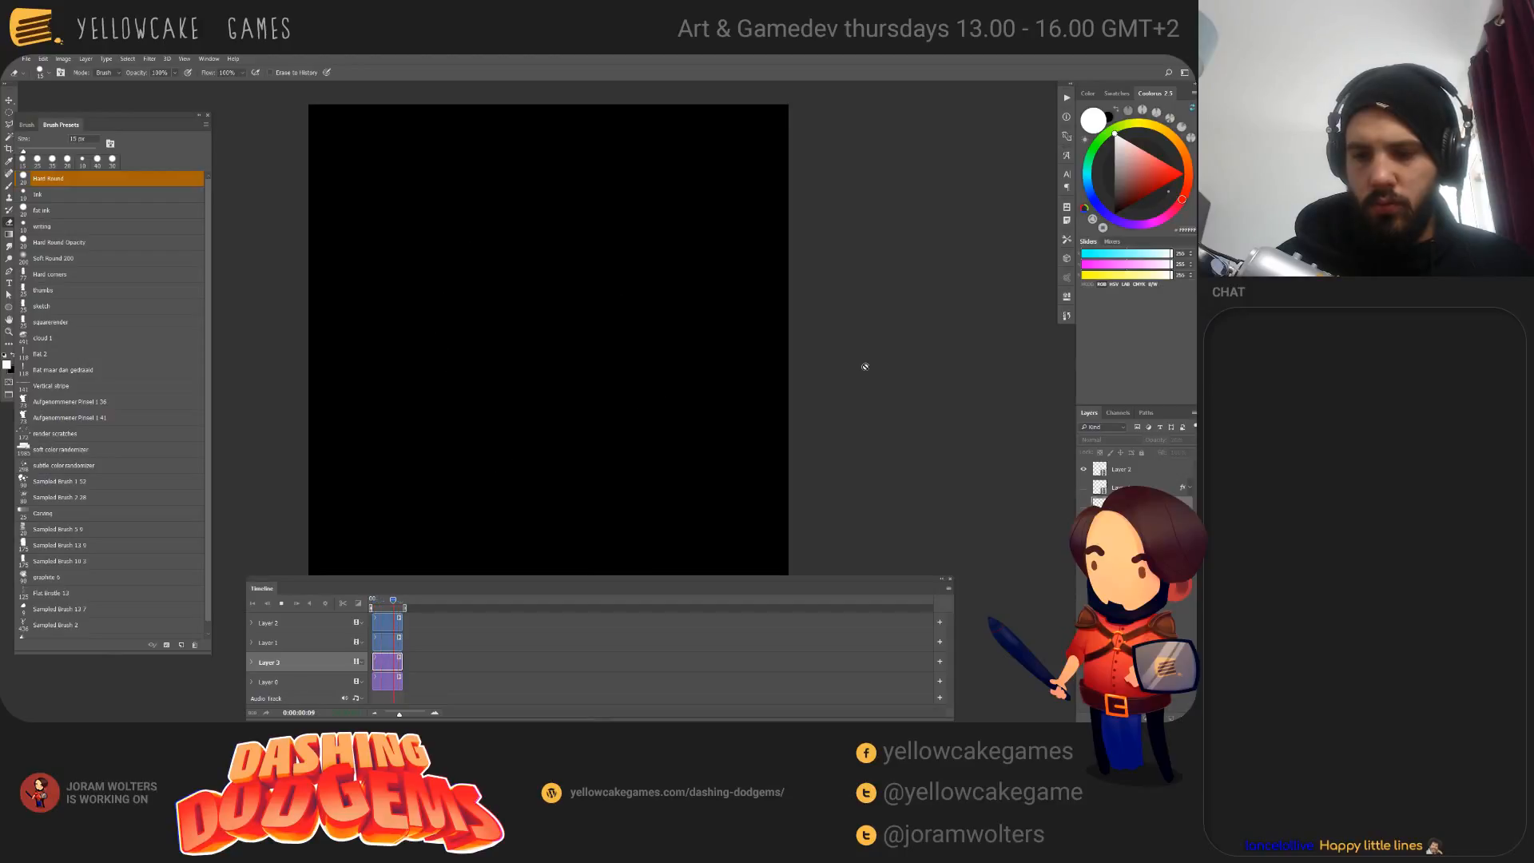
Step: Play back the ring animation and scrub through its opening frames to review how it breaks up
{"action": "key", "text": "space"}
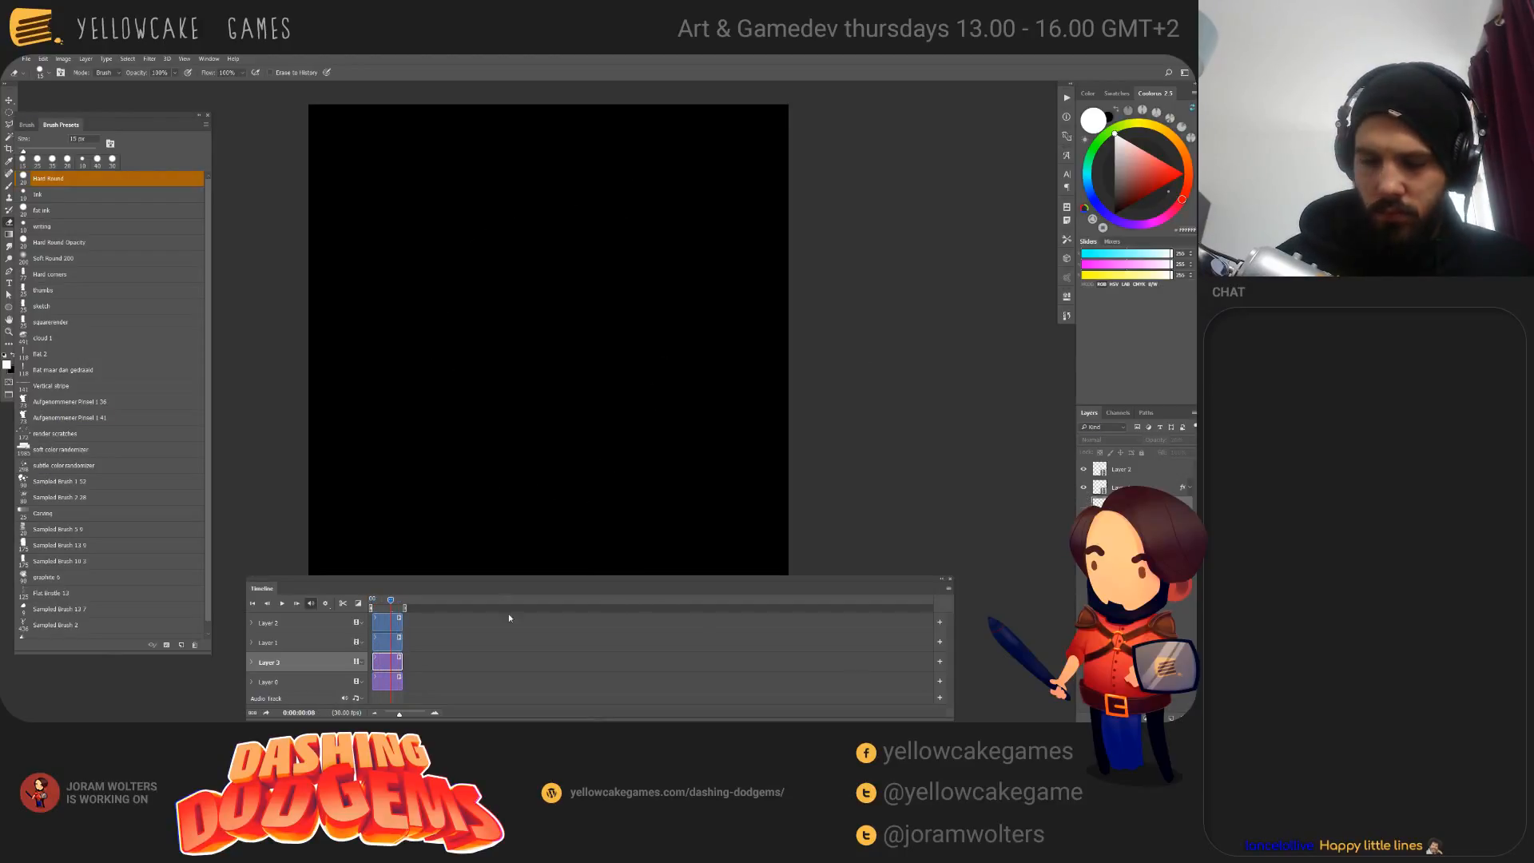
{"action": "key", "text": "space"}
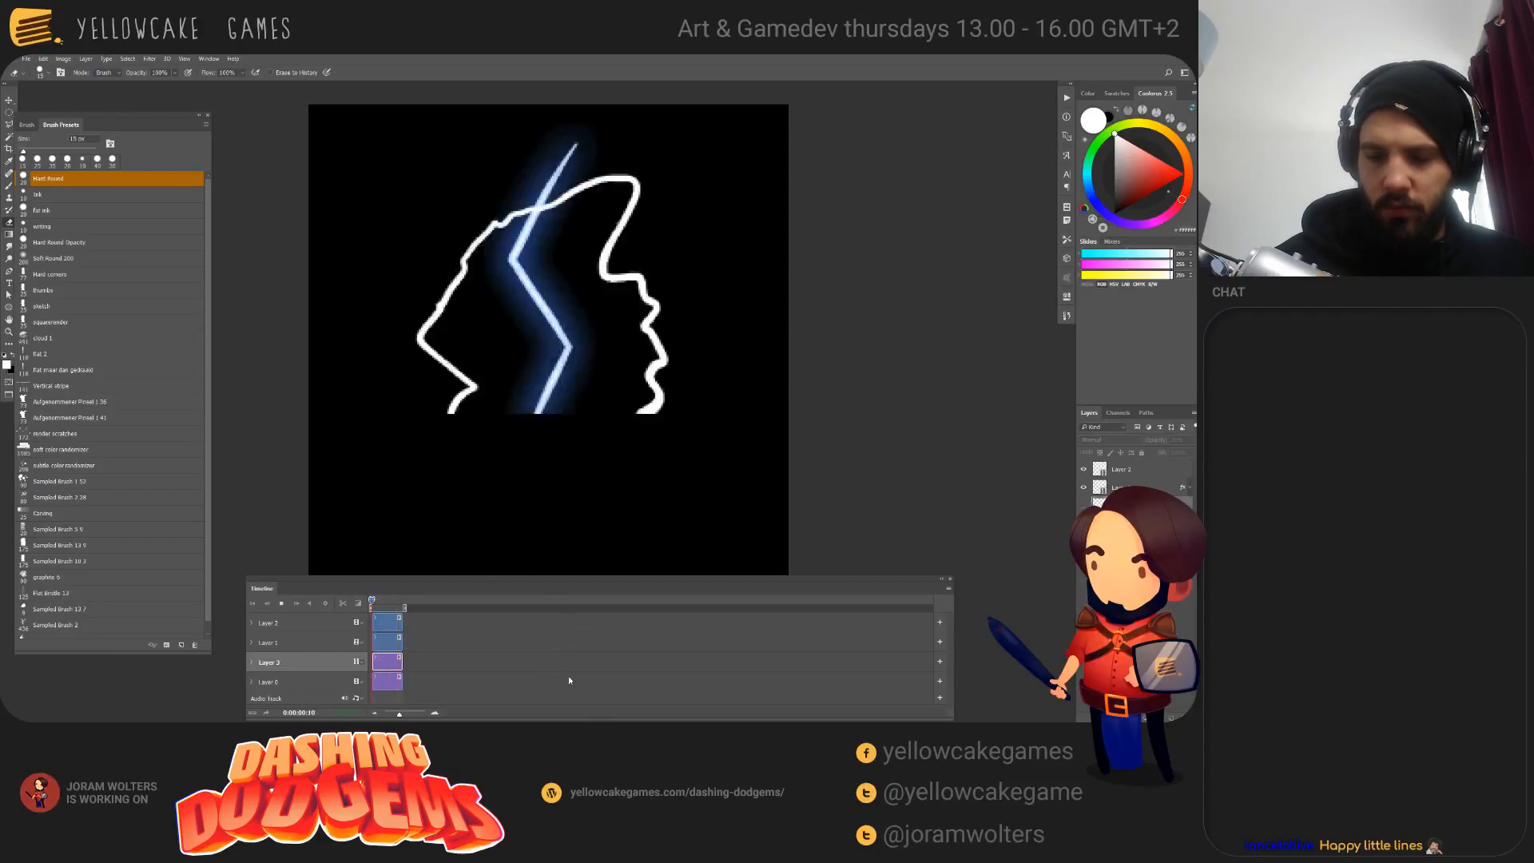
{"action": "key", "text": "space"}
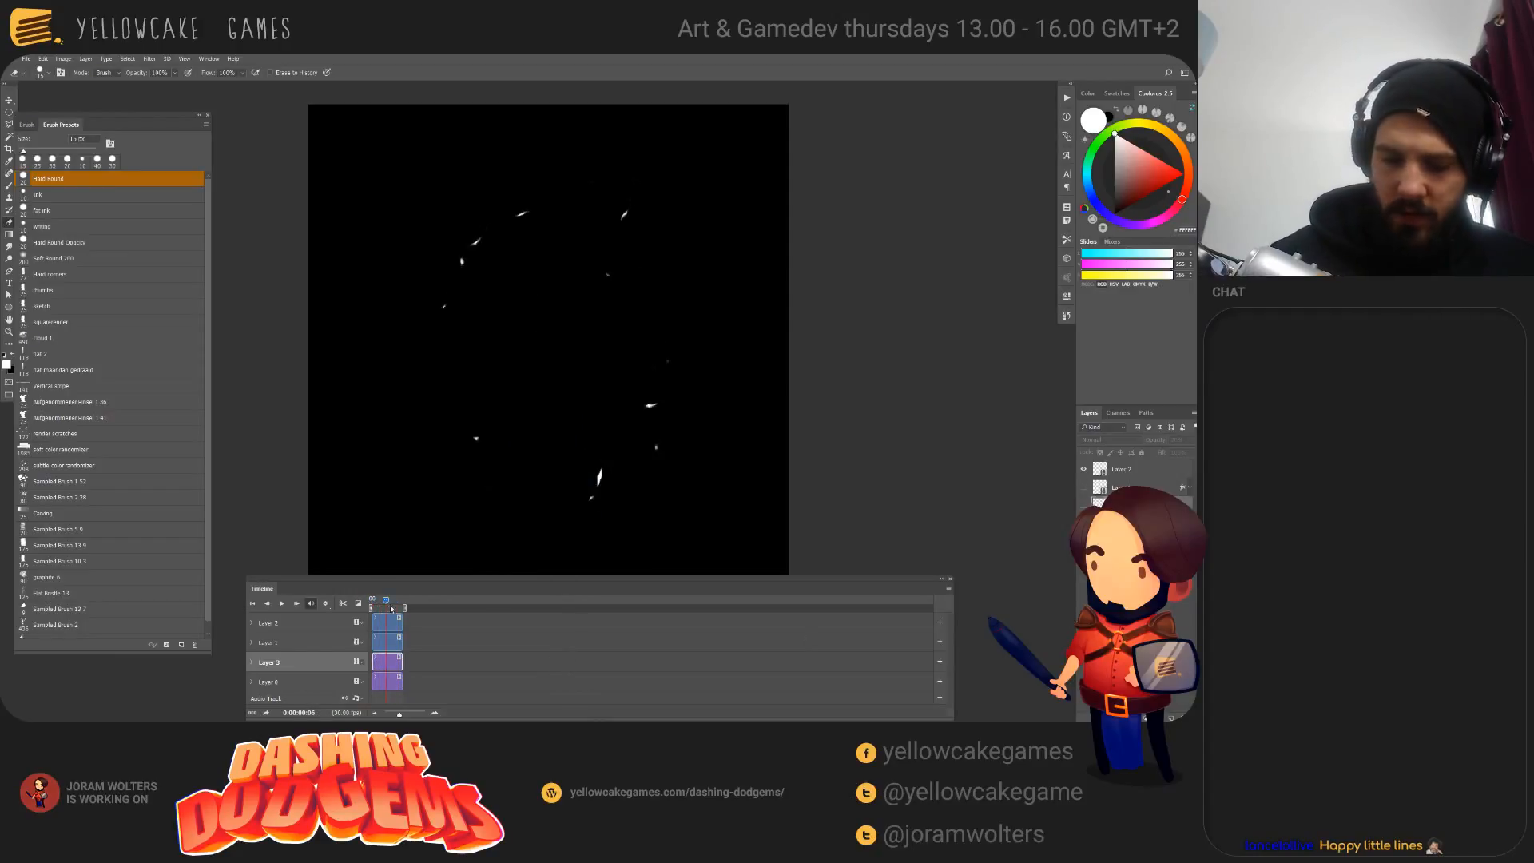
{"action": "left_click_drag", "start_coordinate": [392, 607], "coordinate": [360, 603]}
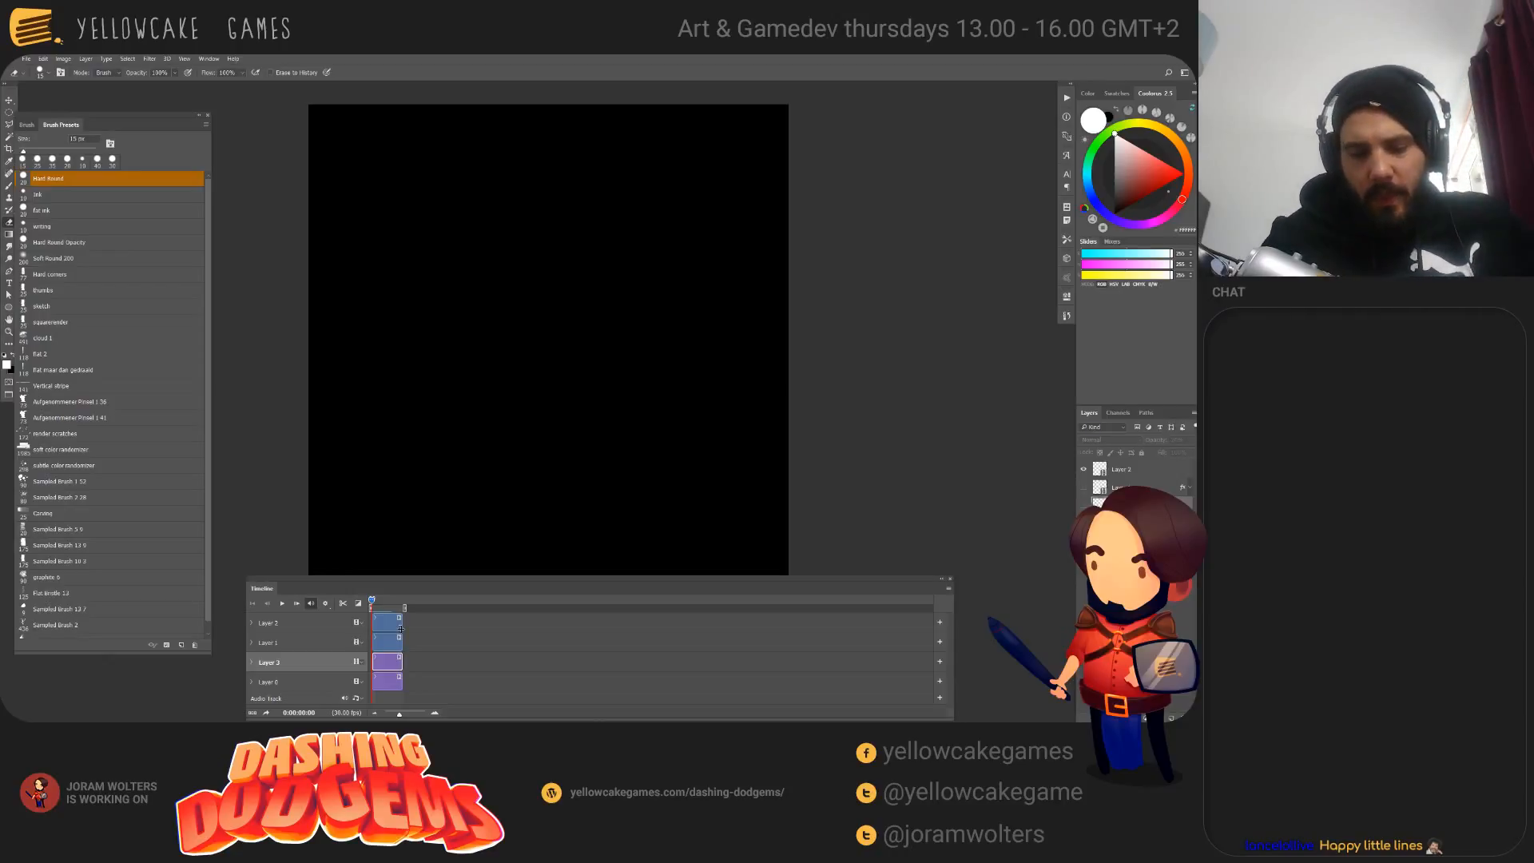
{"action": "mouse_move", "coordinate": [373, 599]}
{"action": "left_mouse_down"}
{"action": "mouse_move", "coordinate": [396, 614]}
{"action": "mouse_move", "coordinate": [370, 605]}
{"action": "mouse_move", "coordinate": [384, 607]}
{"action": "left_mouse_up"}
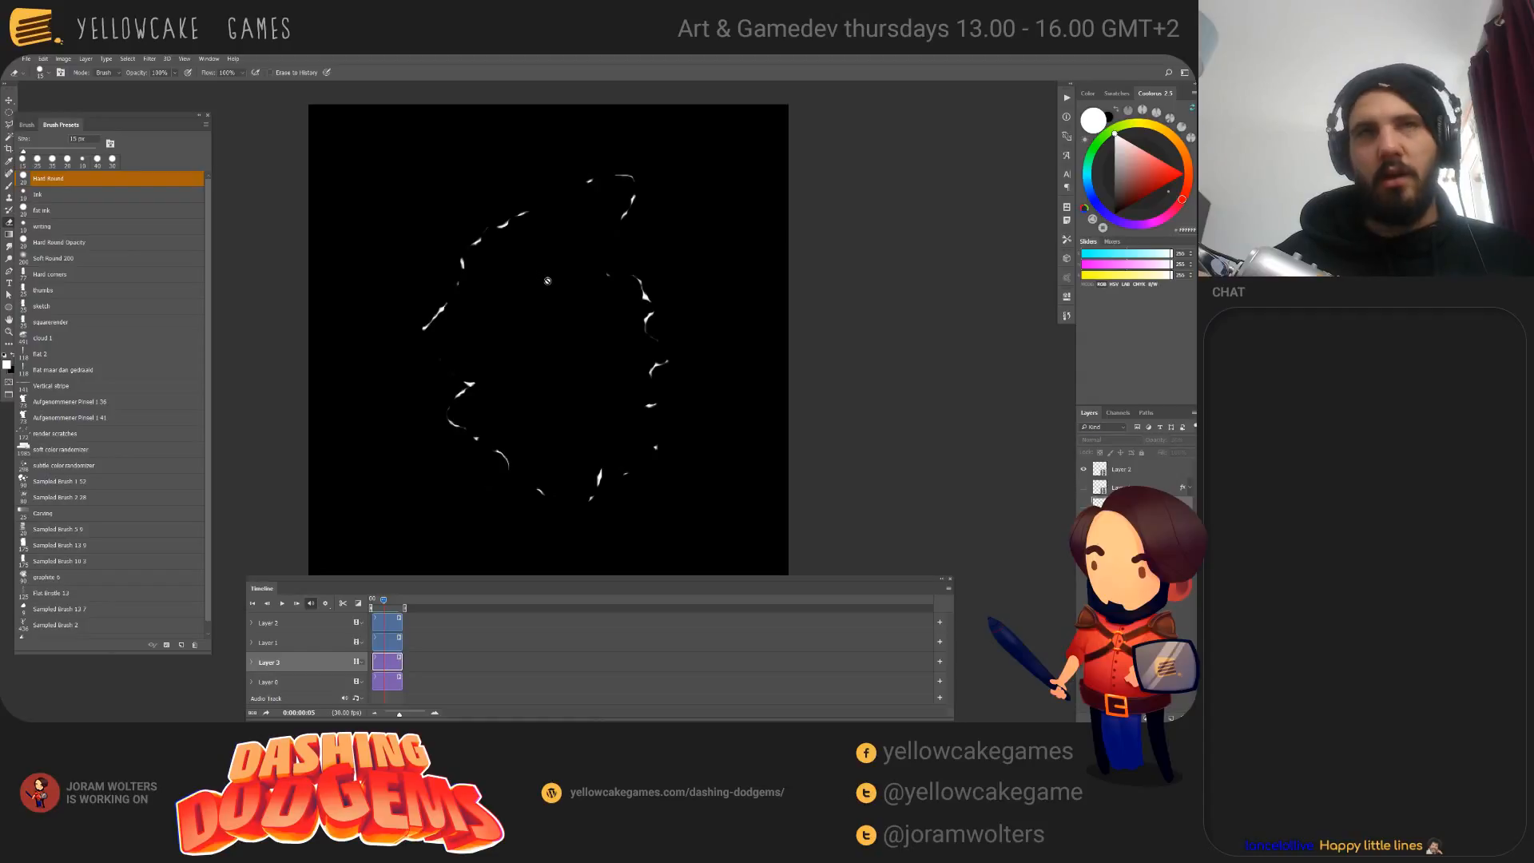
Step: Switch to the Stylized Lightning reference on ArtStation, look over the artwork, and return to the animation
{"action": "key", "text": "alt+Tab"}
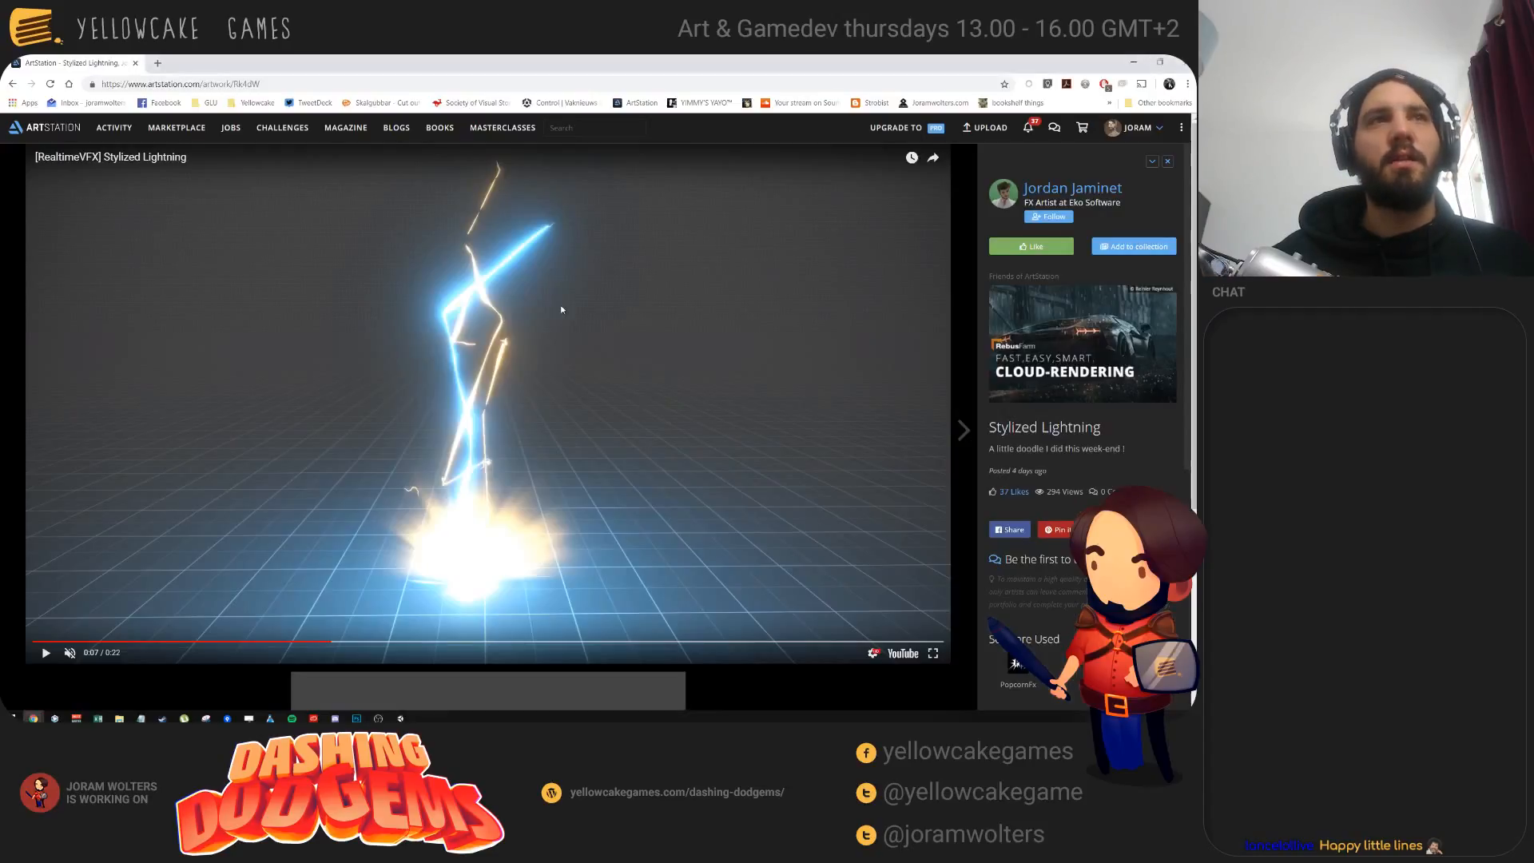
{"action": "scroll", "coordinate": [529, 457], "scroll_direction": "down", "scroll_amount": 3}
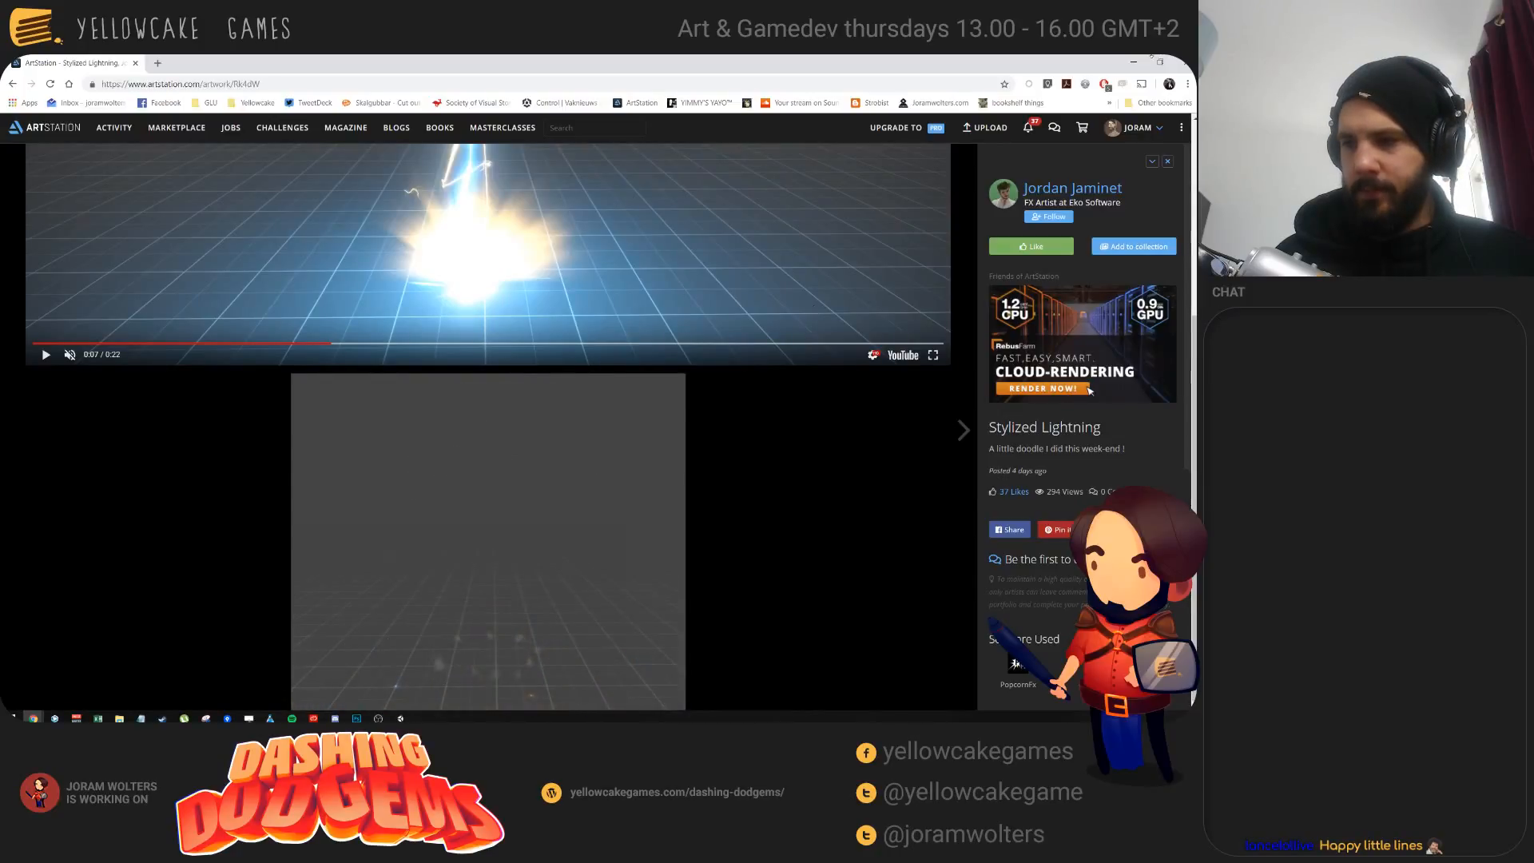
{"action": "left_click", "coordinate": [1133, 61]}
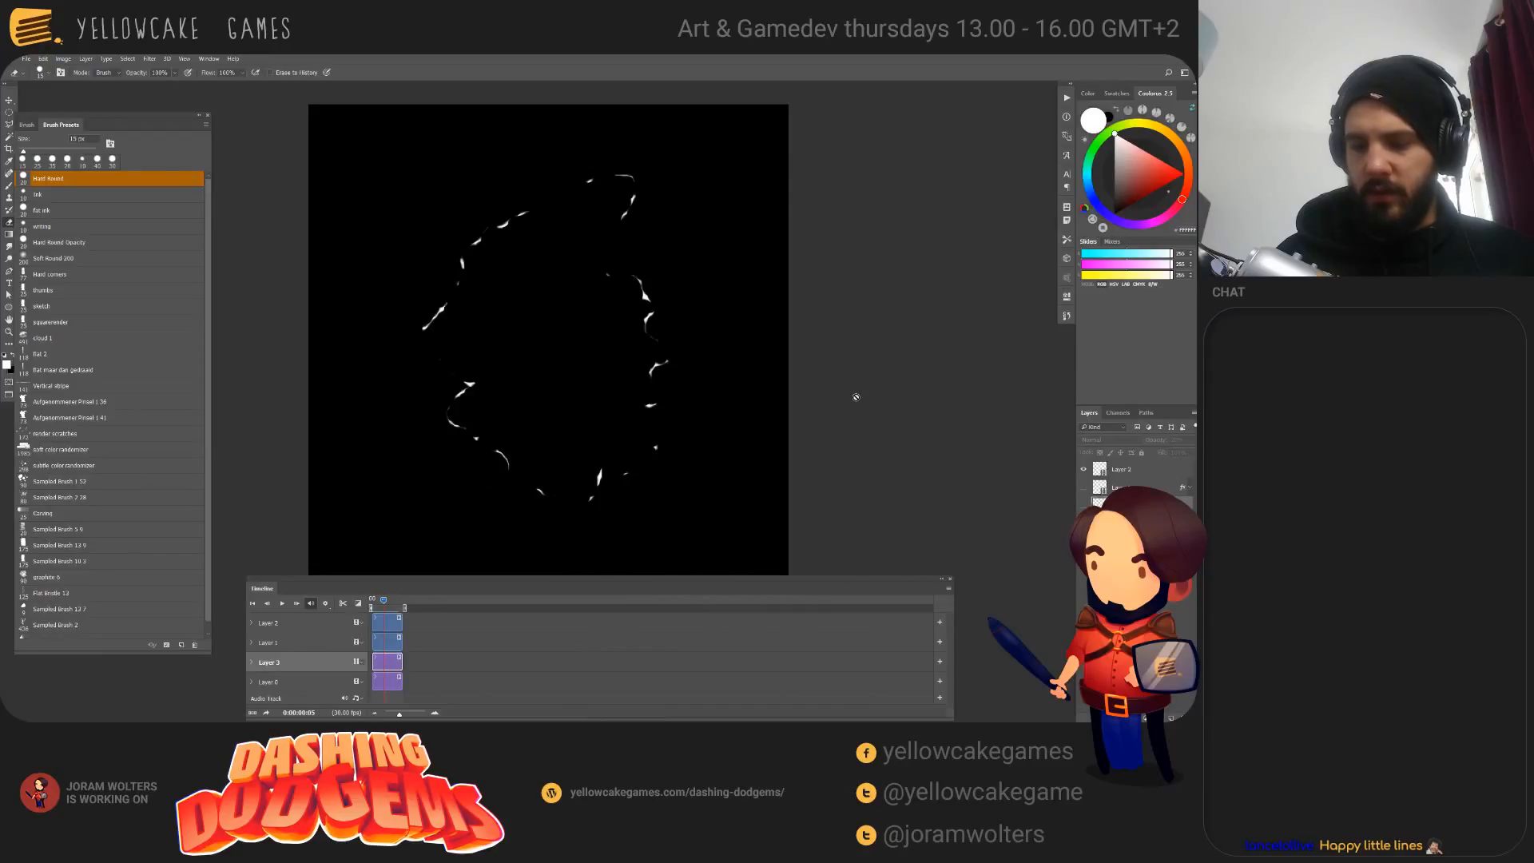
Step: Copy the full ring outline from frame 0:00:00:01 into the empty frame 0:00:00:00 of Layer 2
{"action": "left_click_drag", "start_coordinate": [386, 599], "coordinate": [374, 605]}
{"action": "key", "text": "ctrl+a"}
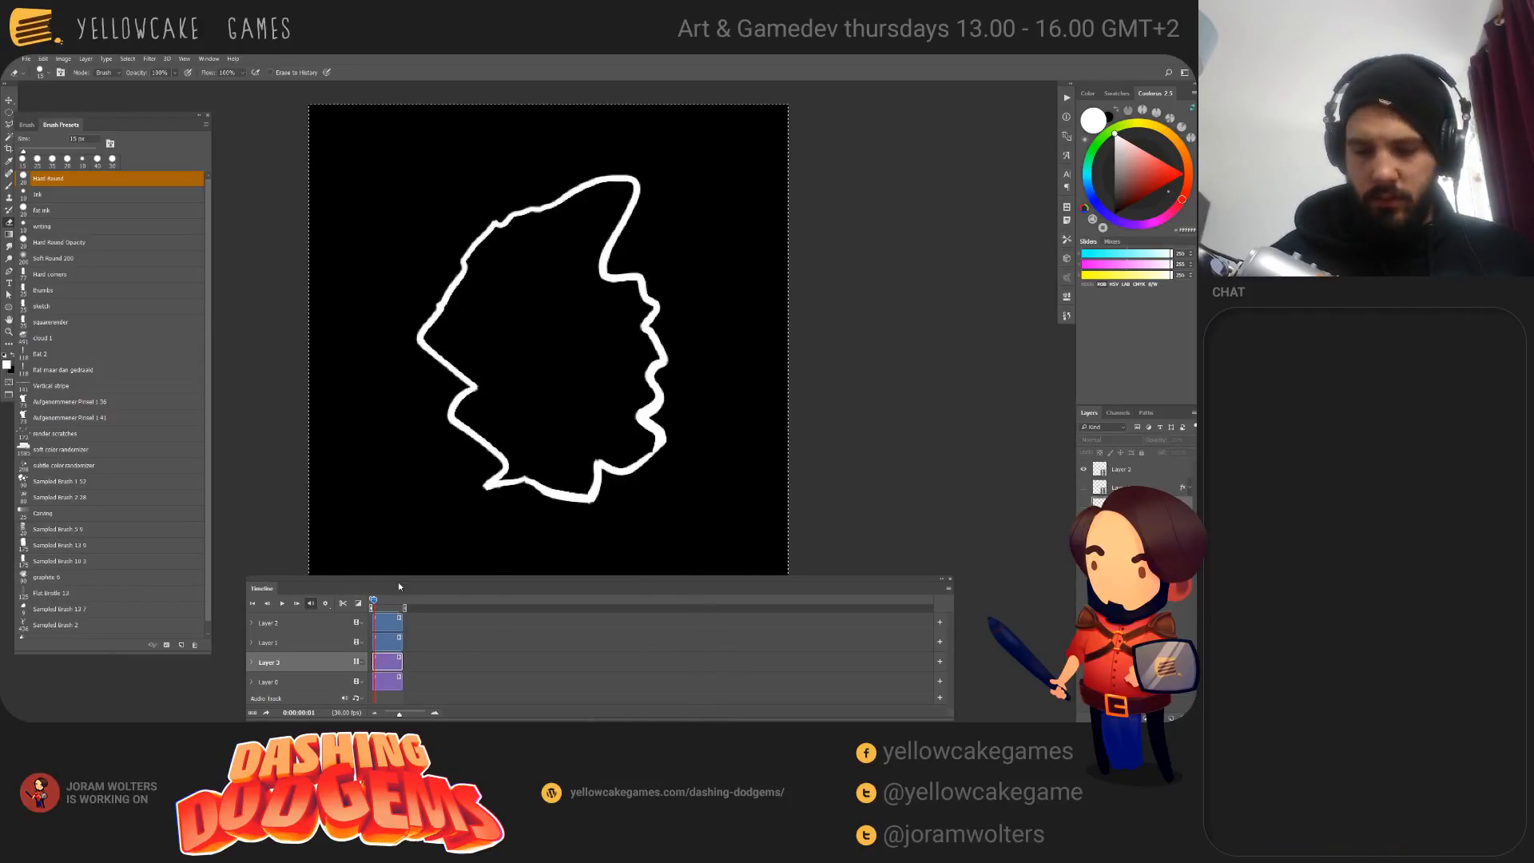
{"action": "left_click_drag", "start_coordinate": [375, 604], "coordinate": [371, 604]}
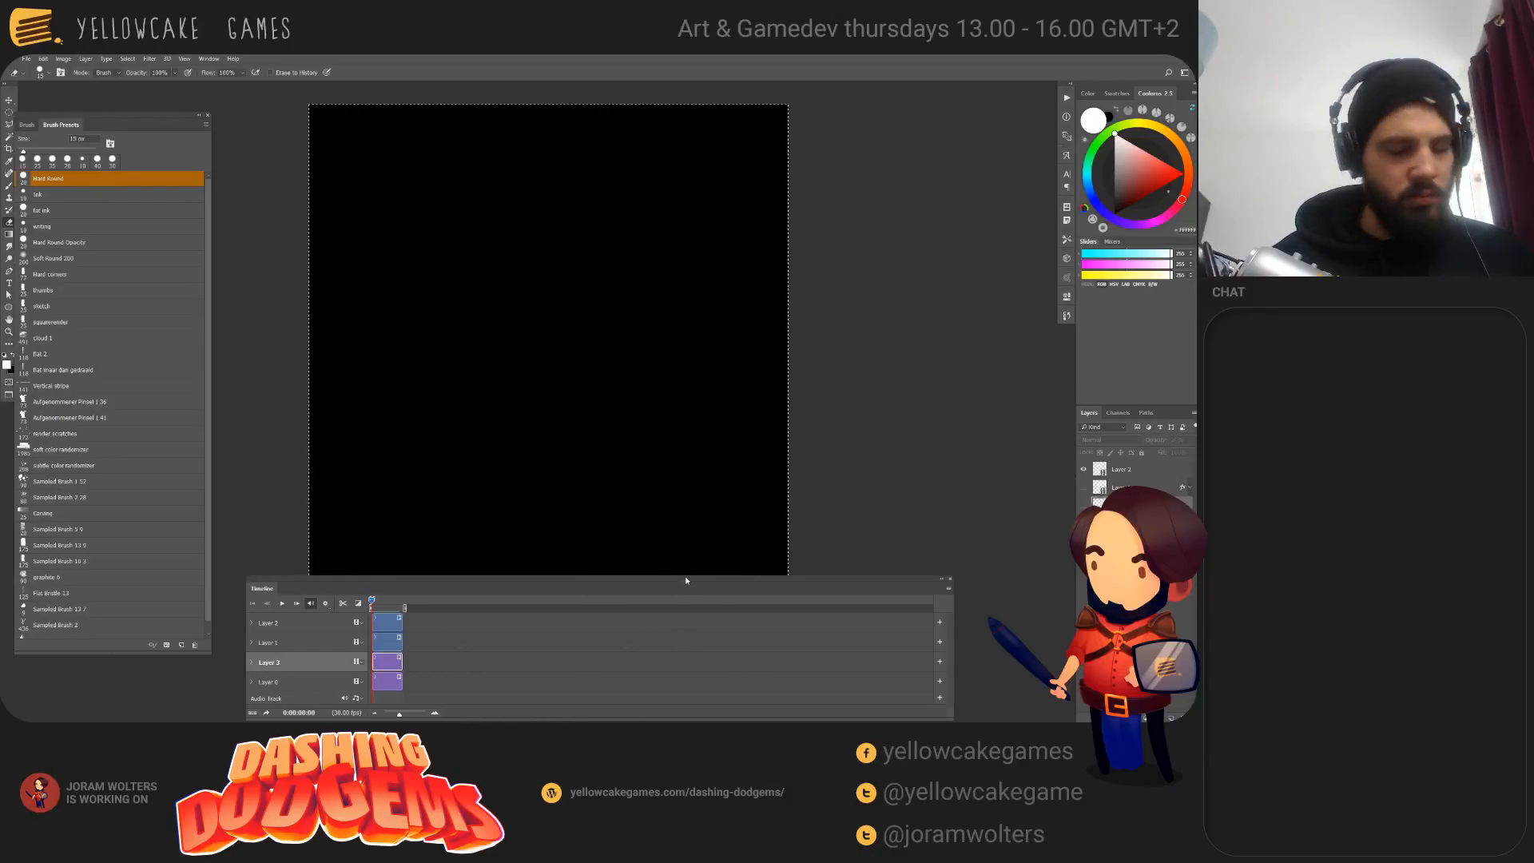
{"action": "key", "text": "ctrl+v"}
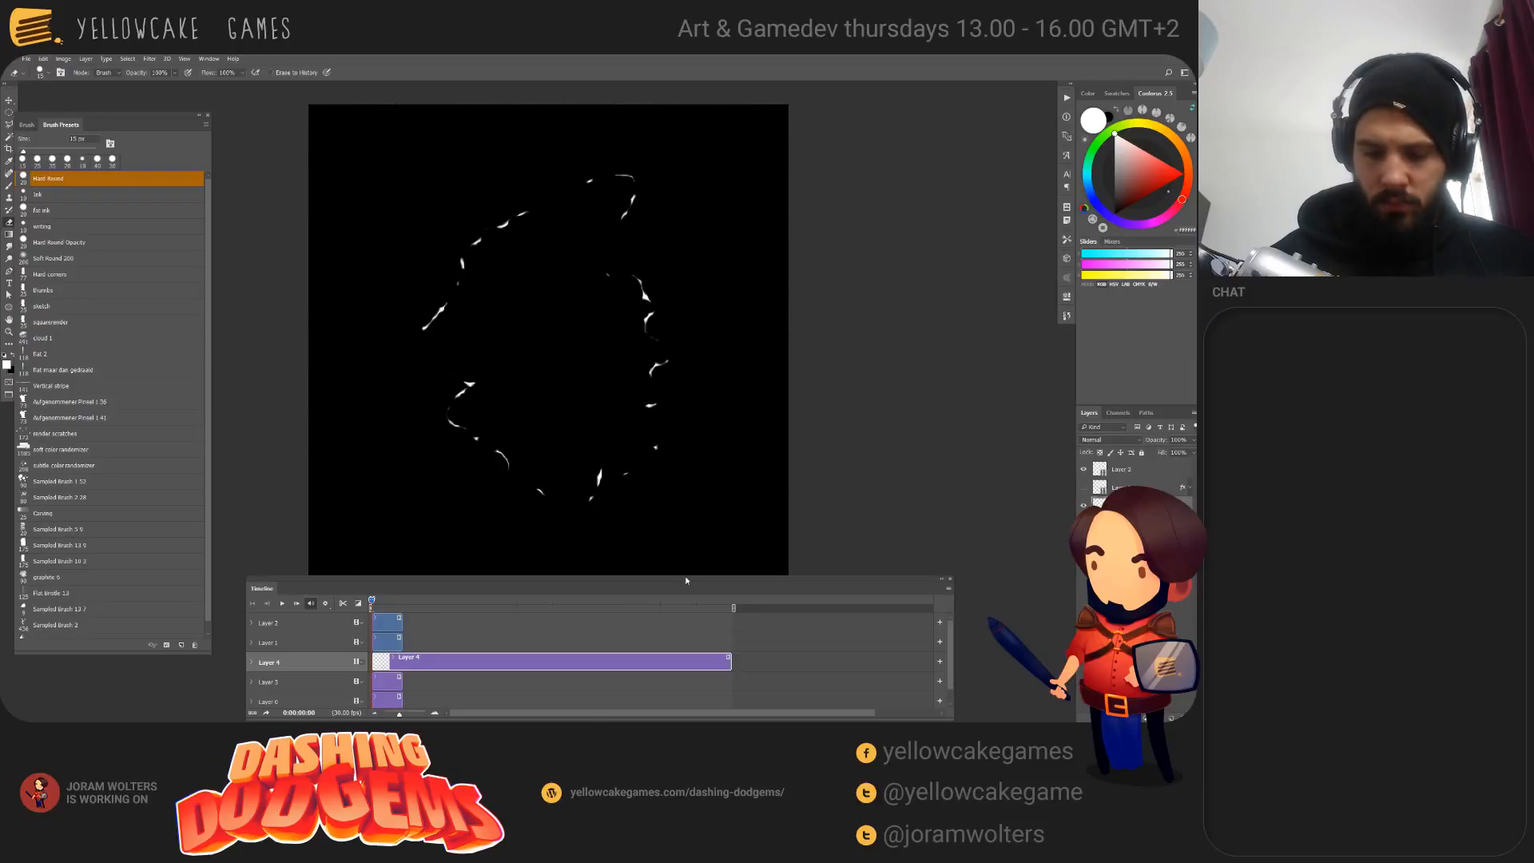
{"action": "key", "text": "ctrl+z"}
{"action": "left_click", "coordinate": [386, 626]}
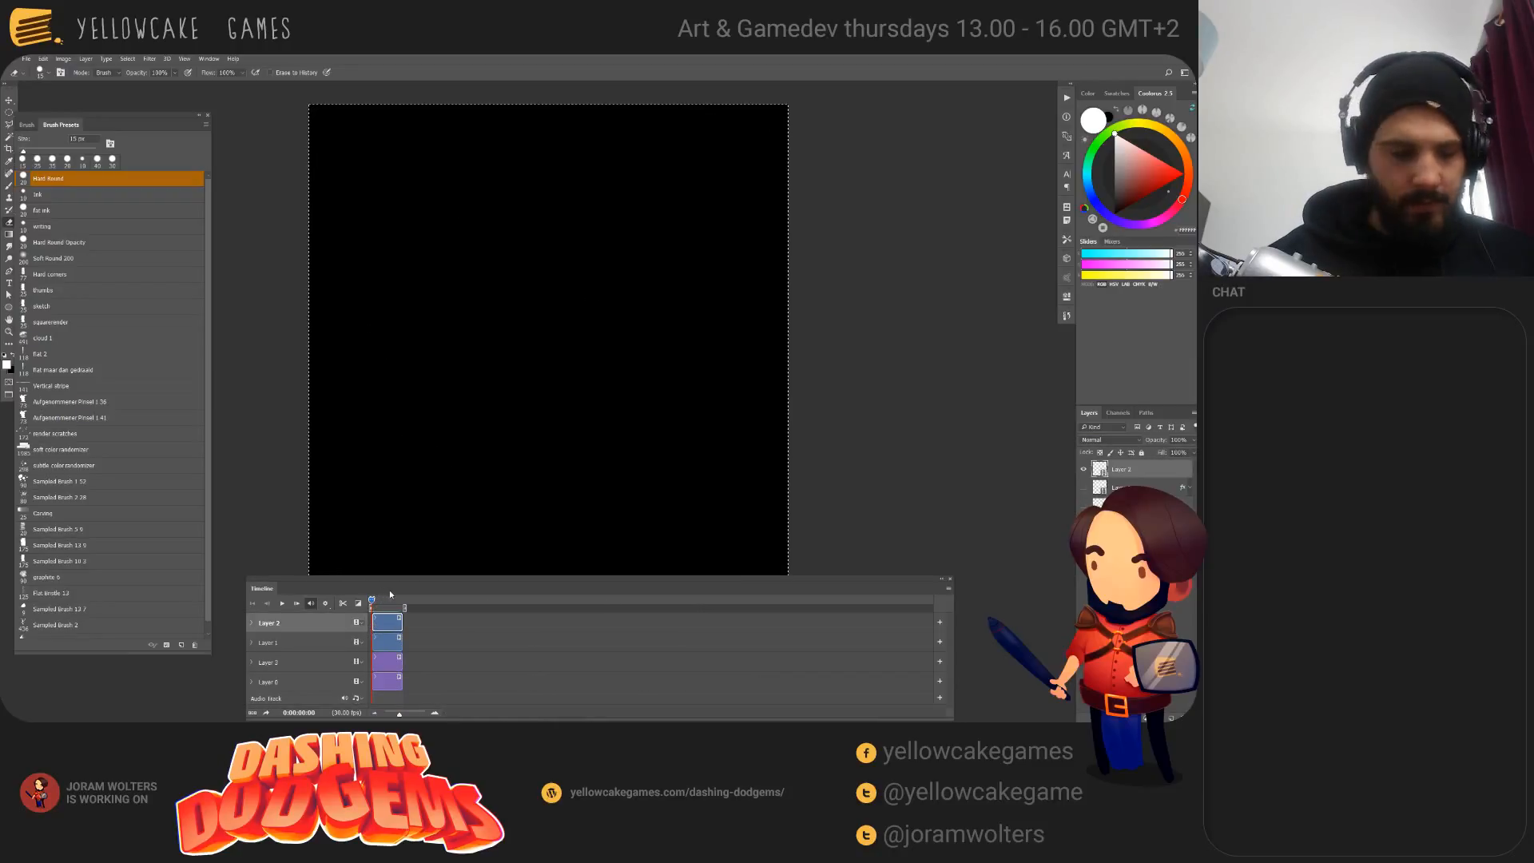
{"action": "key", "text": "ctrl+v"}
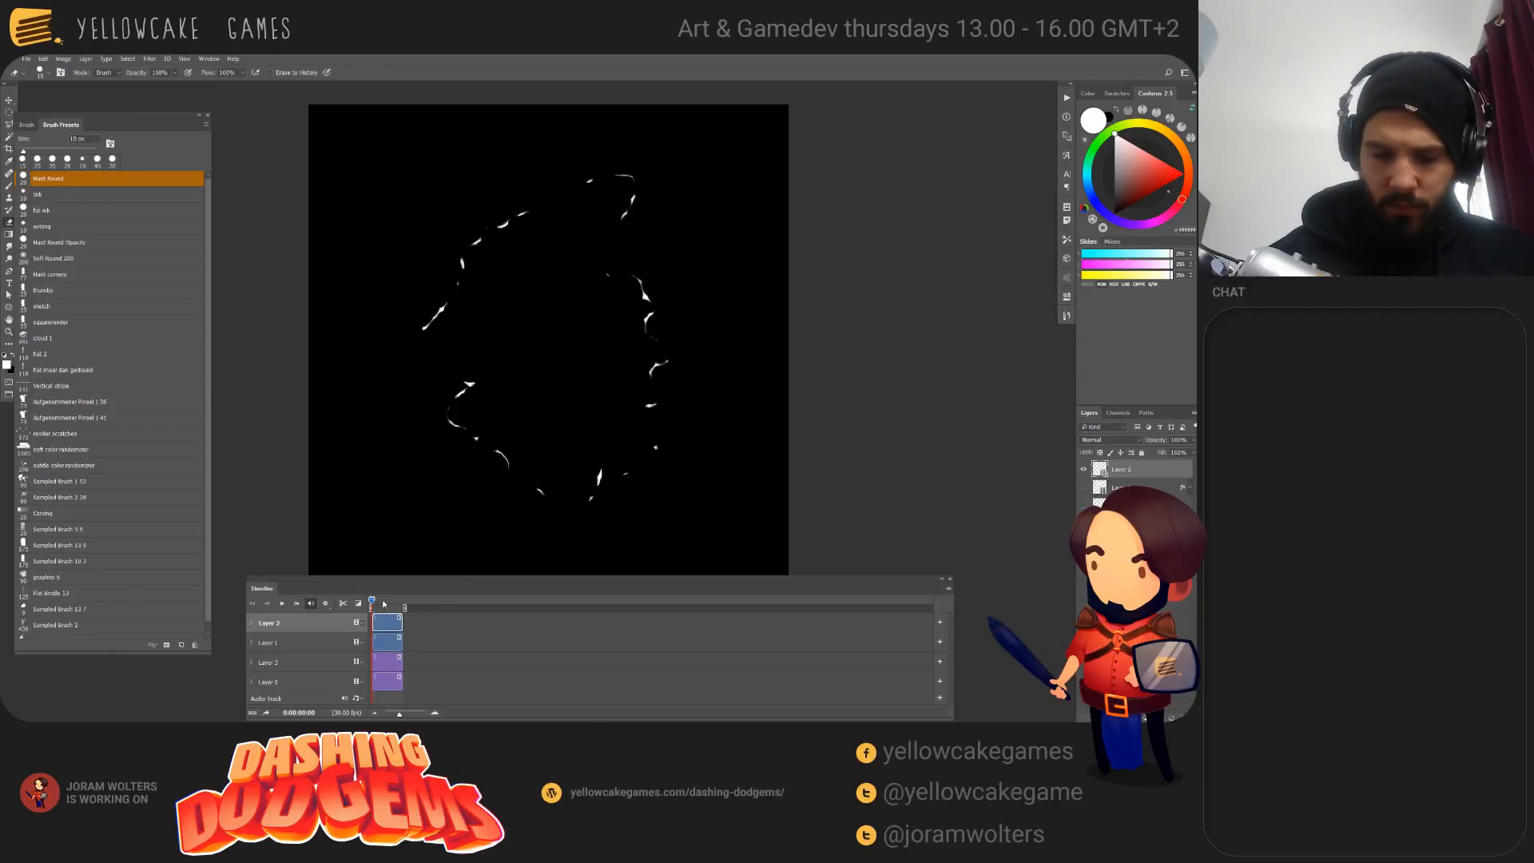
{"action": "key", "text": "ctrl+z"}
{"action": "left_click_drag", "start_coordinate": [372, 600], "coordinate": [371, 602]}
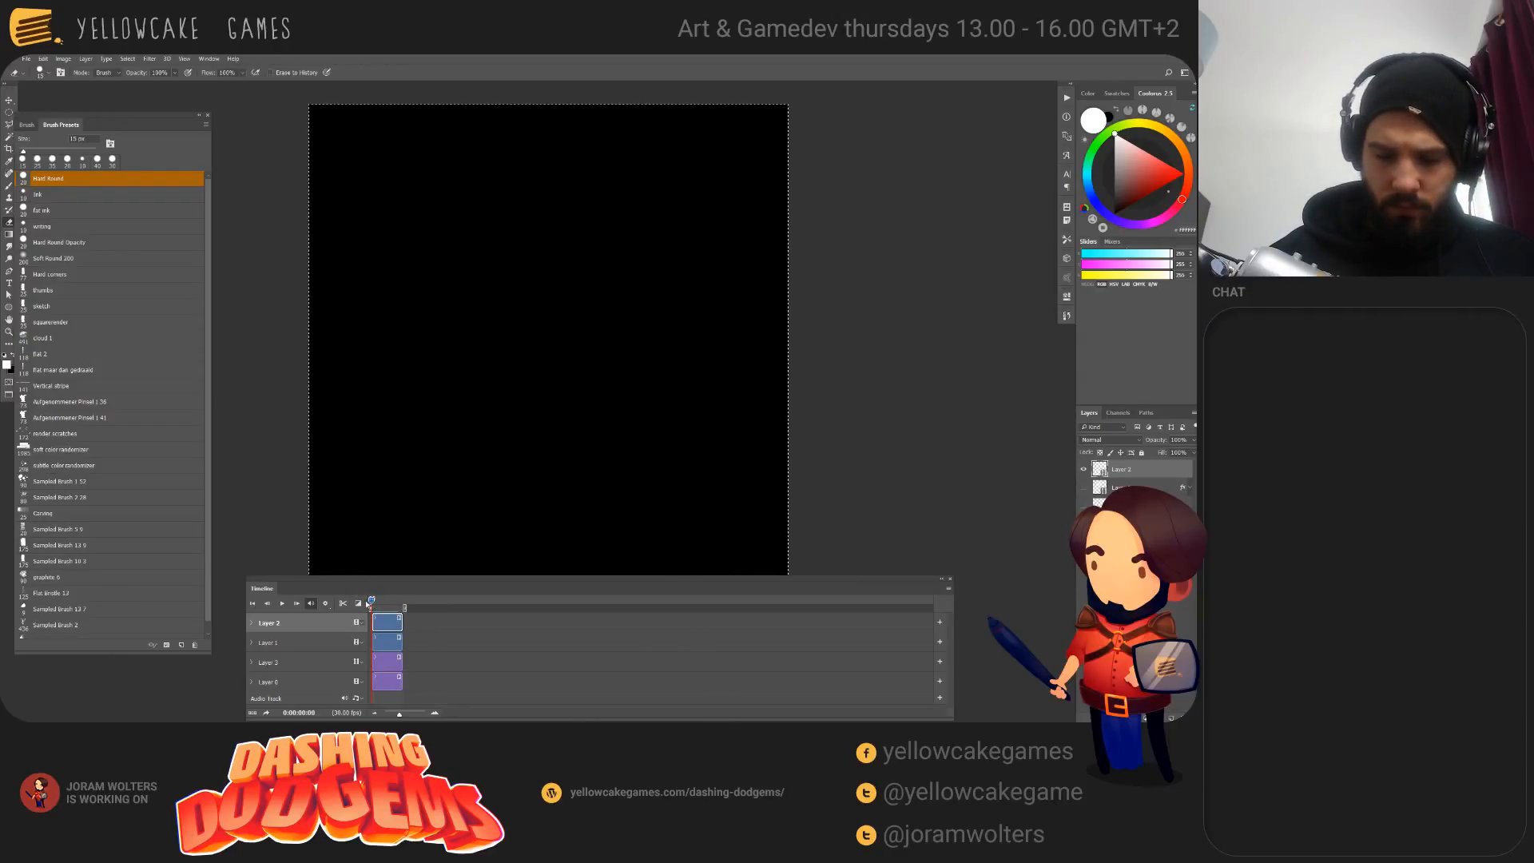
{"action": "key", "text": "ctrl+v"}
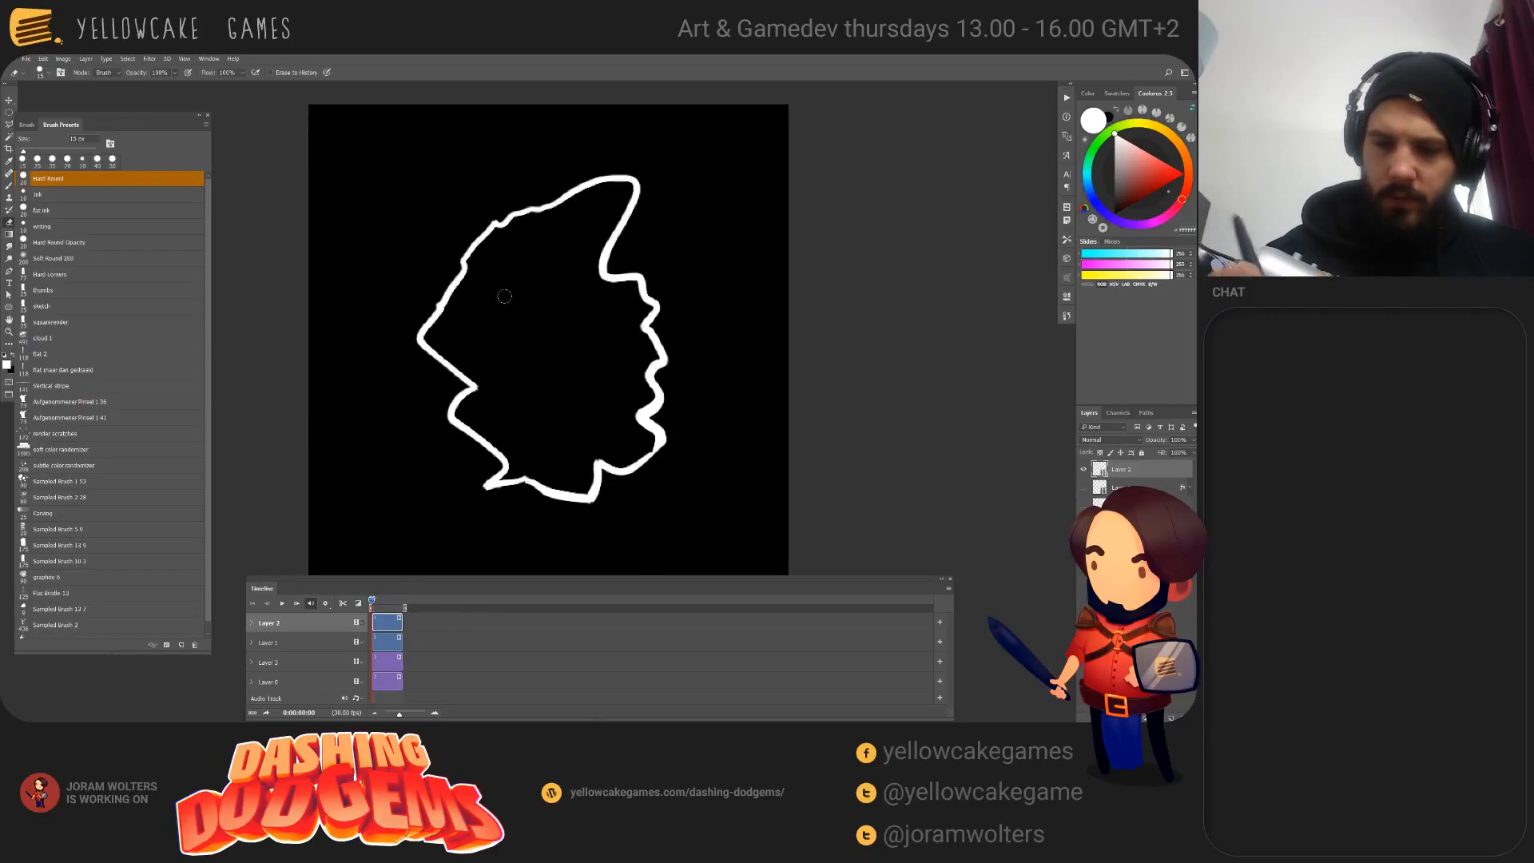
Step: With a larger eraser, remove the upper-left part of the frame 0:00:00:00 outline, thin its lower-right edge, and touch up the lower-left corner in white
{"action": "key", "text": "bracketright"}
{"action": "key", "text": "bracketright"}
{"action": "key", "text": "bracketright"}
{"action": "key", "text": "bracketright"}
{"action": "key", "text": "bracketright"}
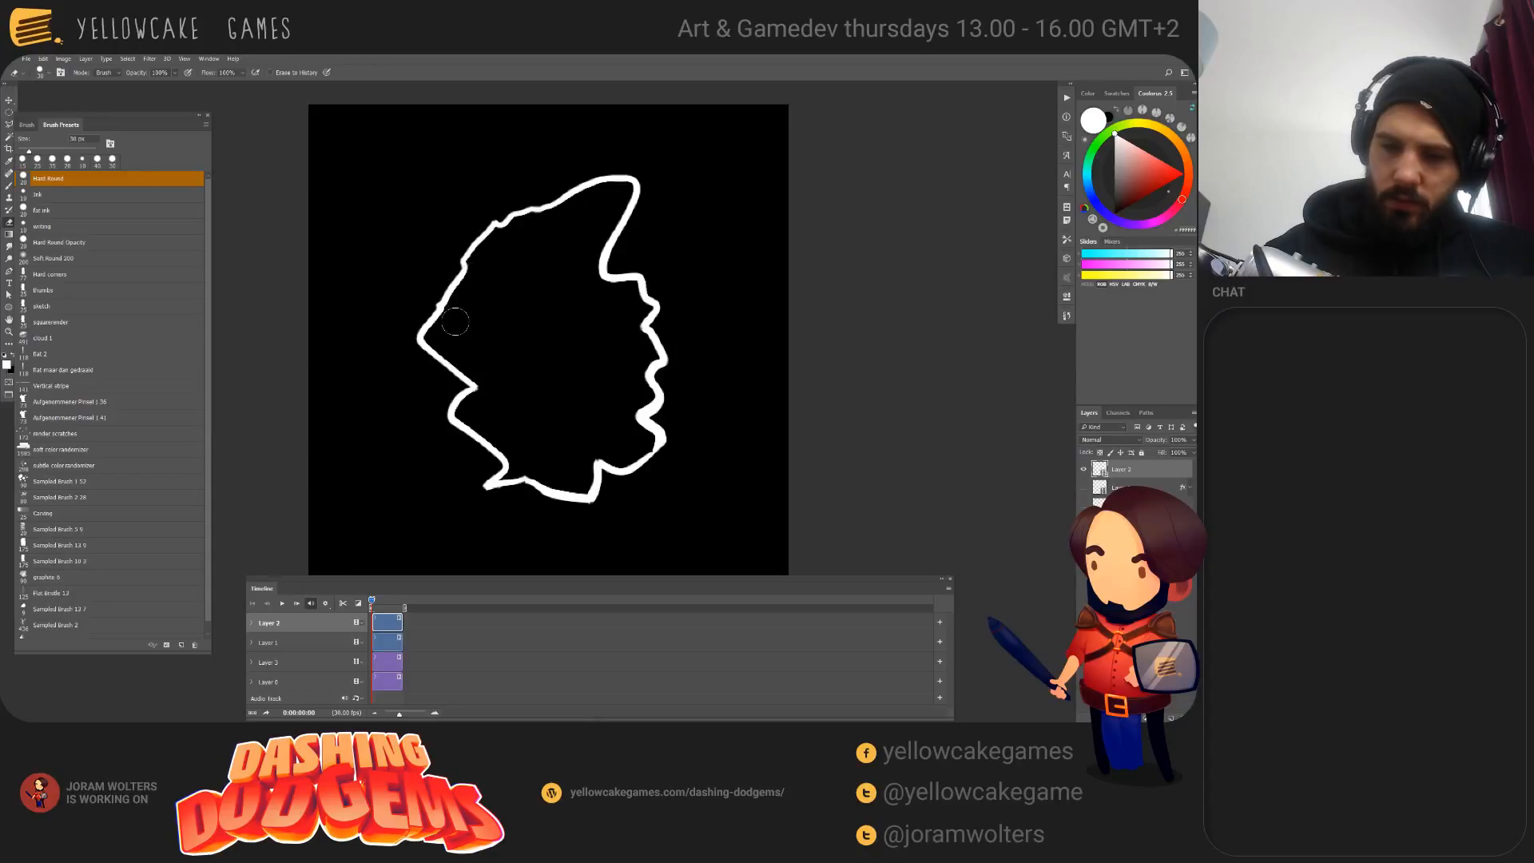
{"action": "mouse_move", "coordinate": [455, 321]}
{"action": "left_mouse_down"}
{"action": "mouse_move", "coordinate": [491, 238]}
{"action": "mouse_move", "coordinate": [490, 260]}
{"action": "mouse_move", "coordinate": [588, 196]}
{"action": "mouse_move", "coordinate": [495, 238]}
{"action": "mouse_move", "coordinate": [440, 329]}
{"action": "mouse_move", "coordinate": [454, 347]}
{"action": "mouse_move", "coordinate": [420, 322]}
{"action": "mouse_move", "coordinate": [473, 338]}
{"action": "mouse_move", "coordinate": [457, 289]}
{"action": "mouse_move", "coordinate": [508, 228]}
{"action": "mouse_move", "coordinate": [579, 204]}
{"action": "mouse_move", "coordinate": [557, 217]}
{"action": "left_mouse_up"}
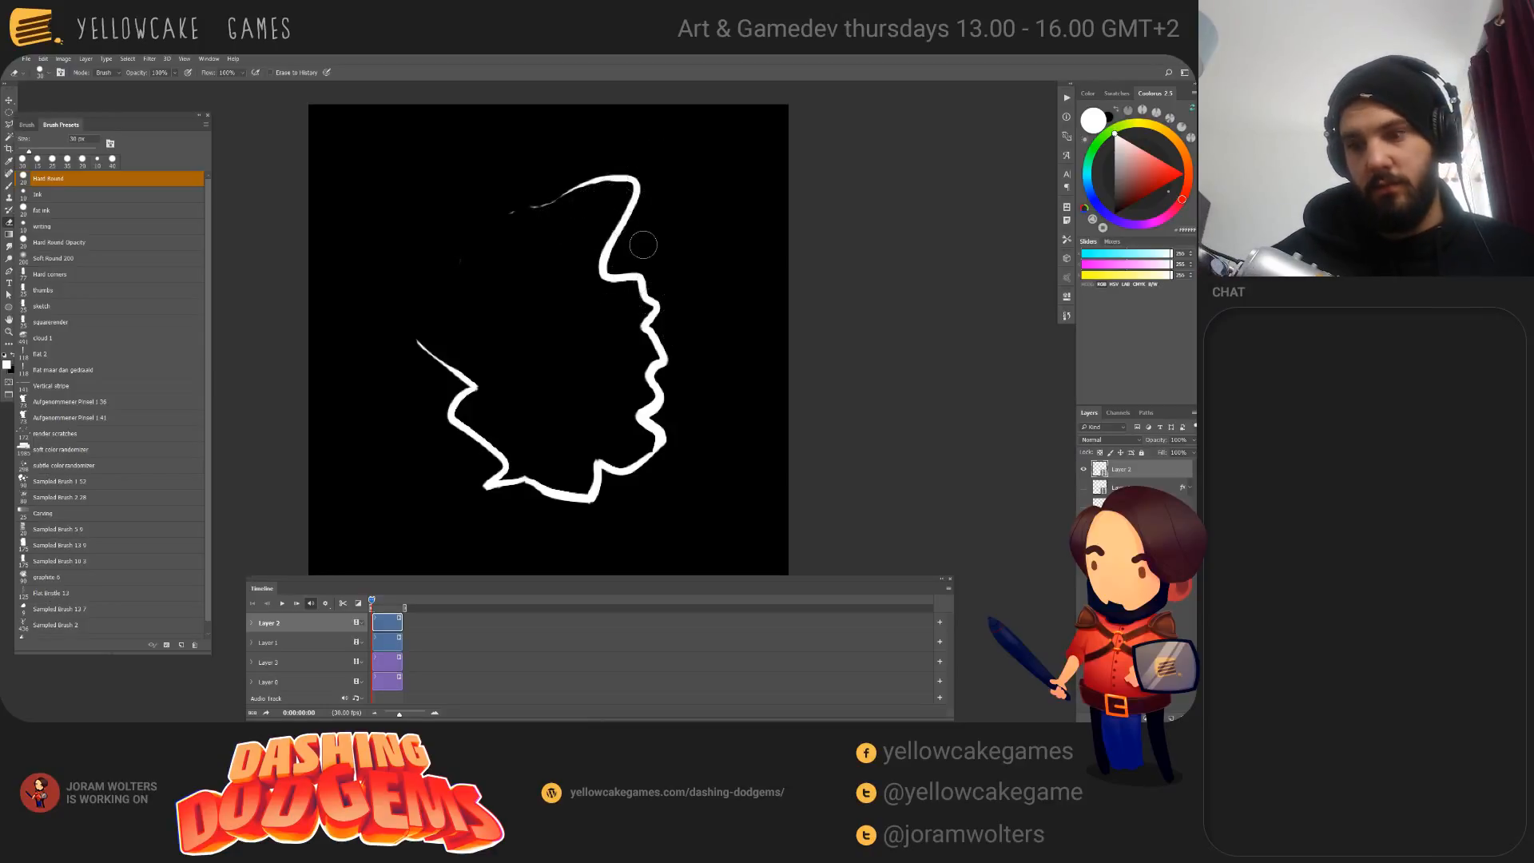
{"action": "mouse_move", "coordinate": [643, 439]}
{"action": "left_mouse_down"}
{"action": "mouse_move", "coordinate": [615, 467]}
{"action": "mouse_move", "coordinate": [621, 441]}
{"action": "mouse_move", "coordinate": [672, 439]}
{"action": "mouse_move", "coordinate": [640, 480]}
{"action": "mouse_move", "coordinate": [641, 432]}
{"action": "left_mouse_up"}
{"action": "key", "text": "b"}
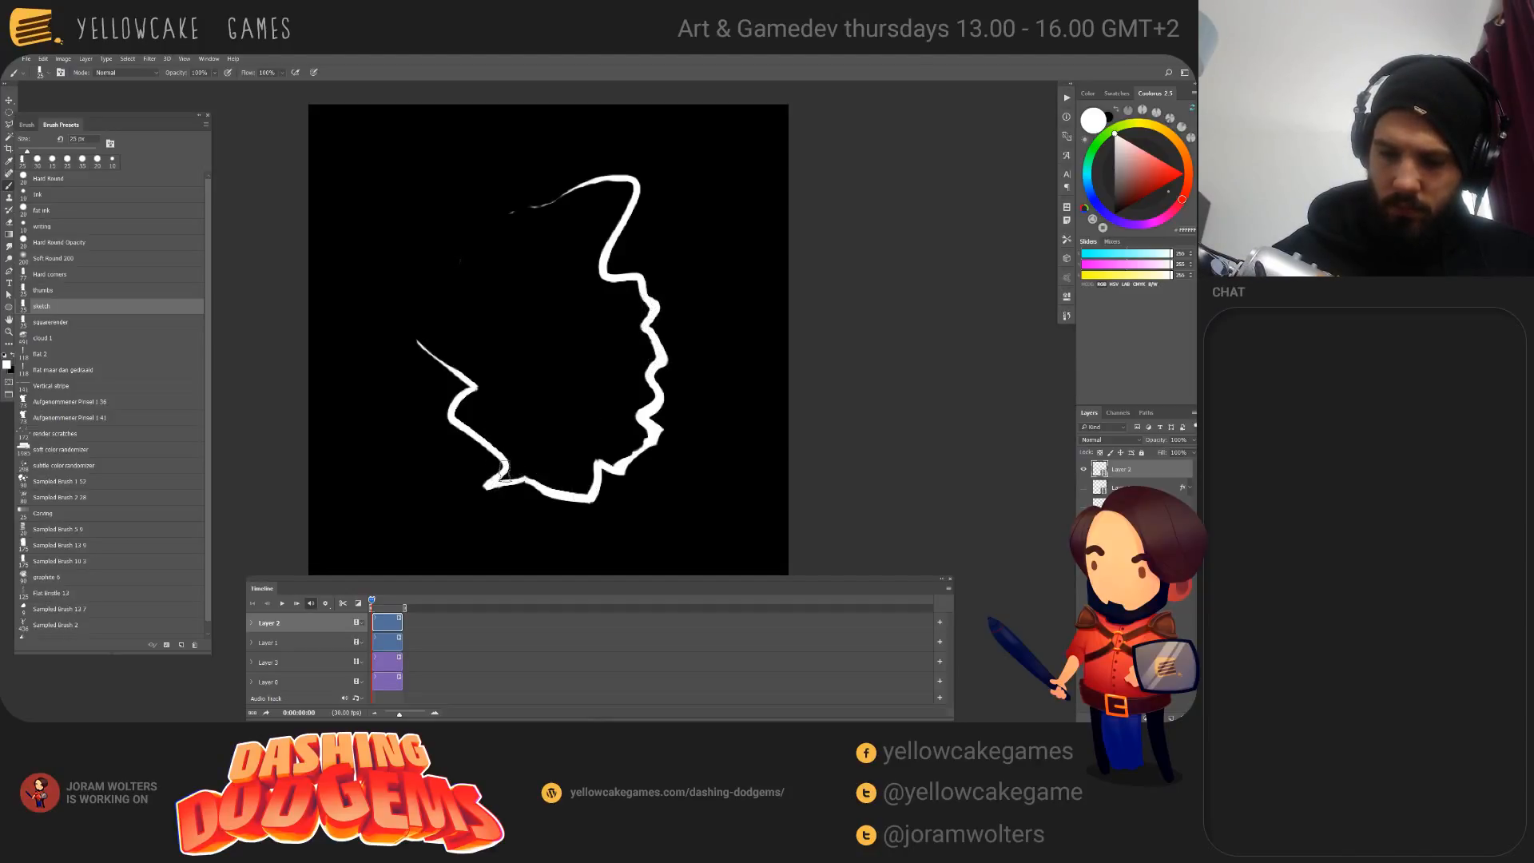
{"action": "left_click_drag", "start_coordinate": [500, 468], "coordinate": [512, 484]}
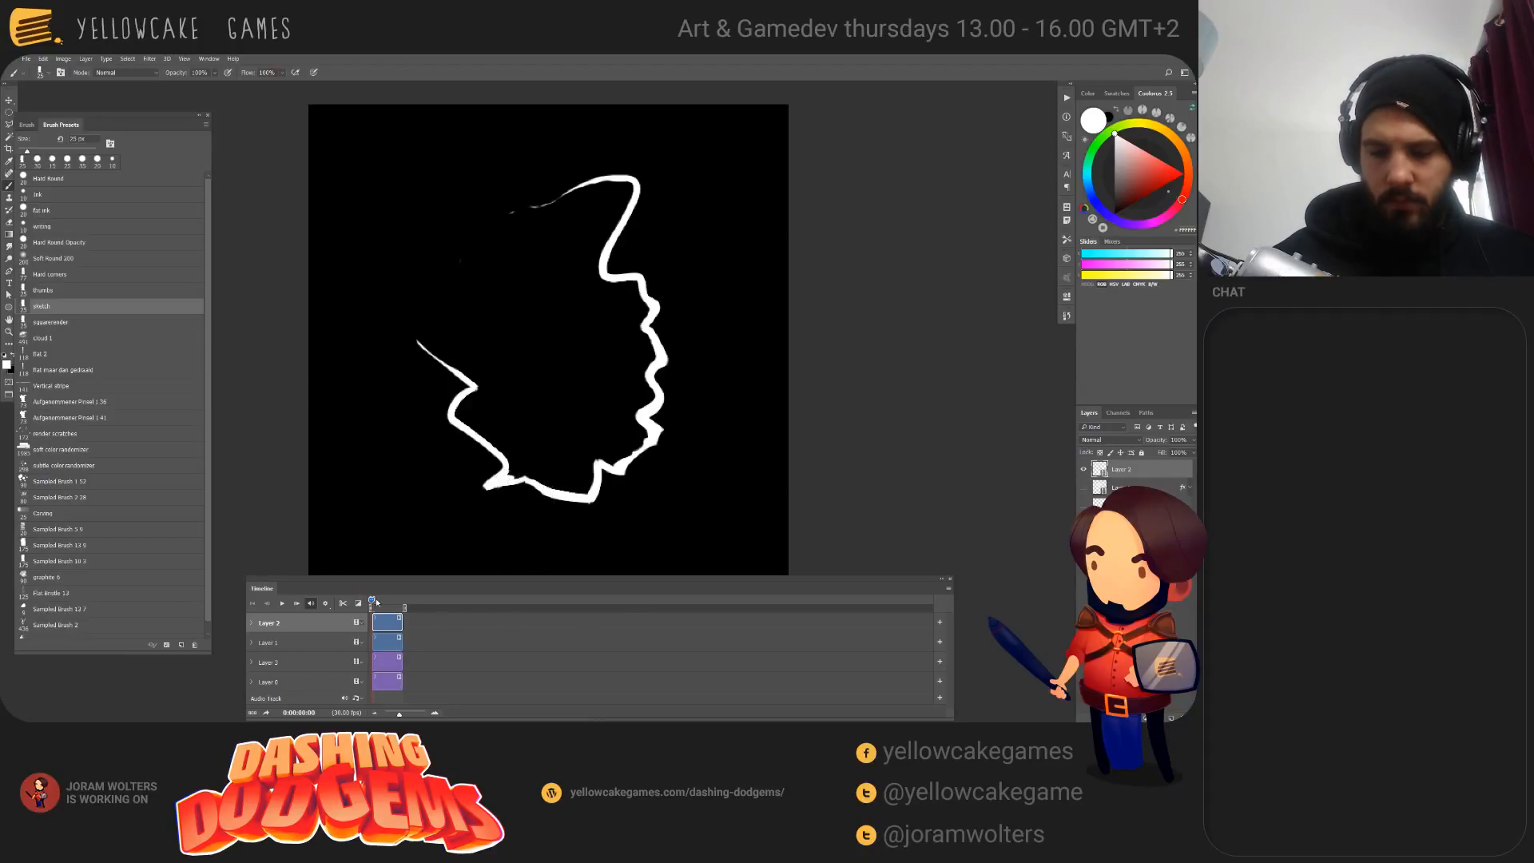
Step: Play back the ring animation with the partial first outline and return to frame 0:00:00:00
{"action": "key", "text": "space"}
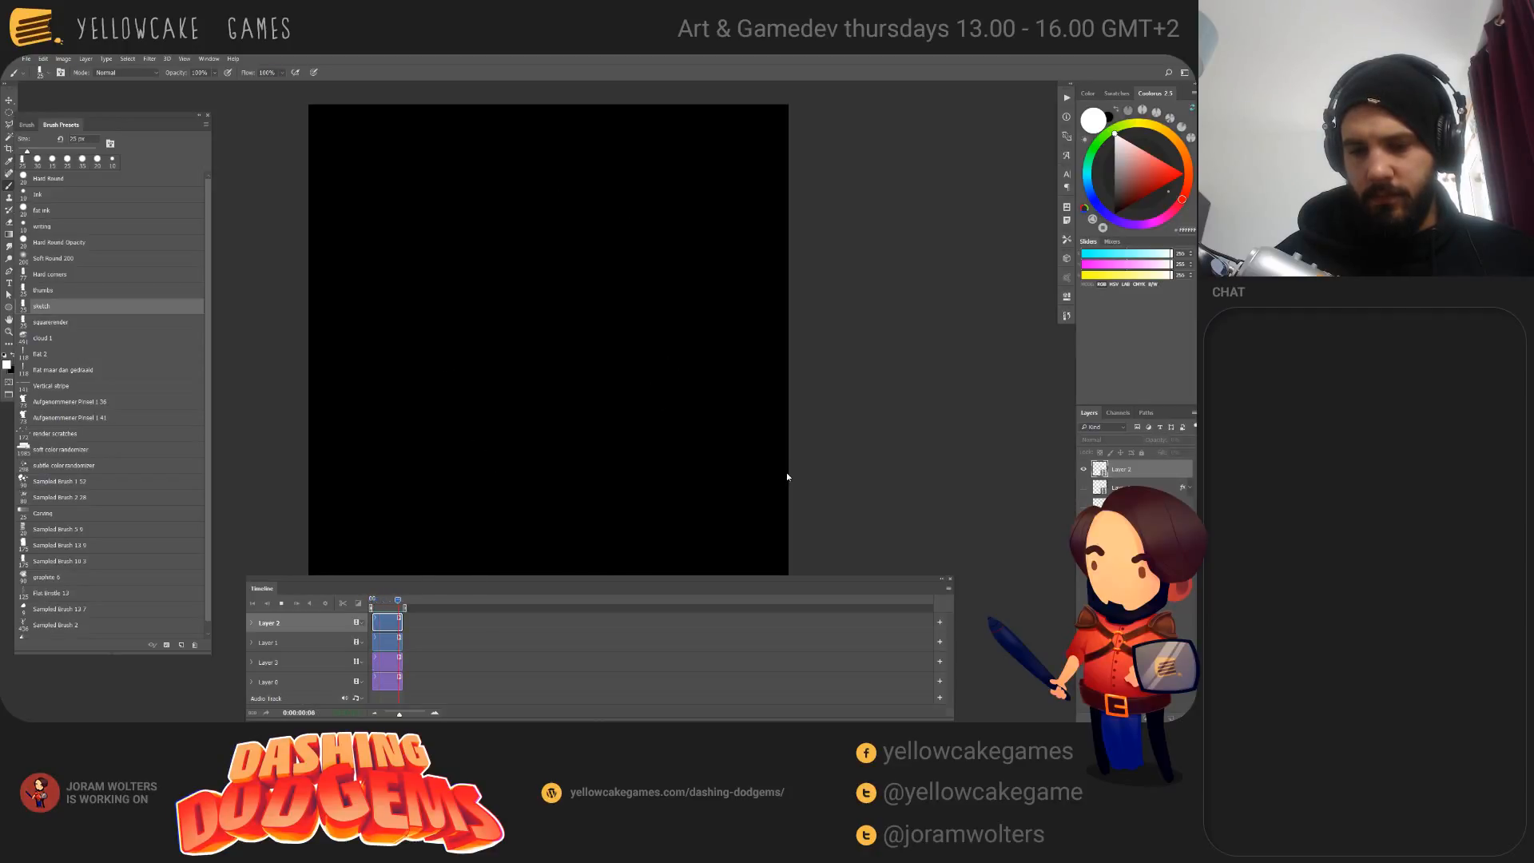
{"action": "key", "text": "space"}
{"action": "left_click_drag", "start_coordinate": [400, 601], "coordinate": [372, 601]}
Step: Add a new blank video layer above Layer 2 and go to frame 0:00:00:00
{"action": "left_click", "coordinate": [85, 59]}
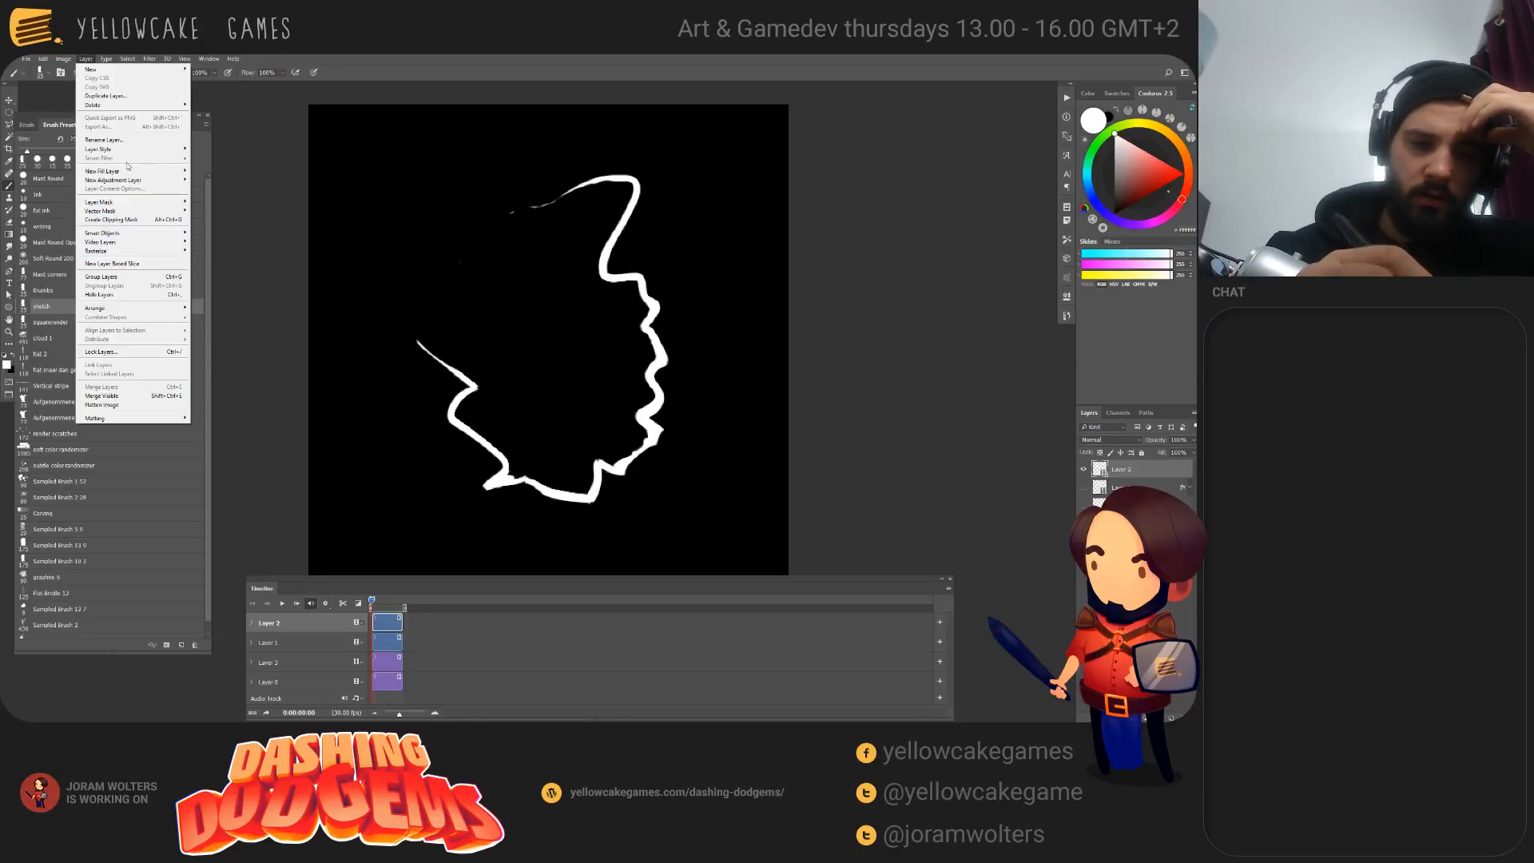
{"action": "mouse_move", "coordinate": [159, 250]}
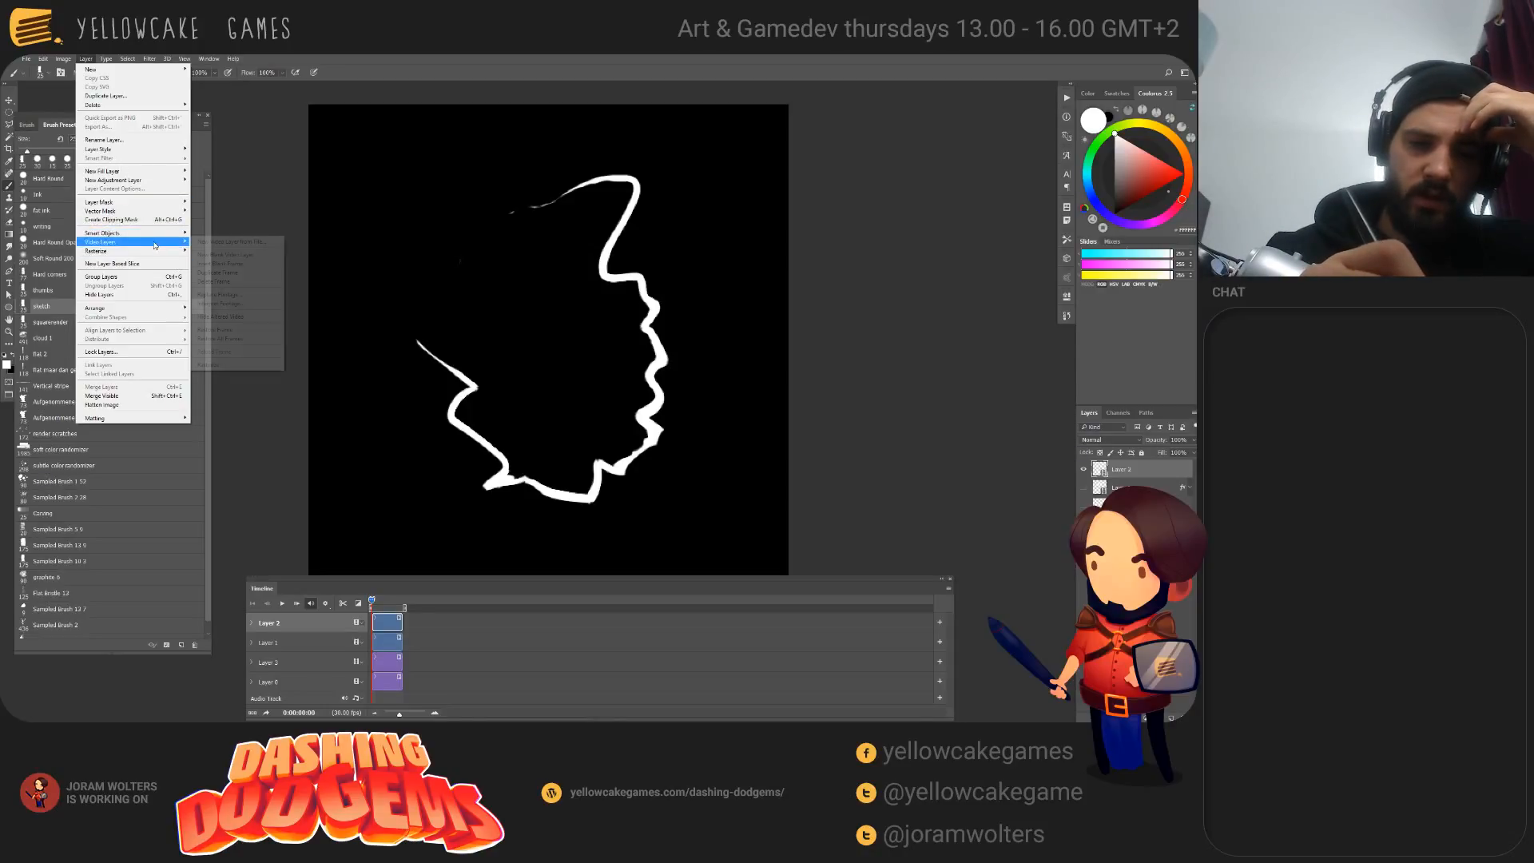
{"action": "left_click", "coordinate": [232, 244]}
{"action": "mouse_move", "coordinate": [374, 601]}
{"action": "left_mouse_down"}
{"action": "mouse_move", "coordinate": [395, 601]}
{"action": "mouse_move", "coordinate": [369, 605]}
{"action": "left_mouse_up"}
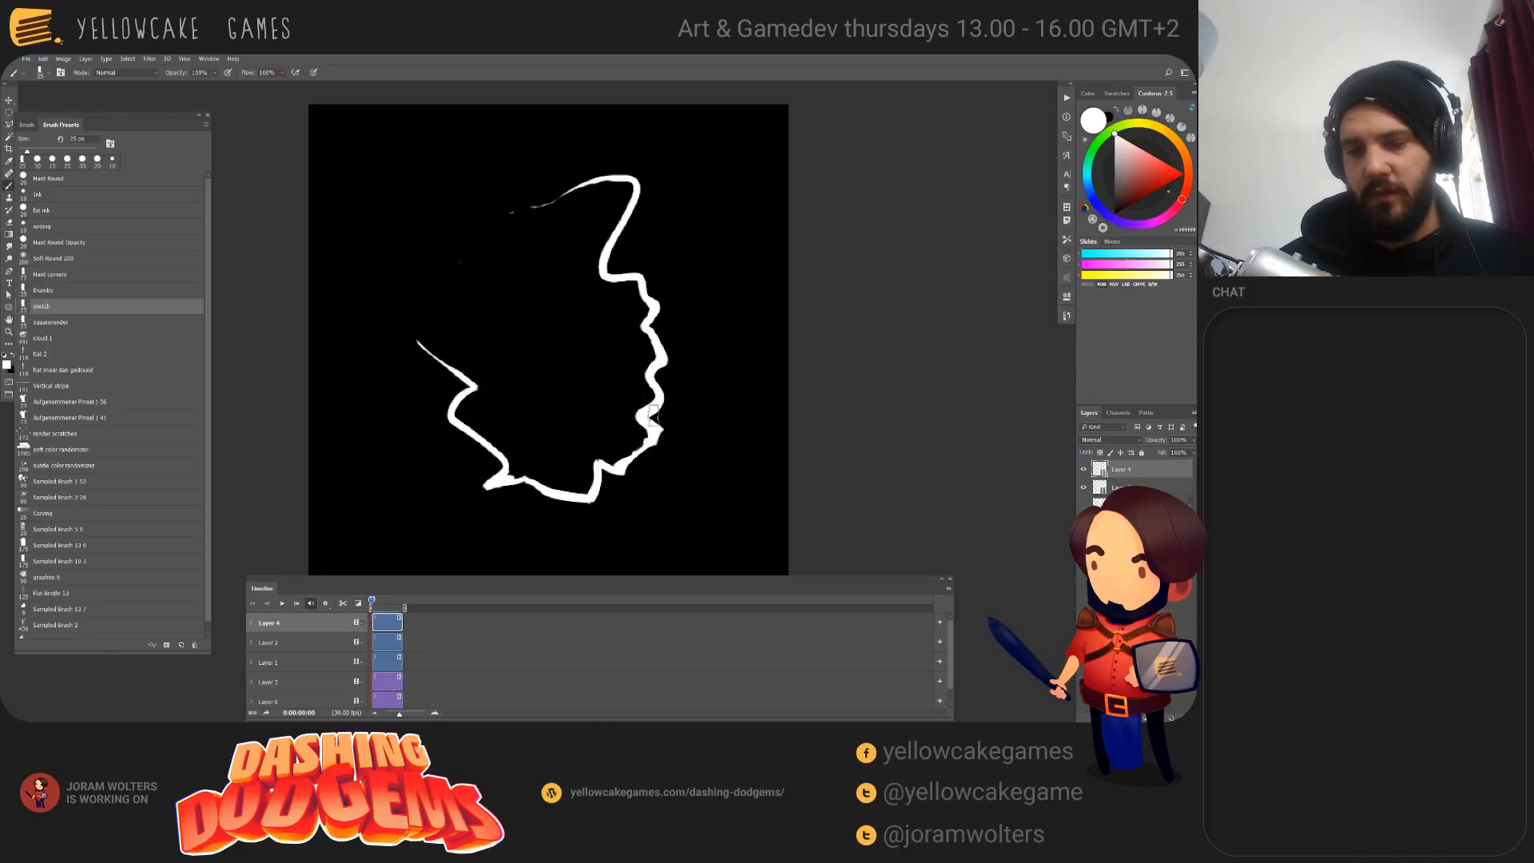
Step: Undo a trial stroke at the ring's lower right and turn on onion skins for the neighbouring frames
{"action": "left_click_drag", "start_coordinate": [664, 400], "coordinate": [621, 438]}
{"action": "key", "text": "ctrl+z"}
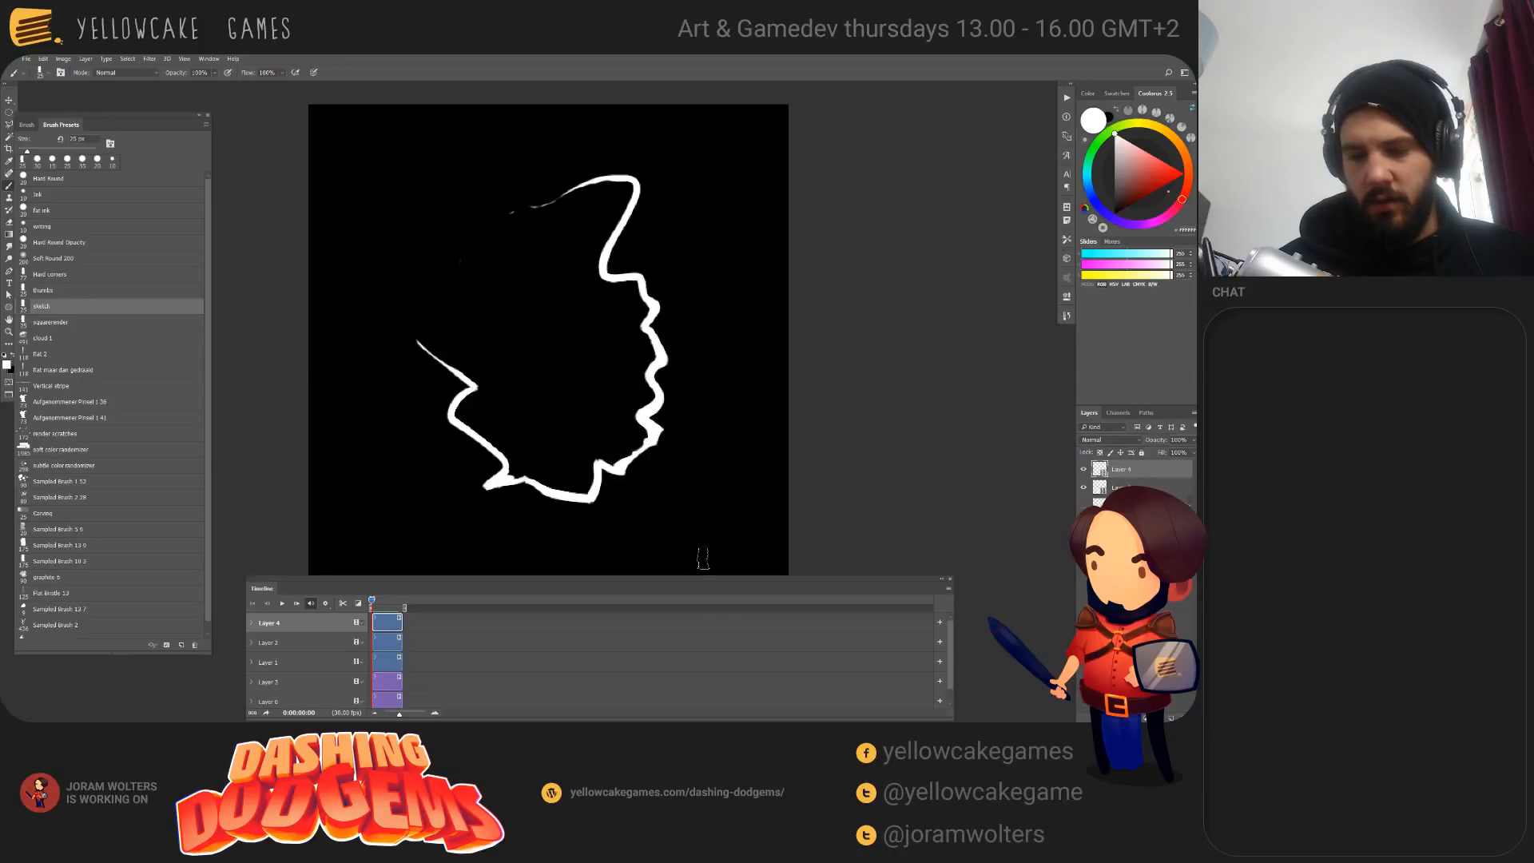
{"action": "key", "text": "ctrl+alt+z"}
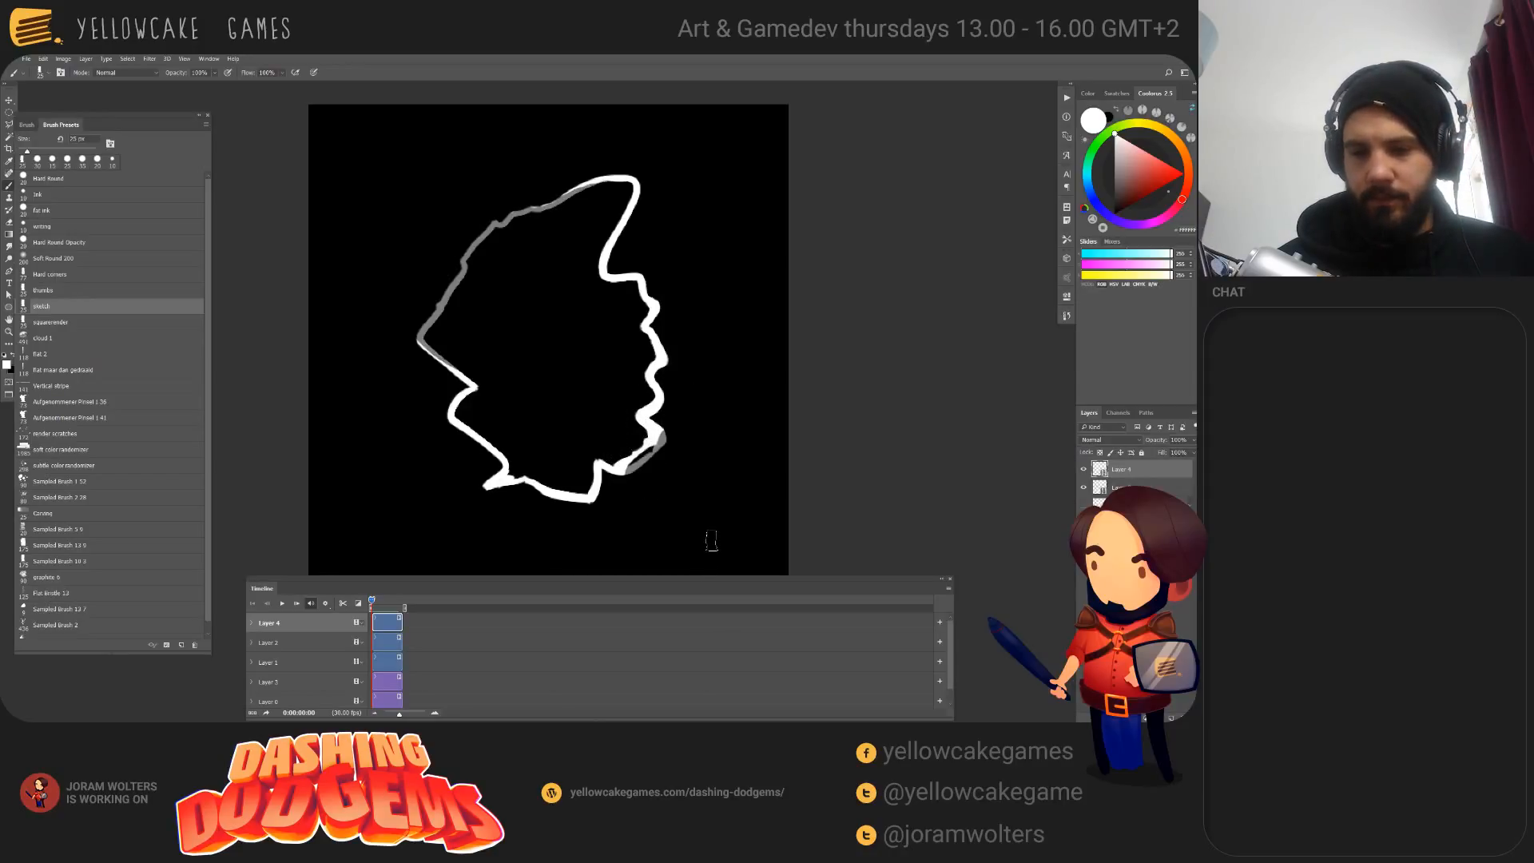
Step: Set the opacity of Layer 2 to 12% so the ring outline serves as a faint guide
{"action": "left_click", "coordinate": [384, 644]}
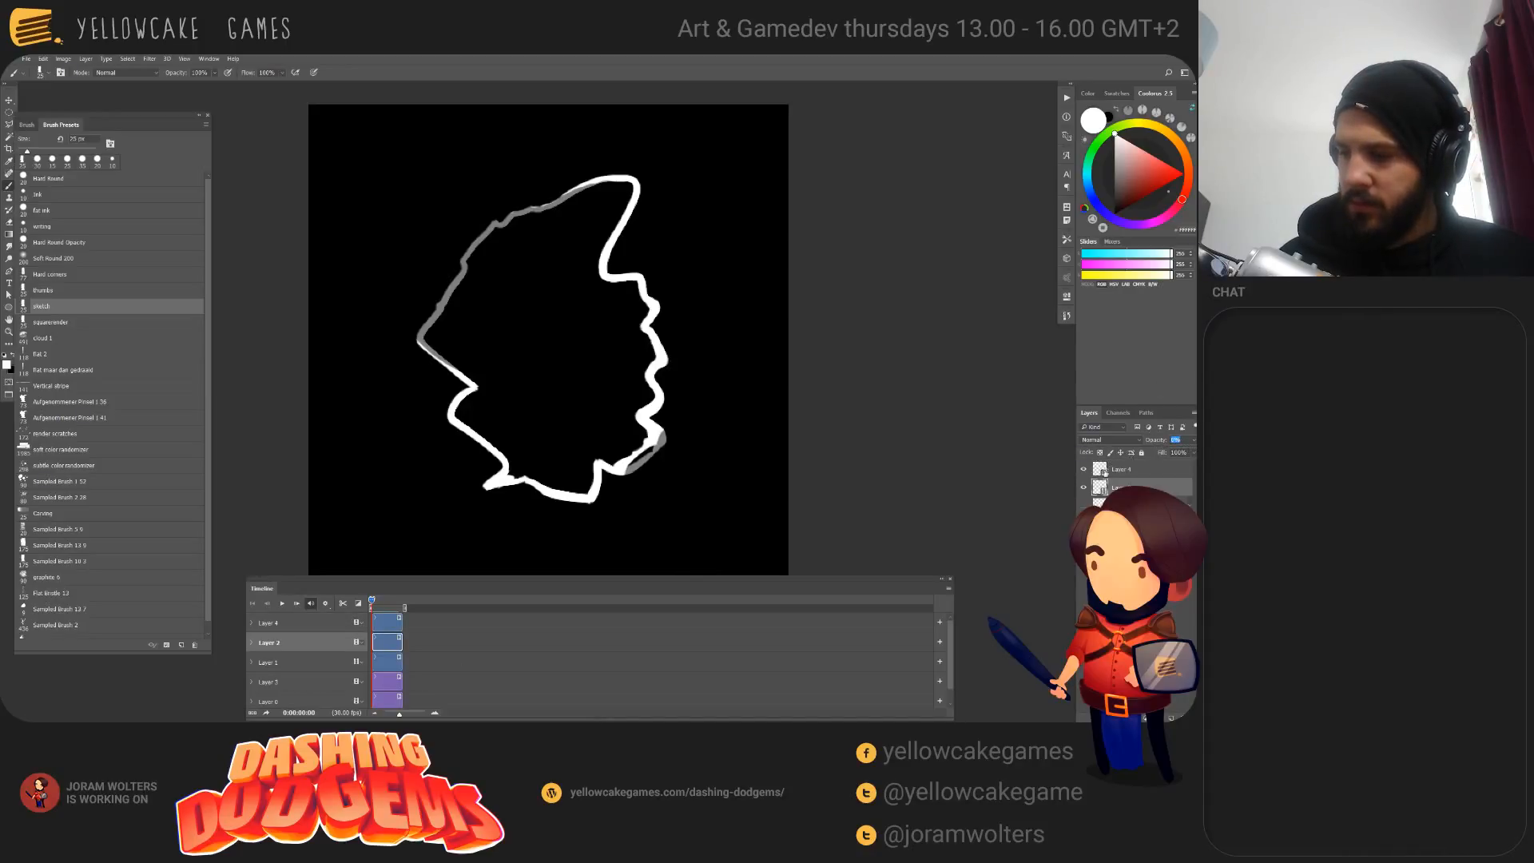
{"action": "type", "text": "12"}
{"action": "key", "text": "Return"}
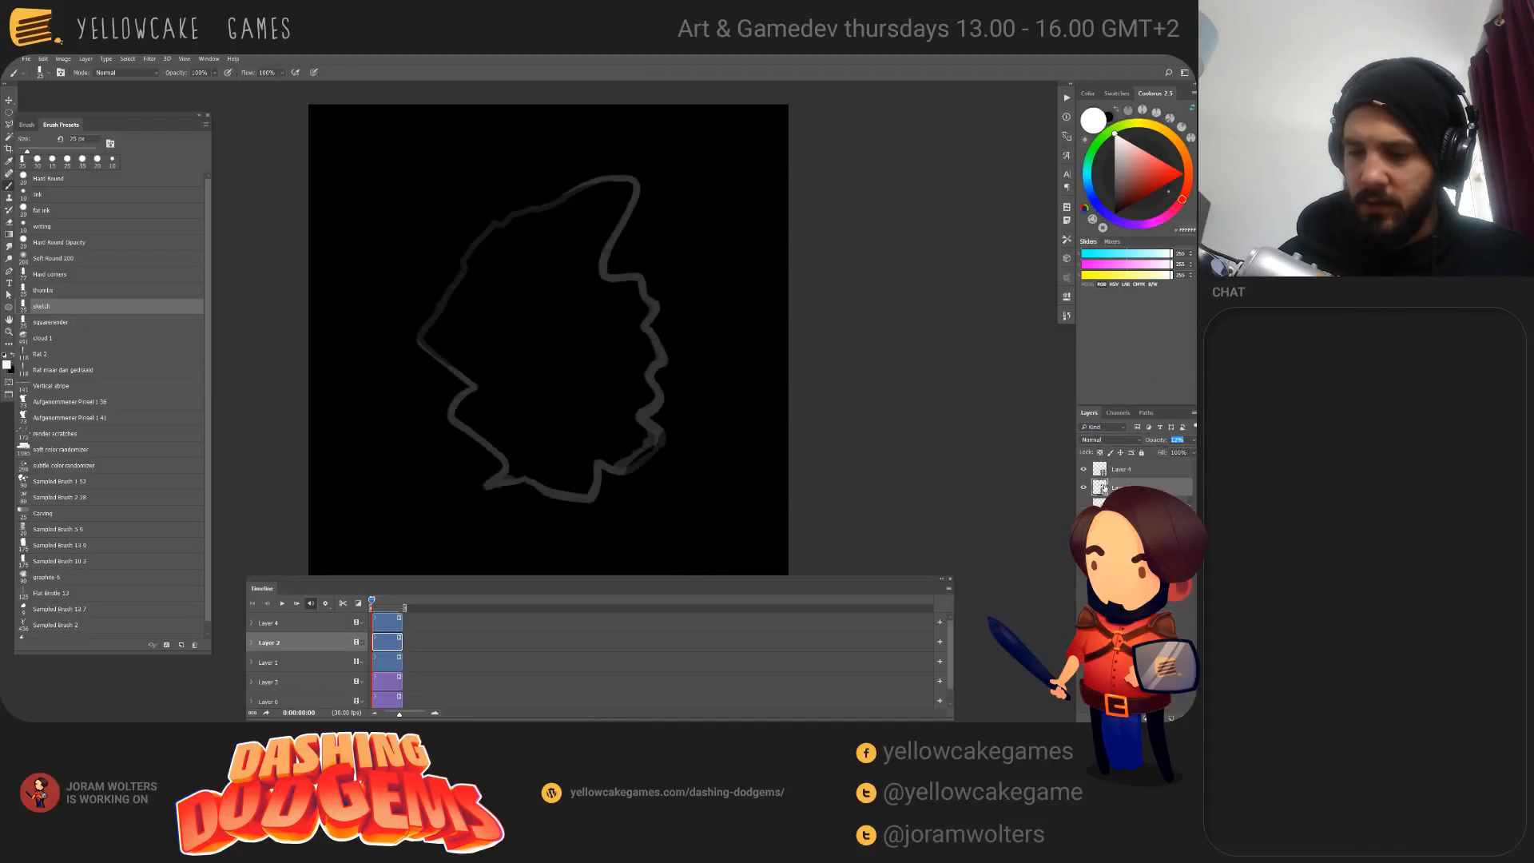
{"action": "key", "text": "Up"}
{"action": "key", "text": "Up"}
{"action": "key", "text": "Up"}
{"action": "key", "text": "Up"}
{"action": "key", "text": "Up"}
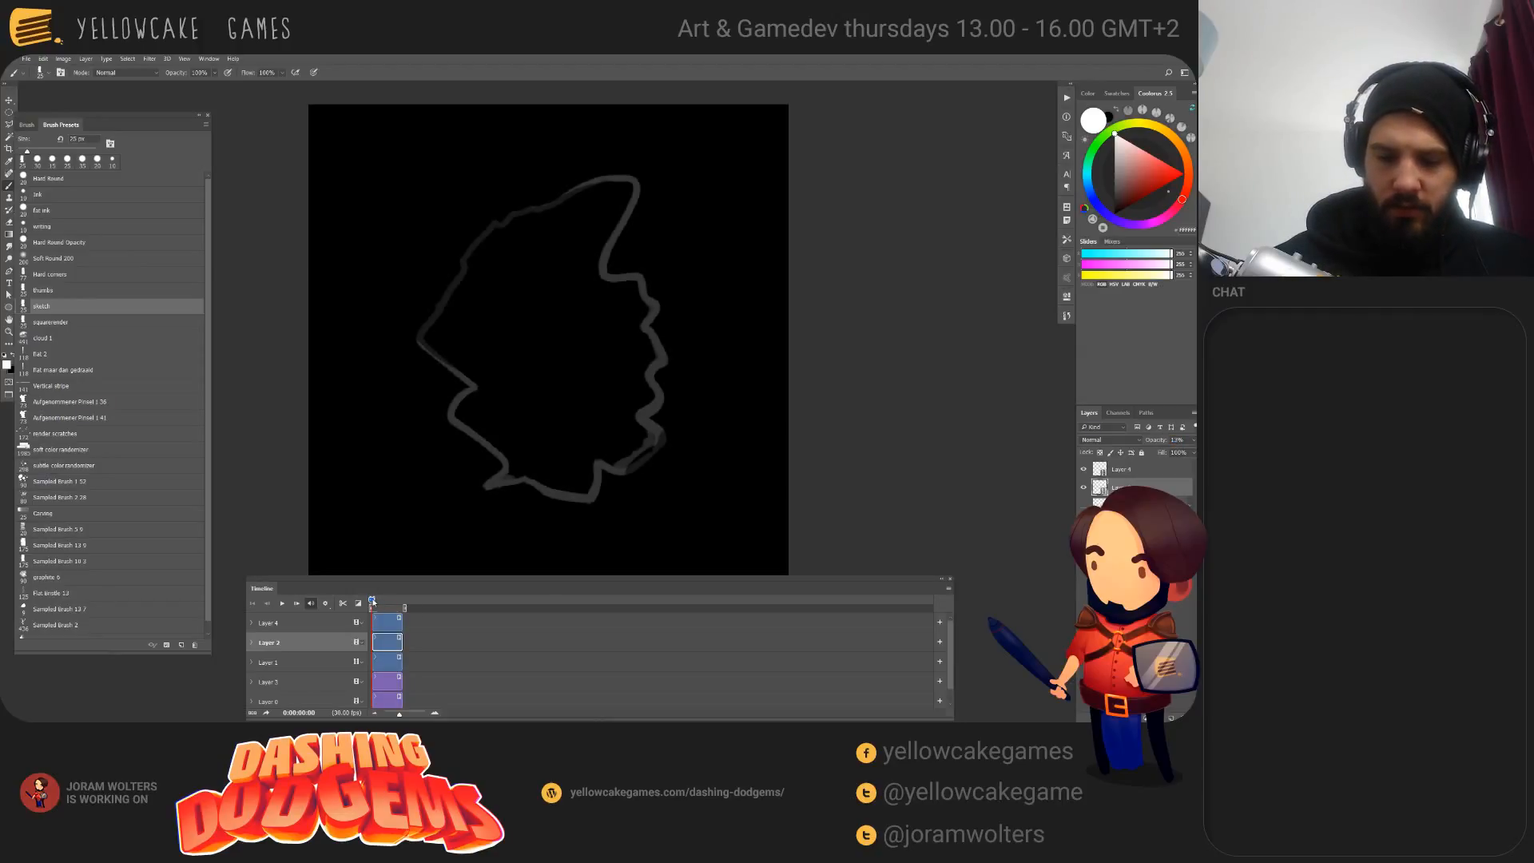
Step: In frame 0:00:00:01 of Layer 4, draw a curling white arc along the ring's lower-right edge
{"action": "left_click_drag", "start_coordinate": [371, 601], "coordinate": [375, 600]}
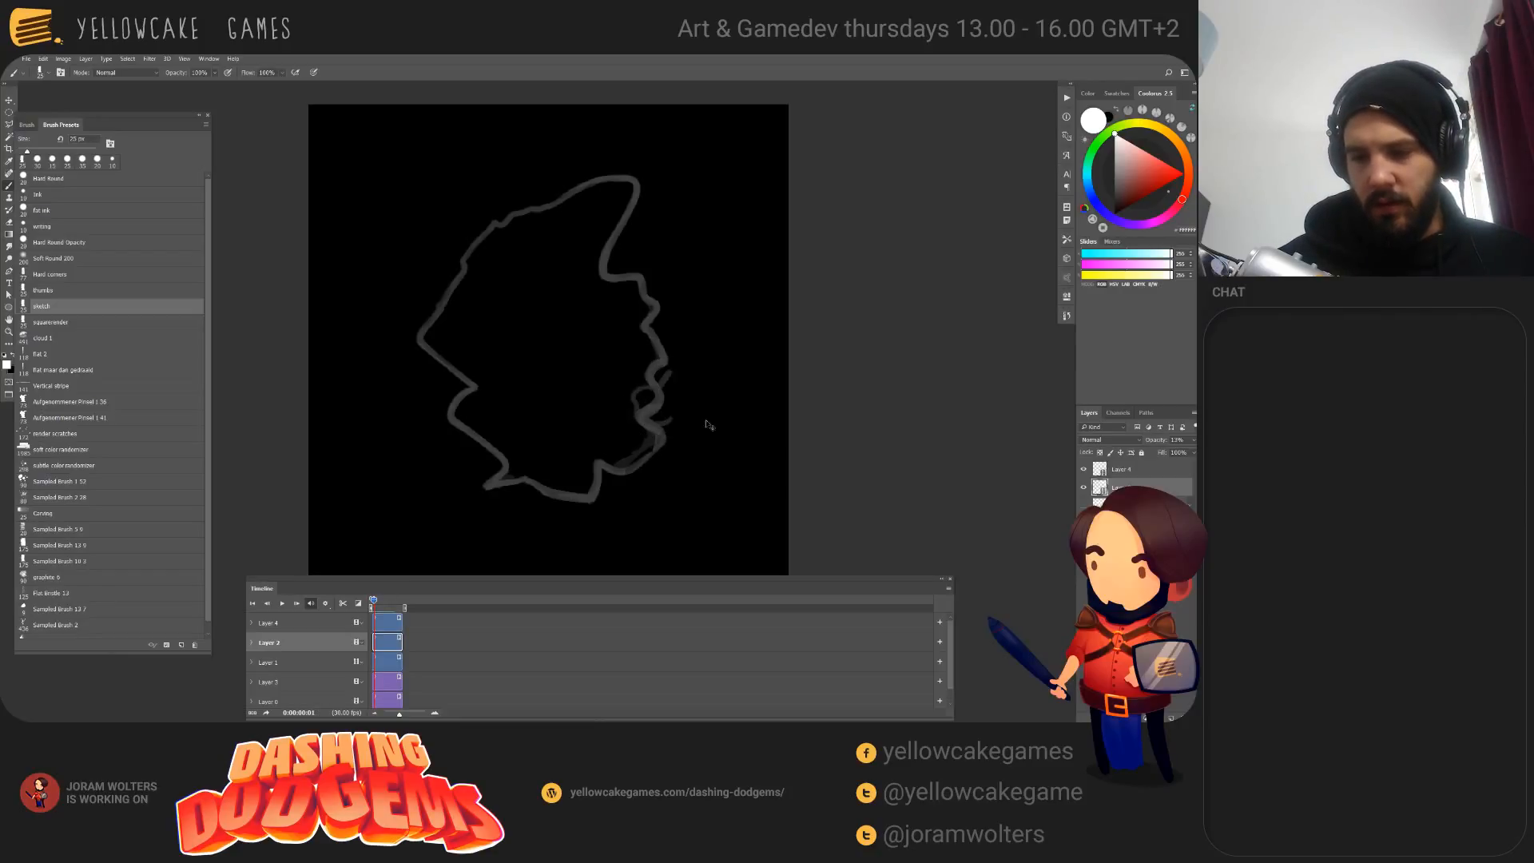
{"action": "left_click", "coordinate": [386, 626]}
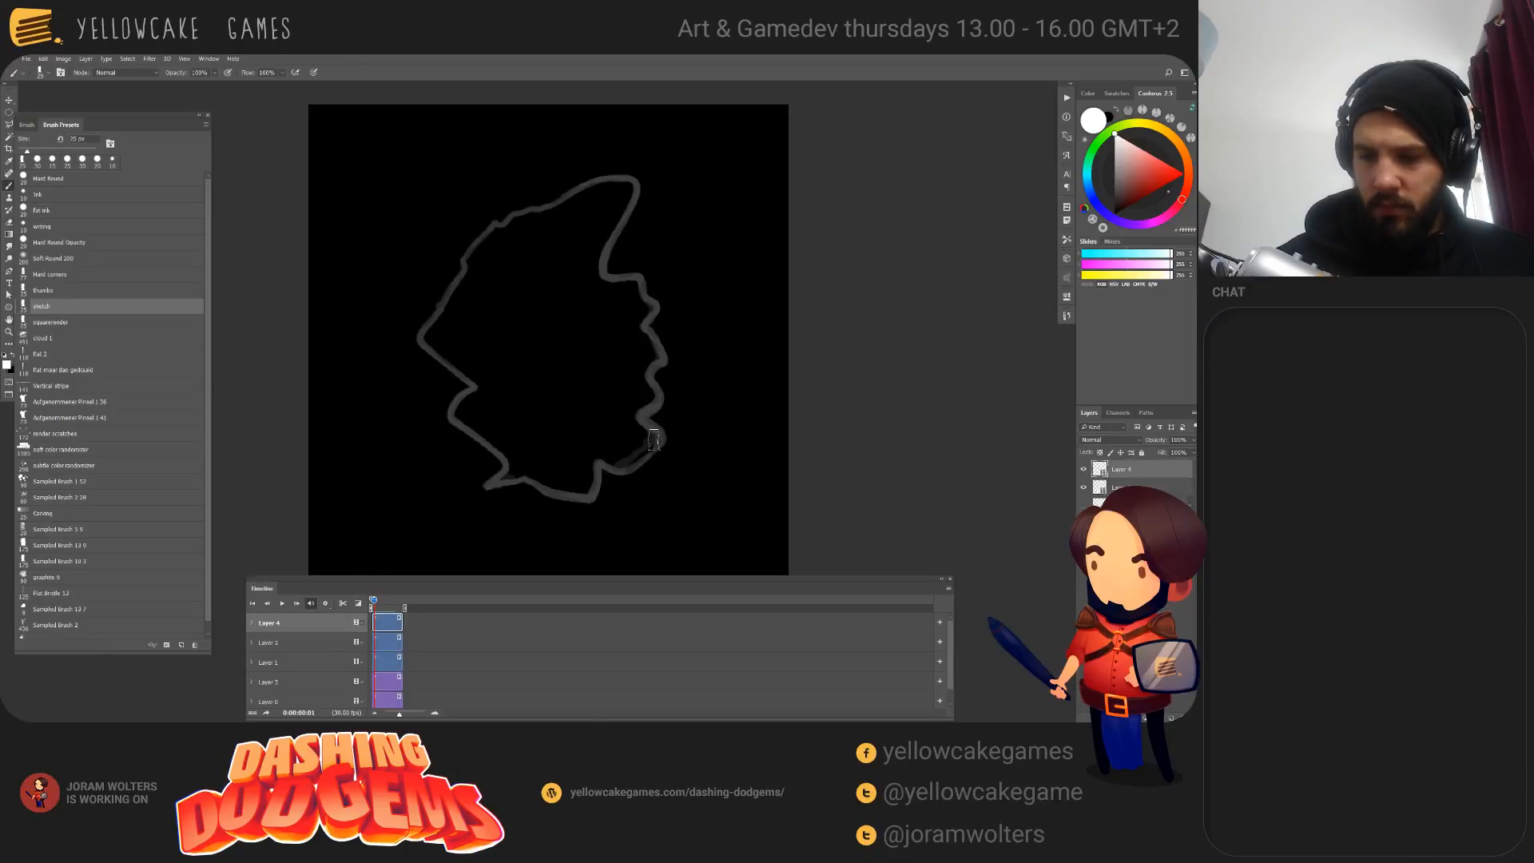
{"action": "mouse_move", "coordinate": [664, 432]}
{"action": "left_mouse_down"}
{"action": "mouse_move", "coordinate": [643, 399]}
{"action": "mouse_move", "coordinate": [674, 350]}
{"action": "mouse_move", "coordinate": [662, 370]}
{"action": "left_mouse_up"}
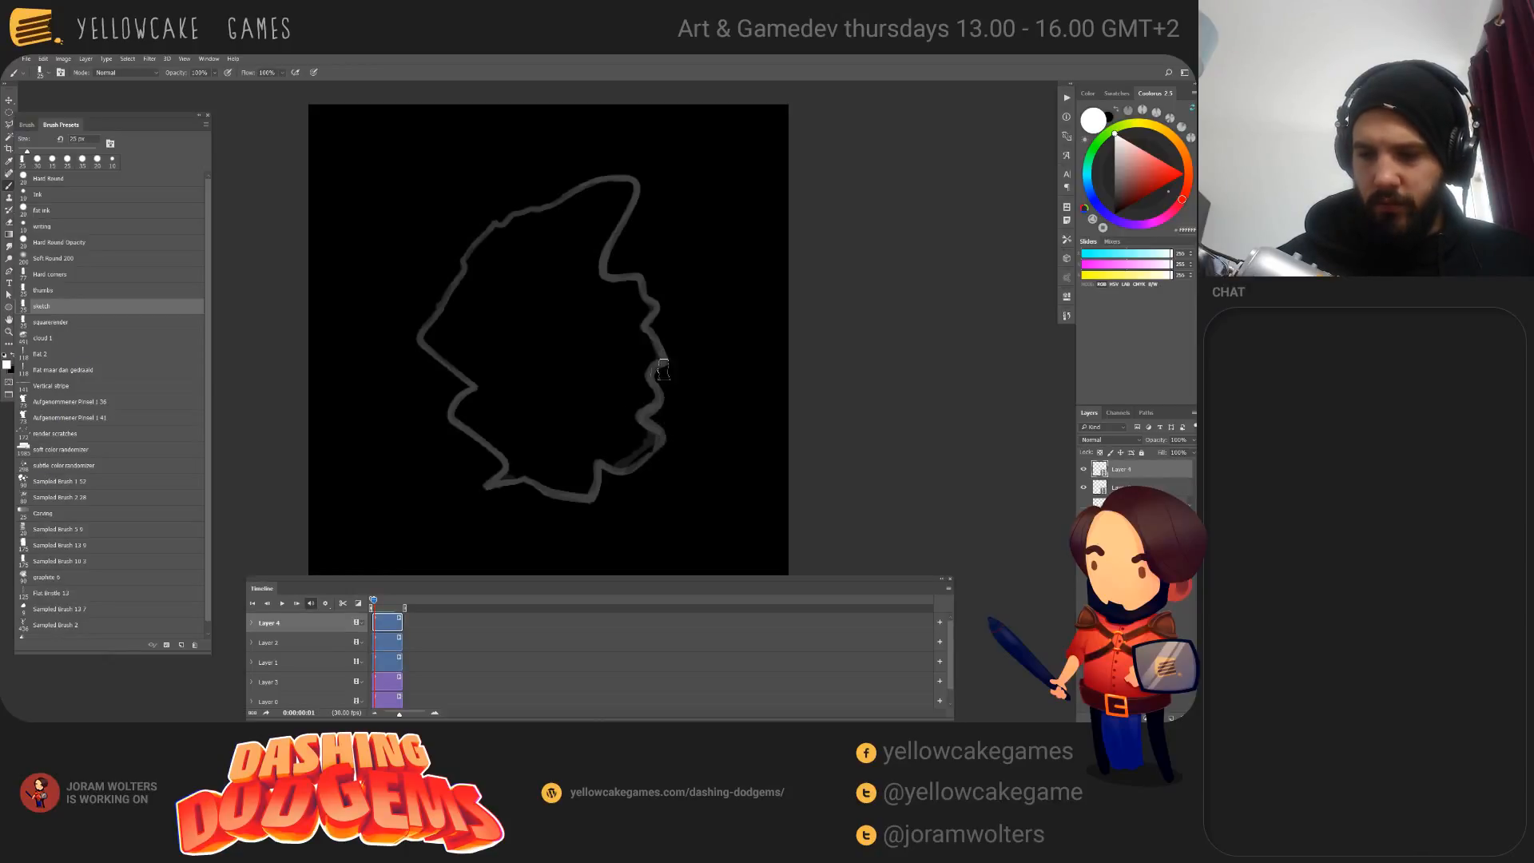
{"action": "mouse_move", "coordinate": [653, 434]}
{"action": "left_mouse_down"}
{"action": "mouse_move", "coordinate": [644, 399]}
{"action": "mouse_move", "coordinate": [675, 364]}
{"action": "mouse_move", "coordinate": [639, 318]}
{"action": "left_mouse_up"}
{"action": "key", "text": "ctrl+z"}
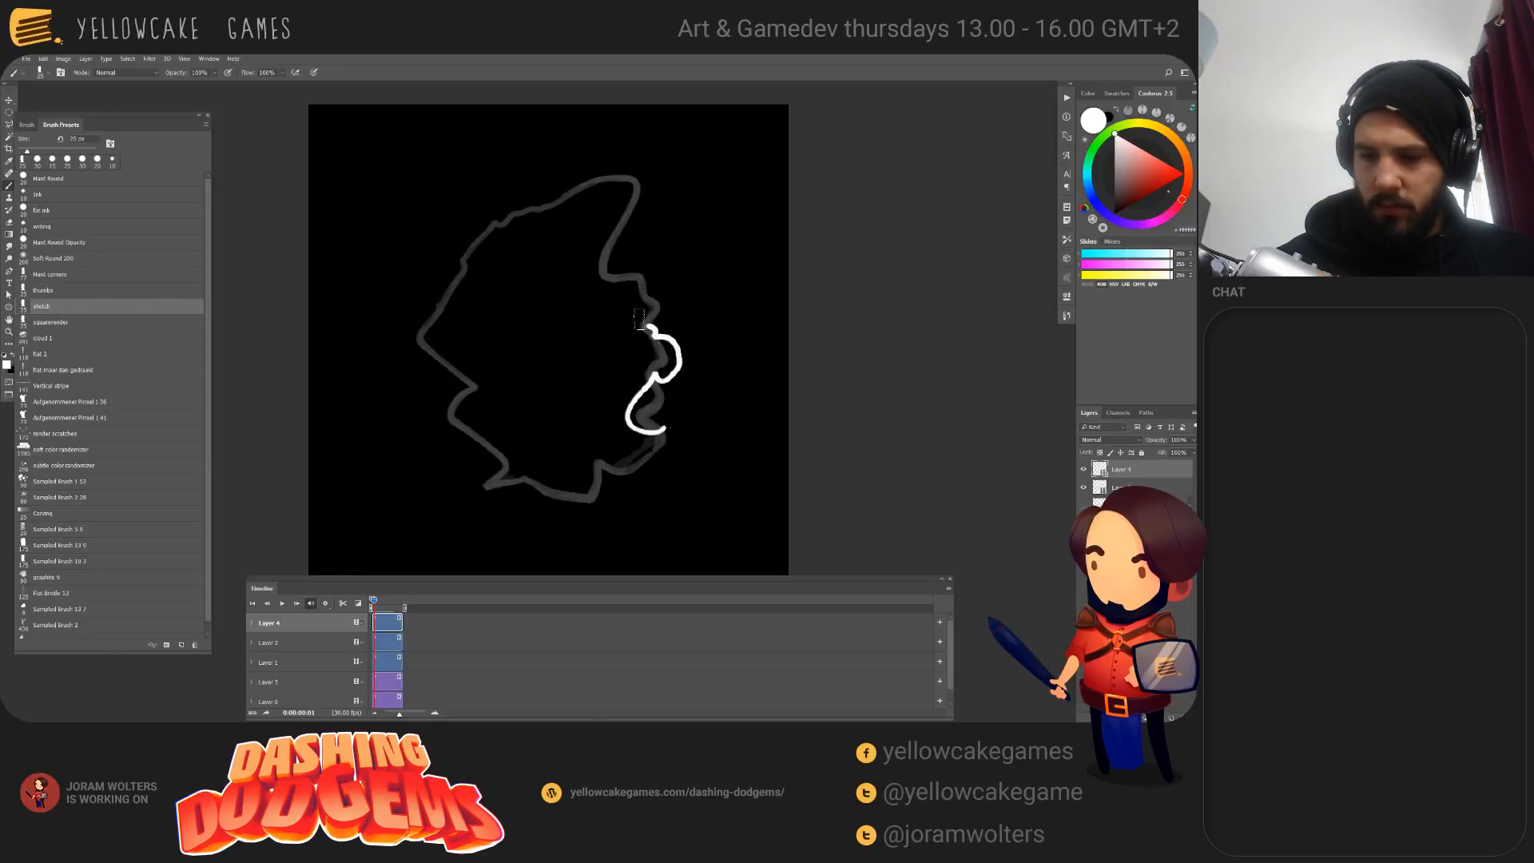
Step: In frame 0:00:00:02 of Layer 4, draw the white arc extending farther up the ring's right edge and thin its lower tail
{"action": "left_click_drag", "start_coordinate": [374, 601], "coordinate": [378, 602]}
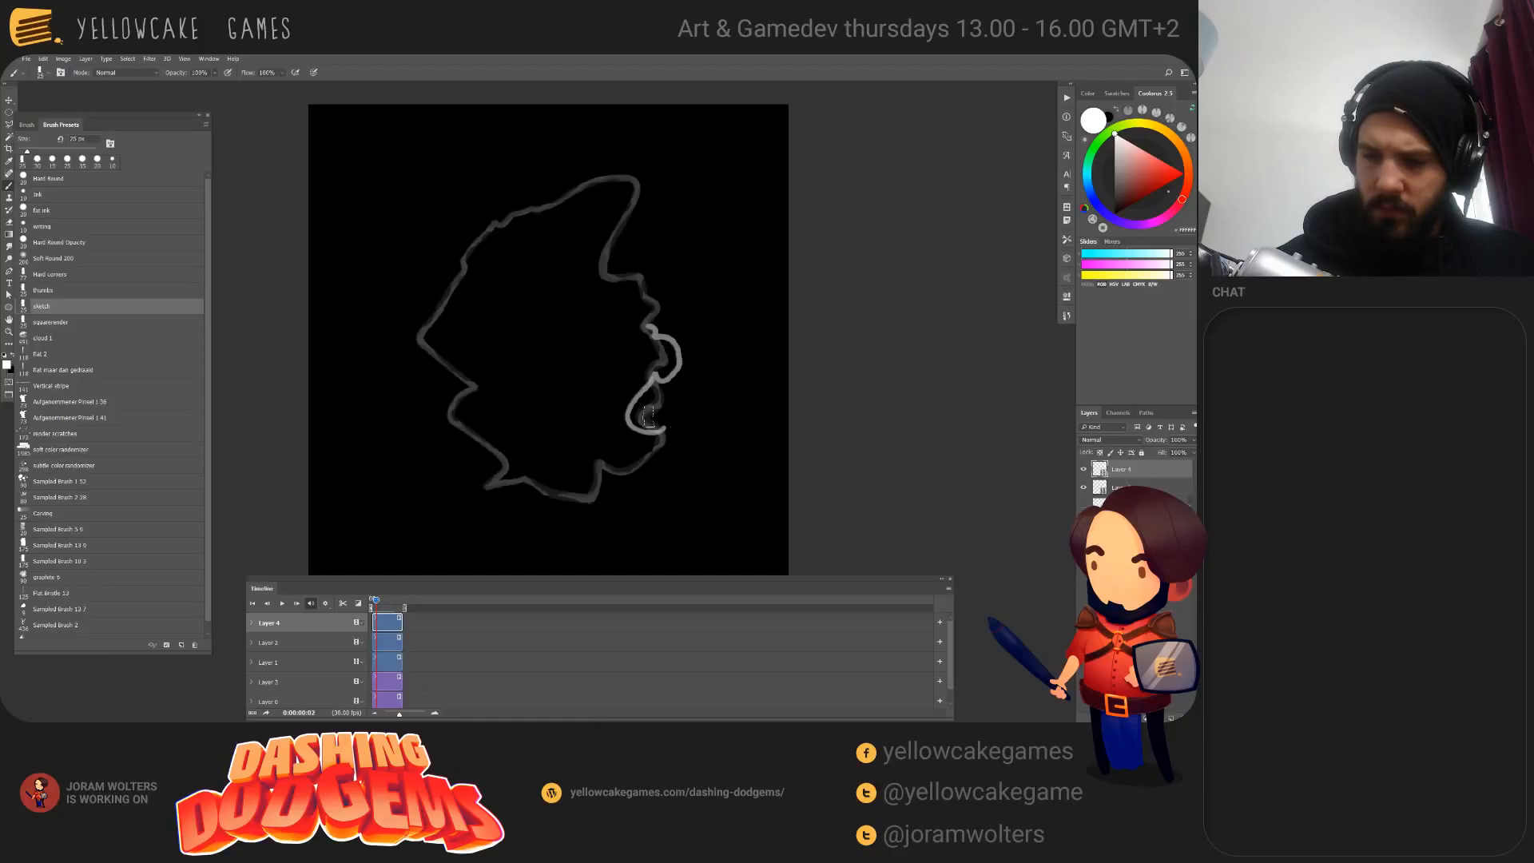
{"action": "mouse_move", "coordinate": [663, 432]}
{"action": "left_mouse_down"}
{"action": "mouse_move", "coordinate": [631, 408]}
{"action": "mouse_move", "coordinate": [678, 353]}
{"action": "mouse_move", "coordinate": [649, 329]}
{"action": "mouse_move", "coordinate": [632, 266]}
{"action": "mouse_move", "coordinate": [603, 272]}
{"action": "left_mouse_up"}
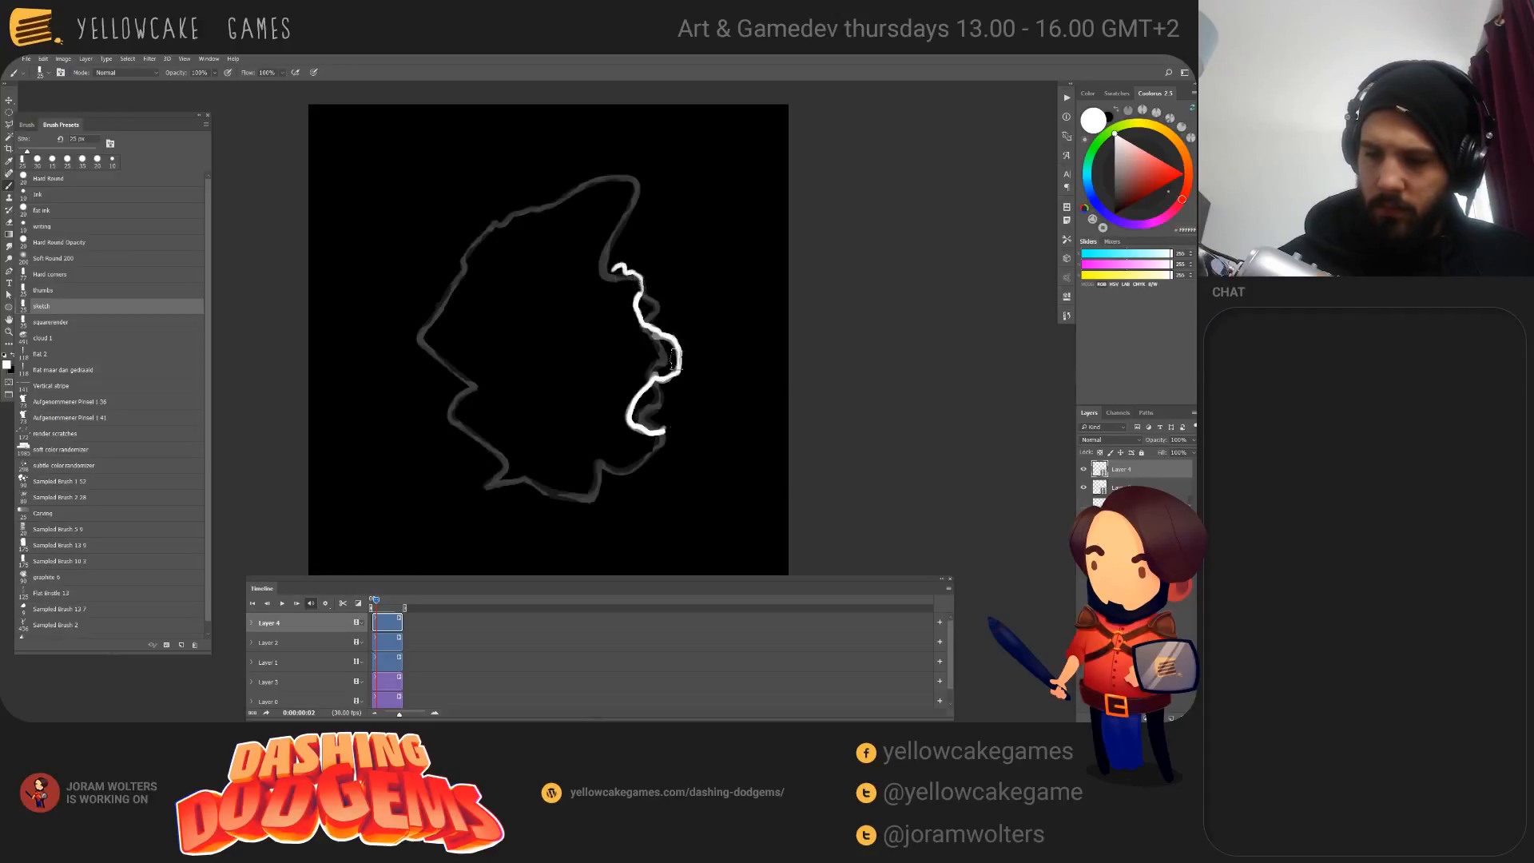
{"action": "key", "text": "e"}
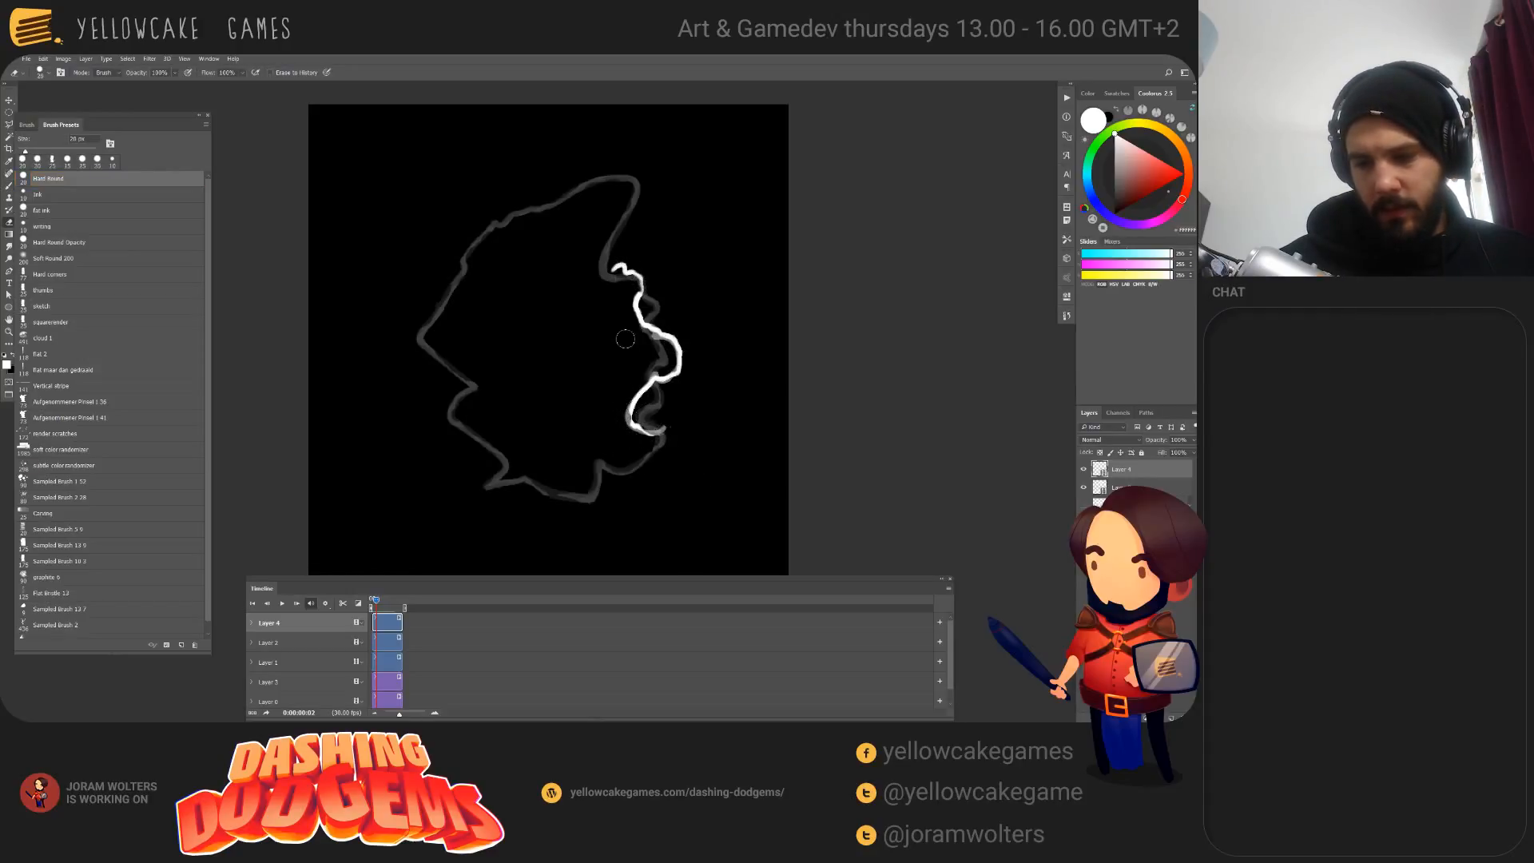
Step: In frame 0:00:00:03 of Layer 4, extend the arc up into the curve below the ring's upper peak and taper its lower end
{"action": "left_click_drag", "start_coordinate": [375, 601], "coordinate": [378, 601]}
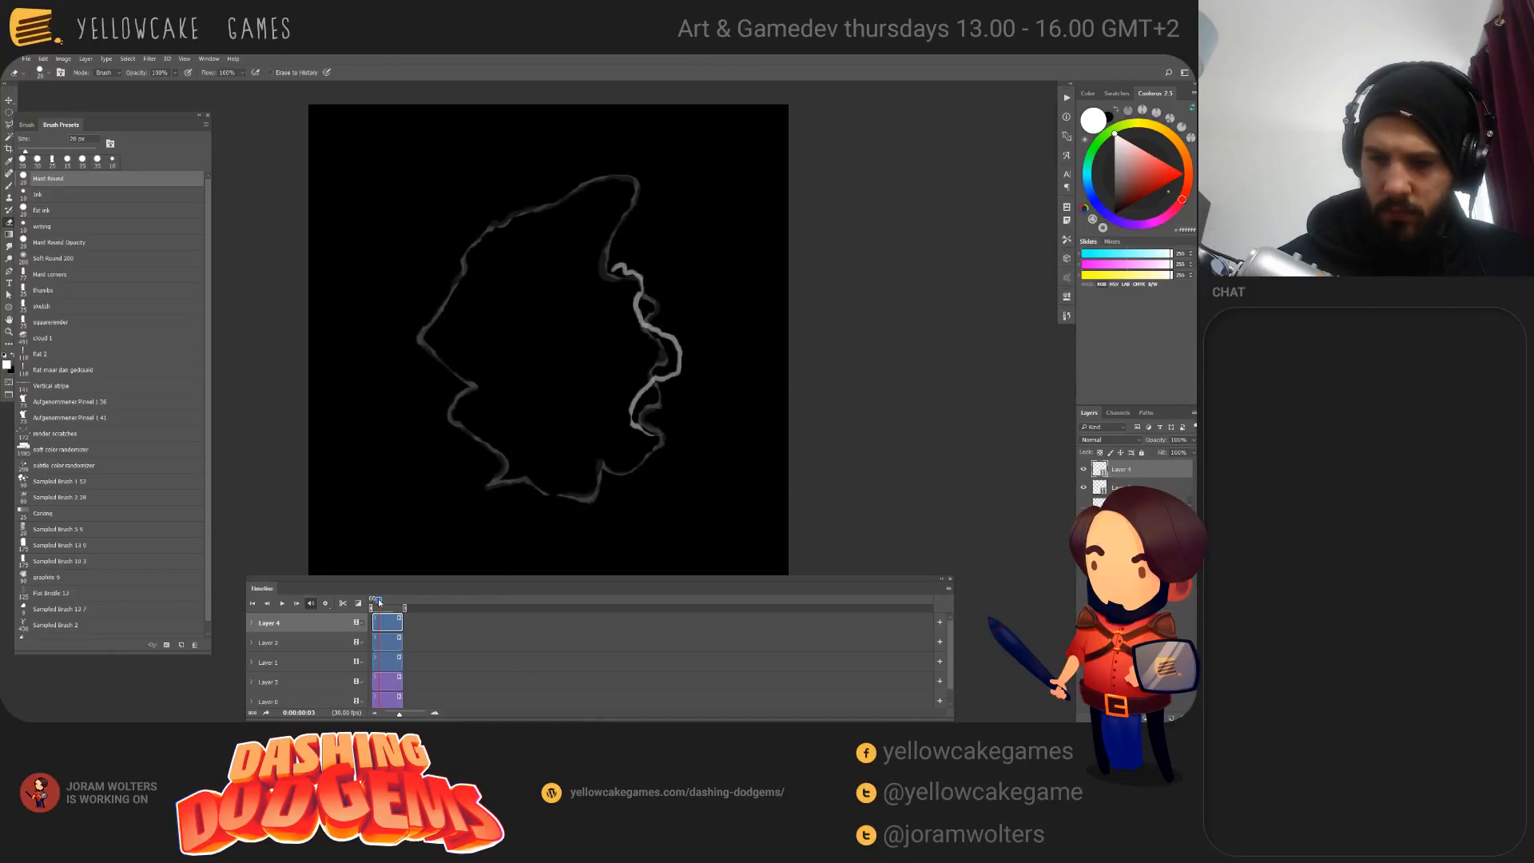
{"action": "key", "text": "b"}
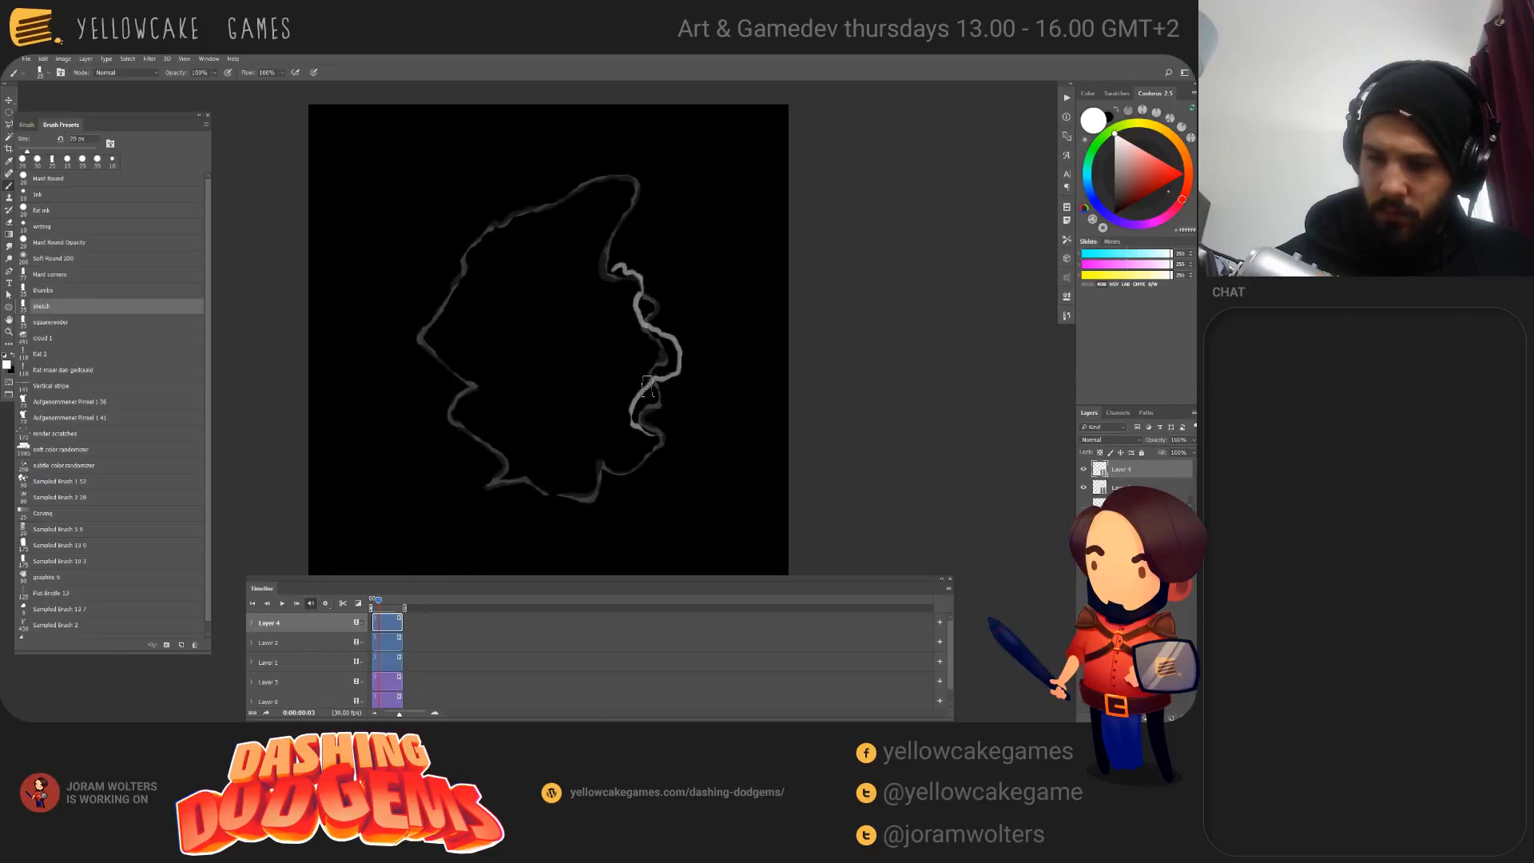
{"action": "left_click_drag", "start_coordinate": [671, 337], "coordinate": [609, 222]}
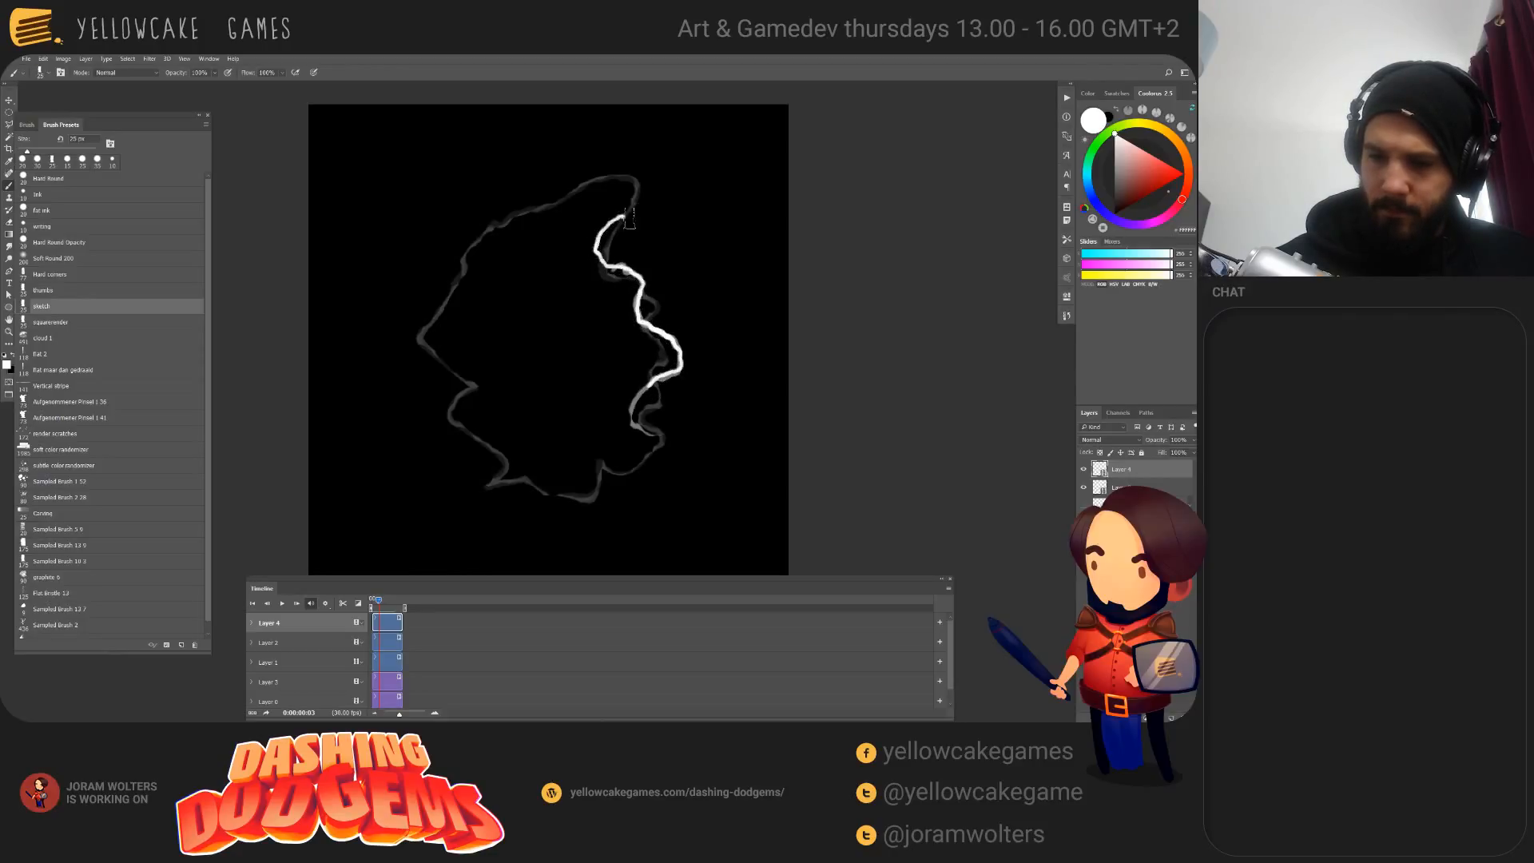
{"action": "key", "text": "e"}
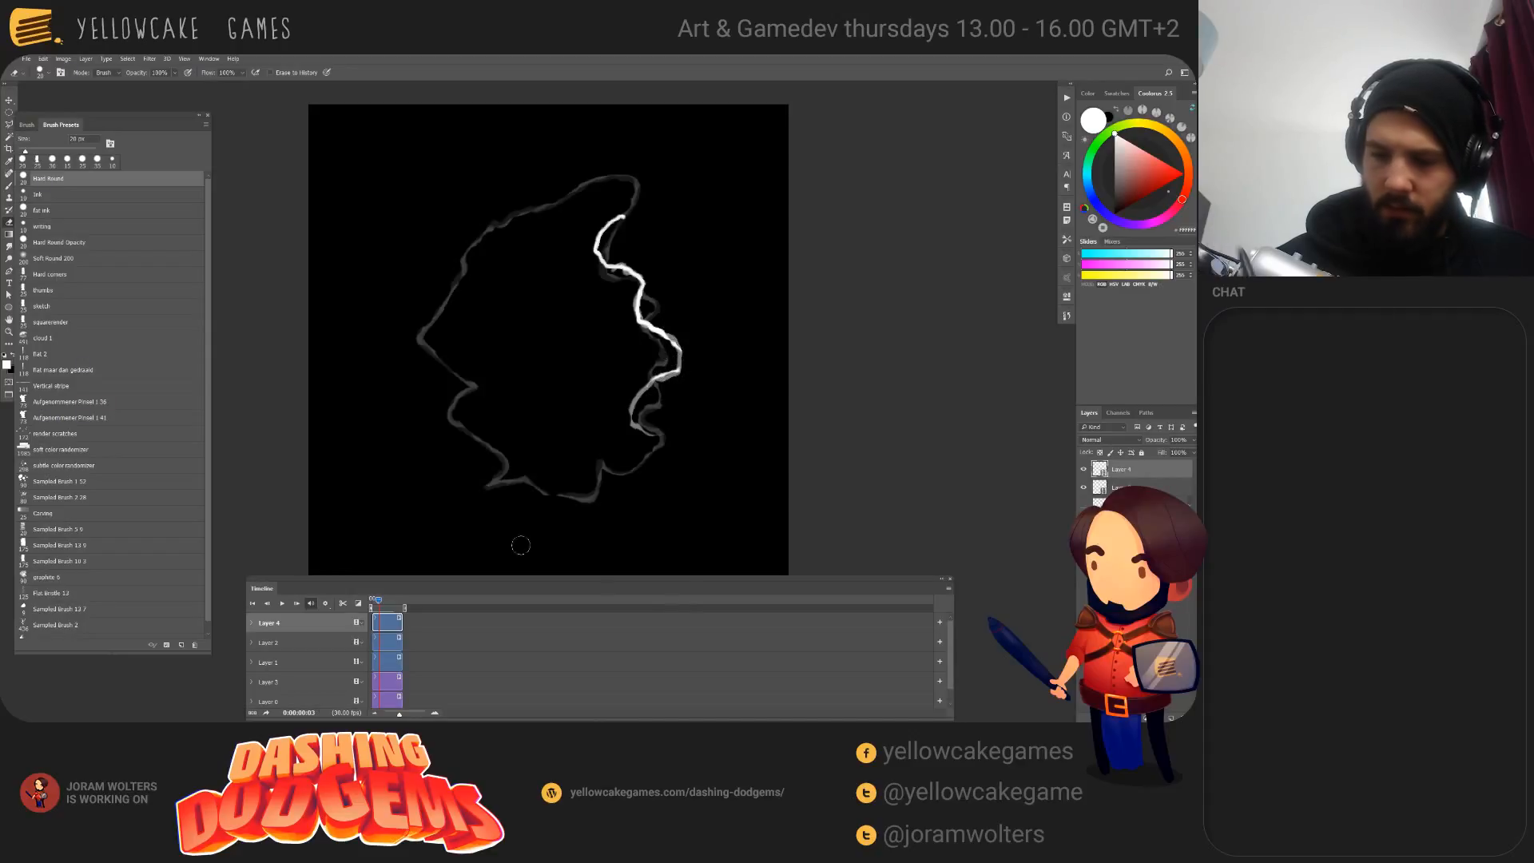
Step: In frame 0:00:00:04 of Layer 4, draw the arc looping over the ring's upper peak and thin its trailing end
{"action": "left_click_drag", "start_coordinate": [380, 600], "coordinate": [381, 600]}
{"action": "key", "text": "b"}
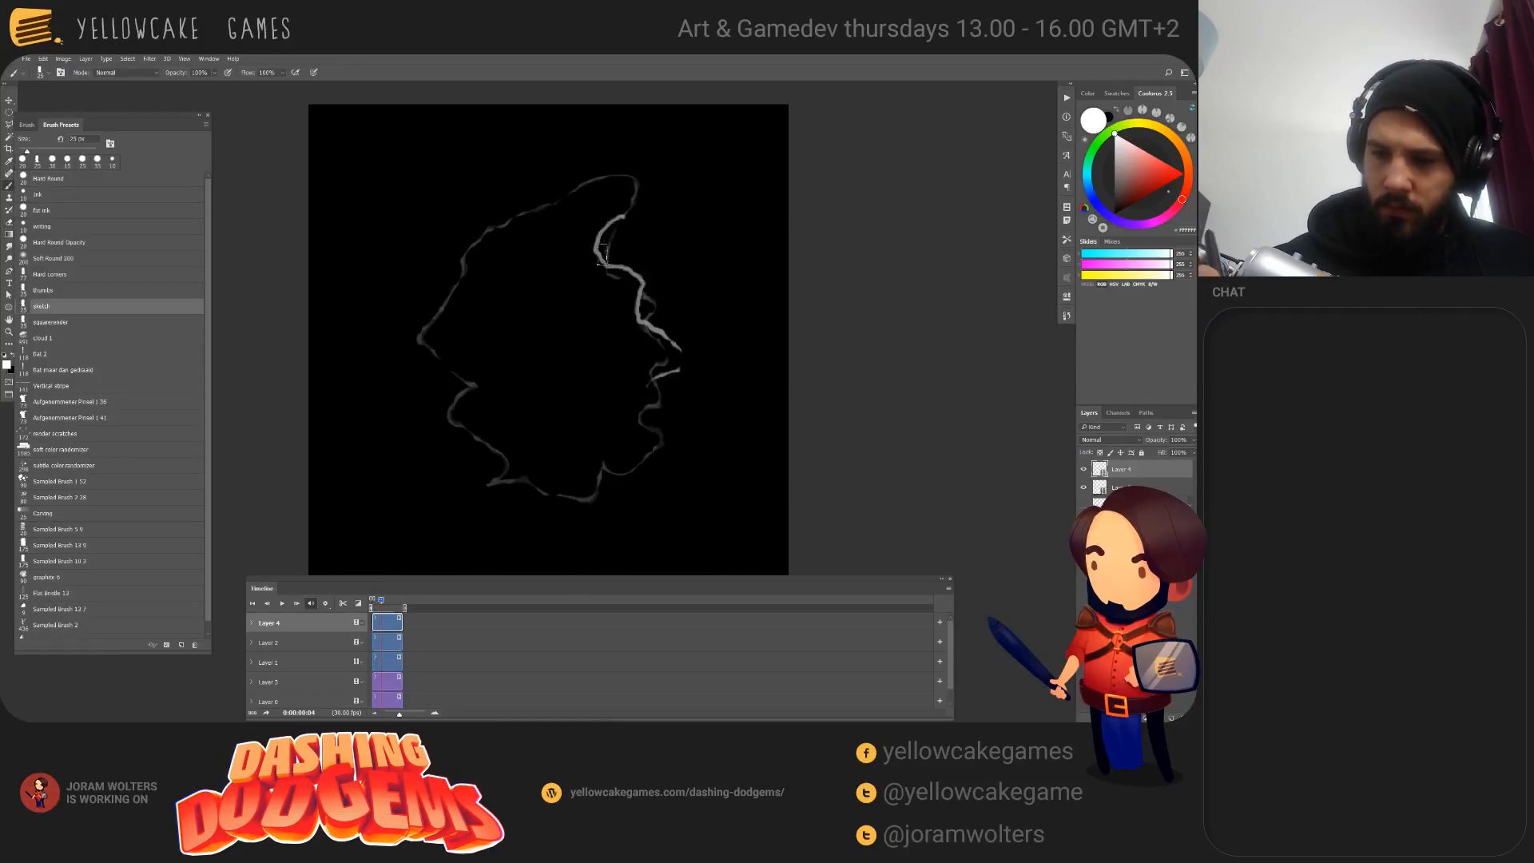
{"action": "left_click_drag", "start_coordinate": [599, 236], "coordinate": [637, 206]}
{"action": "key", "text": "Left"}
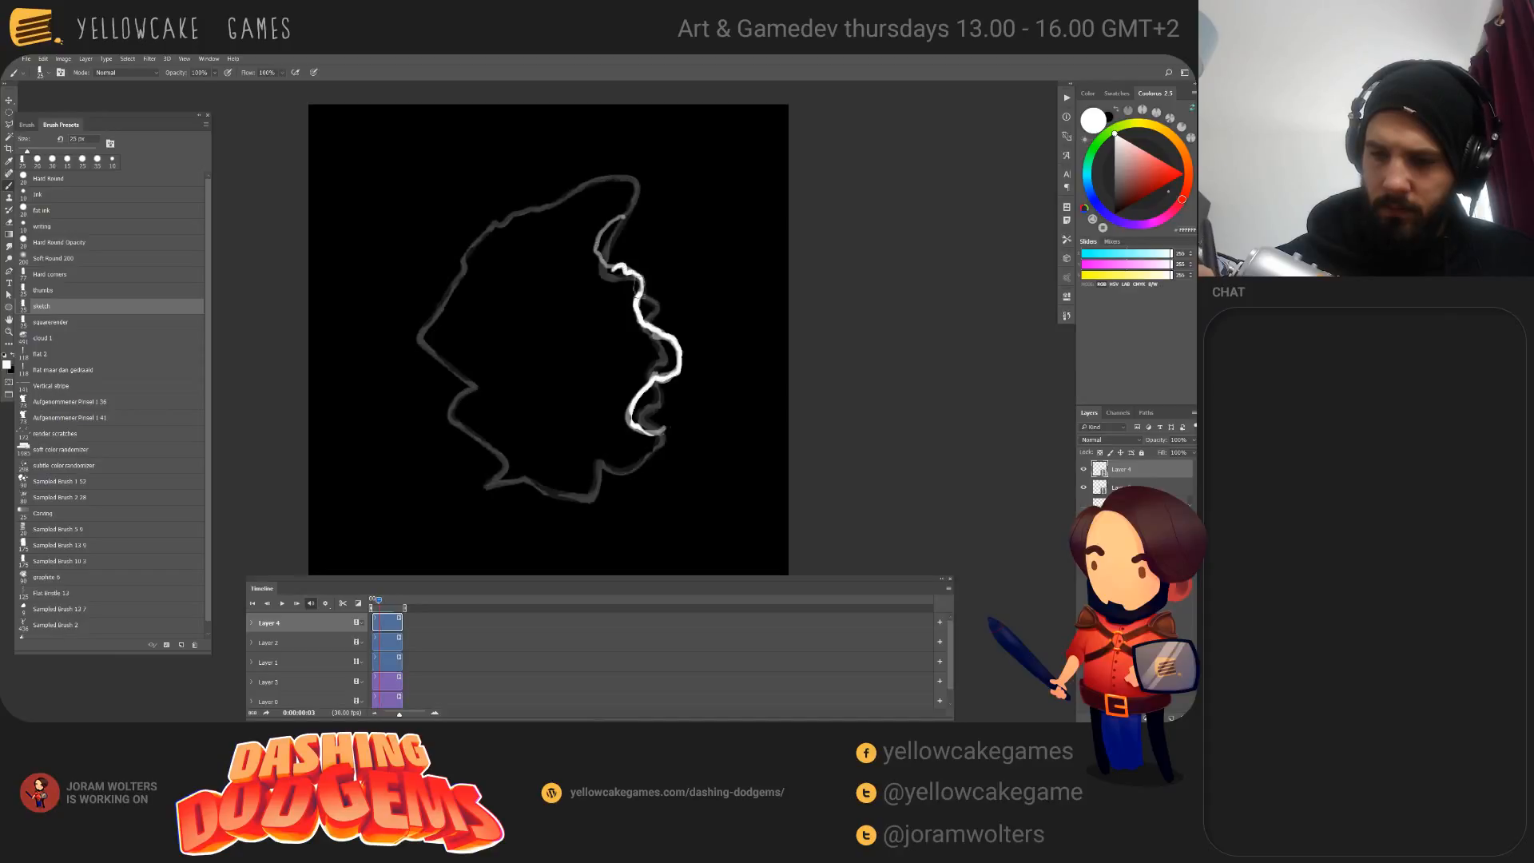
{"action": "left_click_drag", "start_coordinate": [380, 604], "coordinate": [382, 603]}
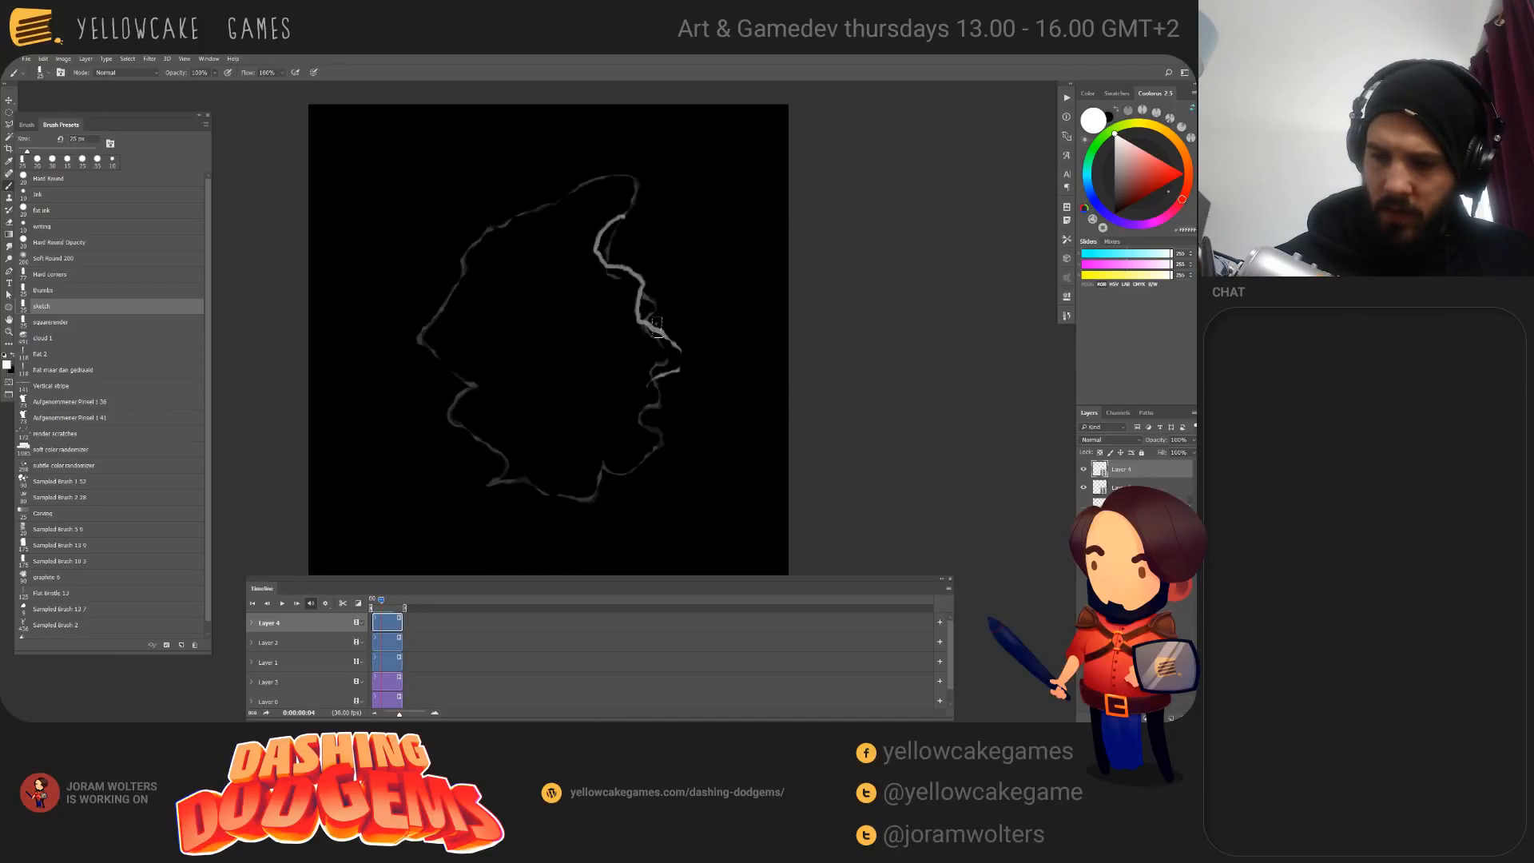
{"action": "mouse_move", "coordinate": [647, 322]}
{"action": "left_mouse_down"}
{"action": "mouse_move", "coordinate": [607, 254]}
{"action": "mouse_move", "coordinate": [639, 164]}
{"action": "mouse_move", "coordinate": [609, 159]}
{"action": "mouse_move", "coordinate": [581, 204]}
{"action": "mouse_move", "coordinate": [541, 212]}
{"action": "left_mouse_up"}
{"action": "key", "text": "ctrl+z"}
{"action": "key", "text": "e"}
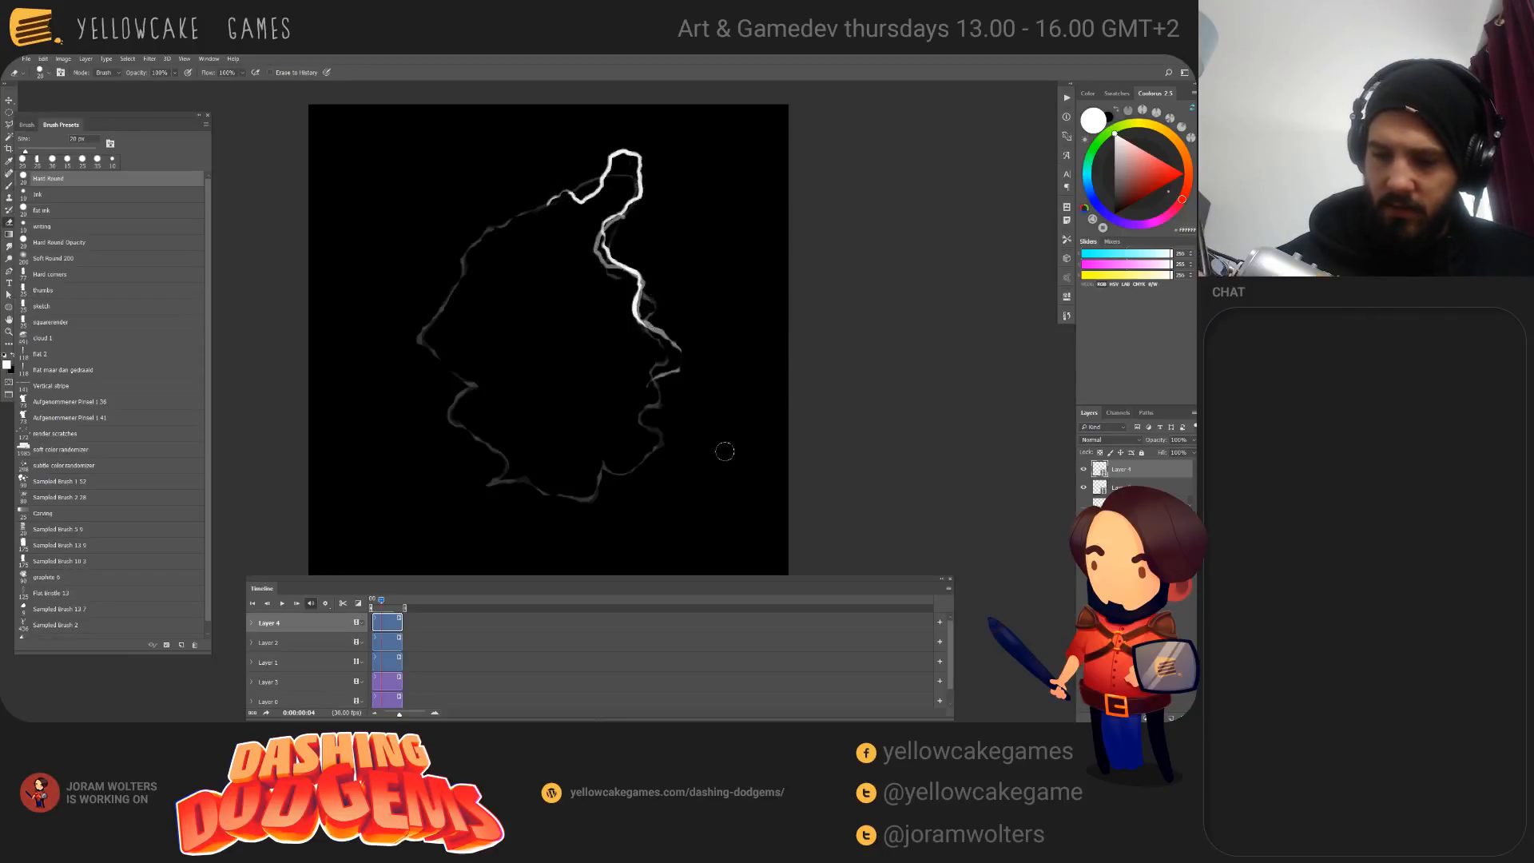
Step: Play back the animation from the start to check how the arc travels along the faint ring
{"action": "left_click", "coordinate": [379, 605]}
{"action": "key", "text": "space"}
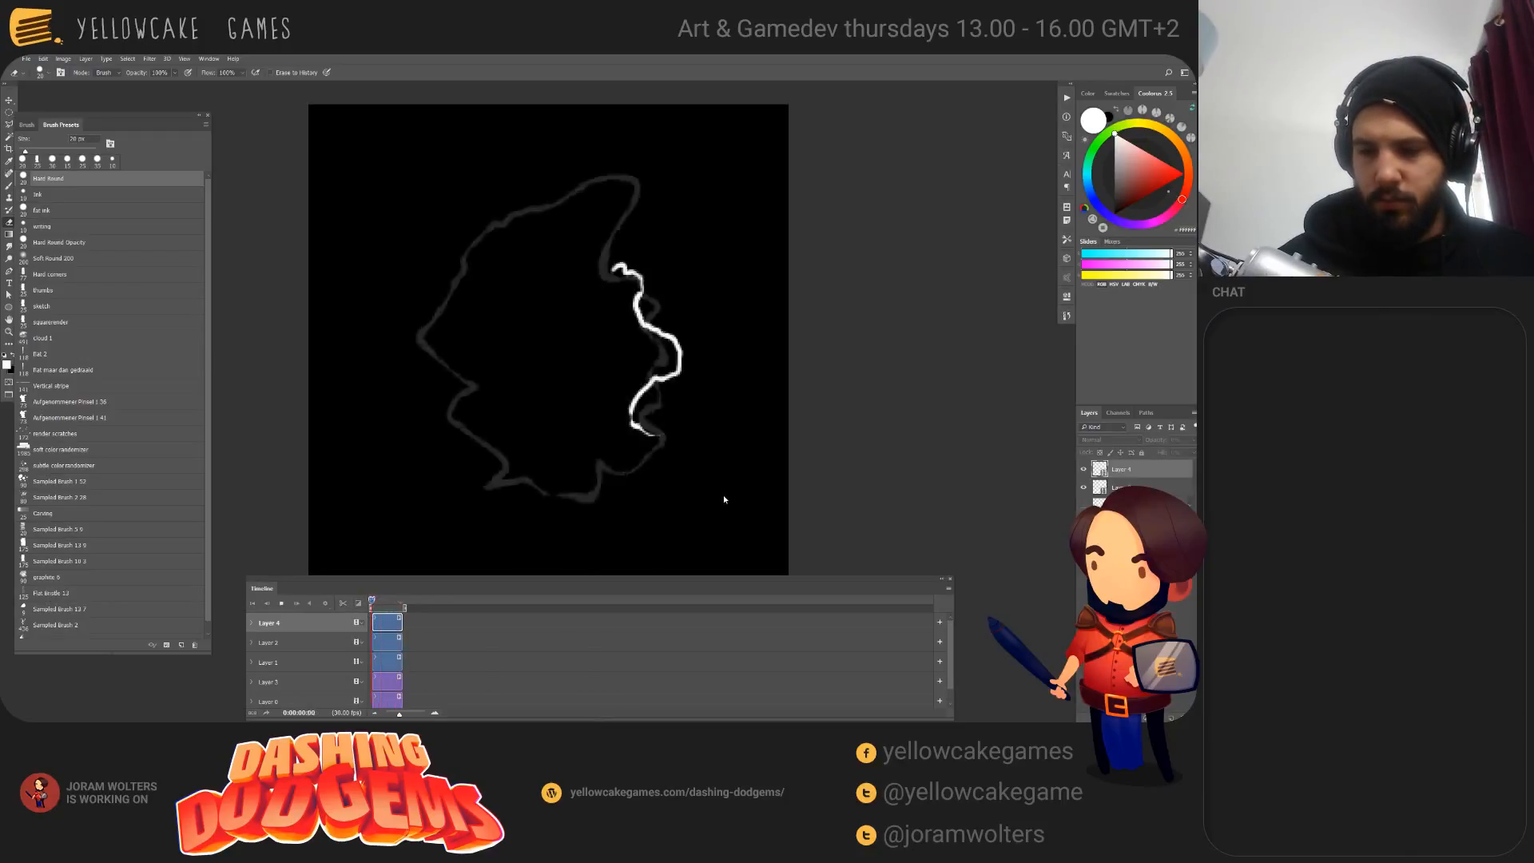
{"action": "key", "text": "space"}
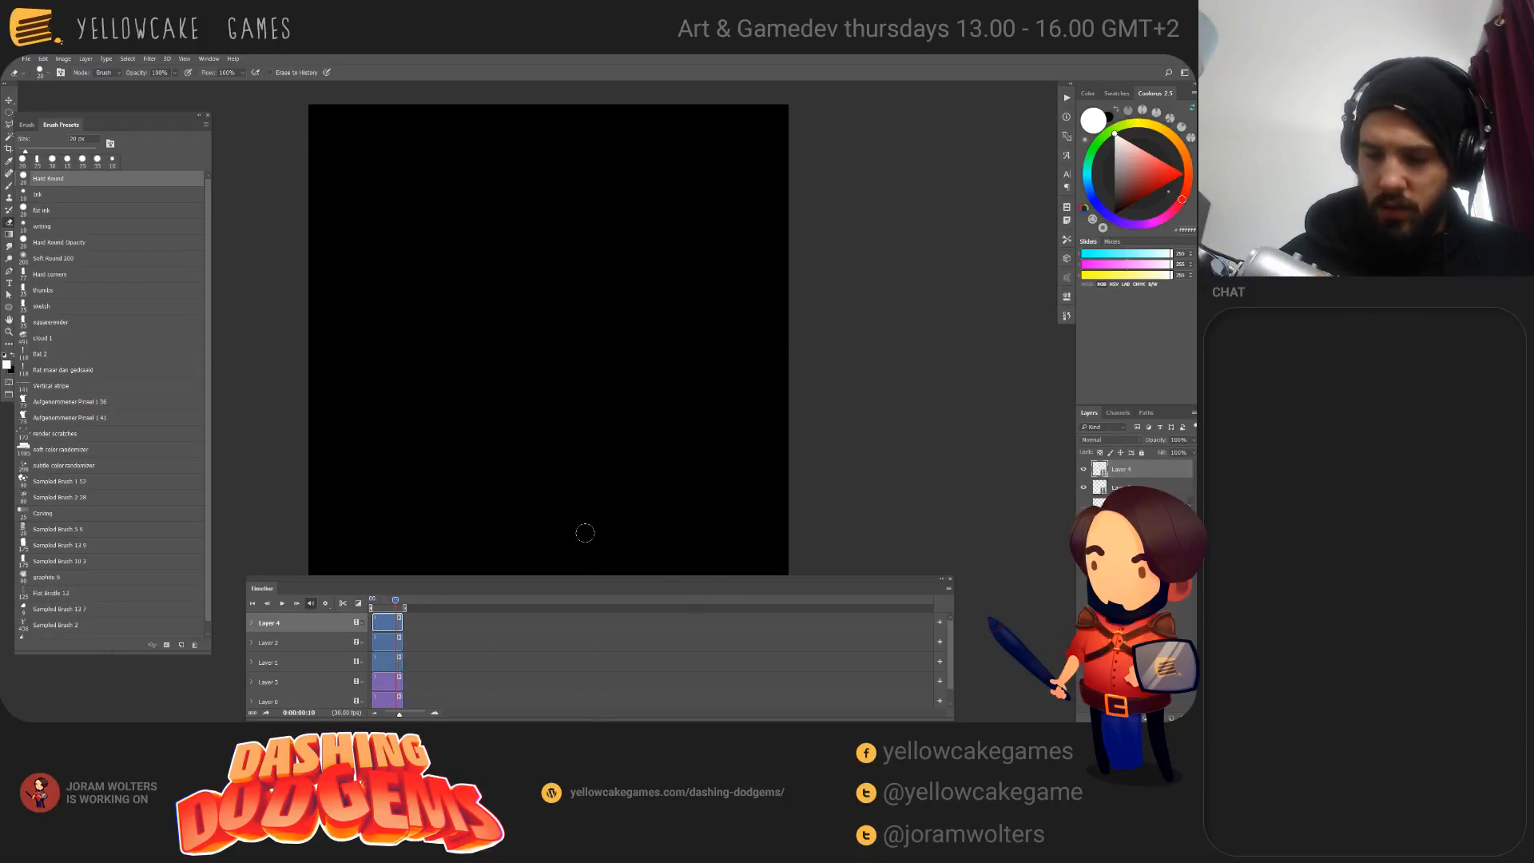
Step: Restore Layer 2 to 100% opacity and review the ring and travelling arc together
{"action": "left_click", "coordinate": [1151, 487]}
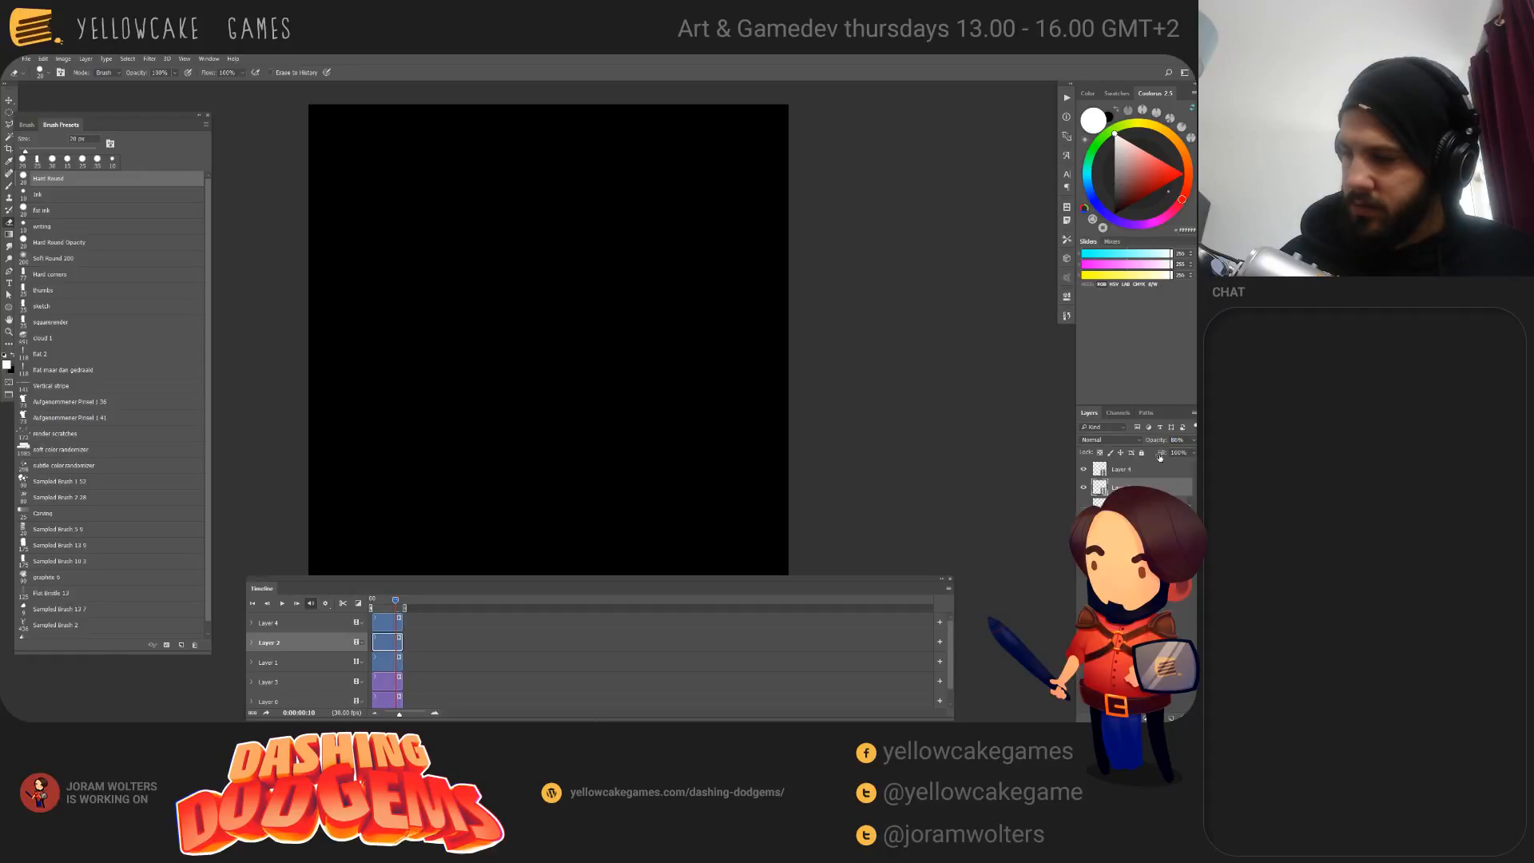
{"action": "key", "text": "space"}
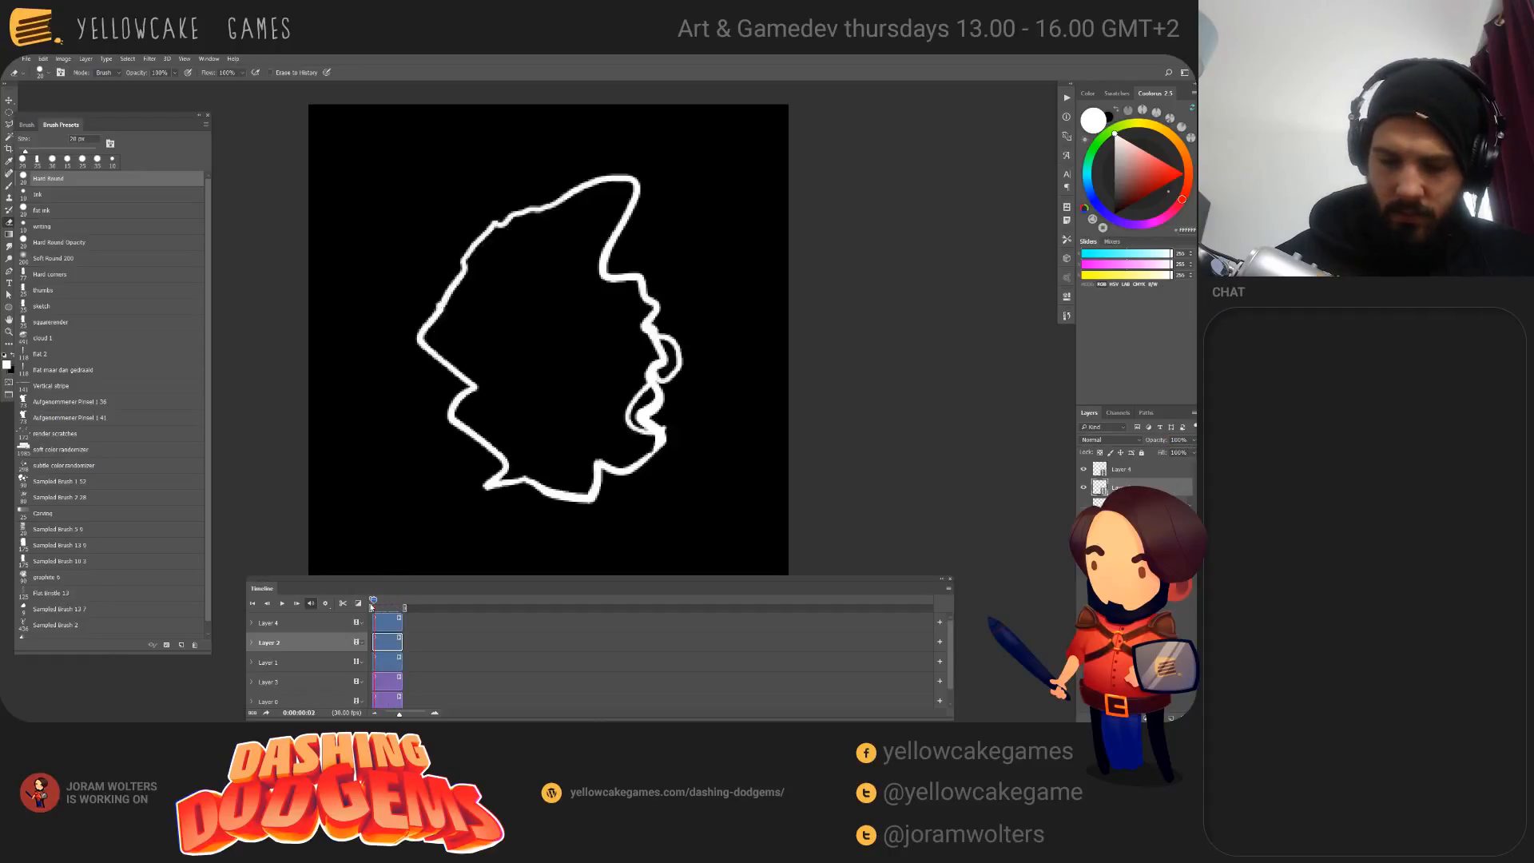
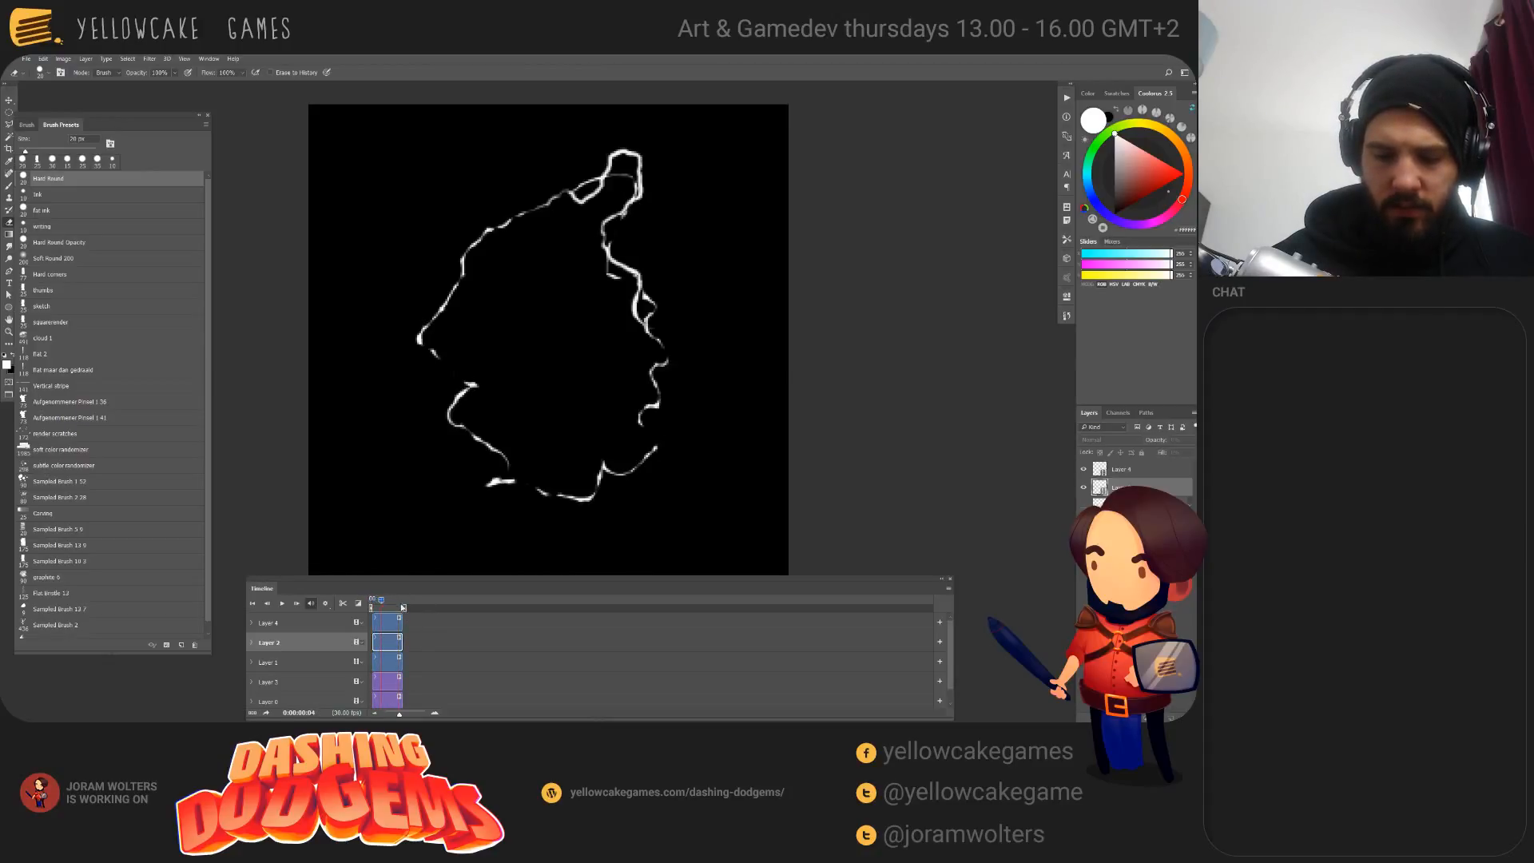
{"action": "left_click_drag", "start_coordinate": [380, 601], "coordinate": [372, 599]}
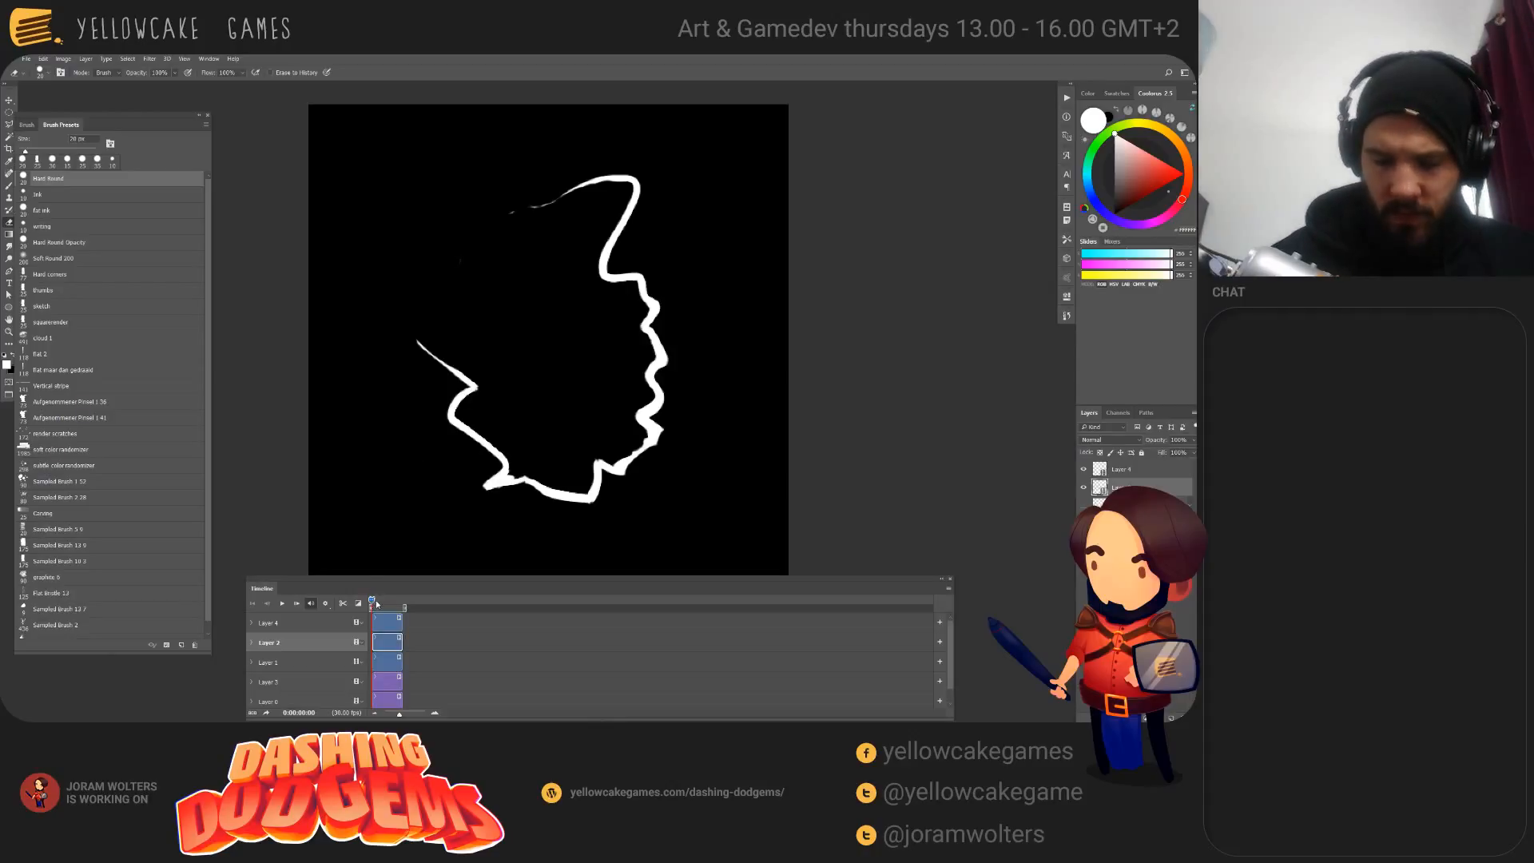
{"action": "left_click_drag", "start_coordinate": [374, 605], "coordinate": [377, 606]}
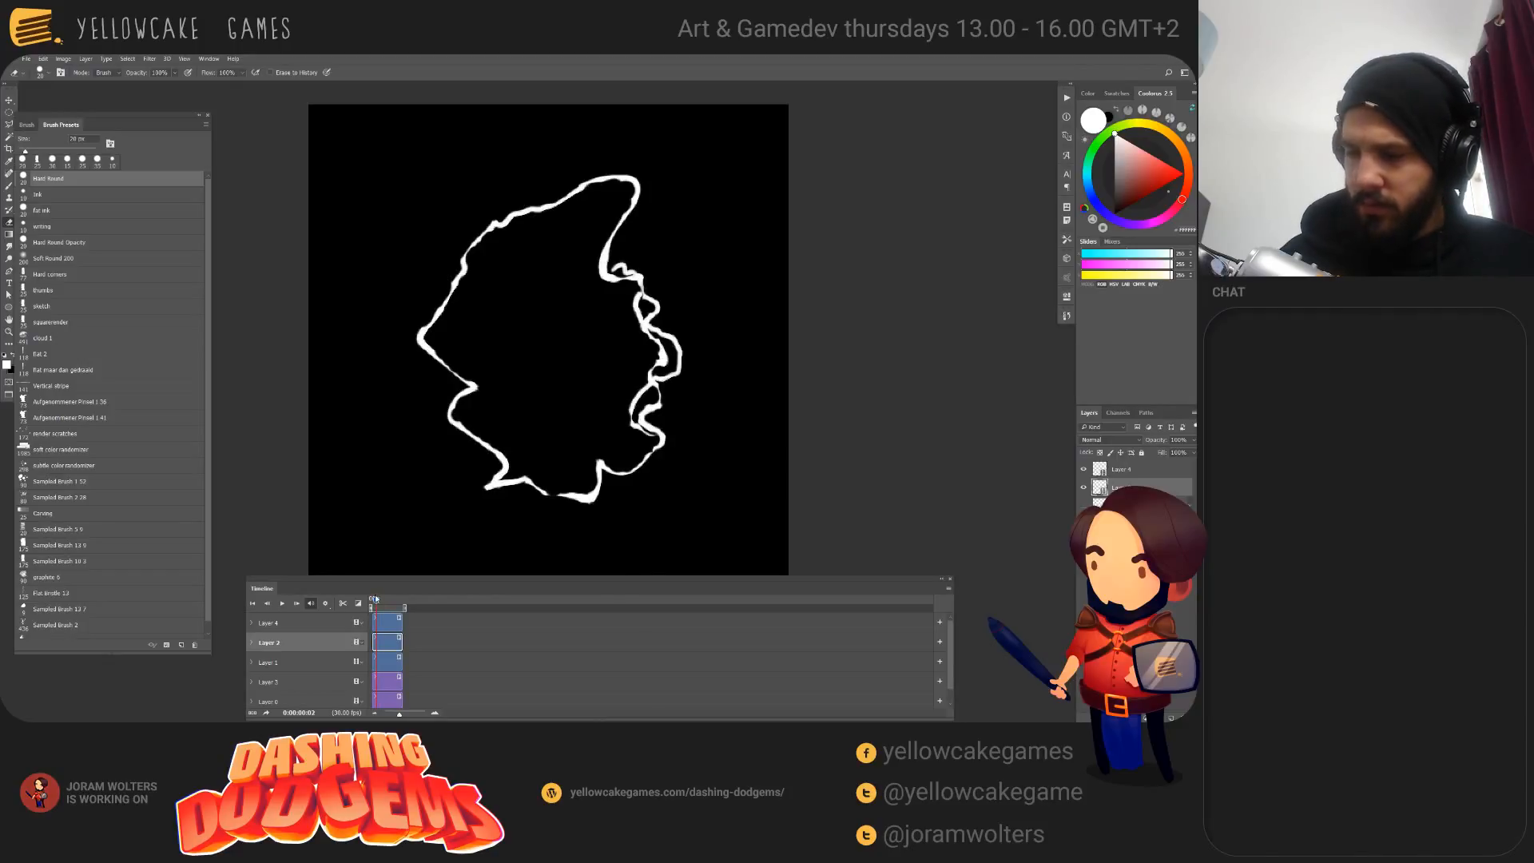
{"action": "left_click", "coordinate": [387, 625]}
{"action": "left_click", "coordinate": [391, 643]}
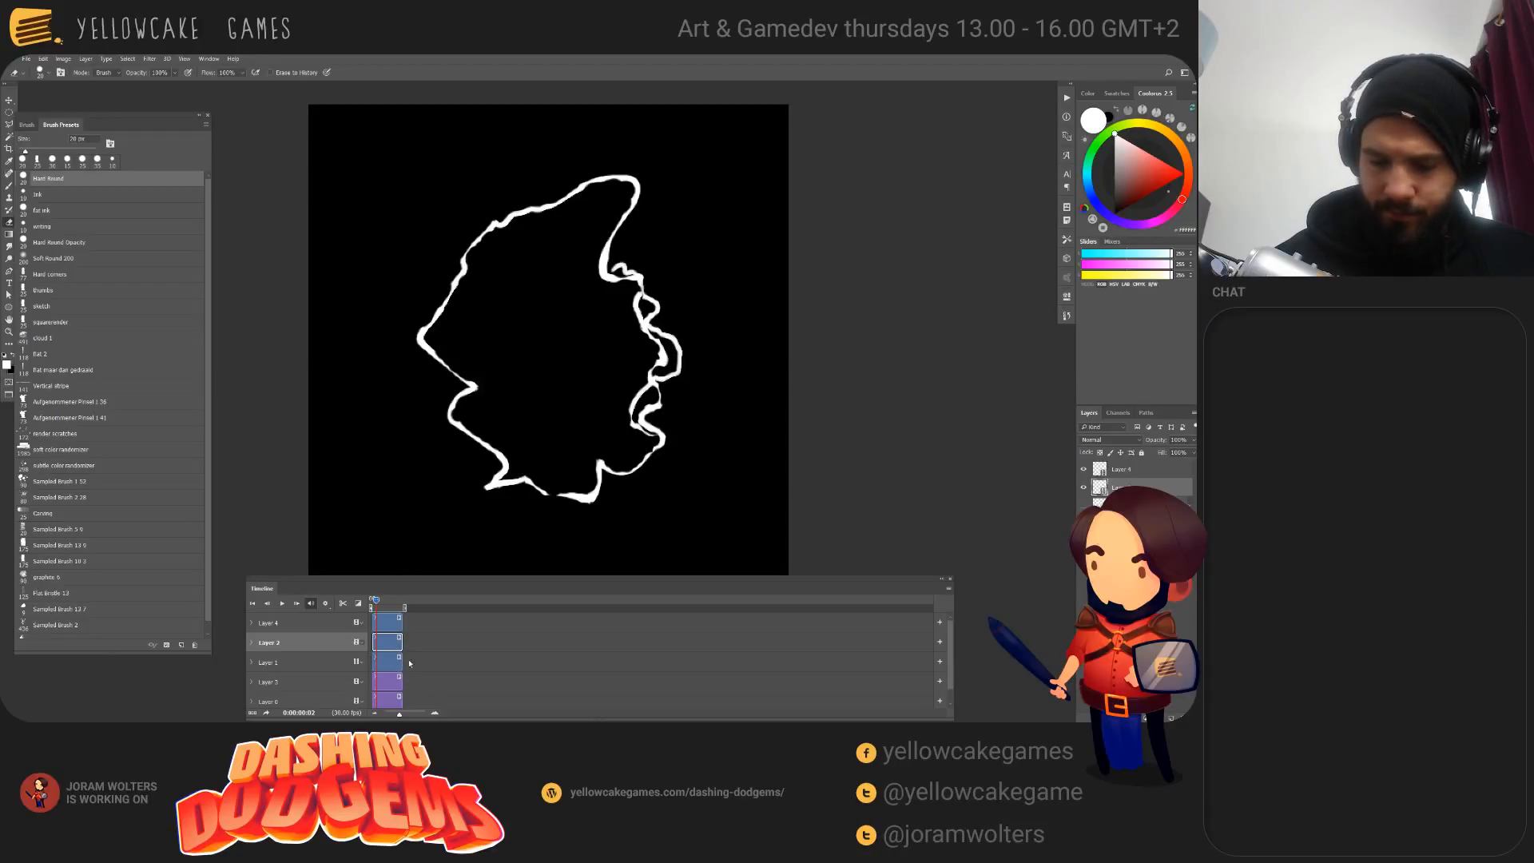
Step: Copy the existing blue glow layer style from the layer below Layer 2 and paste it onto Layer 2 and Layer 4
{"action": "right_click", "coordinate": [1135, 487]}
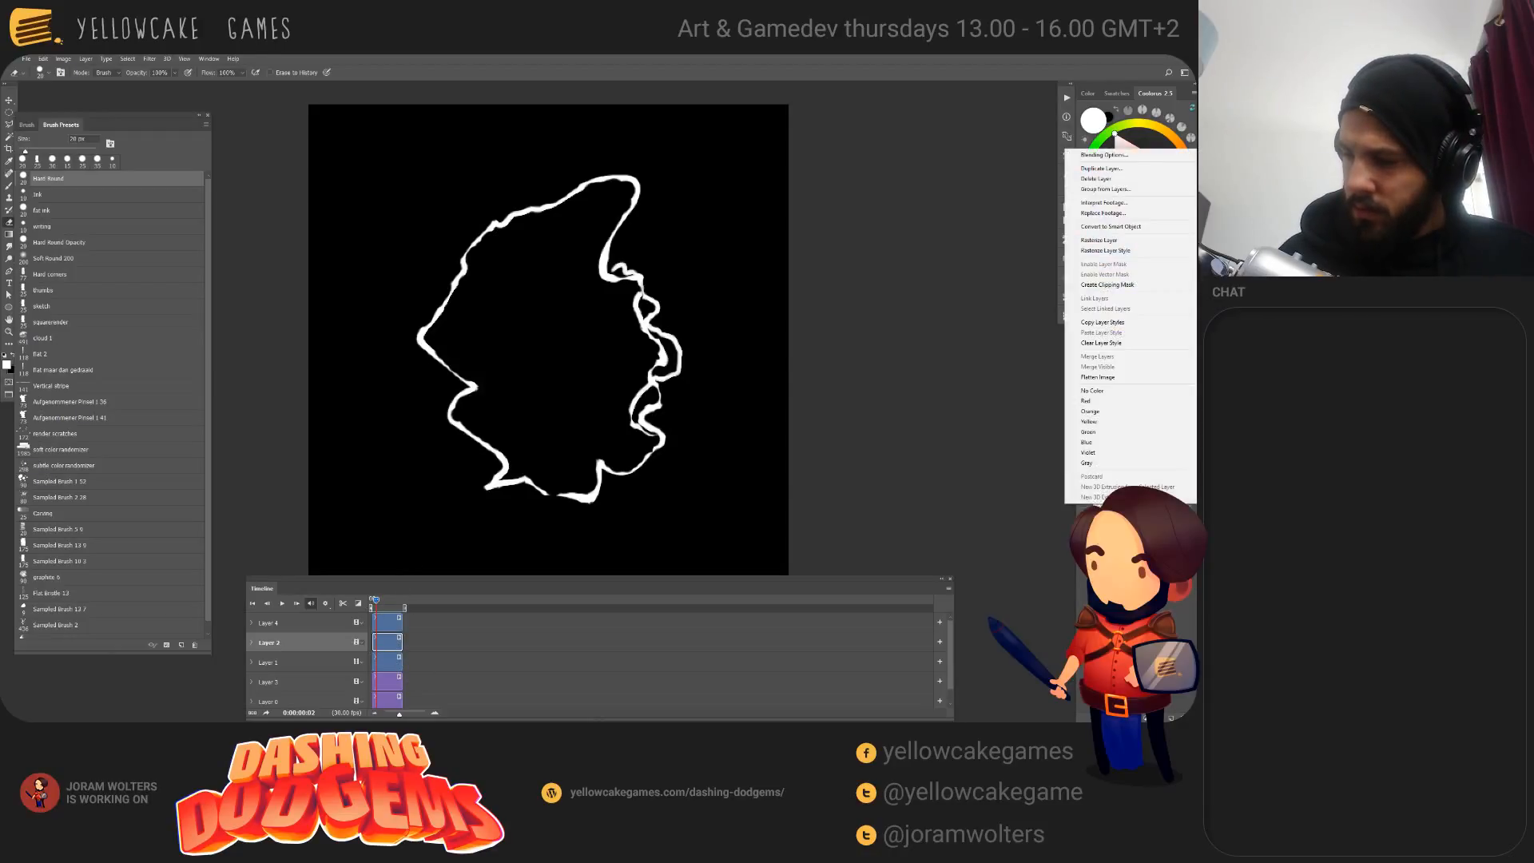
{"action": "left_click", "coordinate": [1126, 325]}
{"action": "left_click", "coordinate": [1133, 483]}
{"action": "right_click", "coordinate": [1133, 482]}
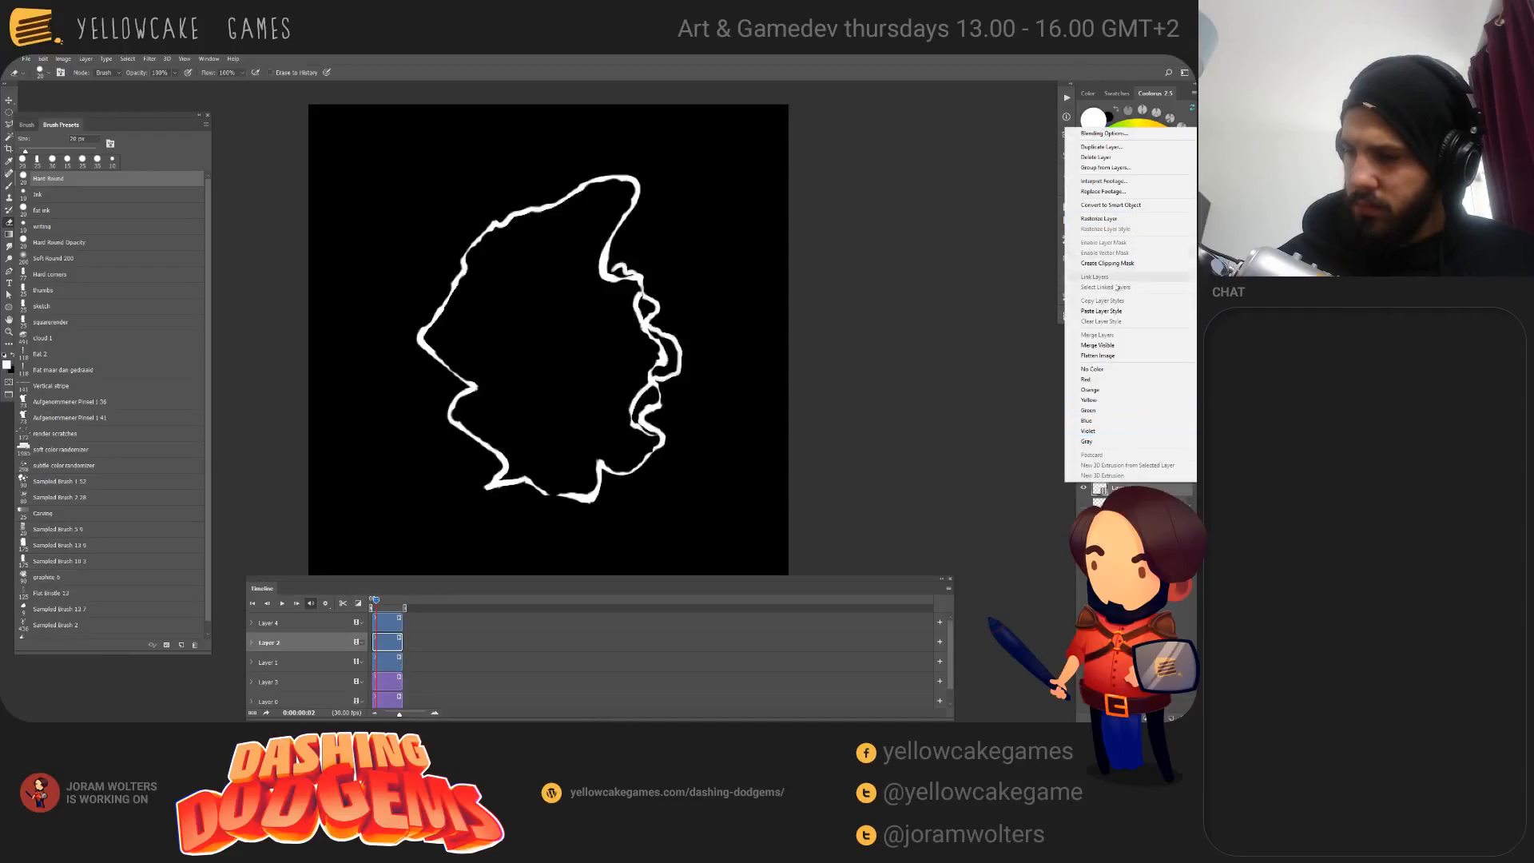
{"action": "left_click", "coordinate": [1107, 310]}
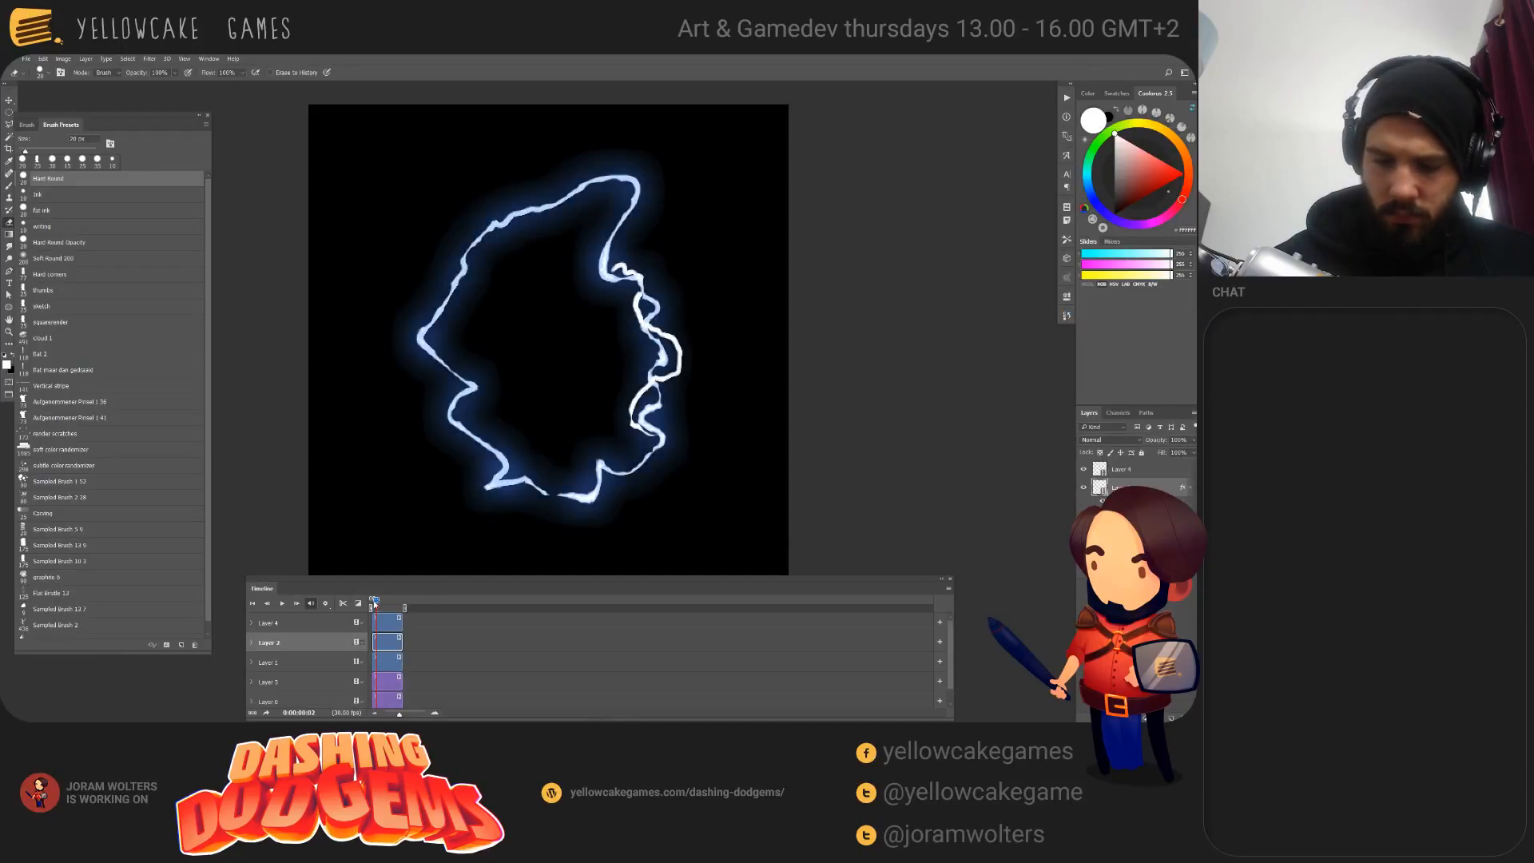
{"action": "left_click_drag", "start_coordinate": [375, 603], "coordinate": [368, 606]}
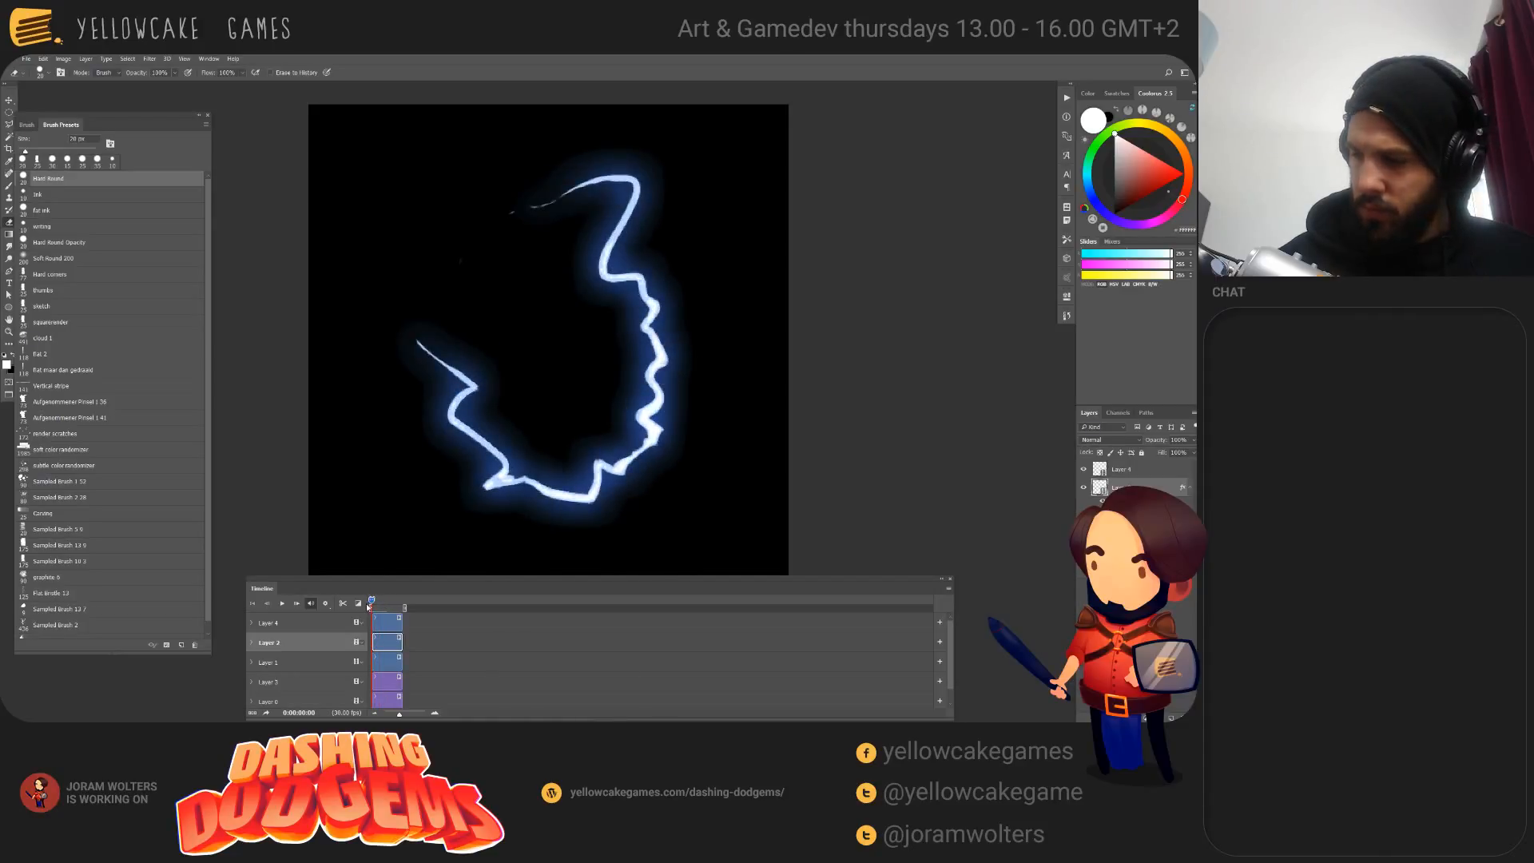
{"action": "right_click", "coordinate": [1149, 463]}
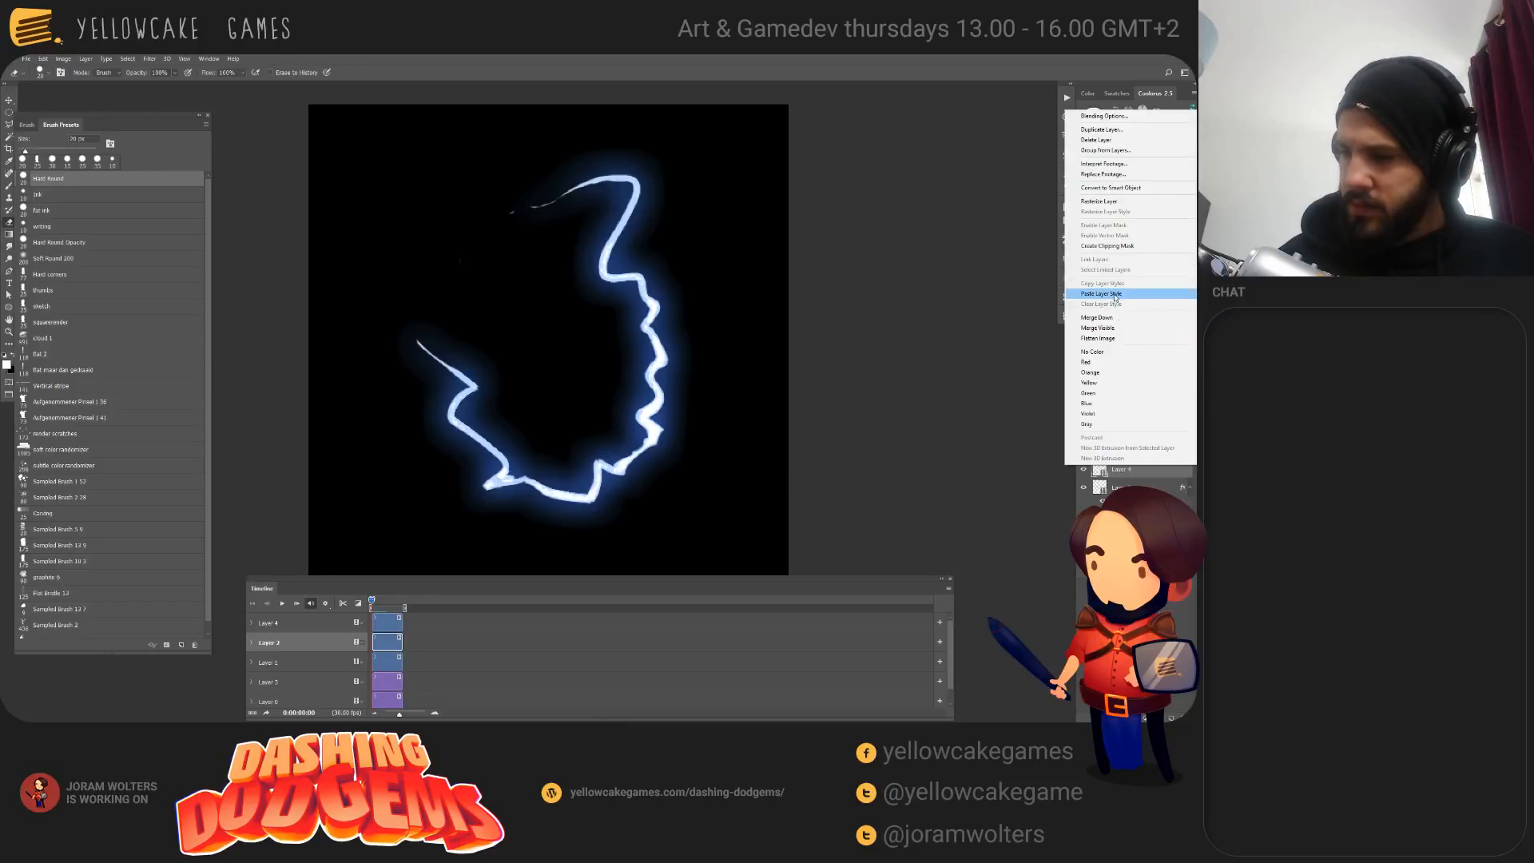
{"action": "left_click", "coordinate": [1118, 296]}
Step: Change the Inner Glow colour in Layer 4's layer style to a pale yellow
{"action": "double_click", "coordinate": [1117, 482]}
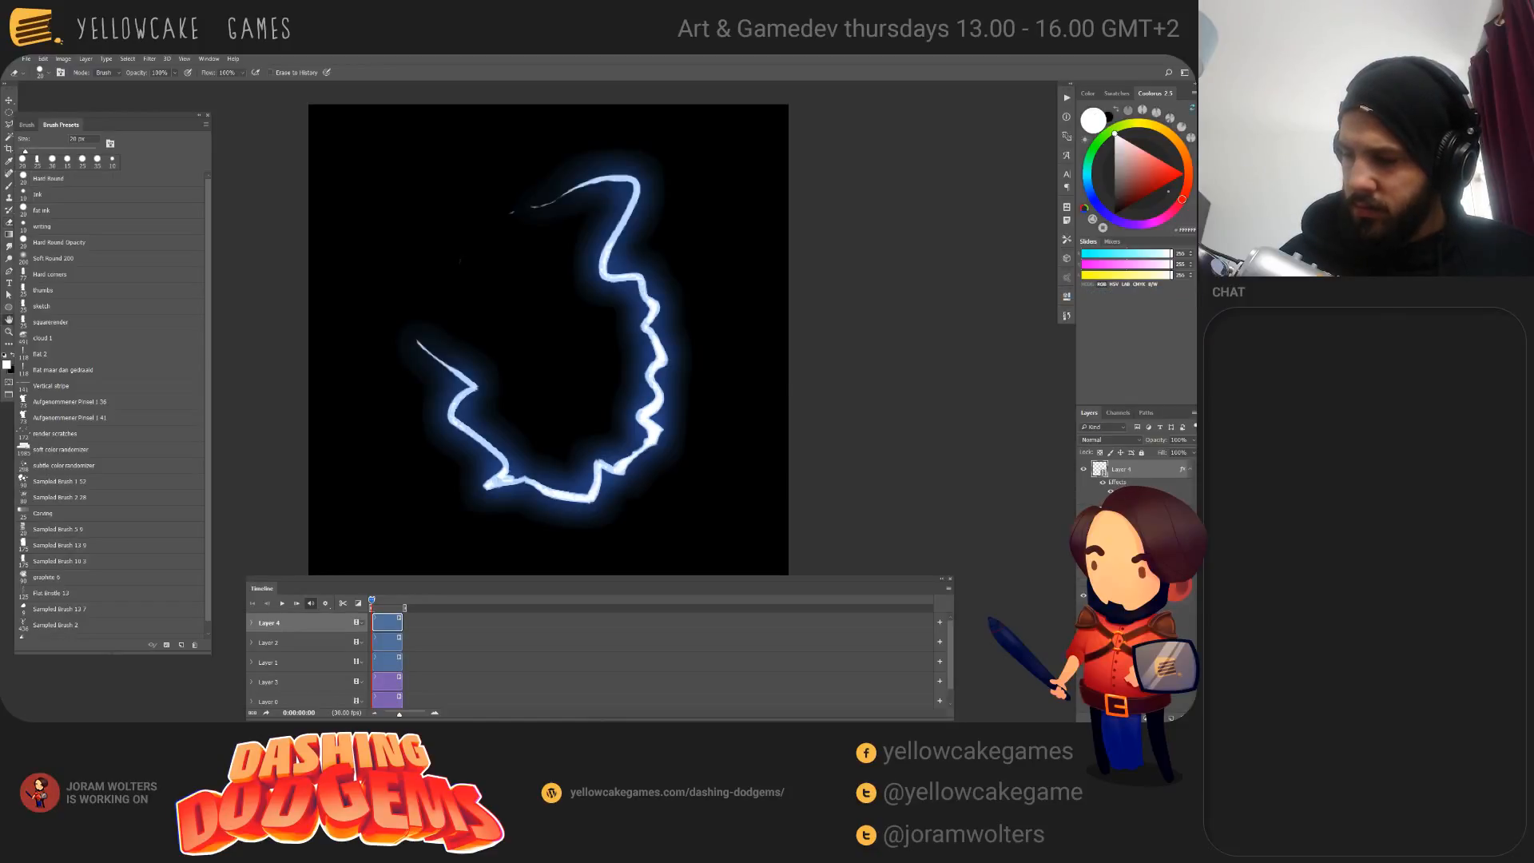
{"action": "left_click", "coordinate": [700, 256]}
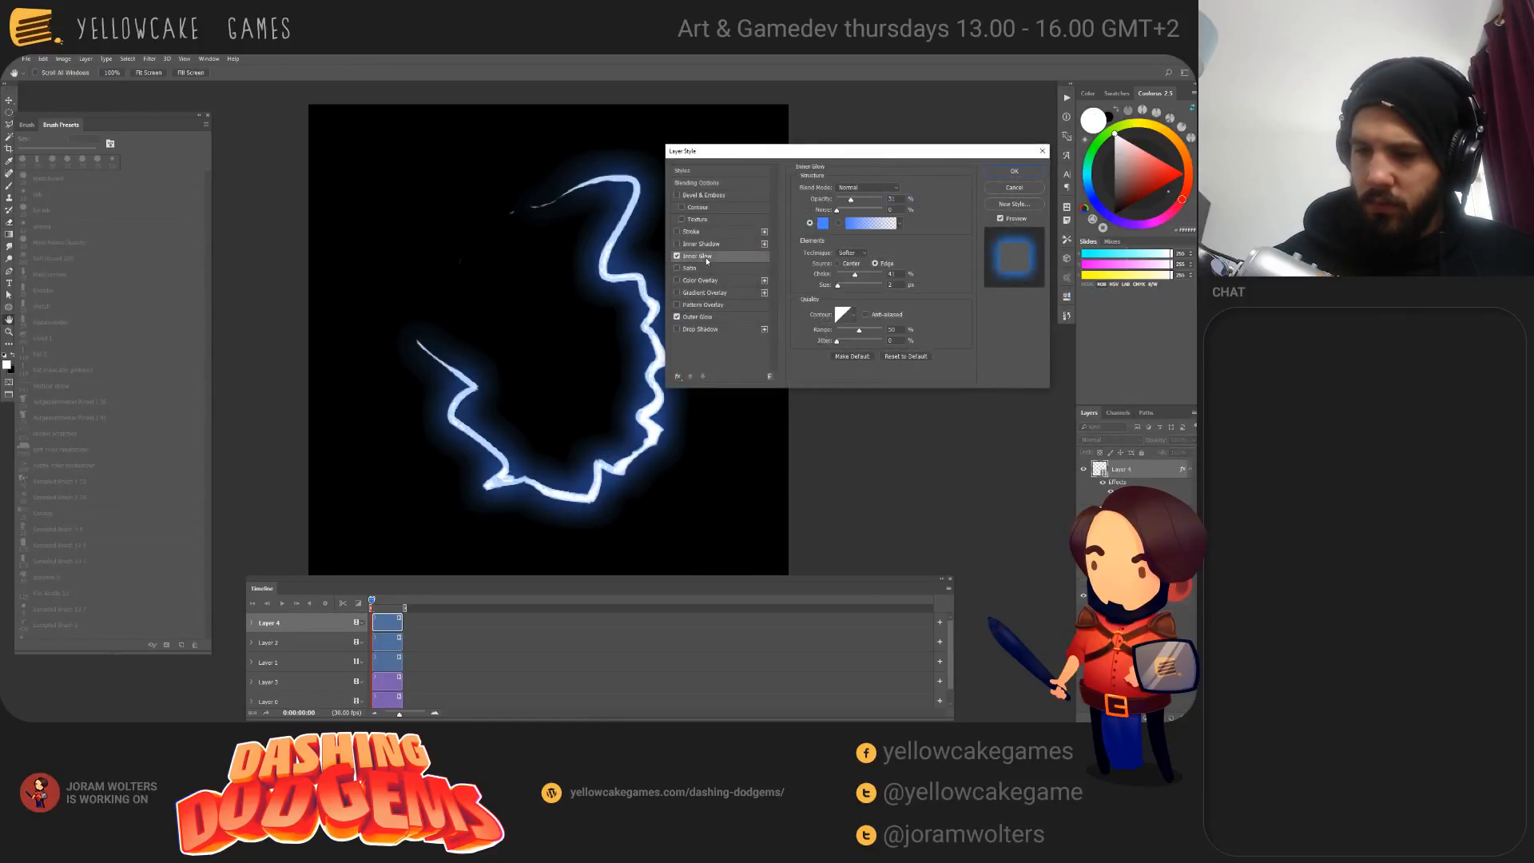
{"action": "left_click", "coordinate": [823, 223]}
{"action": "left_click", "coordinate": [950, 389]}
{"action": "left_click_drag", "start_coordinate": [919, 307], "coordinate": [957, 273]}
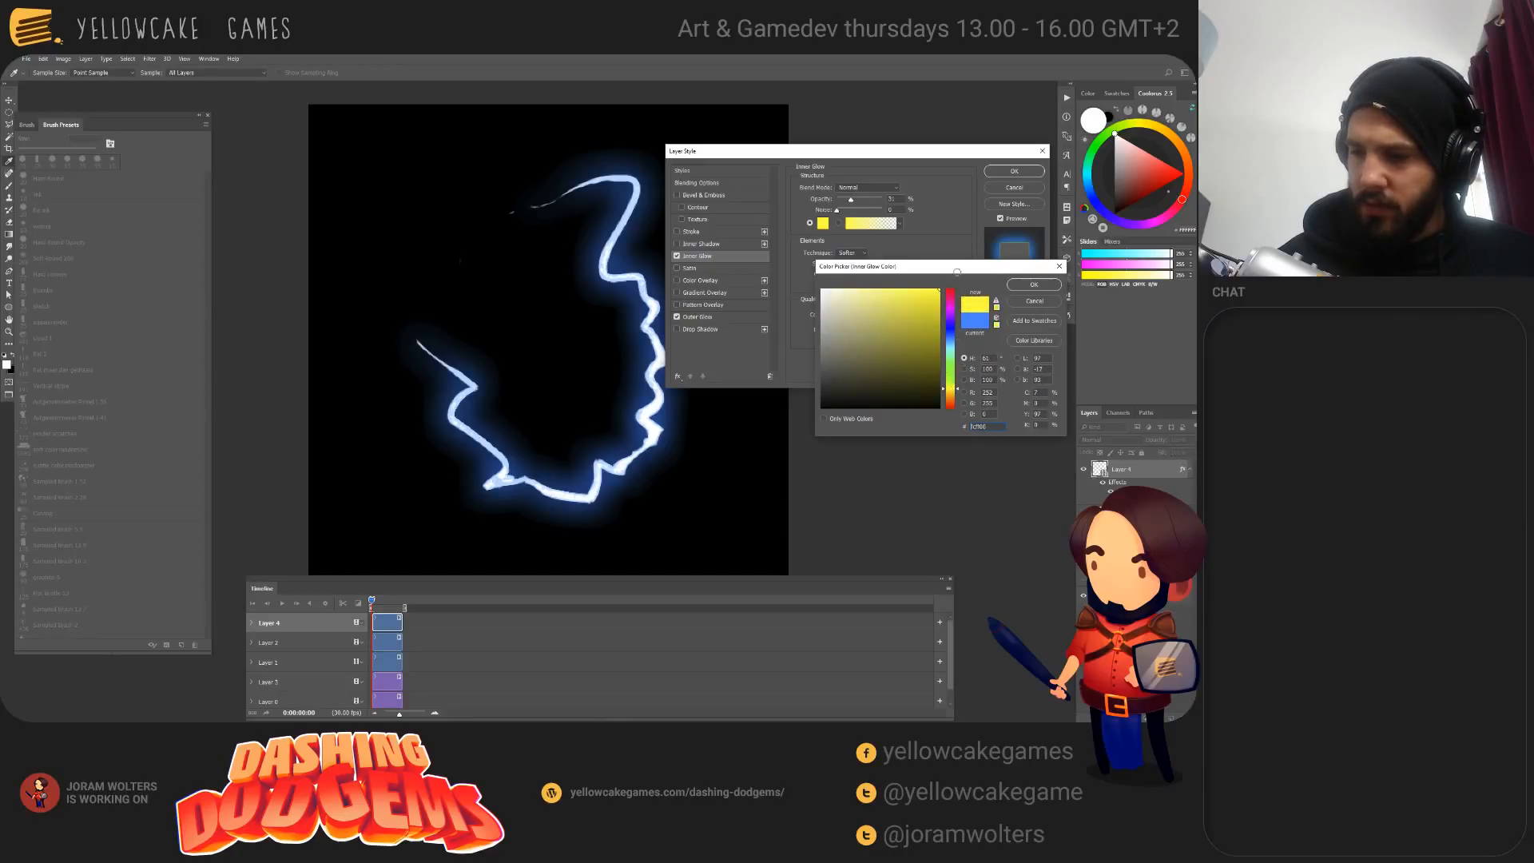
{"action": "left_click", "coordinate": [1034, 284]}
{"action": "left_click", "coordinate": [823, 223]}
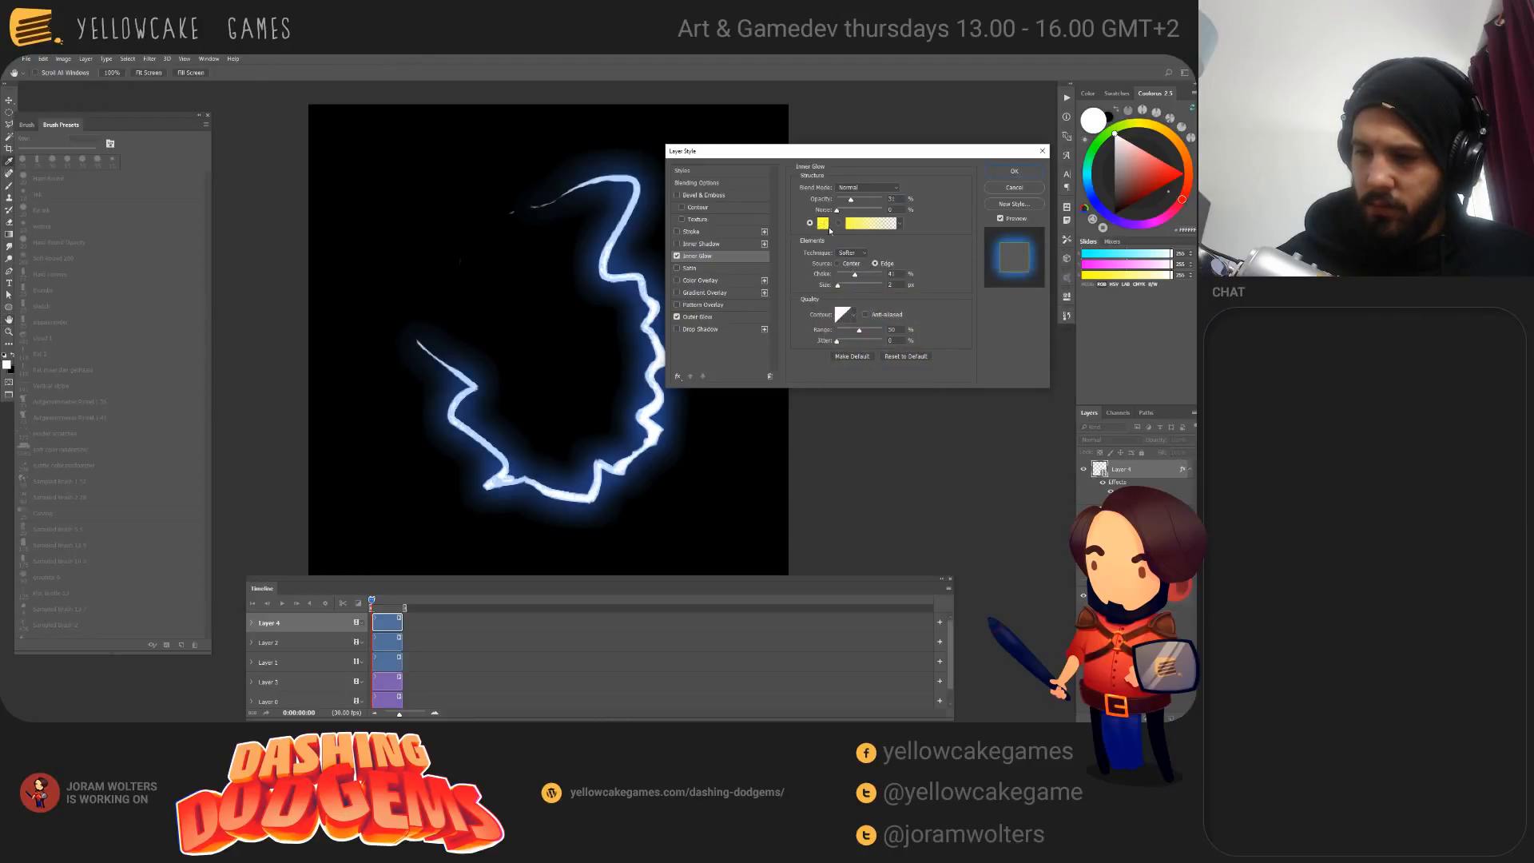
{"action": "left_click", "coordinate": [887, 289]}
{"action": "left_click", "coordinate": [1034, 285]}
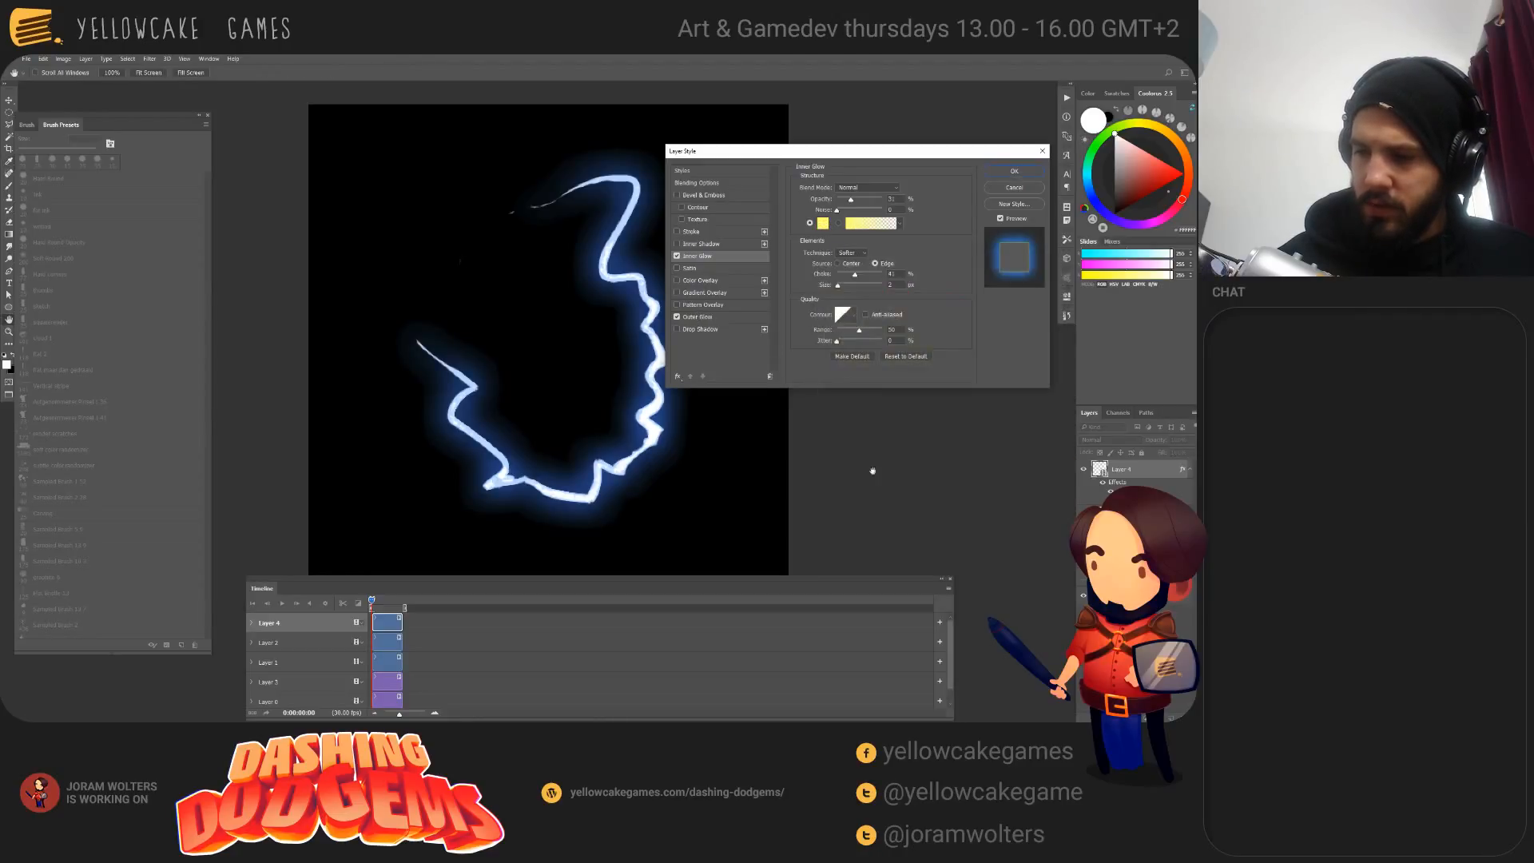
Step: Change Layer 4's Outer Glow colour to a golden yellow and apply the layer style
{"action": "left_click", "coordinate": [700, 317]}
{"action": "left_click", "coordinate": [824, 224]}
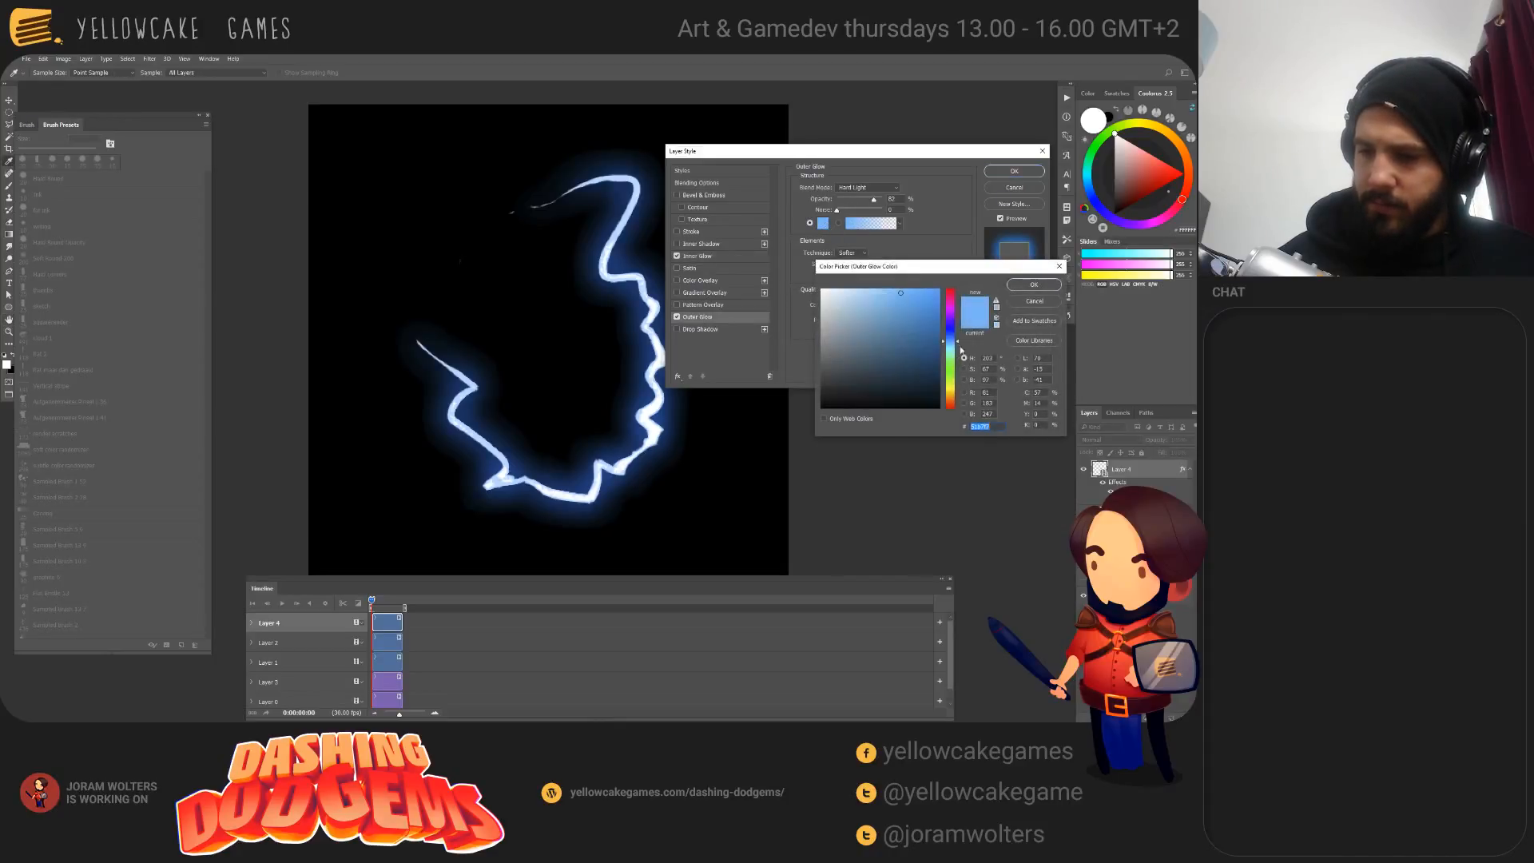
{"action": "left_click_drag", "start_coordinate": [951, 366], "coordinate": [951, 393]}
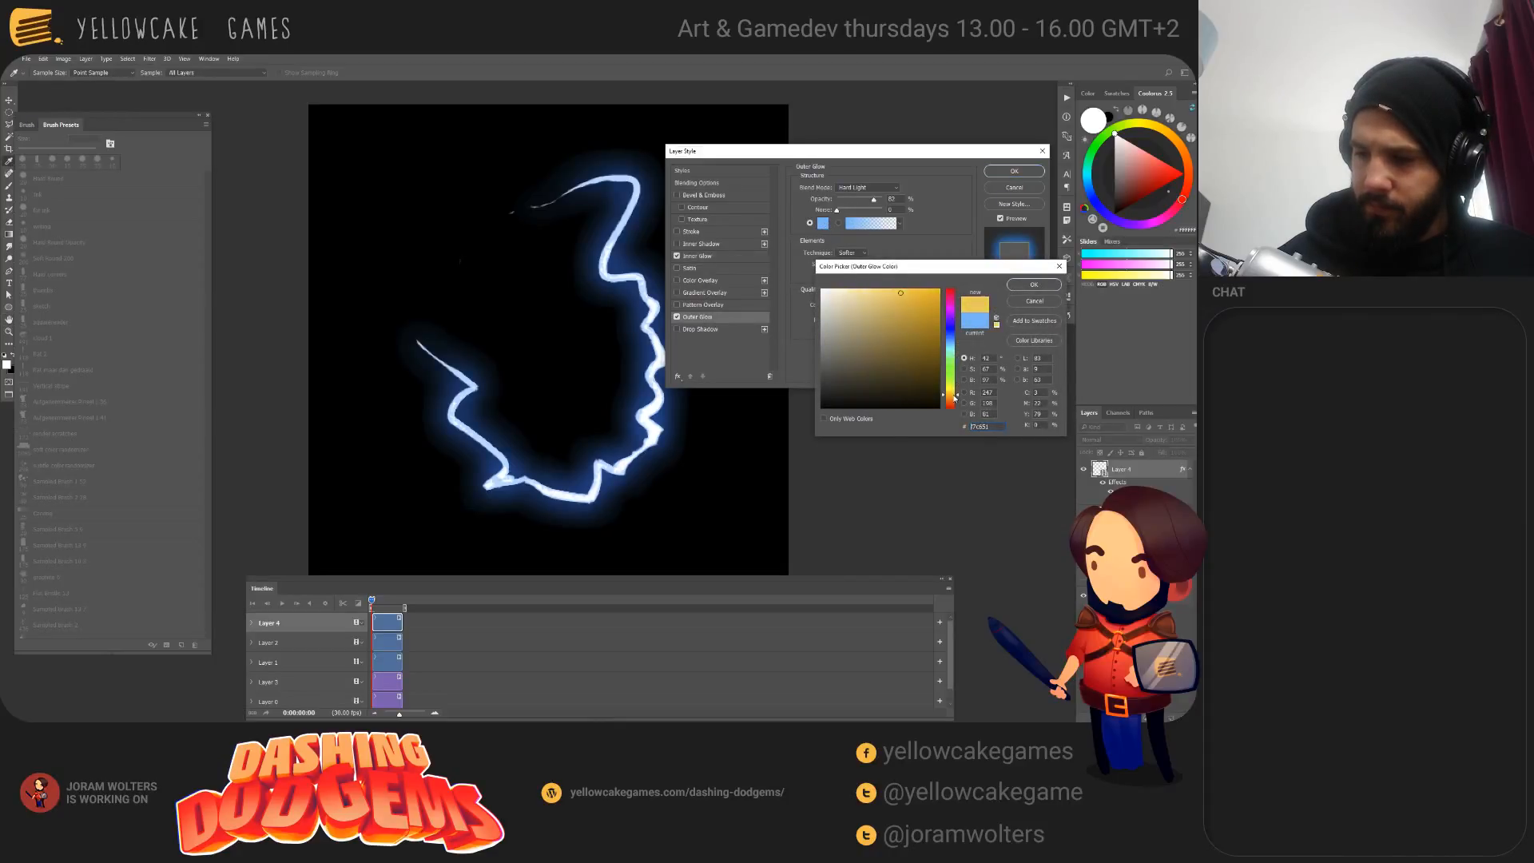
{"action": "left_click", "coordinate": [1034, 285]}
{"action": "left_click", "coordinate": [1015, 173]}
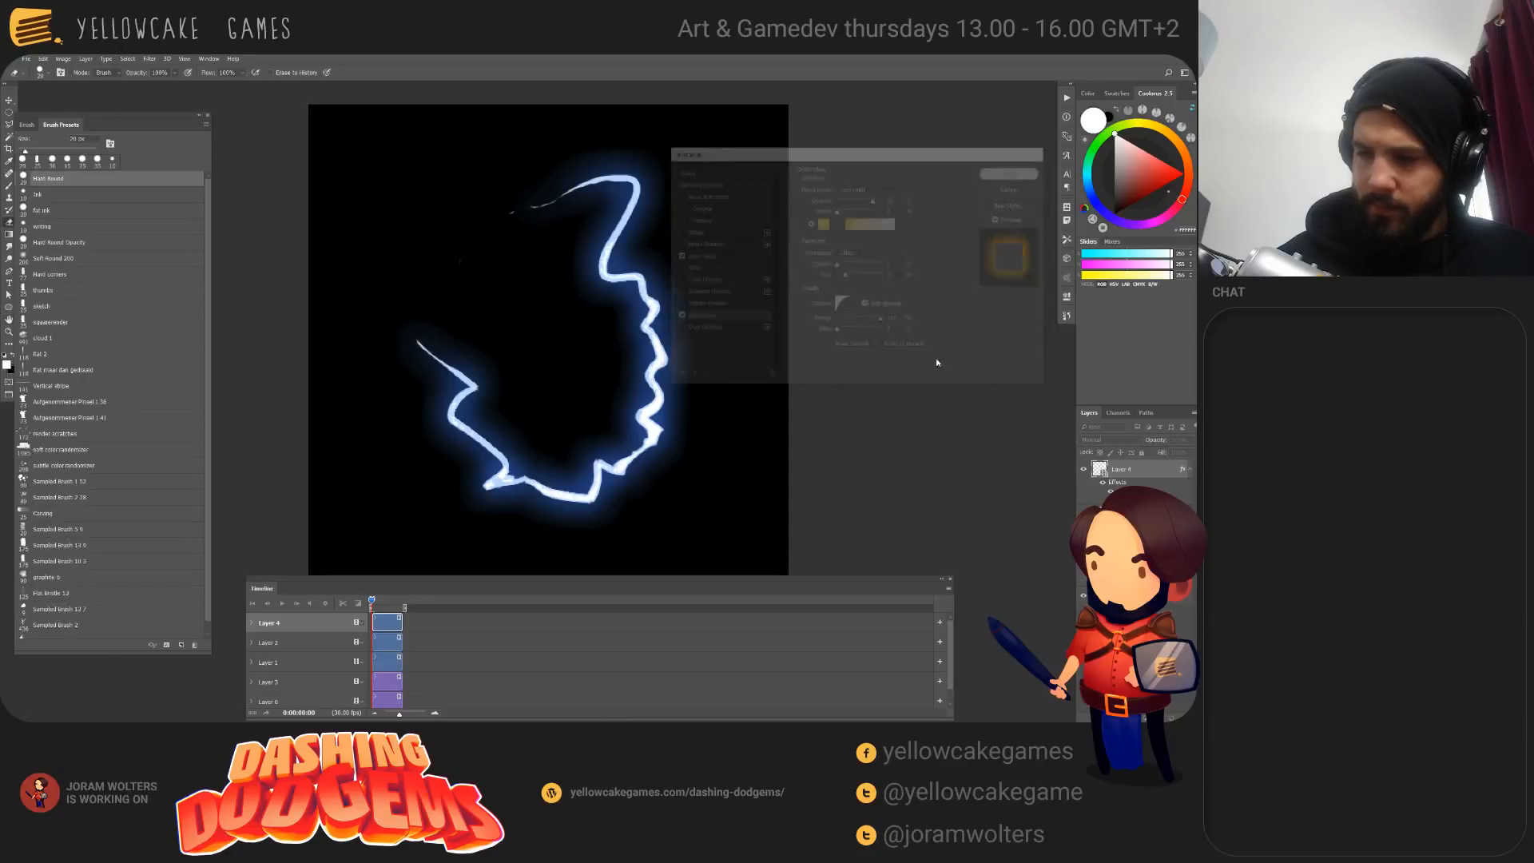
Step: Play back the animation to check the yellow arc against the blue ring
{"action": "key", "text": "space"}
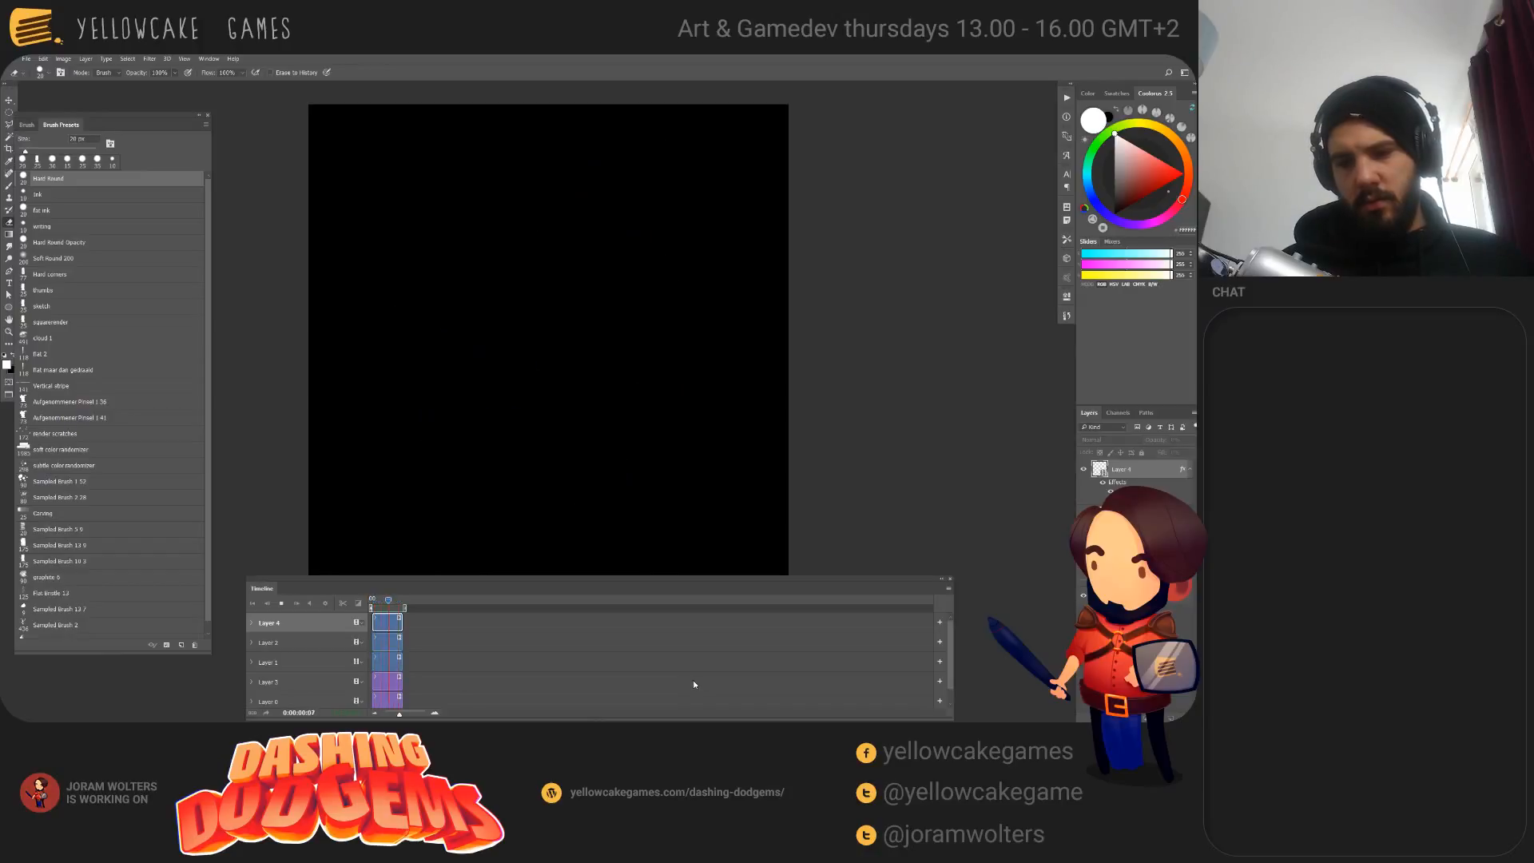
{"action": "key", "text": "space"}
Step: On frame 5 of Layer 4, paint the yellow arc over the ring's top with the ink brush and erase its trailing end
{"action": "left_click_drag", "start_coordinate": [372, 601], "coordinate": [384, 601]}
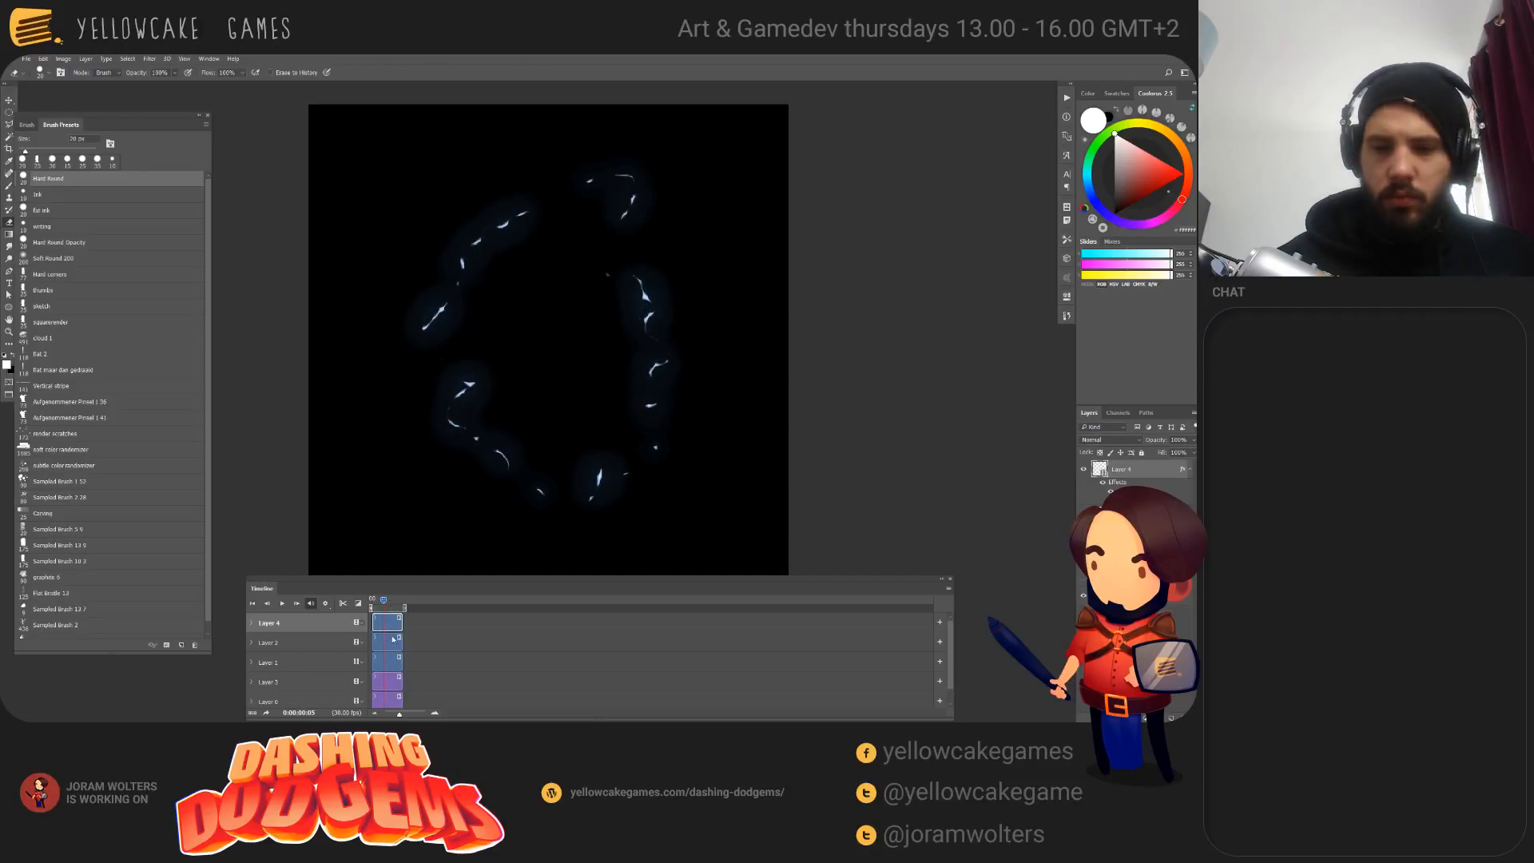
{"action": "key", "text": "b"}
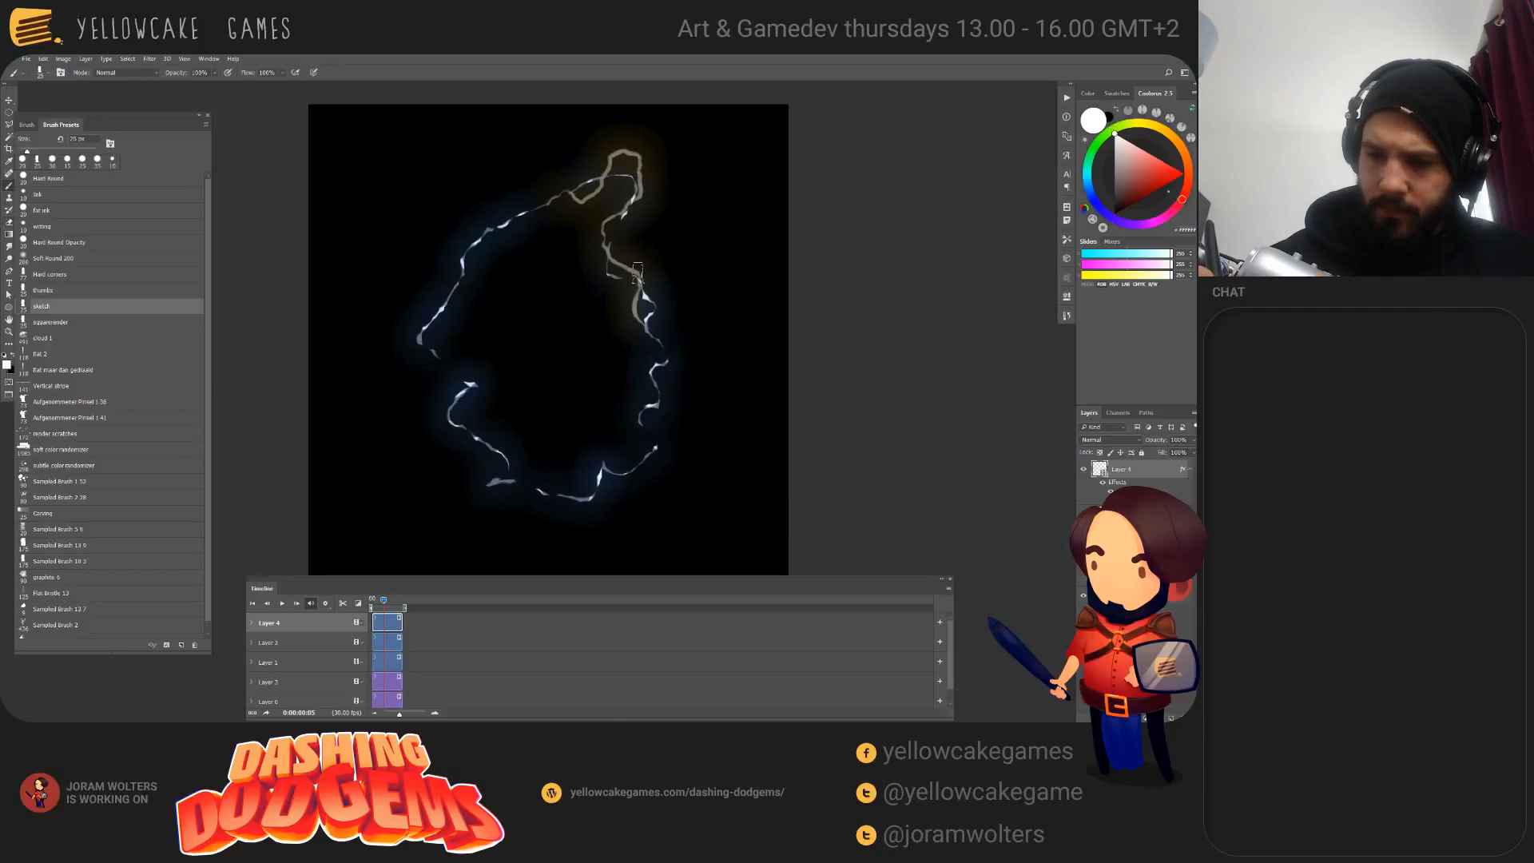
{"action": "left_click", "coordinate": [59, 194]}
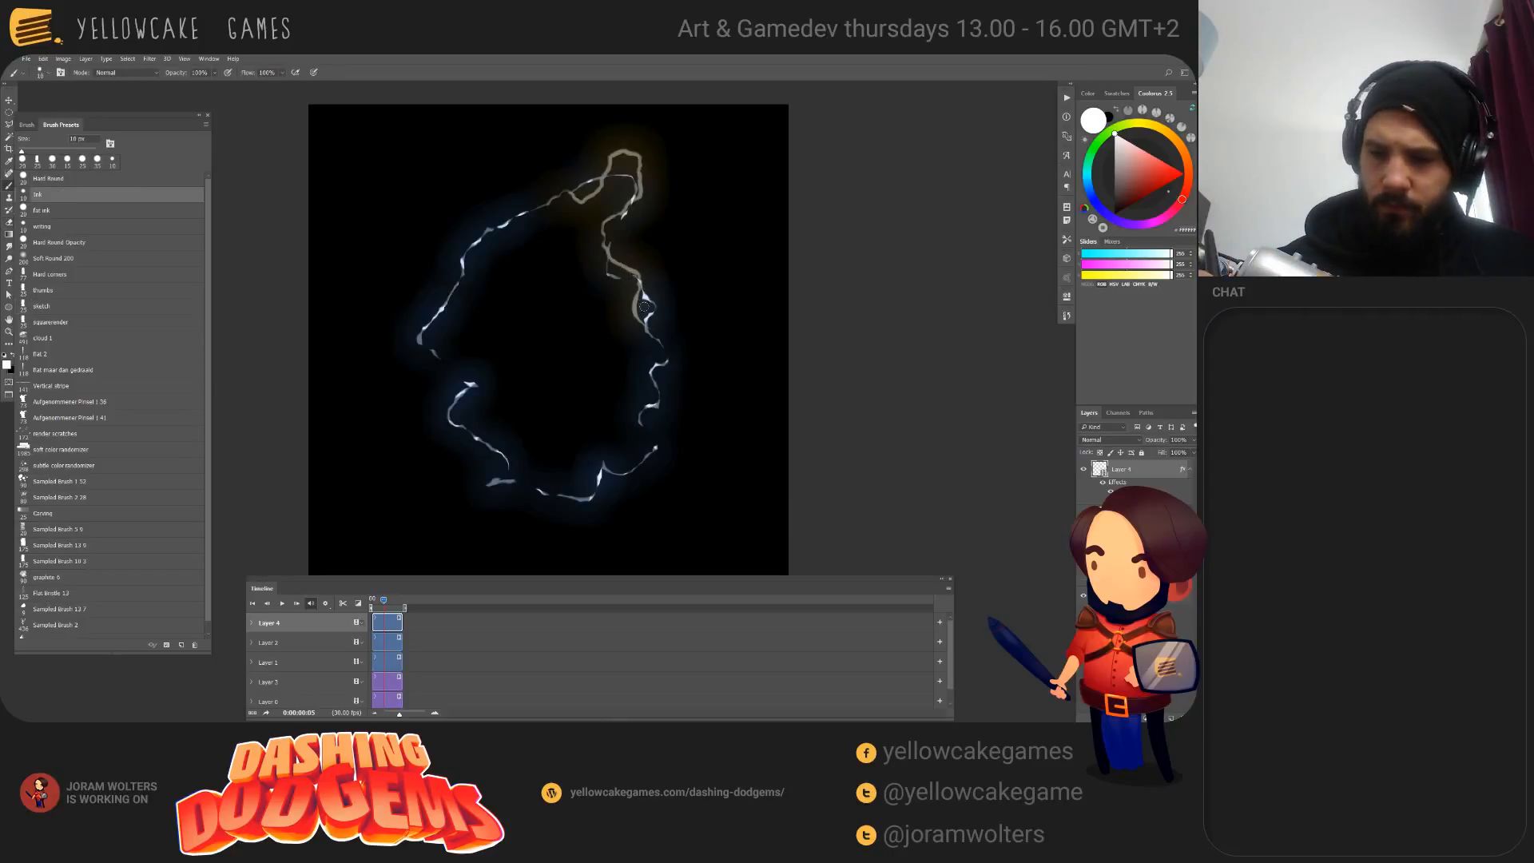
{"action": "mouse_move", "coordinate": [631, 263]}
{"action": "left_mouse_down"}
{"action": "mouse_move", "coordinate": [605, 235]}
{"action": "mouse_move", "coordinate": [651, 169]}
{"action": "mouse_move", "coordinate": [528, 200]}
{"action": "mouse_move", "coordinate": [493, 226]}
{"action": "left_mouse_up"}
{"action": "key", "text": "e"}
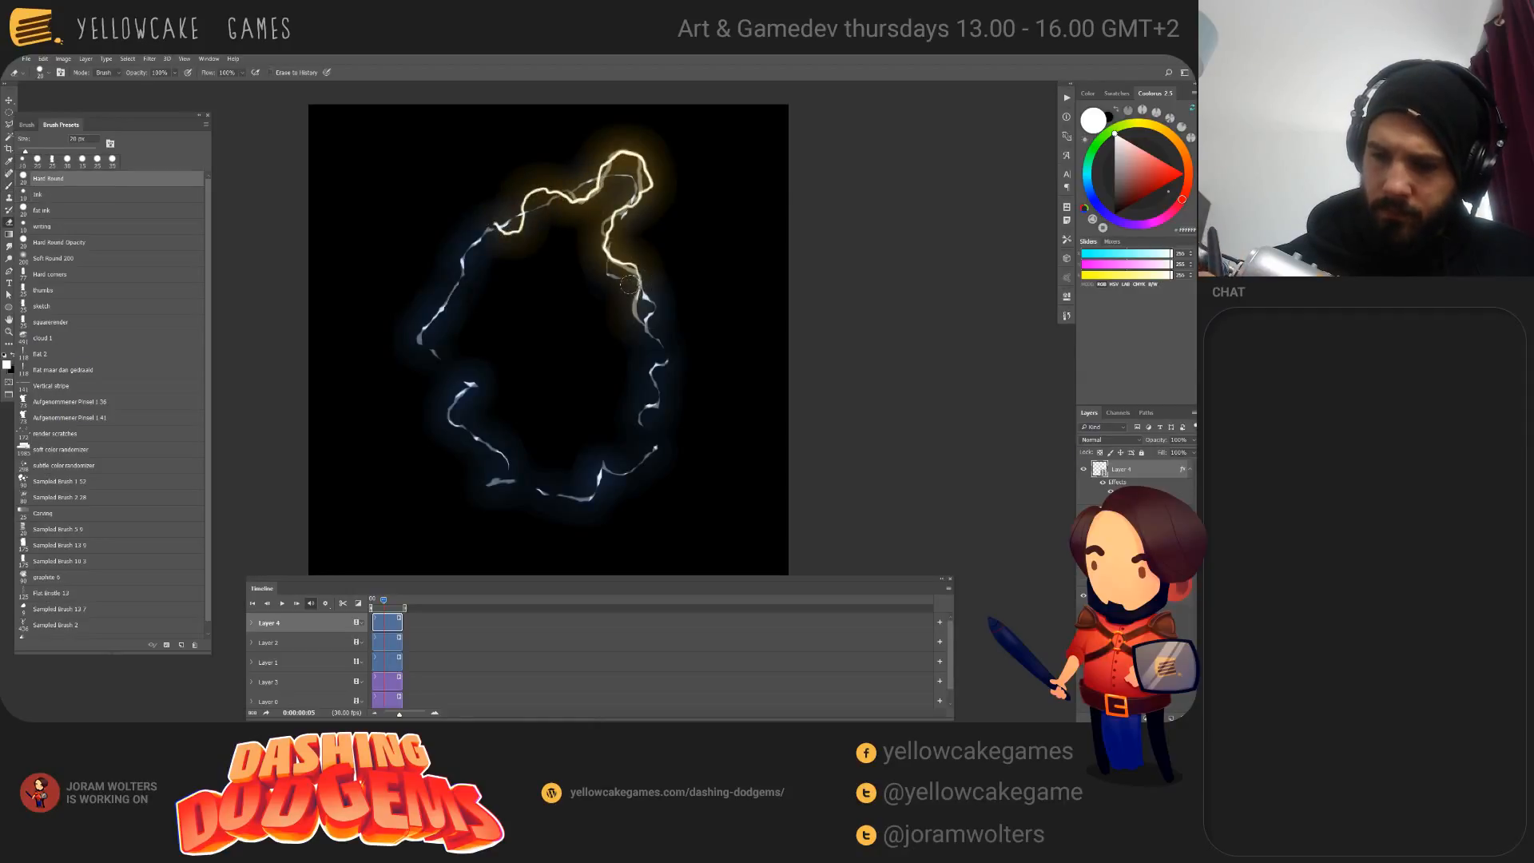
{"action": "left_click_drag", "start_coordinate": [629, 284], "coordinate": [625, 224]}
Step: On frame 6, paint a thick yellow arc from the ring's top down to its far left and clean up the trailing end with the eraser
{"action": "left_click", "coordinate": [385, 600]}
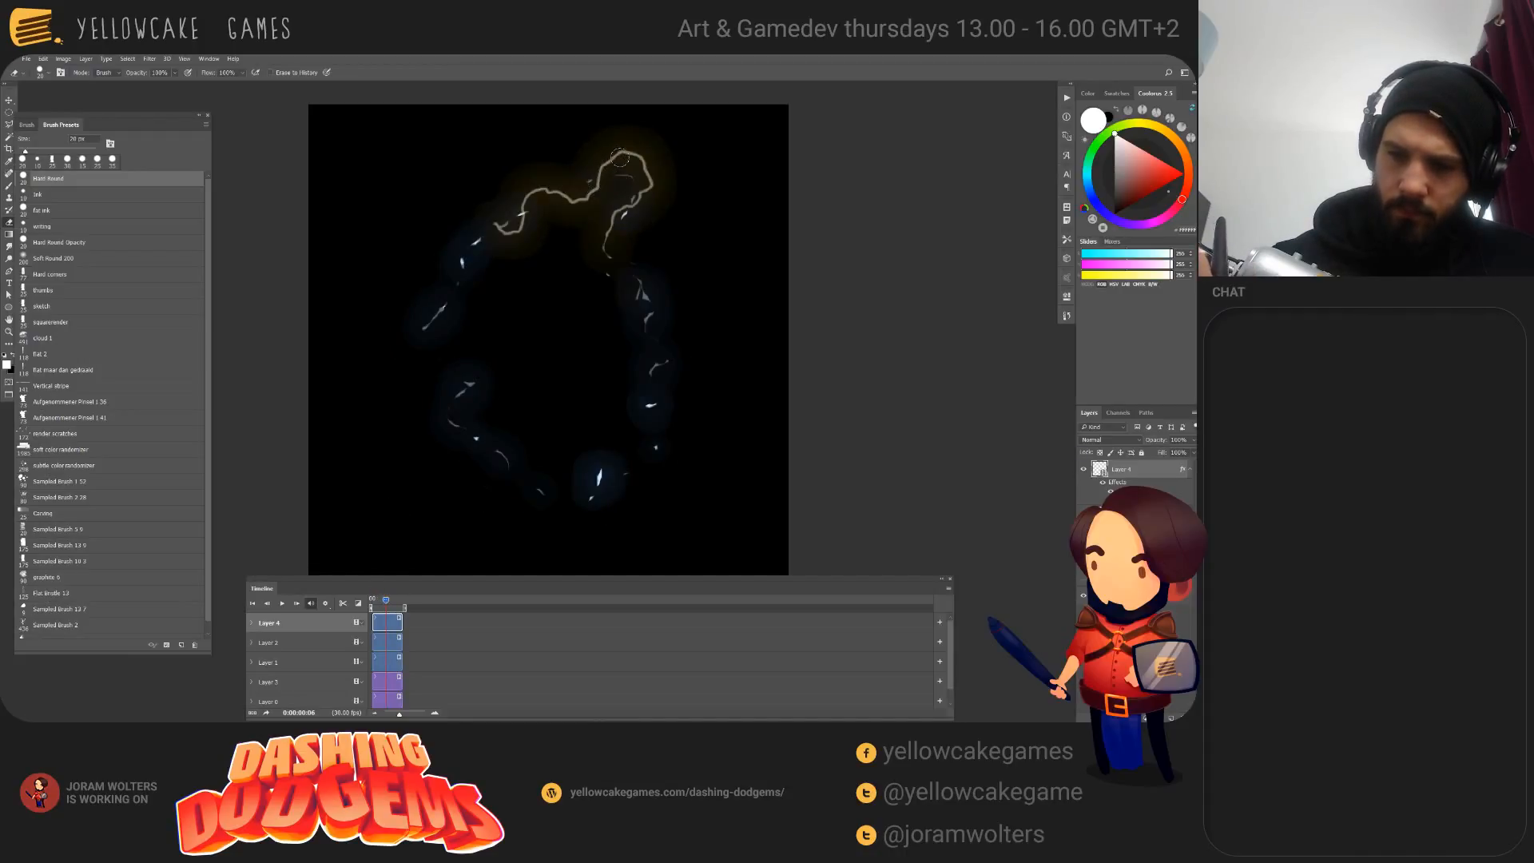
{"action": "key", "text": "b"}
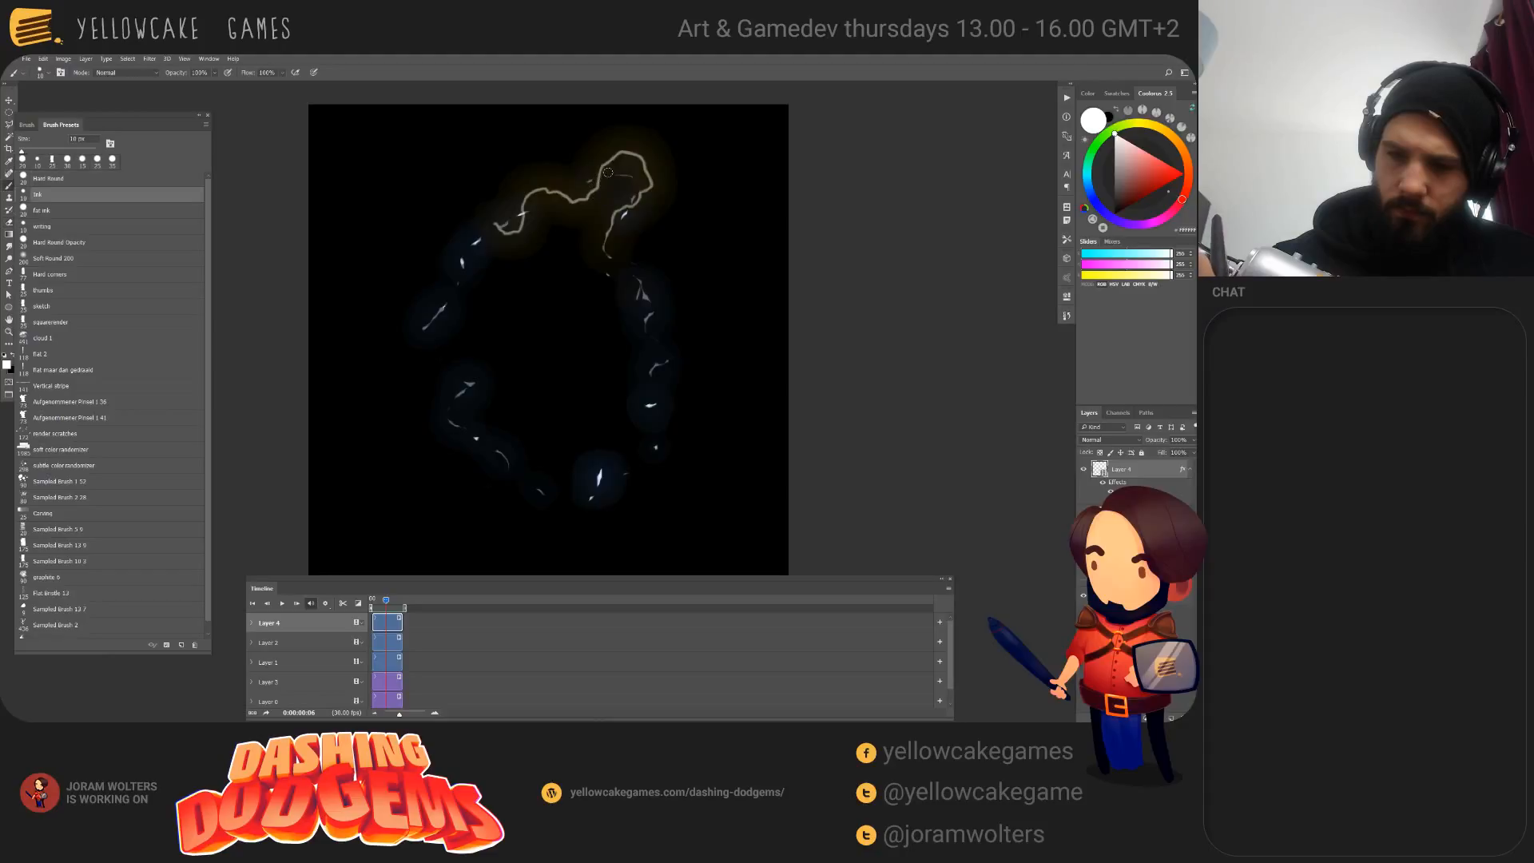
{"action": "mouse_move", "coordinate": [609, 159]}
{"action": "left_mouse_down"}
{"action": "mouse_move", "coordinate": [565, 202]}
{"action": "mouse_move", "coordinate": [488, 230]}
{"action": "mouse_move", "coordinate": [421, 326]}
{"action": "left_mouse_up"}
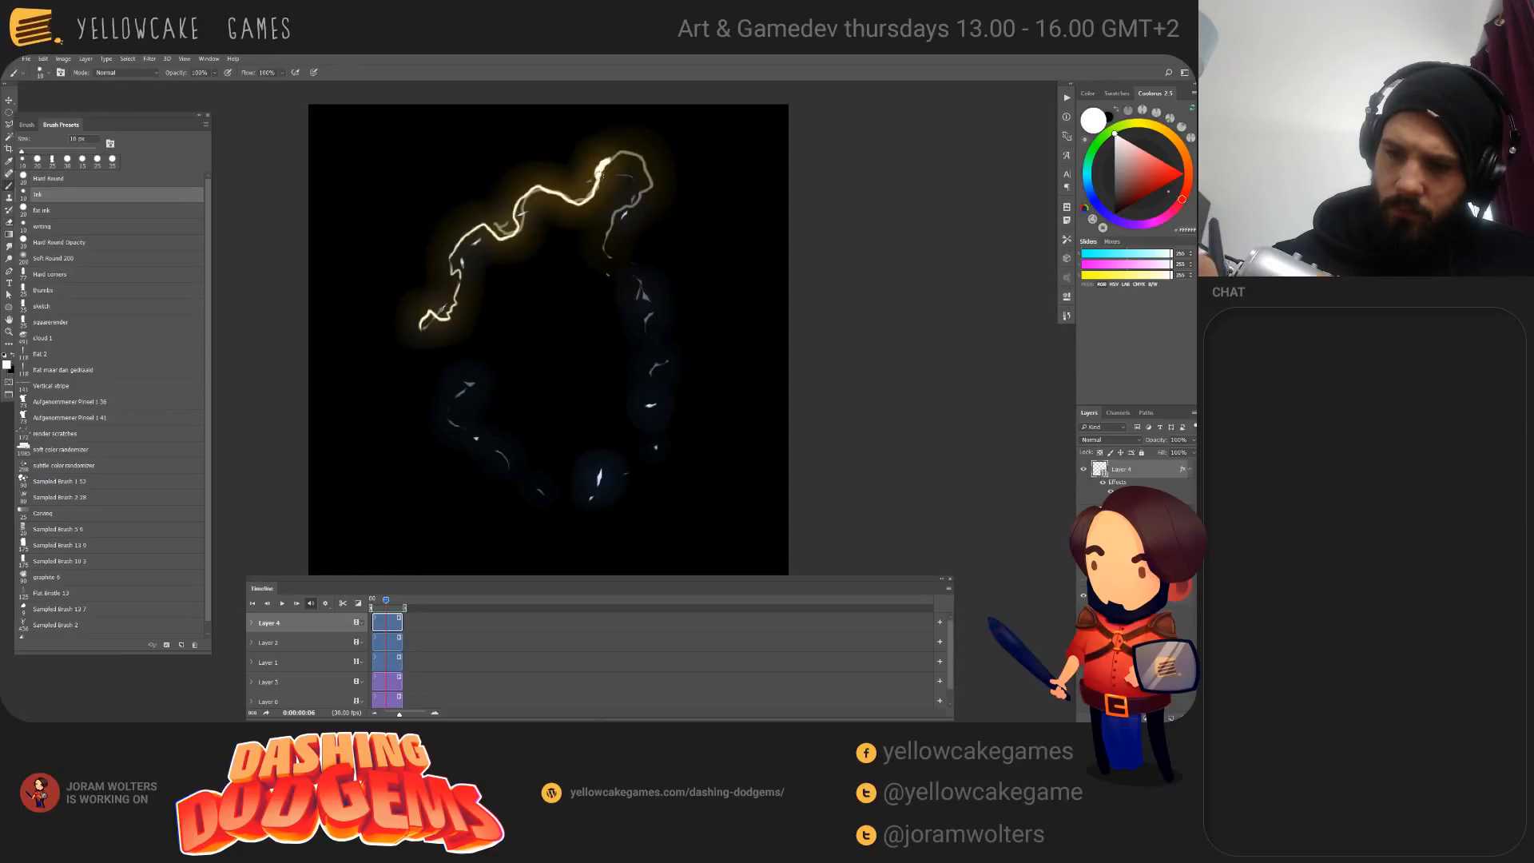
{"action": "mouse_move", "coordinate": [600, 174]}
{"action": "left_mouse_down"}
{"action": "mouse_move", "coordinate": [596, 193]}
{"action": "mouse_move", "coordinate": [543, 189]}
{"action": "mouse_move", "coordinate": [514, 226]}
{"action": "left_mouse_up"}
{"action": "key", "text": "e"}
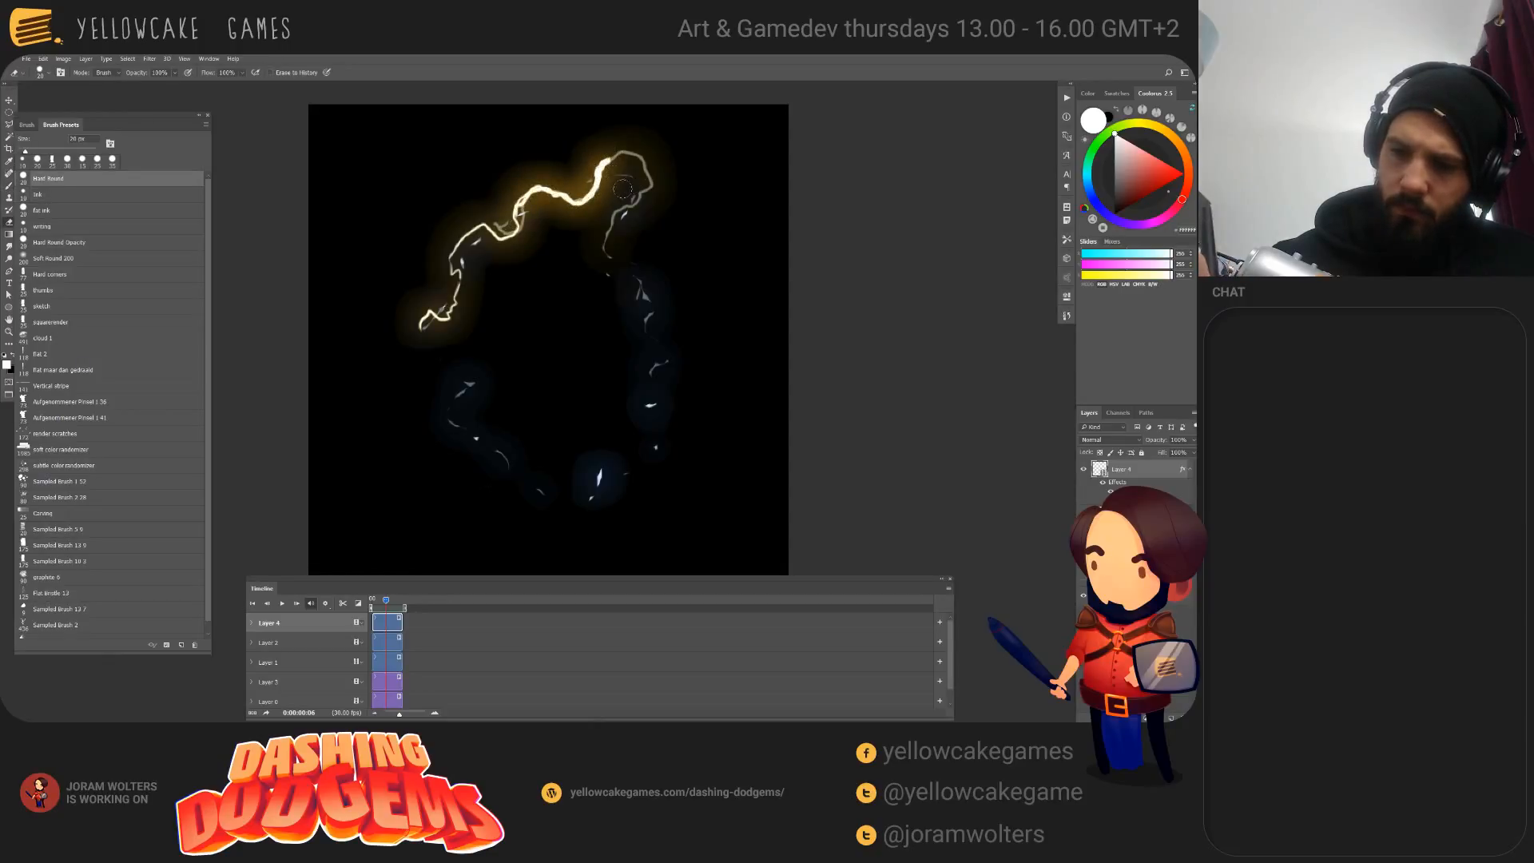
{"action": "key", "text": "b"}
{"action": "mouse_move", "coordinate": [606, 162]}
{"action": "left_mouse_down"}
{"action": "mouse_move", "coordinate": [651, 174]}
{"action": "mouse_move", "coordinate": [638, 154]}
{"action": "left_mouse_up"}
{"action": "key", "text": "e"}
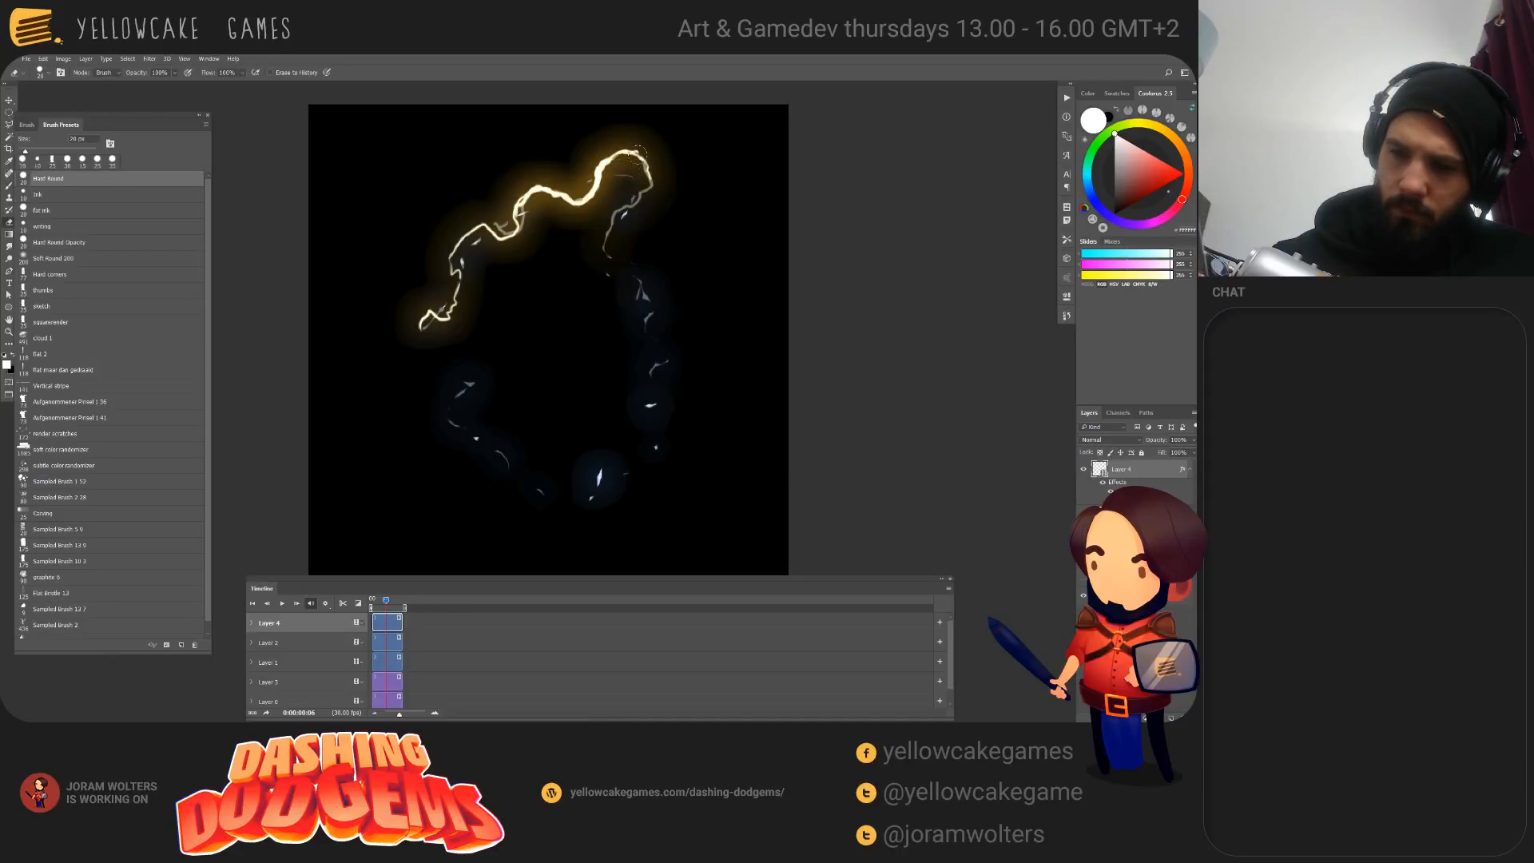
{"action": "key", "text": "b"}
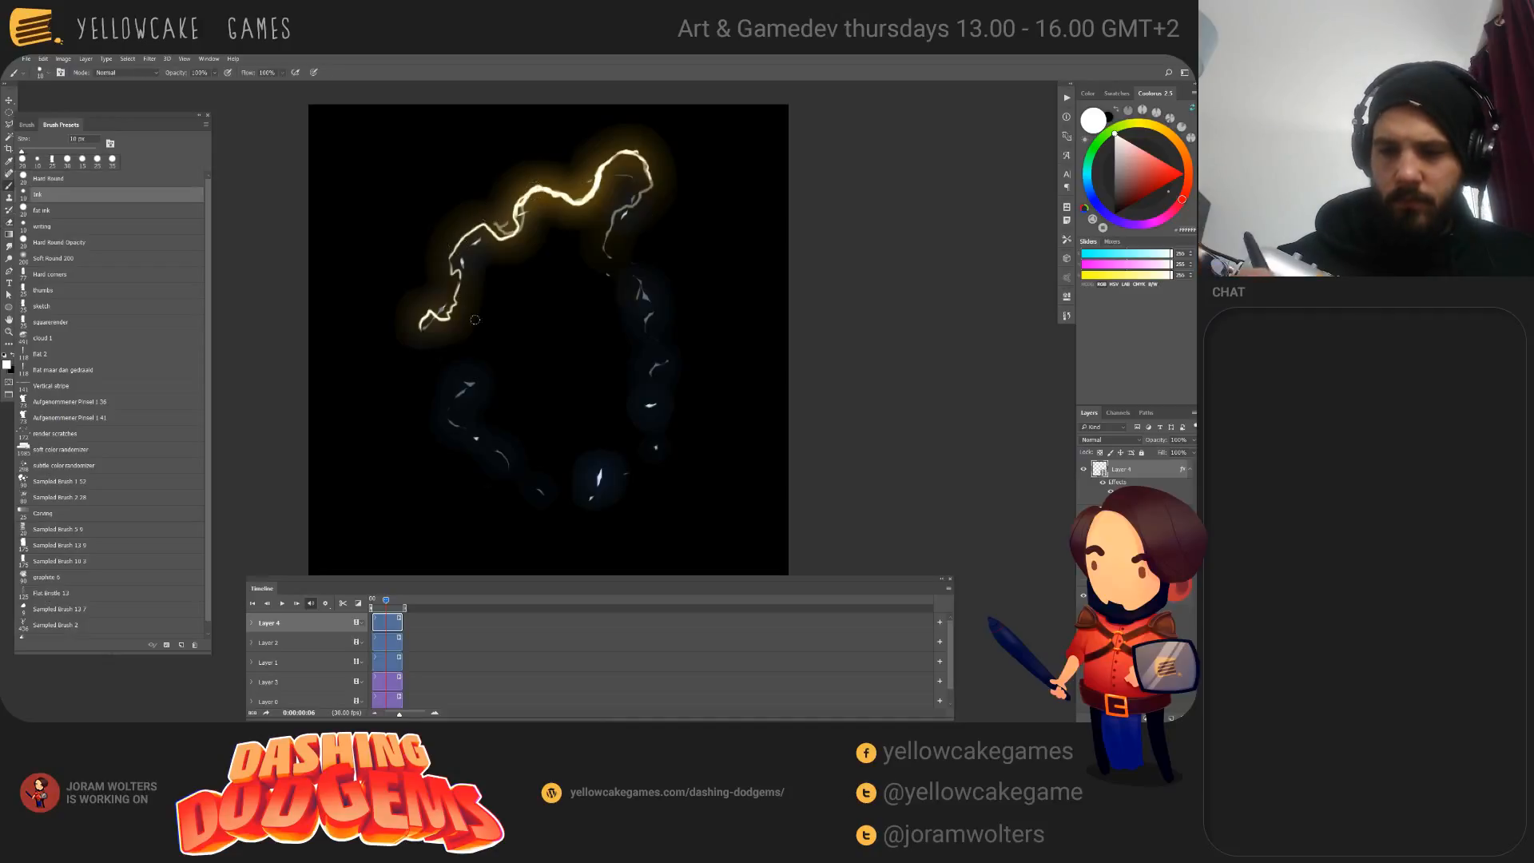
Step: On frame 7, paint the yellow arc down the ring's upper-left side and erase parts of its trailing end to break it up
{"action": "left_click_drag", "start_coordinate": [387, 600], "coordinate": [390, 597]}
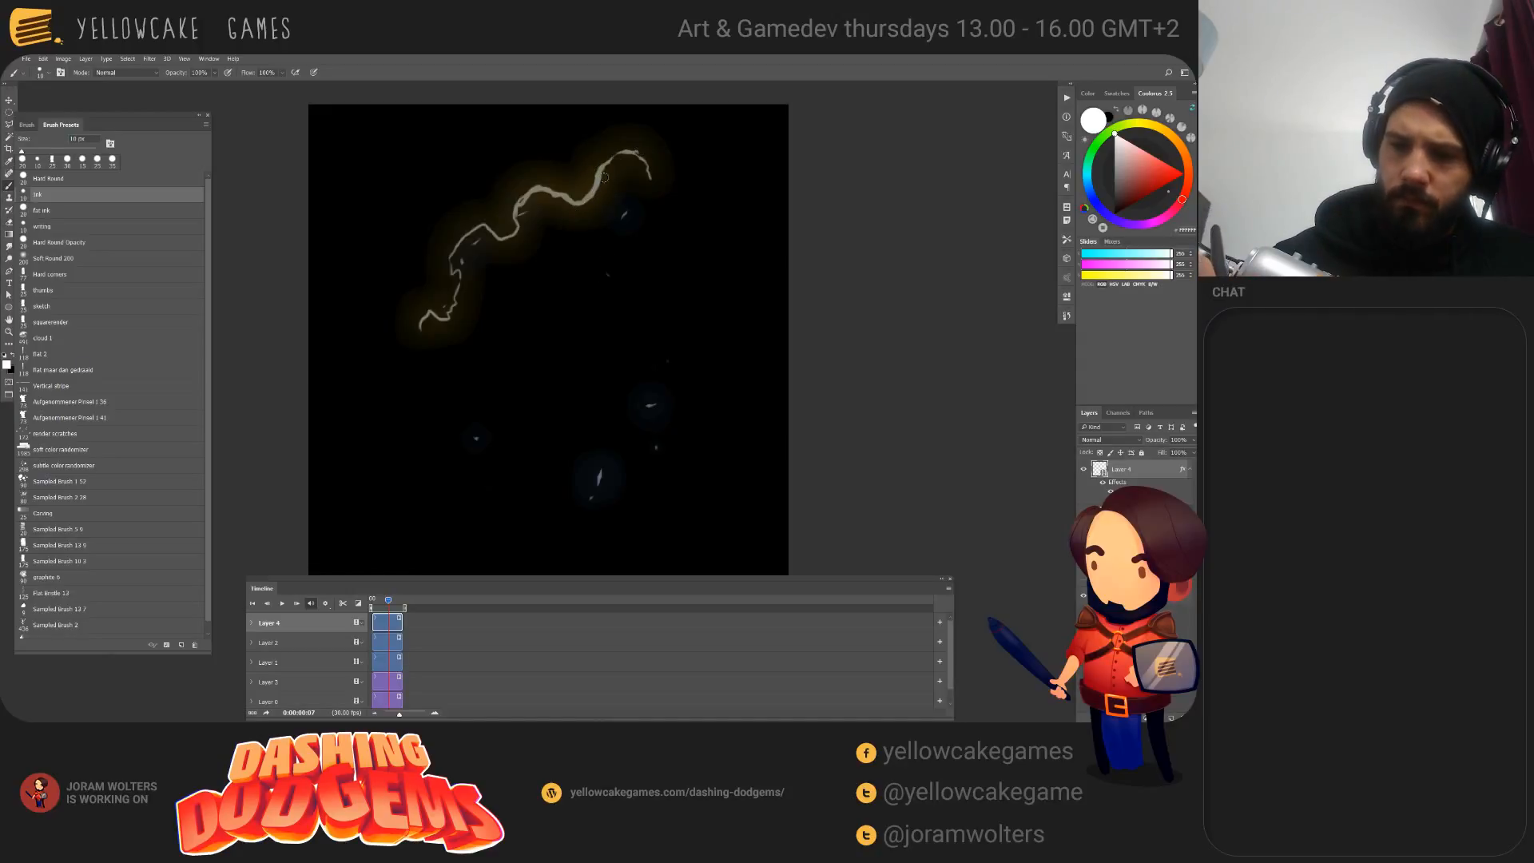
{"action": "mouse_move", "coordinate": [592, 192]}
{"action": "left_mouse_down"}
{"action": "mouse_move", "coordinate": [519, 205]}
{"action": "mouse_move", "coordinate": [452, 260]}
{"action": "mouse_move", "coordinate": [421, 358]}
{"action": "left_mouse_up"}
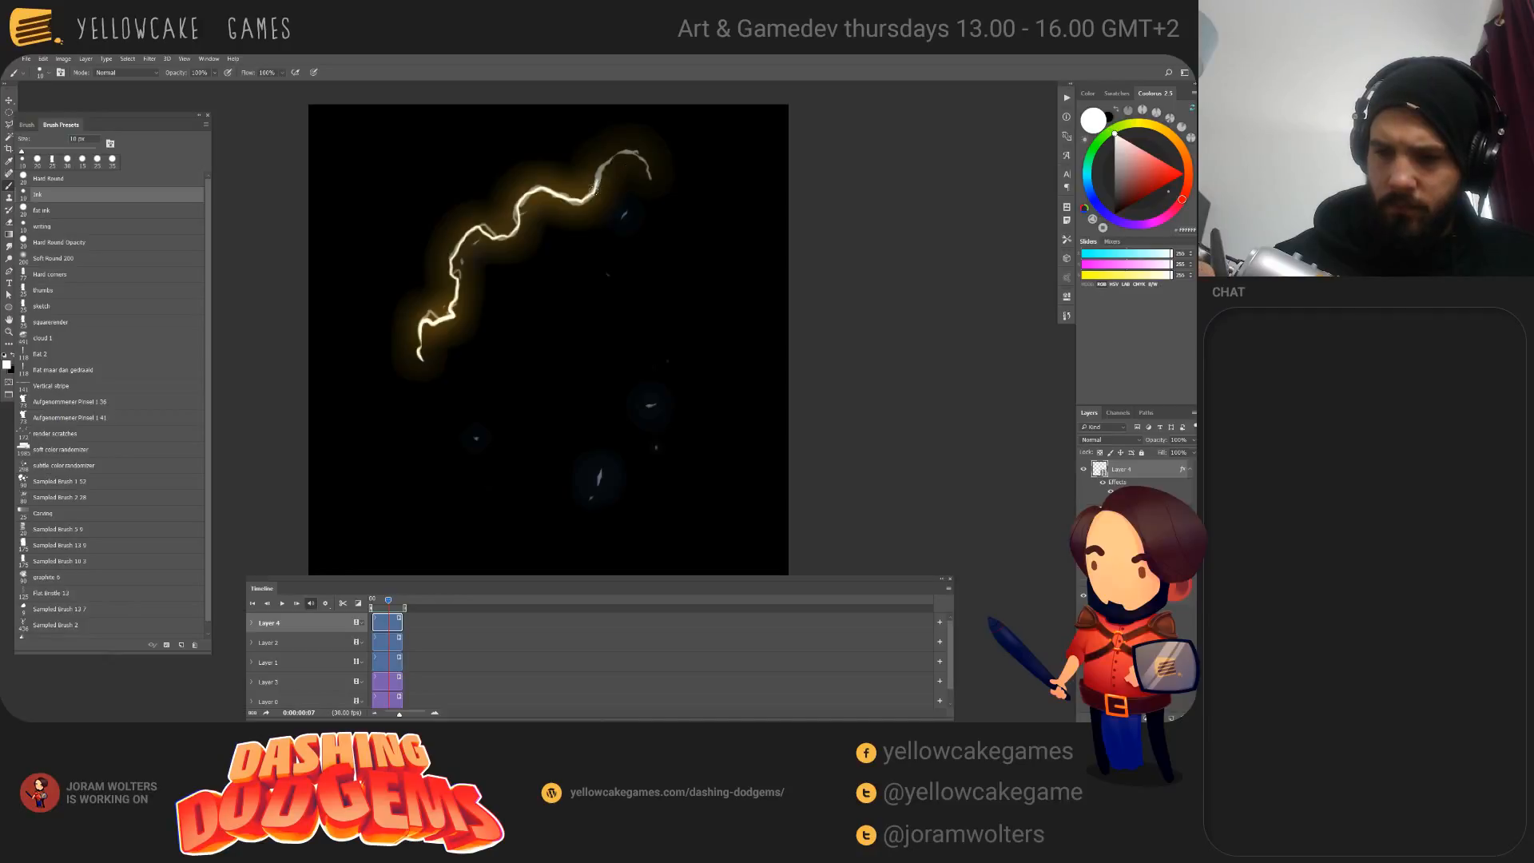
{"action": "key", "text": "e"}
{"action": "mouse_move", "coordinate": [609, 181]}
{"action": "left_mouse_down"}
{"action": "mouse_move", "coordinate": [579, 201]}
{"action": "mouse_move", "coordinate": [530, 183]}
{"action": "left_mouse_up"}
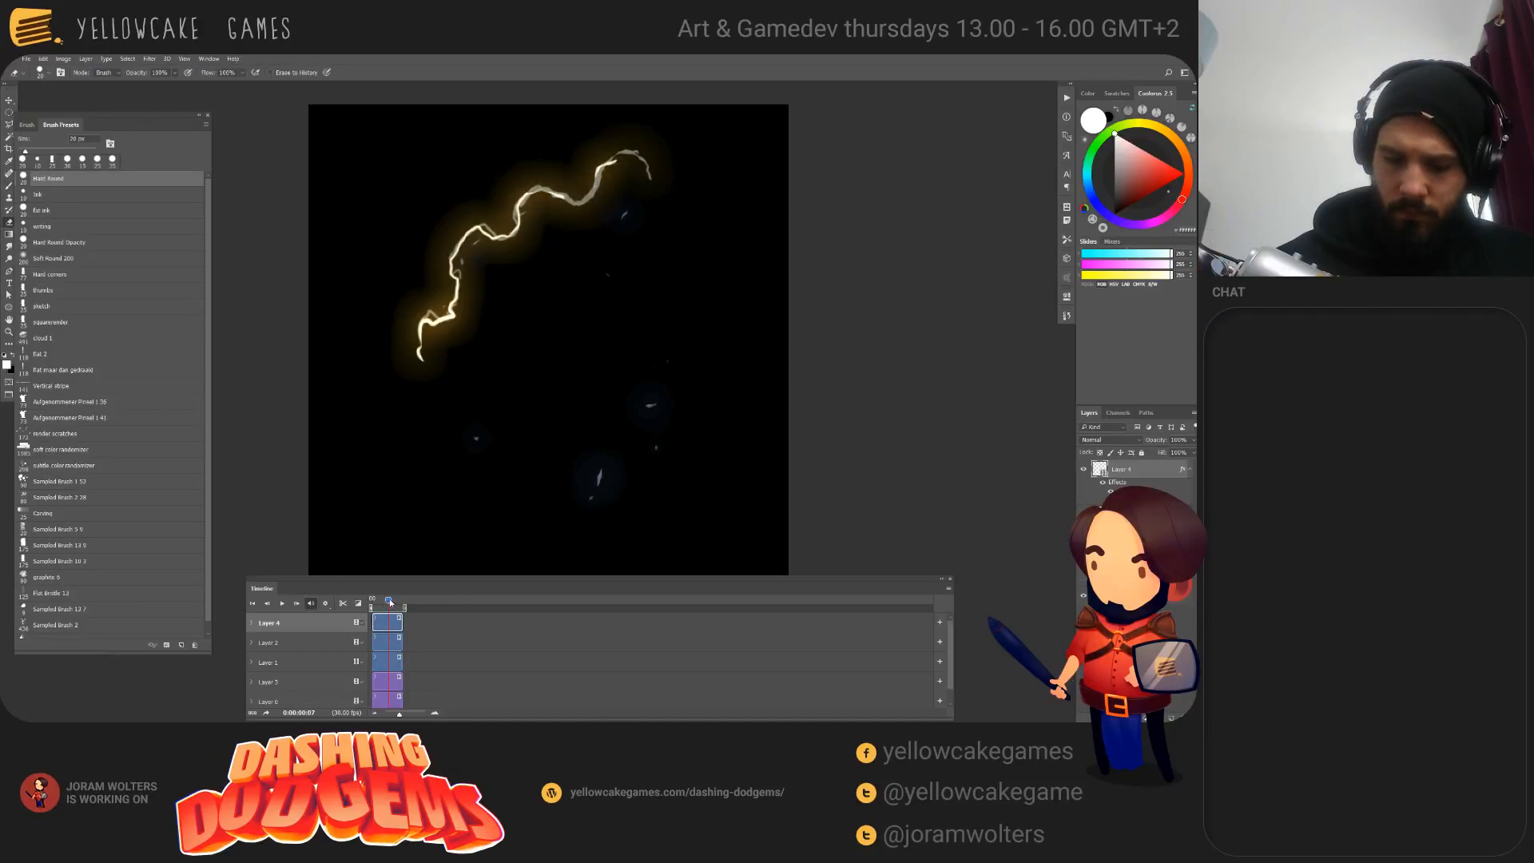
Step: Play back the animation to check the new yellow arc frames and look at the playback options
{"action": "left_click_drag", "start_coordinate": [389, 599], "coordinate": [345, 622]}
{"action": "key", "text": "space"}
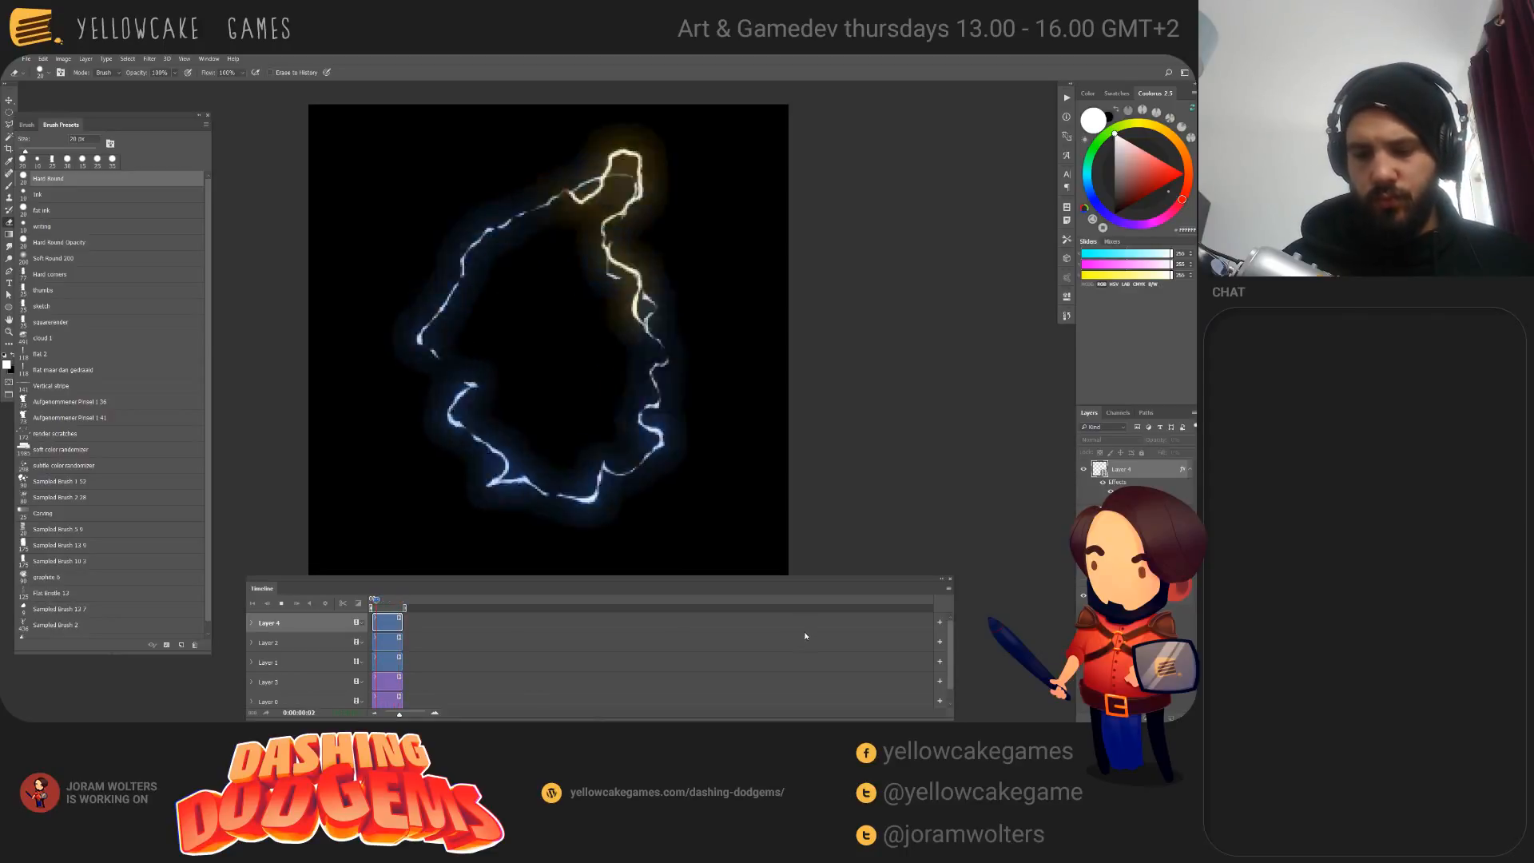
{"action": "key", "text": "space"}
{"action": "left_click", "coordinate": [326, 604]}
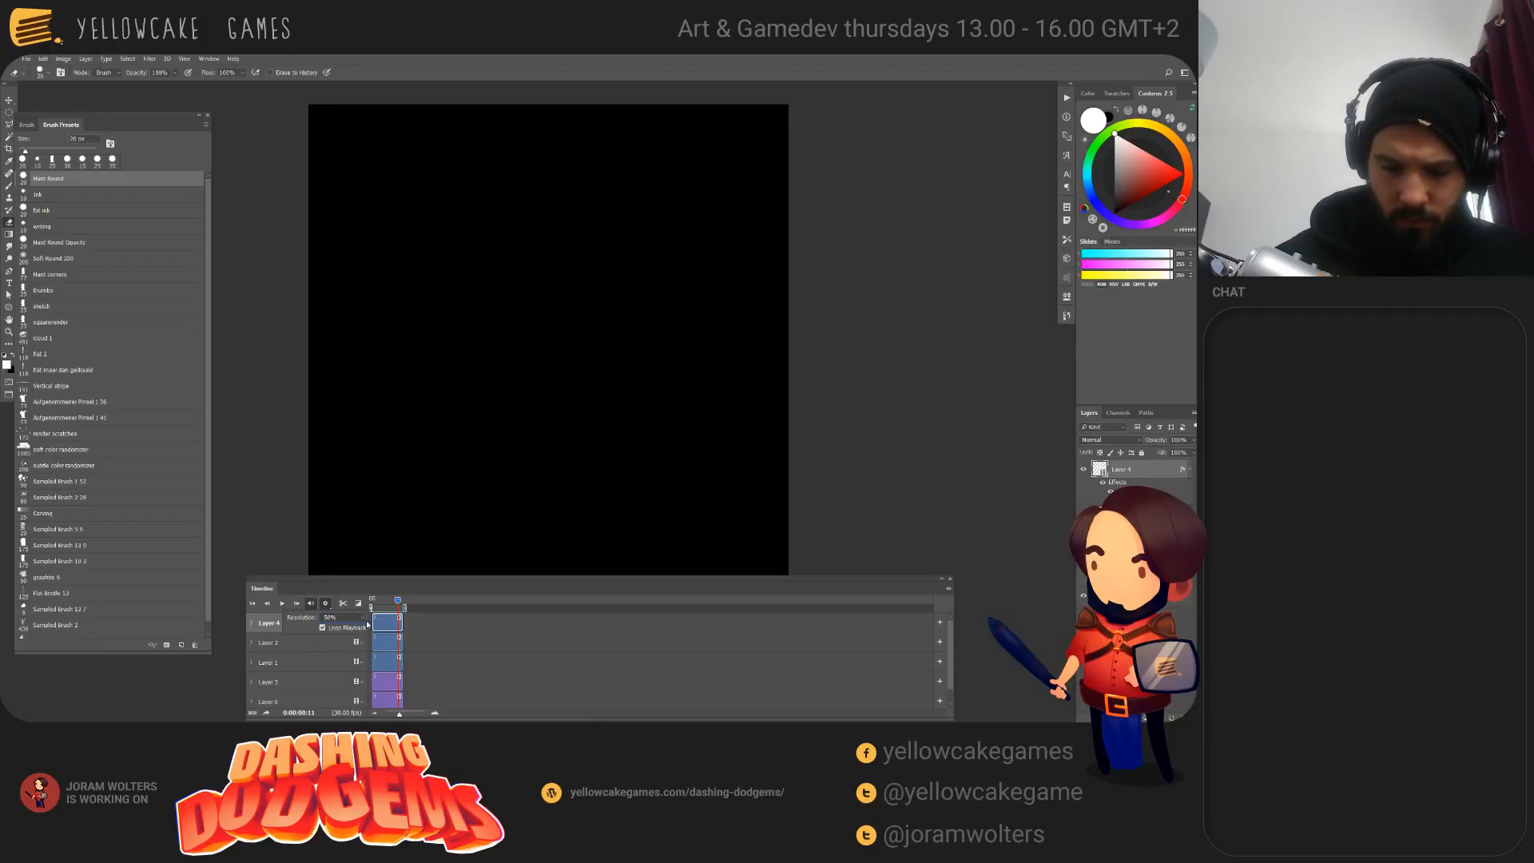
{"action": "left_click", "coordinate": [349, 715]}
Step: On frame 8, paint the yellow arc around the ring's leftmost bend towards its lower-left side
{"action": "mouse_move", "coordinate": [400, 603]}
{"action": "left_mouse_down"}
{"action": "mouse_move", "coordinate": [374, 608]}
{"action": "mouse_move", "coordinate": [392, 612]}
{"action": "left_mouse_up"}
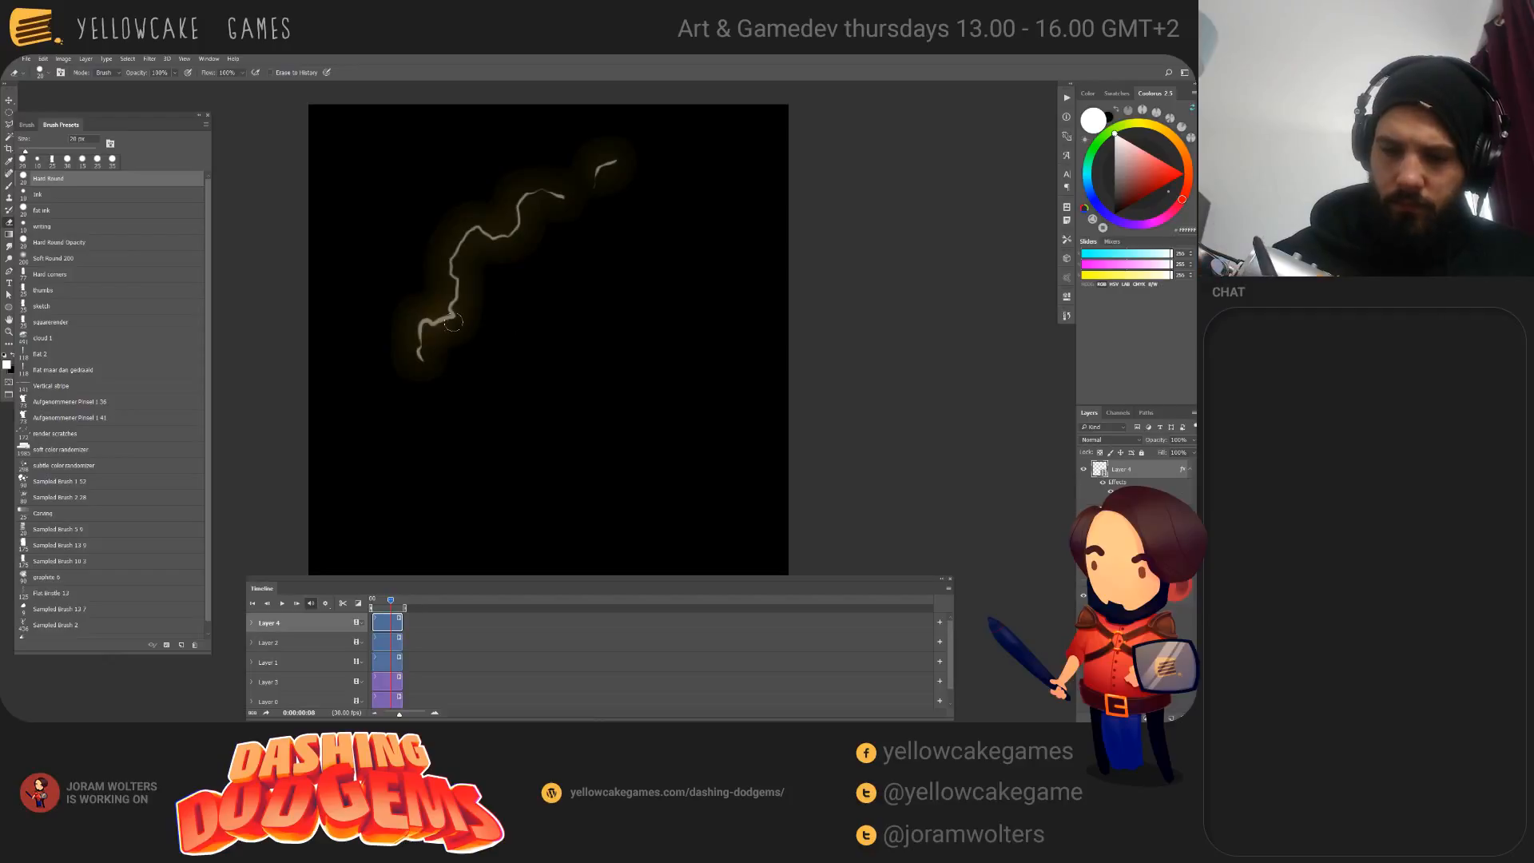
{"action": "key", "text": "b"}
{"action": "mouse_move", "coordinate": [425, 374]}
{"action": "left_mouse_down"}
{"action": "mouse_move", "coordinate": [459, 403]}
{"action": "mouse_move", "coordinate": [418, 369]}
{"action": "mouse_move", "coordinate": [422, 342]}
{"action": "left_mouse_up"}
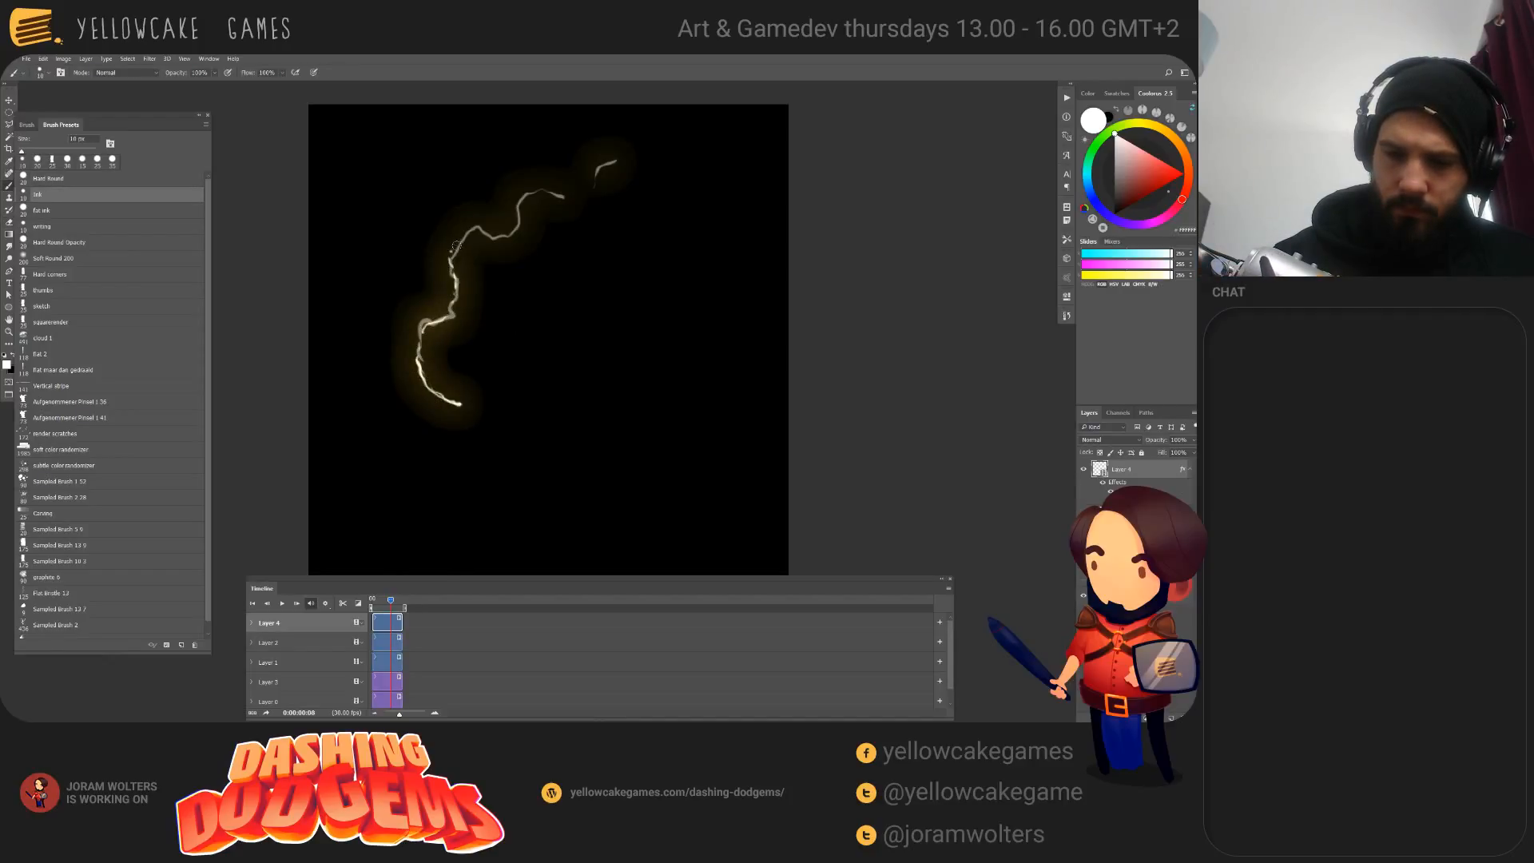
Step: On frames 9 and 10, continue the yellow arc down the ring's lower-left side as a shorter, thinner stroke
{"action": "left_click_drag", "start_coordinate": [391, 600], "coordinate": [393, 599]}
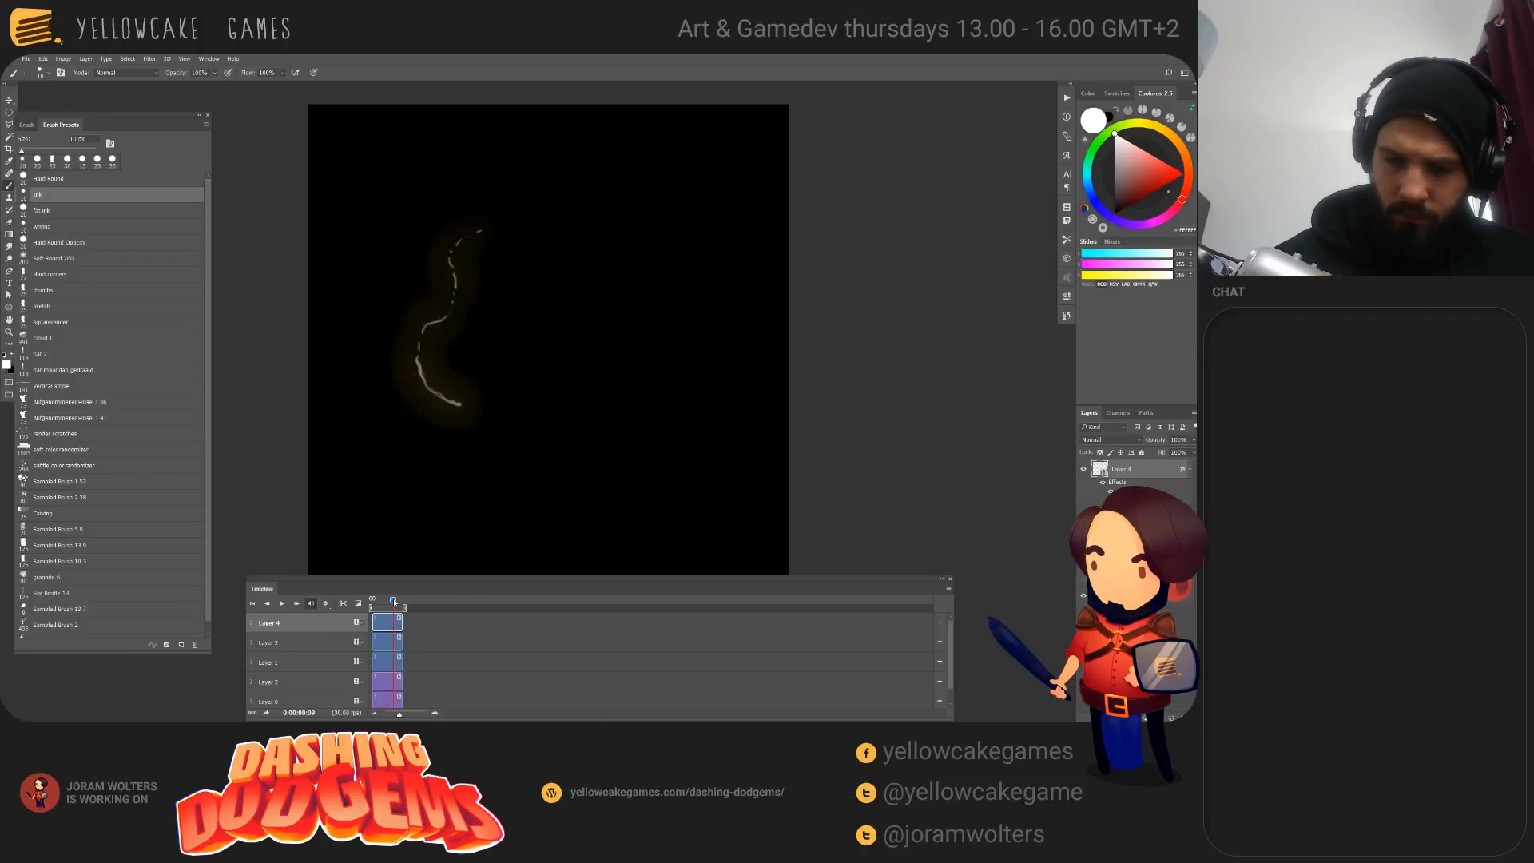
{"action": "mouse_move", "coordinate": [477, 415]}
{"action": "left_mouse_down"}
{"action": "mouse_move", "coordinate": [505, 444]}
{"action": "mouse_move", "coordinate": [454, 401]}
{"action": "left_mouse_up"}
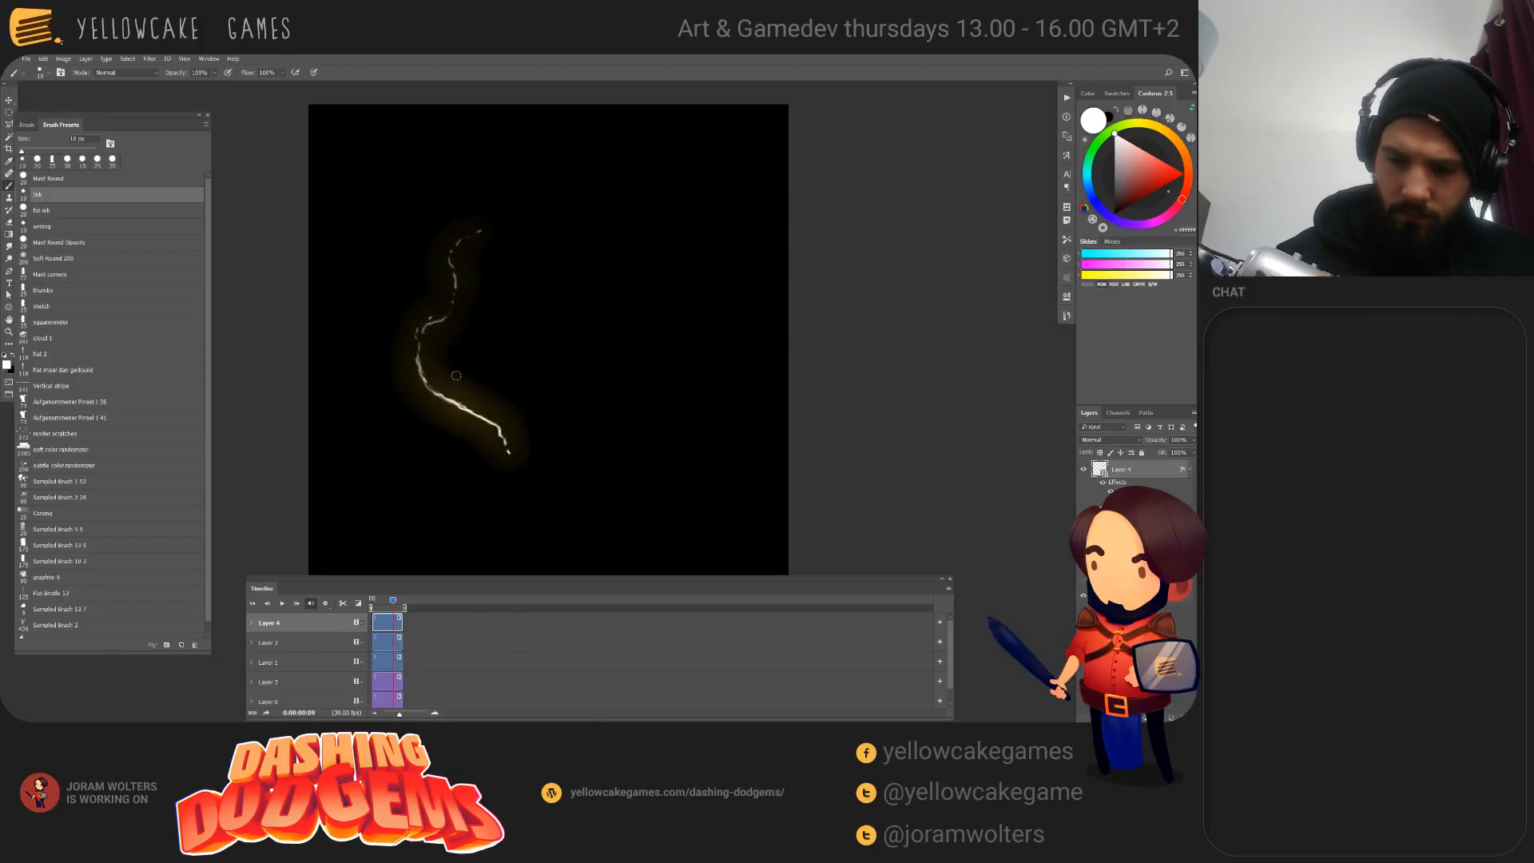
{"action": "left_click", "coordinate": [395, 603]}
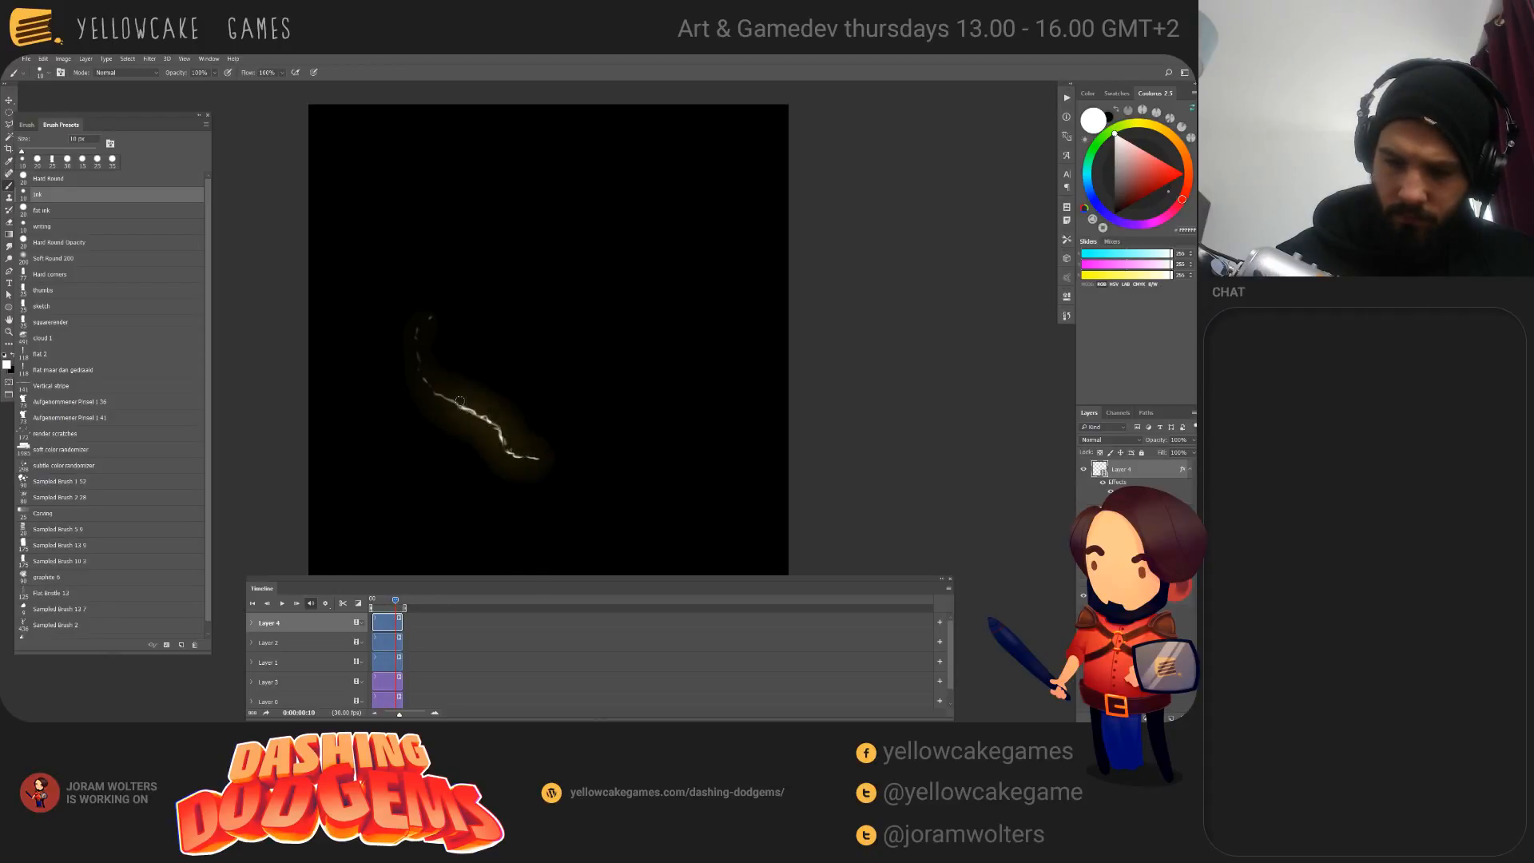
Step: Play back and scrub through the animation to check the yellow arc's travel along the ring
{"action": "key", "text": "space"}
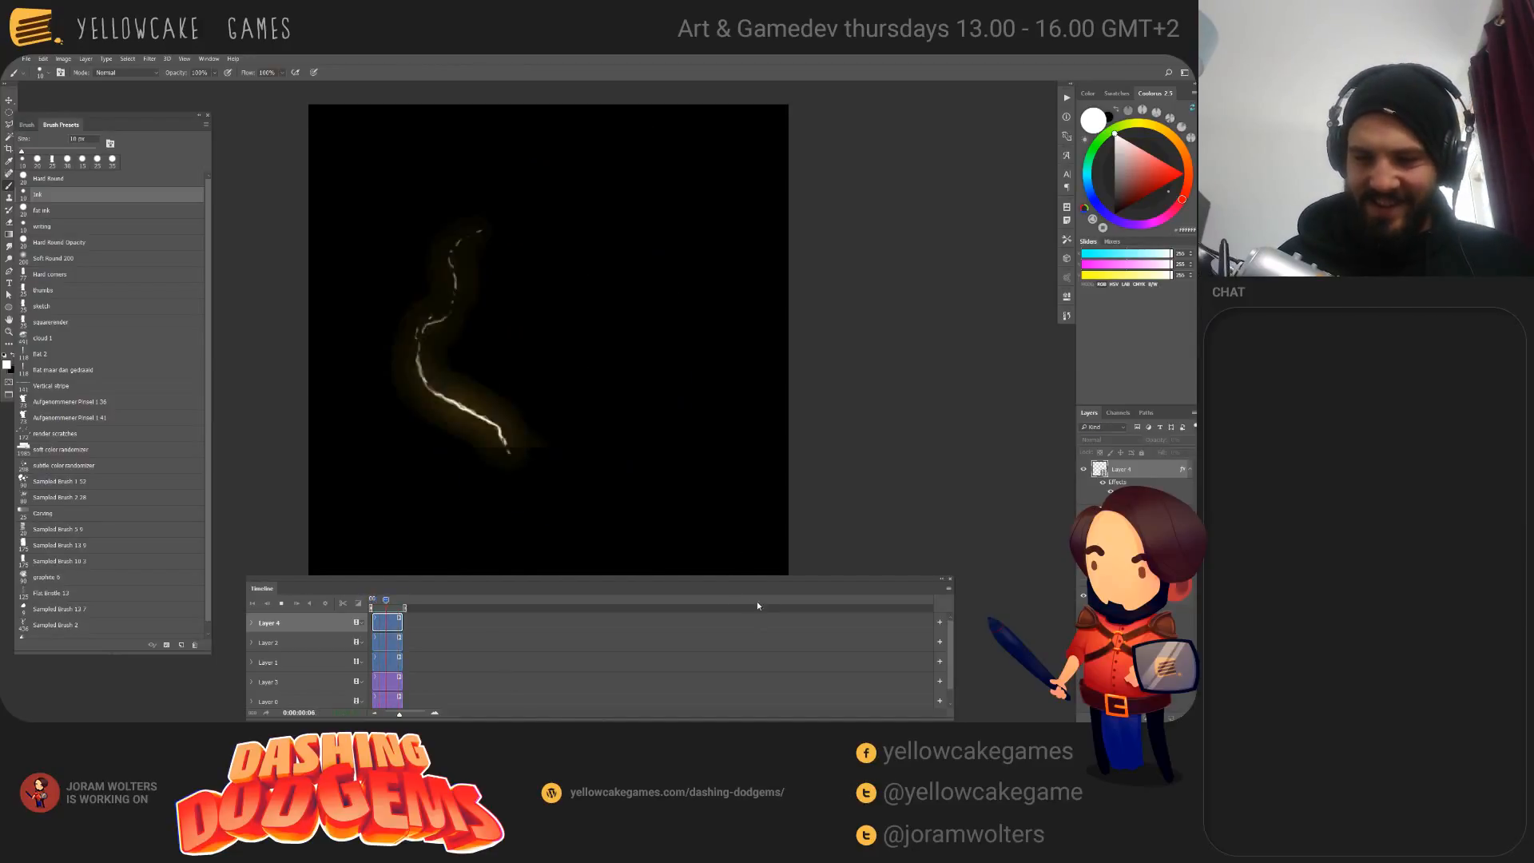
{"action": "key", "text": "space"}
{"action": "mouse_move", "coordinate": [397, 599]}
{"action": "left_mouse_down"}
{"action": "mouse_move", "coordinate": [373, 603]}
{"action": "mouse_move", "coordinate": [385, 605]}
{"action": "left_mouse_up"}
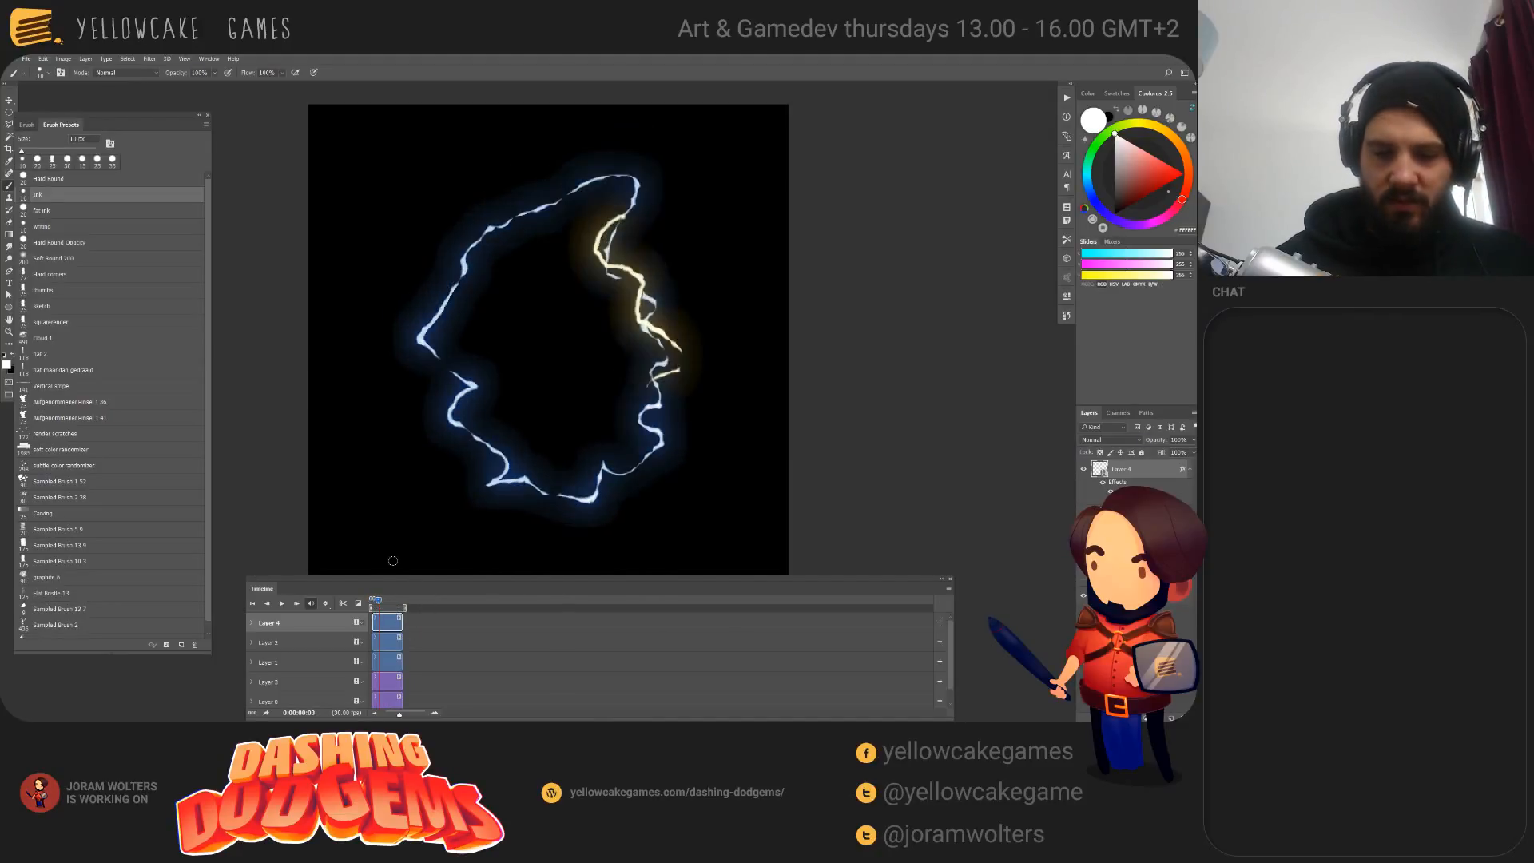
{"action": "key", "text": "space"}
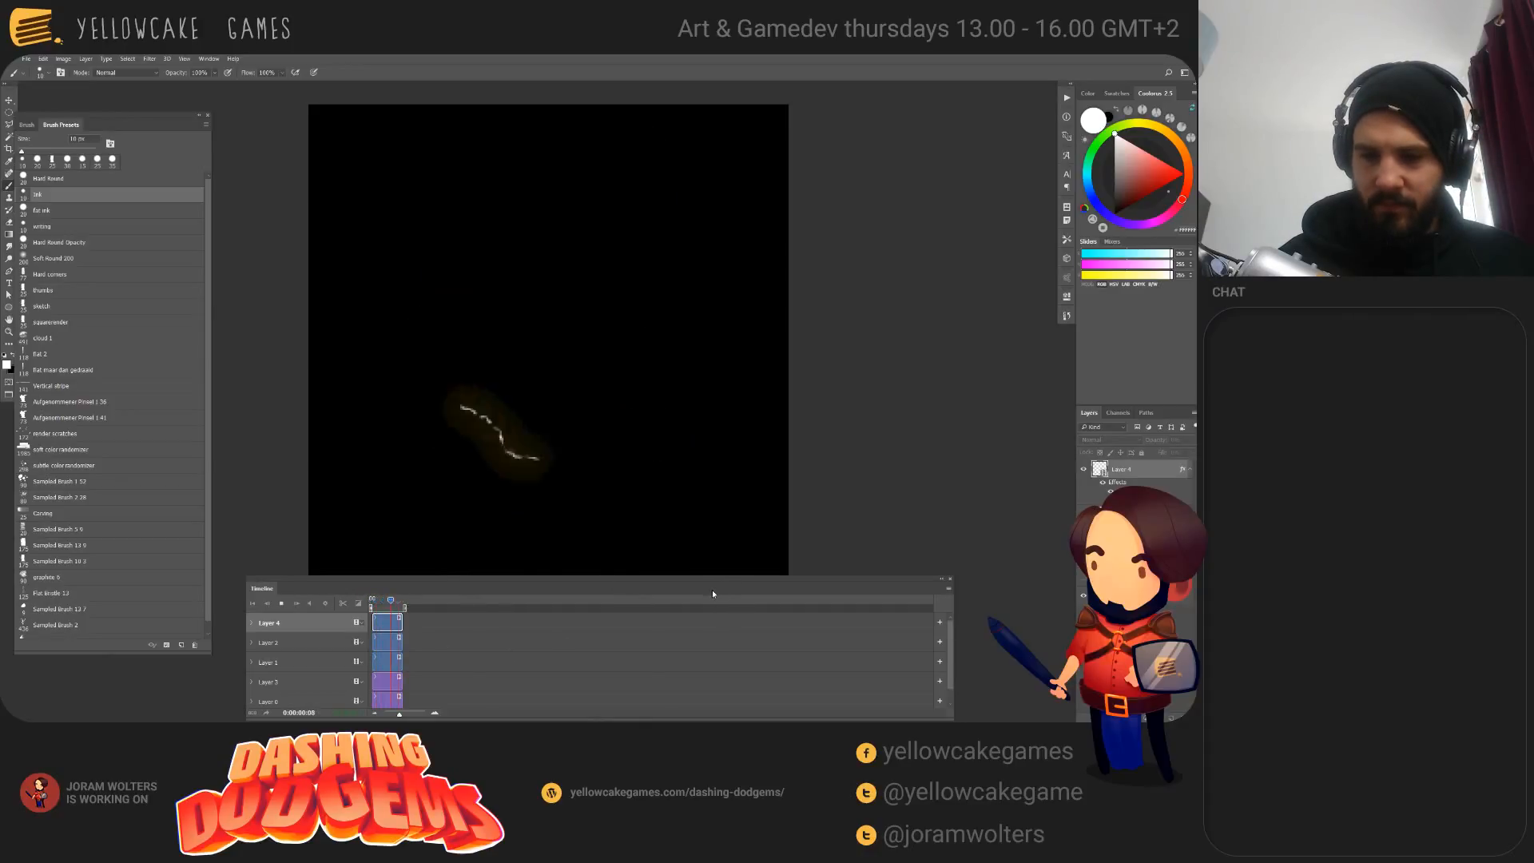
{"action": "left_click", "coordinate": [376, 601]}
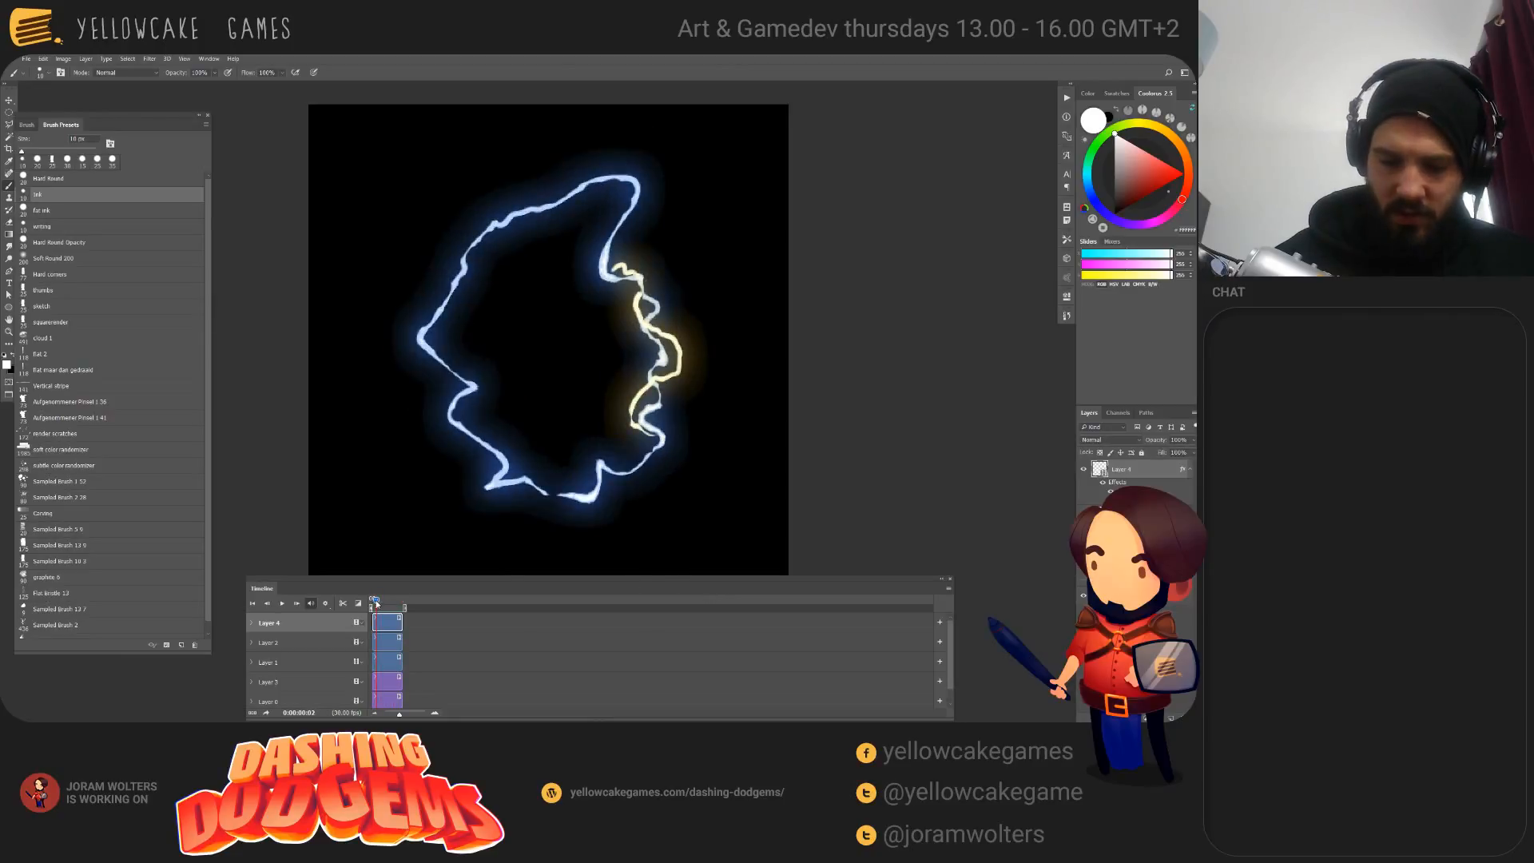
Step: On frames 0 and 1 of Layer 2, thicken the lower part of the blue ring with a resized ink brush
{"action": "left_click_drag", "start_coordinate": [376, 601], "coordinate": [371, 603]}
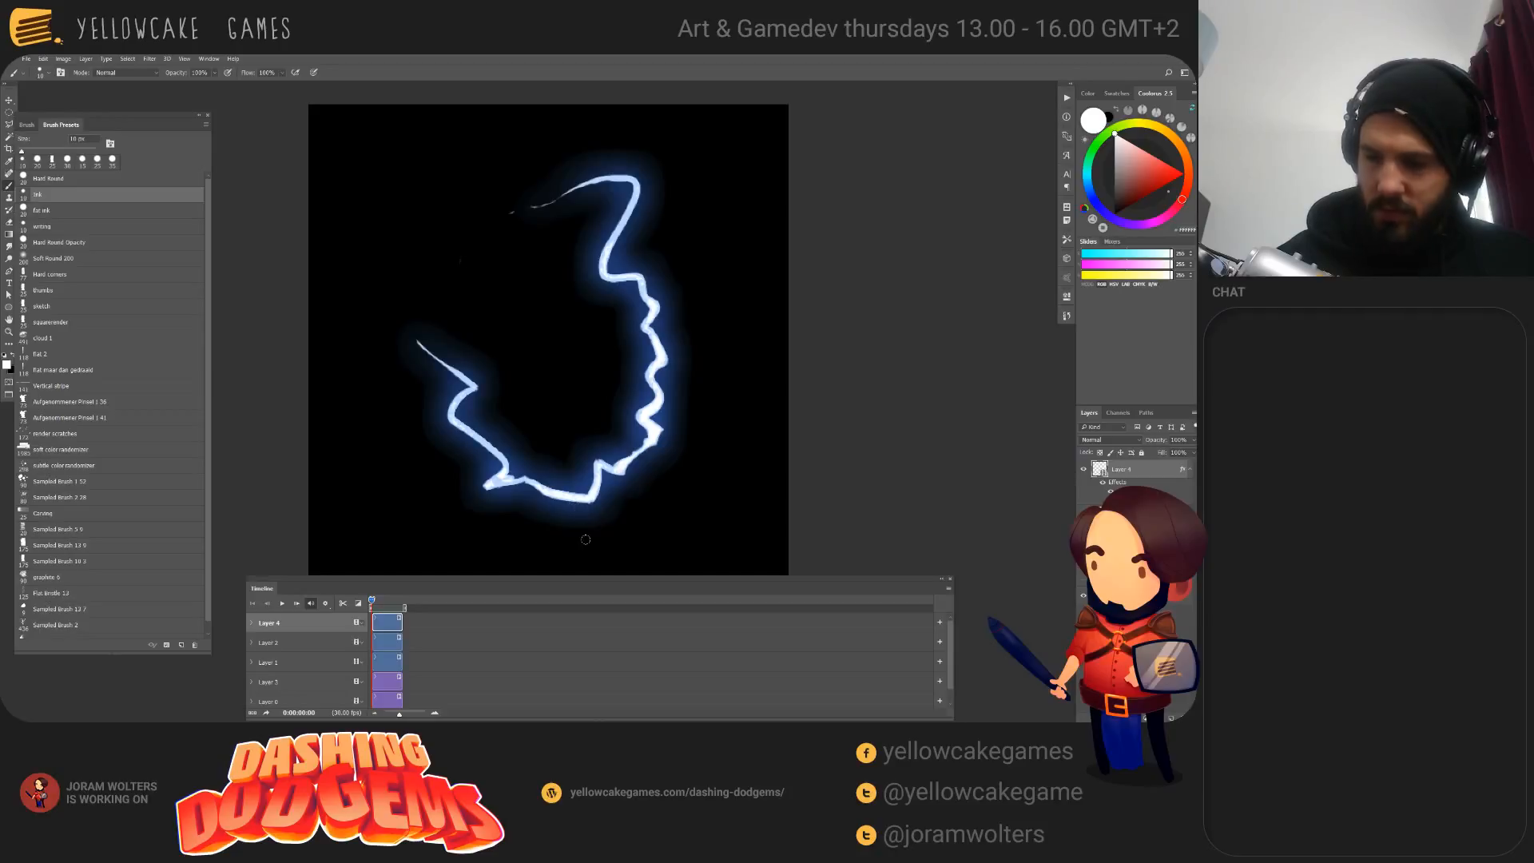
{"action": "left_click", "coordinate": [1122, 509]}
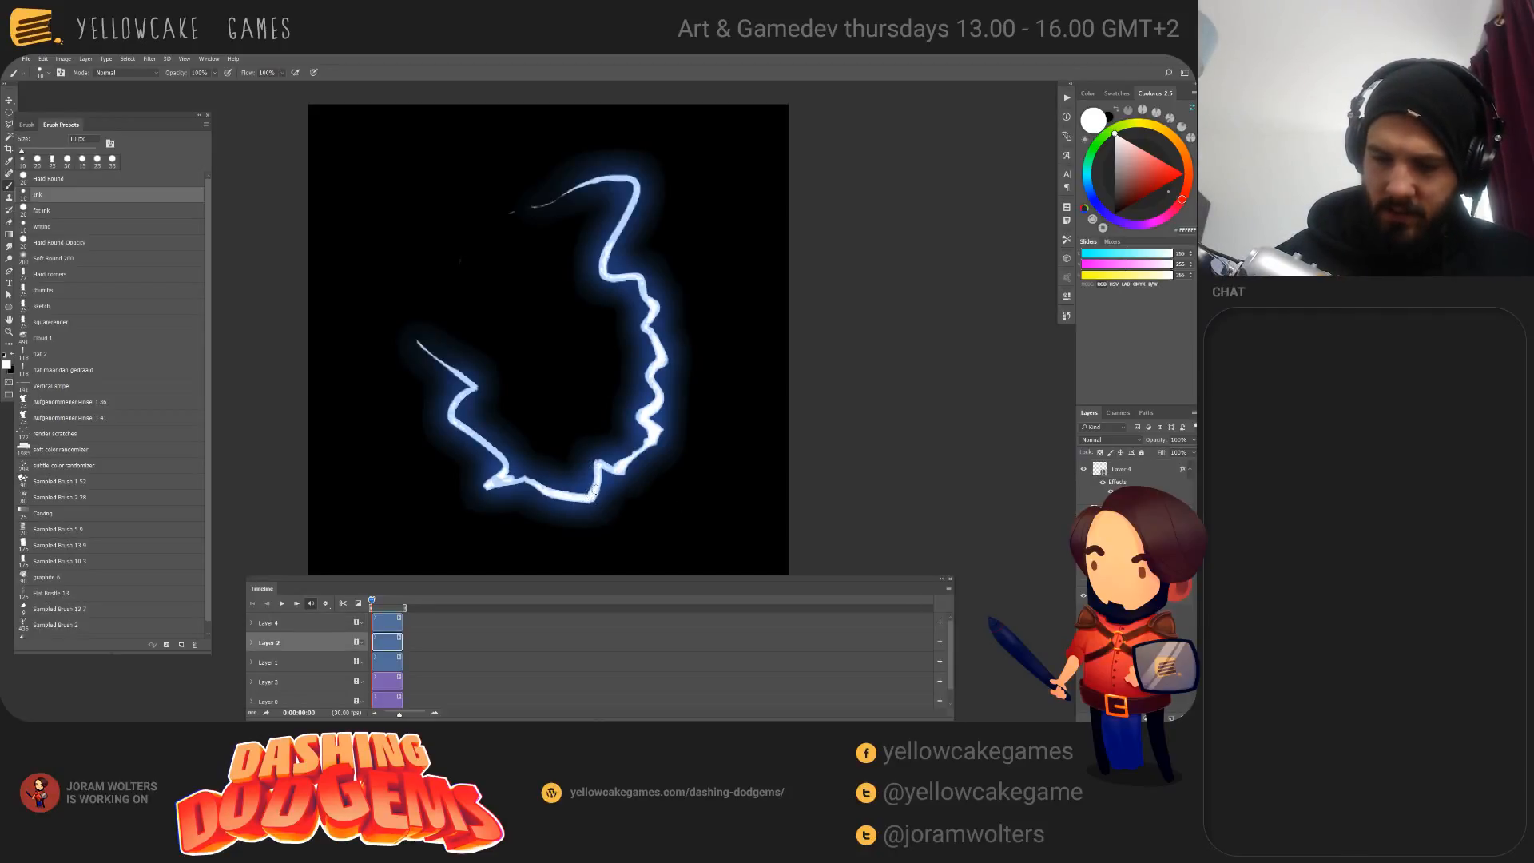
{"action": "key", "text": "bracketleft"}
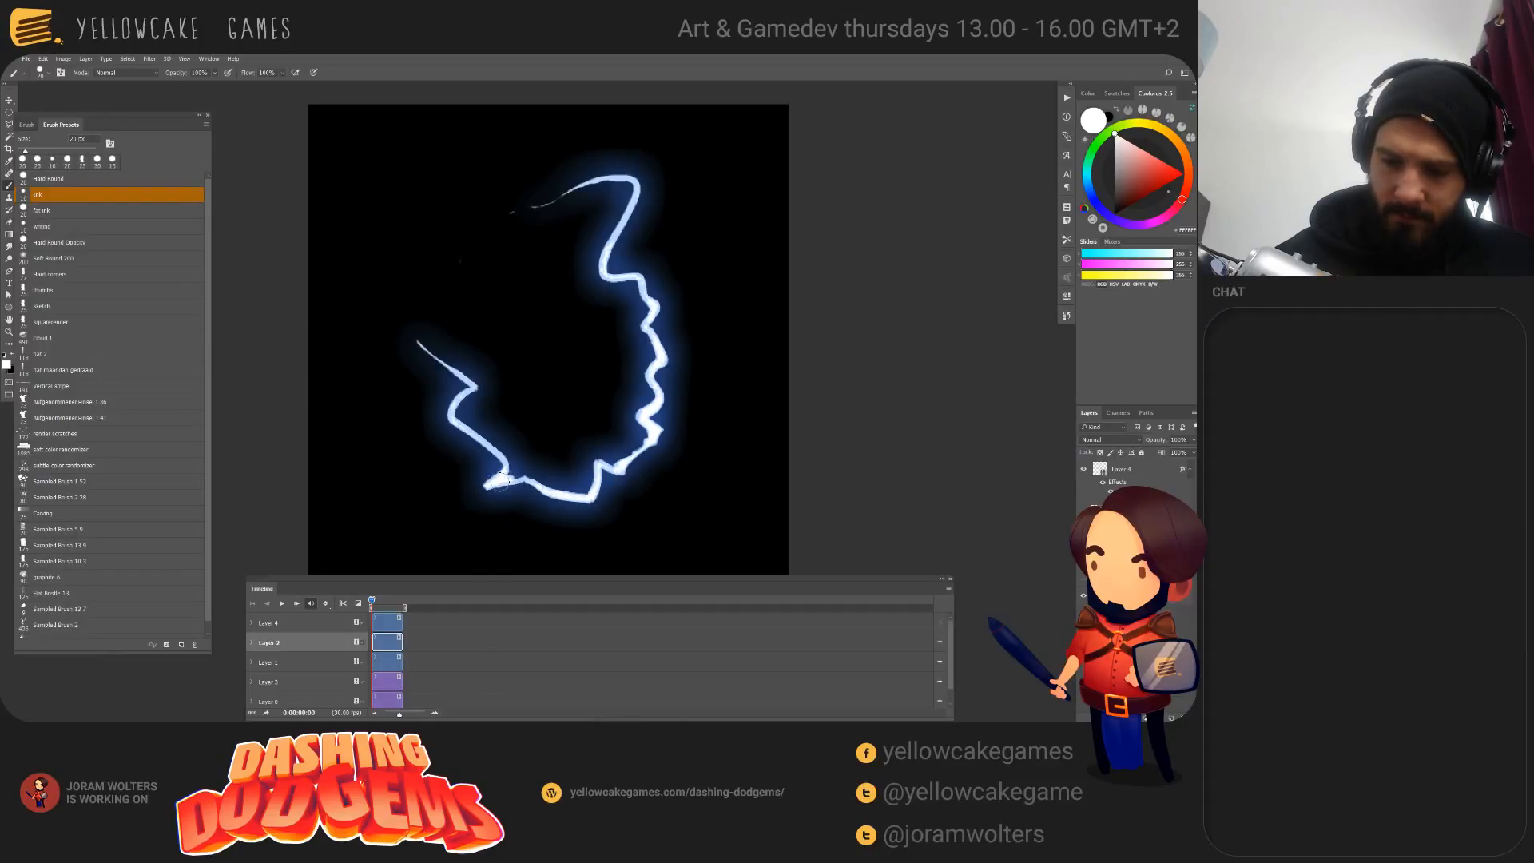
{"action": "left_click_drag", "start_coordinate": [496, 451], "coordinate": [470, 430]}
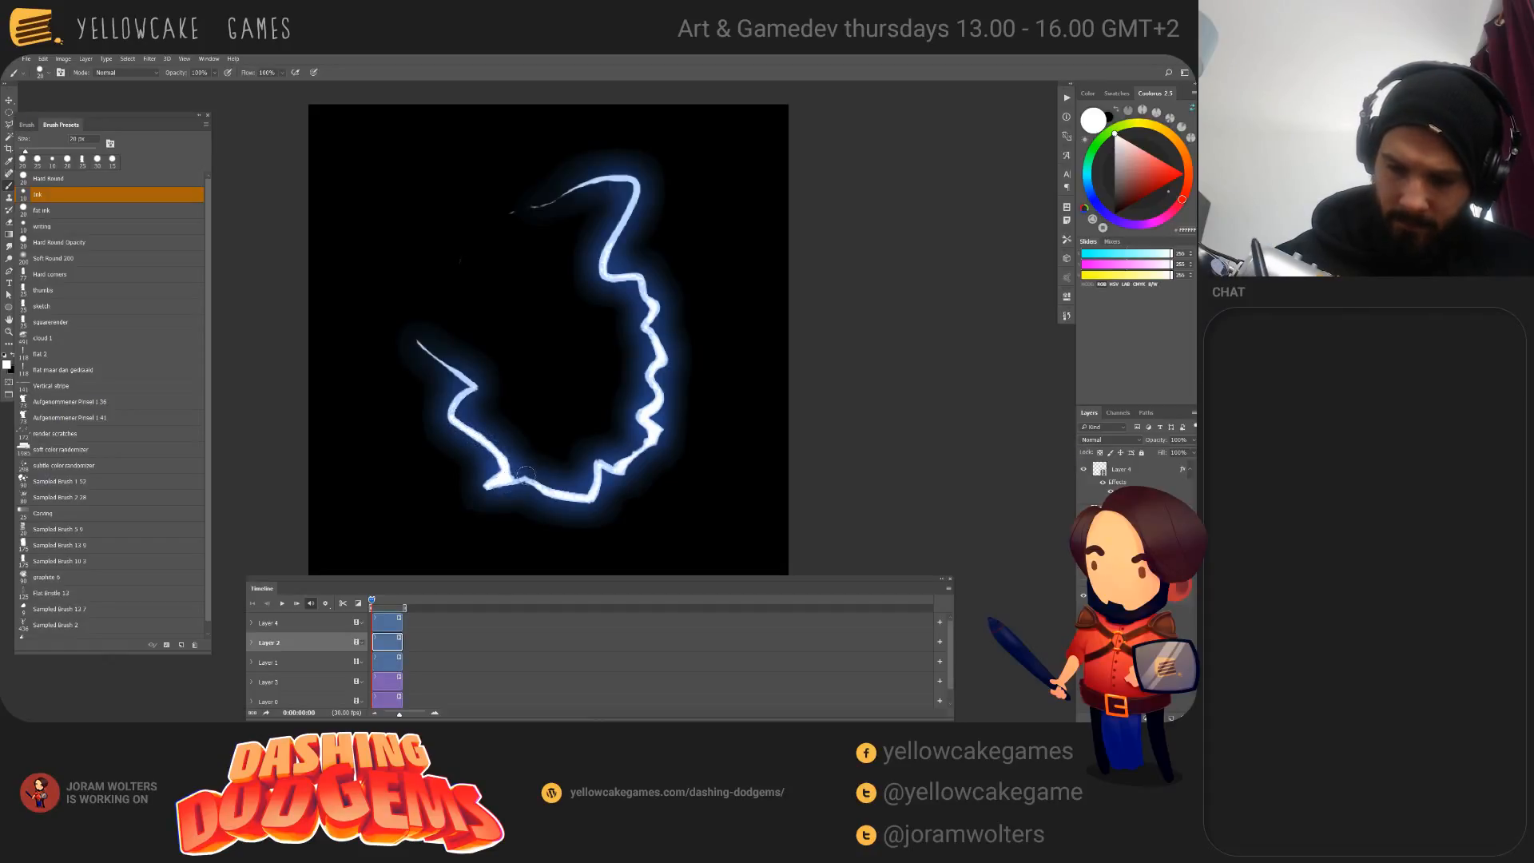
{"action": "mouse_move", "coordinate": [525, 476]}
{"action": "left_mouse_down"}
{"action": "mouse_move", "coordinate": [595, 495]}
{"action": "mouse_move", "coordinate": [651, 421]}
{"action": "left_mouse_up"}
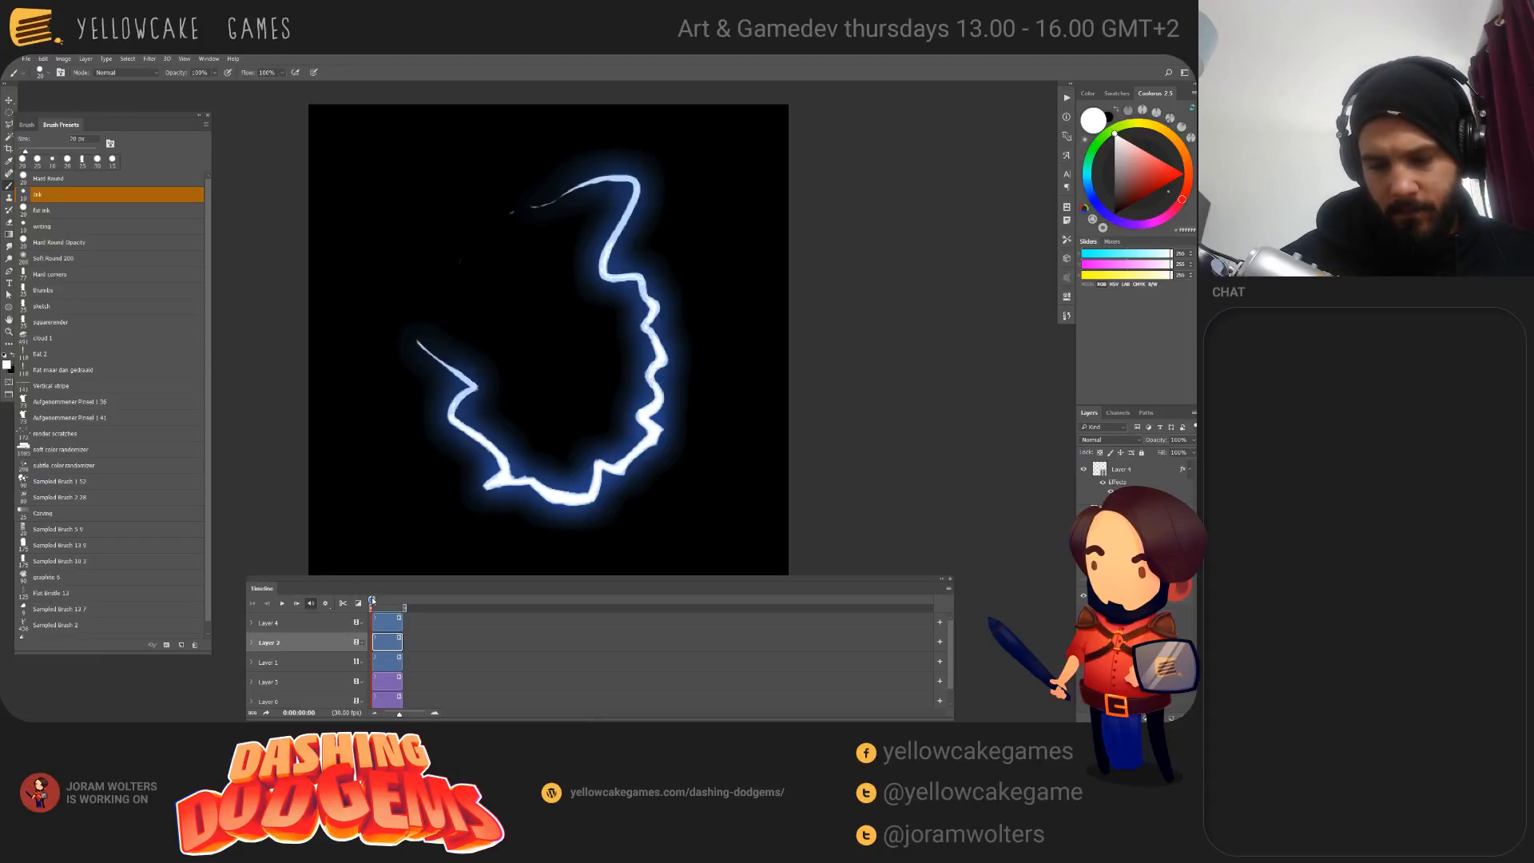
{"action": "left_click_drag", "start_coordinate": [371, 600], "coordinate": [373, 600]}
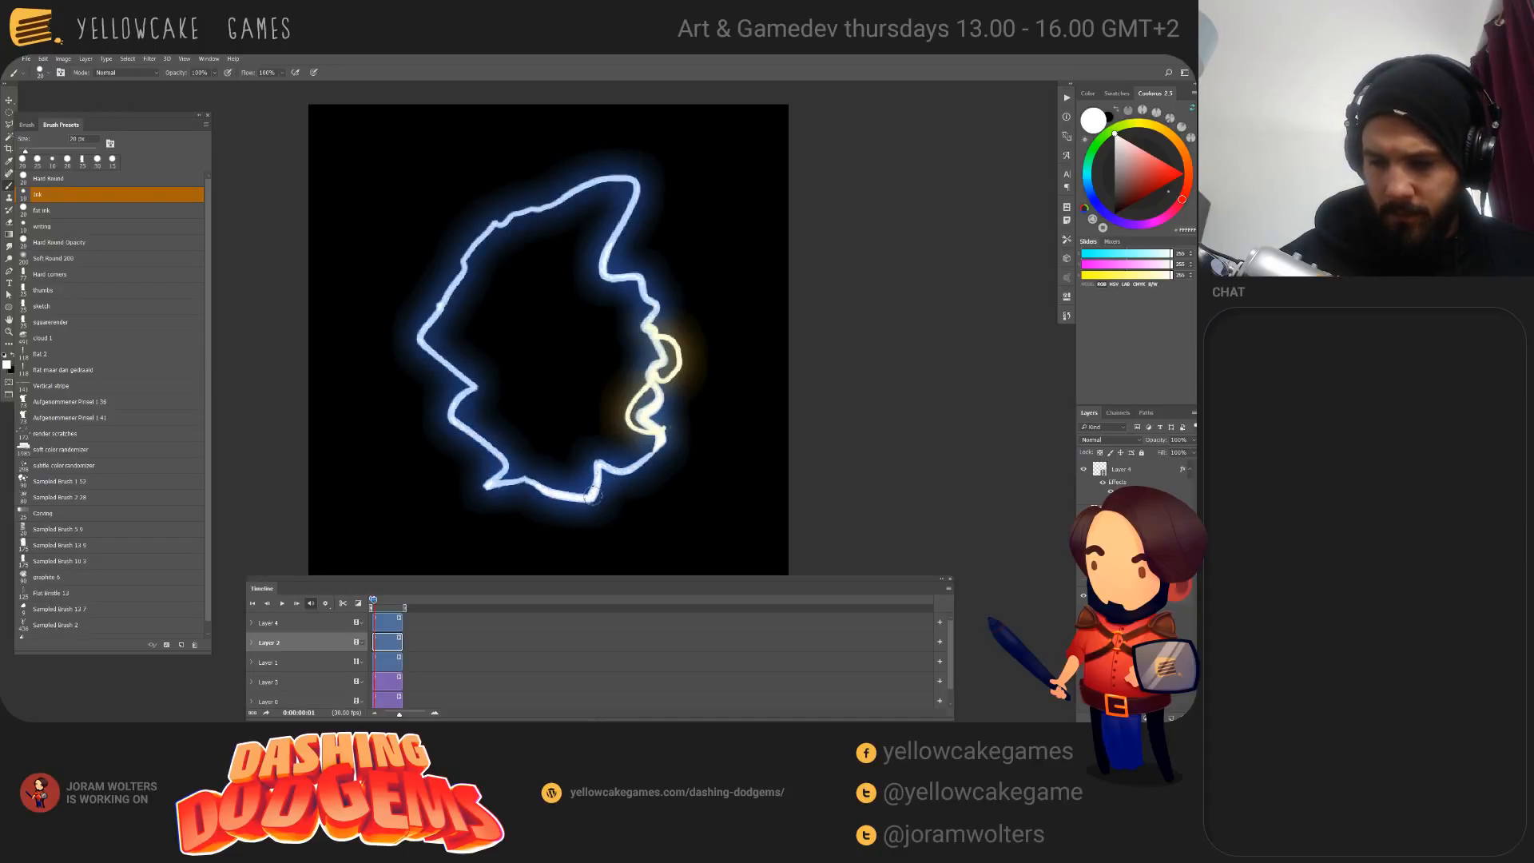
{"action": "left_click_drag", "start_coordinate": [600, 469], "coordinate": [620, 473]}
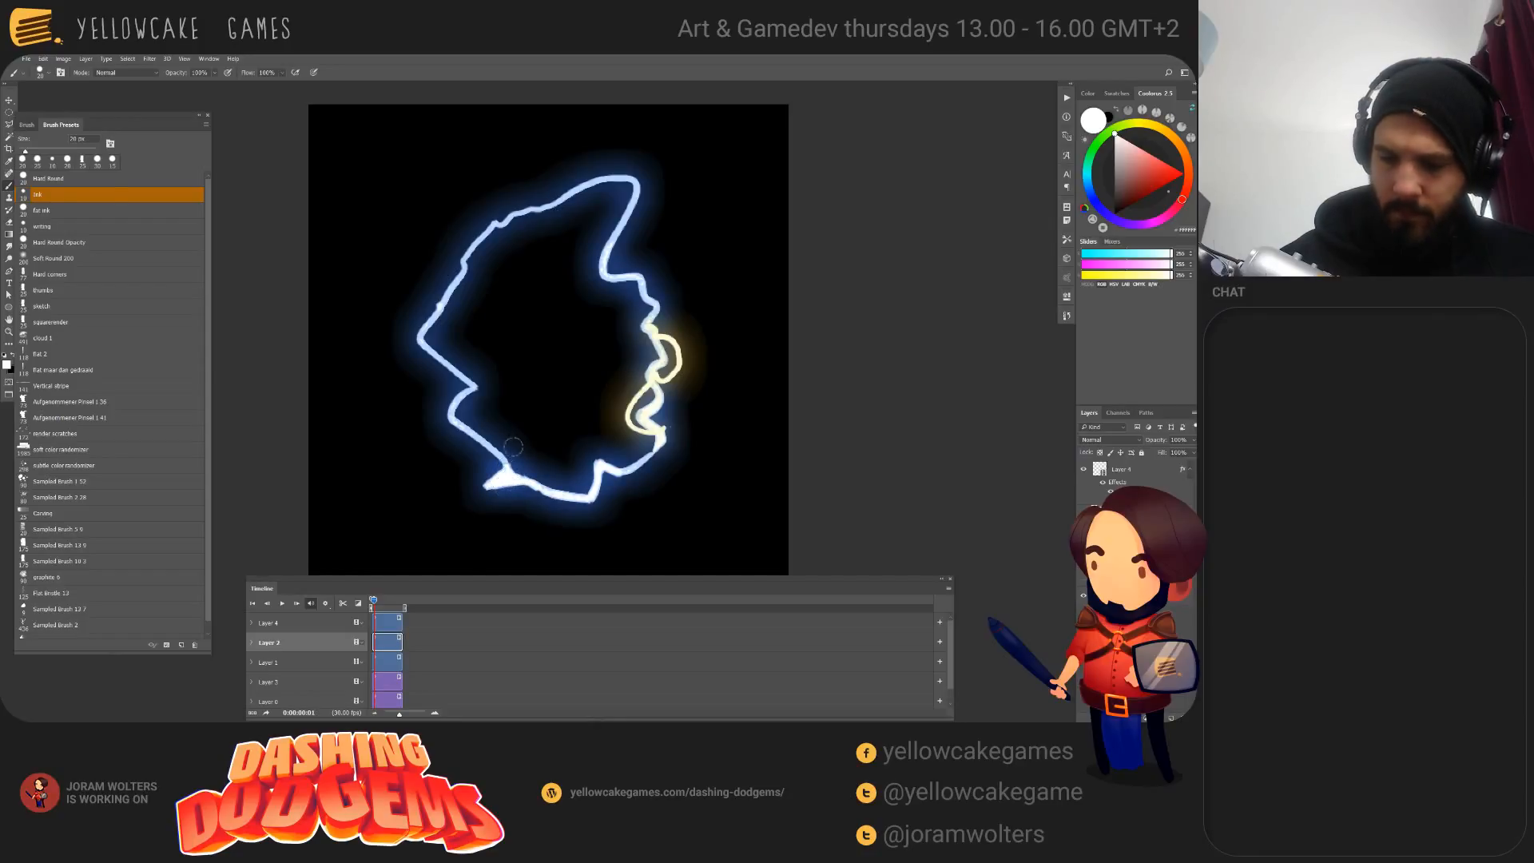
Step: Try to erase the edge of the blue ring's lower-left spike on frame 1, and undo the stroke
{"action": "key", "text": "e"}
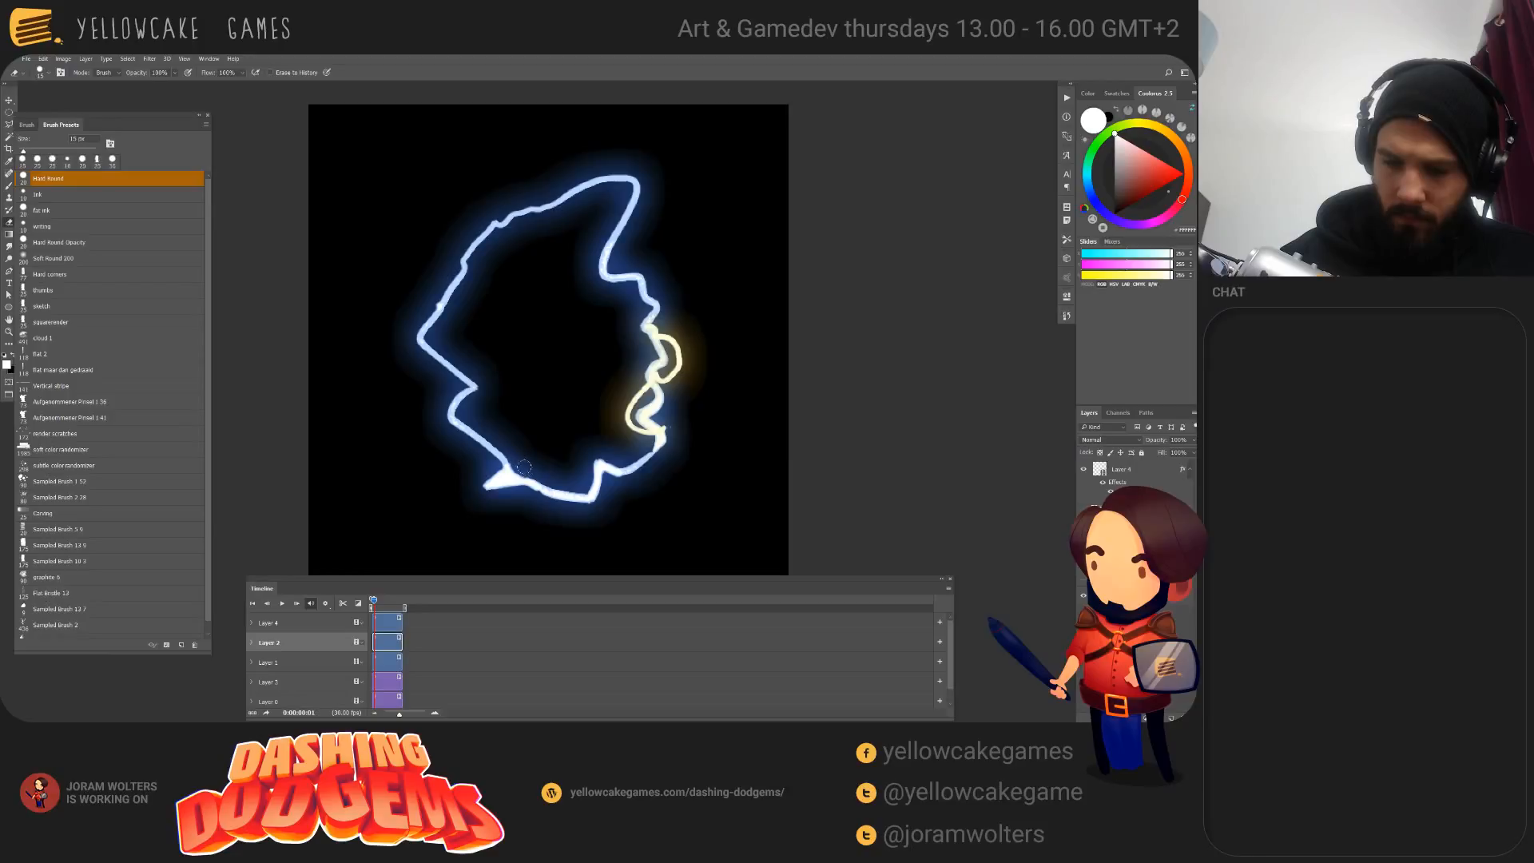
{"action": "left_click_drag", "start_coordinate": [487, 469], "coordinate": [477, 496]}
{"action": "key", "text": "ctrl+z"}
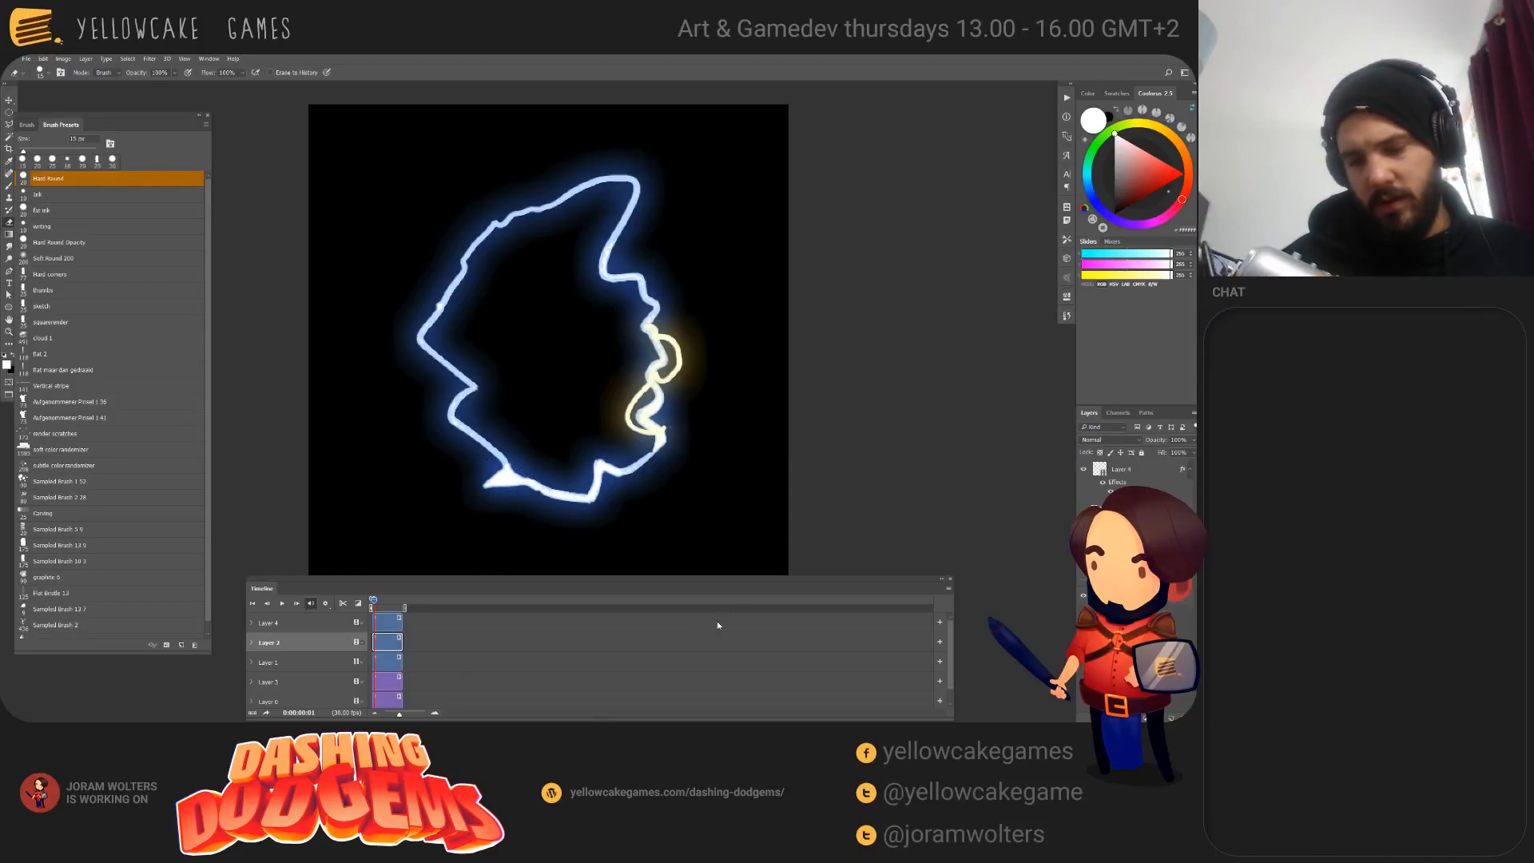
Step: Scrub and play back the animation to check the thickened blue ring together with the yellow arc
{"action": "left_click_drag", "start_coordinate": [374, 603], "coordinate": [387, 605]}
{"action": "left_click", "coordinate": [282, 603]}
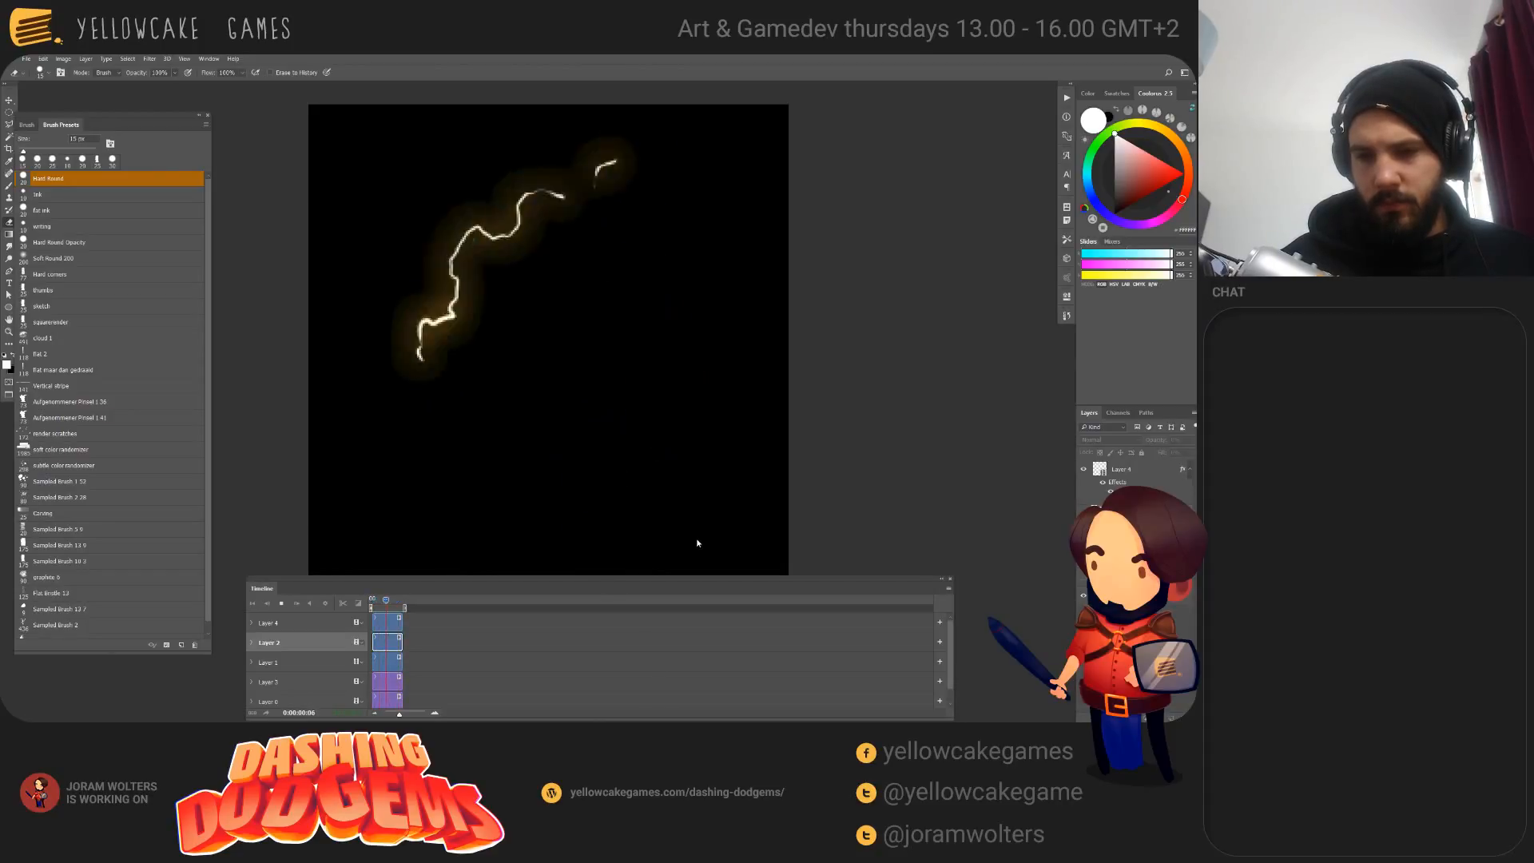
{"action": "key", "text": "space"}
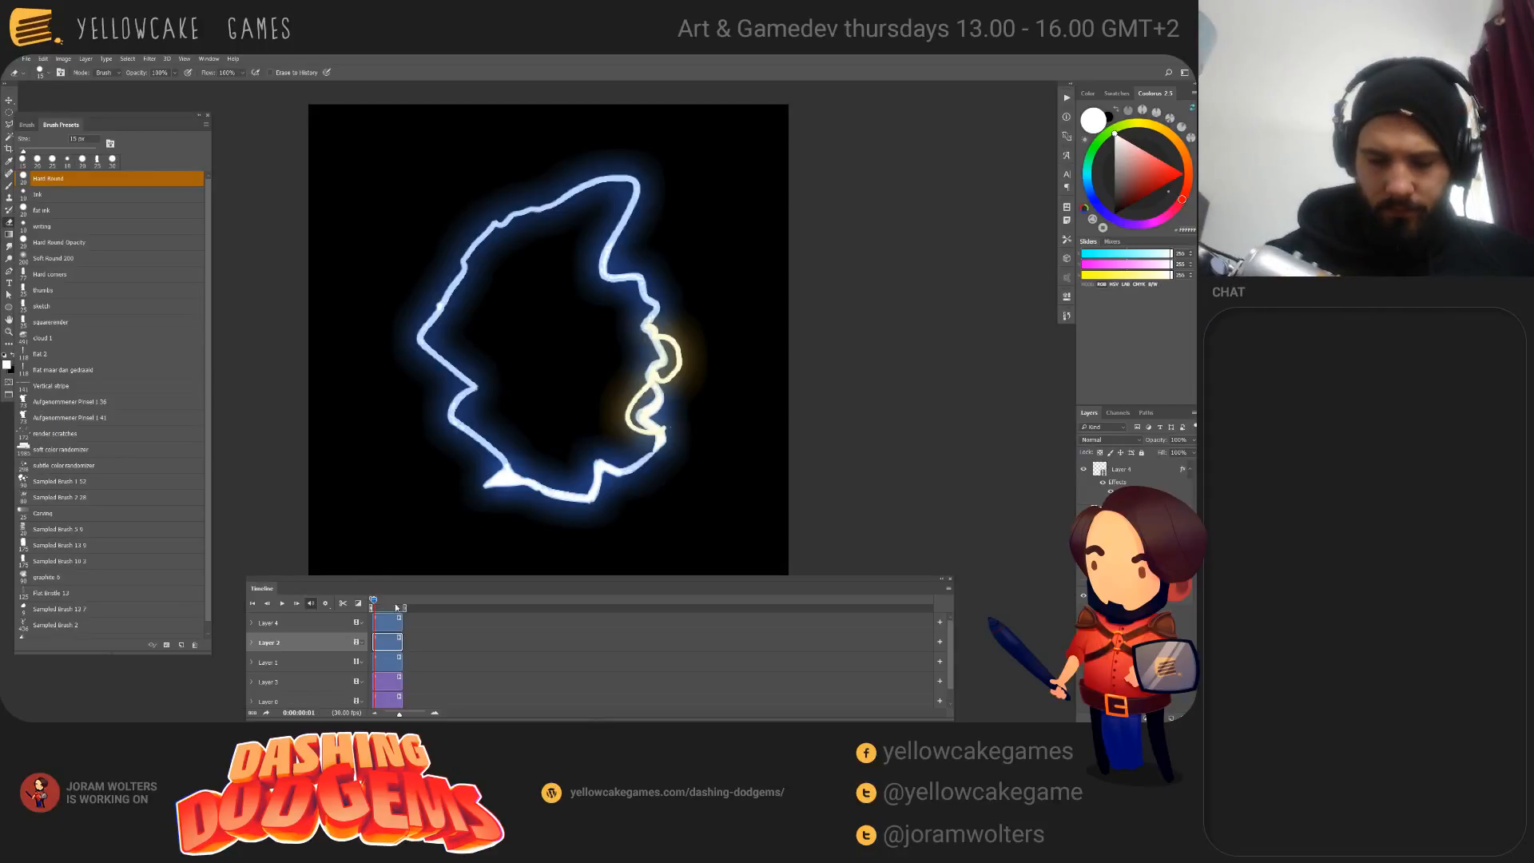
Step: Return to the first frame and hide the black background layer so the lightning sits on transparency
{"action": "mouse_move", "coordinate": [373, 599]}
{"action": "left_mouse_down"}
{"action": "mouse_move", "coordinate": [392, 606]}
{"action": "mouse_move", "coordinate": [363, 606]}
{"action": "left_mouse_up"}
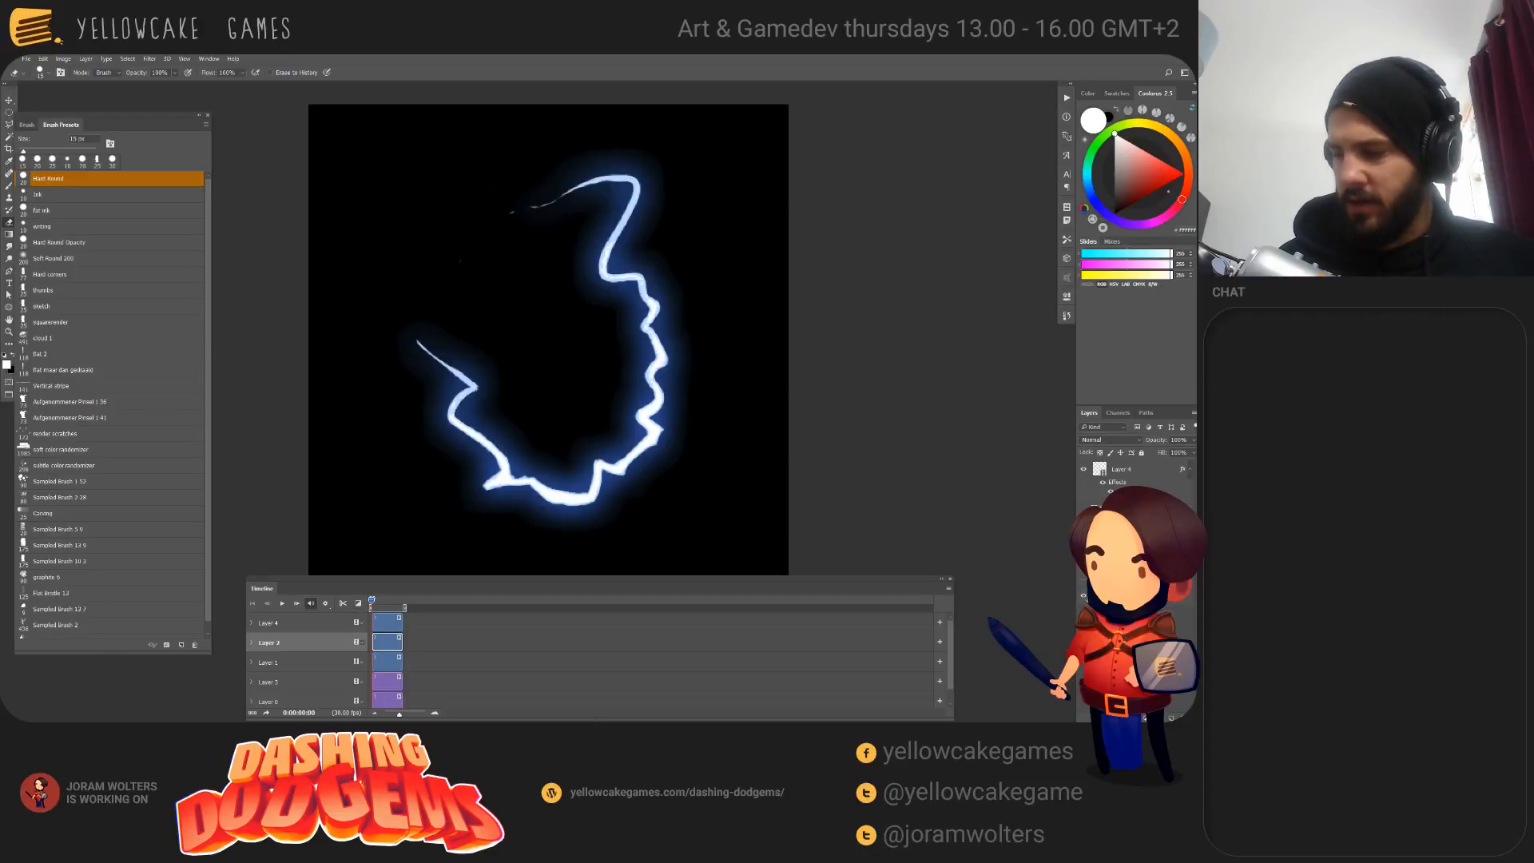
{"action": "left_click", "coordinate": [1084, 595]}
{"action": "mouse_move", "coordinate": [372, 601]}
{"action": "left_mouse_down"}
{"action": "mouse_move", "coordinate": [395, 607]}
{"action": "mouse_move", "coordinate": [364, 604]}
{"action": "left_mouse_up"}
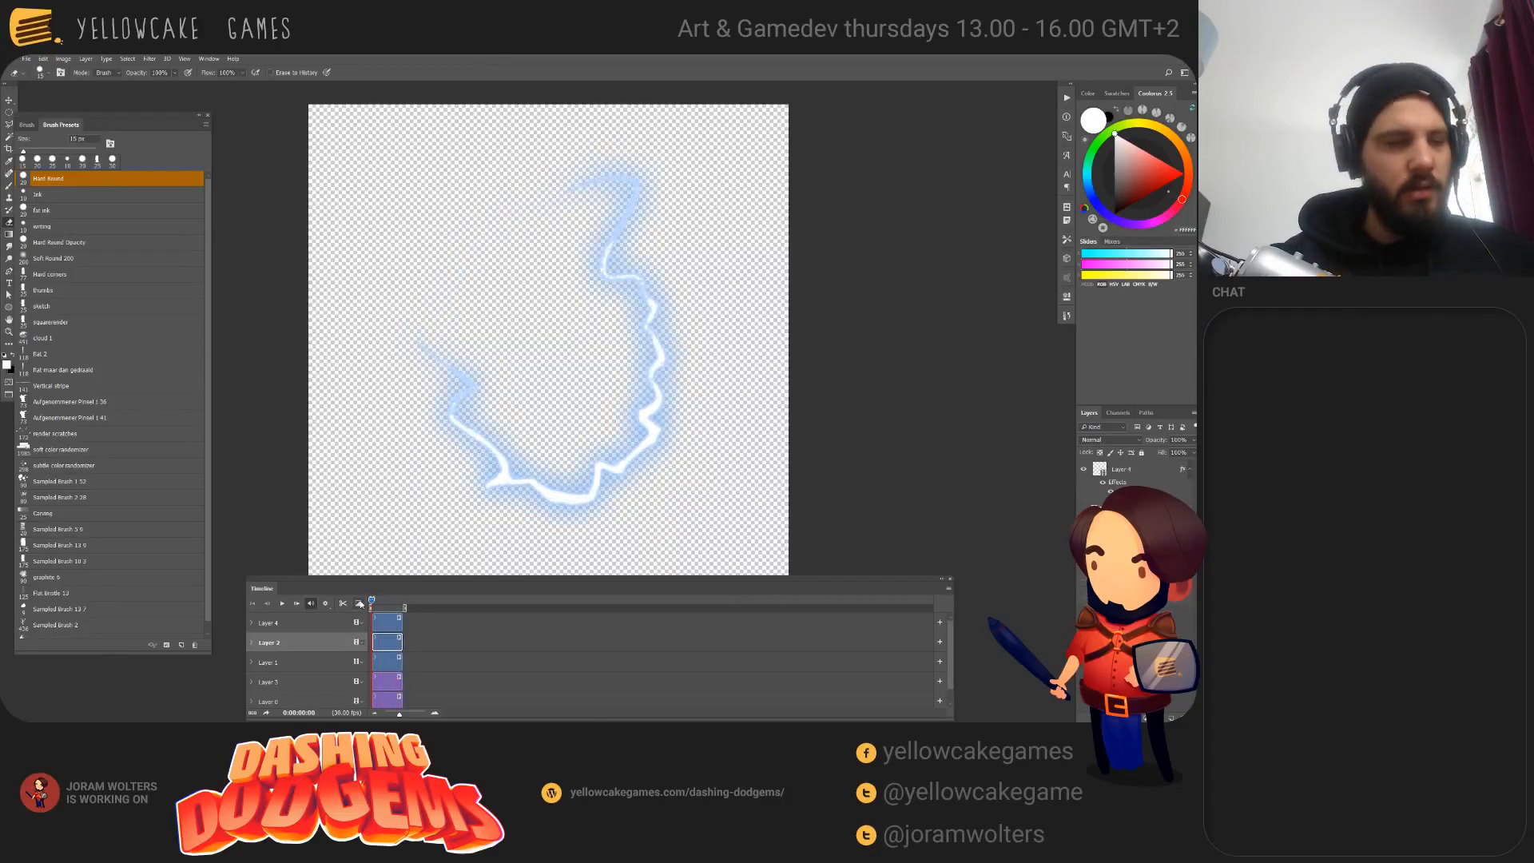
Step: Render the 0 to 12 work area as a PNG image sequence with straight unmatted alpha into a new lightning subfolder of the Art folder
{"action": "left_click", "coordinate": [27, 58]}
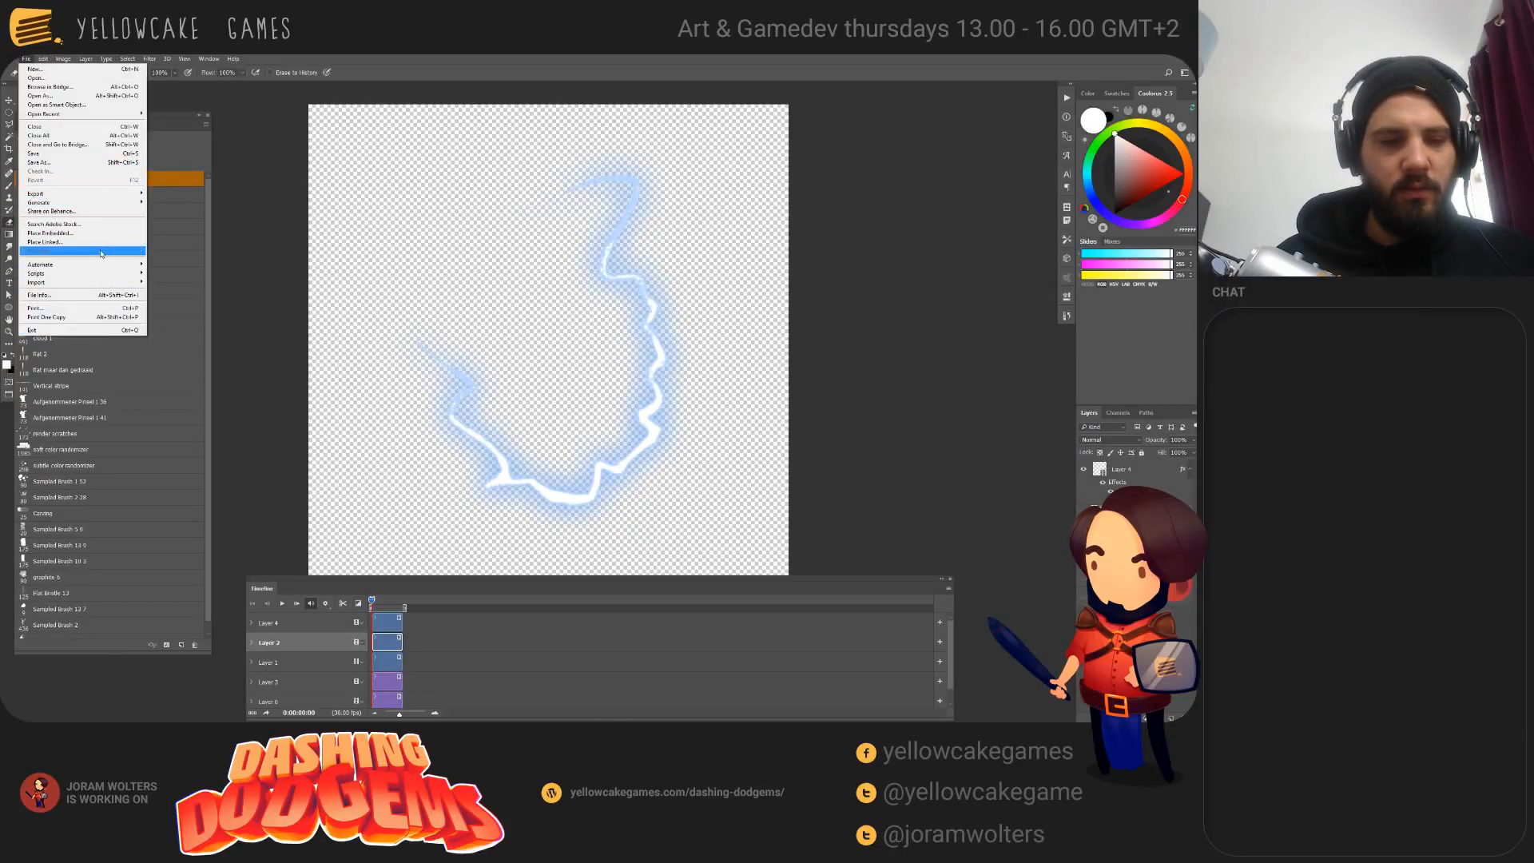
{"action": "mouse_move", "coordinate": [110, 197]}
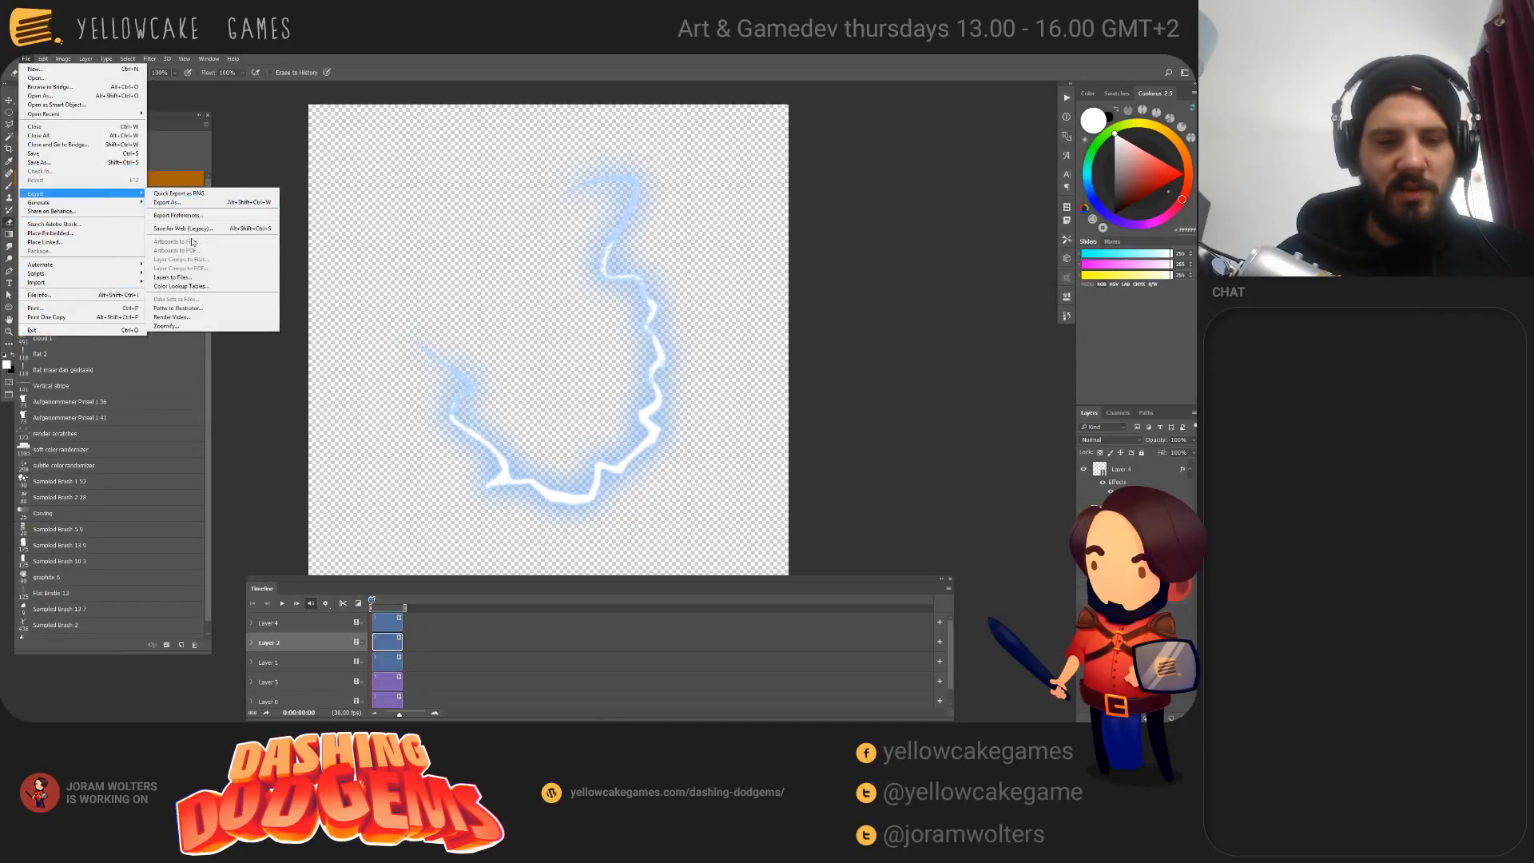
{"action": "left_click", "coordinate": [183, 316]}
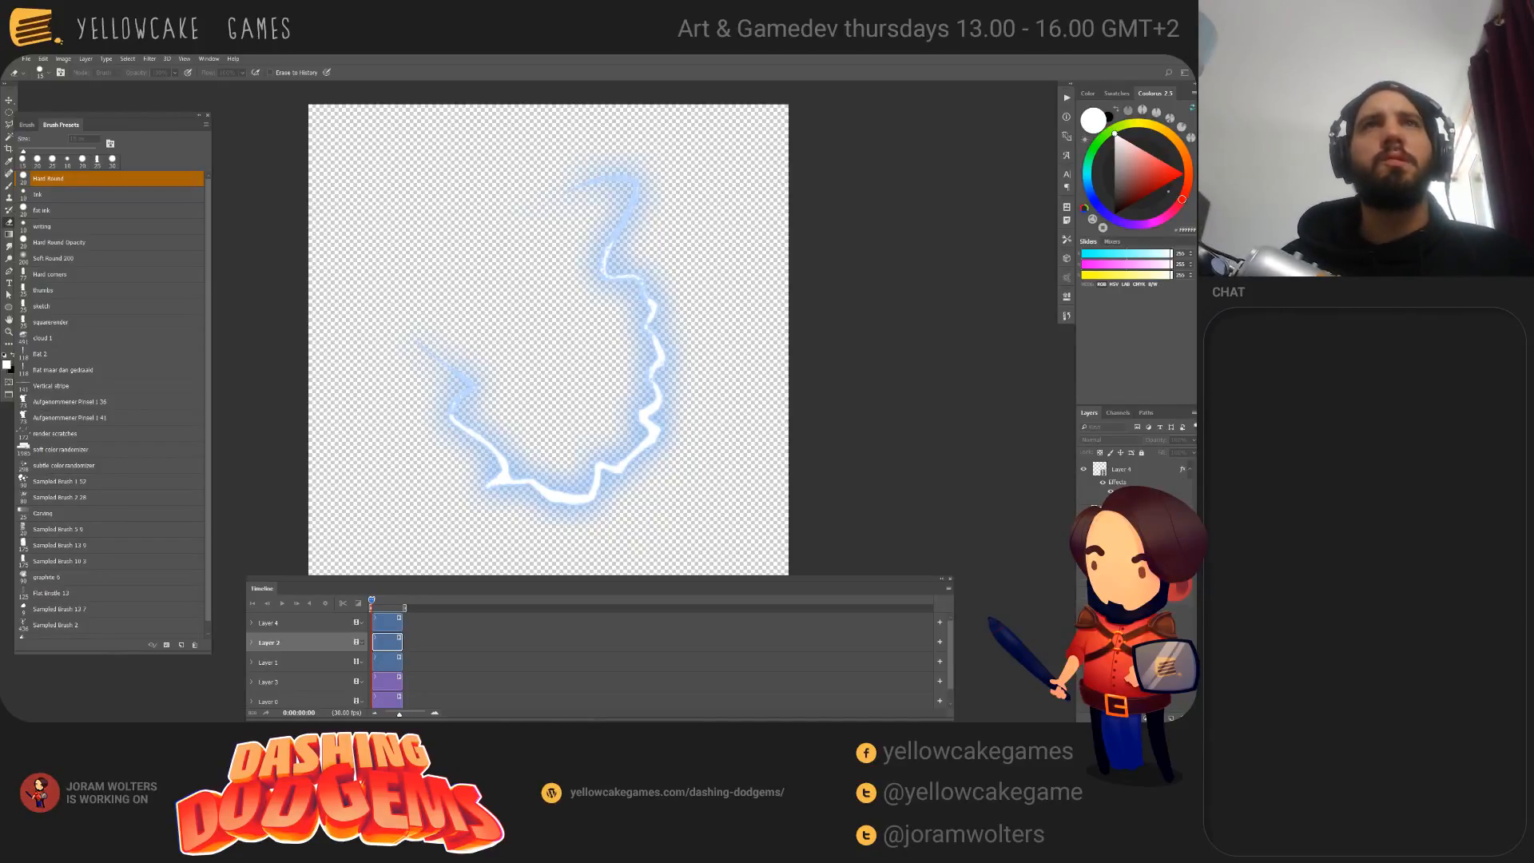
{"action": "left_click_drag", "start_coordinate": [393, 401], "coordinate": [452, 249]}
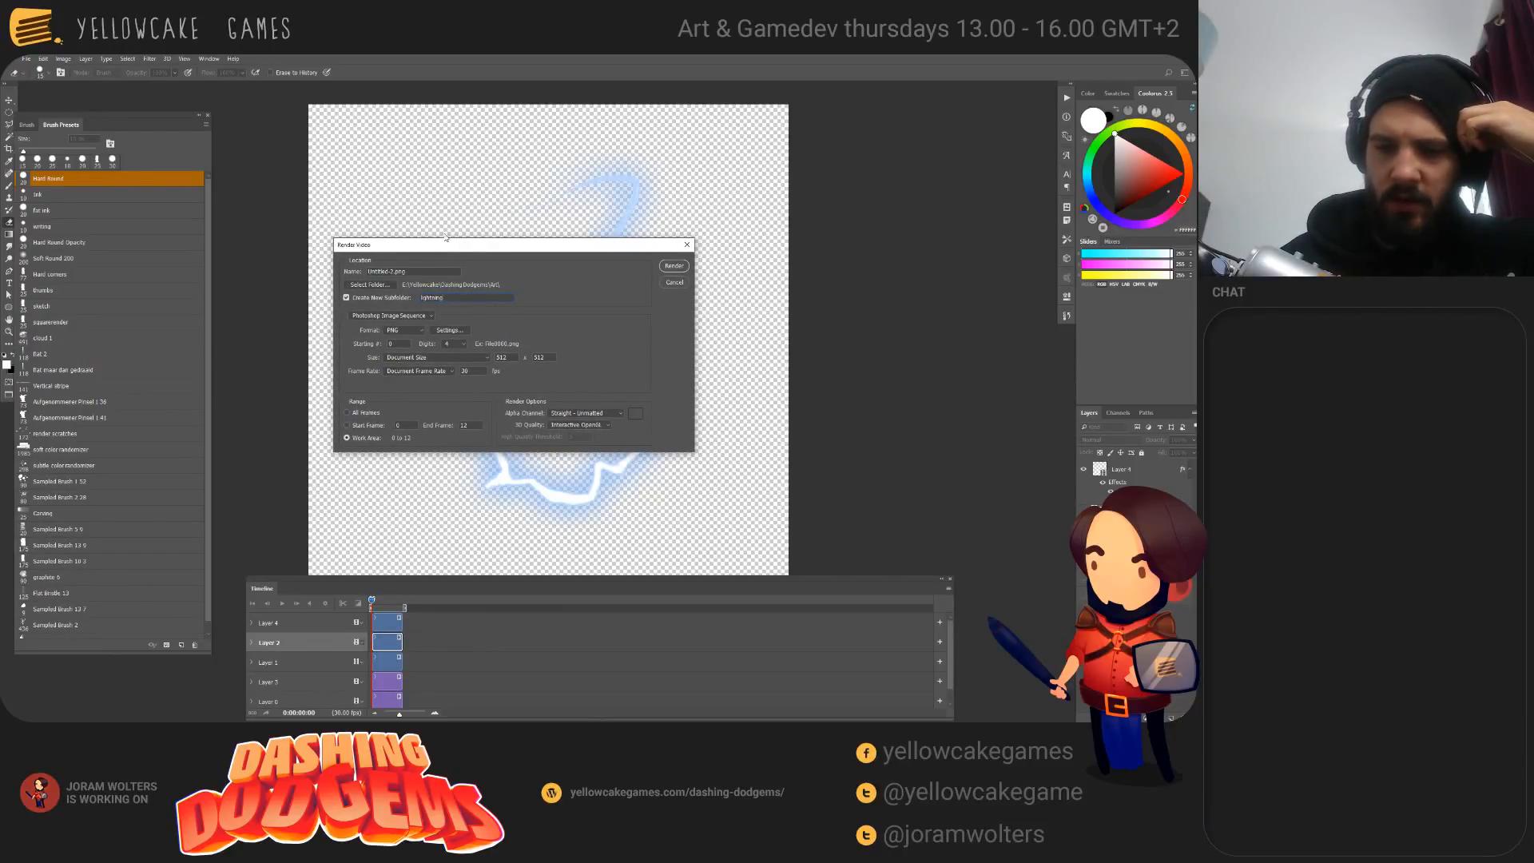
{"action": "left_click_drag", "start_coordinate": [446, 237], "coordinate": [370, 260]}
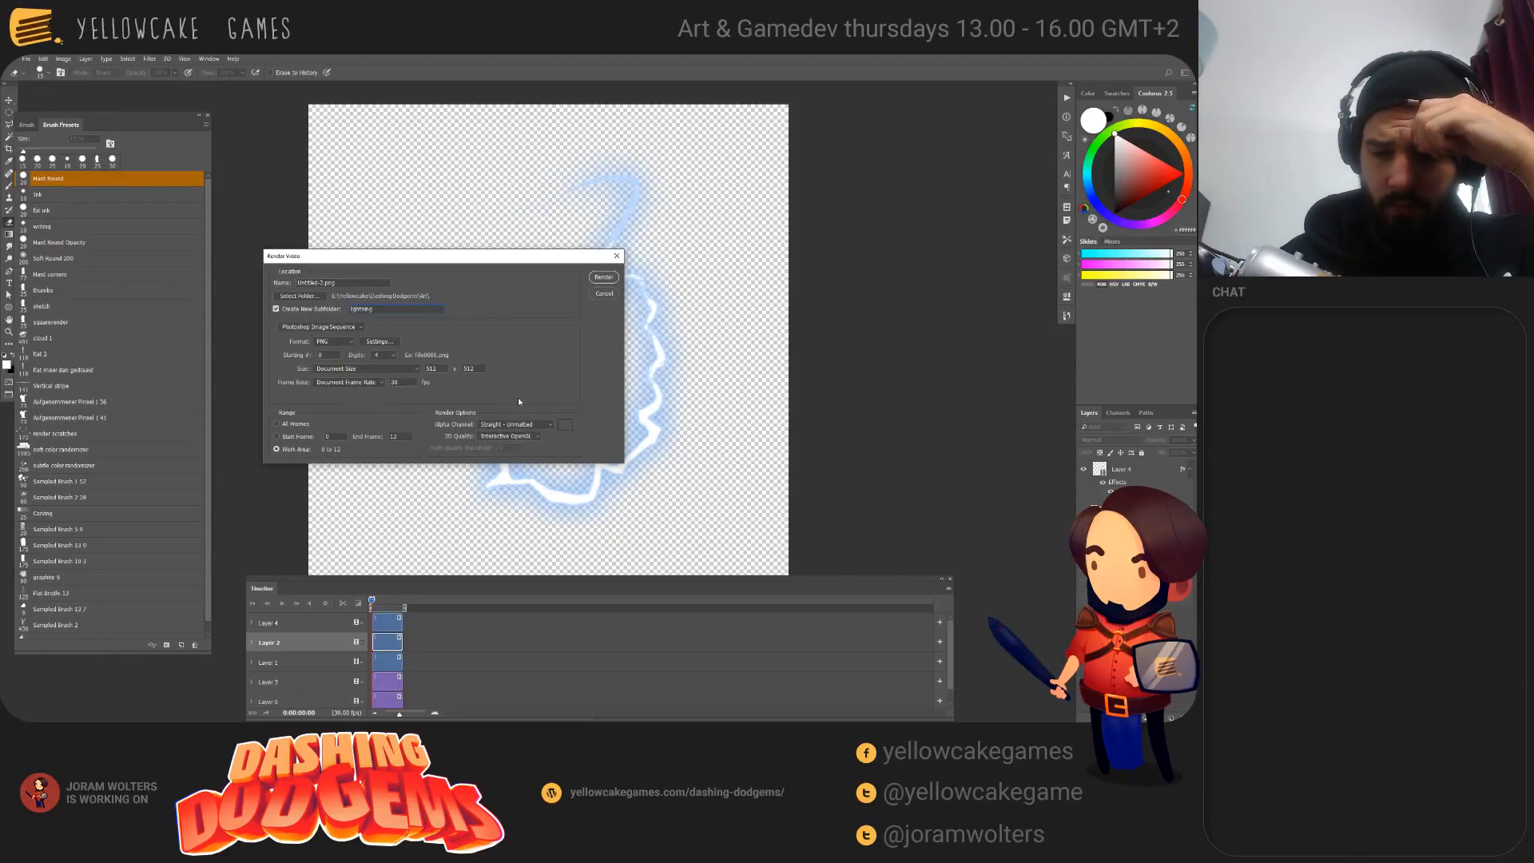
{"action": "left_click", "coordinate": [515, 425]}
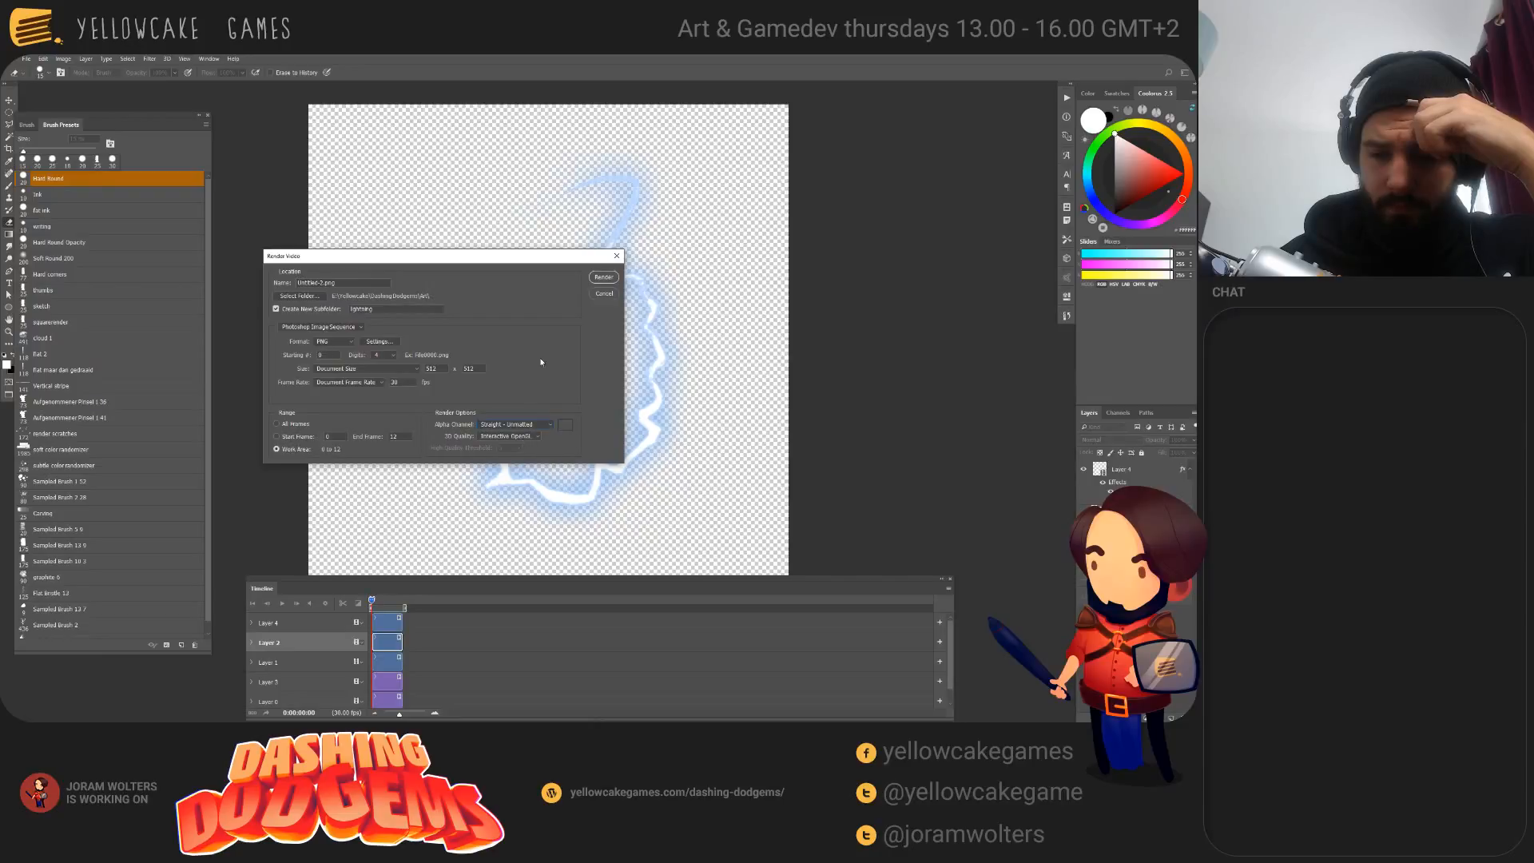
{"action": "left_click", "coordinate": [604, 277]}
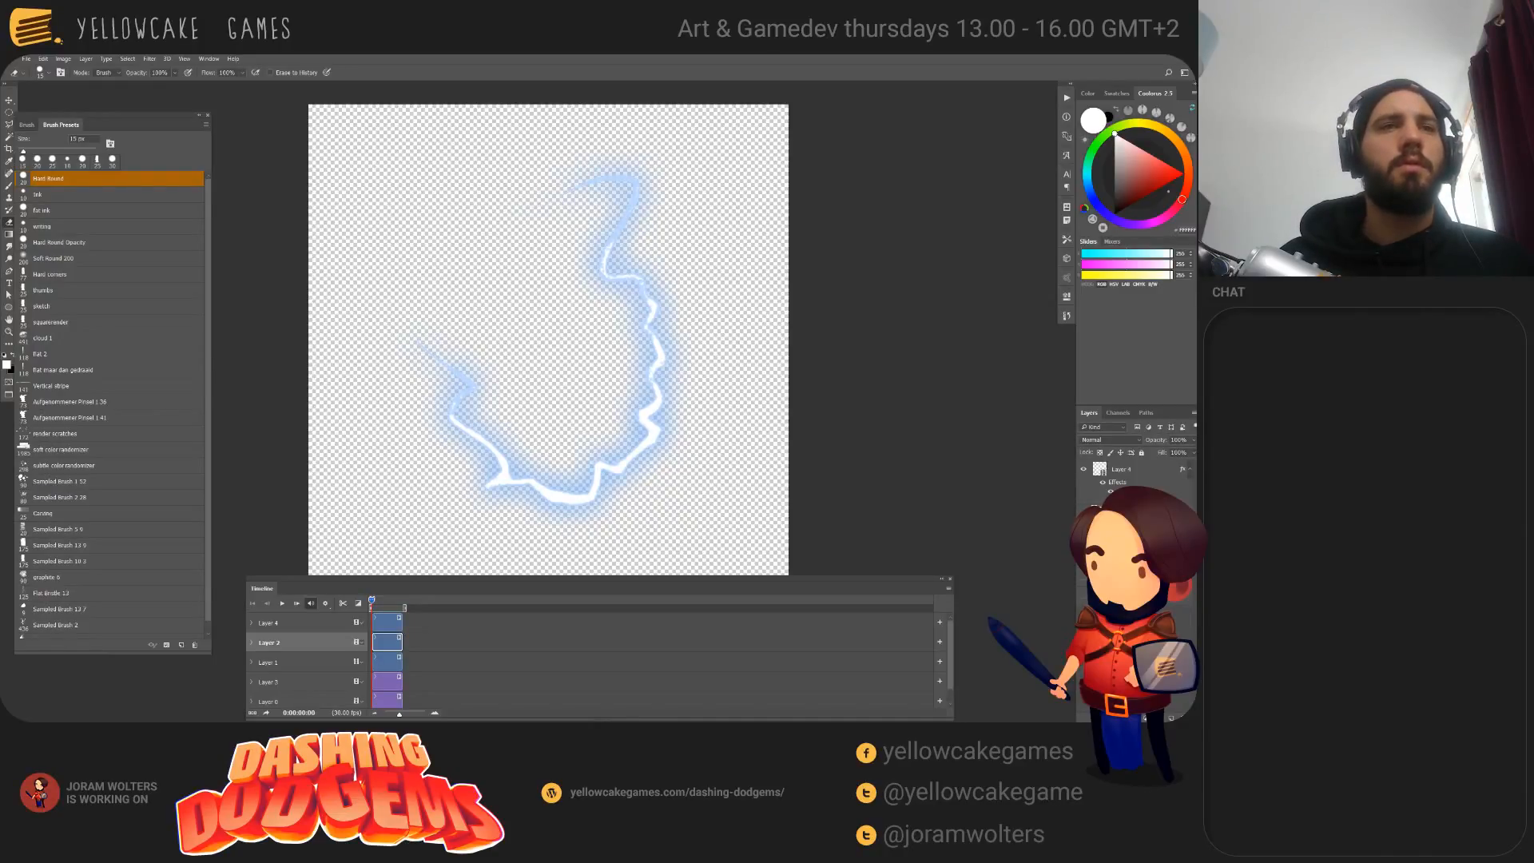
Step: Switch to File Explorer and open the VFX folder inside the Dashing Dodgems Art folder
{"action": "key", "text": "alt+Tab"}
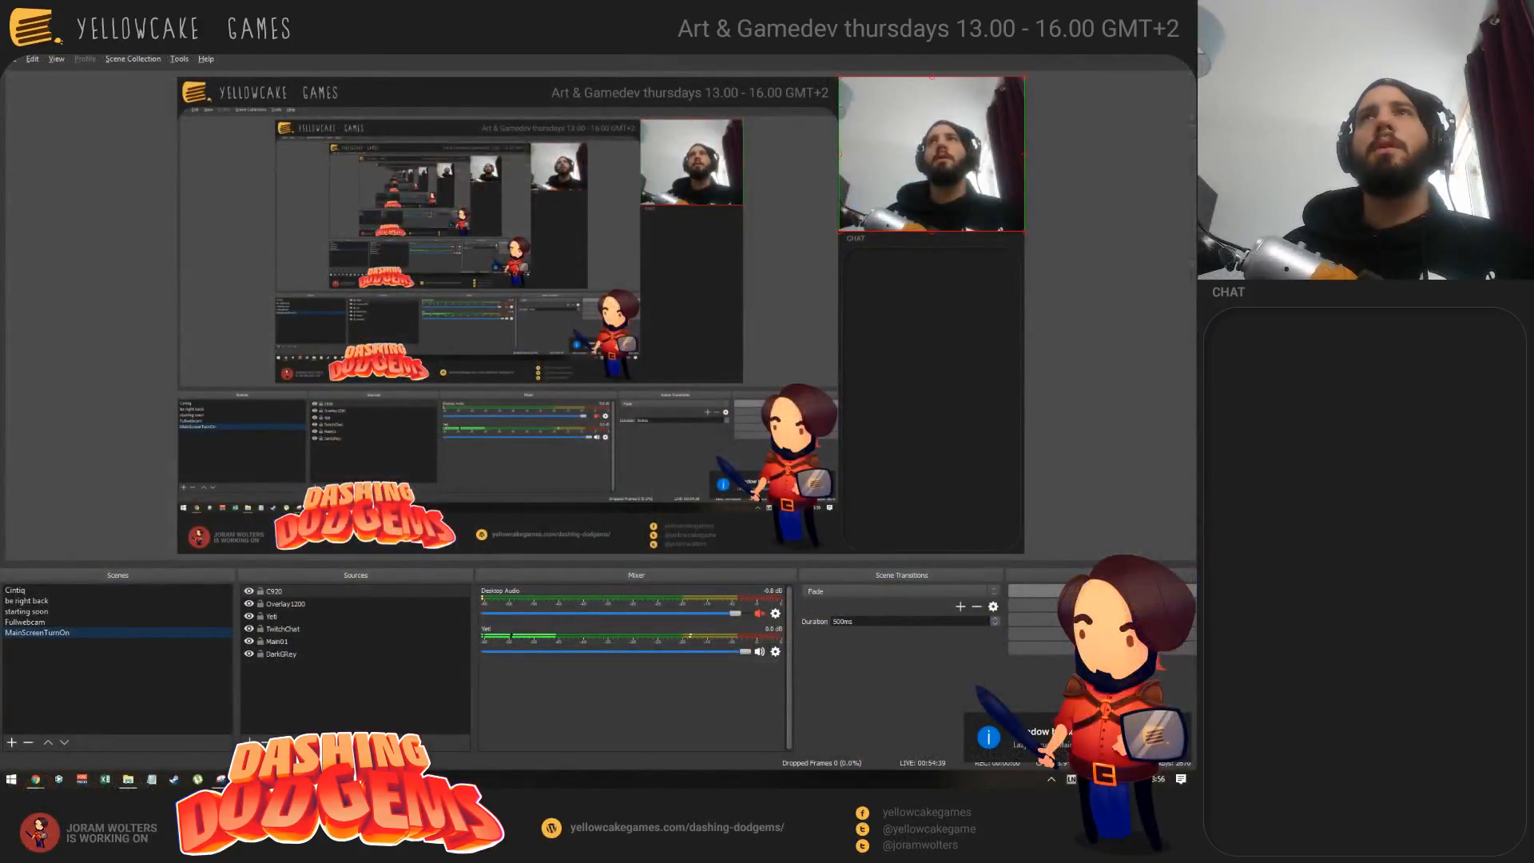
{"action": "key", "text": "alt+Tab"}
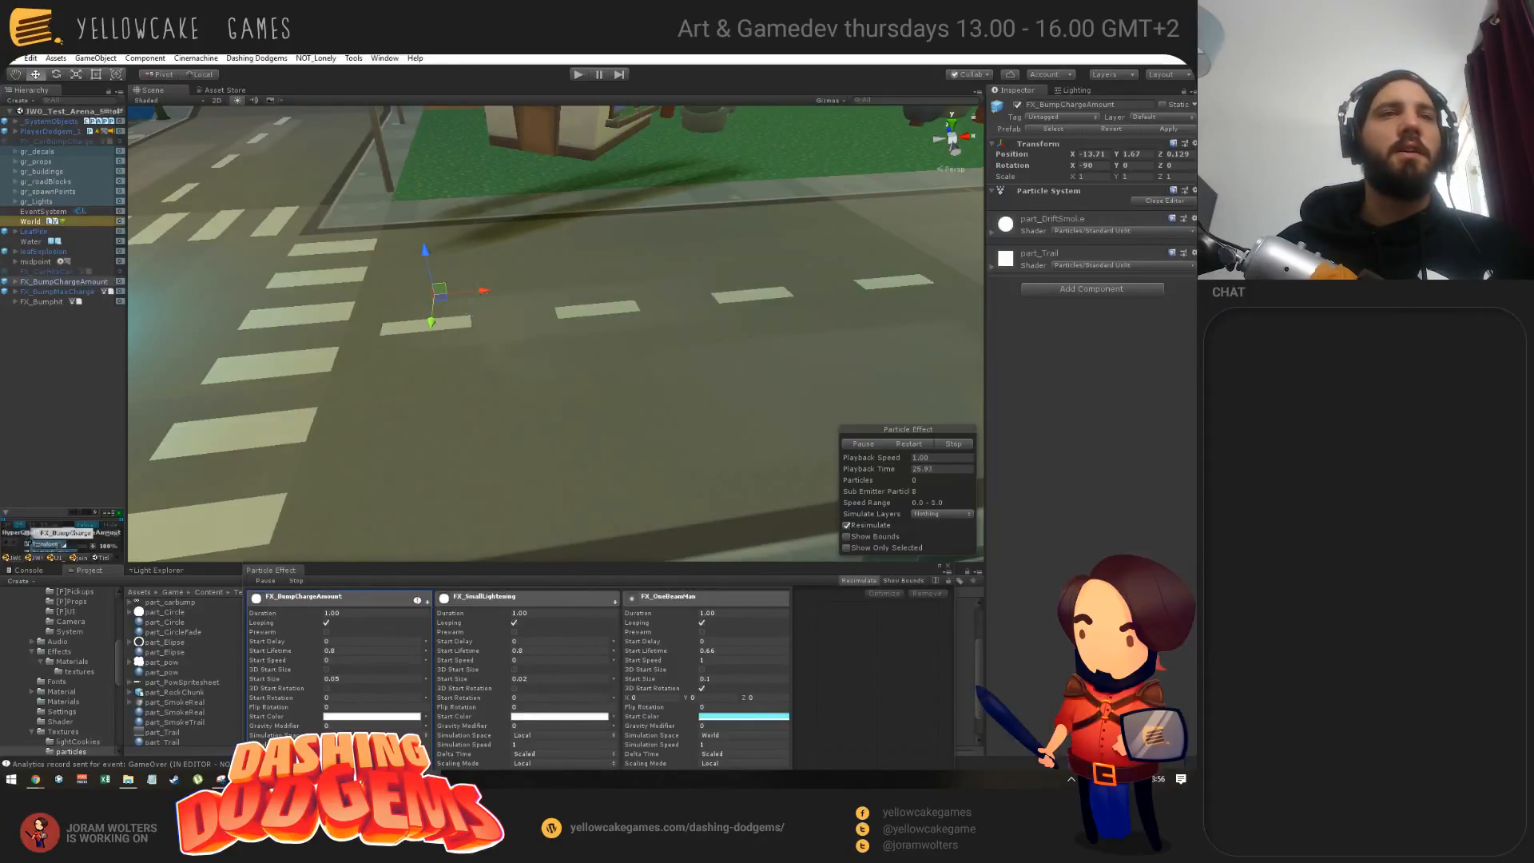
{"action": "key", "text": "super+e"}
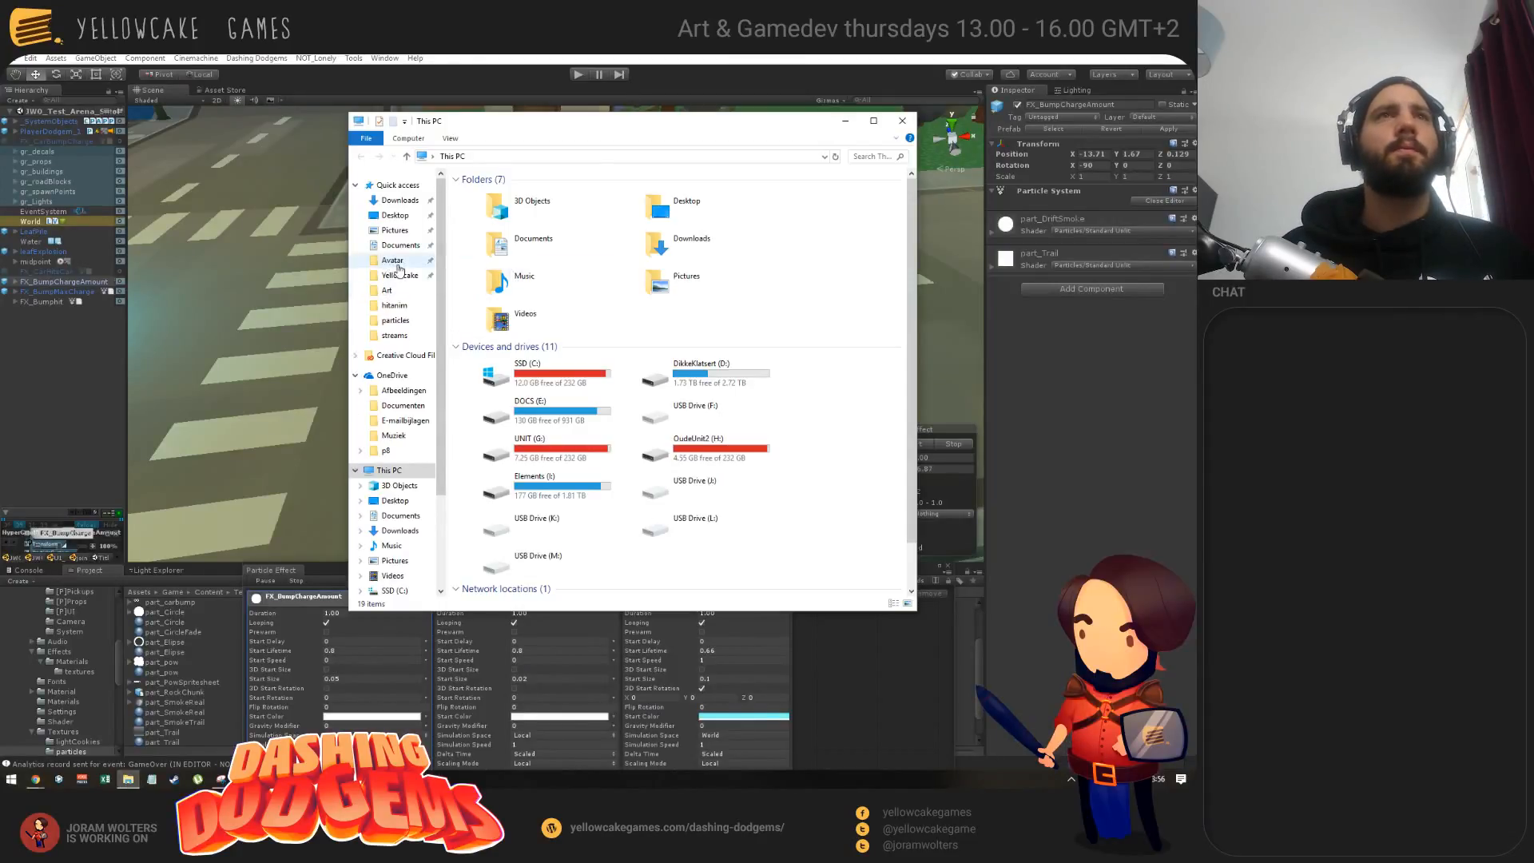
{"action": "left_click", "coordinate": [387, 290]}
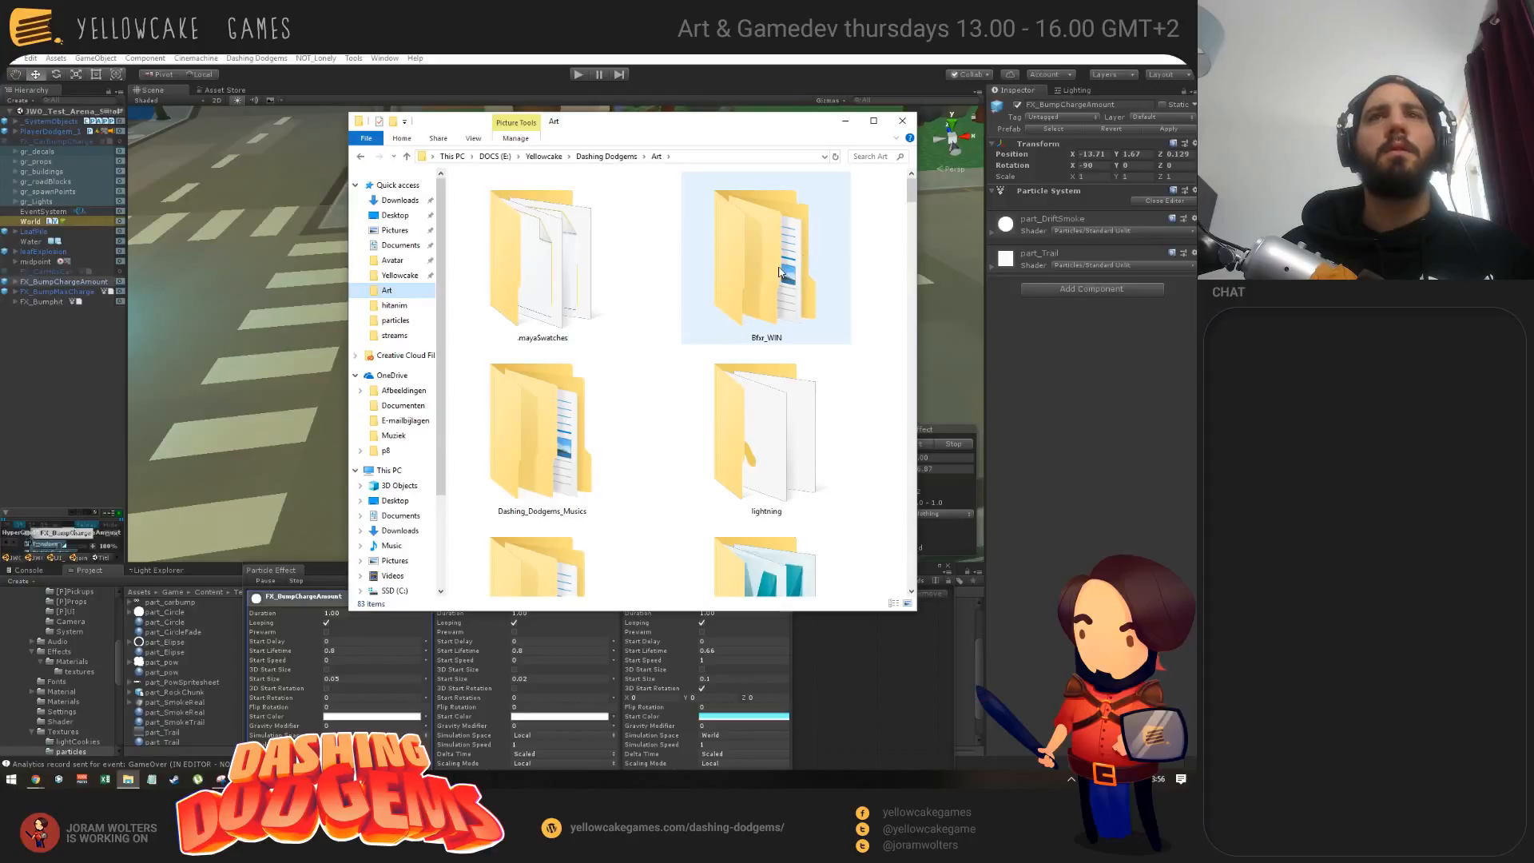
{"action": "scroll", "coordinate": [580, 416], "scroll_direction": "down", "scroll_amount": 10}
{"action": "double_click", "coordinate": [591, 284]}
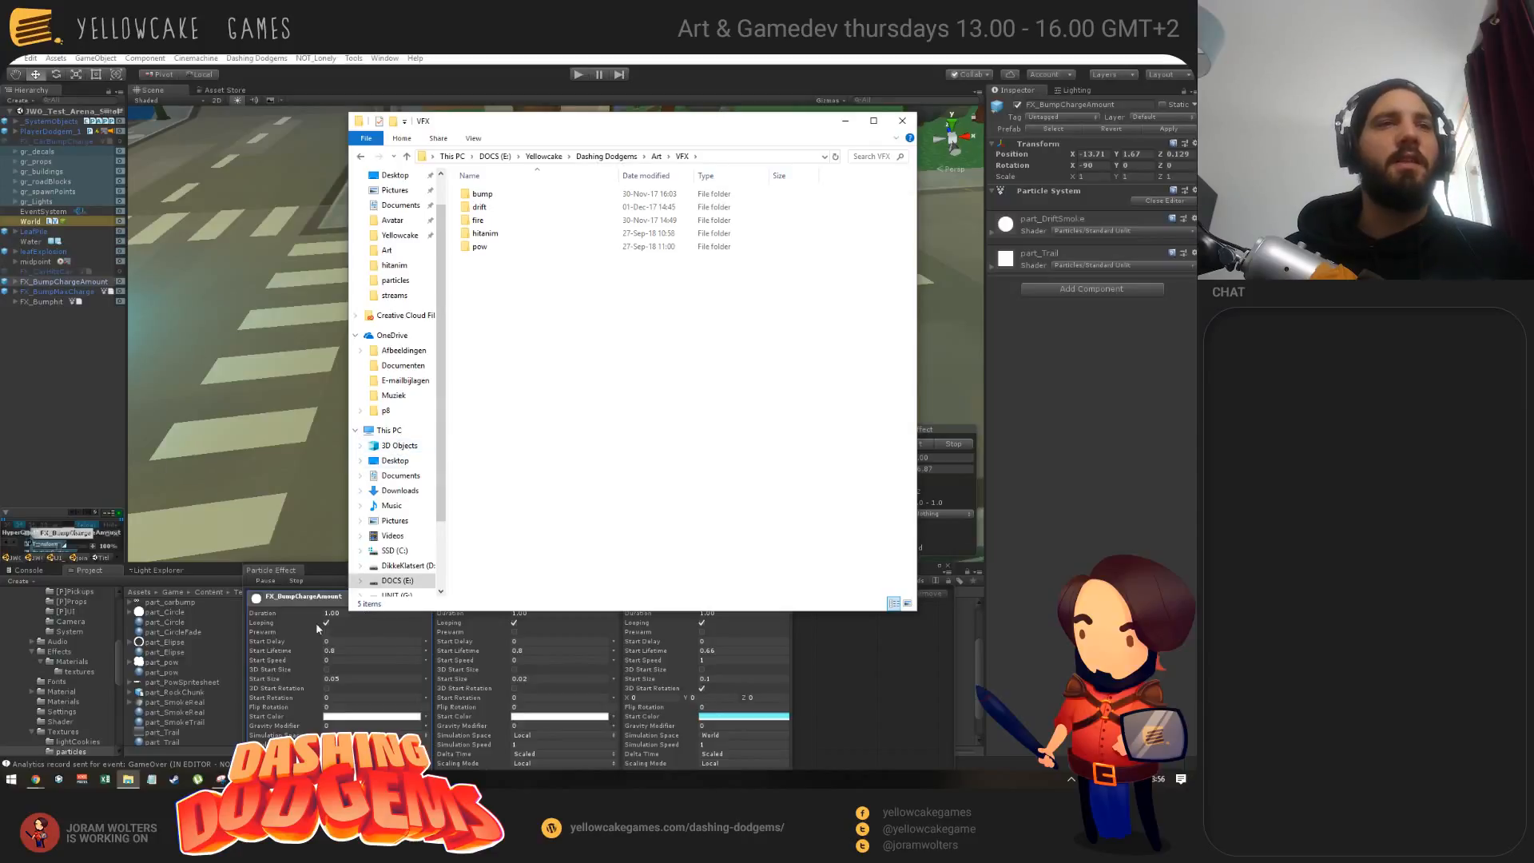
Step: Launch Lazy Nezumi Pro and open its general keyboard shortcut settings
{"action": "key", "text": "super"}
{"action": "type", "text": "lazy"}
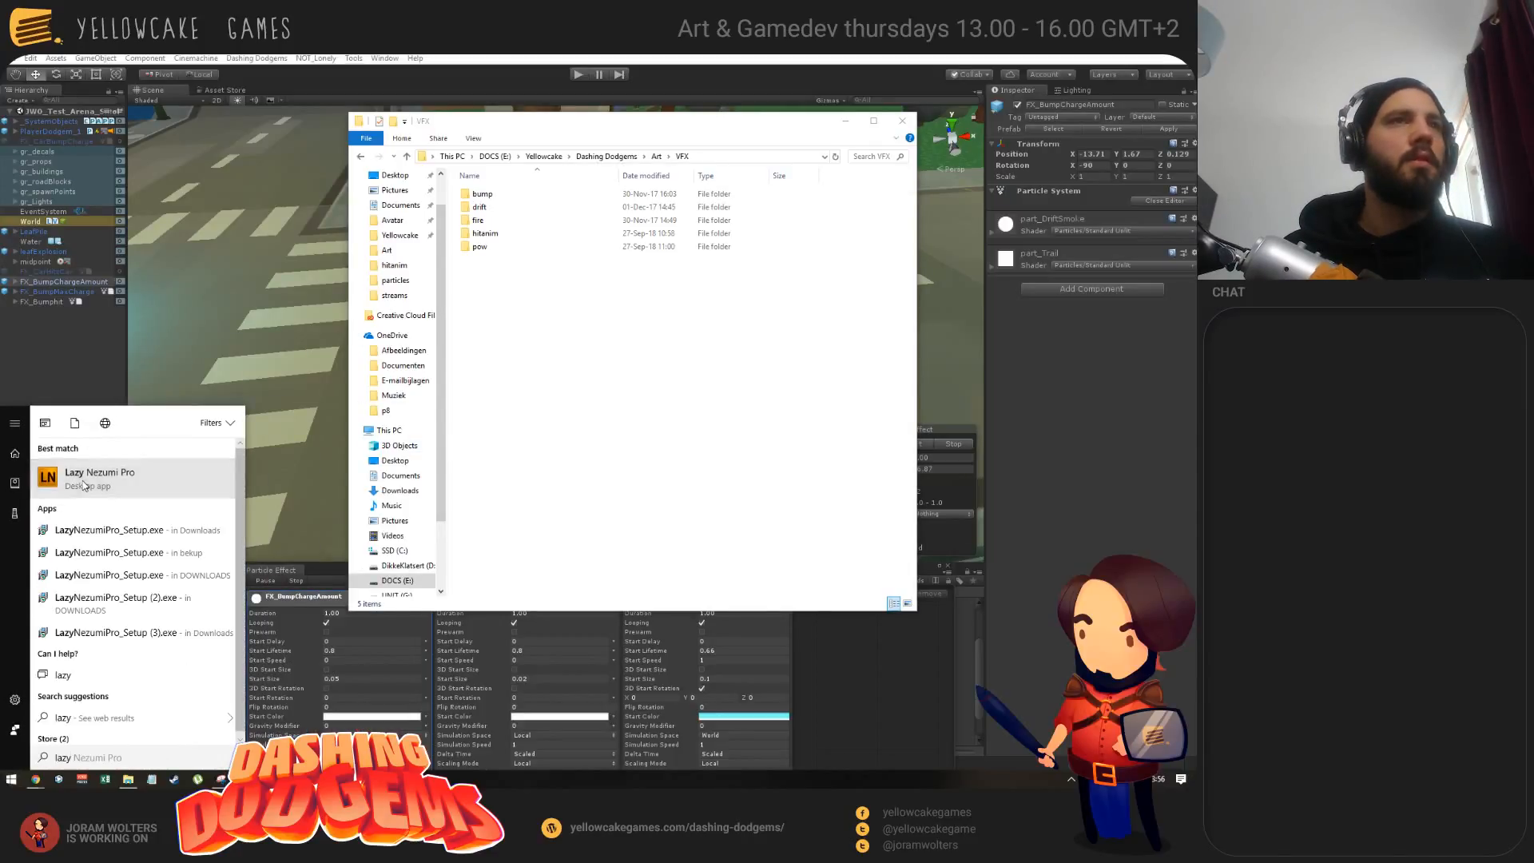
{"action": "left_click", "coordinate": [83, 478]}
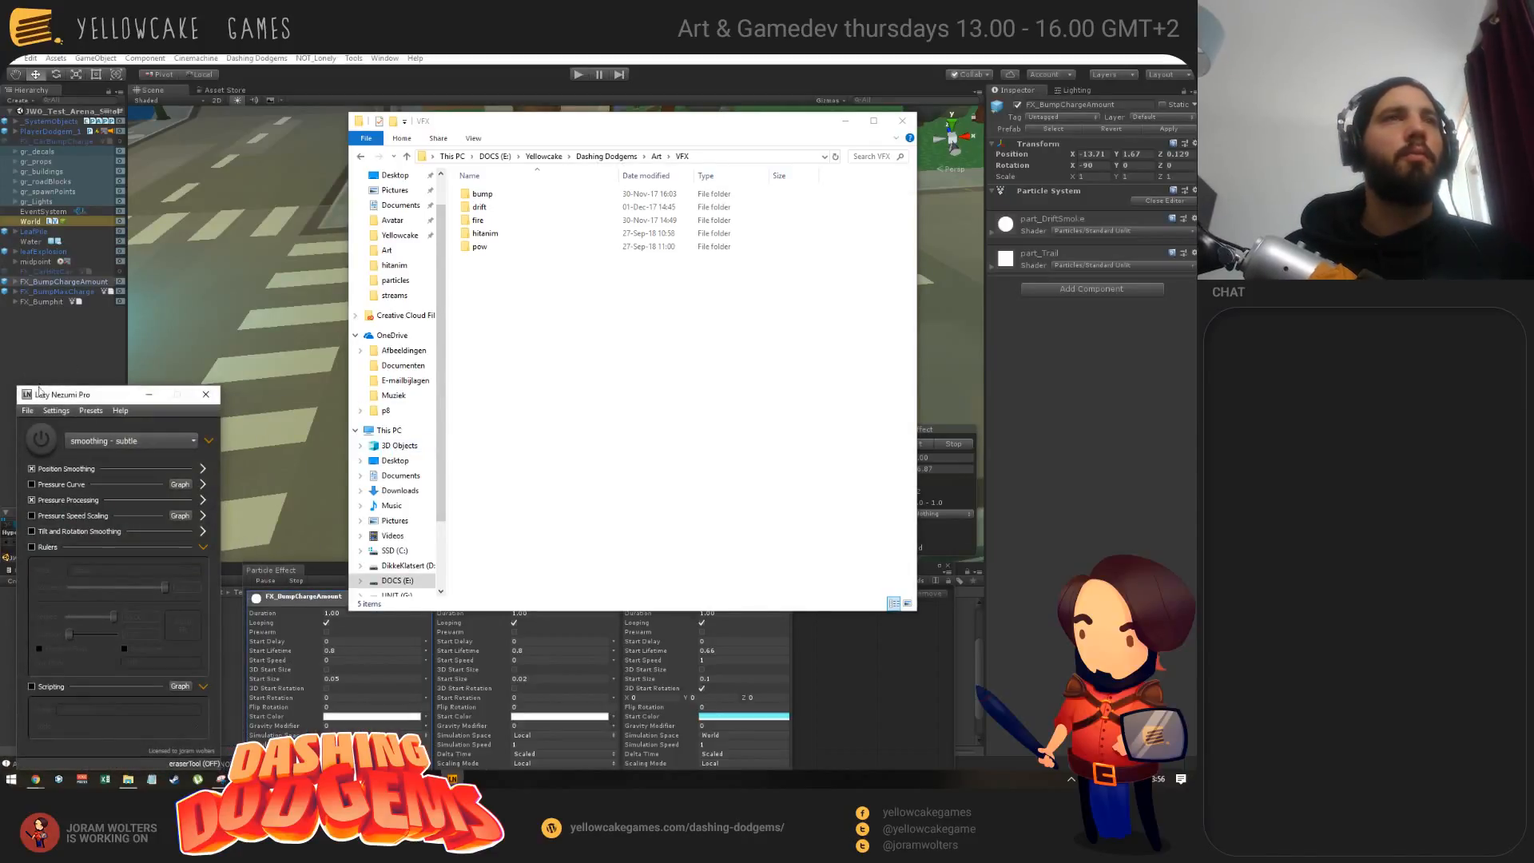
{"action": "left_click_drag", "start_coordinate": [197, 200], "coordinate": [238, 294]}
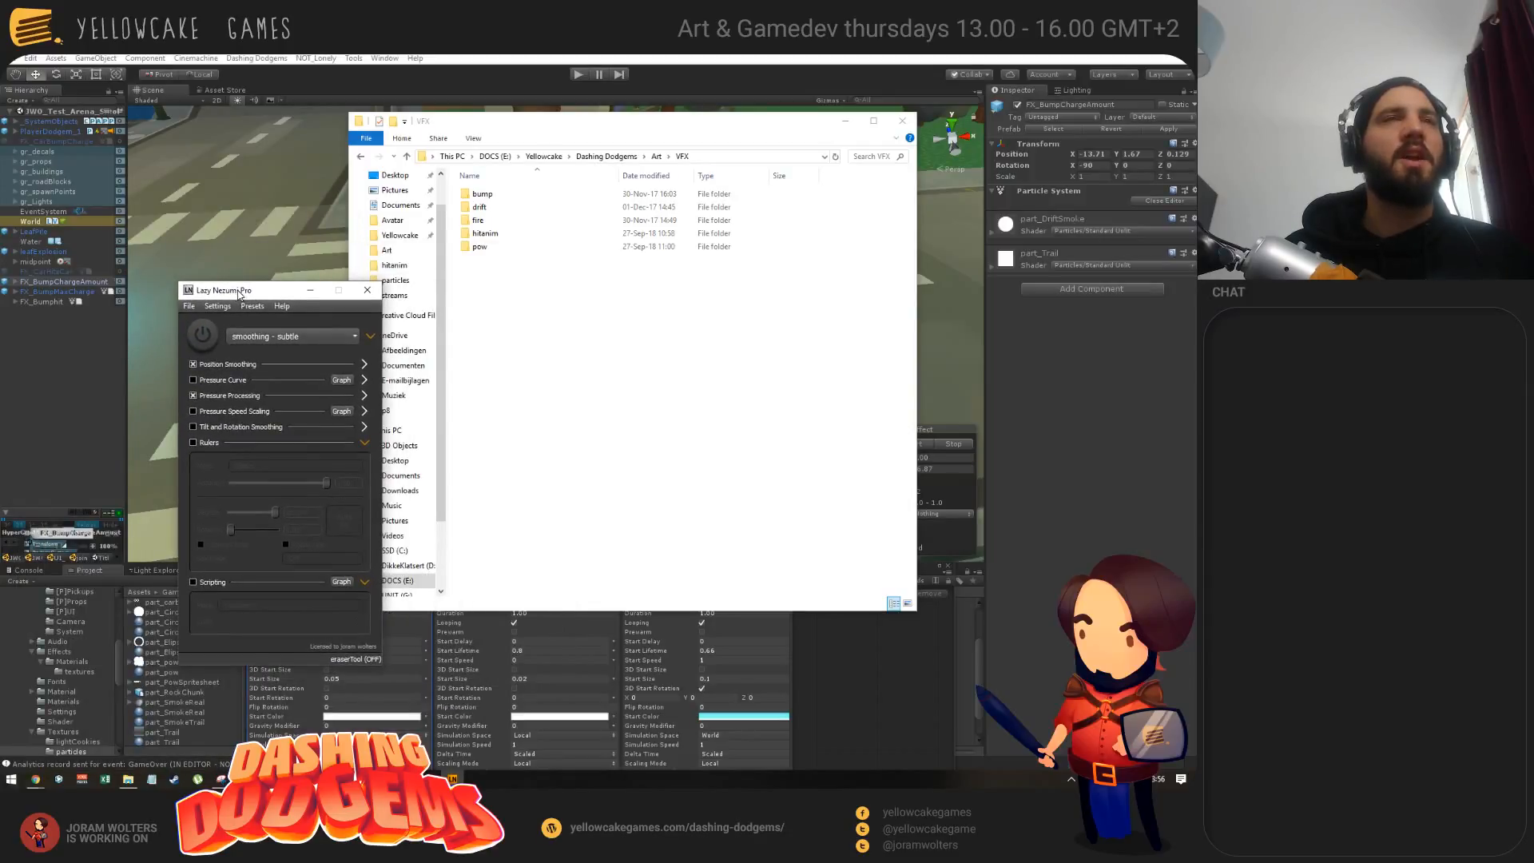
{"action": "left_click", "coordinate": [227, 308]}
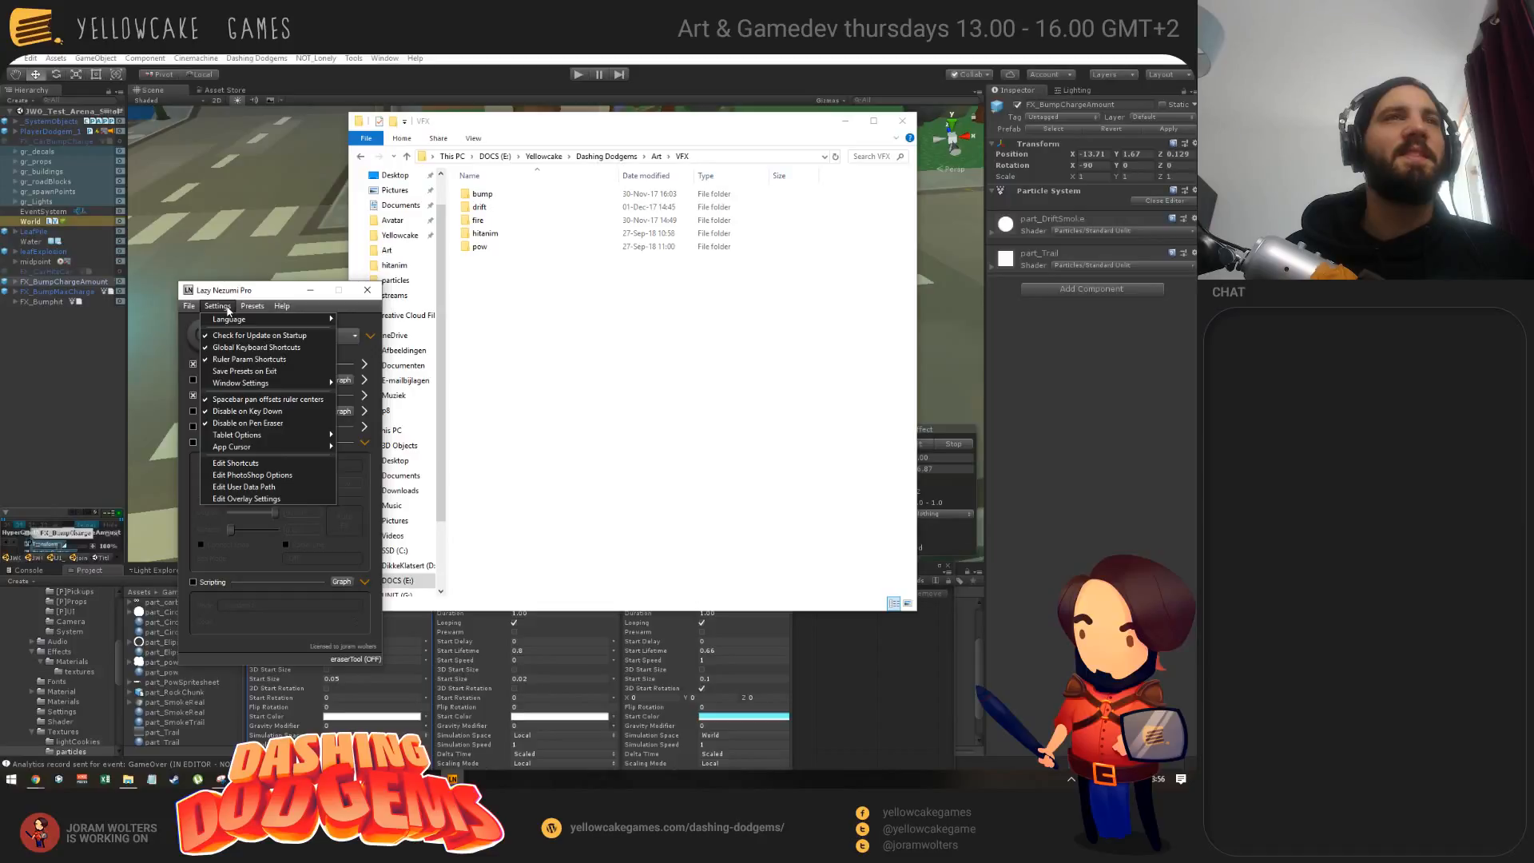
{"action": "left_click", "coordinate": [256, 463]}
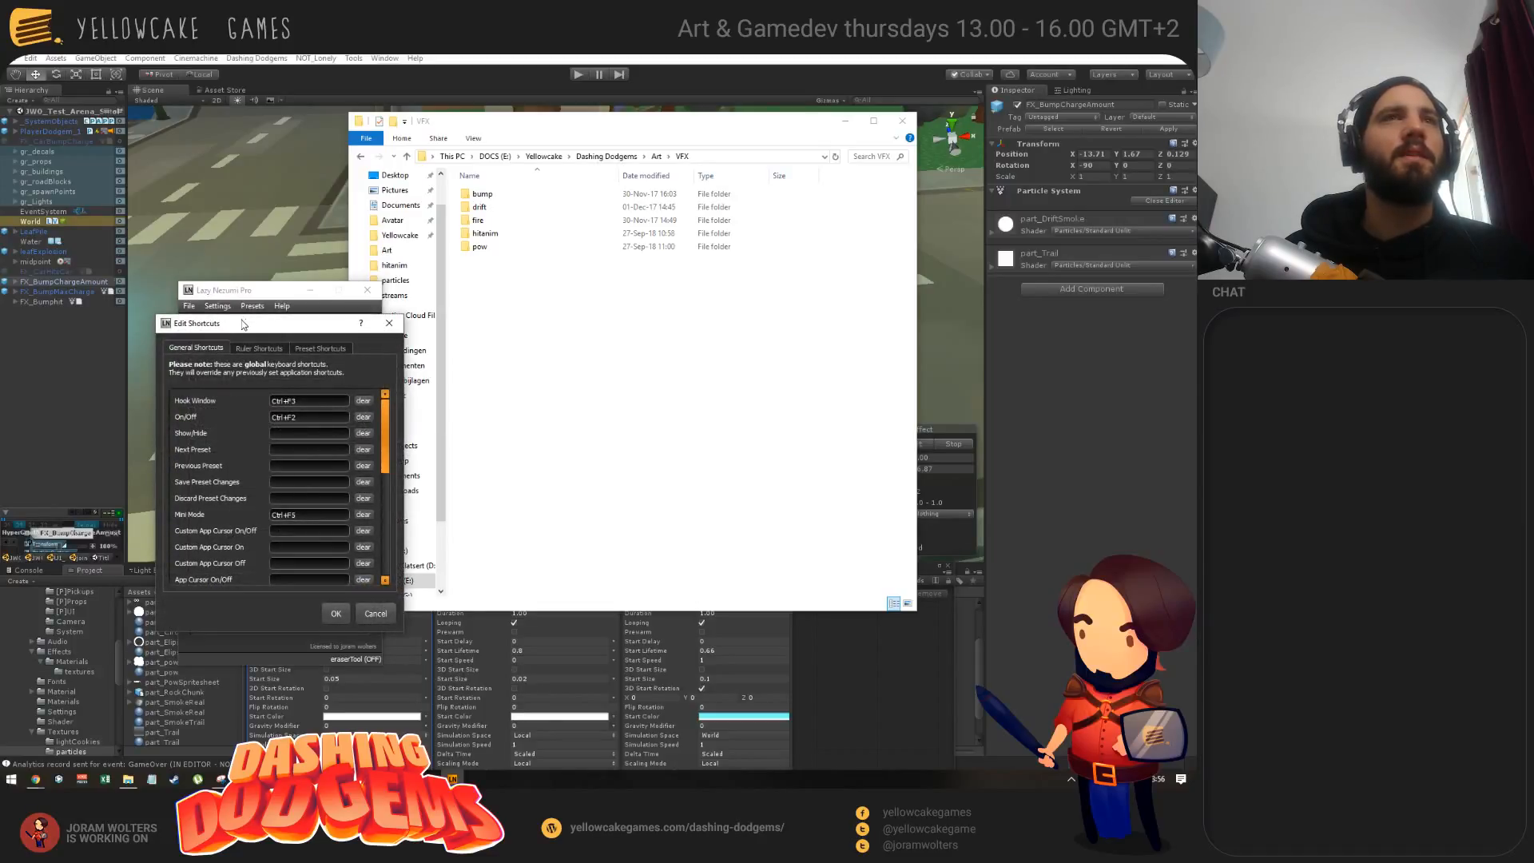
{"action": "left_click_drag", "start_coordinate": [244, 323], "coordinate": [462, 195]}
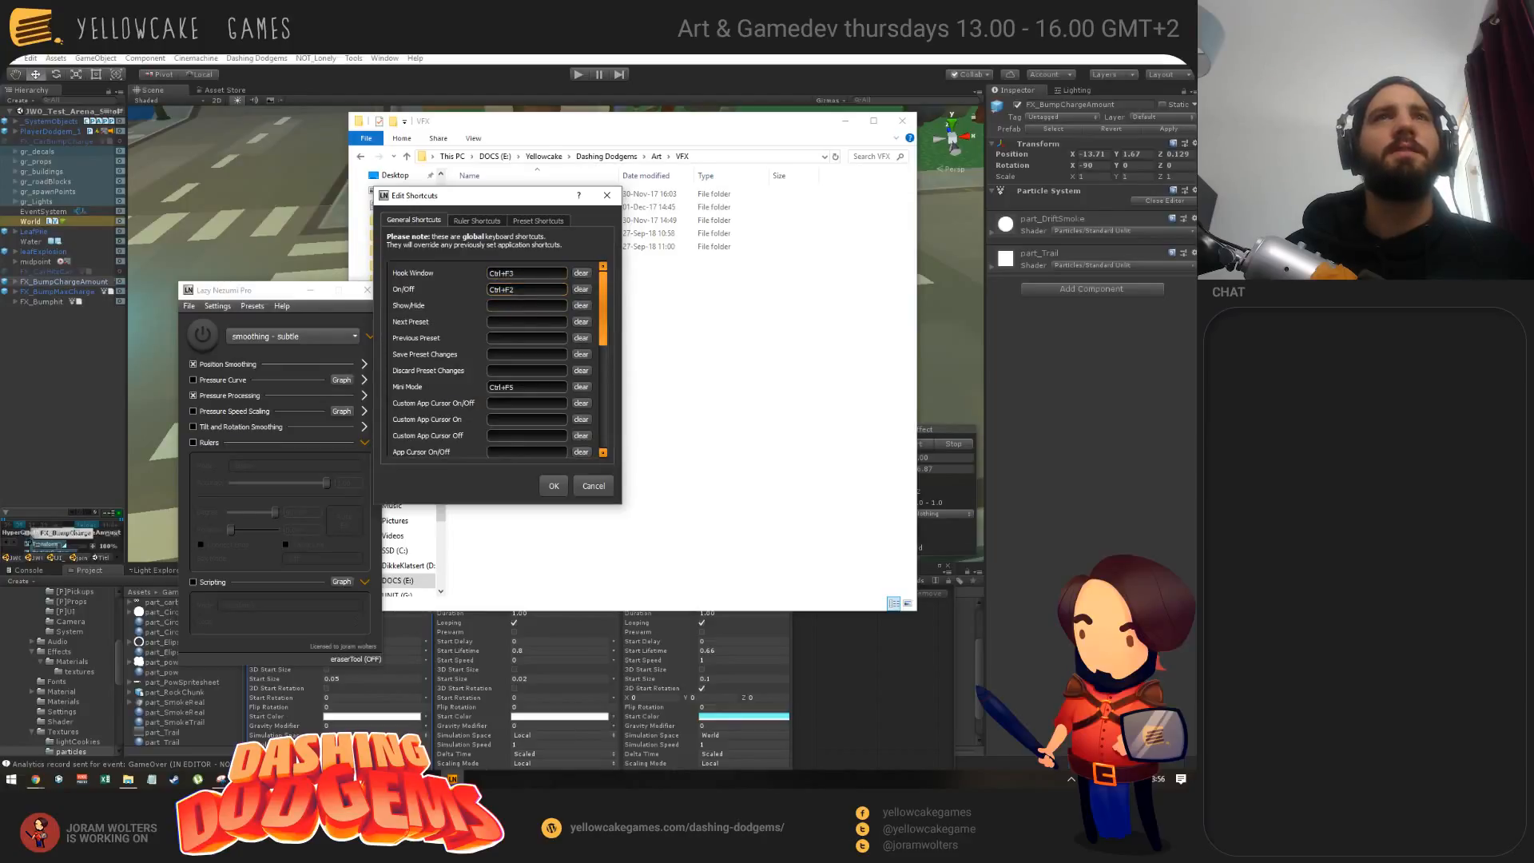
Step: Clear the Hook Window, On/Off and Mini Mode shortcuts, save the changes and minimise Lazy Nezumi Pro
{"action": "left_click", "coordinate": [581, 273]}
{"action": "left_click", "coordinate": [581, 289]}
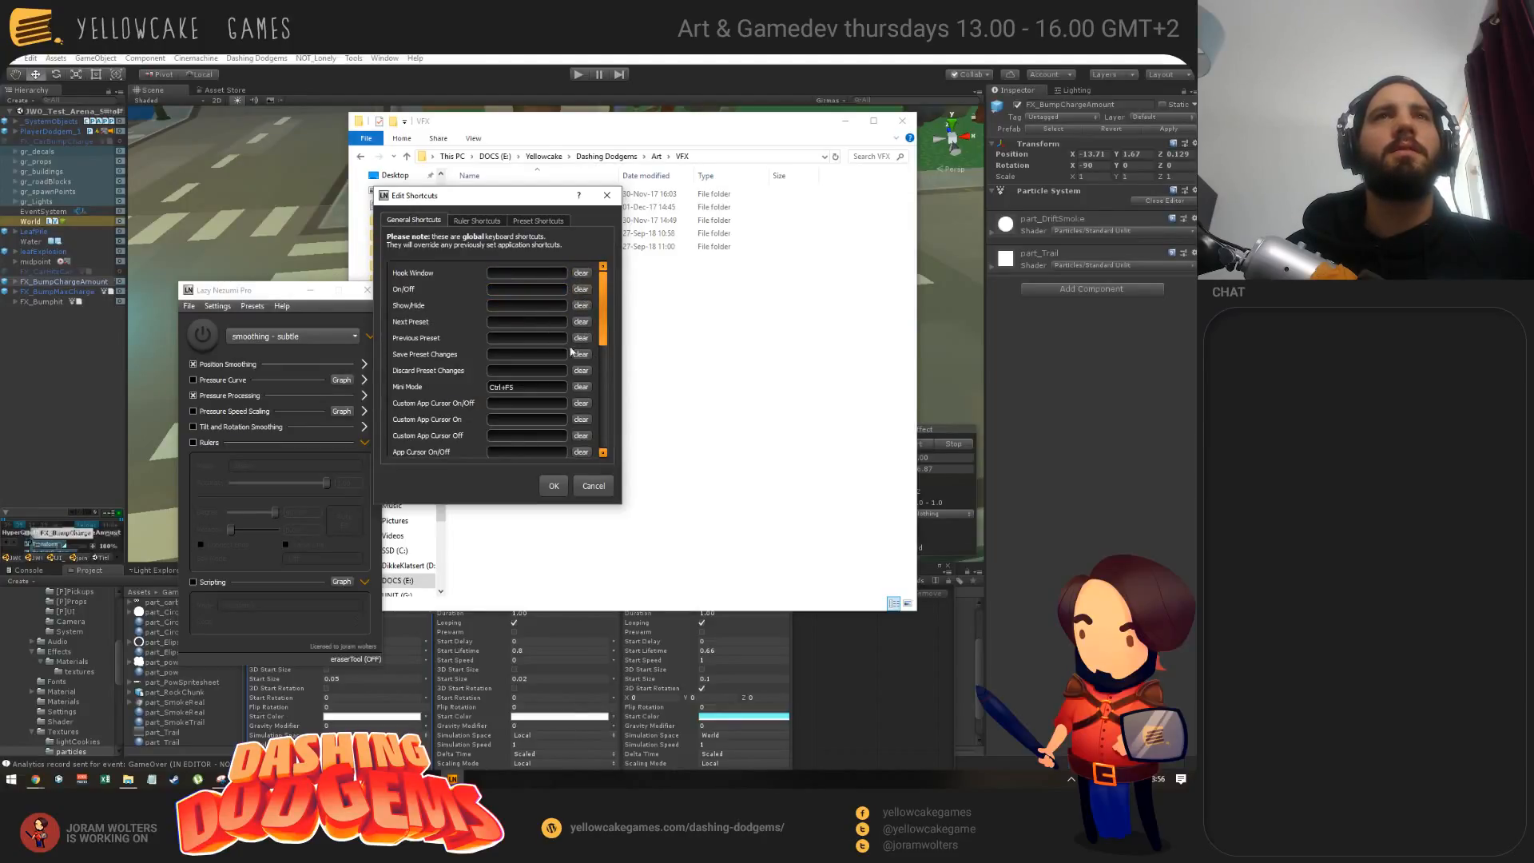
{"action": "left_click", "coordinate": [581, 387]}
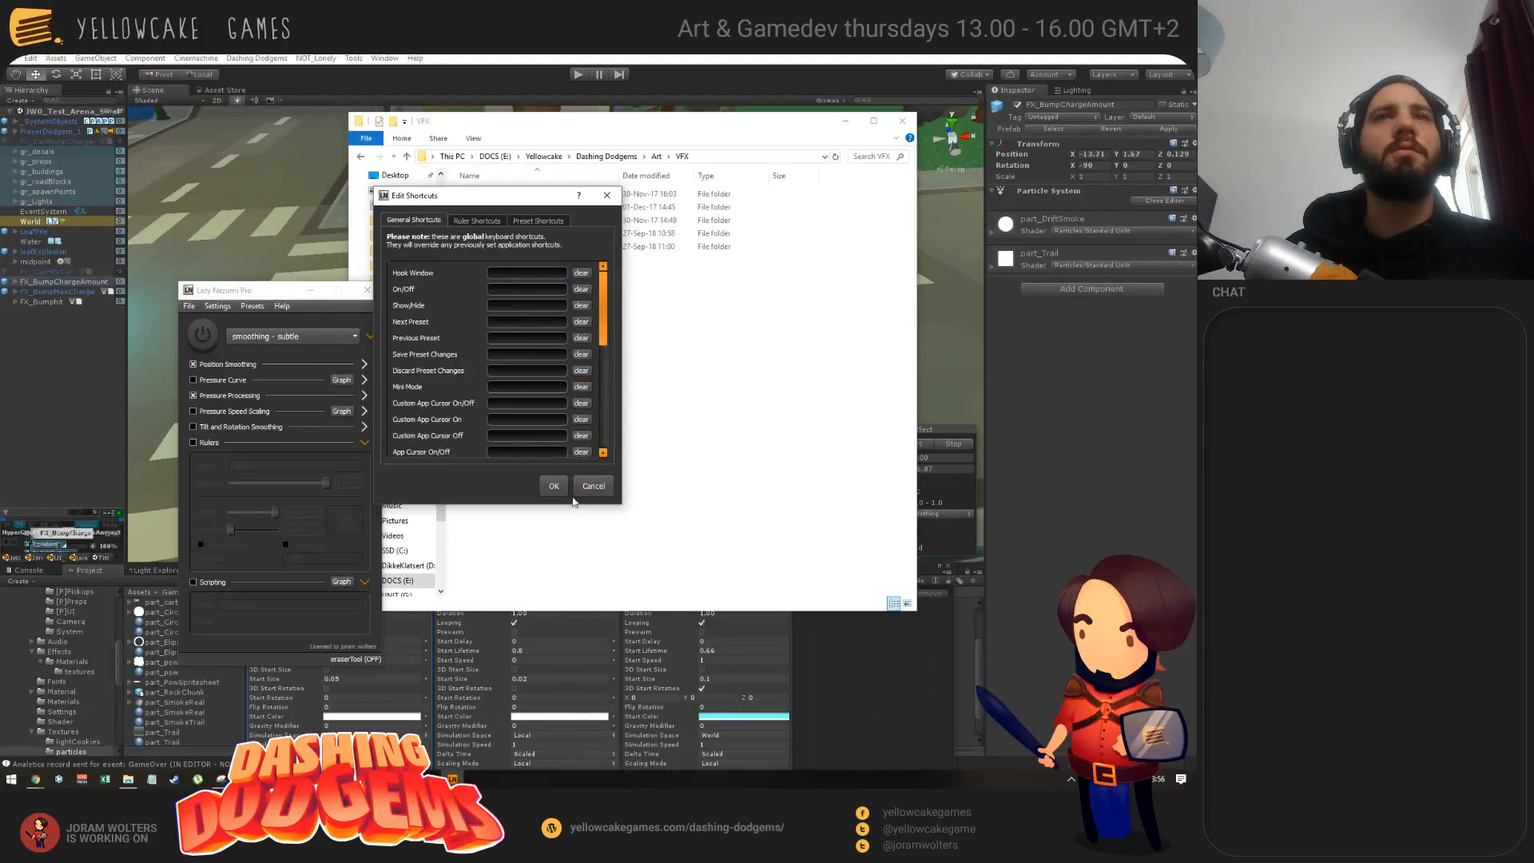
{"action": "left_click", "coordinate": [553, 486]}
{"action": "left_click", "coordinate": [311, 290]}
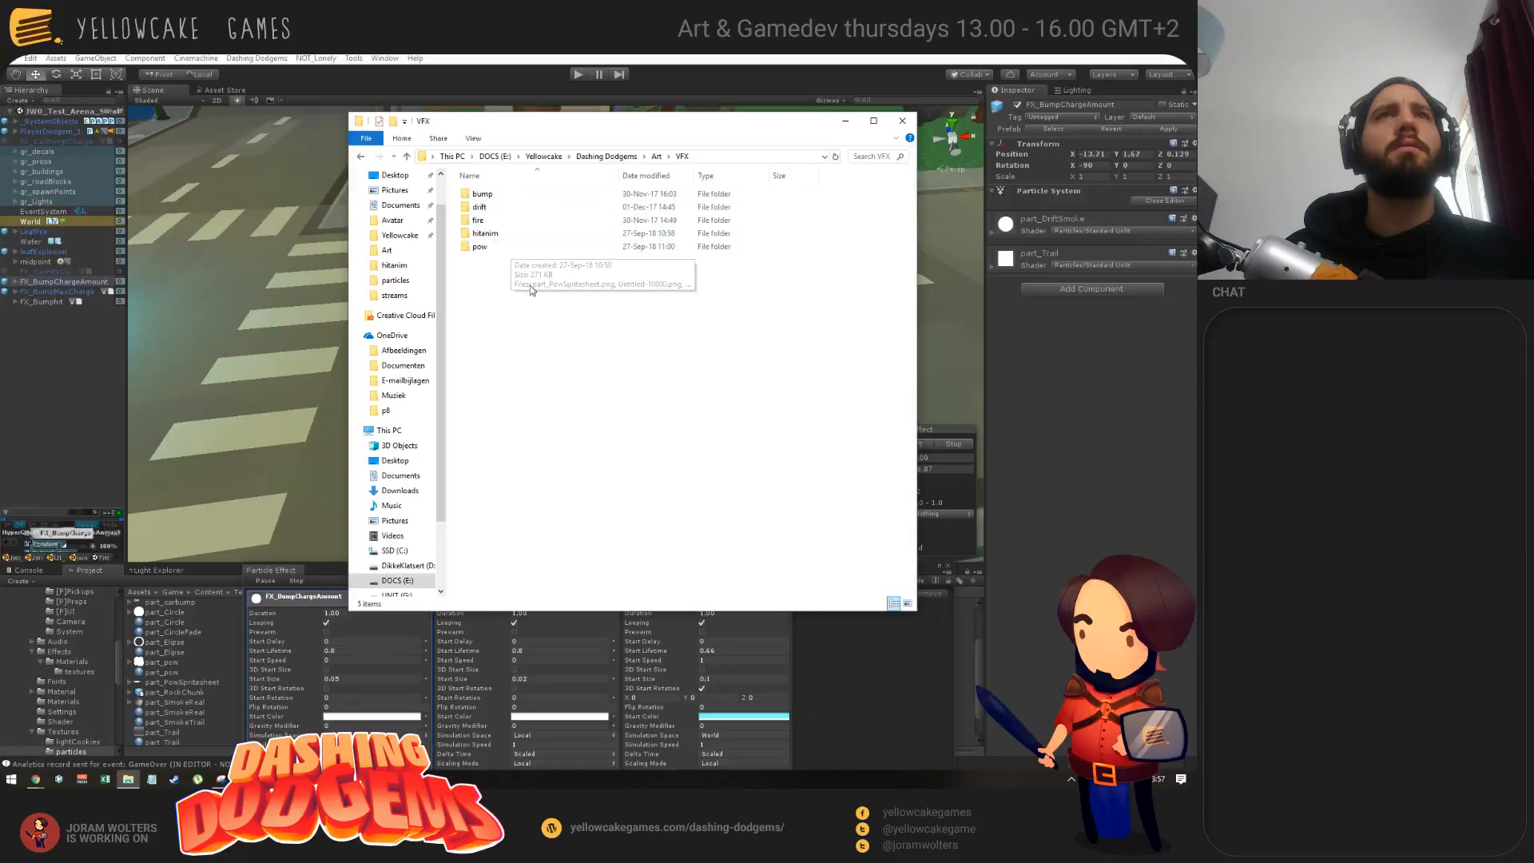
Step: Move the lightning folder from Art into the VFX folder and open it there
{"action": "left_click", "coordinate": [656, 156]}
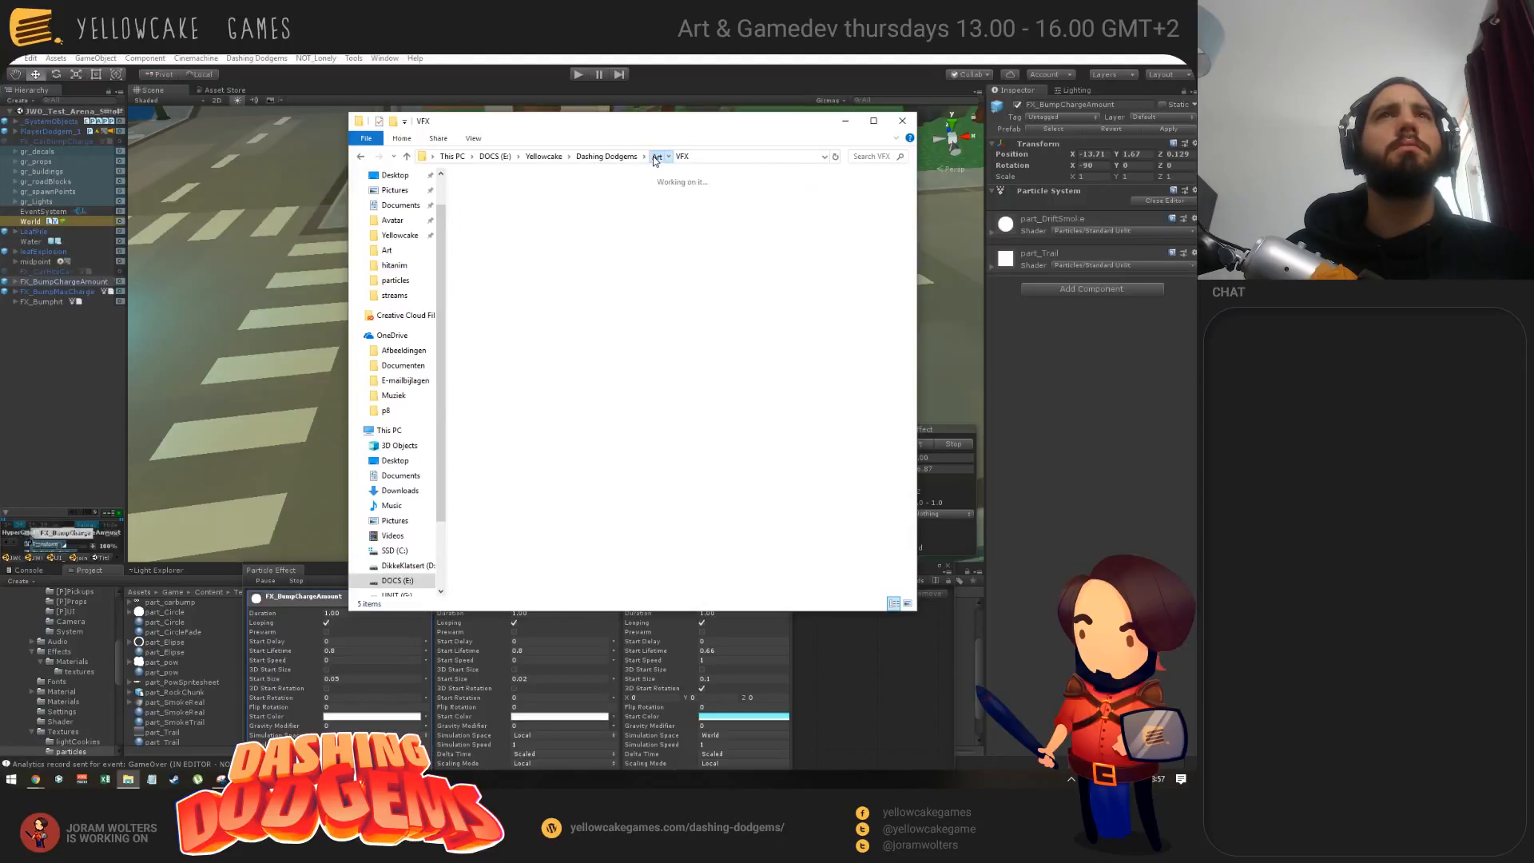
{"action": "left_click_drag", "start_coordinate": [763, 204], "coordinate": [548, 506]}
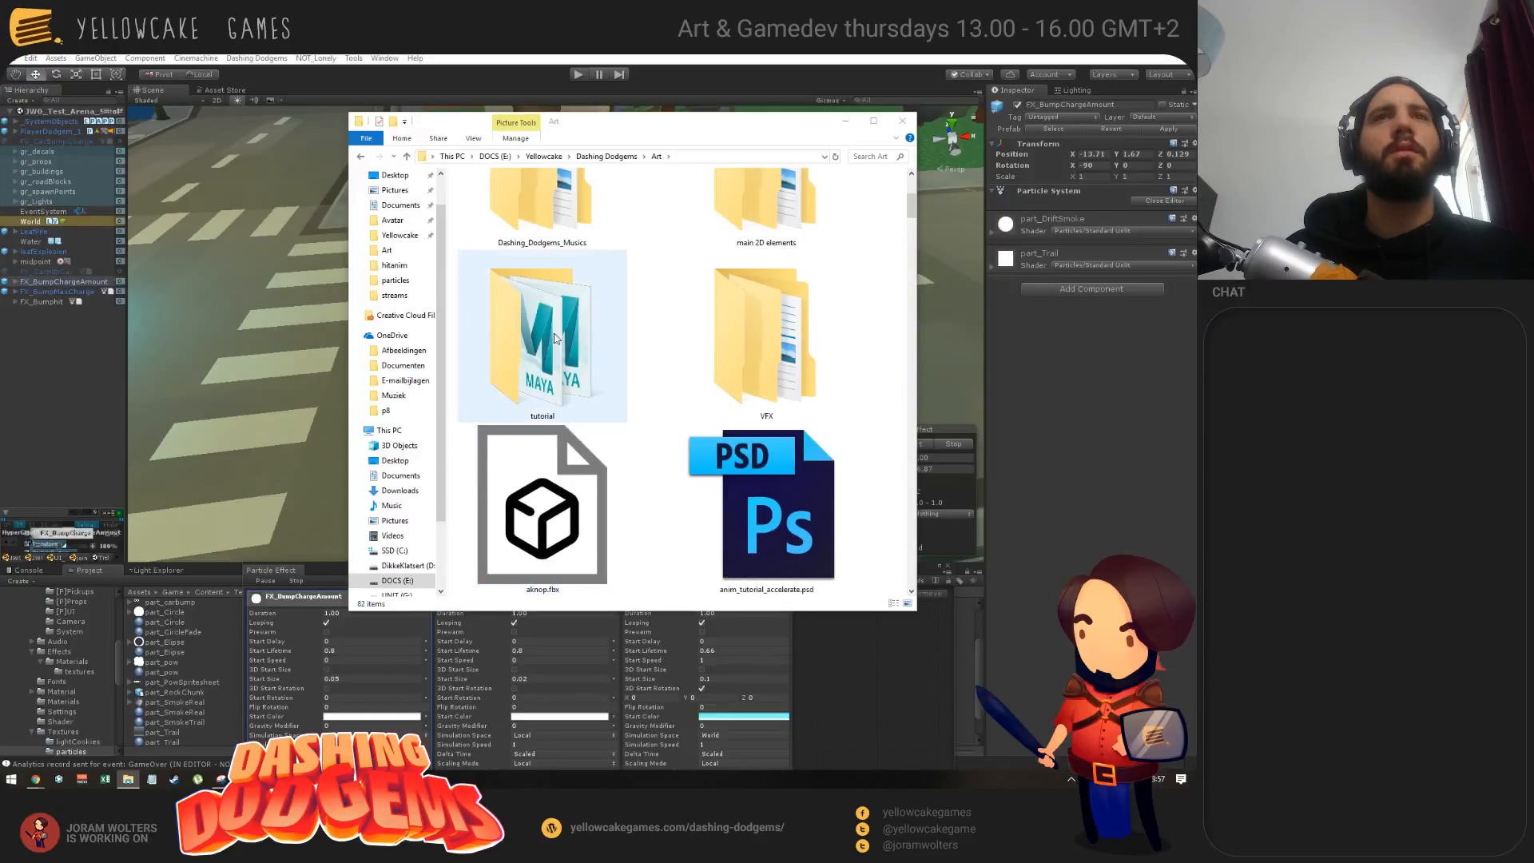
{"action": "double_click", "coordinate": [765, 343]}
{"action": "double_click", "coordinate": [498, 247]}
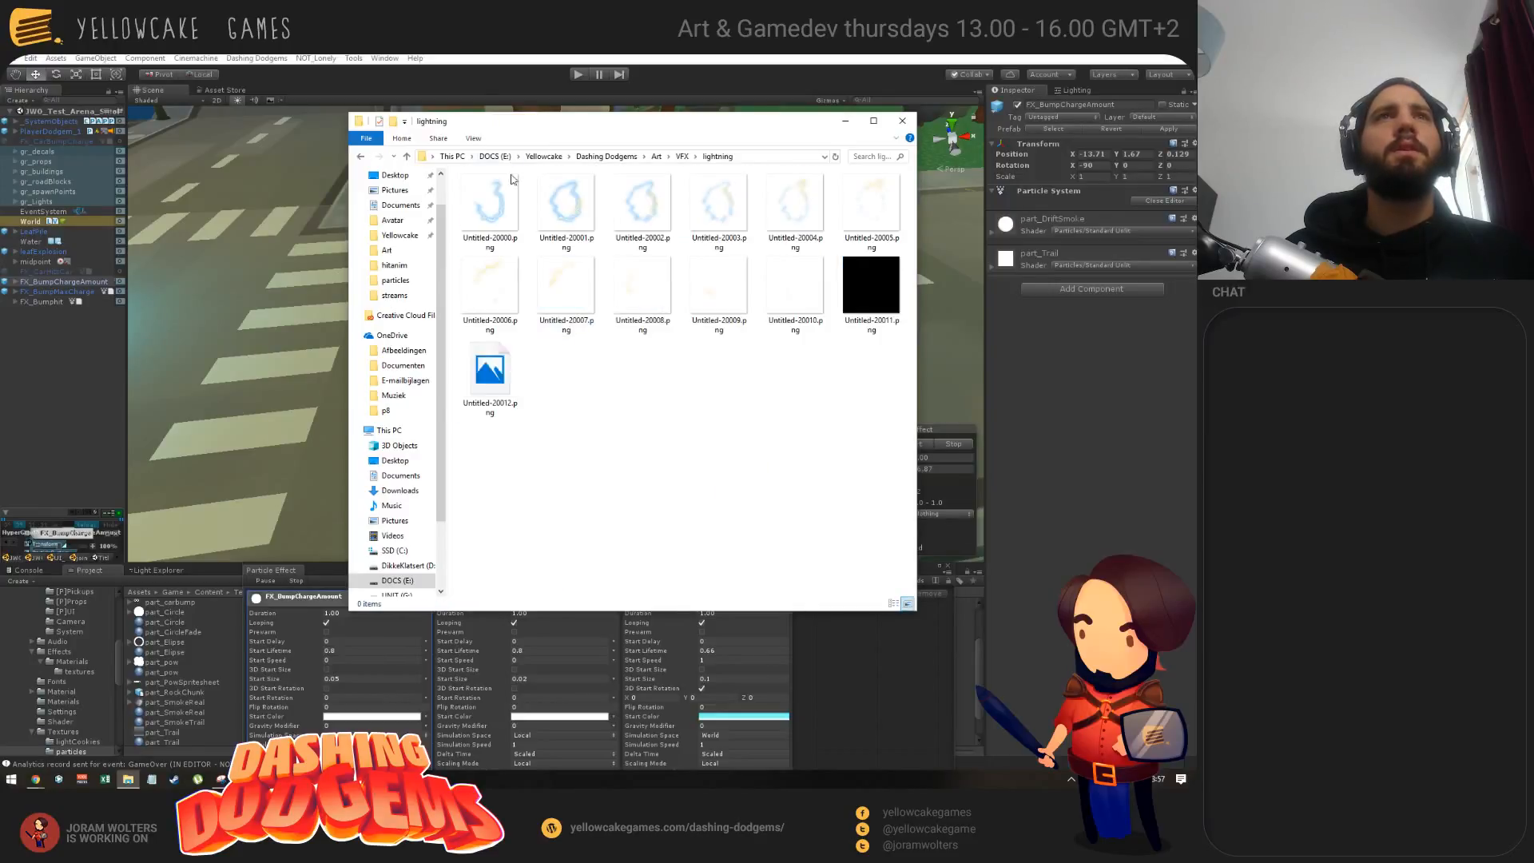
Step: Permanently delete the two empty frames, Untitled-20011.png and Untitled-20012.png, from the lightning folder
{"action": "left_click", "coordinate": [491, 383]}
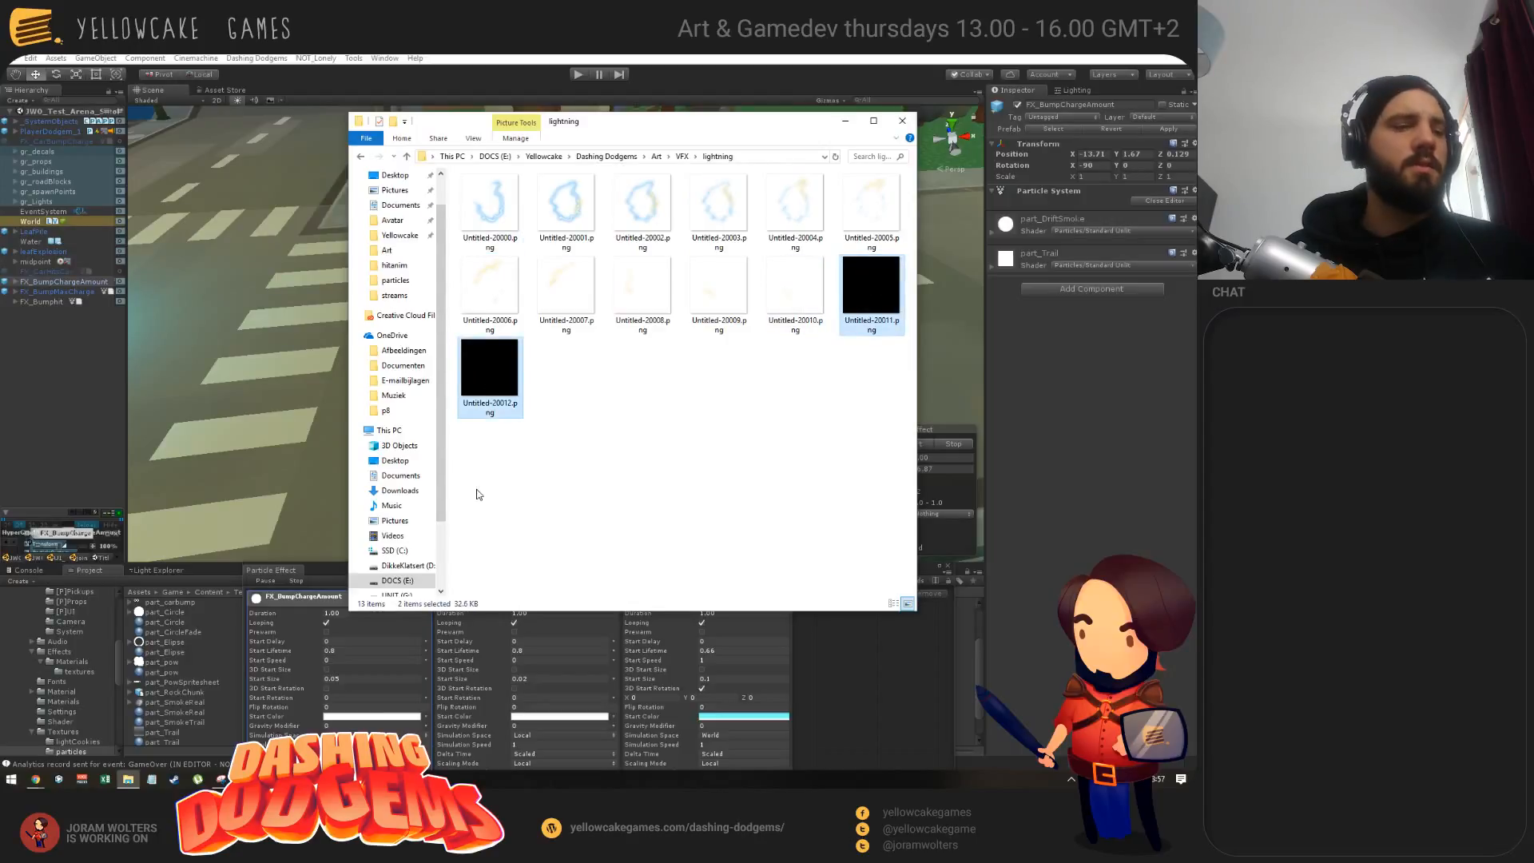
{"action": "key", "text": "shift+Delete"}
{"action": "key", "text": "Return"}
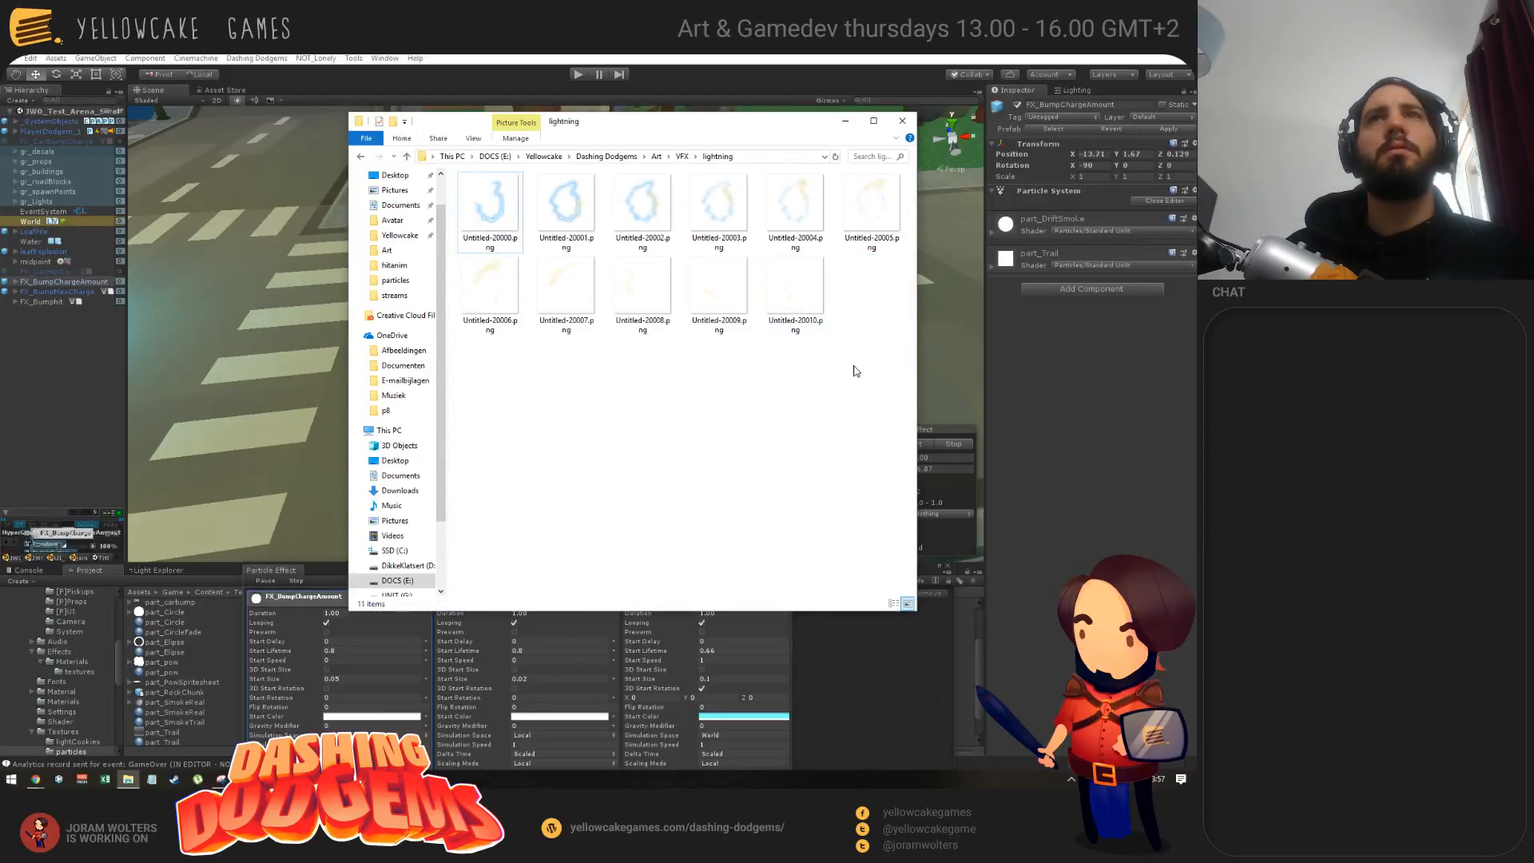
{"action": "left_click_drag", "start_coordinate": [860, 418], "coordinate": [625, 249]}
{"action": "left_click", "coordinate": [506, 413]}
{"action": "left_click_drag", "start_coordinate": [478, 386], "coordinate": [848, 208]}
{"action": "left_click", "coordinate": [780, 415]}
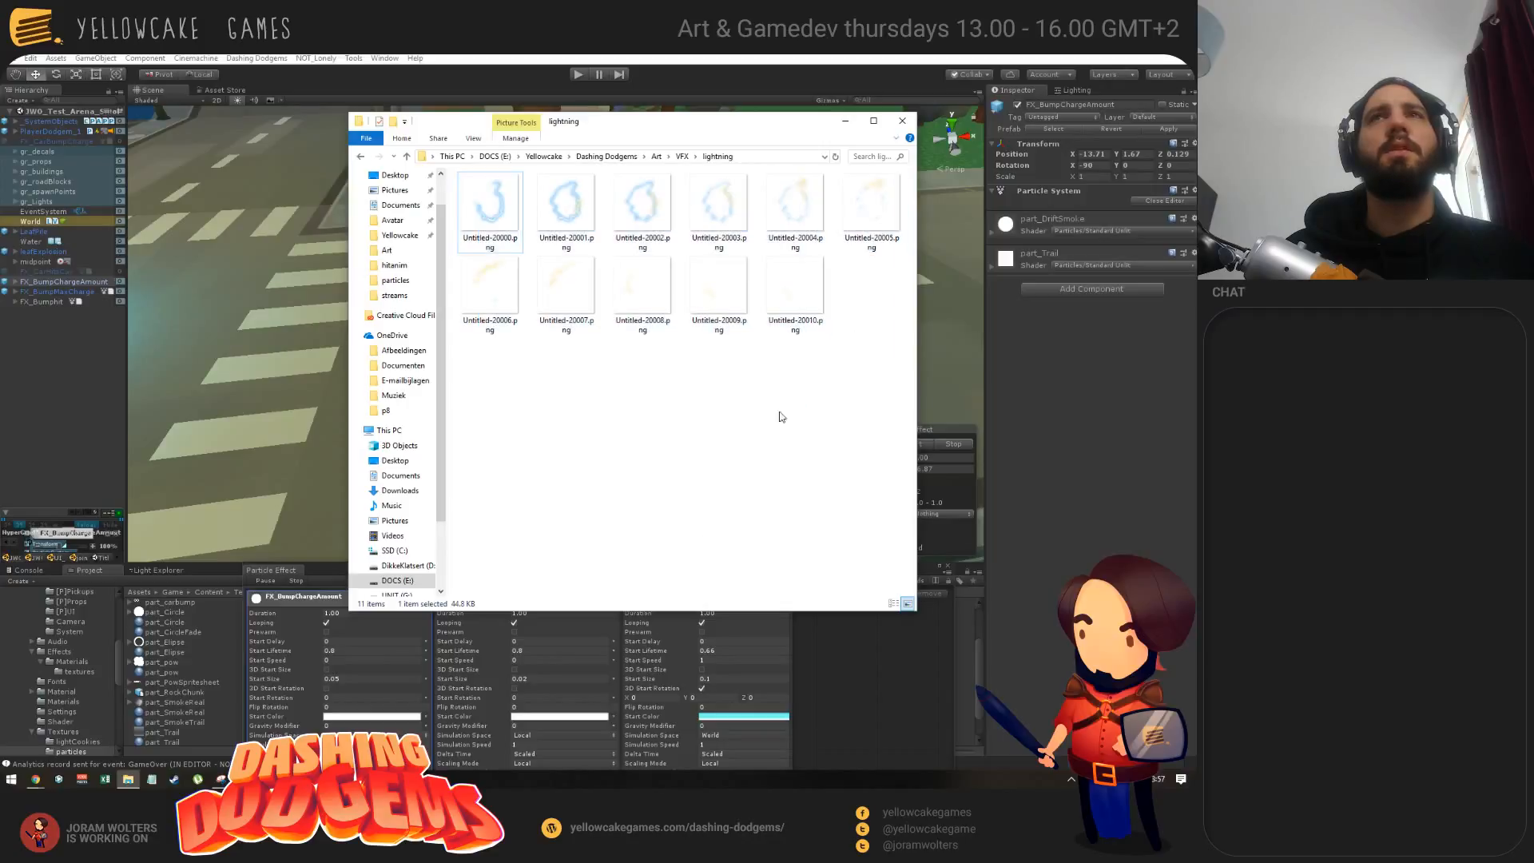
{"action": "left_click_drag", "start_coordinate": [505, 407], "coordinate": [879, 192]}
{"action": "left_click", "coordinate": [647, 404]}
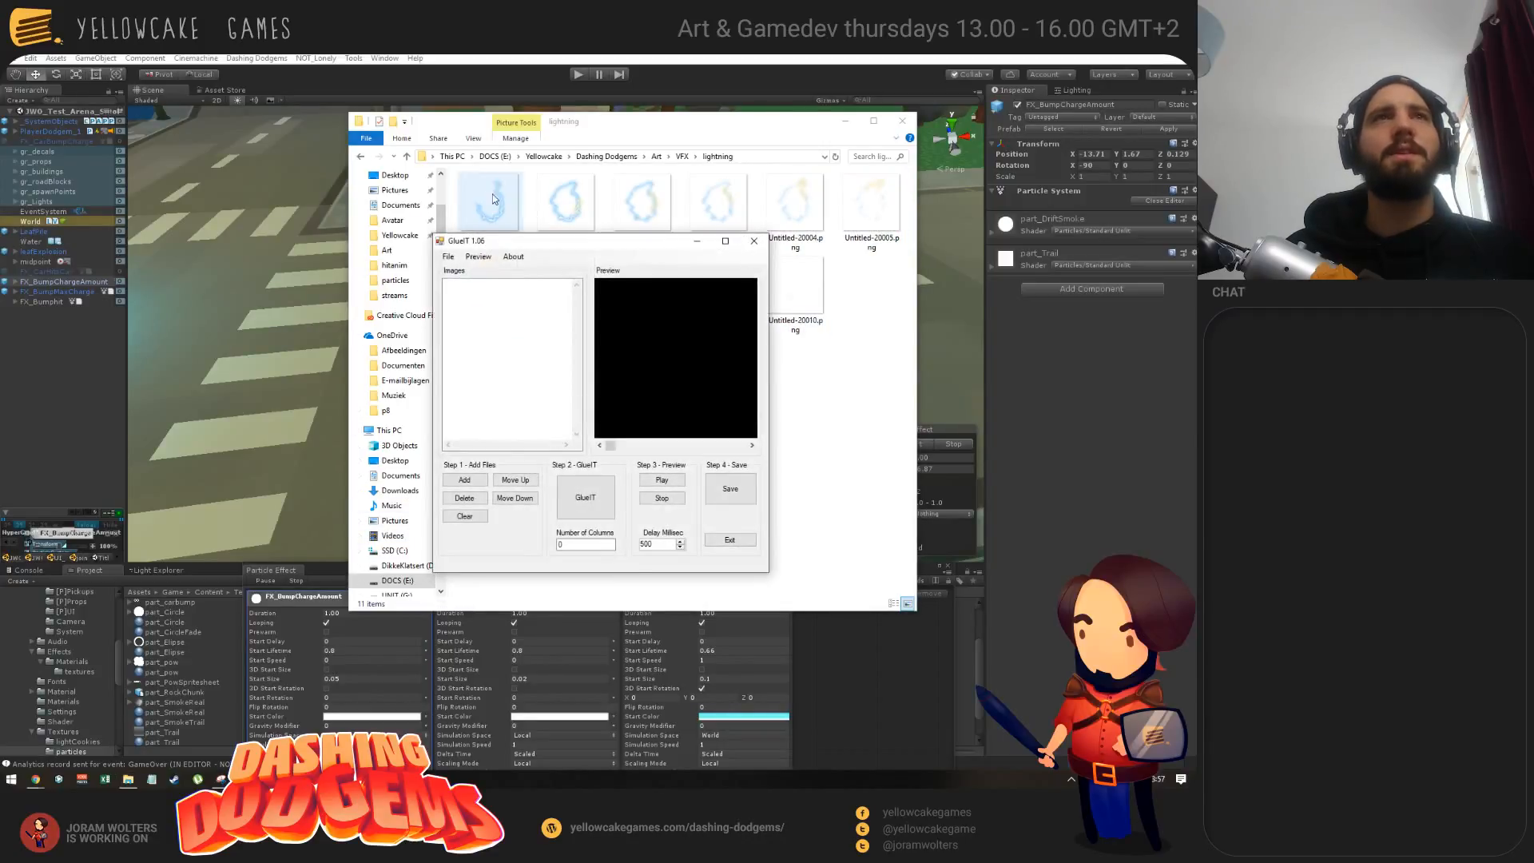
Step: In GlueIT, start adding images and browse to the VFX lightning folder using the path copied from File Explorer
{"action": "left_click_drag", "start_coordinate": [509, 244], "coordinate": [219, 172]}
{"action": "left_click", "coordinate": [170, 410]}
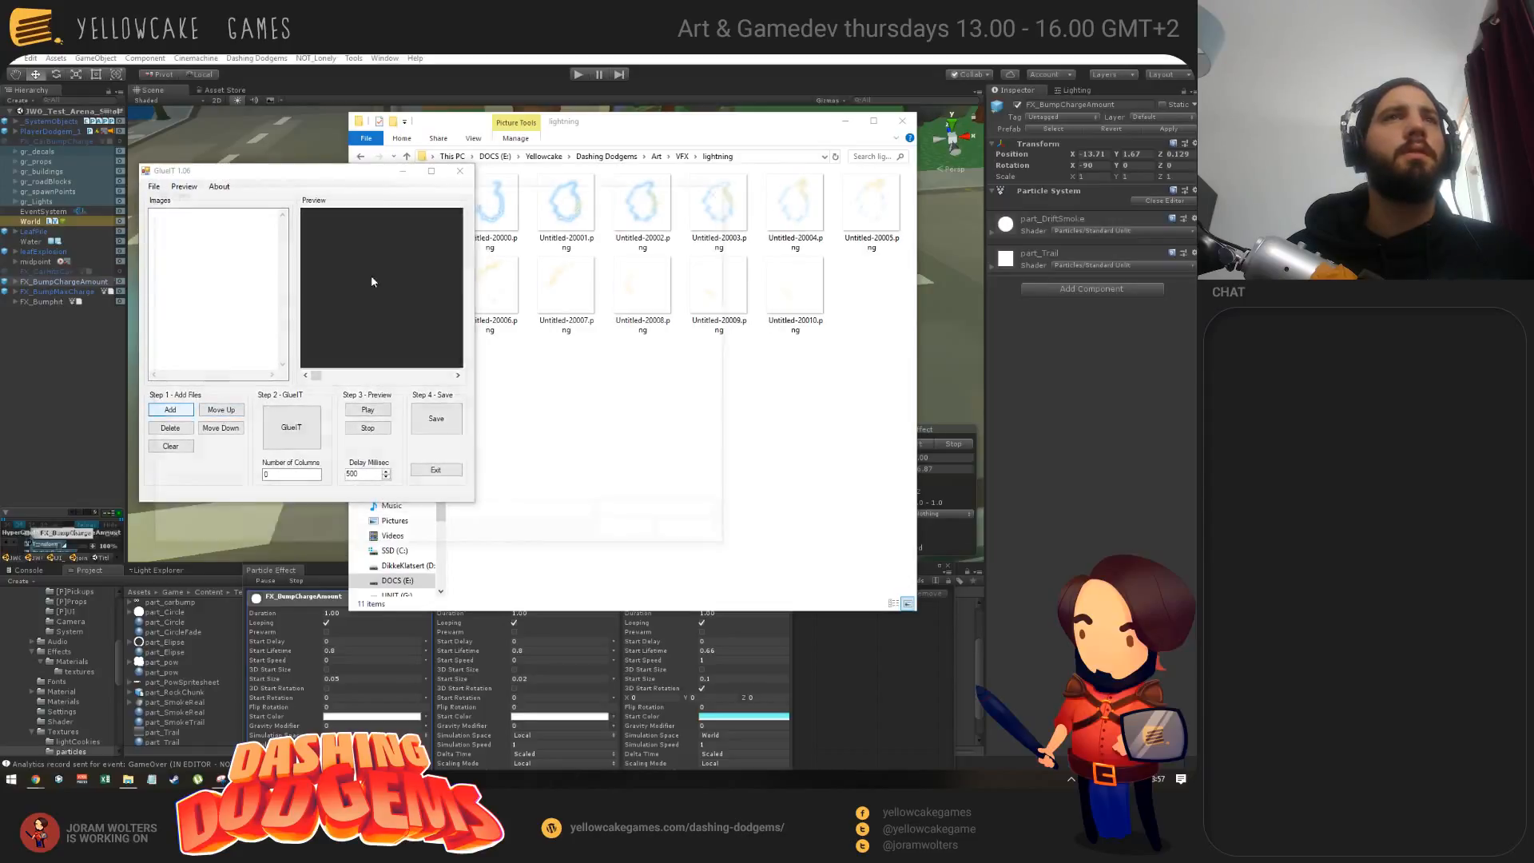
{"action": "left_click", "coordinate": [727, 157]}
{"action": "key", "text": "ctrl+c"}
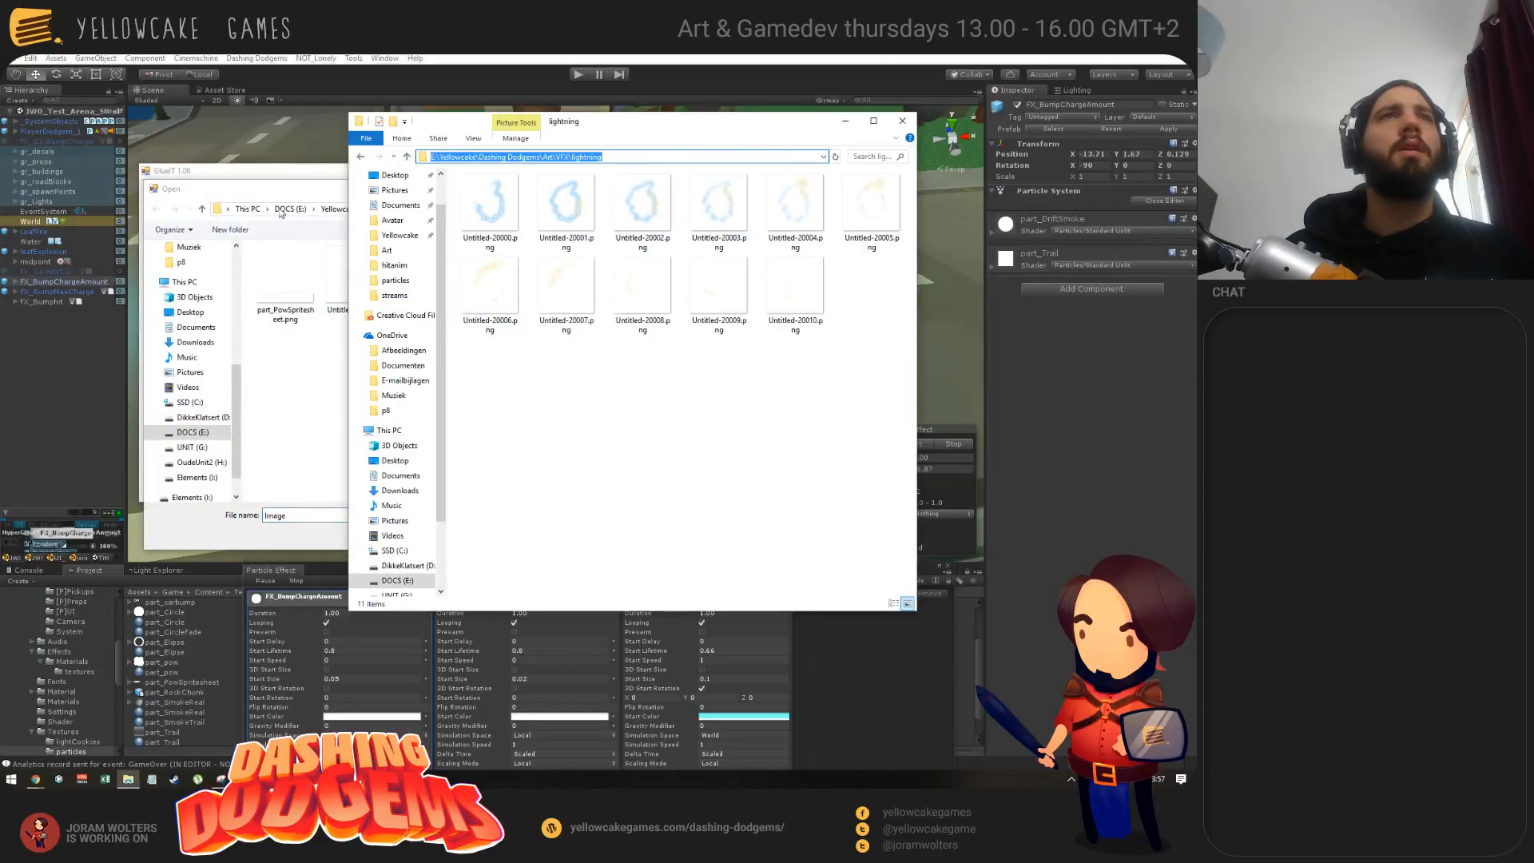
{"action": "left_click", "coordinate": [548, 209]}
{"action": "left_click", "coordinate": [548, 210]}
{"action": "key", "text": "ctrl+v"}
{"action": "key", "text": "Return"}
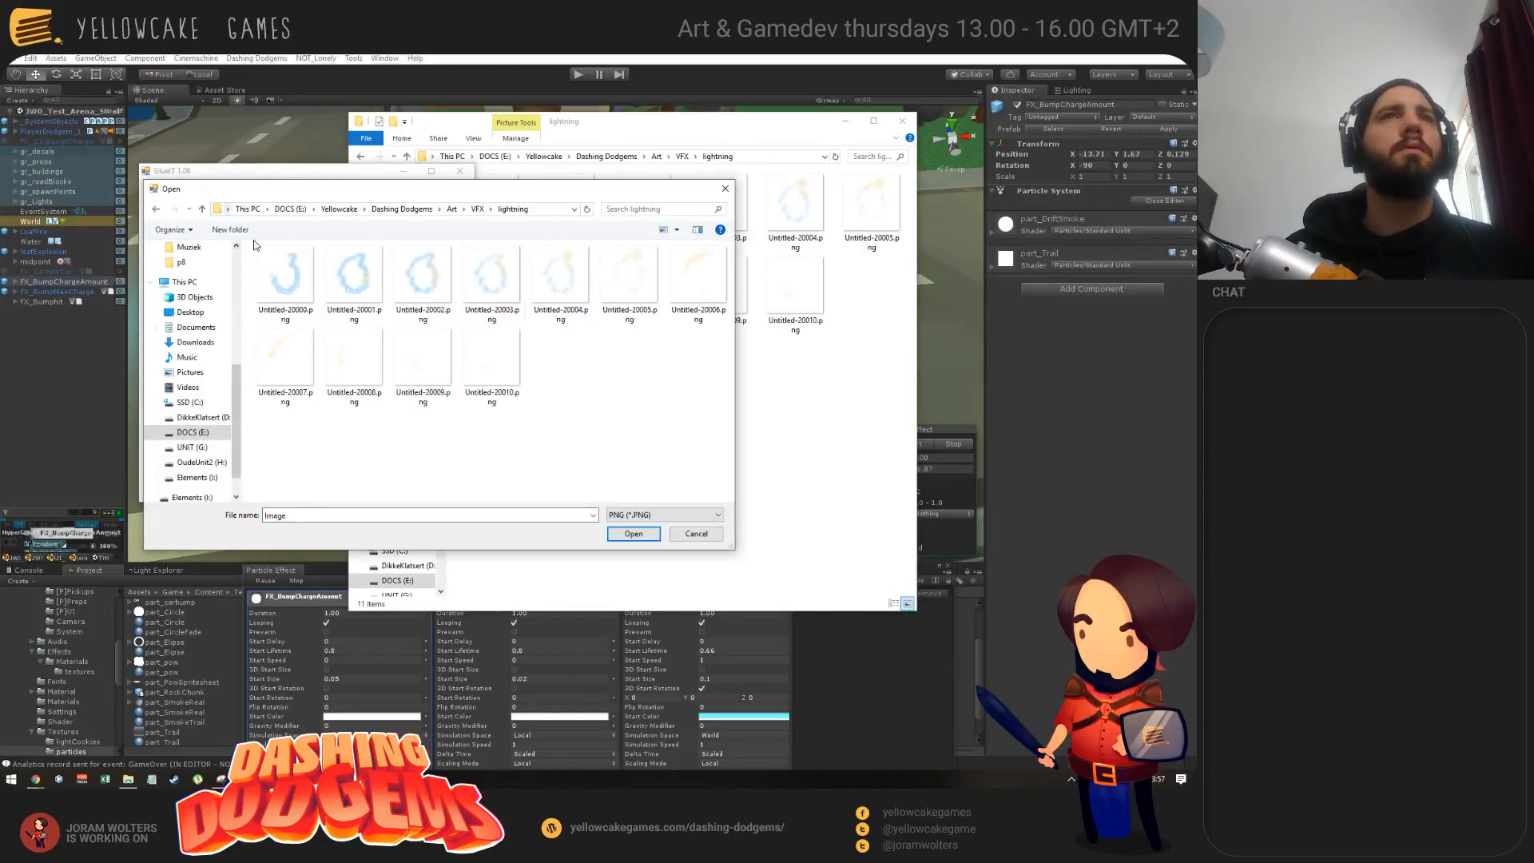
Step: Add all the frames from Untitled-20000.png to Untitled-20010.png to the GlueIT image list
{"action": "left_click", "coordinate": [260, 250]}
{"action": "left_click", "coordinate": [508, 364], "text": "shift"}
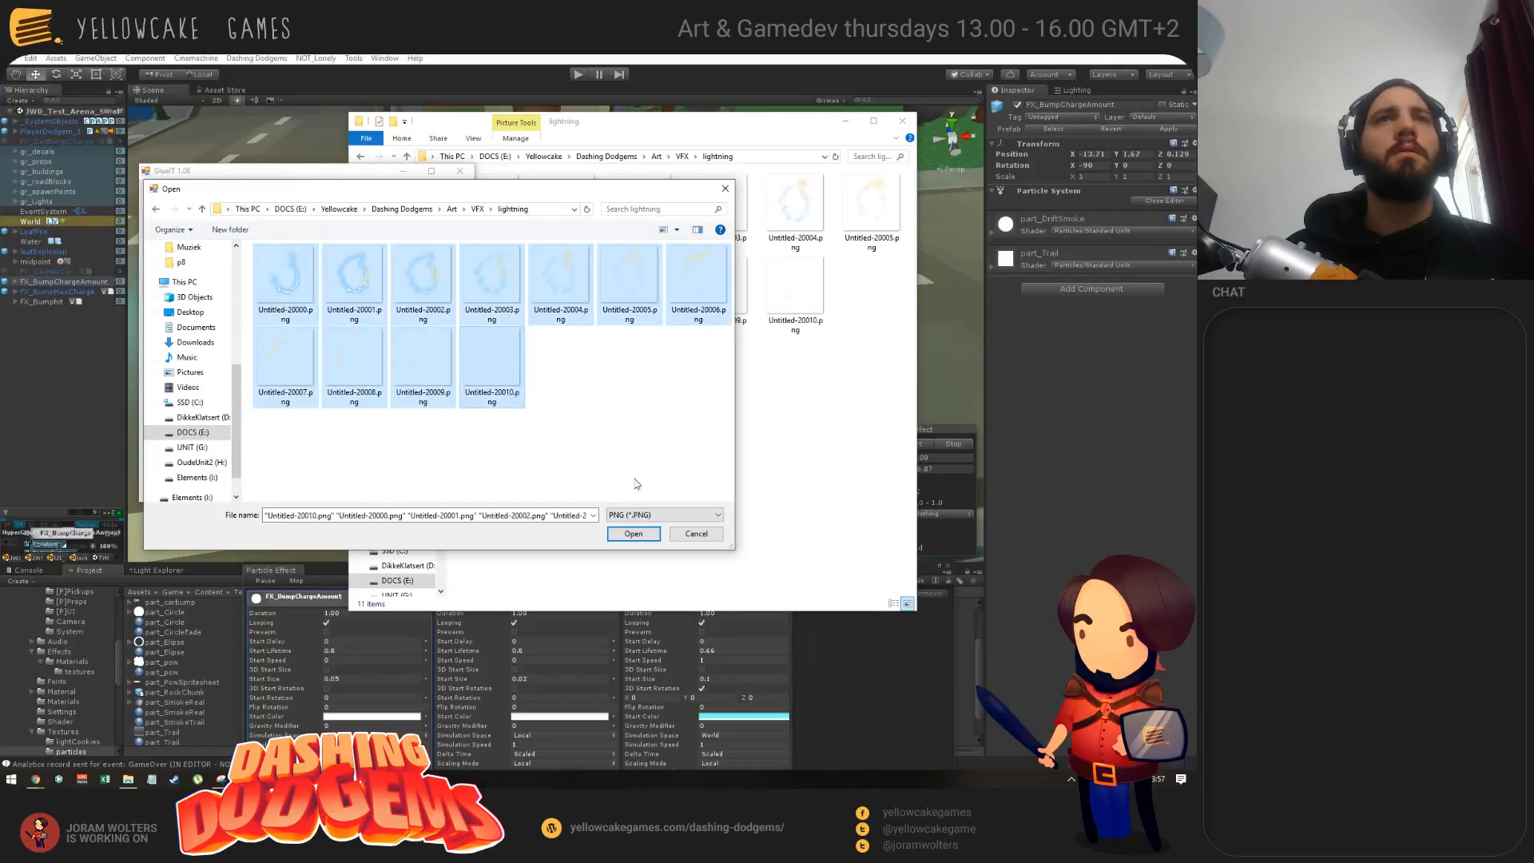
{"action": "left_click", "coordinate": [633, 534]}
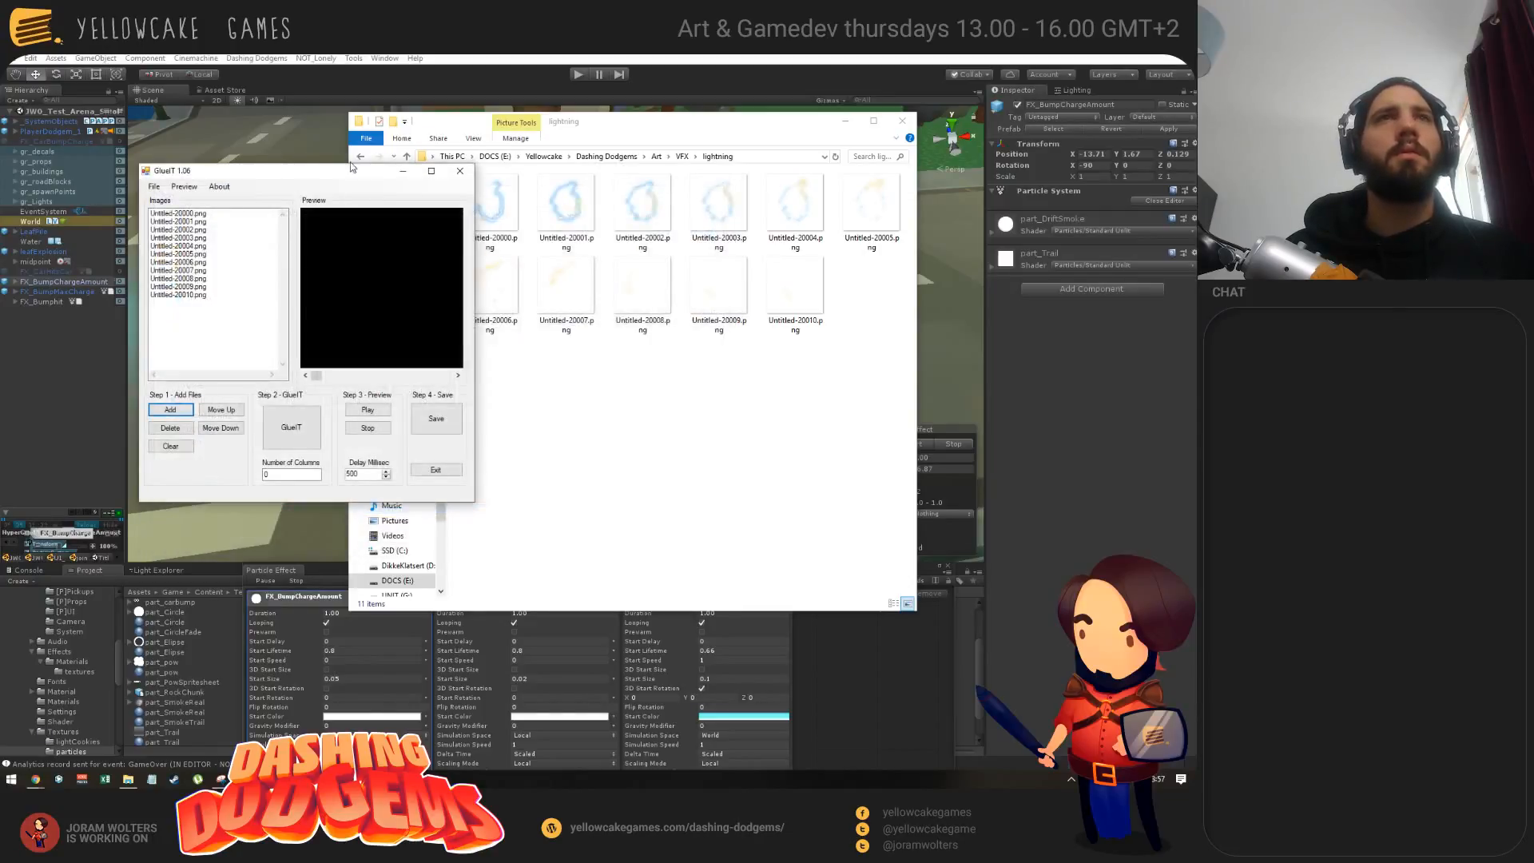
Step: Glue the added frames into one sprite sheet and save it as the PNG part_lightning in the VFX lightning folder
{"action": "left_click", "coordinate": [291, 427]}
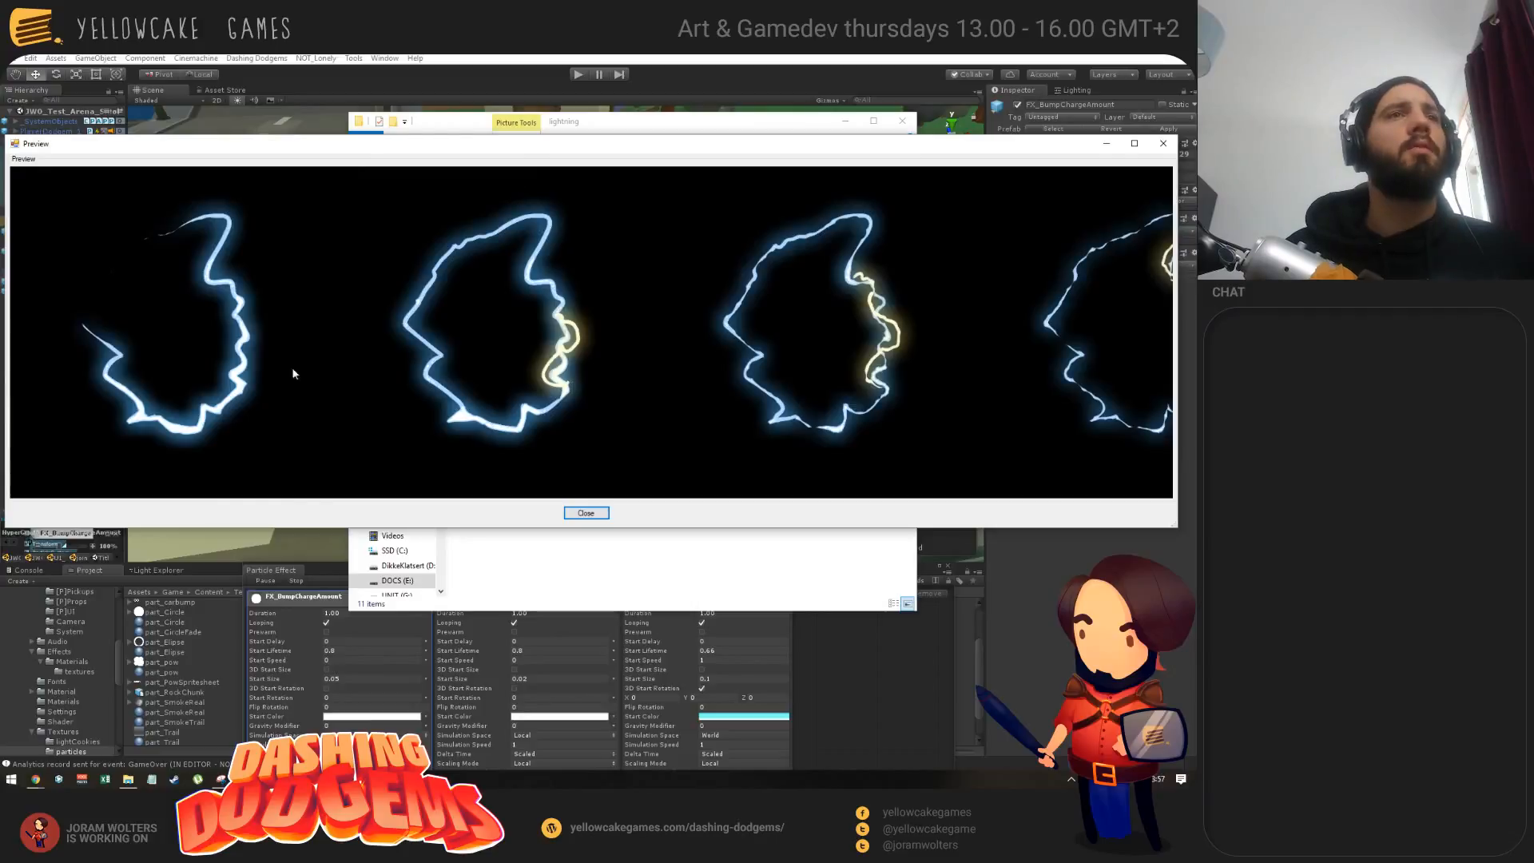
{"action": "left_click", "coordinate": [585, 513]}
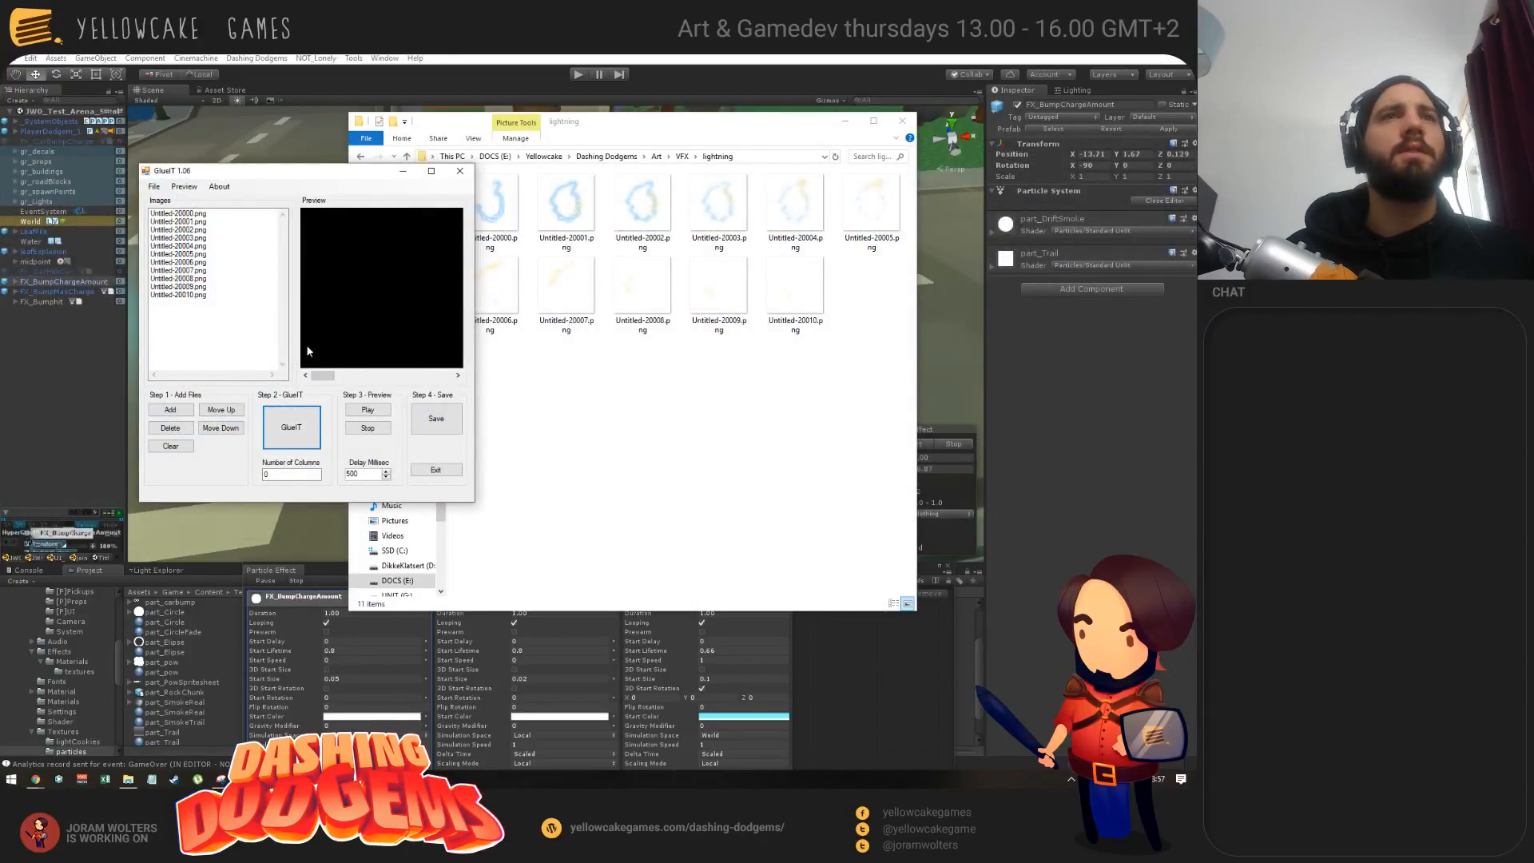
{"action": "left_click", "coordinate": [437, 419]}
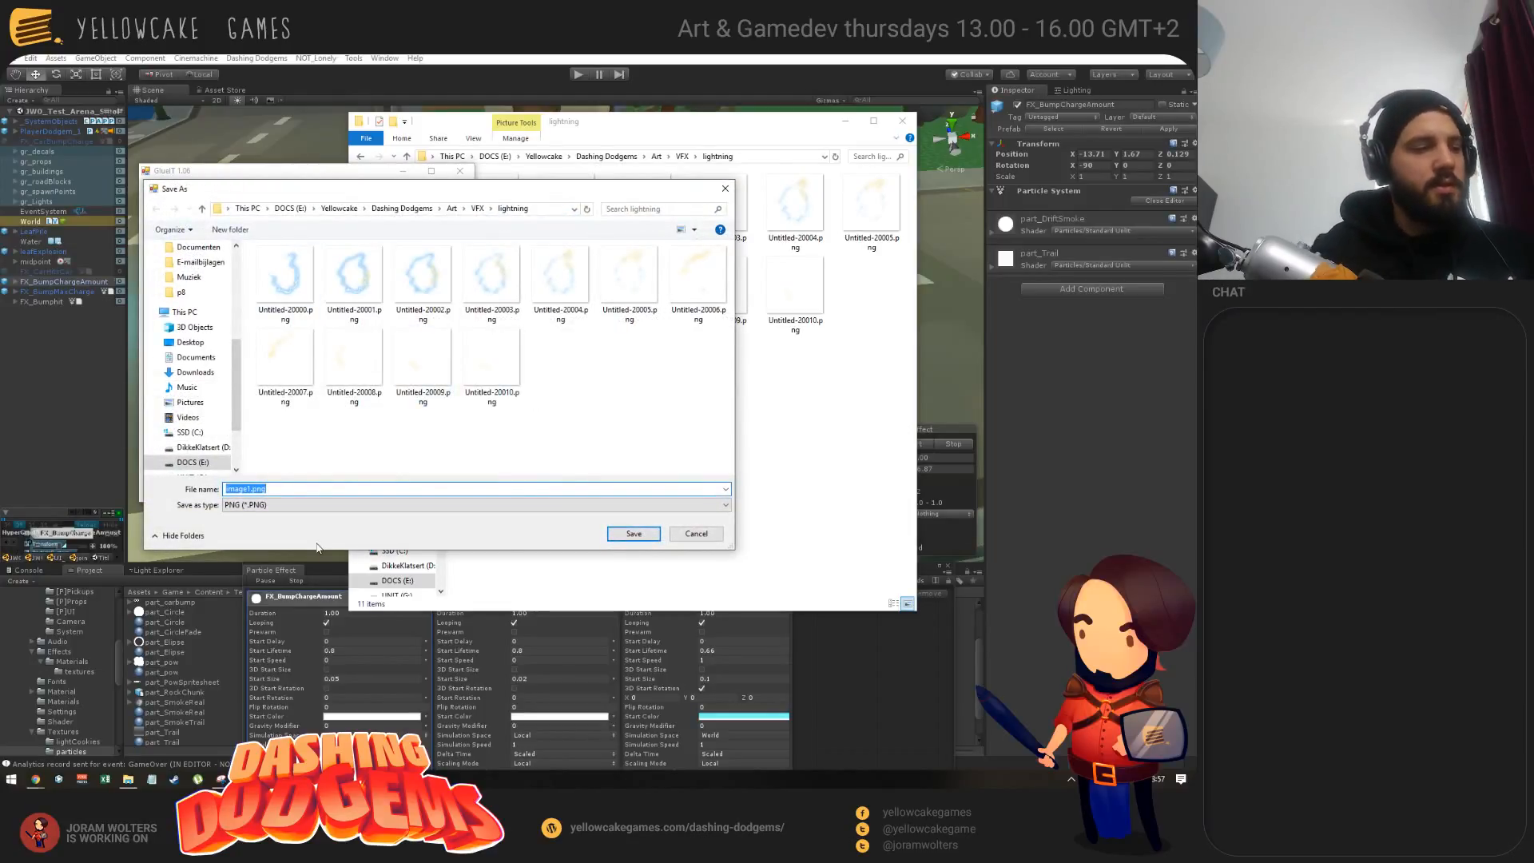
{"action": "type", "text": "part_lightning"}
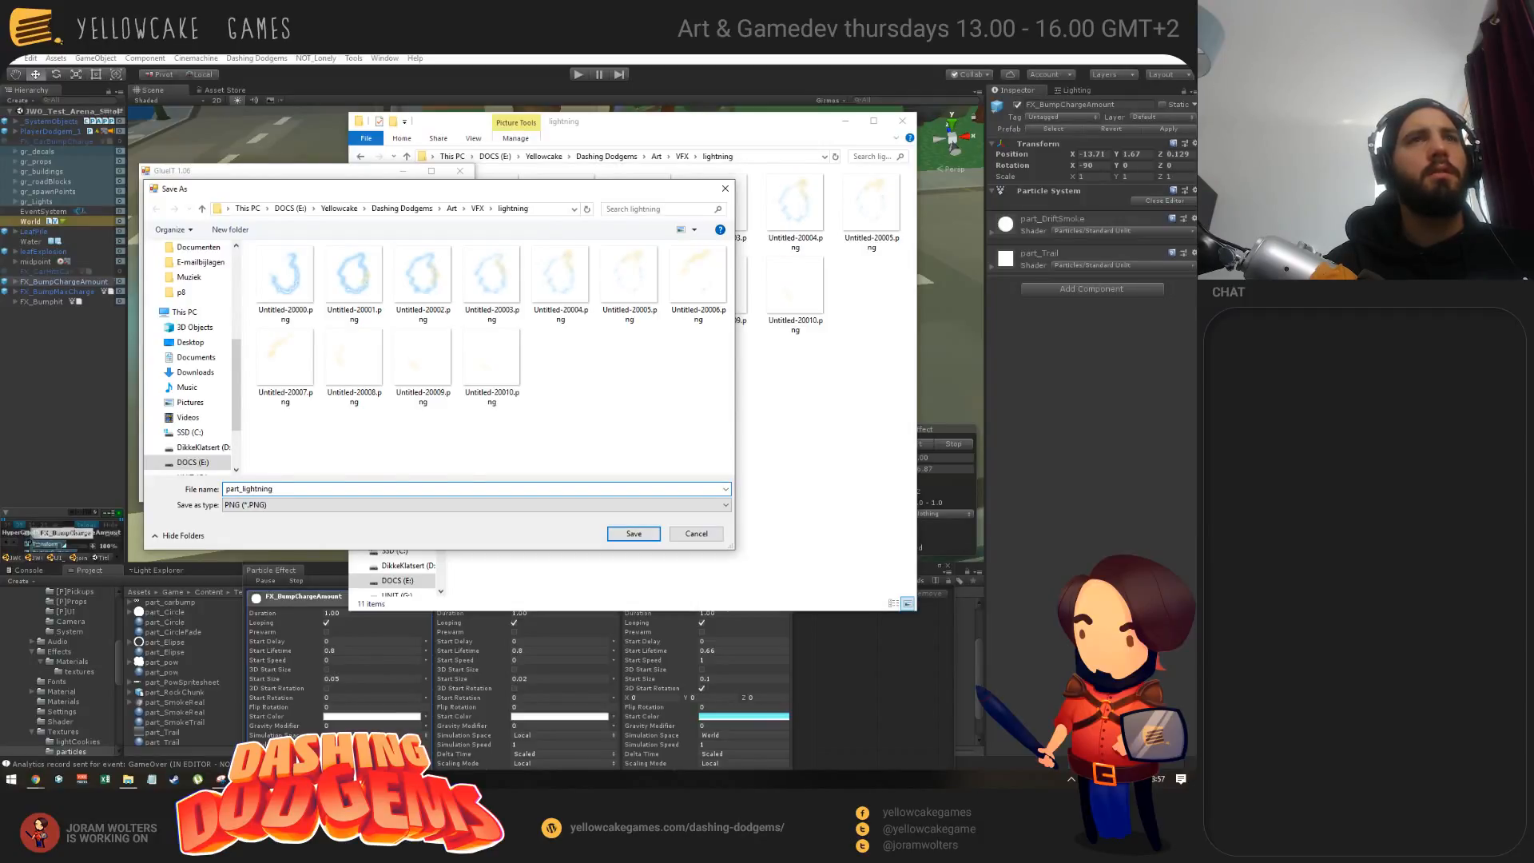
{"action": "key", "text": "Return"}
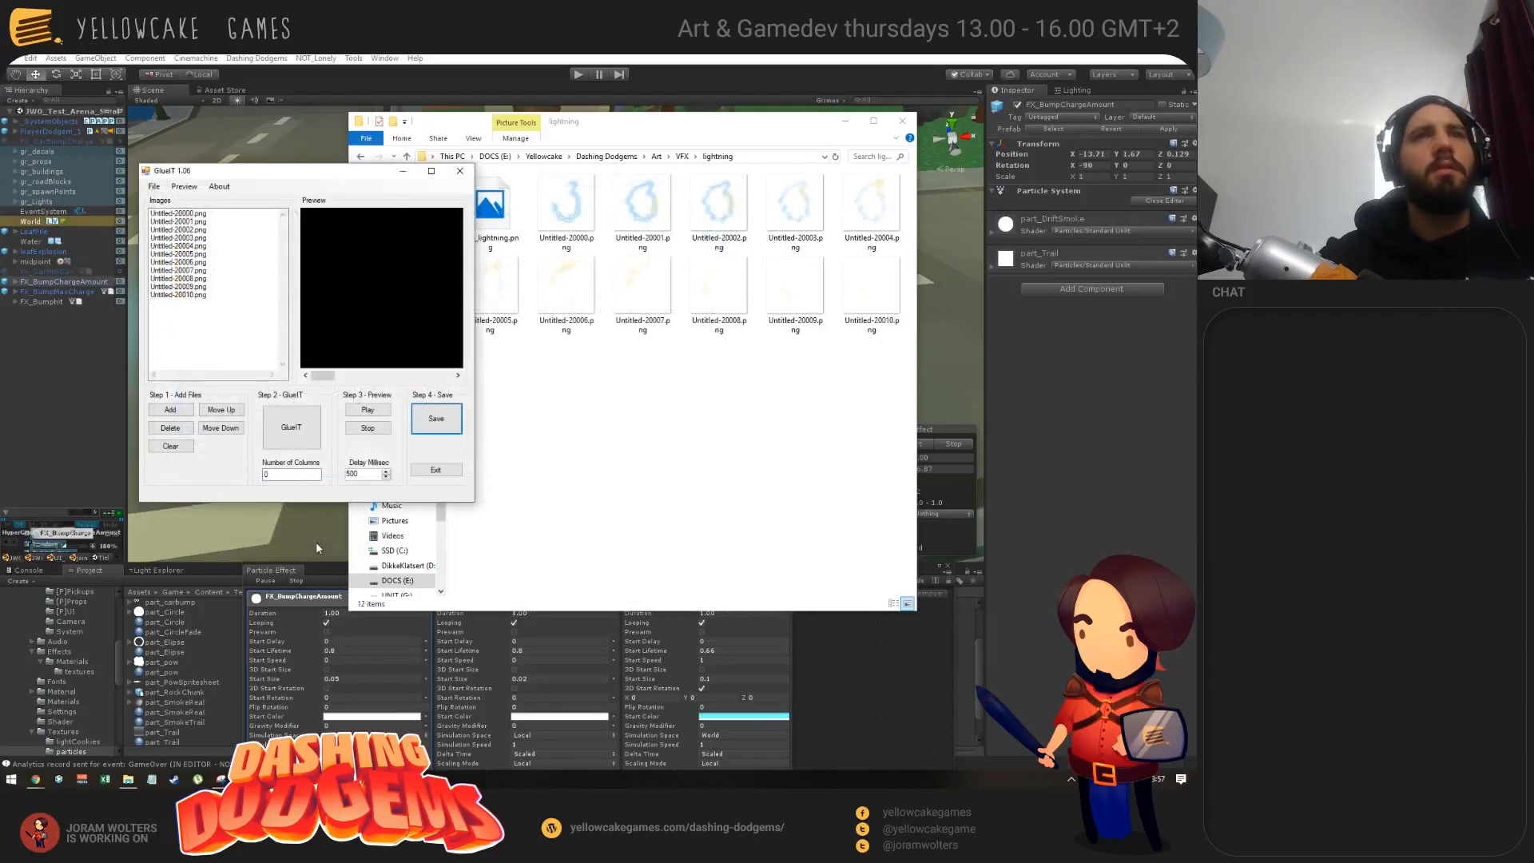
{"action": "left_click", "coordinate": [436, 420]}
{"action": "key", "text": "Return"}
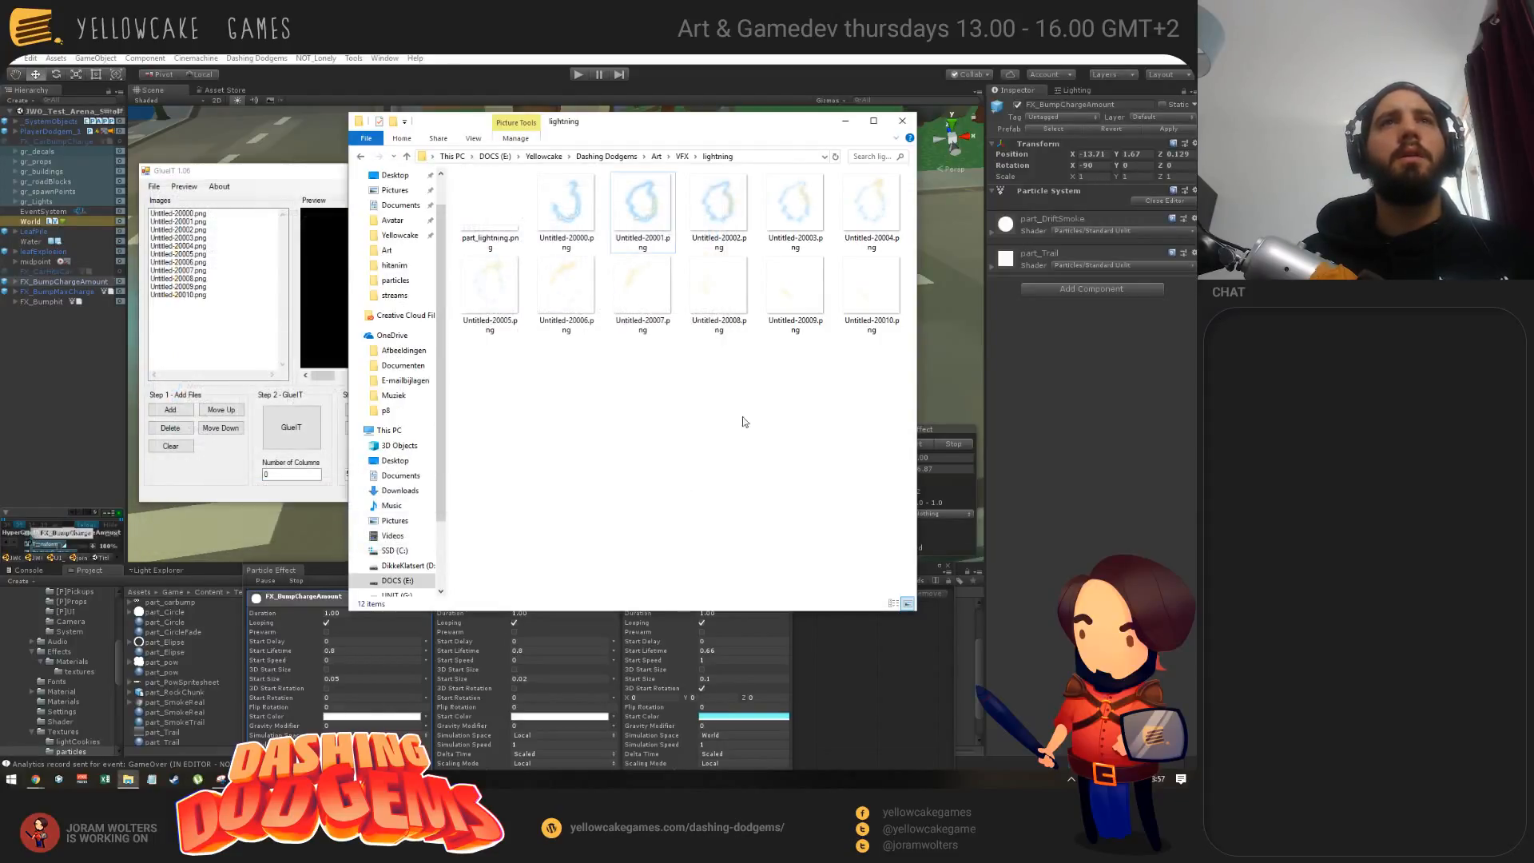
Step: Import part_lightning.png from the lightning folder into Unity's Assets/Game/Content/Textures/particles folder, moving the floating Particle Effect window out of the way
{"action": "left_click", "coordinate": [492, 212]}
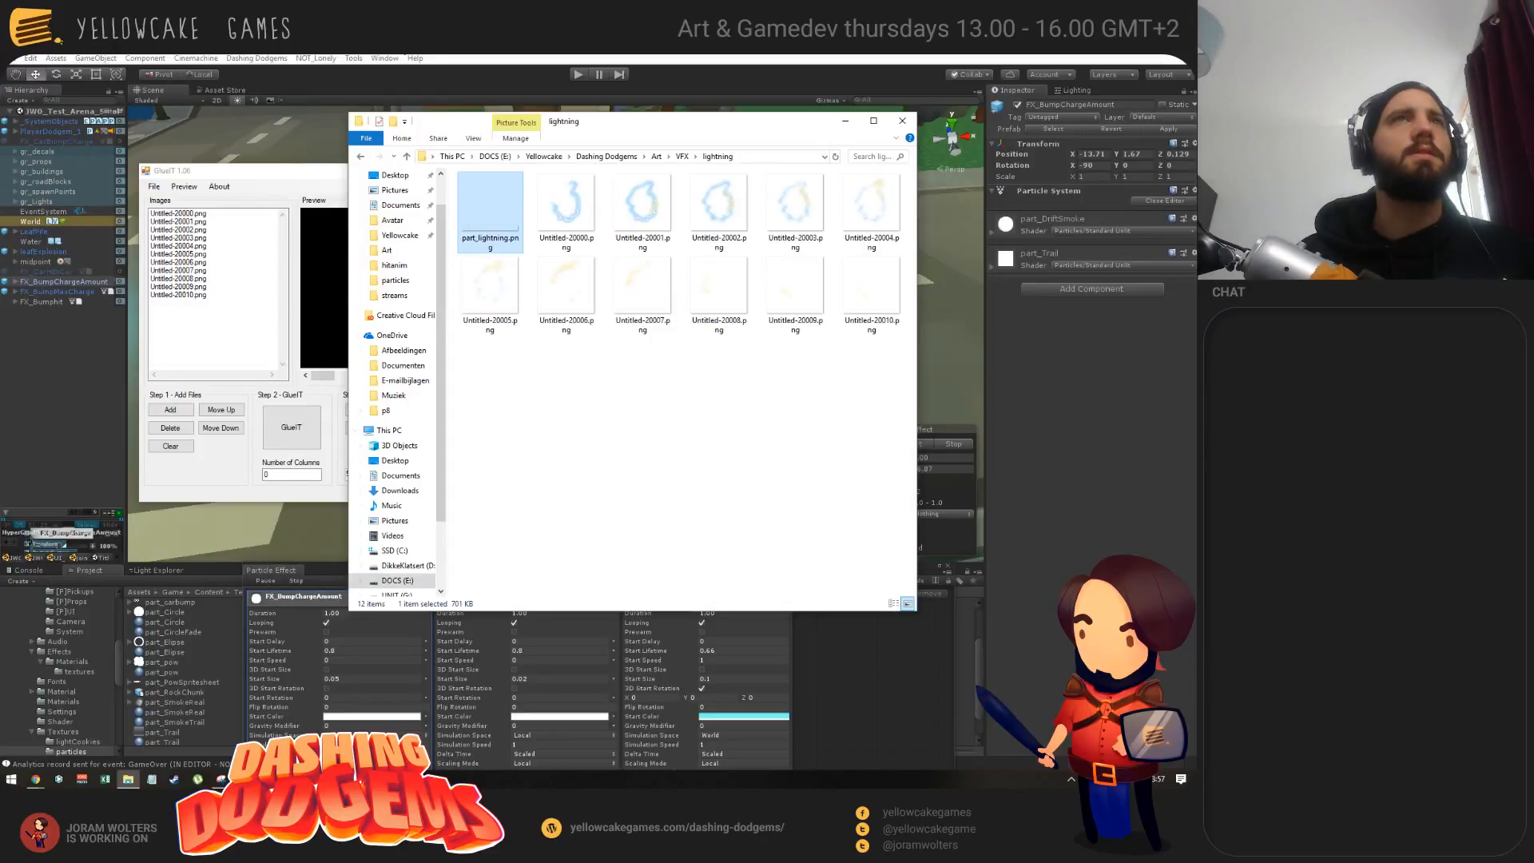
{"action": "key", "text": "alt+Tab"}
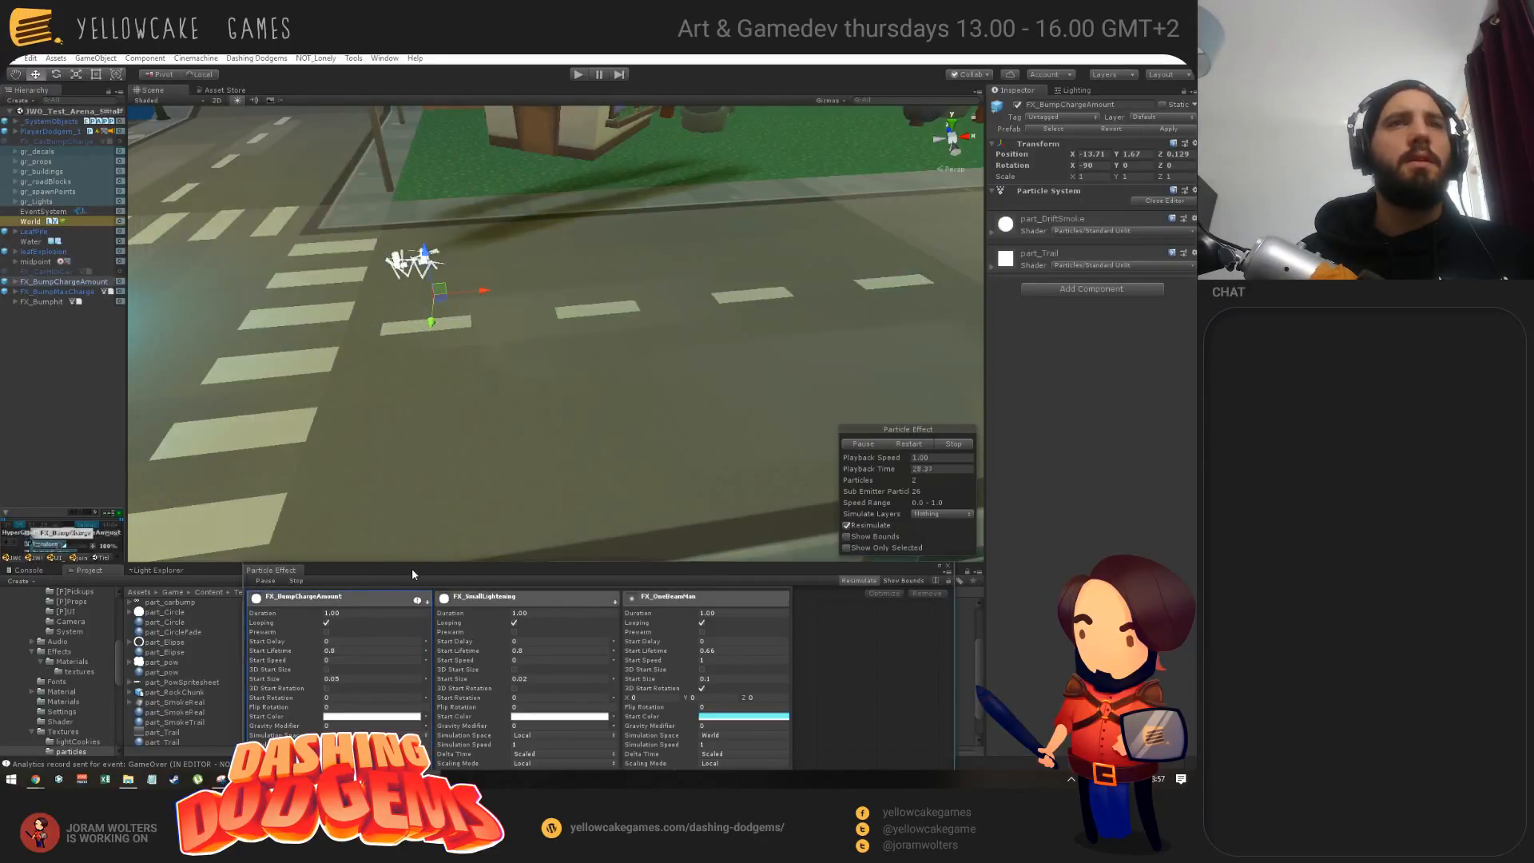
{"action": "left_click_drag", "start_coordinate": [412, 570], "coordinate": [1196, 671]}
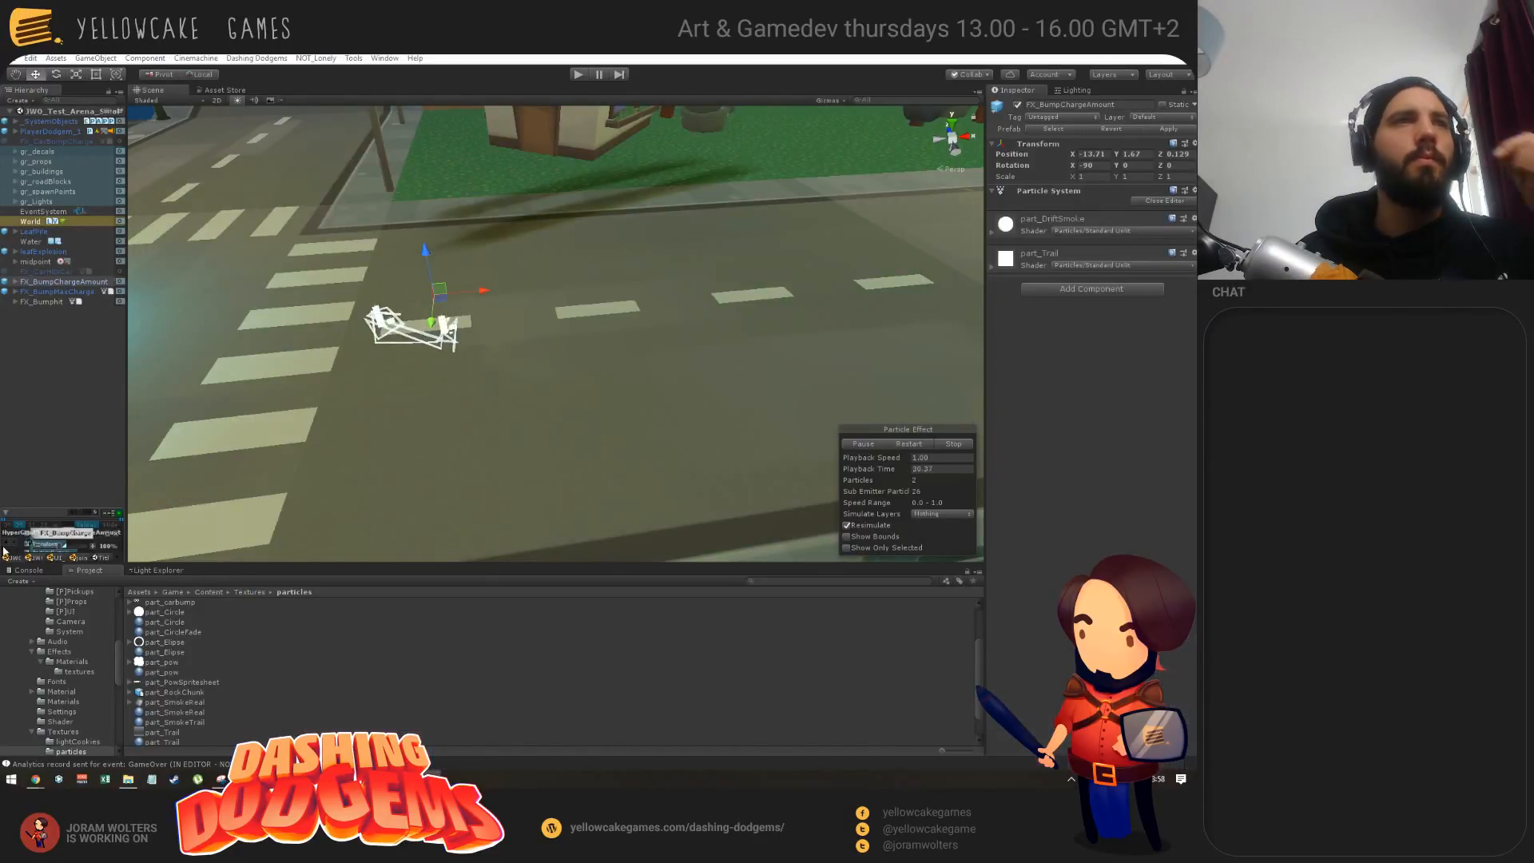
{"action": "key", "text": "XF86AudioPlay"}
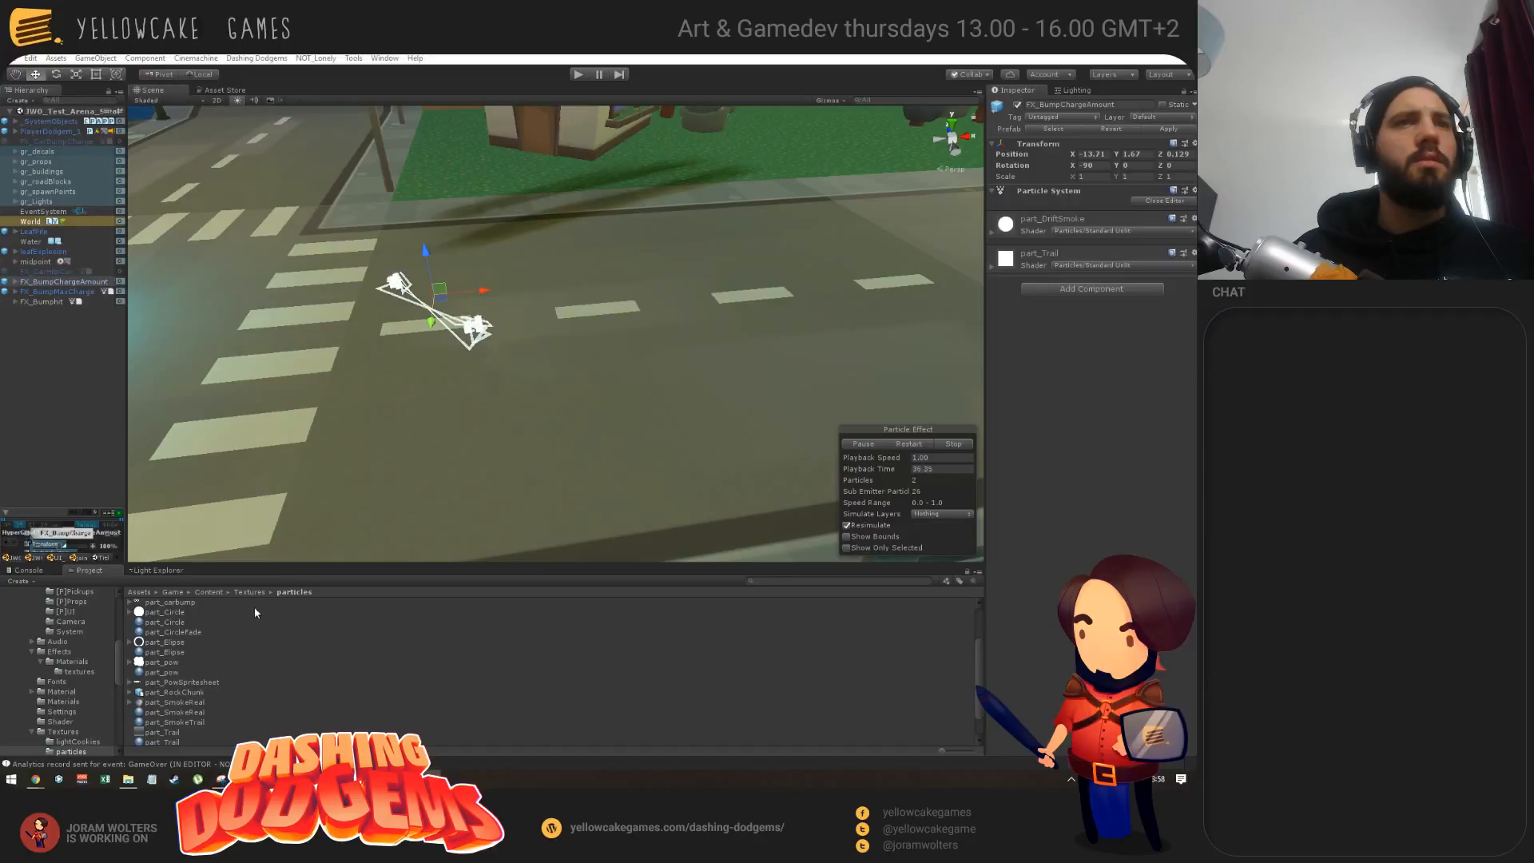
{"action": "left_click", "coordinate": [128, 779]}
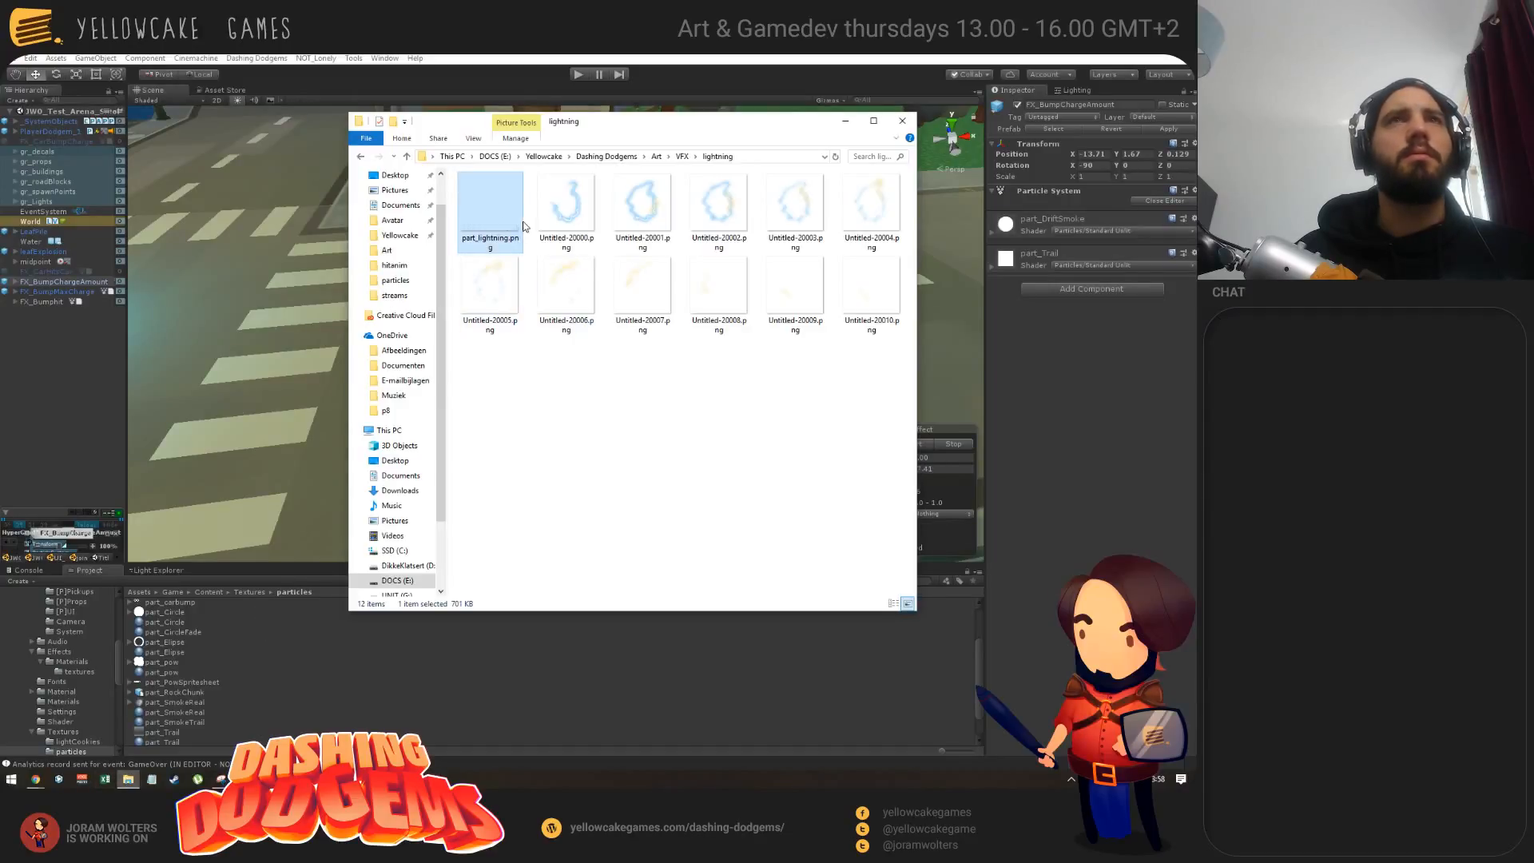
{"action": "left_click_drag", "start_coordinate": [507, 223], "coordinate": [269, 703]}
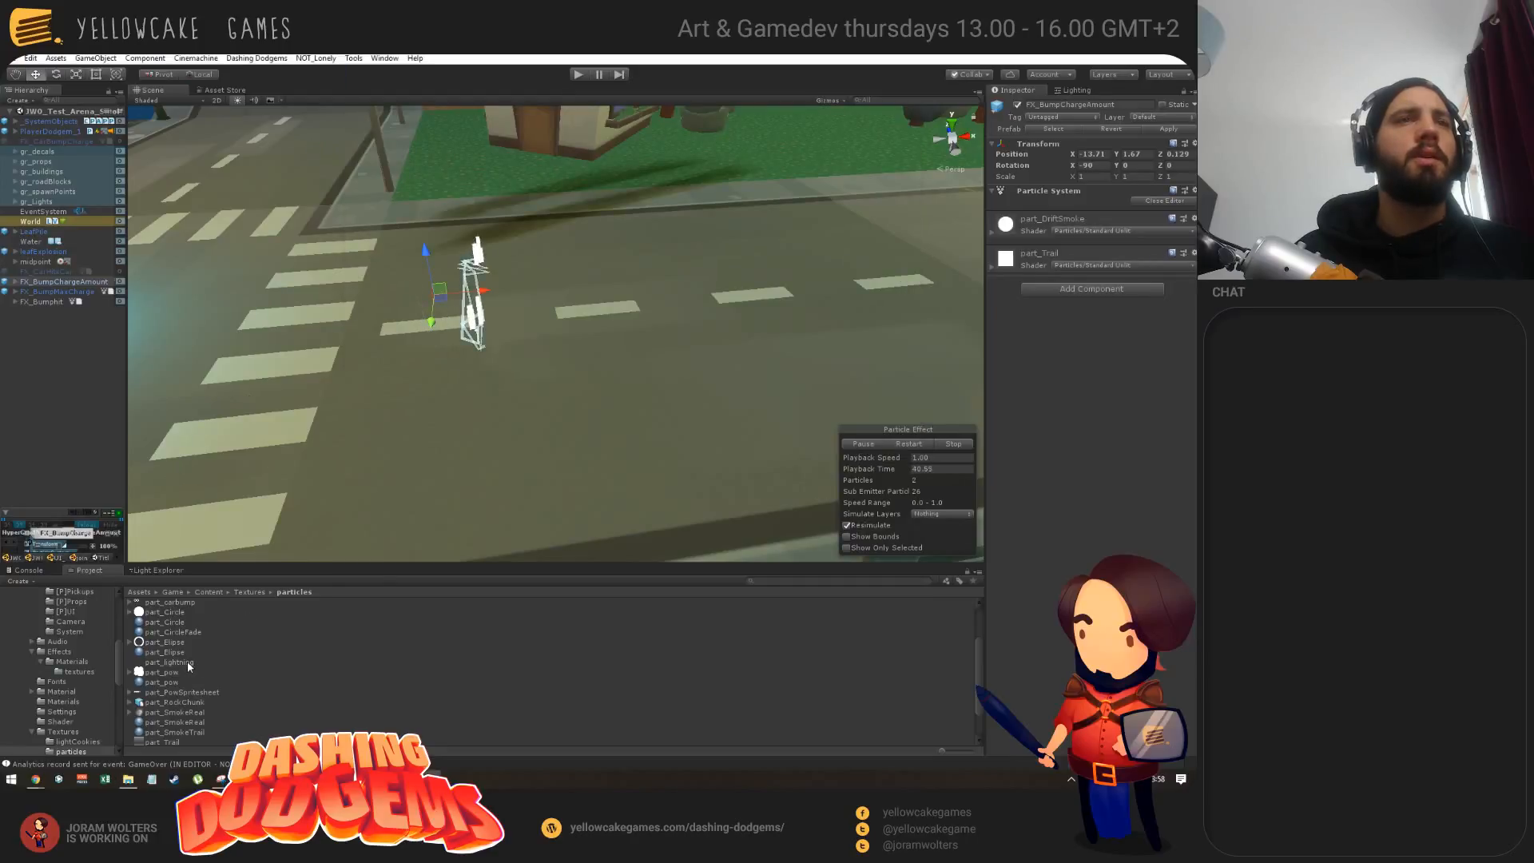
Step: Set the texture type of part_lightning to Sprite (2D and UI) and apply the import settings
{"action": "left_click", "coordinate": [216, 662]}
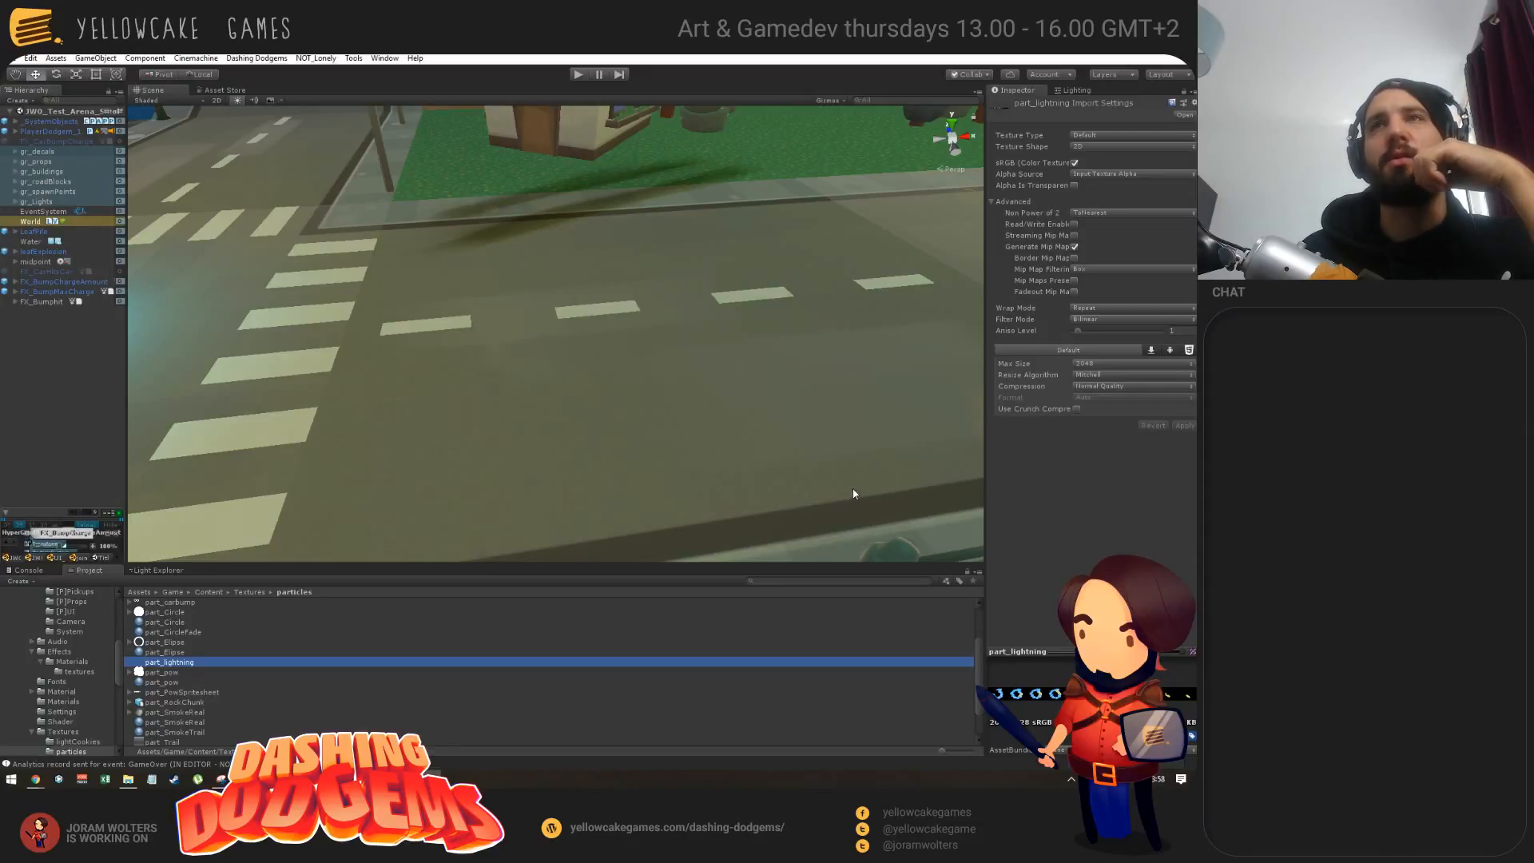
{"action": "left_click", "coordinate": [1098, 136]}
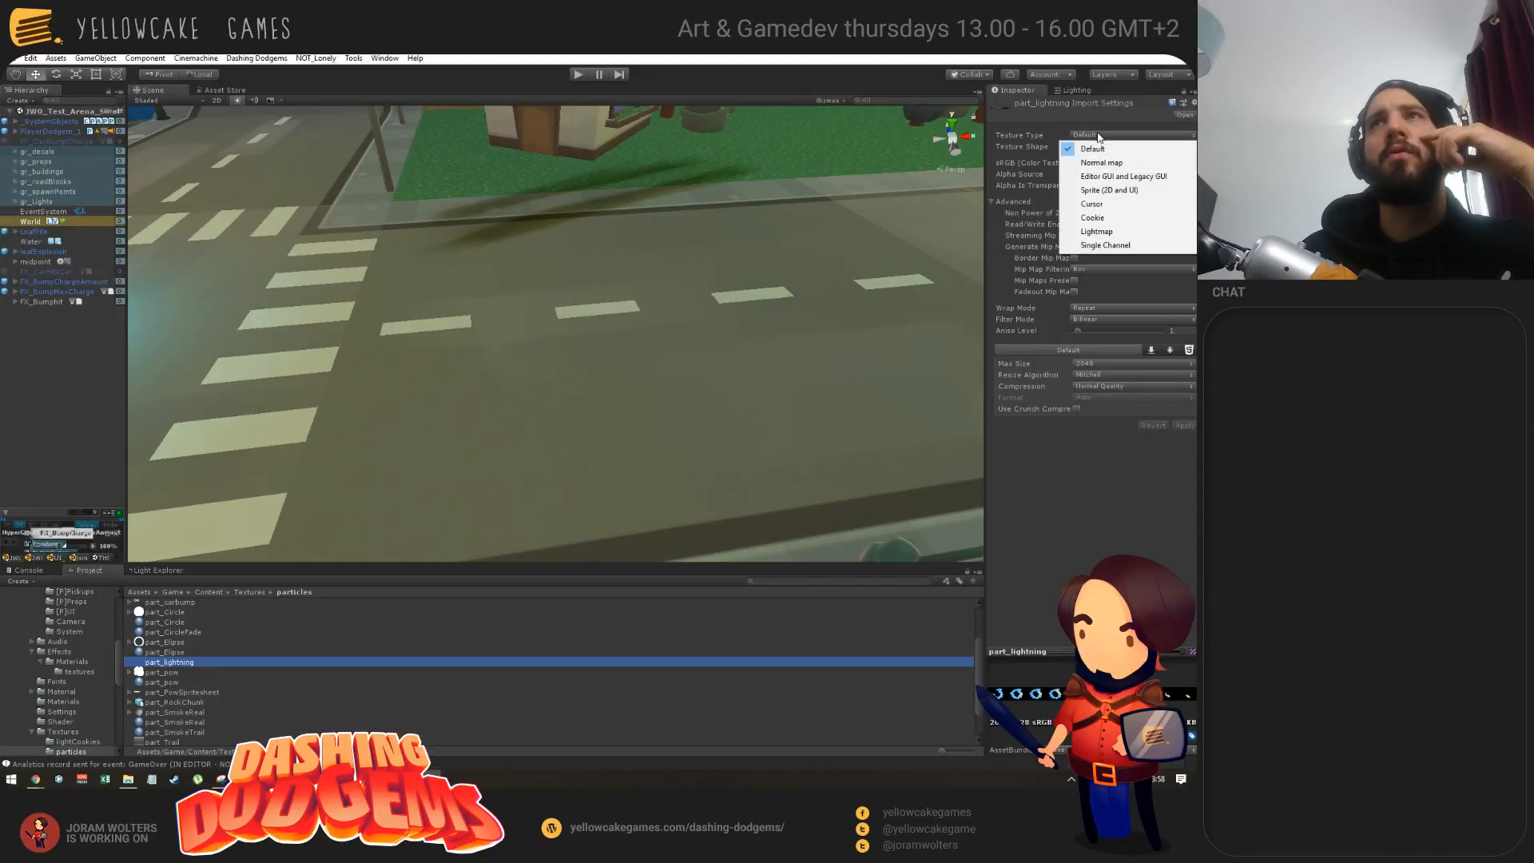
{"action": "left_click", "coordinate": [1099, 192]}
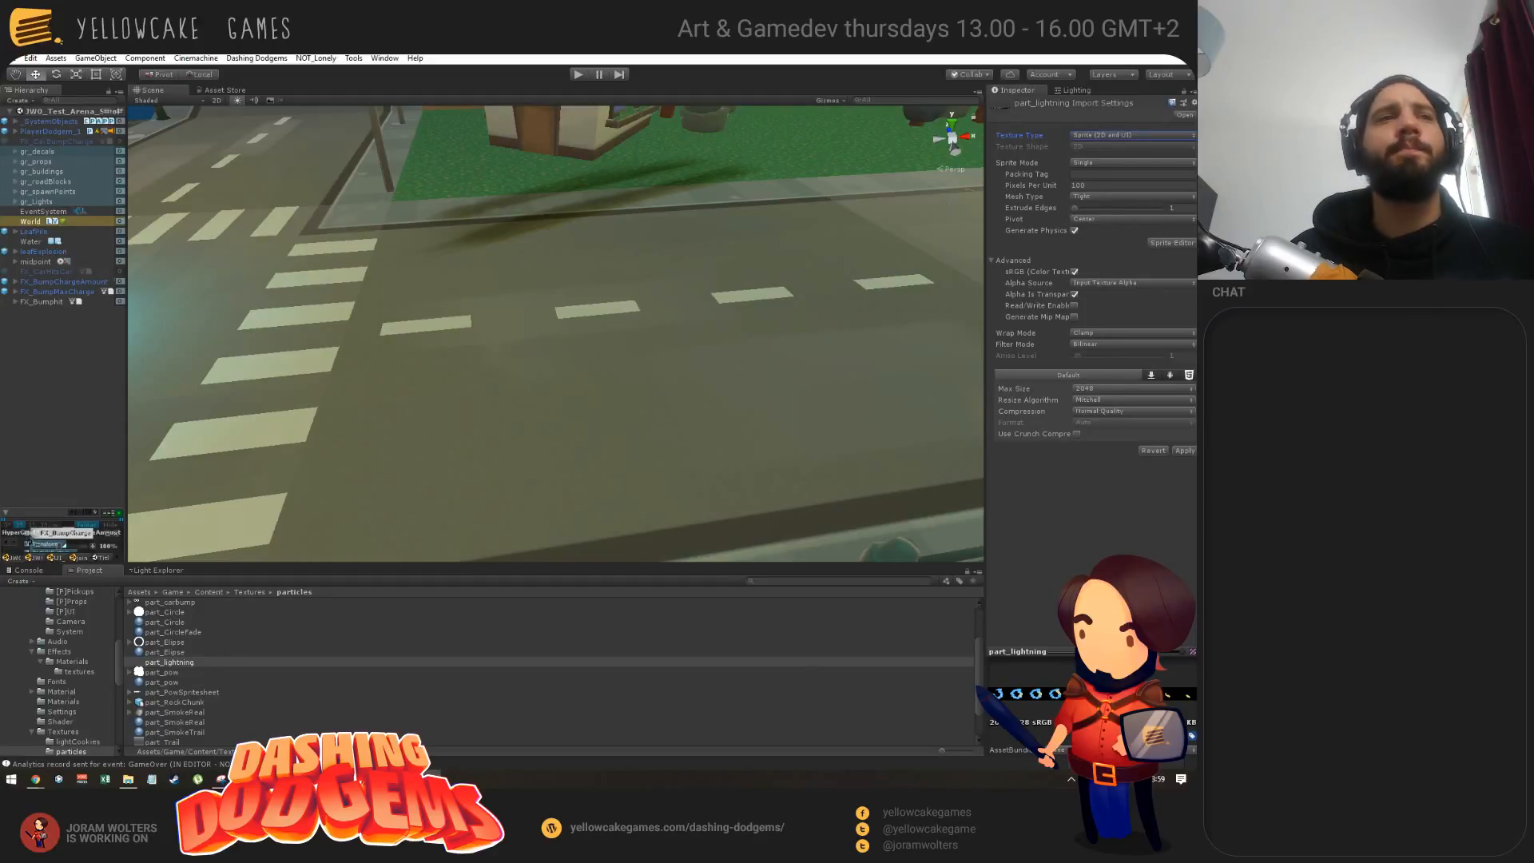
{"action": "left_click", "coordinate": [175, 662]}
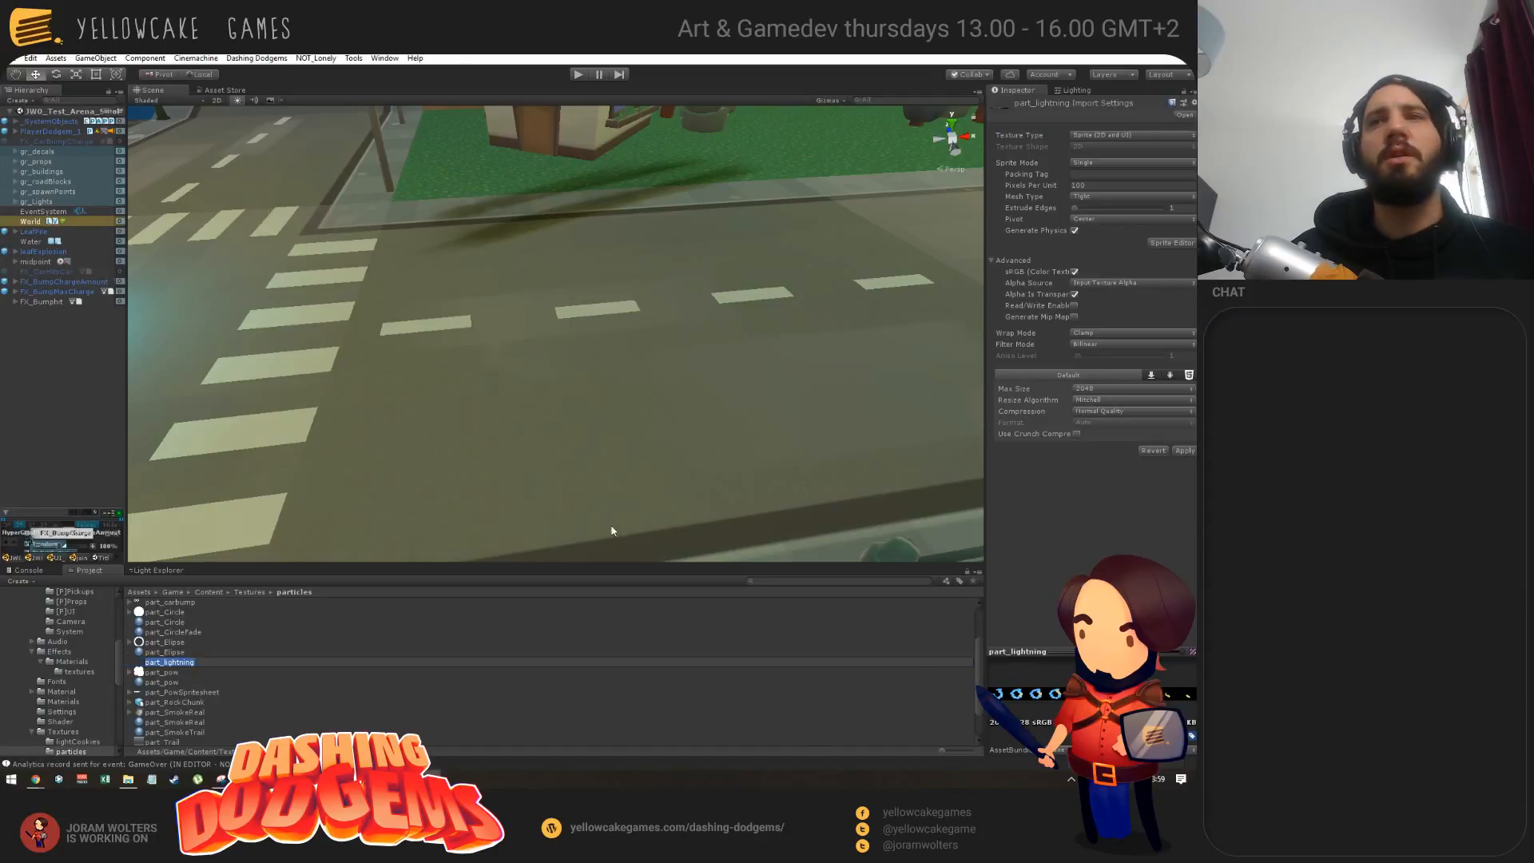
{"action": "left_click", "coordinate": [1176, 453]}
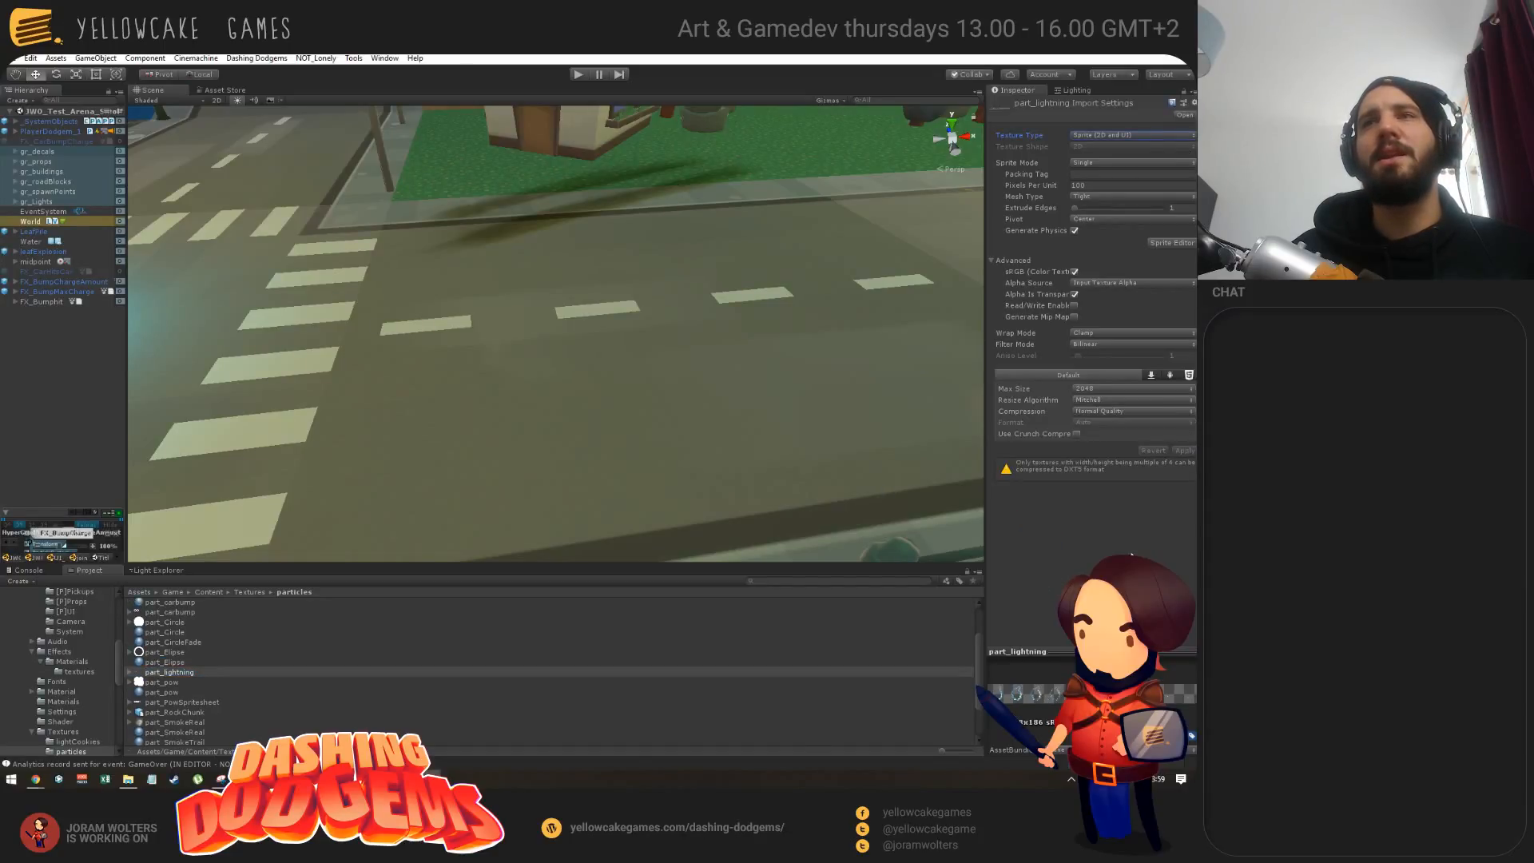
Step: Open part_lightning in the Sprite Editor, set its sprite mode to Multiple and apply the change
{"action": "left_click", "coordinate": [1174, 243]}
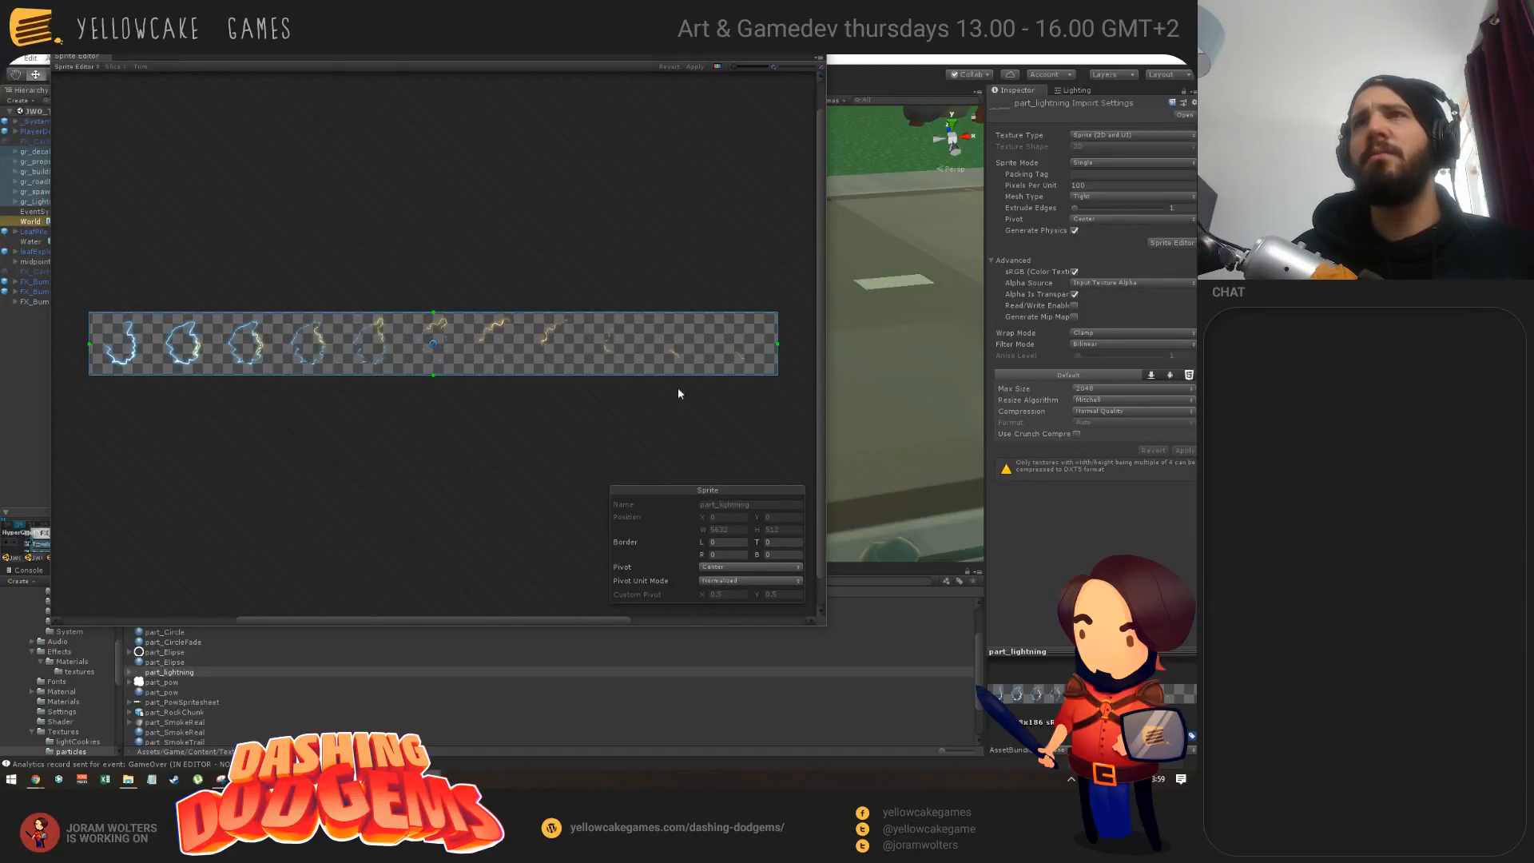
{"action": "left_click", "coordinate": [1075, 163]}
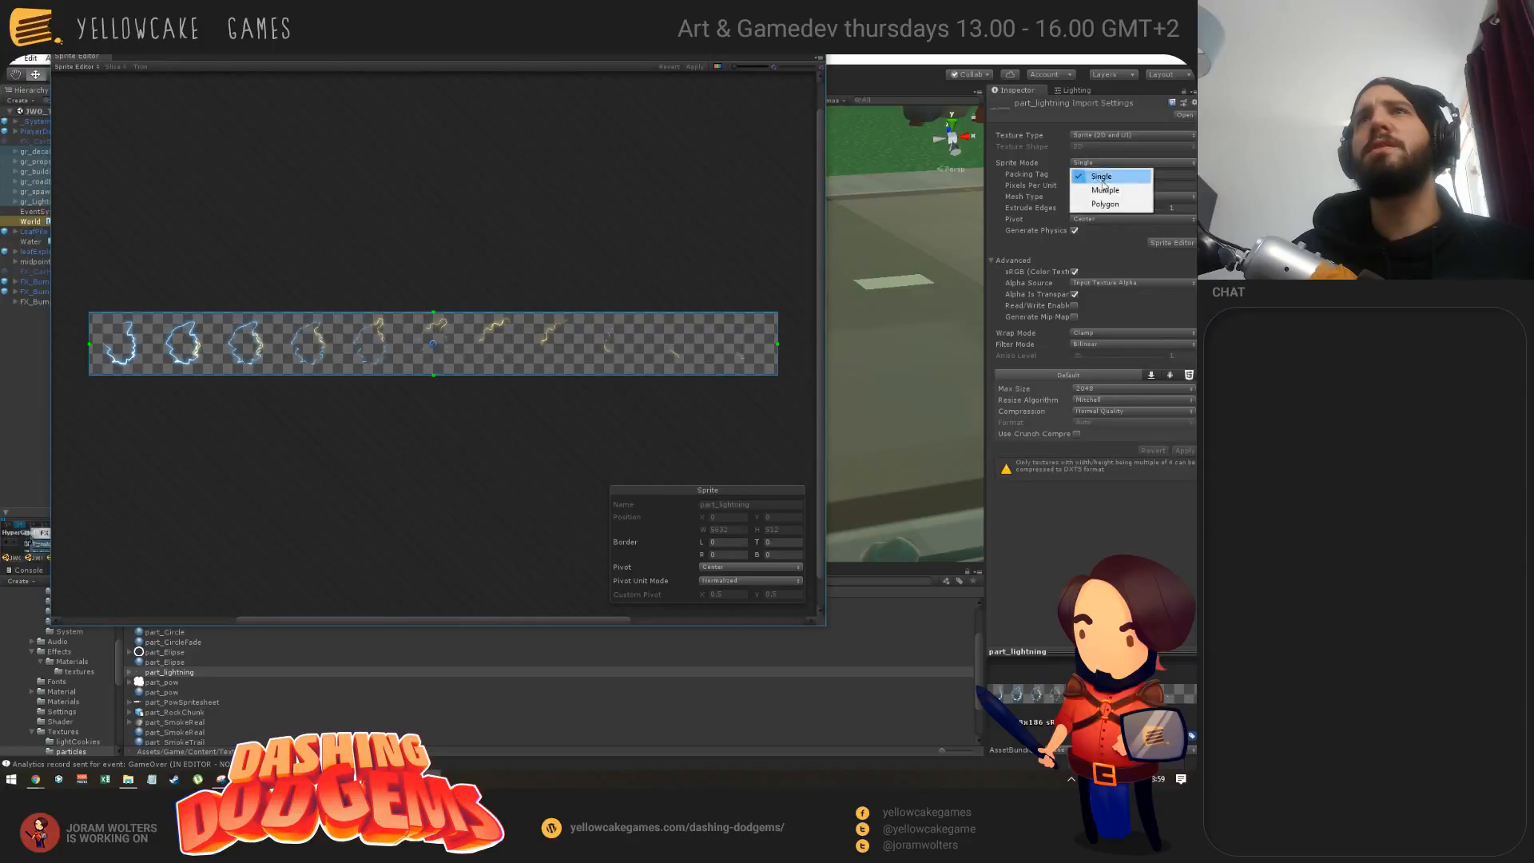
{"action": "left_click", "coordinate": [1089, 182]}
{"action": "left_click", "coordinate": [1189, 441]}
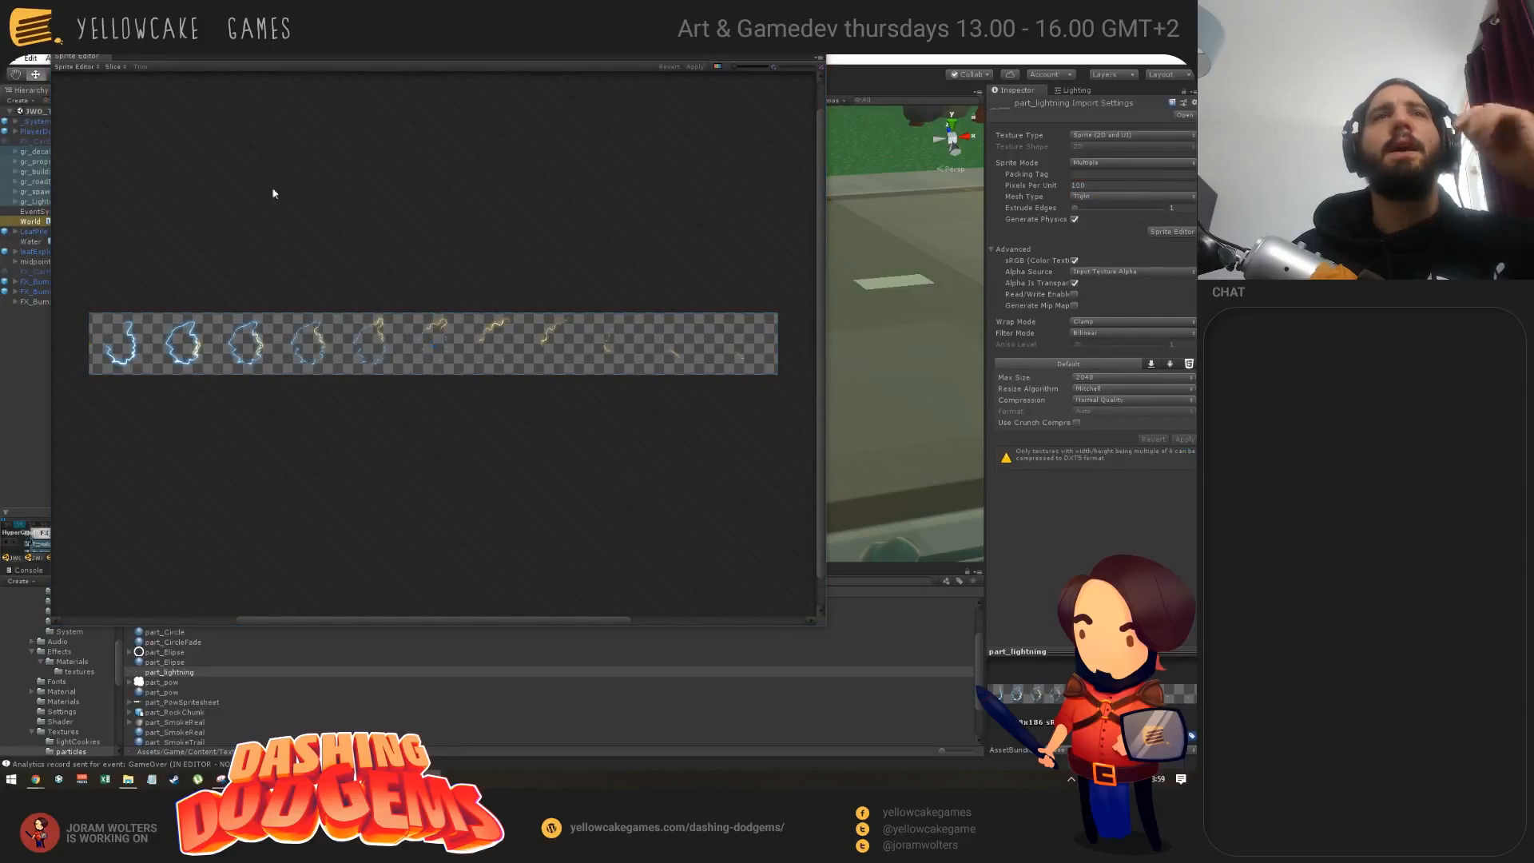
Step: Slice the lightning sheet by Grid By Cell Count into 11 columns and 1 row, then apply the slicing and close the Sprite Editor
{"action": "left_click", "coordinate": [116, 68]}
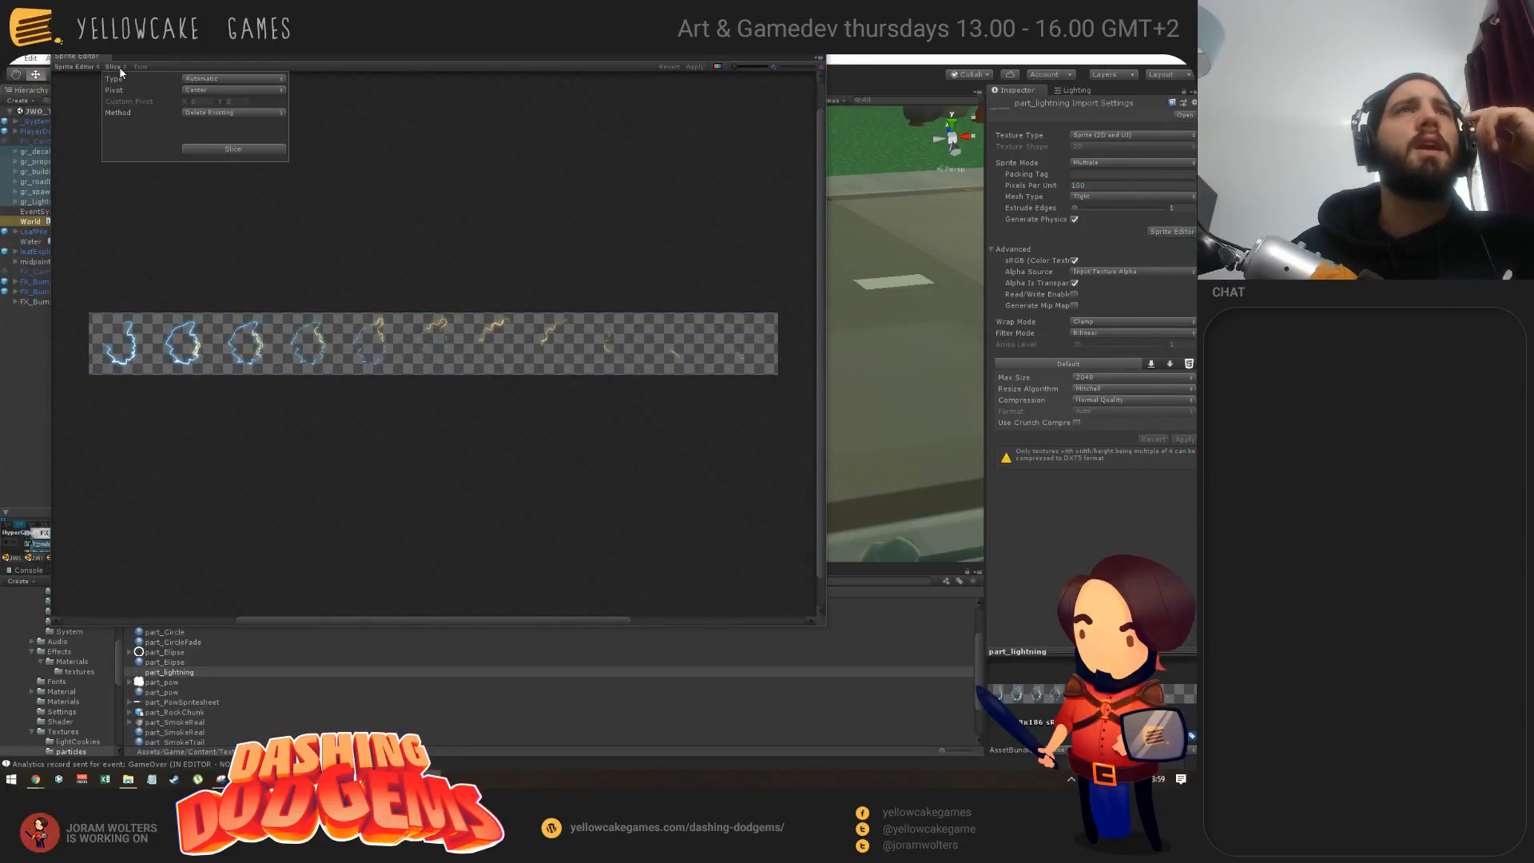
{"action": "left_click", "coordinate": [208, 79]}
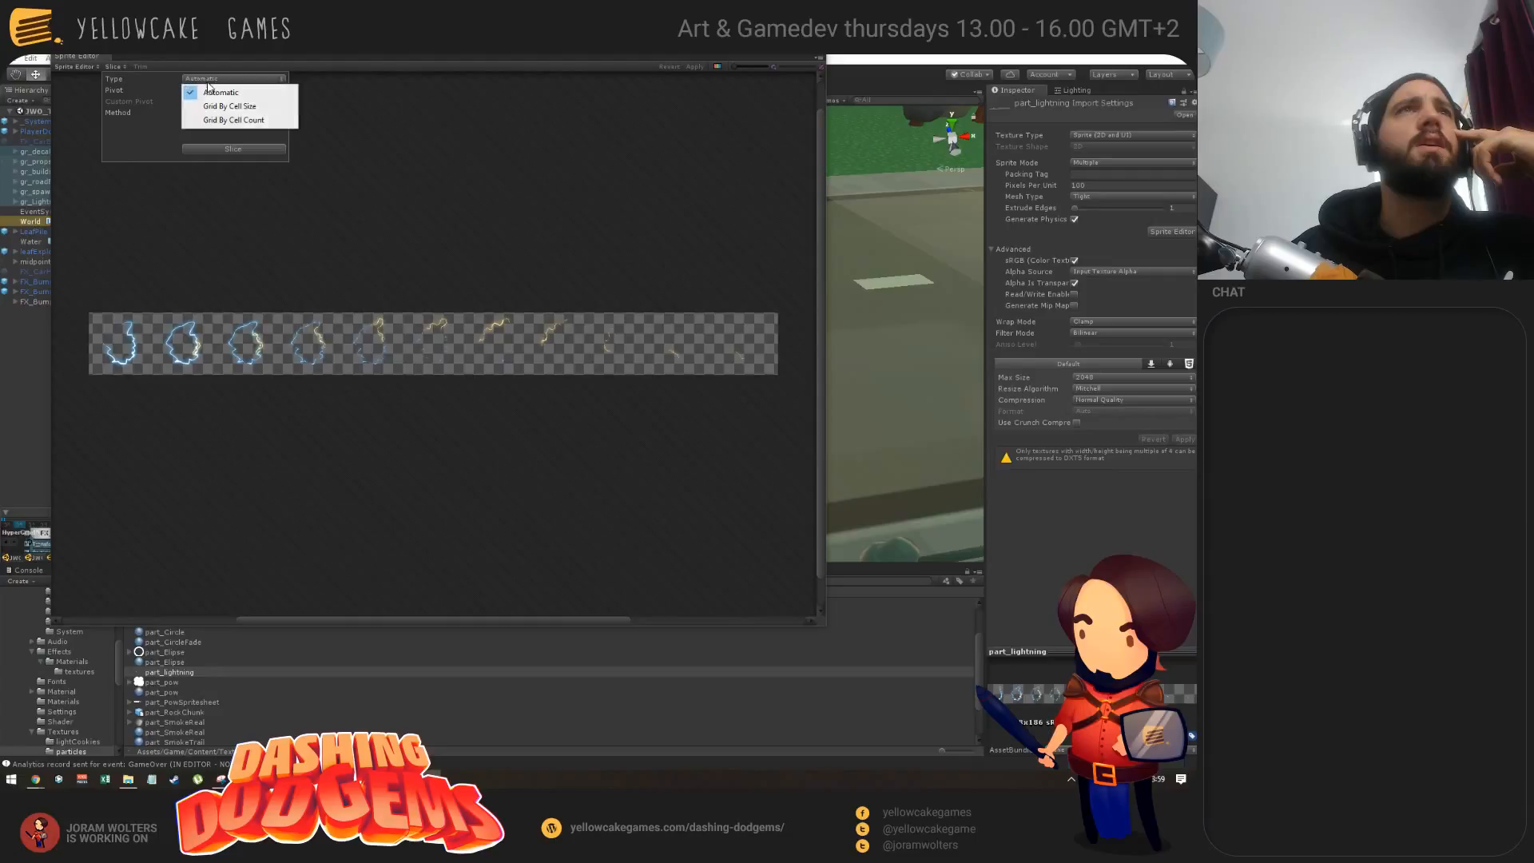
{"action": "left_click", "coordinate": [231, 120]}
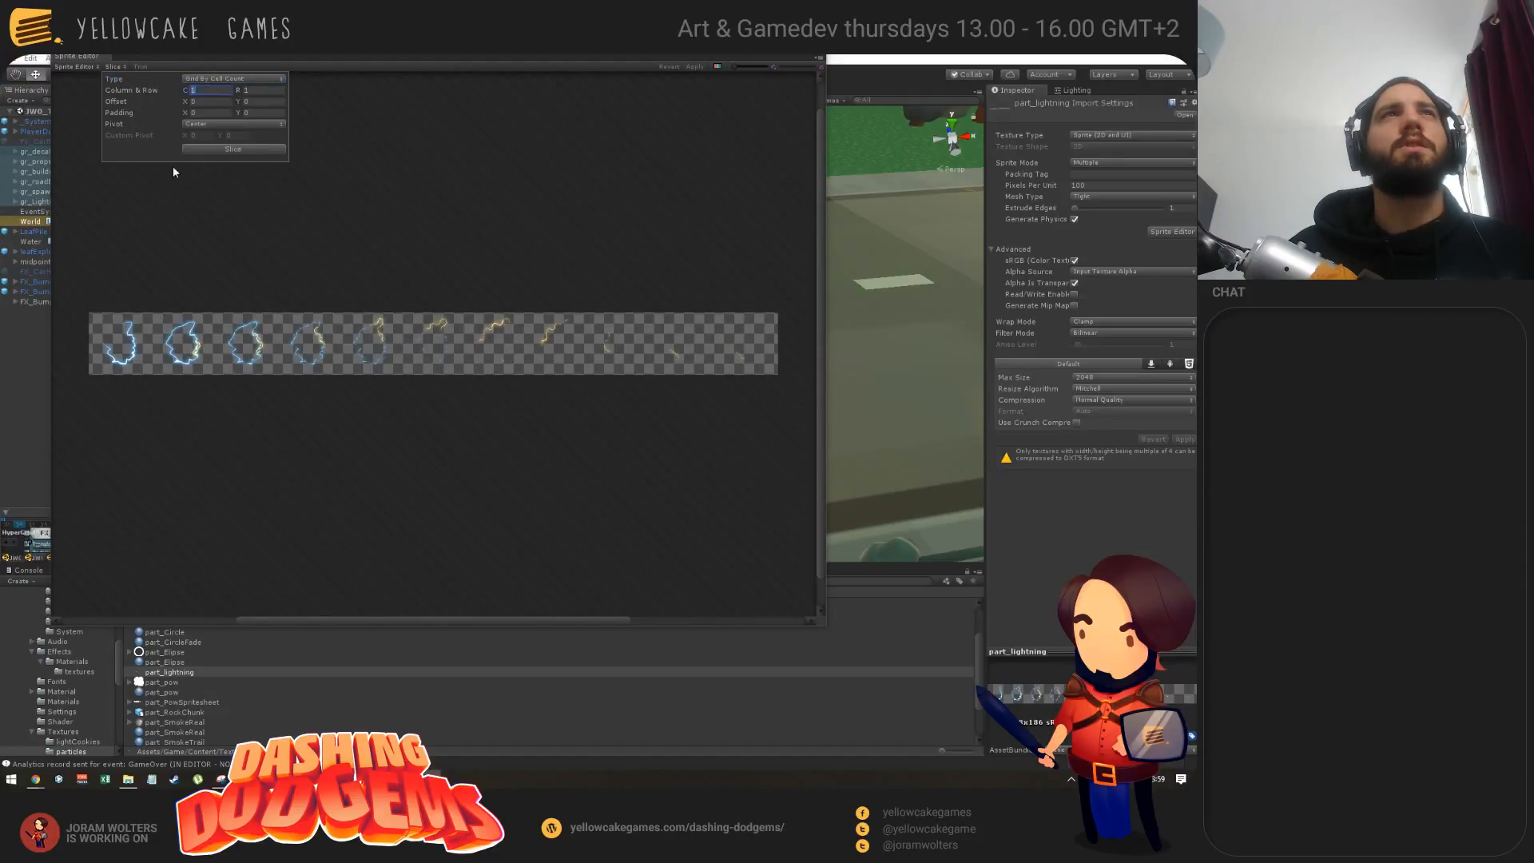
{"action": "left_click", "coordinate": [230, 152]}
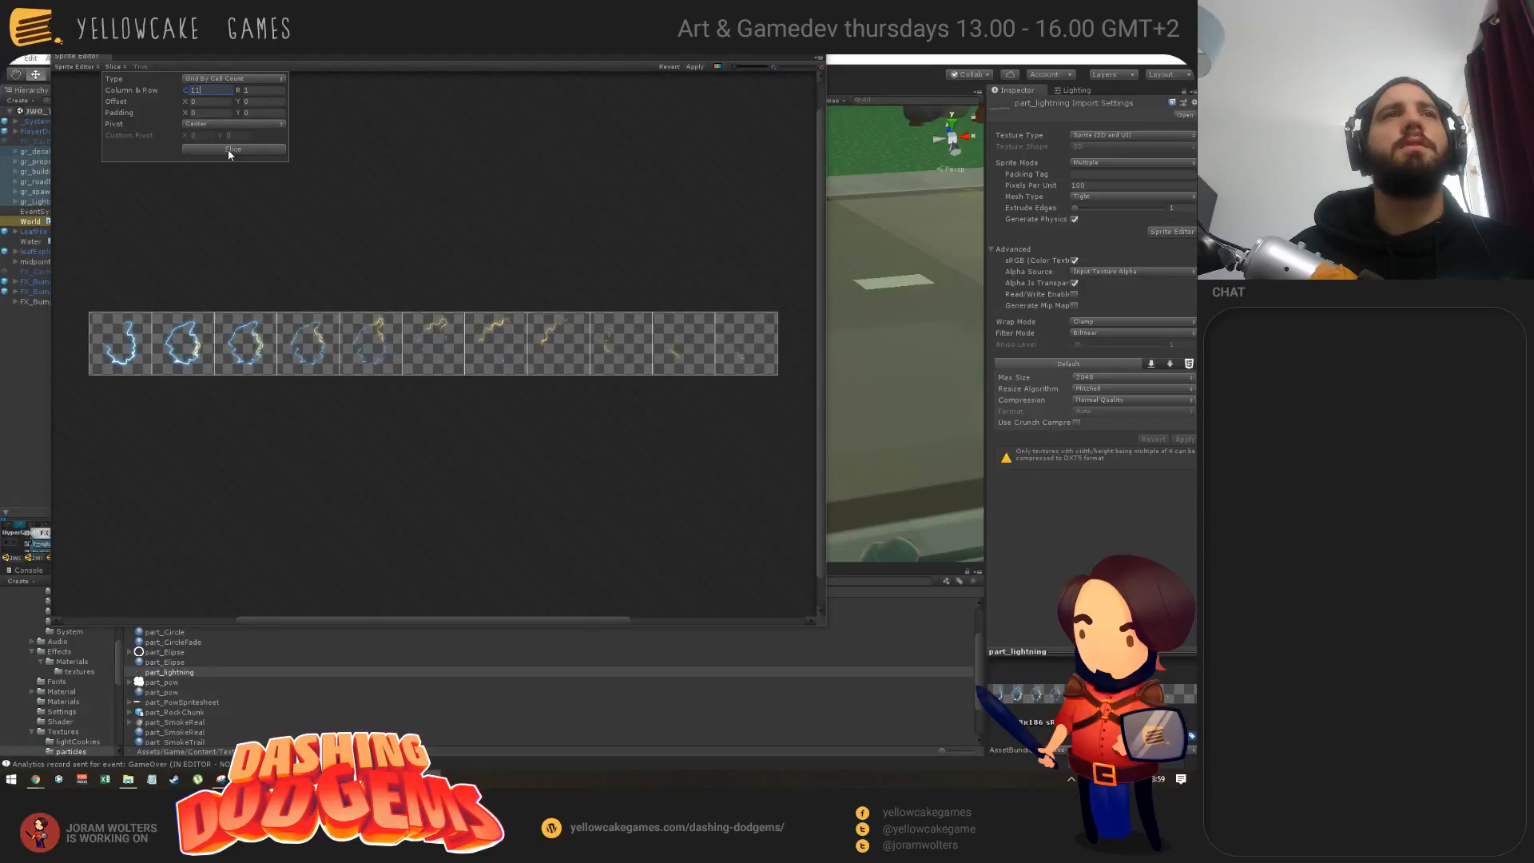
{"action": "left_click", "coordinate": [695, 67]}
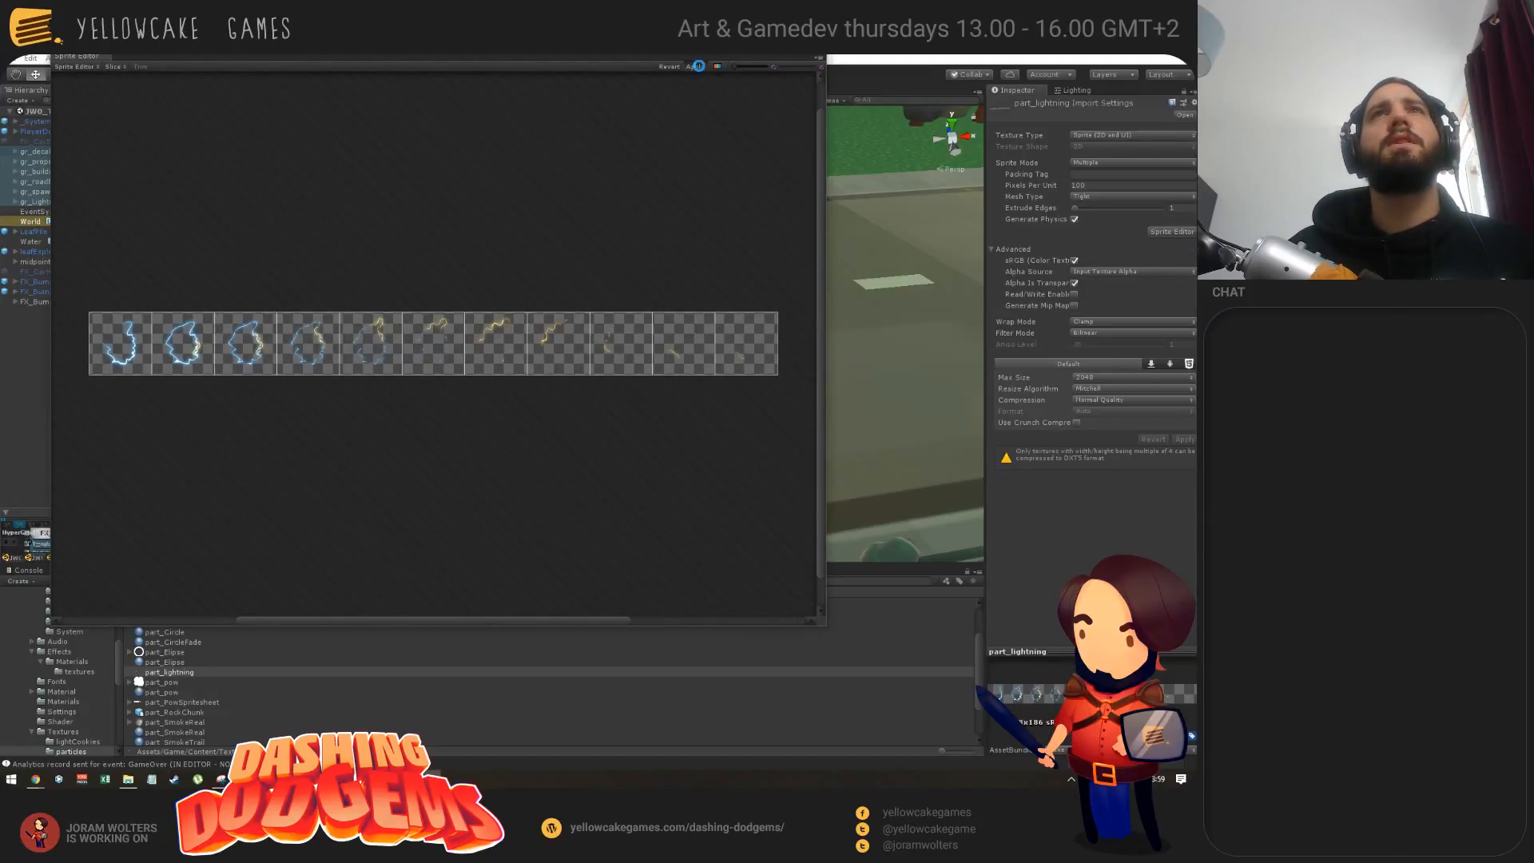
{"action": "left_click", "coordinate": [821, 57]}
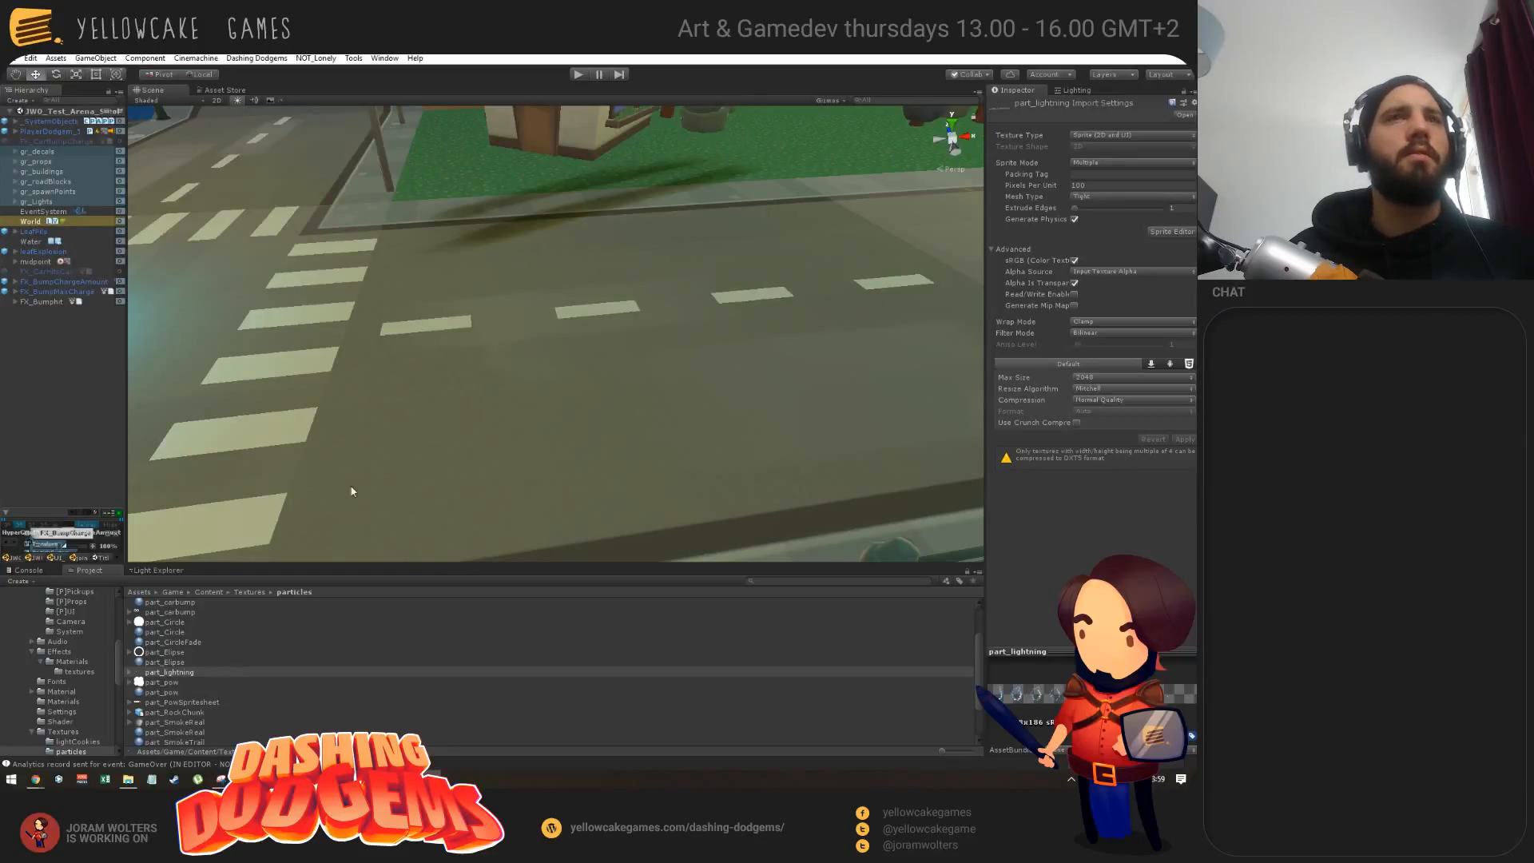
Step: Create a new Particle System in the scene on the road beside the glowing car
{"action": "left_click_drag", "start_coordinate": [568, 405], "coordinate": [527, 395], "text": "alt"}
{"action": "left_click", "coordinate": [16, 370]}
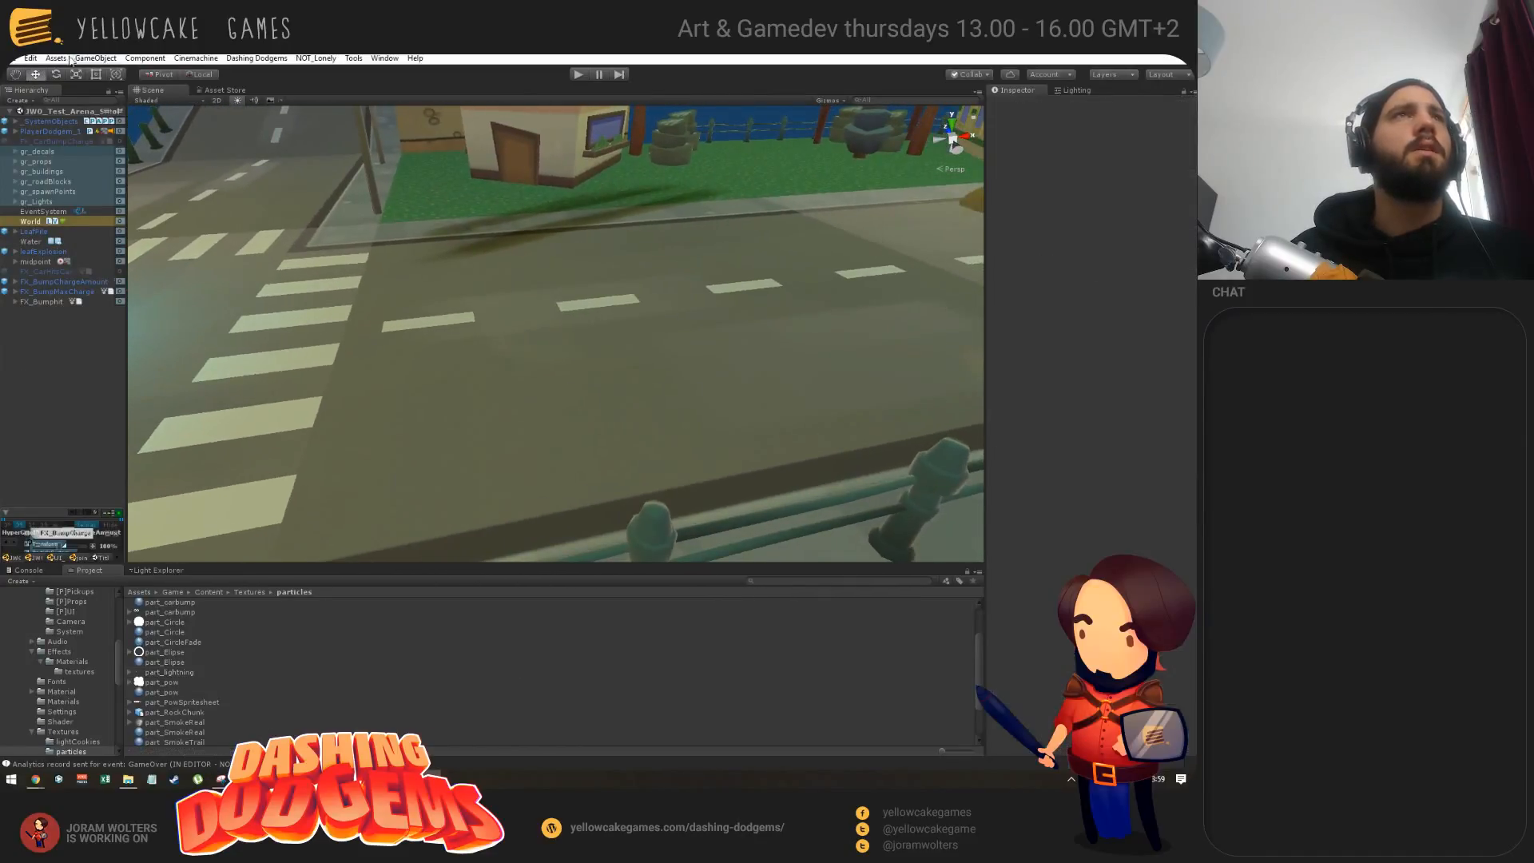
{"action": "left_click_drag", "start_coordinate": [639, 408], "coordinate": [596, 408], "text": "alt"}
{"action": "right_click_drag", "start_coordinate": [597, 407], "coordinate": [487, 410], "text": "alt"}
{"action": "mouse_move", "coordinate": [487, 411]}
{"action": "left_mouse_down", "text": "alt"}
{"action": "mouse_move", "coordinate": [603, 421]}
{"action": "mouse_move", "coordinate": [506, 422]}
{"action": "left_mouse_up", "text": "alt"}
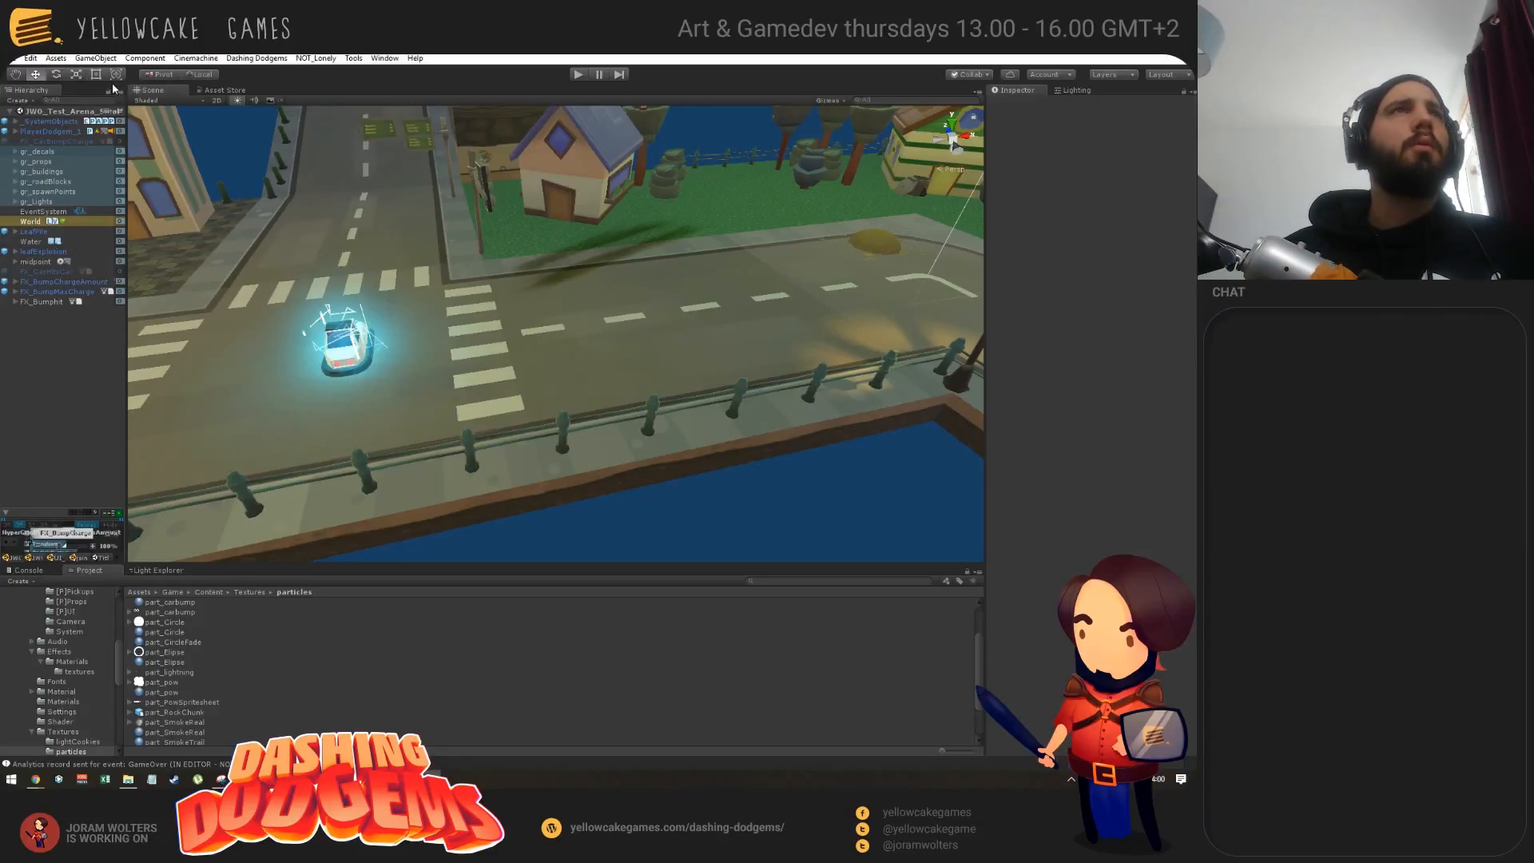
{"action": "left_click", "coordinate": [96, 57]}
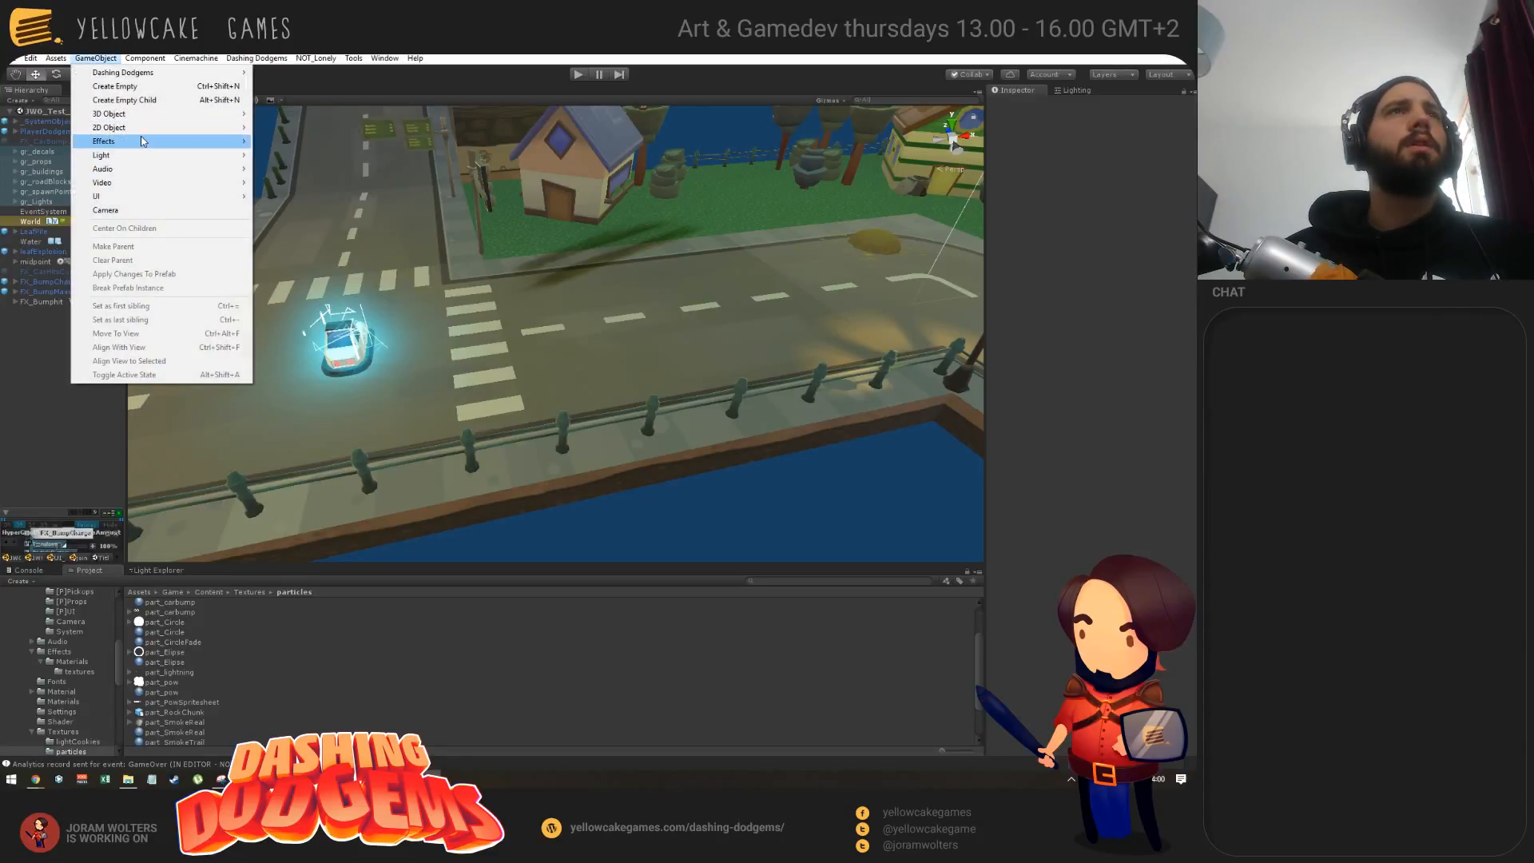
{"action": "mouse_move", "coordinate": [142, 141]}
{"action": "left_click", "coordinate": [291, 141]}
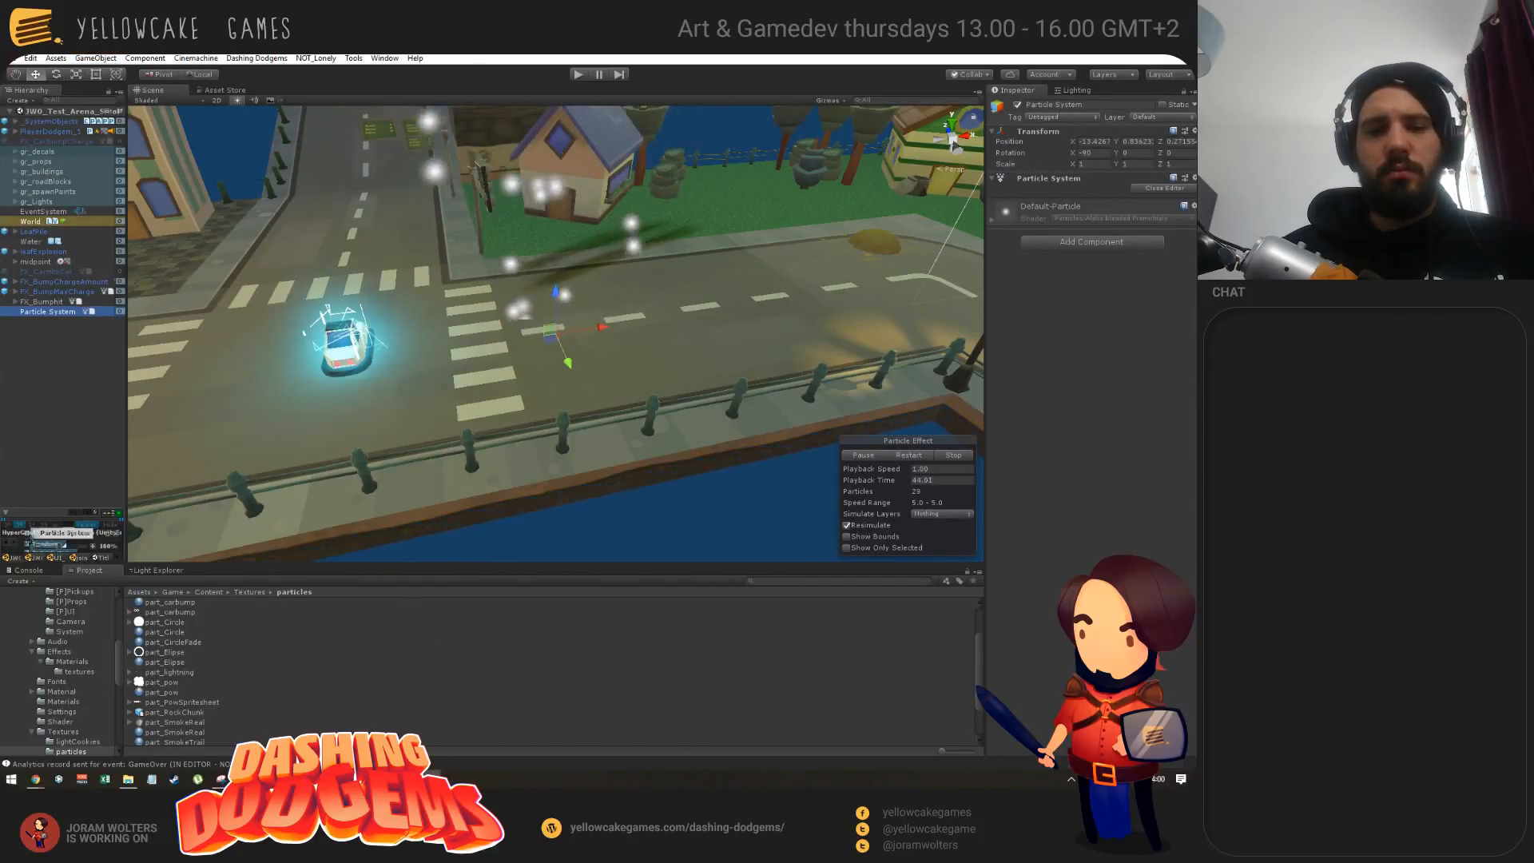
Step: Bring the new particle system's effect editor into view and set Start Speed to 0
{"action": "left_click_drag", "start_coordinate": [1196, 244], "coordinate": [1003, 103]}
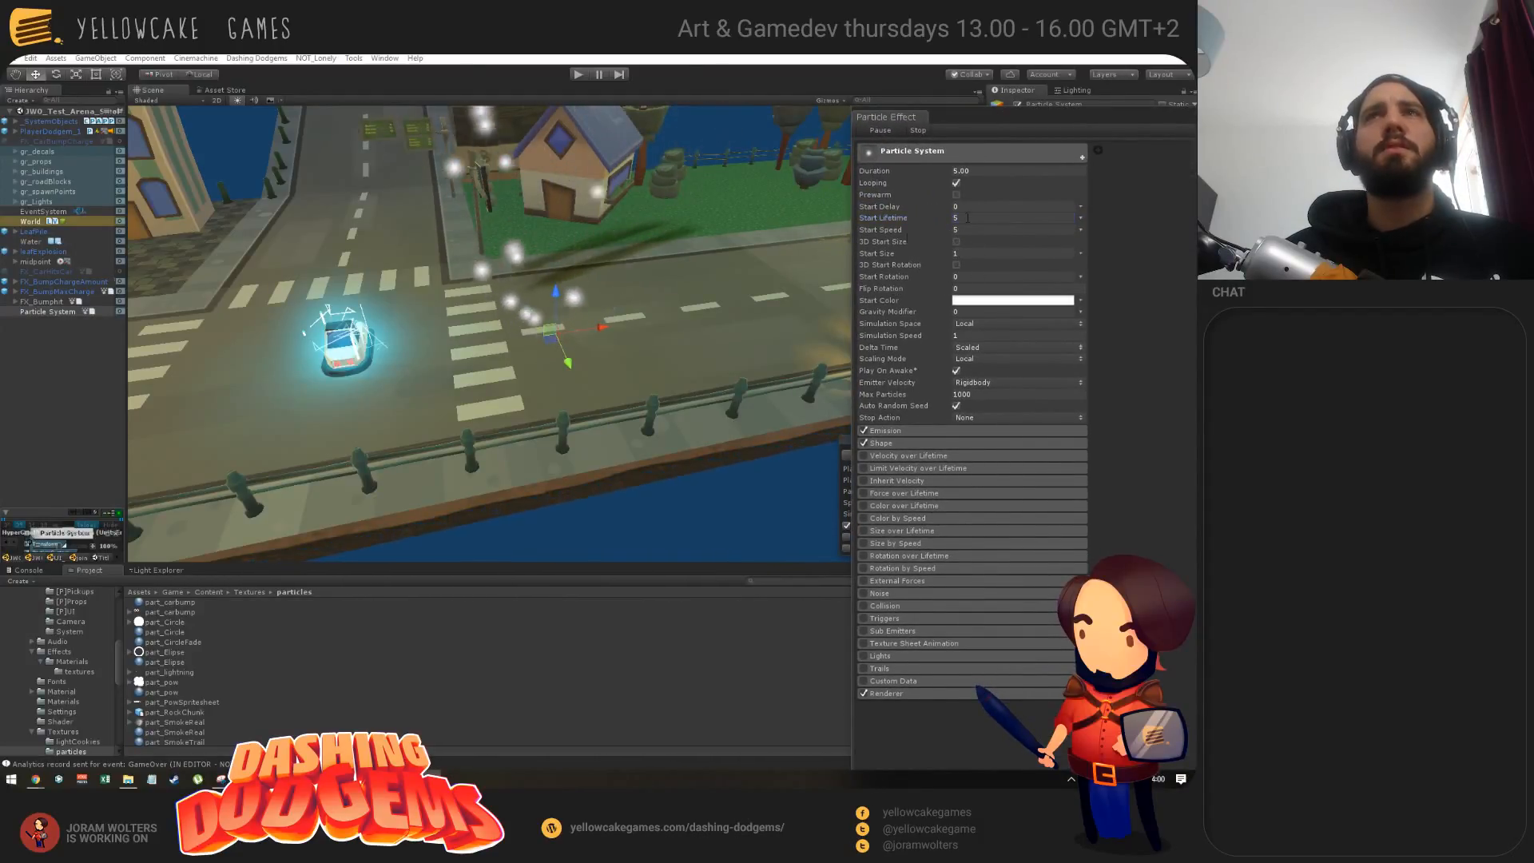
{"action": "left_click", "coordinate": [968, 230]}
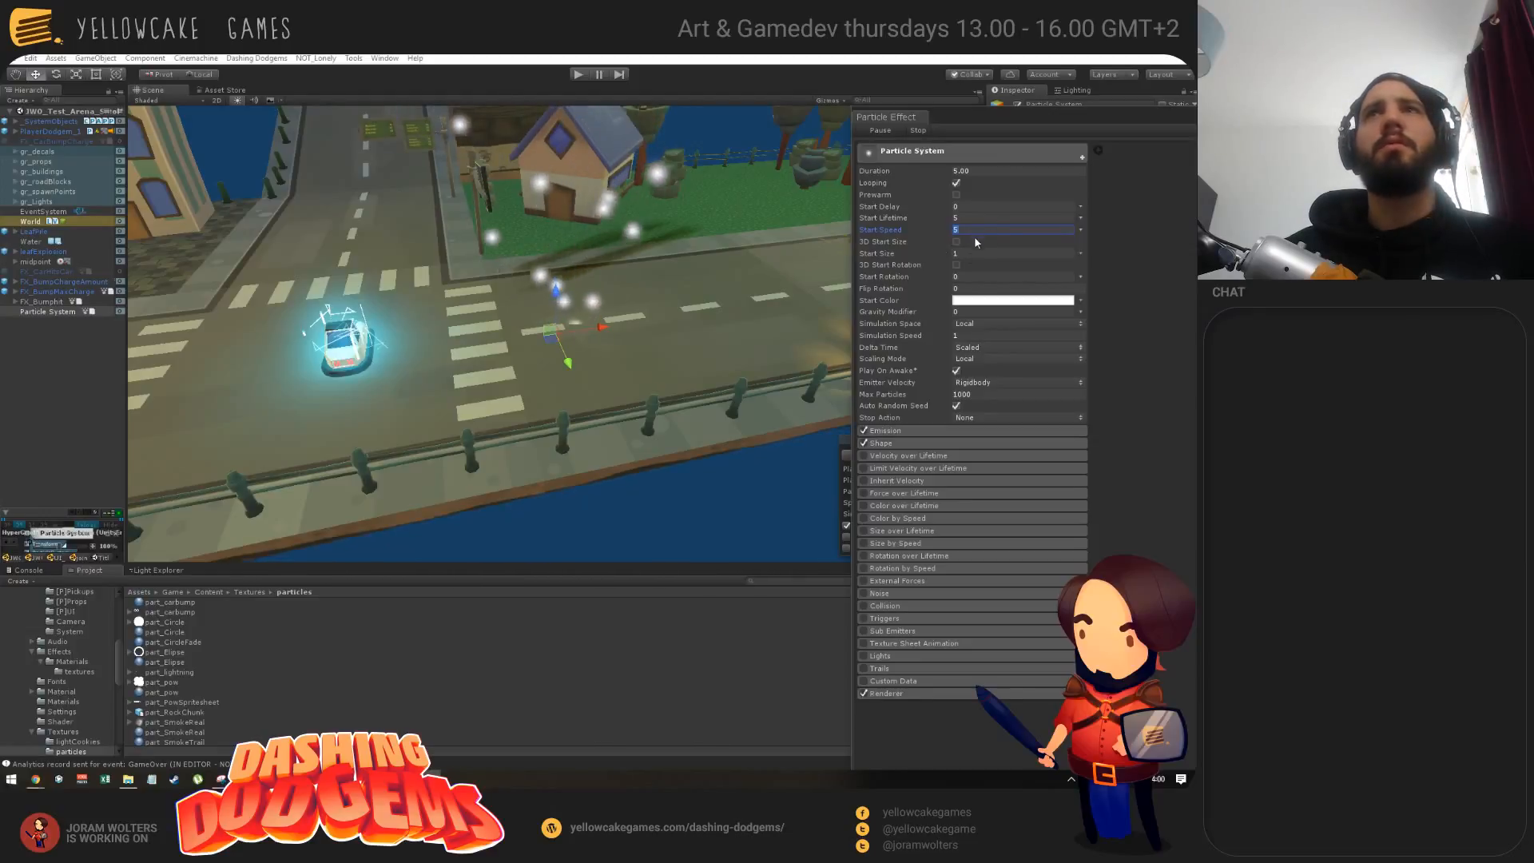
{"action": "type", "text": "0"}
Step: Show the emission settings and set the emitter shape to Sphere with a radius of 0.0001
{"action": "left_click", "coordinate": [900, 430]}
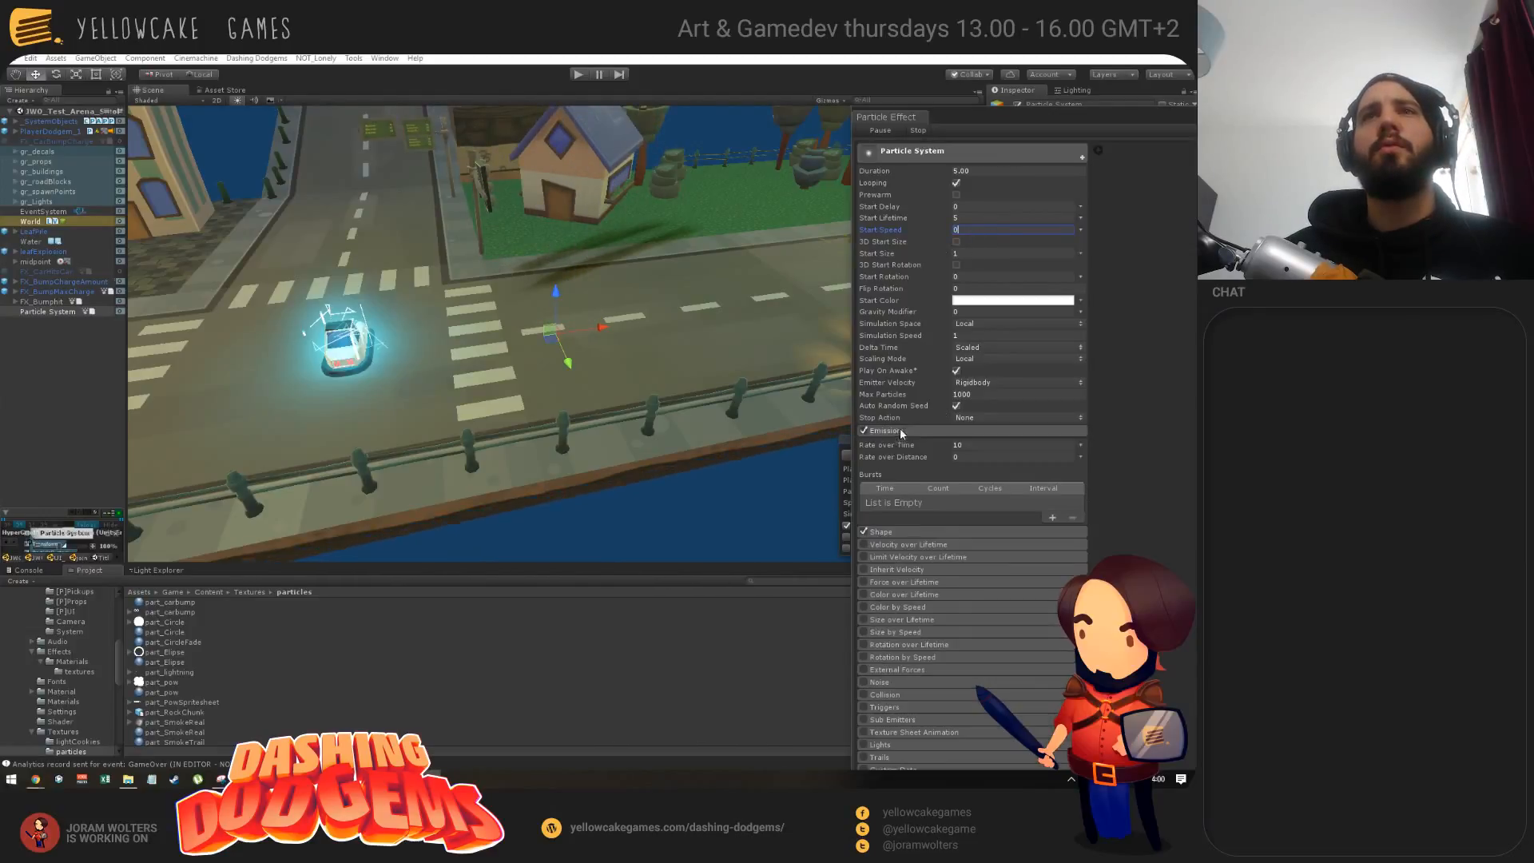
{"action": "left_click", "coordinate": [921, 531]}
{"action": "left_click", "coordinate": [1015, 546]}
{"action": "left_click", "coordinate": [985, 557]}
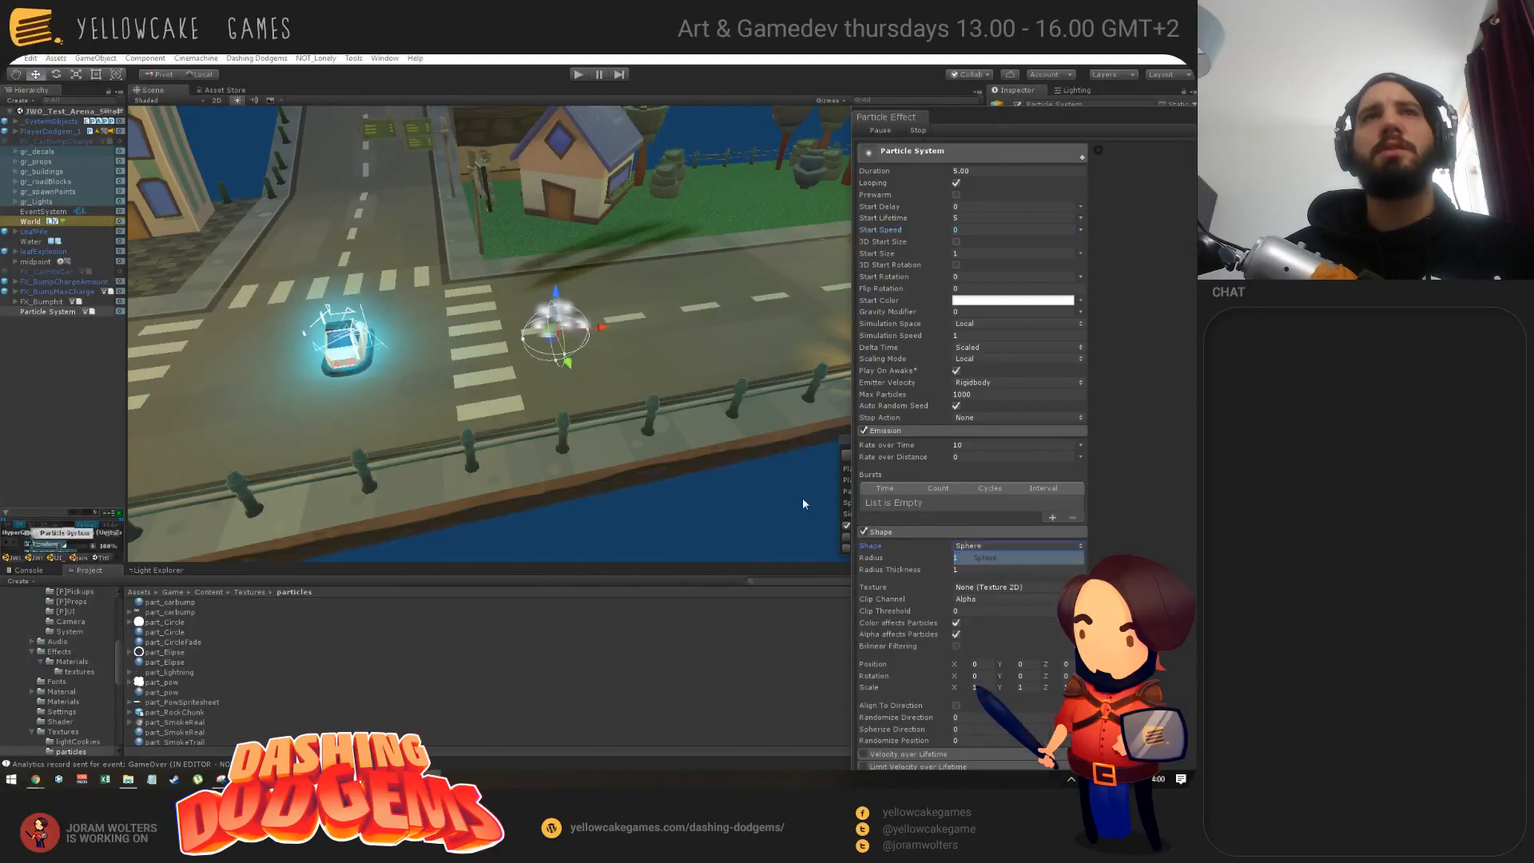
{"action": "left_click_drag", "start_coordinate": [909, 557], "coordinate": [442, 584]}
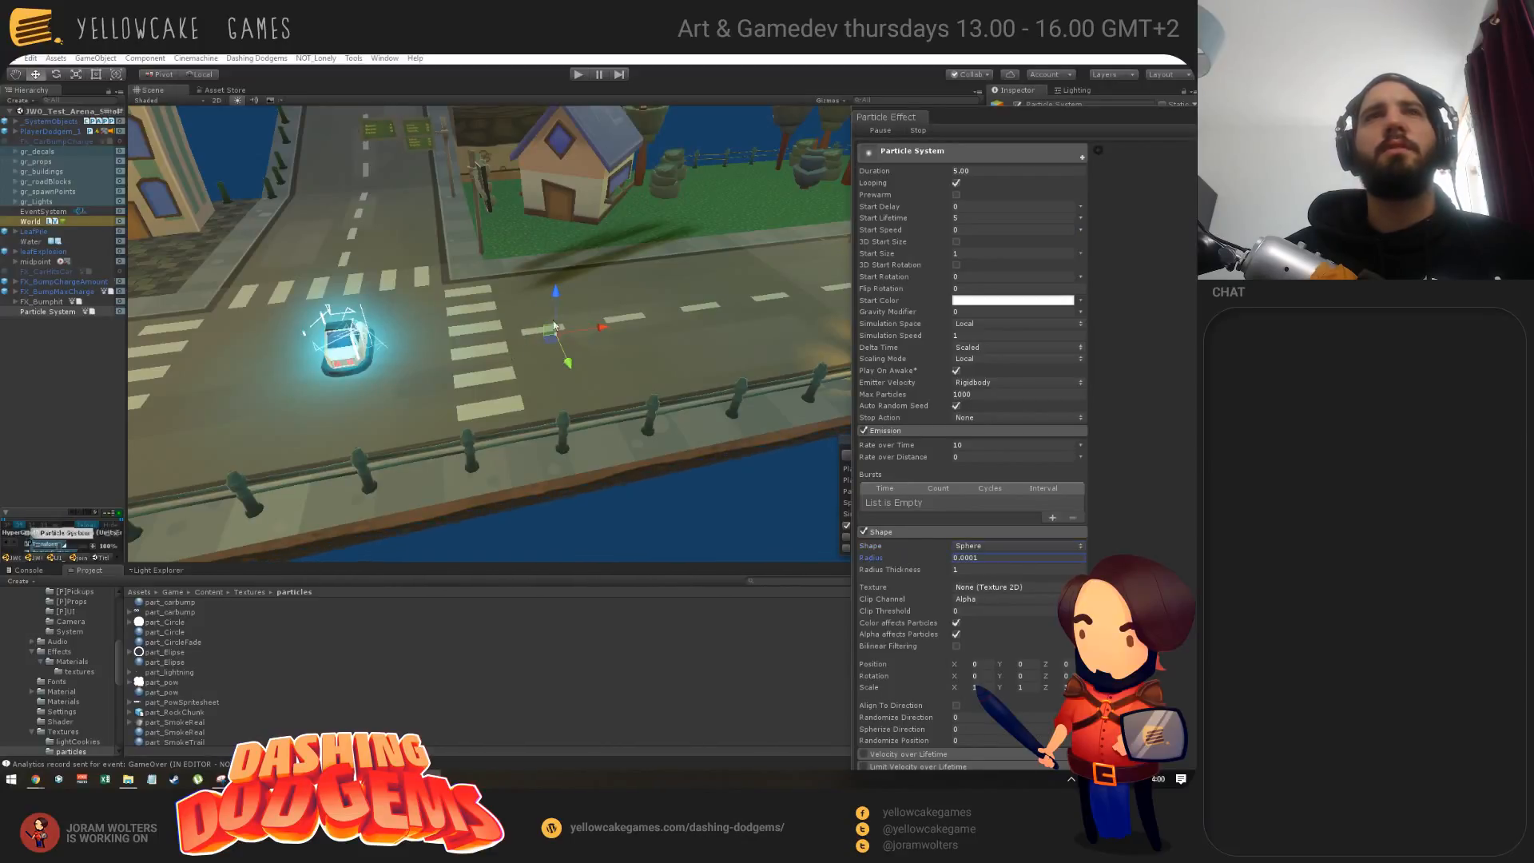
Step: Raise the new particle system above the road and set its emission Rate over Time to 1
{"action": "scroll", "coordinate": [555, 326], "scroll_direction": "up", "scroll_amount": 6}
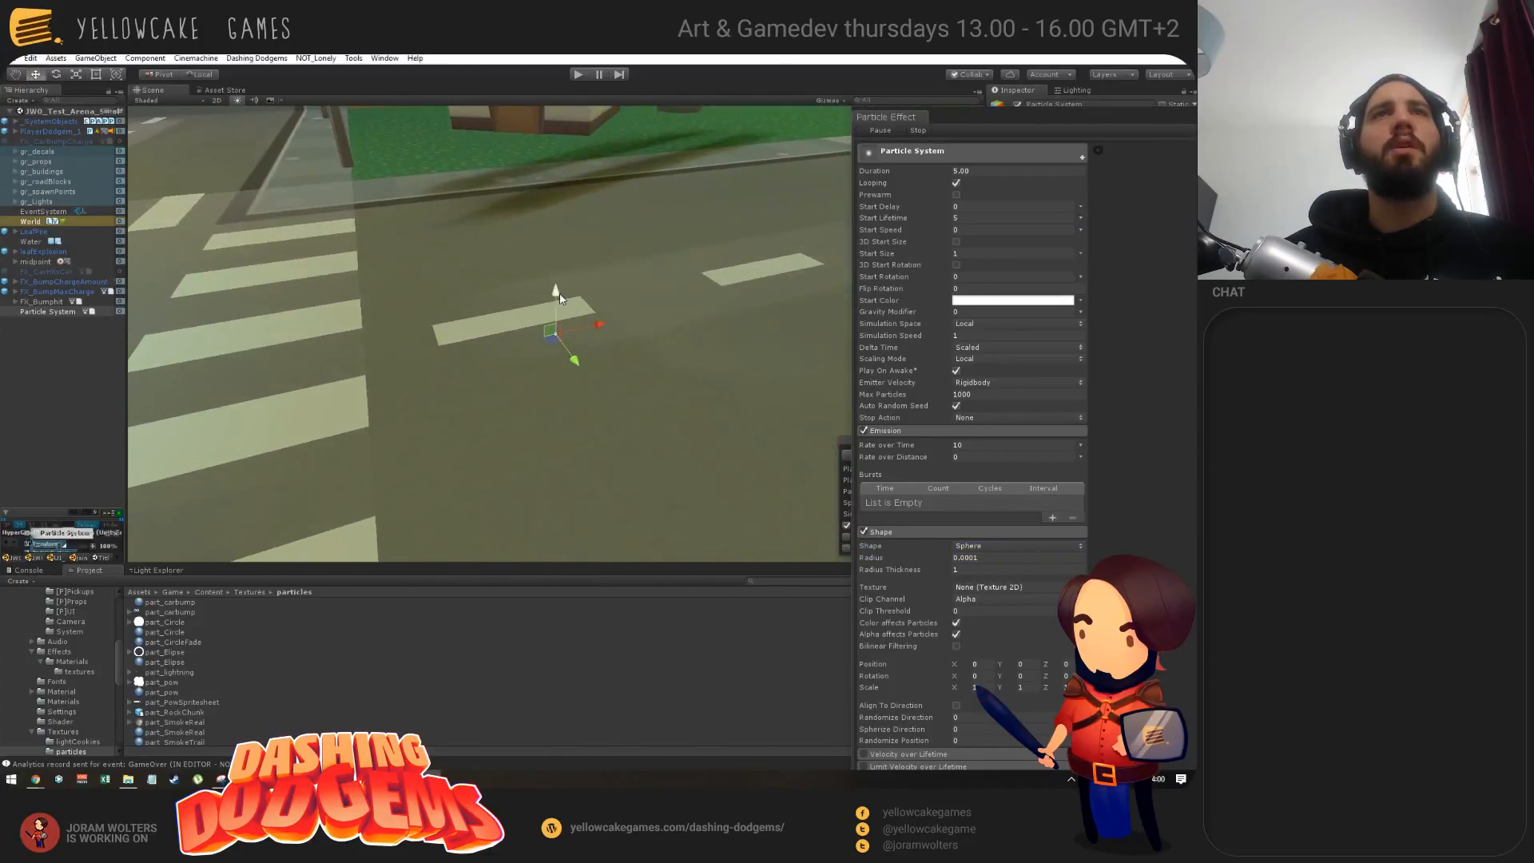
{"action": "left_click_drag", "start_coordinate": [560, 298], "coordinate": [559, 146]}
{"action": "left_click_drag", "start_coordinate": [567, 212], "coordinate": [663, 359], "text": "alt"}
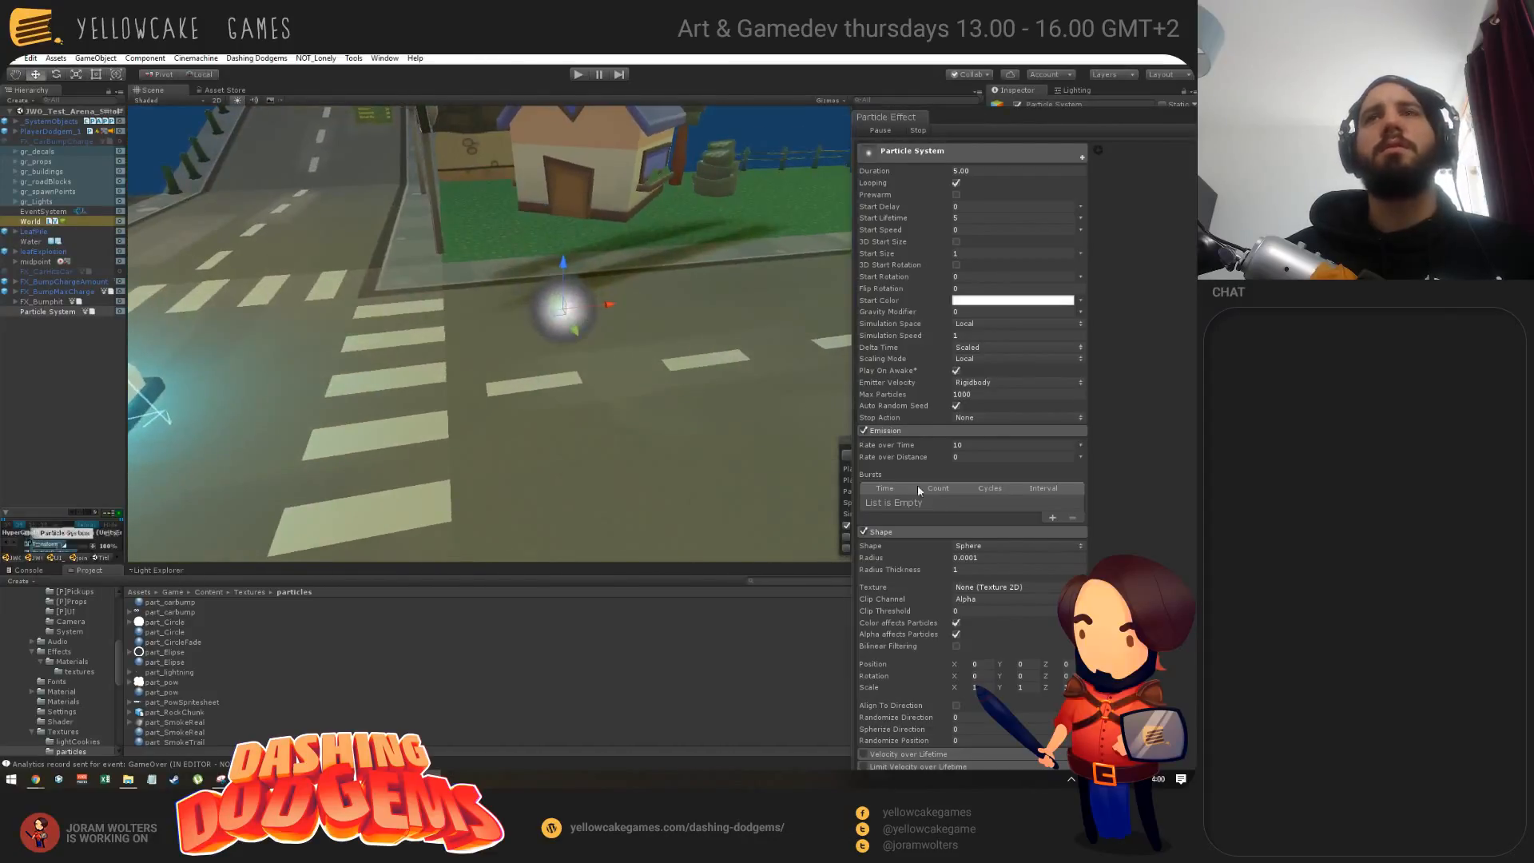
{"action": "left_click", "coordinate": [968, 442]}
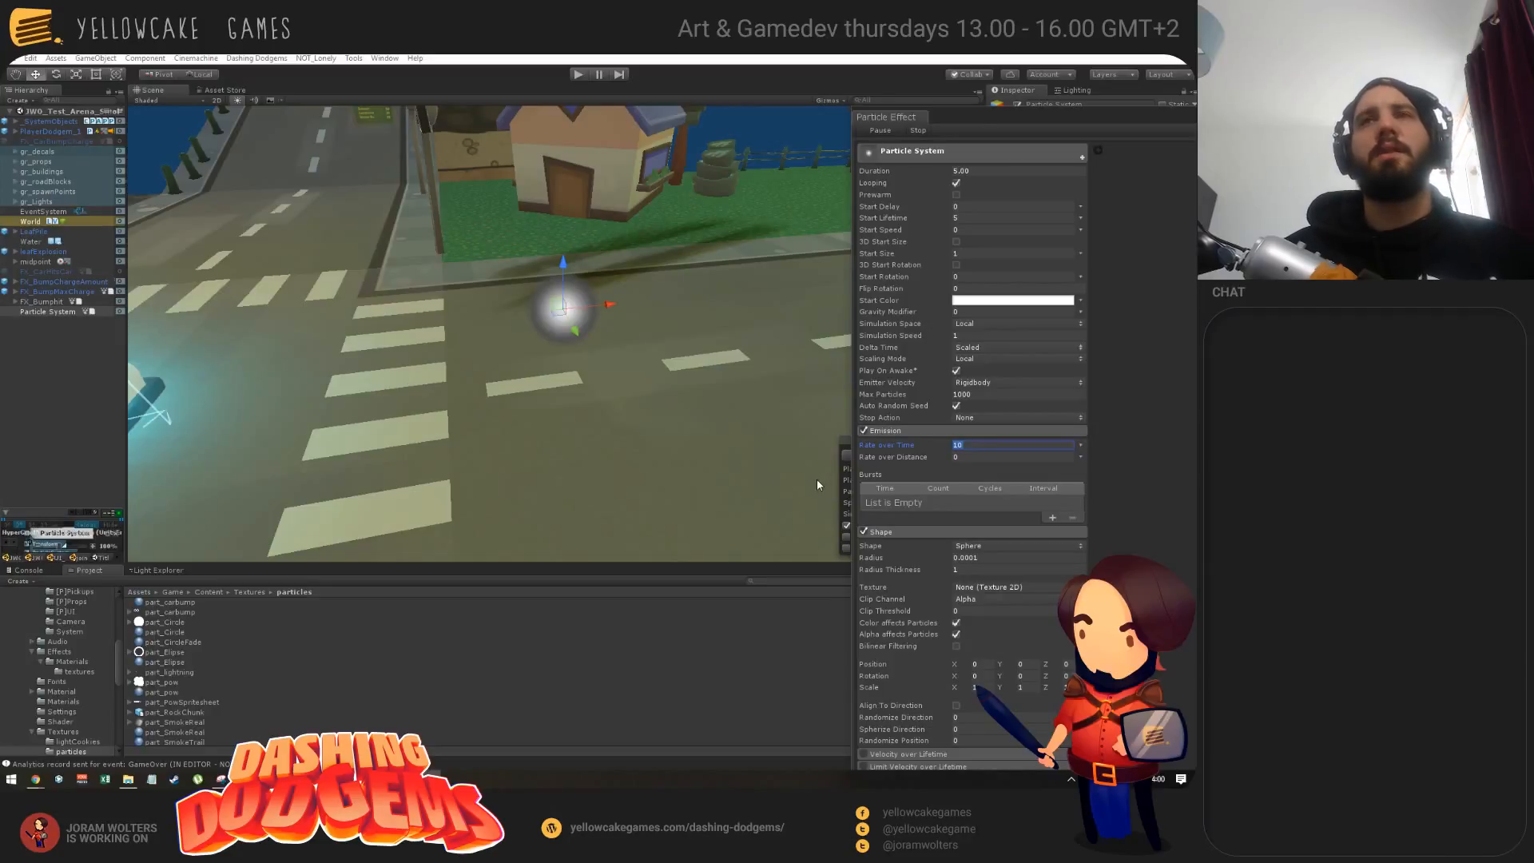
{"action": "type", "text": "1"}
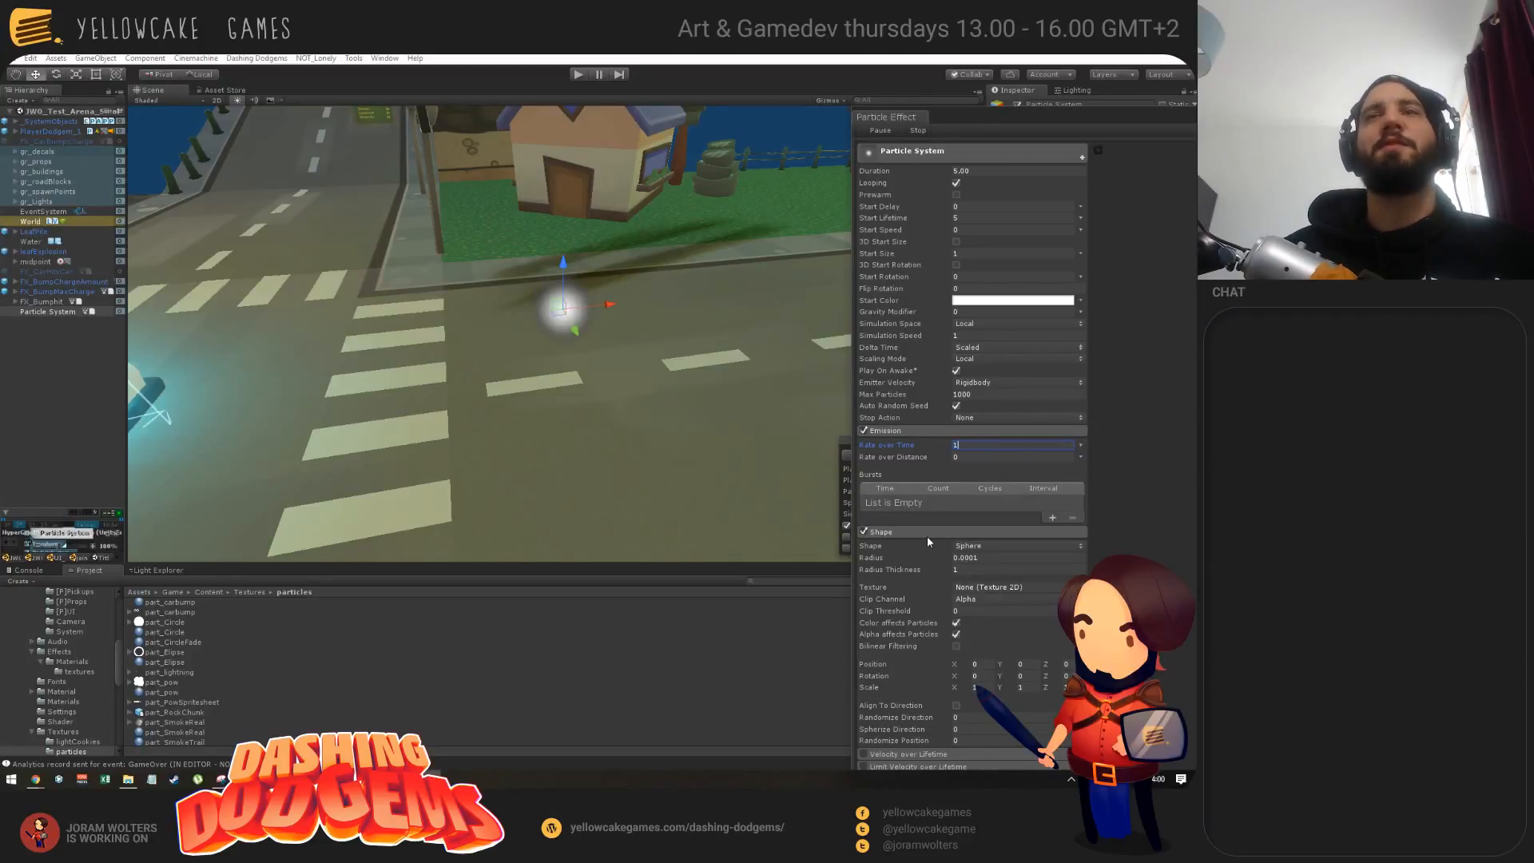
Step: Reposition the particle effect editor and expand the particle system's Renderer settings
{"action": "scroll", "coordinate": [928, 541], "scroll_direction": "down", "scroll_amount": 4}
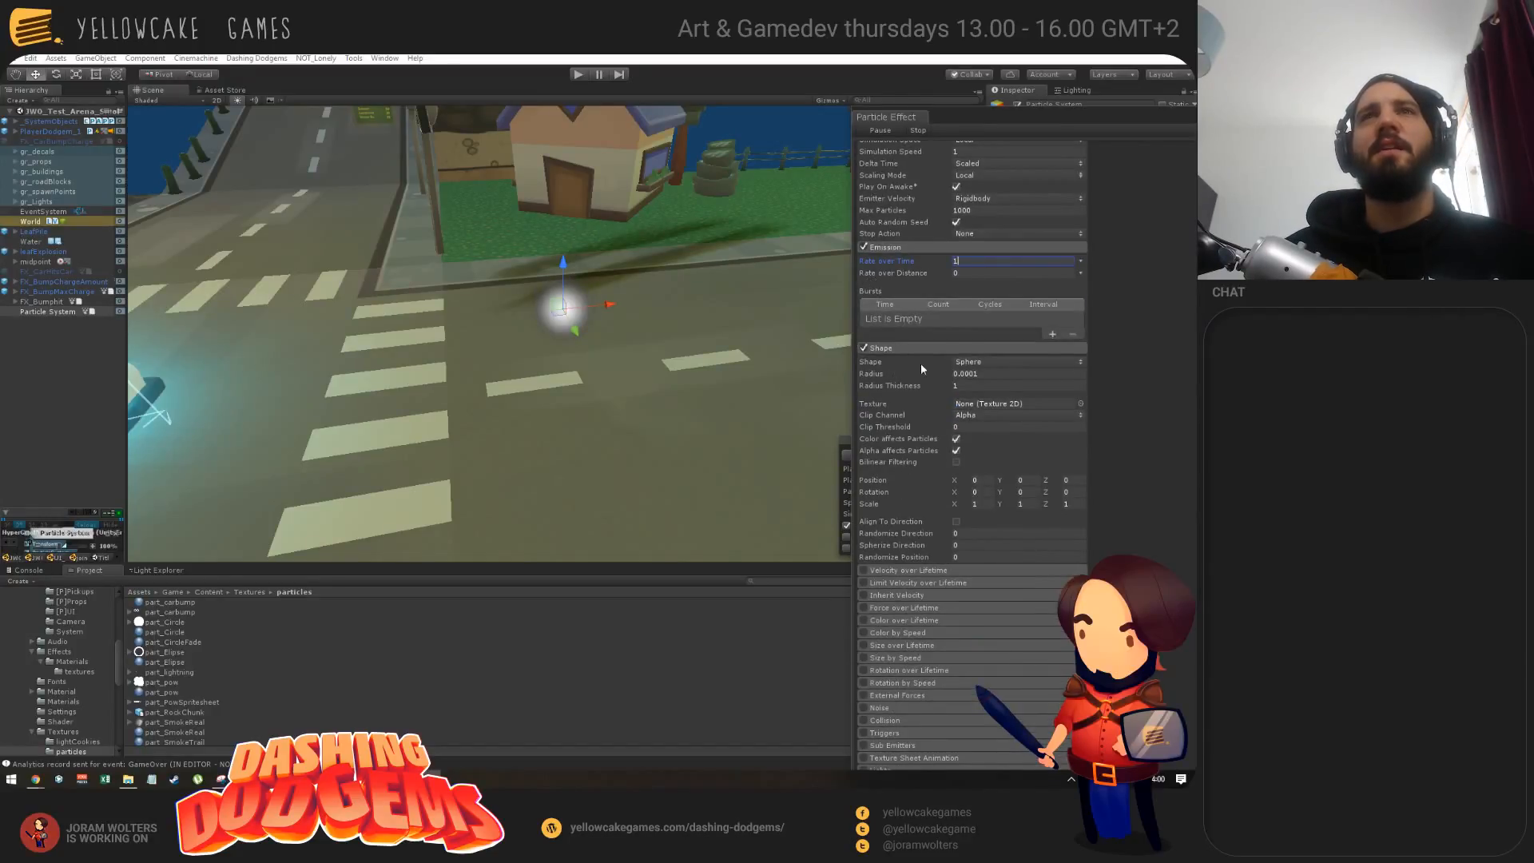
{"action": "left_click_drag", "start_coordinate": [989, 120], "coordinate": [872, 94]}
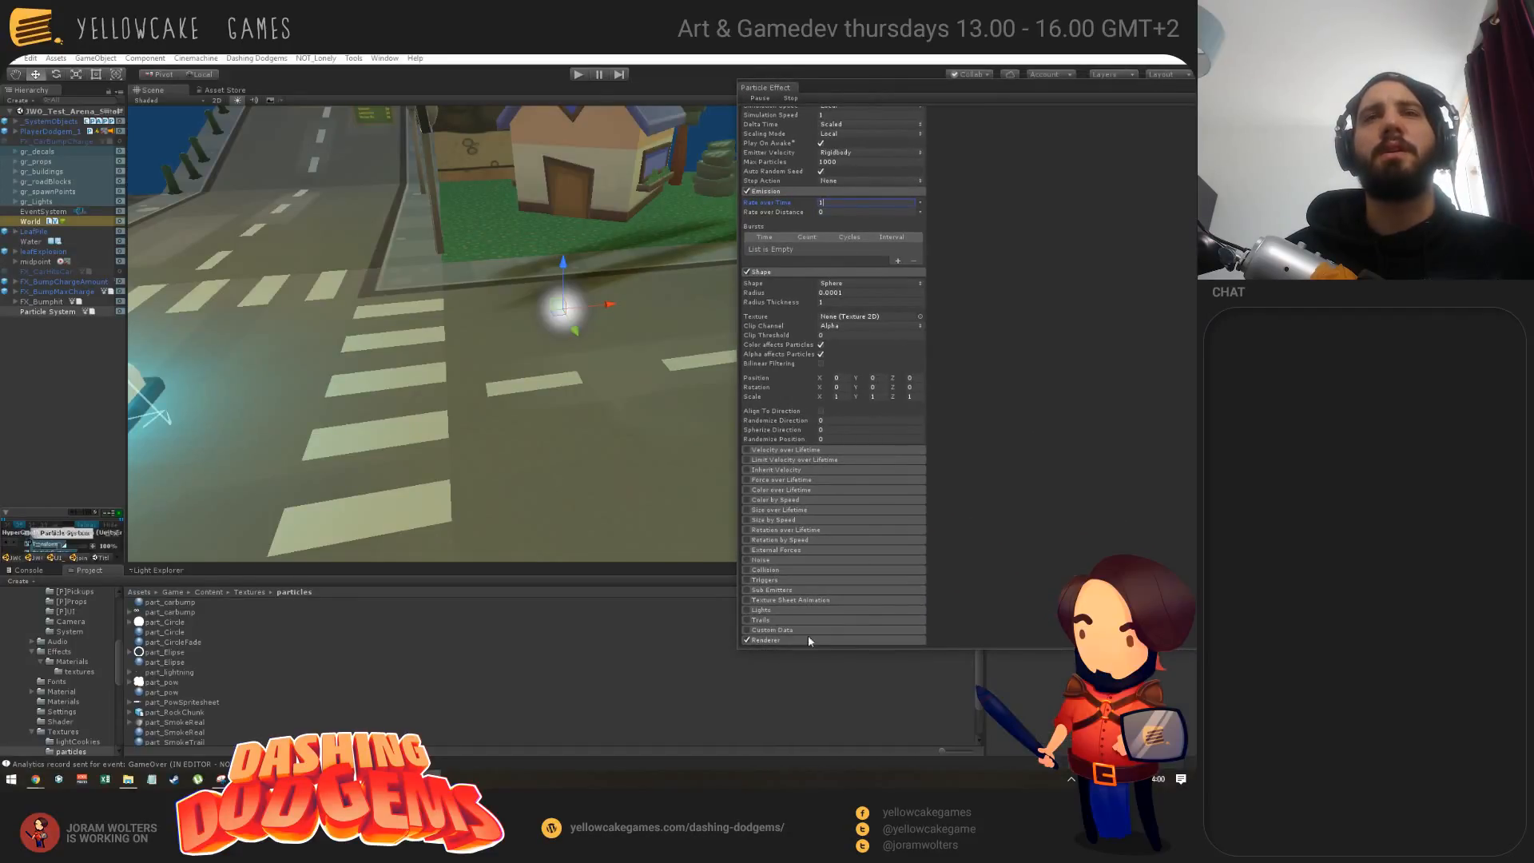
{"action": "scroll", "coordinate": [808, 636], "scroll_direction": "down", "scroll_amount": 4}
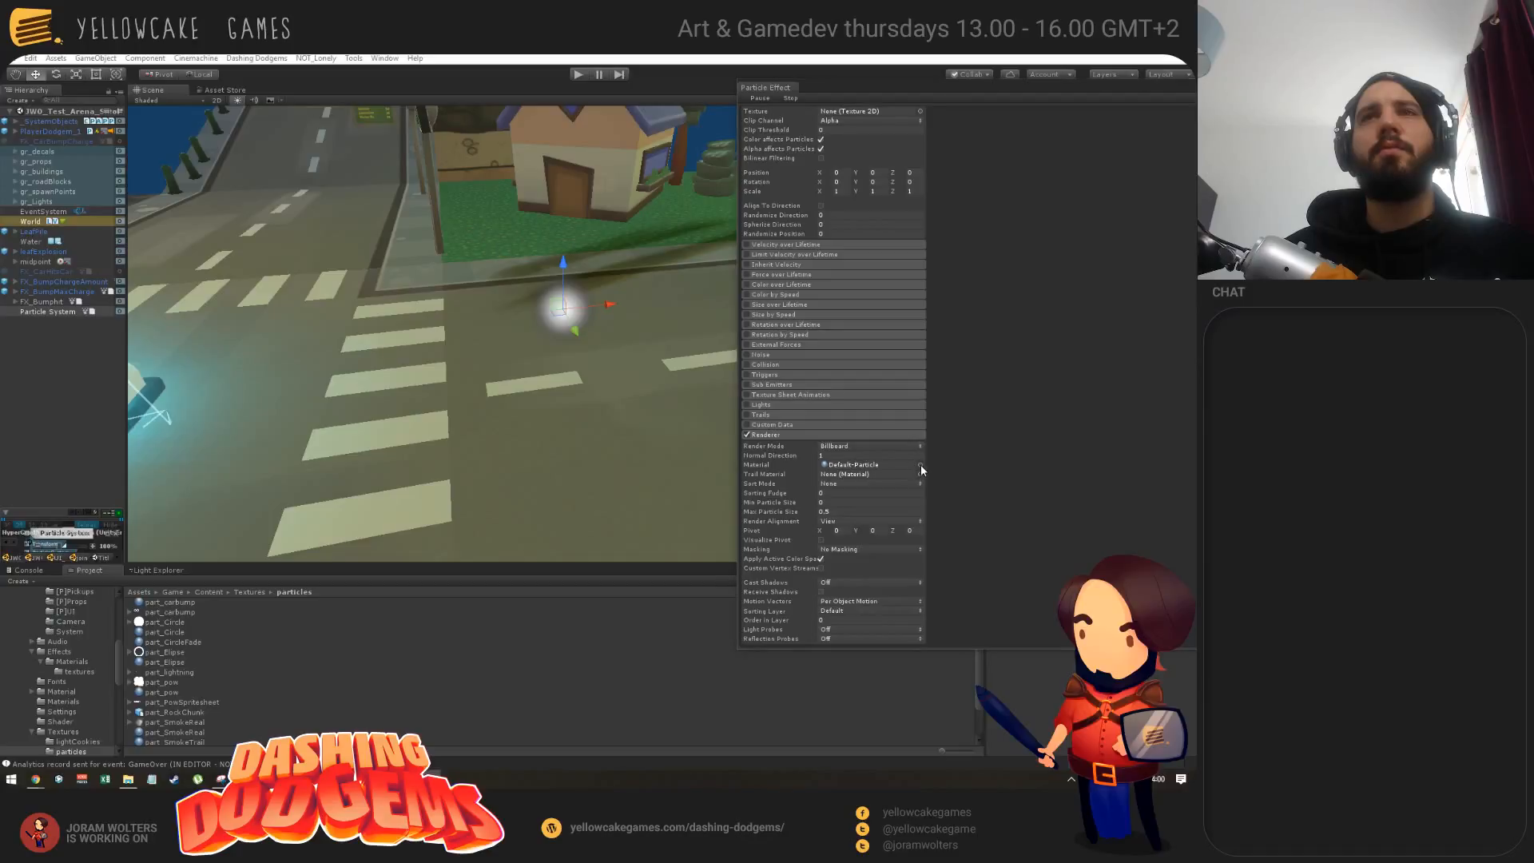
Step: Create a new material named part_Lightning in the particles textures folder
{"action": "right_click", "coordinate": [304, 663]}
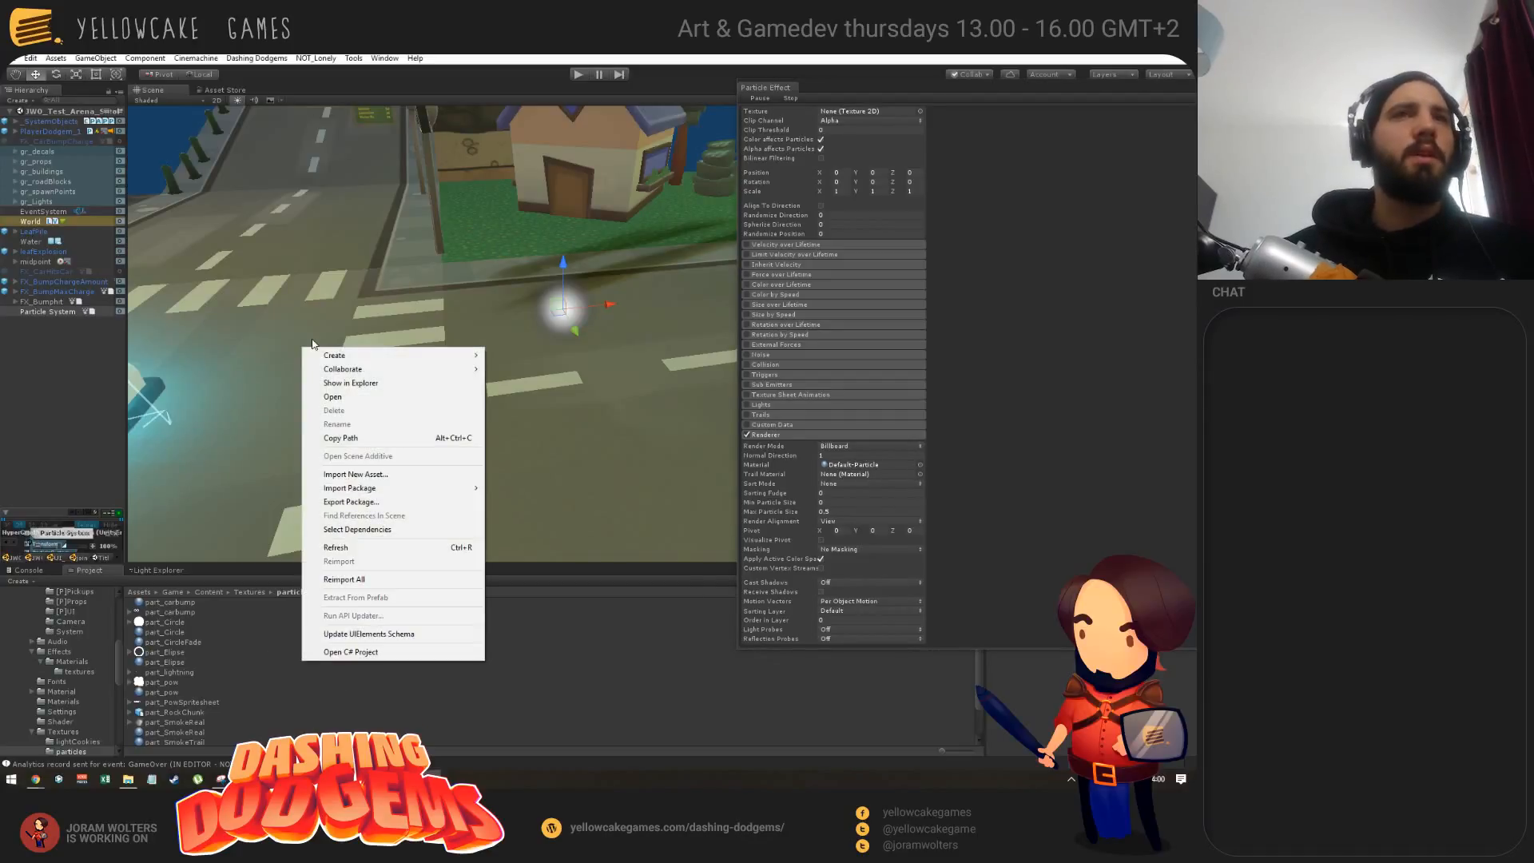
{"action": "mouse_move", "coordinate": [368, 364]}
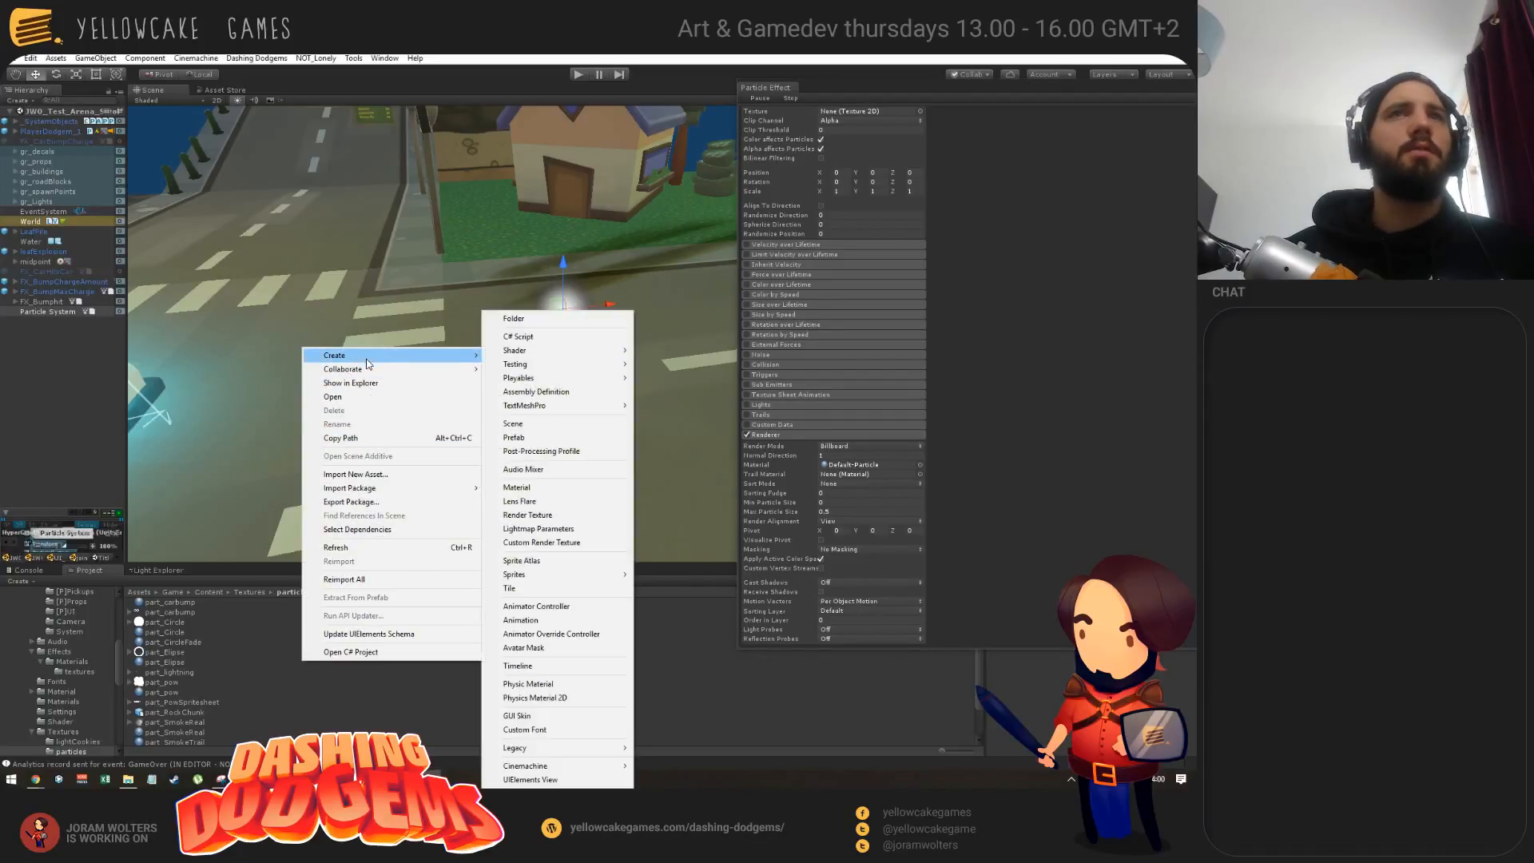
{"action": "left_click", "coordinate": [545, 489]}
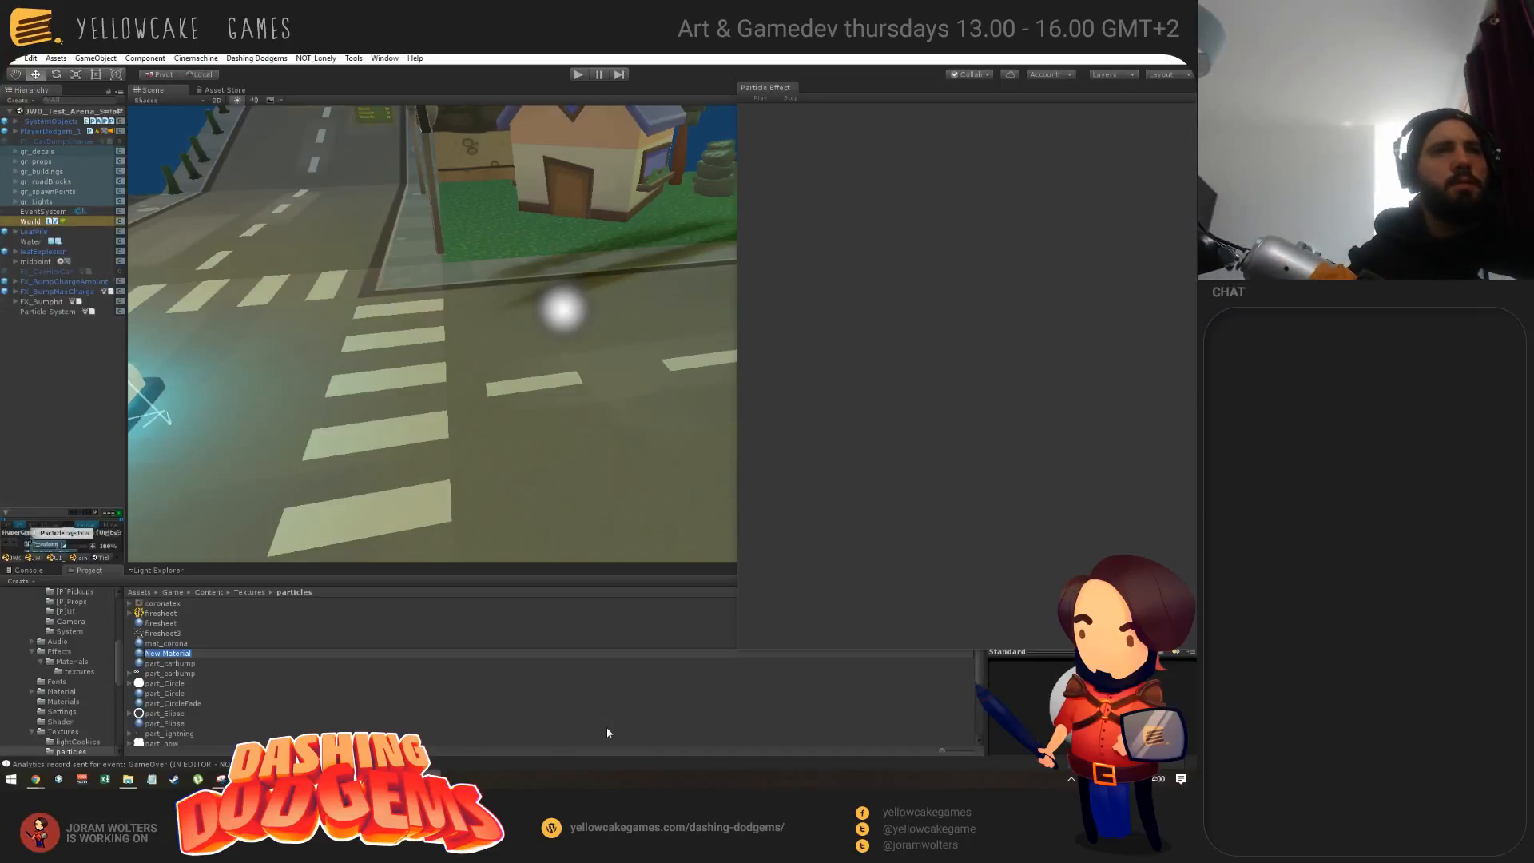
{"action": "type", "text": "part_"}
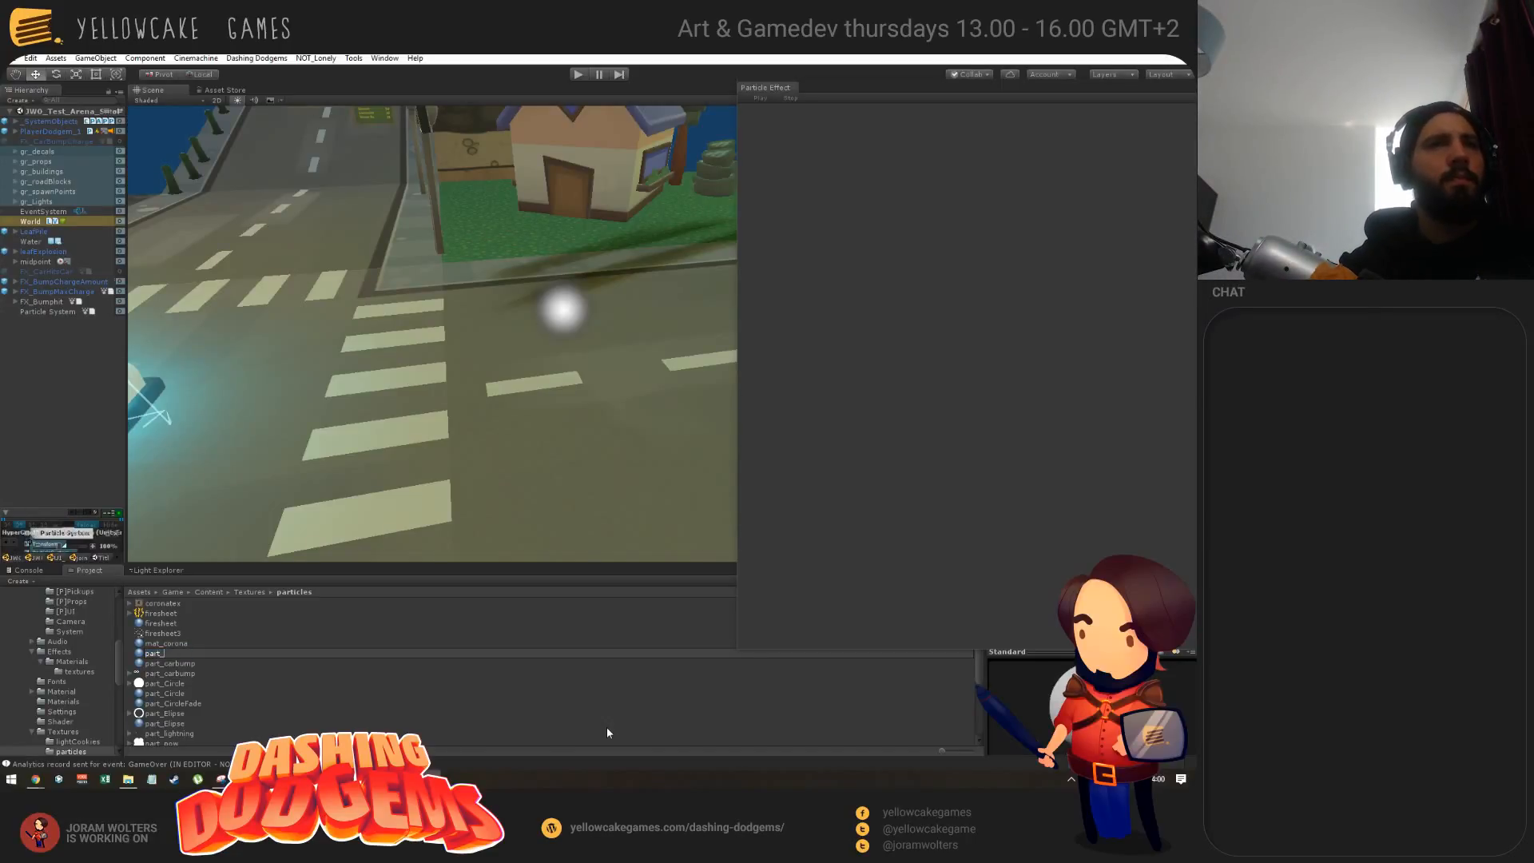
{"action": "type", "text": "light"}
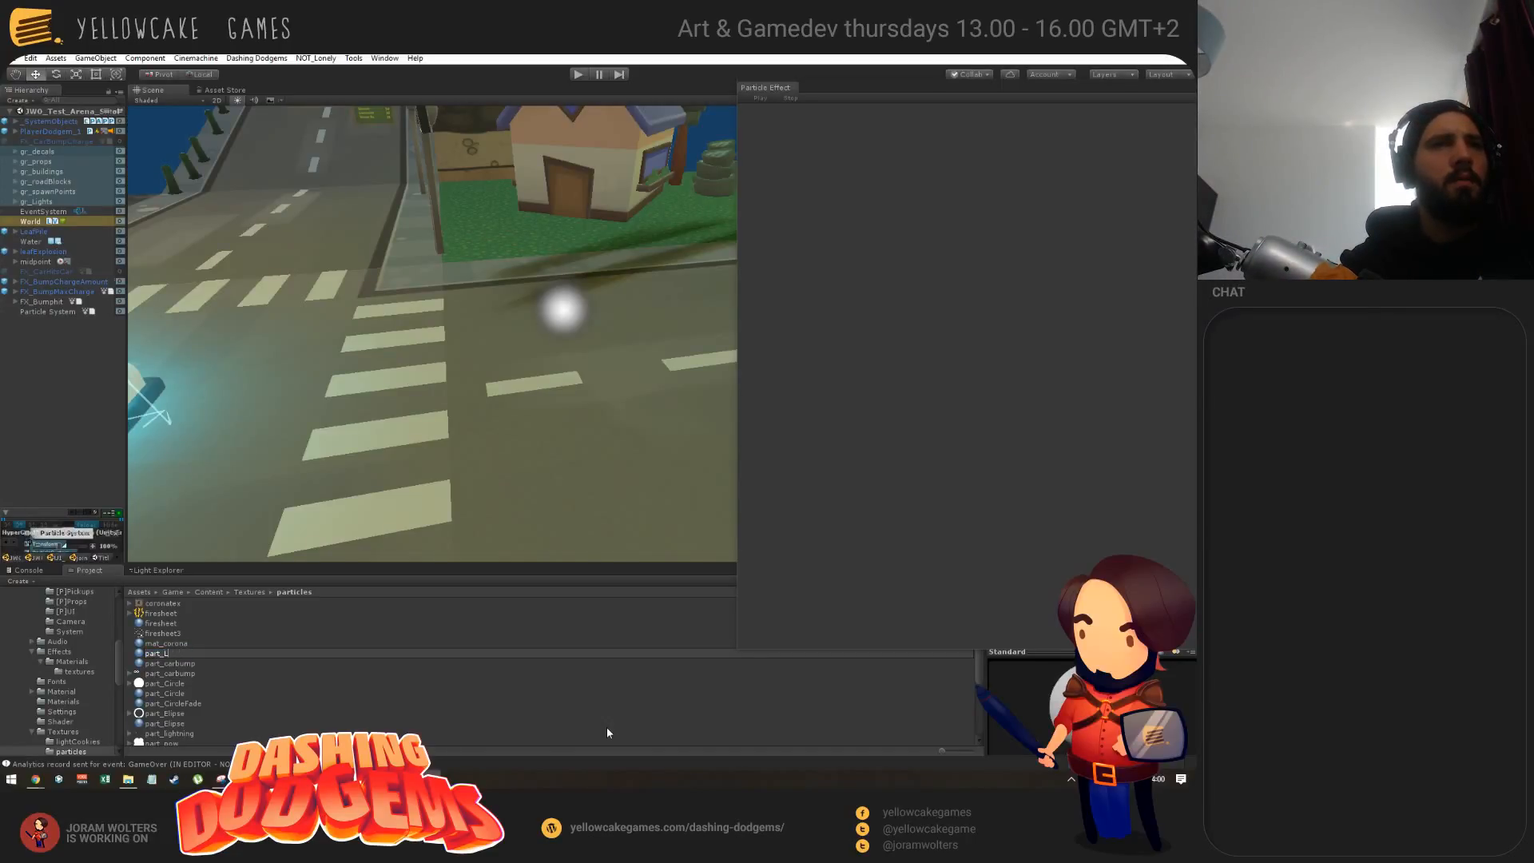
{"action": "type", "text": "ning"}
{"action": "key", "text": "Return"}
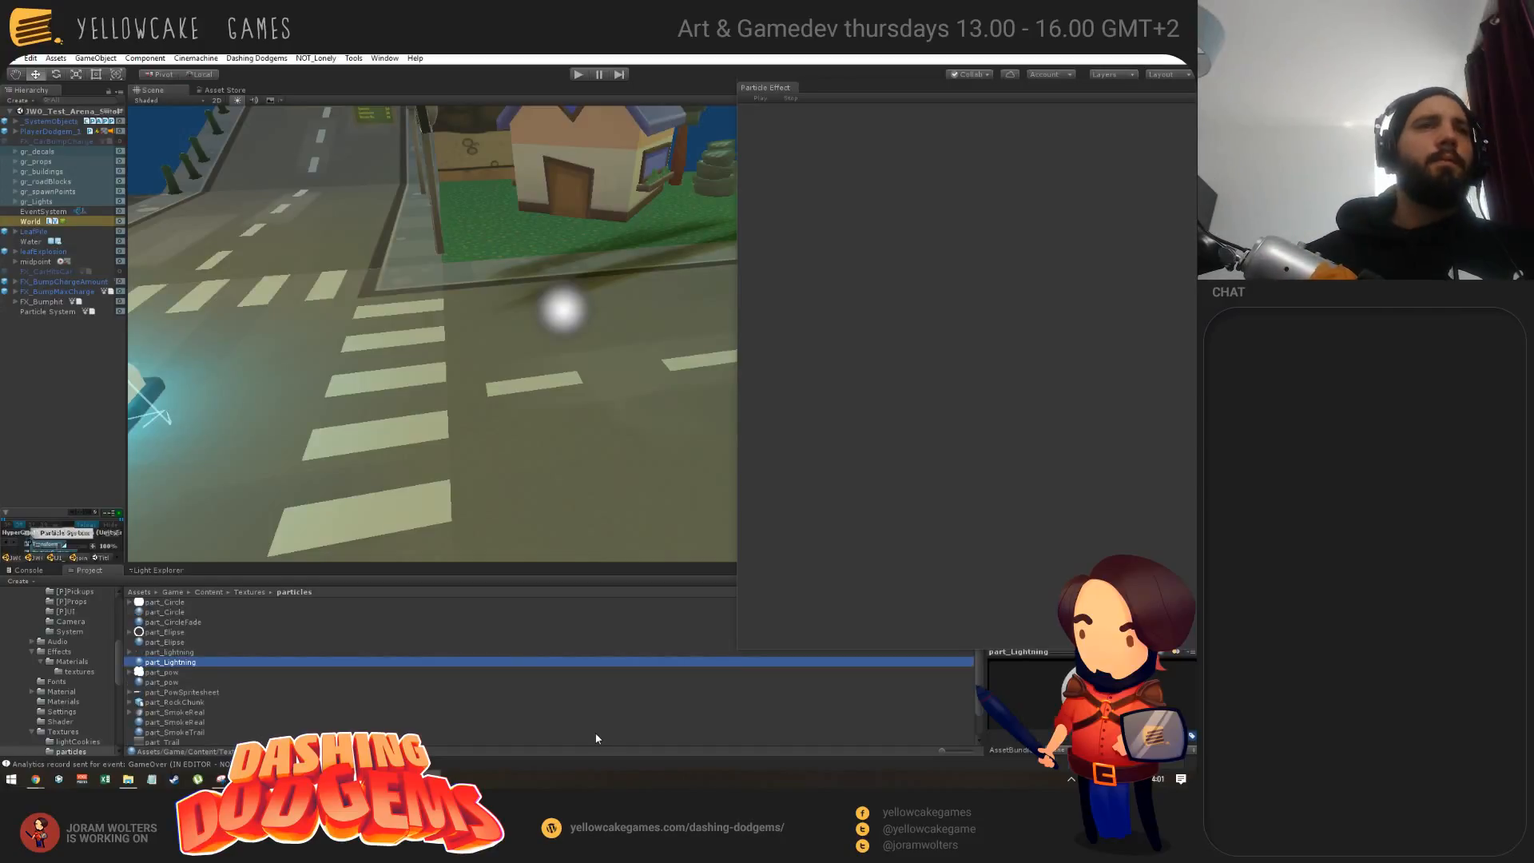
Step: Assign the lightning sheet as the Albedo texture of the part_Lightning material and change its shader to Sprites/Default
{"action": "left_click_drag", "start_coordinate": [849, 88], "coordinate": [958, 804]}
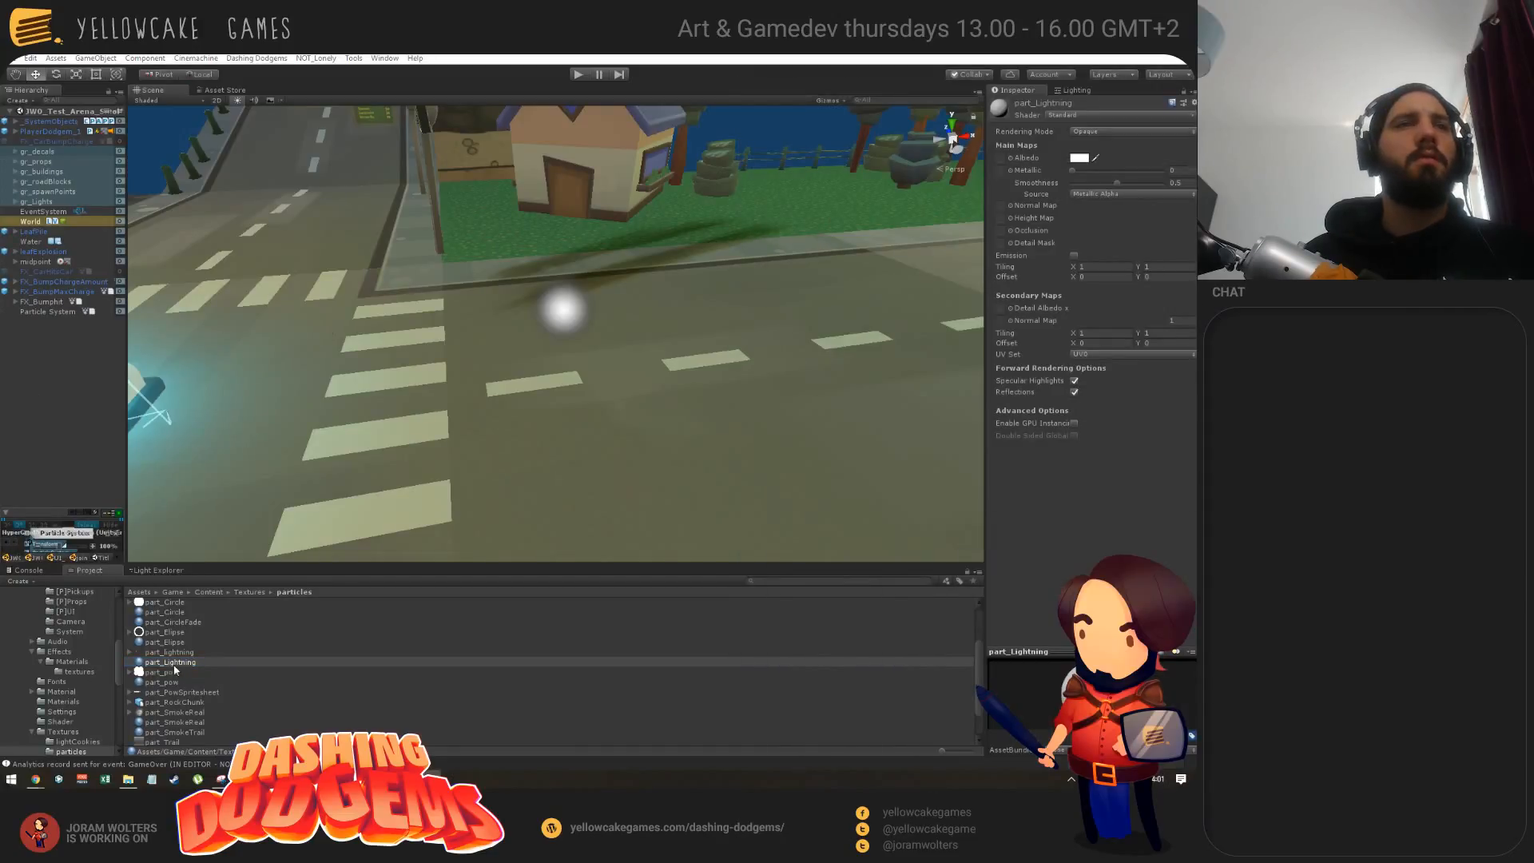
{"action": "left_click_drag", "start_coordinate": [164, 651], "coordinate": [998, 158]}
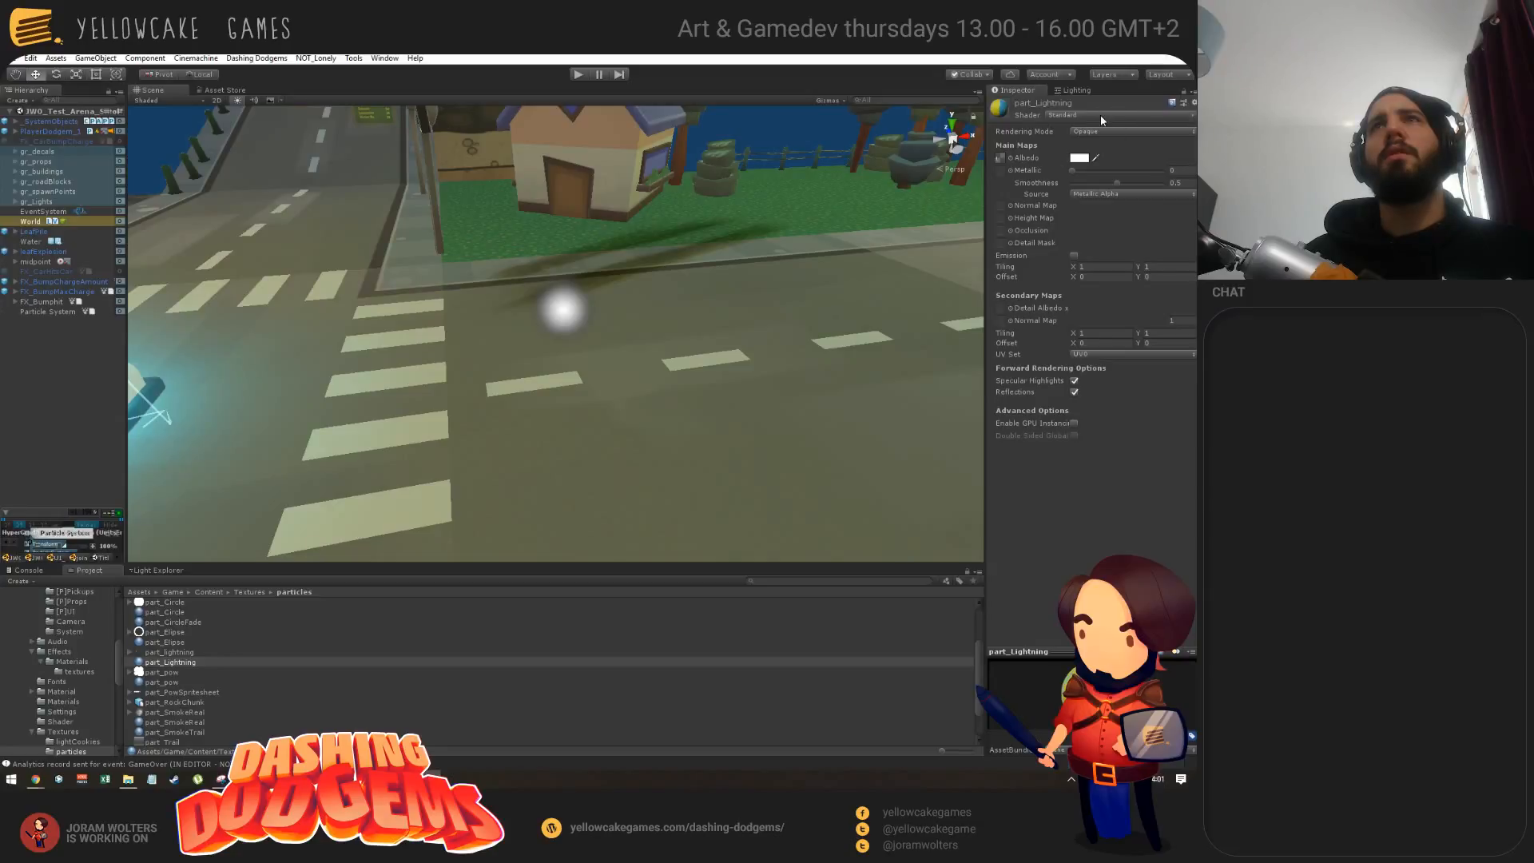
{"action": "left_click", "coordinate": [1101, 116]}
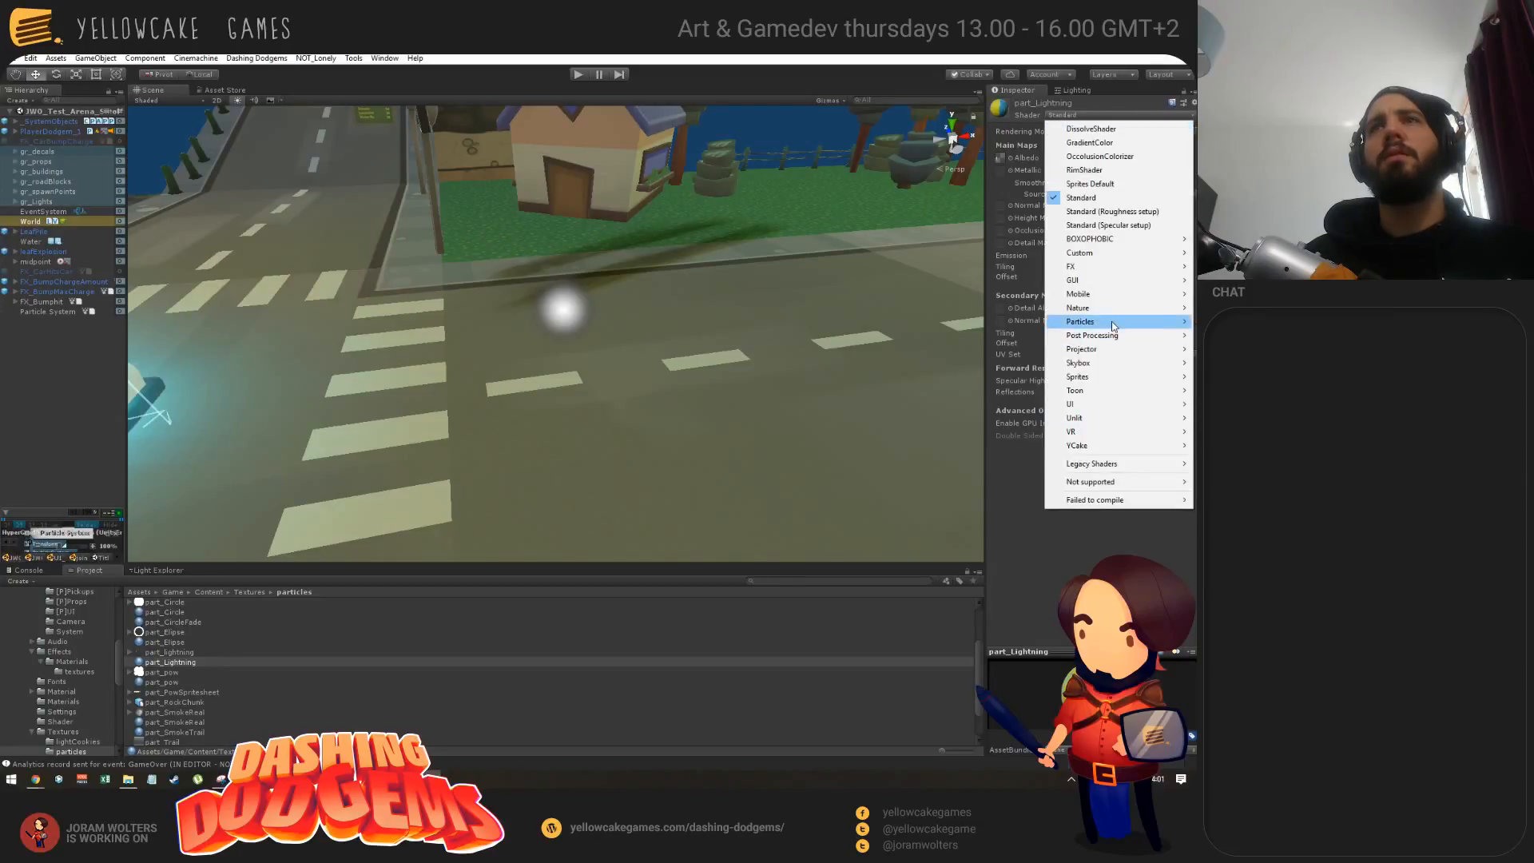
{"action": "mouse_move", "coordinate": [1107, 376]}
{"action": "left_click", "coordinate": [1000, 379]}
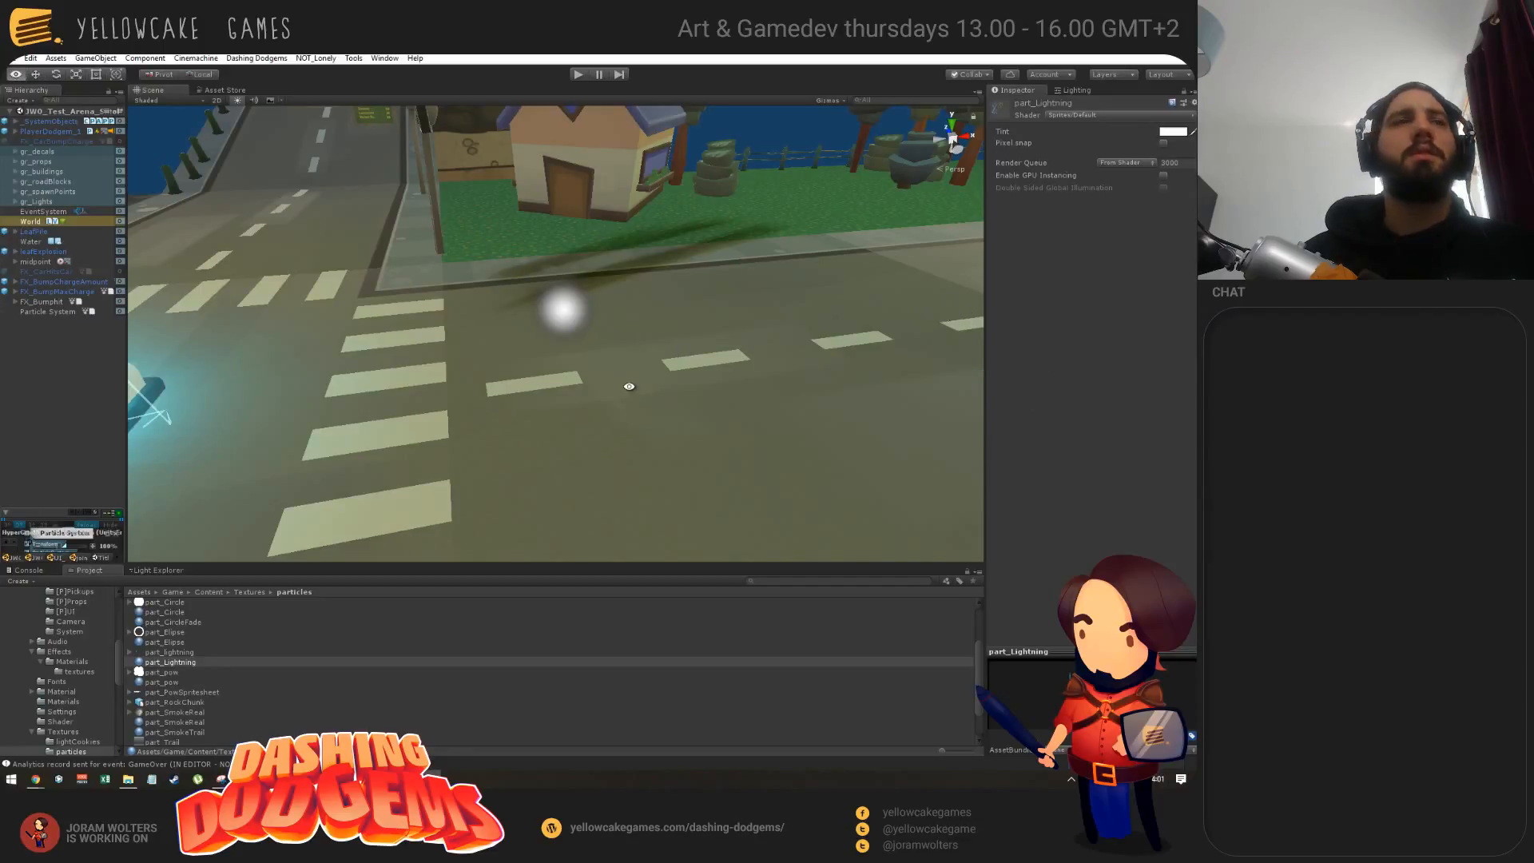
Step: Assign the part_Lightning material to the Renderer of the particle system above the road
{"action": "mouse_move", "coordinate": [627, 387]}
{"action": "right_mouse_down"}
{"action": "mouse_move", "coordinate": [623, 400]}
{"action": "mouse_move", "coordinate": [612, 383]}
{"action": "right_mouse_up"}
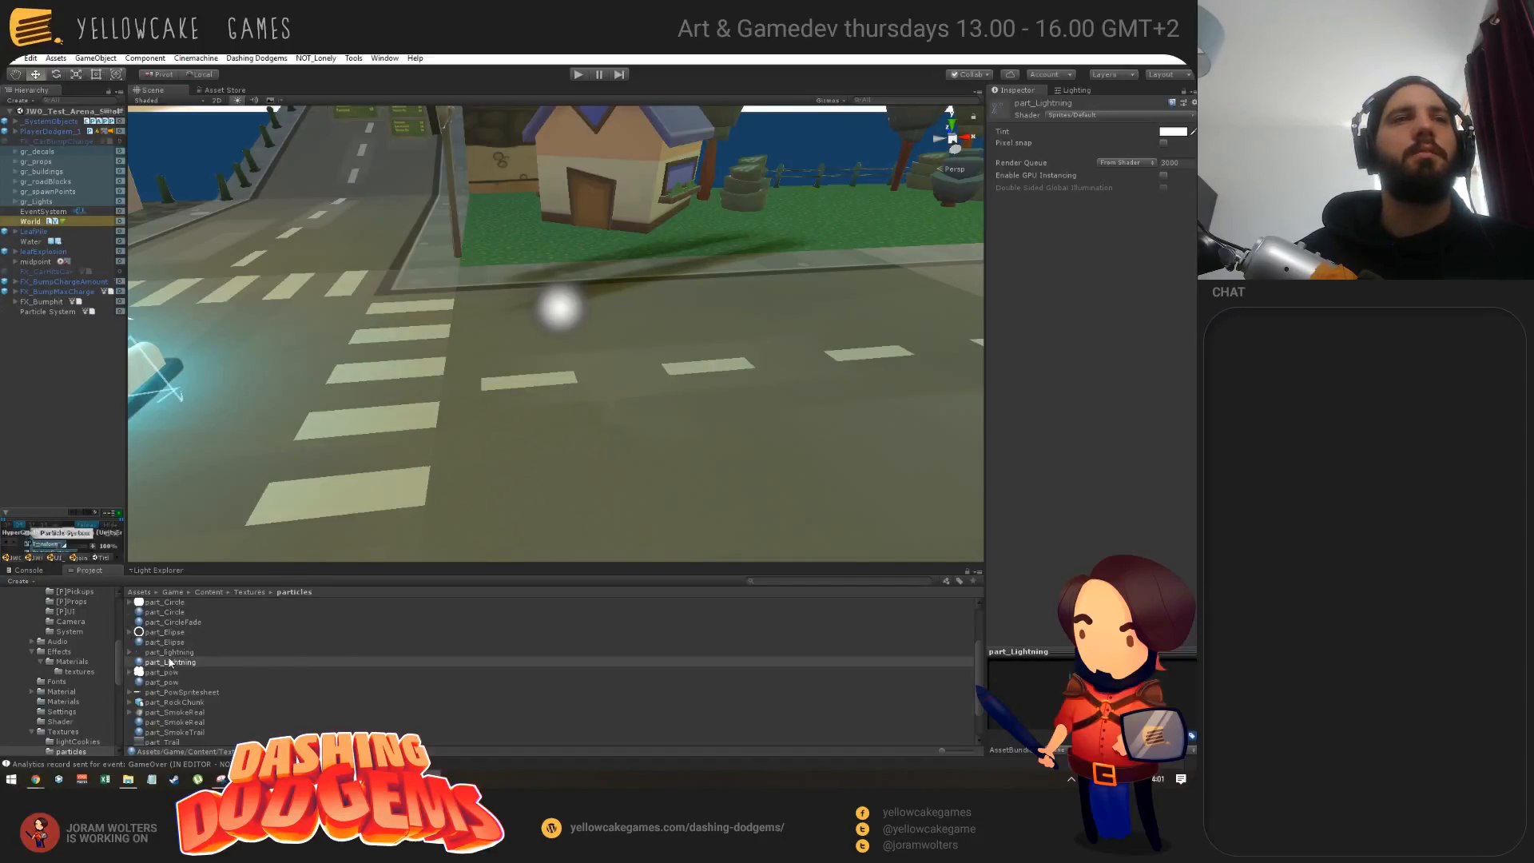
{"action": "left_click", "coordinate": [563, 303]}
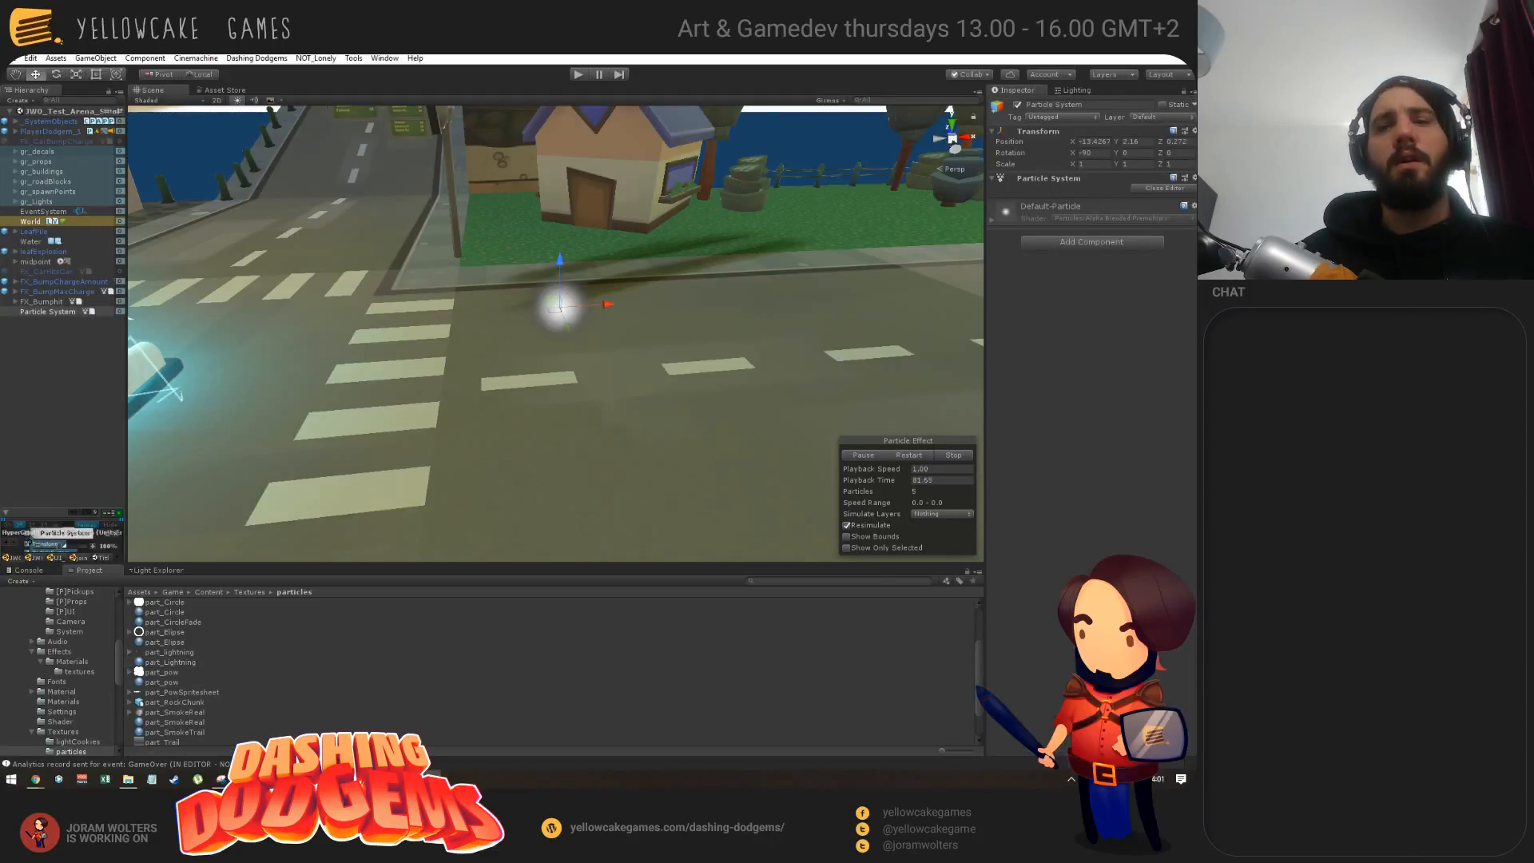
{"action": "left_click_drag", "start_coordinate": [1195, 119], "coordinate": [1052, 84]}
{"action": "scroll", "coordinate": [939, 724], "scroll_direction": "down", "scroll_amount": 10}
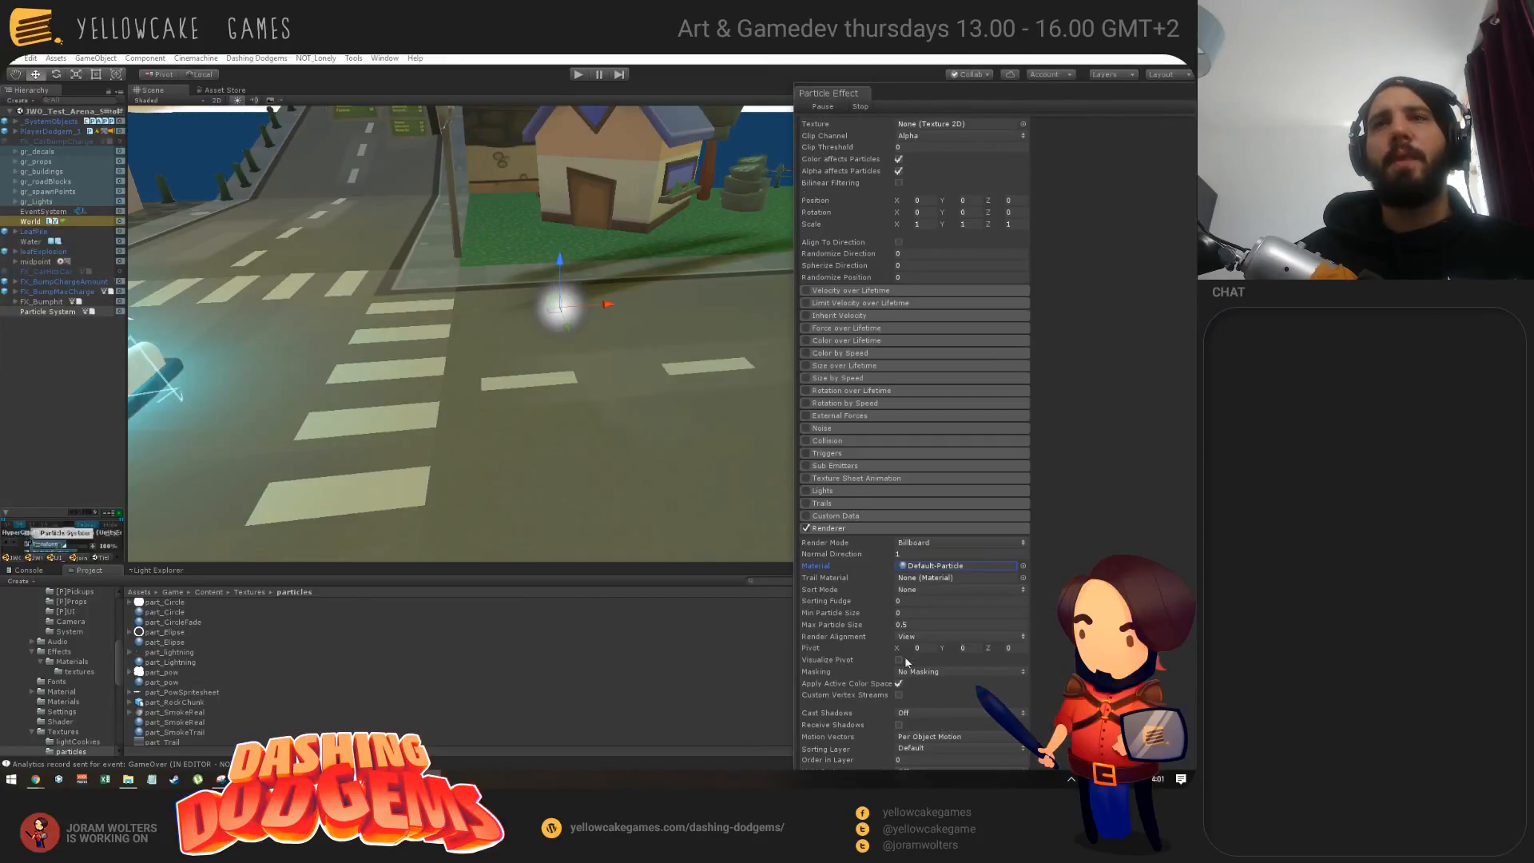
{"action": "left_click_drag", "start_coordinate": [169, 664], "coordinate": [955, 566]}
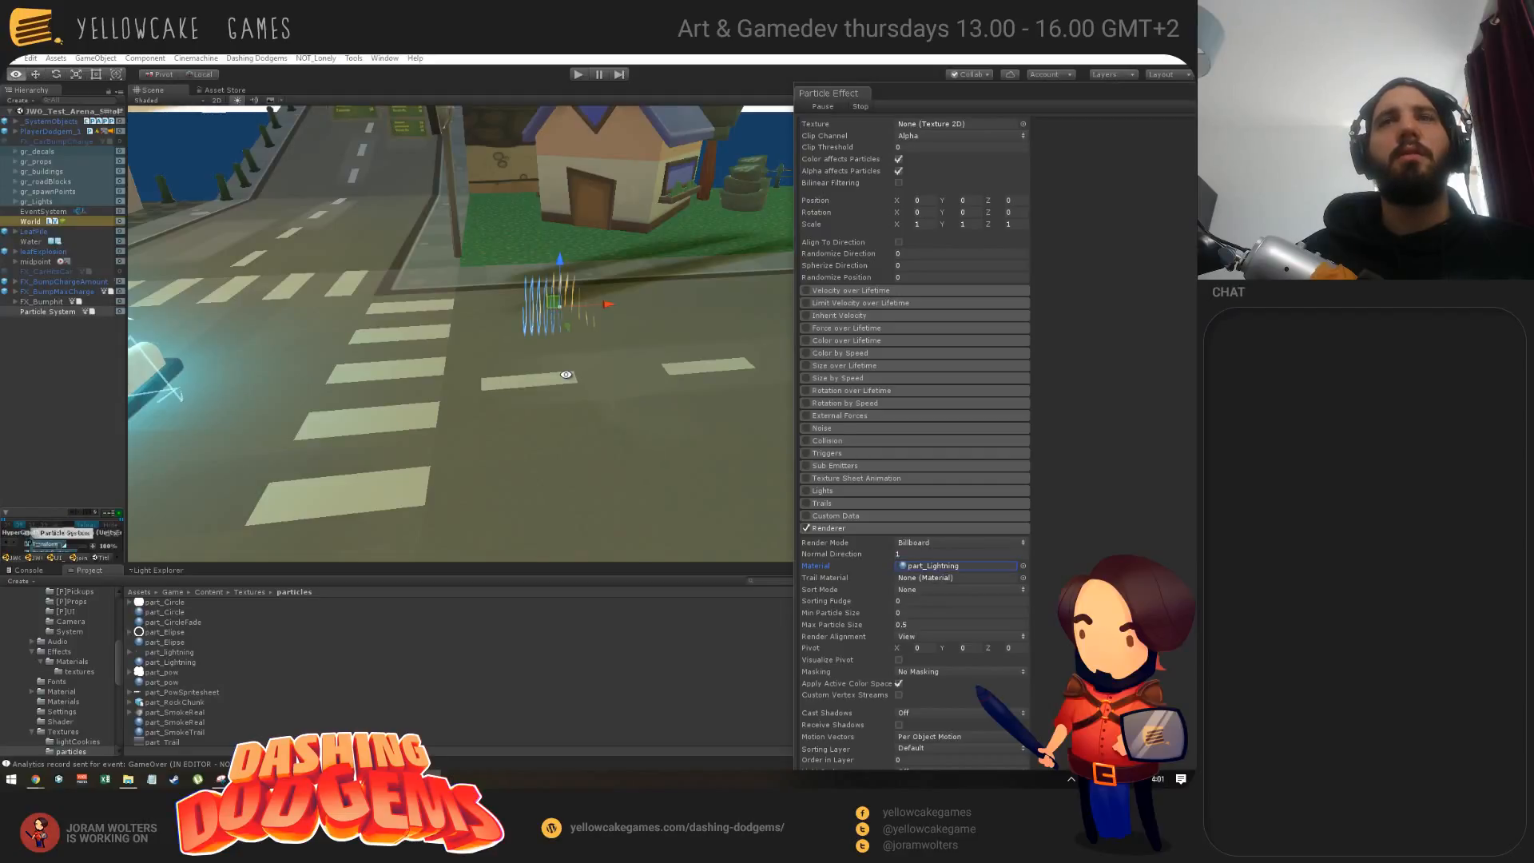
Step: Enable Texture Sheet Animation on the particle system and set its grid tiles to X 11 and Y 1
{"action": "left_click_drag", "start_coordinate": [565, 373], "coordinate": [845, 481], "text": "alt"}
{"action": "left_click", "coordinate": [807, 478]}
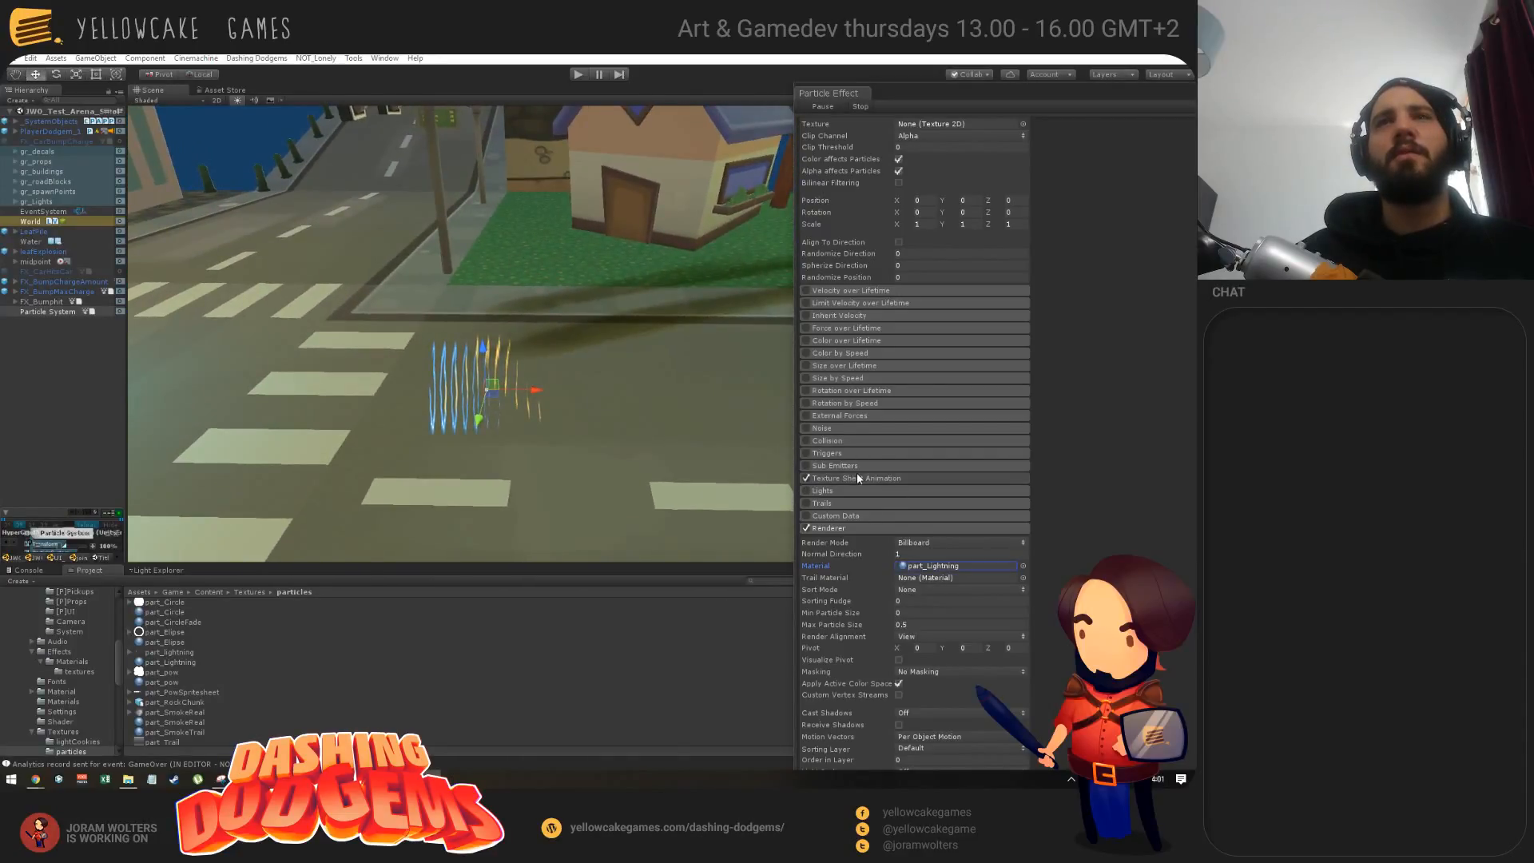
{"action": "left_click", "coordinate": [857, 478]}
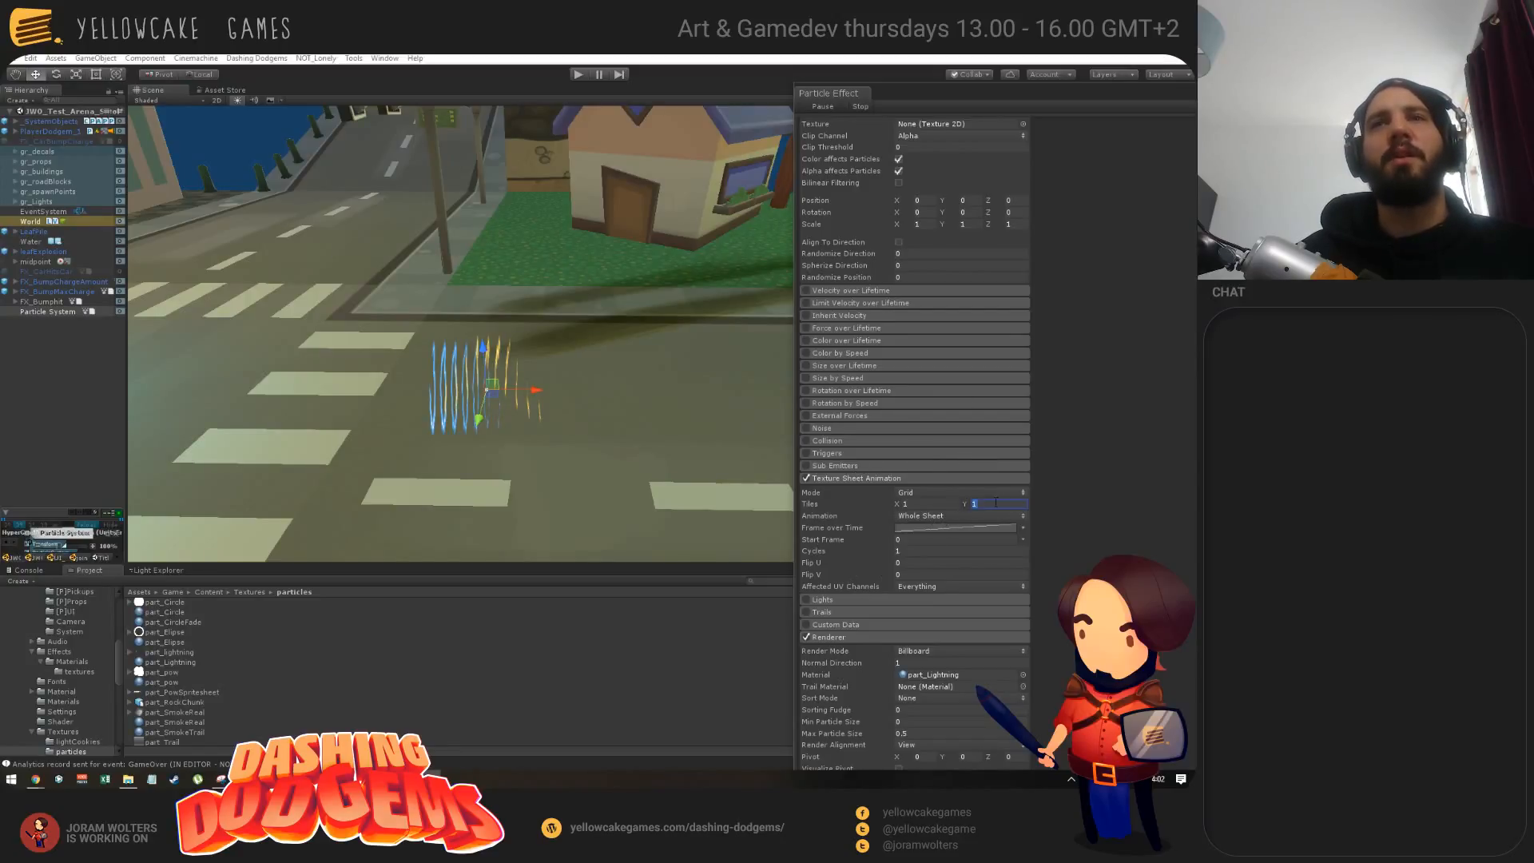
{"action": "type", "text": "1"}
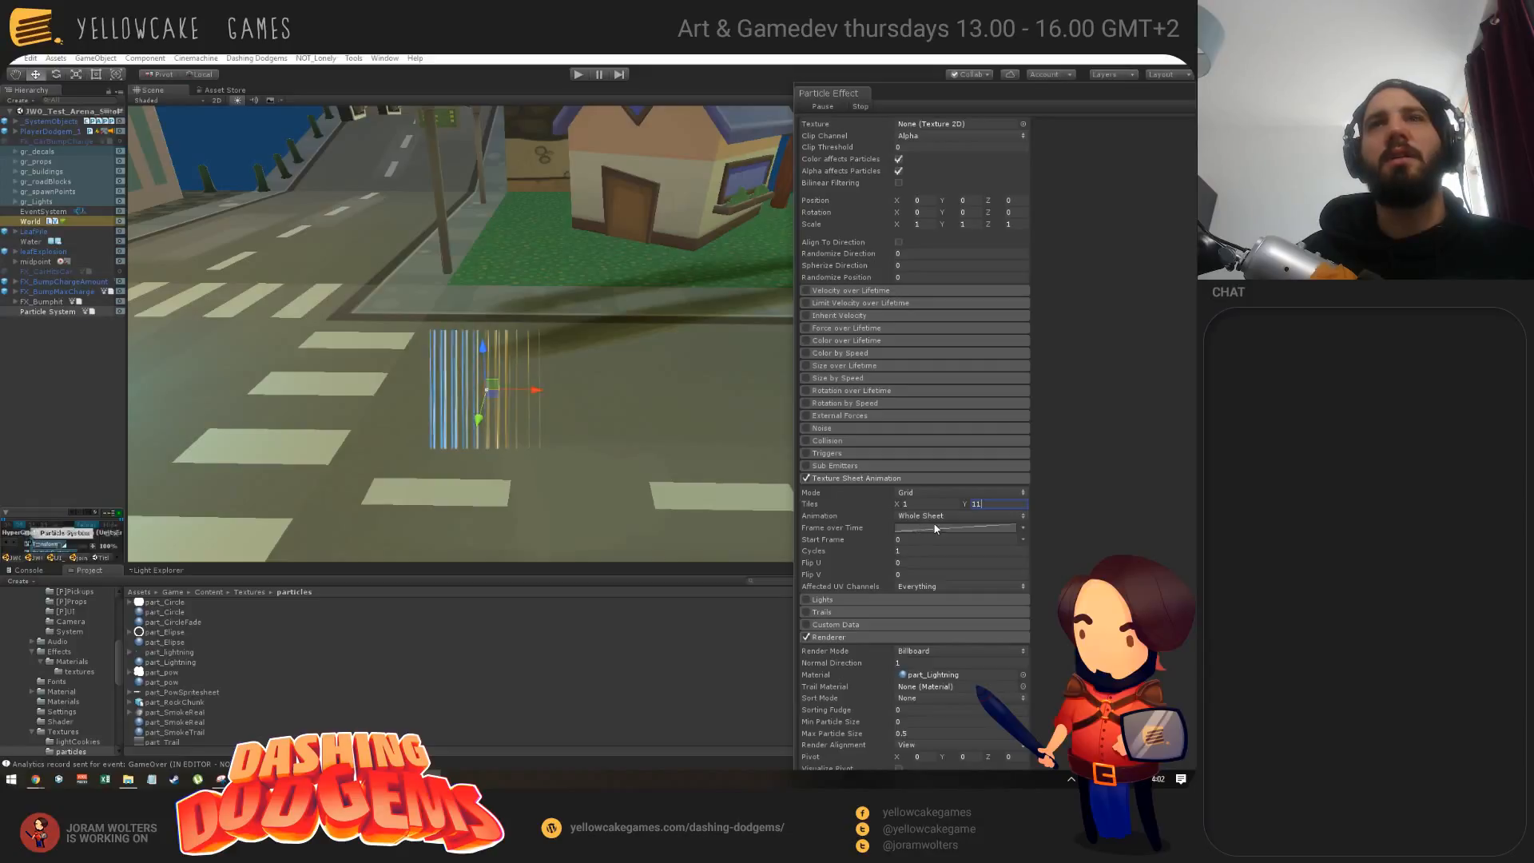
{"action": "left_click", "coordinate": [908, 506]}
{"action": "type", "text": "11"}
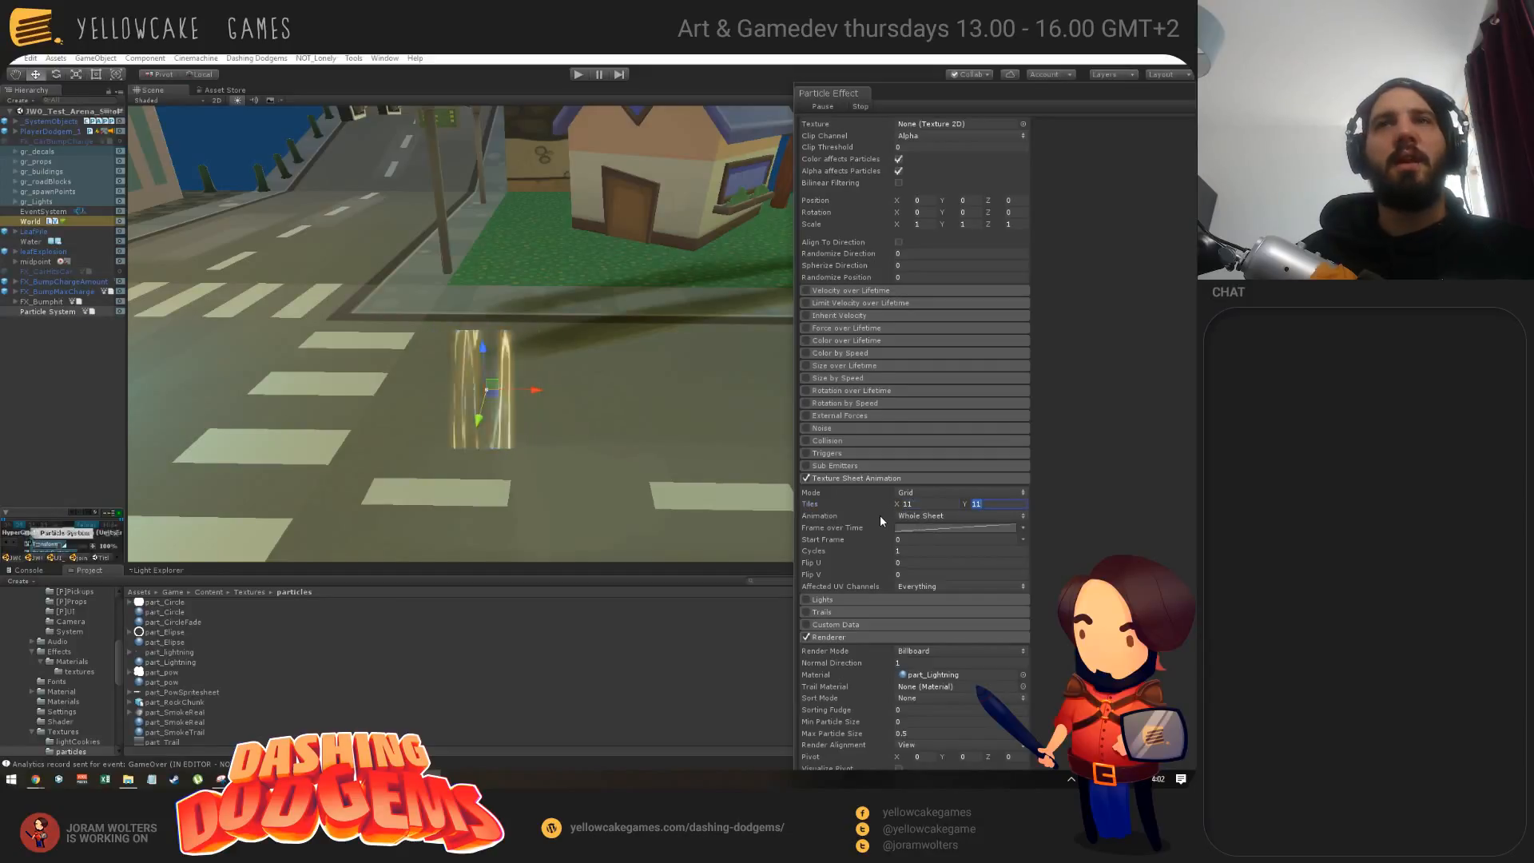
{"action": "key", "text": "Tab"}
{"action": "type", "text": "1"}
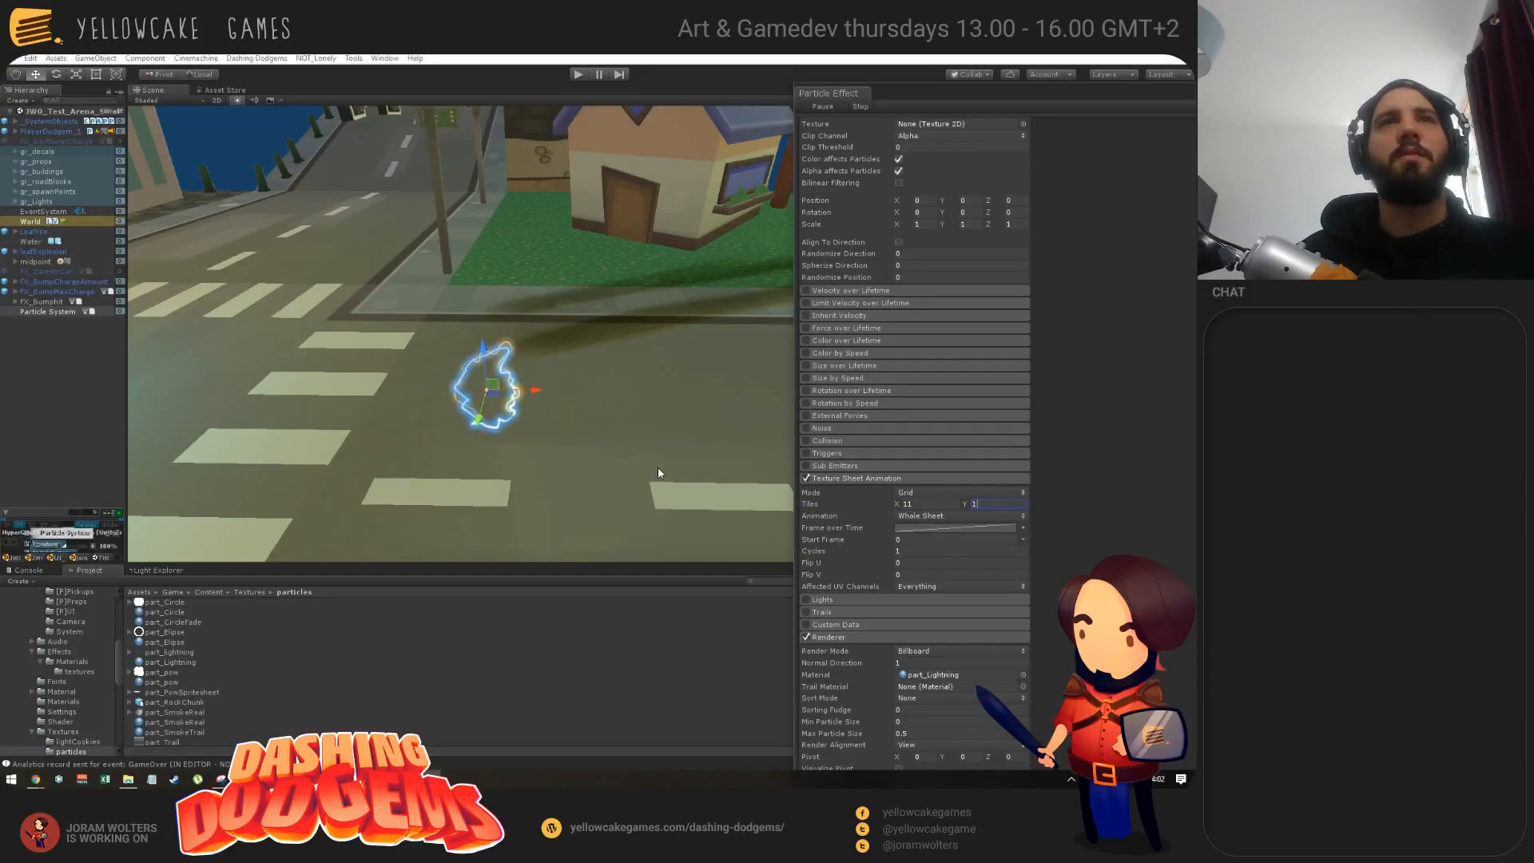
Step: Set the particle system's Duration to 0.20 and its Start Lifetime to 0.2
{"action": "mouse_move", "coordinate": [451, 412]}
{"action": "left_mouse_down", "text": "alt"}
{"action": "mouse_move", "coordinate": [694, 351]}
{"action": "mouse_move", "coordinate": [254, 360]}
{"action": "mouse_move", "coordinate": [454, 436]}
{"action": "mouse_move", "coordinate": [448, 416]}
{"action": "left_mouse_up", "text": "alt"}
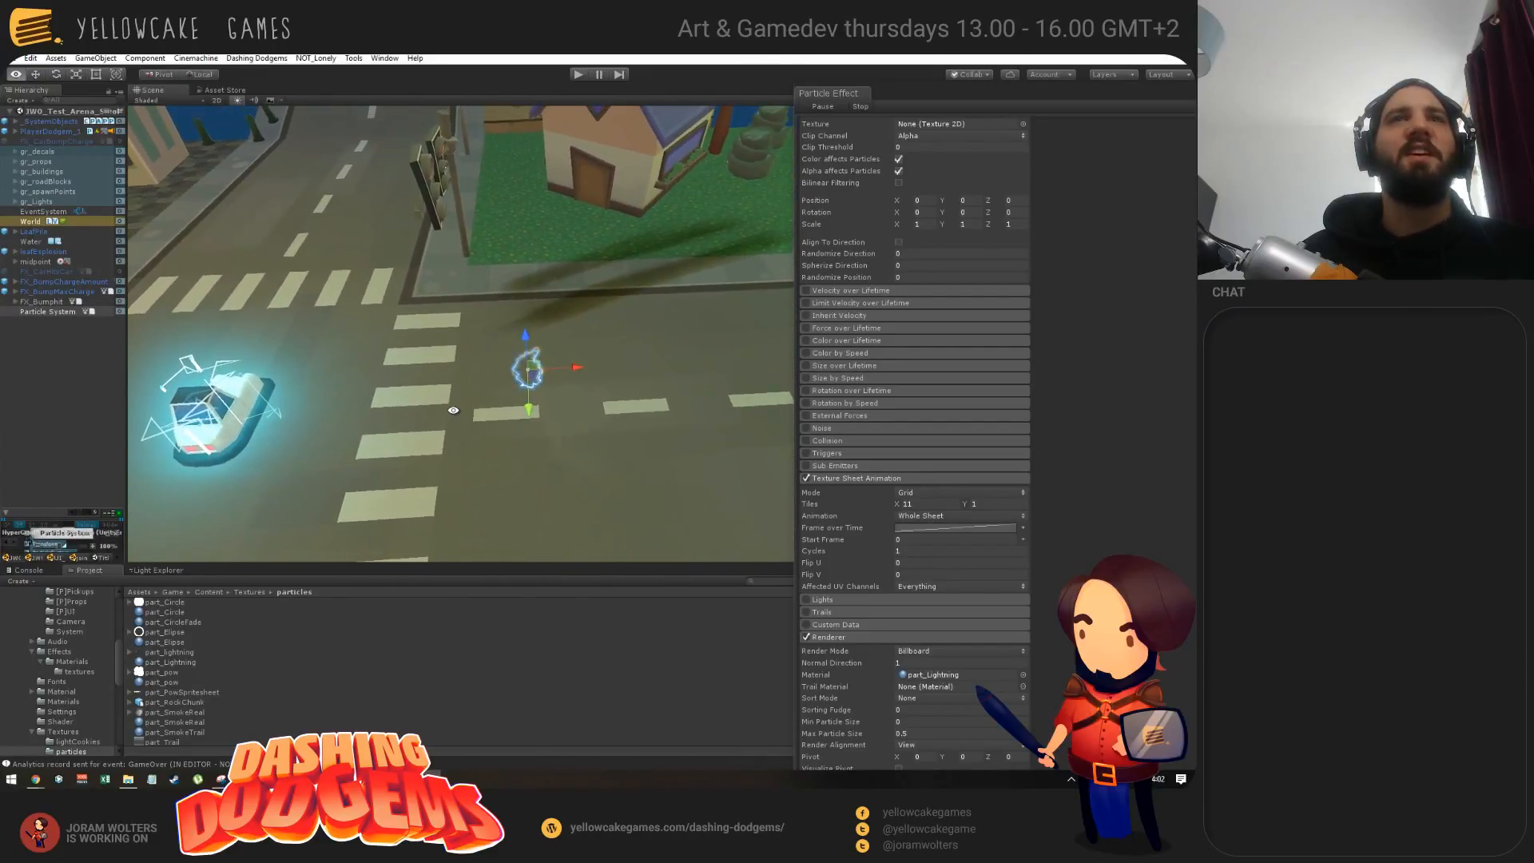
{"action": "right_click_drag", "start_coordinate": [447, 410], "coordinate": [433, 487], "text": "alt"}
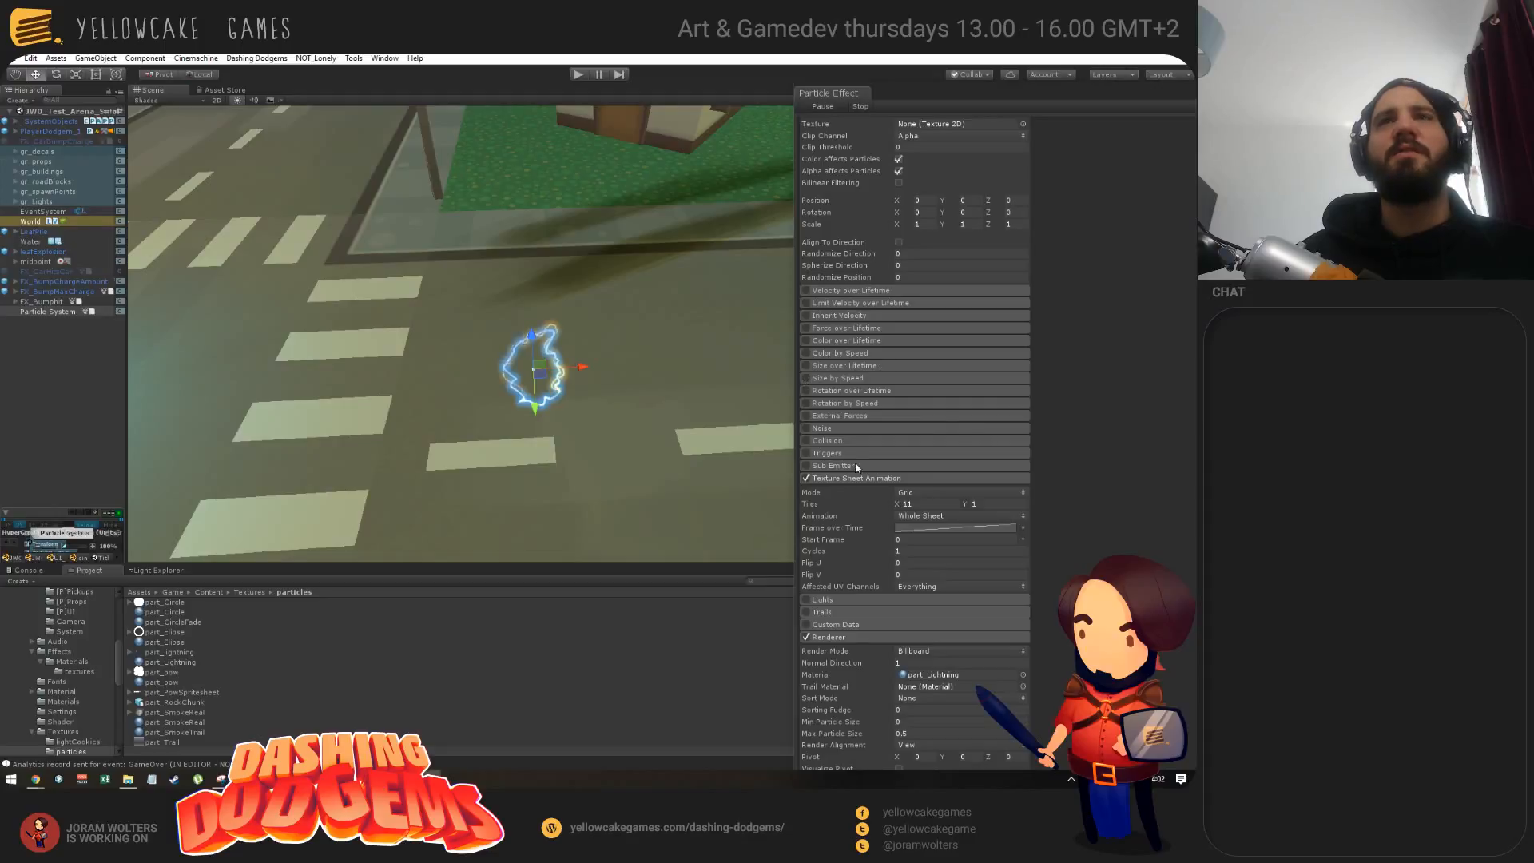
{"action": "scroll", "coordinate": [903, 320], "scroll_direction": "up", "scroll_amount": 10}
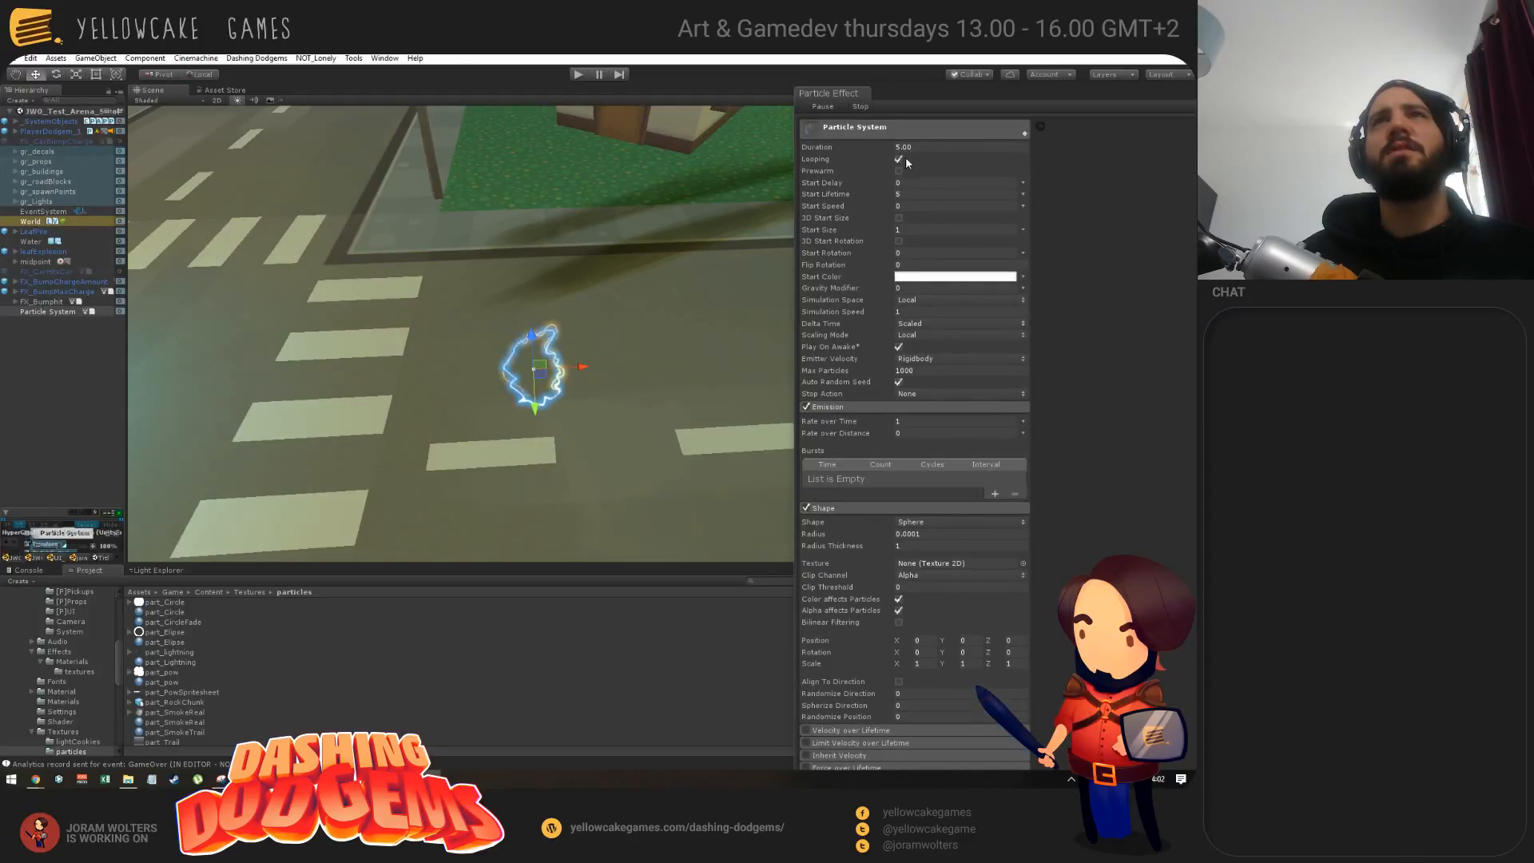
{"action": "left_click", "coordinate": [927, 148]}
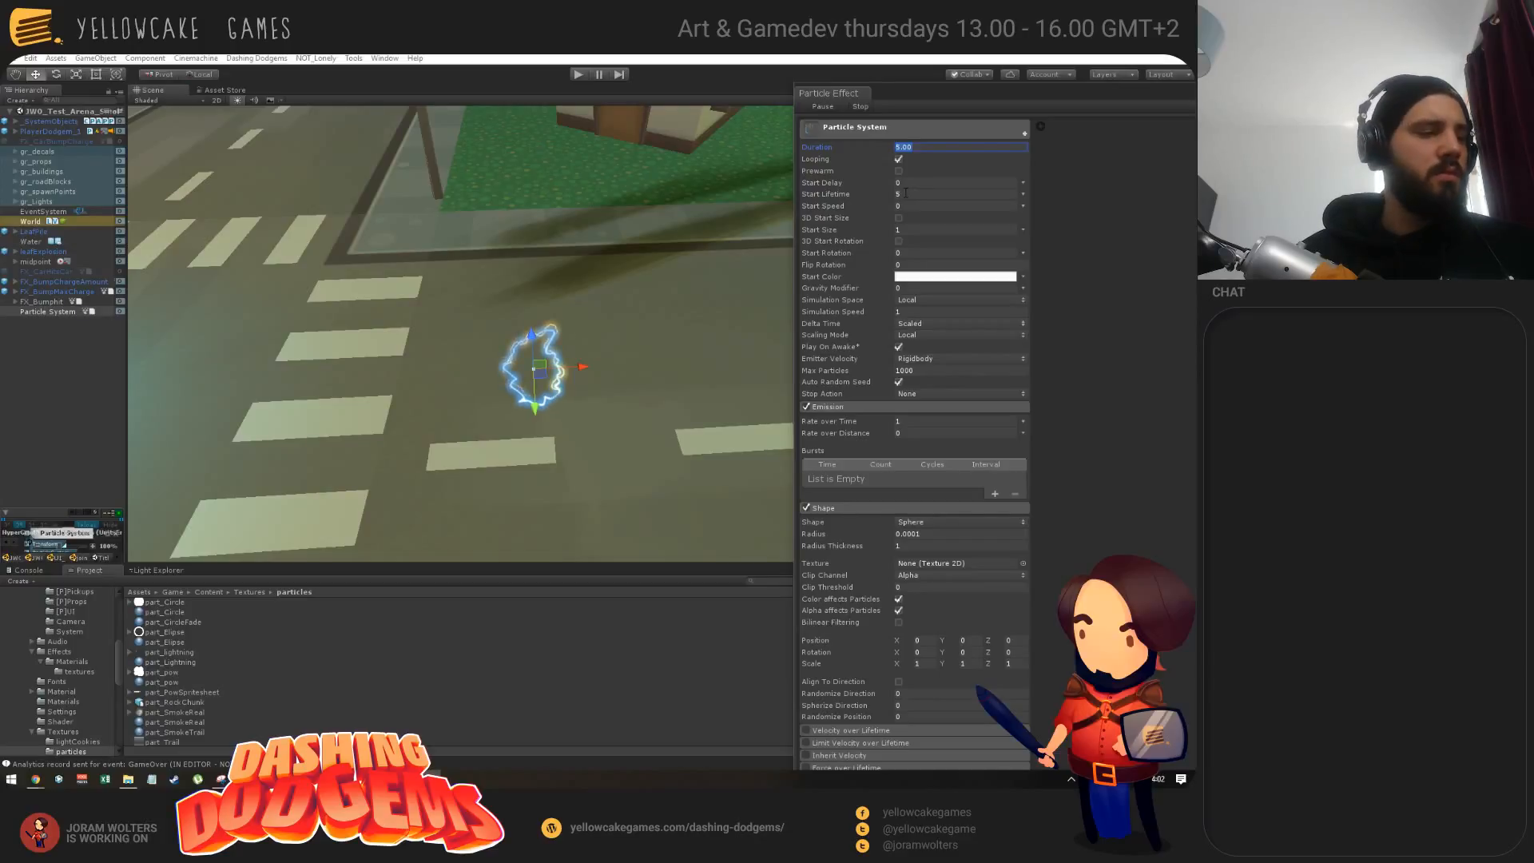
{"action": "type", "text": "0.2"}
{"action": "left_click", "coordinate": [906, 192]}
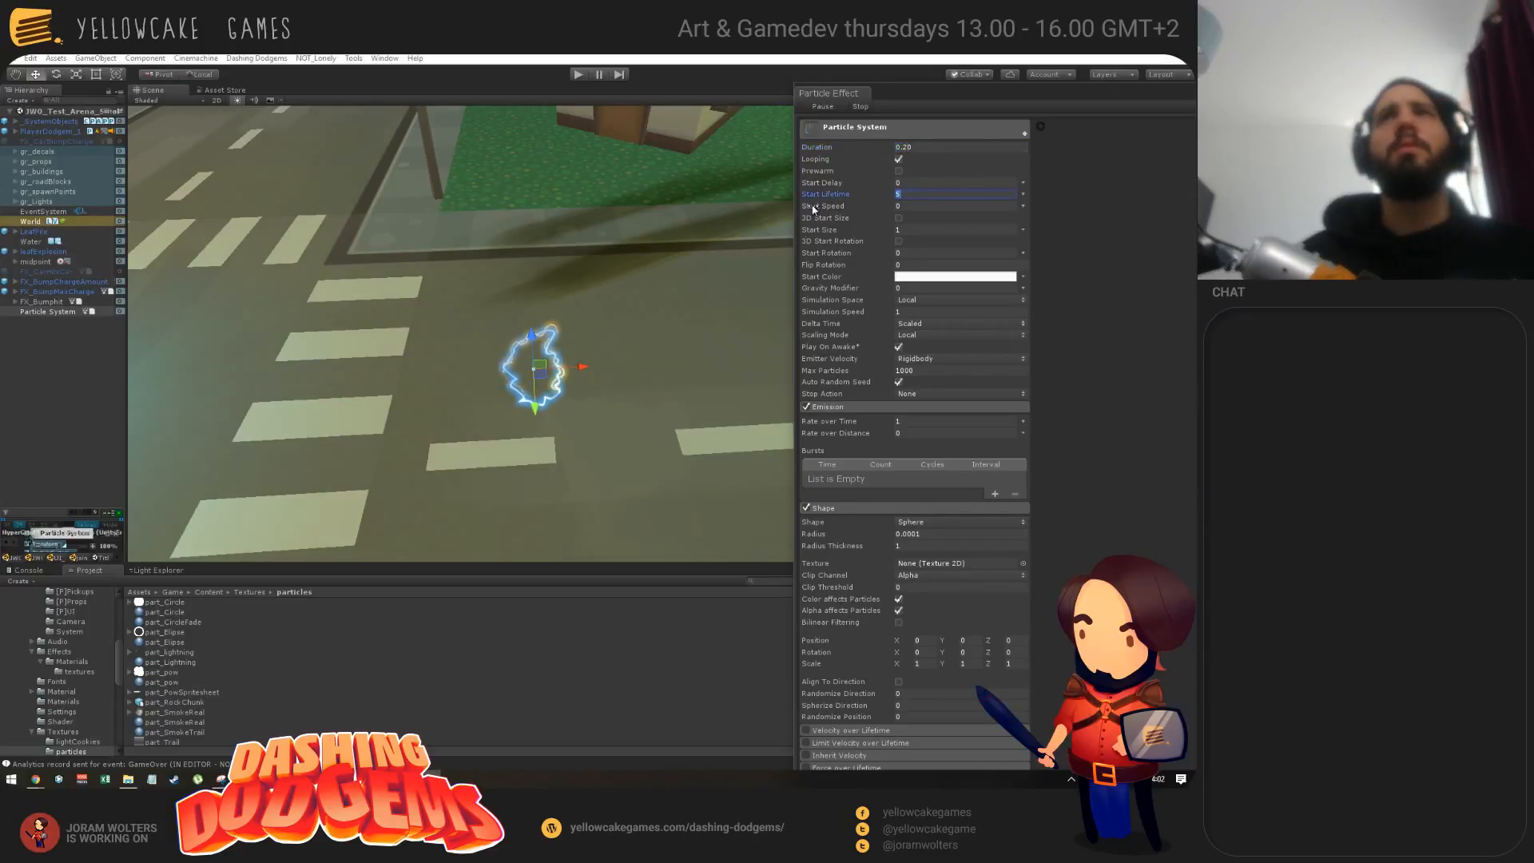
{"action": "type", "text": "0.2"}
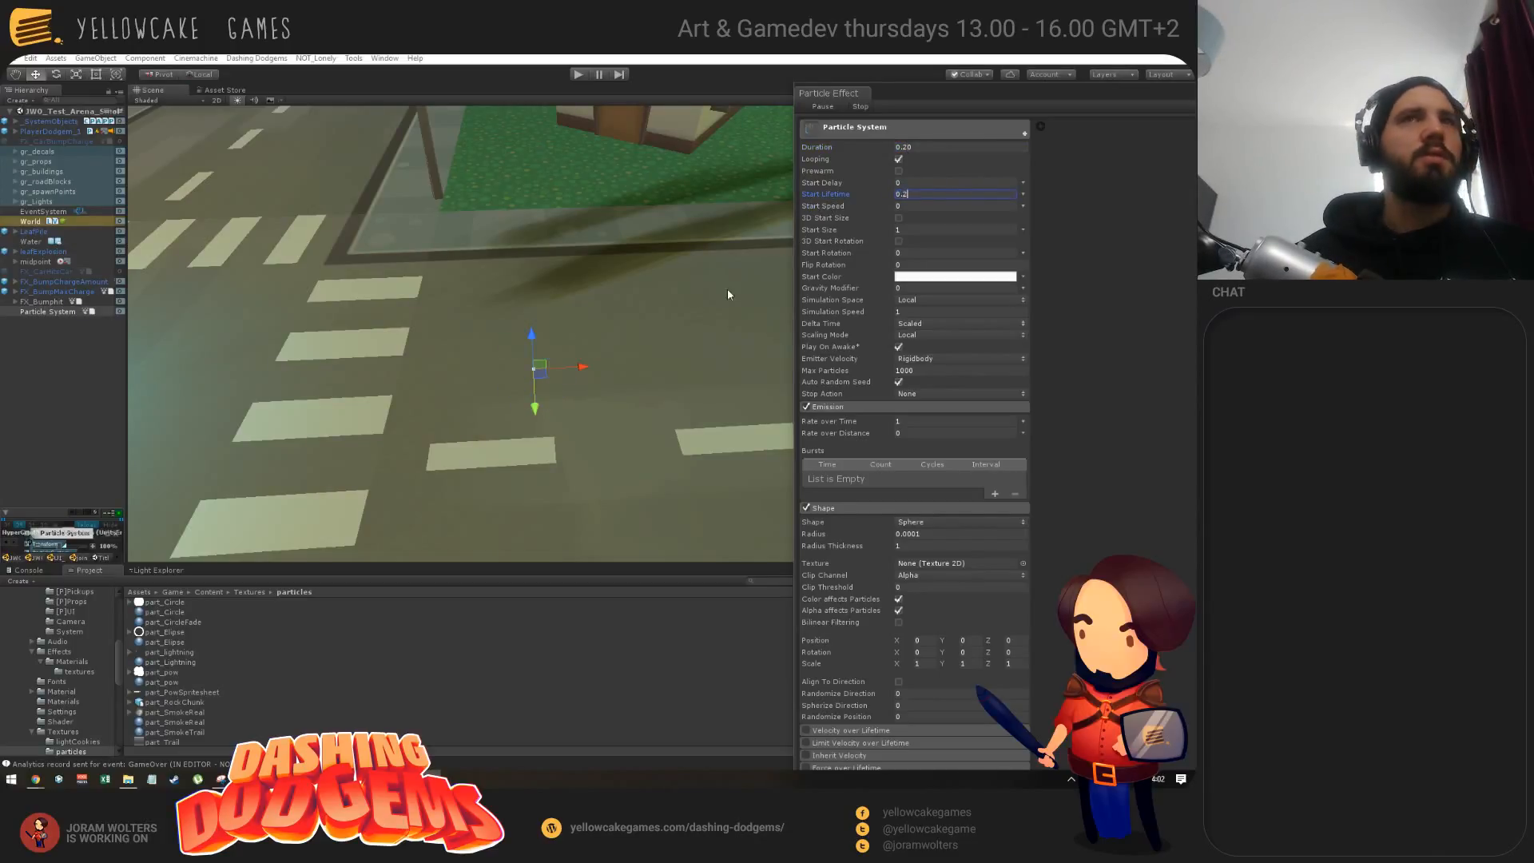
Step: Inspect the effect in the scene and enlarge the sphere emitter's radius to 0.62
{"action": "left_click_drag", "start_coordinate": [647, 437], "coordinate": [692, 397], "text": "alt"}
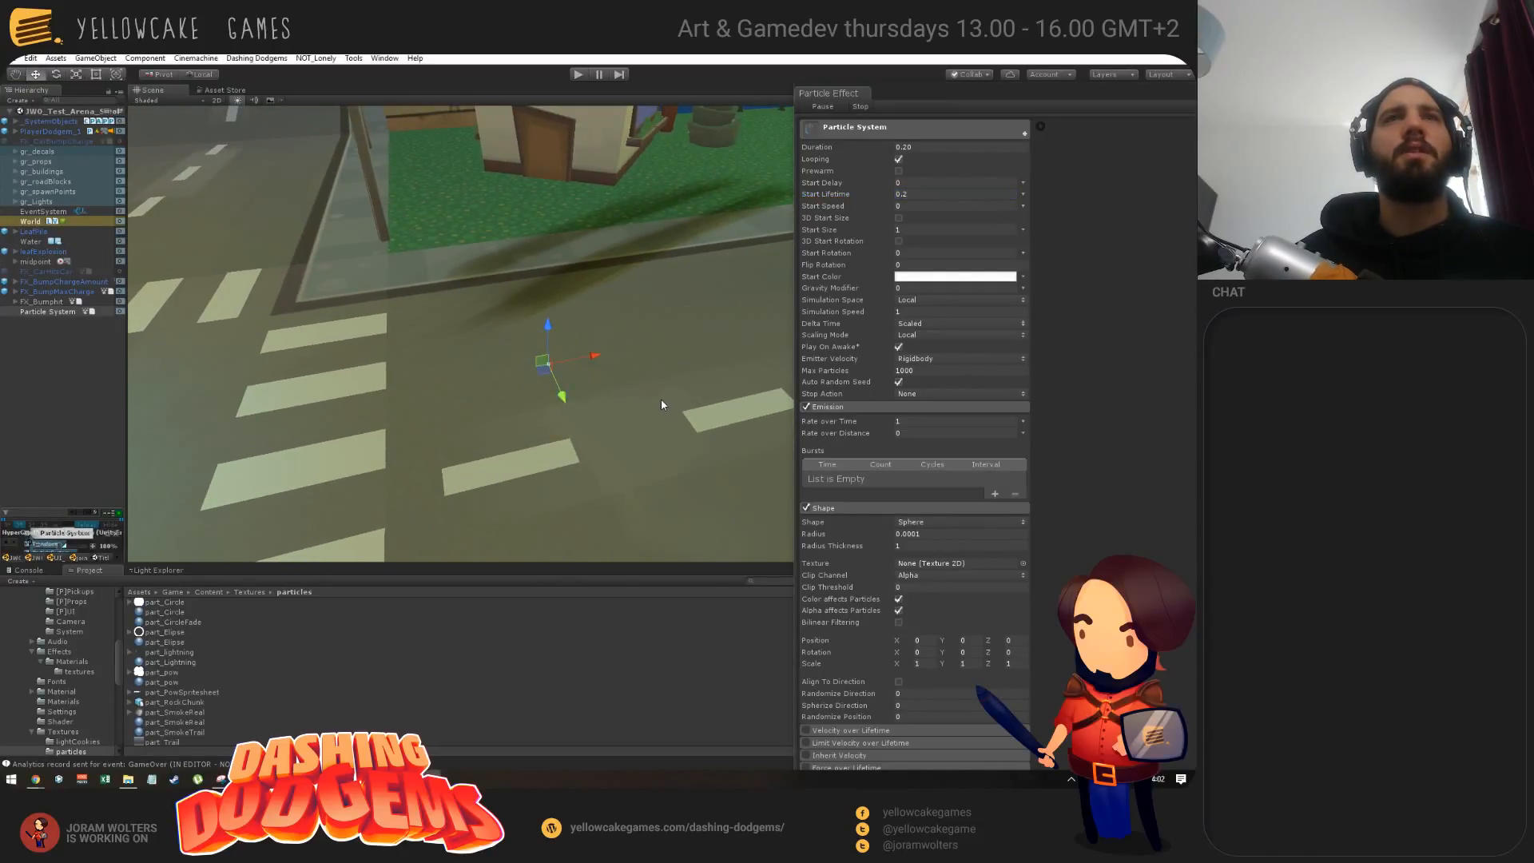
{"action": "left_click_drag", "start_coordinate": [666, 400], "coordinate": [621, 390], "text": "alt"}
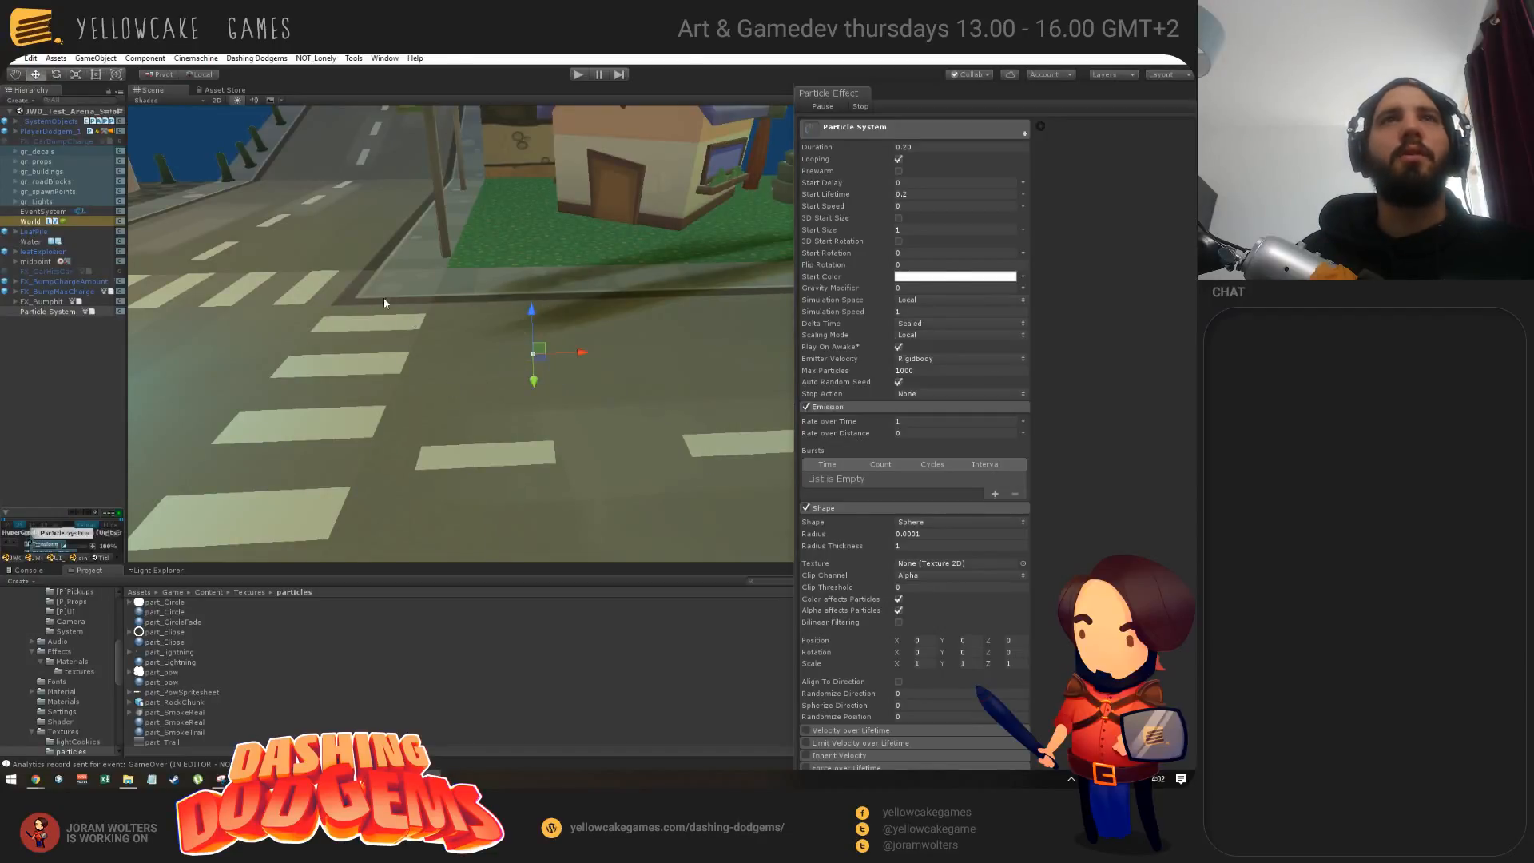
{"action": "mouse_move", "coordinate": [383, 297]}
{"action": "left_mouse_down", "text": "alt"}
{"action": "mouse_move", "coordinate": [475, 333]}
{"action": "mouse_move", "coordinate": [720, 268]}
{"action": "mouse_move", "coordinate": [388, 301]}
{"action": "left_mouse_up", "text": "alt"}
{"action": "scroll", "coordinate": [871, 528], "scroll_direction": "down", "scroll_amount": 5}
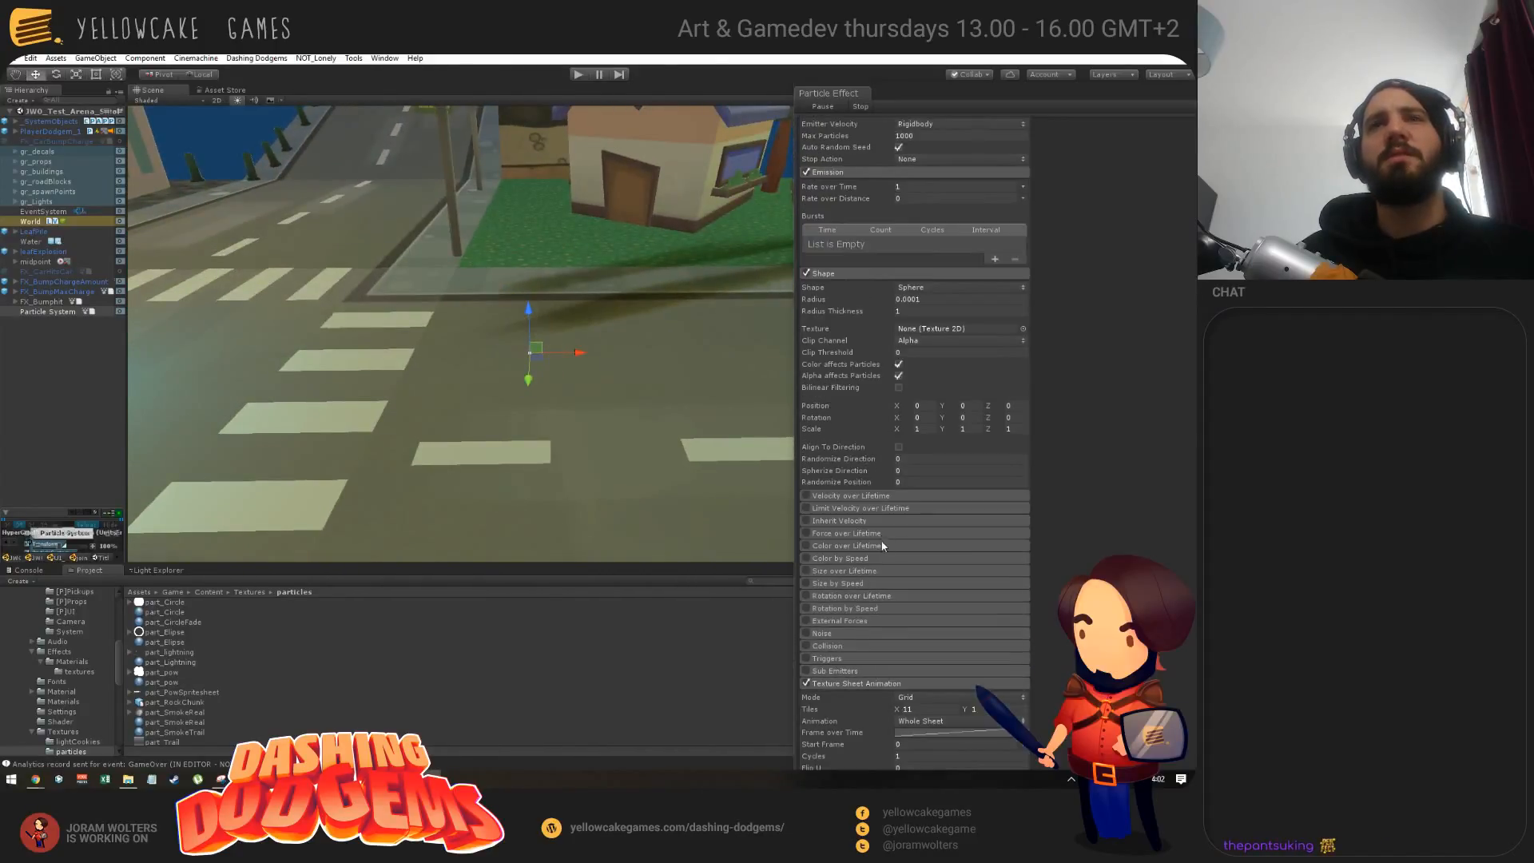
{"action": "scroll", "coordinate": [879, 671], "scroll_direction": "down", "scroll_amount": 1}
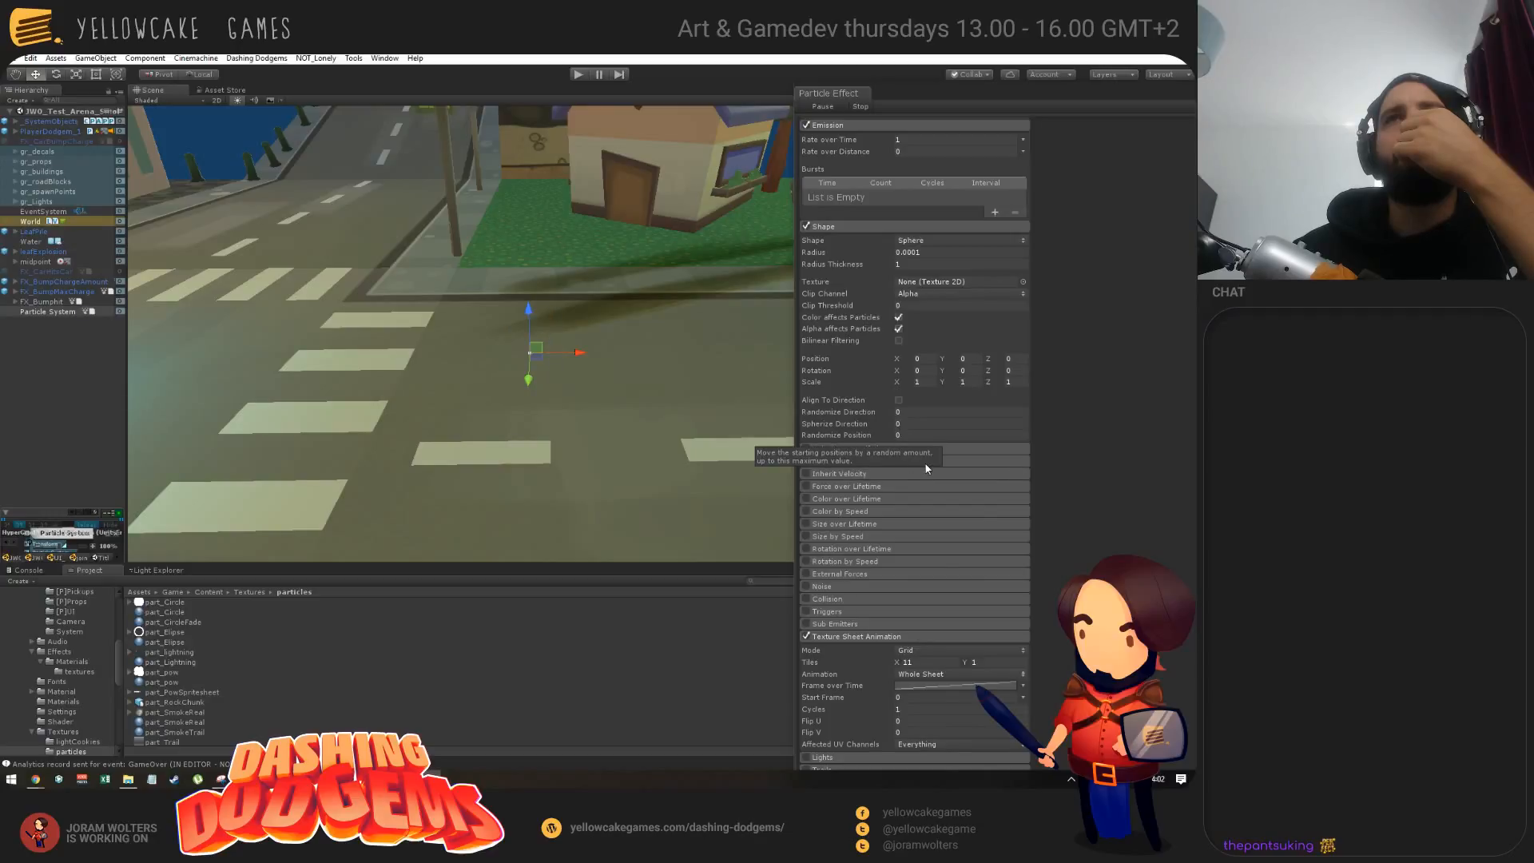
{"action": "scroll", "coordinate": [899, 380], "scroll_direction": "up", "scroll_amount": 1}
{"action": "left_click_drag", "start_coordinate": [813, 305], "coordinate": [838, 300]}
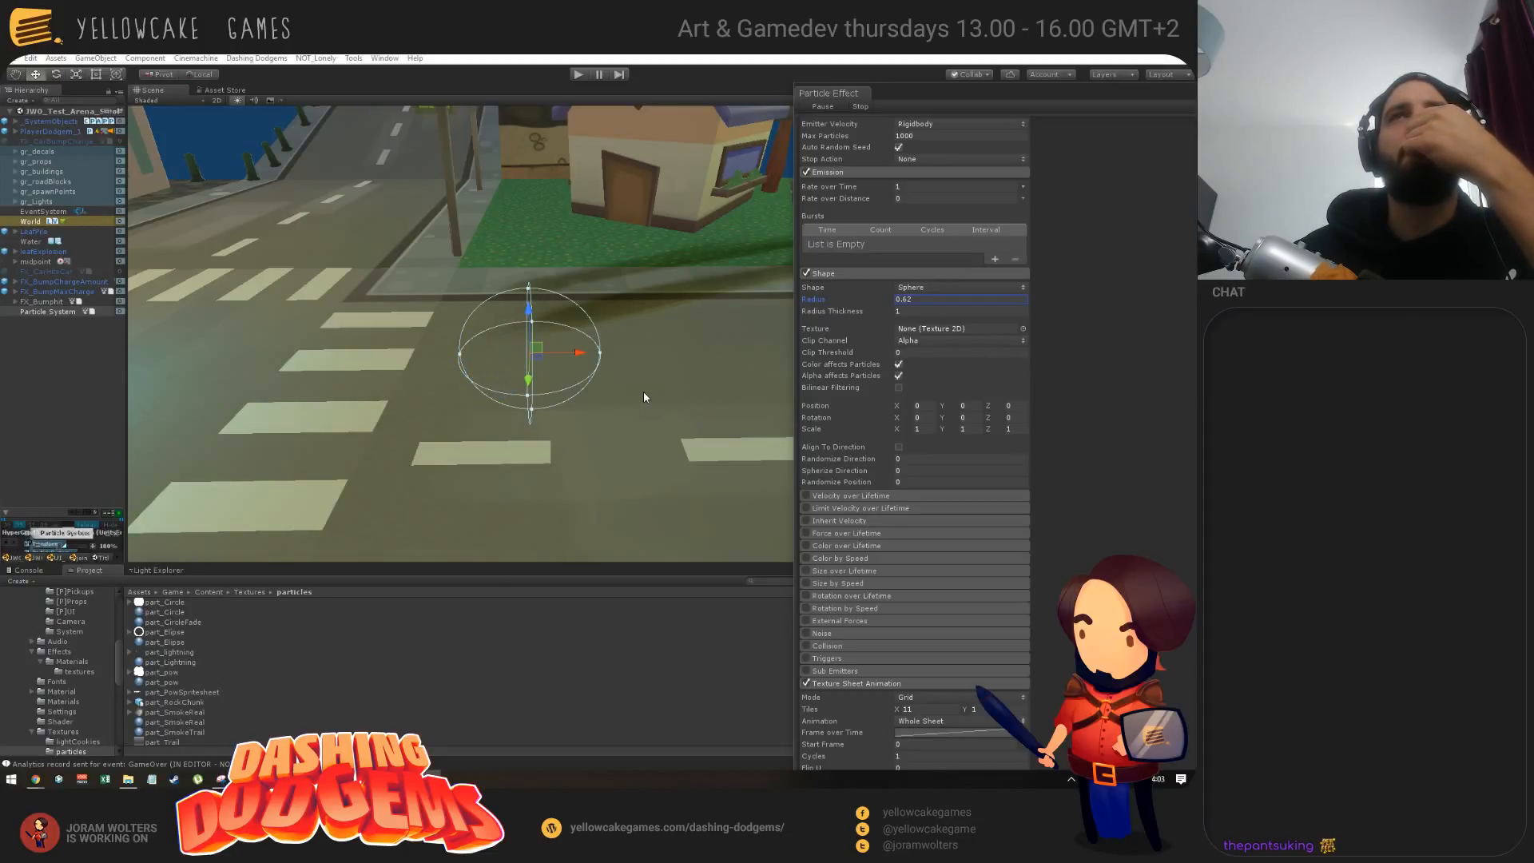
{"action": "scroll", "coordinate": [855, 435], "scroll_direction": "up", "scroll_amount": 5}
{"action": "left_click", "coordinate": [955, 277]}
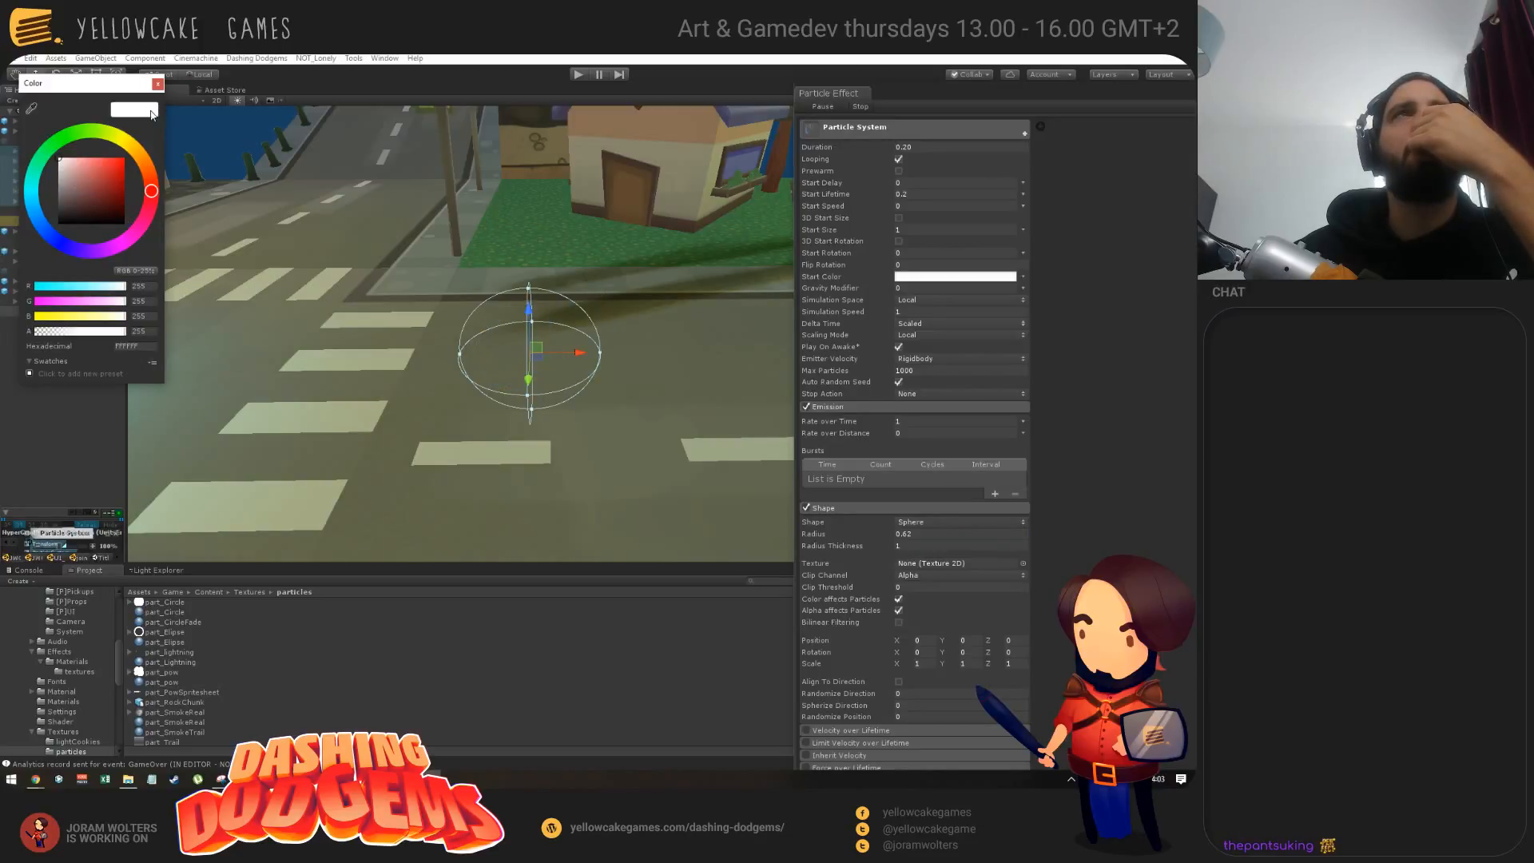
{"action": "left_click", "coordinate": [158, 83]}
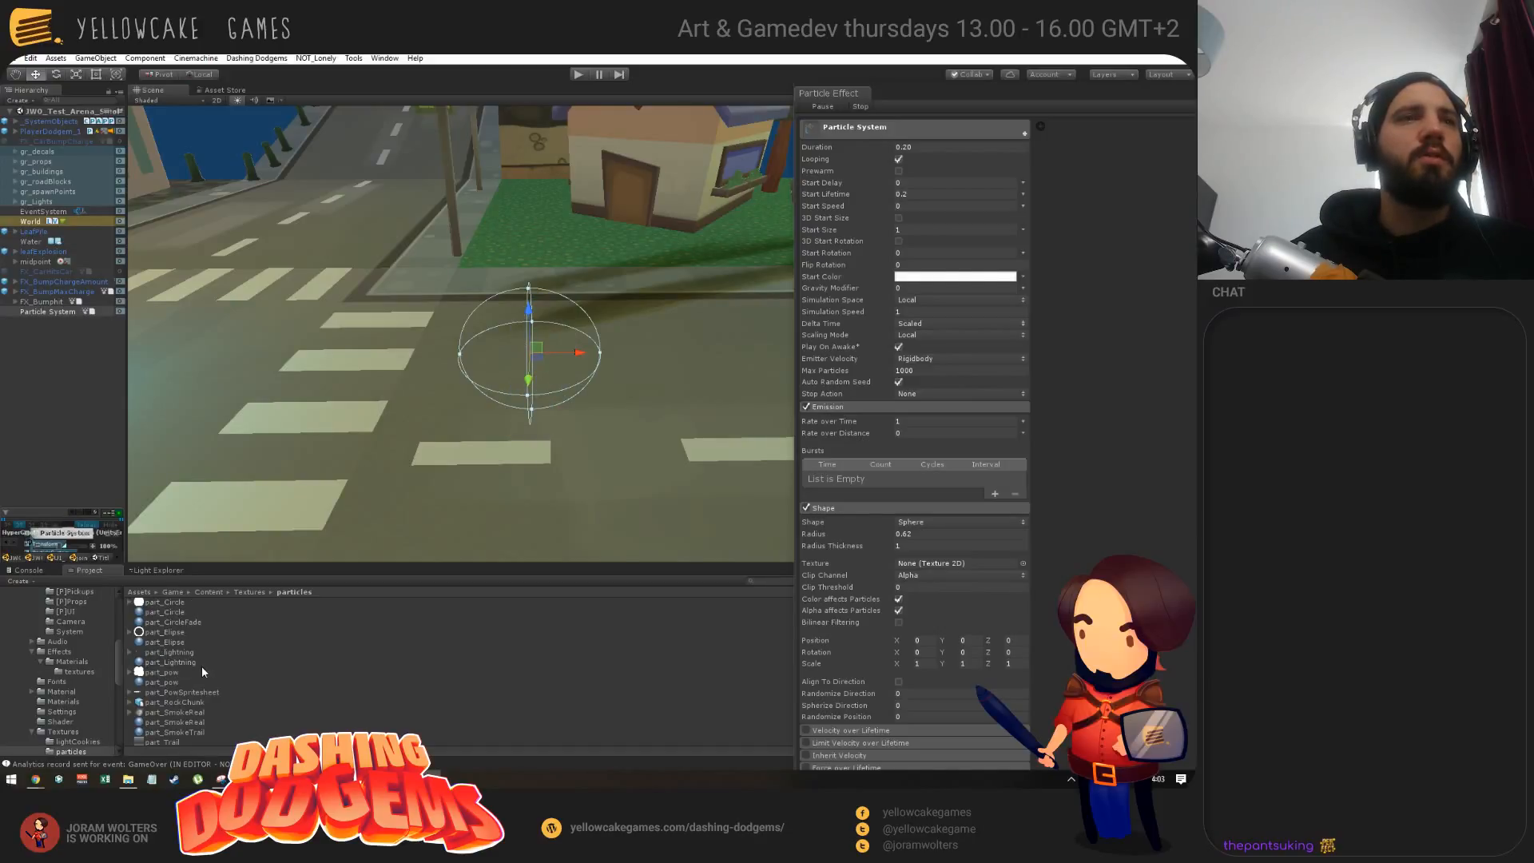
Step: Show the part_lightning texture's folder in the file explorer, and return to Unity
{"action": "left_click", "coordinate": [169, 648]}
{"action": "right_click", "coordinate": [170, 651]}
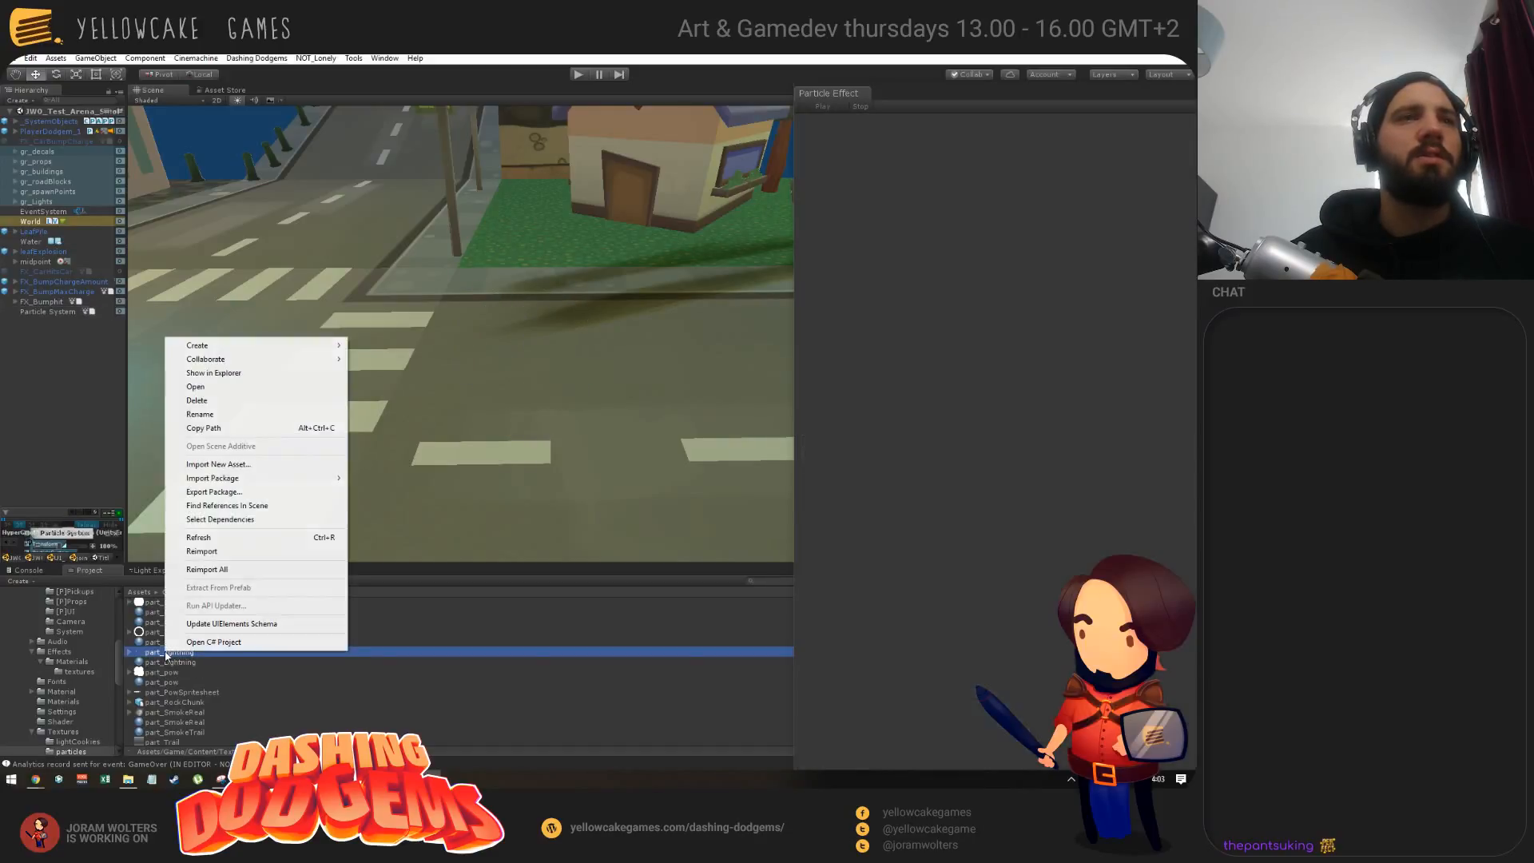
{"action": "left_click", "coordinate": [226, 375]}
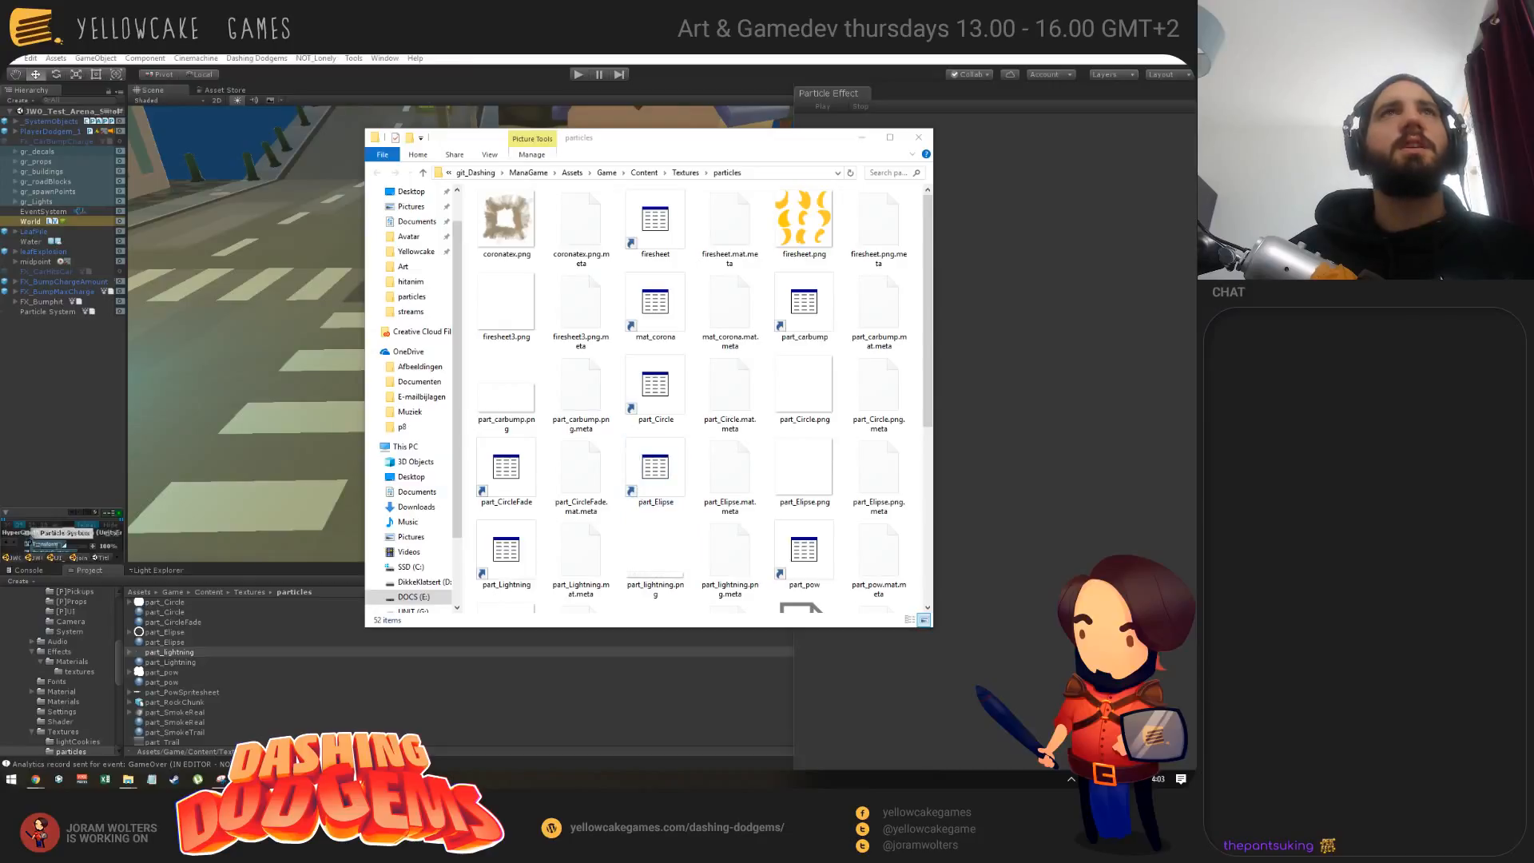
{"action": "left_click", "coordinate": [861, 138]}
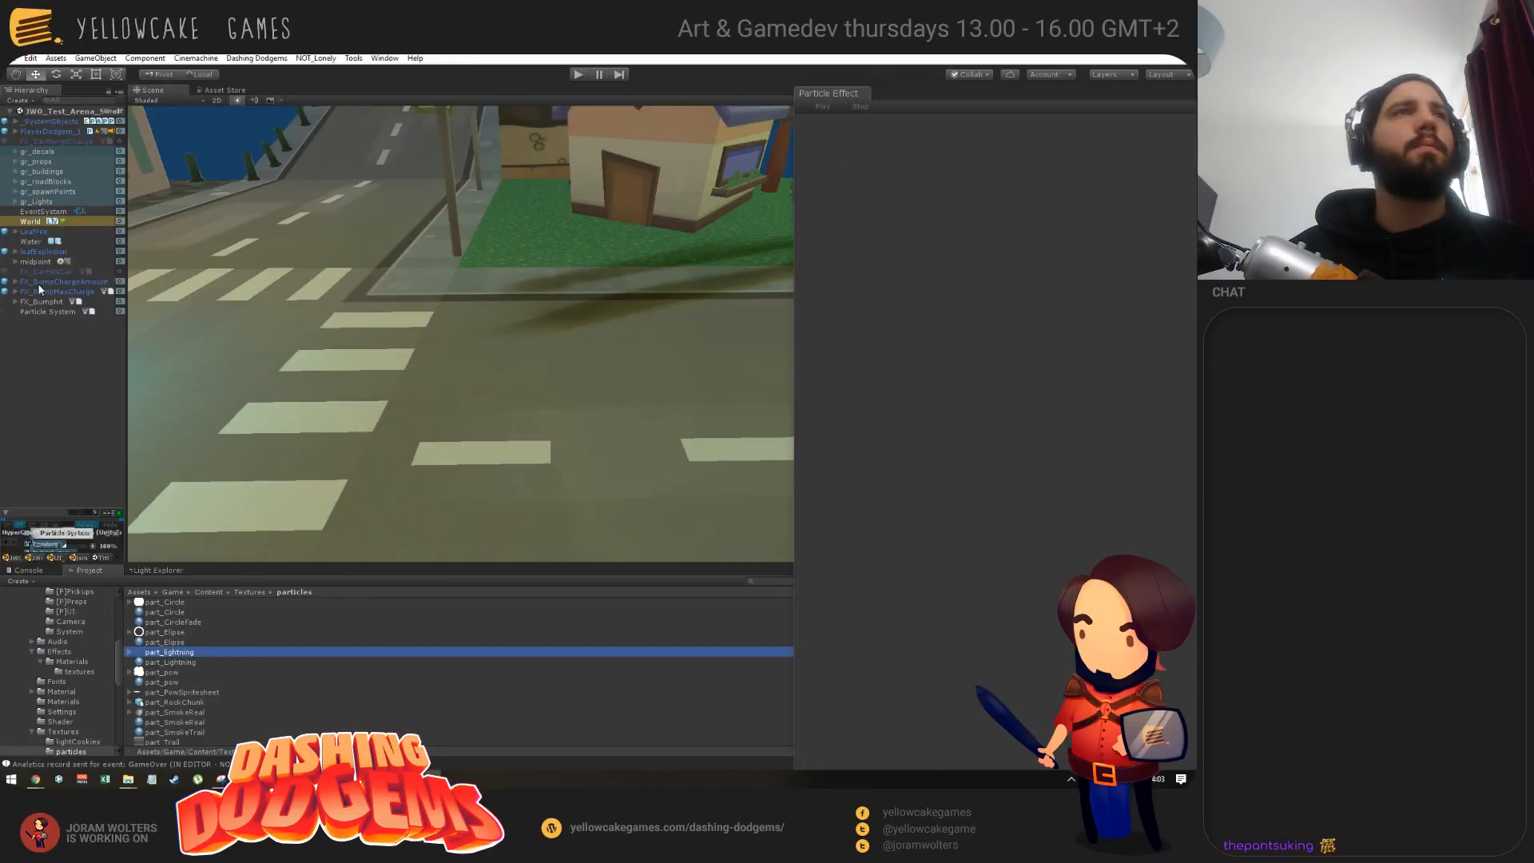
Step: Rename the Particle System object in the scene hierarchy to FX_BumpChargeAmountV2
{"action": "left_click", "coordinate": [46, 311]}
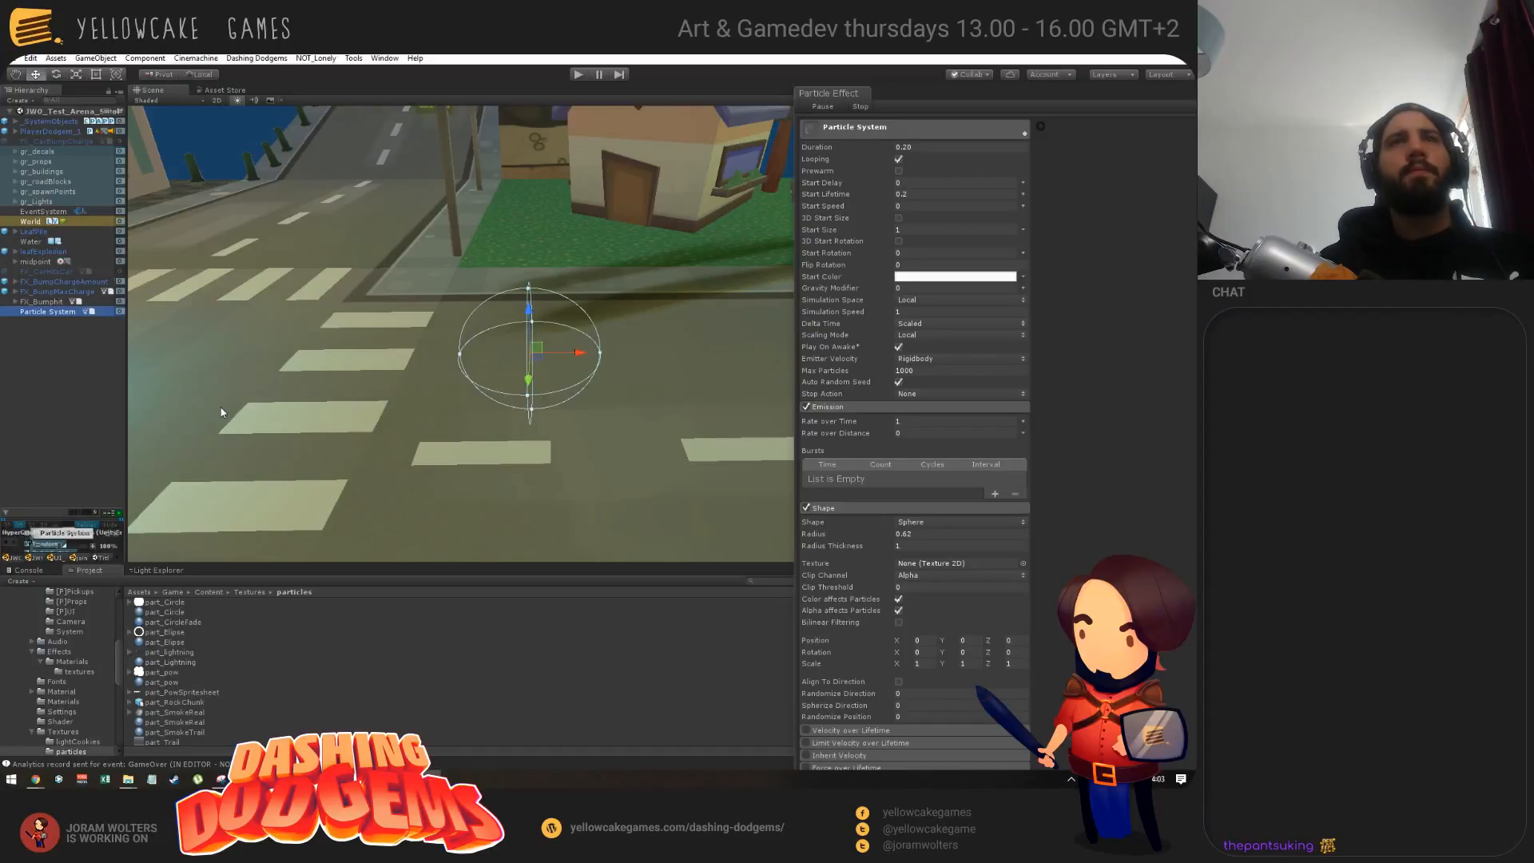
{"action": "key", "text": "F2"}
{"action": "type", "text": "F"}
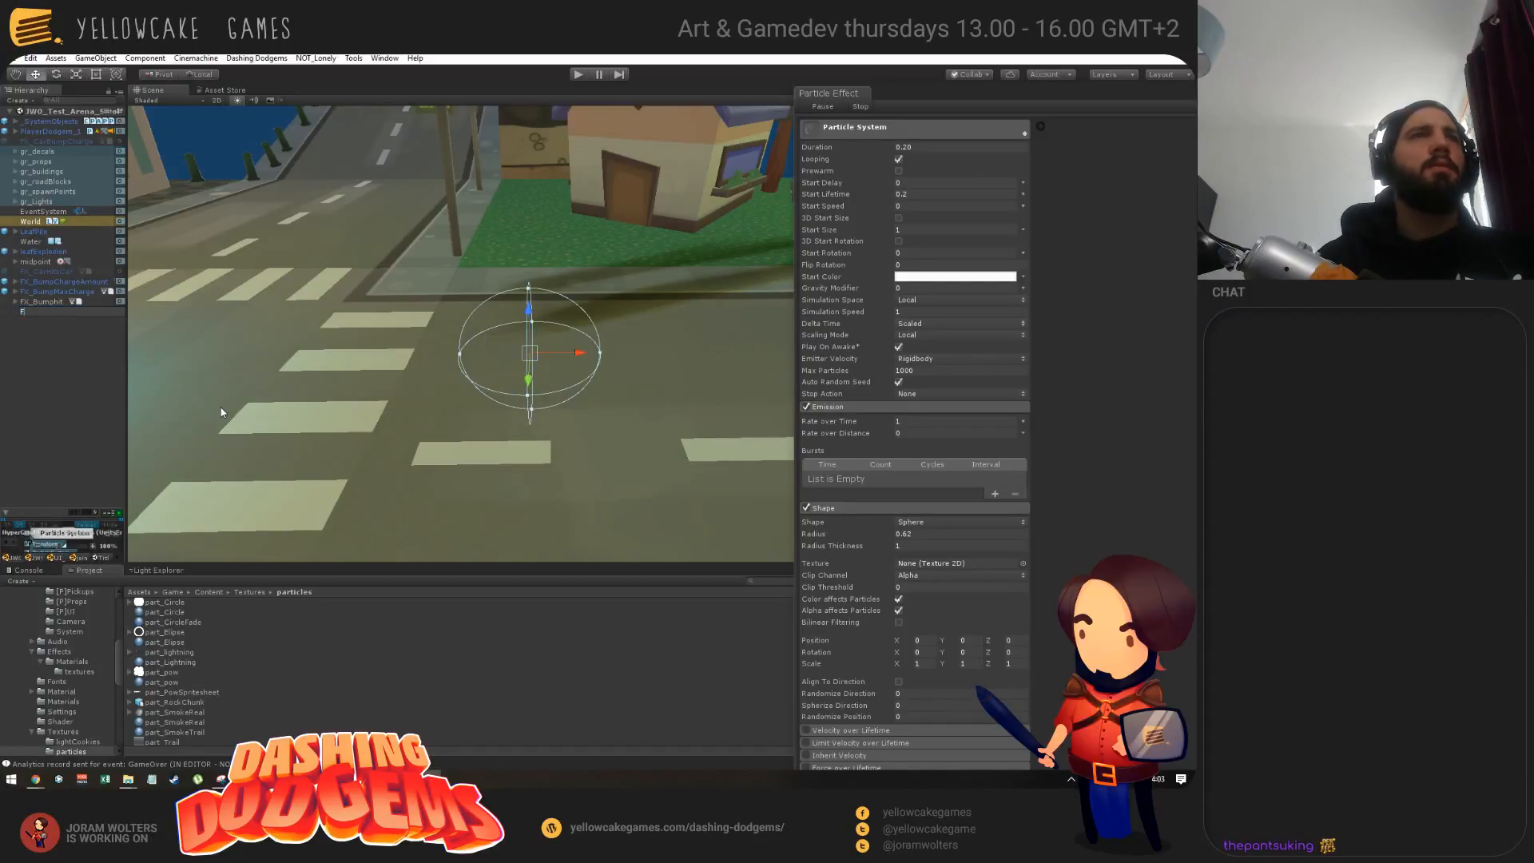
{"action": "type", "text": "X_Ch"}
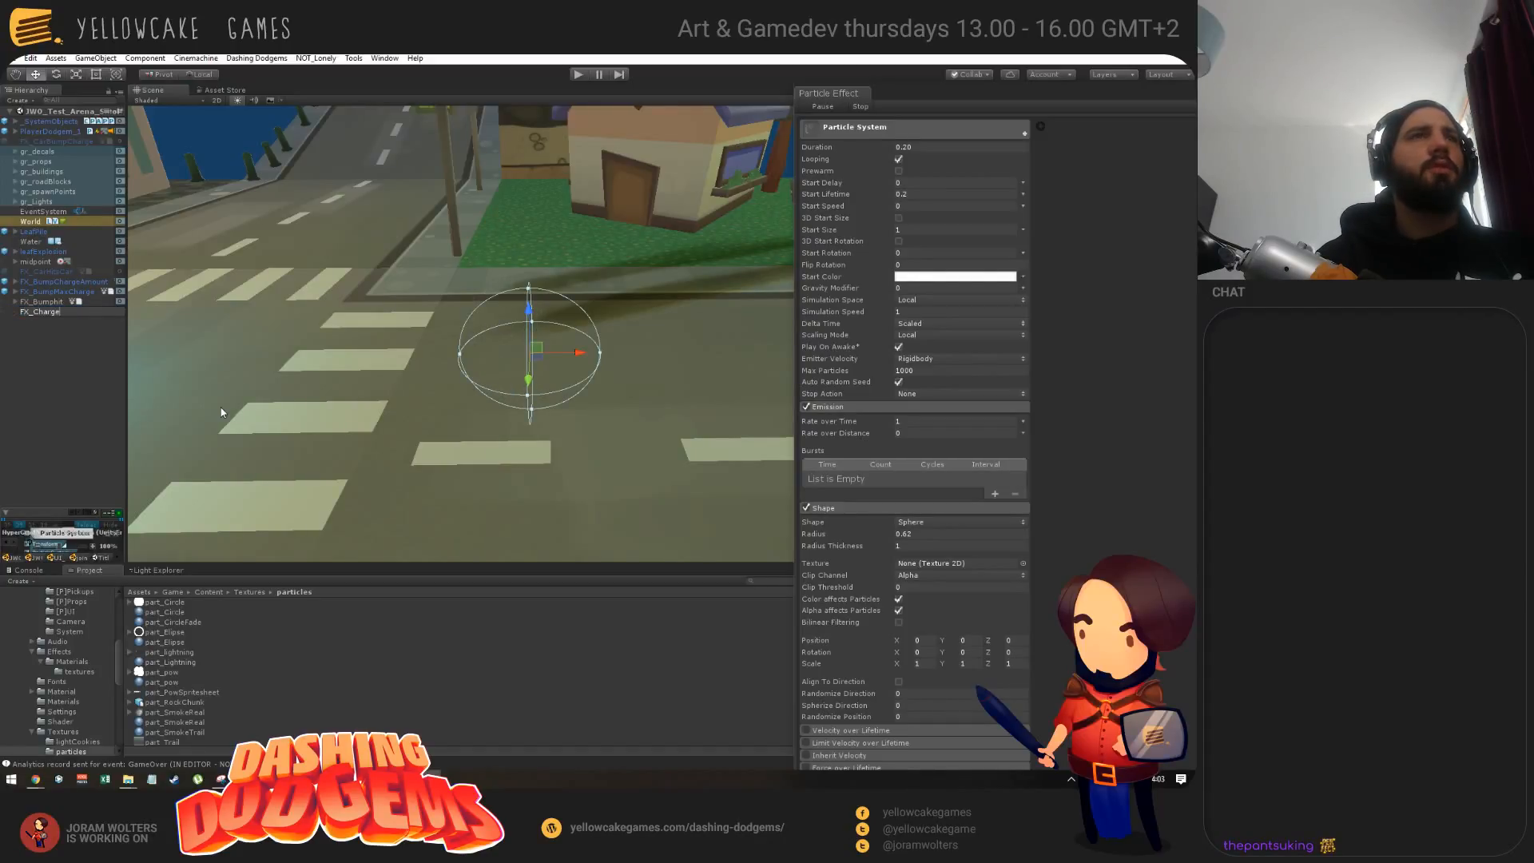
{"action": "type", "text": "arge"}
{"action": "key", "text": "BackSpace"}
{"action": "key", "text": "BackSpace"}
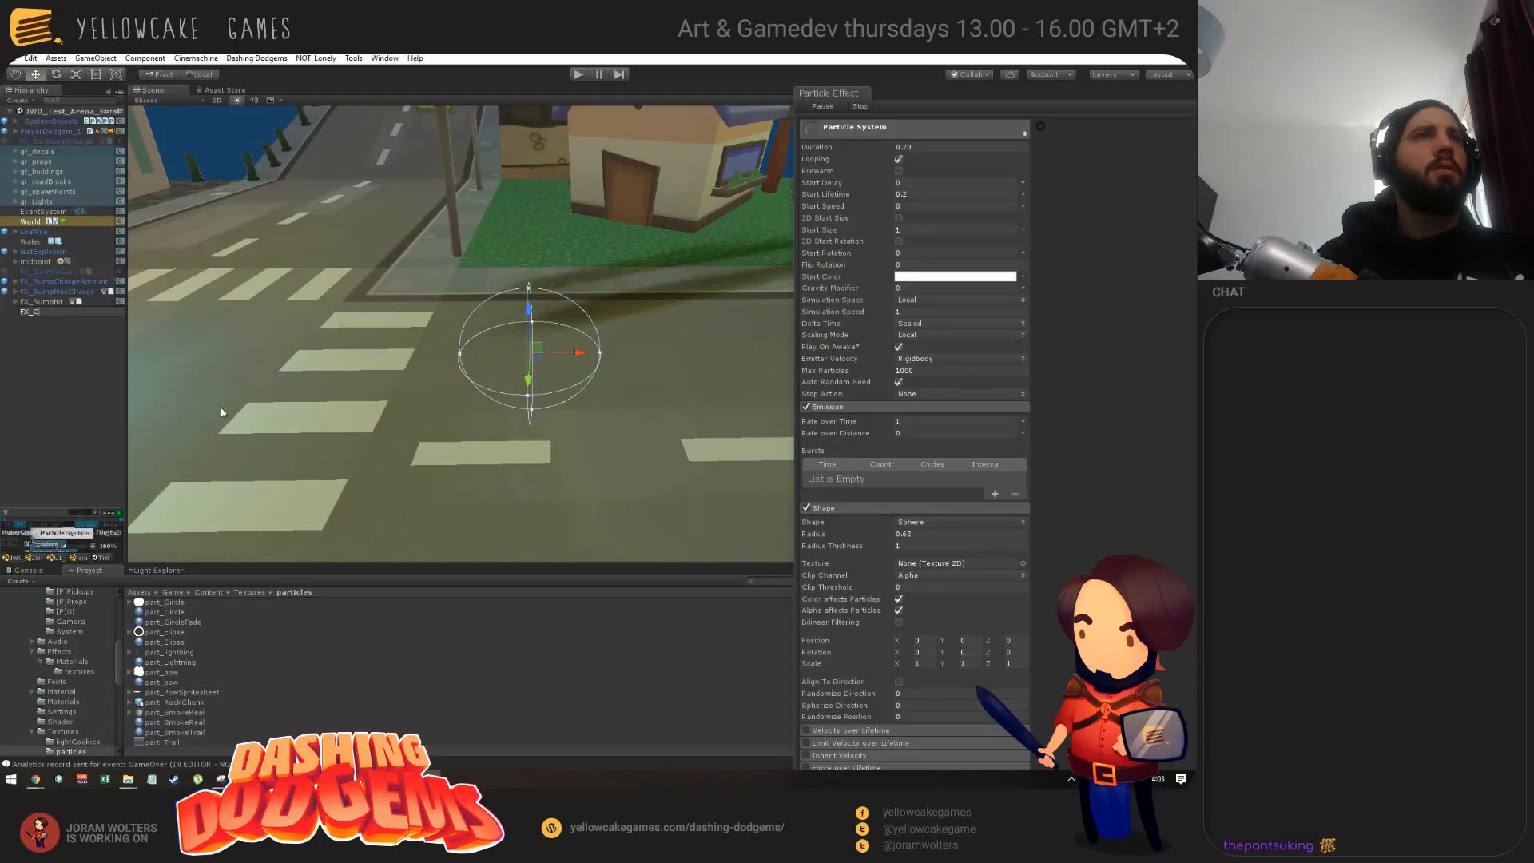
{"action": "key", "text": "BackSpace"}
{"action": "type", "text": "BumpChargeAmountV2"}
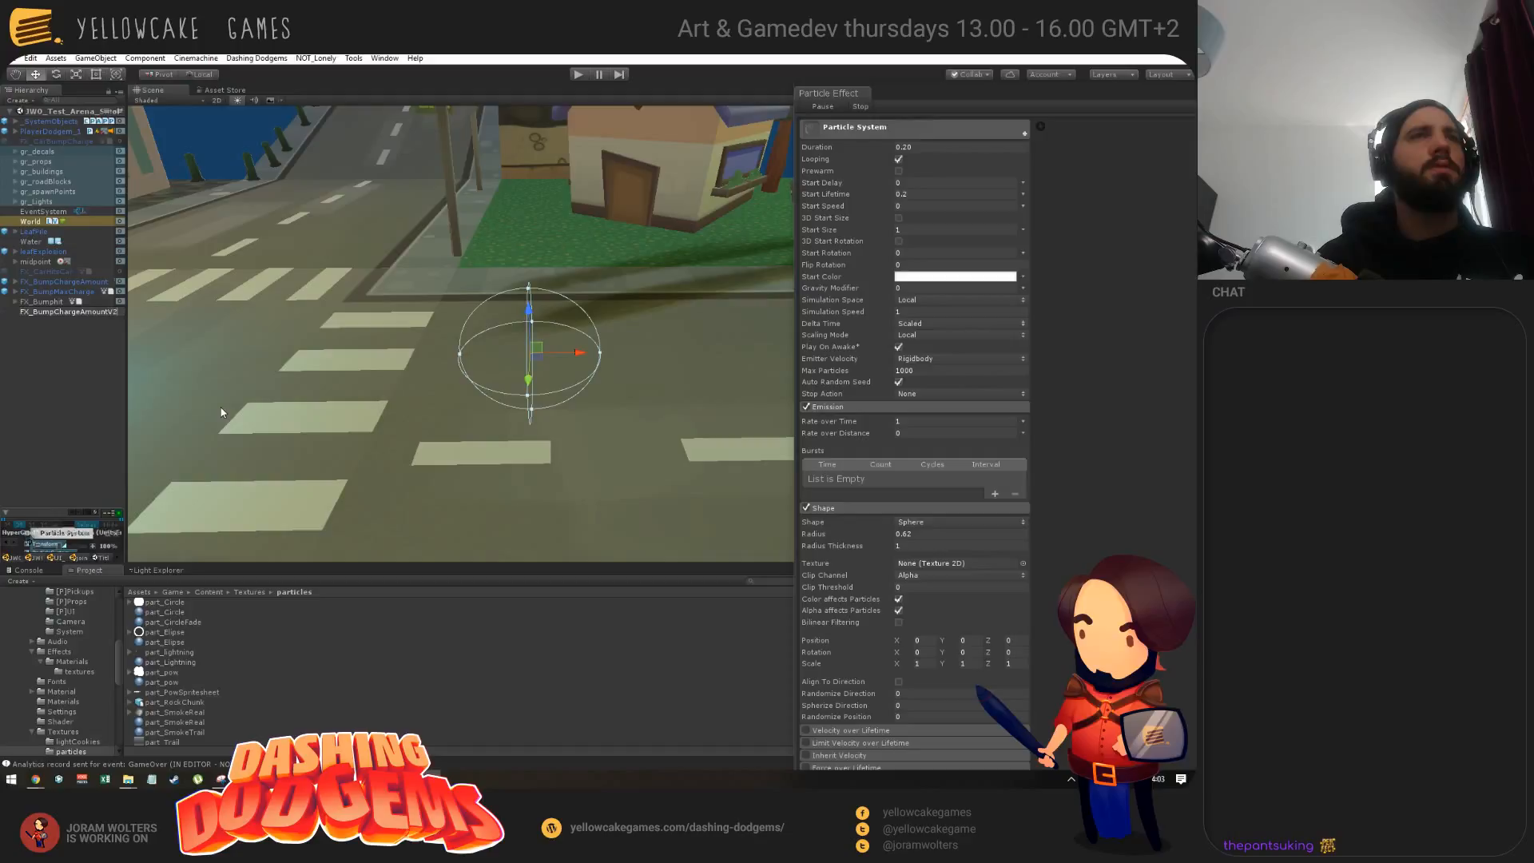
{"action": "key", "text": "Return"}
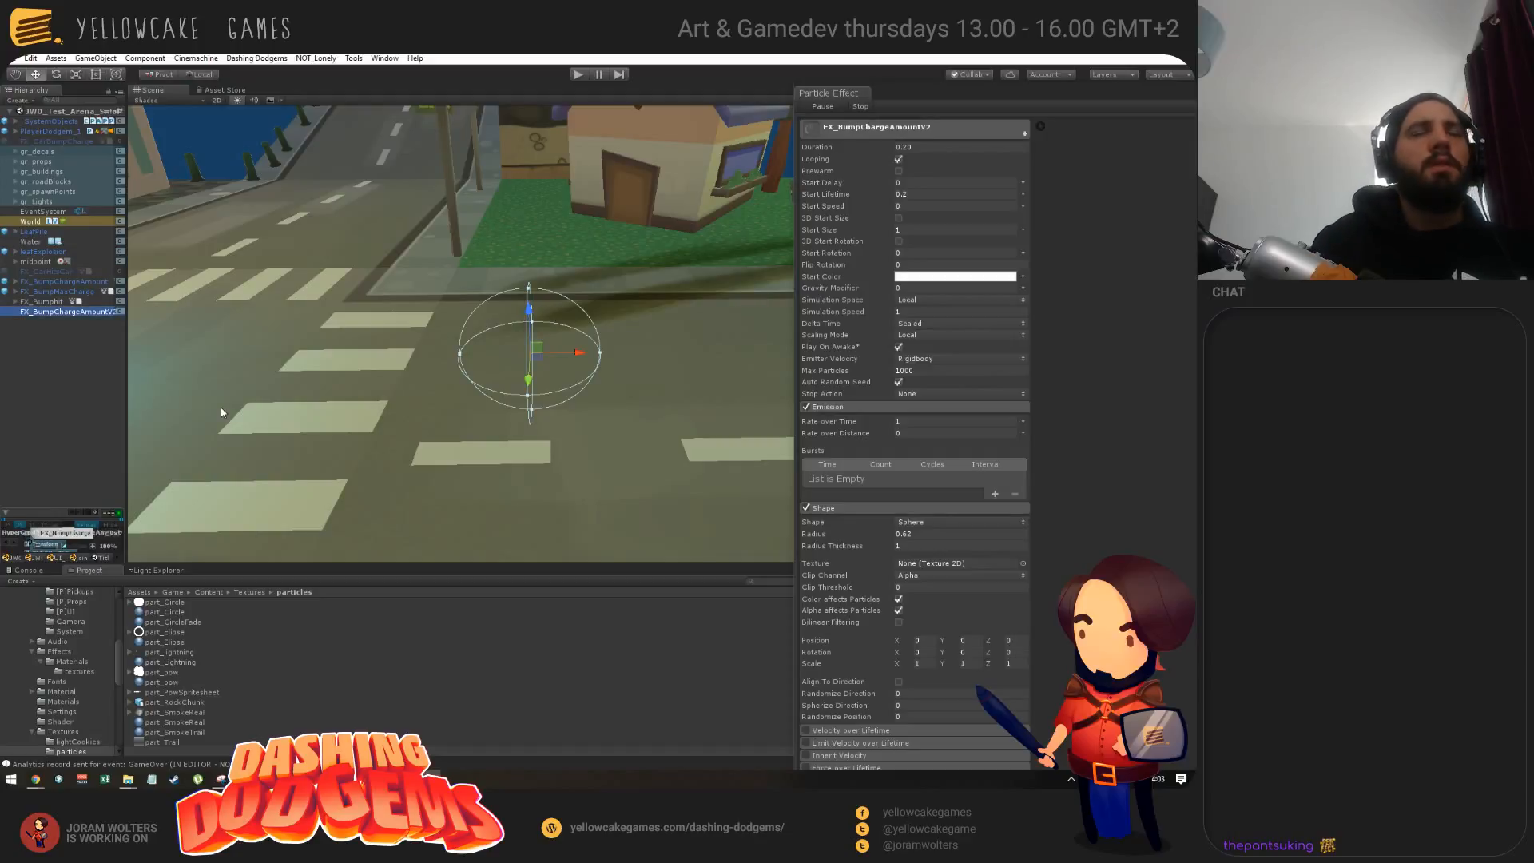
{"action": "key", "text": "alt+Tab"}
{"action": "key", "text": "Tab"}
{"action": "key", "text": "Tab"}
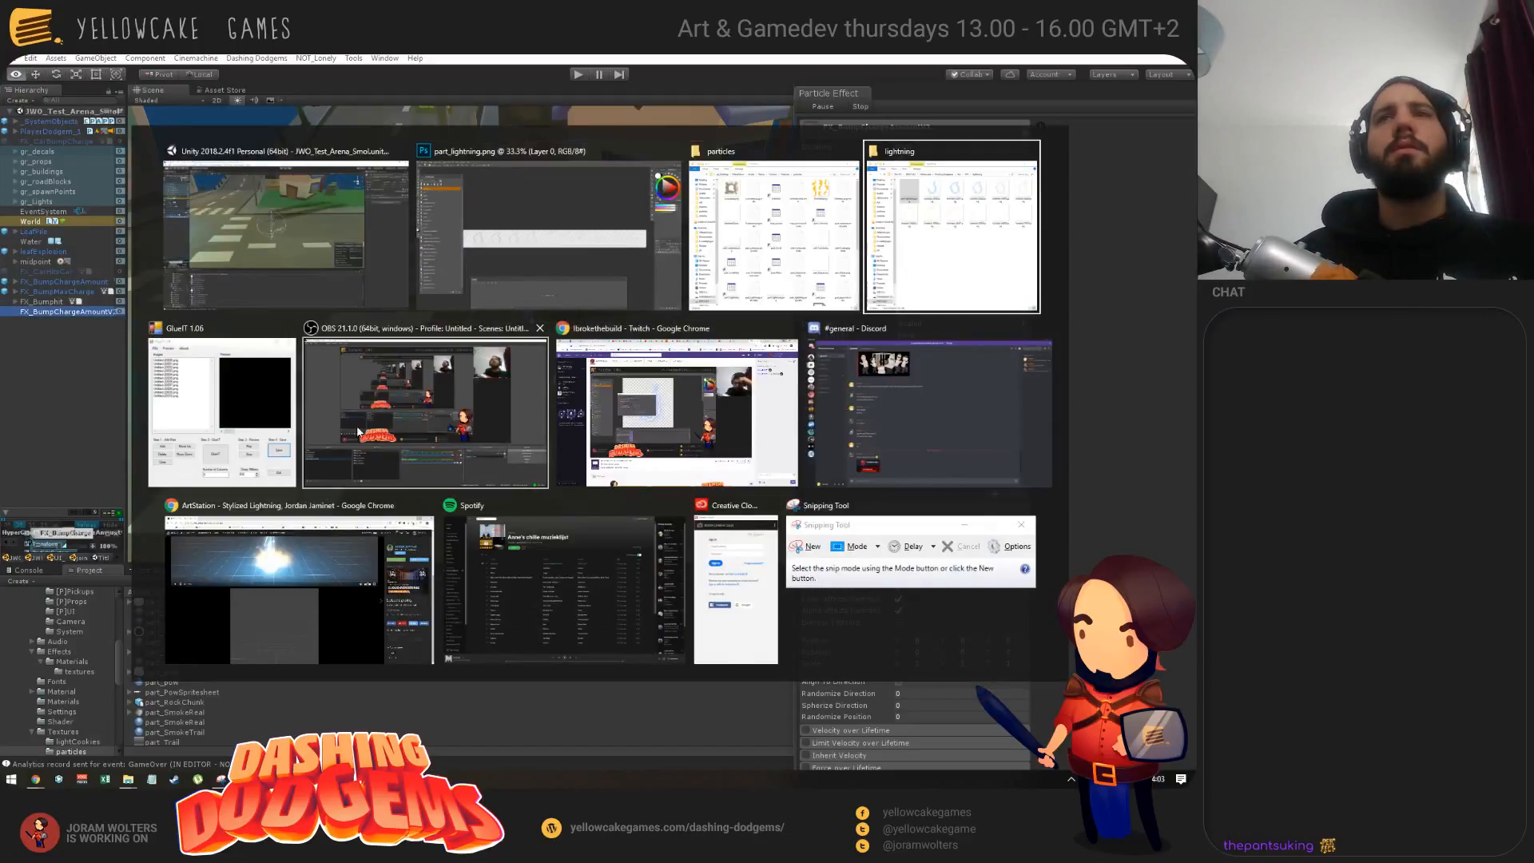
{"action": "left_click", "coordinate": [371, 236]}
{"action": "left_click_drag", "start_coordinate": [591, 376], "coordinate": [629, 398], "text": "alt"}
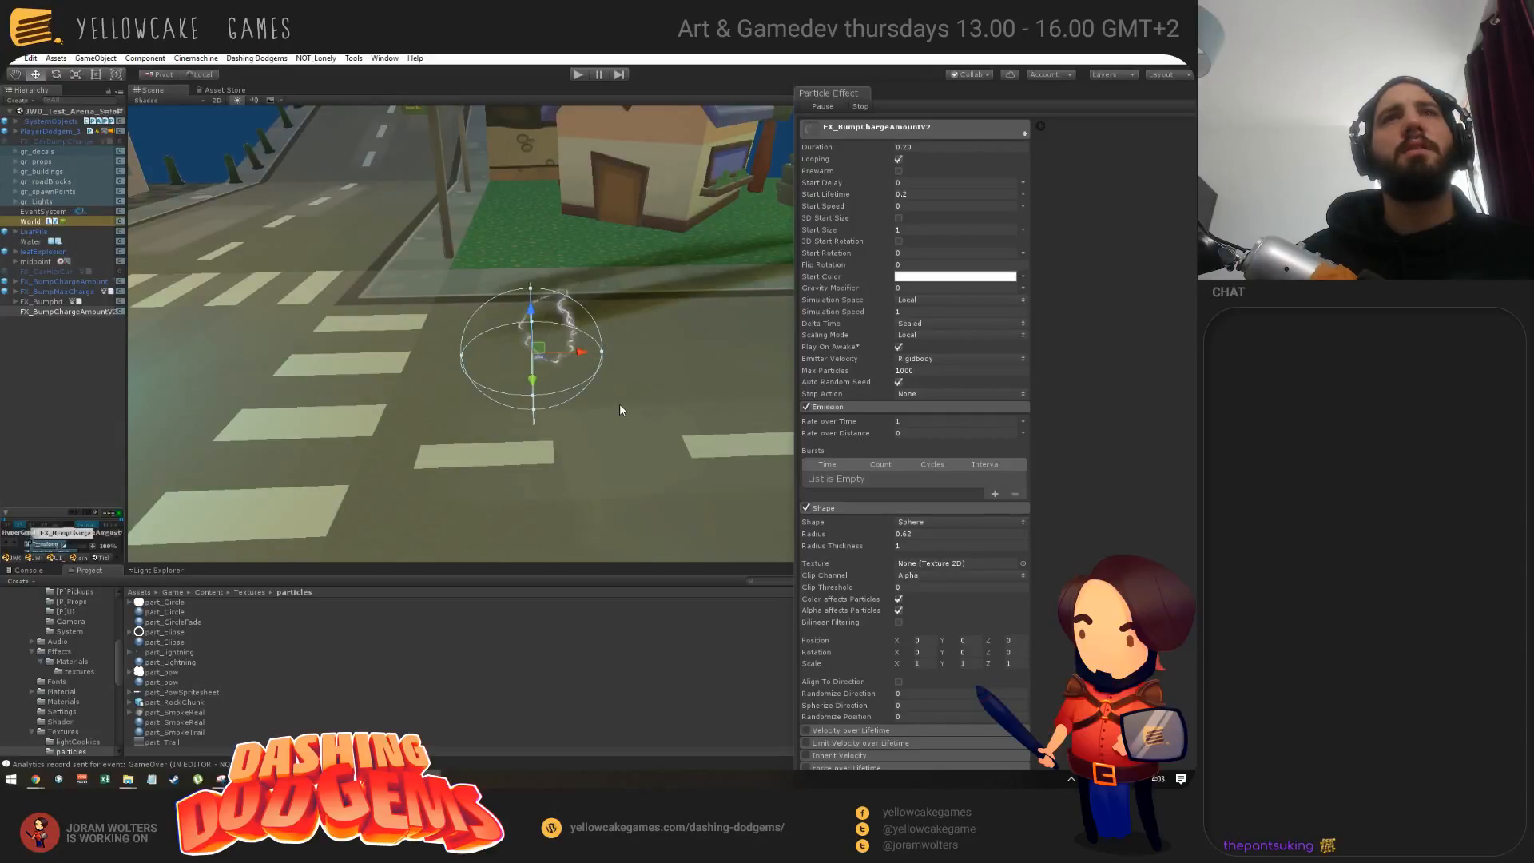
Step: Set both the duration and the start lifetime of FX_BumpChargeAmountV2 to 0.5
{"action": "left_click", "coordinate": [914, 197]}
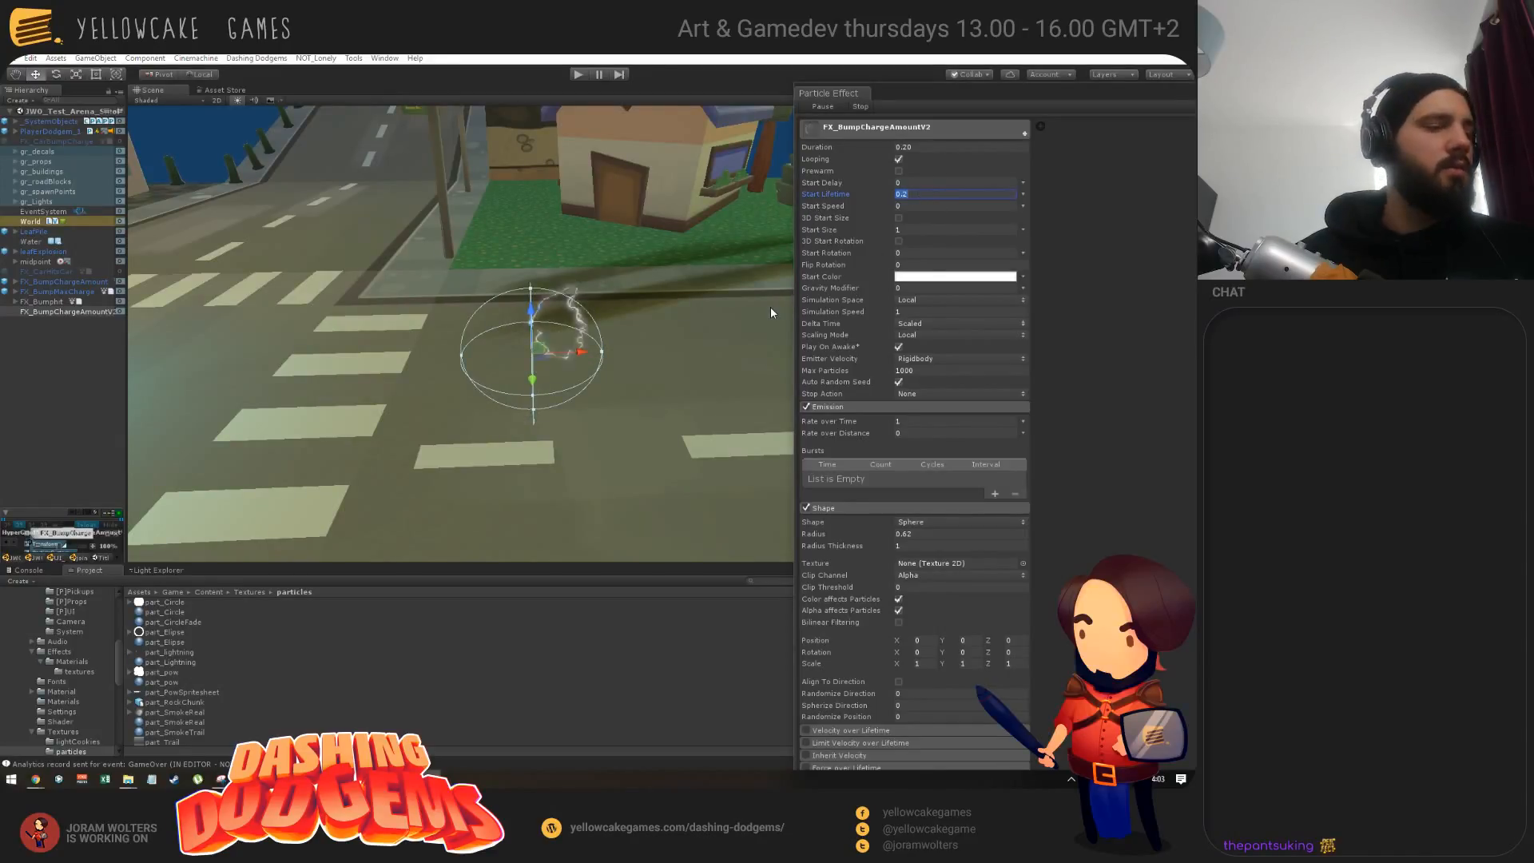
{"action": "left_click", "coordinate": [927, 147]}
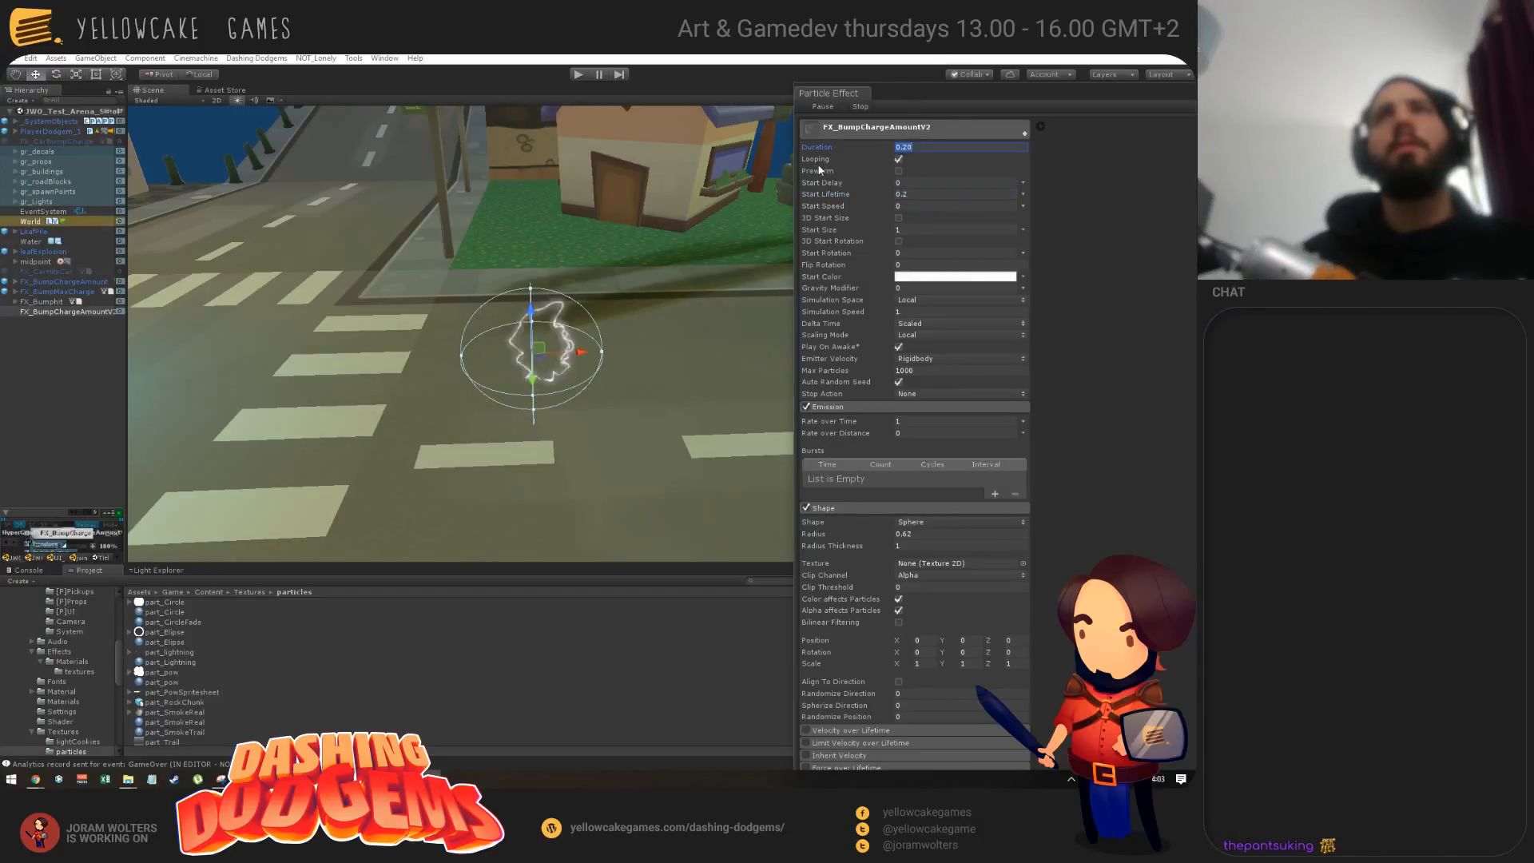
{"action": "type", "text": "0.5"}
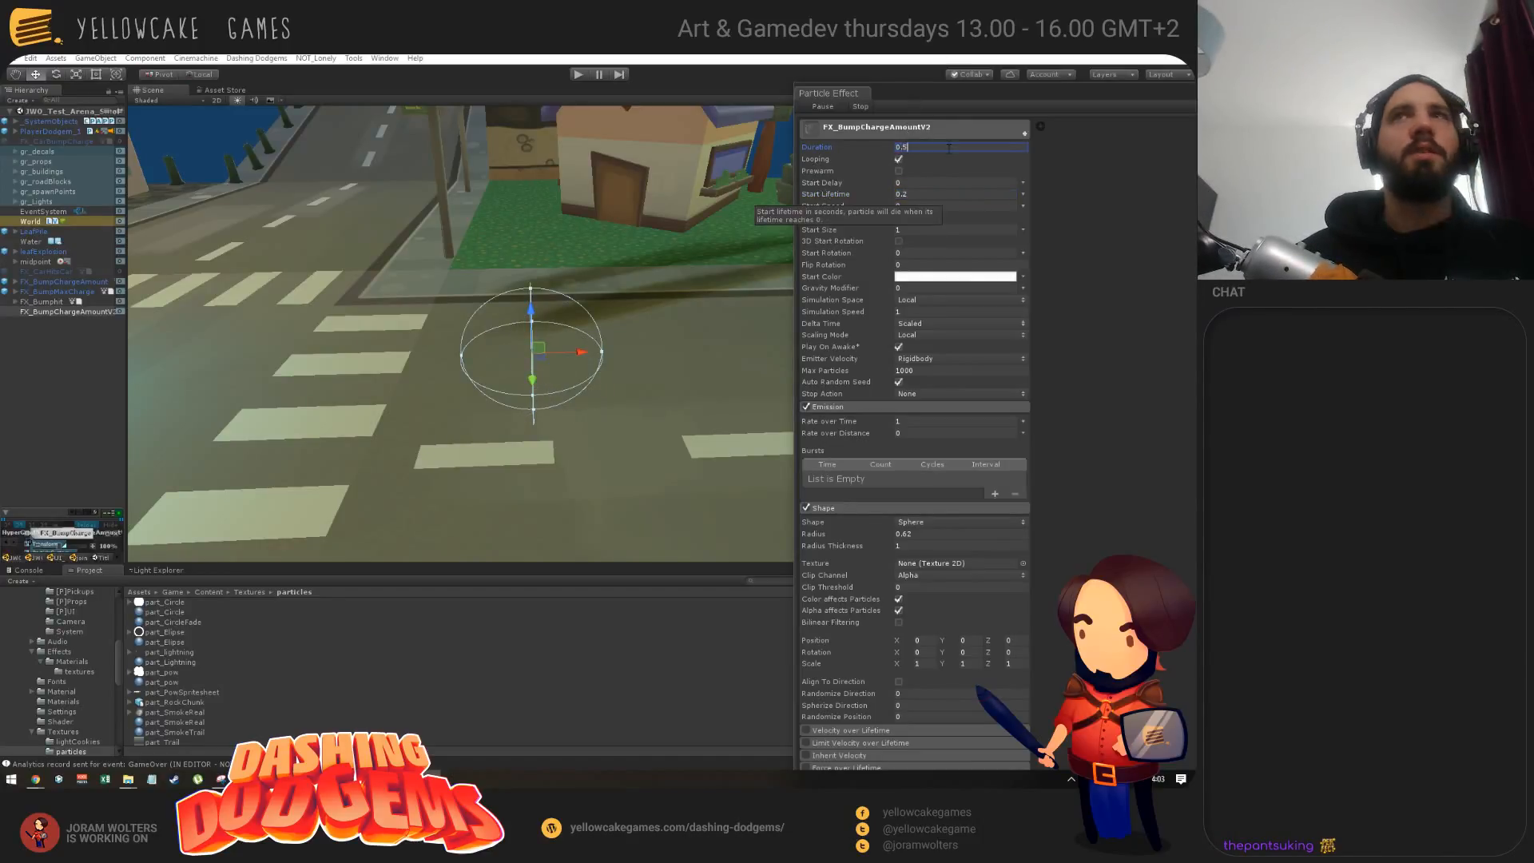
{"action": "left_click", "coordinate": [927, 193]}
{"action": "type", "text": "0.5"}
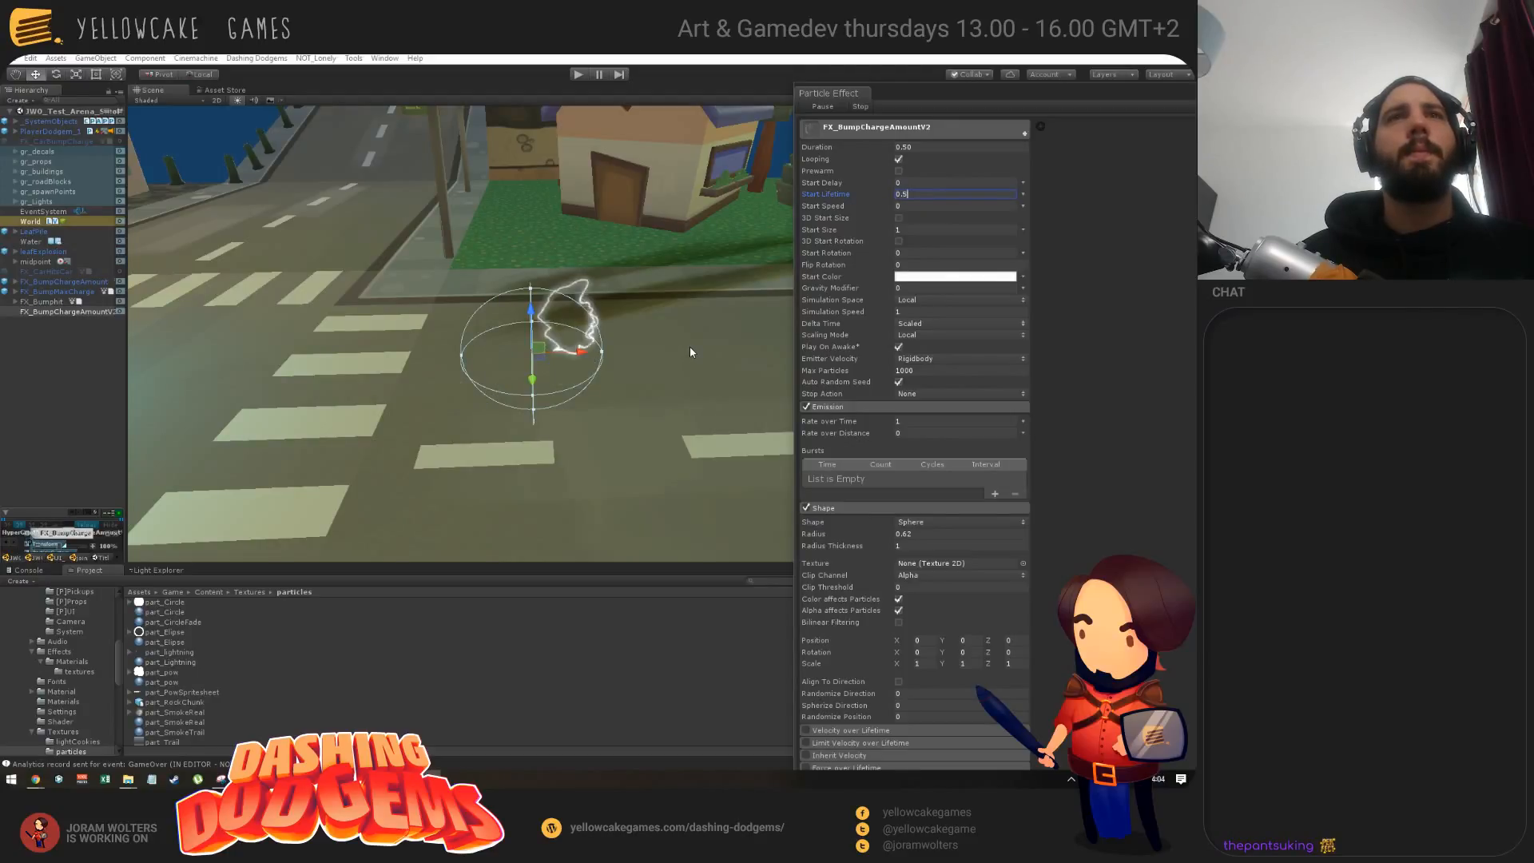
Step: Set both the duration and the start lifetime of FX_BumpChargeAmountV2 to 0.4
{"action": "left_click", "coordinate": [884, 148]}
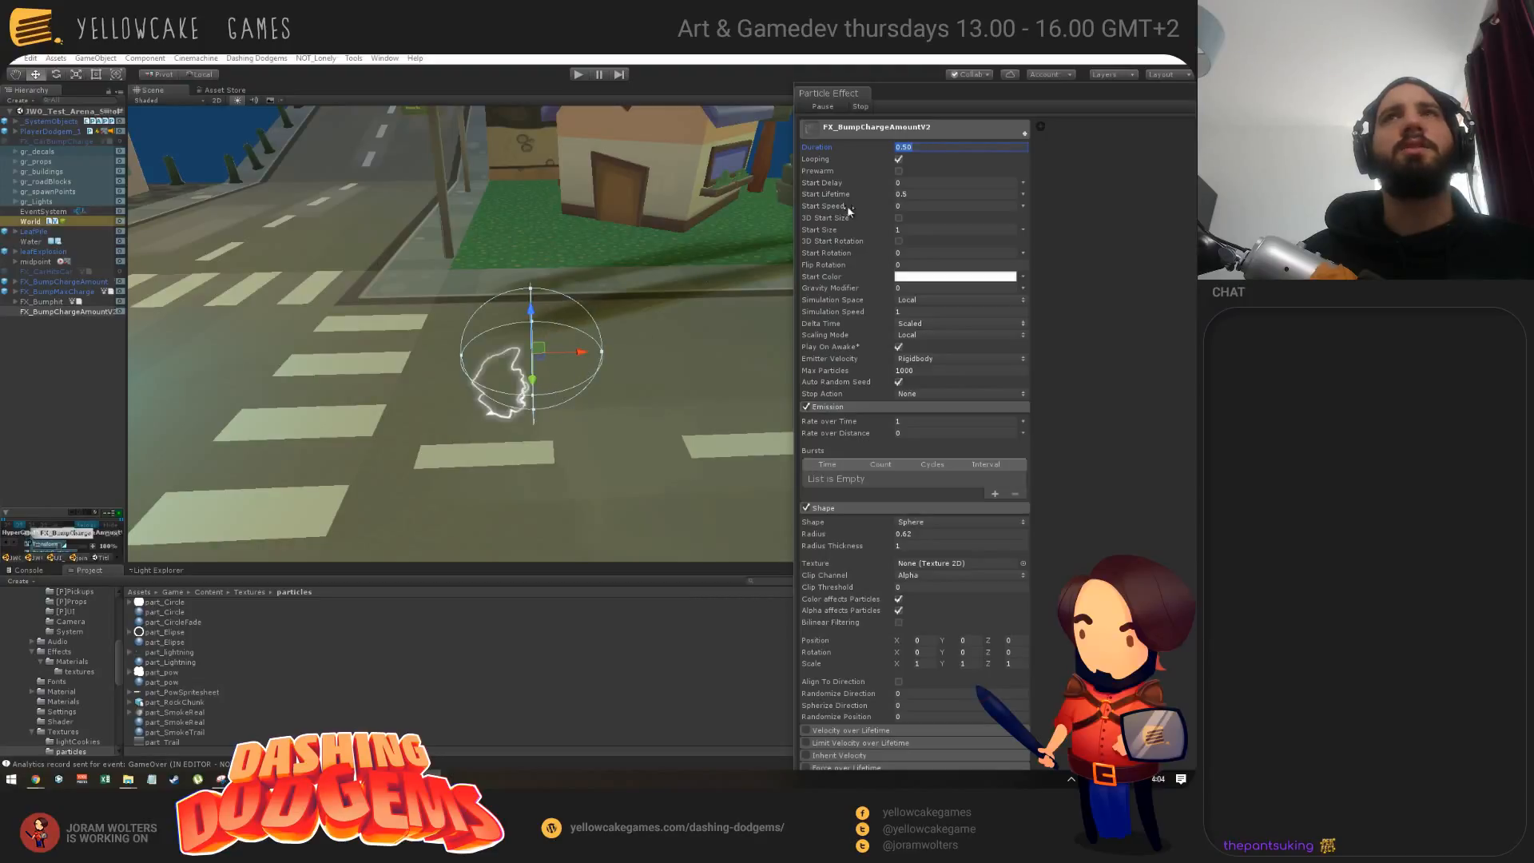
{"action": "type", "text": "0.4"}
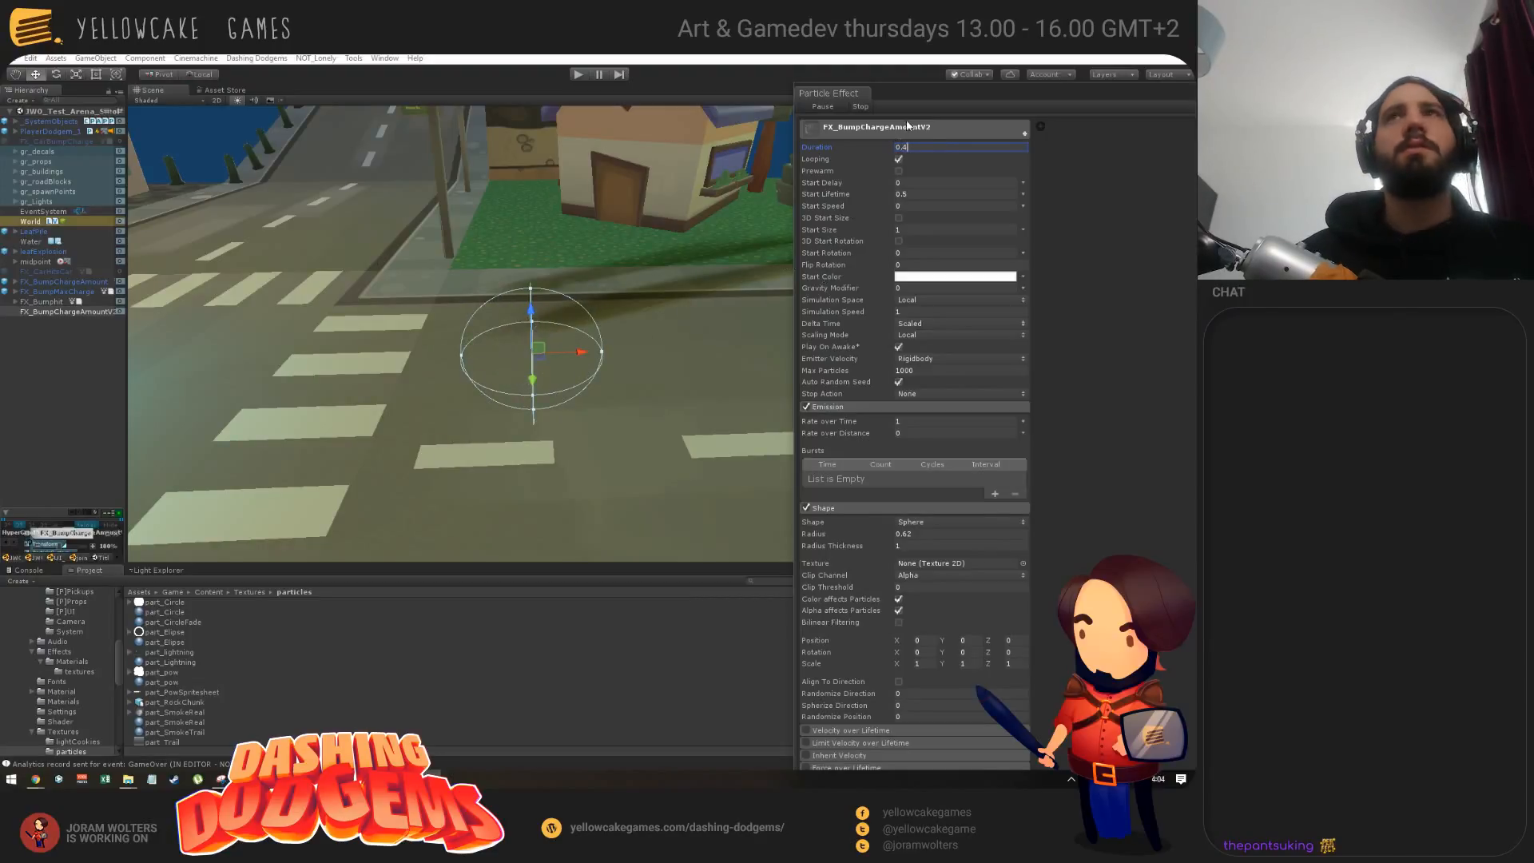
{"action": "left_click_drag", "start_coordinate": [909, 147], "coordinate": [806, 178]}
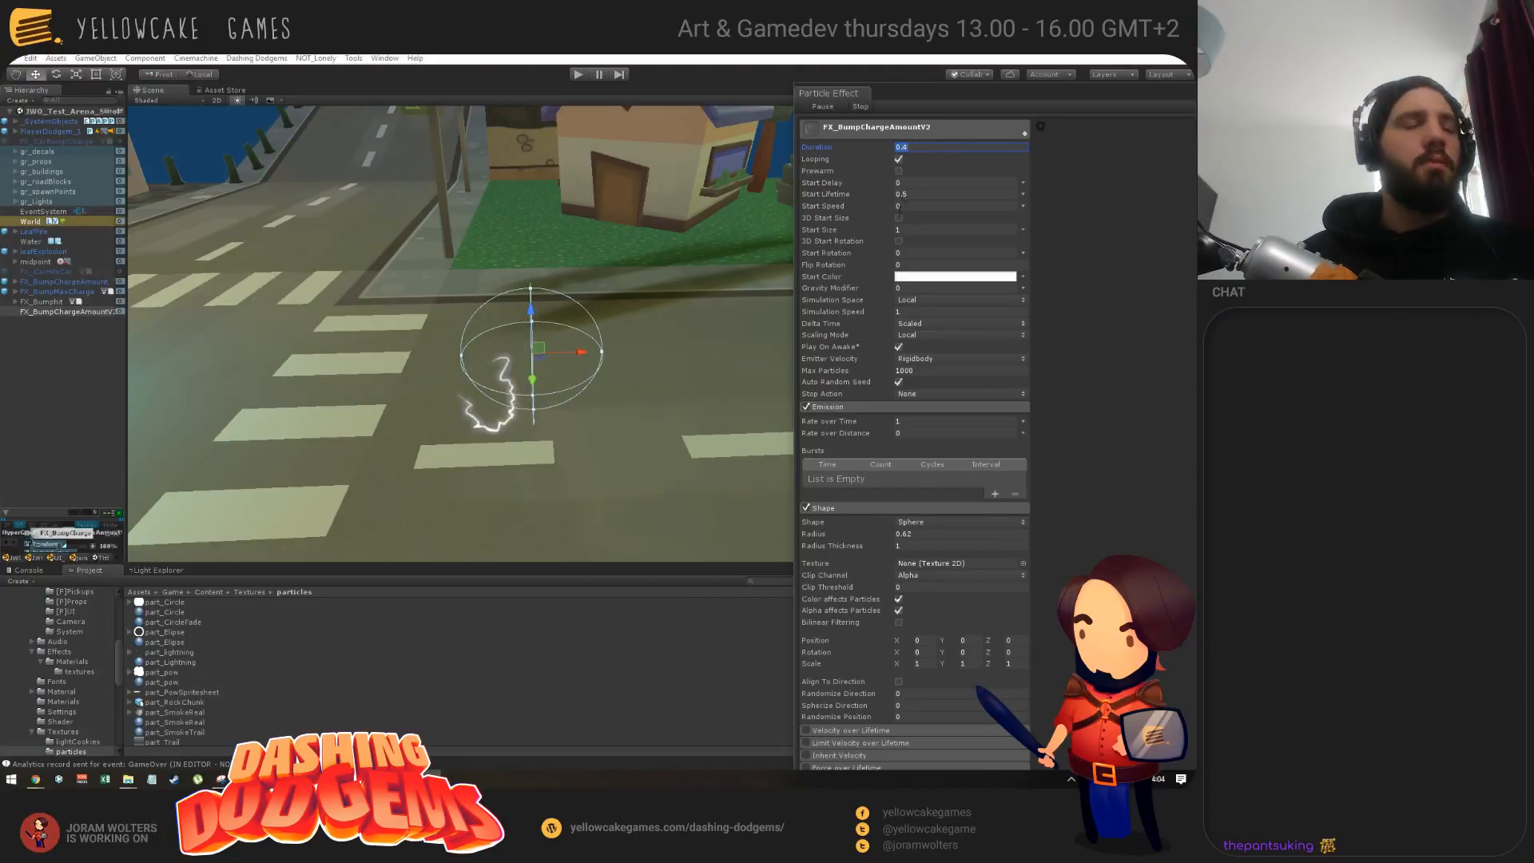
{"action": "left_click", "coordinate": [901, 194]}
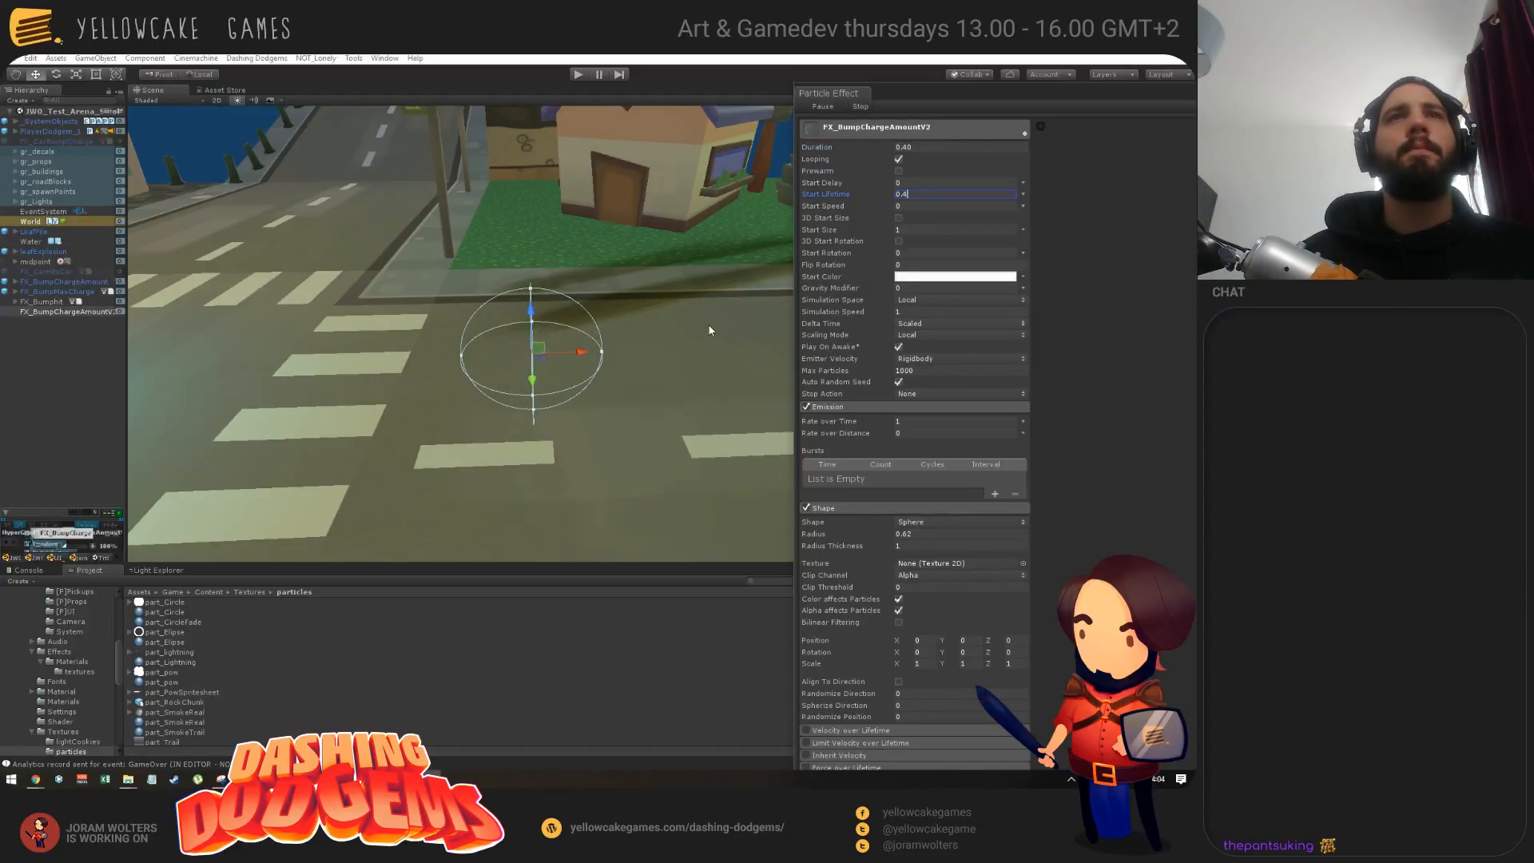
Step: Set the lightning particles' start color to a light blue of about RGB 127, 218, 229
{"action": "scroll", "coordinate": [883, 559], "scroll_direction": "down", "scroll_amount": 3}
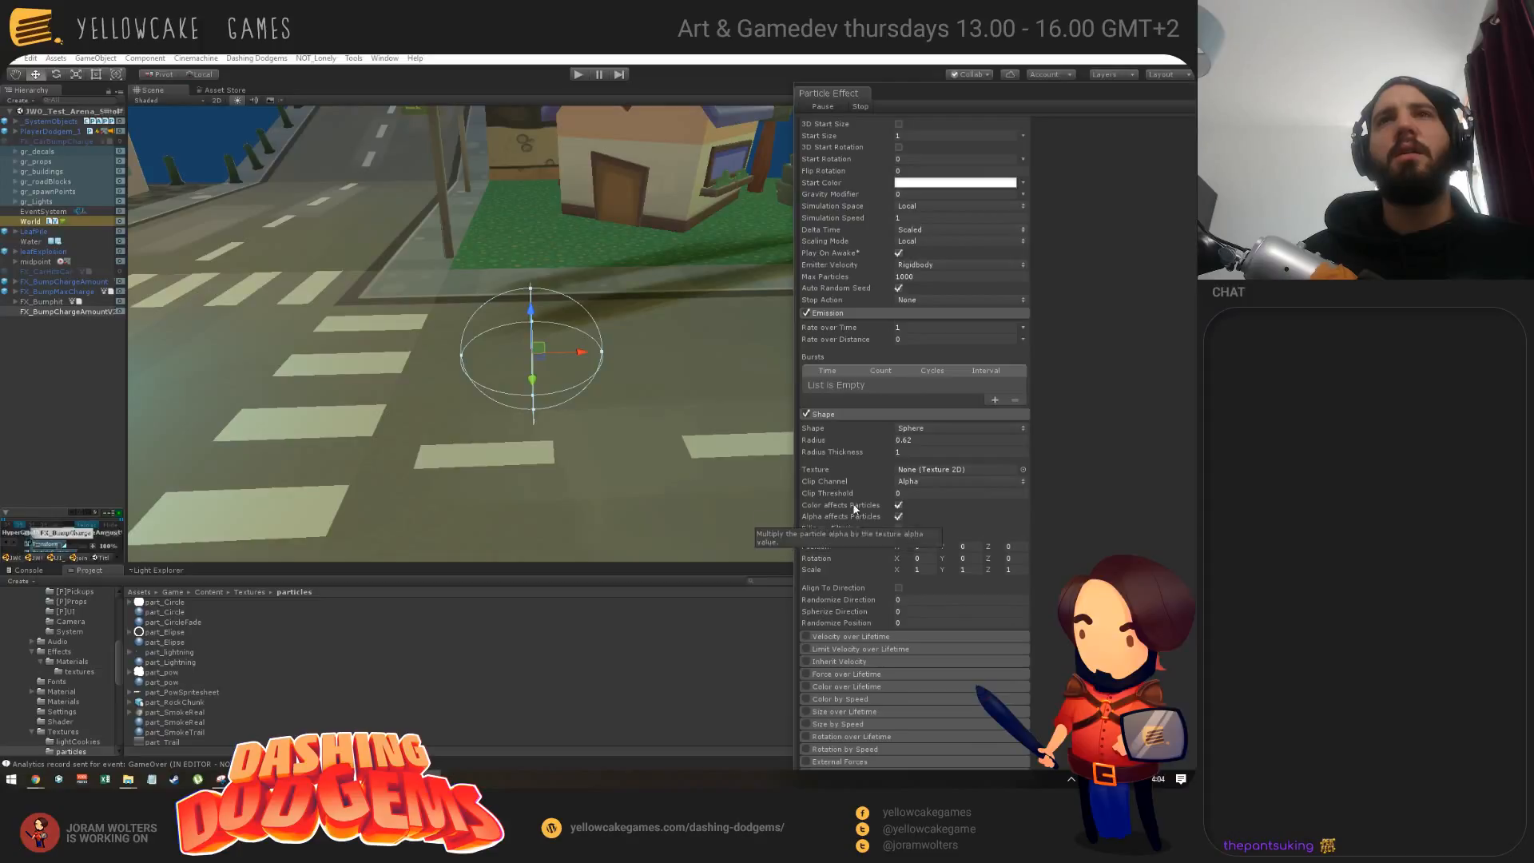
{"action": "left_click_drag", "start_coordinate": [582, 427], "coordinate": [509, 451], "text": "alt"}
{"action": "scroll", "coordinate": [560, 423], "scroll_direction": "down", "scroll_amount": 8}
{"action": "right_click_drag", "start_coordinate": [507, 424], "coordinate": [639, 464], "text": "alt"}
{"action": "middle_click_drag", "start_coordinate": [617, 438], "coordinate": [552, 434], "text": "alt"}
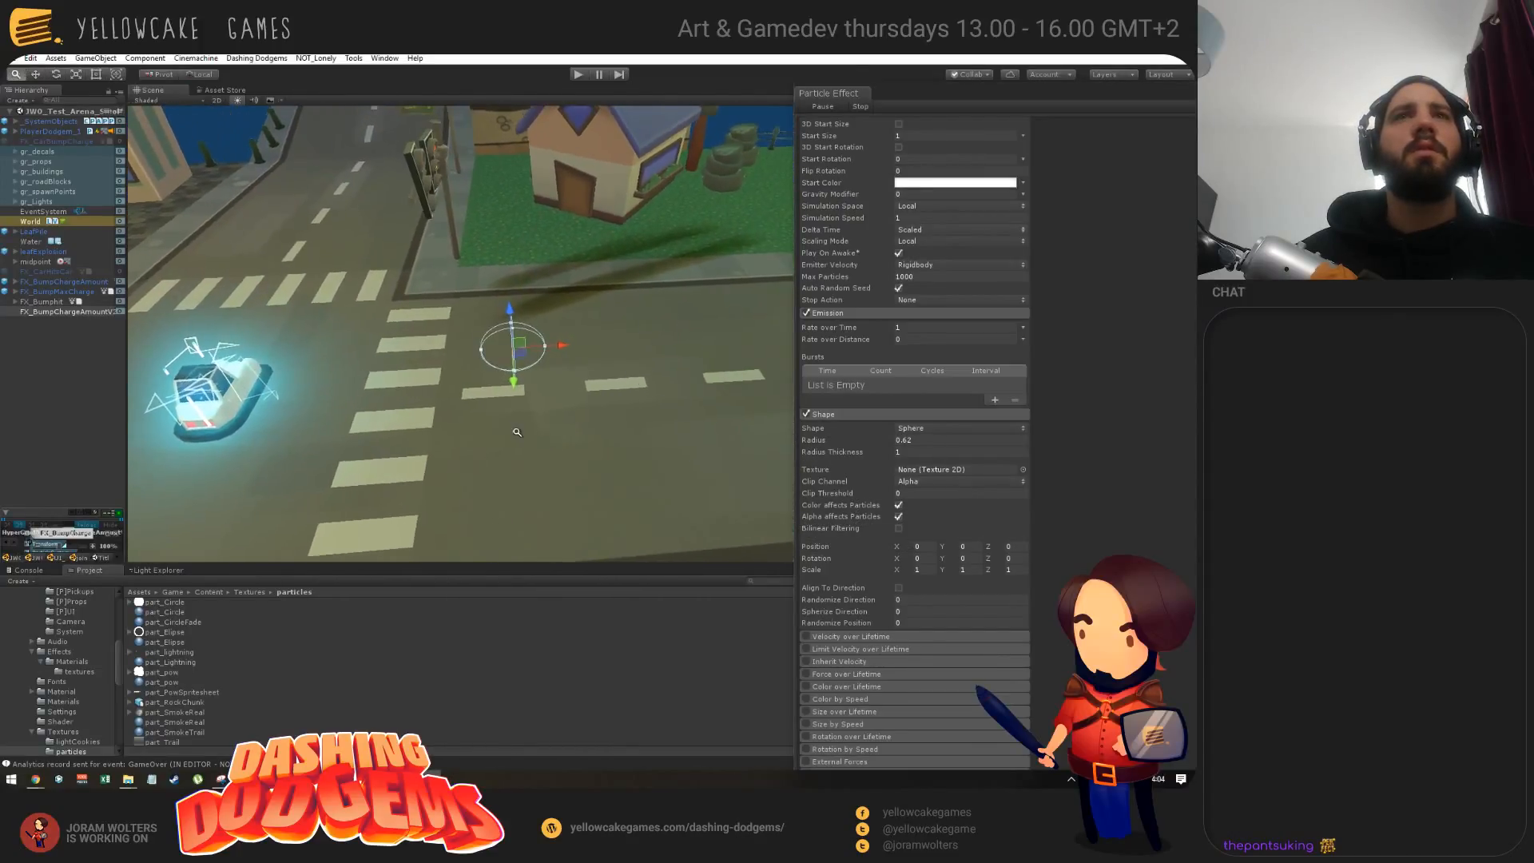
{"action": "left_click", "coordinate": [953, 184]}
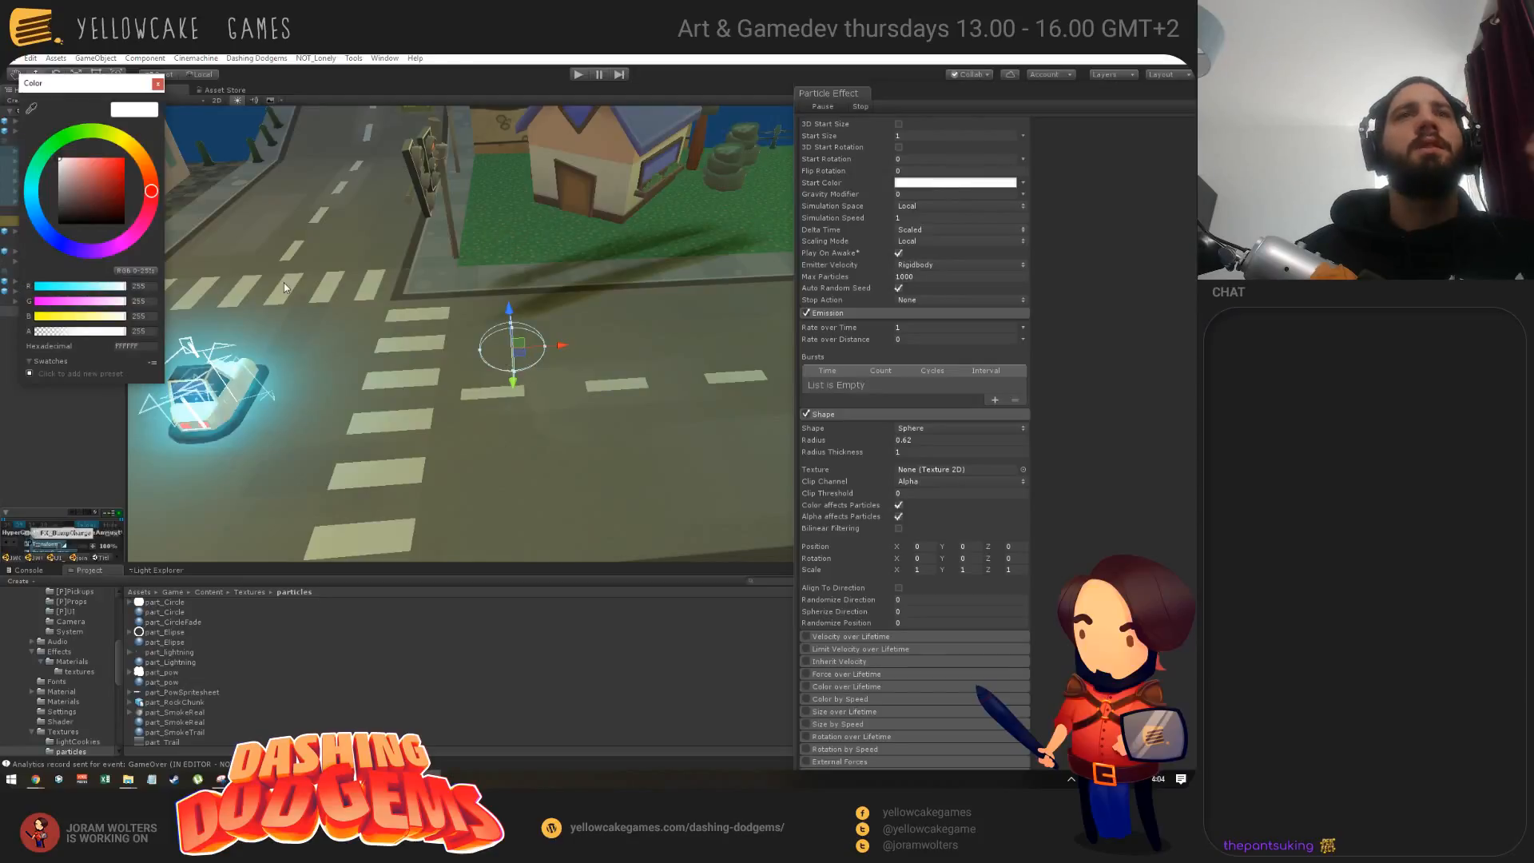
{"action": "left_click", "coordinate": [33, 194]}
{"action": "left_click_drag", "start_coordinate": [109, 169], "coordinate": [120, 170]}
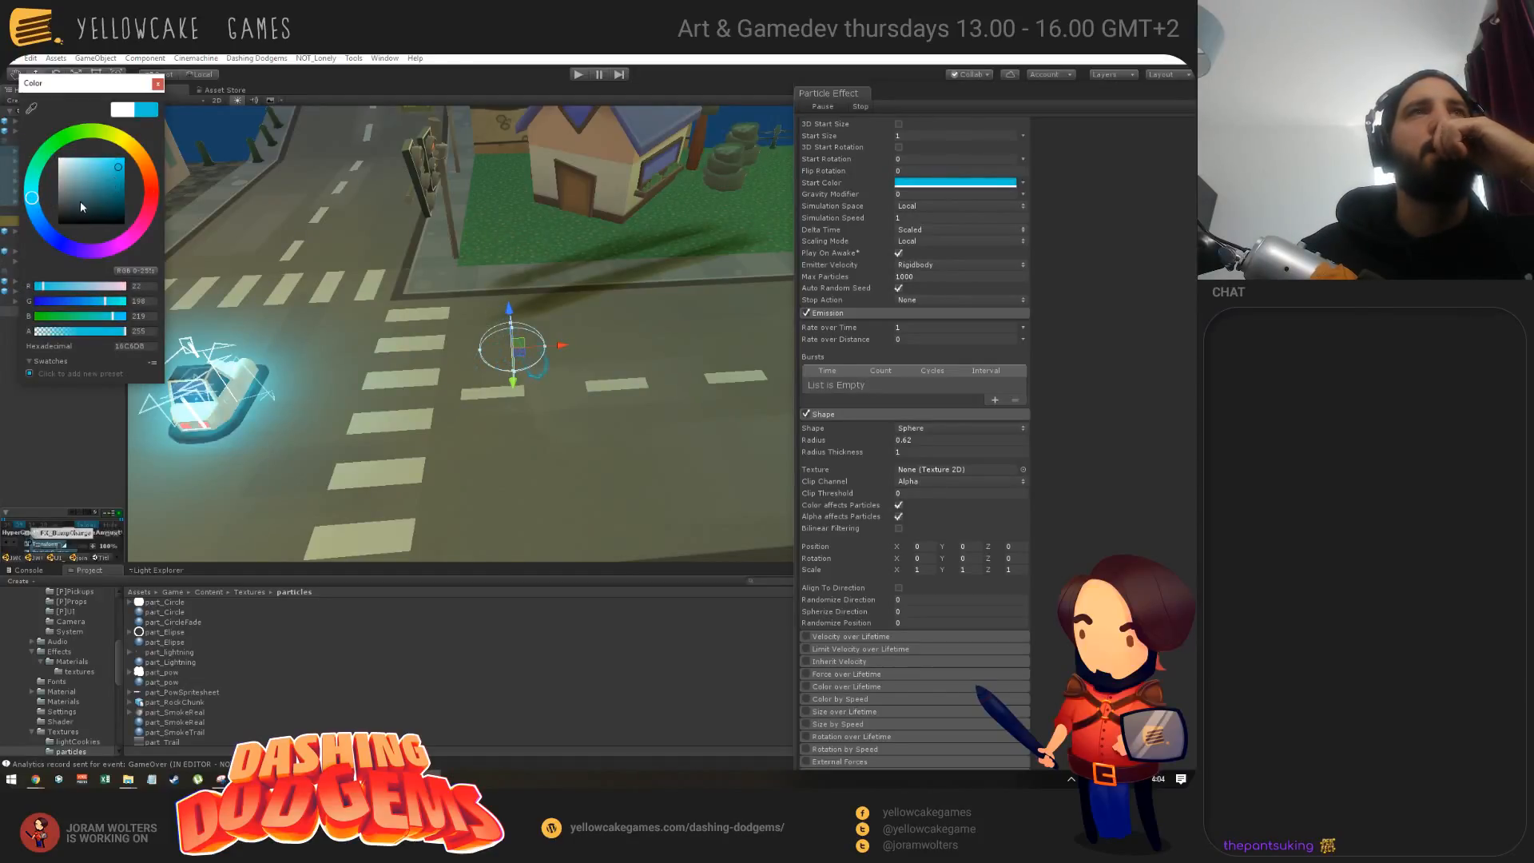
{"action": "left_click", "coordinate": [88, 165]}
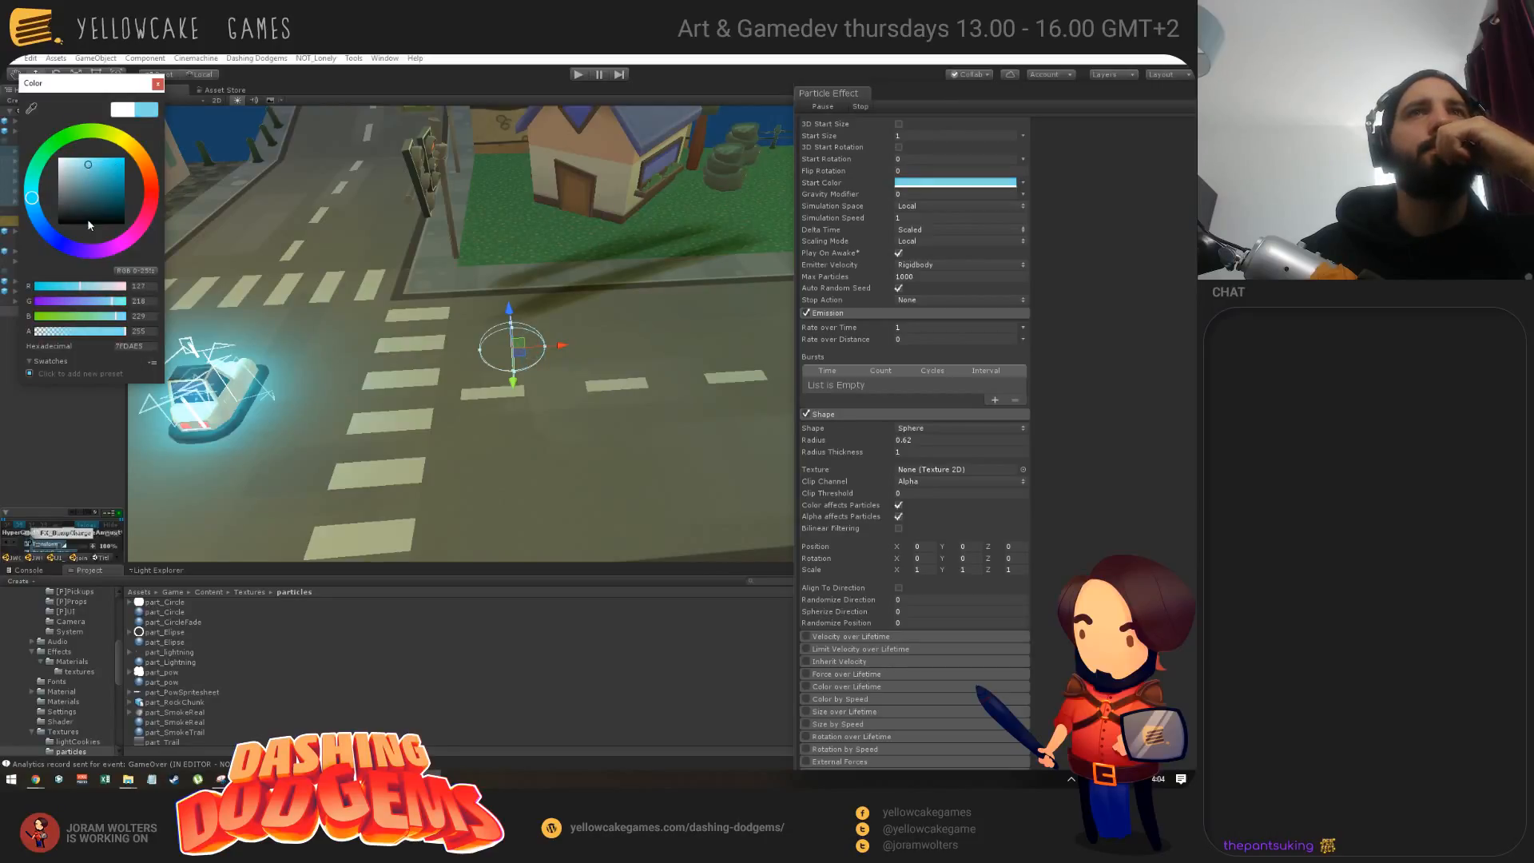
{"action": "left_click", "coordinate": [158, 83]}
Step: Enable Color over Lifetime for the lightning particles and open its color gradient for editing
{"action": "scroll", "coordinate": [917, 545], "scroll_direction": "down", "scroll_amount": 3}
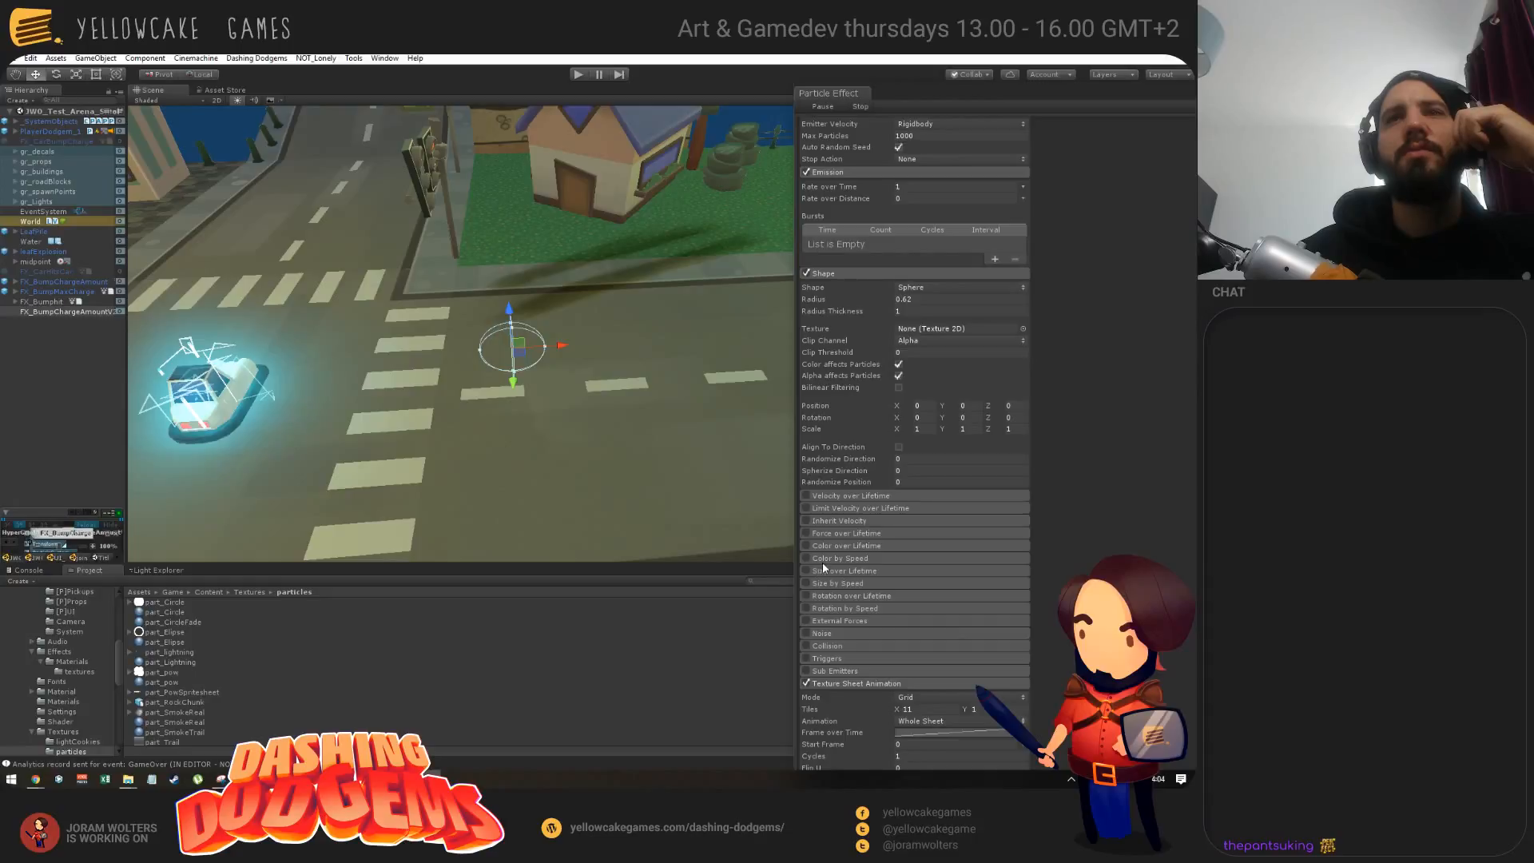
{"action": "left_click", "coordinate": [806, 546]}
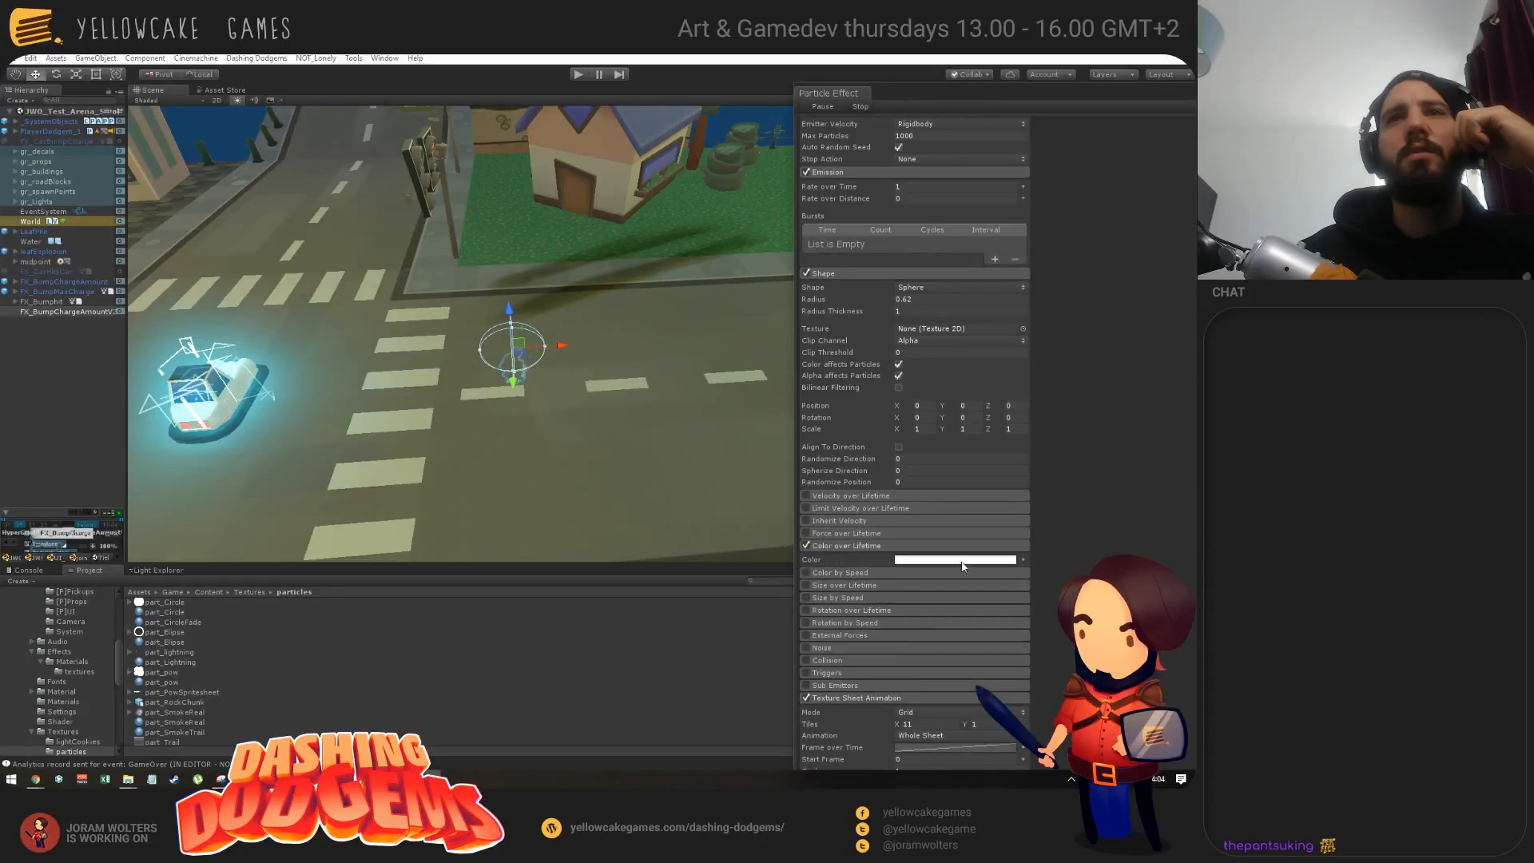
{"action": "left_click", "coordinate": [968, 560]}
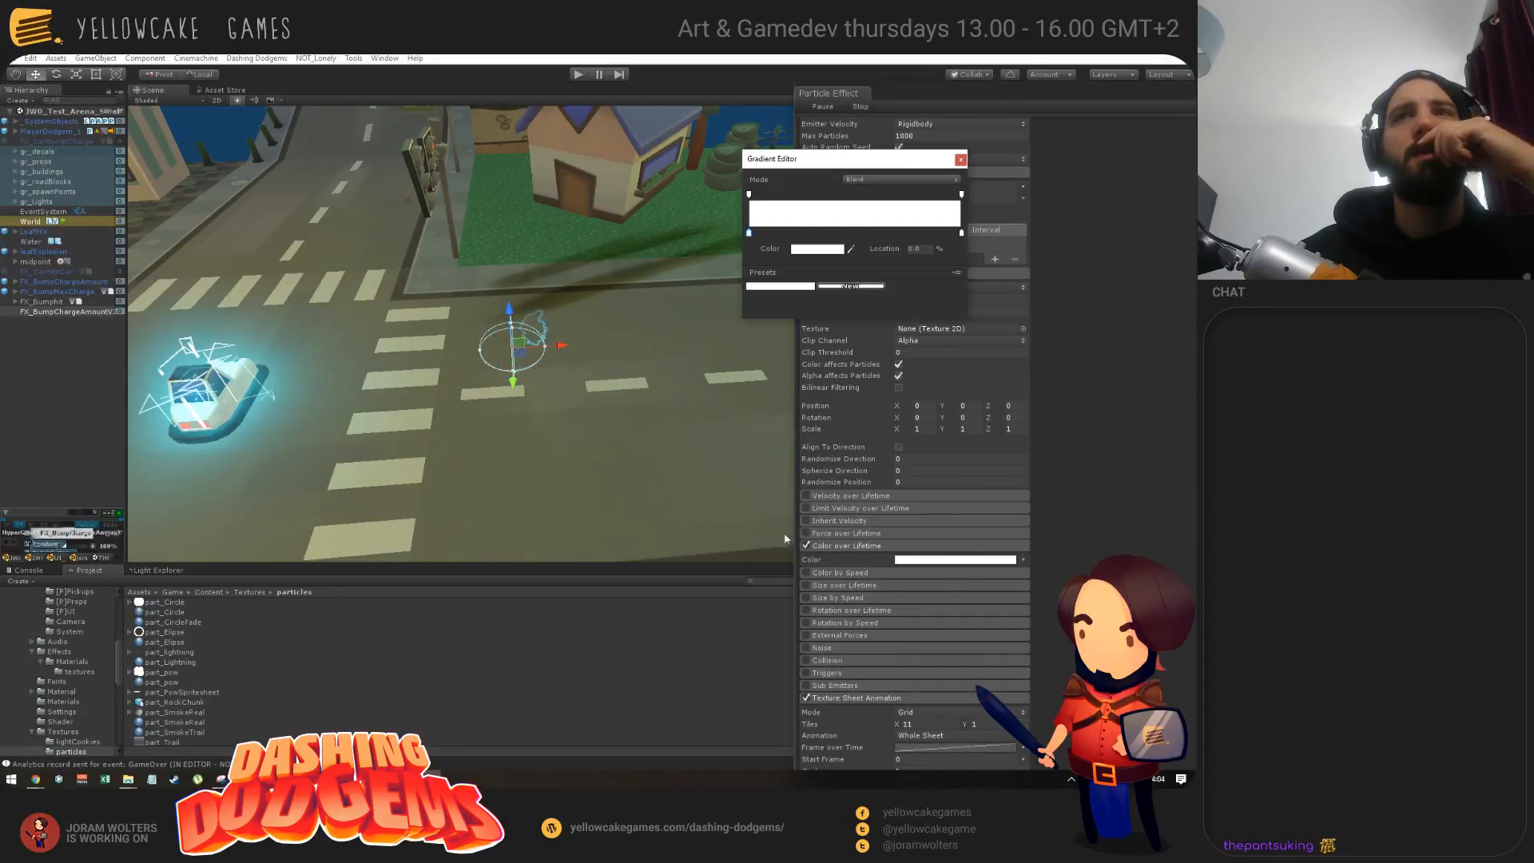
{"action": "left_click_drag", "start_coordinate": [839, 164], "coordinate": [597, 232]}
Step: Set the start color of the lightning particles back to white
{"action": "scroll", "coordinate": [939, 256], "scroll_direction": "up", "scroll_amount": 5}
{"action": "left_click", "coordinate": [924, 279]}
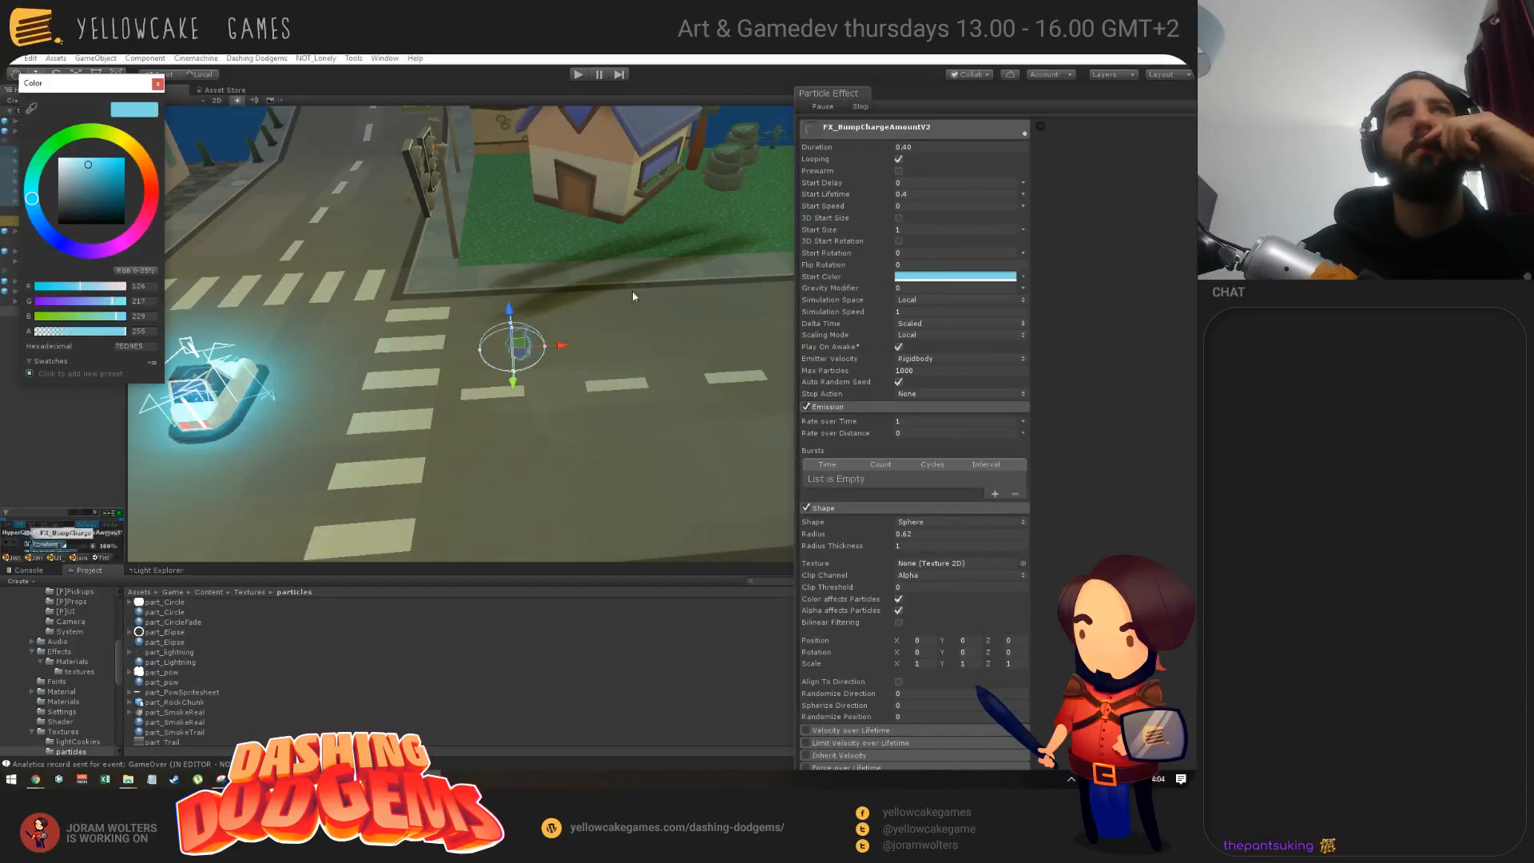
{"action": "left_click_drag", "start_coordinate": [75, 182], "coordinate": [7, 94]}
{"action": "left_click", "coordinate": [157, 83]}
Step: Color the first key of the Color over Lifetime gradient bright blue, about RGB 40, 193, 229
{"action": "scroll", "coordinate": [925, 521], "scroll_direction": "down", "scroll_amount": 6}
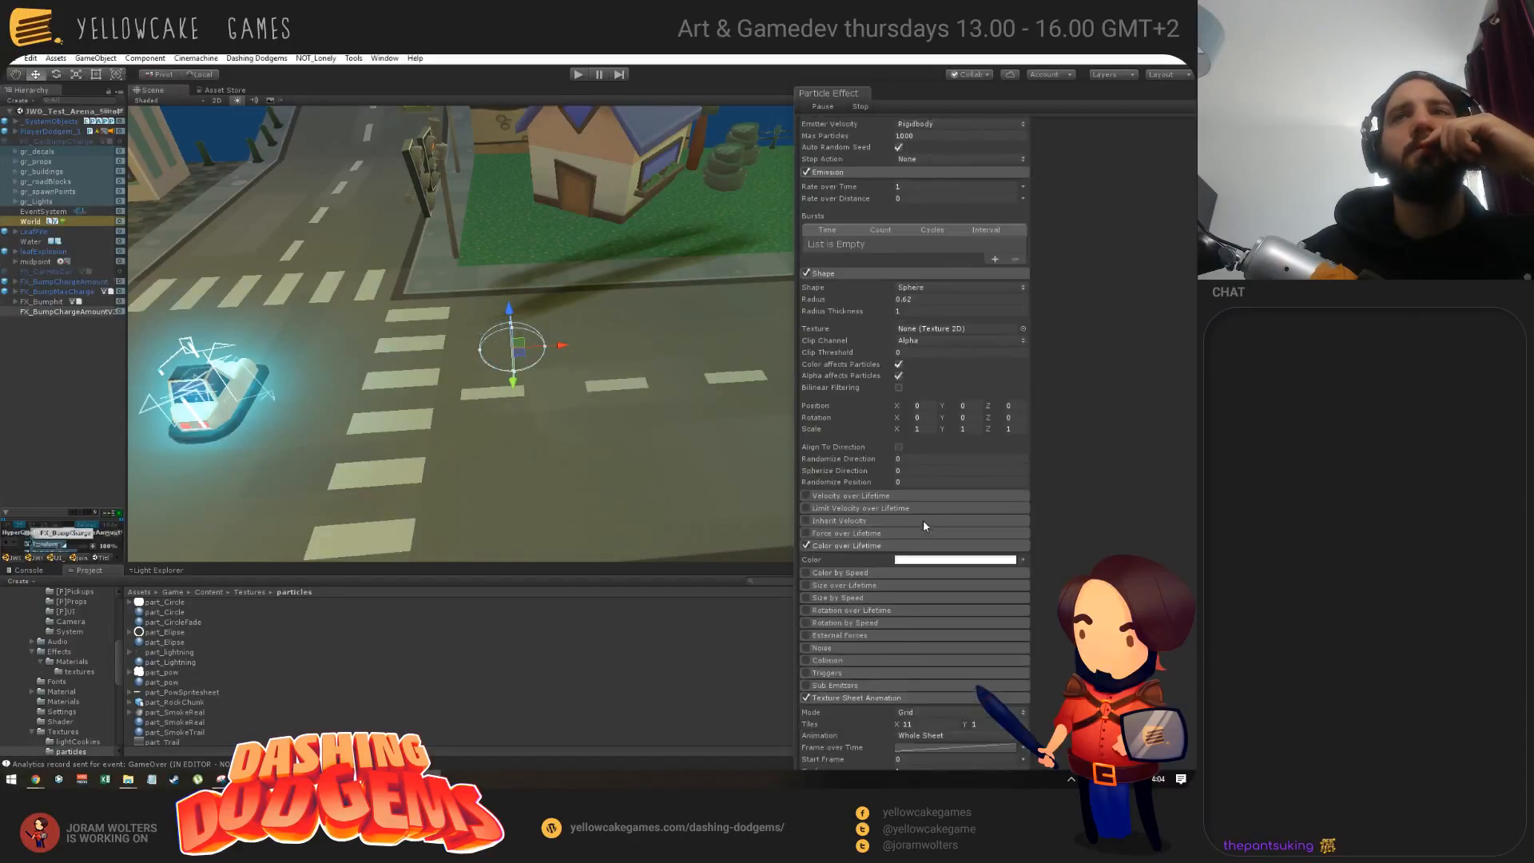
{"action": "left_click", "coordinate": [924, 516]}
{"action": "left_click_drag", "start_coordinate": [555, 228], "coordinate": [693, 223]}
{"action": "left_click", "coordinate": [714, 313]}
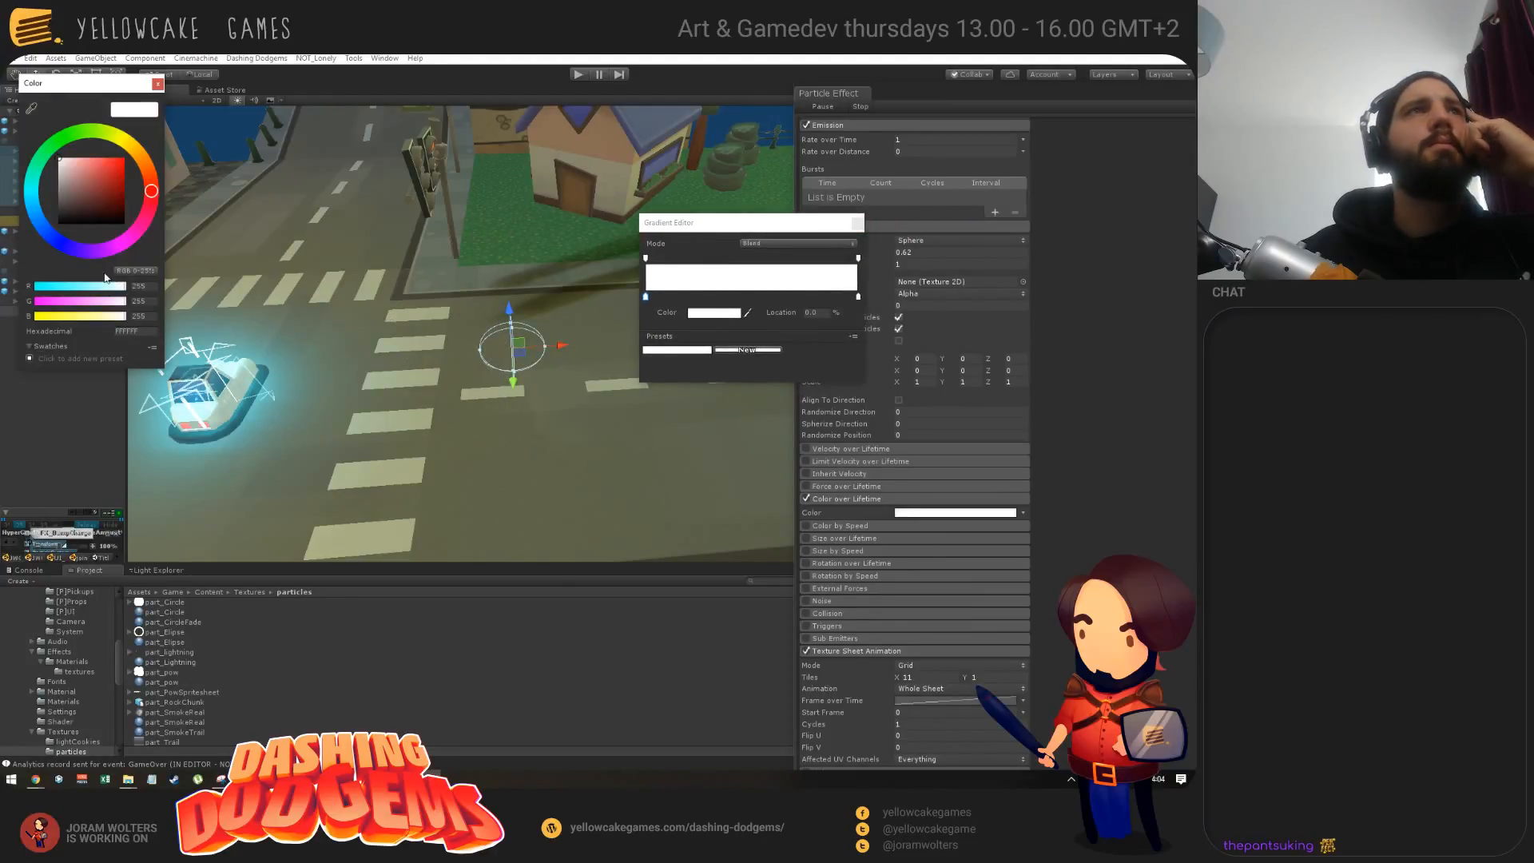
{"action": "left_click", "coordinate": [28, 200]}
{"action": "left_click", "coordinate": [114, 166]}
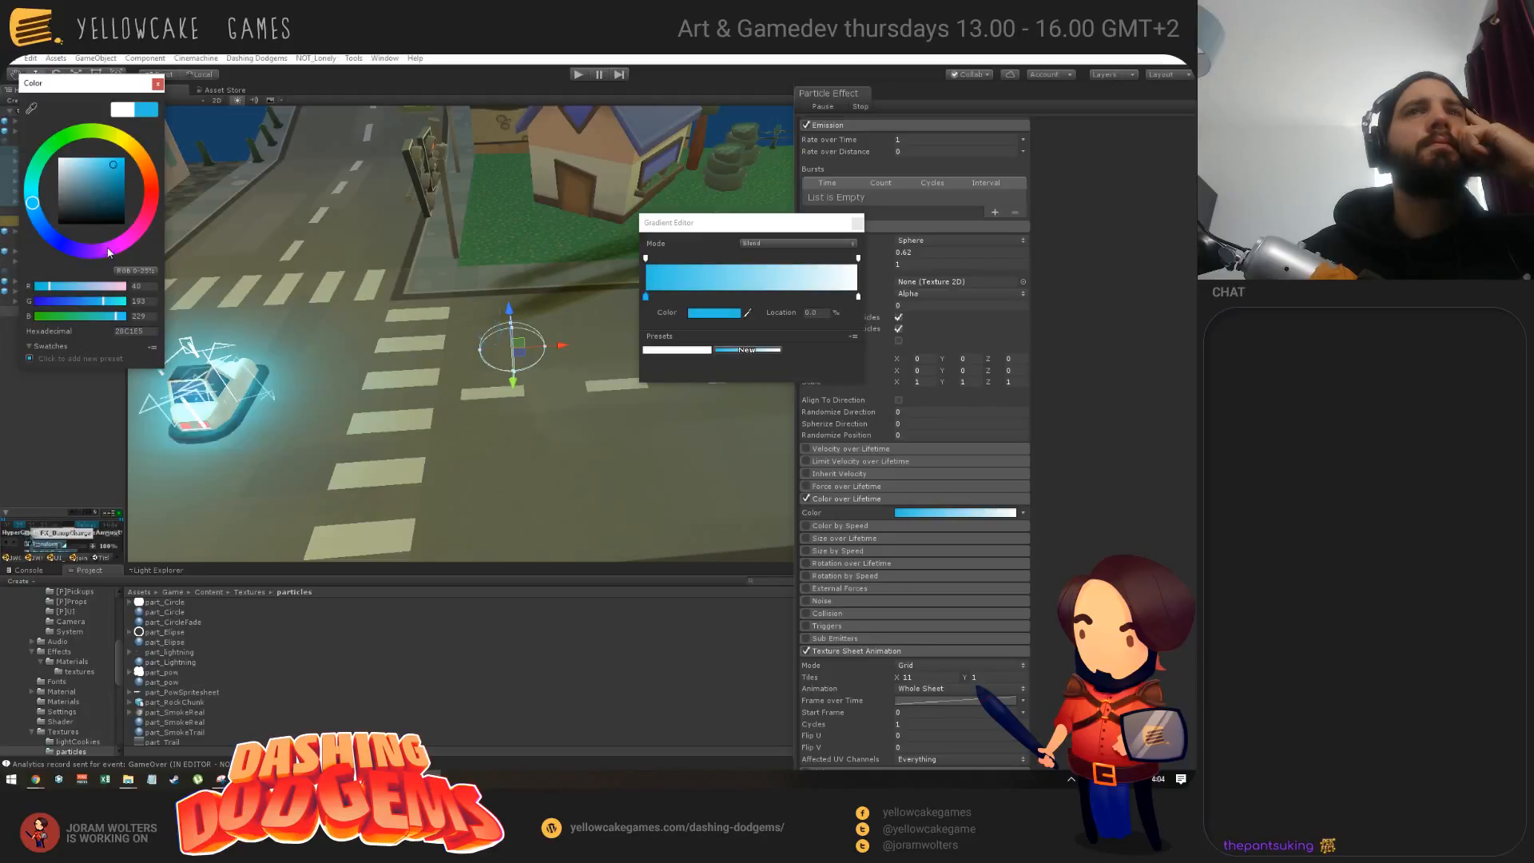
{"action": "left_click", "coordinate": [158, 84]}
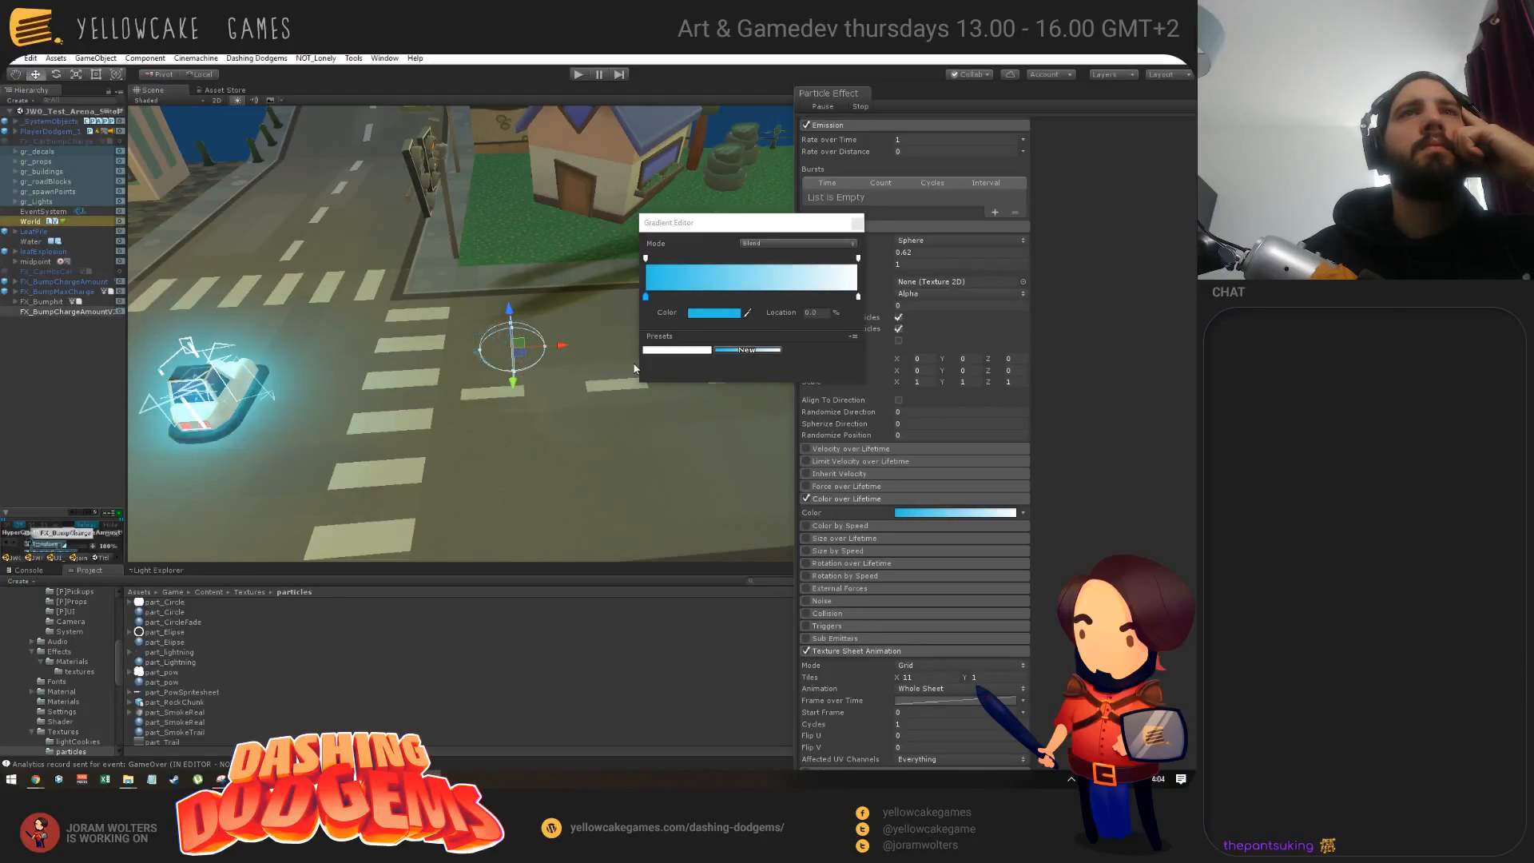
Step: Move the blue color key toward the gradient's middle and add a white color key at location 0%
{"action": "left_click_drag", "start_coordinate": [645, 297], "coordinate": [725, 304]}
{"action": "left_click", "coordinate": [706, 314]}
{"action": "left_click", "coordinate": [675, 298]}
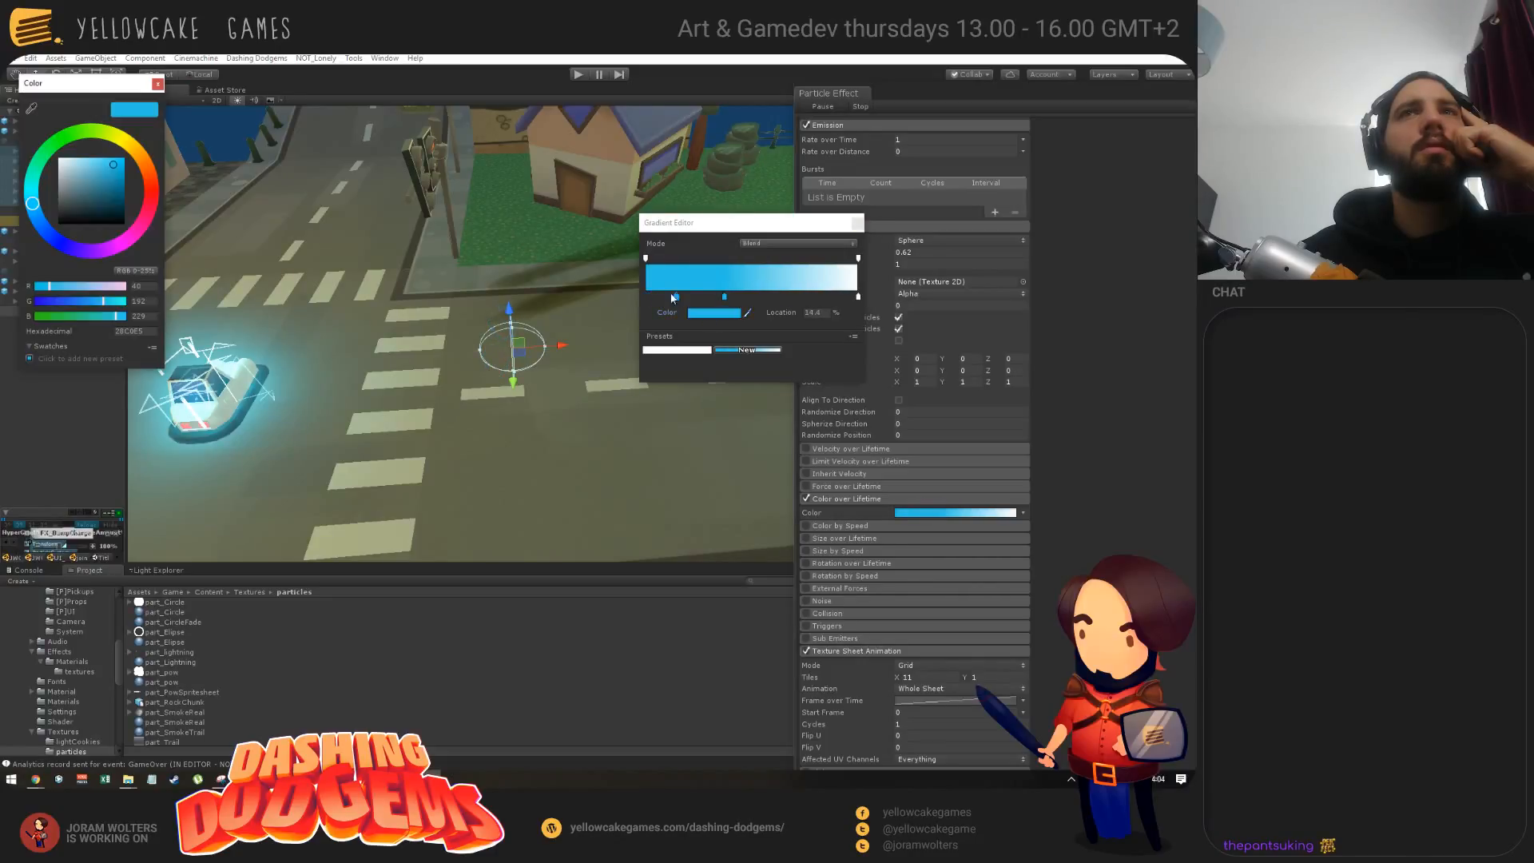
{"action": "left_click", "coordinate": [713, 314]}
{"action": "left_click", "coordinate": [709, 315]}
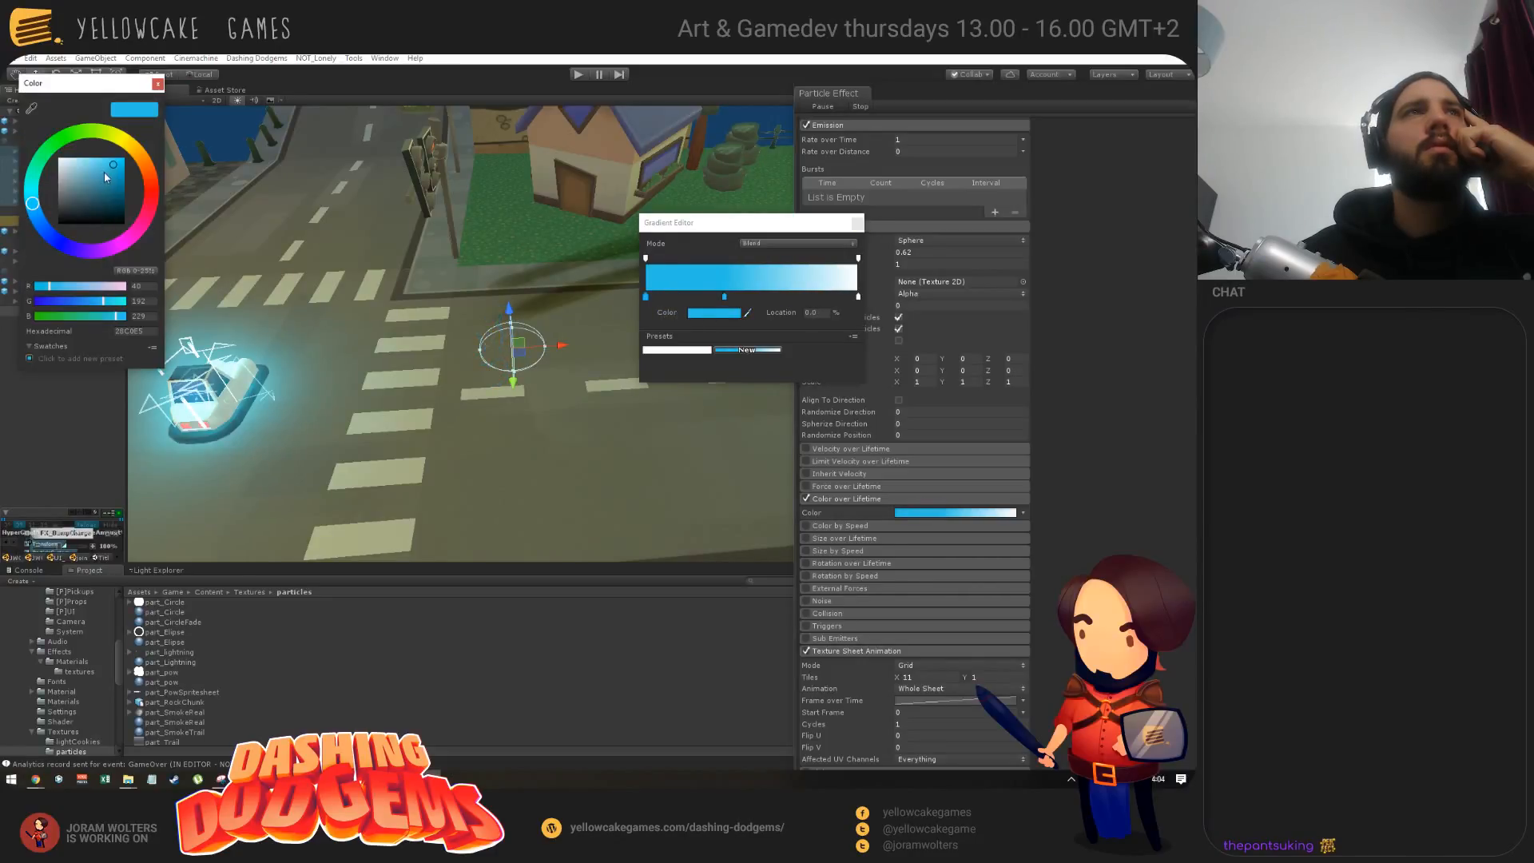
{"action": "left_click_drag", "start_coordinate": [104, 176], "coordinate": [59, 158]}
{"action": "left_click", "coordinate": [159, 85]}
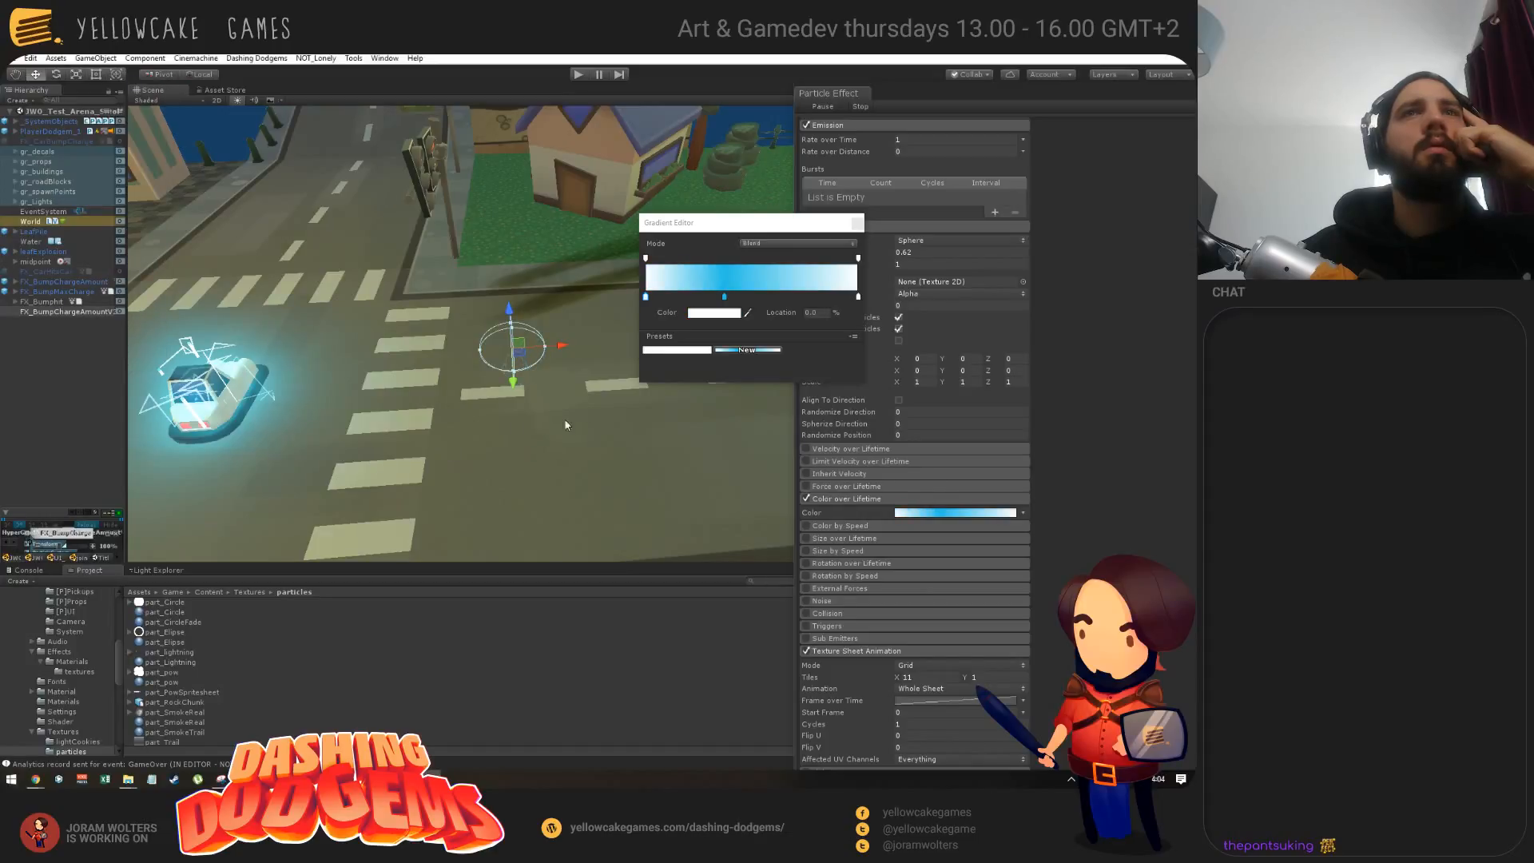
Step: Recolor the end key of the Color over Lifetime gradient coral orange and add a matching orange key at about 69%
{"action": "left_click", "coordinate": [859, 296]}
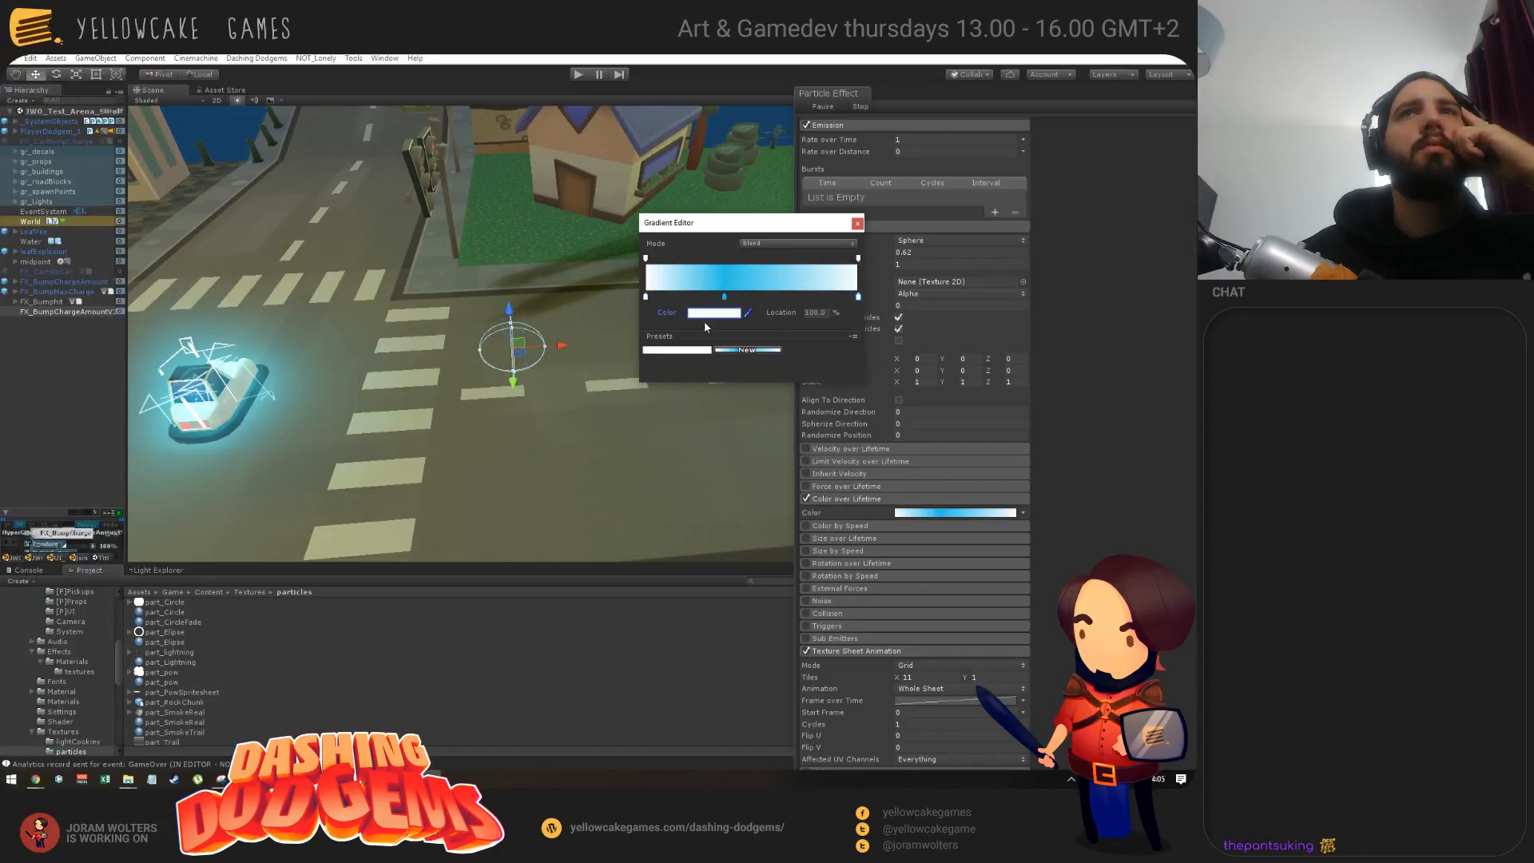
{"action": "left_click", "coordinate": [707, 313]}
{"action": "left_click", "coordinate": [138, 156]}
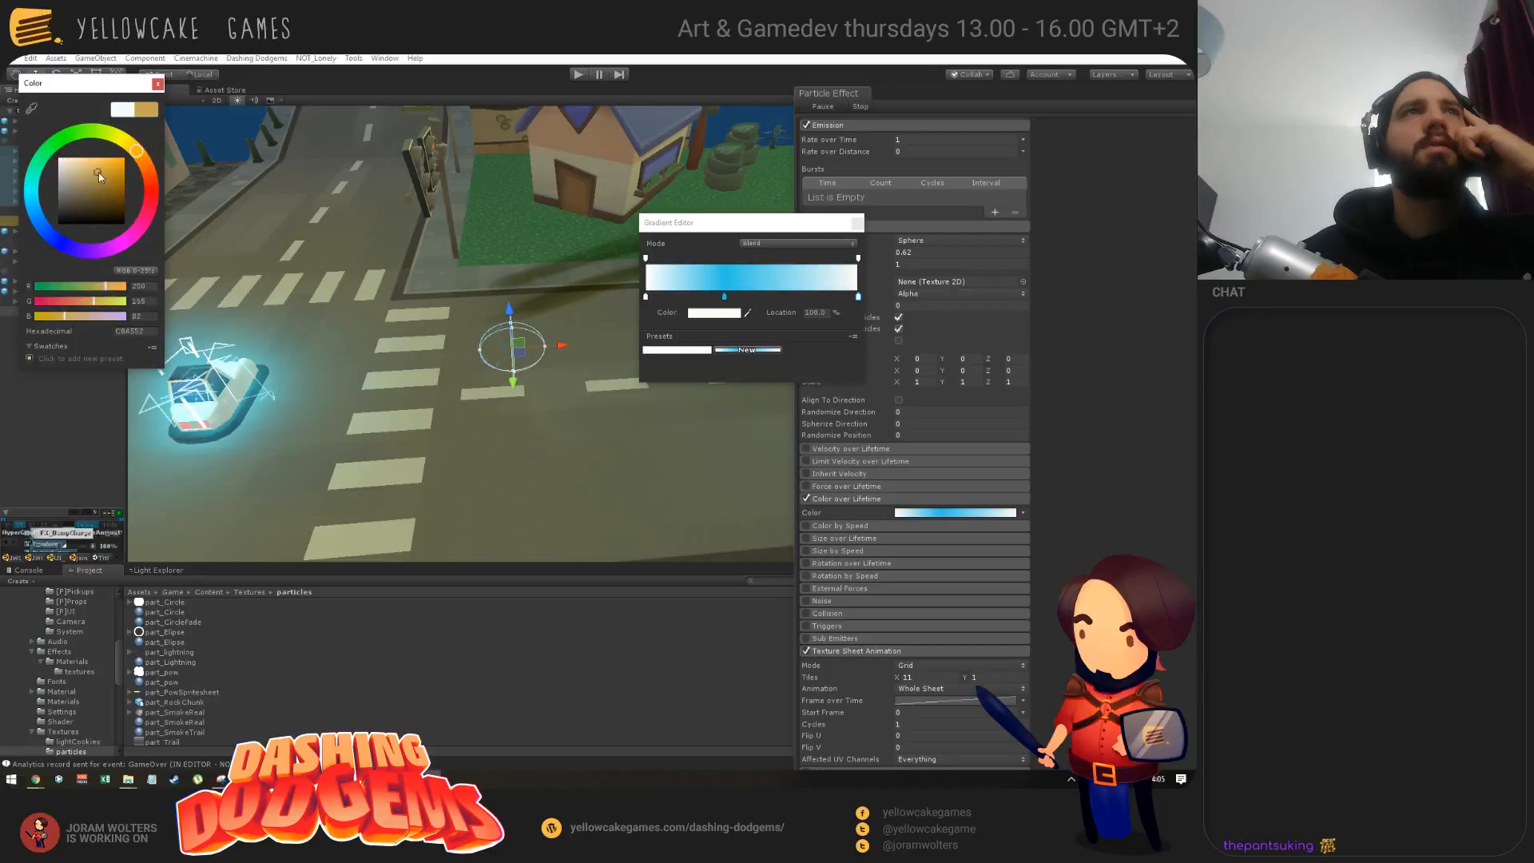
{"action": "left_click_drag", "start_coordinate": [98, 171], "coordinate": [149, 172]}
{"action": "left_click", "coordinate": [158, 85]}
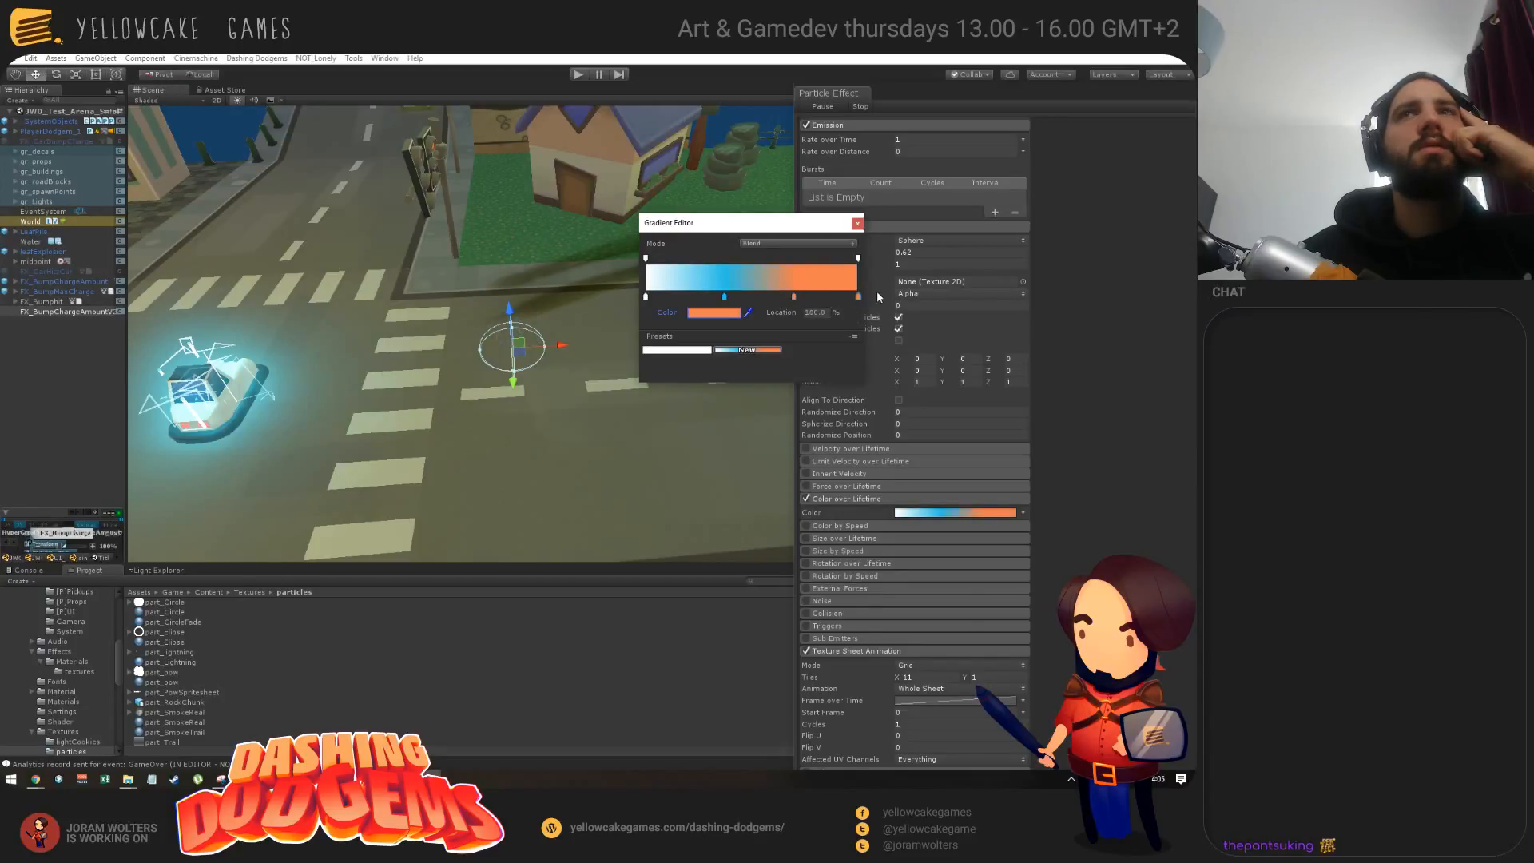
Step: Change the gradient's end key at 100% to a saturated amber, about RGB 255, 178, 0
{"action": "left_click", "coordinate": [711, 313]}
{"action": "left_click_drag", "start_coordinate": [112, 171], "coordinate": [153, 191]}
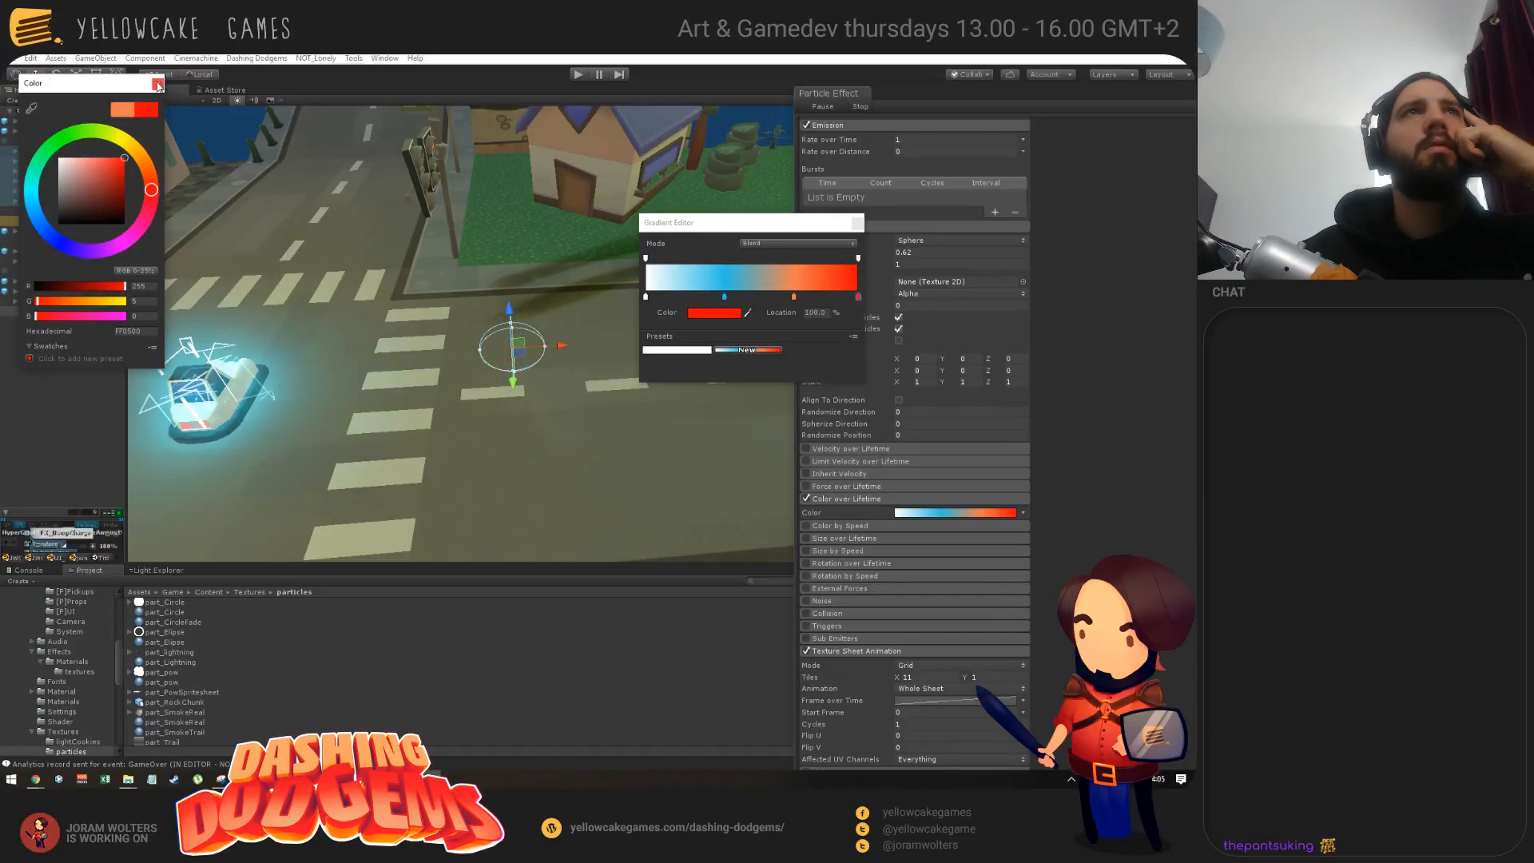
{"action": "left_click_drag", "start_coordinate": [128, 153], "coordinate": [135, 157]}
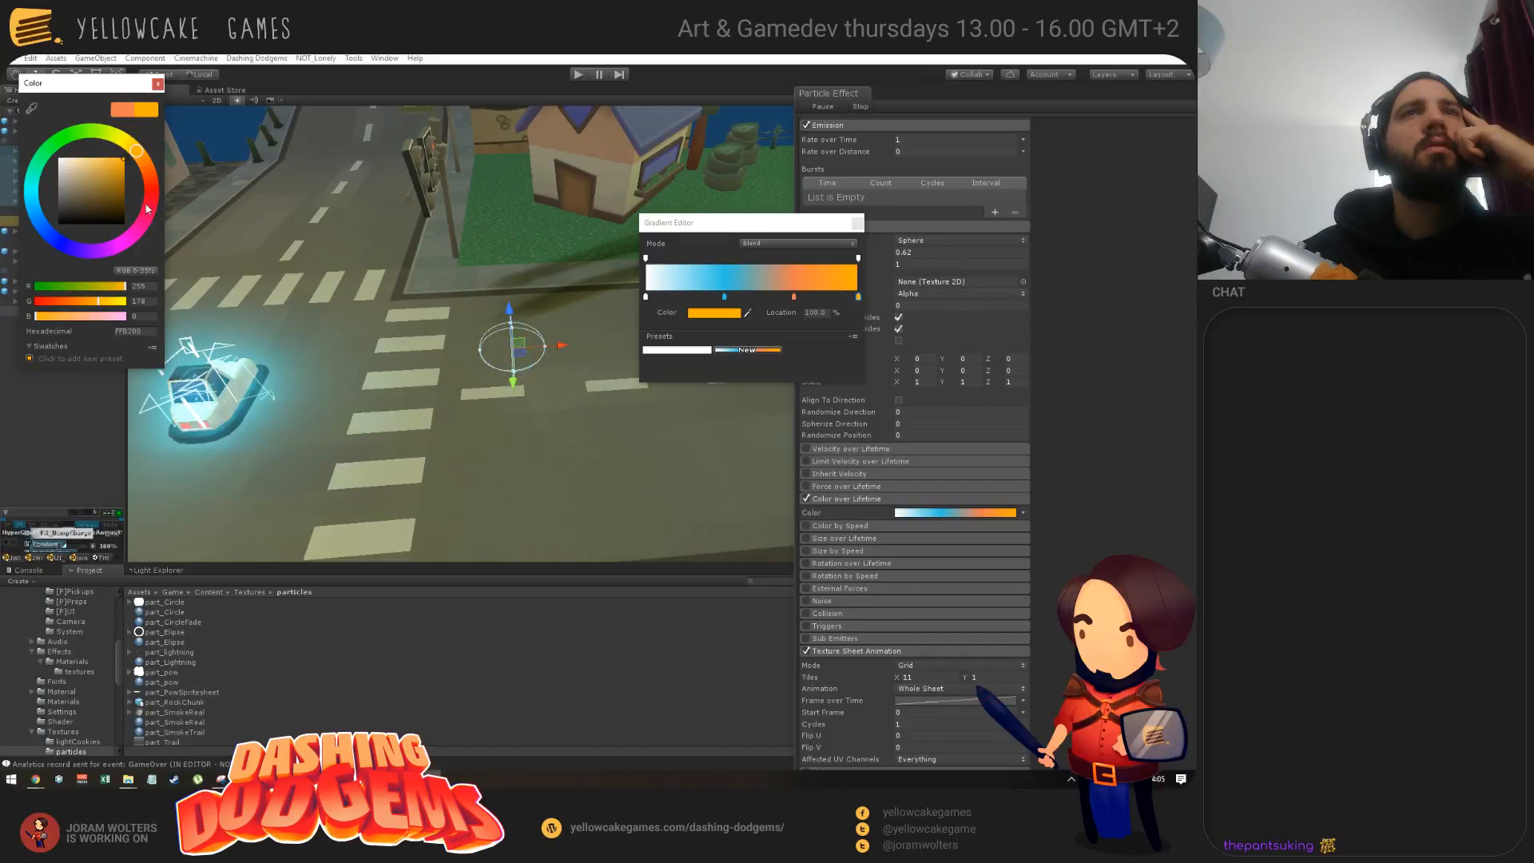
{"action": "left_click", "coordinate": [158, 84]}
Step: Recolor the gradient key at about 69% a stronger orange, about RGB 246, 138, 22, and check the particles up close
{"action": "left_click", "coordinate": [792, 297]}
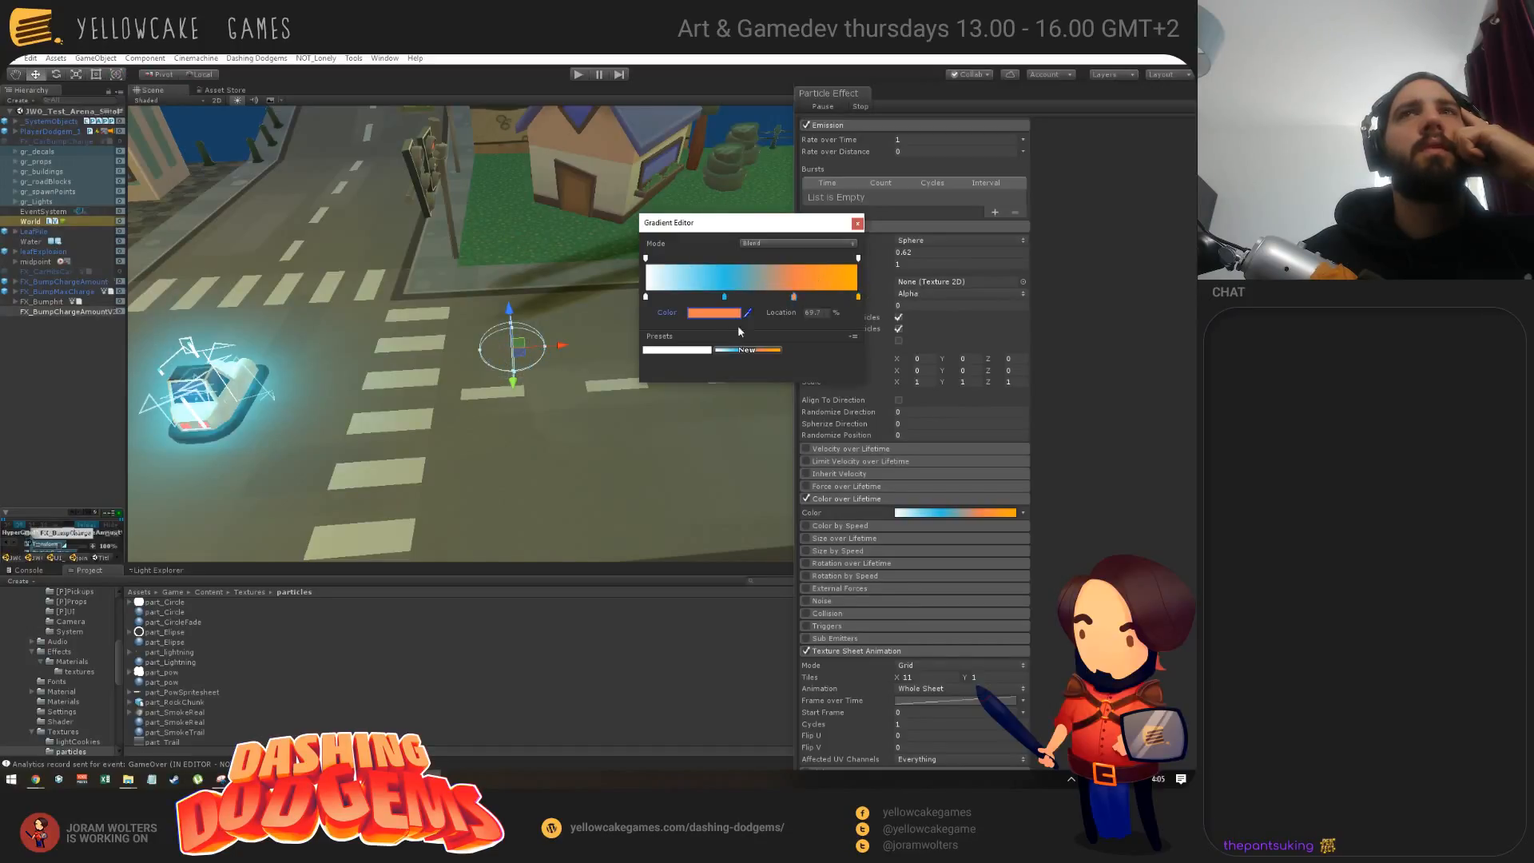
{"action": "left_click", "coordinate": [705, 312]}
{"action": "left_click_drag", "start_coordinate": [142, 170], "coordinate": [121, 163]}
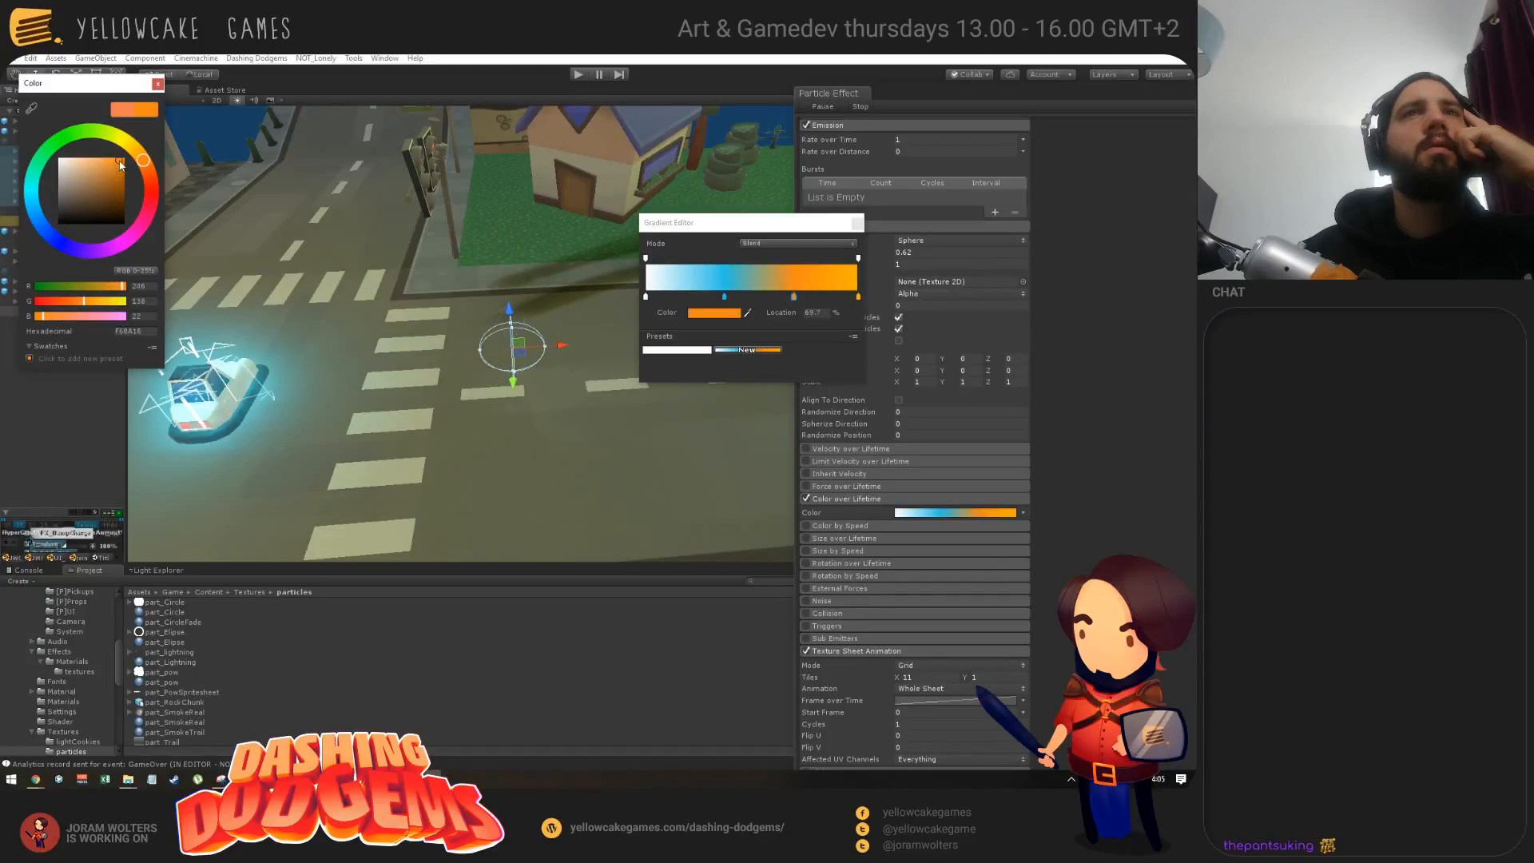
{"action": "left_click", "coordinate": [159, 85]}
{"action": "scroll", "coordinate": [569, 403], "scroll_direction": "up", "scroll_amount": 8}
{"action": "left_click_drag", "start_coordinate": [589, 373], "coordinate": [553, 406], "text": "alt"}
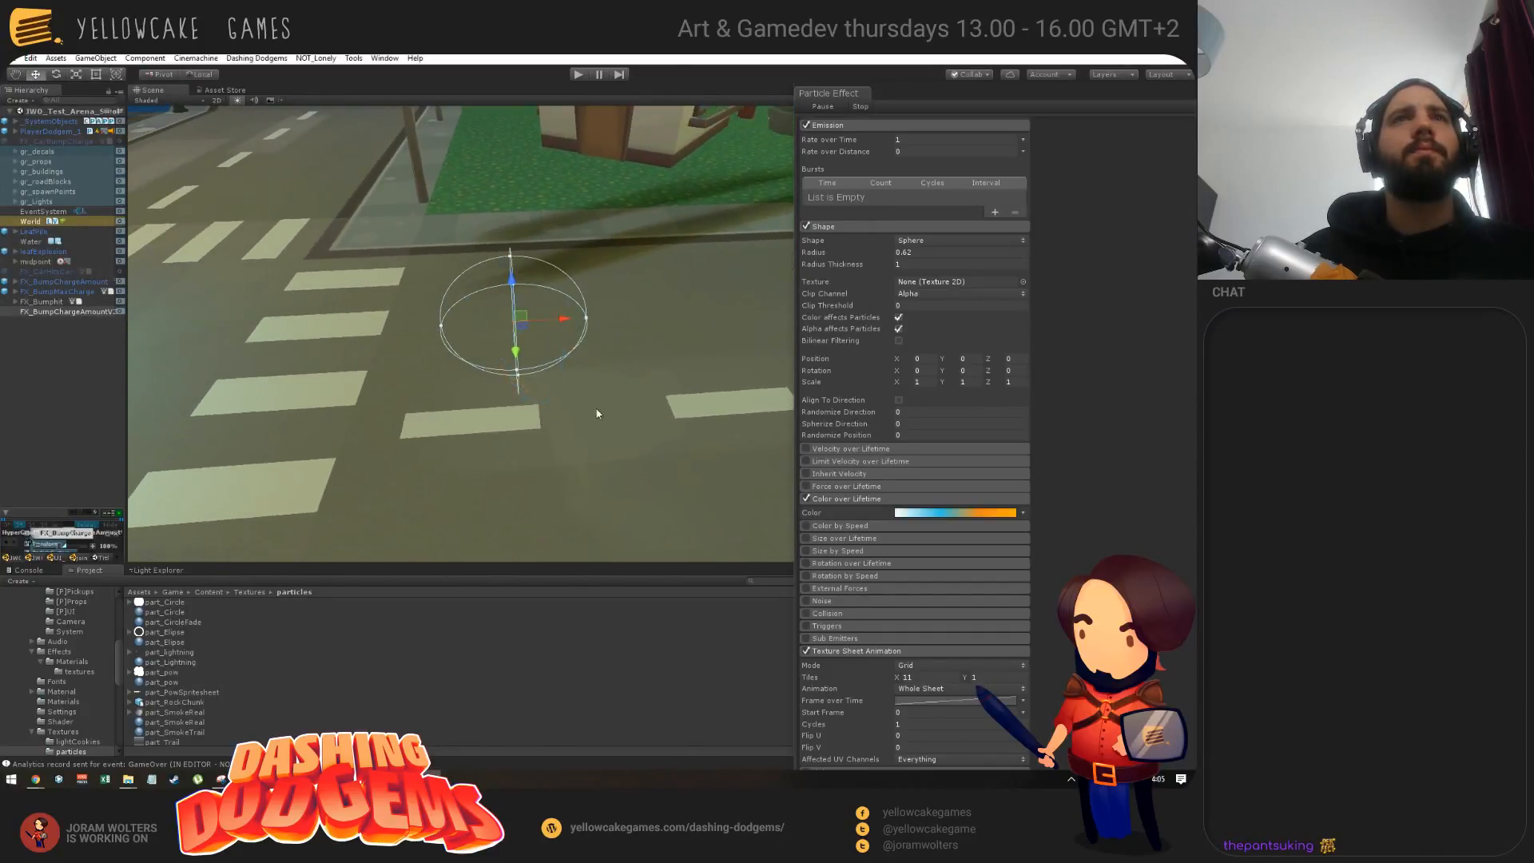
Step: Switch the Color over Lifetime setting to Random Between Two Gradients
{"action": "left_click", "coordinate": [956, 513]}
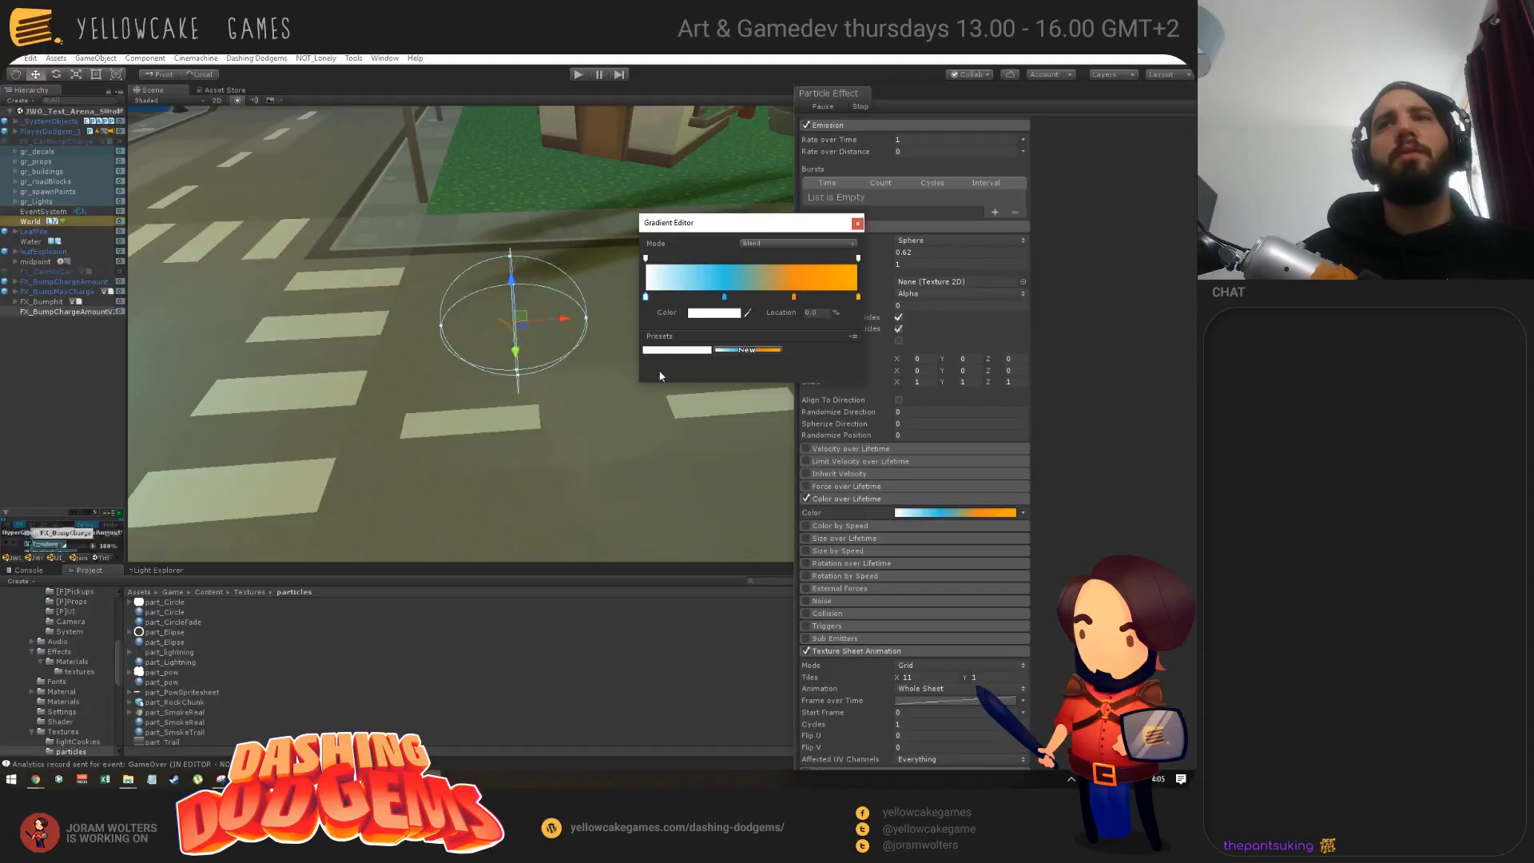
{"action": "left_click", "coordinate": [857, 223]}
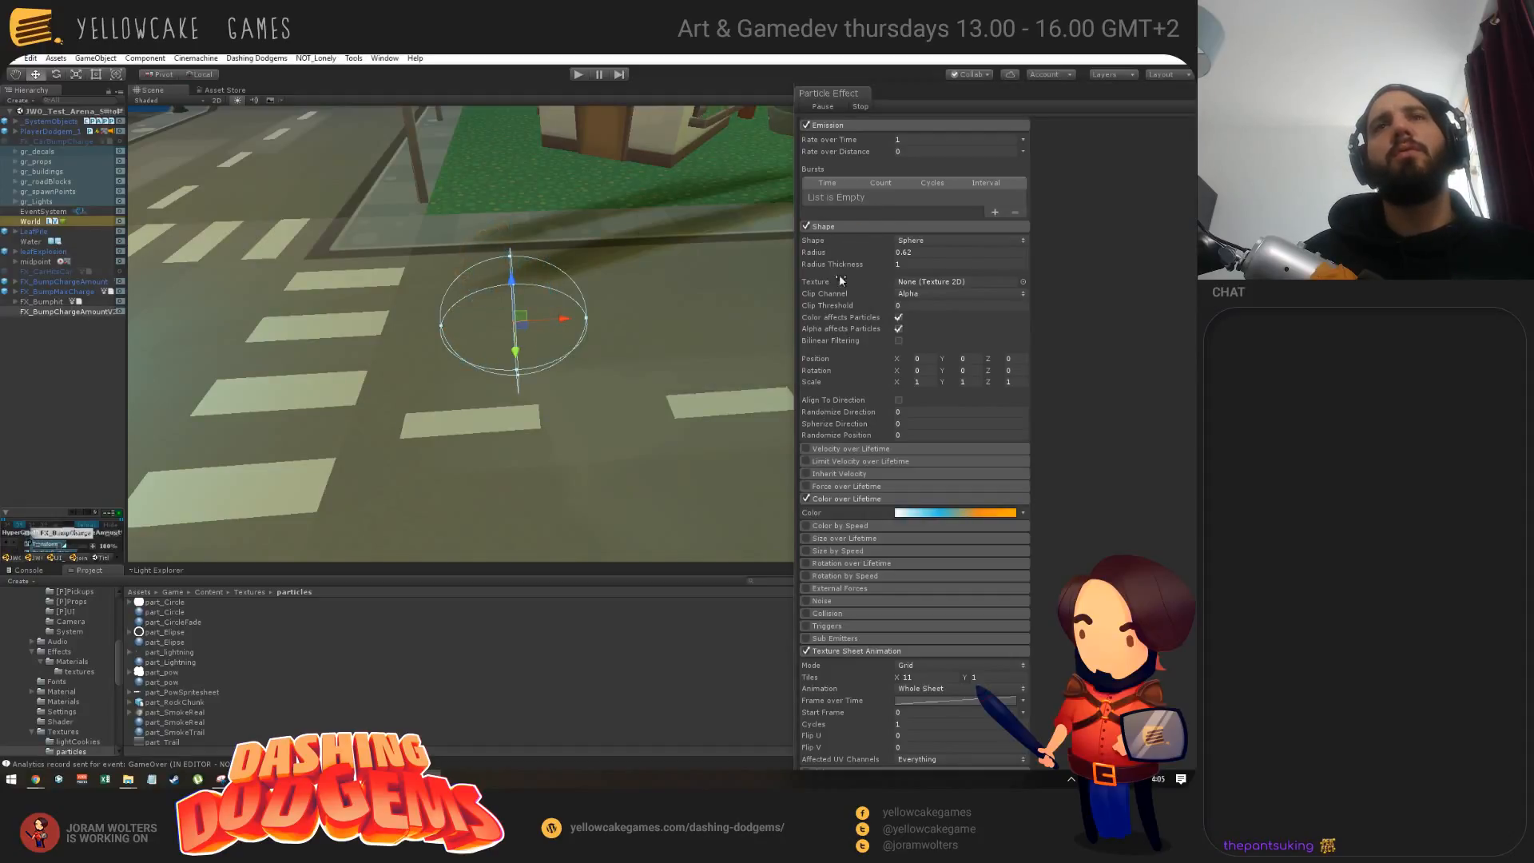
{"action": "left_click", "coordinate": [806, 499]}
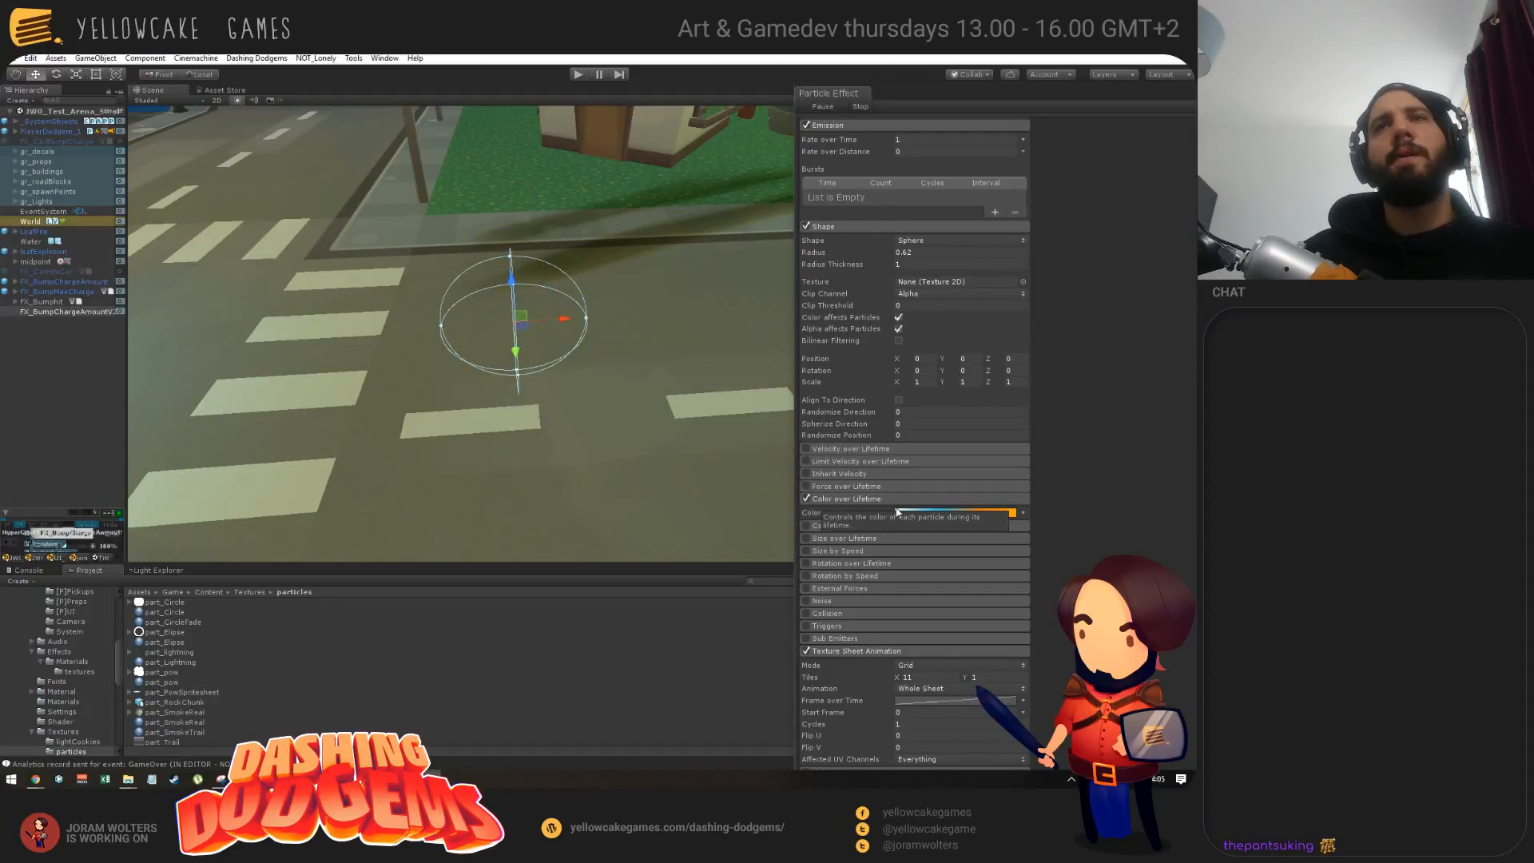
{"action": "left_click", "coordinate": [805, 498]}
{"action": "left_click", "coordinate": [1024, 513]}
{"action": "left_click", "coordinate": [1096, 531]}
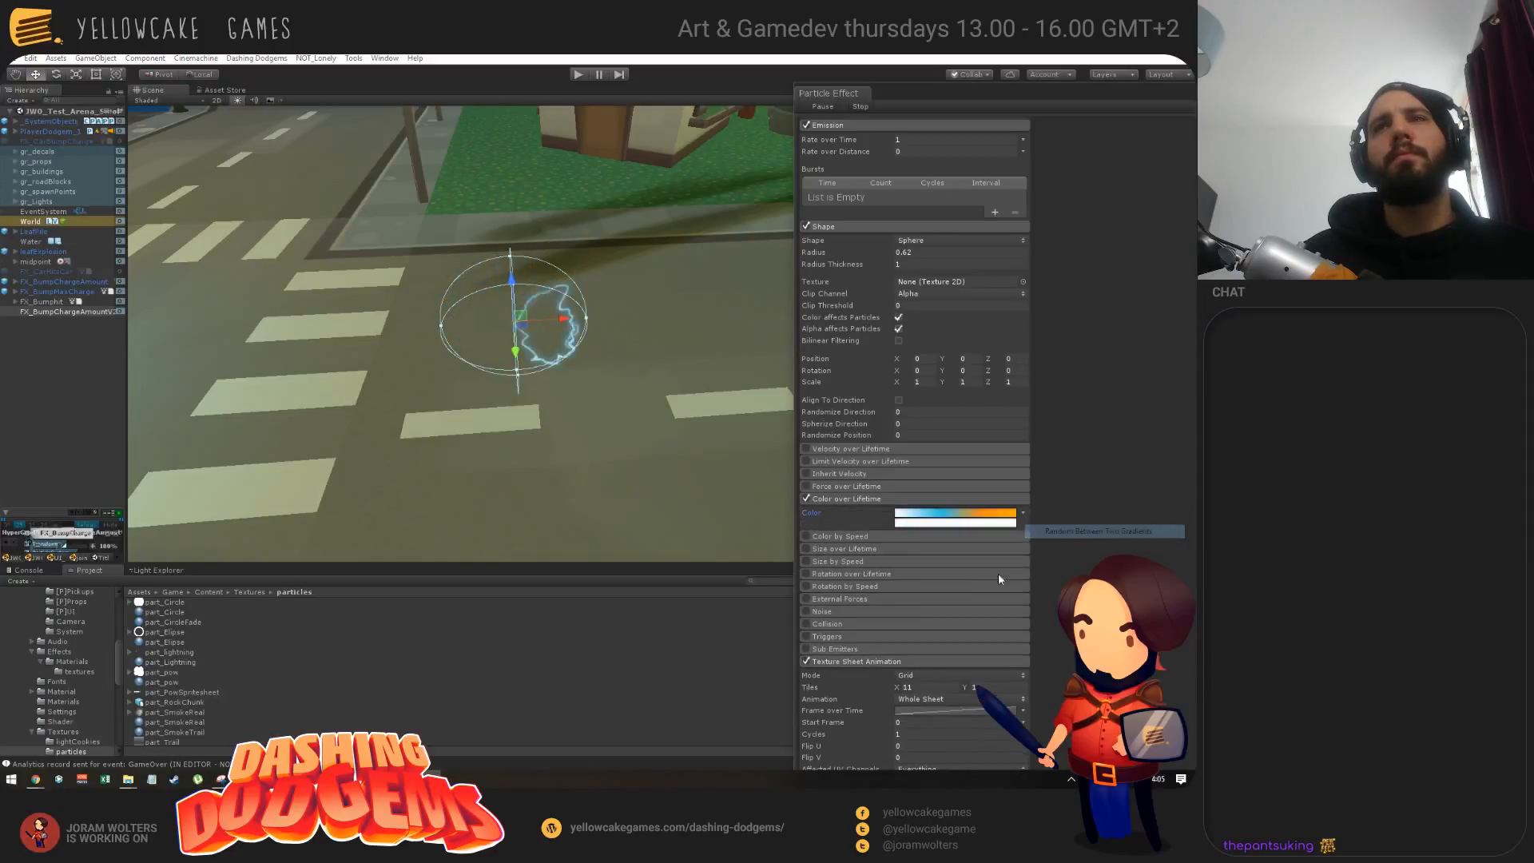
Step: In the first lifetime gradient, recolor the orange key at about 71% bright cyan-blue
{"action": "left_click", "coordinate": [937, 513]}
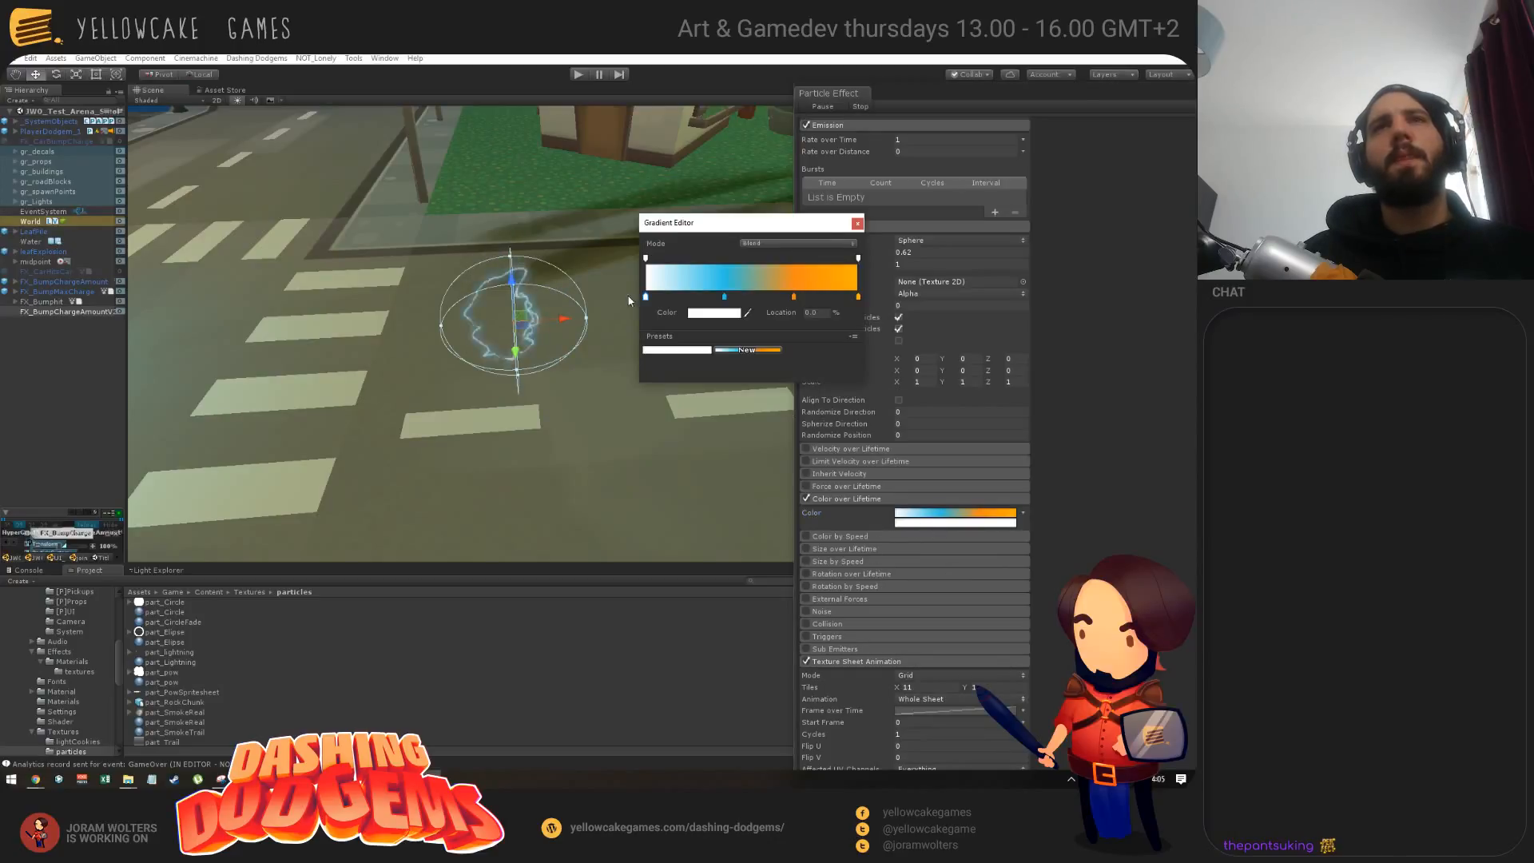
{"action": "left_click", "coordinate": [699, 313]}
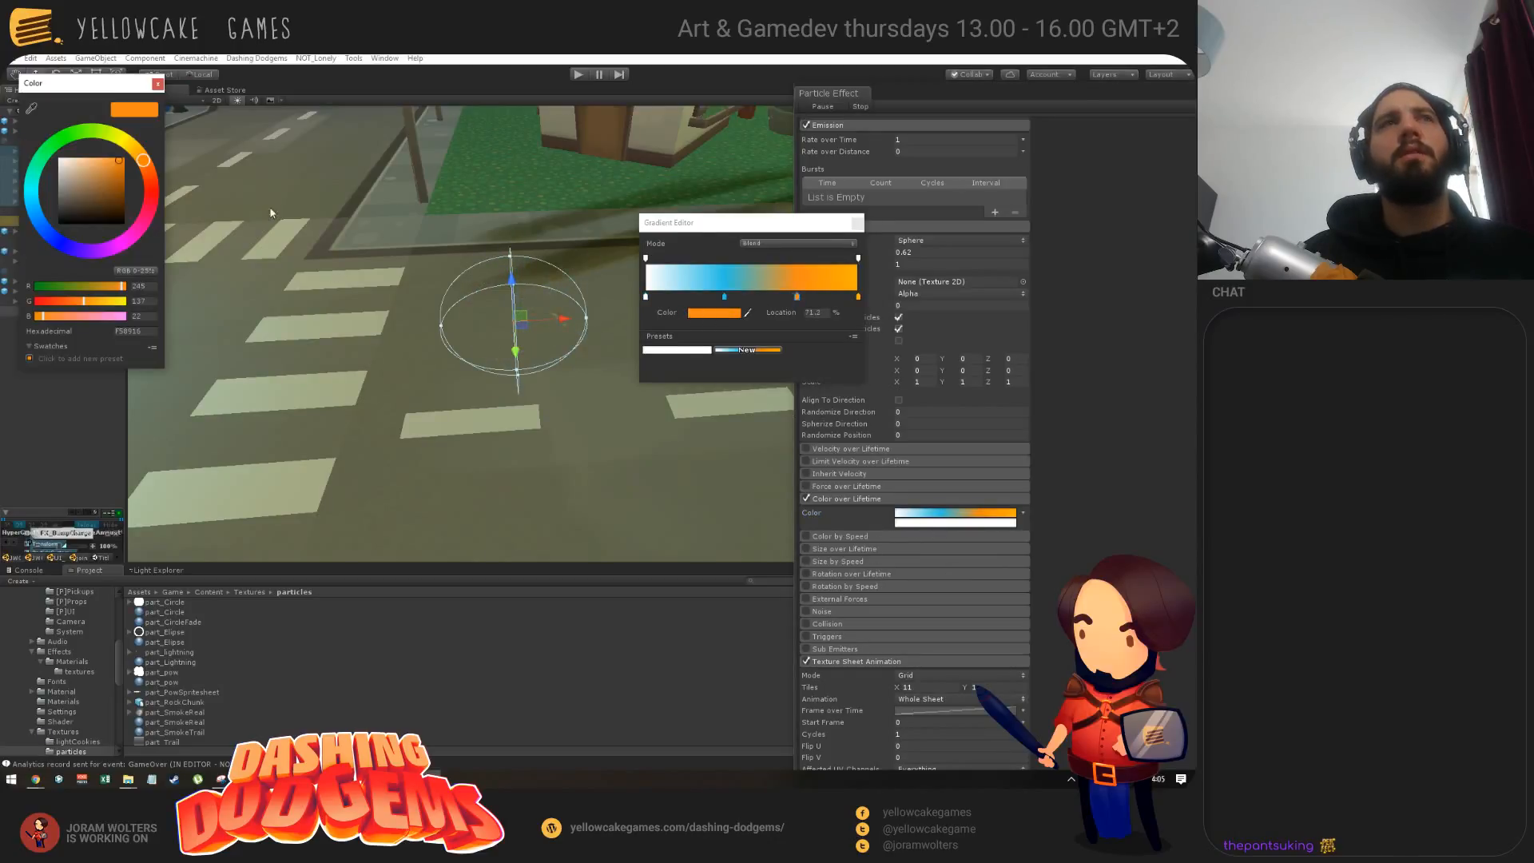
{"action": "left_click_drag", "start_coordinate": [31, 191], "coordinate": [32, 202]}
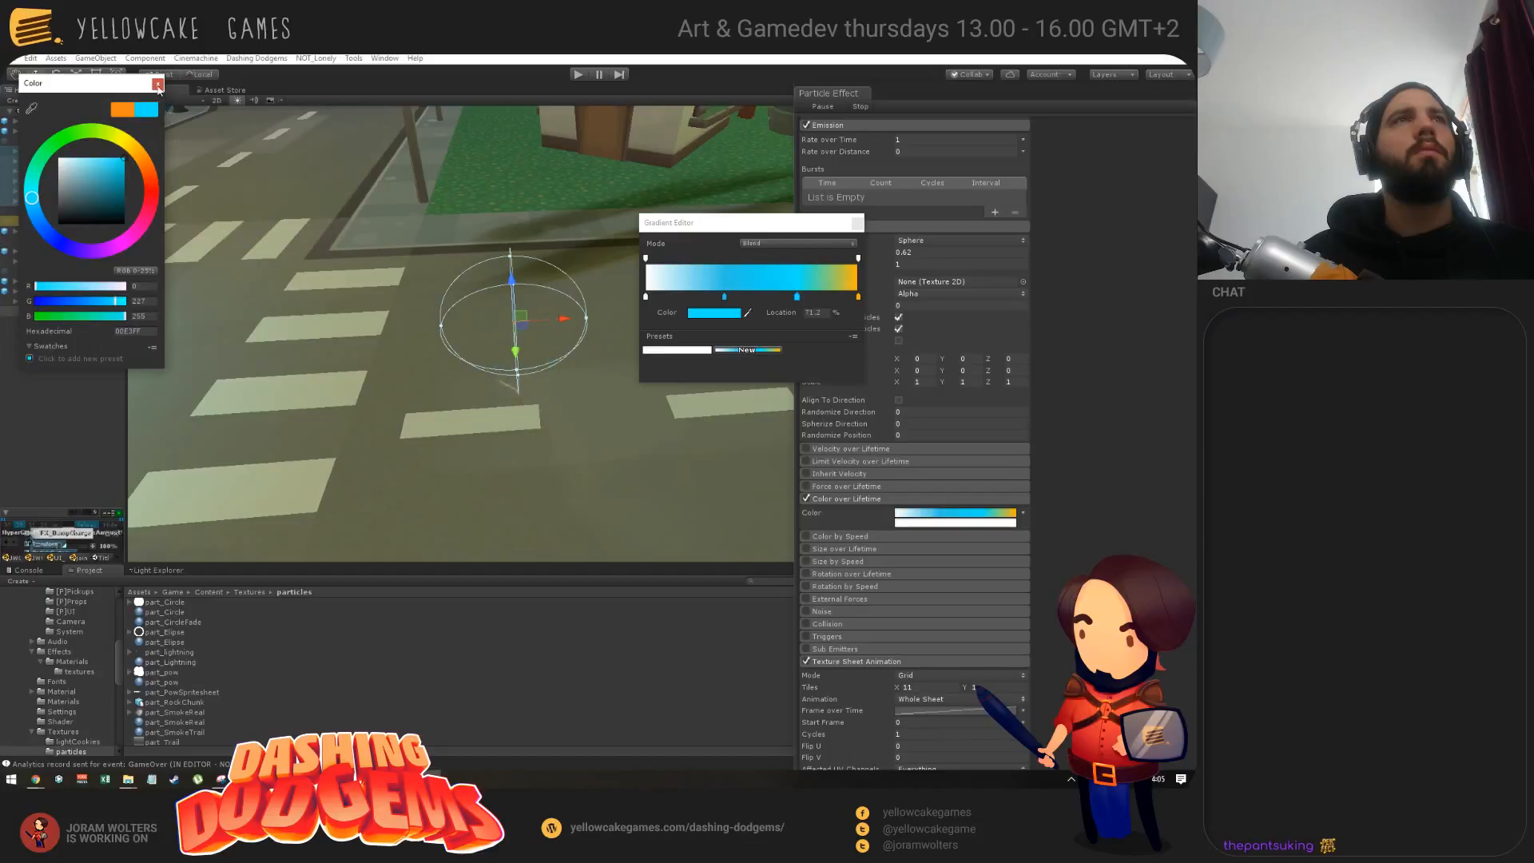
{"action": "left_click", "coordinate": [158, 83]}
{"action": "left_click", "coordinate": [857, 223]}
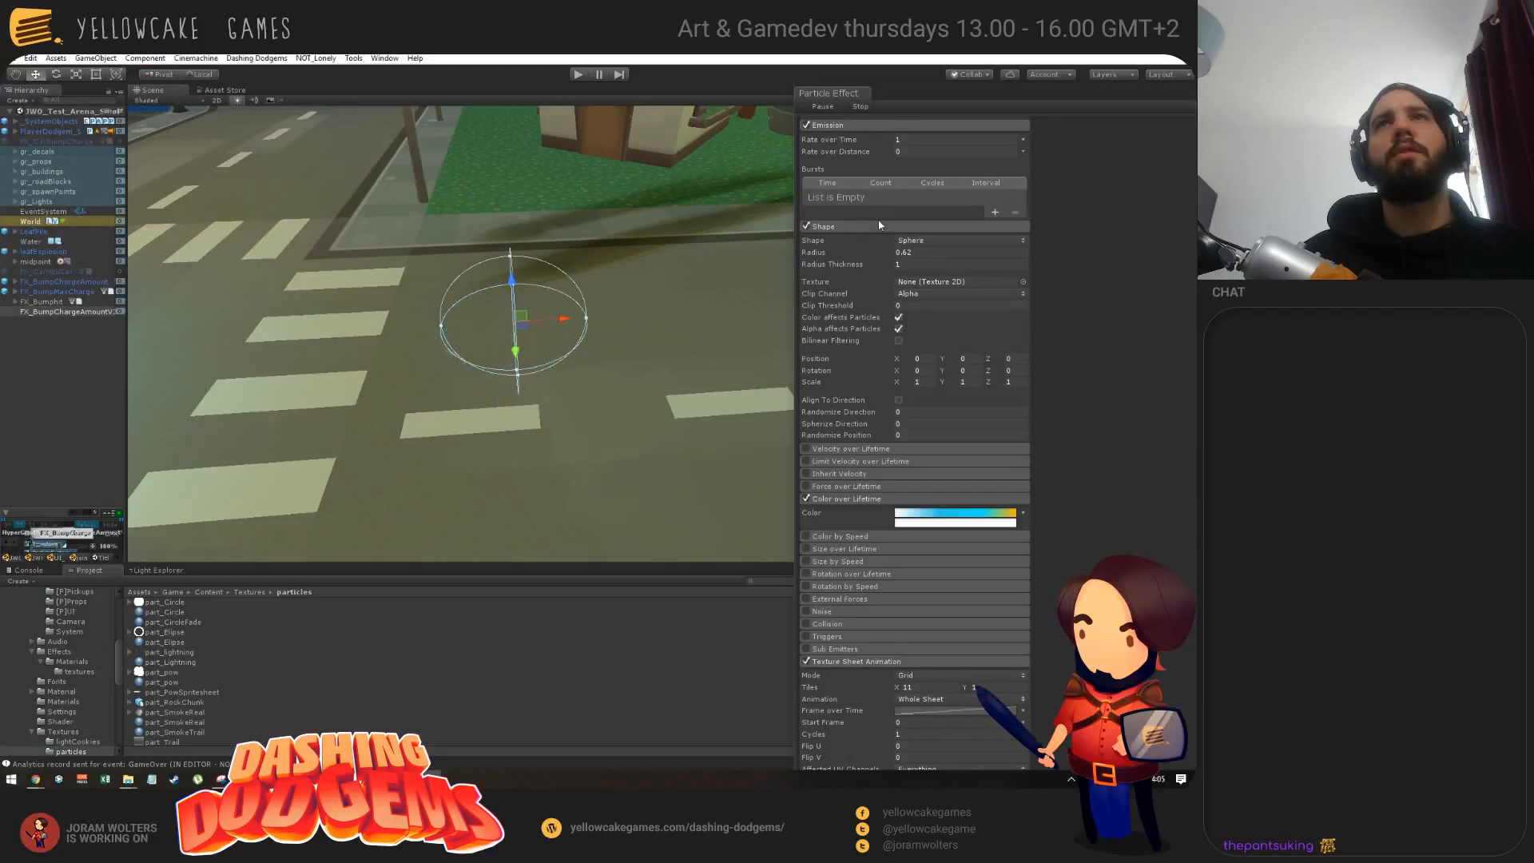
Step: Set the emission Rate over Time to 0 and add a burst with count 2 and interval 0.05
{"action": "scroll", "coordinate": [927, 229], "scroll_direction": "up", "scroll_amount": 3}
{"action": "left_click", "coordinate": [896, 234]}
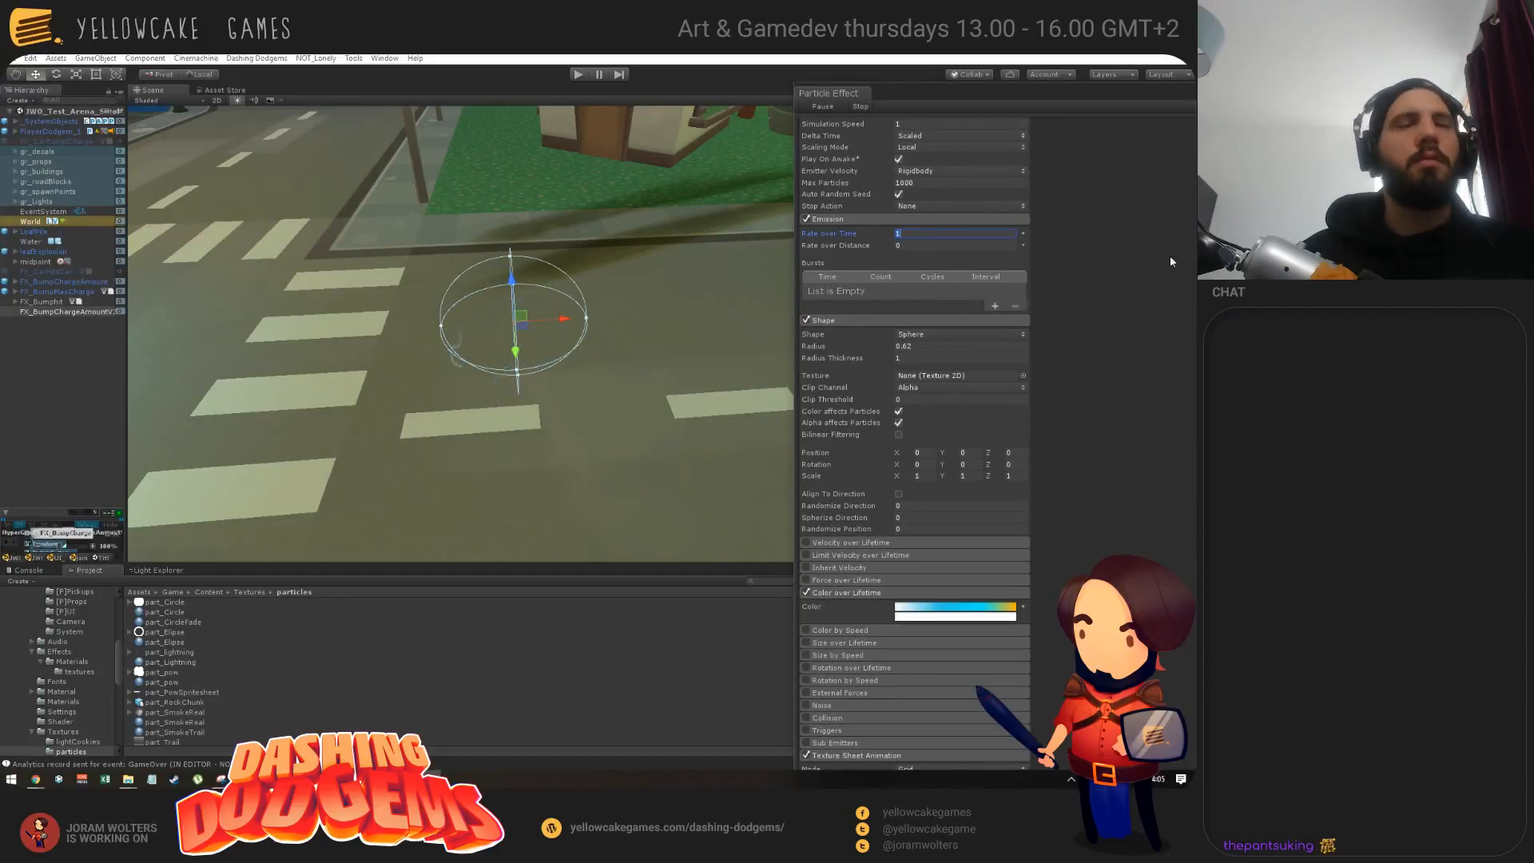
{"action": "type", "text": "0"}
{"action": "left_click", "coordinate": [995, 306]}
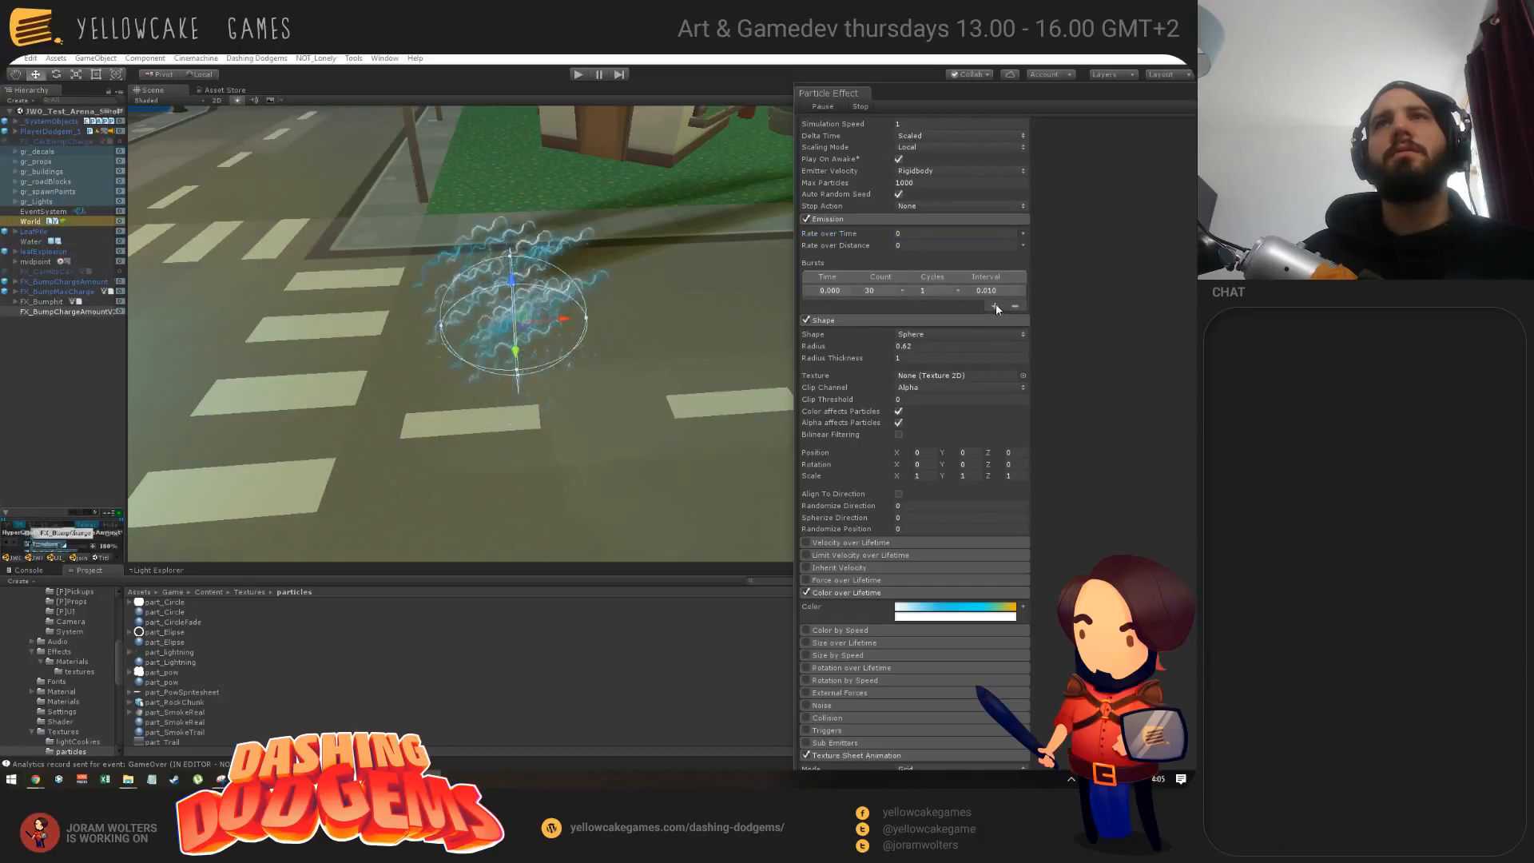
{"action": "left_click", "coordinate": [883, 292]}
{"action": "type", "text": "2"}
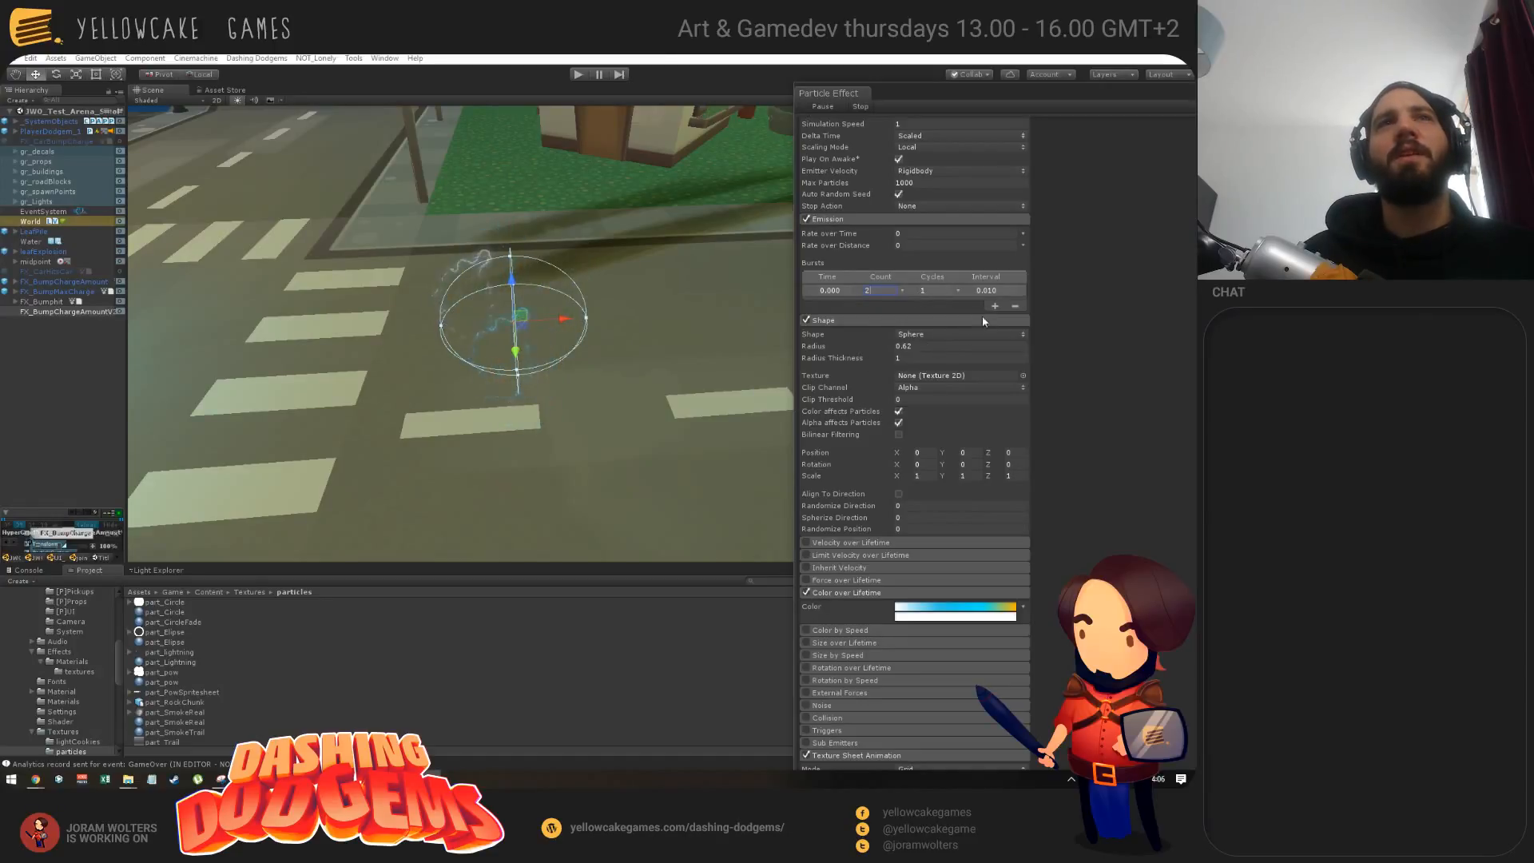
{"action": "key", "text": "Tab"}
{"action": "key", "text": "Tab"}
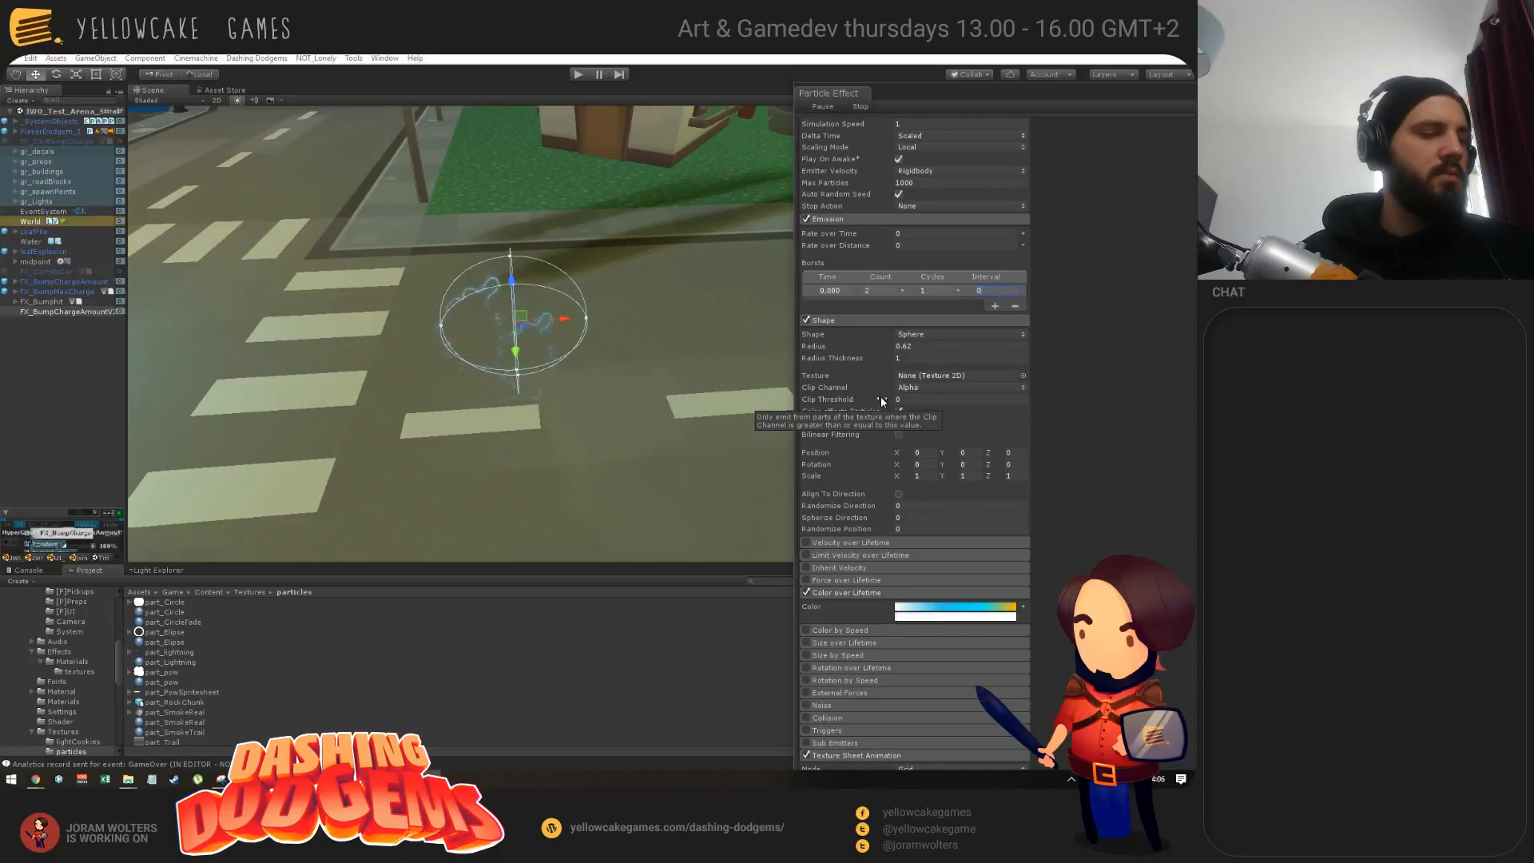
{"action": "type", "text": "0.05"}
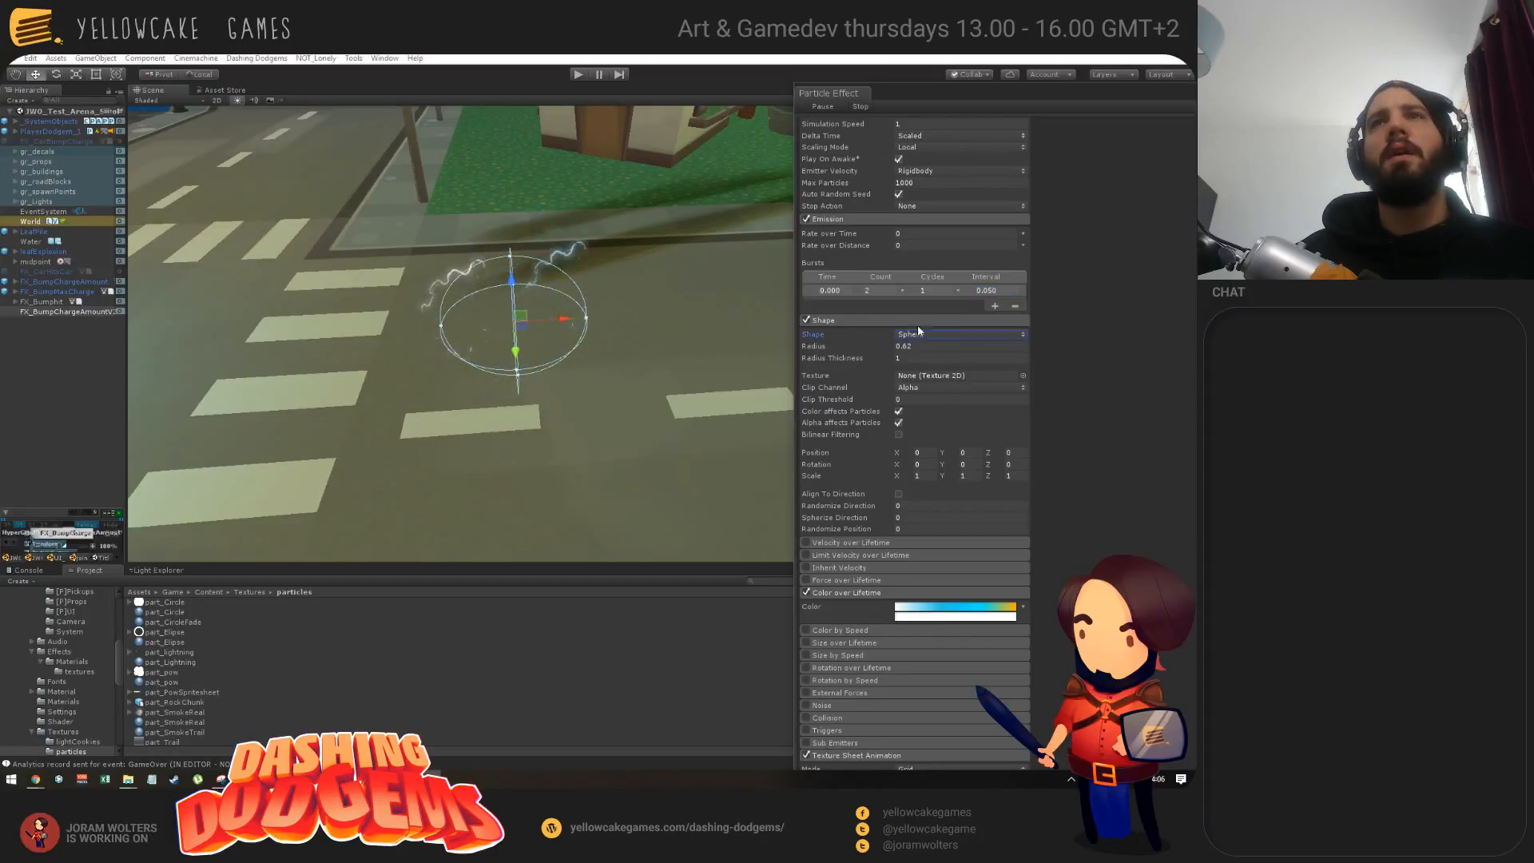
Step: Recolor the end key at 100% of the first lifetime gradient deep blue
{"action": "left_click", "coordinate": [955, 610]}
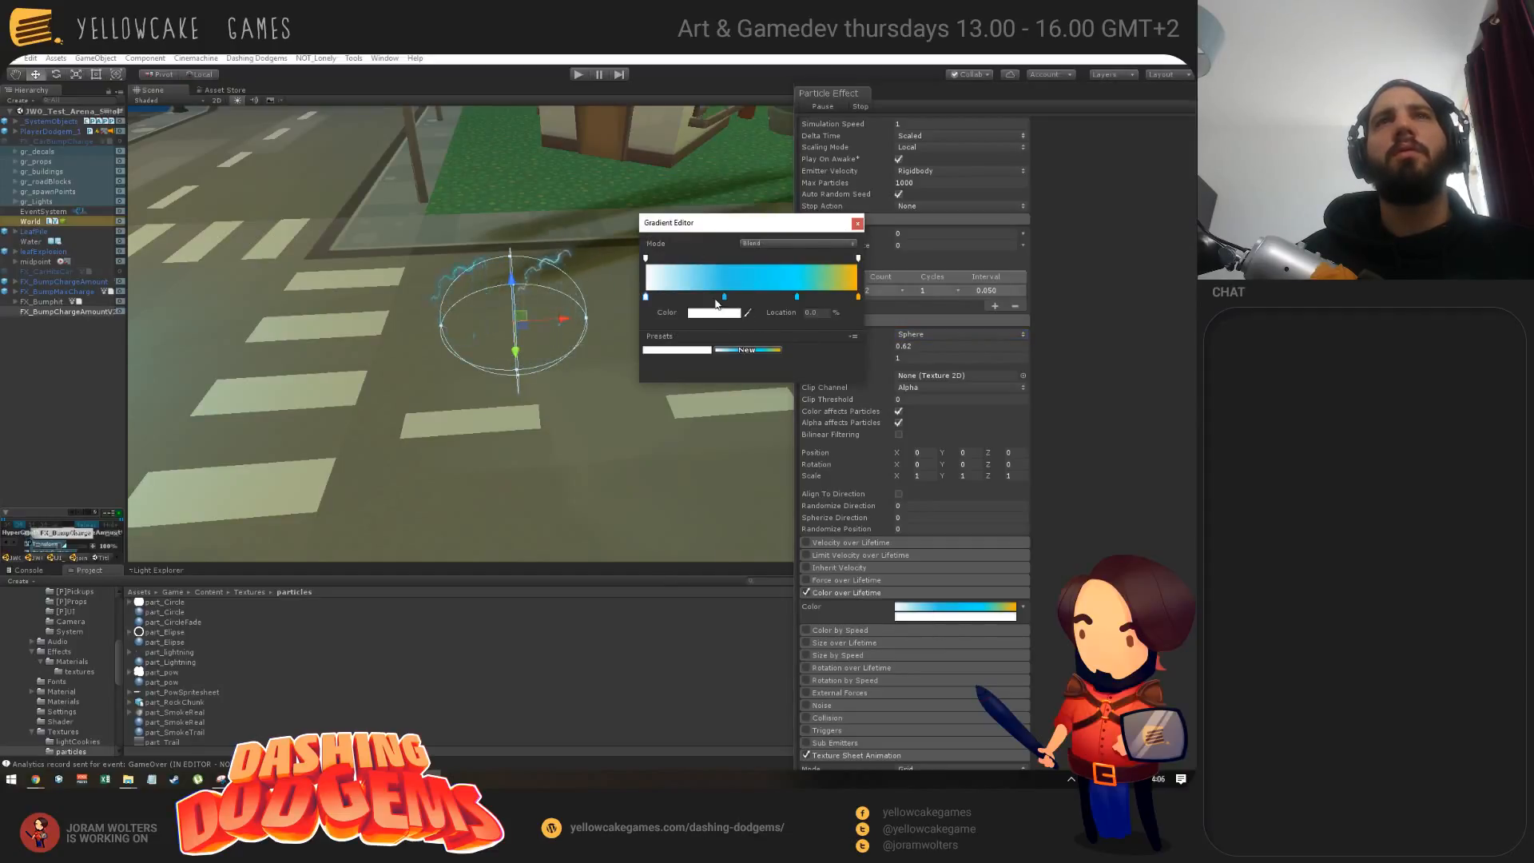
{"action": "left_click", "coordinate": [858, 296]}
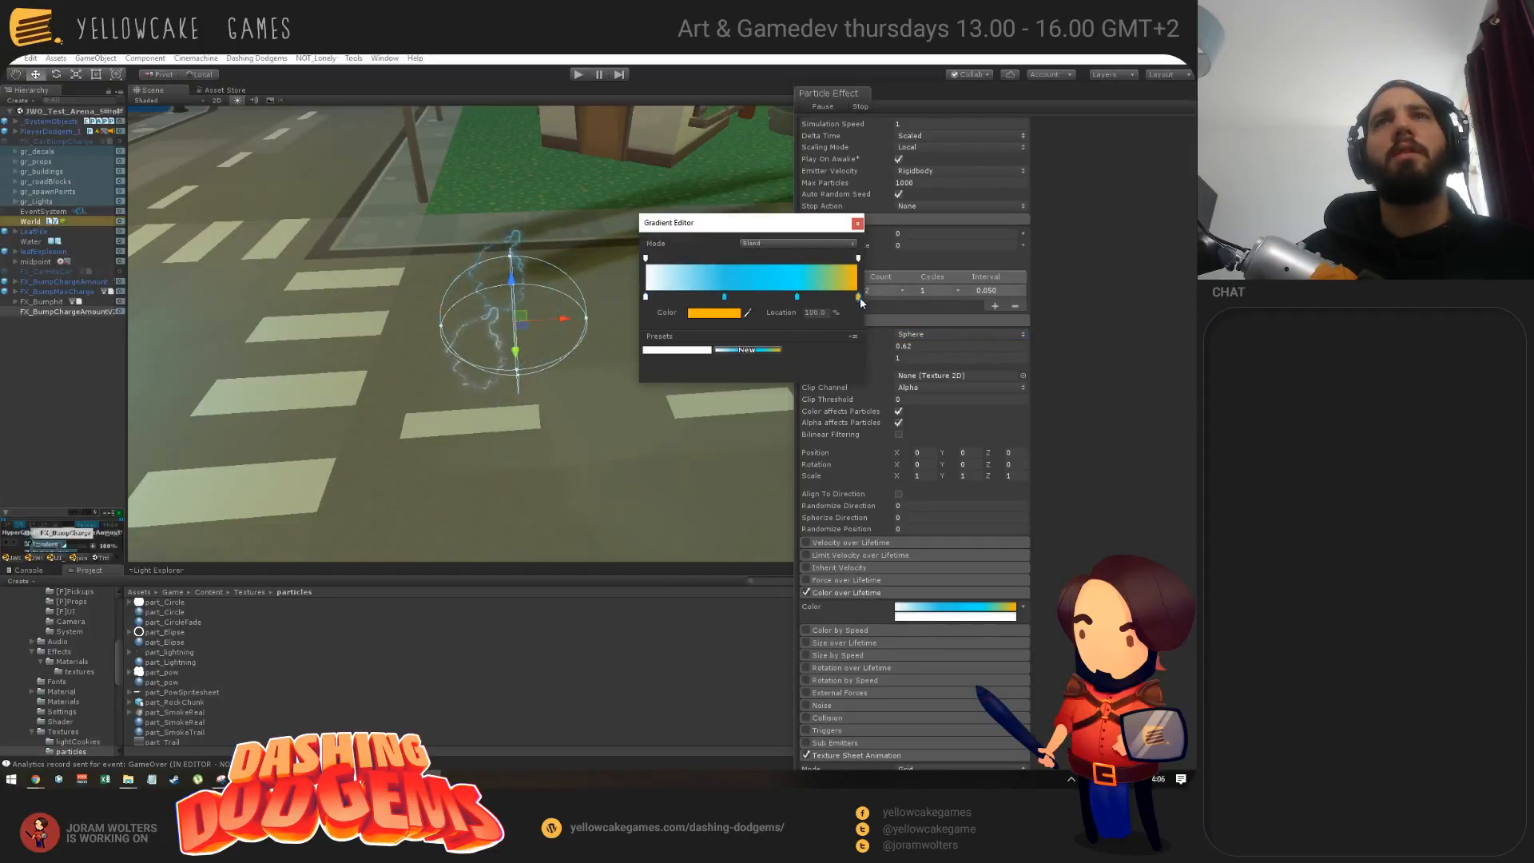
{"action": "left_click", "coordinate": [714, 313]}
{"action": "left_click", "coordinate": [48, 231]}
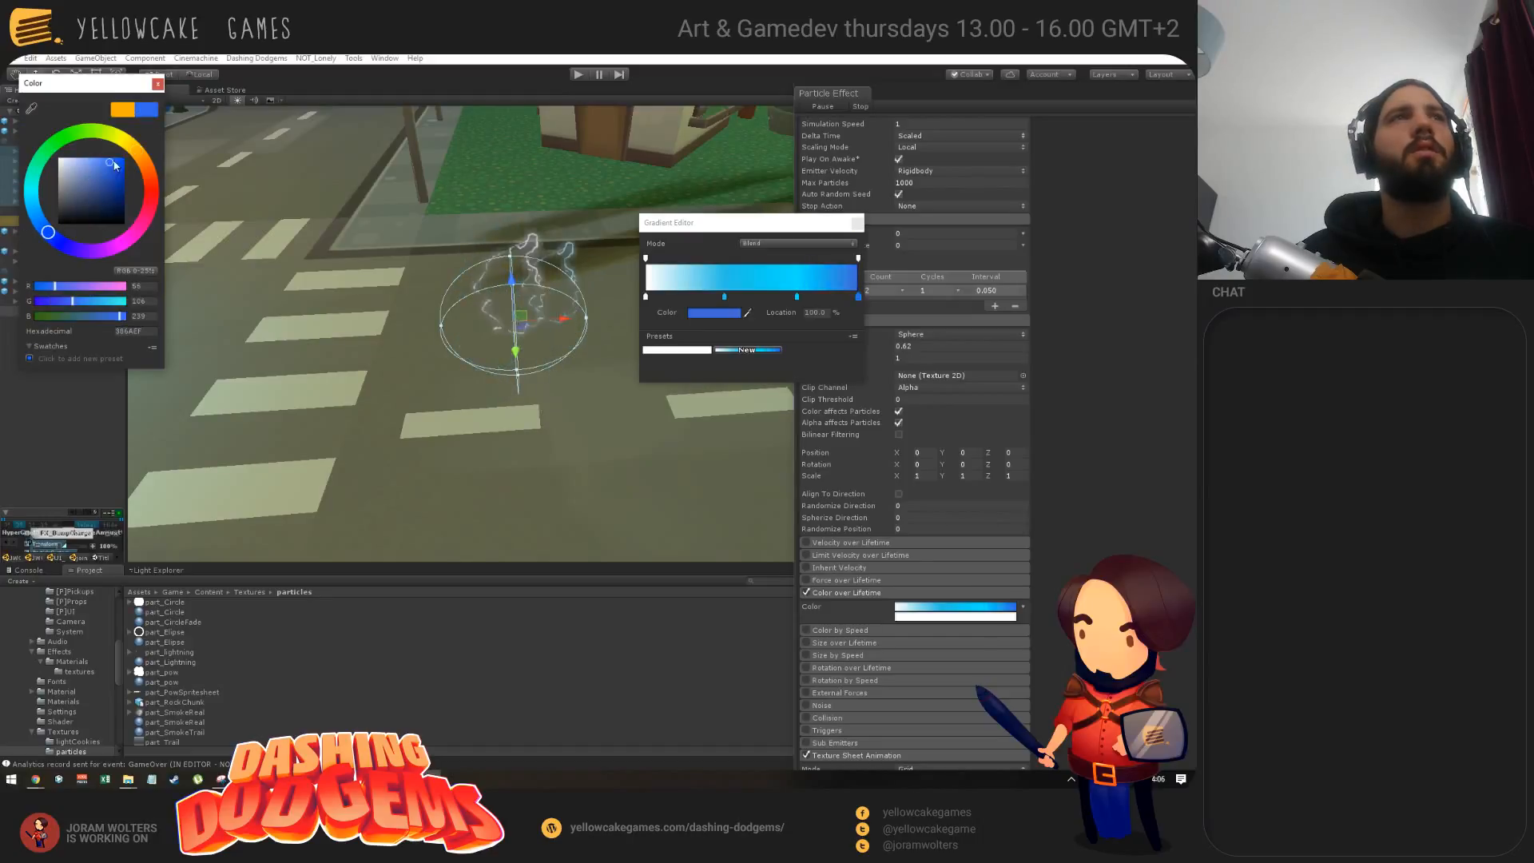
{"action": "left_click", "coordinate": [158, 83]}
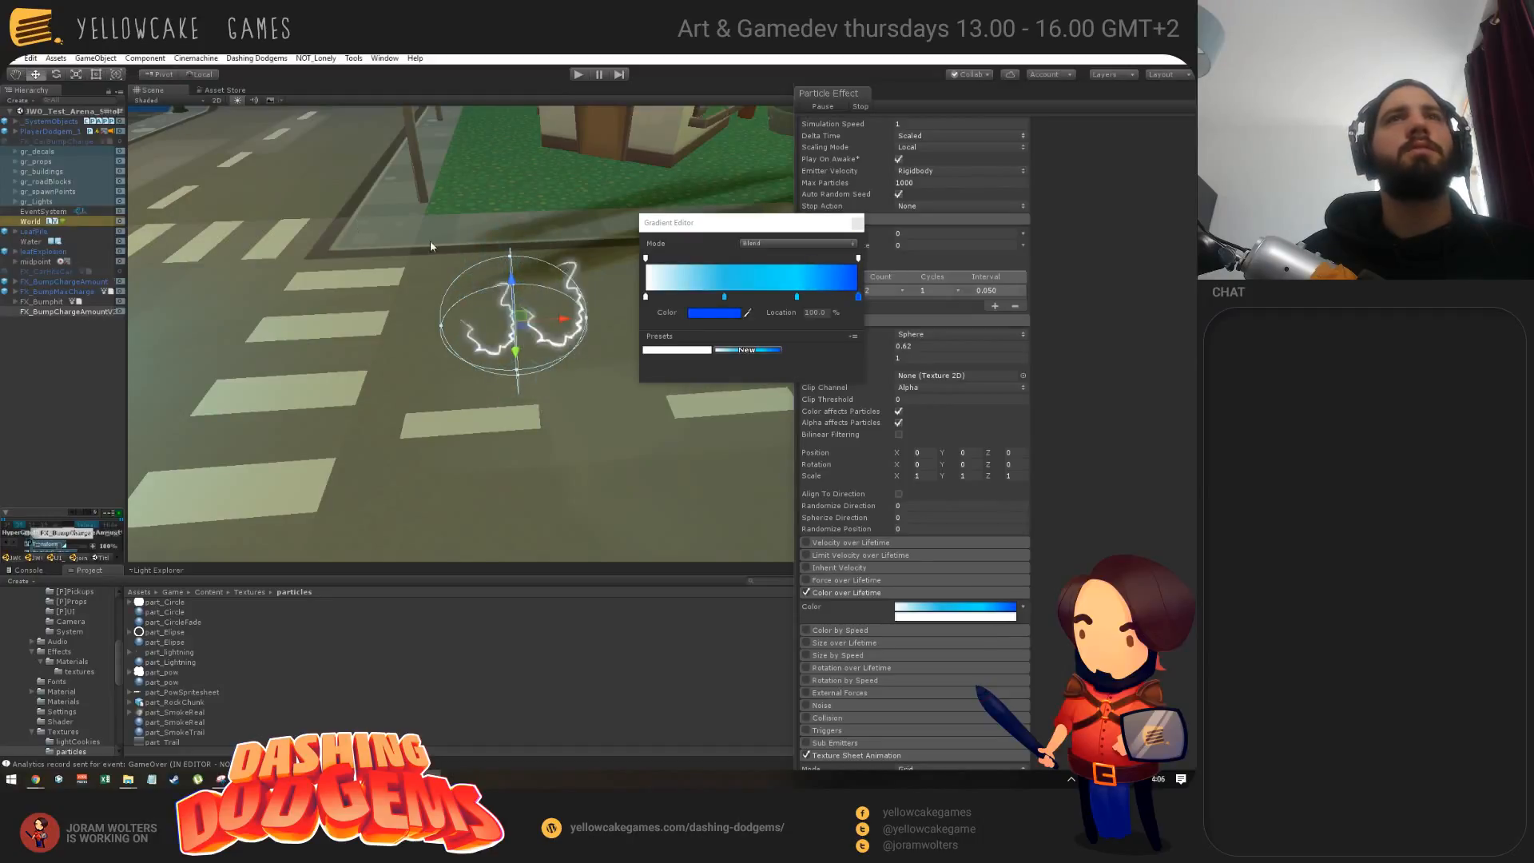
{"action": "left_click", "coordinate": [857, 223]}
Step: Add a saturated orange color key at about 54% in the second, all-white lifetime gradient
{"action": "left_click", "coordinate": [908, 617]}
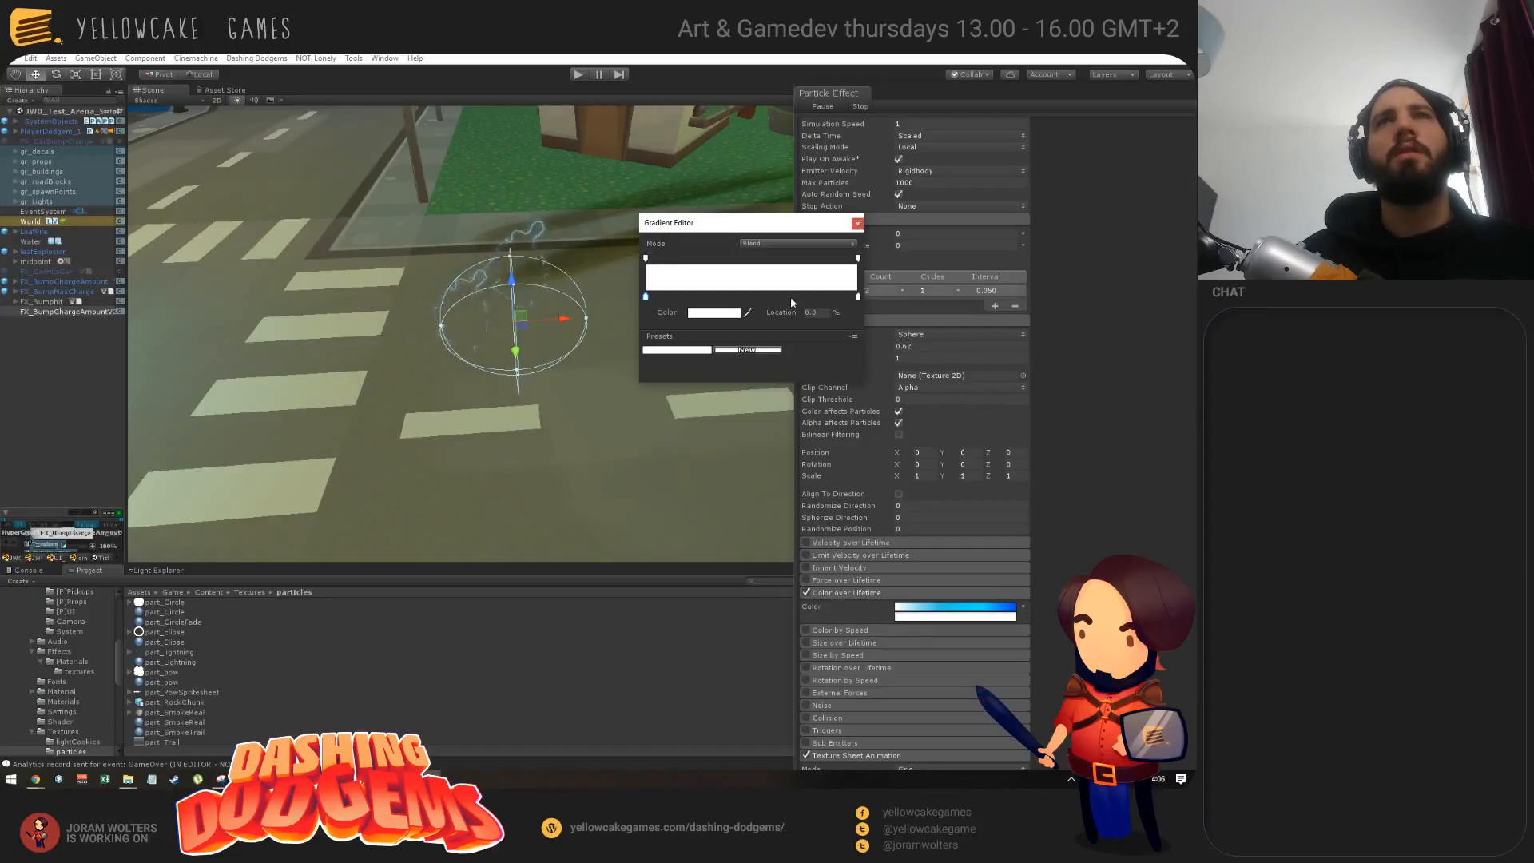
{"action": "left_click", "coordinate": [714, 313]}
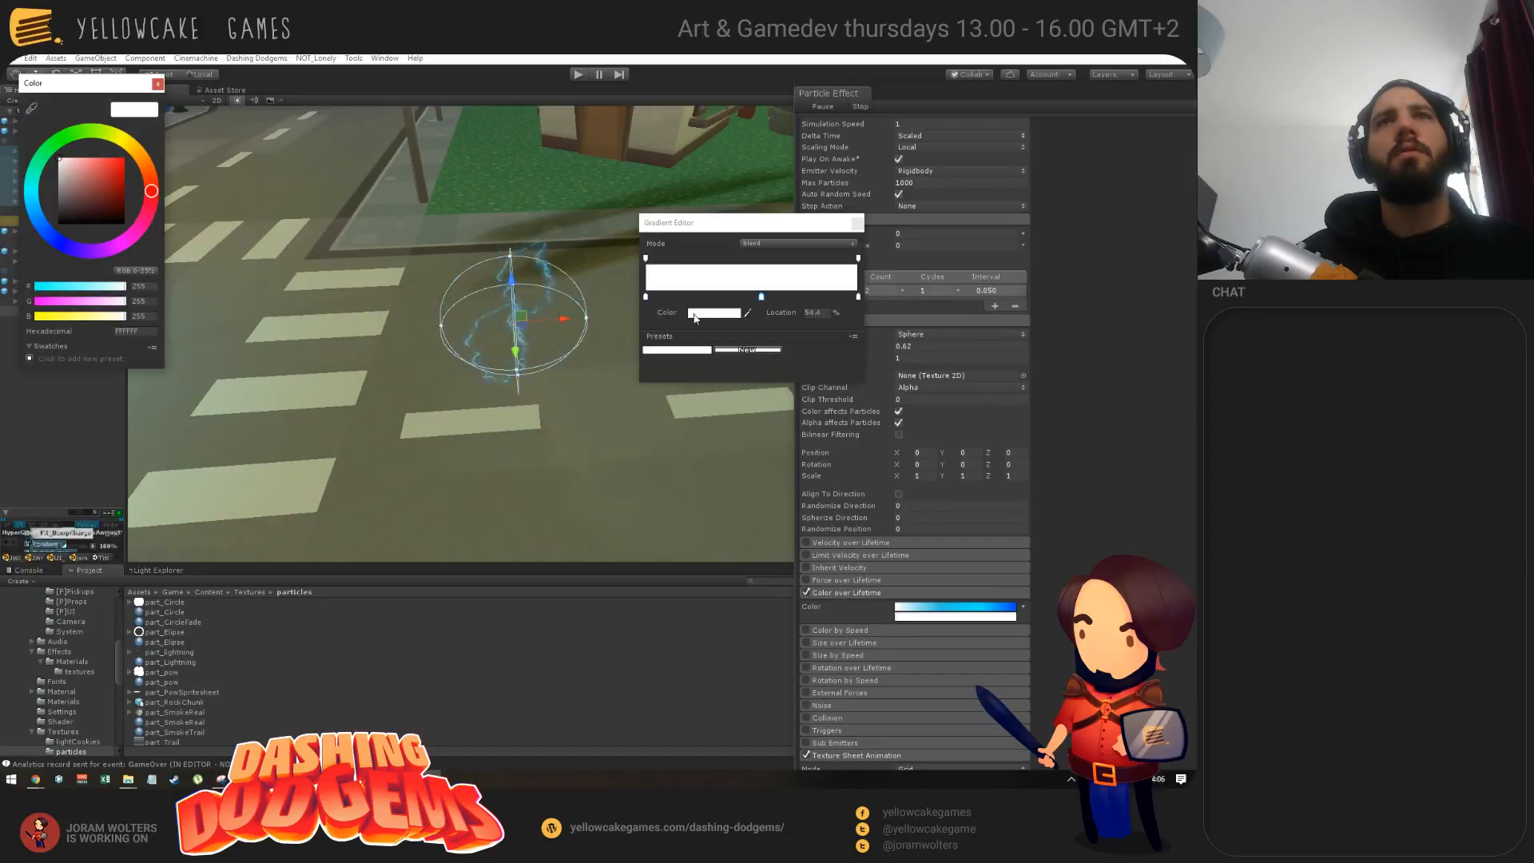
{"action": "left_click", "coordinate": [152, 170]}
{"action": "left_click_drag", "start_coordinate": [100, 174], "coordinate": [126, 157]}
{"action": "left_click", "coordinate": [158, 83]}
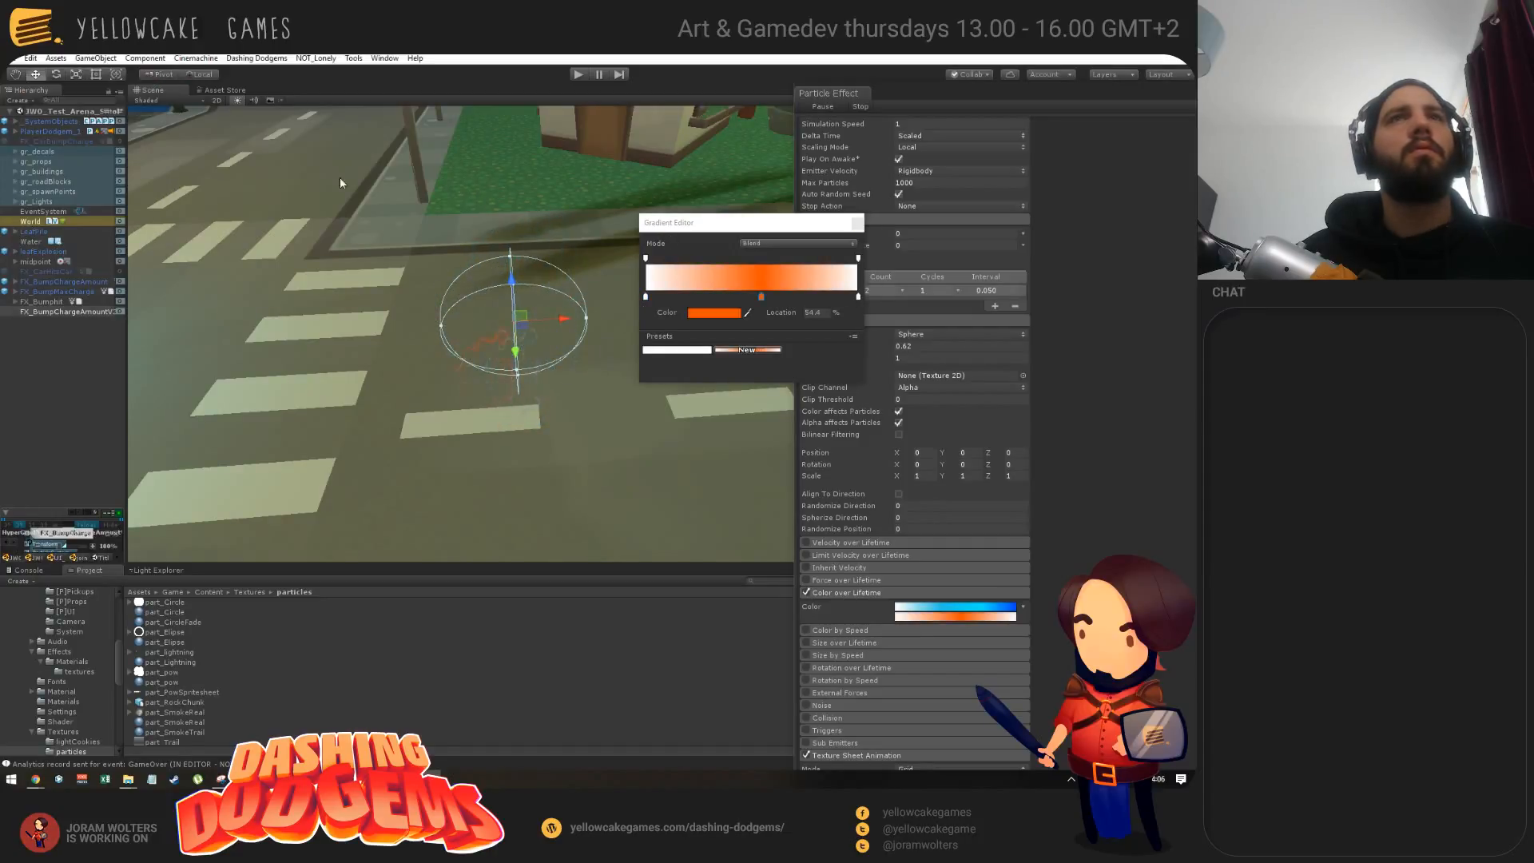
Step: Recolor the end key at 100% of the second lifetime gradient saturated orange
{"action": "left_click", "coordinate": [859, 297]}
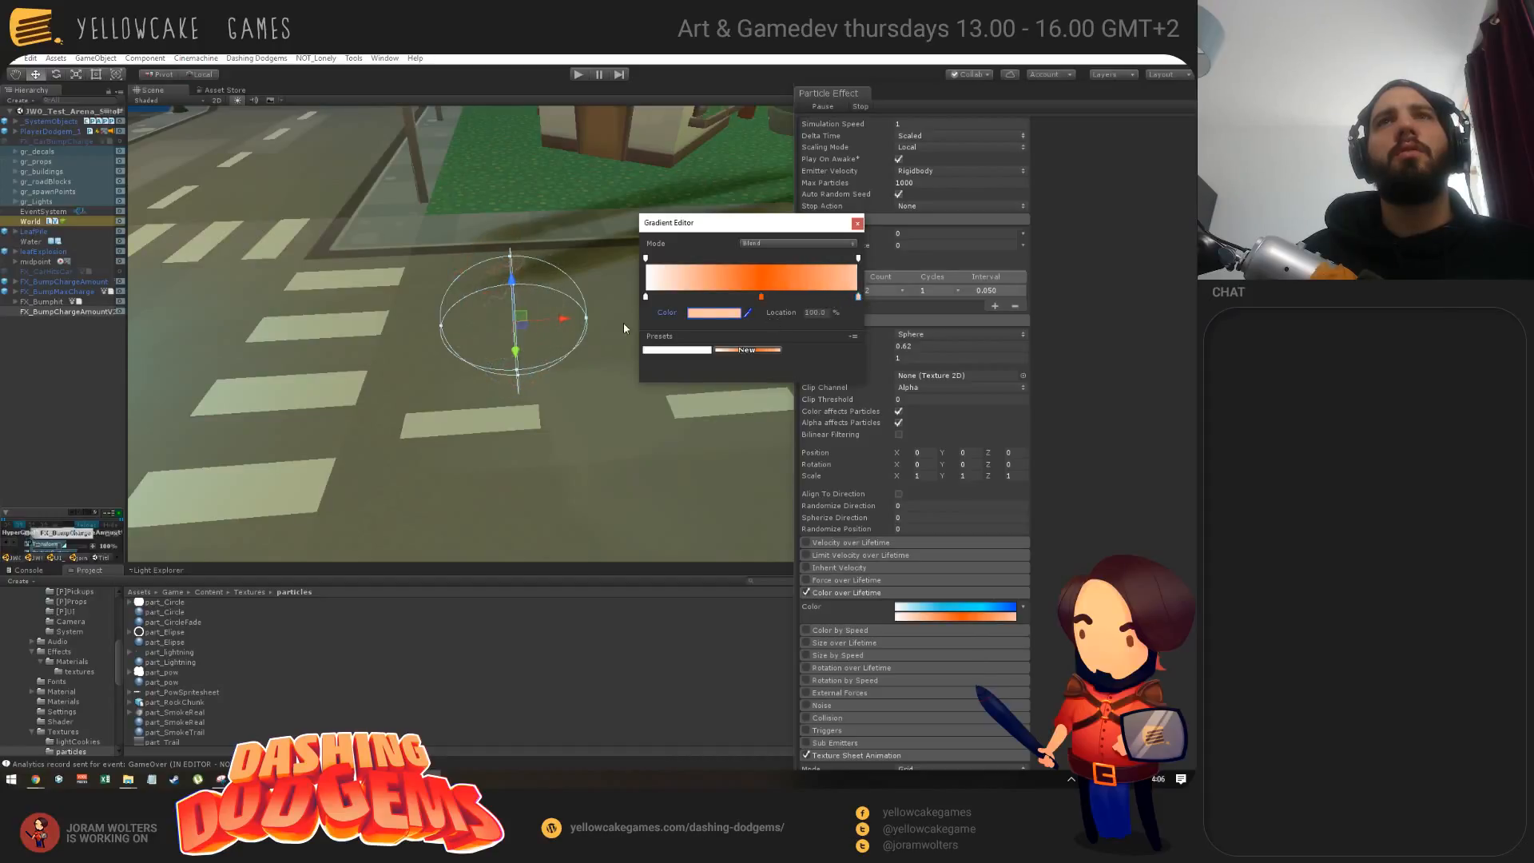
{"action": "left_click", "coordinate": [716, 315]}
{"action": "left_click", "coordinate": [152, 177]}
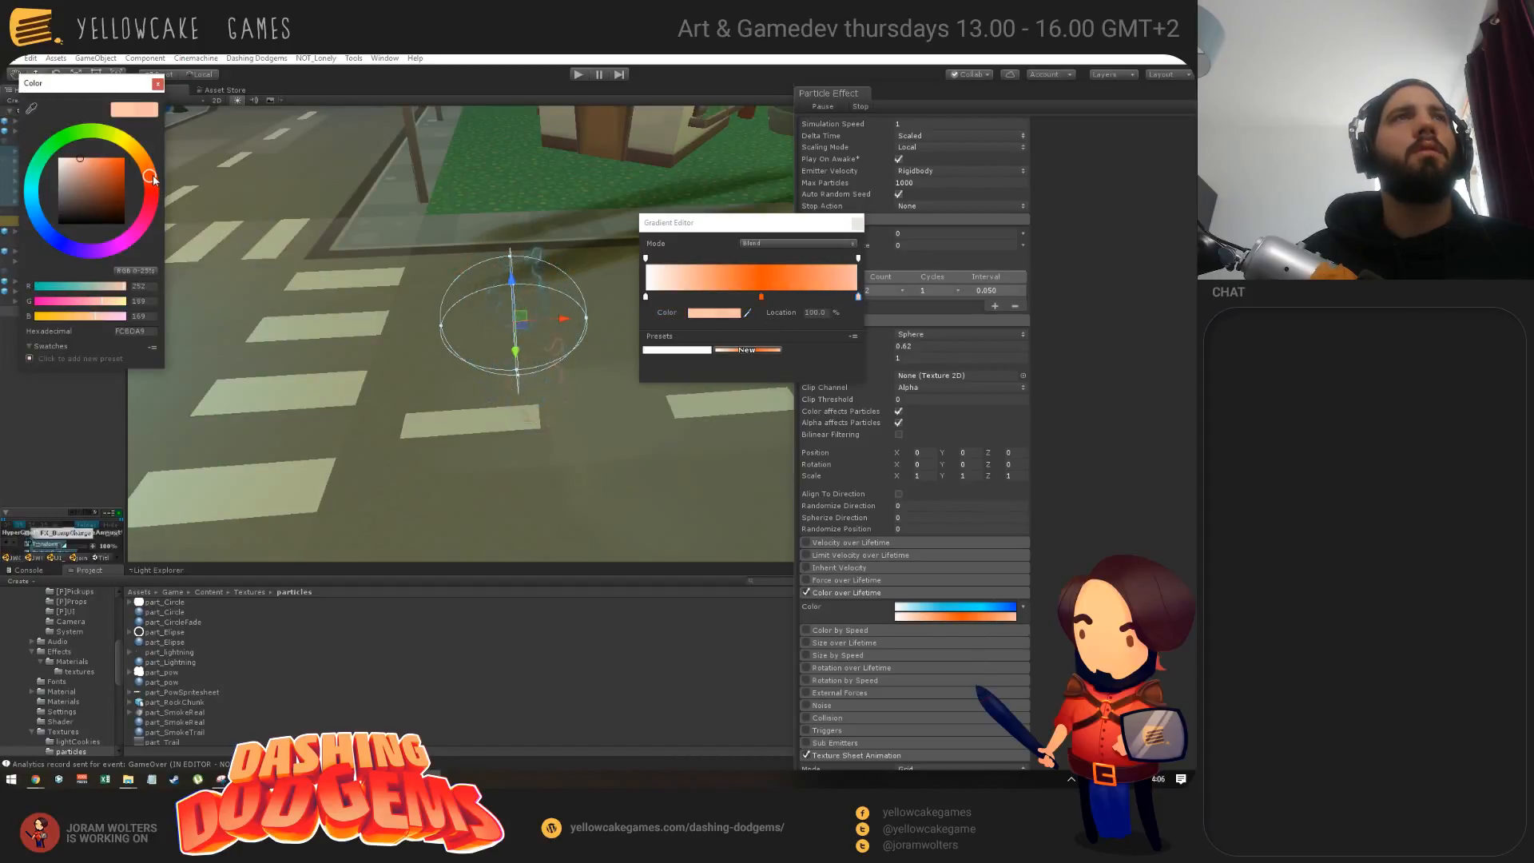
{"action": "left_click", "coordinate": [120, 158]}
{"action": "left_click", "coordinate": [157, 83]}
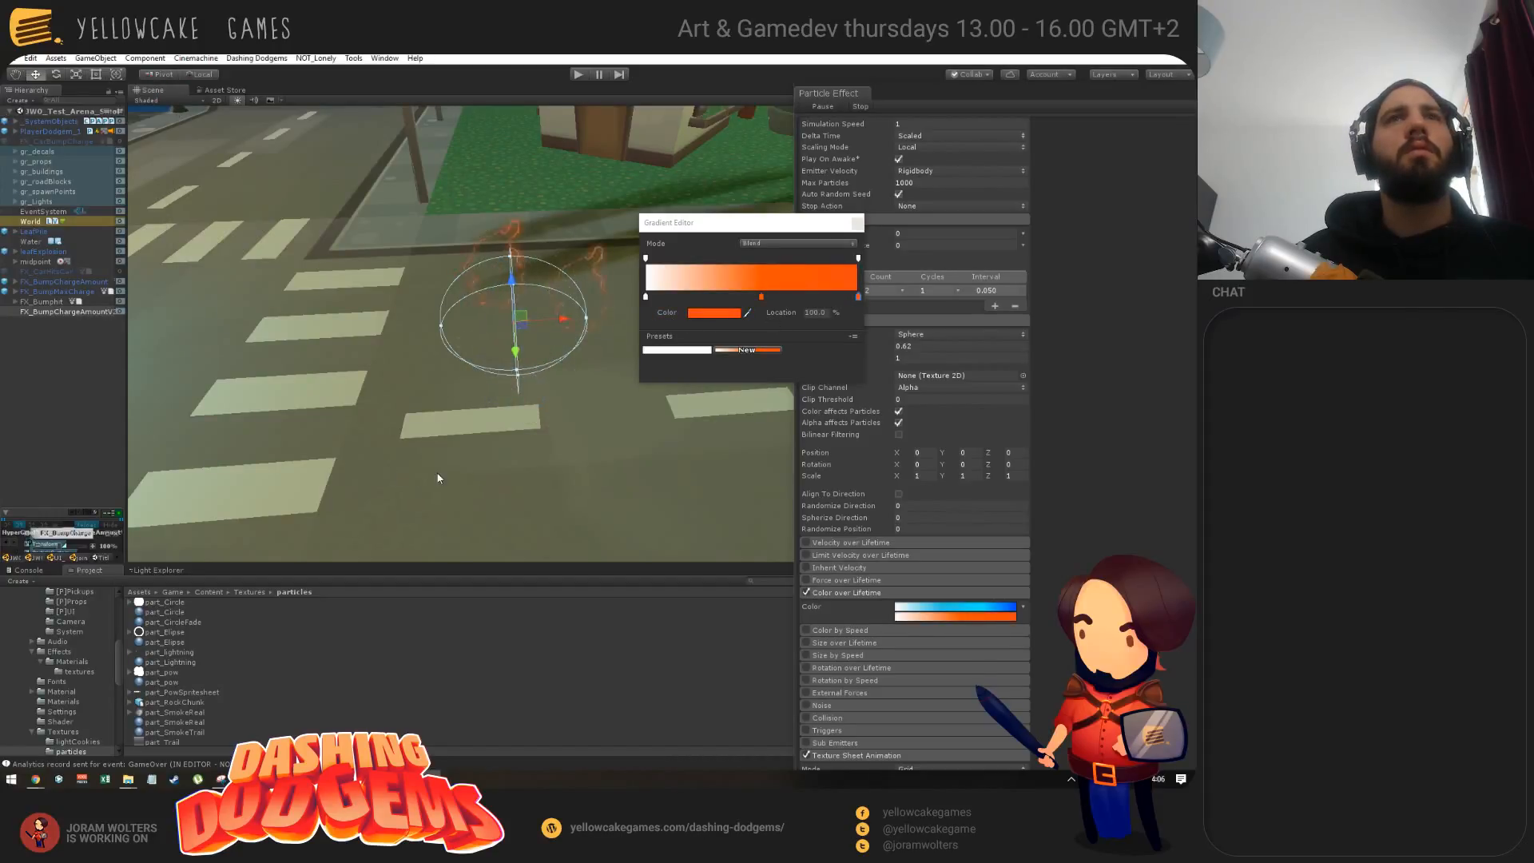
{"action": "left_click", "coordinate": [858, 223]}
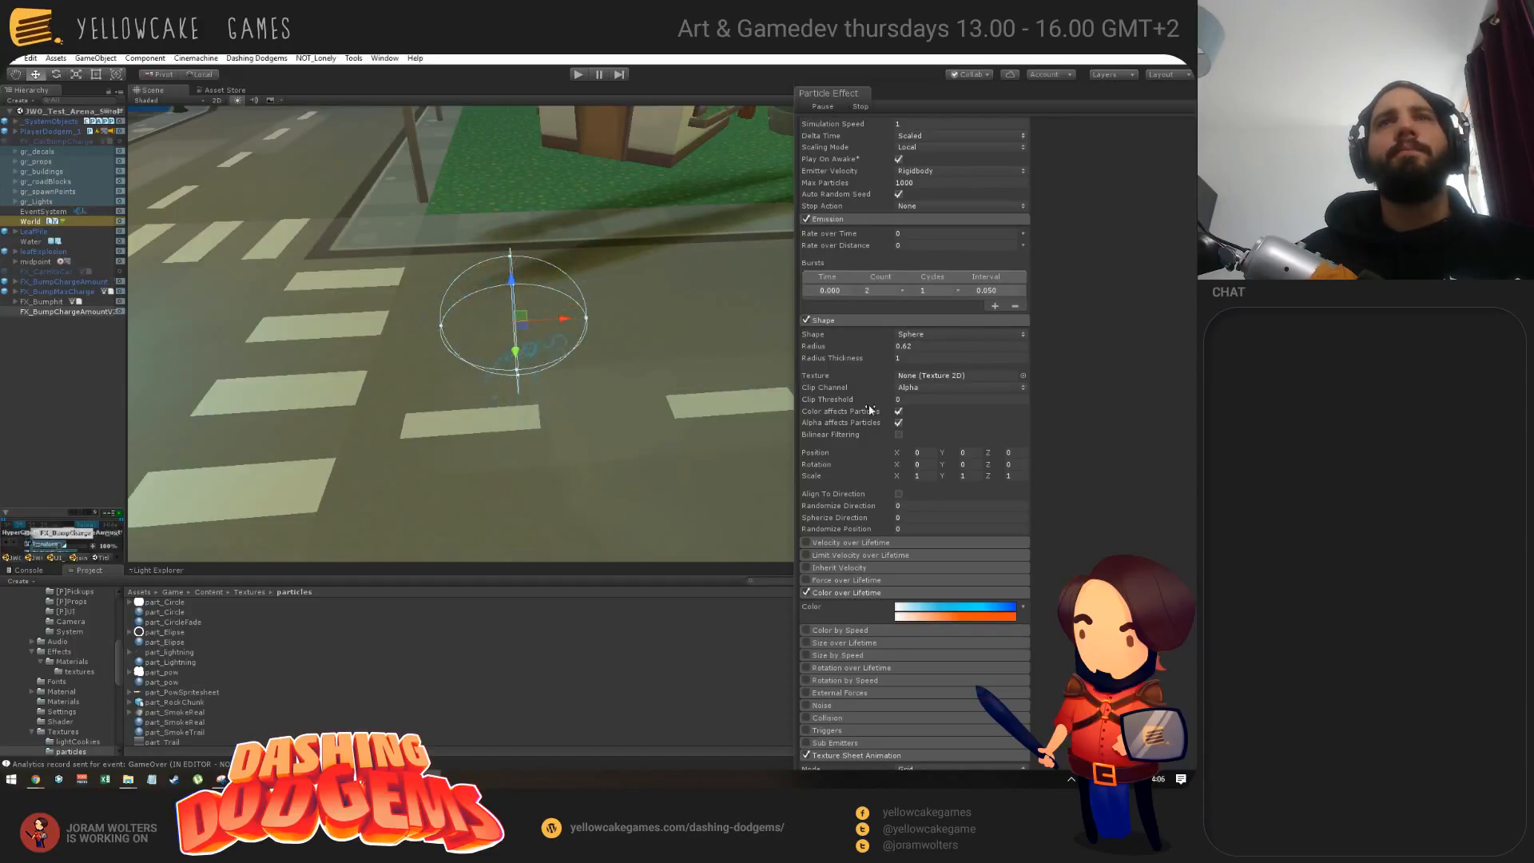
Step: Reduce the sphere emission shape's radius to 0.13 and check the lightning from another angle
{"action": "left_click_drag", "start_coordinate": [833, 345], "coordinate": [791, 348]}
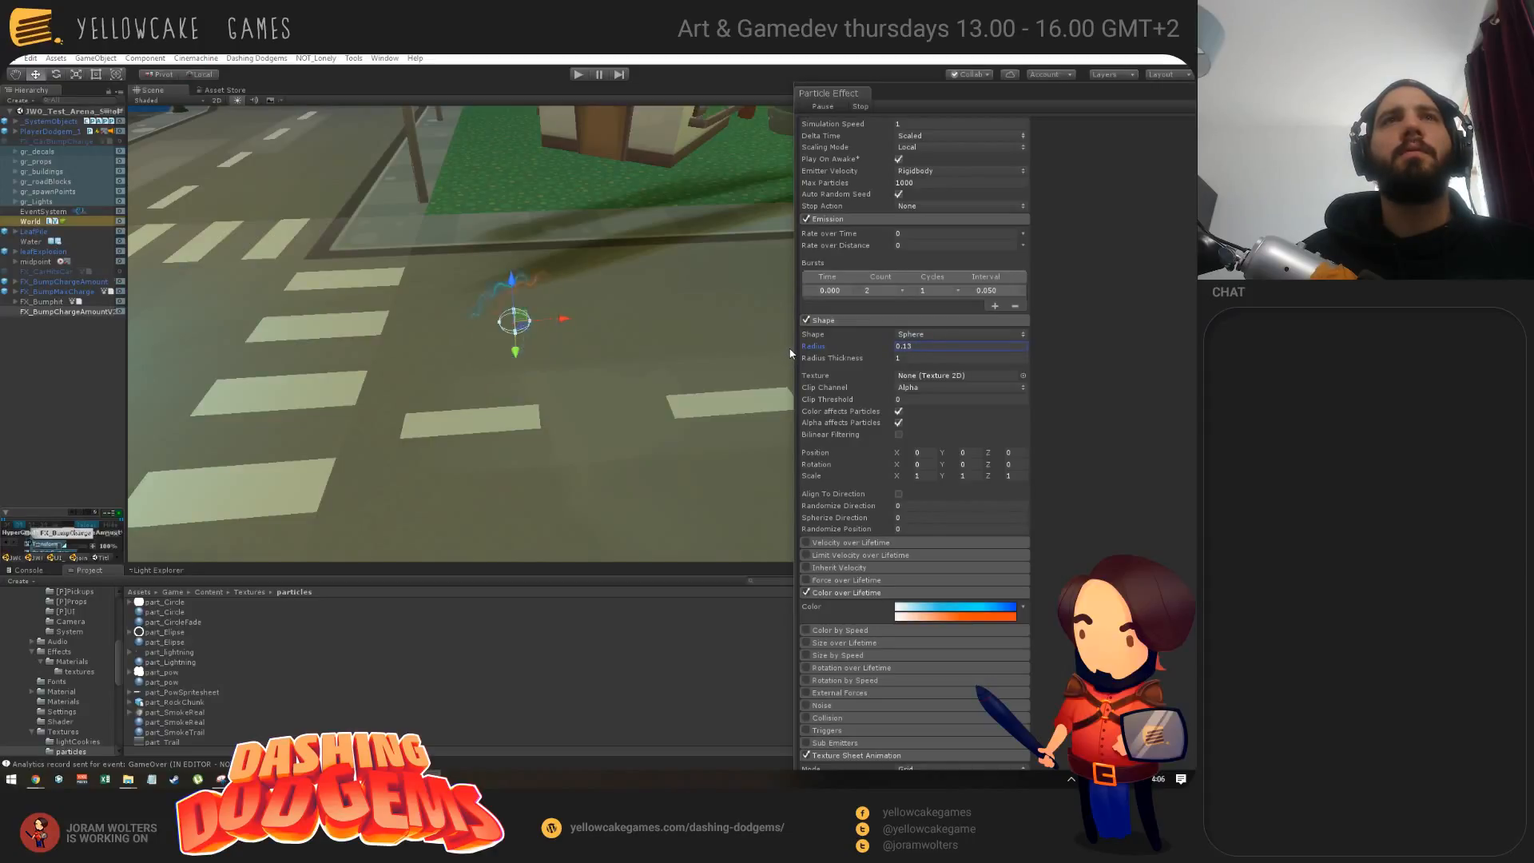
{"action": "key", "text": "alt+Tab"}
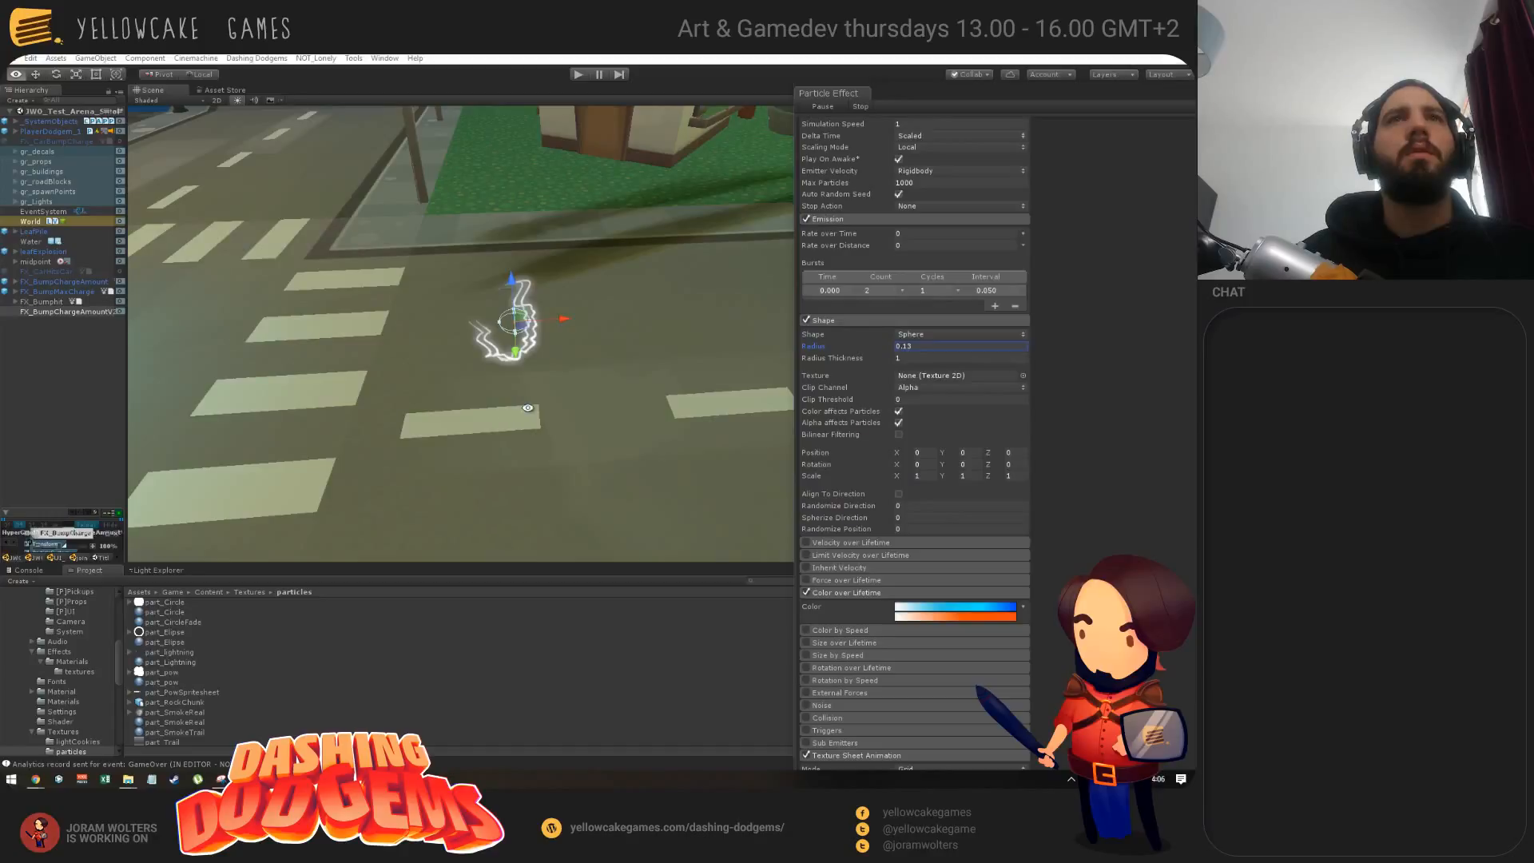
{"action": "left_click_drag", "start_coordinate": [527, 407], "coordinate": [548, 281], "text": "alt"}
{"action": "scroll", "coordinate": [879, 360], "scroll_direction": "up", "scroll_amount": 5}
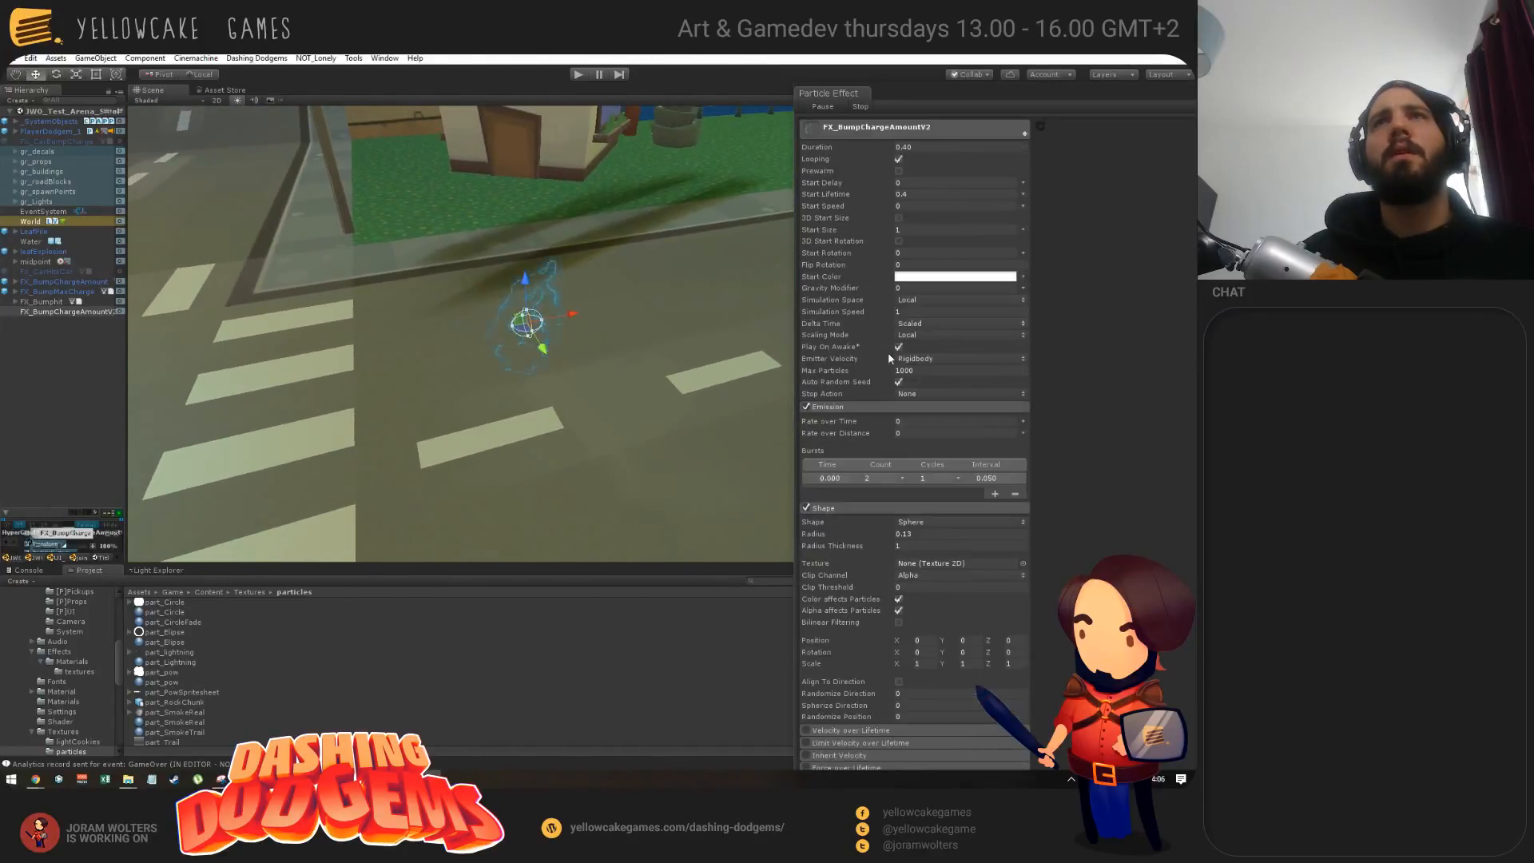
Step: Set the start delay to random between two constants, 0 and 0.02
{"action": "left_click", "coordinate": [1023, 183]}
{"action": "left_click", "coordinate": [1038, 207]}
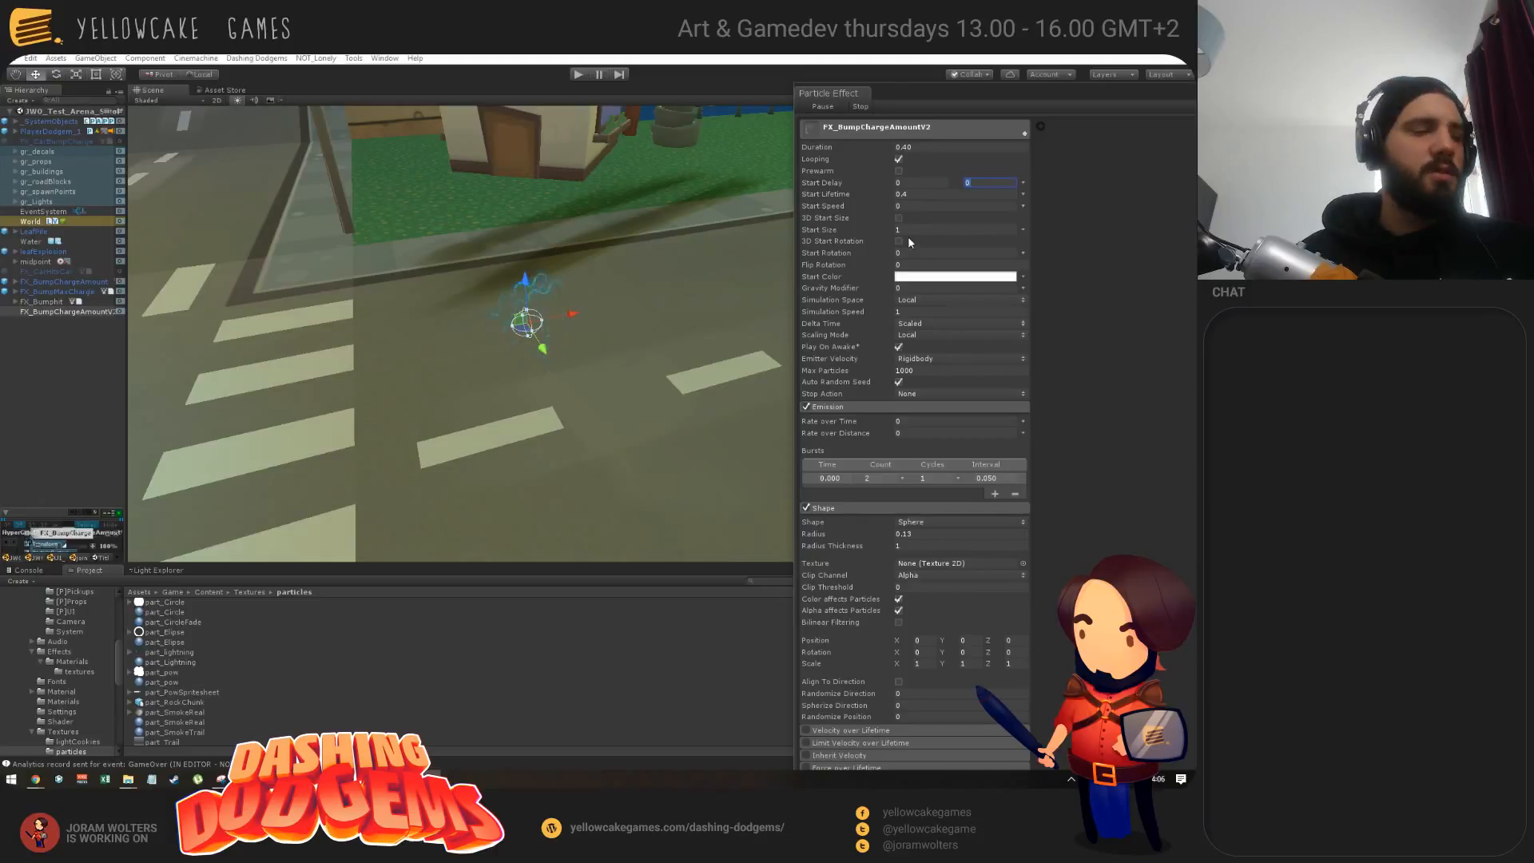
{"action": "type", "text": "0.2"}
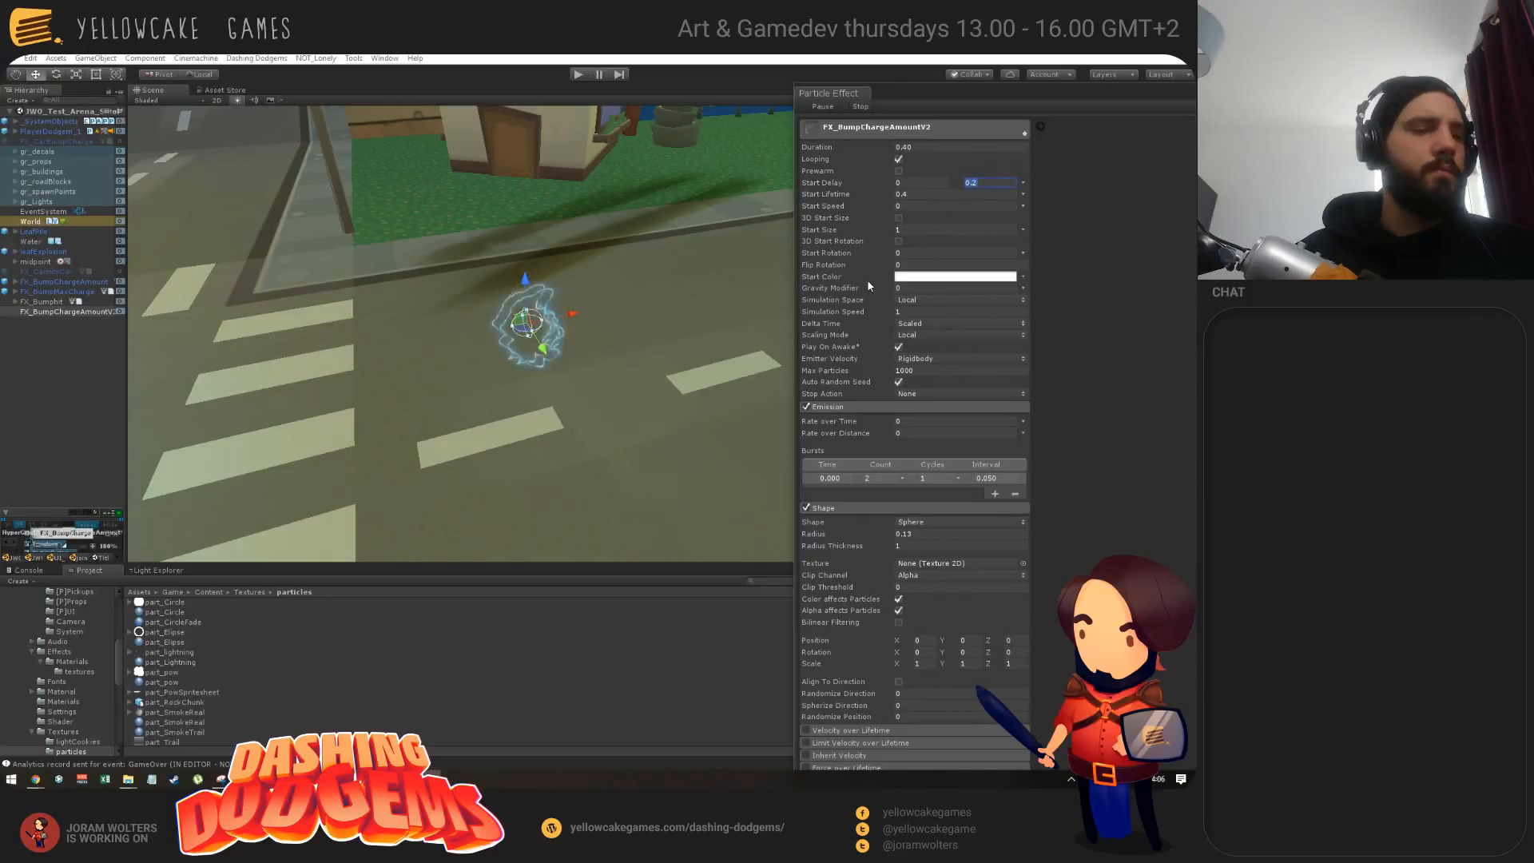
{"action": "key", "text": "BackSpace"}
{"action": "type", "text": "0"}
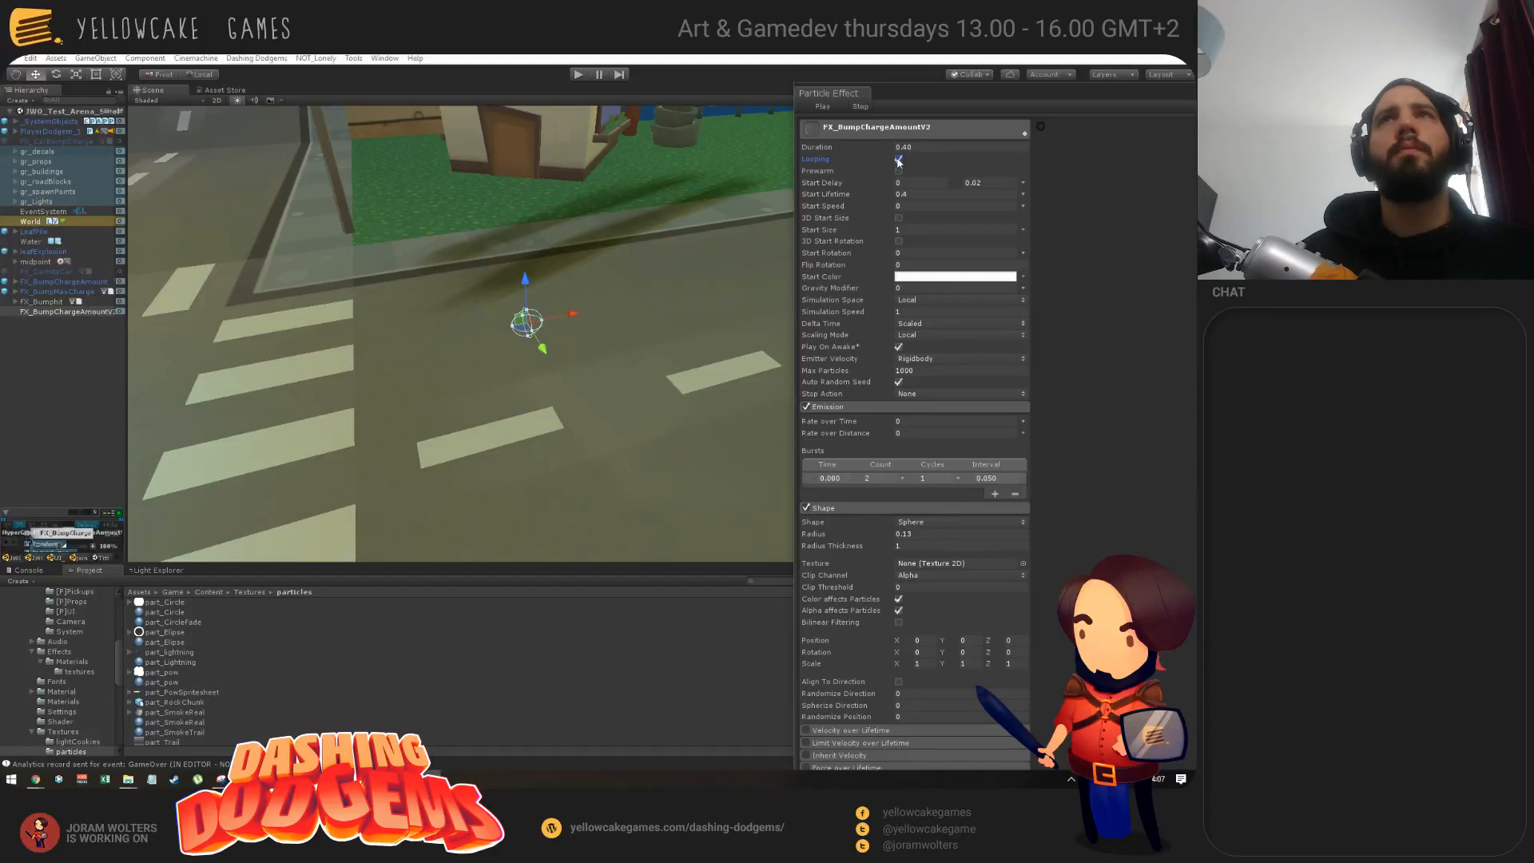
Step: Set the start rotation to random between two constants, 0 and 360
{"action": "left_click_drag", "start_coordinate": [920, 96], "coordinate": [762, 153]}
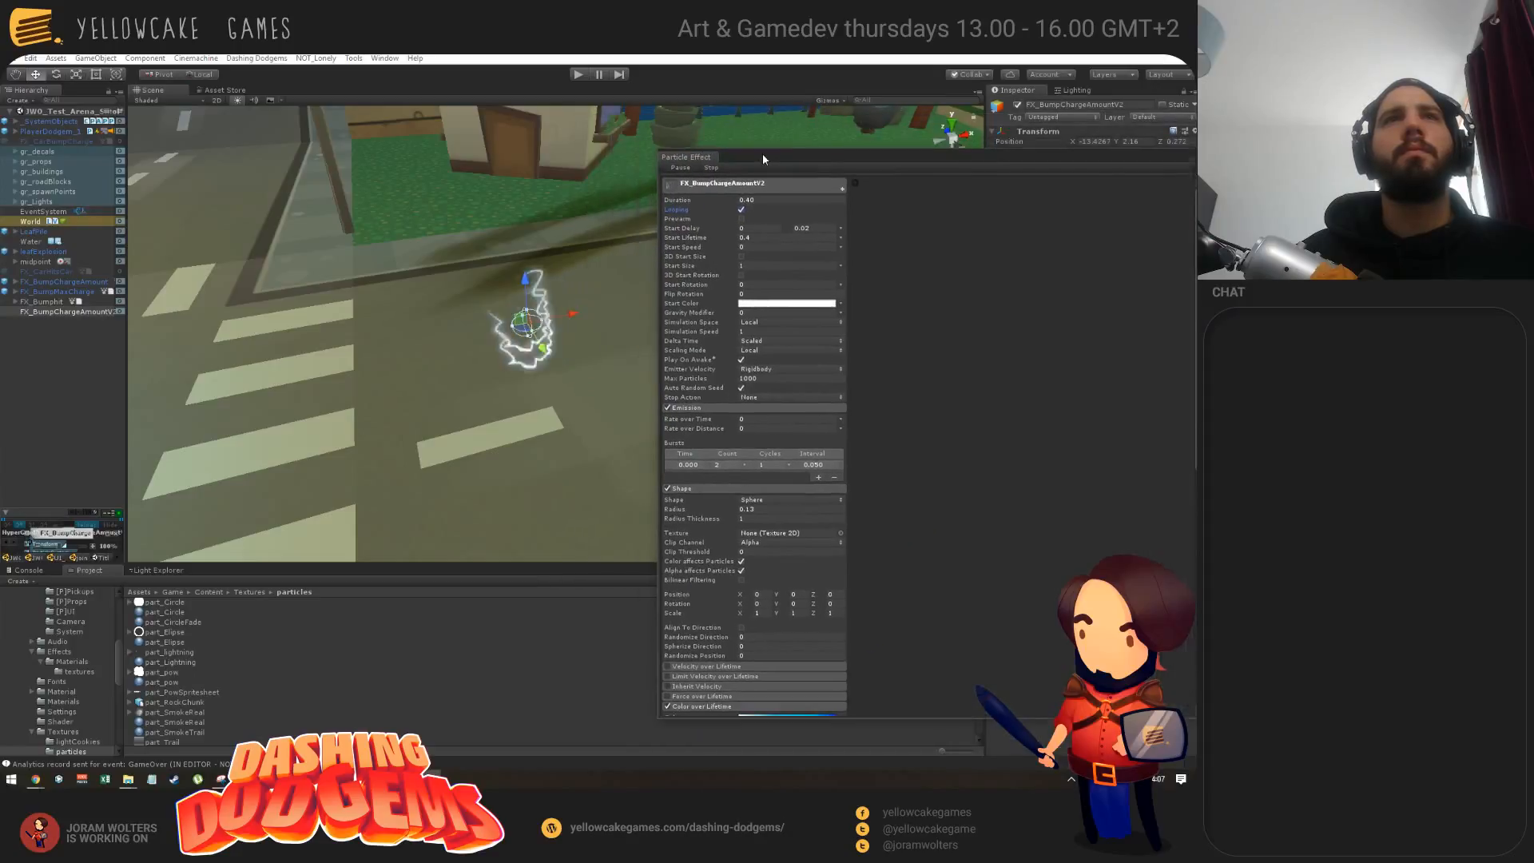
{"action": "scroll", "coordinate": [719, 424], "scroll_direction": "down", "scroll_amount": 5}
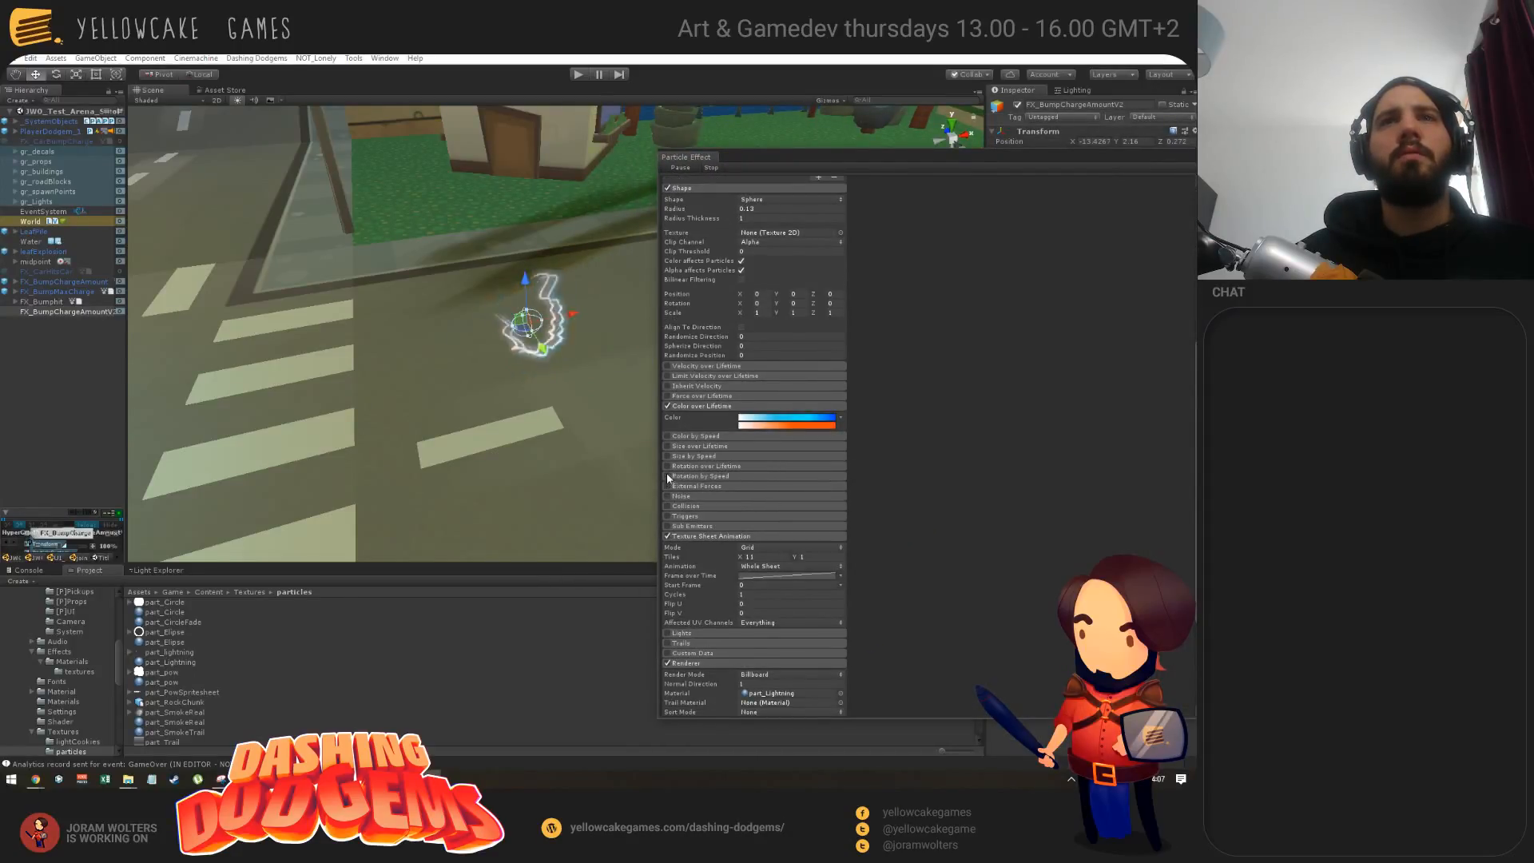
{"action": "scroll", "coordinate": [703, 376], "scroll_direction": "up", "scroll_amount": 4}
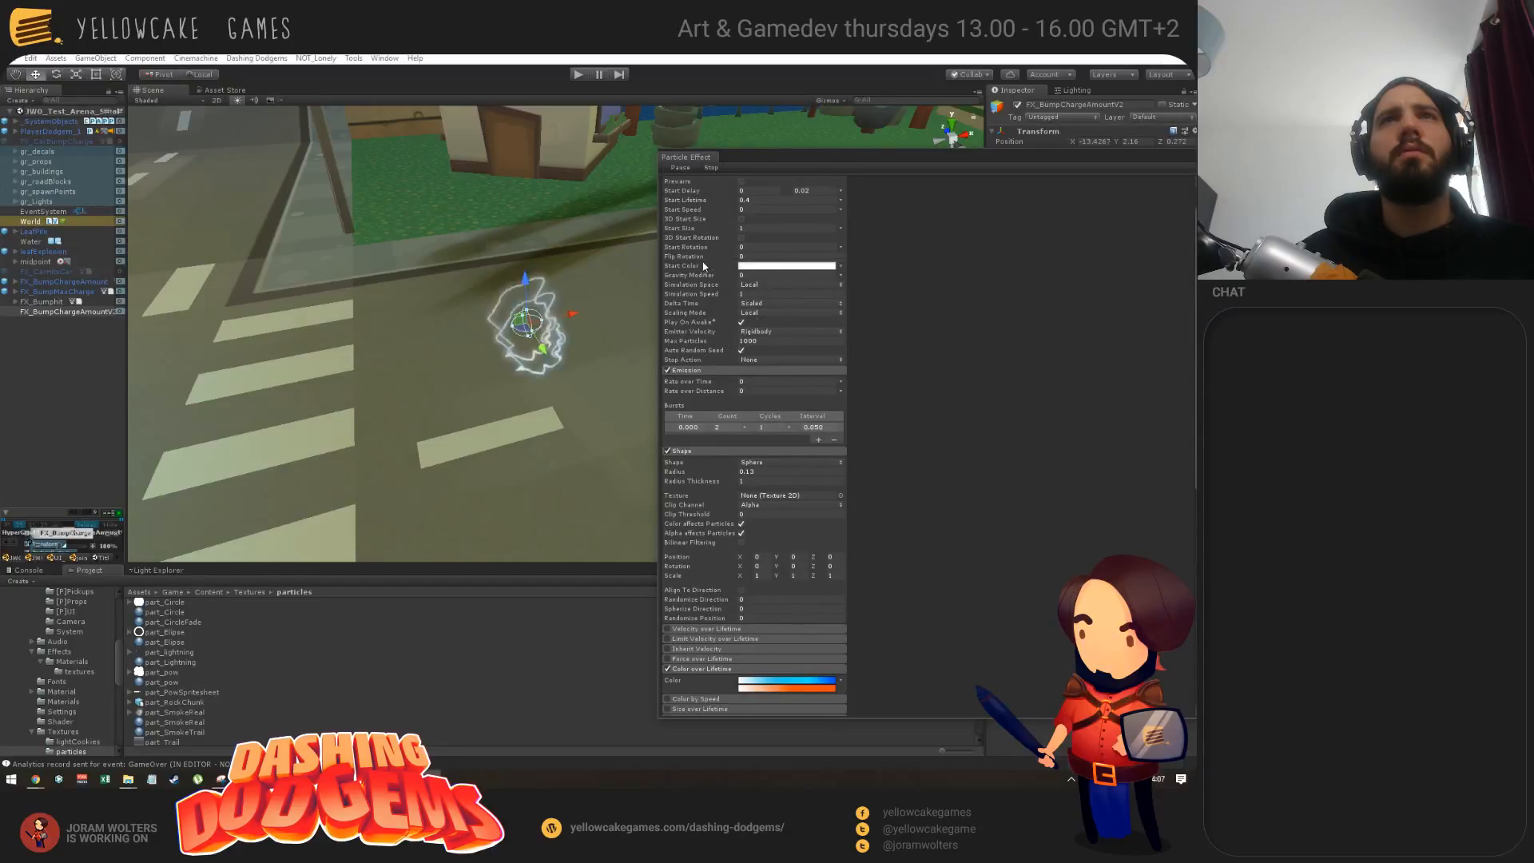
{"action": "left_click", "coordinate": [840, 248]}
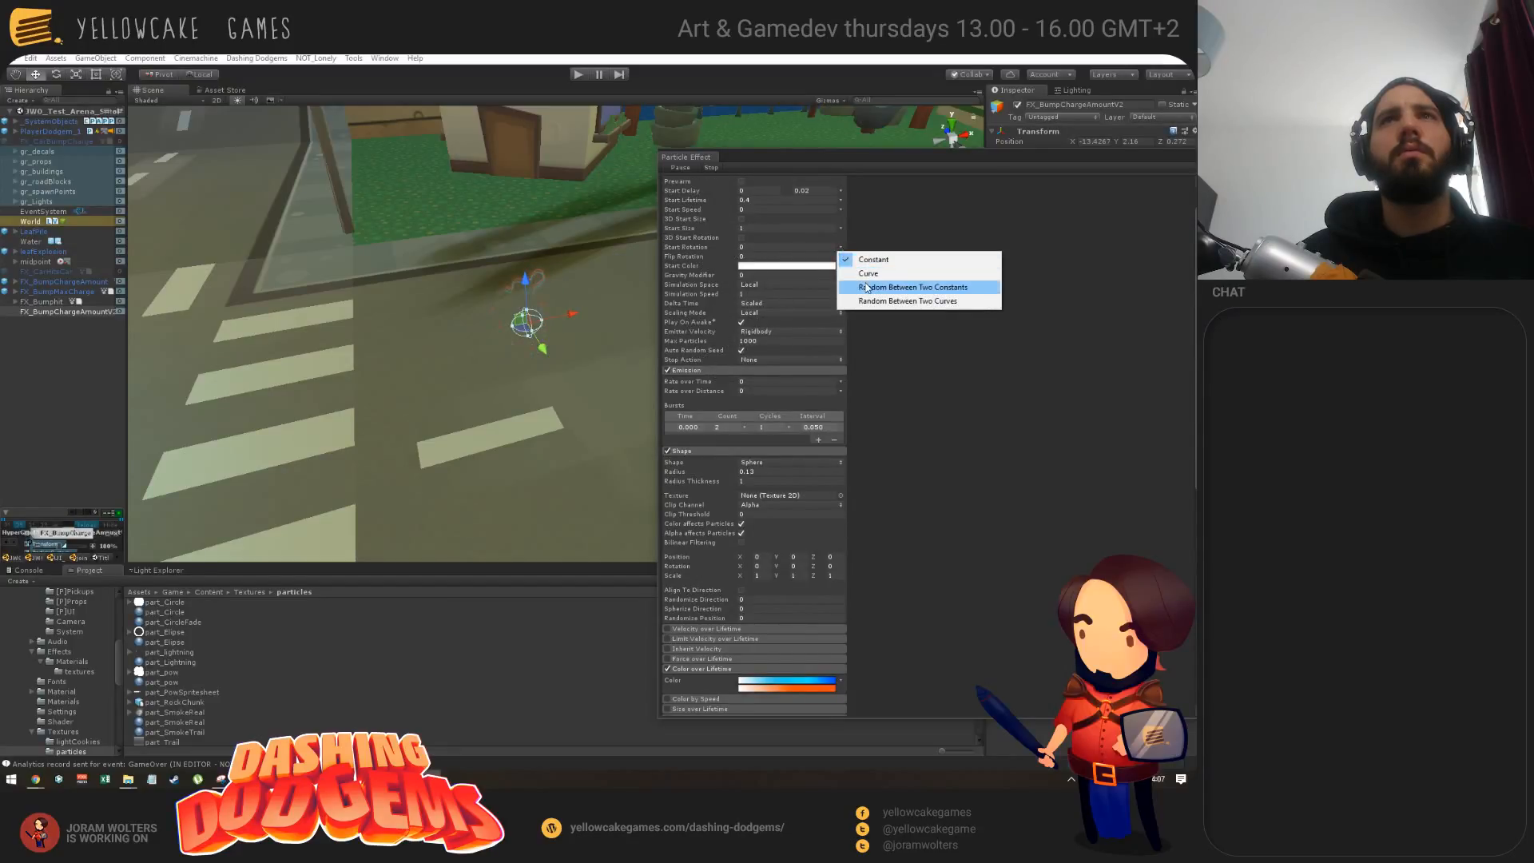
{"action": "left_click", "coordinate": [912, 287]}
{"action": "type", "text": "360"}
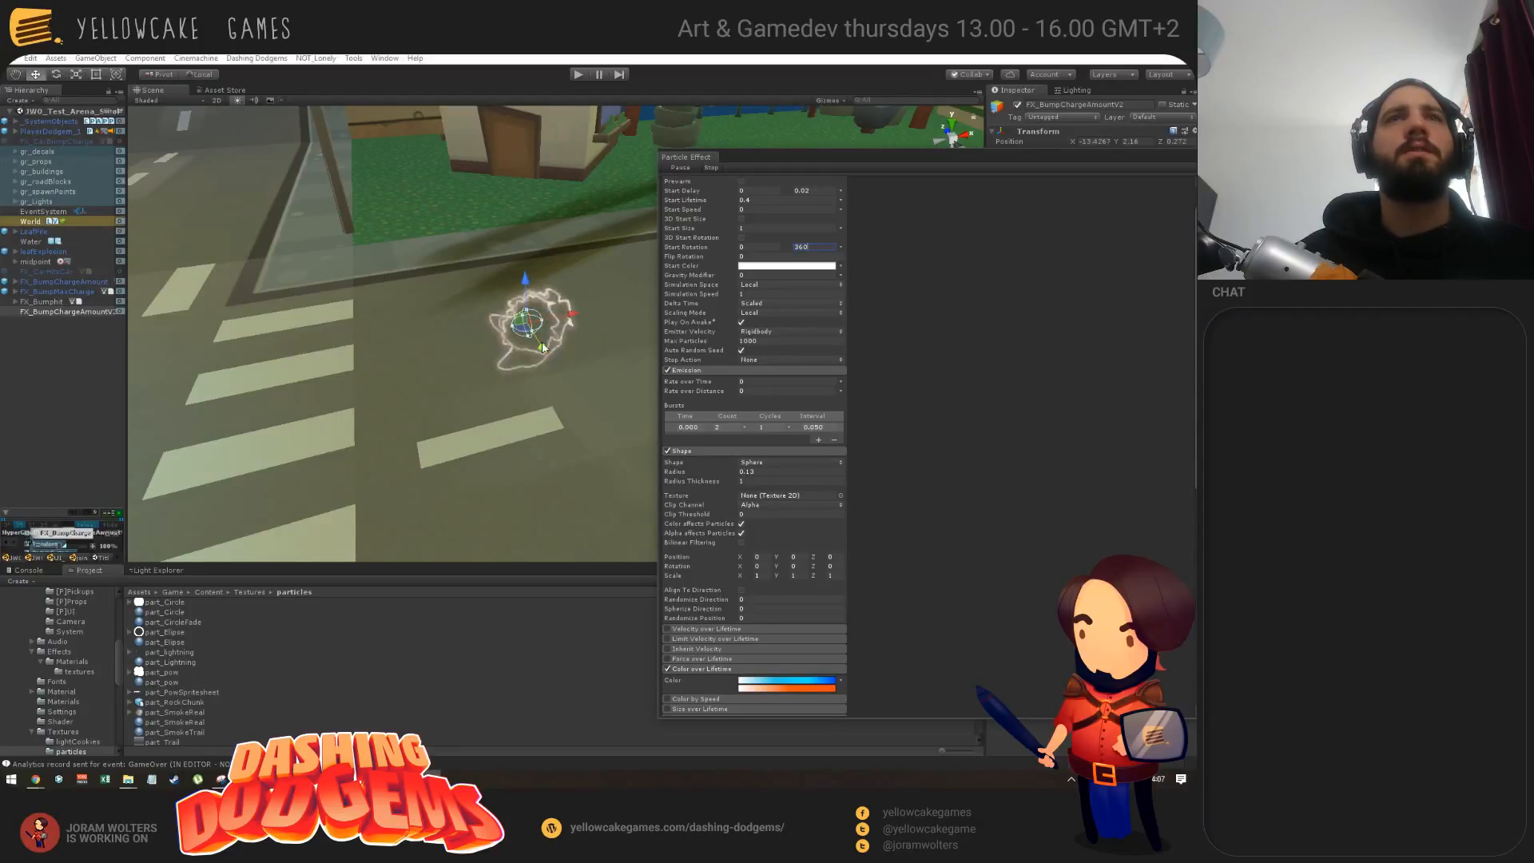
Step: Disable the Color over Lifetime module on the lightning effect
{"action": "scroll", "coordinate": [779, 495], "scroll_direction": "down", "scroll_amount": 3}
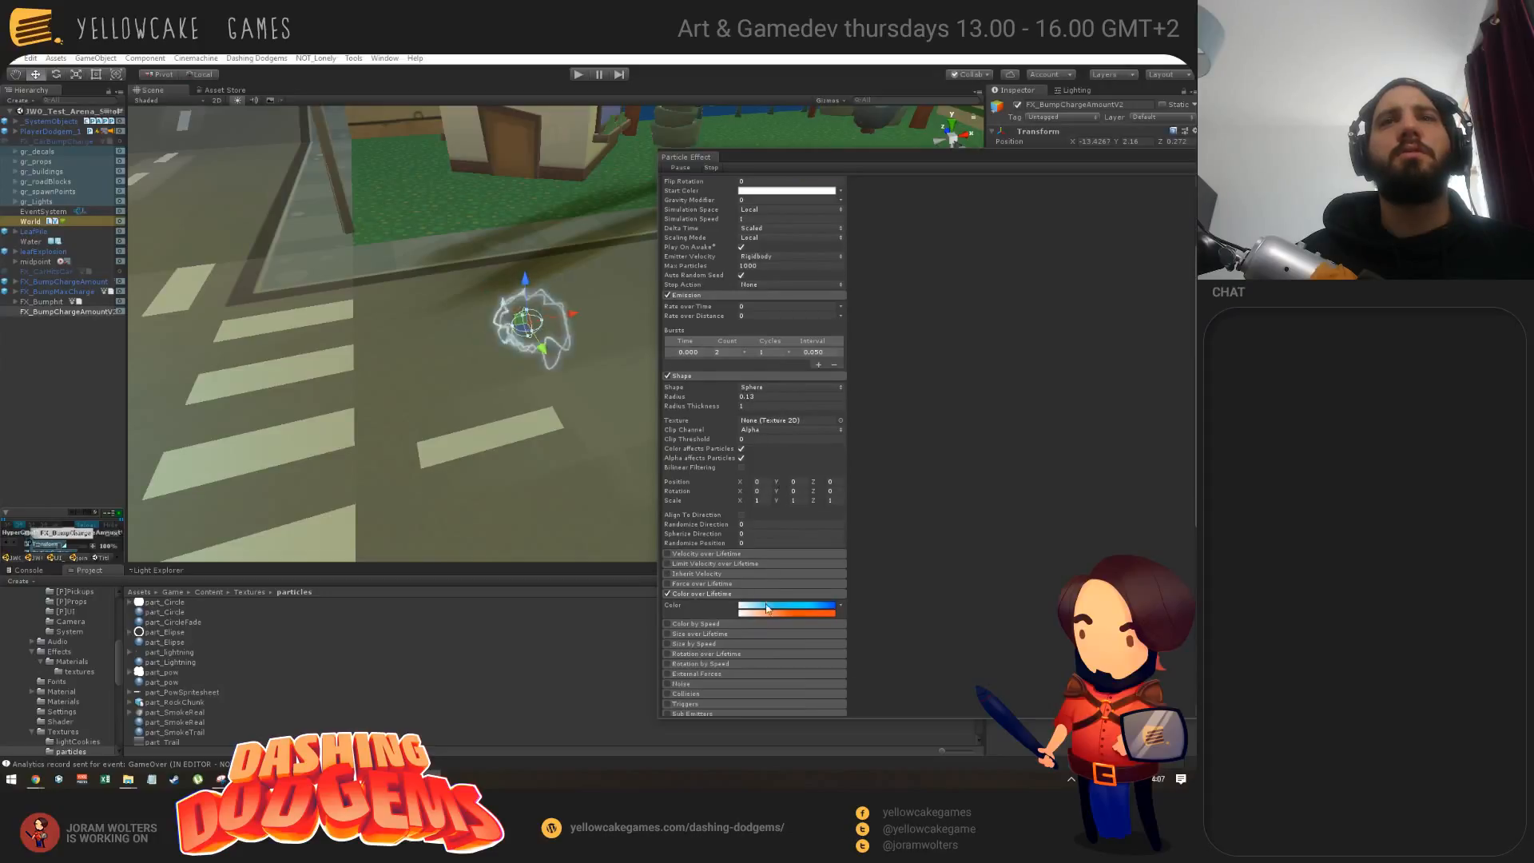
{"action": "left_click", "coordinate": [667, 594]}
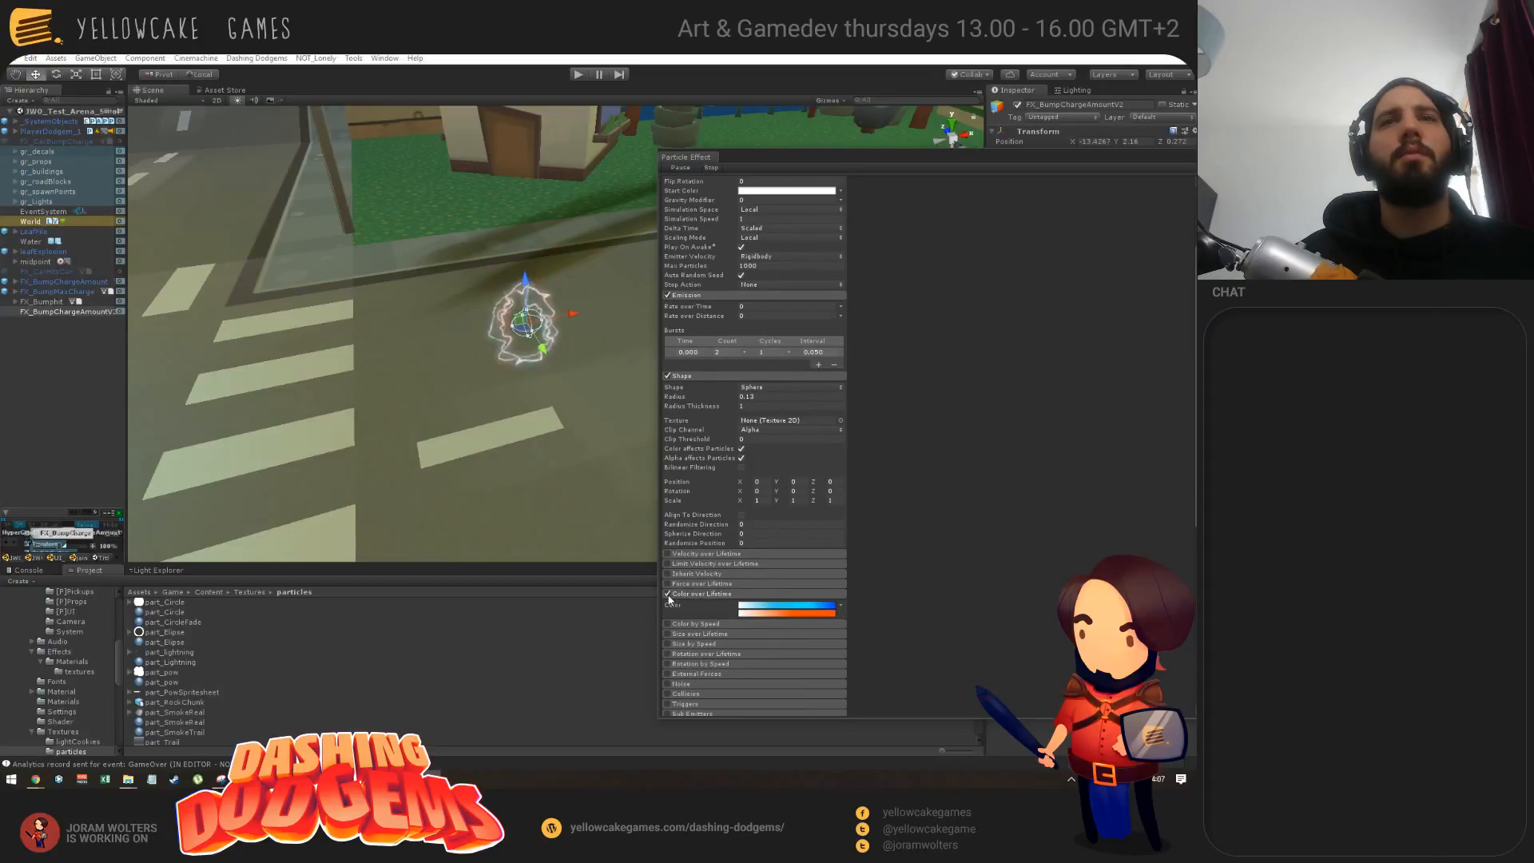
{"action": "left_click", "coordinate": [703, 594]}
Step: Switch the start color to random between two colors and make the second color soft teal (61CFCD)
{"action": "scroll", "coordinate": [718, 529], "scroll_direction": "up", "scroll_amount": 5}
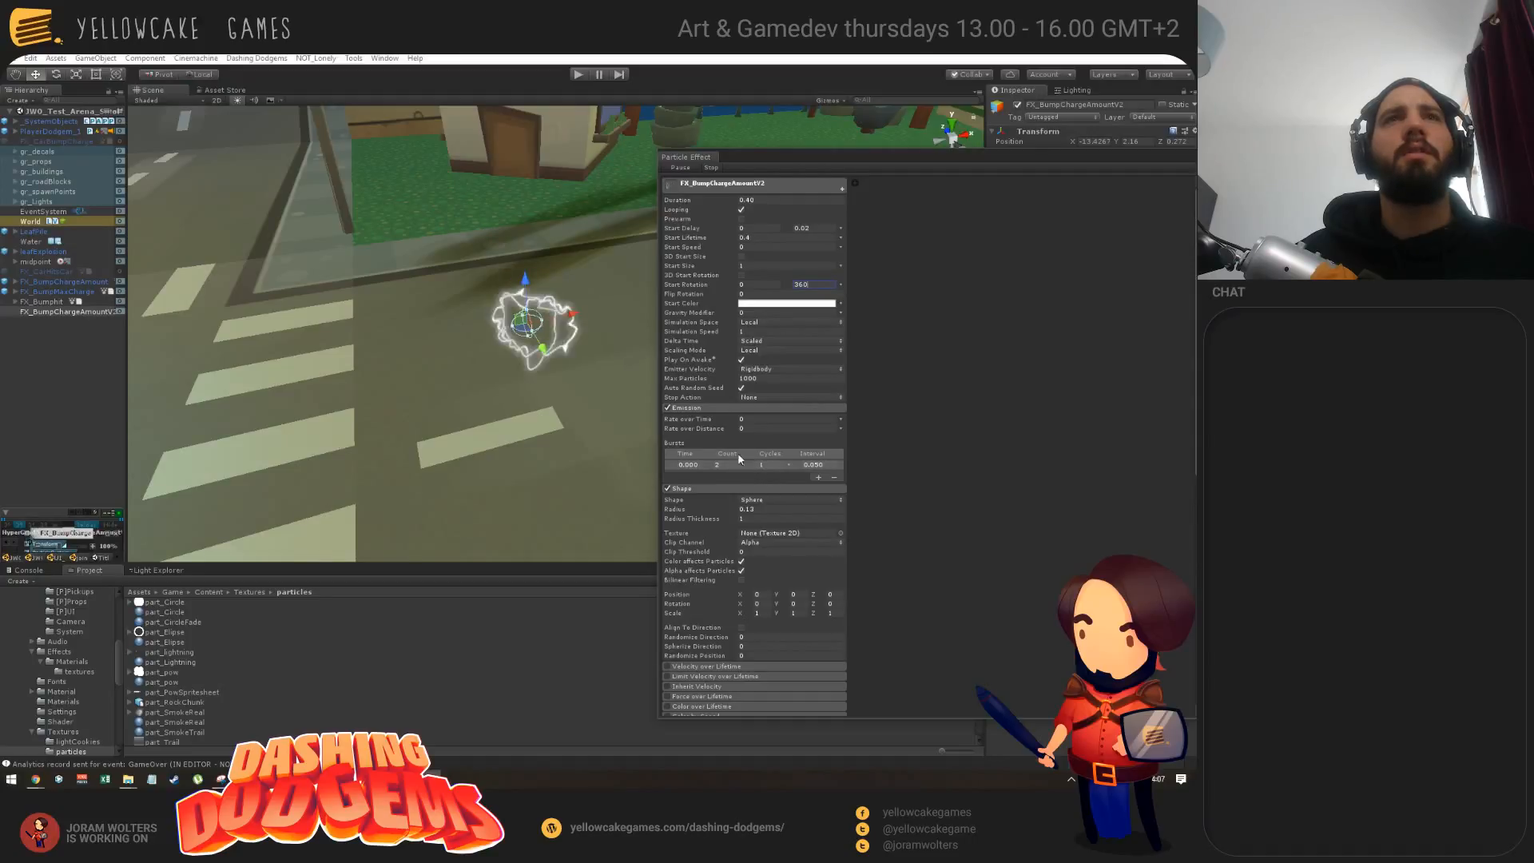
{"action": "left_click", "coordinate": [841, 303]}
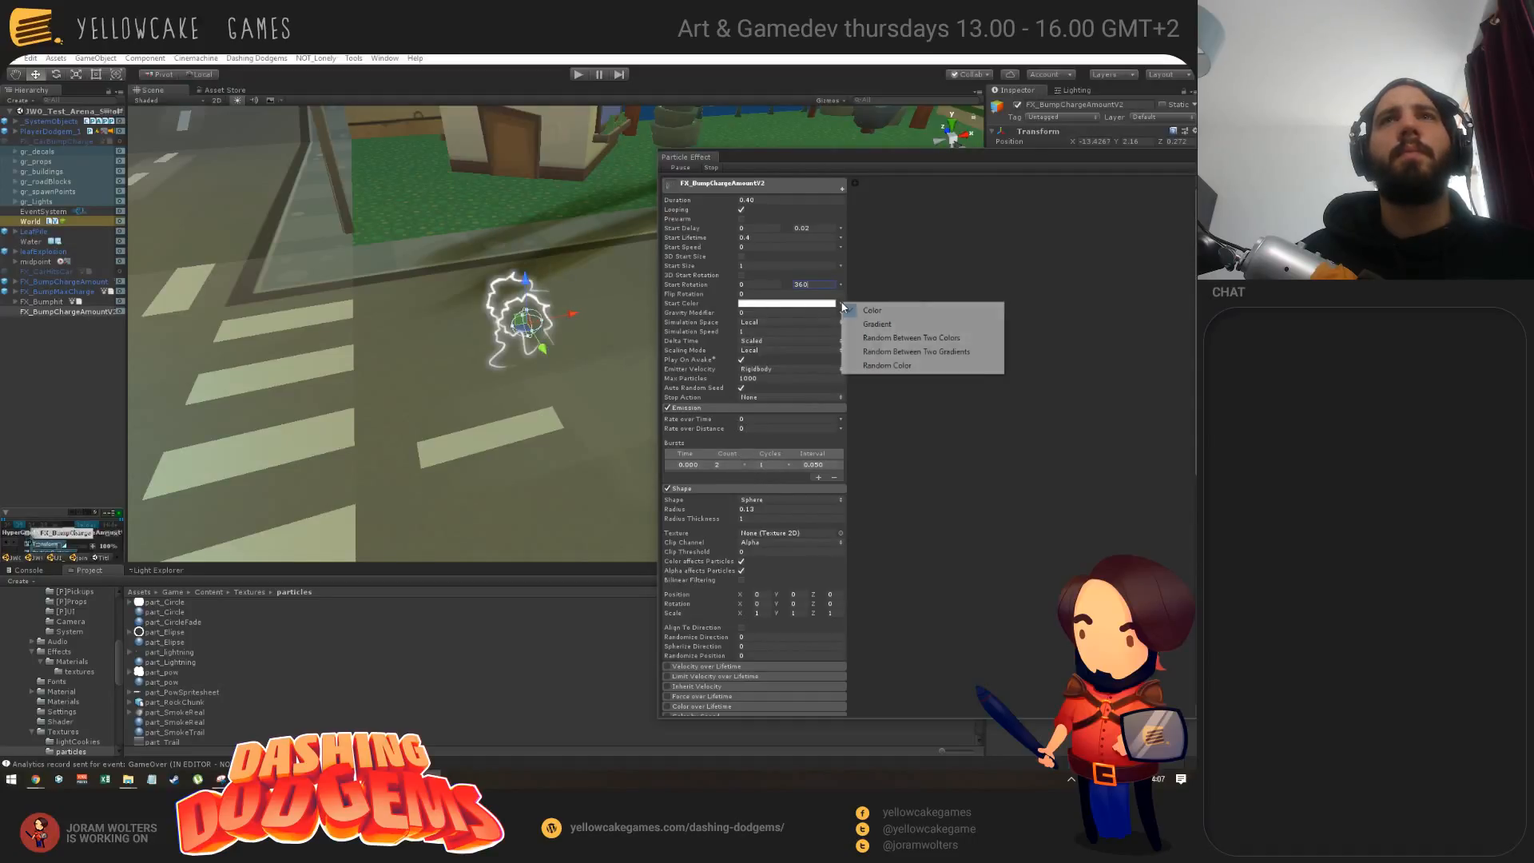
{"action": "left_click", "coordinate": [877, 338]}
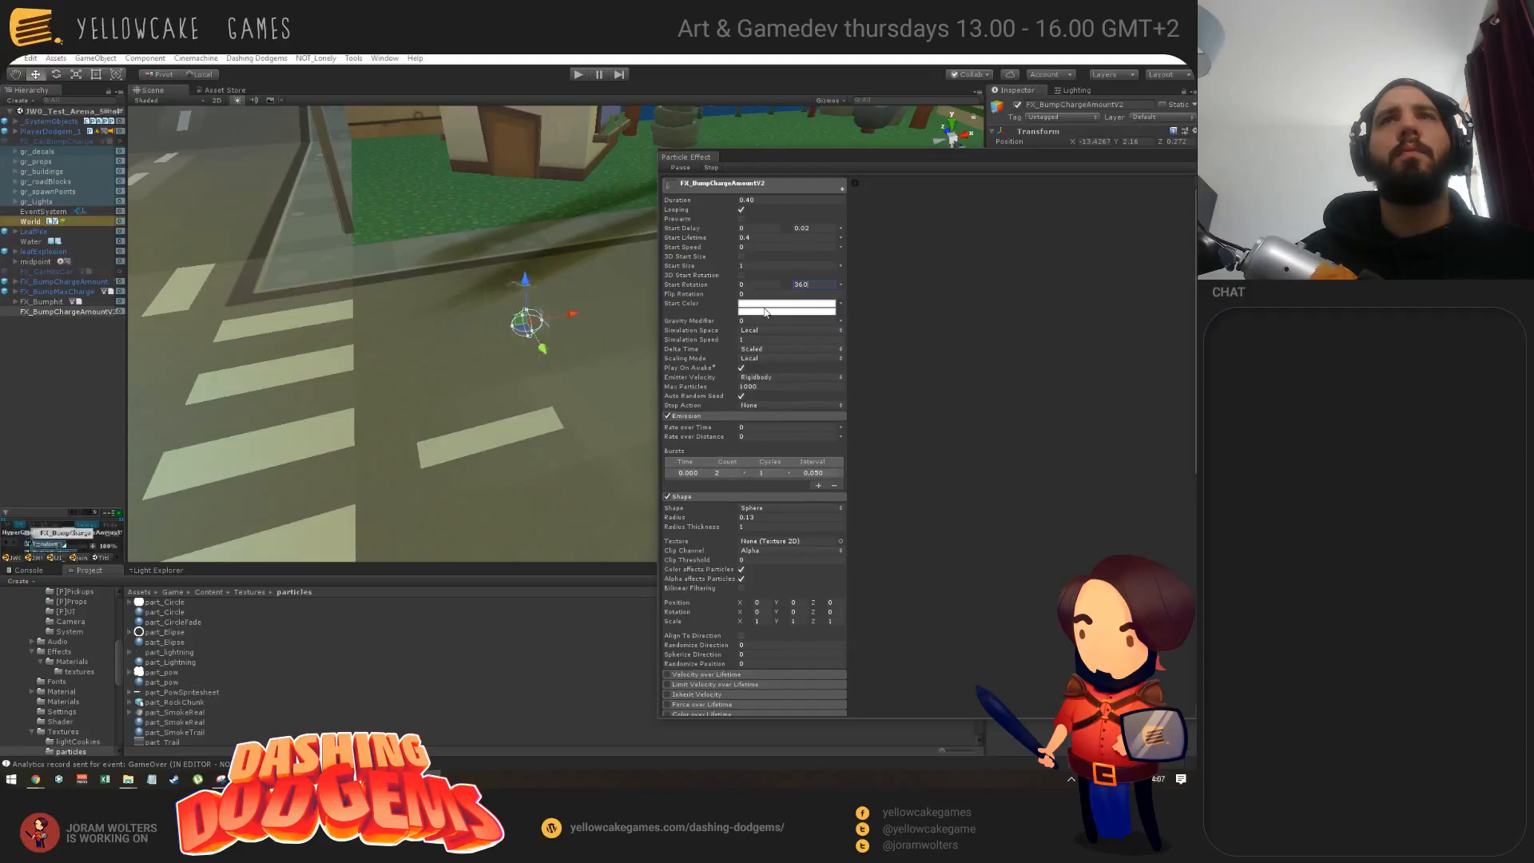
{"action": "left_click", "coordinate": [771, 304]}
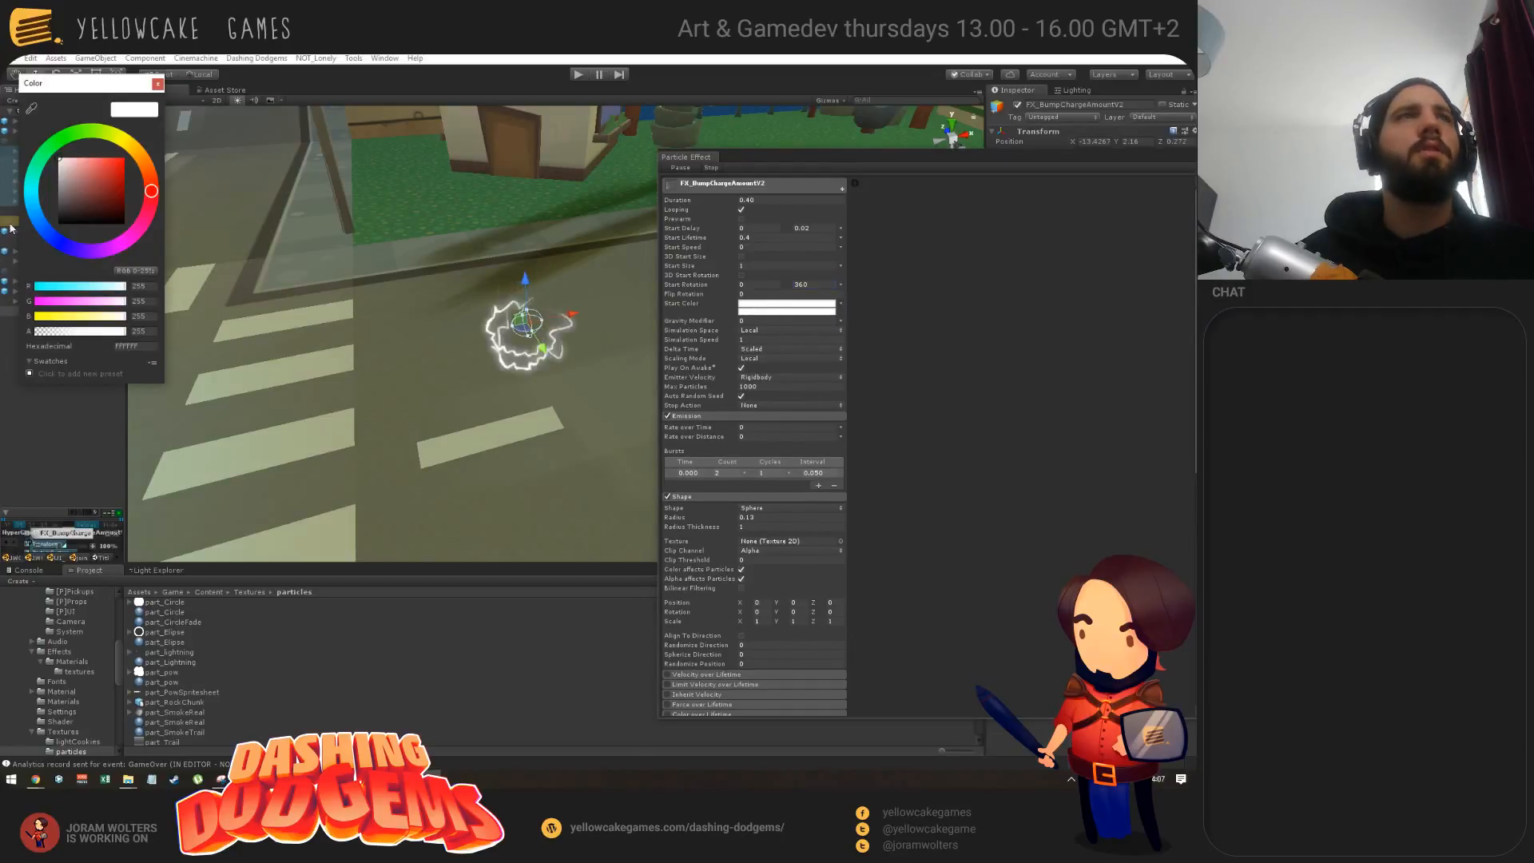
{"action": "left_click", "coordinate": [32, 188]}
{"action": "left_click", "coordinate": [94, 171]}
{"action": "left_click", "coordinate": [94, 171]}
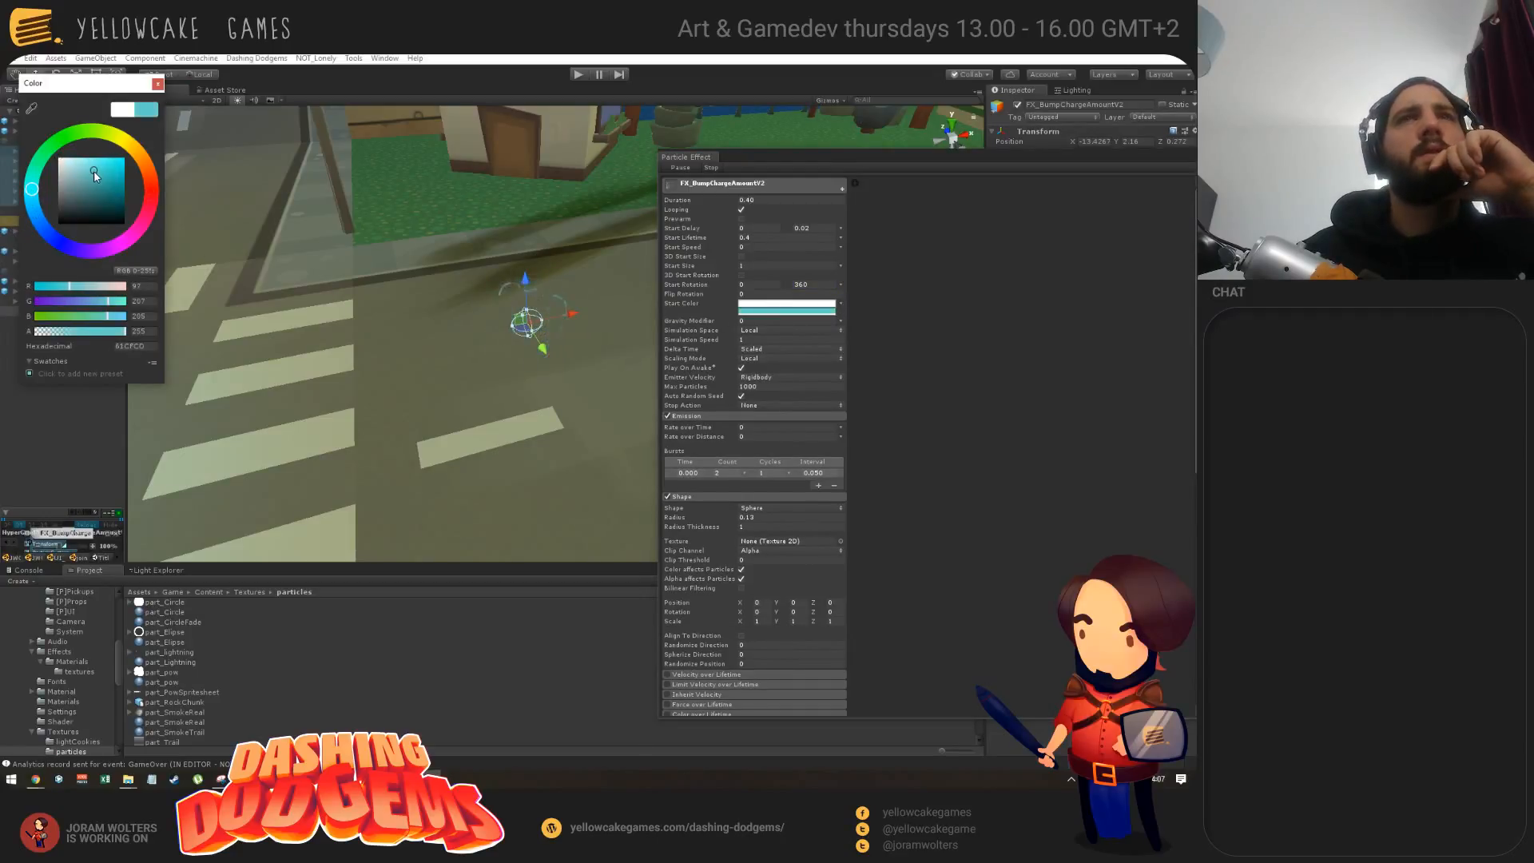
{"action": "left_click", "coordinate": [158, 84]}
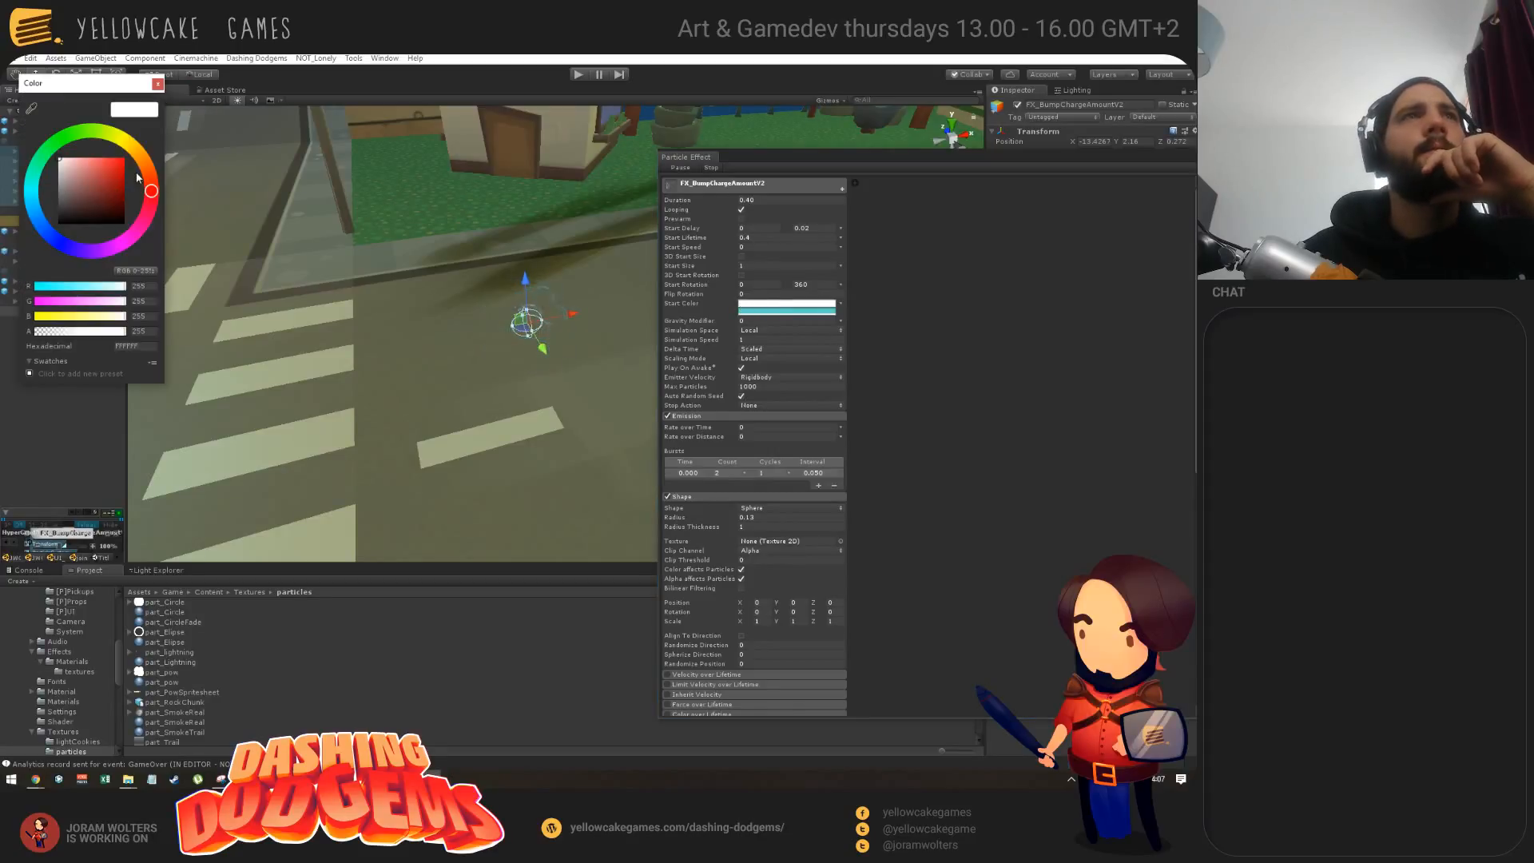
Step: Try orange and coral-red tones for the first start color
{"action": "left_click", "coordinate": [147, 165]}
{"action": "left_click", "coordinate": [113, 165]}
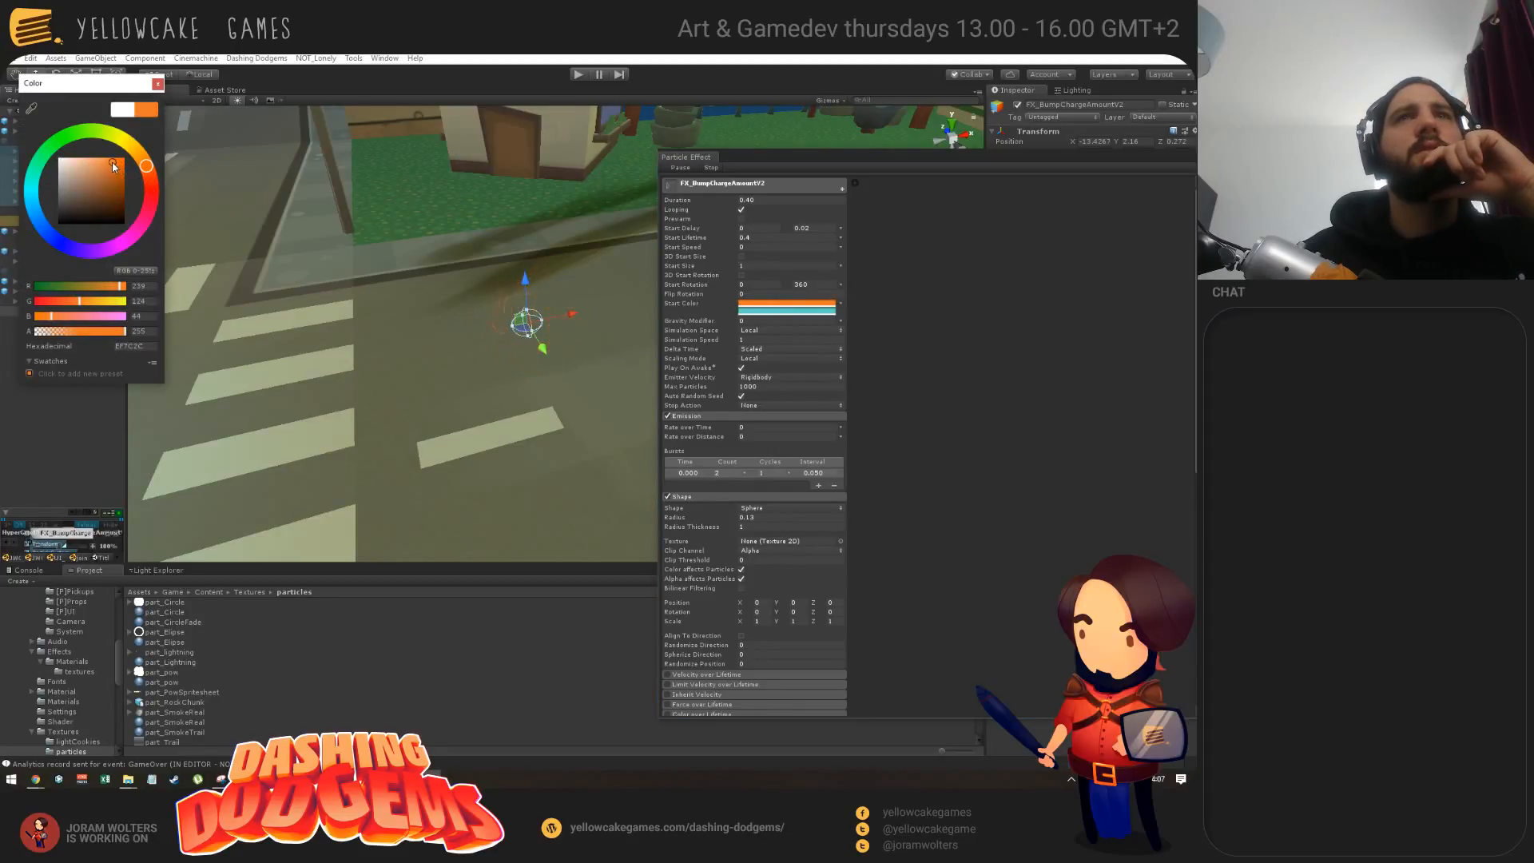
{"action": "mouse_move", "coordinate": [114, 166]}
{"action": "left_mouse_down"}
{"action": "mouse_move", "coordinate": [80, 170]}
{"action": "mouse_move", "coordinate": [93, 171]}
{"action": "left_mouse_up"}
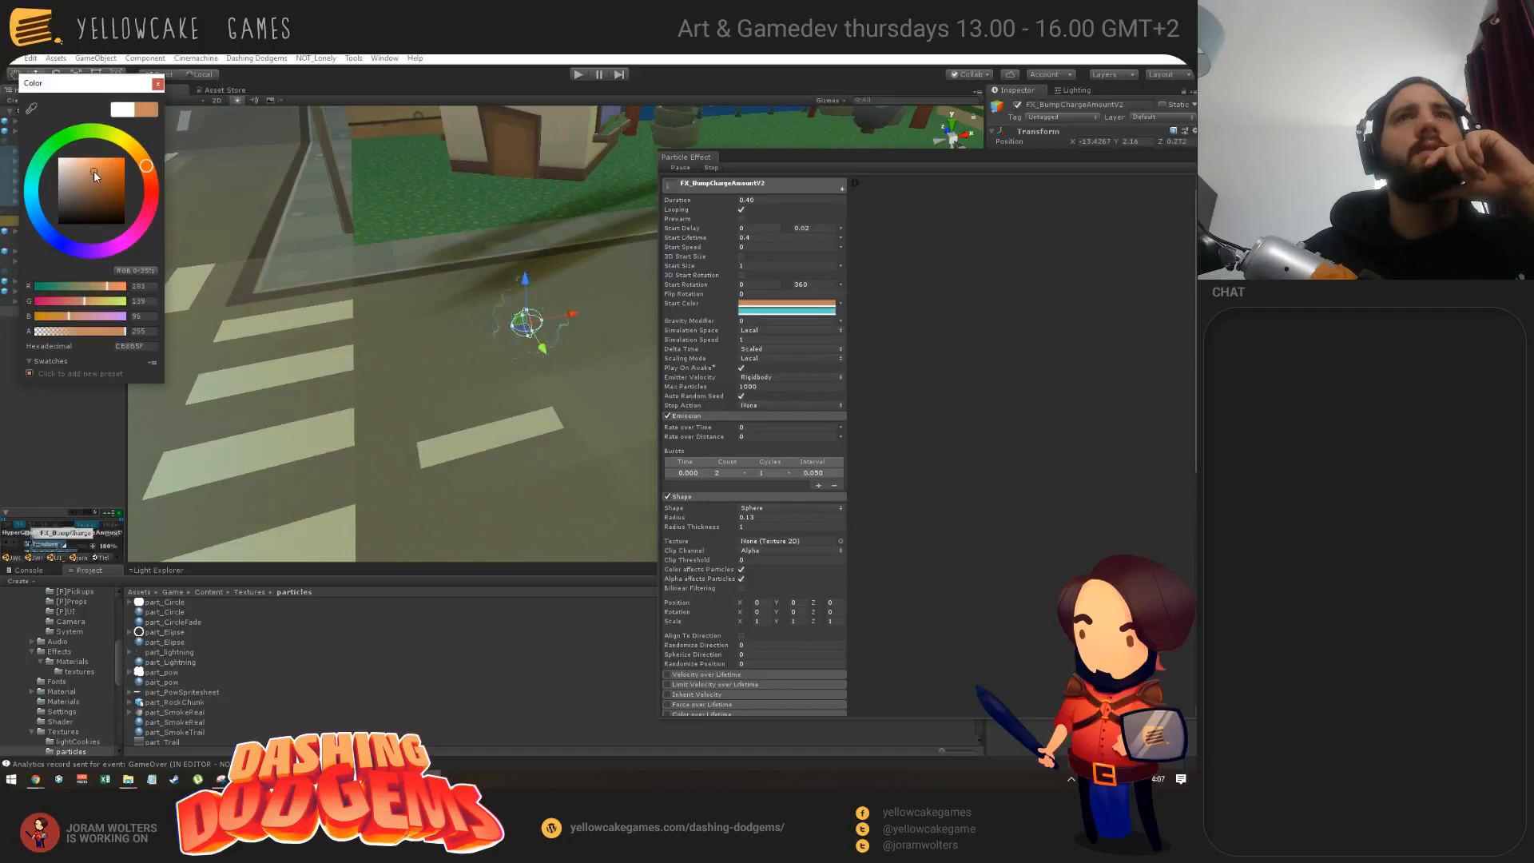
{"action": "left_click", "coordinate": [96, 166]}
{"action": "left_click", "coordinate": [150, 182]}
{"action": "left_click", "coordinate": [101, 167]}
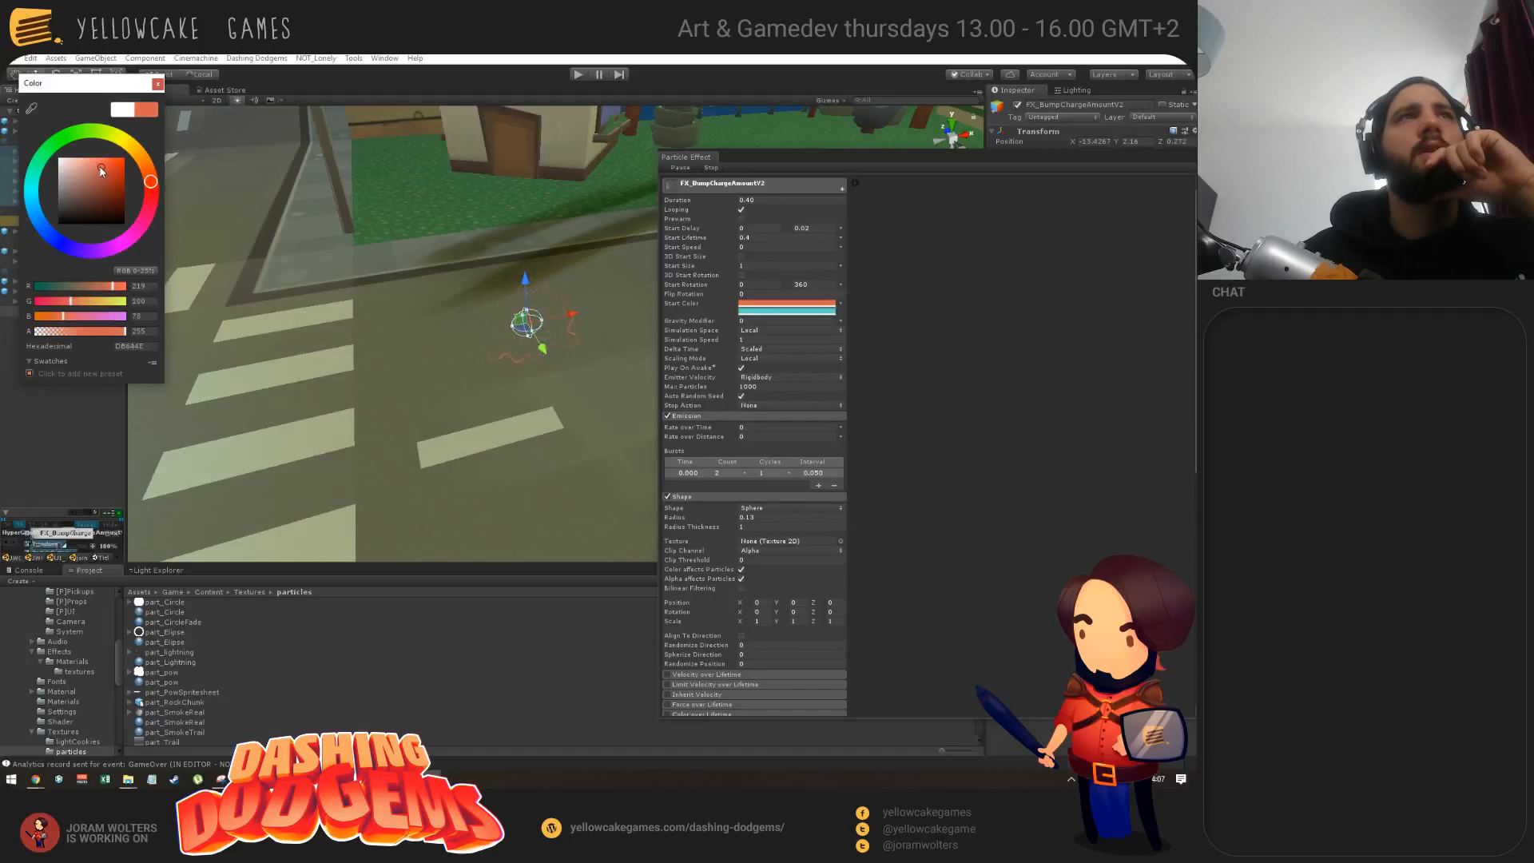
{"action": "left_click", "coordinate": [98, 165]}
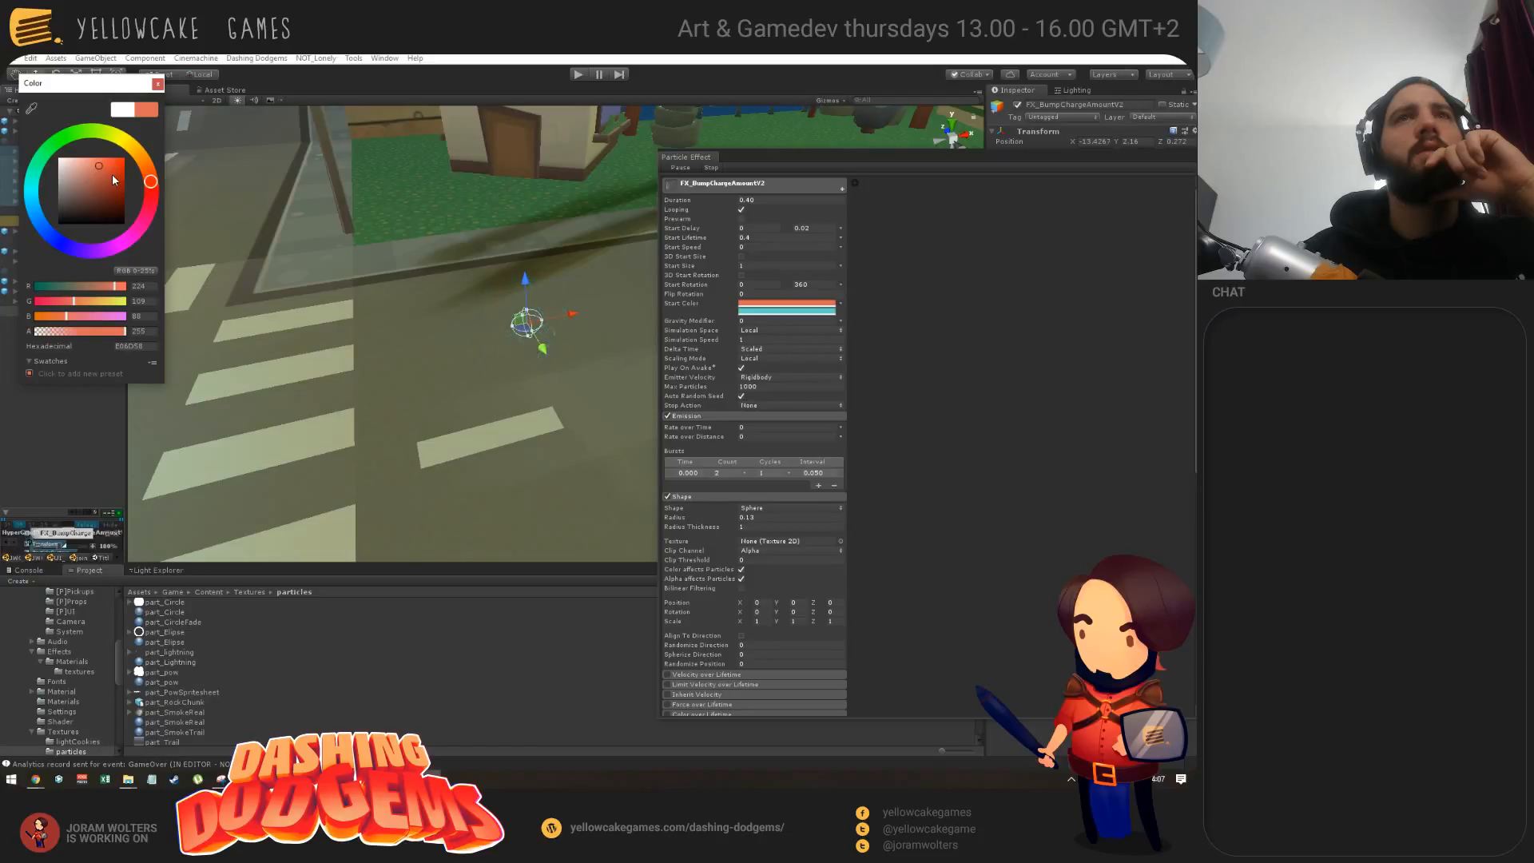
Step: Change the first start color to a muted sky blue and check the lightning from another angle
{"action": "left_click", "coordinate": [33, 207]}
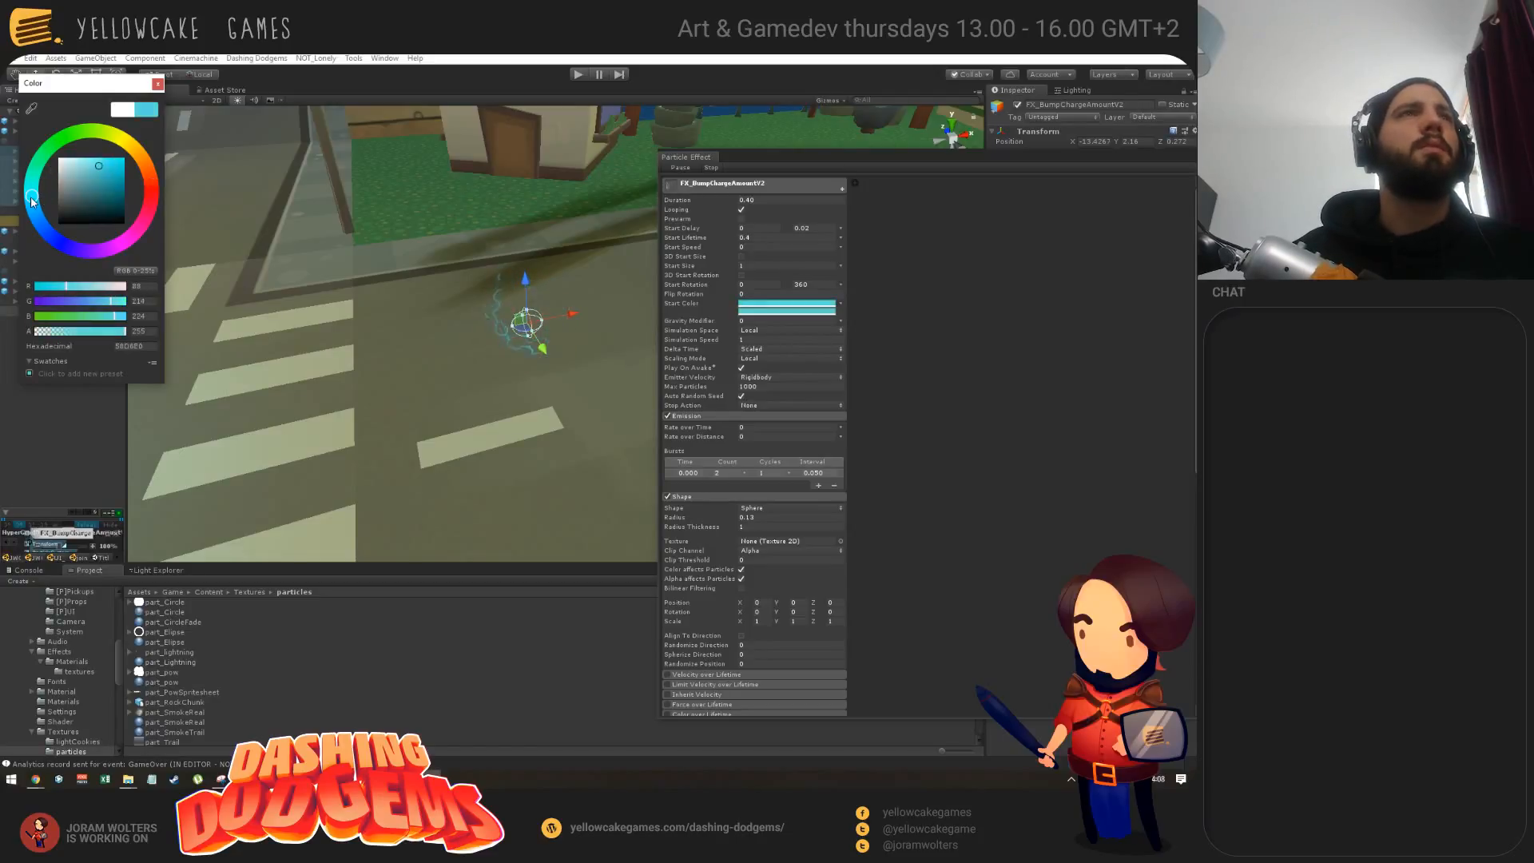
{"action": "left_click", "coordinate": [89, 174]}
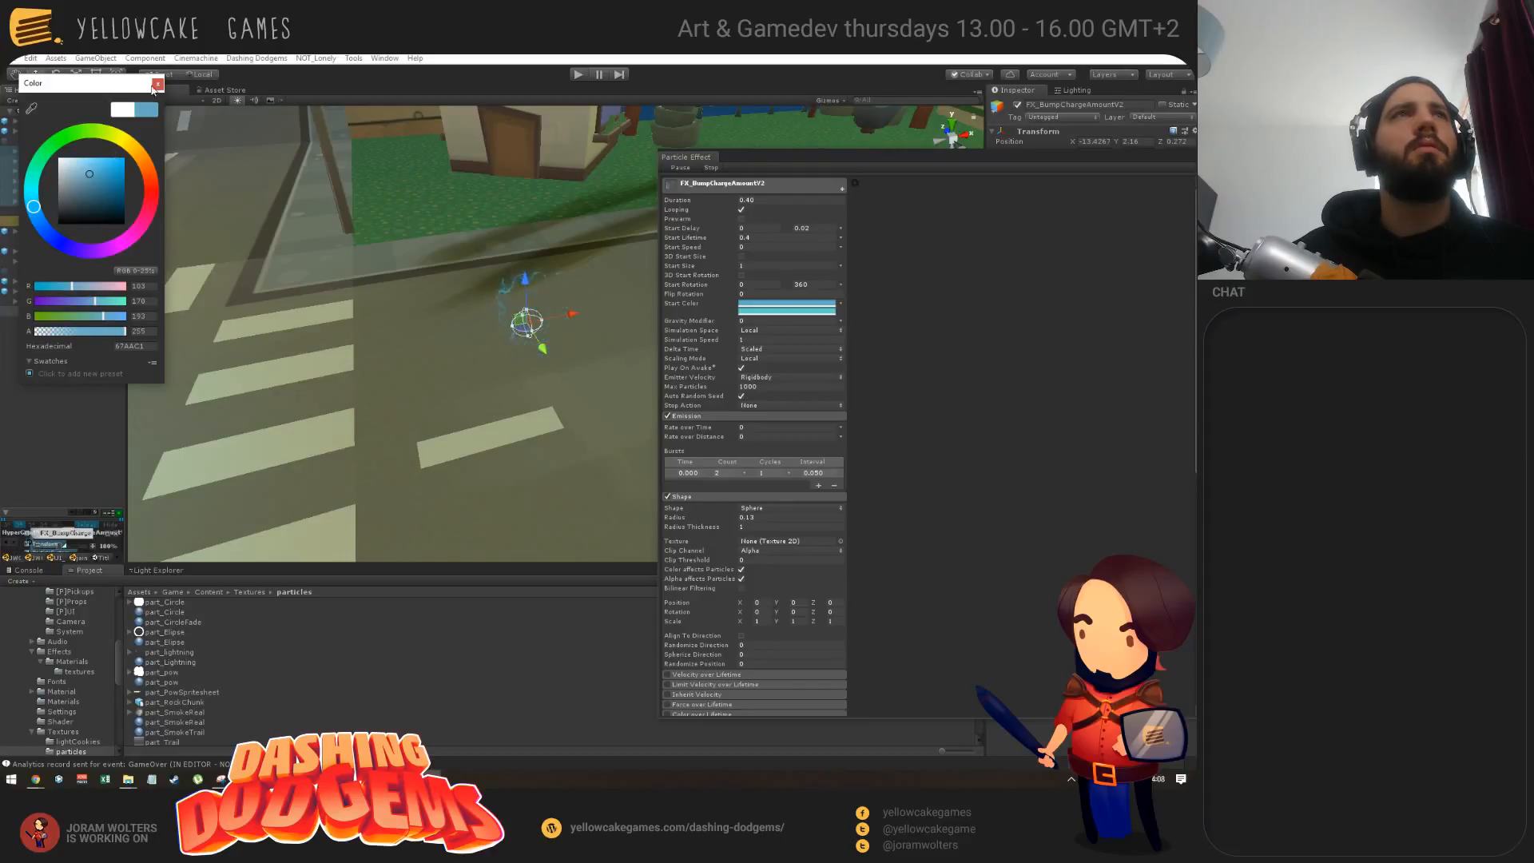
{"action": "left_click", "coordinate": [422, 334]}
{"action": "mouse_move", "coordinate": [511, 340]}
{"action": "left_mouse_down", "text": "alt"}
{"action": "mouse_move", "coordinate": [188, 297]}
{"action": "mouse_move", "coordinate": [279, 394]}
{"action": "mouse_move", "coordinate": [504, 377]}
{"action": "mouse_move", "coordinate": [493, 360]}
{"action": "left_mouse_up", "text": "alt"}
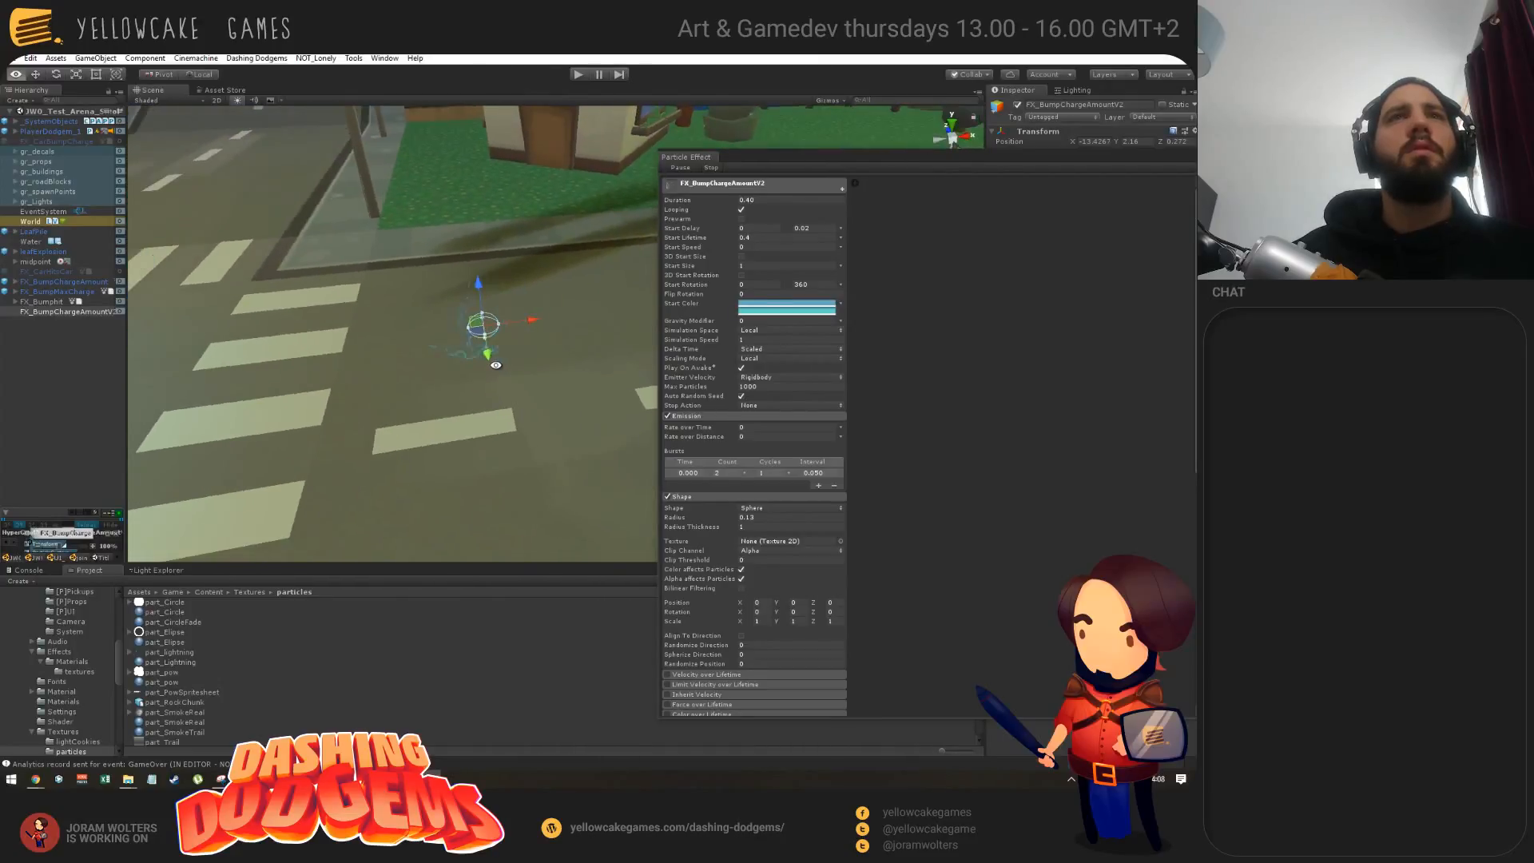
Step: Brighten the first start color to a light sky blue and check the effect in the scene
{"action": "left_click", "coordinate": [808, 306]}
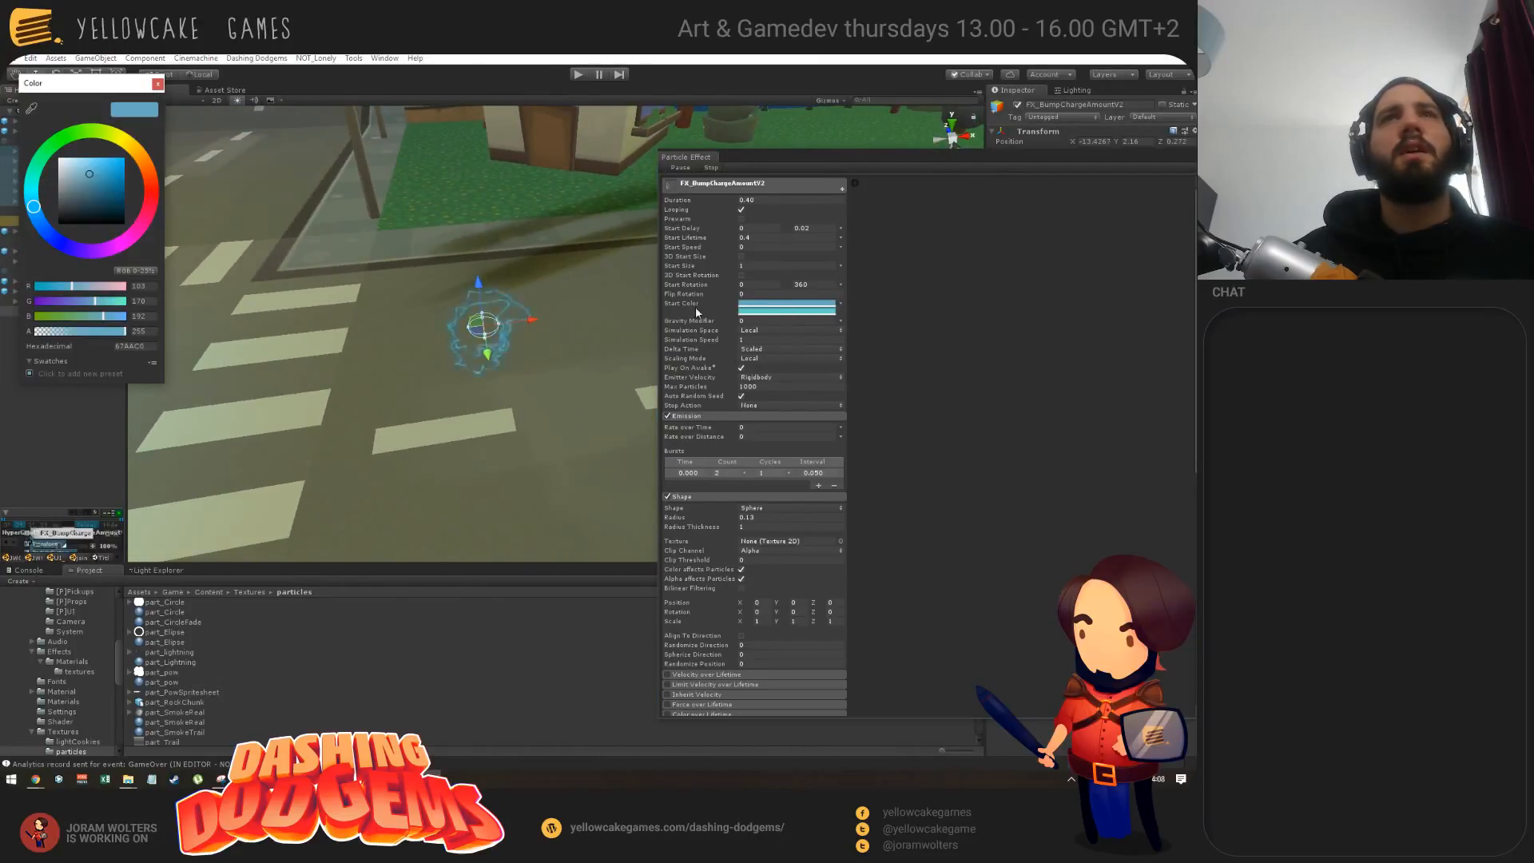
{"action": "left_click", "coordinate": [78, 166]}
{"action": "left_click_drag", "start_coordinate": [80, 168], "coordinate": [85, 158]}
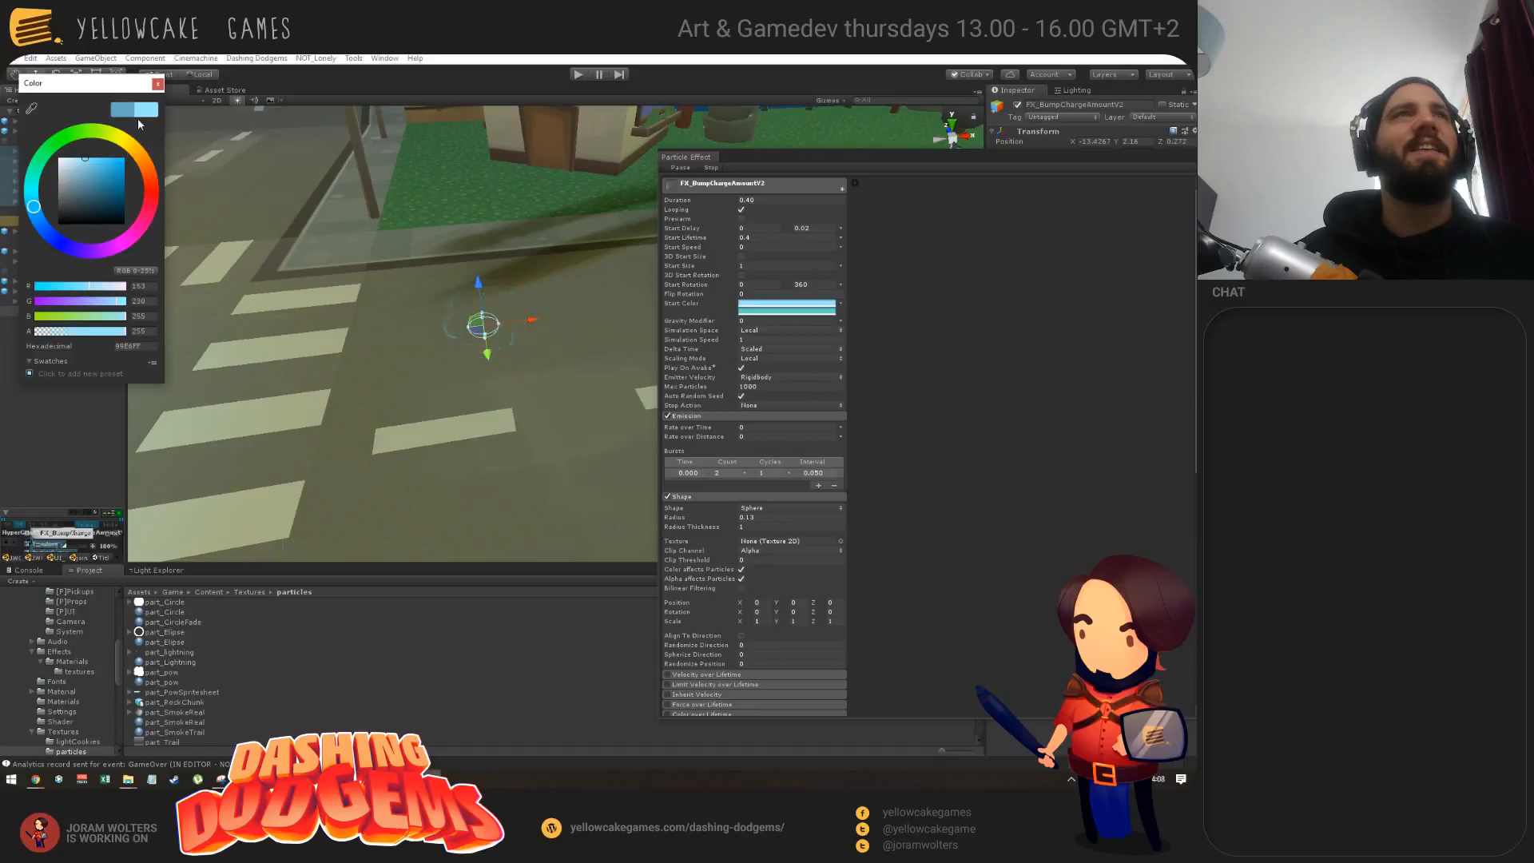
{"action": "left_click", "coordinate": [158, 84]}
{"action": "left_click_drag", "start_coordinate": [349, 294], "coordinate": [366, 325], "text": "alt"}
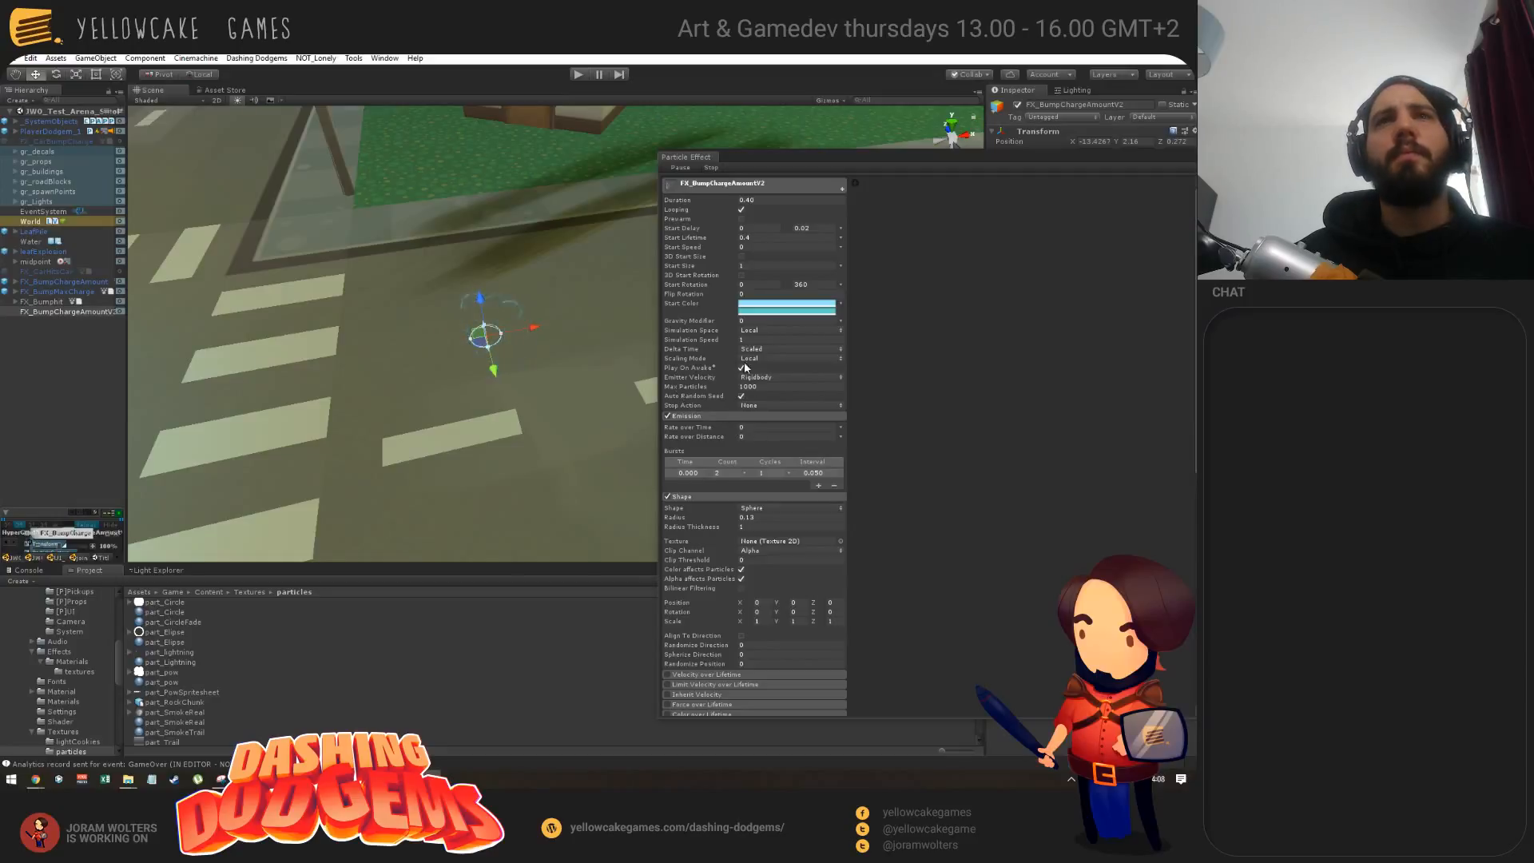
{"action": "scroll", "coordinate": [698, 499], "scroll_direction": "down", "scroll_amount": 5}
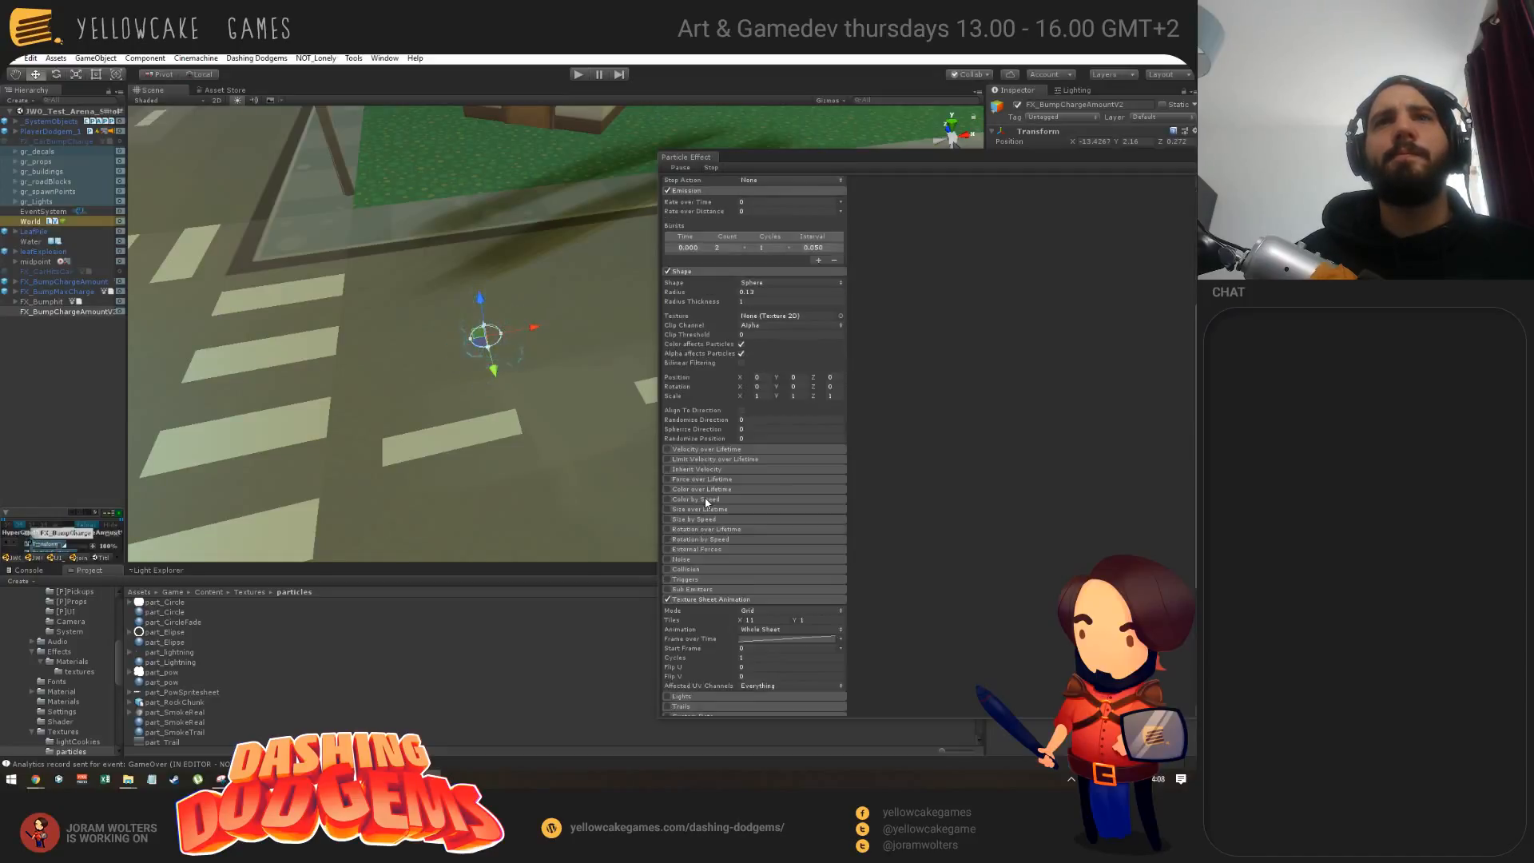
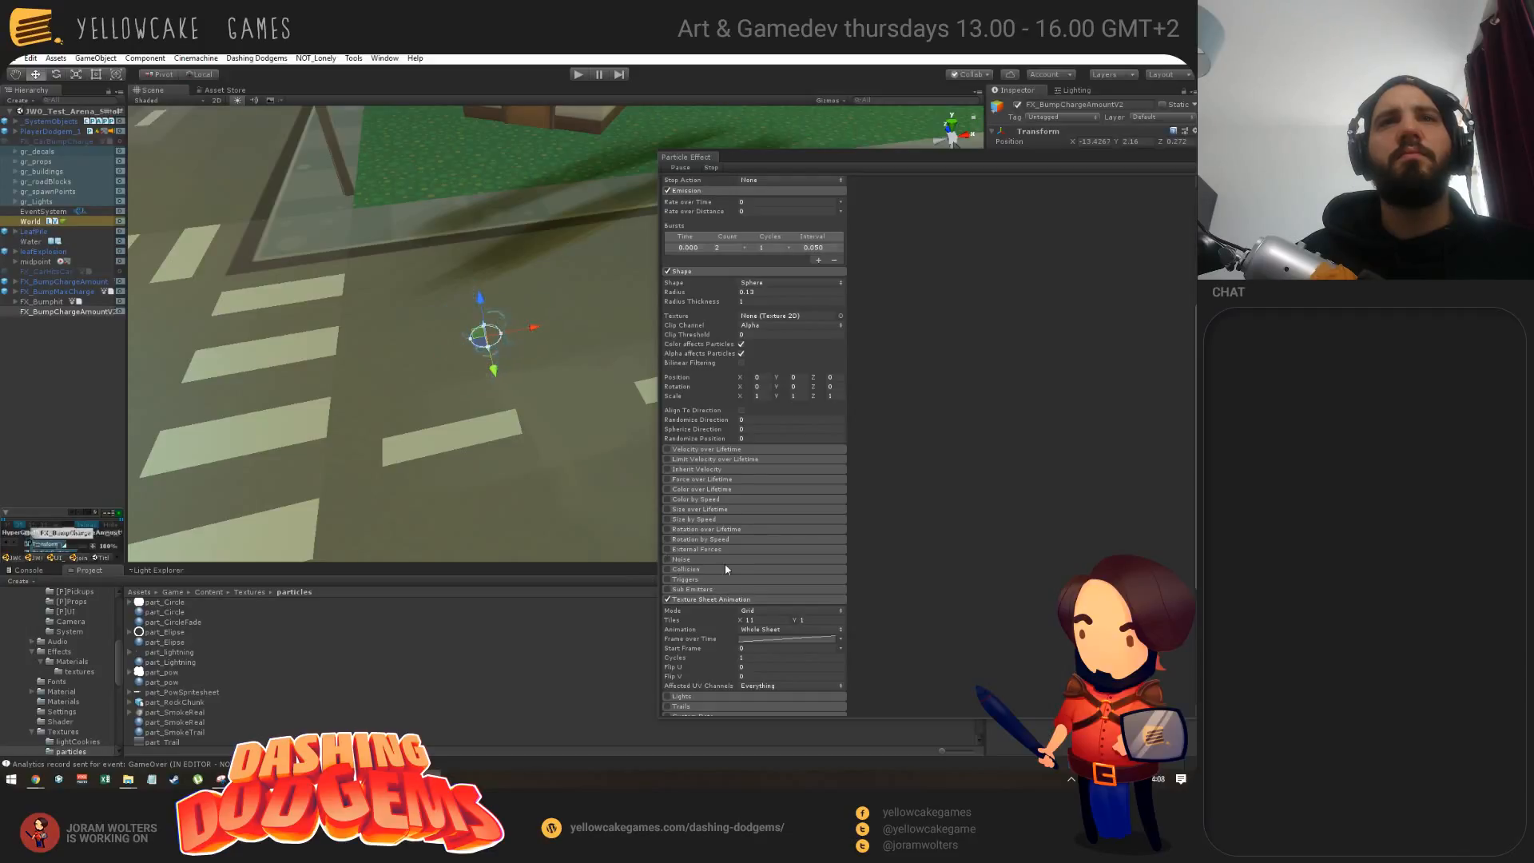
{"action": "scroll", "coordinate": [744, 561], "scroll_direction": "up", "scroll_amount": 5}
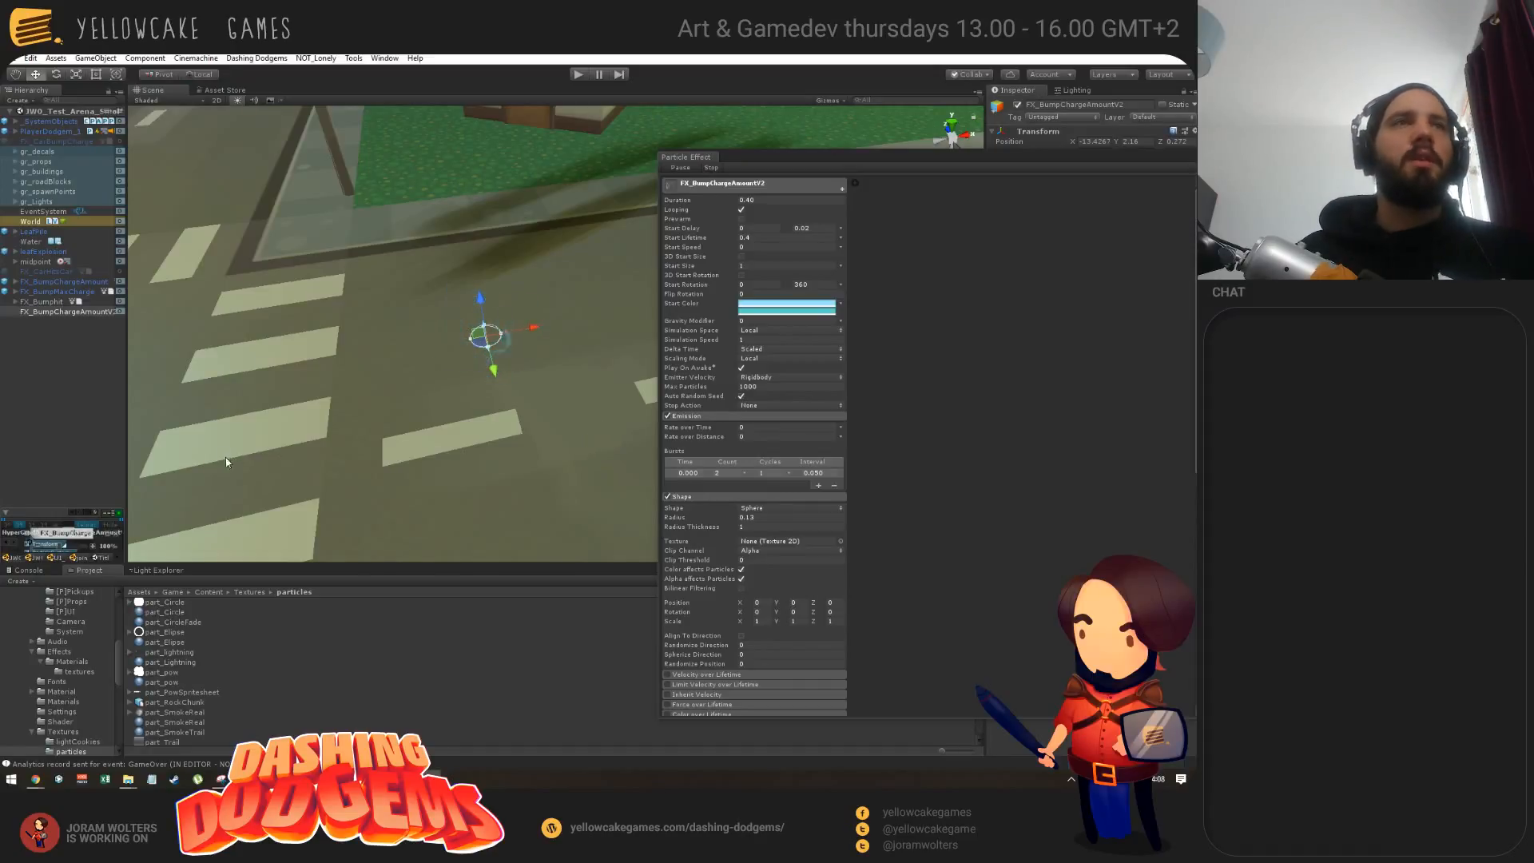
Step: Check the child effects of the original FX_BumpChargeAmount object and deactivate the parent object
{"action": "middle_click_drag", "start_coordinate": [424, 388], "coordinate": [578, 380]}
{"action": "scroll", "coordinate": [579, 381], "scroll_direction": "down", "scroll_amount": 5}
{"action": "left_click_drag", "start_coordinate": [431, 448], "coordinate": [152, 336], "text": "alt"}
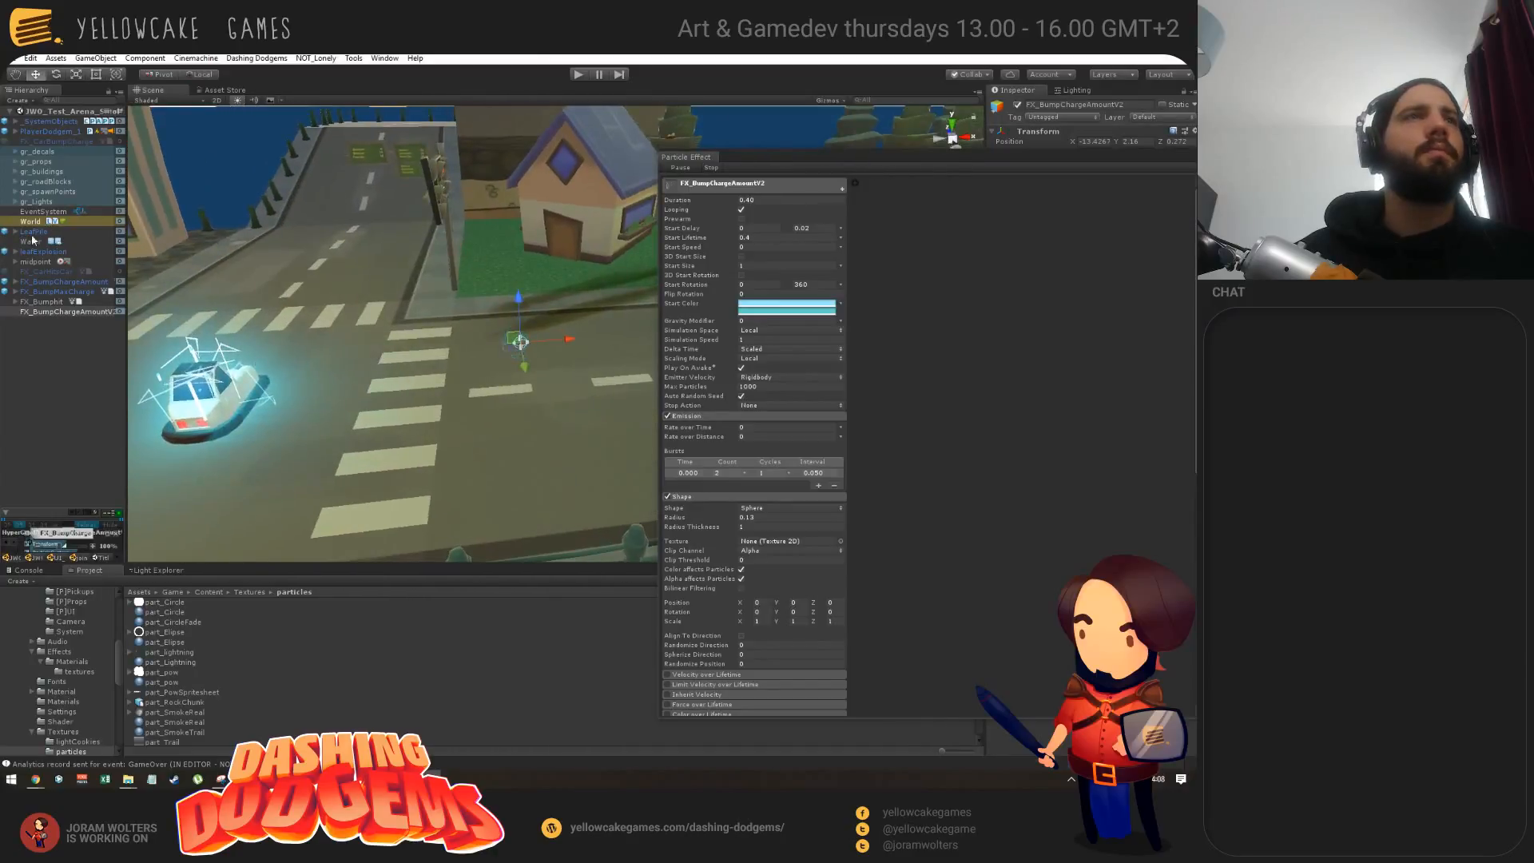
{"action": "left_click", "coordinate": [48, 281]}
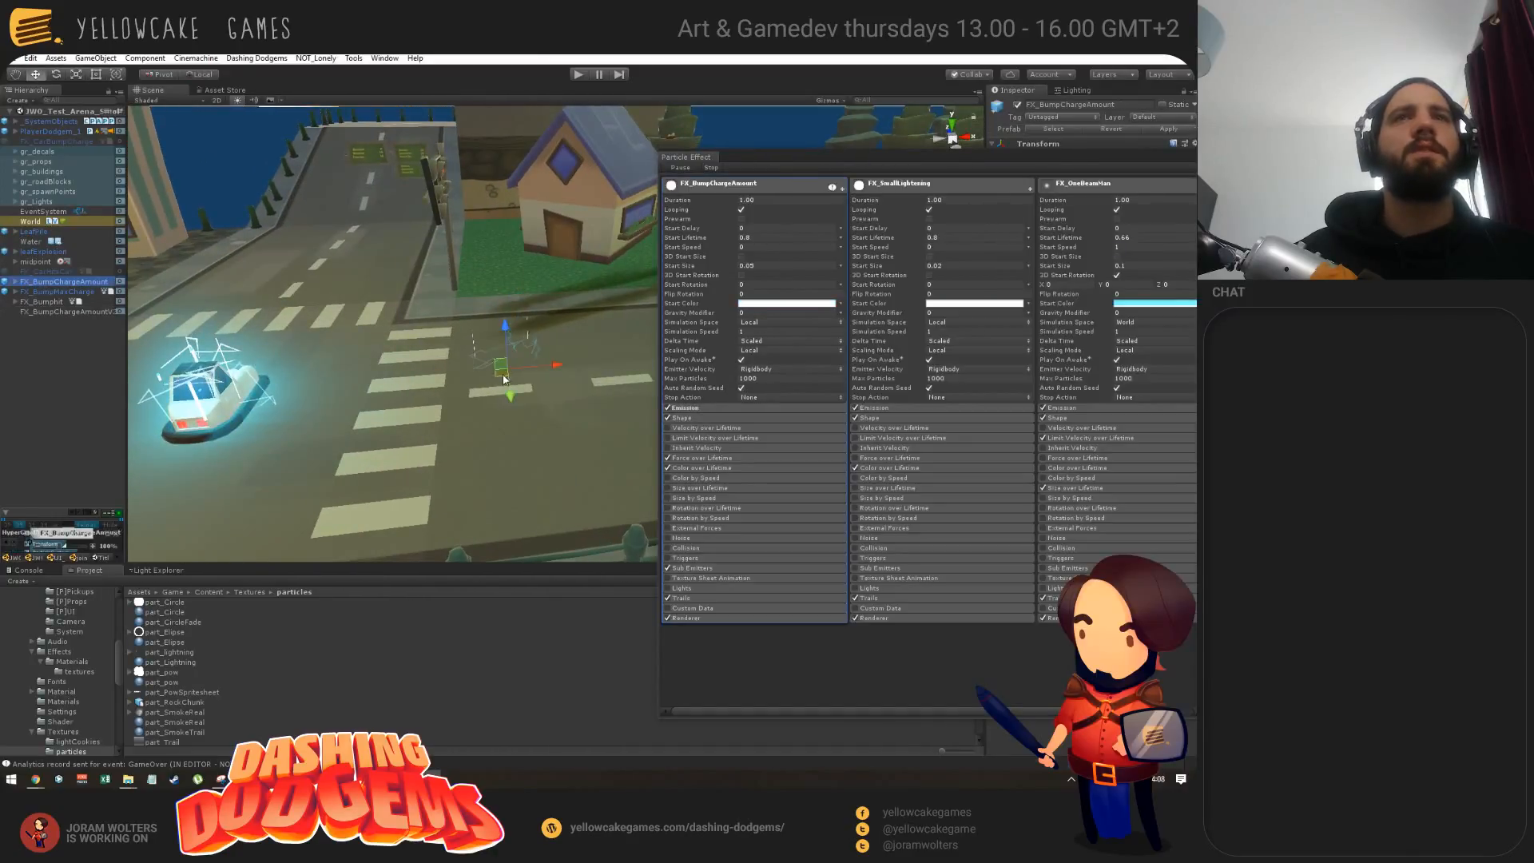
{"action": "left_click", "coordinate": [18, 282]}
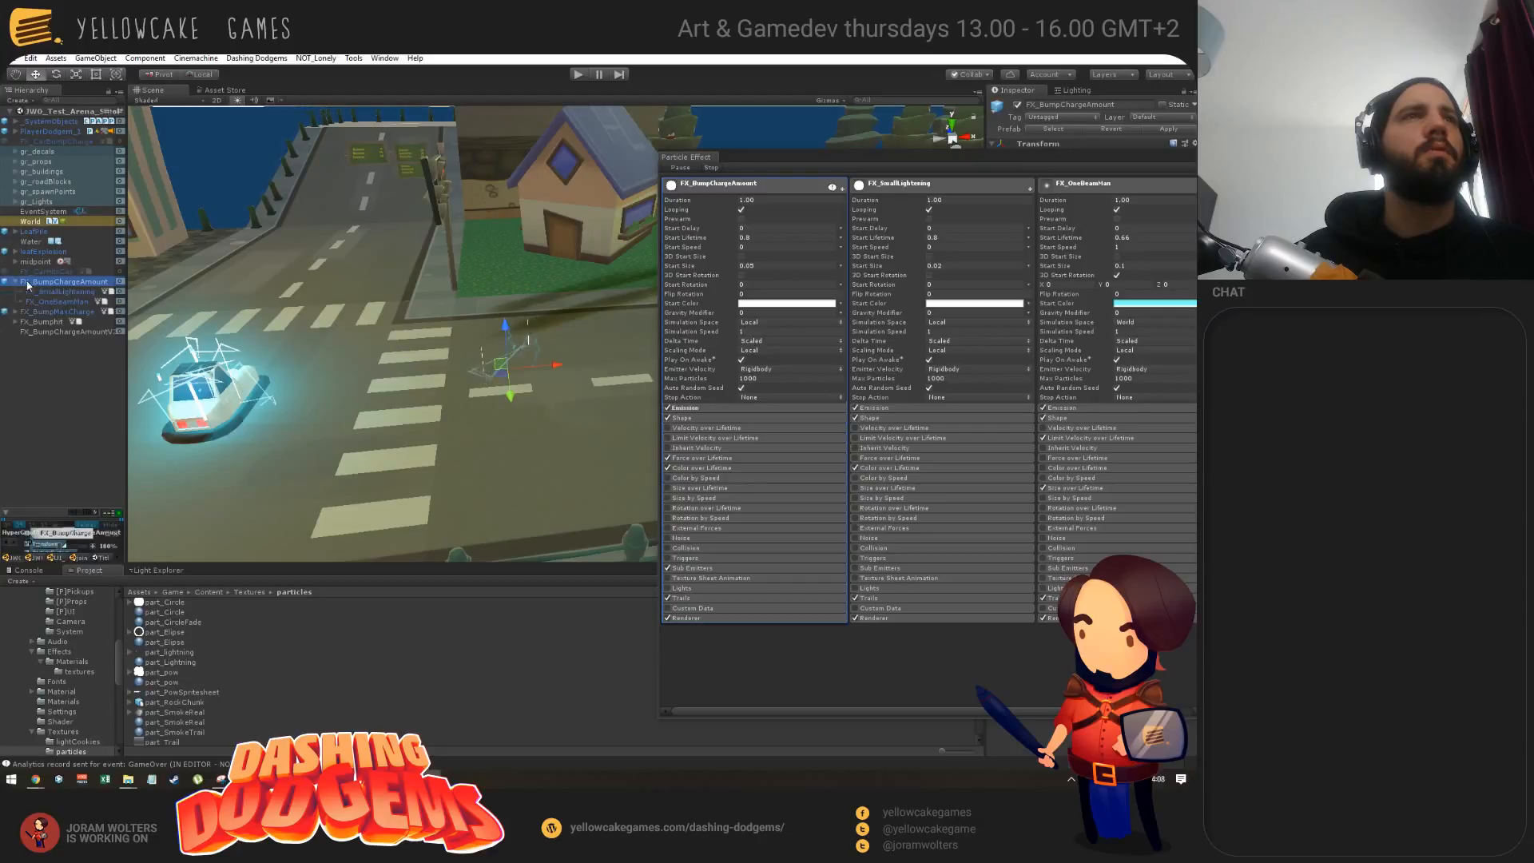
{"action": "left_click", "coordinate": [64, 302]}
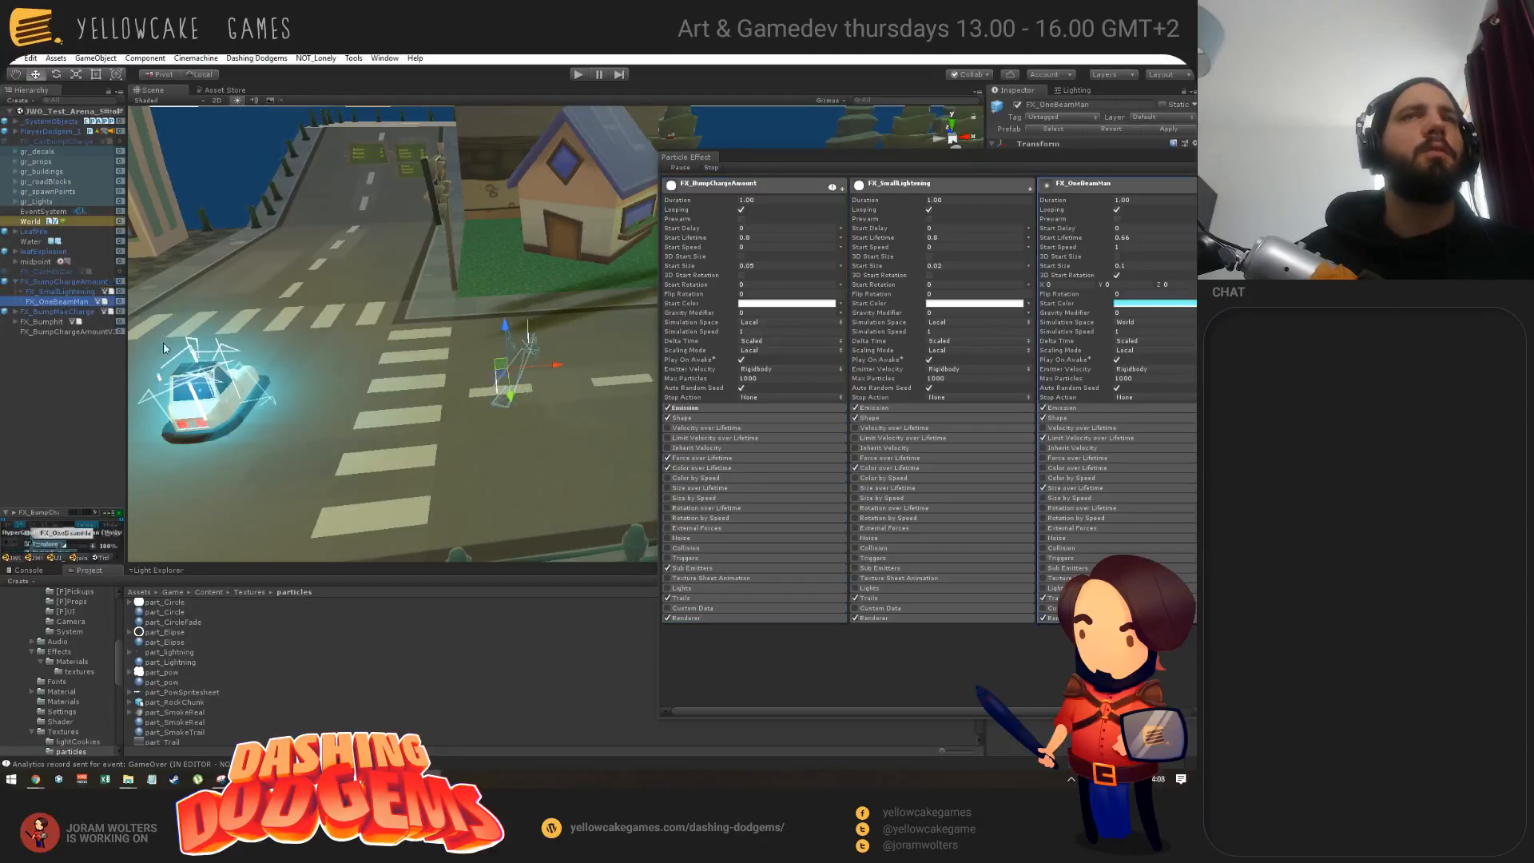
{"action": "left_click", "coordinate": [17, 282]}
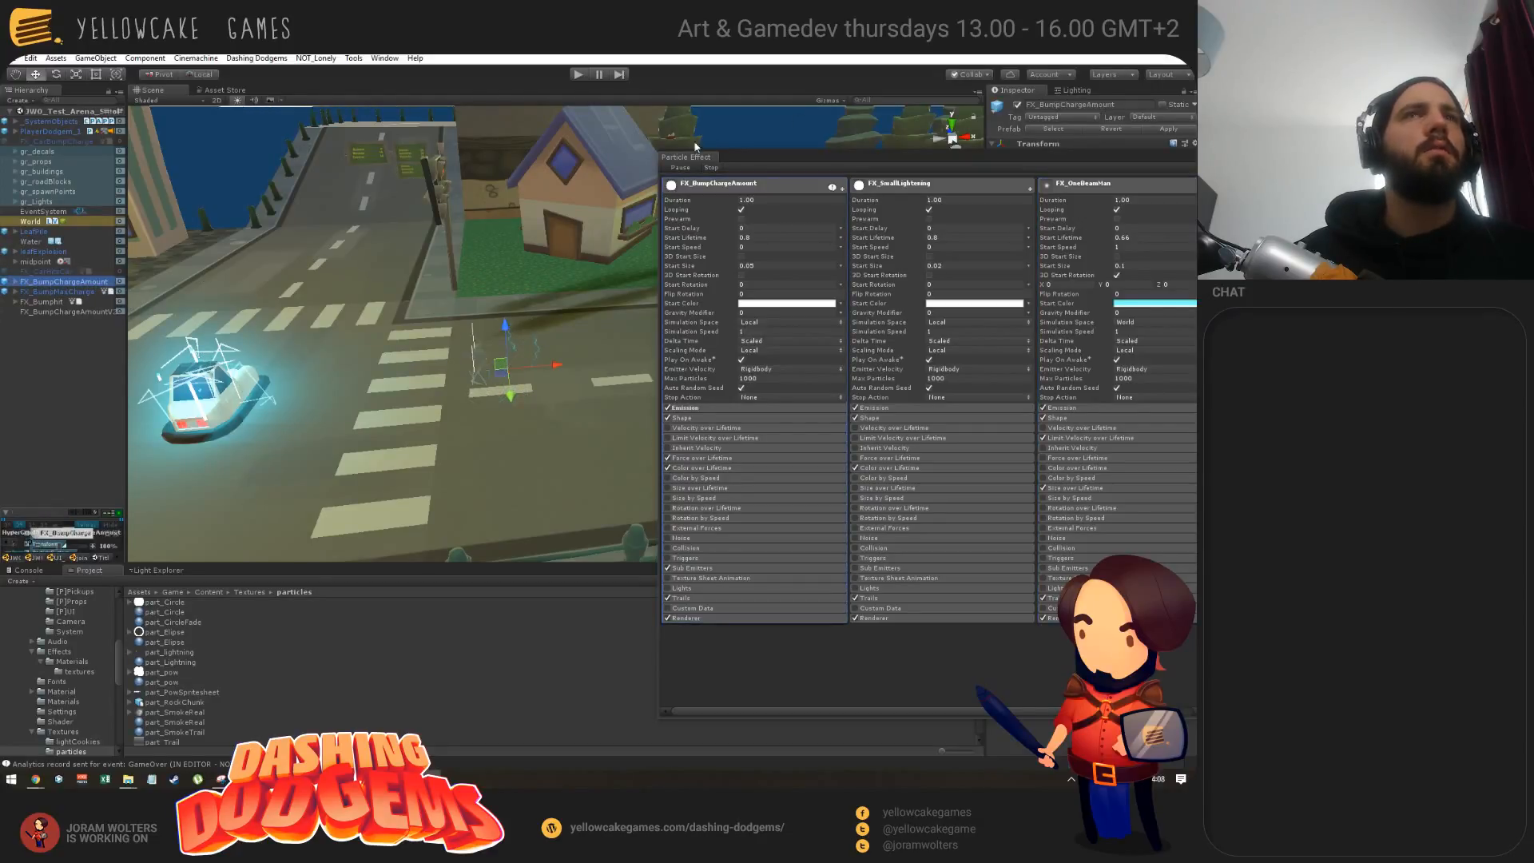
{"action": "left_click", "coordinate": [1017, 105]}
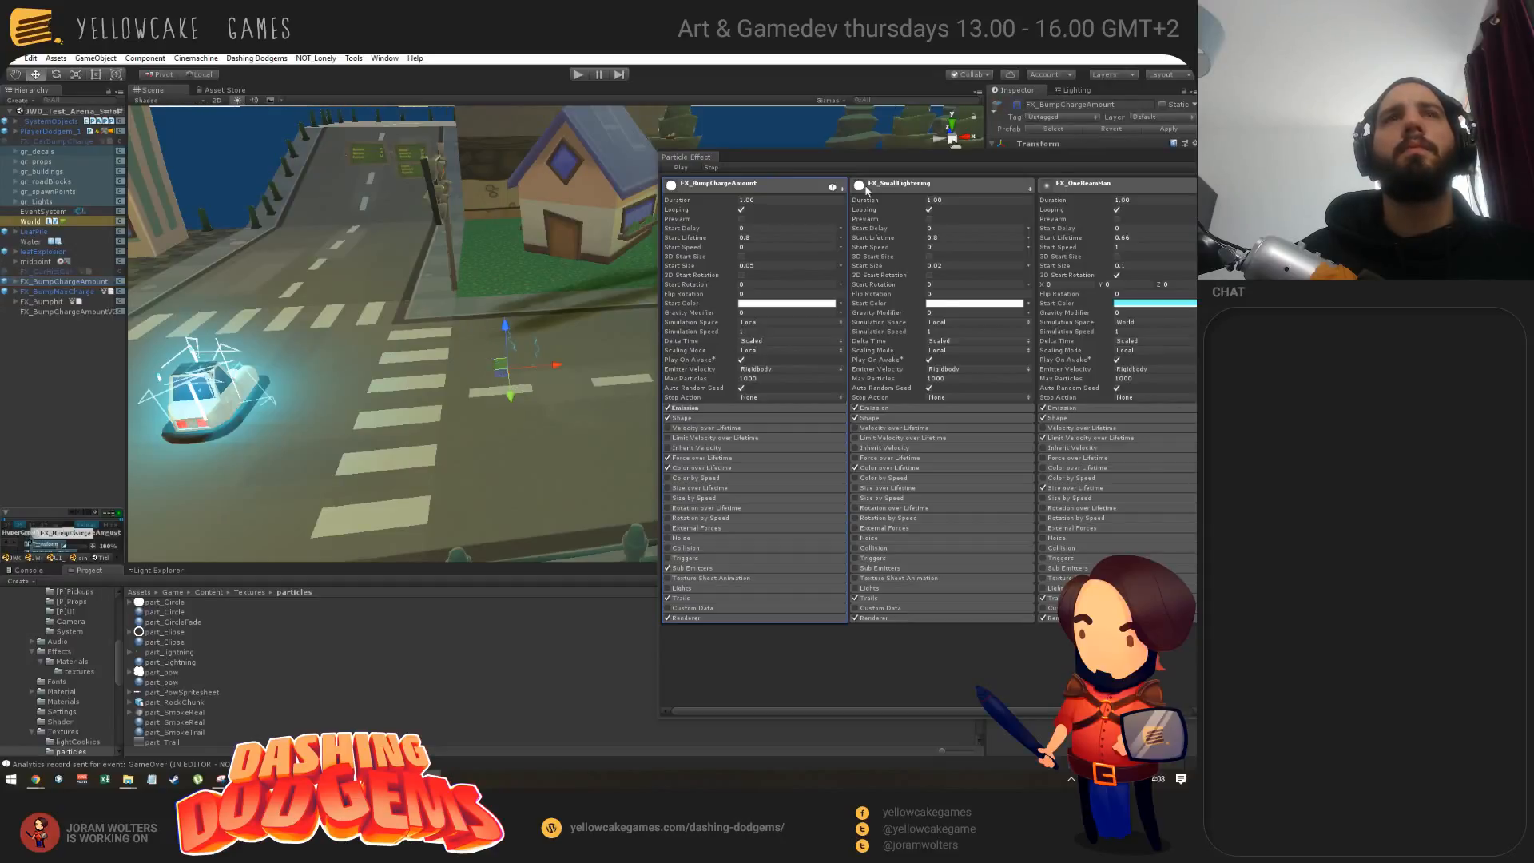
Step: Paste a copy of FX_OneBeamMan into the scene hierarchy and parent it under FX_BumpChargeAmountV2
{"action": "left_click_drag", "start_coordinate": [394, 331], "coordinate": [164, 307], "text": "alt"}
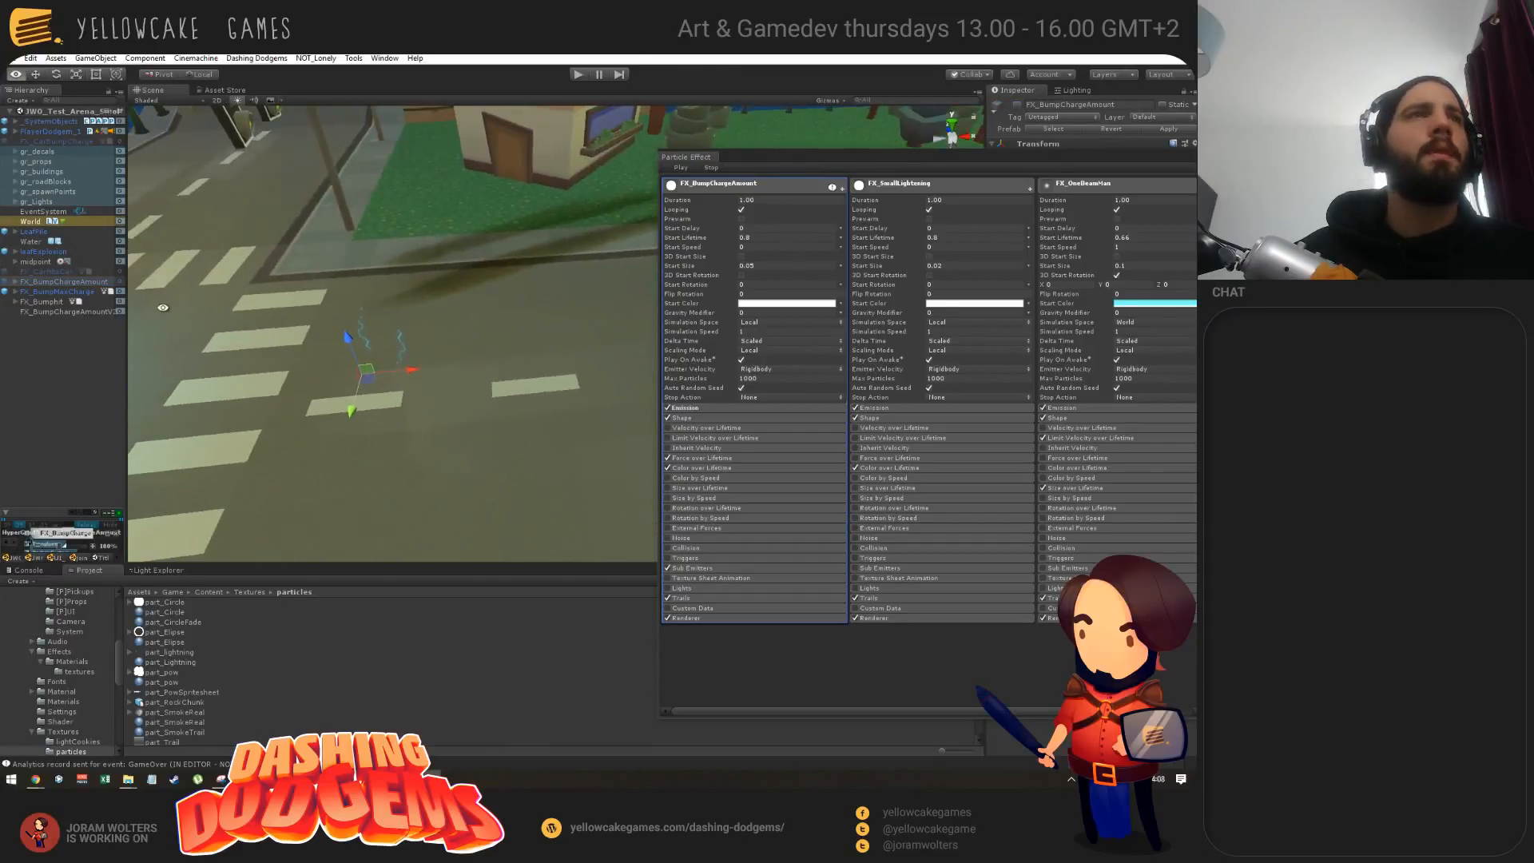
{"action": "left_click", "coordinate": [61, 312]}
{"action": "key", "text": "ctrl+v"}
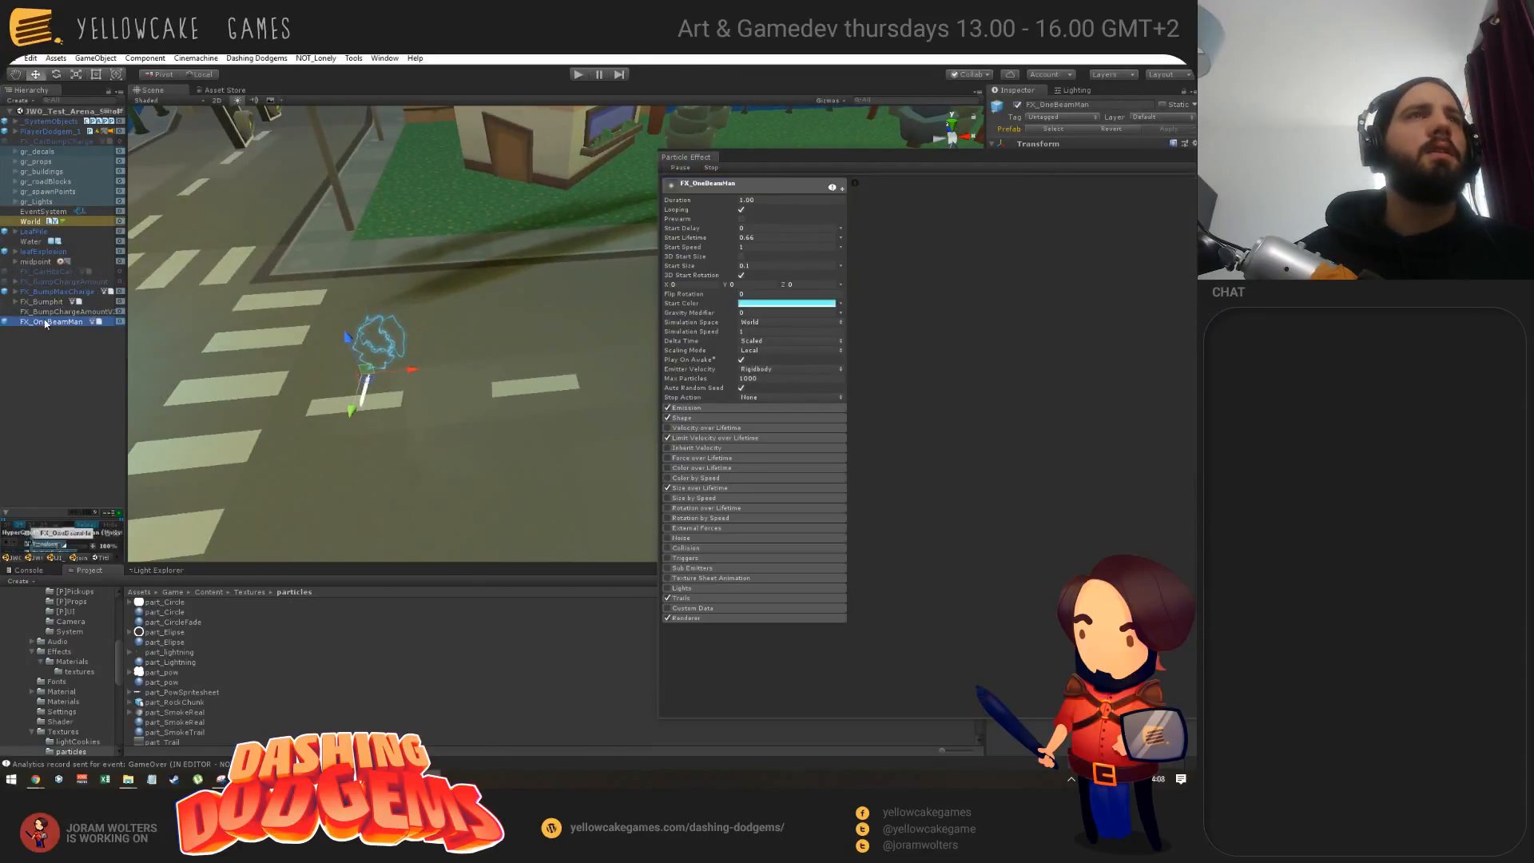
{"action": "left_click_drag", "start_coordinate": [58, 313], "coordinate": [59, 312]}
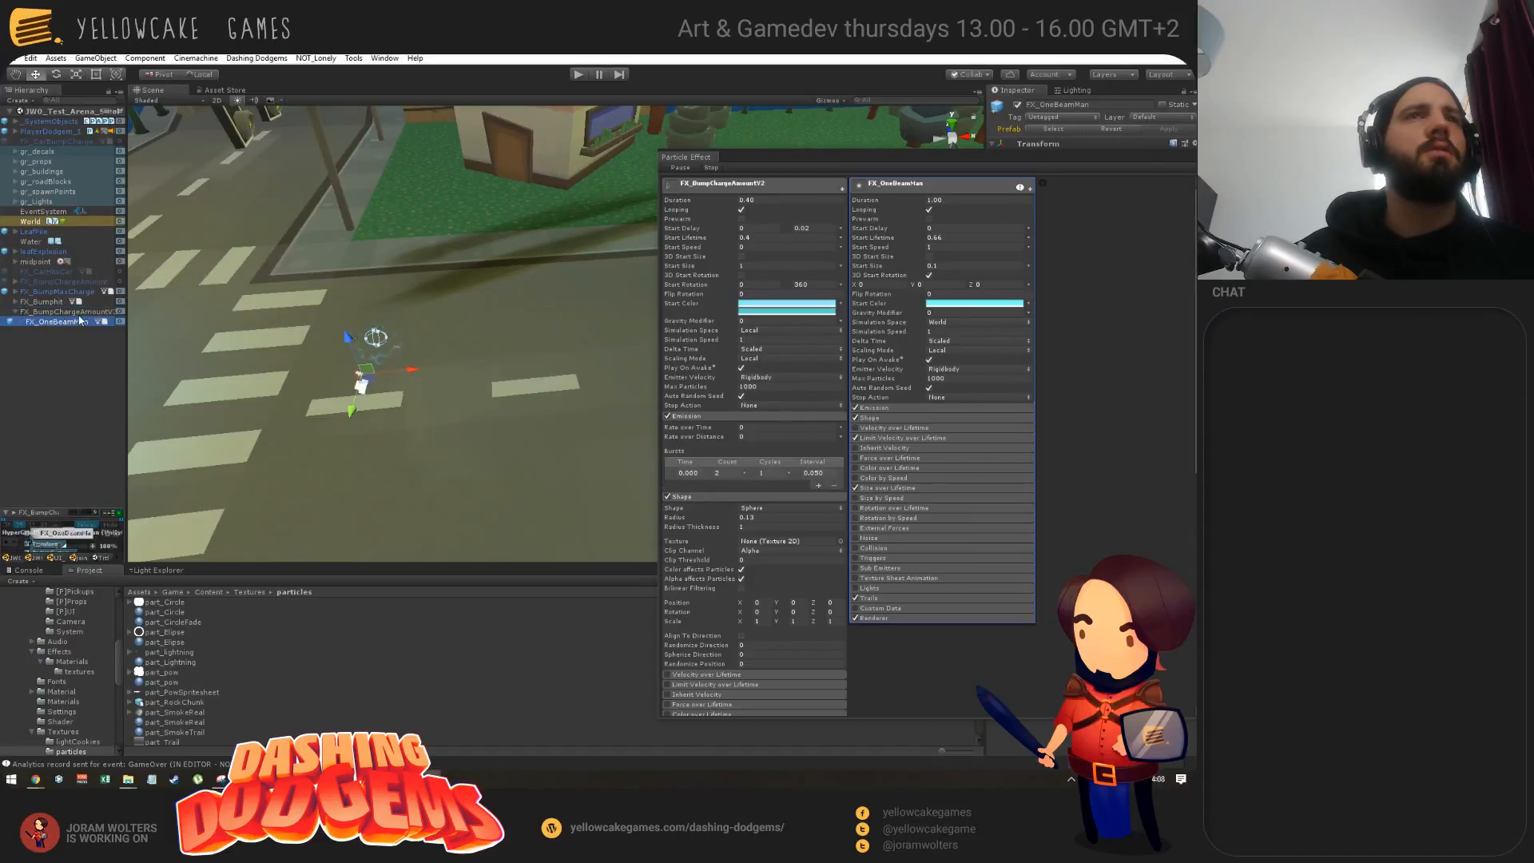
{"action": "left_click", "coordinate": [69, 313]}
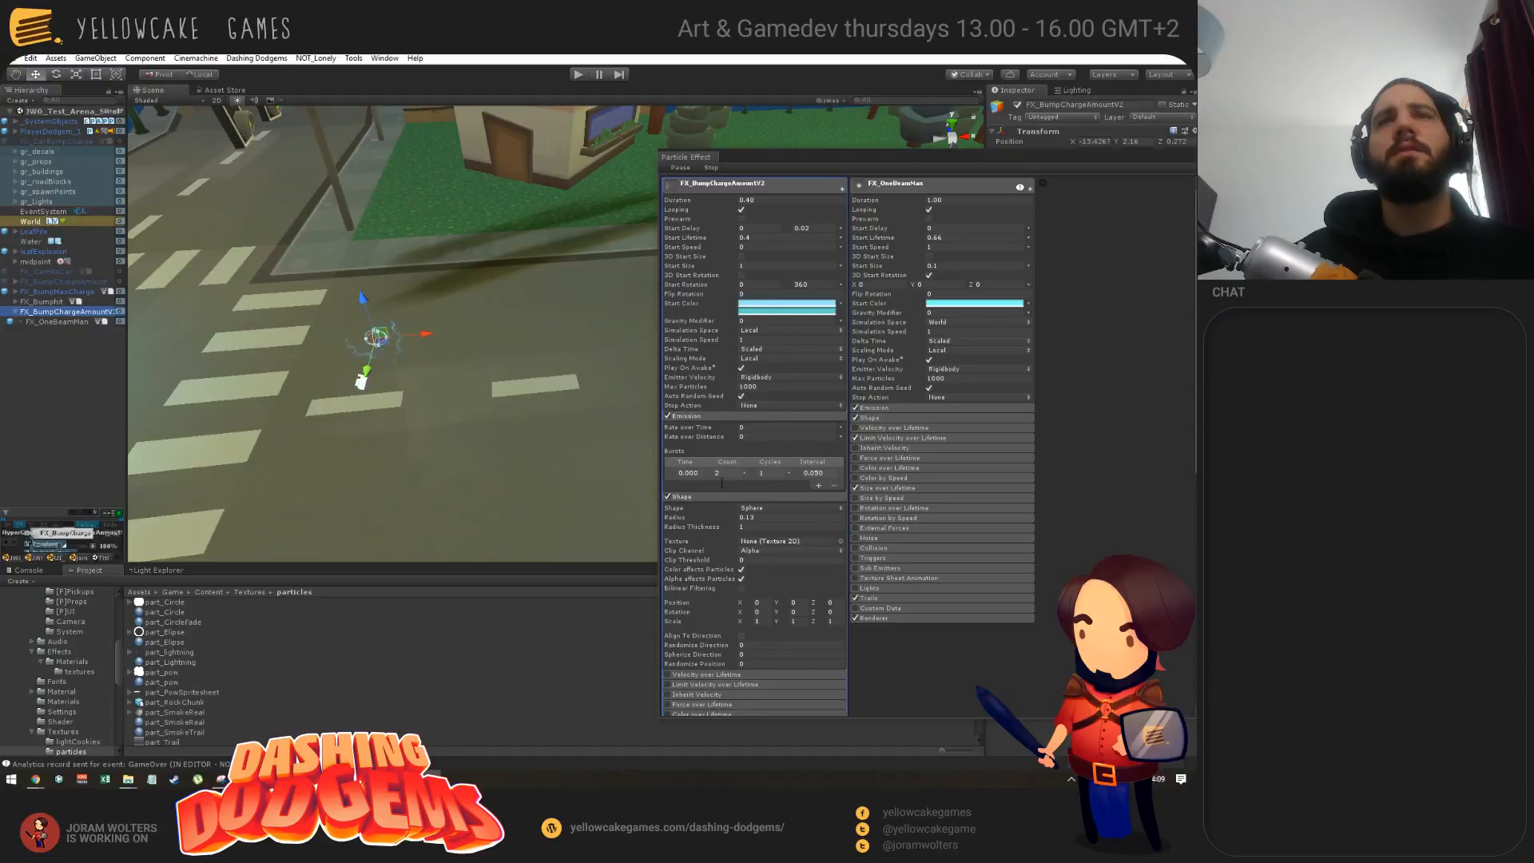
Step: Enable Sub Emitters on FX_BumpChargeAmountV2 and try FX_OneBeamMan as its Birth sub emitter
{"action": "scroll", "coordinate": [722, 483], "scroll_direction": "down", "scroll_amount": 5}
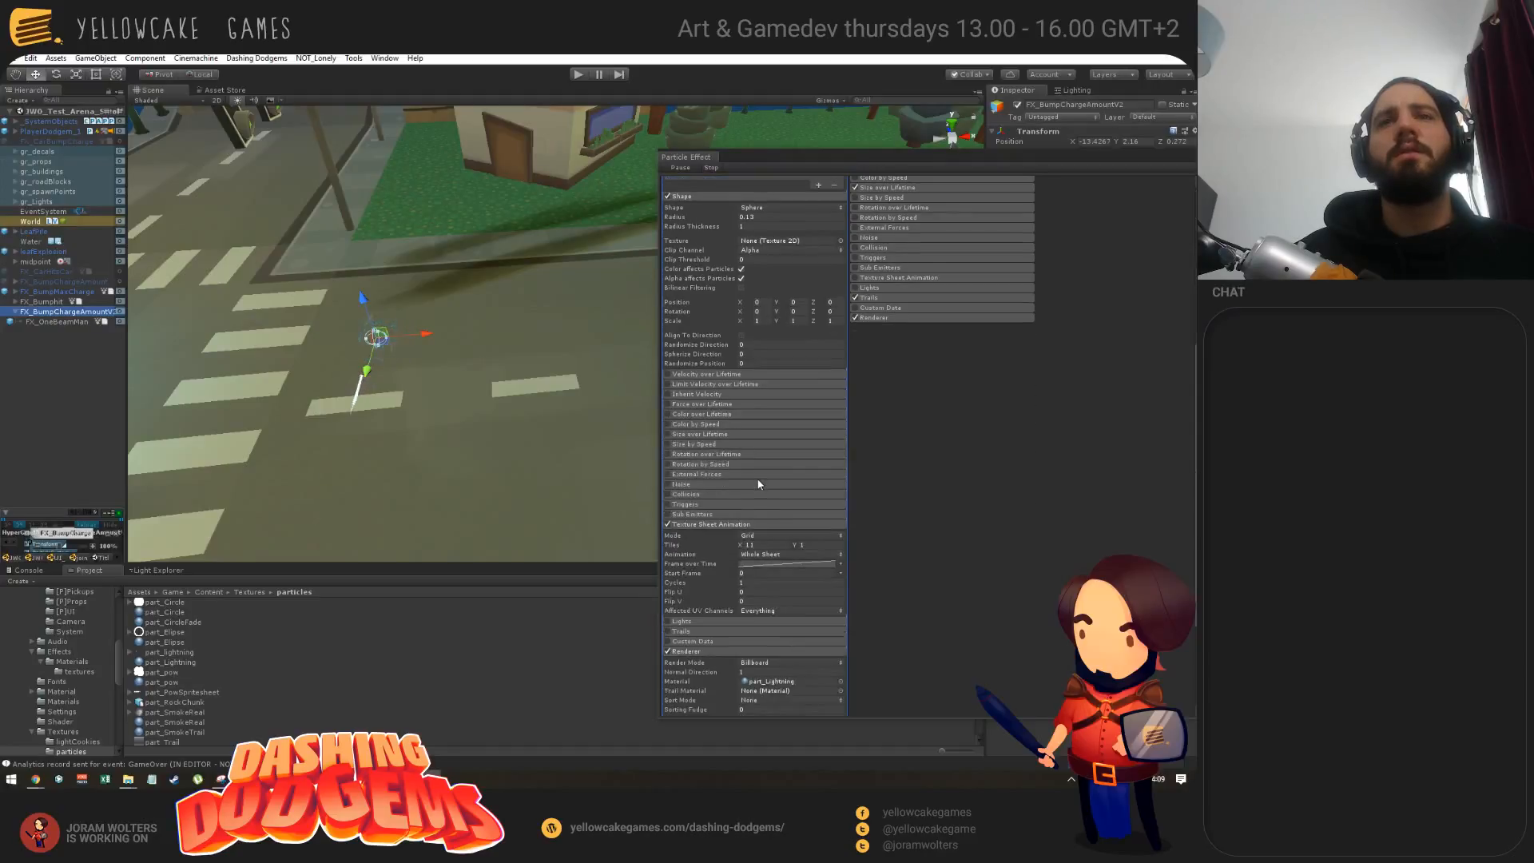
{"action": "left_click", "coordinate": [707, 513]}
{"action": "scroll", "coordinate": [702, 549], "scroll_direction": "down", "scroll_amount": 3}
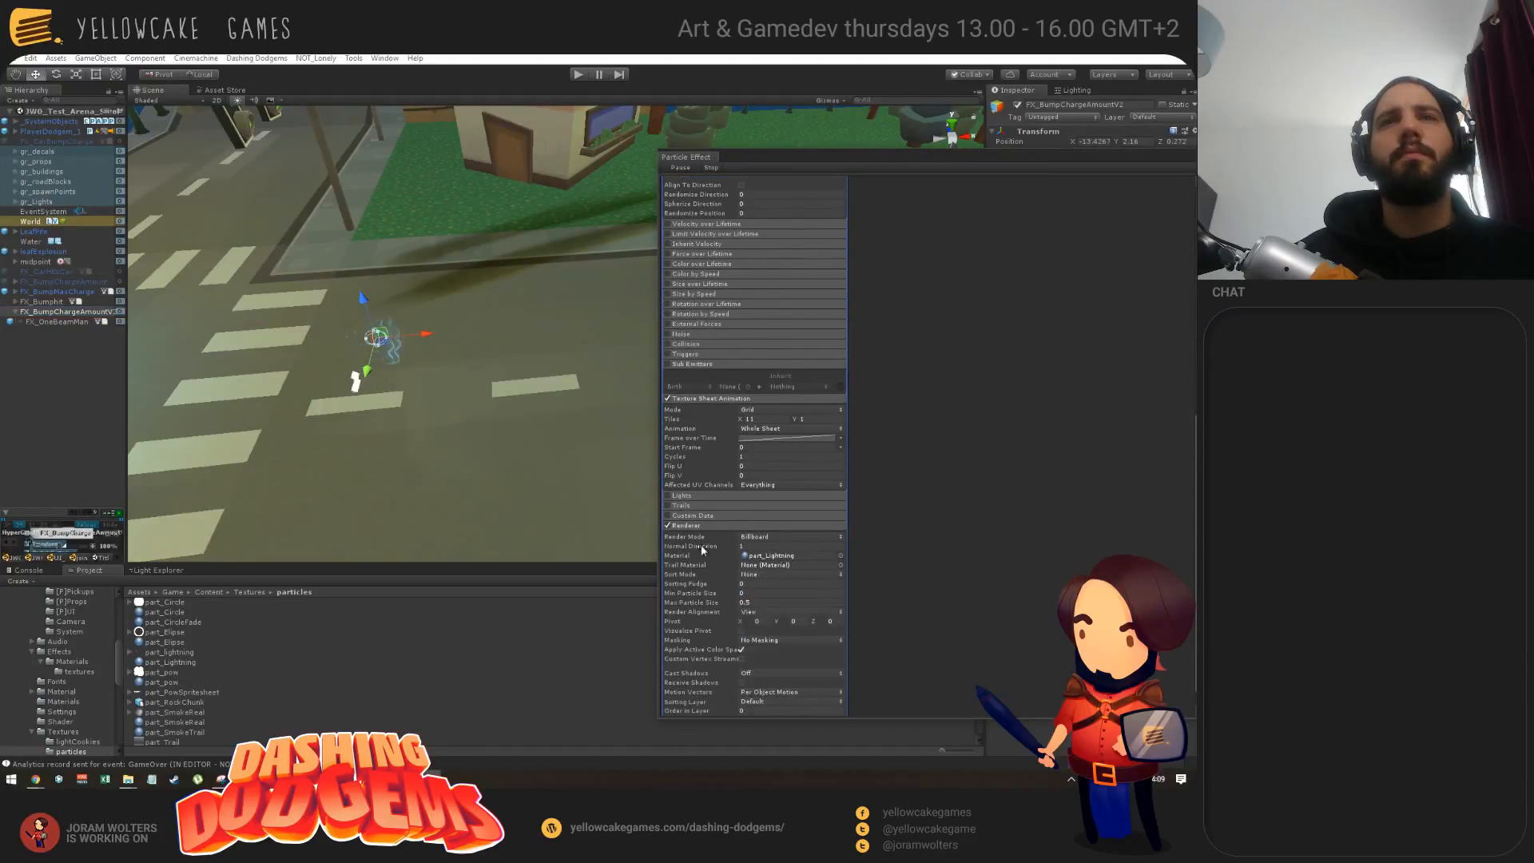
{"action": "left_click", "coordinate": [667, 363]}
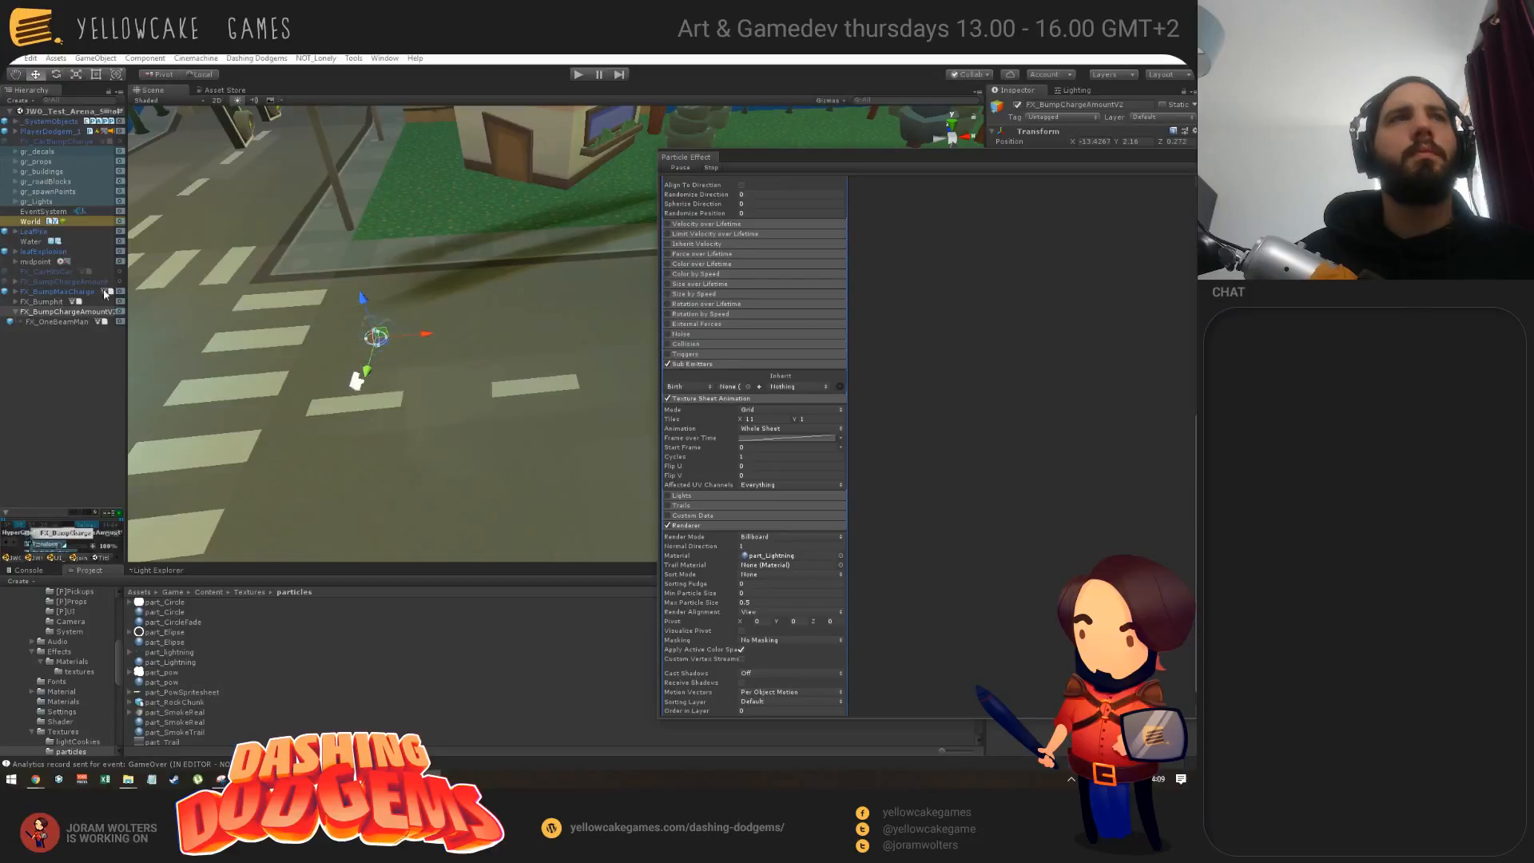
{"action": "left_click_drag", "start_coordinate": [40, 322], "coordinate": [729, 387]}
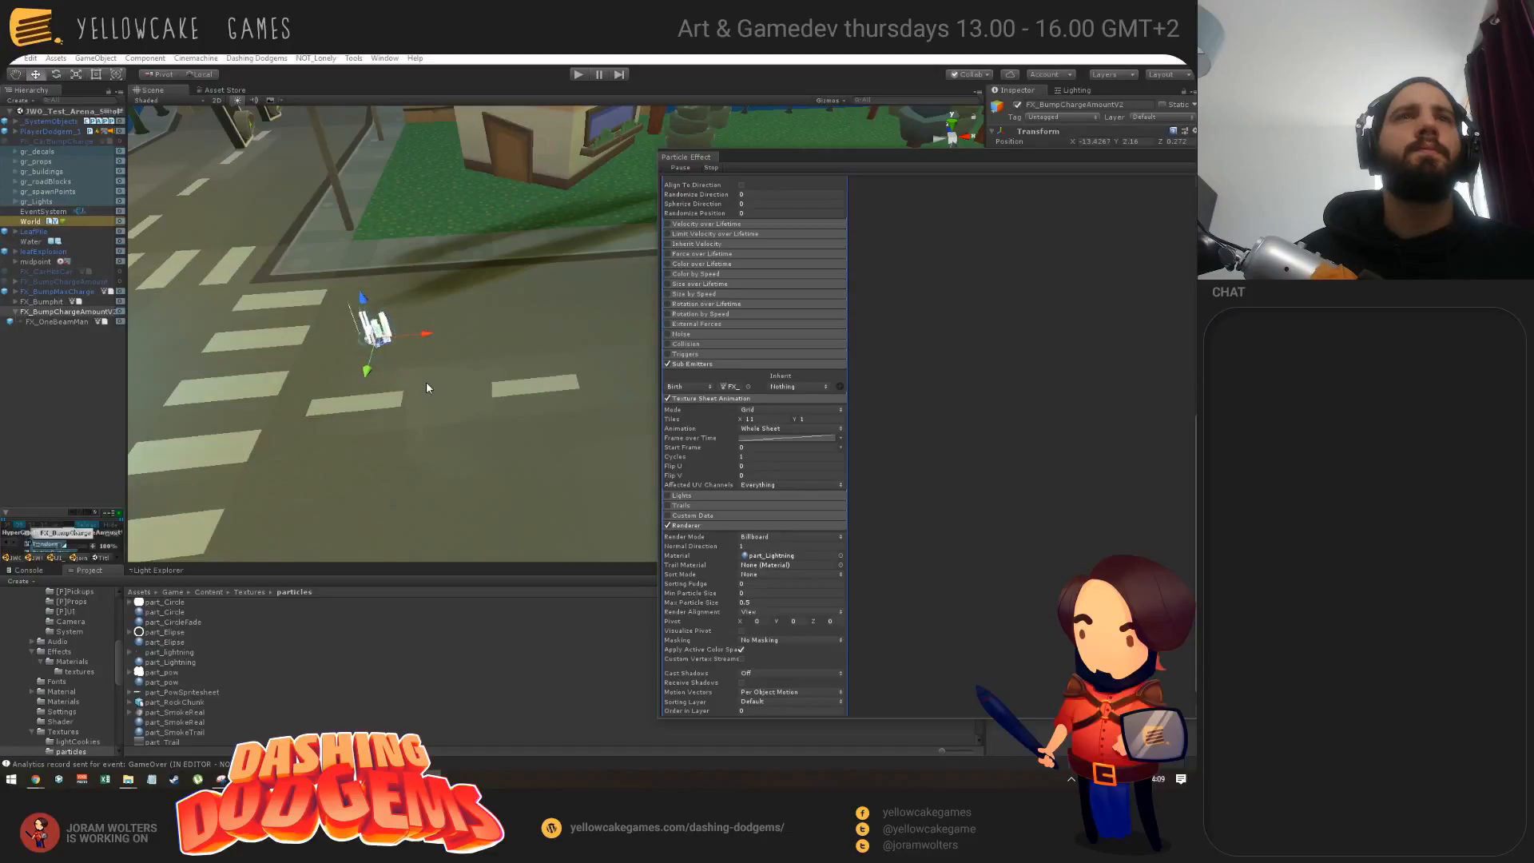
{"action": "mouse_move", "coordinate": [425, 275]}
{"action": "left_mouse_down", "text": "alt"}
{"action": "mouse_move", "coordinate": [611, 193]}
{"action": "mouse_move", "coordinate": [528, 283]}
{"action": "mouse_move", "coordinate": [429, 277]}
{"action": "left_mouse_up", "text": "alt"}
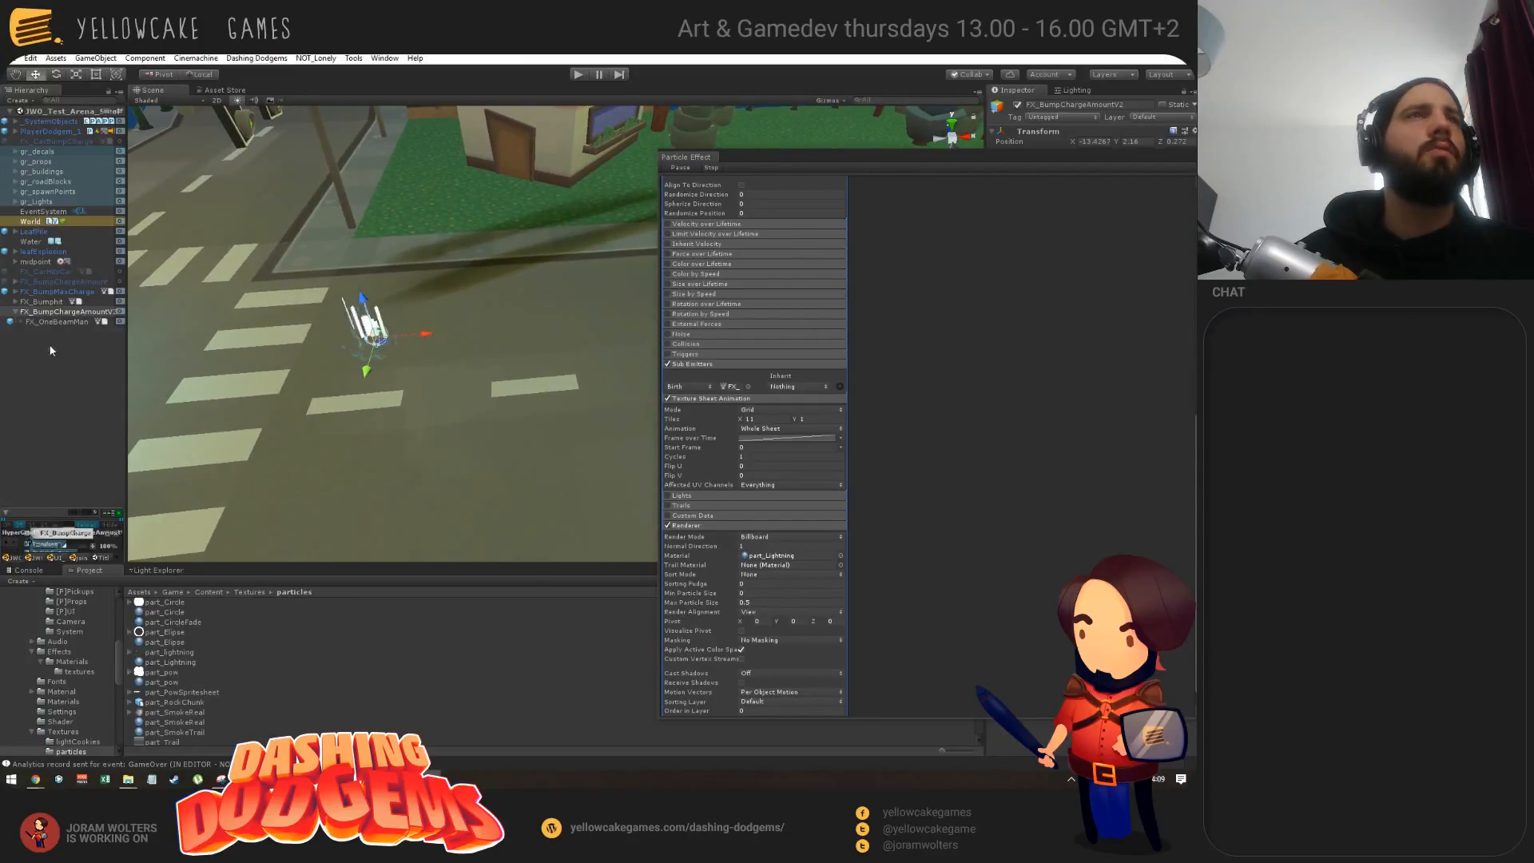
Step: Compare with the original FX_BumpChargeAmount emitters and delete the FX_OneBeamMan child from FX_BumpChargeAmountV2
{"action": "left_click", "coordinate": [52, 281]}
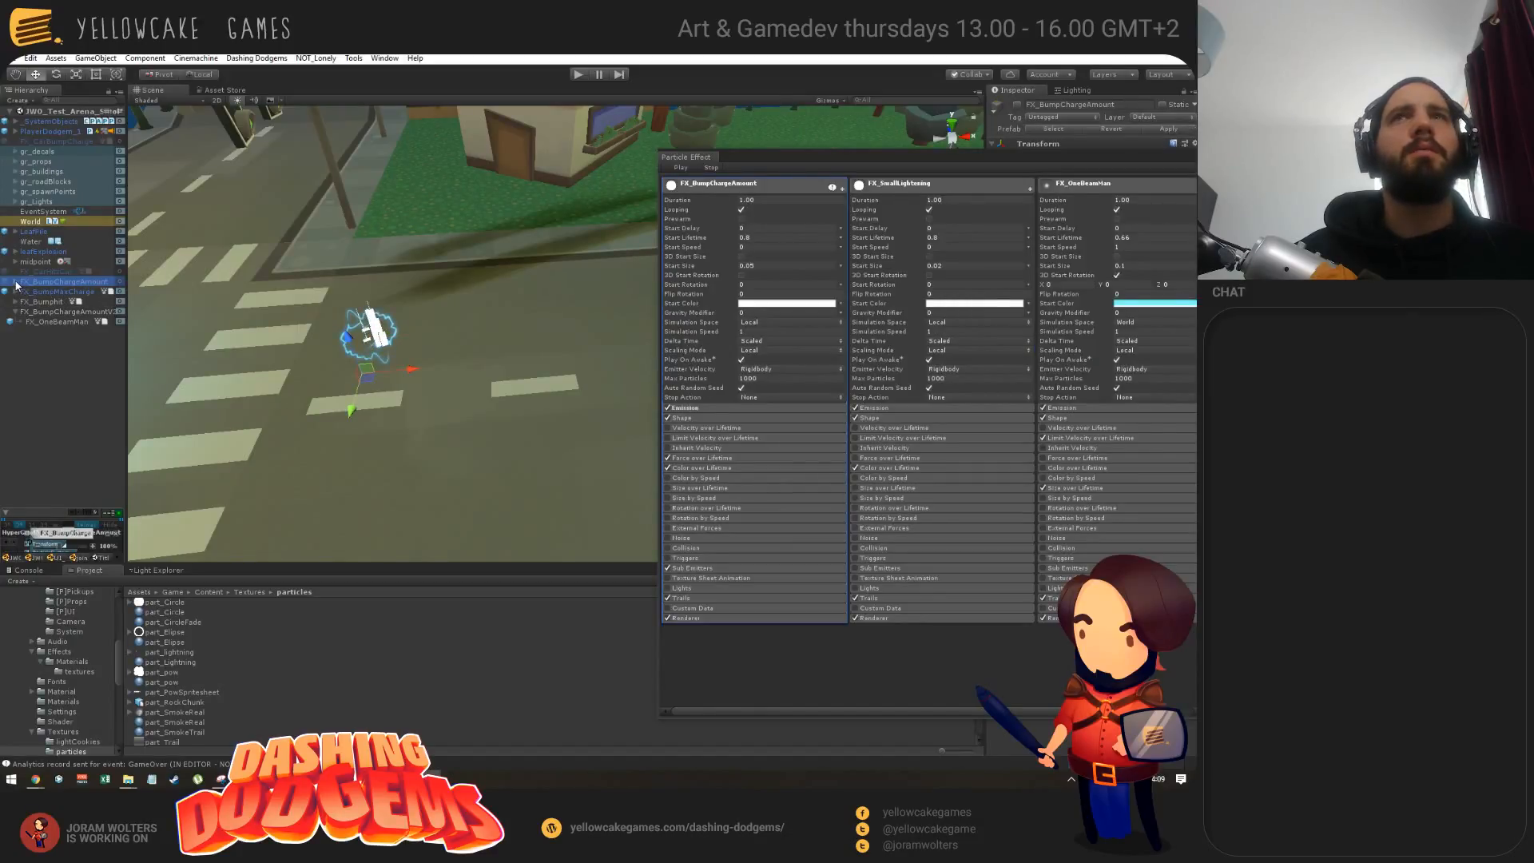
{"action": "left_click", "coordinate": [931, 185]}
{"action": "left_click", "coordinate": [932, 186]}
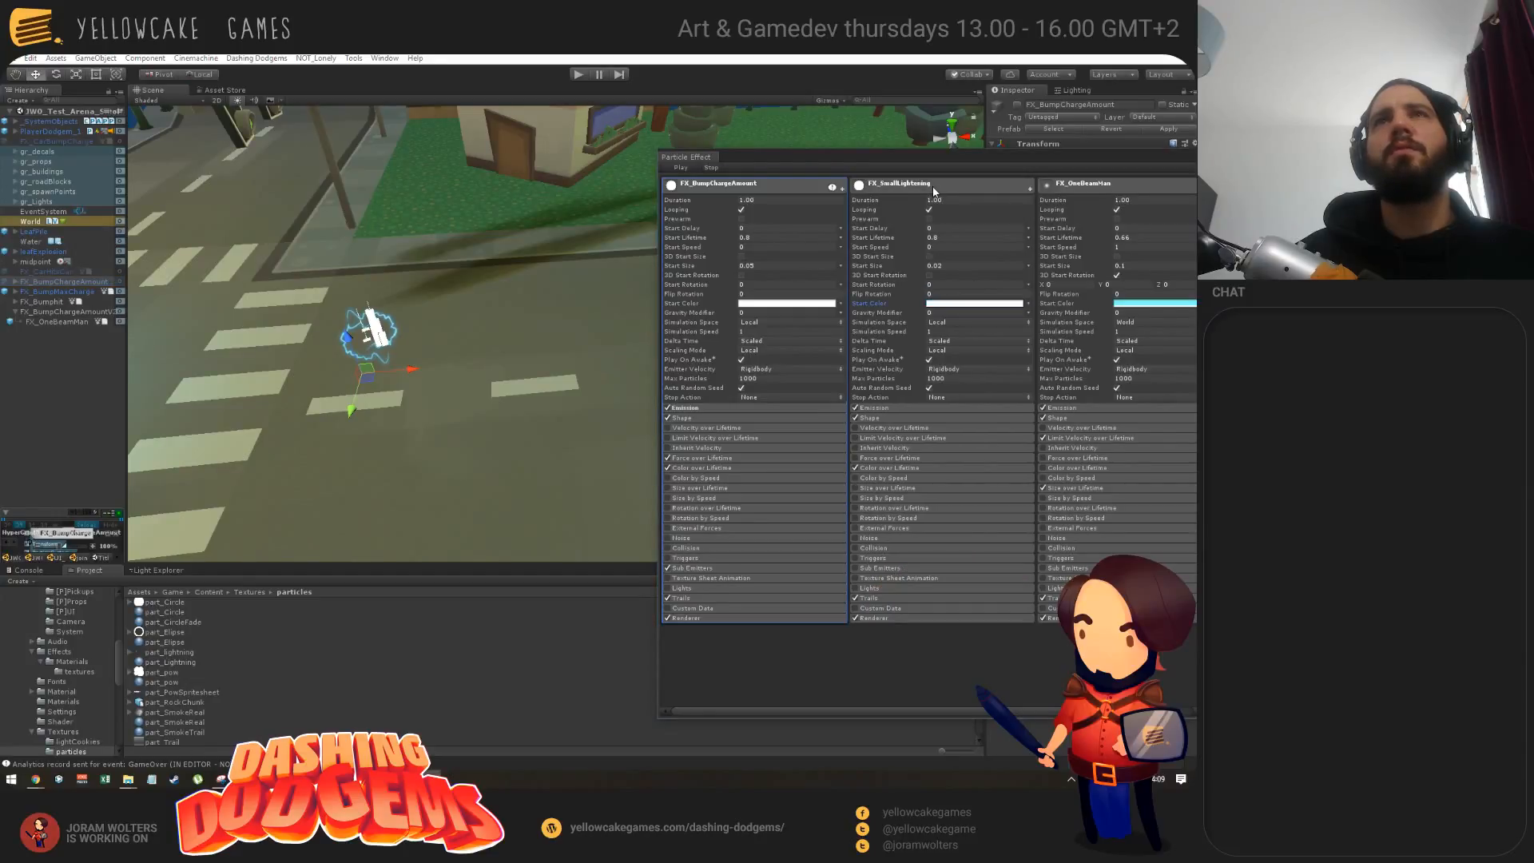
{"action": "left_click", "coordinate": [40, 313]}
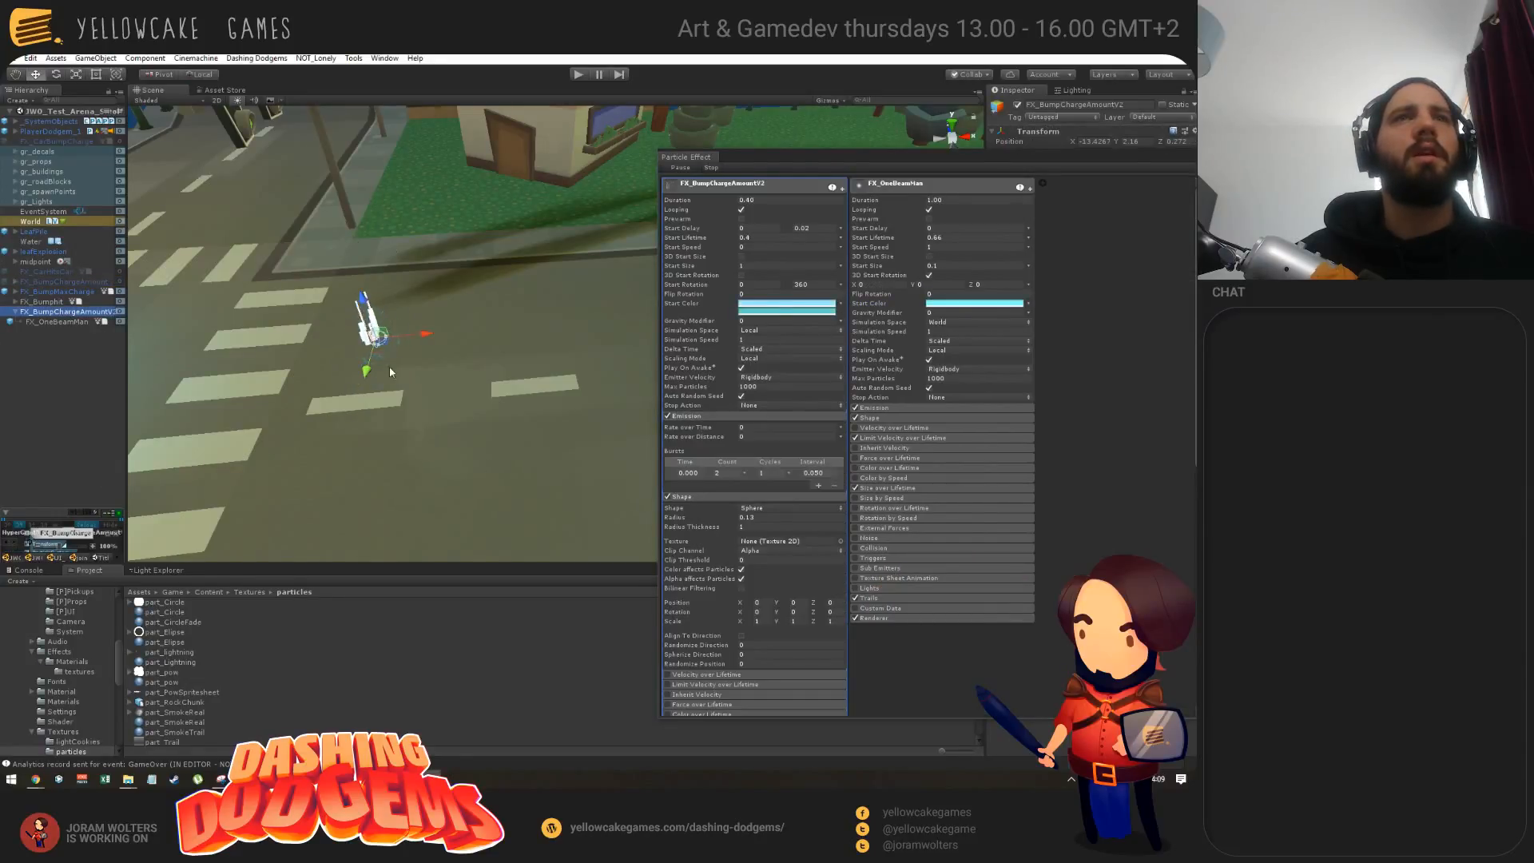
{"action": "left_click", "coordinate": [54, 321]}
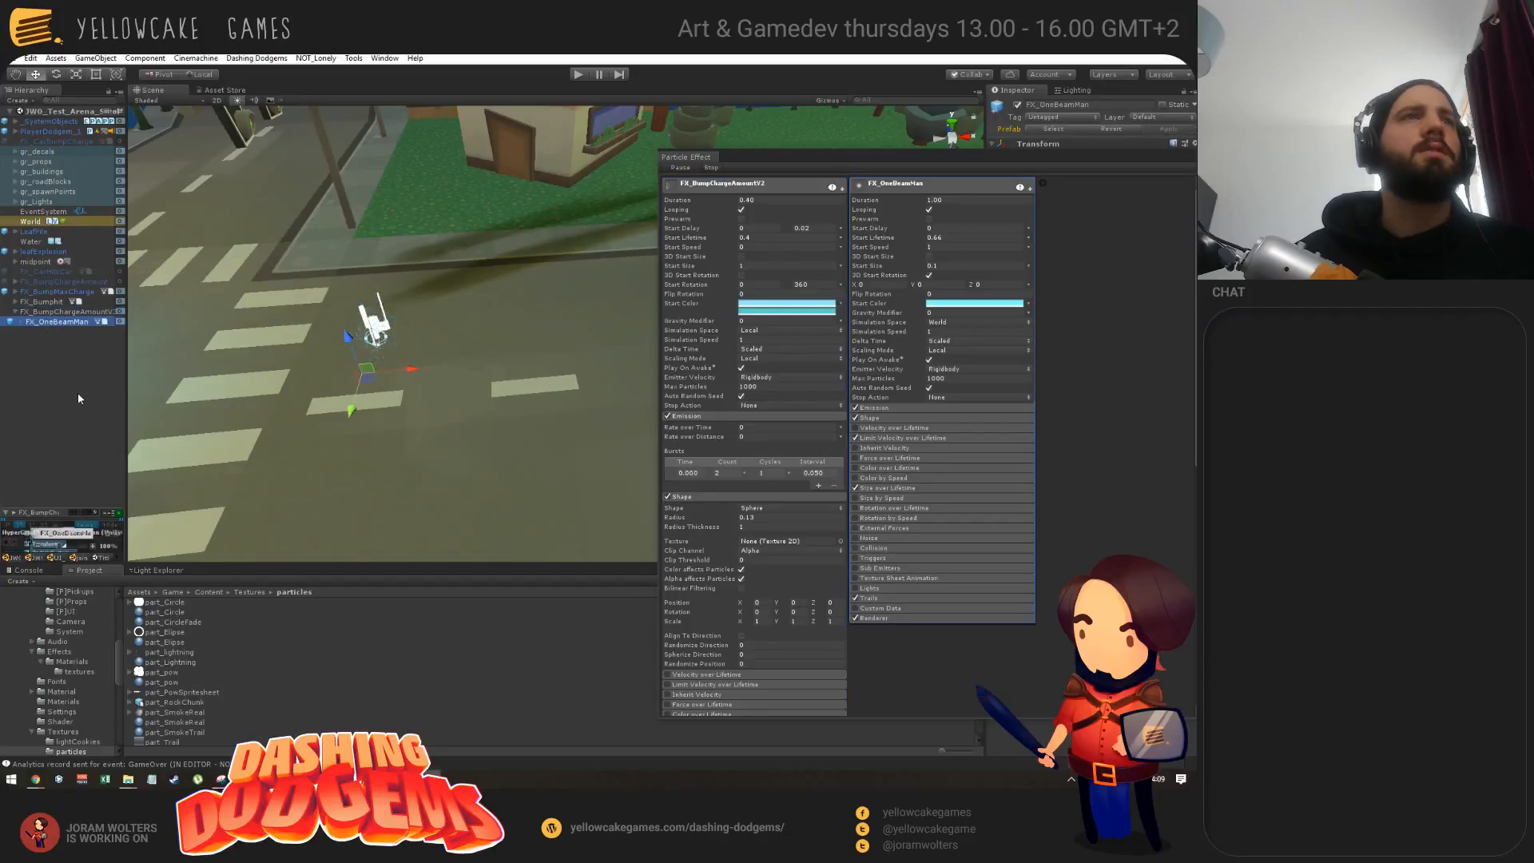
{"action": "key", "text": "Delete"}
{"action": "left_click", "coordinate": [69, 313]}
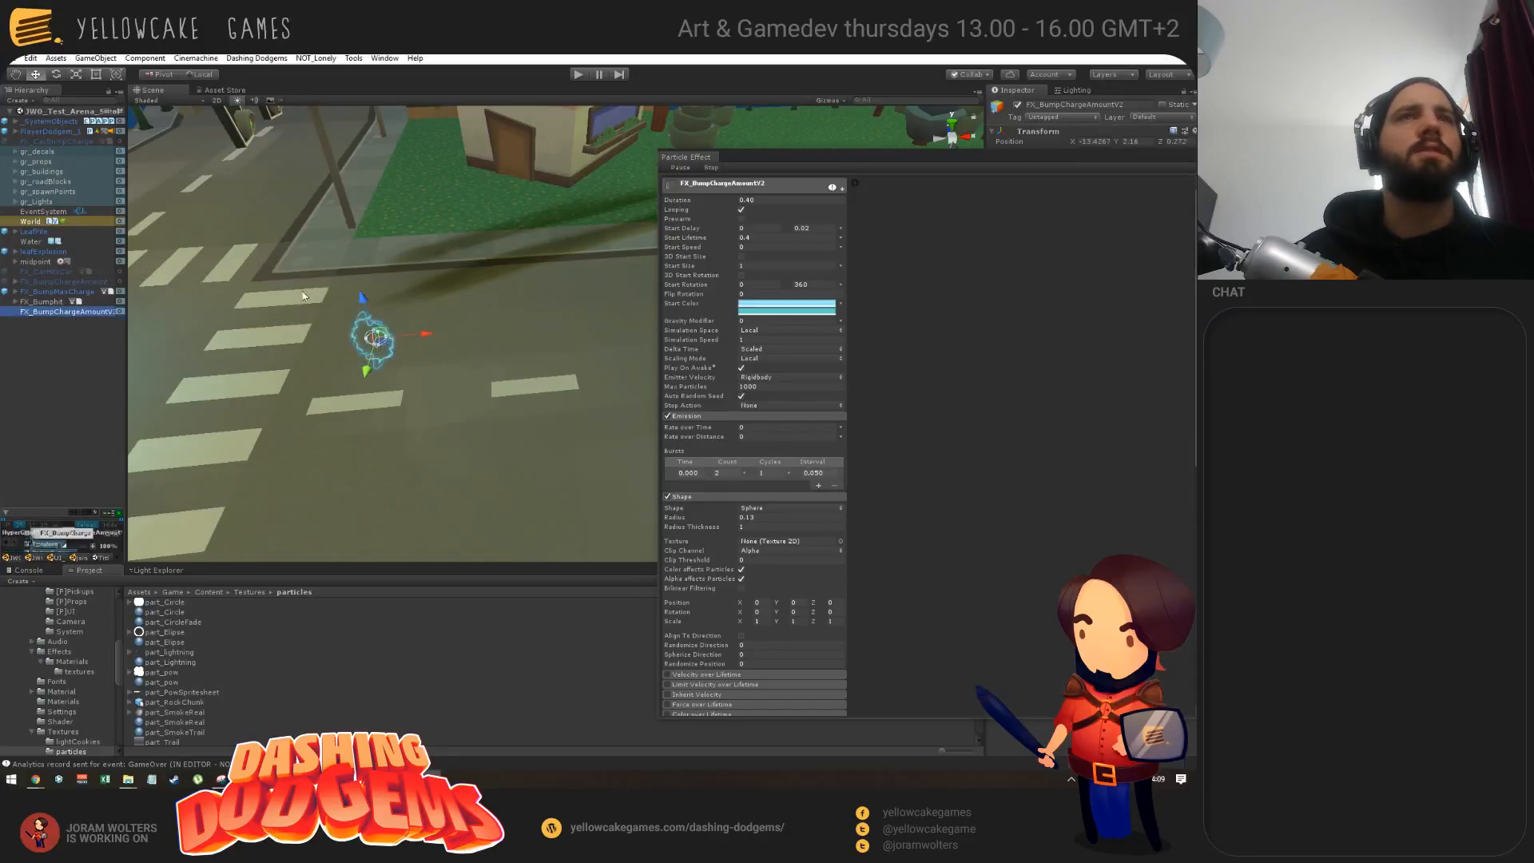
Step: Duplicate the original FX_BumpChargeAmount object and rename the copy FX_BumpChargeAmount_02
{"action": "left_click", "coordinate": [39, 282]}
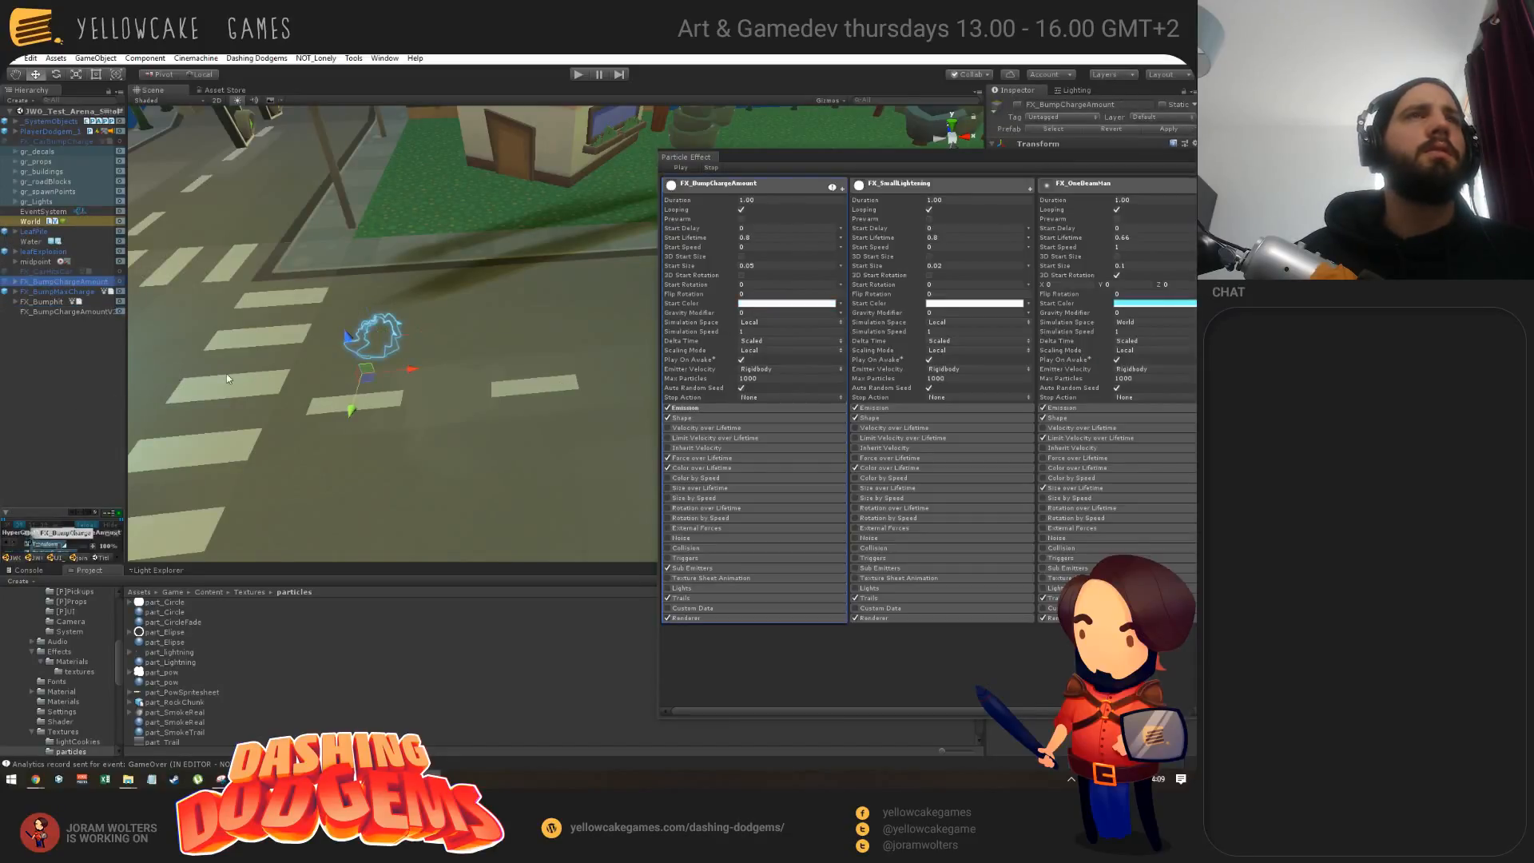
{"action": "key", "text": "ctrl+d"}
{"action": "left_click", "coordinate": [80, 313]}
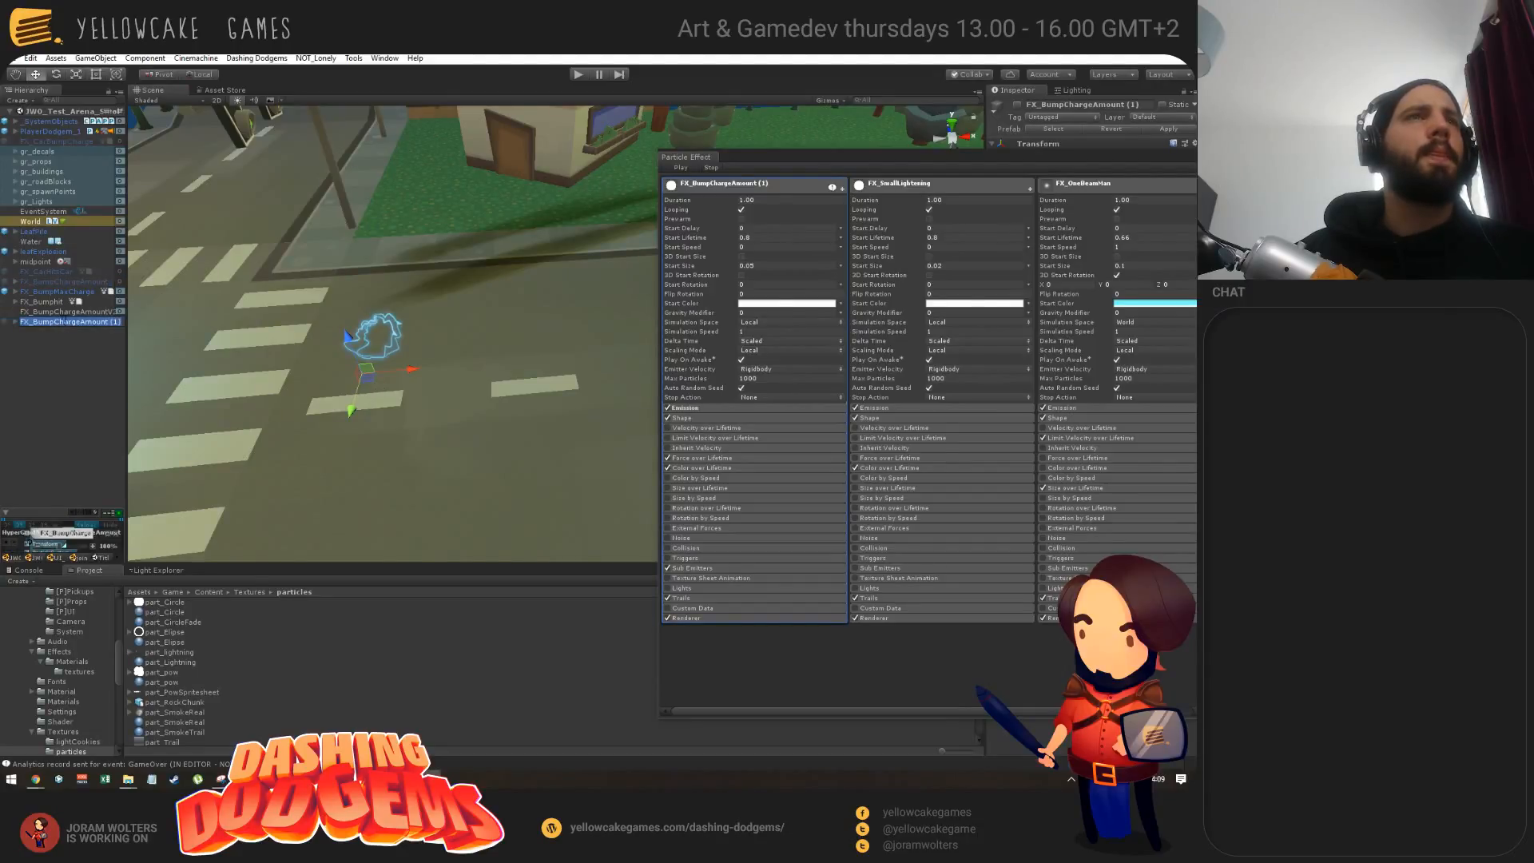
{"action": "left_click", "coordinate": [80, 321]}
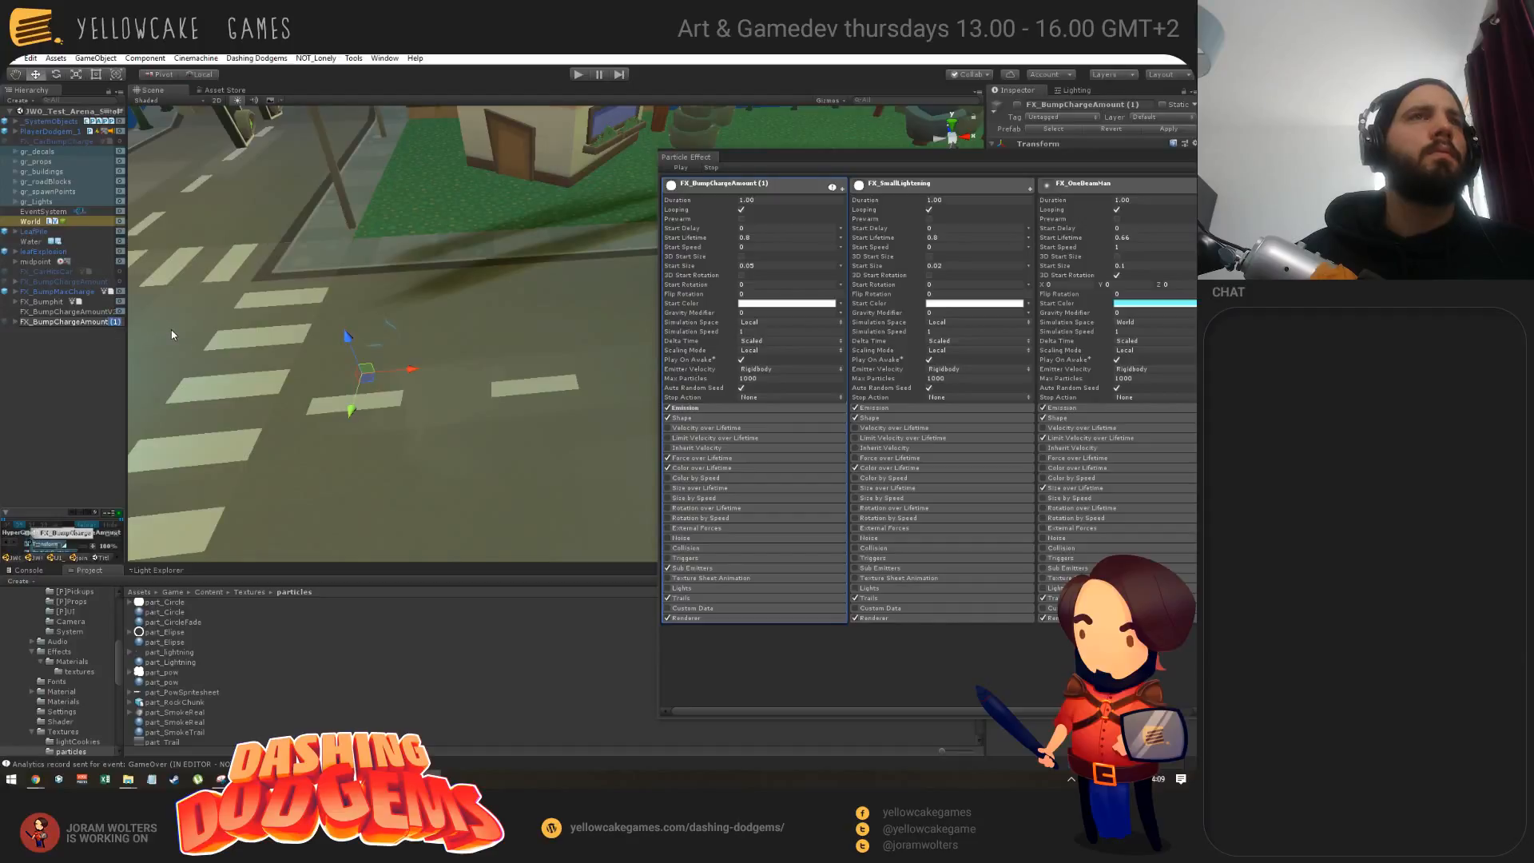
{"action": "key", "text": "BackSpace"}
{"action": "type", "text": "_0"}
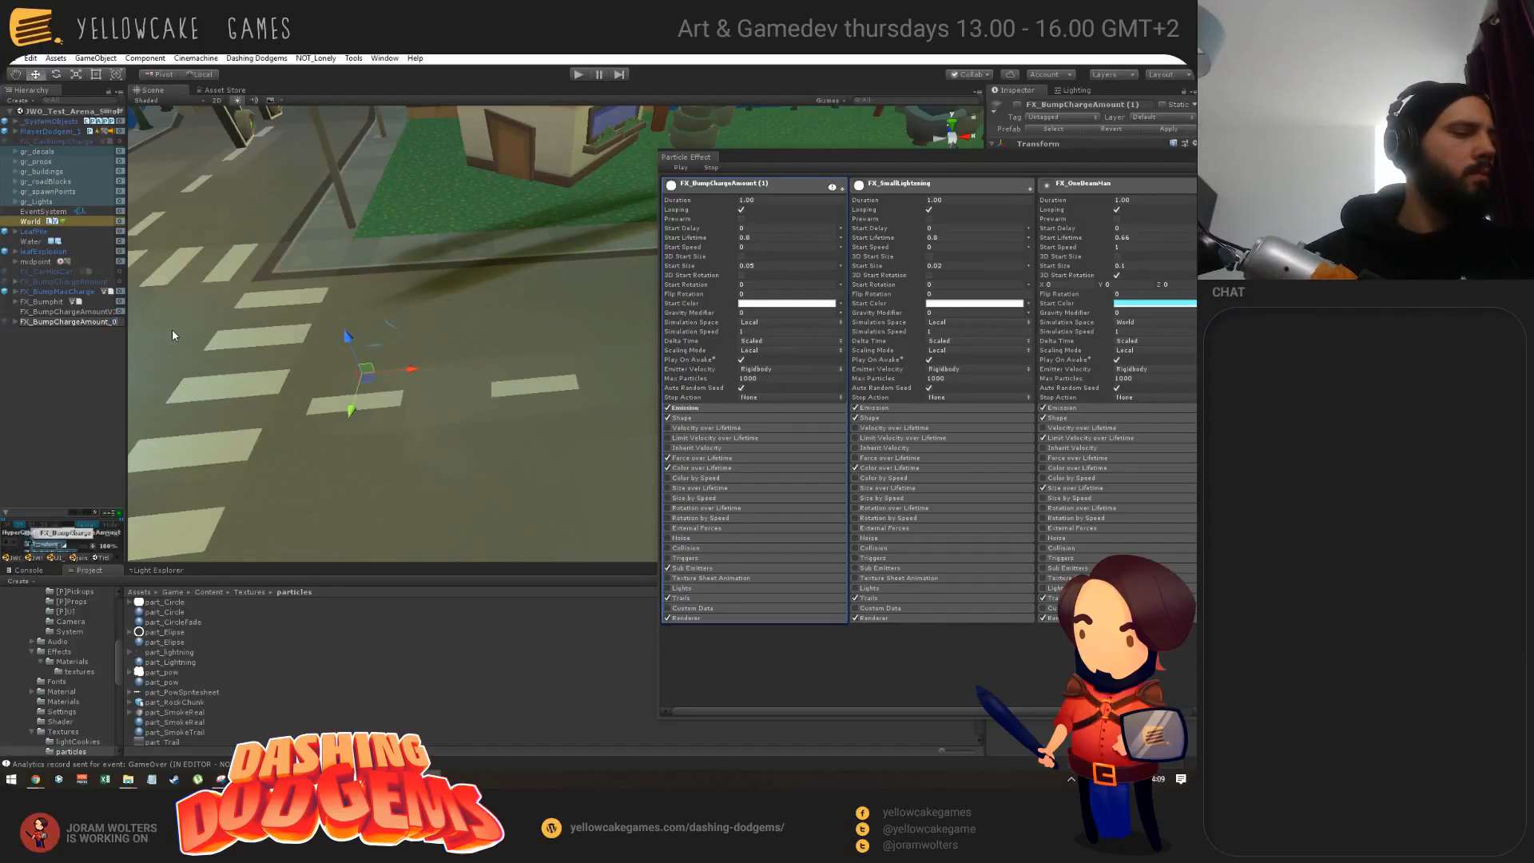
{"action": "type", "text": "2"}
{"action": "key", "text": "Return"}
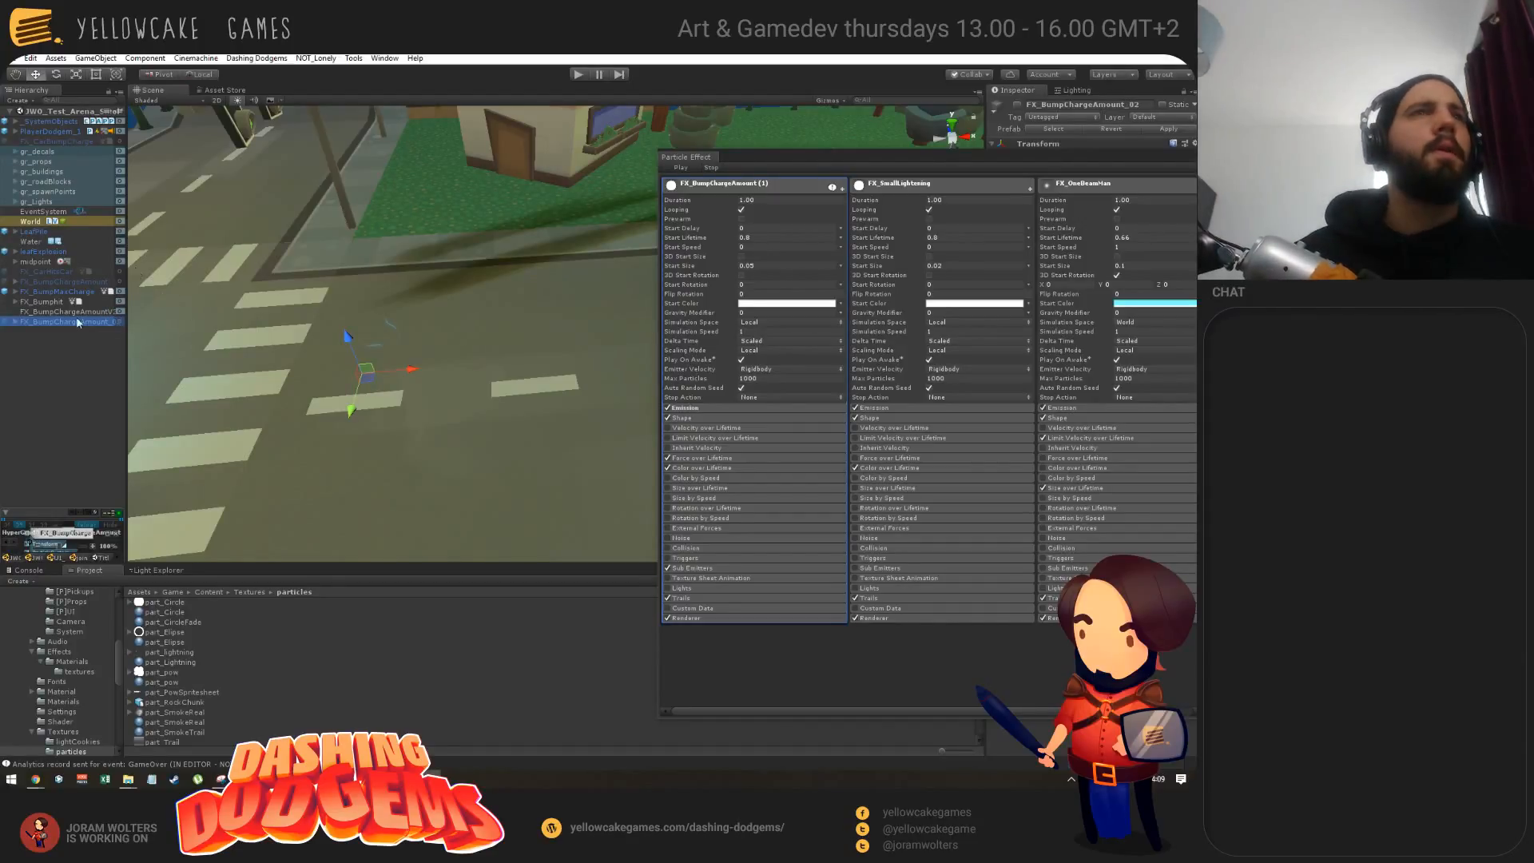
Step: Rename the FX_BumpChargeAmountV2 particle system as SmallLightningBall
{"action": "key", "text": "Up"}
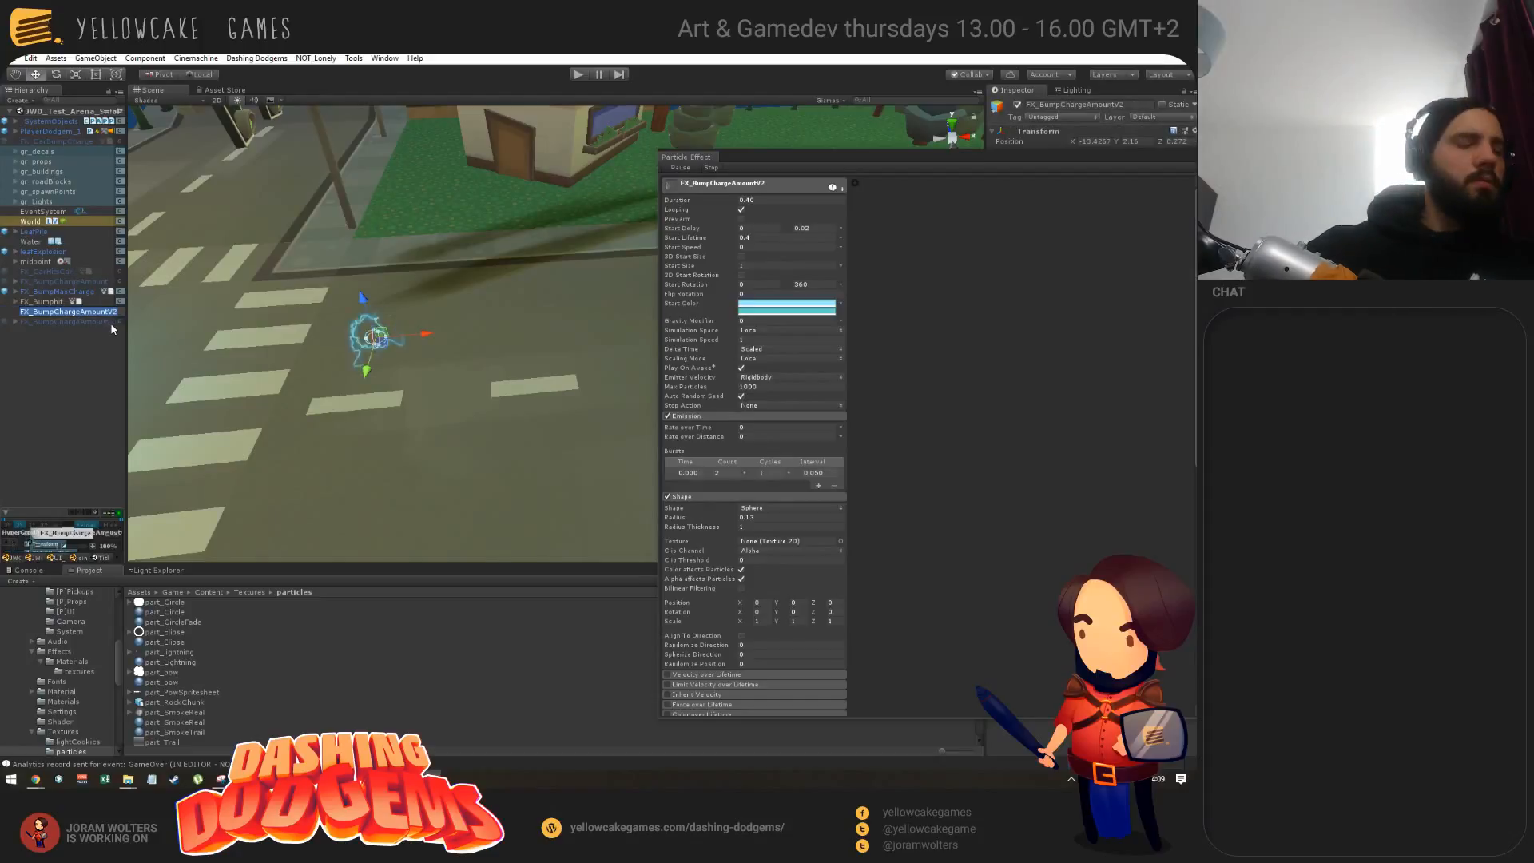
{"action": "key", "text": "F2"}
{"action": "type", "text": "Small"}
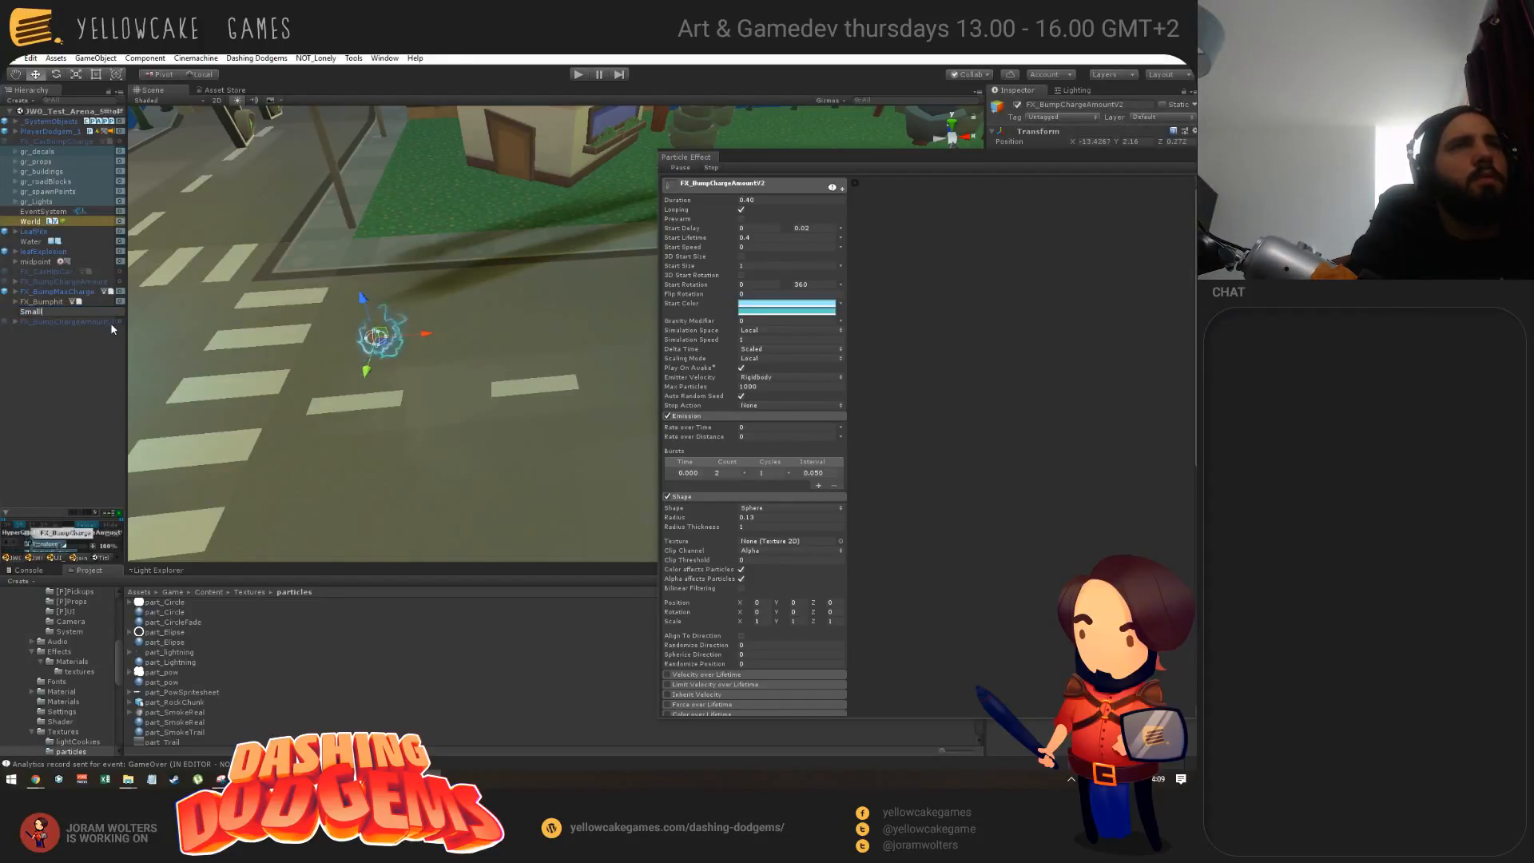
{"action": "type", "text": "Light"}
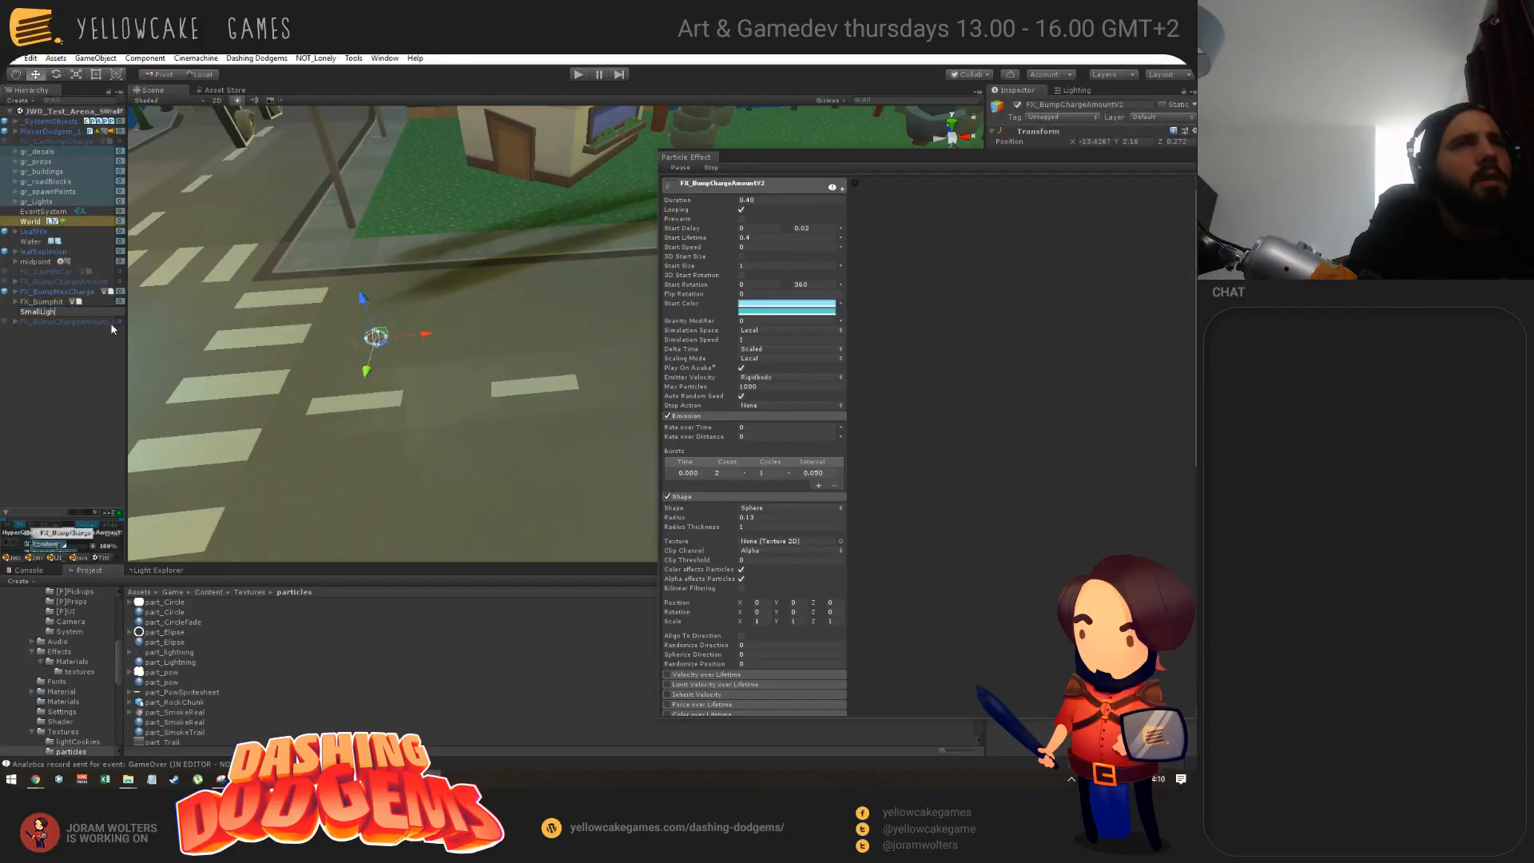
{"action": "type", "text": "ningBall"}
{"action": "key", "text": "Return"}
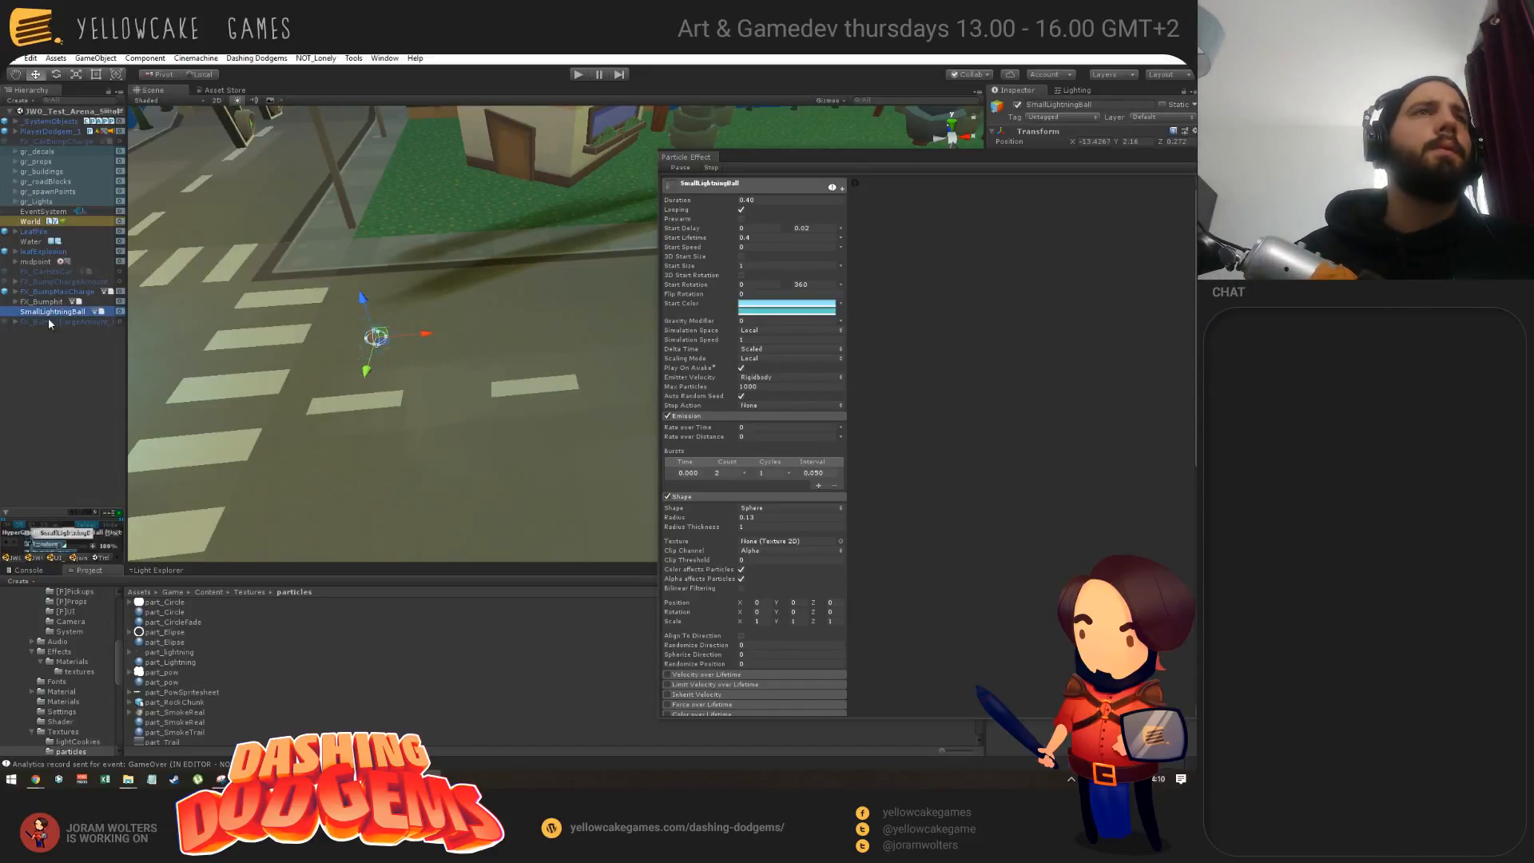
Step: Parent SmallLightningBall under FX_BumpChargeAmount_02 and delete the copy's FX_SmallLightning child, accepting the prefab instance break
{"action": "left_click_drag", "start_coordinate": [48, 321], "coordinate": [48, 321]}
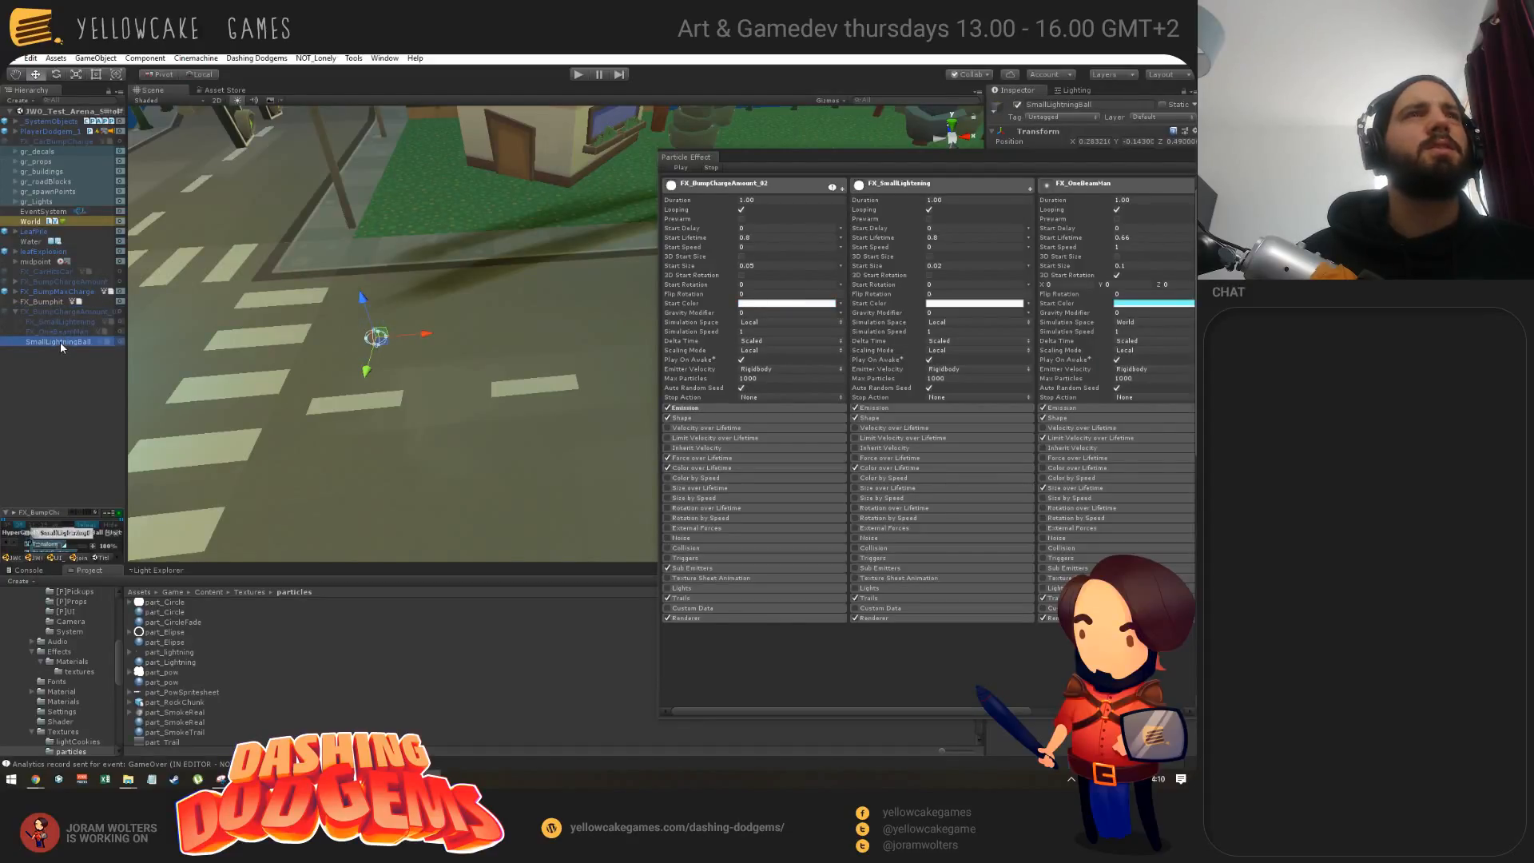
{"action": "mouse_move", "coordinate": [70, 323]}
{"action": "left_mouse_down"}
{"action": "mouse_move", "coordinate": [78, 334]}
{"action": "mouse_move", "coordinate": [57, 342]}
{"action": "left_mouse_up"}
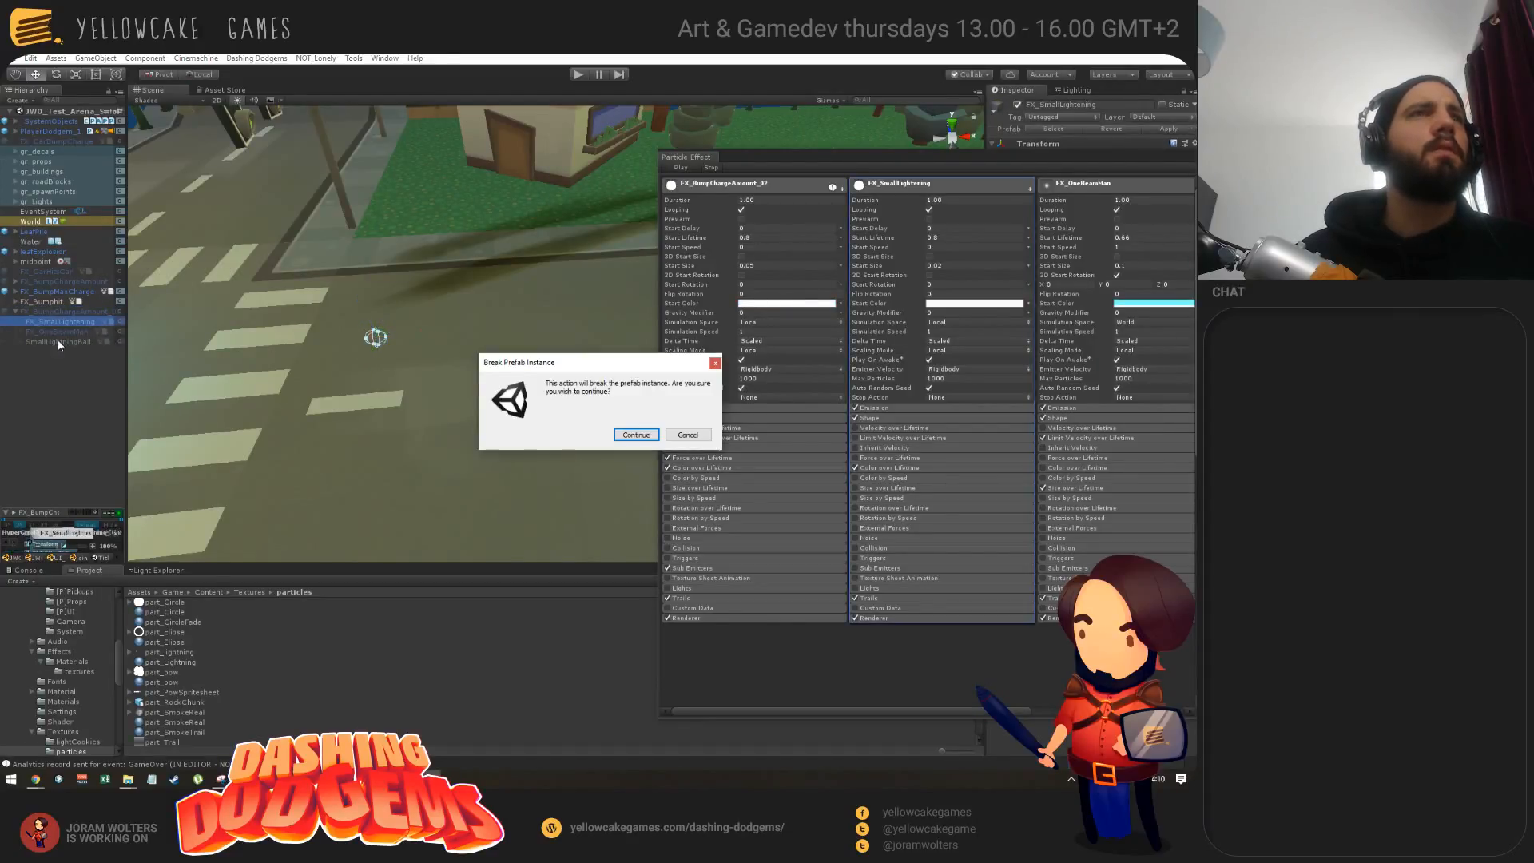
{"action": "left_click", "coordinate": [636, 435]}
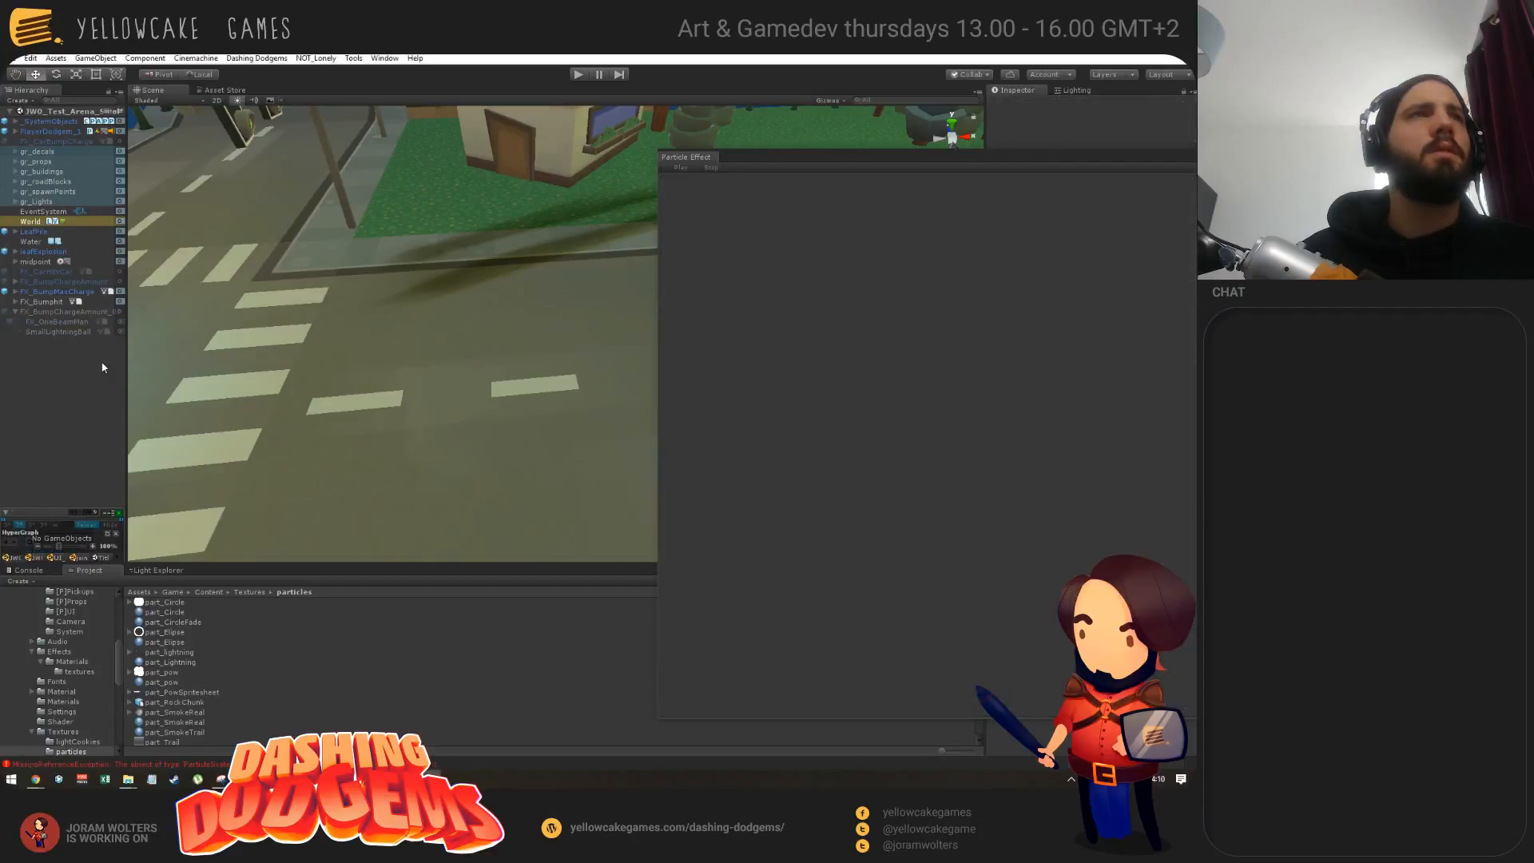
Step: Activate FX_BumpChargeAmount_02 and play its particle effect in the scene
{"action": "left_click", "coordinate": [84, 312]}
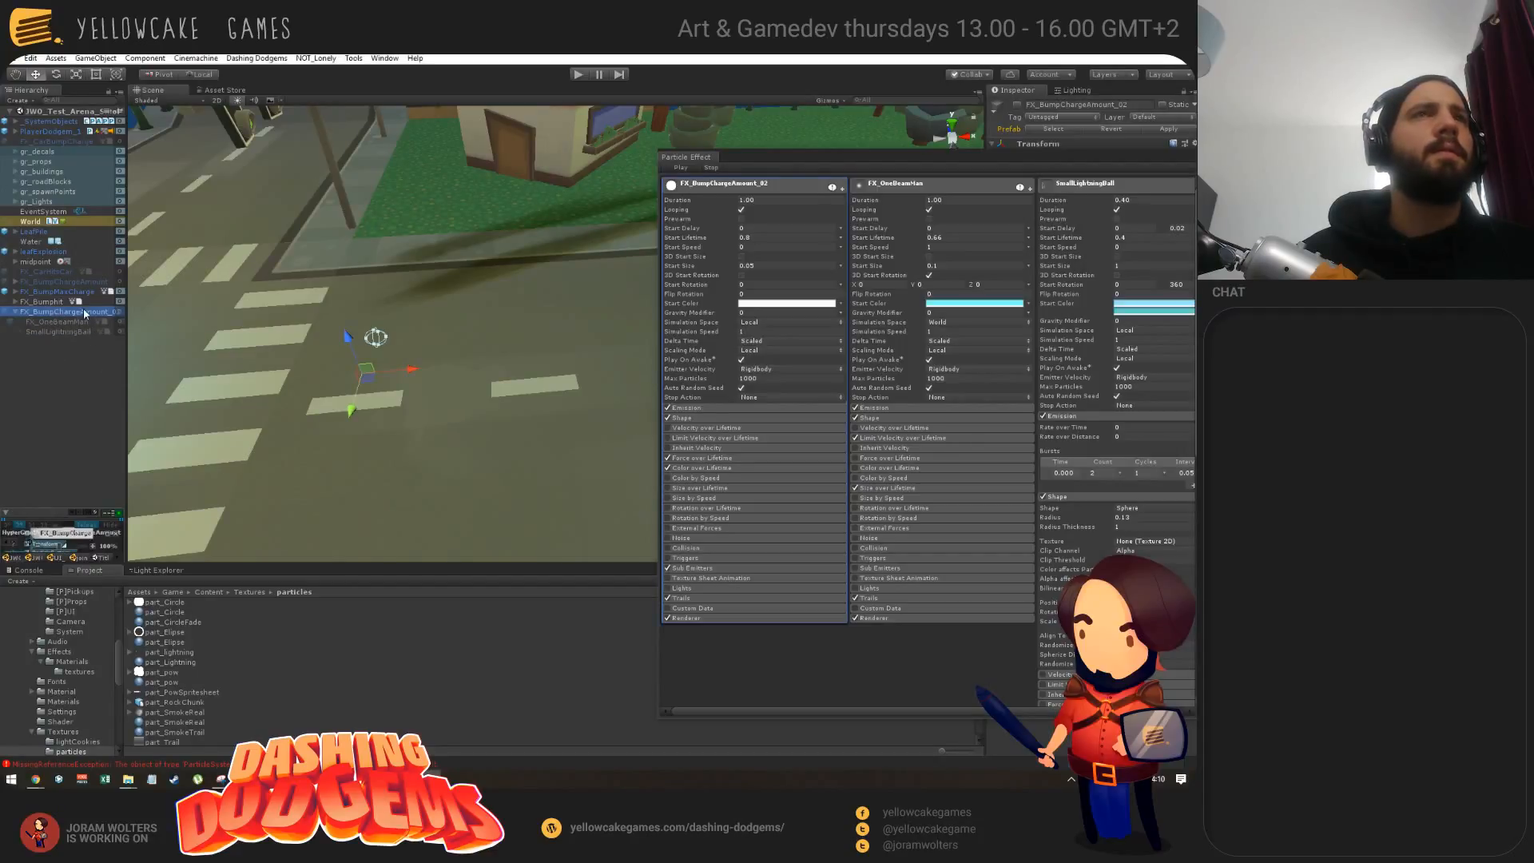
{"action": "left_click", "coordinate": [1017, 106]}
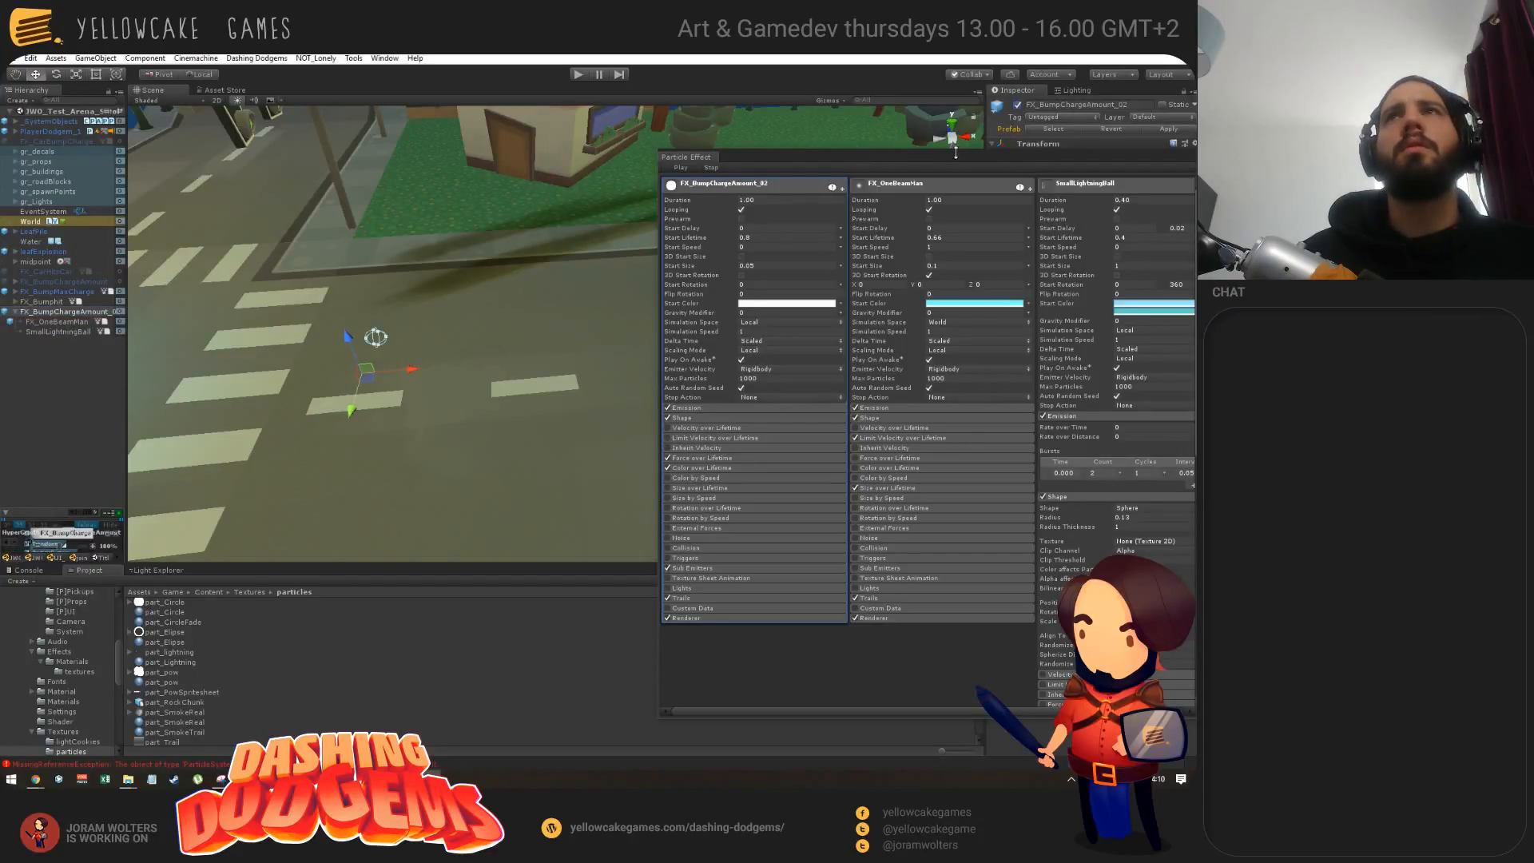
{"action": "left_click_drag", "start_coordinate": [946, 157], "coordinate": [1052, 610]}
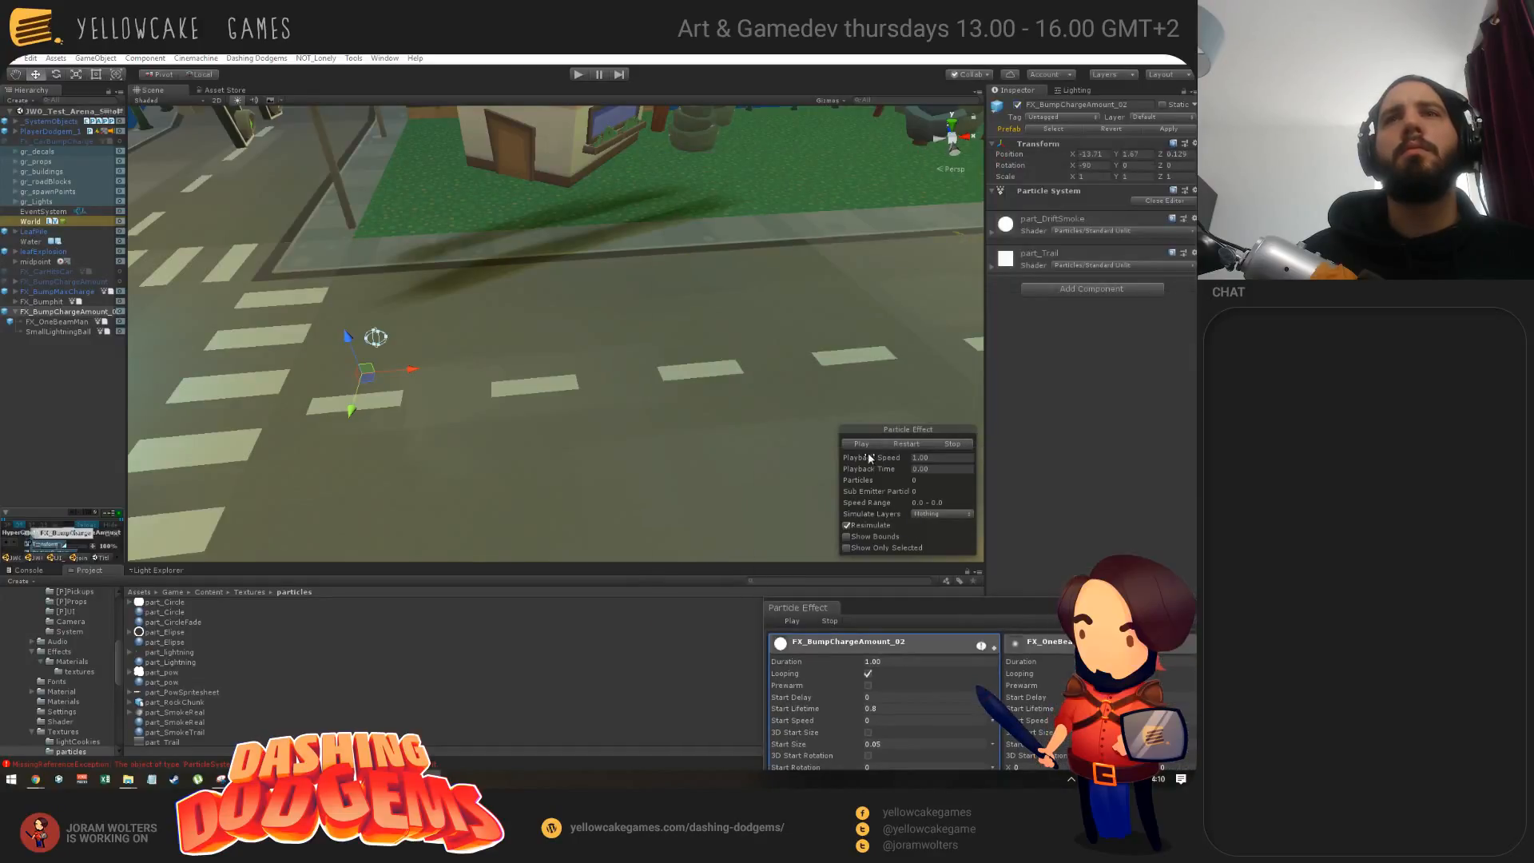
{"action": "left_click", "coordinate": [861, 444]}
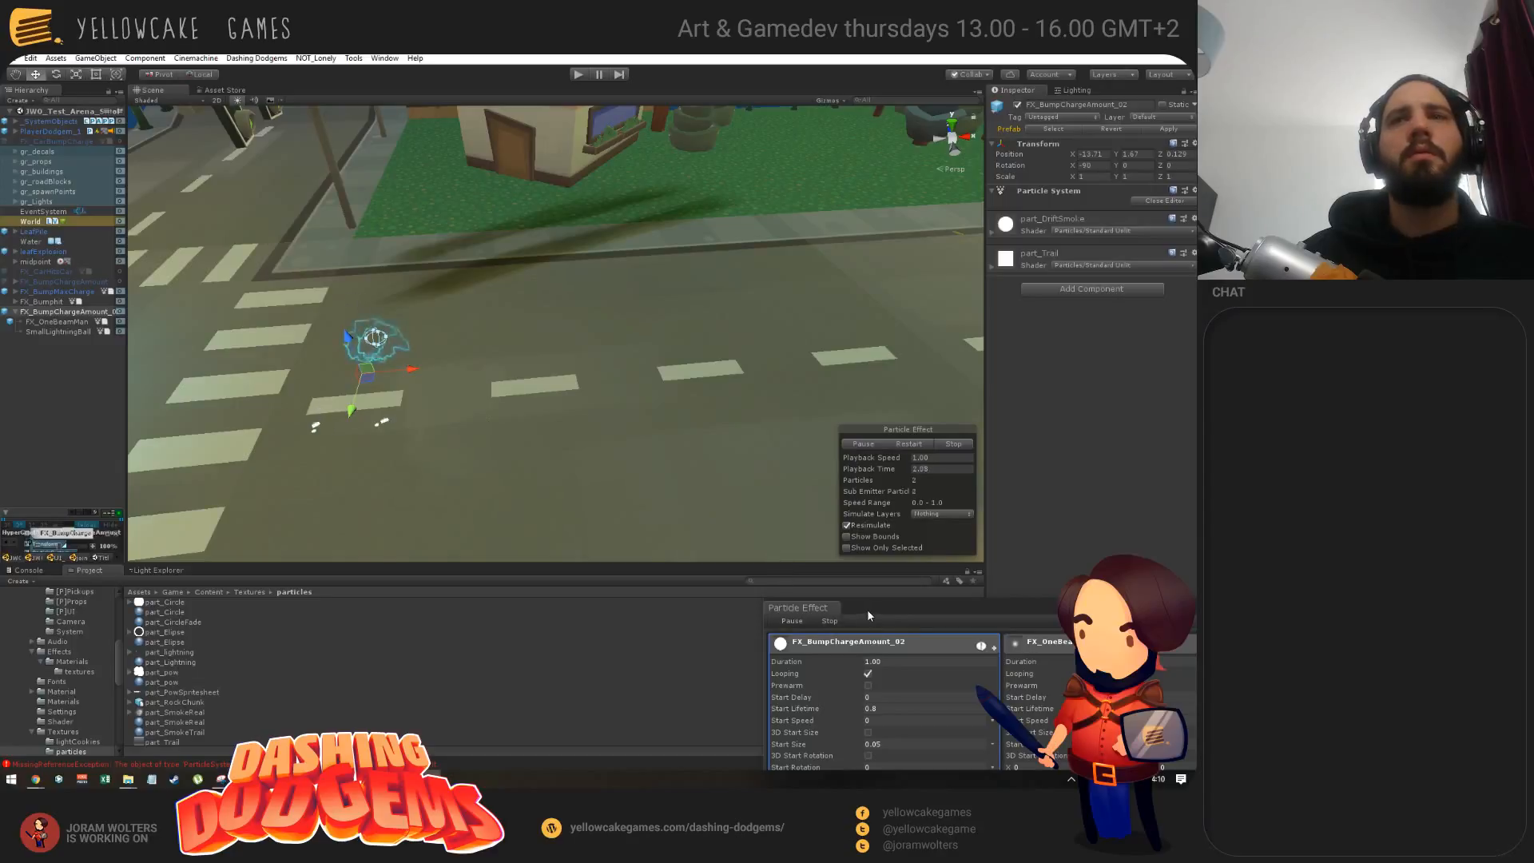
{"action": "left_click_drag", "start_coordinate": [866, 609], "coordinate": [627, 161]}
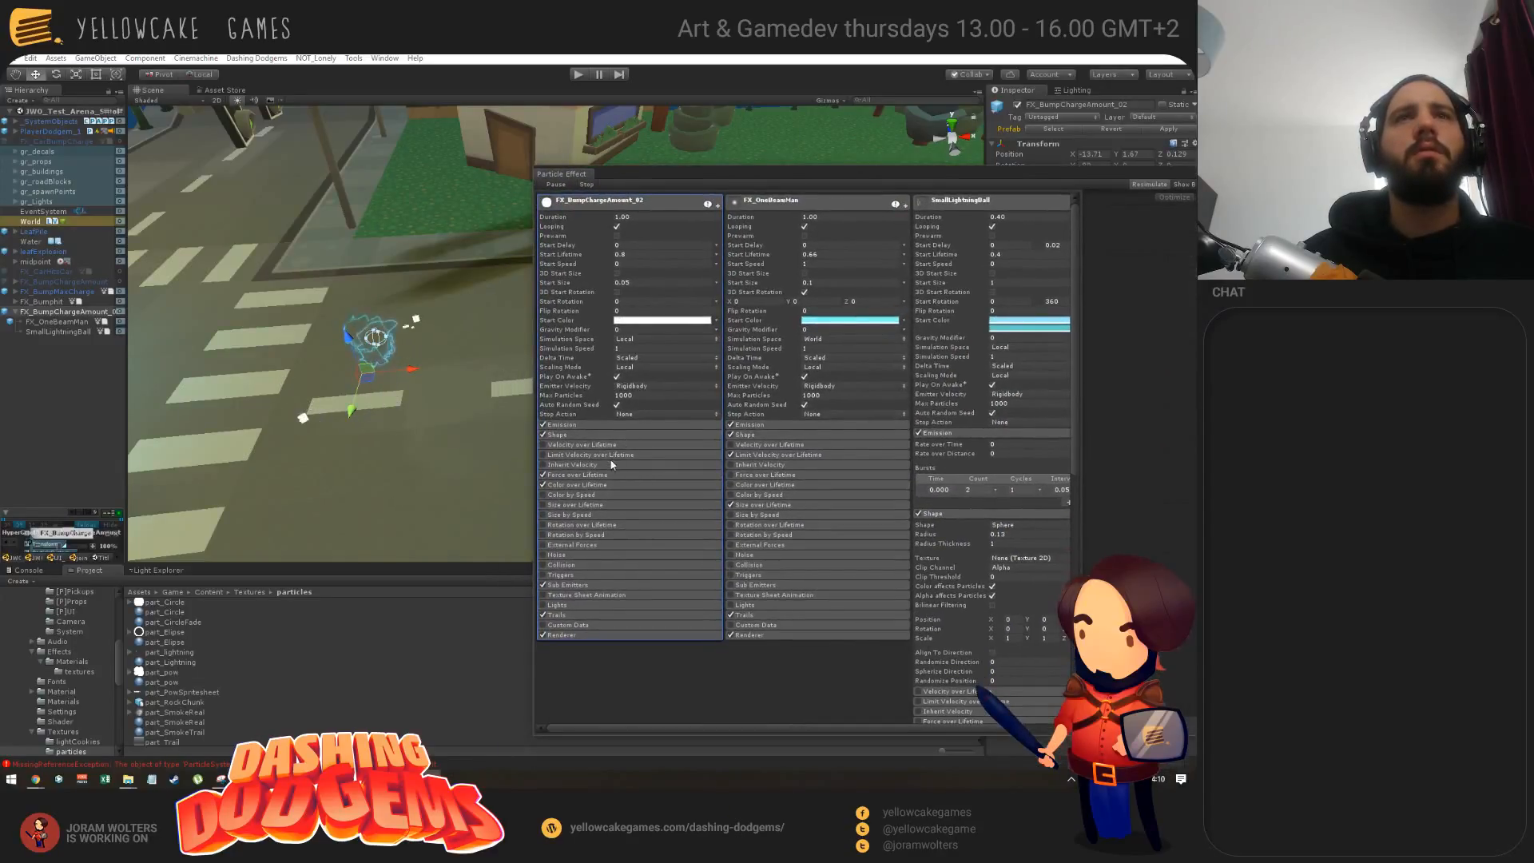
Step: Assign SmallLightningBall to the missing Birth sub emitter slot of FX_BumpChargeAmount_02 and select SmallLightningBall to review its settings
{"action": "scroll", "coordinate": [606, 558], "scroll_direction": "down", "scroll_amount": 5}
{"action": "left_click", "coordinate": [577, 399]}
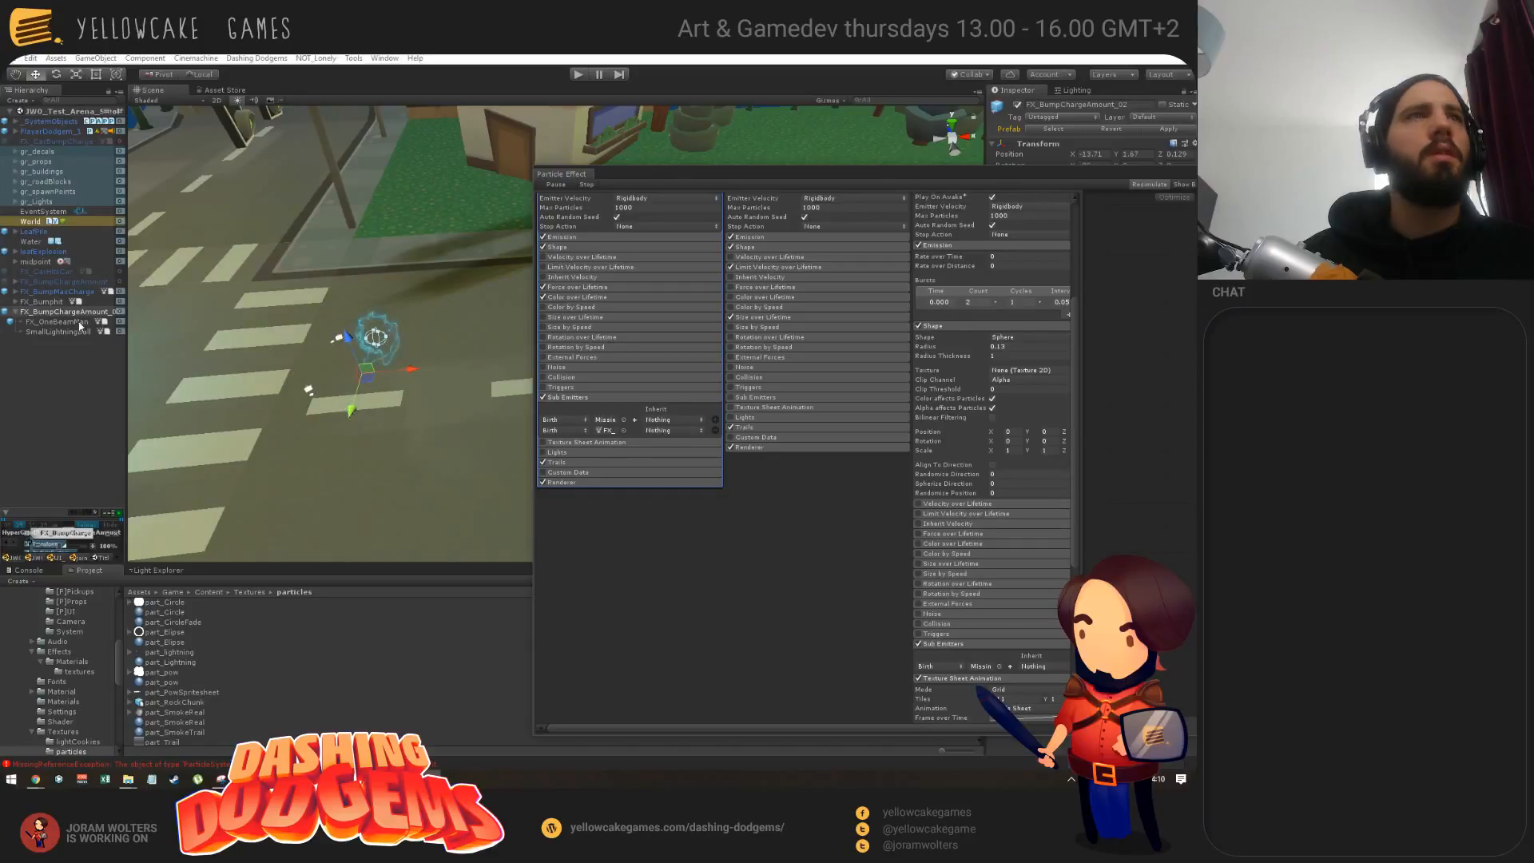
{"action": "left_click_drag", "start_coordinate": [57, 331], "coordinate": [607, 419]}
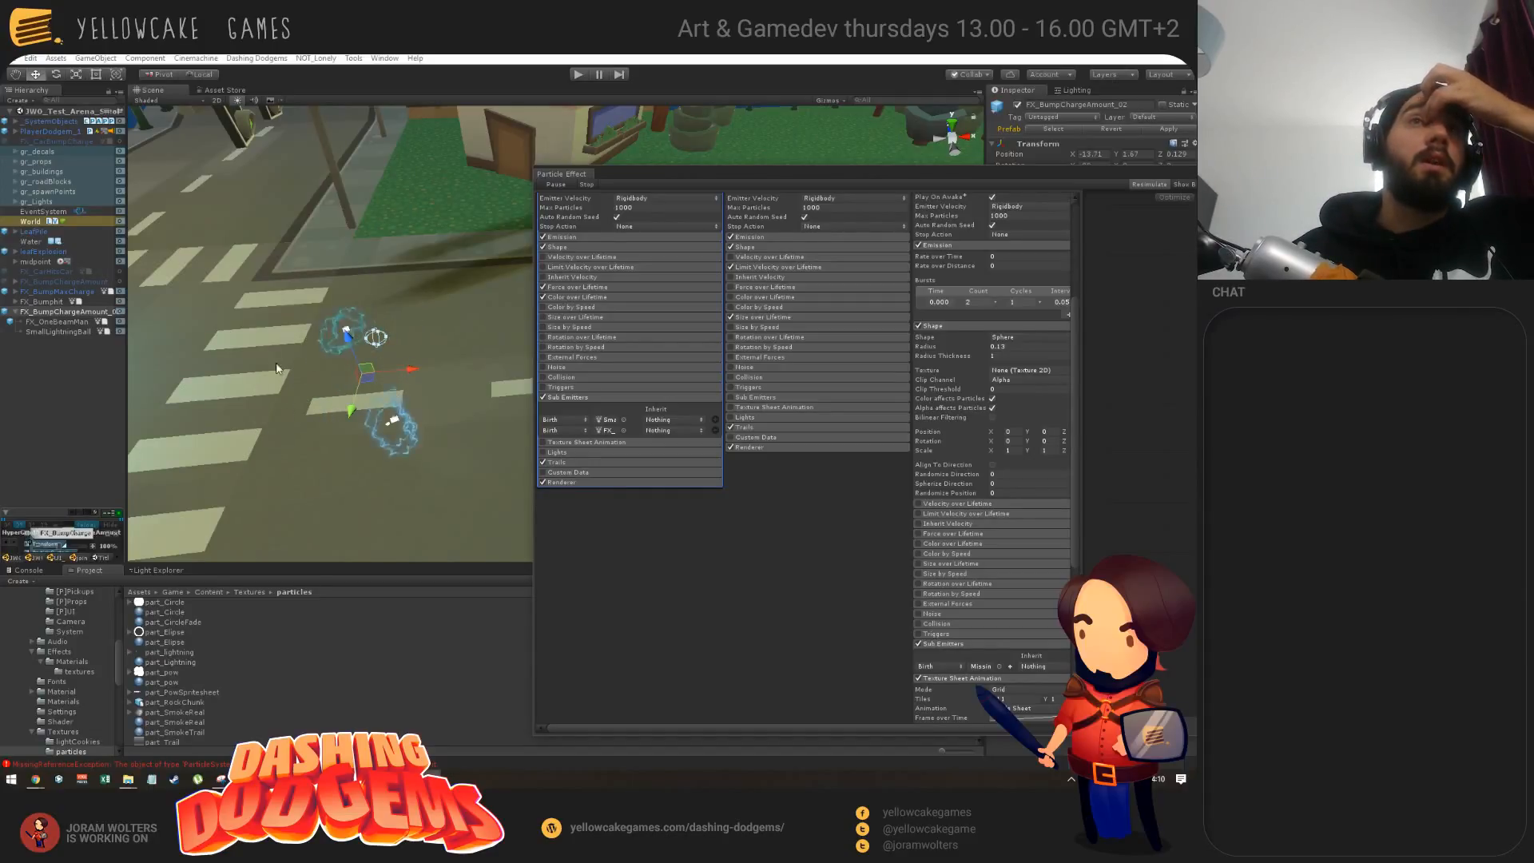
{"action": "left_click", "coordinate": [62, 332]}
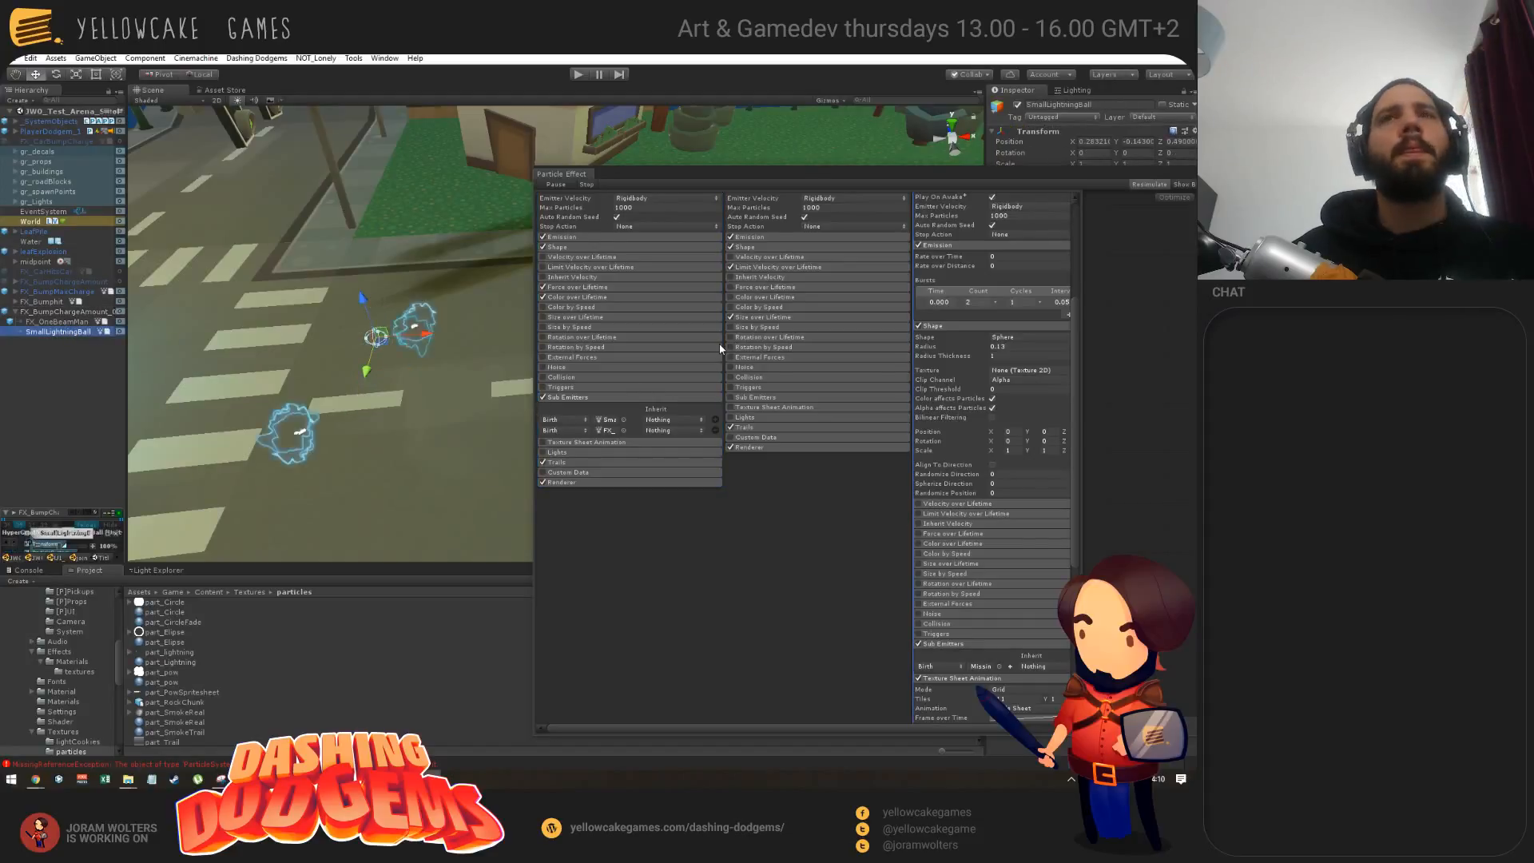
{"action": "scroll", "coordinate": [834, 368], "scroll_direction": "up", "scroll_amount": 5}
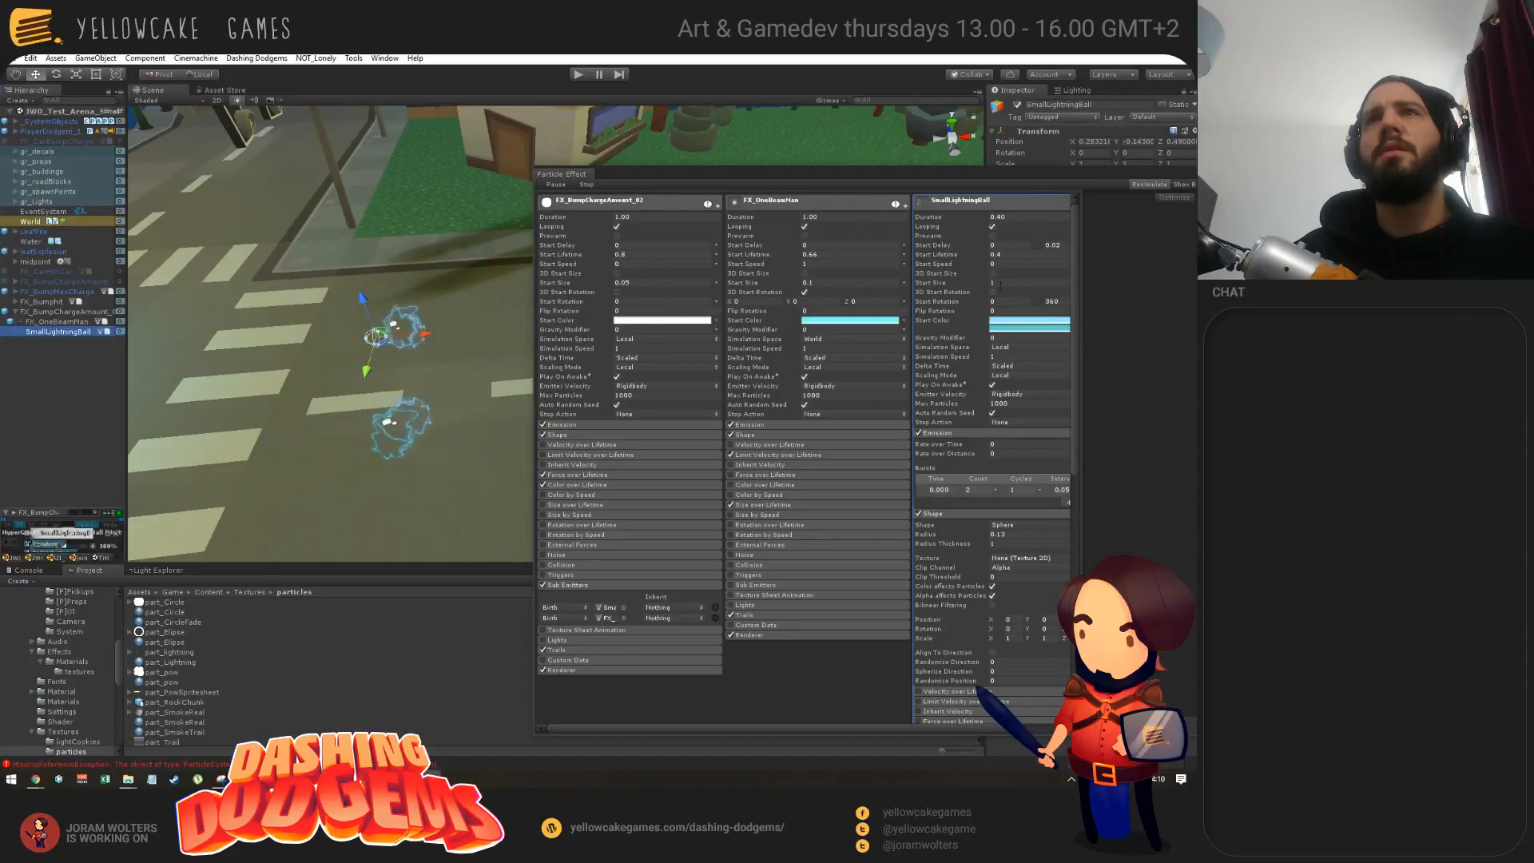
Step: Try a start size of 2.99 on SmallLightningBall and undo the change
{"action": "left_click_drag", "start_coordinate": [941, 281], "coordinate": [985, 290]}
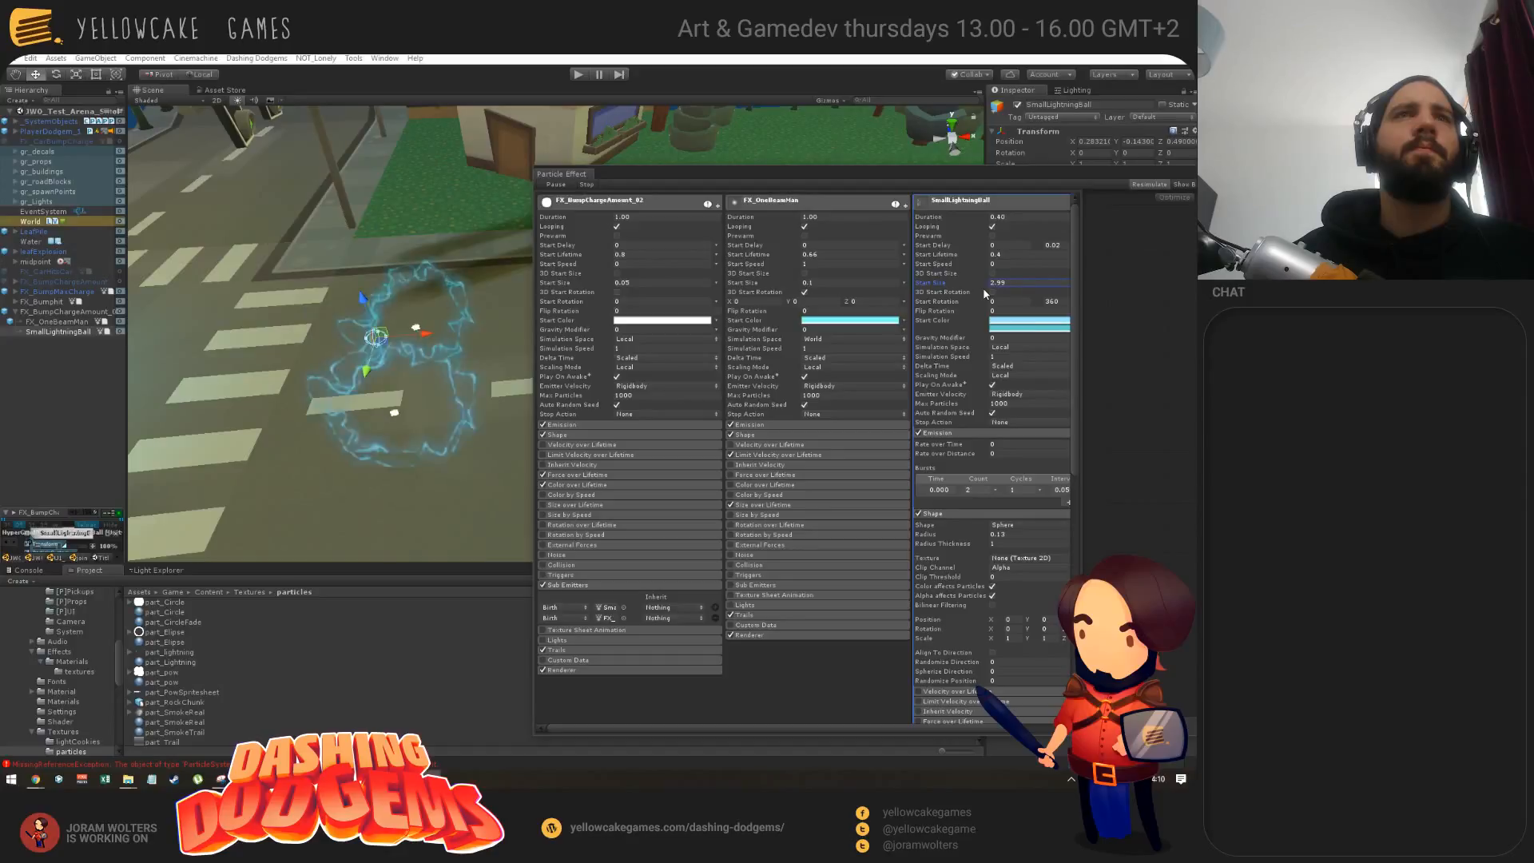
{"action": "key", "text": "ctrl+z"}
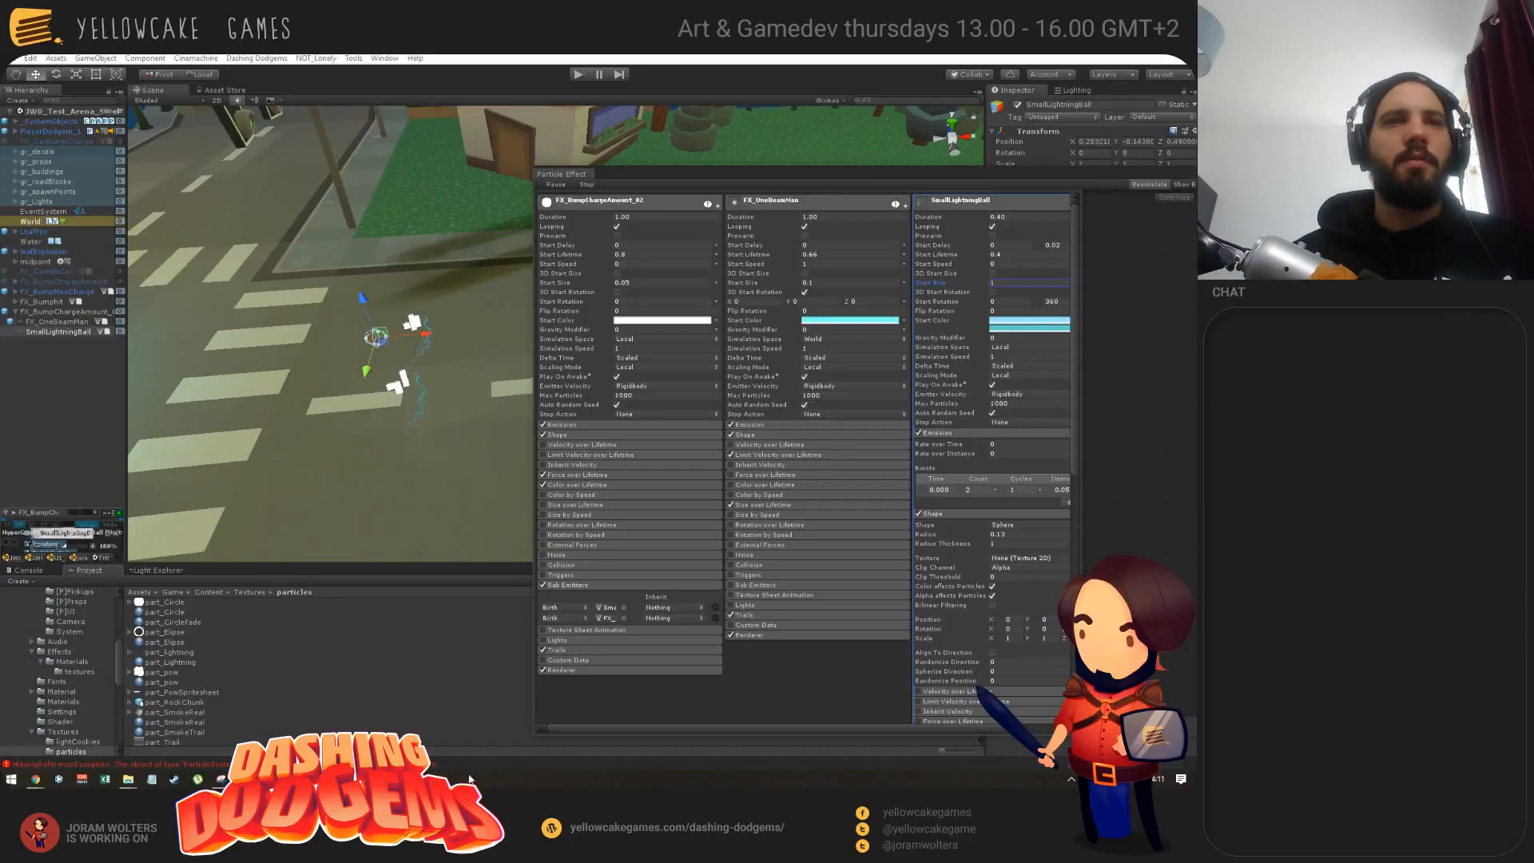
Step: Switch to Photoshop, add a black-filled layer beneath the lightning layer in part_lightning.png, and reselect Layer 0
{"action": "left_click", "coordinate": [445, 779]}
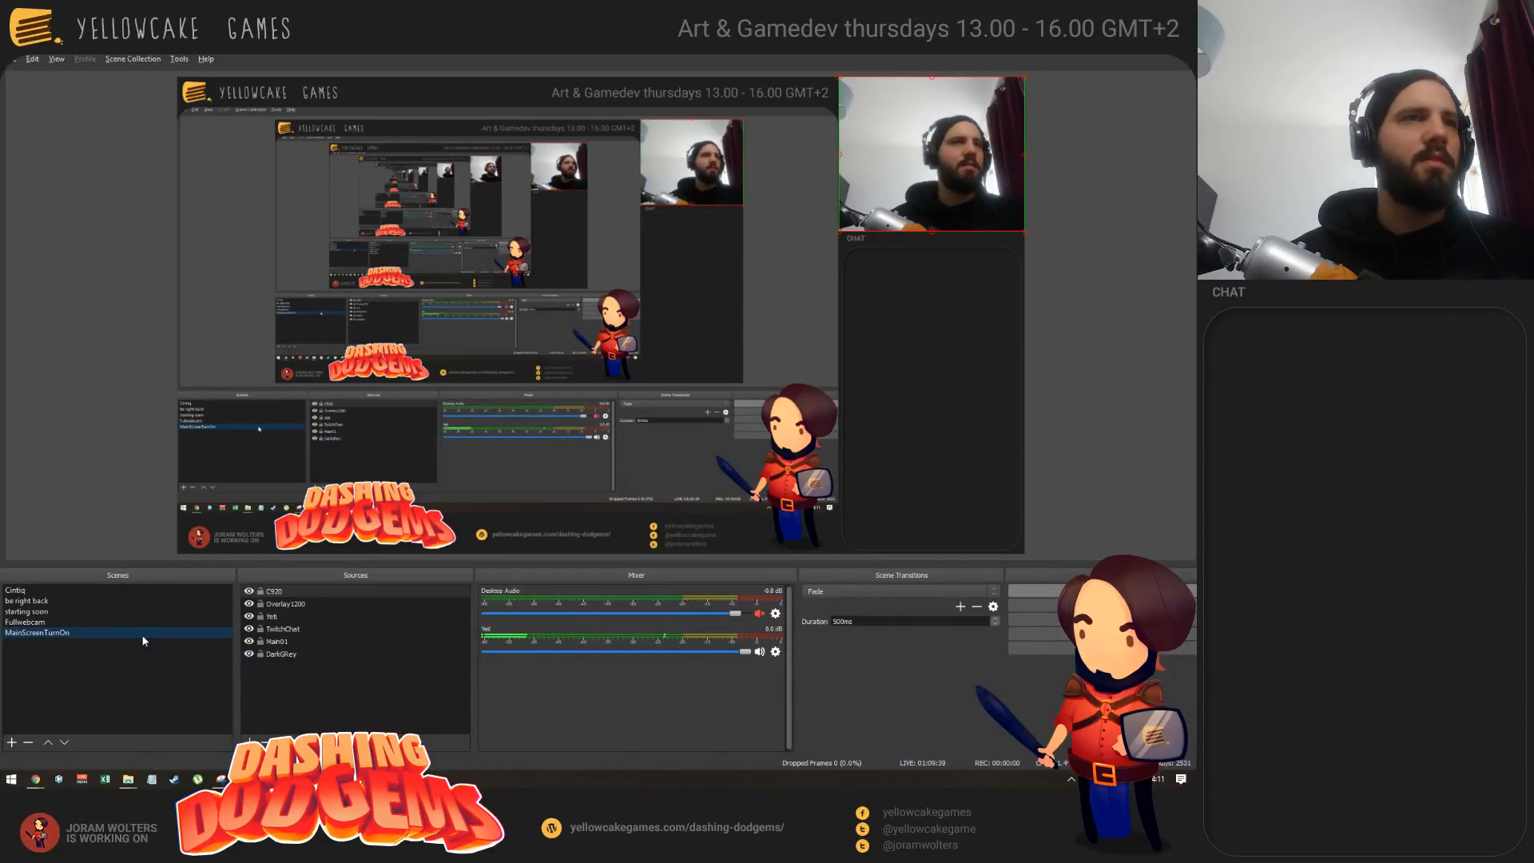
{"action": "key", "text": "alt+Tab"}
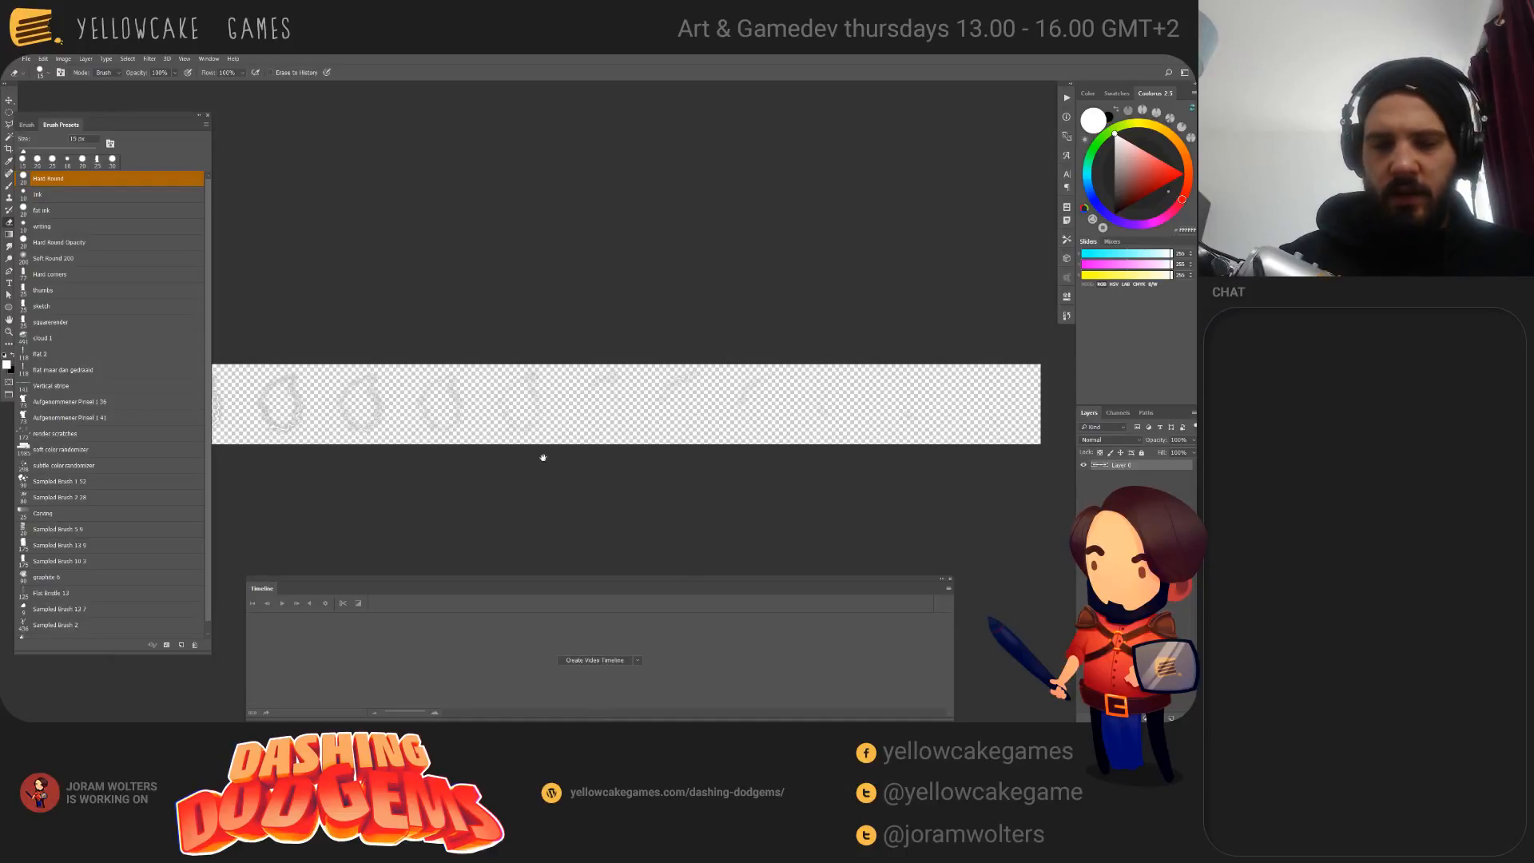
{"action": "left_click_drag", "start_coordinate": [543, 458], "coordinate": [649, 507]}
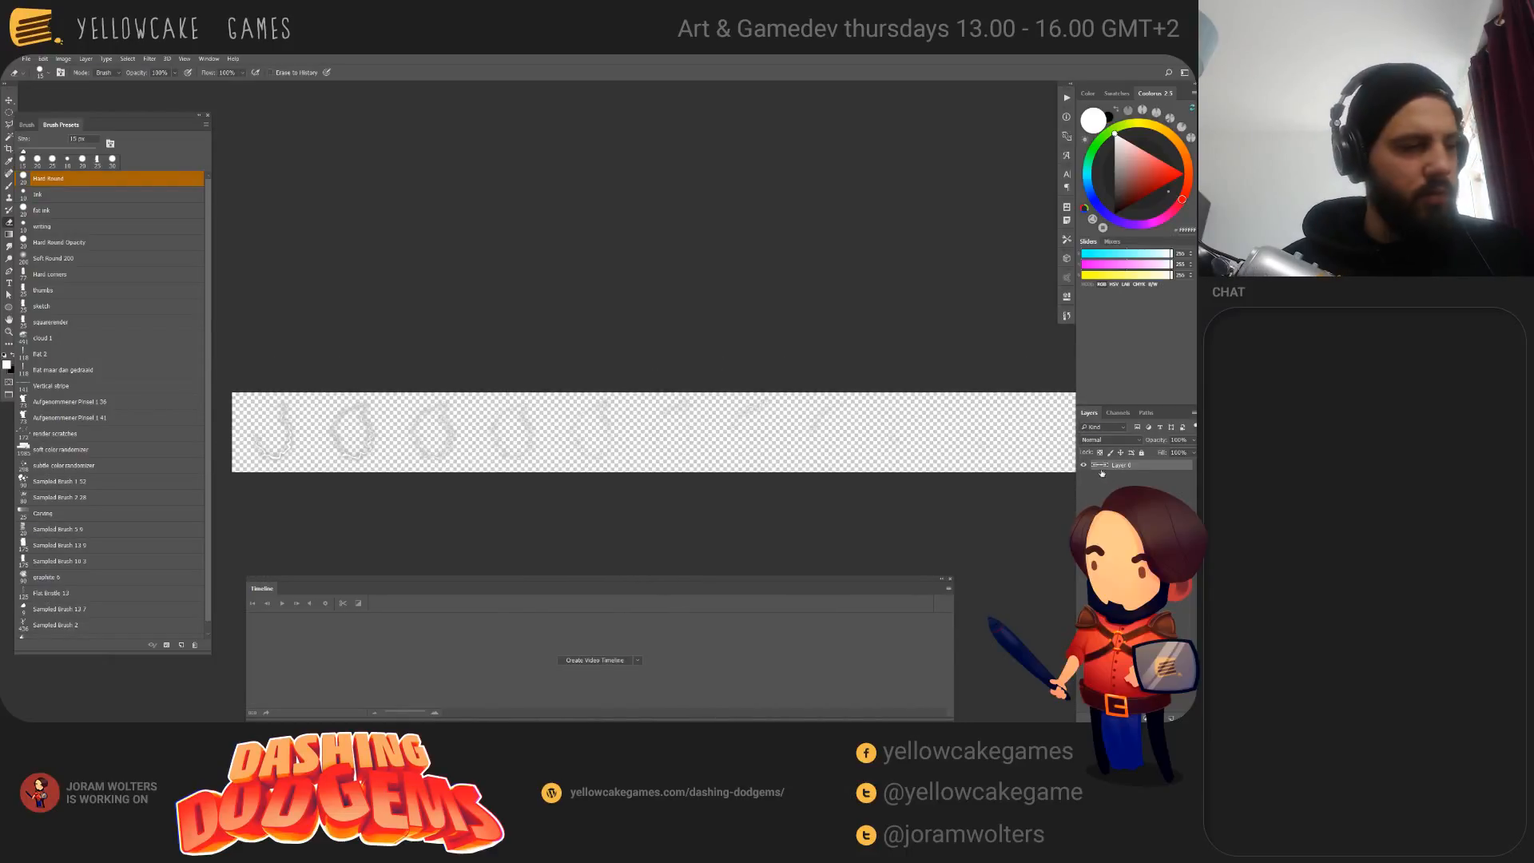
{"action": "key", "text": "ctrl+shift+alt+n"}
{"action": "left_click_drag", "start_coordinate": [1129, 465], "coordinate": [1123, 482]}
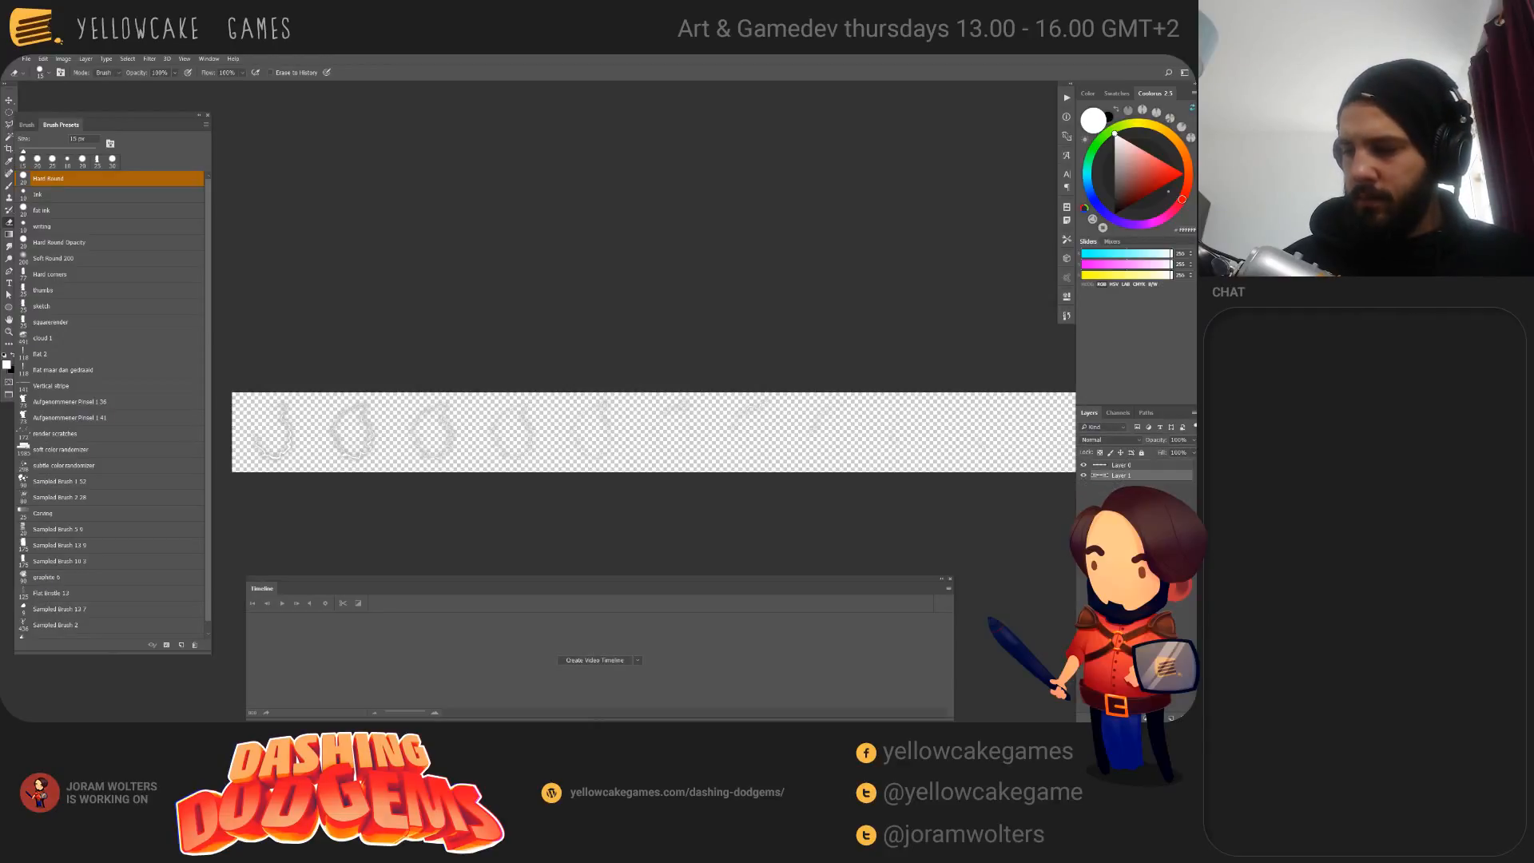
{"action": "key", "text": "x"}
{"action": "key", "text": "alt+BackSpace"}
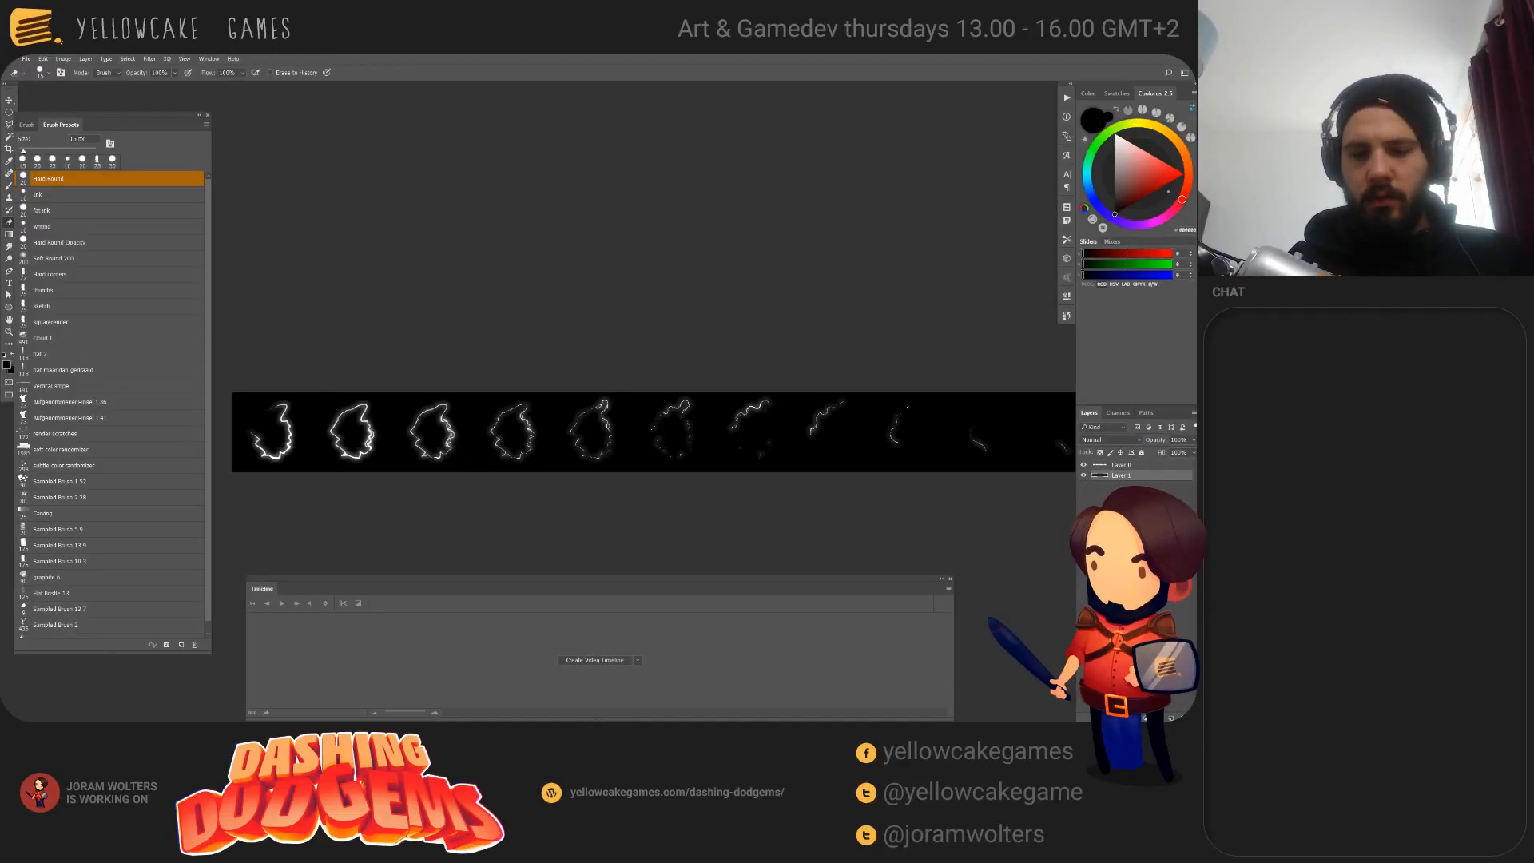
{"action": "left_click_drag", "start_coordinate": [899, 536], "coordinate": [978, 544]}
{"action": "left_click", "coordinate": [1121, 465]}
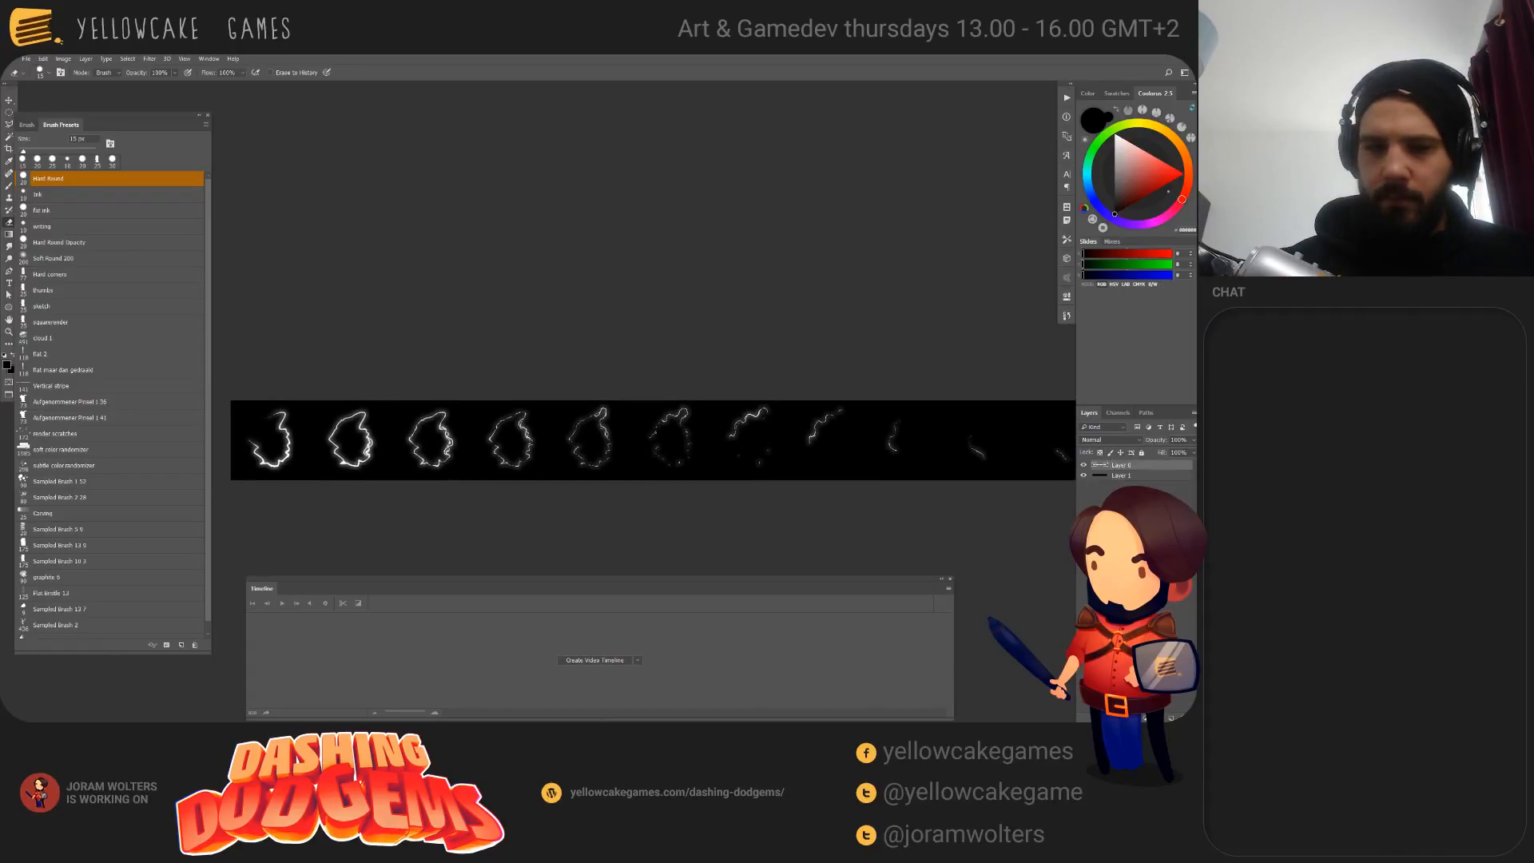
{"action": "left_click", "coordinate": [150, 58]}
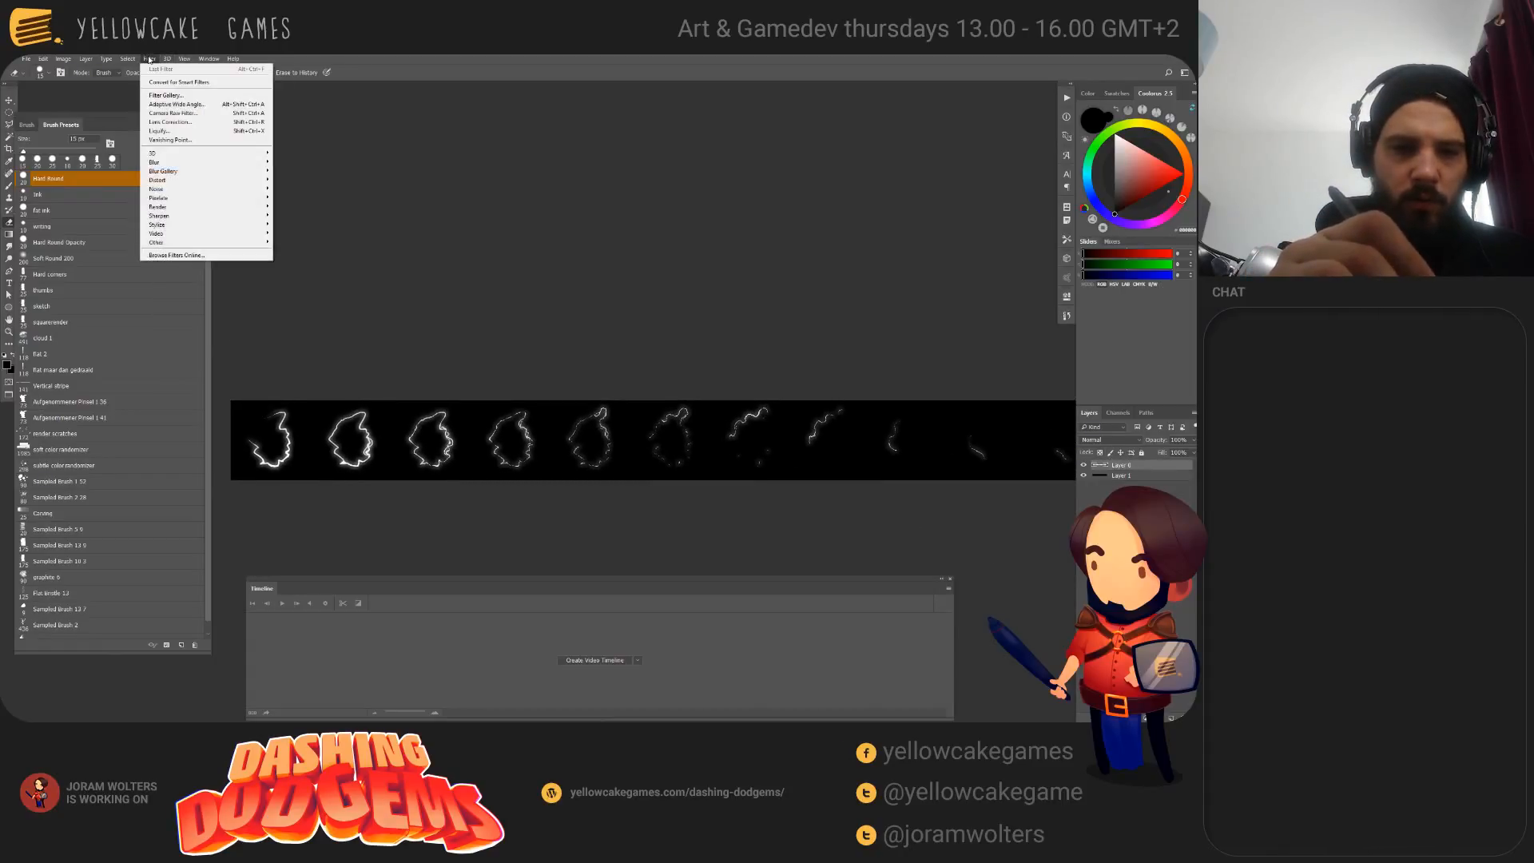
{"action": "mouse_move", "coordinate": [224, 242]}
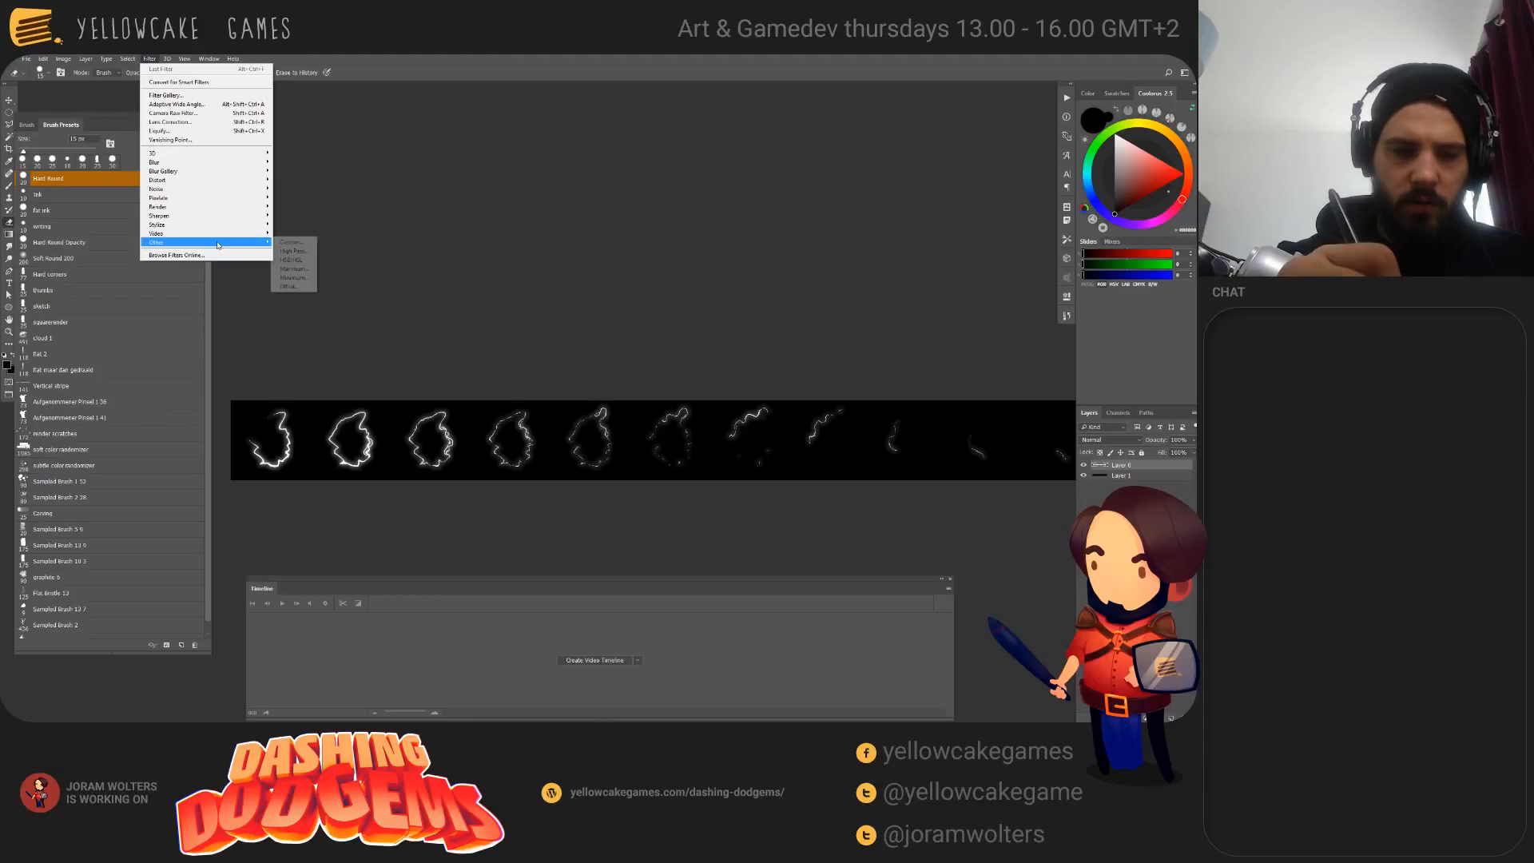
{"action": "left_click", "coordinate": [303, 279]}
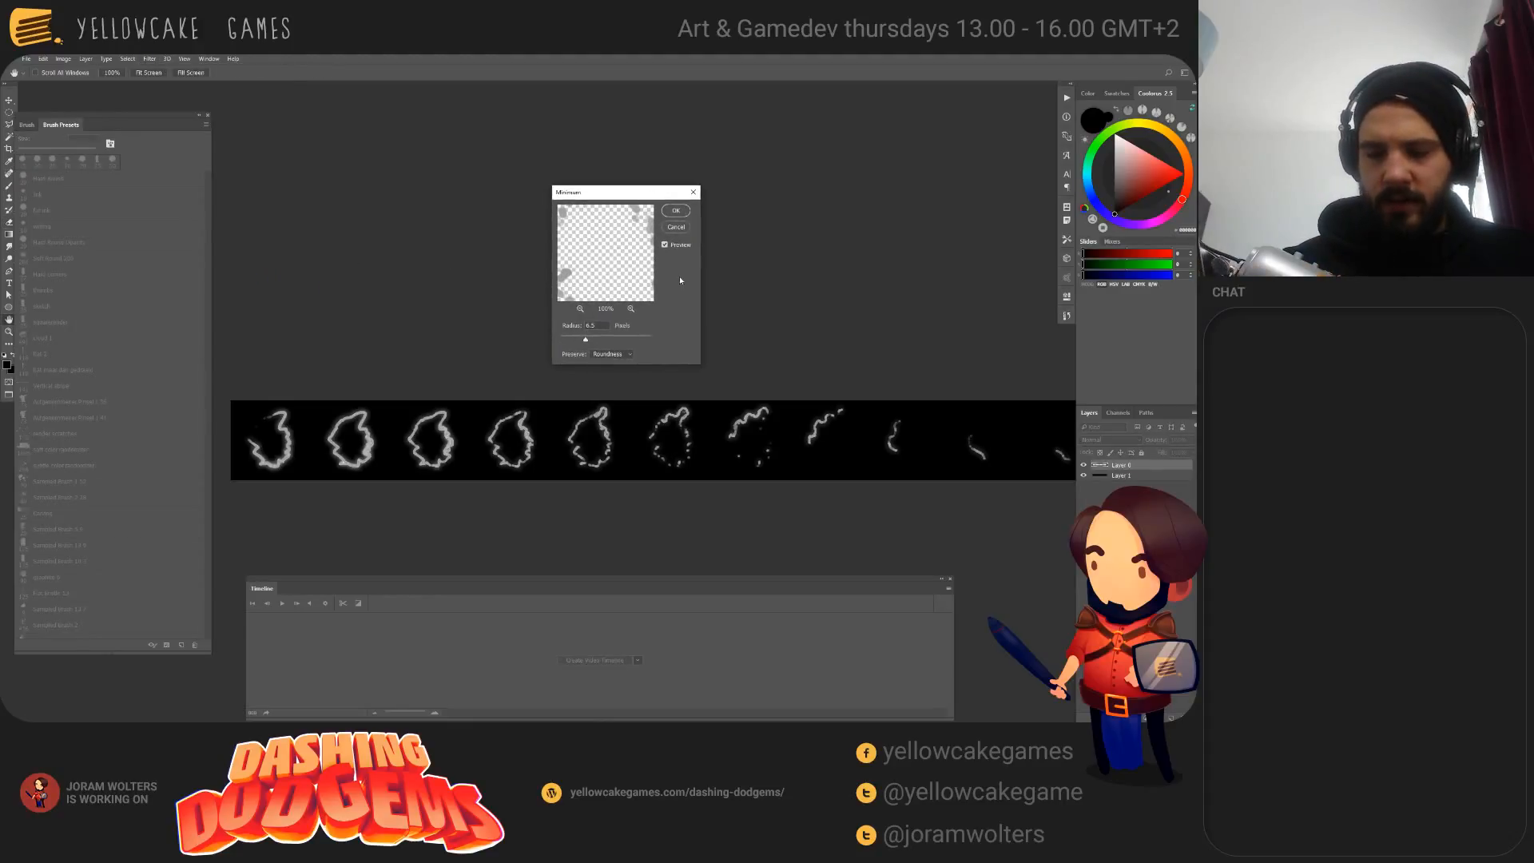
{"action": "left_click_drag", "start_coordinate": [660, 193], "coordinate": [650, 181]}
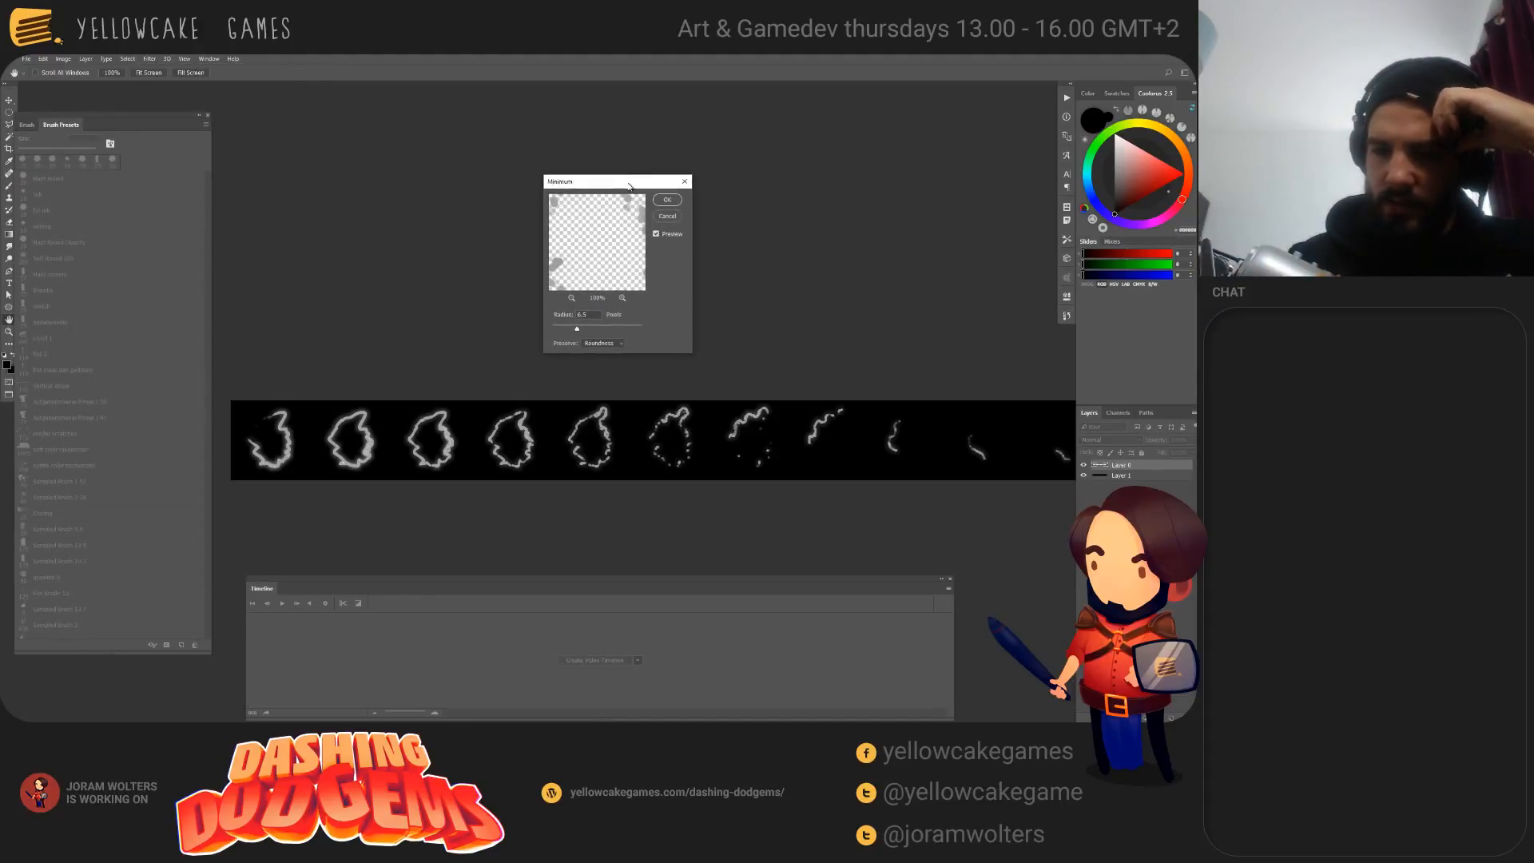
{"action": "left_click", "coordinate": [589, 341]}
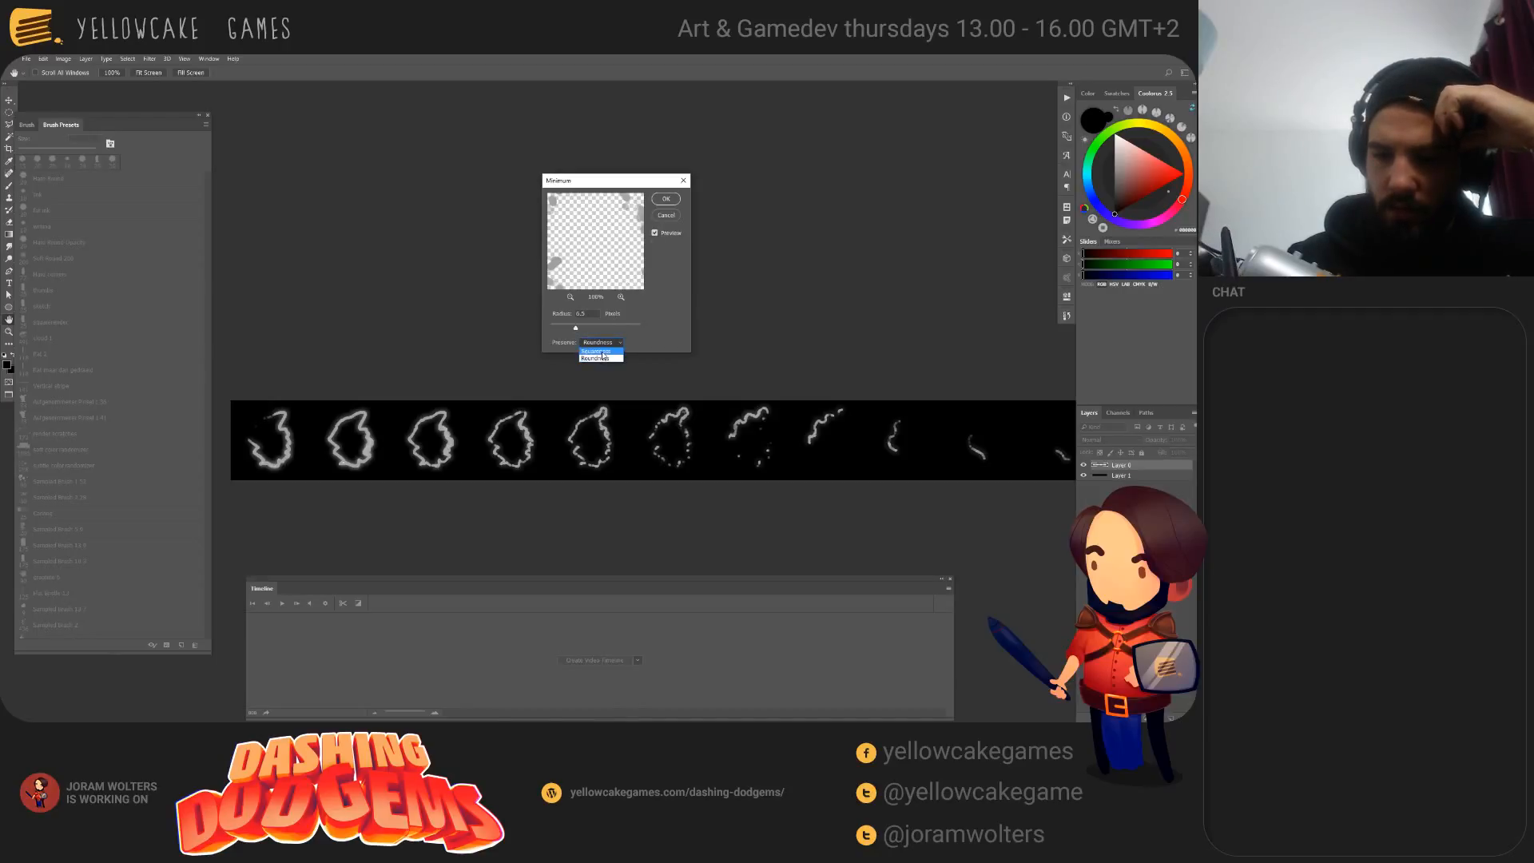
{"action": "left_click", "coordinate": [591, 332]}
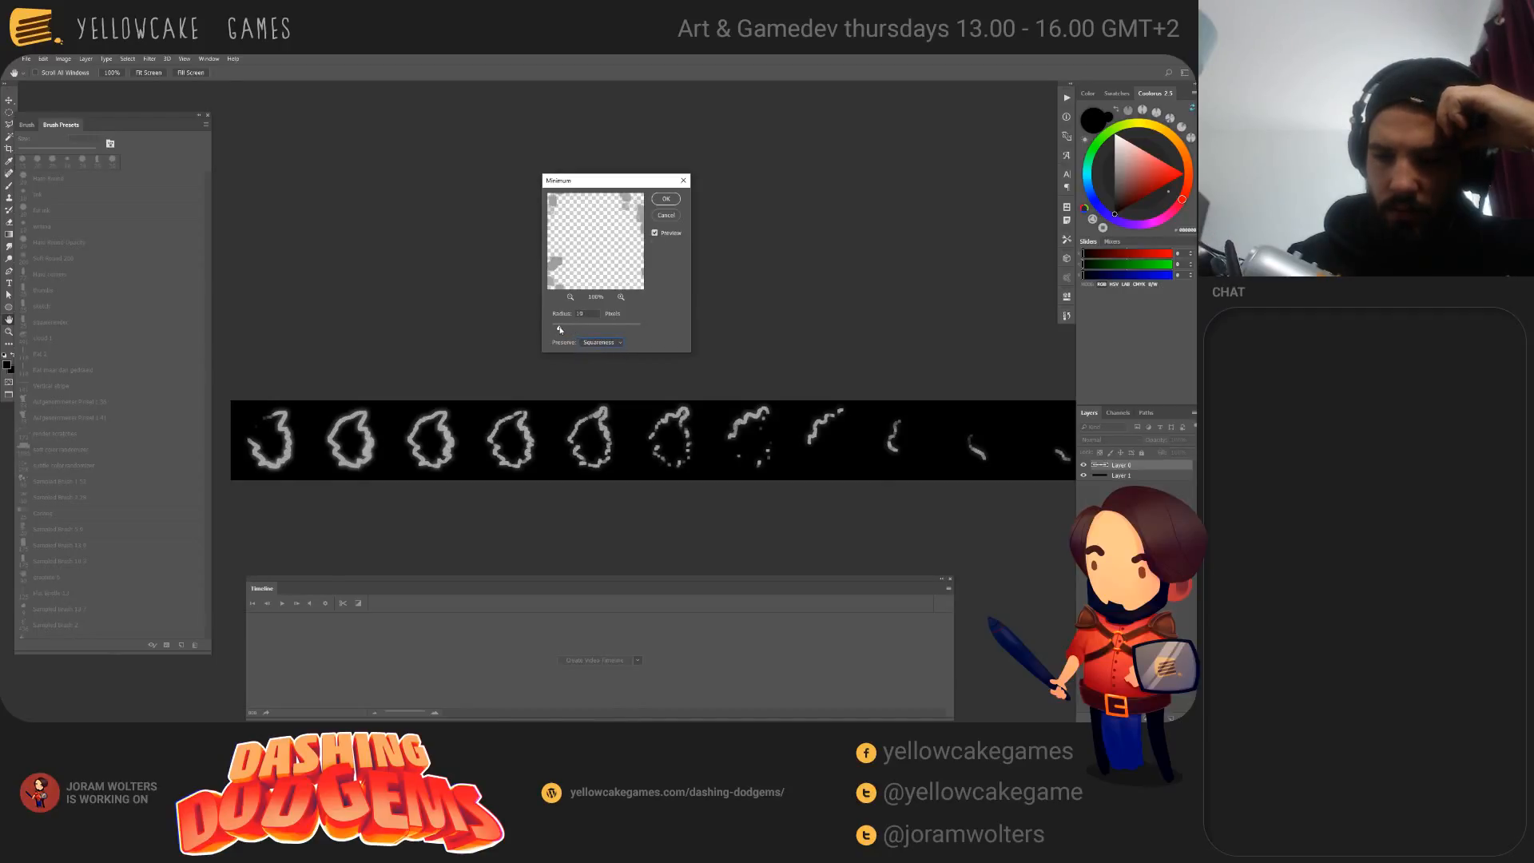
{"action": "left_click_drag", "start_coordinate": [559, 327], "coordinate": [555, 328]}
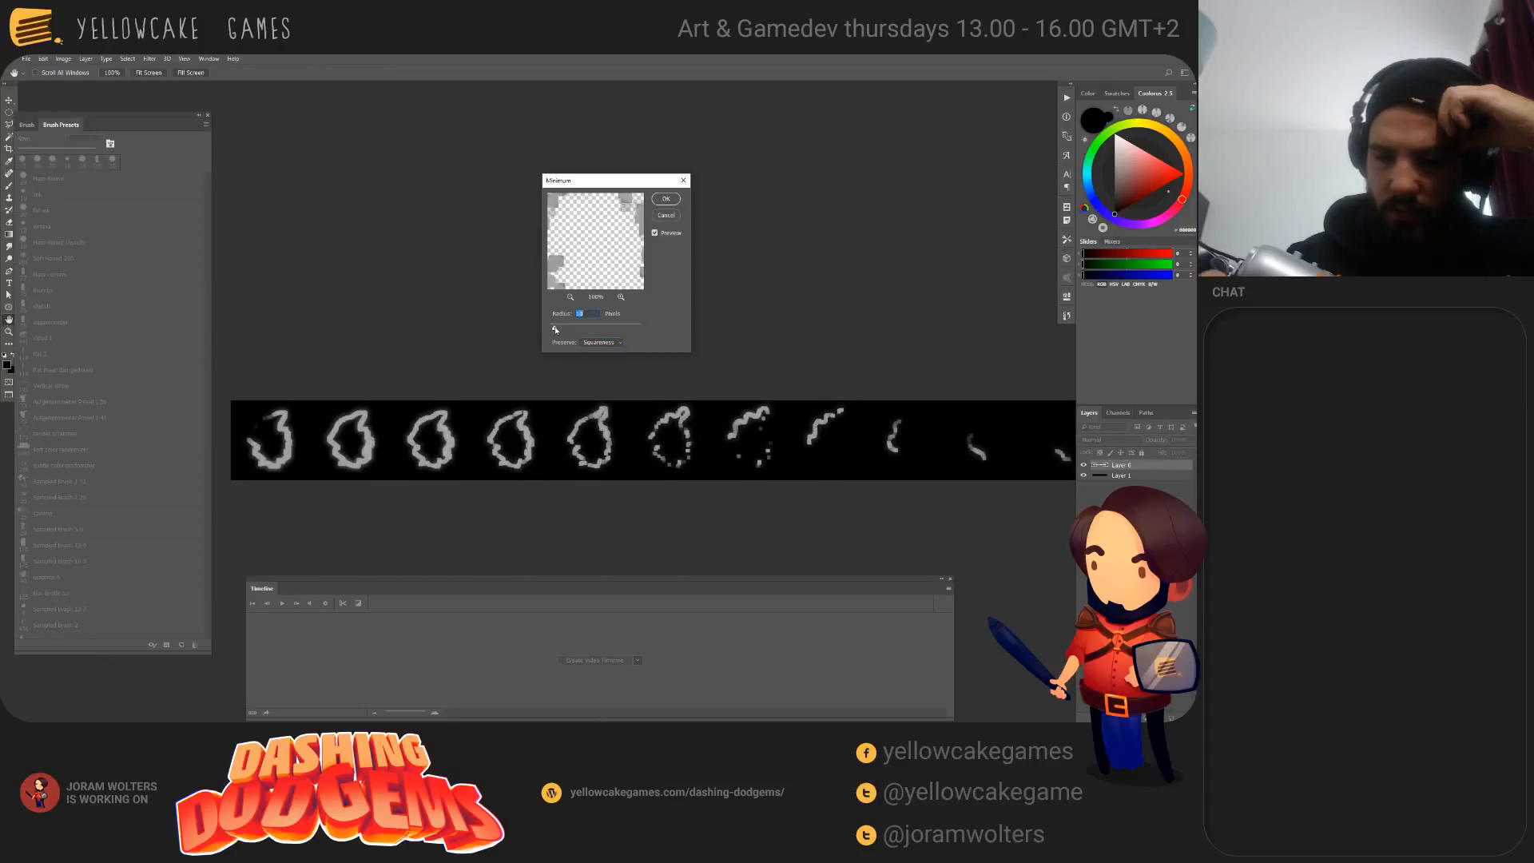
{"action": "left_click", "coordinate": [669, 216]}
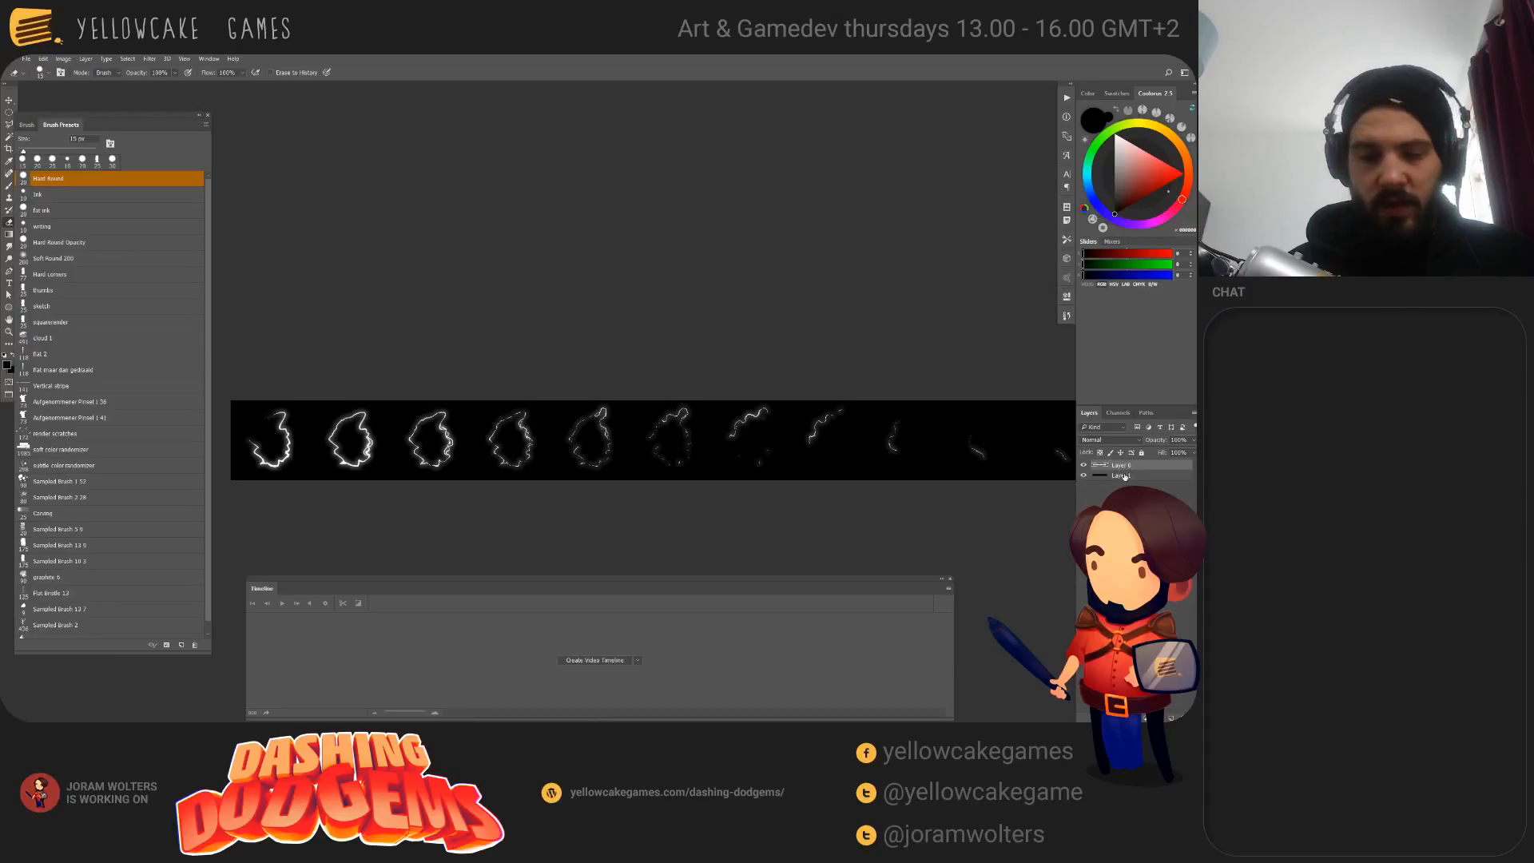
Step: Duplicate lightning Layer 0 three times to strengthen the glow and hide the black background layer
{"action": "key", "text": "ctrl+j"}
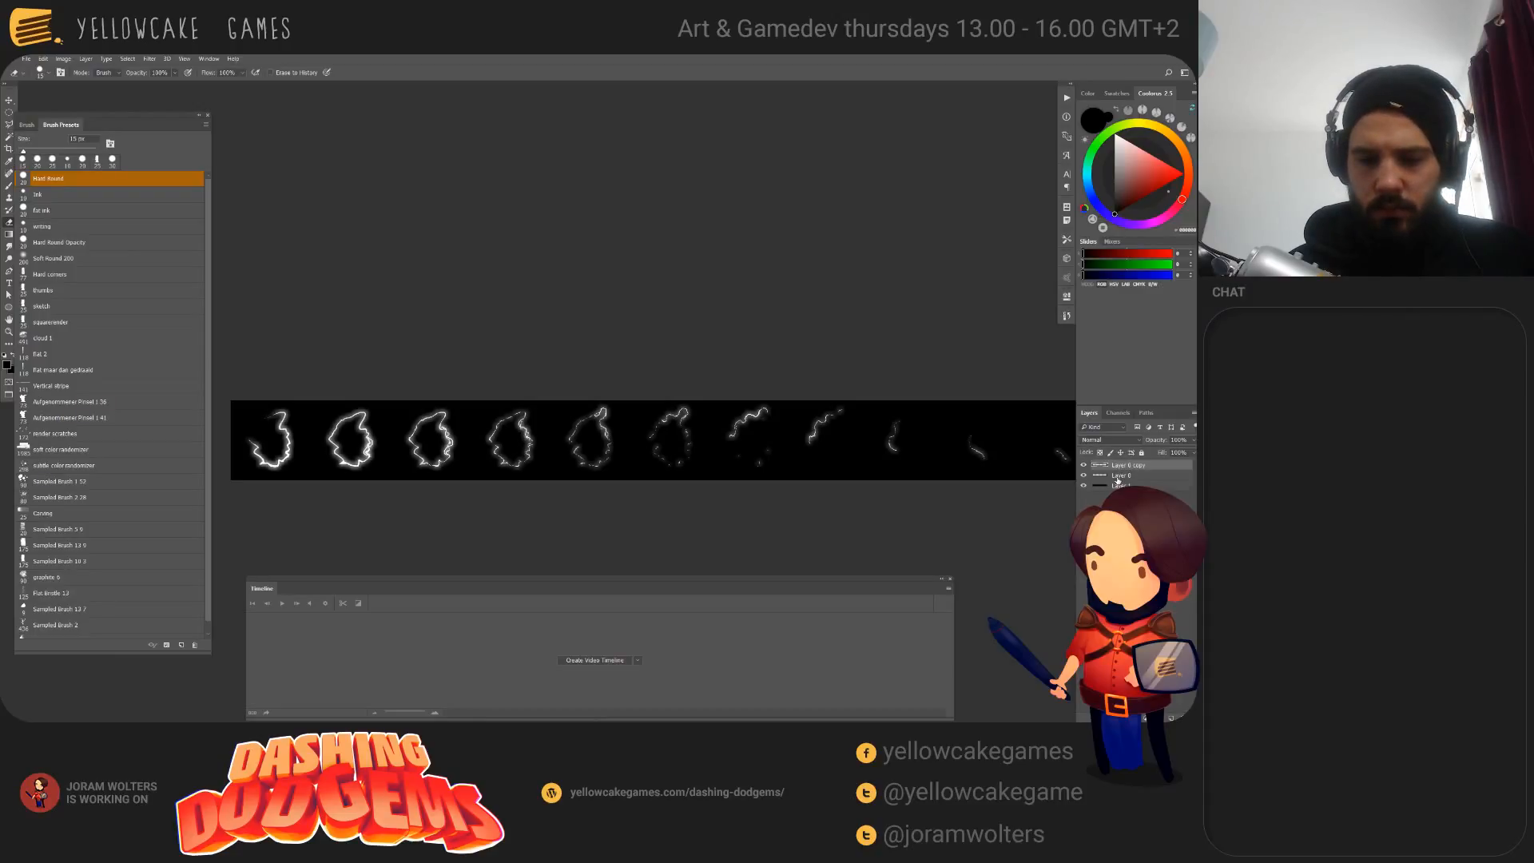
{"action": "key", "text": "ctrl+j"}
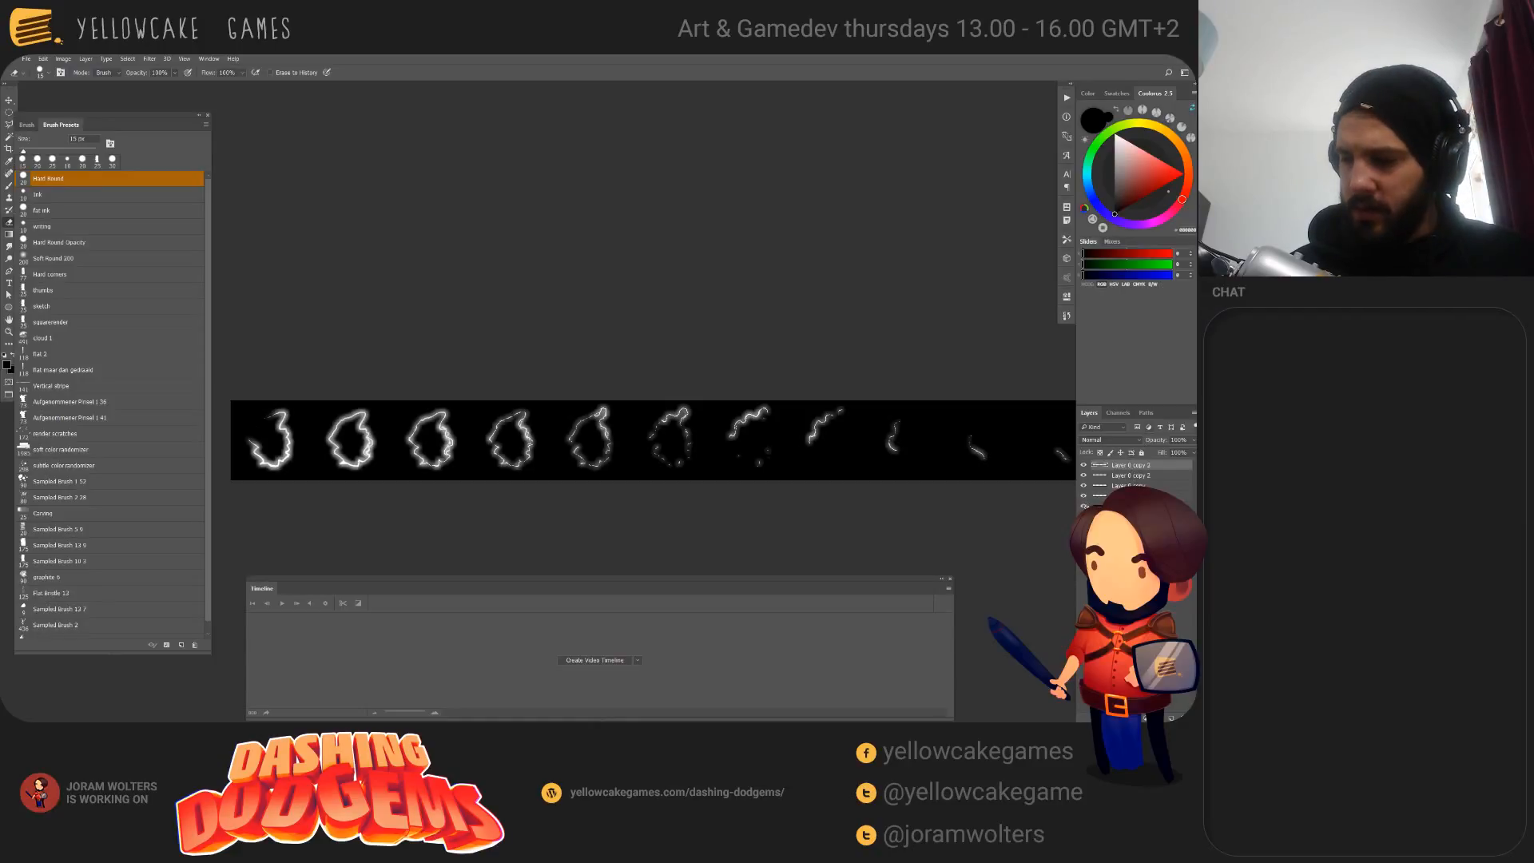
{"action": "left_click", "coordinate": [1084, 505]}
Step: Save the sprite sheet as a PNG in the particles folder, replacing the existing part_lightning.png
{"action": "key", "text": "ctrl+shift+s"}
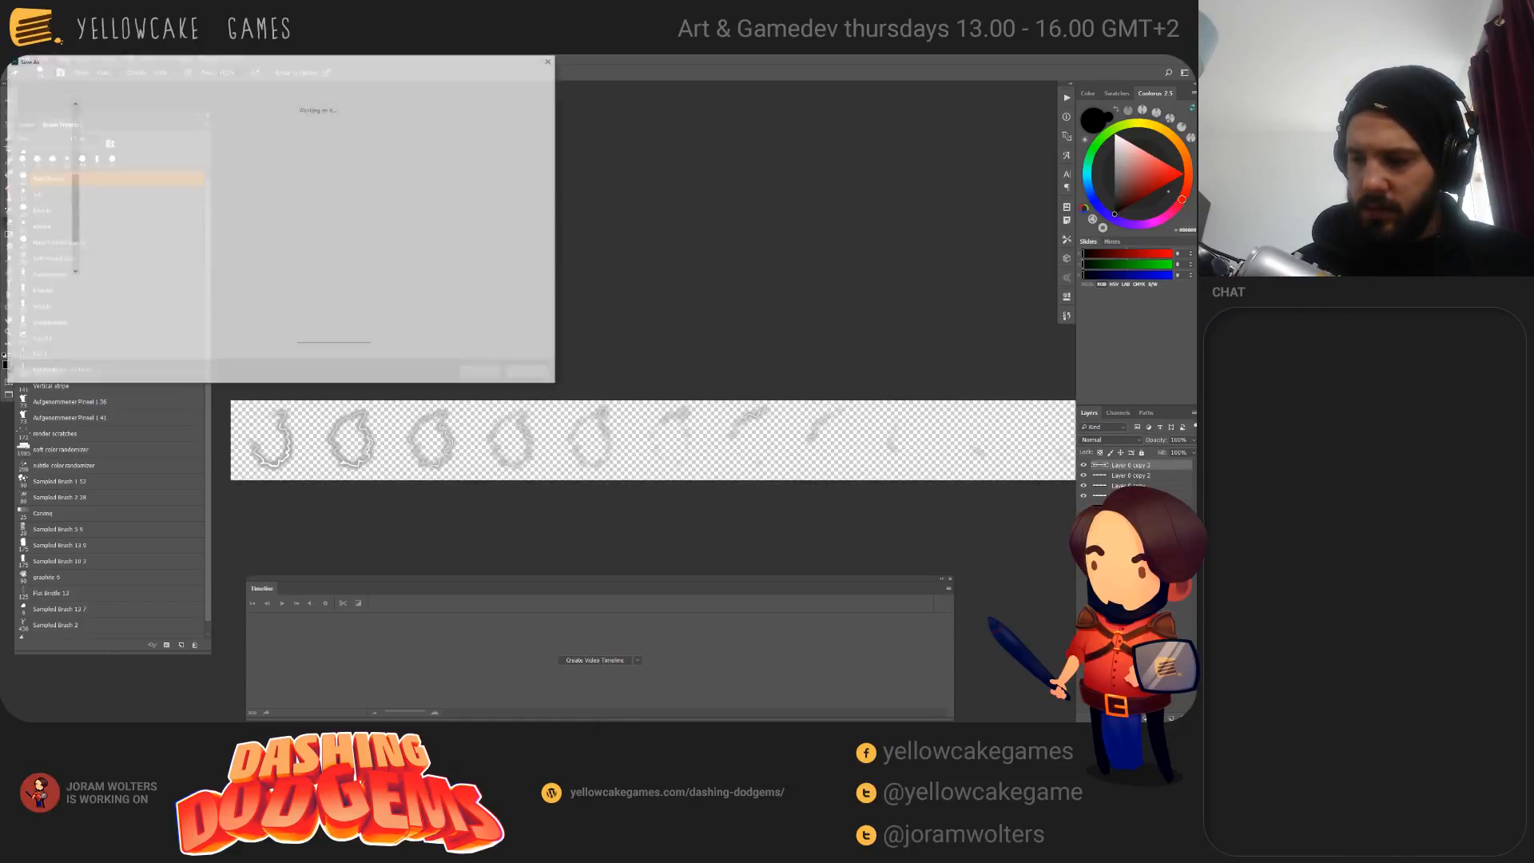
{"action": "left_click", "coordinate": [204, 298]}
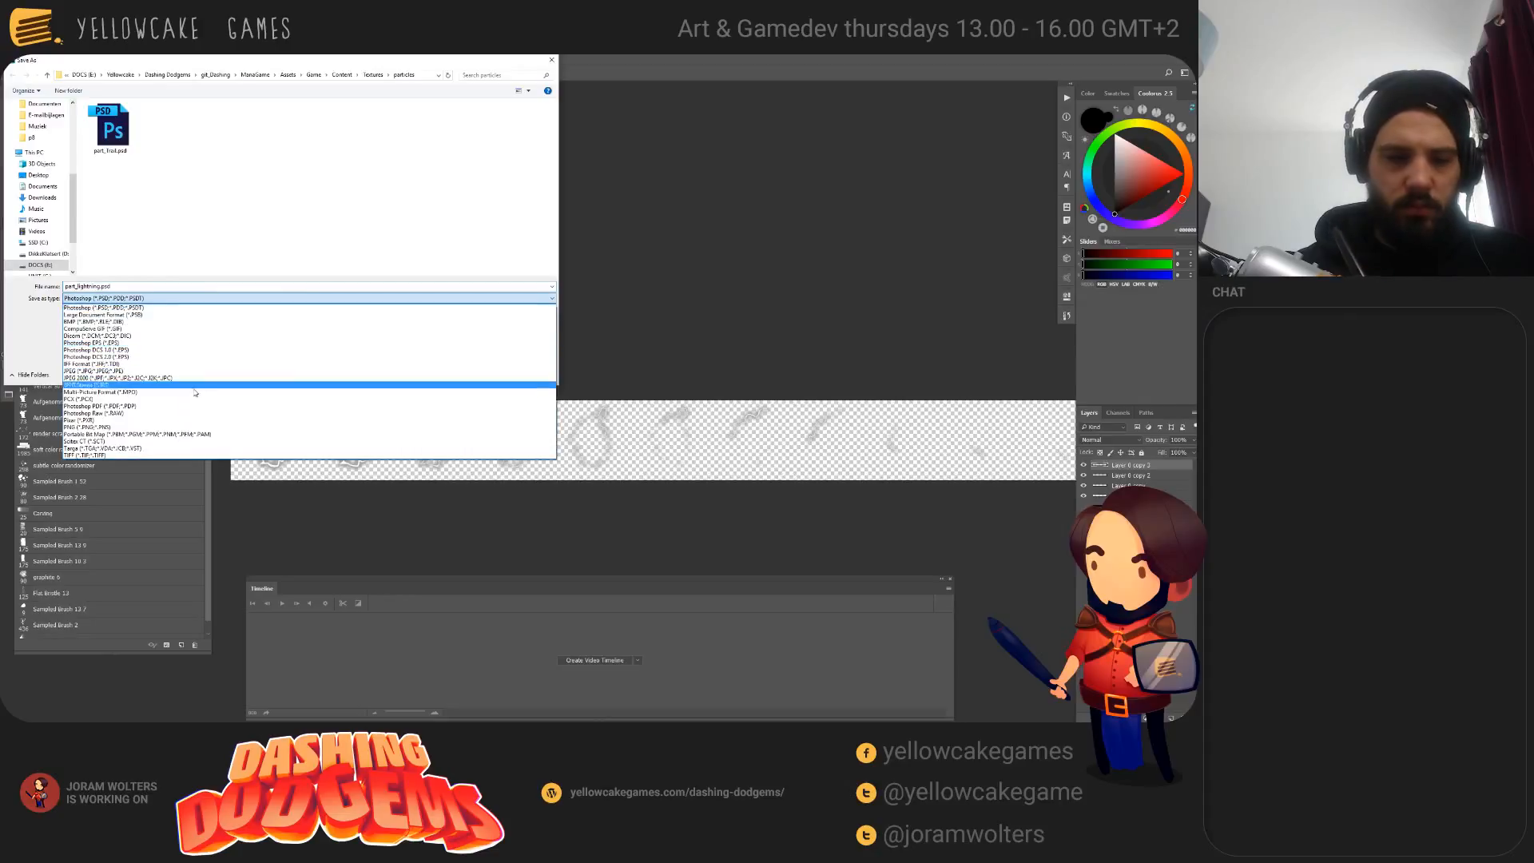
{"action": "left_click", "coordinate": [204, 424]}
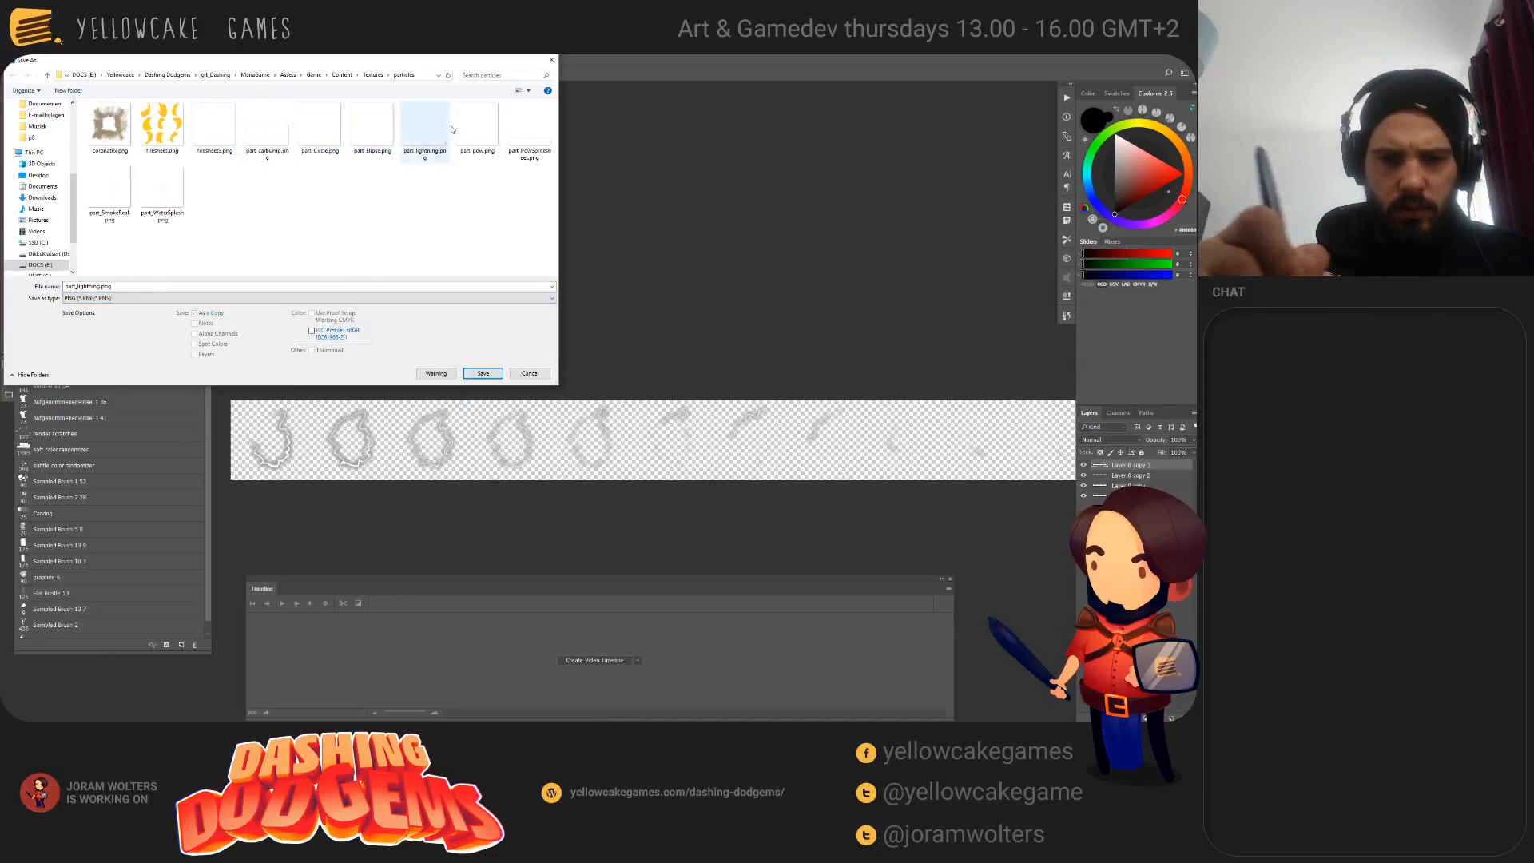
{"action": "left_click", "coordinate": [439, 146]}
{"action": "double_click", "coordinate": [439, 146]}
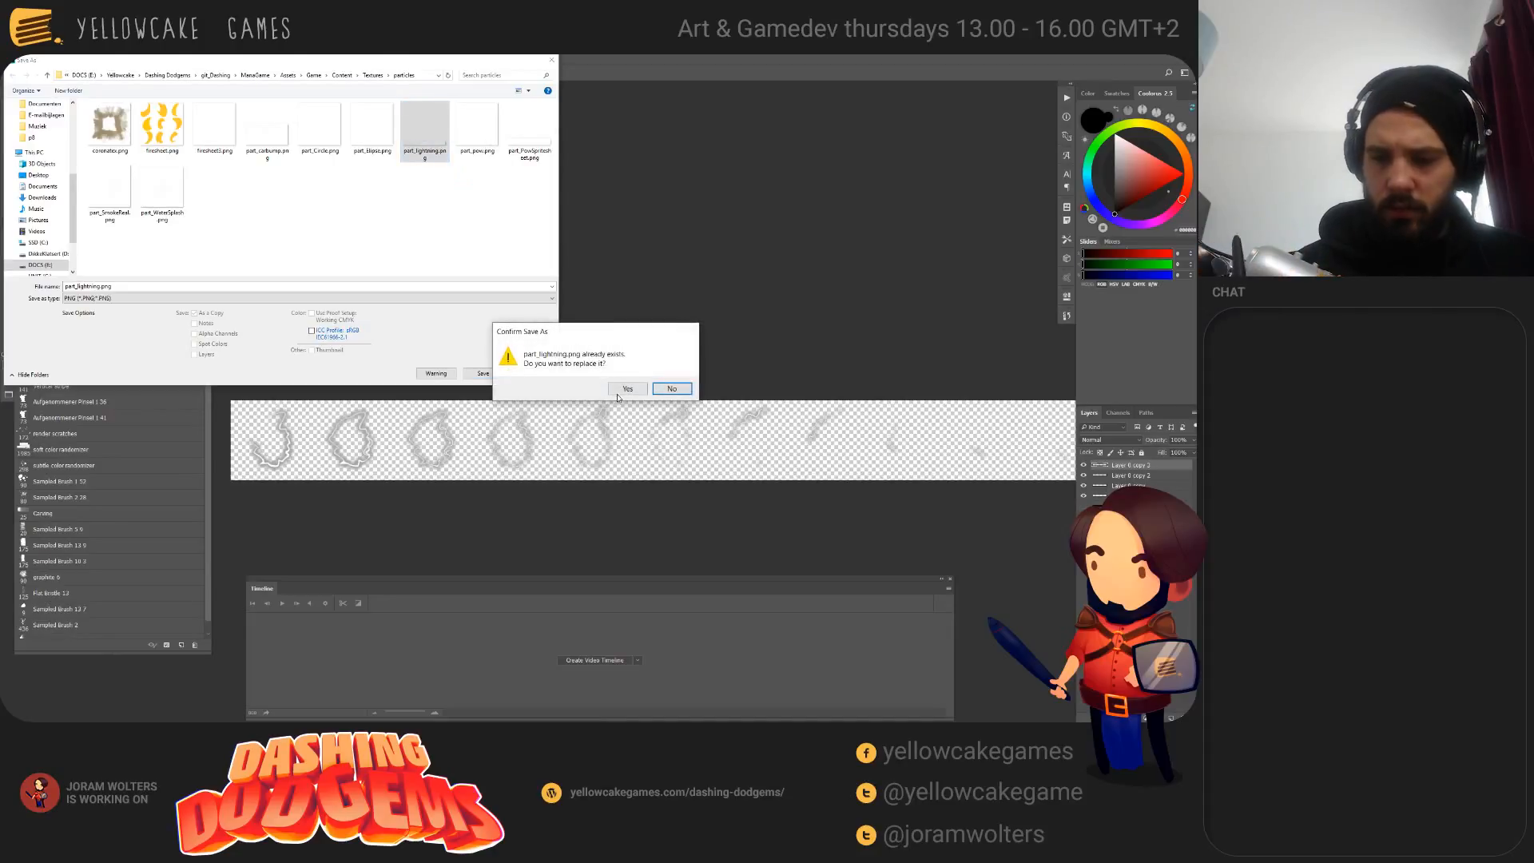
{"action": "left_click", "coordinate": [625, 389]}
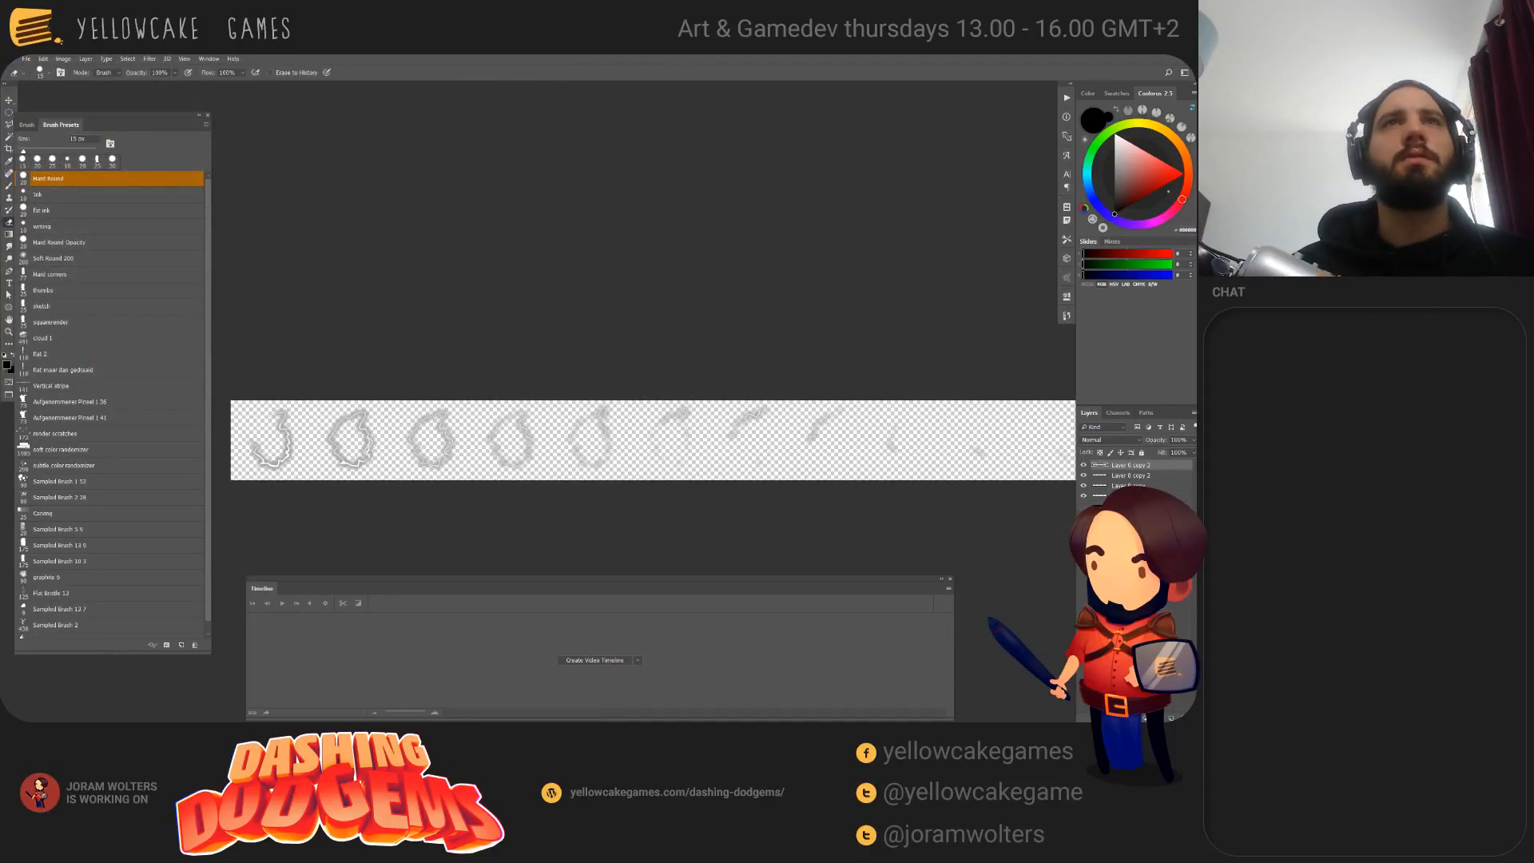
Step: Switch back to Unity and change the first of SmallLightningBall's two start colors to white (FFFFFF)
{"action": "key", "text": "alt+Tab"}
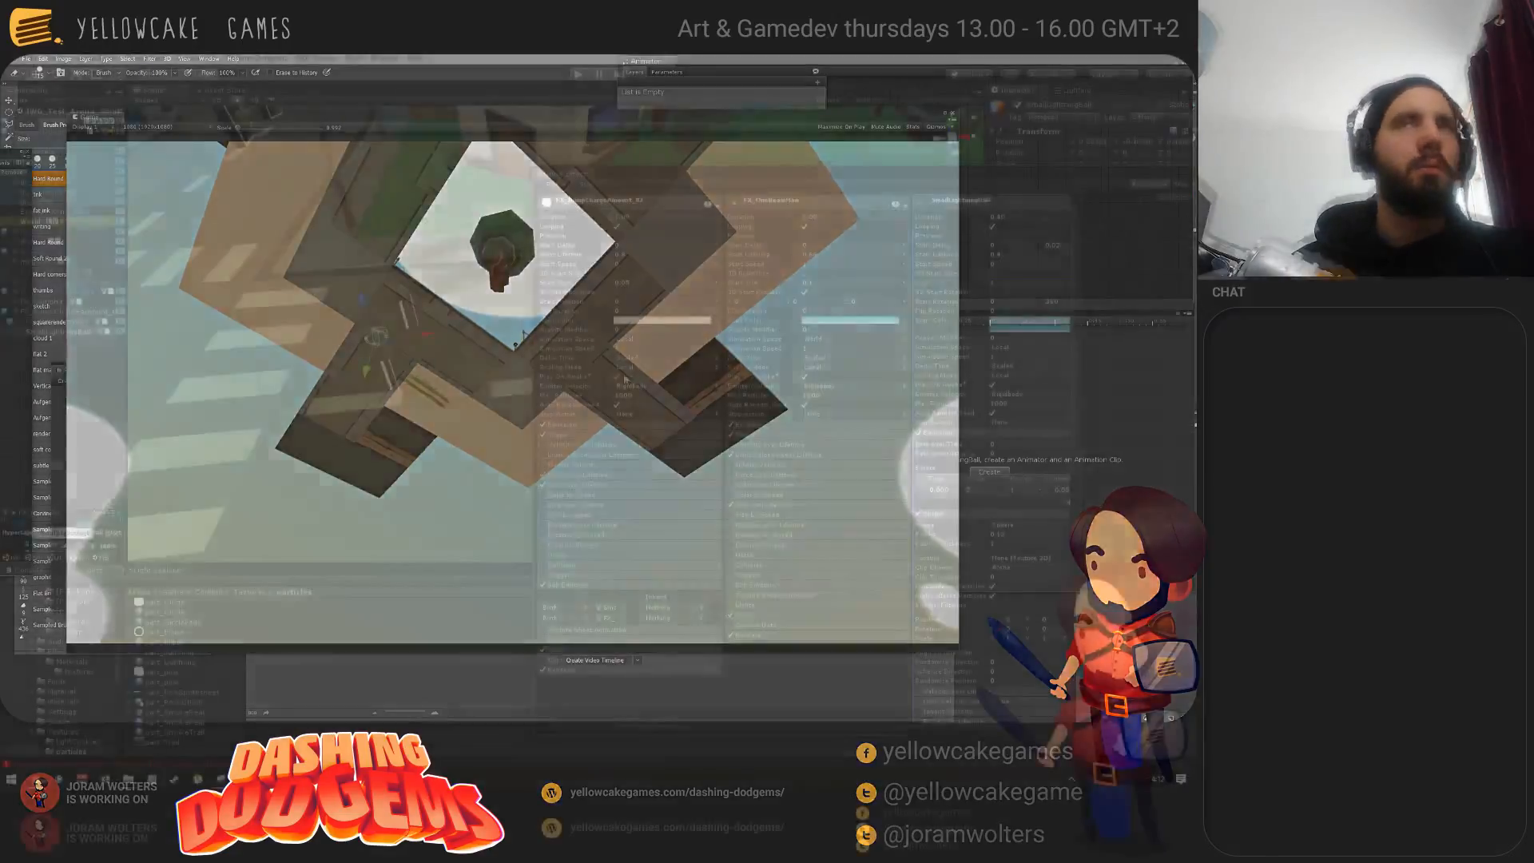
{"action": "key", "text": "alt+Tab"}
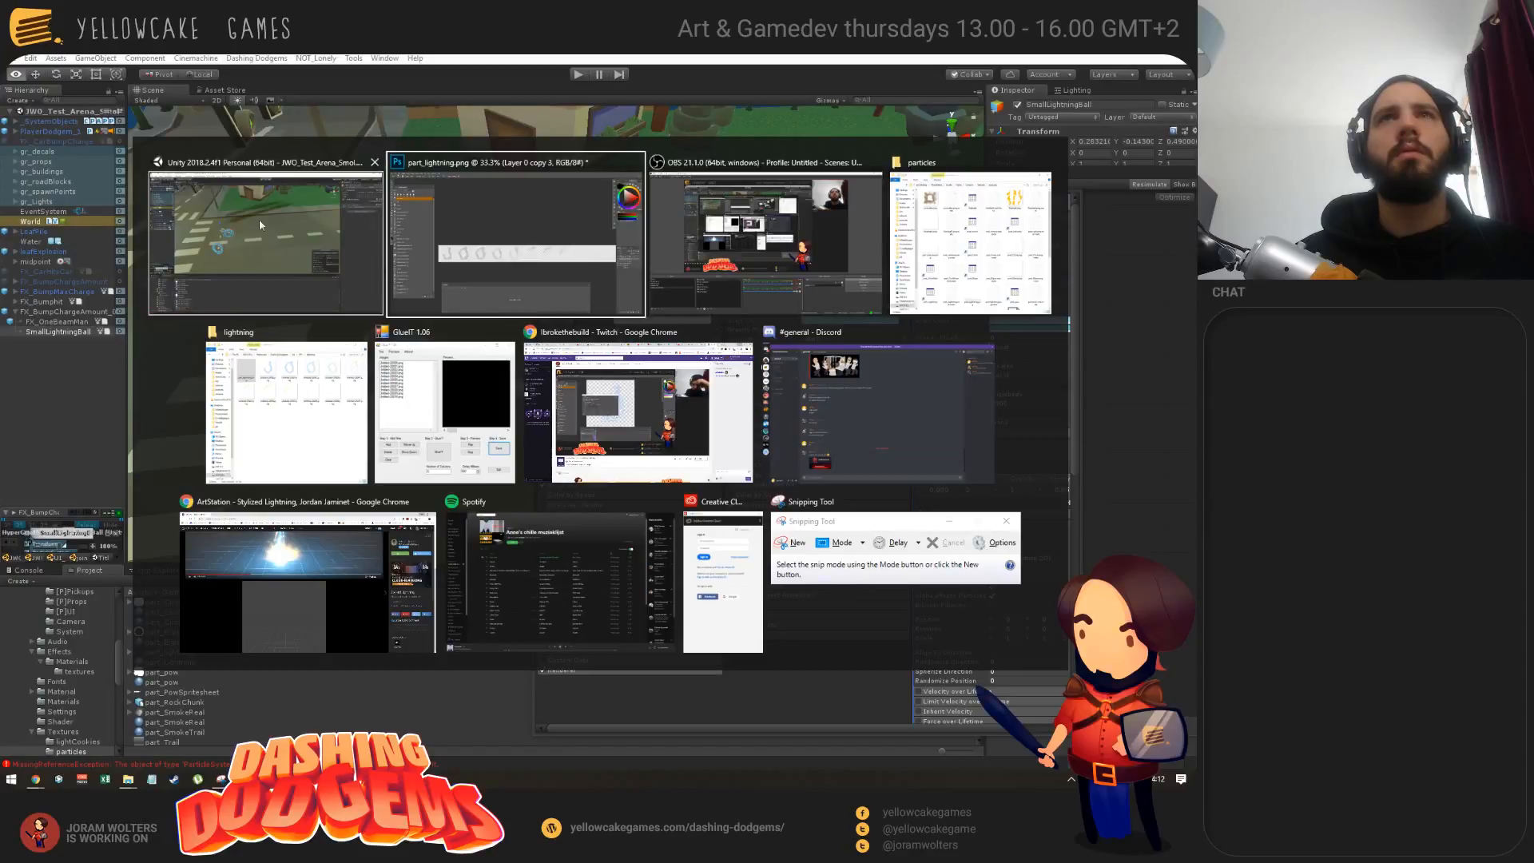
{"action": "left_click", "coordinate": [207, 223]}
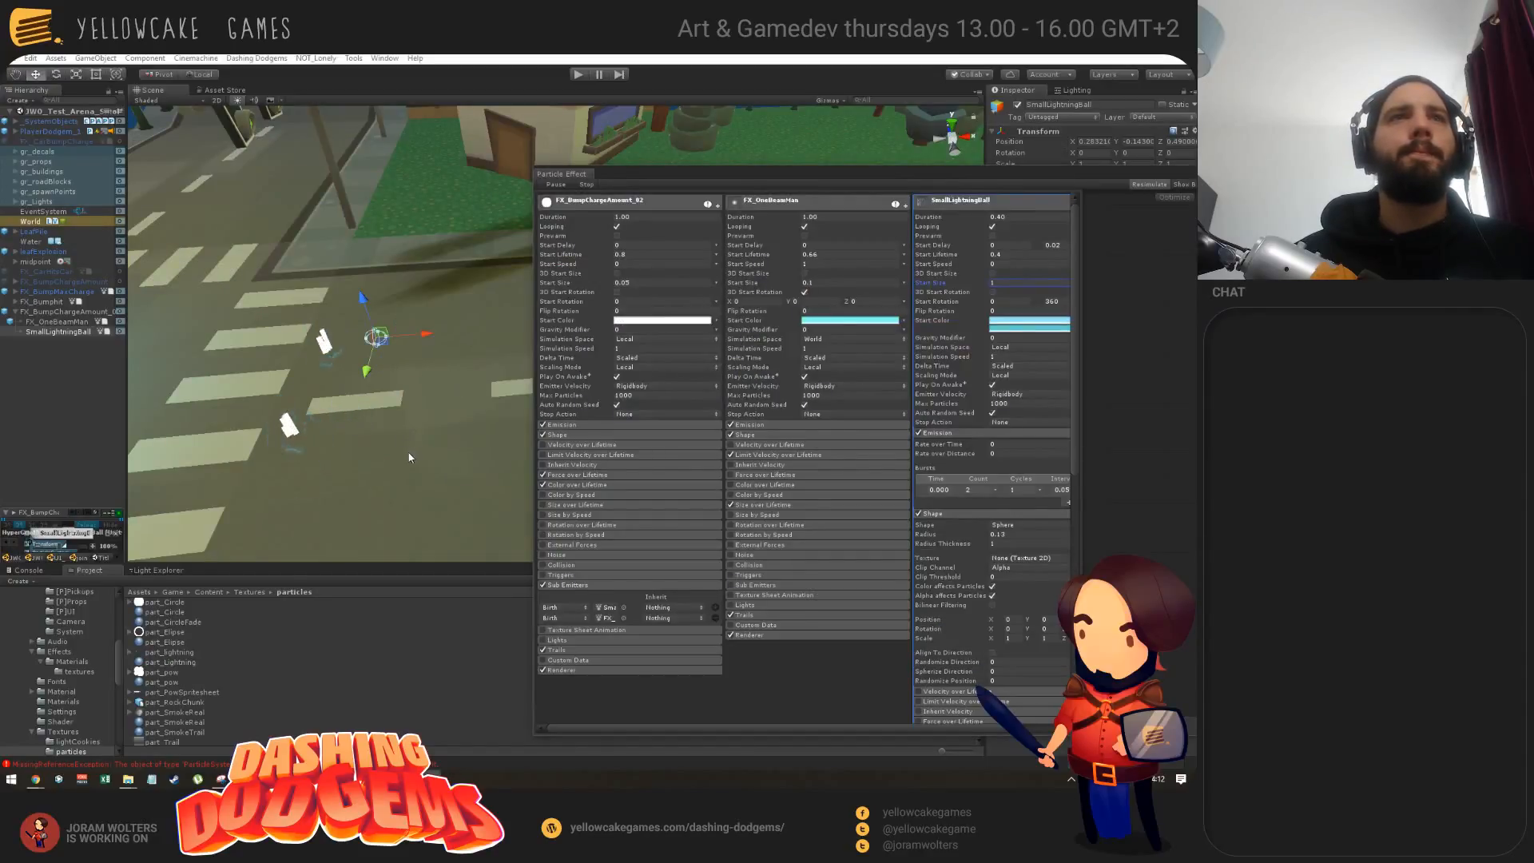
{"action": "mouse_move", "coordinate": [392, 438]}
{"action": "left_mouse_down", "text": "alt"}
{"action": "mouse_move", "coordinate": [360, 453]}
{"action": "mouse_move", "coordinate": [397, 343]}
{"action": "mouse_move", "coordinate": [442, 361]}
{"action": "mouse_move", "coordinate": [408, 421]}
{"action": "left_mouse_up", "text": "alt"}
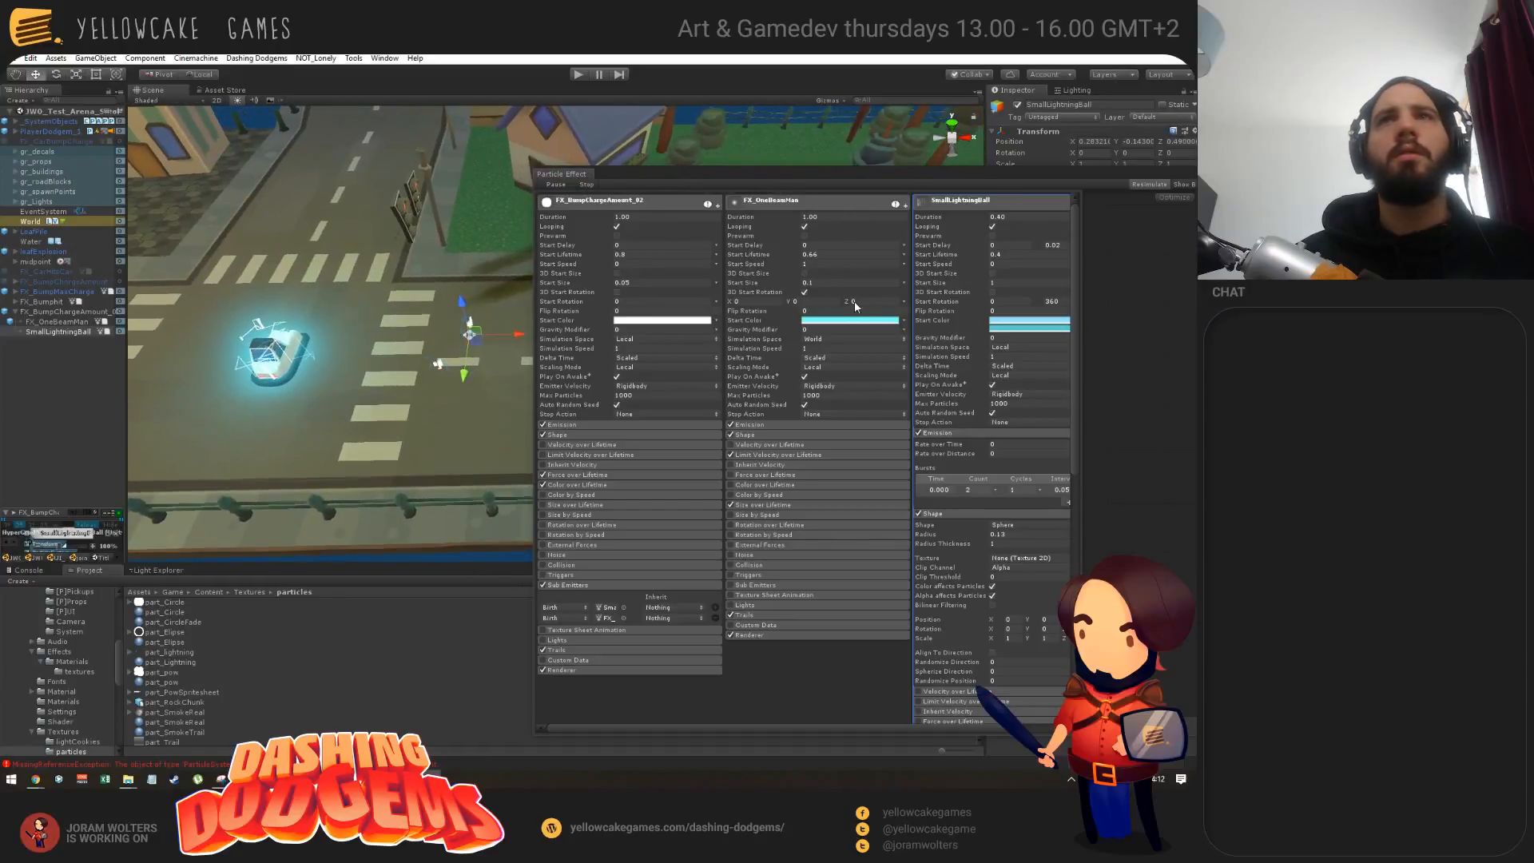
{"action": "left_click", "coordinate": [1028, 319]}
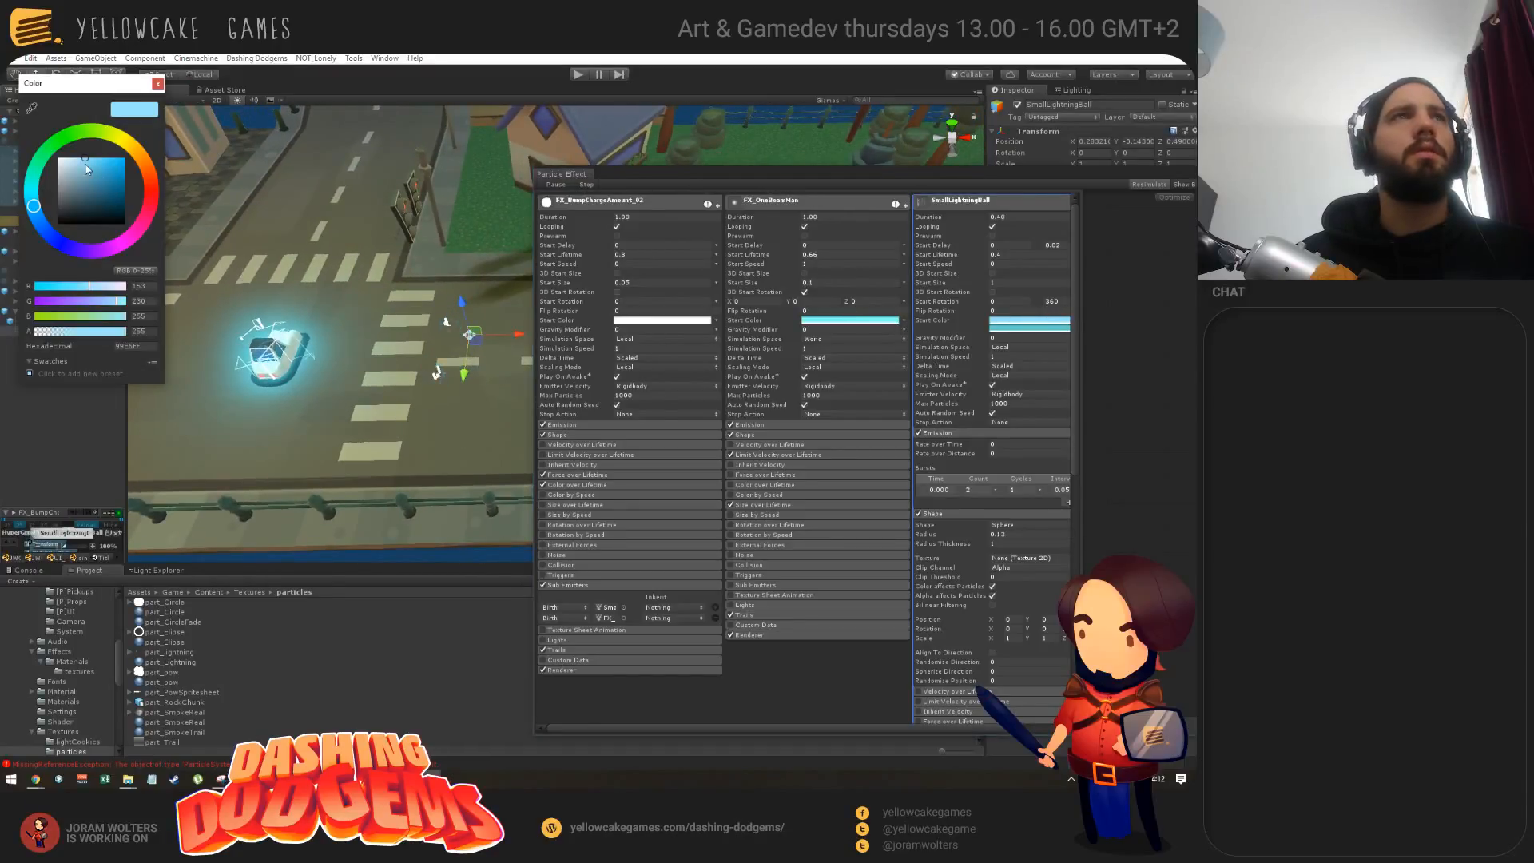
{"action": "left_click_drag", "start_coordinate": [84, 164], "coordinate": [60, 158]}
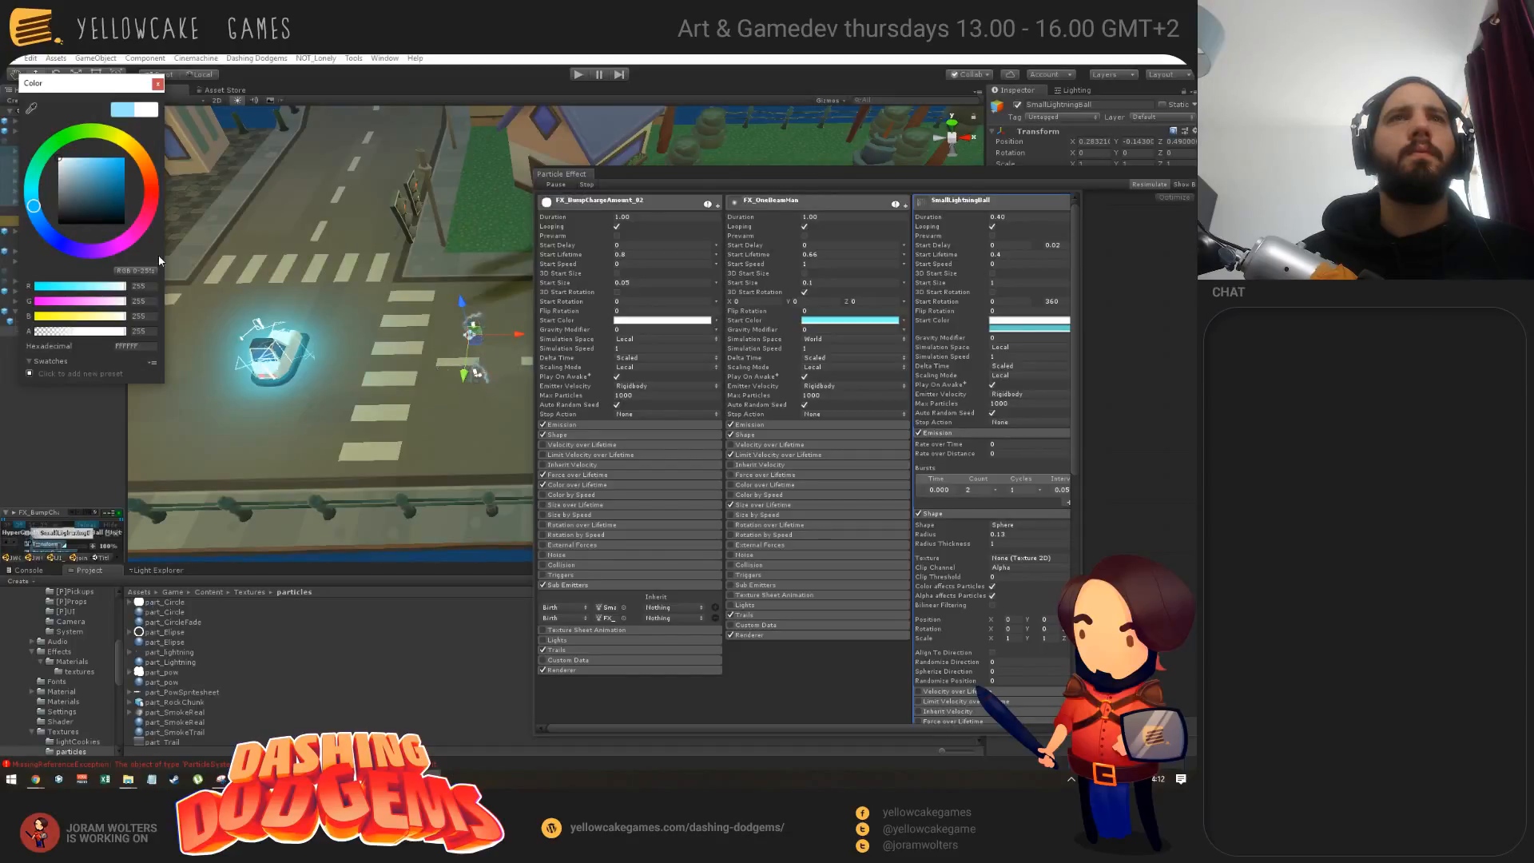
{"action": "left_click", "coordinate": [158, 84]}
Step: Set SmallLightningBall's start size to 2
{"action": "left_click_drag", "start_coordinate": [306, 352], "coordinate": [360, 384], "text": "alt"}
{"action": "right_click_drag", "start_coordinate": [360, 384], "coordinate": [596, 349], "text": "alt"}
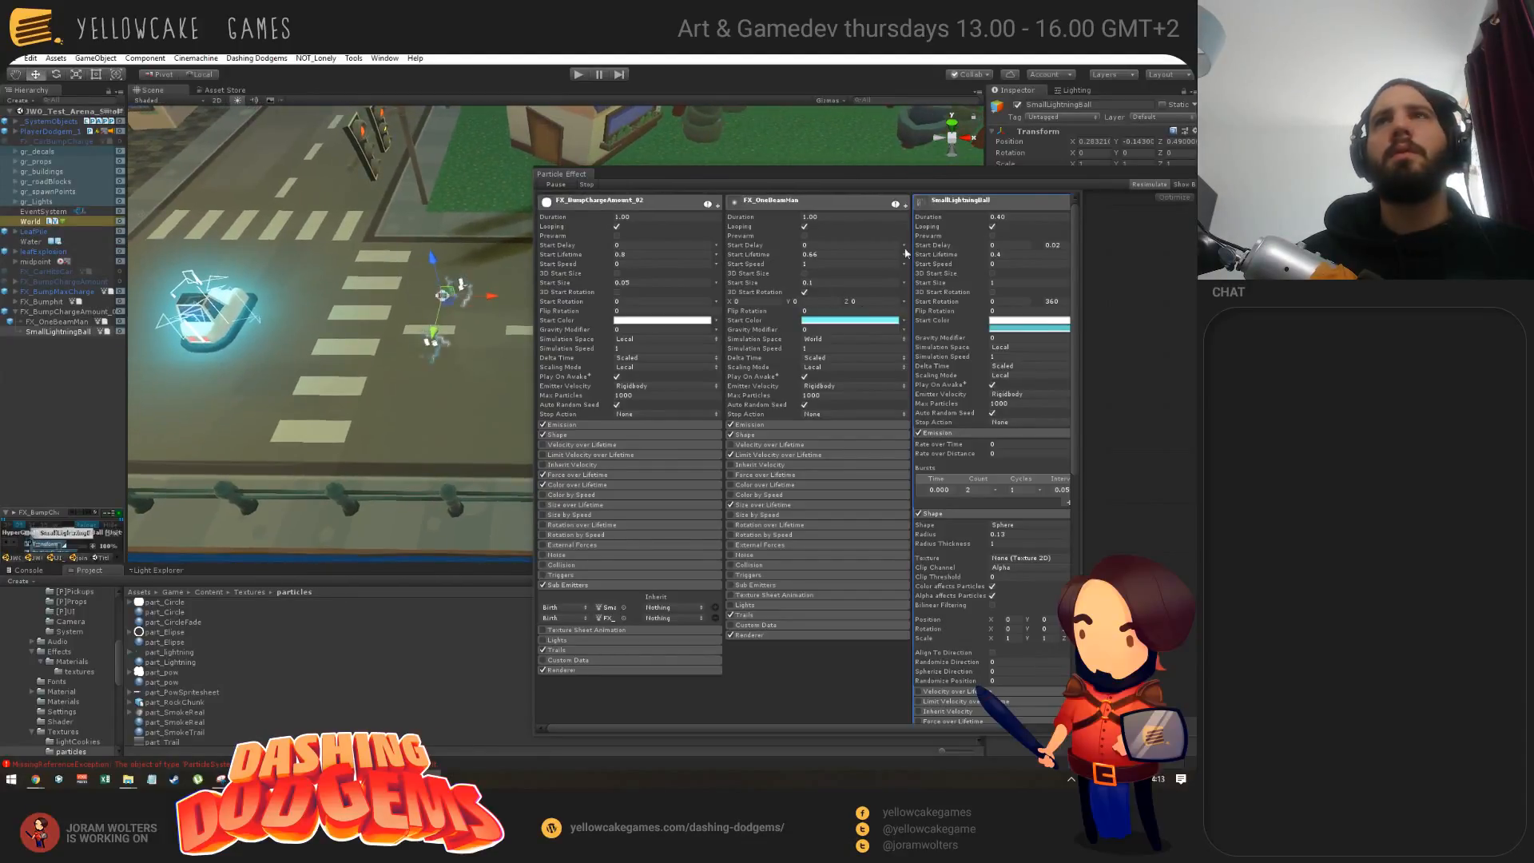
{"action": "left_click", "coordinate": [991, 282]}
{"action": "type", "text": "2"}
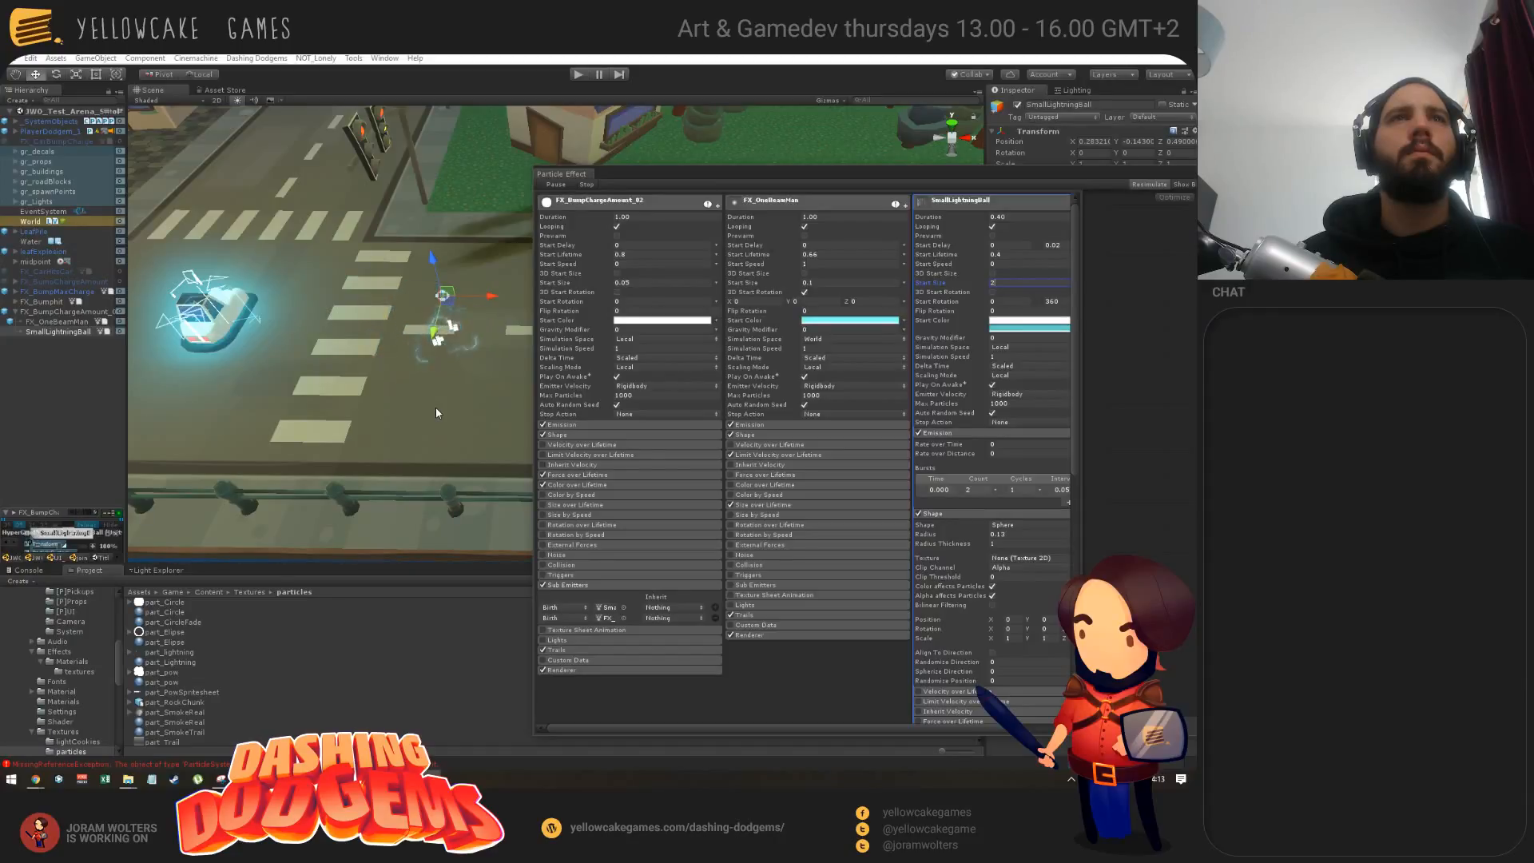
Step: Deactivate FX_BumpMaxCharge and move FX_BumpChargeAmount_02 along the X axis onto the car
{"action": "middle_click_drag", "start_coordinate": [360, 297], "coordinate": [445, 285]}
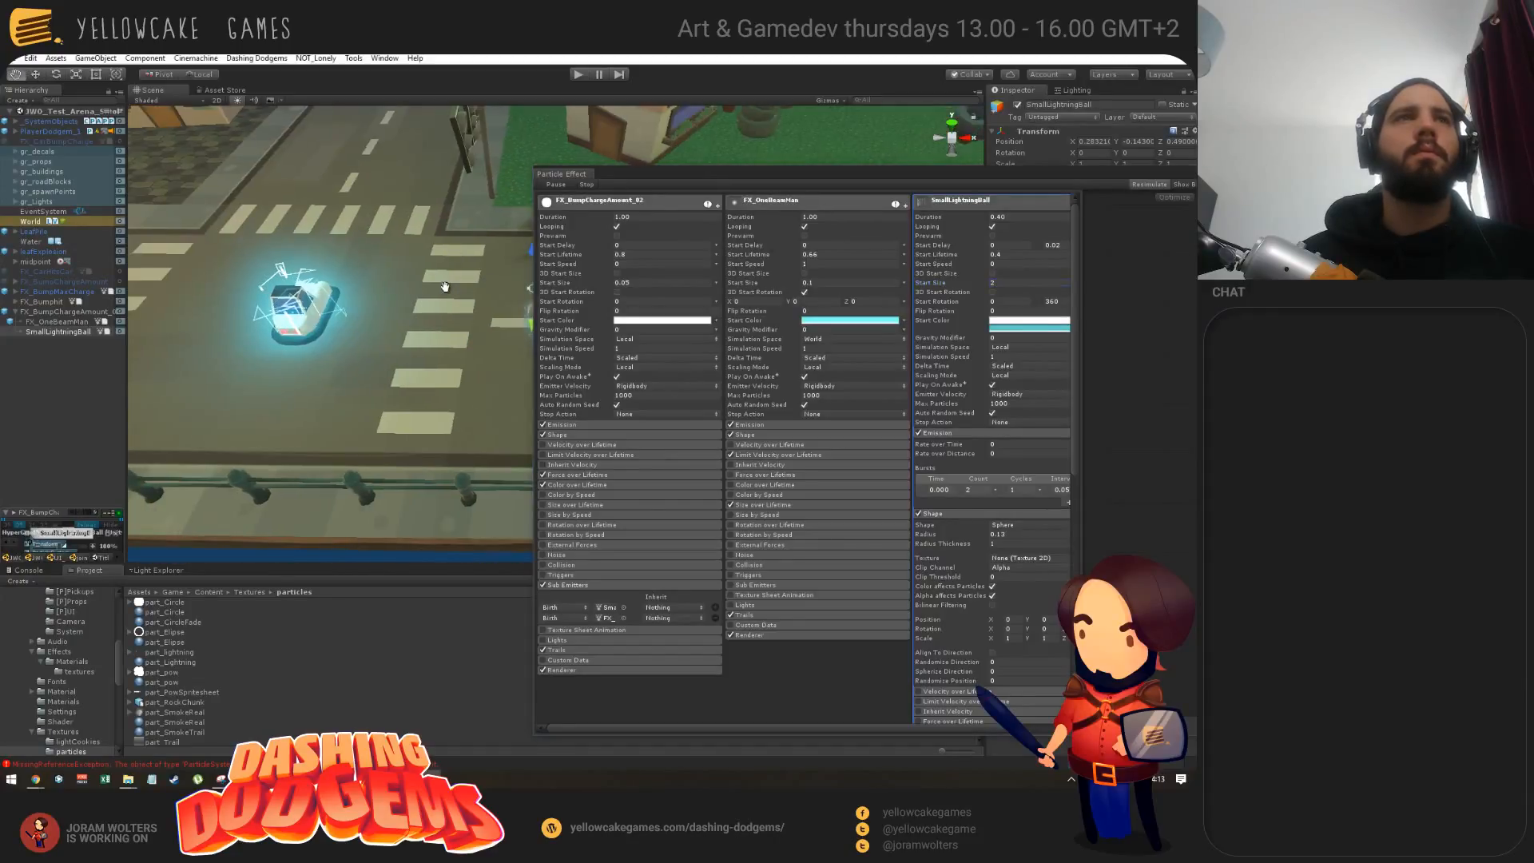
{"action": "left_click", "coordinate": [48, 291]}
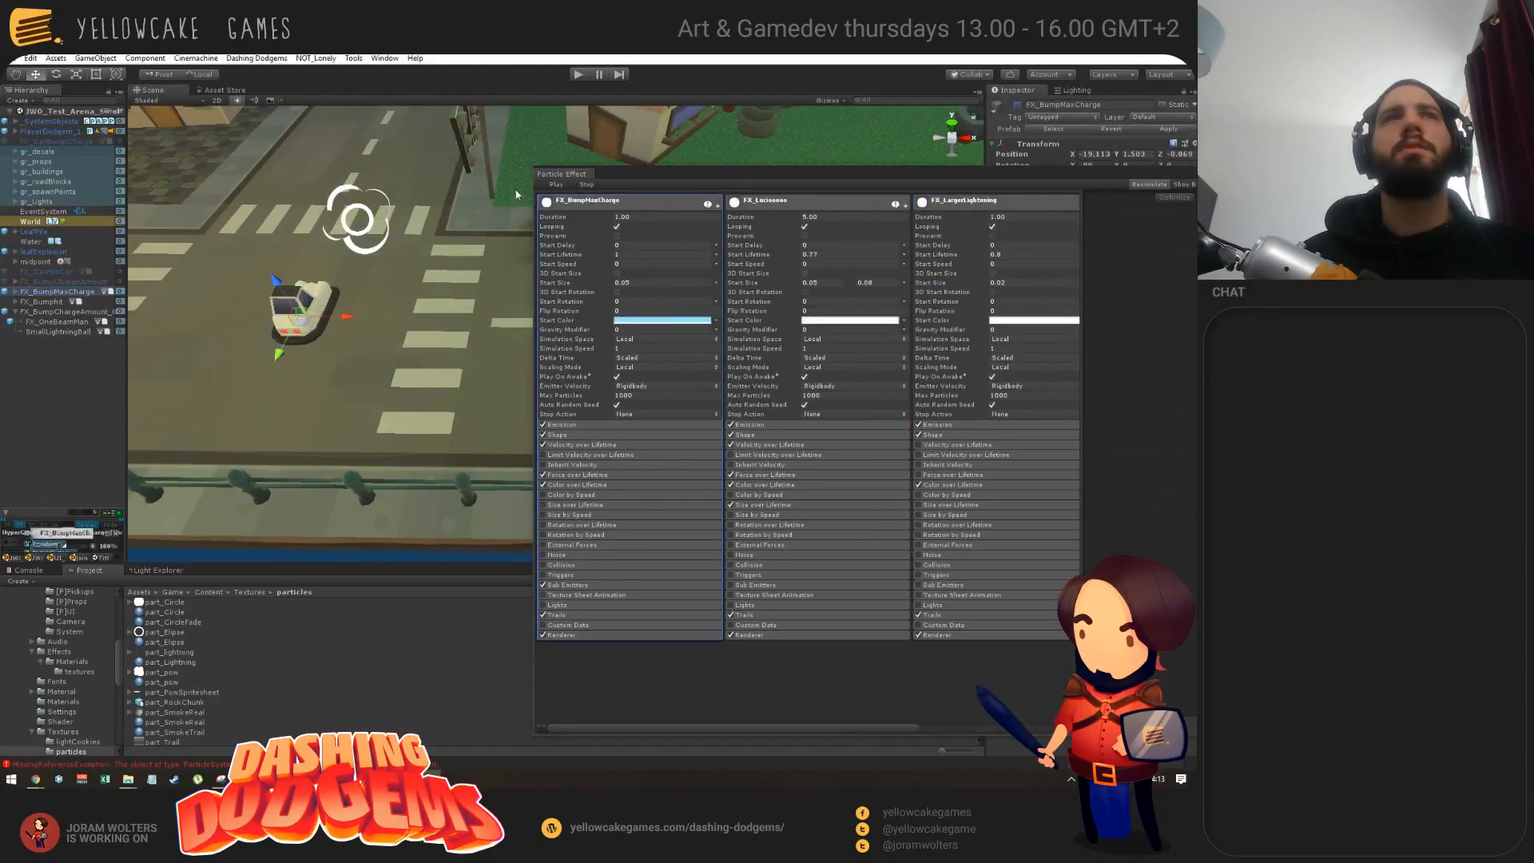
{"action": "left_click", "coordinate": [64, 312]}
{"action": "middle_click_drag", "start_coordinate": [418, 286], "coordinate": [347, 292]}
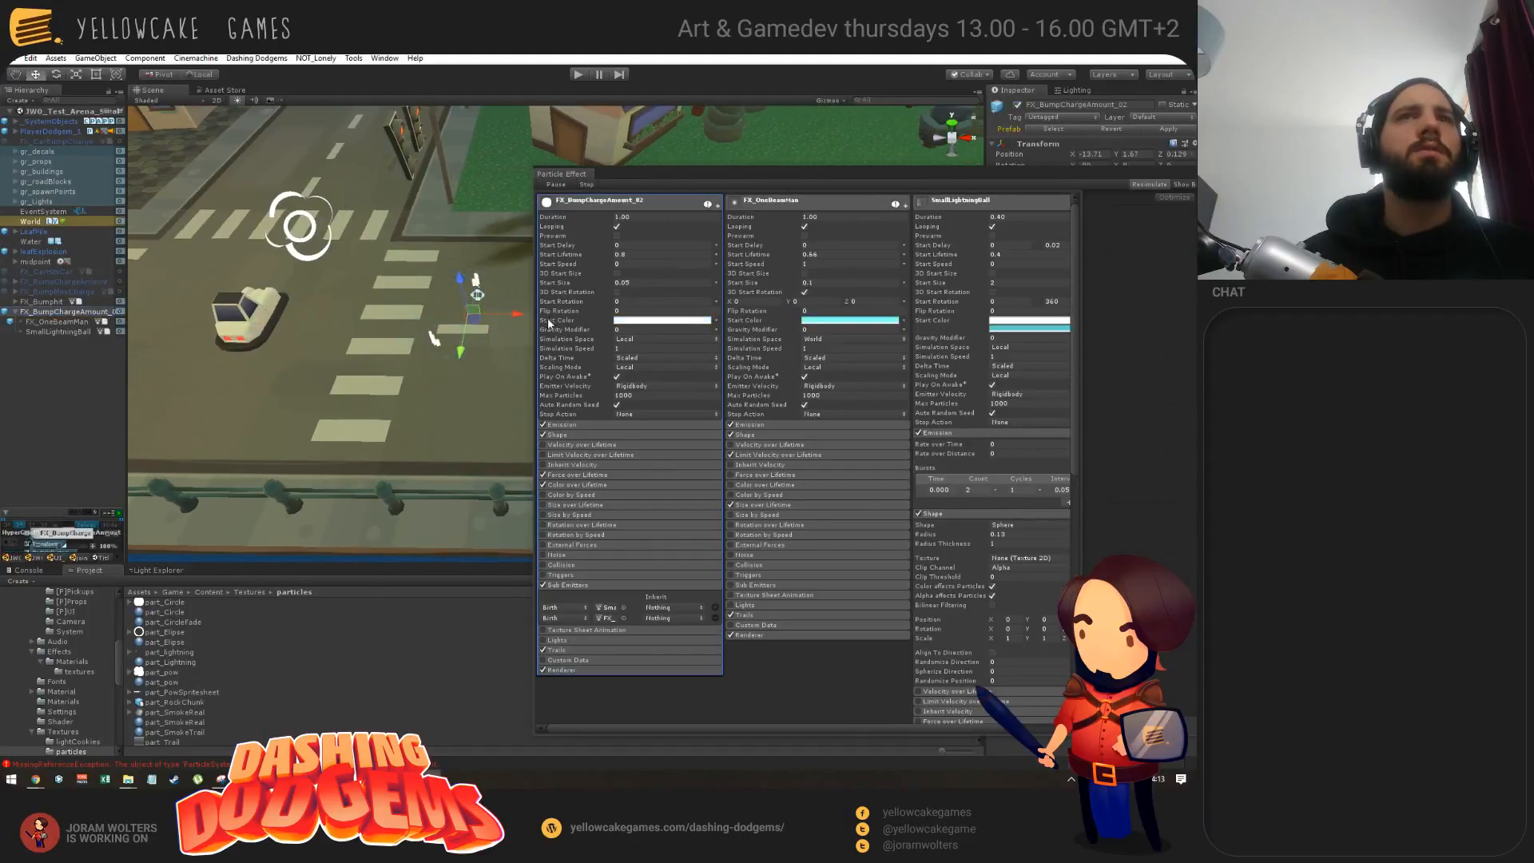
{"action": "left_click_drag", "start_coordinate": [507, 314], "coordinate": [344, 291]}
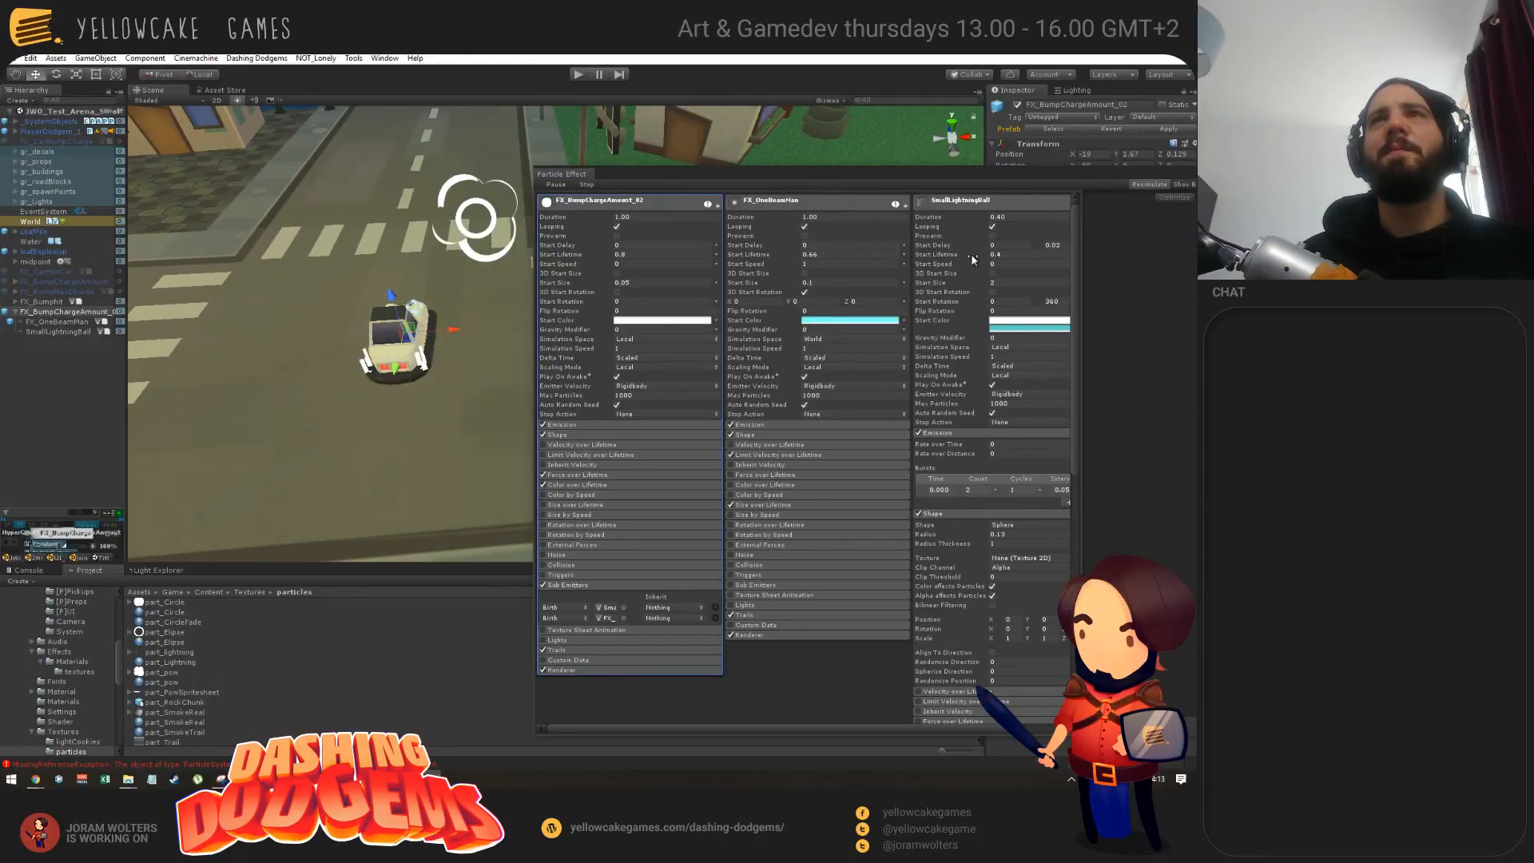
Step: Try a start size of 1.5 on SmallLightningBall, and settle on a start size of 1
{"action": "left_click", "coordinate": [992, 281]}
{"action": "type", "text": "1.5"}
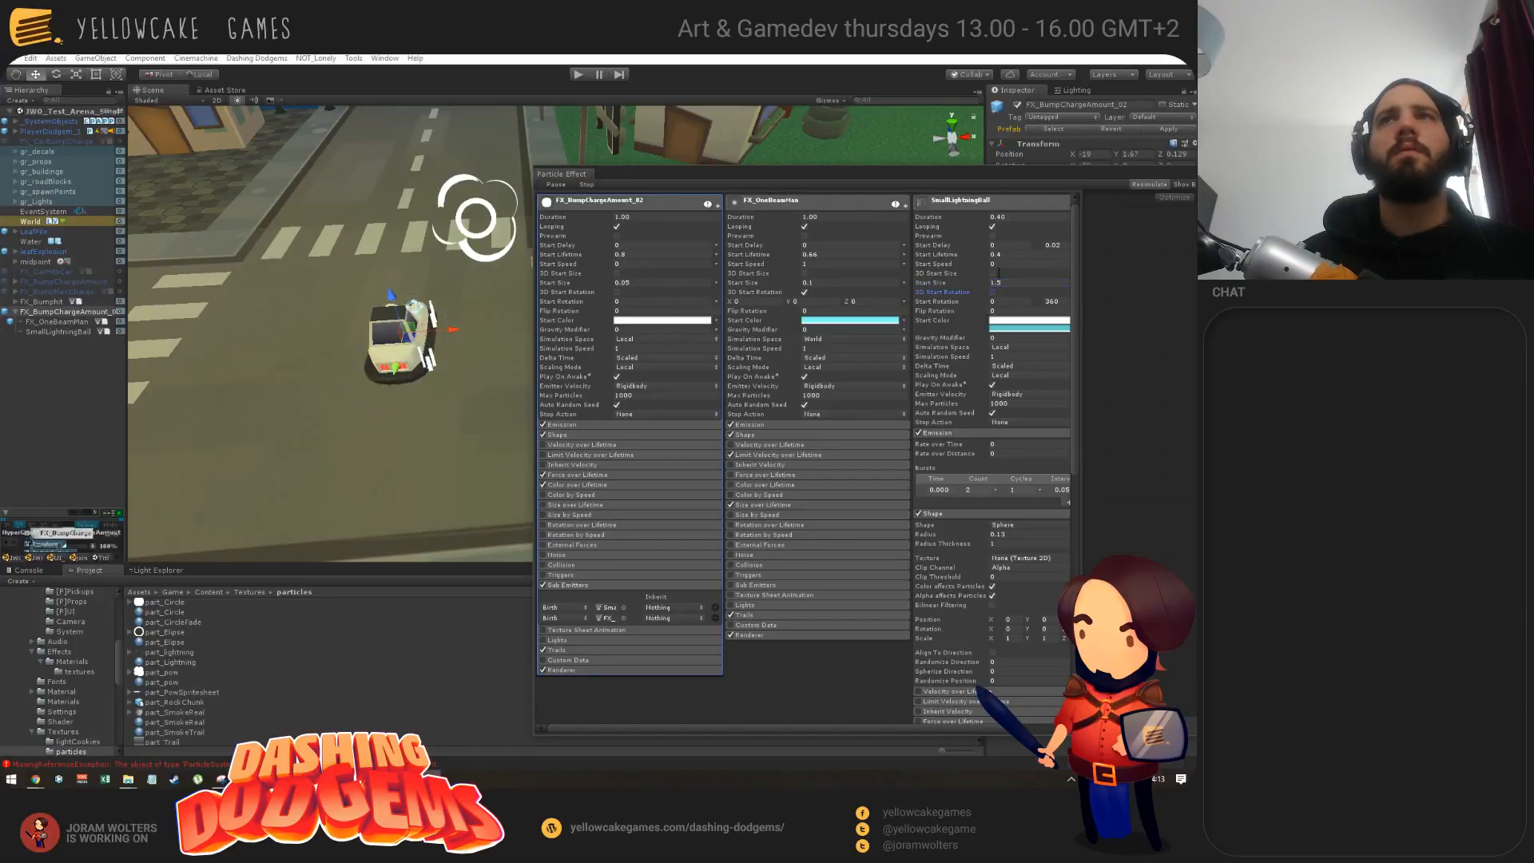
{"action": "key", "text": "Return"}
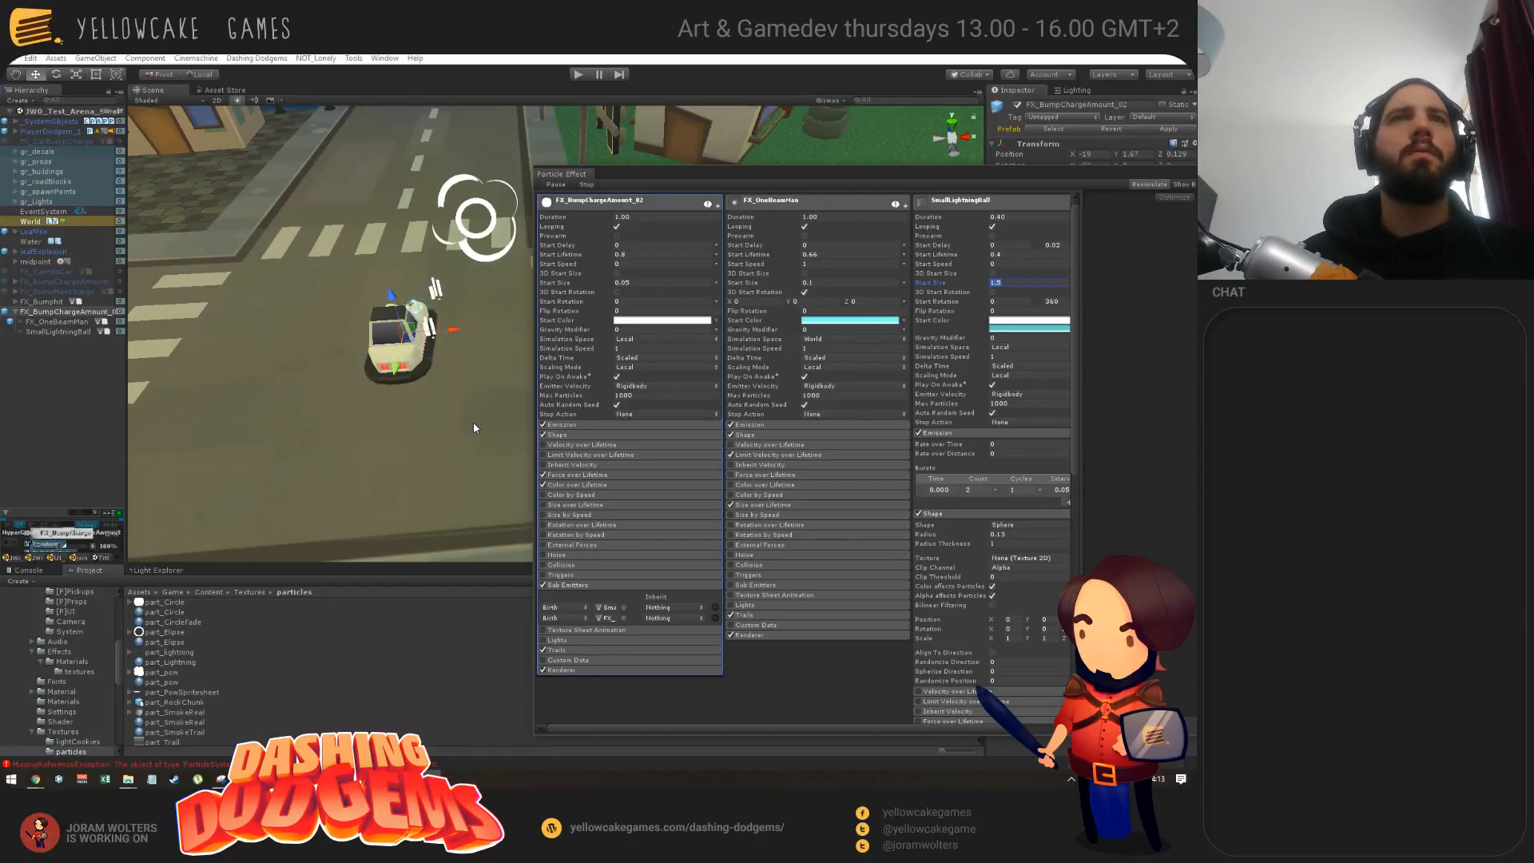
{"action": "type", "text": "1"}
{"action": "key", "text": "Tab"}
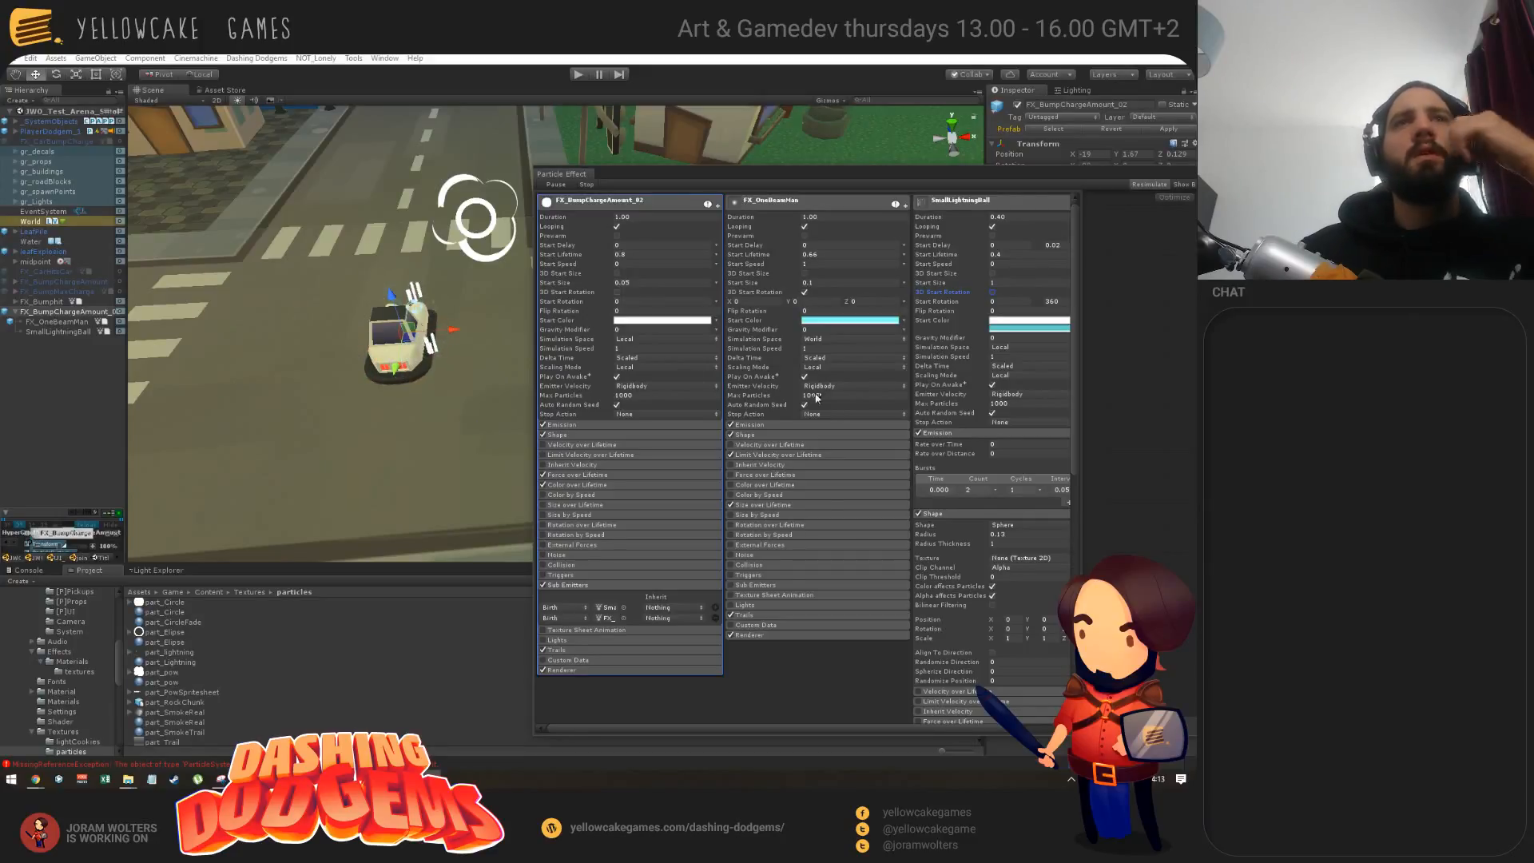
Step: Adjust SmallLightningBall's shape radius and change the second of its two start colors to white
{"action": "scroll", "coordinate": [899, 385], "scroll_direction": "down", "scroll_amount": 3}
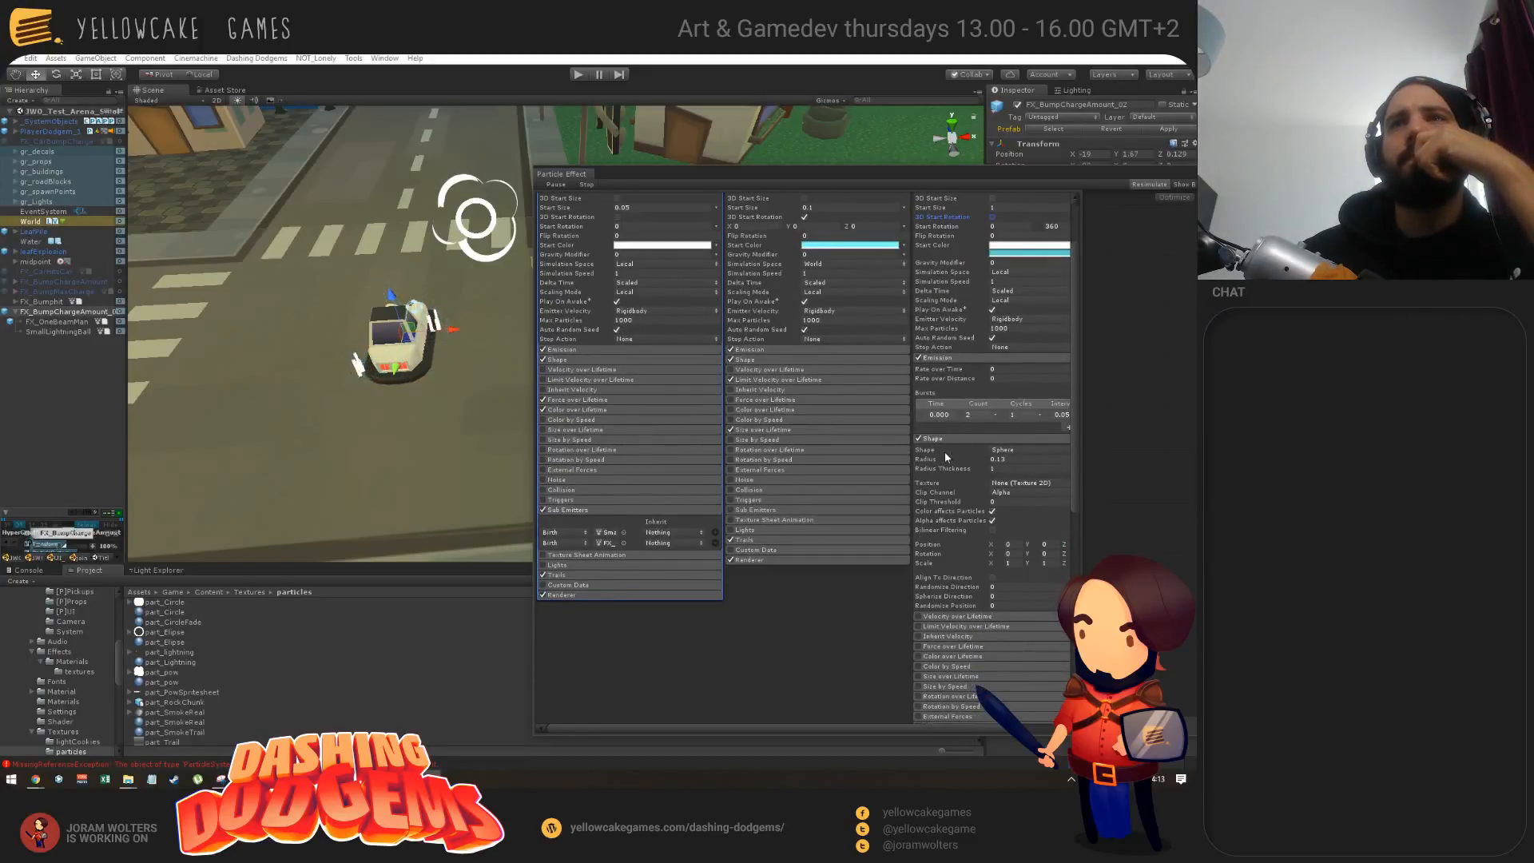
{"action": "left_click_drag", "start_coordinate": [939, 460], "coordinate": [944, 461]}
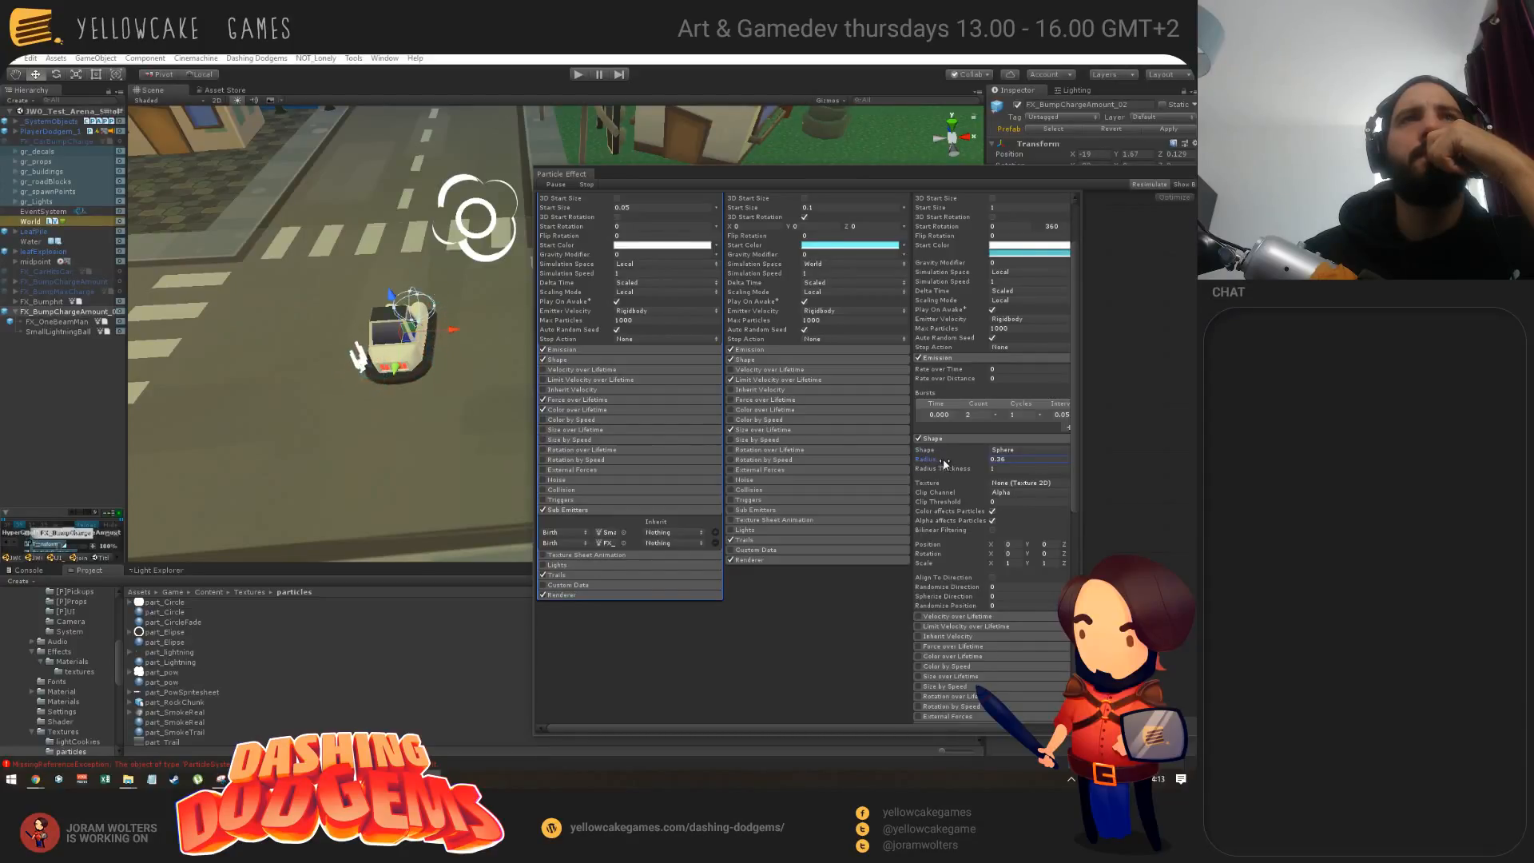
{"action": "left_click", "coordinate": [1028, 247]}
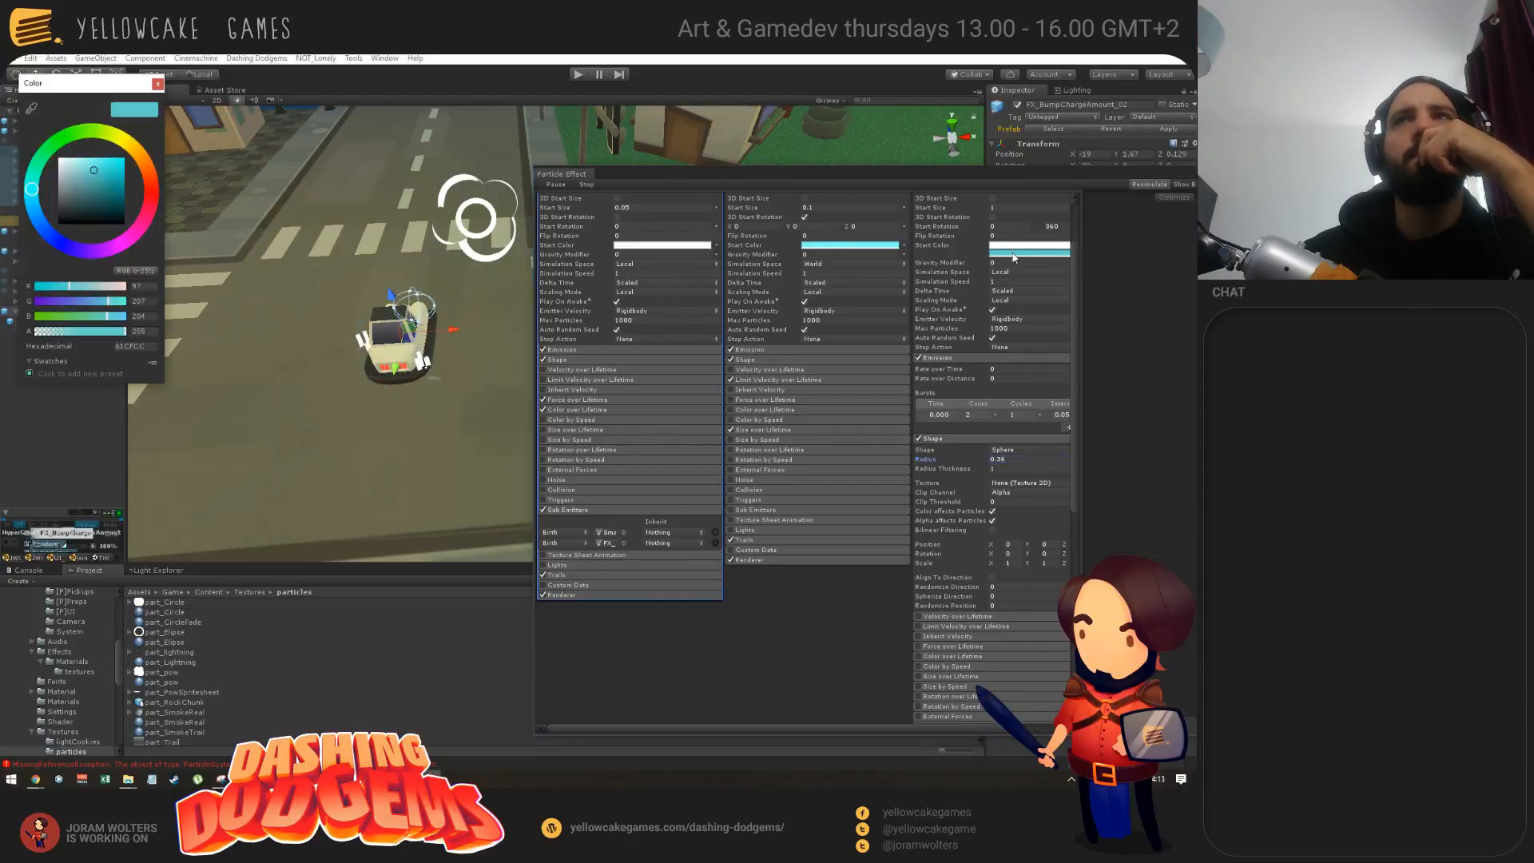
{"action": "left_click", "coordinate": [157, 84]}
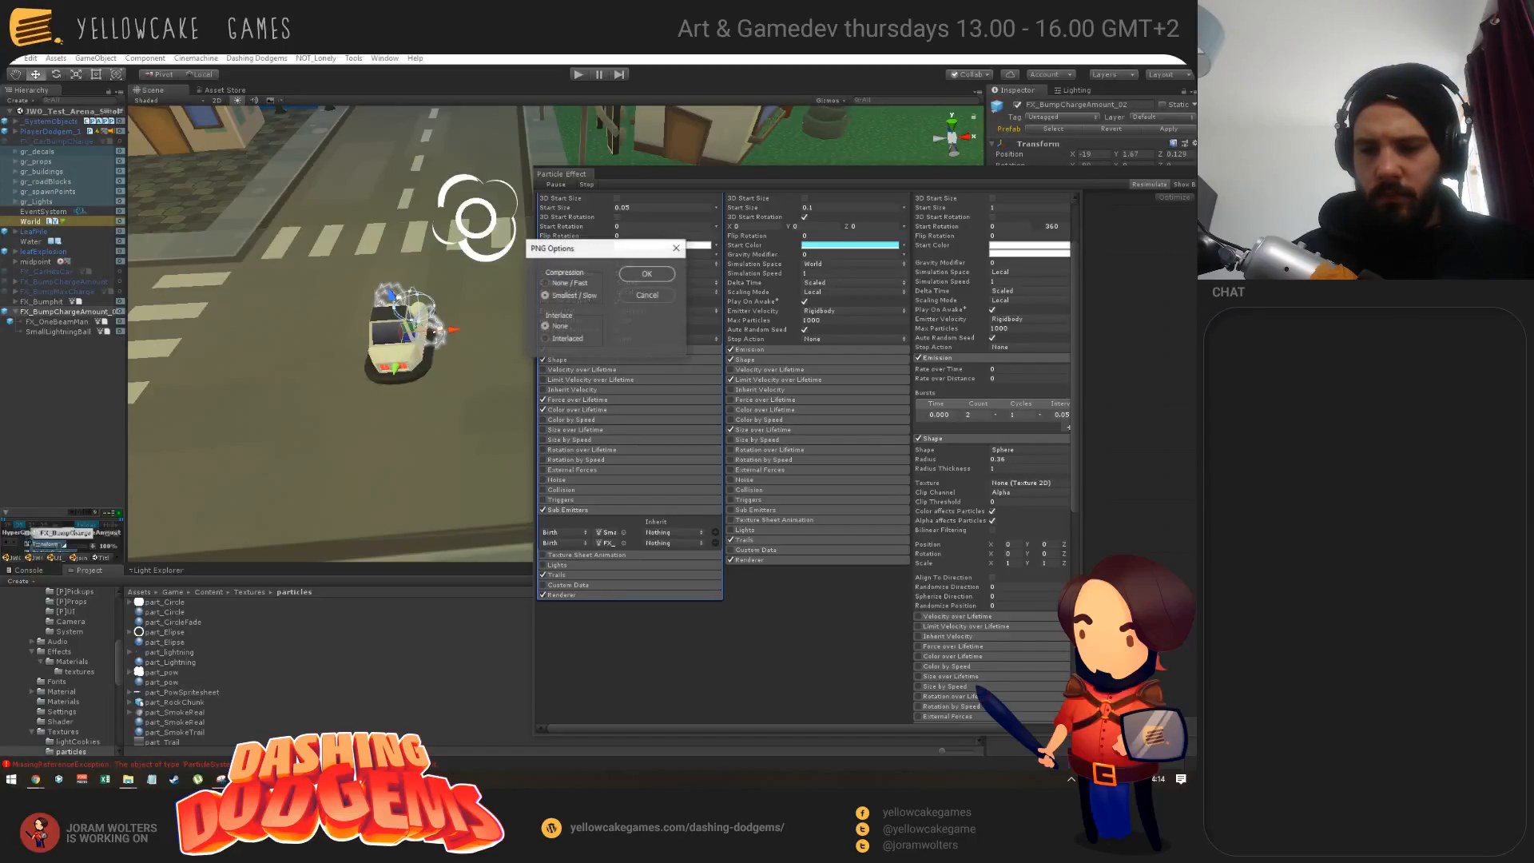
Step: Finish exporting the lightning texture as a PNG with Smallest / Slow compression, and set SmallLightningBall's shape radius to 0.03
{"action": "left_click", "coordinate": [639, 274]}
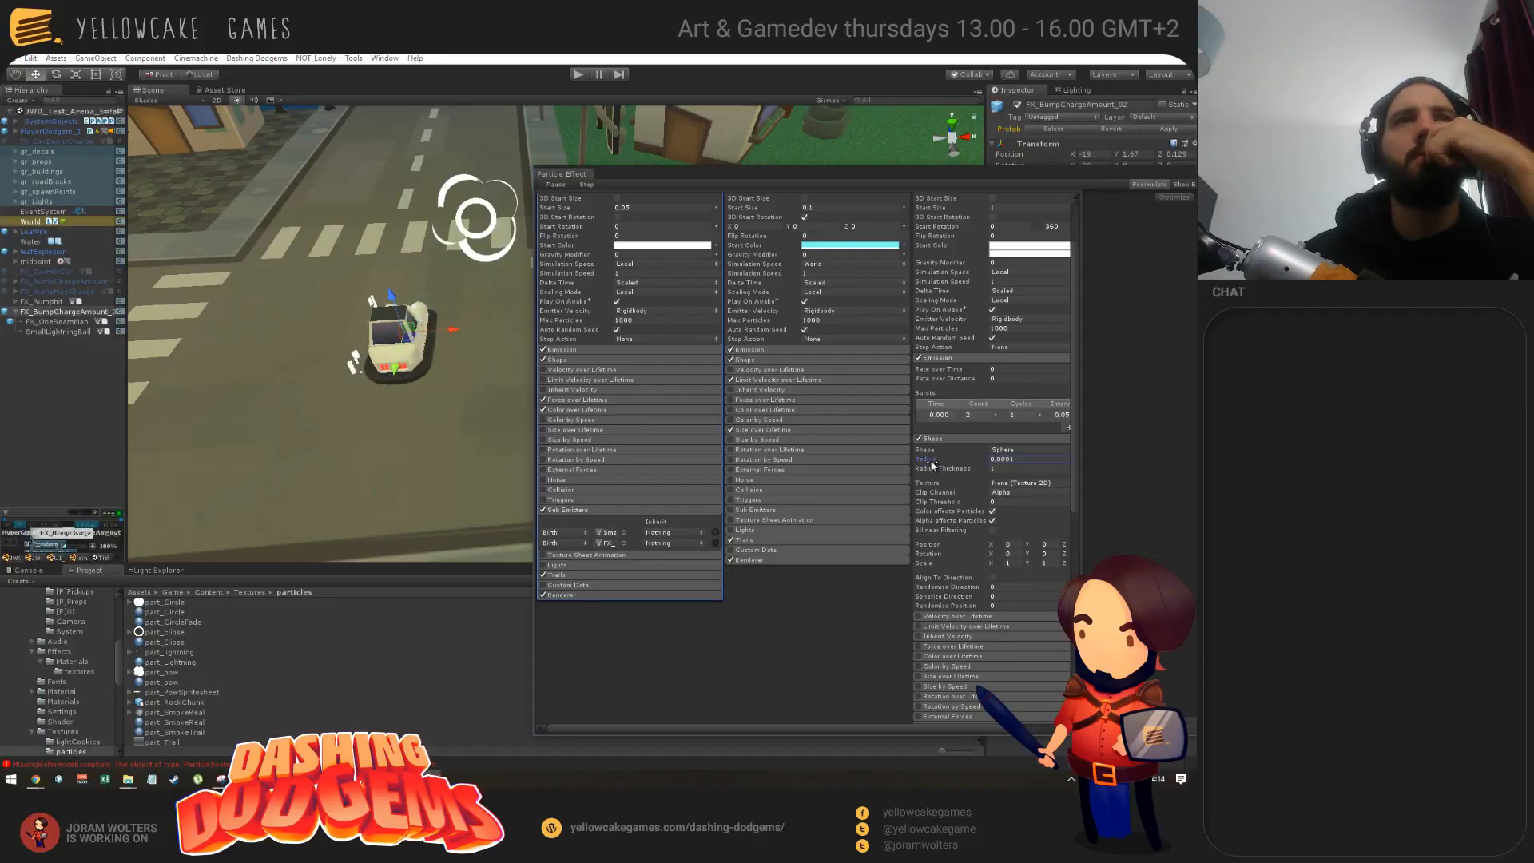
{"action": "left_click_drag", "start_coordinate": [941, 458], "coordinate": [931, 462]}
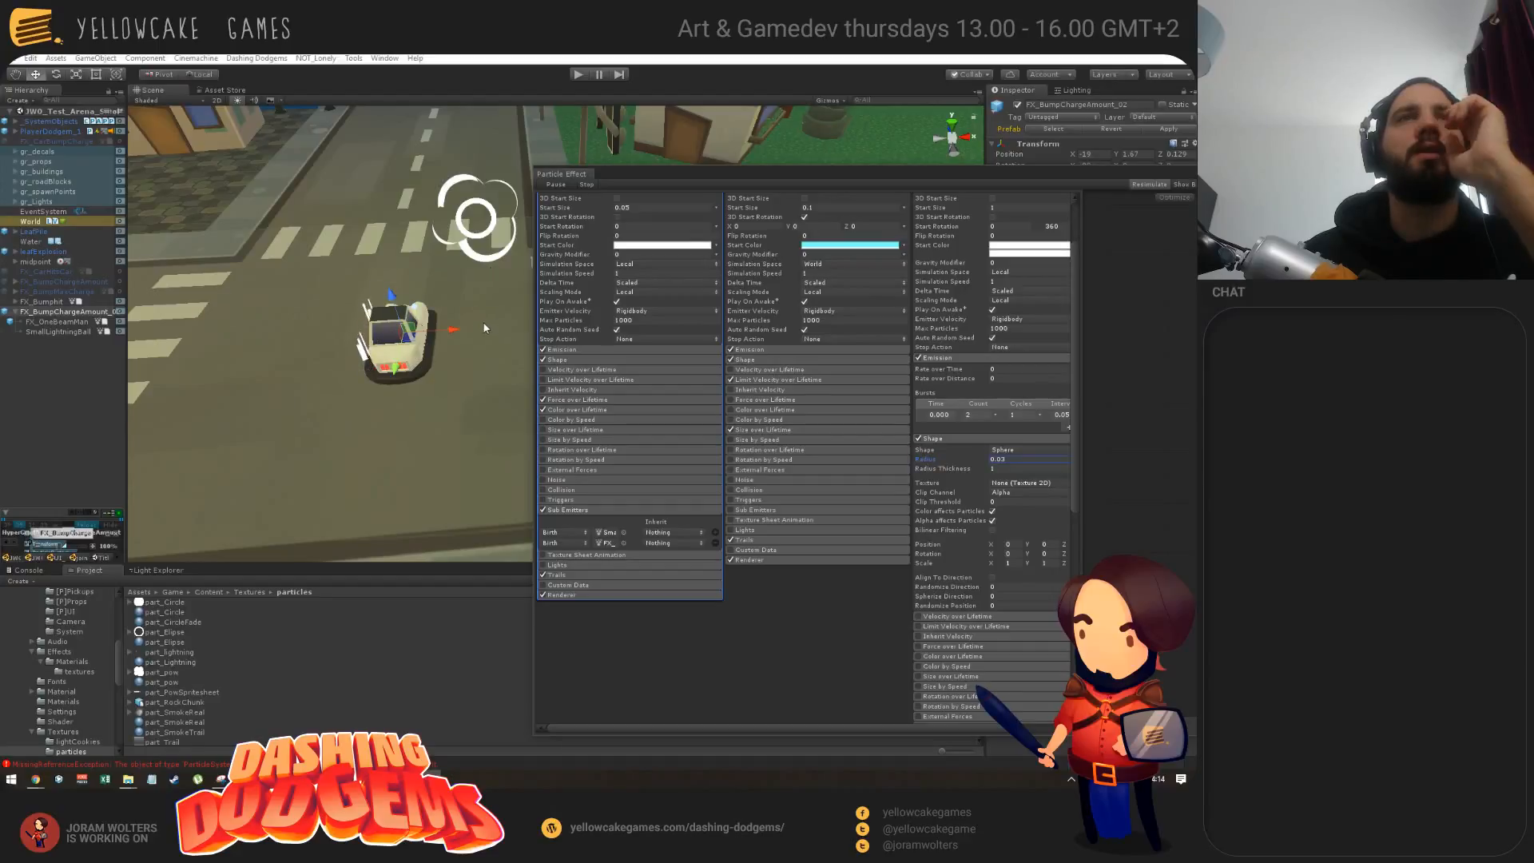
Step: Set the start size of the child emitter FX_OneBeamMan to 0.05
{"action": "left_click", "coordinate": [54, 322]}
{"action": "scroll", "coordinate": [780, 300], "scroll_direction": "up", "scroll_amount": 3}
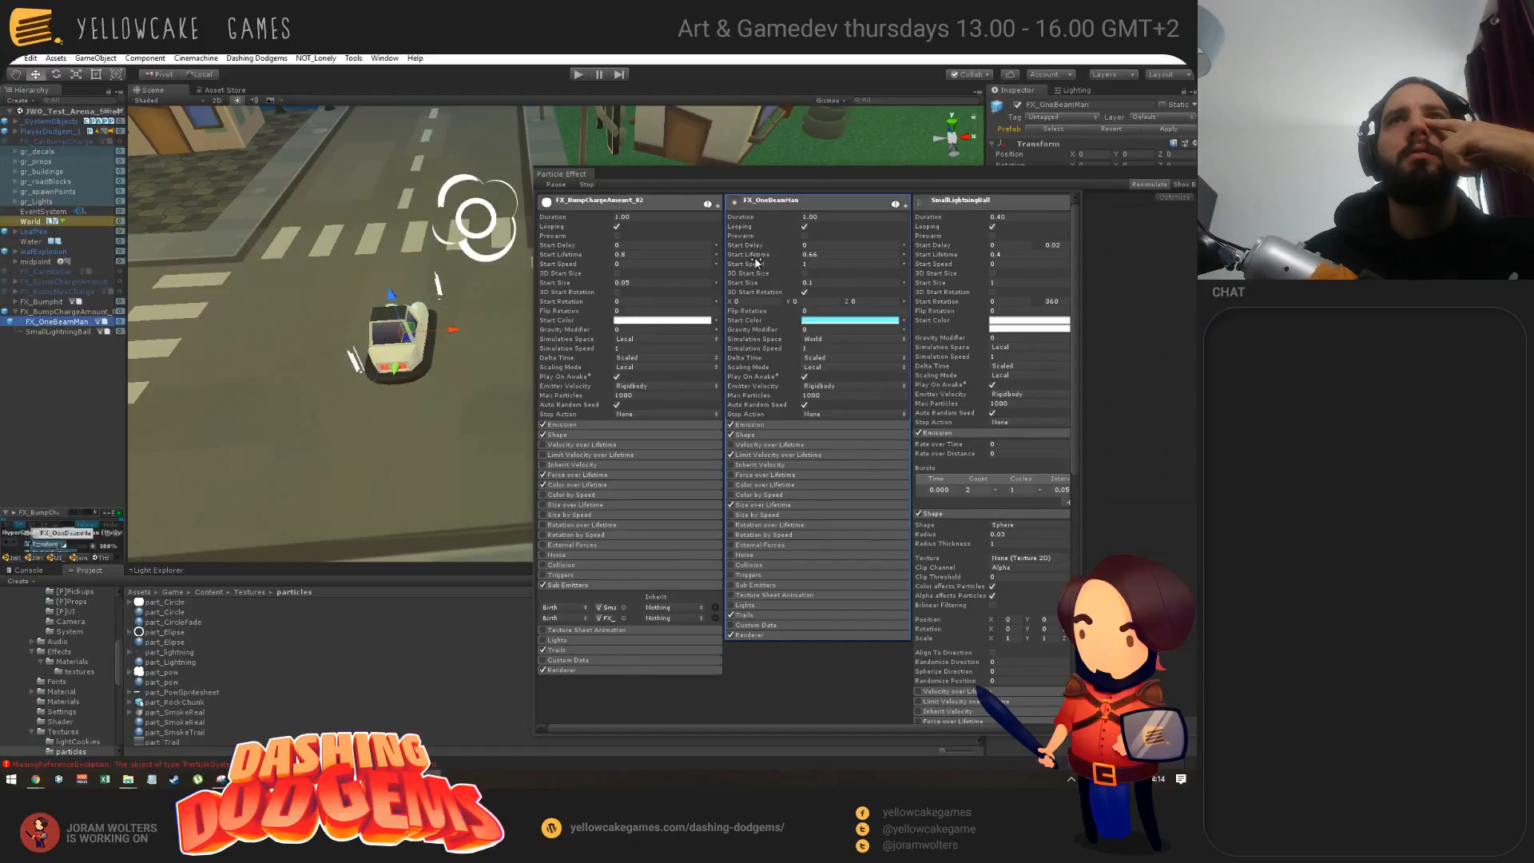
{"action": "left_click", "coordinate": [820, 282]}
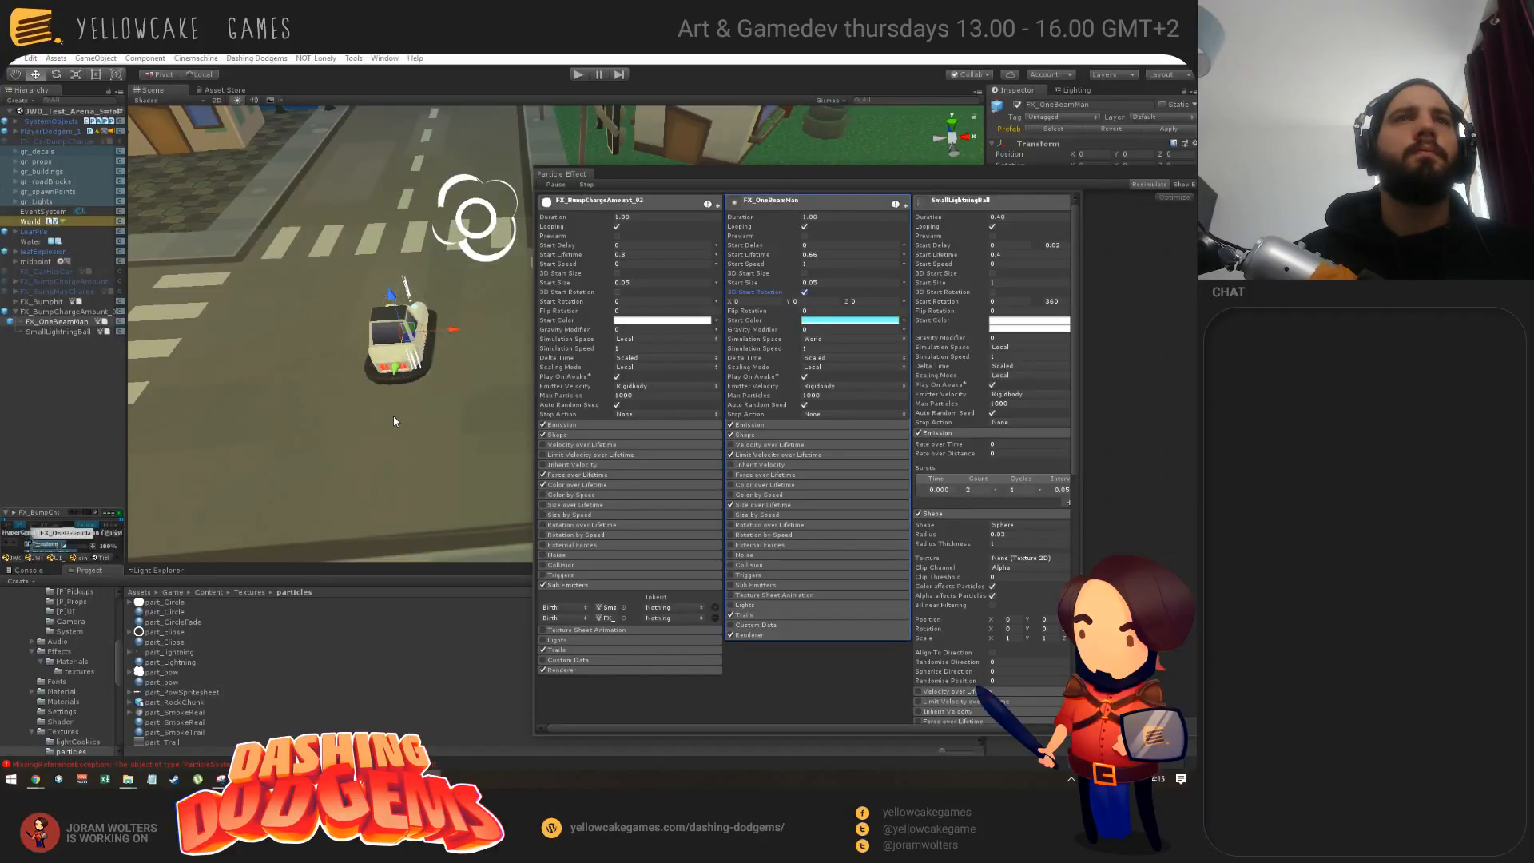
Step: Tighten FX_BumpChargeAmount_02's box emission shape around the car, bringing its X scale to 1.04
{"action": "left_click_drag", "start_coordinate": [393, 416], "coordinate": [430, 423], "text": "alt"}
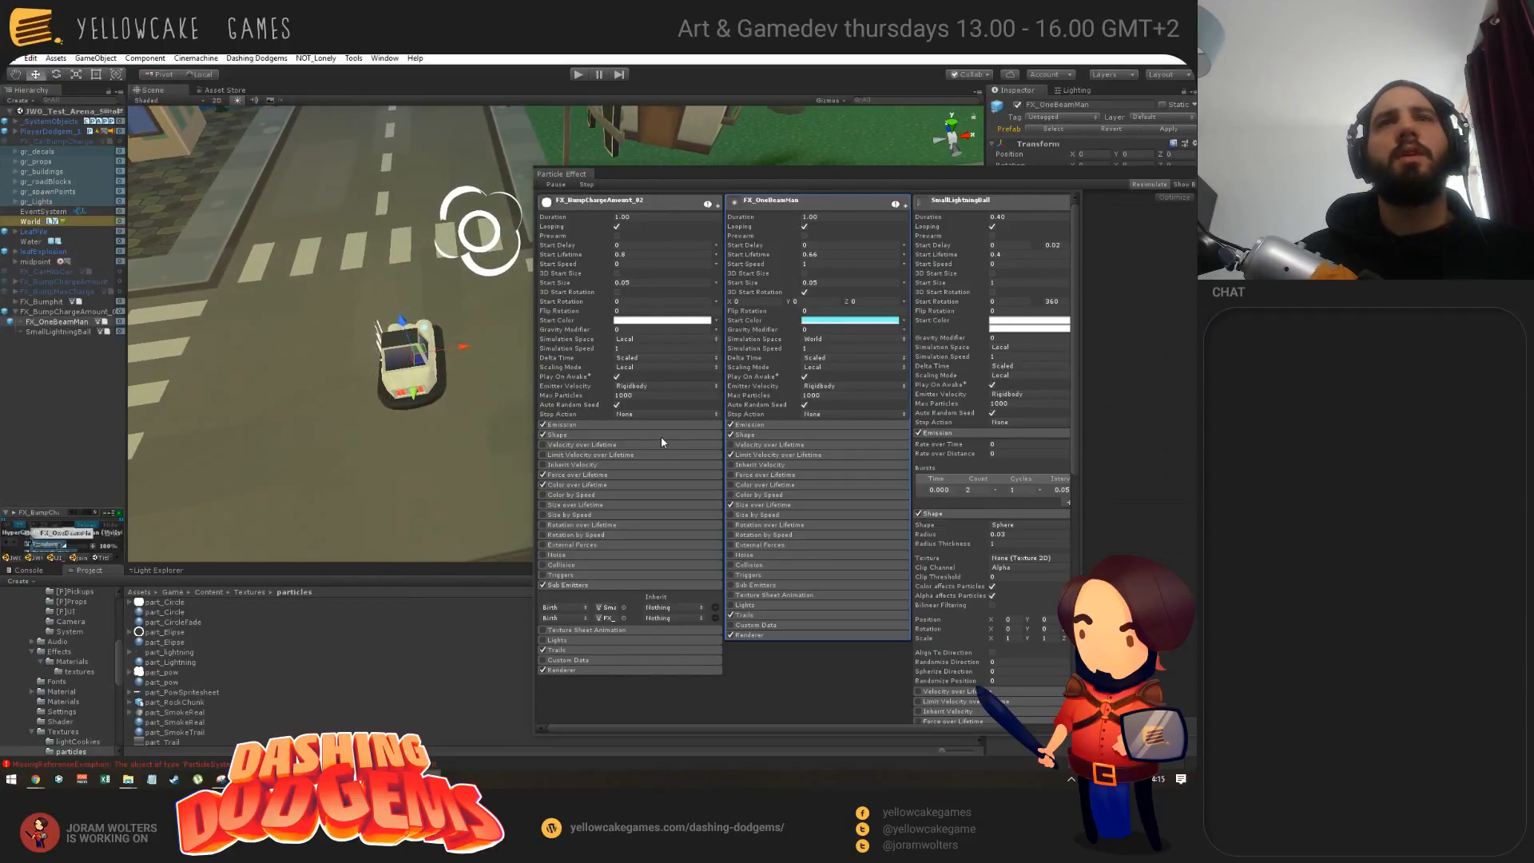
{"action": "left_click", "coordinate": [577, 435]}
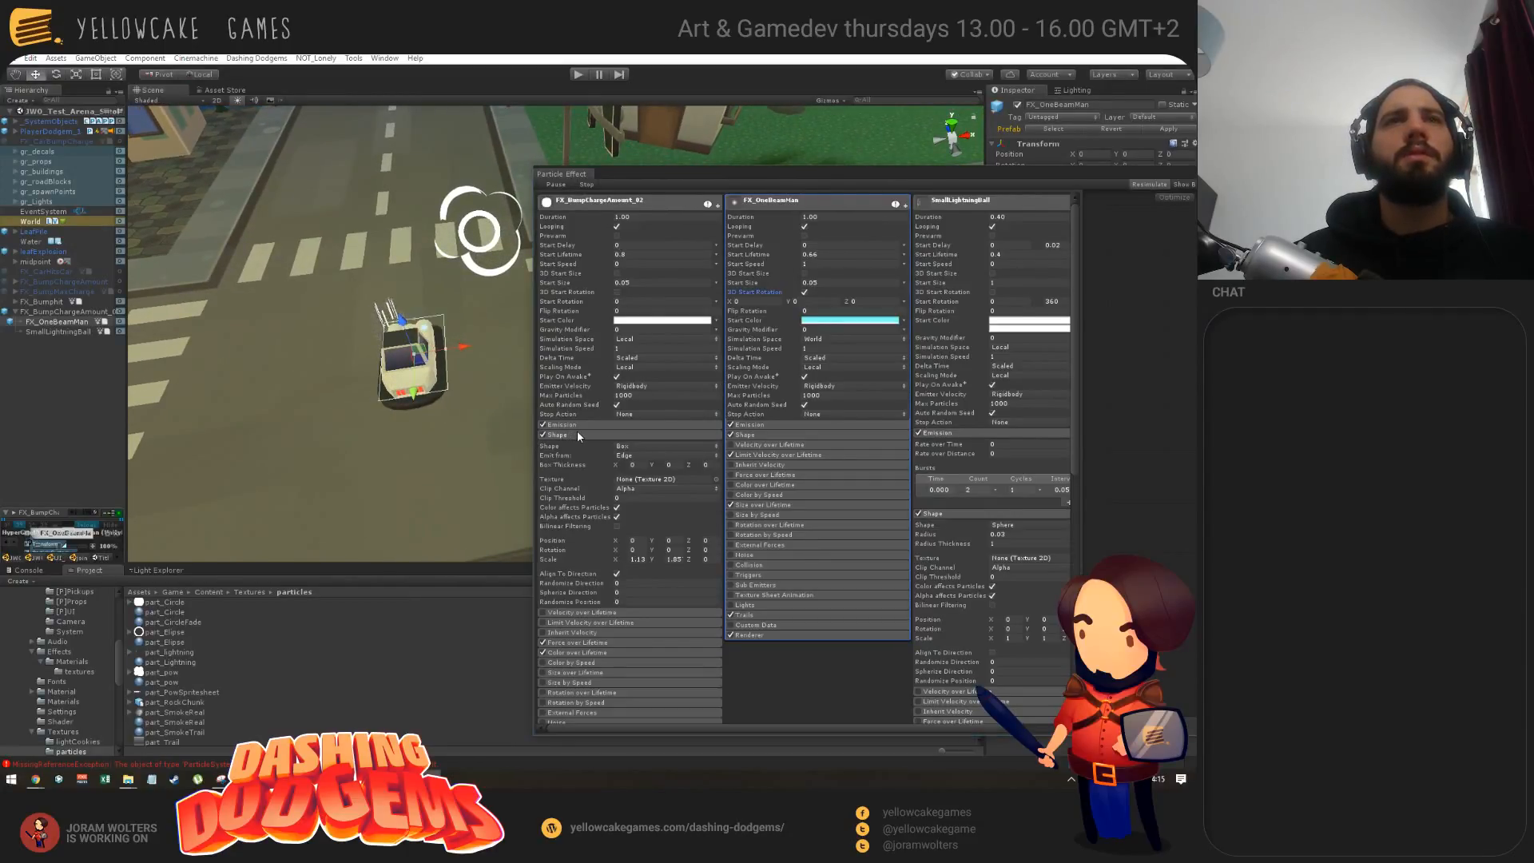
{"action": "left_click_drag", "start_coordinate": [384, 436], "coordinate": [461, 368], "text": "alt"}
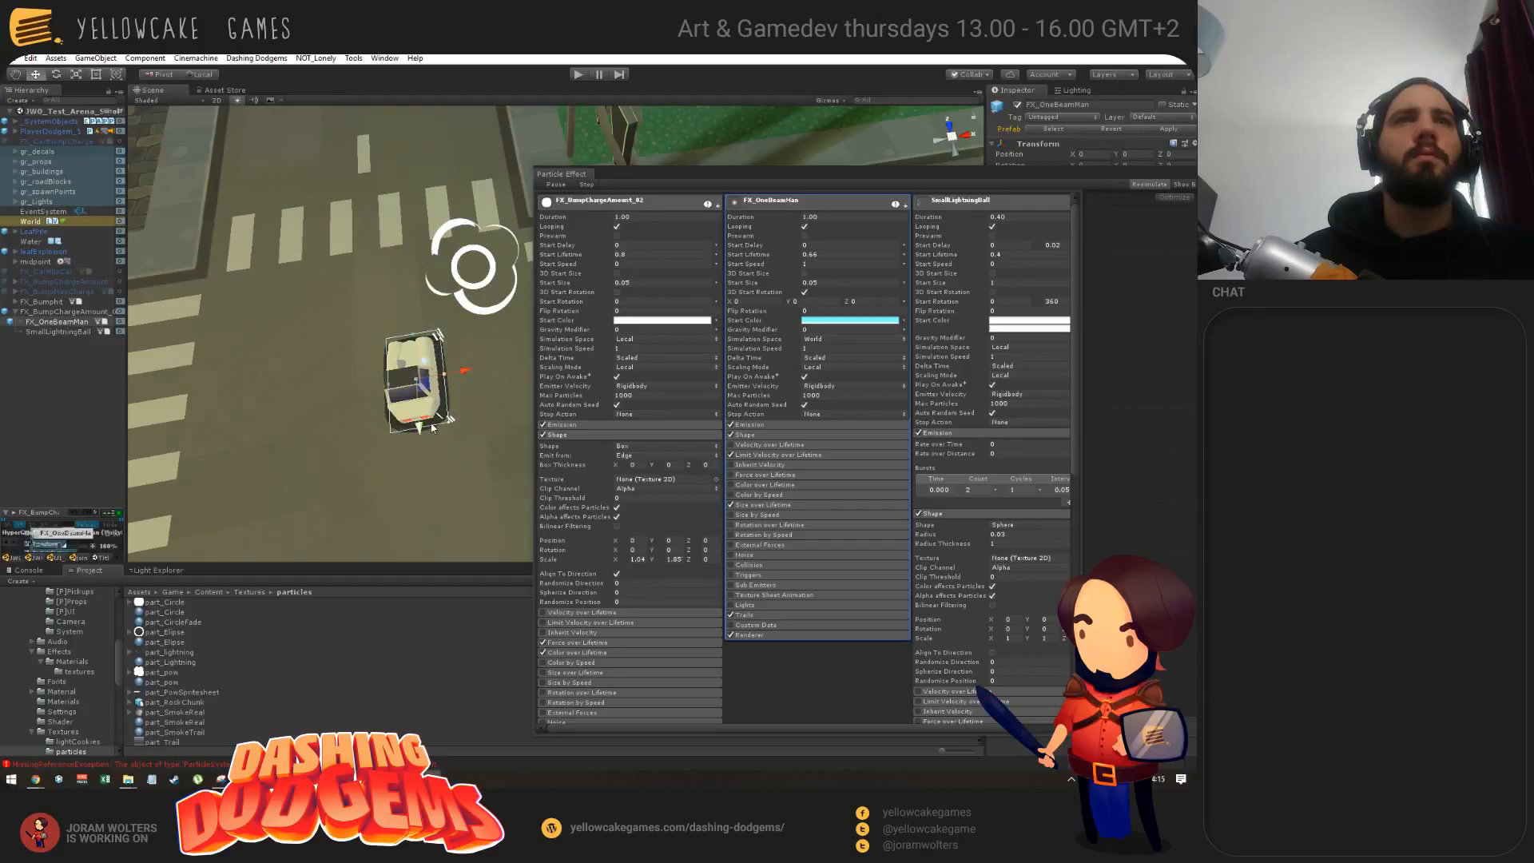
{"action": "left_click_drag", "start_coordinate": [392, 424], "coordinate": [440, 391], "text": "alt"}
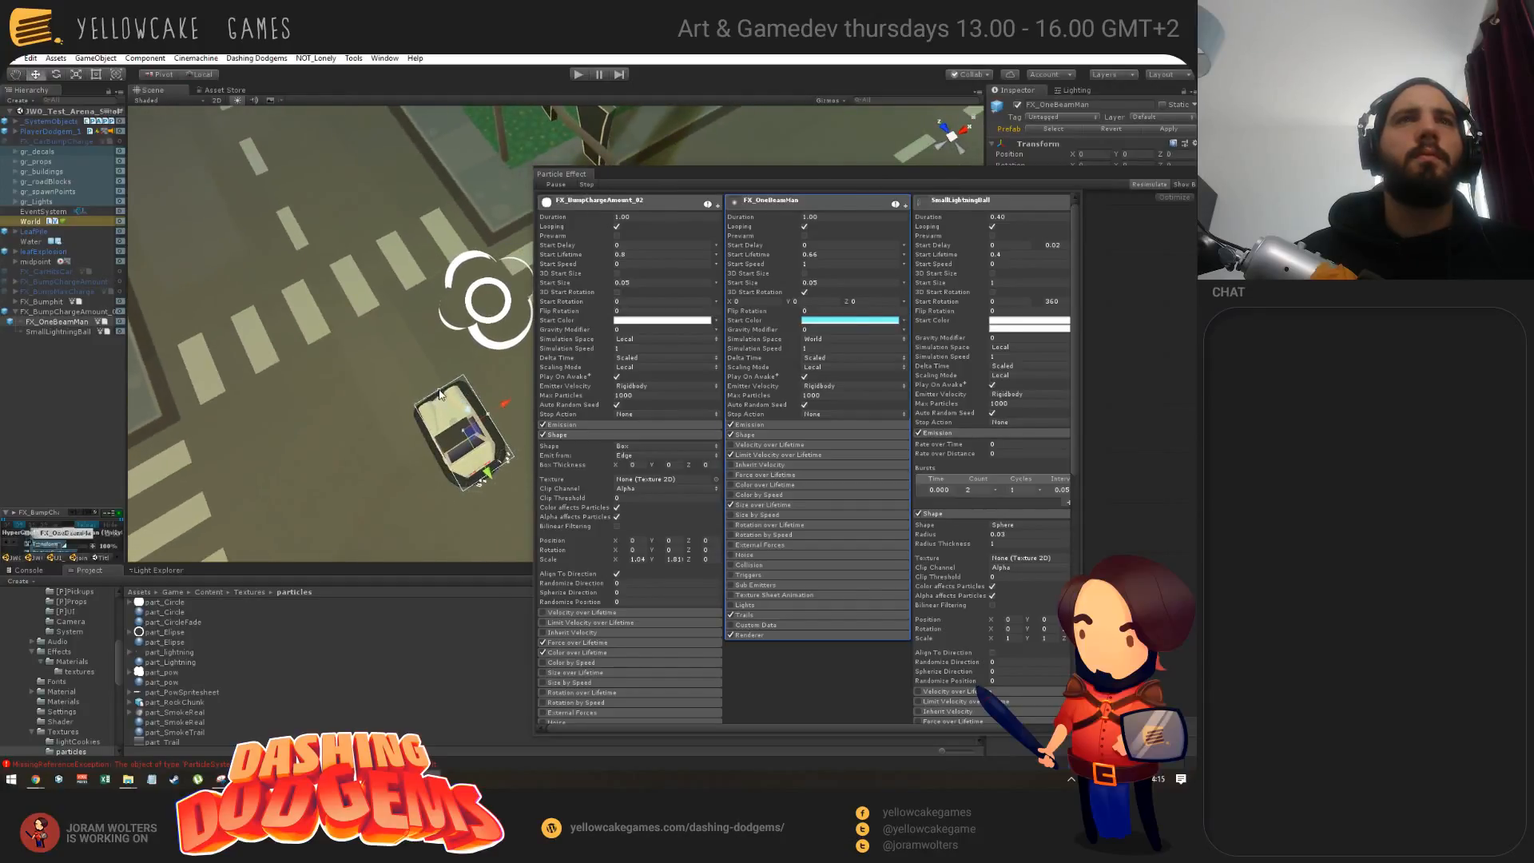
{"action": "left_click_drag", "start_coordinate": [515, 491], "coordinate": [384, 382], "text": "alt"}
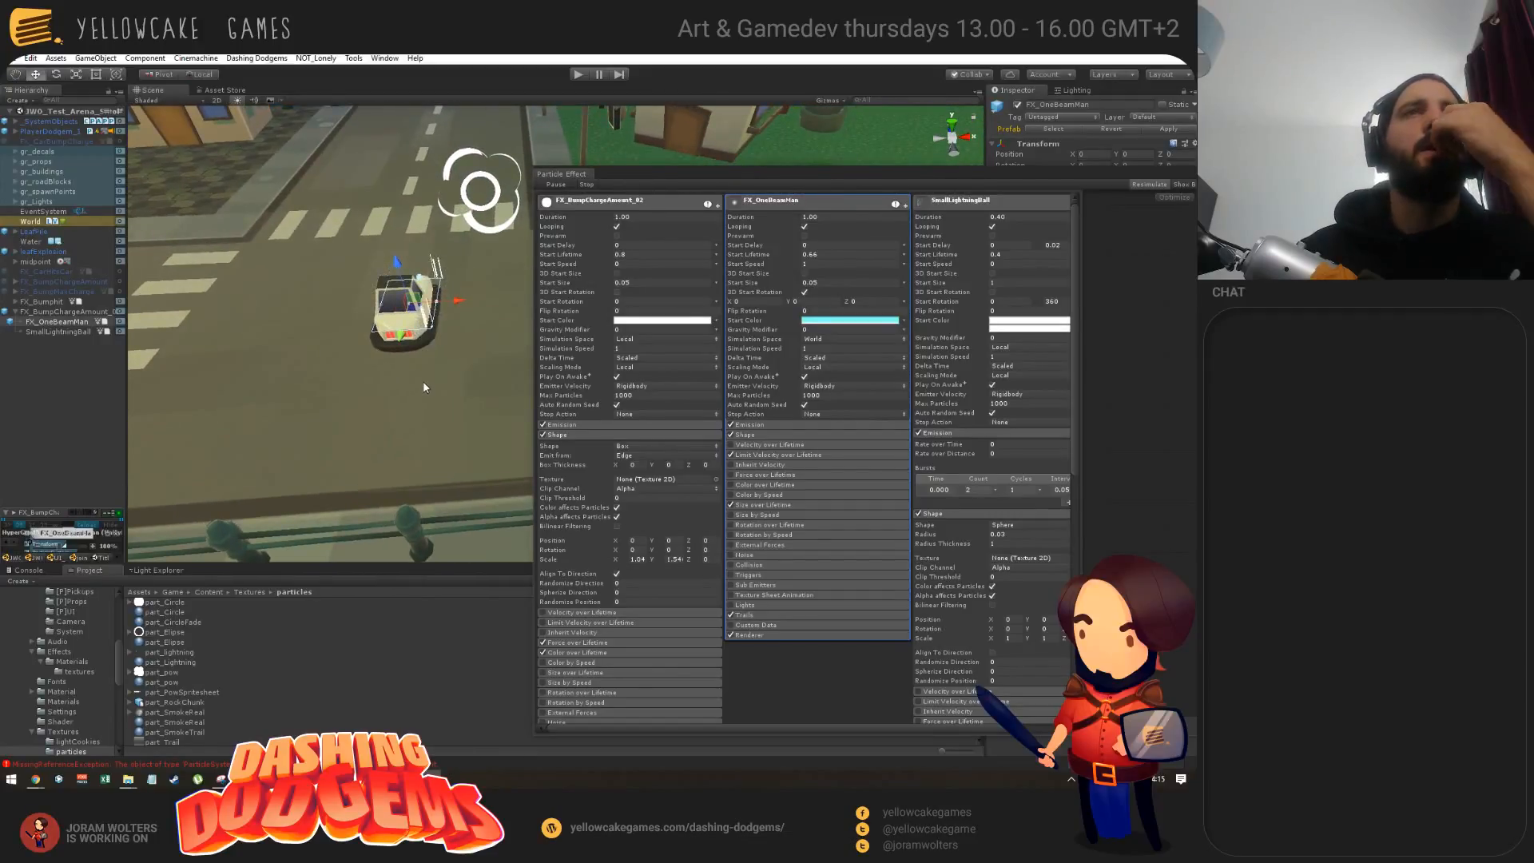
Step: Move the floating Particle Effect window out of the way and show the part_Lightning material's settings
{"action": "left_click", "coordinate": [175, 654]}
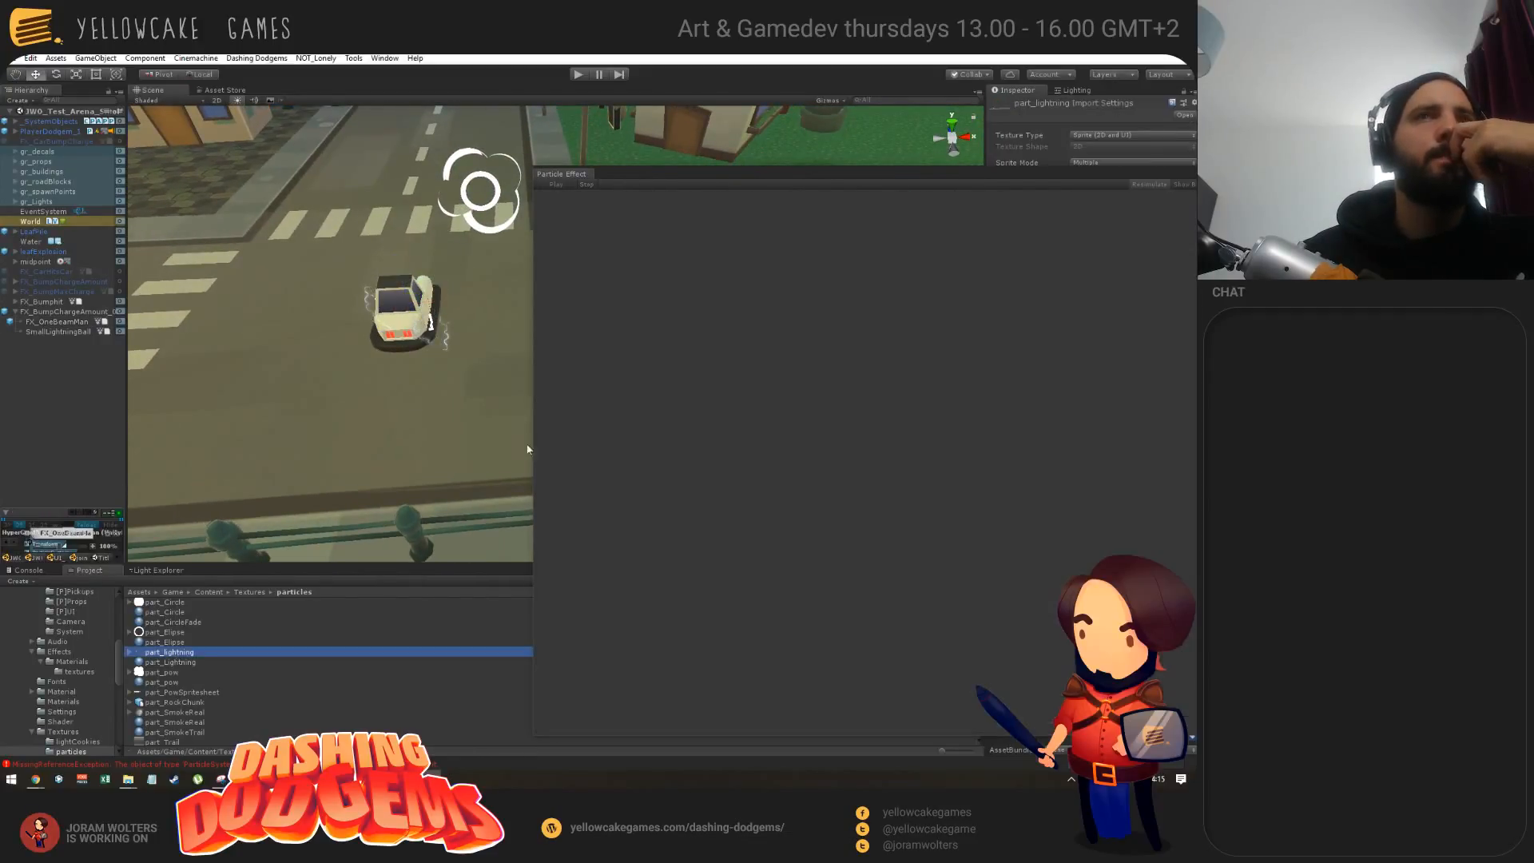
{"action": "left_click_drag", "start_coordinate": [693, 167], "coordinate": [748, 750]}
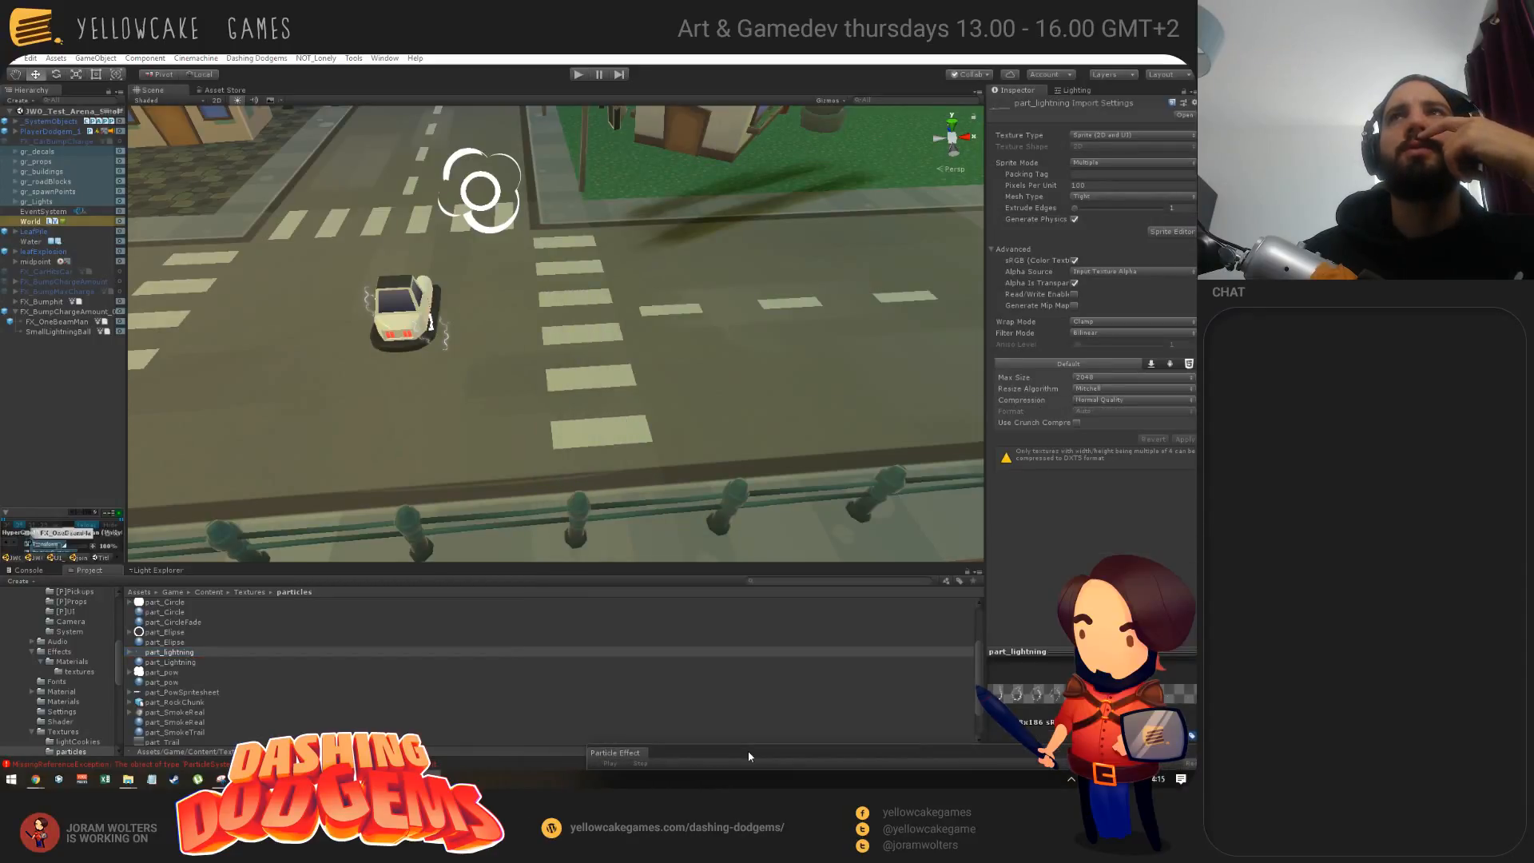
{"action": "left_click", "coordinate": [164, 663]}
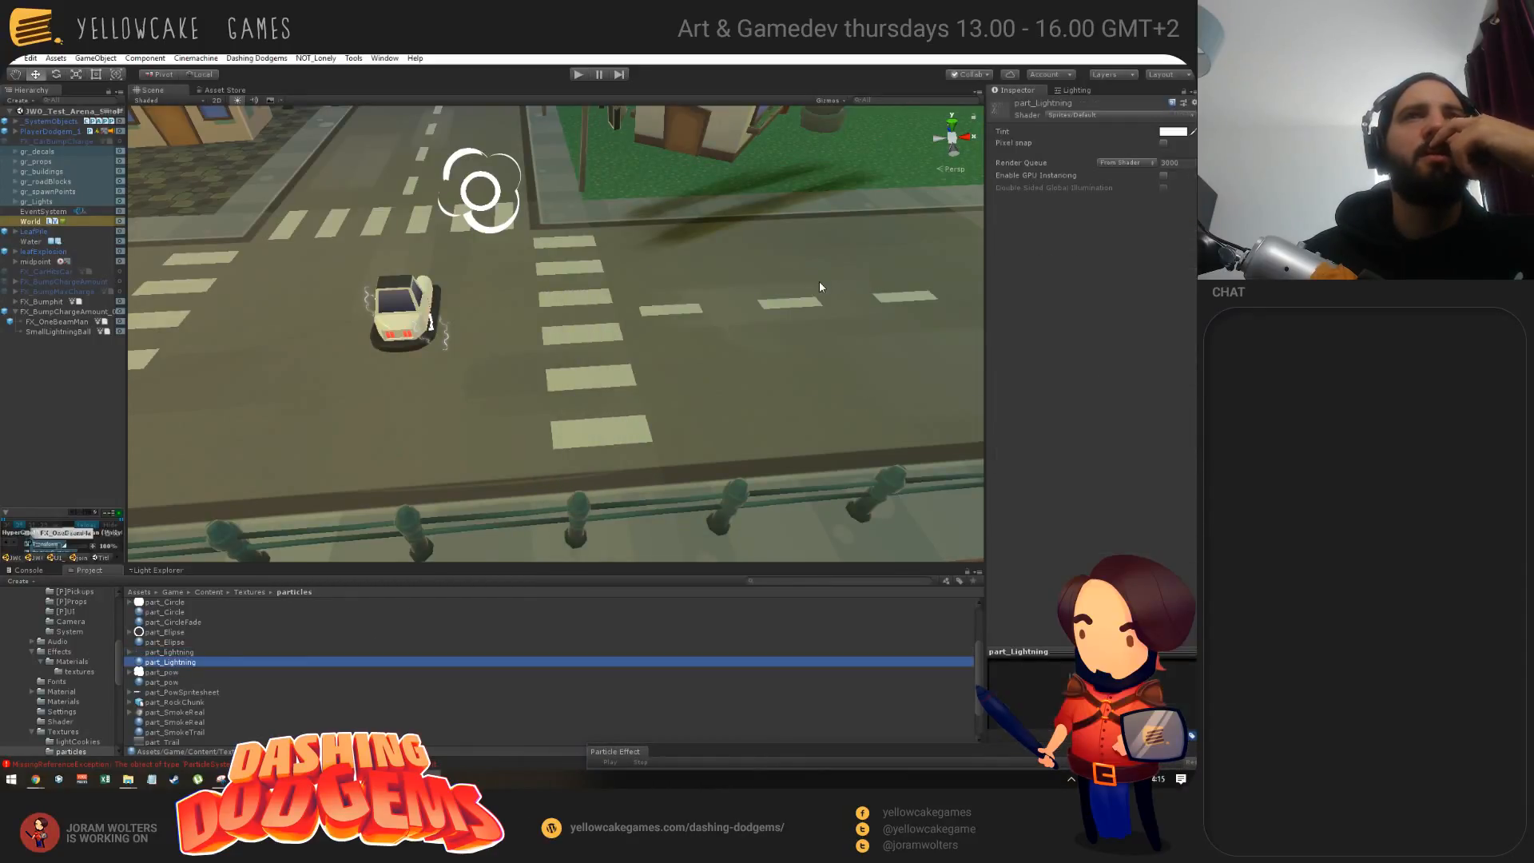
Step: Try the ~Additive-Multiply and Additive particle shaders on the part_Lightning material and check the lightning around the car
{"action": "left_click", "coordinate": [1085, 115]}
{"action": "mouse_move", "coordinate": [1095, 324]}
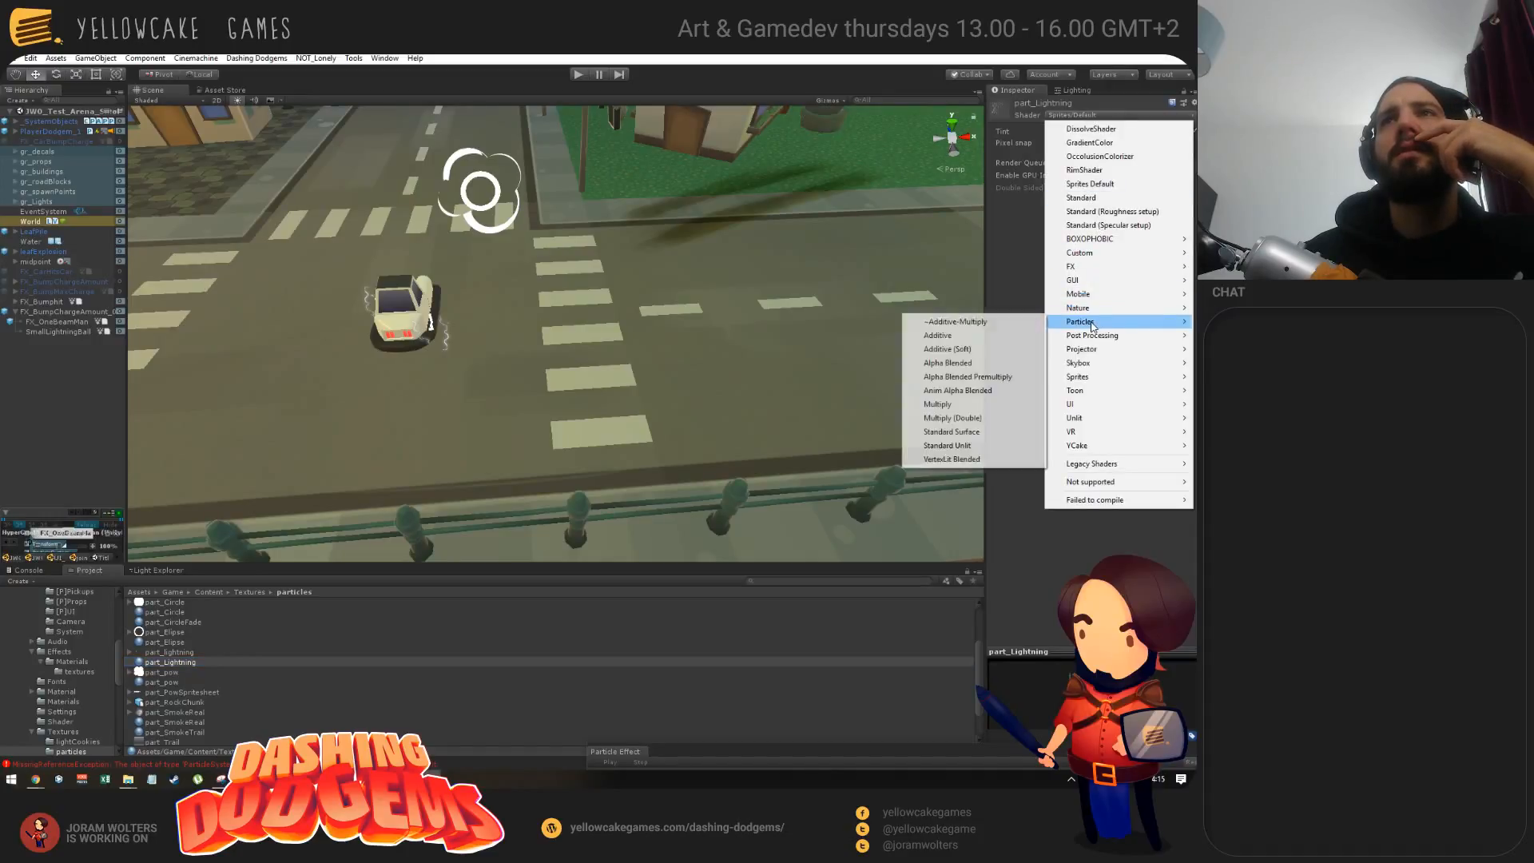
{"action": "left_click", "coordinate": [1002, 324]}
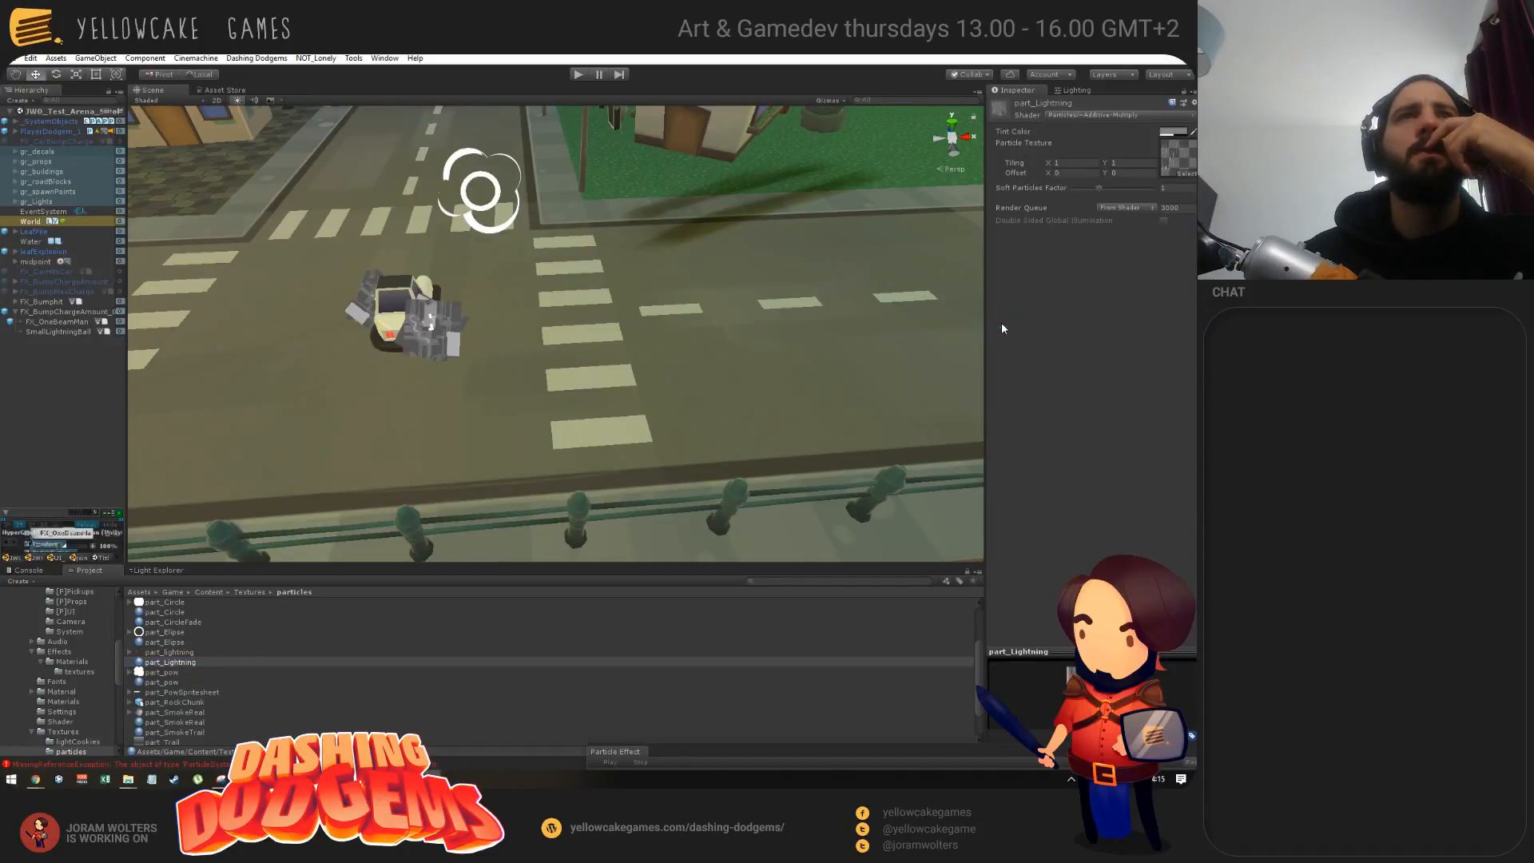
{"action": "left_click", "coordinate": [1085, 115]}
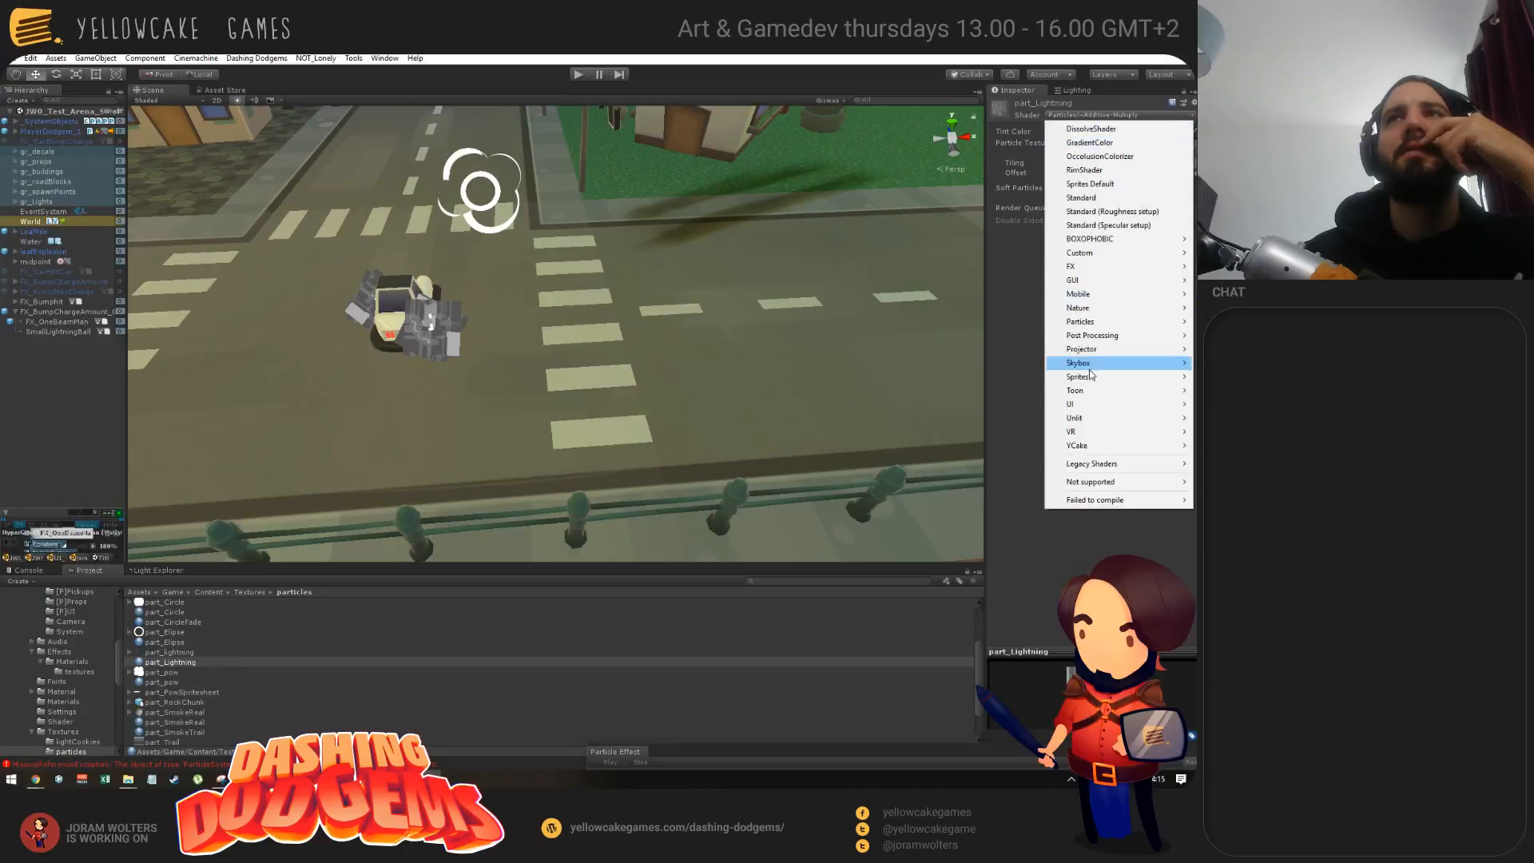
{"action": "mouse_move", "coordinate": [1103, 324]}
{"action": "left_click", "coordinate": [965, 336]}
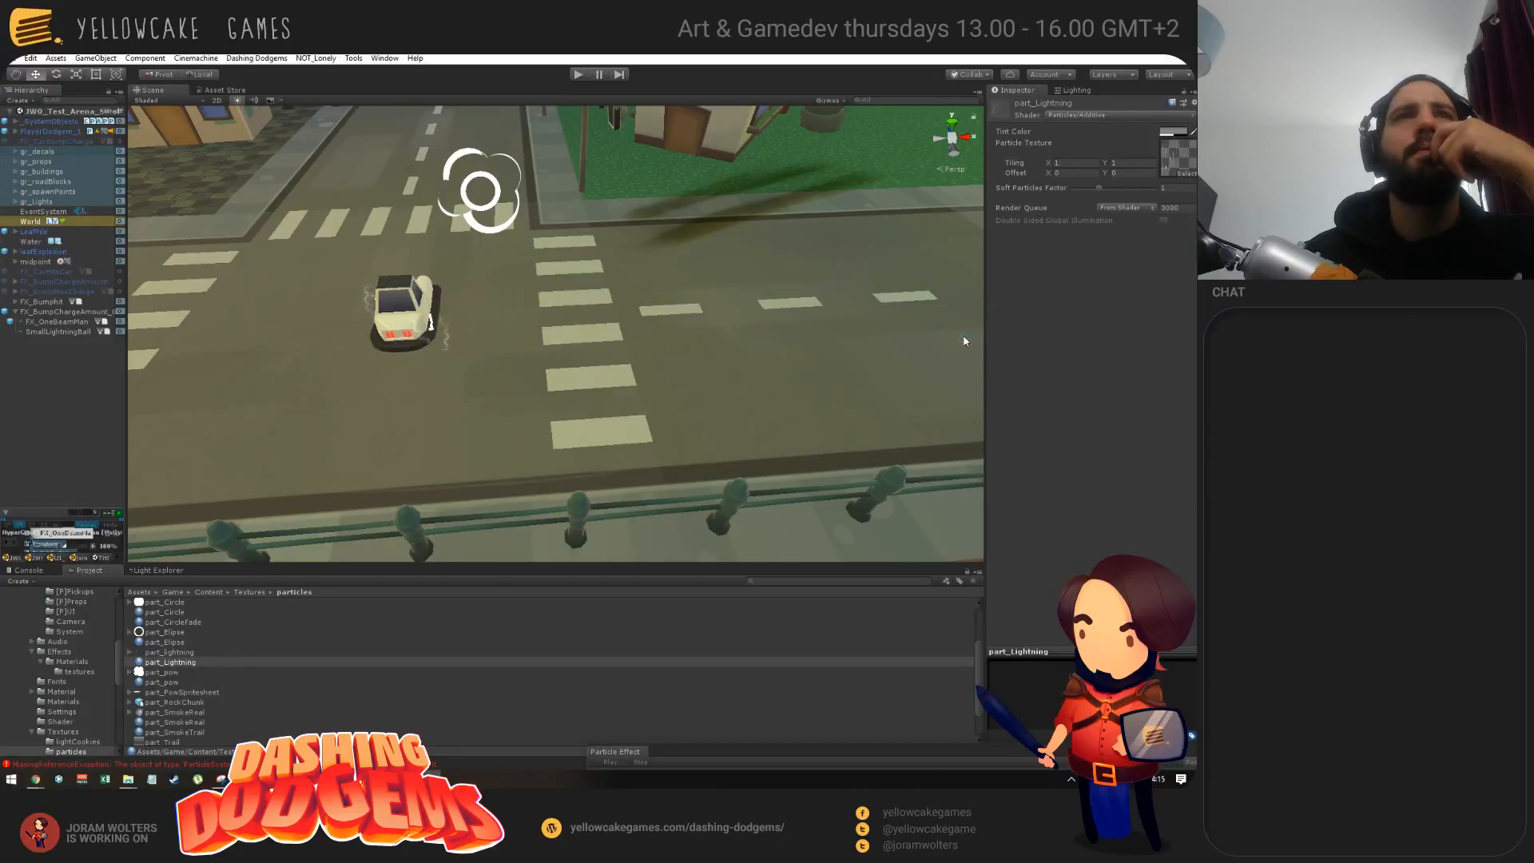
{"action": "right_click_drag", "start_coordinate": [315, 320], "coordinate": [575, 346], "text": "alt"}
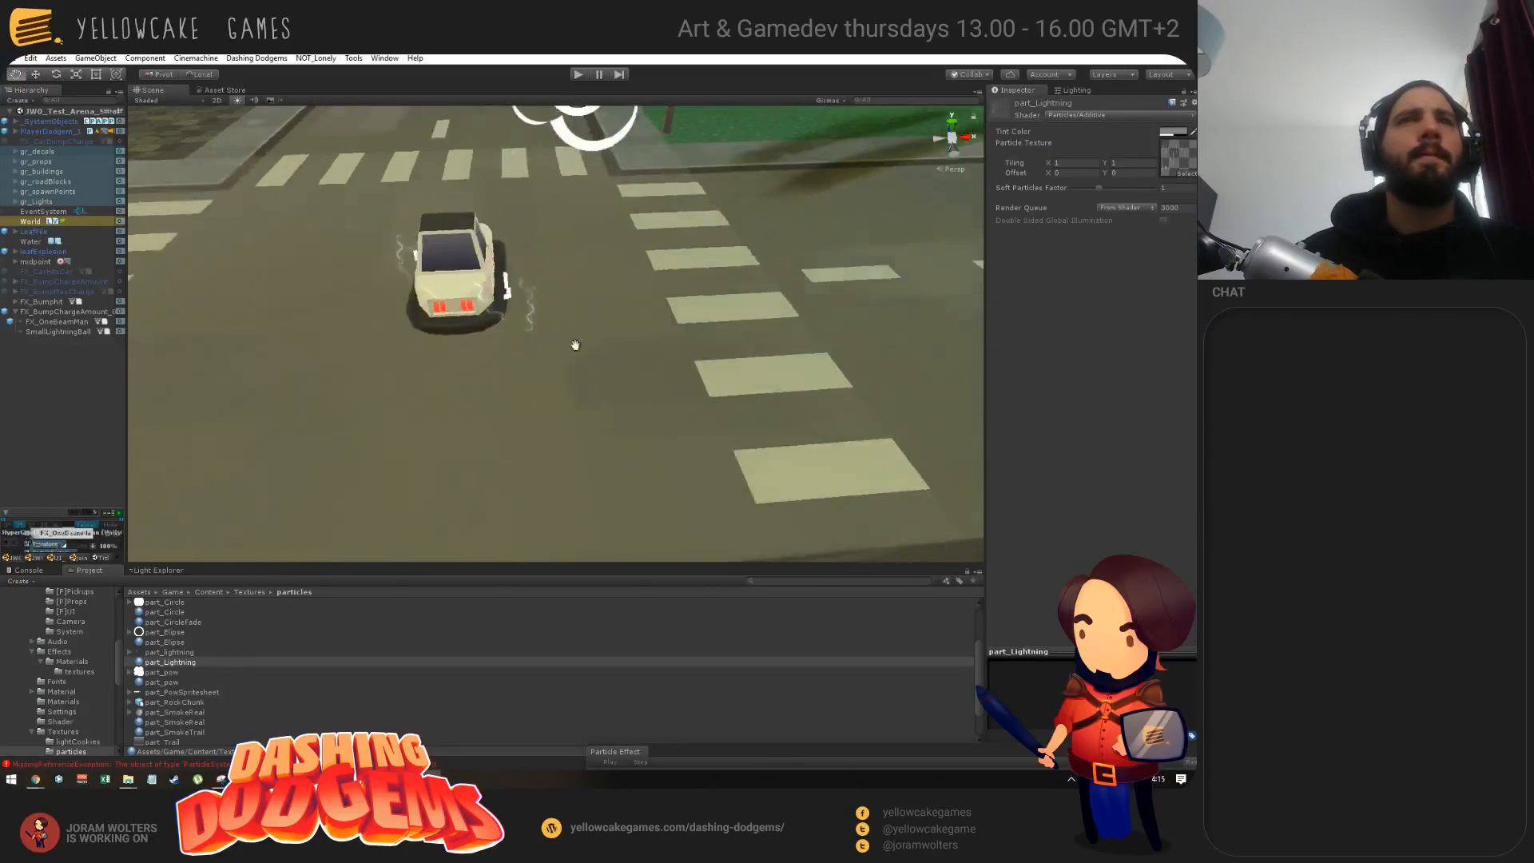
{"action": "scroll", "coordinate": [475, 356], "scroll_direction": "up", "scroll_amount": 7, "text": "alt"}
{"action": "left_click_drag", "start_coordinate": [460, 324], "coordinate": [575, 369], "text": "alt"}
Step: Set the part_Lightning material's shader to Particles/Additive (Soft)
{"action": "left_click", "coordinate": [1067, 117]}
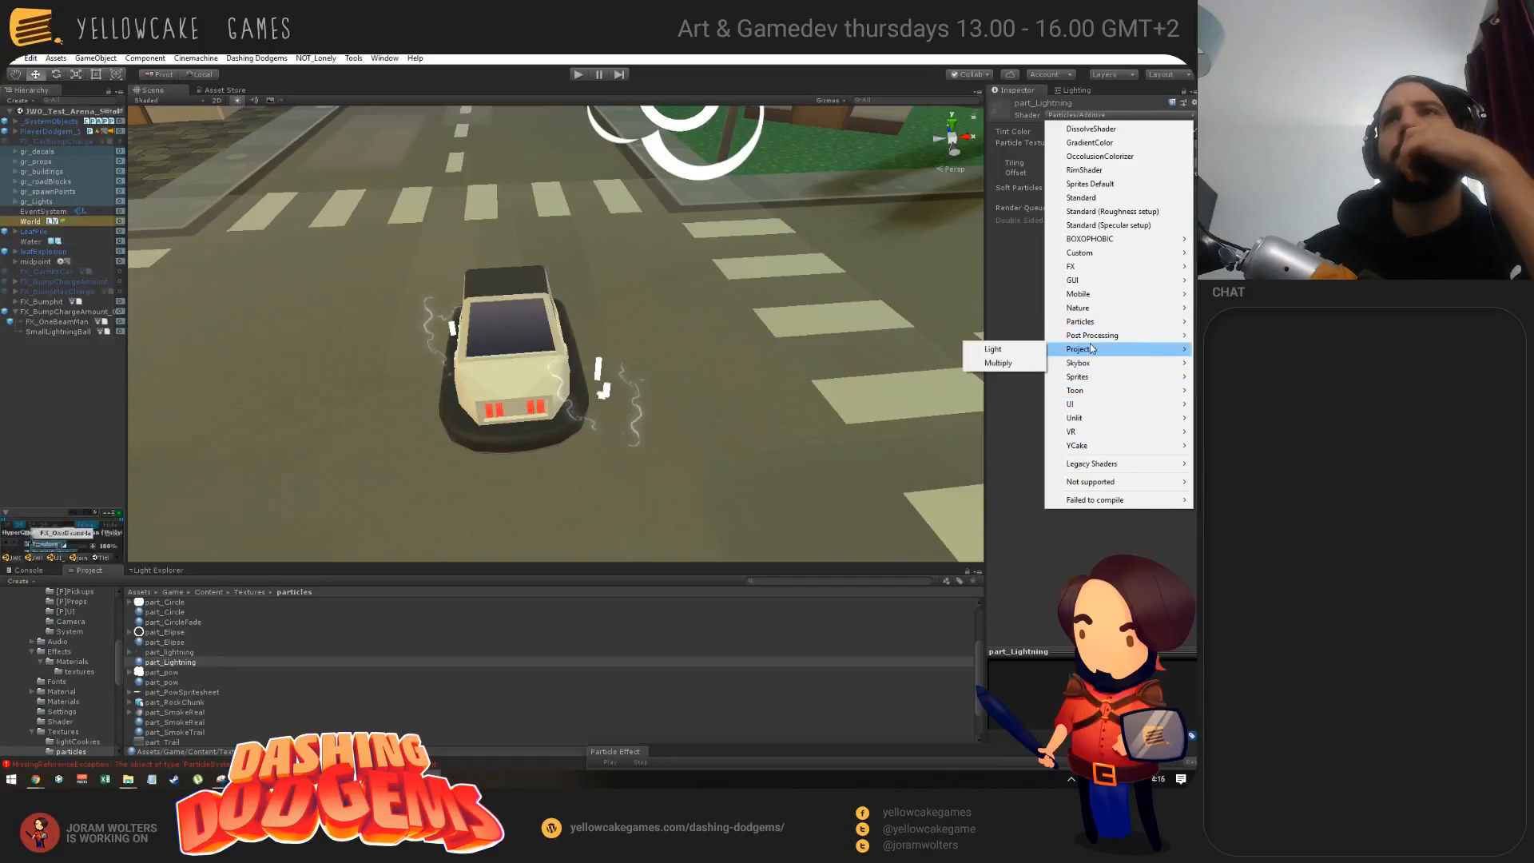
{"action": "mouse_move", "coordinate": [1104, 324]}
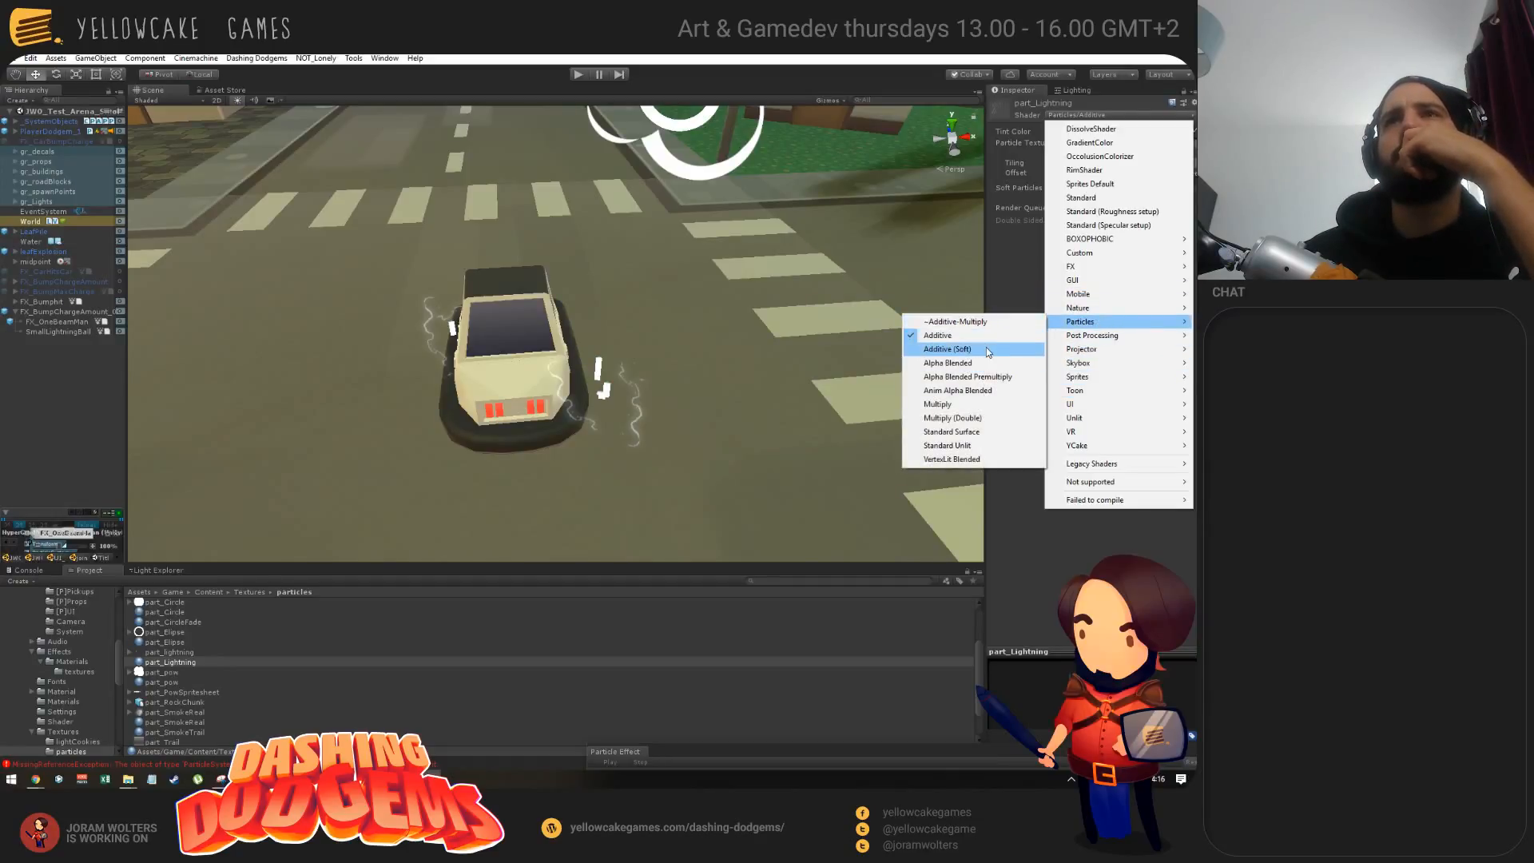
{"action": "left_click", "coordinate": [980, 350]}
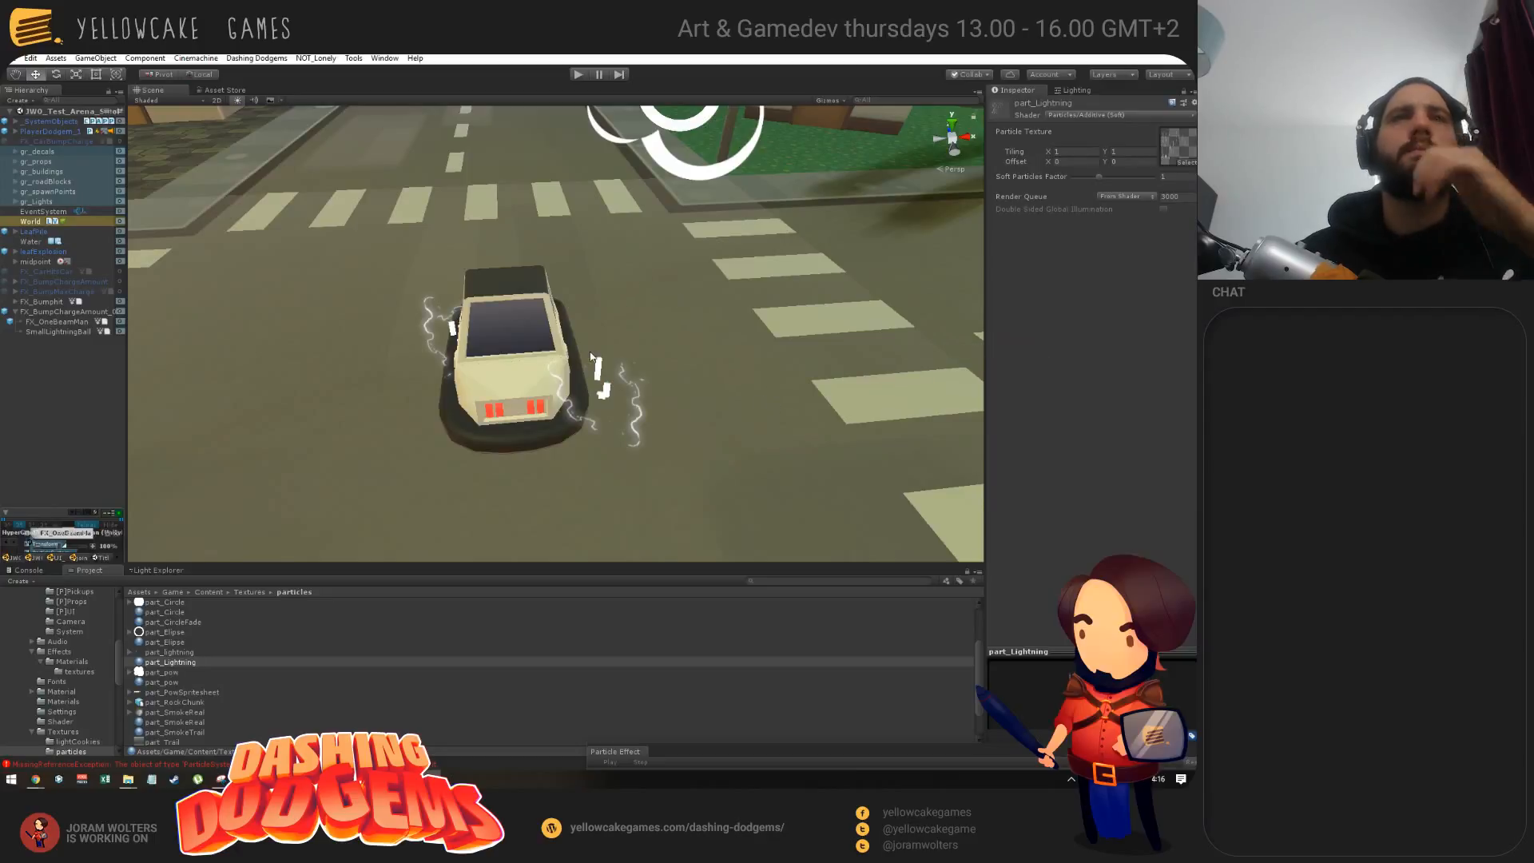
Step: Preview FX_BumpChargeAmount_02 in the scene, comparing it with the part_Lightning material, and run the game to check the effect in play
{"action": "left_click", "coordinate": [32, 312]}
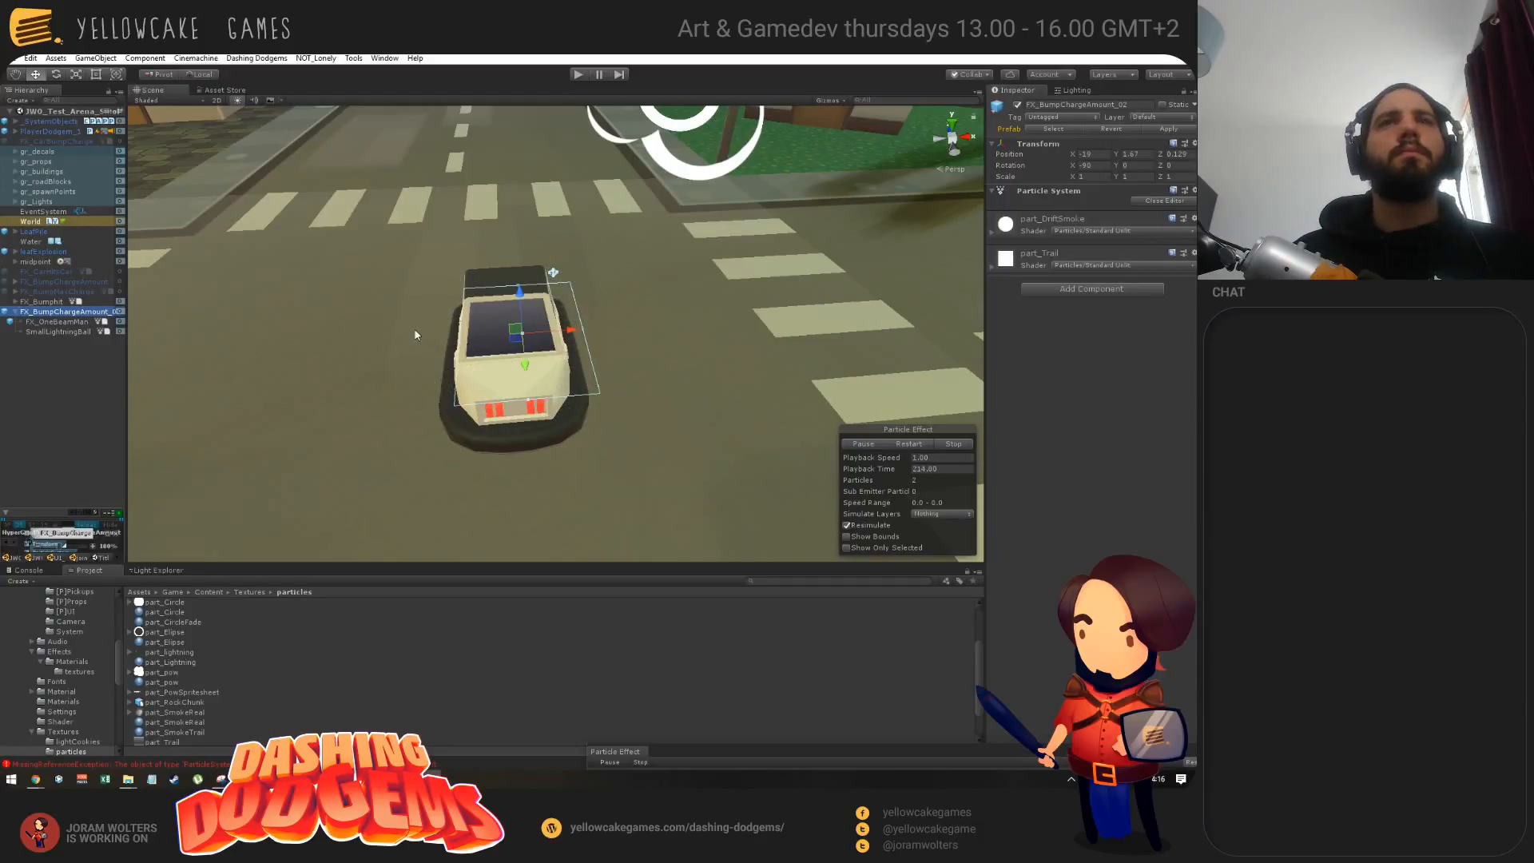
{"action": "left_click", "coordinate": [167, 663]}
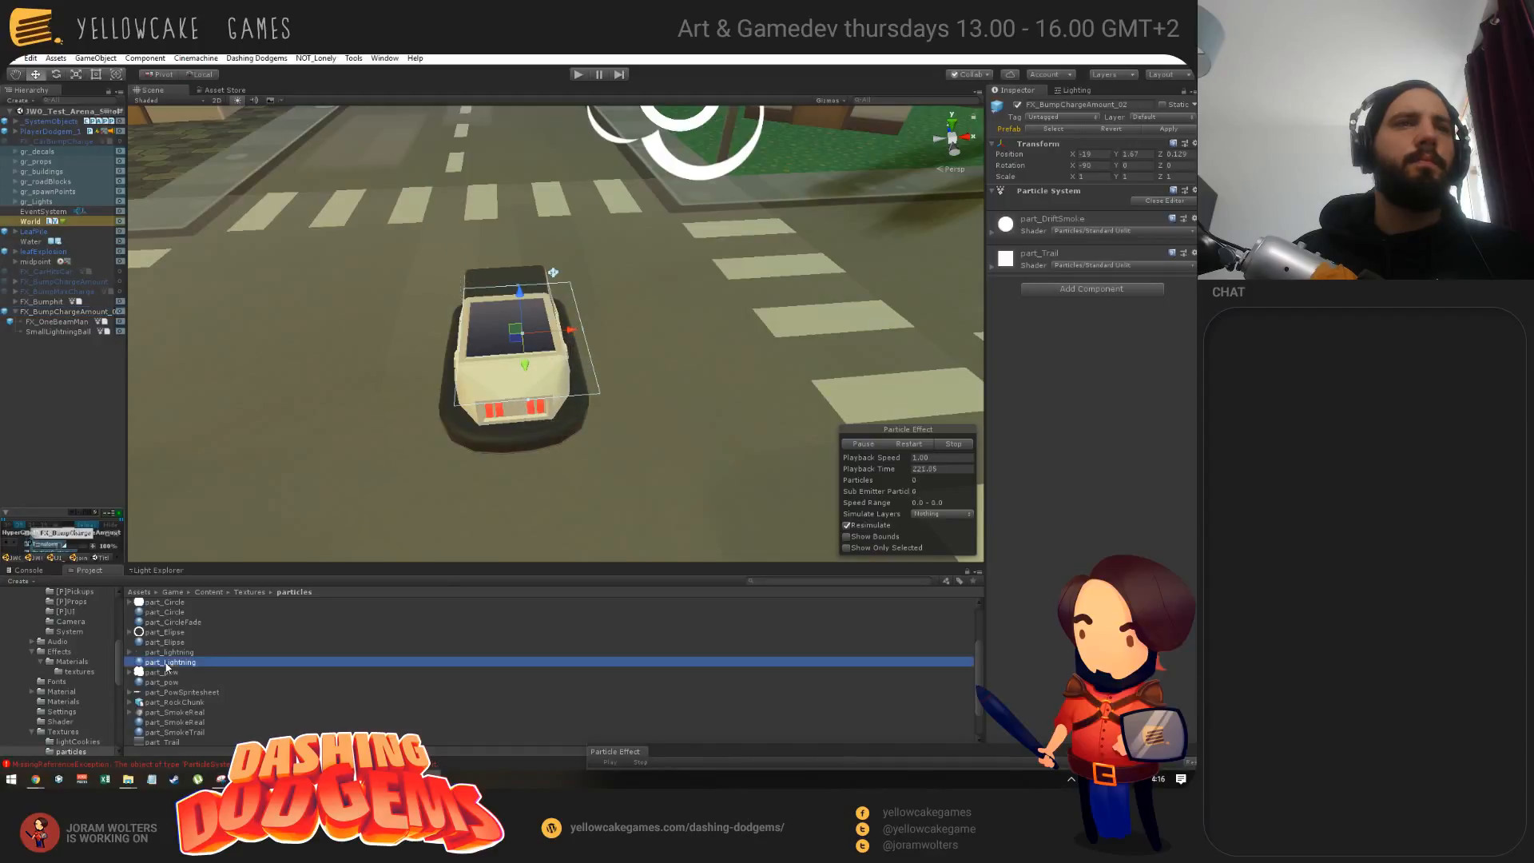
{"action": "left_click", "coordinate": [21, 311]}
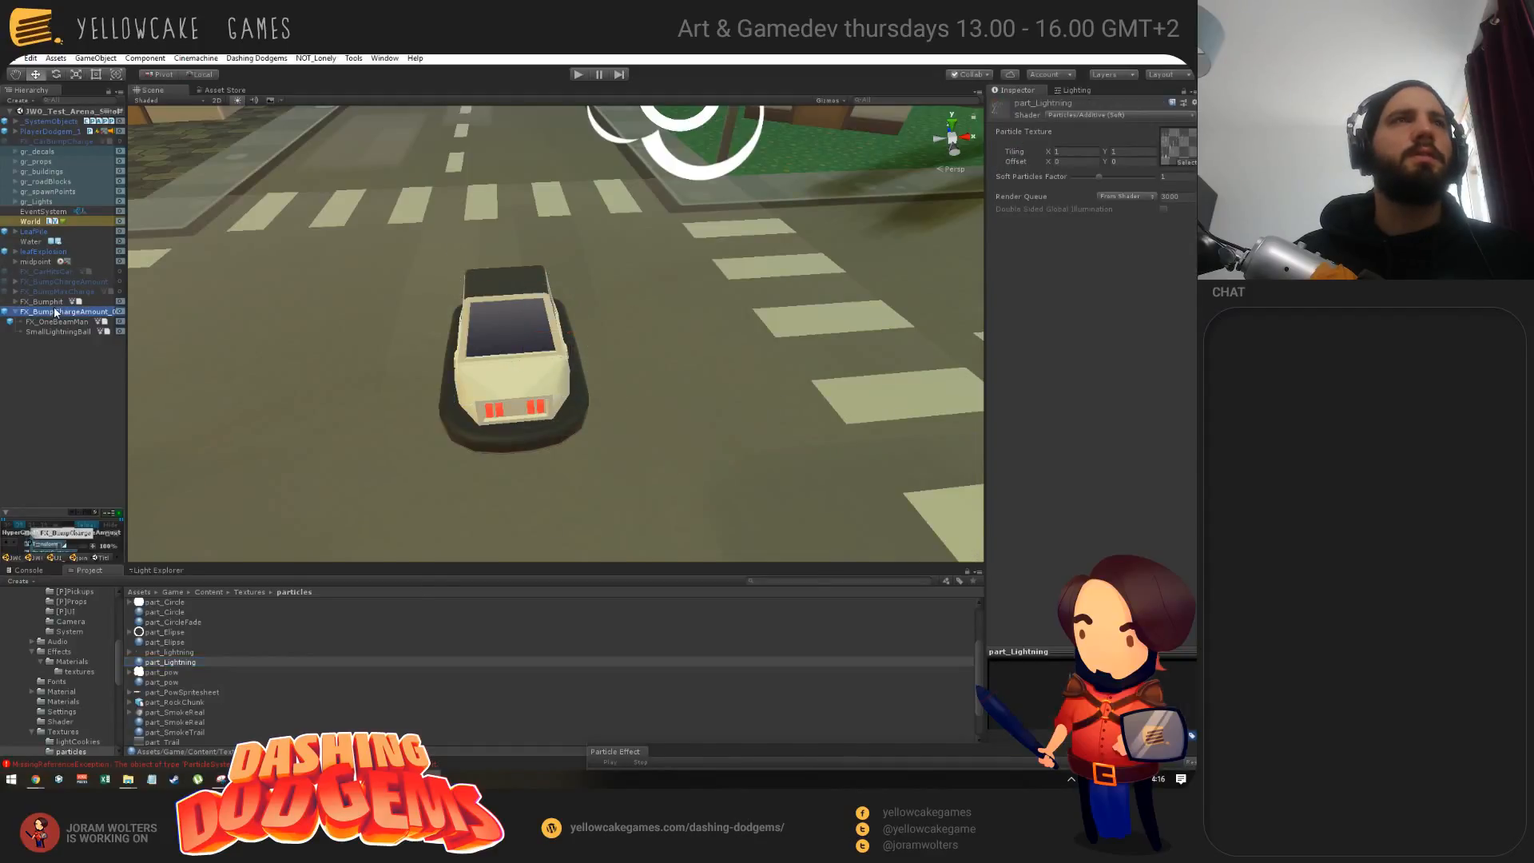
{"action": "left_click", "coordinate": [163, 662]}
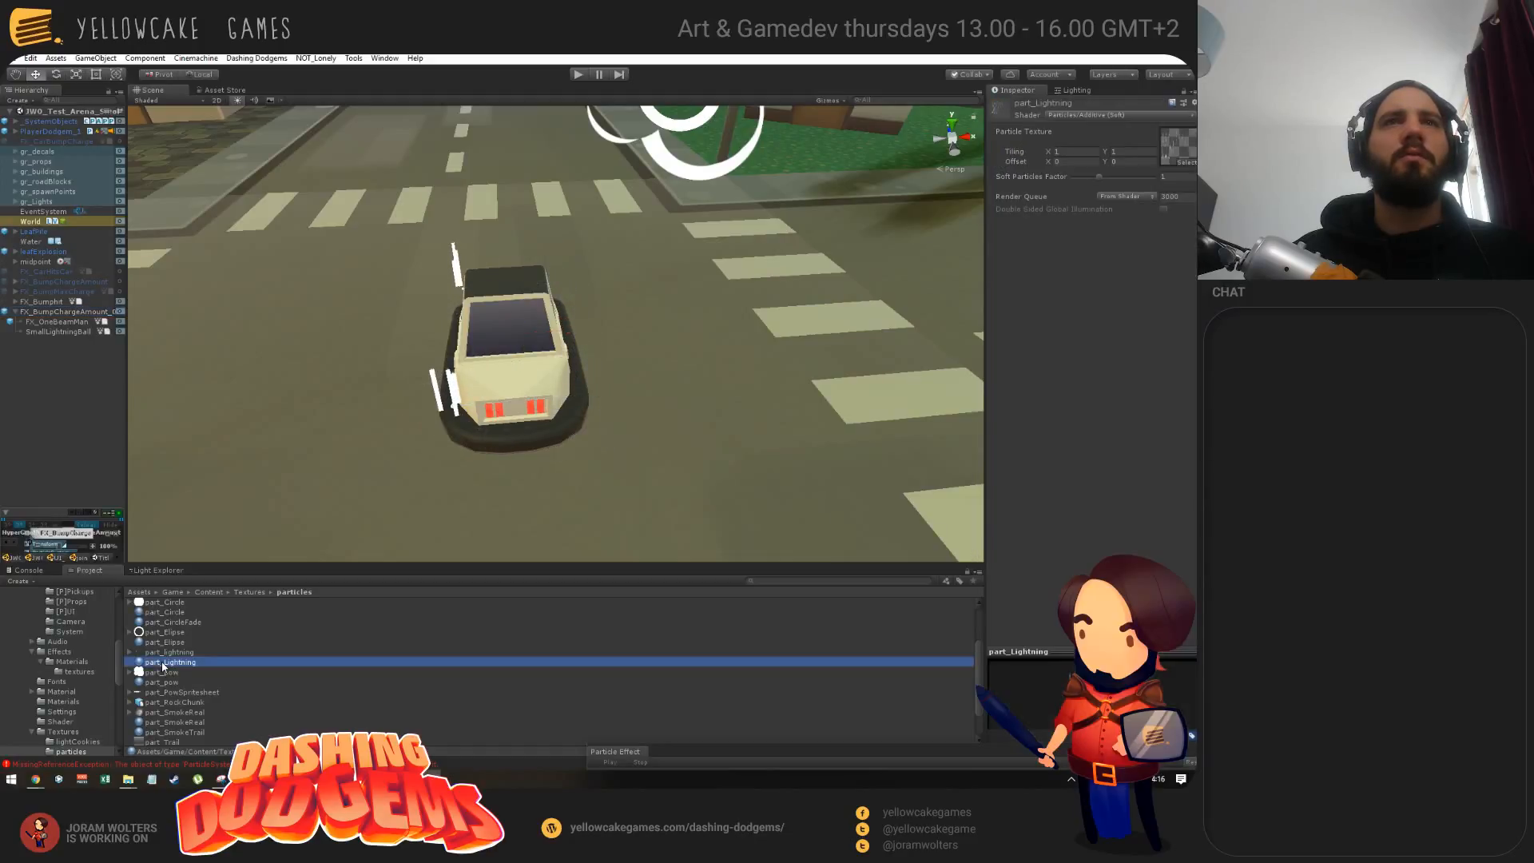
{"action": "left_click", "coordinate": [65, 311]}
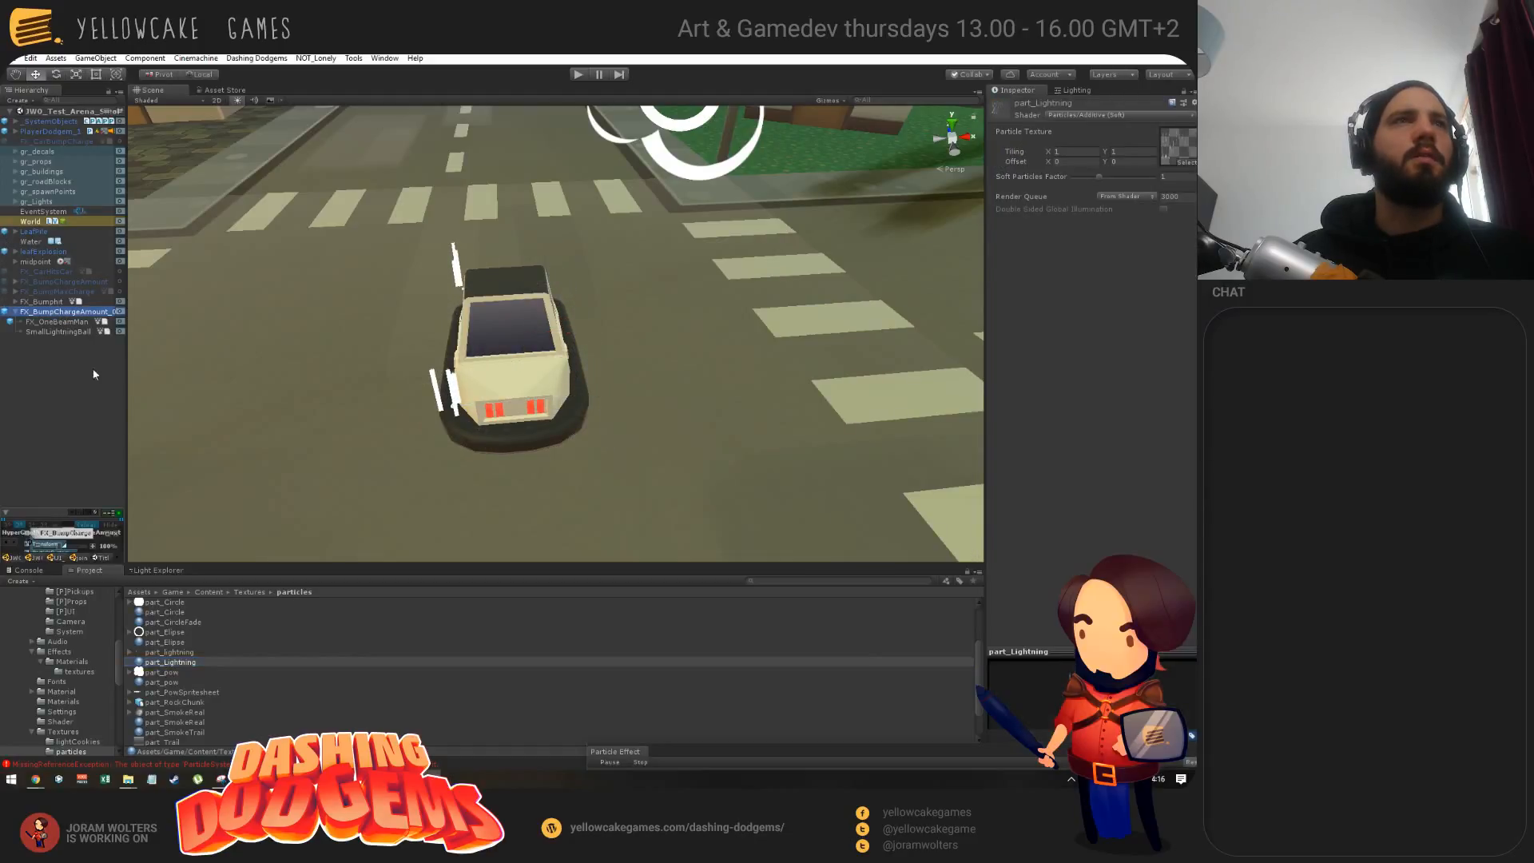
{"action": "left_click", "coordinate": [171, 665]}
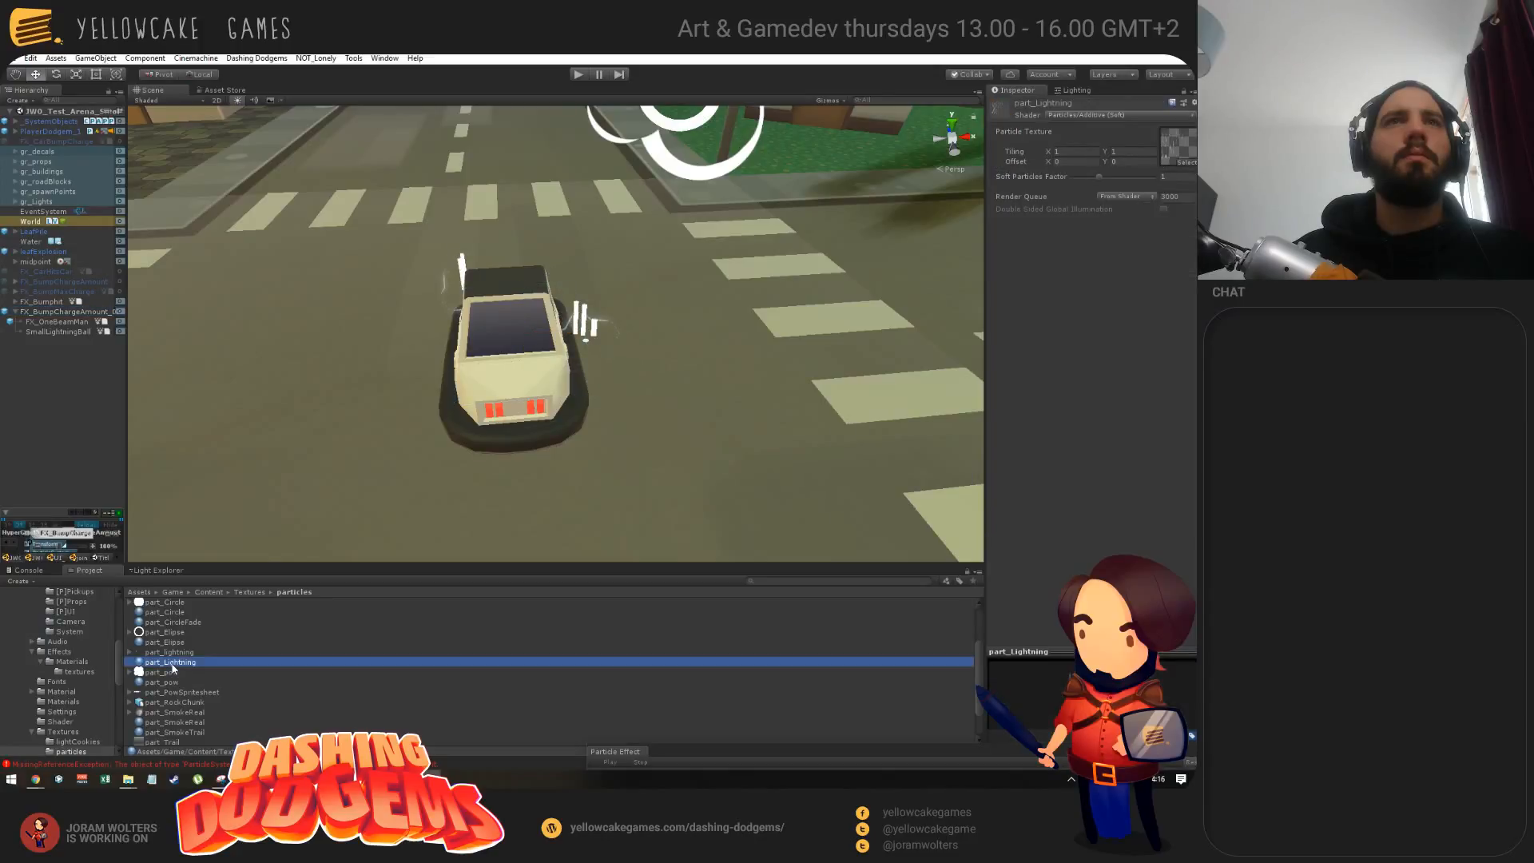
{"action": "left_click", "coordinate": [36, 312]}
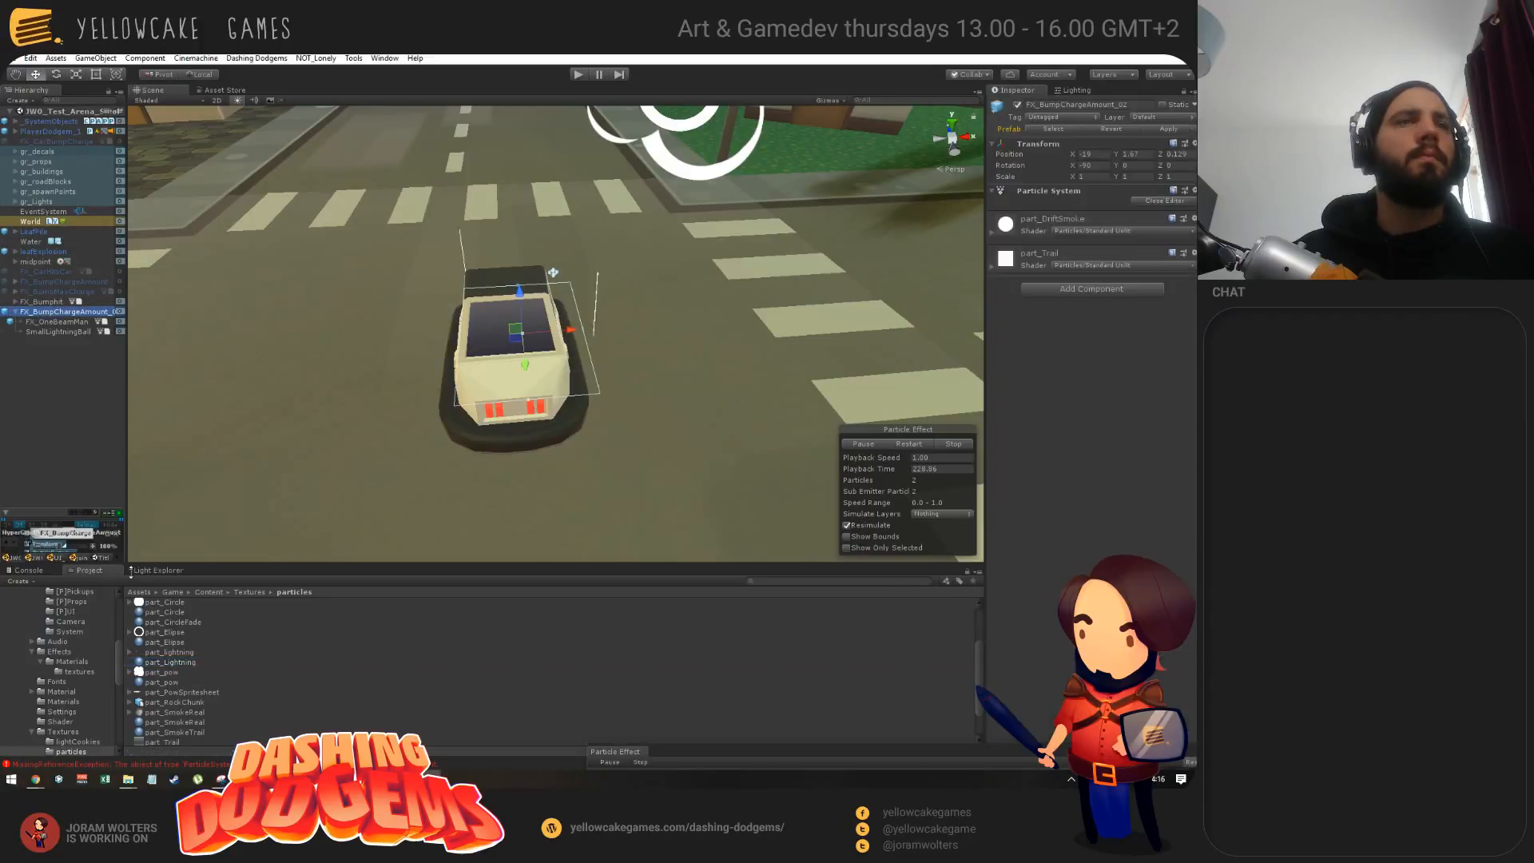
{"action": "left_click", "coordinate": [175, 662]}
{"action": "left_click", "coordinate": [577, 74]}
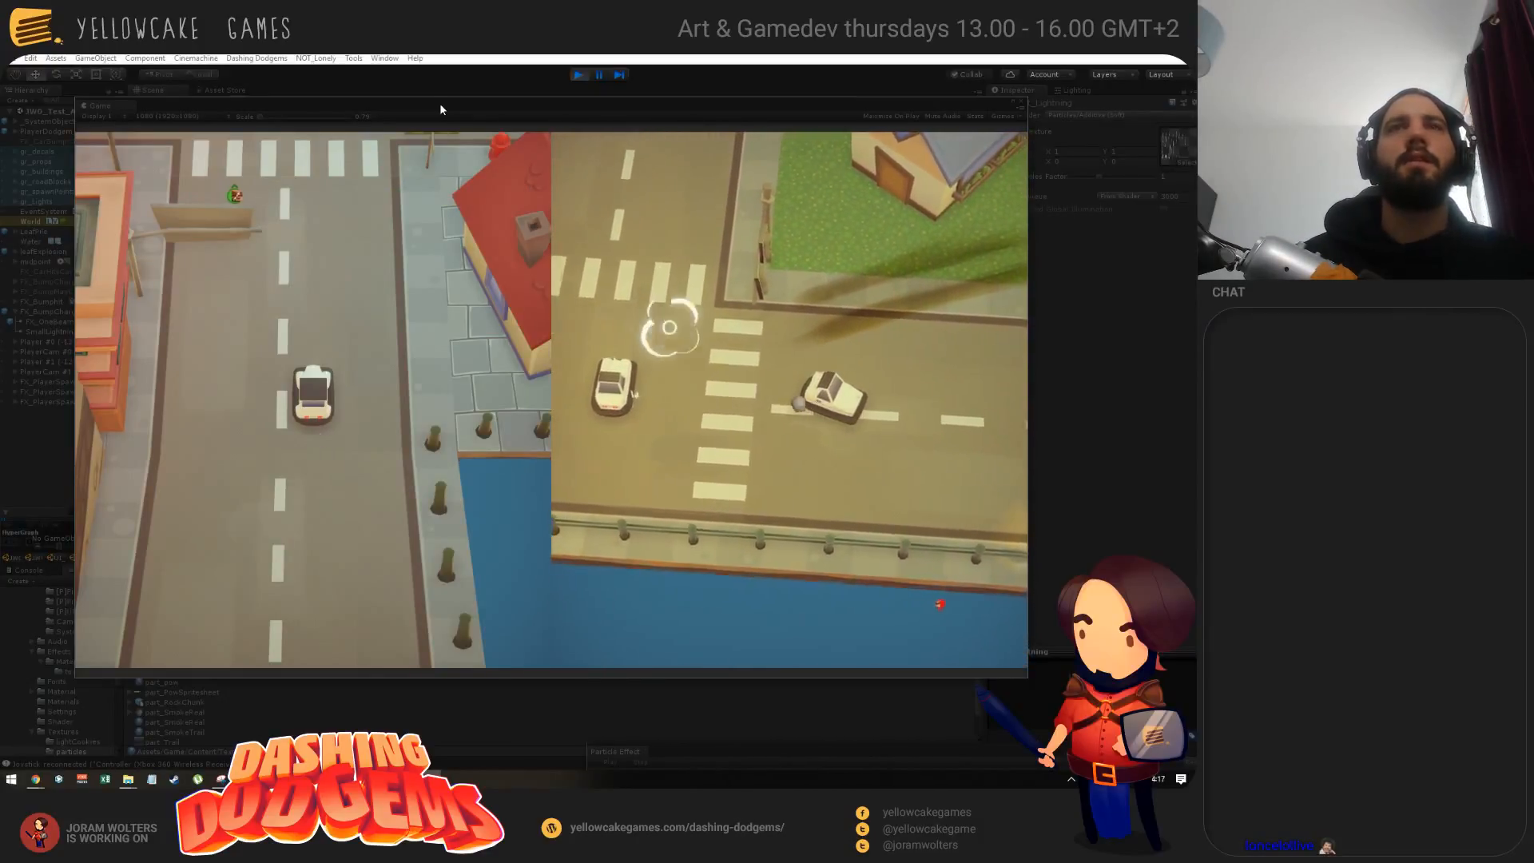
Step: Check the FX_BumpHit effect in the running game, moving the floating Game window aside for a look at the scene, and stop play mode
{"action": "left_click", "coordinate": [44, 302]}
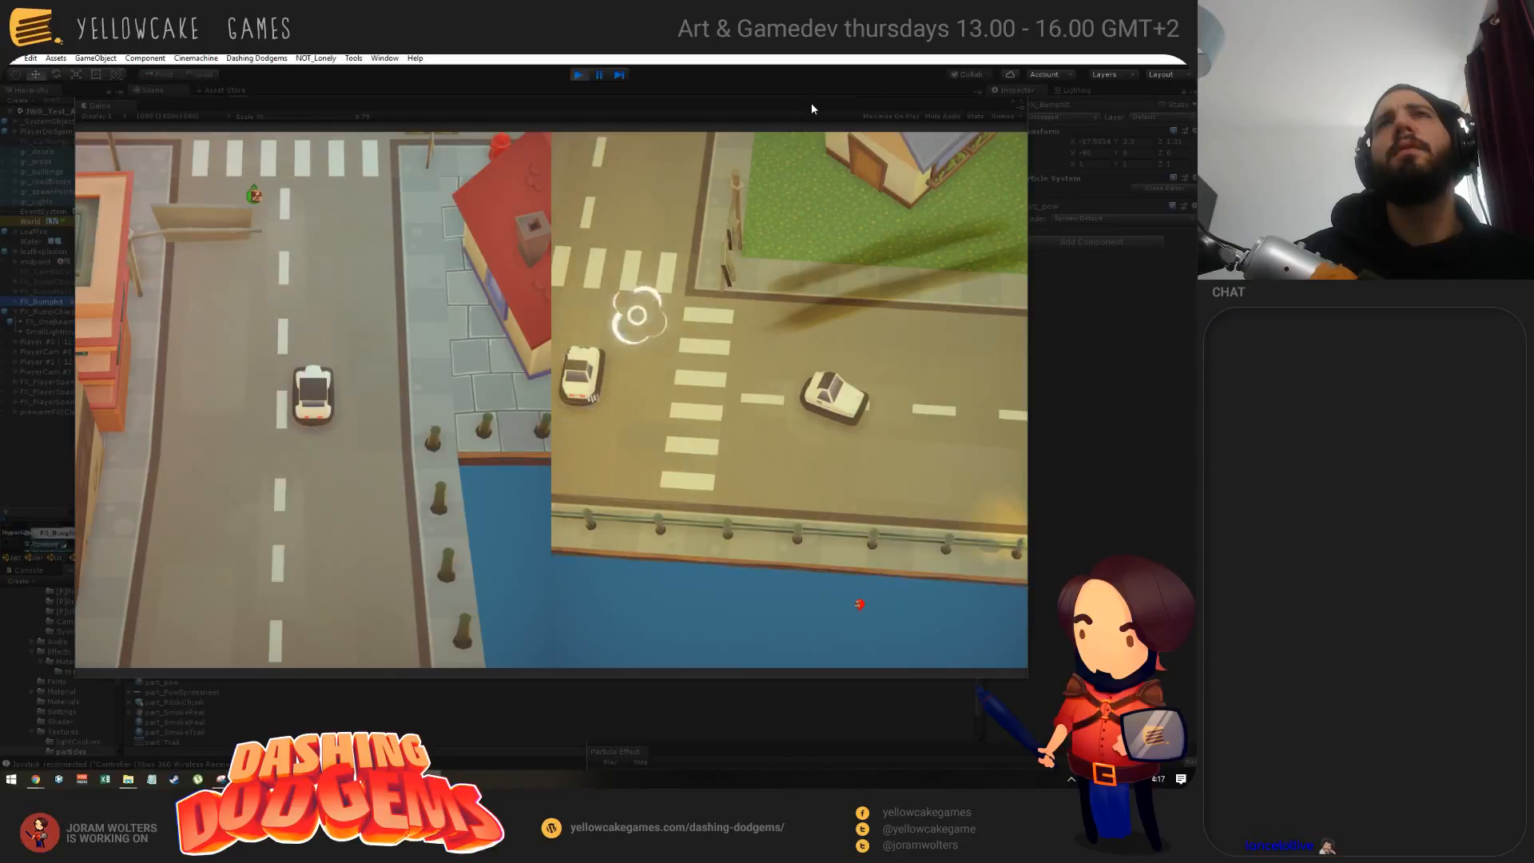
{"action": "left_click_drag", "start_coordinate": [814, 99], "coordinate": [752, 169]}
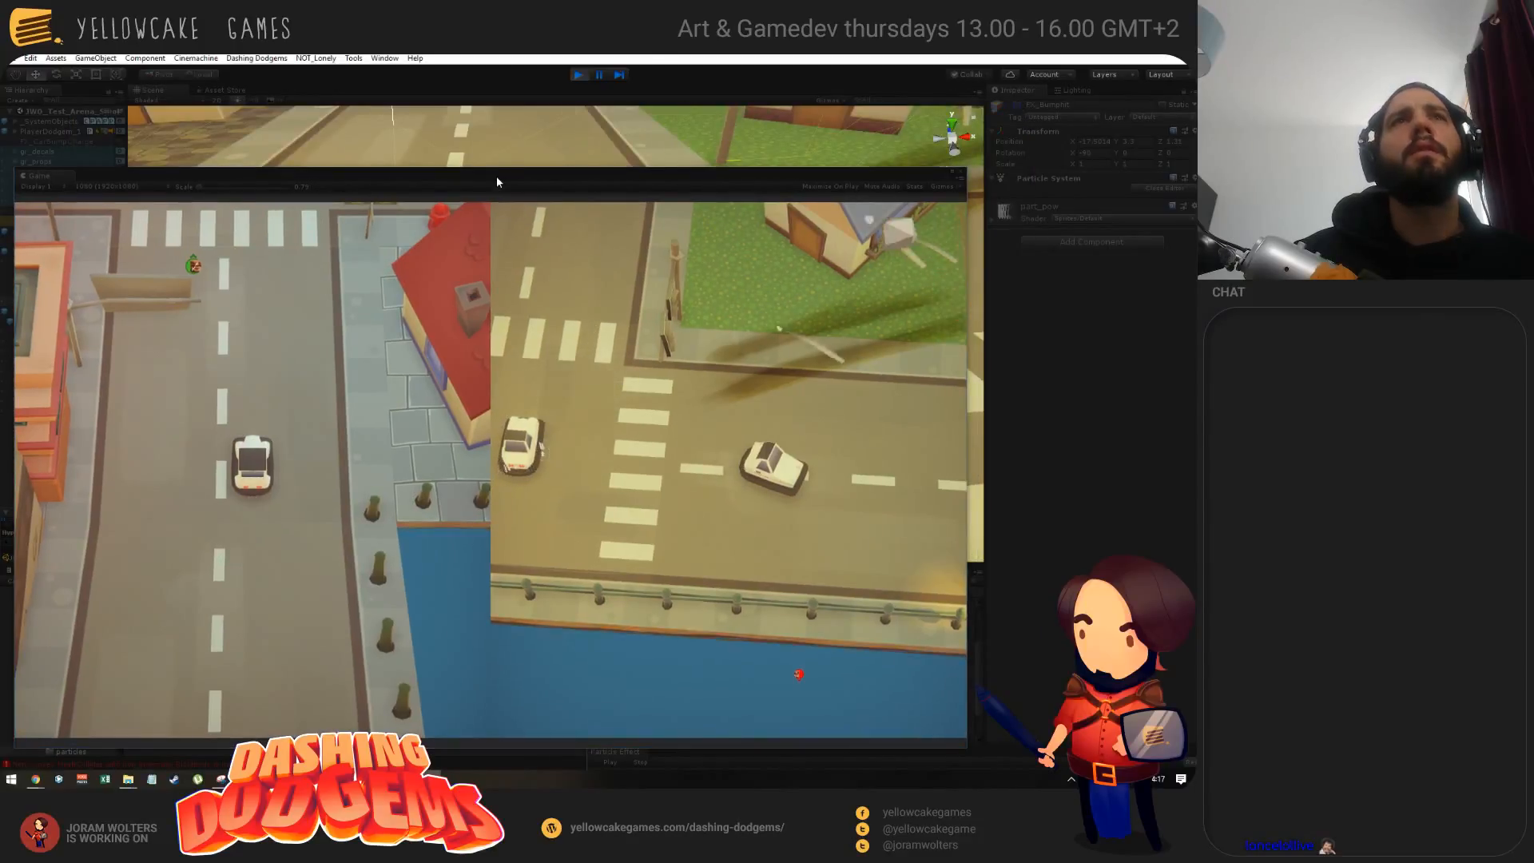
{"action": "left_click_drag", "start_coordinate": [496, 175], "coordinate": [598, 93]}
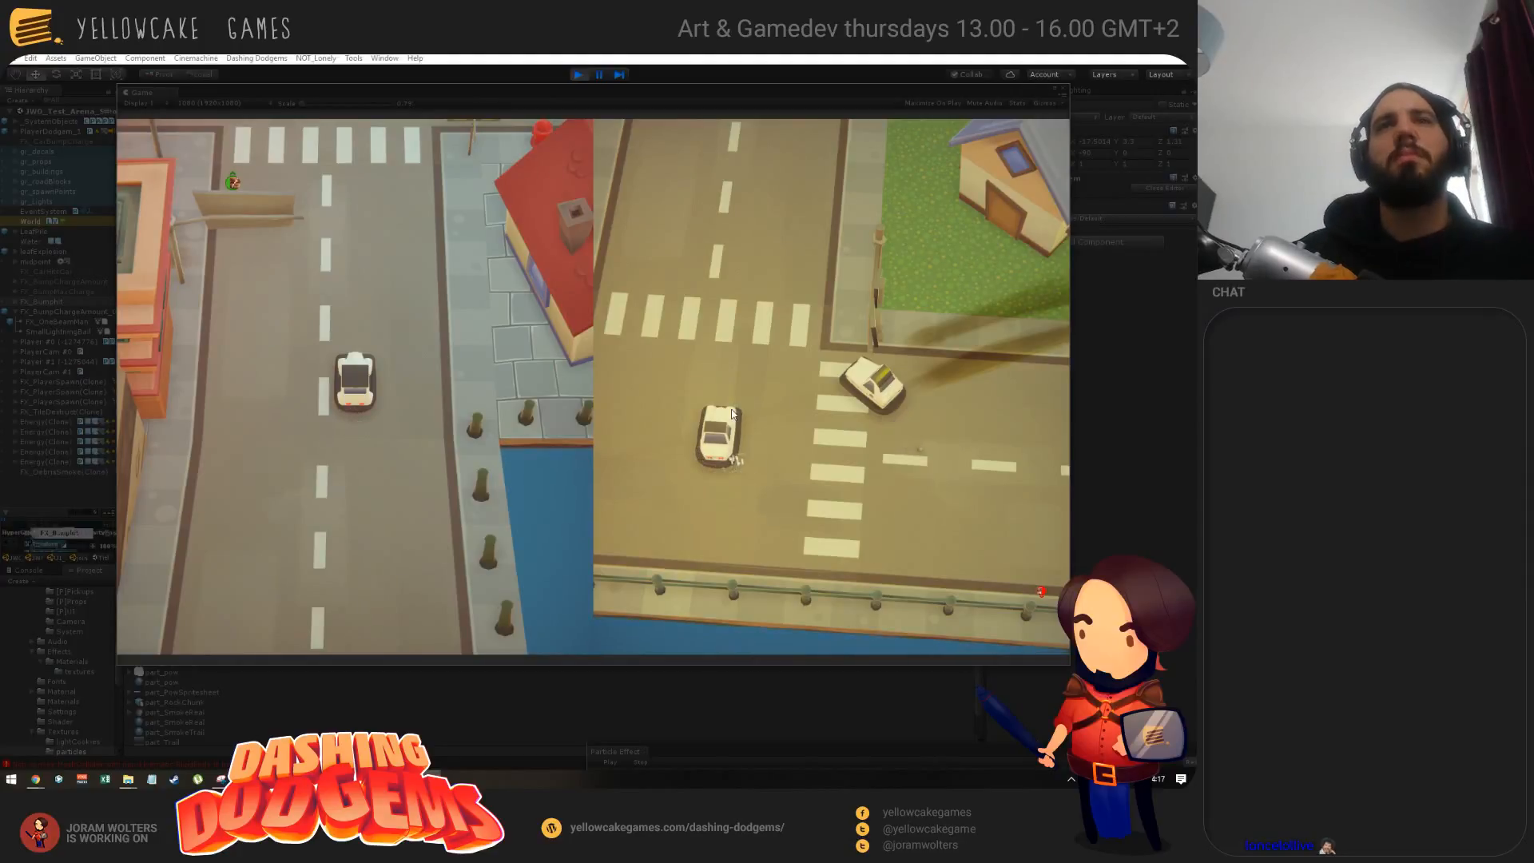
{"action": "key", "text": "ctrl+p"}
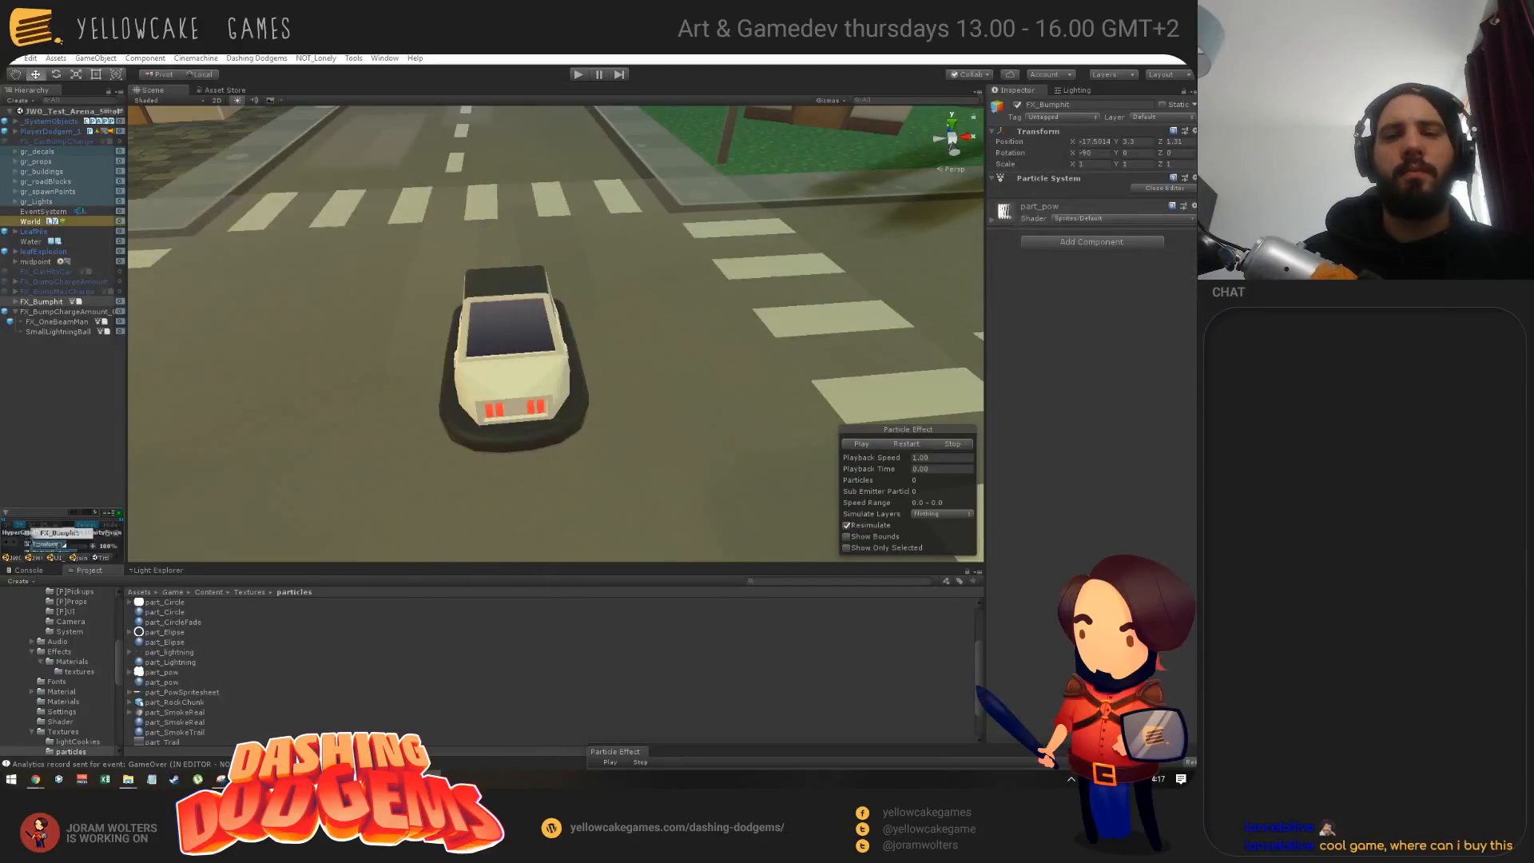
{"action": "key", "text": "alt+Tab"}
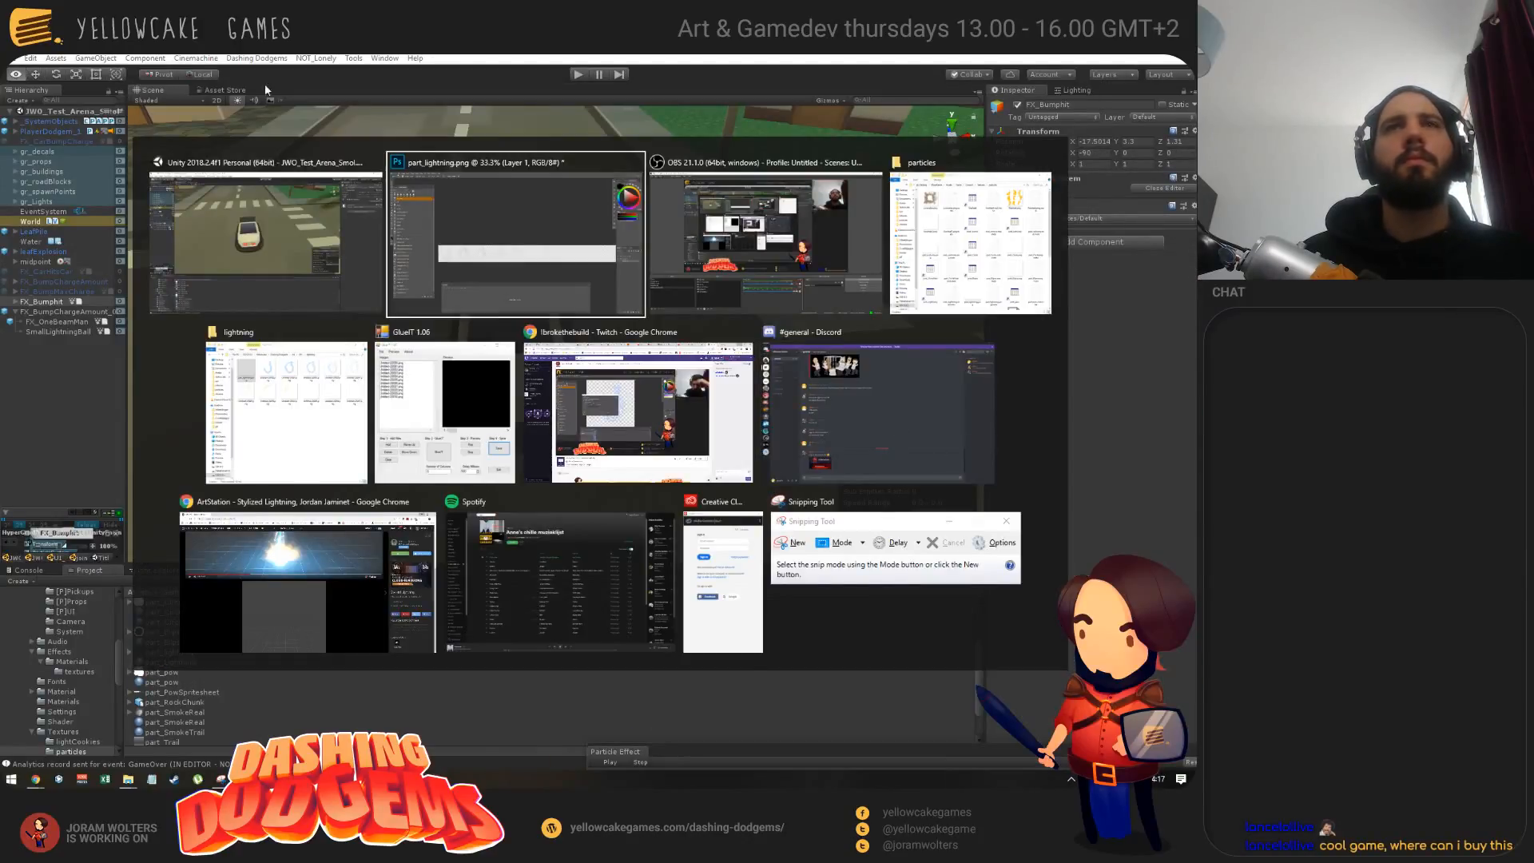
{"action": "left_click", "coordinate": [265, 217]}
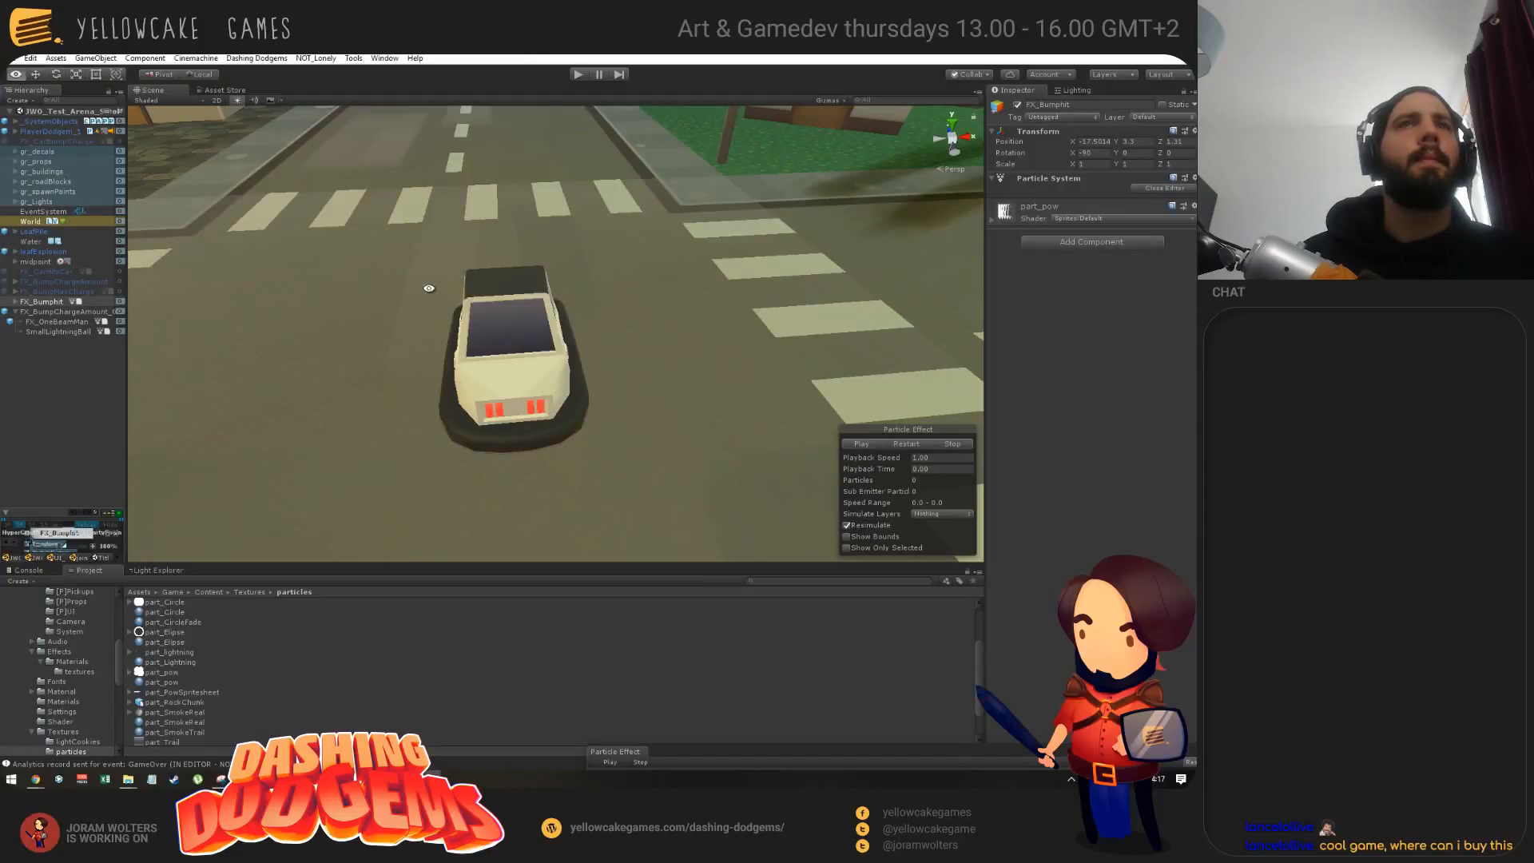
Step: Search the project assets for "fx" and locate FX_CarBumpCharge in its Effects folder
{"action": "scroll", "coordinate": [429, 287], "scroll_direction": "down", "scroll_amount": 5}
{"action": "left_click_drag", "start_coordinate": [429, 288], "coordinate": [349, 376], "text": "alt"}
{"action": "left_click", "coordinate": [48, 312]}
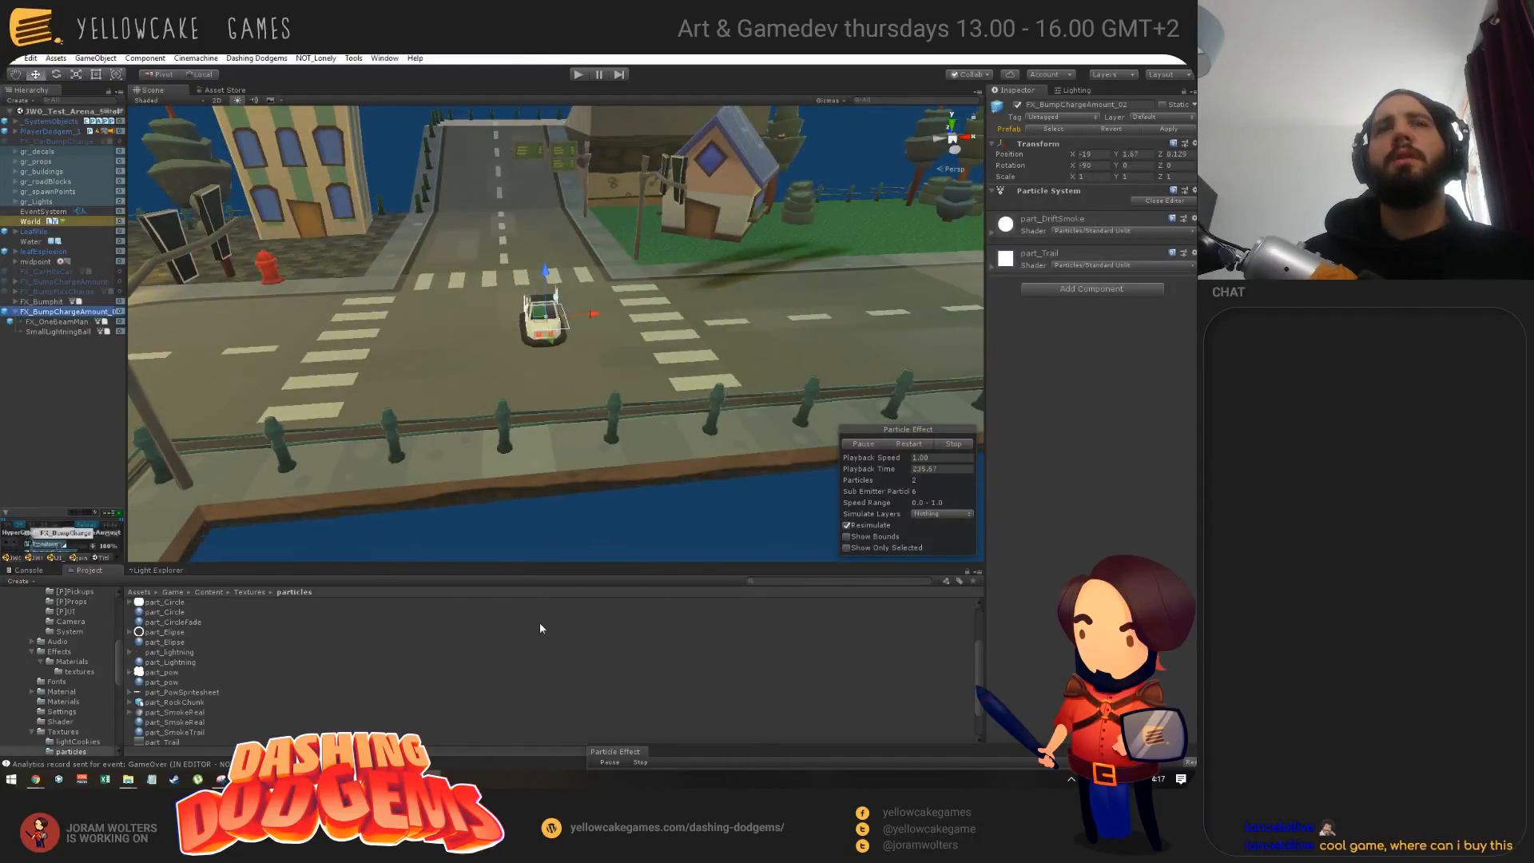
{"action": "left_click", "coordinate": [772, 581]}
{"action": "type", "text": "fx"}
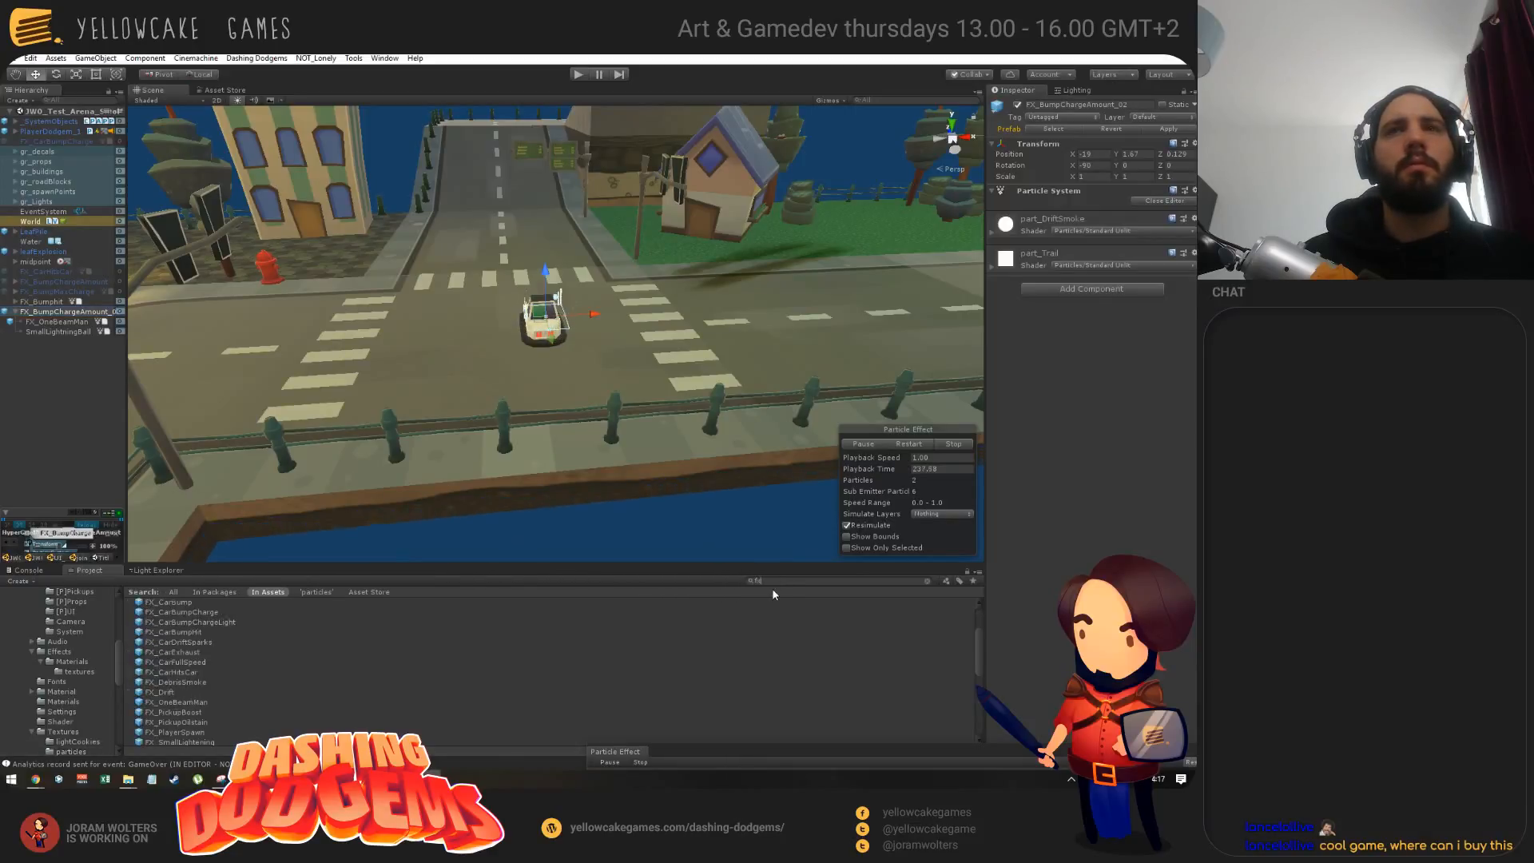
{"action": "left_click", "coordinate": [839, 612]}
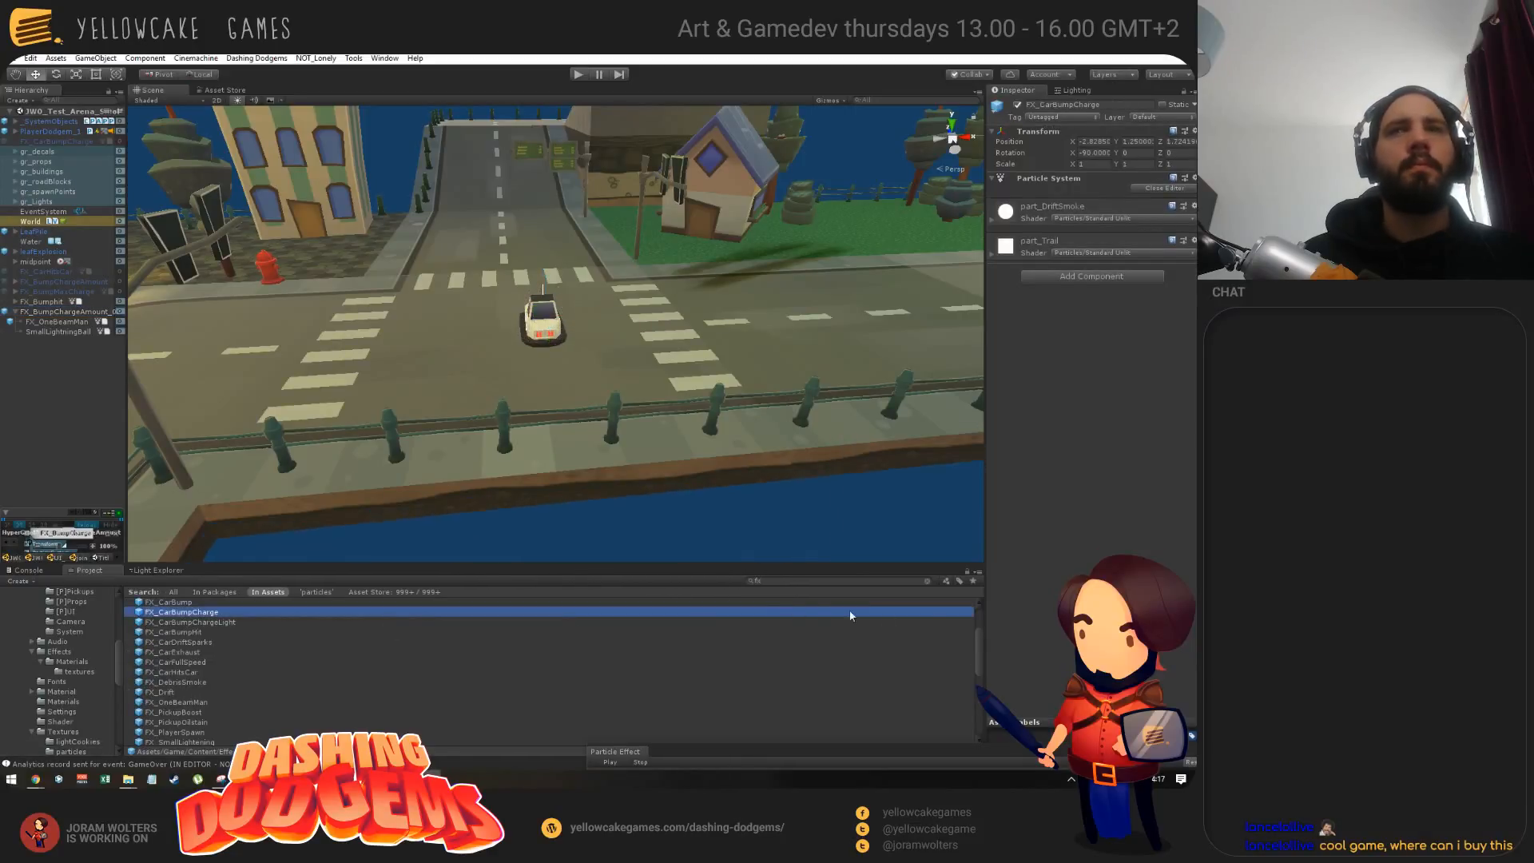
{"action": "left_click", "coordinate": [926, 582]}
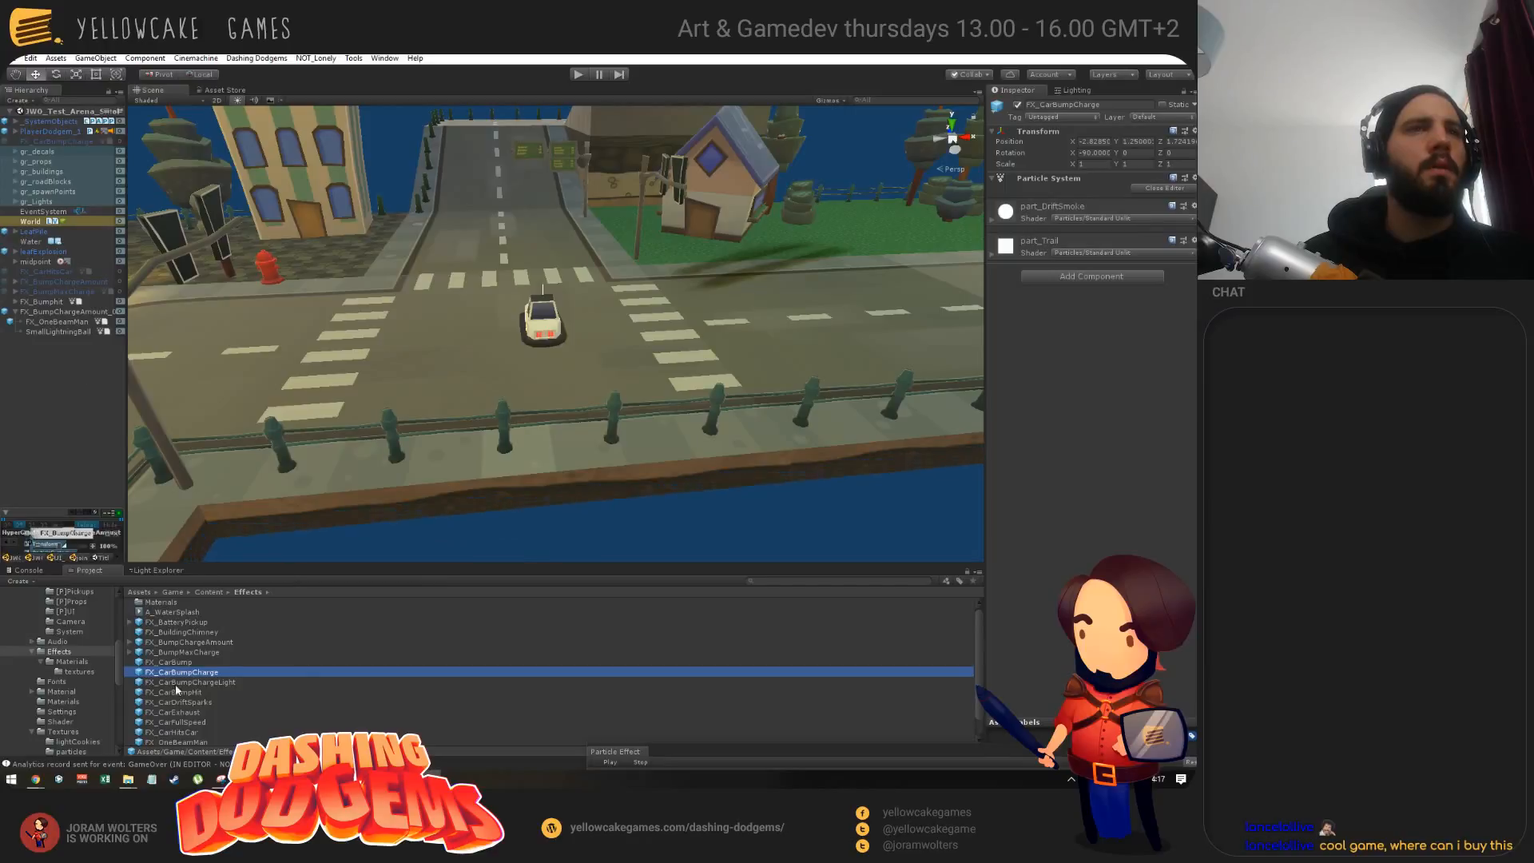
{"action": "left_click", "coordinate": [56, 313]}
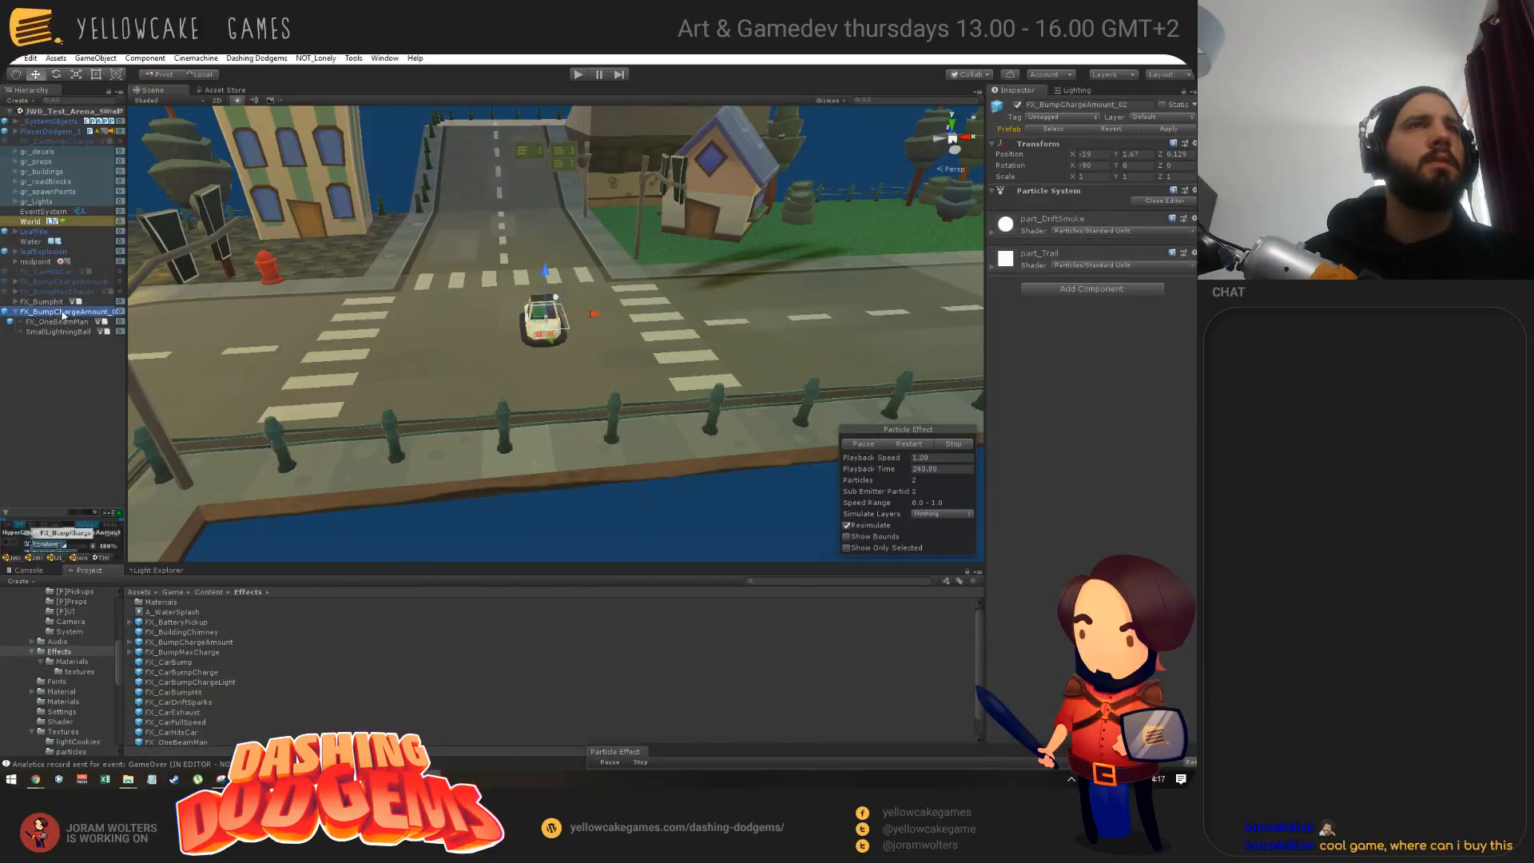
{"action": "left_click_drag", "start_coordinate": [232, 653], "coordinate": [329, 676]}
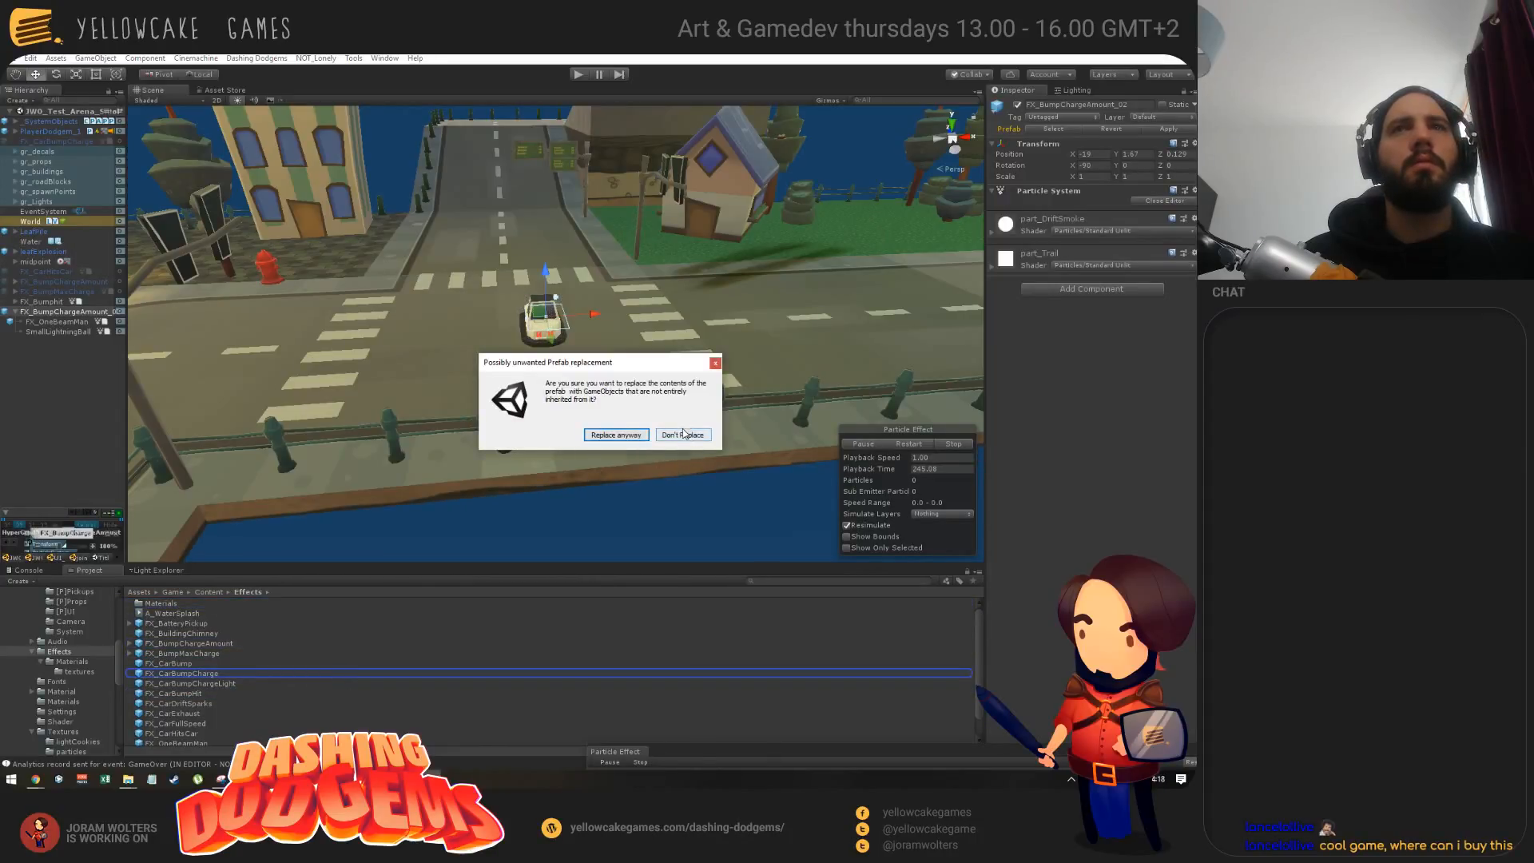
{"action": "left_click", "coordinate": [715, 364]}
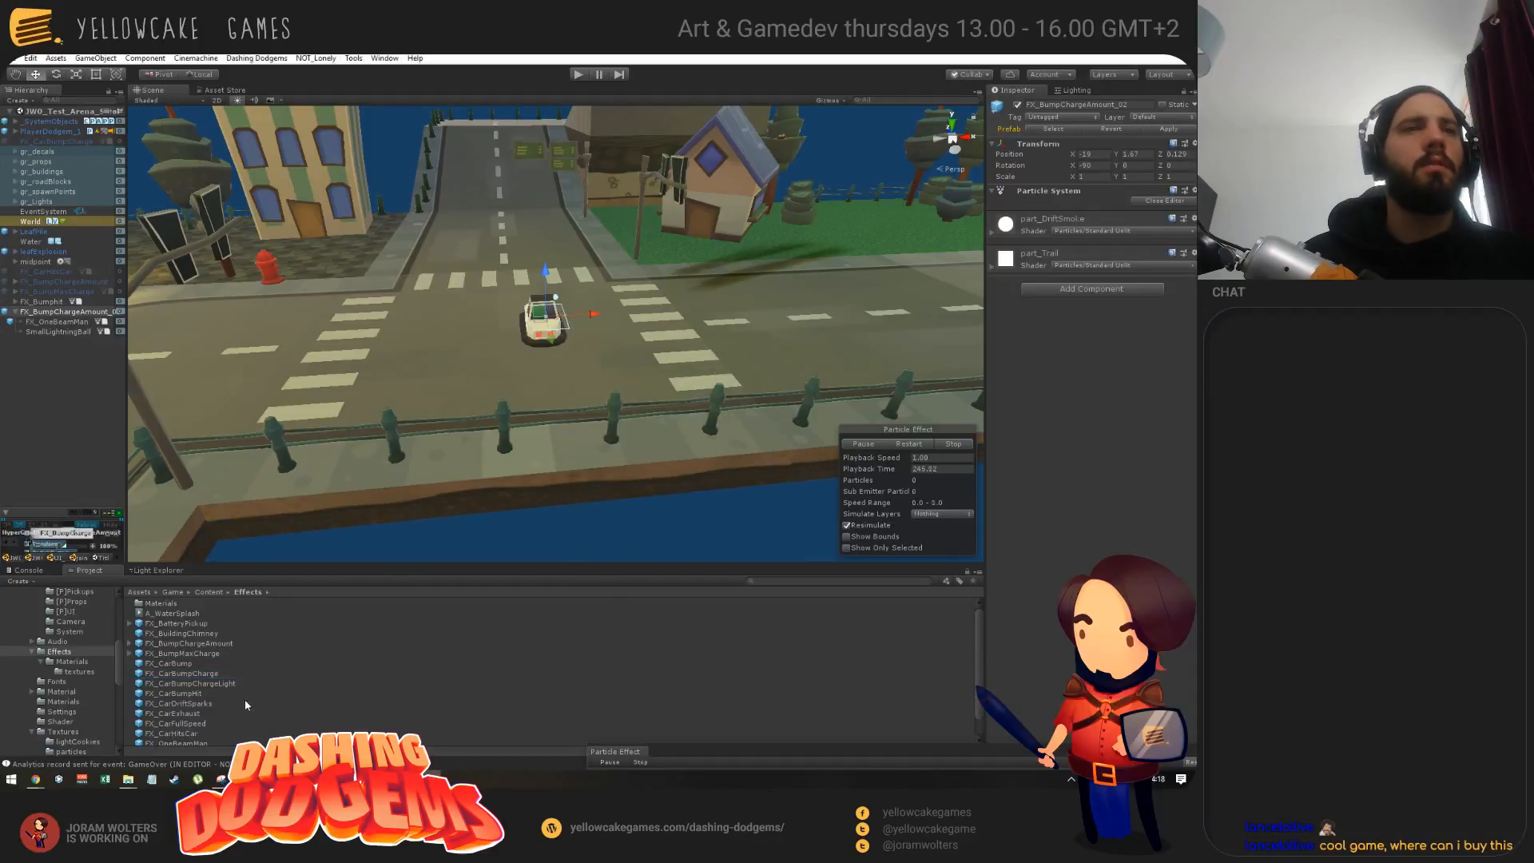
Step: Save FX_BumpChargeAmount_02 from the scene as a new prefab in the Content/Effects folder and collapse its children in the hierarchy
{"action": "left_click", "coordinate": [210, 593]}
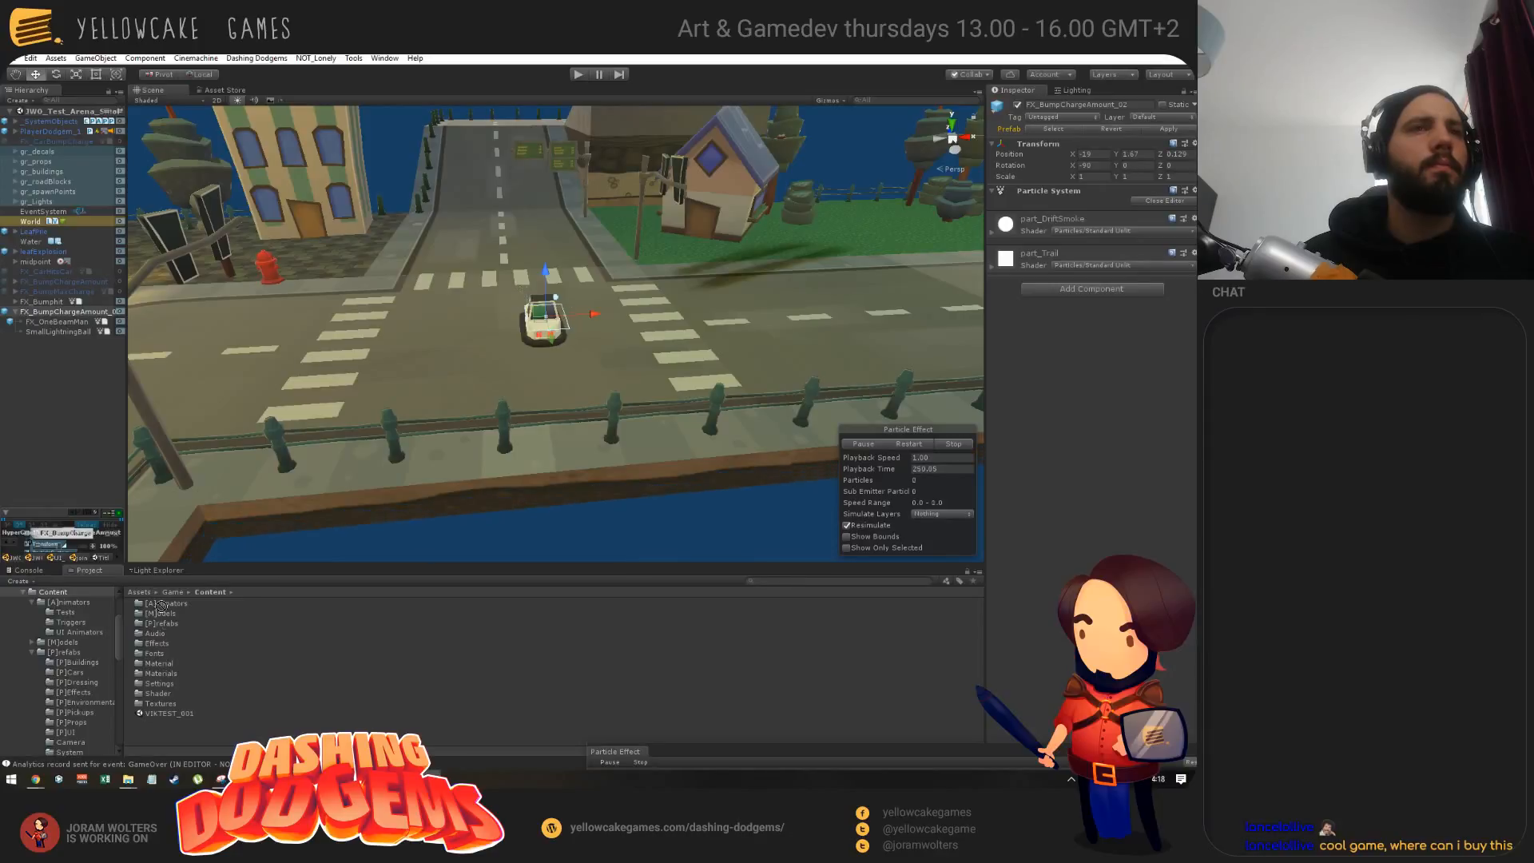
{"action": "left_click_drag", "start_coordinate": [160, 606], "coordinate": [159, 645]}
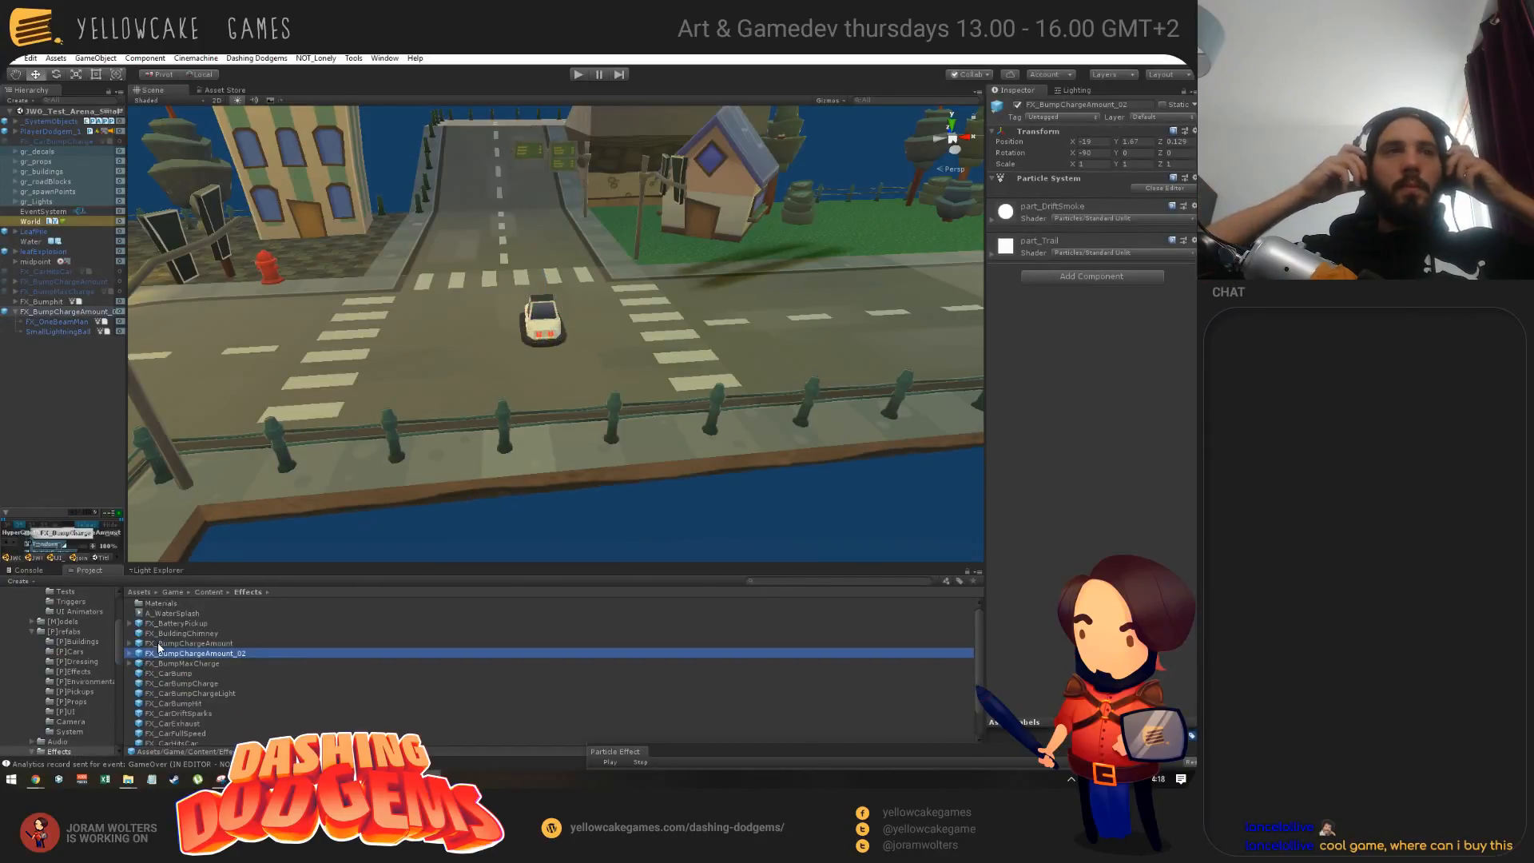
{"action": "left_click", "coordinate": [202, 644]}
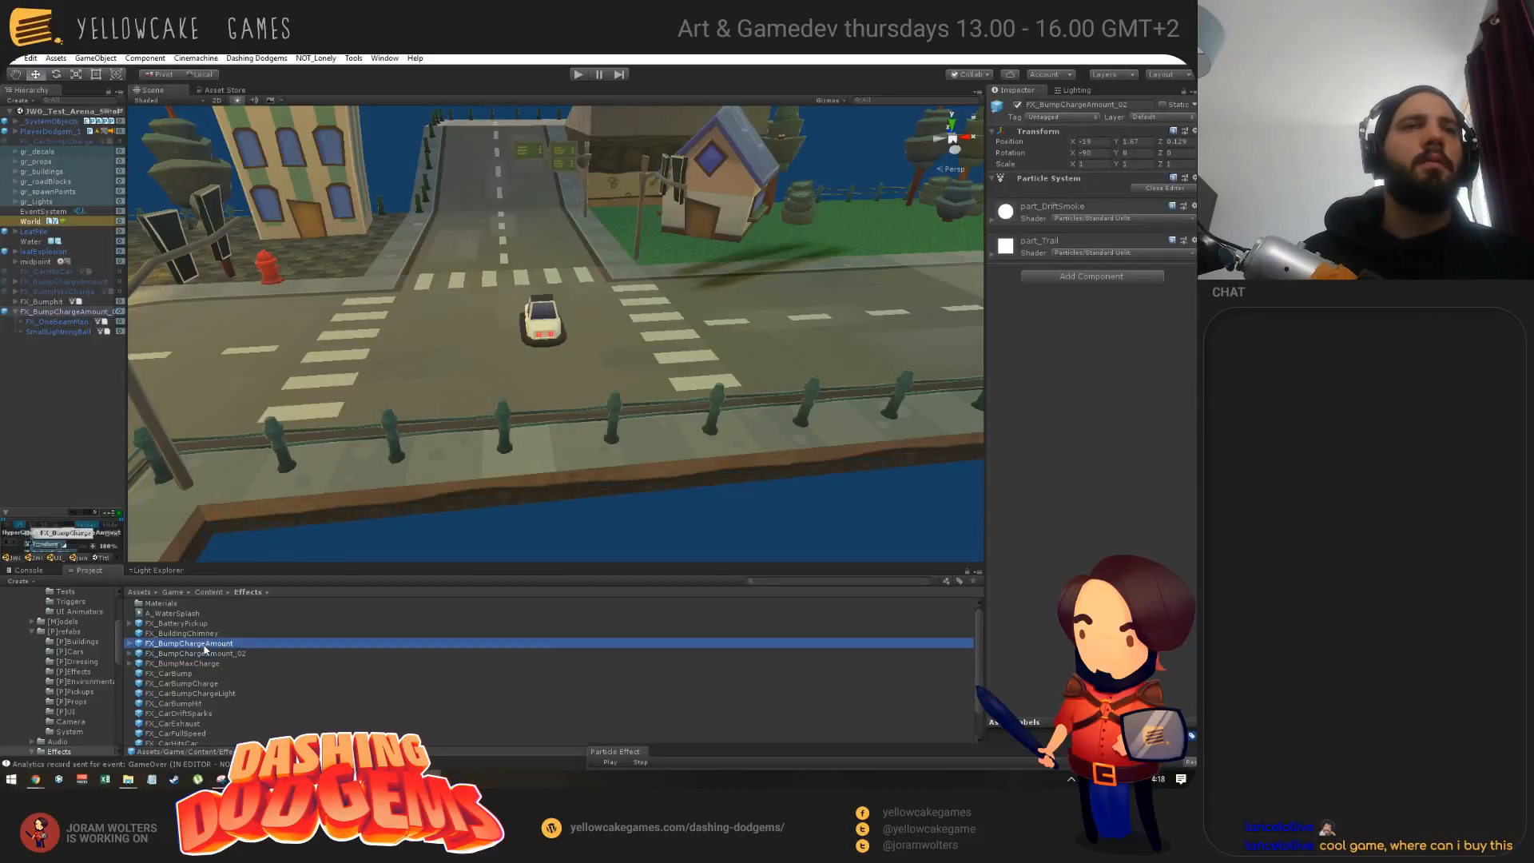
{"action": "left_click", "coordinate": [210, 654]}
{"action": "left_click", "coordinate": [56, 320]}
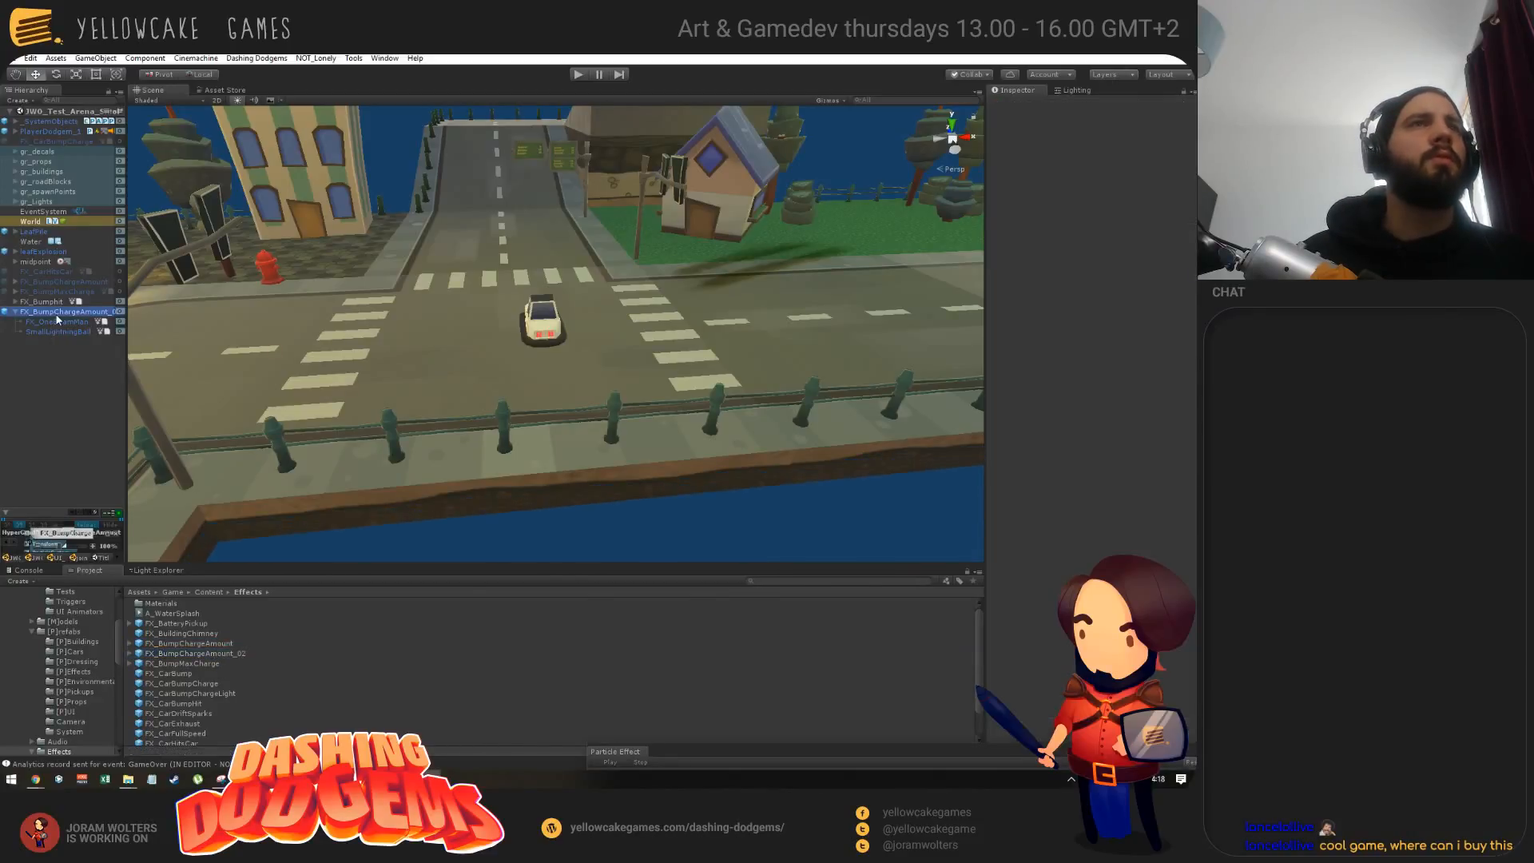
{"action": "left_click", "coordinate": [57, 313]}
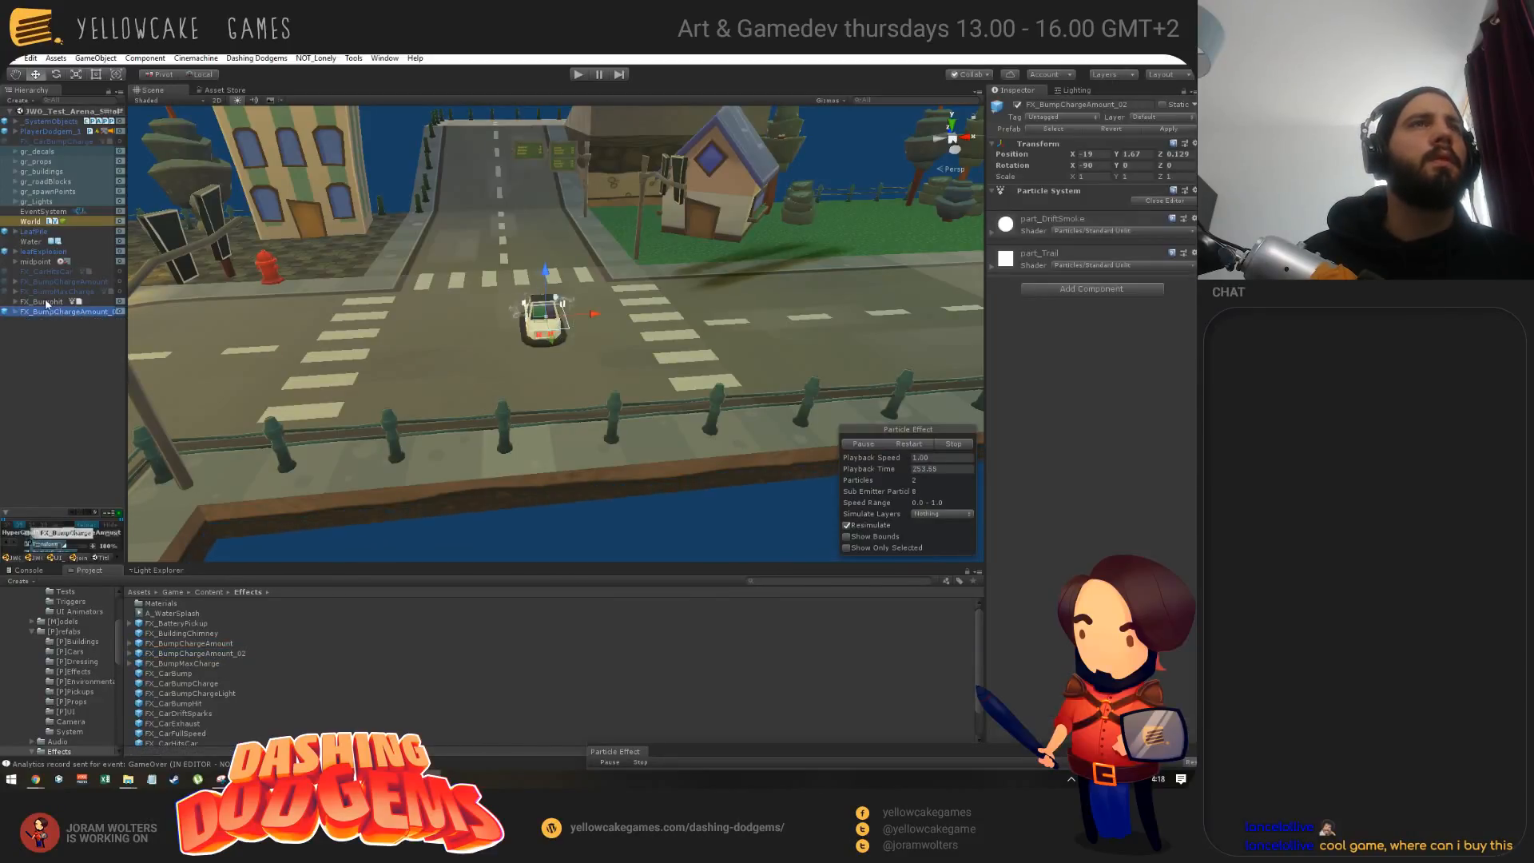
Step: Rename FX_BumpHit to FX_BumpHit_02 and save it as a new prefab in the Content/Effects folder
{"action": "left_click", "coordinate": [44, 302]}
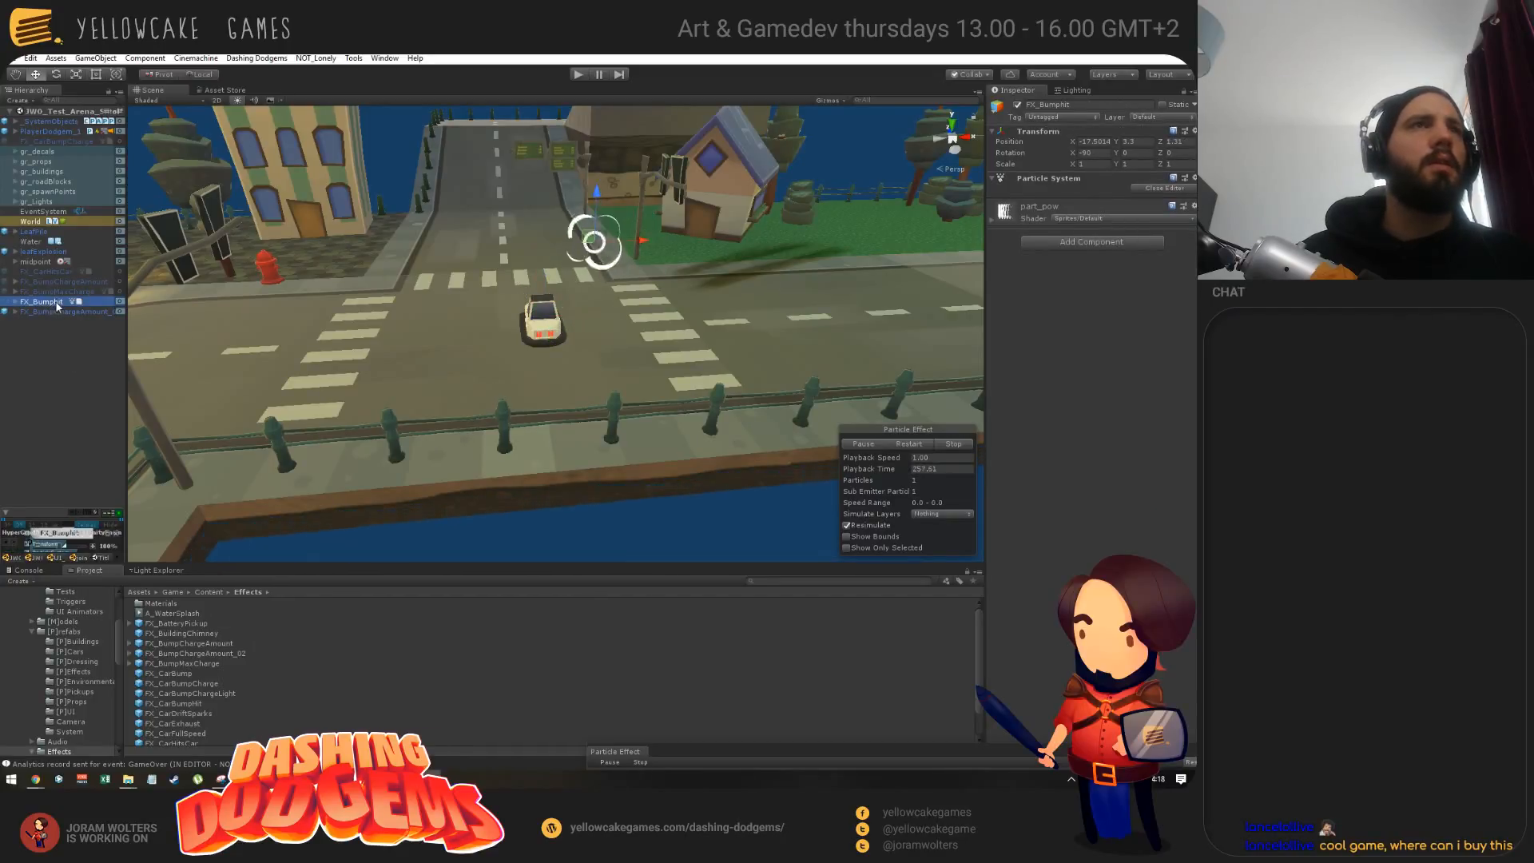
{"action": "type", "text": "_0"}
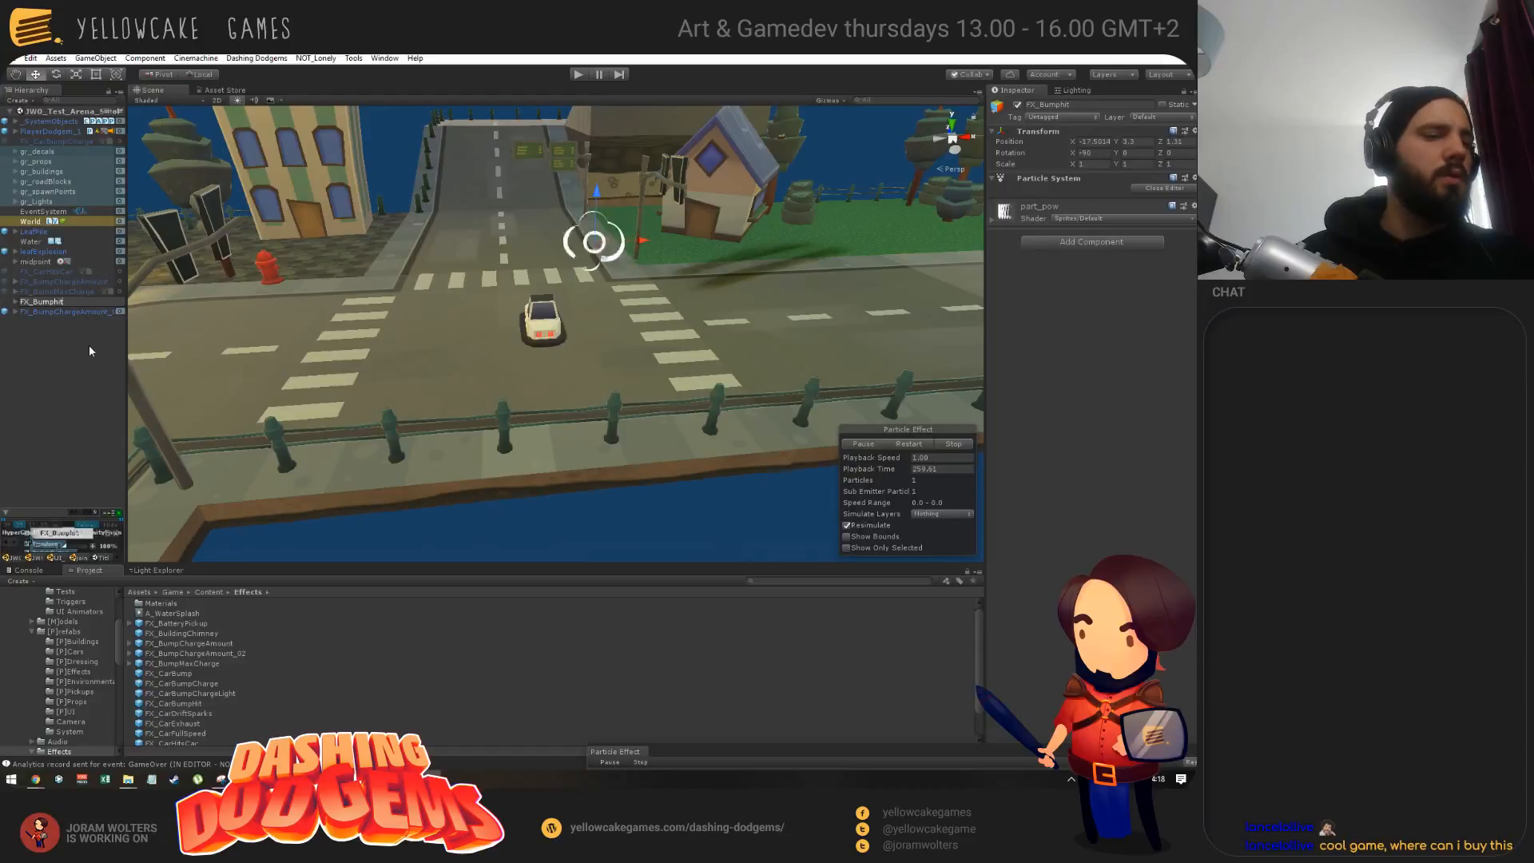
{"action": "type", "text": "2"}
{"action": "key", "text": "Return"}
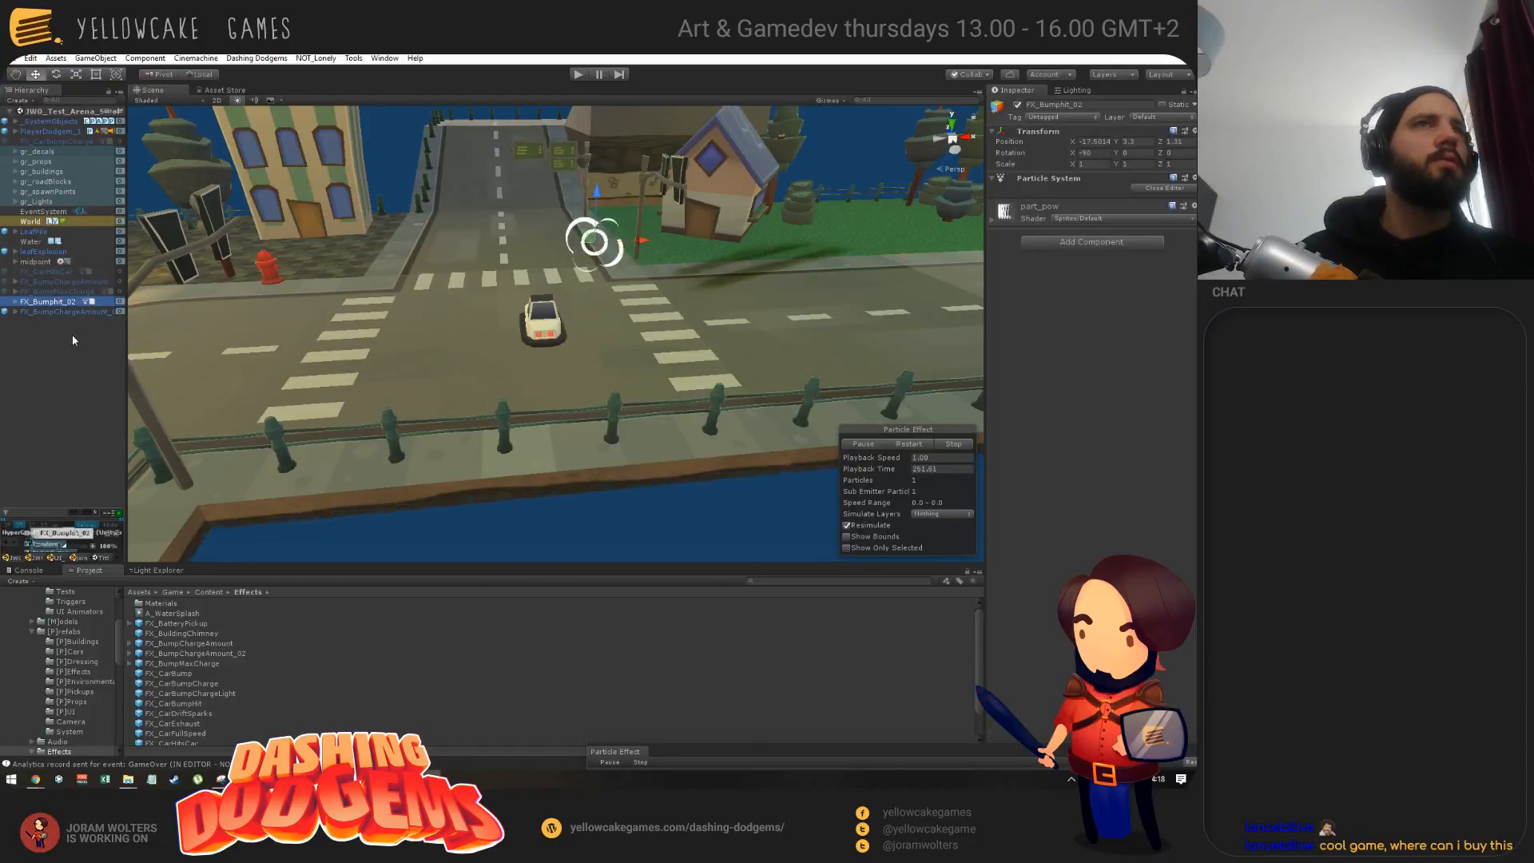
{"action": "left_click", "coordinate": [209, 594]}
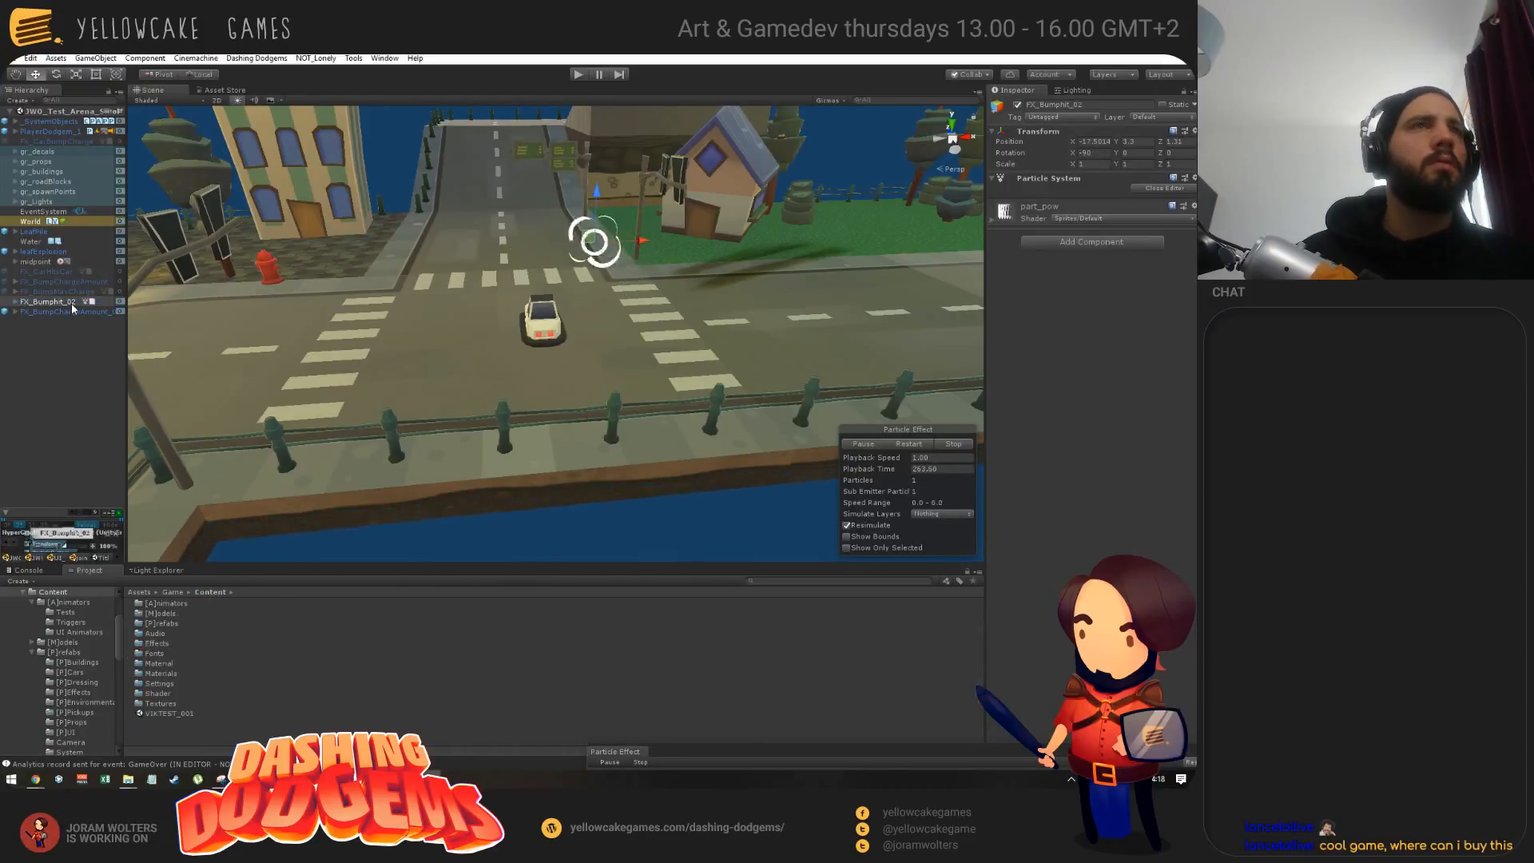
{"action": "left_click_drag", "start_coordinate": [160, 641], "coordinate": [160, 643]}
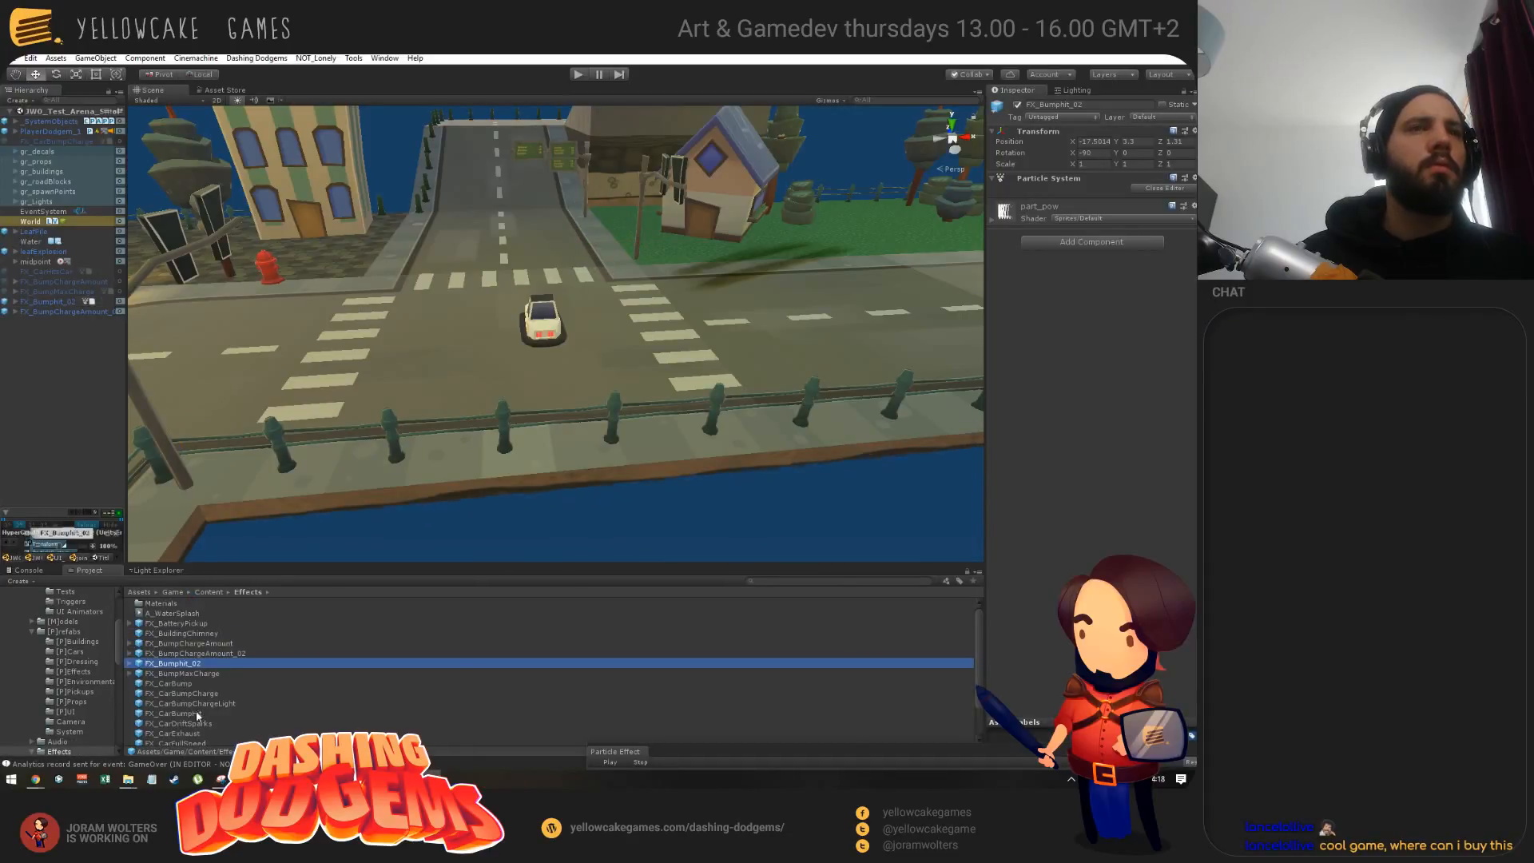
Step: Deactivate the FX_BumpHit_02 and FX_BumpChargeAmount_02 objects in the scene
{"action": "left_click_drag", "start_coordinate": [528, 312], "coordinate": [281, 346], "text": "alt"}
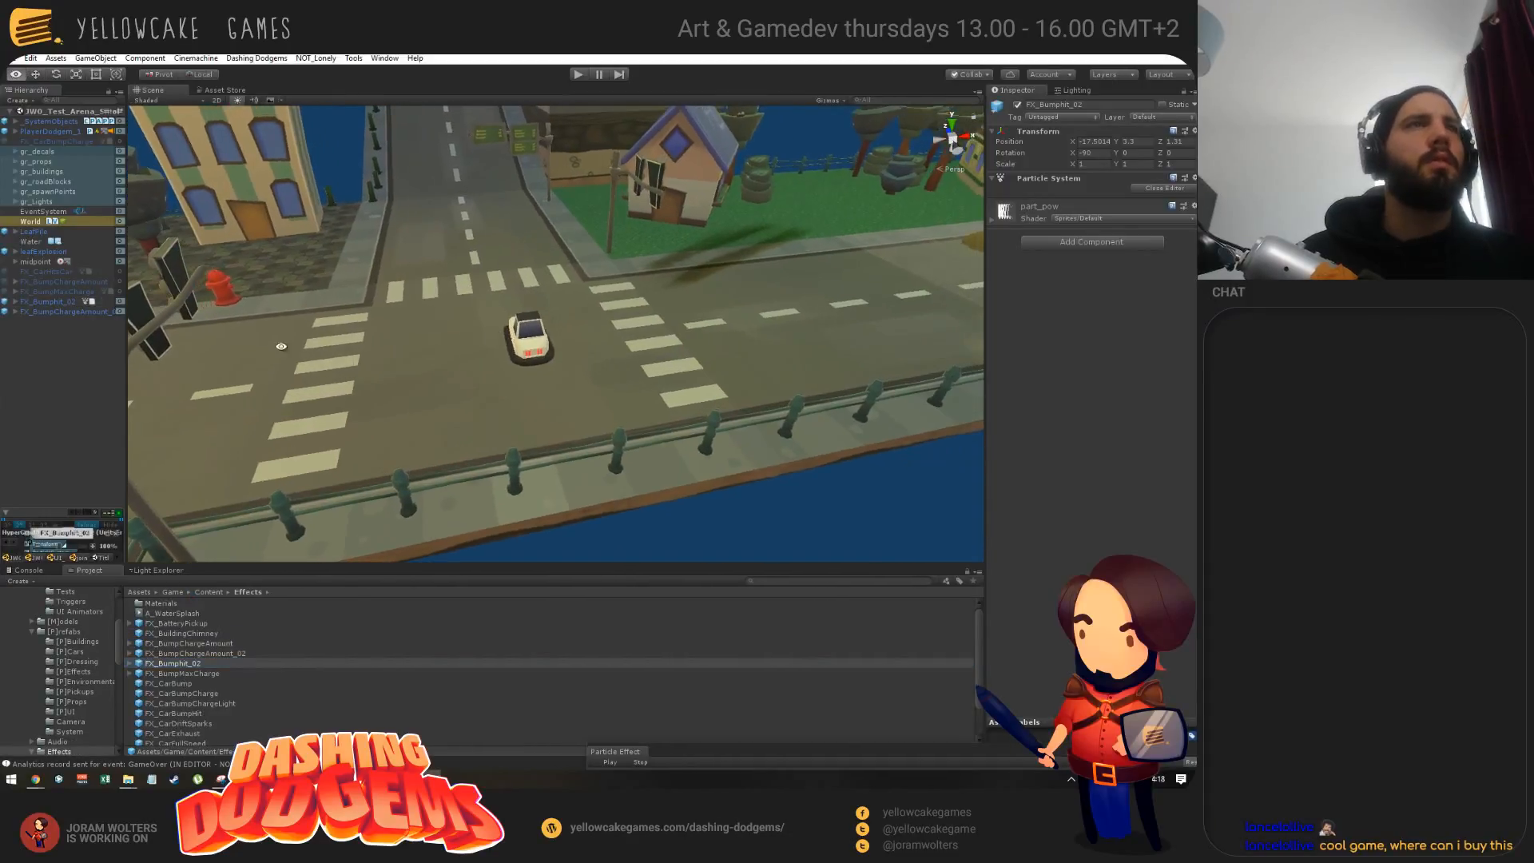
{"action": "left_click", "coordinate": [56, 303]}
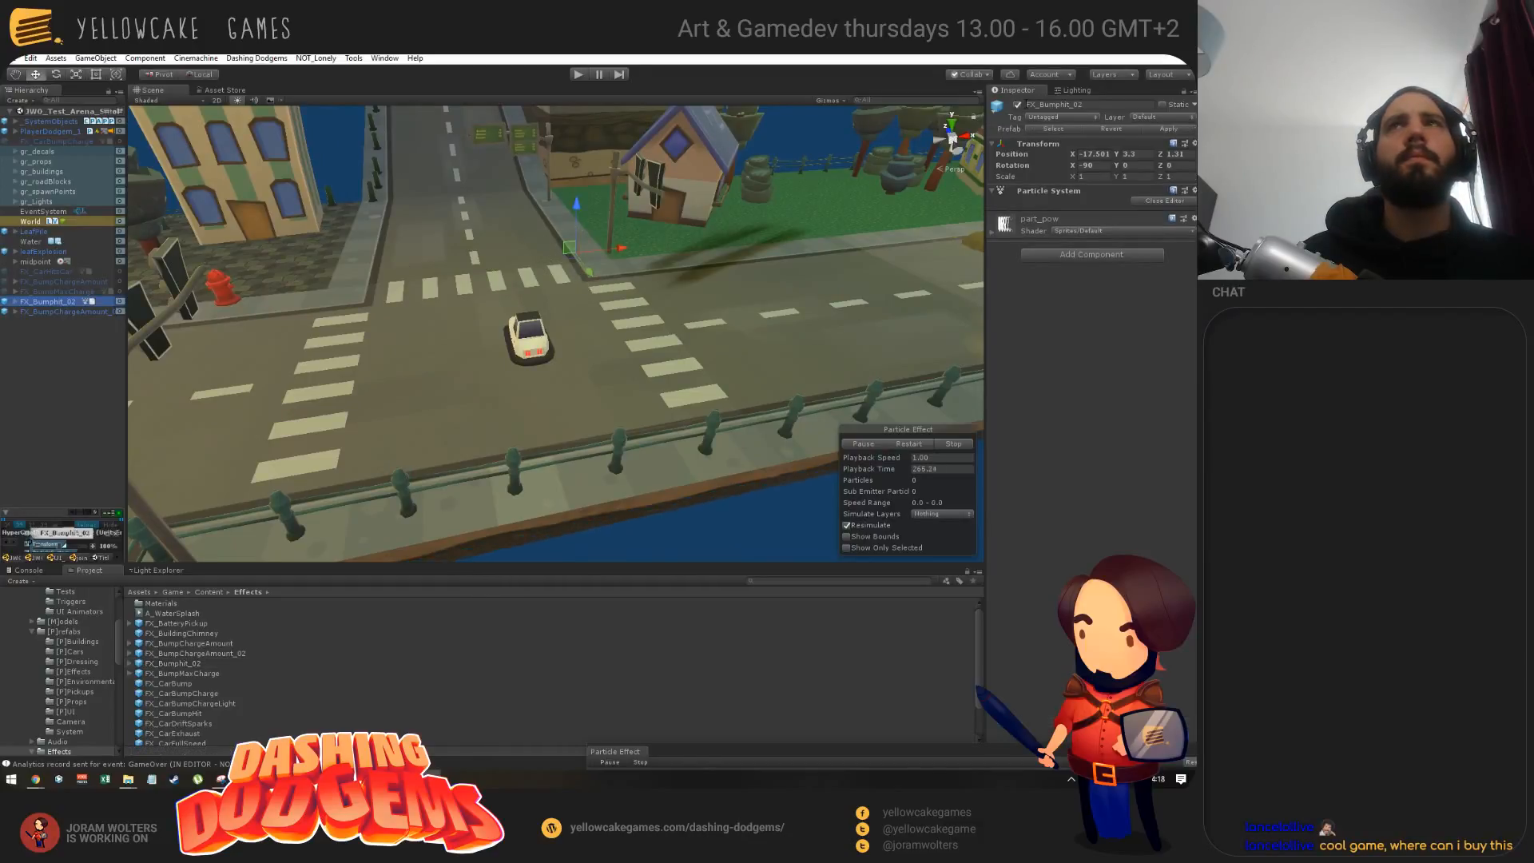
{"action": "left_click", "coordinate": [1017, 105]}
{"action": "left_click", "coordinate": [69, 312]}
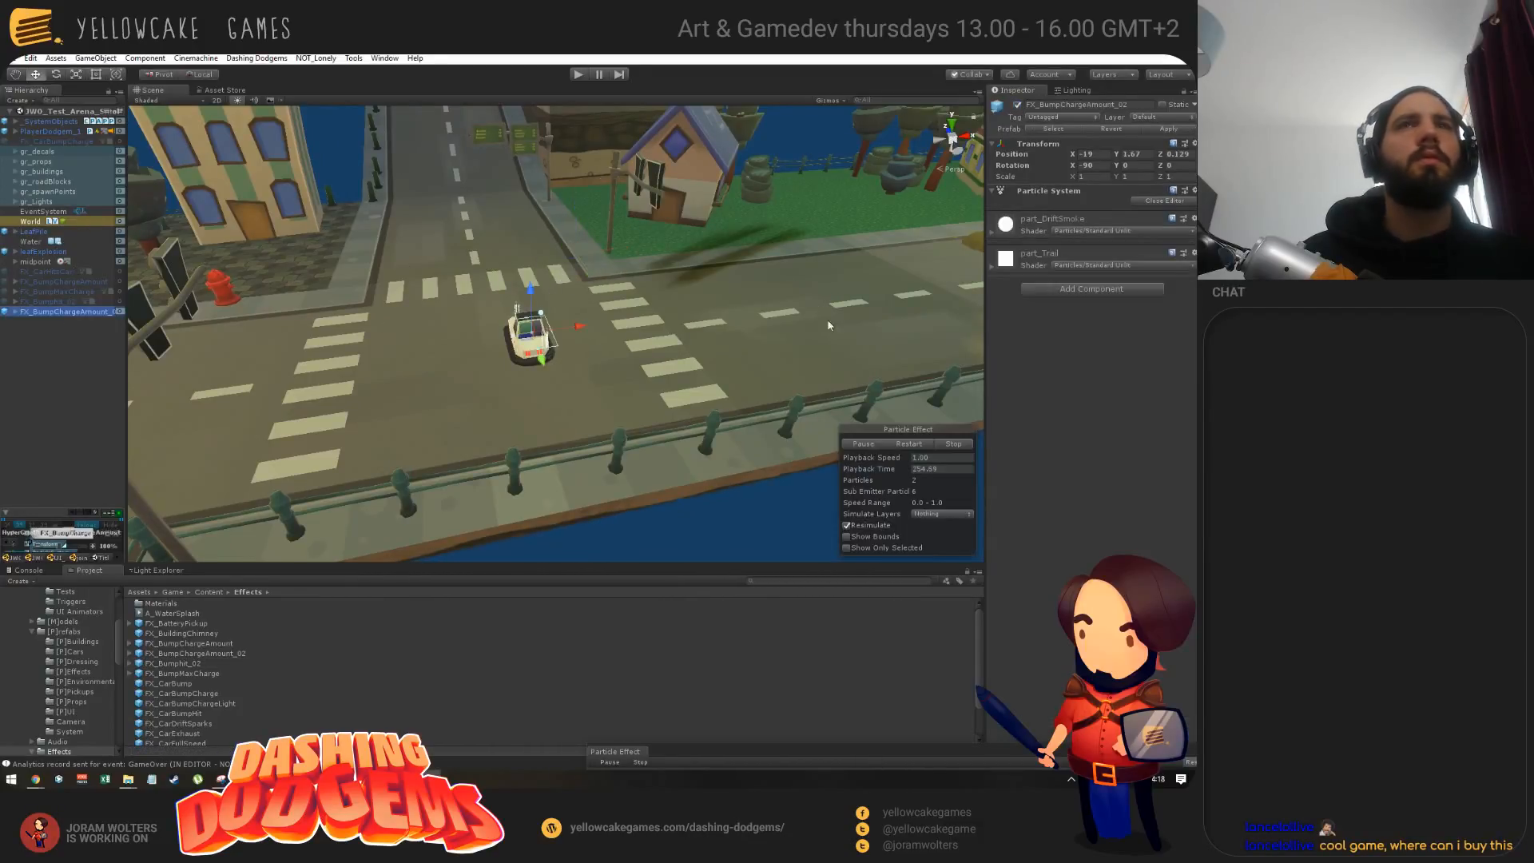
{"action": "left_click", "coordinate": [1017, 106]}
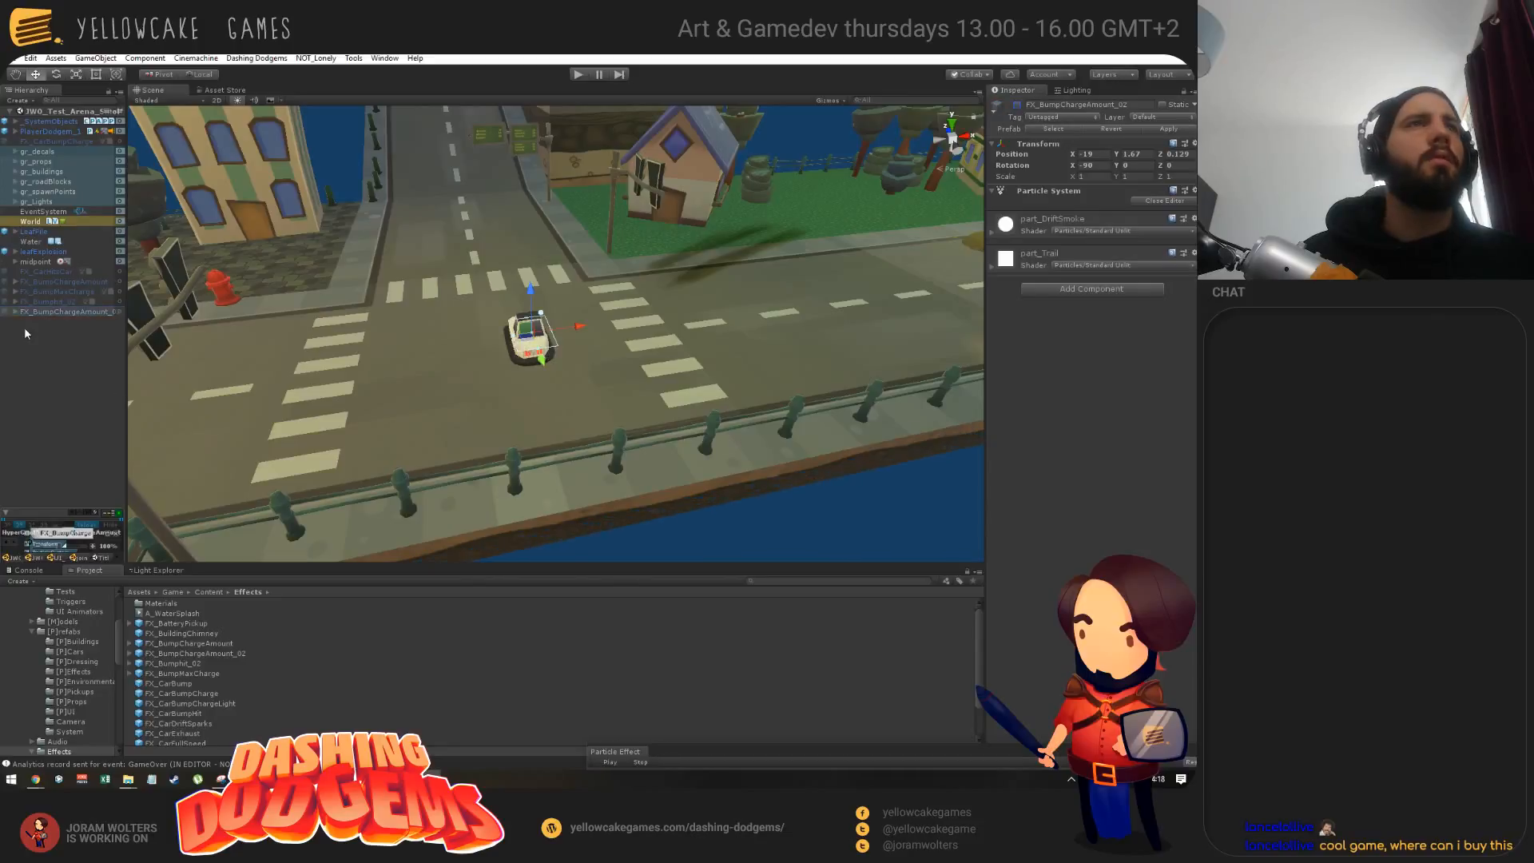
Step: Activate the FX_BumpMaxCharge effect and preview it up close around the car
{"action": "left_click", "coordinate": [58, 291]}
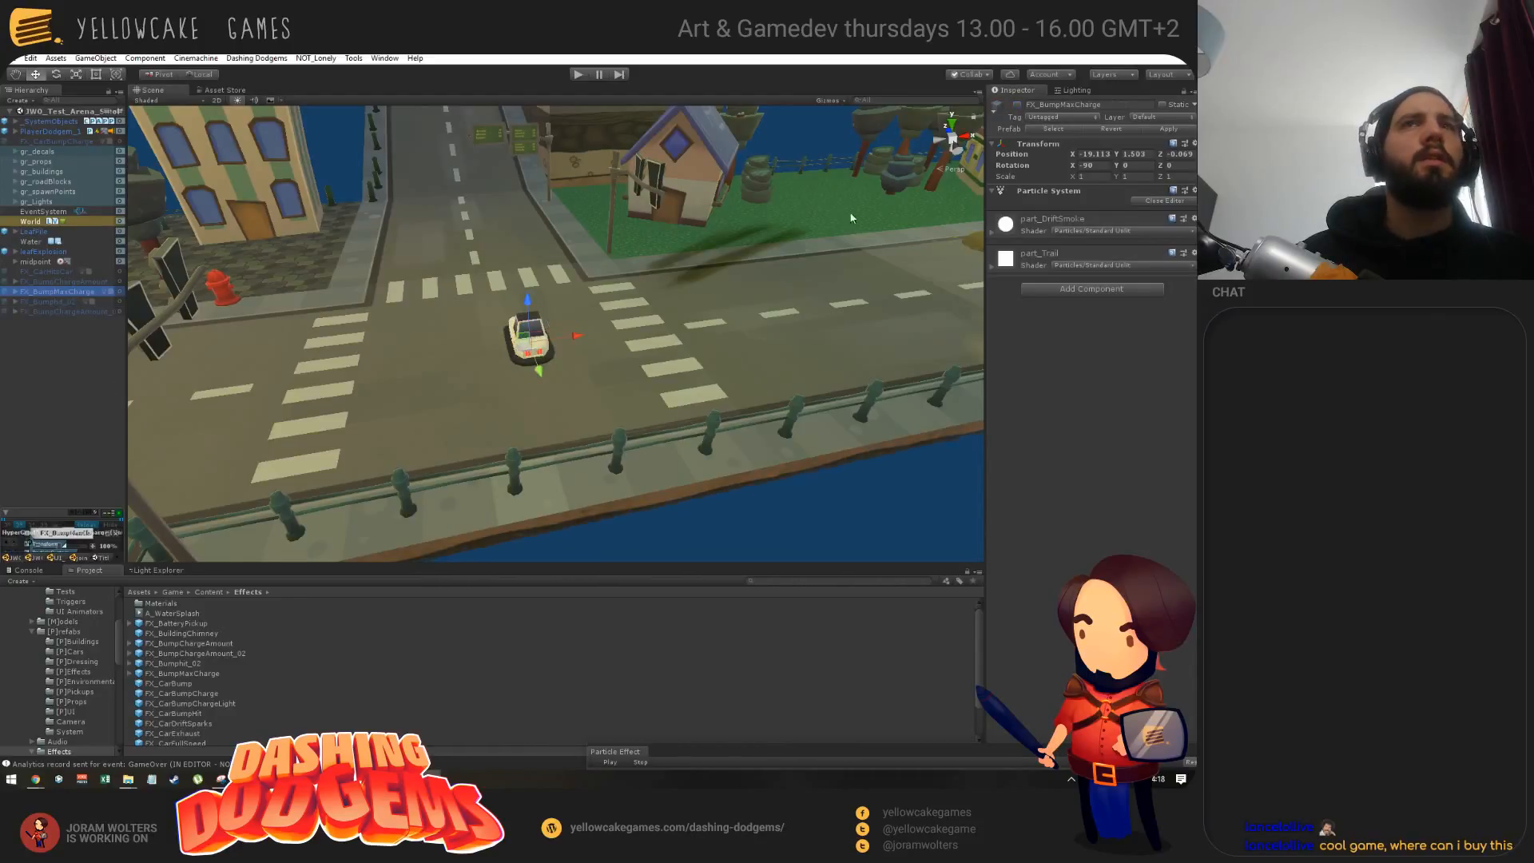
{"action": "left_click", "coordinate": [1018, 105]}
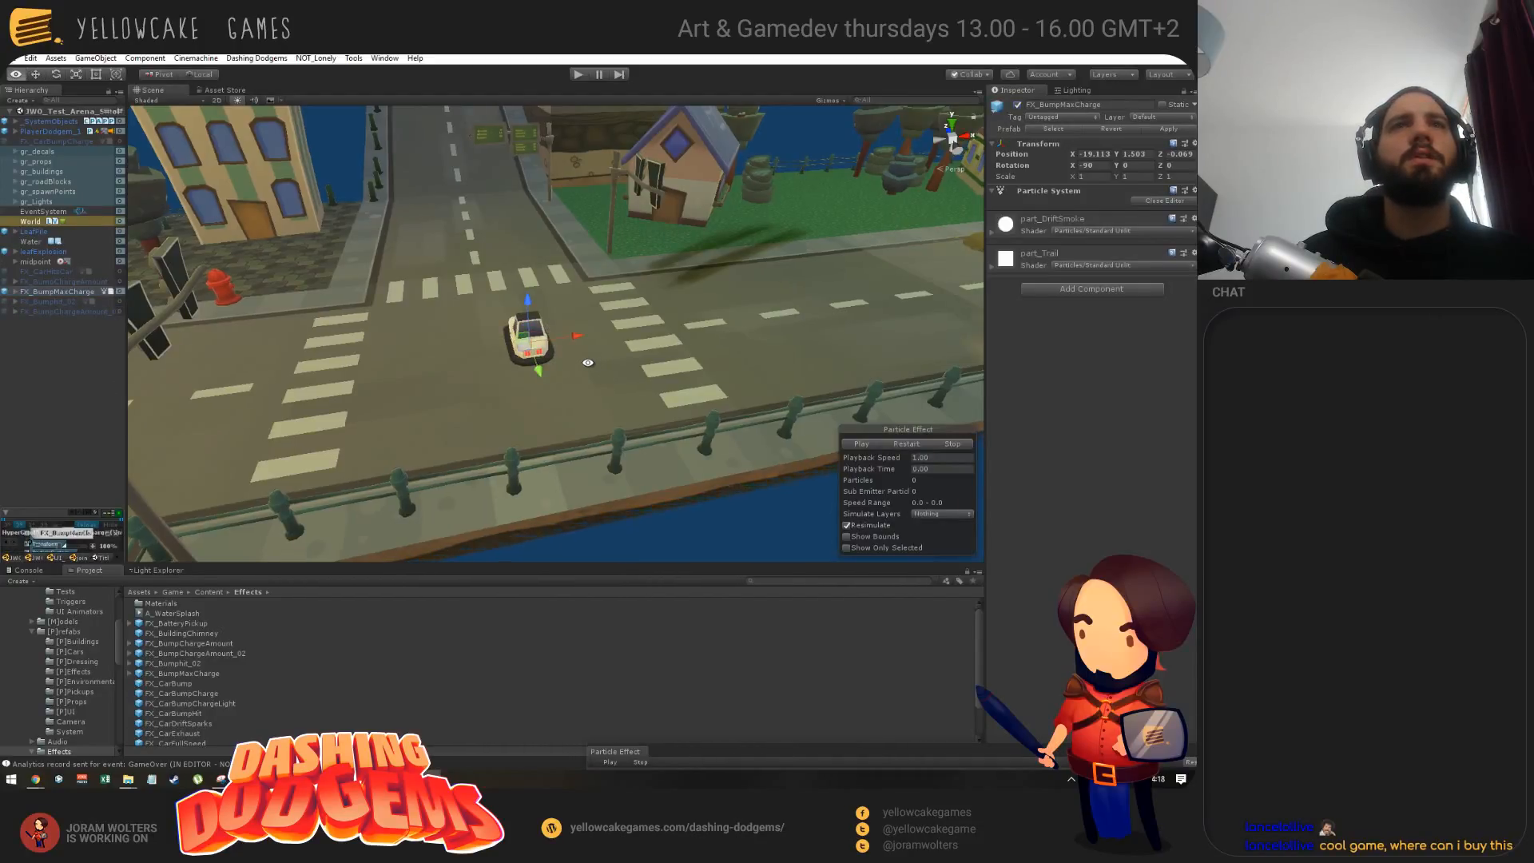
{"action": "left_click_drag", "start_coordinate": [589, 359], "coordinate": [625, 399], "text": "alt"}
{"action": "scroll", "coordinate": [434, 376], "scroll_direction": "up", "scroll_amount": 4}
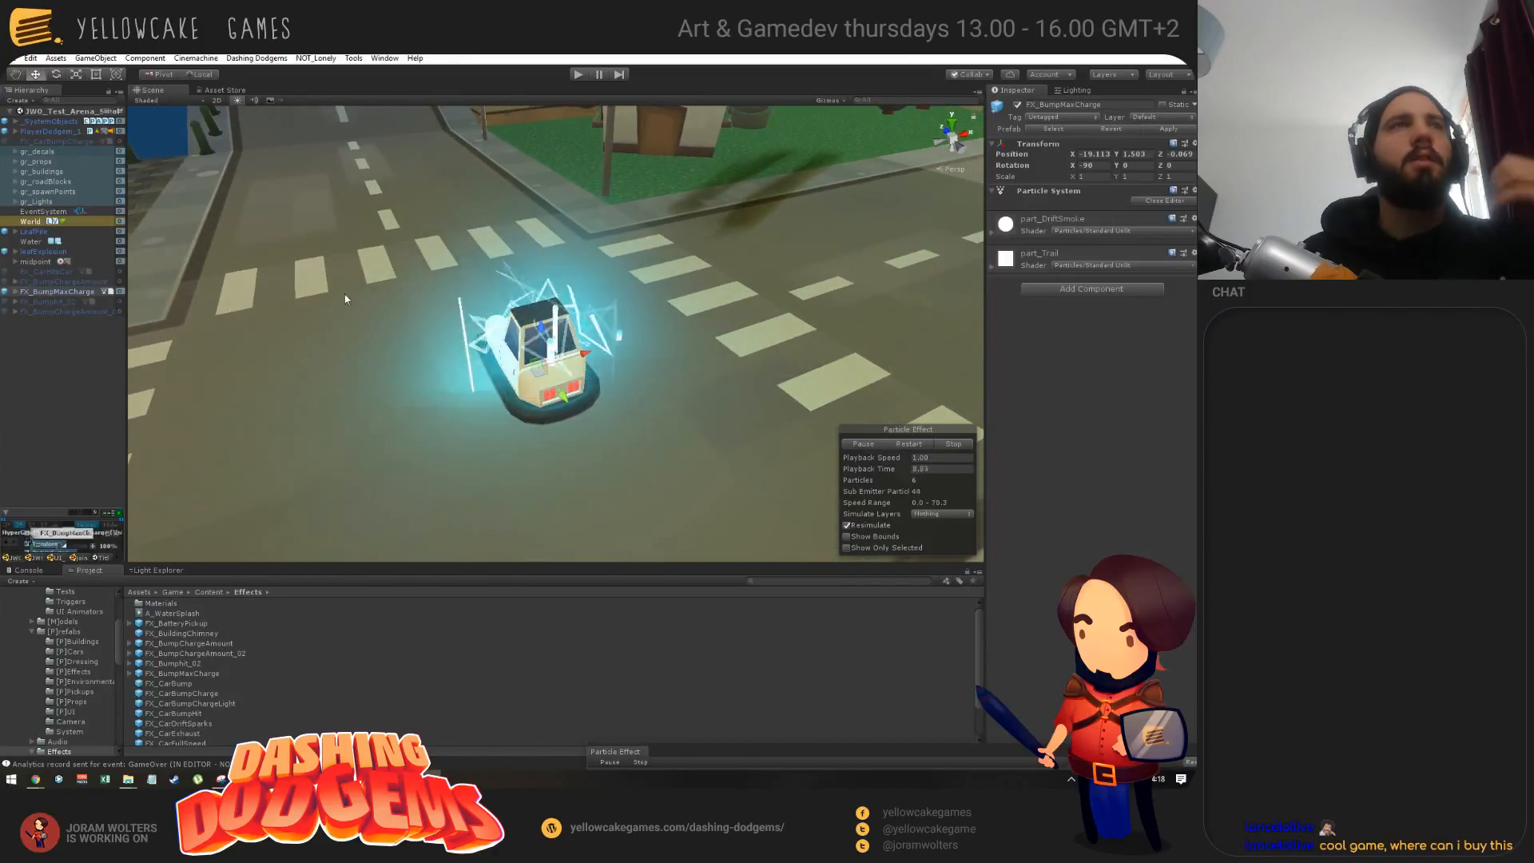
Step: Expand FX_BumpMaxCharge, select its FX_LargerLightening child, and show the particle settings of its emitters in the floating Particle Effect window
{"action": "left_click", "coordinate": [16, 292]}
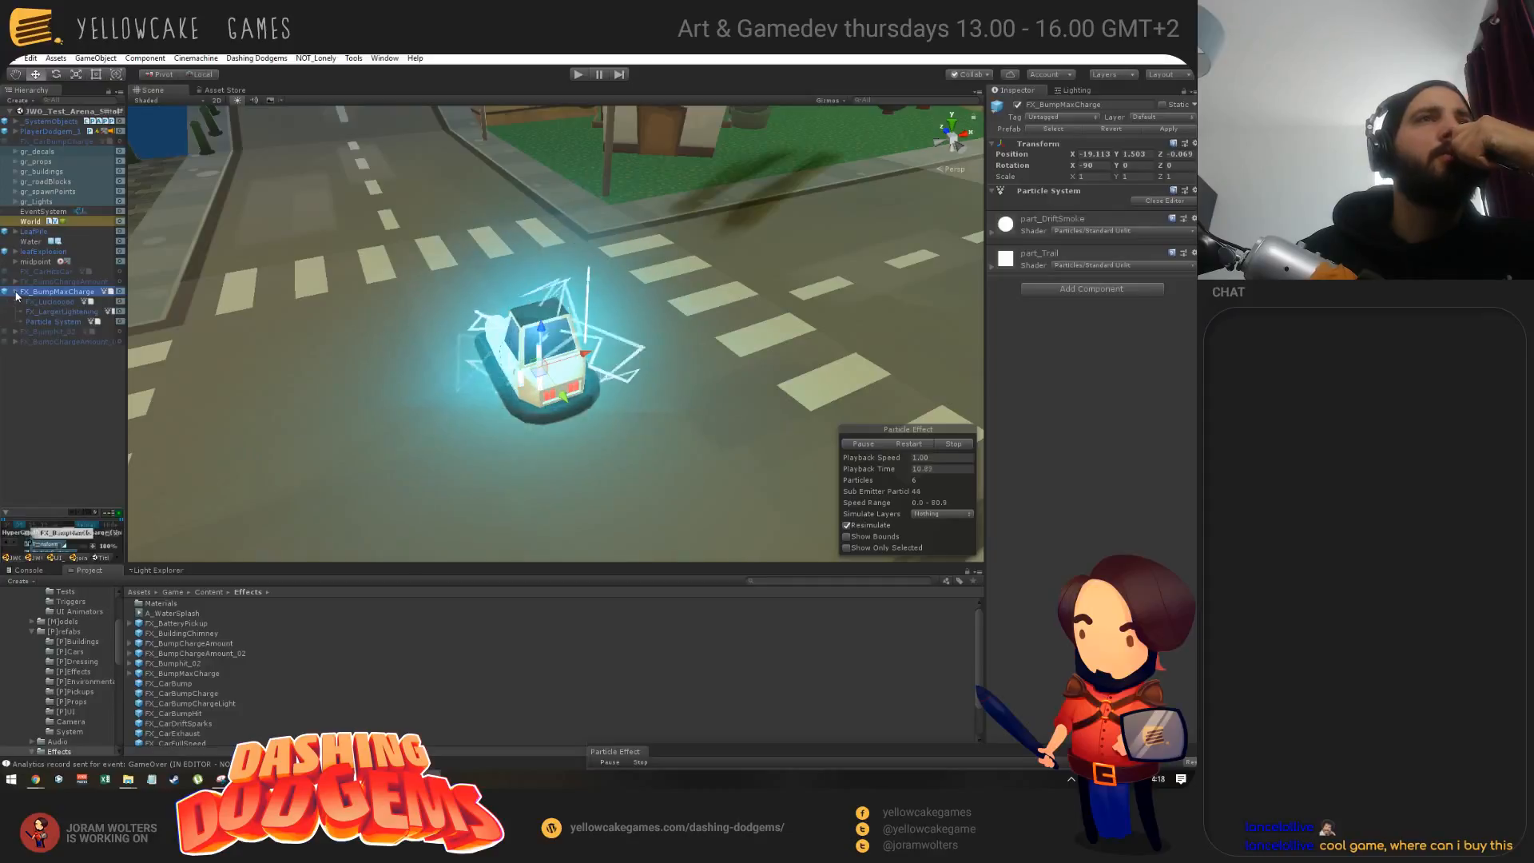
{"action": "left_click", "coordinate": [64, 311]}
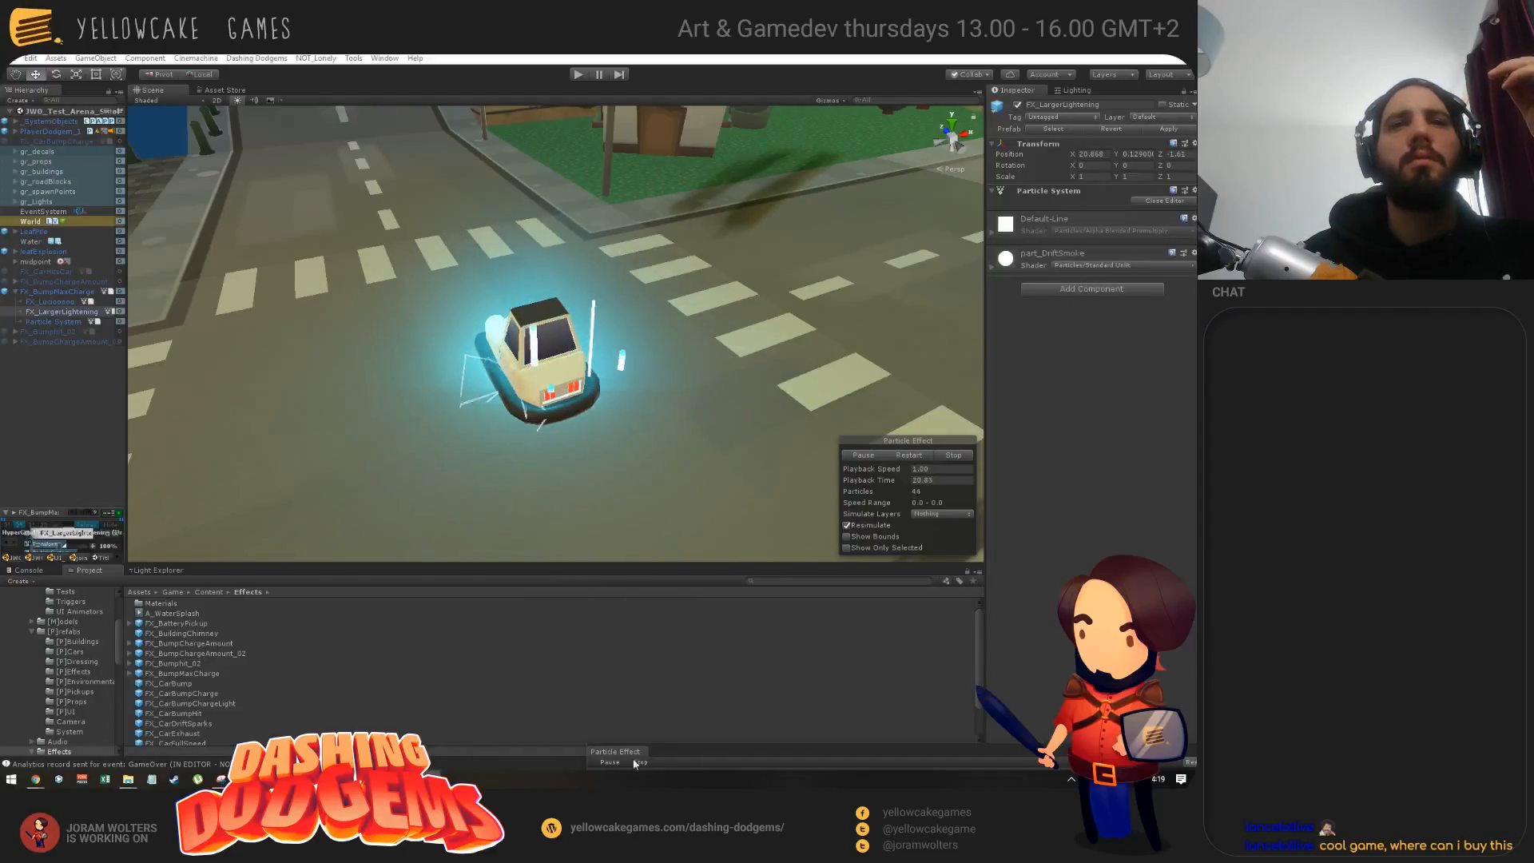
{"action": "left_click_drag", "start_coordinate": [678, 745], "coordinate": [755, 159]}
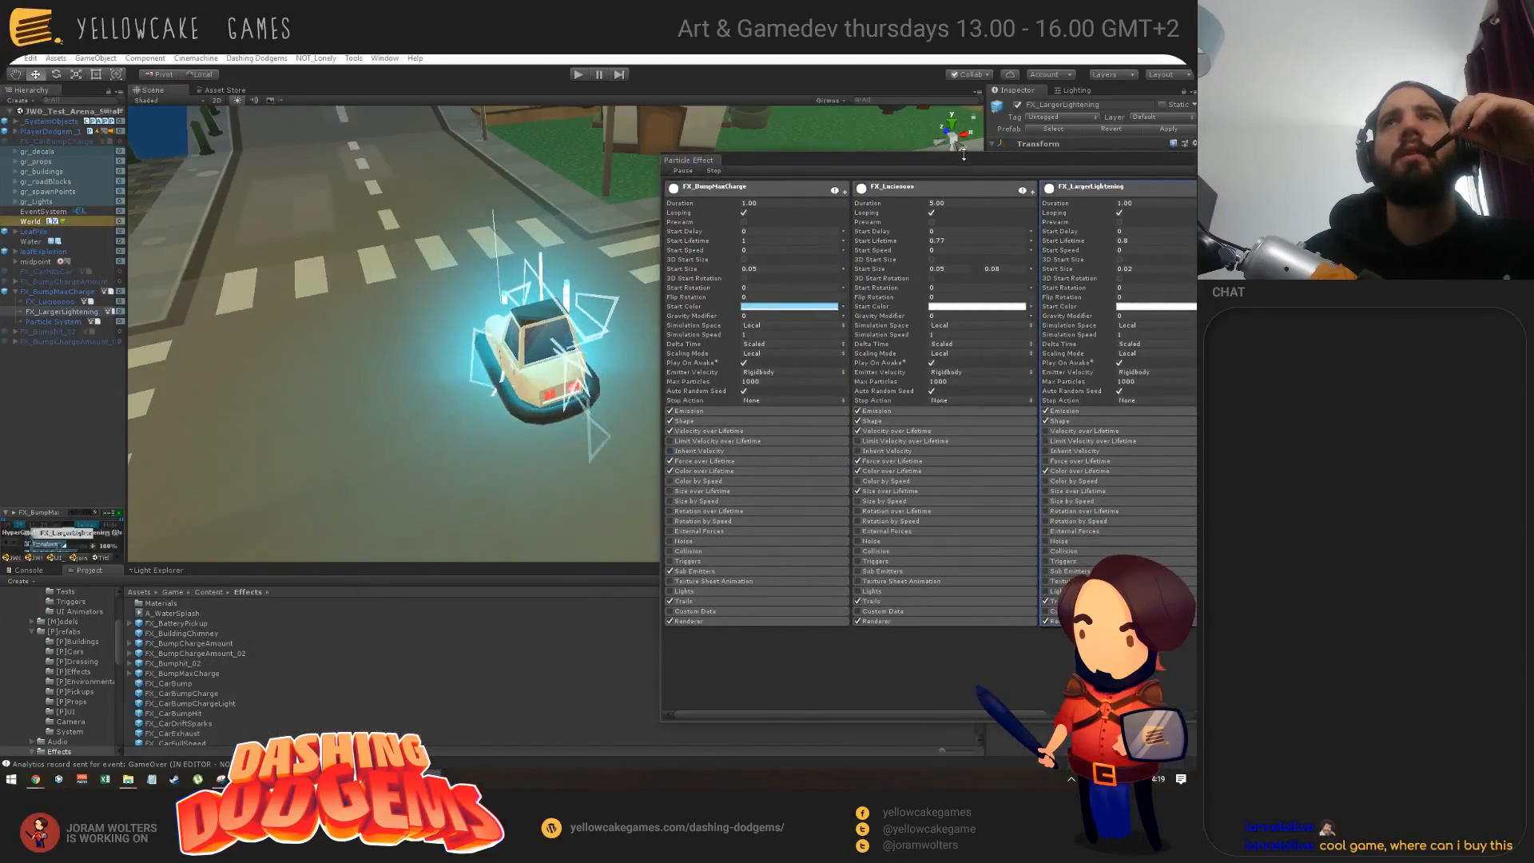
{"action": "left_click_drag", "start_coordinate": [963, 154], "coordinate": [964, 152]}
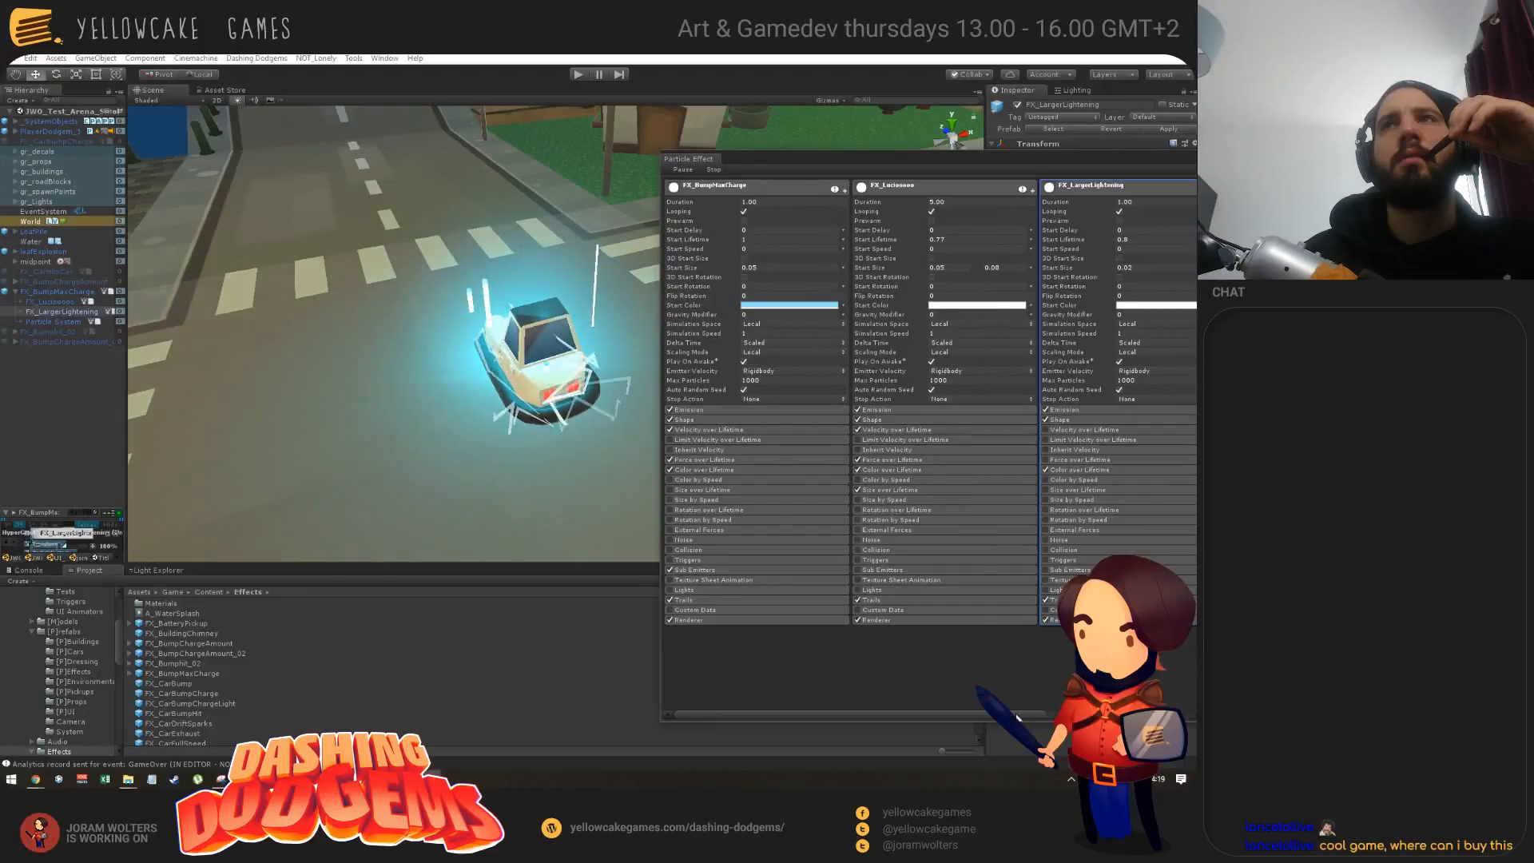
{"action": "left_click_drag", "start_coordinate": [1017, 714], "coordinate": [1107, 715]}
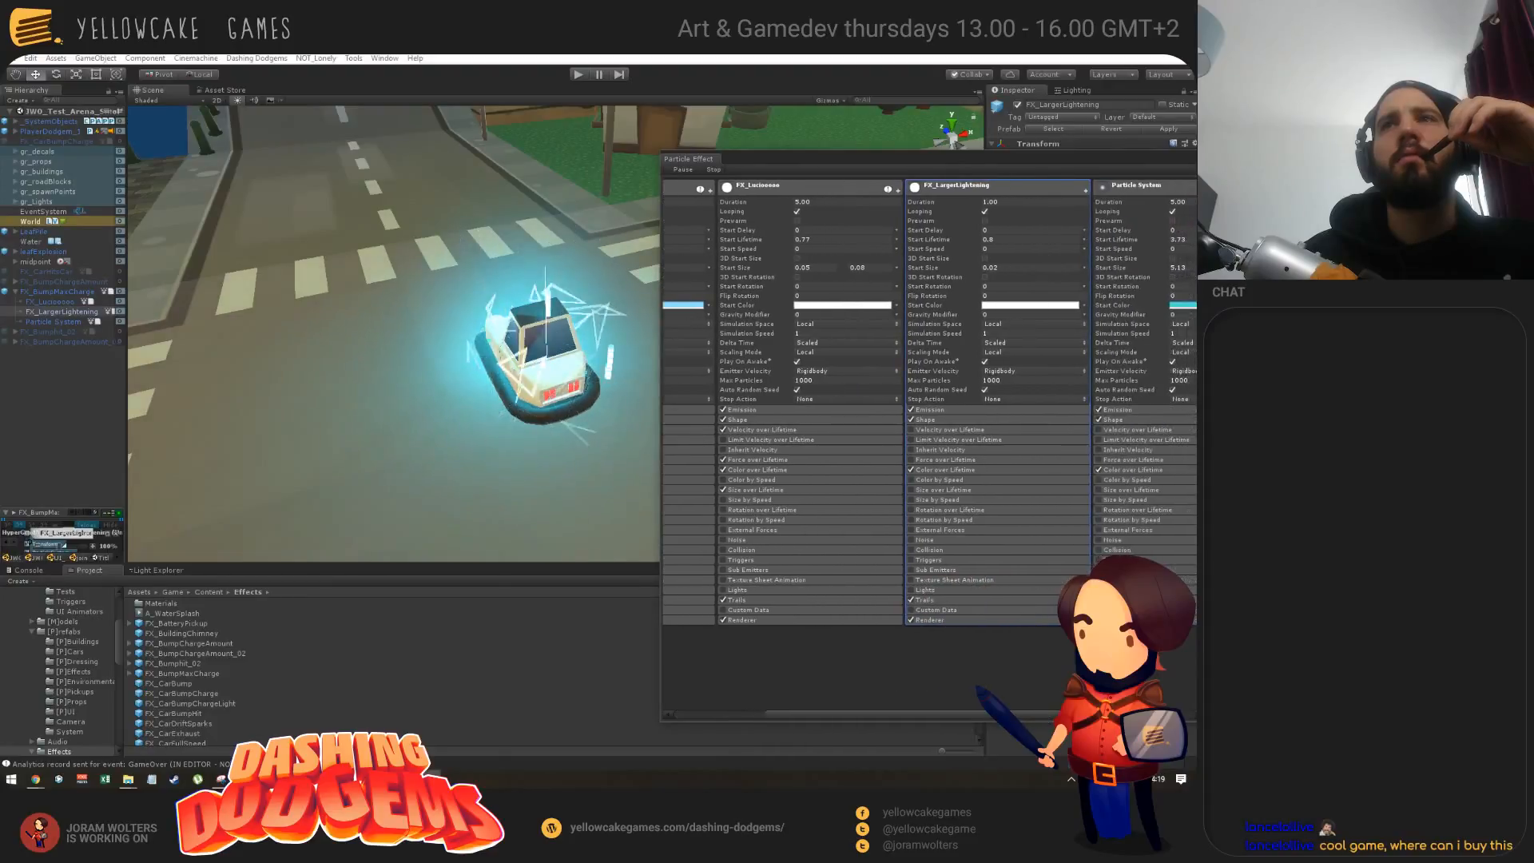
Step: Show the Renderer settings of the FX_LargerLightening emitter and disable its Trails module
{"action": "left_click", "coordinate": [956, 618]}
{"action": "scroll", "coordinate": [999, 584], "scroll_direction": "down", "scroll_amount": 5}
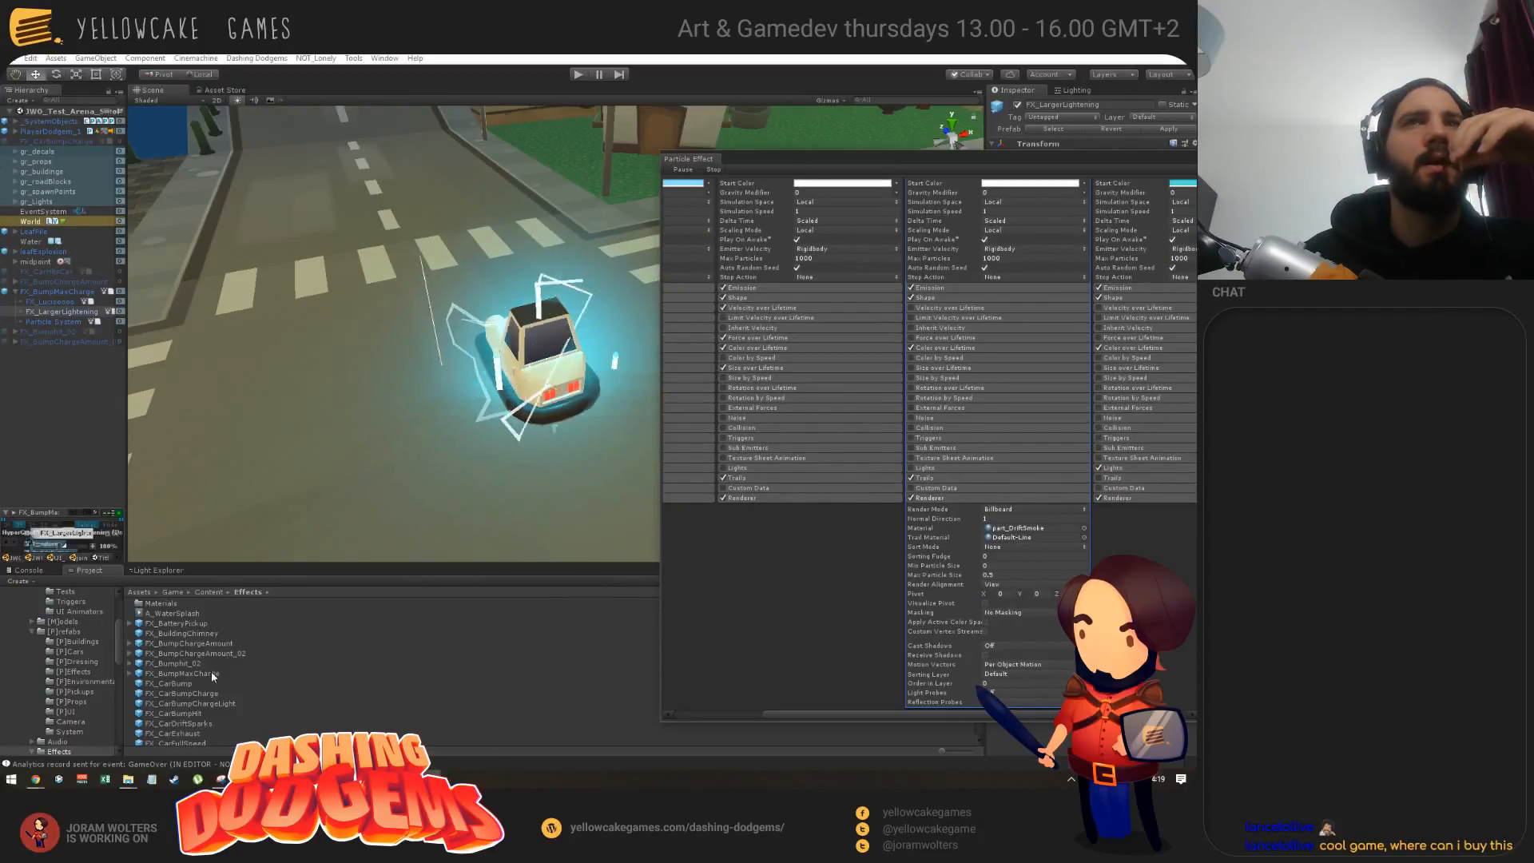
{"action": "left_click", "coordinate": [911, 478]}
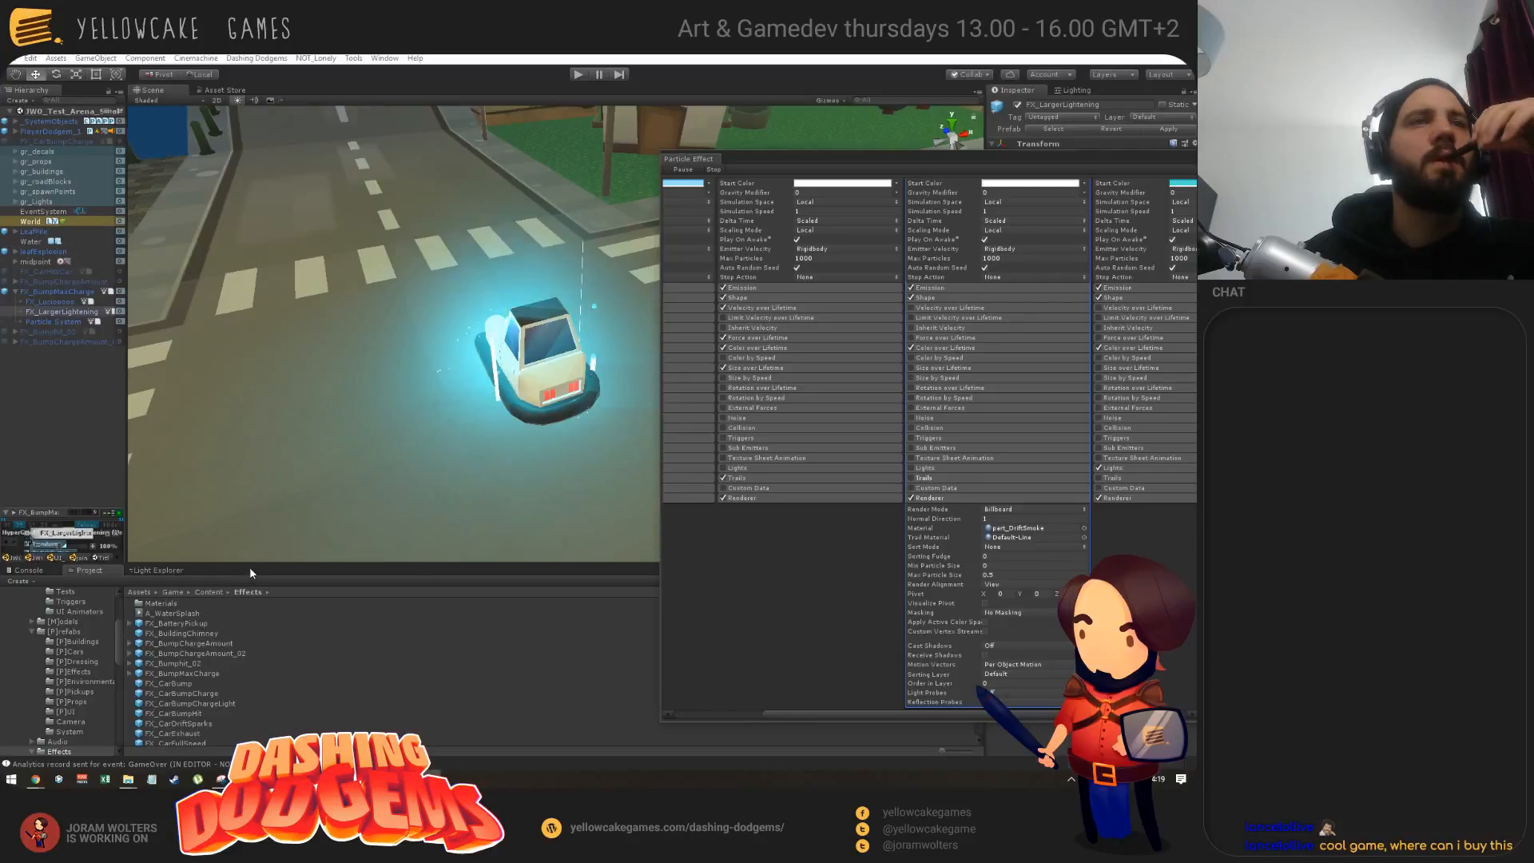
Step: Search the project assets for "part" to look for particle textures and materials, and clear the search
{"action": "left_click_drag", "start_coordinate": [785, 163], "coordinate": [1197, 661]}
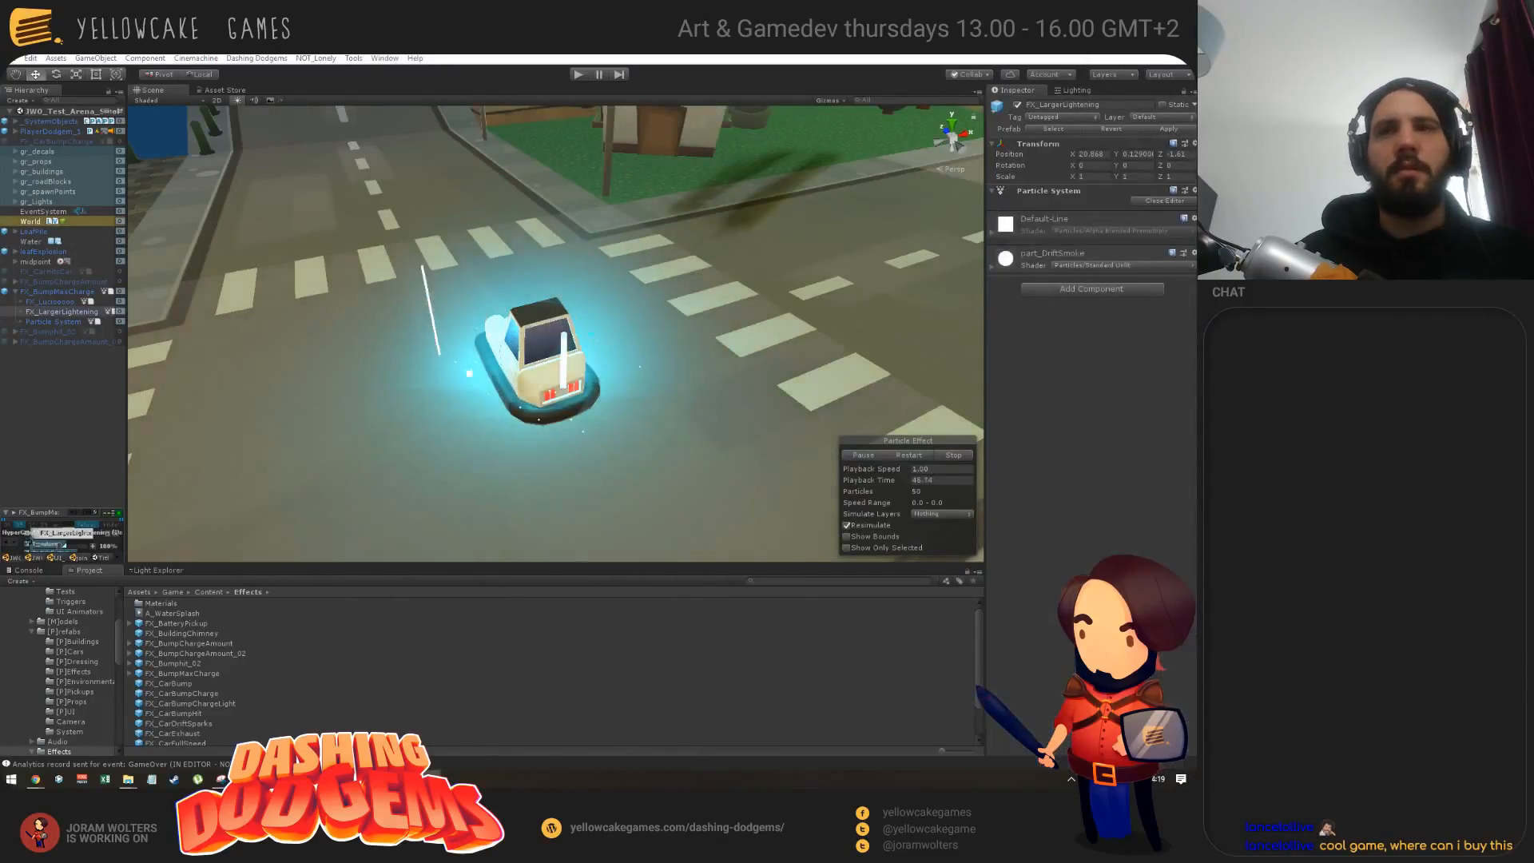
{"action": "left_click", "coordinate": [787, 582]}
{"action": "type", "text": "t:parti"}
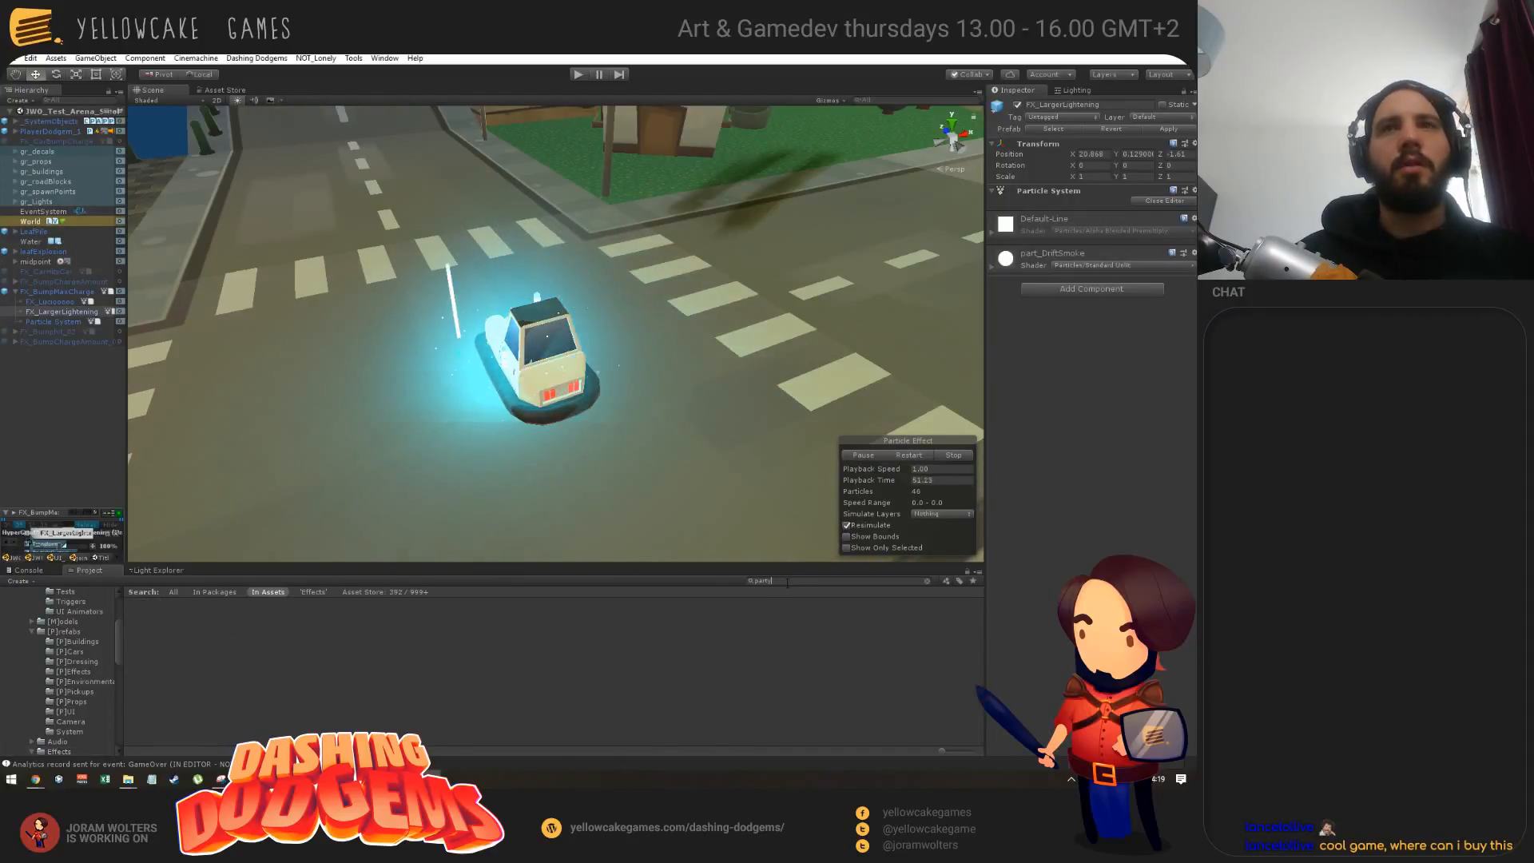
{"action": "key", "text": "BackSpace"}
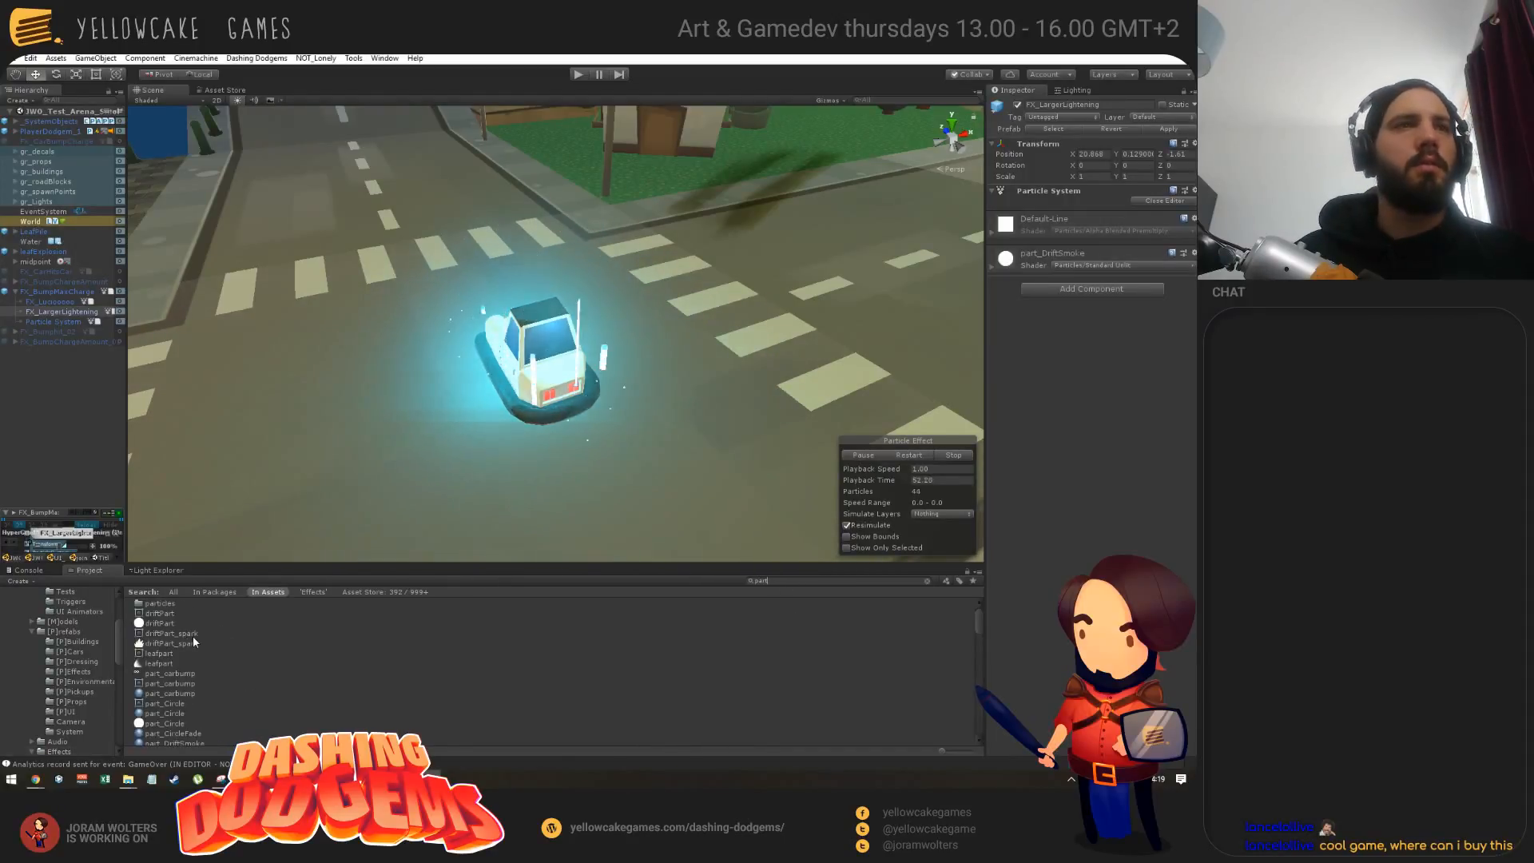
{"action": "key", "text": "BackSpace"}
{"action": "key", "text": "BackSpace"}
{"action": "key", "text": "BackSpace"}
{"action": "key", "text": "BackSpace"}
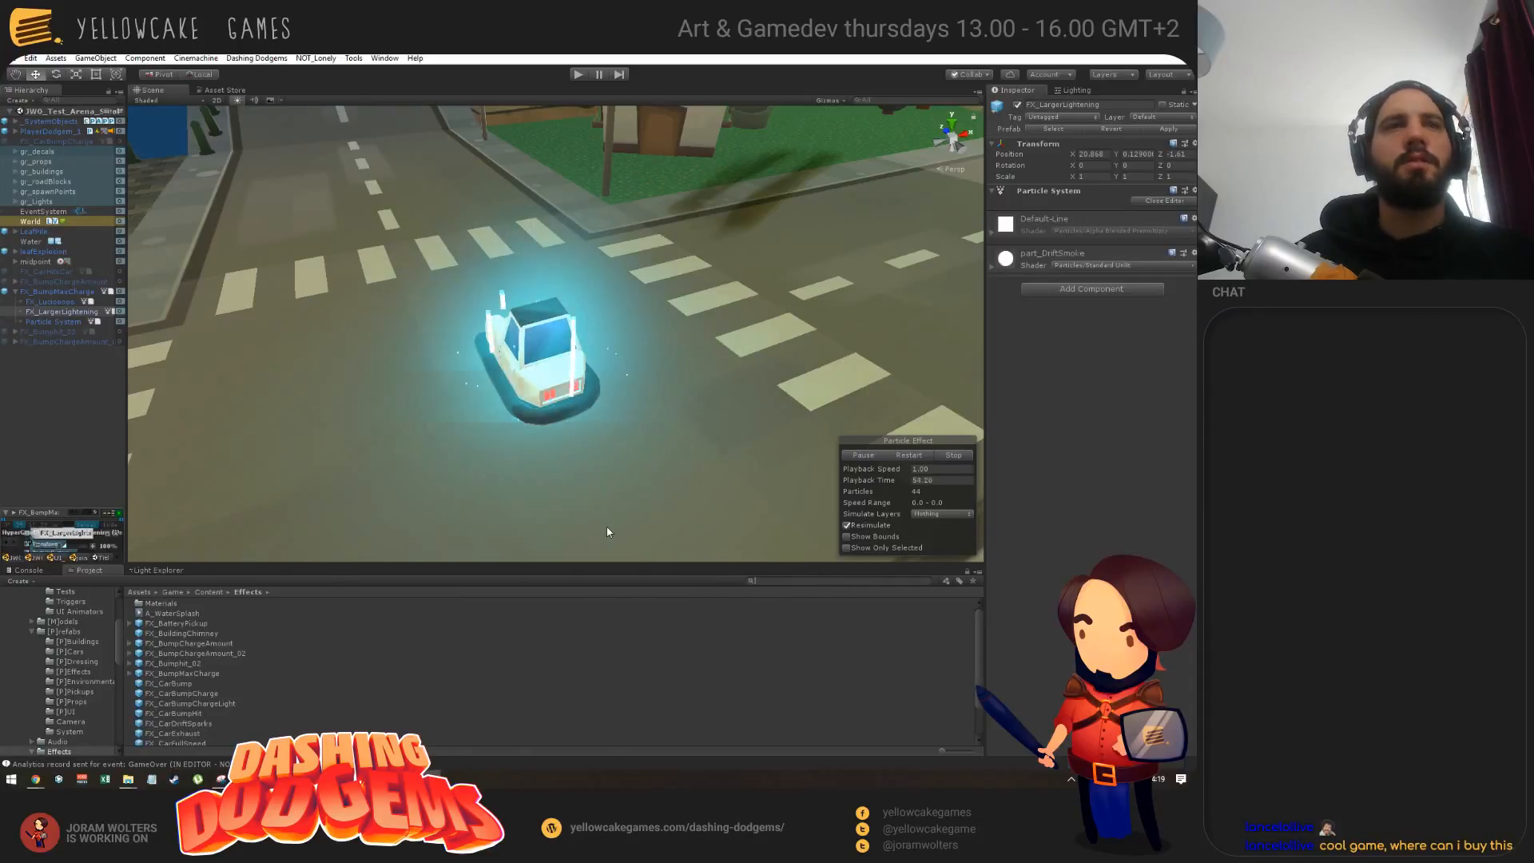
Step: Set the FX_LargerLightening renderer's material to part_Lightning
{"action": "left_click_drag", "start_coordinate": [1439, 100], "coordinate": [338, 128]}
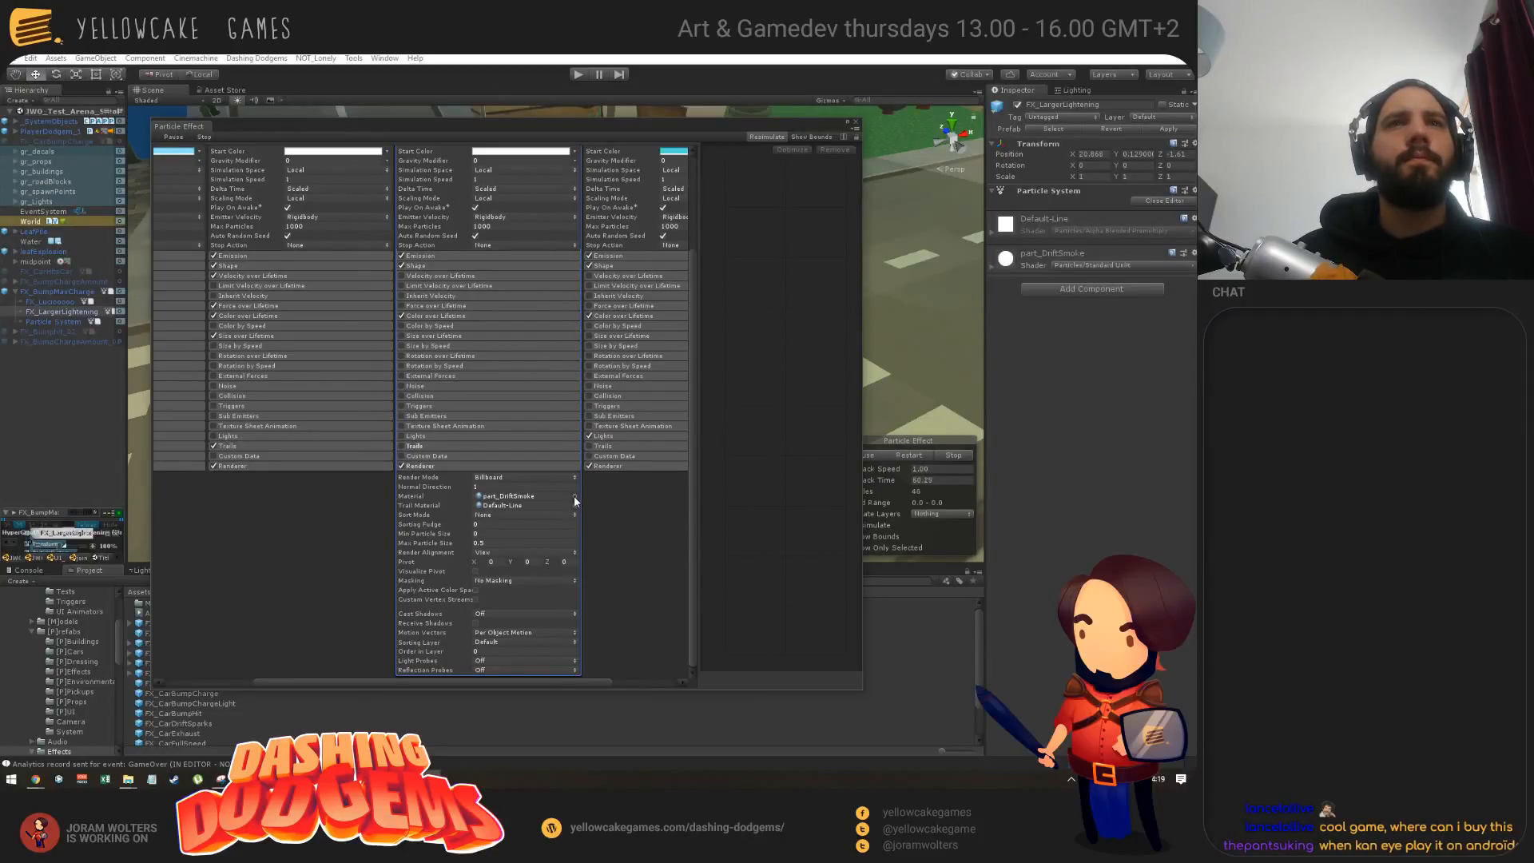
{"action": "left_click_drag", "start_coordinate": [430, 124], "coordinate": [991, 160]}
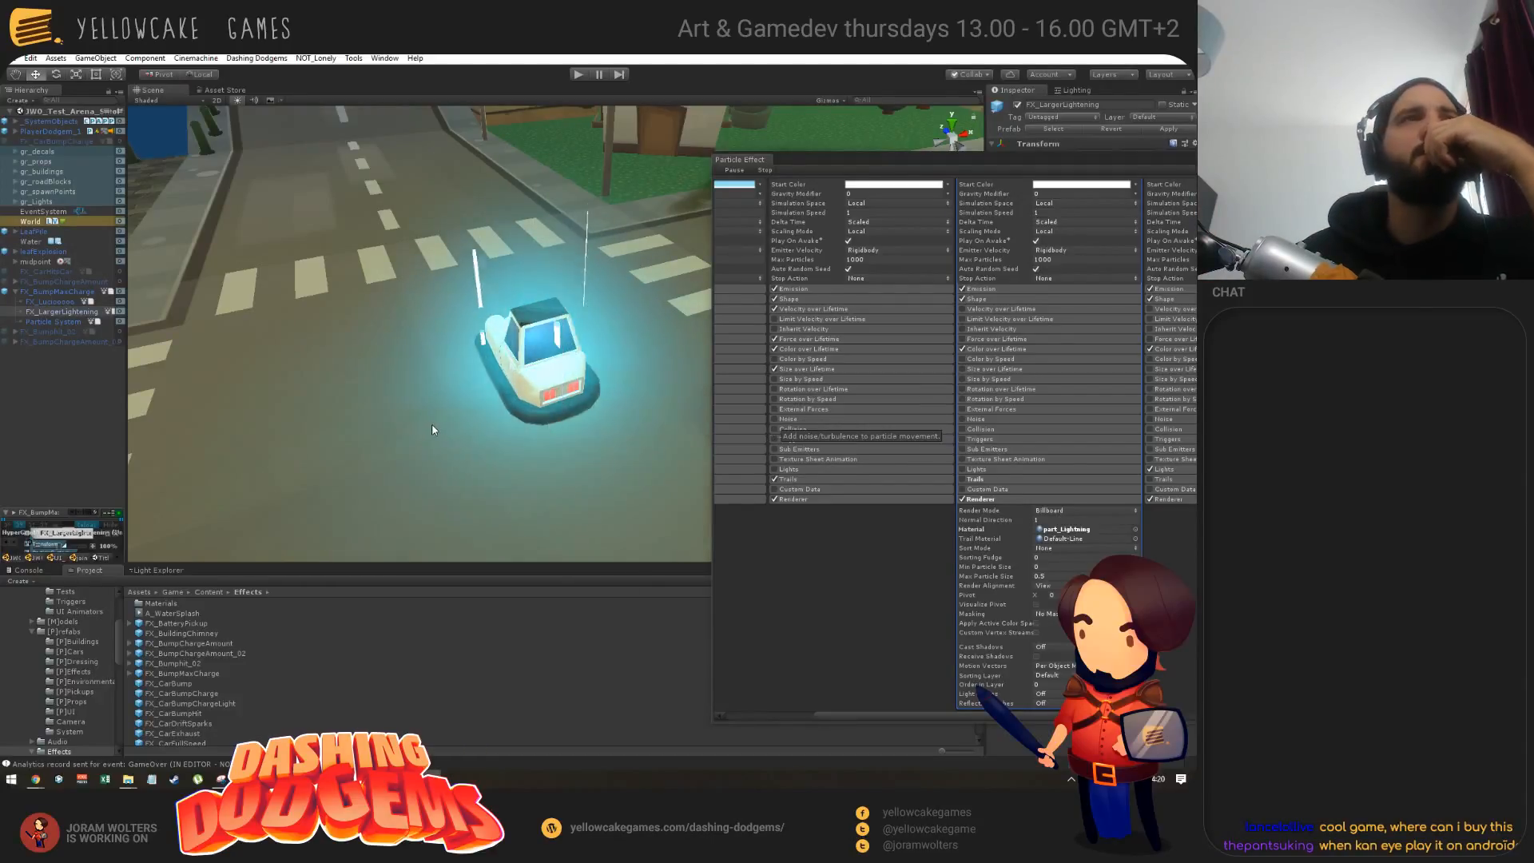
{"action": "scroll", "coordinate": [1066, 484], "scroll_direction": "up", "scroll_amount": 3}
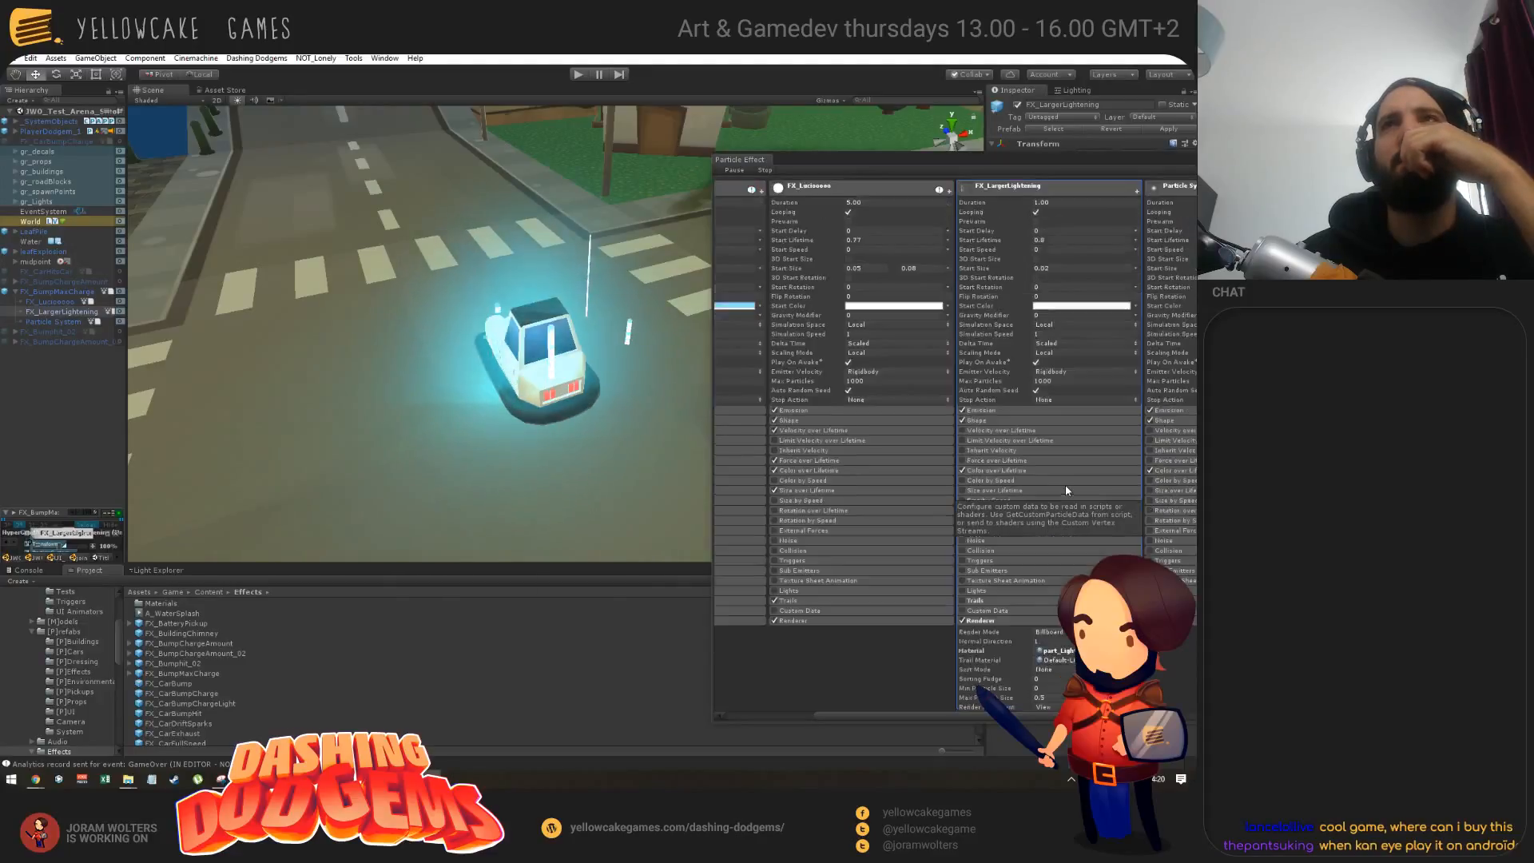
Step: Delete the FX_LargerLightening child from FX_BumpMaxCharge, accepting that the prefab instance breaks
{"action": "left_click", "coordinate": [41, 310]}
{"action": "key", "text": "Delete"}
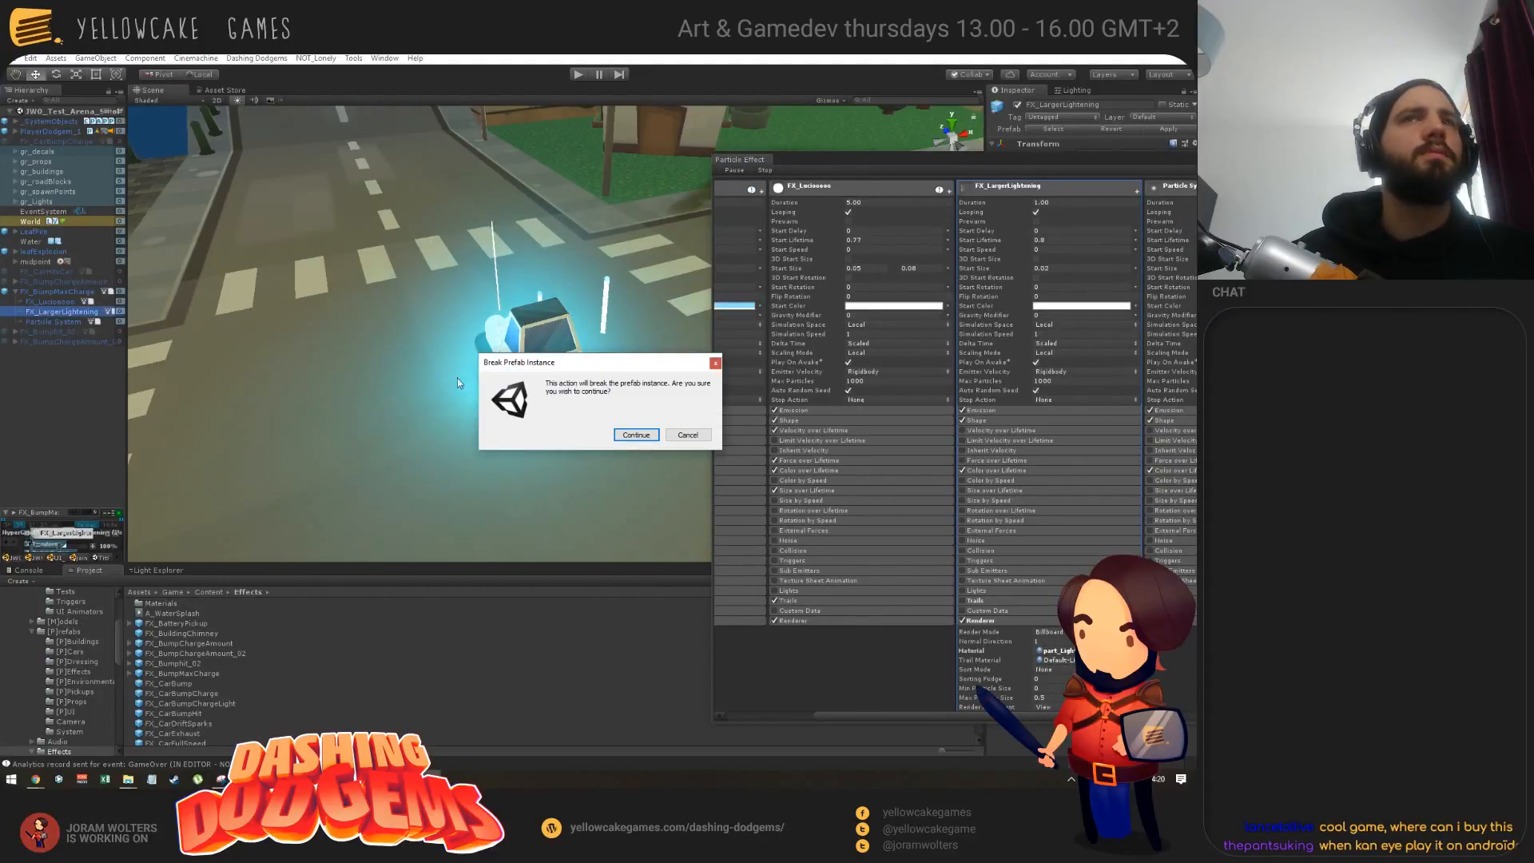
{"action": "left_click", "coordinate": [636, 434]}
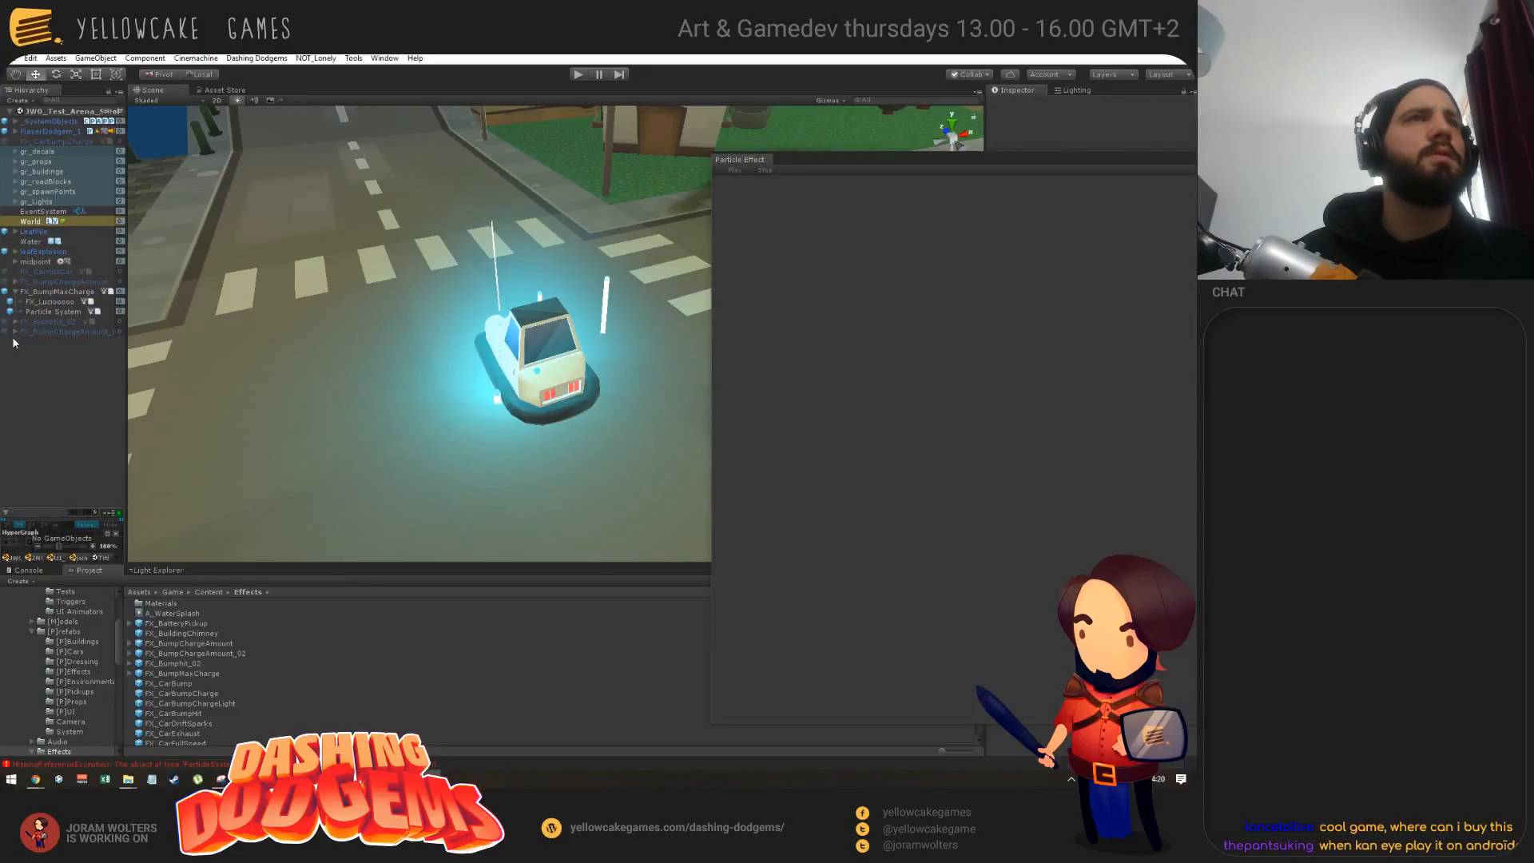
Step: Copy SmallLightningBall from FX_BumpChargeAmount_02 and parent the copy under FX_BumpMaxCharge
{"action": "left_click", "coordinate": [60, 351]}
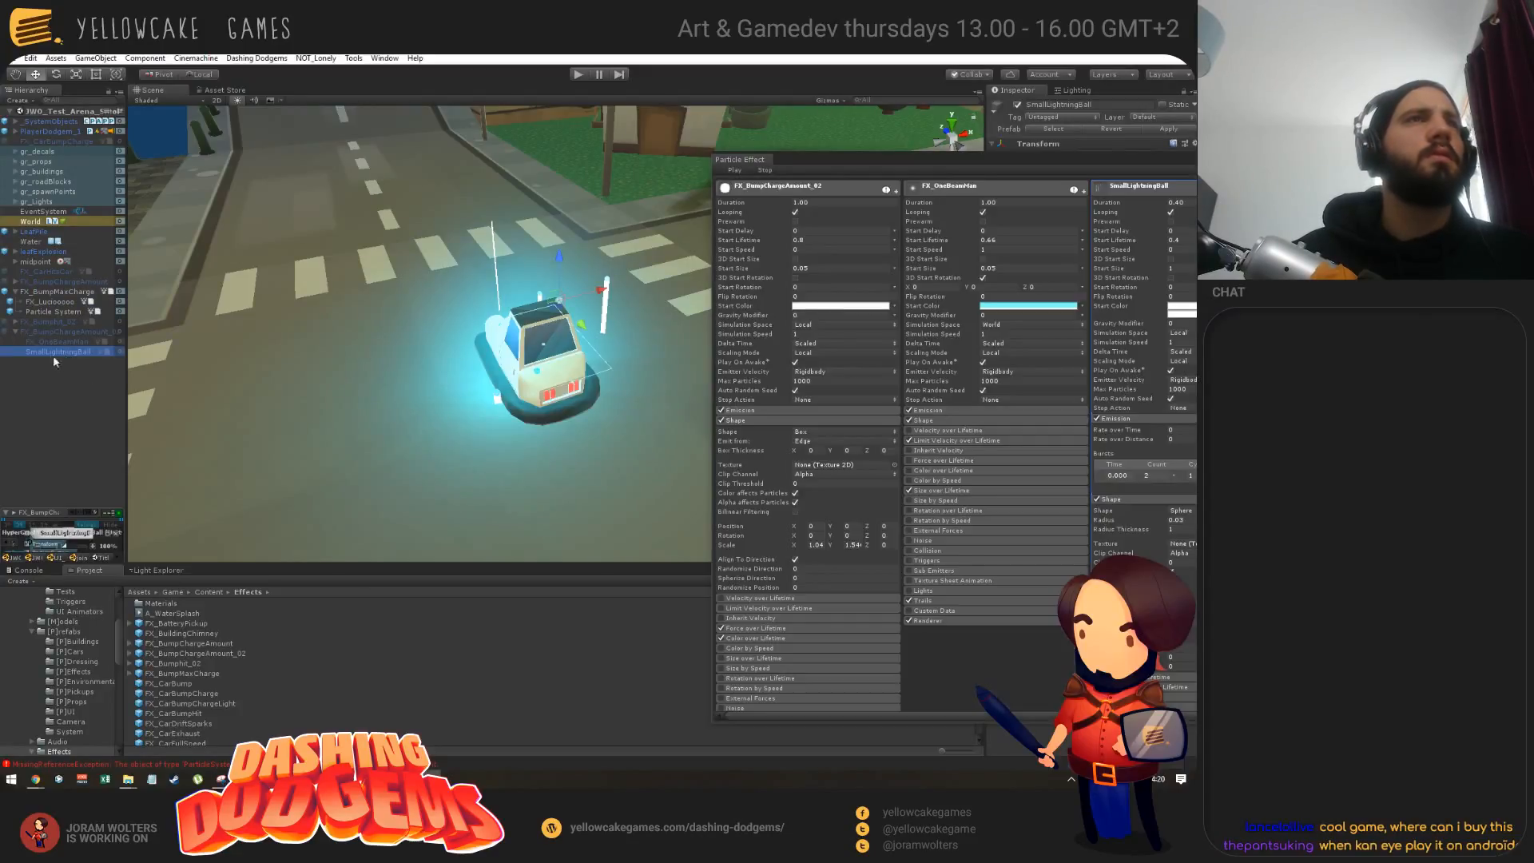
{"action": "key", "text": "ctrl+v"}
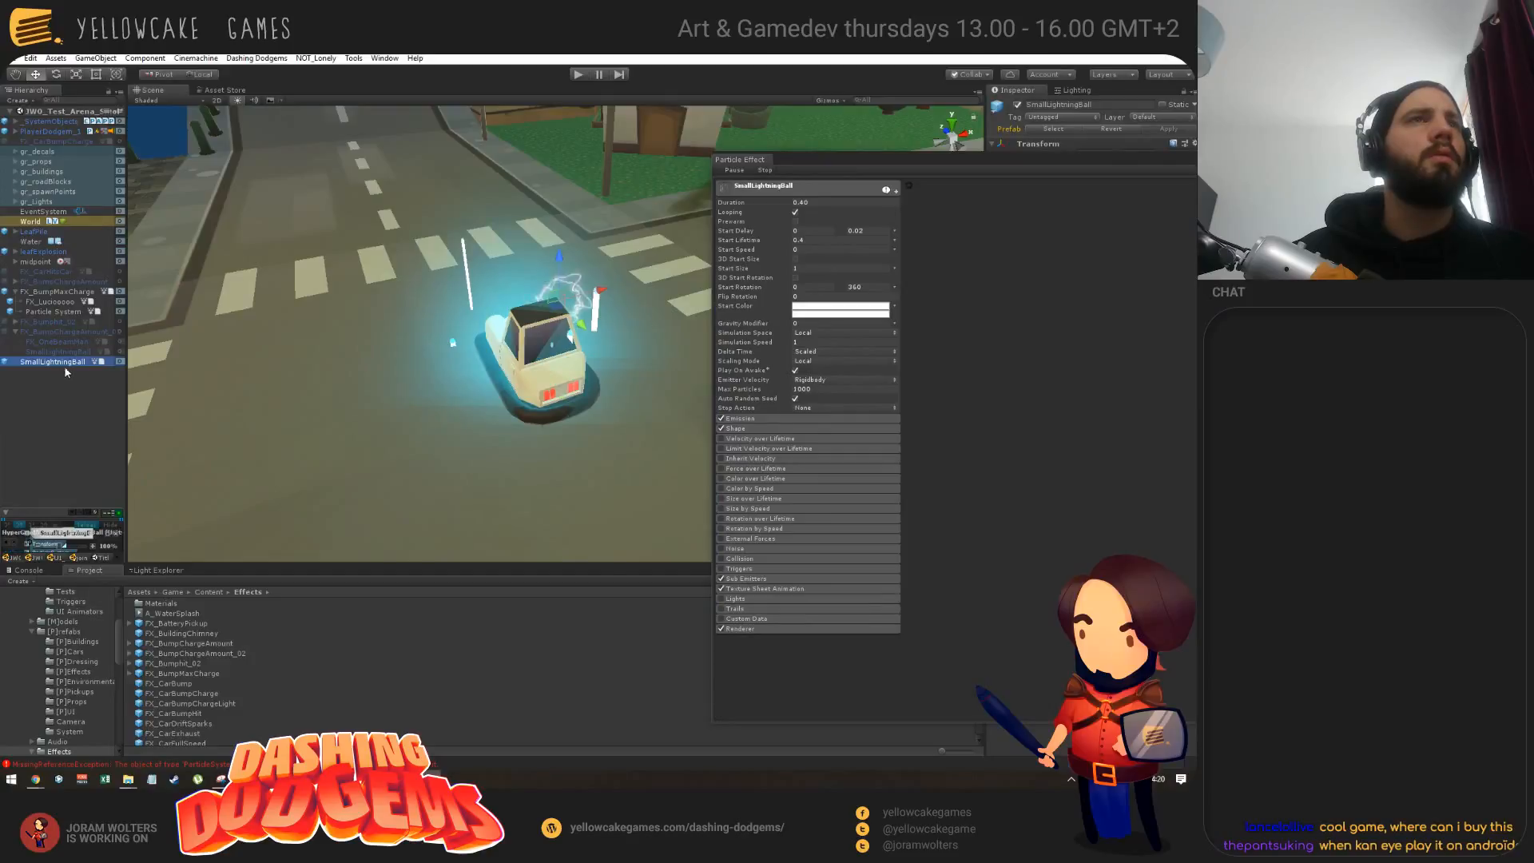
{"action": "left_click_drag", "start_coordinate": [65, 363], "coordinate": [59, 318]}
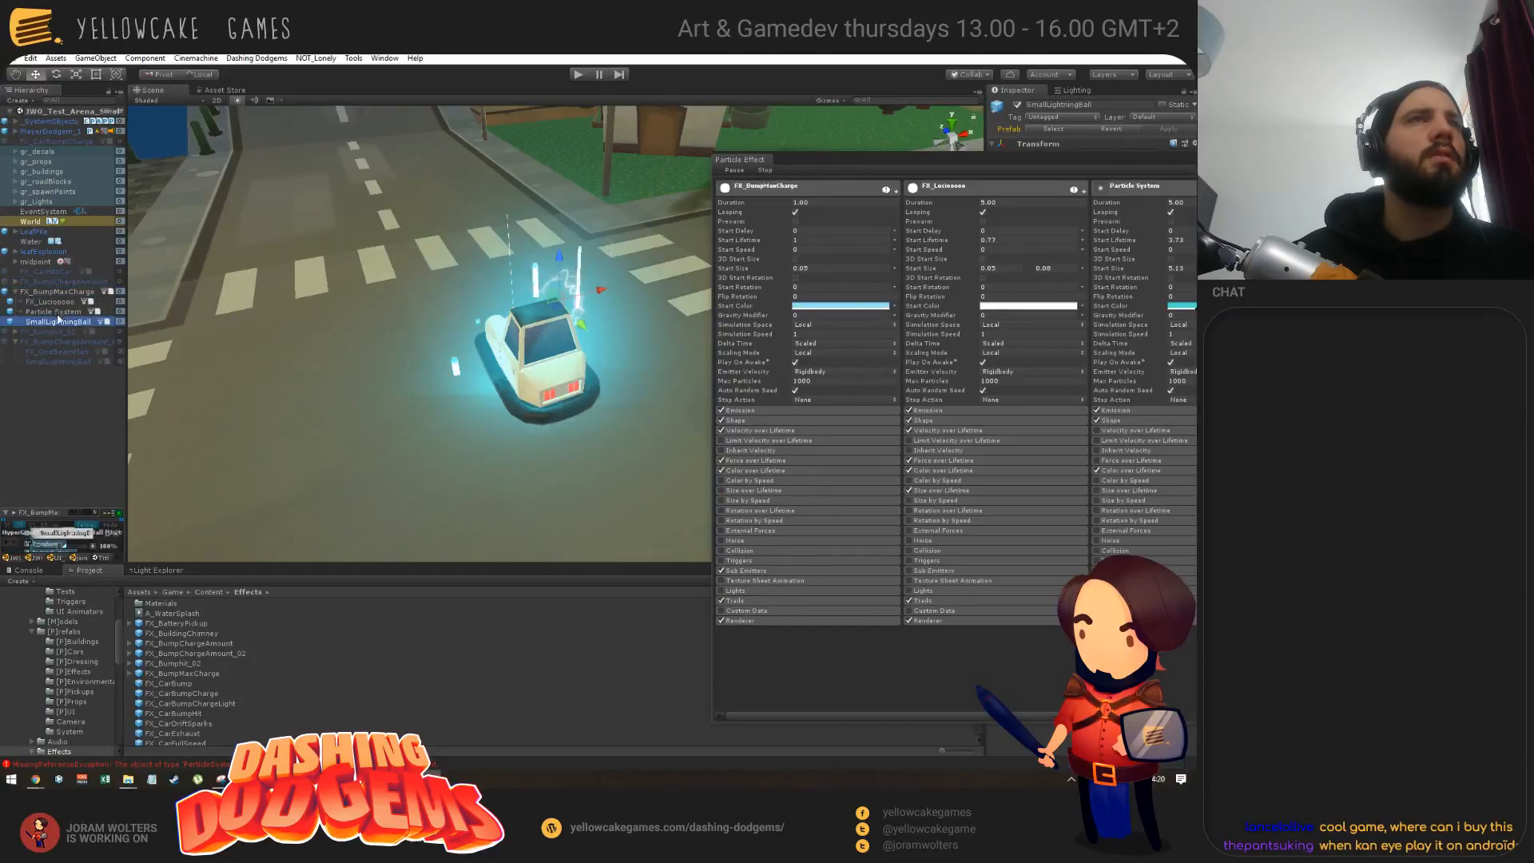
Step: Assign the copied SmallLightningBall to the missing Birth slot in FX_BumpMaxCharge's Sub Emitters module and preview it around the car
{"action": "left_click", "coordinate": [748, 570]}
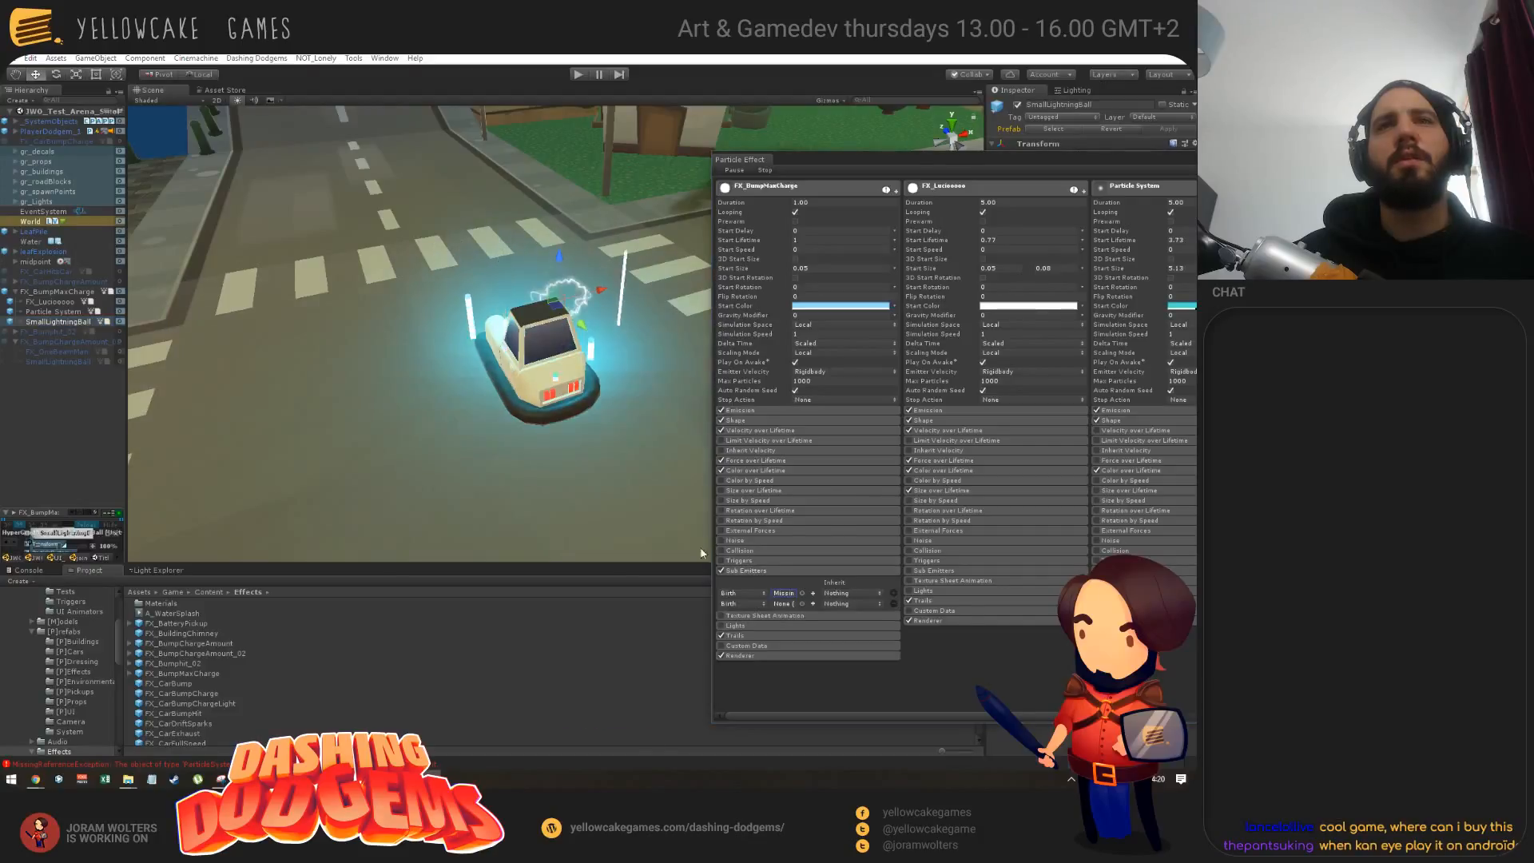
{"action": "left_click_drag", "start_coordinate": [50, 320], "coordinate": [784, 593]}
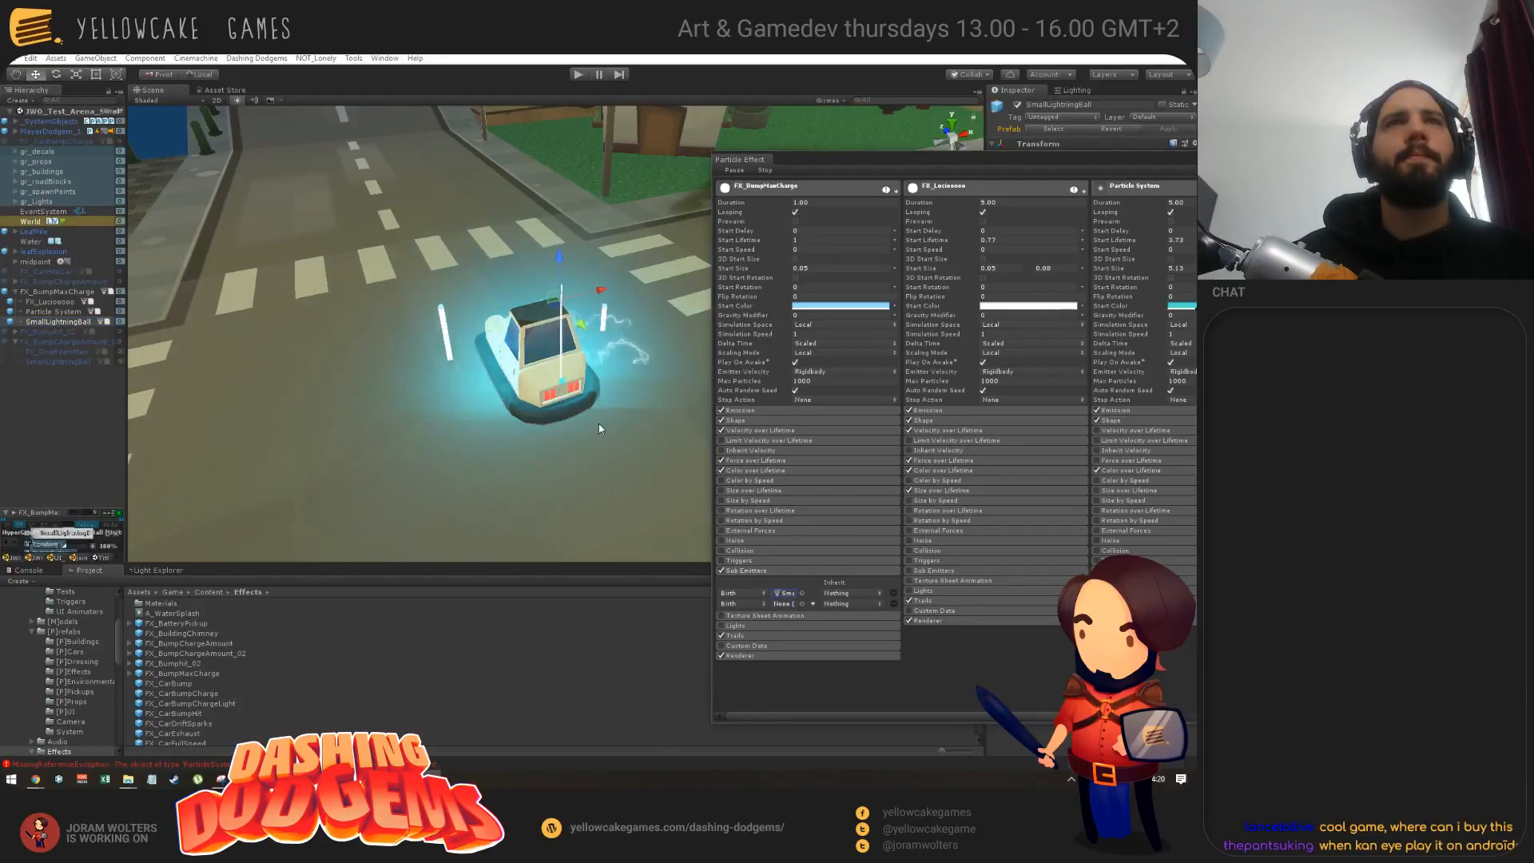
{"action": "left_click_drag", "start_coordinate": [598, 423], "coordinate": [570, 401], "text": "alt"}
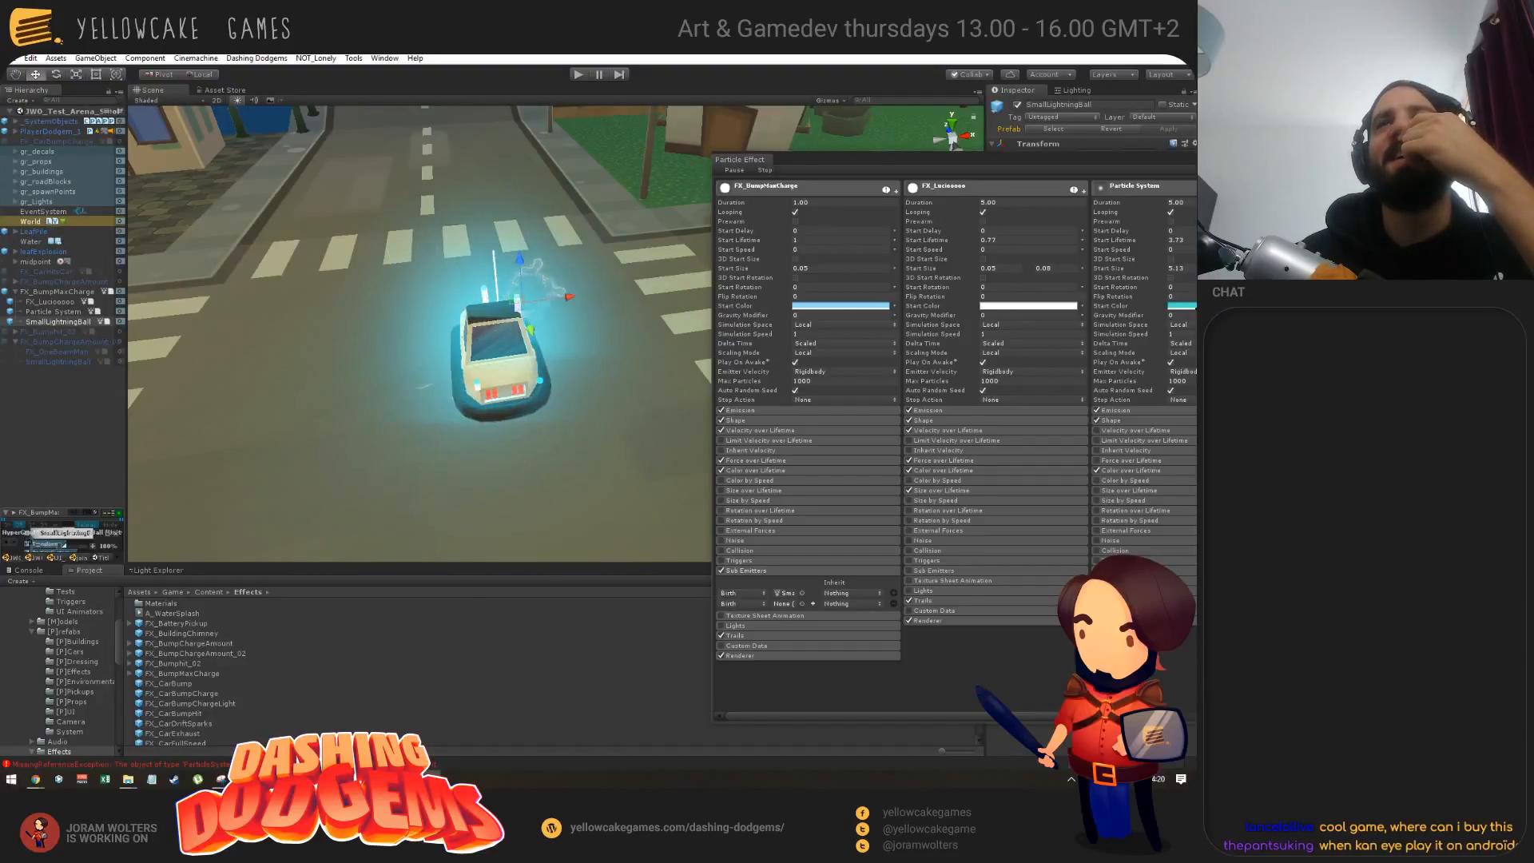
Step: Set SmallLightningBall's start size to 2 and its emission burst count to 1
{"action": "left_click_drag", "start_coordinate": [895, 717], "coordinate": [1042, 716]}
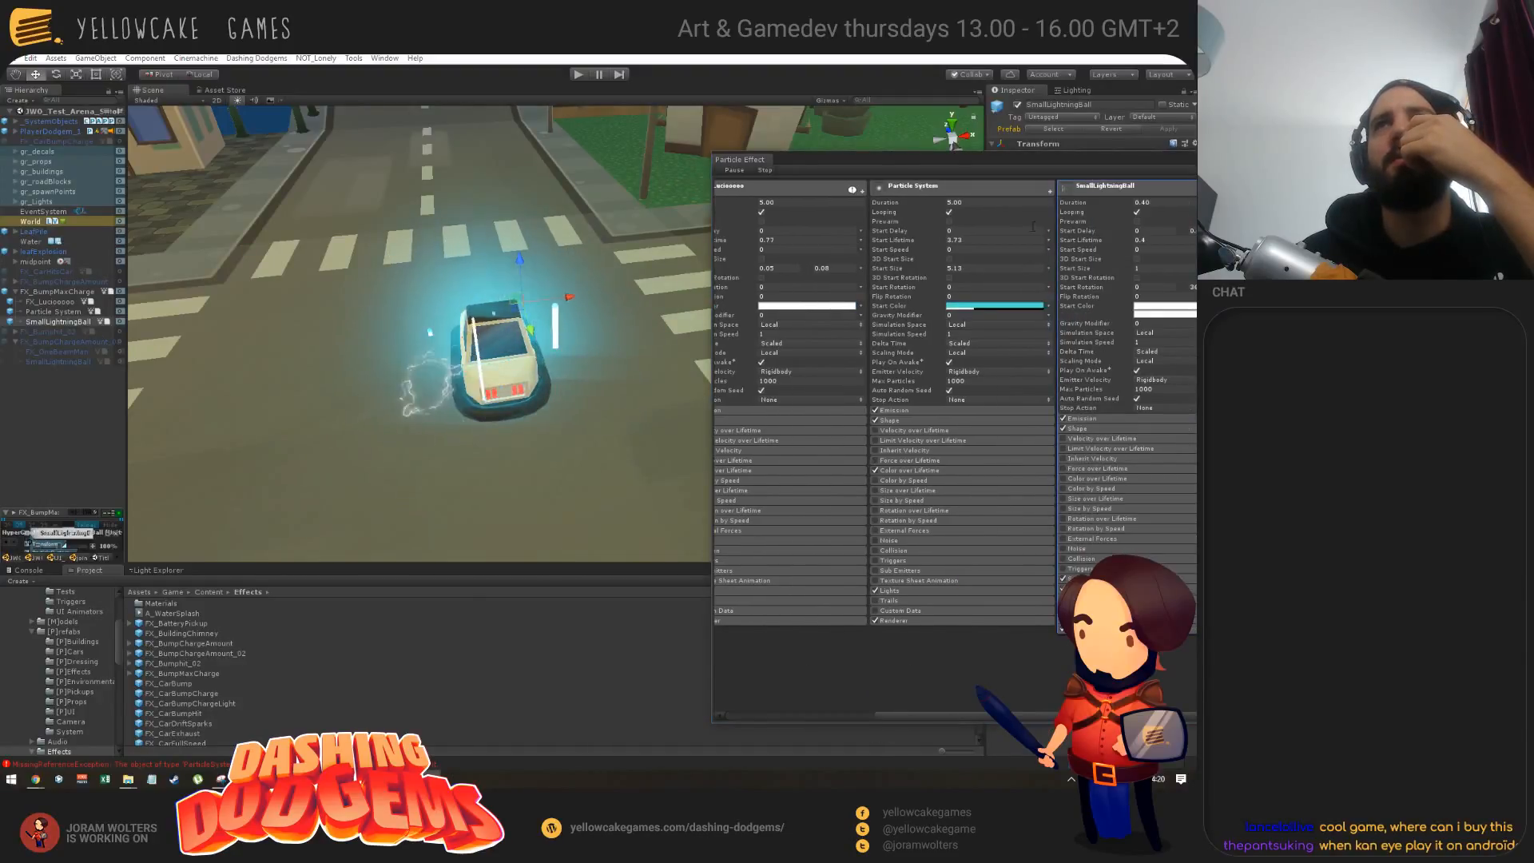
{"action": "left_click_drag", "start_coordinate": [968, 156], "coordinate": [860, 141]}
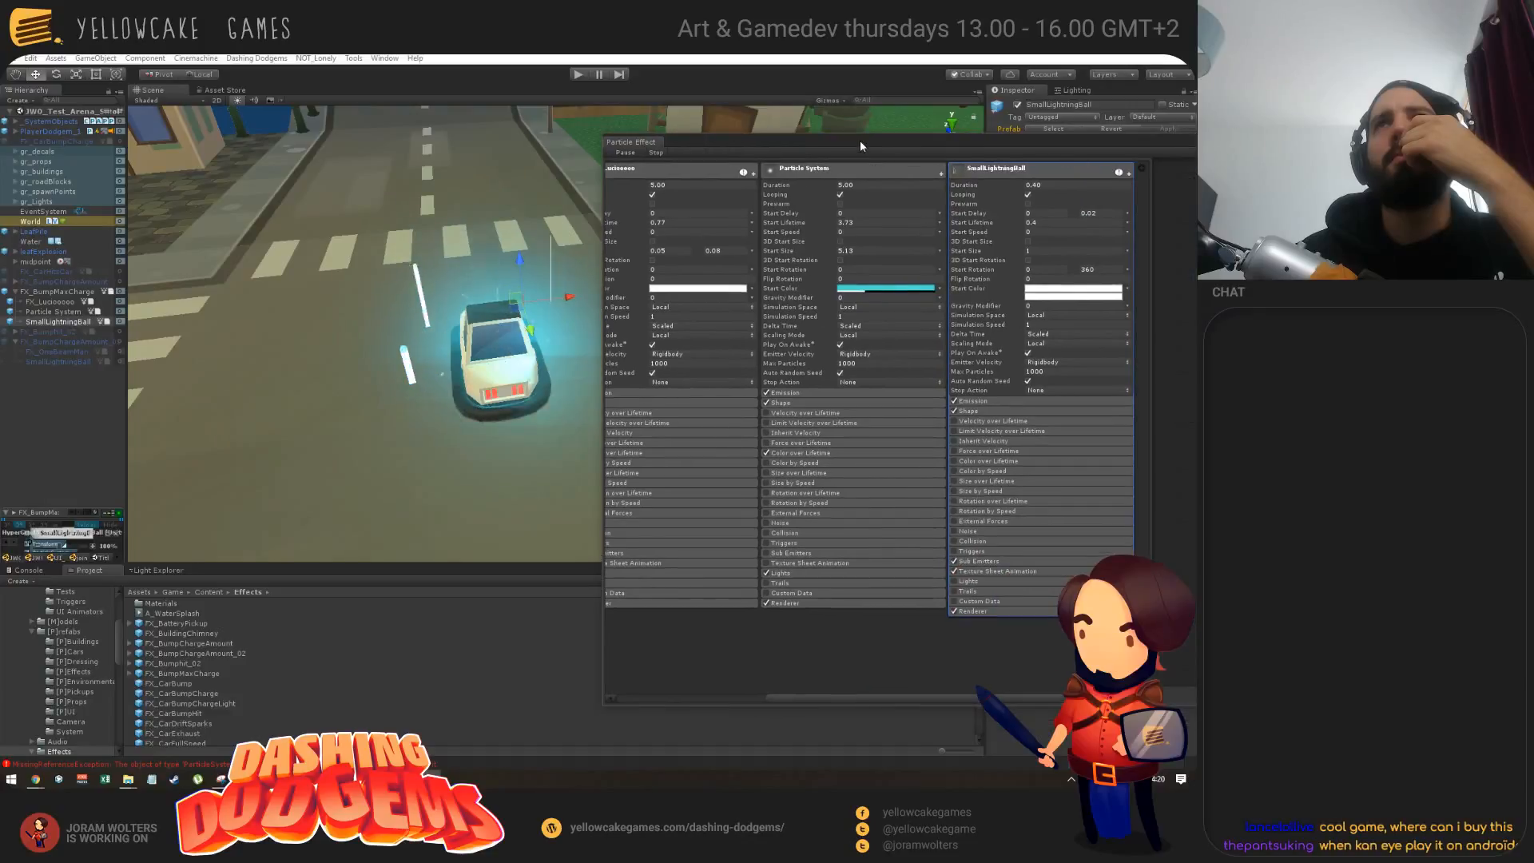
{"action": "left_click", "coordinate": [1037, 251]}
{"action": "type", "text": "2"}
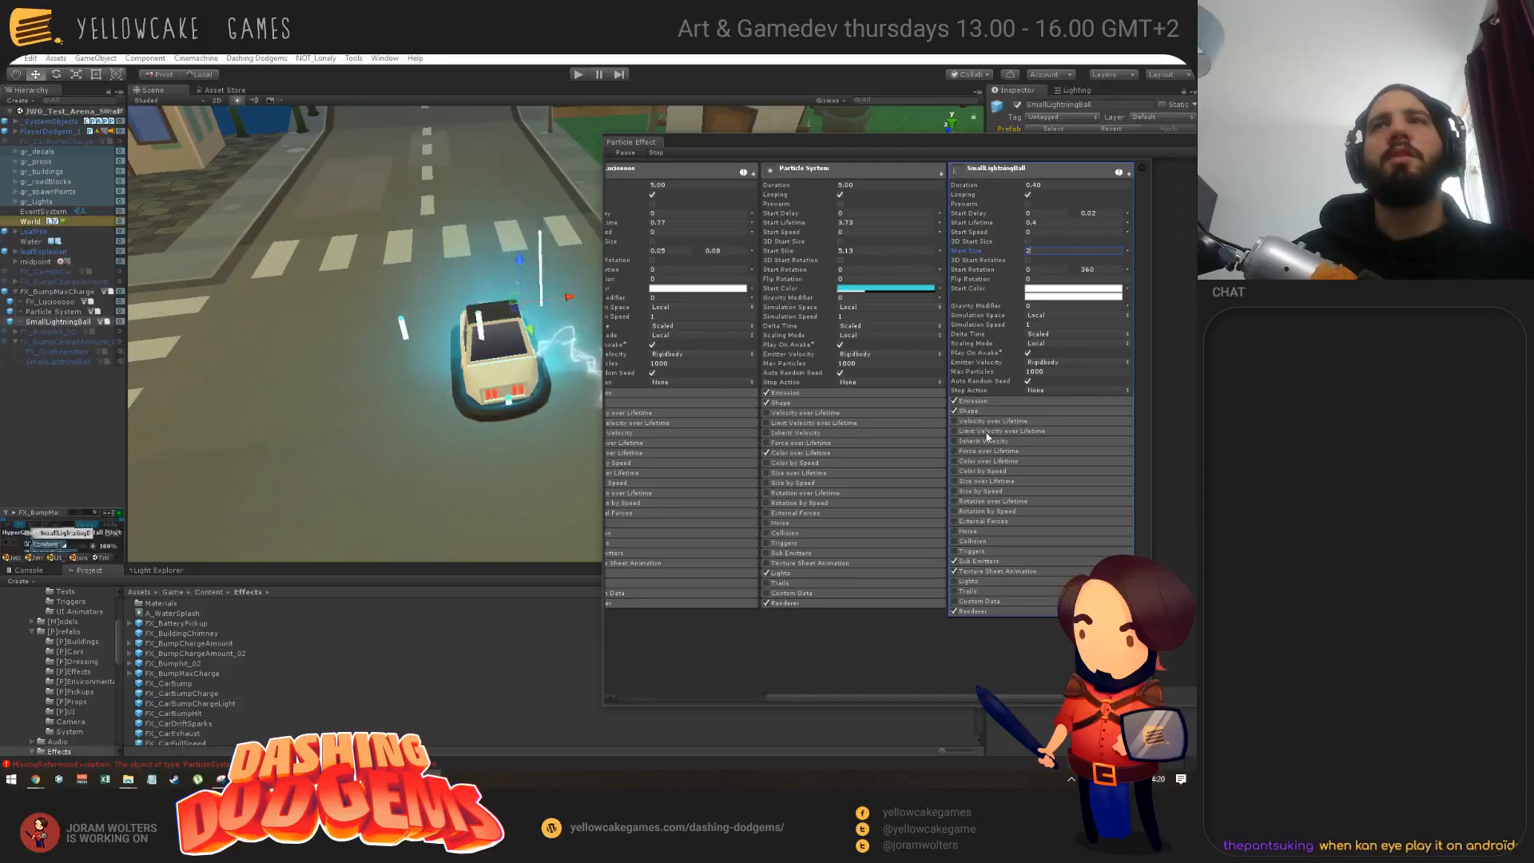
{"action": "left_click", "coordinate": [991, 401]}
{"action": "left_click", "coordinate": [1010, 458]}
{"action": "type", "text": "1"}
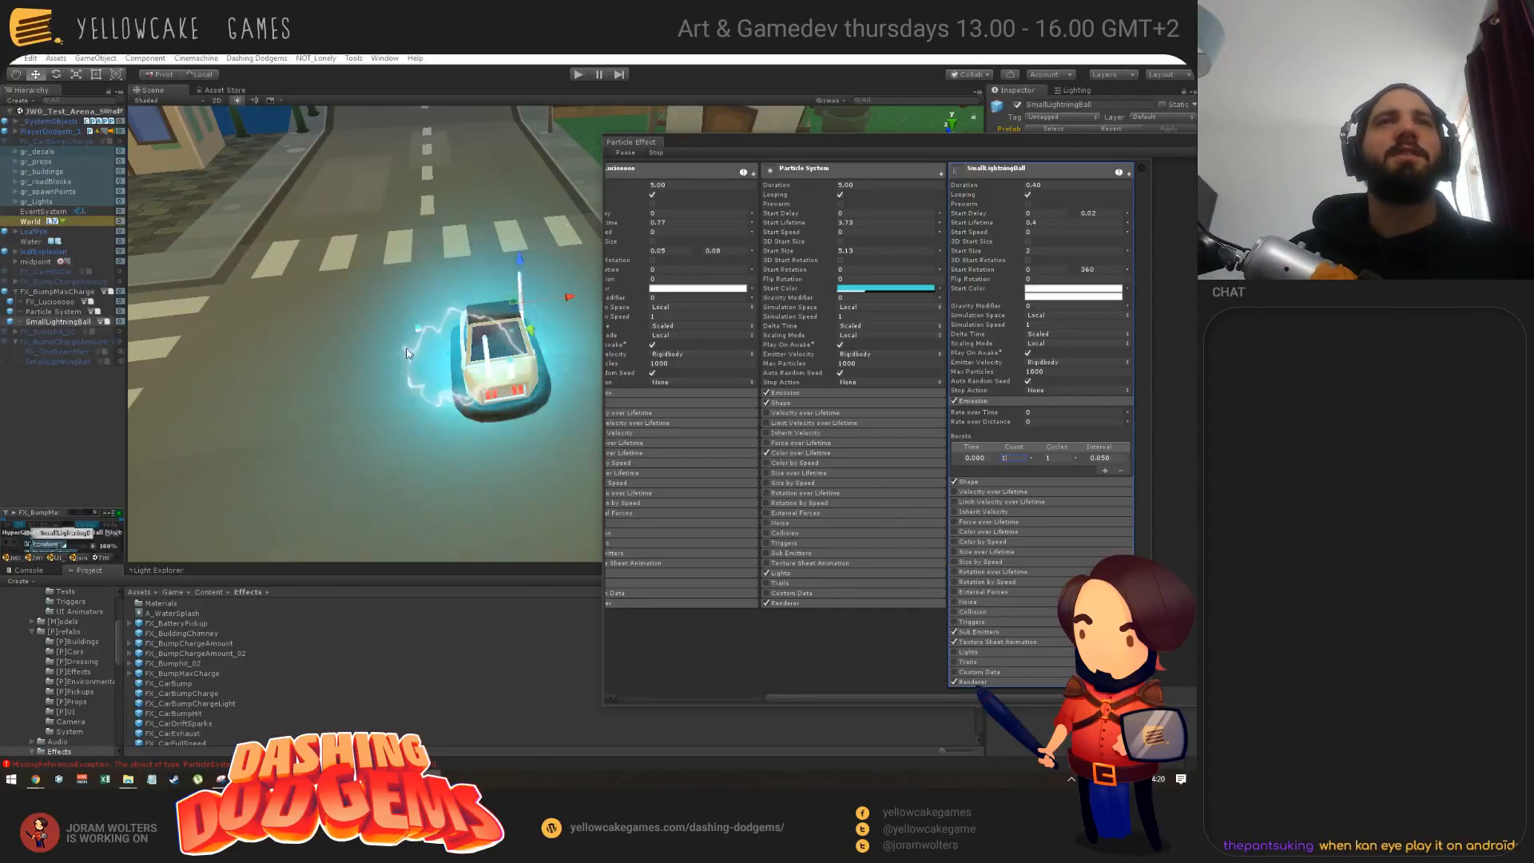
{"action": "left_click_drag", "start_coordinate": [376, 367], "coordinate": [412, 410], "text": "alt"}
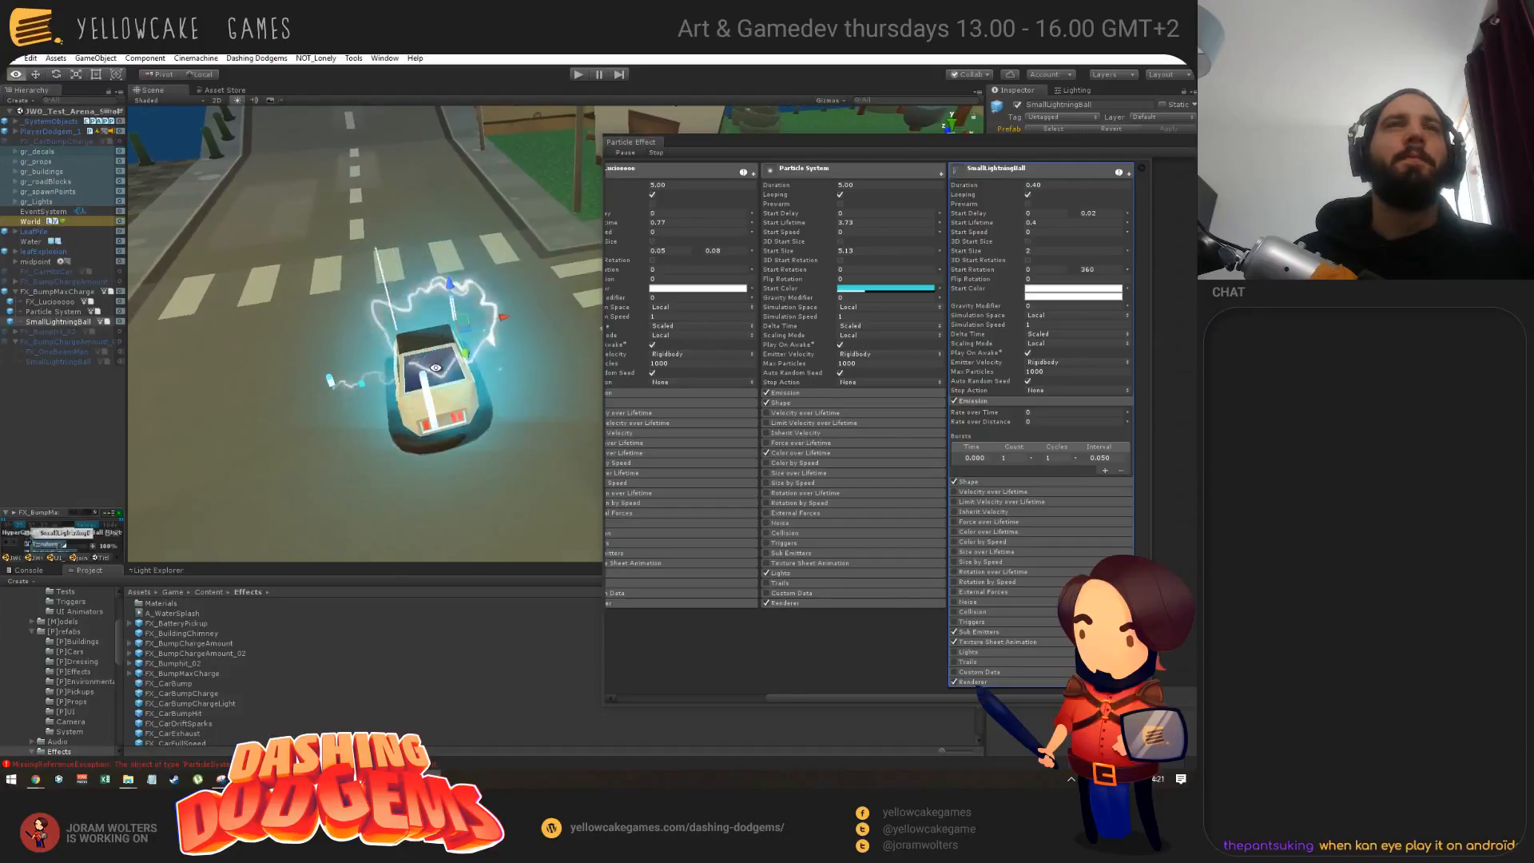
Step: Change the first of SmallLightningBall's two start colors to a pale blue
{"action": "left_click", "coordinate": [1063, 291]}
{"action": "left_click_drag", "start_coordinate": [50, 216], "coordinate": [37, 215]}
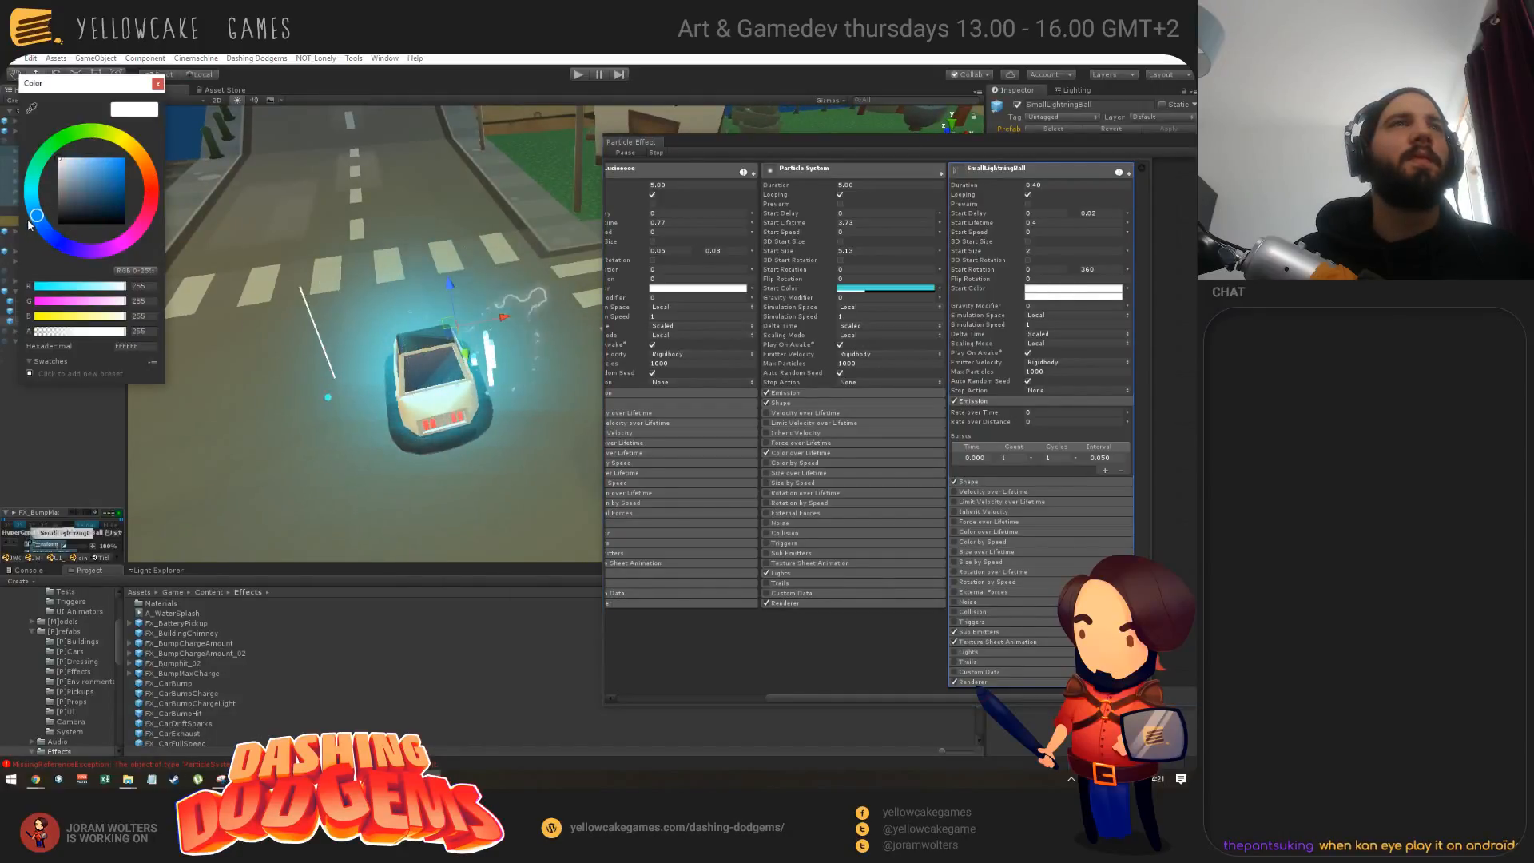
{"action": "left_click", "coordinate": [114, 164]}
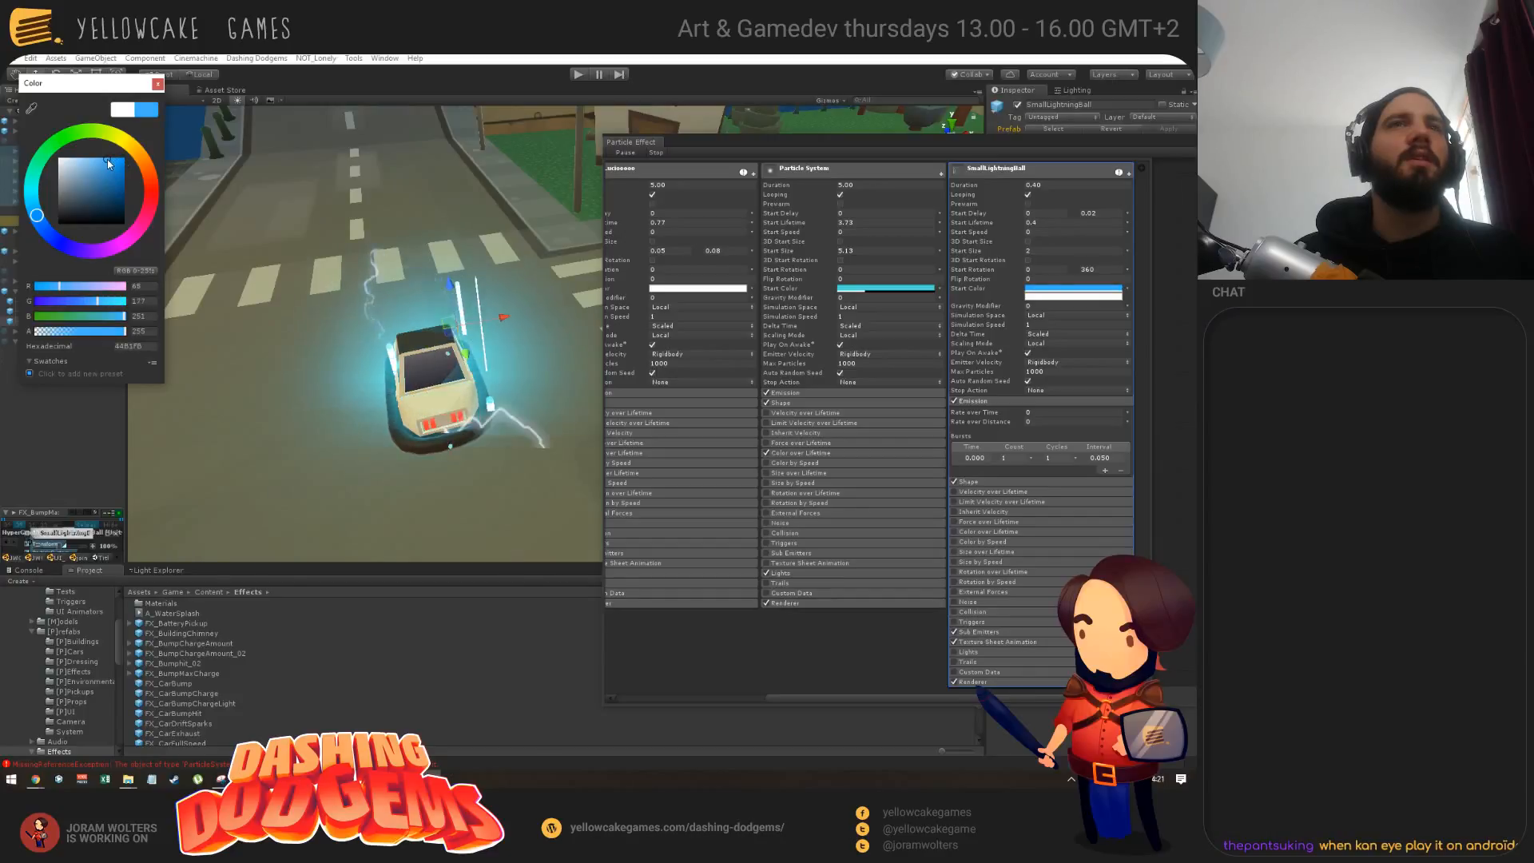
{"action": "left_click", "coordinate": [107, 159]}
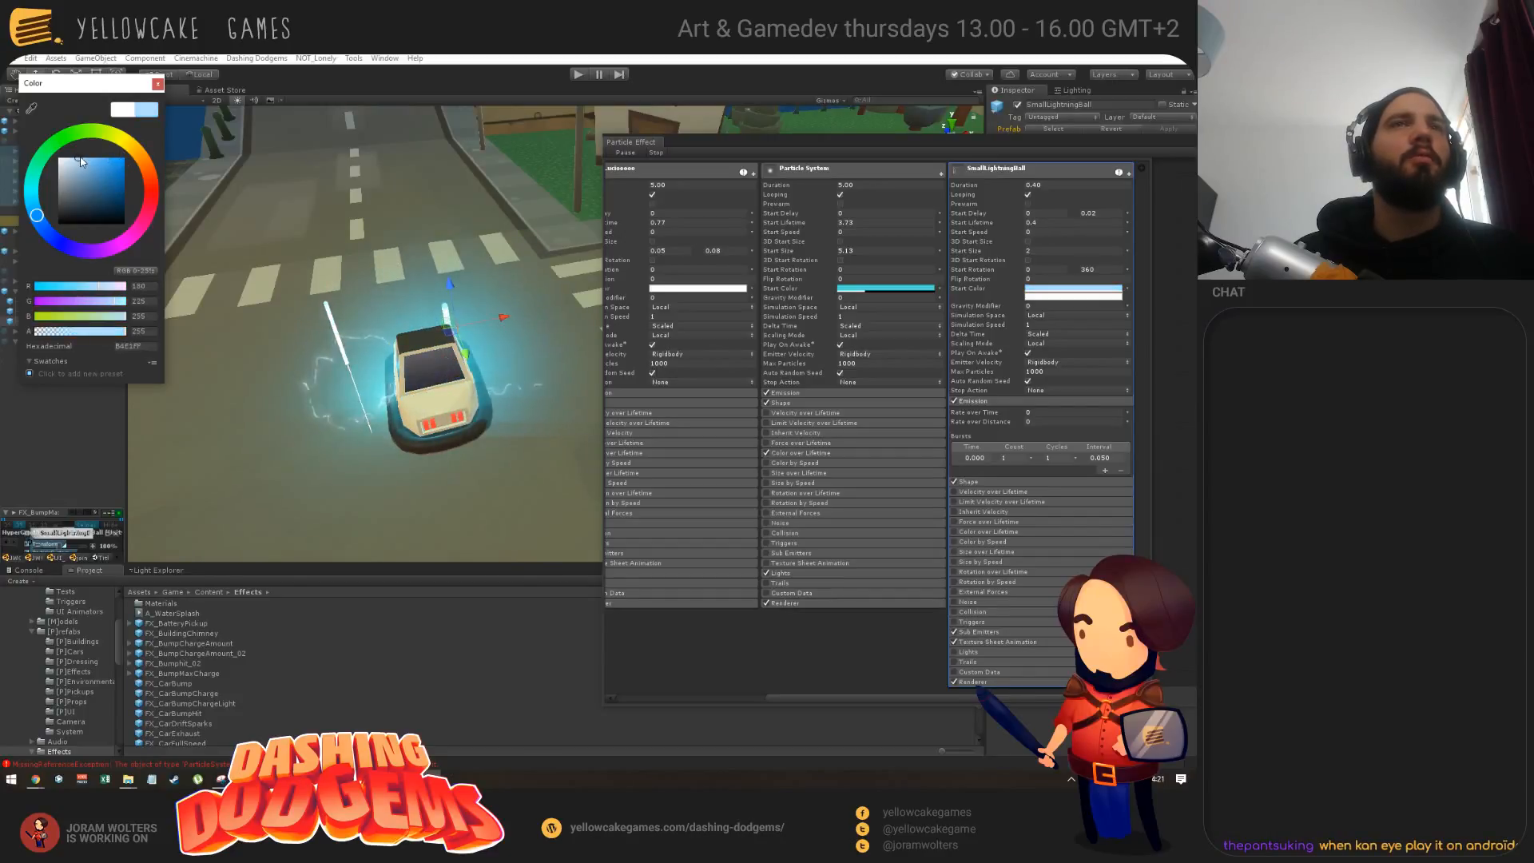
{"action": "left_click", "coordinate": [291, 226]}
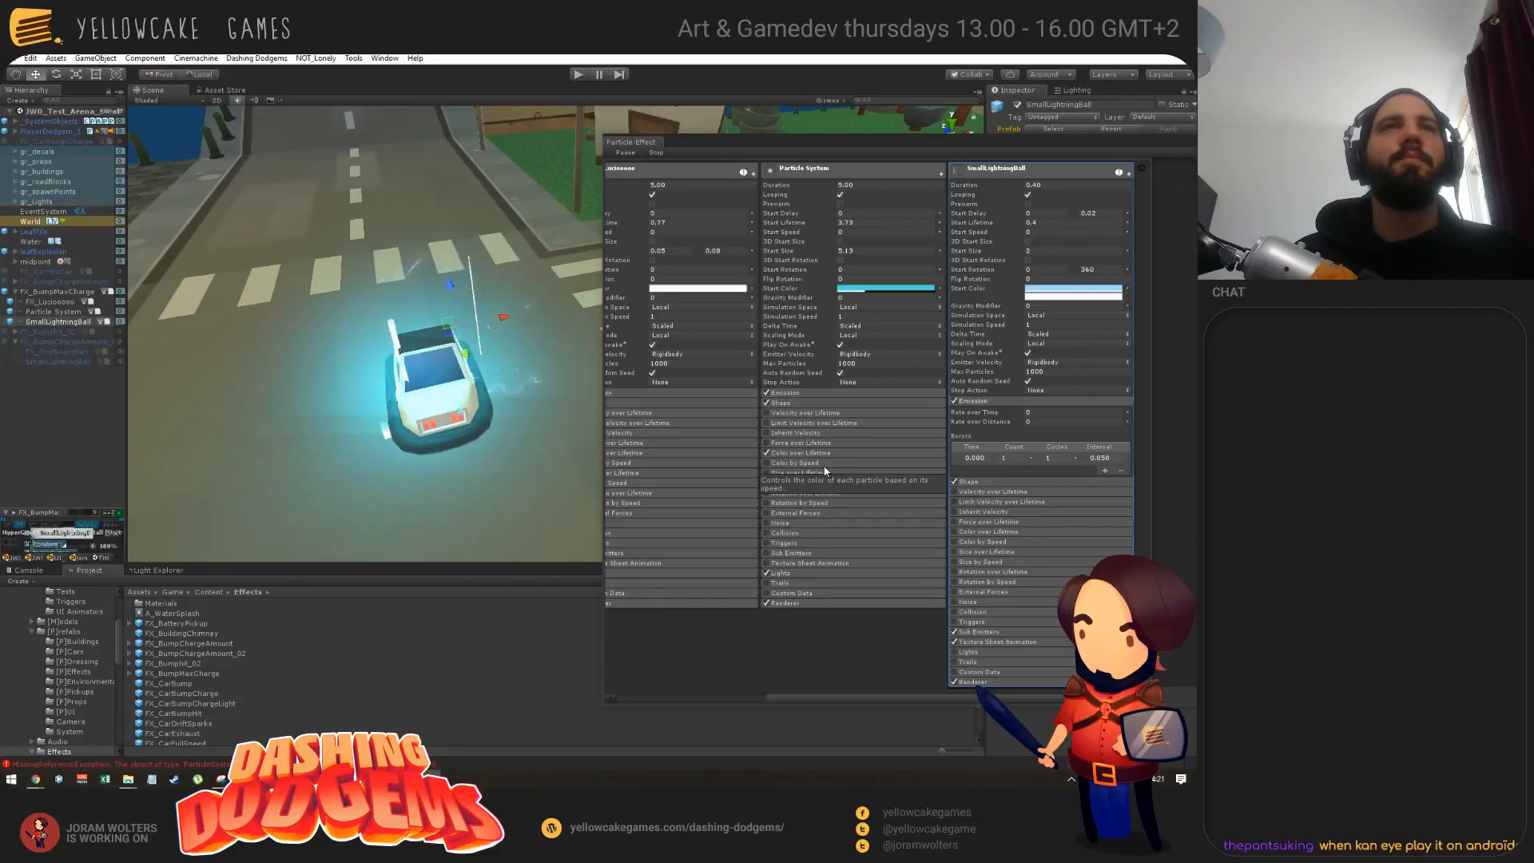
Step: Set SmallLightningBall's start size to 1.5 and preview the lightning from several angles around the car
{"action": "key", "text": "alt+Tab"}
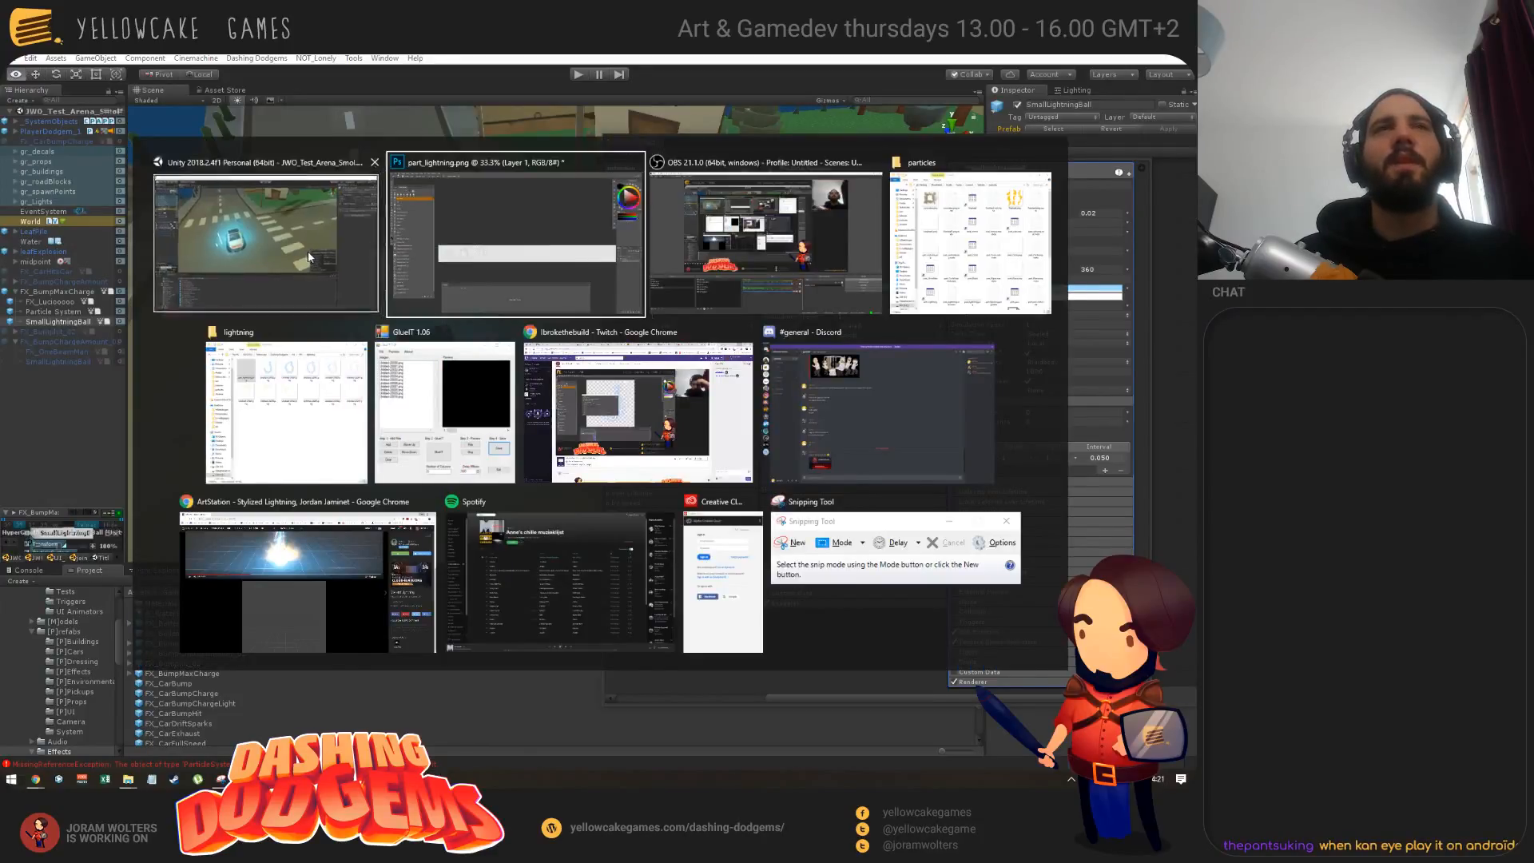
{"action": "left_click", "coordinate": [280, 238]}
{"action": "mouse_move", "coordinate": [512, 371]}
{"action": "left_mouse_down", "text": "alt"}
{"action": "mouse_move", "coordinate": [461, 384]}
{"action": "mouse_move", "coordinate": [495, 372]}
{"action": "left_mouse_up", "text": "alt"}
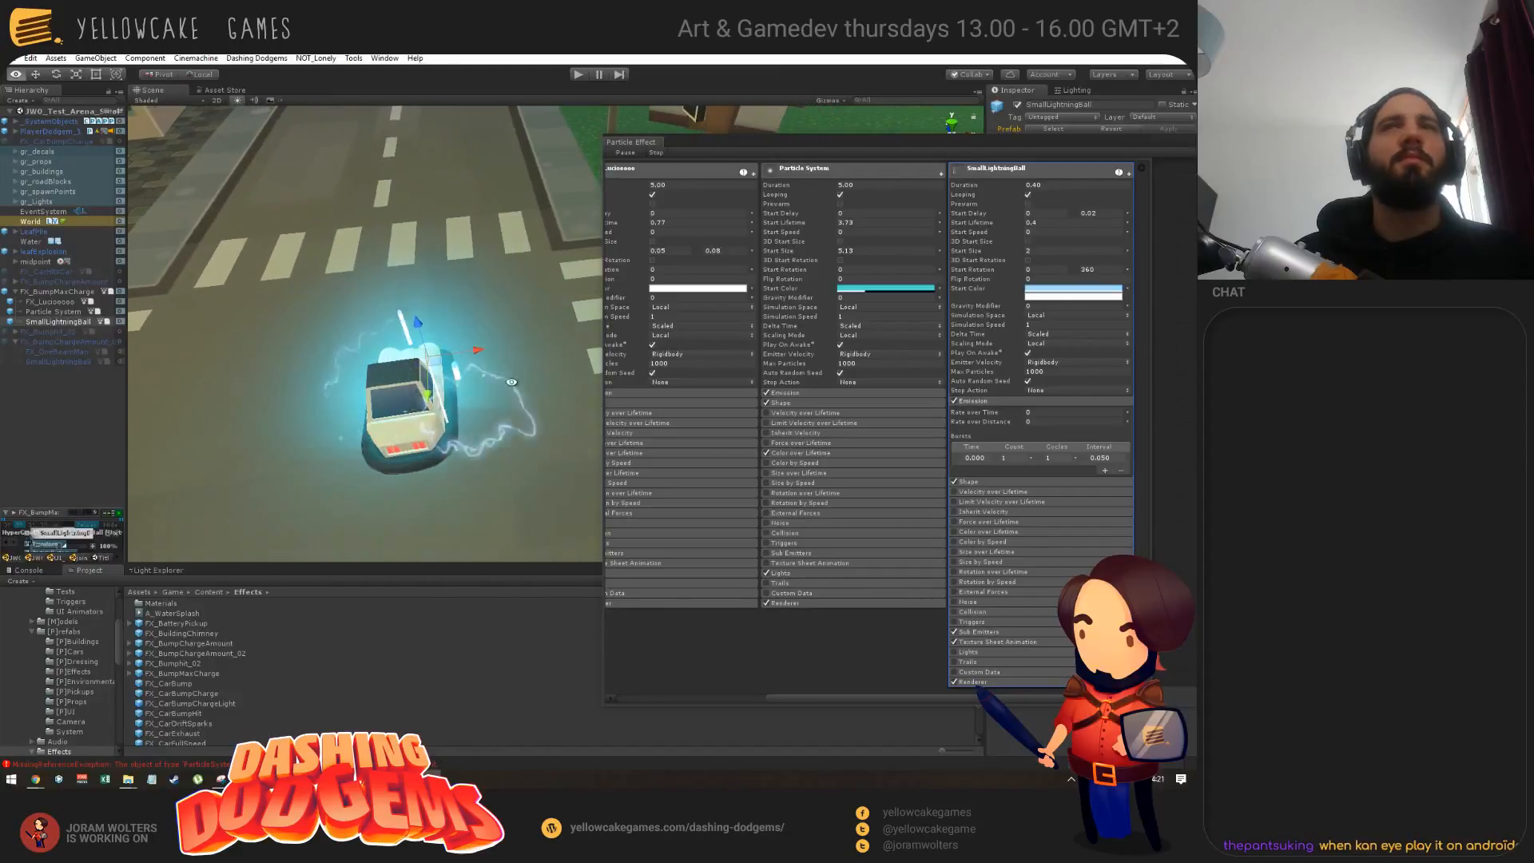
{"action": "left_click", "coordinate": [1043, 251]}
{"action": "type", "text": "1.5"}
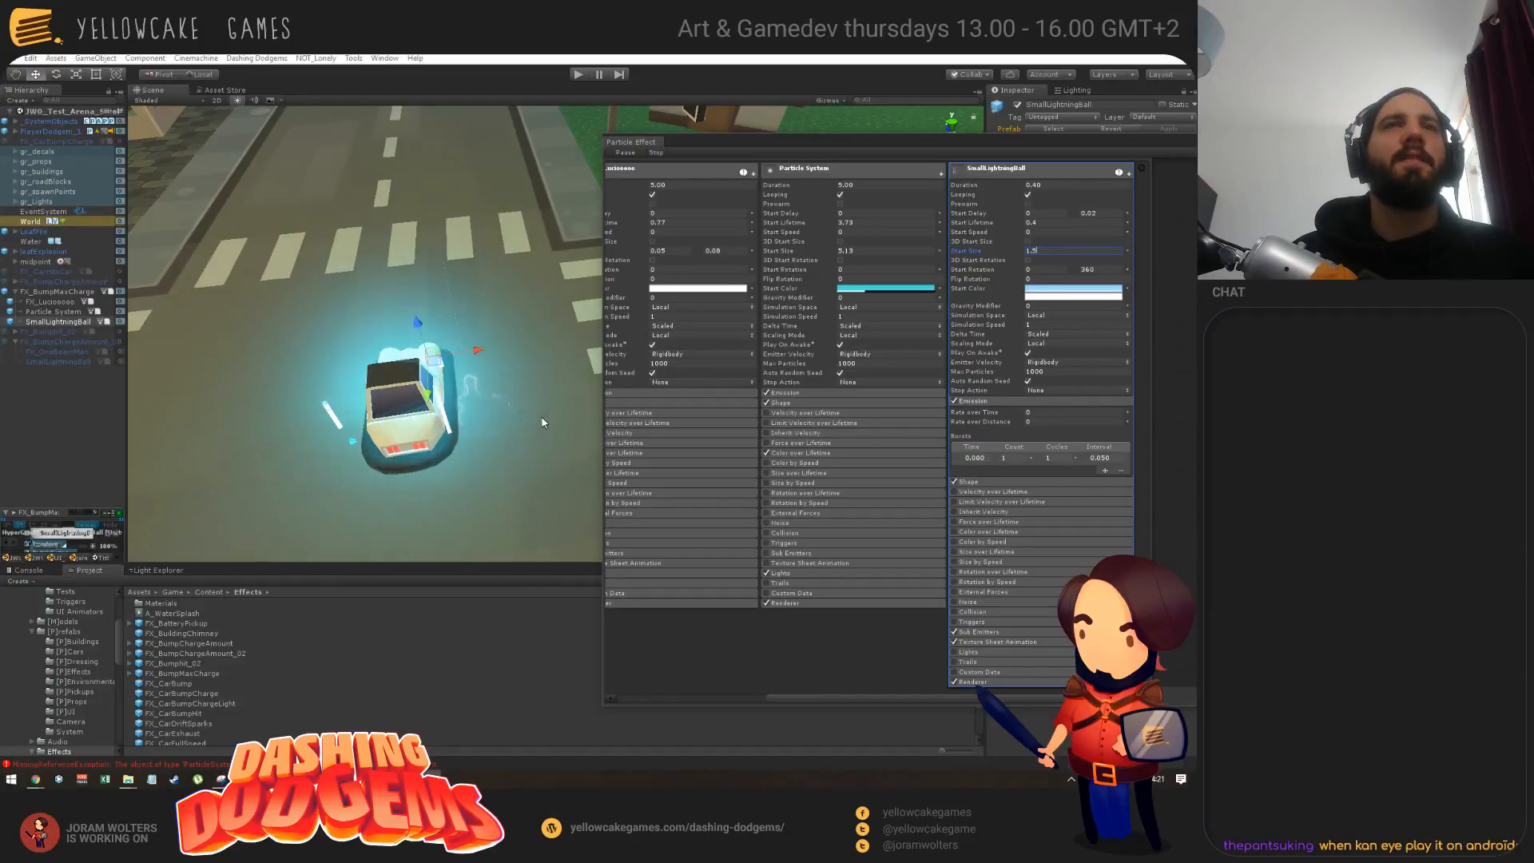
{"action": "left_click_drag", "start_coordinate": [538, 424], "coordinate": [525, 380], "text": "alt"}
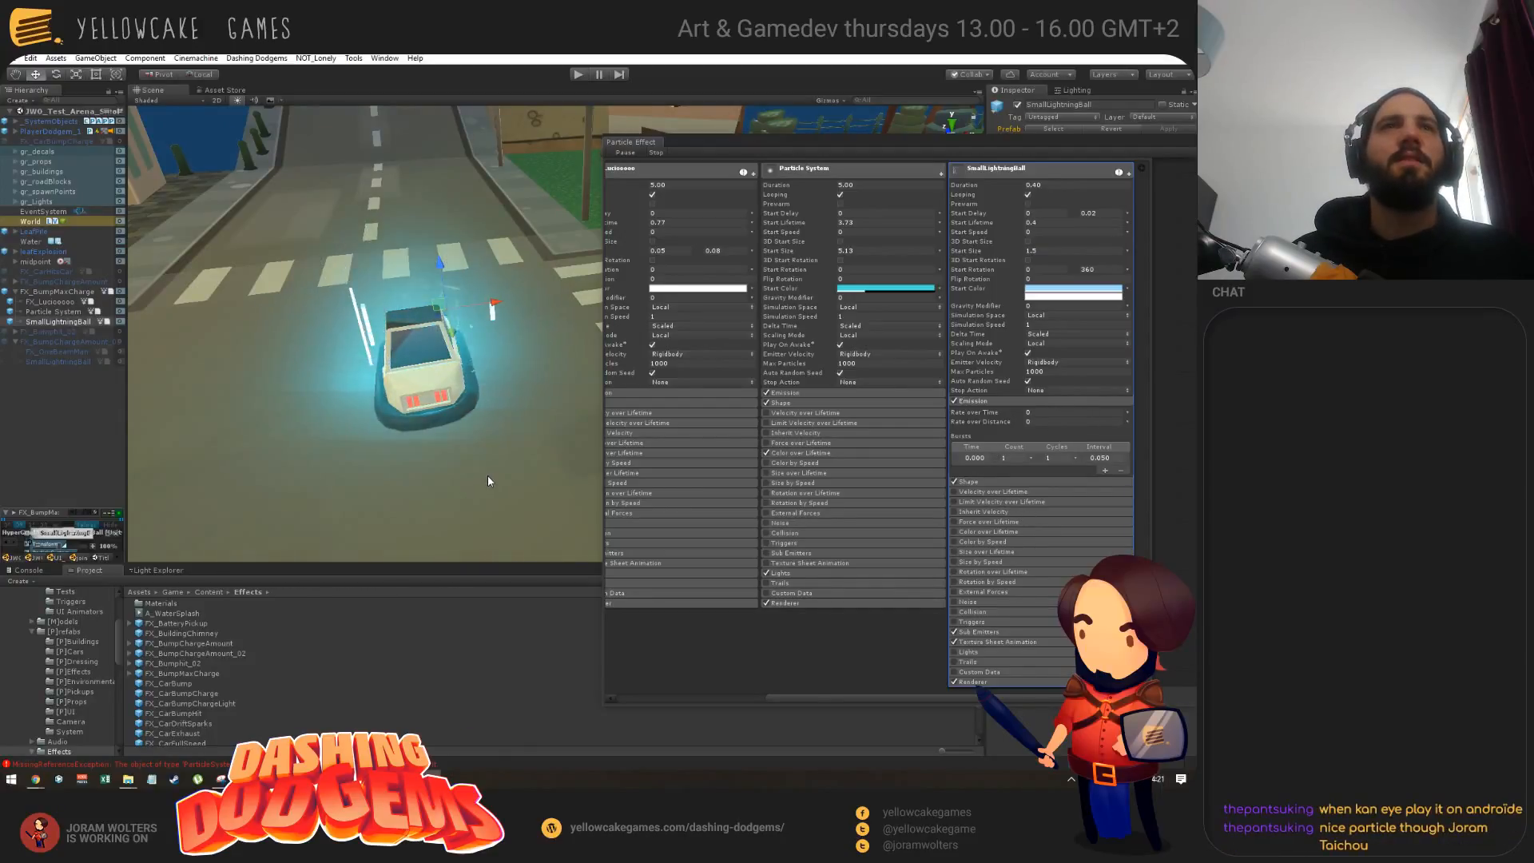
{"action": "left_click_drag", "start_coordinate": [488, 475], "coordinate": [487, 508], "text": "alt"}
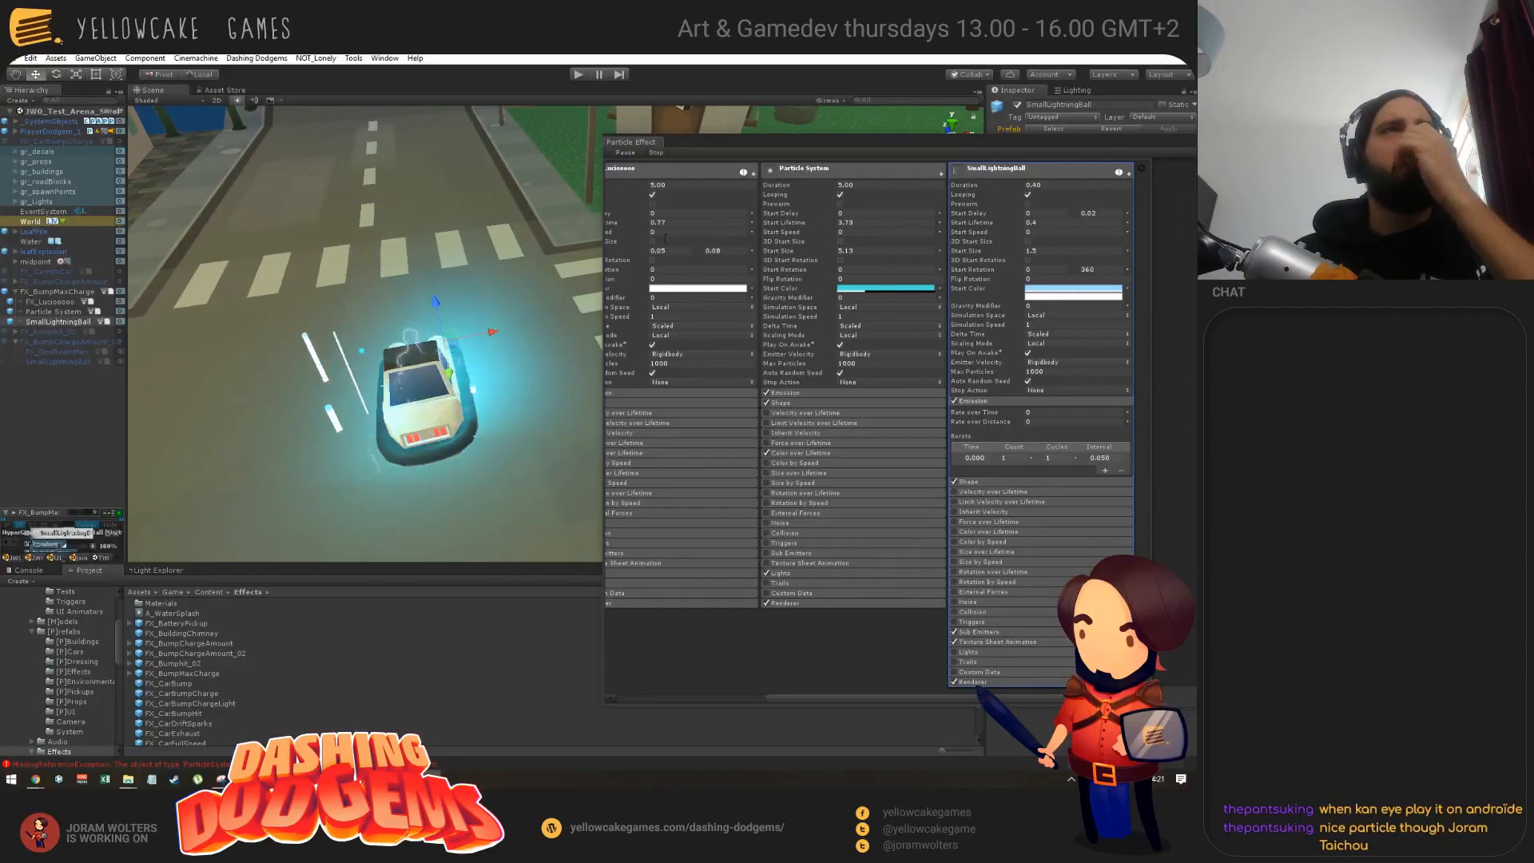
Step: Turn off looping for the first child emitter of FX_BumpMaxCharge
{"action": "left_click", "coordinate": [64, 314]}
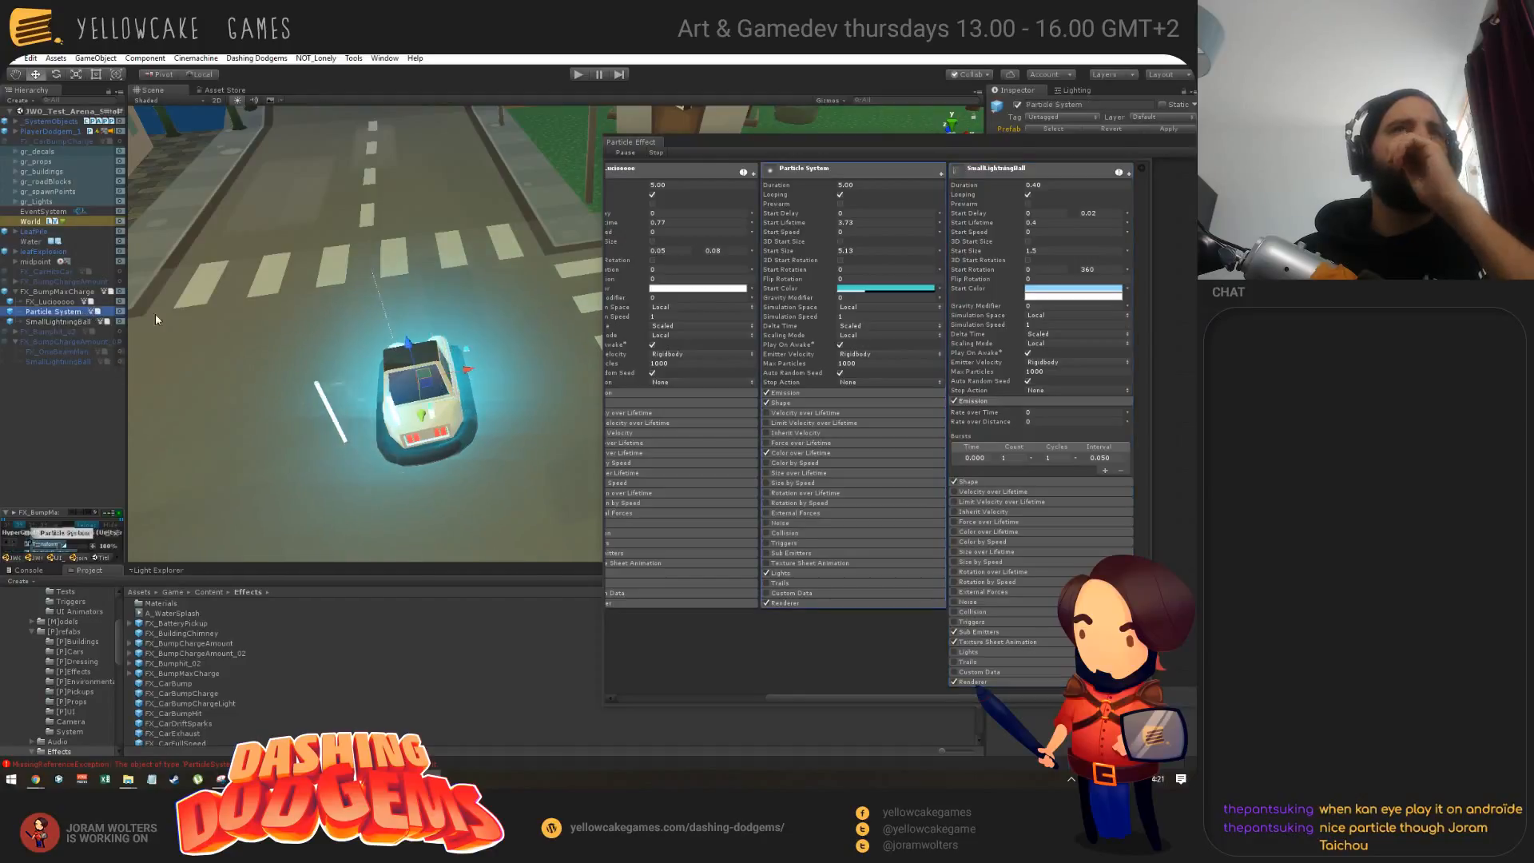
{"action": "left_click", "coordinate": [54, 302]}
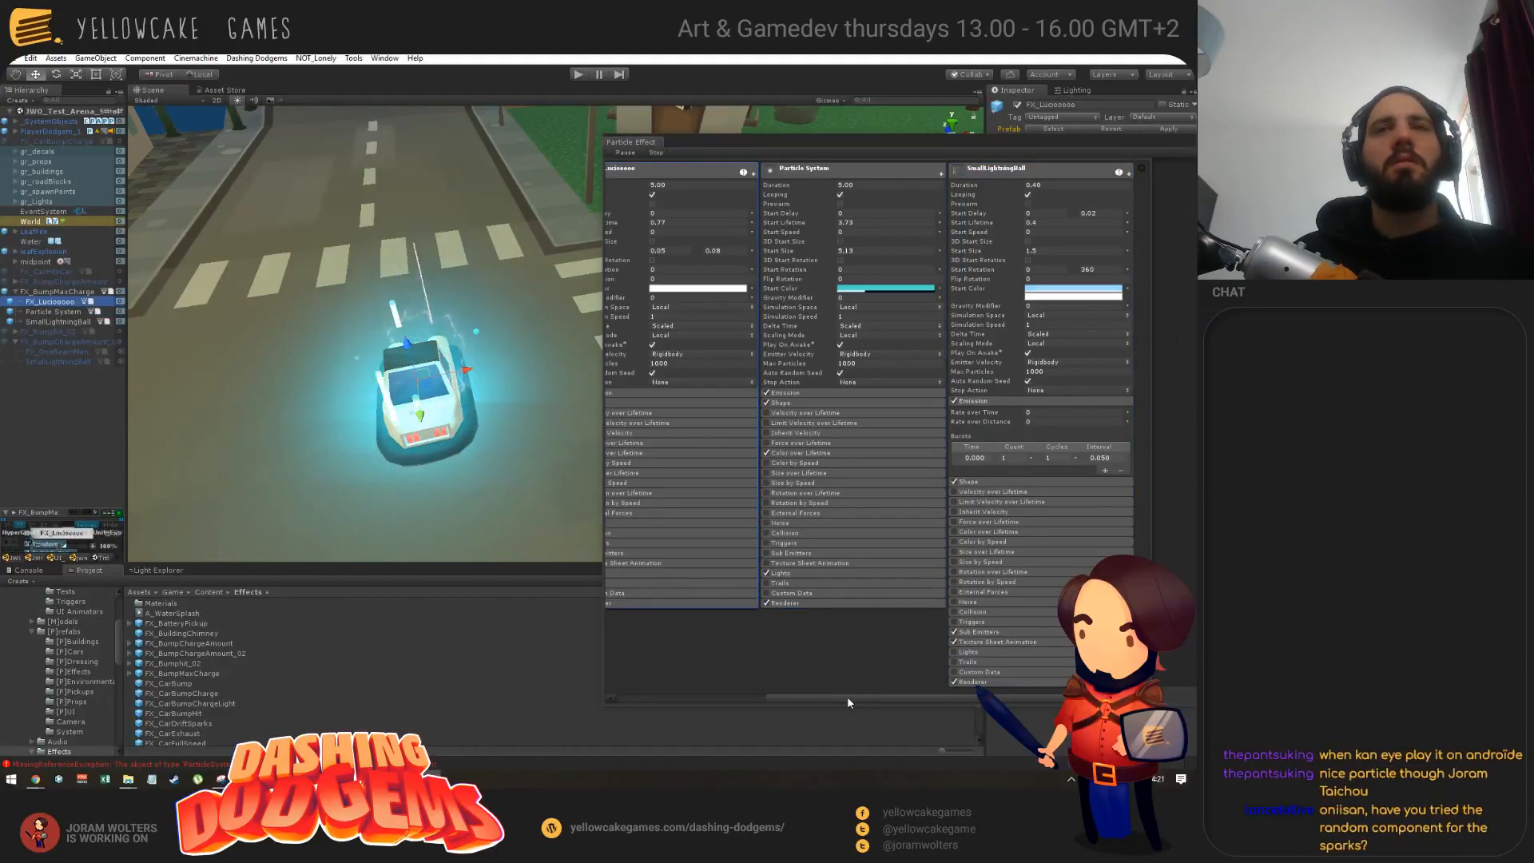
{"action": "left_click_drag", "start_coordinate": [848, 697], "coordinate": [724, 708]}
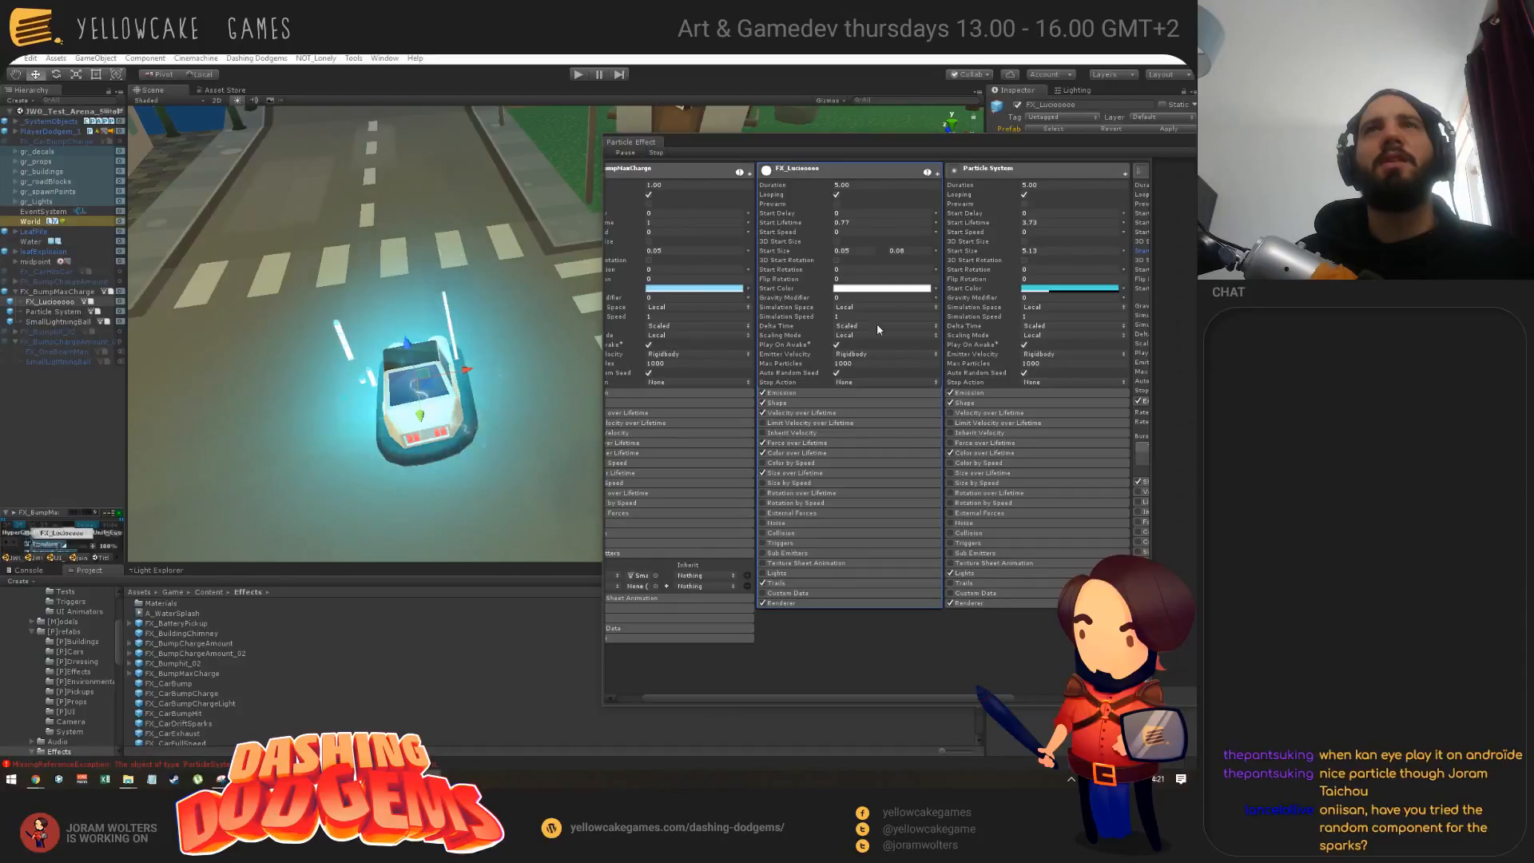
{"action": "left_click", "coordinate": [837, 195]}
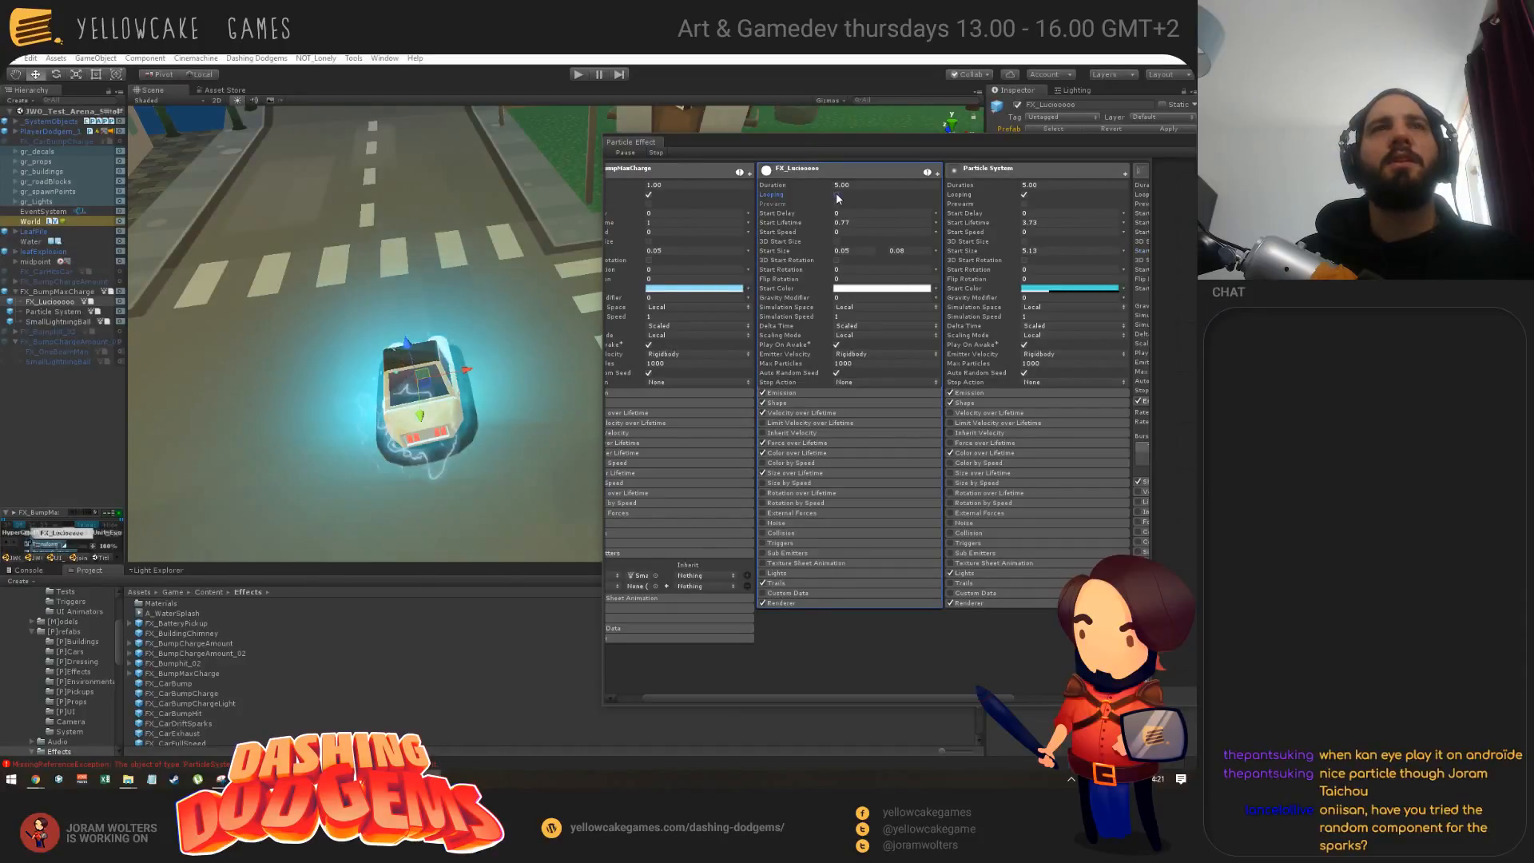
Step: Turn looping back on for the first child emitter of FX_BumpMaxCharge and rename the Particle System child to Softglow
{"action": "left_click", "coordinate": [837, 195]}
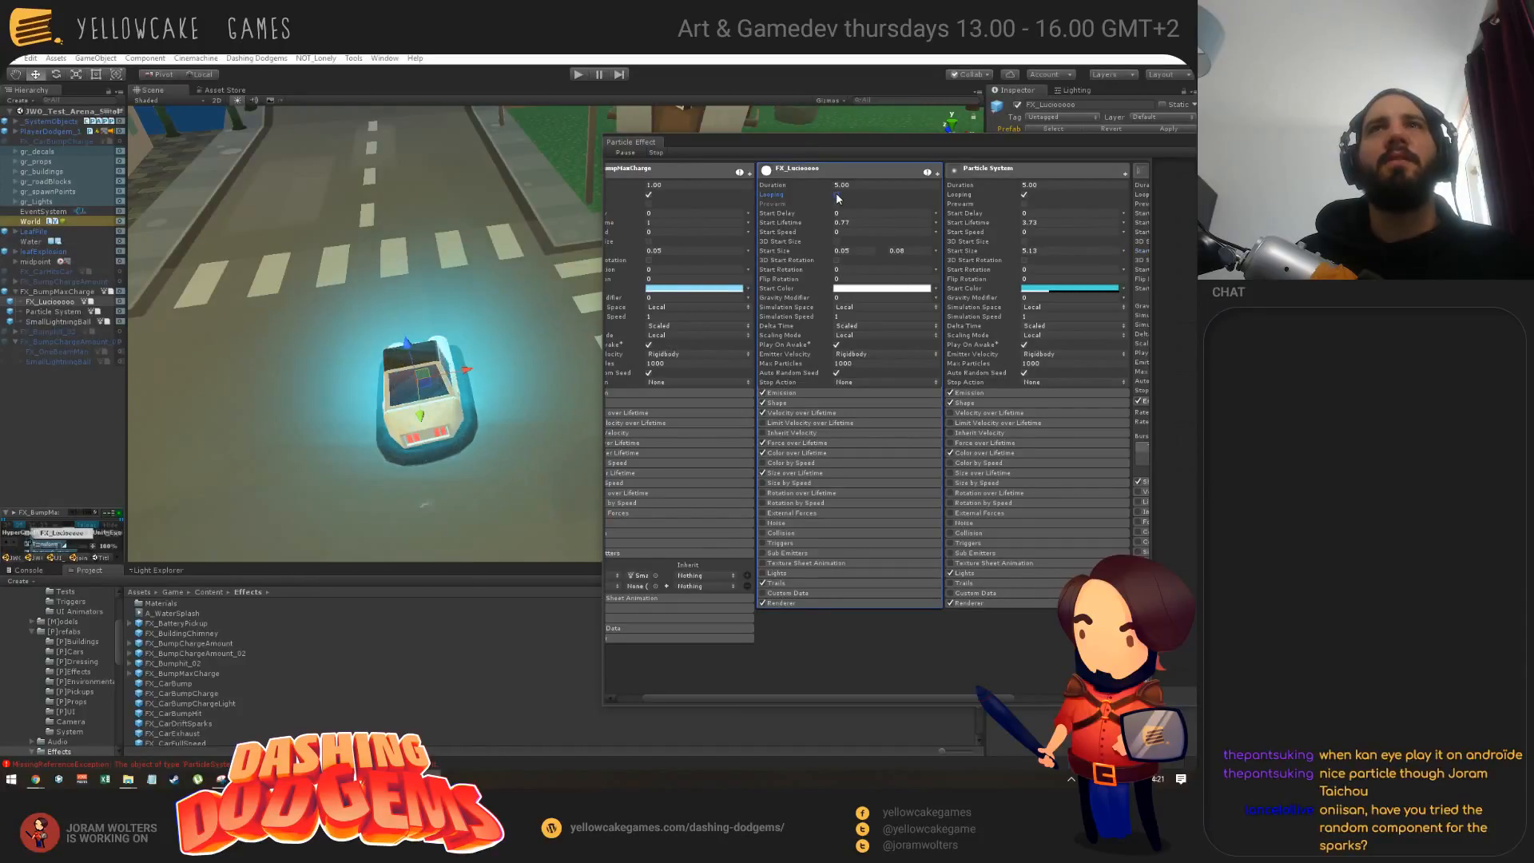
{"action": "left_click", "coordinate": [1034, 167]}
{"action": "left_click", "coordinate": [1001, 170]}
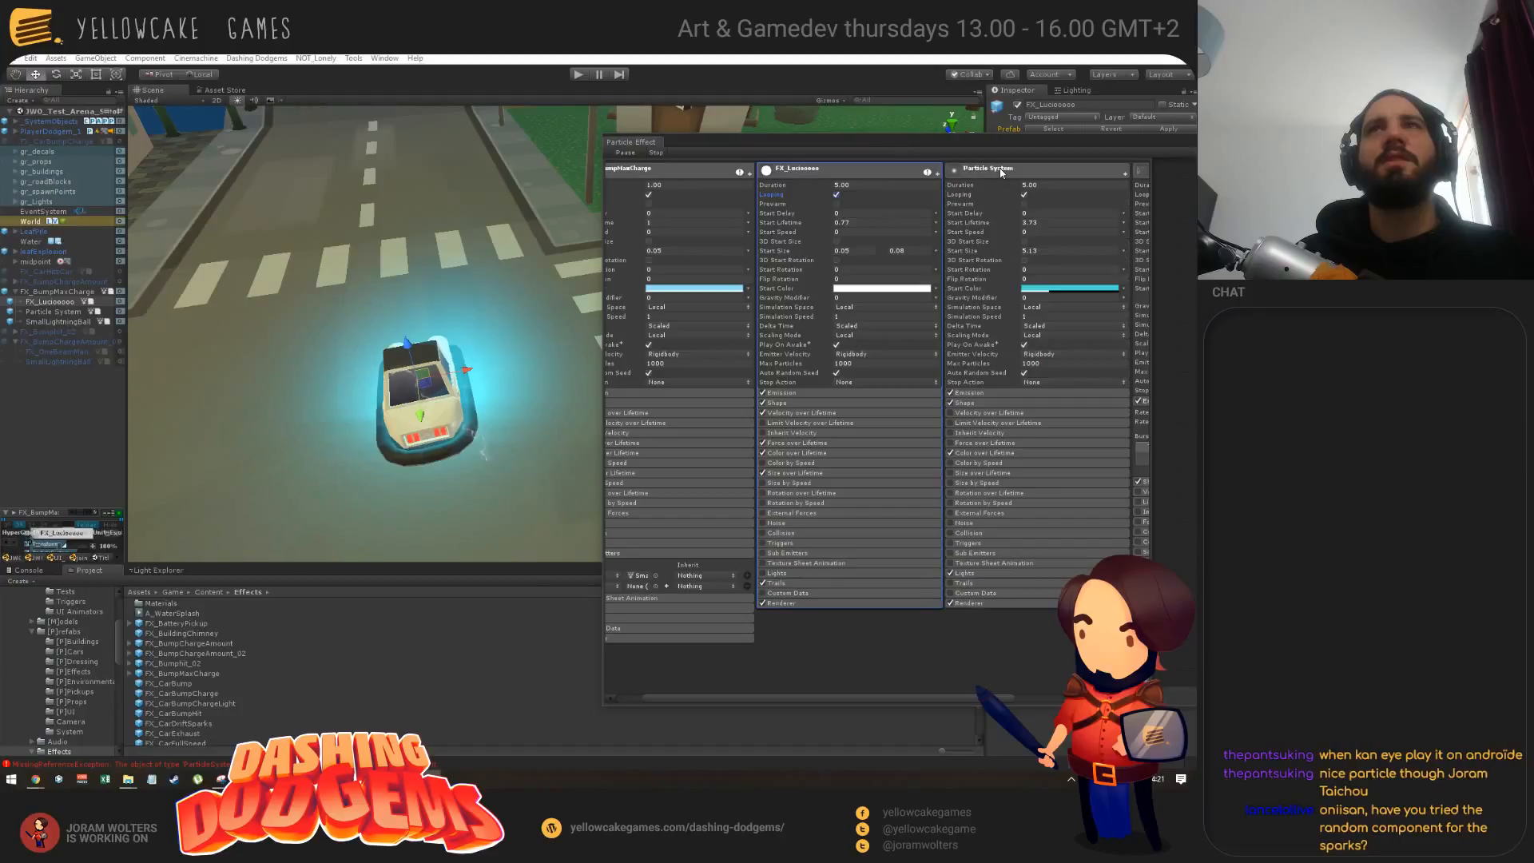
{"action": "left_click", "coordinate": [60, 311]}
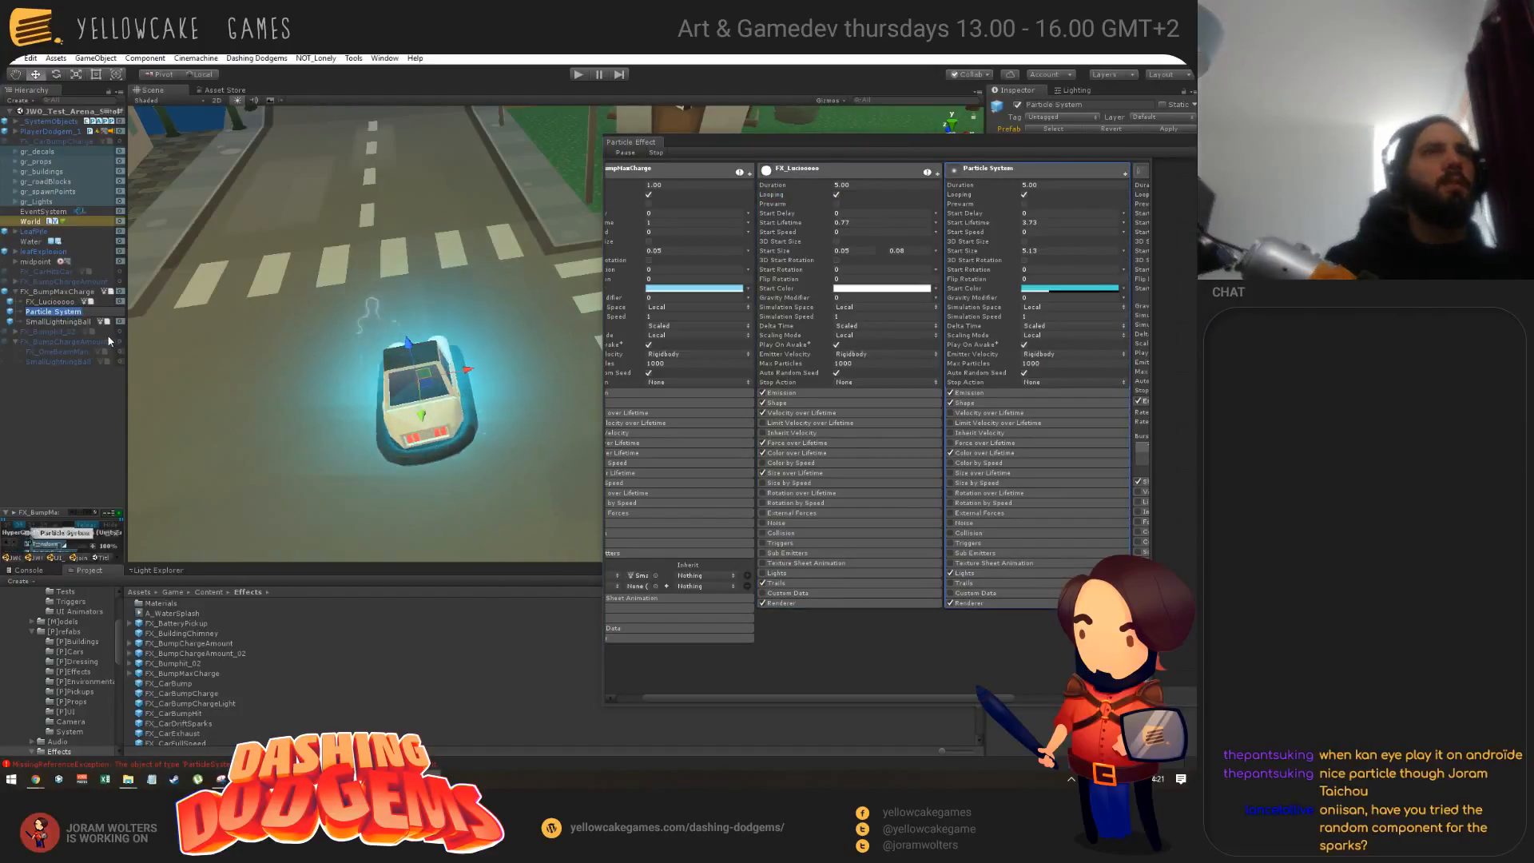
{"action": "key", "text": "F2"}
{"action": "type", "text": "Soft"}
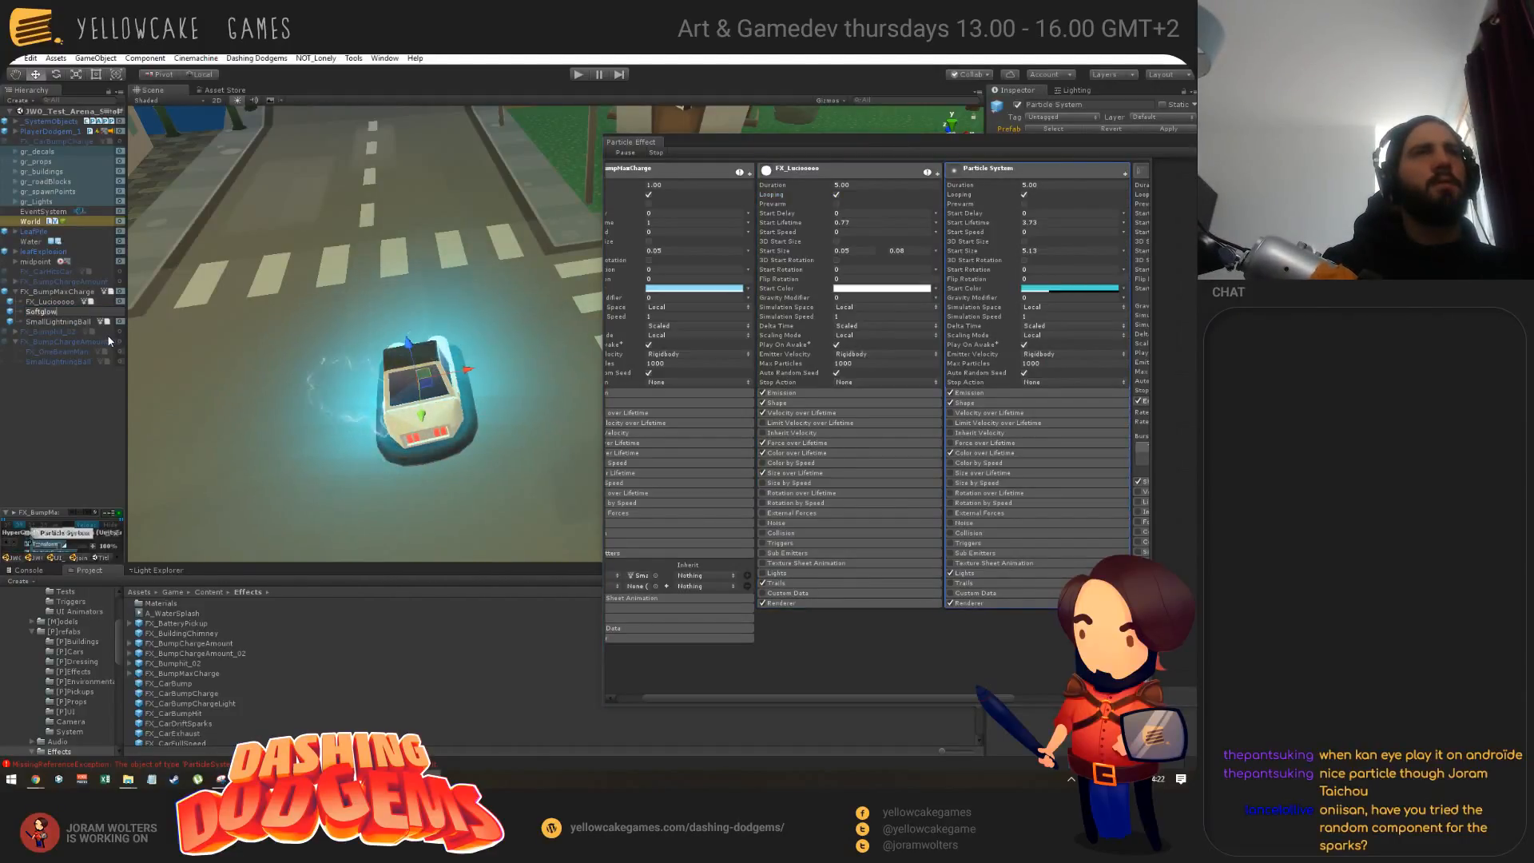
{"action": "type", "text": "glow"}
{"action": "key", "text": "Return"}
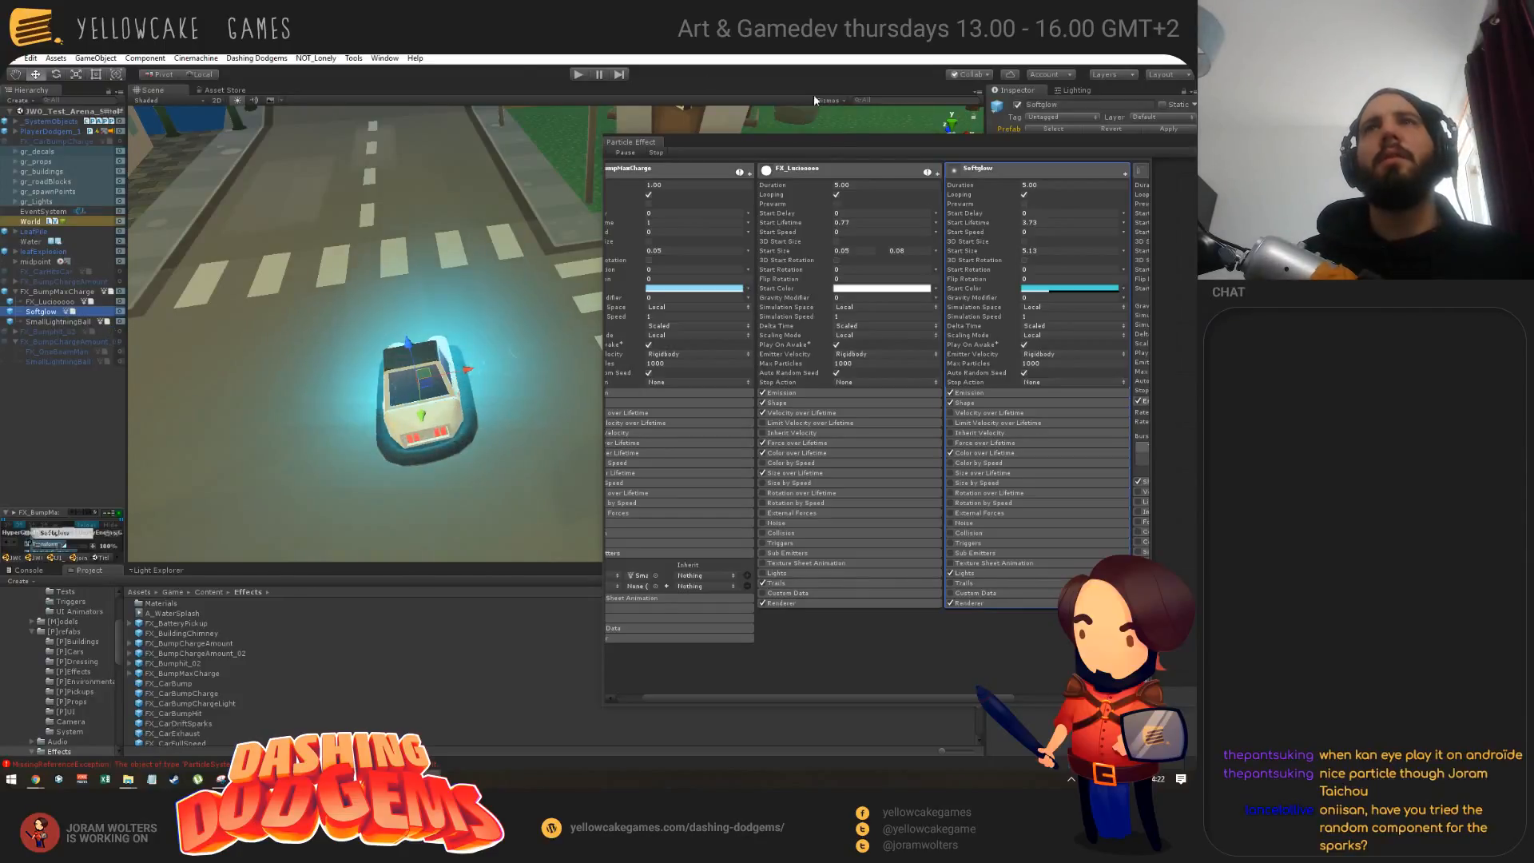
Step: Toggle Softglow's looping off and on, and restart the particle preview to compare the glow around the car
{"action": "left_click", "coordinate": [1025, 195]}
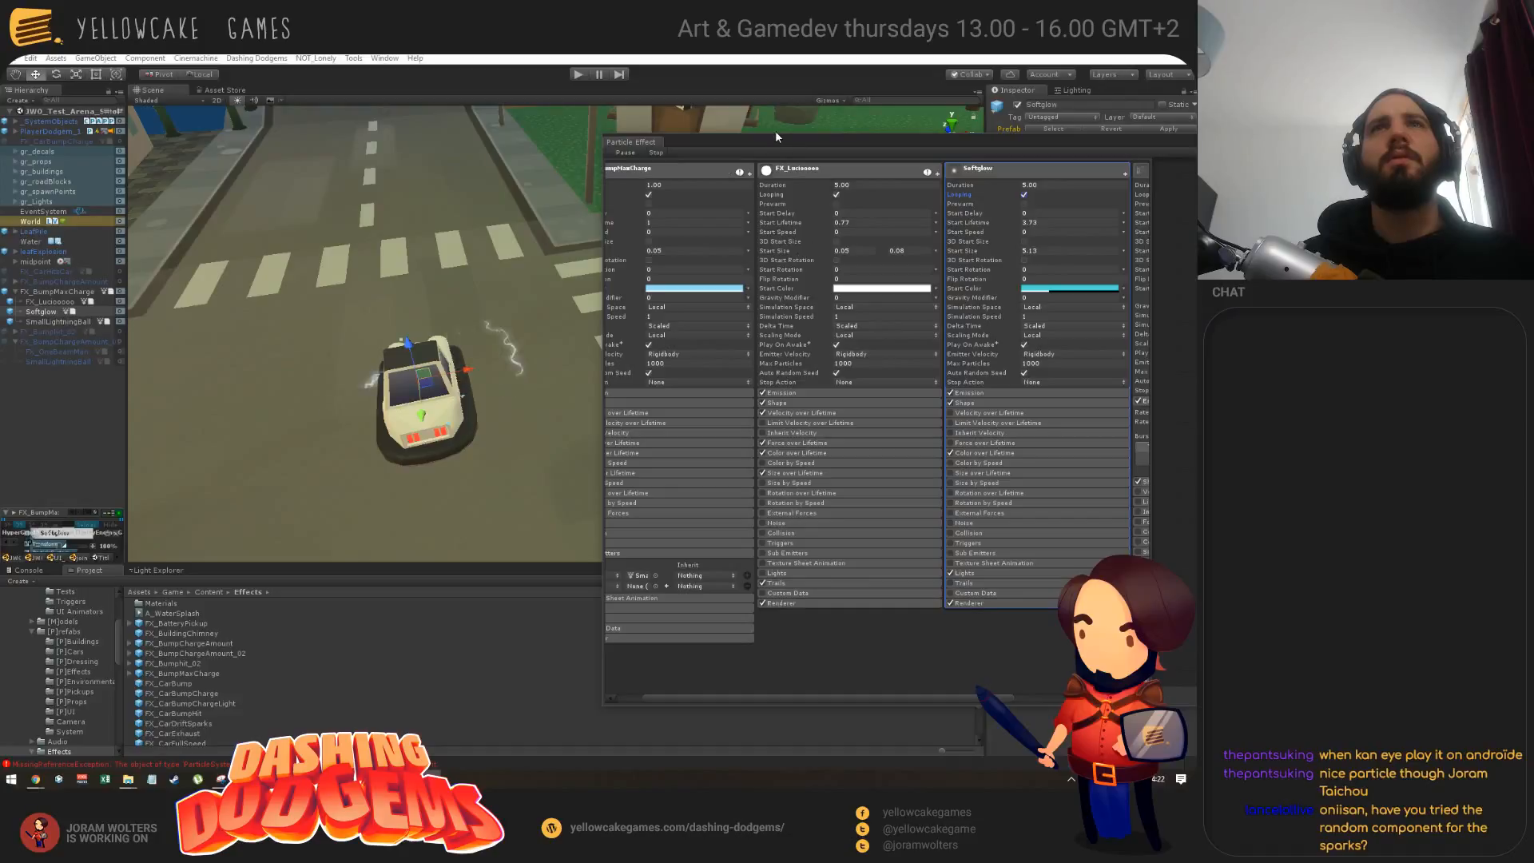
{"action": "left_click_drag", "start_coordinate": [778, 139], "coordinate": [815, 556]}
{"action": "left_click", "coordinate": [913, 456]}
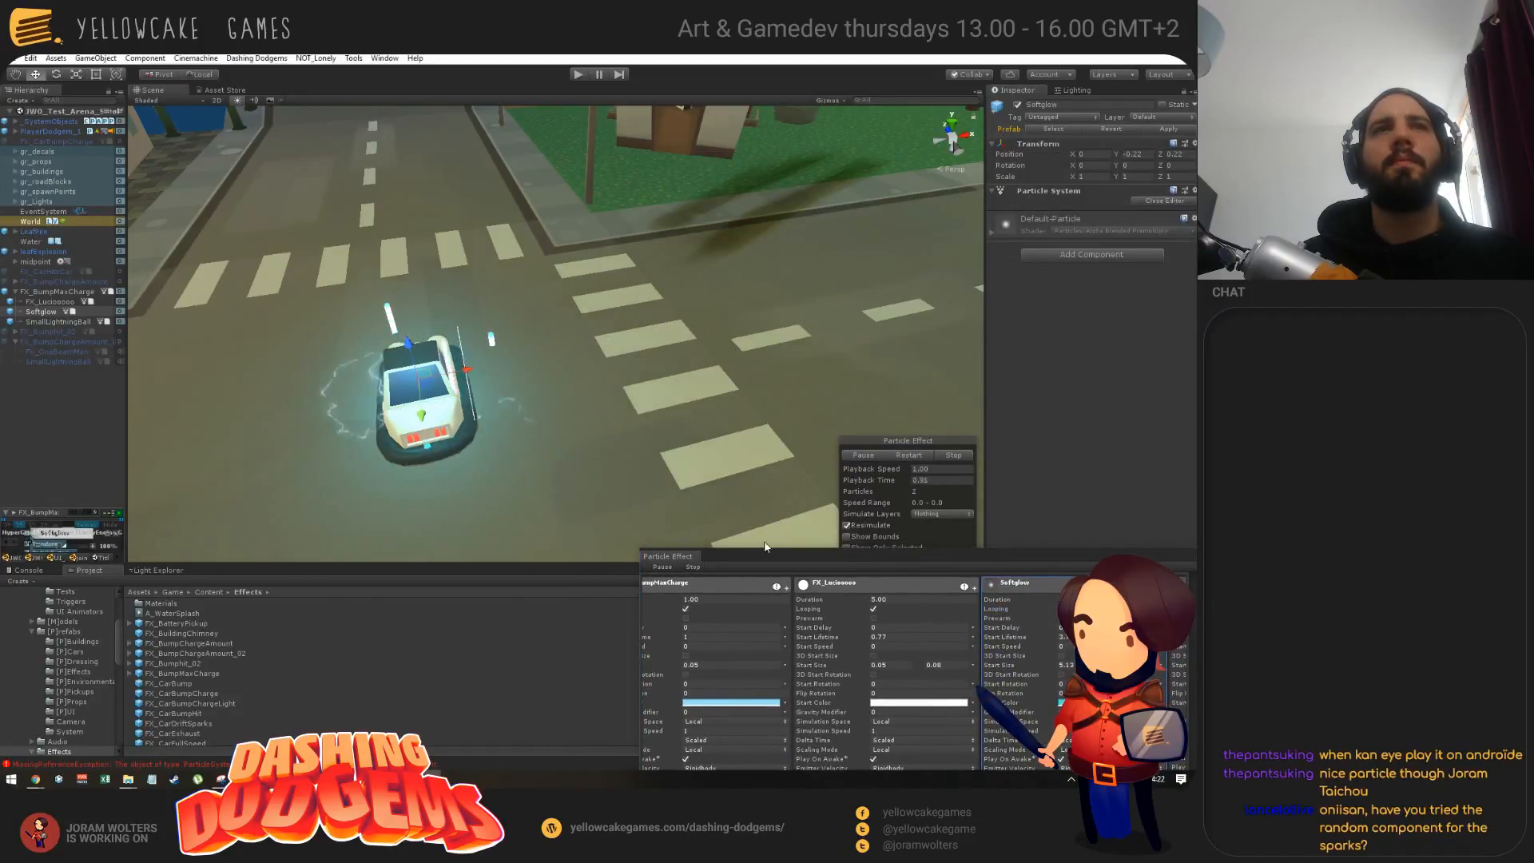
Step: Set the duration of the first child emitter, Softglow and SmallLightningBall to 1
{"action": "left_click_drag", "start_coordinate": [772, 553], "coordinate": [783, 150]}
{"action": "left_click_drag", "start_coordinate": [831, 711], "coordinate": [729, 716]}
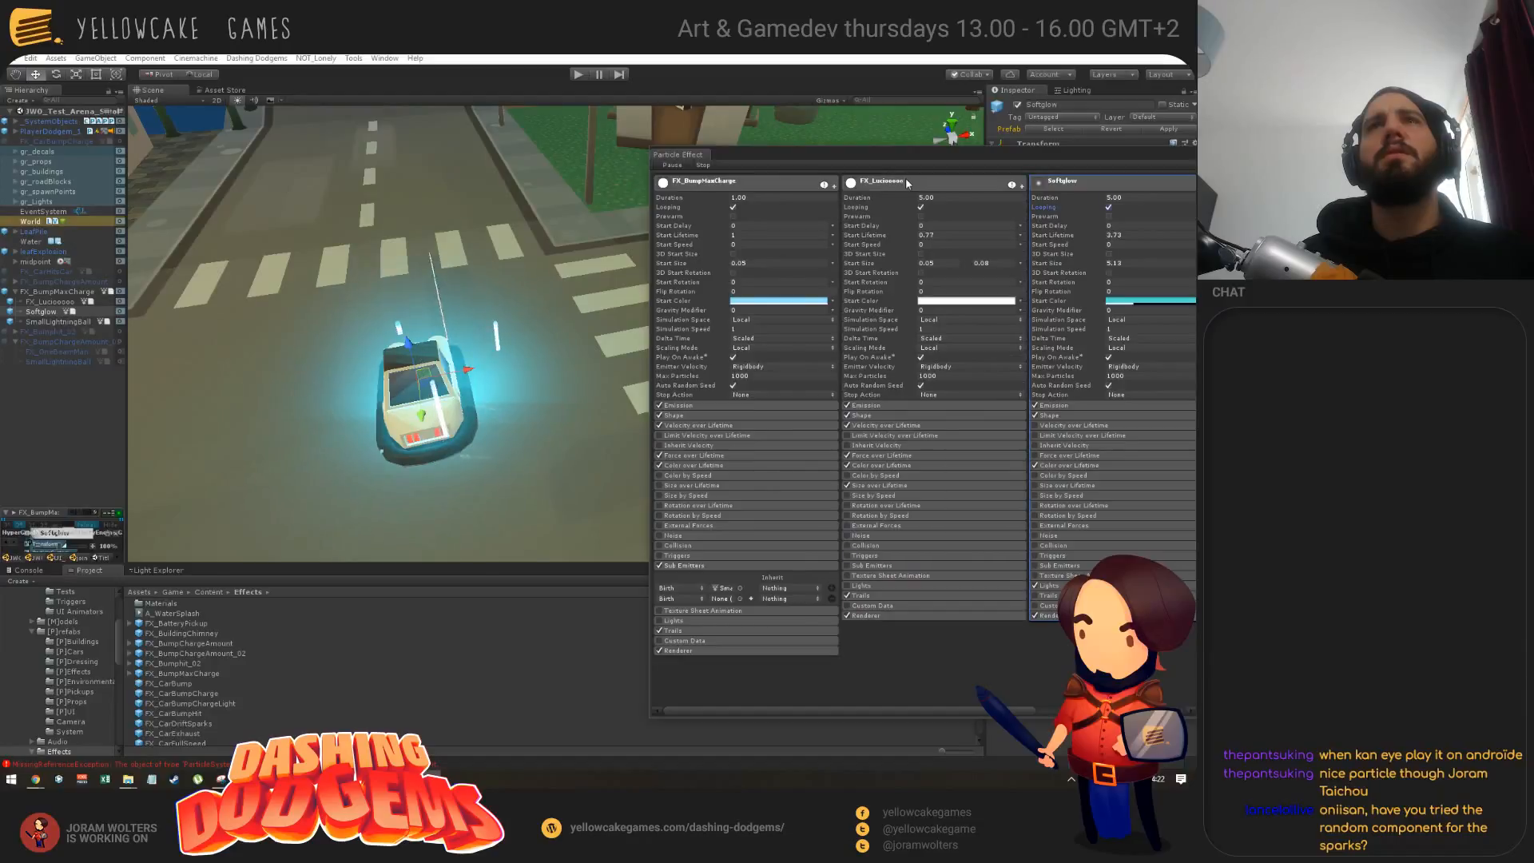
{"action": "left_click", "coordinate": [931, 199]}
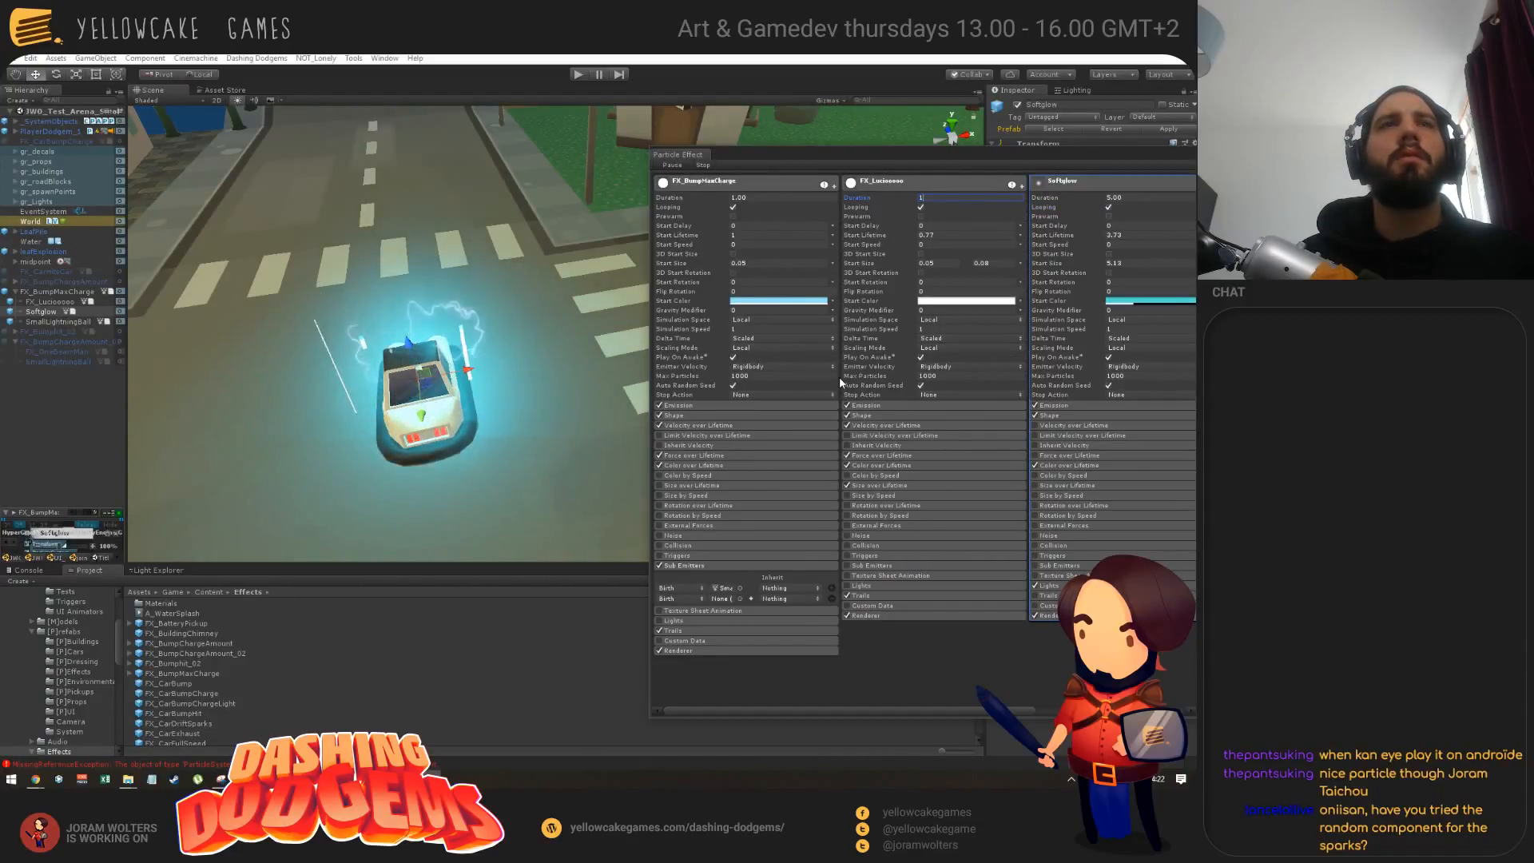
{"action": "left_click", "coordinate": [1119, 197]}
{"action": "type", "text": "1"}
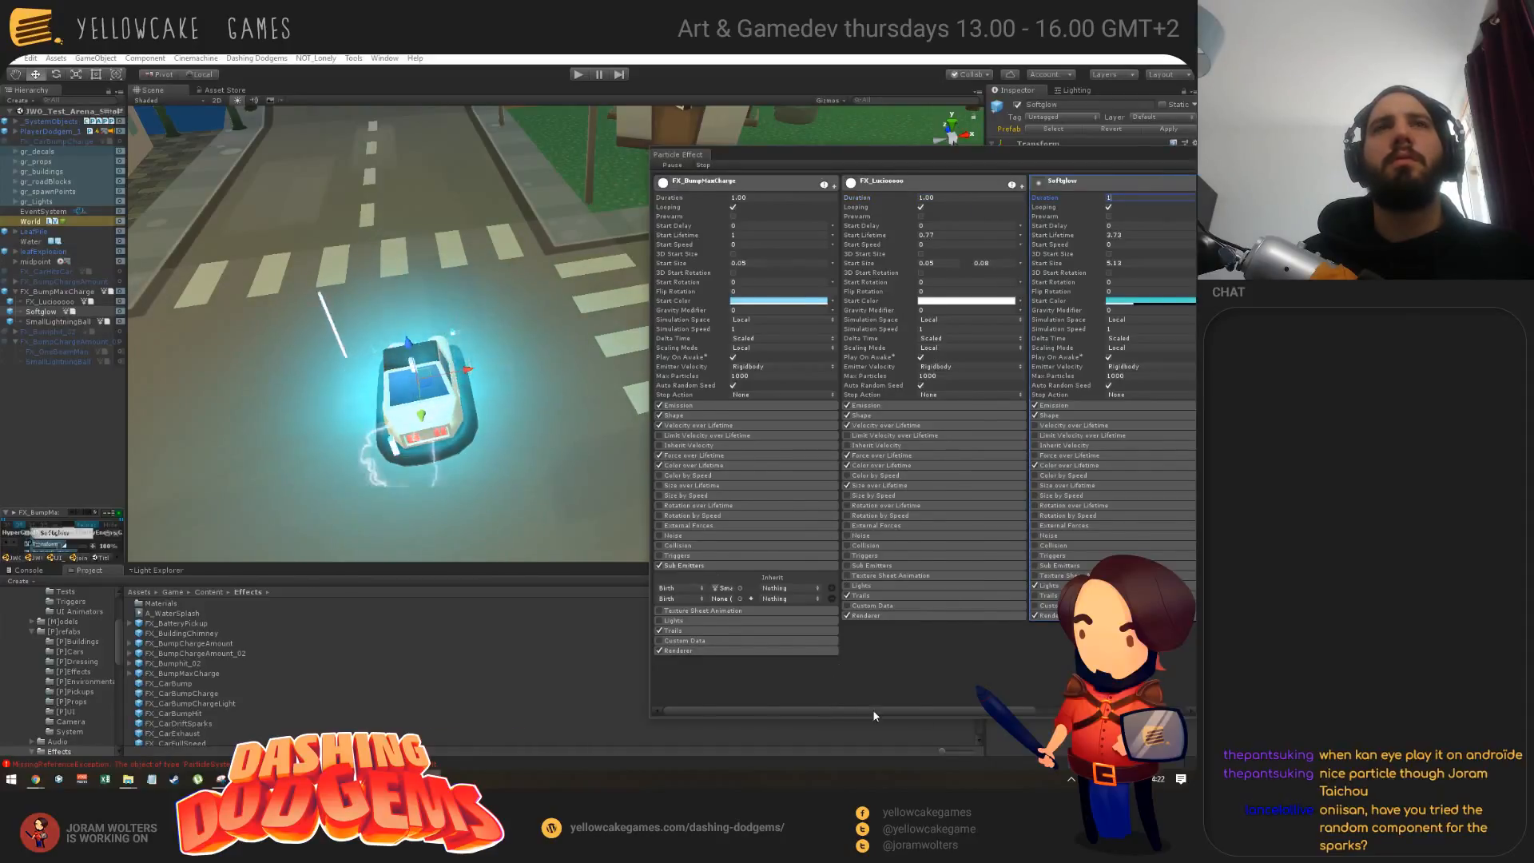
{"action": "left_click_drag", "start_coordinate": [873, 710], "coordinate": [1031, 710]}
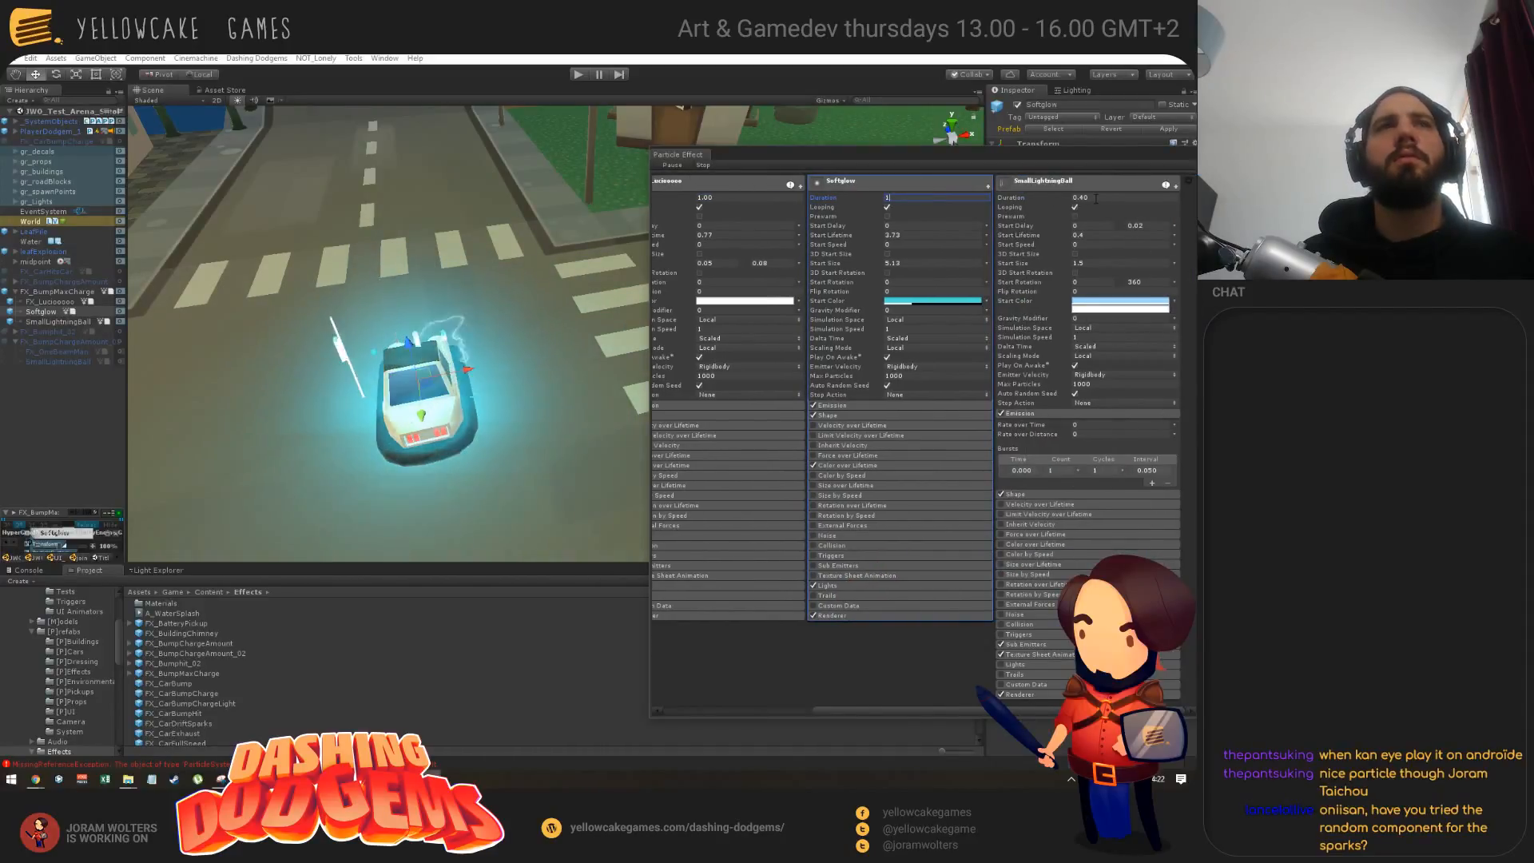
{"action": "type", "text": "1"}
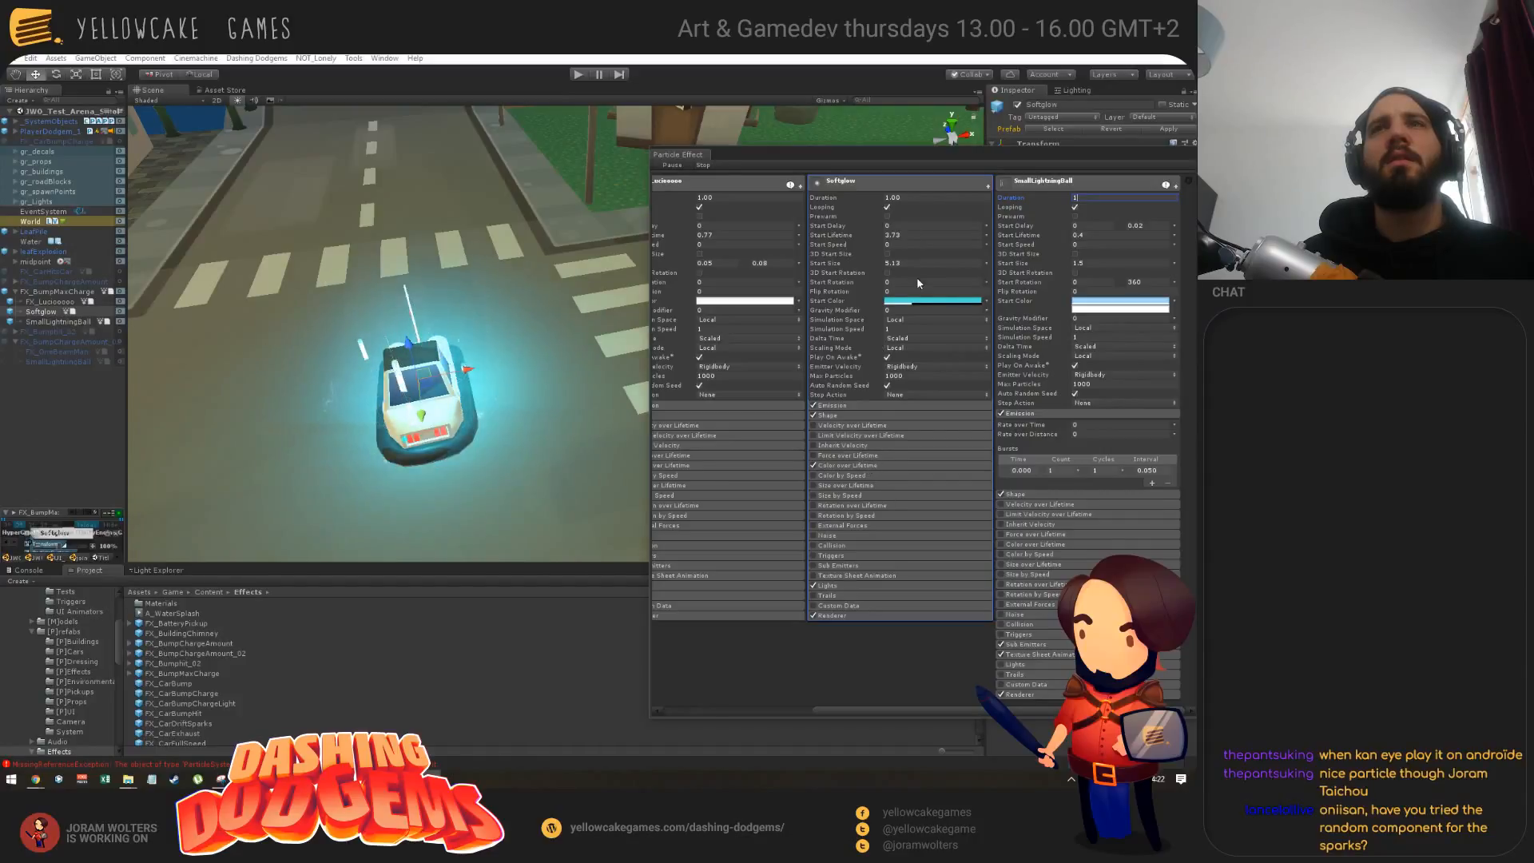
Step: Lower the alpha of Softglow's start color to about 42
{"action": "left_click", "coordinate": [927, 301]}
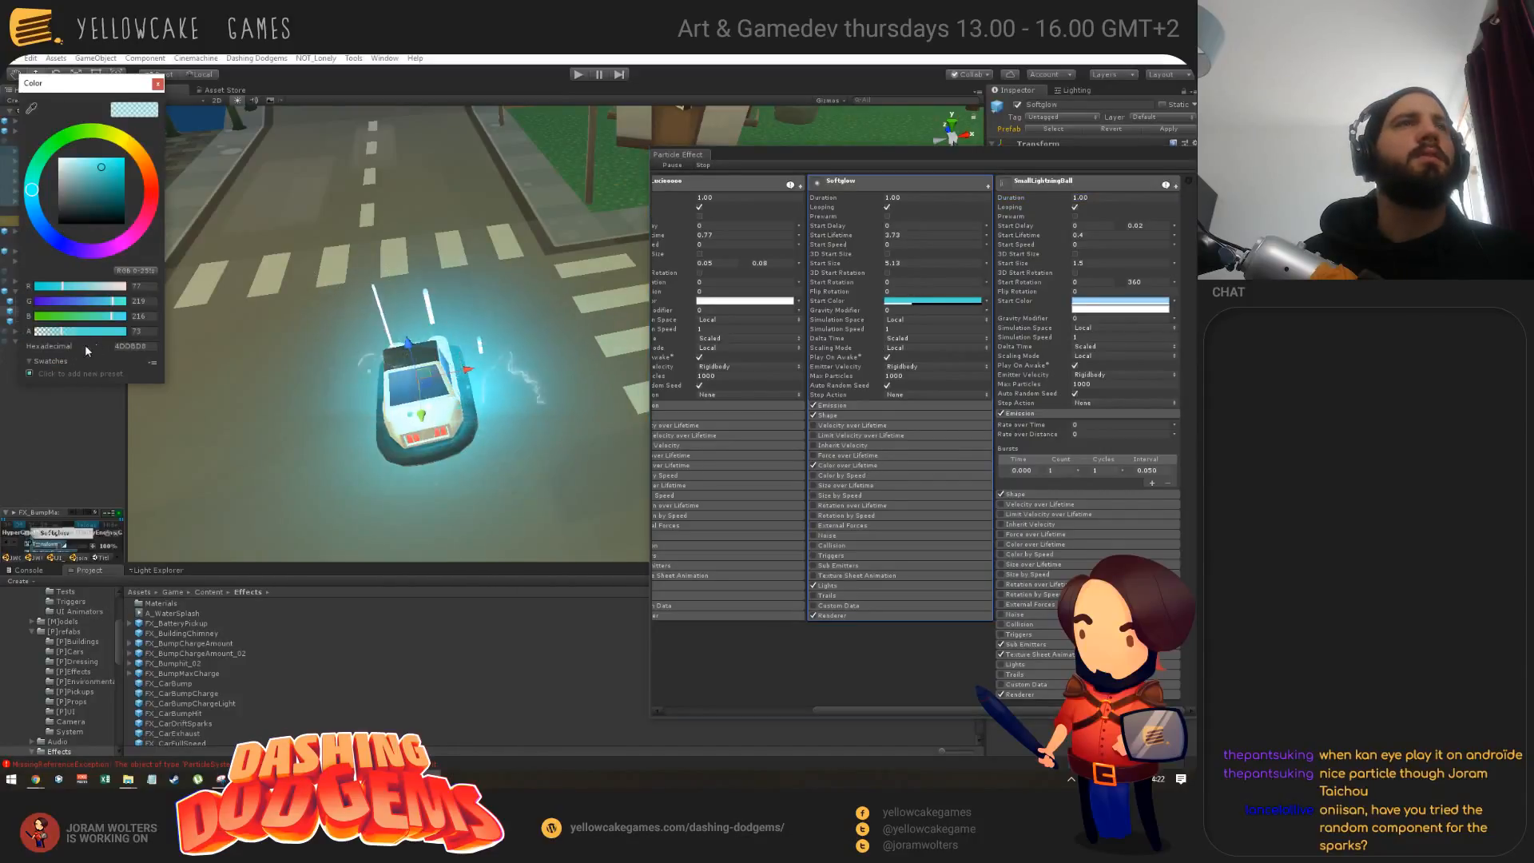
{"action": "left_click_drag", "start_coordinate": [62, 331], "coordinate": [52, 335]}
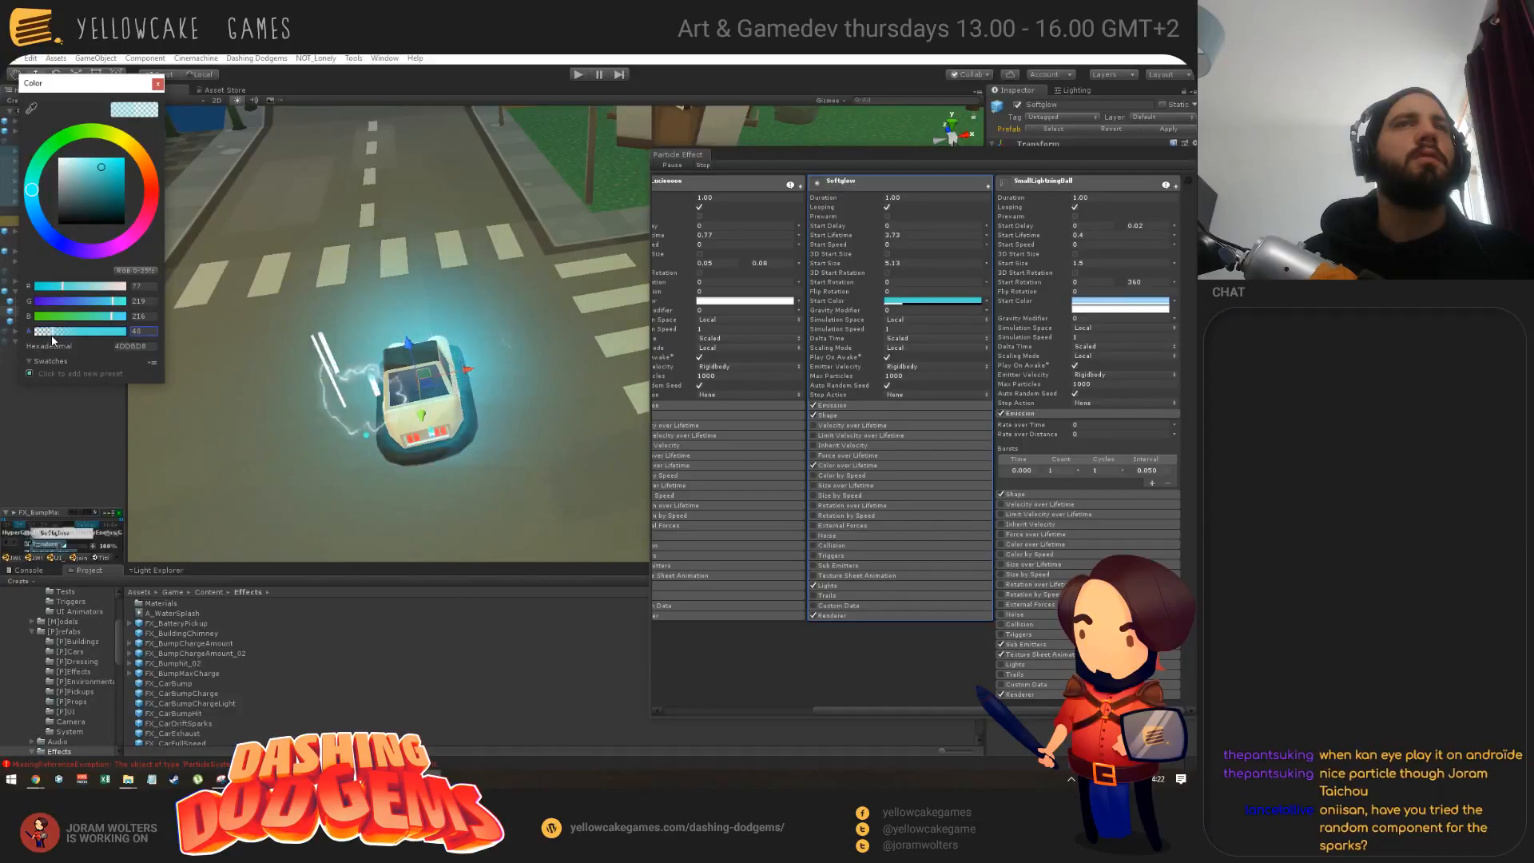
{"action": "left_click", "coordinate": [157, 83]}
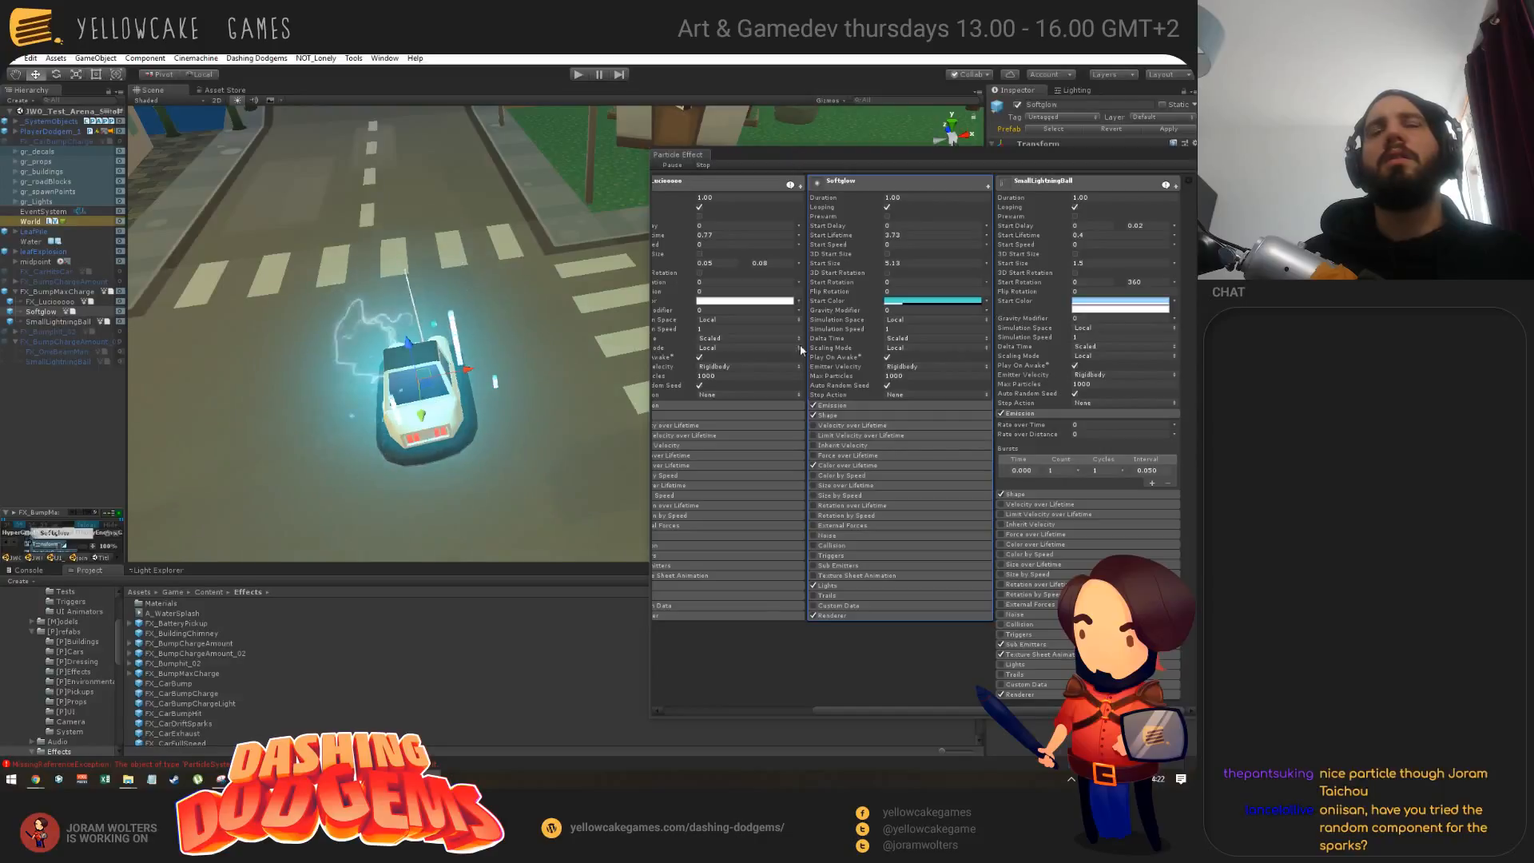
Step: Check SmallLightningBall's two start colors and view the effect on the car from another angle
{"action": "mouse_move", "coordinate": [899, 710]}
{"action": "left_mouse_down"}
{"action": "mouse_move", "coordinate": [824, 712]}
{"action": "mouse_move", "coordinate": [898, 712]}
{"action": "left_mouse_up"}
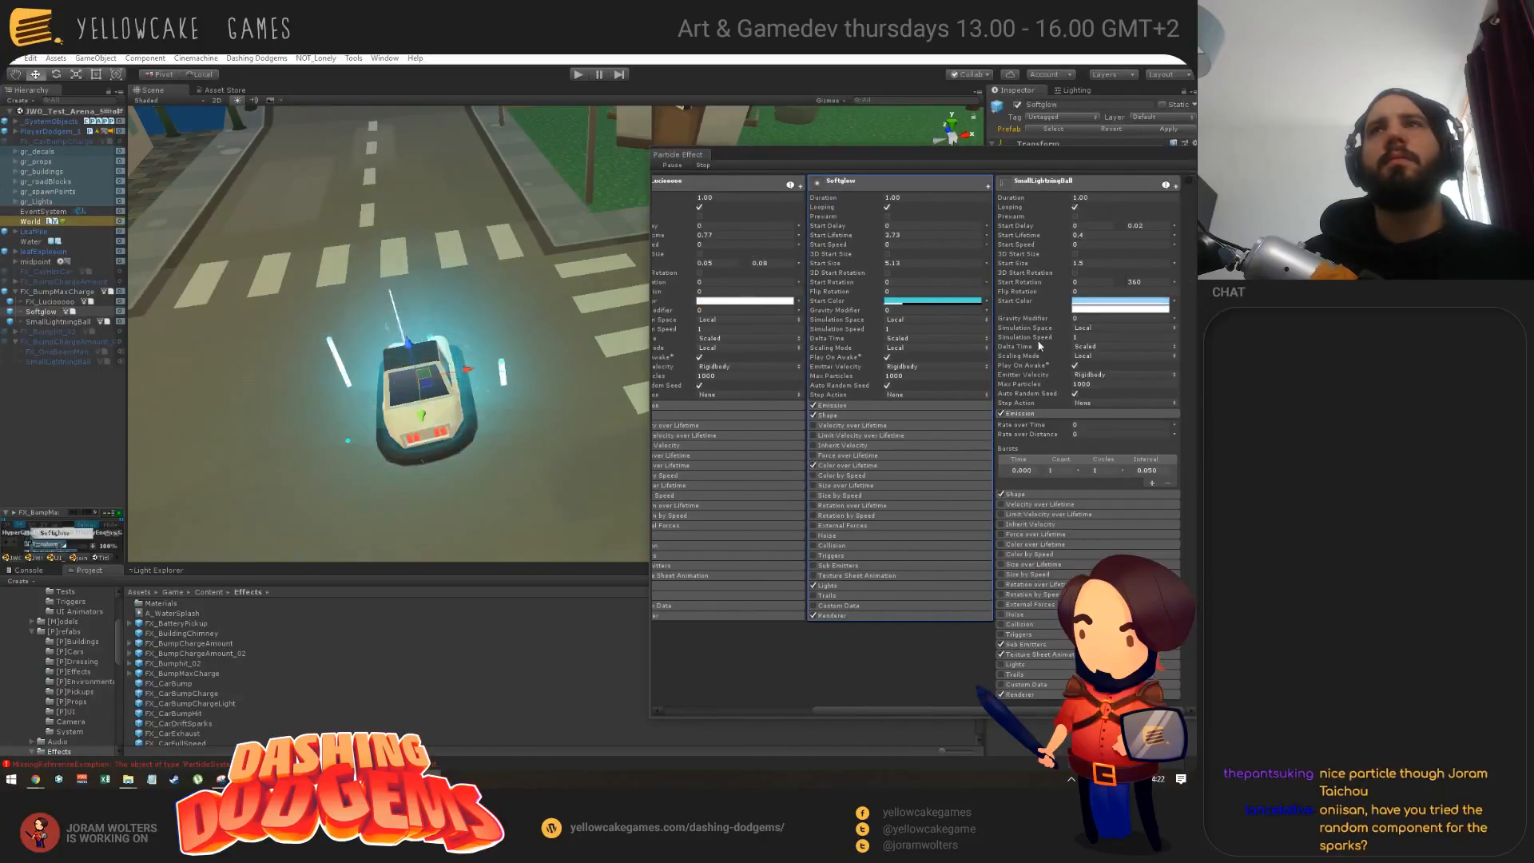
{"action": "left_click", "coordinate": [1076, 304]}
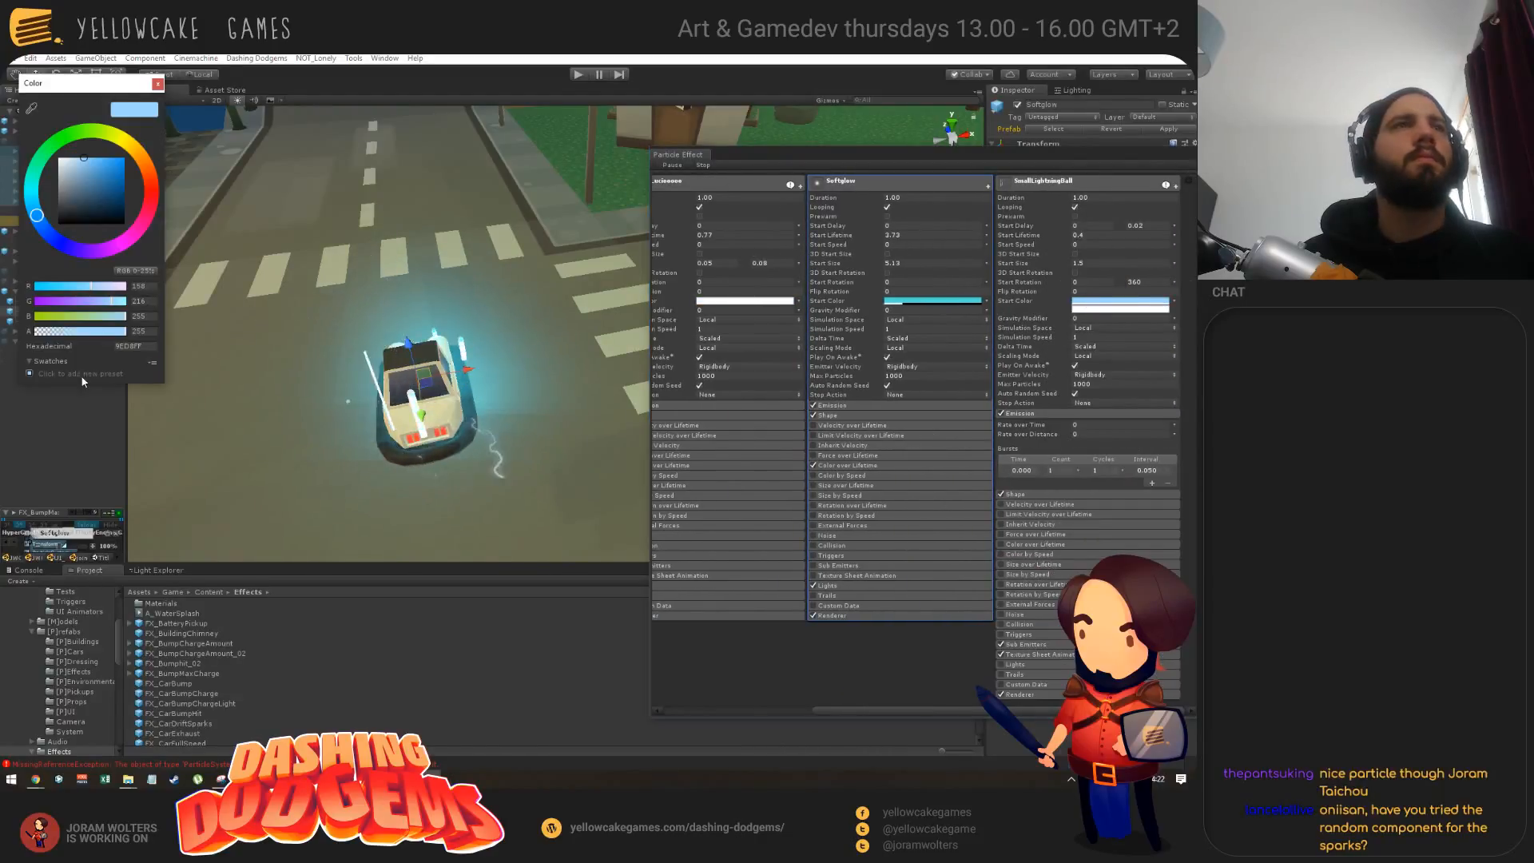
{"action": "left_click", "coordinate": [158, 83]}
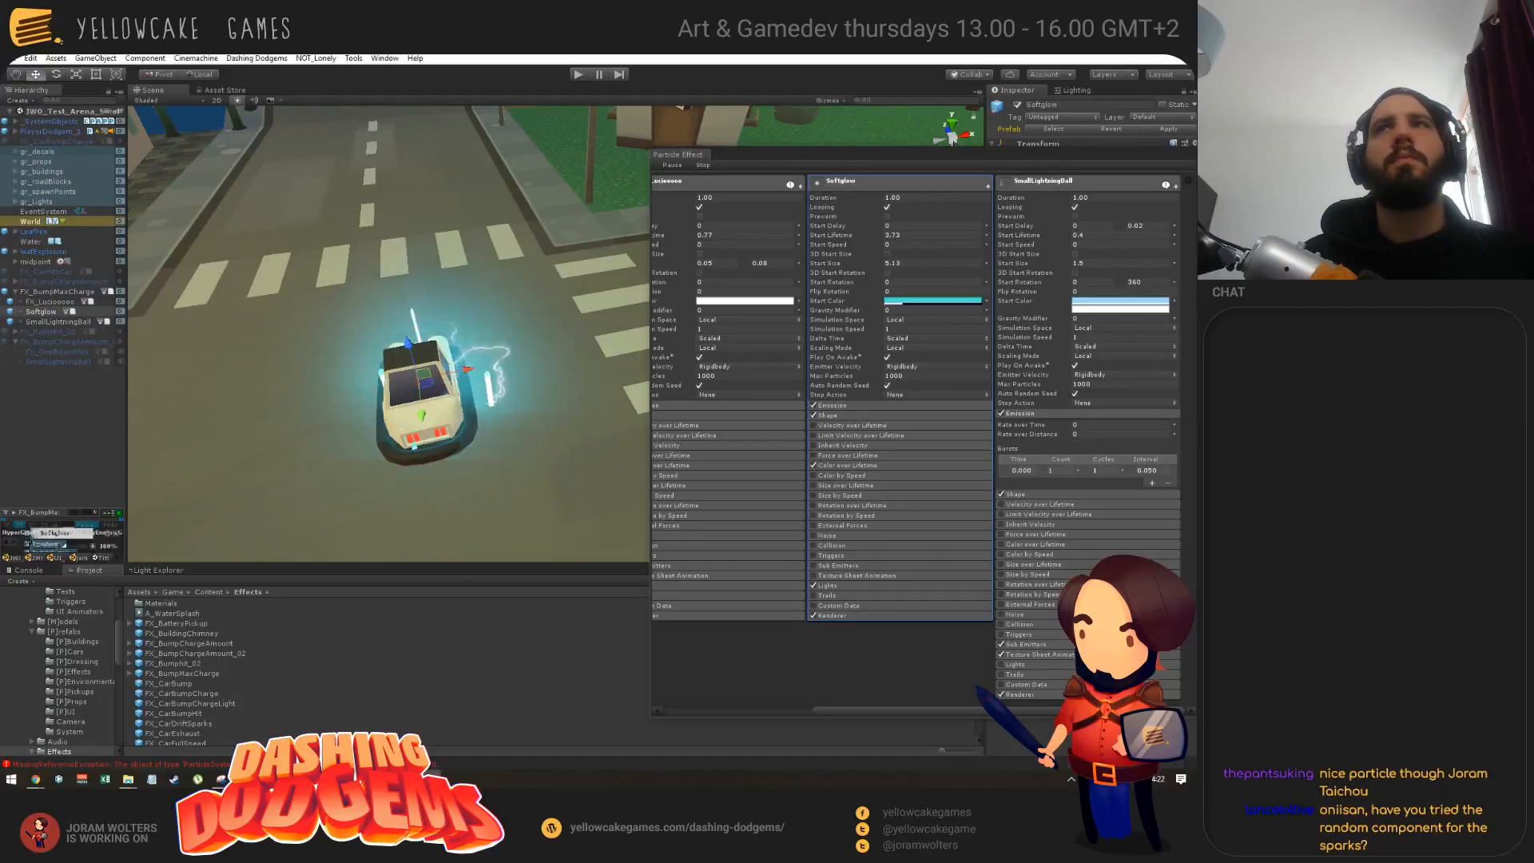
{"action": "left_click", "coordinate": [1091, 310]}
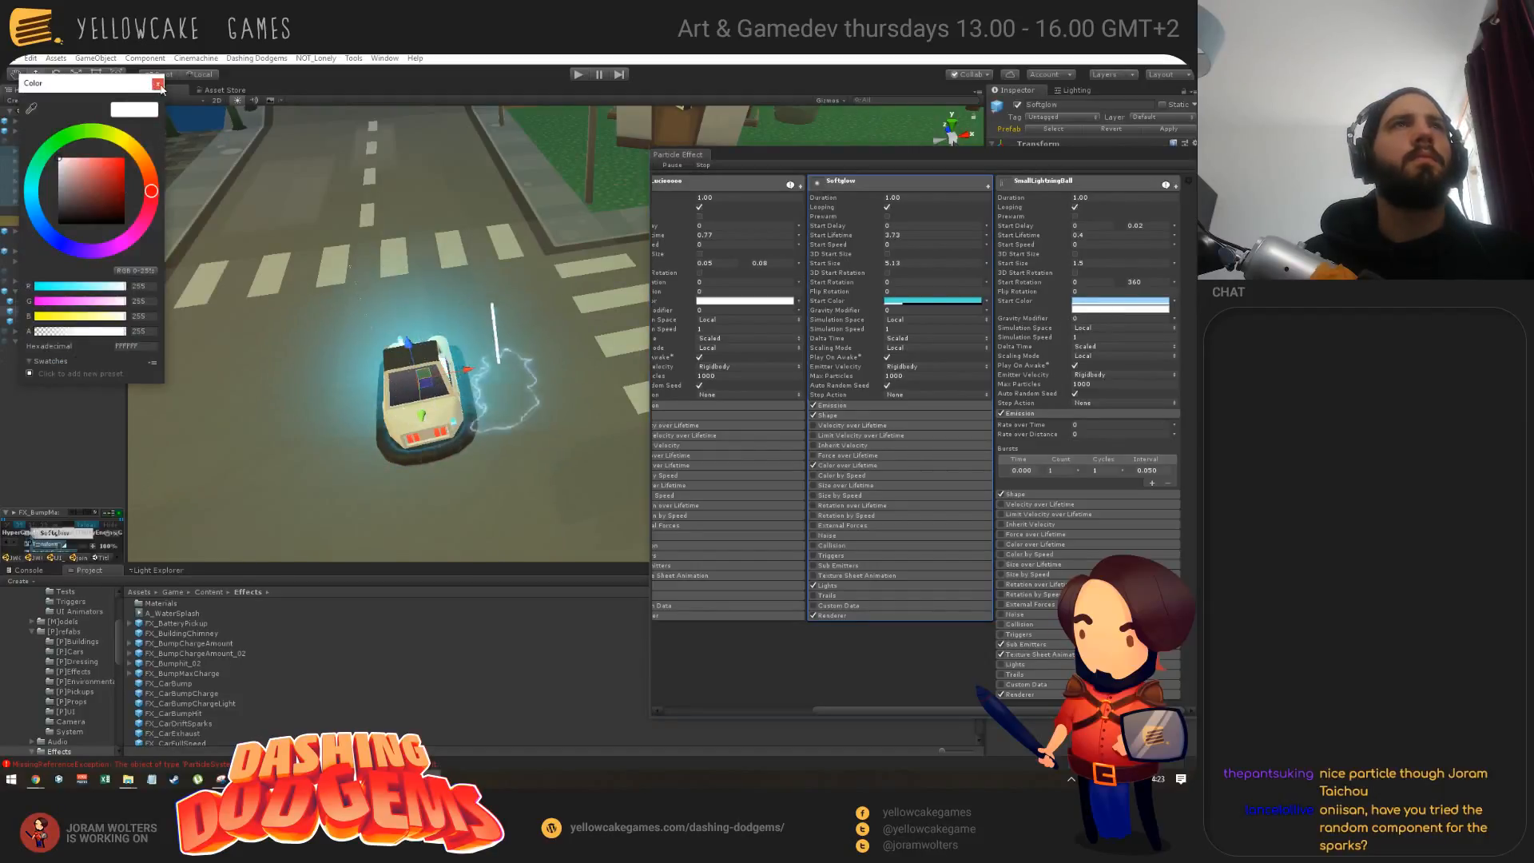
{"action": "left_click", "coordinate": [374, 576]}
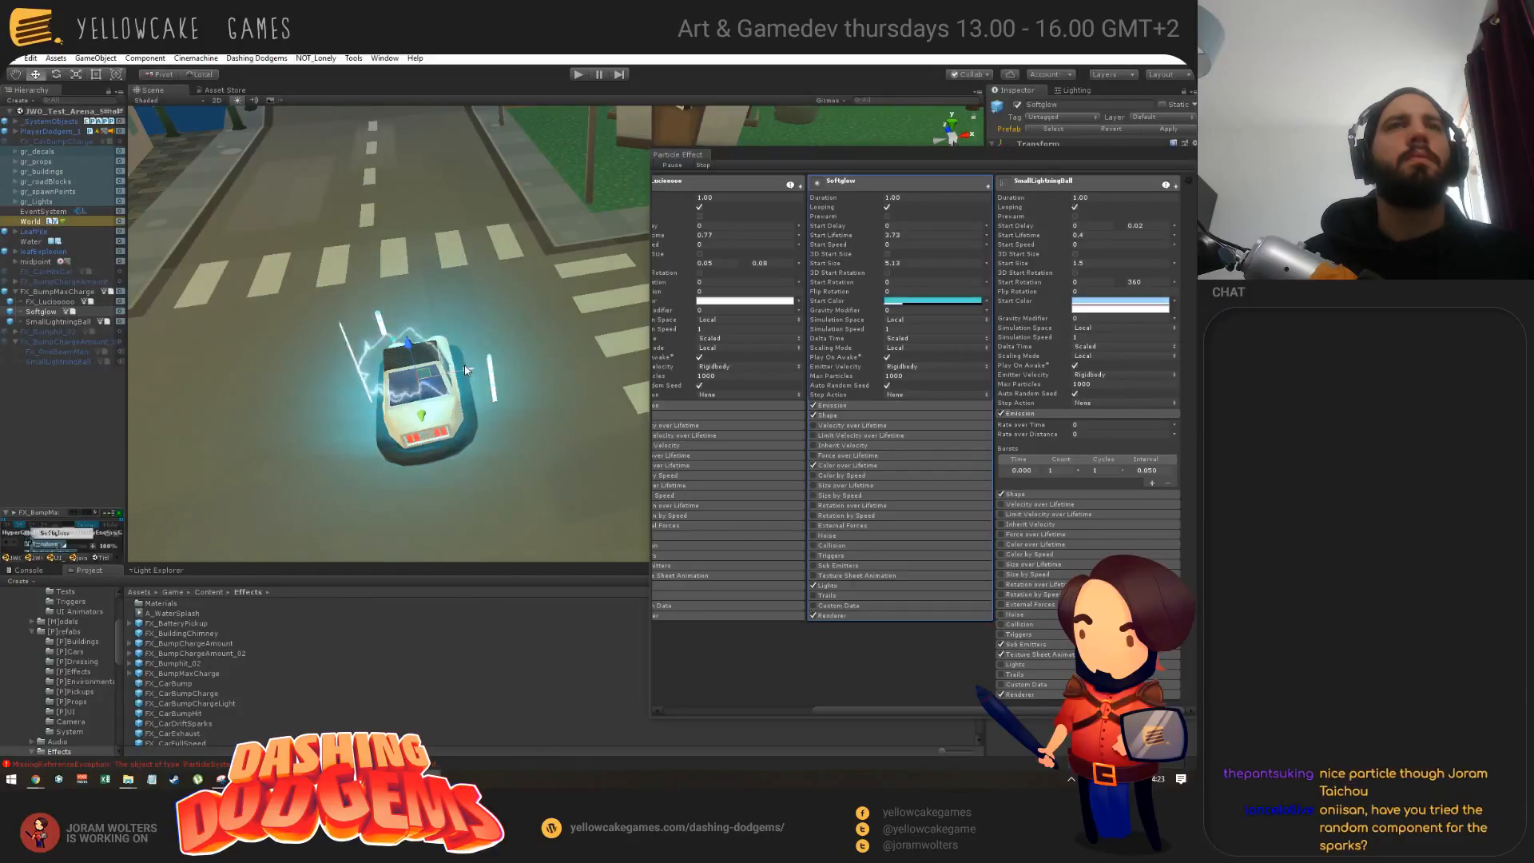
{"action": "left_click_drag", "start_coordinate": [550, 472], "coordinate": [668, 376], "text": "alt"}
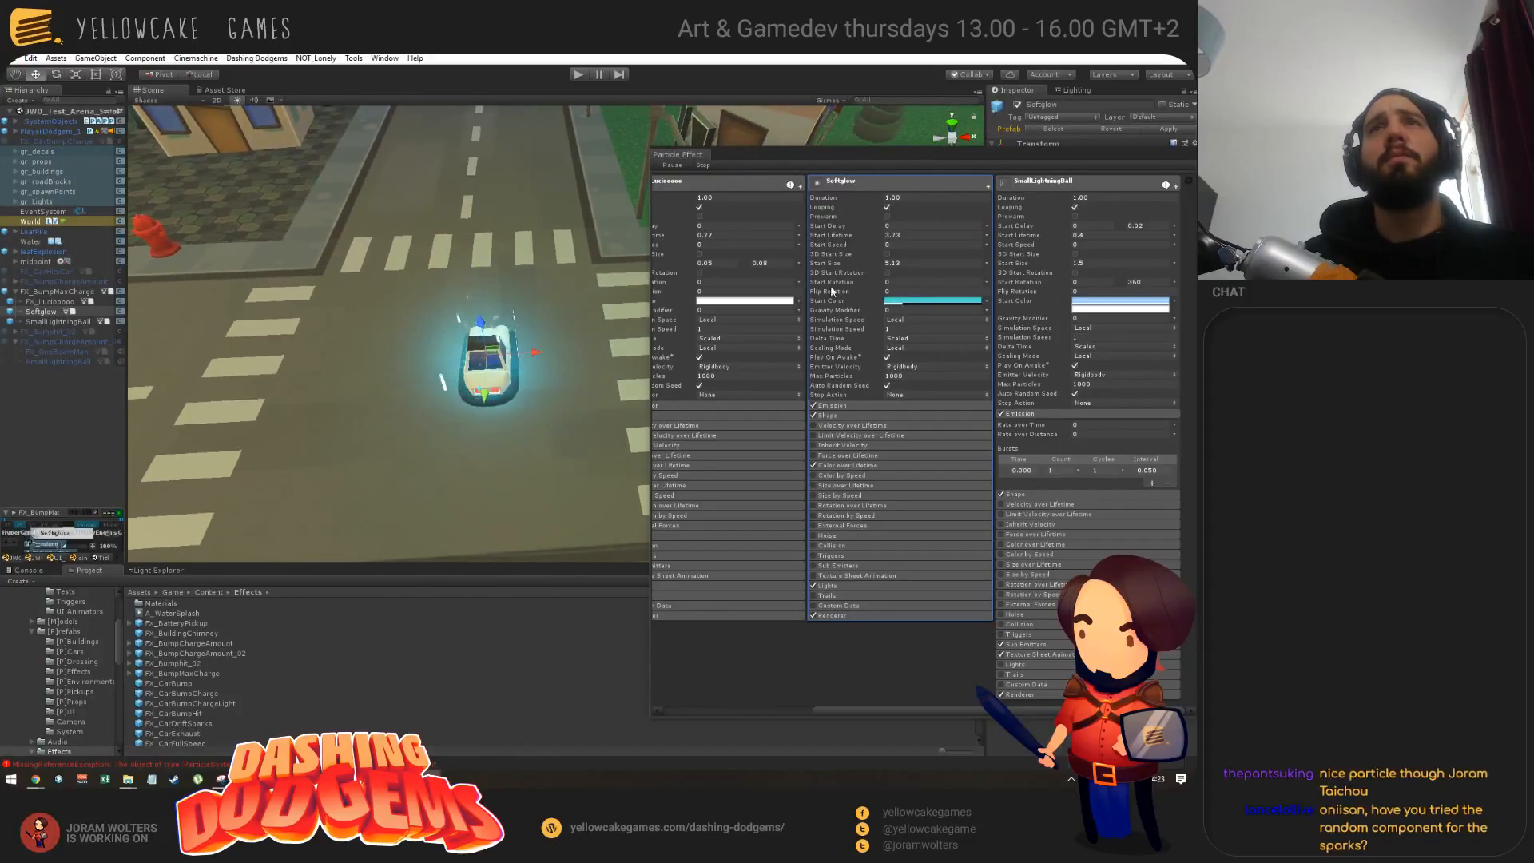
Step: Lower the alpha of the start color to about 67 on the first child emitter of FX_BumpMaxCharge
{"action": "left_click_drag", "start_coordinate": [815, 710], "coordinate": [712, 709]}
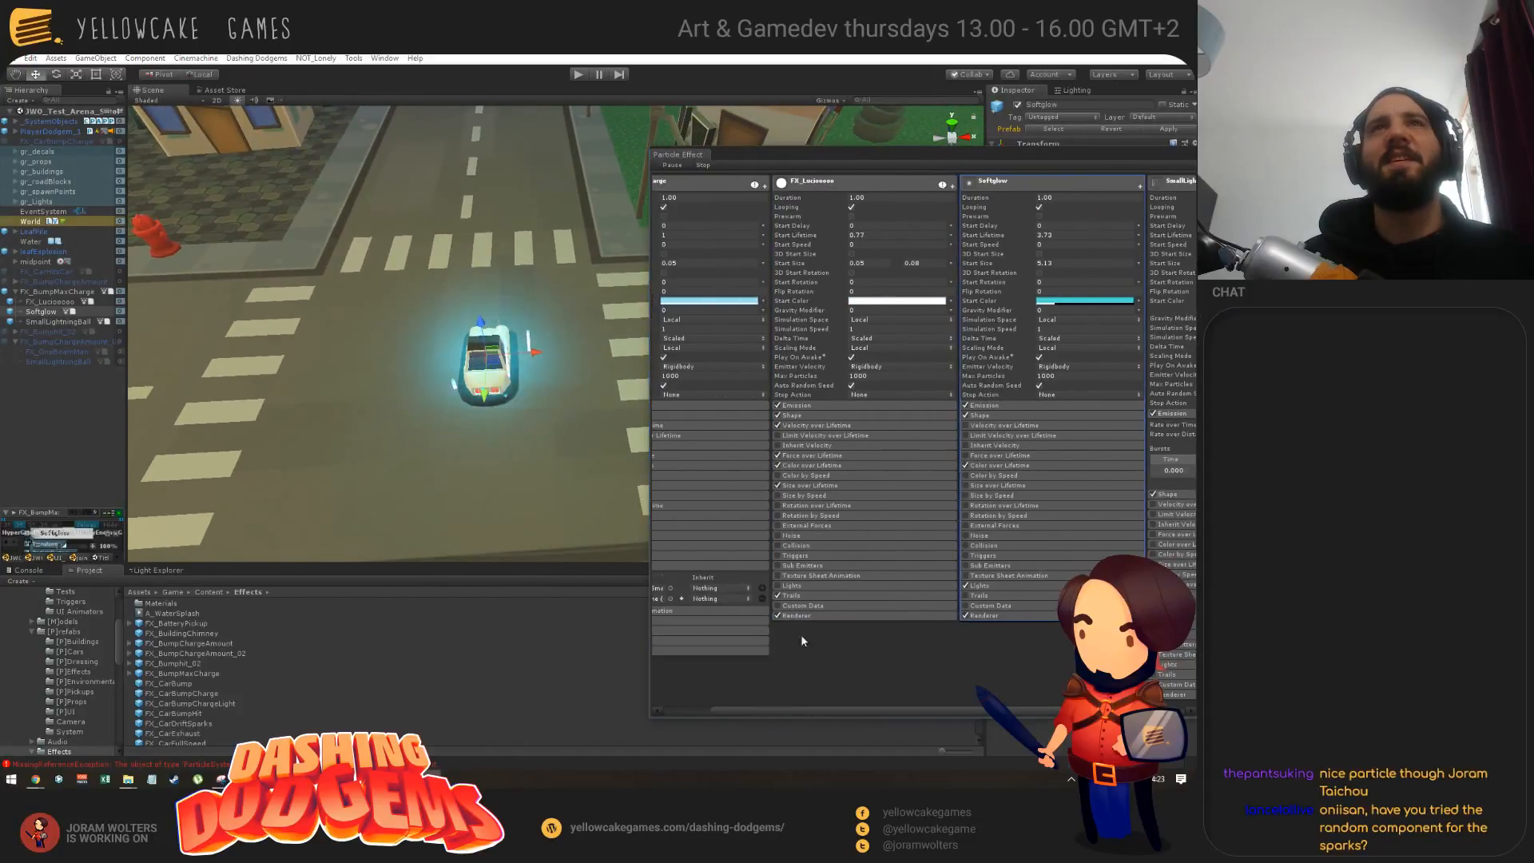
{"action": "left_click", "coordinate": [884, 302]}
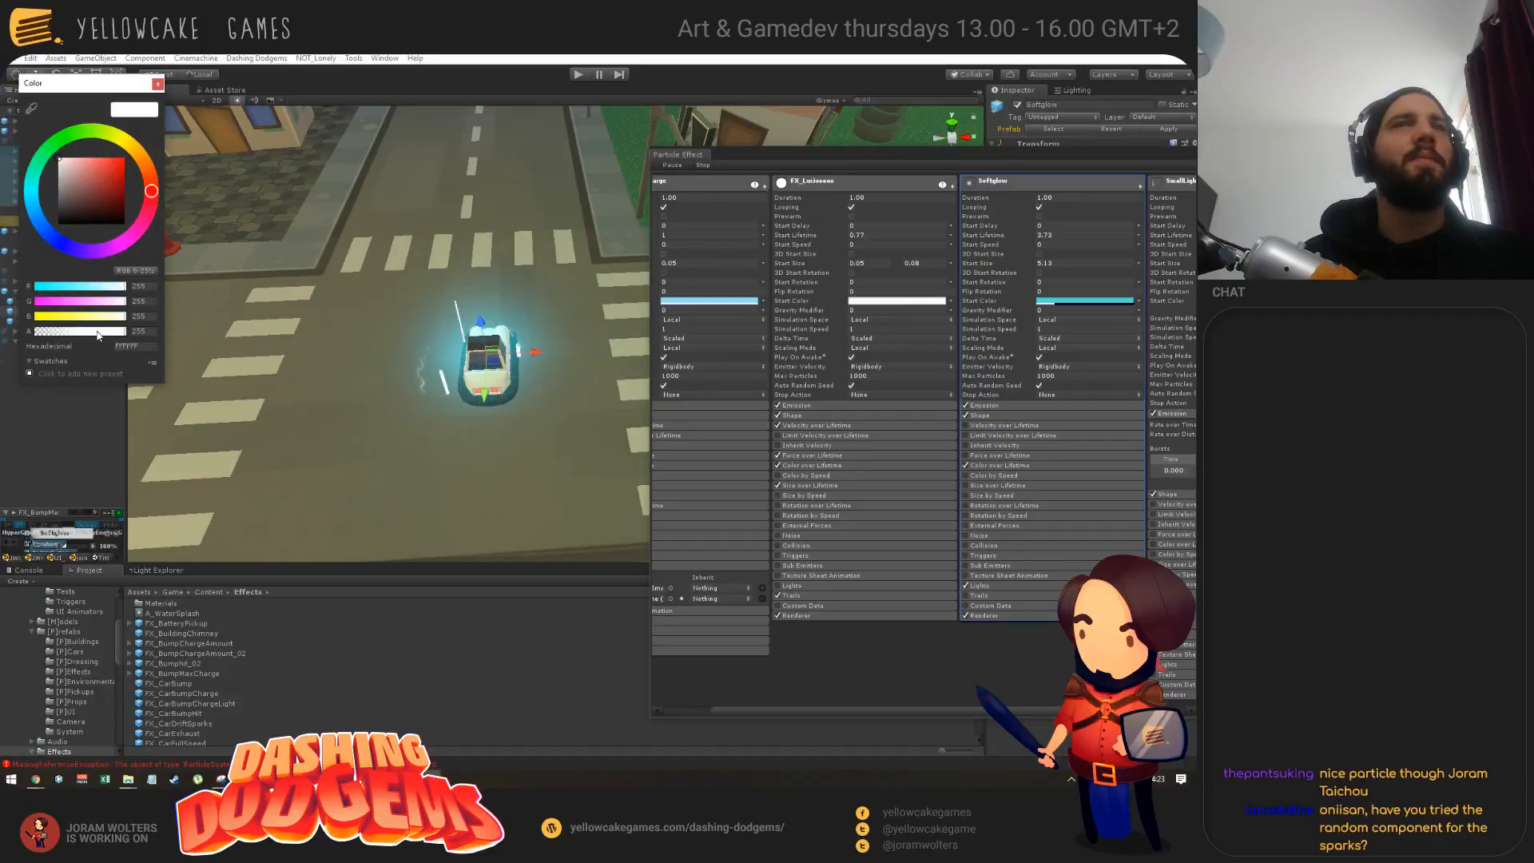
{"action": "left_click_drag", "start_coordinate": [98, 335], "coordinate": [64, 339]}
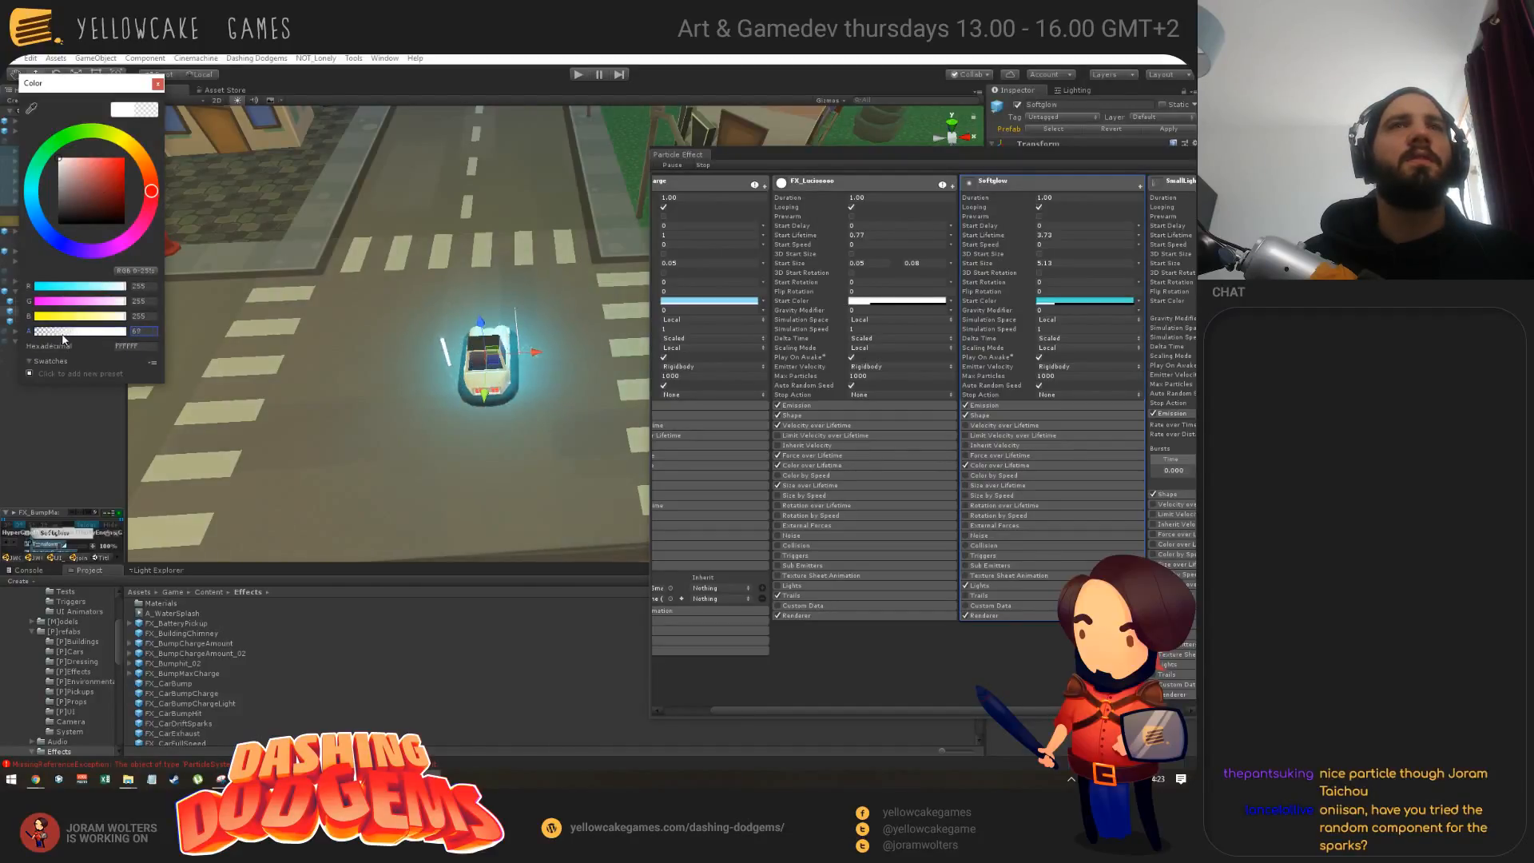
{"action": "left_click", "coordinate": [157, 84]}
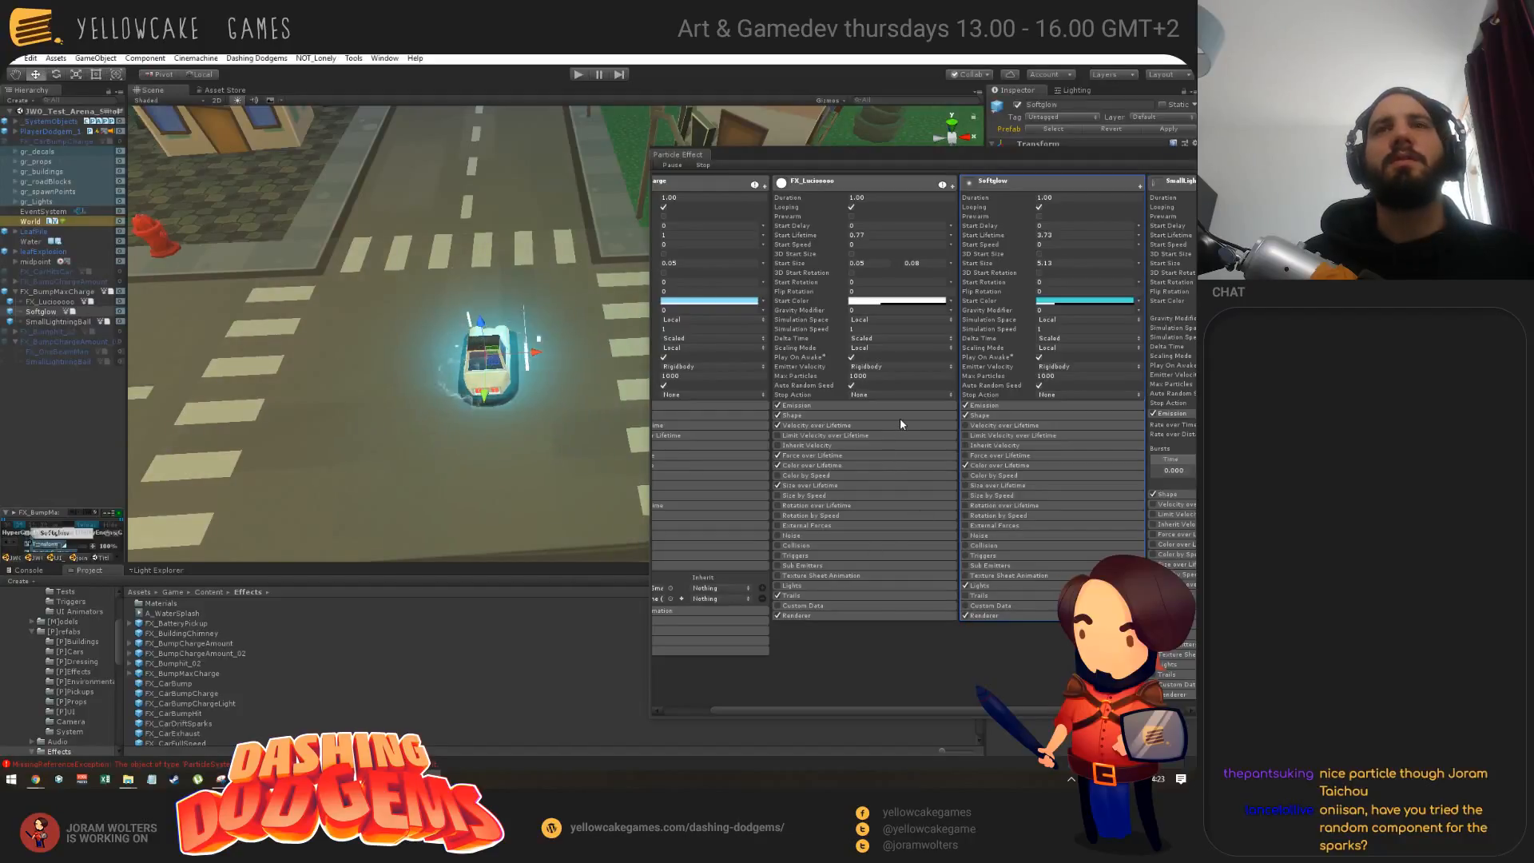
Step: Lower the first alpha key of the first child emitter's Color over Lifetime gradient to about 49
{"action": "left_click", "coordinate": [808, 466]}
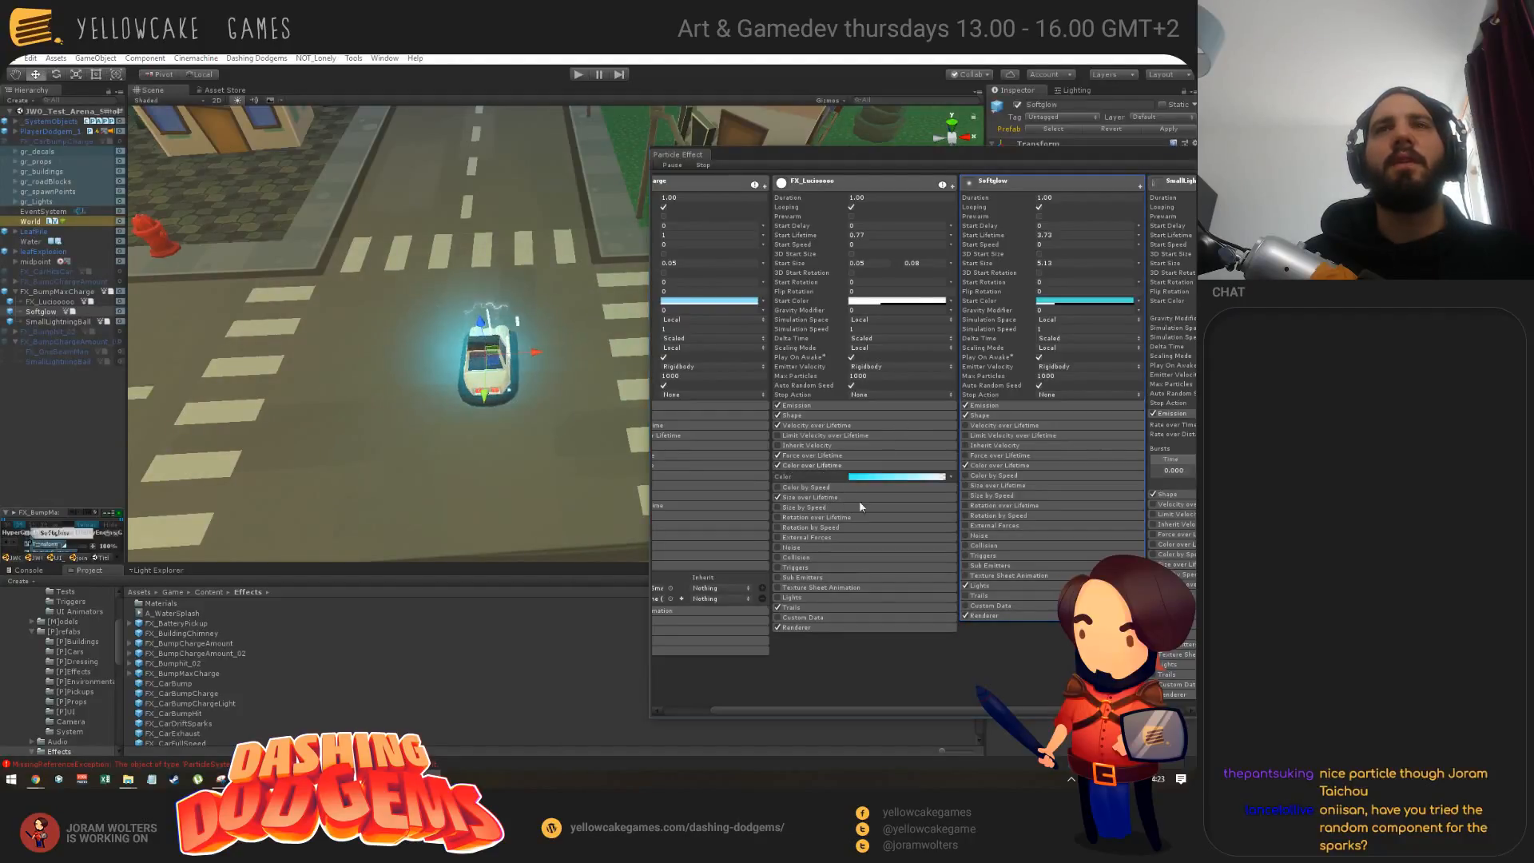
{"action": "left_click", "coordinate": [887, 478]}
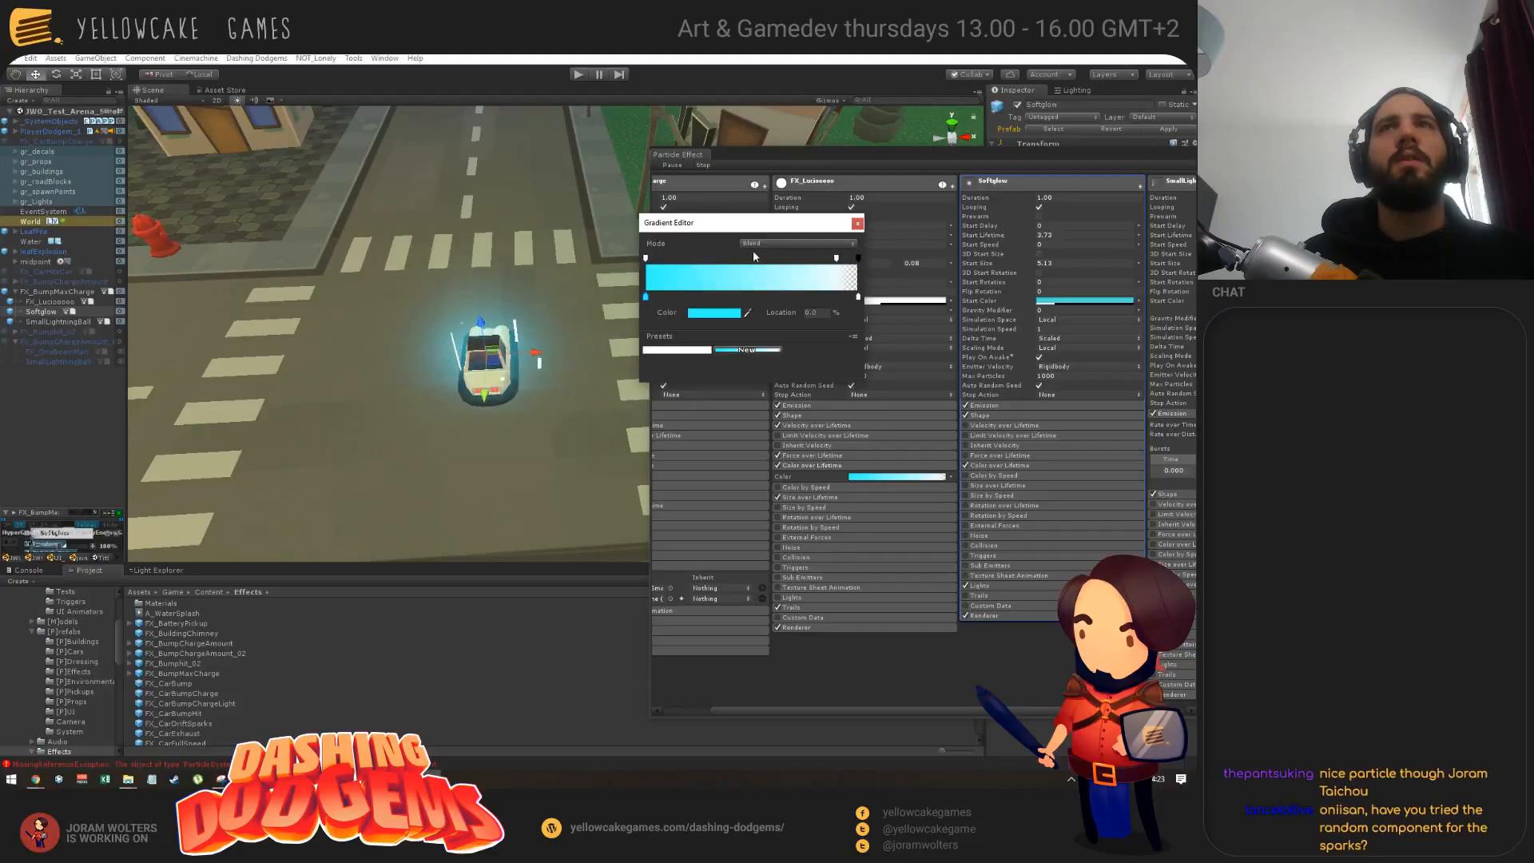
{"action": "left_click", "coordinate": [836, 258]}
{"action": "left_click_drag", "start_coordinate": [720, 315], "coordinate": [718, 317]}
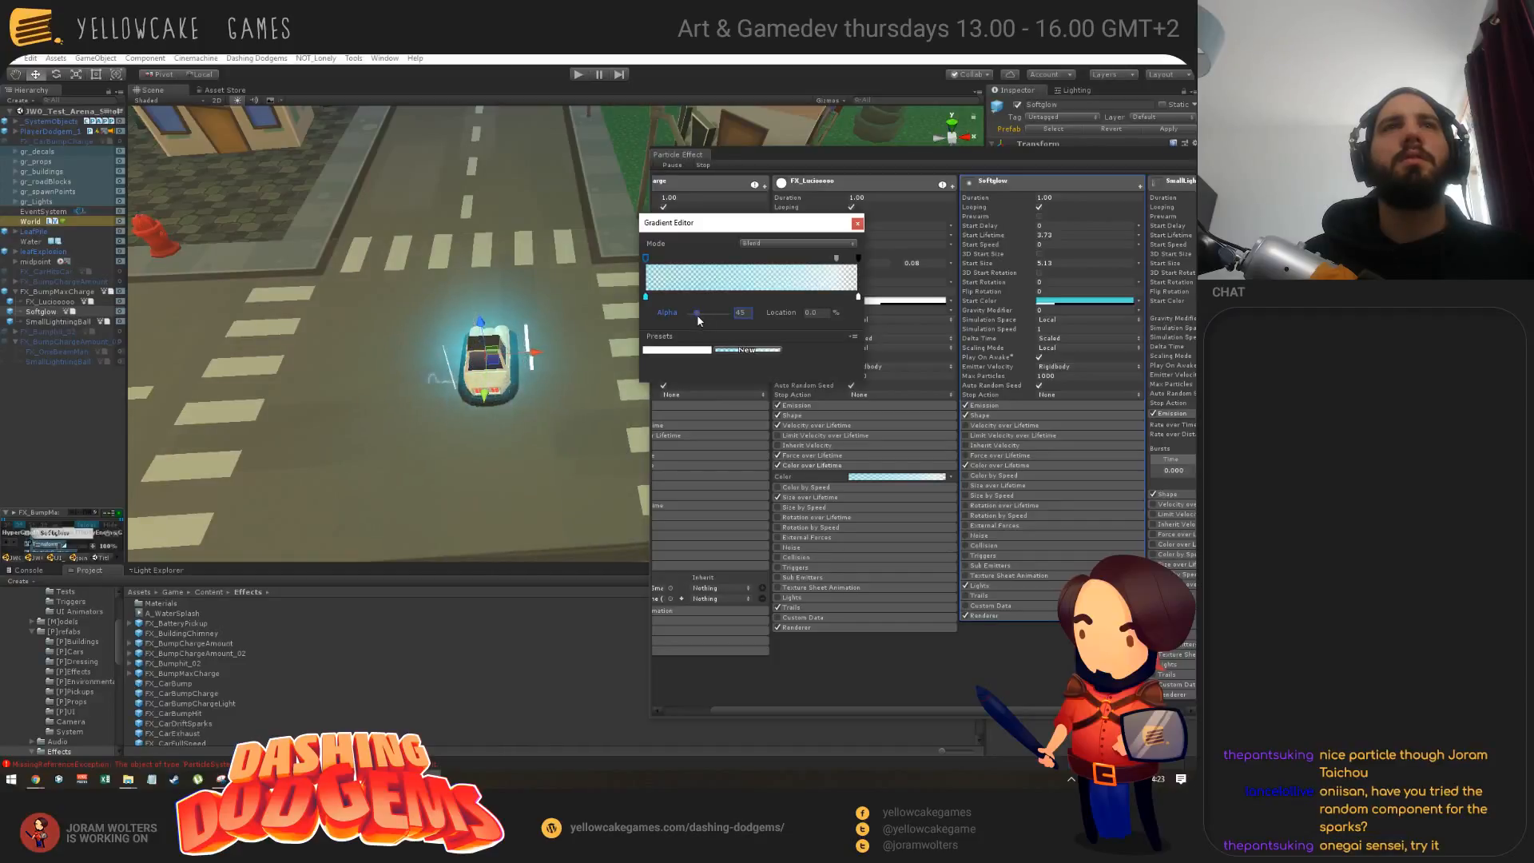
{"action": "left_click", "coordinate": [857, 223]}
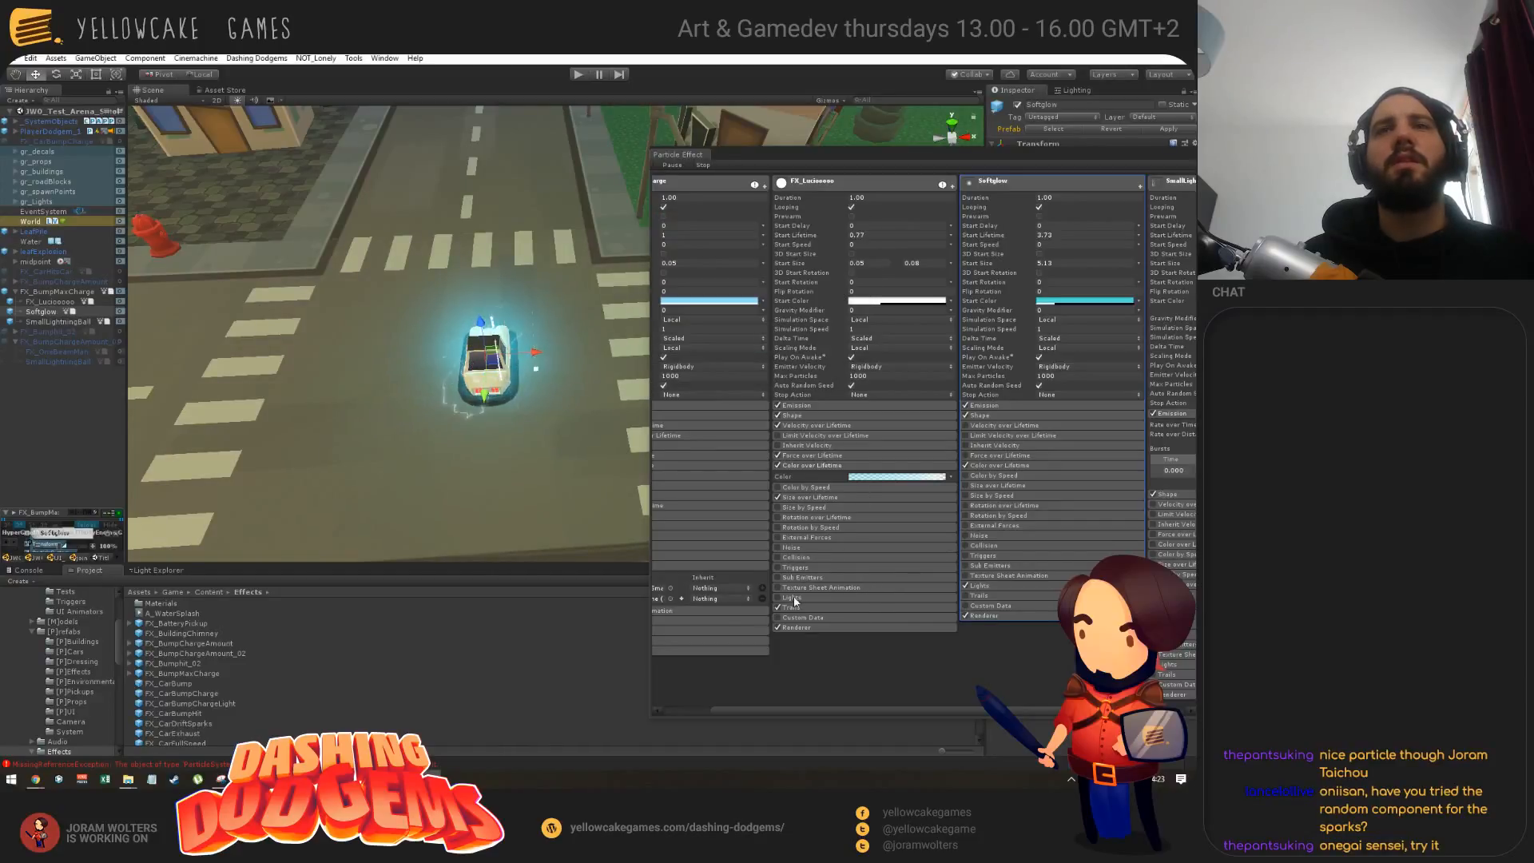
Step: Make the Color over Lifetime of the first child emitter's trails mostly transparent by lowering its alpha
{"action": "left_click", "coordinate": [793, 607]}
{"action": "scroll", "coordinate": [846, 549], "scroll_direction": "down", "scroll_amount": 2}
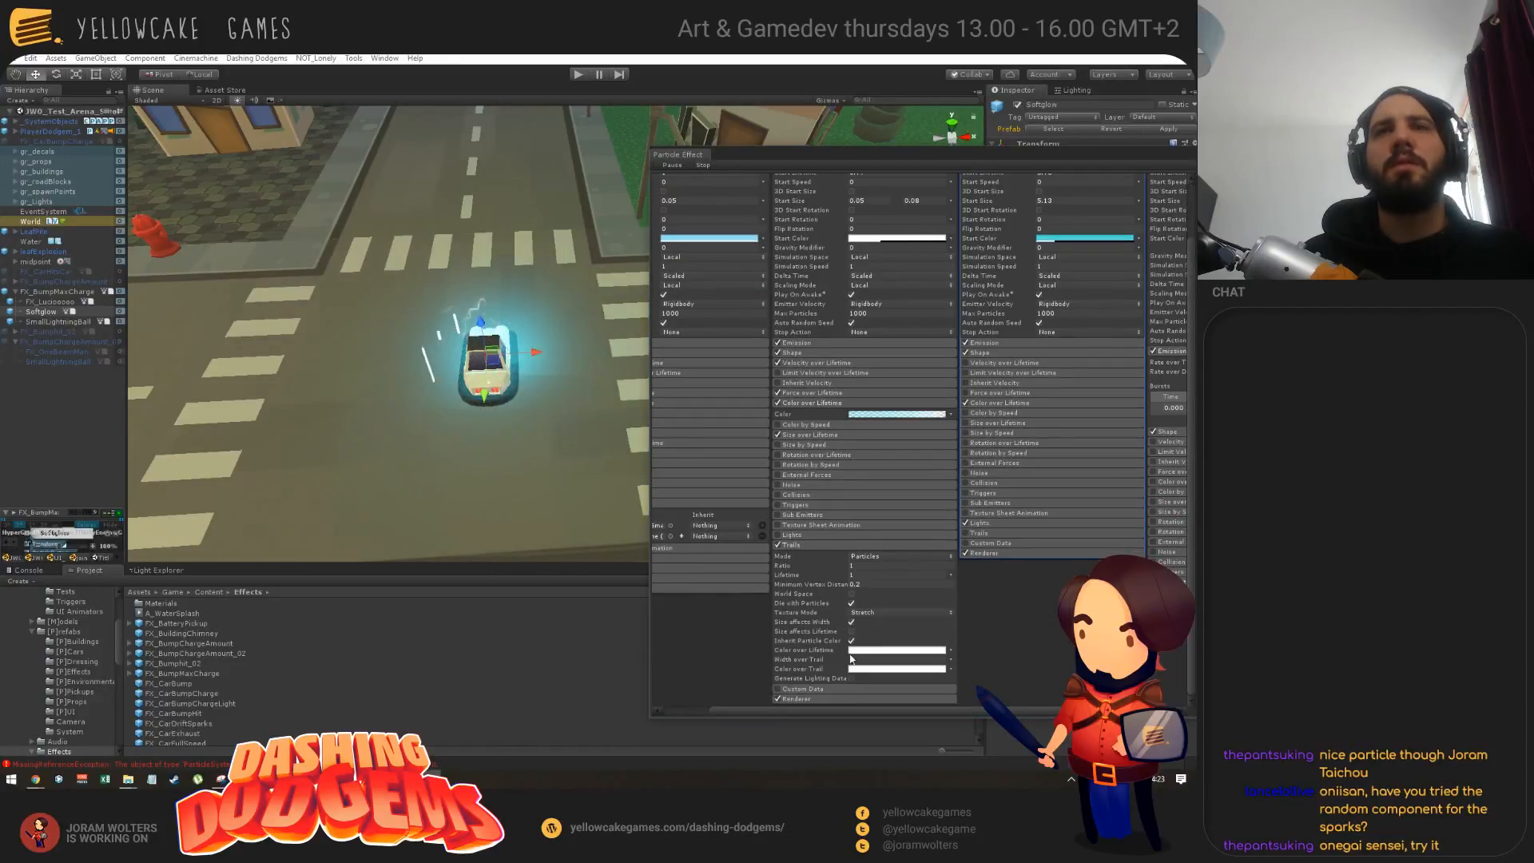
{"action": "left_click", "coordinate": [882, 650]}
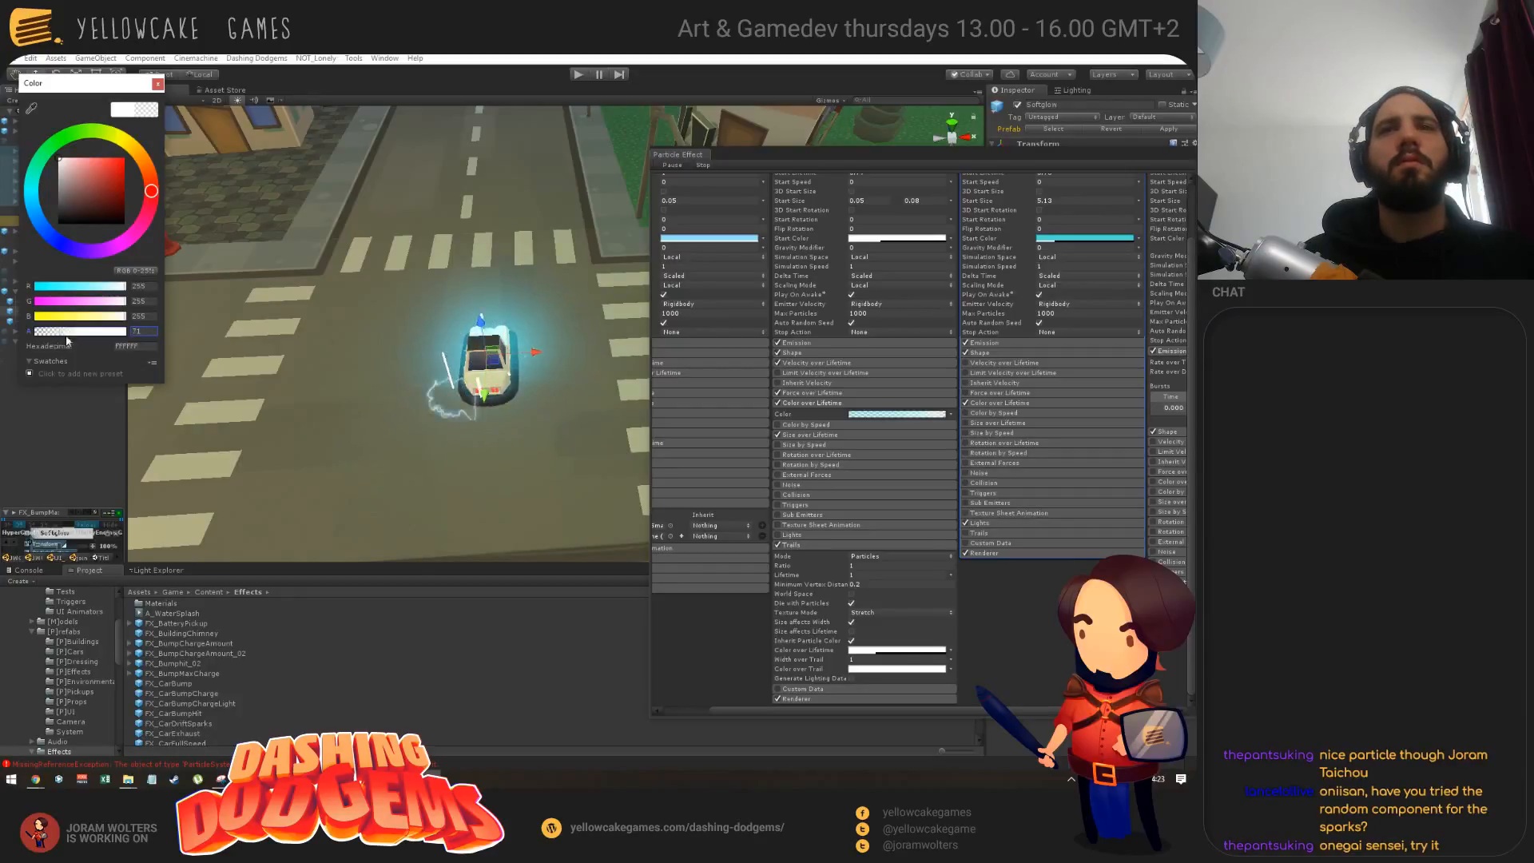
{"action": "left_click", "coordinate": [157, 80]}
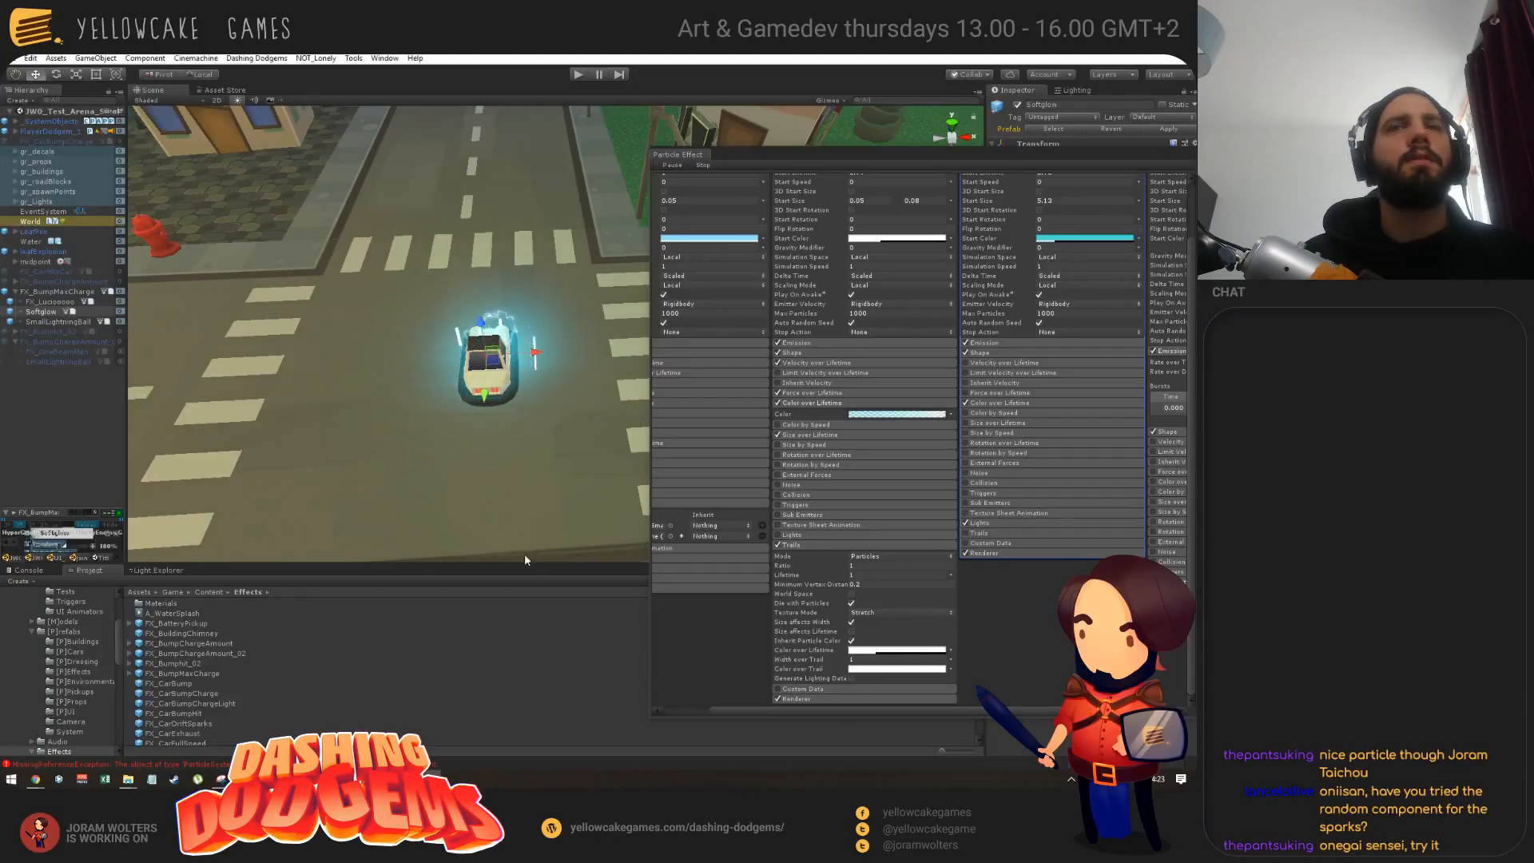
Step: Lower the alpha of the trails' Color over Trail to nearly transparent and turn off Inherit Particle Color
{"action": "left_click", "coordinate": [875, 669]}
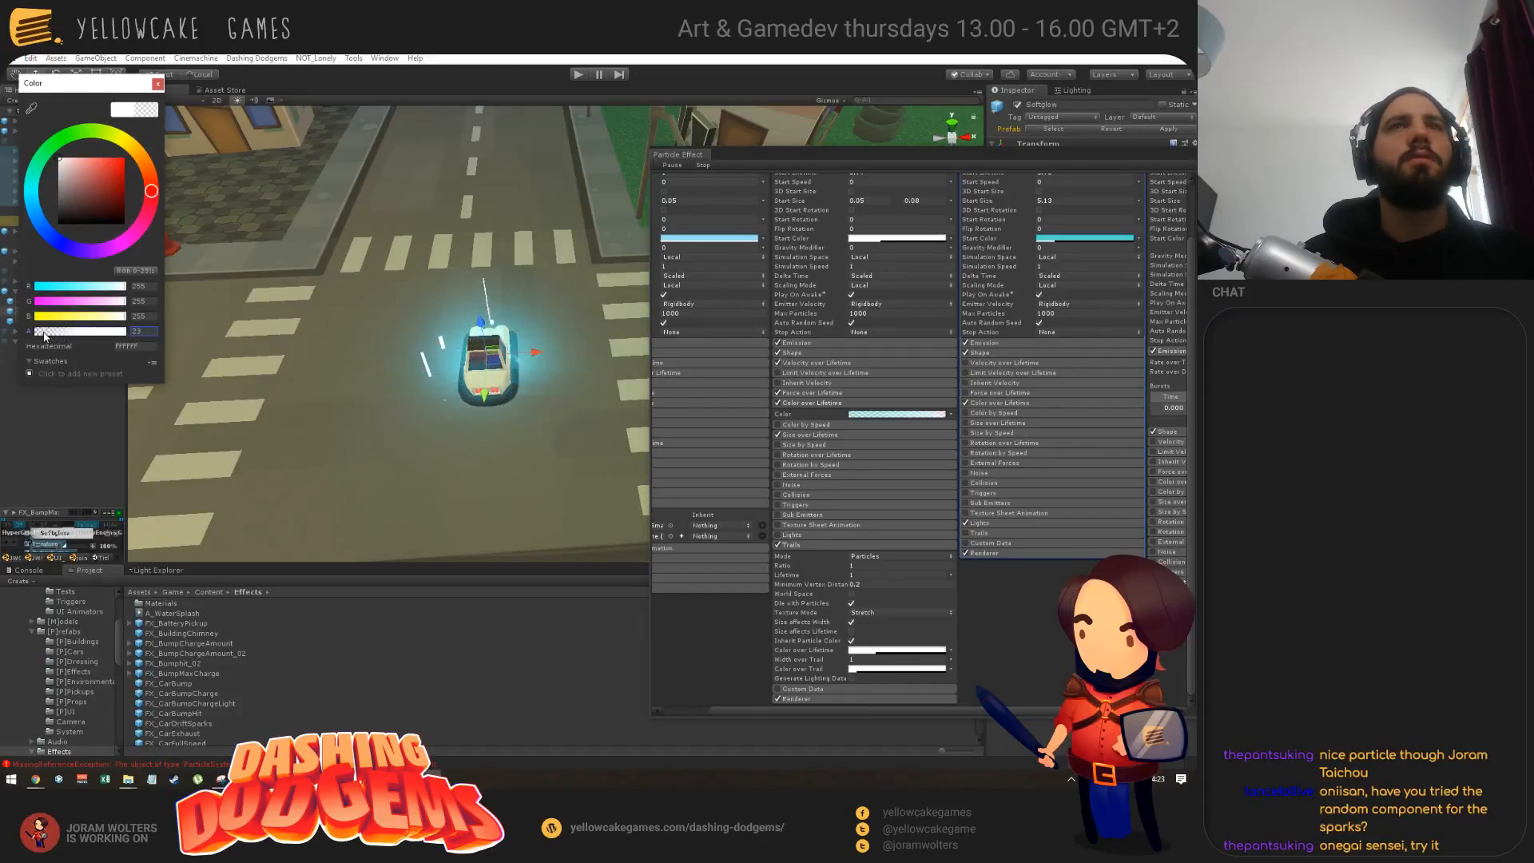
{"action": "left_click", "coordinate": [158, 84]}
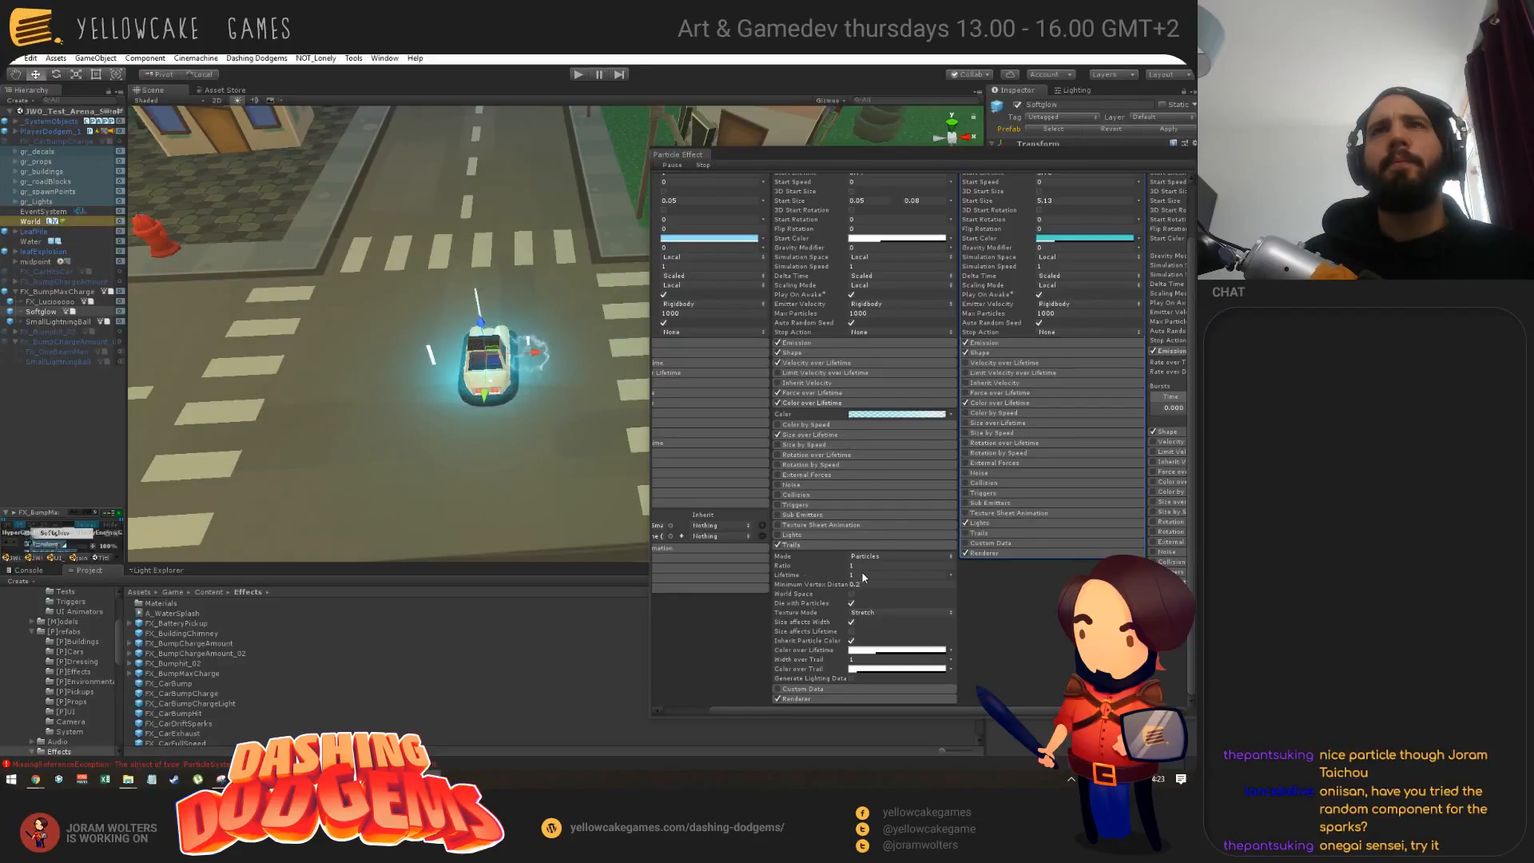
{"action": "left_click", "coordinate": [851, 642]}
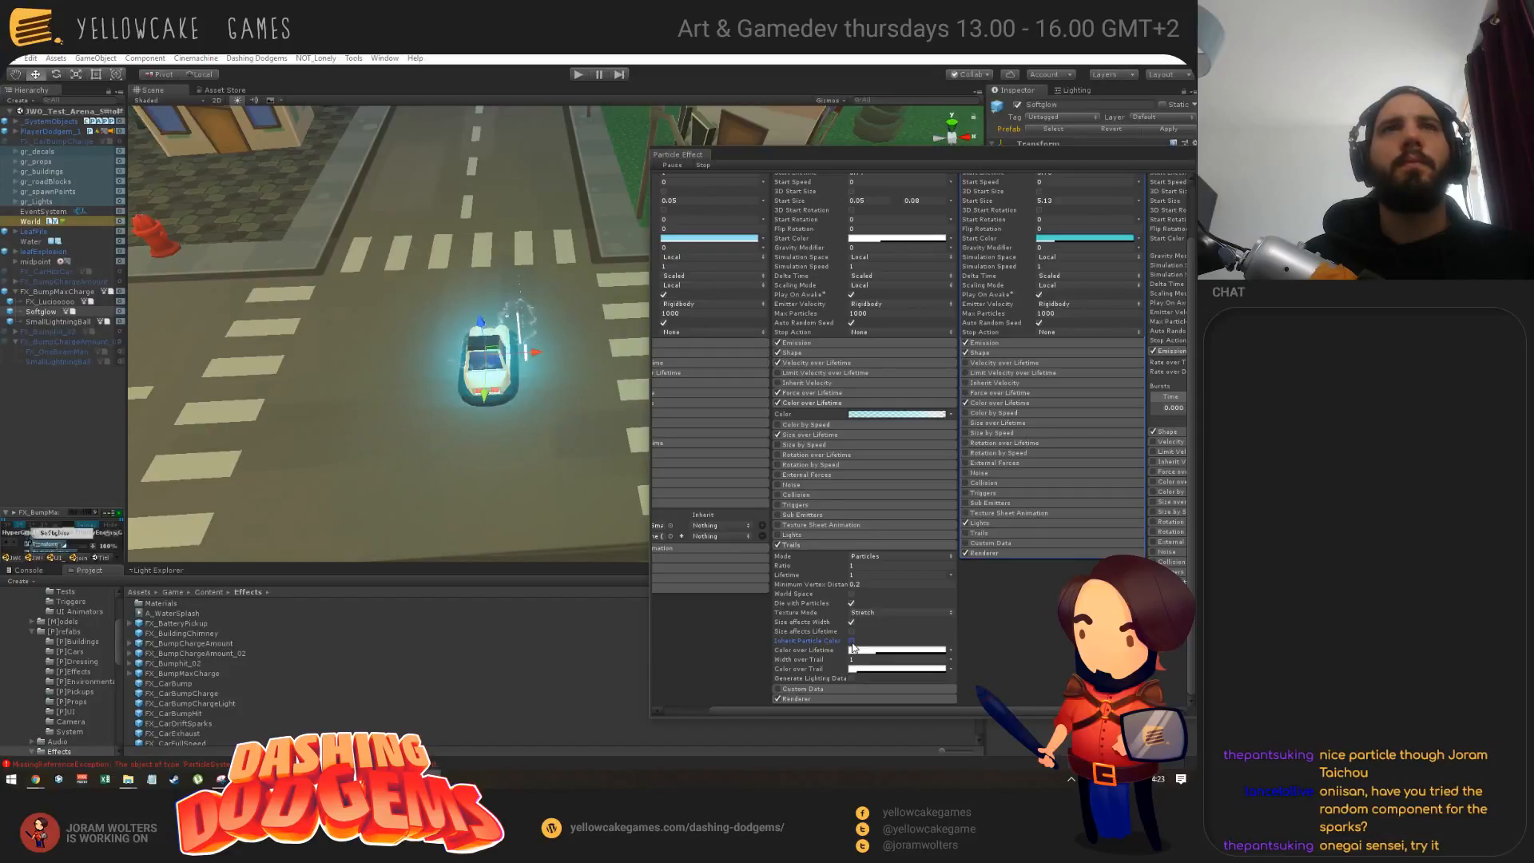
Step: Run the game and drive the car through the arena to check the max charge effect in play
{"action": "left_click_drag", "start_coordinate": [427, 444], "coordinate": [357, 370], "text": "alt"}
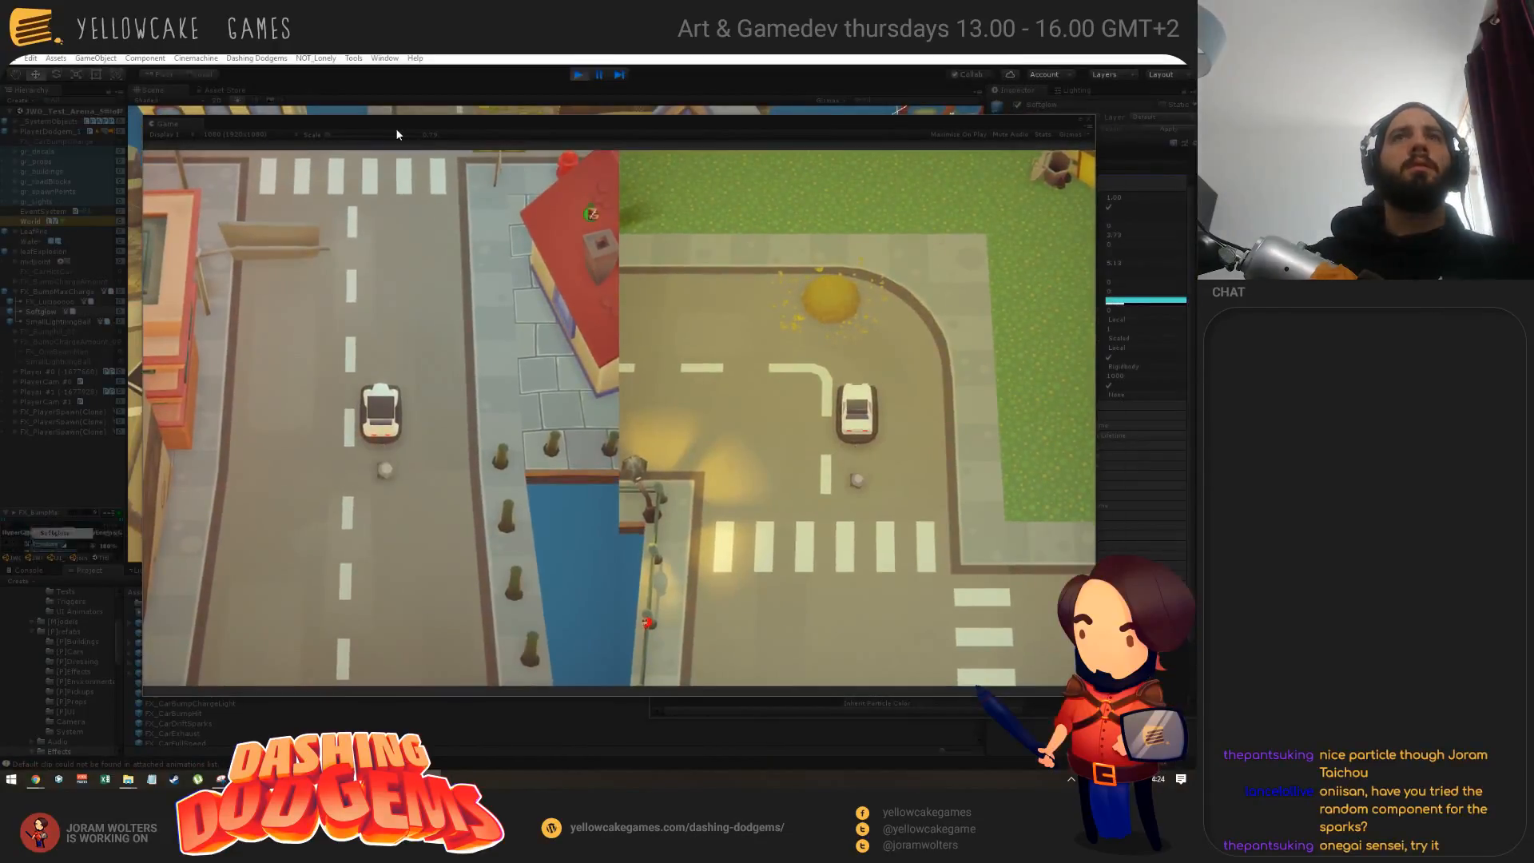
{"action": "key", "text": "w"}
{"action": "key", "text": "a"}
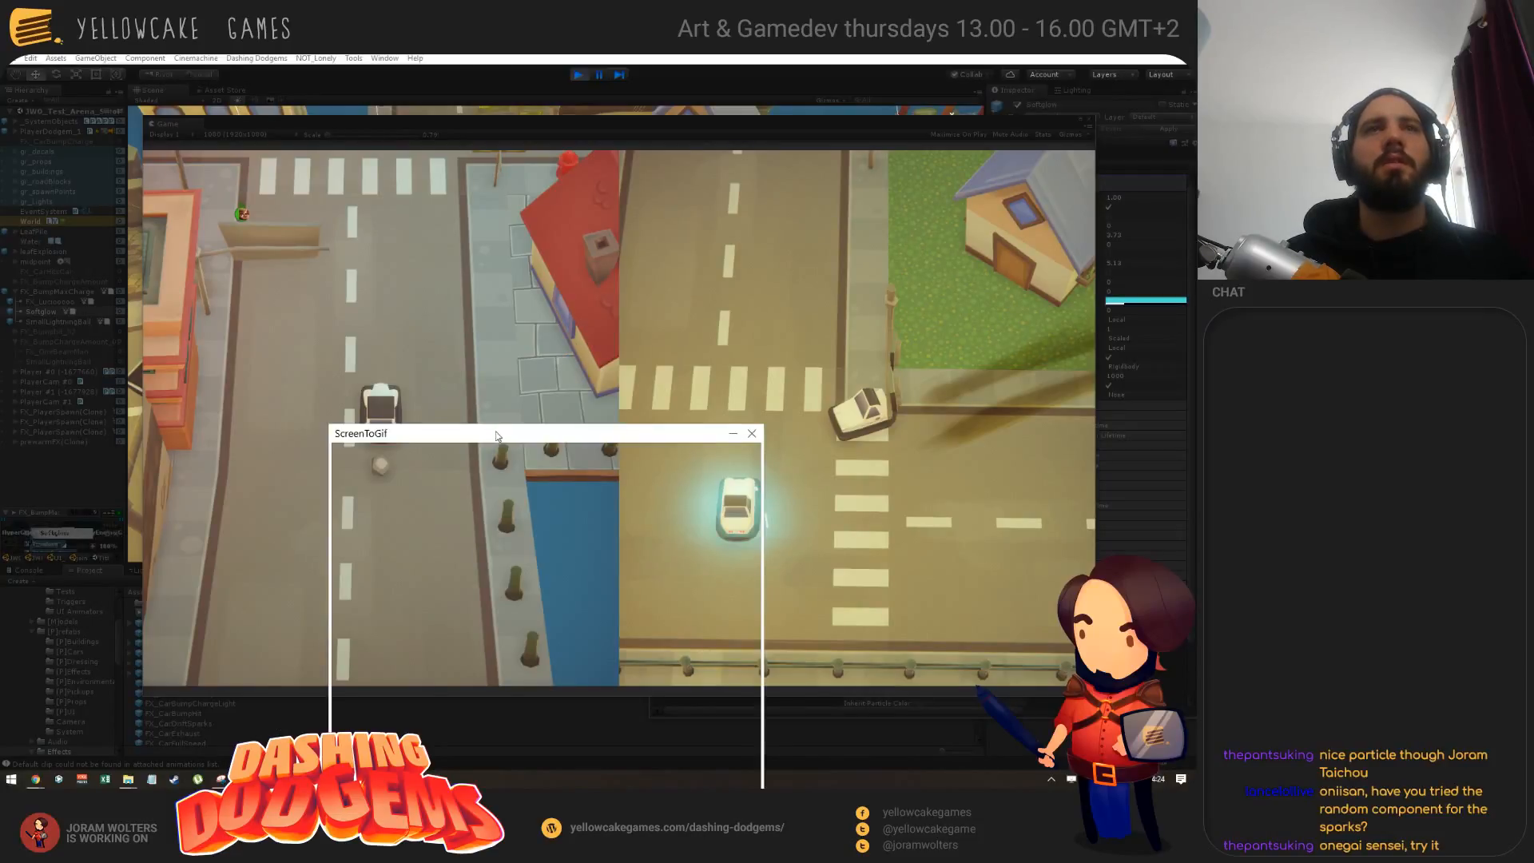
Step: Switch to ScreenToGif, frame the glowing car with a 541 × 427 px capture area and record a clip at 60 fps
{"action": "left_click_drag", "start_coordinate": [495, 436], "coordinate": [788, 250]}
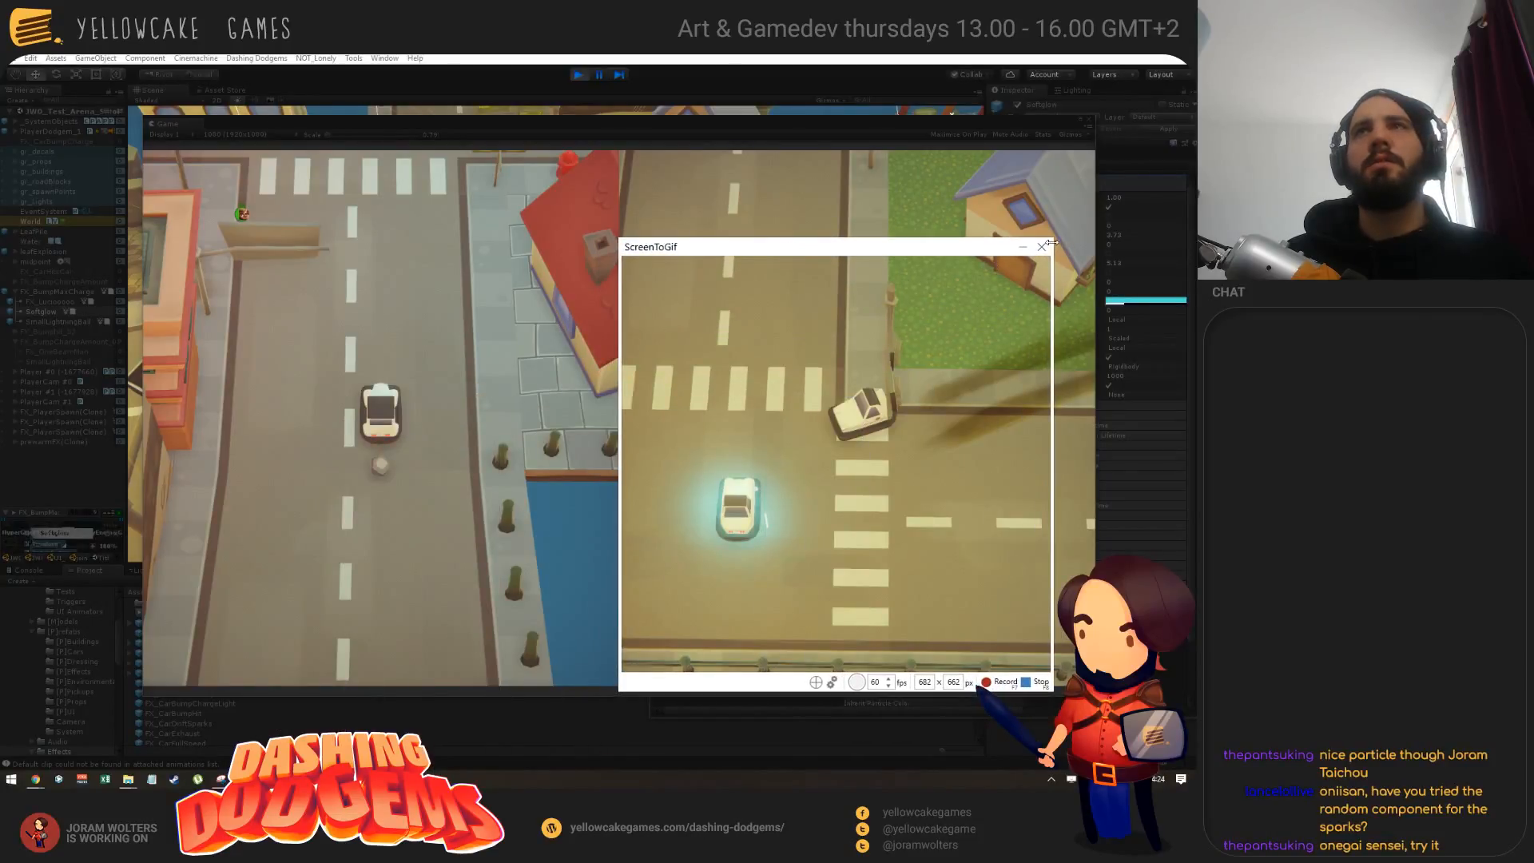
{"action": "left_click_drag", "start_coordinate": [1056, 243], "coordinate": [989, 339]}
{"action": "left_click_drag", "start_coordinate": [957, 391], "coordinate": [966, 385]}
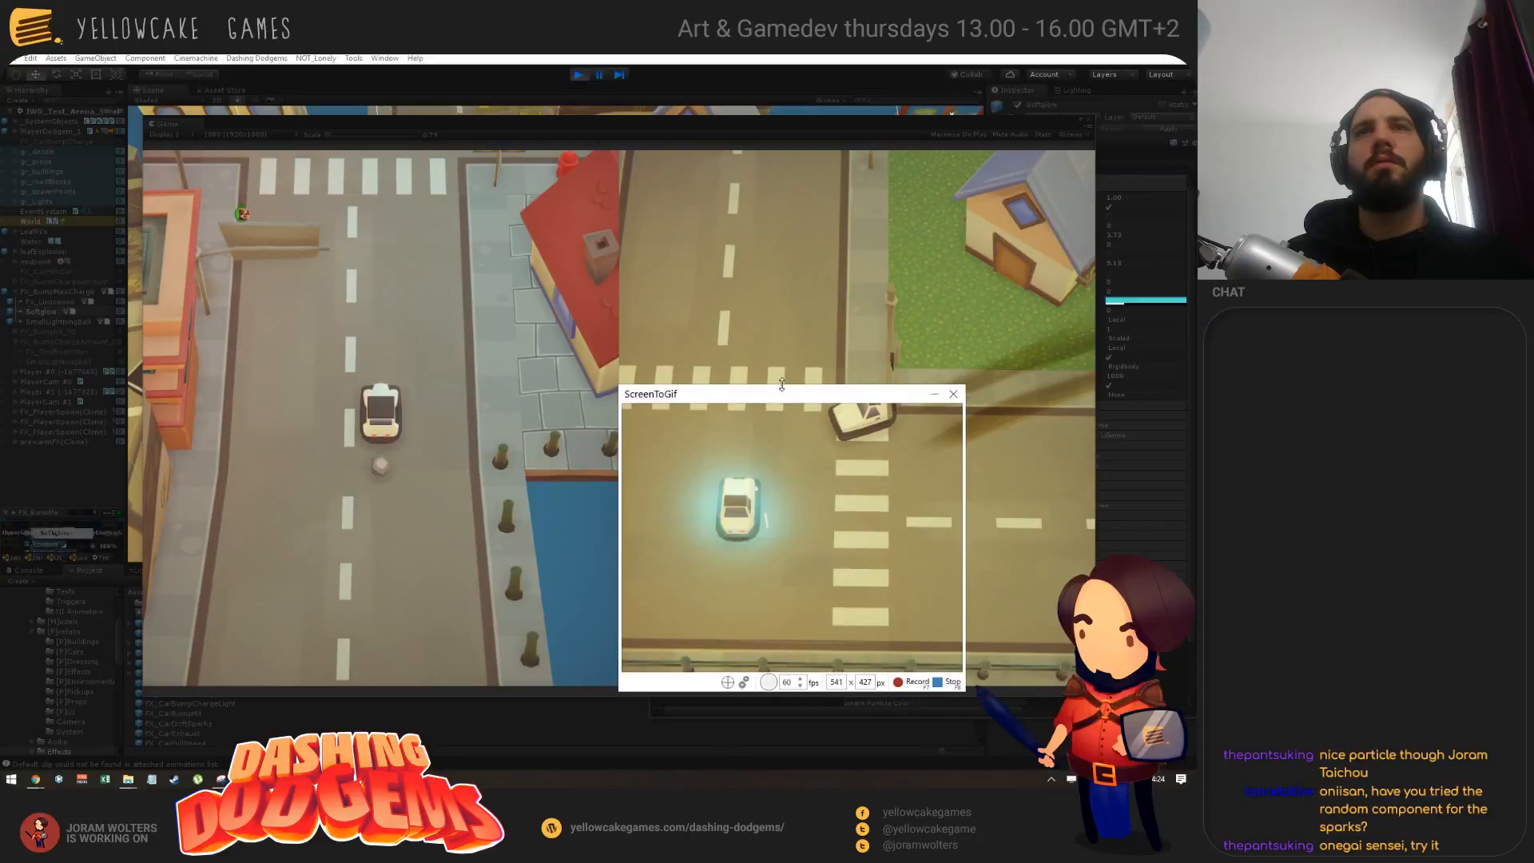
{"action": "left_click_drag", "start_coordinate": [783, 387], "coordinate": [786, 345]}
{"action": "left_click", "coordinate": [916, 629]}
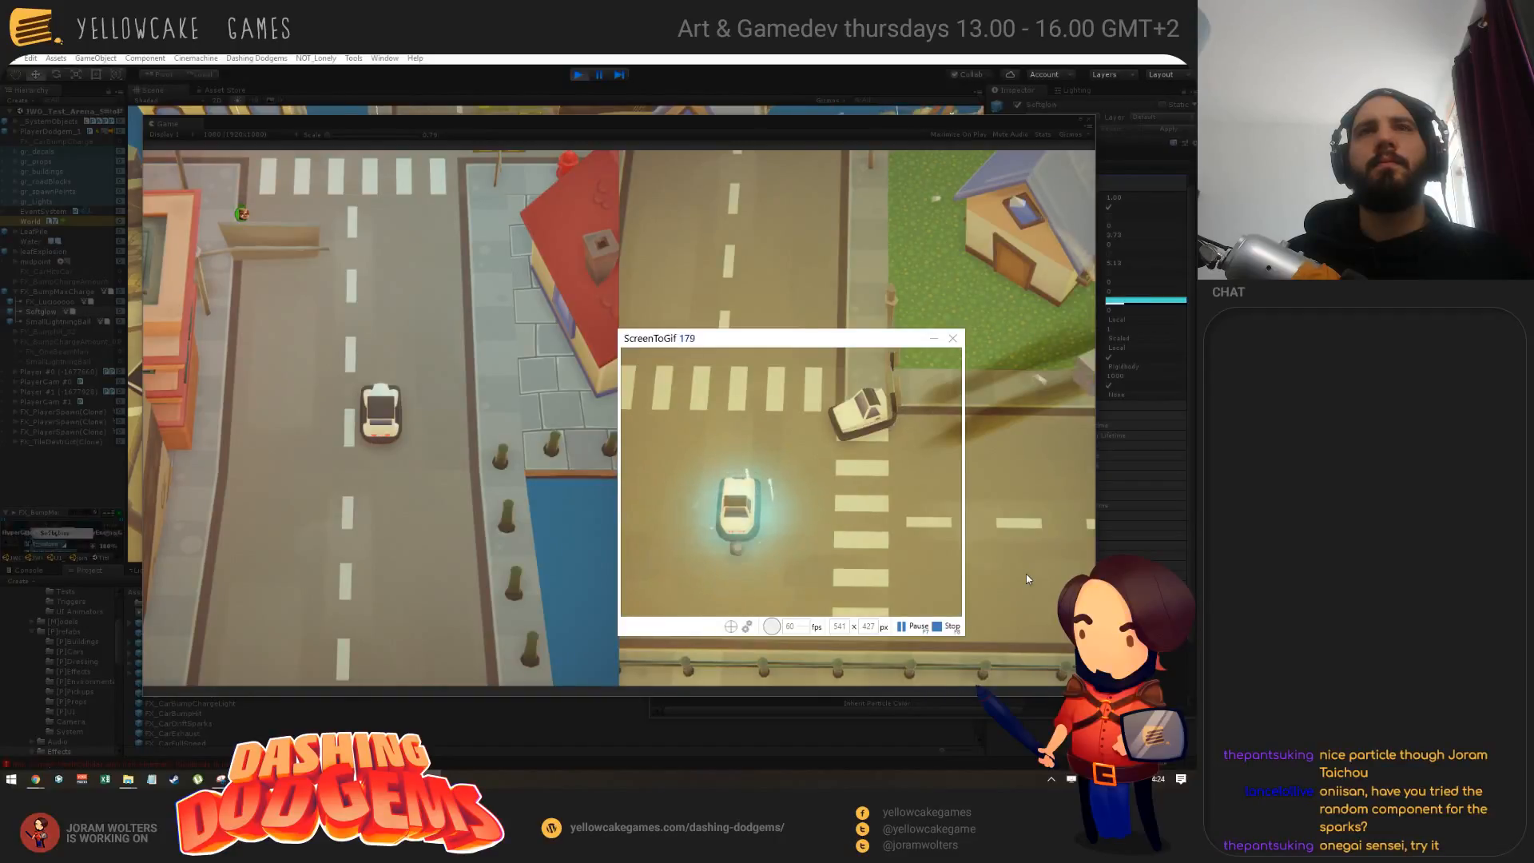
{"action": "left_click", "coordinate": [945, 626]}
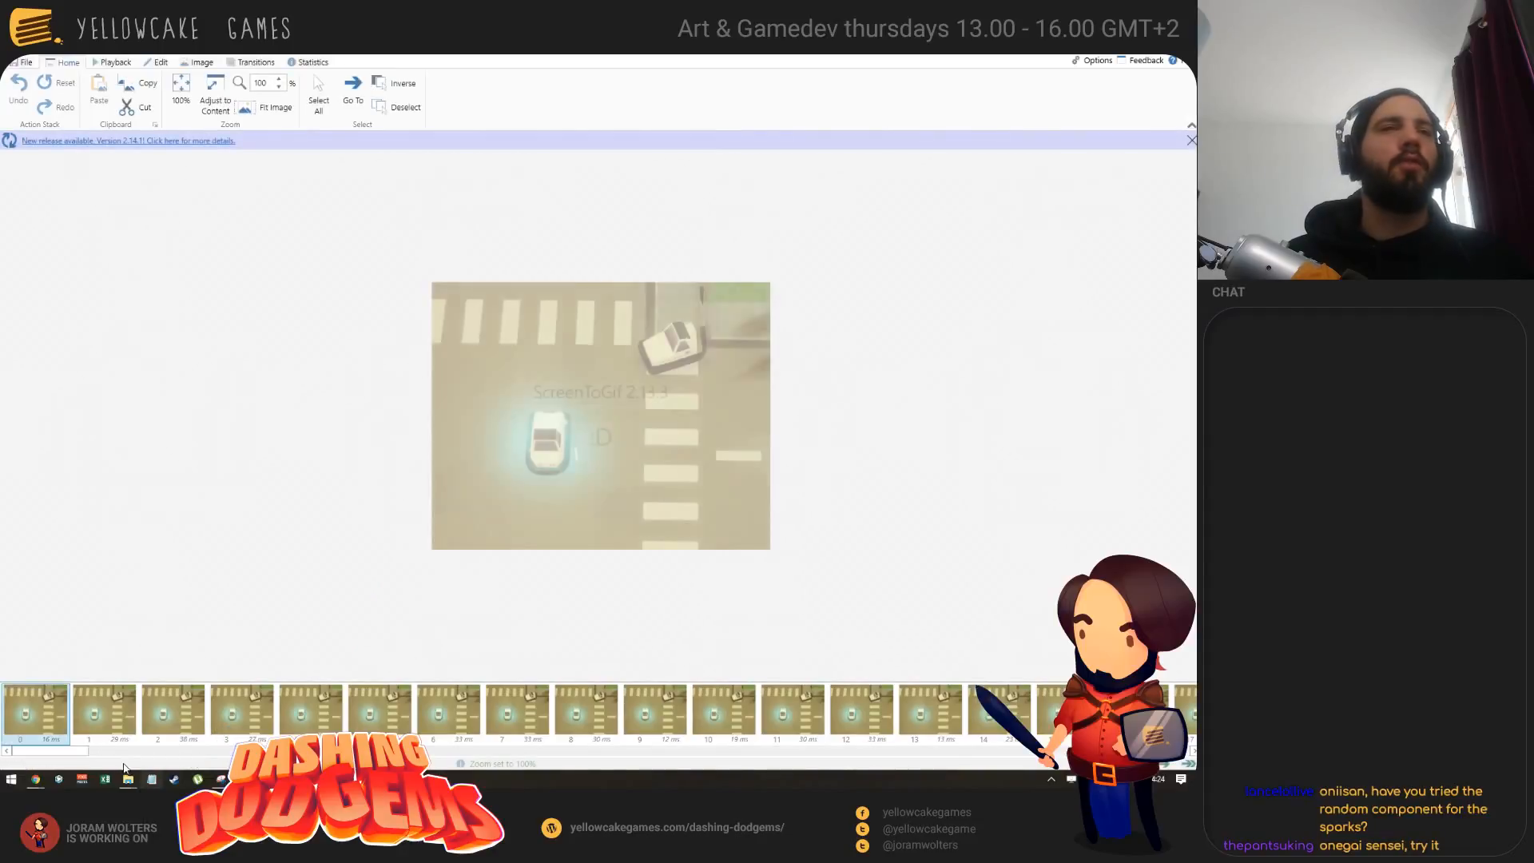
Step: Delete 126 unwanted frames from the recorded clip
{"action": "left_click_drag", "start_coordinate": [50, 756], "coordinate": [1187, 757]}
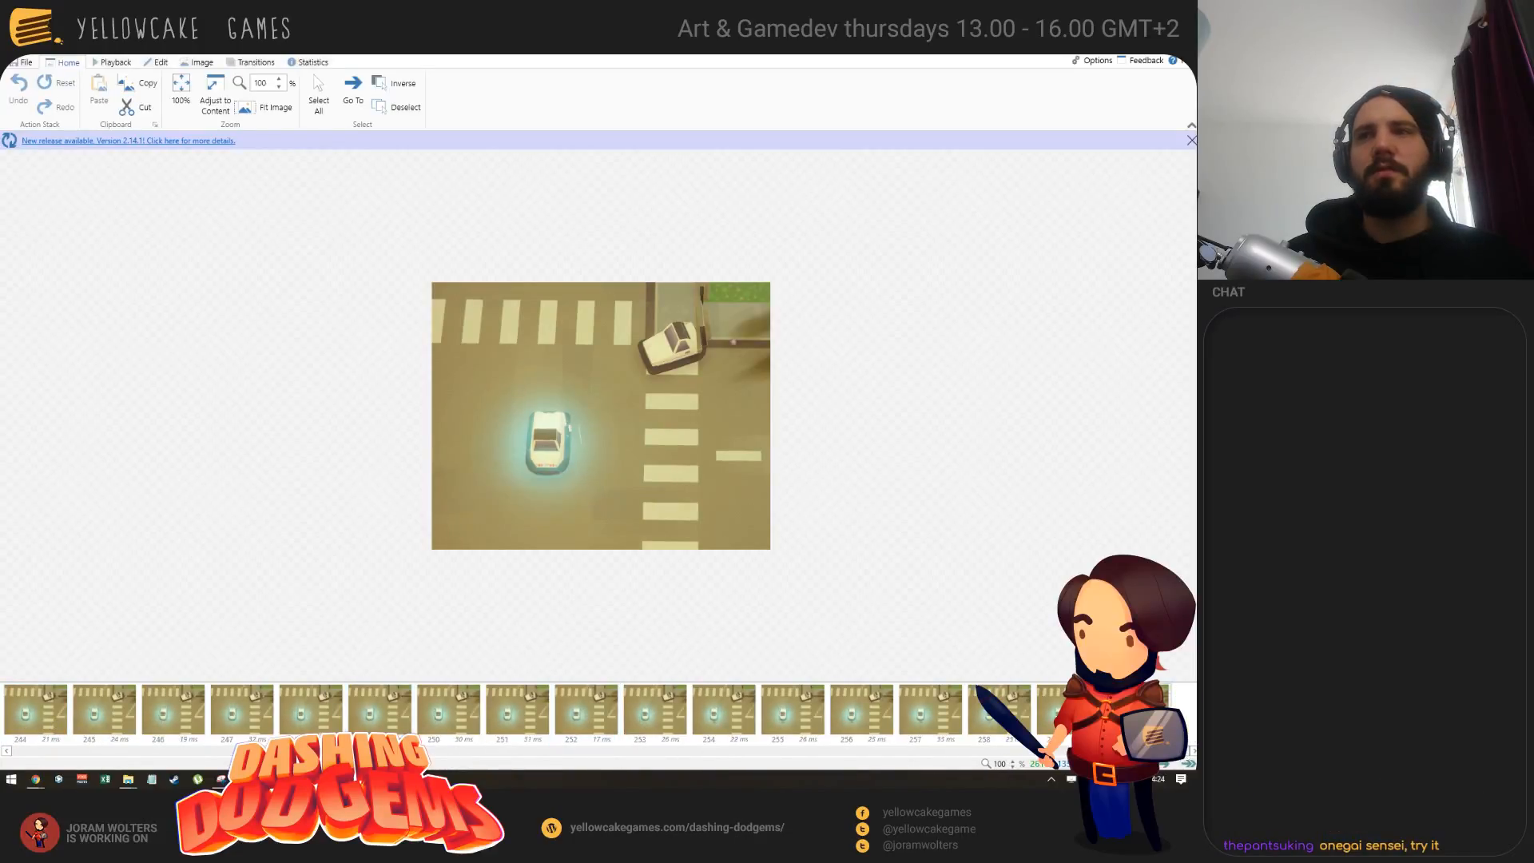
{"action": "key", "text": "ctrl+a"}
{"action": "key", "text": "Delete"}
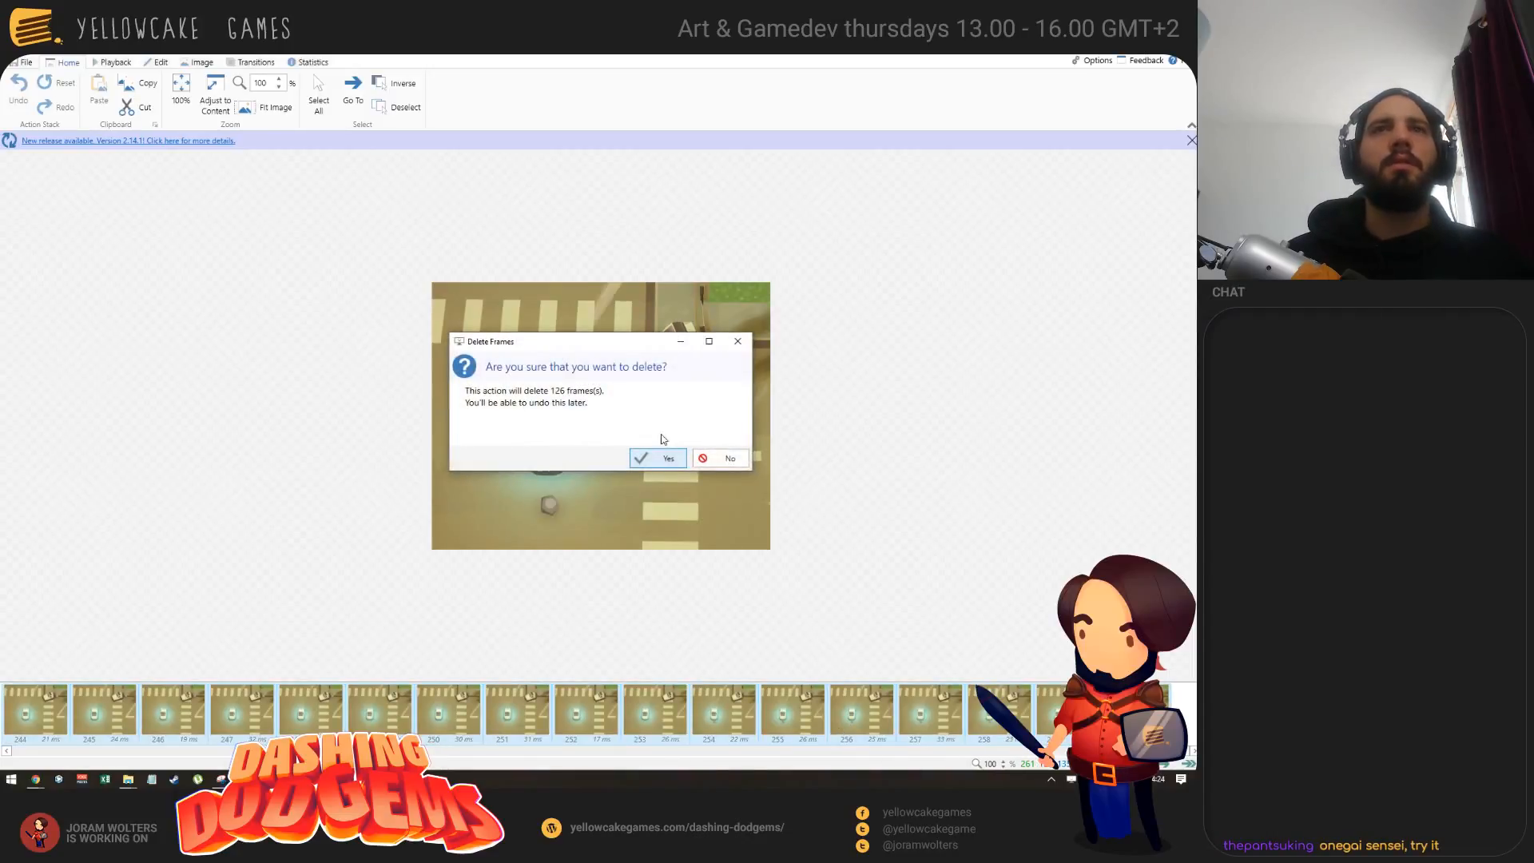
{"action": "left_click", "coordinate": [653, 454]}
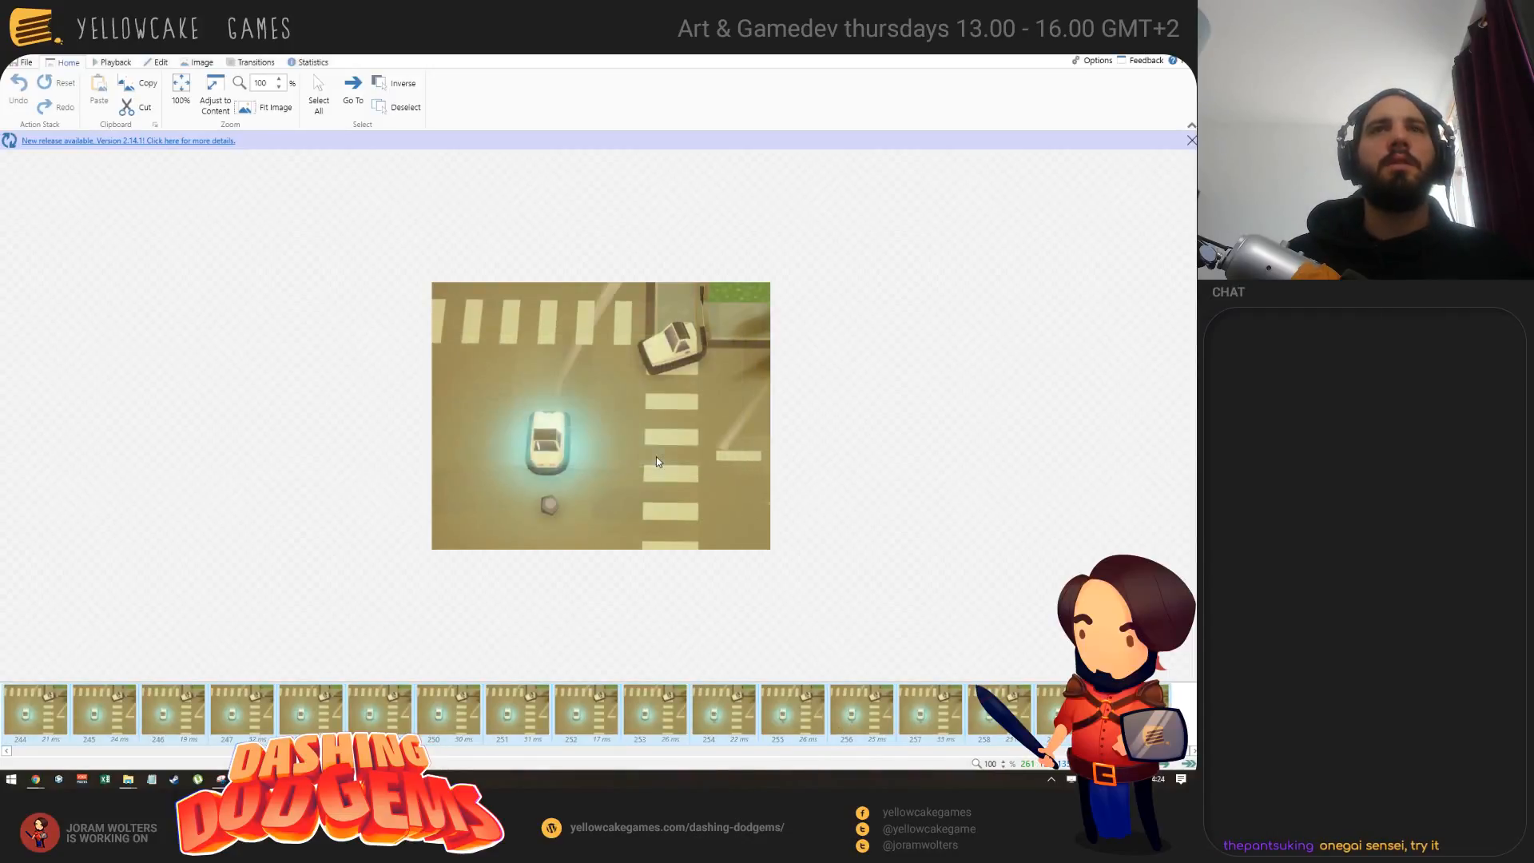
Step: Save the trimmed clip to the Desktop as a GIF named sdfsd34
{"action": "left_click", "coordinate": [24, 62]}
{"action": "left_click", "coordinate": [320, 92]}
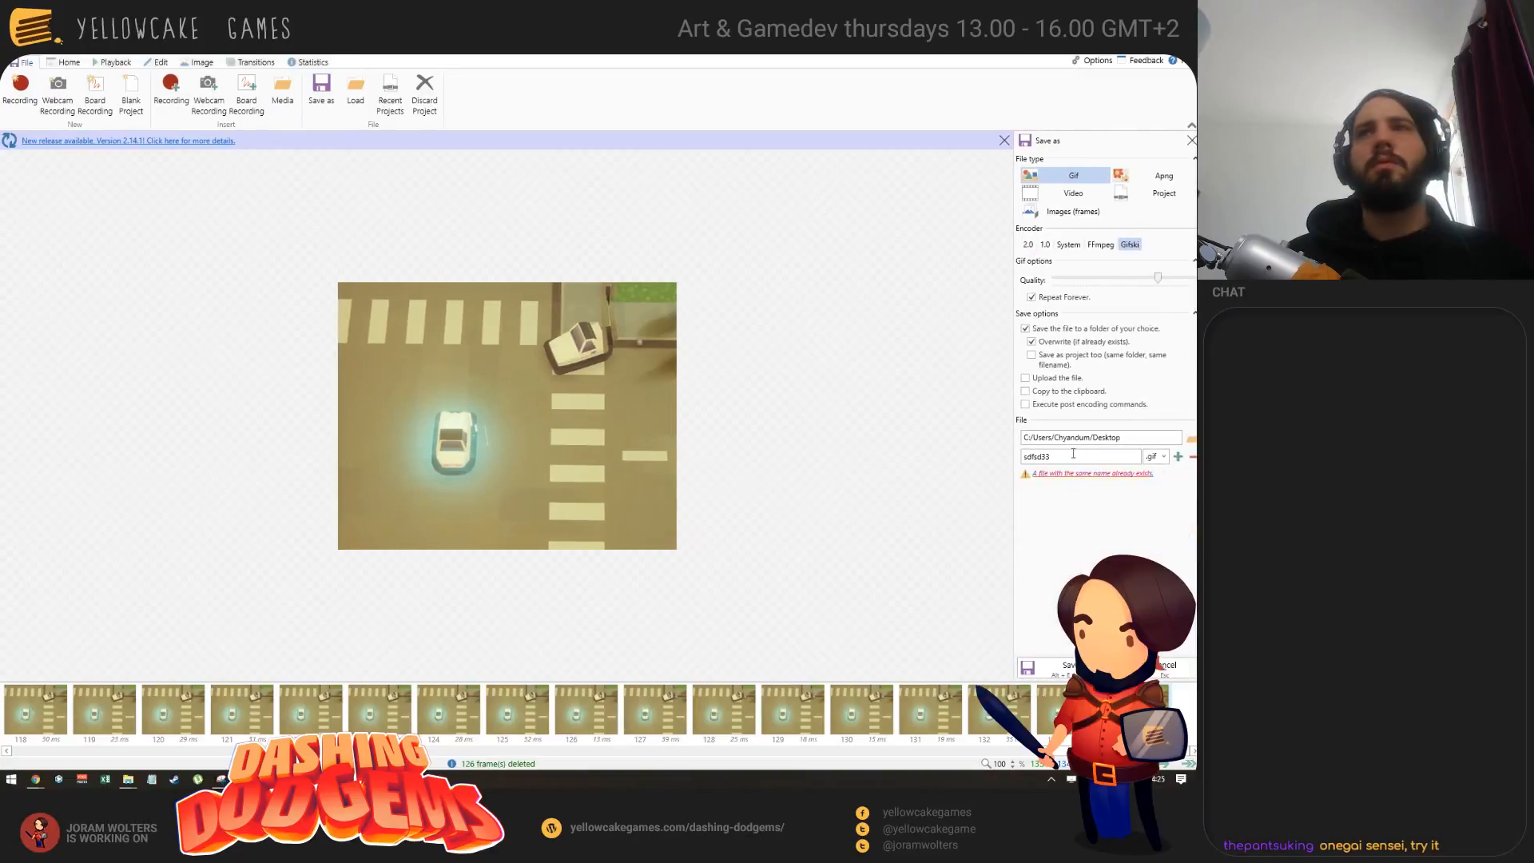
{"action": "double_click", "coordinate": [1050, 458]}
{"action": "left_click", "coordinate": [1049, 459]}
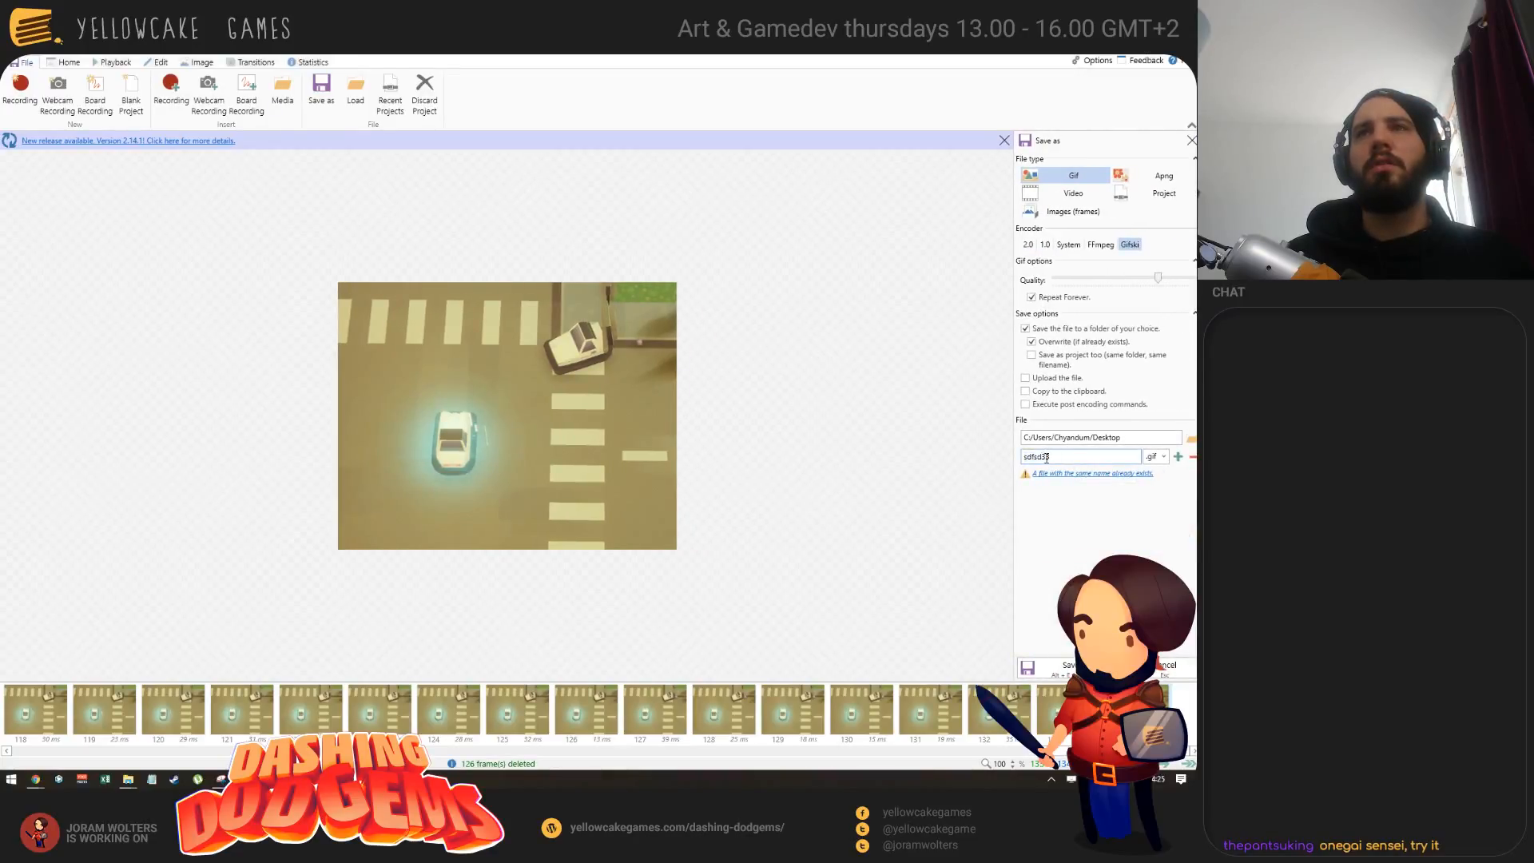
{"action": "key", "text": "BackSpace"}
{"action": "type", "text": "4"}
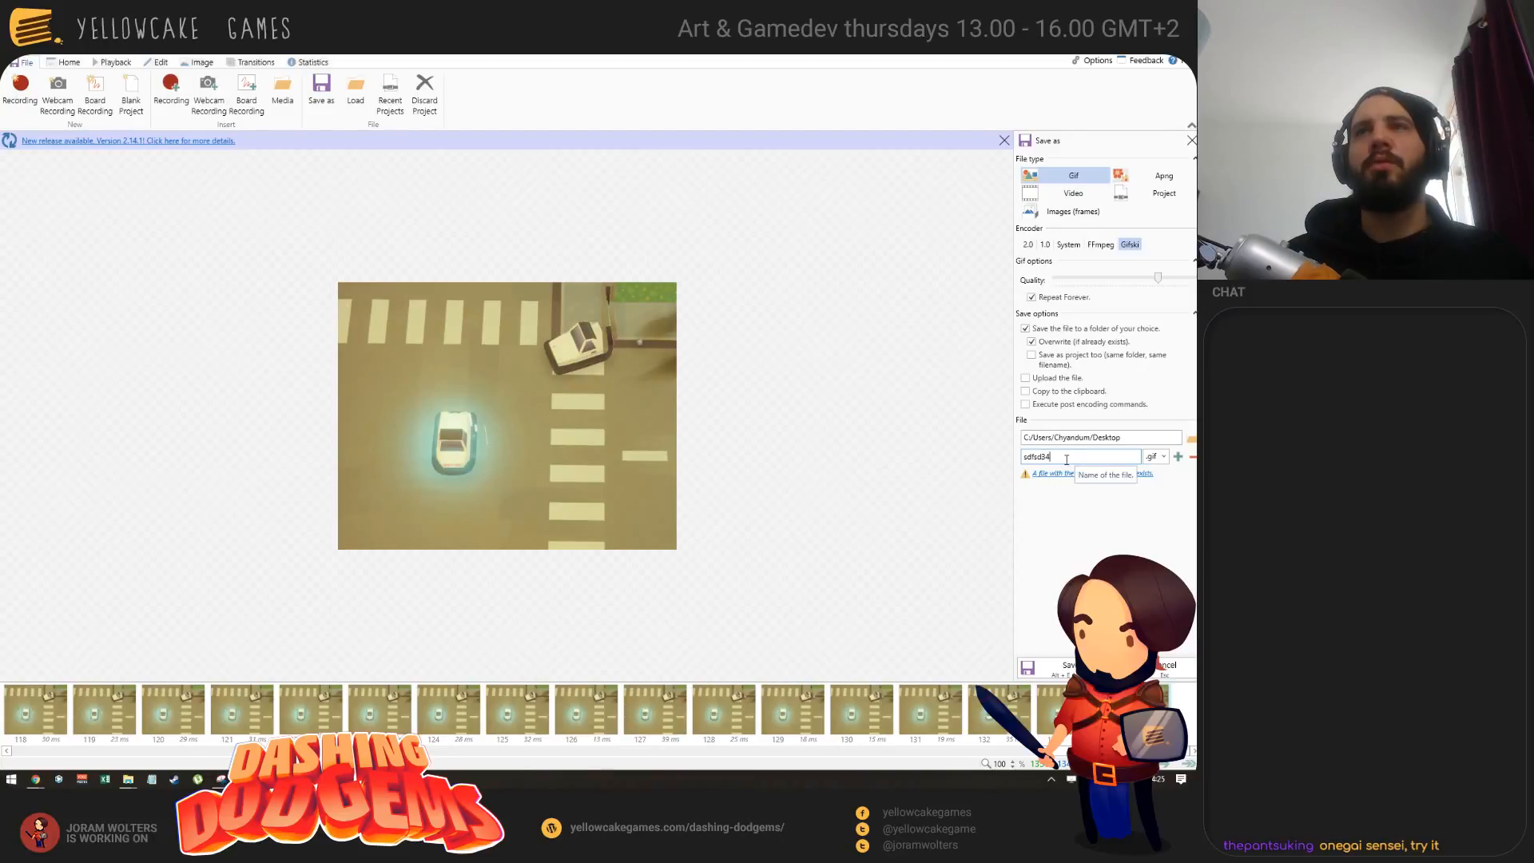
{"action": "left_click", "coordinate": [1063, 668]}
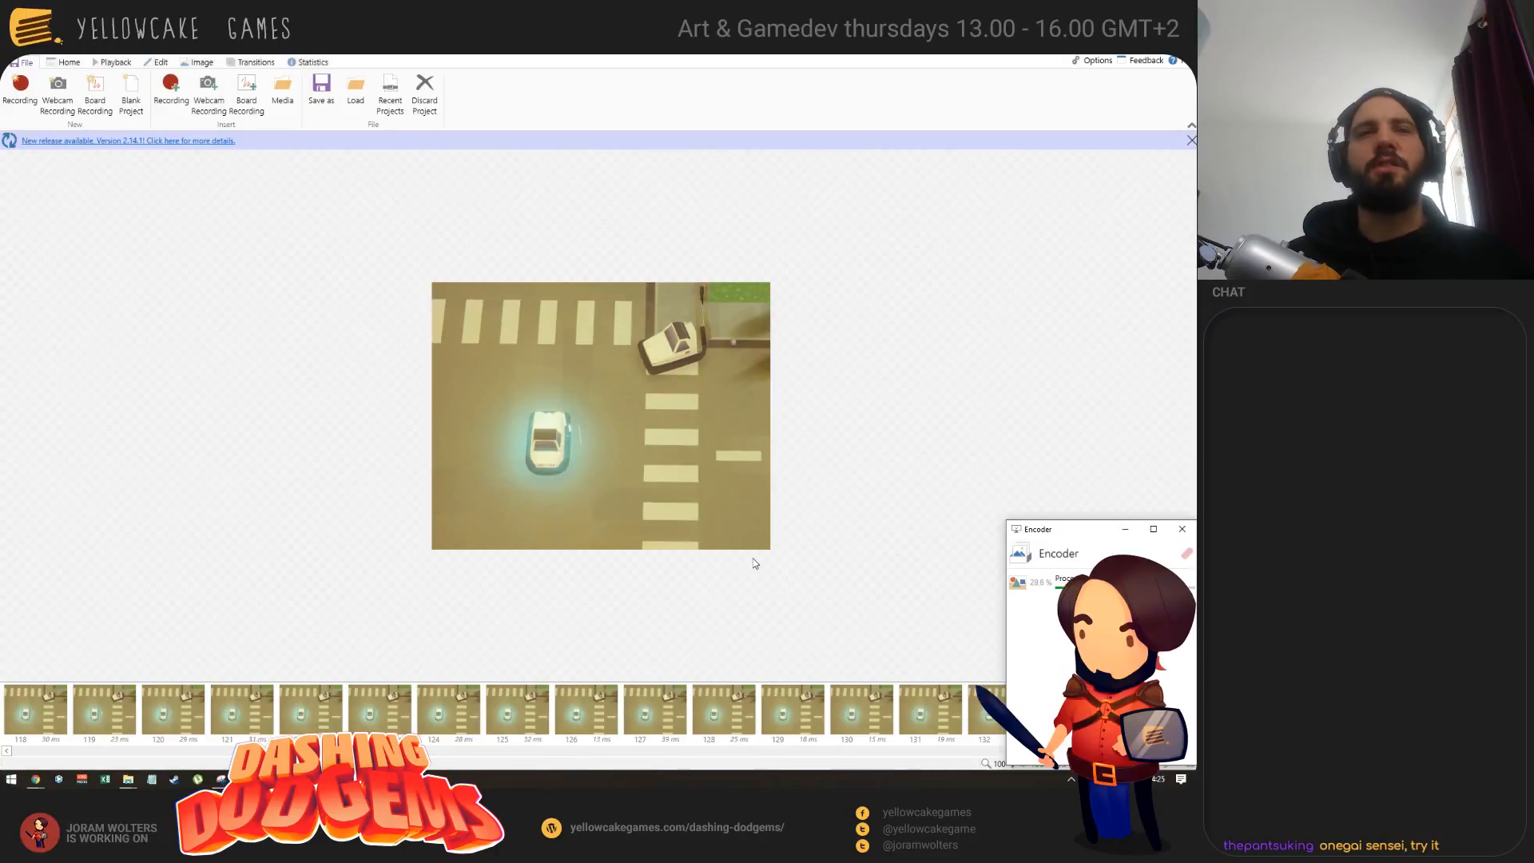
Step: Switch to the Twitch channel page in Chrome to read the stream chat, and minimize the browser
{"action": "mouse_move", "coordinate": [30, 780]}
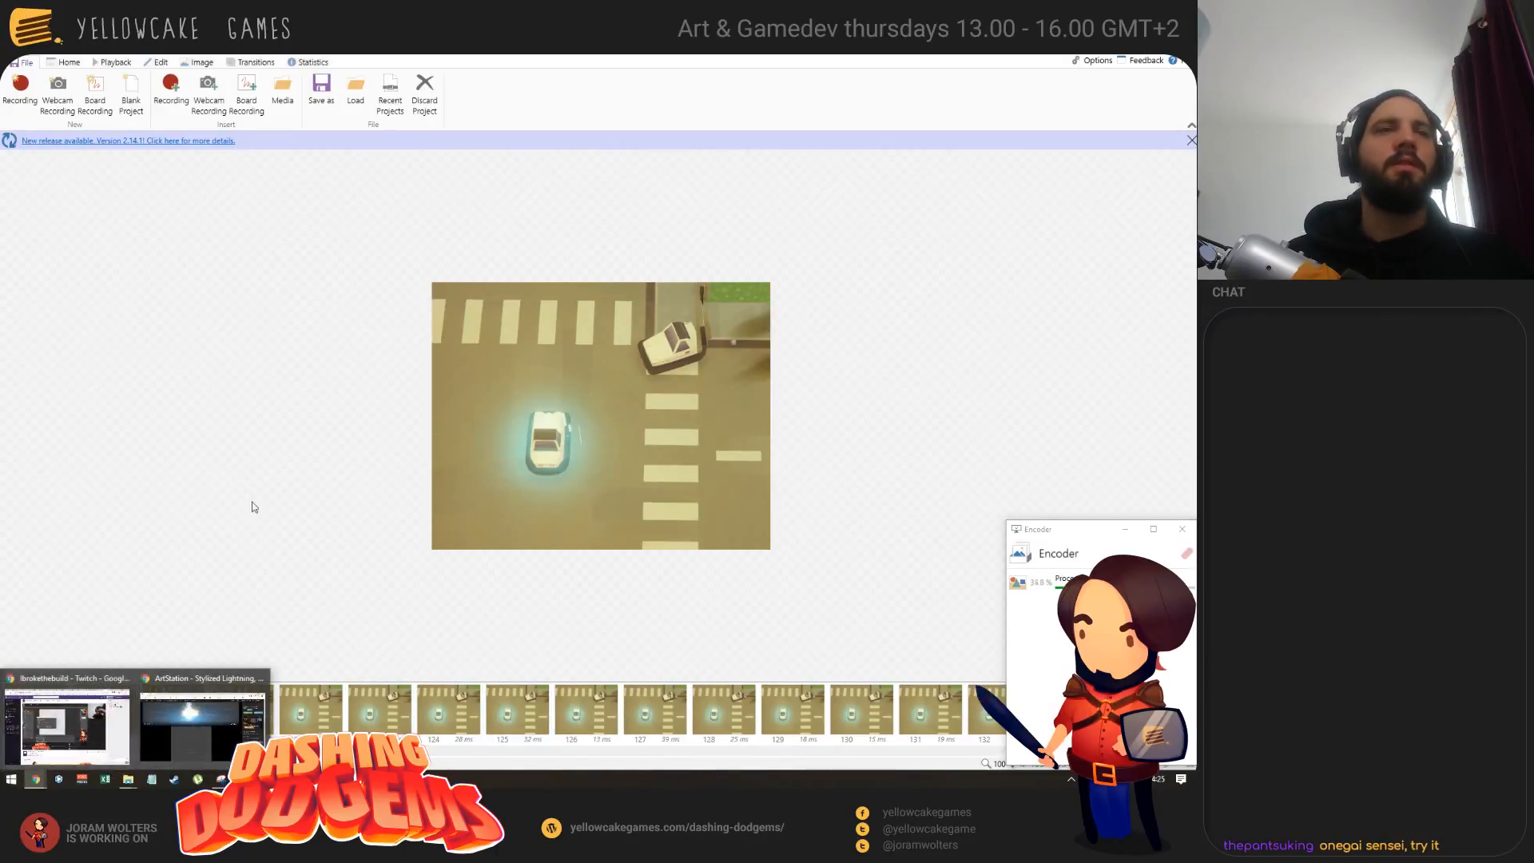
{"action": "left_click", "coordinate": [122, 708]}
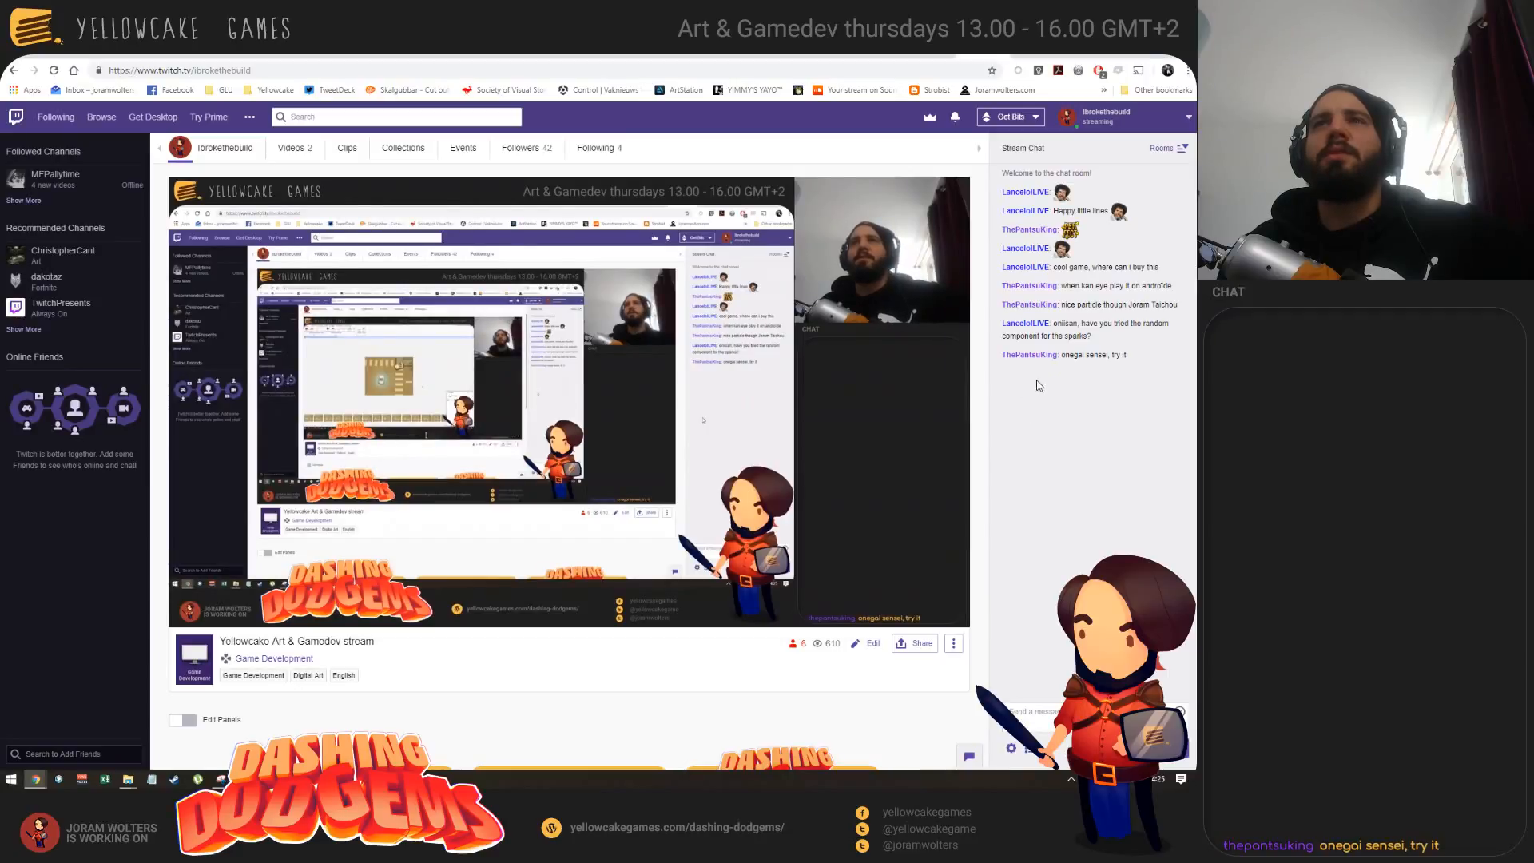
{"action": "left_click", "coordinate": [1127, 58]}
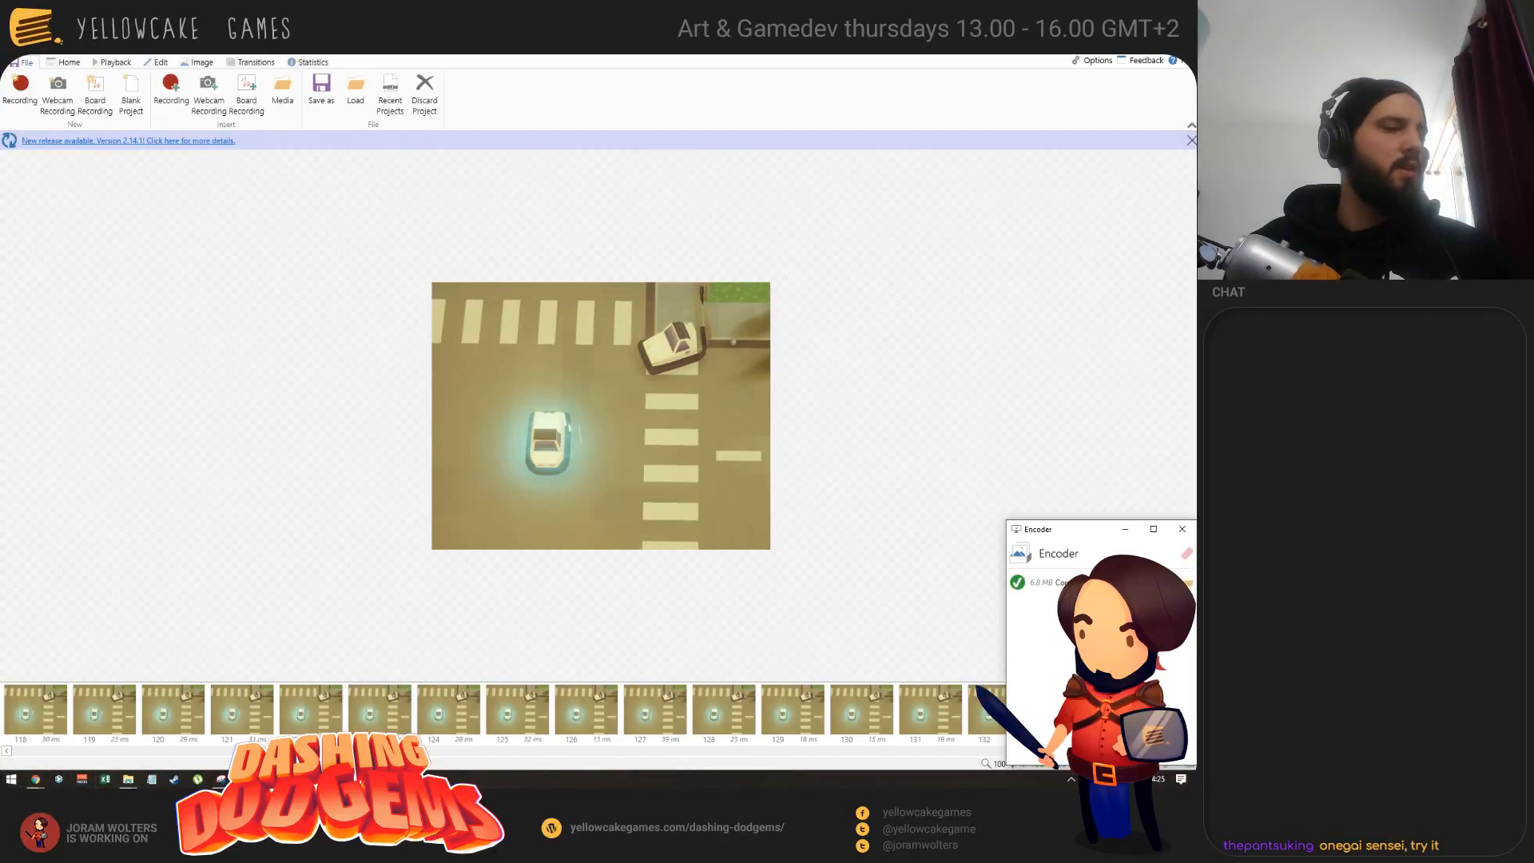
Step: Switch to OBS and change the stream scene to Cintiq
{"action": "mouse_move", "coordinate": [352, 779]}
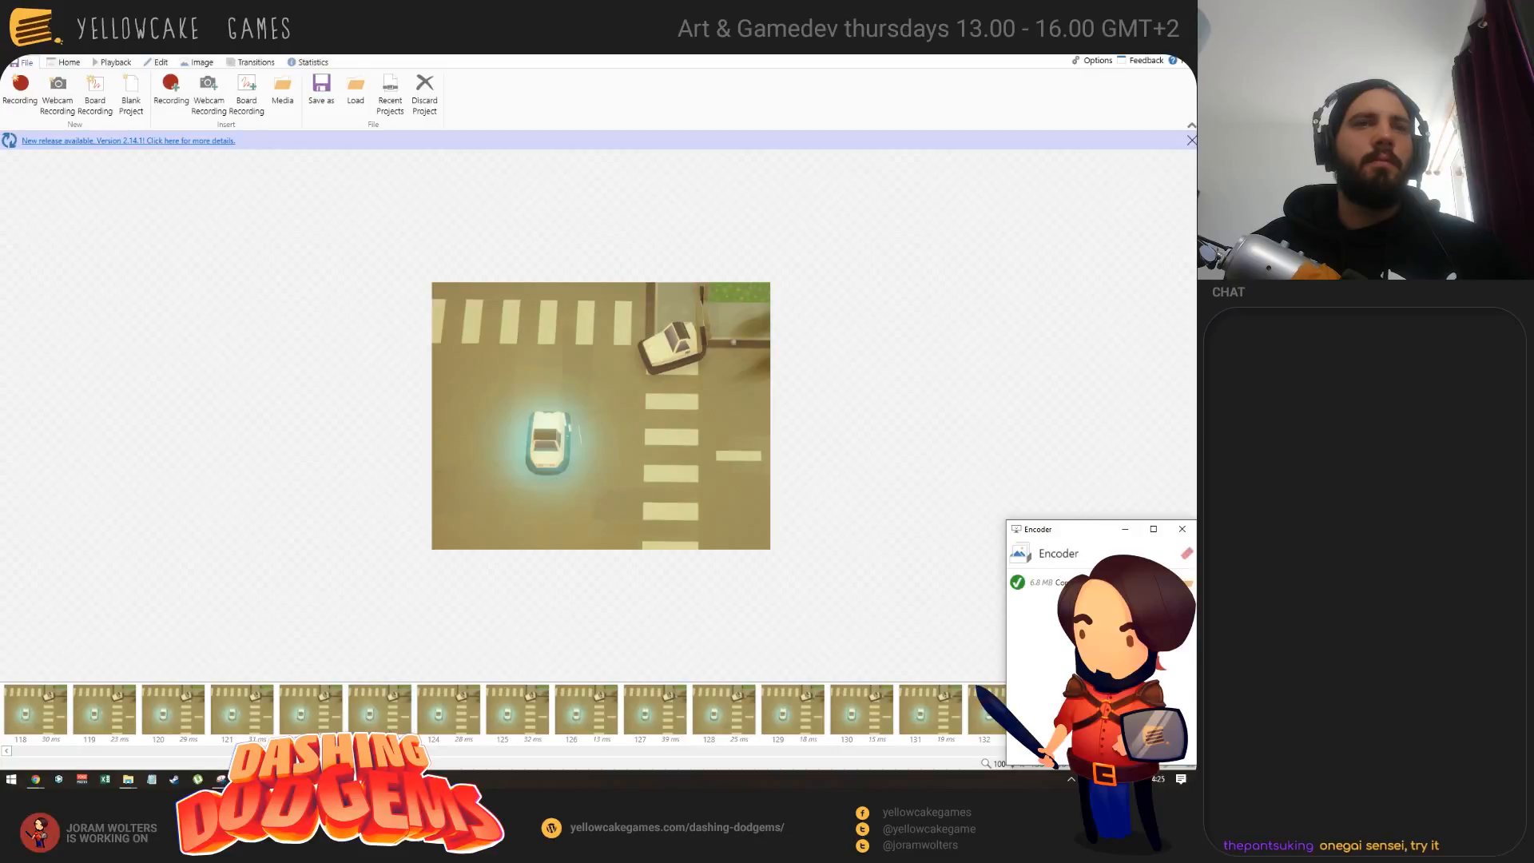
{"action": "mouse_move", "coordinate": [406, 779]}
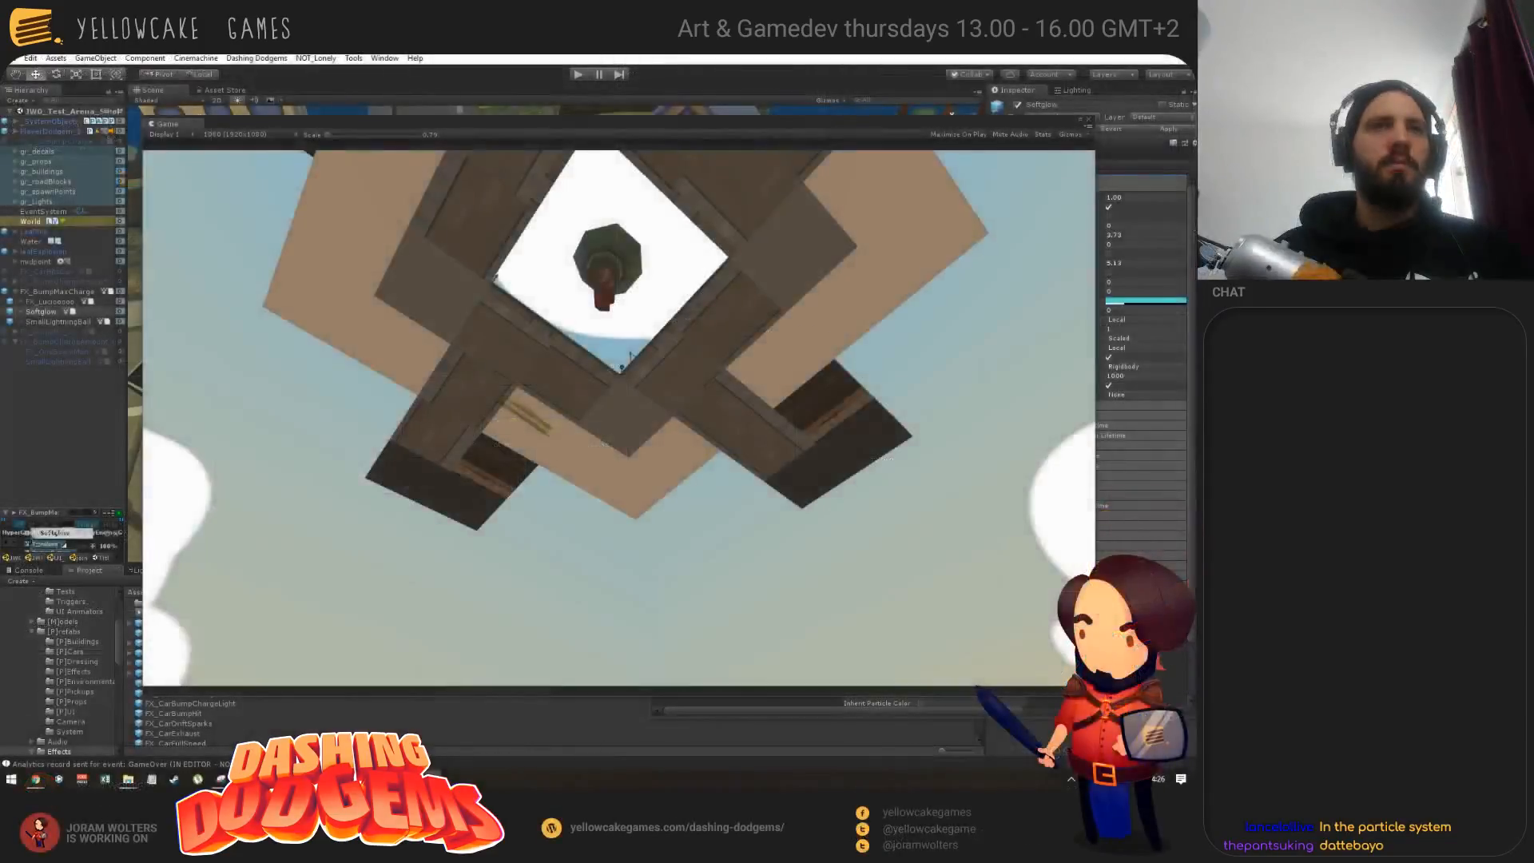
{"action": "mouse_move", "coordinate": [406, 779]}
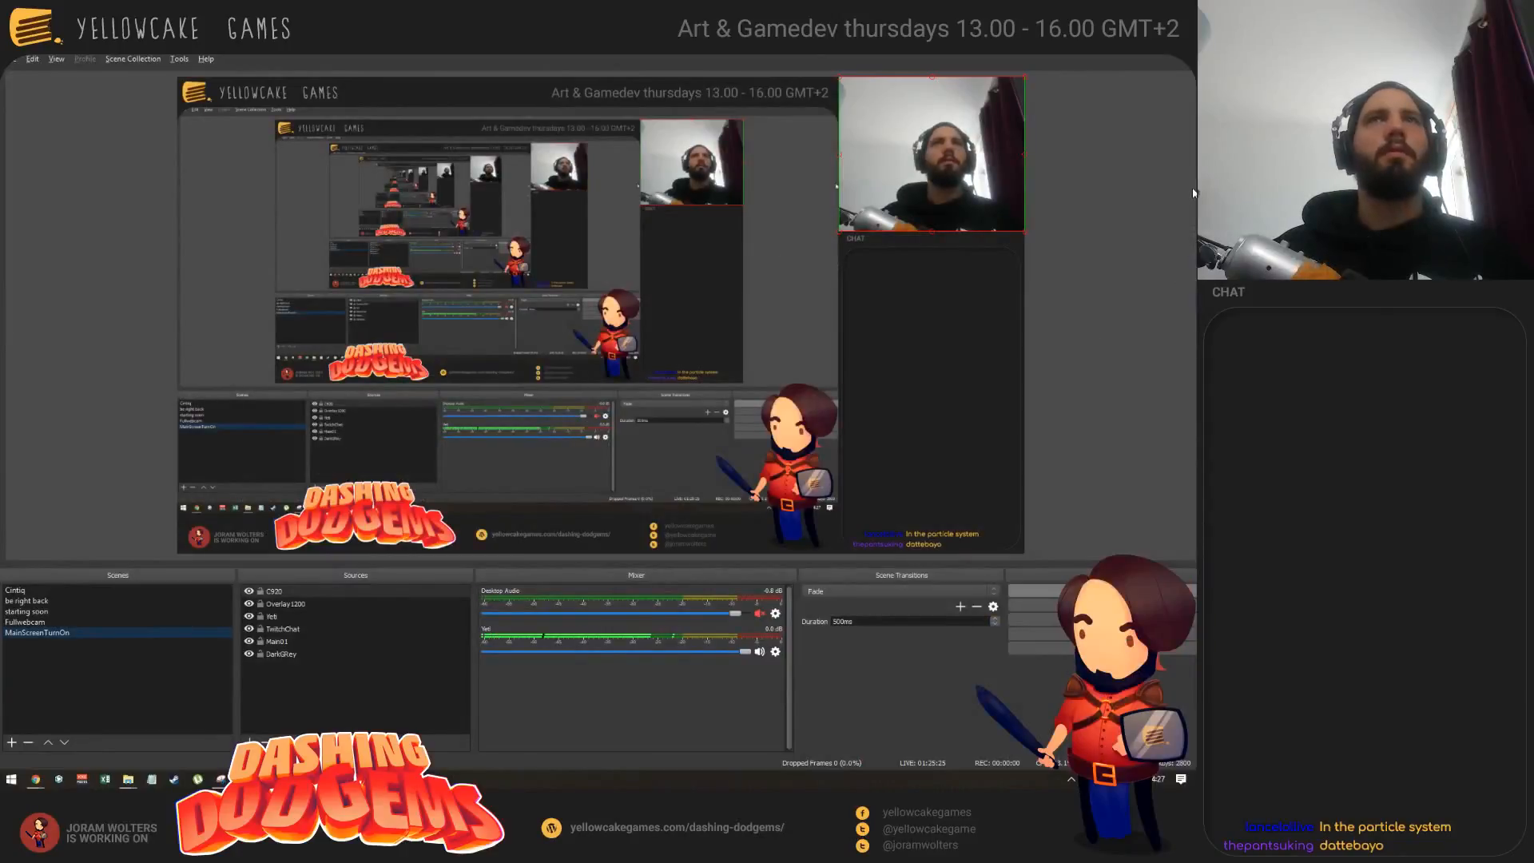
{"action": "key", "text": "alt+Tab"}
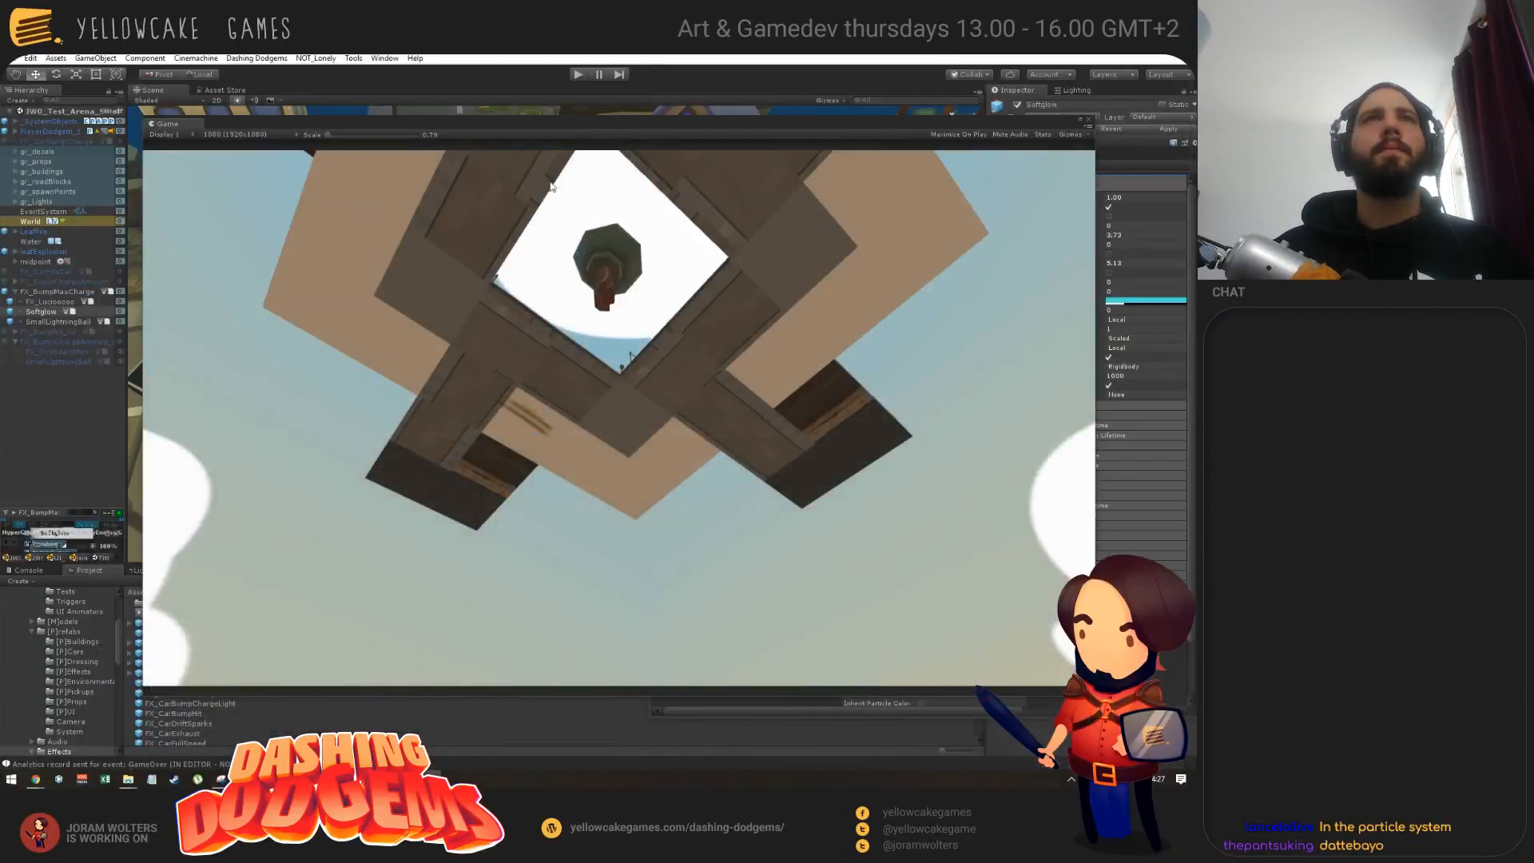
{"action": "mouse_move", "coordinate": [223, 122]}
{"action": "left_mouse_down"}
{"action": "mouse_move", "coordinate": [236, 130]}
{"action": "mouse_move", "coordinate": [219, 108]}
{"action": "left_mouse_up"}
{"action": "key", "text": "alt+Tab"}
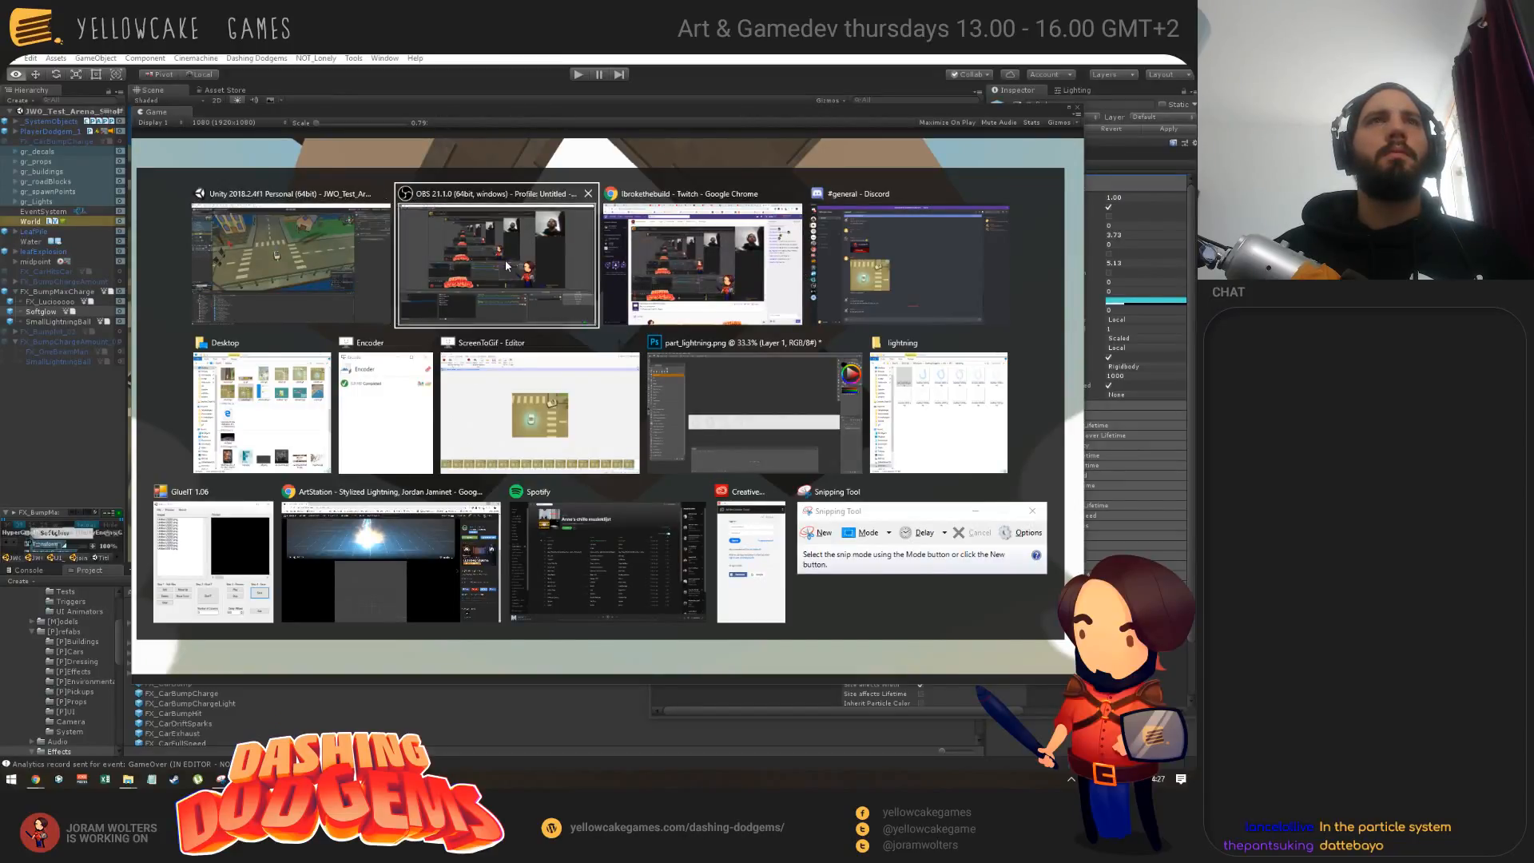
{"action": "left_click", "coordinate": [452, 261]}
{"action": "left_click", "coordinate": [18, 594]}
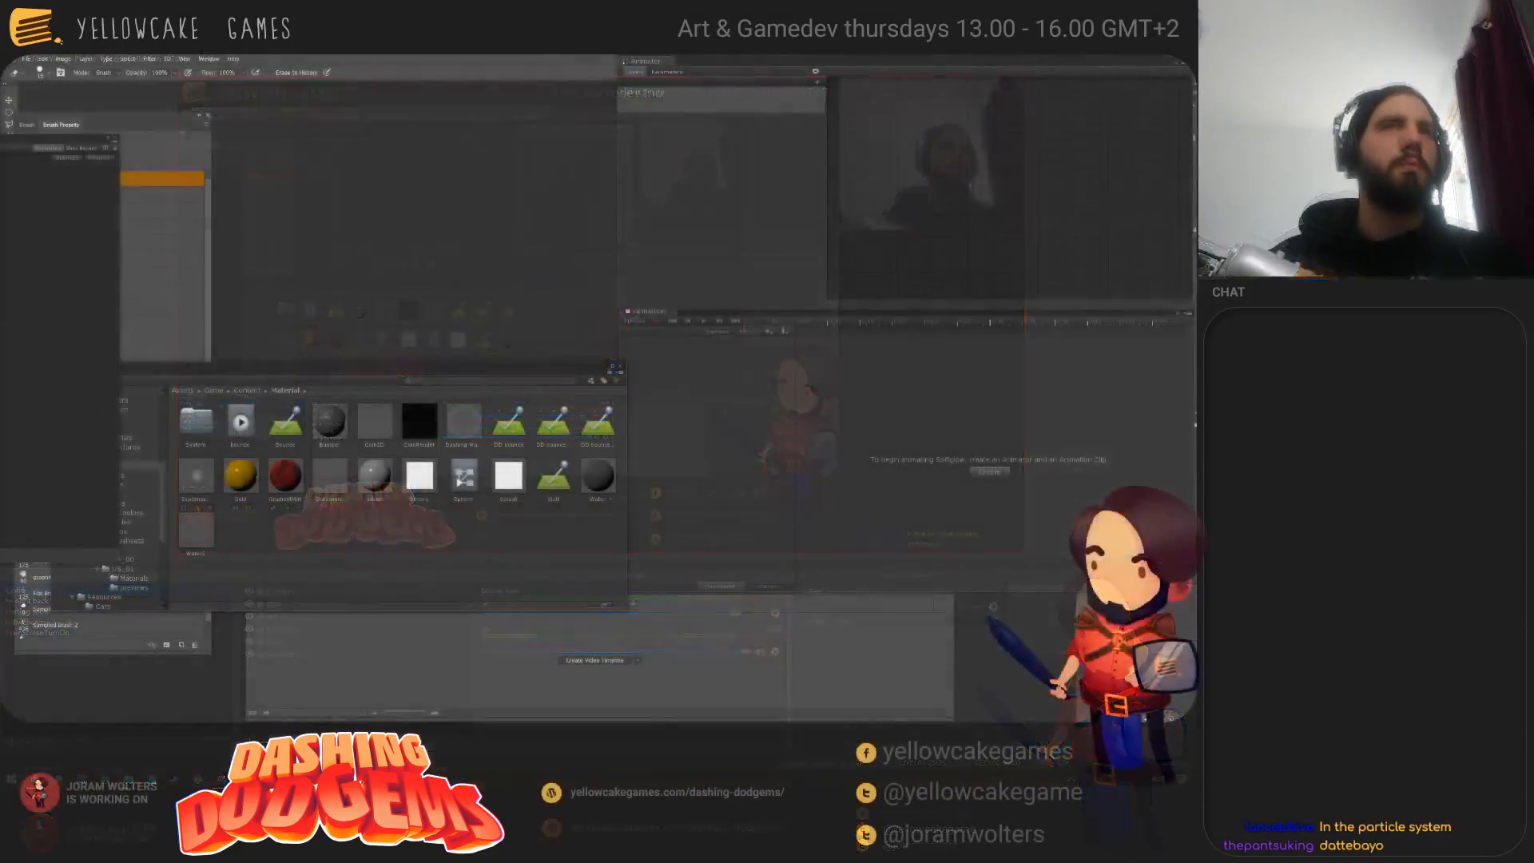
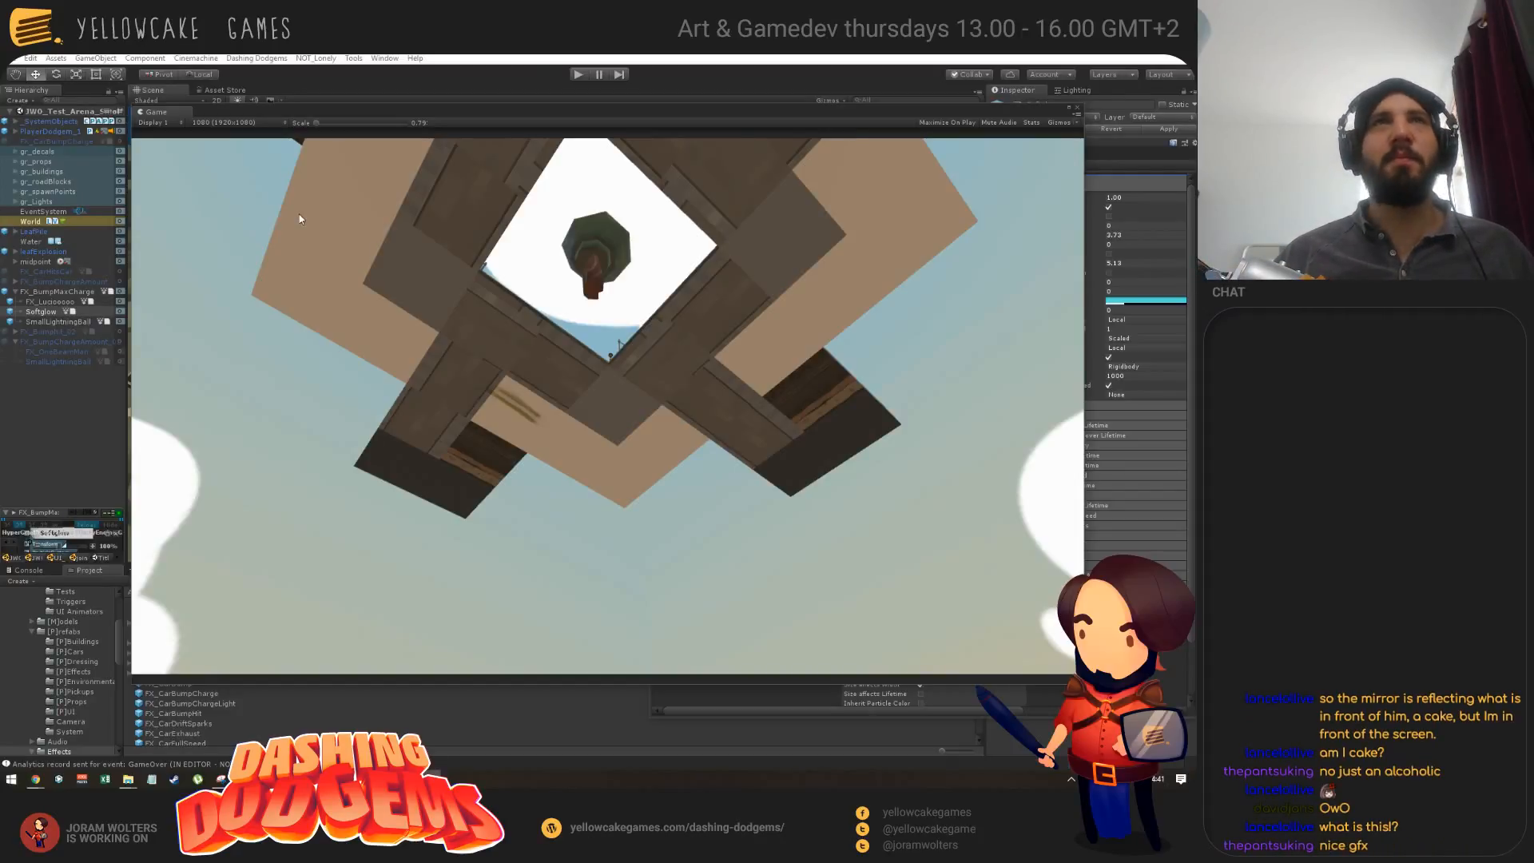
Step: Move the Game and Particle Effect windows clear of the Scene view and play the charge effect to examine it around the car
{"action": "left_click_drag", "start_coordinate": [246, 118], "coordinate": [1326, 211]}
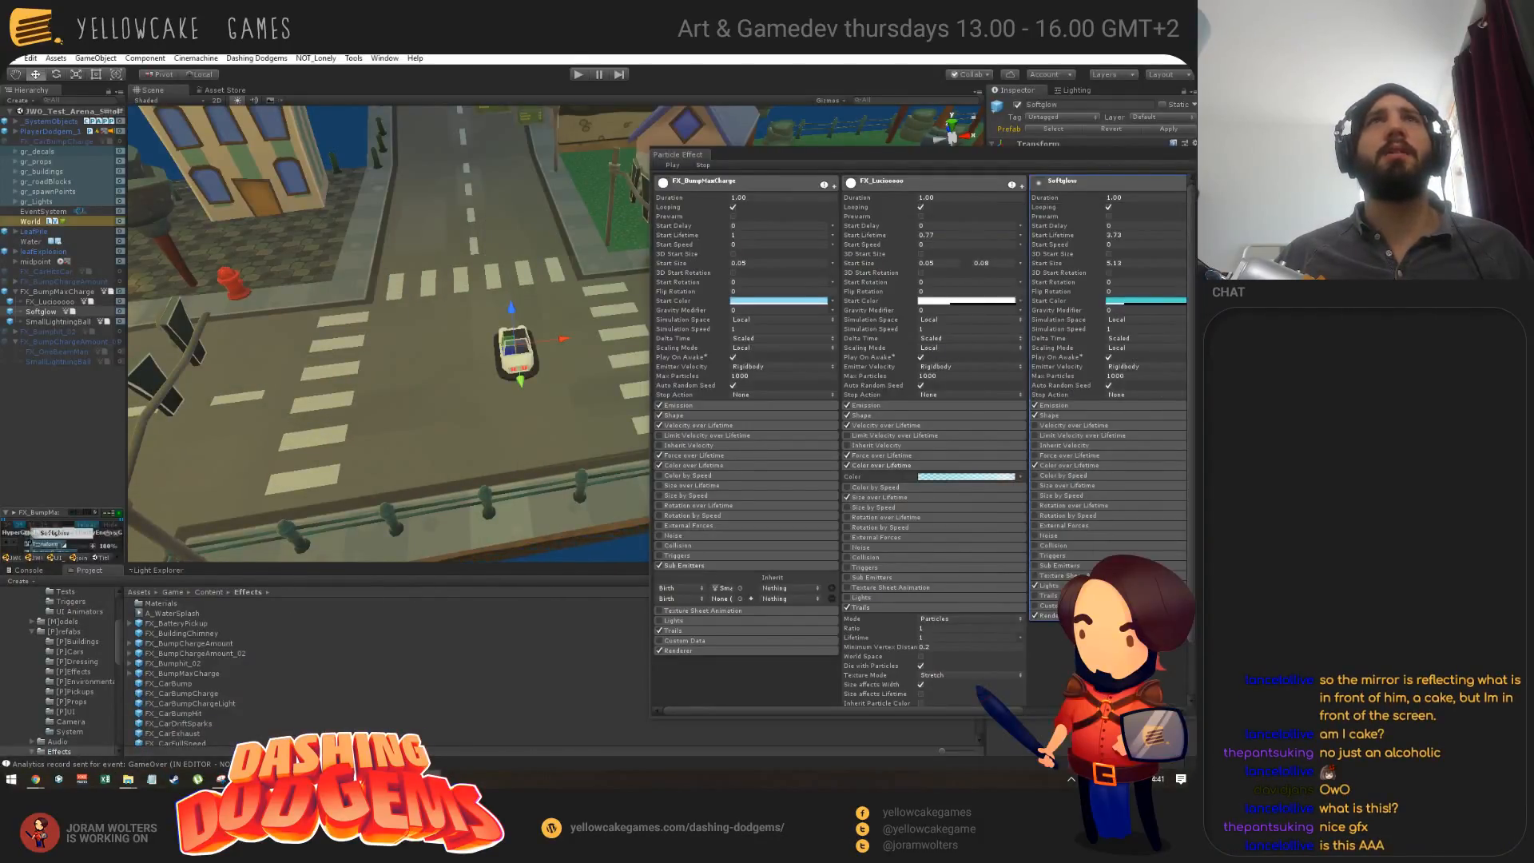
{"action": "left_click_drag", "start_coordinate": [780, 151], "coordinate": [973, 540]}
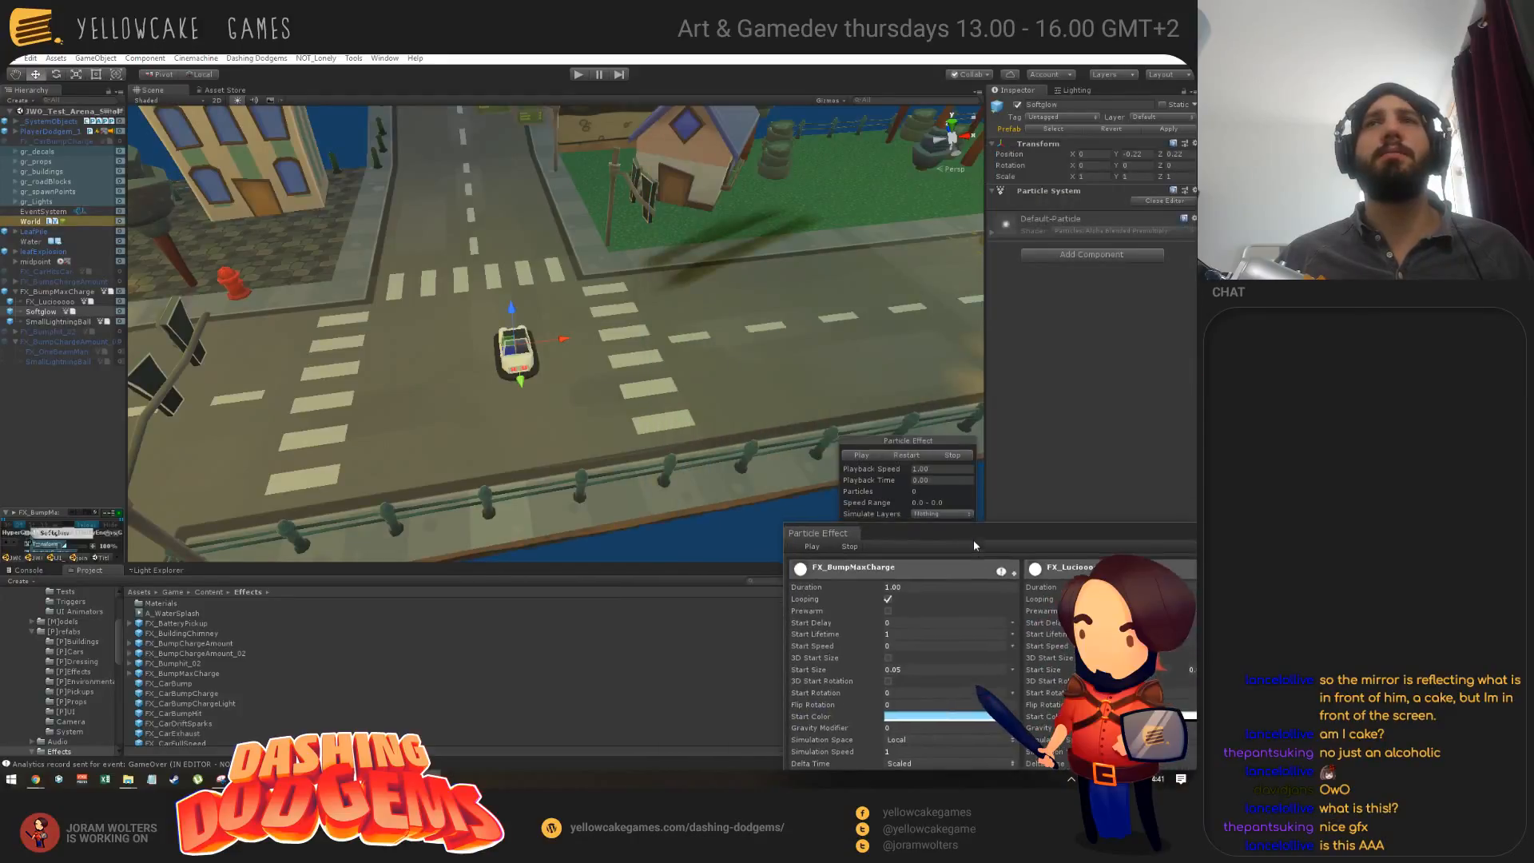
{"action": "left_click", "coordinate": [871, 459]}
{"action": "scroll", "coordinate": [887, 457], "scroll_direction": "up", "scroll_amount": 5}
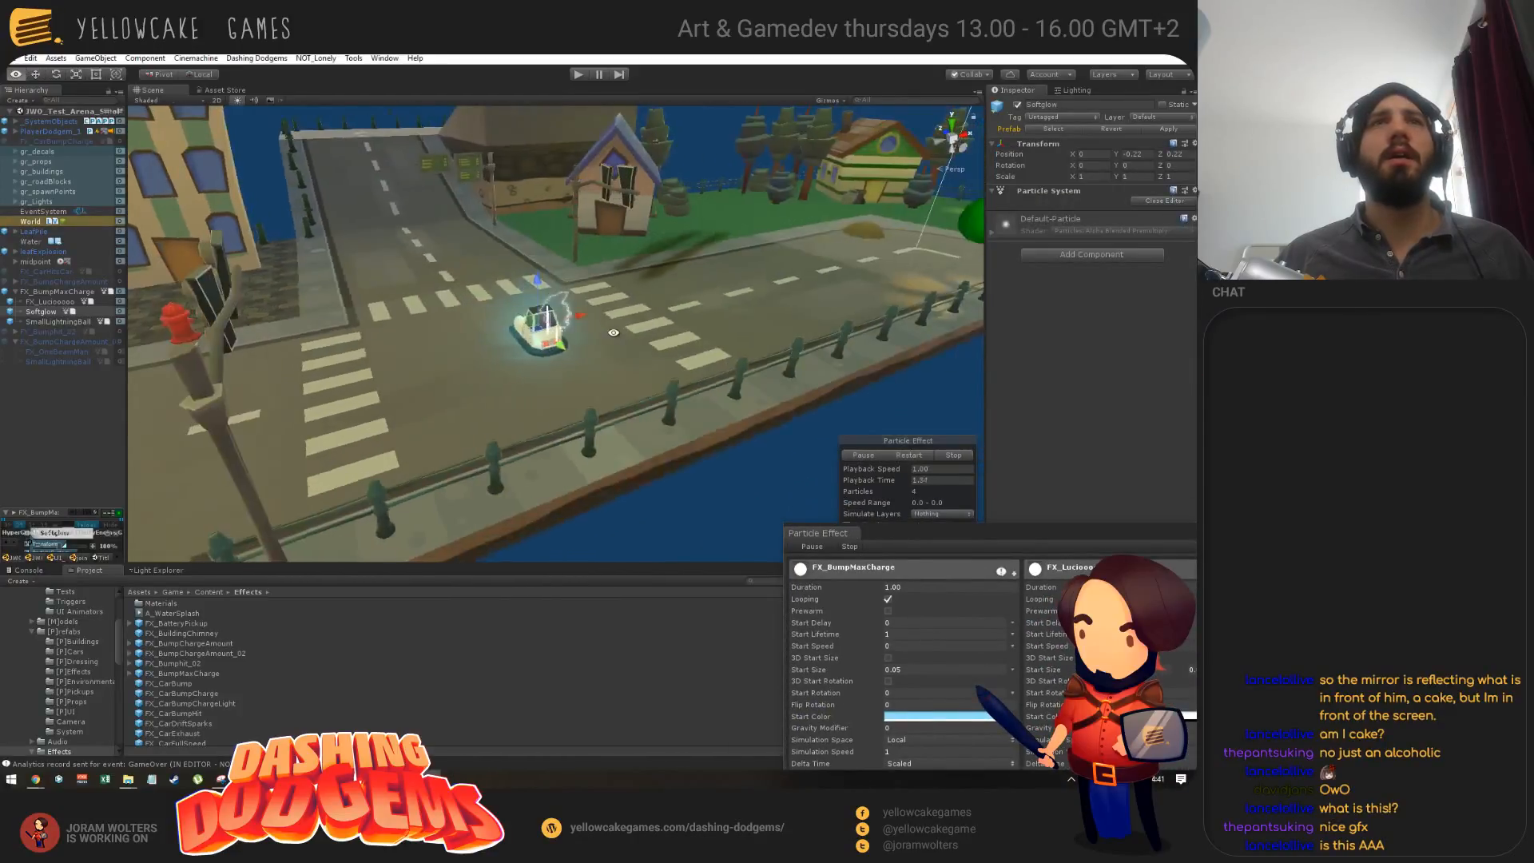
{"action": "right_click_drag", "start_coordinate": [897, 454], "coordinate": [919, 452], "text": "alt"}
{"action": "left_click_drag", "start_coordinate": [663, 339], "coordinate": [640, 376], "text": "alt"}
{"action": "right_click_drag", "start_coordinate": [640, 376], "coordinate": [599, 411], "text": "alt"}
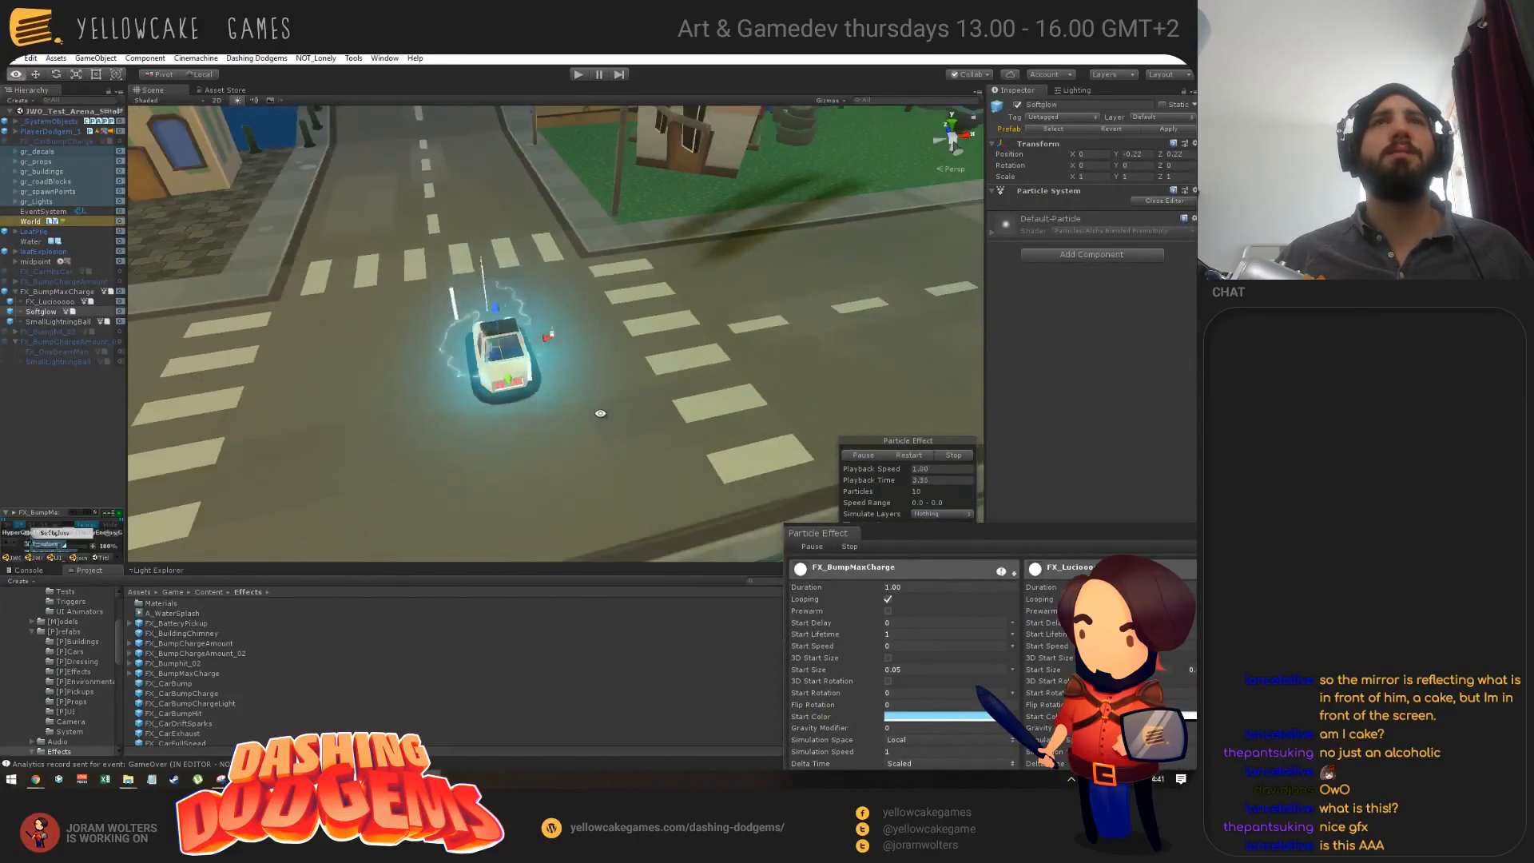
{"action": "left_click_drag", "start_coordinate": [599, 411], "coordinate": [617, 407], "text": "alt"}
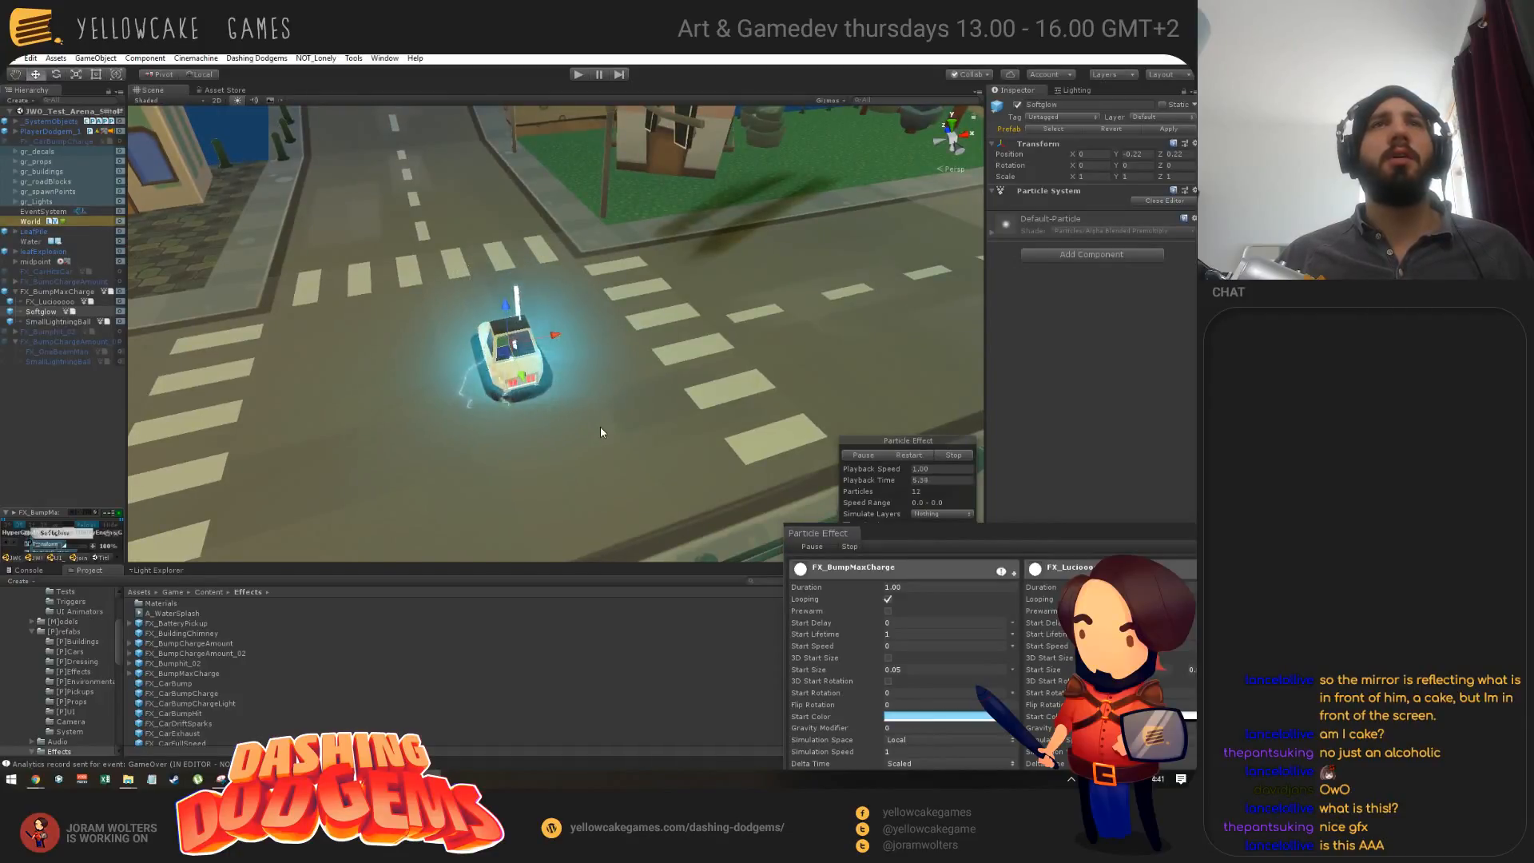
{"action": "left_click_drag", "start_coordinate": [874, 529], "coordinate": [821, 514]}
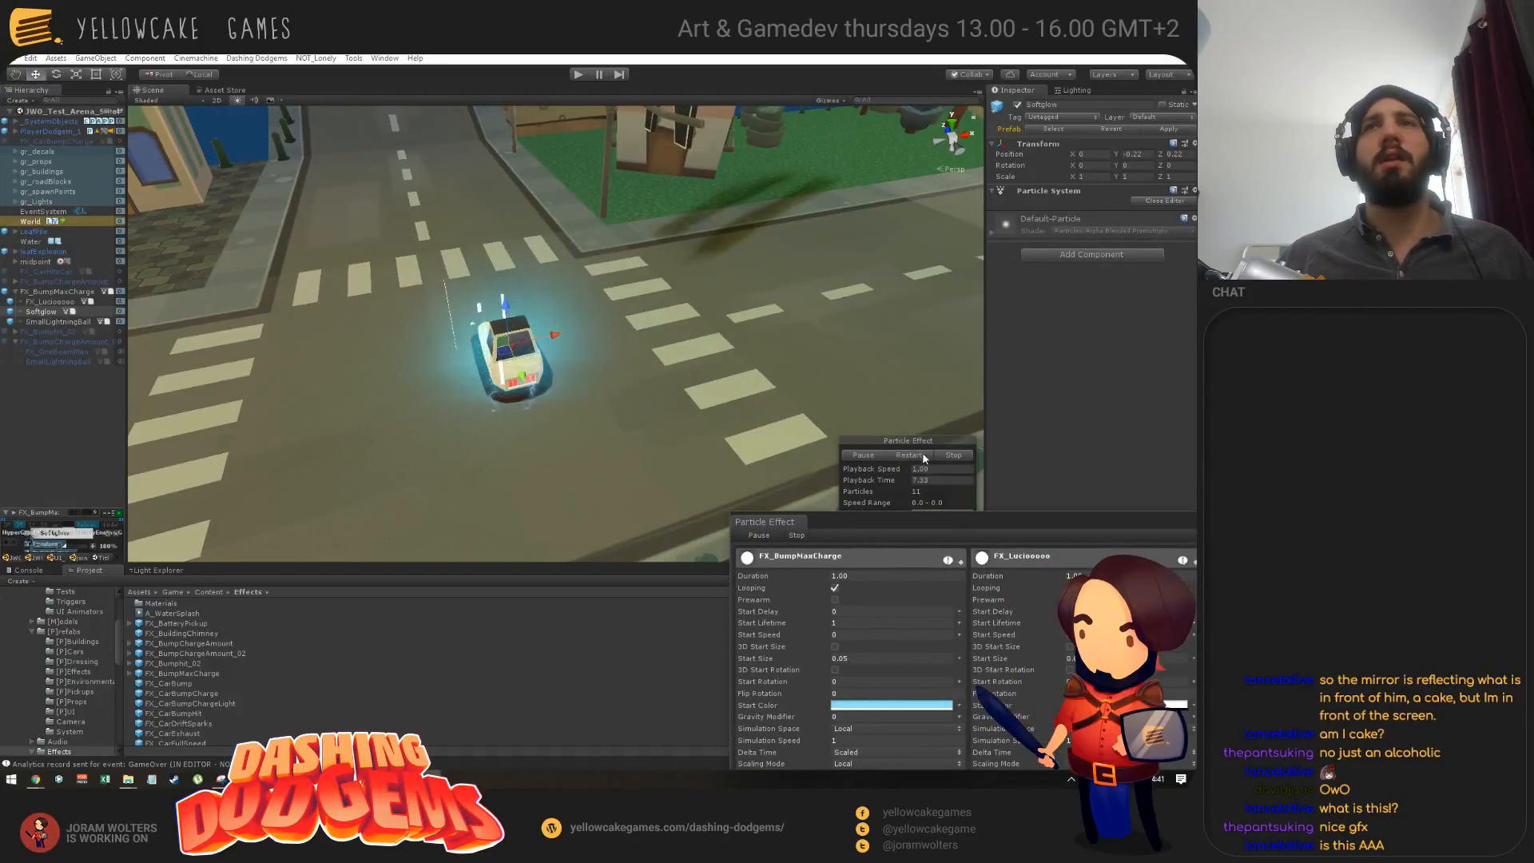
Step: Collapse FX_BumpMaxCharge in the scene hierarchy and rename it FX_BumpMaxCharge_02
{"action": "left_click", "coordinate": [16, 292]}
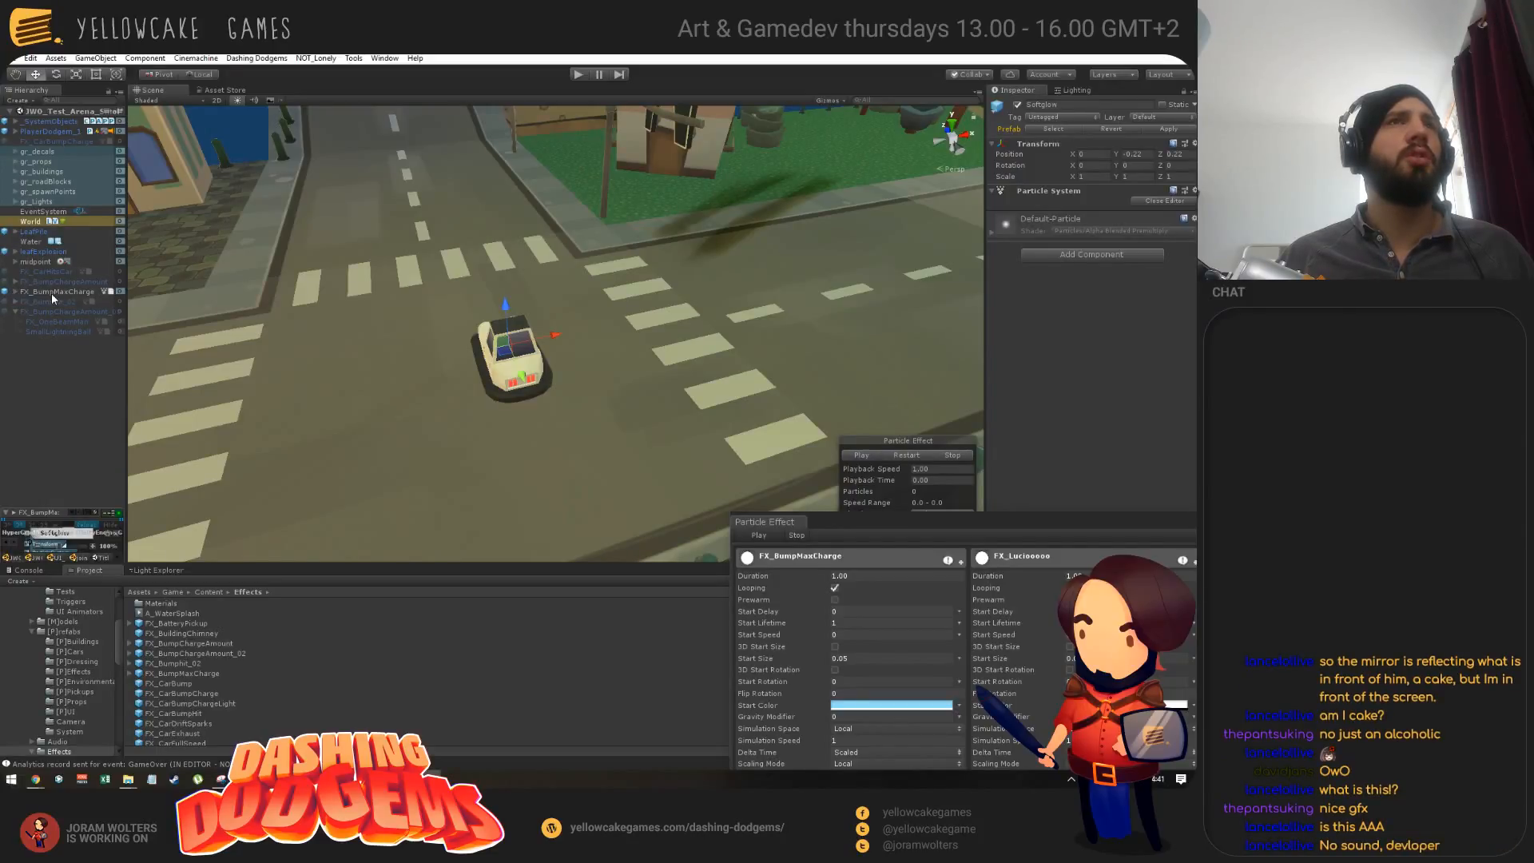
{"action": "left_click", "coordinate": [52, 293]}
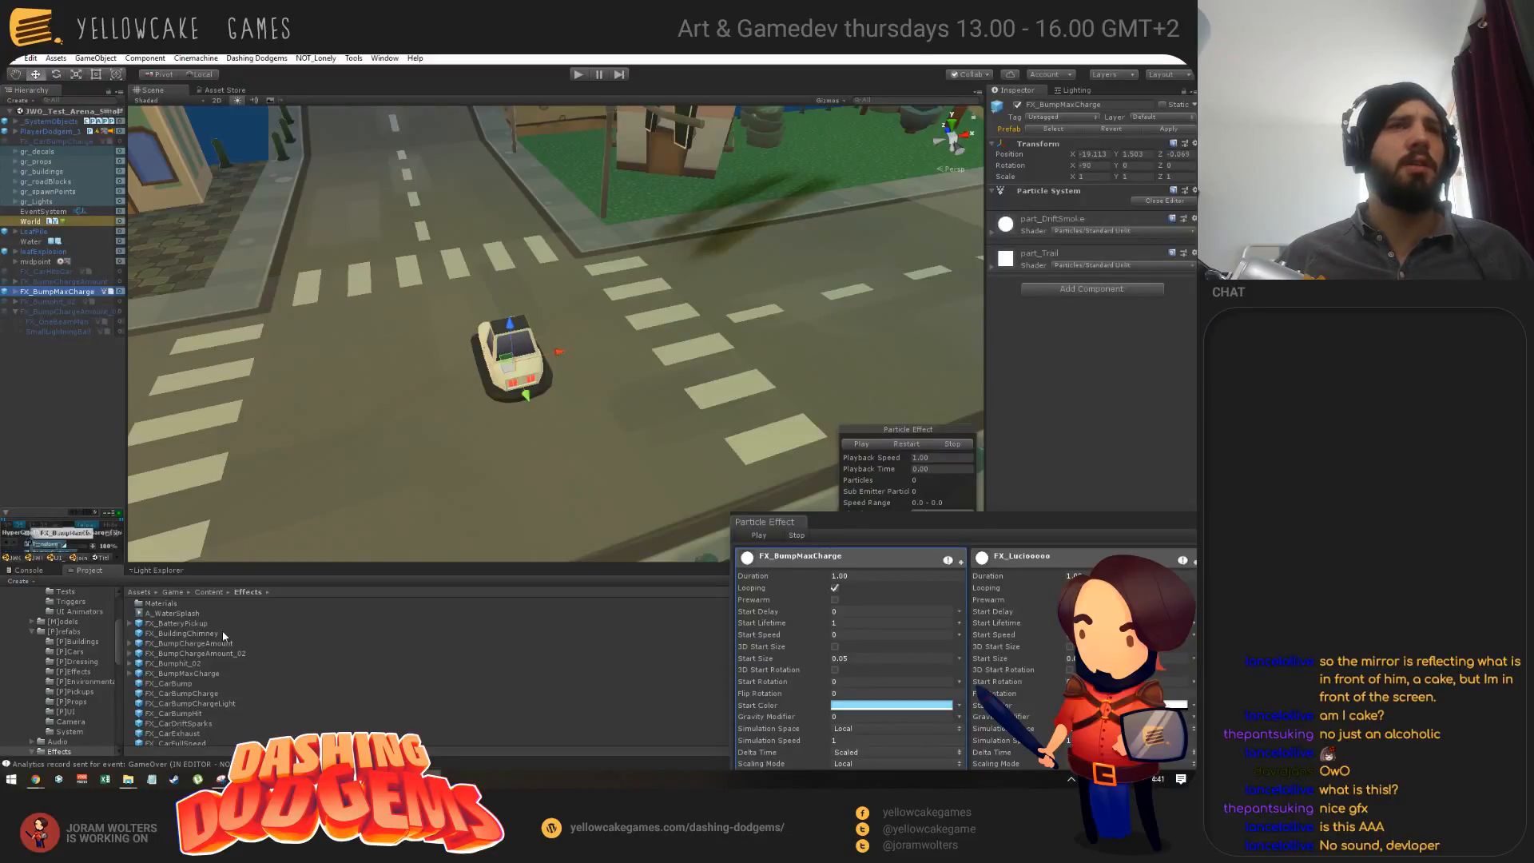
{"action": "left_click", "coordinate": [74, 294]}
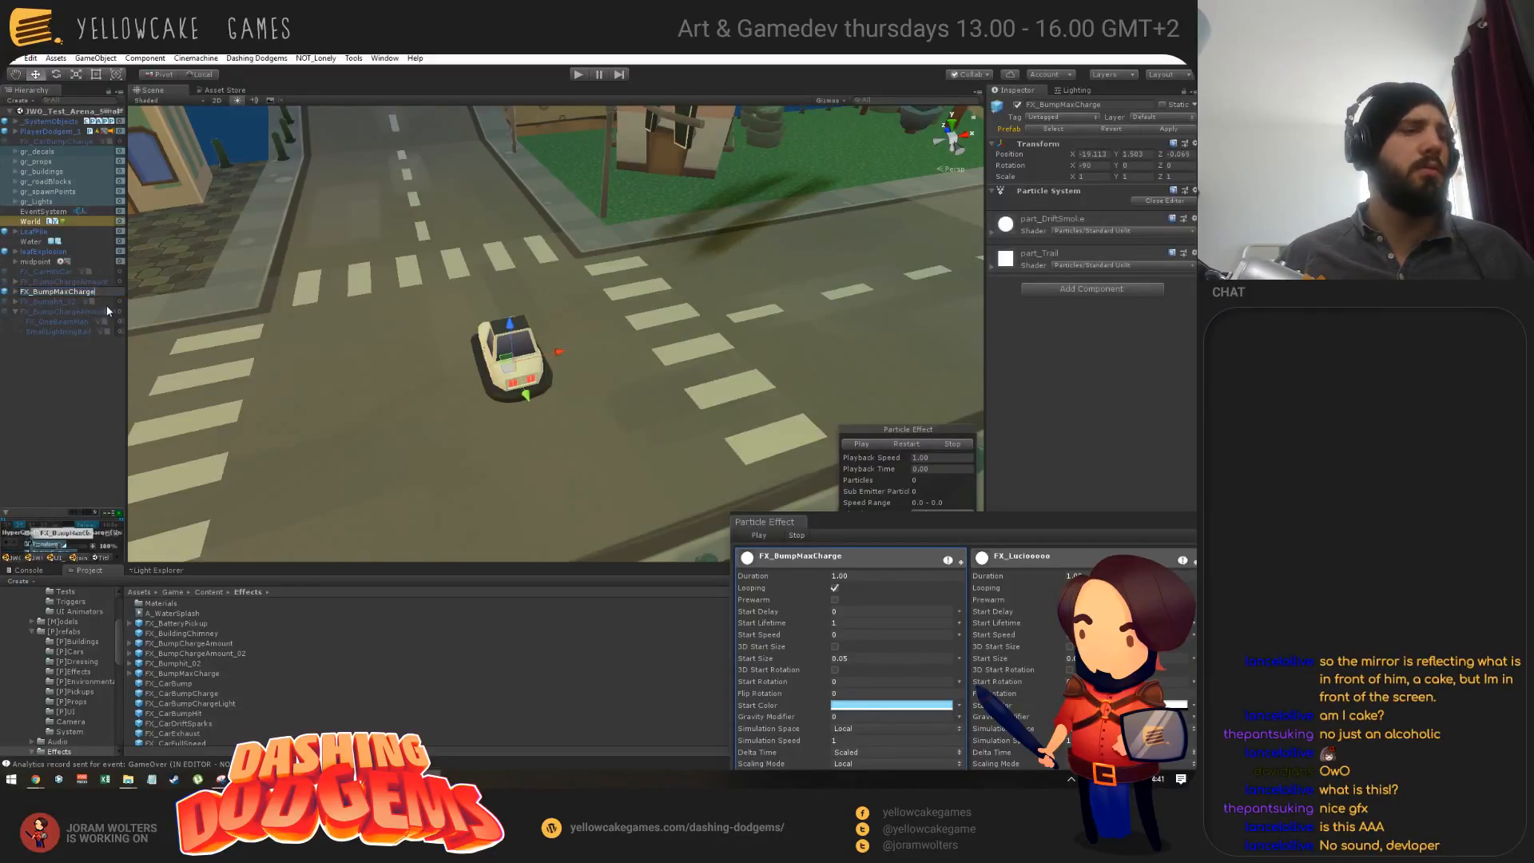
{"action": "type", "text": "_"}
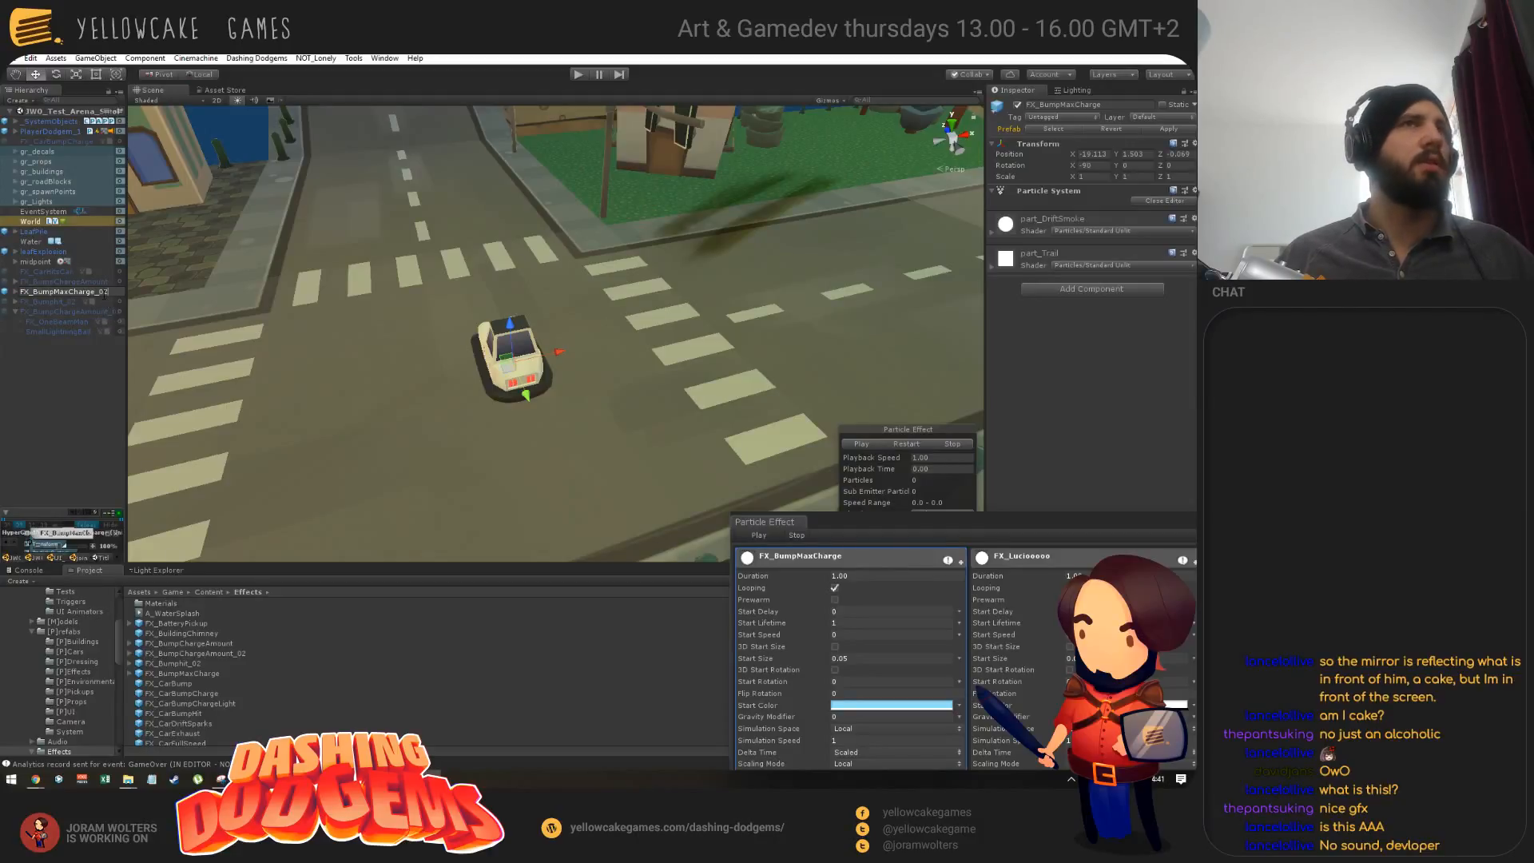
Step: Rename the max charge effect as FX_BumpMaxCharge_02 and save it as a prefab in the Effects folder
{"action": "type", "text": "02"}
{"action": "key", "text": "Return"}
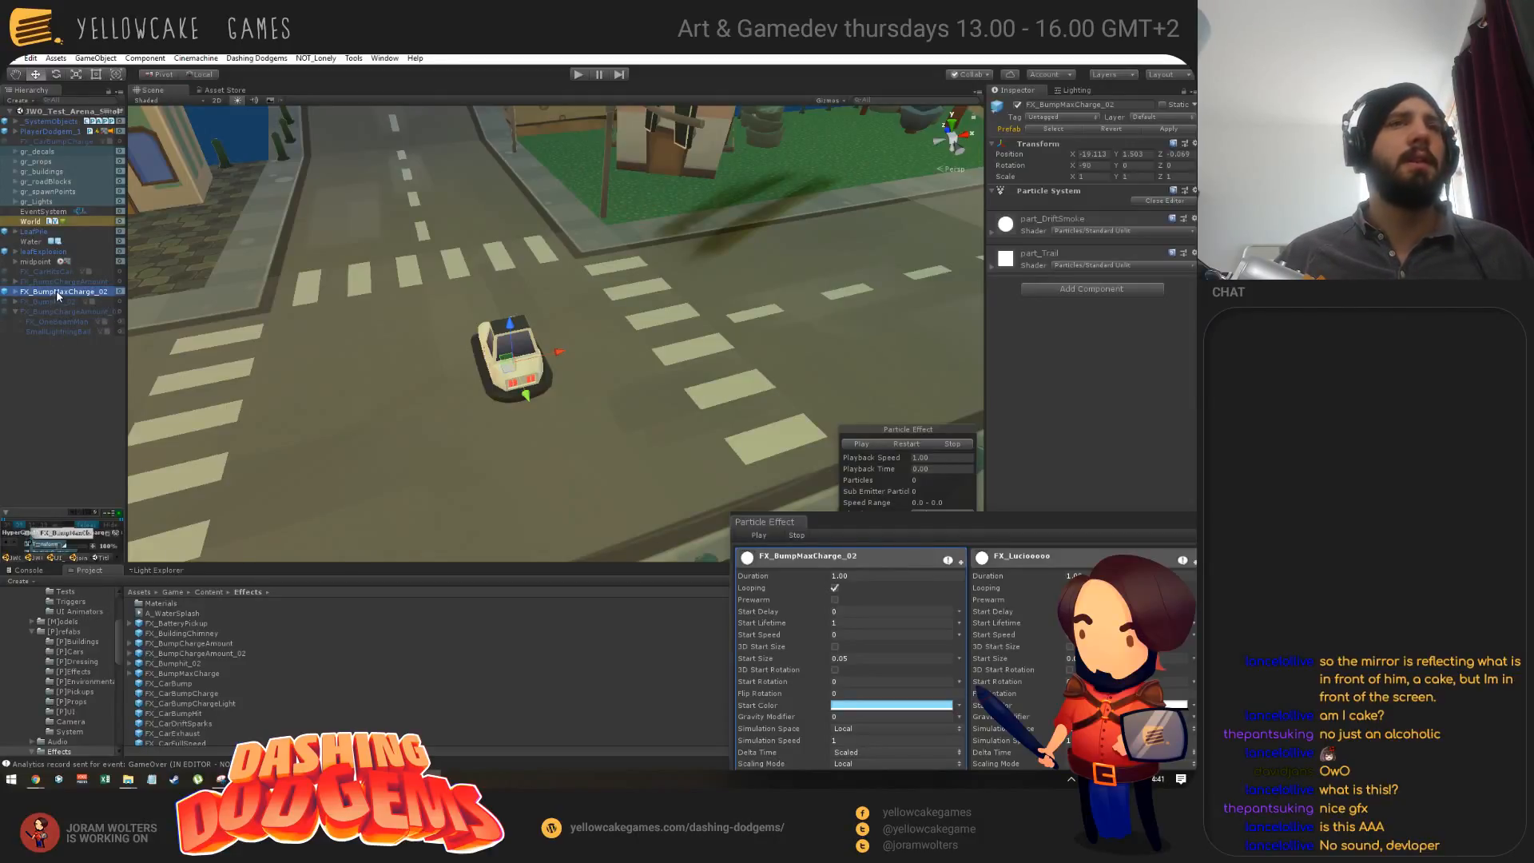
{"action": "left_click", "coordinate": [209, 592]}
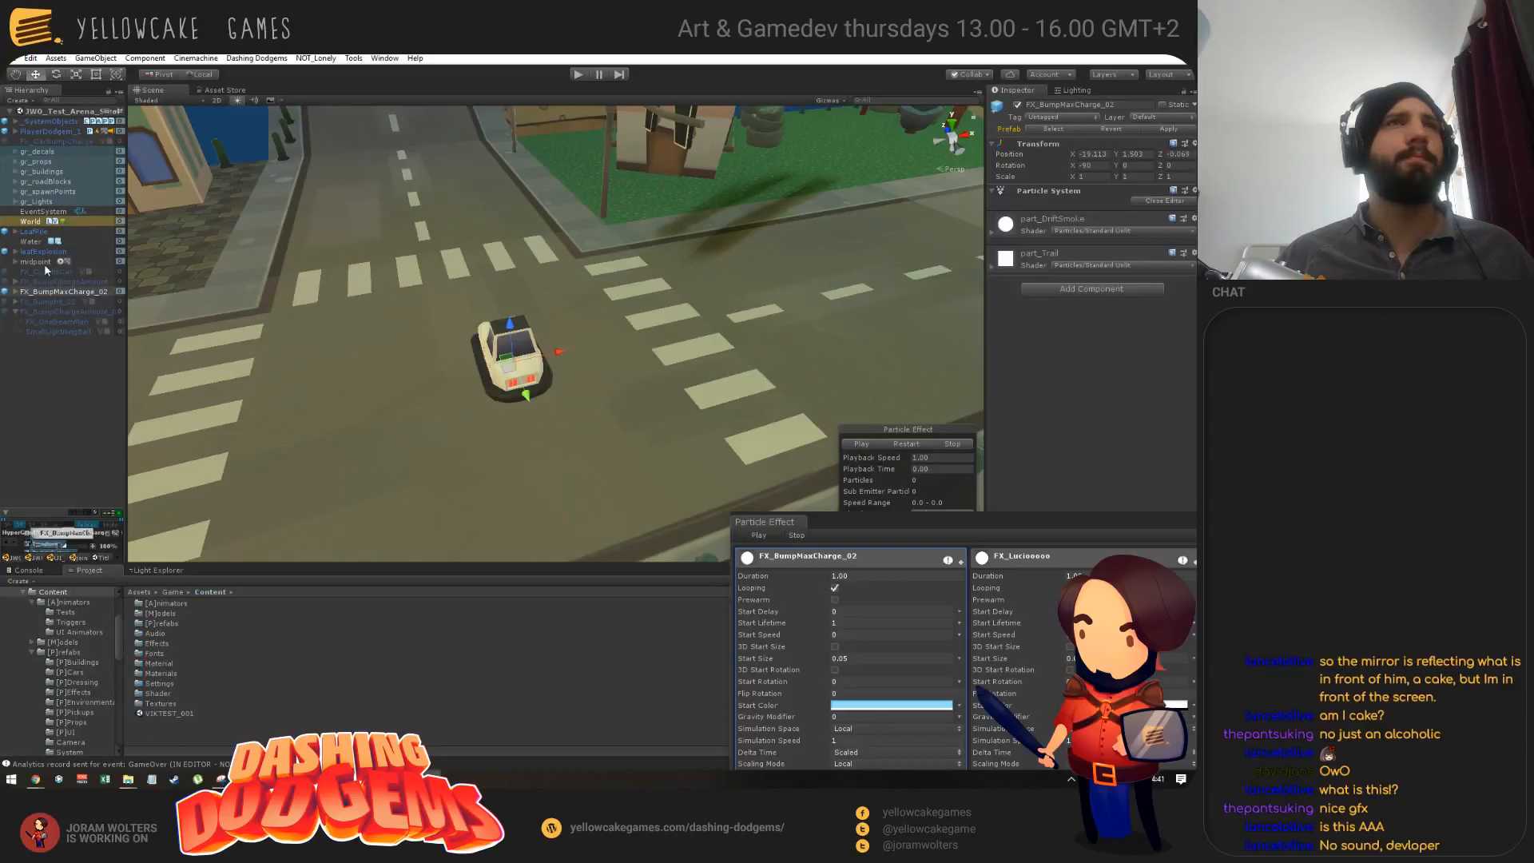
{"action": "left_click", "coordinate": [56, 294]}
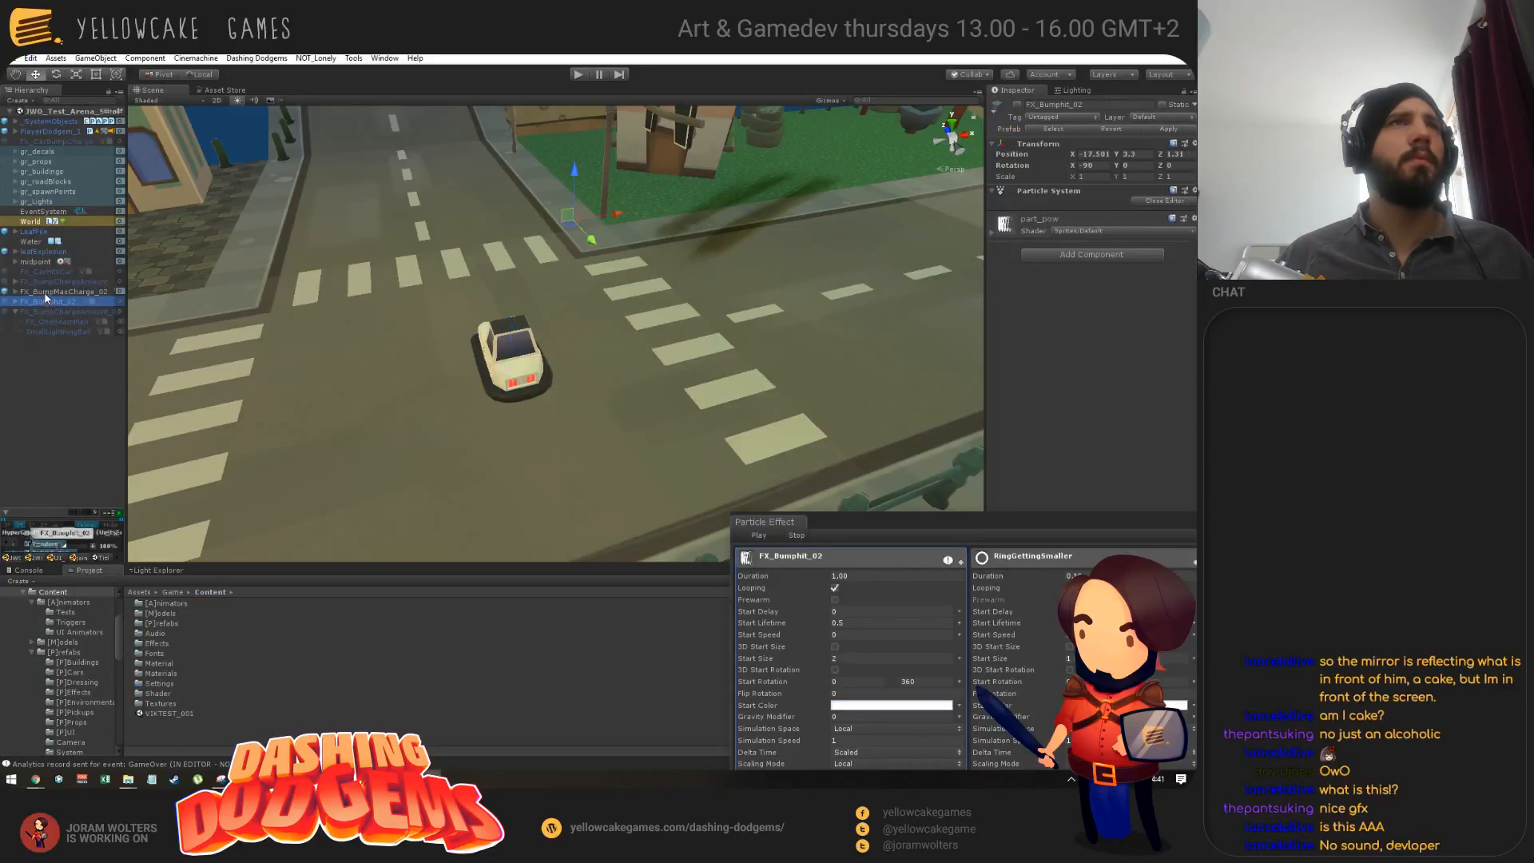
{"action": "left_click_drag", "start_coordinate": [204, 688], "coordinate": [196, 656]}
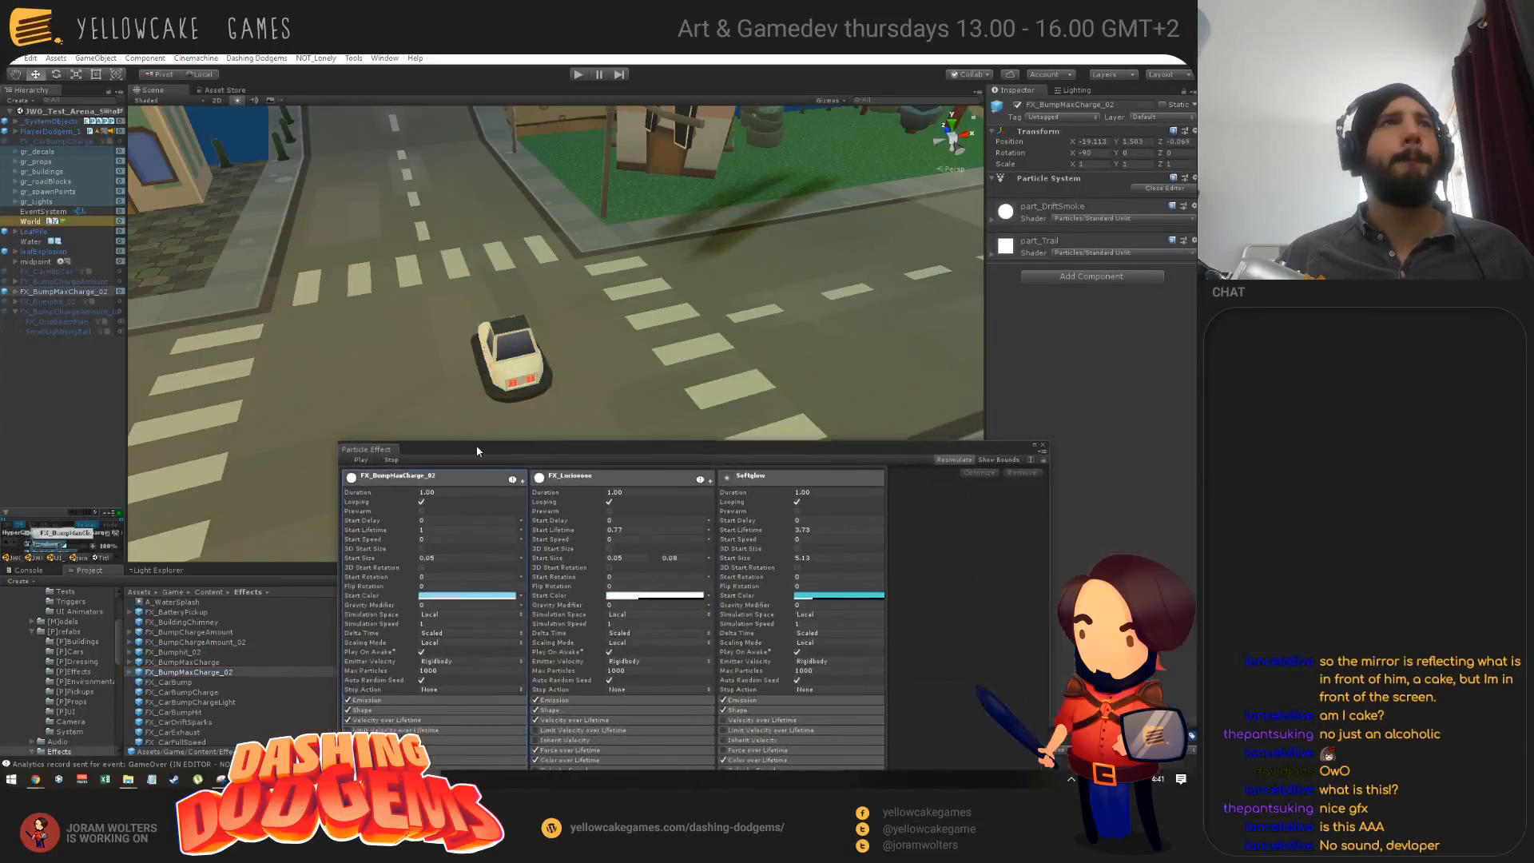
{"action": "left_click", "coordinate": [17, 312]}
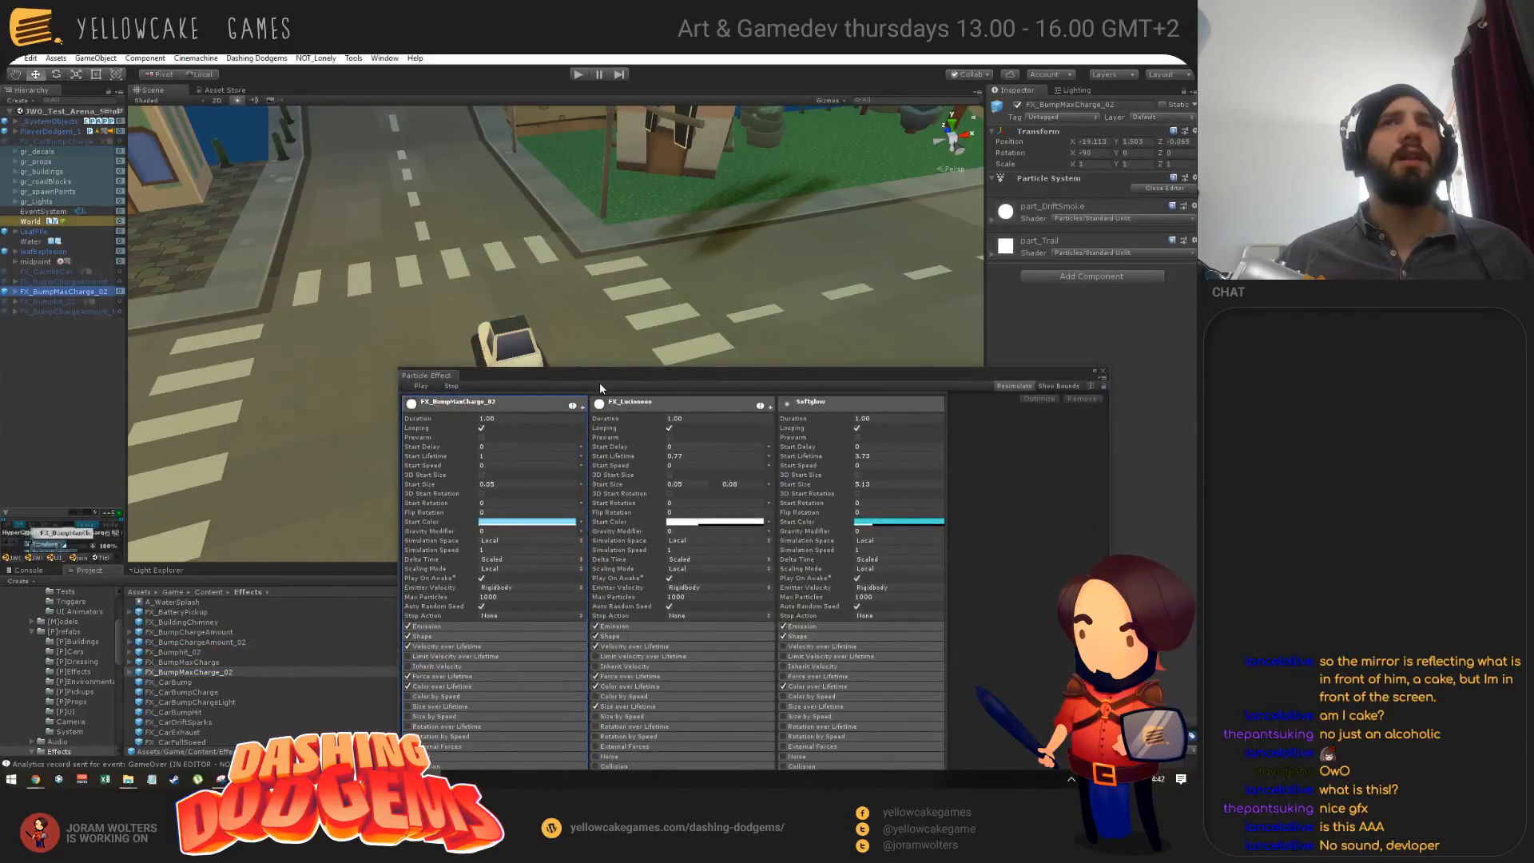
{"action": "left_click_drag", "start_coordinate": [551, 361], "coordinate": [466, 348], "text": "alt"}
Step: Switch to the browser and open the VFX issue from the Dashing Dodgems board in GitLab
{"action": "key", "text": "alt+Tab"}
{"action": "key", "text": "alt+Tab"}
{"action": "key", "text": "alt+Tab"}
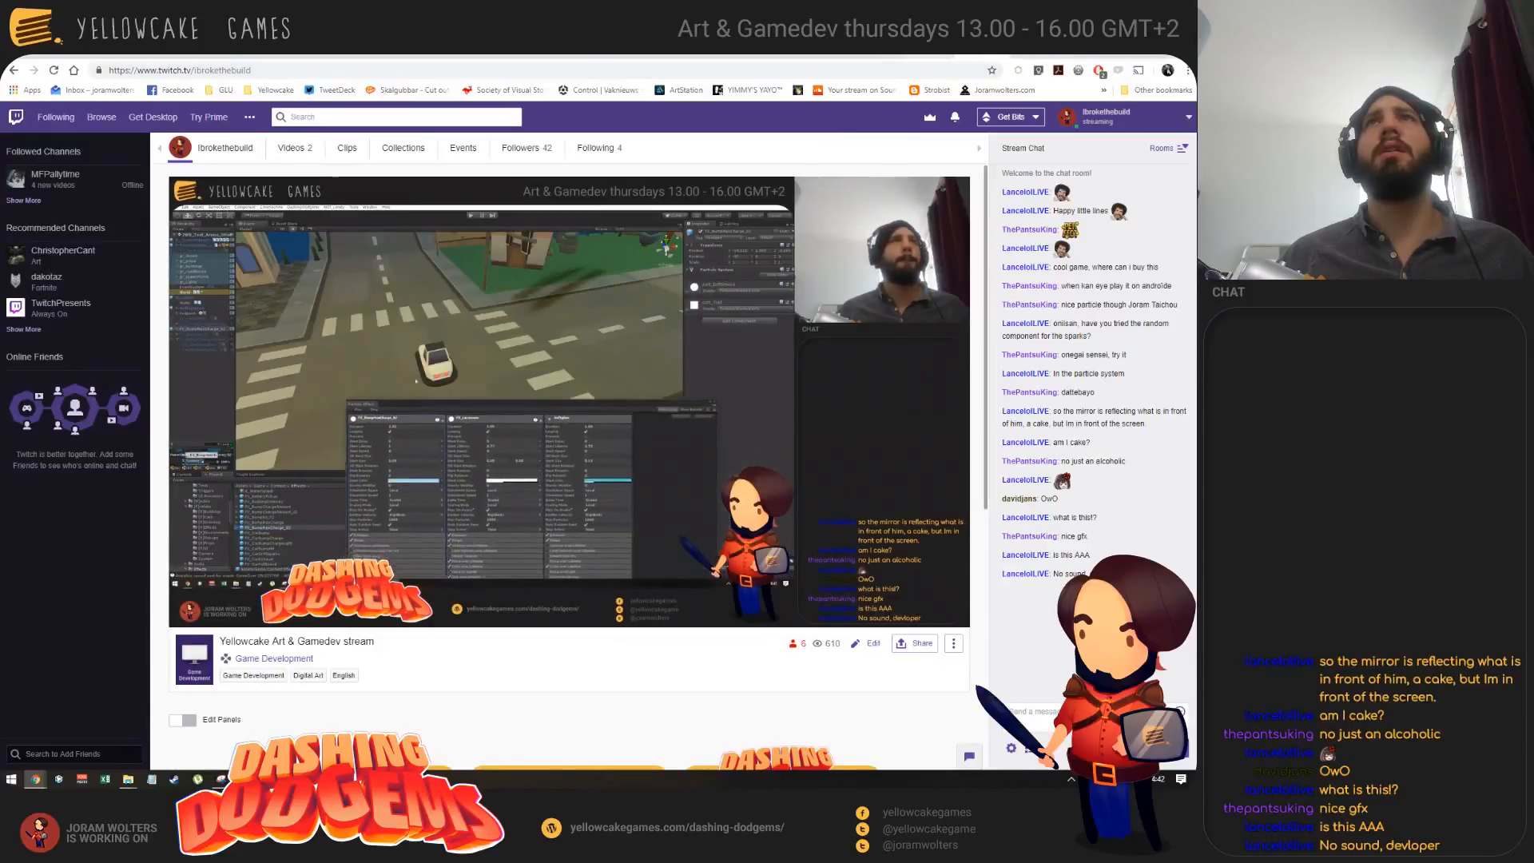
{"action": "left_click", "coordinate": [867, 57]}
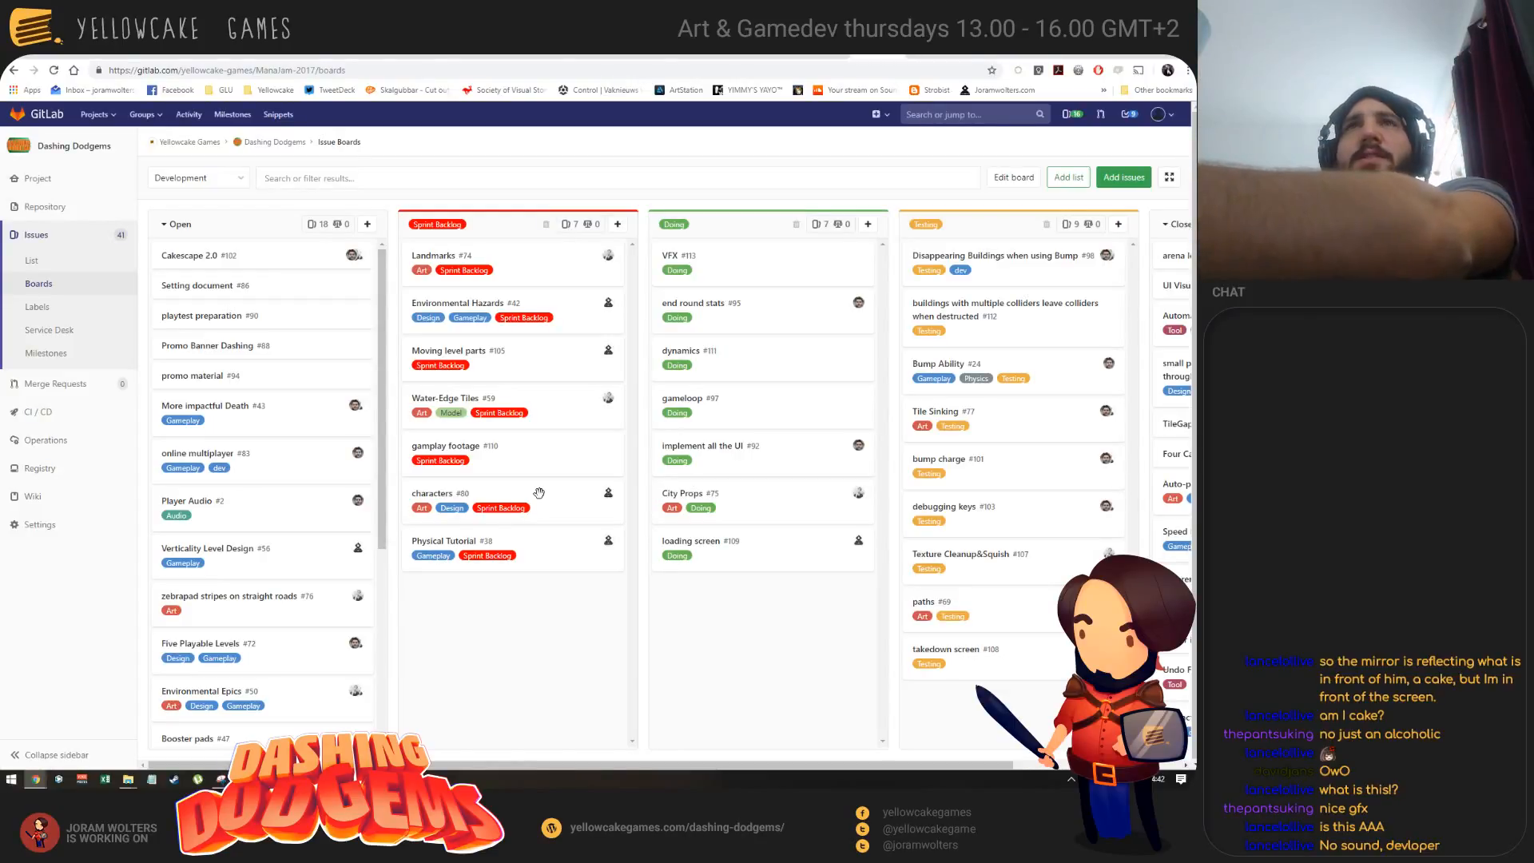
{"action": "left_click", "coordinate": [672, 257]}
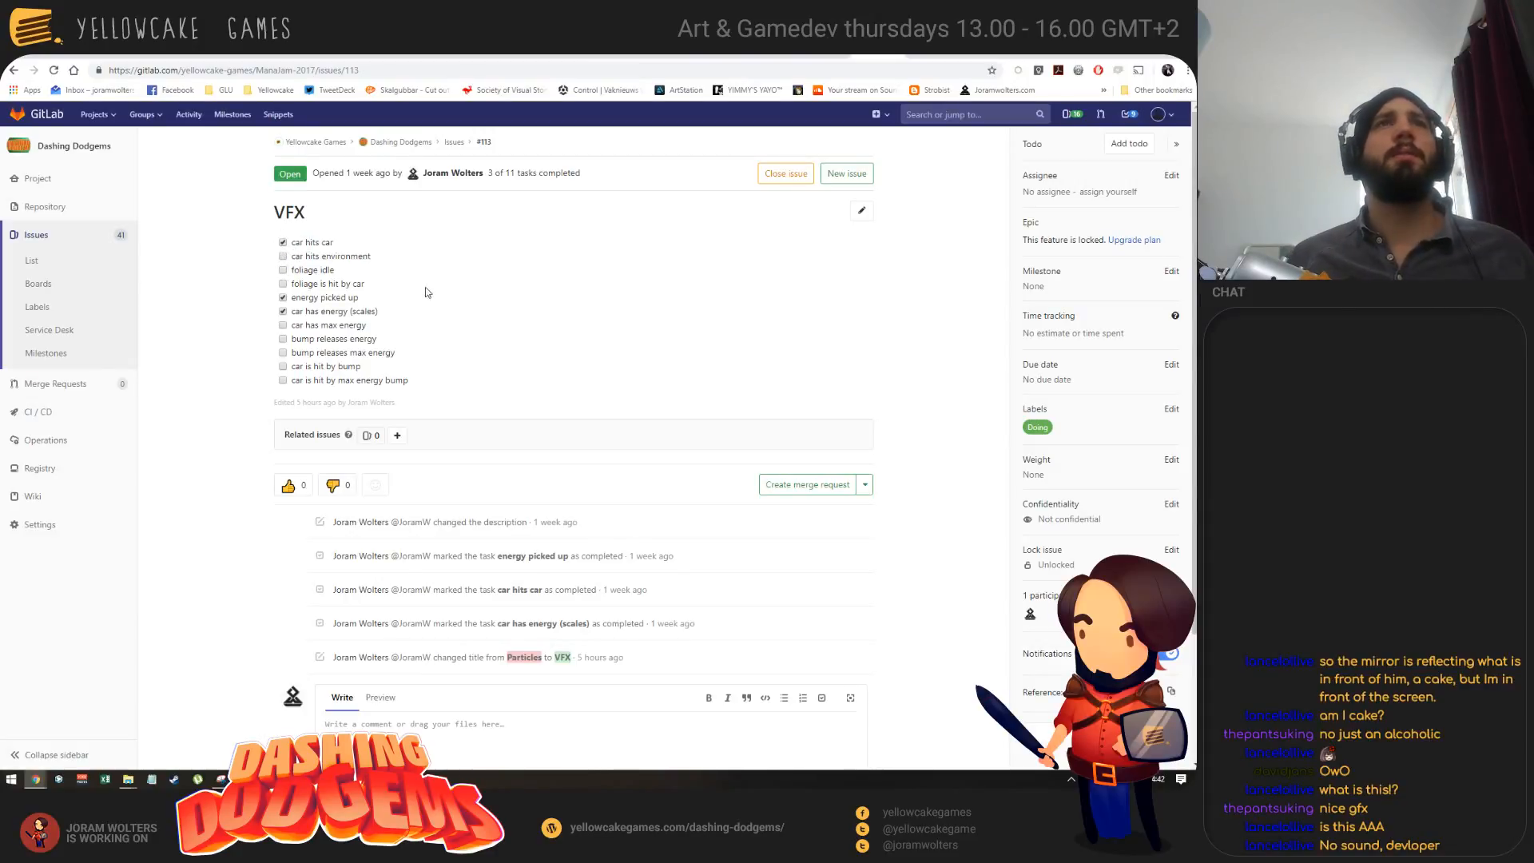
Step: Switch back to Unity and examine the foliage around the prop_Tree_B tree in the scene
{"action": "key", "text": "alt+Tab"}
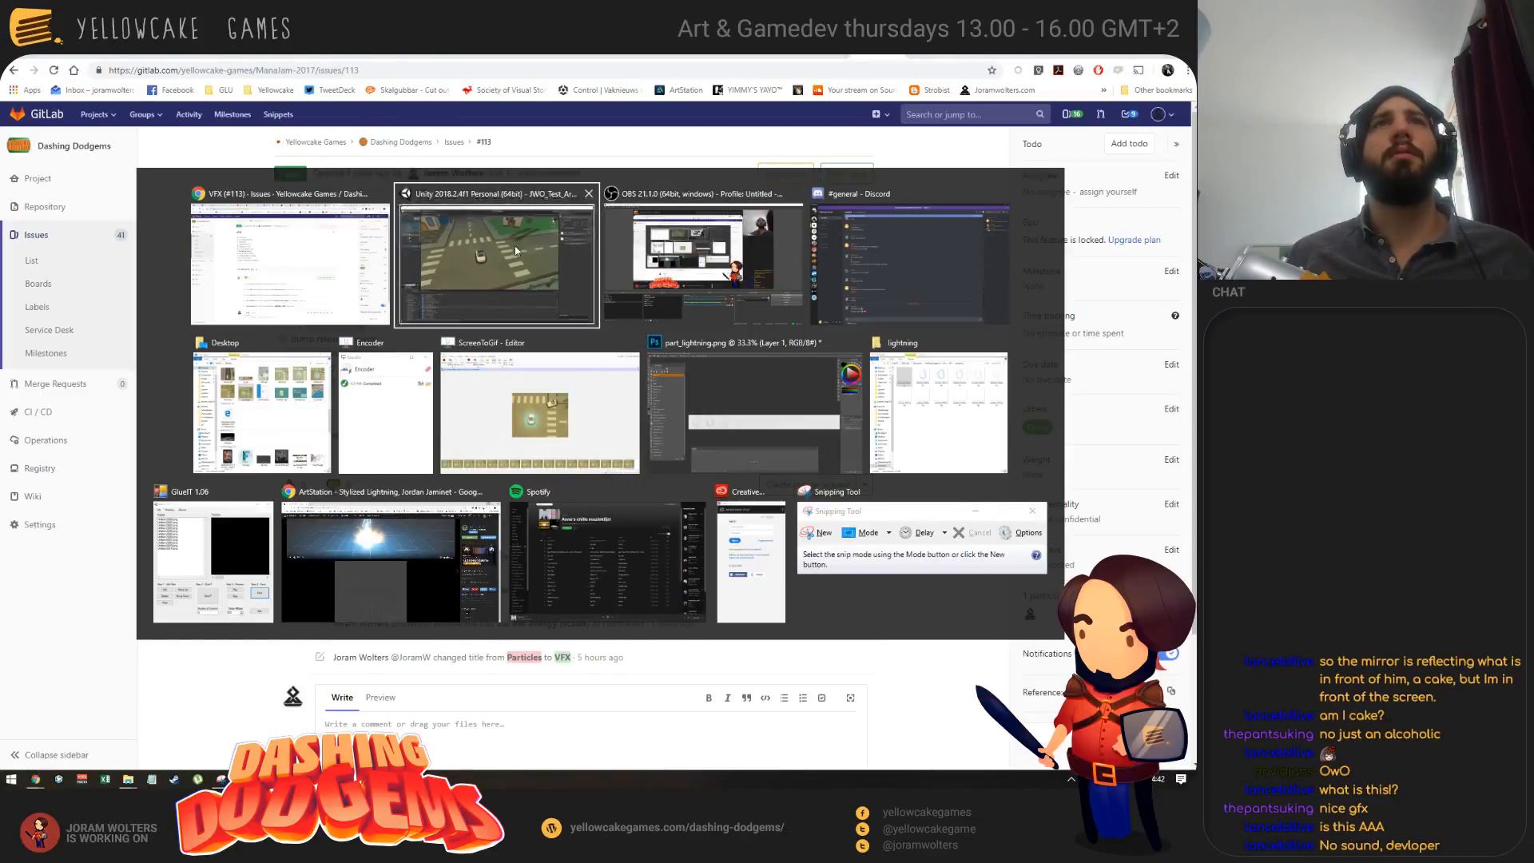
{"action": "left_click", "coordinate": [463, 306]}
{"action": "left_click_drag", "start_coordinate": [691, 230], "coordinate": [621, 216], "text": "alt"}
{"action": "left_click", "coordinate": [562, 291]}
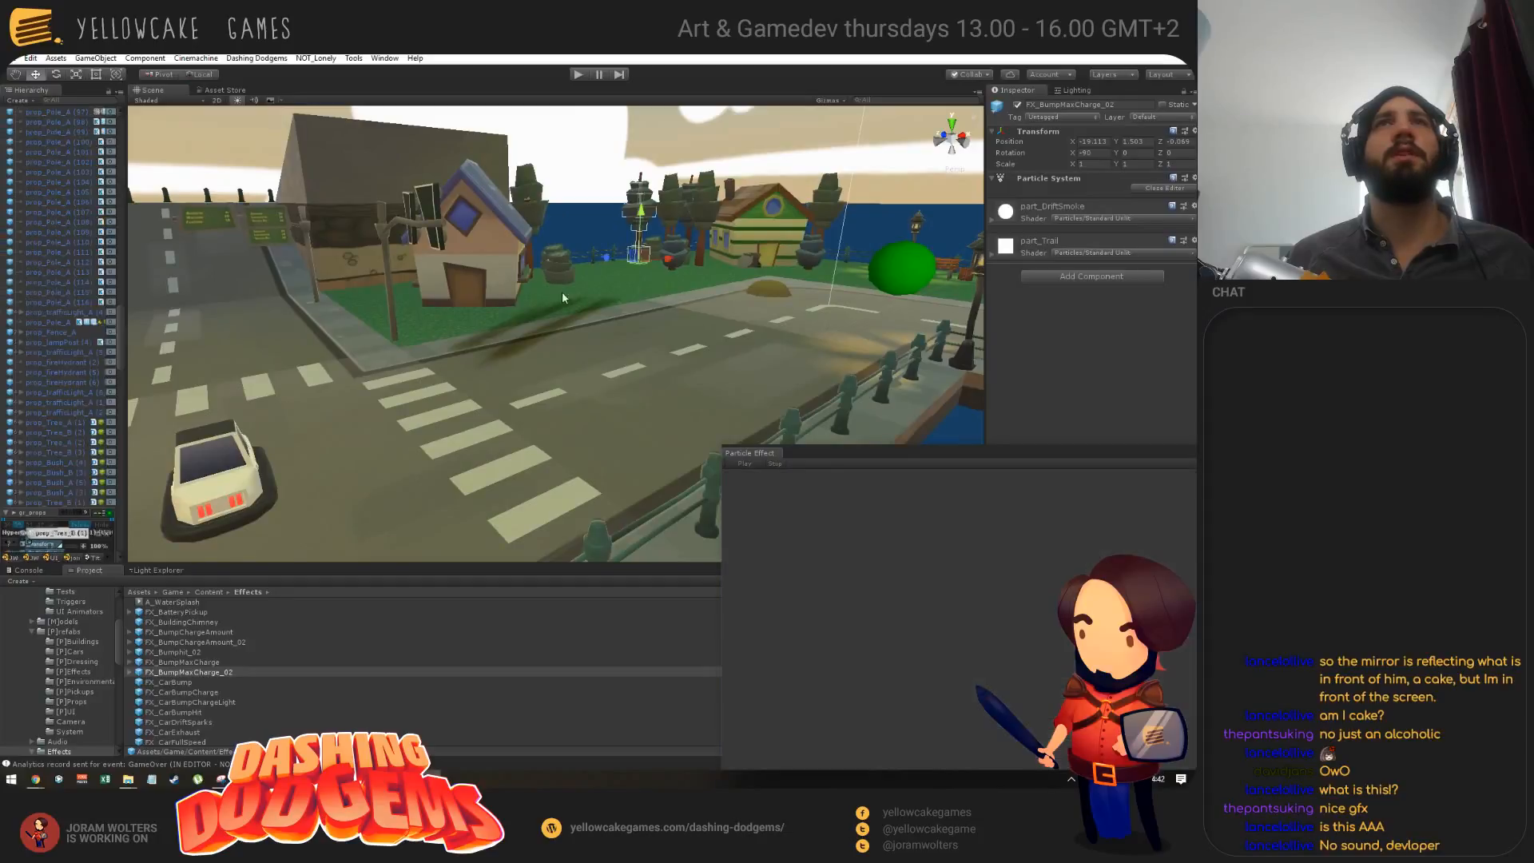
{"action": "key", "text": "f"}
{"action": "left_click_drag", "start_coordinate": [616, 332], "coordinate": [559, 308], "text": "alt"}
{"action": "scroll", "coordinate": [559, 400], "scroll_direction": "down", "scroll_amount": 5}
{"action": "scroll", "coordinate": [519, 320], "scroll_direction": "down", "scroll_amount": 3}
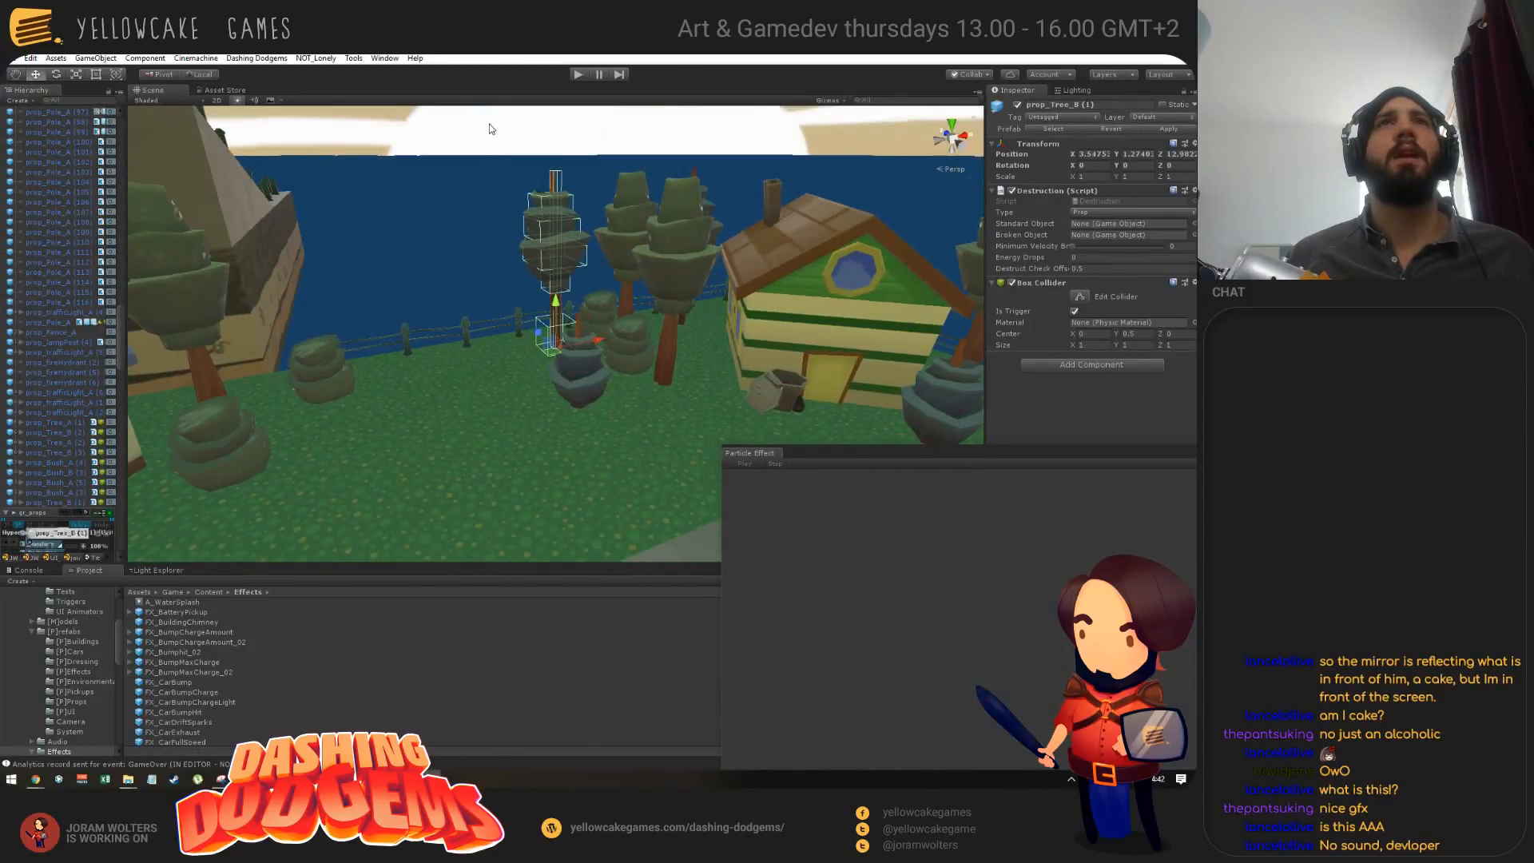
{"action": "left_click", "coordinate": [566, 306]}
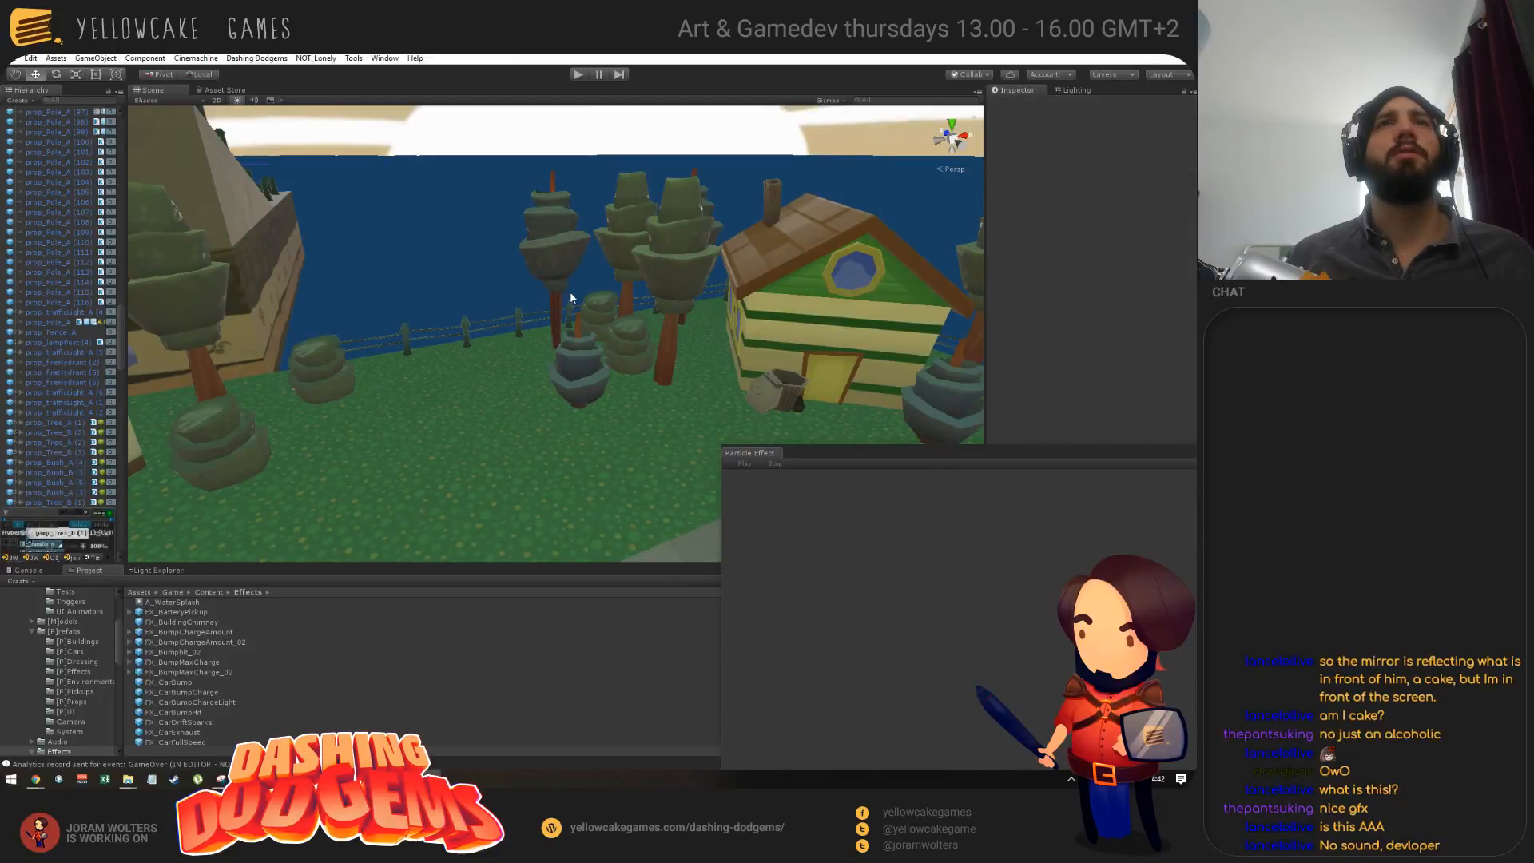
Step: Locate and select the leaf pile at the road corner
{"action": "left_click_drag", "start_coordinate": [535, 325], "coordinate": [510, 431], "text": "alt"}
{"action": "middle_click_drag", "start_coordinate": [520, 414], "coordinate": [315, 280], "text": "alt"}
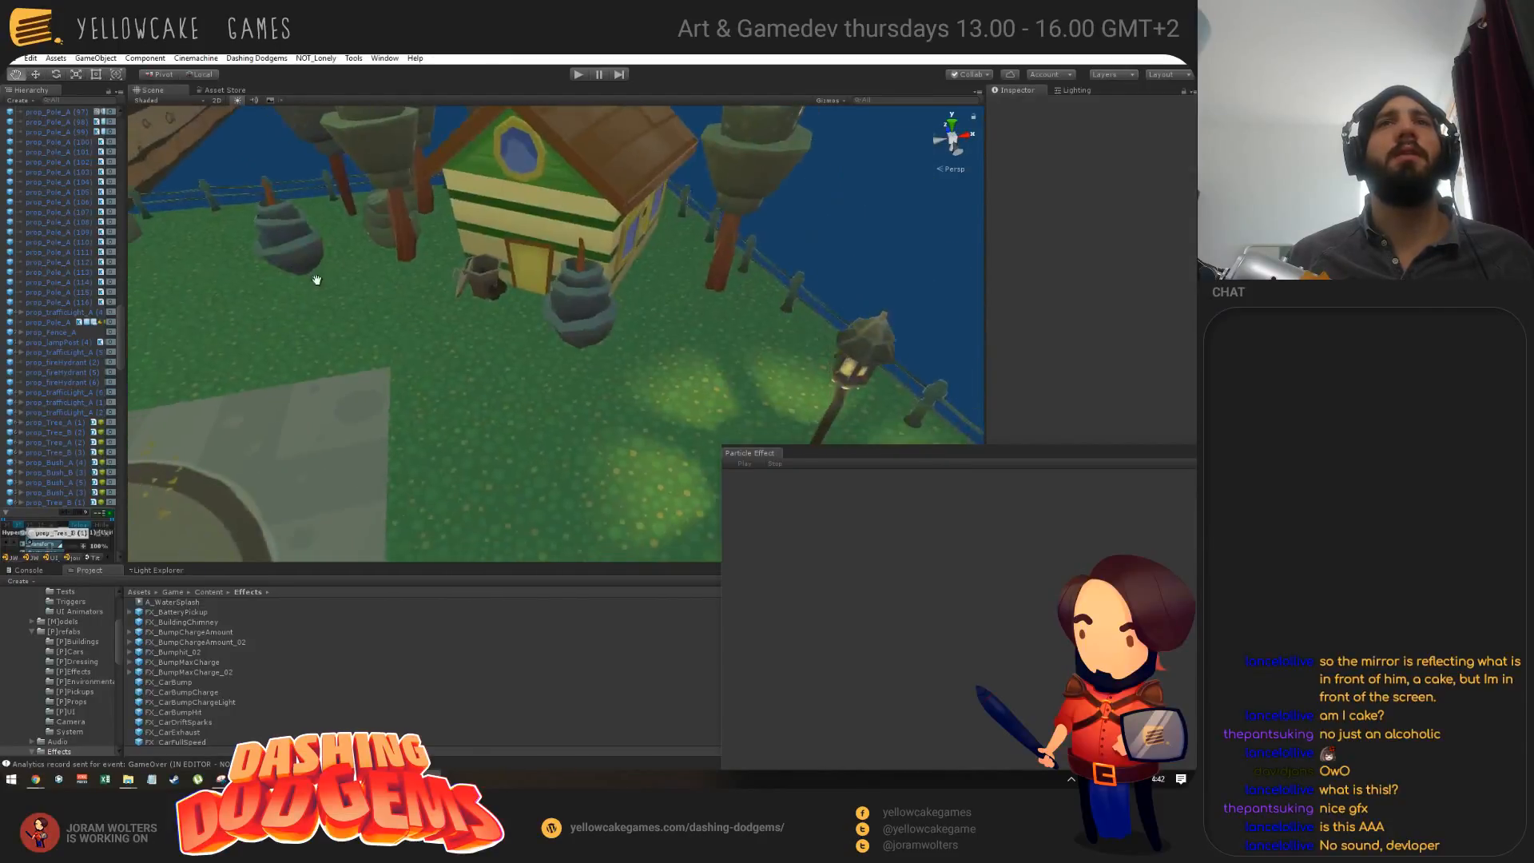
{"action": "scroll", "coordinate": [384, 311], "scroll_direction": "down", "scroll_amount": 3}
{"action": "mouse_move", "coordinate": [469, 343]}
{"action": "left_mouse_down", "text": "alt"}
{"action": "mouse_move", "coordinate": [543, 327]}
{"action": "mouse_move", "coordinate": [449, 338]}
{"action": "left_mouse_up", "text": "alt"}
{"action": "left_click", "coordinate": [499, 325]}
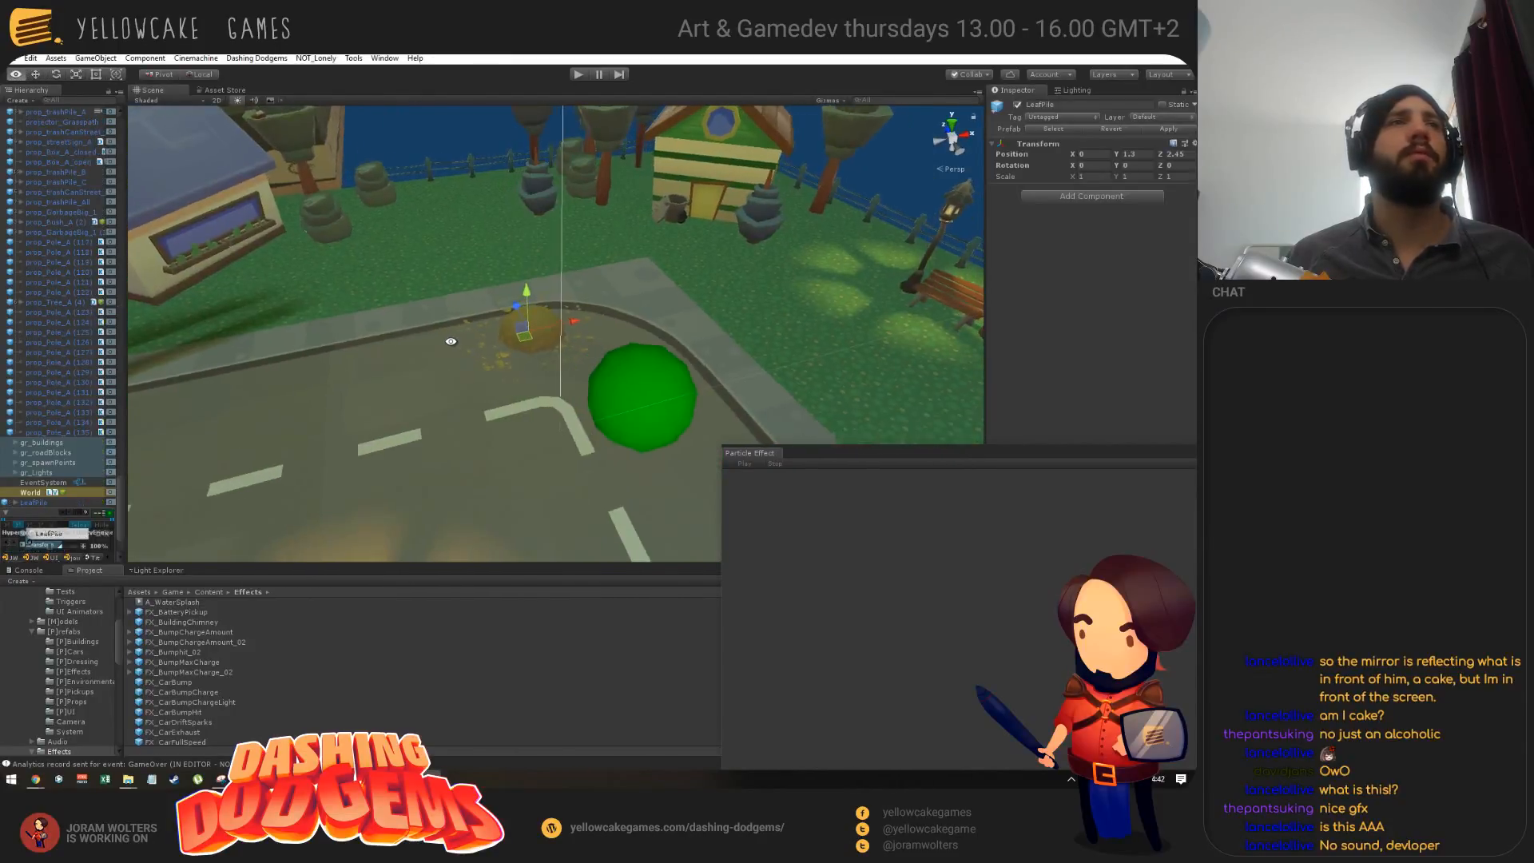
{"action": "scroll", "coordinate": [47, 456], "scroll_direction": "down", "scroll_amount": 2}
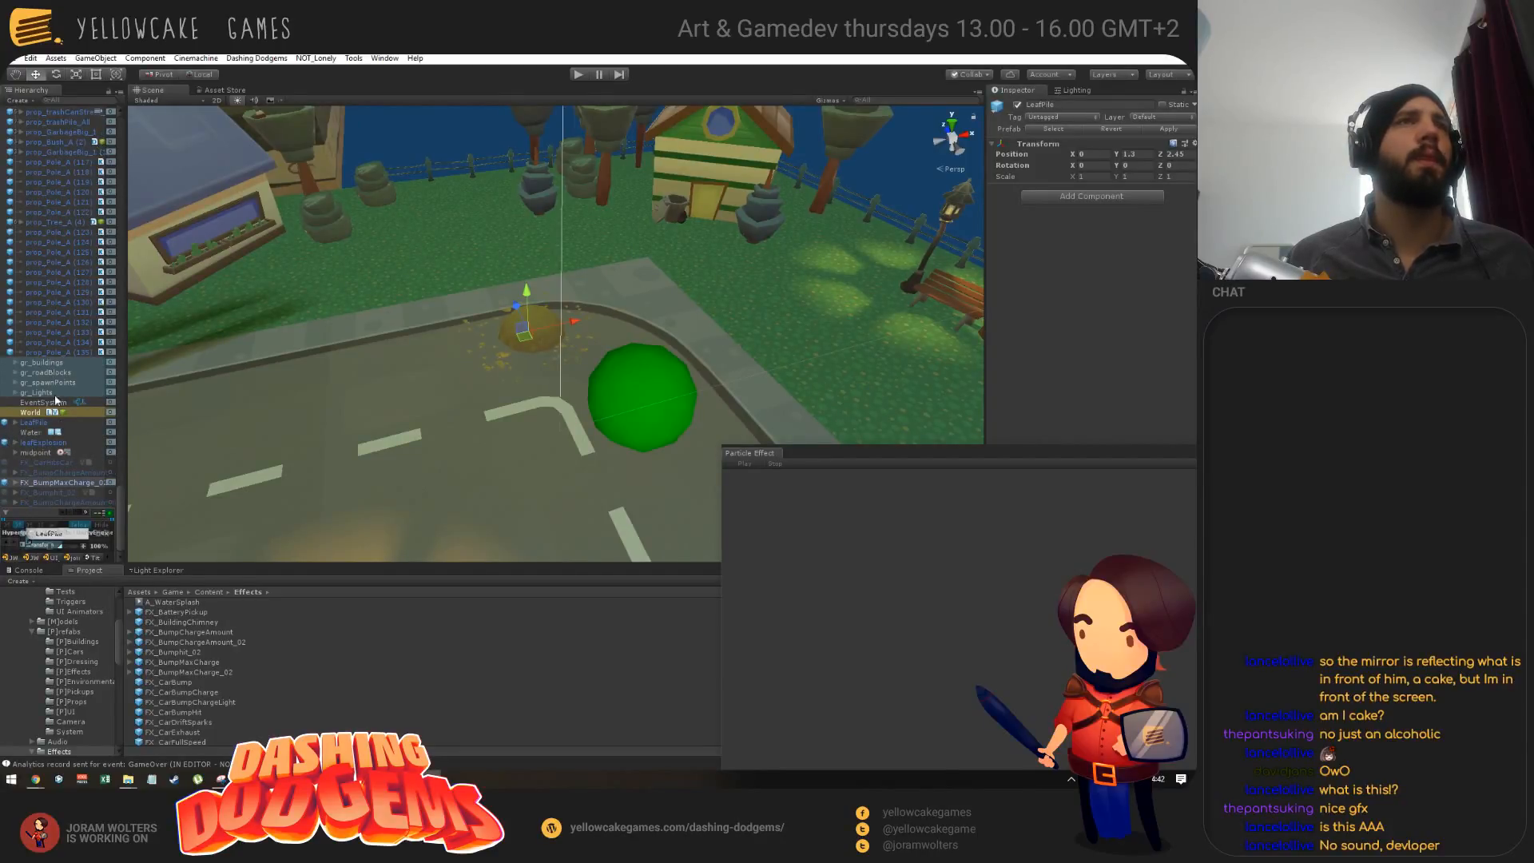
Step: Select the leafExplosion particle system inside its parent object and replay the effect twice
{"action": "left_click", "coordinate": [42, 444]}
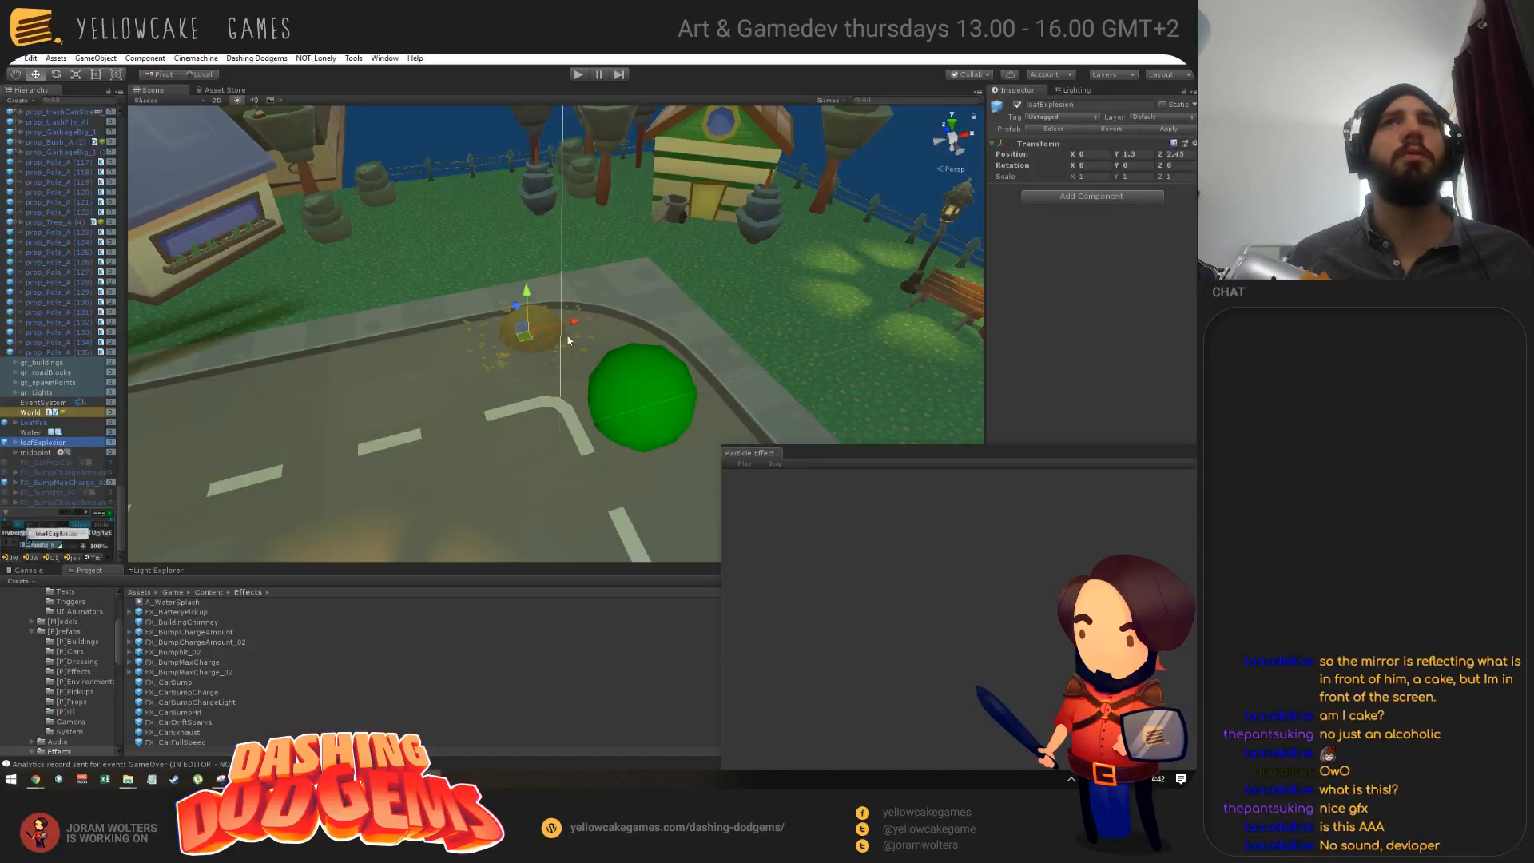
{"action": "left_click_drag", "start_coordinate": [812, 450], "coordinate": [785, 663]}
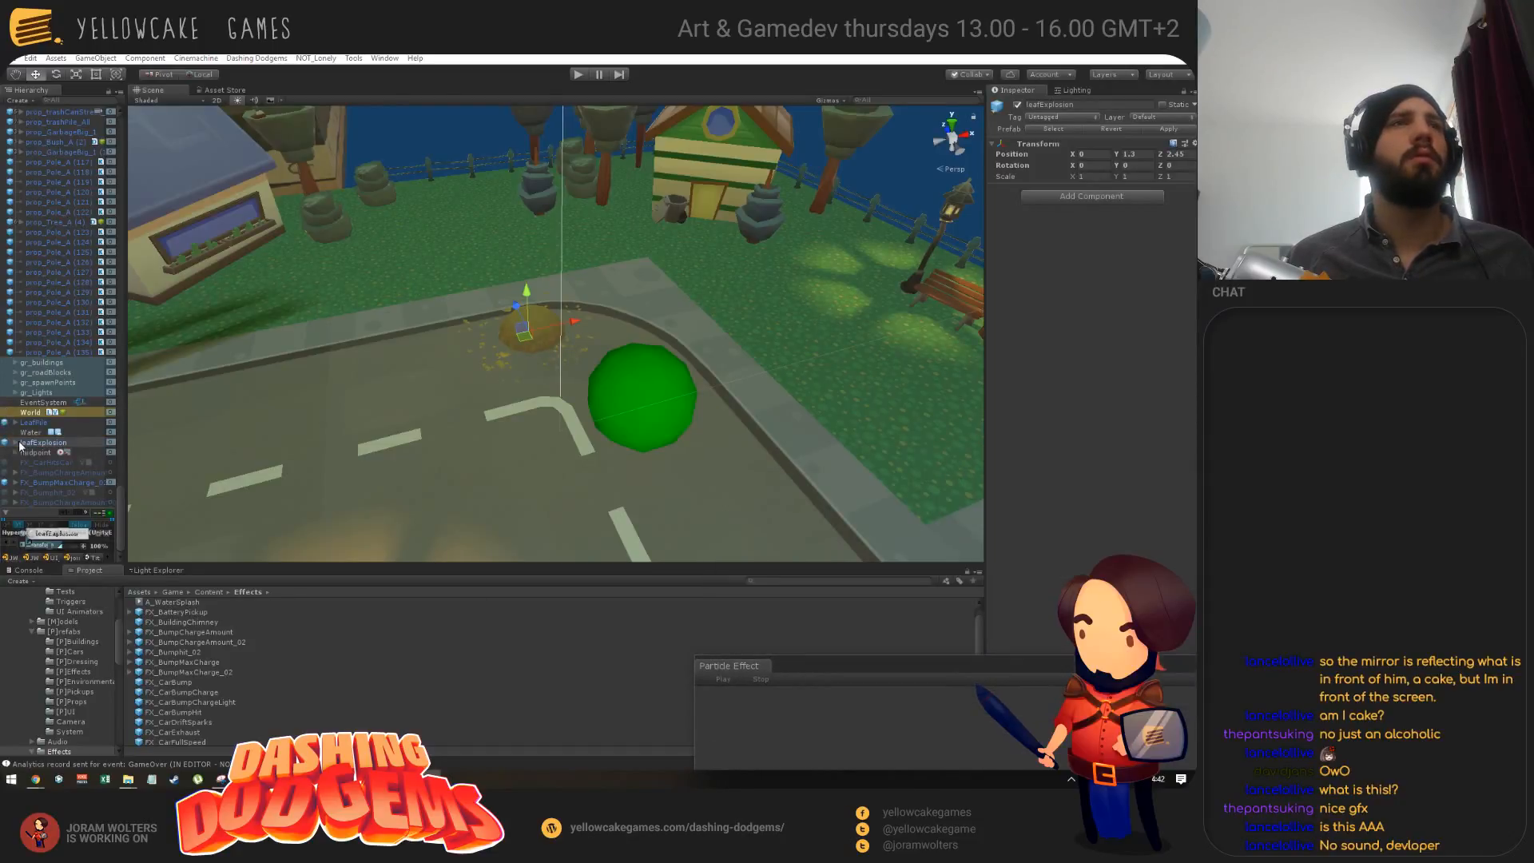
{"action": "left_click", "coordinate": [16, 443]}
{"action": "left_click", "coordinate": [55, 462]}
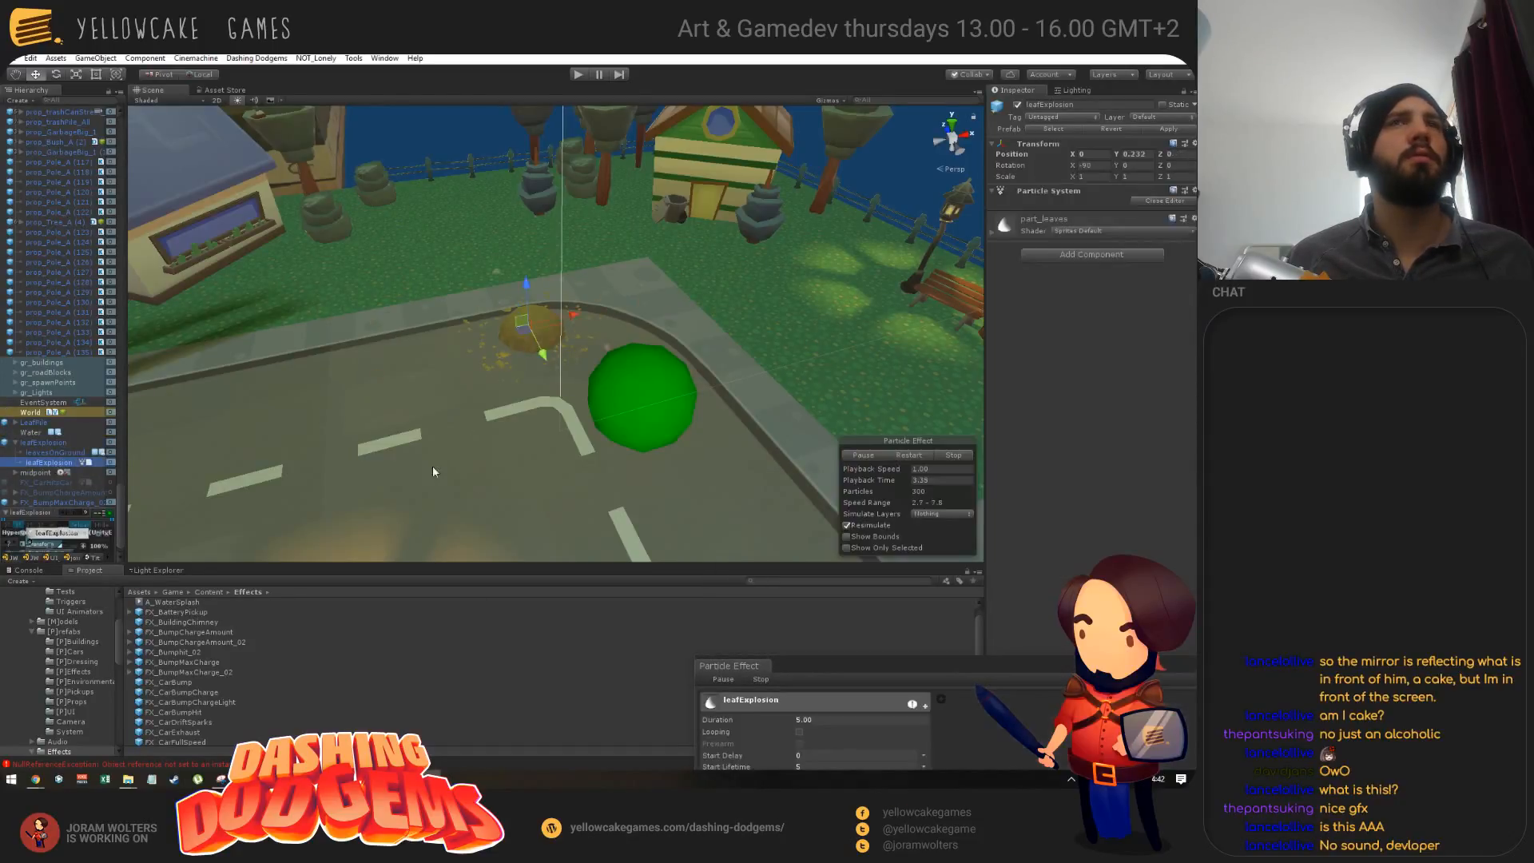
{"action": "left_click", "coordinate": [915, 456]}
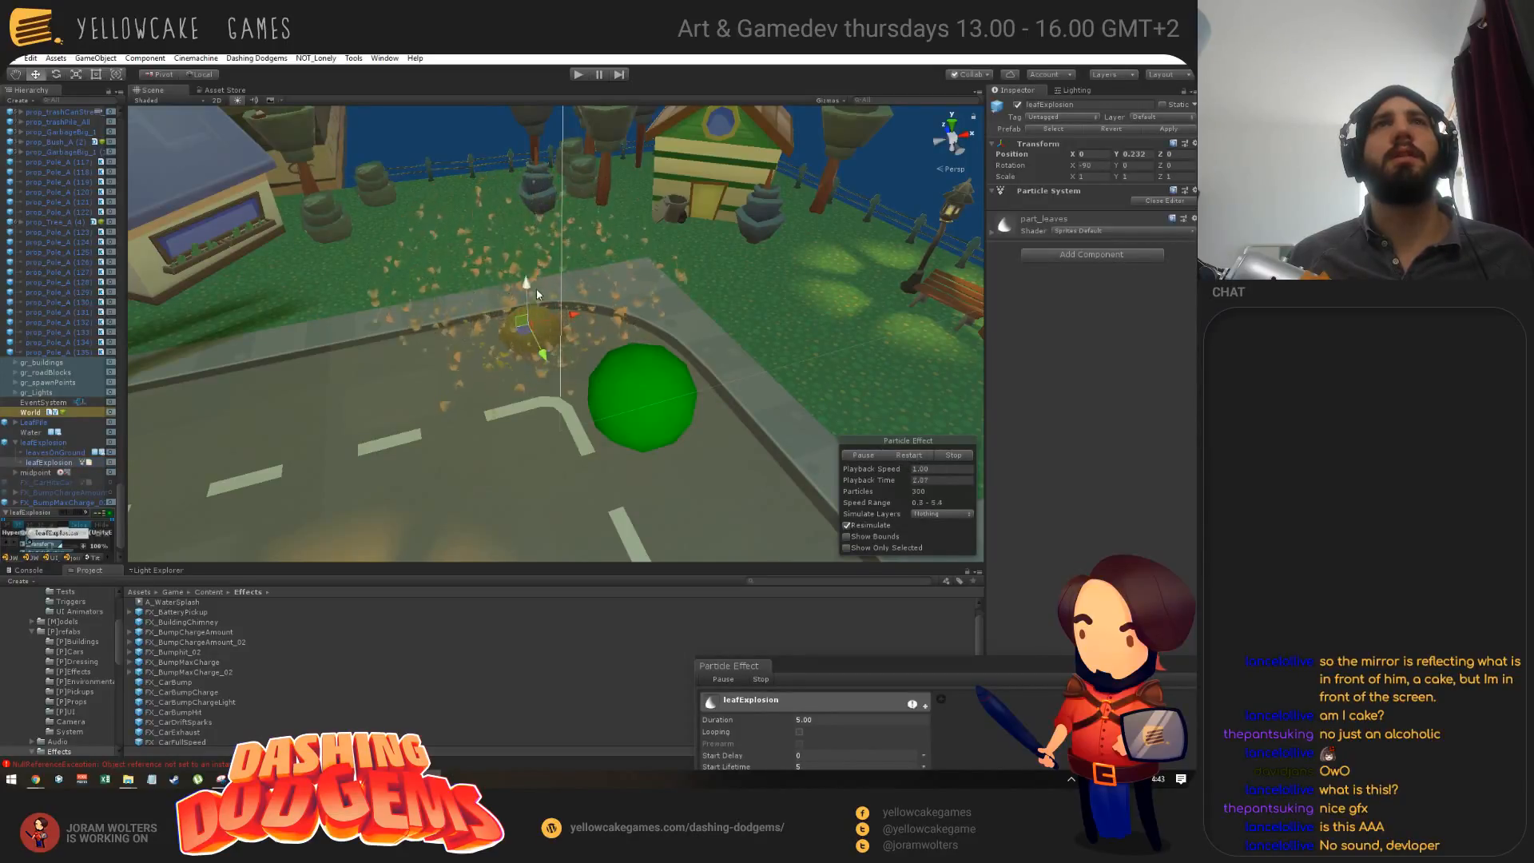
{"action": "left_click", "coordinate": [912, 453]}
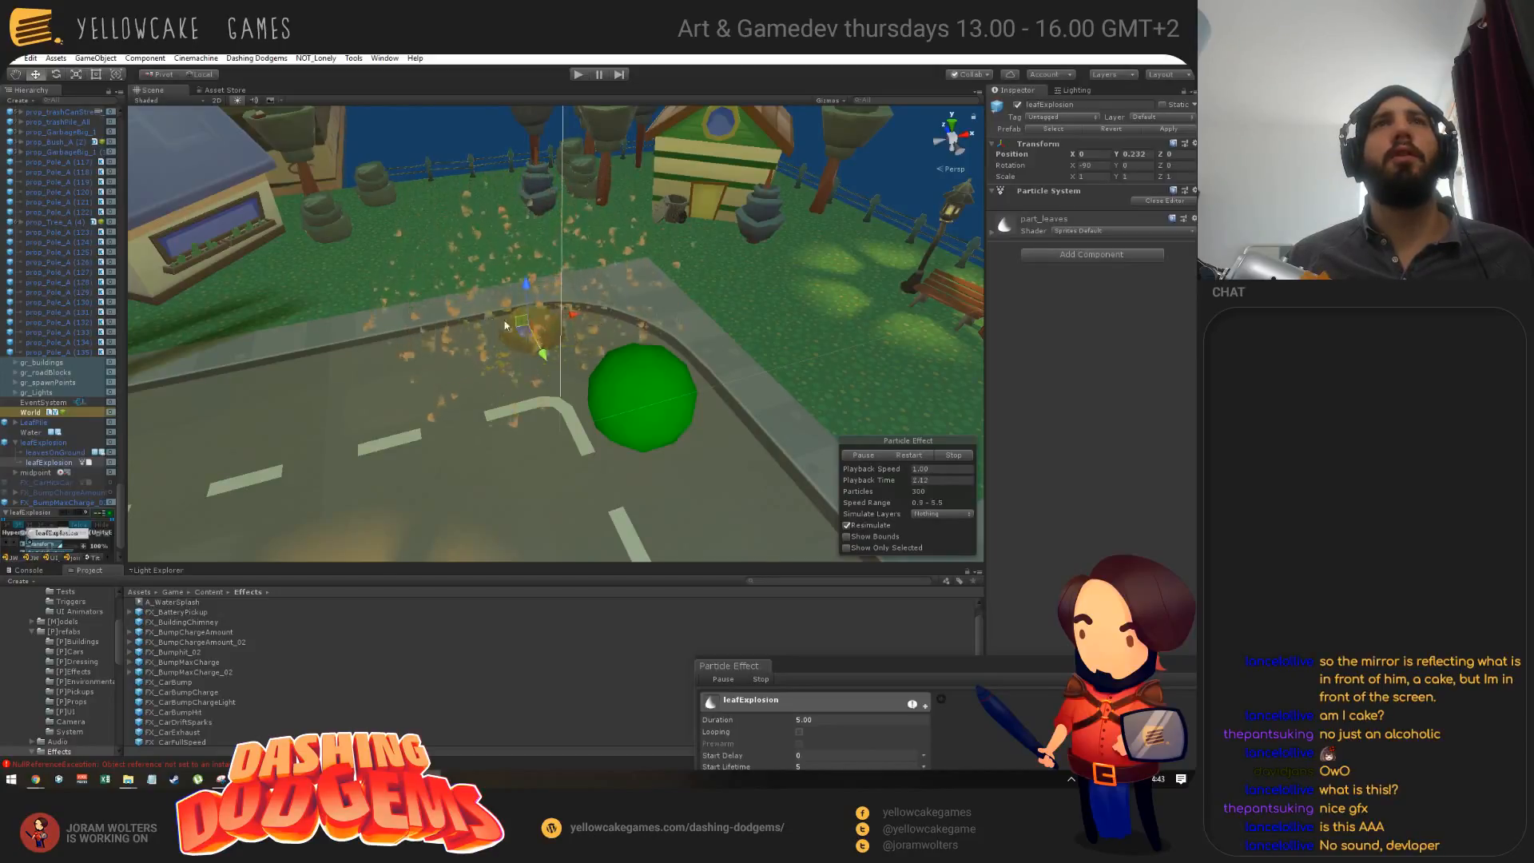
Step: Check the VFX task list in the browser, and back in Unity place the FX_BatteryPickup prefab in the scene near the leaf pile
{"action": "key", "text": "alt+Tab"}
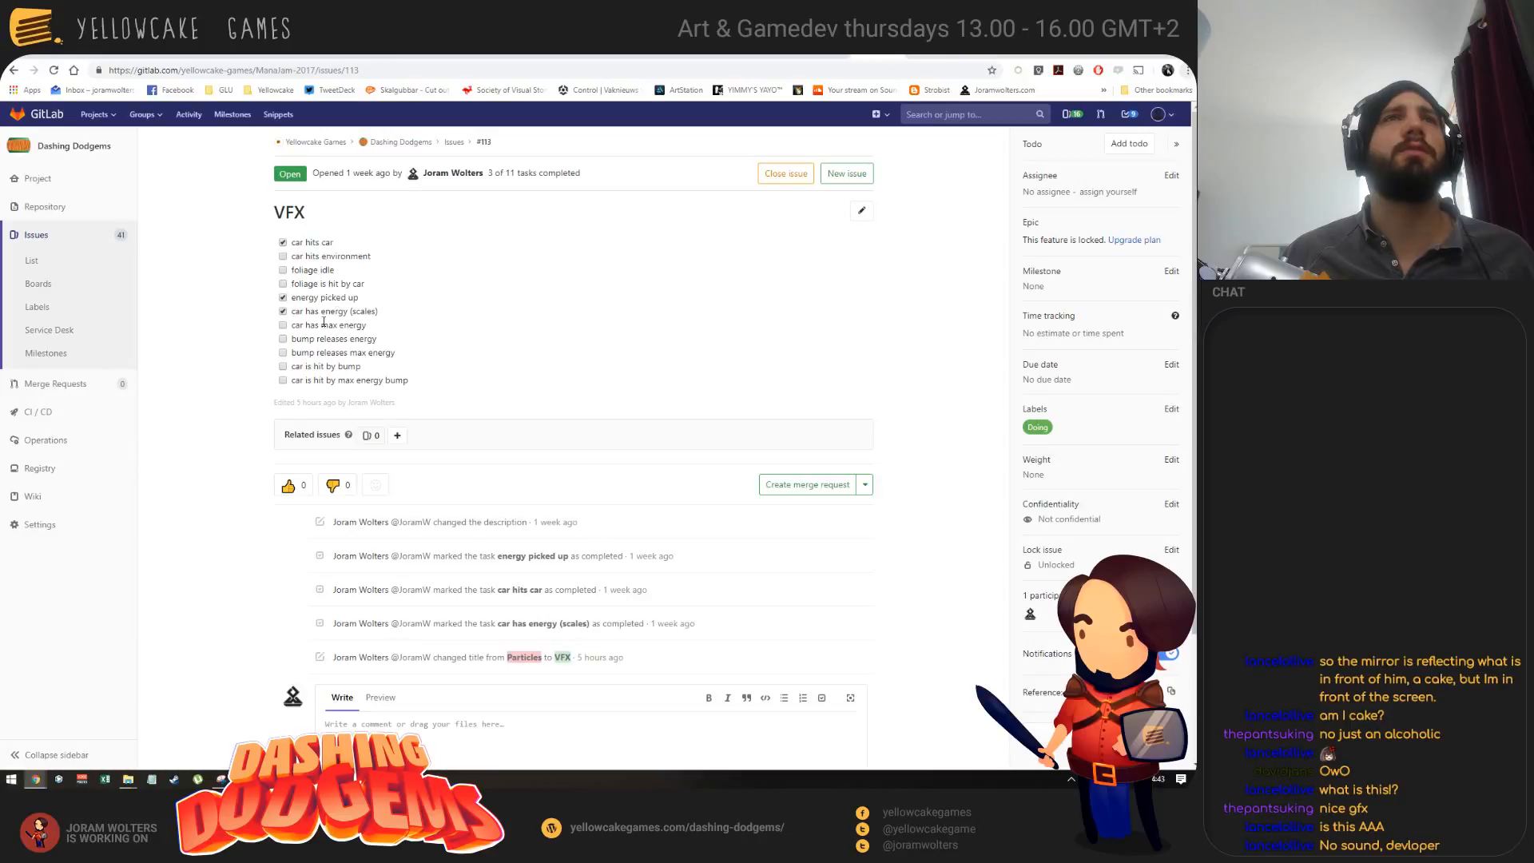
{"action": "key", "text": "alt+Tab"}
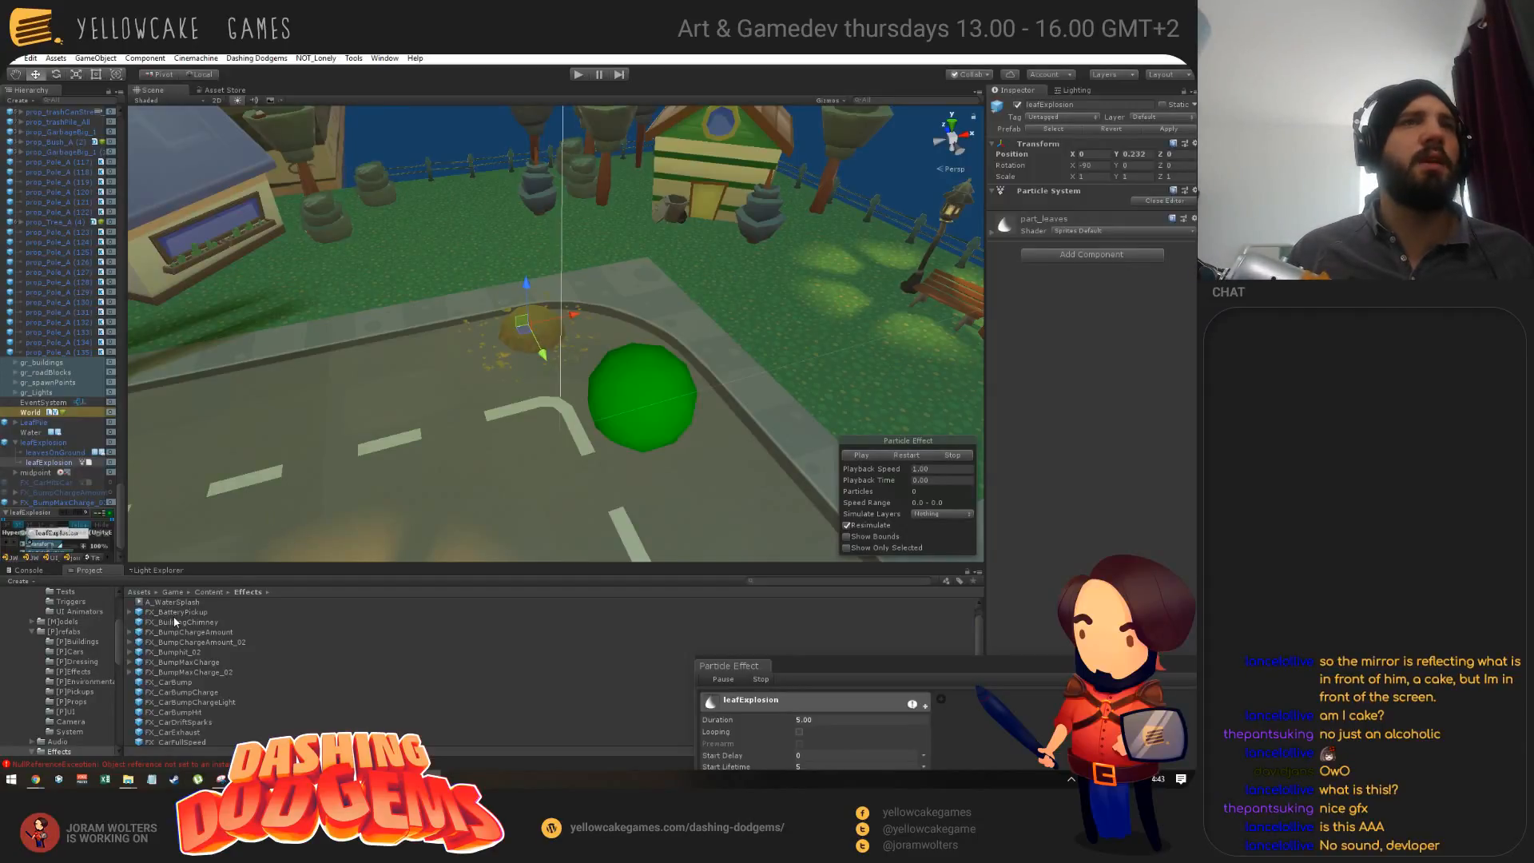
{"action": "left_click_drag", "start_coordinate": [176, 613], "coordinate": [321, 315]}
{"action": "left_click_drag", "start_coordinate": [257, 424], "coordinate": [319, 392], "text": "alt"}
{"action": "left_click", "coordinate": [16, 112]}
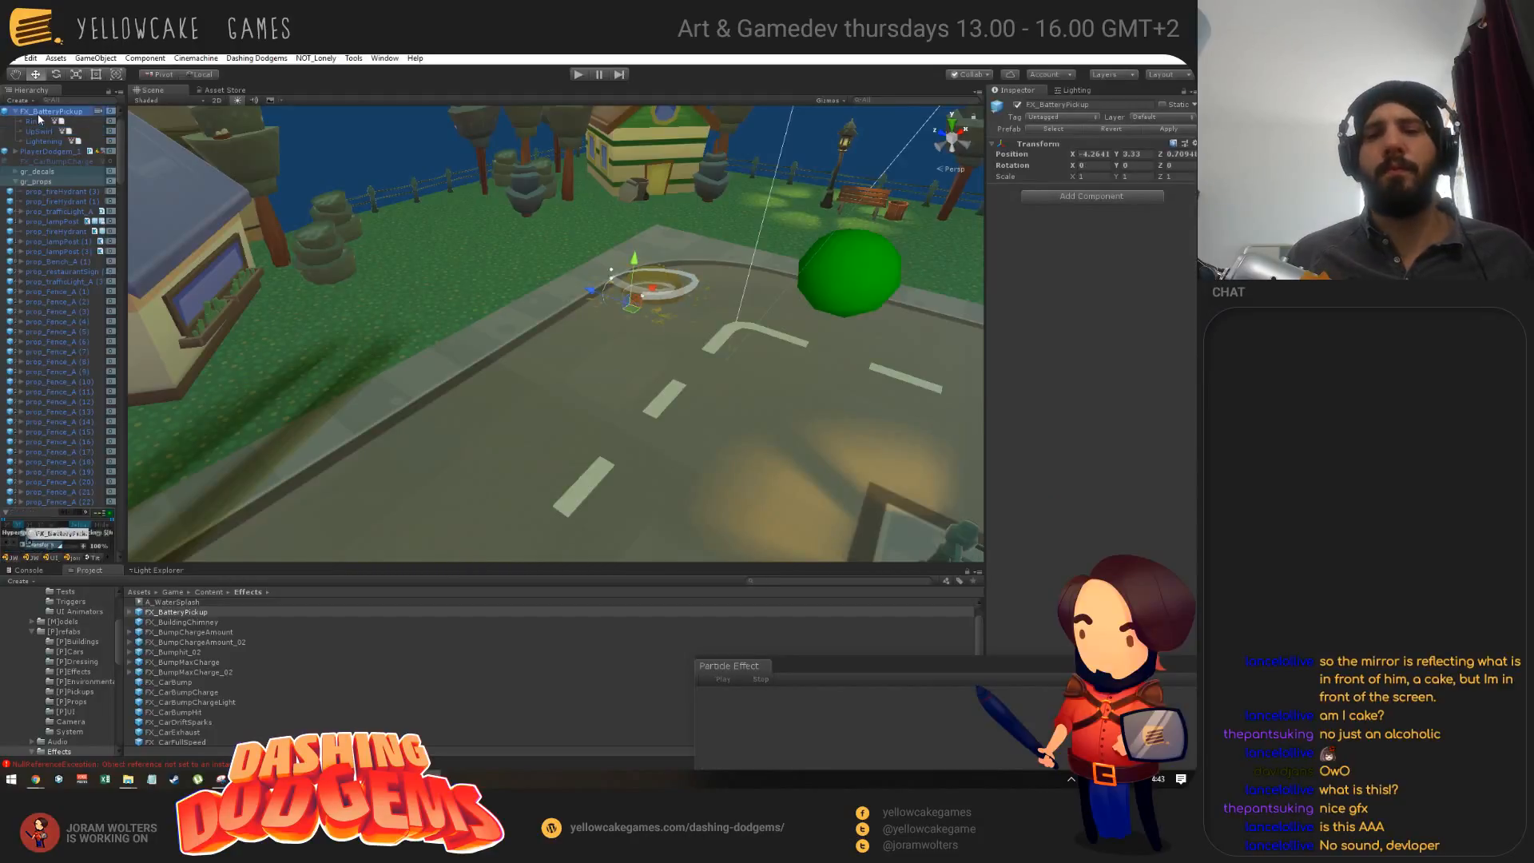
Step: Preview the Rings, UpSwirl and Lightening systems of FX_BatteryPickup together
{"action": "left_click", "coordinate": [37, 121]}
{"action": "left_click", "coordinate": [52, 142], "text": "shift"}
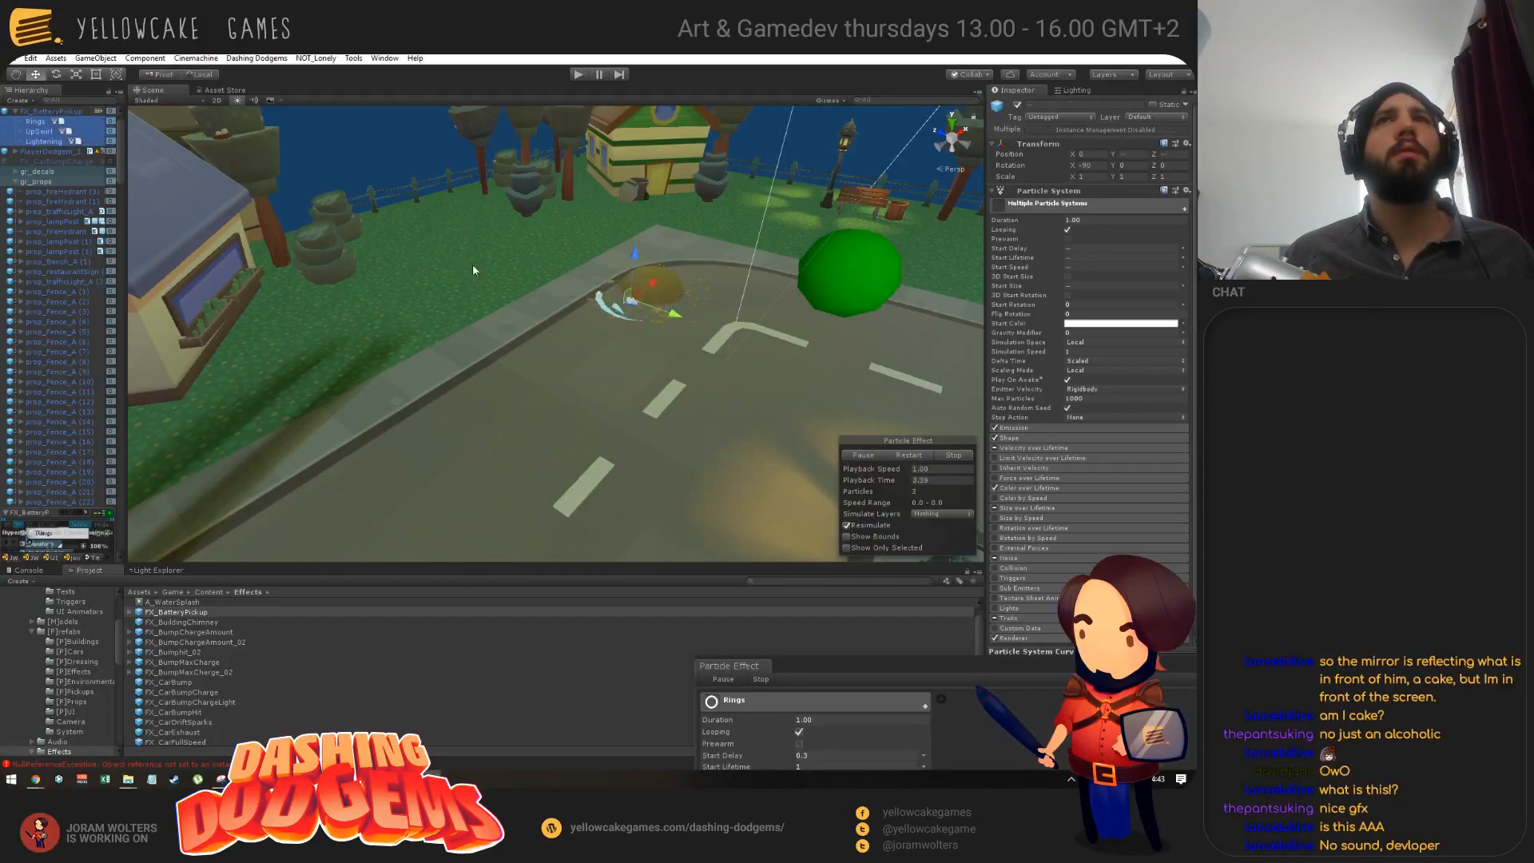
{"action": "left_click_drag", "start_coordinate": [714, 257], "coordinate": [568, 276], "text": "alt"}
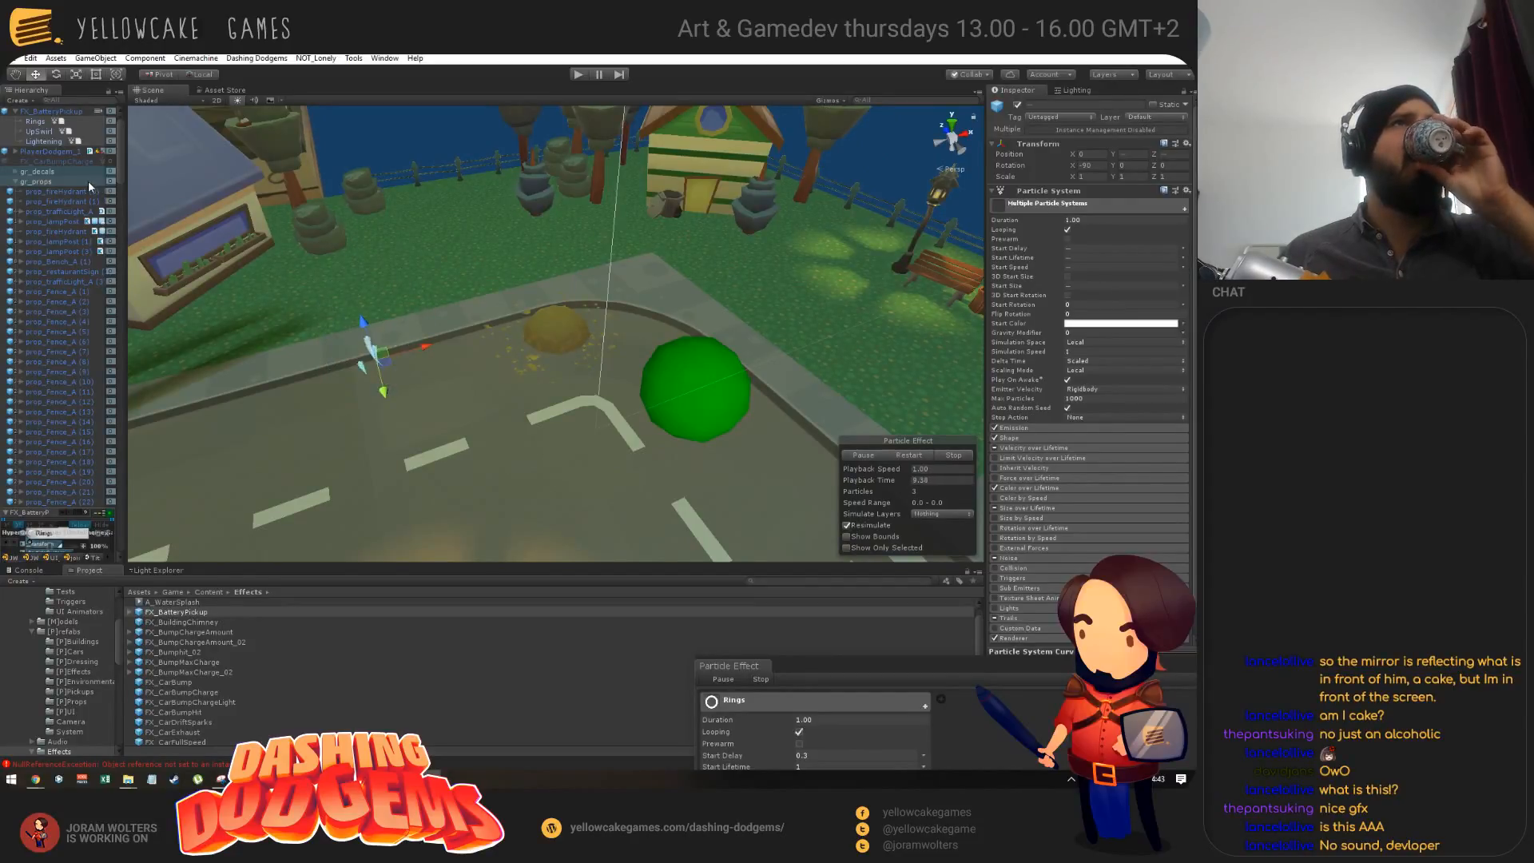
Step: Preview the Lightening, UpSwirl and Rings systems of FX_BatteryPickup one at a time
{"action": "left_click", "coordinate": [45, 141]}
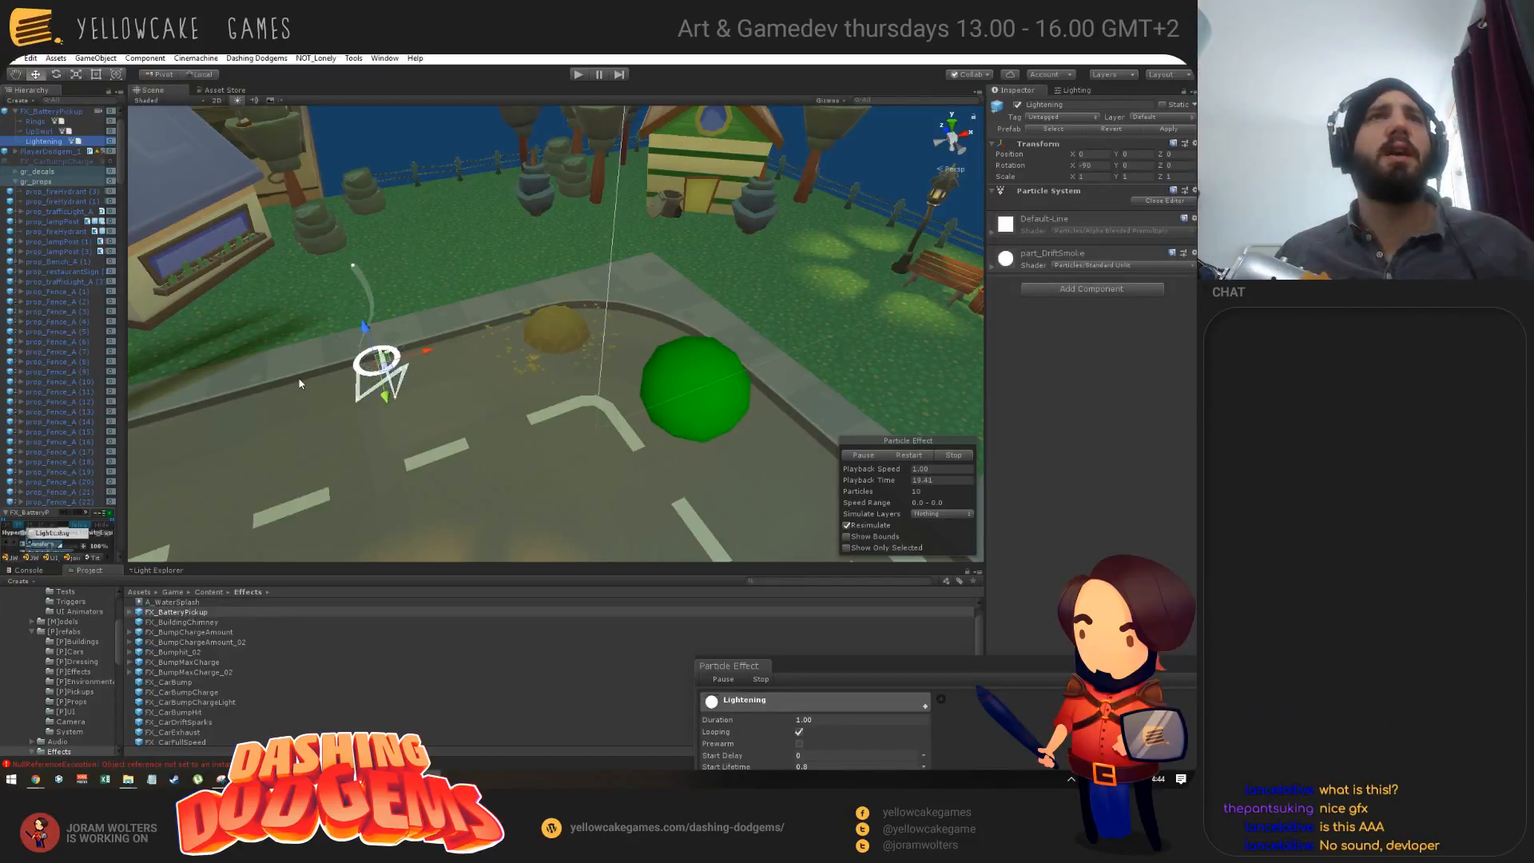
{"action": "key", "text": "alt"}
{"action": "mouse_move", "coordinate": [420, 306]}
{"action": "left_mouse_down", "text": "alt"}
{"action": "mouse_move", "coordinate": [524, 287]}
{"action": "mouse_move", "coordinate": [426, 296]}
{"action": "left_mouse_up", "text": "alt"}
{"action": "key", "text": "f"}
{"action": "left_click_drag", "start_coordinate": [523, 336], "coordinate": [504, 409], "text": "alt"}
{"action": "scroll", "coordinate": [504, 410], "scroll_direction": "down", "scroll_amount": 3}
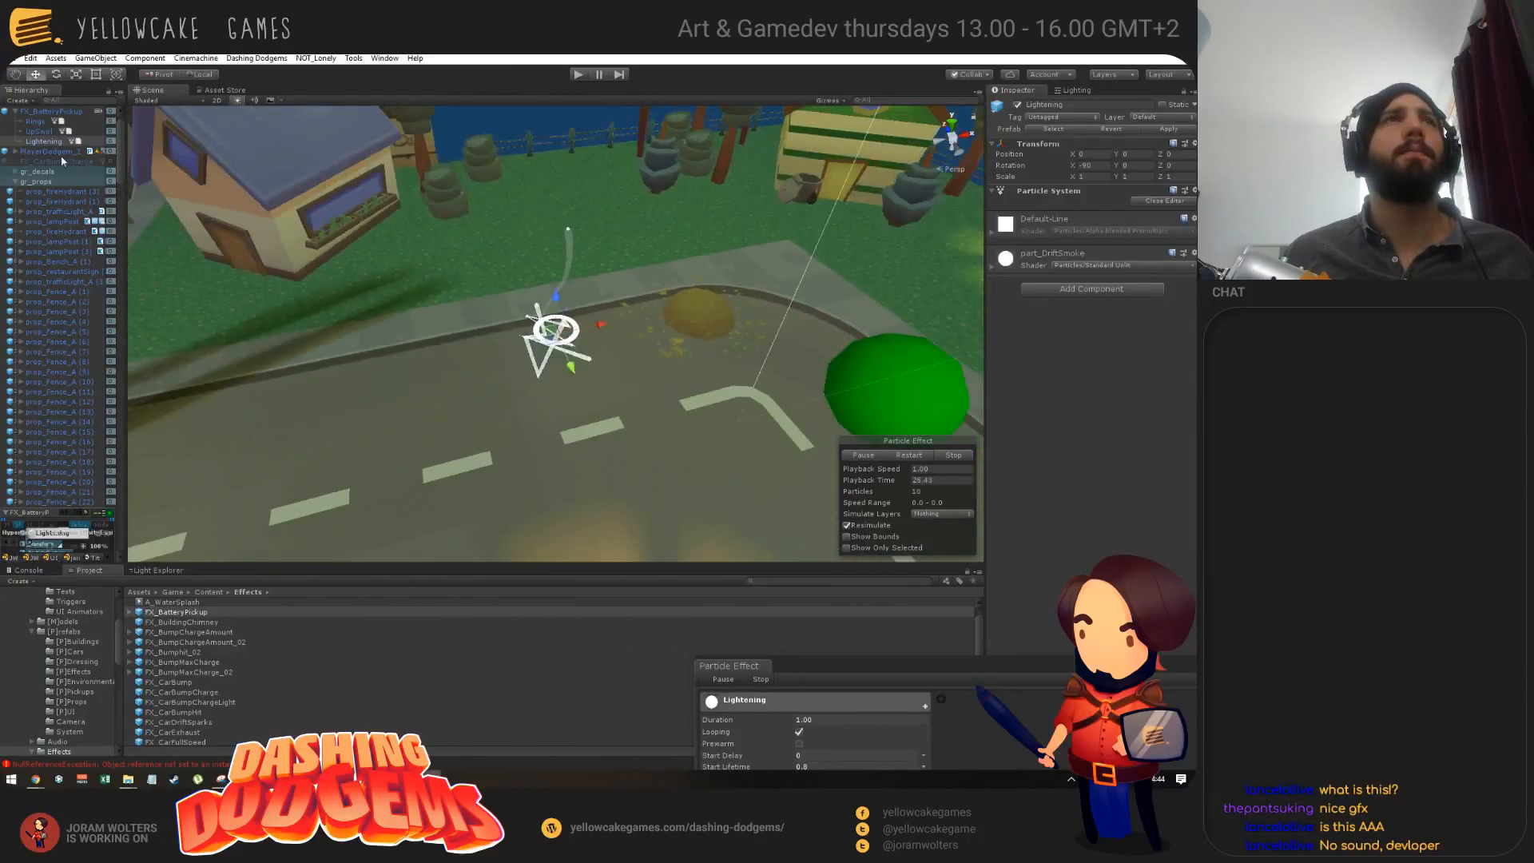
{"action": "left_click", "coordinate": [41, 132]}
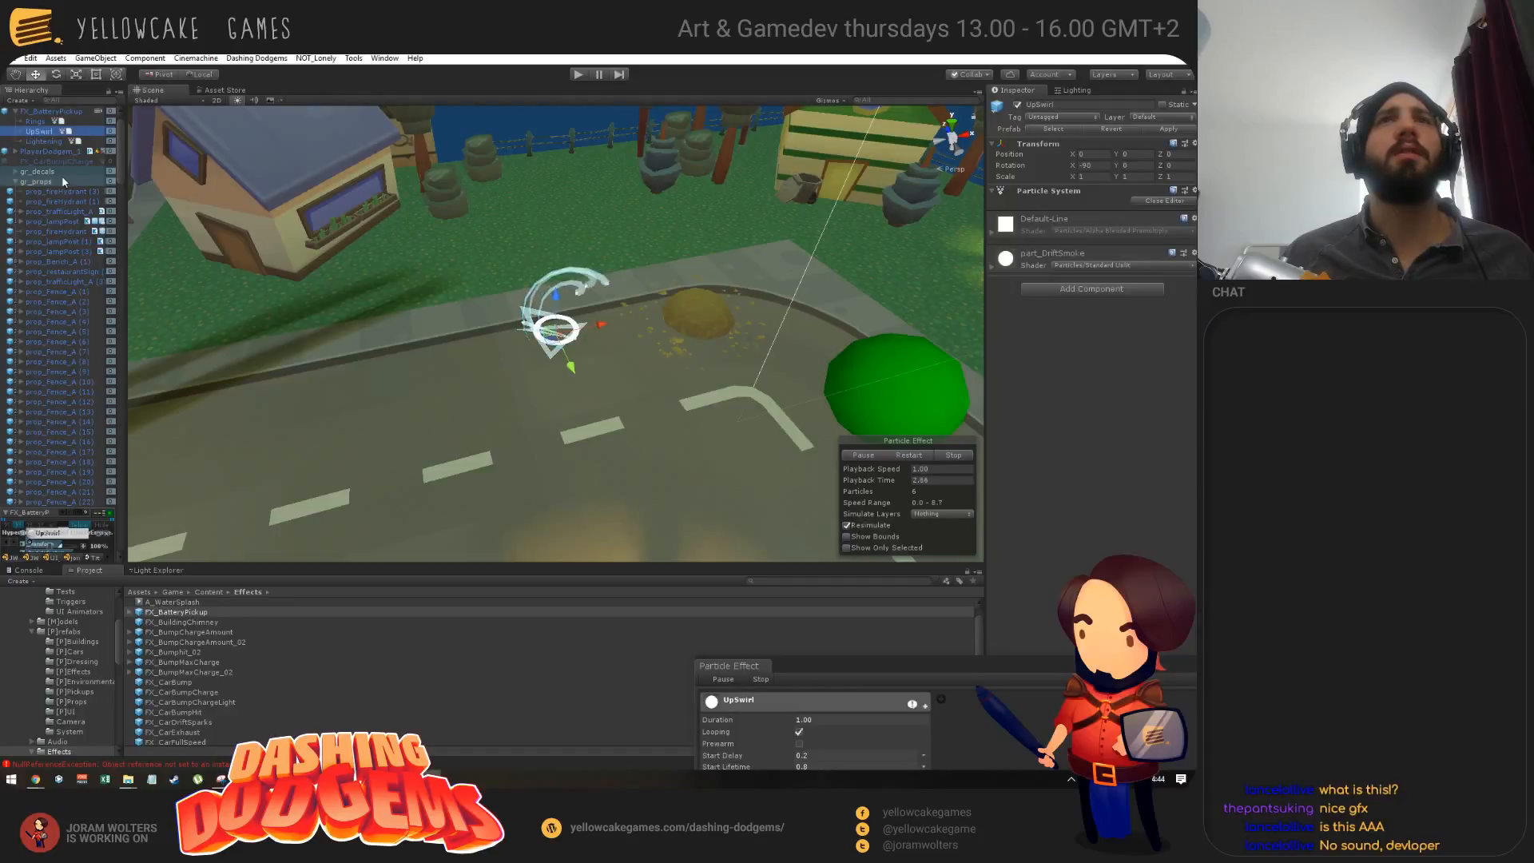
{"action": "left_click", "coordinate": [36, 122]}
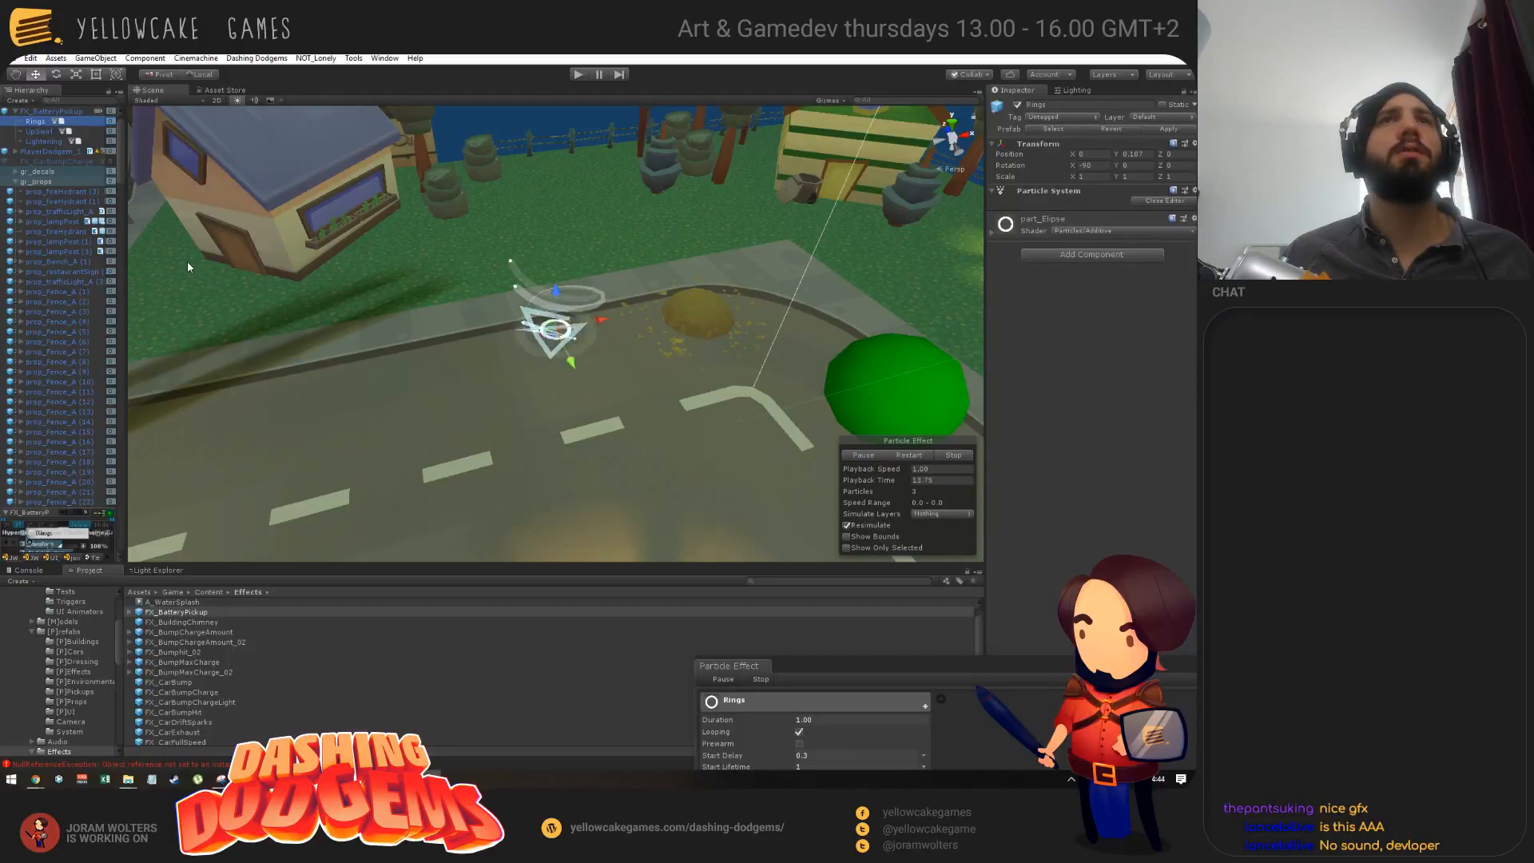
{"action": "left_click", "coordinate": [45, 142]}
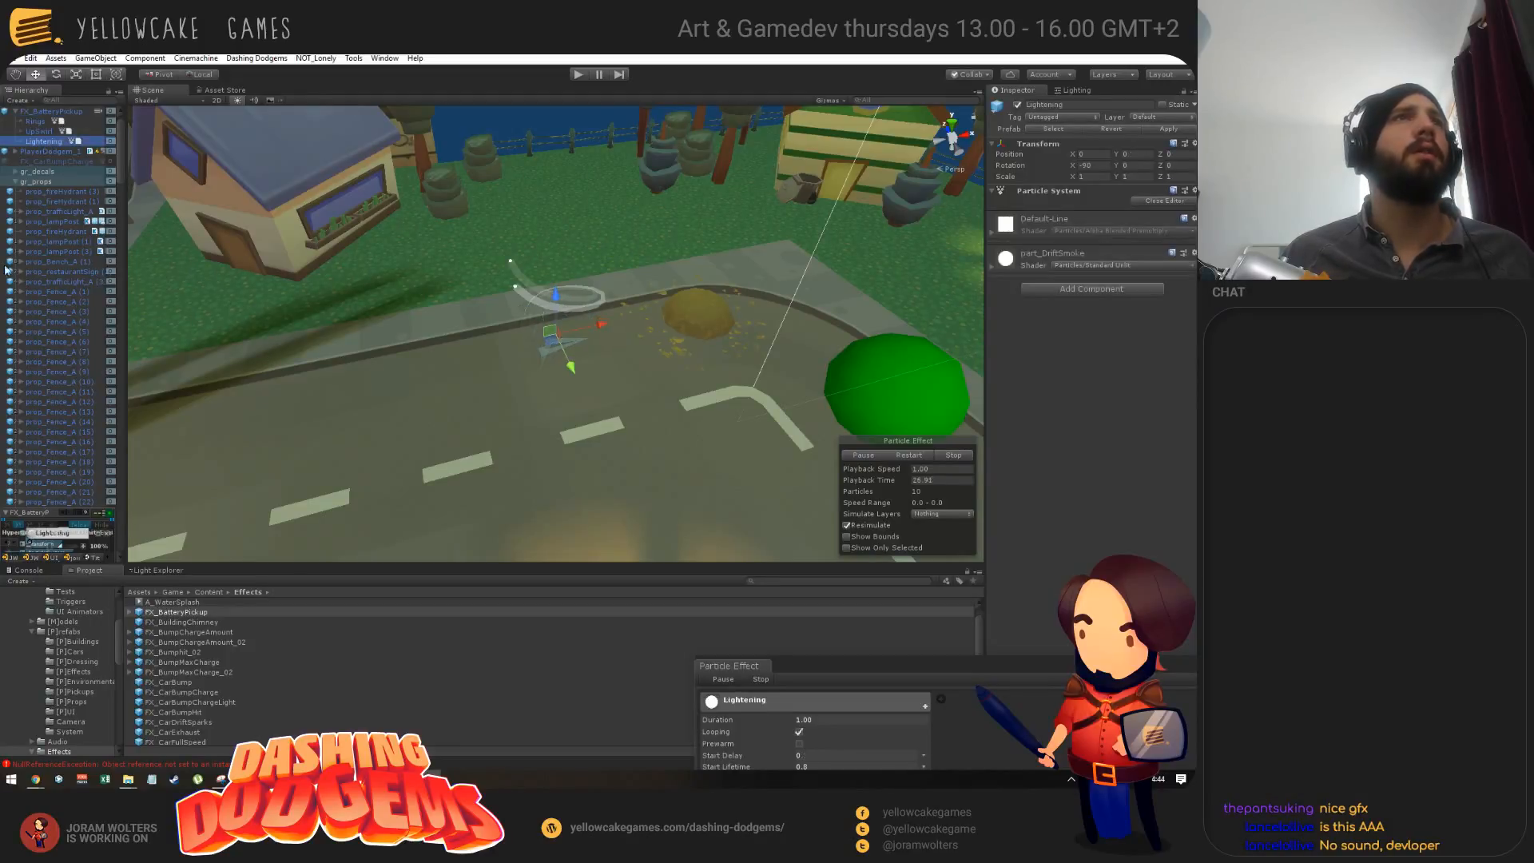
Step: Collapse the props group in the hierarchy and deactivate the FX_BumpMaxCharge_02 object
{"action": "left_click", "coordinate": [15, 183]}
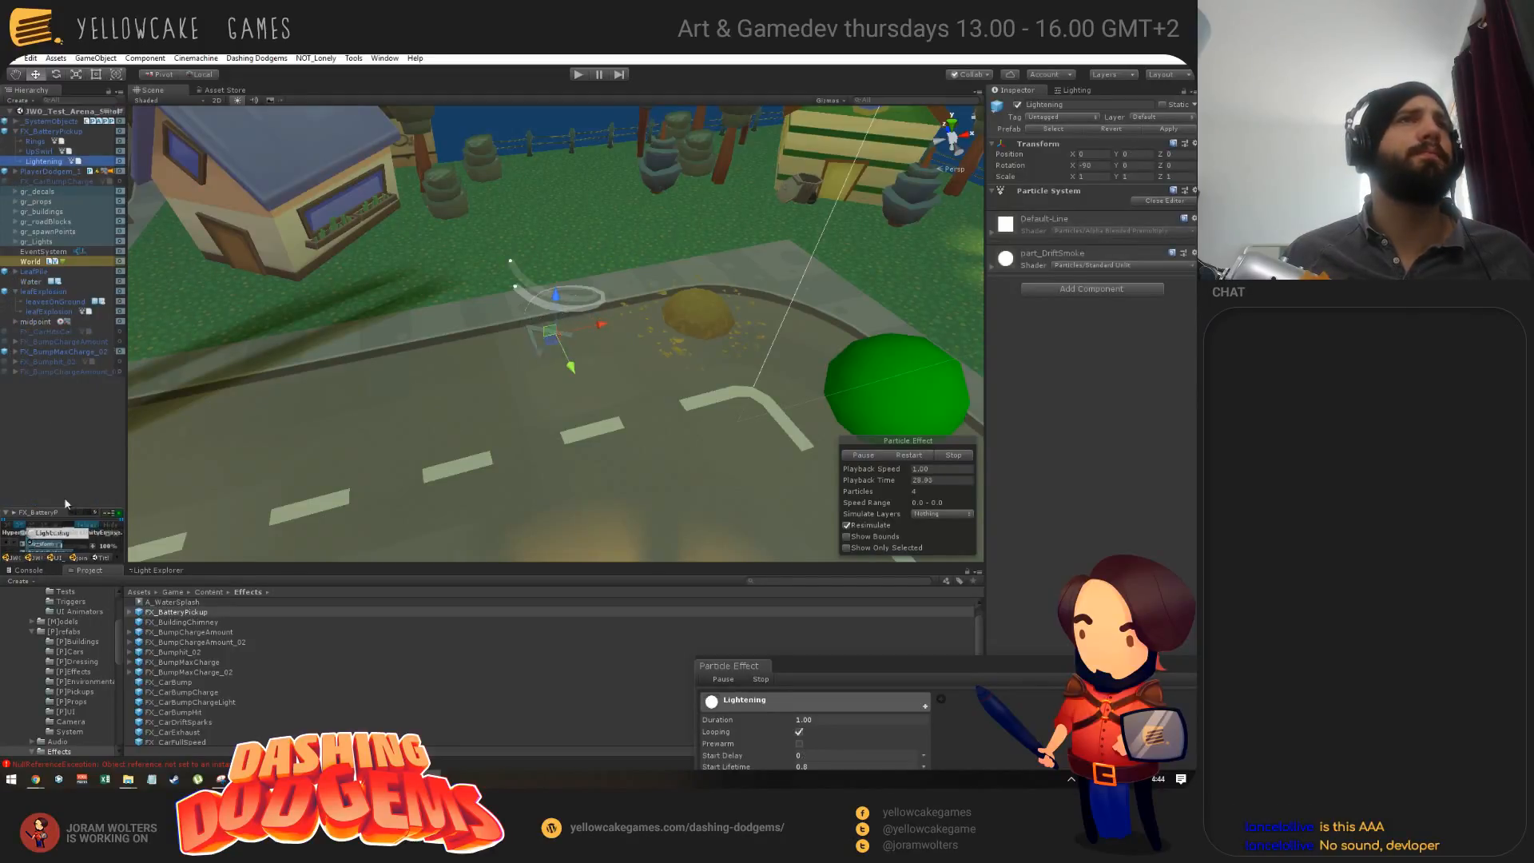
{"action": "left_click", "coordinate": [48, 352]}
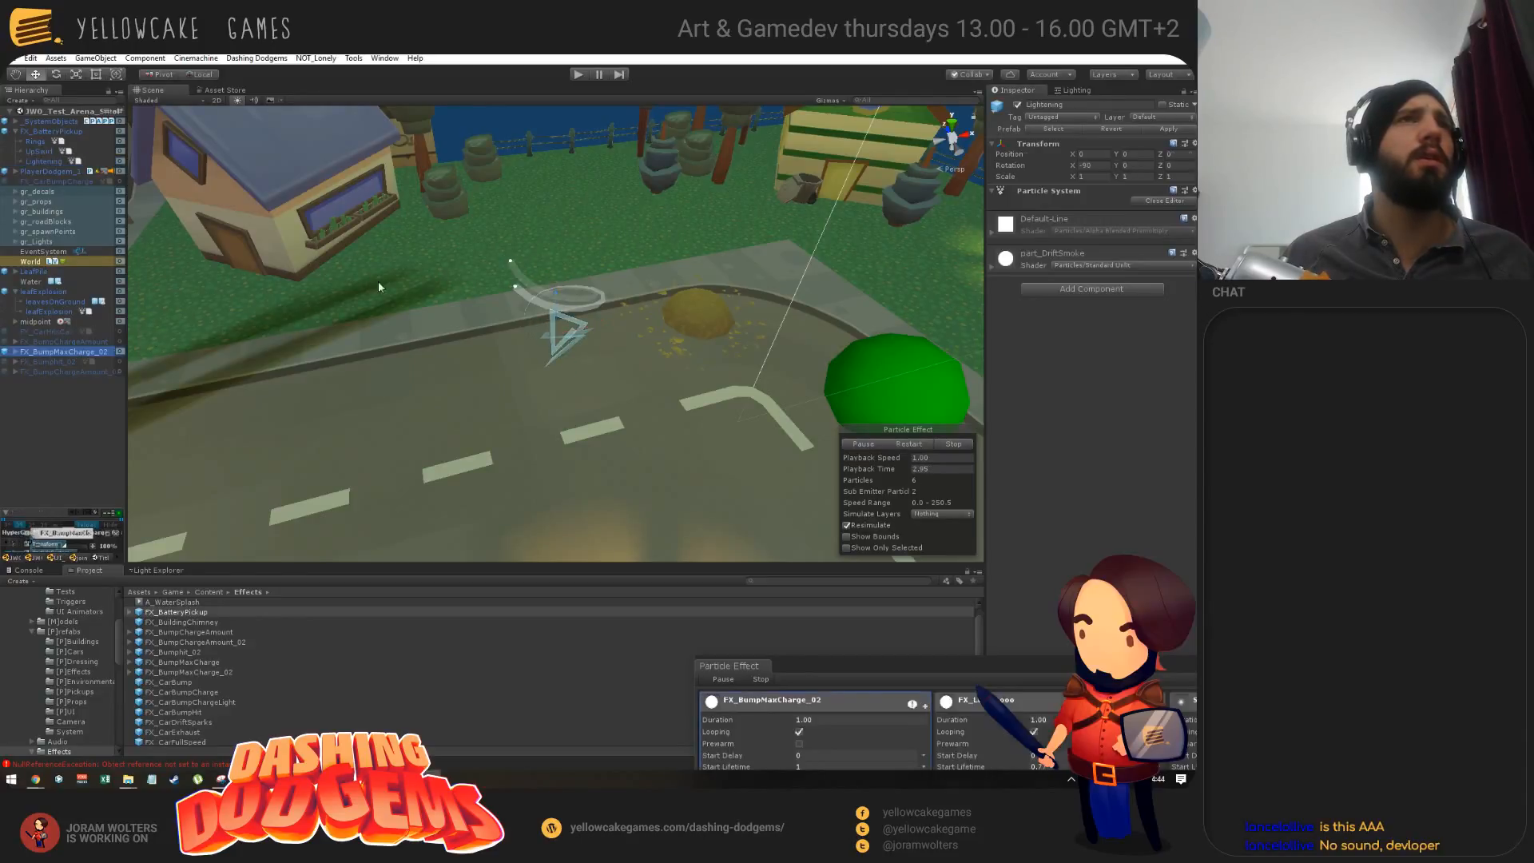
{"action": "left_click", "coordinate": [1017, 104]}
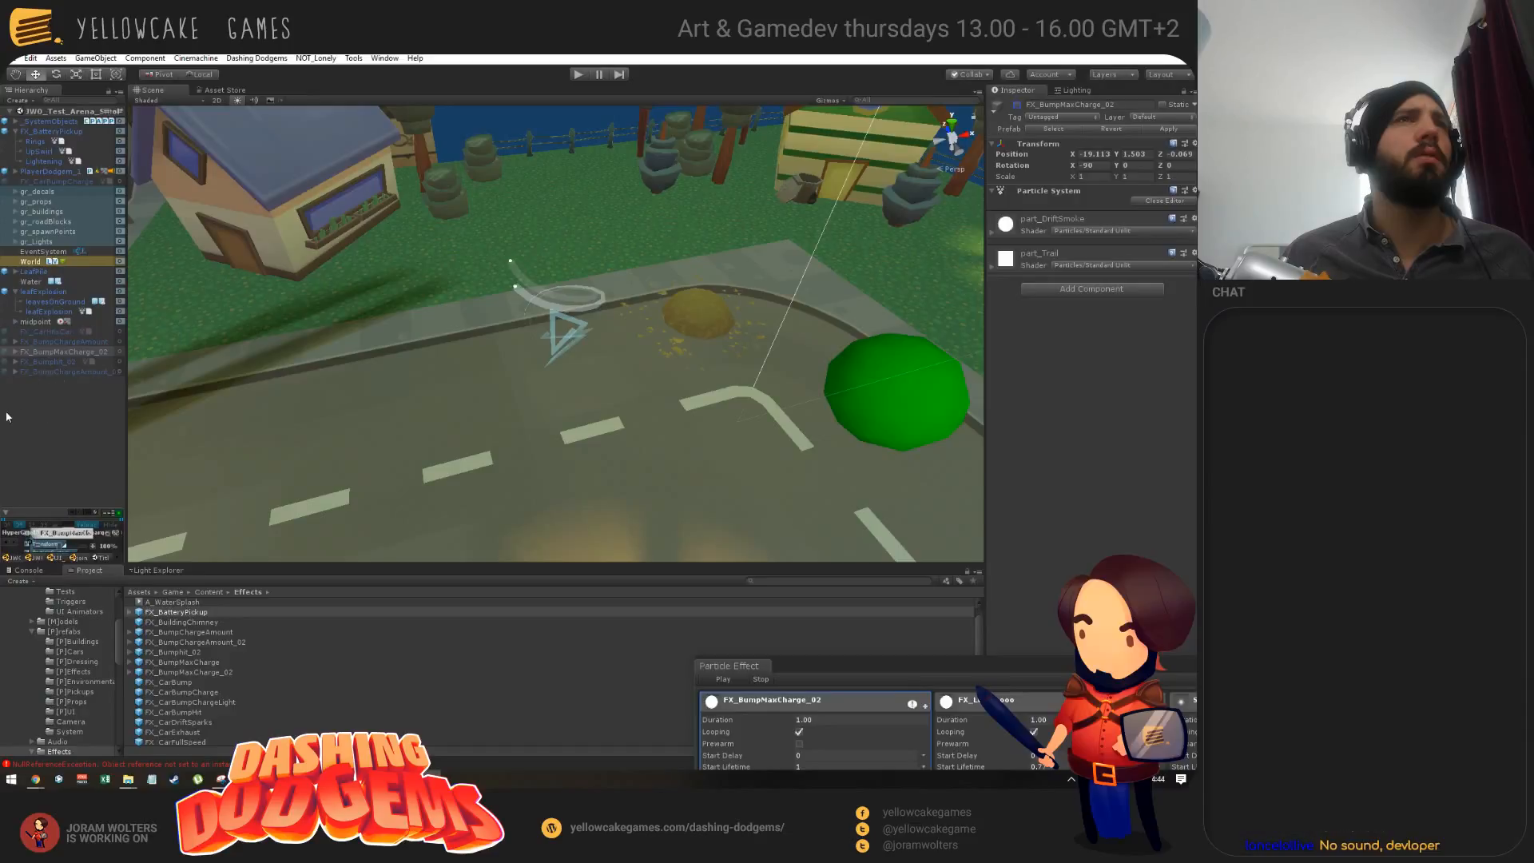
Step: Try a copy of the FX_SmallLightening system from FX_BumpChargeAmount as a child of FX_BatteryPickup
{"action": "left_click", "coordinate": [22, 342]}
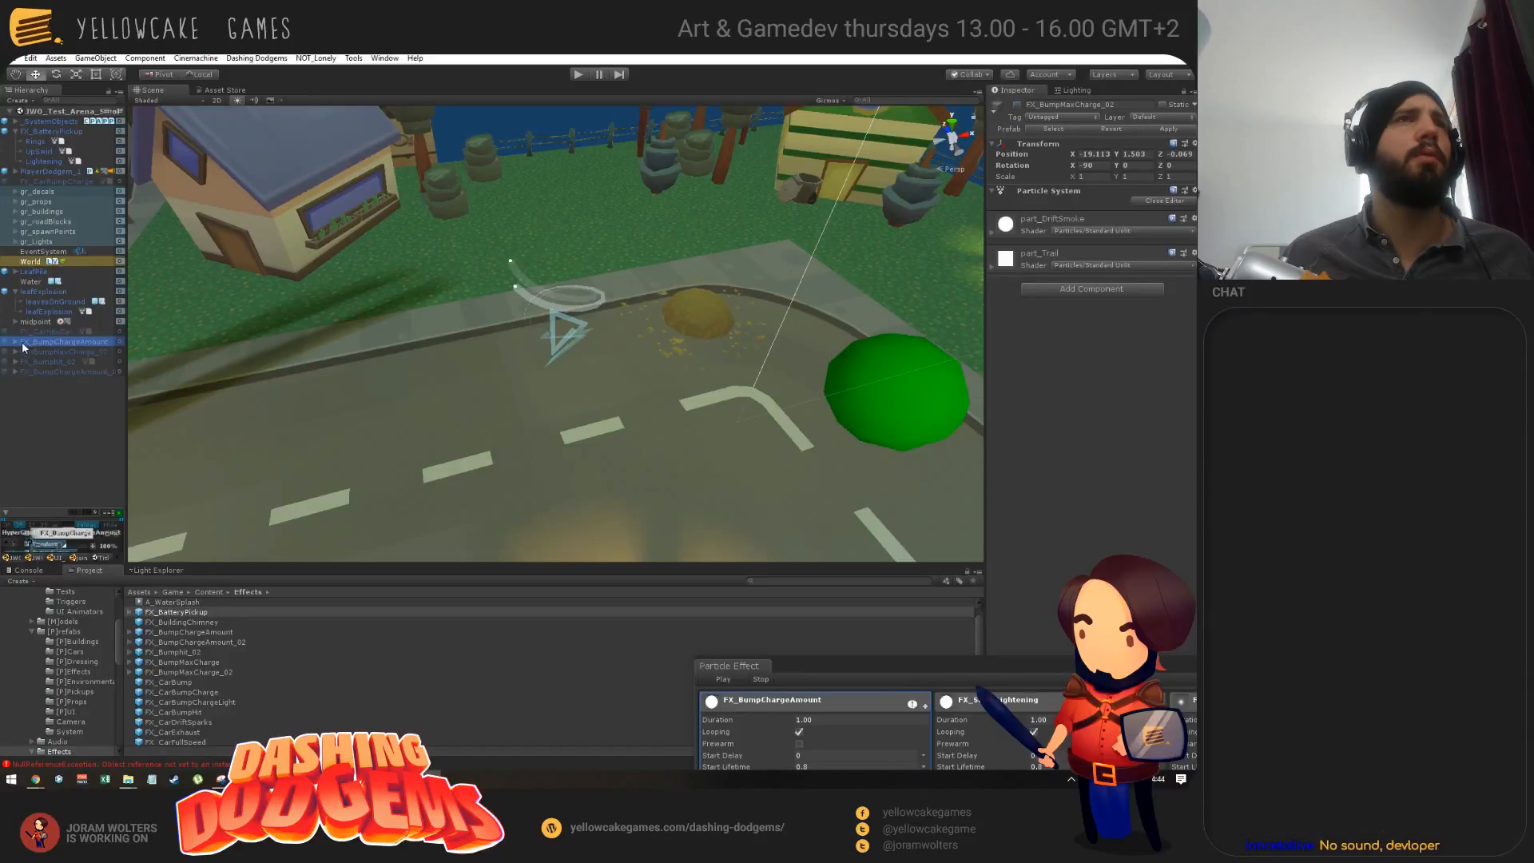
{"action": "key", "text": "Down"}
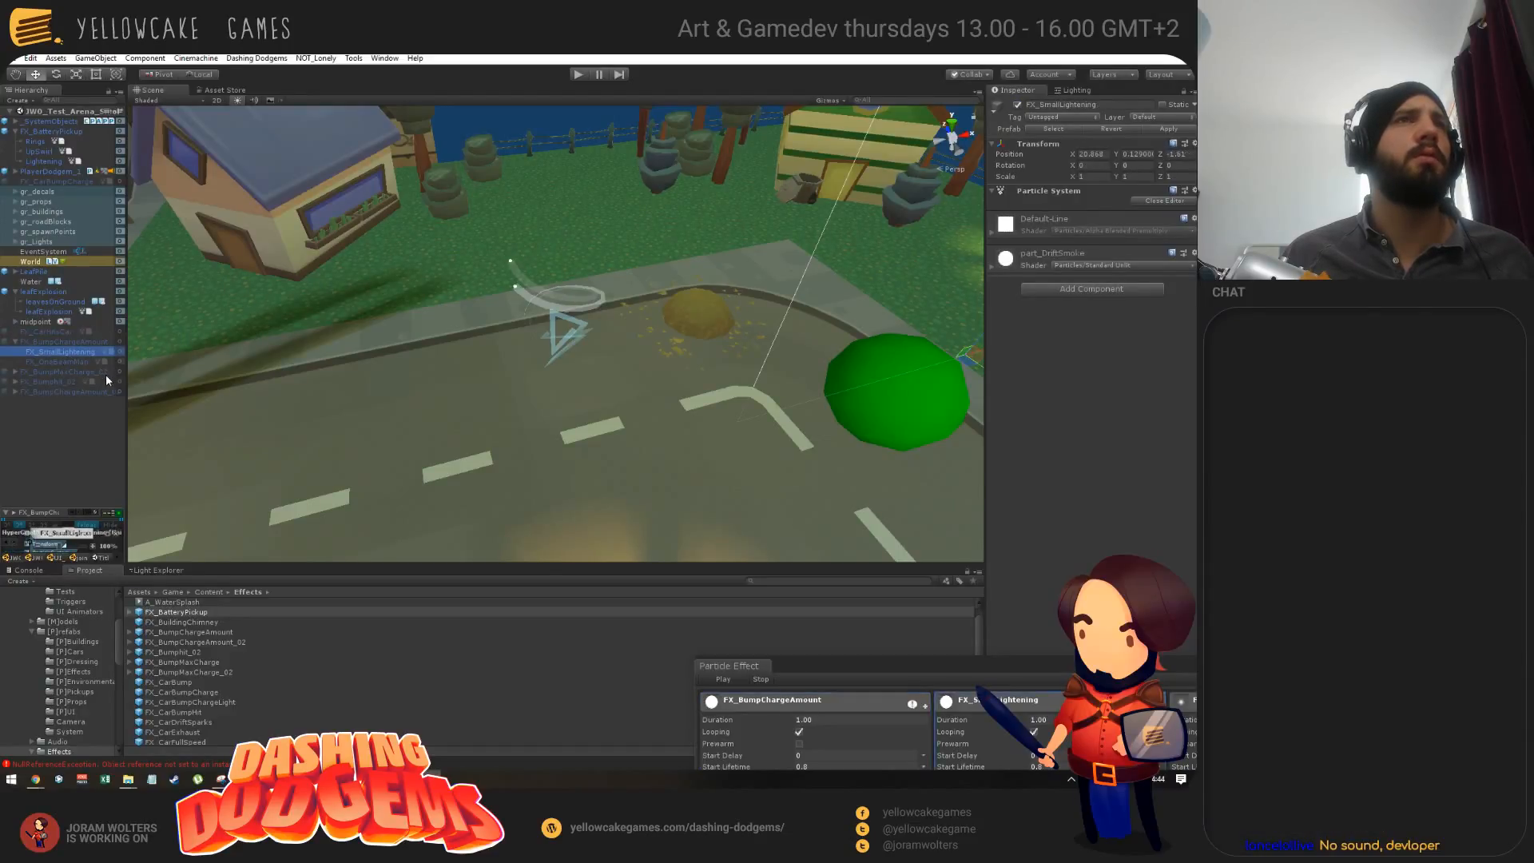
{"action": "left_click", "coordinate": [59, 415]}
{"action": "key", "text": "ctrl+v"}
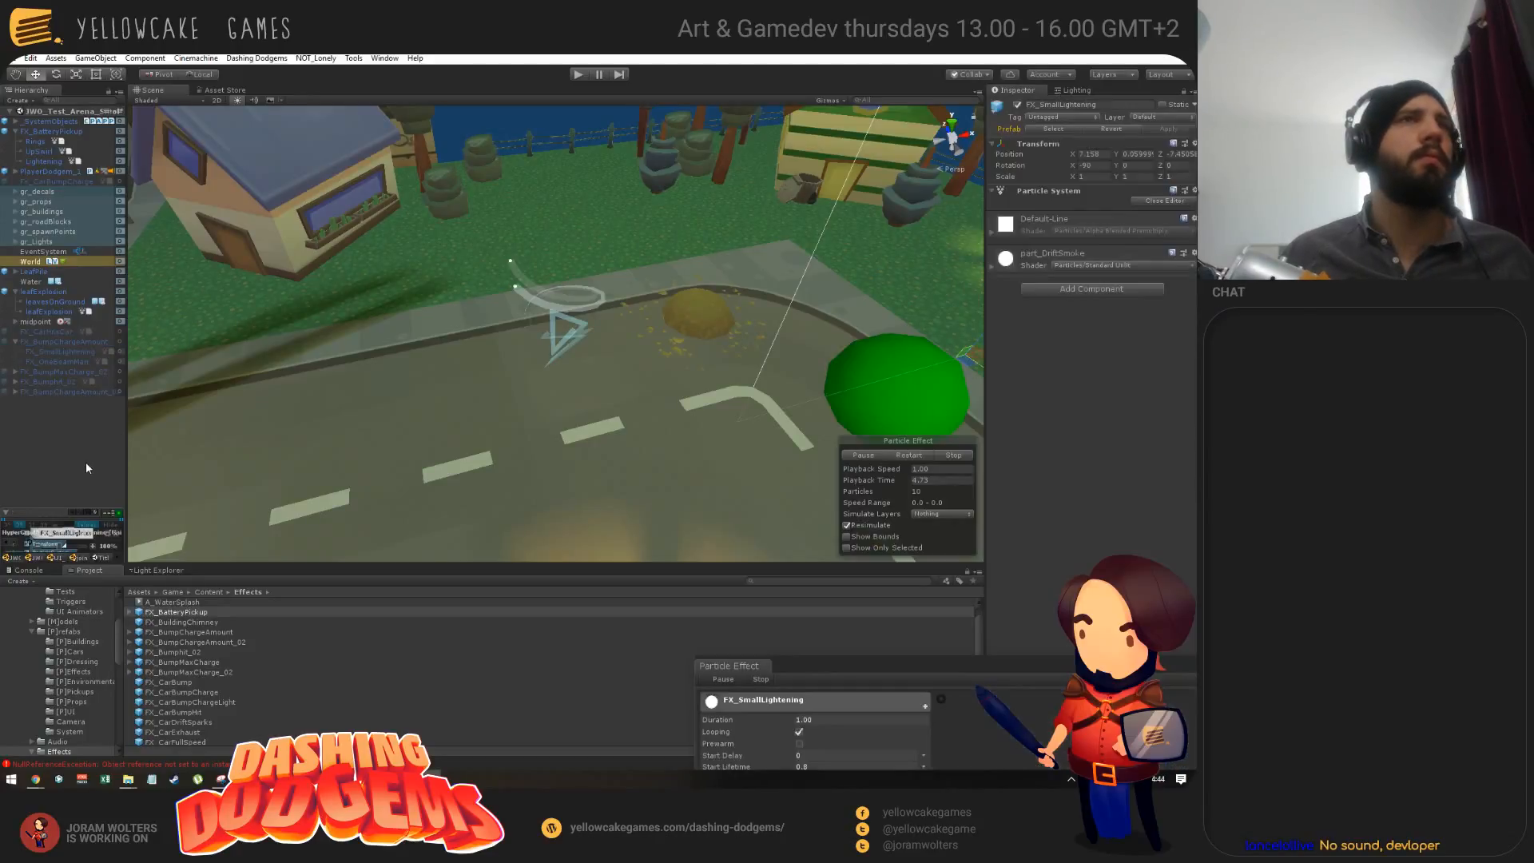
{"action": "left_click_drag", "start_coordinate": [62, 401], "coordinate": [64, 164]}
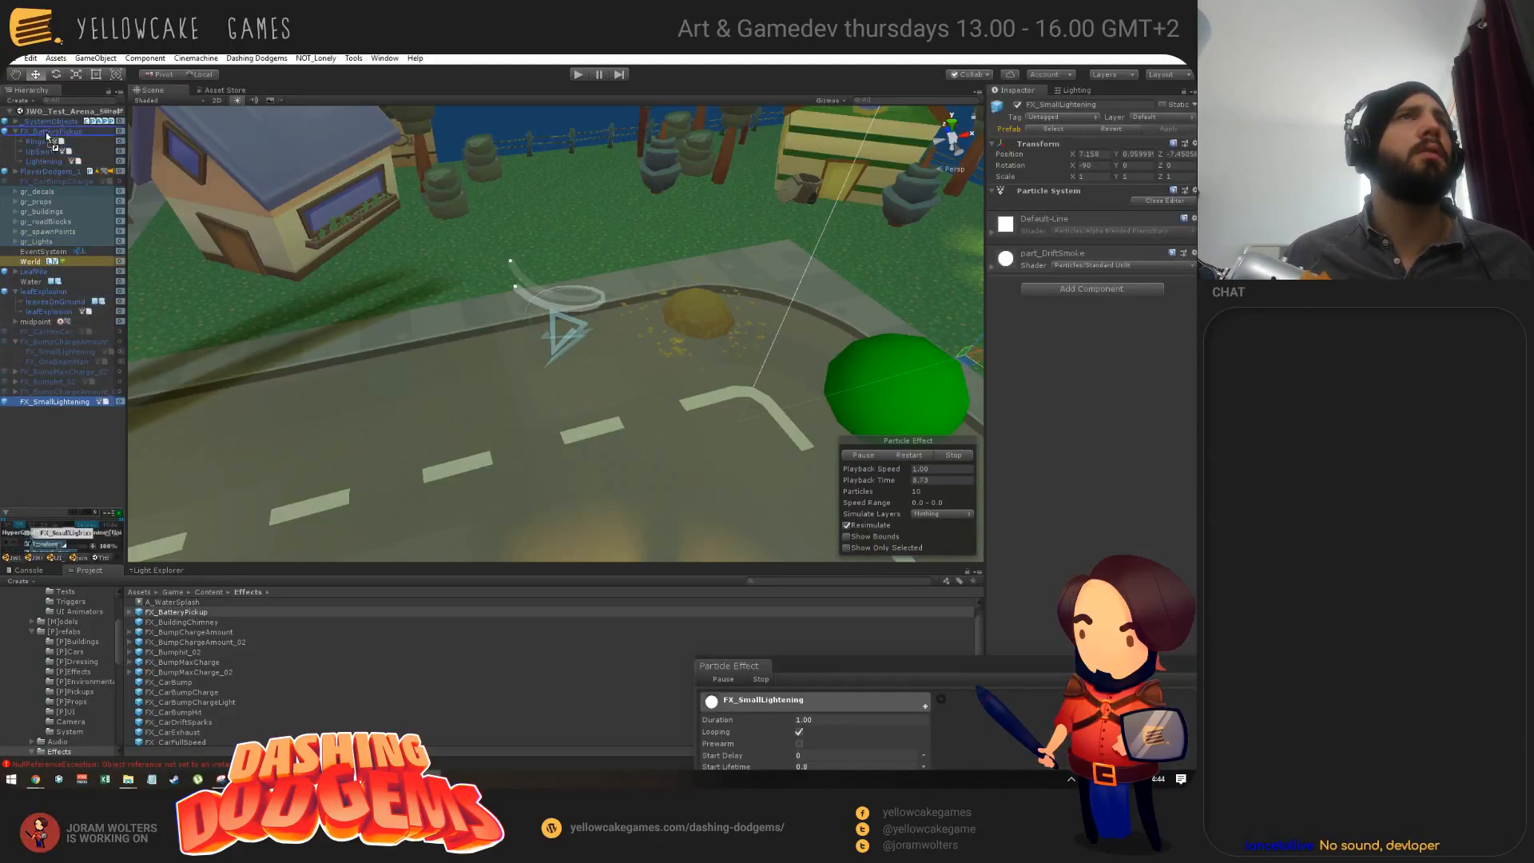
{"action": "left_click_drag", "start_coordinate": [43, 140], "coordinate": [42, 140]}
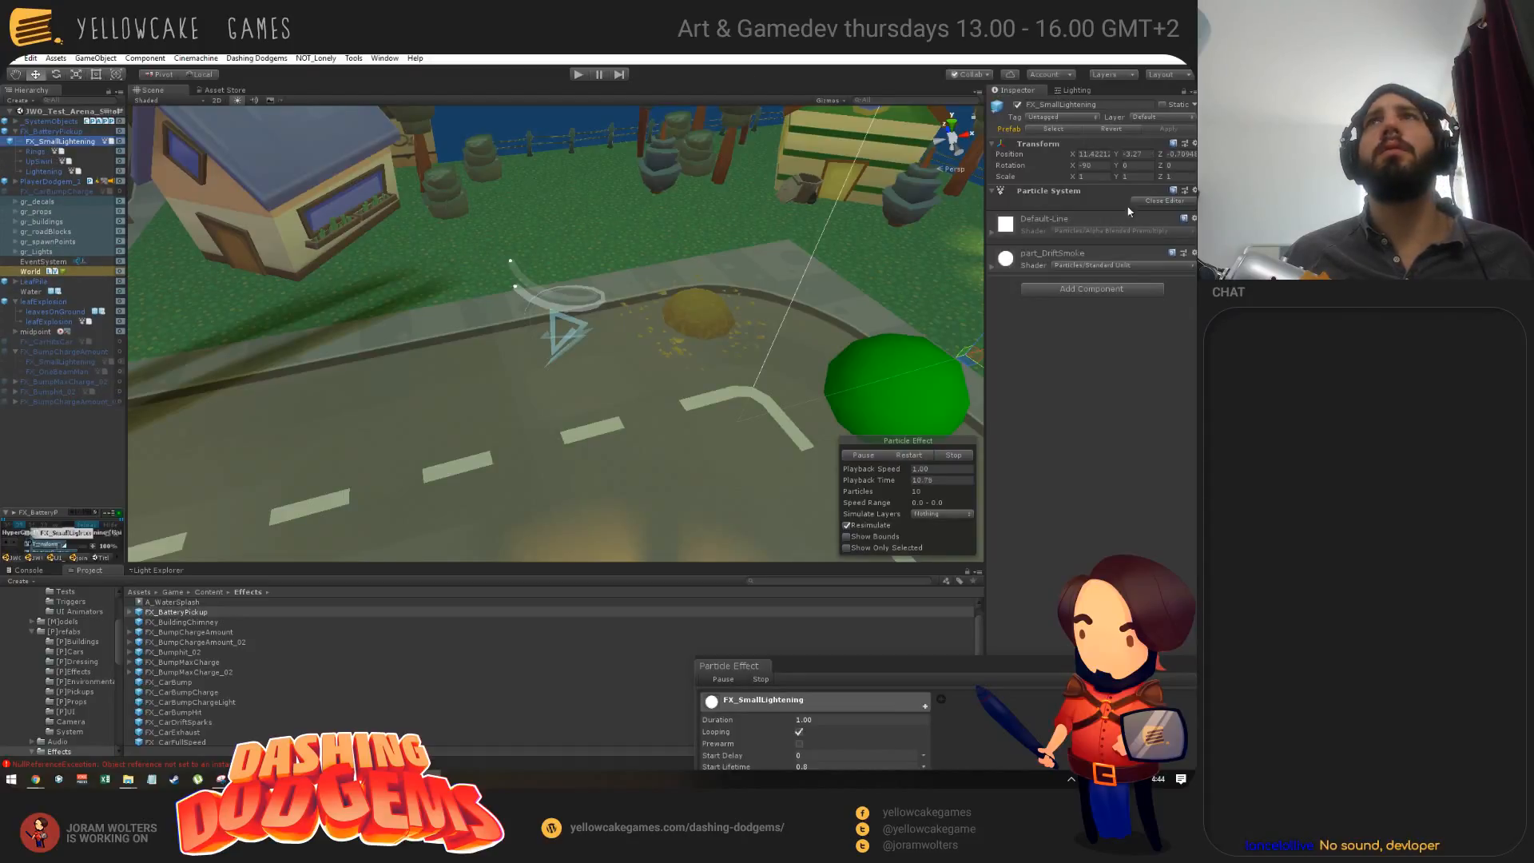
Step: Set the copied FX_SmallLightening's position to 0, 0, 0, check how it looks in the scene, and delete it
{"action": "left_click", "coordinate": [1101, 155]}
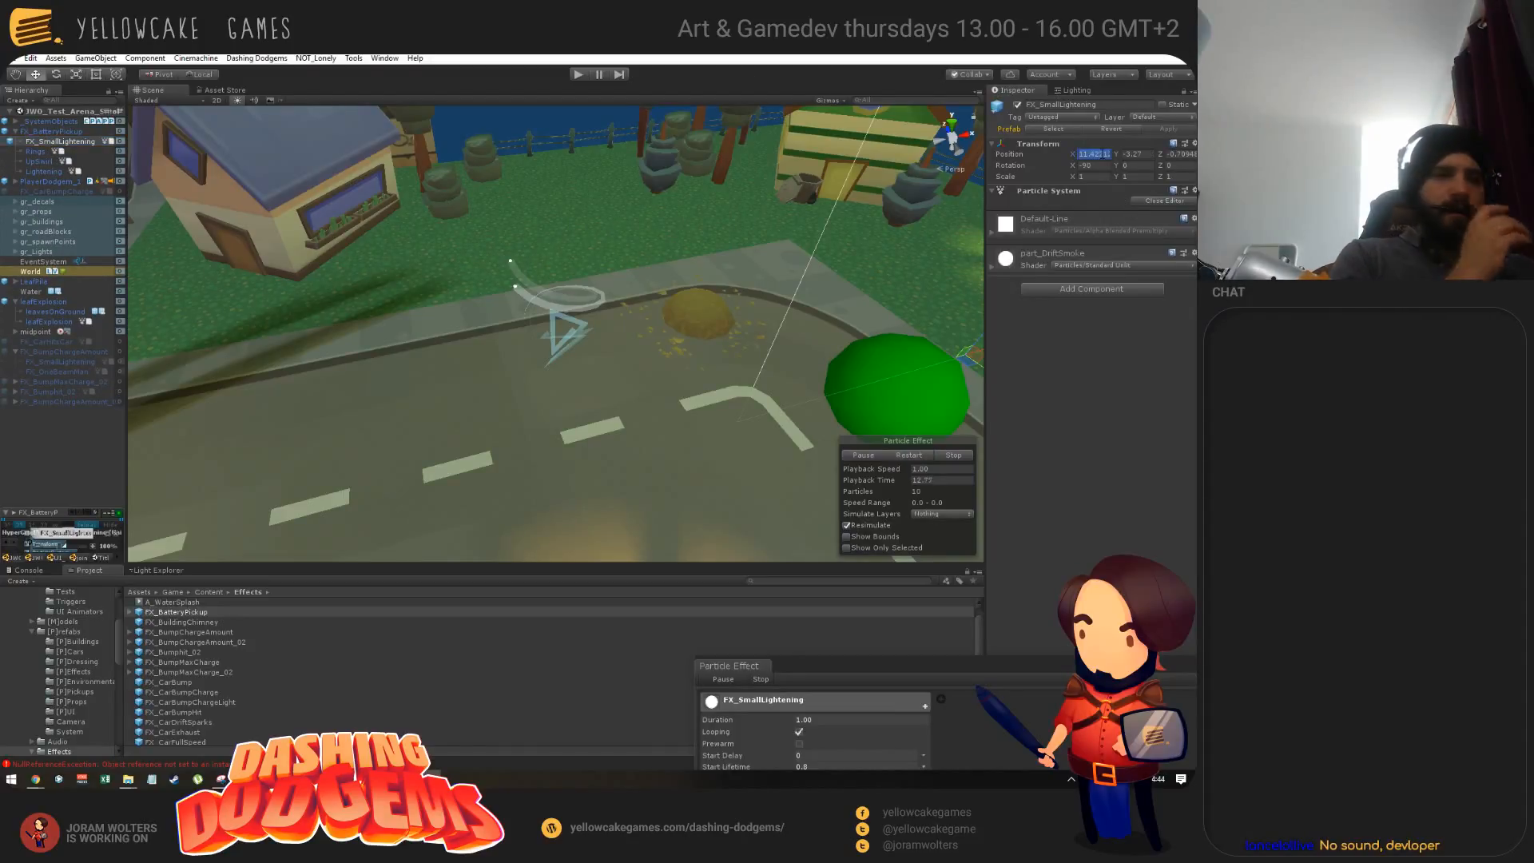
{"action": "type", "text": "0"}
{"action": "key", "text": "Tab"}
{"action": "type", "text": "0"}
{"action": "key", "text": "Tab"}
{"action": "type", "text": "0"}
{"action": "key", "text": "Tab"}
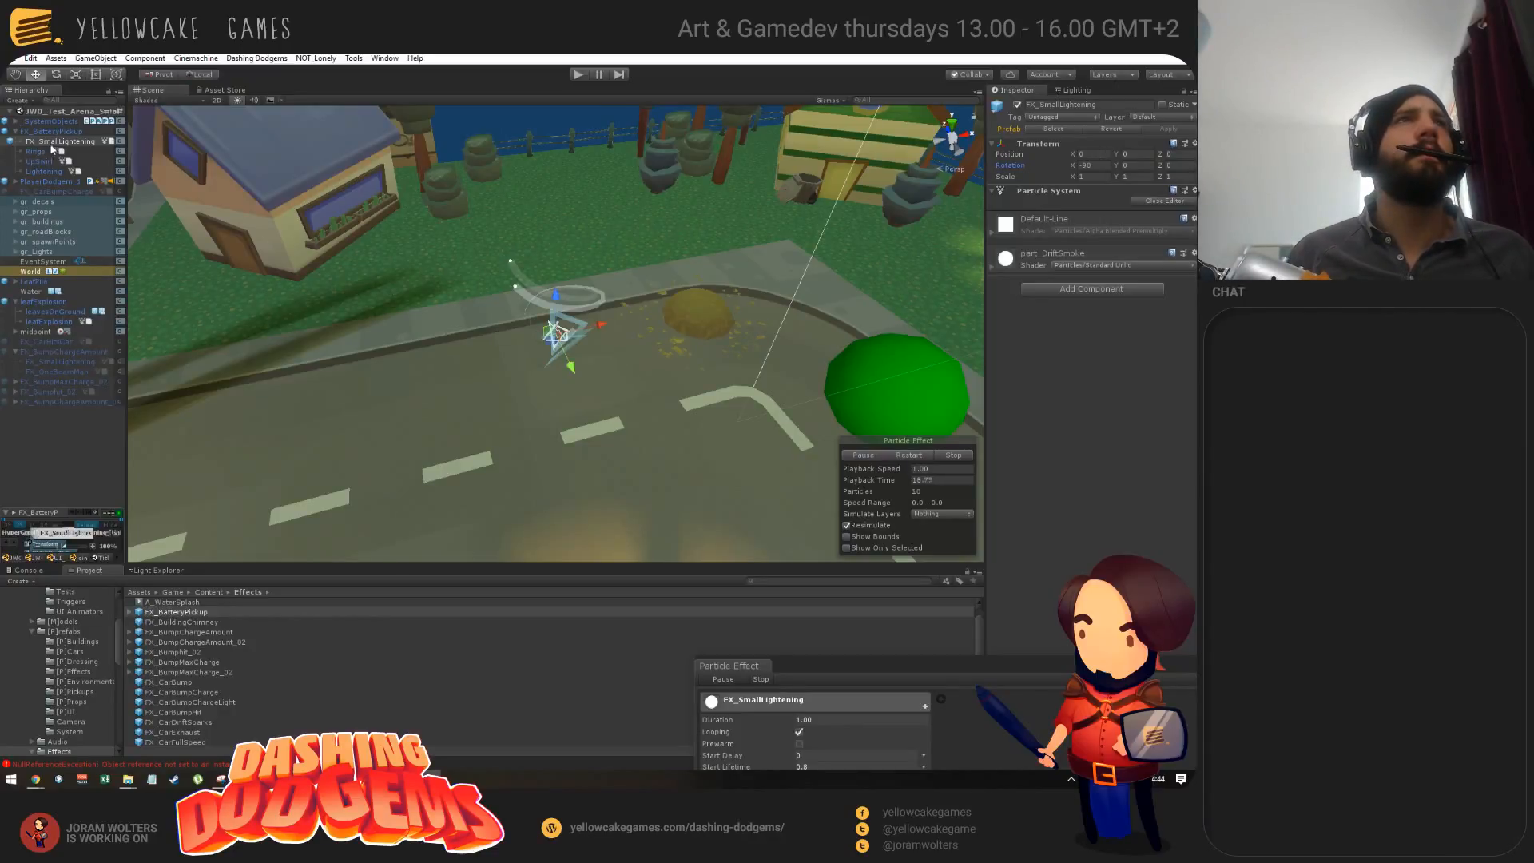
{"action": "mouse_move", "coordinate": [585, 382]}
{"action": "left_mouse_down", "text": "alt"}
{"action": "mouse_move", "coordinate": [597, 375]}
{"action": "mouse_move", "coordinate": [577, 401]}
{"action": "left_mouse_up", "text": "alt"}
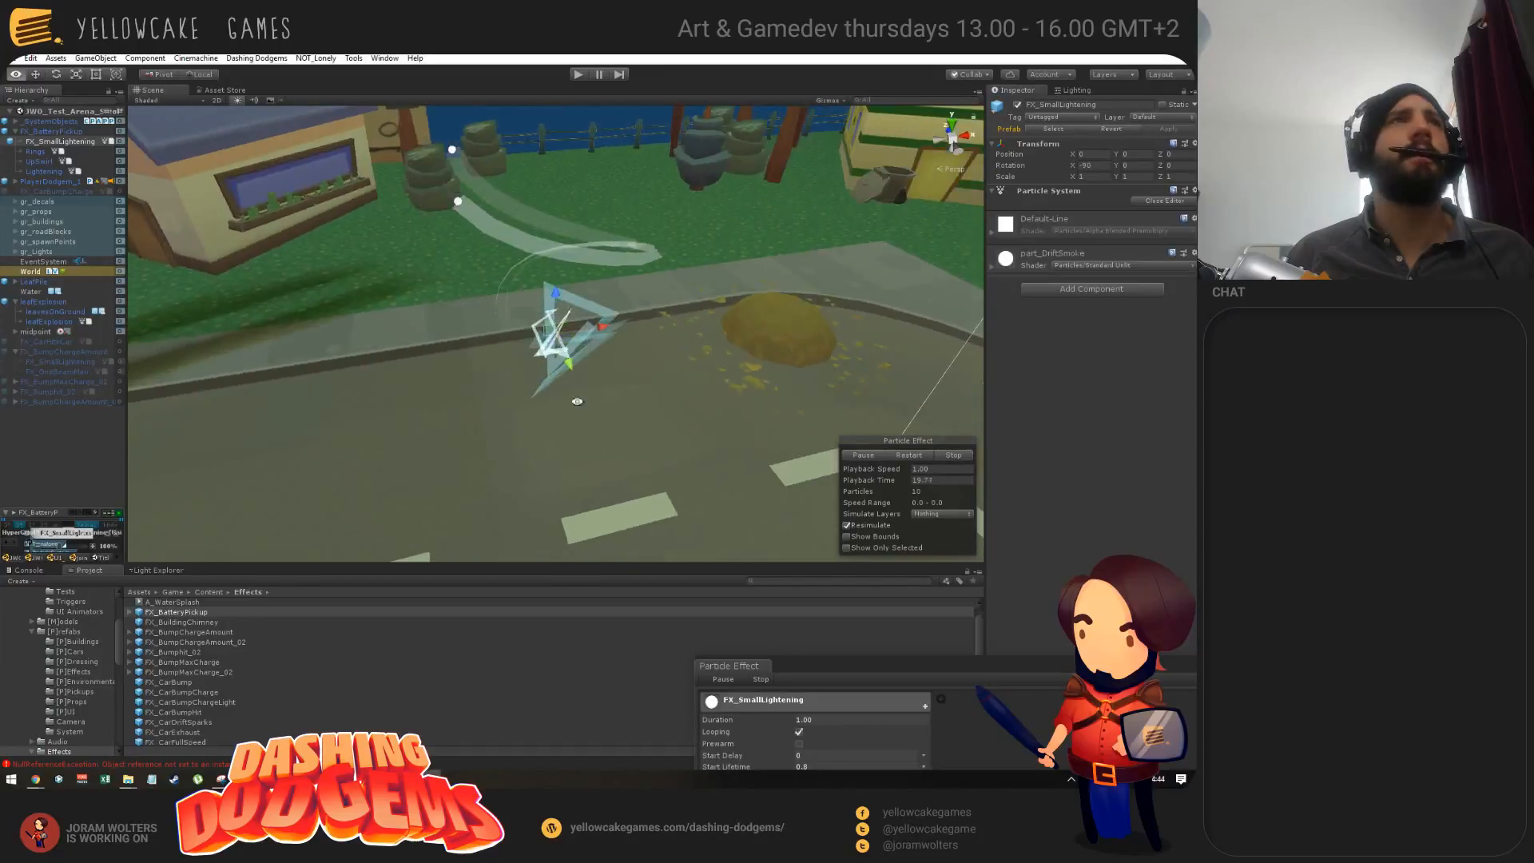
{"action": "left_click", "coordinate": [53, 137]}
{"action": "key", "text": "Delete"}
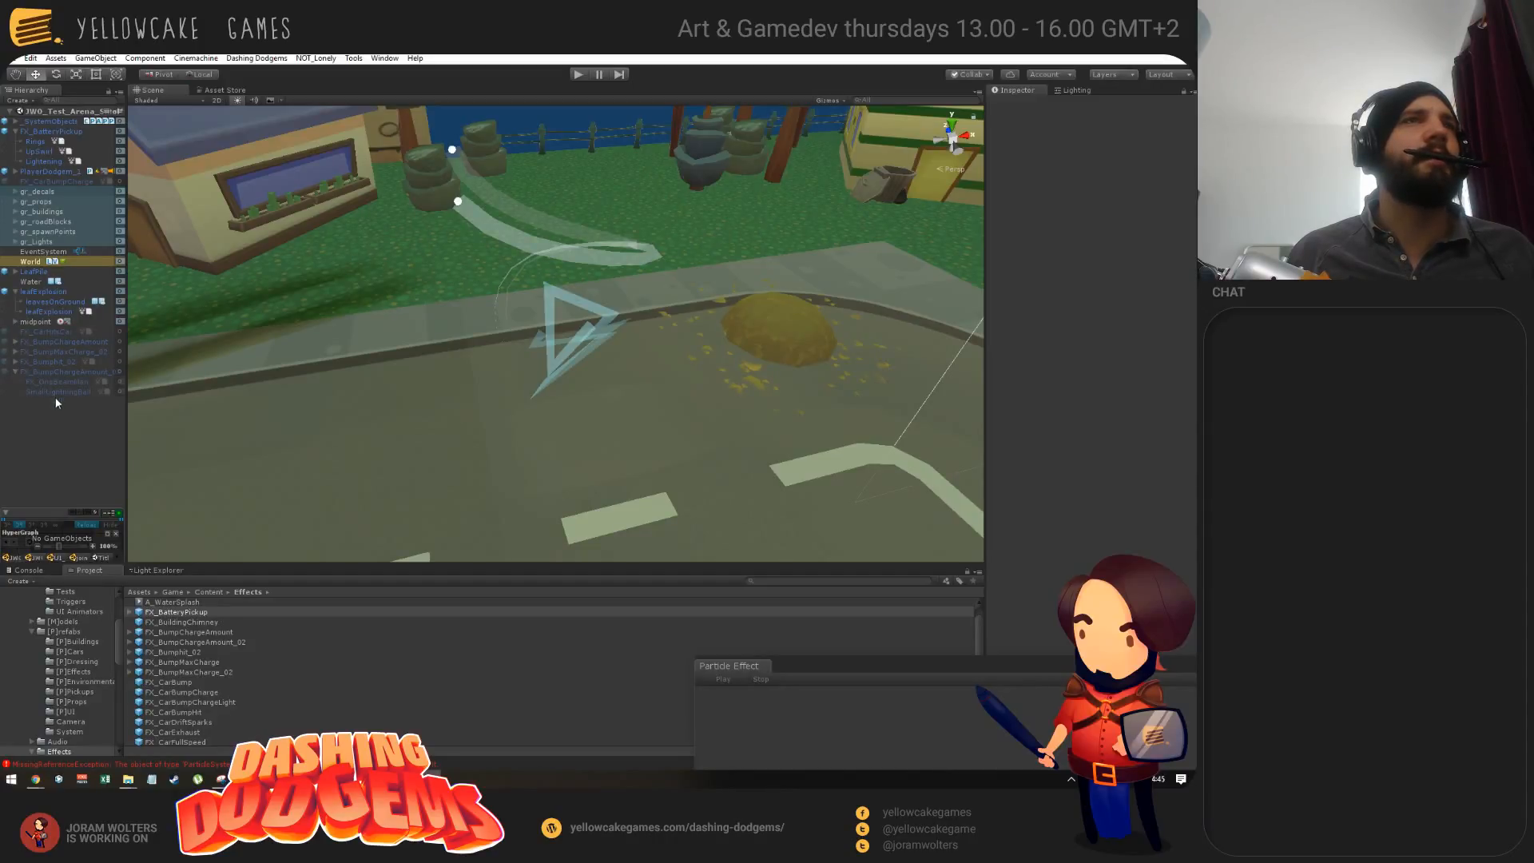
Step: Copy SmallLightningBall from FX_BumpChargeAmount_02 into FX_BatteryPickup and delete the Lightening system there, breaking the prefab instance
{"action": "left_click", "coordinate": [56, 393]}
{"action": "key", "text": "ctrl+d"}
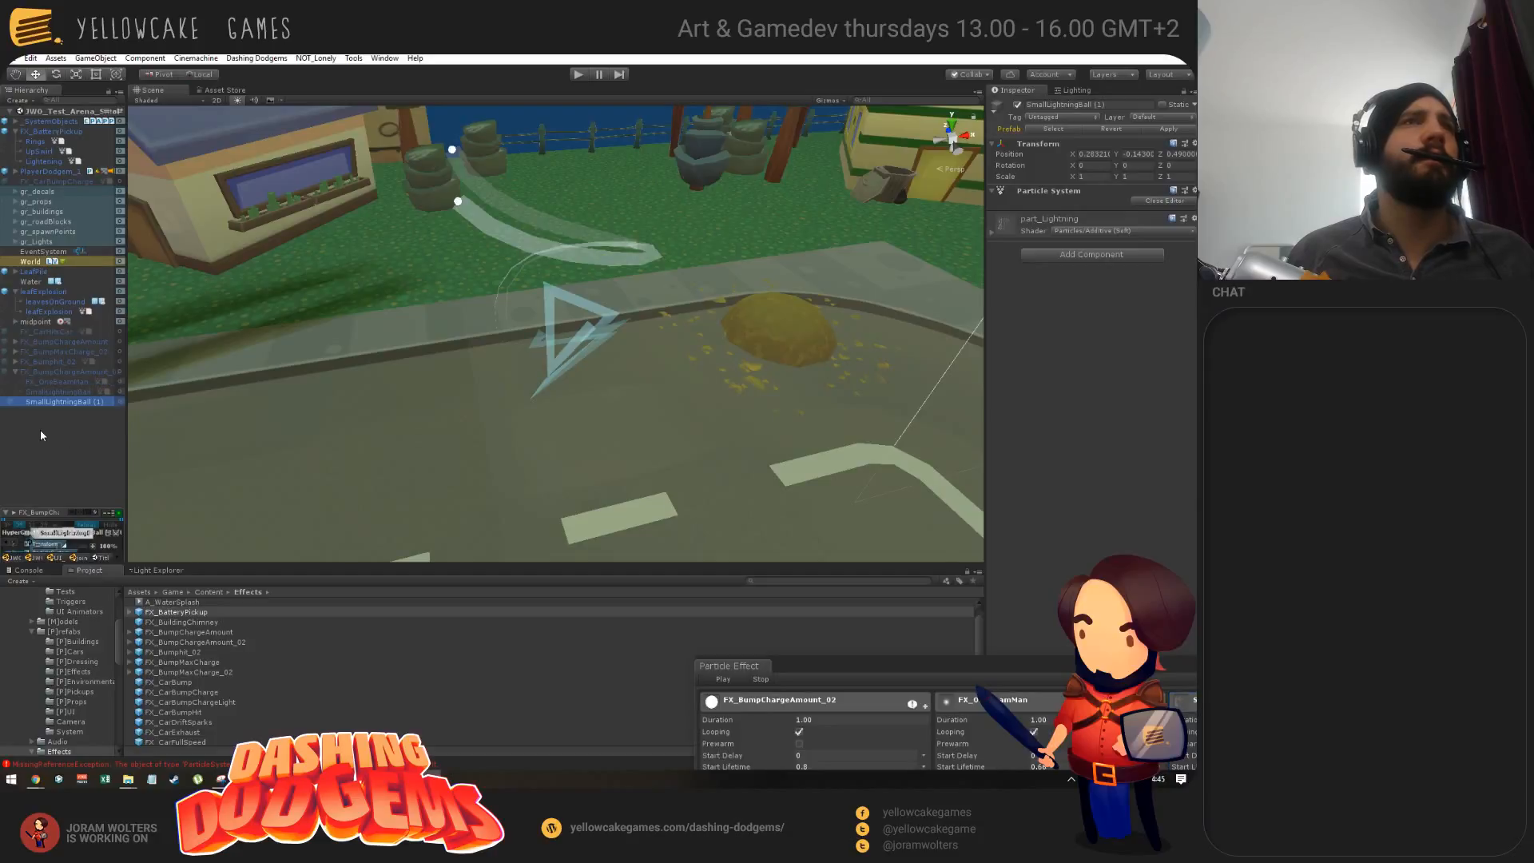
{"action": "key", "text": "ctrl+z"}
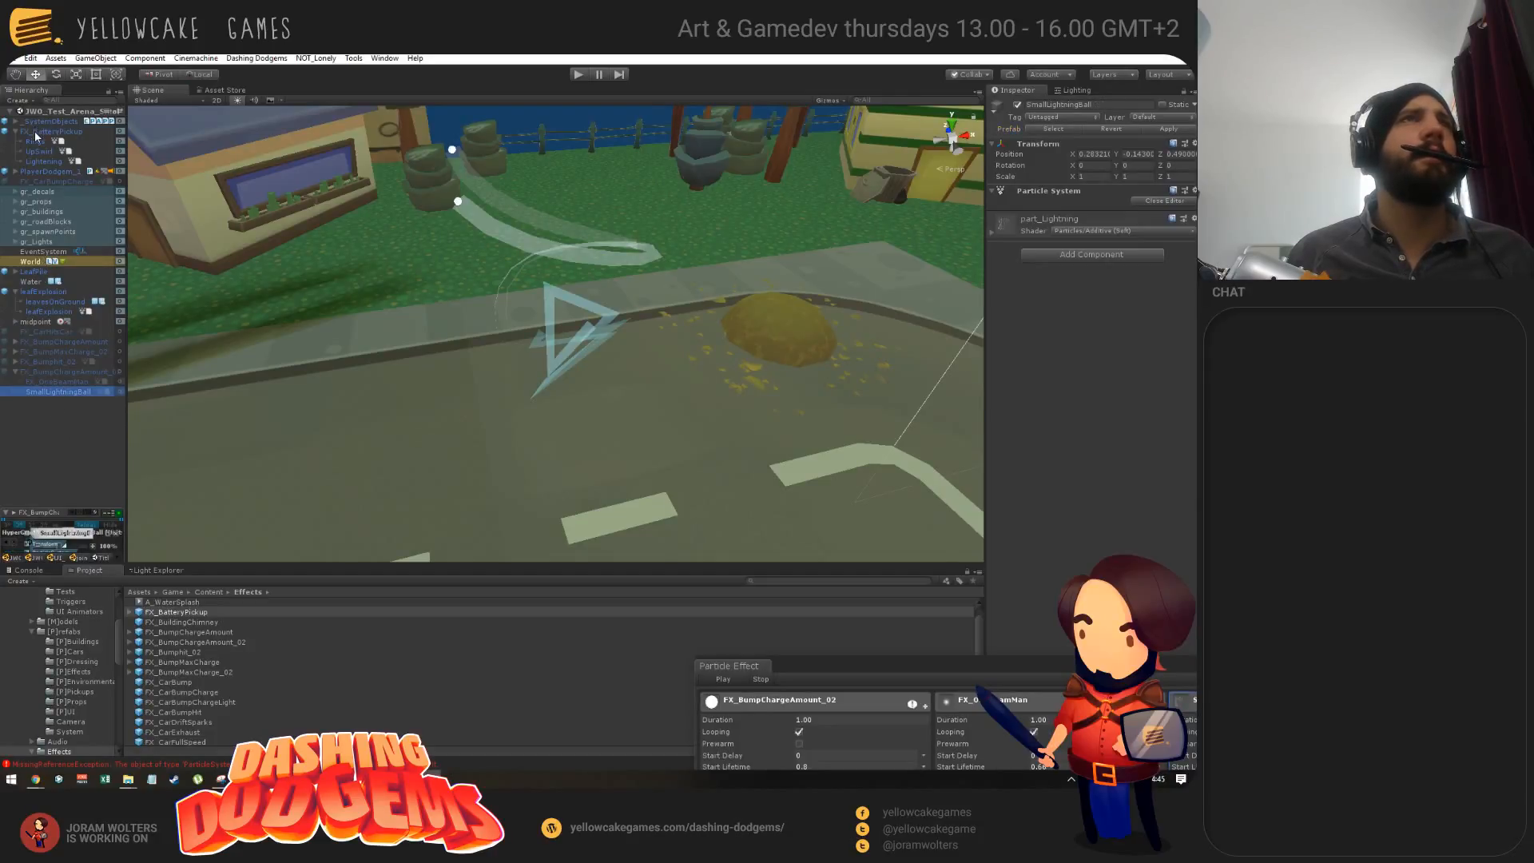
{"action": "key", "text": "ctrl+v"}
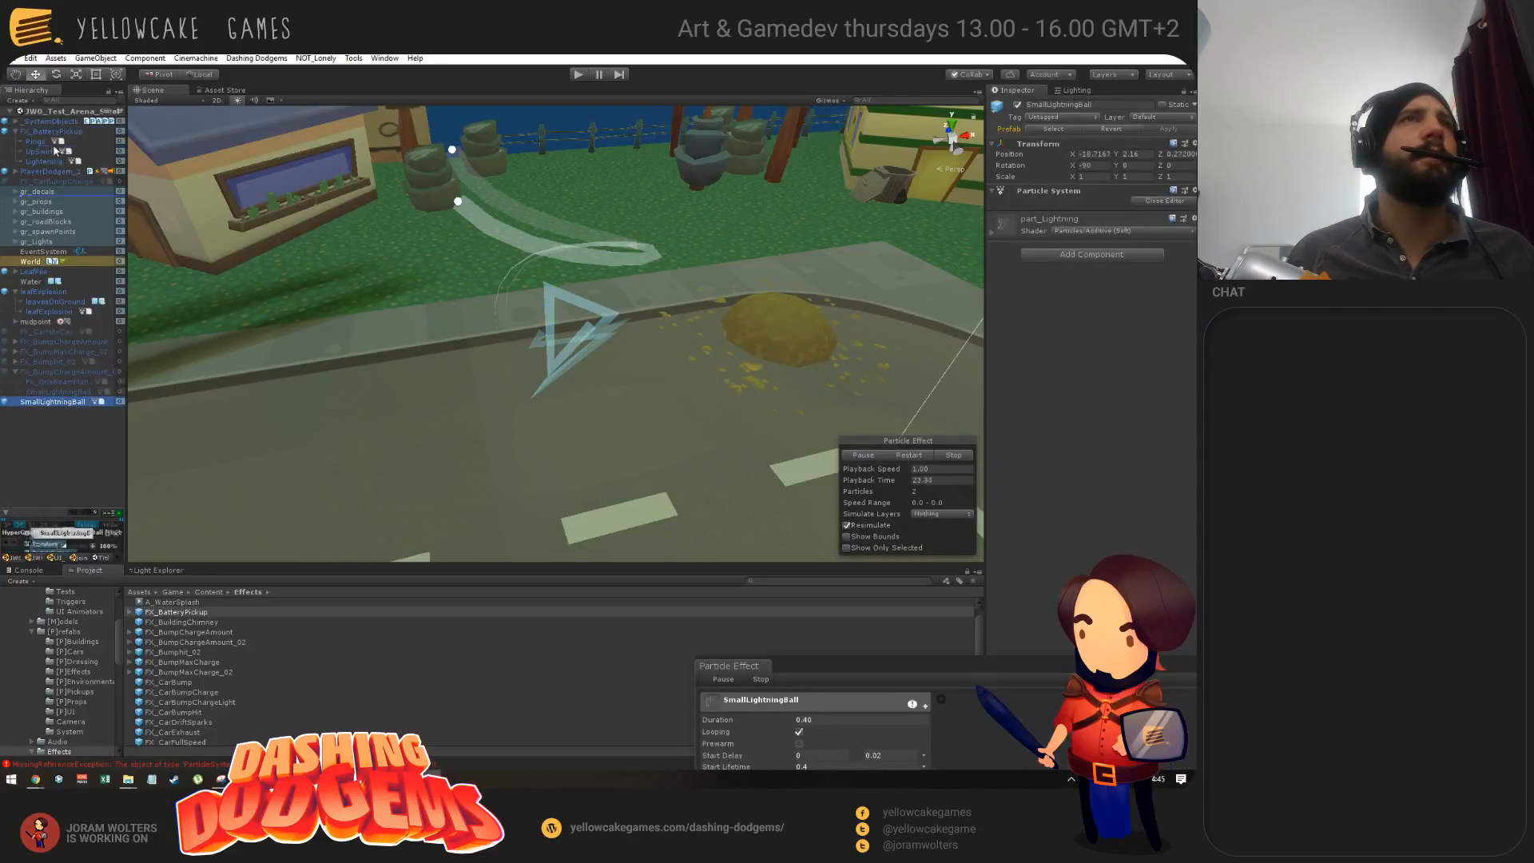
{"action": "left_click_drag", "start_coordinate": [37, 140], "coordinate": [32, 151]}
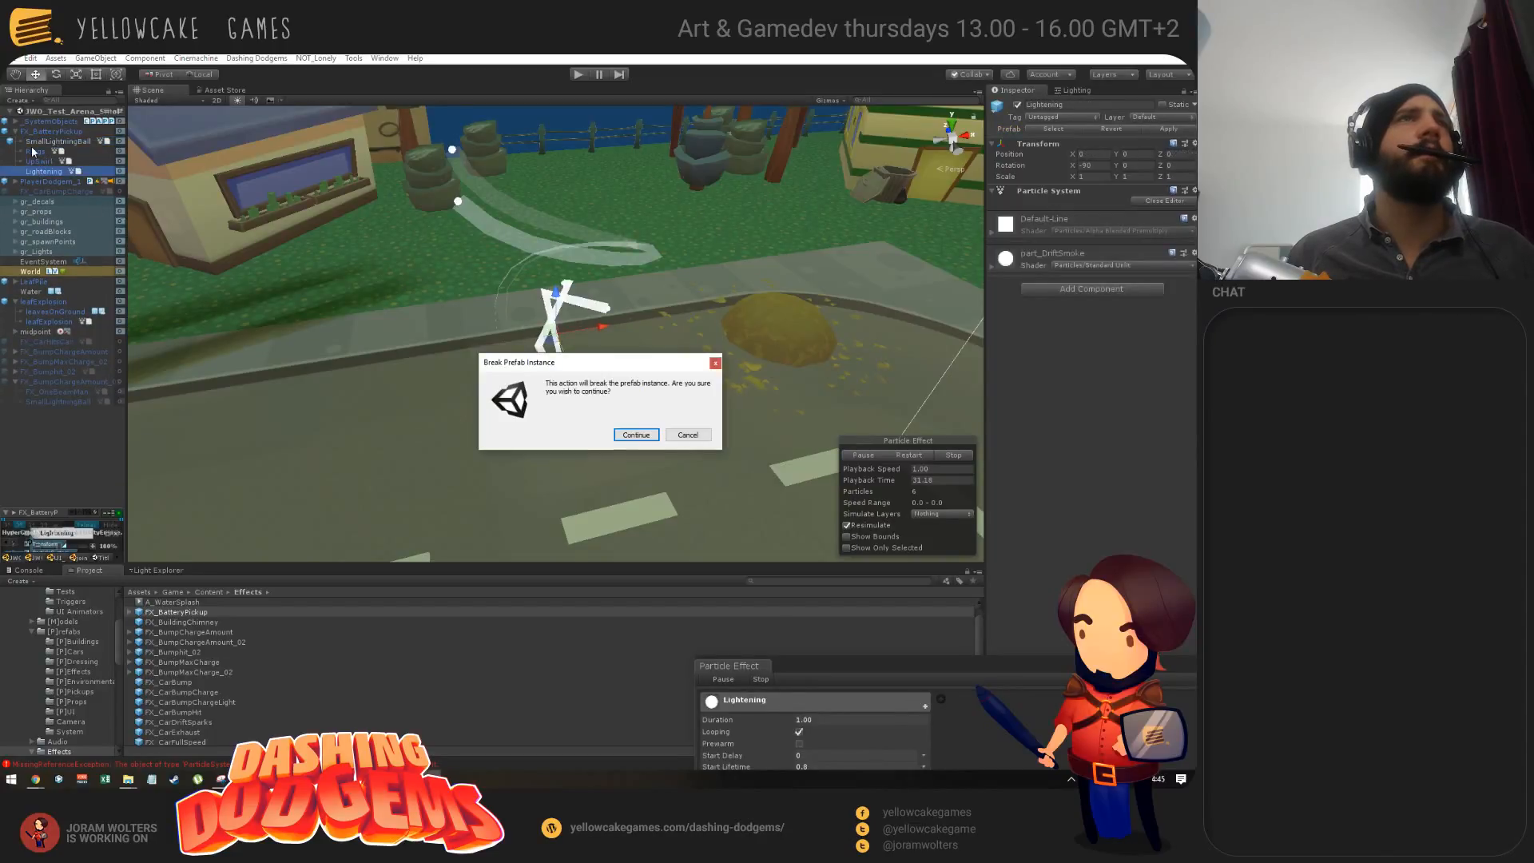
{"action": "left_click", "coordinate": [636, 434]}
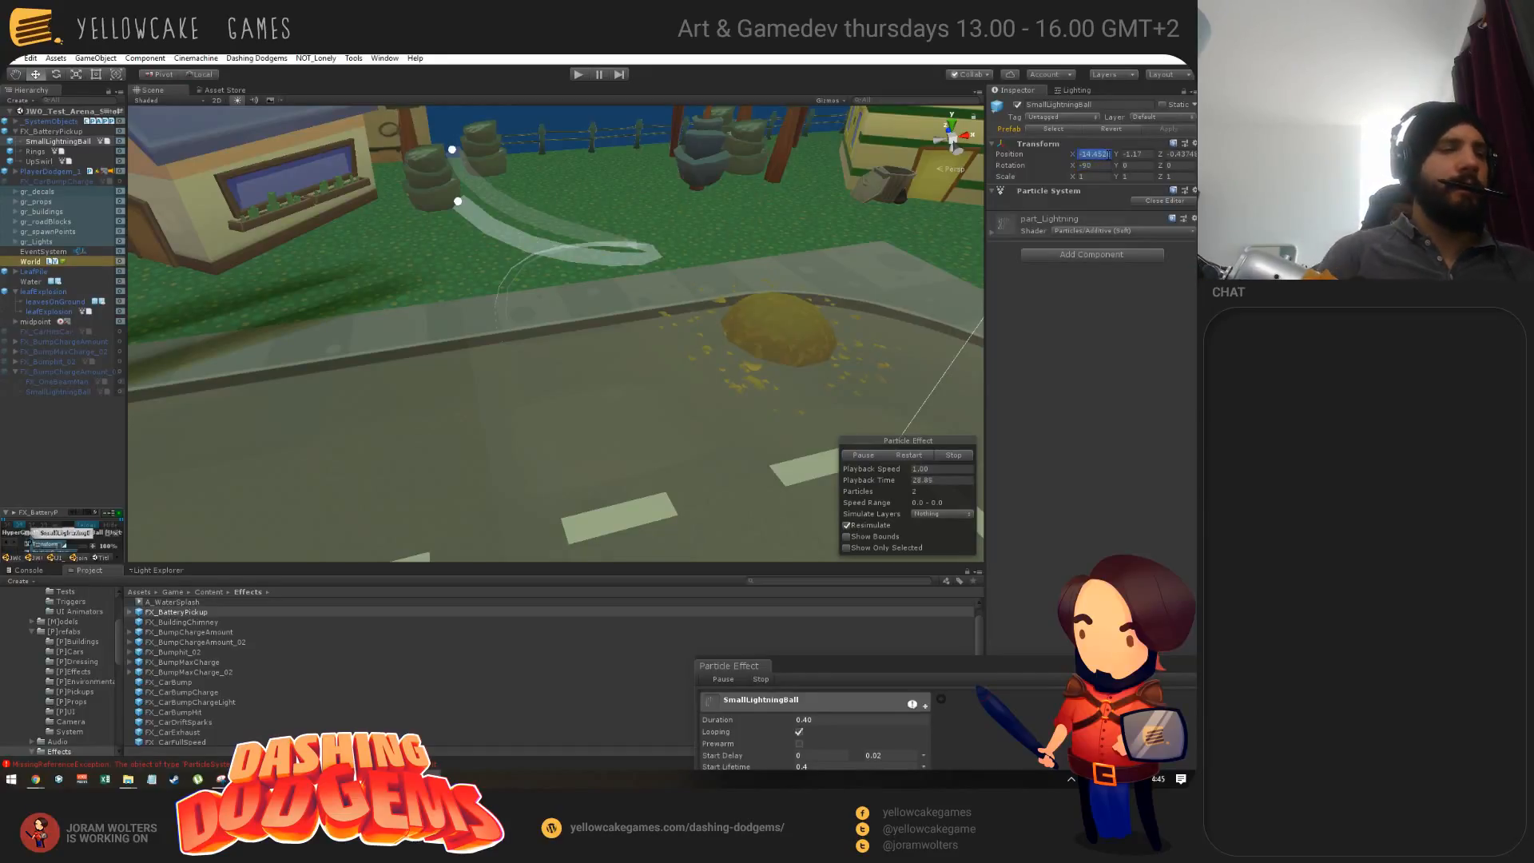
Step: Set the position of SmallLightningBall in FX_BatteryPickup to 0, 0, 0
{"action": "type", "text": "0"}
{"action": "key", "text": "Tab"}
{"action": "type", "text": "0"}
{"action": "key", "text": "Tab"}
{"action": "type", "text": "0"}
{"action": "key", "text": "Tab"}
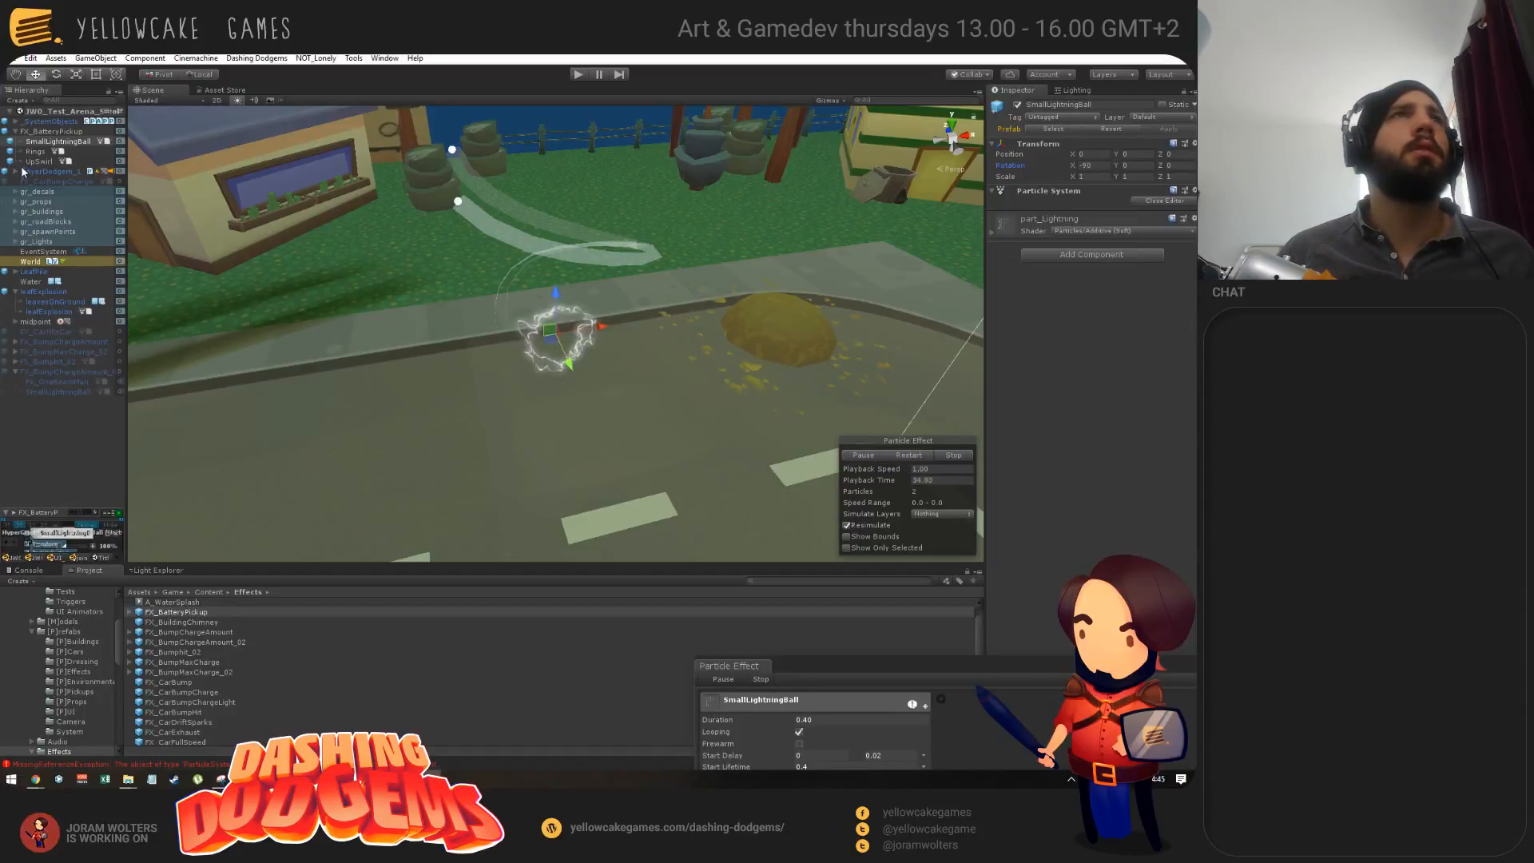
Step: Preview SmallLightningBall, Rings and UpSwirl together from a low angle near the road
{"action": "left_click", "coordinate": [46, 132]}
{"action": "left_click", "coordinate": [50, 141]}
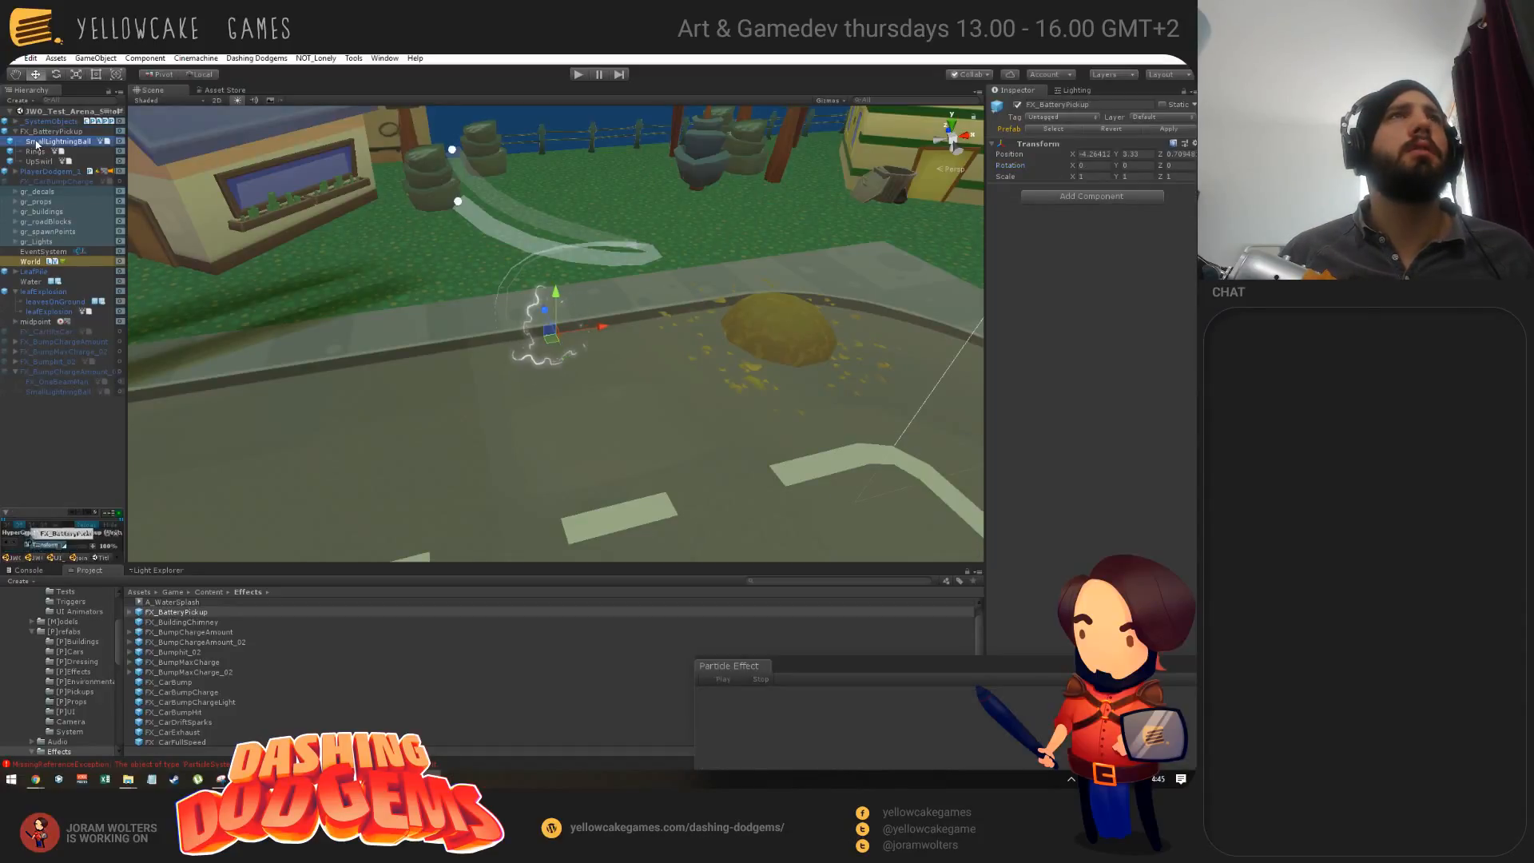
{"action": "left_click", "coordinate": [40, 162], "text": "shift"}
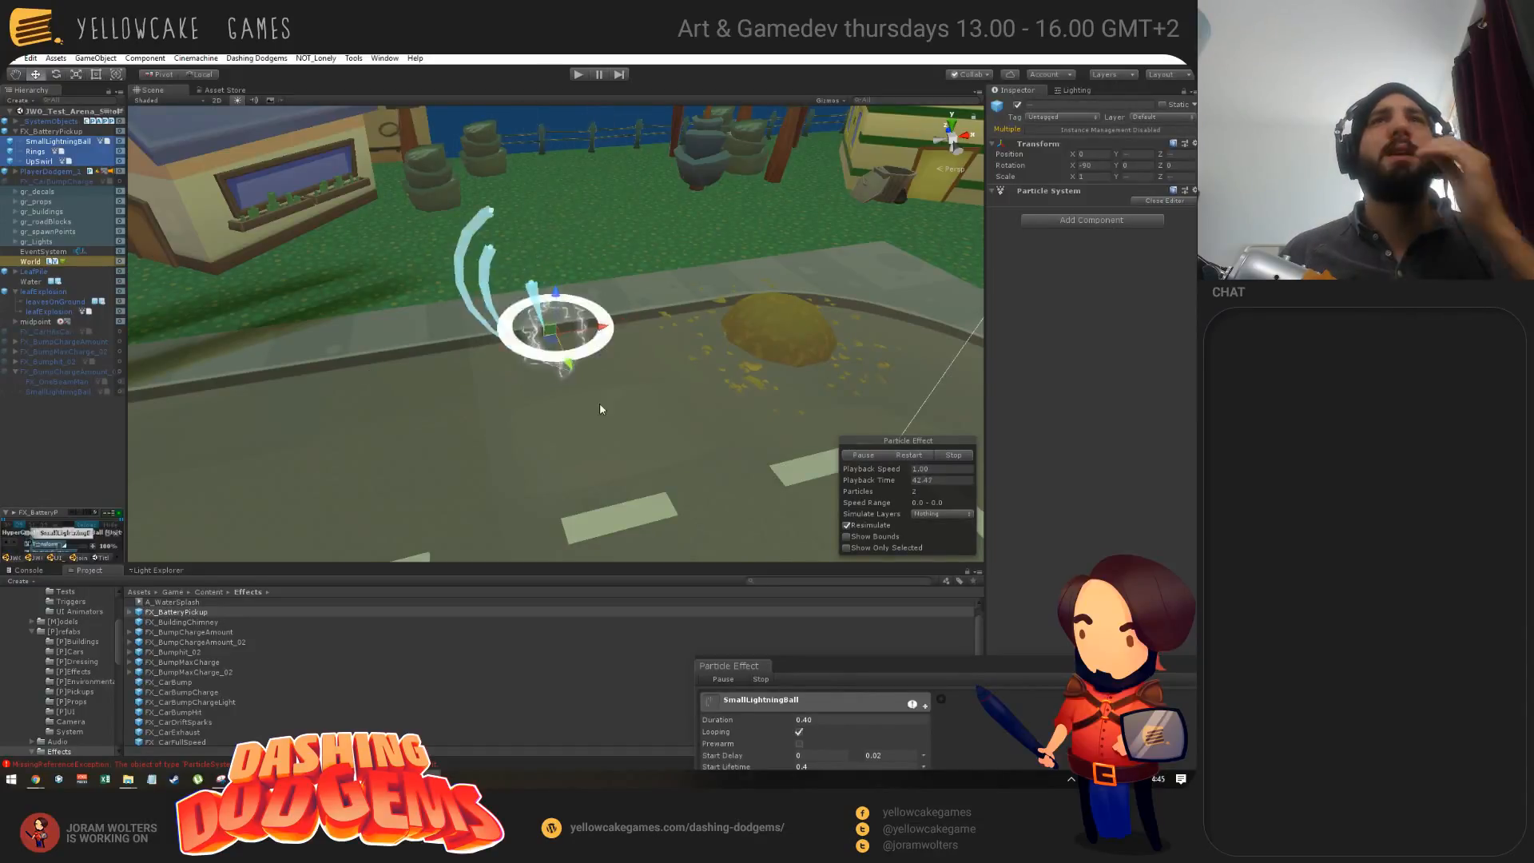
{"action": "left_click_drag", "start_coordinate": [629, 420], "coordinate": [558, 316], "text": "alt"}
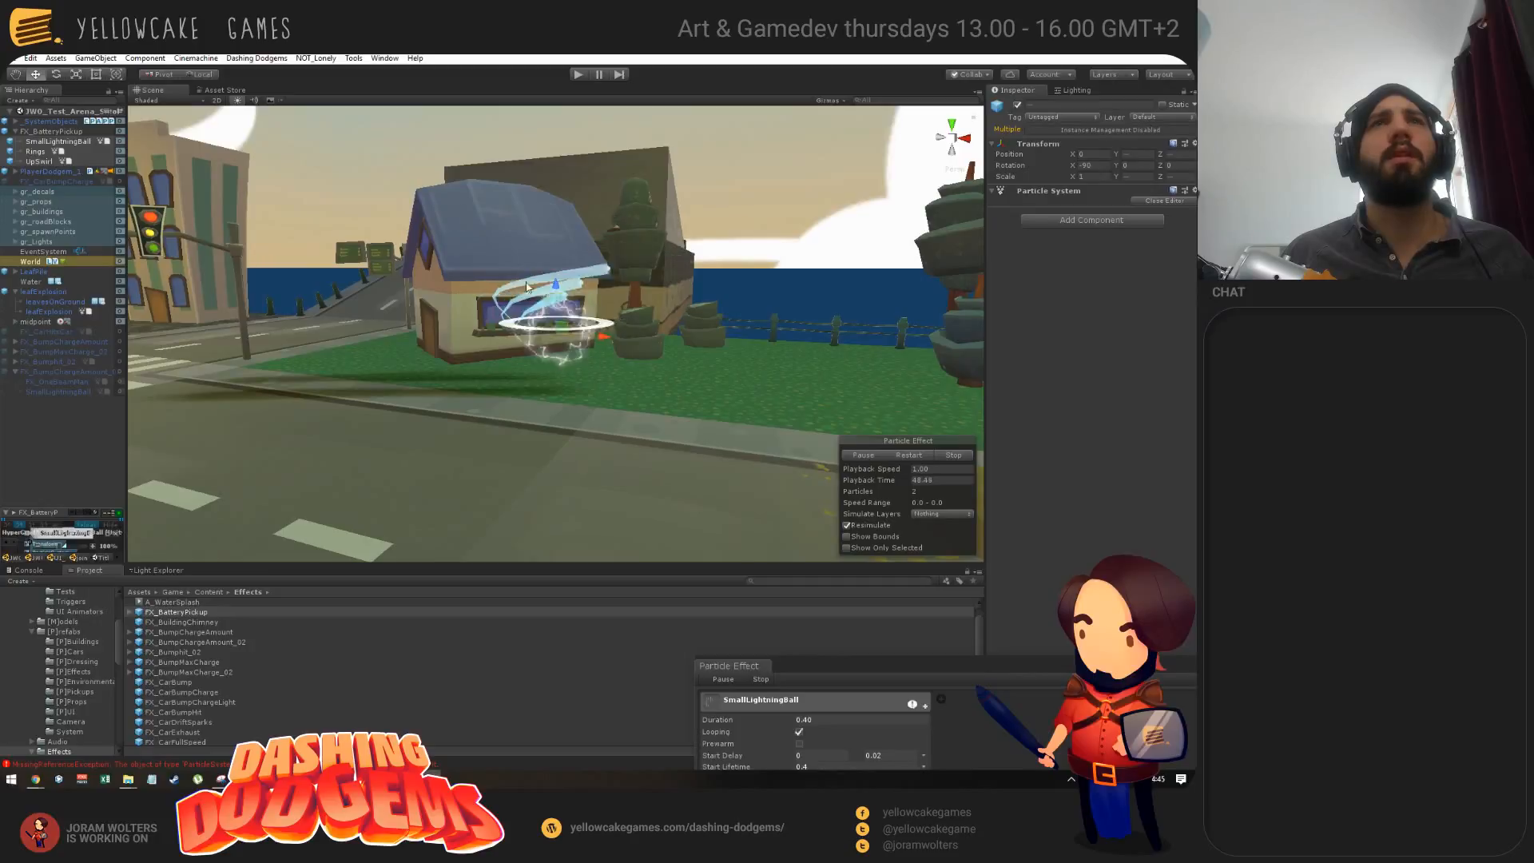
Step: Raise SmallLightningBall to a local Y of 0.15 and lift the whole FX_BatteryPickup to a Y of about 1.2
{"action": "left_click", "coordinate": [46, 141]}
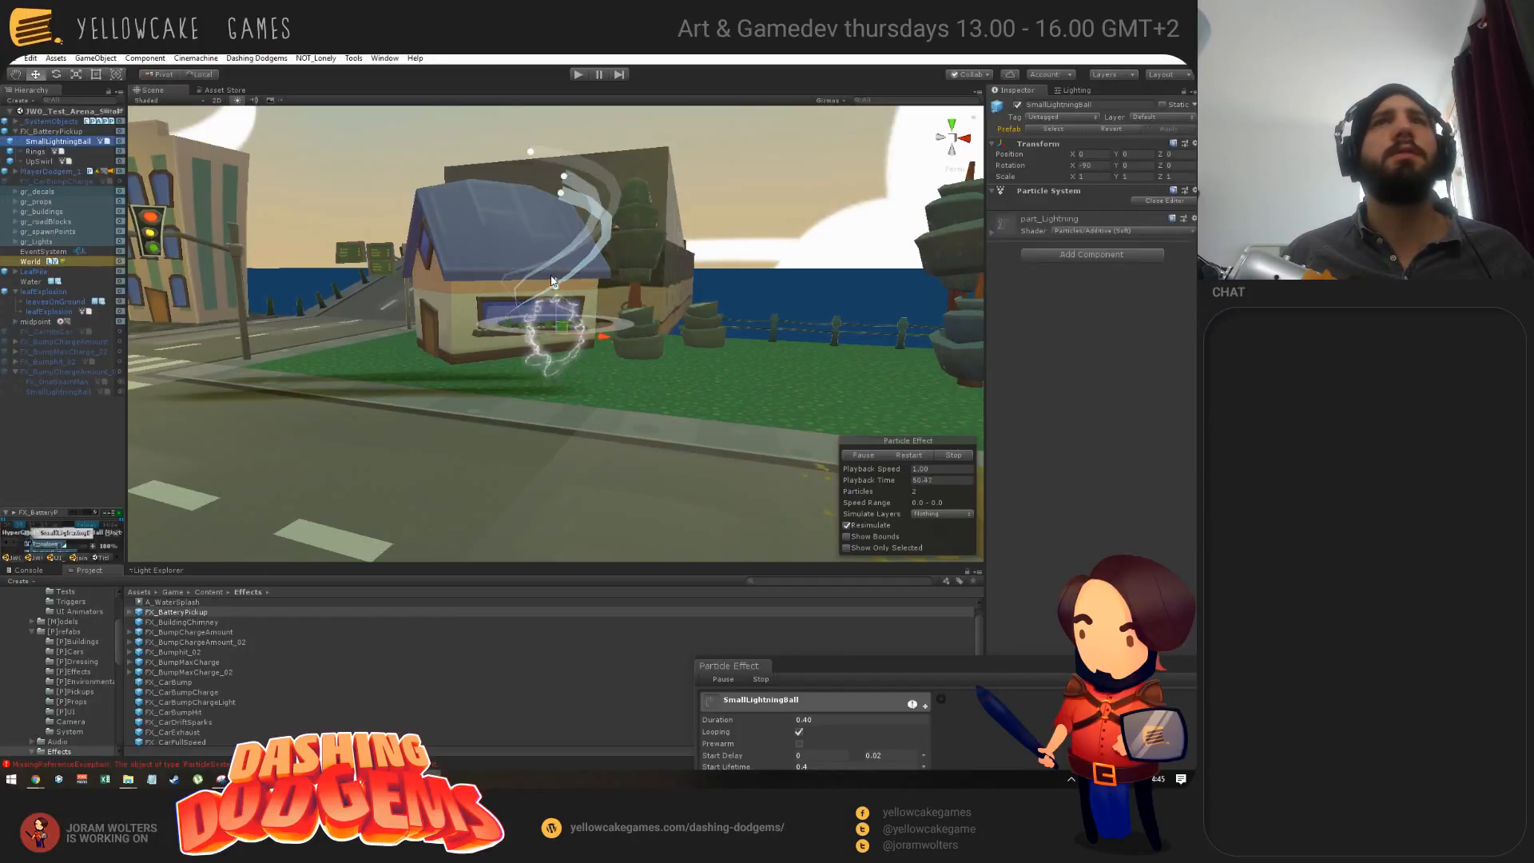
{"action": "left_click_drag", "start_coordinate": [556, 285], "coordinate": [472, 475]}
{"action": "left_click", "coordinate": [533, 288]}
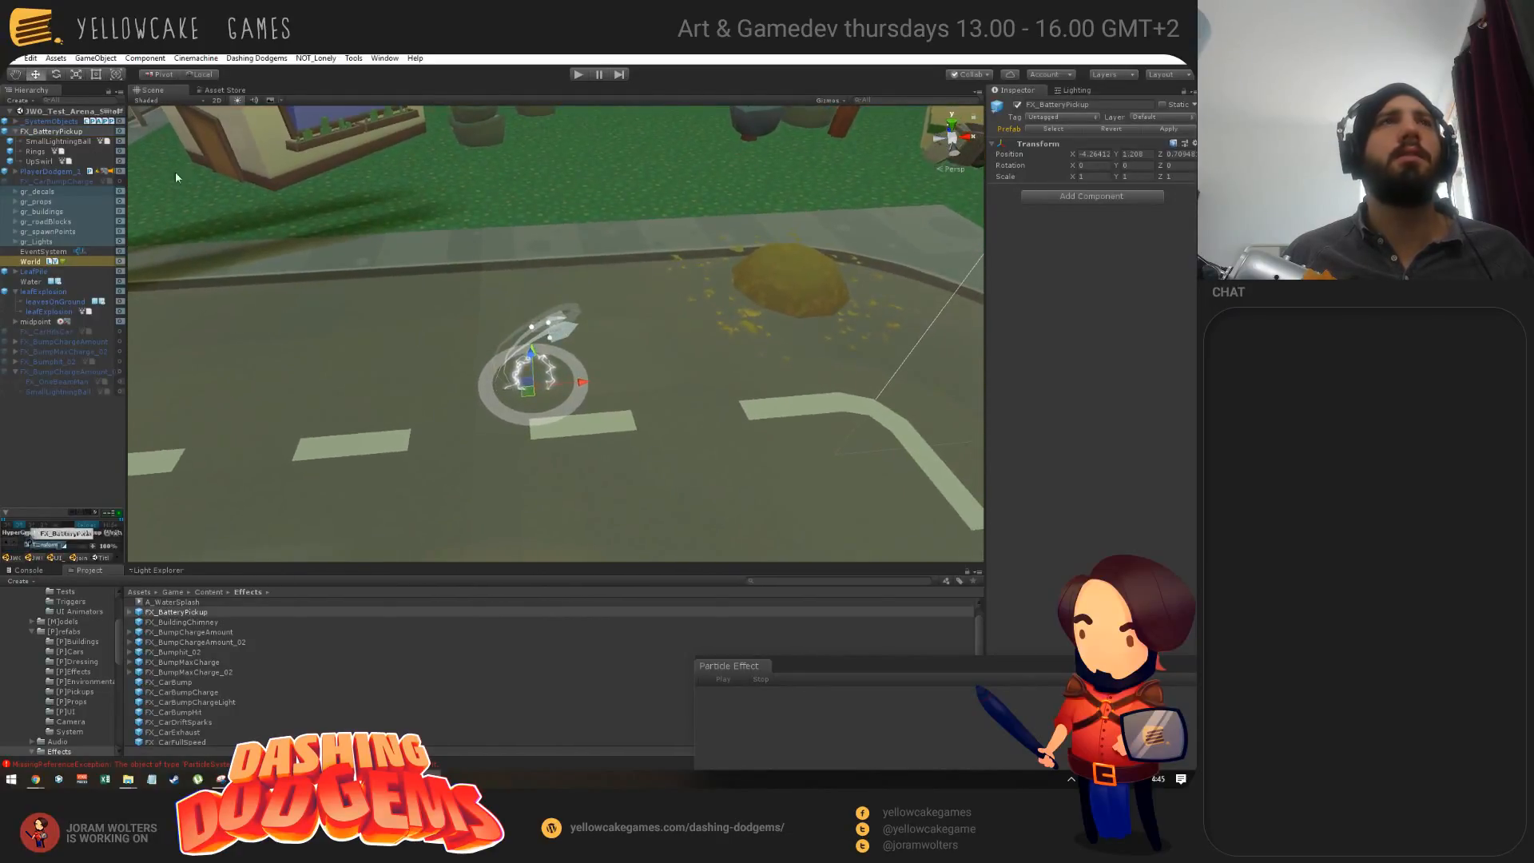
Step: Preview all three FX_BatteryPickup systems together at the raised position, and SmallLightningBall on its own
{"action": "left_click", "coordinate": [48, 141]}
{"action": "left_click", "coordinate": [39, 162], "text": "shift"}
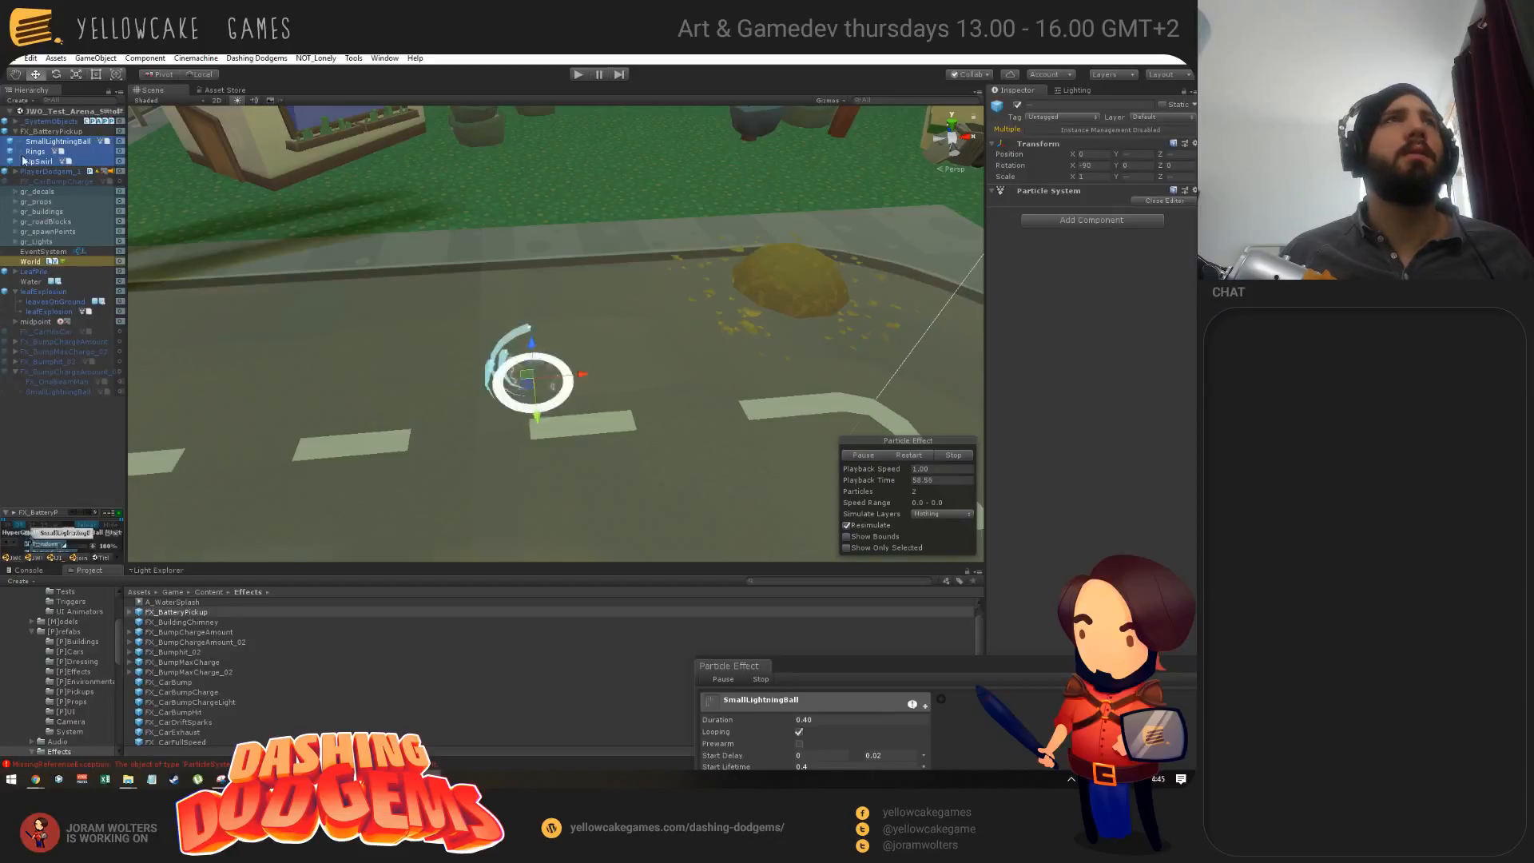
{"action": "left_click", "coordinate": [44, 142]}
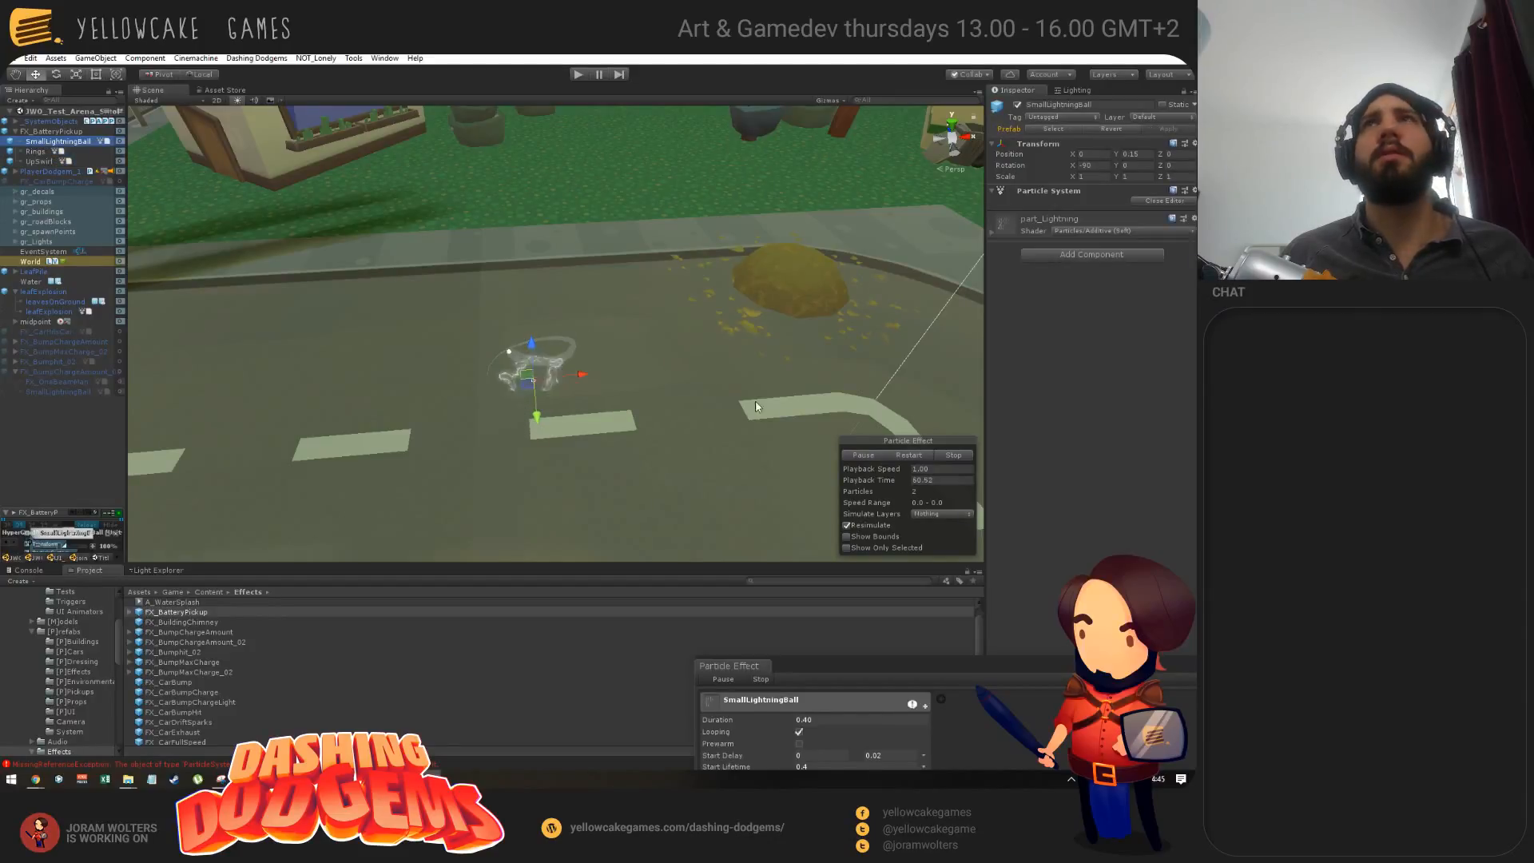
{"action": "left_click", "coordinate": [42, 132]}
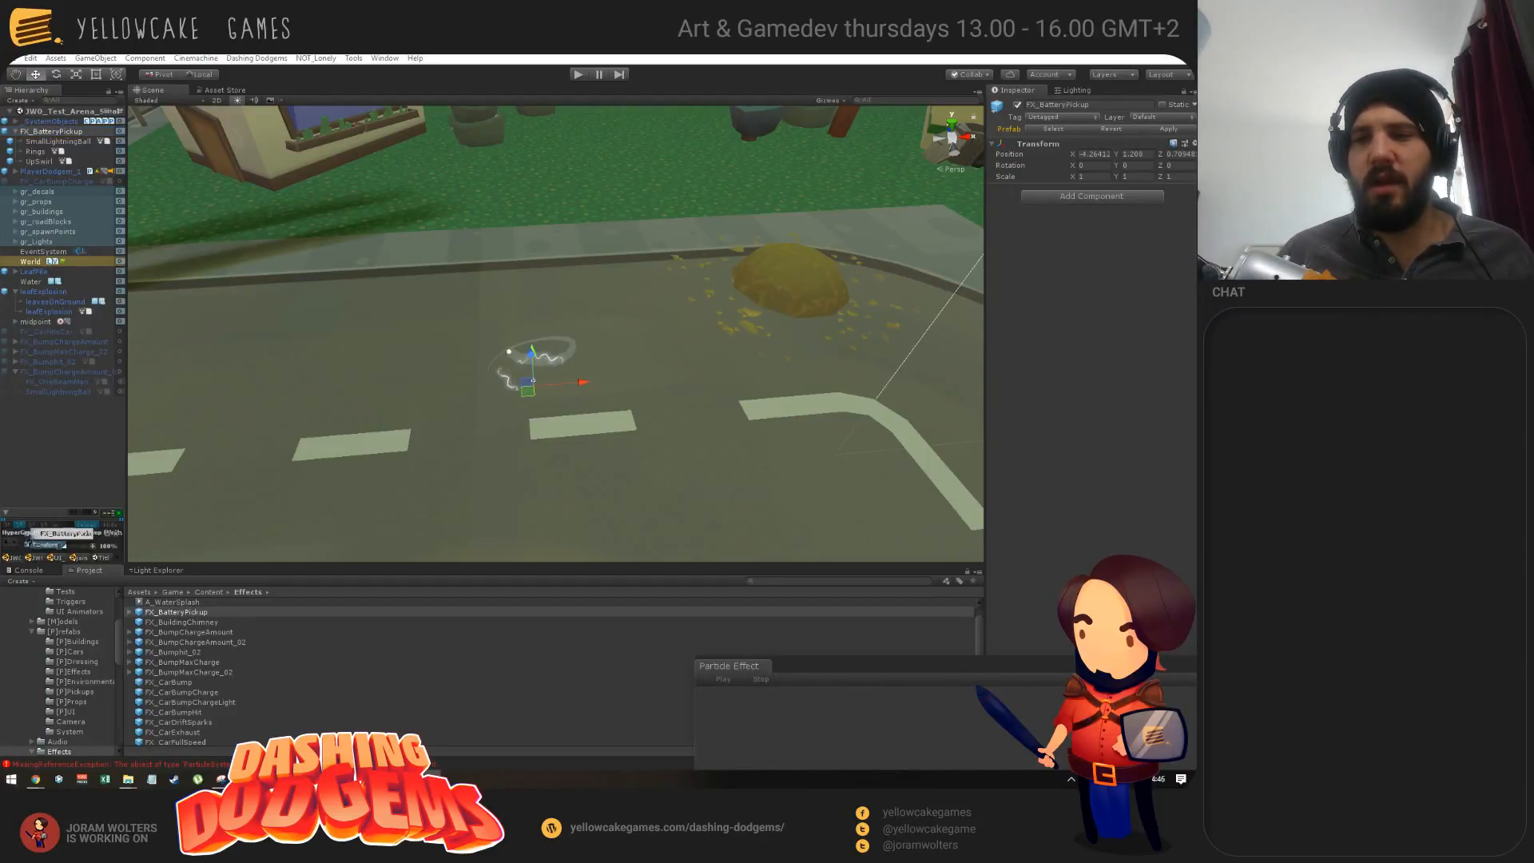
Step: Preview the SmallLightningBall, Rings and UpSwirl systems one at a time to compare their playback
{"action": "left_click", "coordinate": [36, 141]}
{"action": "left_click", "coordinate": [36, 151]}
{"action": "left_click", "coordinate": [37, 161]}
{"action": "left_click", "coordinate": [36, 151]}
{"action": "left_click", "coordinate": [36, 141]}
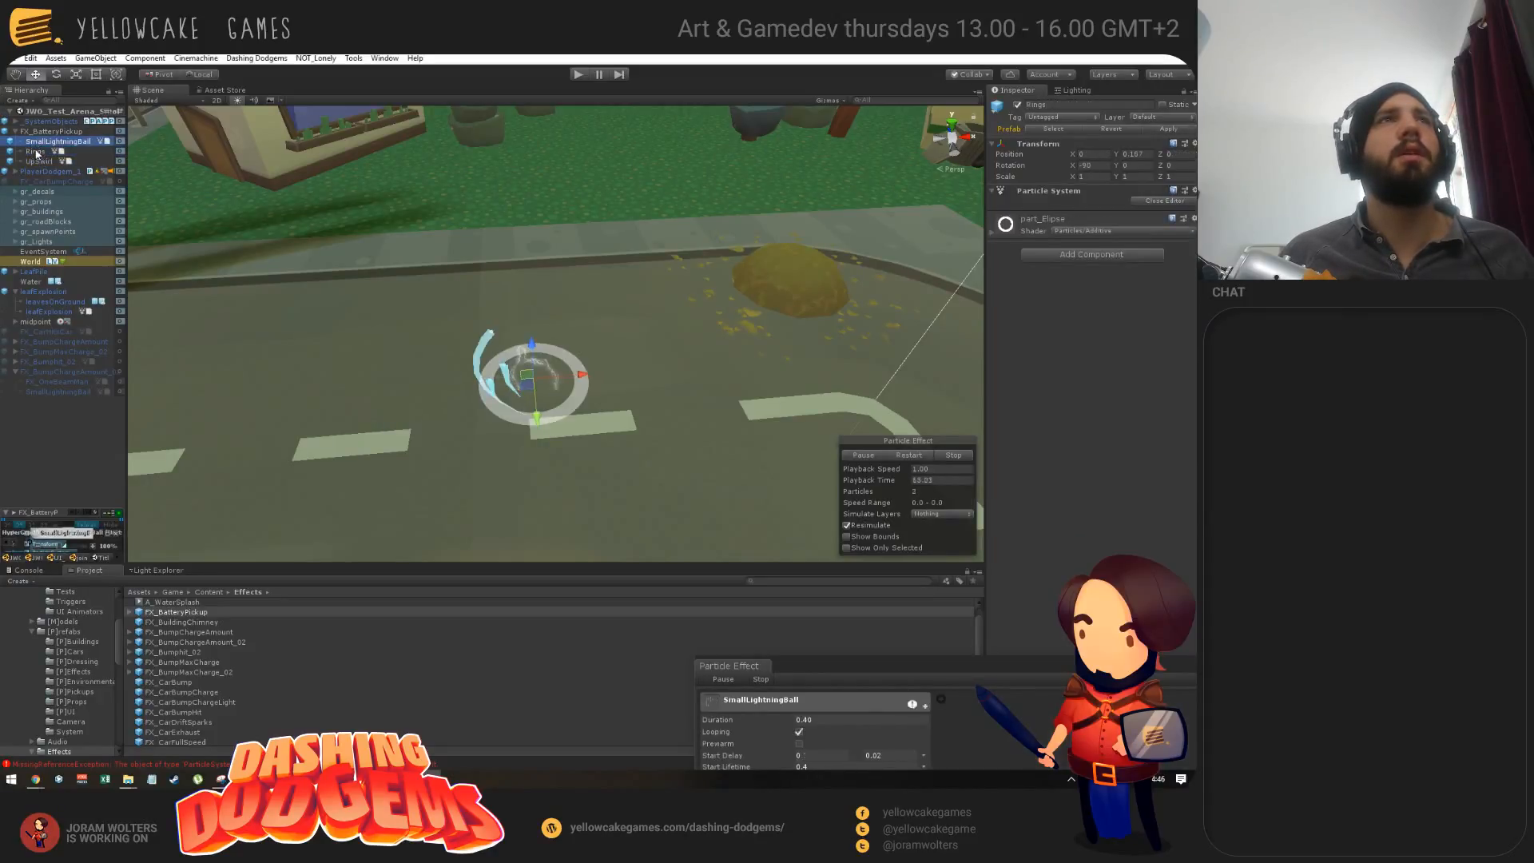
{"action": "left_click", "coordinate": [37, 162]}
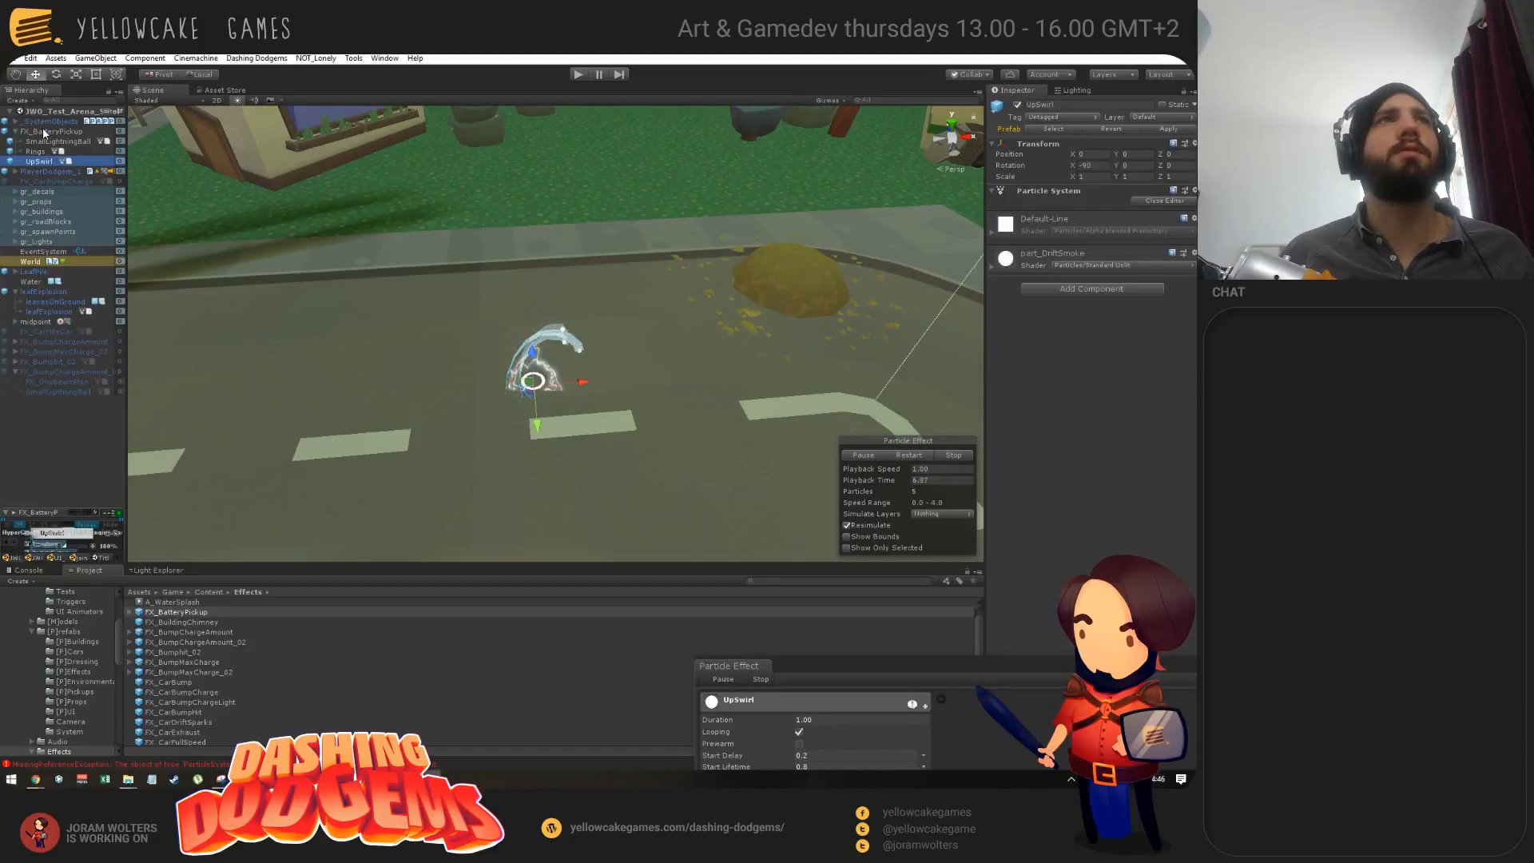
{"action": "left_click", "coordinate": [44, 132]}
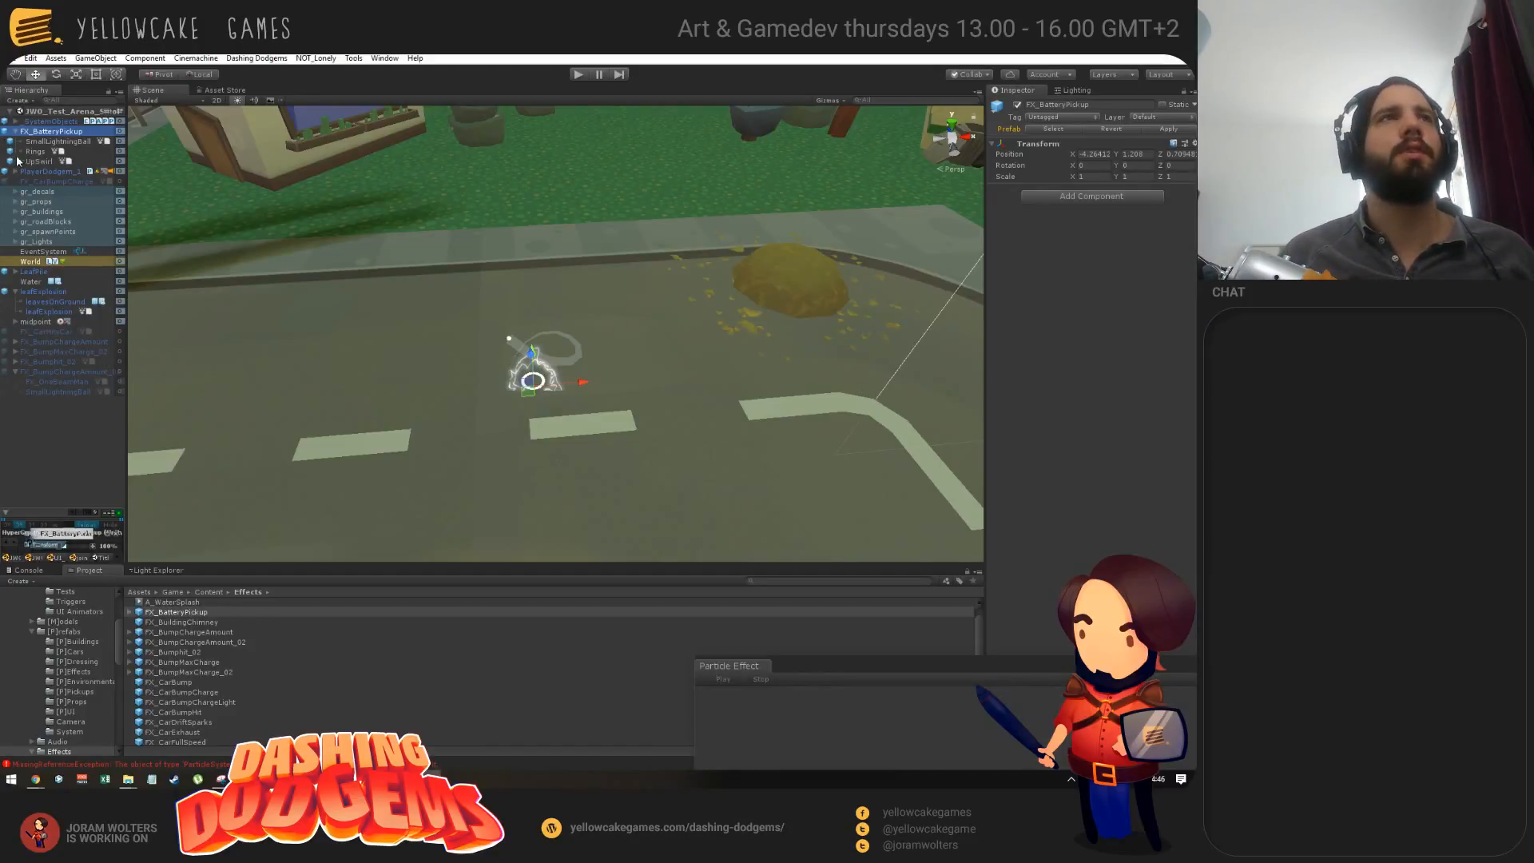
Step: Examine the particle settings of the FX_BatteryPickup child systems in the Particle Effect editor, and move that window clear of the scene
{"action": "left_click", "coordinate": [35, 142]}
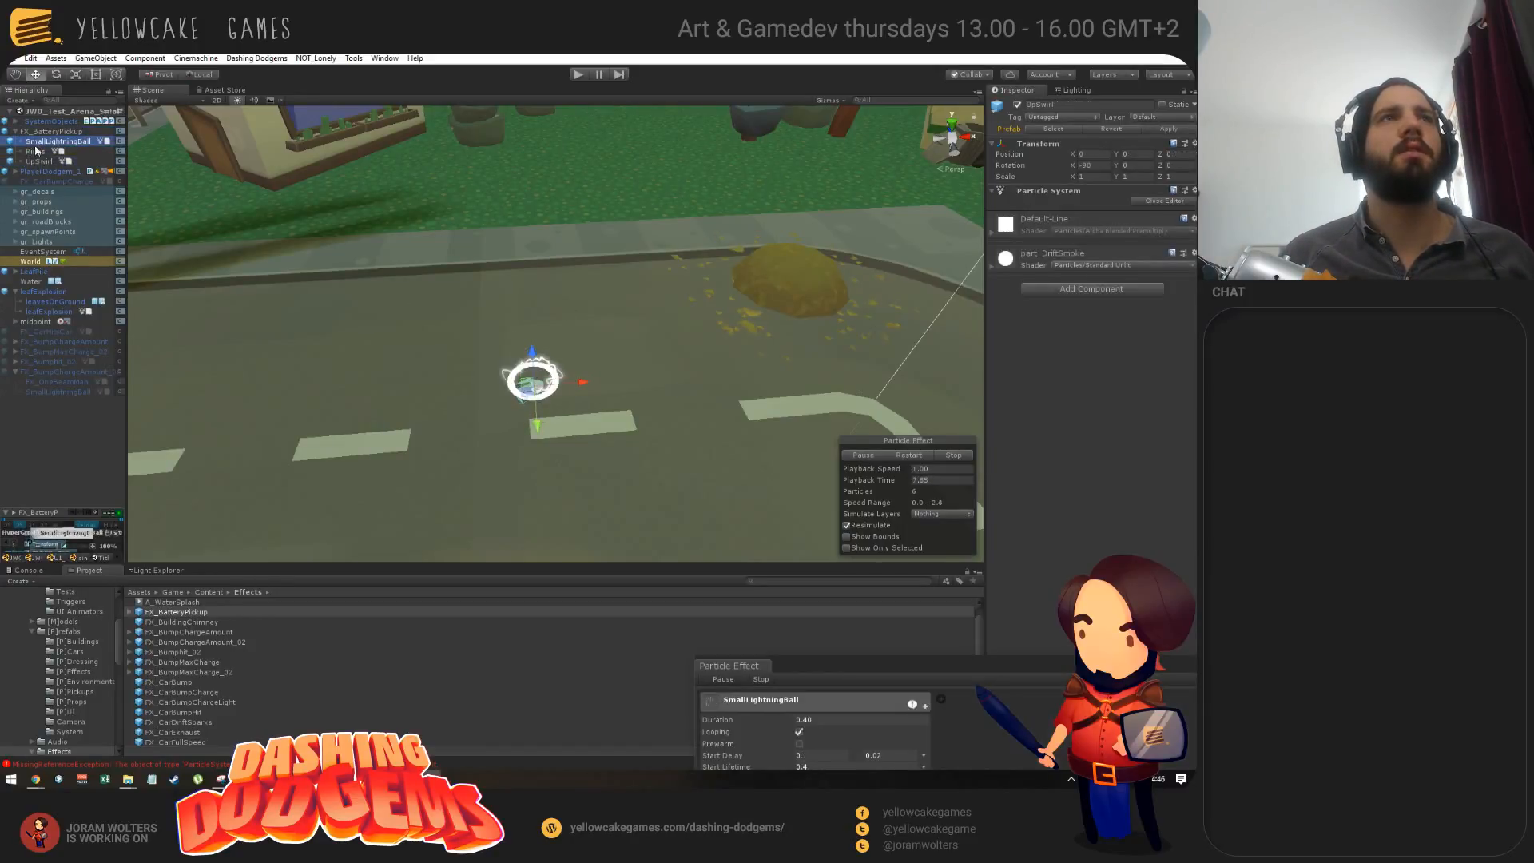
{"action": "left_click_drag", "start_coordinate": [852, 655], "coordinate": [712, 457]}
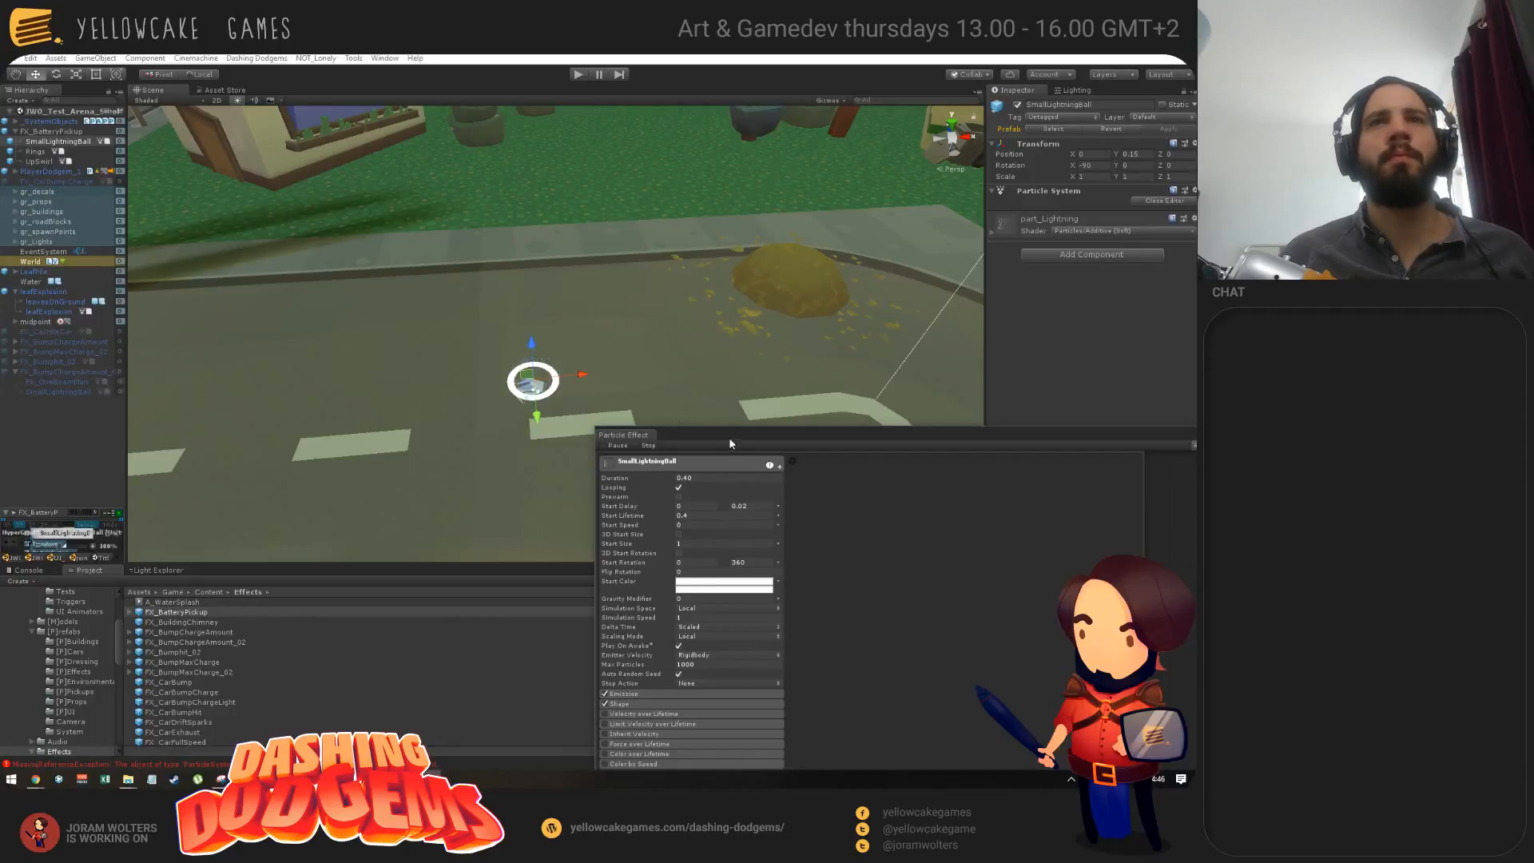
{"action": "left_click", "coordinate": [38, 161]}
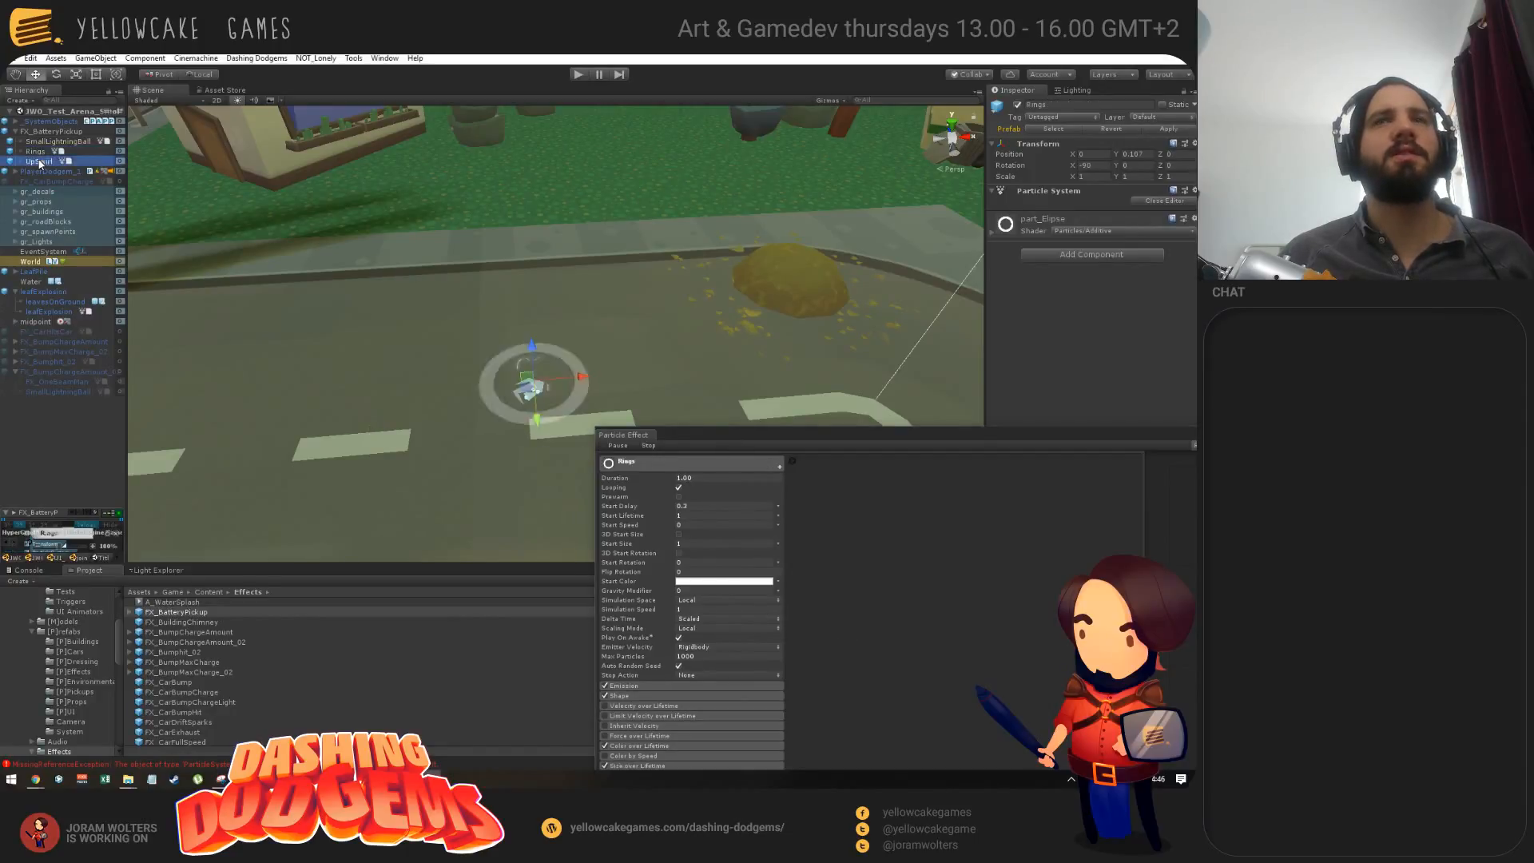
{"action": "left_click", "coordinate": [38, 132]}
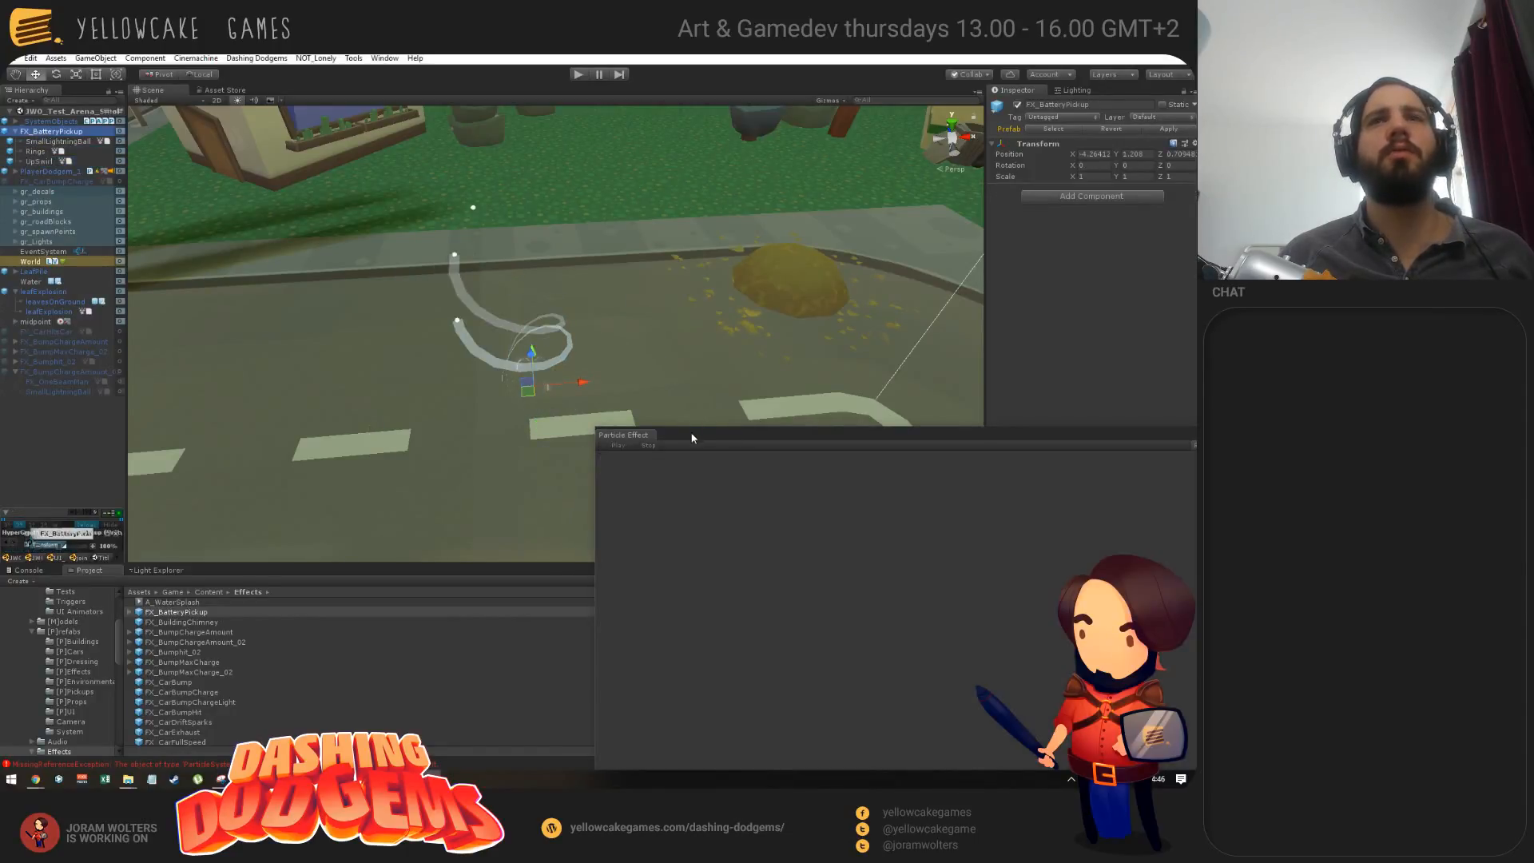
{"action": "left_click_drag", "start_coordinate": [692, 438], "coordinate": [606, 617]}
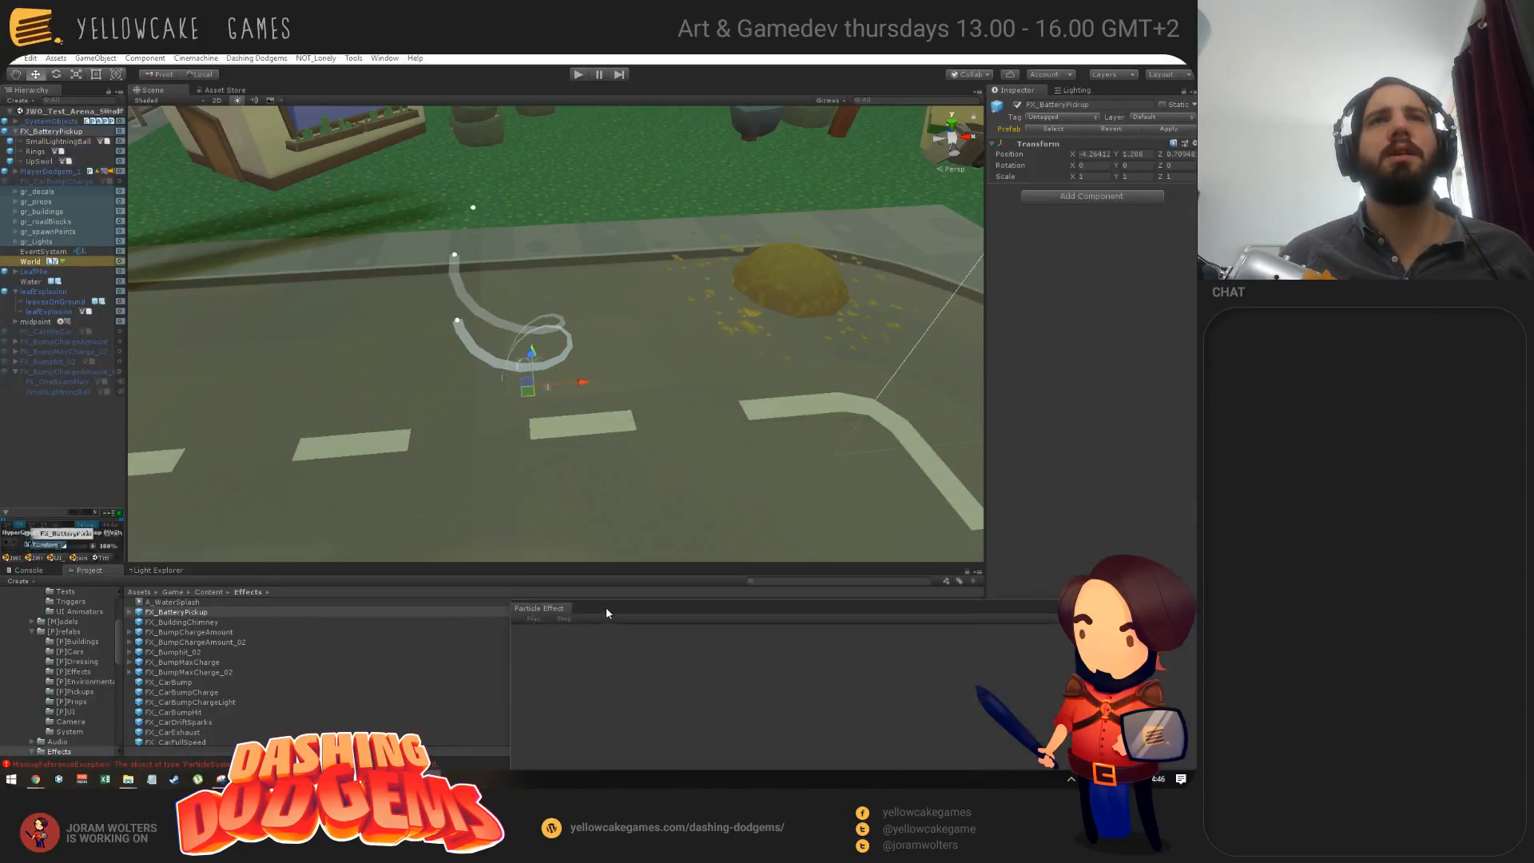
{"action": "left_click", "coordinate": [95, 59]}
{"action": "mouse_move", "coordinate": [146, 148]}
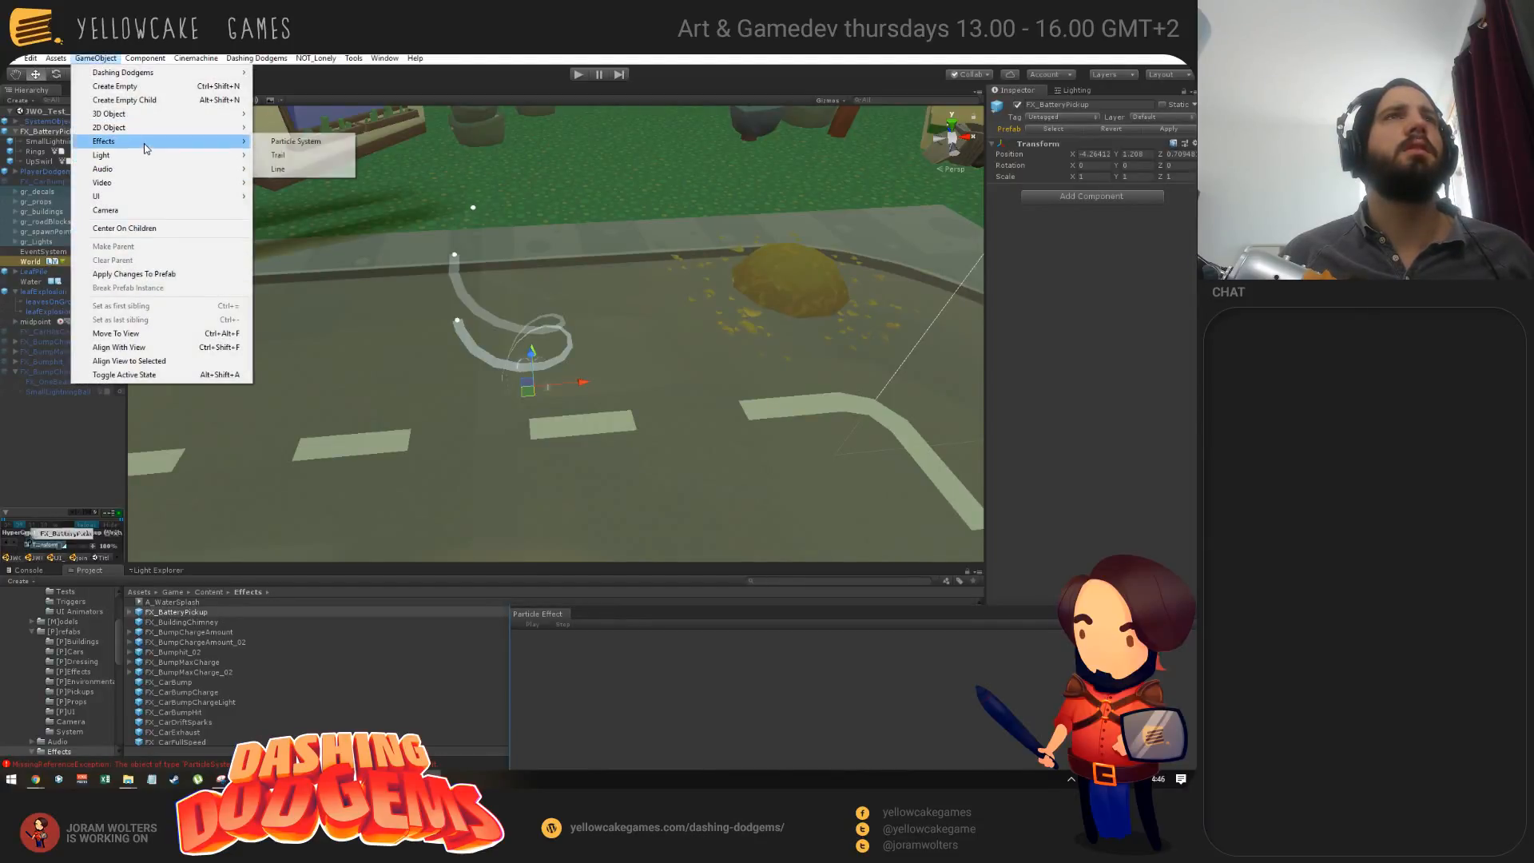
Step: Make the Rings and UpSwirl systems children of SmallLightningBall within FX_BatteryPickup
{"action": "left_click", "coordinate": [37, 141]}
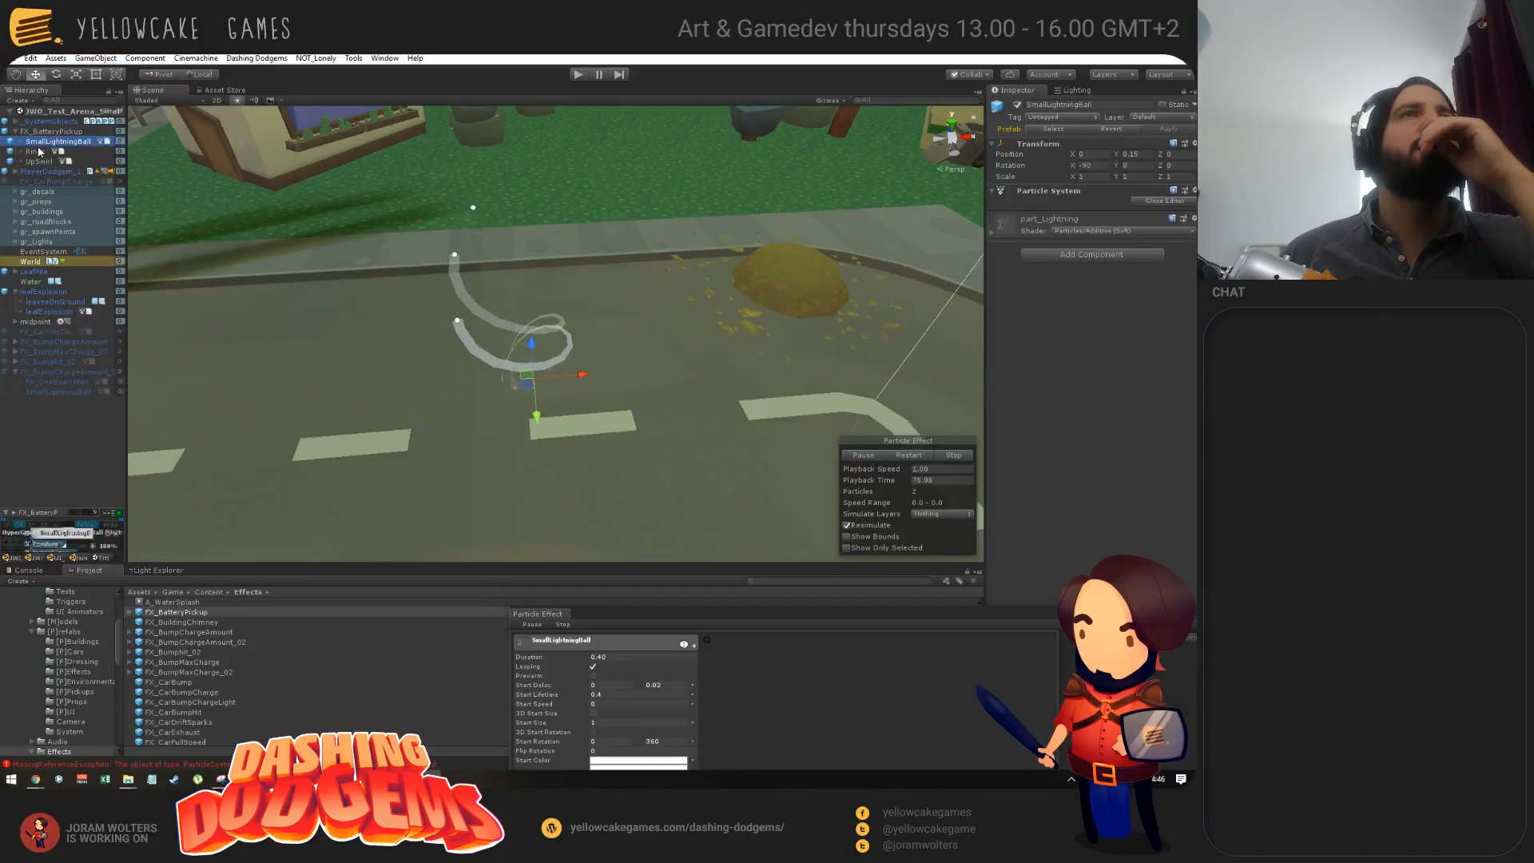
{"action": "left_click", "coordinate": [41, 152]}
{"action": "left_click", "coordinate": [40, 161], "text": "shift"}
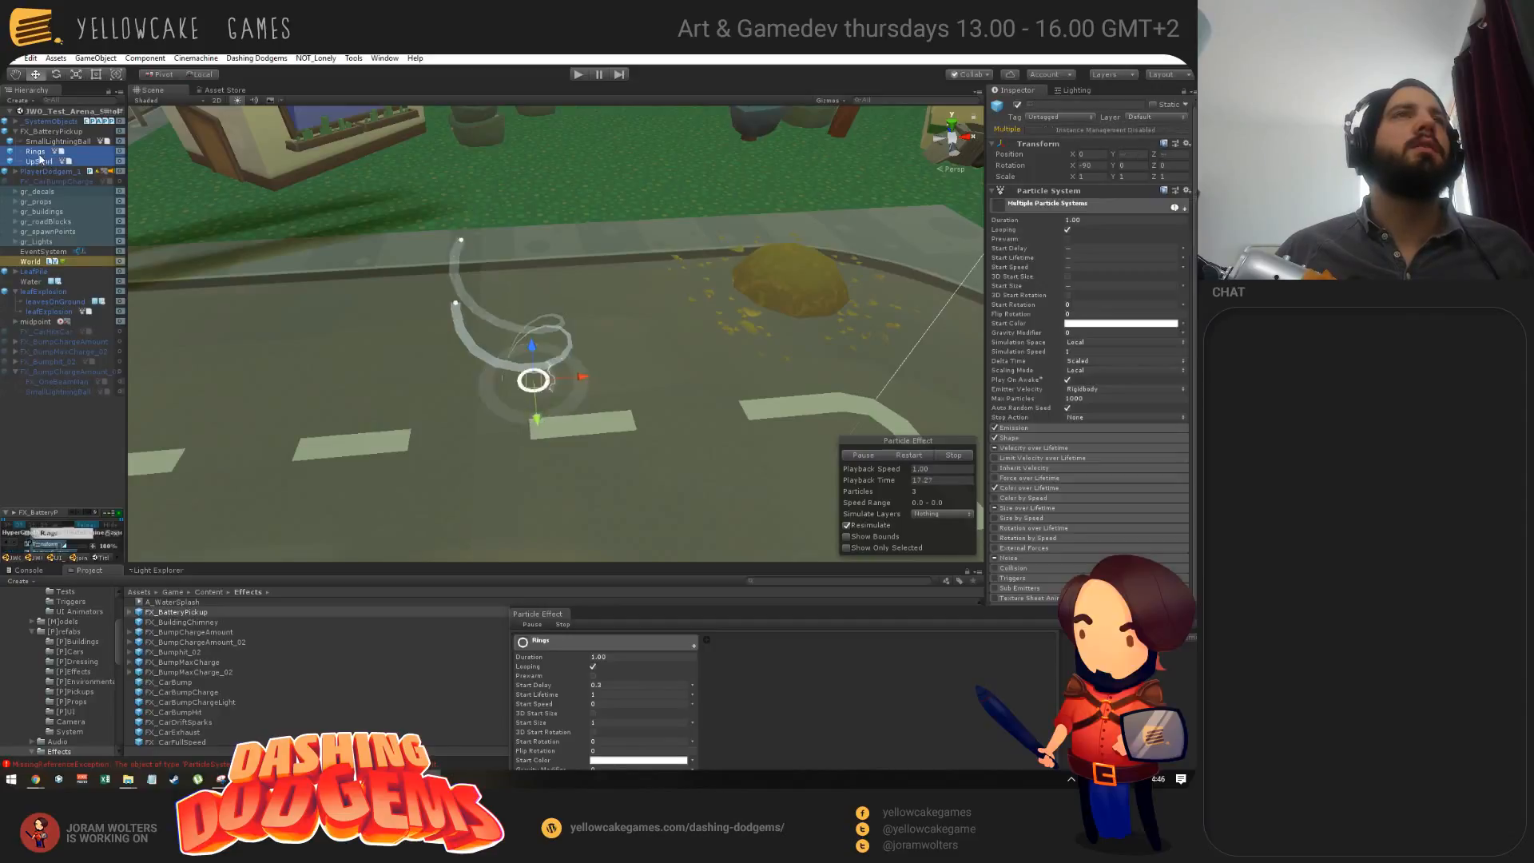
{"action": "left_click_drag", "start_coordinate": [42, 159], "coordinate": [59, 142]}
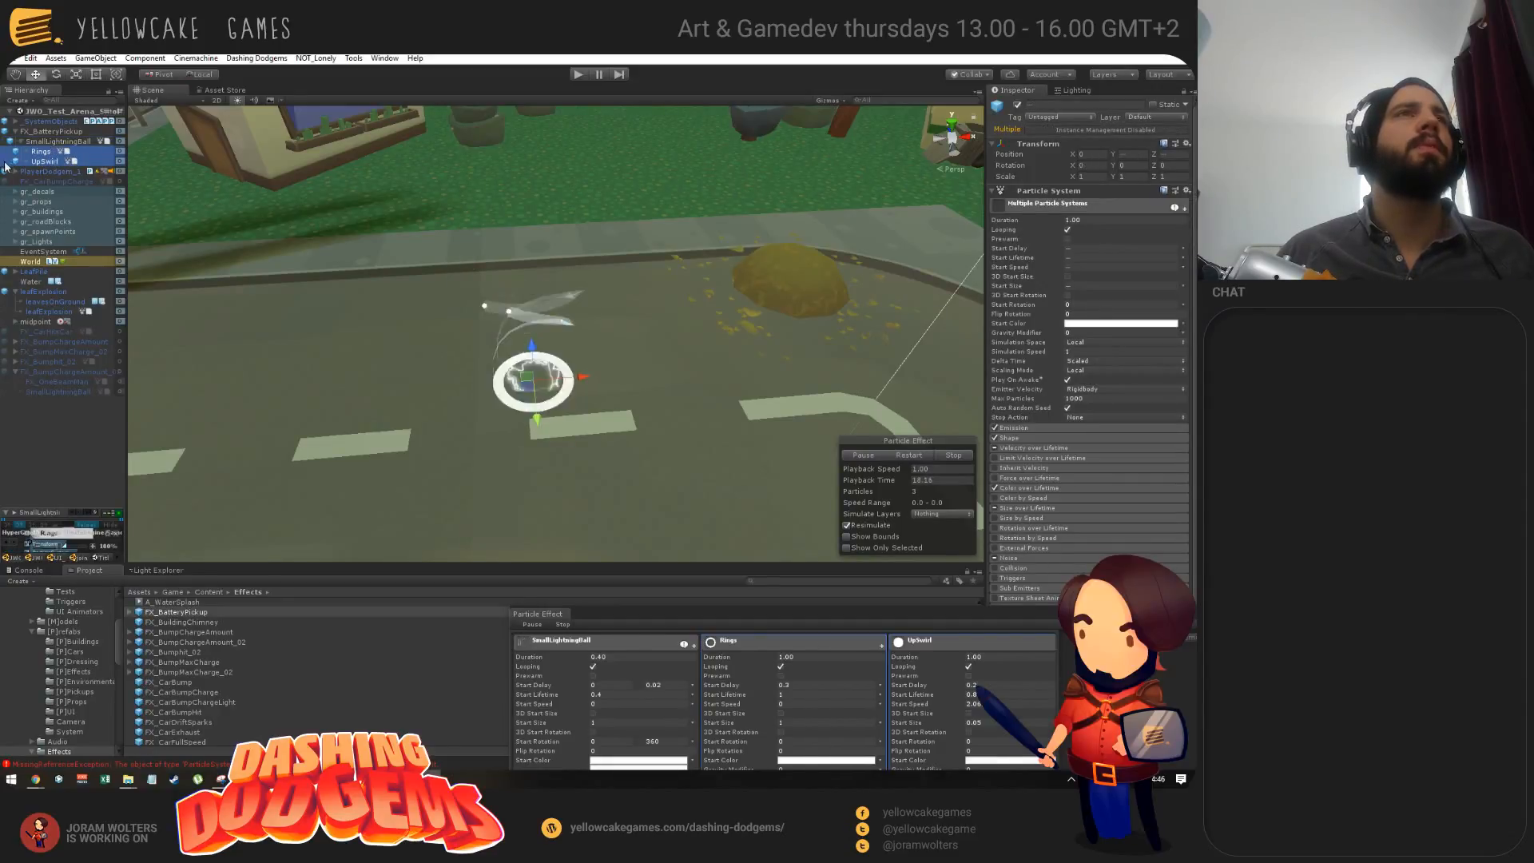
Step: Move SmallLightningBall with its children out of FX_BatteryPickup to the scene root, and delete the FX_BatteryPickup object from the scene
{"action": "left_click_drag", "start_coordinate": [38, 141], "coordinate": [59, 420]}
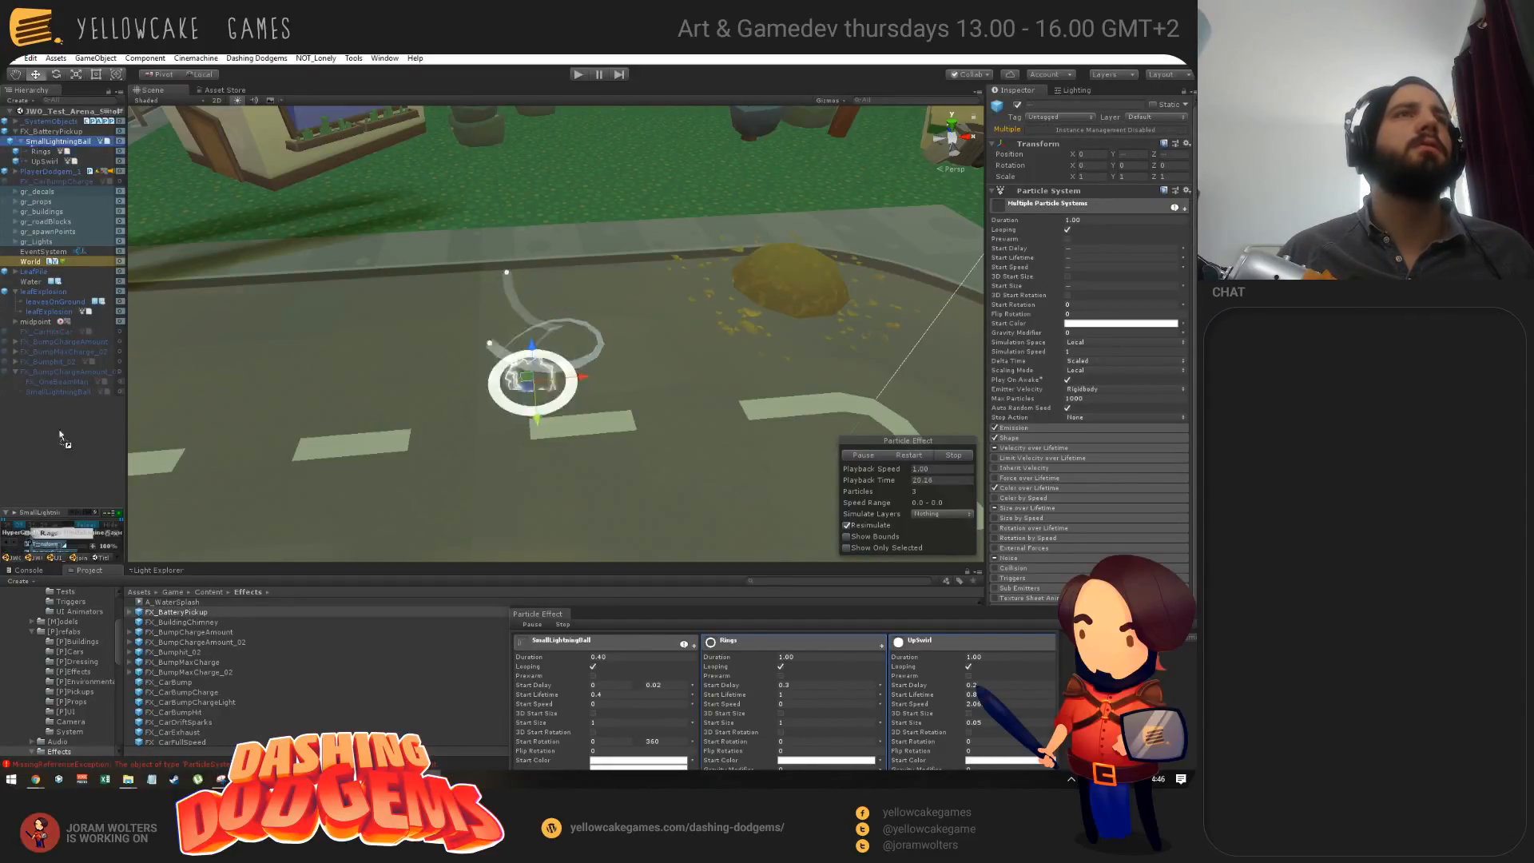
{"action": "left_click", "coordinate": [60, 131]}
{"action": "key", "text": "Delete"}
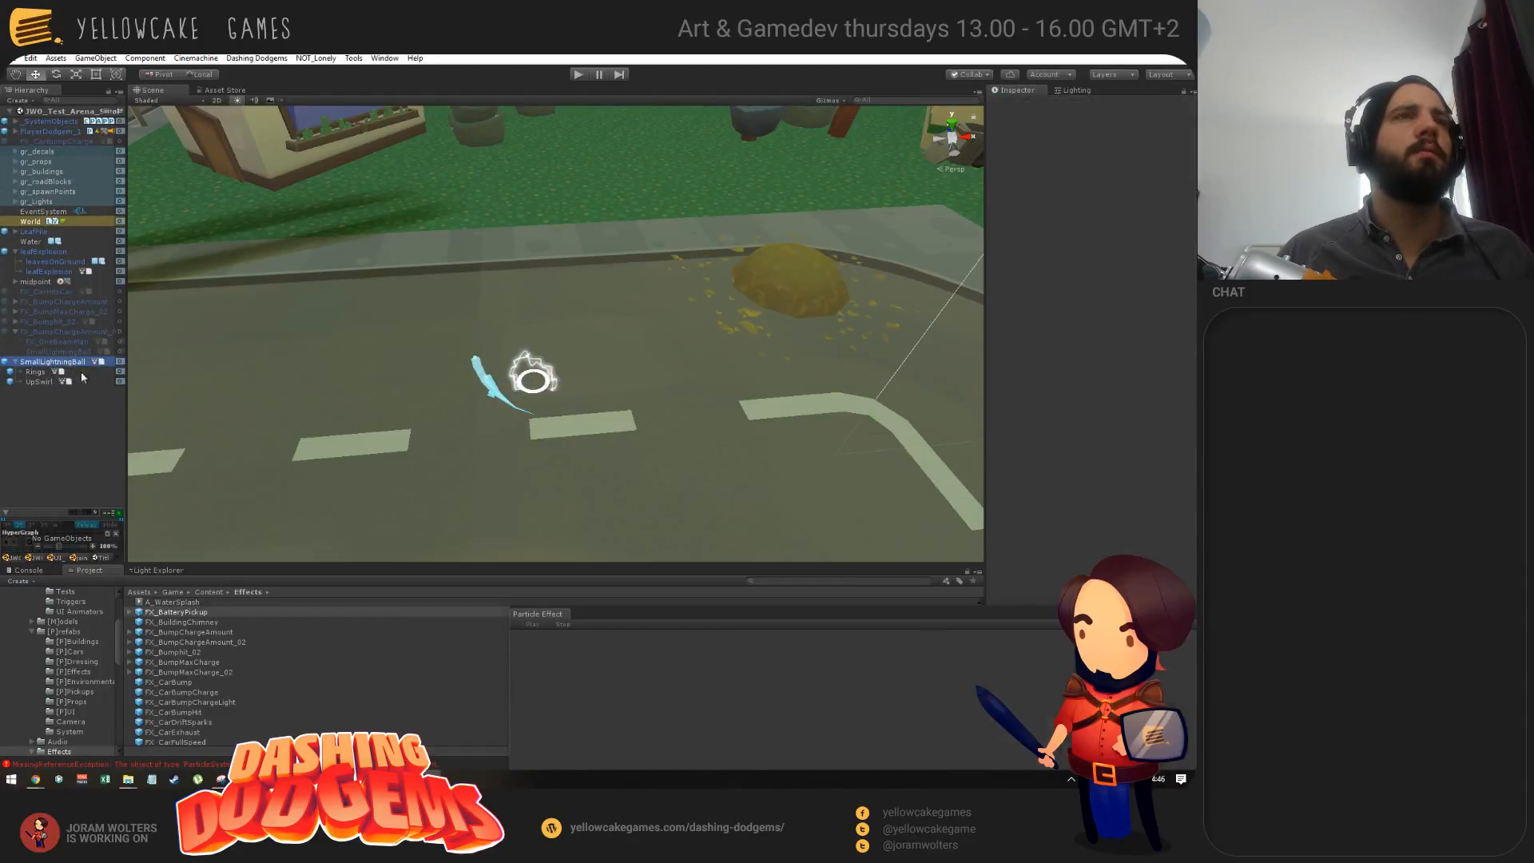
Step: Rename the SmallLightningBall parent object as FX_EnergyPickup
{"action": "key", "text": "F2"}
{"action": "type", "text": "FX_Ener"}
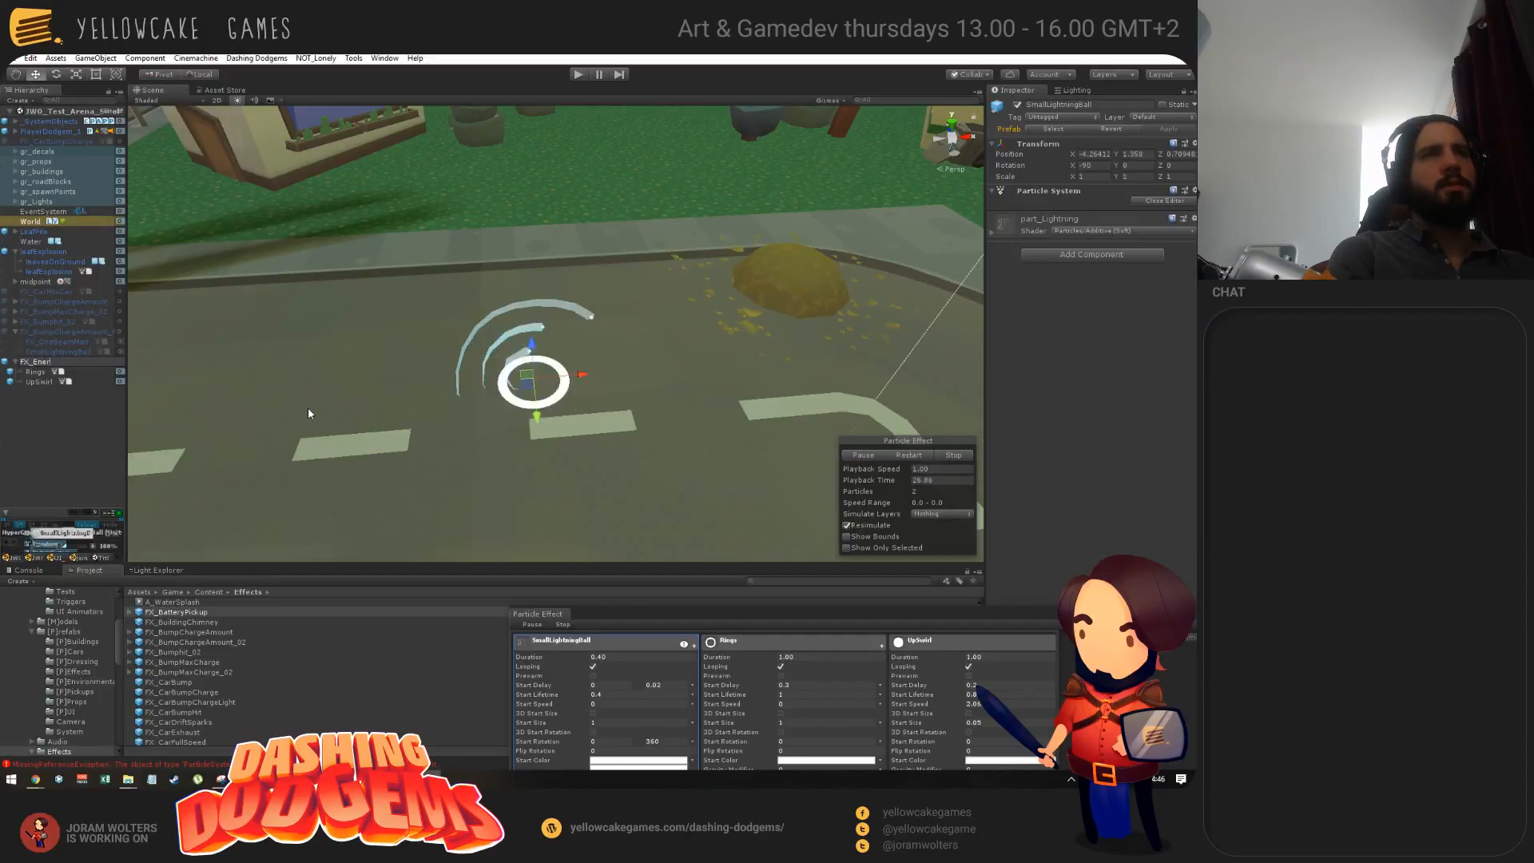
{"action": "type", "text": "gyPickup"}
{"action": "key", "text": "Return"}
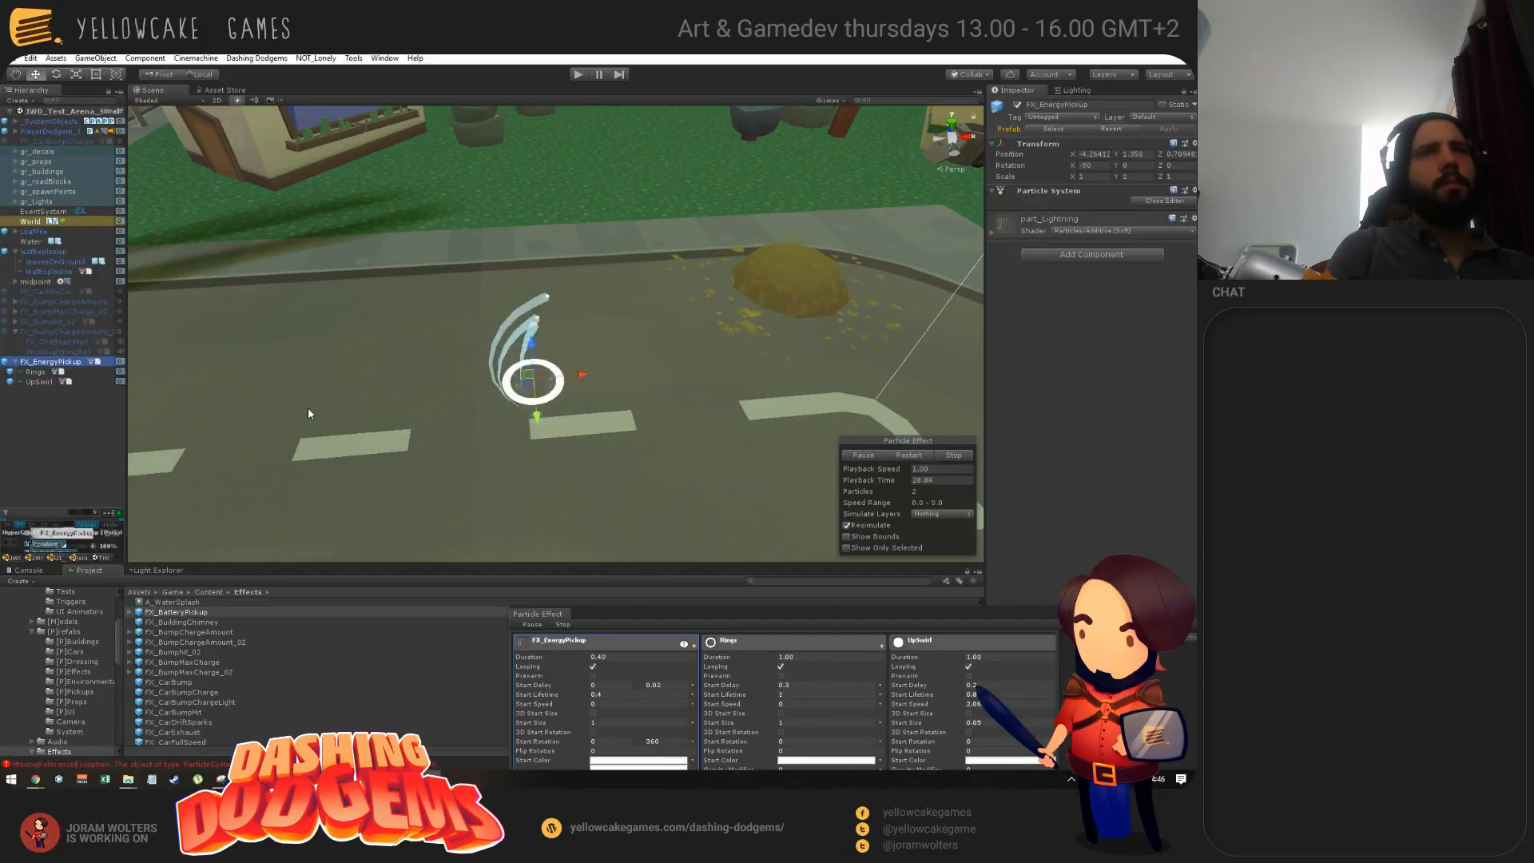
Step: Check the Twitch stream page and the OBS audio mixer, and switch back to Unity
{"action": "key", "text": "alt+Tab"}
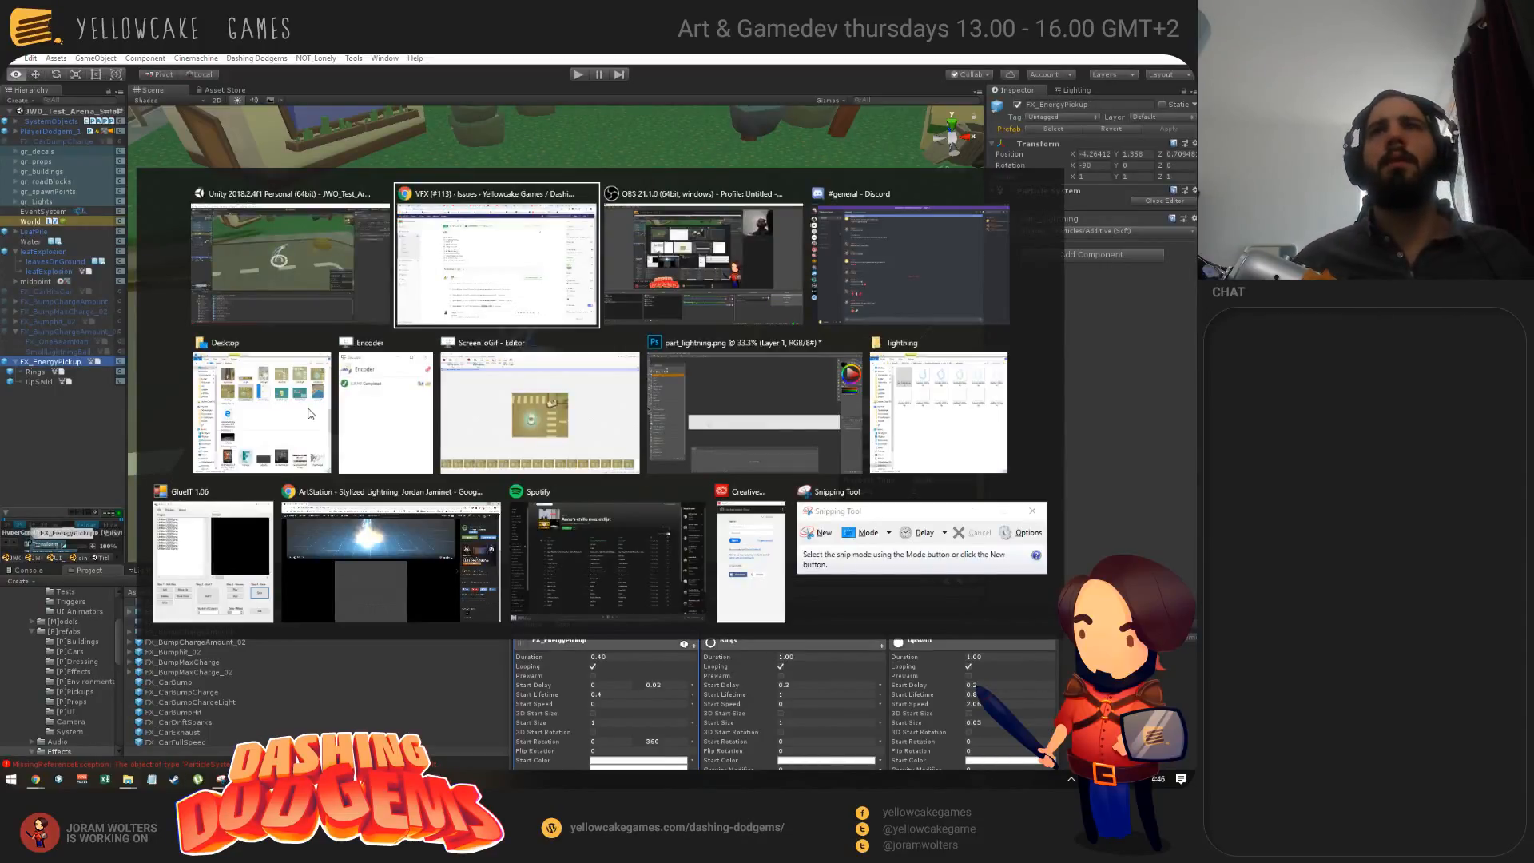
{"action": "left_click", "coordinate": [258, 271]}
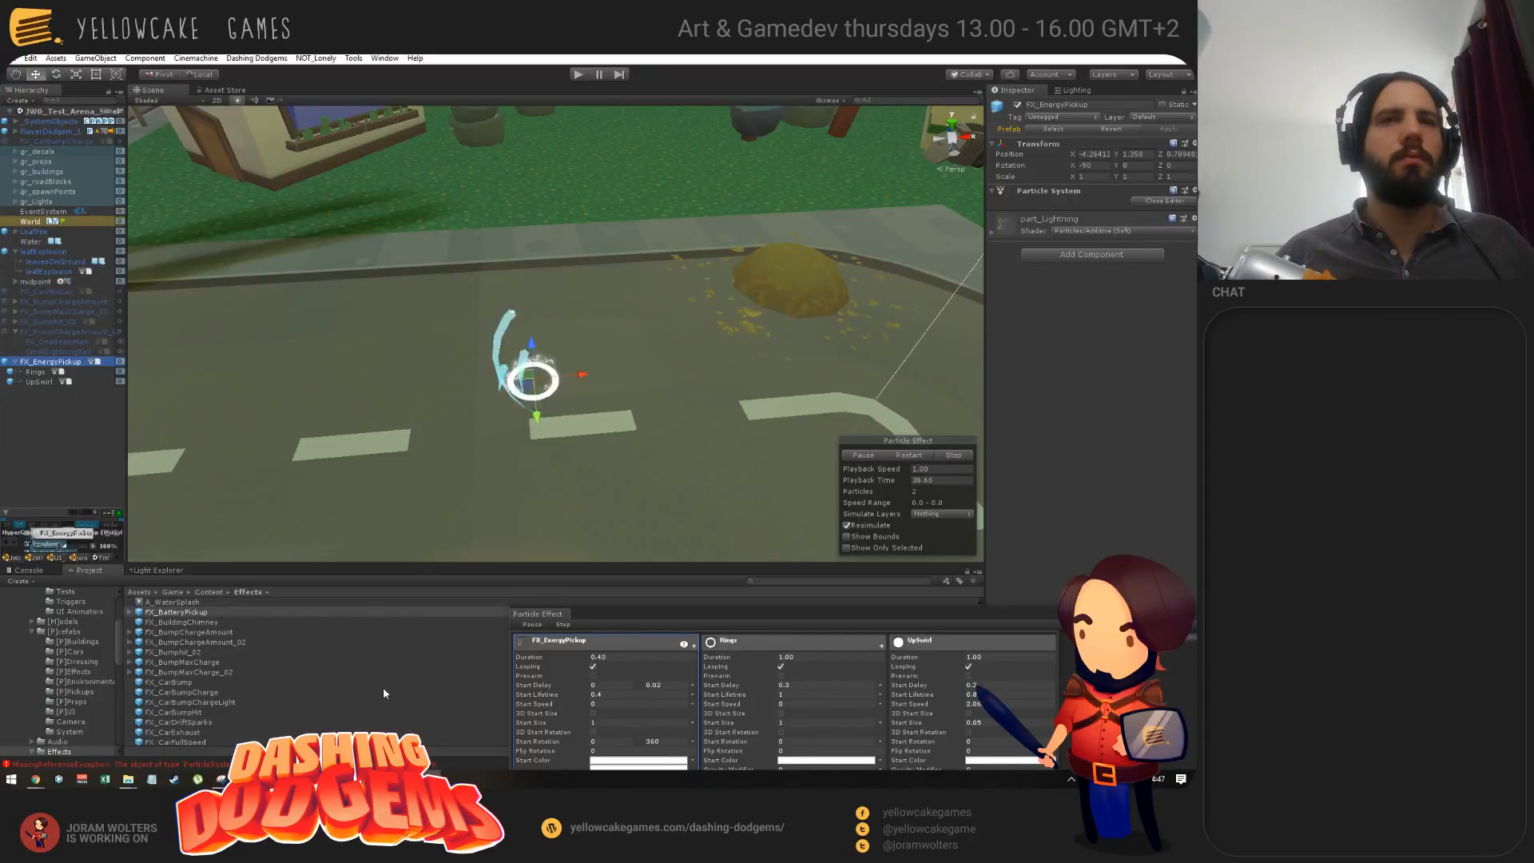
{"action": "mouse_move", "coordinate": [41, 783]}
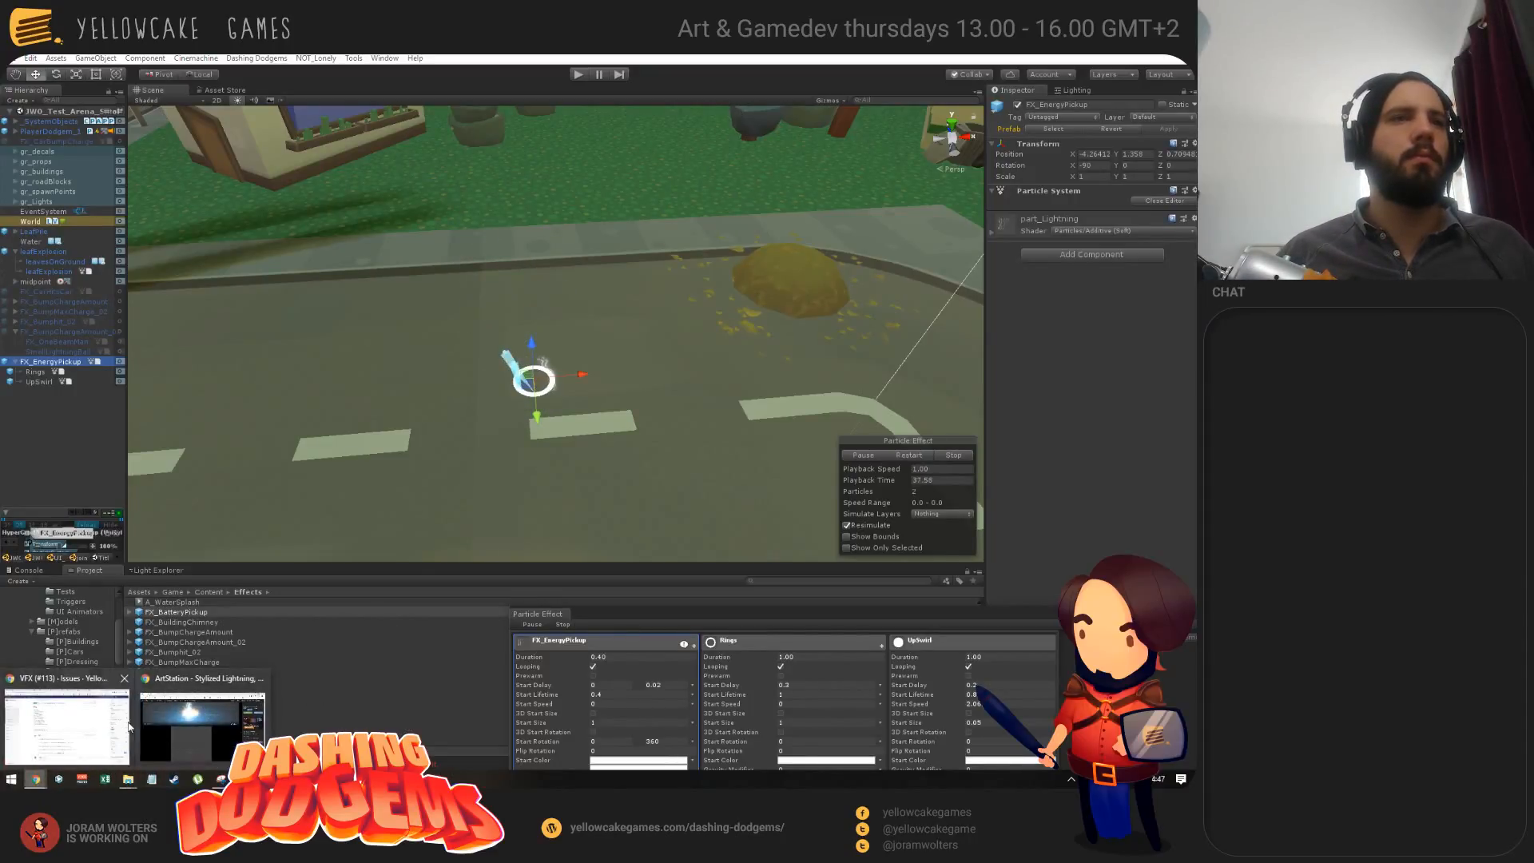
{"action": "left_click", "coordinate": [68, 728]}
{"action": "left_click", "coordinate": [982, 56]}
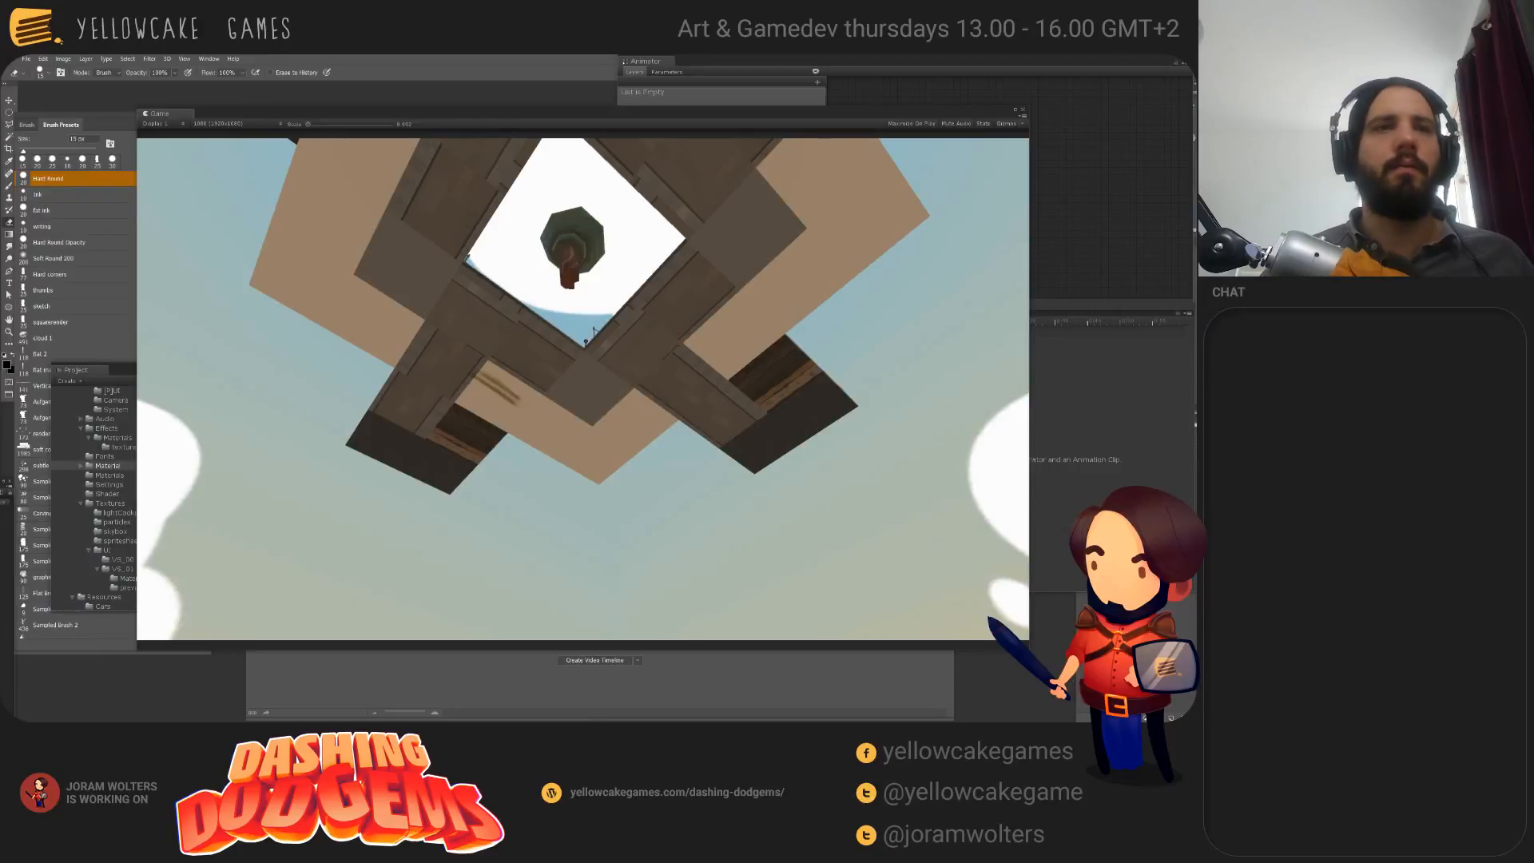
{"action": "key", "text": "alt+Tab"}
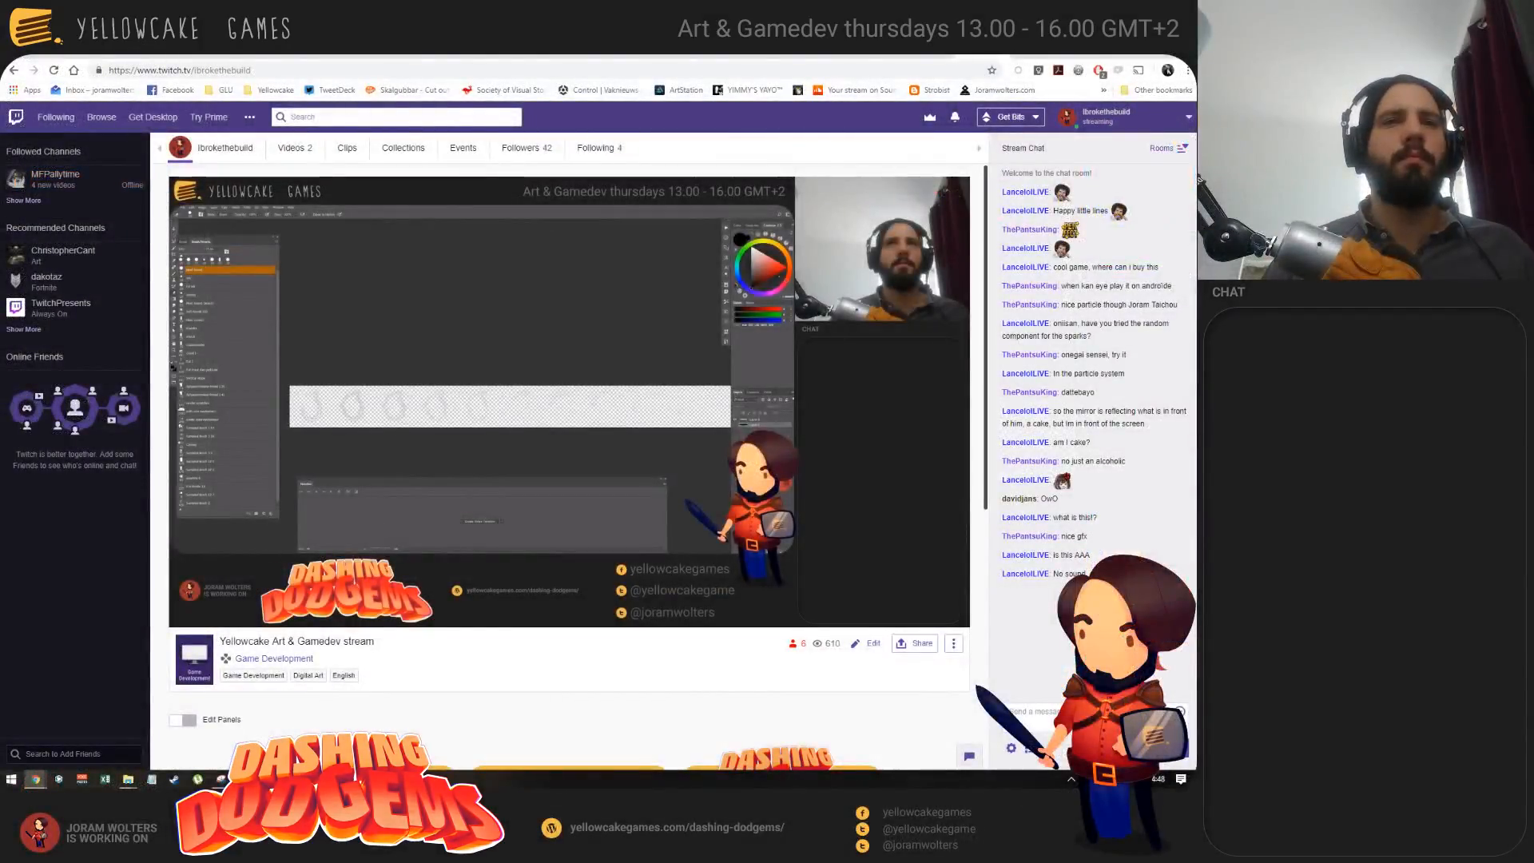
{"action": "mouse_move", "coordinate": [406, 780]}
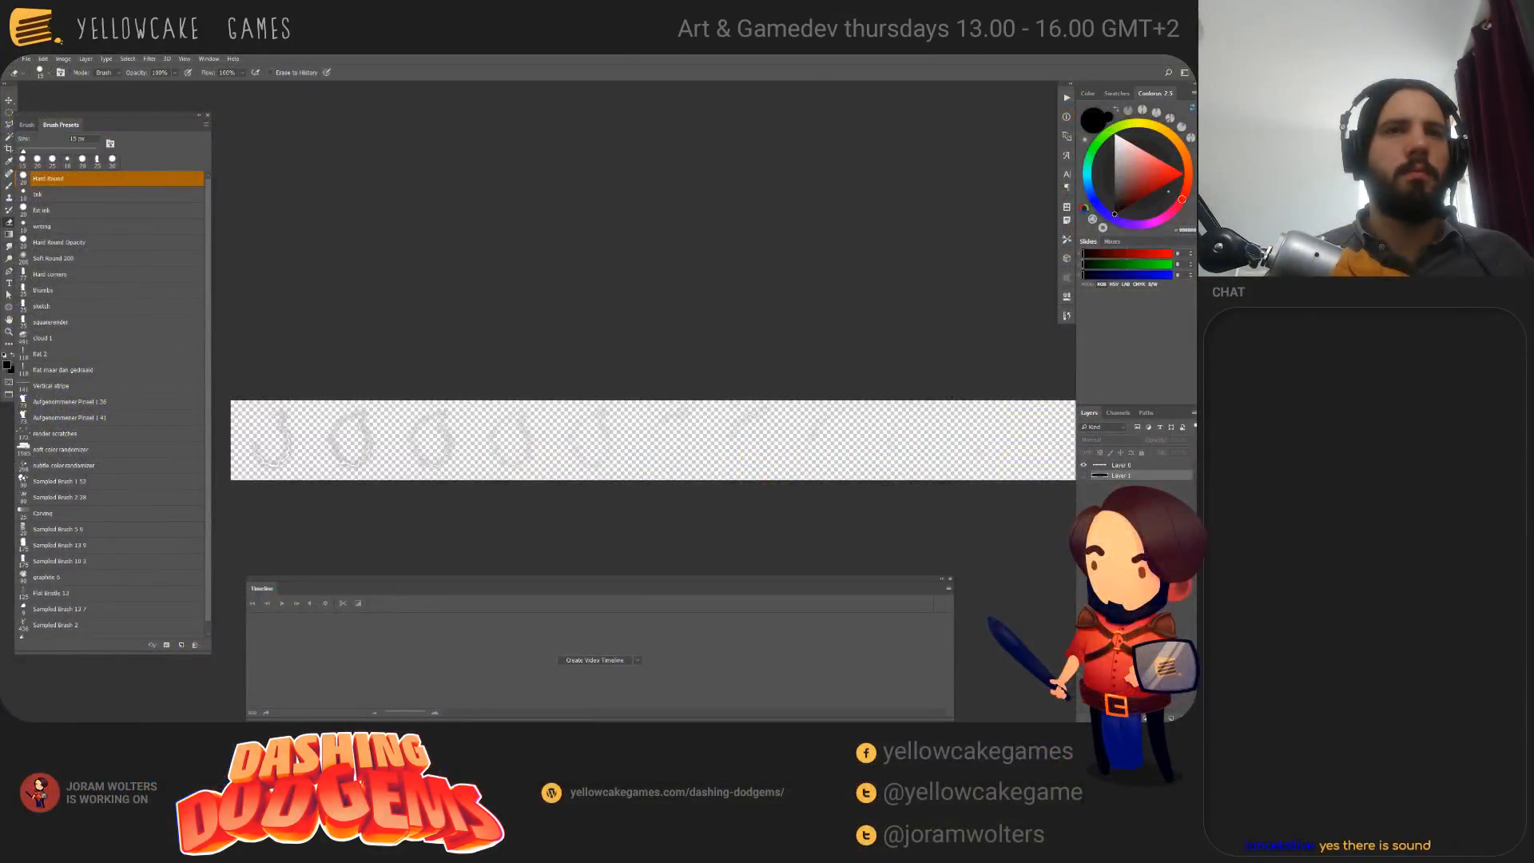
{"action": "key", "text": "alt+Tab"}
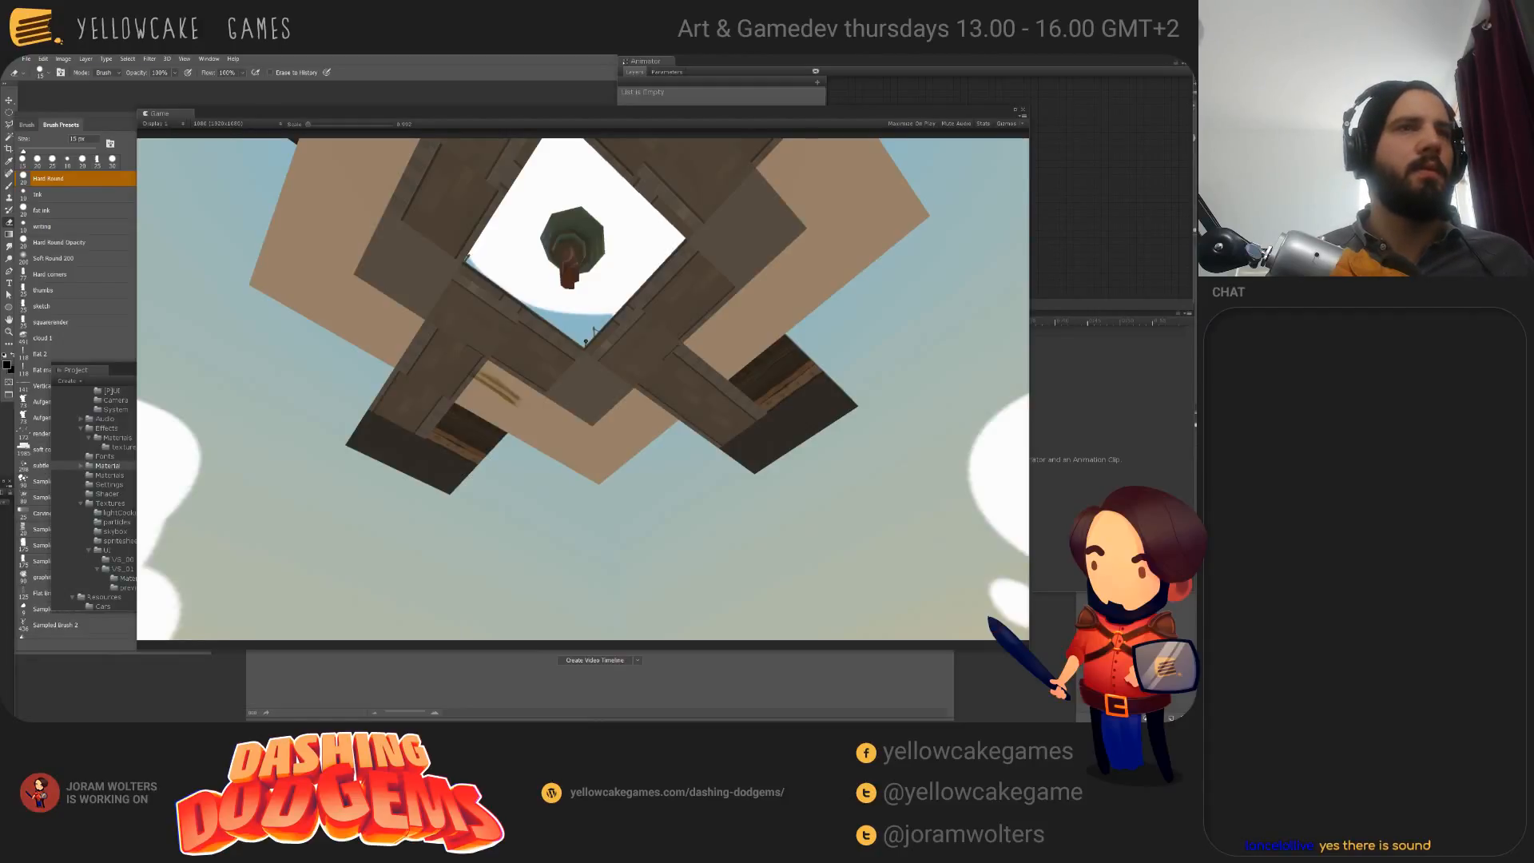
{"action": "key", "text": "alt+Tab"}
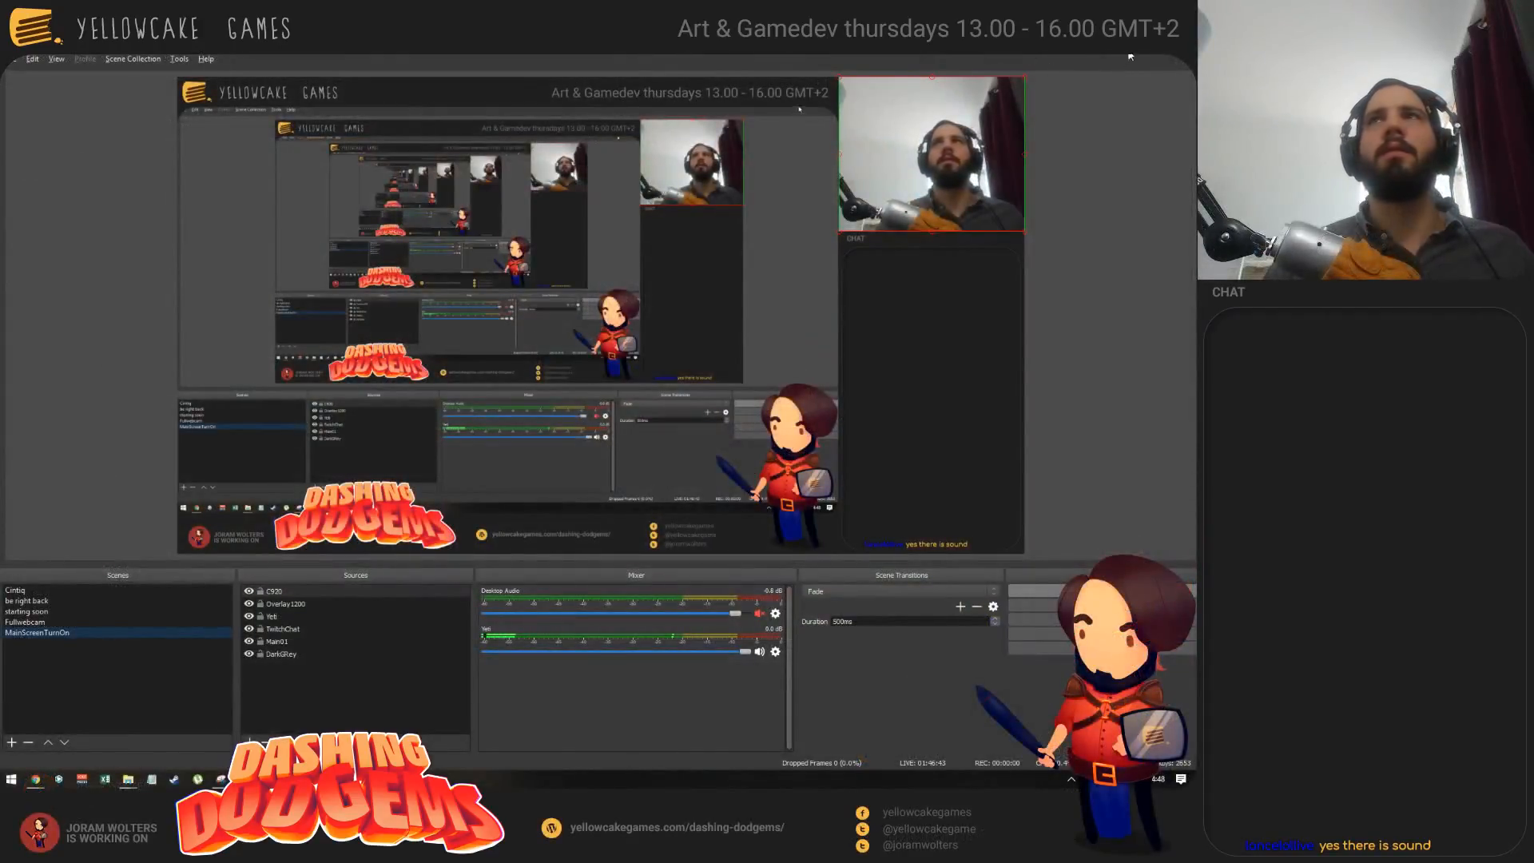
{"action": "key", "text": "alt+Tab"}
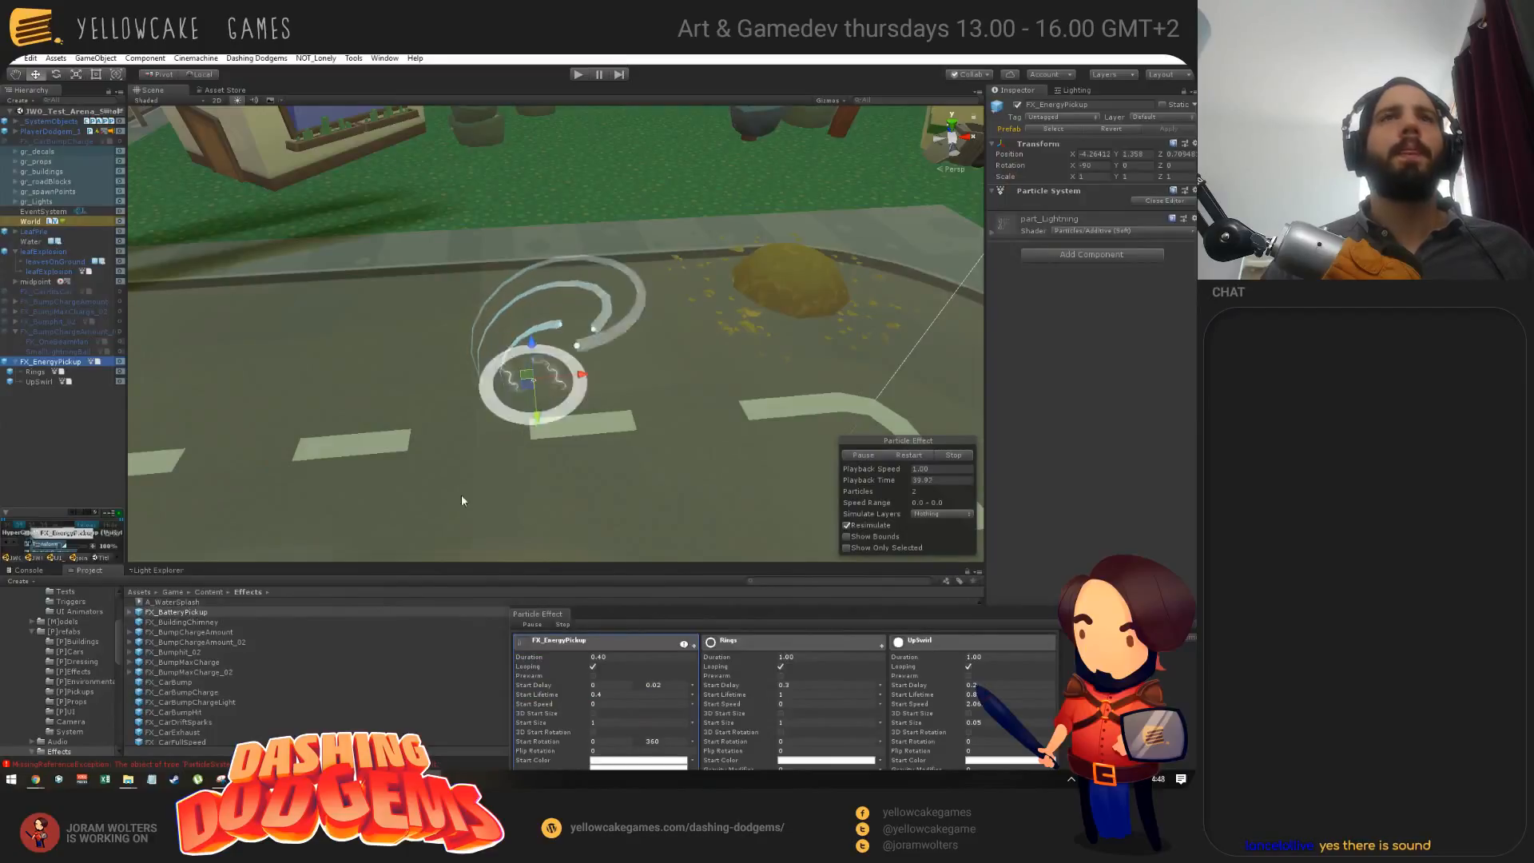
Step: Assign Rings and UpSwirl as two Birth sub-emitters of the FX_EnergyPickup particle system
{"action": "left_click_drag", "start_coordinate": [431, 407], "coordinate": [624, 370], "text": "alt"}
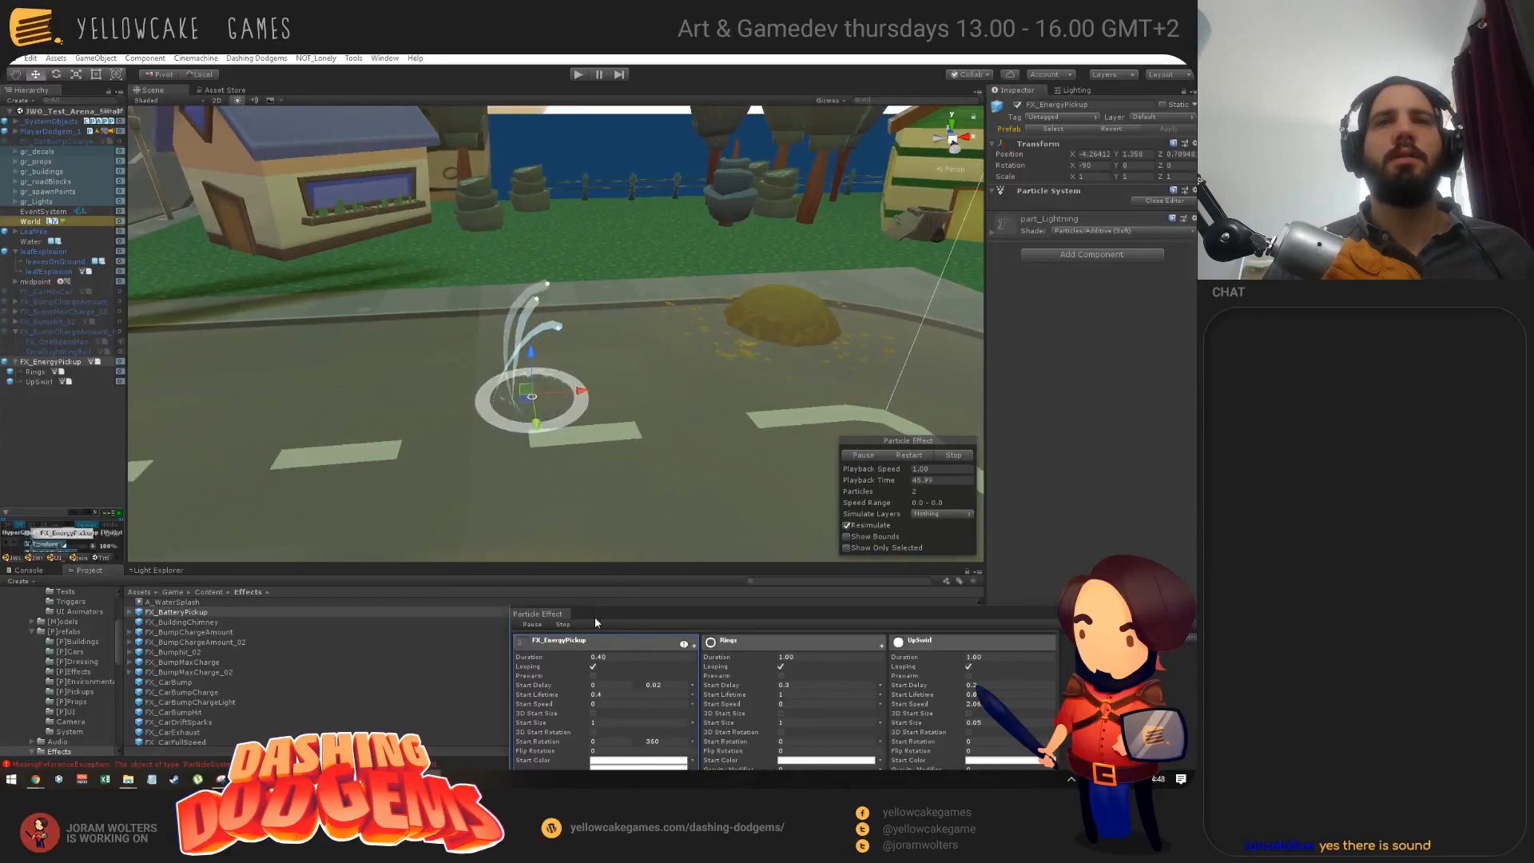
{"action": "left_click_drag", "start_coordinate": [594, 616], "coordinate": [731, 165]}
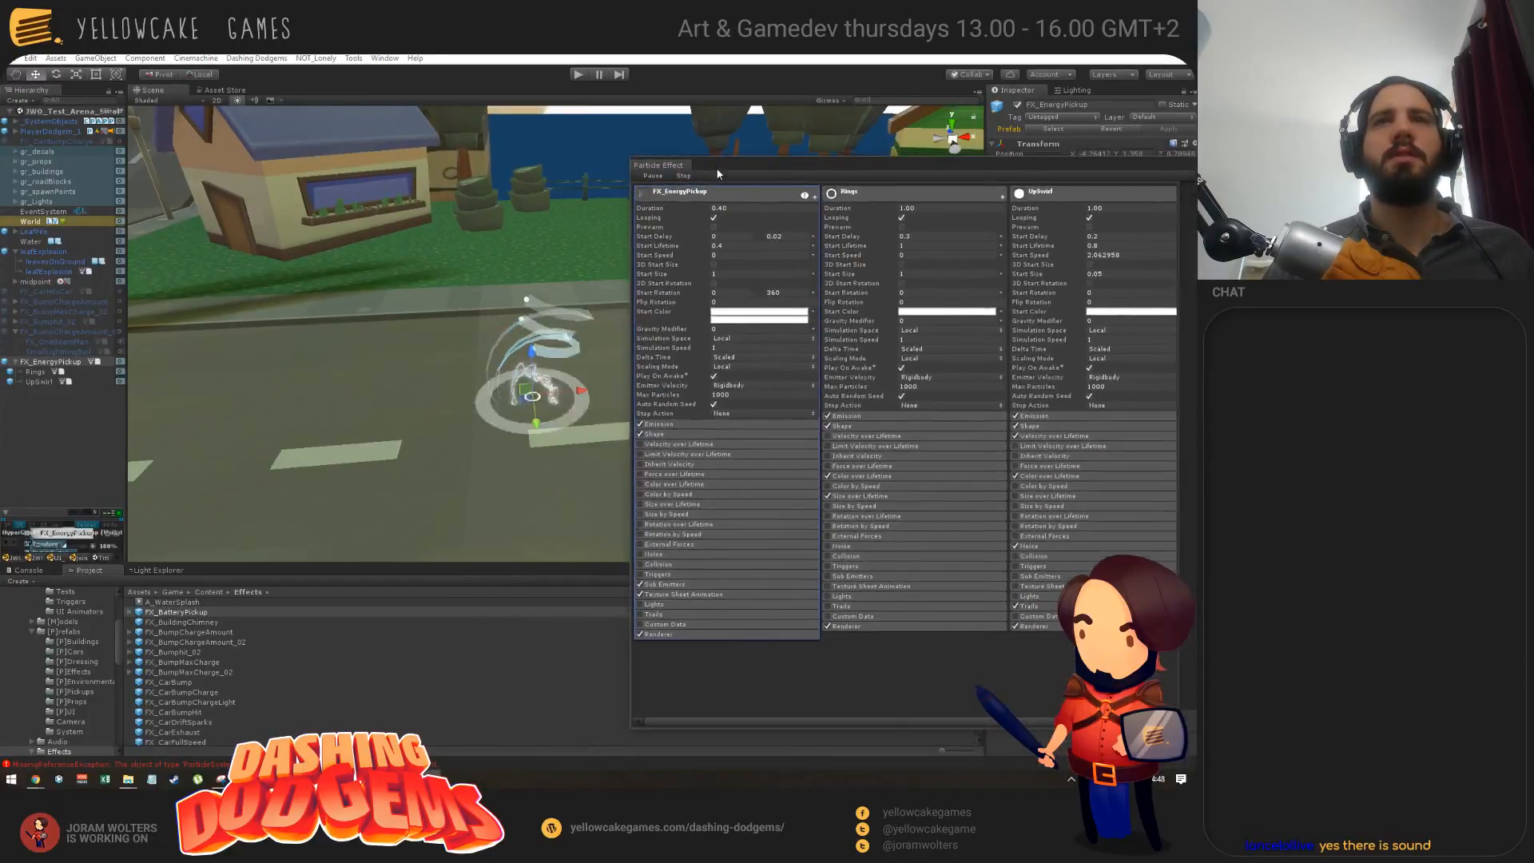
{"action": "left_click", "coordinate": [671, 585]}
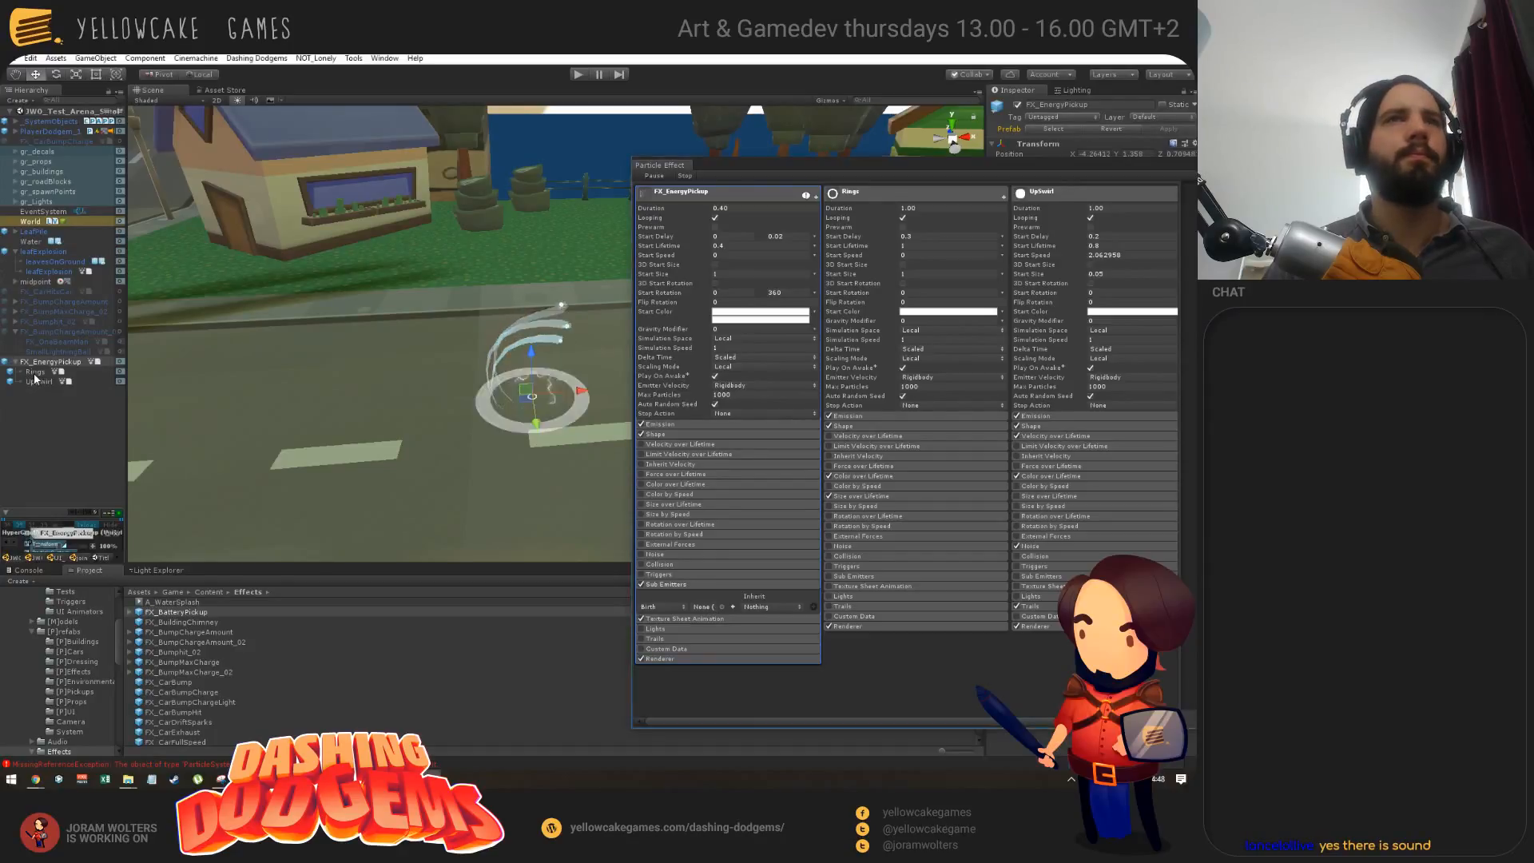
{"action": "left_click_drag", "start_coordinate": [36, 372], "coordinate": [705, 607]}
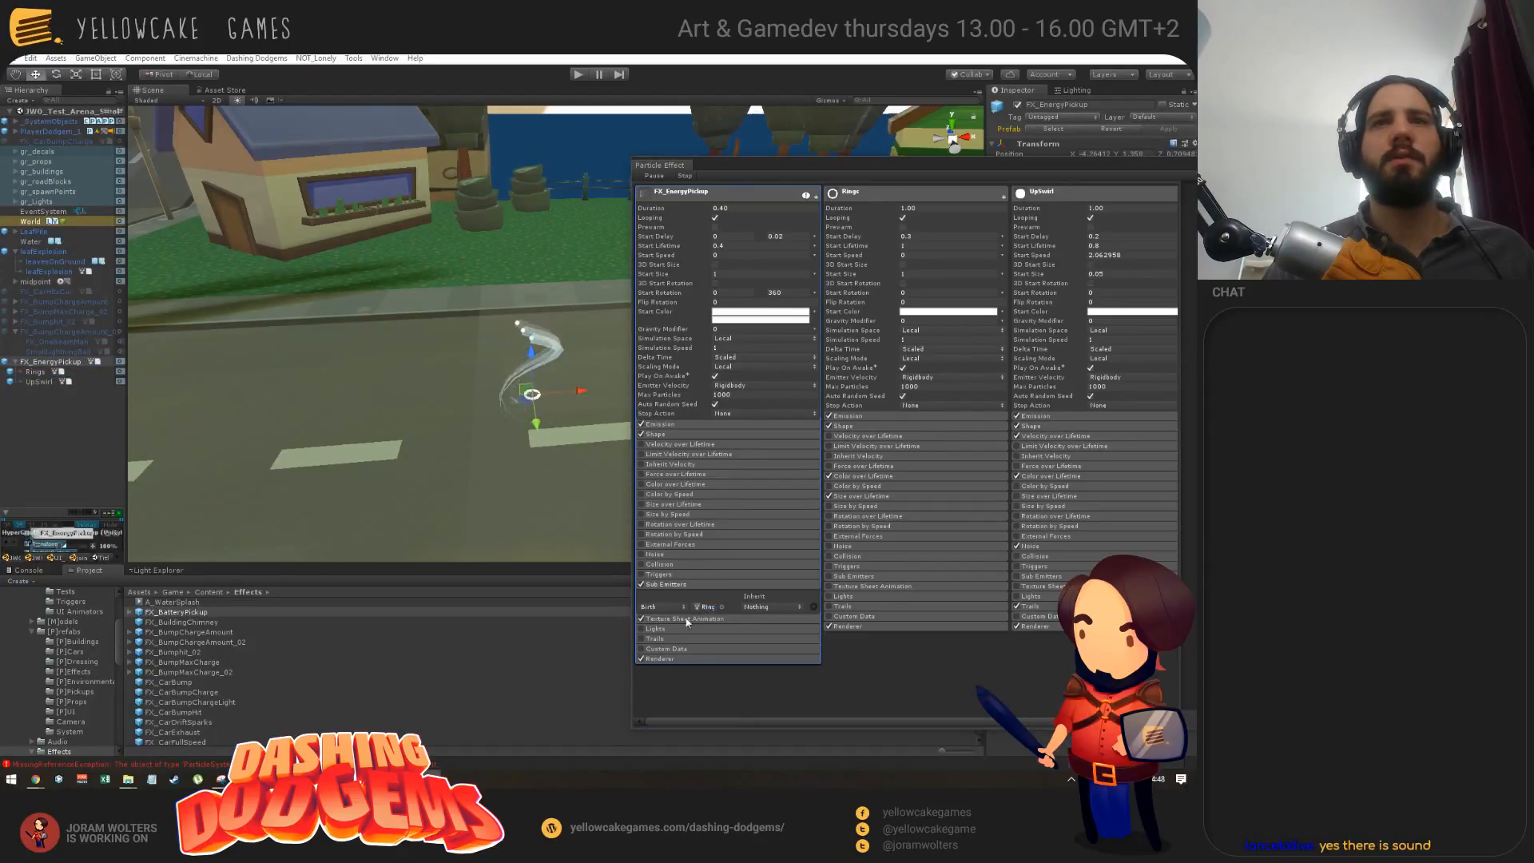
{"action": "left_click", "coordinate": [814, 607]}
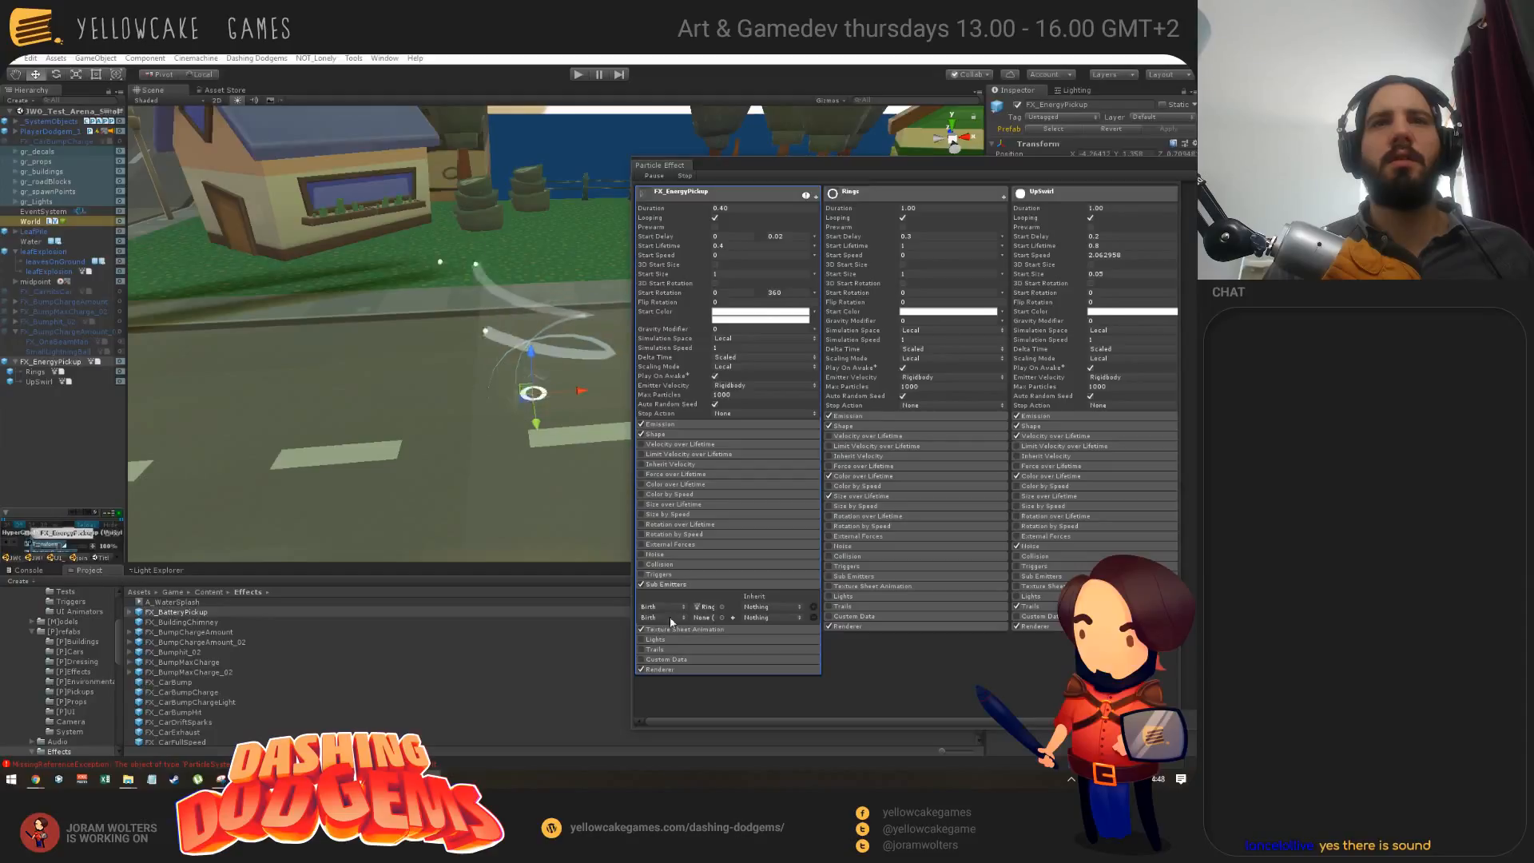
{"action": "left_click_drag", "start_coordinate": [38, 381], "coordinate": [700, 618]}
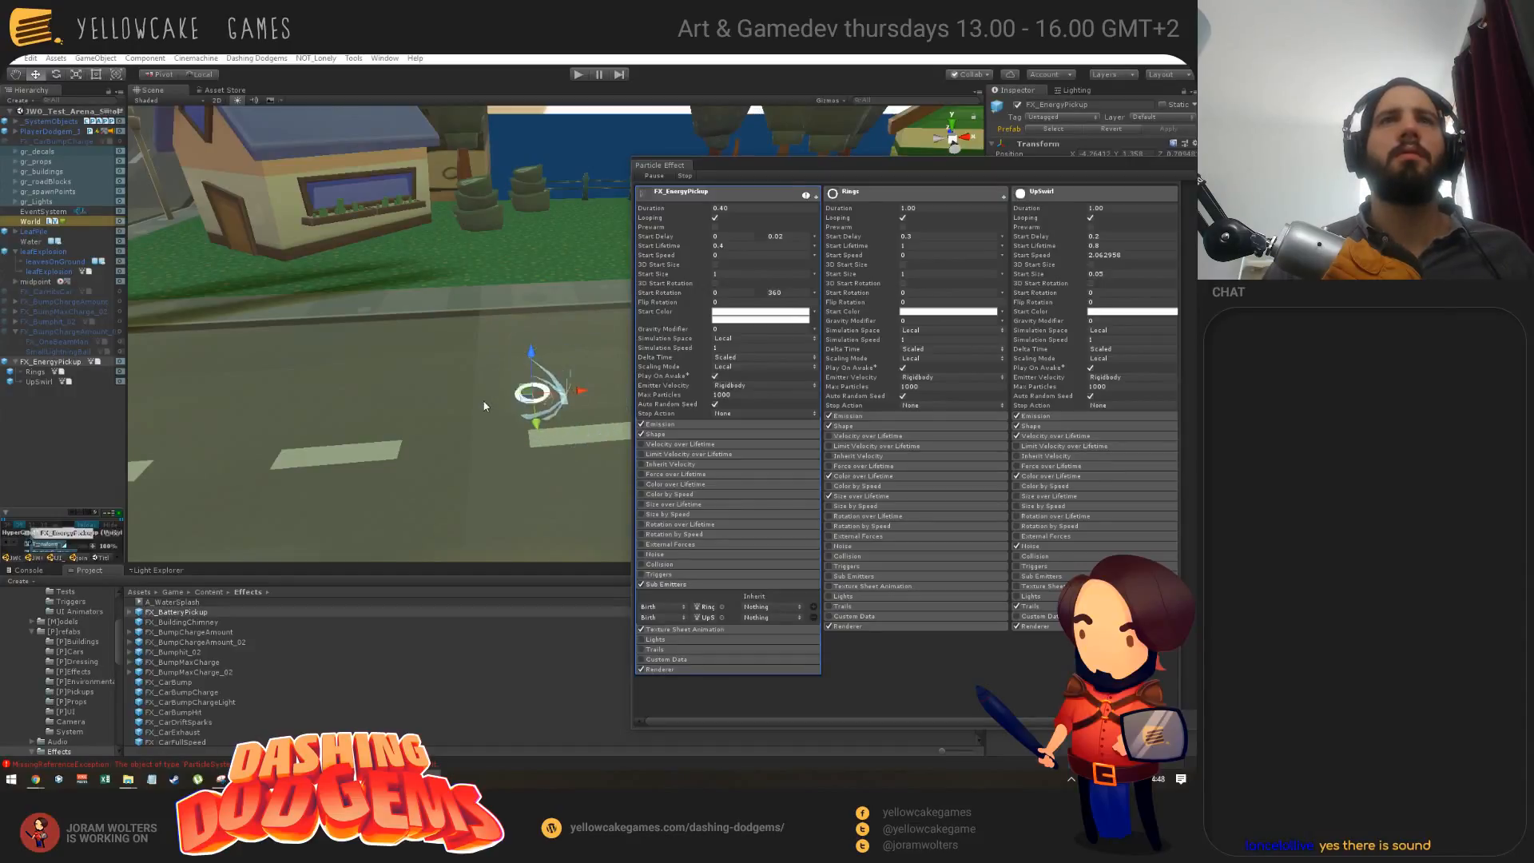
Step: View the combined effect from lower angles and try shifting the Rings system vertically
{"action": "right_click_drag", "start_coordinate": [484, 407], "coordinate": [505, 381]}
{"action": "left_click_drag", "start_coordinate": [761, 169], "coordinate": [865, 166]}
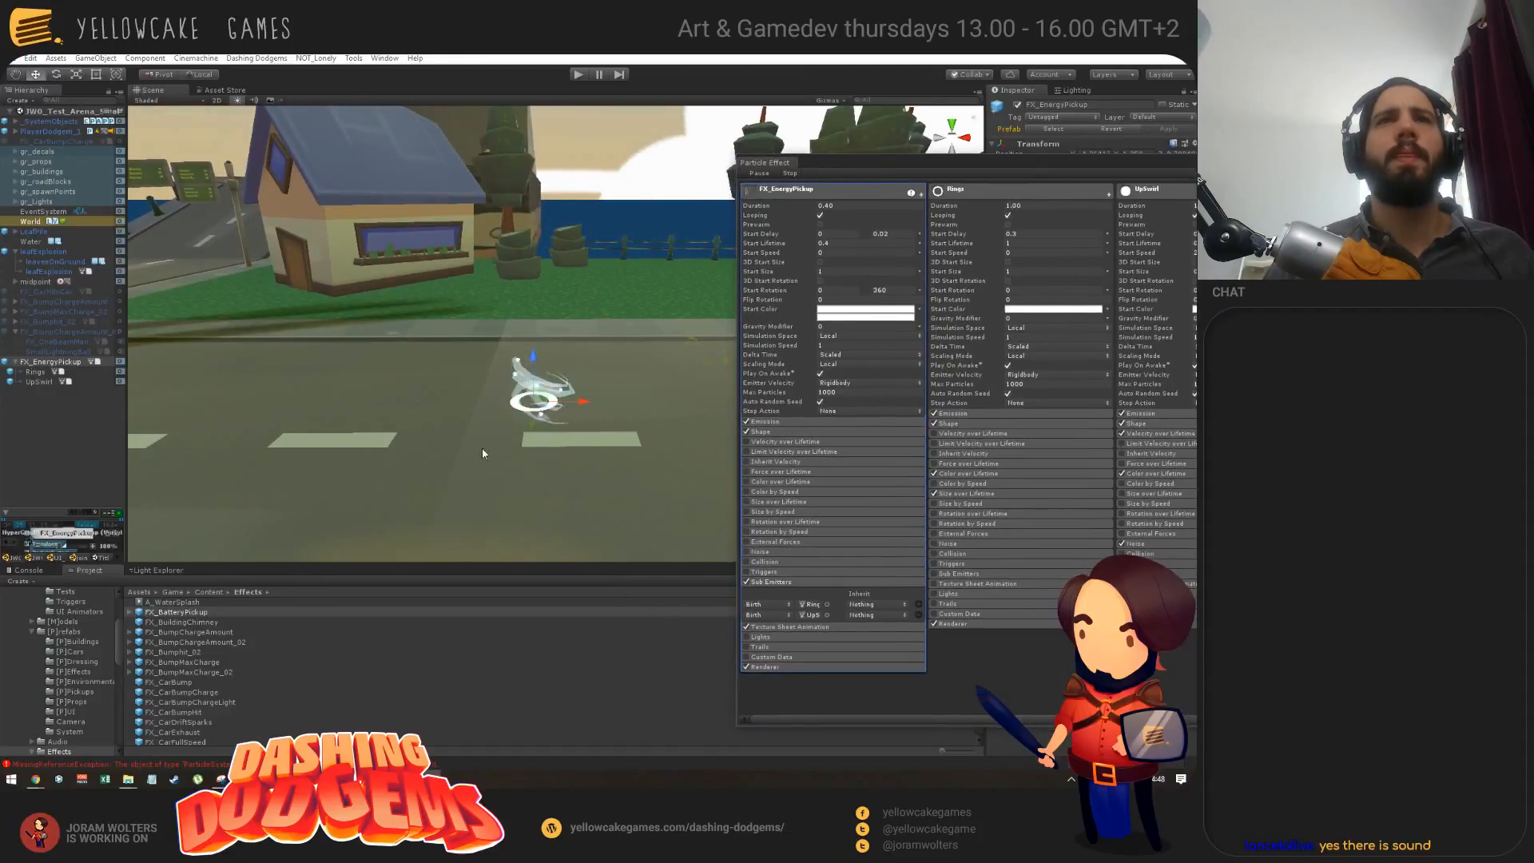
{"action": "right_click_drag", "start_coordinate": [639, 364], "coordinate": [507, 400]}
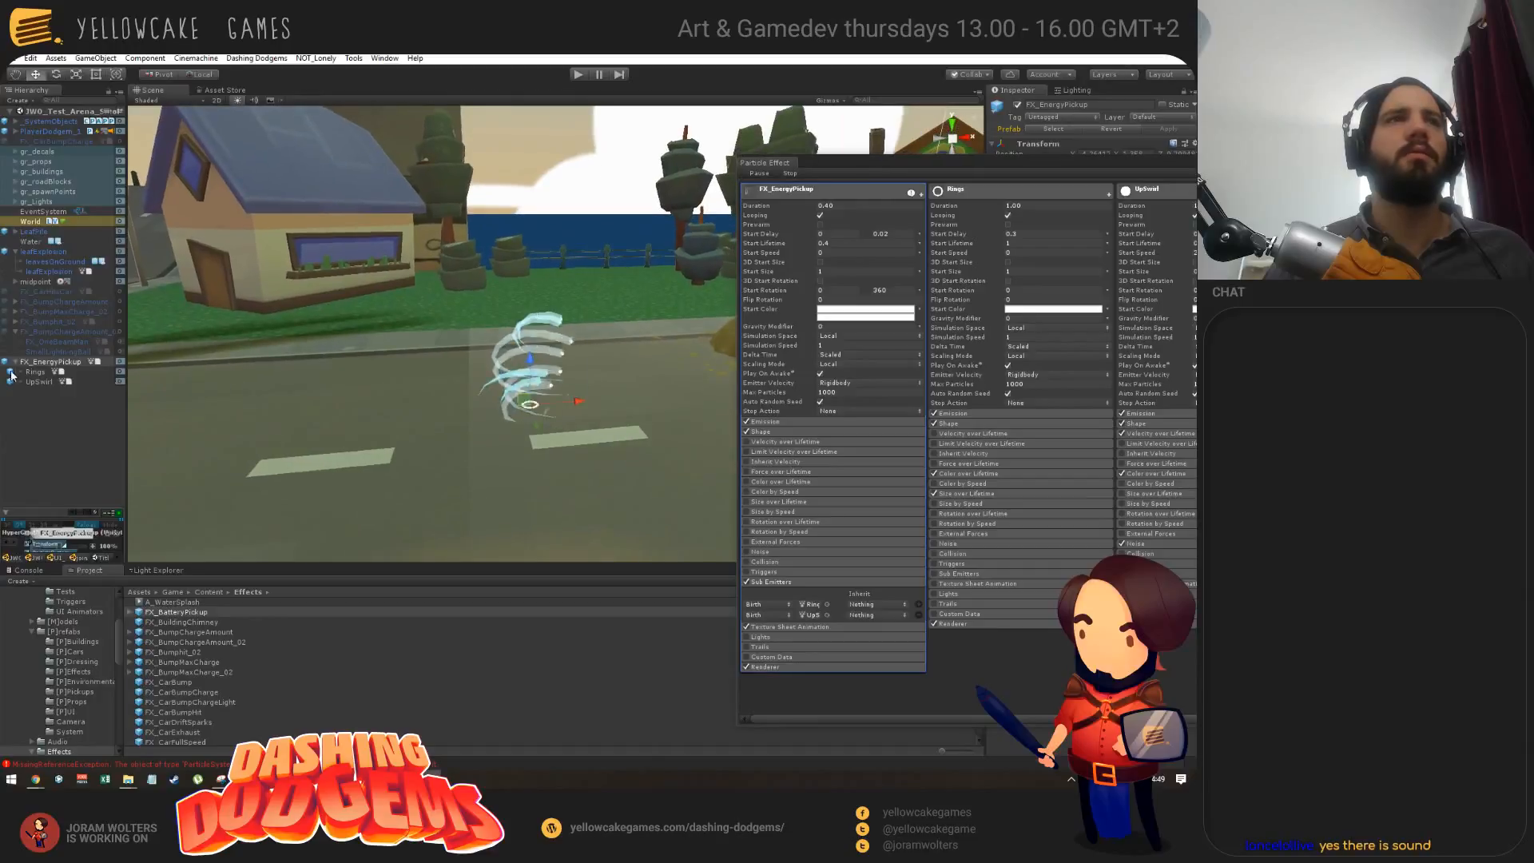
{"action": "left_click", "coordinate": [36, 372]}
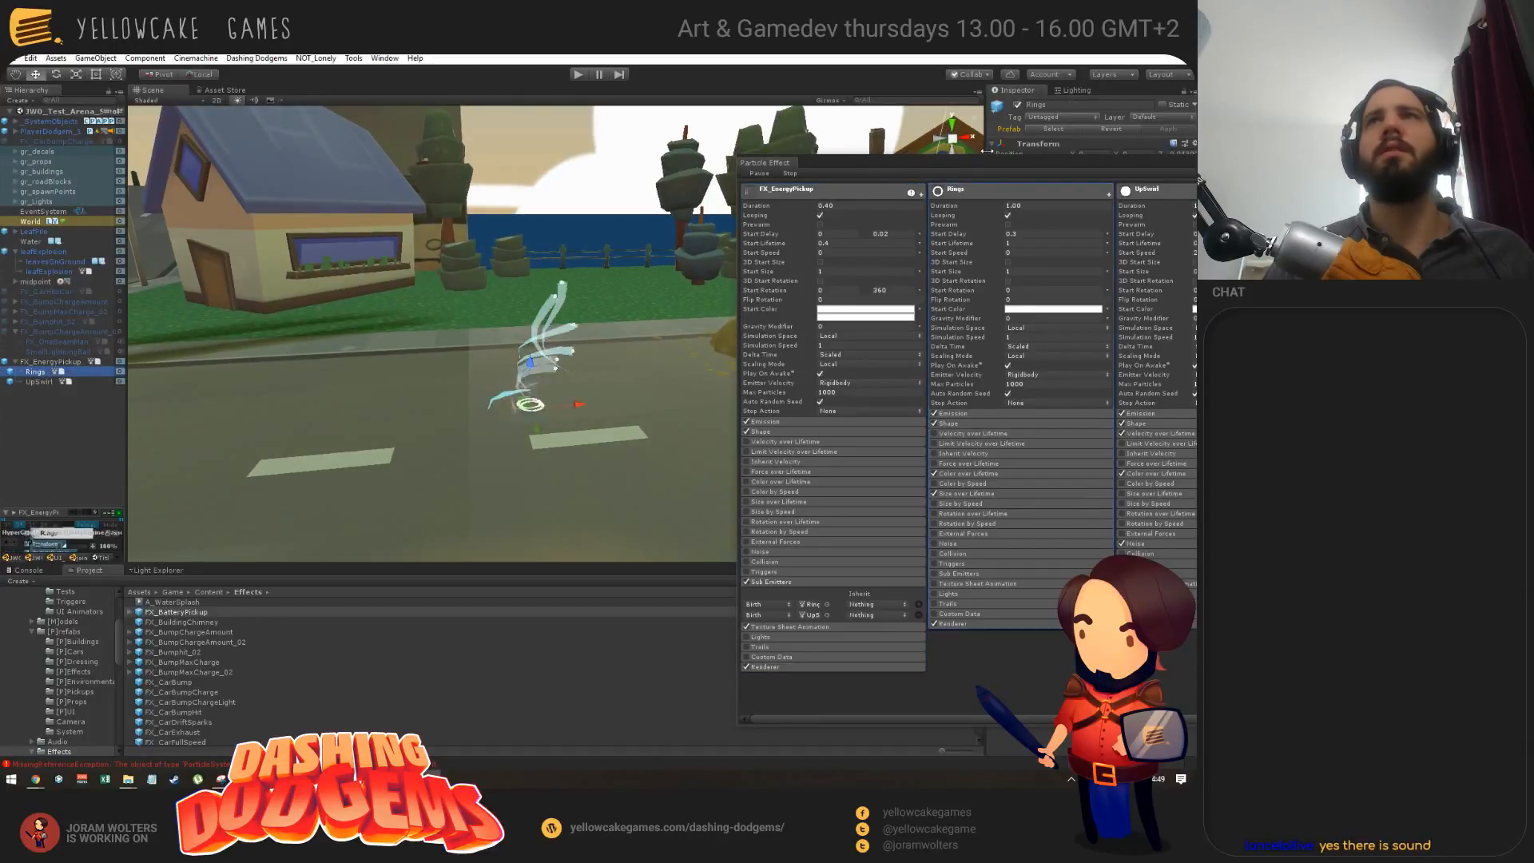
{"action": "left_click_drag", "start_coordinate": [977, 160], "coordinate": [957, 334]}
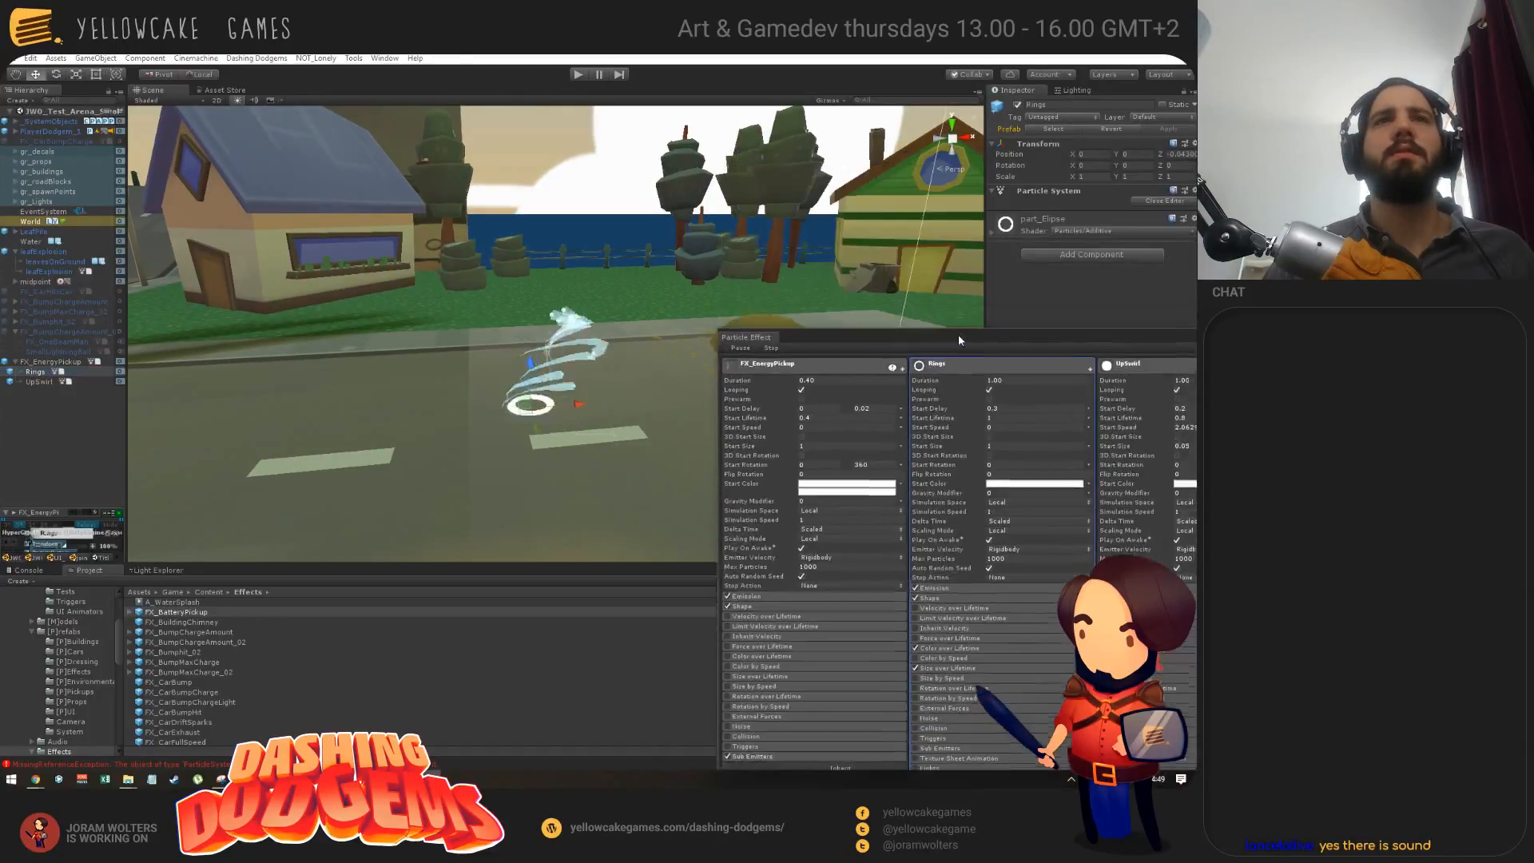
{"action": "left_click_drag", "start_coordinate": [592, 266], "coordinate": [562, 297], "text": "alt"}
{"action": "left_click_drag", "start_coordinate": [535, 358], "coordinate": [530, 324]}
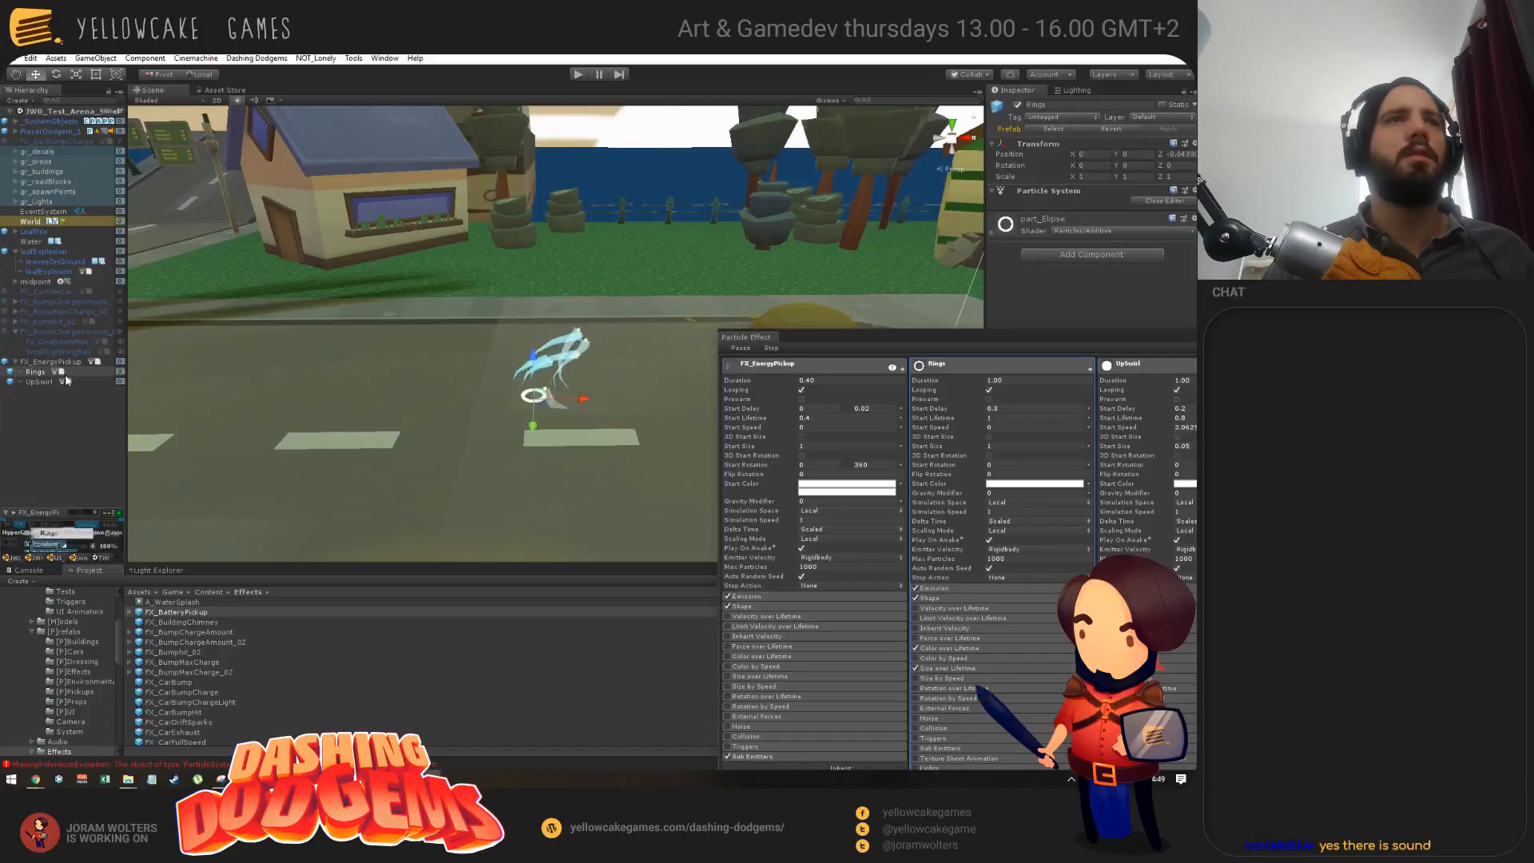
Step: Raise the whole FX_EnergyPickup effect above the road to a Y position of about 2.98
{"action": "left_click", "coordinate": [32, 361]}
{"action": "left_click_drag", "start_coordinate": [533, 353], "coordinate": [530, 219]}
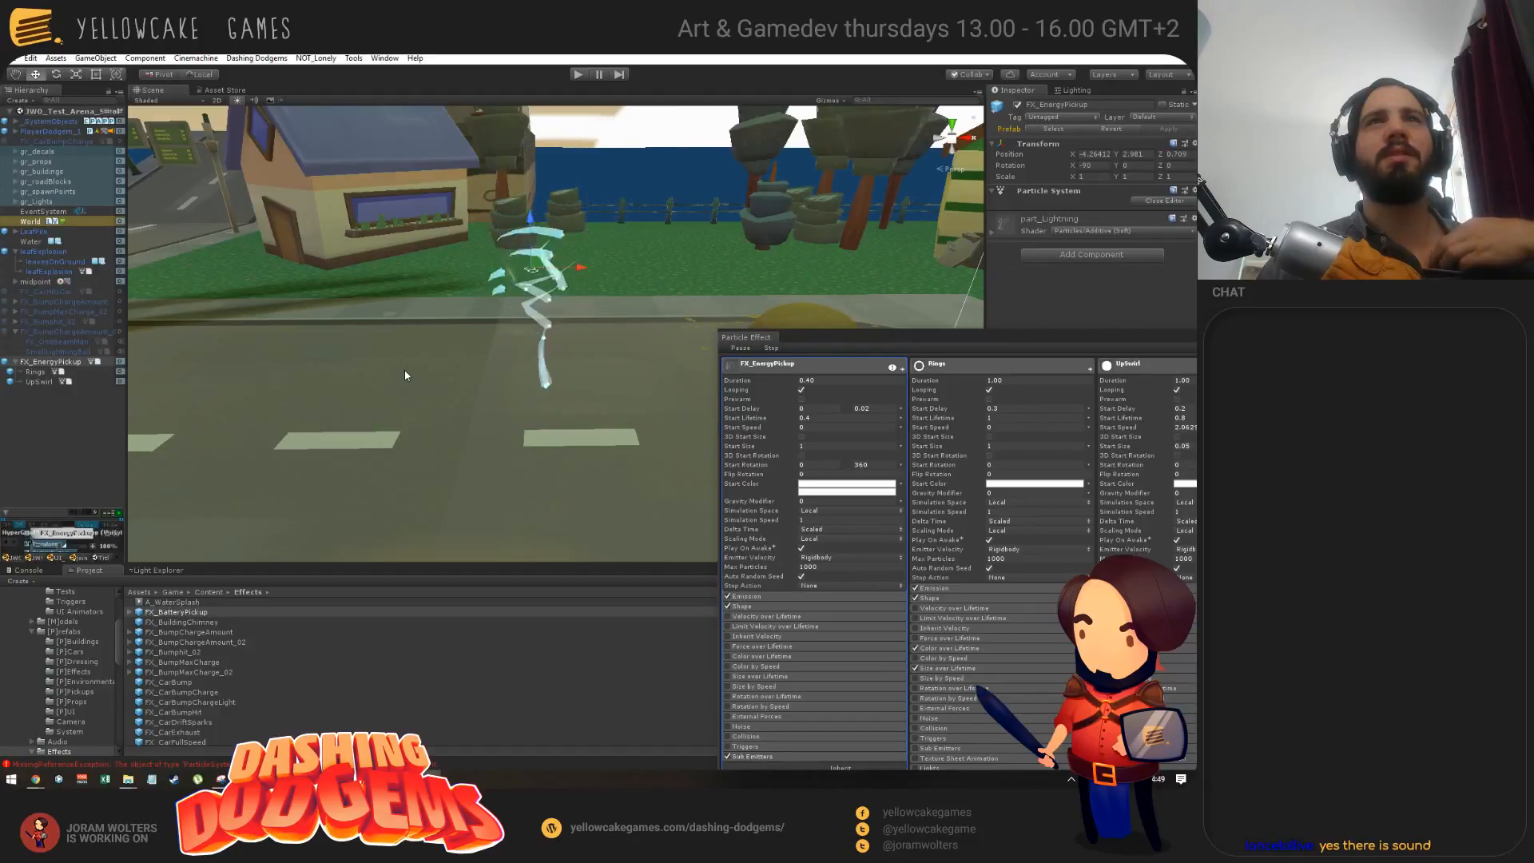
Step: Examine UpSwirl's Noise, Velocity over Lifetime, Emission and Shape settings in the Particle Effect editor
{"action": "left_click_drag", "start_coordinate": [802, 336], "coordinate": [778, 143]}
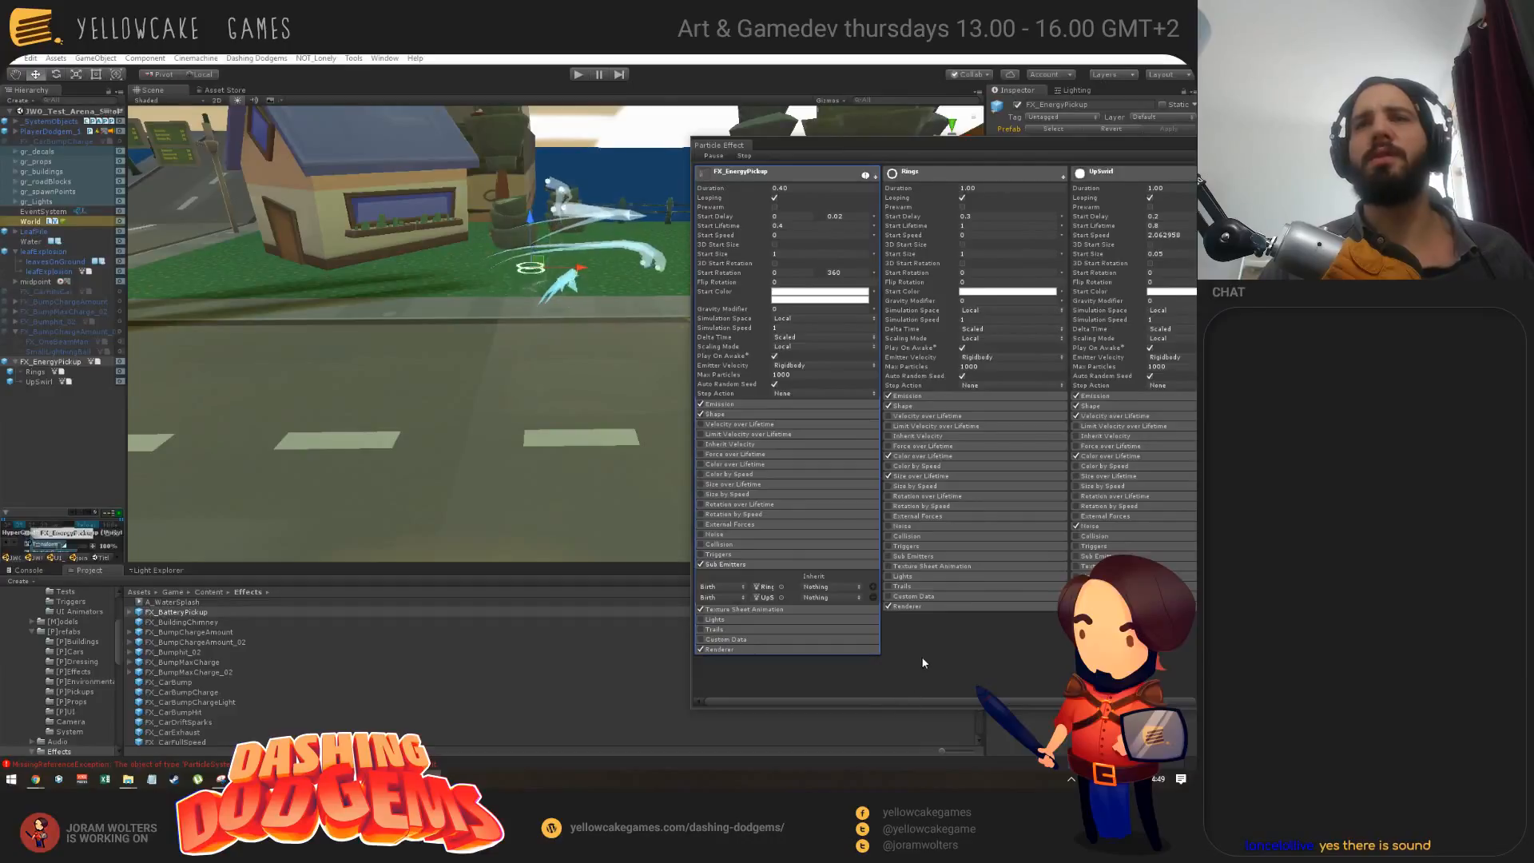
{"action": "left_click_drag", "start_coordinate": [890, 700], "coordinate": [921, 701]}
{"action": "left_click_drag", "start_coordinate": [1044, 146], "coordinate": [1019, 147]}
{"action": "left_click", "coordinate": [1060, 528]}
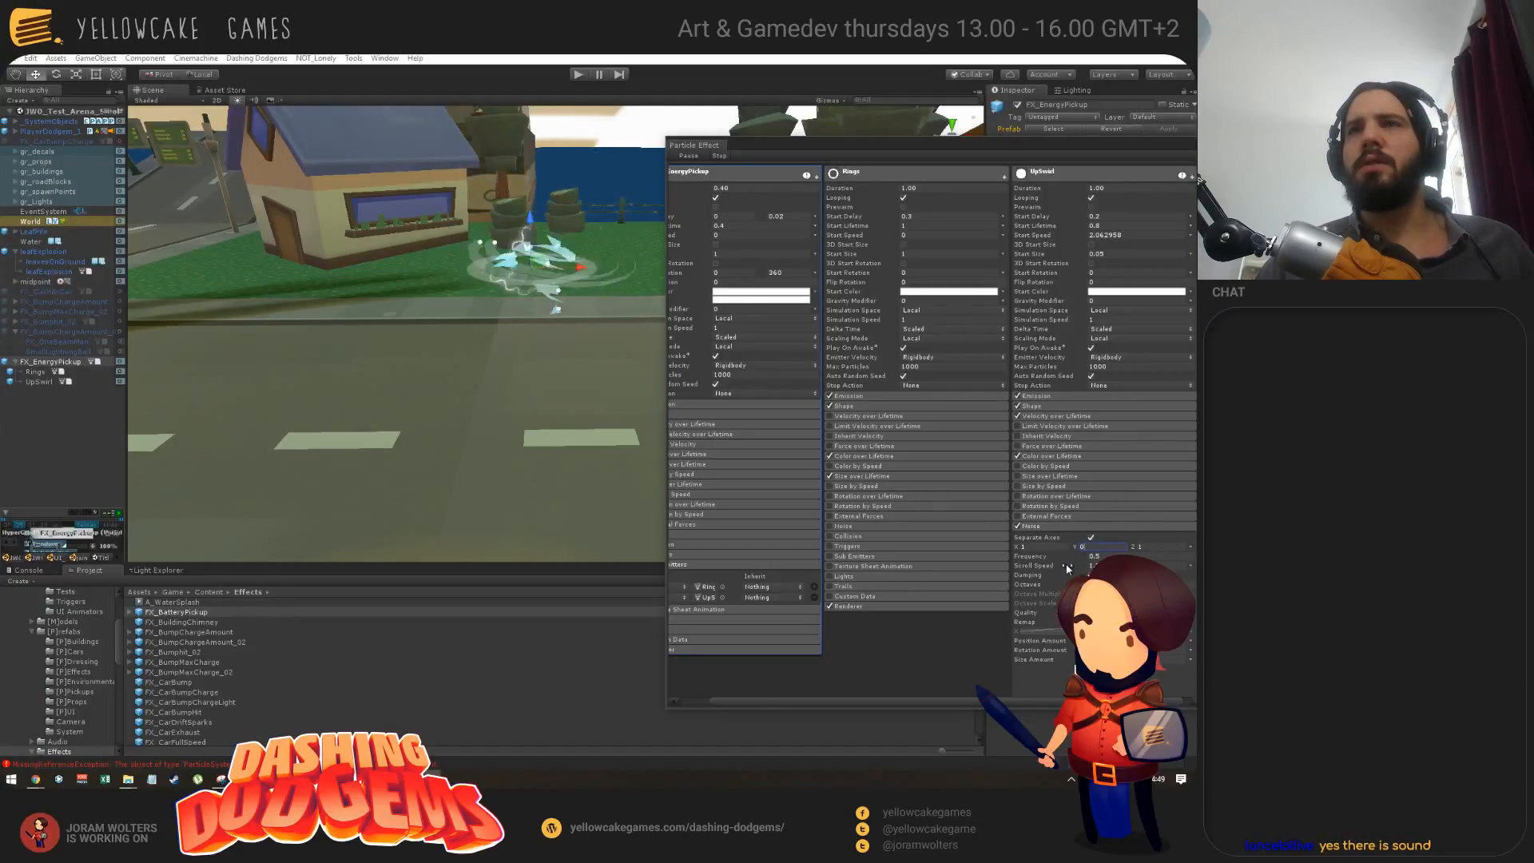
{"action": "left_click", "coordinate": [1054, 417]}
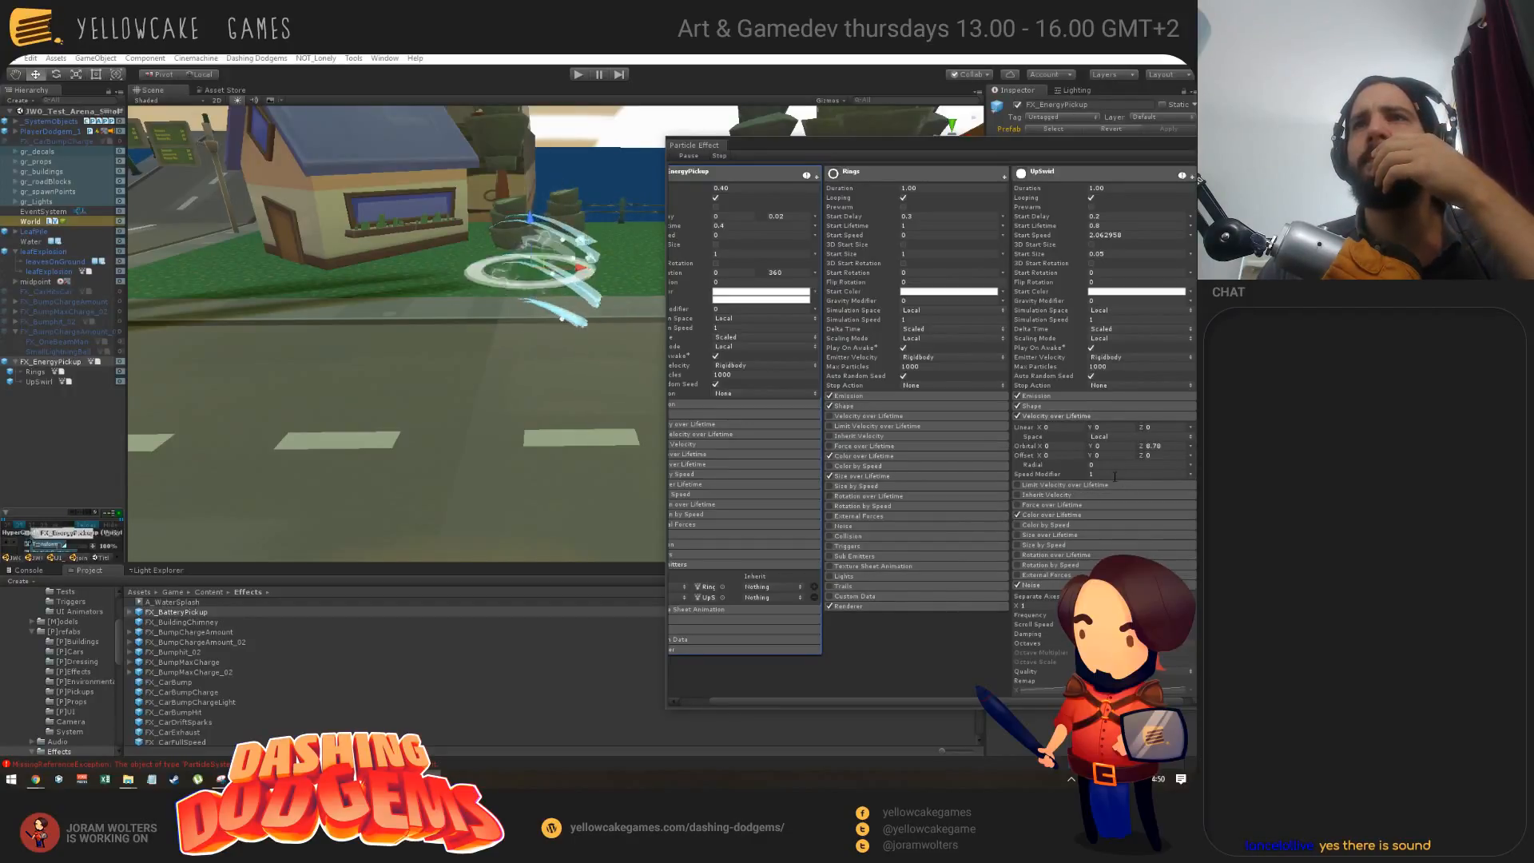
{"action": "left_click", "coordinate": [1055, 417]}
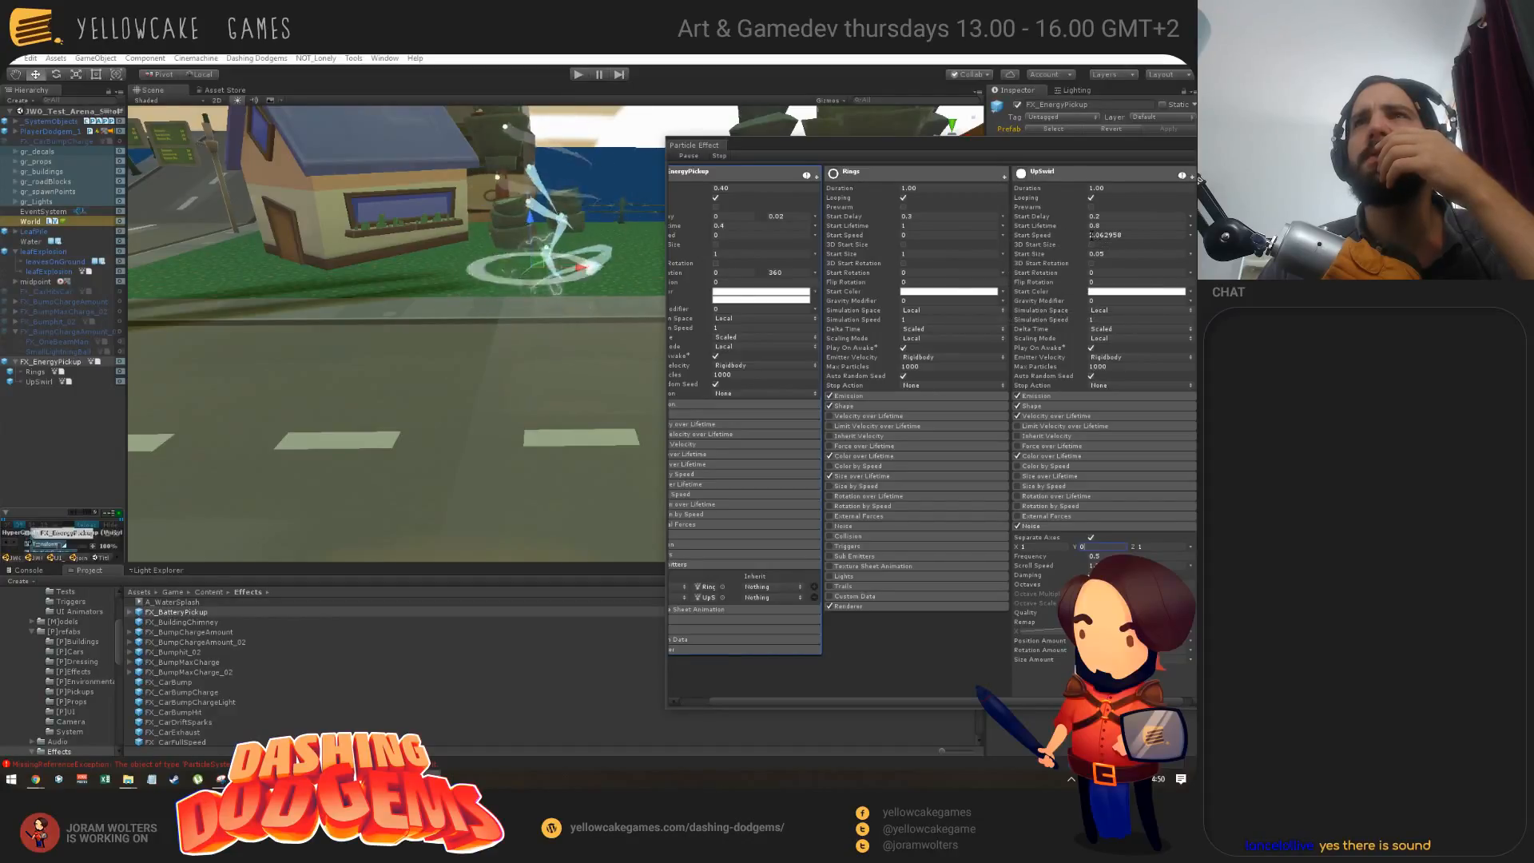
{"action": "left_click", "coordinate": [1059, 397]}
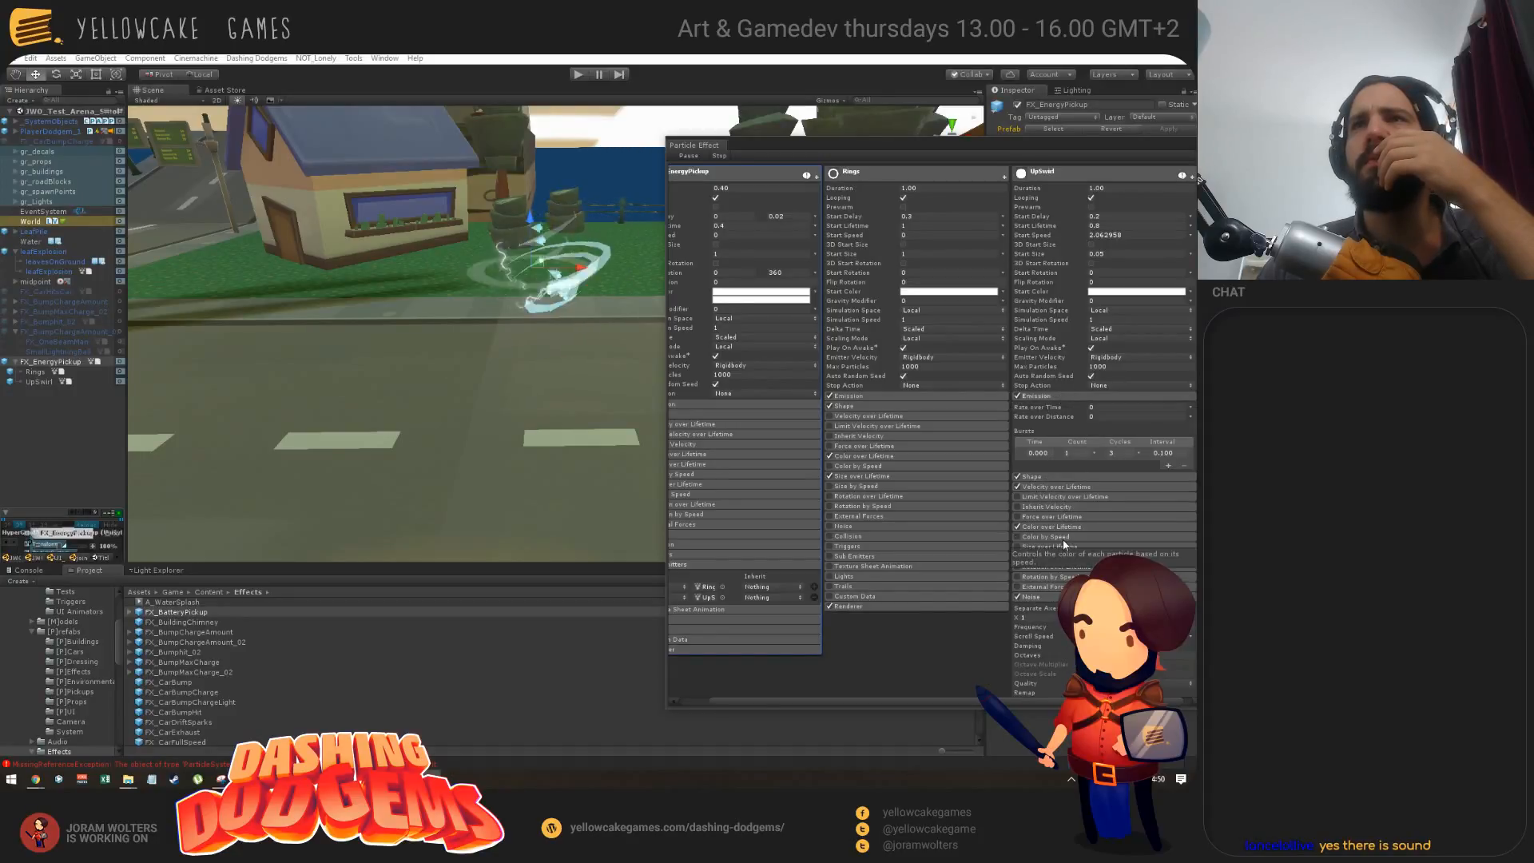
{"action": "left_click", "coordinate": [1054, 478]}
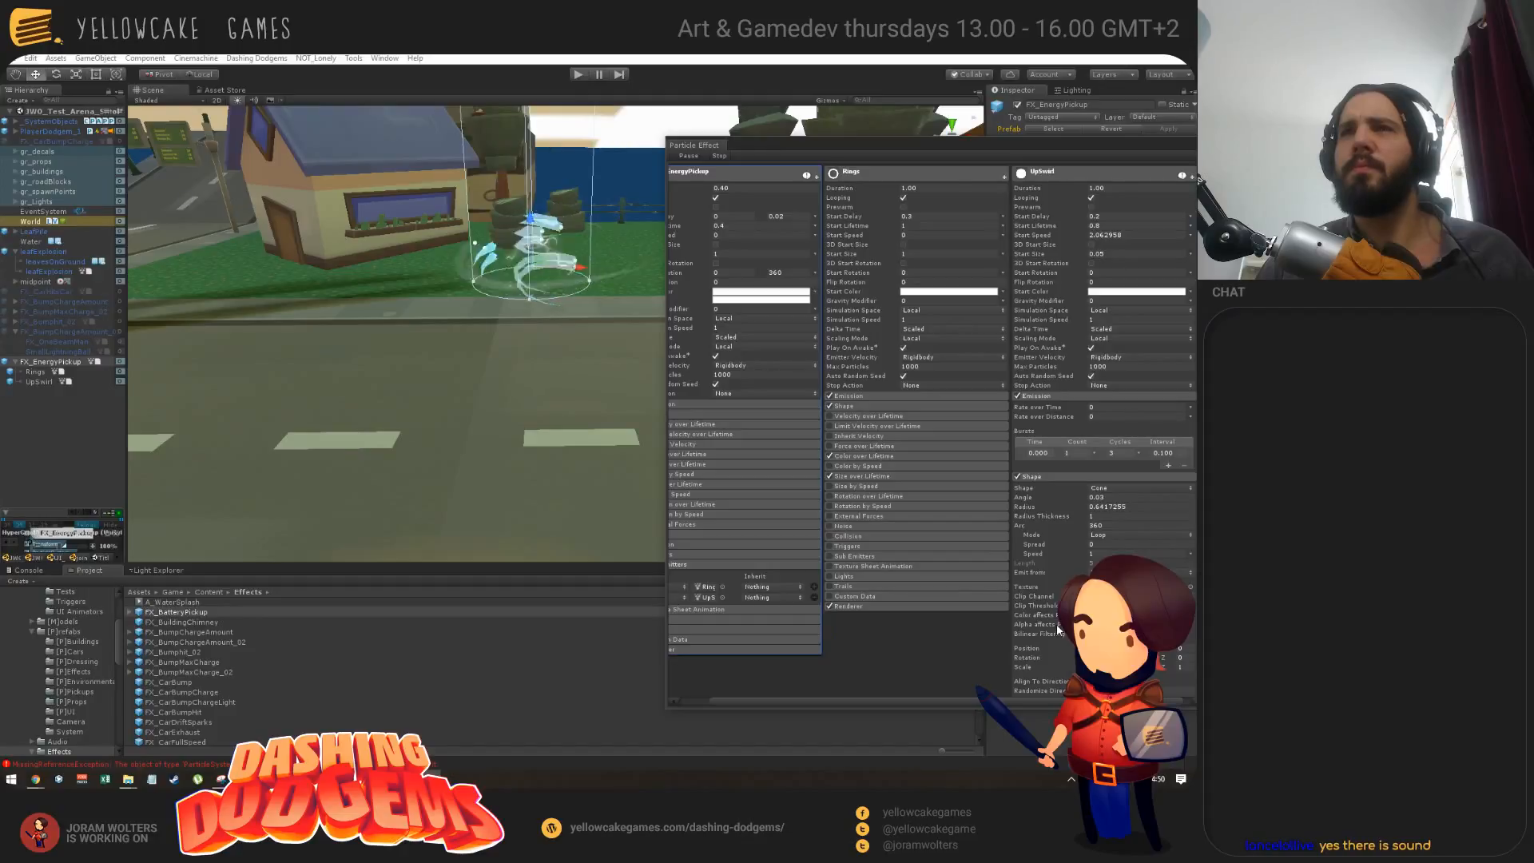
{"action": "scroll", "coordinate": [1059, 630], "scroll_direction": "down", "scroll_amount": 2}
{"action": "scroll", "coordinate": [1061, 559], "scroll_direction": "down", "scroll_amount": 2}
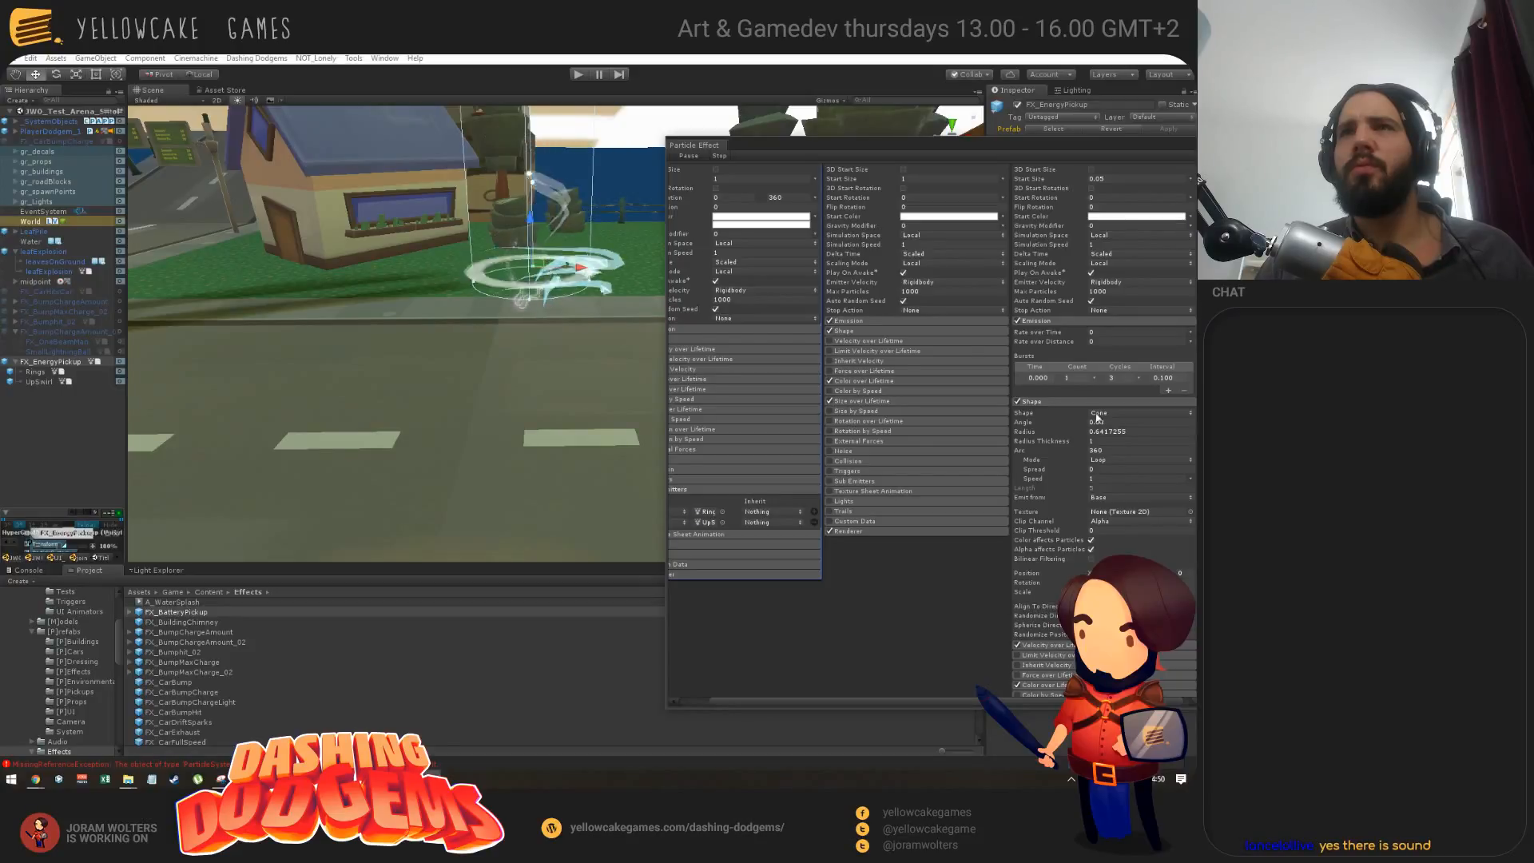
{"action": "scroll", "coordinate": [1042, 601], "scroll_direction": "down", "scroll_amount": 6}
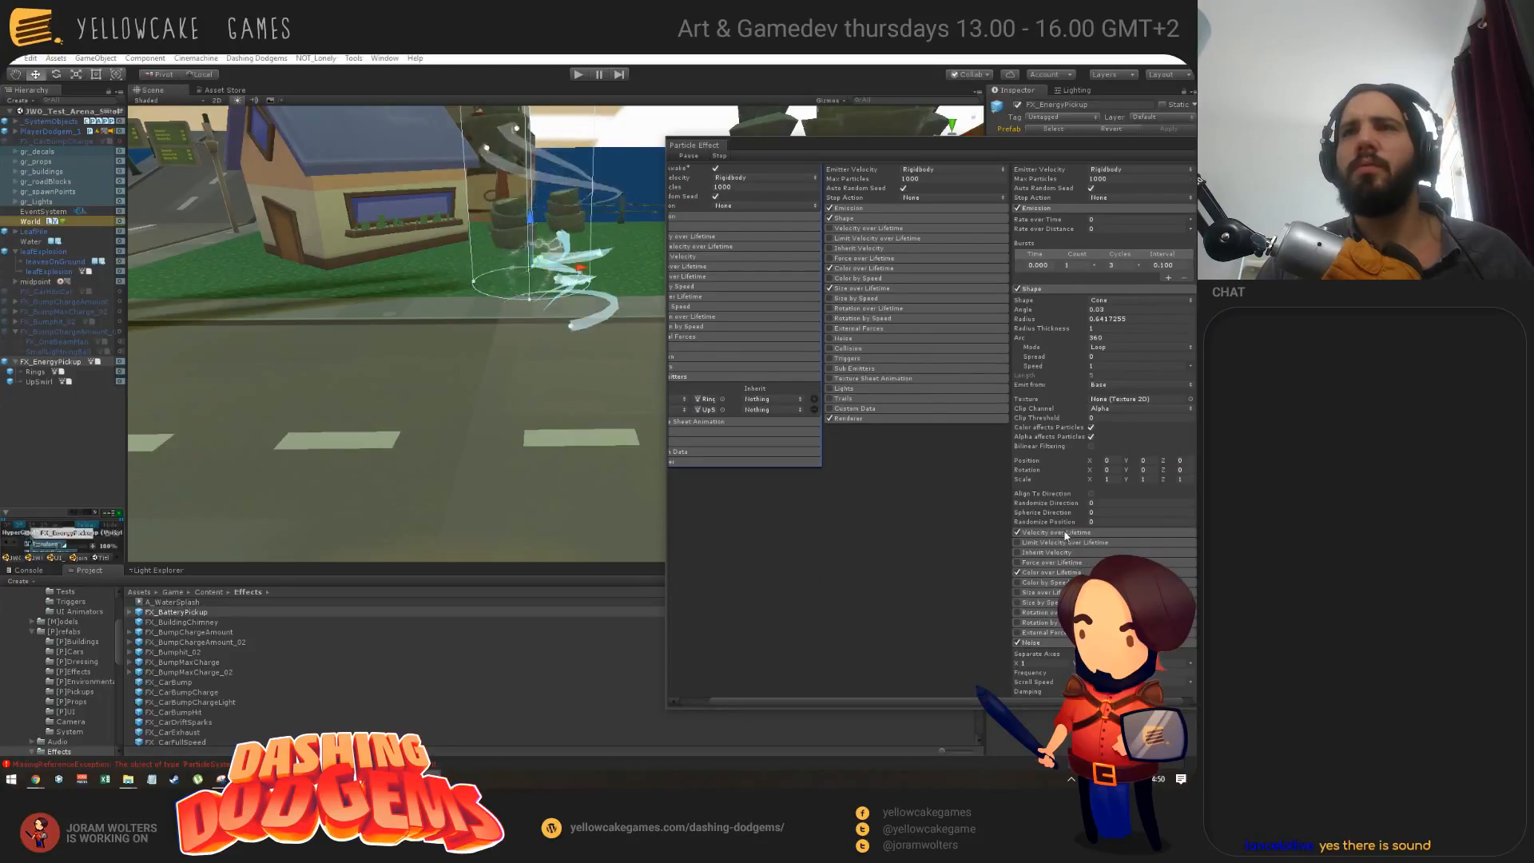
Step: Set the space of UpSwirl's Velocity over Lifetime module to World
{"action": "left_click", "coordinate": [1073, 530]}
{"action": "scroll", "coordinate": [1075, 534], "scroll_direction": "down", "scroll_amount": 4}
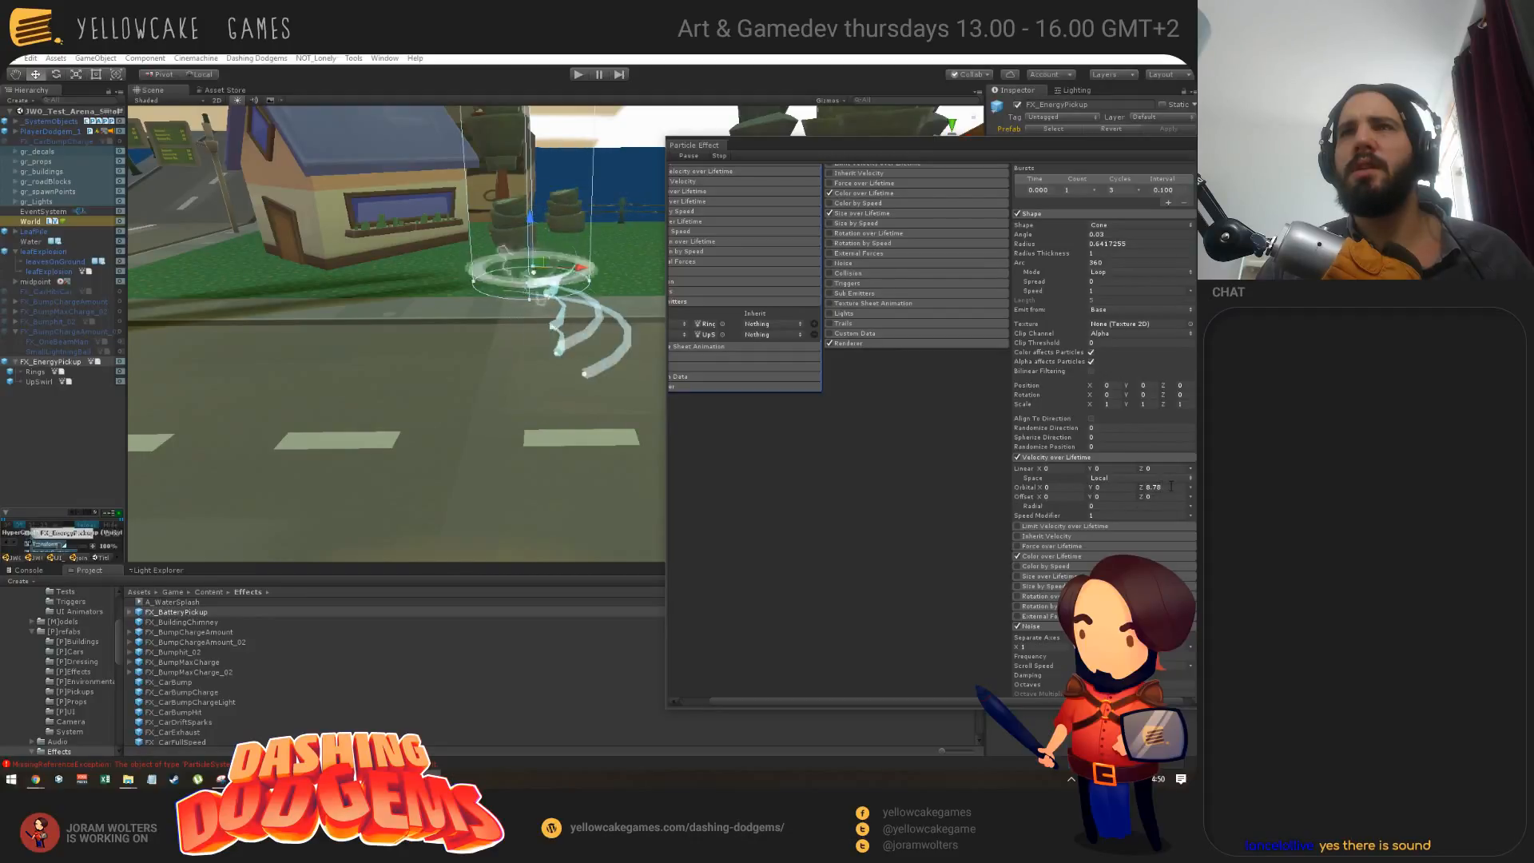
{"action": "left_click", "coordinate": [1124, 477]}
{"action": "left_click", "coordinate": [1121, 503]}
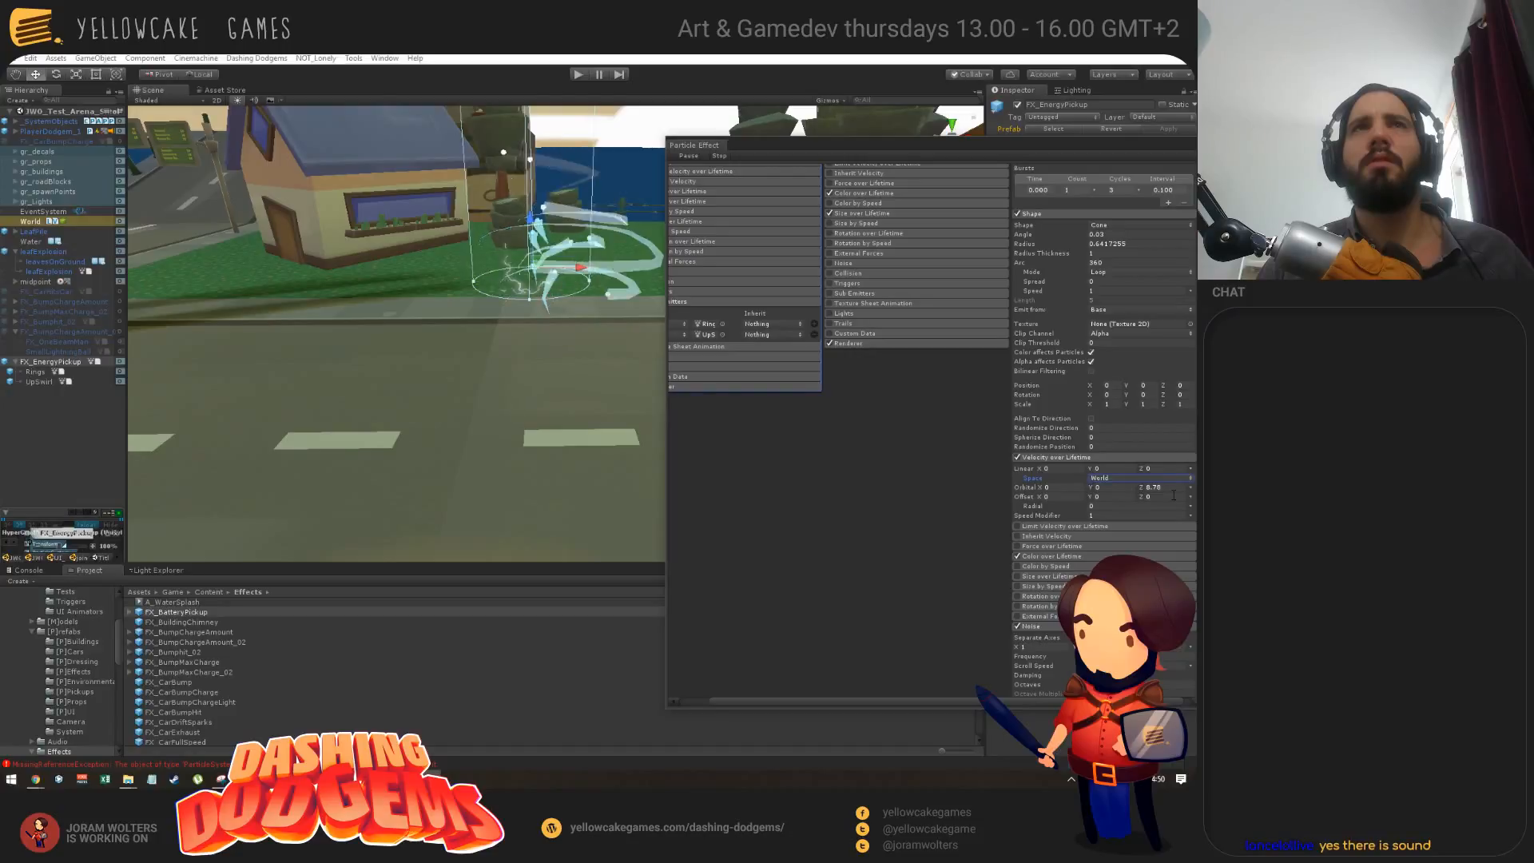
Step: Set the Z orbital velocity of UpSwirl's Velocity over Lifetime module to 0 and check the motion from above
{"action": "left_click", "coordinate": [1158, 488]}
{"action": "type", "text": "0"}
{"action": "key", "text": "Return"}
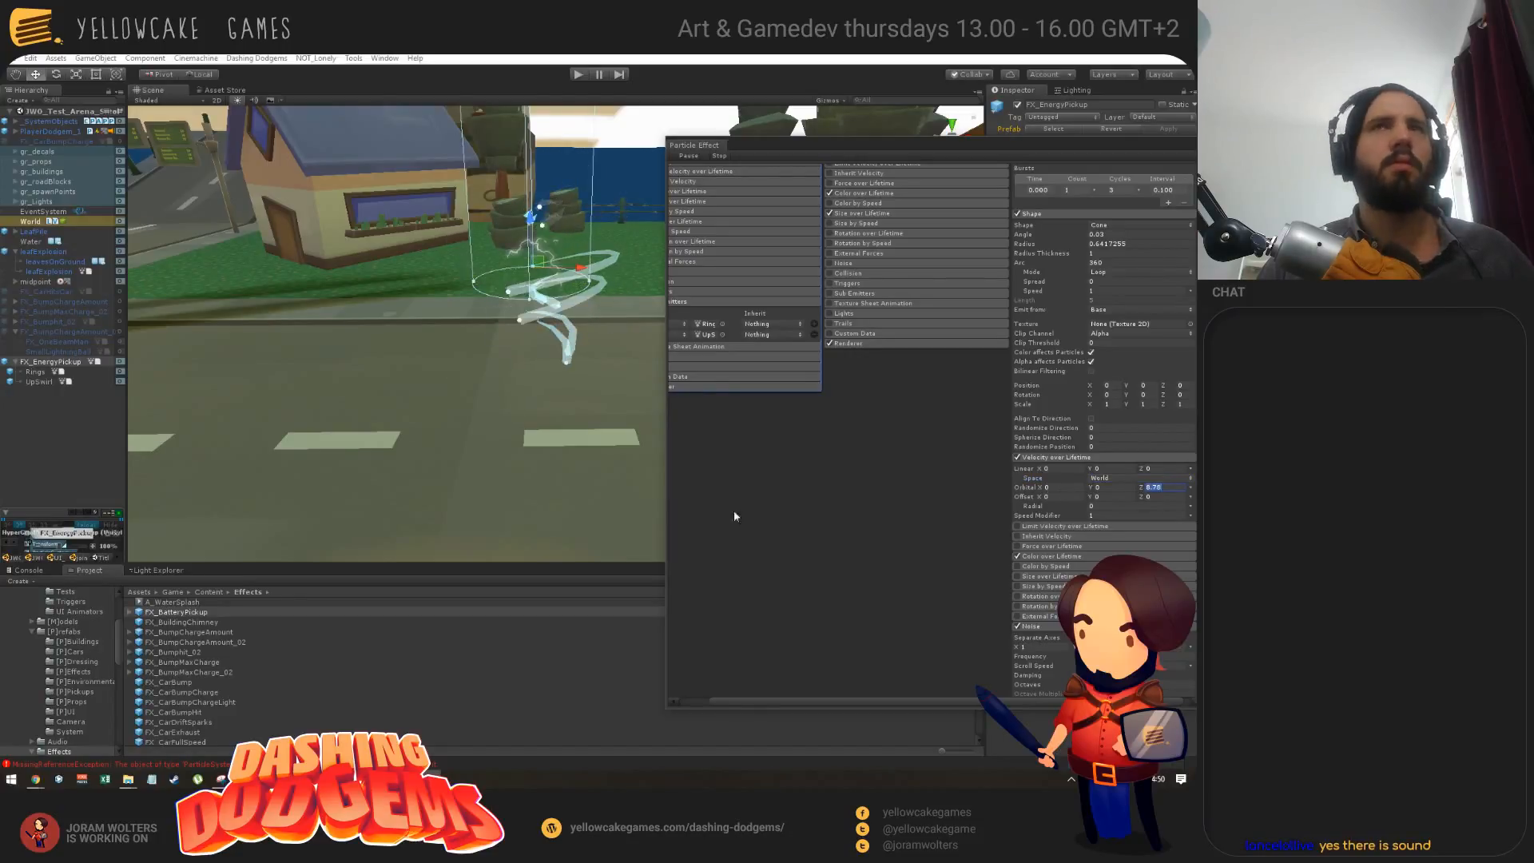
{"action": "left_click_drag", "start_coordinate": [544, 310], "coordinate": [562, 348], "text": "alt"}
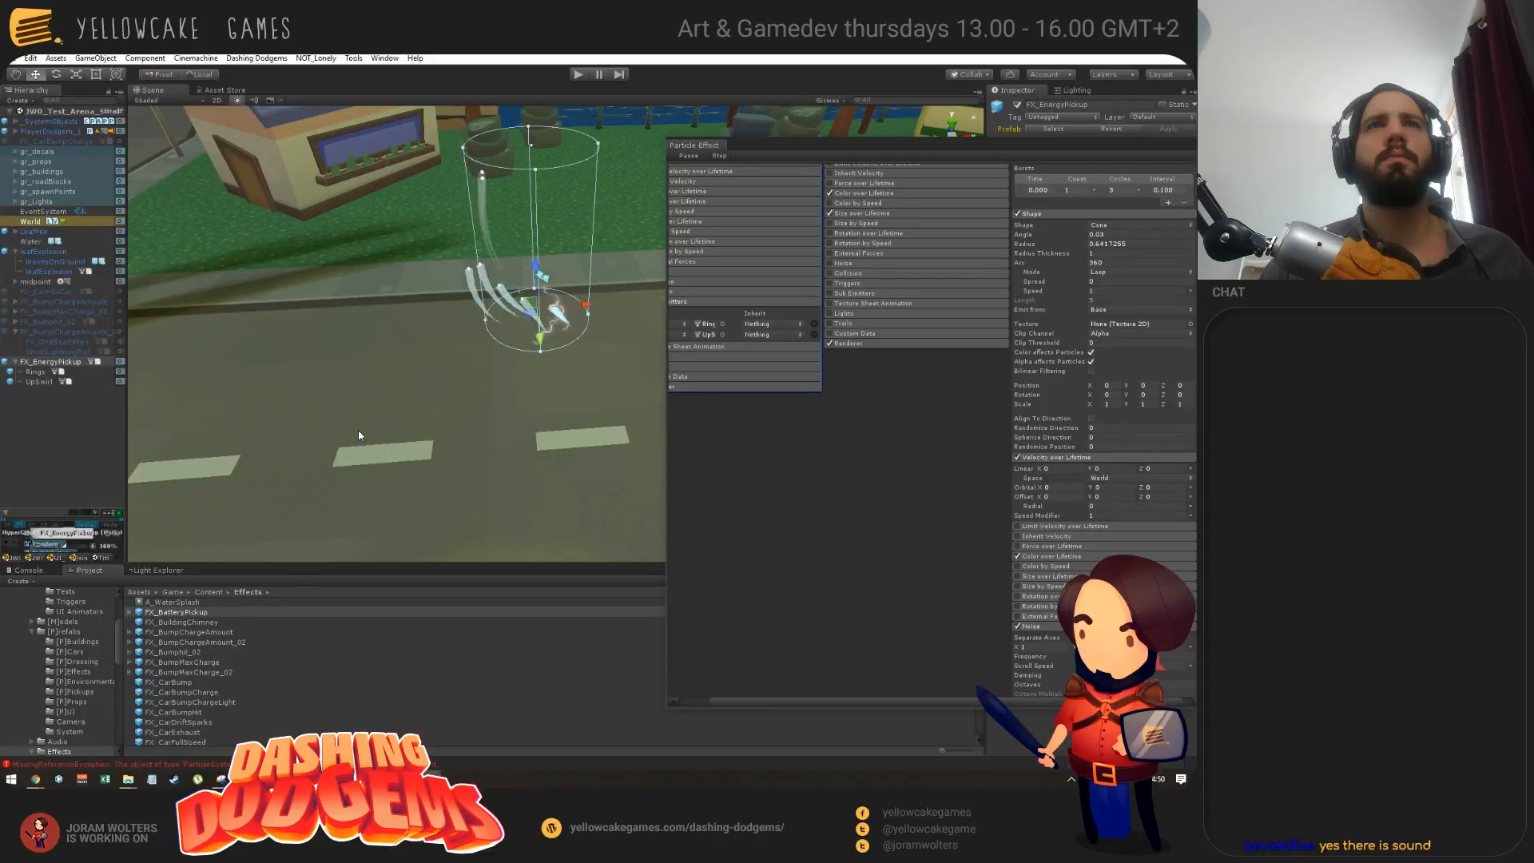
Step: Disable UpSwirl's Noise module and check the particles' motion from another side
{"action": "scroll", "coordinate": [1052, 609], "scroll_direction": "down", "scroll_amount": 3}
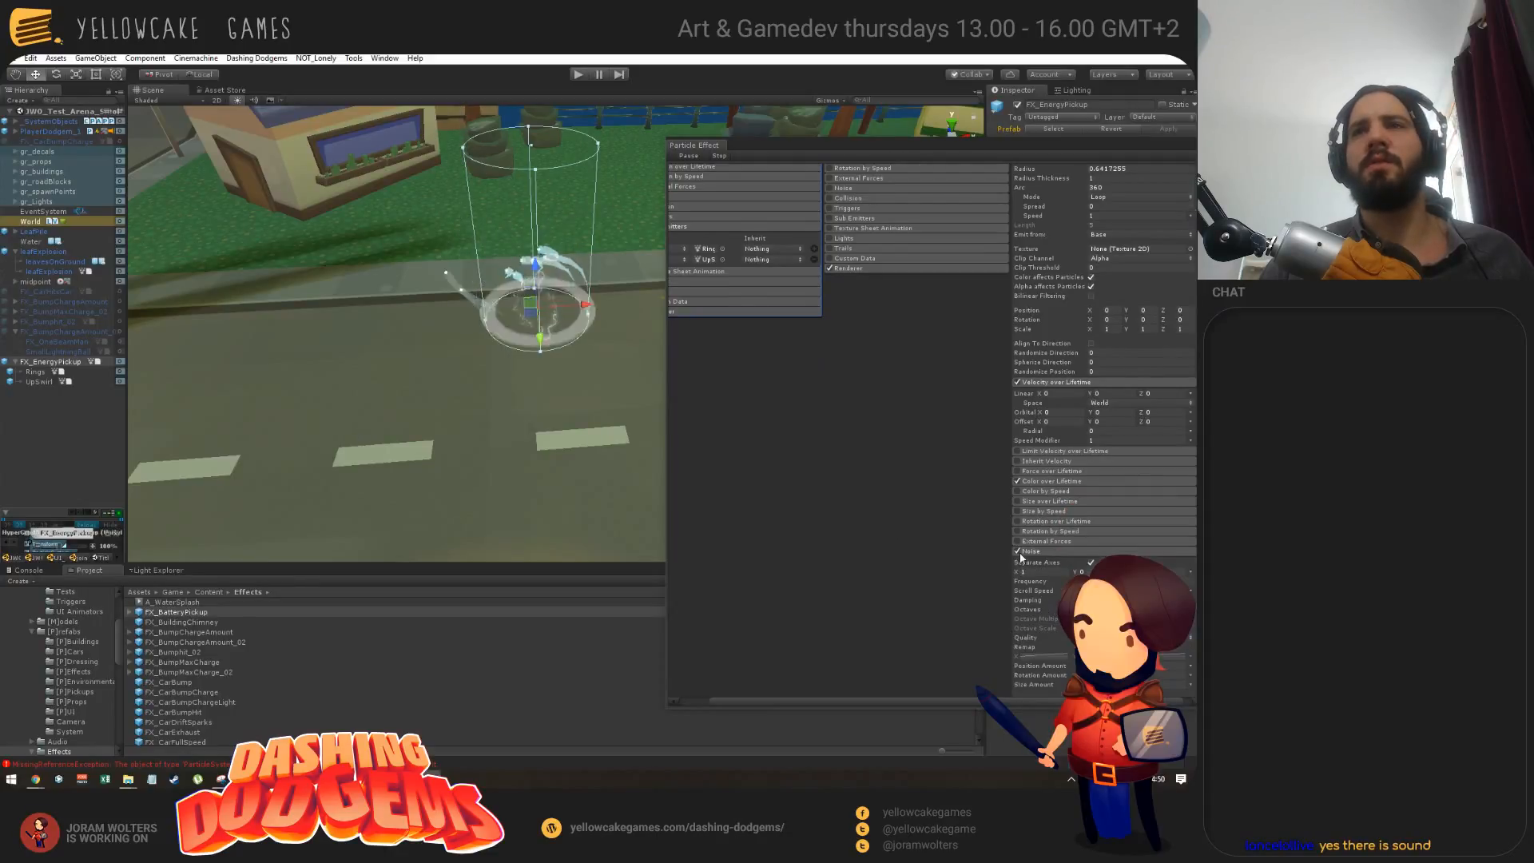
{"action": "scroll", "coordinate": [1052, 609], "scroll_direction": "up", "scroll_amount": 2}
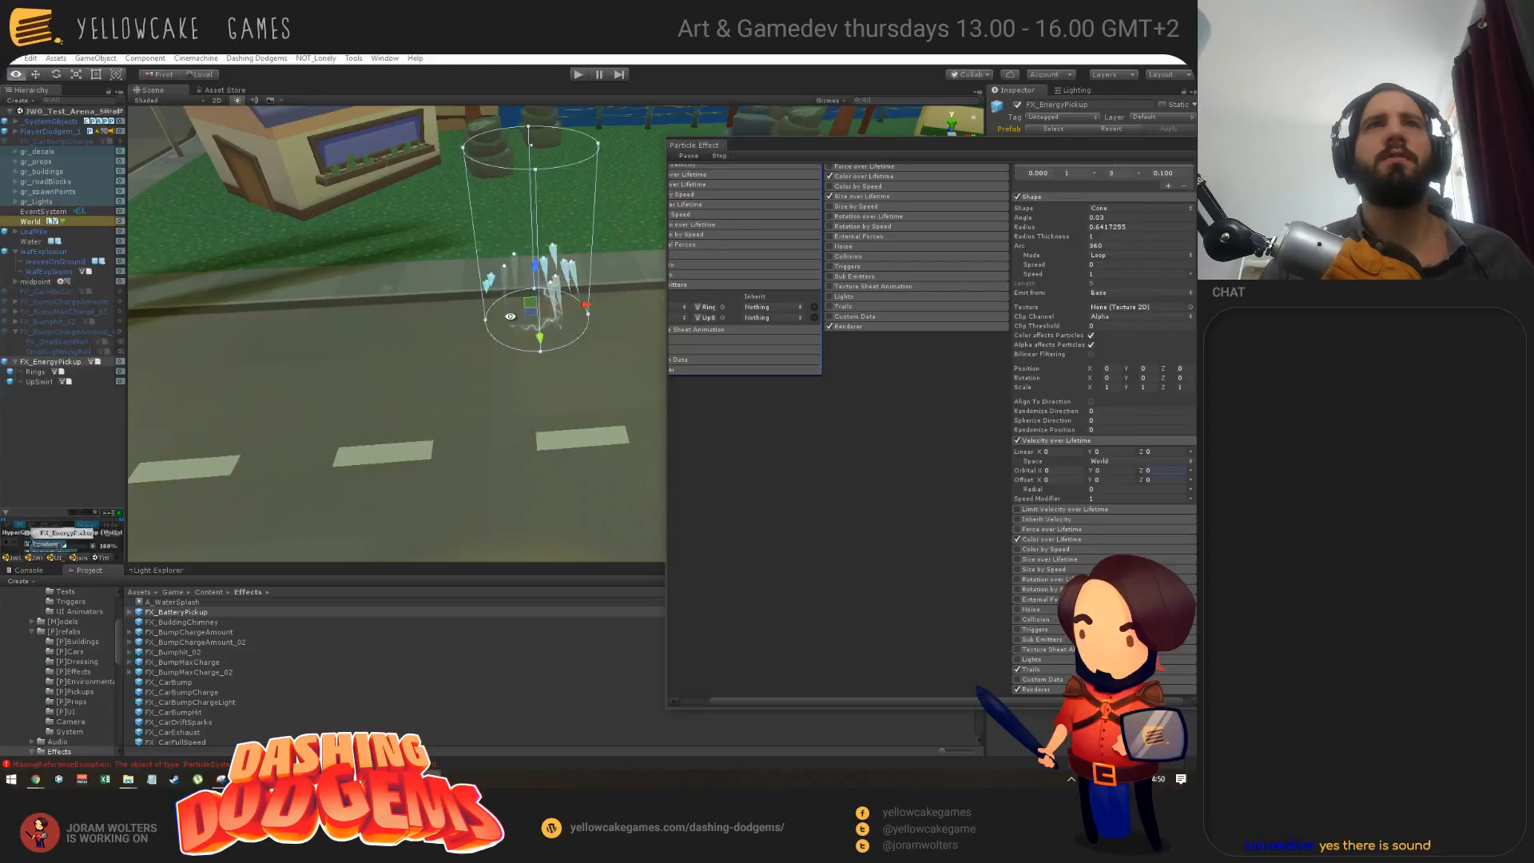
{"action": "left_click_drag", "start_coordinate": [494, 344], "coordinate": [649, 311], "text": "alt"}
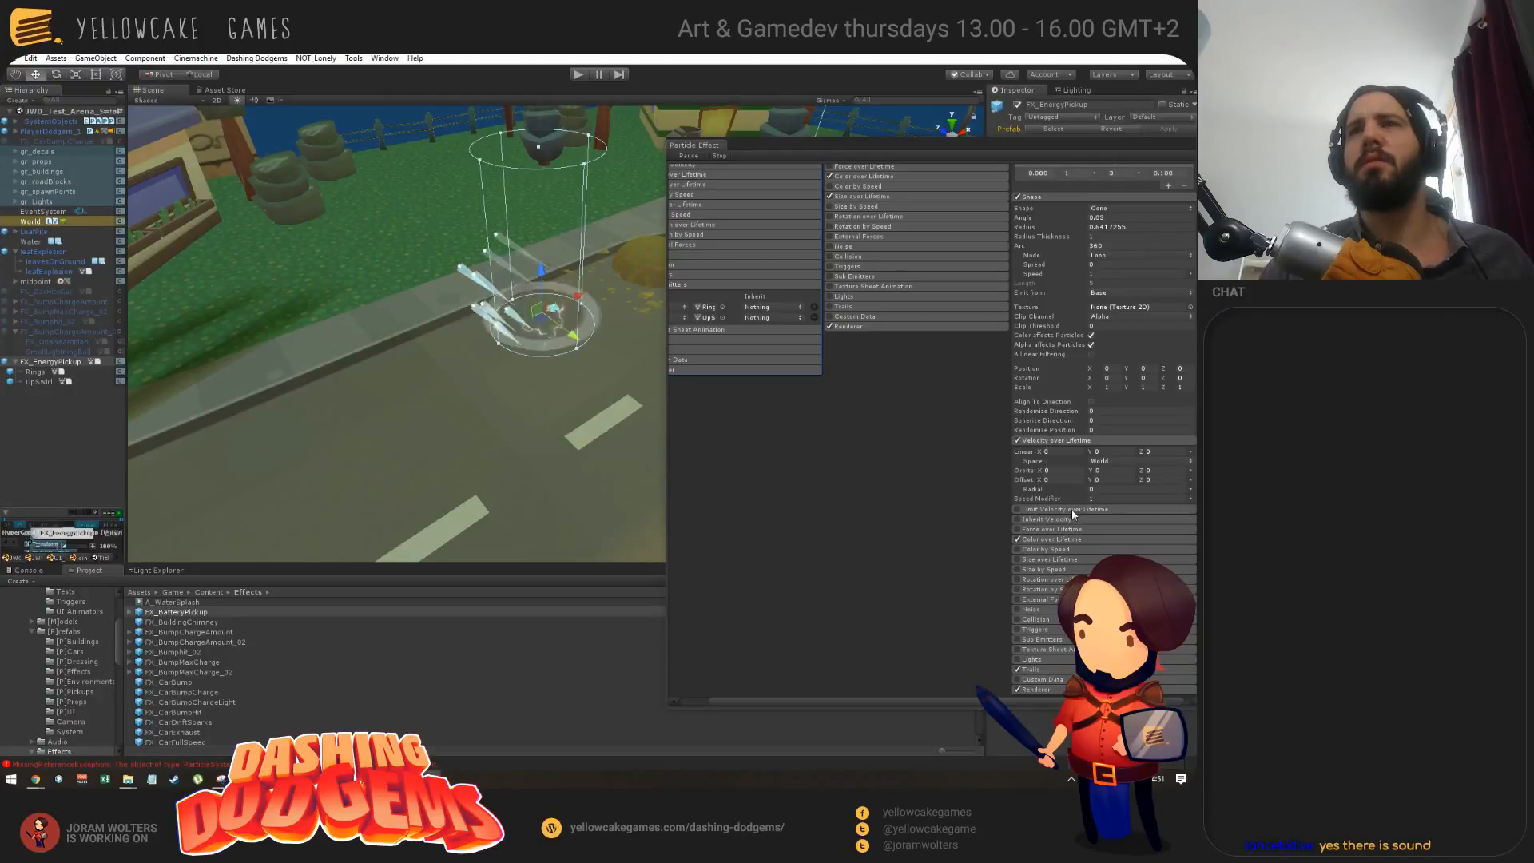
{"action": "left_click", "coordinate": [1017, 440]}
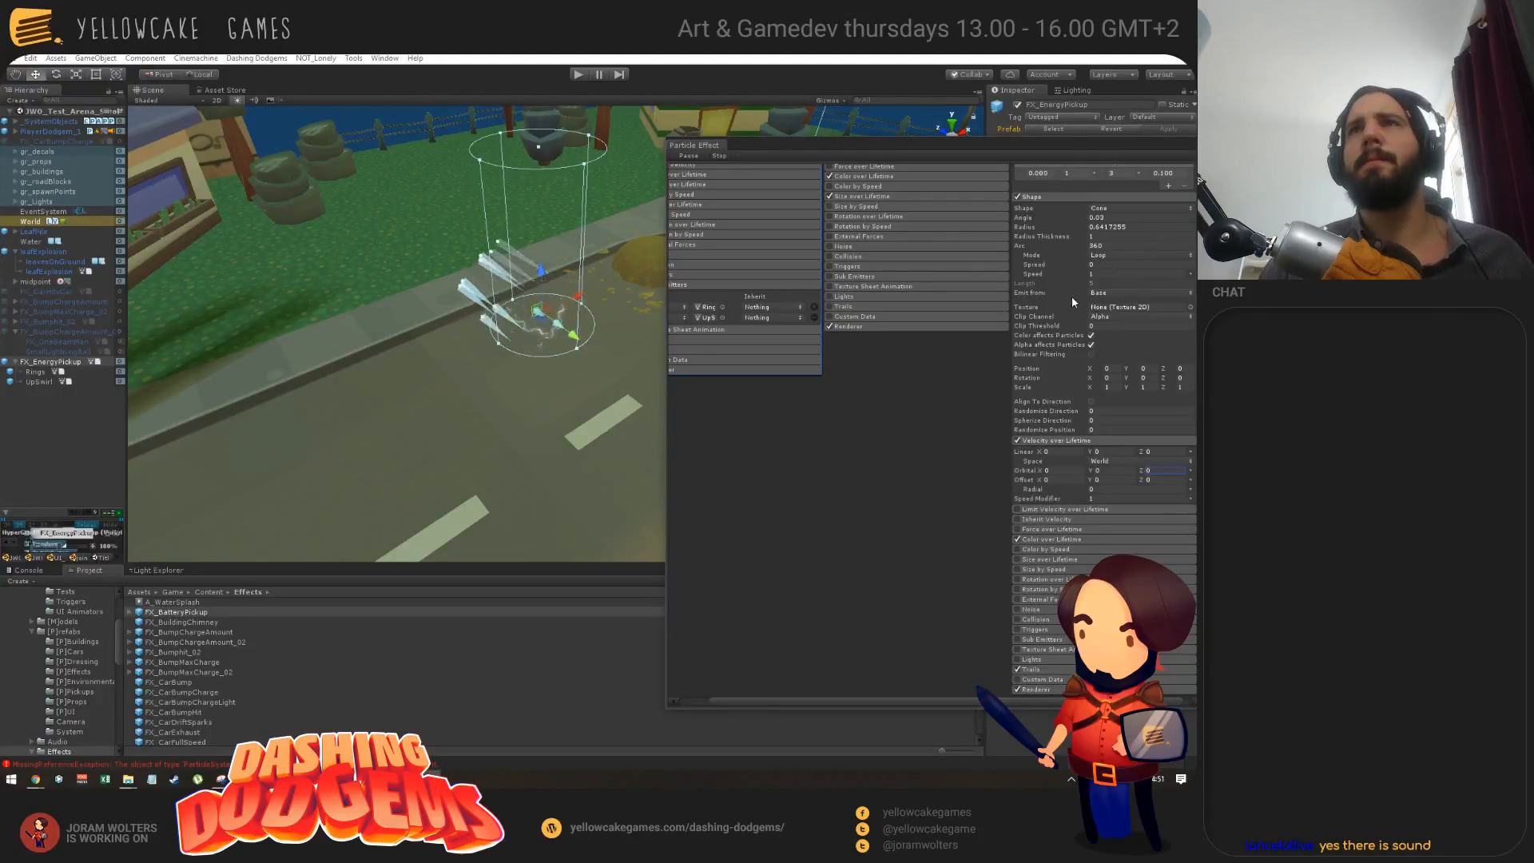
Step: Set UpSwirl's cone angle to 0 and its start speed to 2
{"action": "scroll", "coordinate": [1058, 295], "scroll_direction": "up", "scroll_amount": 5}
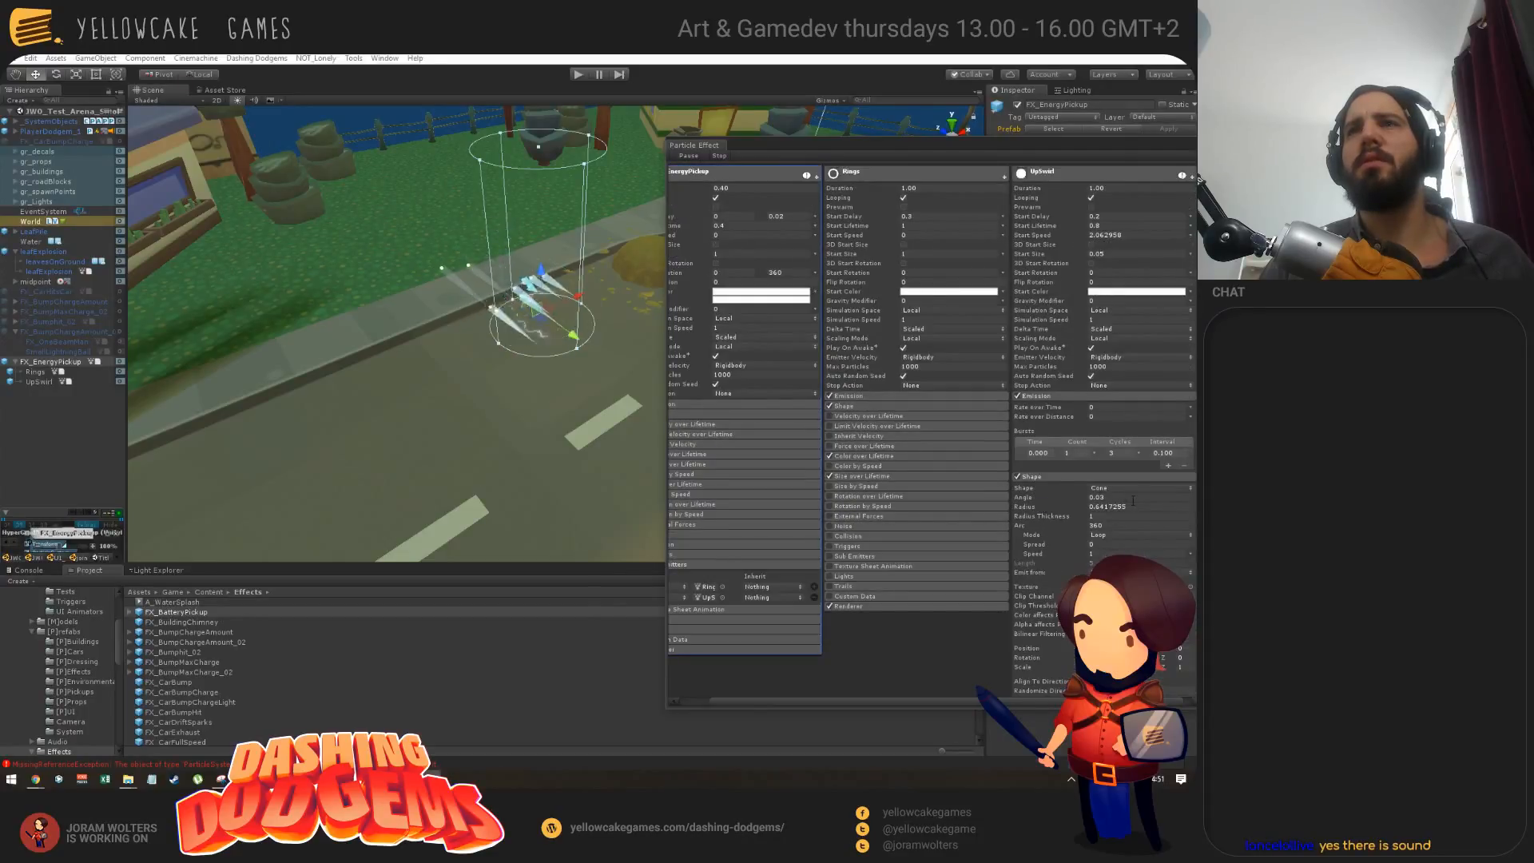
{"action": "left_click_drag", "start_coordinate": [1025, 502], "coordinate": [1012, 502]}
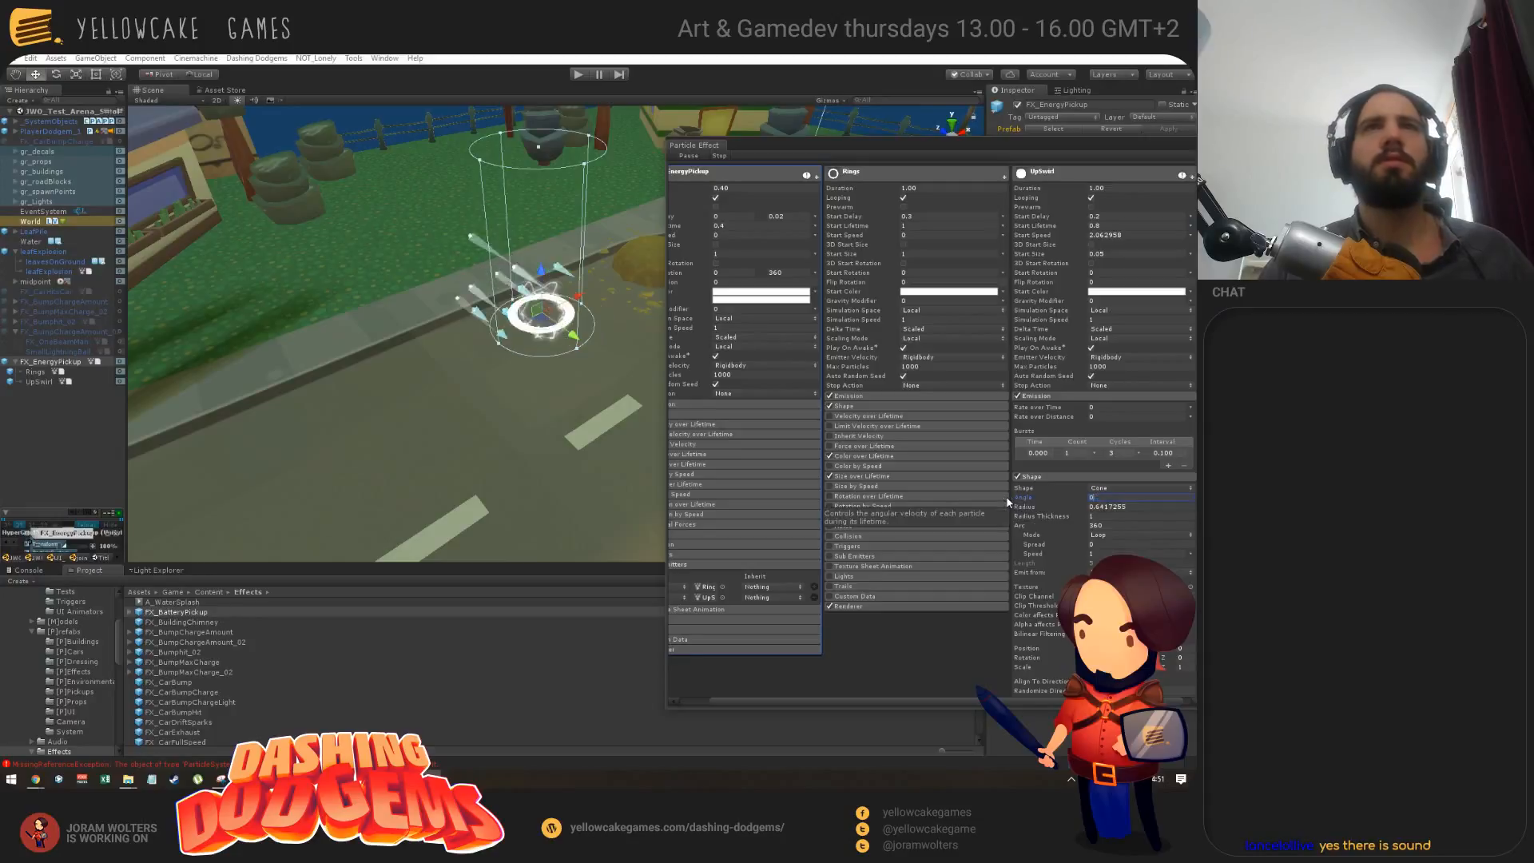
{"action": "key", "text": "Tab"}
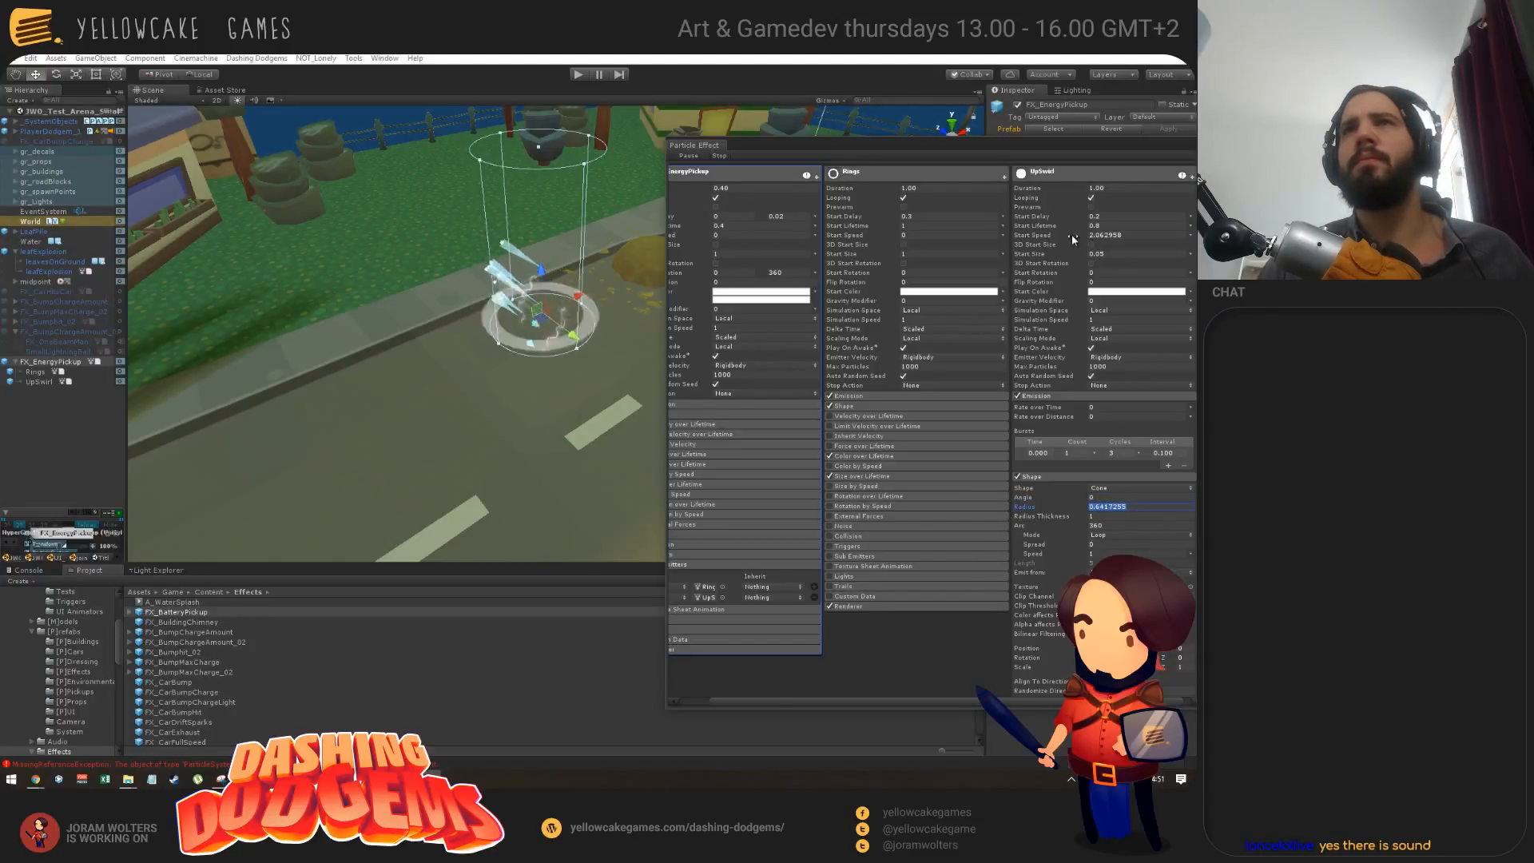
{"action": "left_click", "coordinate": [1106, 235]}
{"action": "type", "text": "2"}
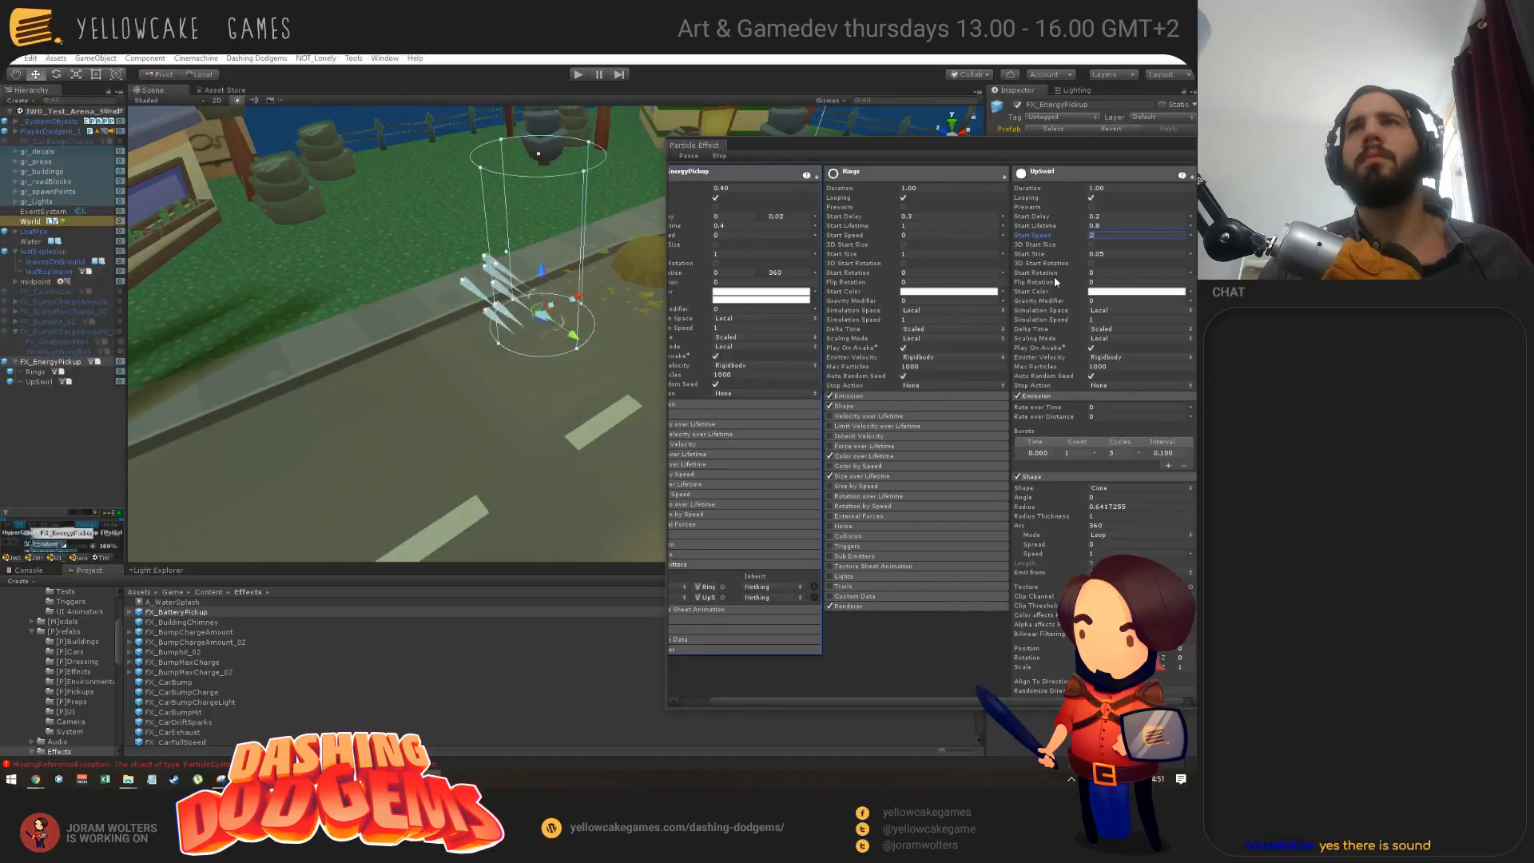
Step: Look through the emitter shape options available for UpSwirl's Shape module
{"action": "scroll", "coordinate": [1046, 399], "scroll_direction": "down", "scroll_amount": 5}
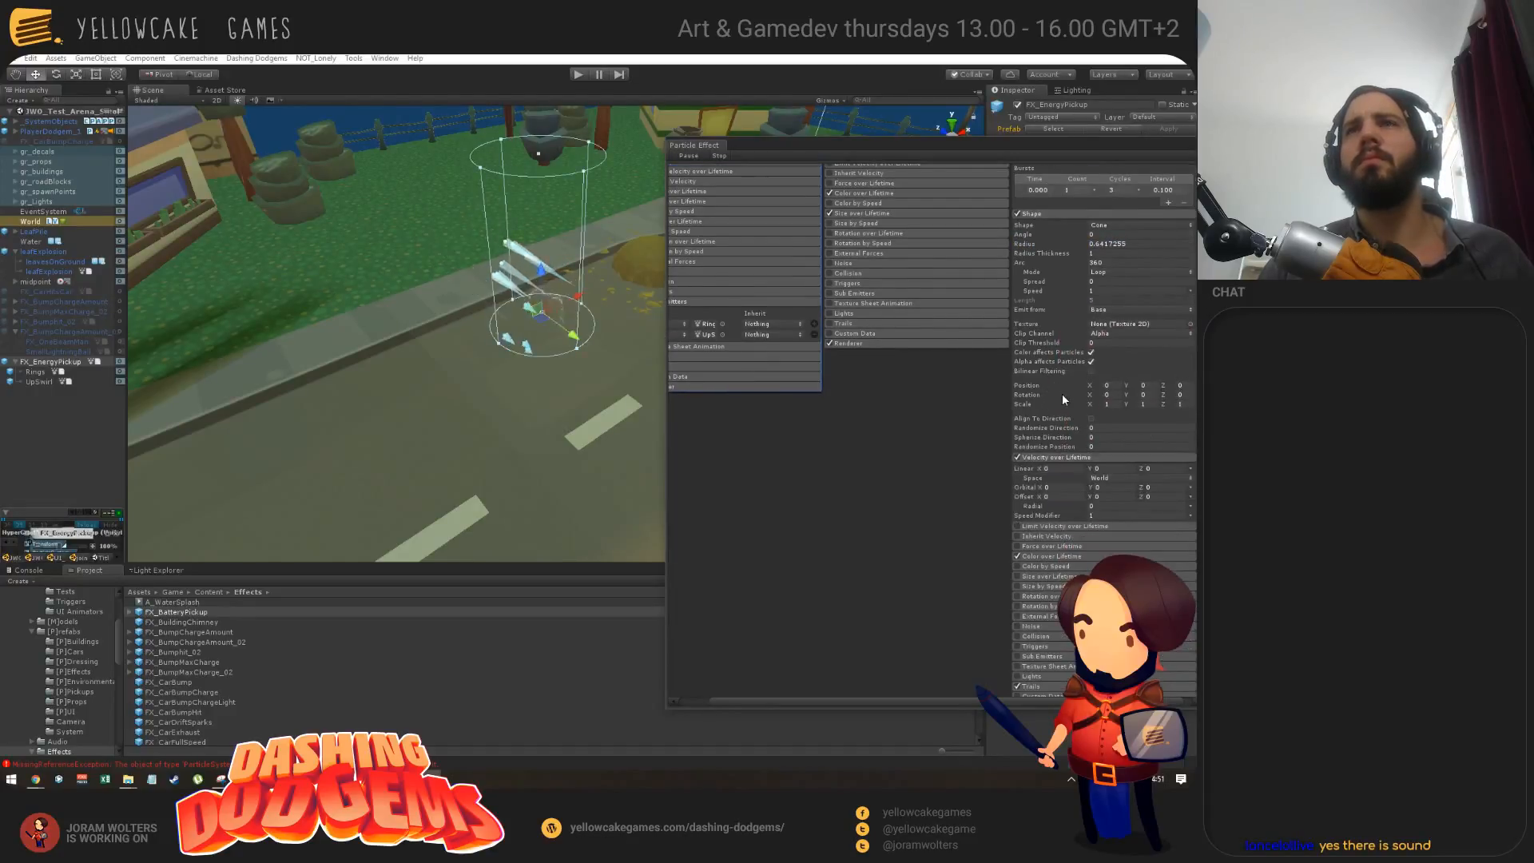
{"action": "scroll", "coordinate": [1063, 383], "scroll_direction": "up", "scroll_amount": 3}
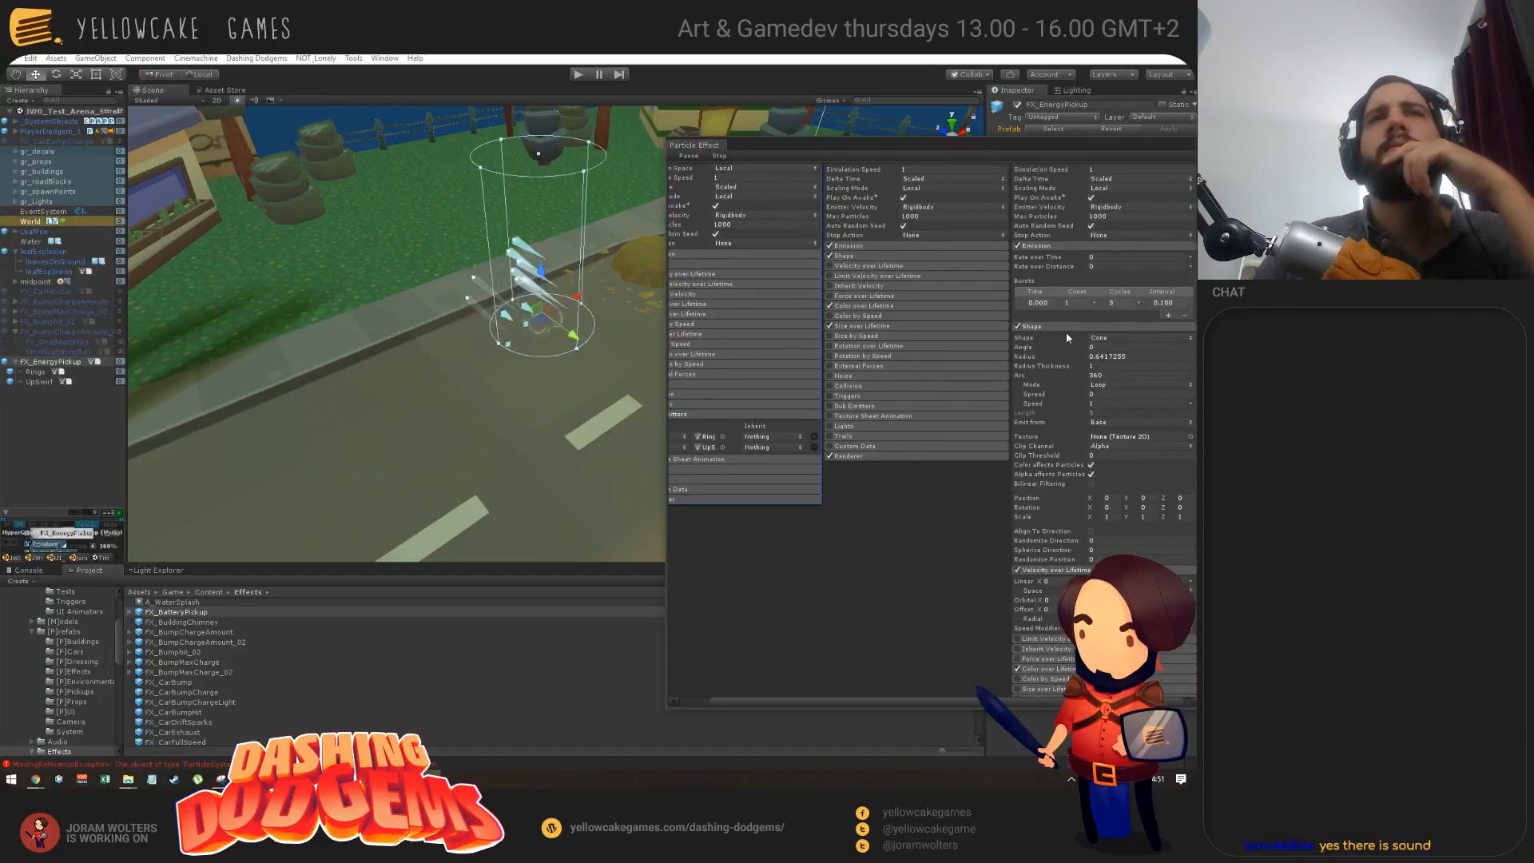
{"action": "left_click", "coordinate": [1101, 337]}
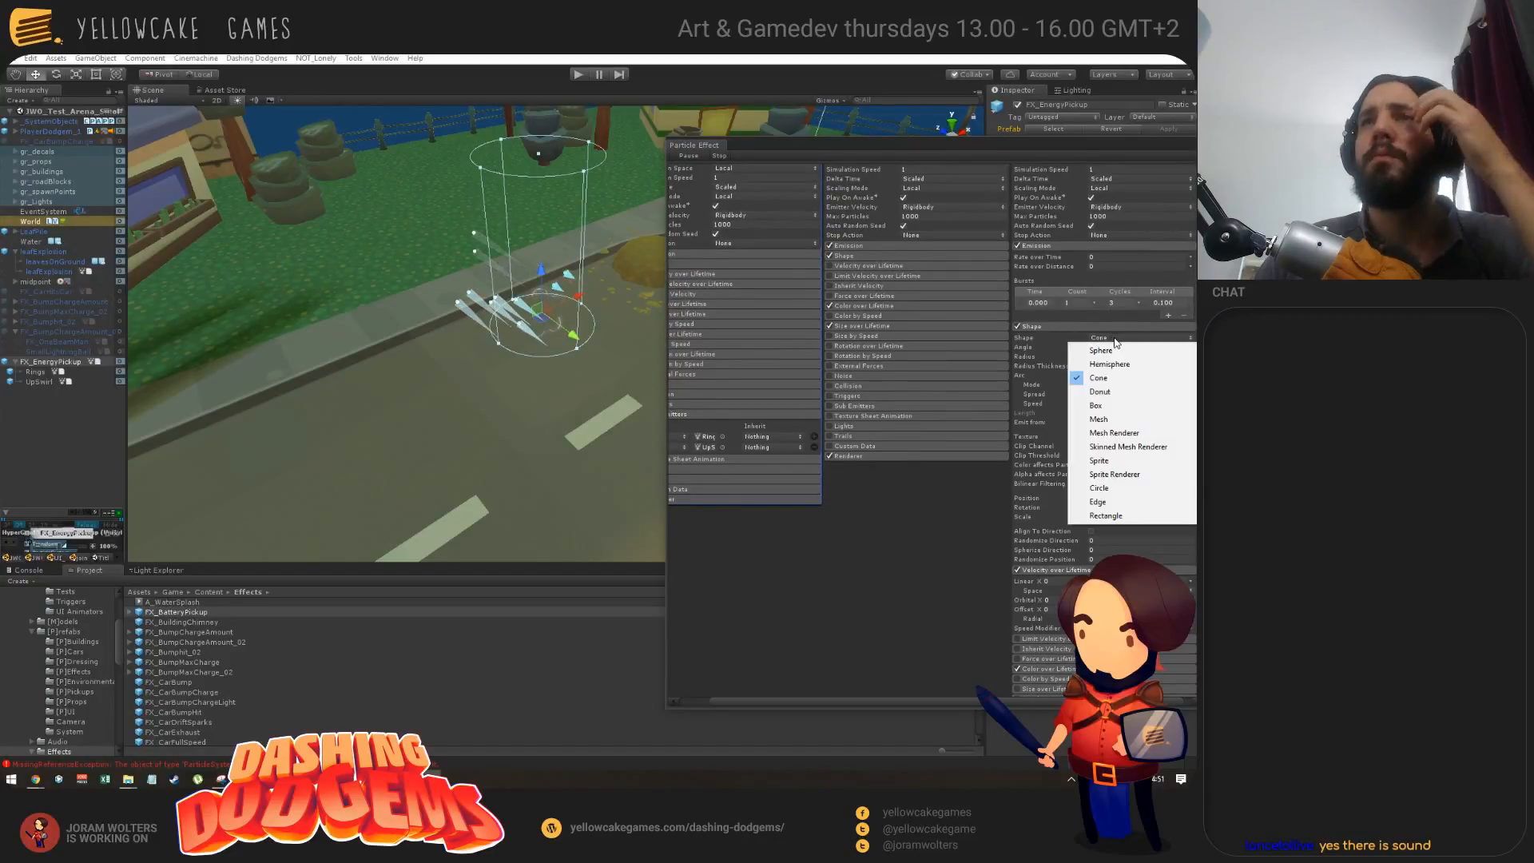
{"action": "left_click", "coordinate": [1114, 337]}
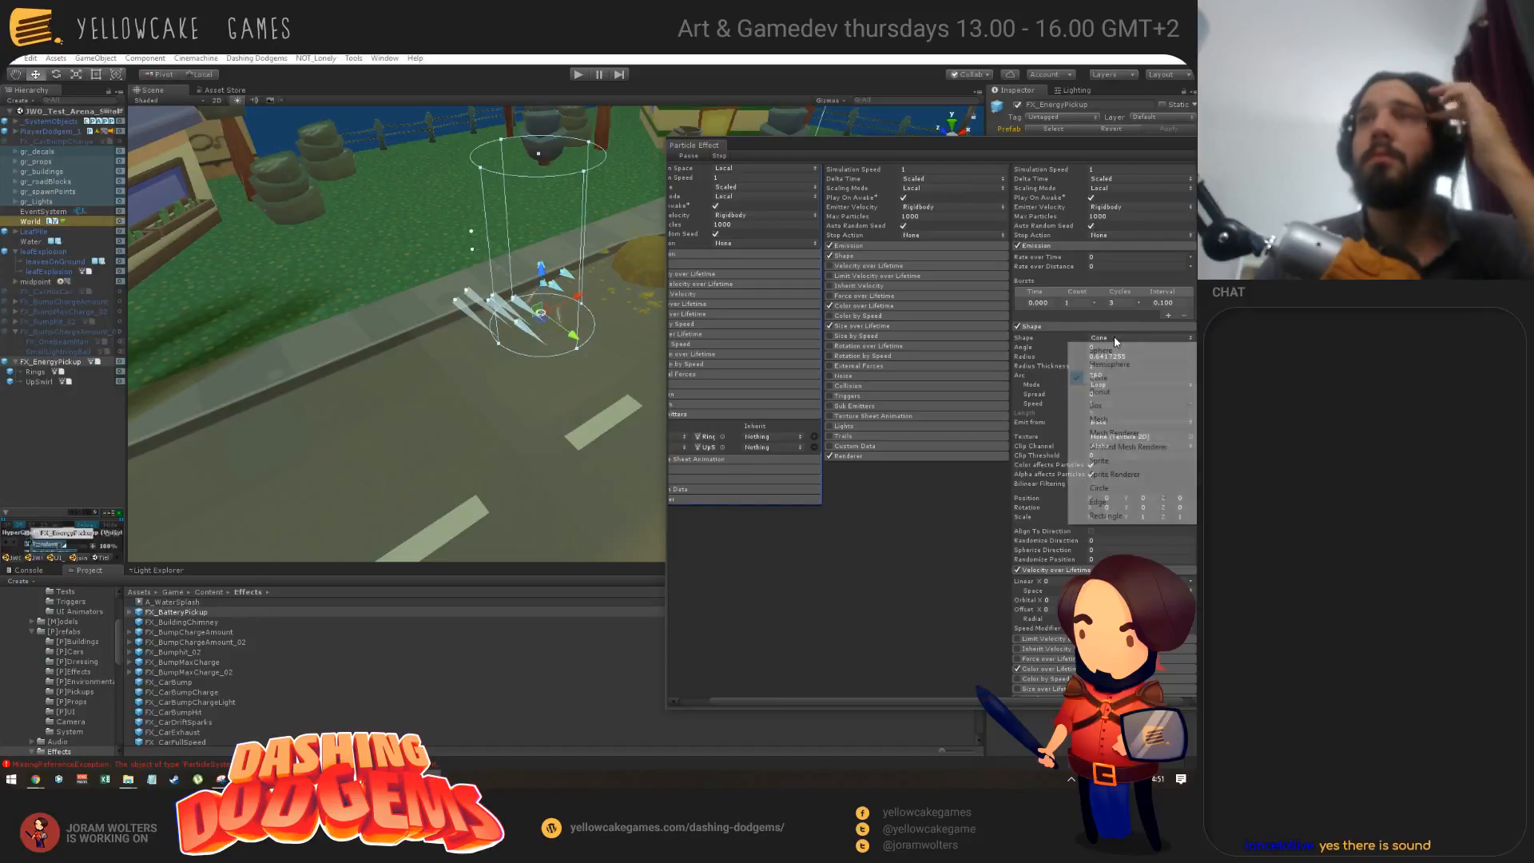
{"action": "left_click", "coordinate": [1049, 344]}
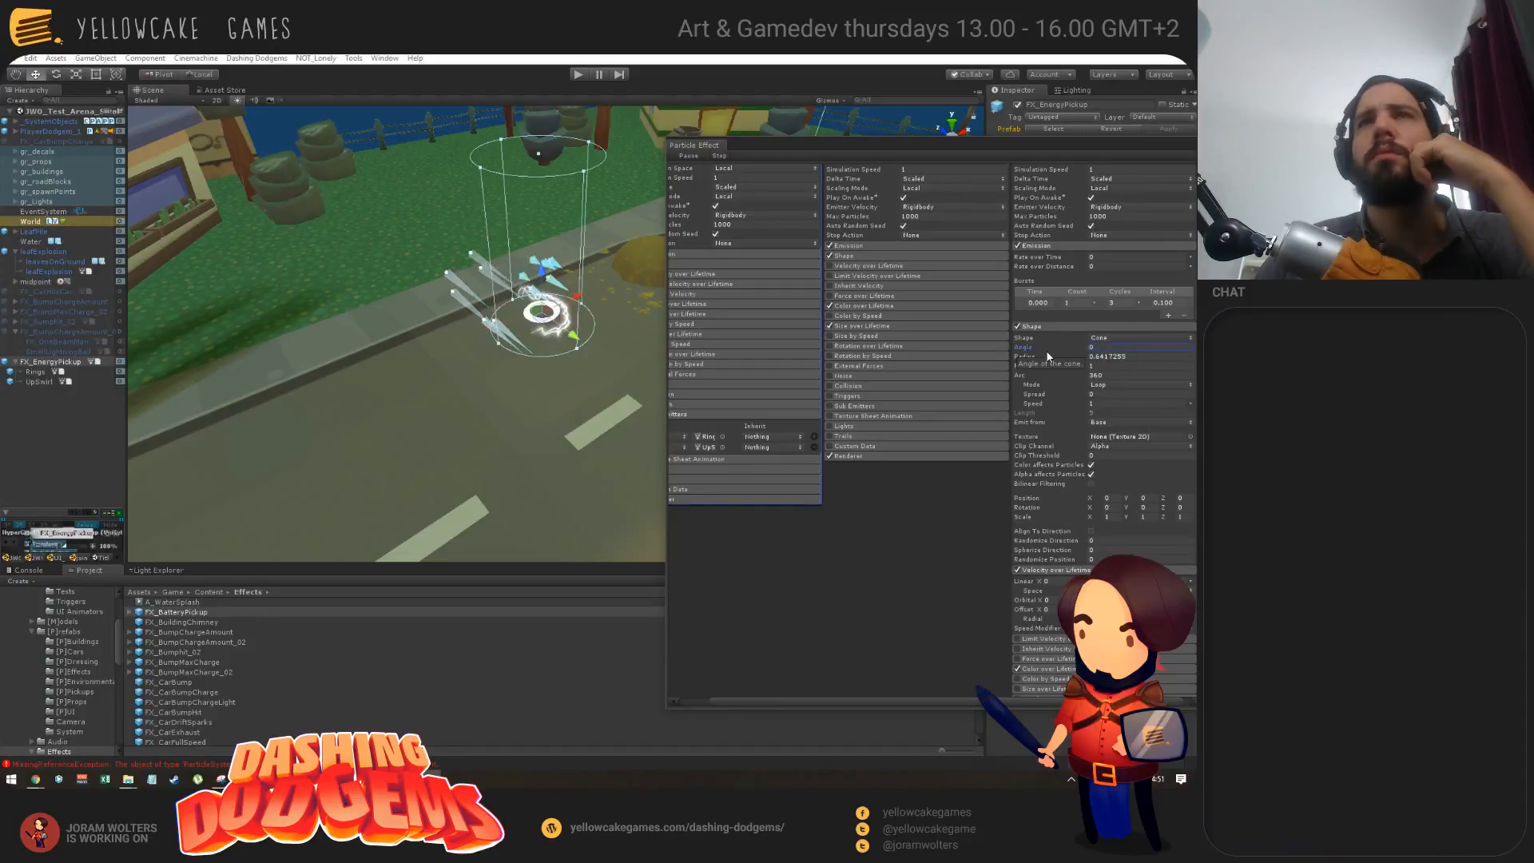
Step: Compare UpSwirl's motion with the Velocity over Lifetime module switched off and back on
{"action": "scroll", "coordinate": [1043, 433], "scroll_direction": "down", "scroll_amount": 5}
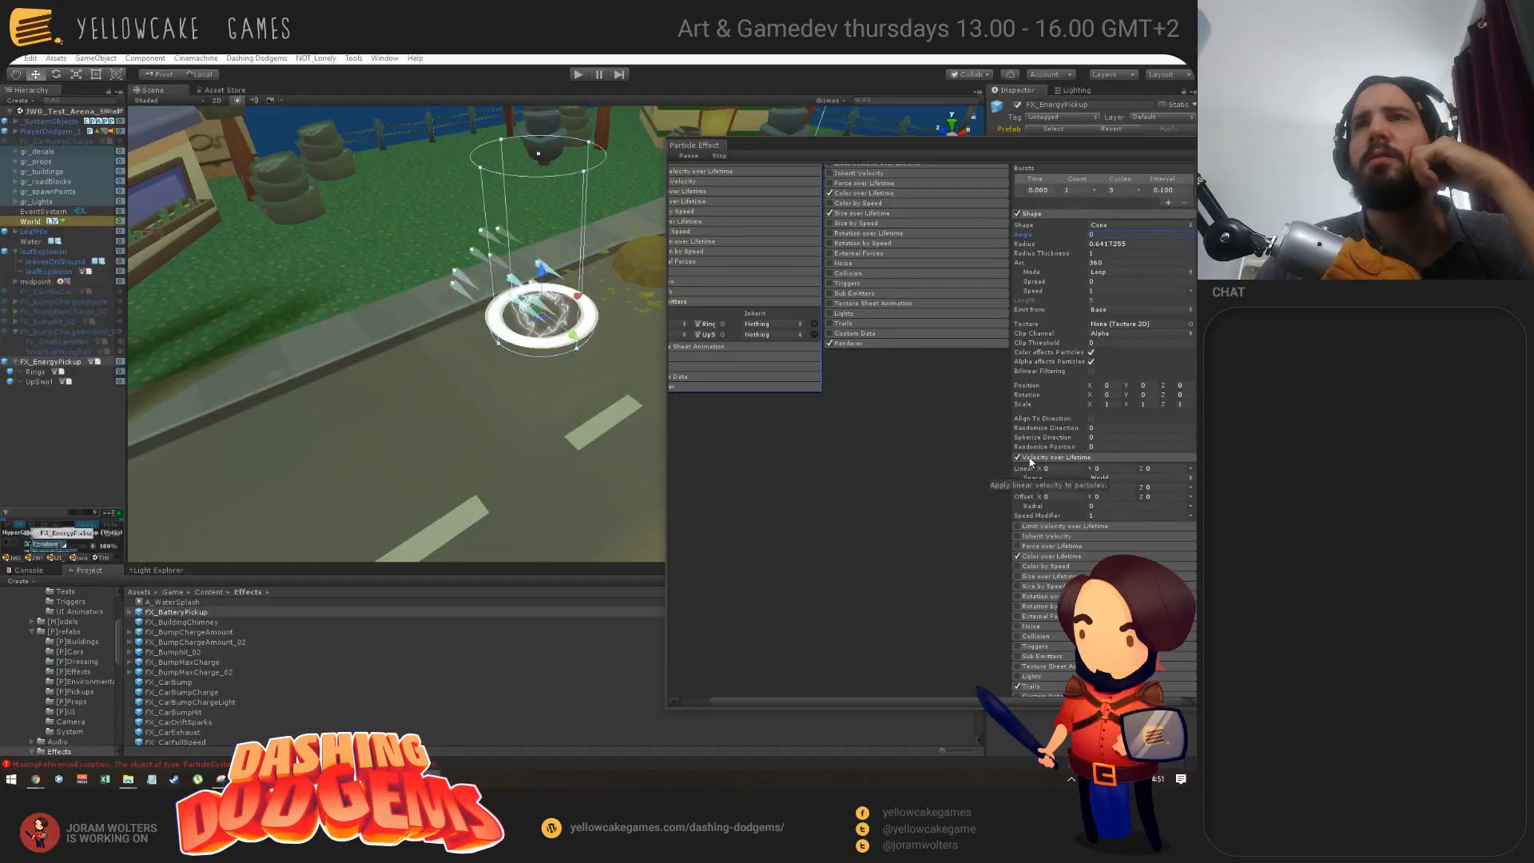
{"action": "left_click", "coordinate": [1016, 458]}
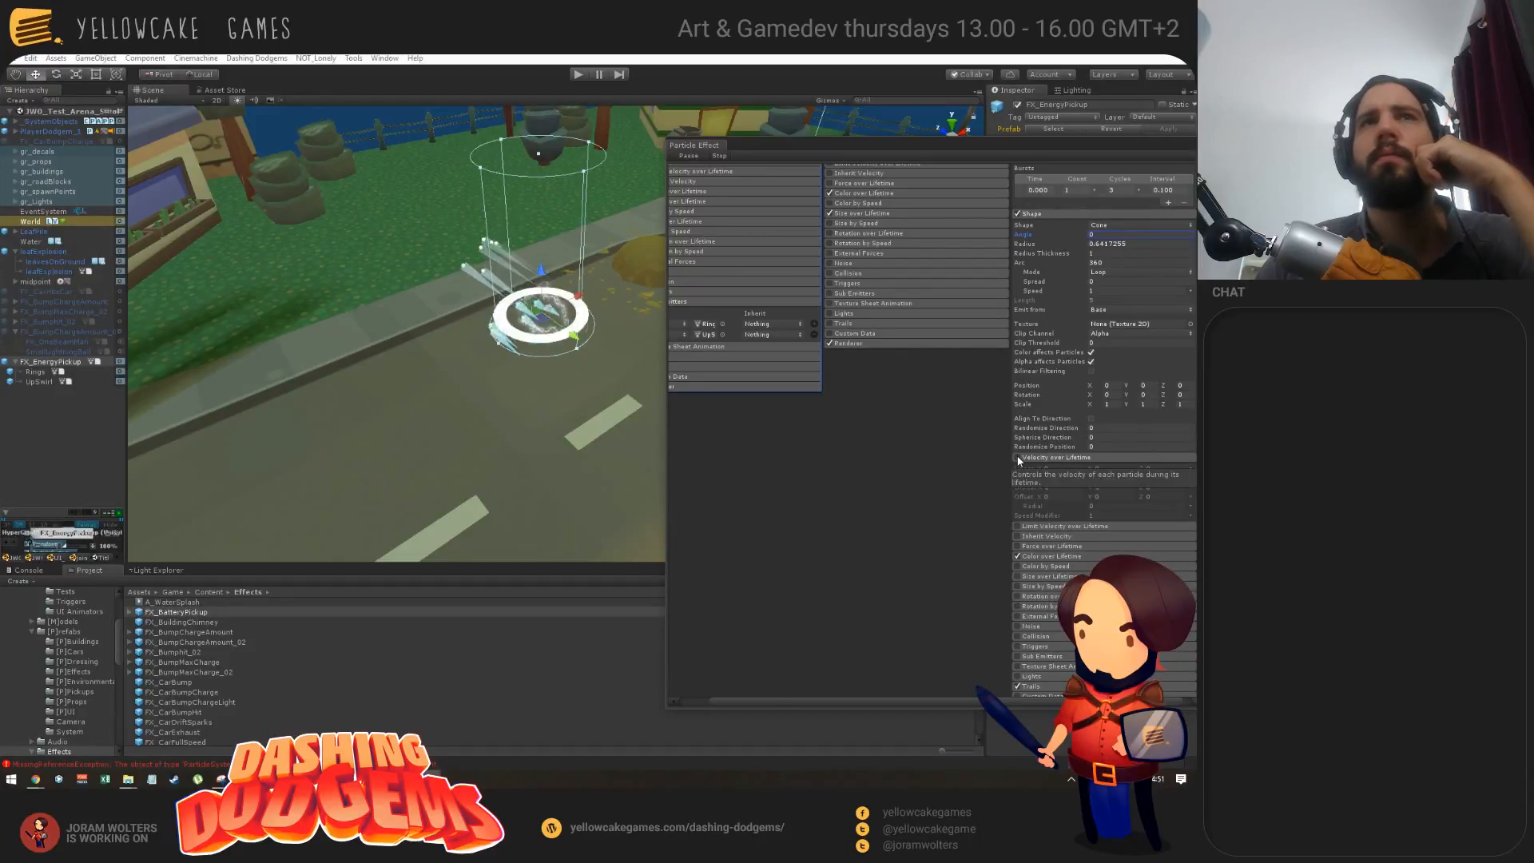
{"action": "left_click", "coordinate": [1018, 458]}
{"action": "scroll", "coordinate": [1087, 497], "scroll_direction": "down", "scroll_amount": 1}
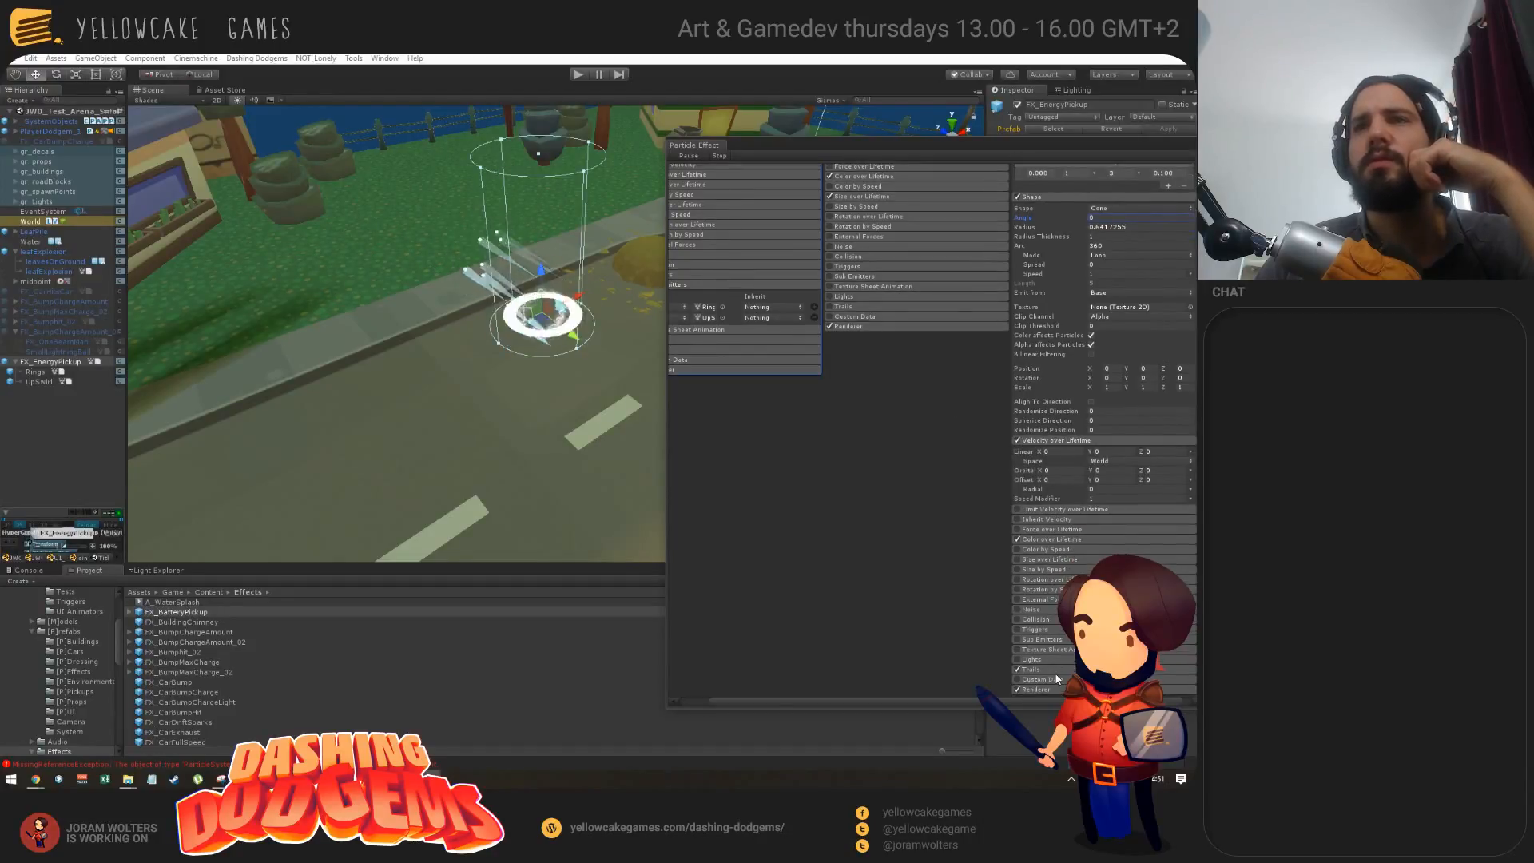
Step: Keep UpSwirl's scaling mode at Local and set its simulation space to World
{"action": "scroll", "coordinate": [1059, 496], "scroll_direction": "up", "scroll_amount": 5}
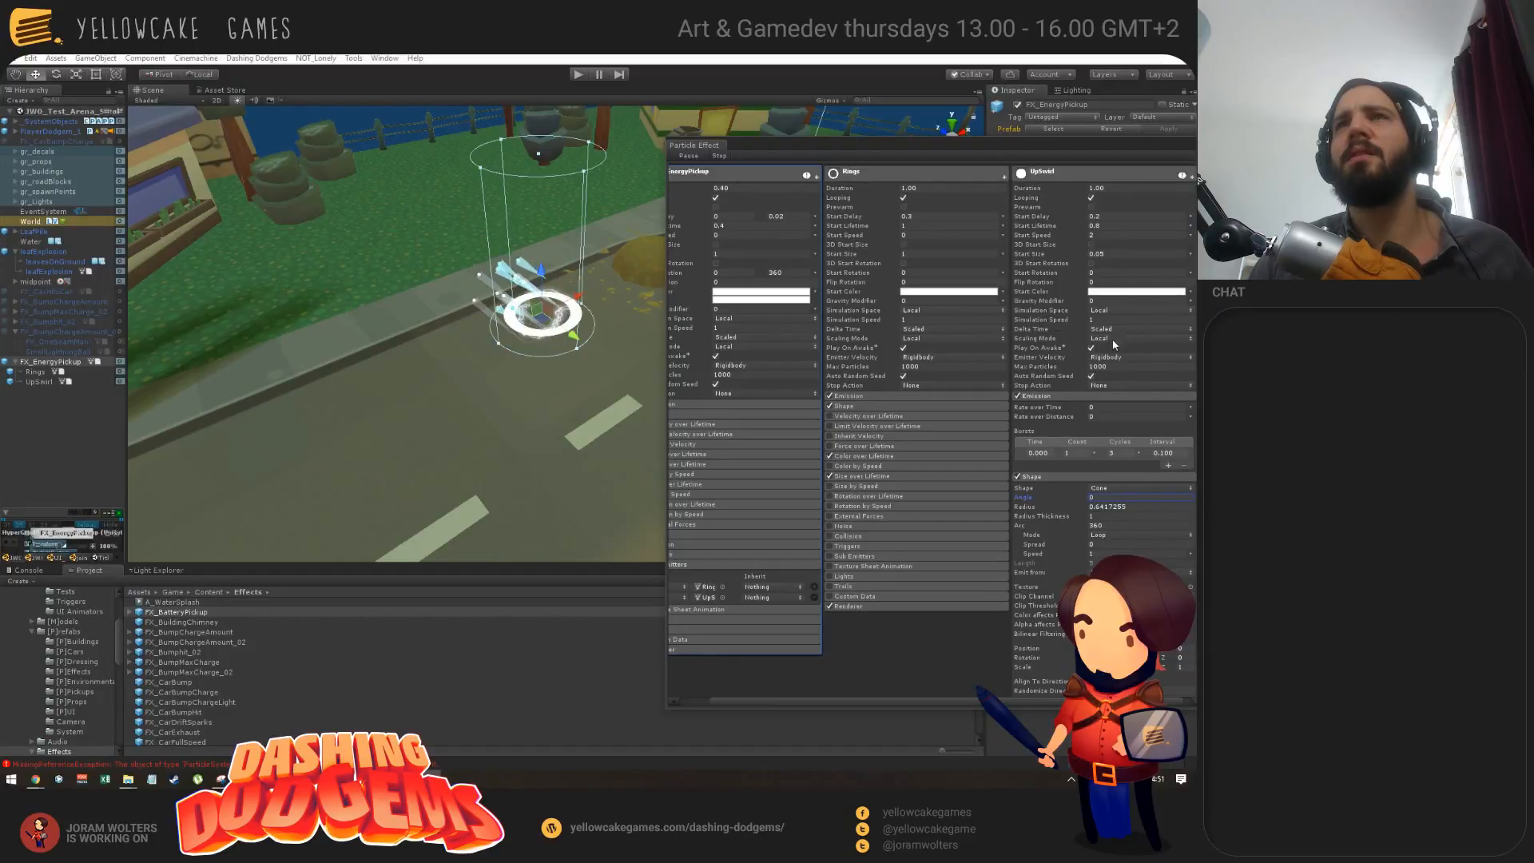
{"action": "left_click", "coordinate": [1115, 339]}
{"action": "left_click", "coordinate": [1110, 333]}
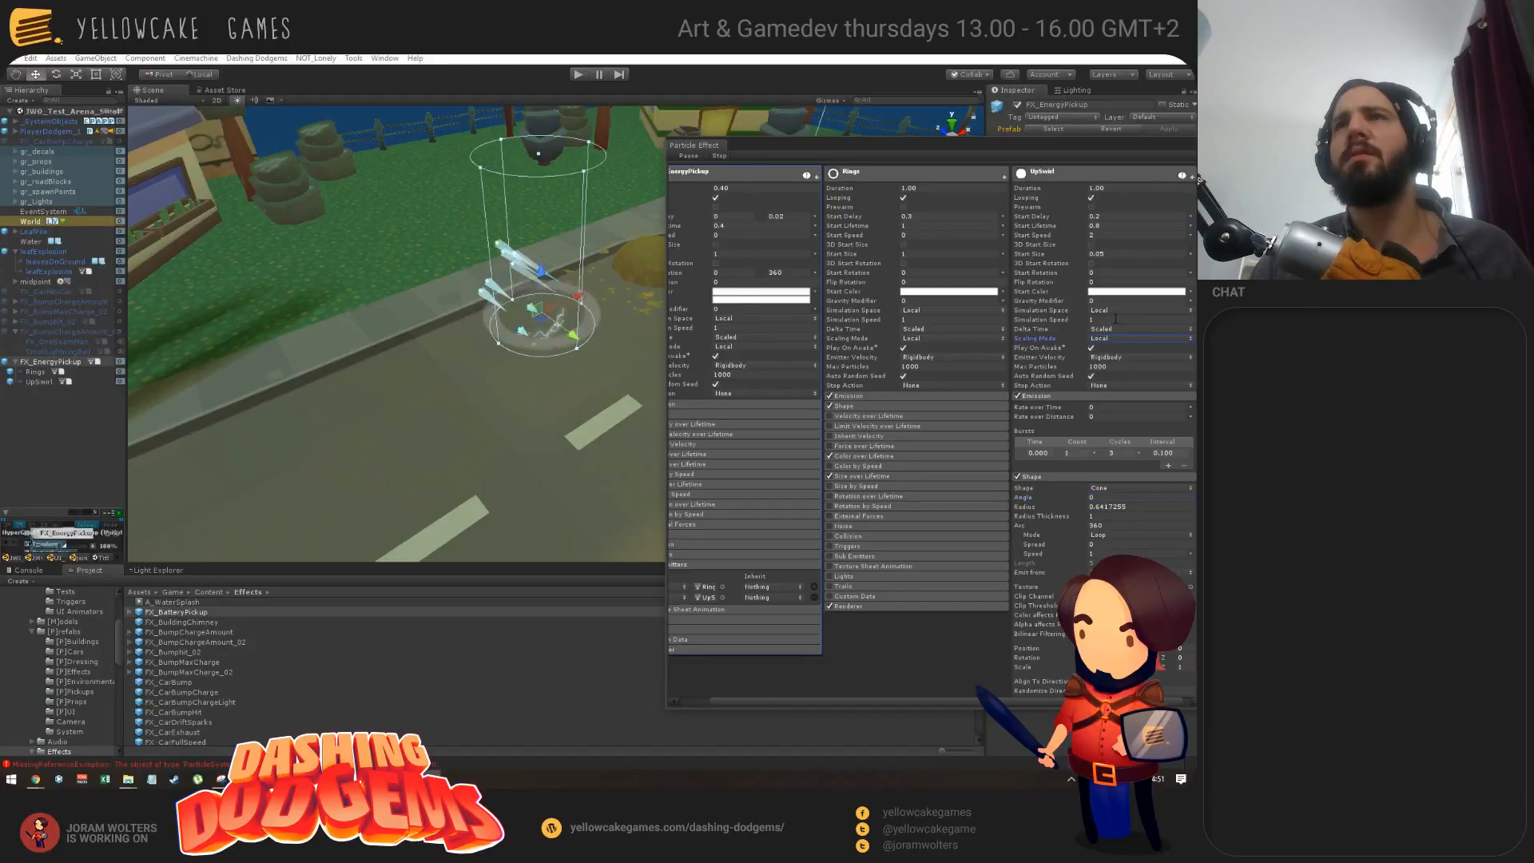
{"action": "left_click", "coordinate": [1114, 310]}
{"action": "left_click", "coordinate": [1110, 330]}
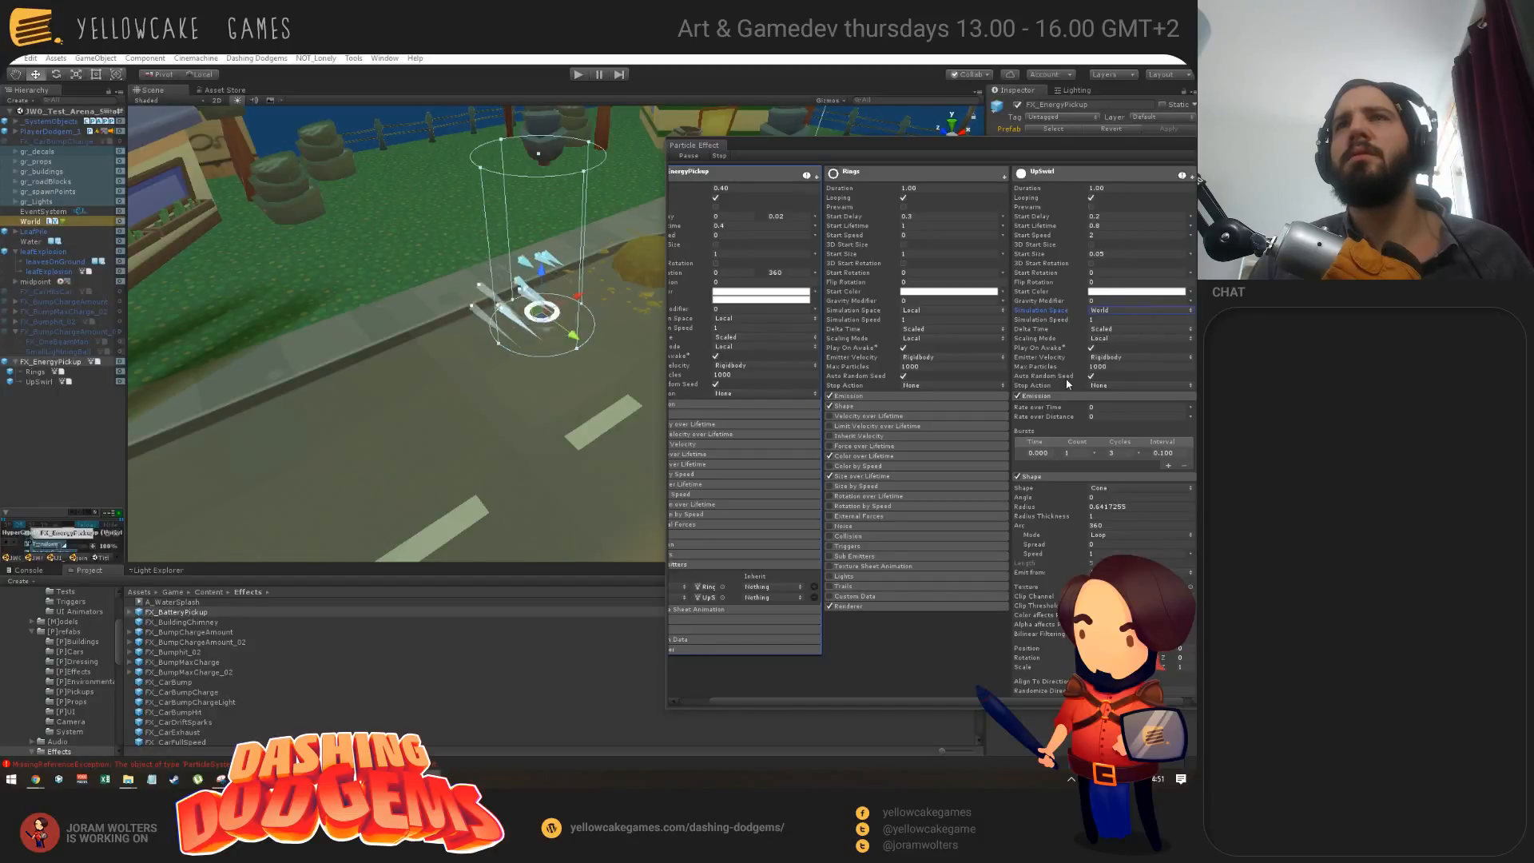
Step: Try the Random arc mode in UpSwirl's Shape module and restore Loop
{"action": "scroll", "coordinate": [1071, 369], "scroll_direction": "down", "scroll_amount": 3}
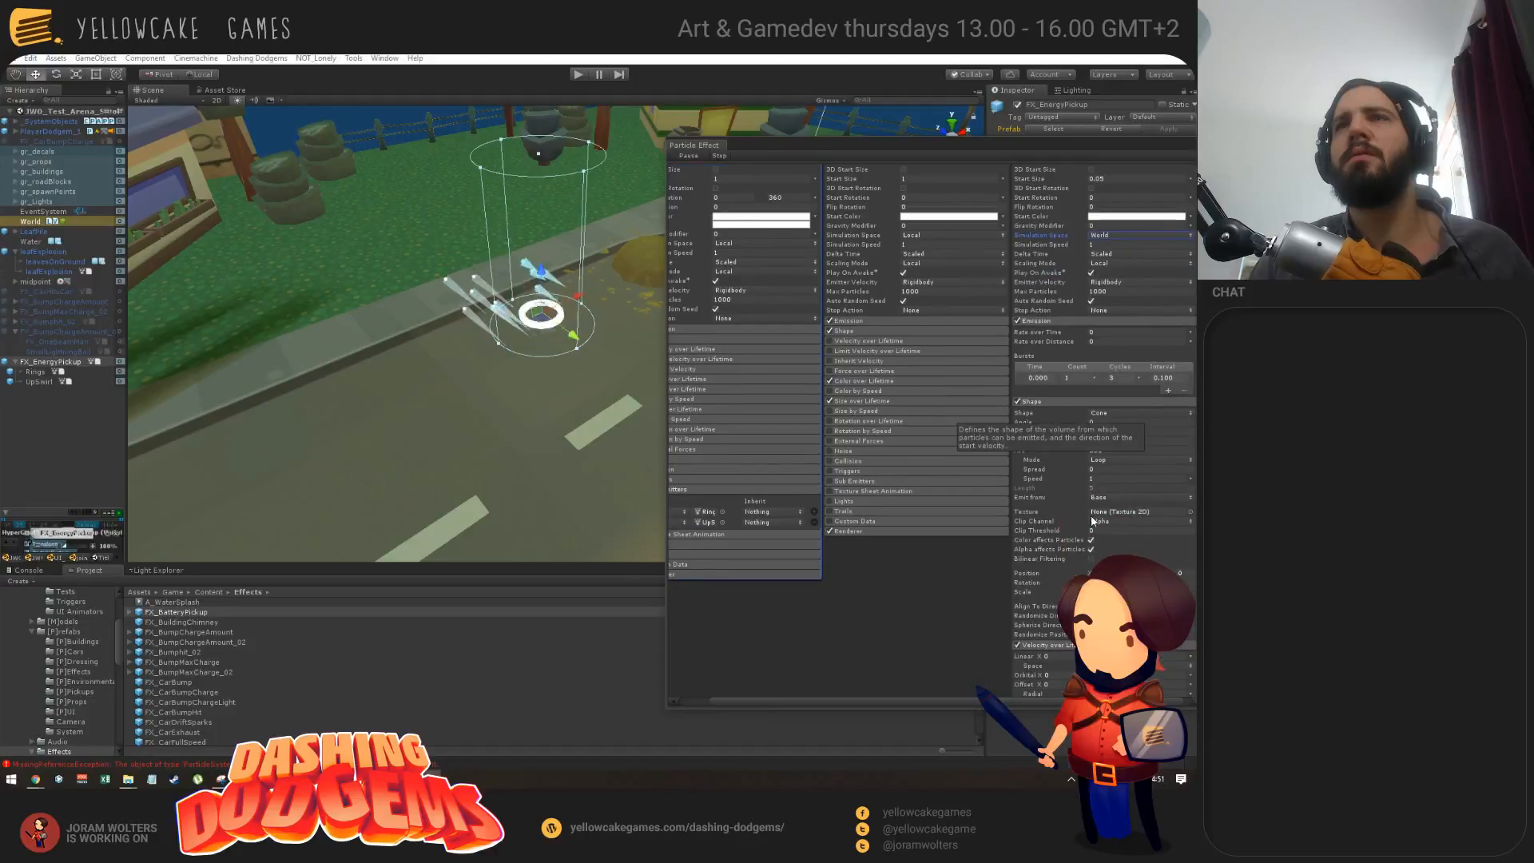
{"action": "scroll", "coordinate": [1048, 462], "scroll_direction": "down", "scroll_amount": 2}
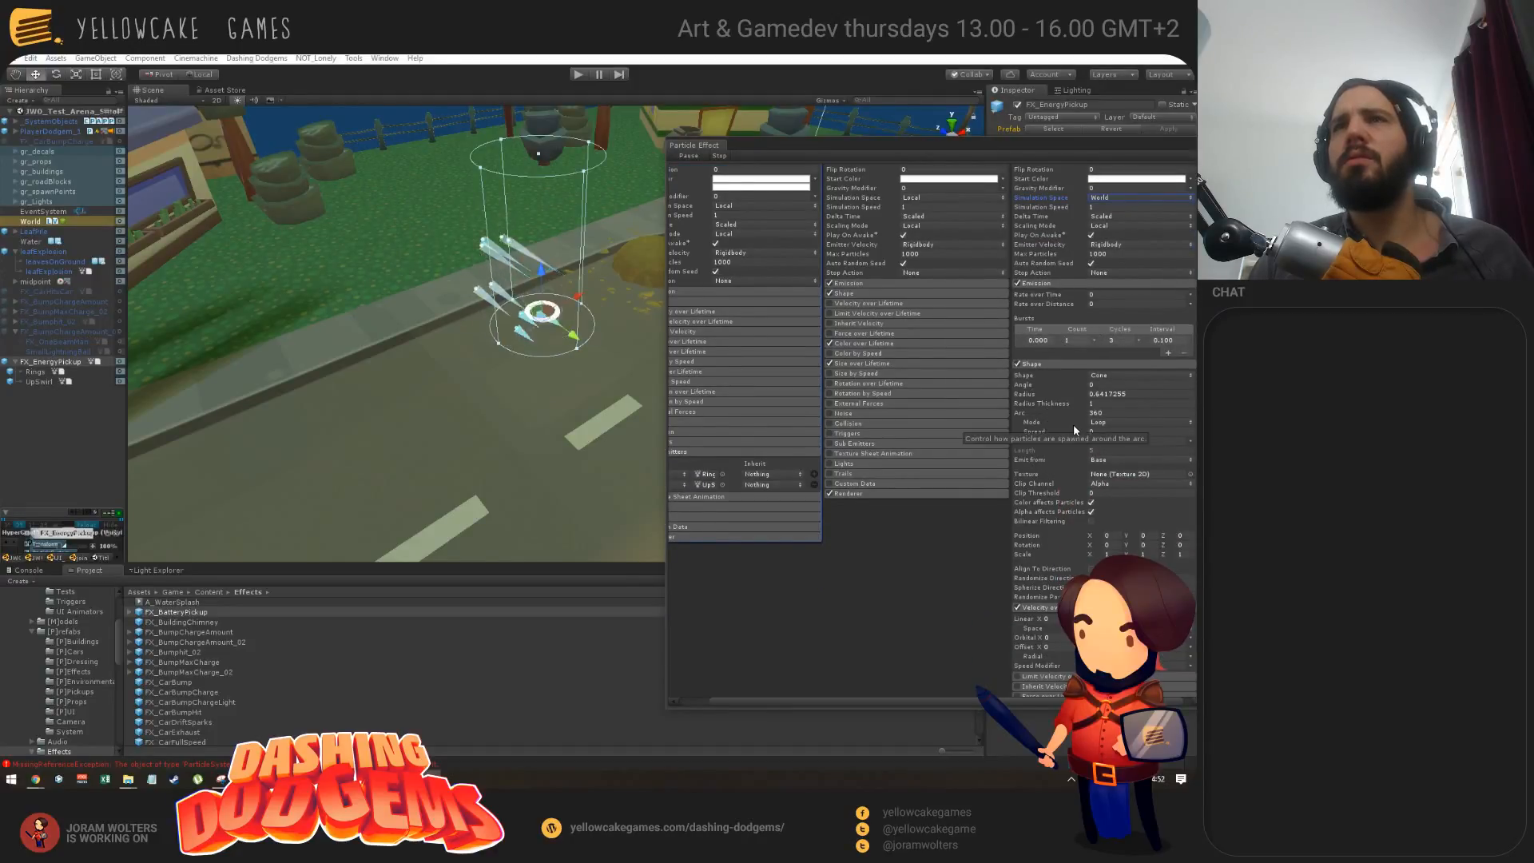
{"action": "left_click", "coordinate": [1121, 423]}
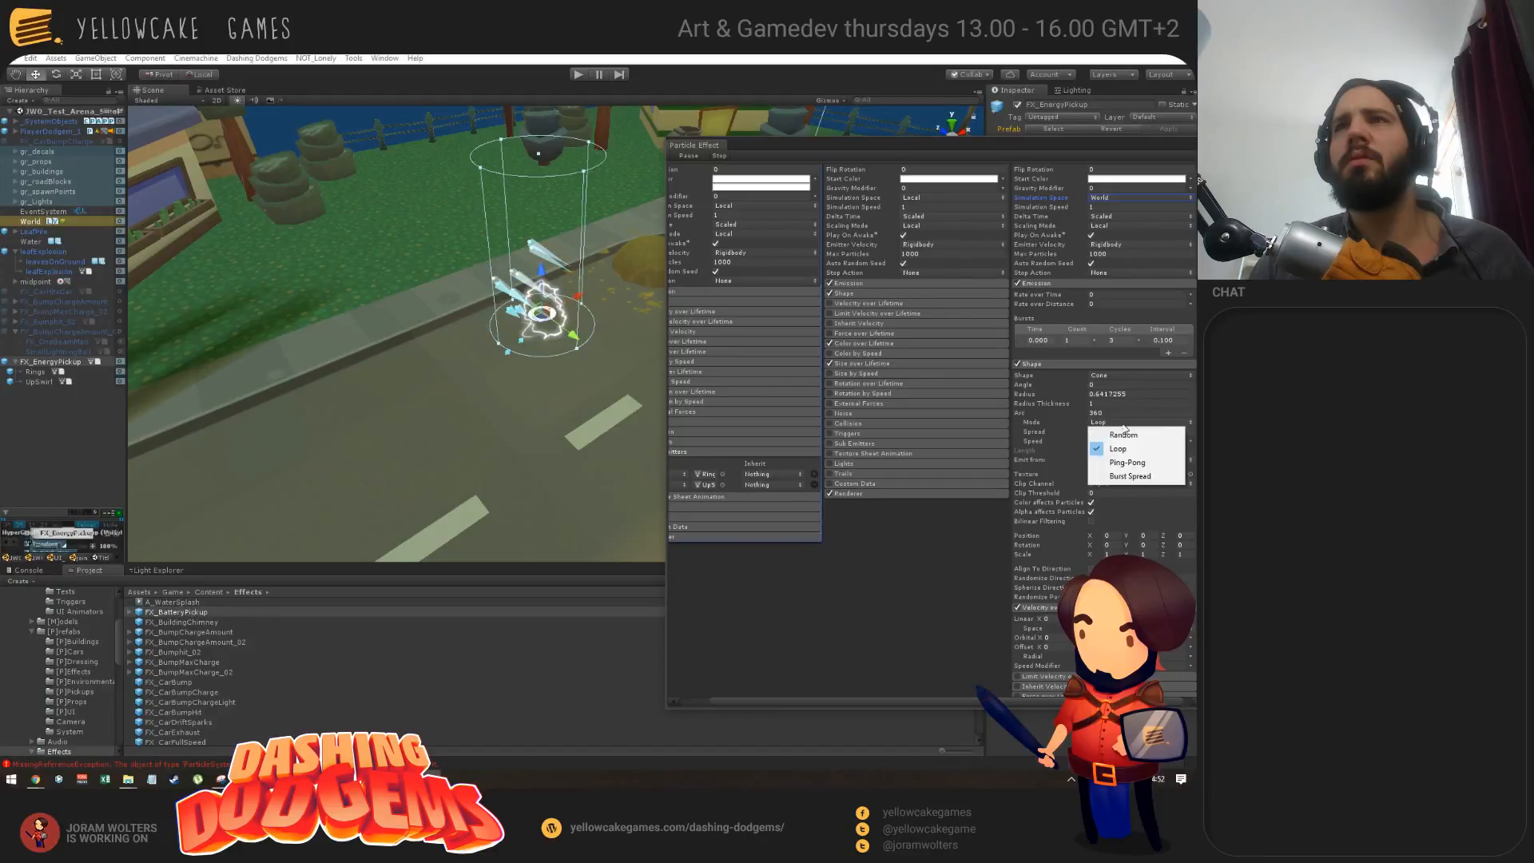
{"action": "left_click", "coordinate": [1124, 434]}
{"action": "left_click", "coordinate": [1121, 422]}
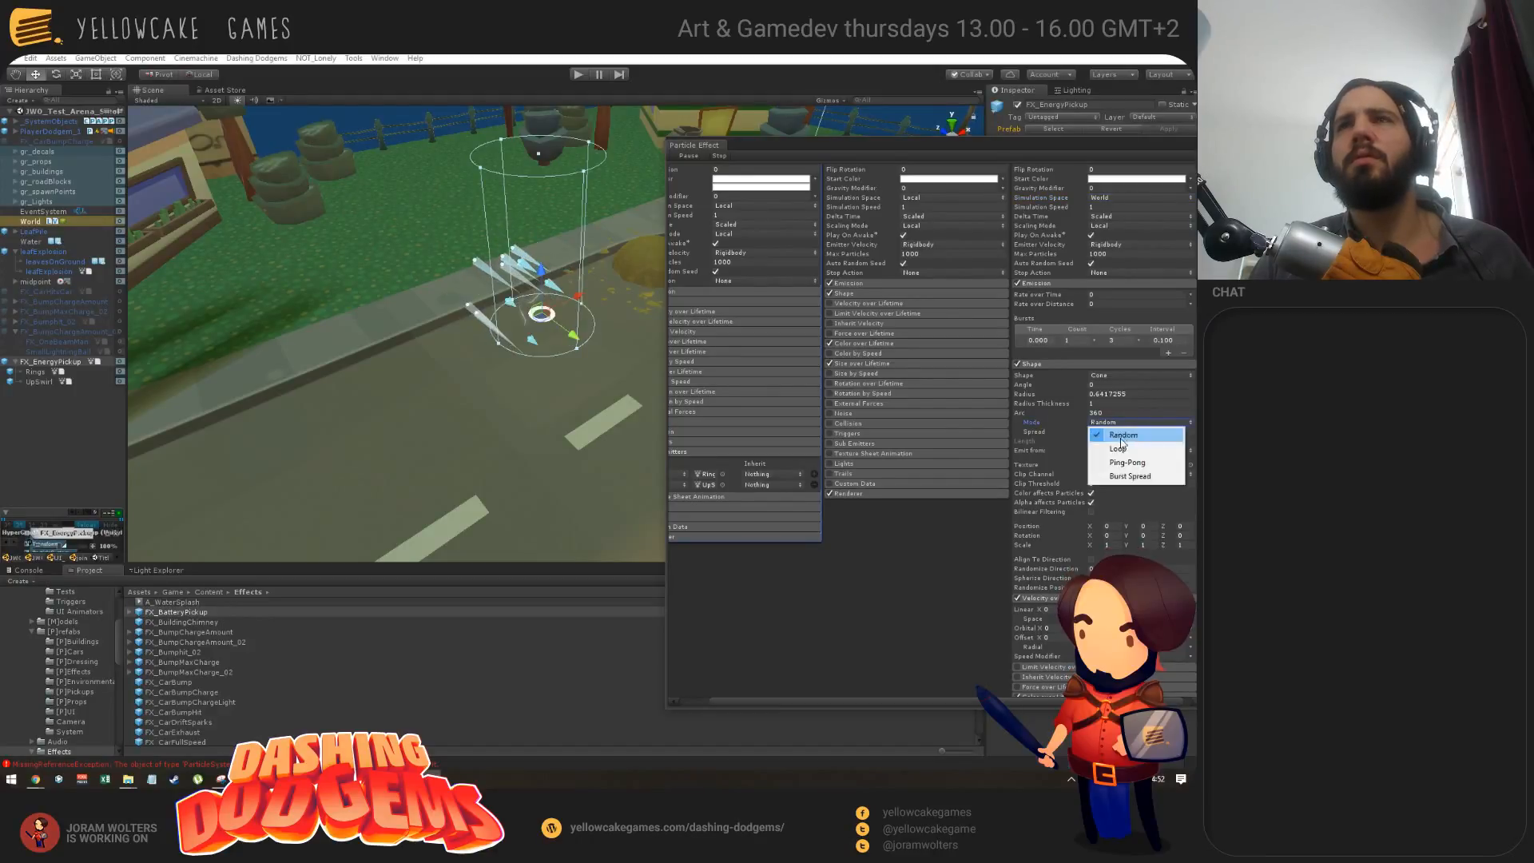
{"action": "left_click", "coordinate": [1119, 449]}
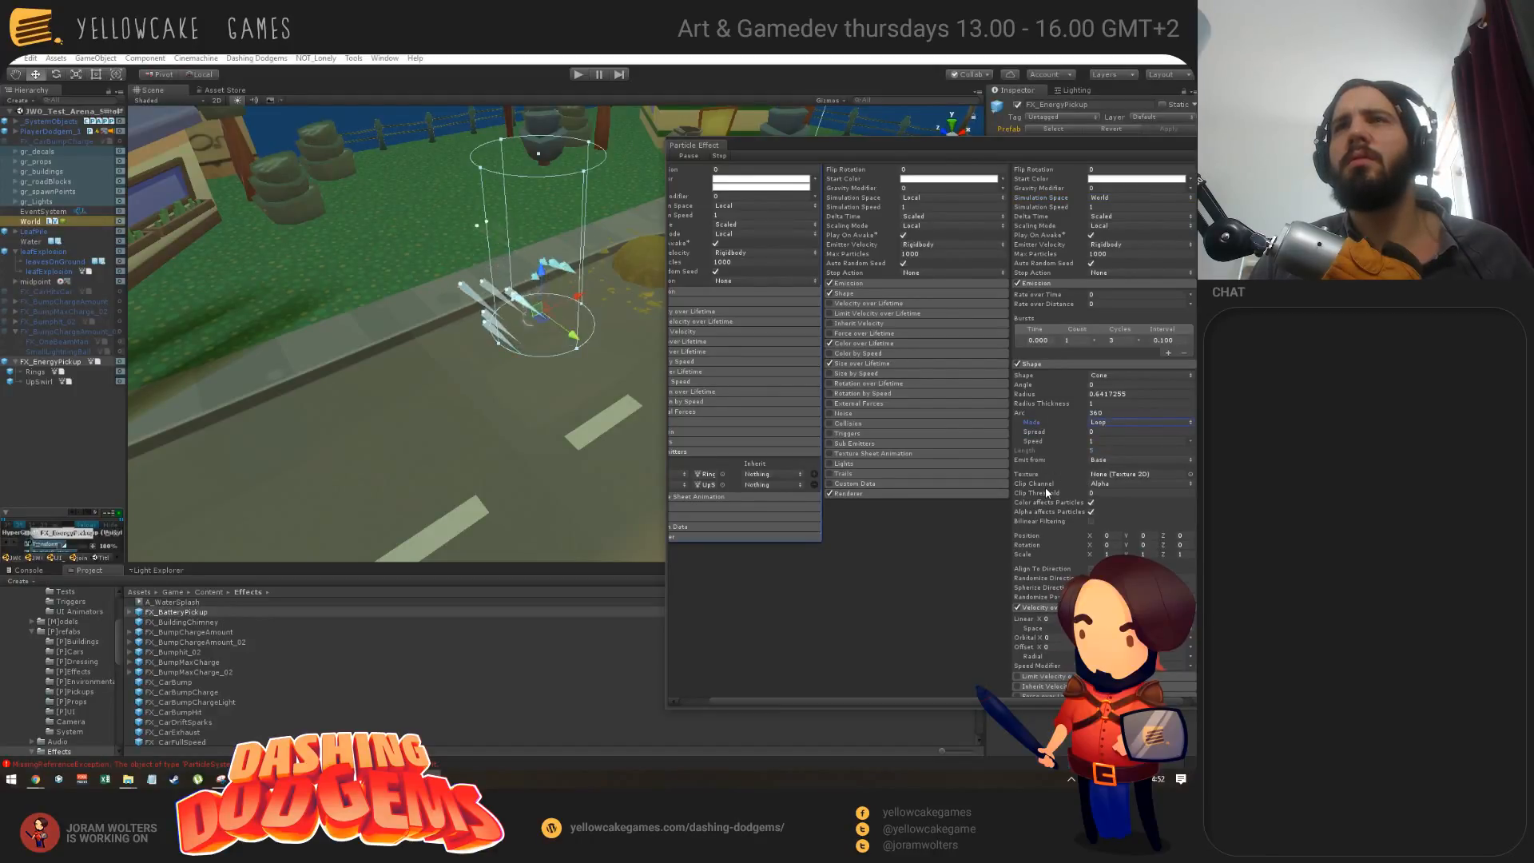
Step: Disable UpSwirl's Velocity over Lifetime module and return to its main settings
{"action": "scroll", "coordinate": [1056, 491], "scroll_direction": "down", "scroll_amount": 2}
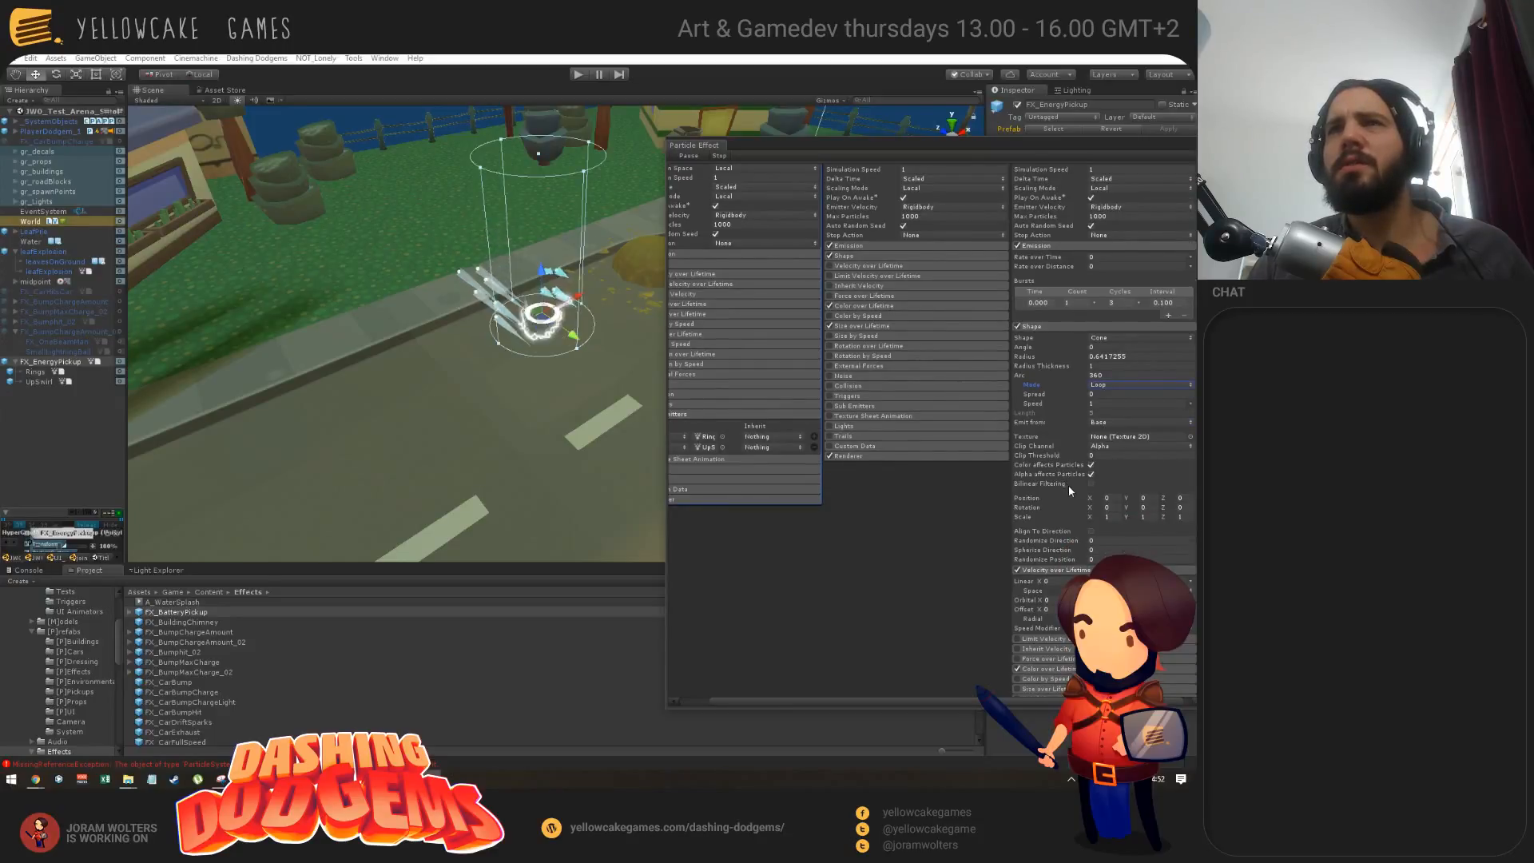
{"action": "scroll", "coordinate": [1067, 486], "scroll_direction": "down", "scroll_amount": 2}
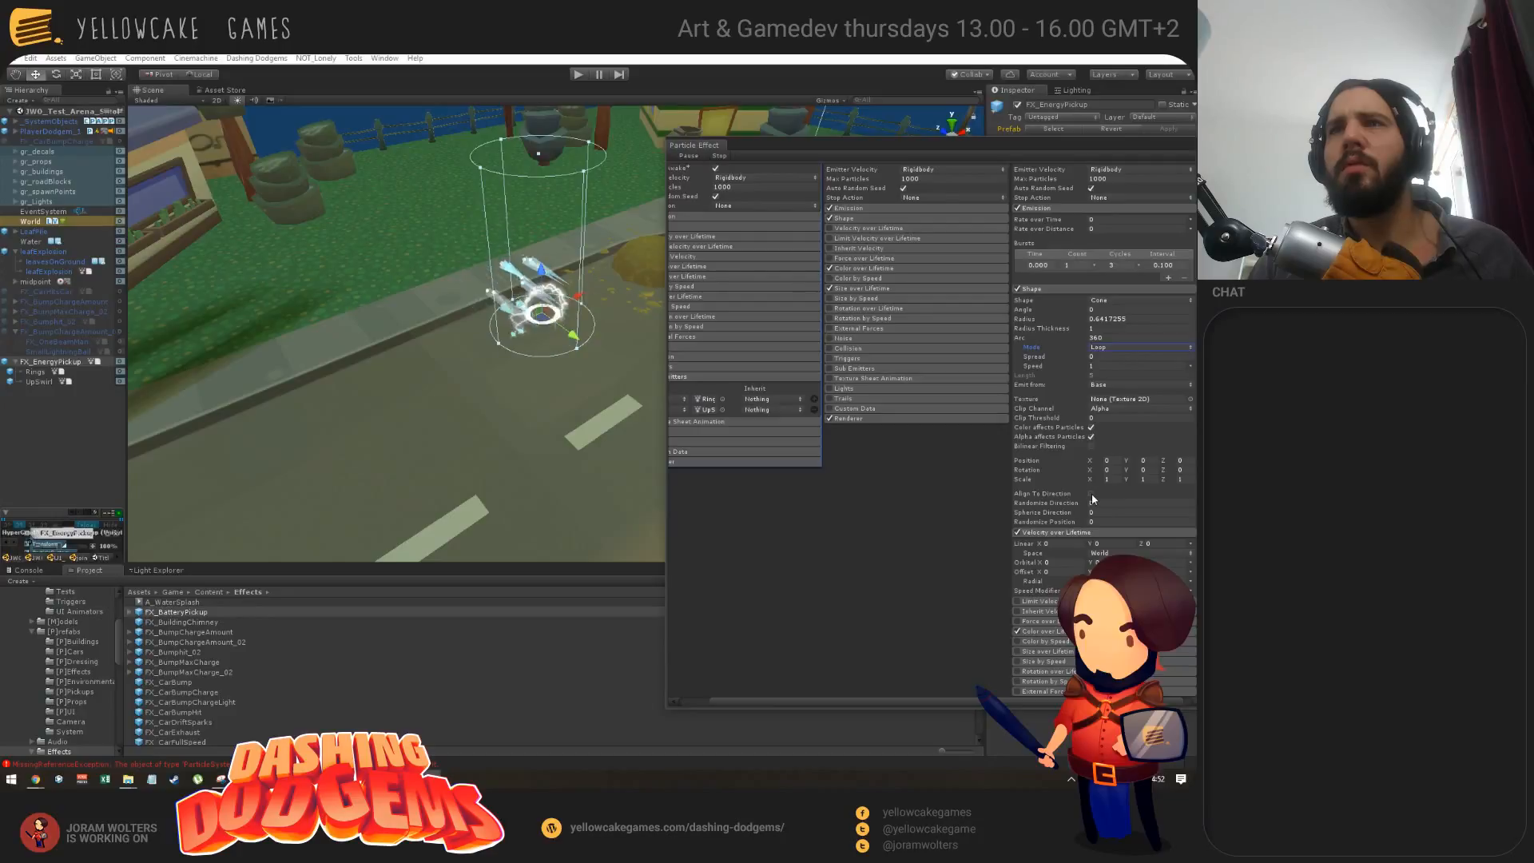
{"action": "scroll", "coordinate": [1049, 493], "scroll_direction": "down", "scroll_amount": 4}
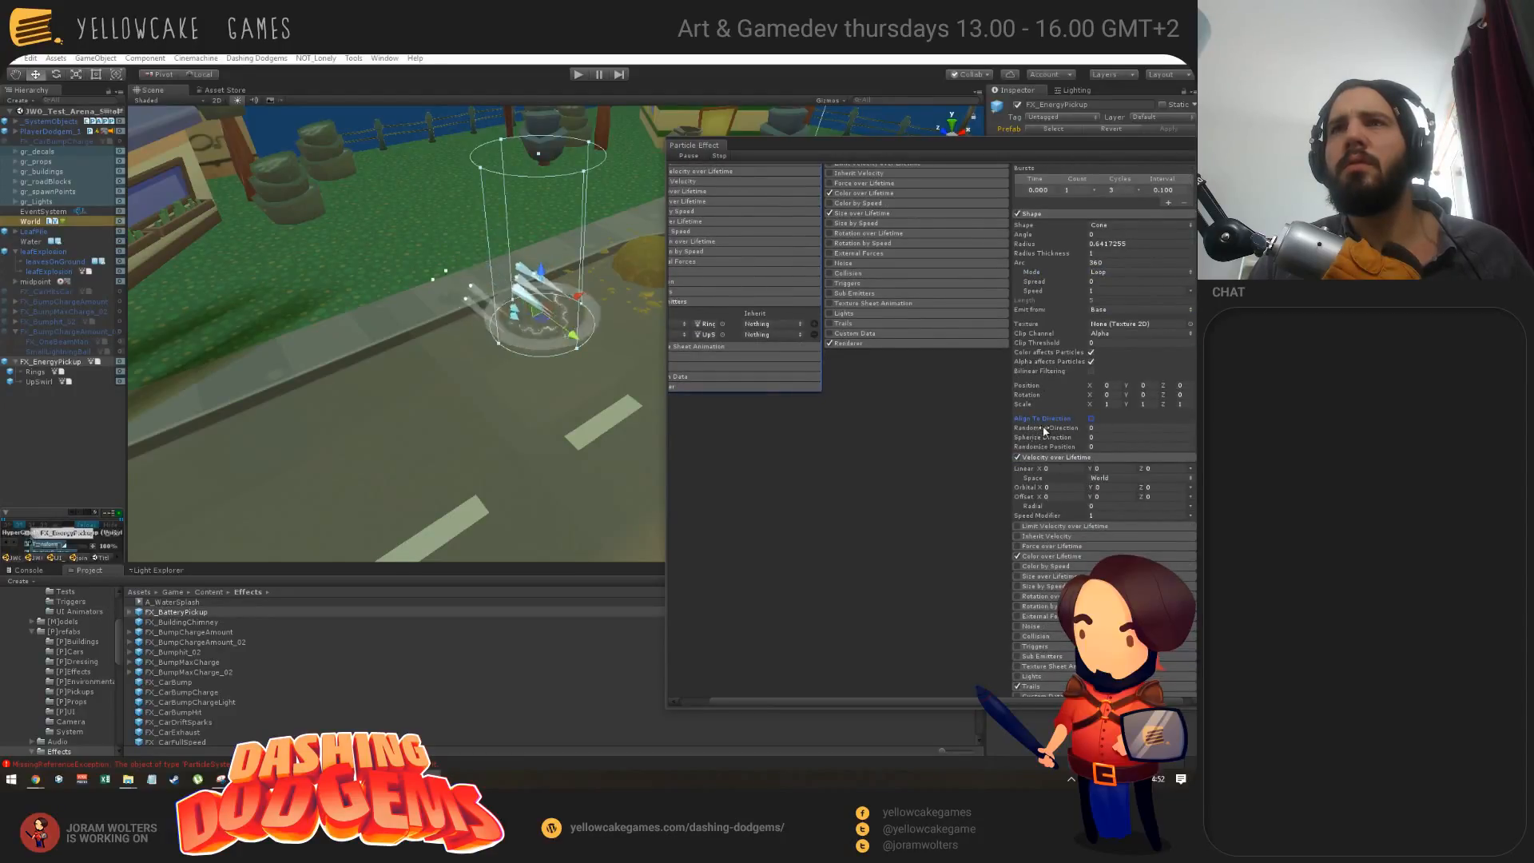
{"action": "left_click", "coordinate": [1018, 457]}
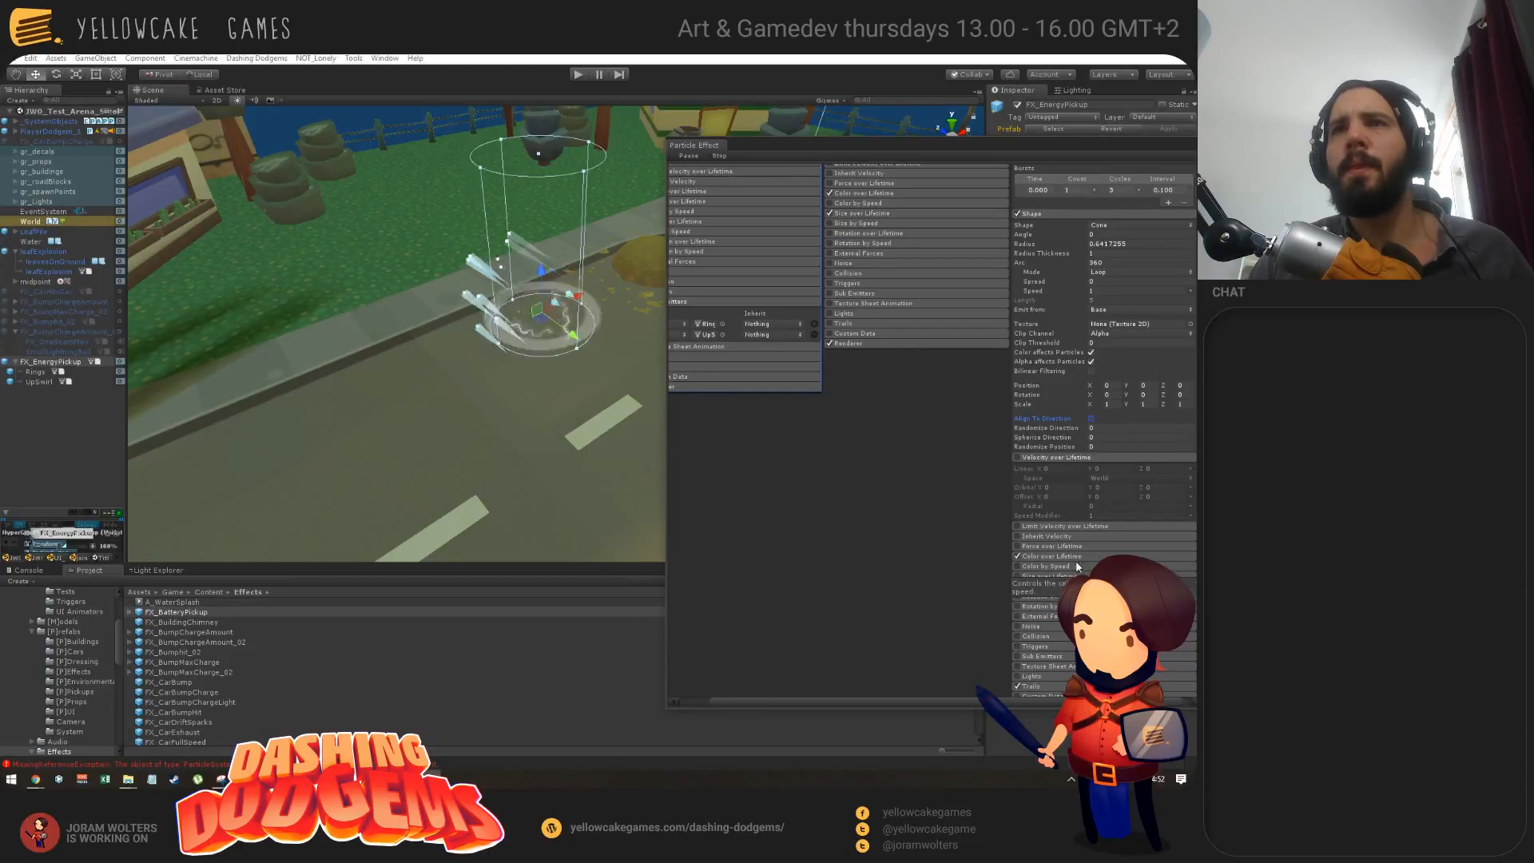
{"action": "scroll", "coordinate": [1022, 523], "scroll_direction": "down", "scroll_amount": 1}
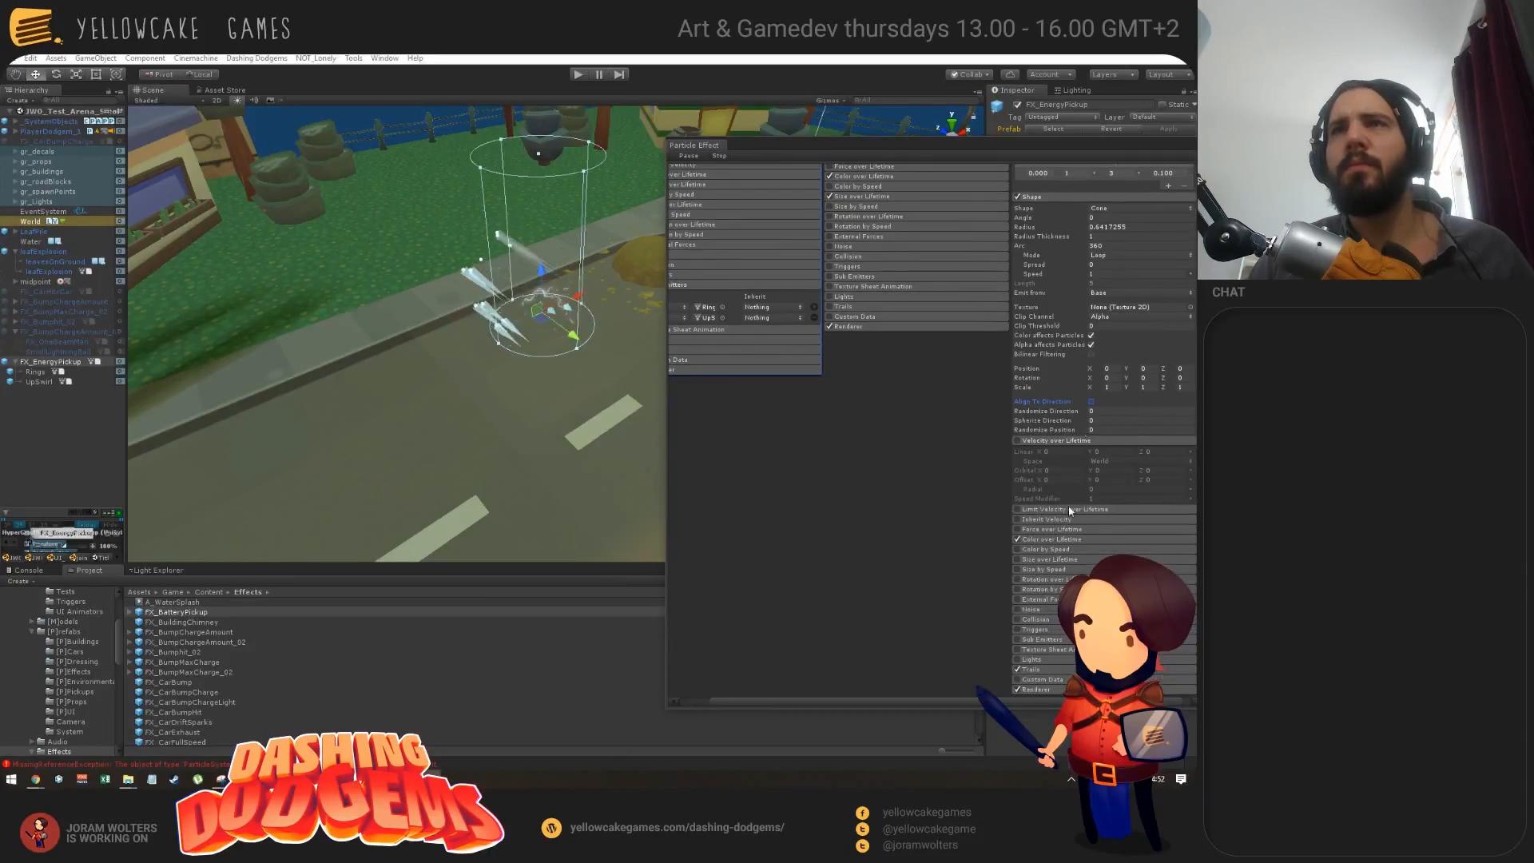
{"action": "scroll", "coordinate": [1087, 419], "scroll_direction": "up", "scroll_amount": 10}
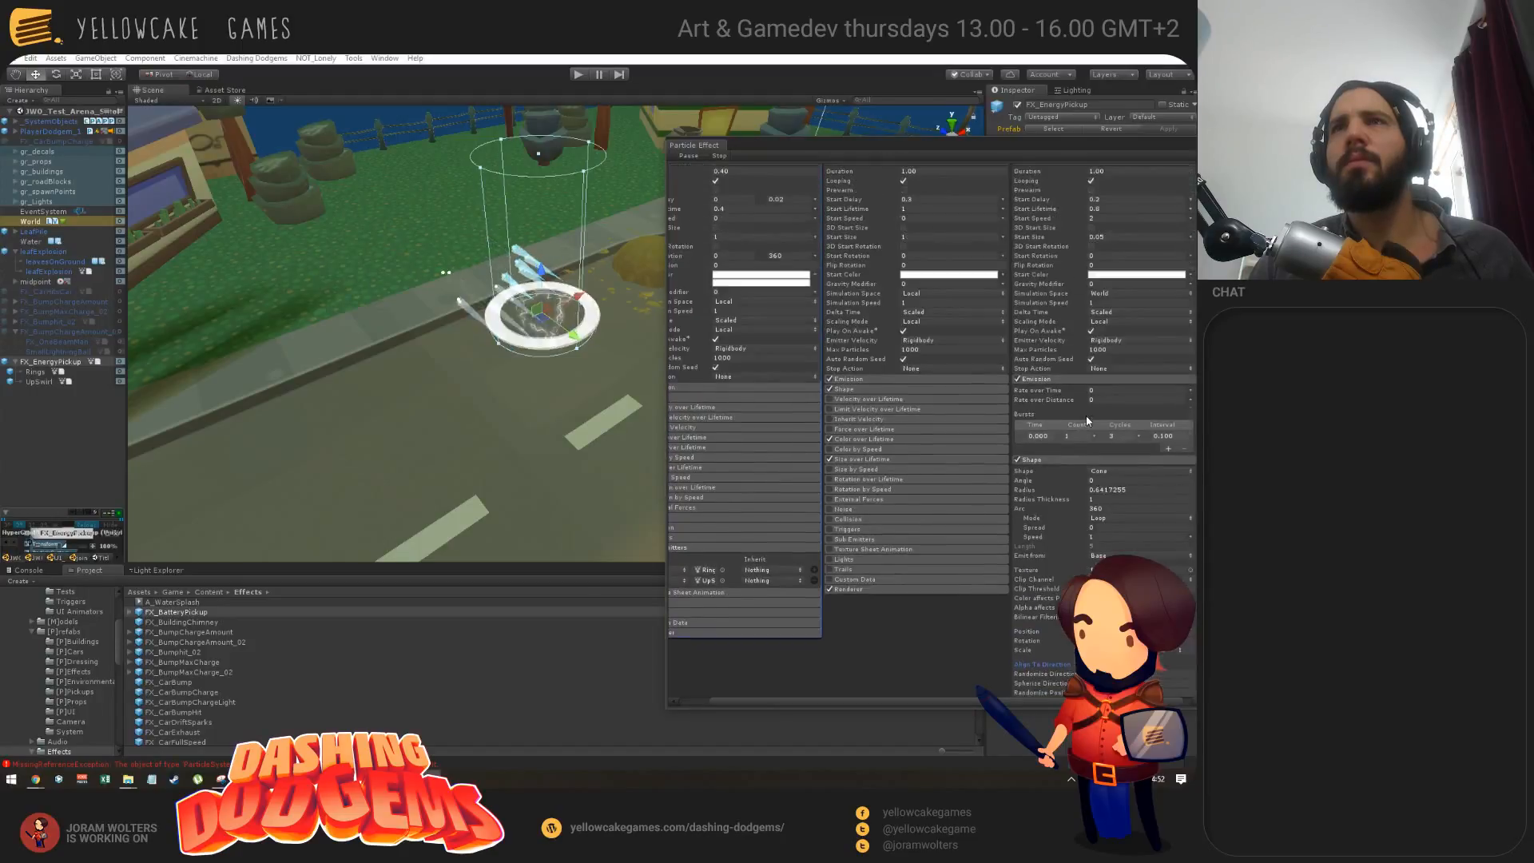
Step: Switch to the Twitch channel page in Chrome to check the stream chat, and return to Unity
{"action": "key", "text": "super+Tab"}
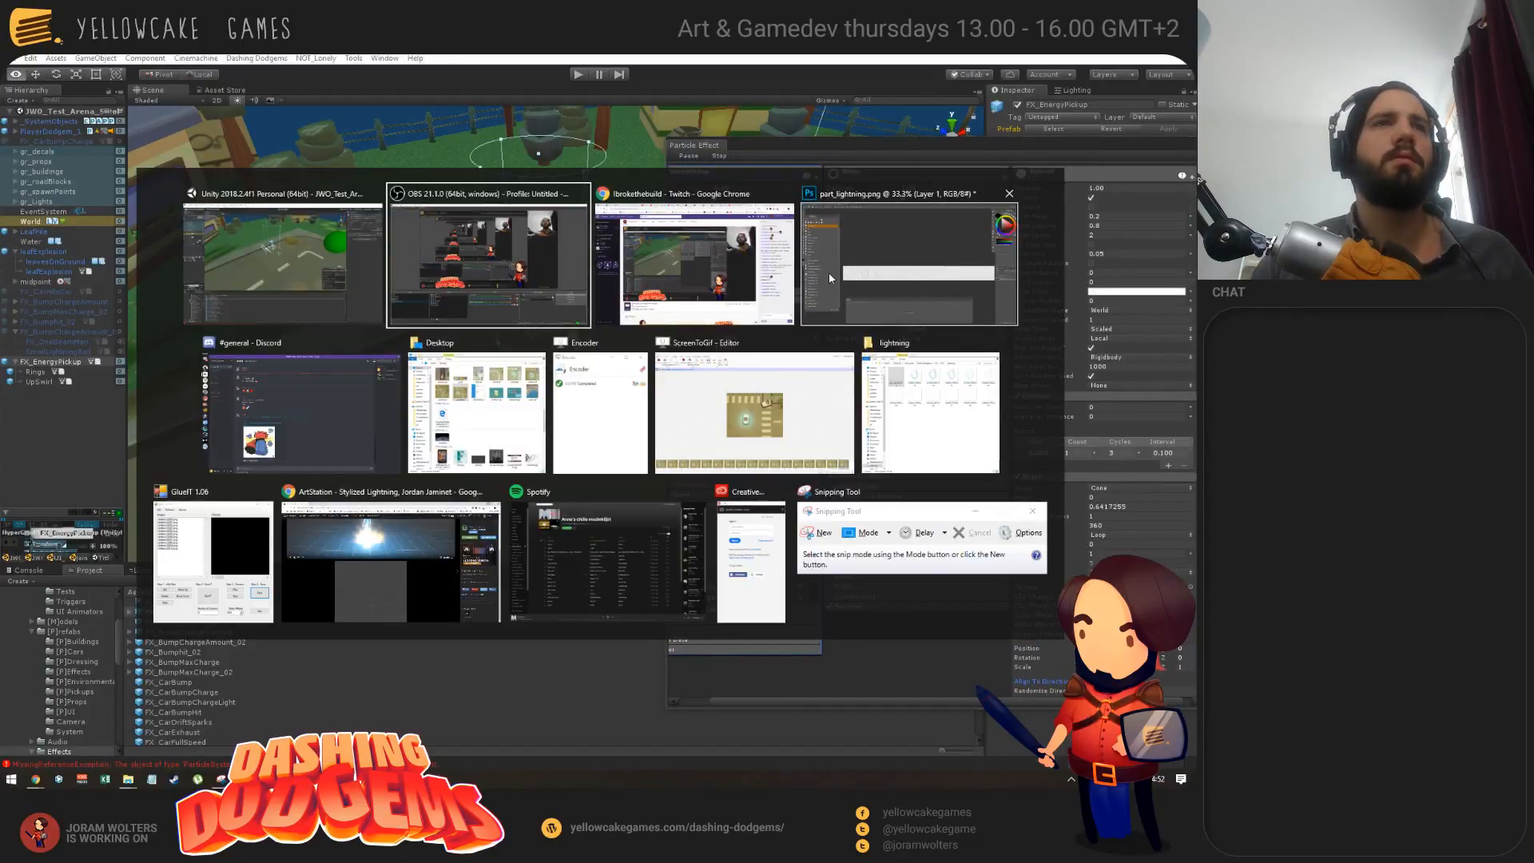
{"action": "left_click", "coordinate": [743, 296]}
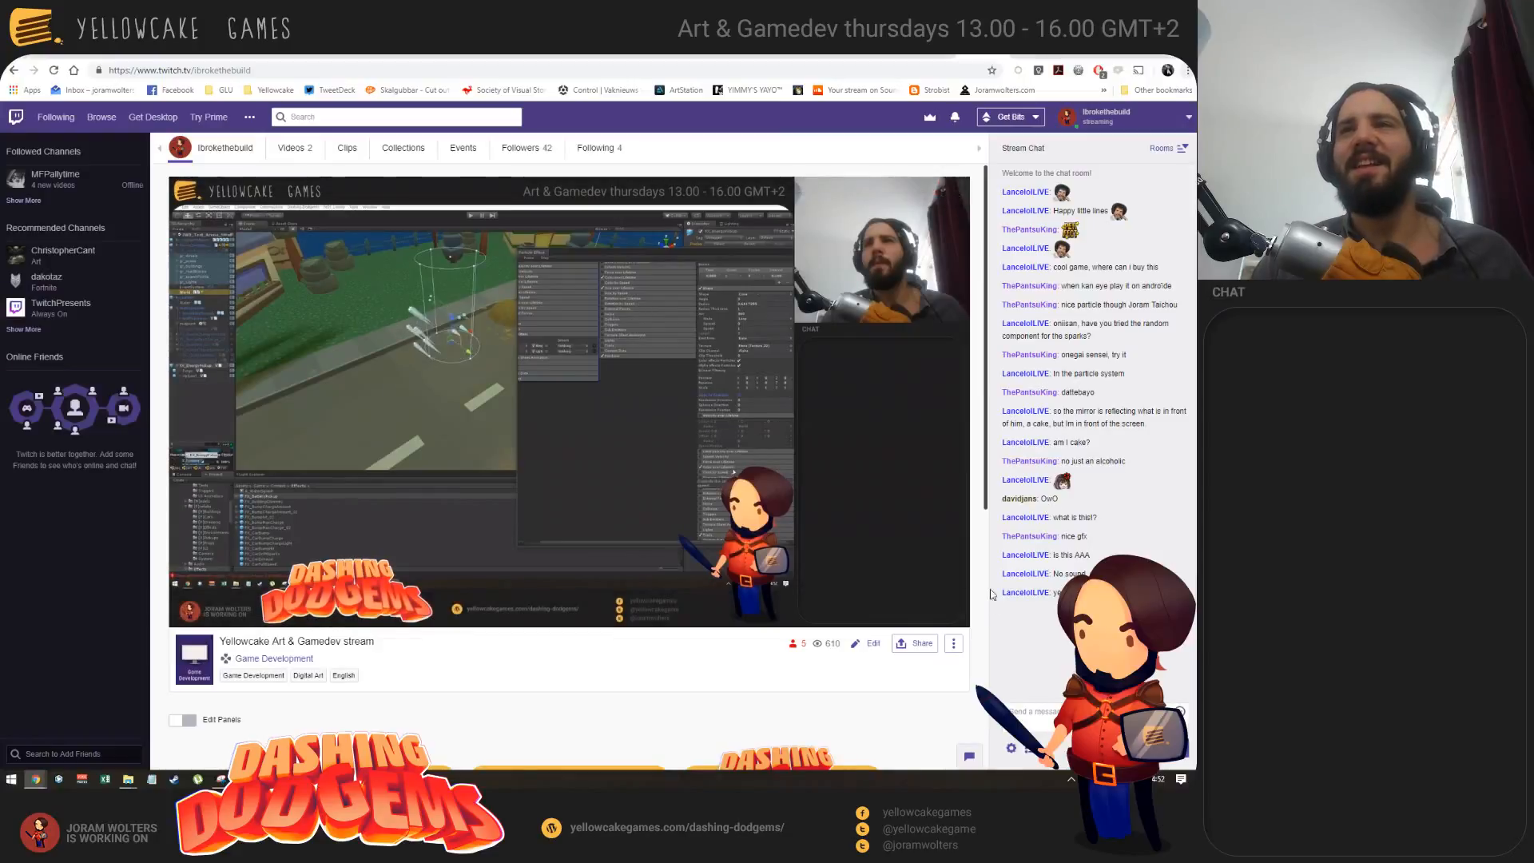
{"action": "key", "text": "super+Tab"}
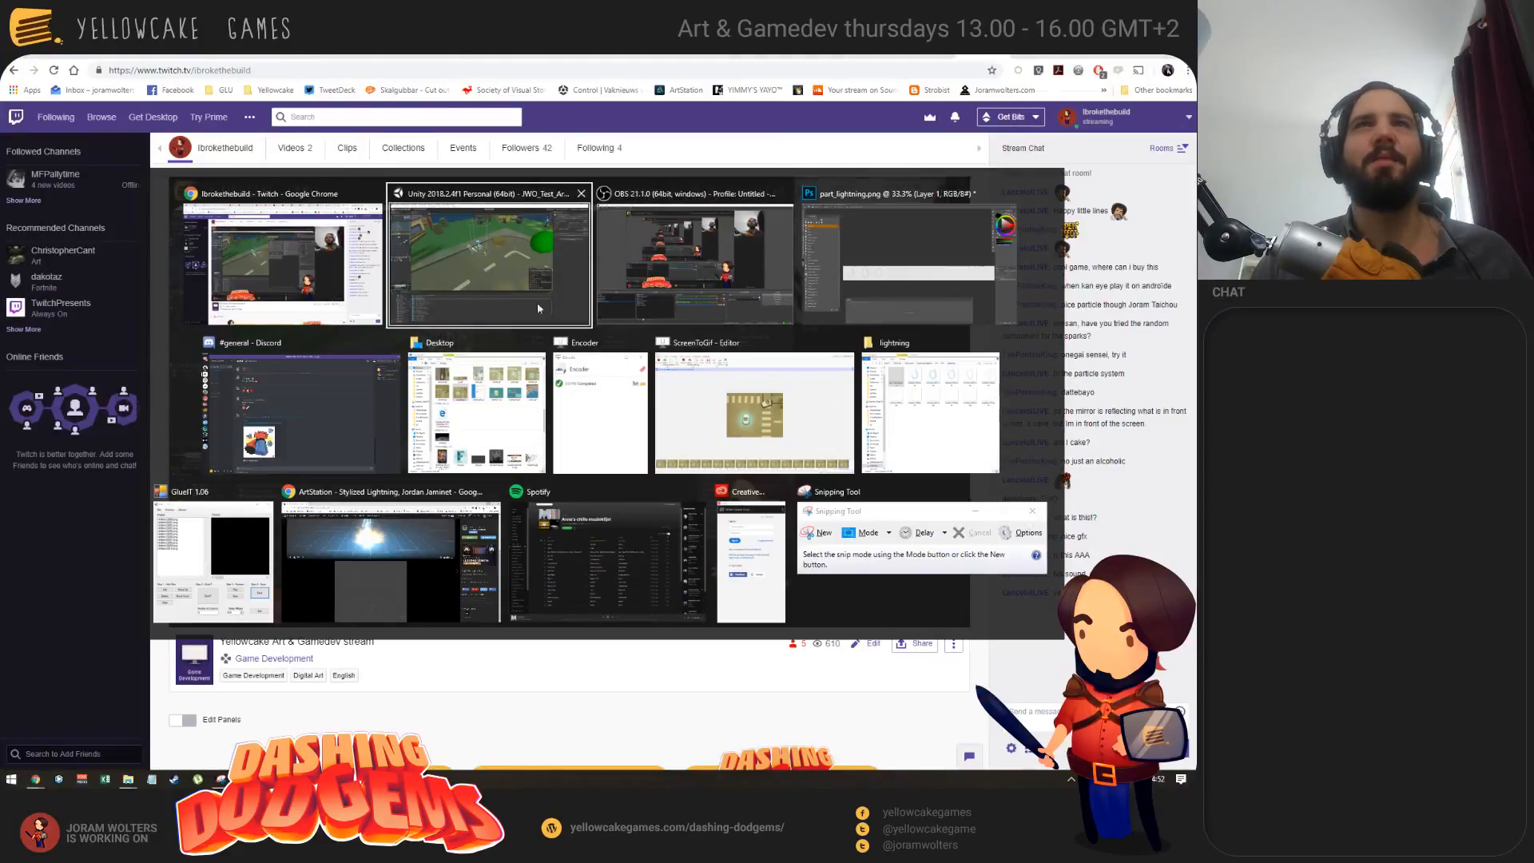
Step: Return to Unity, move UpSwirl out of FX_EnergyPickup to compare its motion on its own, and parent it back under FX_EnergyPickup
{"action": "left_click", "coordinate": [644, 263]}
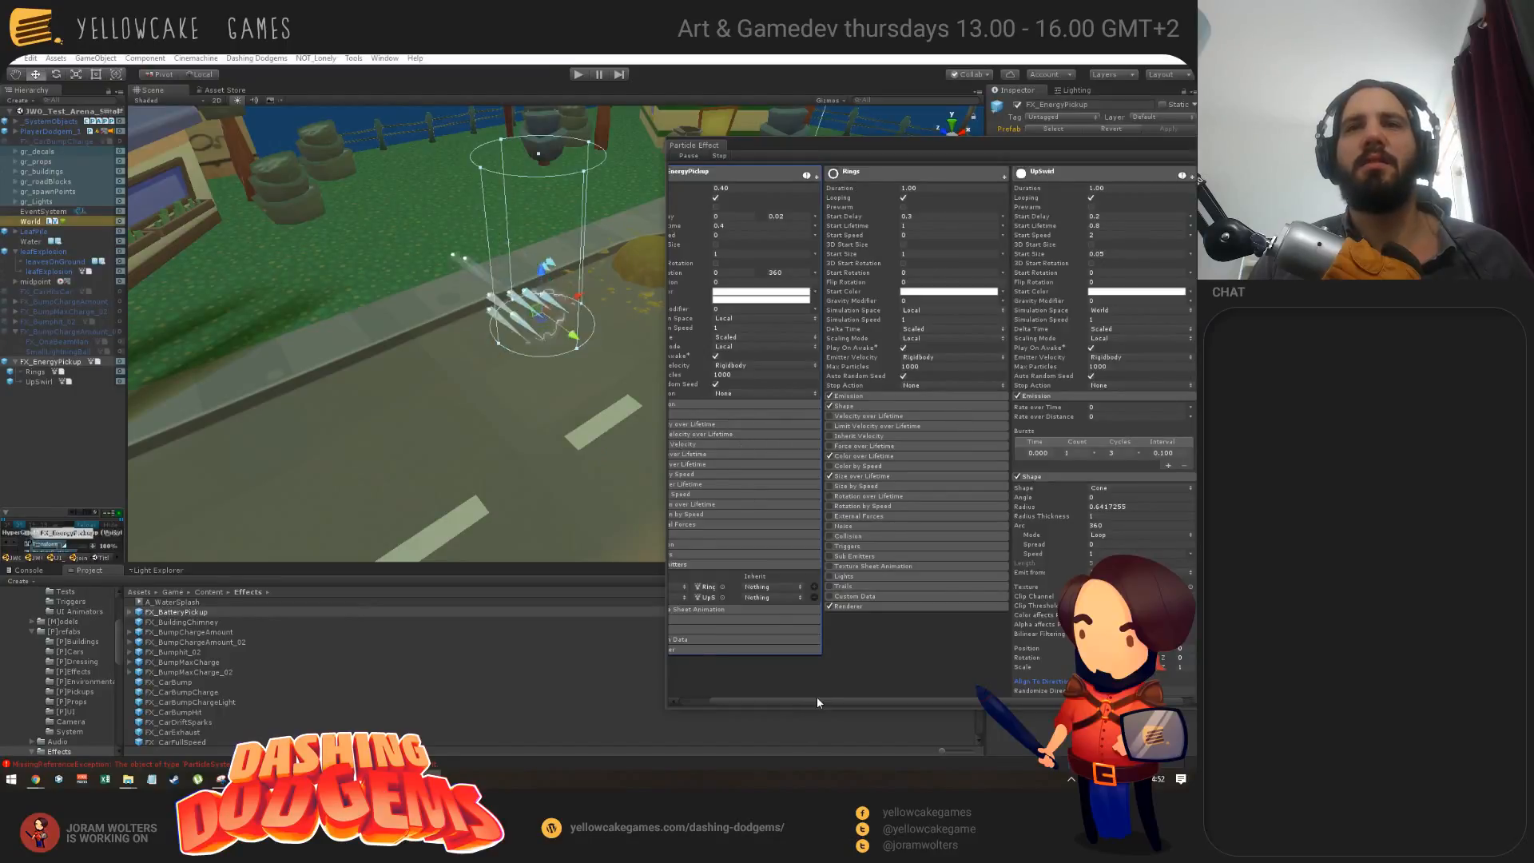
{"action": "left_click_drag", "start_coordinate": [817, 698], "coordinate": [681, 700]}
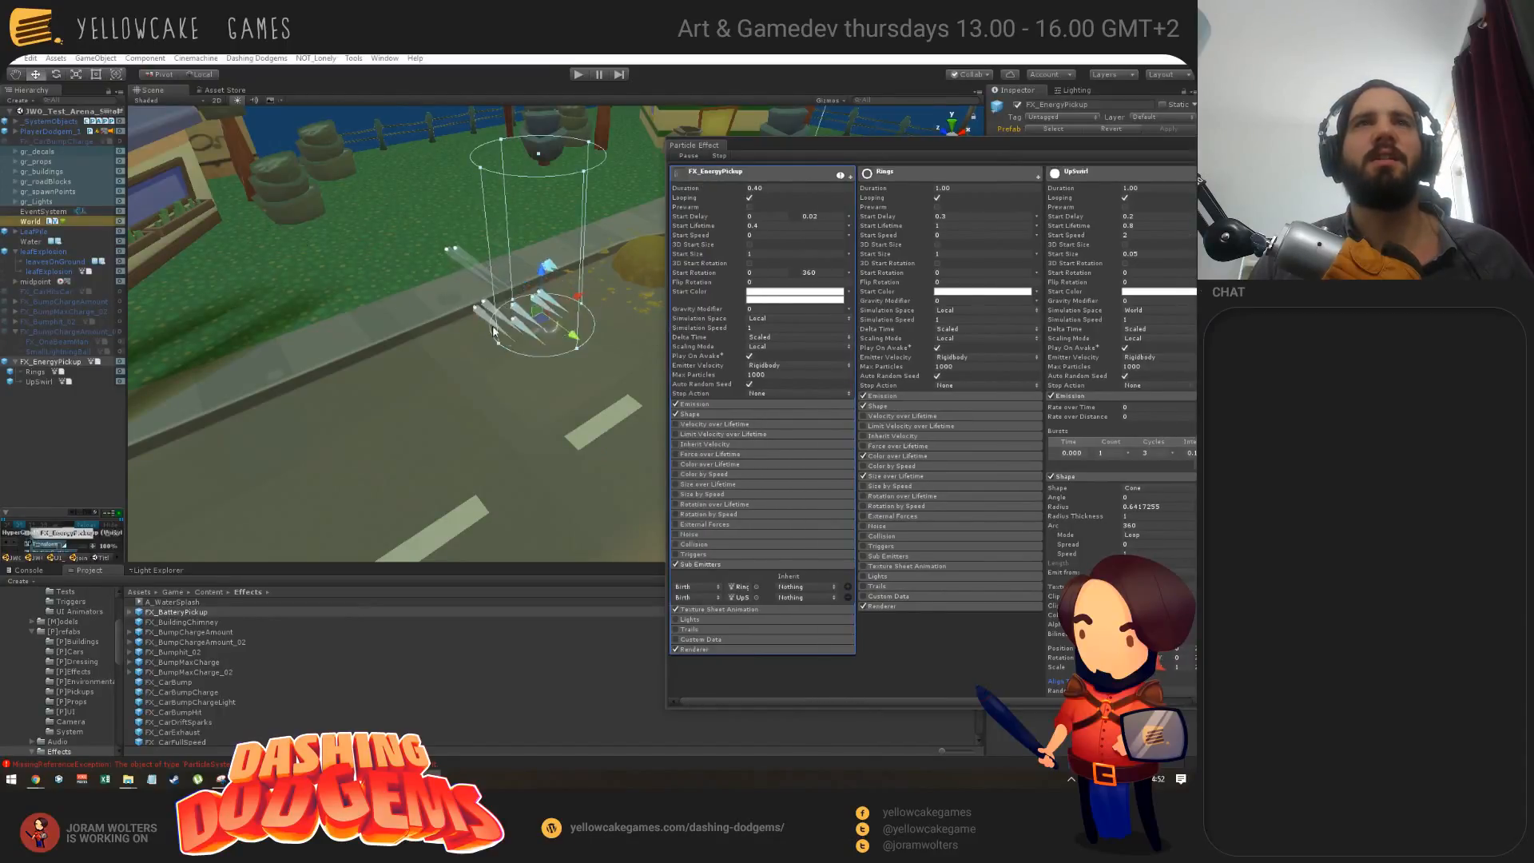
{"action": "left_click", "coordinate": [40, 381]}
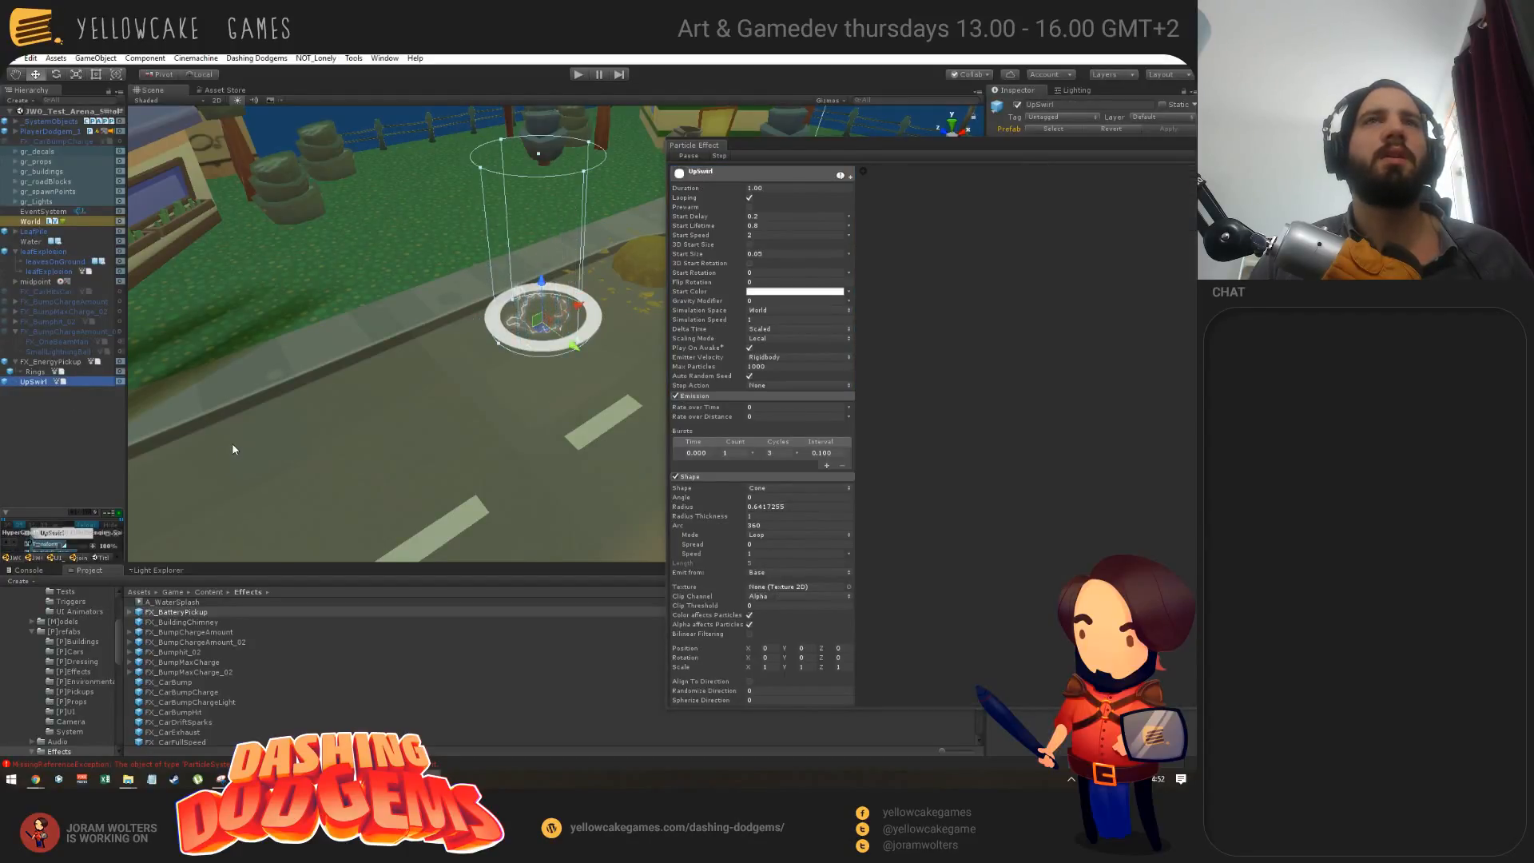
{"action": "key", "text": "alt"}
{"action": "left_click_drag", "start_coordinate": [444, 326], "coordinate": [424, 368], "text": "alt"}
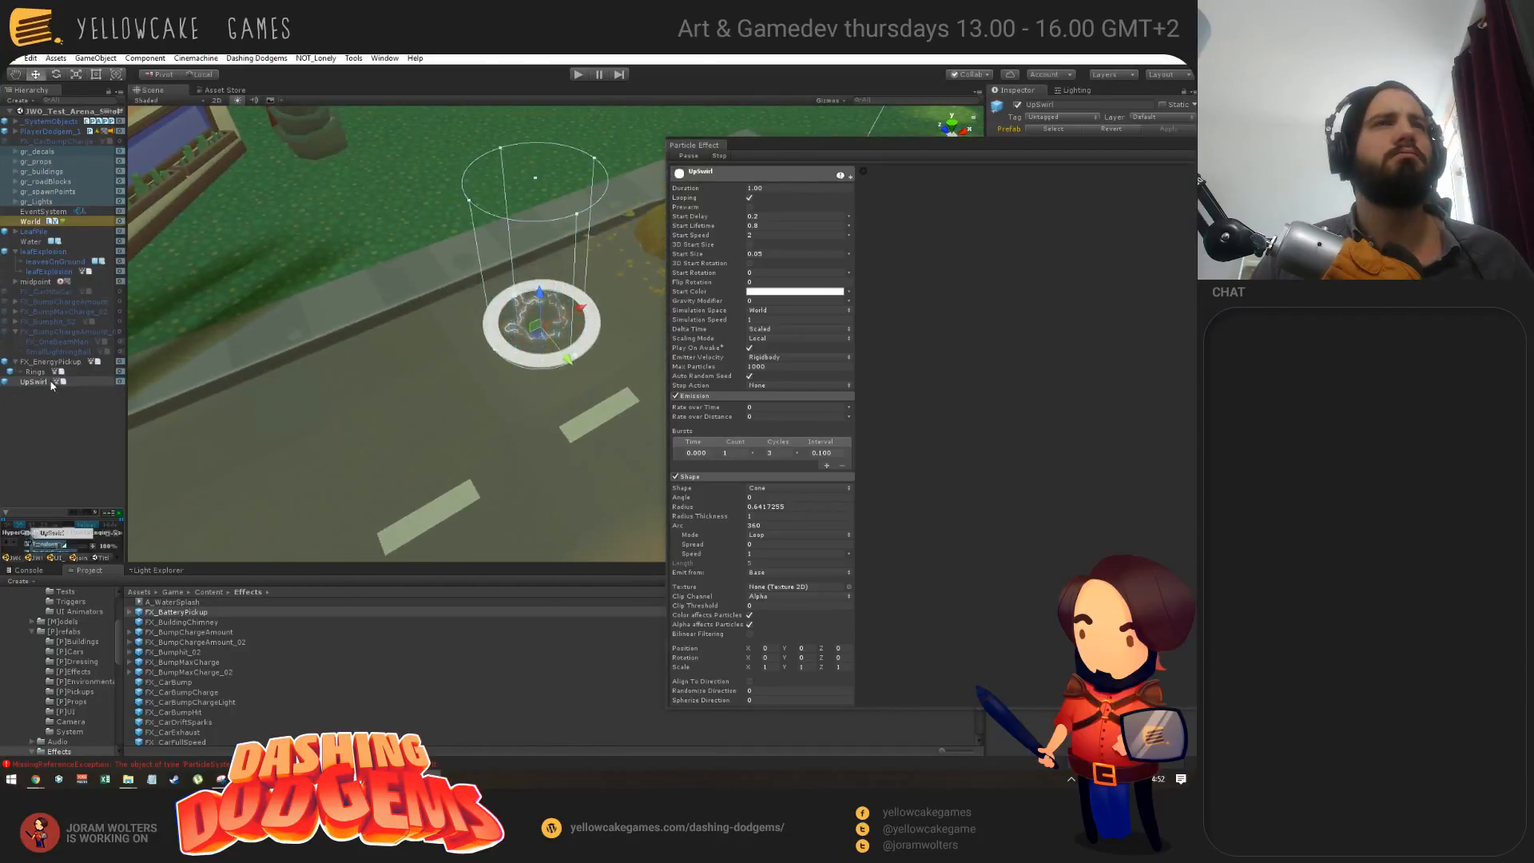
{"action": "left_click_drag", "start_coordinate": [36, 382], "coordinate": [41, 363]}
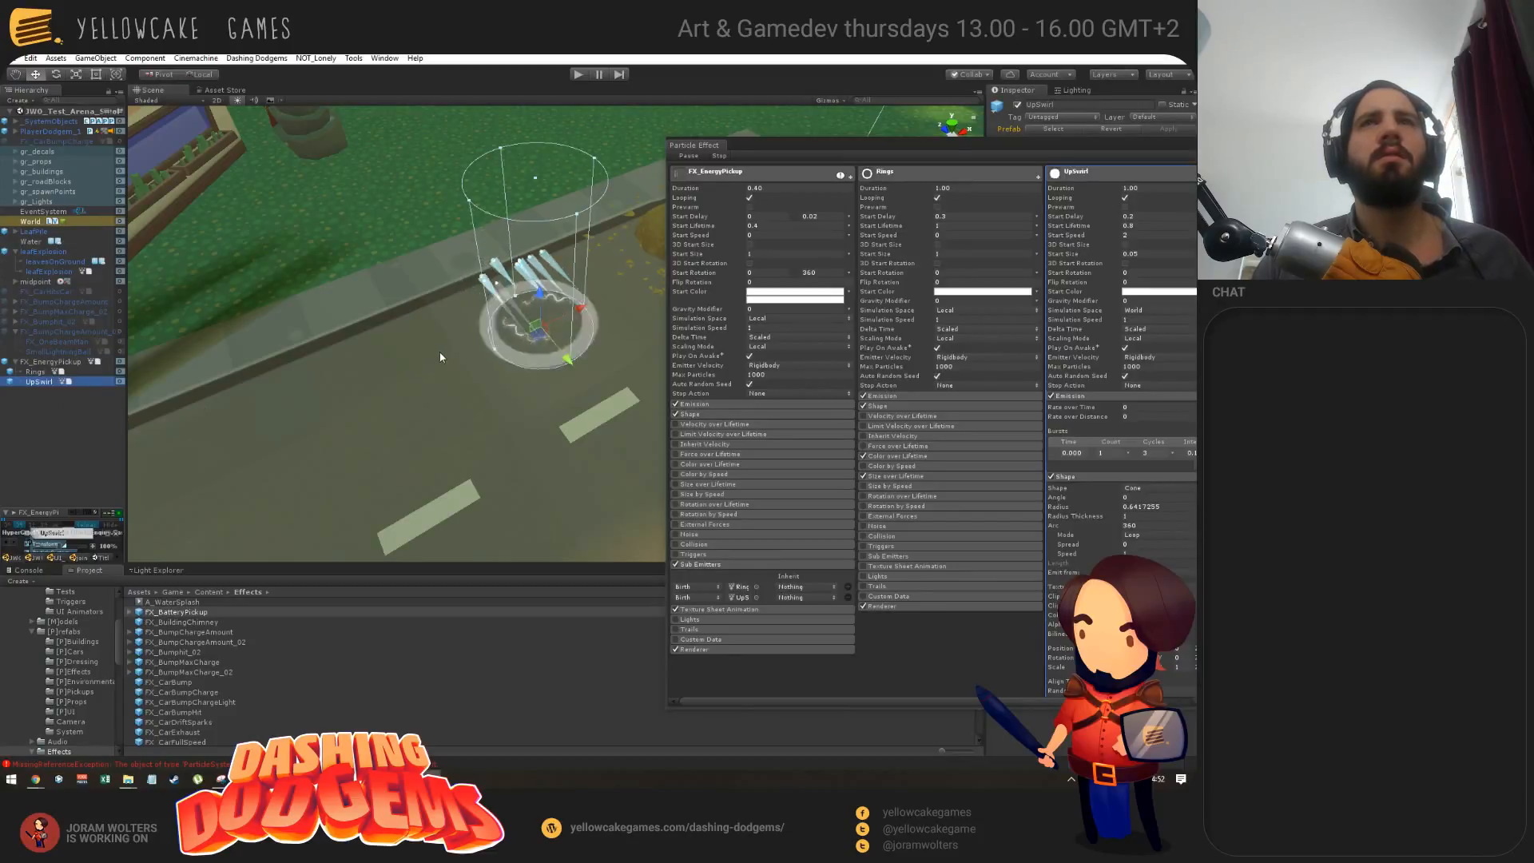
{"action": "left_click_drag", "start_coordinate": [442, 356], "coordinate": [478, 353], "text": "alt"}
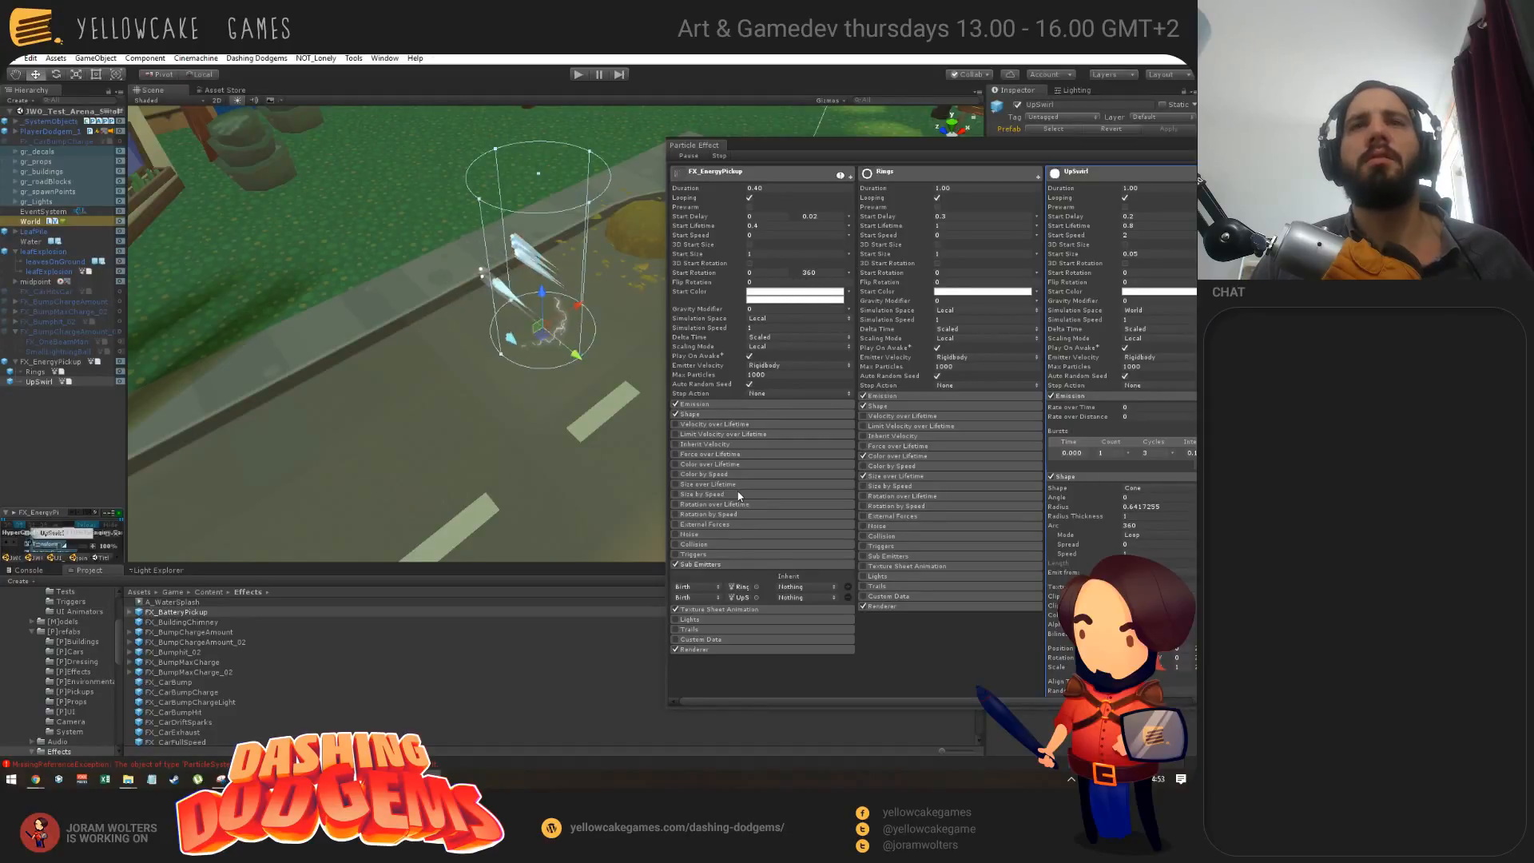
Step: Try inheriting Rotation for the UpSwirl entry in FX_EnergyPickup's Sub Emitters module and restore Nothing
{"action": "scroll", "coordinate": [751, 511], "scroll_direction": "down", "scroll_amount": 5}
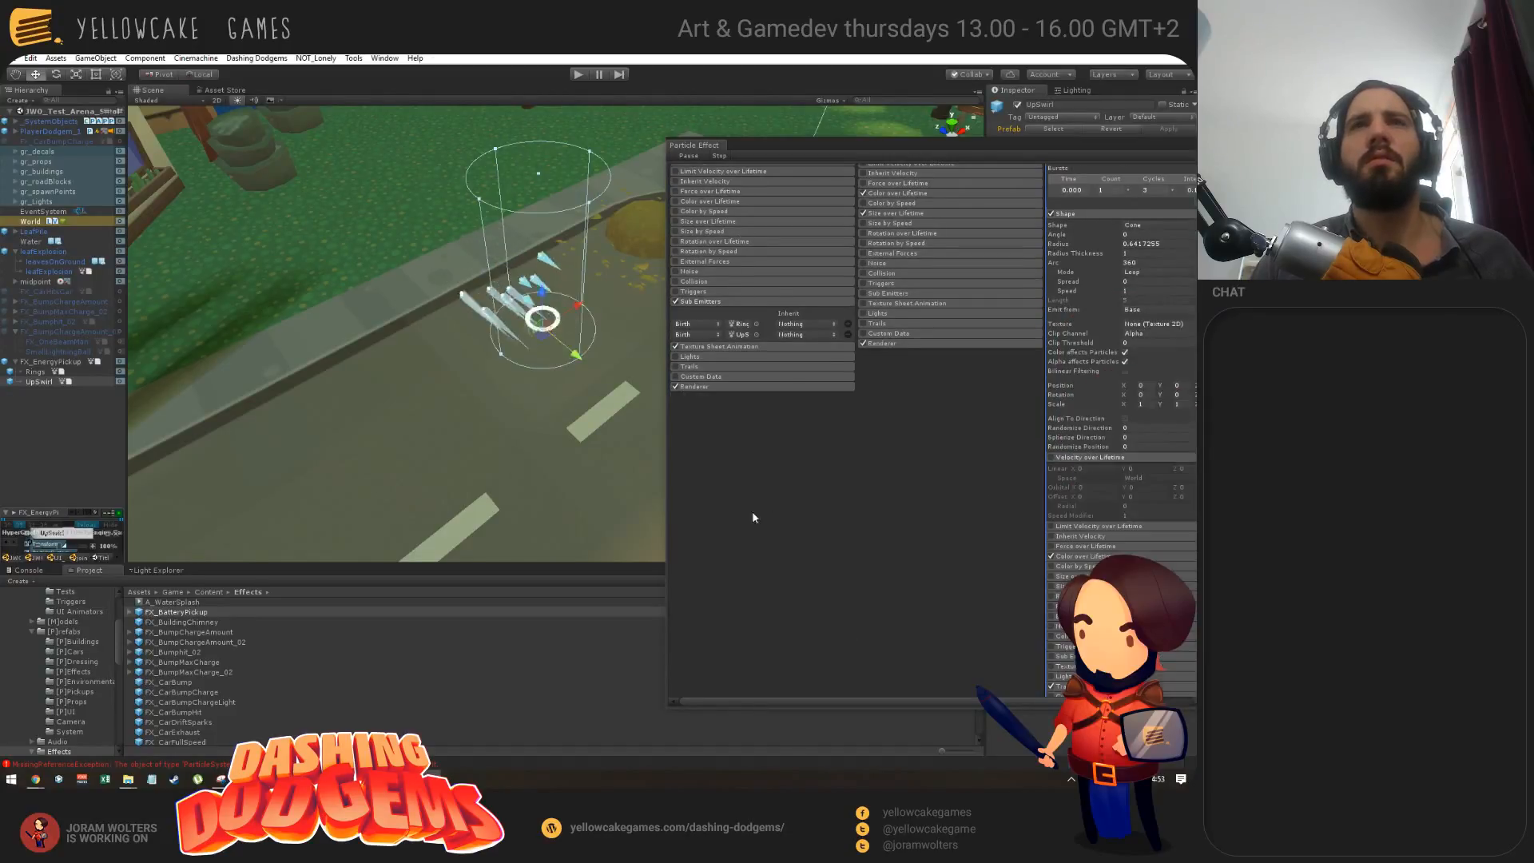
{"action": "left_click", "coordinate": [818, 334]}
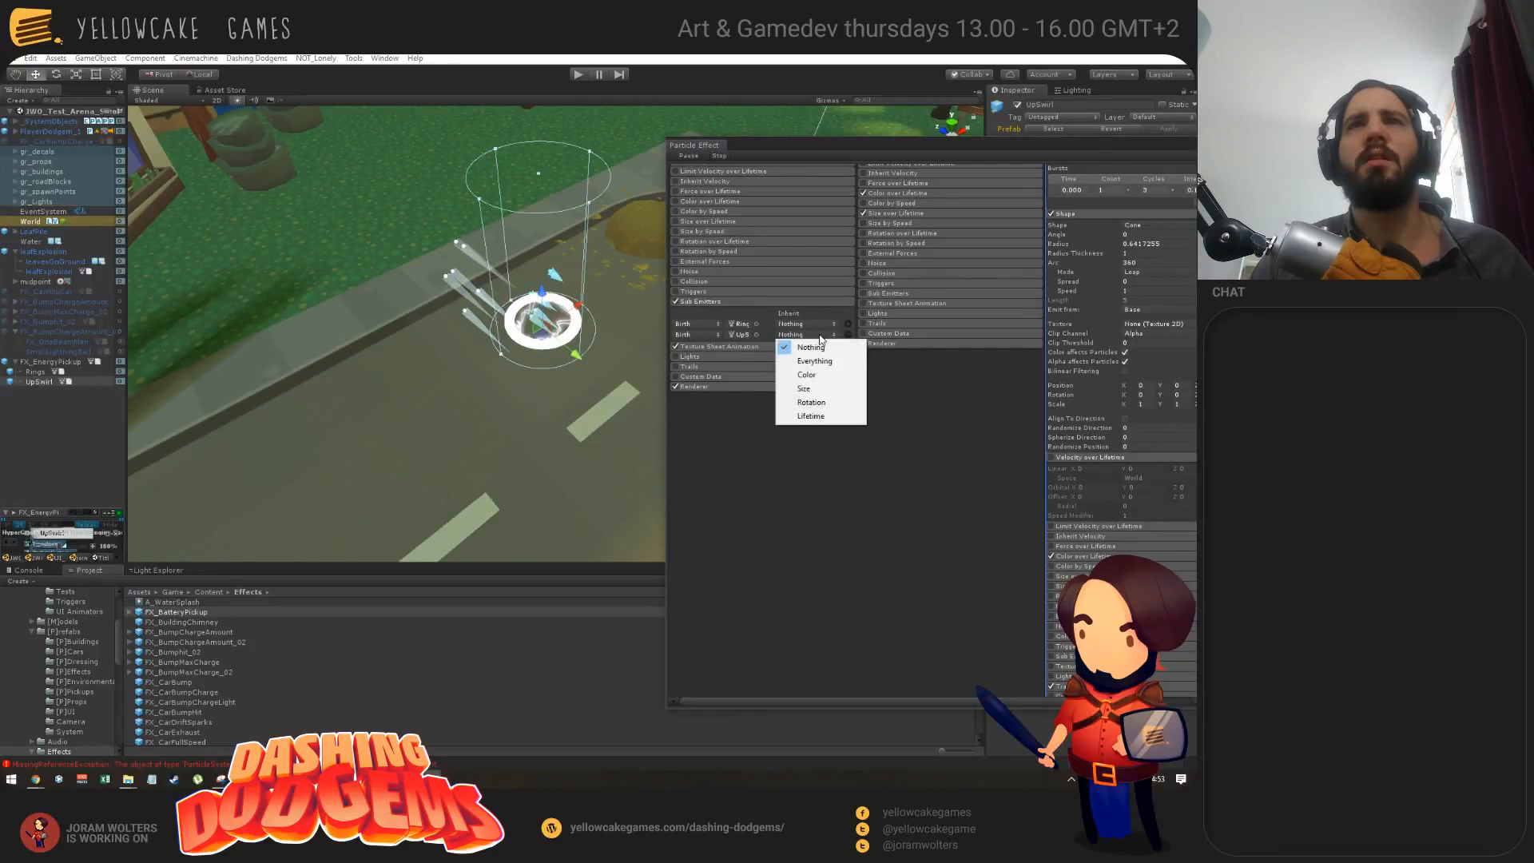
{"action": "left_click", "coordinate": [825, 404]}
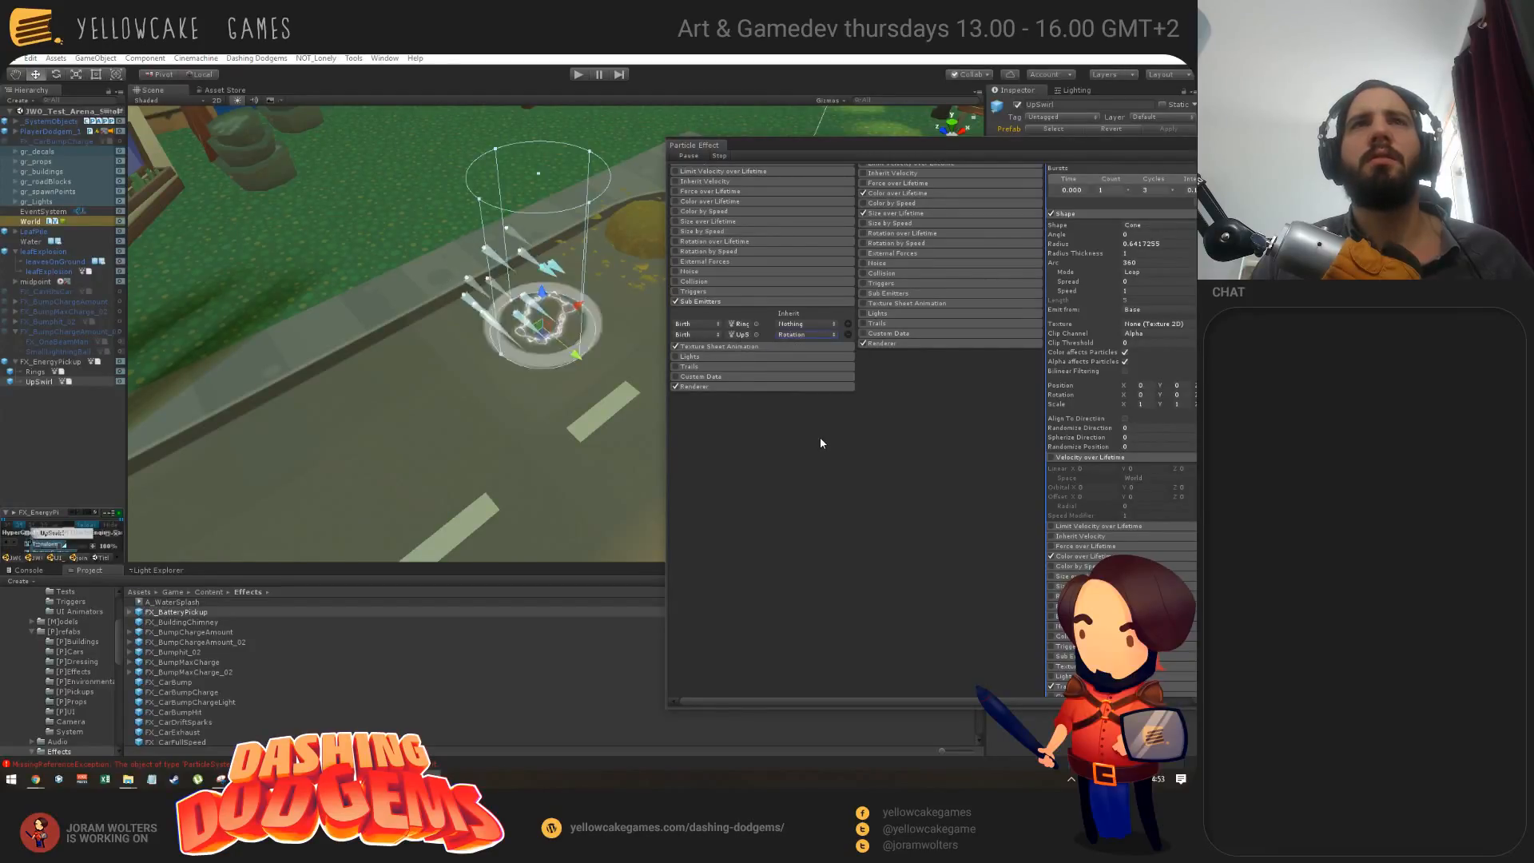
{"action": "left_click", "coordinate": [817, 336]}
{"action": "left_click", "coordinate": [815, 347]}
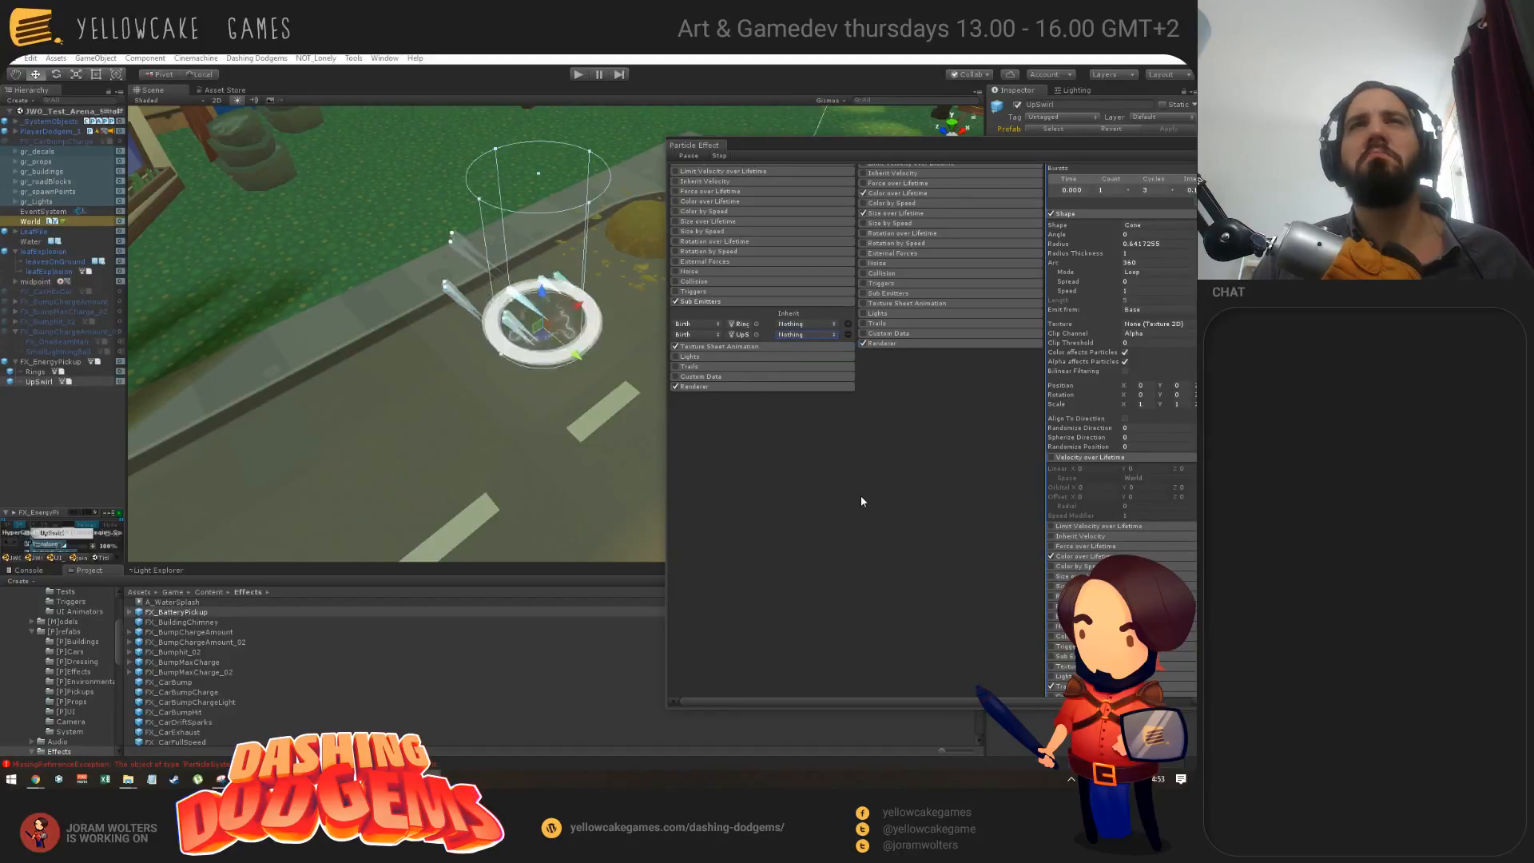
{"action": "scroll", "coordinate": [1072, 334], "scroll_direction": "up", "scroll_amount": 5}
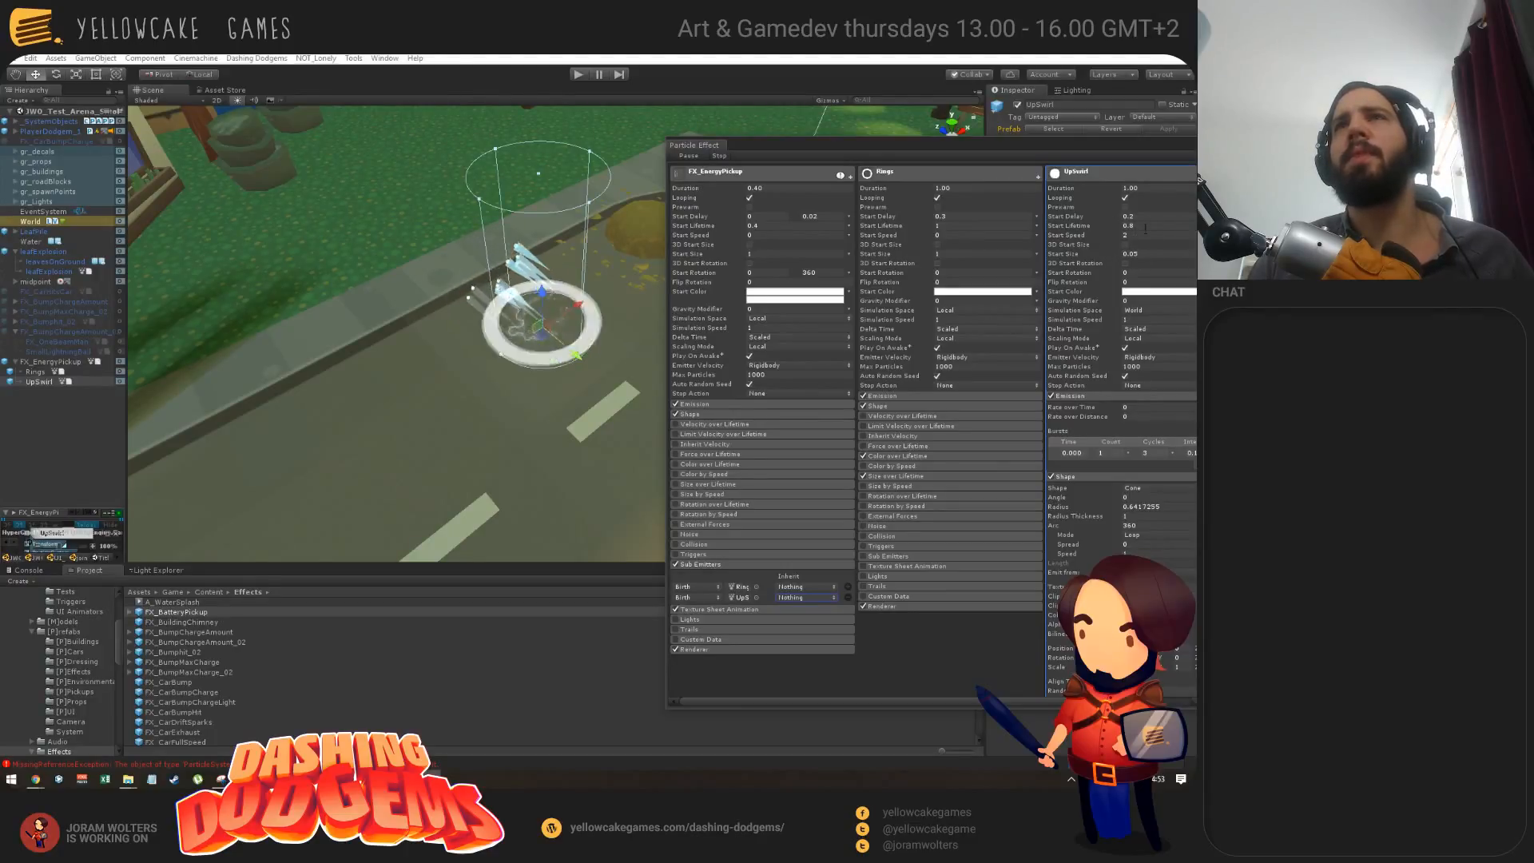
Step: Try 3D Start Rotation on UpSwirl with X at 90, and disable the option again
{"action": "left_click", "coordinate": [1126, 264]}
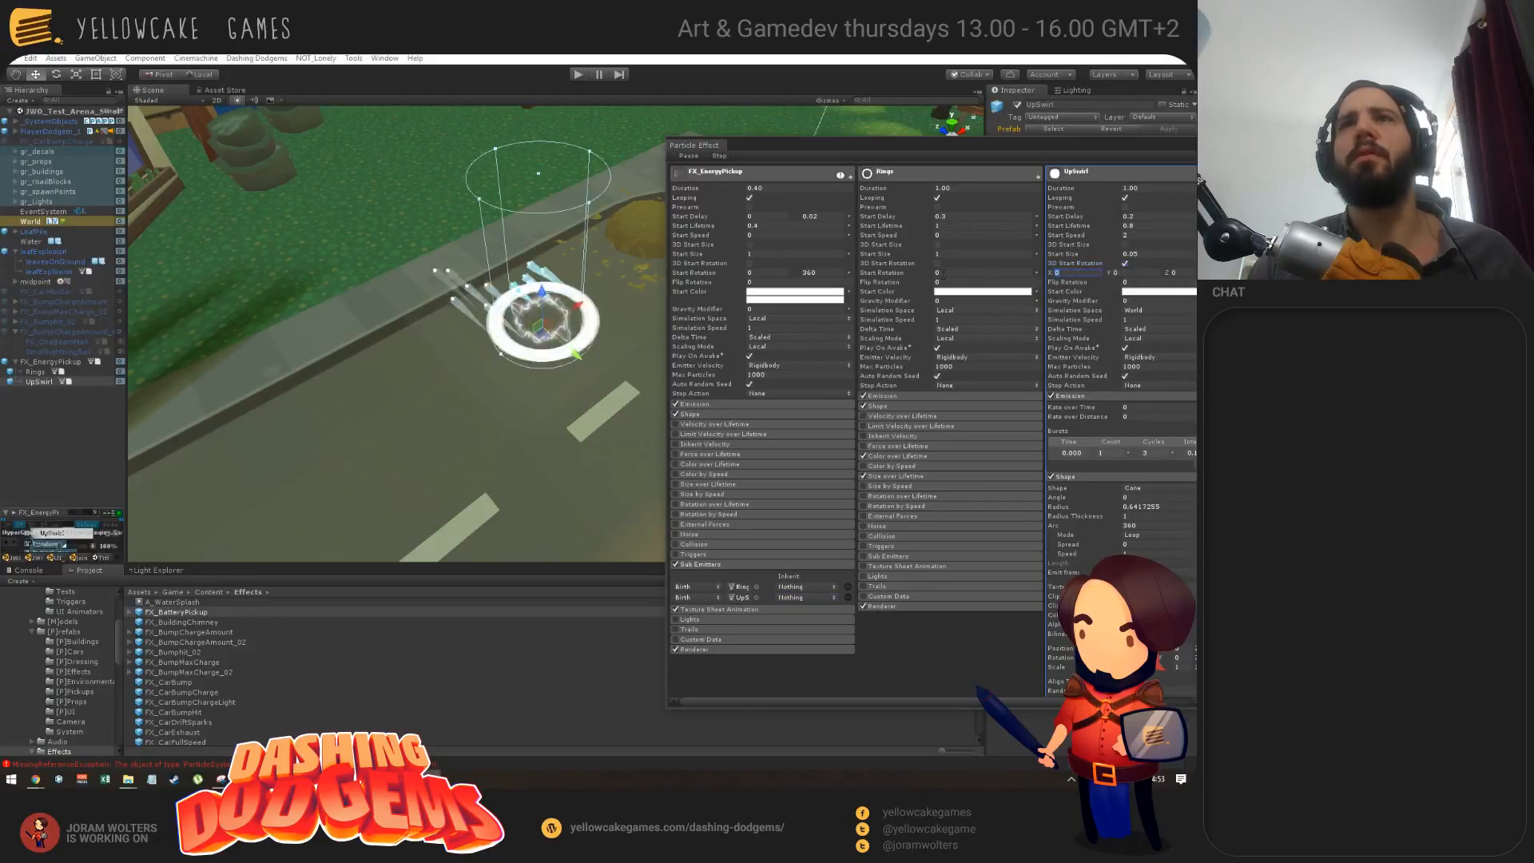
{"action": "type", "text": "90"}
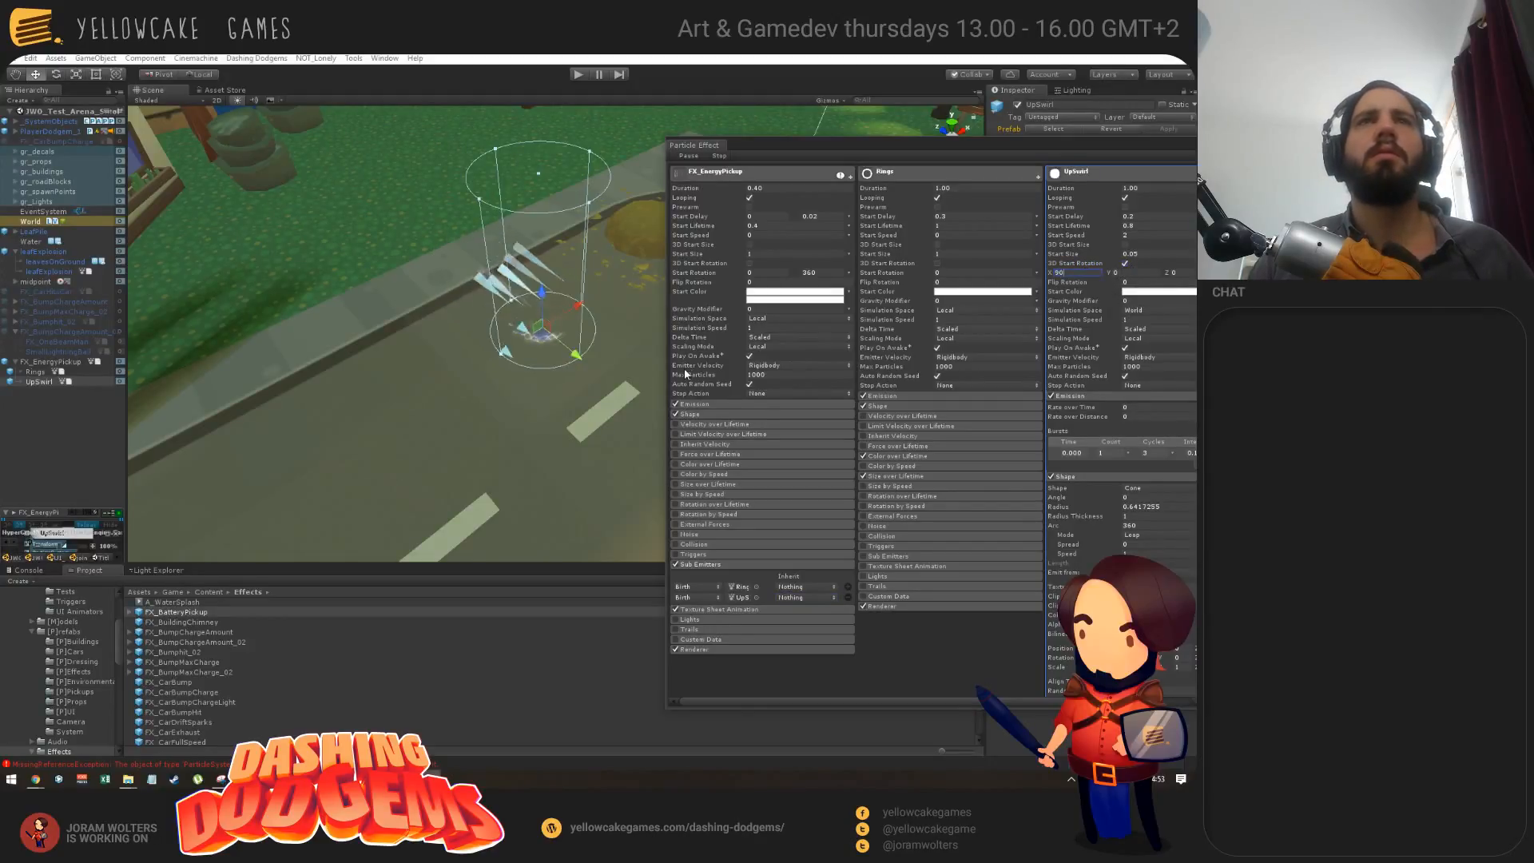
{"action": "left_click", "coordinate": [1125, 264]}
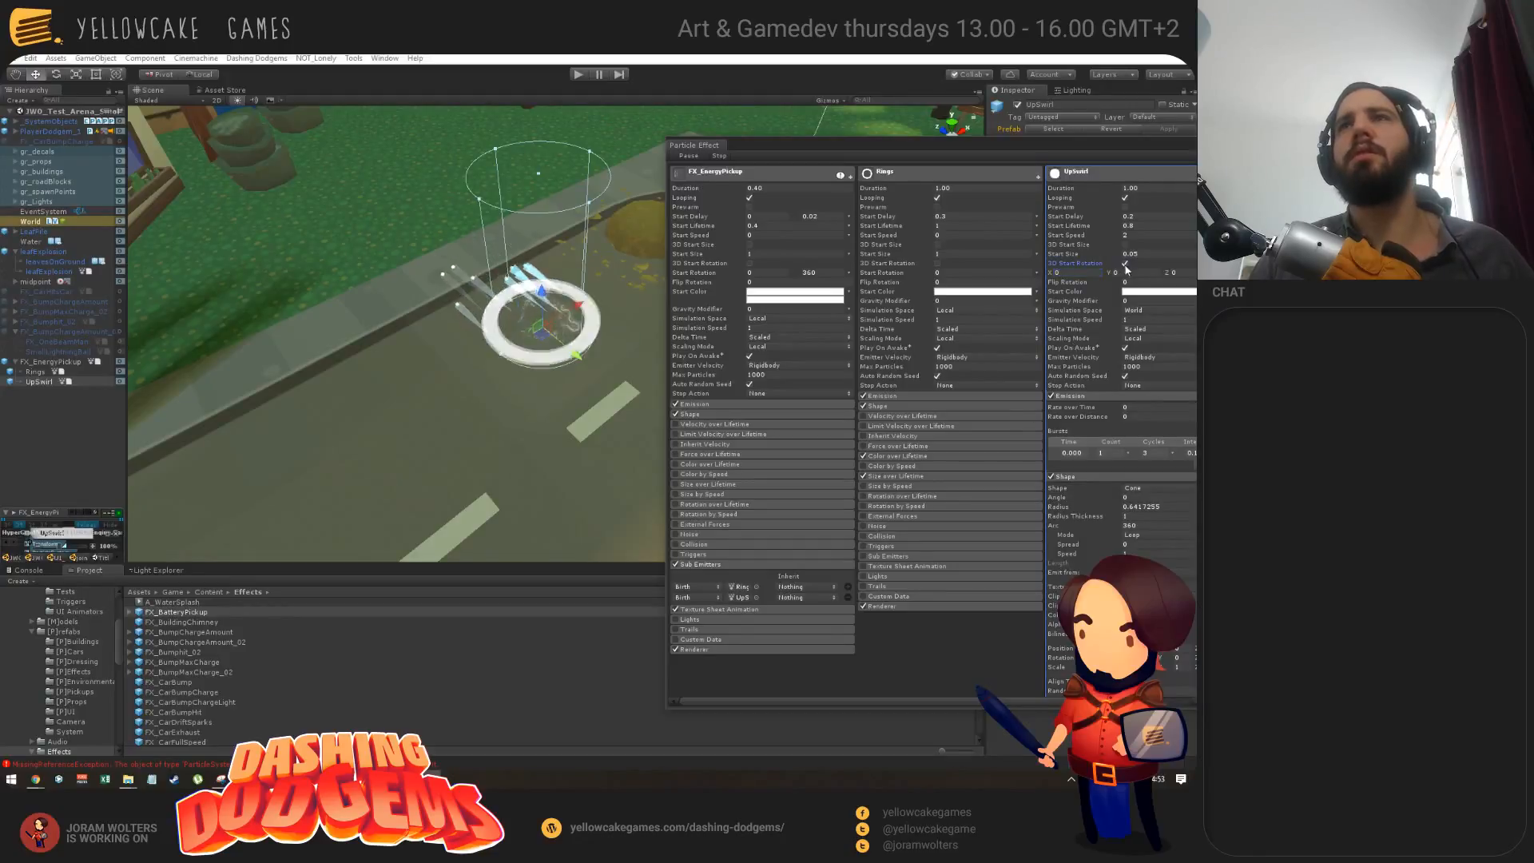
{"action": "left_click", "coordinate": [1126, 264]}
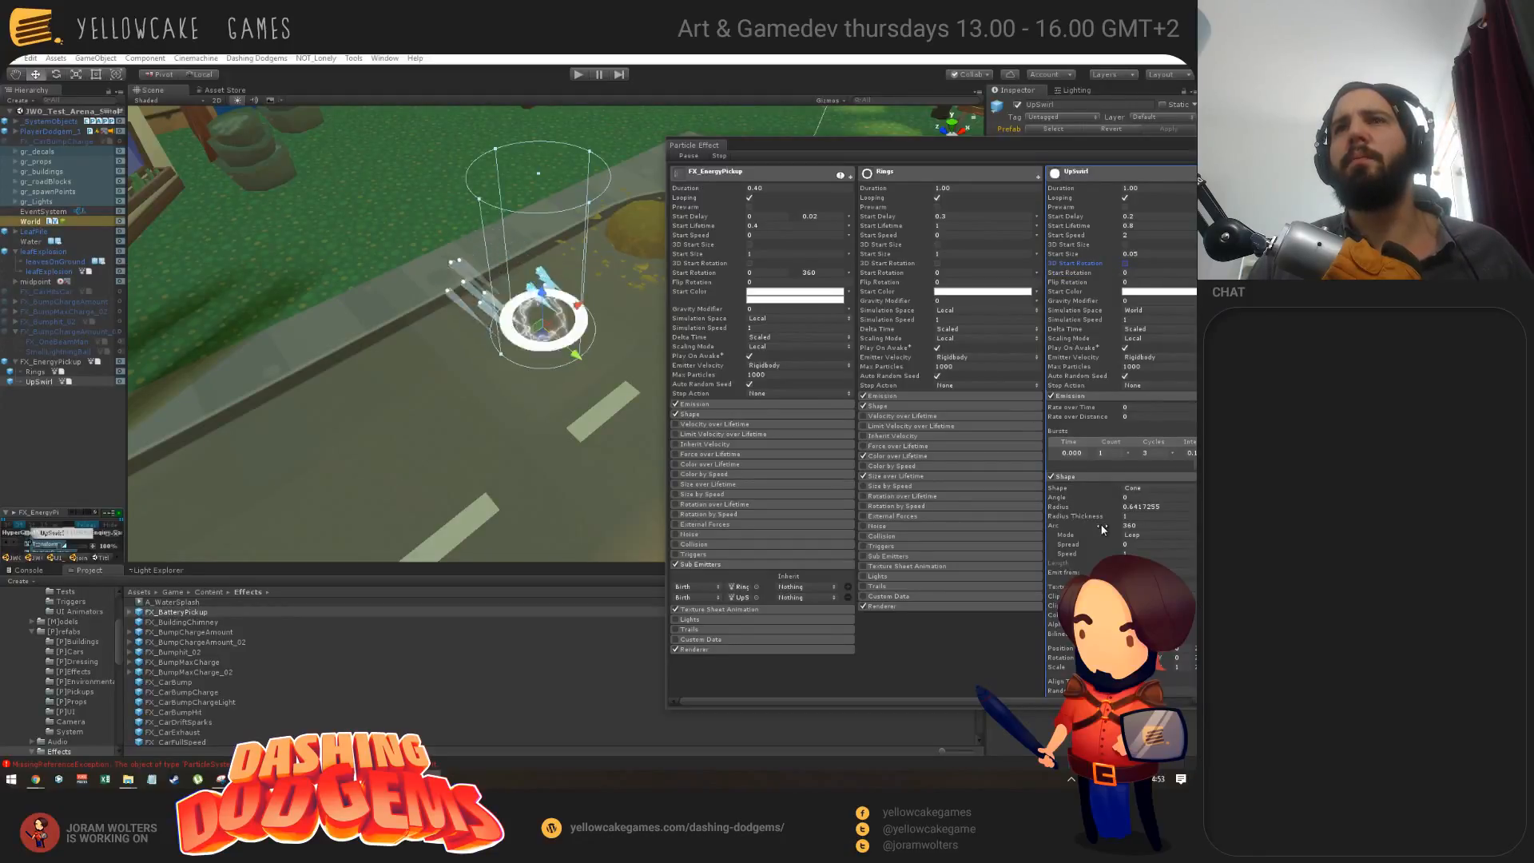
Step: Set UpSwirl's Start Speed to 0 and enable Velocity over Lifetime with a world-space Linear Y velocity of about 1.93
{"action": "left_click", "coordinate": [1127, 226]}
{"action": "left_click", "coordinate": [1132, 236]}
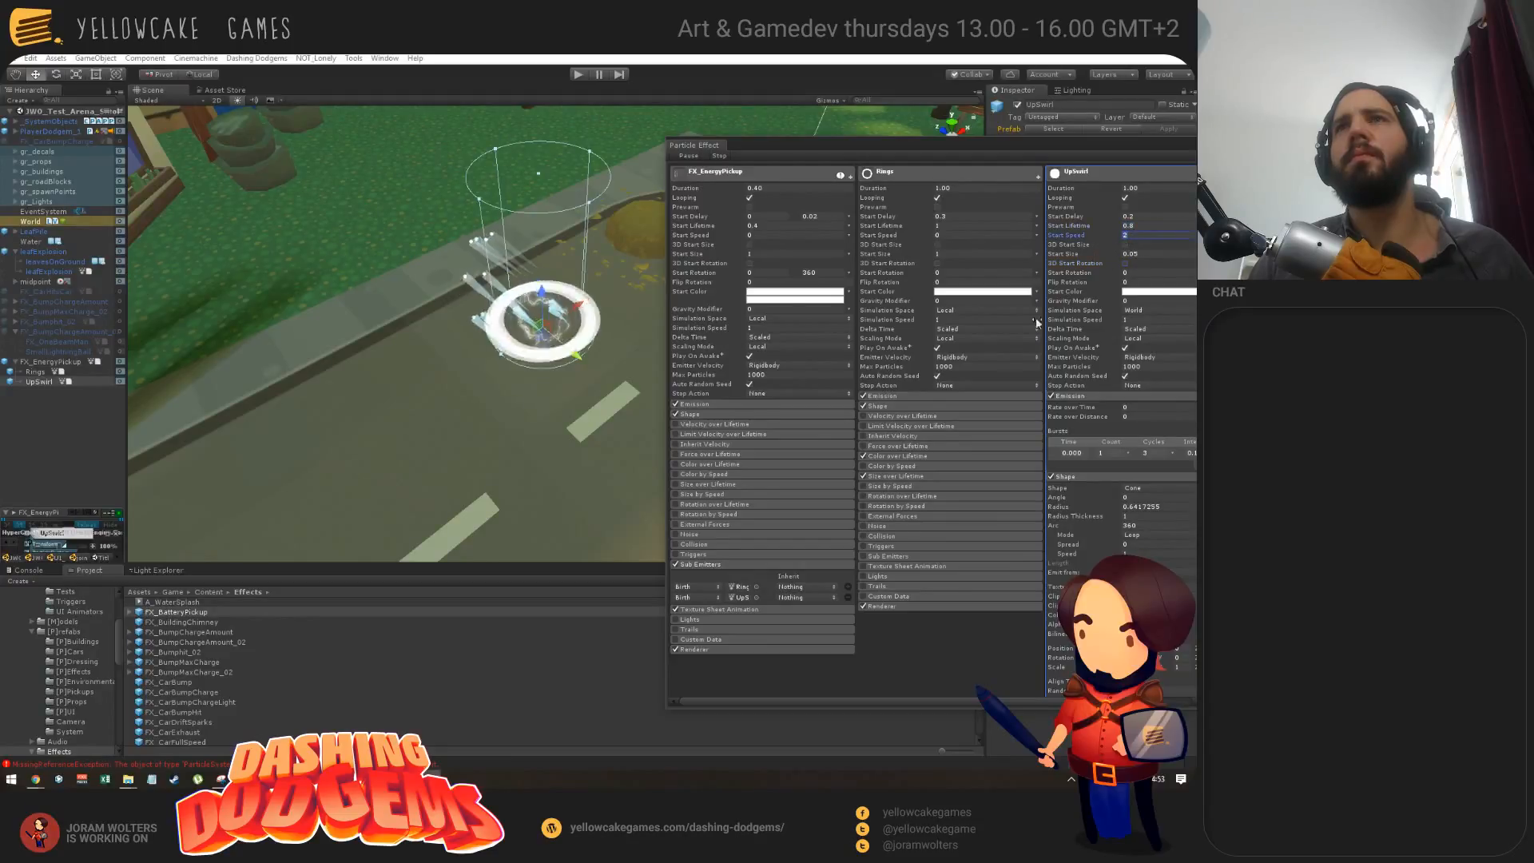
{"action": "type", "text": "0"}
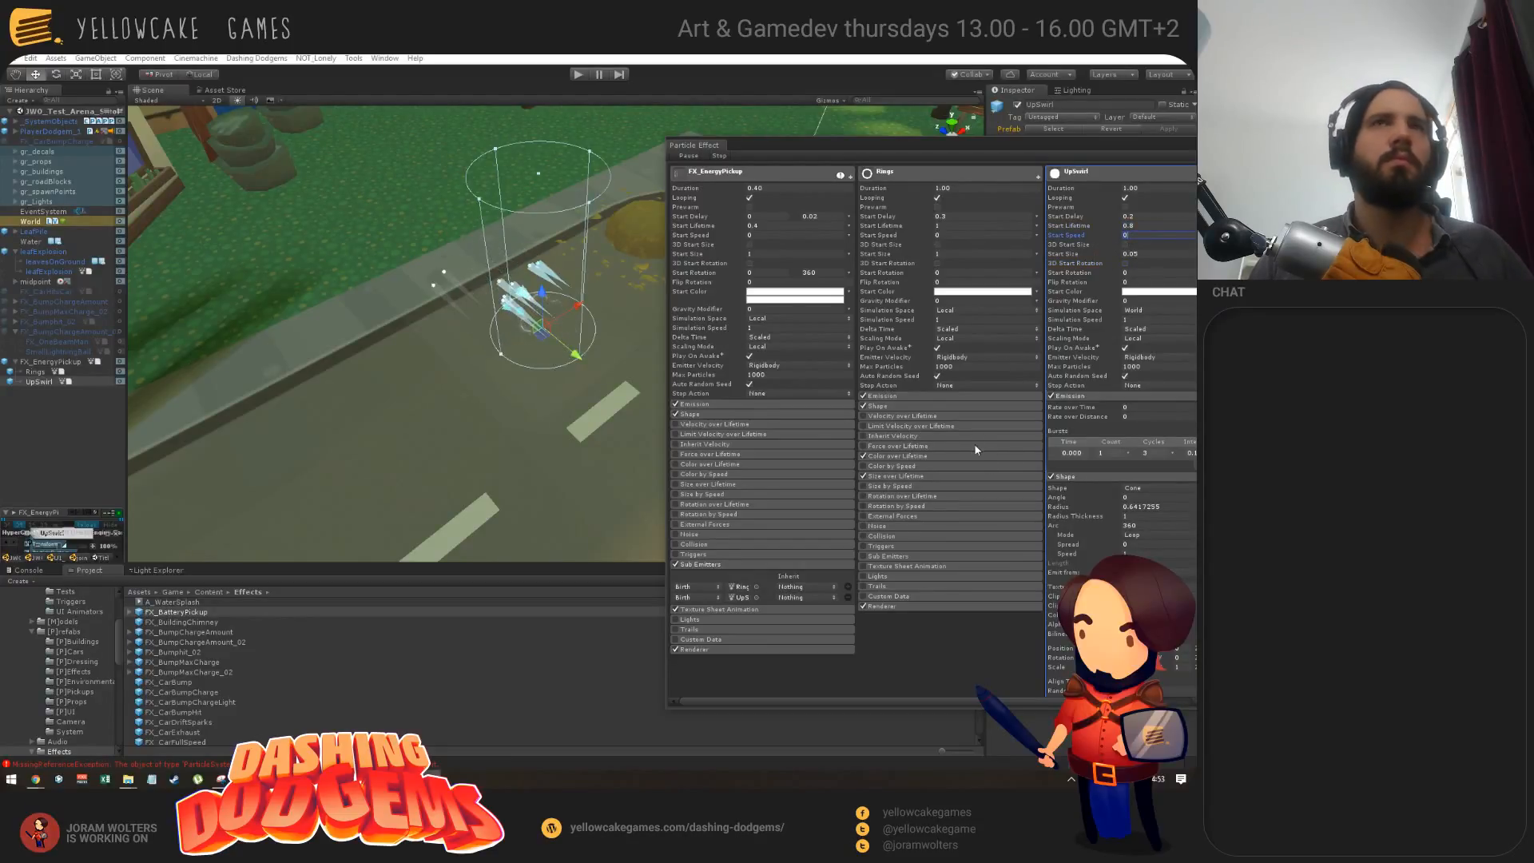
{"action": "scroll", "coordinate": [1082, 416], "scroll_direction": "down", "scroll_amount": 7}
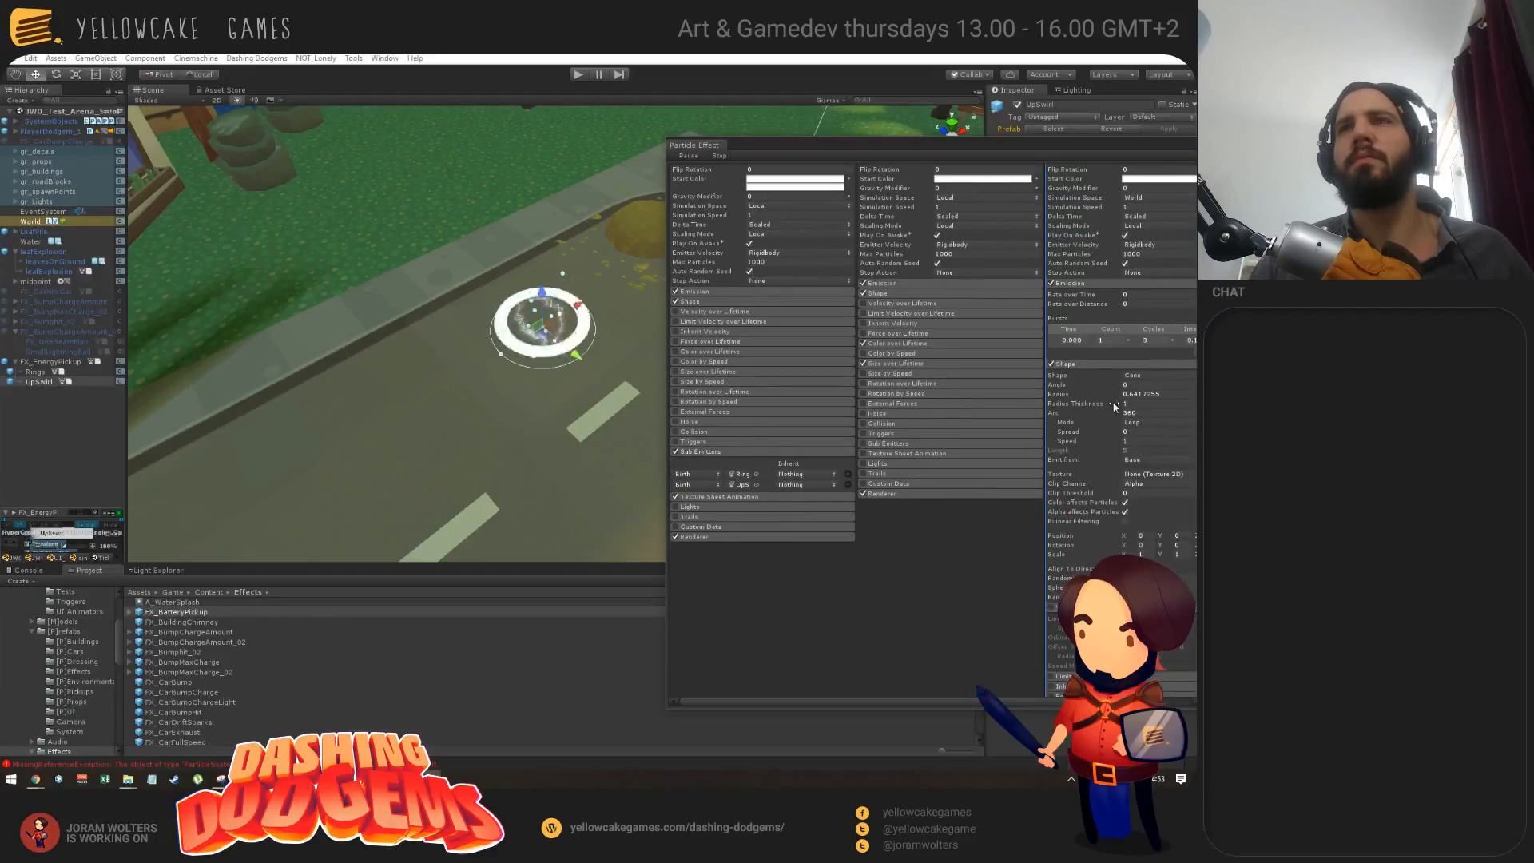
{"action": "left_click", "coordinate": [1052, 457]}
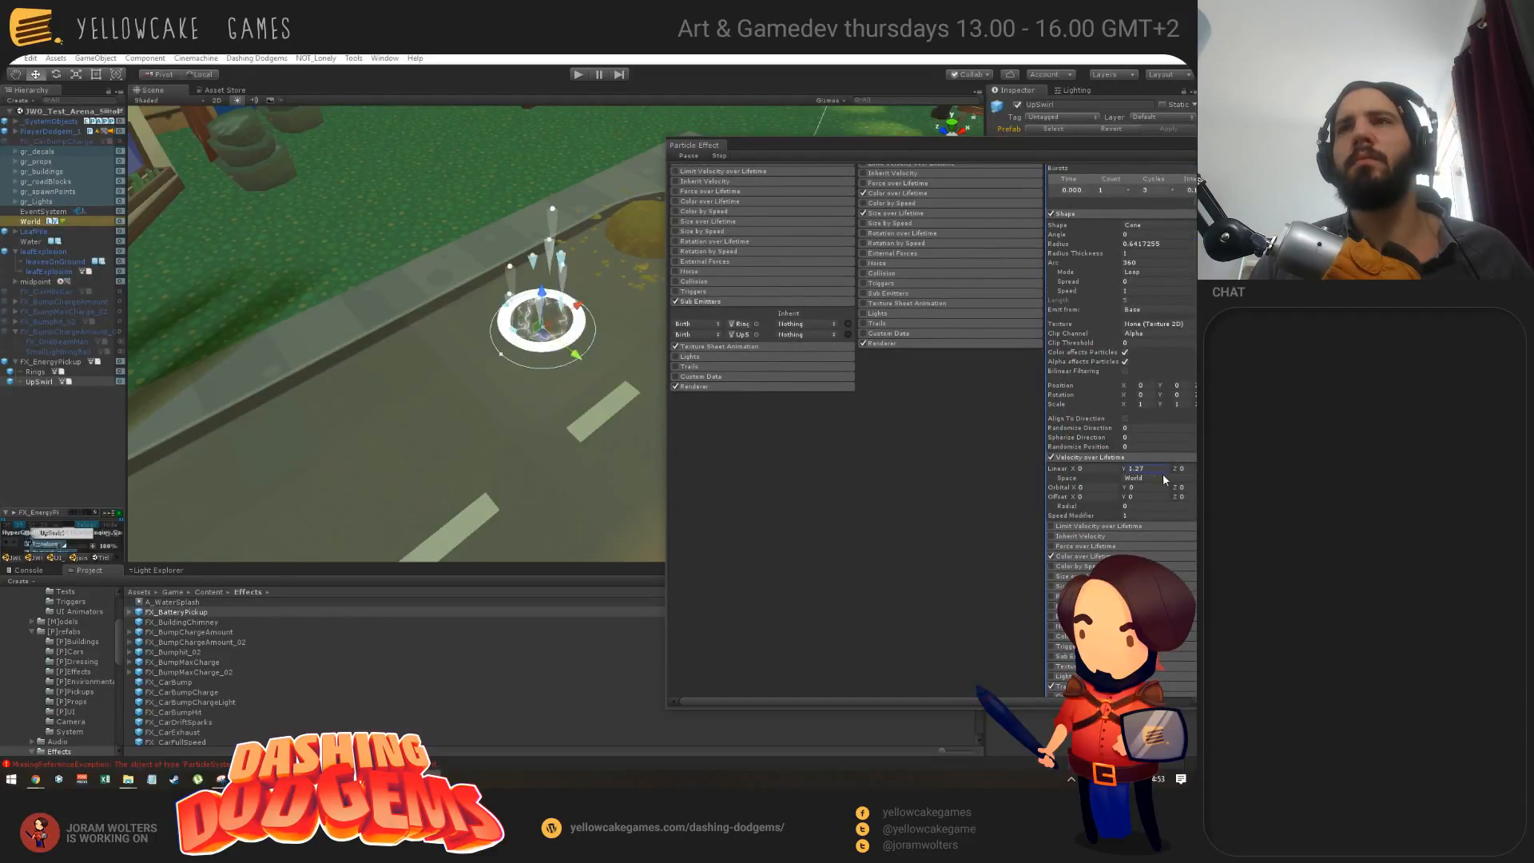
{"action": "mouse_move", "coordinate": [1163, 475]}
{"action": "left_mouse_down"}
{"action": "mouse_move", "coordinate": [1186, 477]}
{"action": "mouse_move", "coordinate": [1169, 482]}
{"action": "left_mouse_up"}
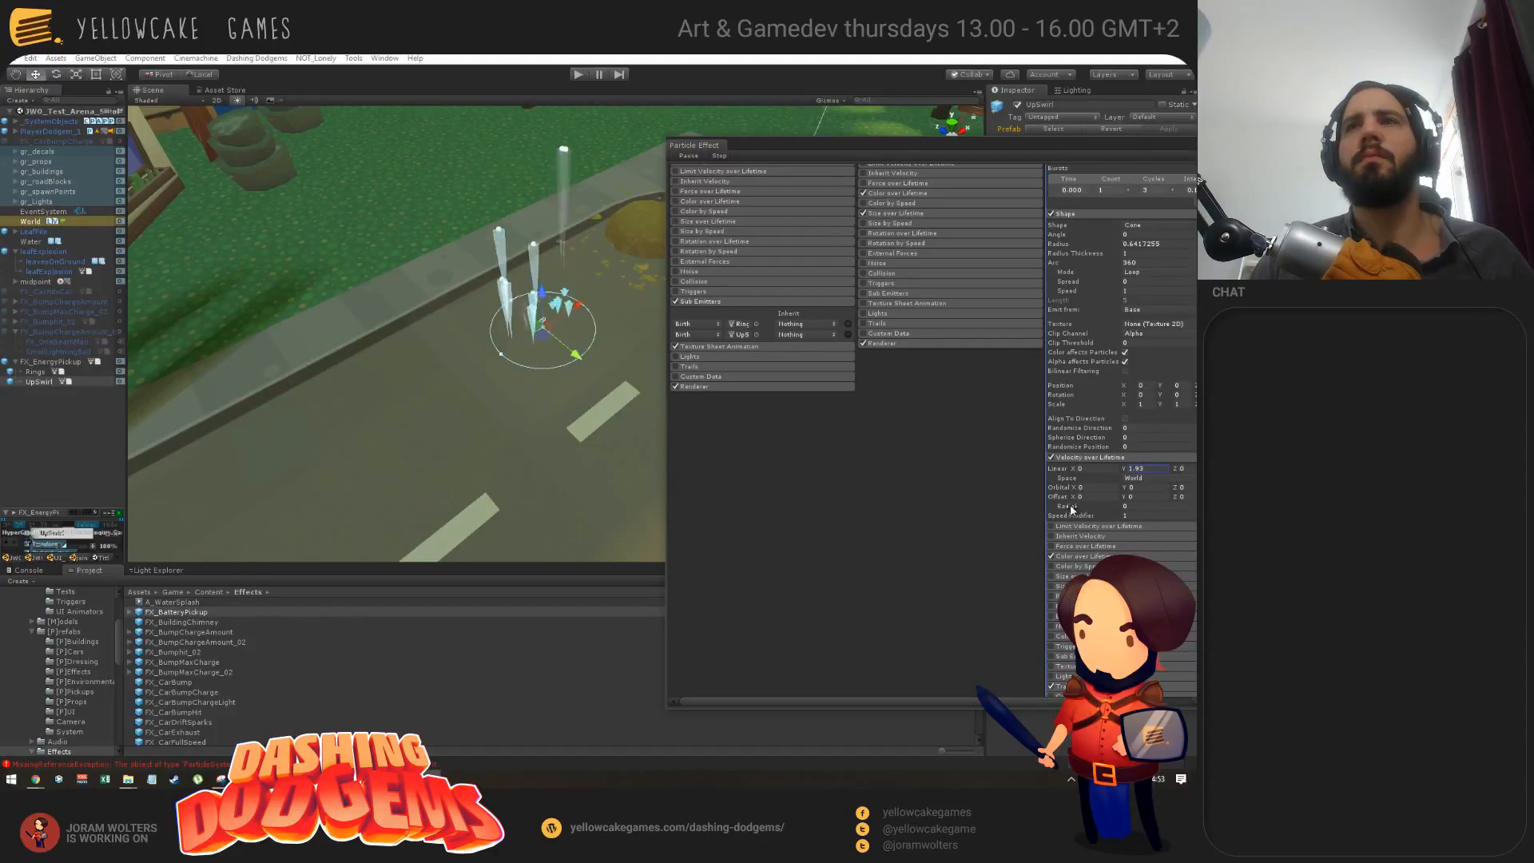
Step: Try a Radial velocity on UpSwirl, undo it, and set the Orbital X velocity to 14
{"action": "left_click_drag", "start_coordinate": [1086, 507], "coordinate": [1103, 512]}
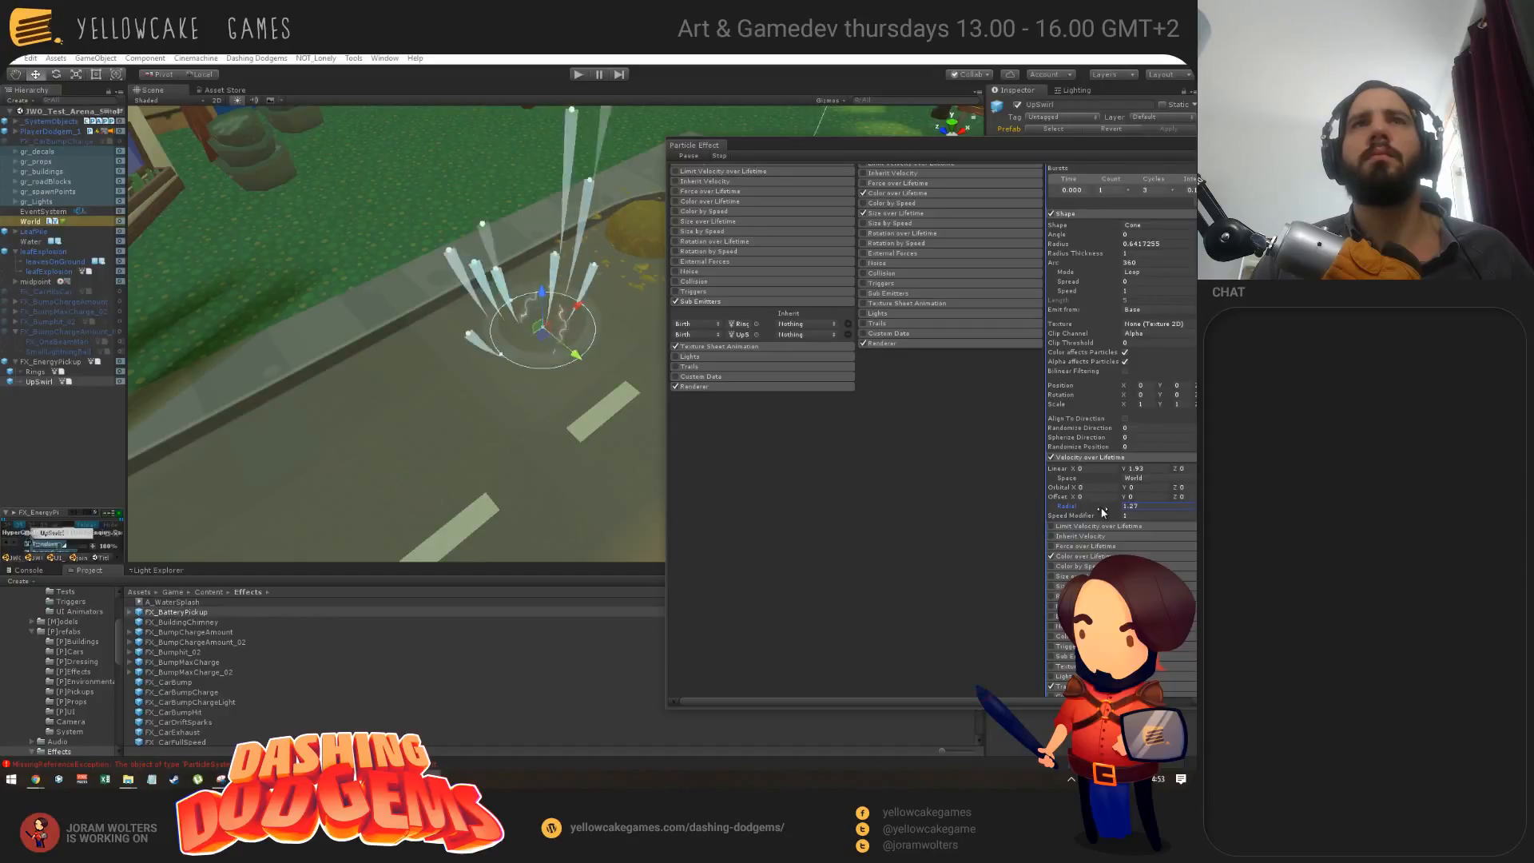
{"action": "key", "text": "ctrl+z"}
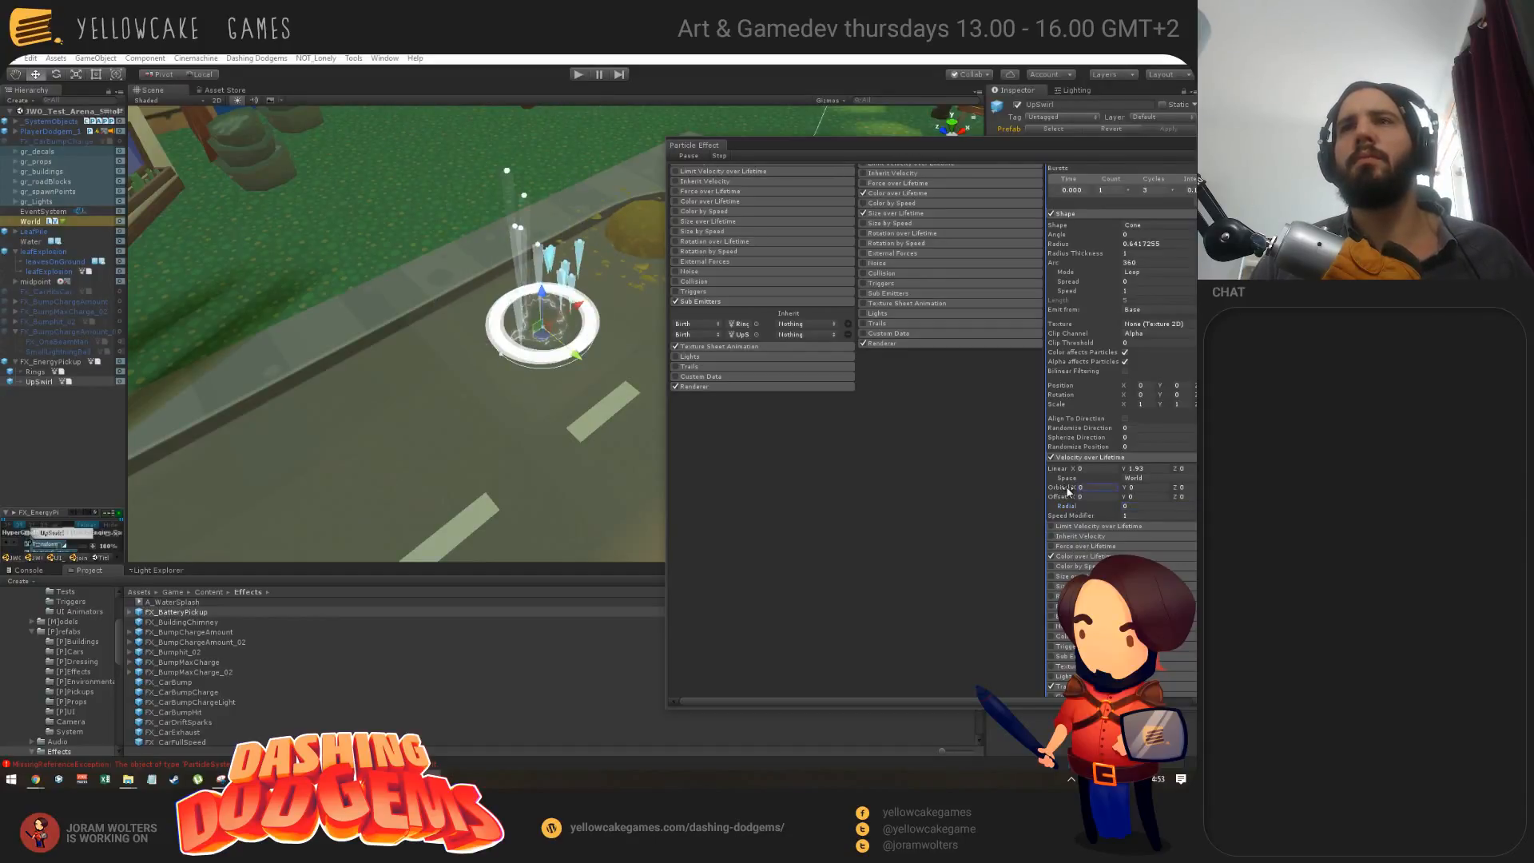
{"action": "left_click_drag", "start_coordinate": [1060, 489], "coordinate": [1000, 515]}
{"action": "left_click_drag", "start_coordinate": [896, 531], "coordinate": [931, 493]}
{"action": "left_click", "coordinate": [1114, 486]}
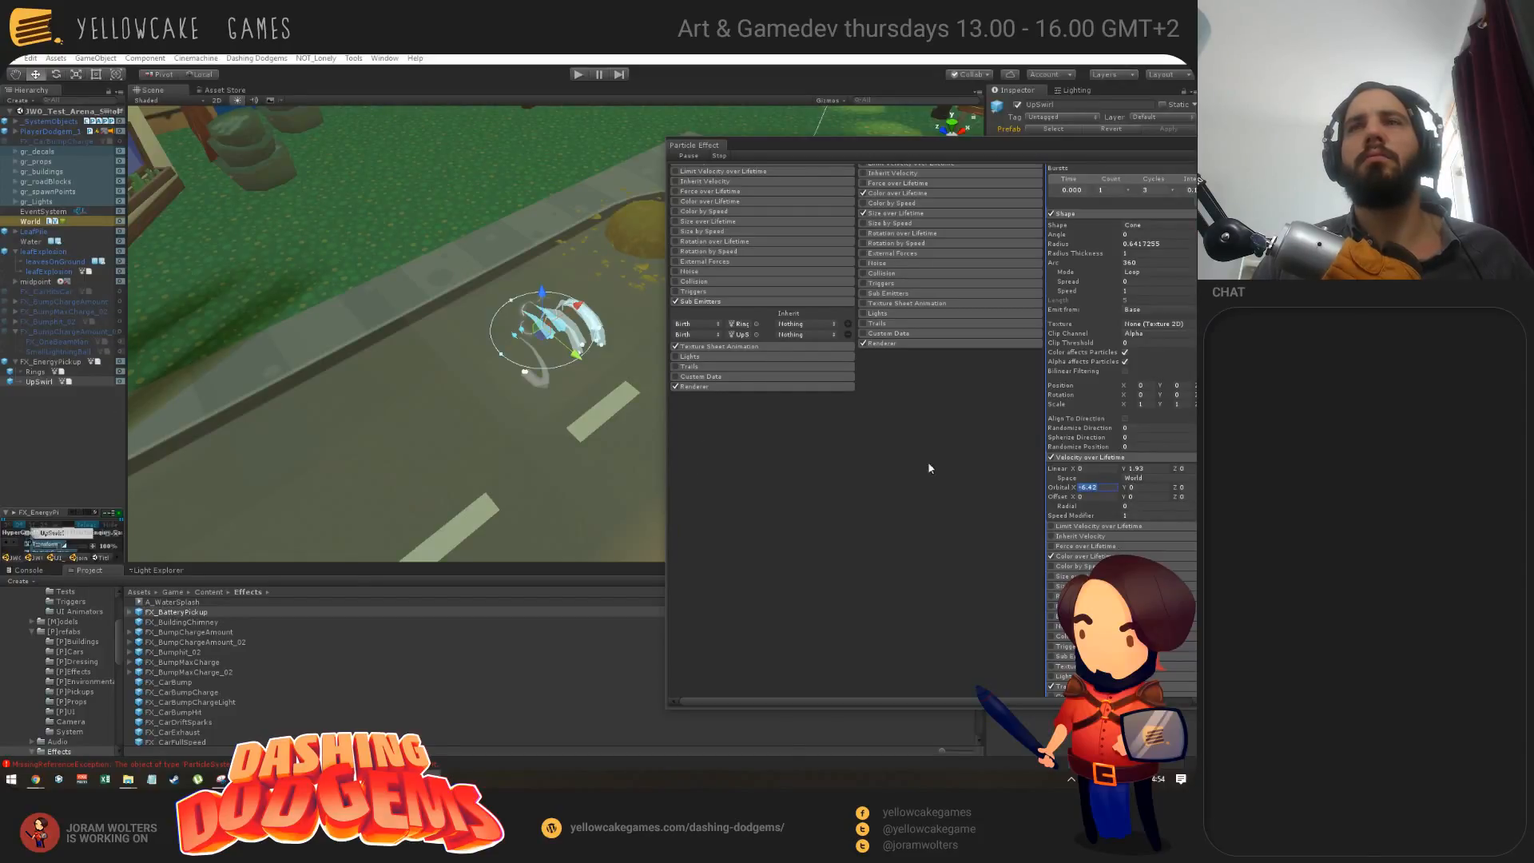
{"action": "type", "text": "14"}
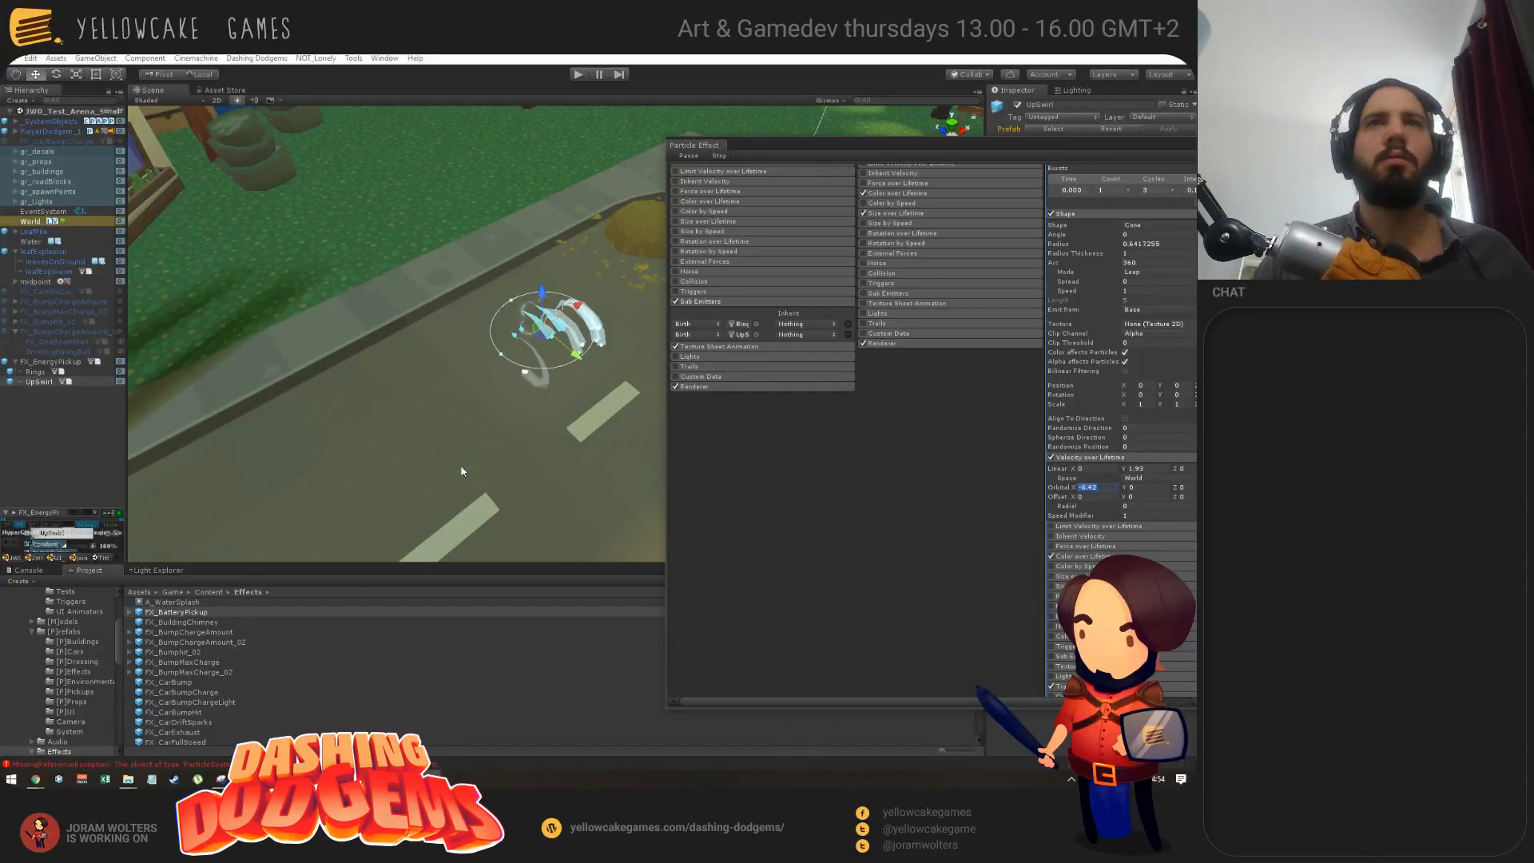
Step: Switch to the Twitch channel page in Chrome to read the stream chat, and return to Unity
{"action": "key", "text": "alt+Tab"}
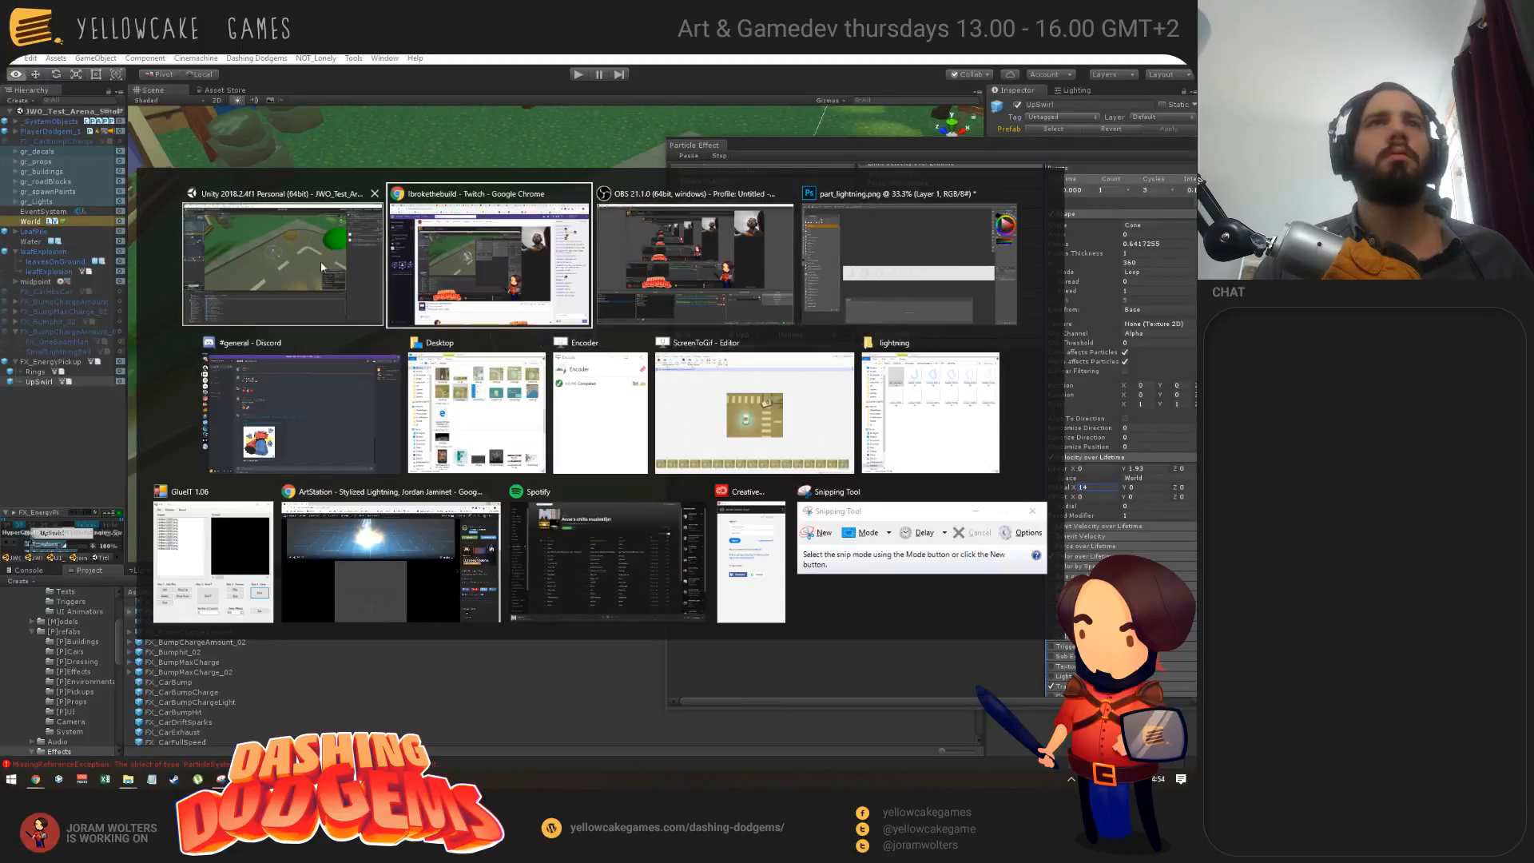
{"action": "left_click", "coordinate": [466, 267]}
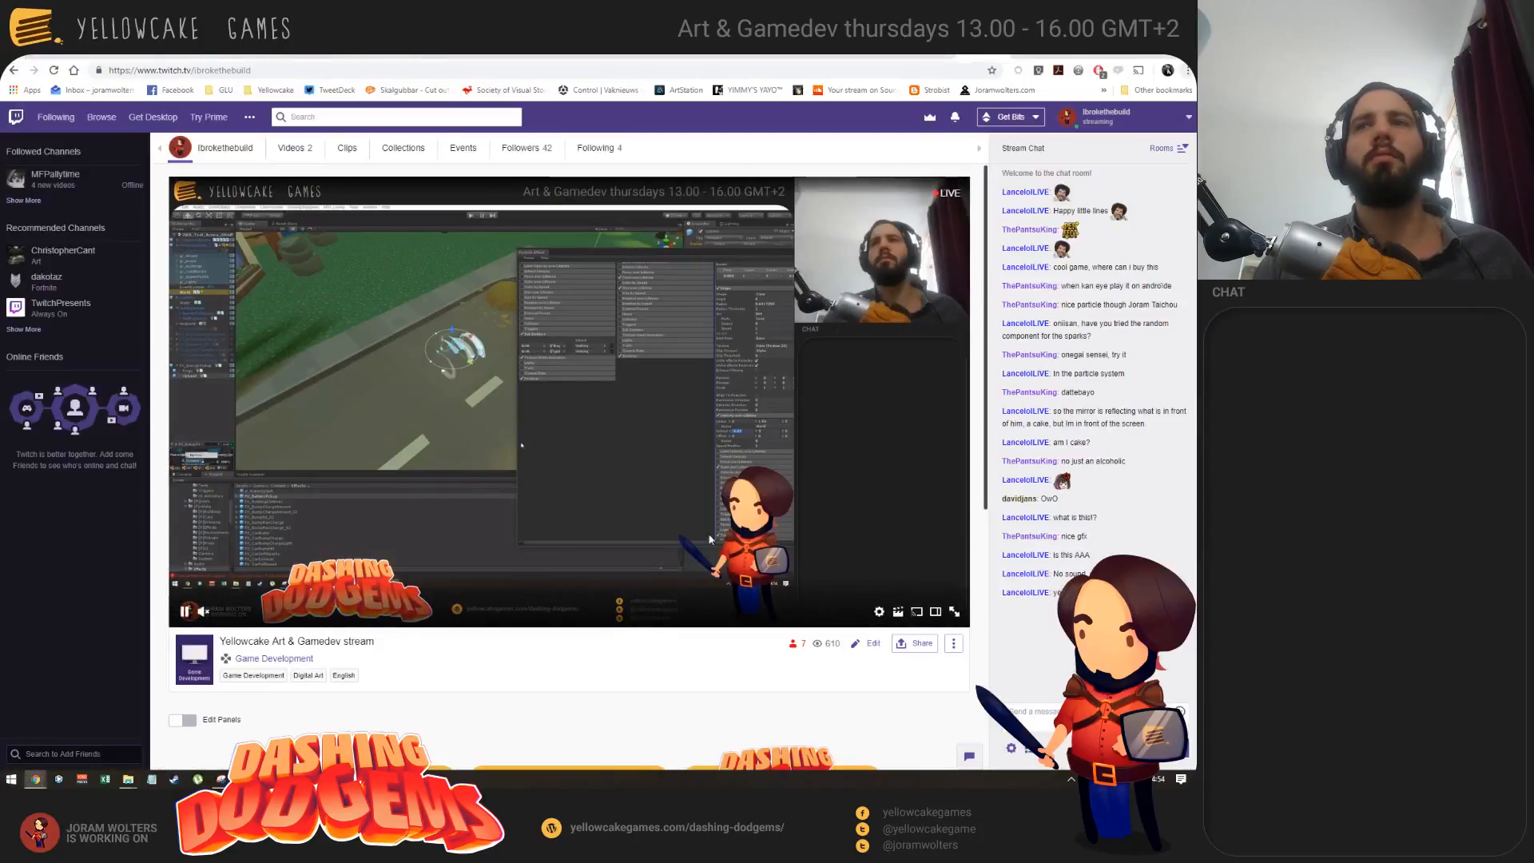
{"action": "key", "text": "alt+Tab"}
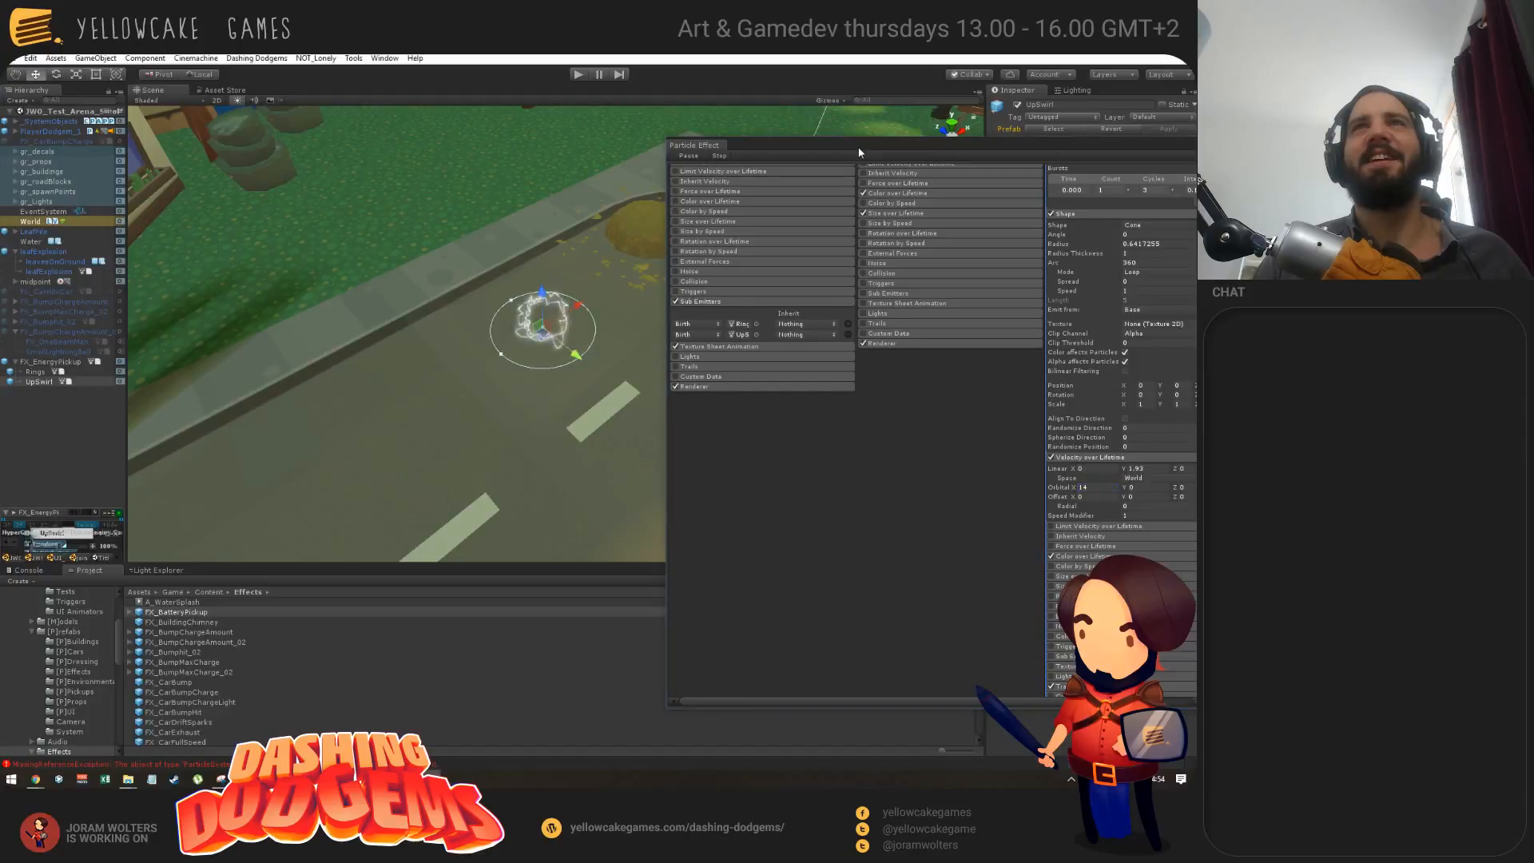
Step: Select UpSwirl in the hierarchy and re-enter its Orbital X velocity as 14
{"action": "left_click_drag", "start_coordinate": [549, 407], "coordinate": [581, 370], "text": "alt"}
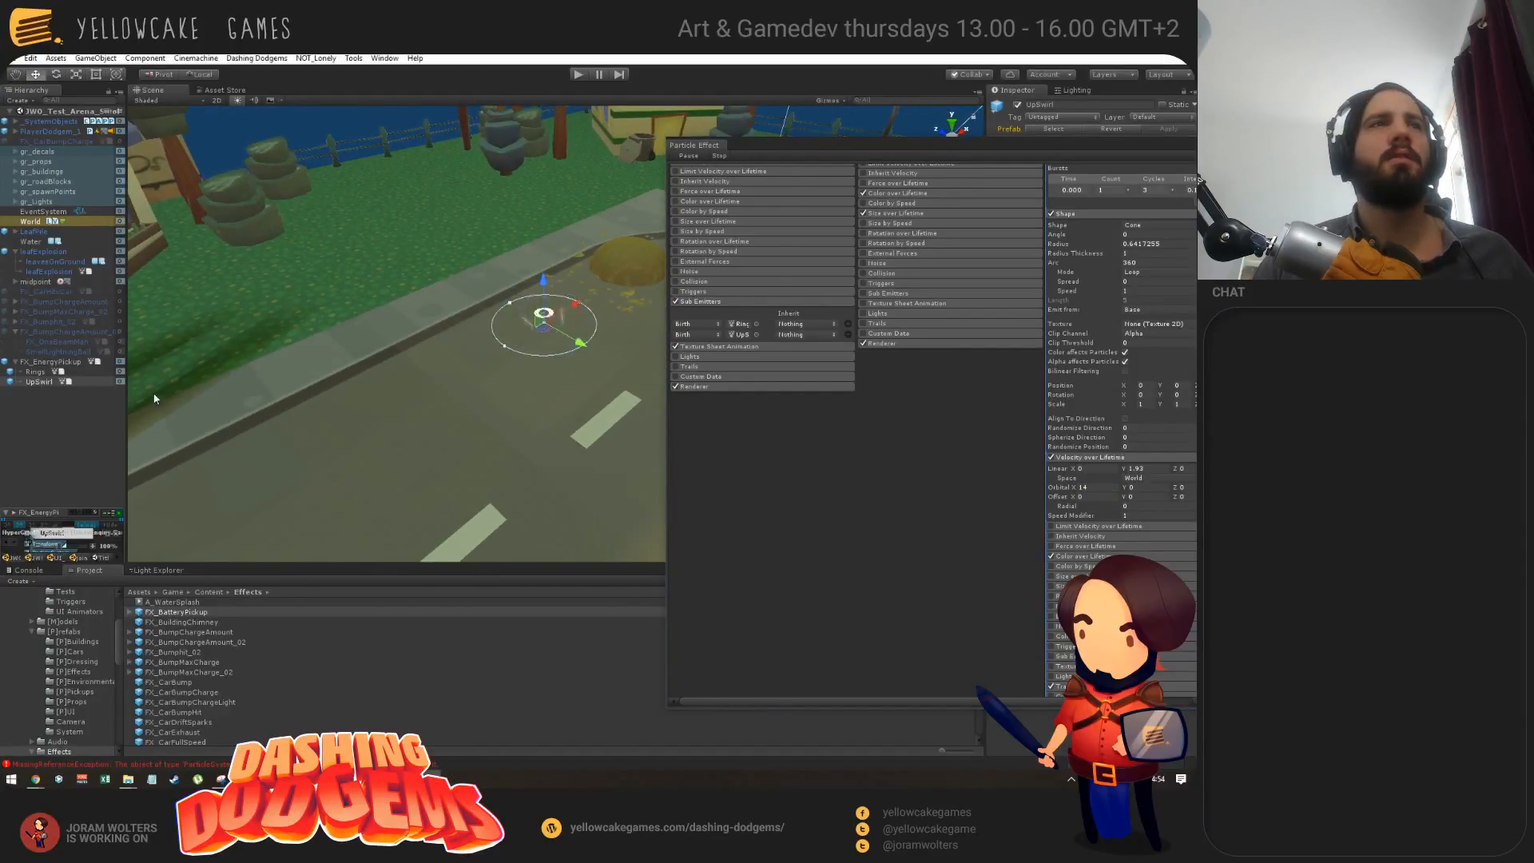
{"action": "left_click", "coordinate": [35, 381]}
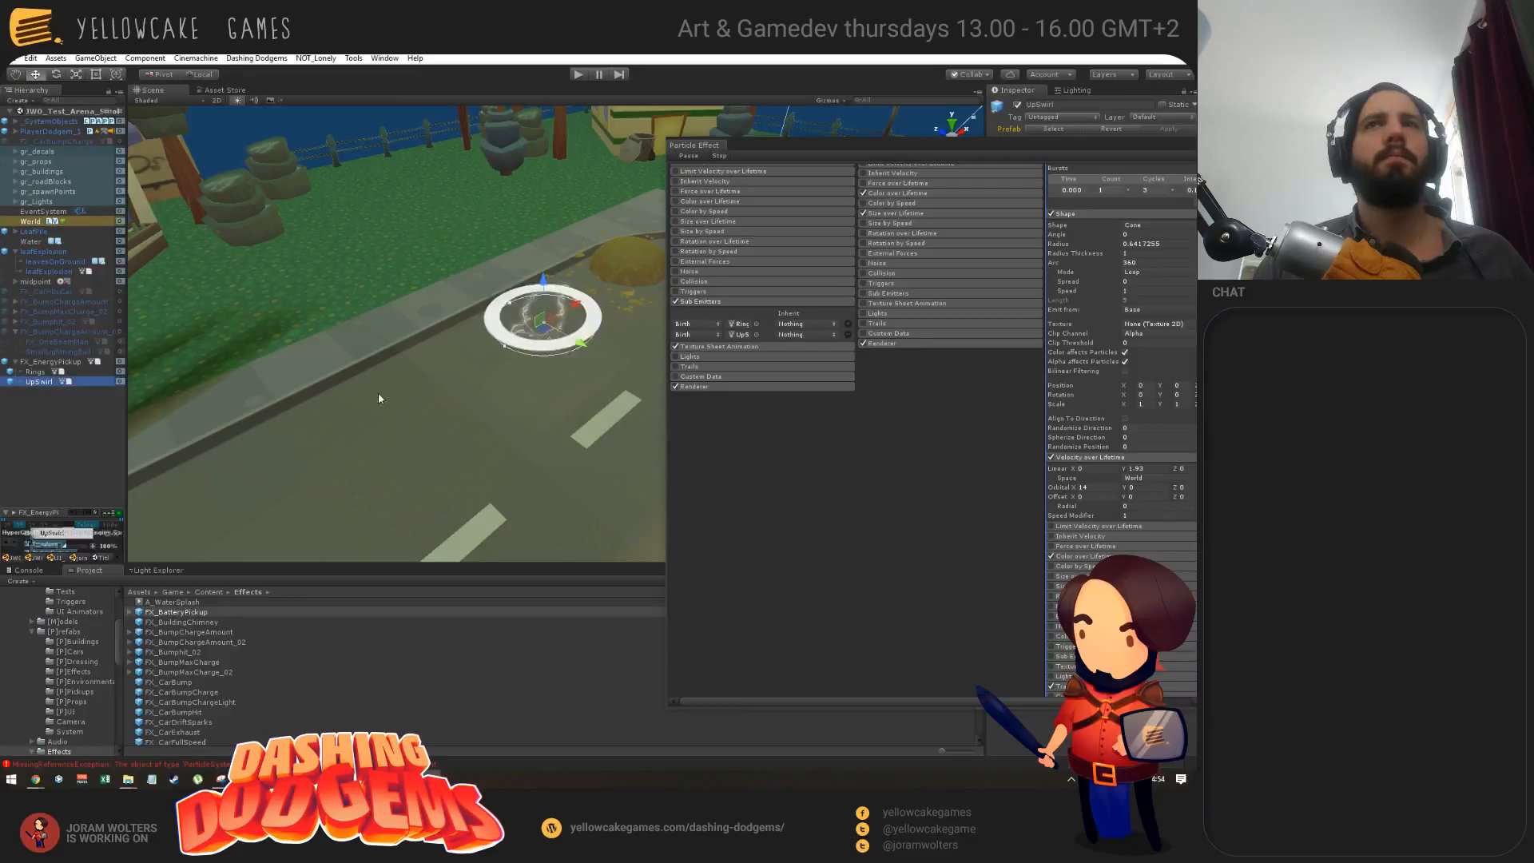
{"action": "left_click", "coordinate": [1084, 486]}
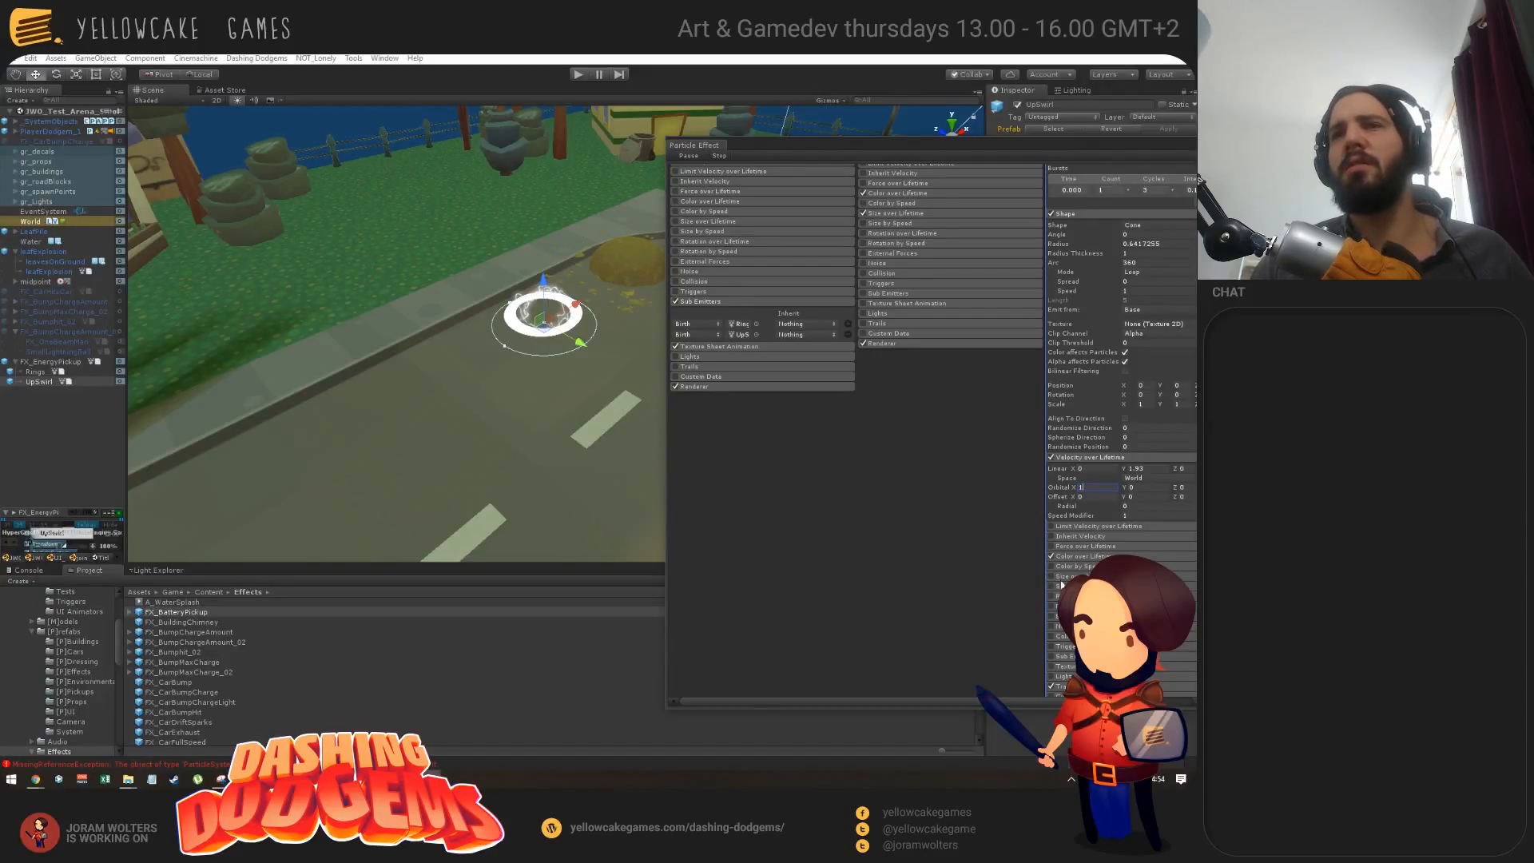
{"action": "type", "text": "4"}
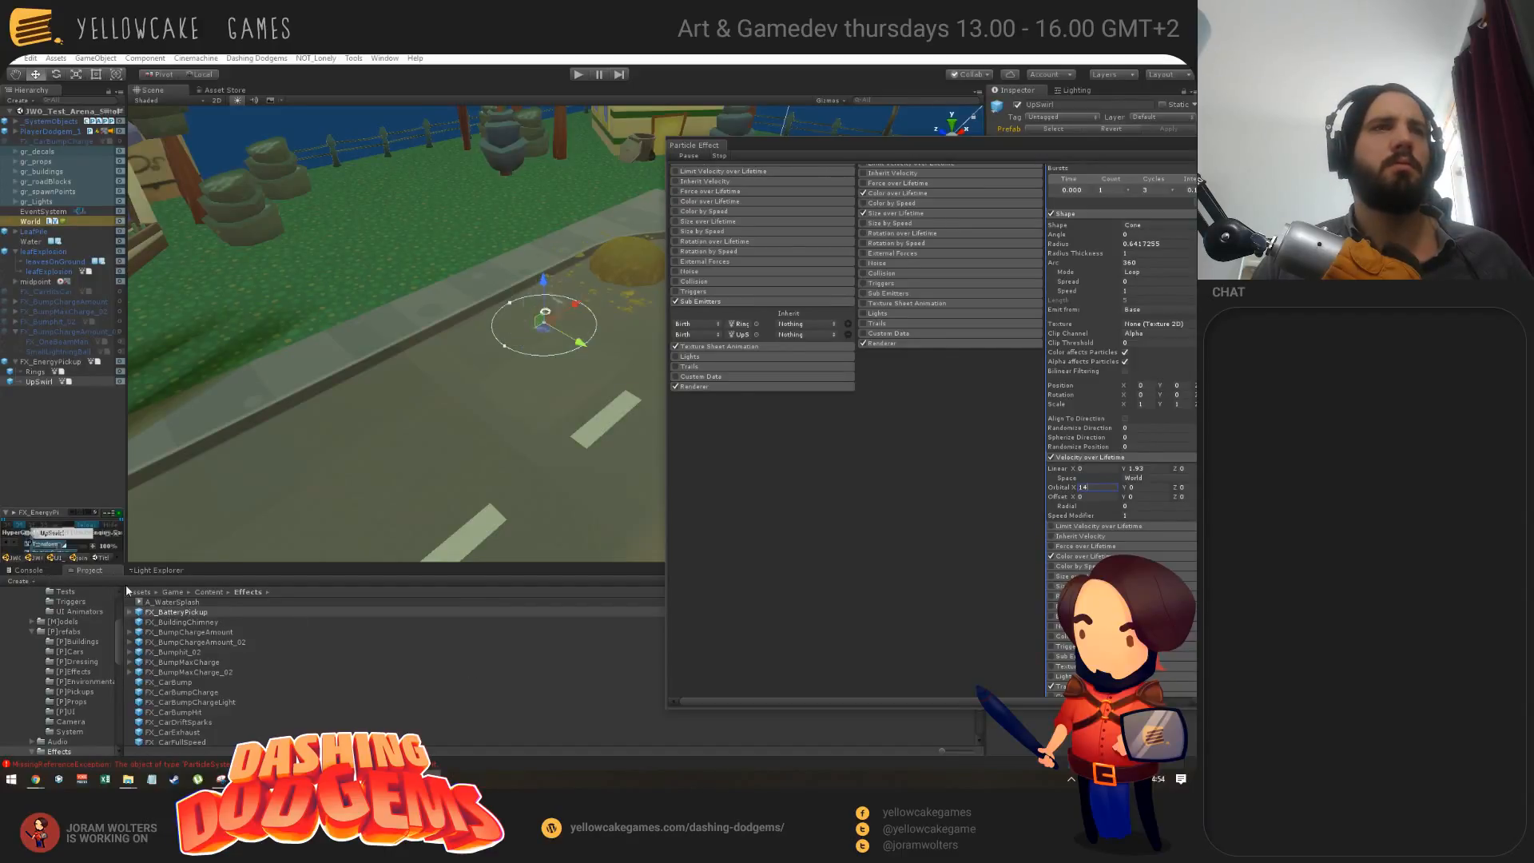
Step: Check the errors in the Console, clear them, and return to the Project's Effects folder
{"action": "left_click", "coordinate": [28, 569]}
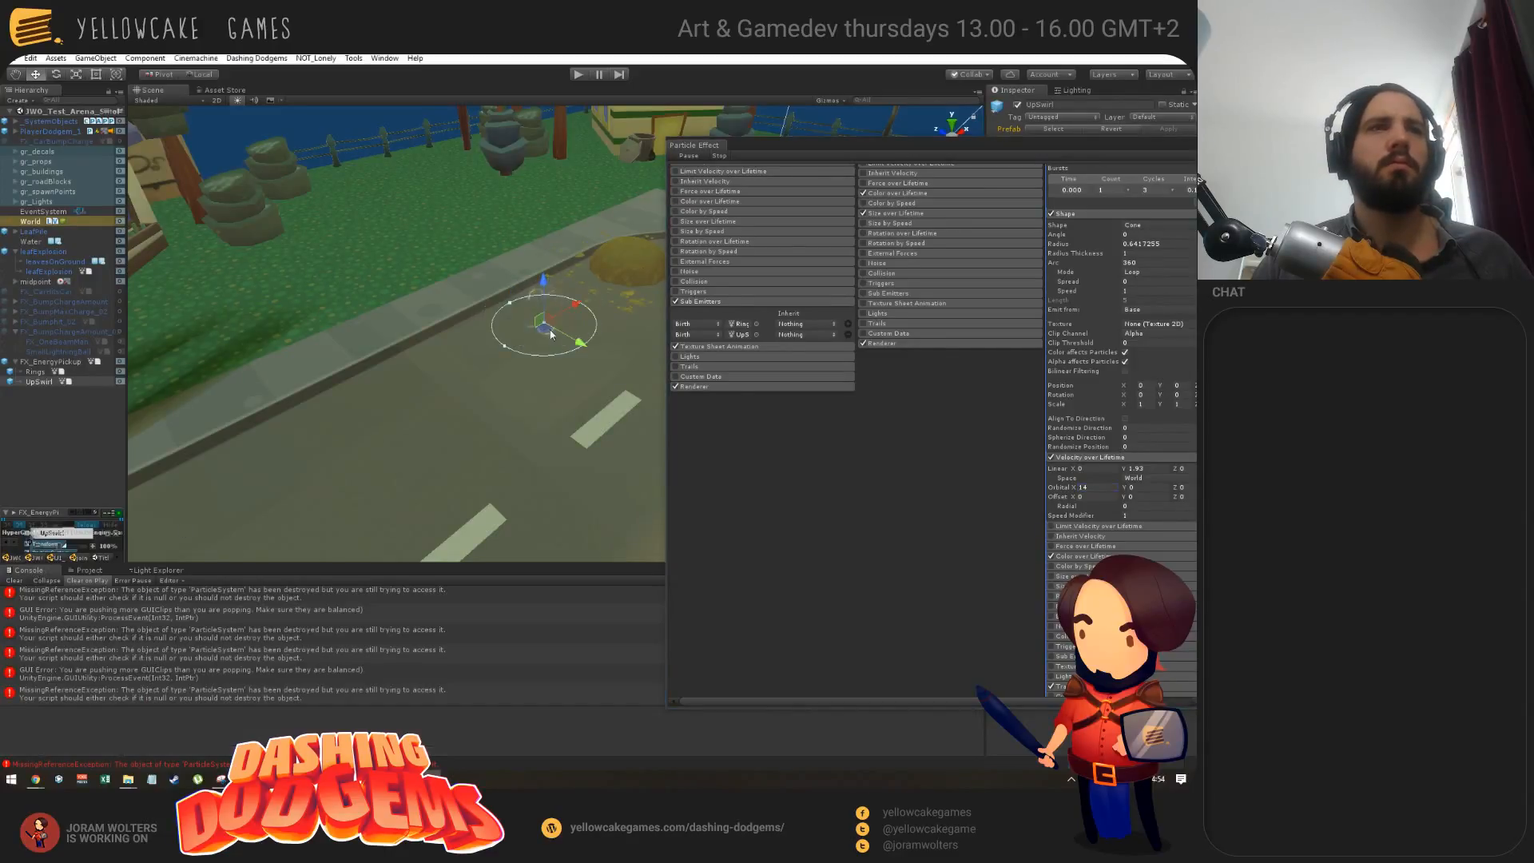
{"action": "left_click", "coordinate": [88, 569]}
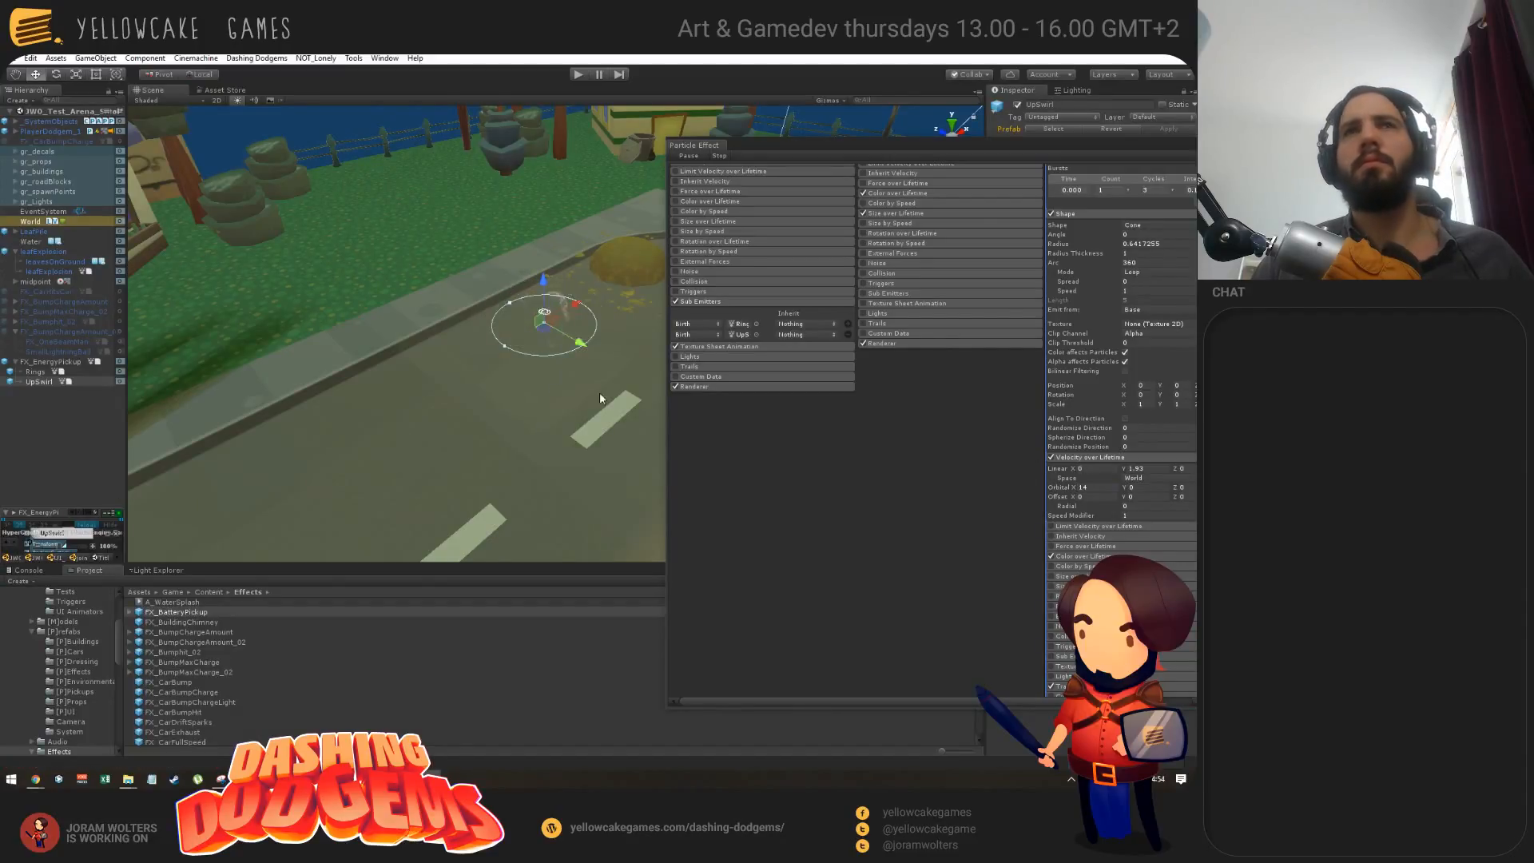
Step: Unparent UpSwirl from FX_EnergyPickup to check its orbital motion alone, and make it a child again
{"action": "left_click", "coordinate": [37, 373]}
{"action": "left_click", "coordinate": [37, 382]}
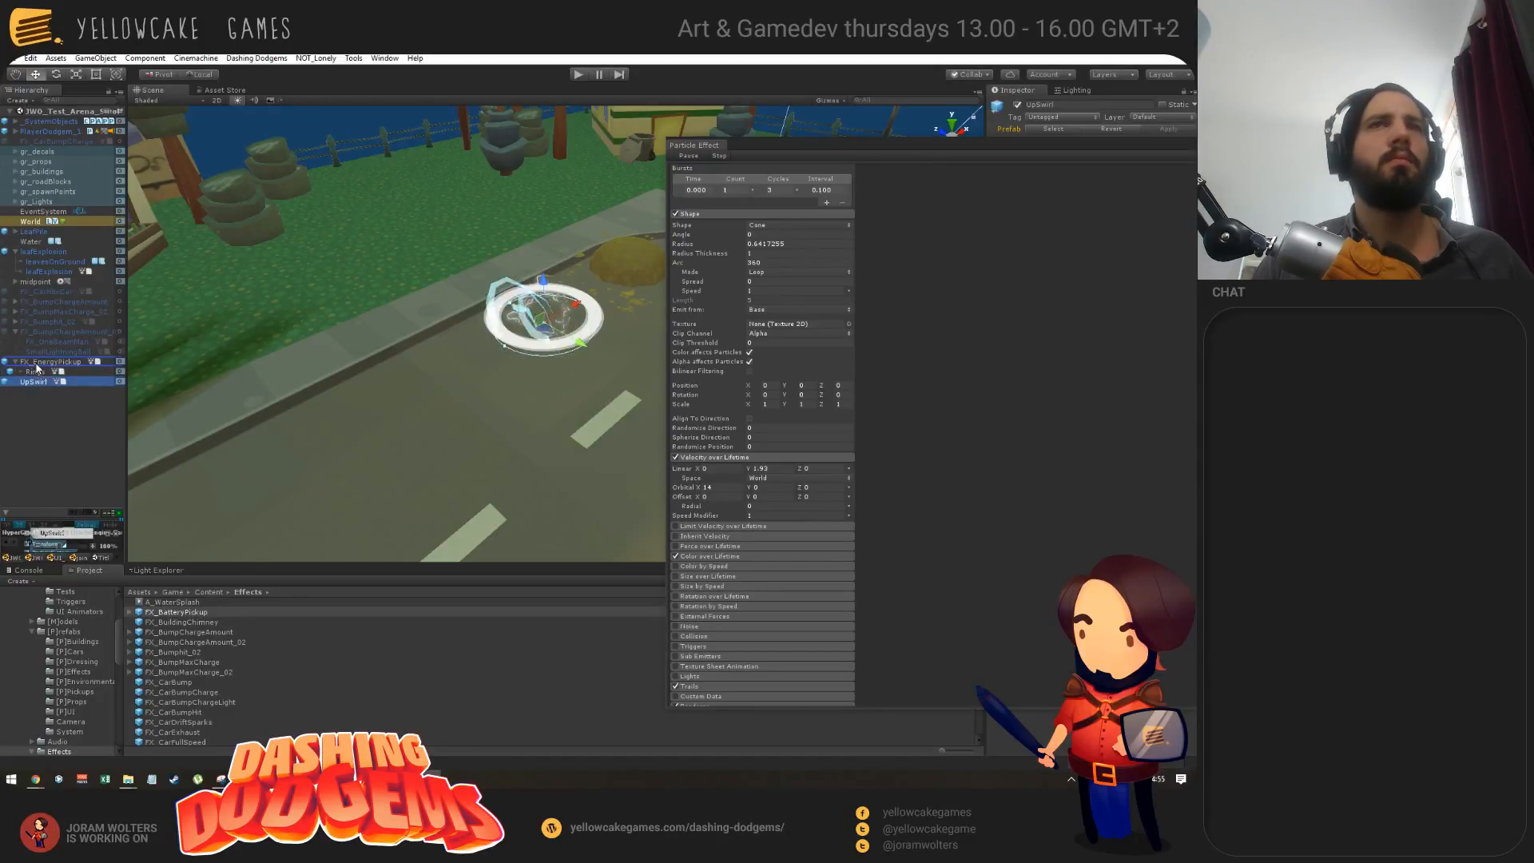
{"action": "left_click_drag", "start_coordinate": [36, 365], "coordinate": [38, 362]}
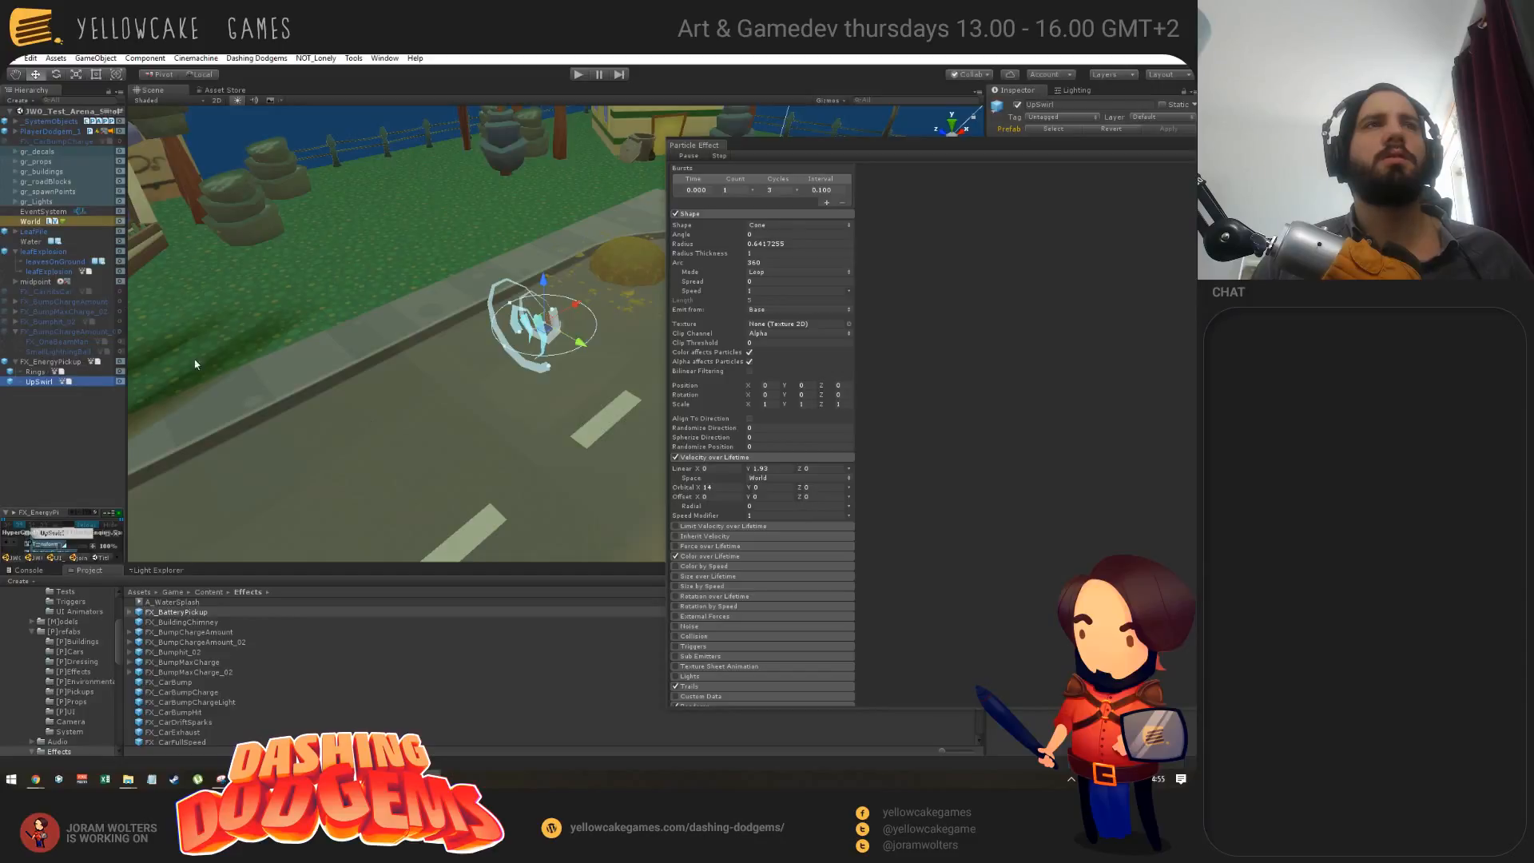
Step: Restore UpSwirl's parenting under FX_EnergyPickup, then disable its Velocity over Lifetime module and set its Start Speed to 0.29
{"action": "key", "text": "ctrl+z"}
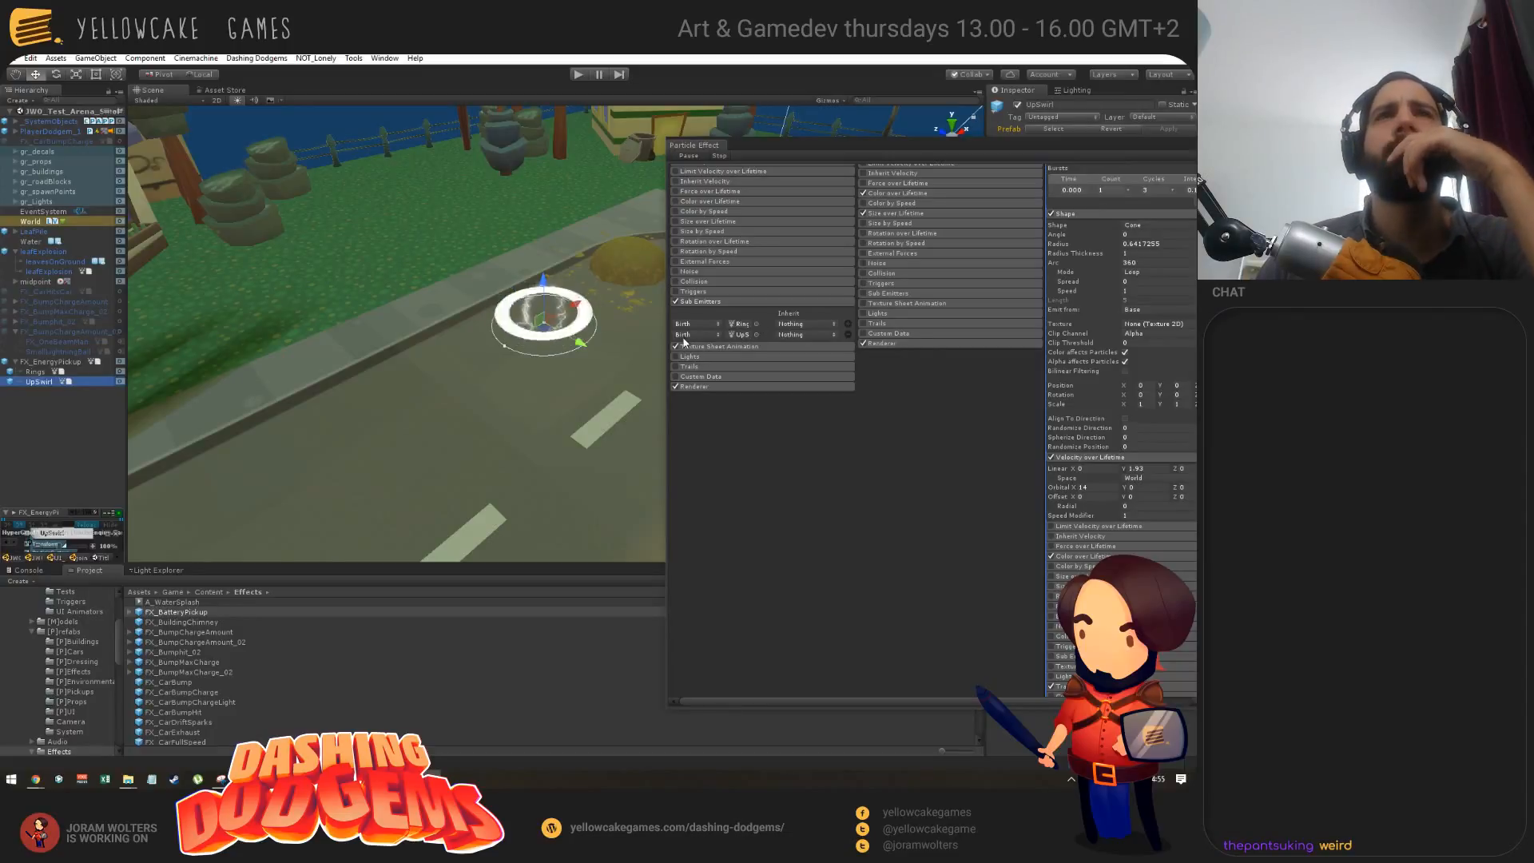
{"action": "scroll", "coordinate": [917, 187], "scroll_direction": "up", "scroll_amount": 2}
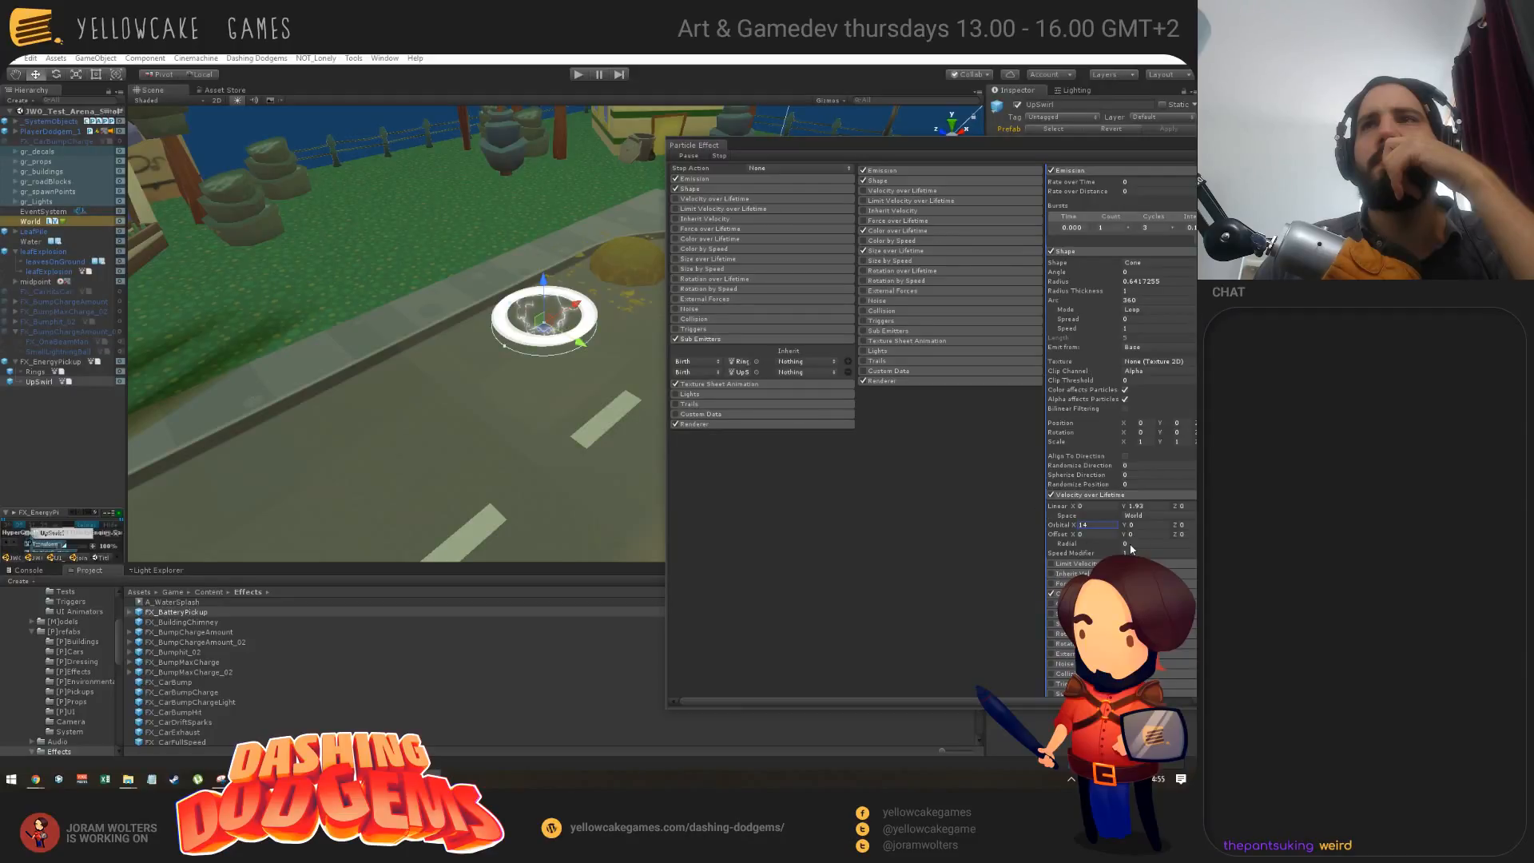
{"action": "left_click", "coordinate": [1052, 495]}
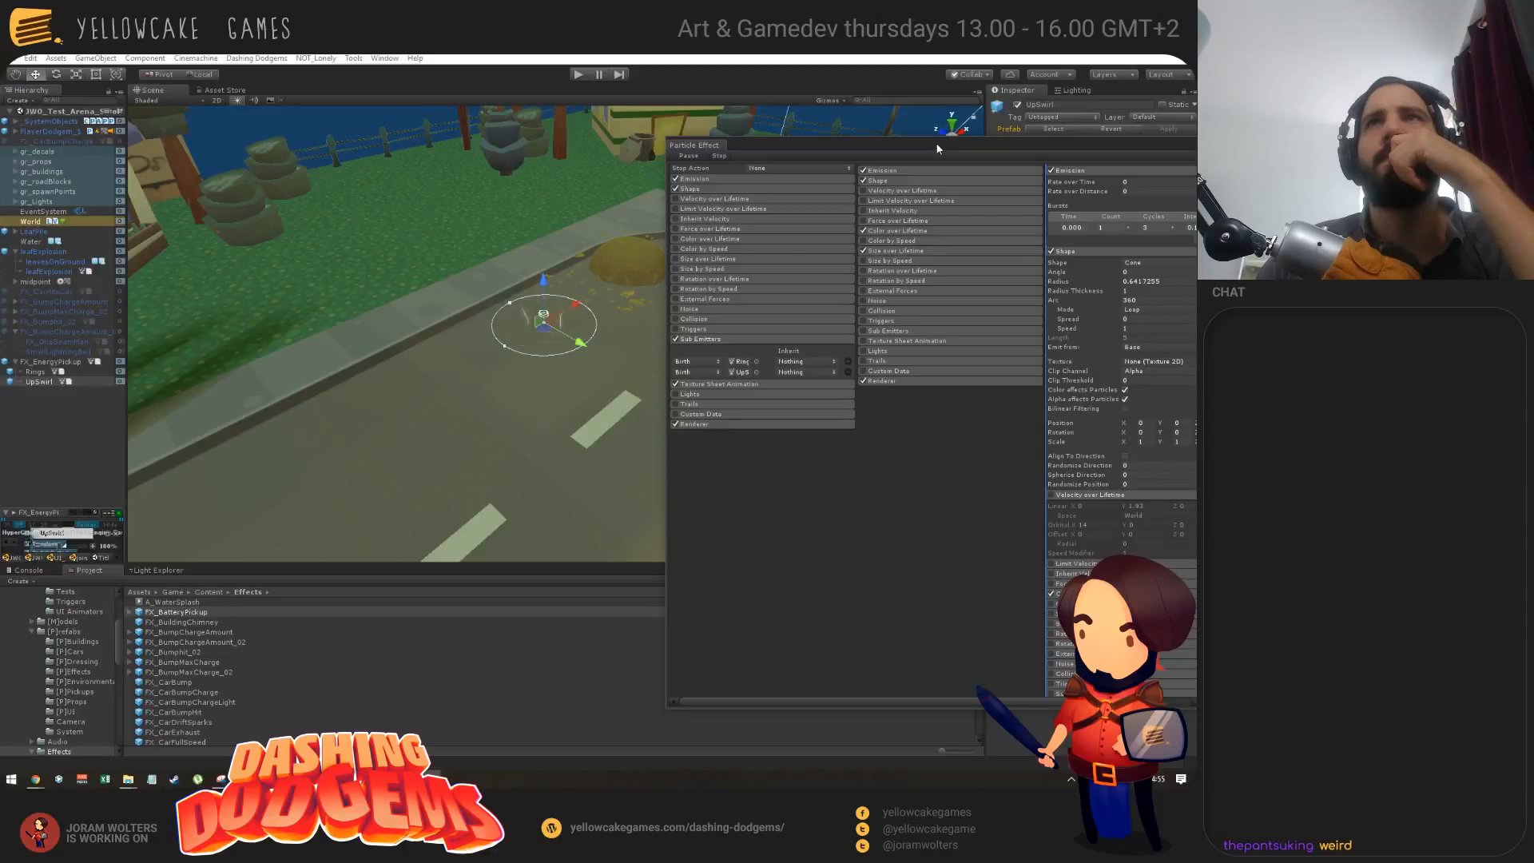
{"action": "left_click_drag", "start_coordinate": [938, 154], "coordinate": [890, 149]}
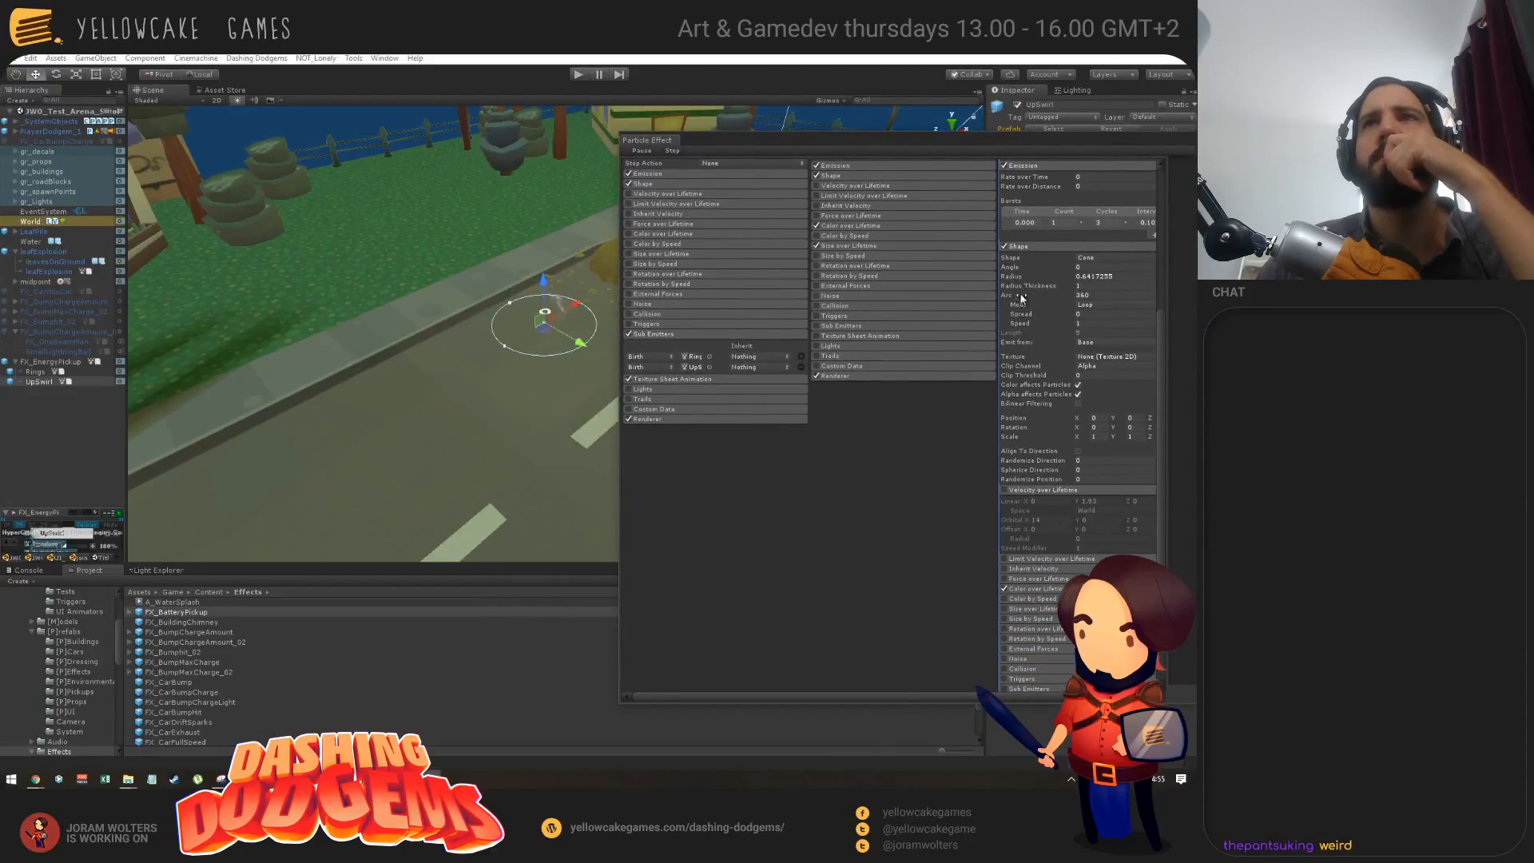
{"action": "scroll", "coordinate": [1030, 304], "scroll_direction": "up", "scroll_amount": 5}
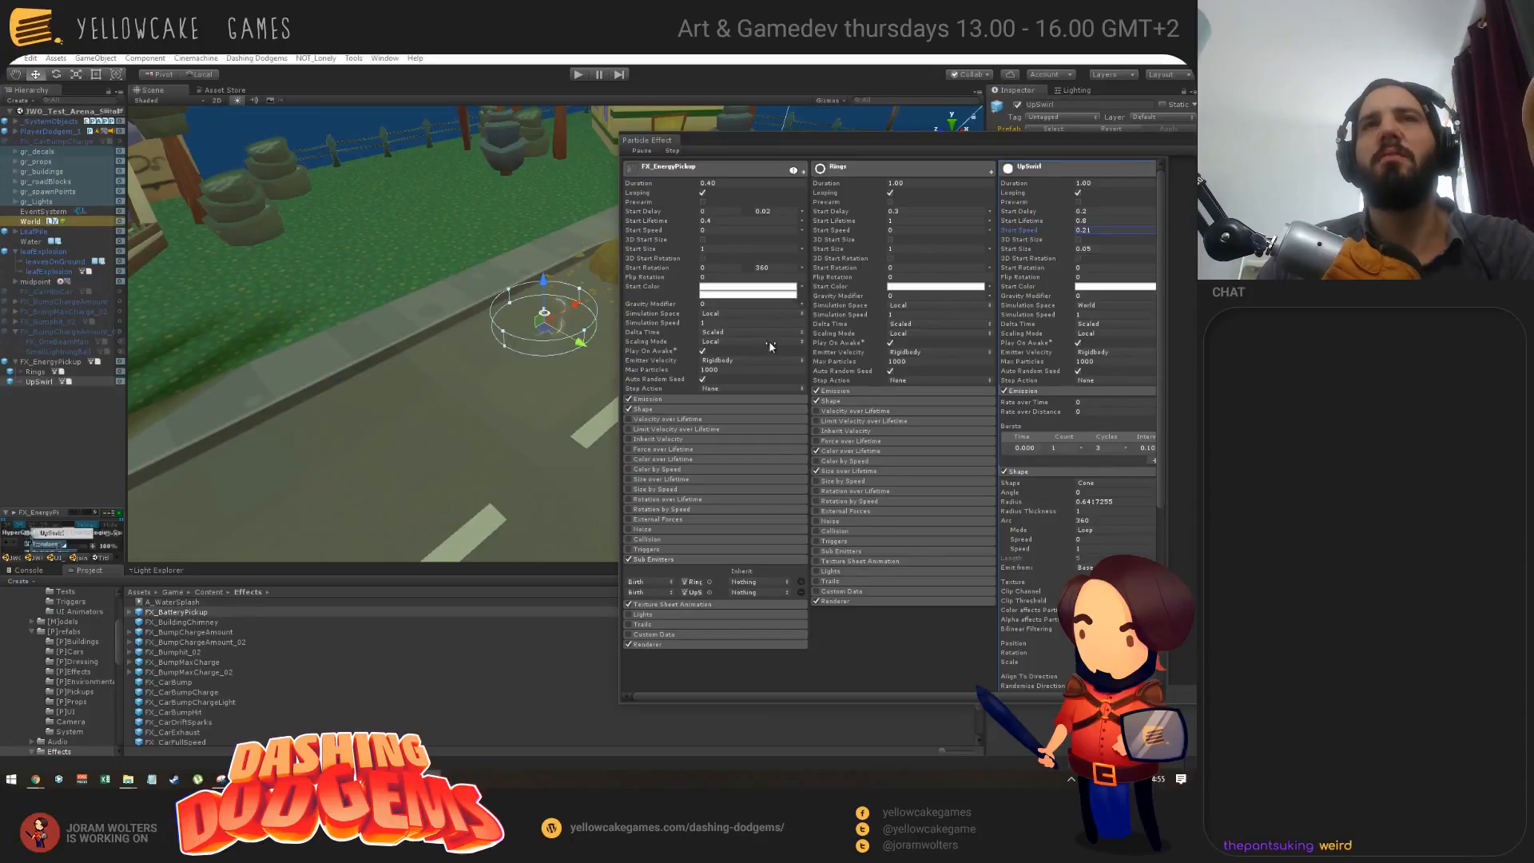
{"action": "left_click_drag", "start_coordinate": [768, 342], "coordinate": [774, 342]}
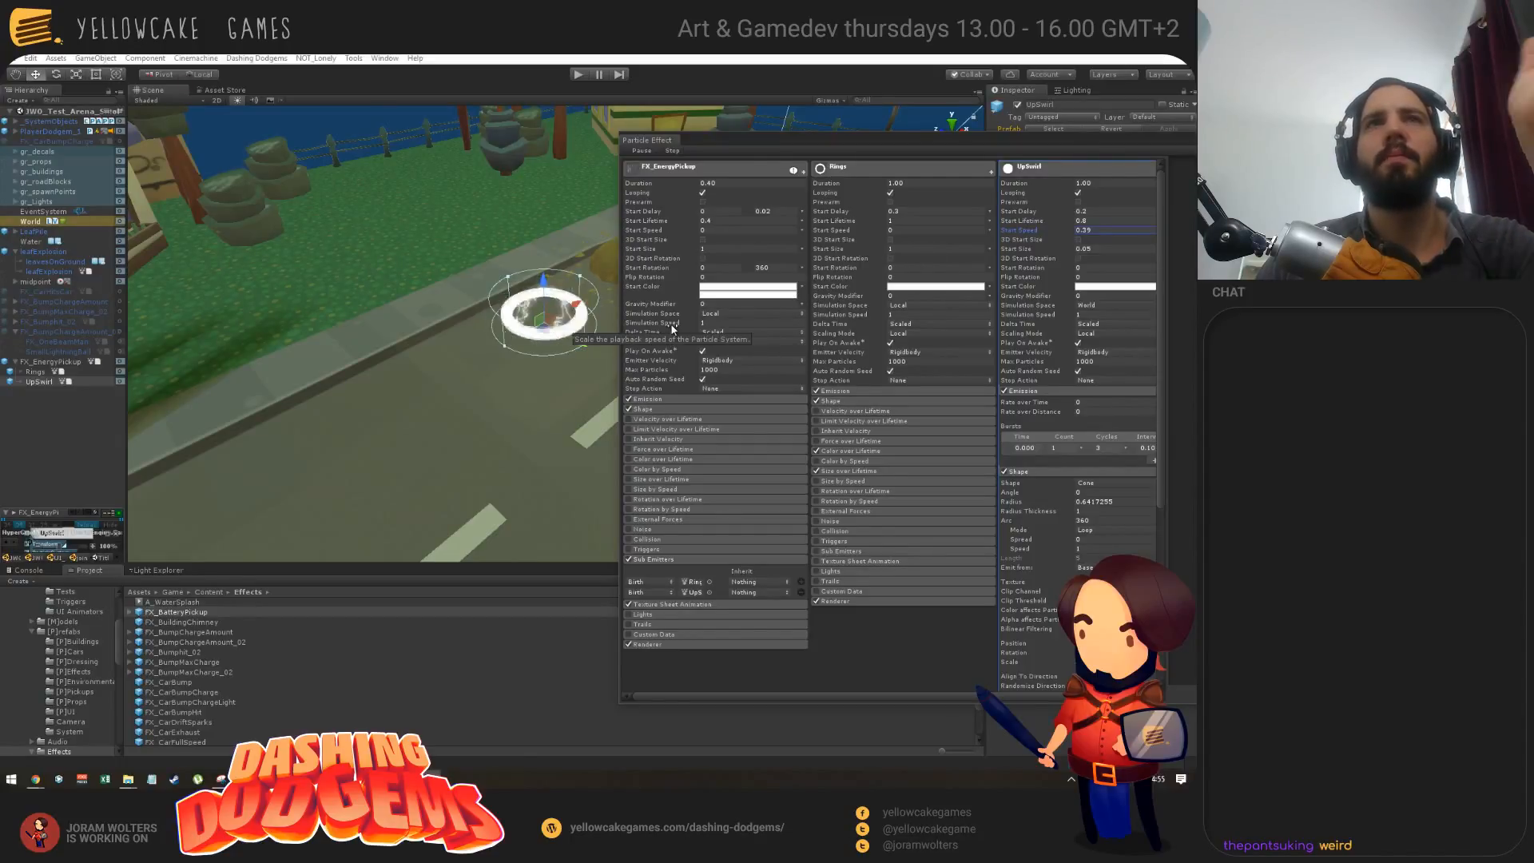
{"action": "scroll", "coordinate": [1042, 423], "scroll_direction": "down", "scroll_amount": 5}
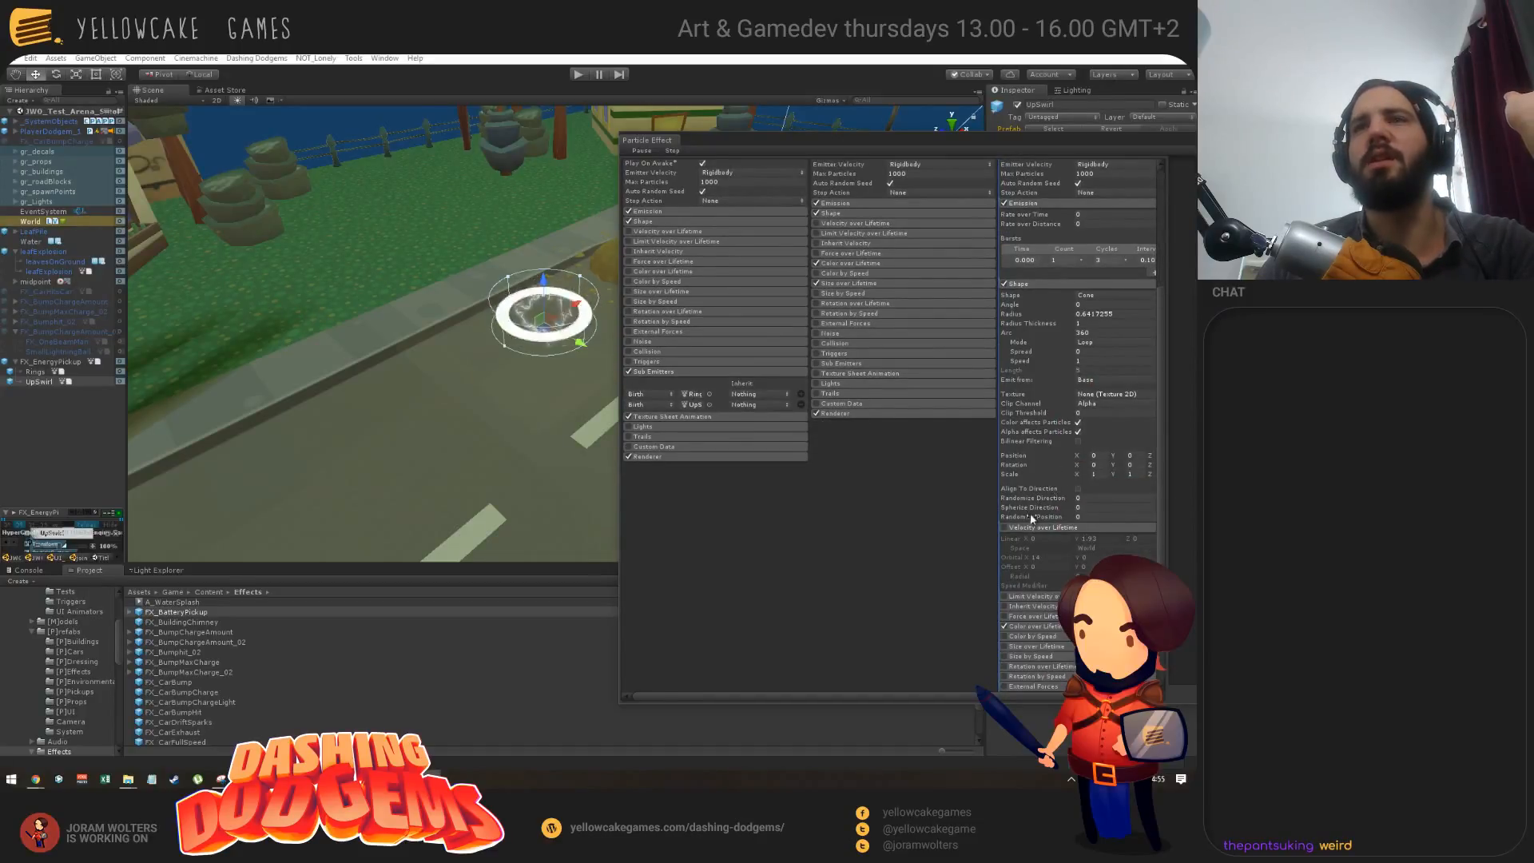
{"action": "scroll", "coordinate": [1031, 523], "scroll_direction": "down", "scroll_amount": 1}
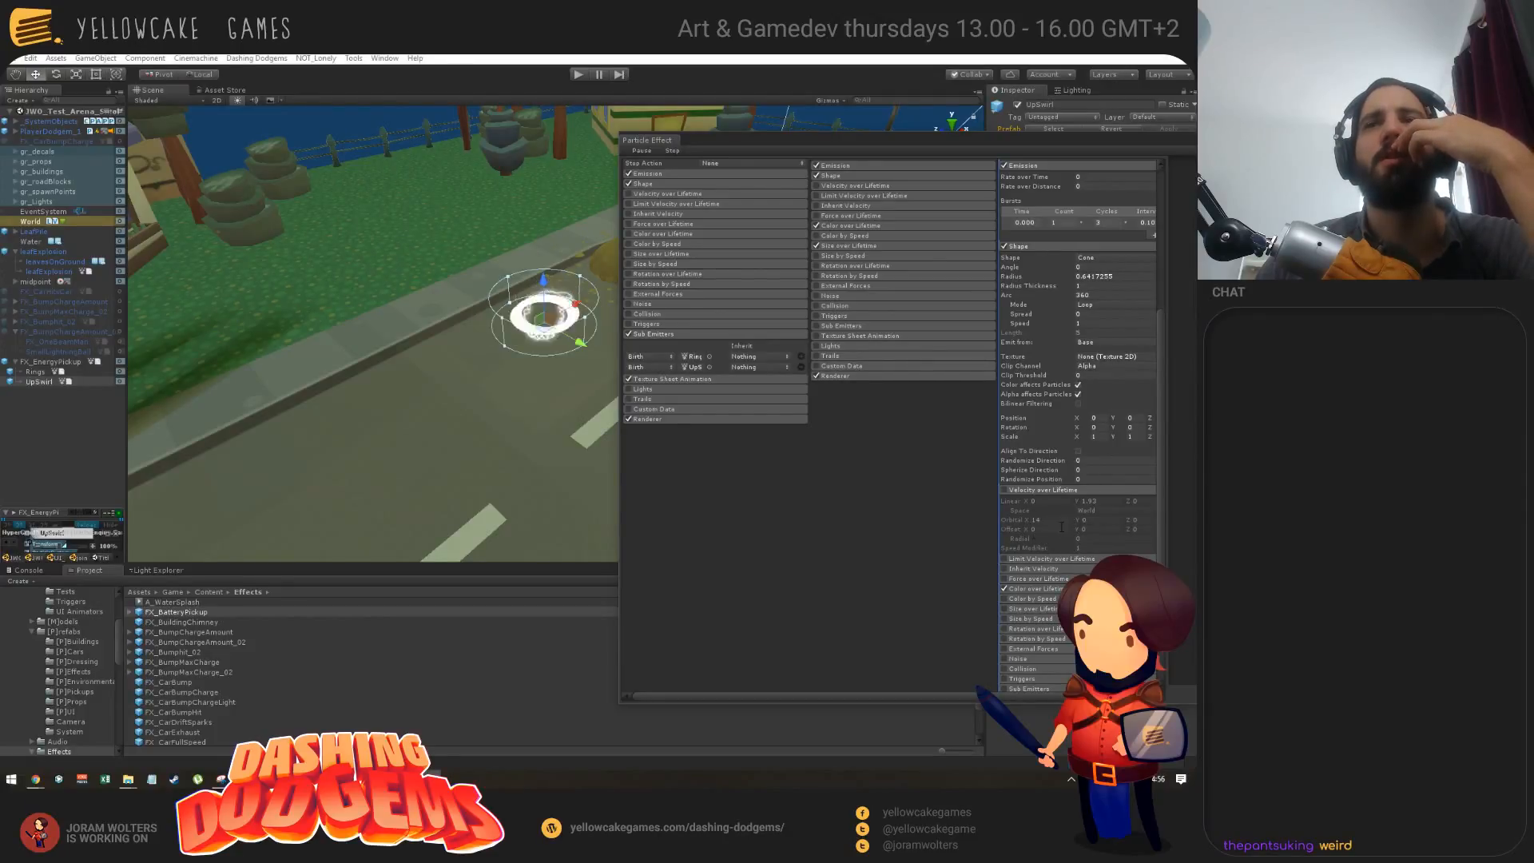
{"action": "scroll", "coordinate": [1063, 512], "scroll_direction": "up", "scroll_amount": 6}
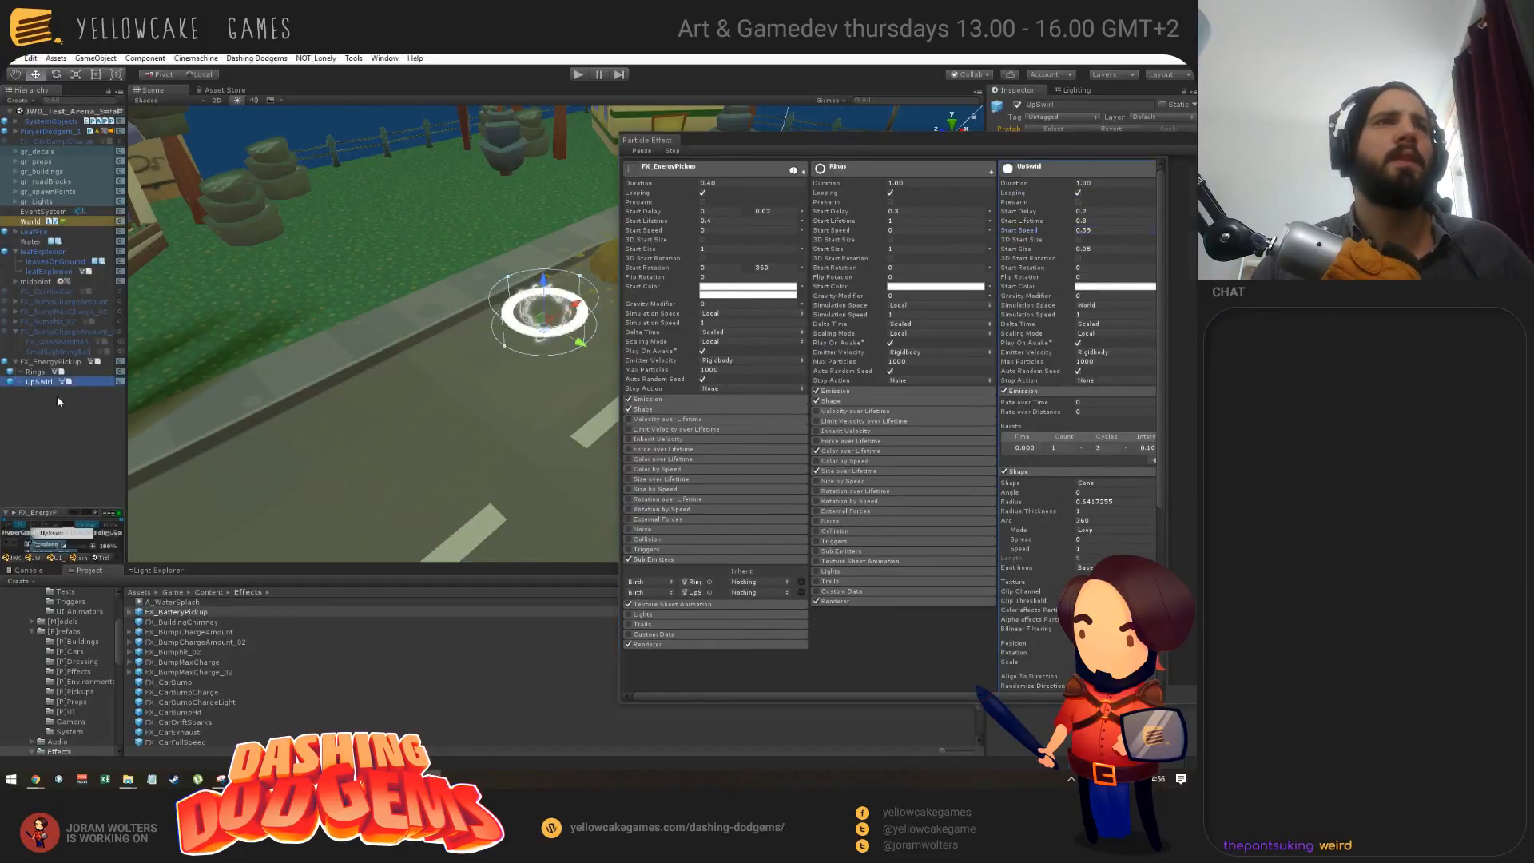
Step: Delete UpSwirl and create a new particle system as a child of FX_EnergyPickup, below Rings
{"action": "key", "text": "Delete"}
{"action": "left_click", "coordinate": [19, 360]}
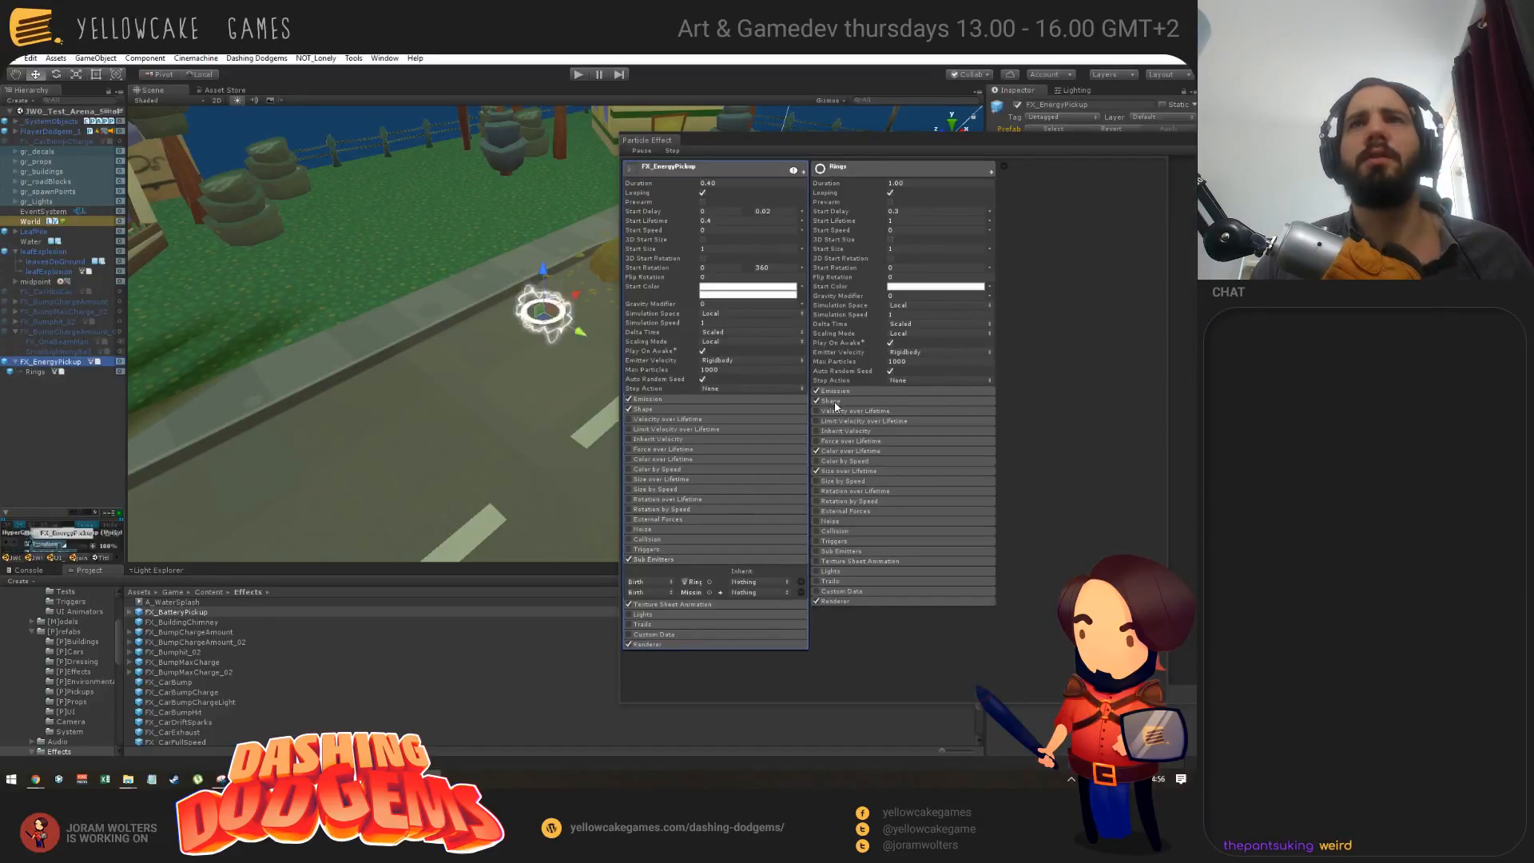
{"action": "left_click", "coordinate": [81, 60]}
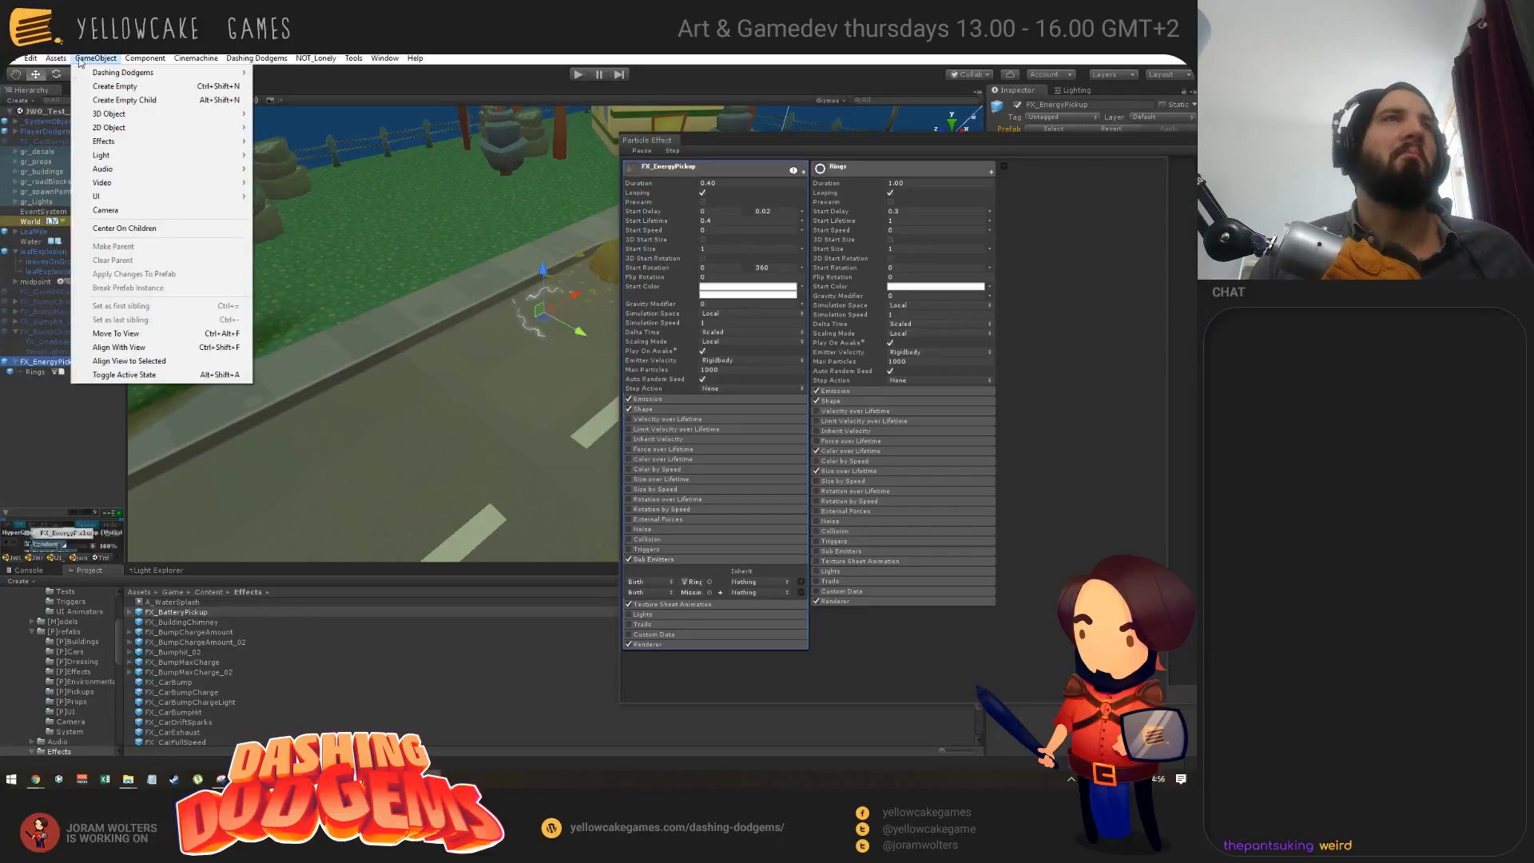
{"action": "mouse_move", "coordinate": [247, 147]}
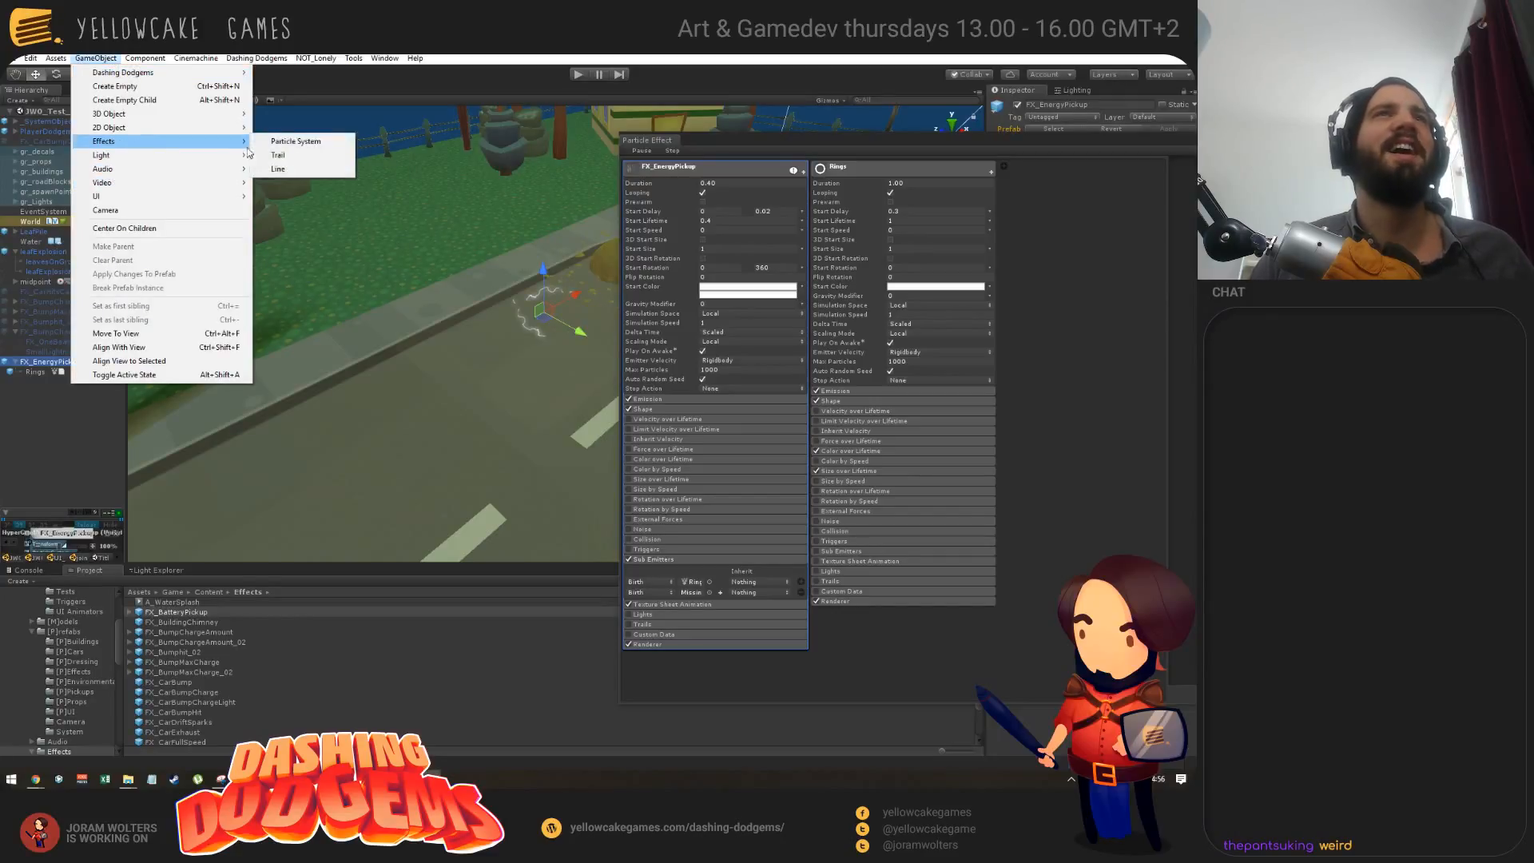
{"action": "left_click", "coordinate": [296, 141]}
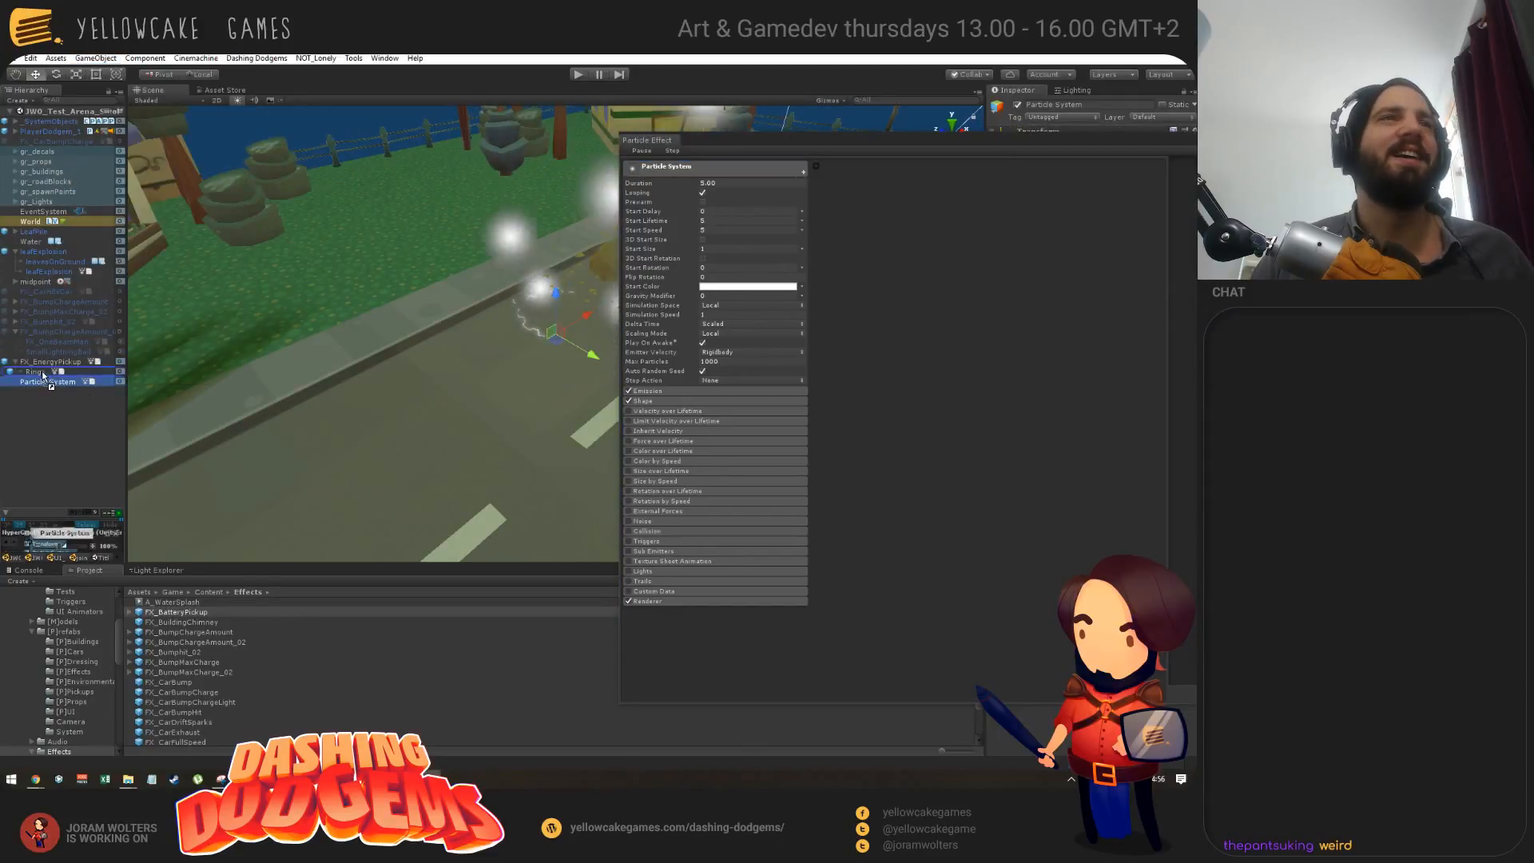
{"action": "left_click_drag", "start_coordinate": [42, 374], "coordinate": [46, 376]}
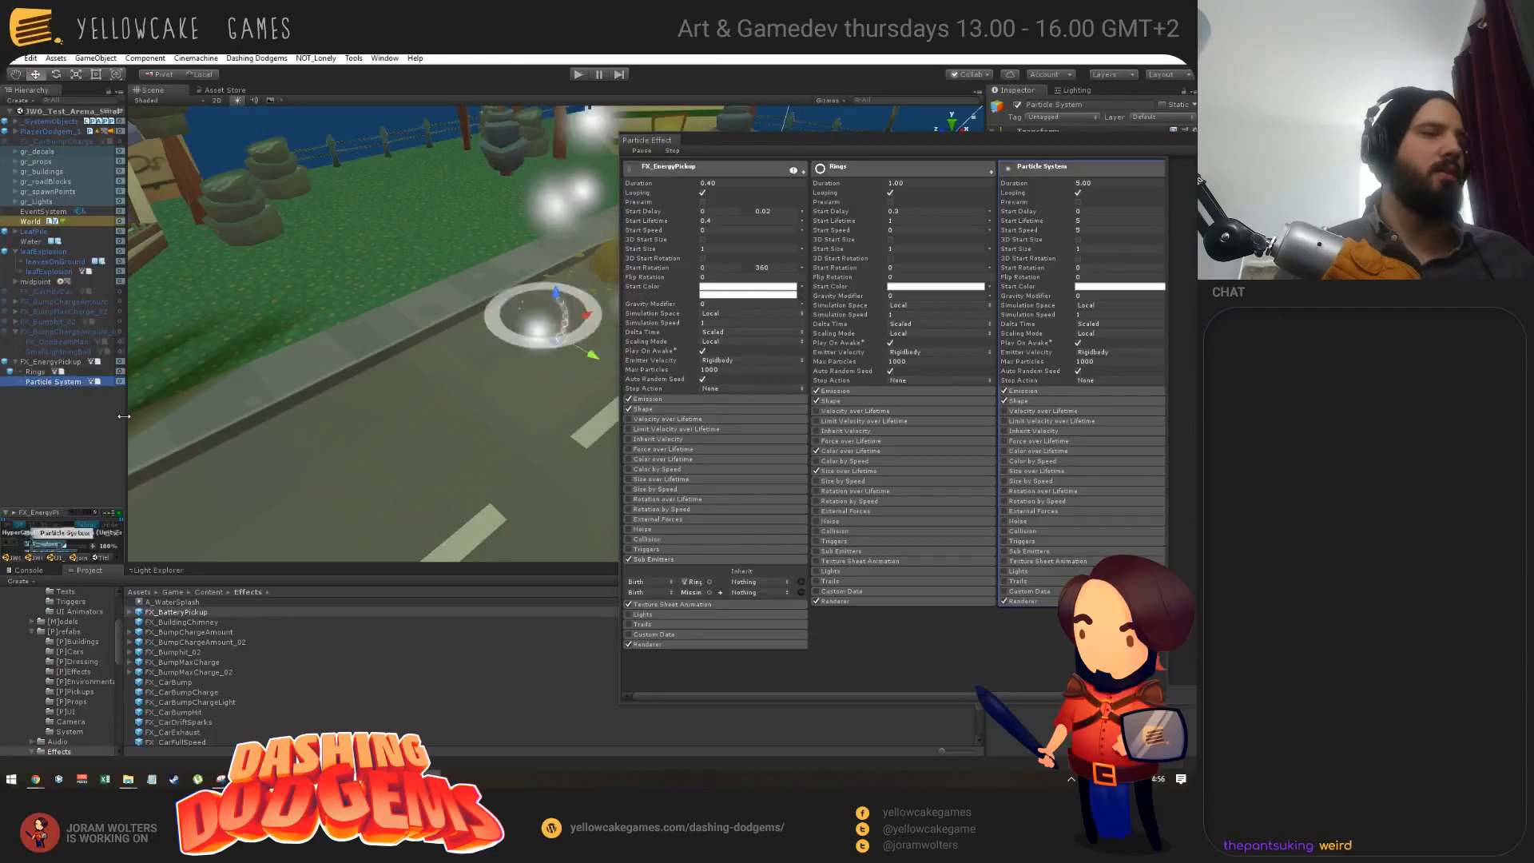
Step: Rename the new child particle system as UpSwirl
{"action": "key", "text": "F2"}
{"action": "type", "text": "Up"}
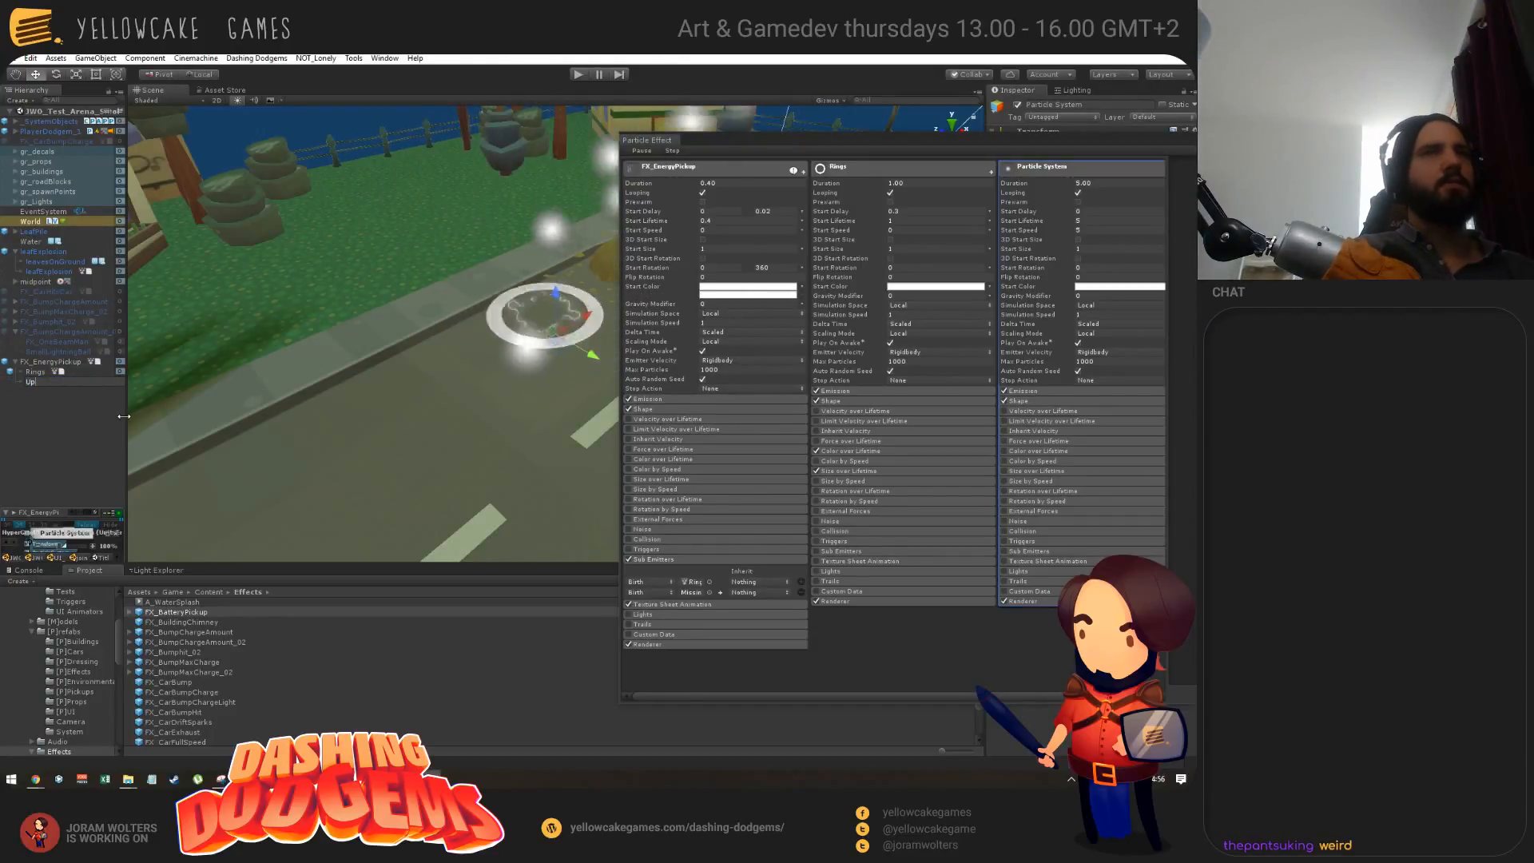
{"action": "type", "text": "Swirl"}
{"action": "key", "text": "Return"}
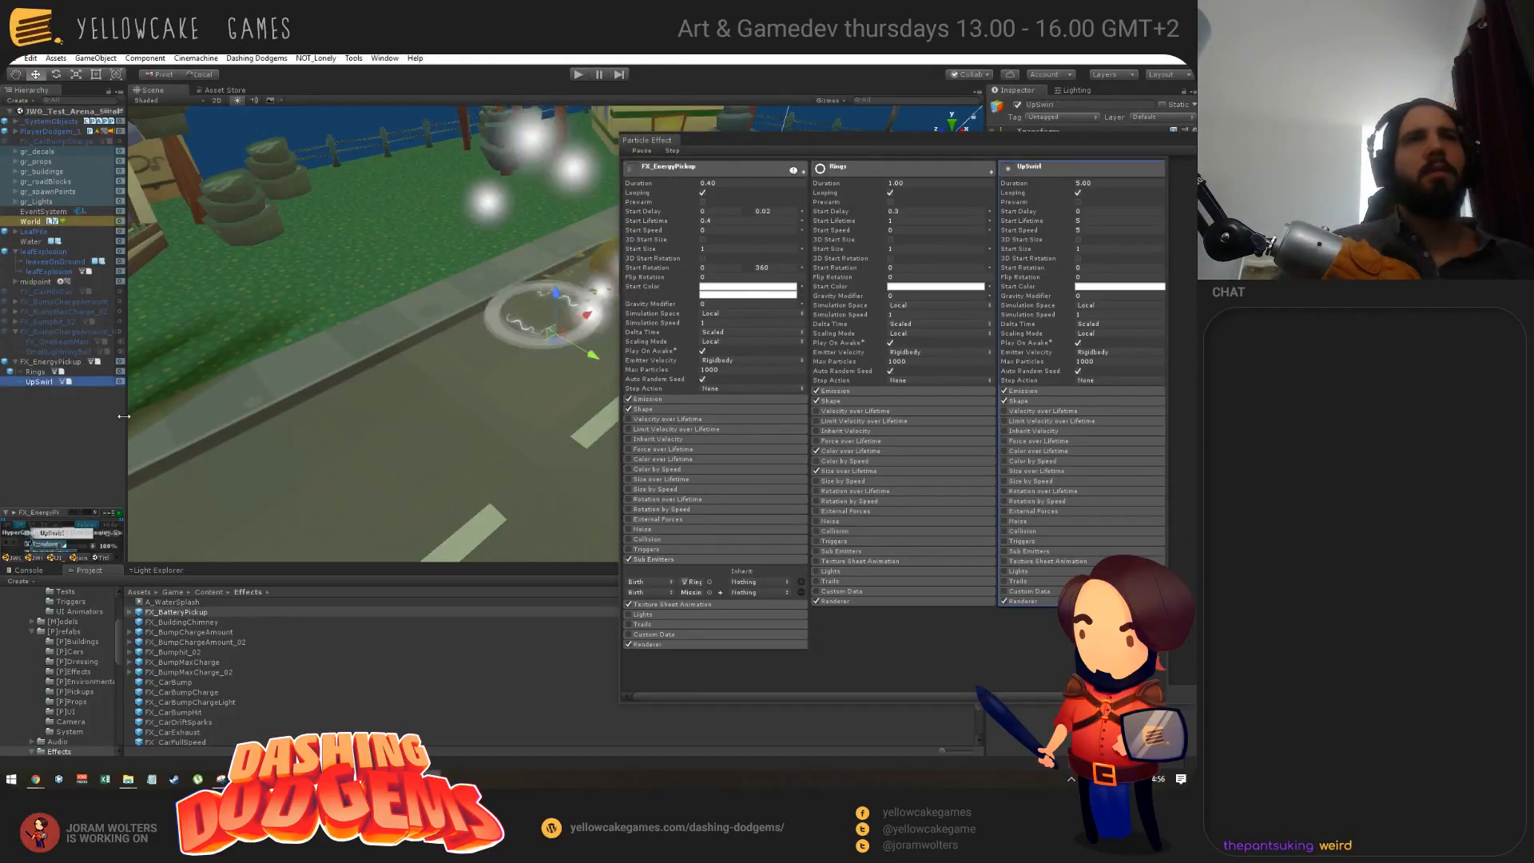
Step: Set UpSwirl's Start Speed to 2 and assign the part_Circle material in its Renderer module
{"action": "left_click_drag", "start_coordinate": [508, 371], "coordinate": [425, 429], "text": "alt"}
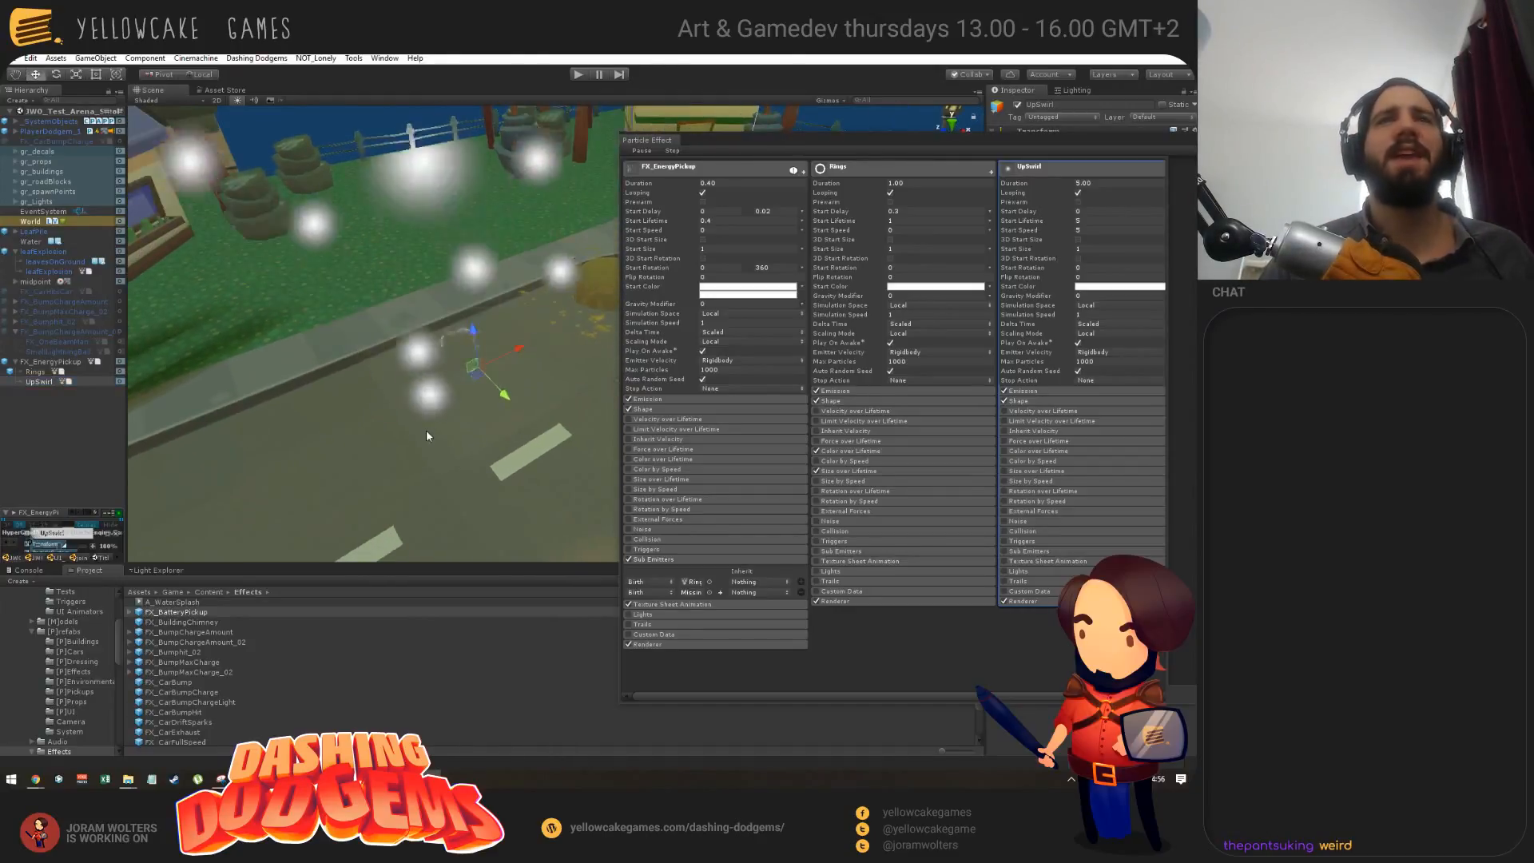
{"action": "left_click", "coordinate": [1055, 230]}
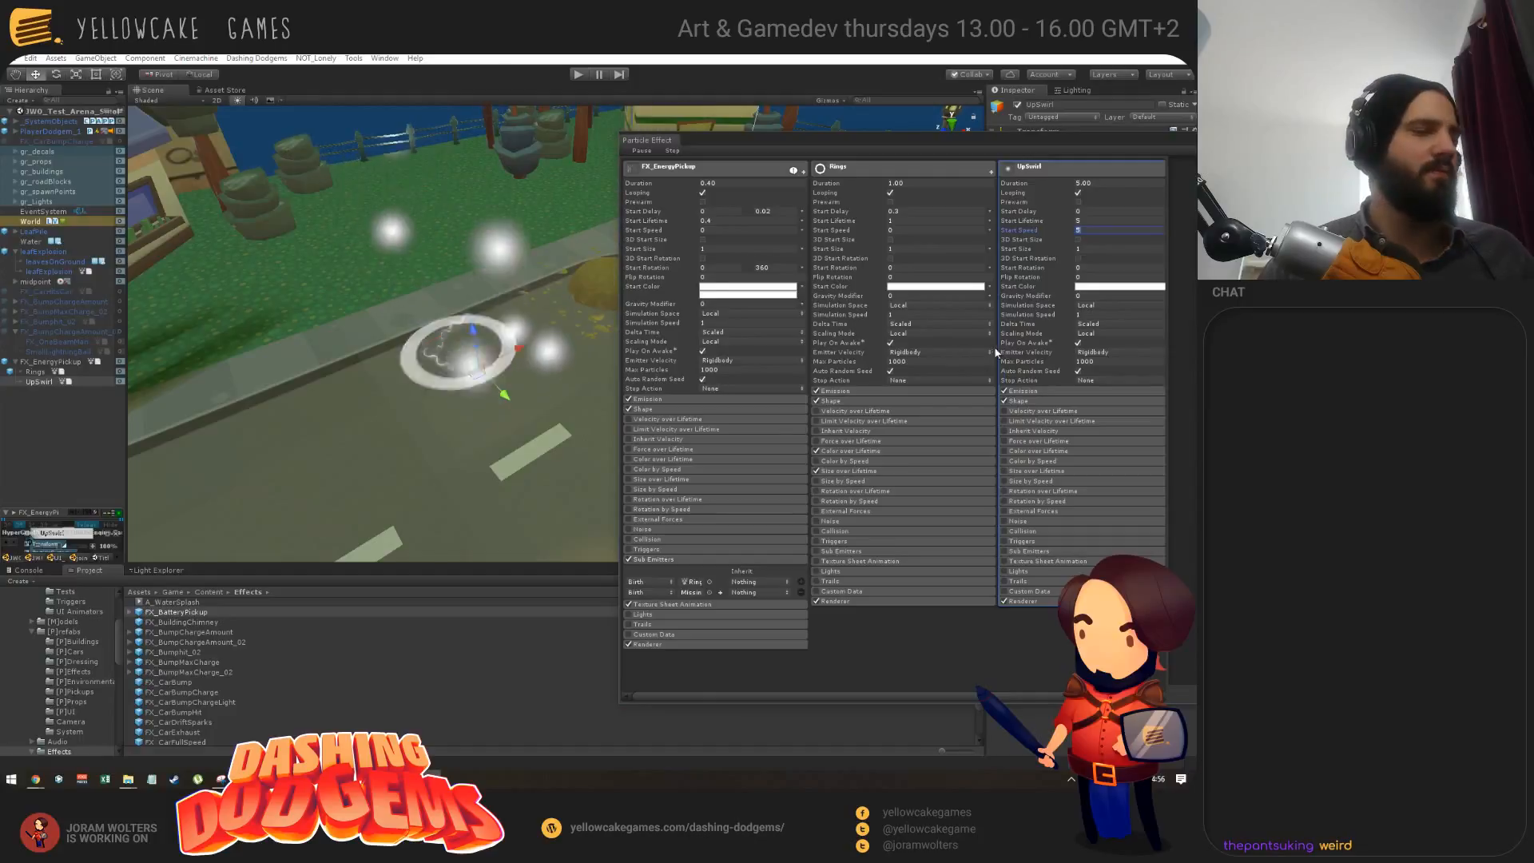
{"action": "type", "text": "2"}
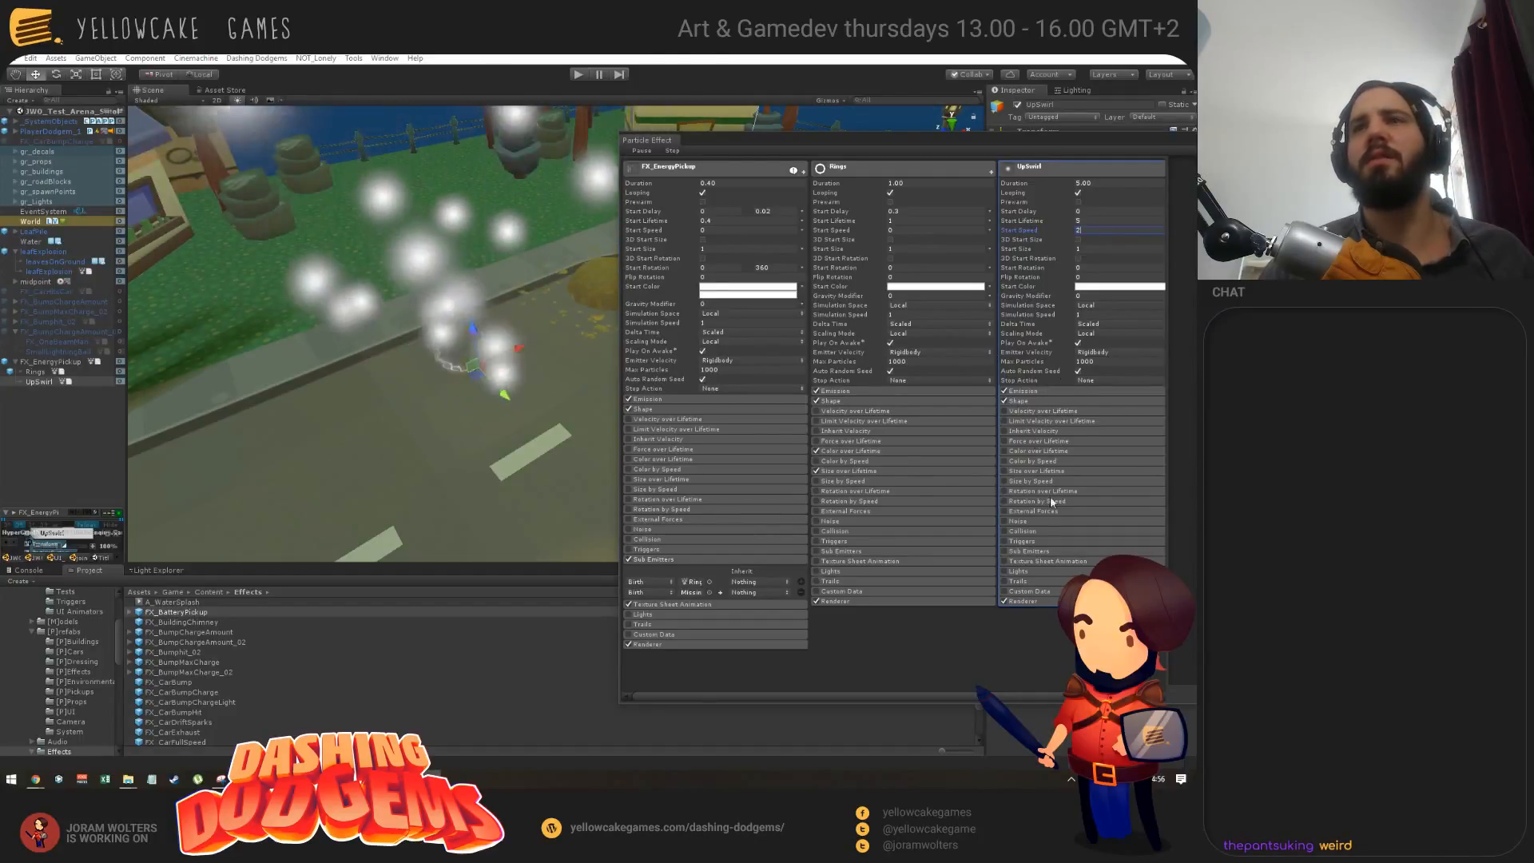
{"action": "left_click", "coordinate": [1024, 601]}
{"action": "scroll", "coordinate": [1095, 520], "scroll_direction": "down", "scroll_amount": 3}
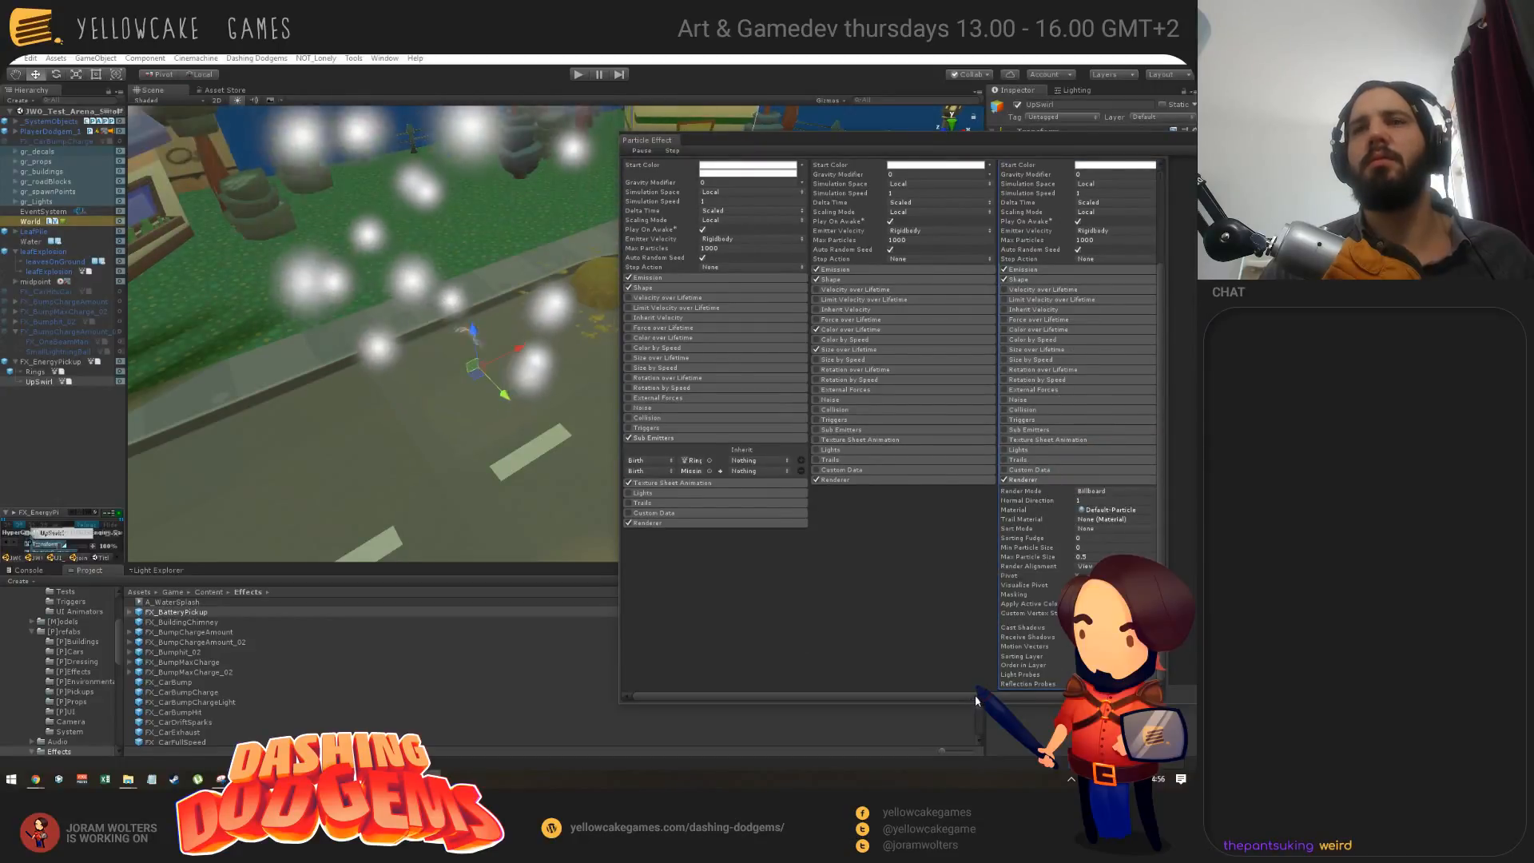
{"action": "left_click_drag", "start_coordinate": [976, 696], "coordinate": [1015, 696]}
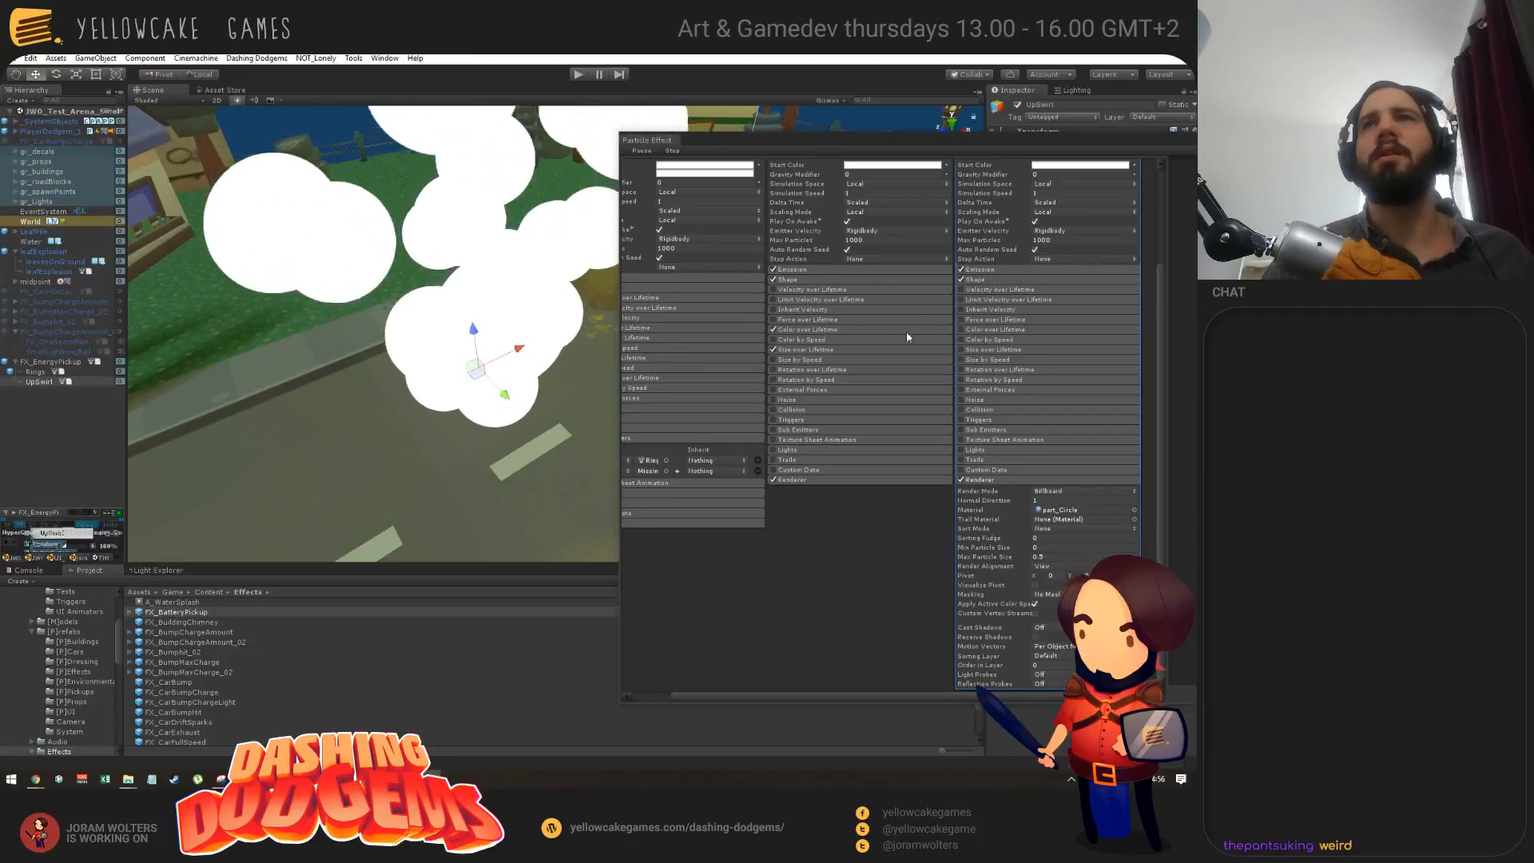
Step: Set UpSwirl's Start Size to 0.1
{"action": "scroll", "coordinate": [906, 331], "scroll_direction": "up", "scroll_amount": 3}
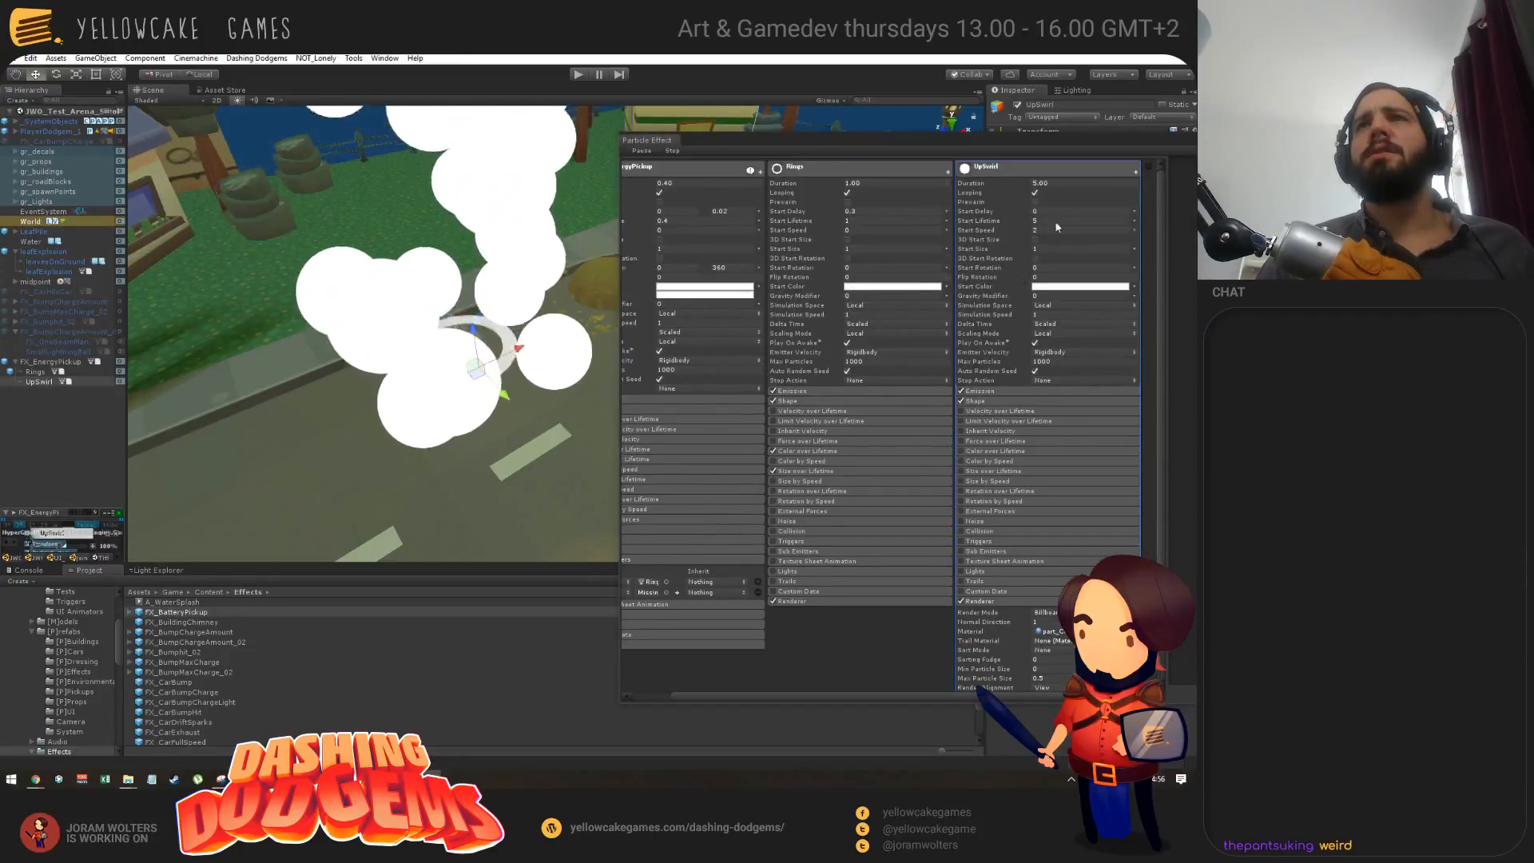
{"action": "left_click", "coordinate": [974, 250]}
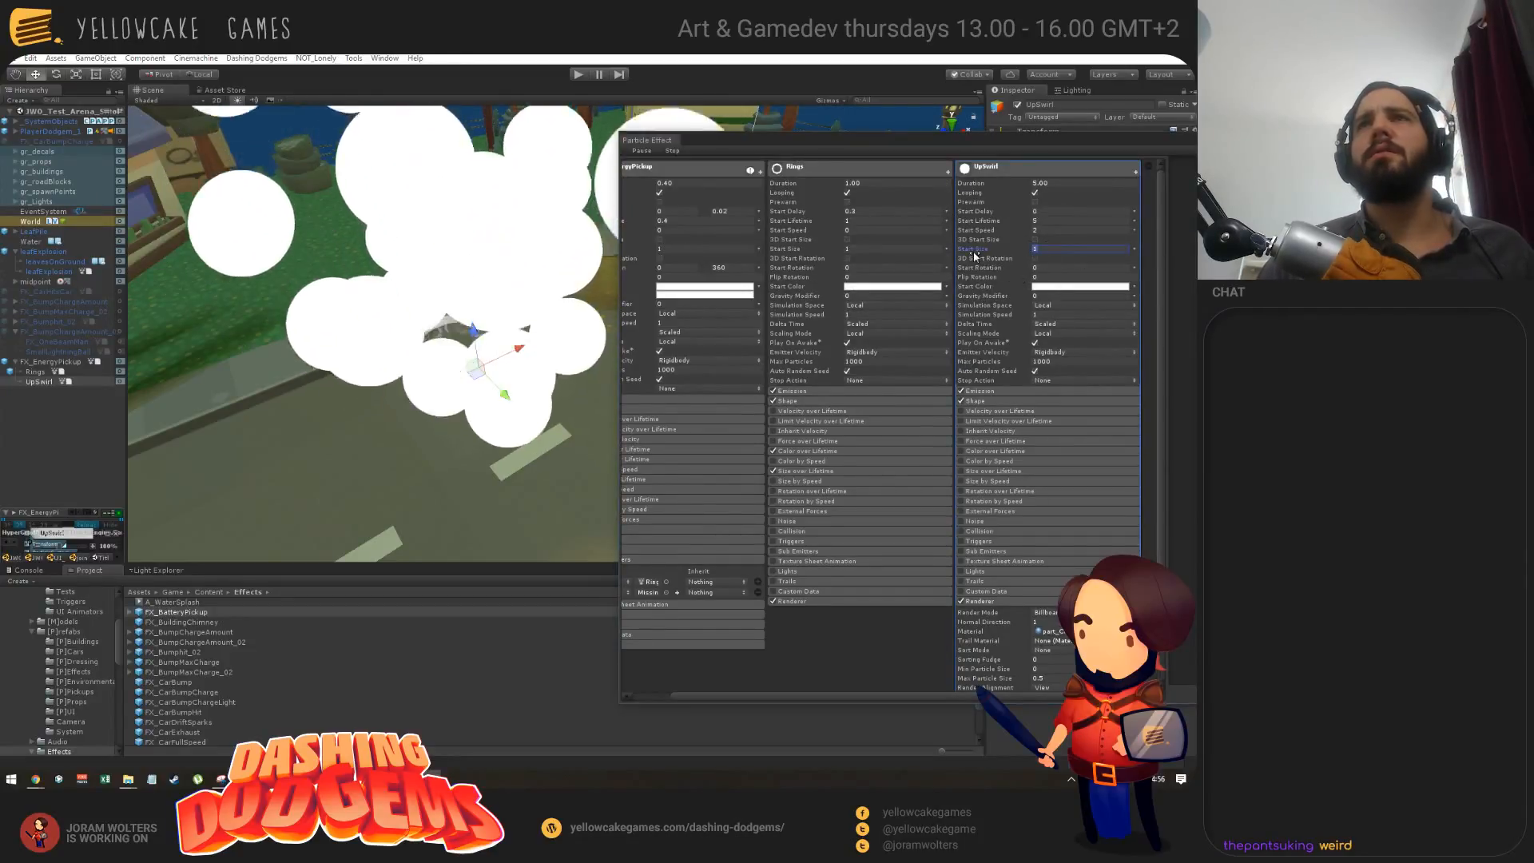
{"action": "type", "text": "0.1"}
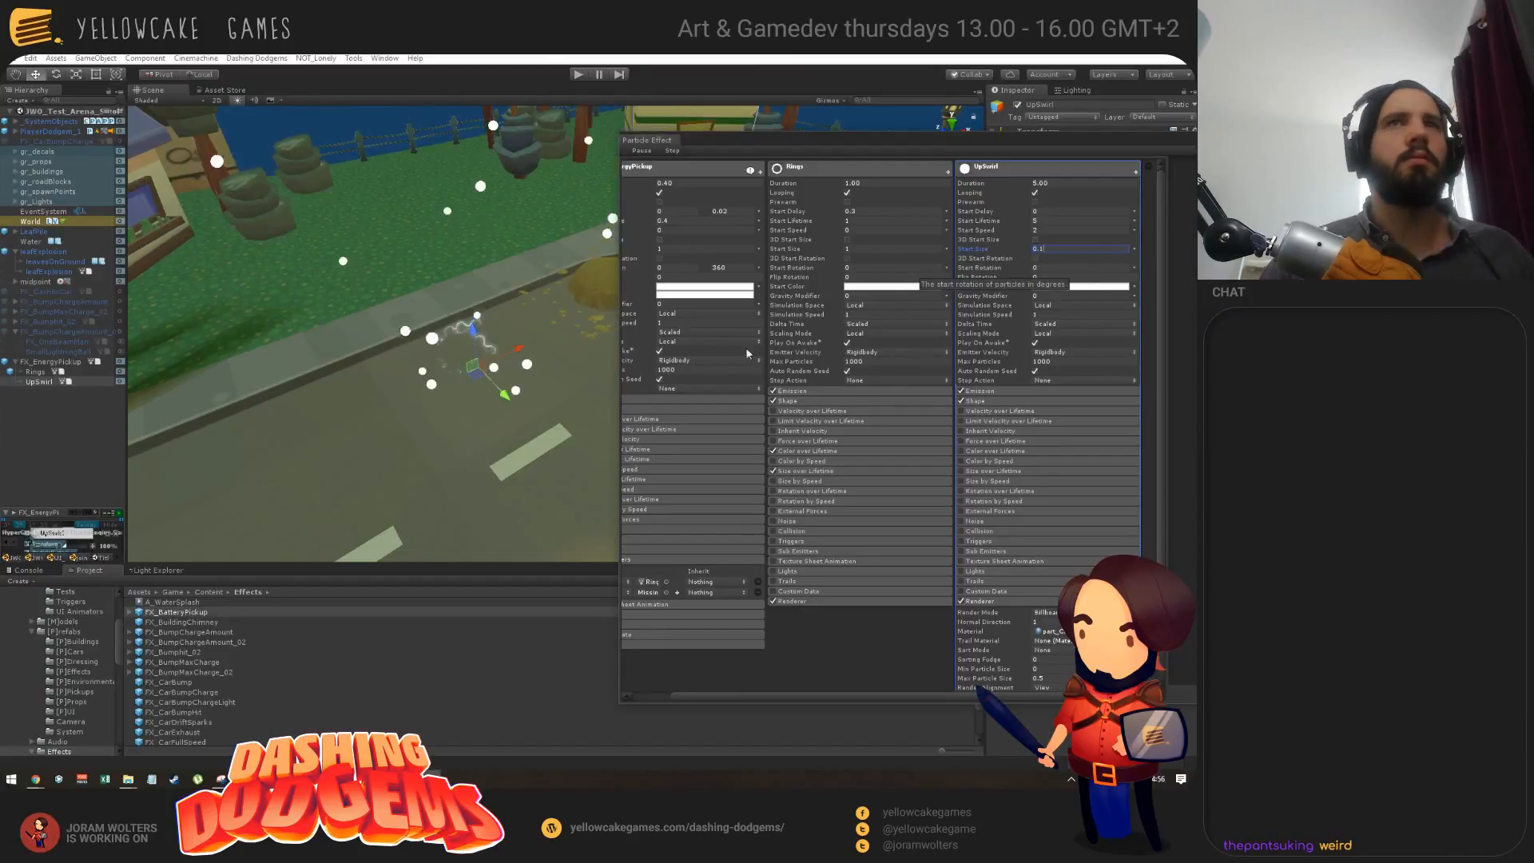
Step: Set UpSwirl's emission Rate over Time to 0 and add a burst with Count 1, Cycles 3 and Interval 0.100
{"action": "left_click", "coordinate": [999, 391]}
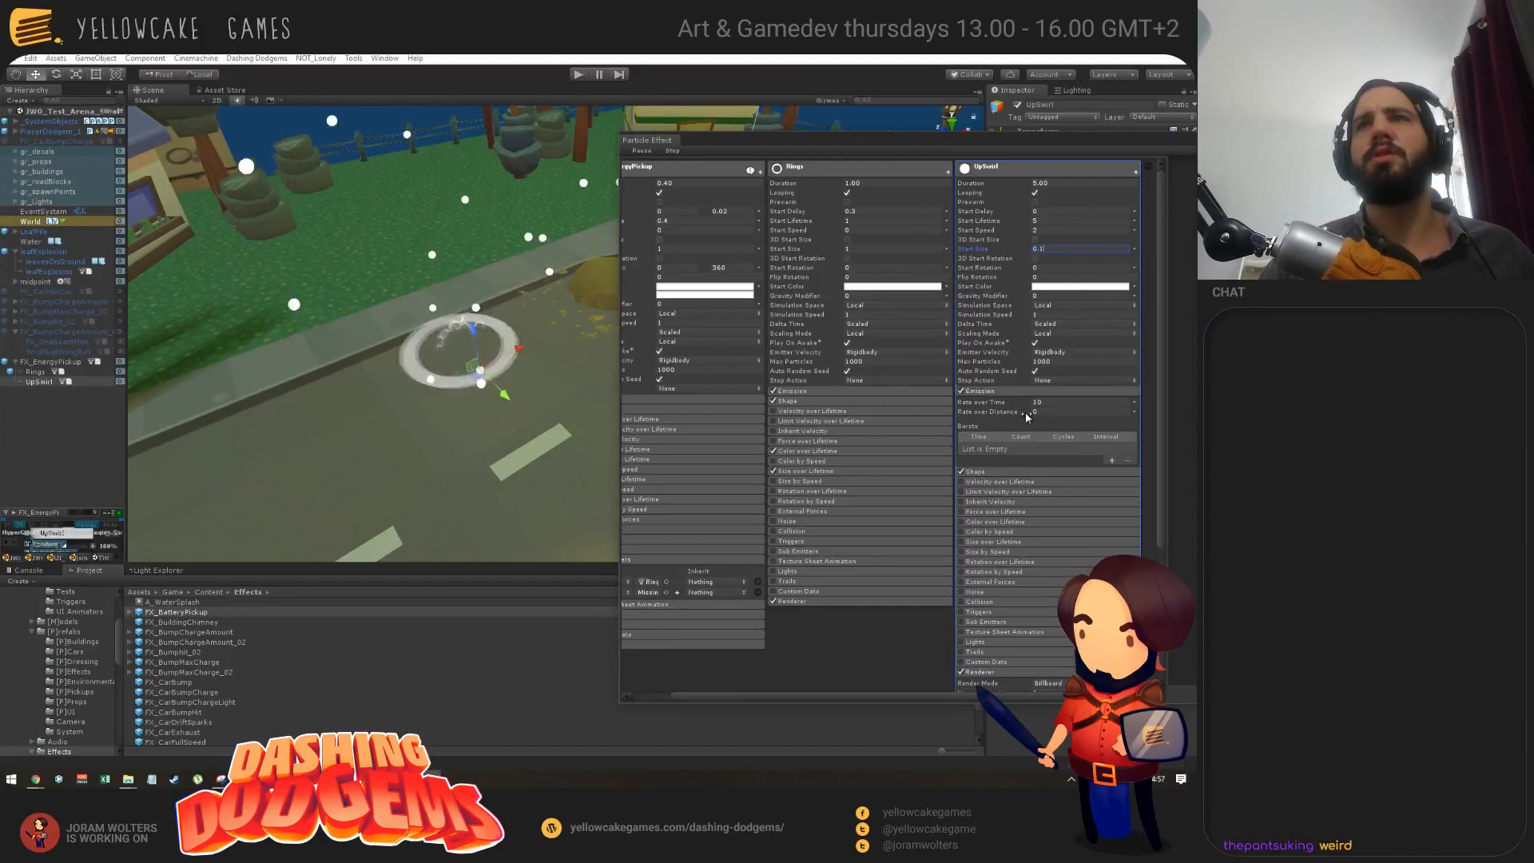
{"action": "left_click", "coordinate": [1006, 472]}
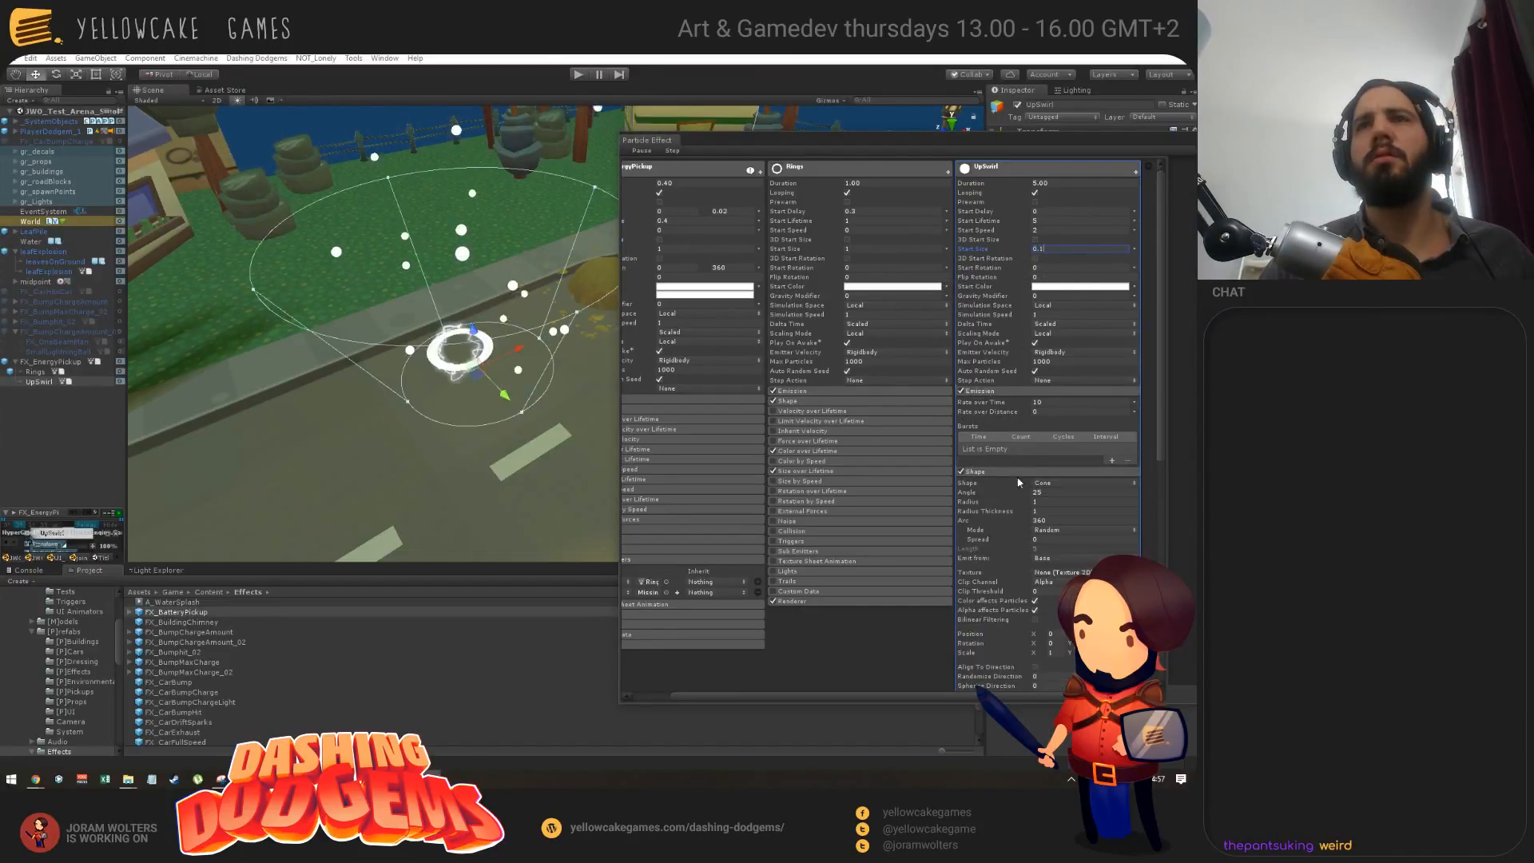
{"action": "left_click", "coordinate": [1071, 402]}
{"action": "type", "text": "0"}
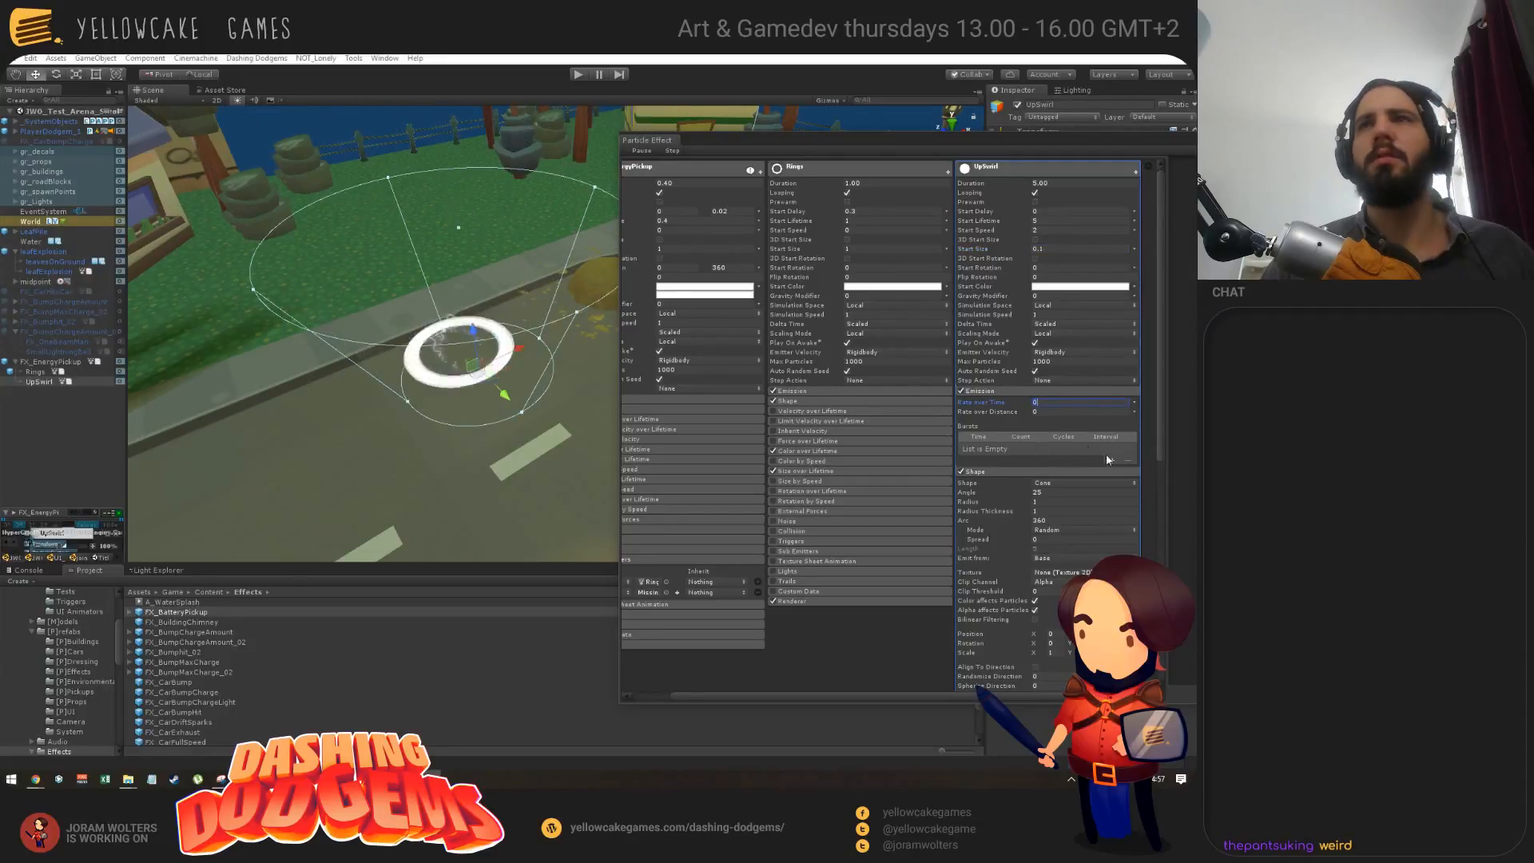
{"action": "left_click", "coordinate": [1109, 458]}
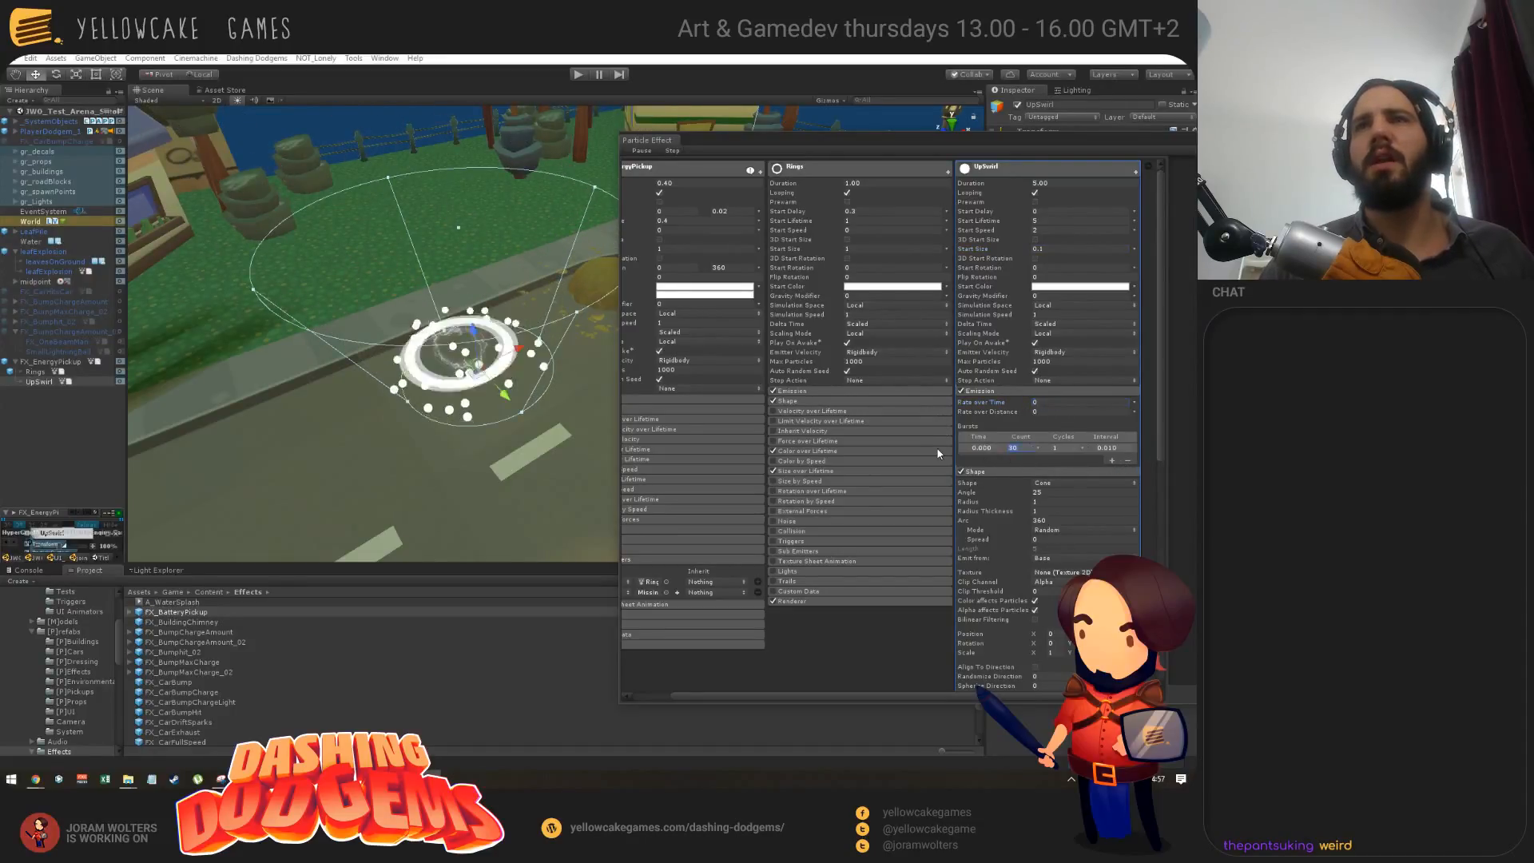
{"action": "type", "text": "3"}
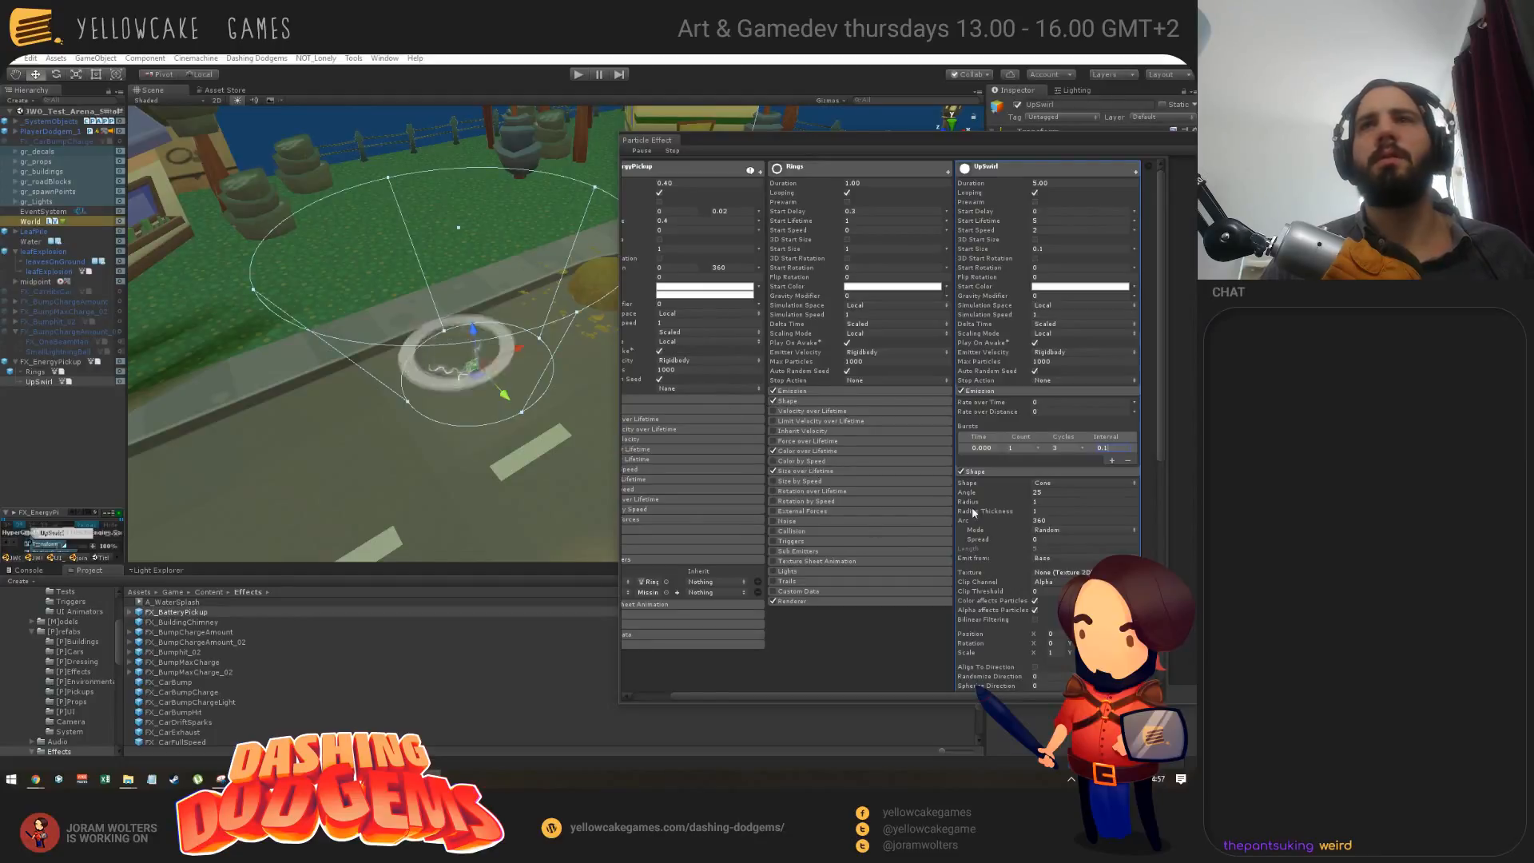
Step: Set the Angle of UpSwirl's cone shape to 0 and its transform Position to 0, 0, 0
{"action": "left_click_drag", "start_coordinate": [997, 497], "coordinate": [928, 497]}
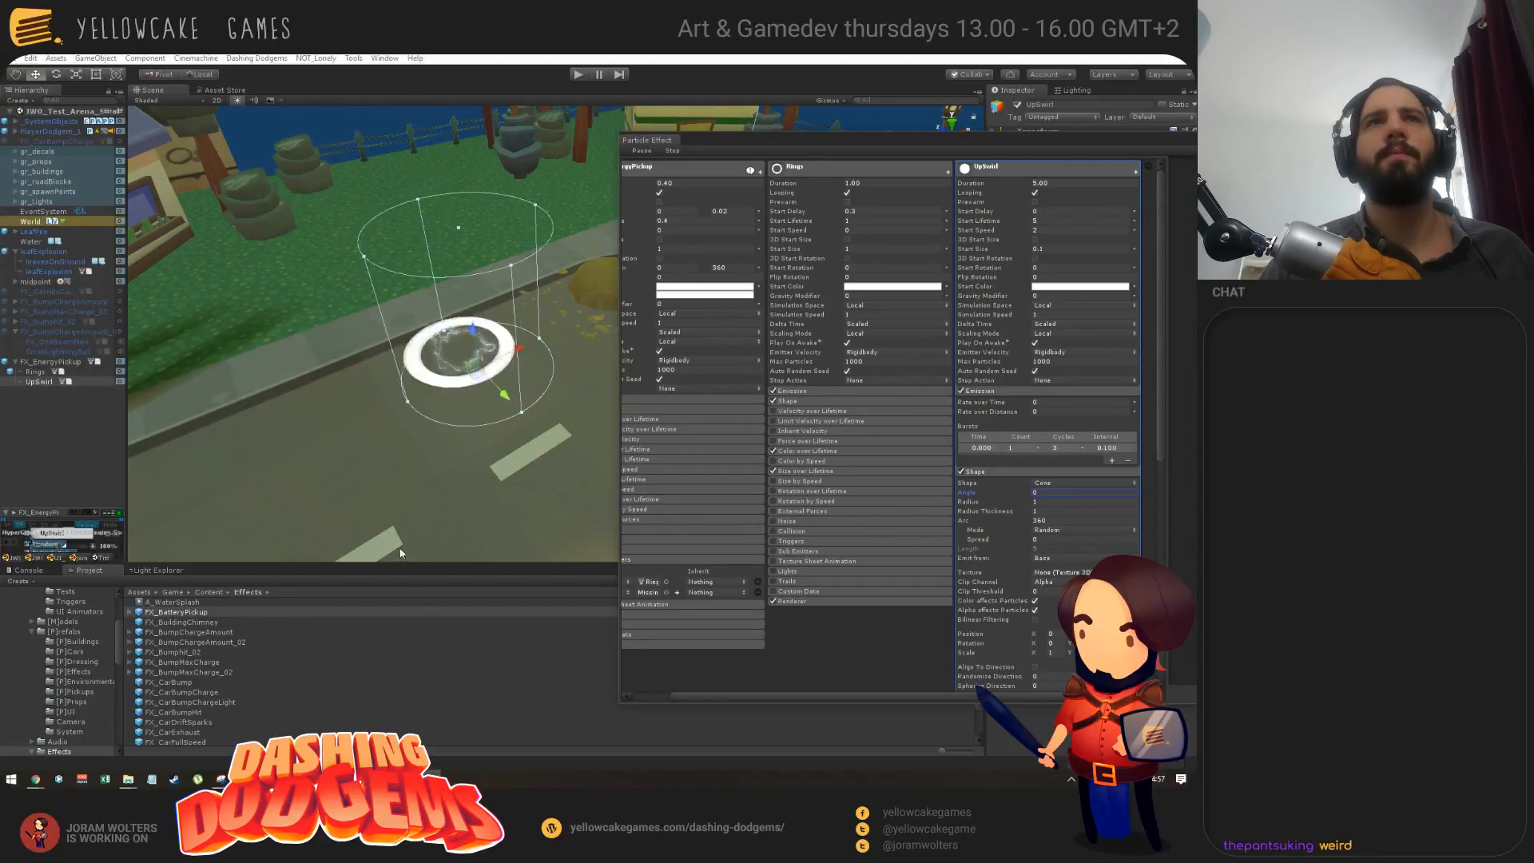
{"action": "left_click_drag", "start_coordinate": [504, 387], "coordinate": [528, 399], "text": "alt"}
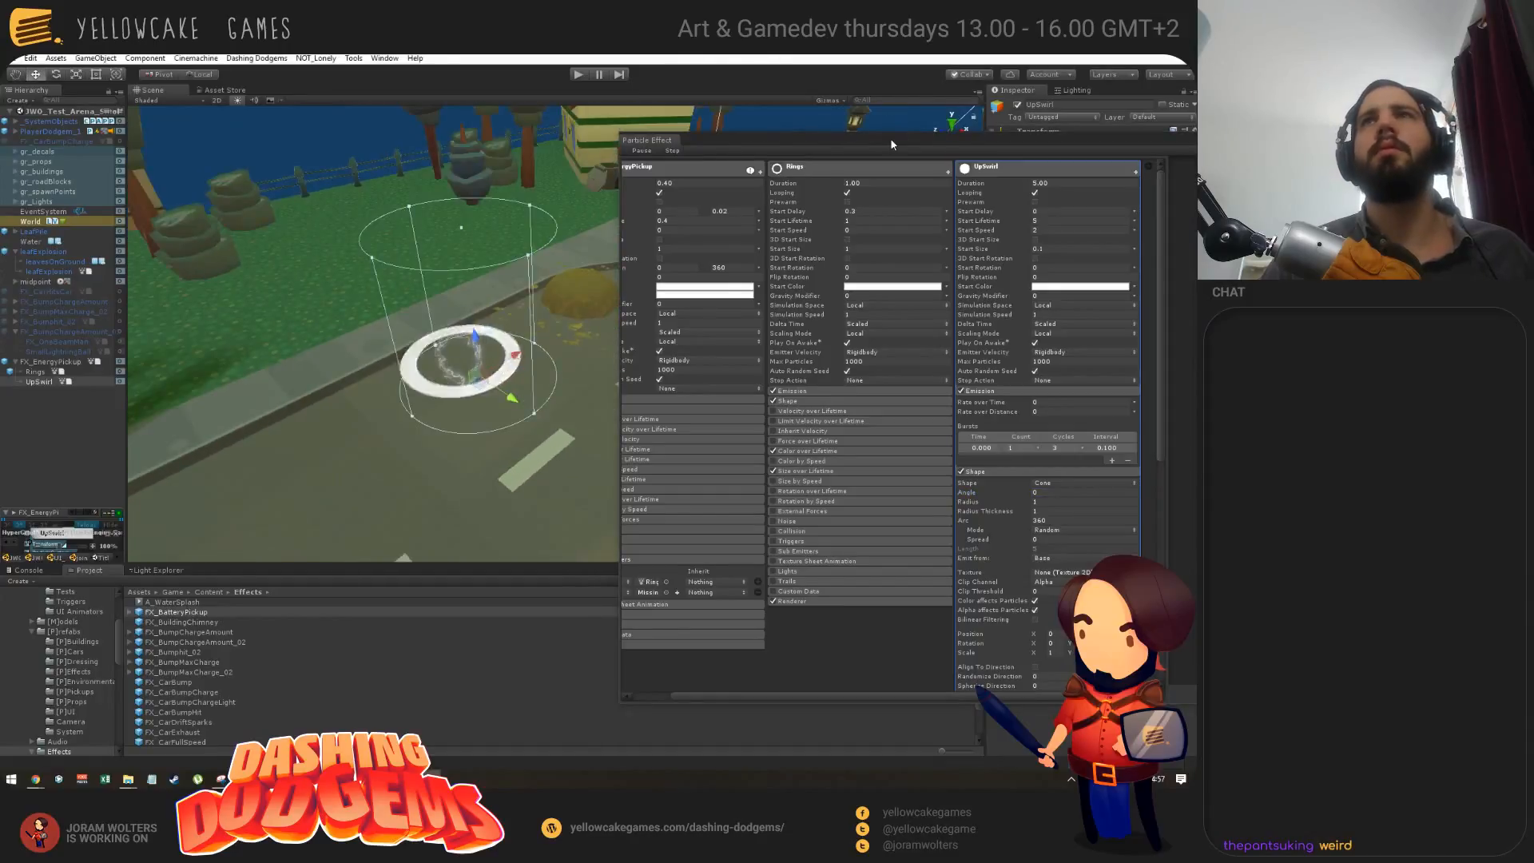
{"action": "left_click_drag", "start_coordinate": [892, 143], "coordinate": [737, 306]}
{"action": "left_click", "coordinate": [1094, 141]}
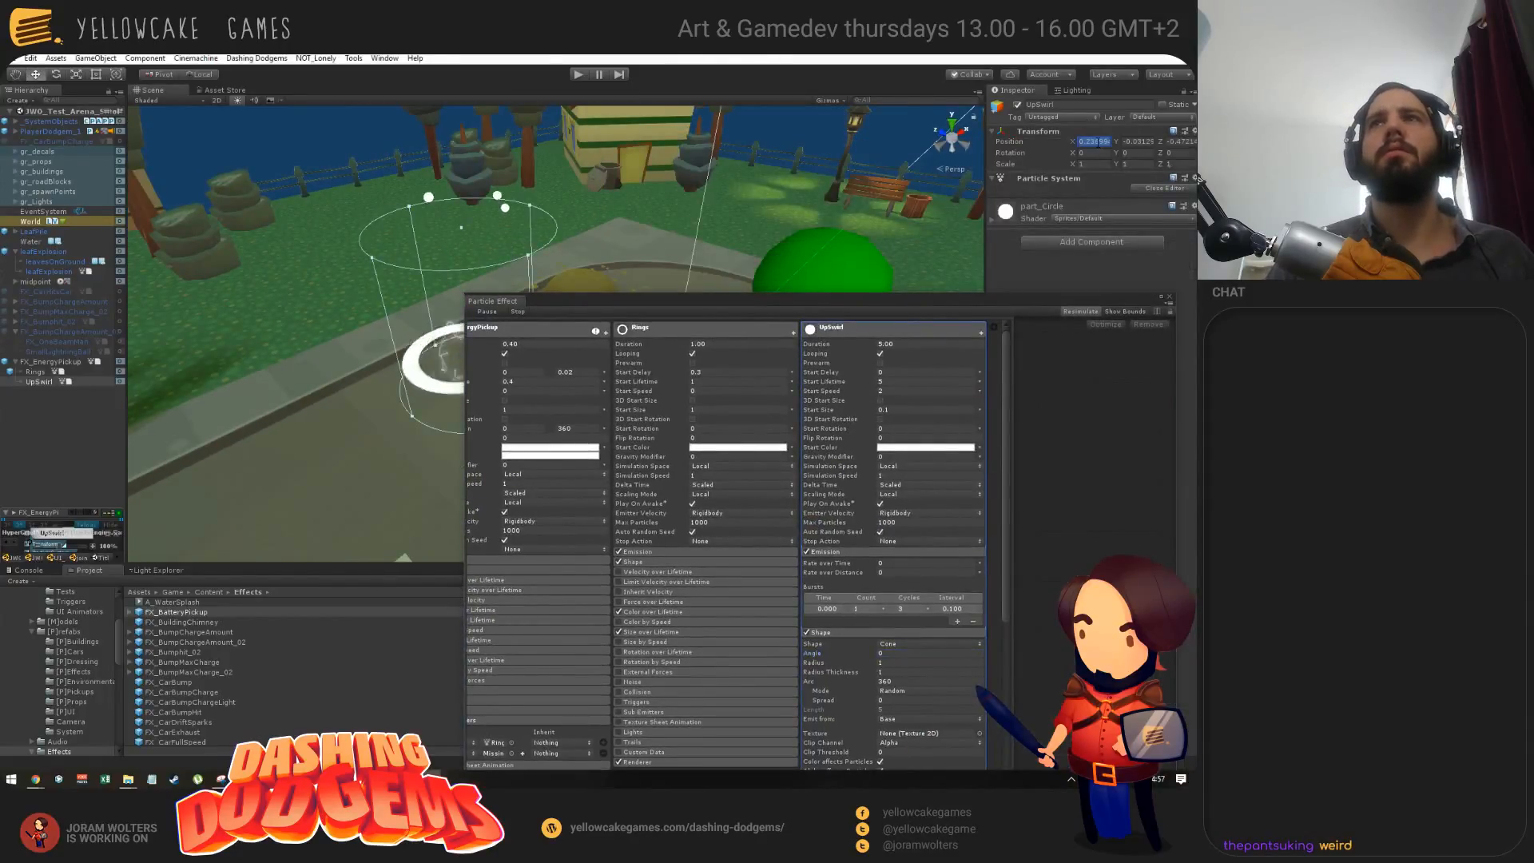
{"action": "type", "text": "0"}
{"action": "key", "text": "Tab"}
{"action": "type", "text": "0"}
{"action": "key", "text": "Tab"}
{"action": "type", "text": "0"}
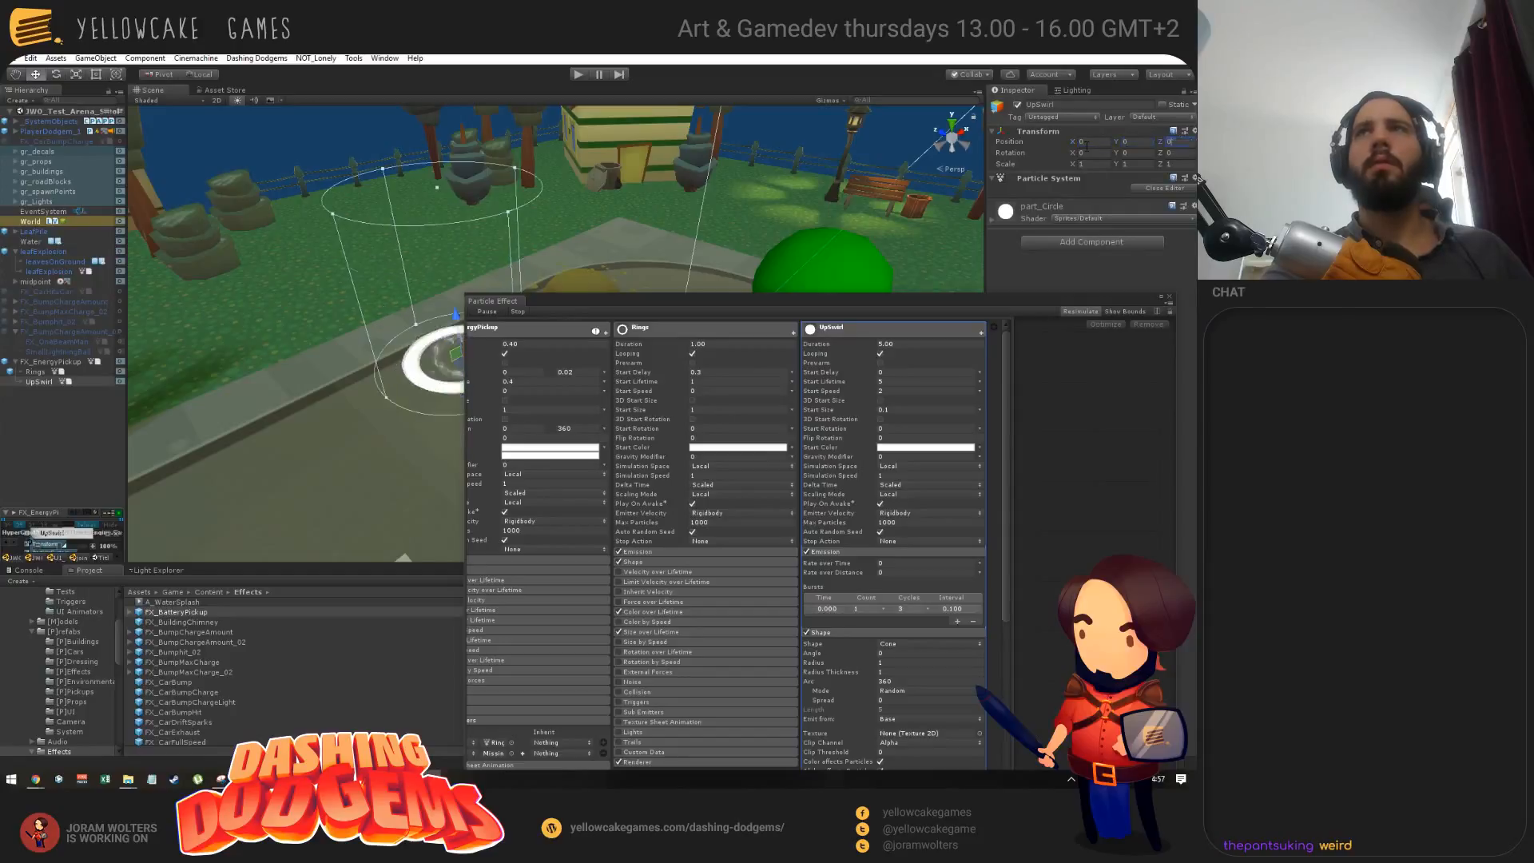
{"action": "left_click_drag", "start_coordinate": [524, 307], "coordinate": [638, 412]}
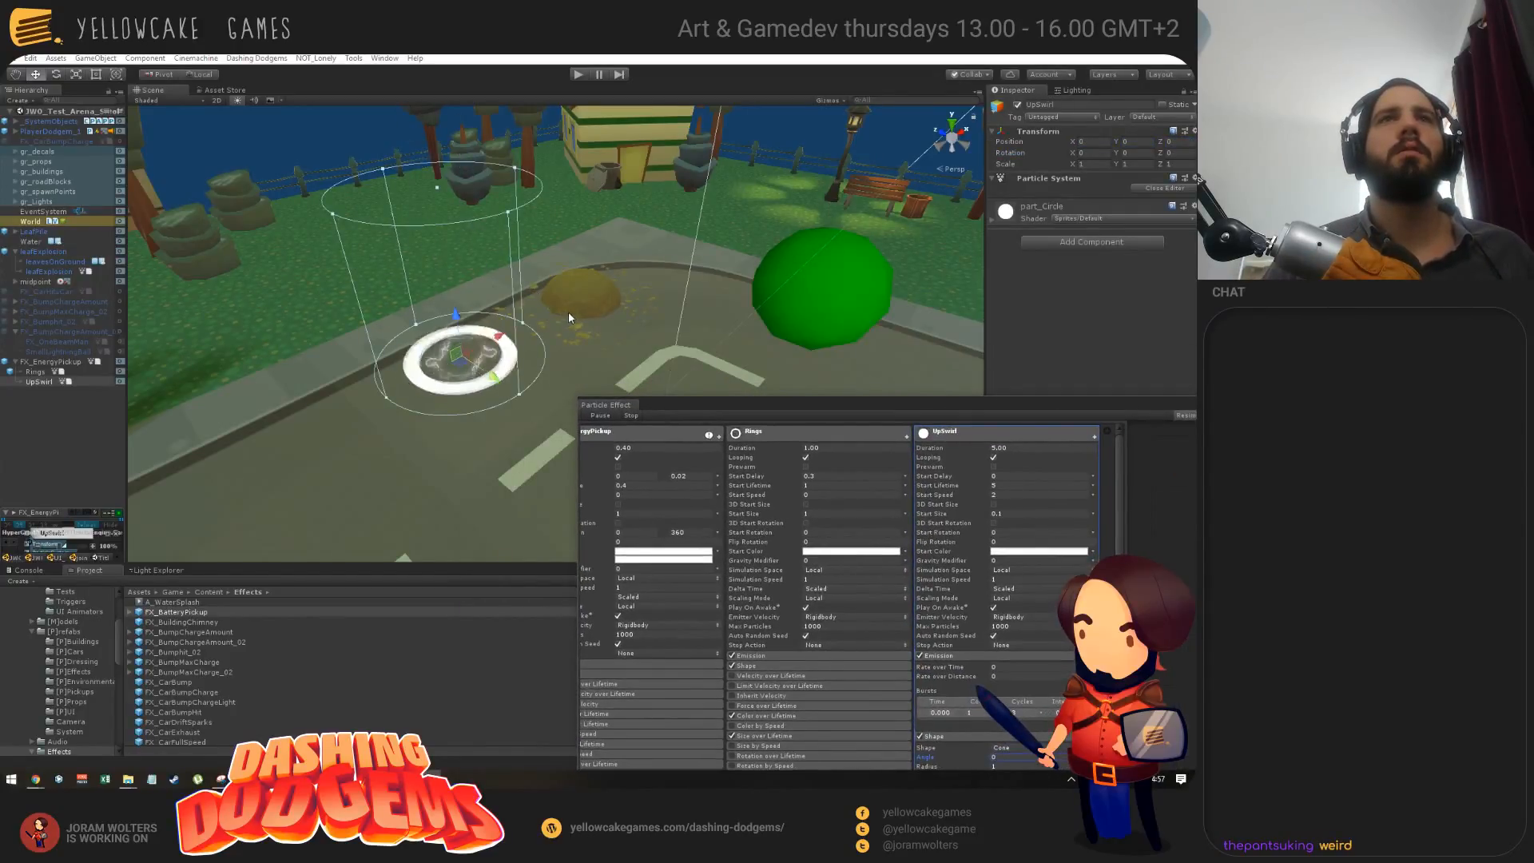
{"action": "mouse_move", "coordinate": [568, 312]}
{"action": "left_mouse_down", "text": "alt"}
{"action": "mouse_move", "coordinate": [569, 240]}
{"action": "mouse_move", "coordinate": [562, 324]}
{"action": "left_mouse_up", "text": "alt"}
Step: Switch to the Twitch channel page in Chrome to read the stream chat
{"action": "key", "text": "alt+Tab"}
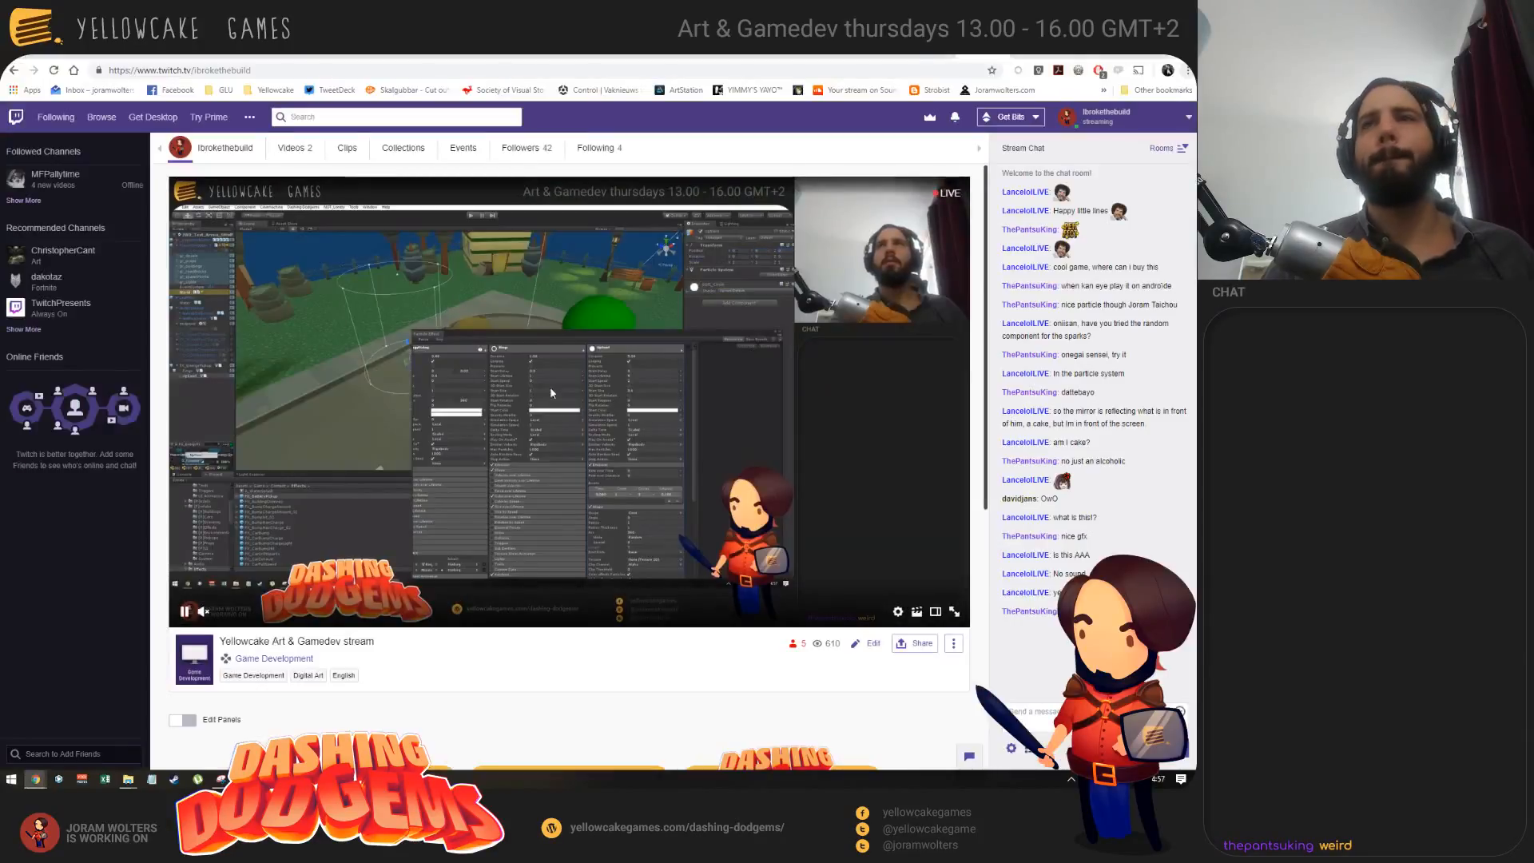
Step: Switch back to Unity and enable Force over Lifetime on the UpSwirl particle system
{"action": "key", "text": "alt+Tab"}
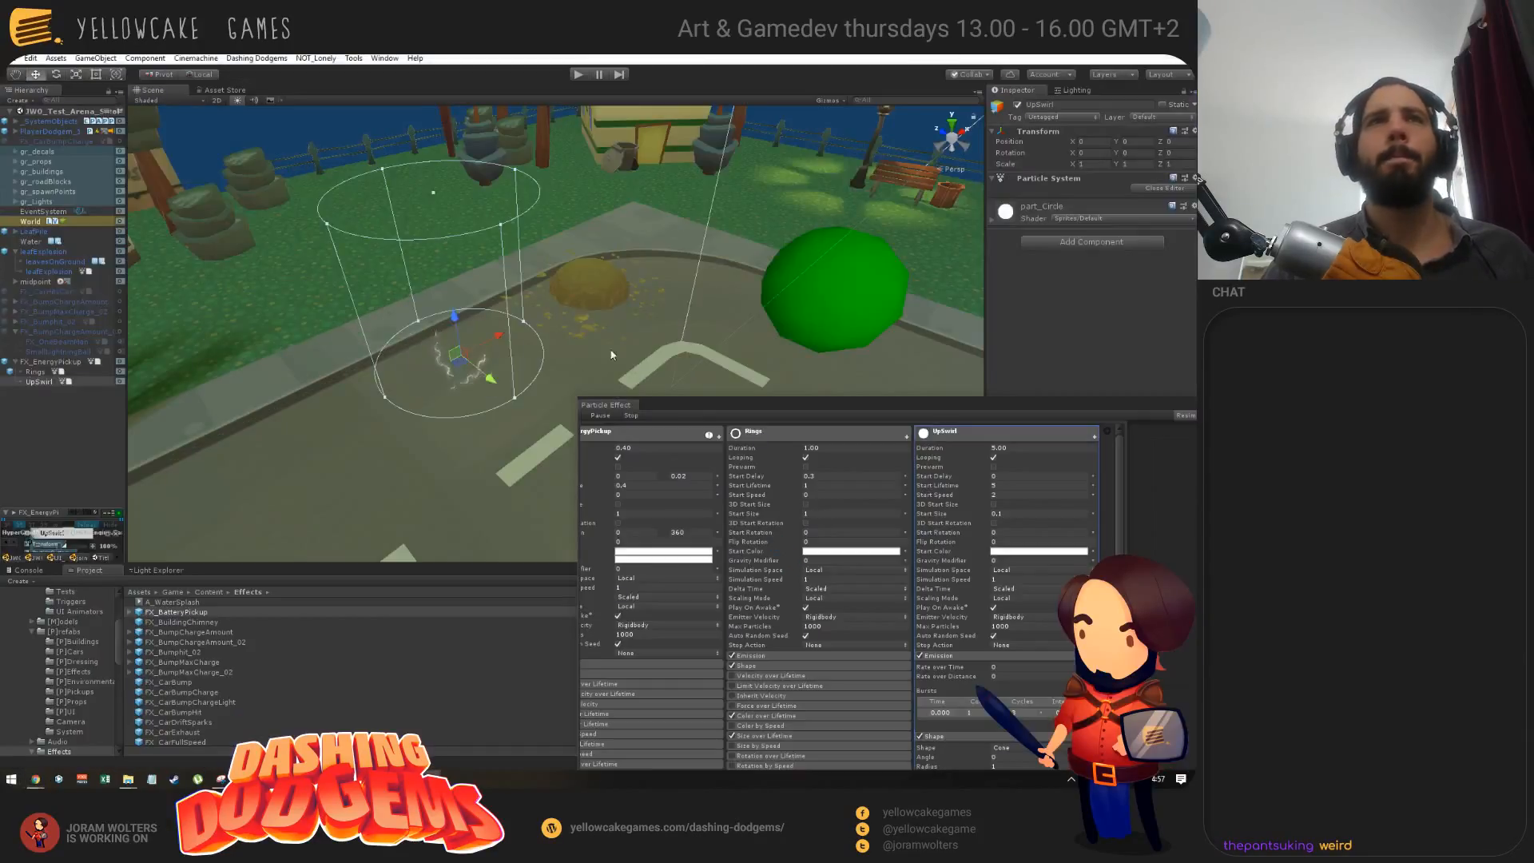
{"action": "left_click_drag", "start_coordinate": [527, 380], "coordinate": [516, 348], "text": "alt"}
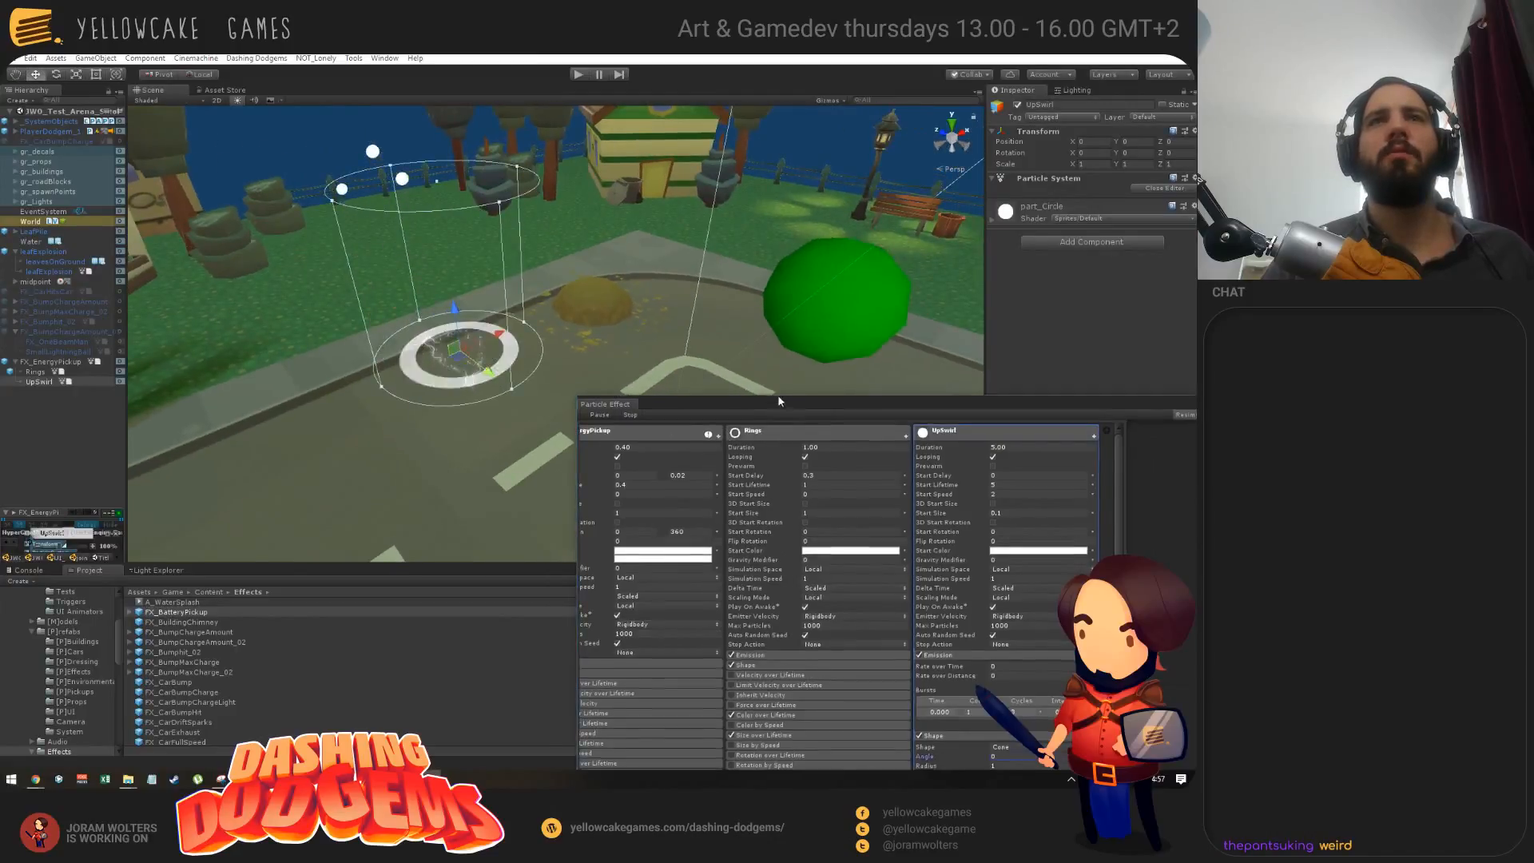
{"action": "left_click_drag", "start_coordinate": [788, 403], "coordinate": [764, 159]}
{"action": "scroll", "coordinate": [984, 472], "scroll_direction": "down", "scroll_amount": 5}
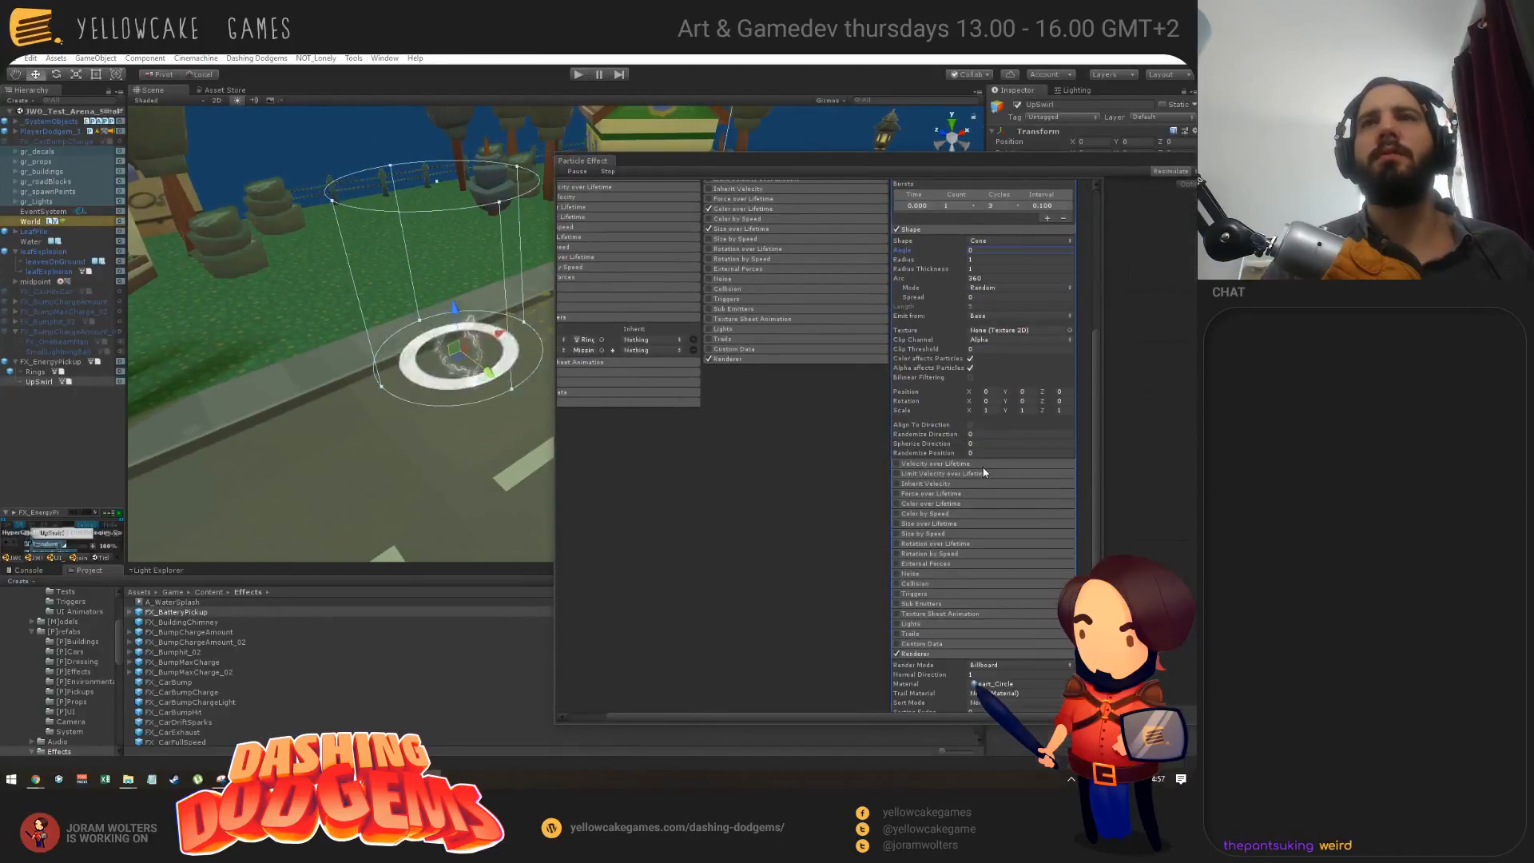
{"action": "left_click", "coordinate": [897, 493]}
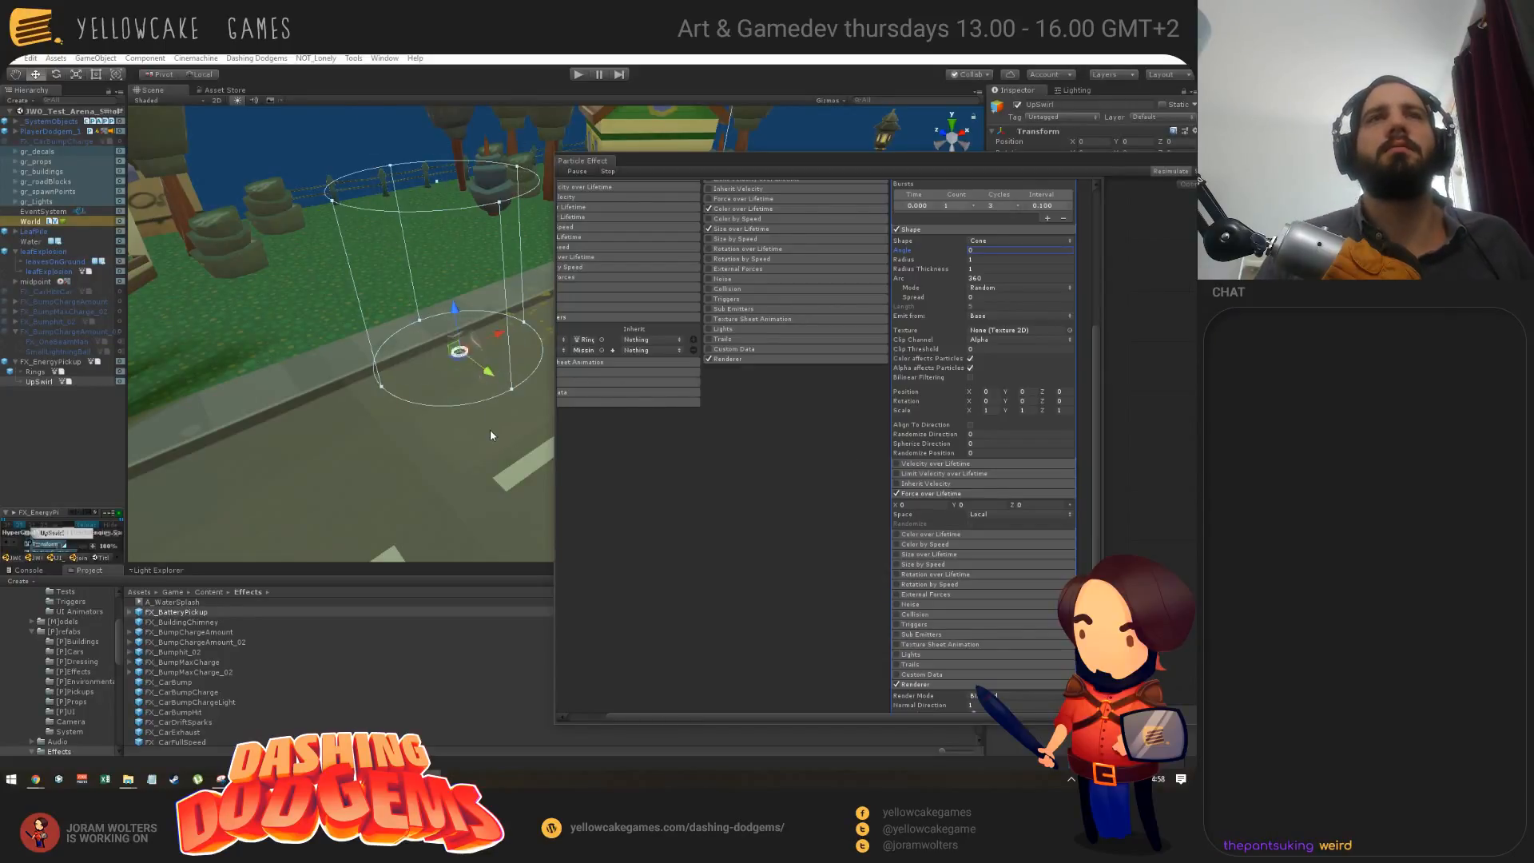
Step: Set the Radius of UpSwirl's cone shape to 0.4 and enable its Trails module
{"action": "scroll", "coordinate": [919, 412], "scroll_direction": "up", "scroll_amount": 4}
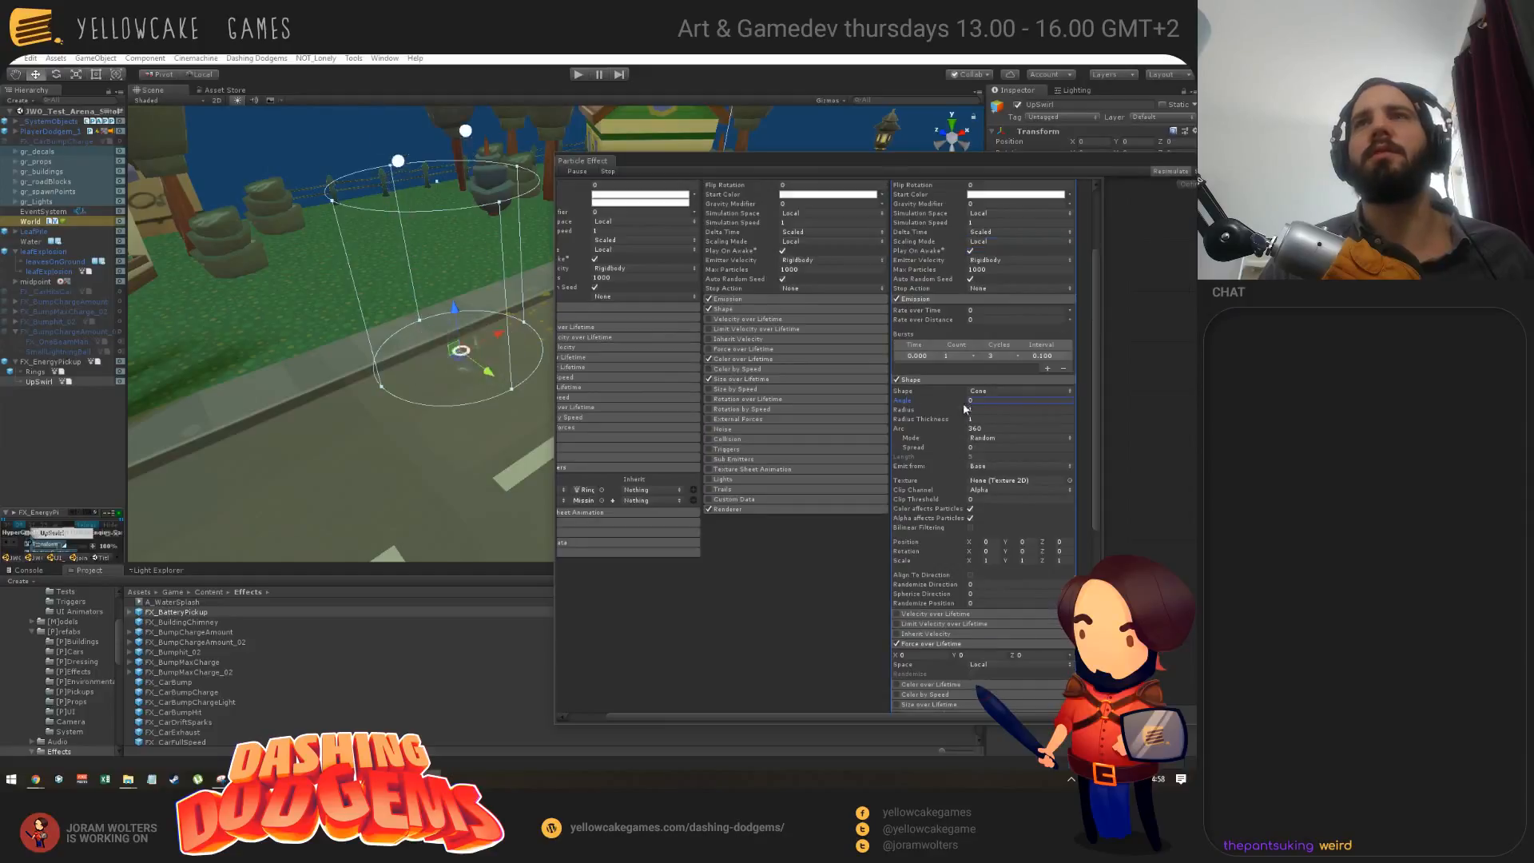
{"action": "left_click_drag", "start_coordinate": [917, 414], "coordinate": [913, 415]}
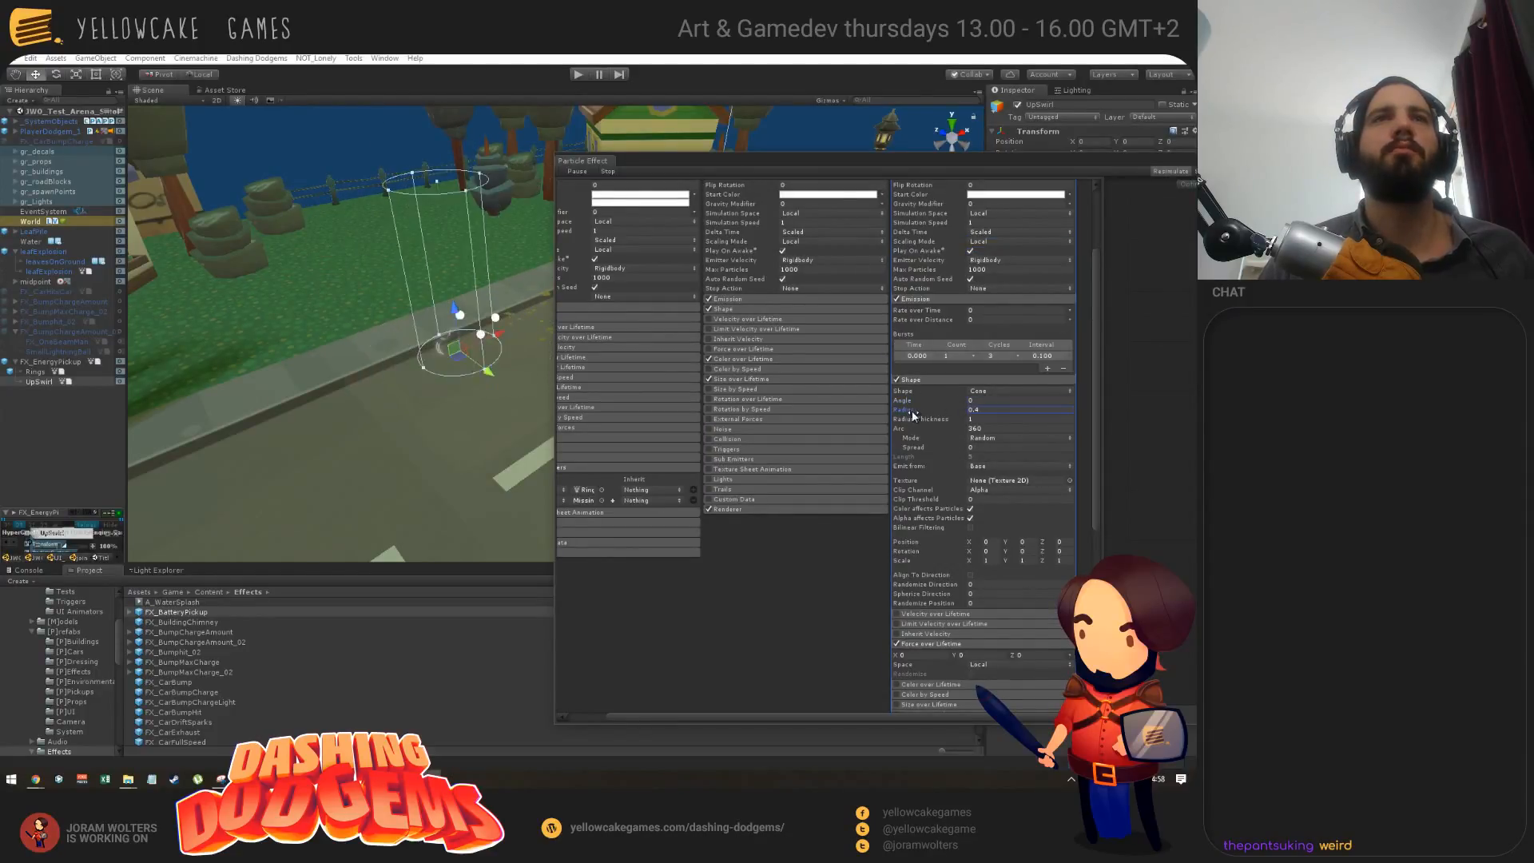
{"action": "scroll", "coordinate": [903, 432], "scroll_direction": "down", "scroll_amount": 9}
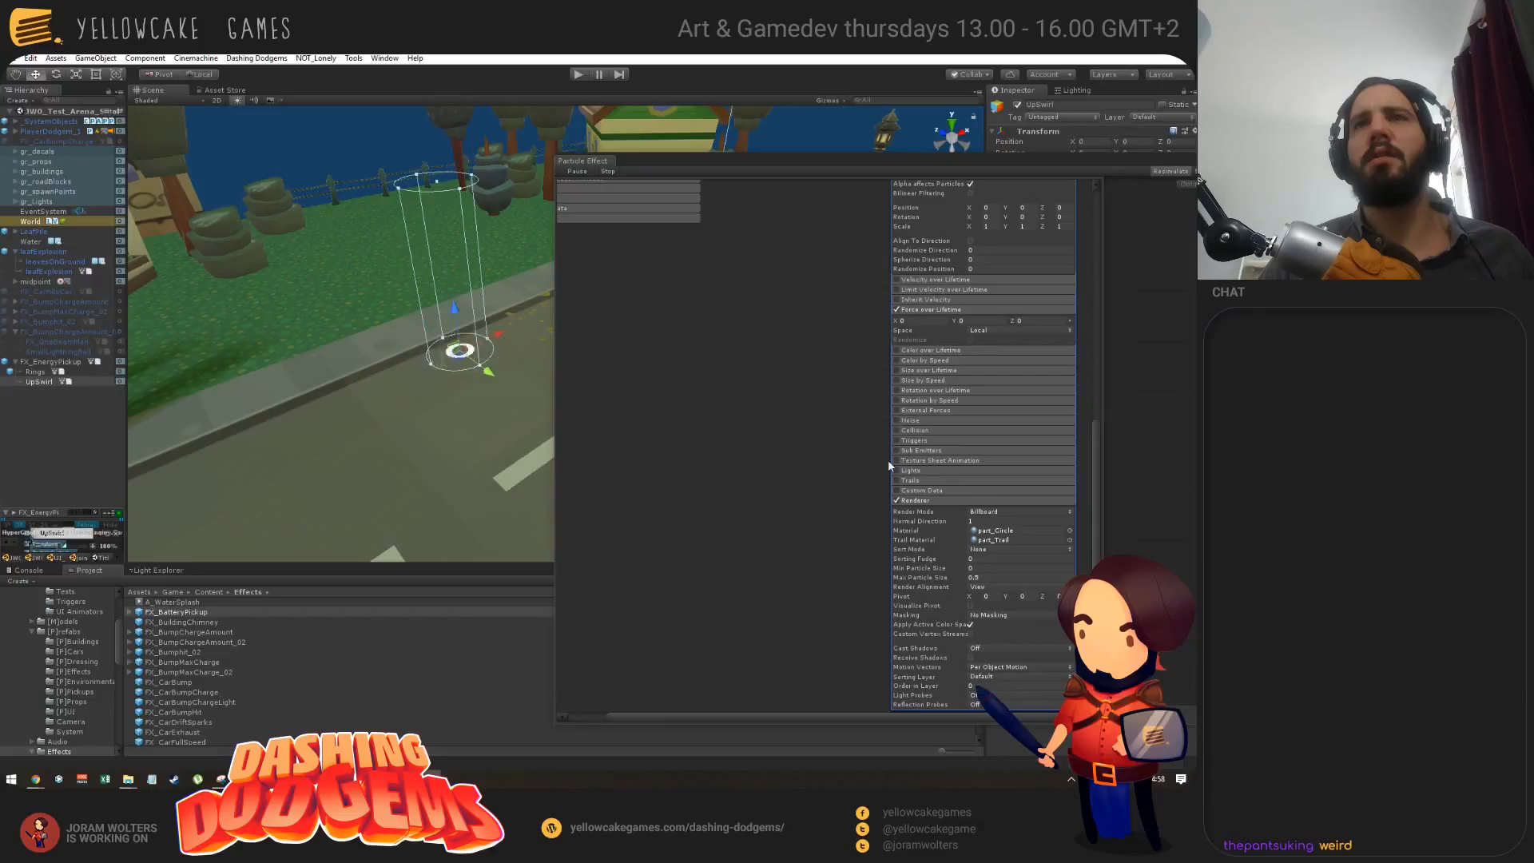
{"action": "left_click", "coordinate": [897, 480]}
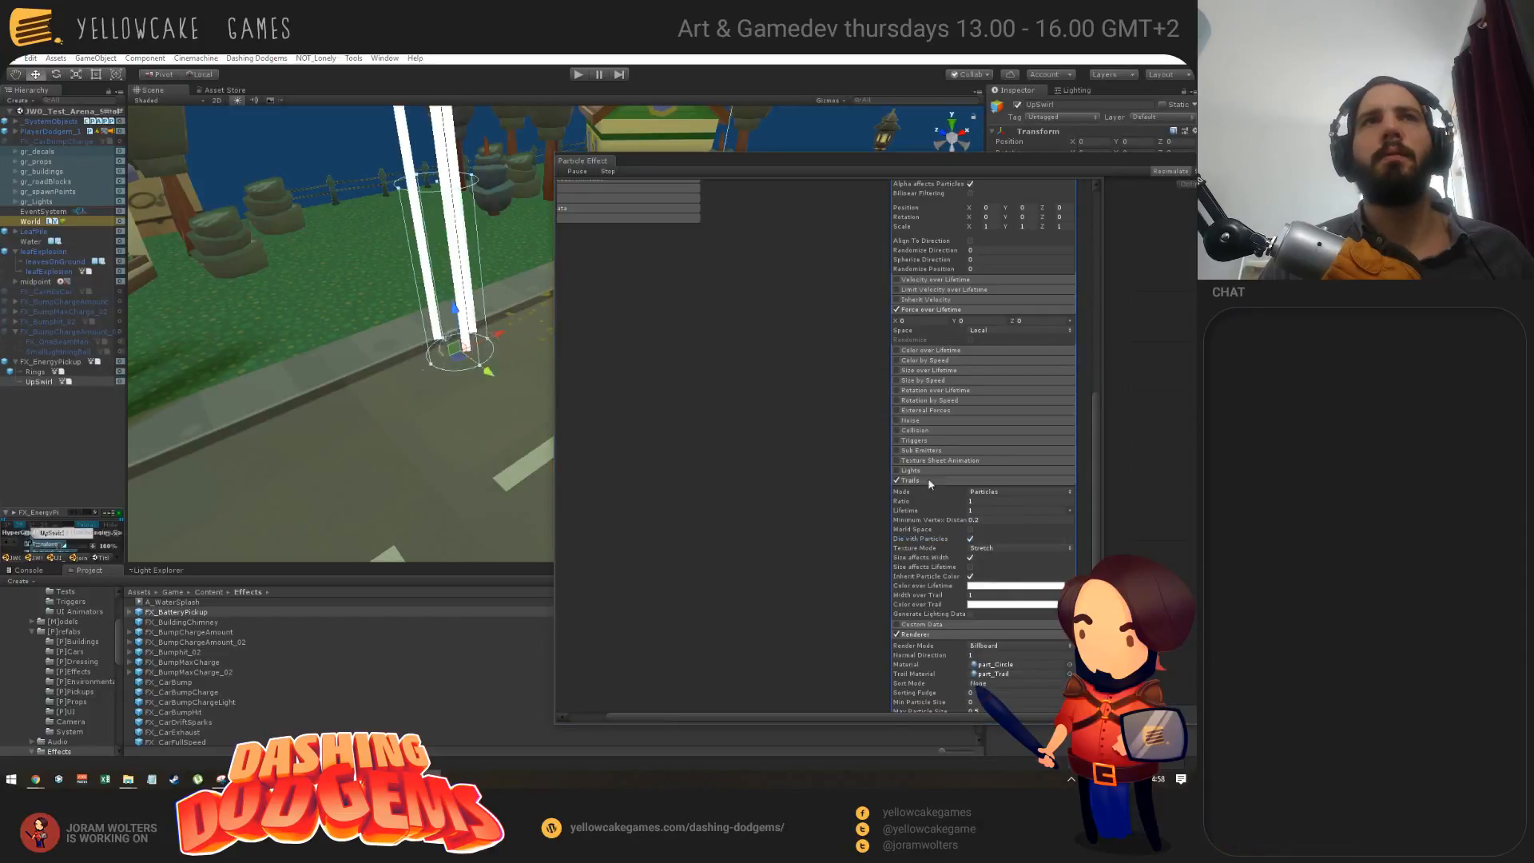
{"action": "left_click_drag", "start_coordinate": [399, 320], "coordinate": [450, 413], "text": "alt"}
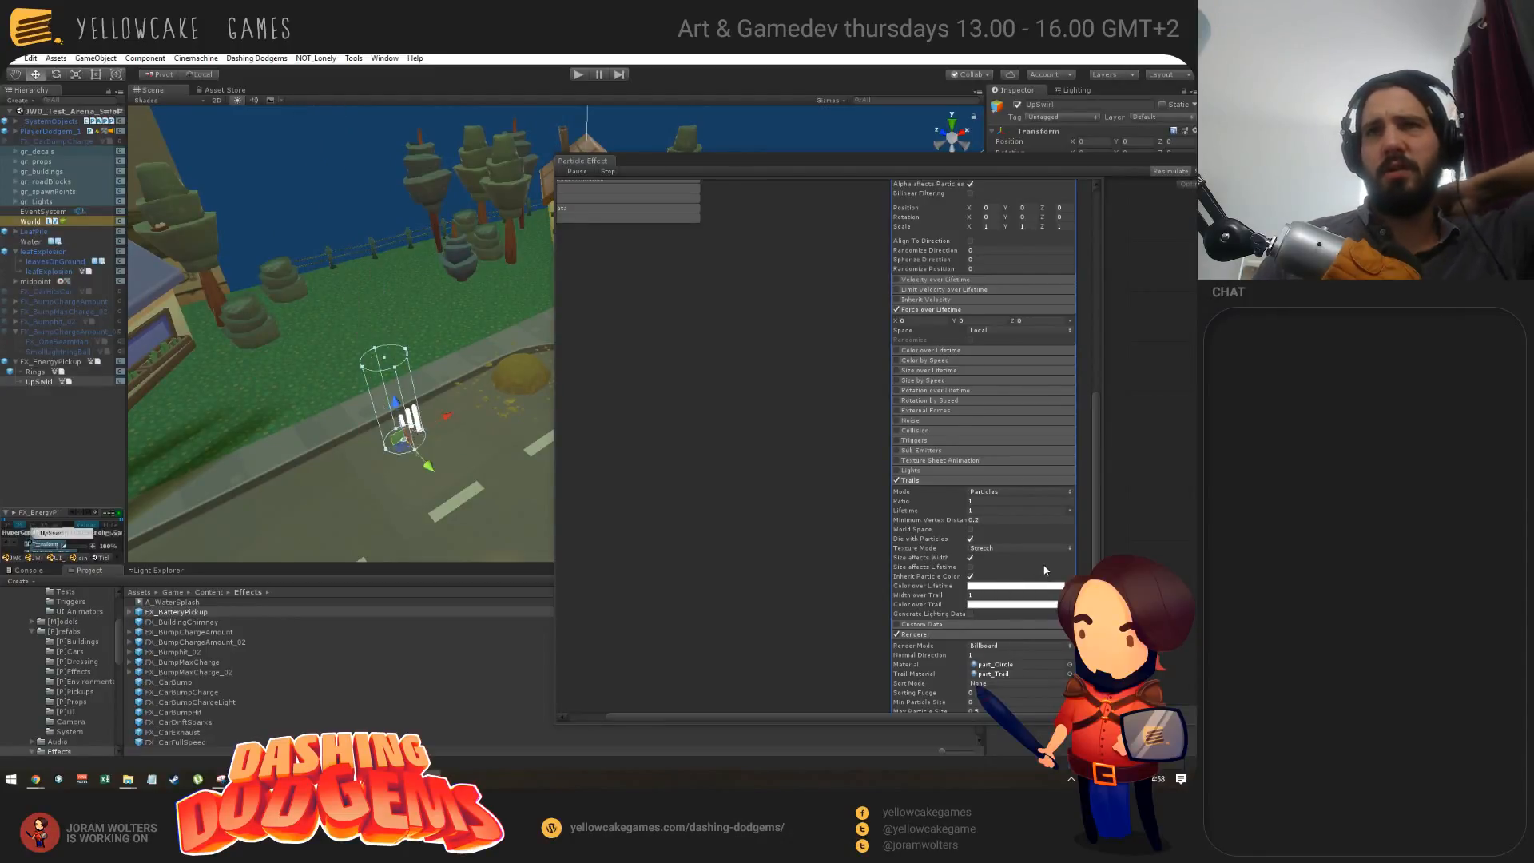
Step: Lower the alpha of Color over Lifetime and Color over Trail in UpSwirl's Trails module to make them mostly transparent
{"action": "left_click", "coordinate": [990, 605]}
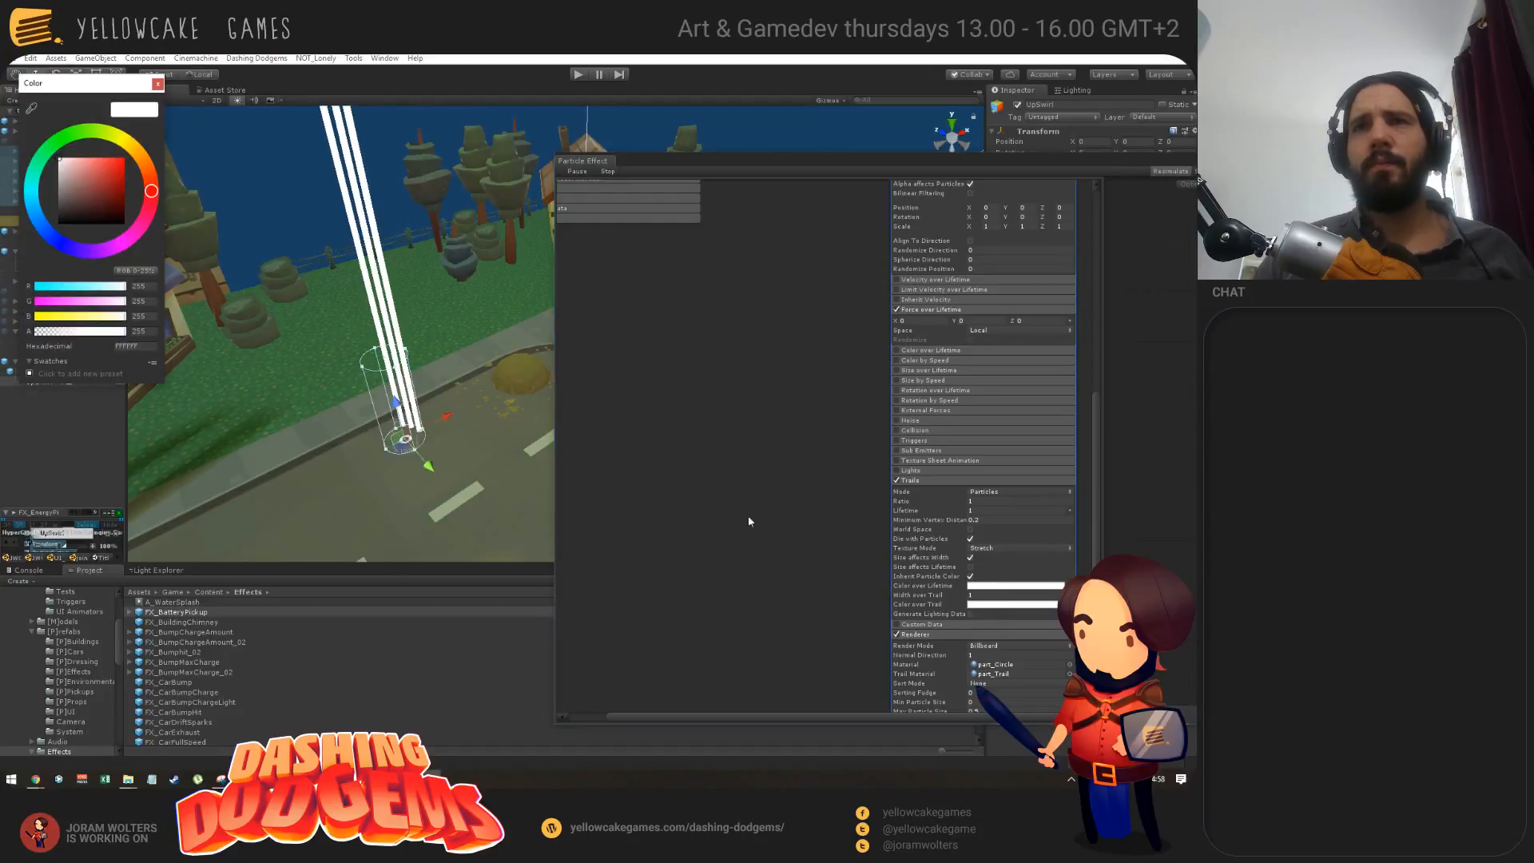
{"action": "left_click_drag", "start_coordinate": [54, 331], "coordinate": [51, 333]}
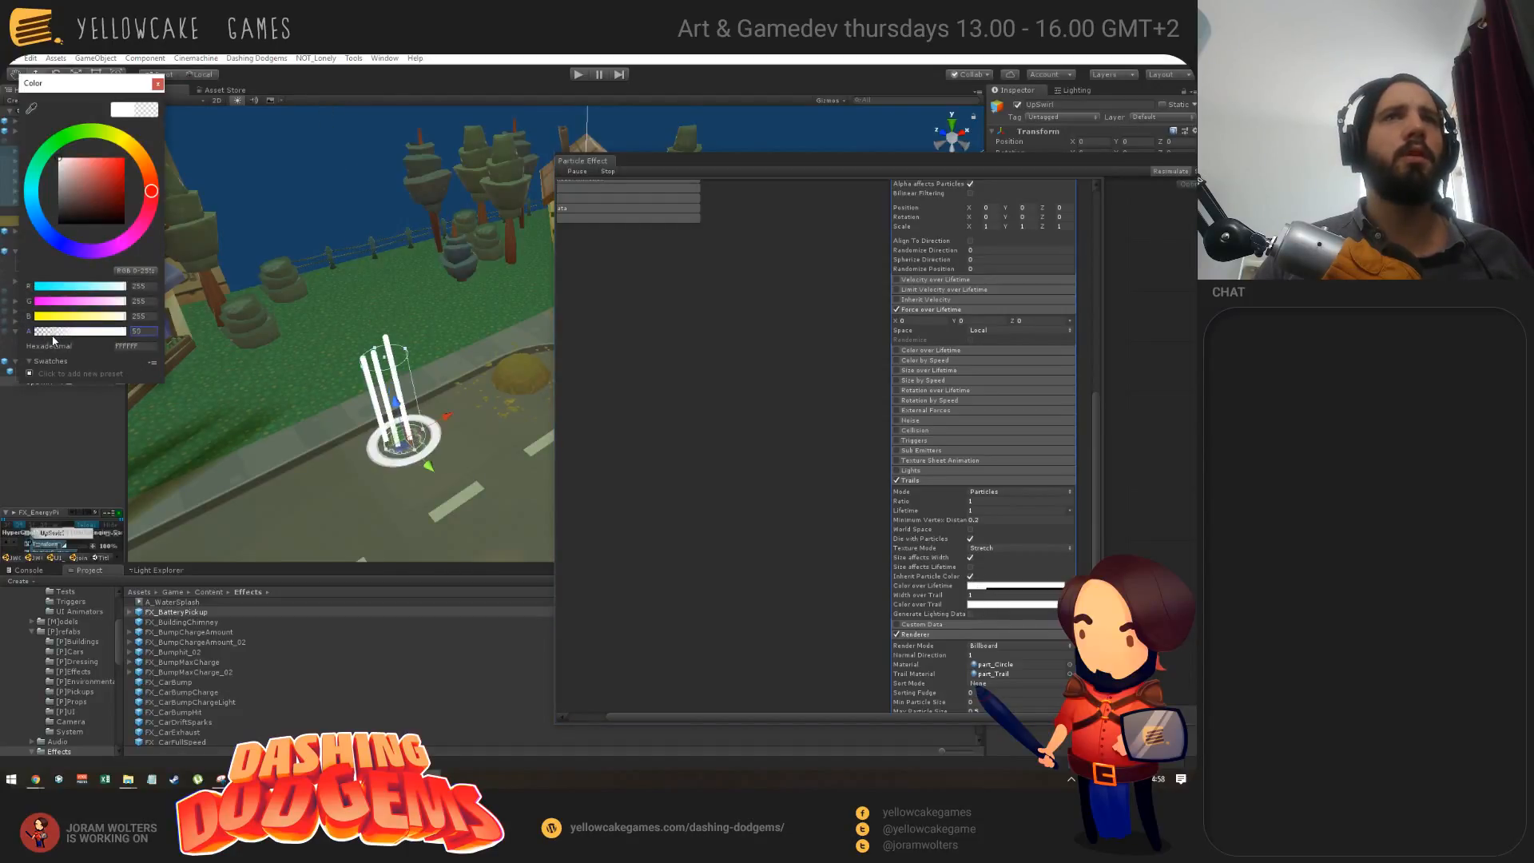
{"action": "left_click", "coordinate": [157, 83]}
{"action": "left_click", "coordinate": [1025, 604]}
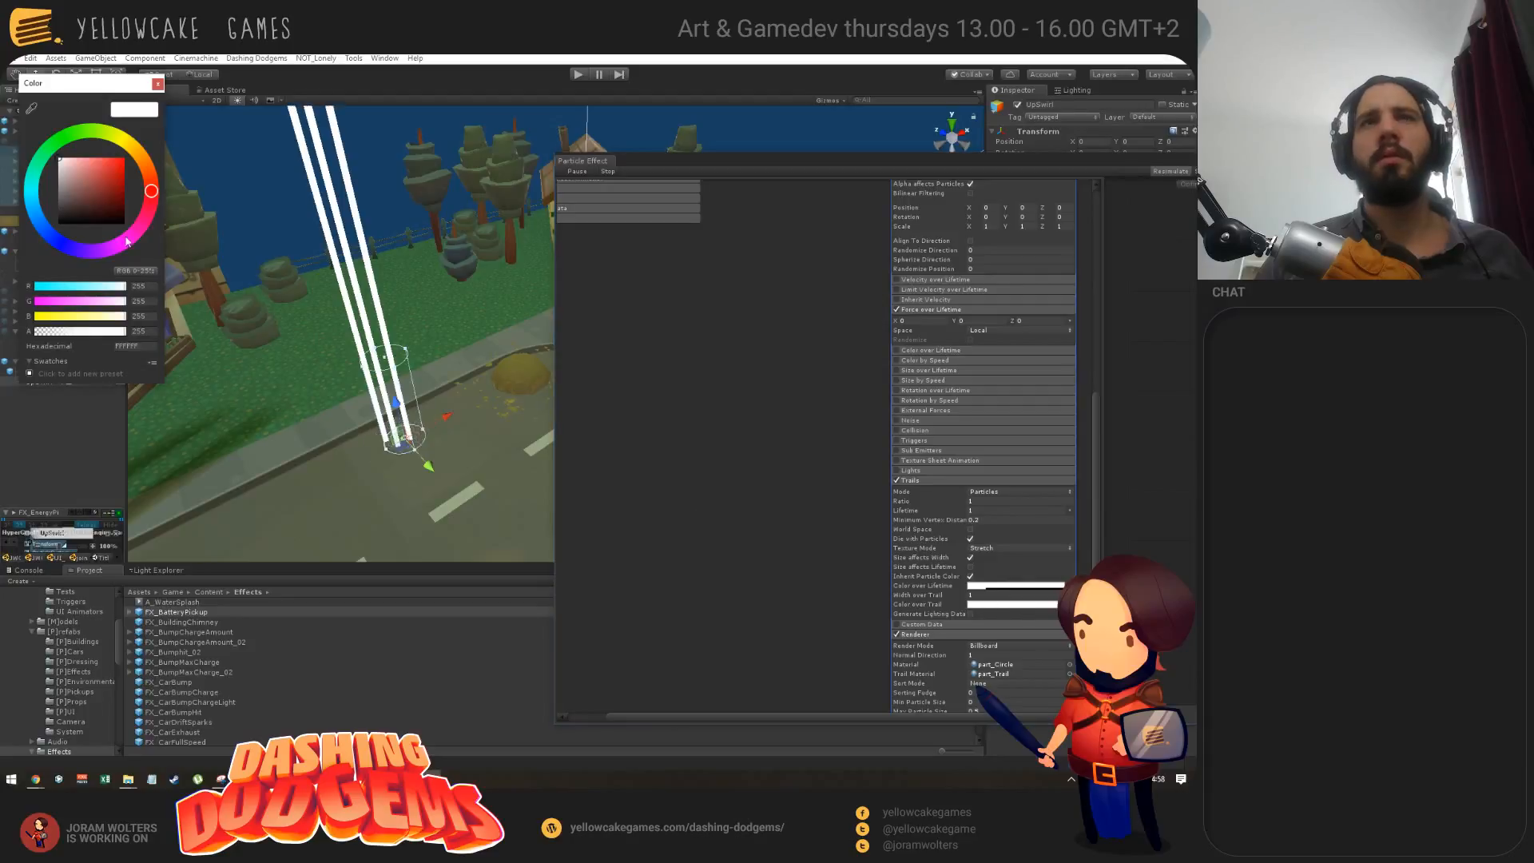
{"action": "left_click_drag", "start_coordinate": [57, 332], "coordinate": [48, 333]}
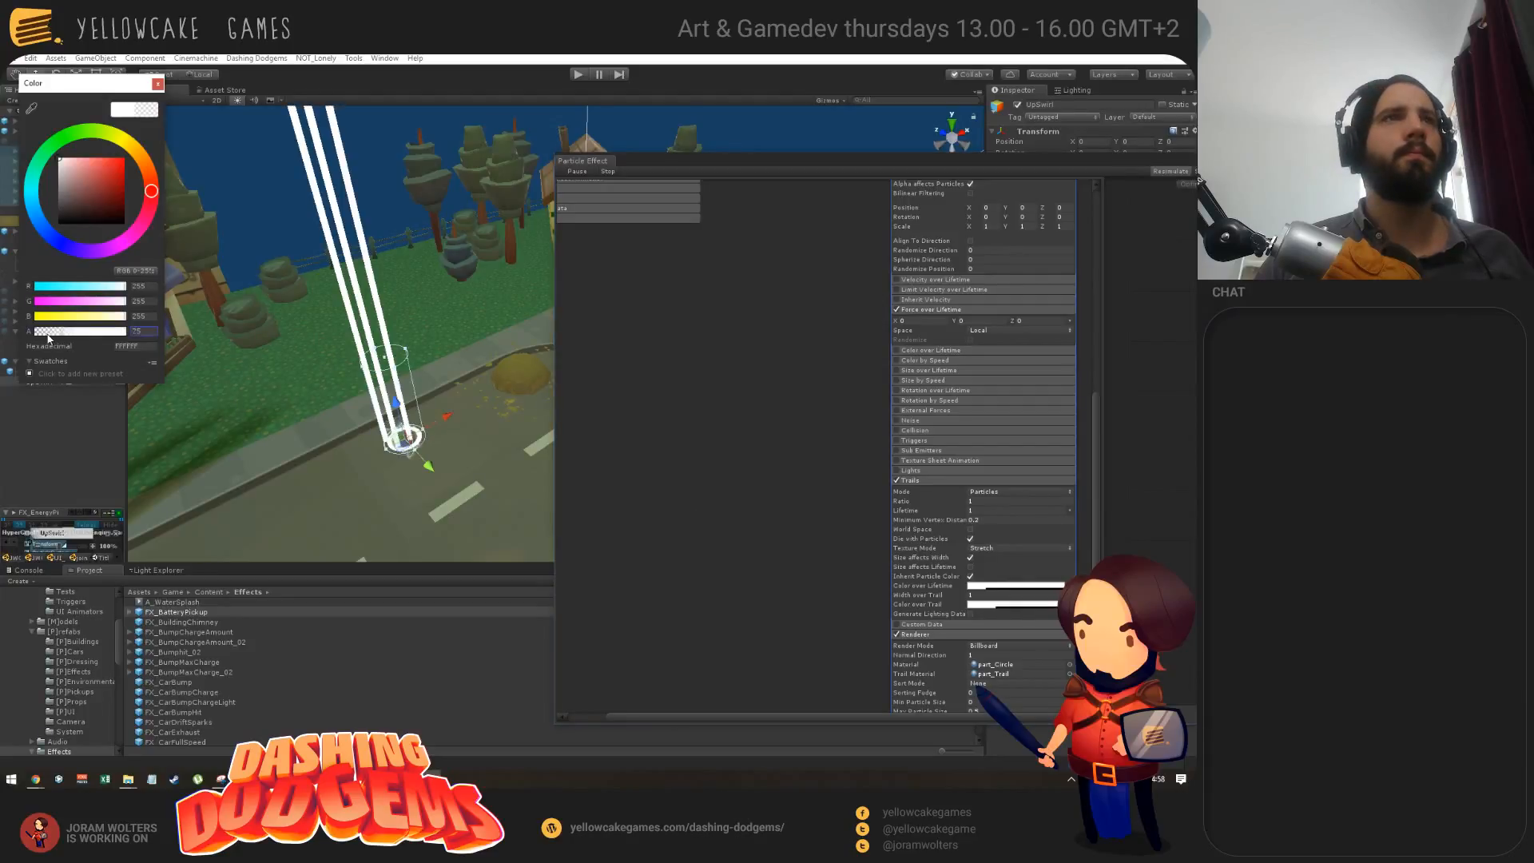
{"action": "left_click", "coordinate": [157, 84]}
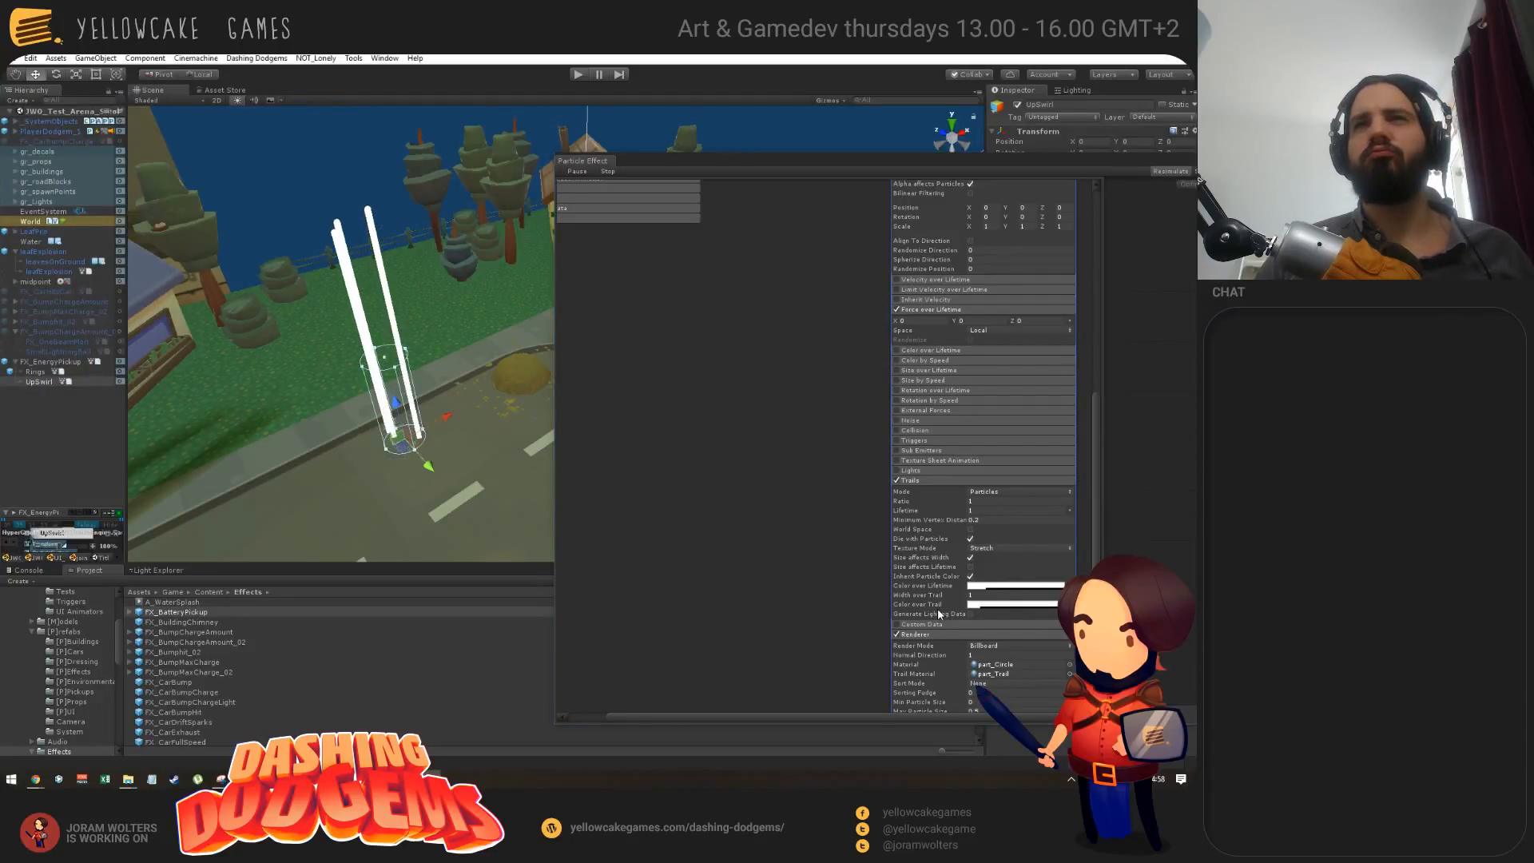
Step: Try part_SmokeTrail as UpSwirl's trail material and undo the change
{"action": "scroll", "coordinate": [945, 605], "scroll_direction": "down", "scroll_amount": 3}
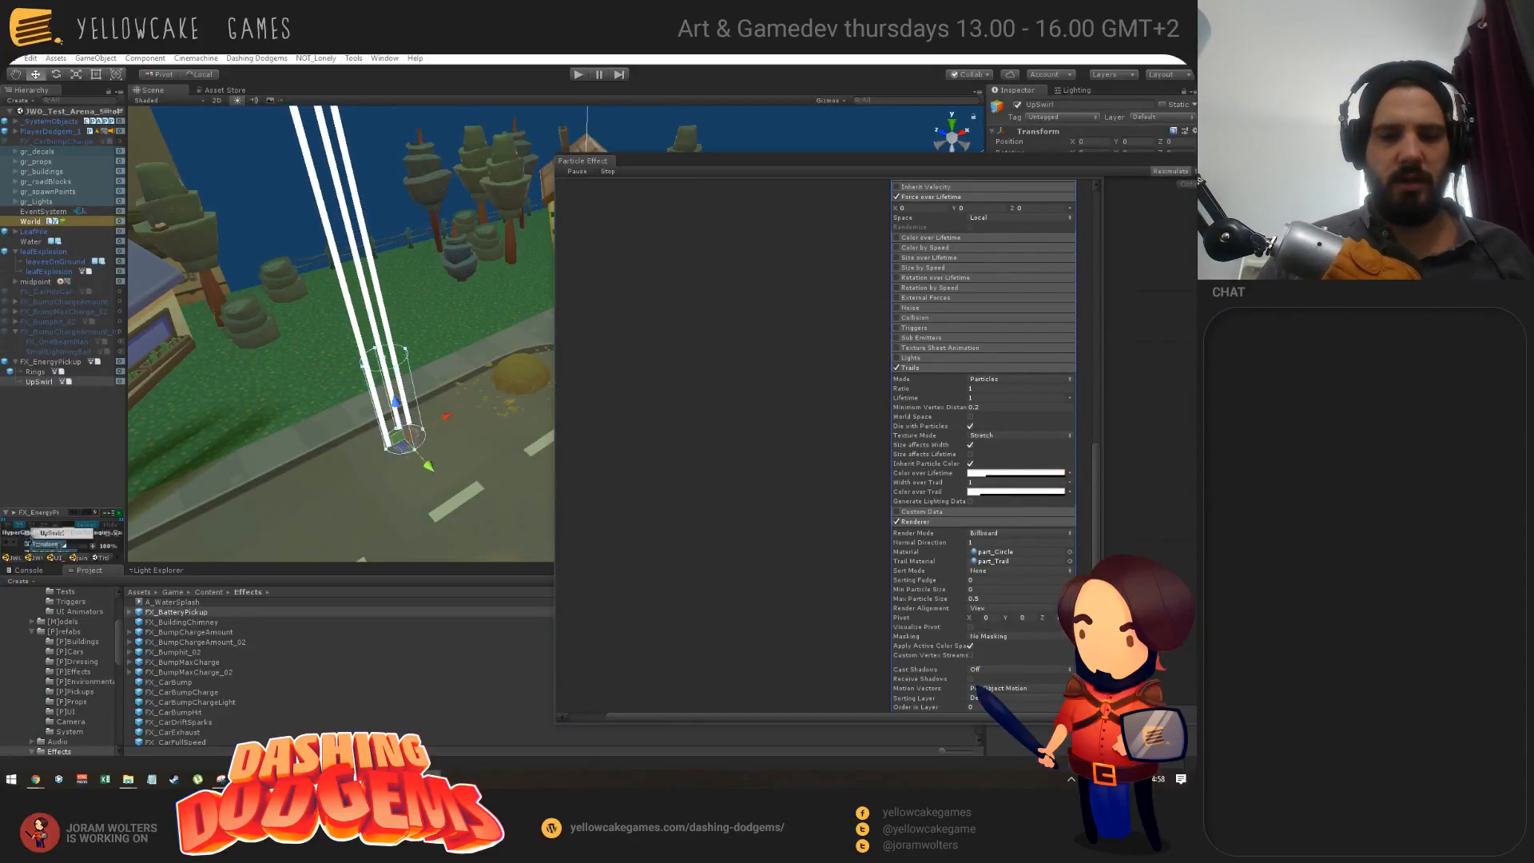
{"action": "key", "text": "ctrl+z"}
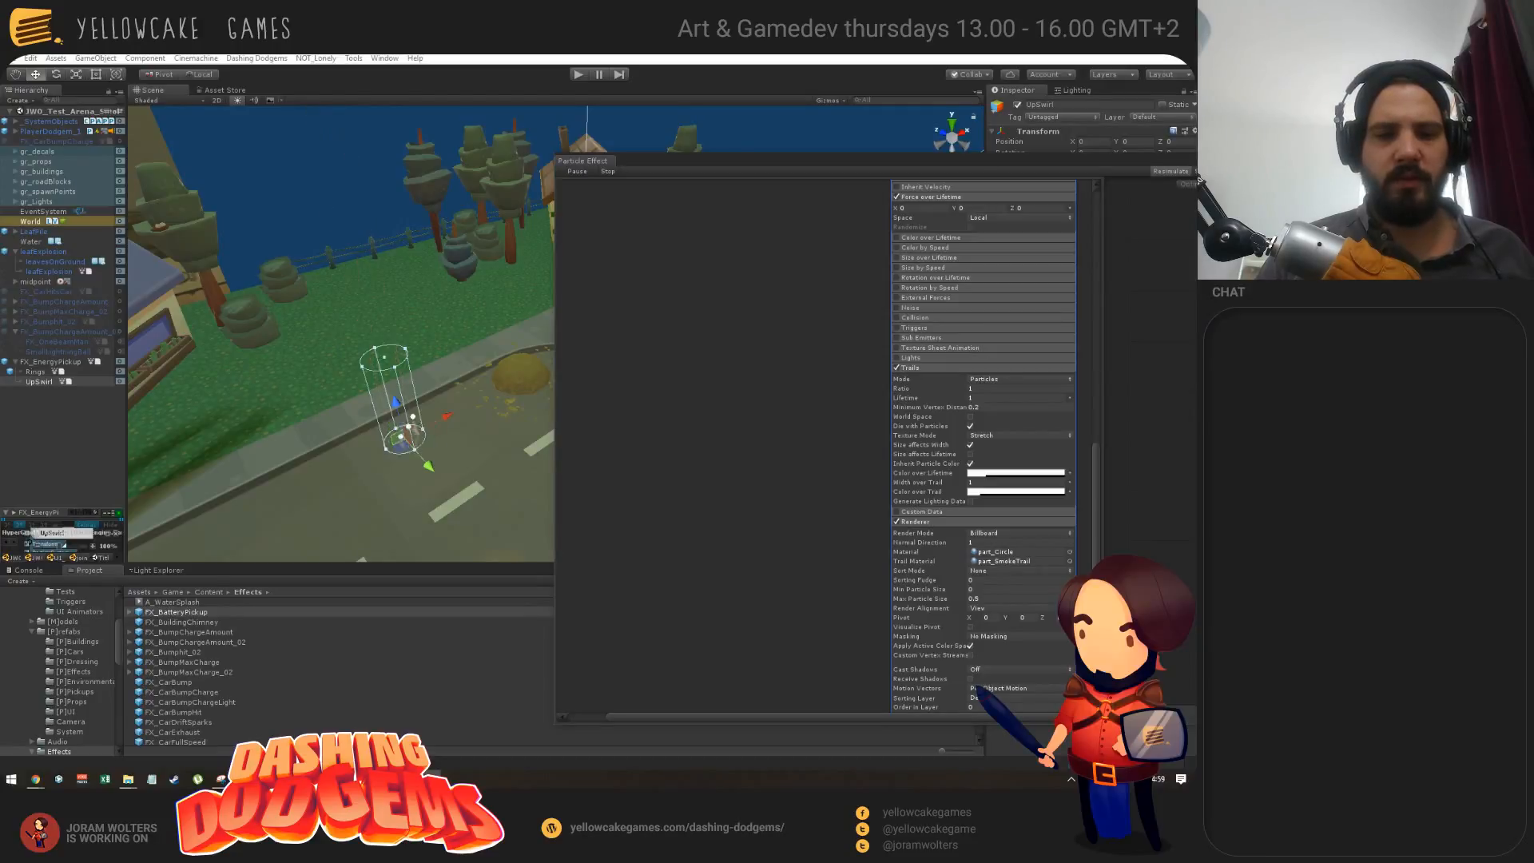
{"action": "key", "text": "ctrl+z"}
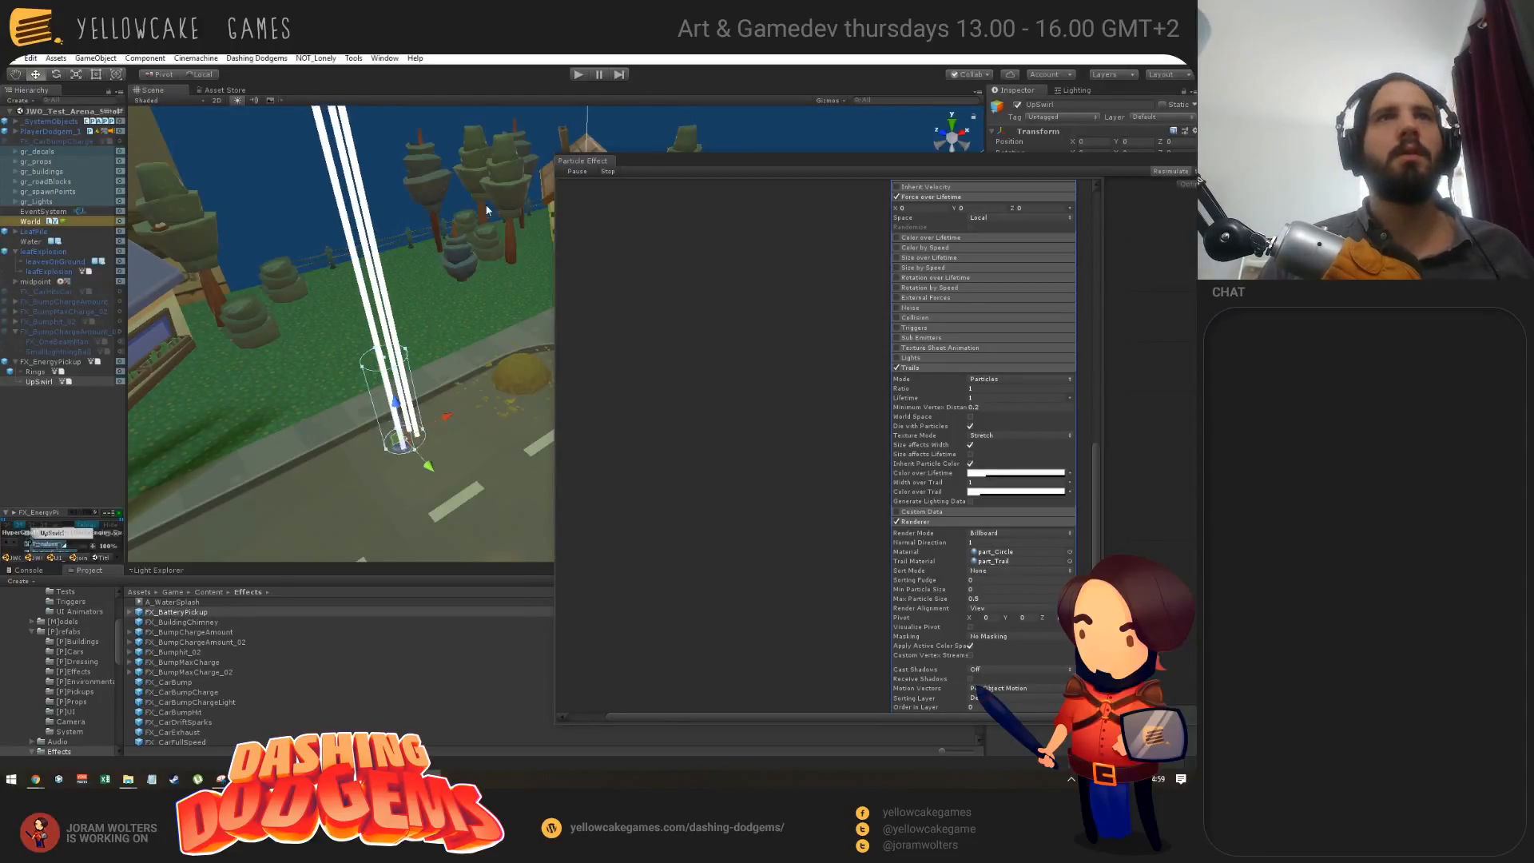
Step: Move the particle effect editor out of the way and search the project assets for "trail"
{"action": "left_click_drag", "start_coordinate": [448, 391], "coordinate": [376, 383], "text": "alt"}
{"action": "left_click_drag", "start_coordinate": [684, 159], "coordinate": [1265, 234]}
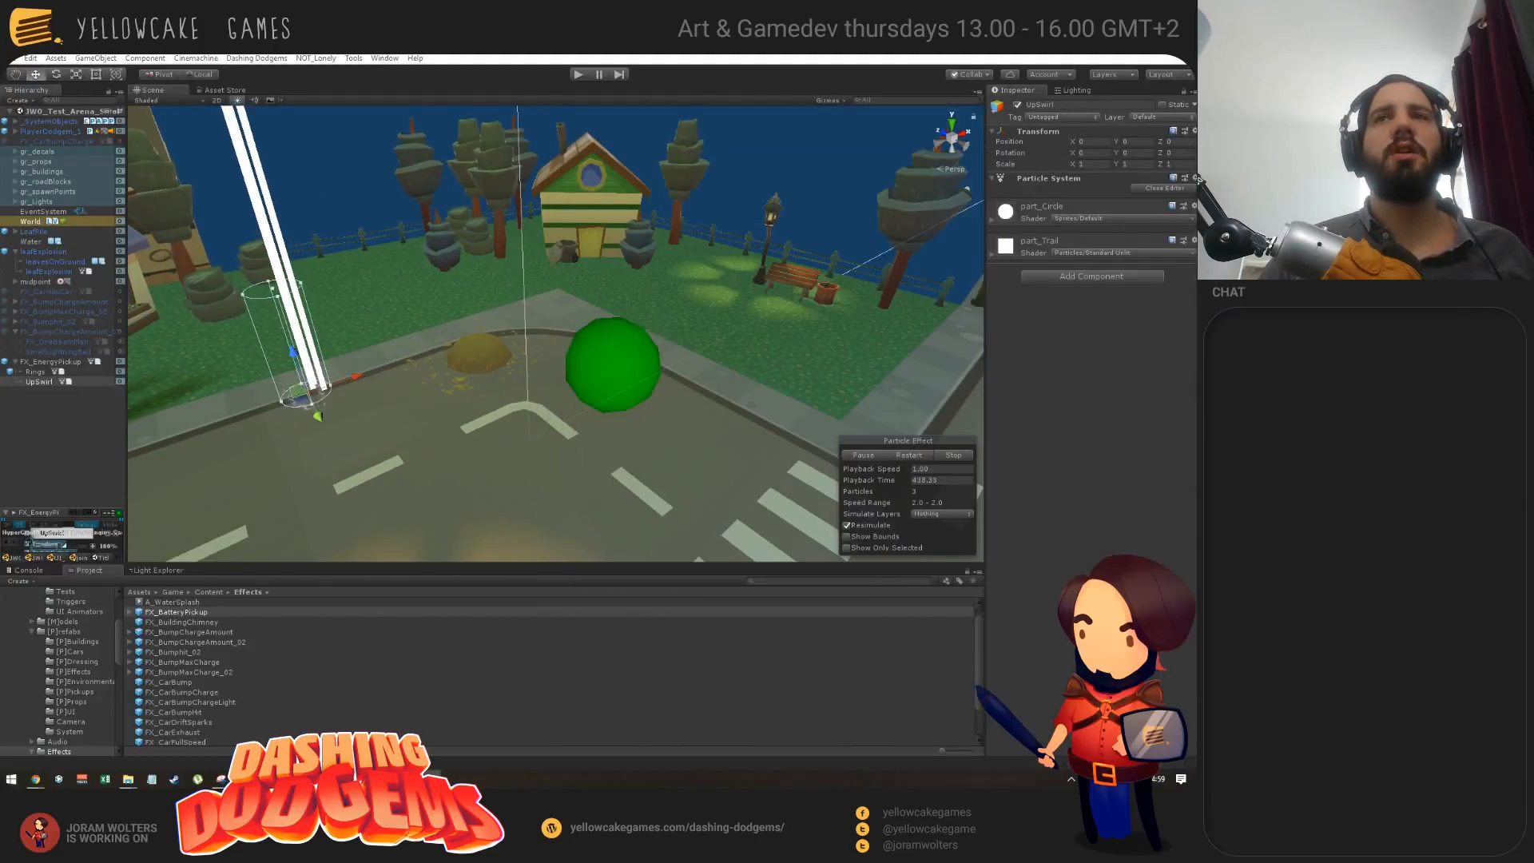
{"action": "left_click", "coordinate": [780, 580]}
{"action": "type", "text": "tra"}
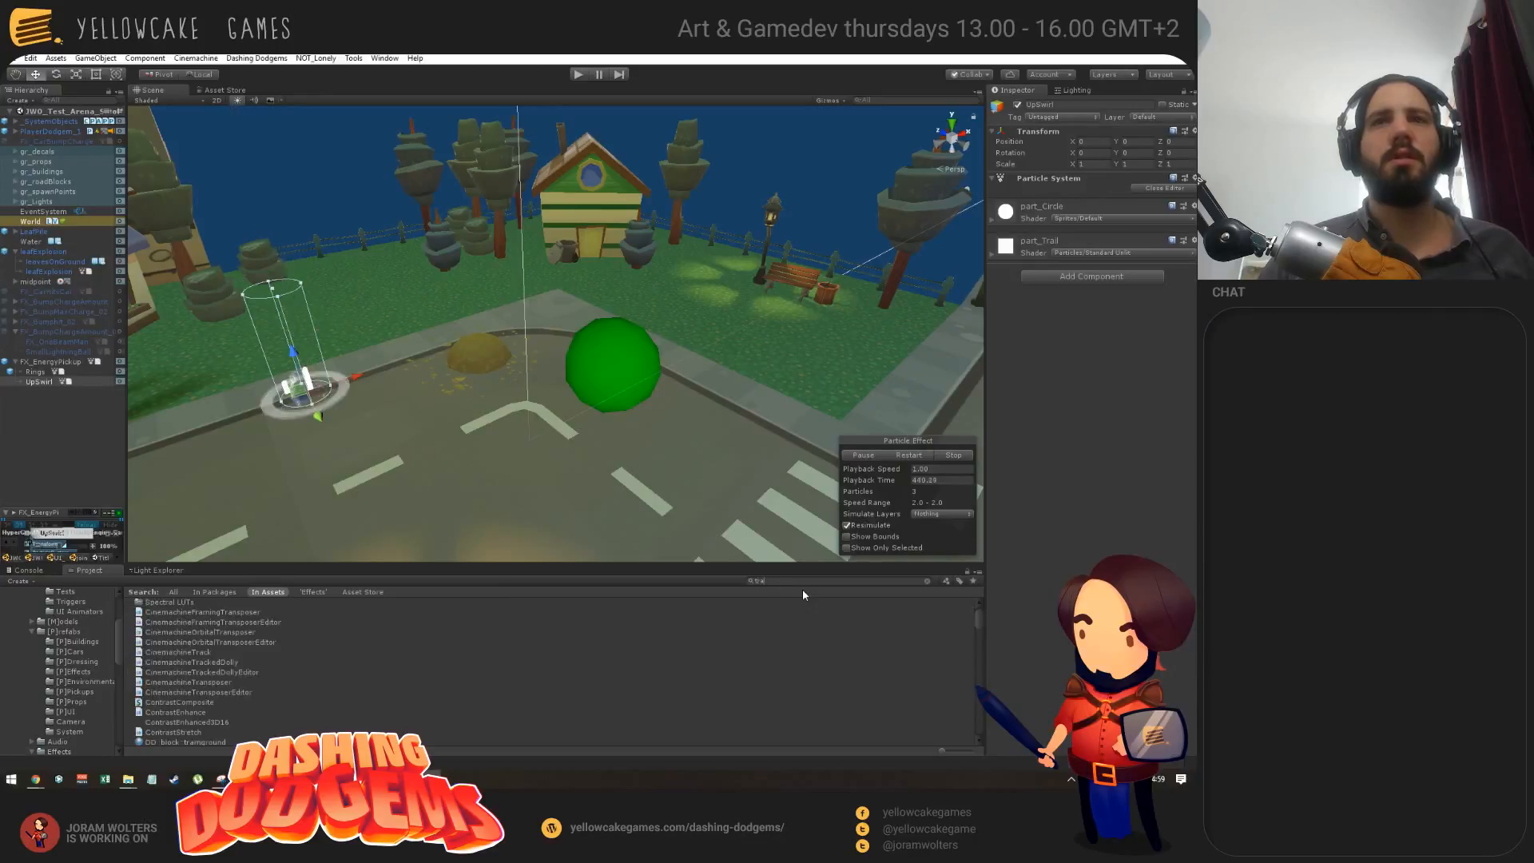
{"action": "type", "text": "il"}
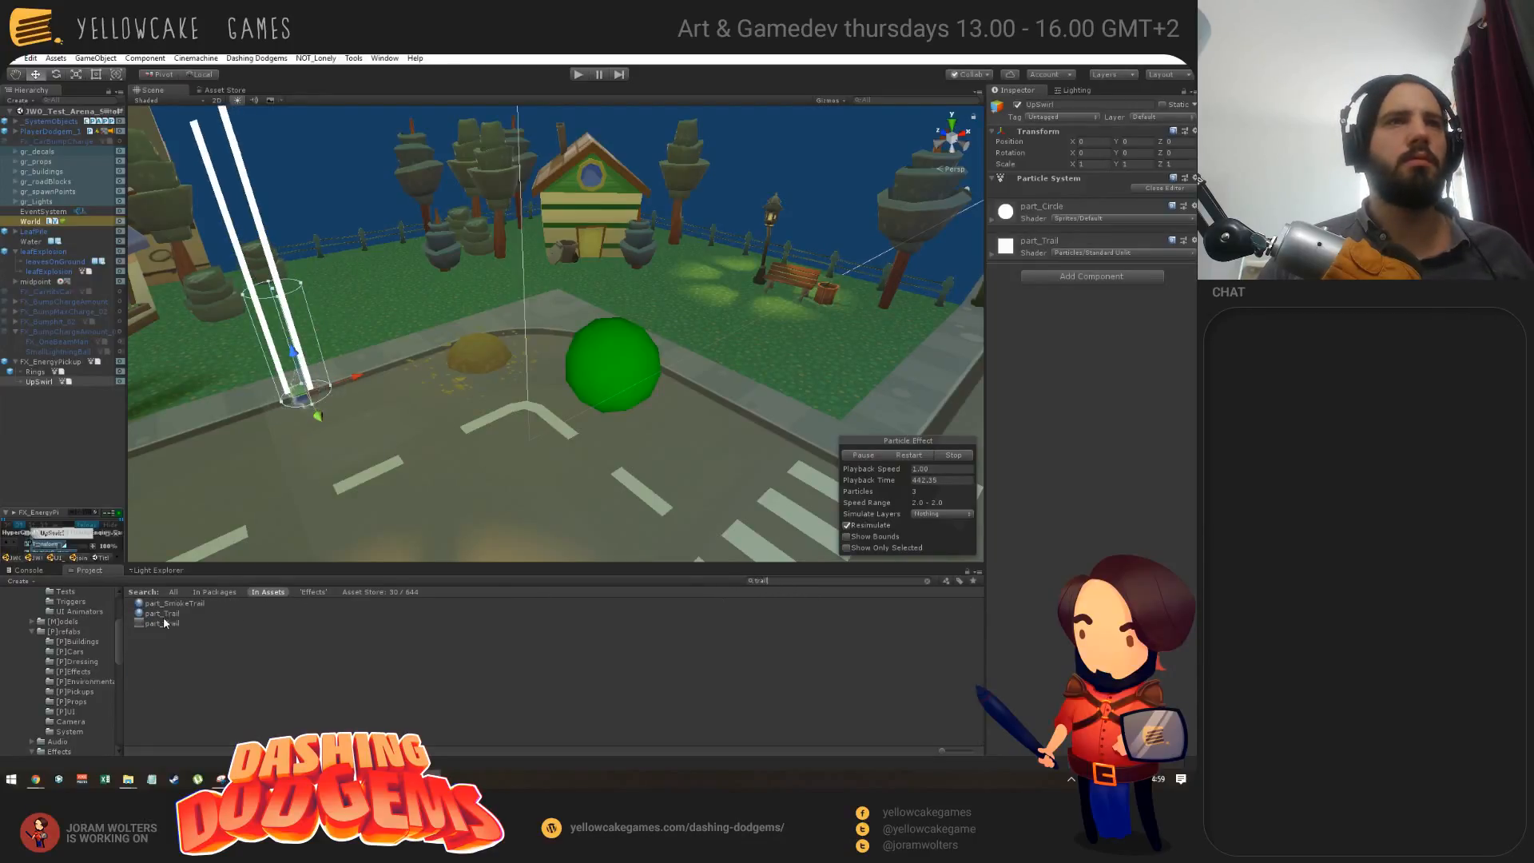
Step: Duplicate the part_Trail material and name the copy part_TrailTransp
{"action": "left_click", "coordinate": [168, 614]}
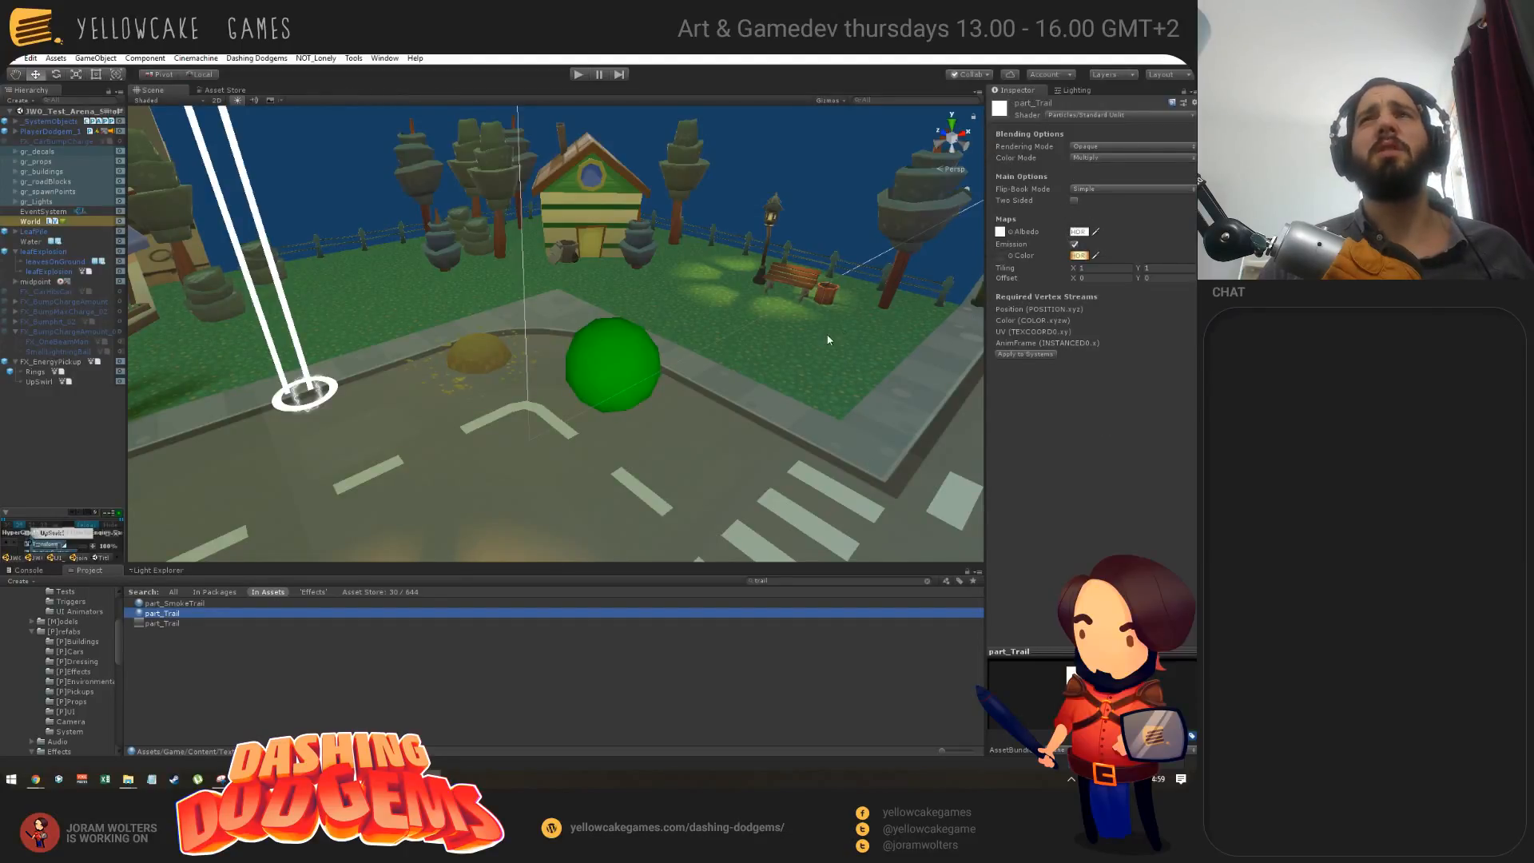
{"action": "left_click", "coordinate": [177, 634]}
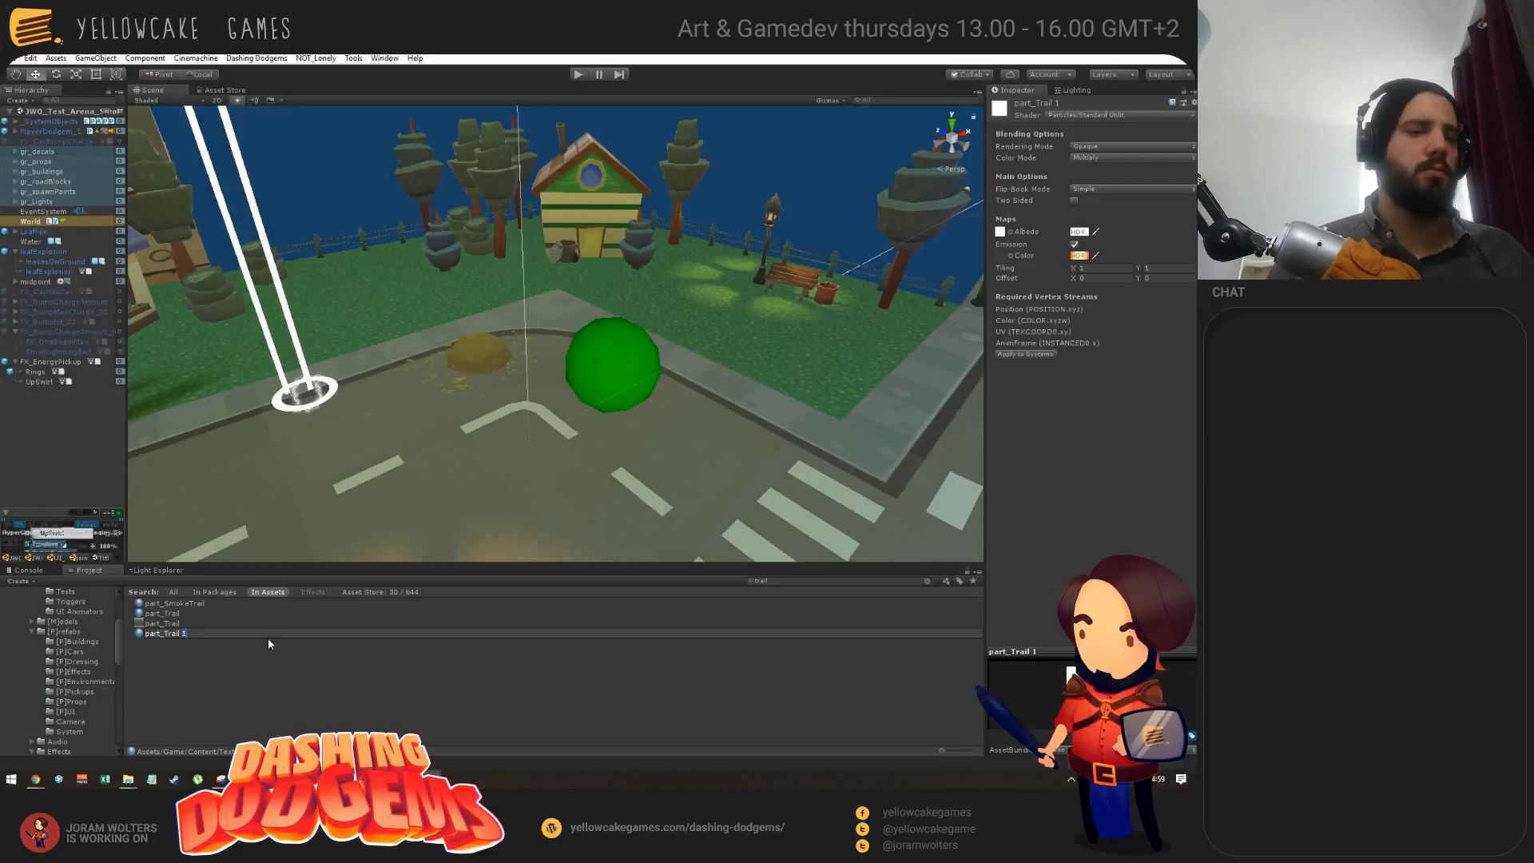
{"action": "type", "text": "_tram"}
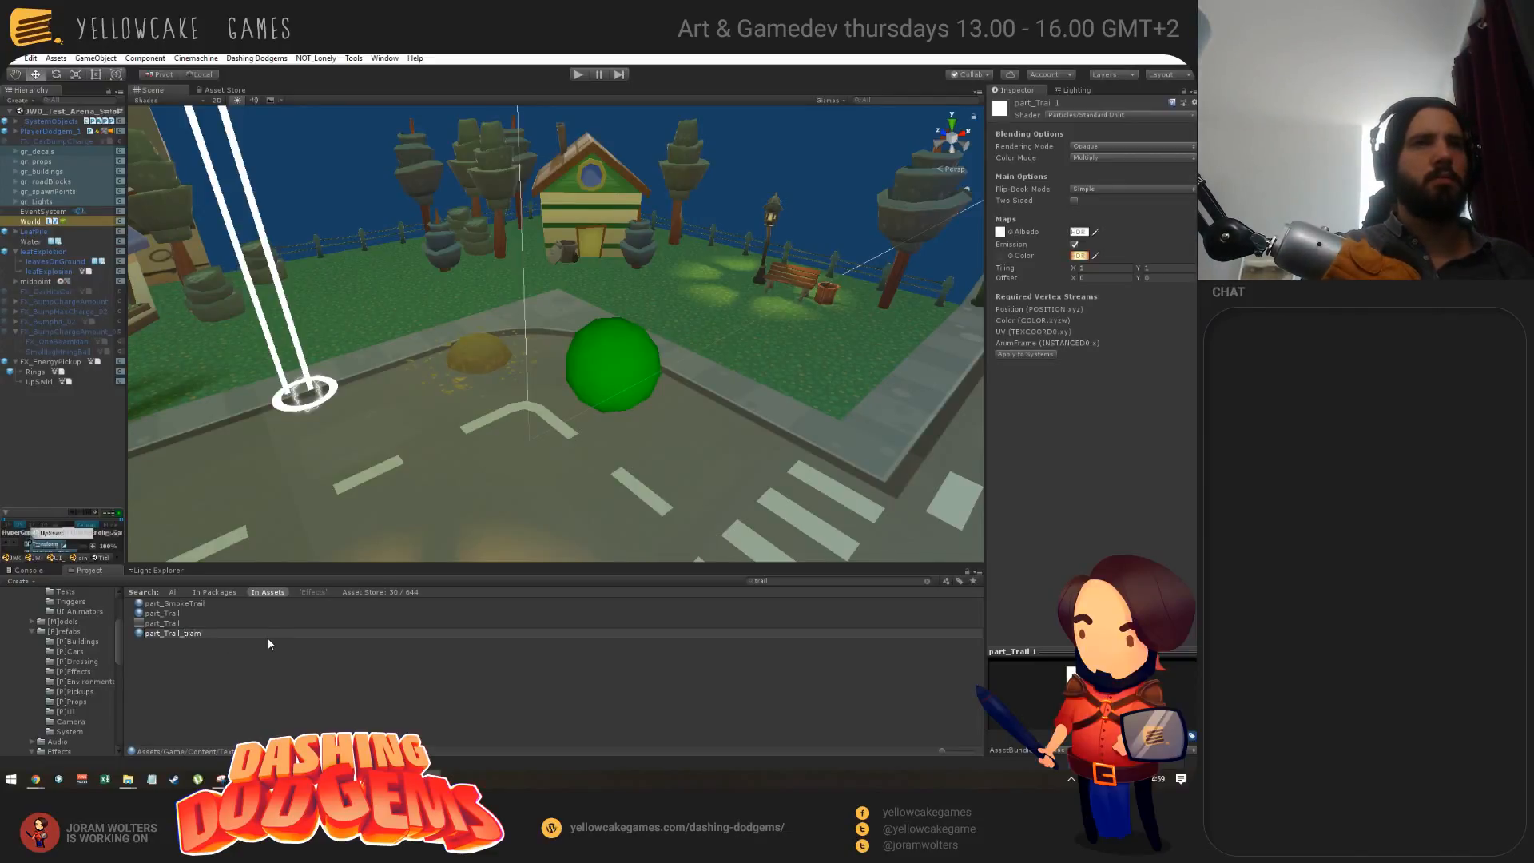
{"action": "key", "text": "BackSpace"}
{"action": "key", "text": "BackSpace"}
{"action": "key", "text": "BackSpace"}
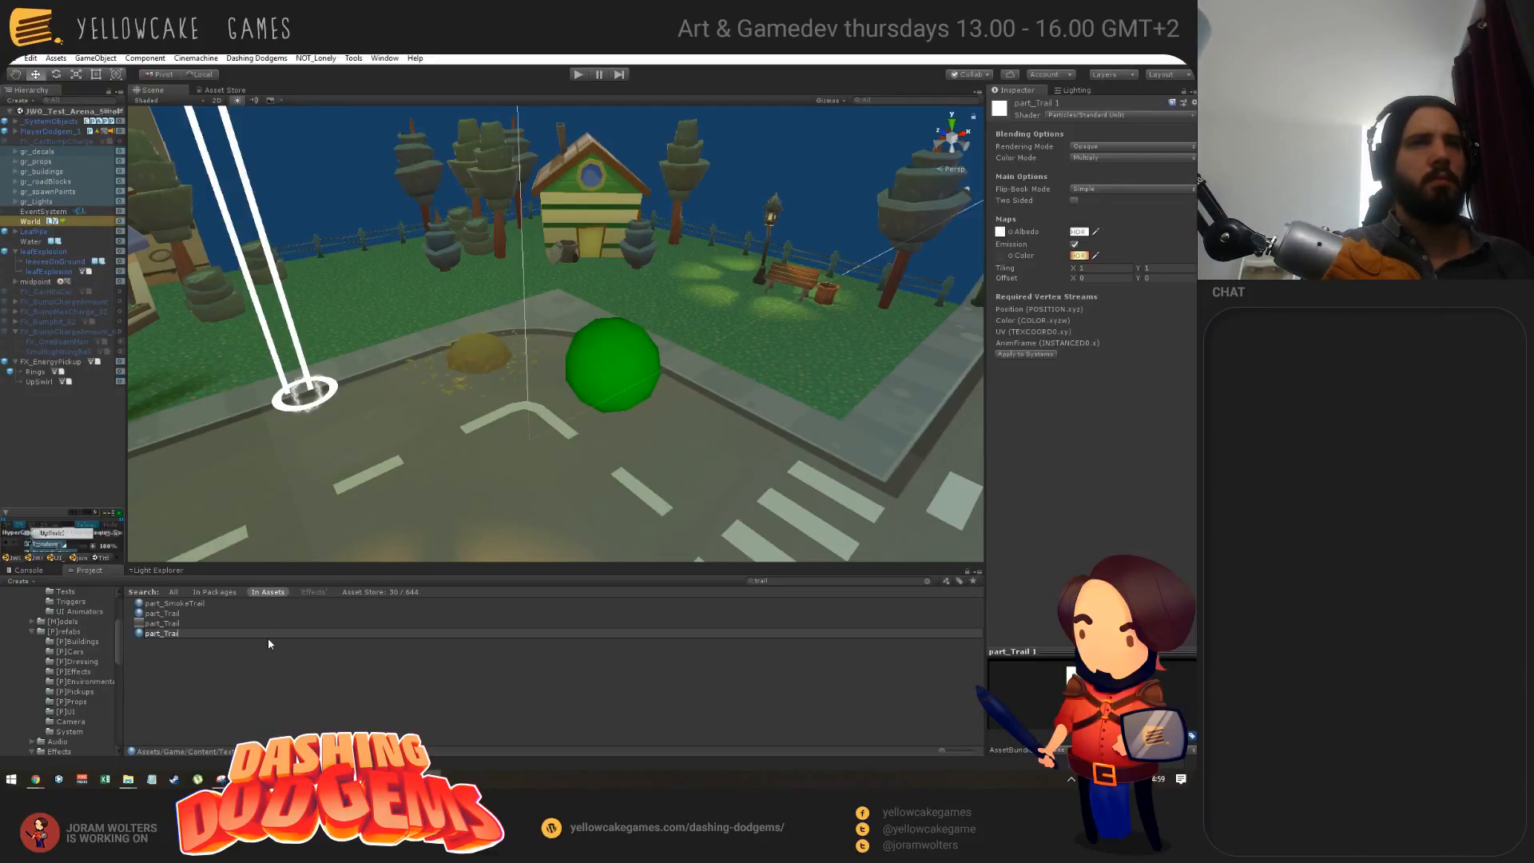
{"action": "type", "text": "lTR"}
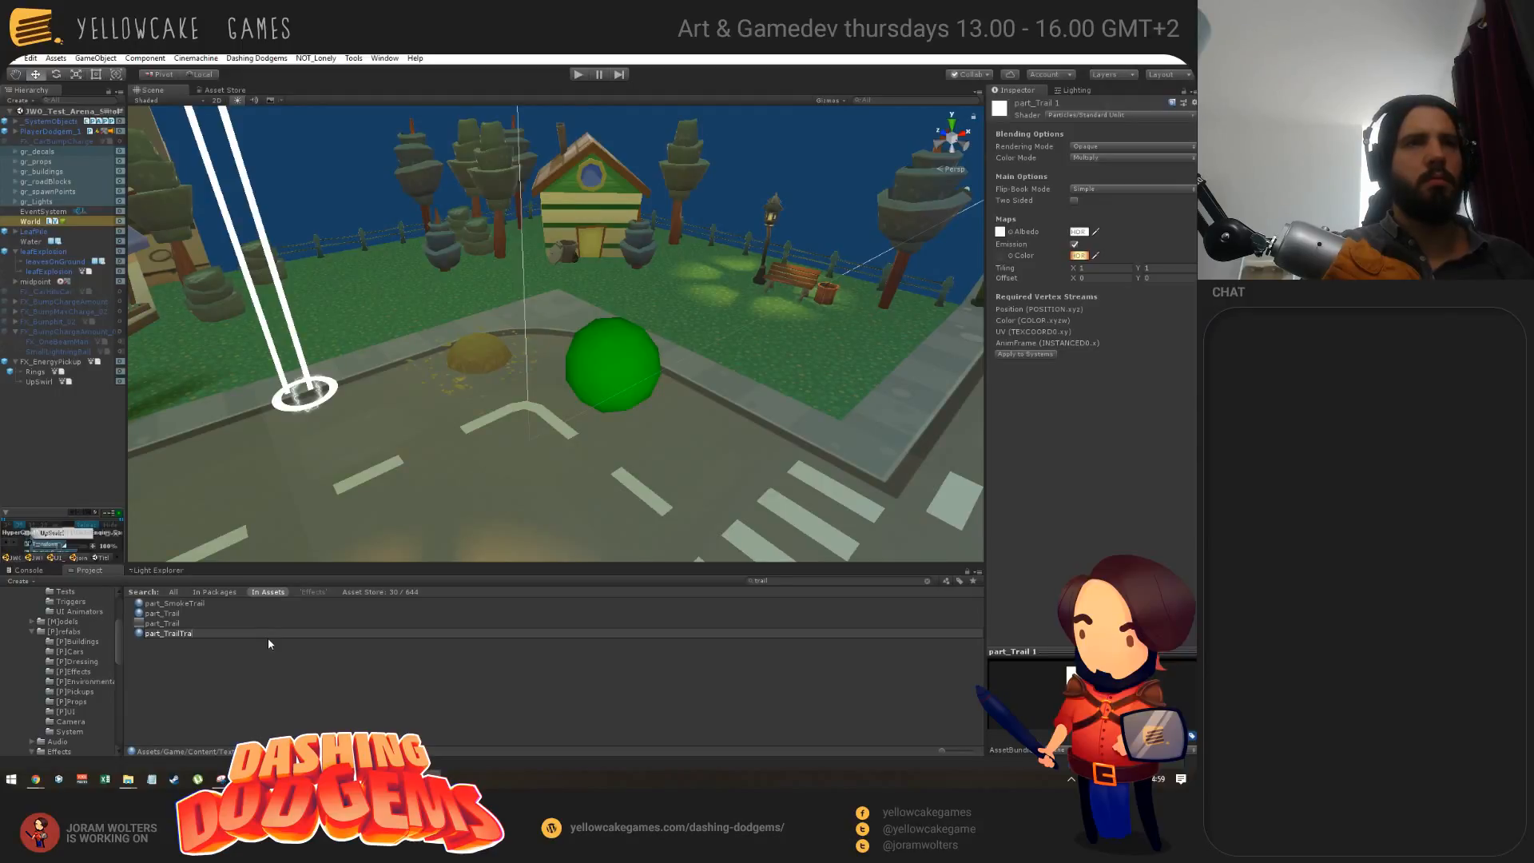
{"action": "key", "text": "Return"}
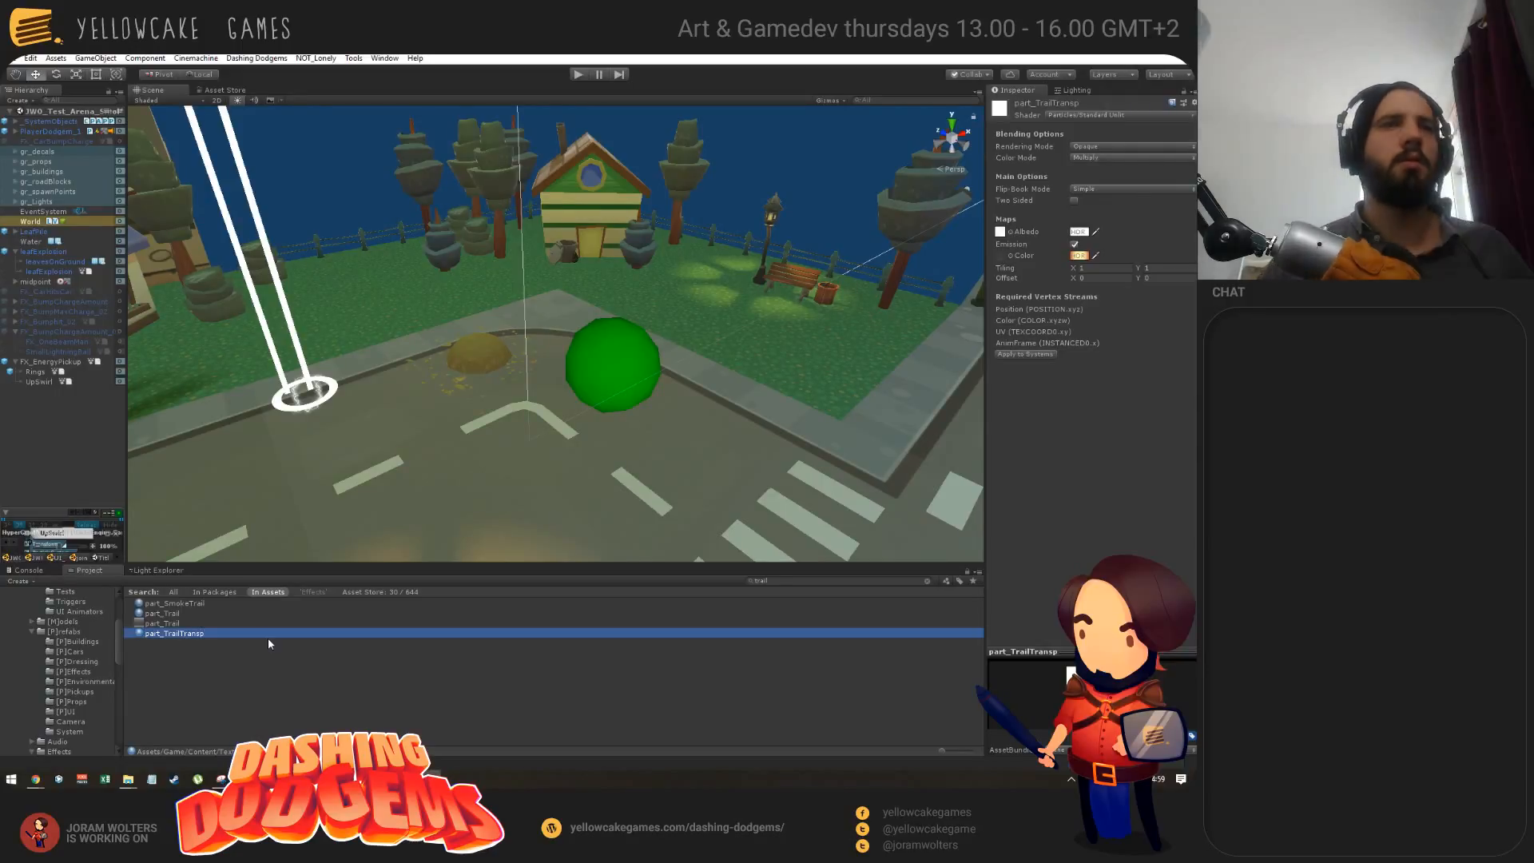
Step: Set the shader of the part_TrailTransp material to Particles/Alpha Blended
{"action": "left_click", "coordinate": [1079, 116]}
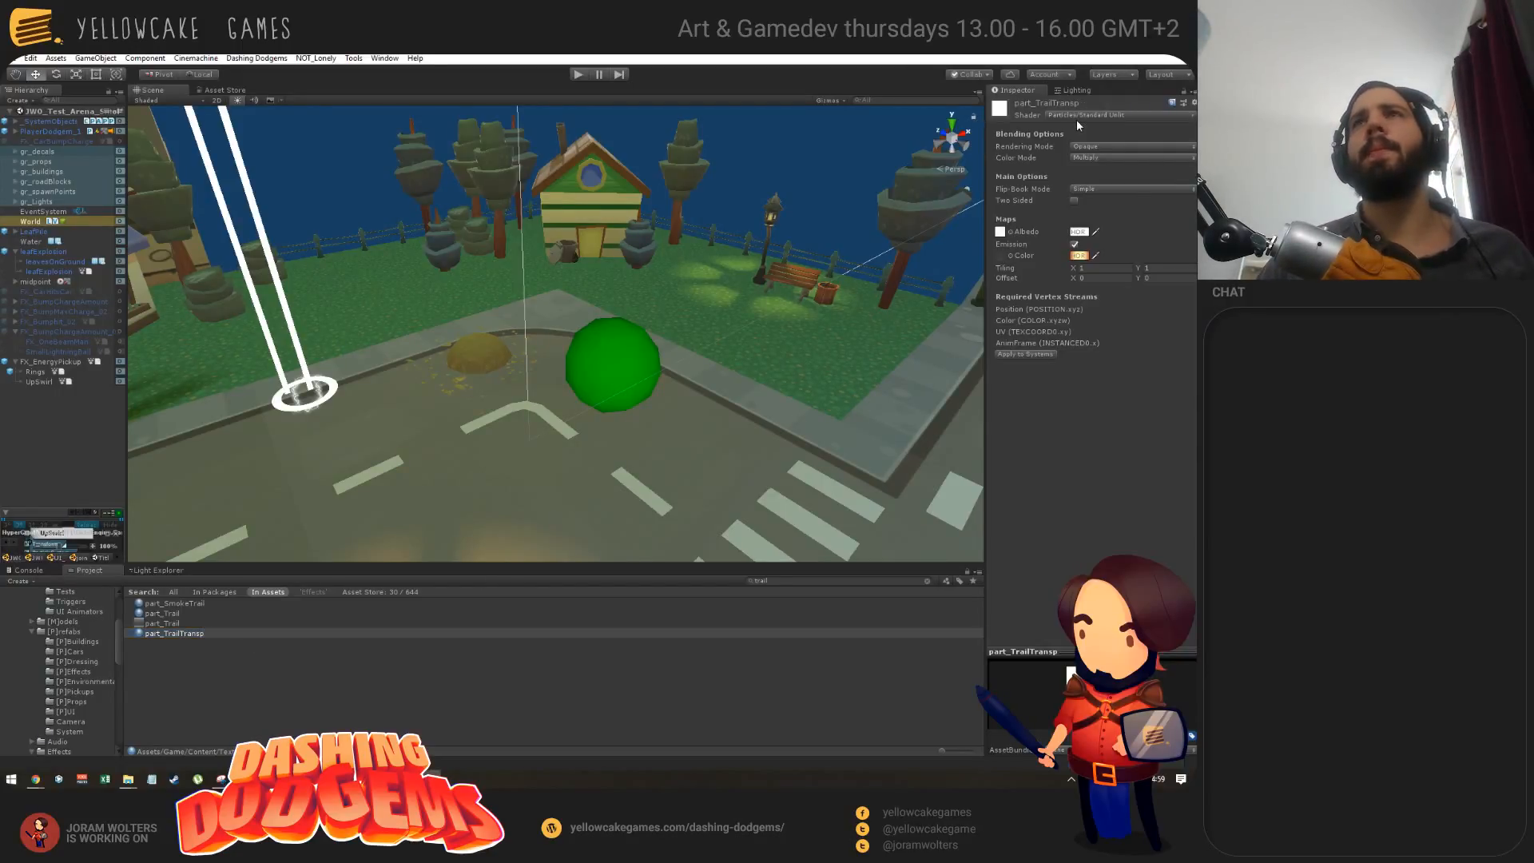
{"action": "mouse_move", "coordinate": [1086, 322]}
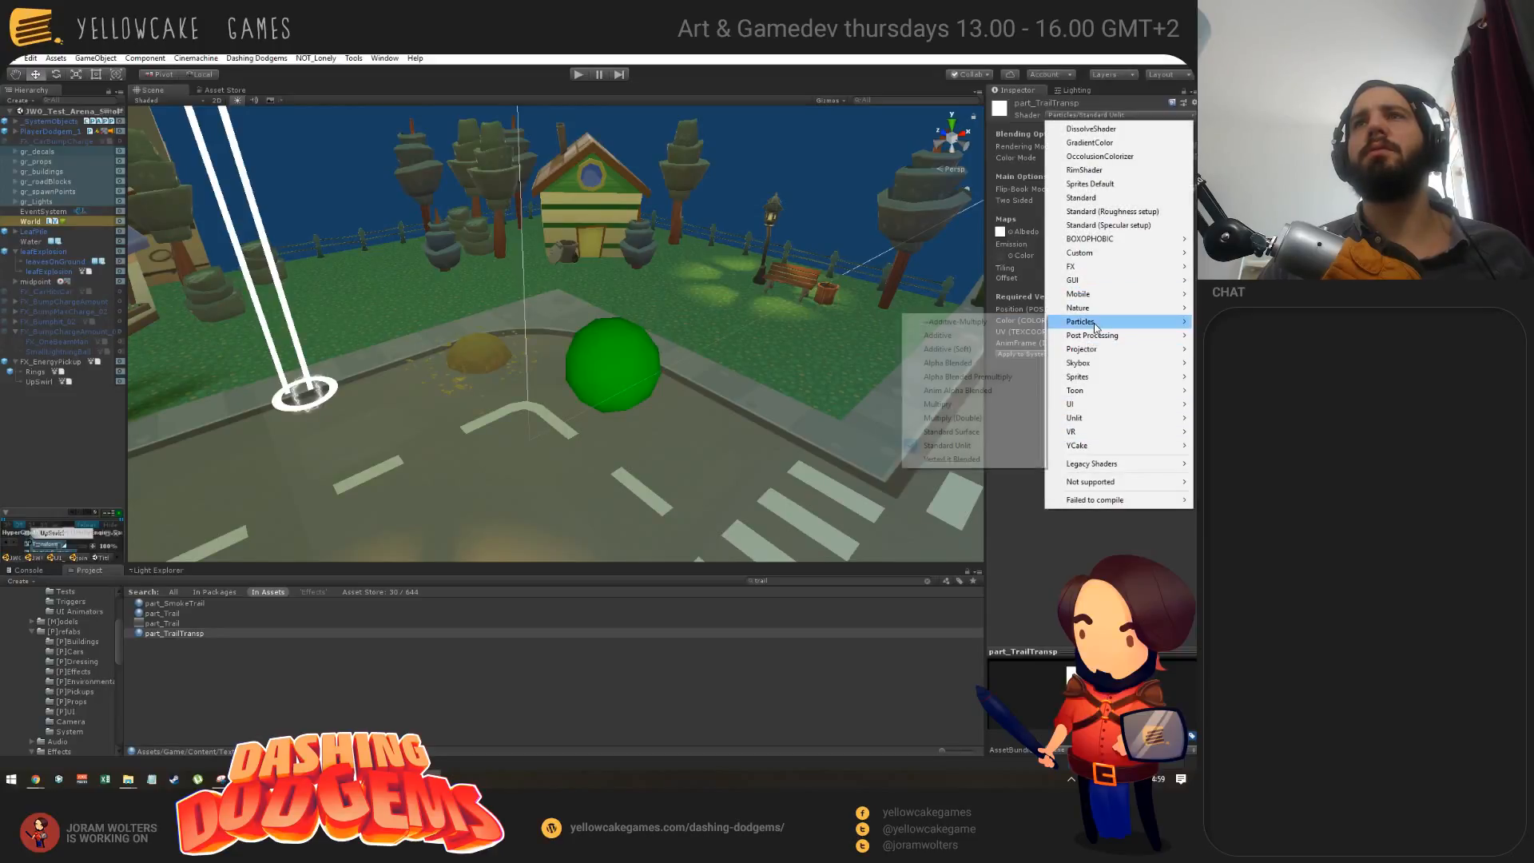
{"action": "left_click", "coordinate": [959, 356]}
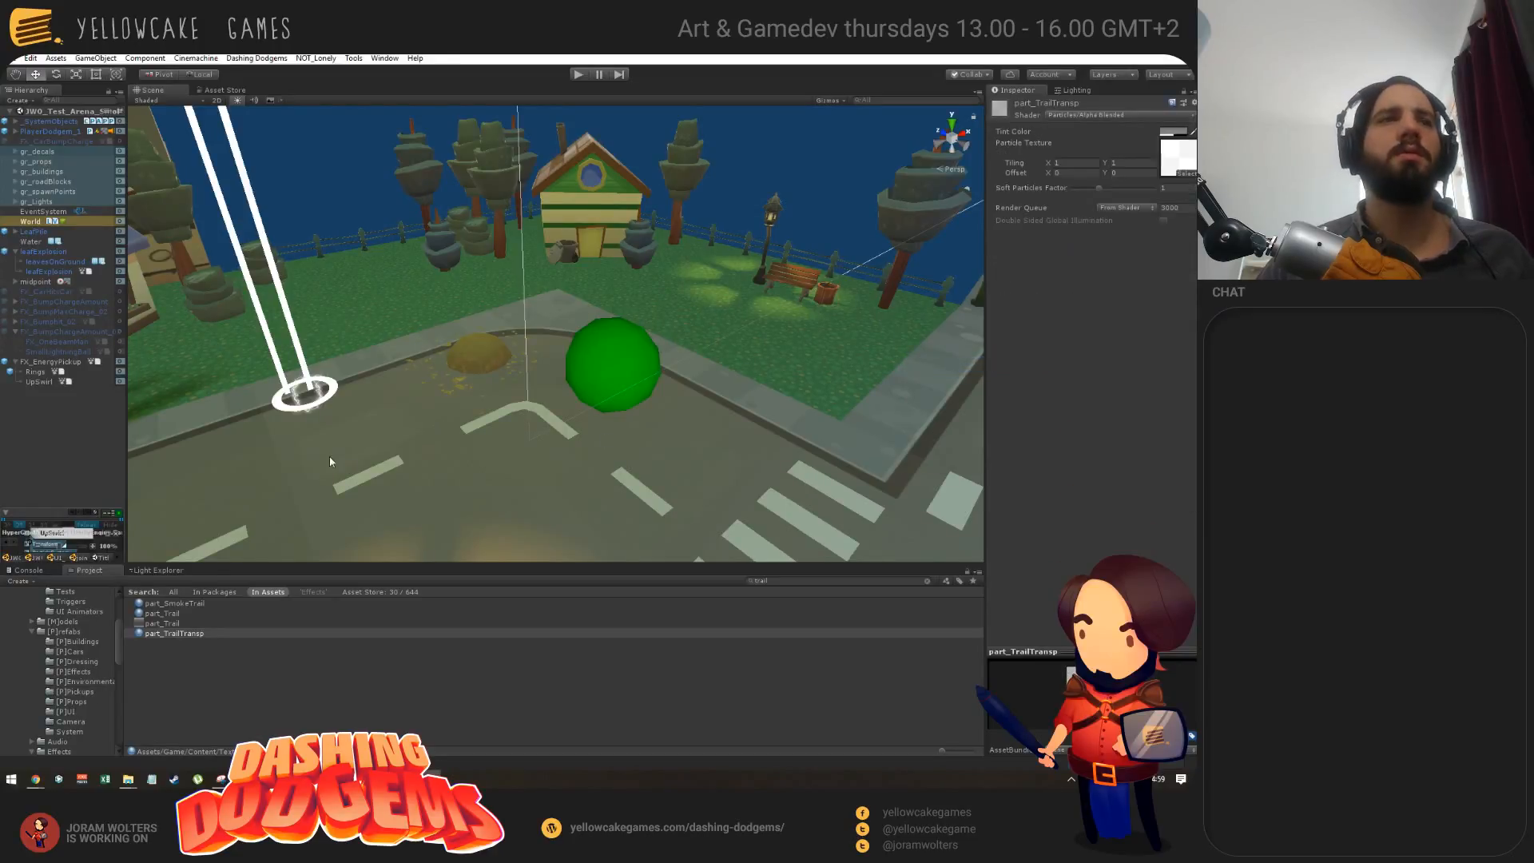
Step: Assign part_TrailTransp as the trail material of the UpSwirl particle system
{"action": "left_click_drag", "start_coordinate": [384, 427], "coordinate": [356, 437], "text": "alt"}
{"action": "middle_click_drag", "start_coordinate": [356, 432], "coordinate": [462, 424]}
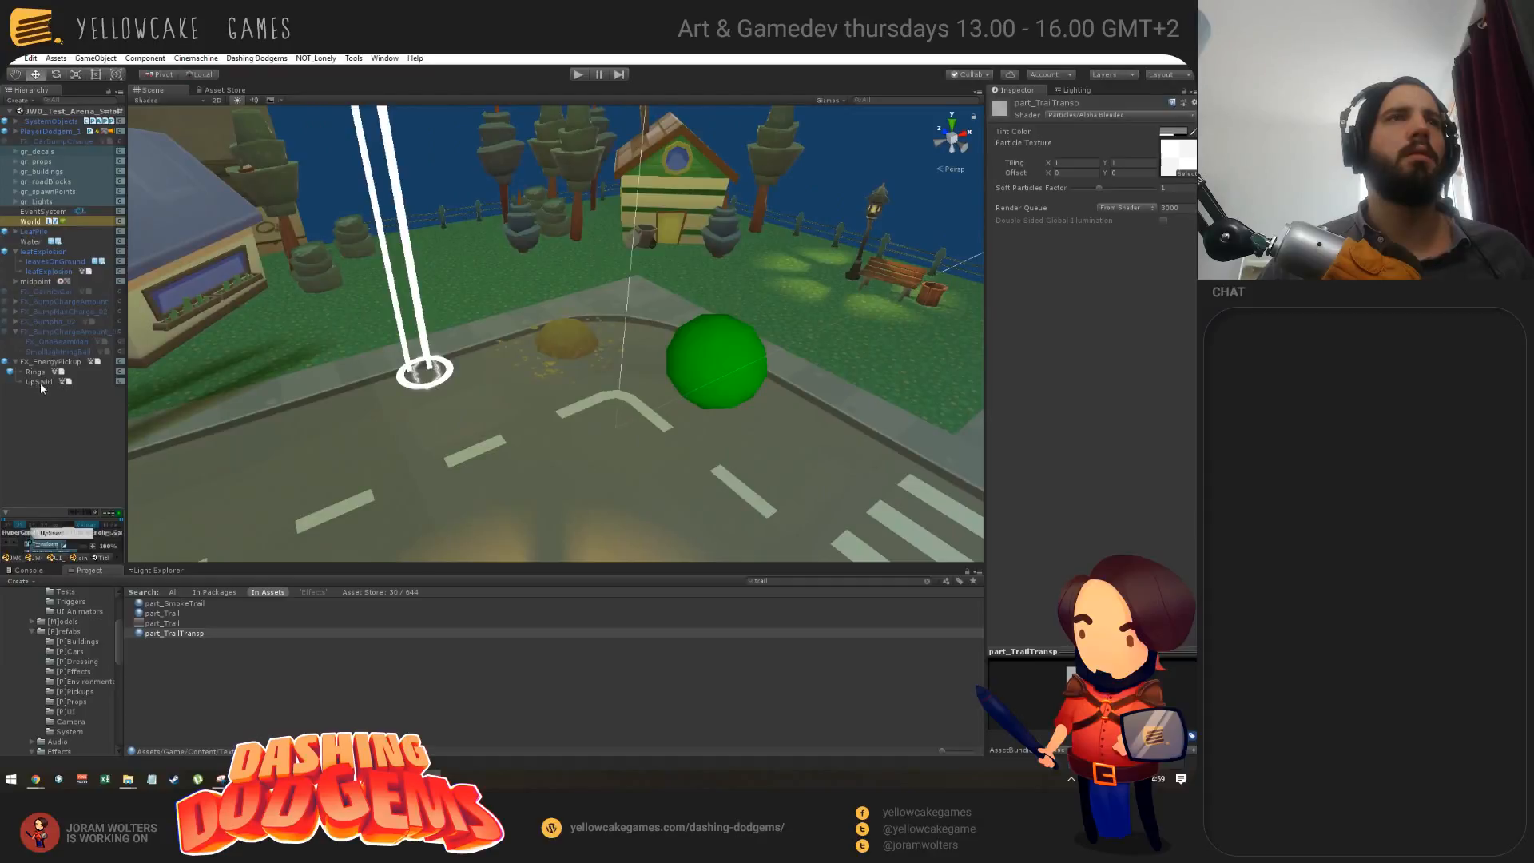
{"action": "left_click", "coordinate": [40, 382]}
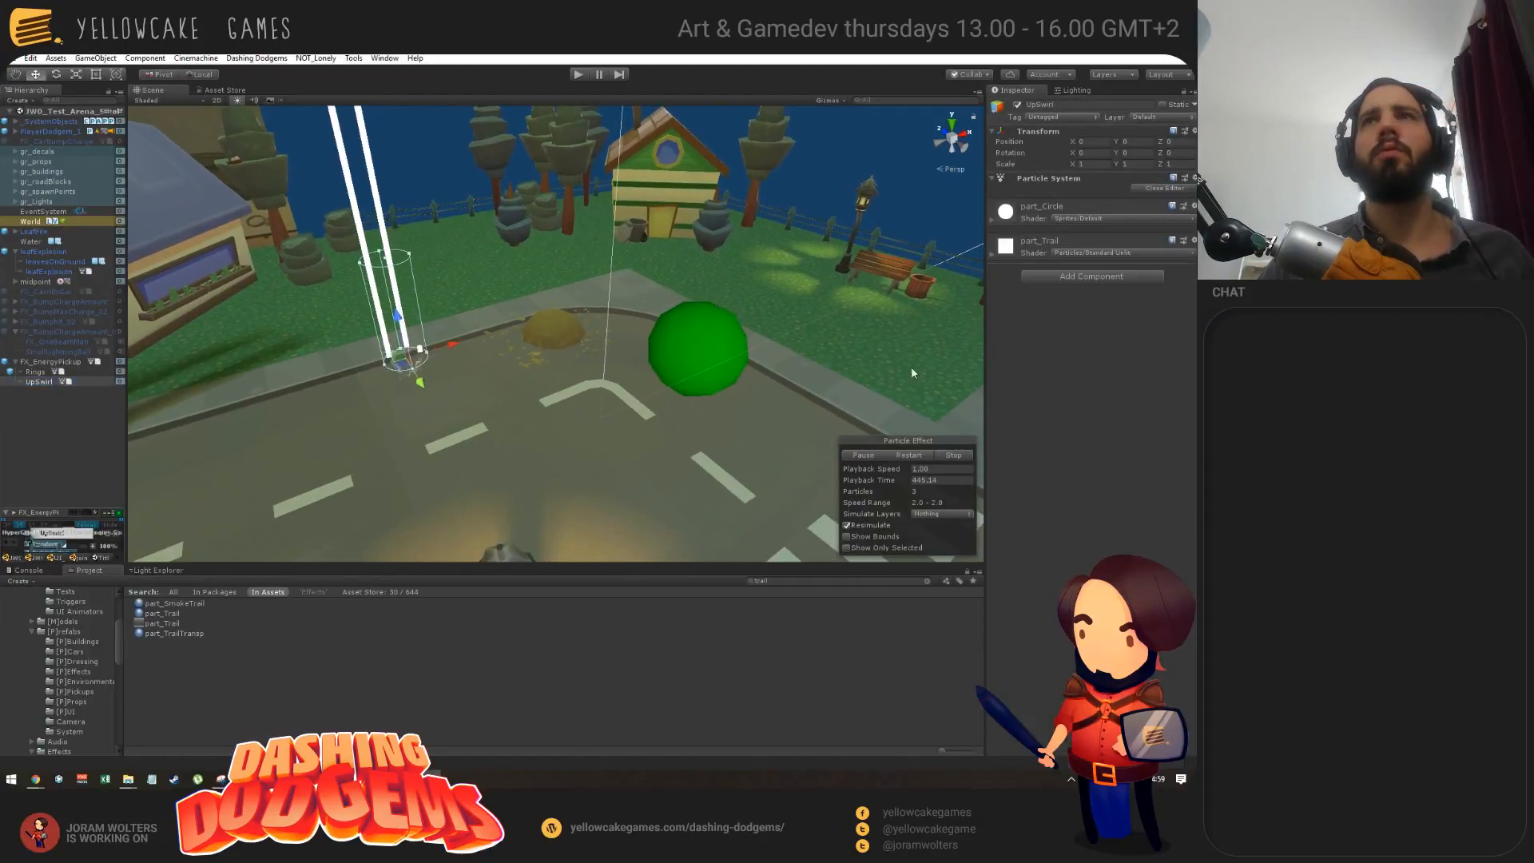
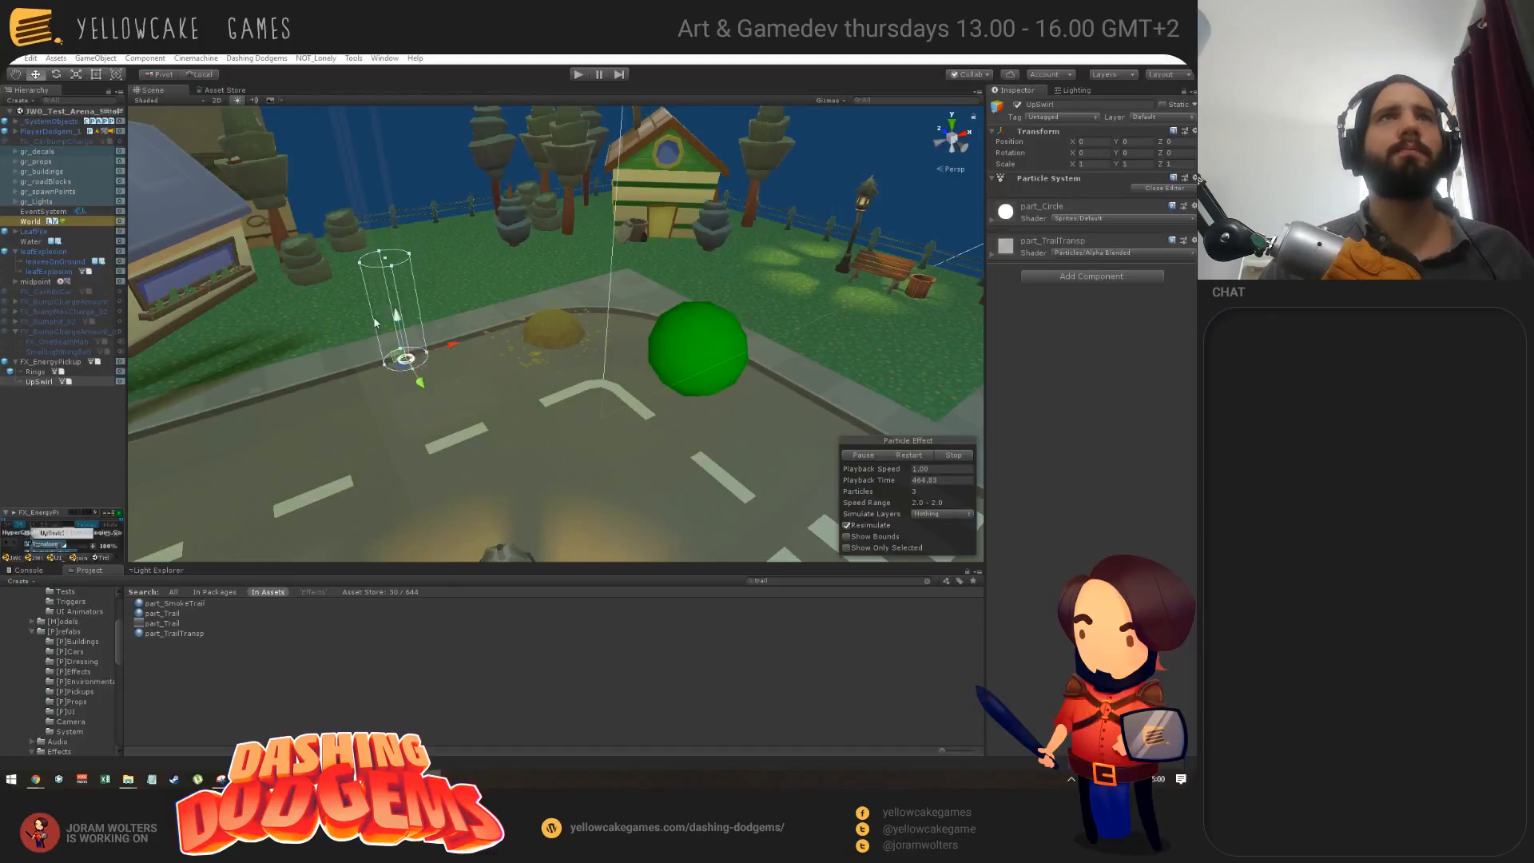
Step: Bring the particle effect editor back into view and raise the alpha of UpSwirl's trail Color over Lifetime
{"action": "left_click_drag", "start_coordinate": [407, 236], "coordinate": [525, 348], "text": "alt"}
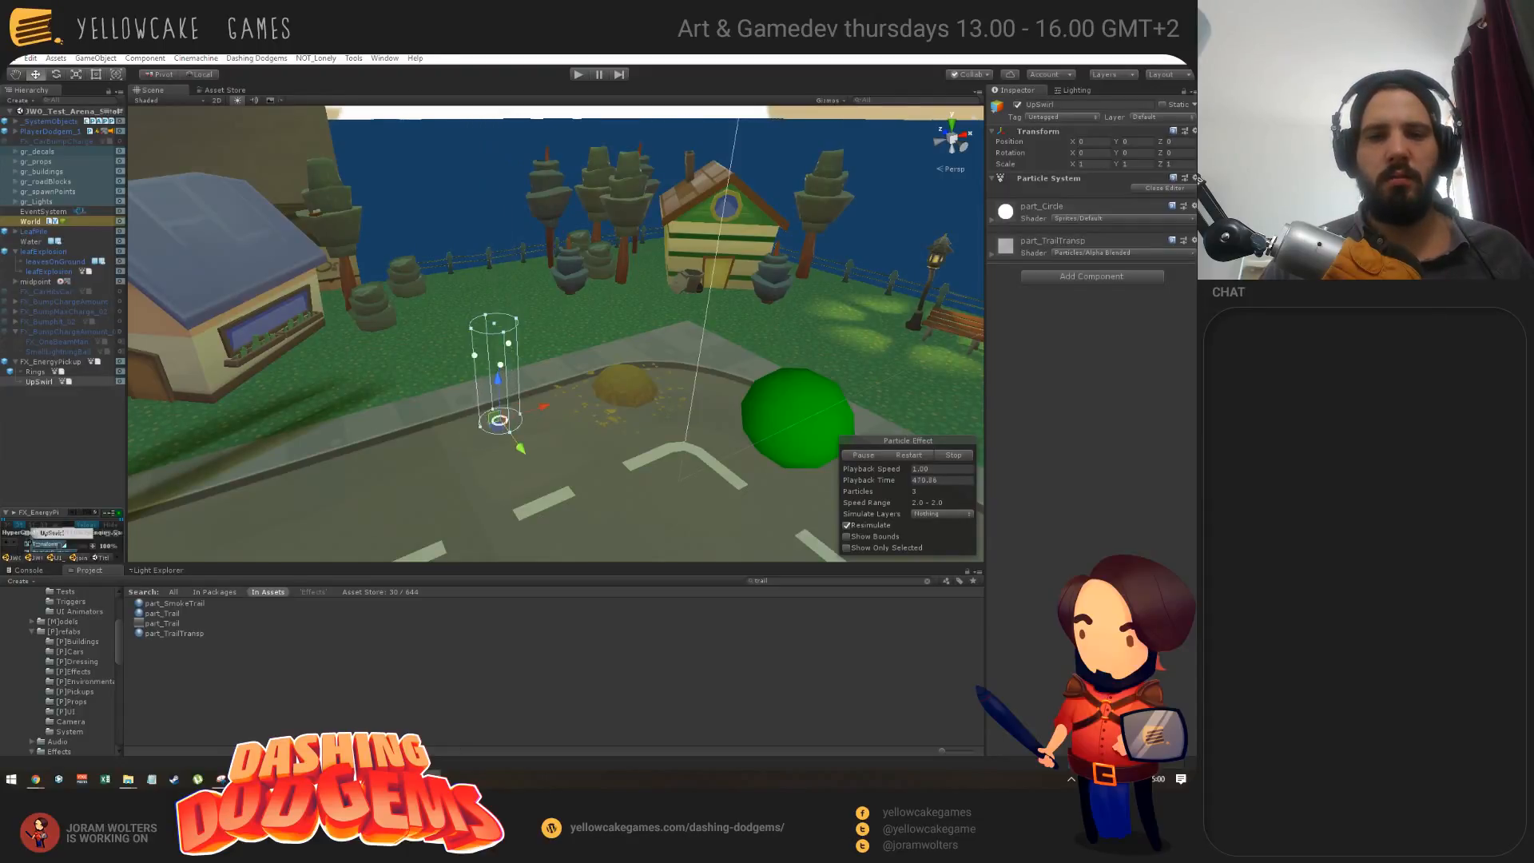
{"action": "left_click_drag", "start_coordinate": [1191, 127], "coordinate": [755, 151]}
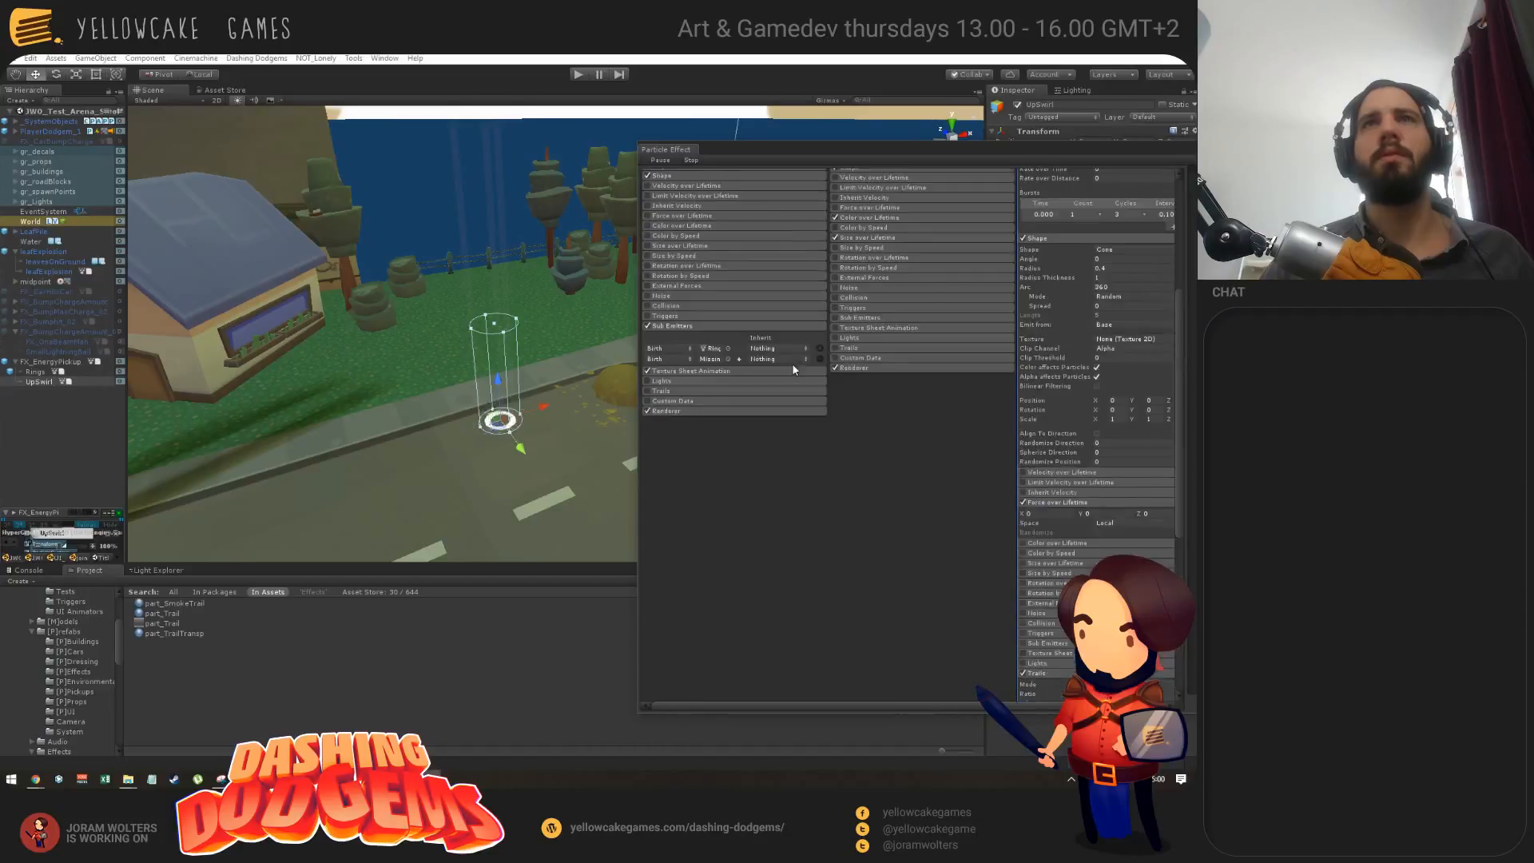
{"action": "scroll", "coordinate": [872, 461], "scroll_direction": "down", "scroll_amount": 10}
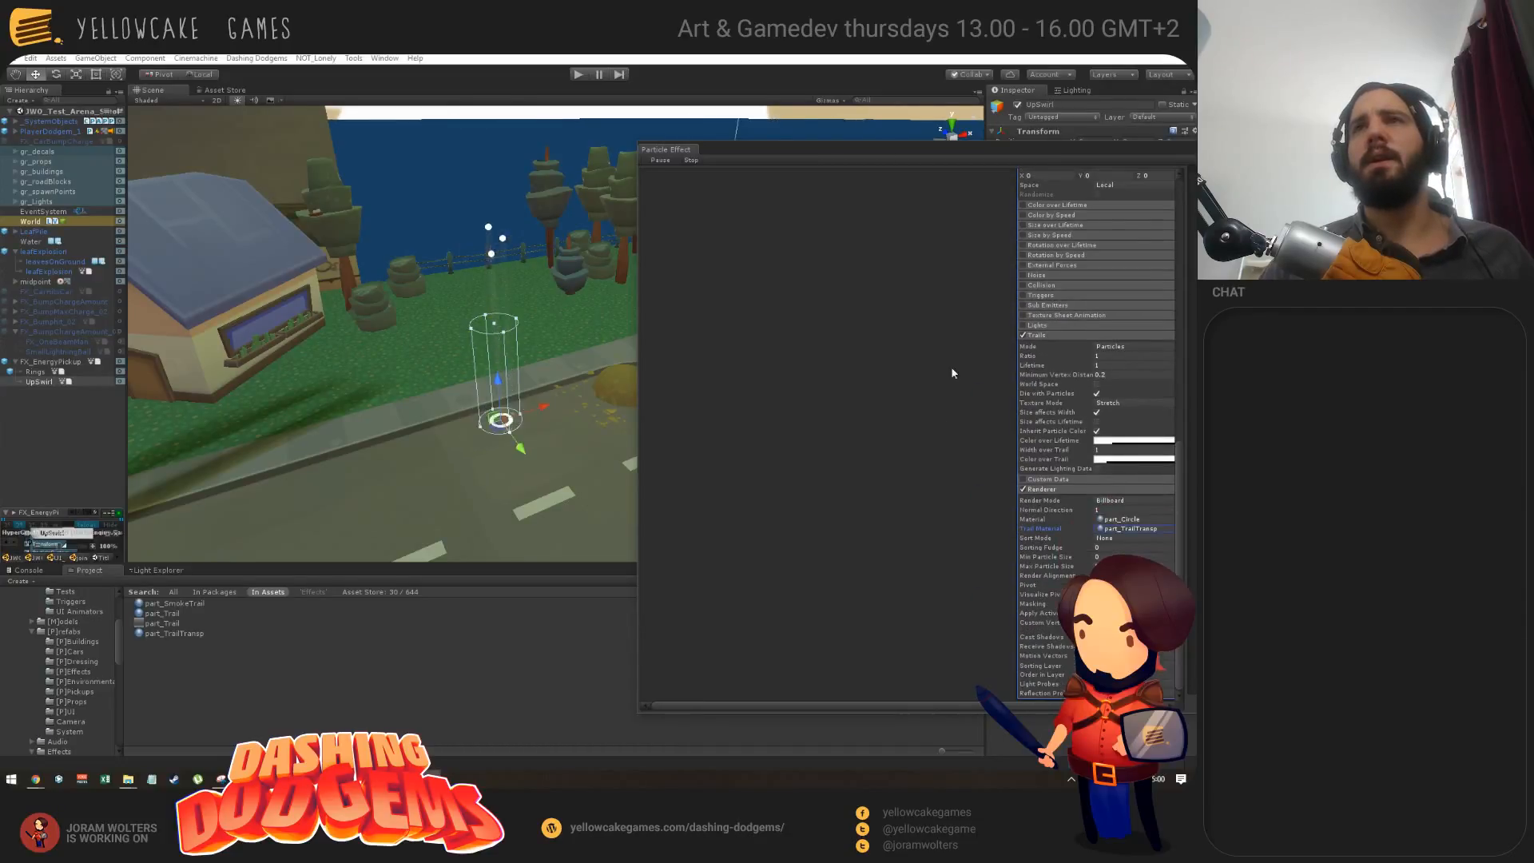
{"action": "left_click", "coordinate": [1121, 442]}
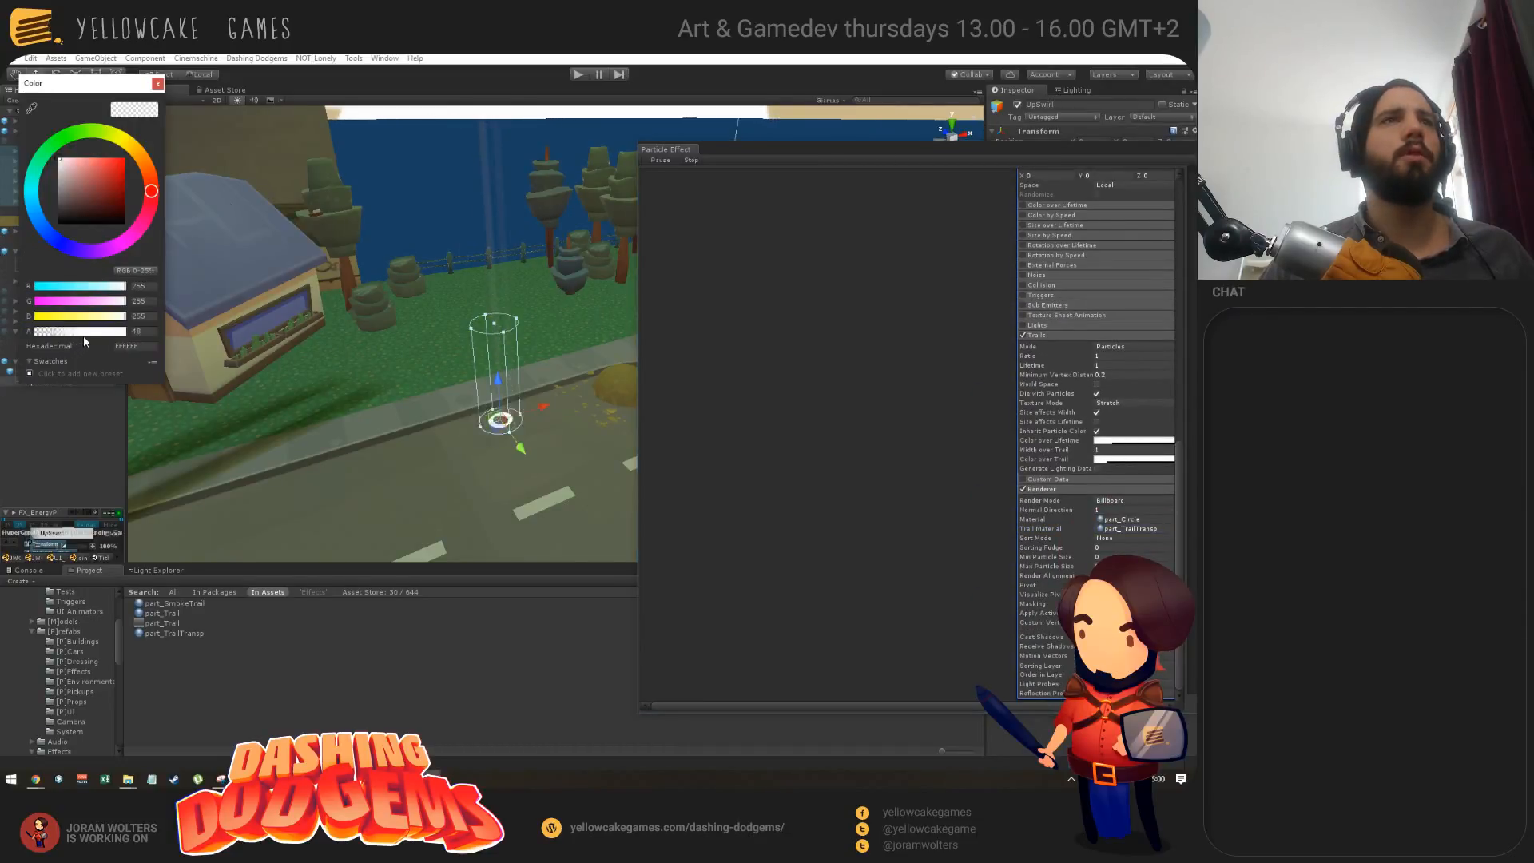
{"action": "left_click_drag", "start_coordinate": [84, 332], "coordinate": [104, 333]}
{"action": "left_click", "coordinate": [158, 84]}
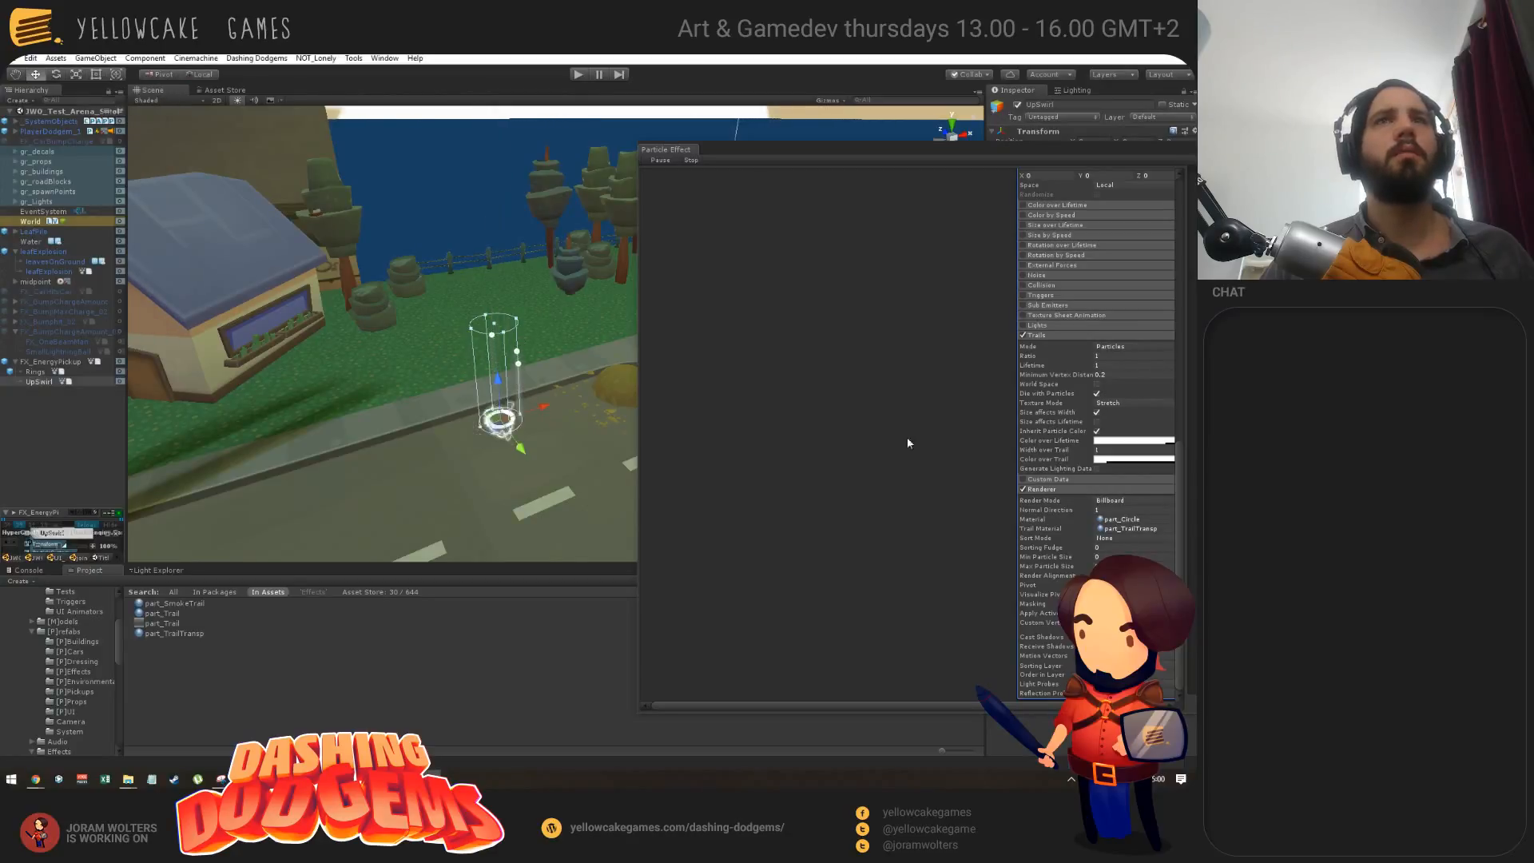
Step: Raise the alpha of UpSwirl's Color over Trail to make the trails more opaque
{"action": "left_click", "coordinate": [1125, 461]}
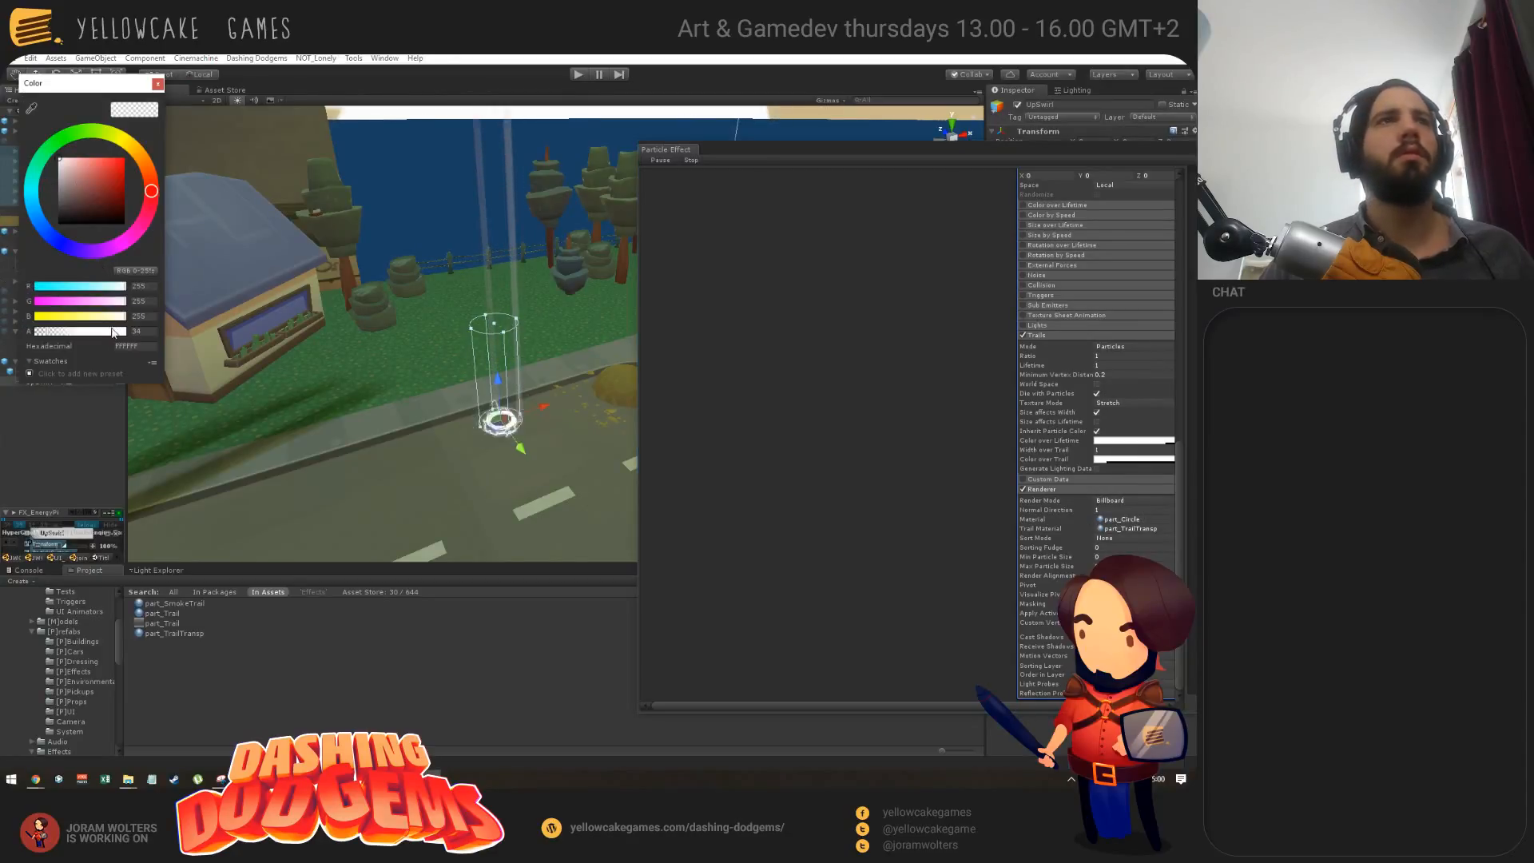
{"action": "left_click_drag", "start_coordinate": [113, 334], "coordinate": [103, 337]}
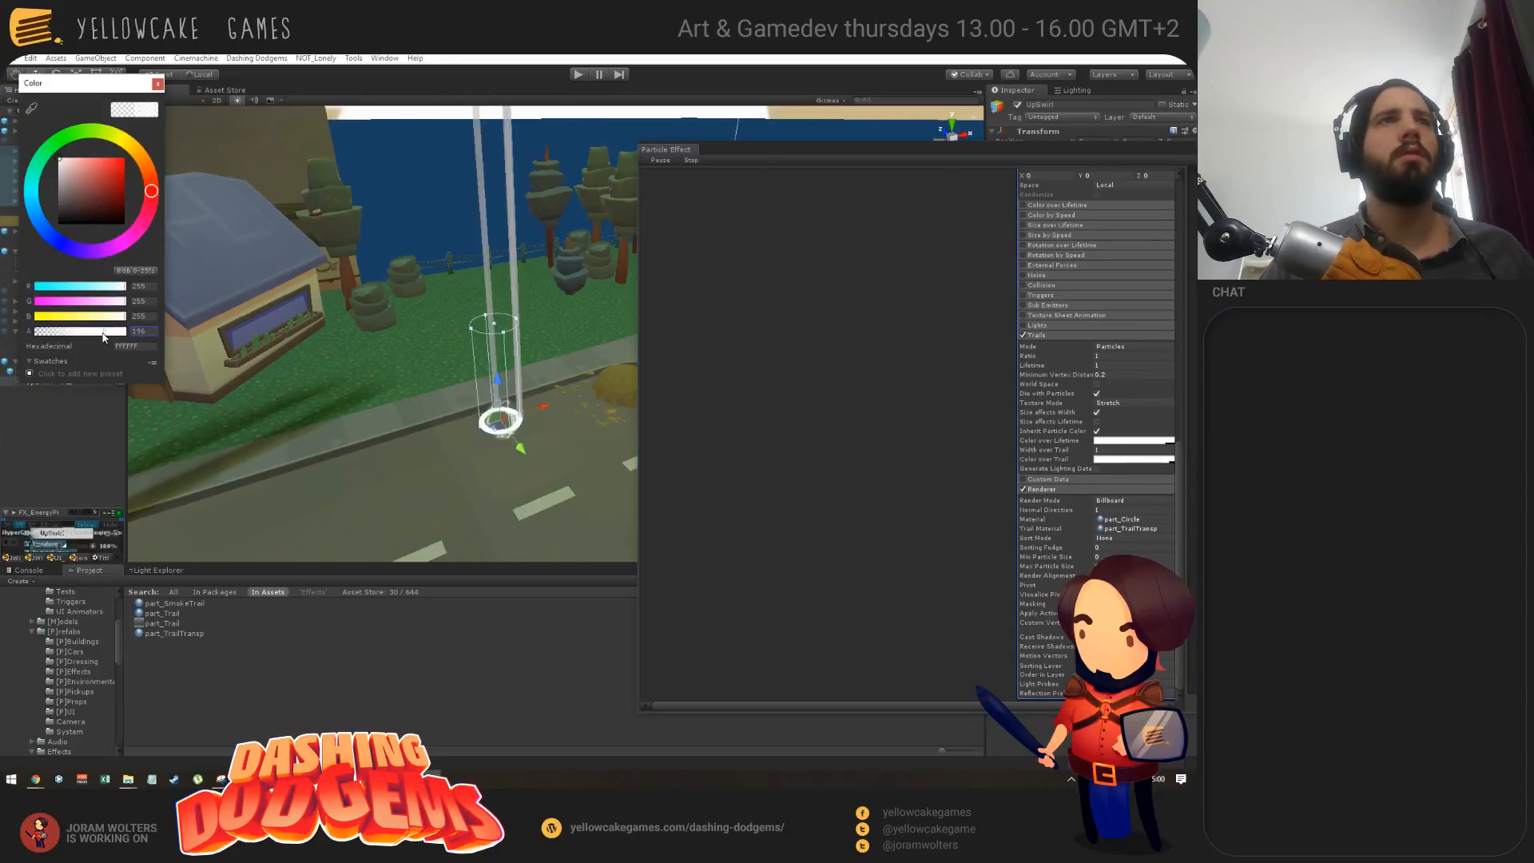
{"action": "left_click", "coordinate": [158, 84]}
Step: Set UpSwirl's Start Speed to 3, Duration to 1 and Start Lifetime to 1
{"action": "left_click_drag", "start_coordinate": [795, 160], "coordinate": [684, 219]}
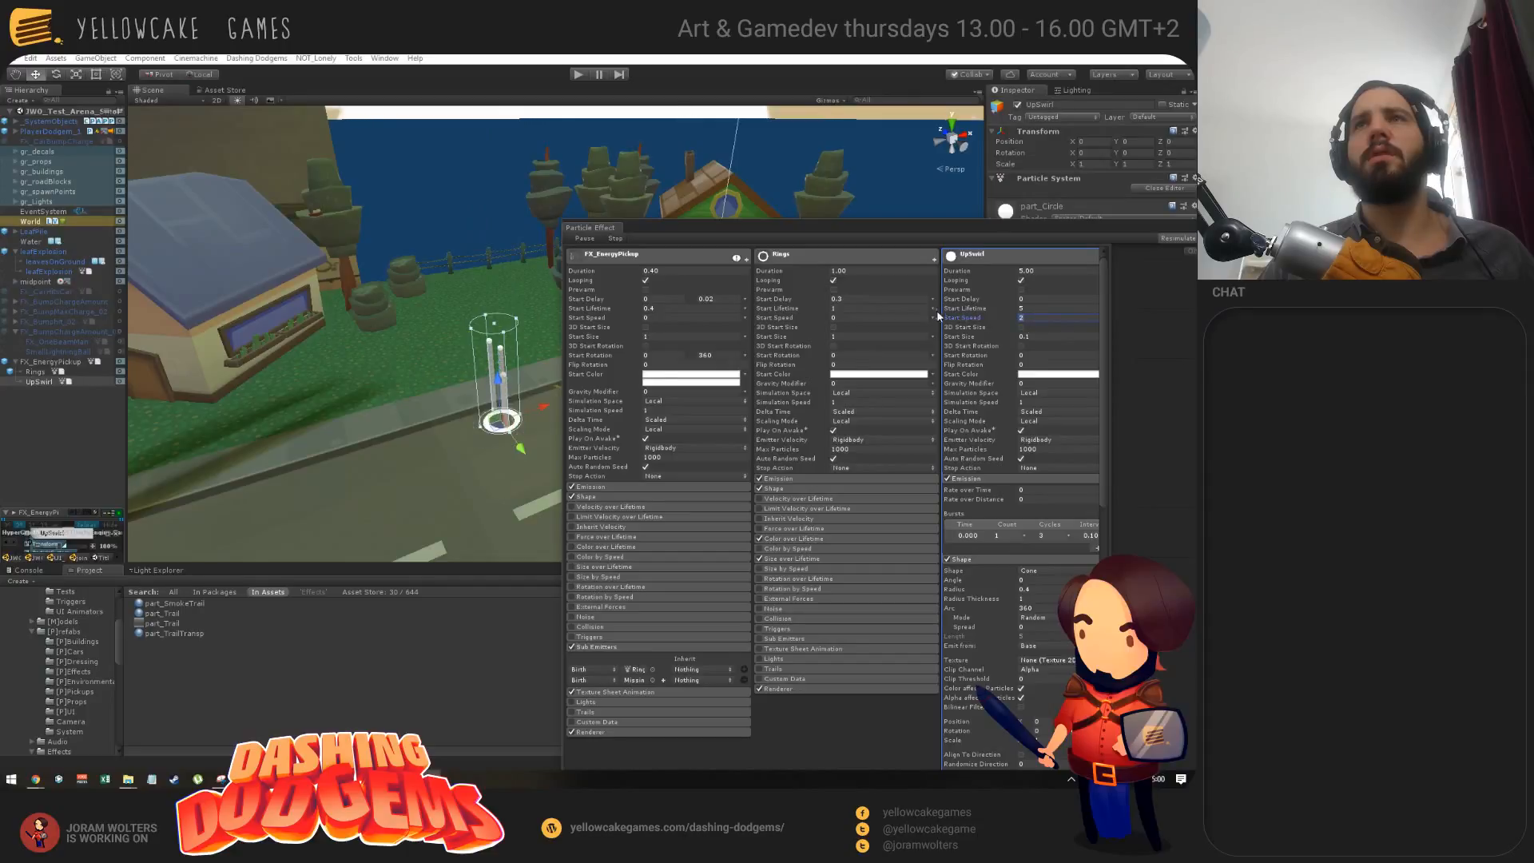
{"action": "type", "text": "3"}
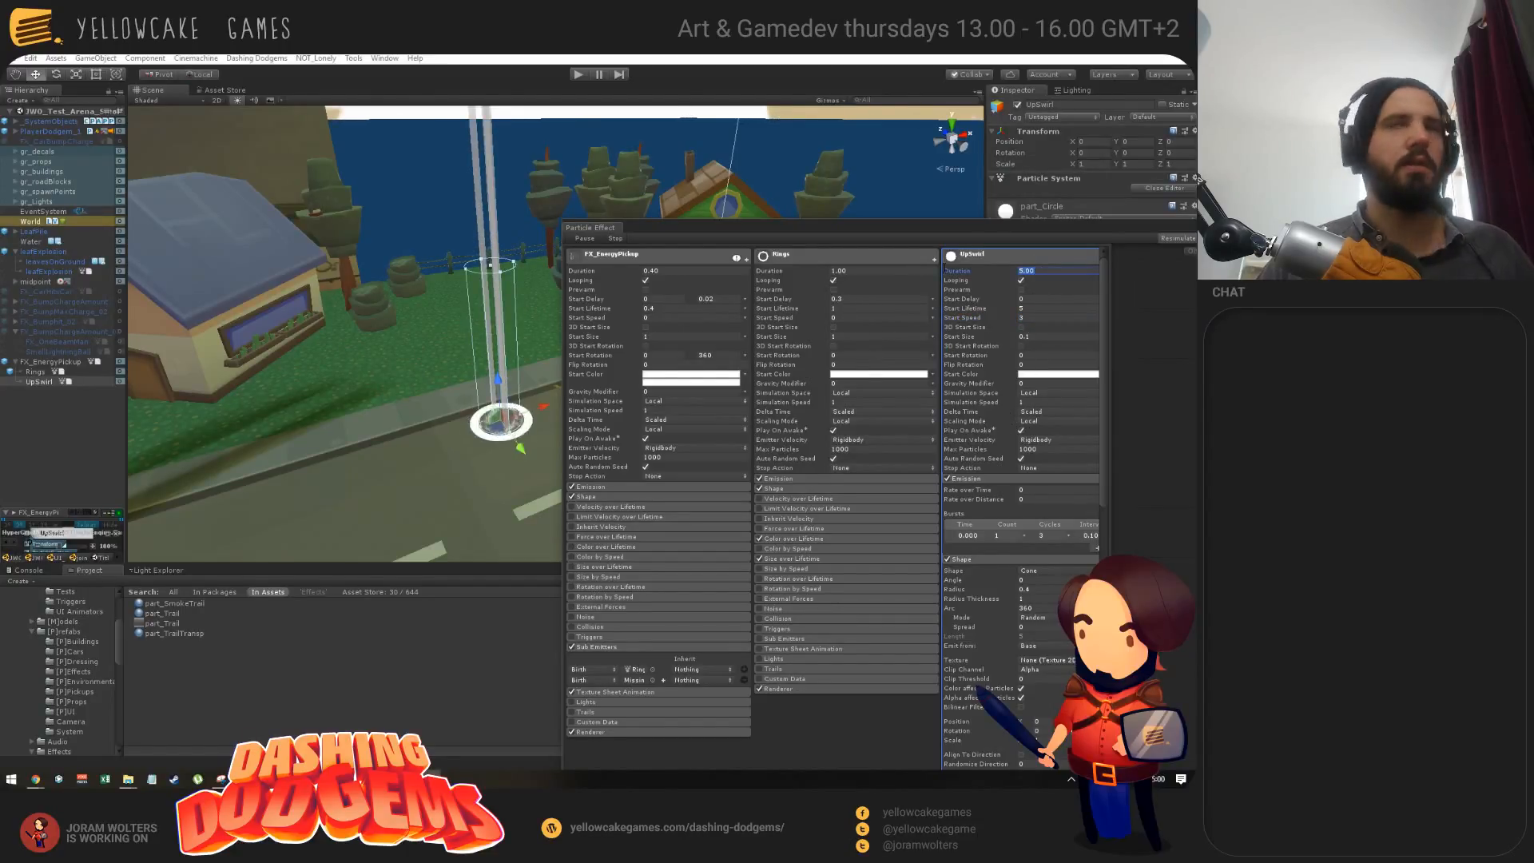
{"action": "type", "text": "1"}
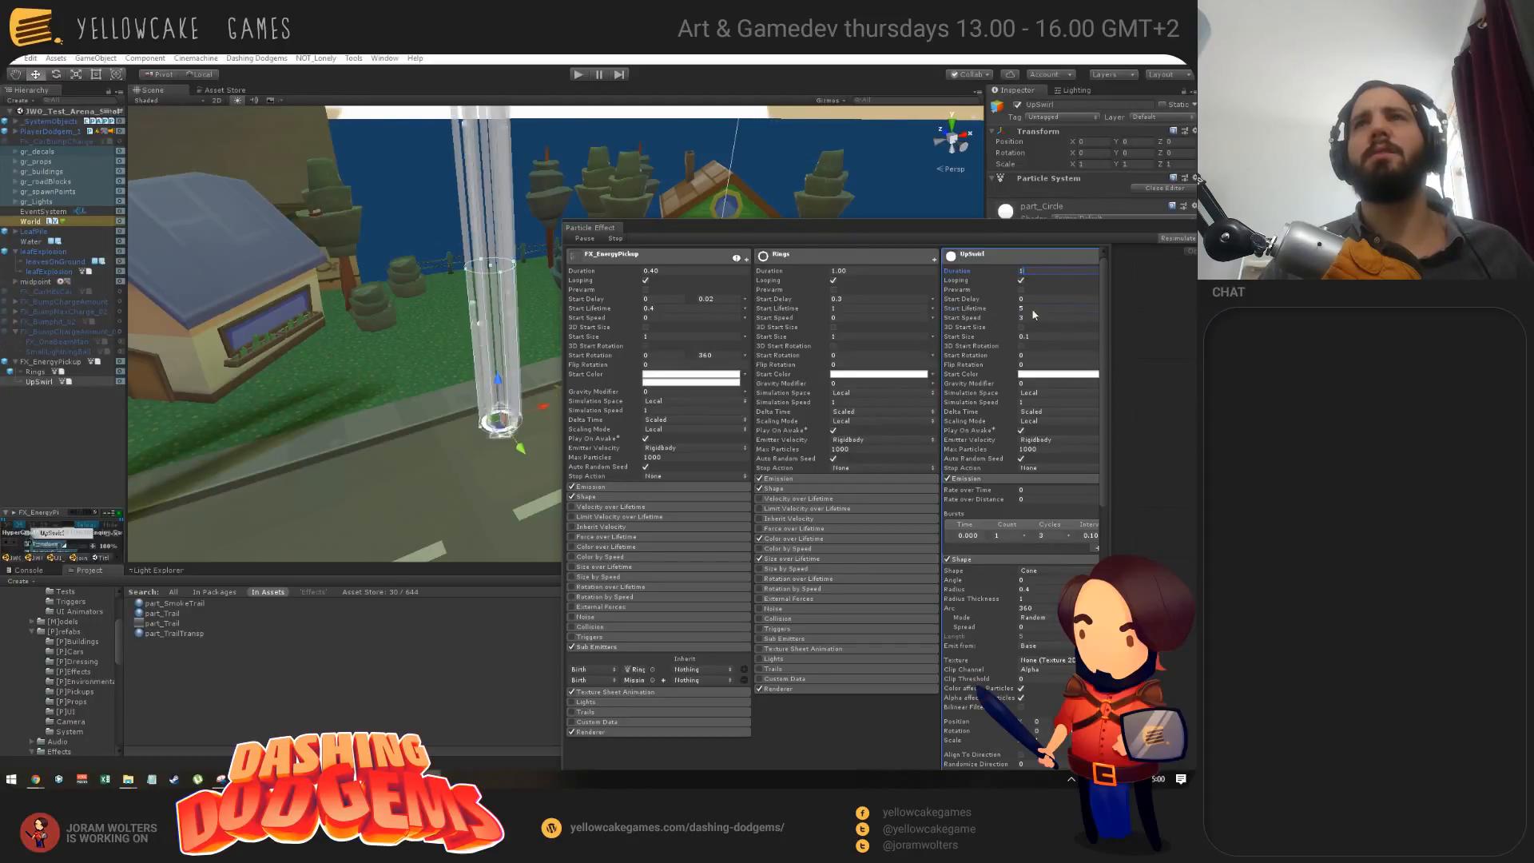
{"action": "left_click", "coordinate": [1026, 308]}
{"action": "type", "text": "1"}
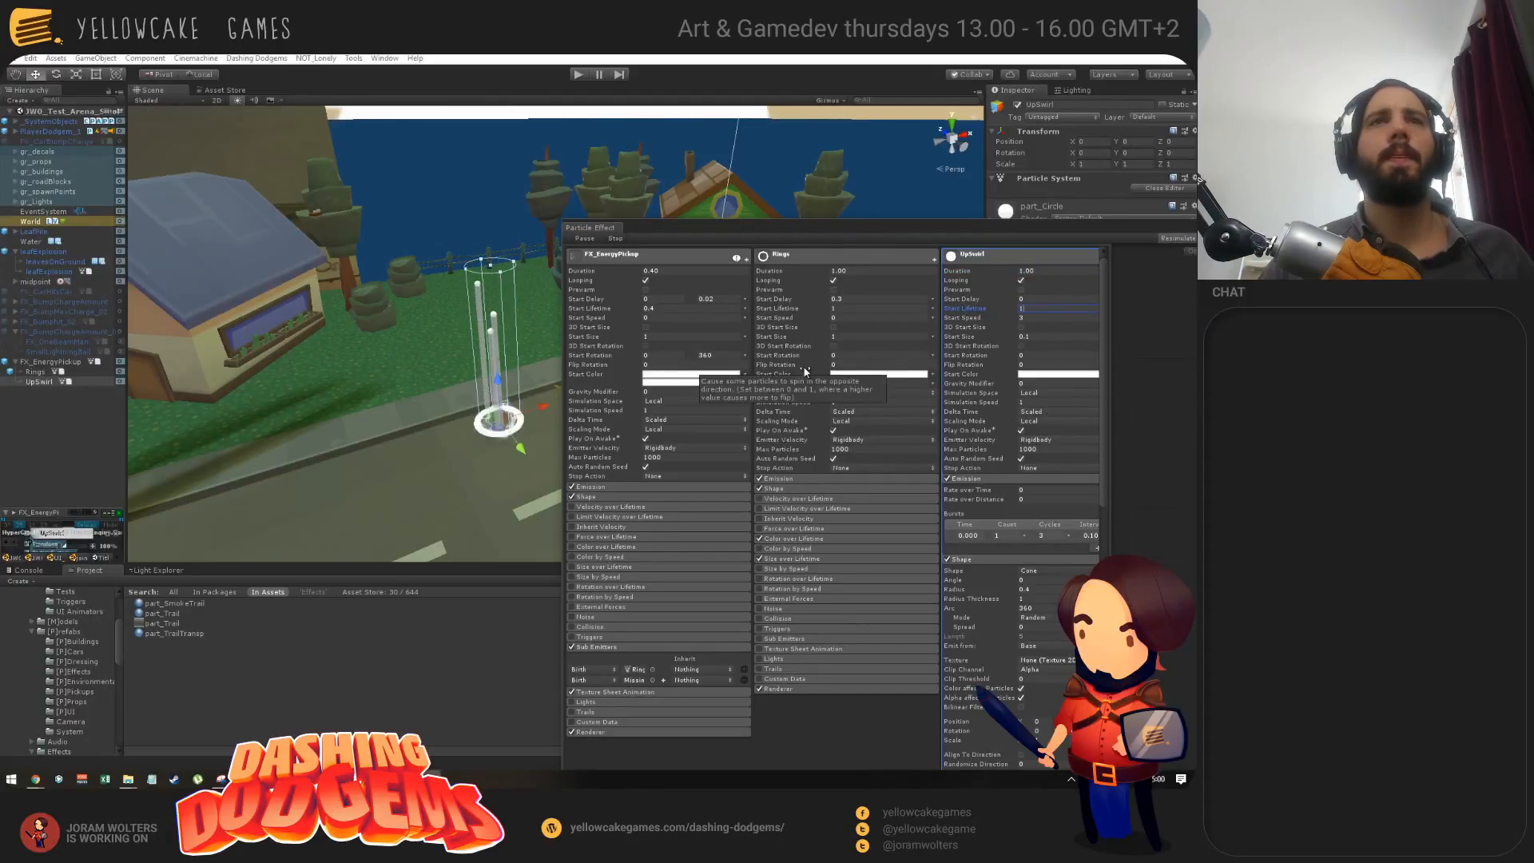
Step: Try a Start Lifetime of 0.3 for UpSwirl and settle on 0.6
{"action": "left_click", "coordinate": [1031, 271]}
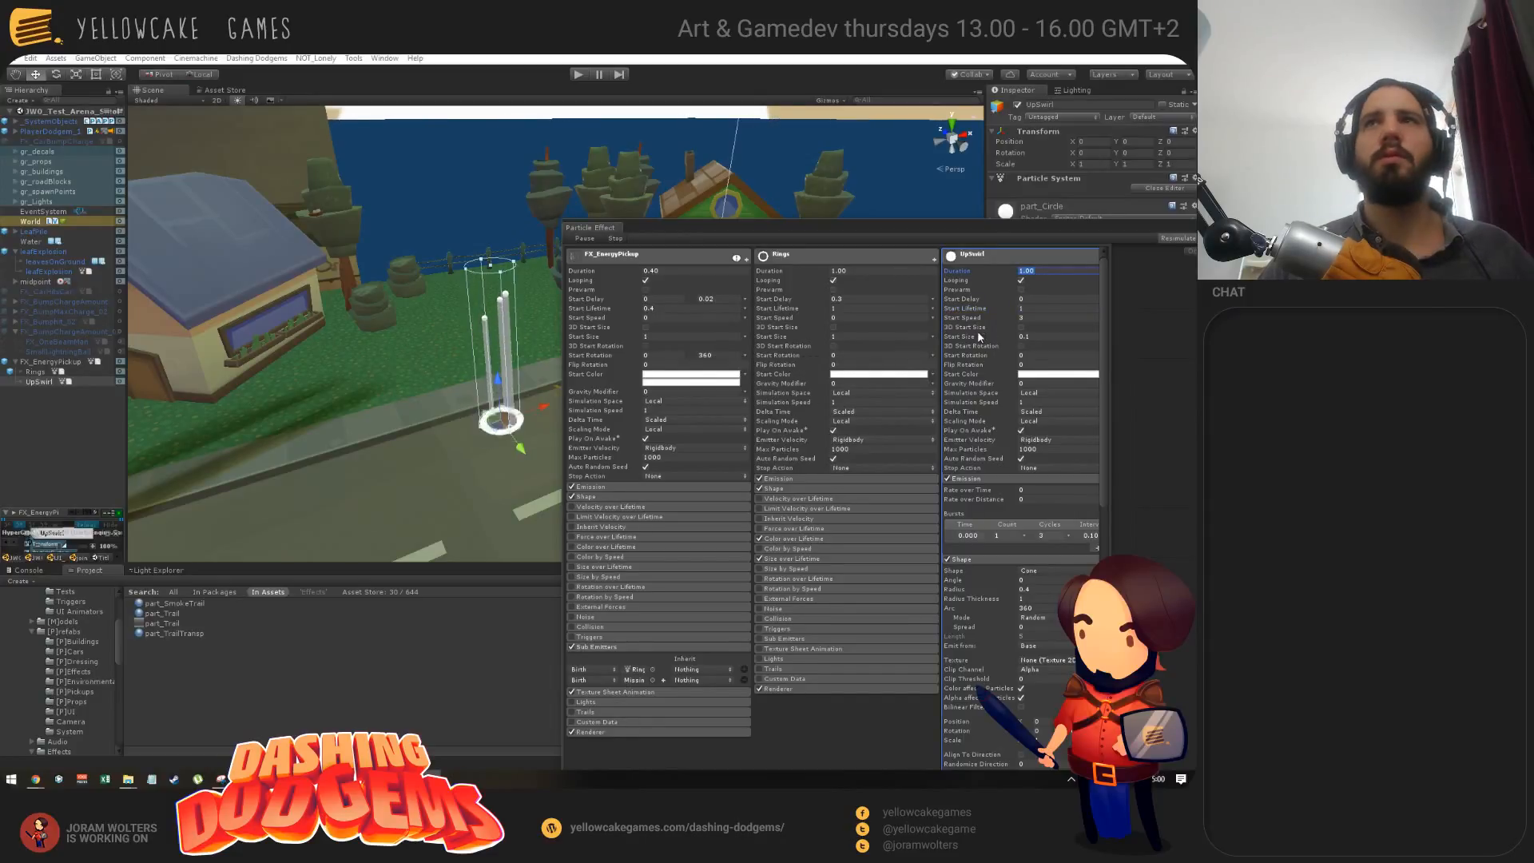
{"action": "left_click", "coordinate": [1030, 308]}
{"action": "type", "text": "0."}
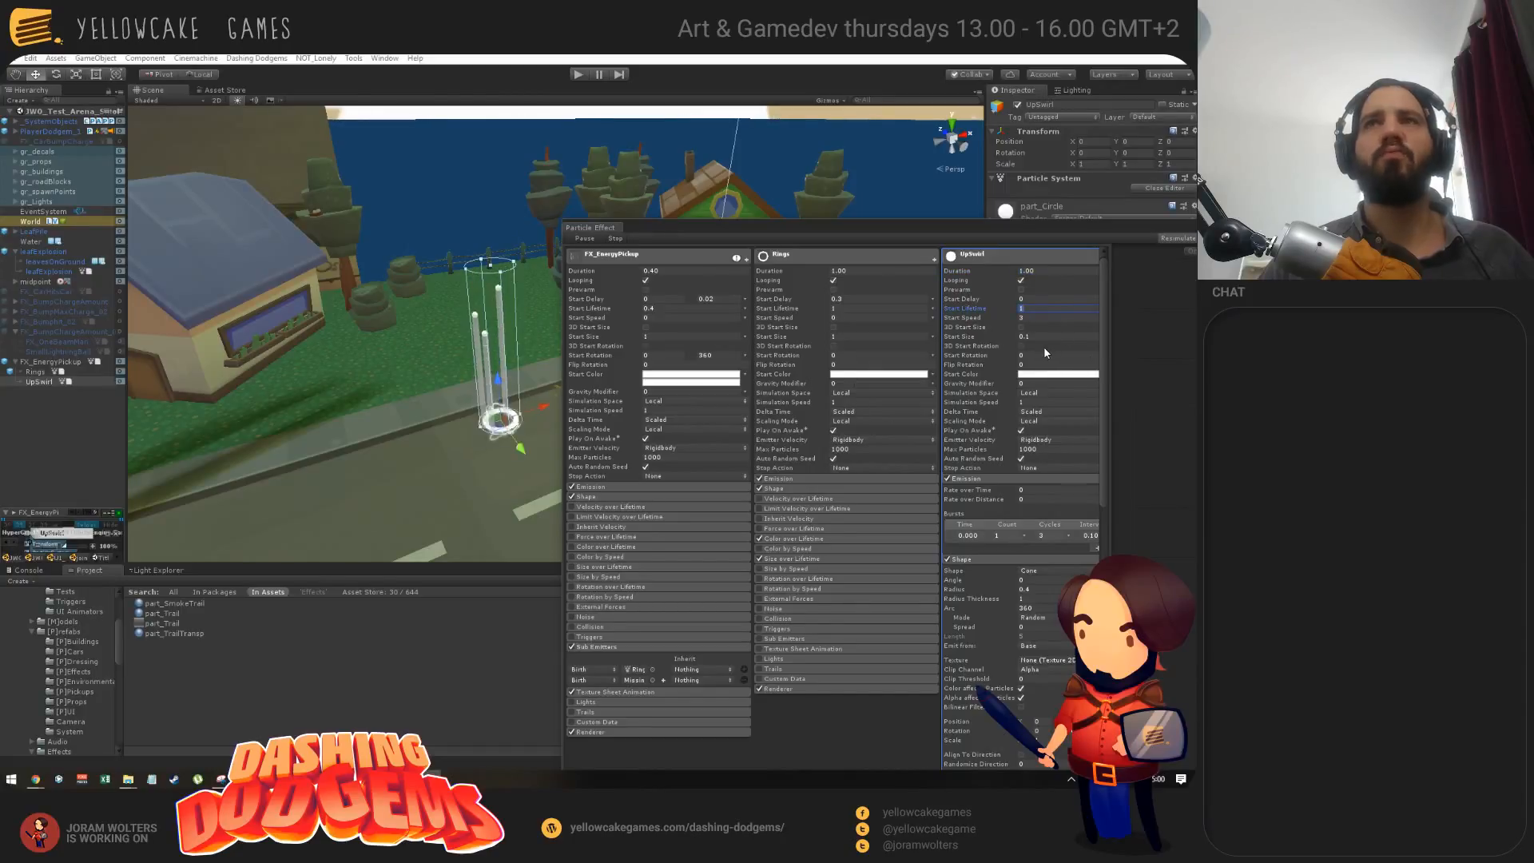
{"action": "type", "text": "3"}
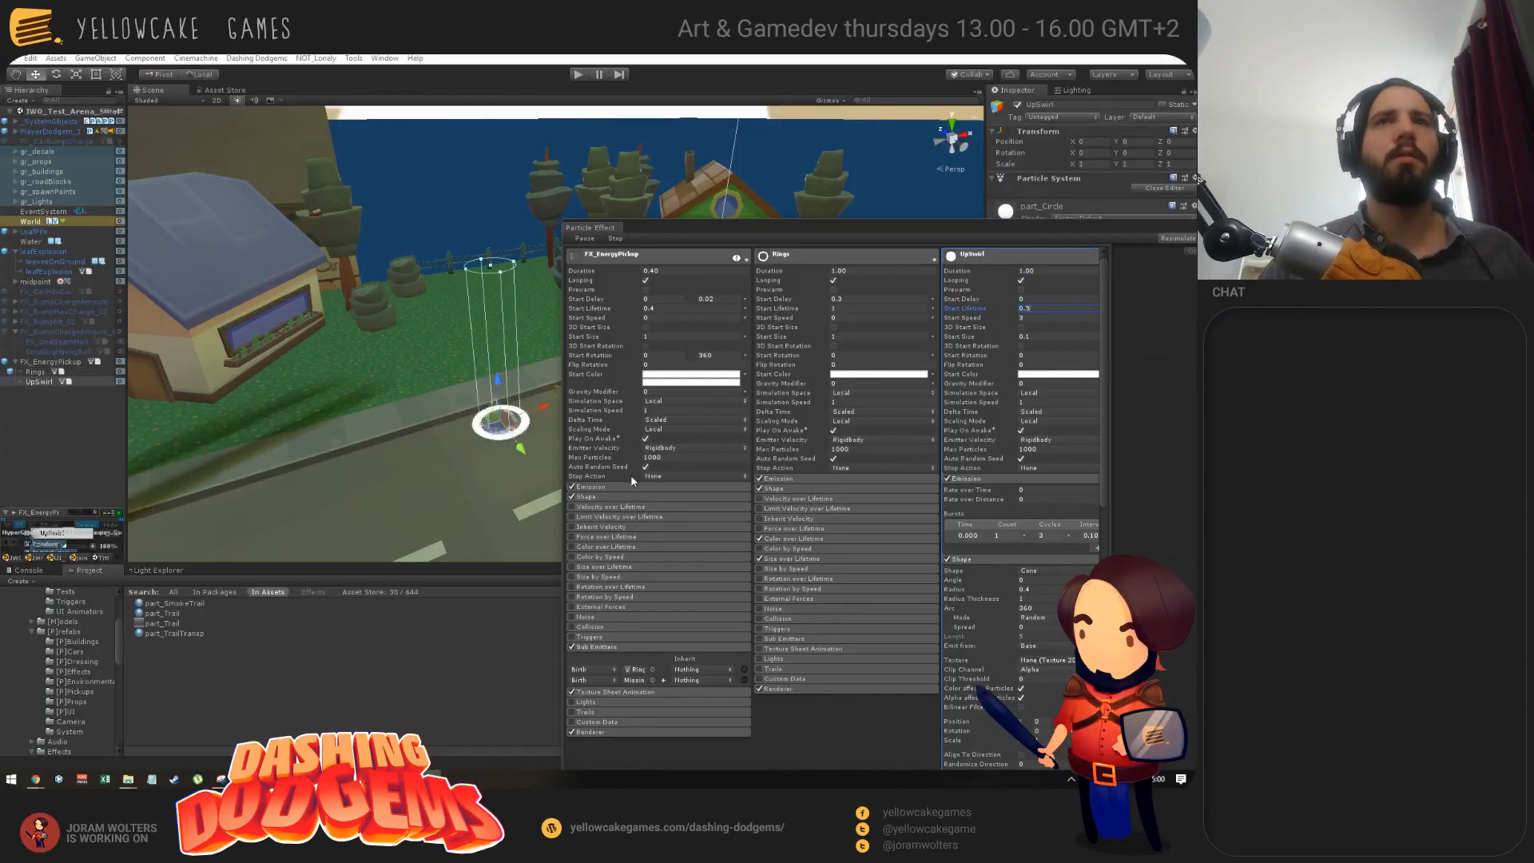
{"action": "left_click_drag", "start_coordinate": [1033, 311], "coordinate": [930, 310]}
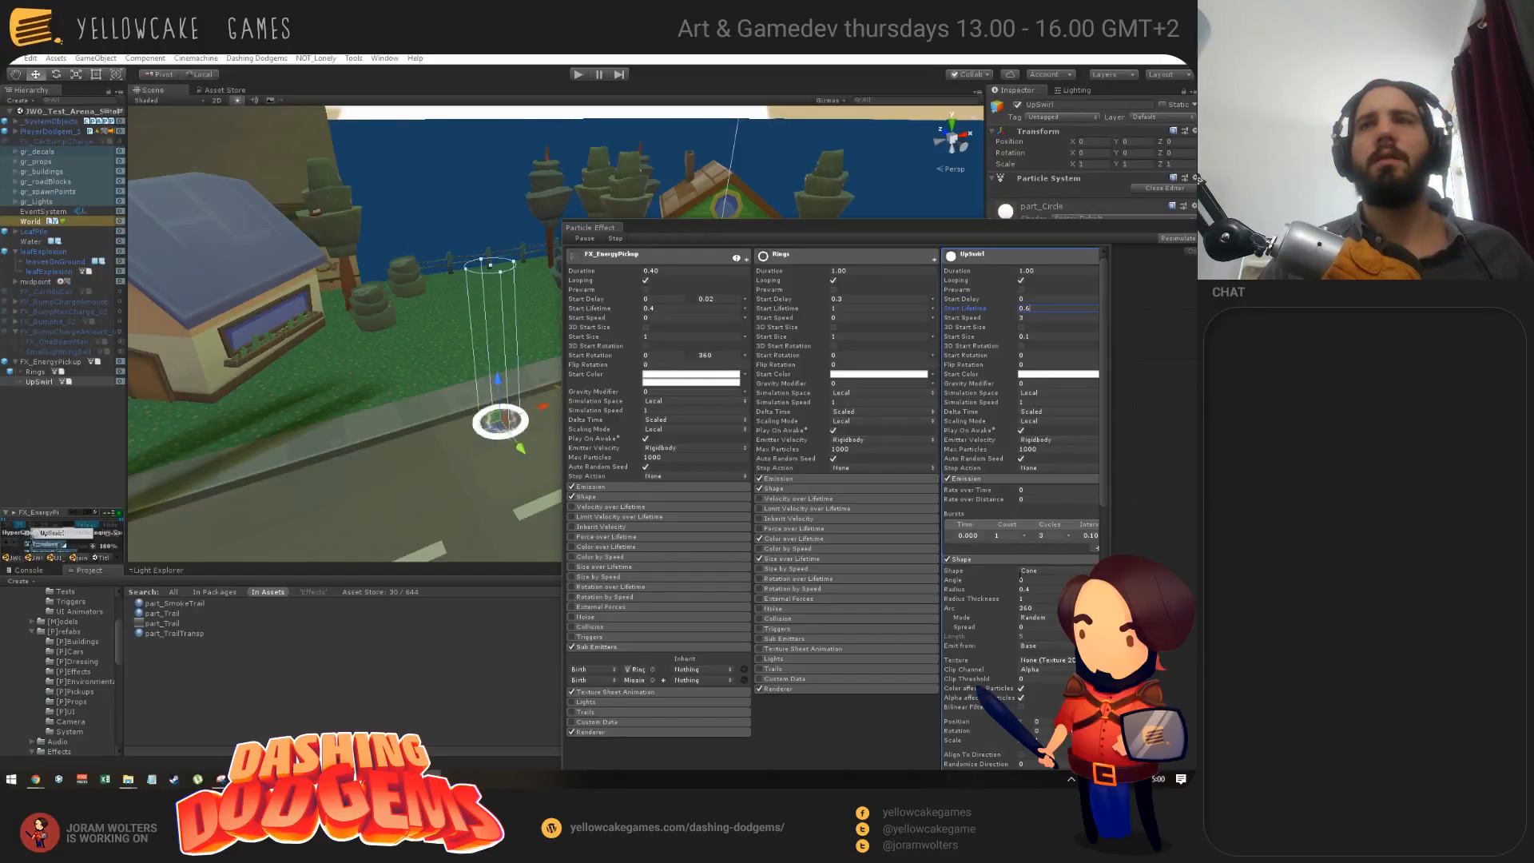
Step: Disable Force over Lifetime and enable Velocity over Lifetime on the UpSwirl particle system
{"action": "scroll", "coordinate": [1014, 591], "scroll_direction": "down", "scroll_amount": 10}
{"action": "left_click_drag", "start_coordinate": [370, 381], "coordinate": [407, 394], "text": "alt"}
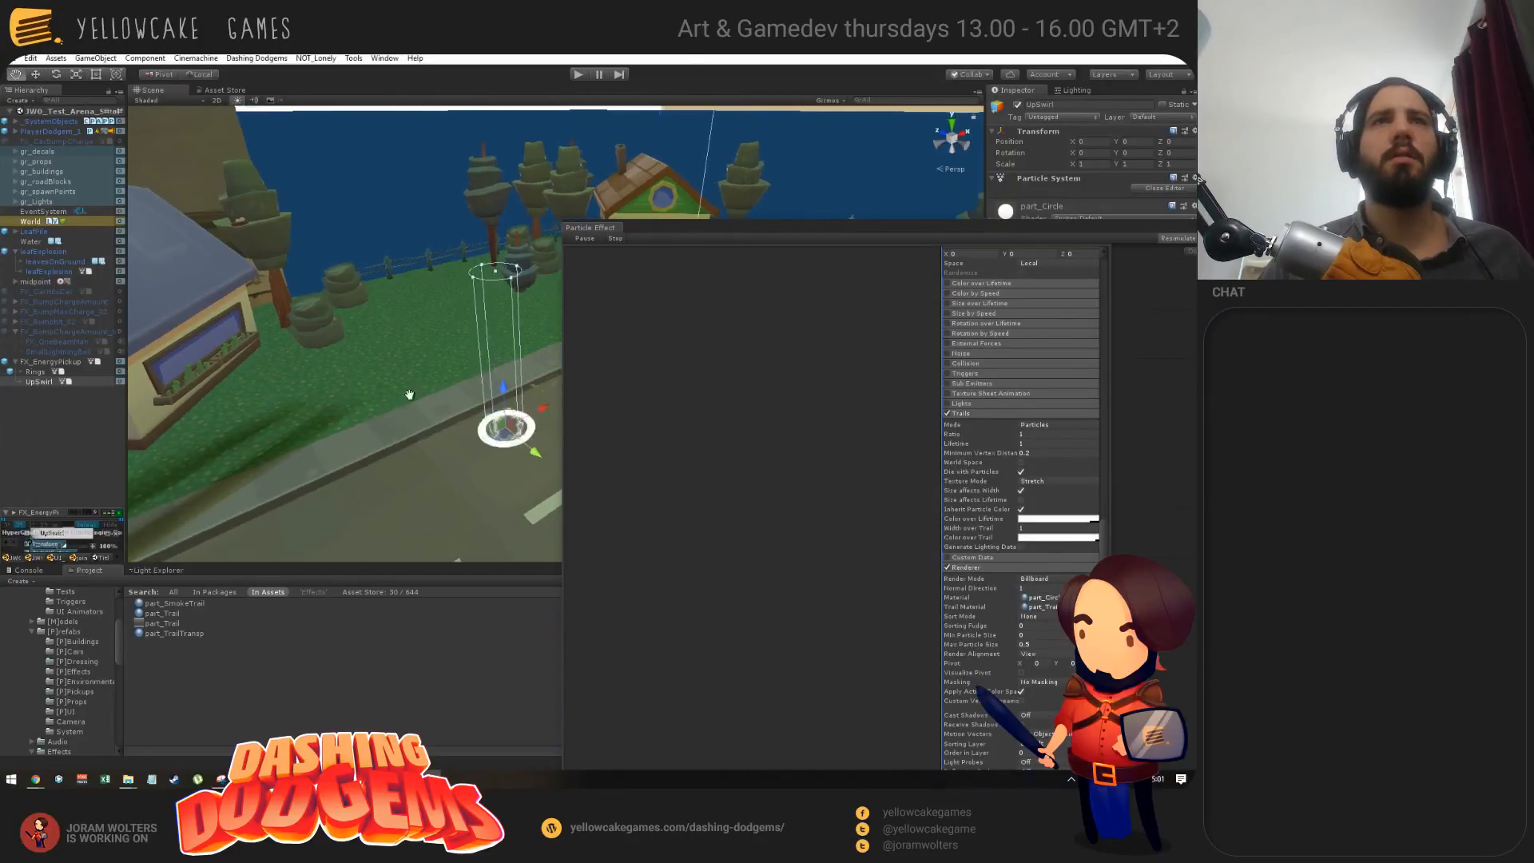
{"action": "middle_click_drag", "start_coordinate": [408, 393], "coordinate": [332, 408]}
{"action": "left_click_drag", "start_coordinate": [333, 407], "coordinate": [317, 411], "text": "alt"}
{"action": "scroll", "coordinate": [1063, 420], "scroll_direction": "up", "scroll_amount": 4}
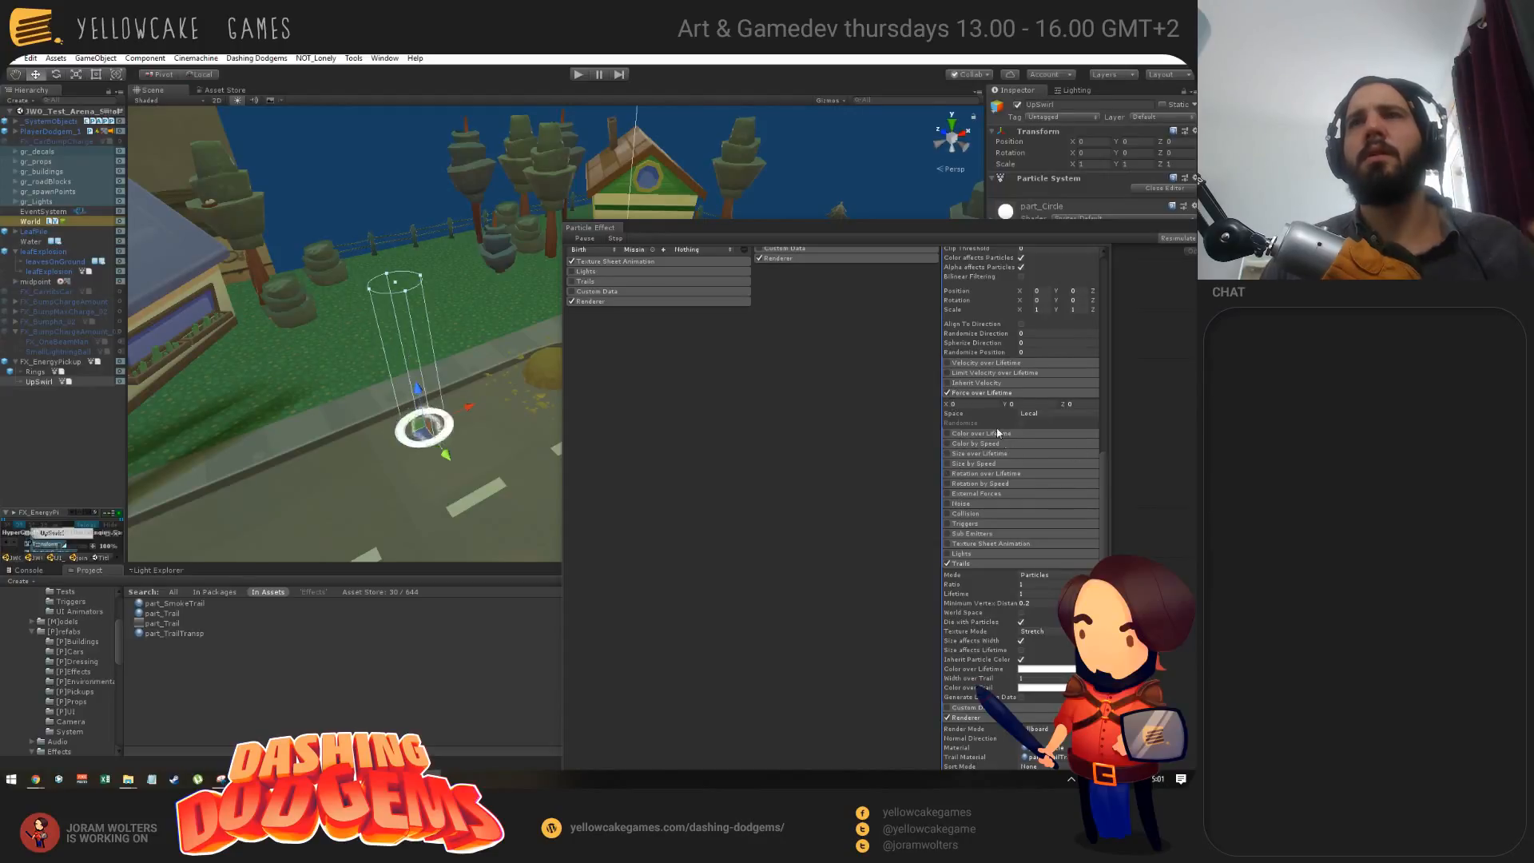
{"action": "left_click", "coordinate": [970, 393]}
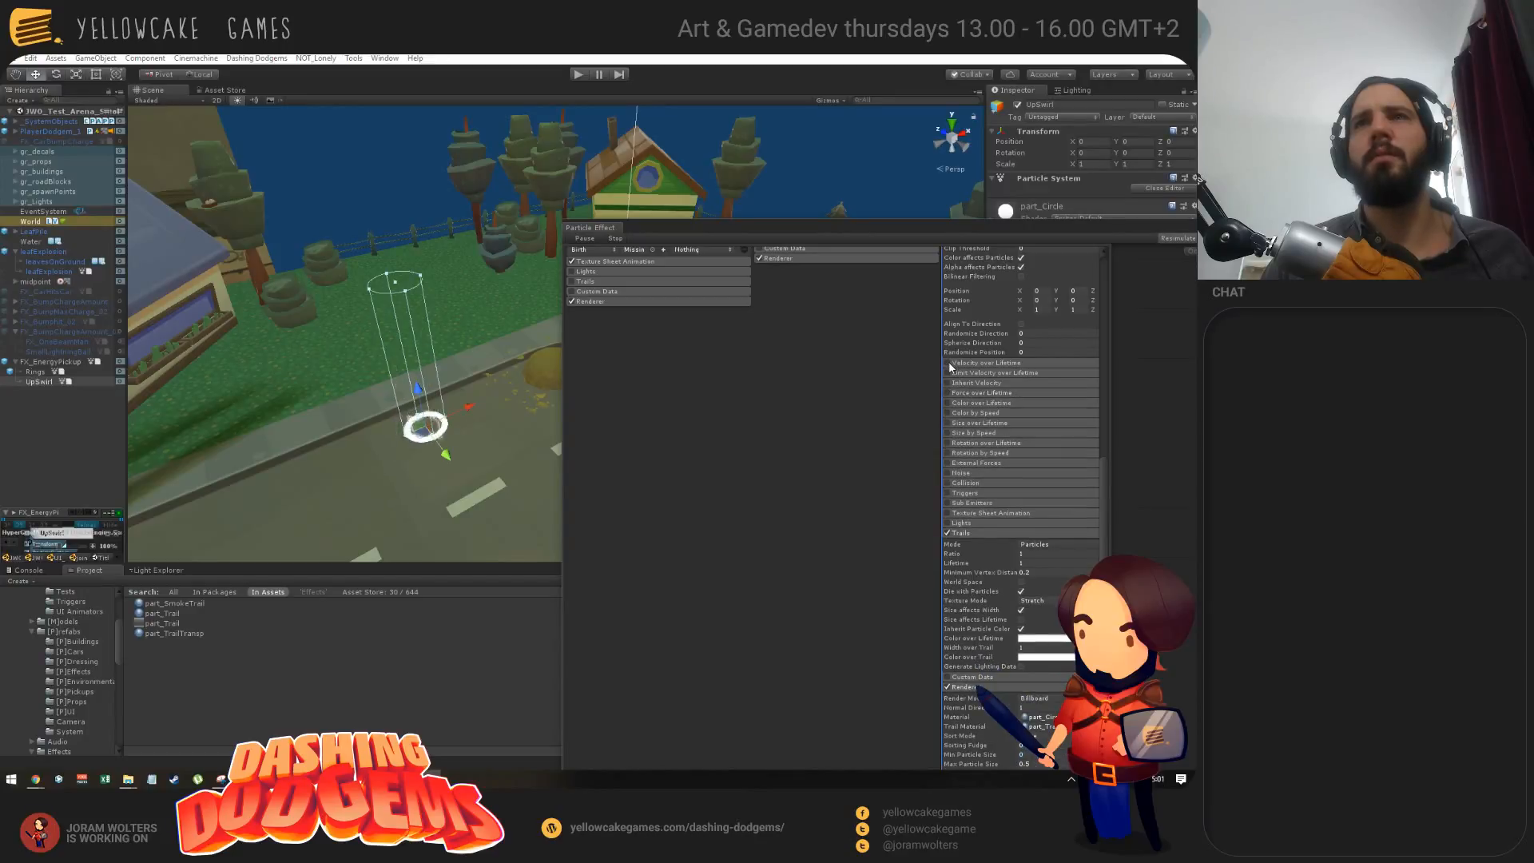
{"action": "left_click", "coordinate": [949, 364]}
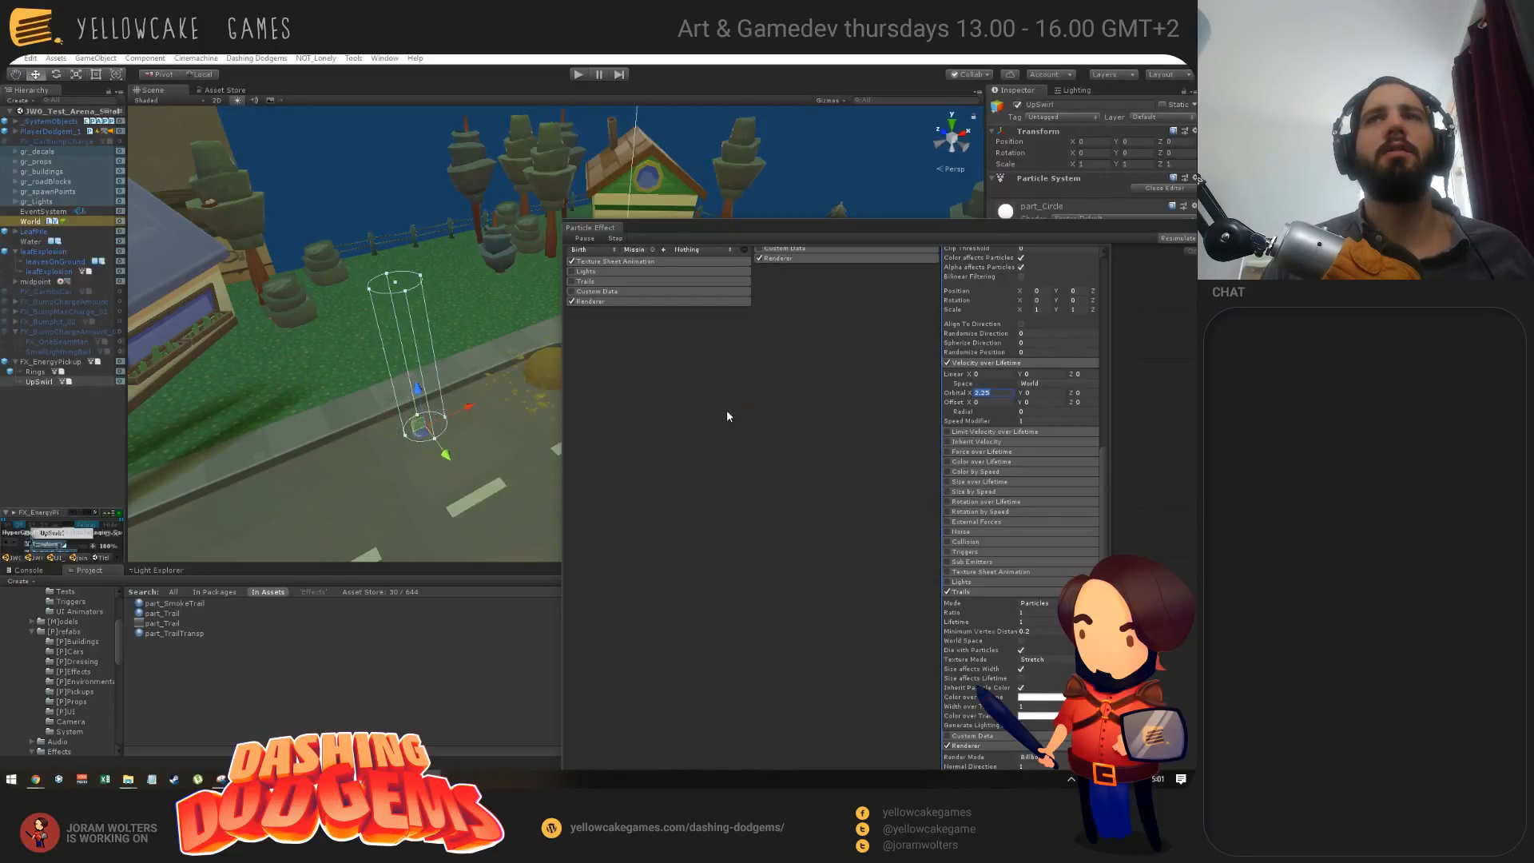
Step: Try an orbital velocity of 15 on Y for UpSwirl, and set it to 15 on Z with Y at 0 instead
{"action": "type", "text": "15"}
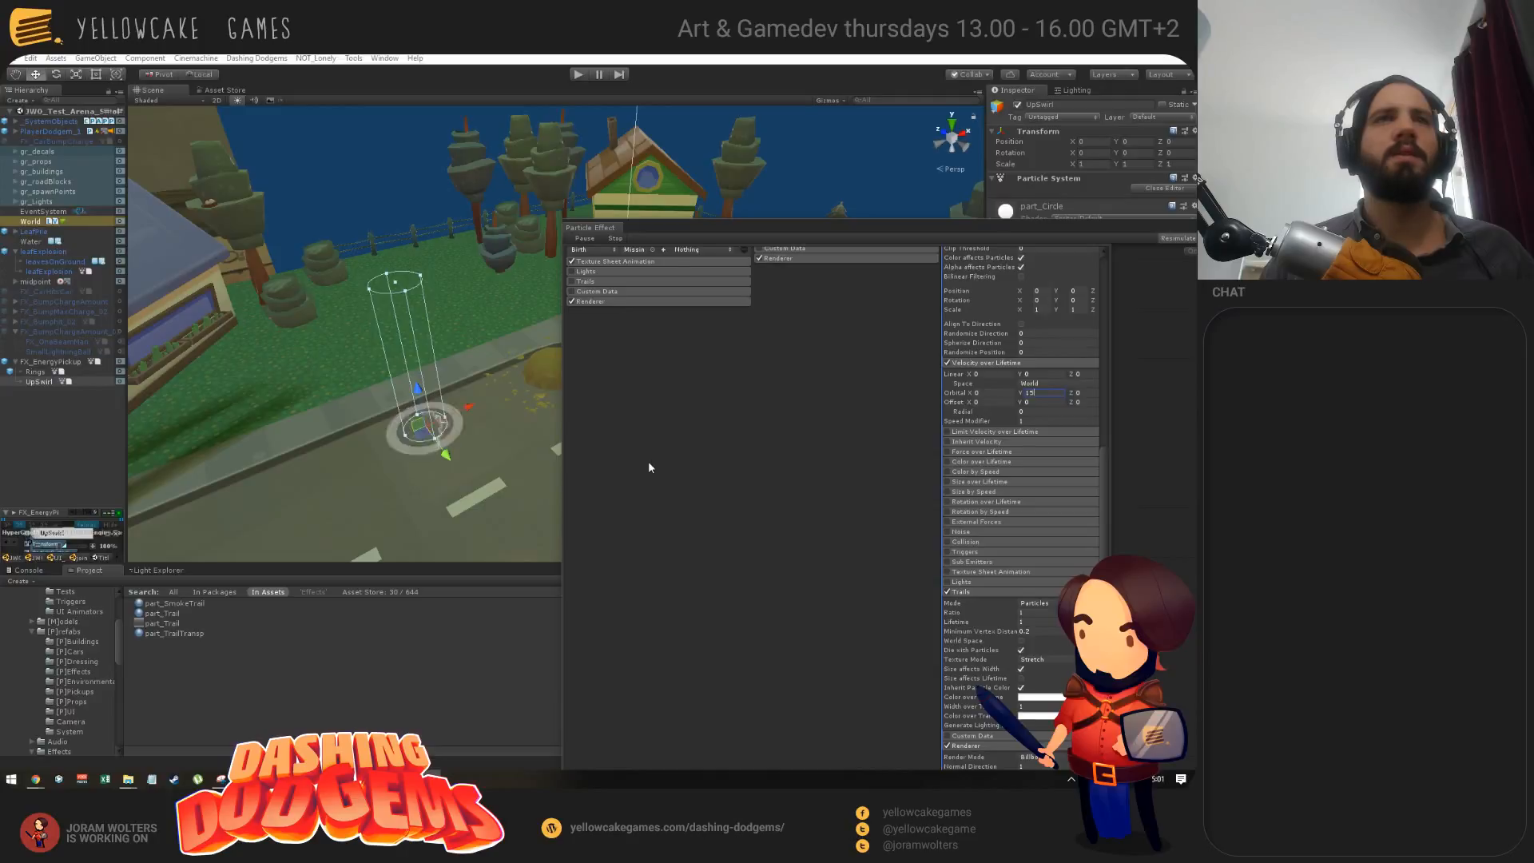
{"action": "left_click_drag", "start_coordinate": [409, 477], "coordinate": [358, 523], "text": "alt"}
{"action": "left_click", "coordinate": [1042, 393]}
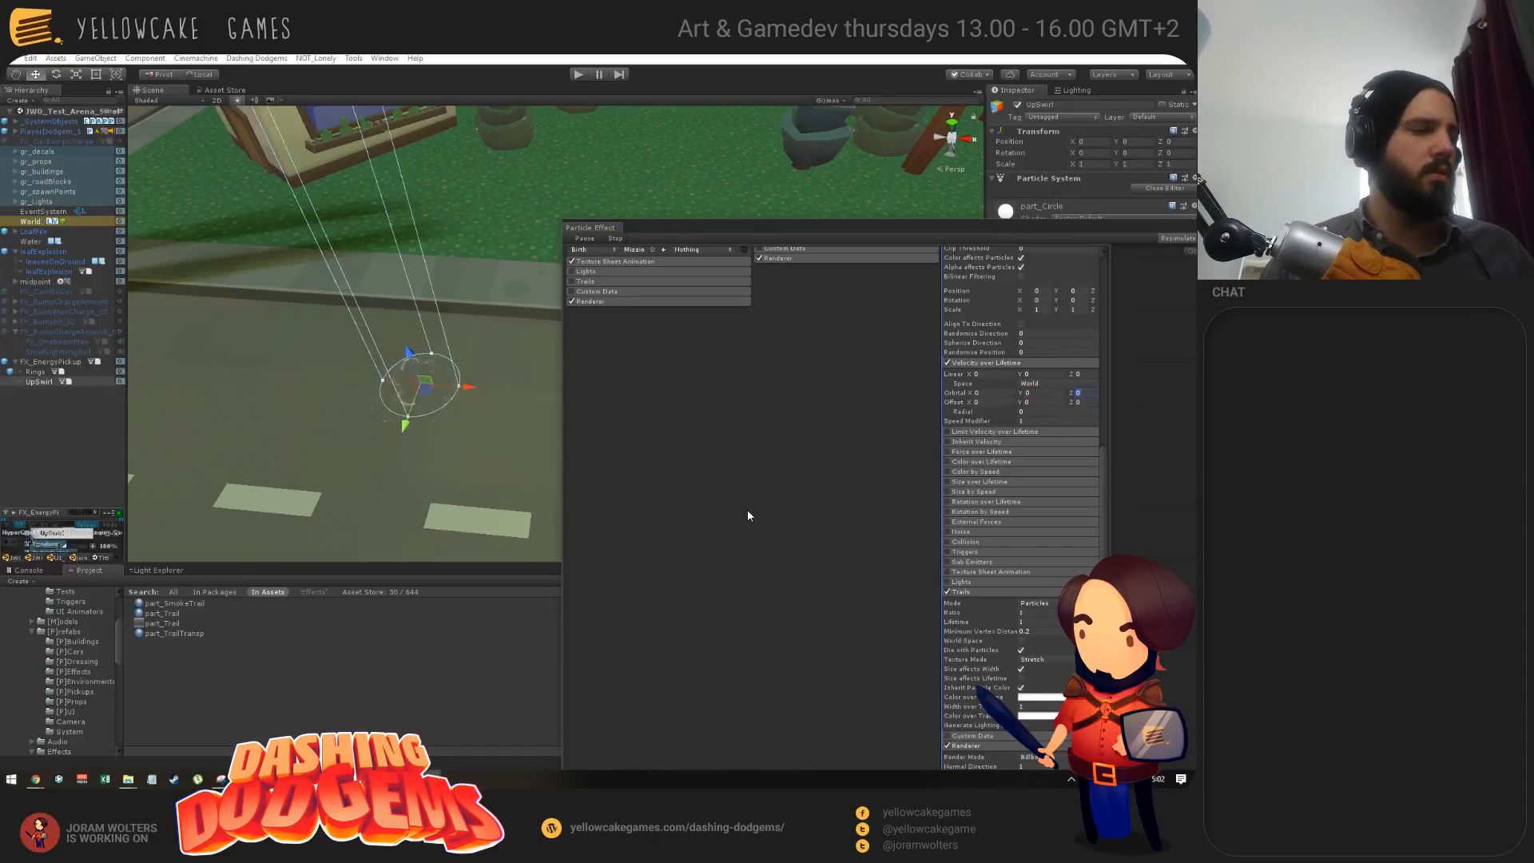
{"action": "type", "text": "15"}
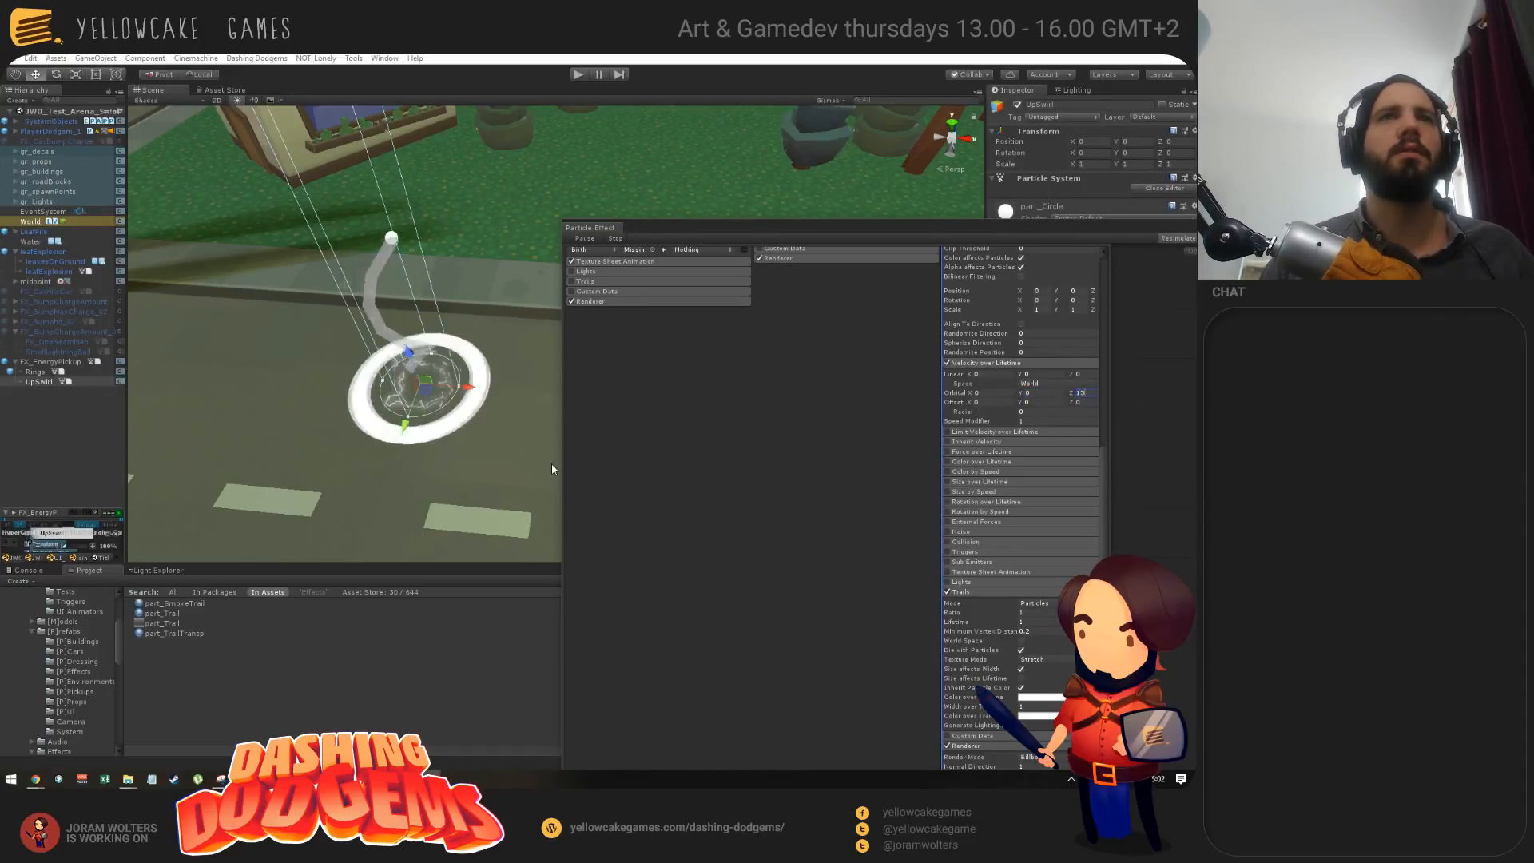
{"action": "left_click_drag", "start_coordinate": [408, 336], "coordinate": [355, 365], "text": "alt"}
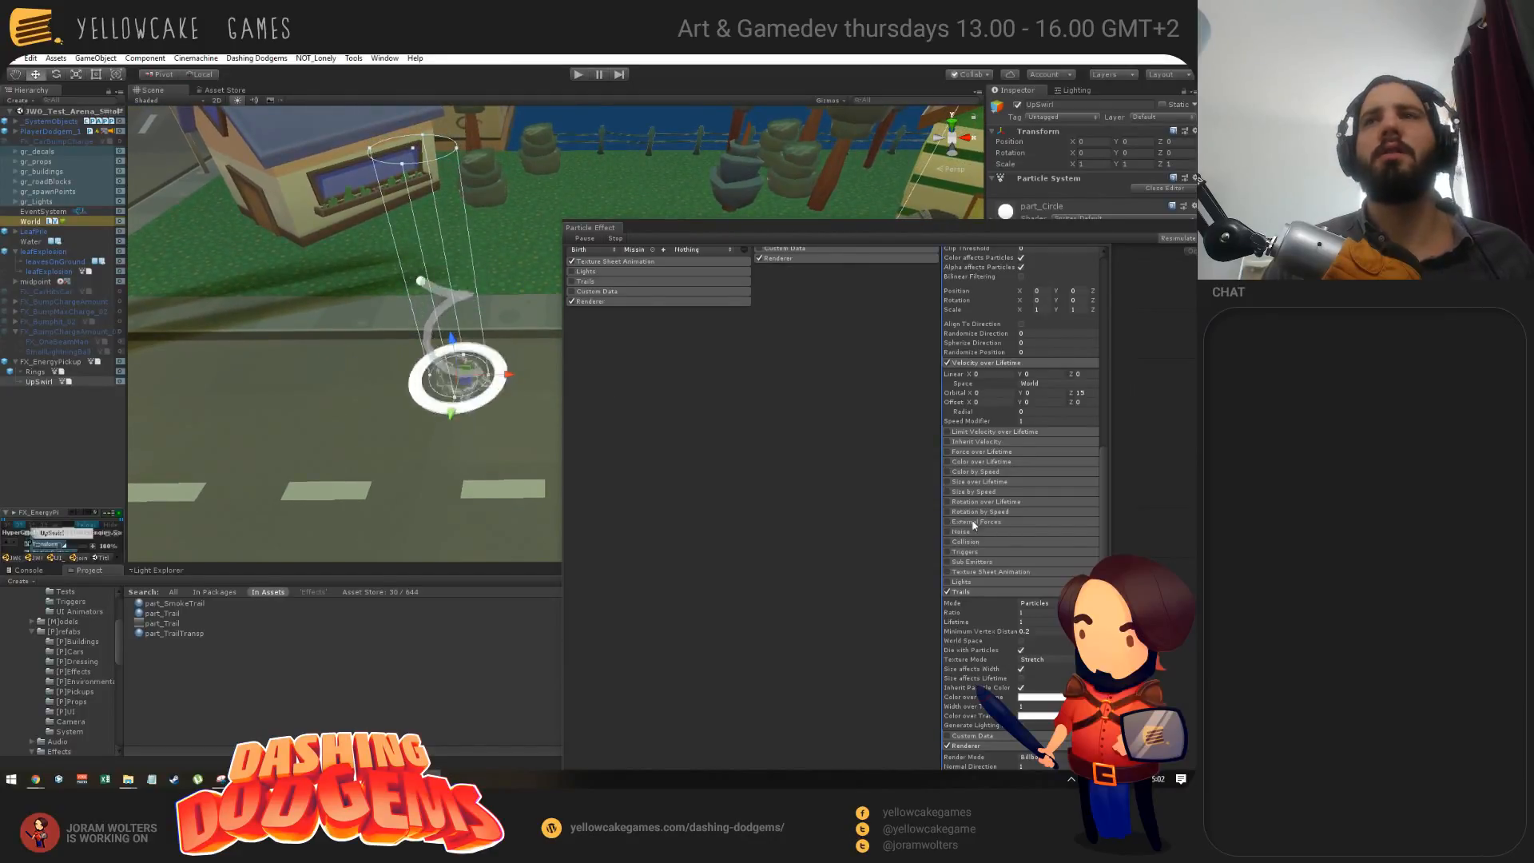
Step: Enlarge UpSwirl's emission shape radius to about 0.94 and set its radial velocity to -1.44
{"action": "scroll", "coordinate": [989, 440], "scroll_direction": "up", "scroll_amount": 5}
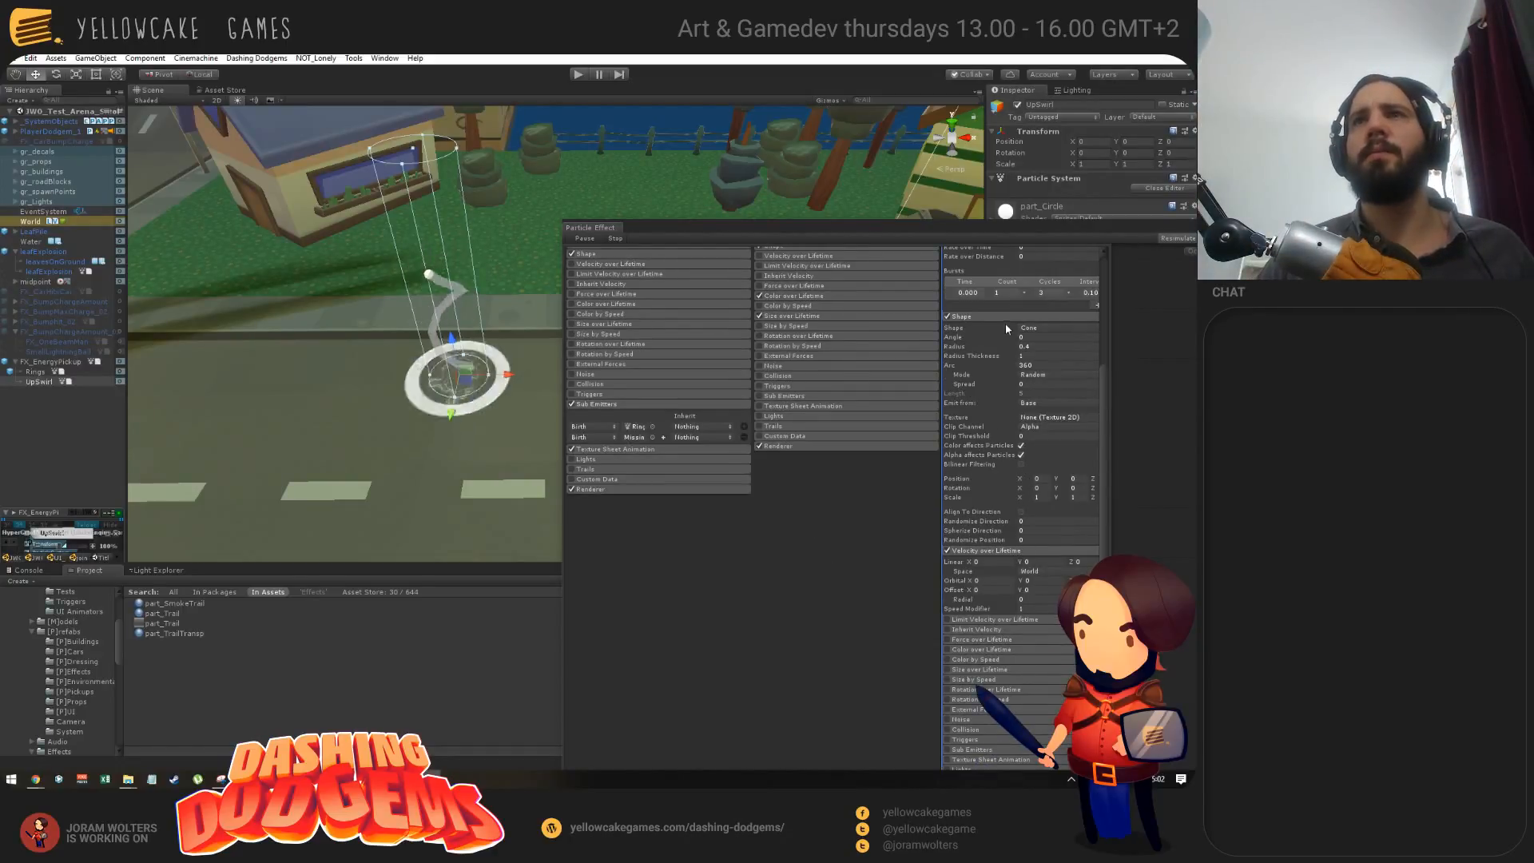
{"action": "left_click_drag", "start_coordinate": [975, 353], "coordinate": [955, 341]}
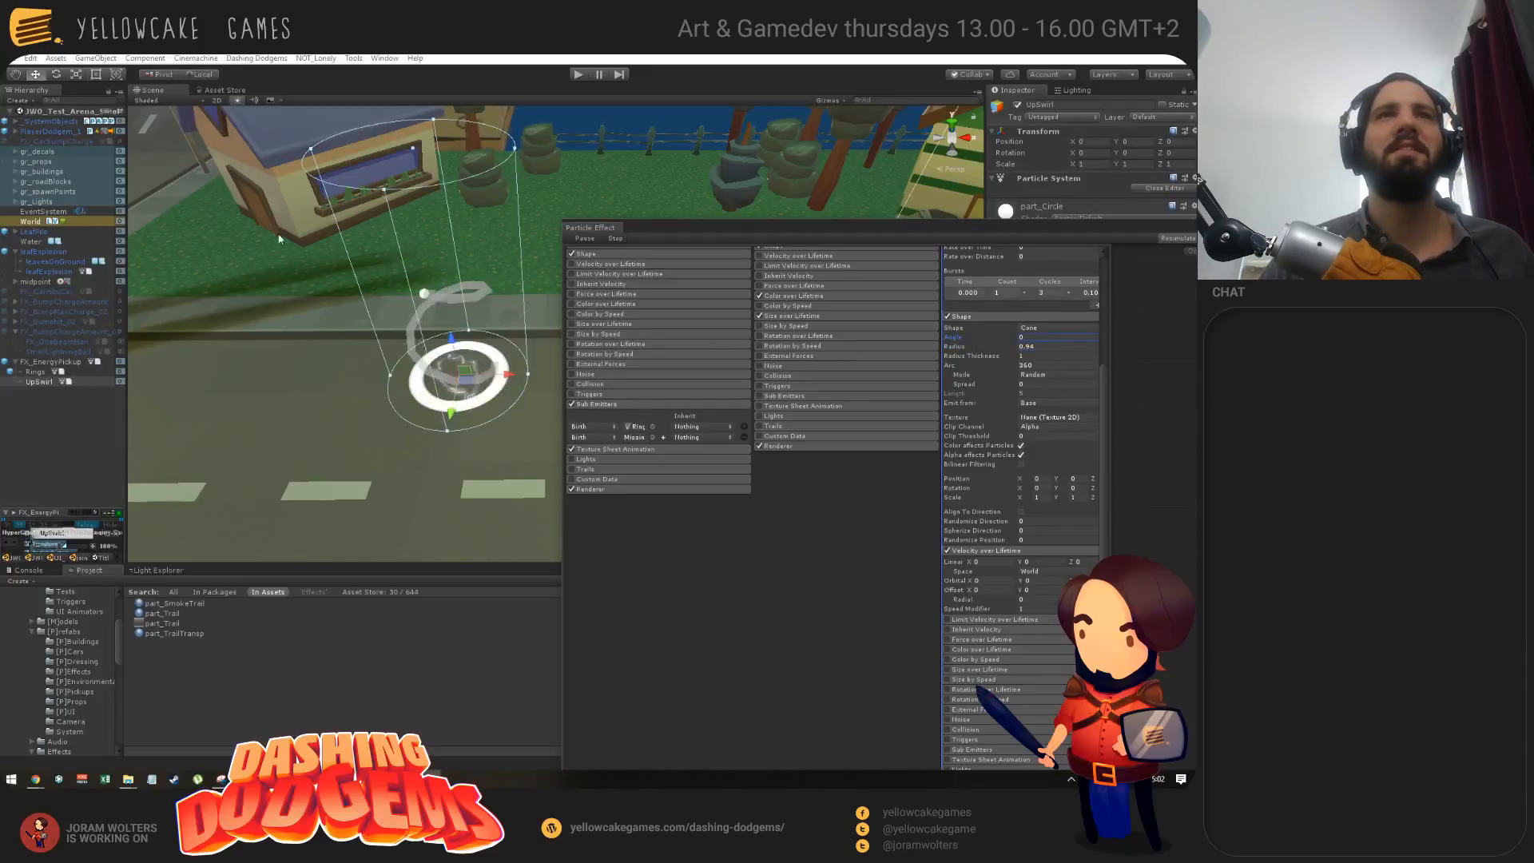
{"action": "scroll", "coordinate": [1026, 485], "scroll_direction": "down", "scroll_amount": 3}
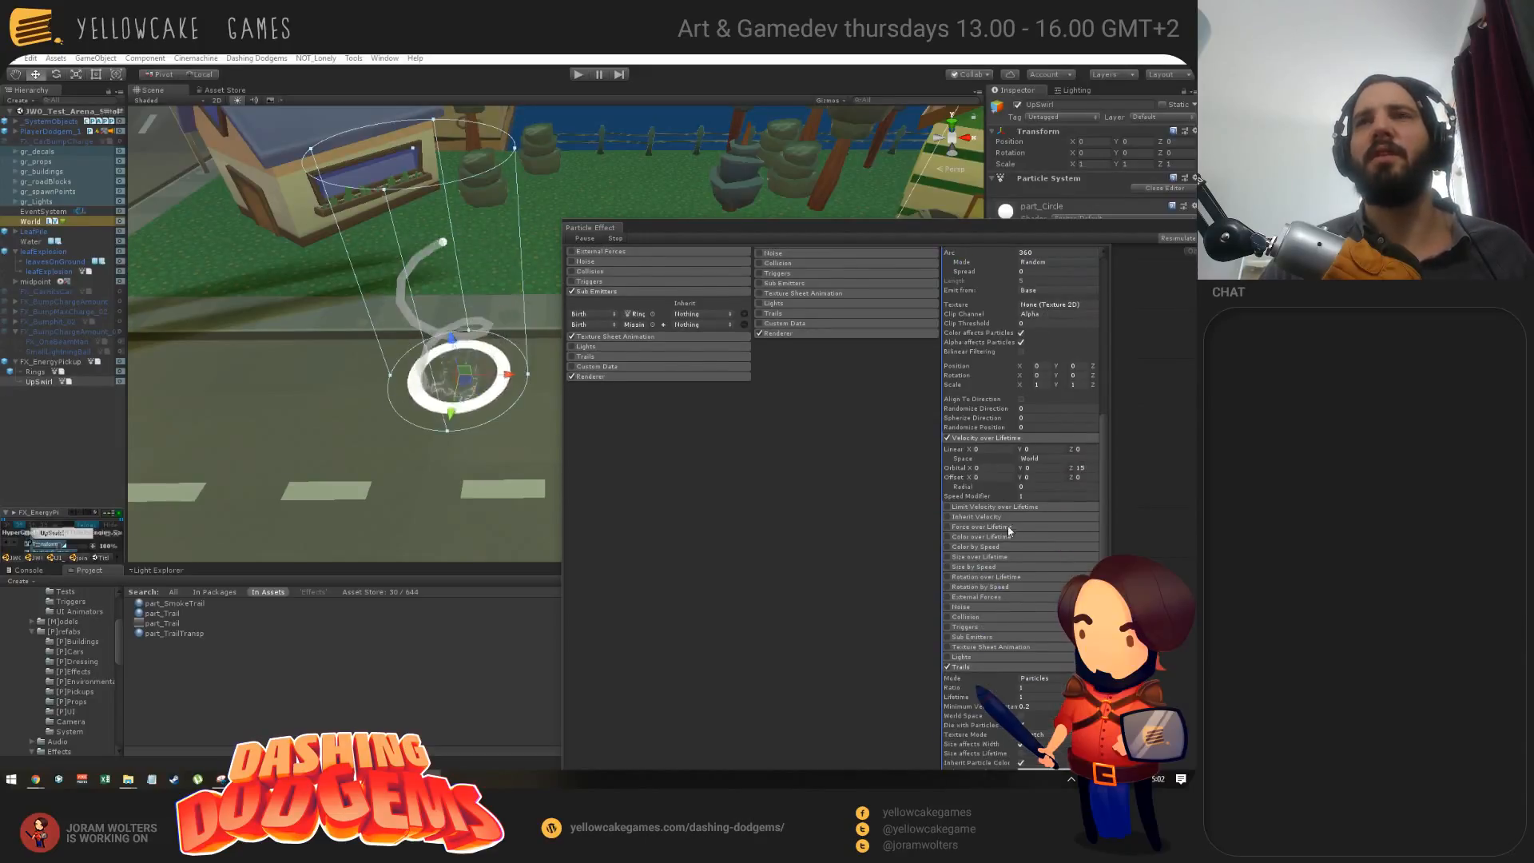
{"action": "left_click", "coordinate": [975, 488]}
{"action": "left_click_drag", "start_coordinate": [978, 489], "coordinate": [940, 508]}
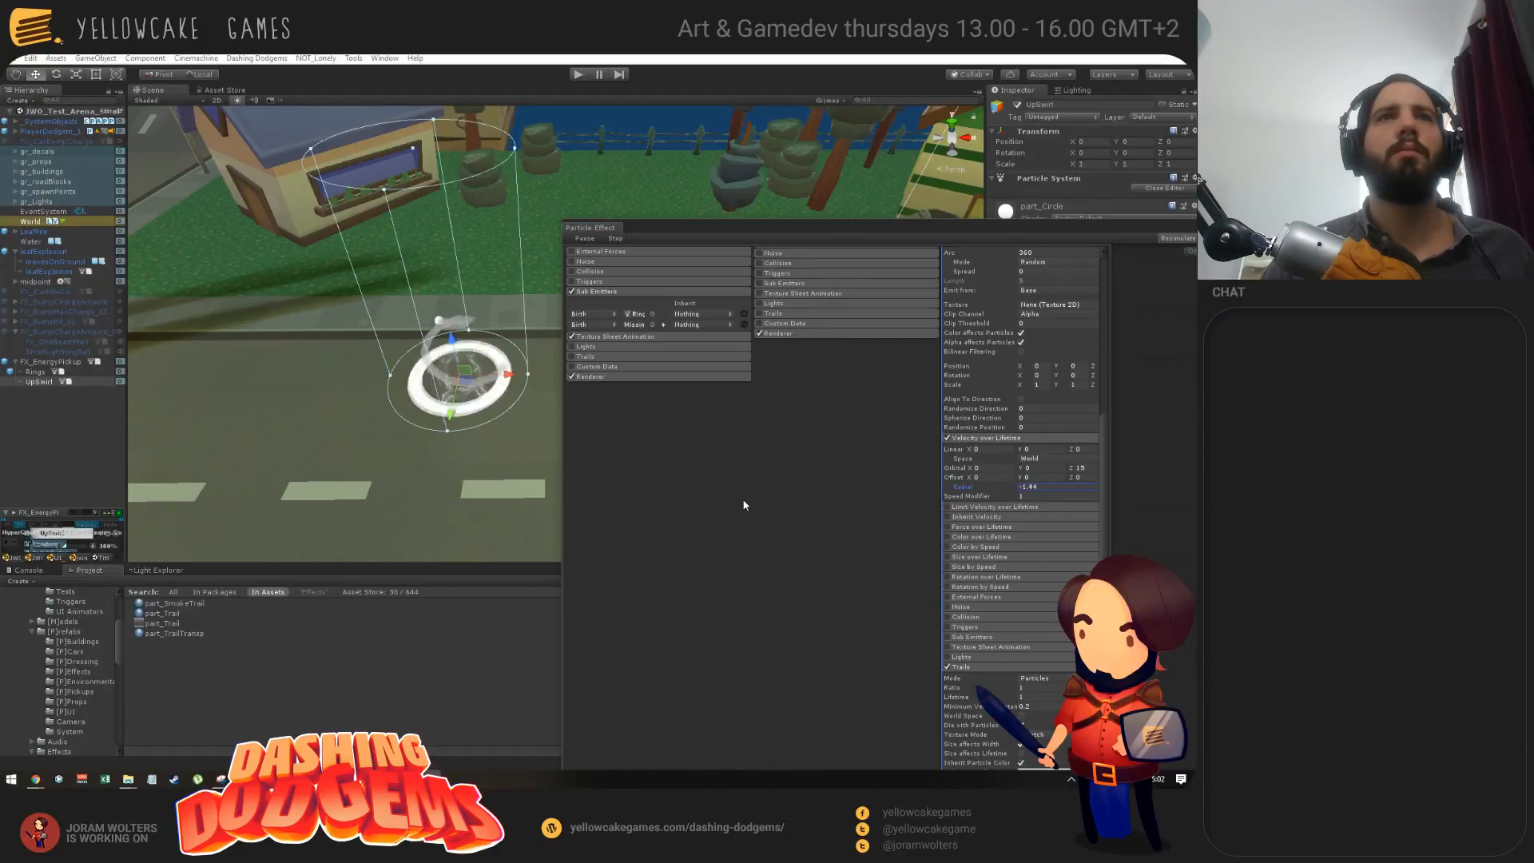
Step: Try the Noise module on UpSwirl with a higher scroll speed, and turn the module off again
{"action": "scroll", "coordinate": [1010, 630], "scroll_direction": "down", "scroll_amount": 3}
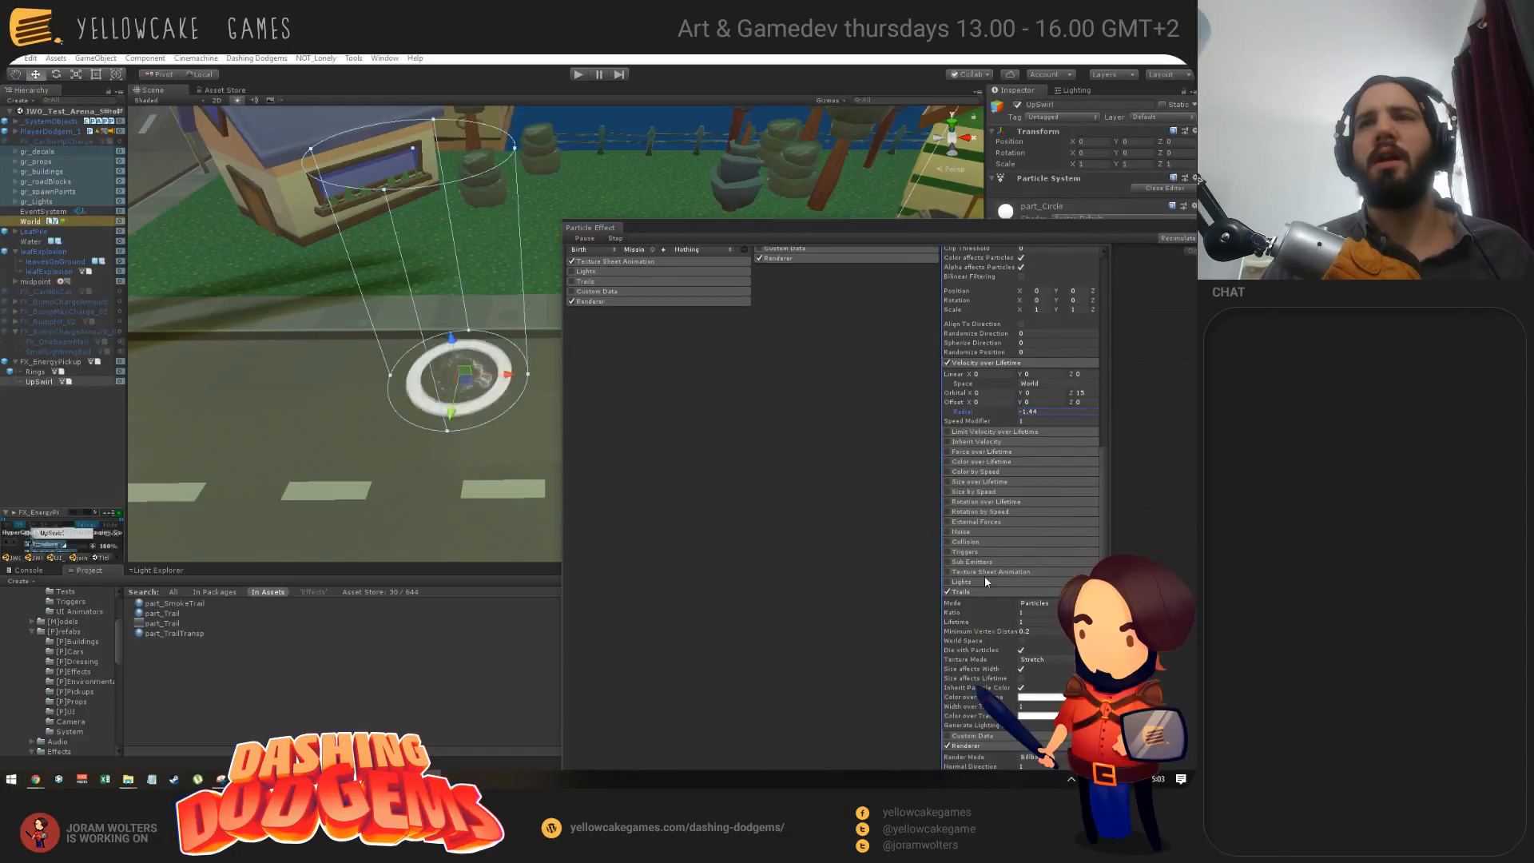
{"action": "left_click", "coordinate": [971, 534]}
{"action": "scroll", "coordinate": [1010, 566], "scroll_direction": "down", "scroll_amount": 3}
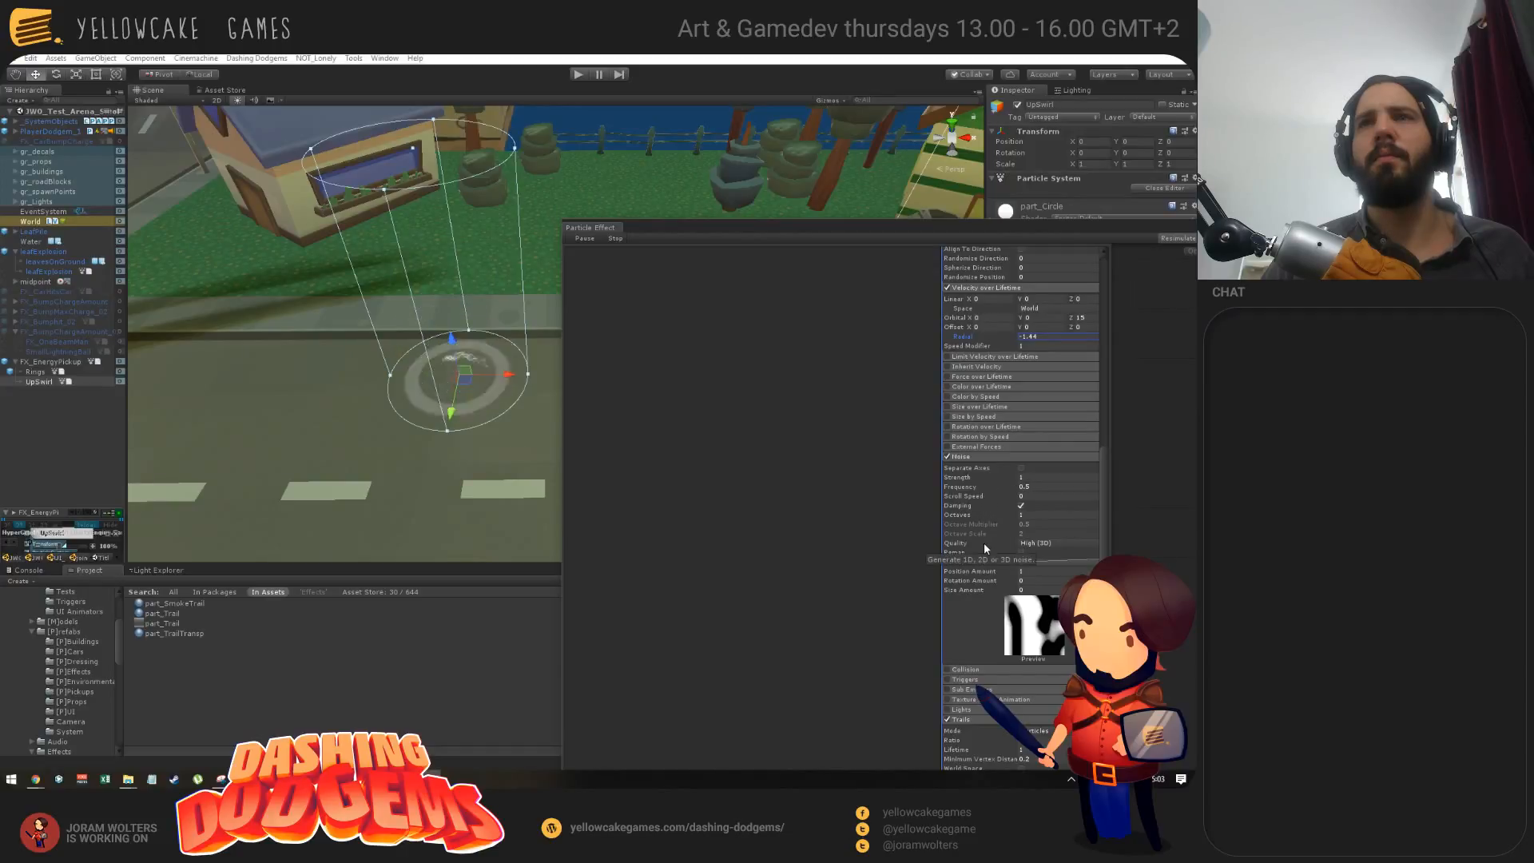
{"action": "left_click_drag", "start_coordinate": [968, 499], "coordinate": [977, 502]}
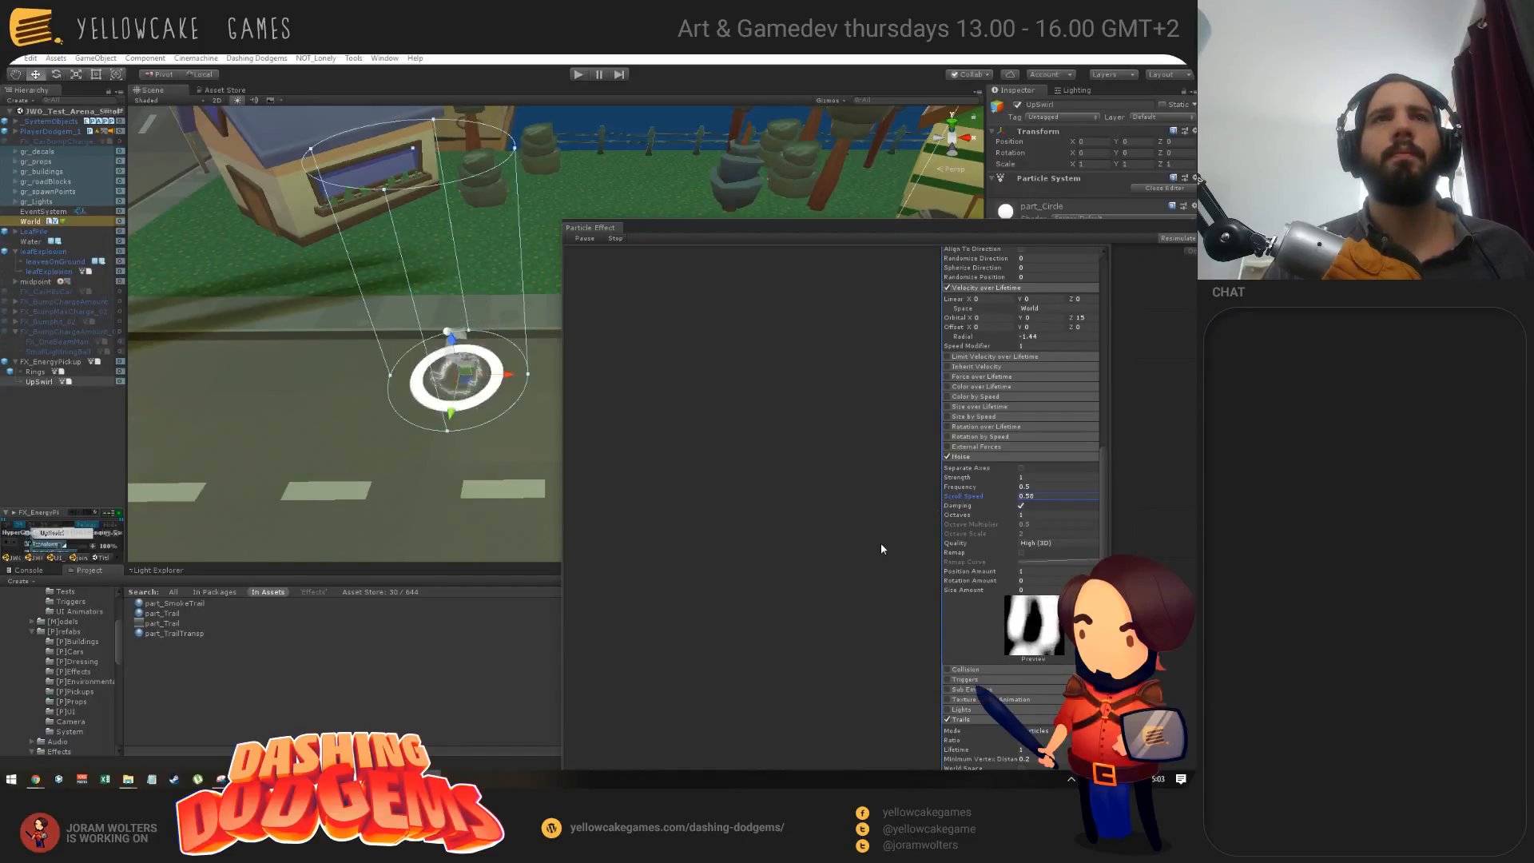
{"action": "left_click", "coordinate": [971, 457]}
{"action": "left_click", "coordinate": [948, 456]}
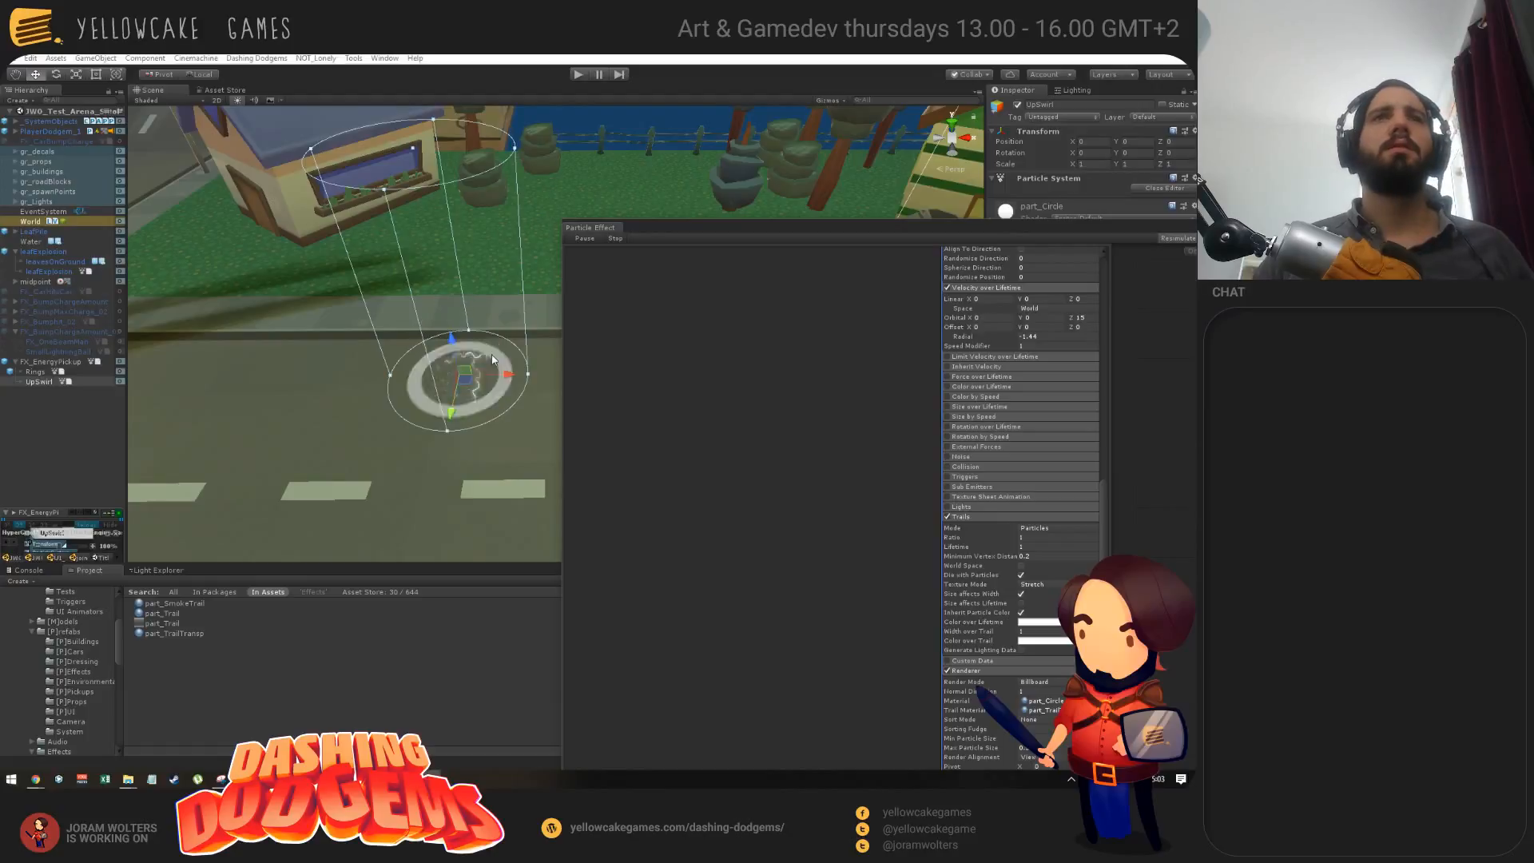
{"action": "scroll", "coordinate": [1039, 560], "scroll_direction": "down", "scroll_amount": 3}
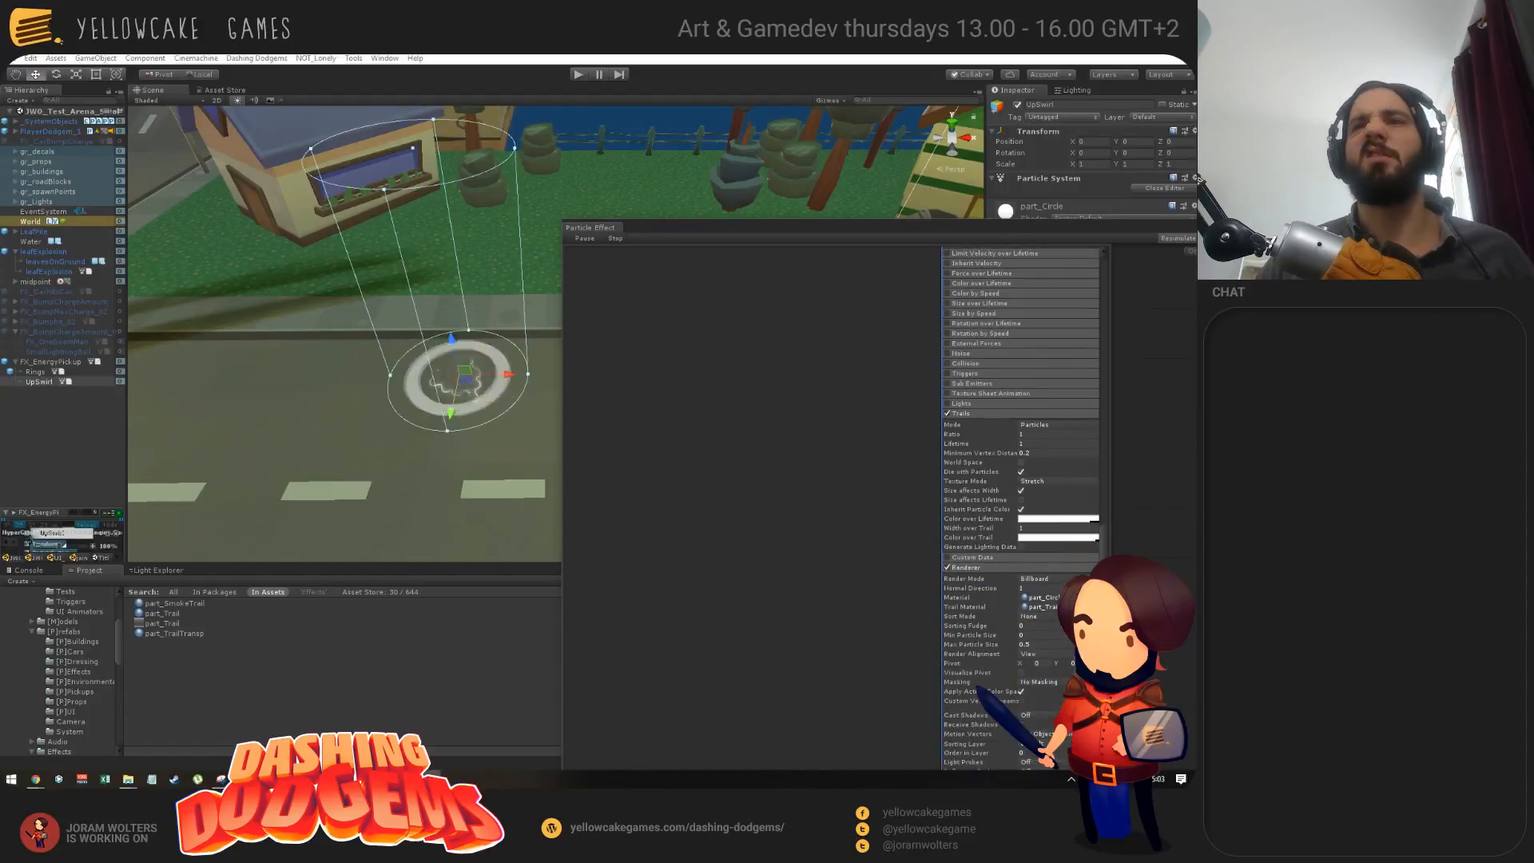
{"action": "scroll", "coordinate": [1002, 448], "scroll_direction": "up", "scroll_amount": 10}
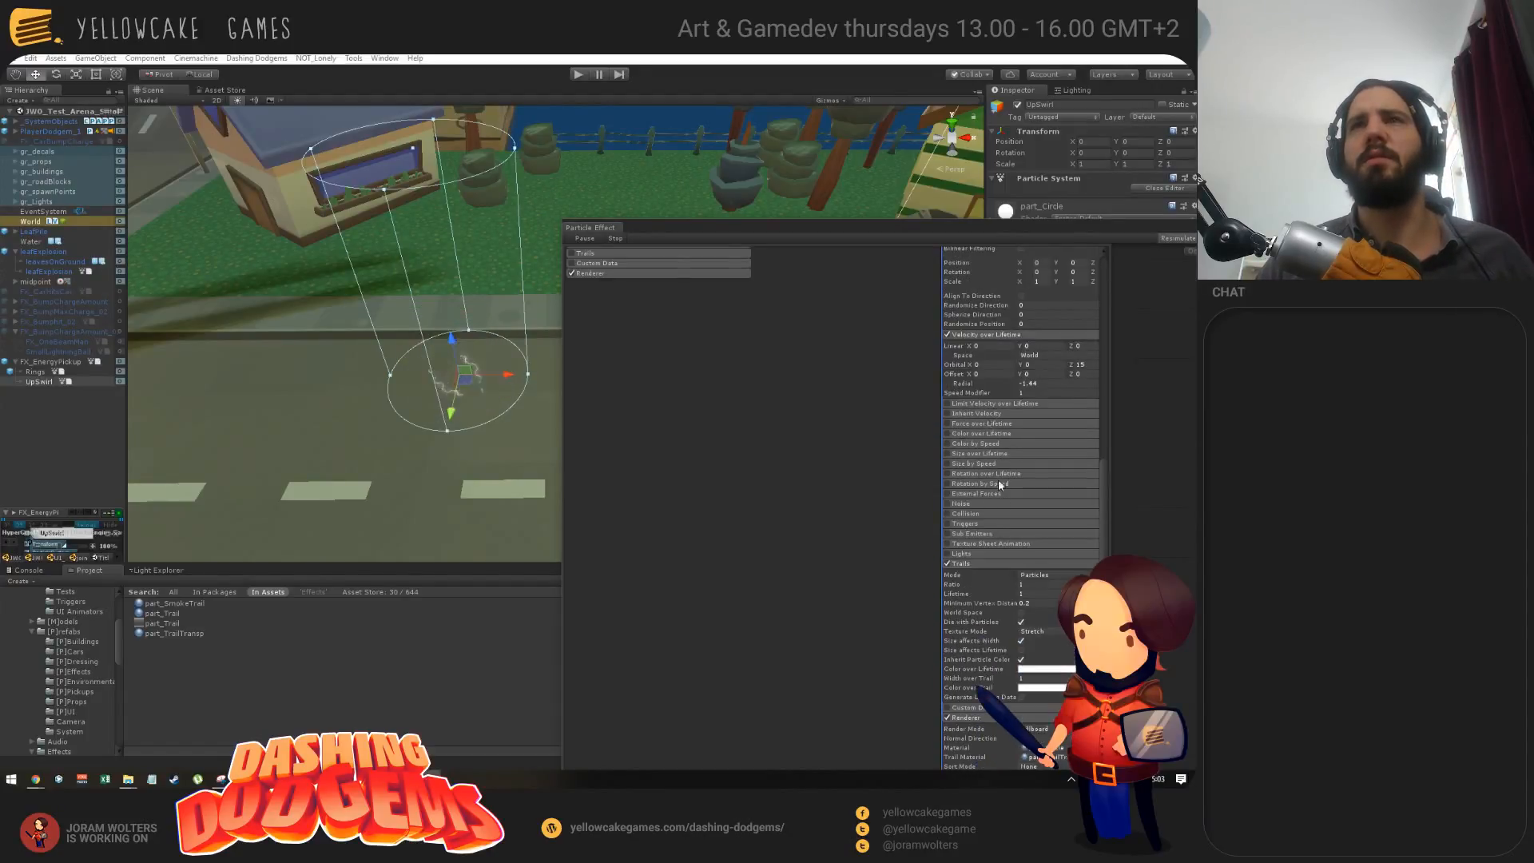
{"action": "scroll", "coordinate": [994, 631], "scroll_direction": "down", "scroll_amount": 5}
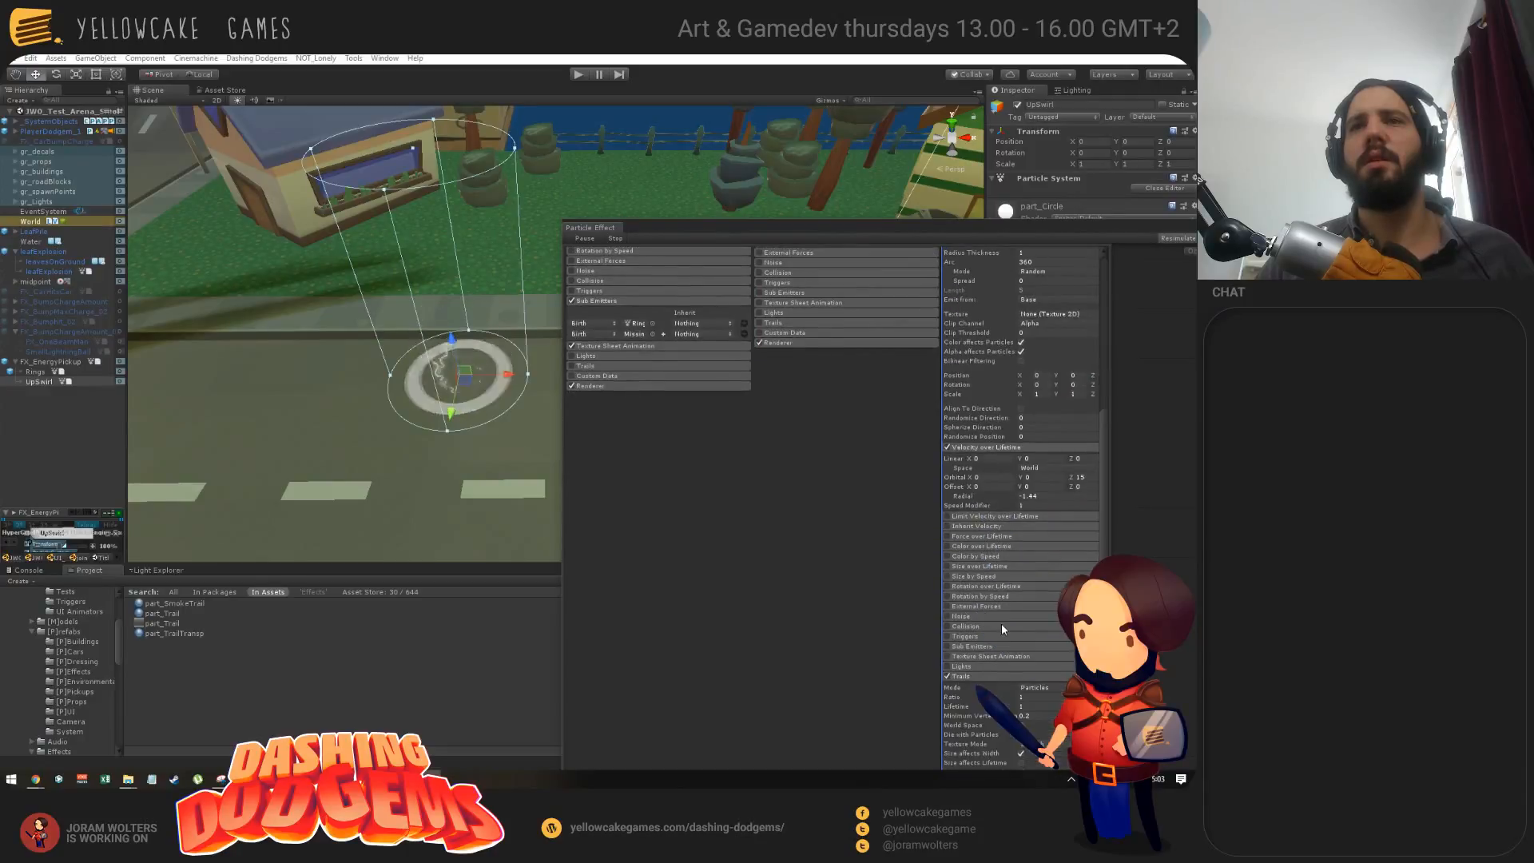
{"action": "scroll", "coordinate": [999, 547], "scroll_direction": "down", "scroll_amount": 6}
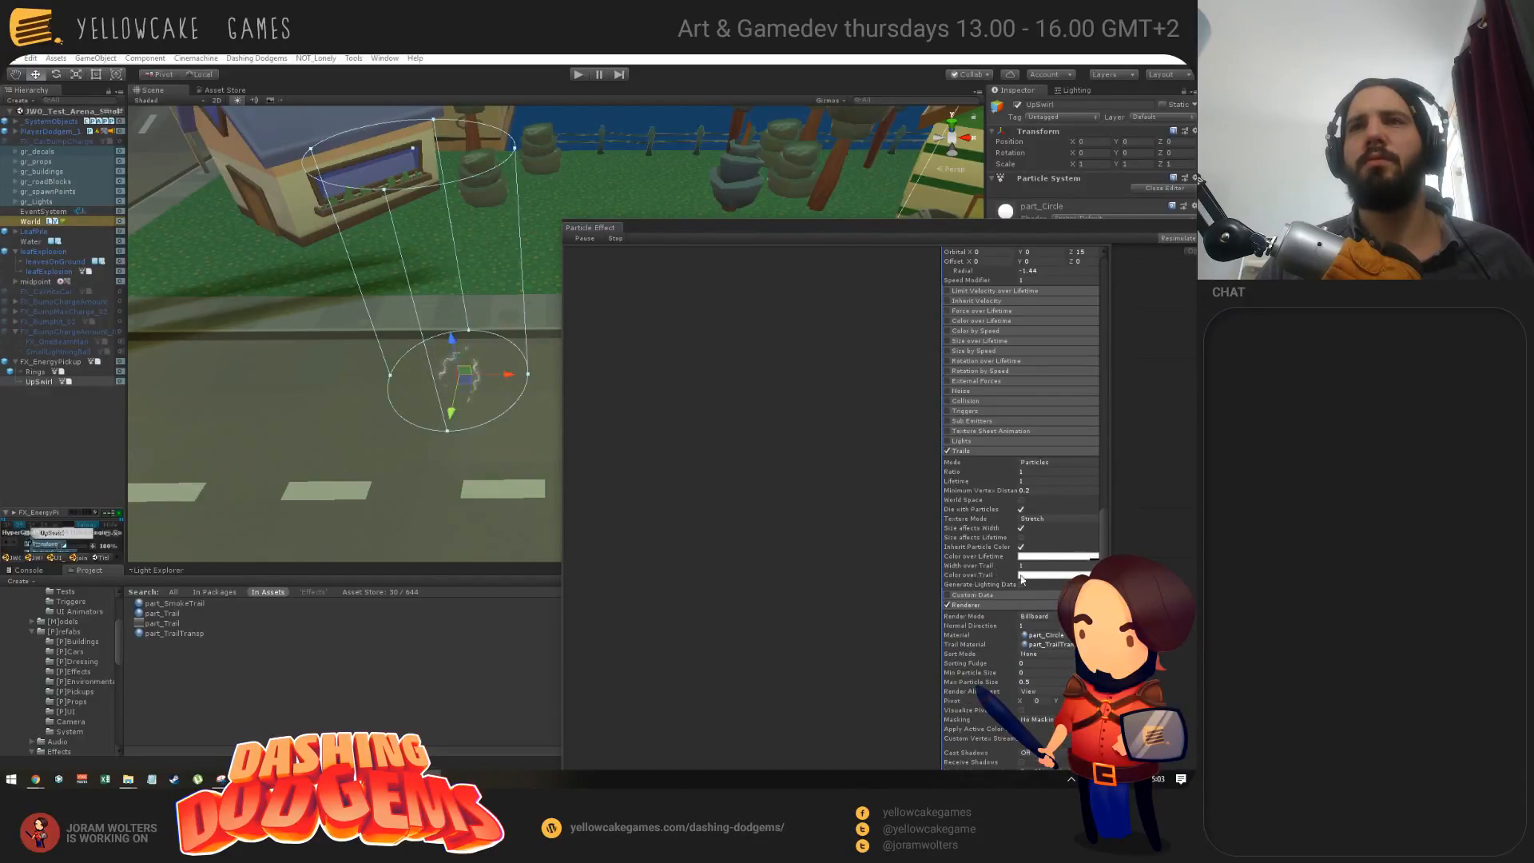
Step: Turn off Die with Particles for UpSwirl's trails and make the trail Color over Lifetime a gradient fading to alpha 0, with an extra opaque key midway
{"action": "left_click", "coordinate": [1021, 509]}
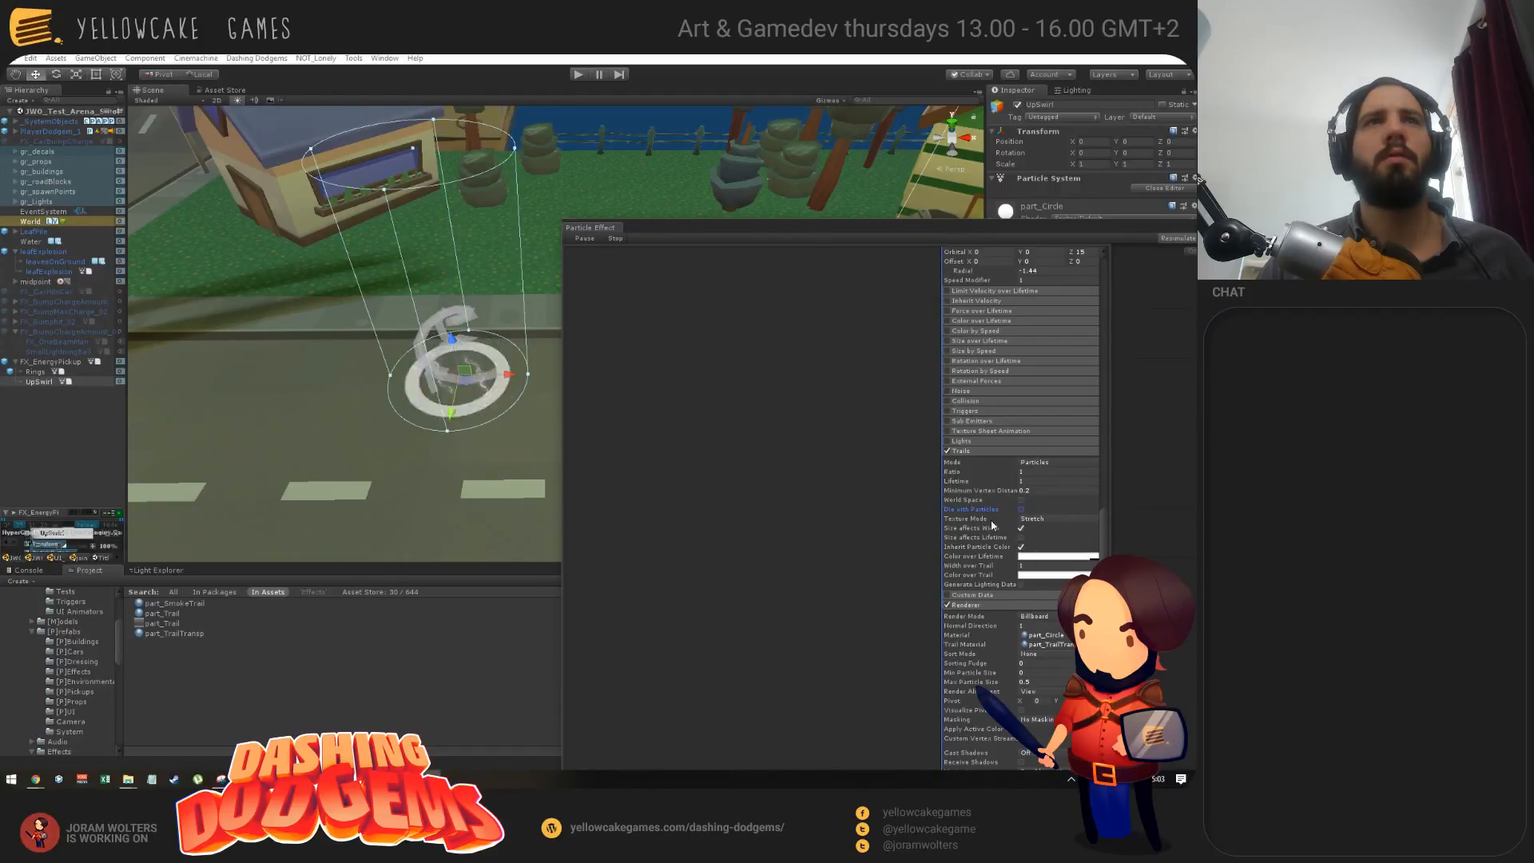
{"action": "left_click", "coordinate": [1038, 557]}
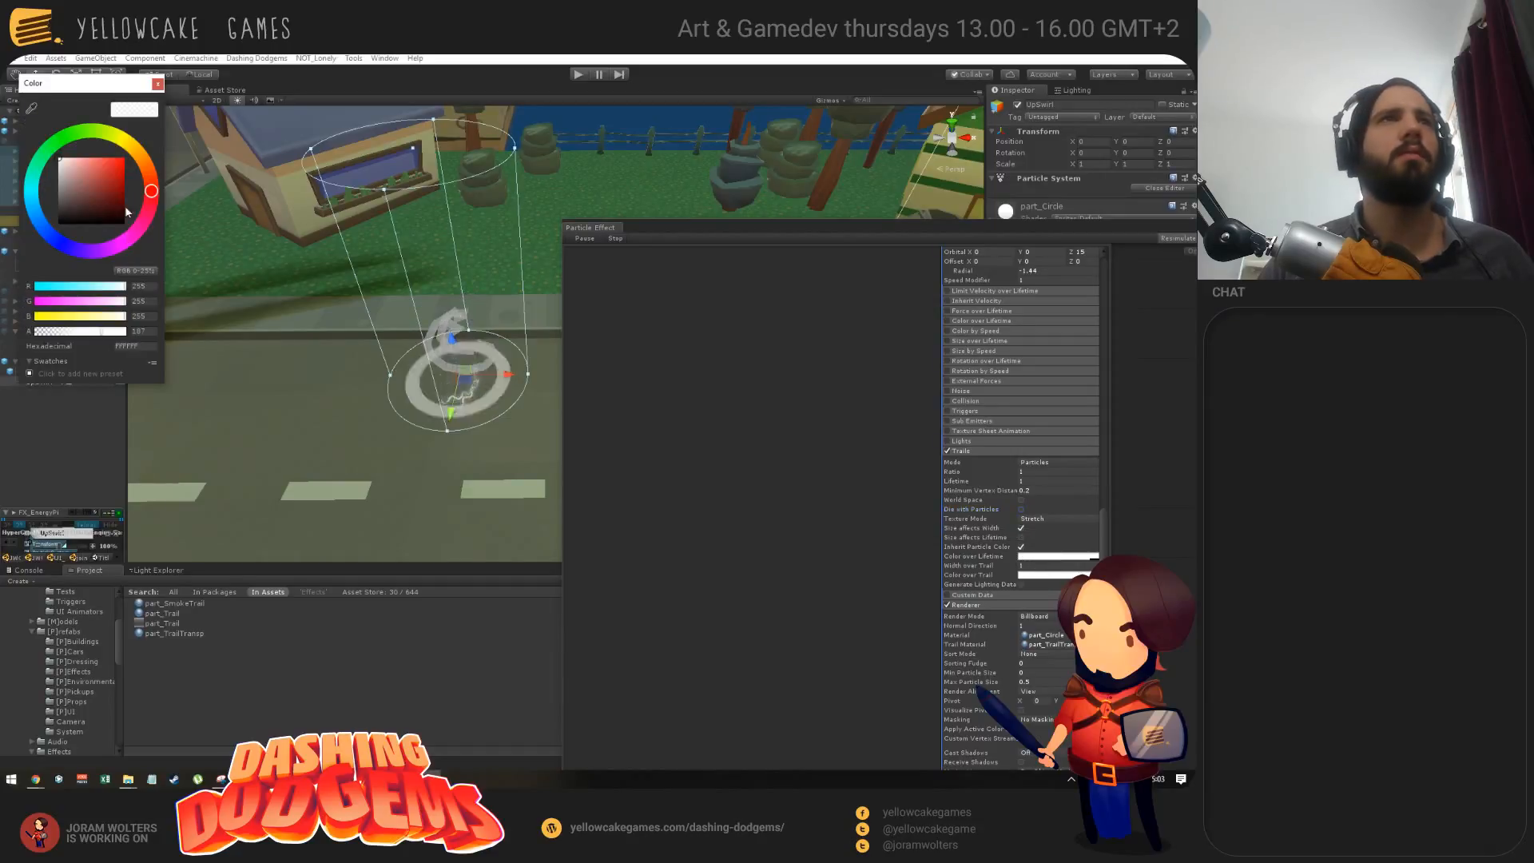
{"action": "left_click", "coordinate": [157, 83]}
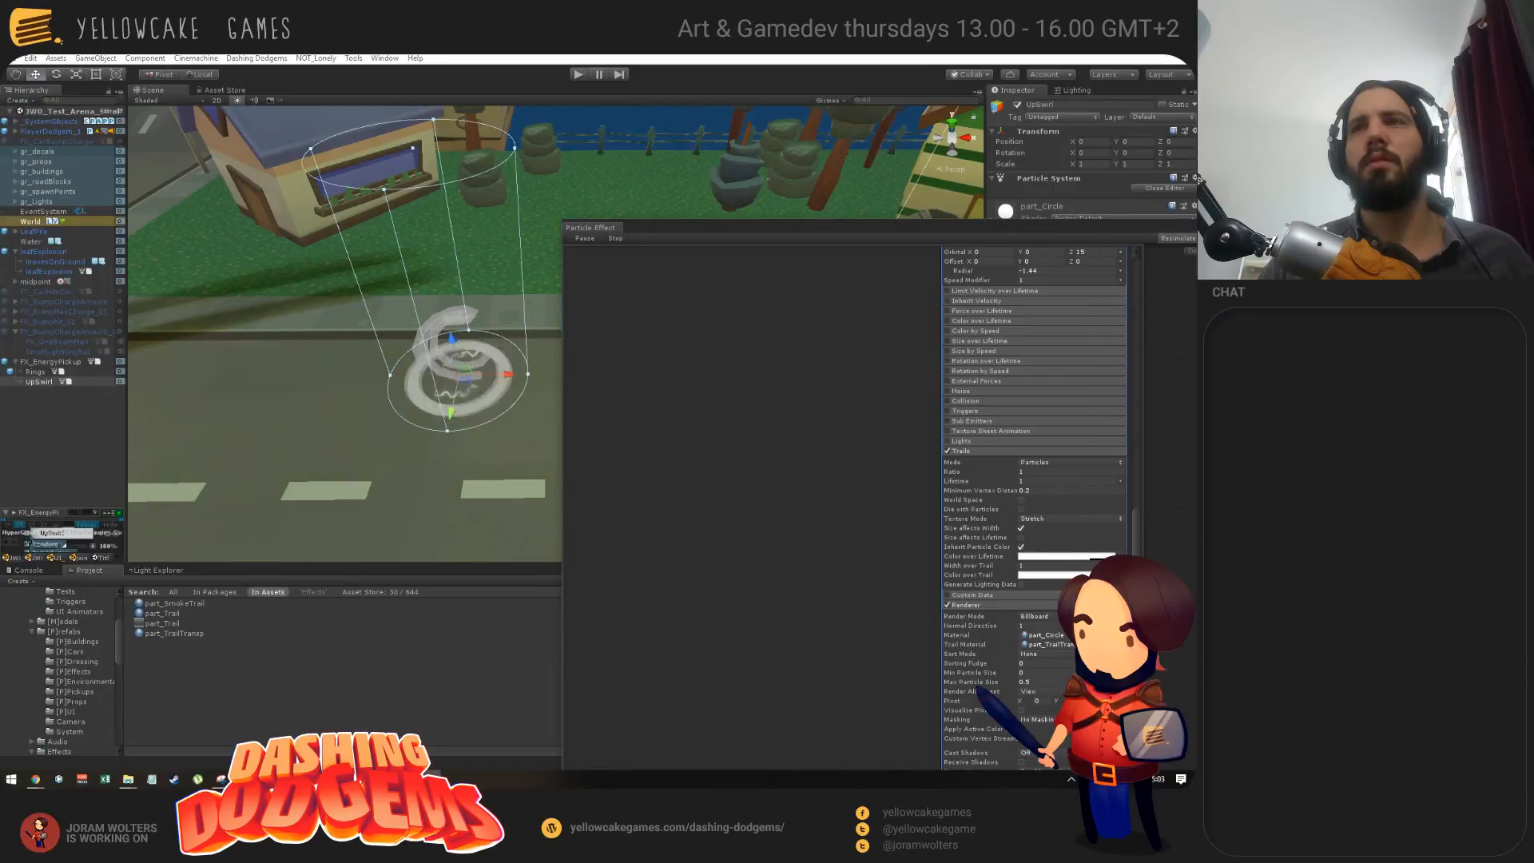
{"action": "left_click", "coordinate": [1075, 578]}
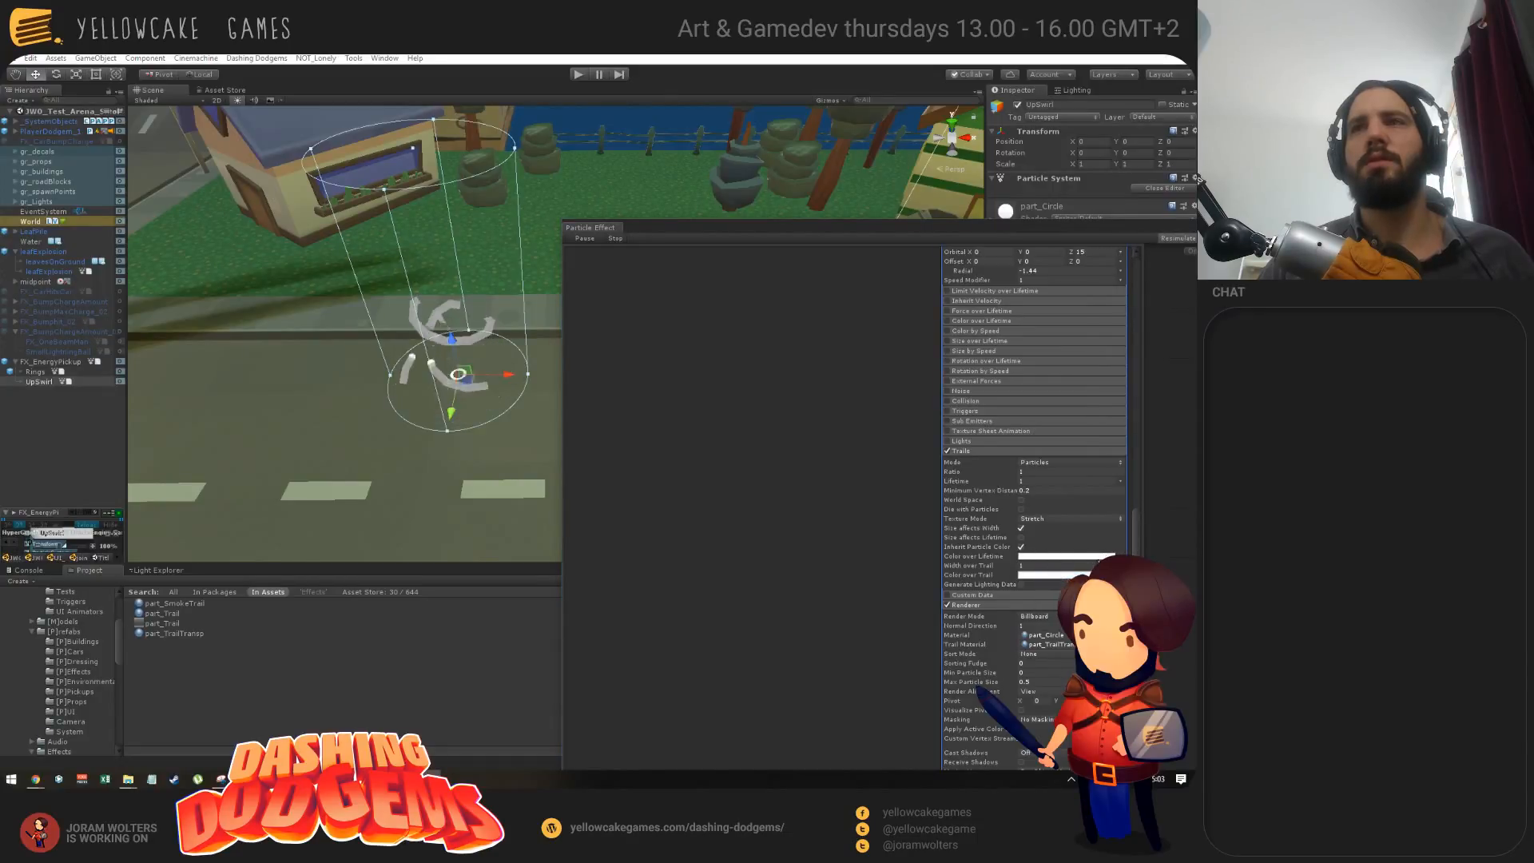
{"action": "left_click", "coordinate": [1097, 558]}
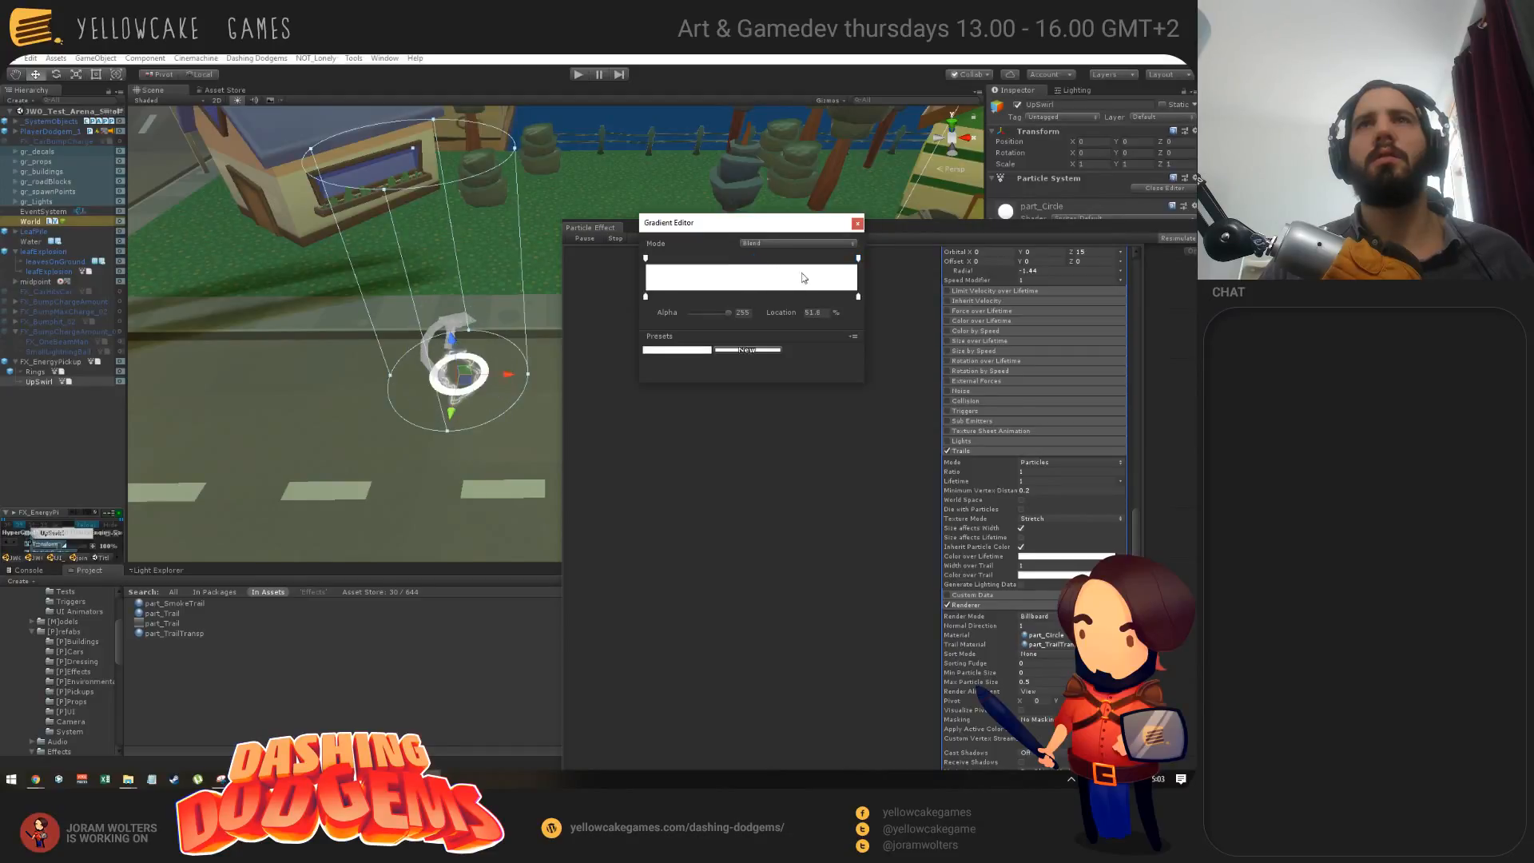
{"action": "left_click", "coordinate": [857, 258]}
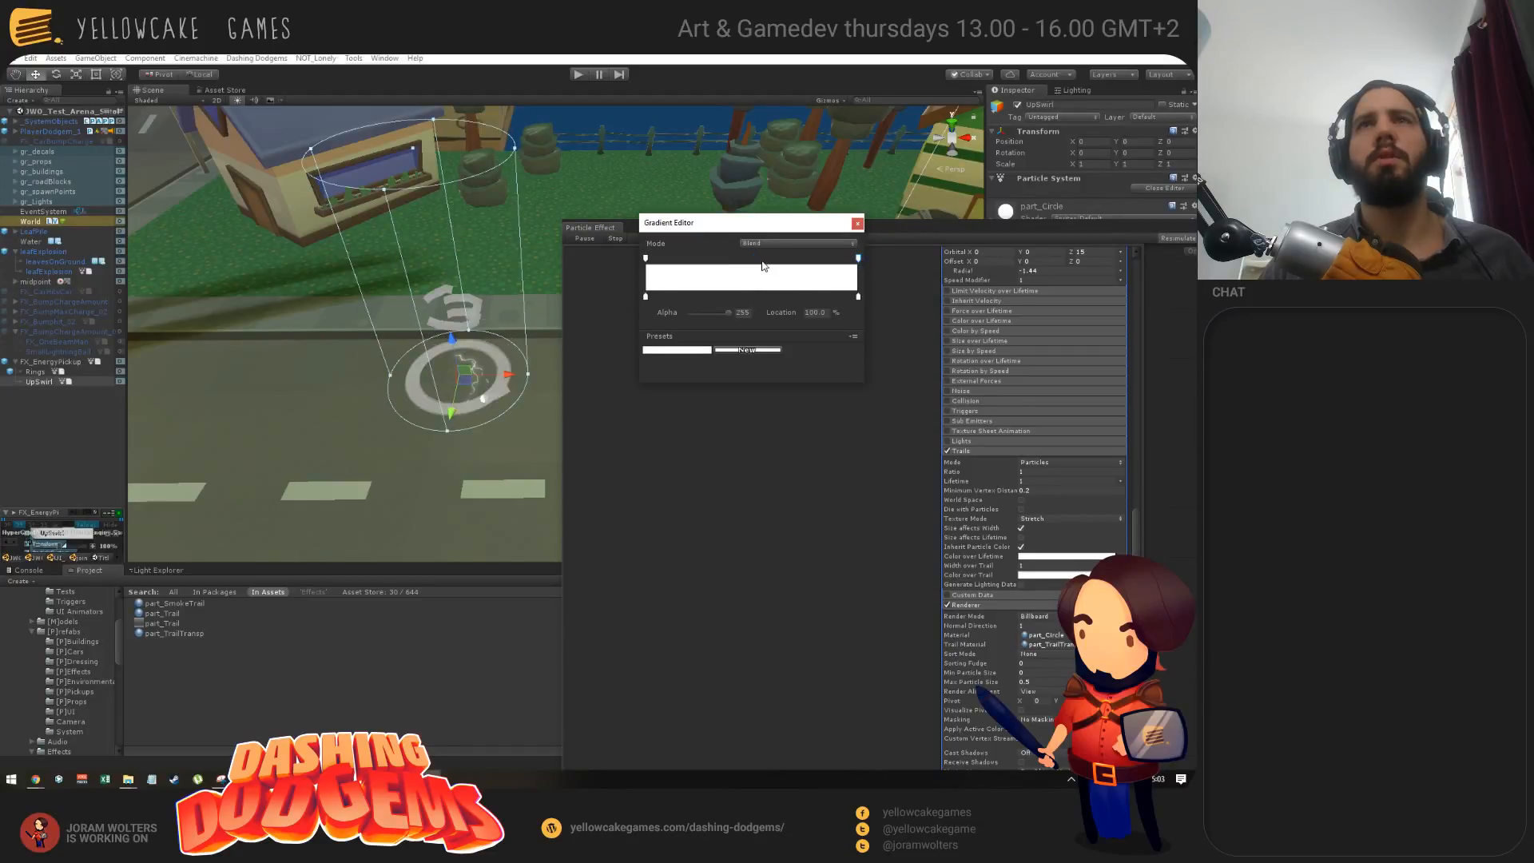
{"action": "left_click", "coordinate": [762, 260]}
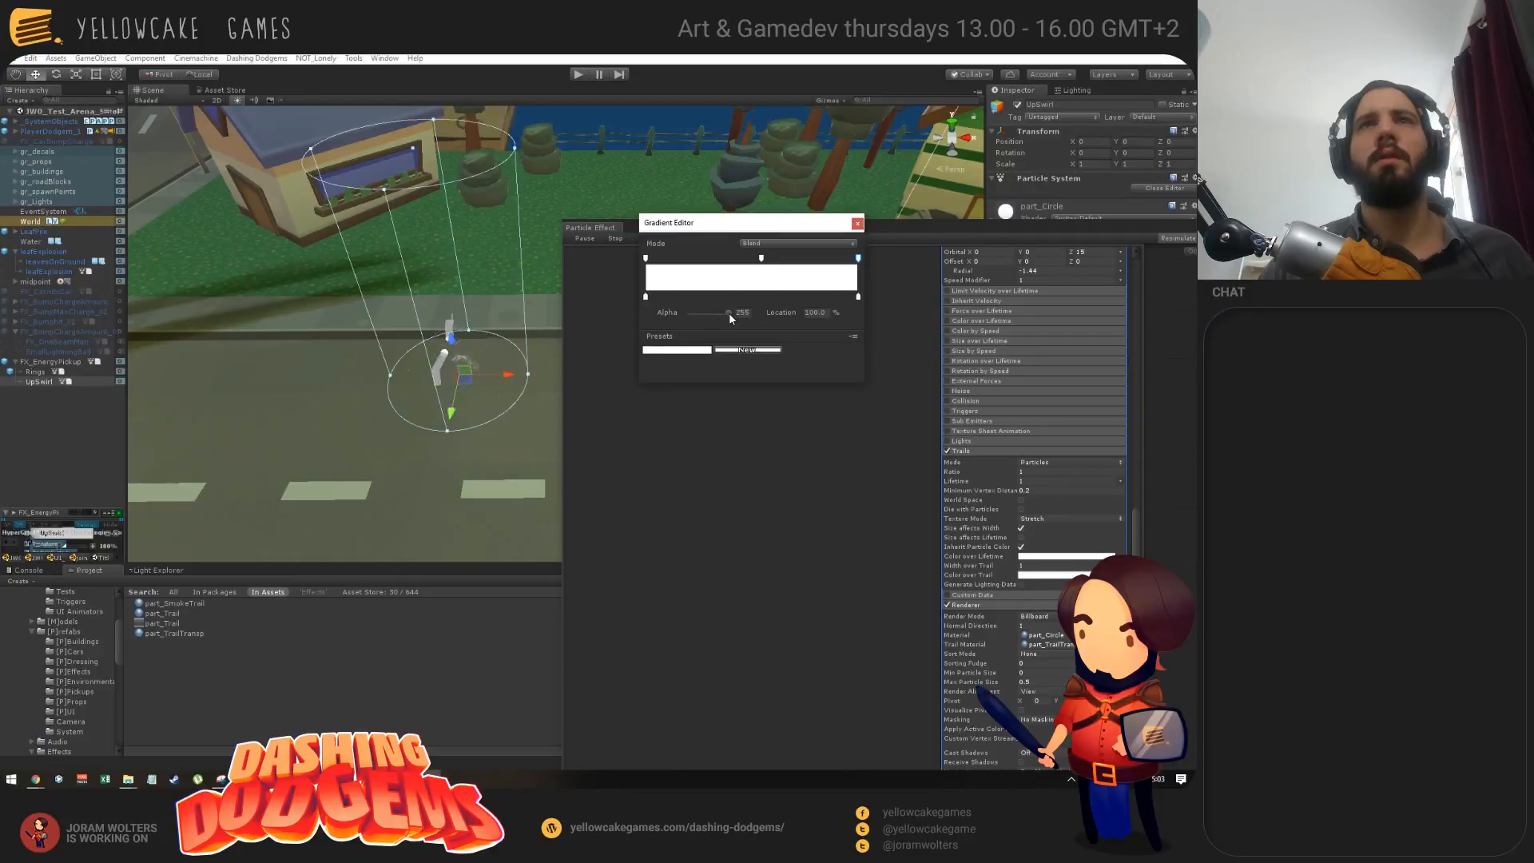
{"action": "left_click_drag", "start_coordinate": [729, 313], "coordinate": [574, 318]}
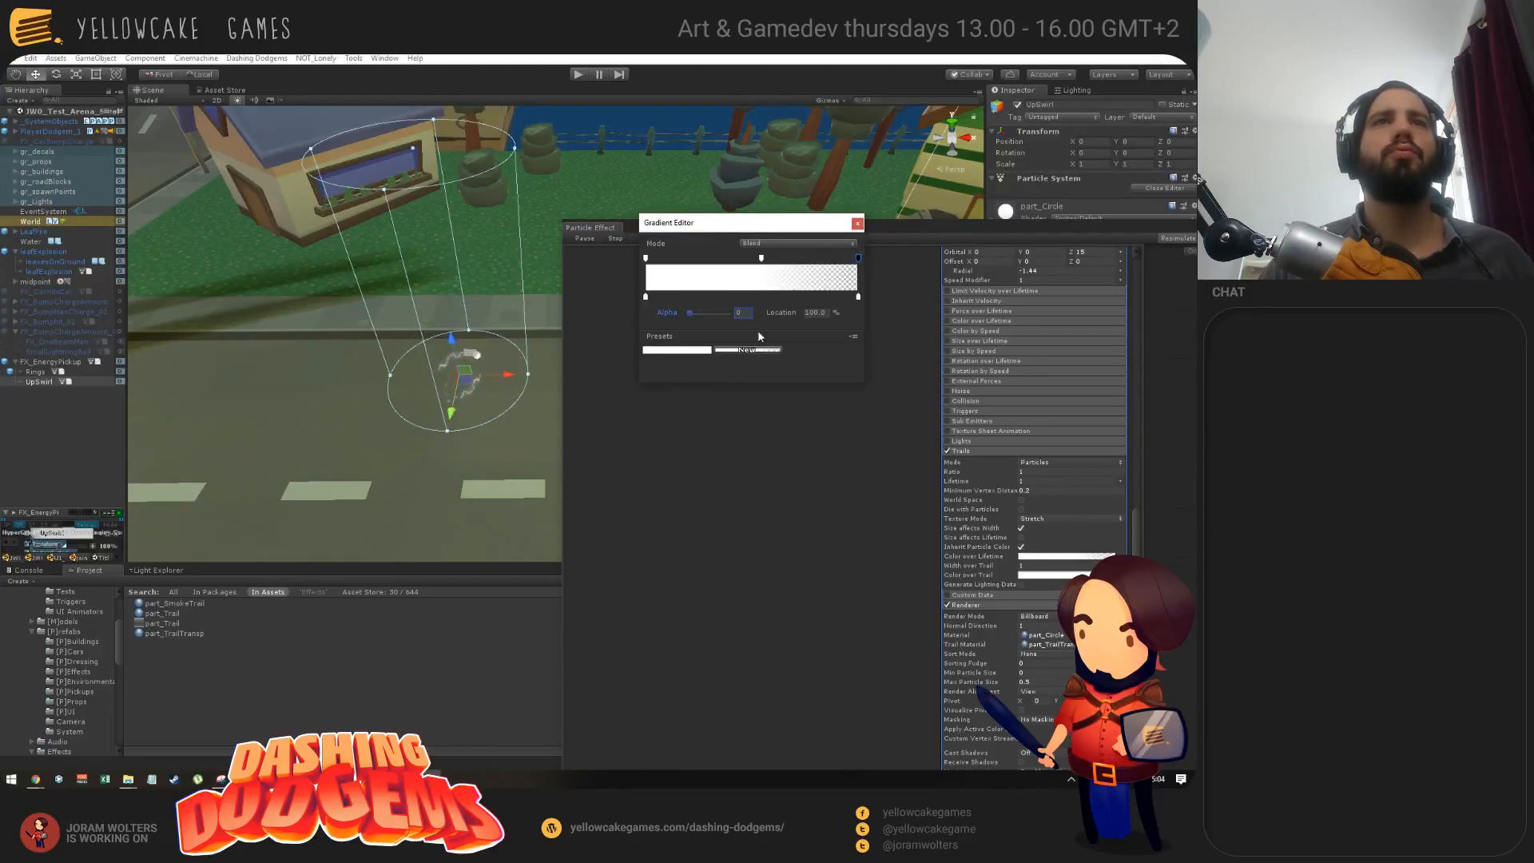
{"action": "left_click", "coordinate": [857, 224]}
Step: Enable Color over Lifetime on UpSwirl and make its gradient fade from a midway opaque key to alpha 0 at 100%
{"action": "scroll", "coordinate": [1017, 432], "scroll_direction": "up", "scroll_amount": 10}
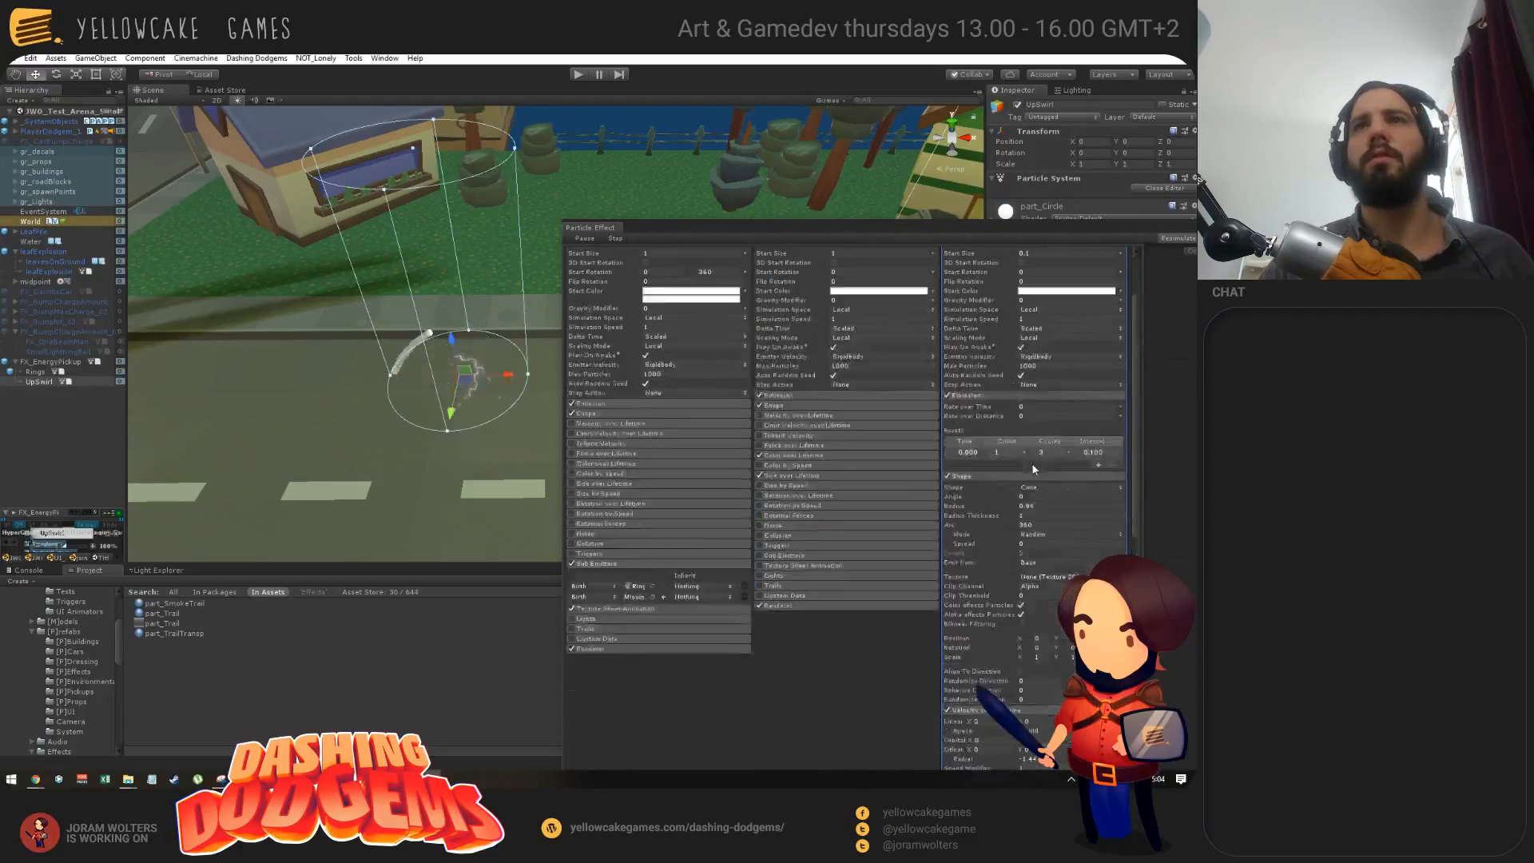
{"action": "scroll", "coordinate": [1031, 469], "scroll_direction": "down", "scroll_amount": 10}
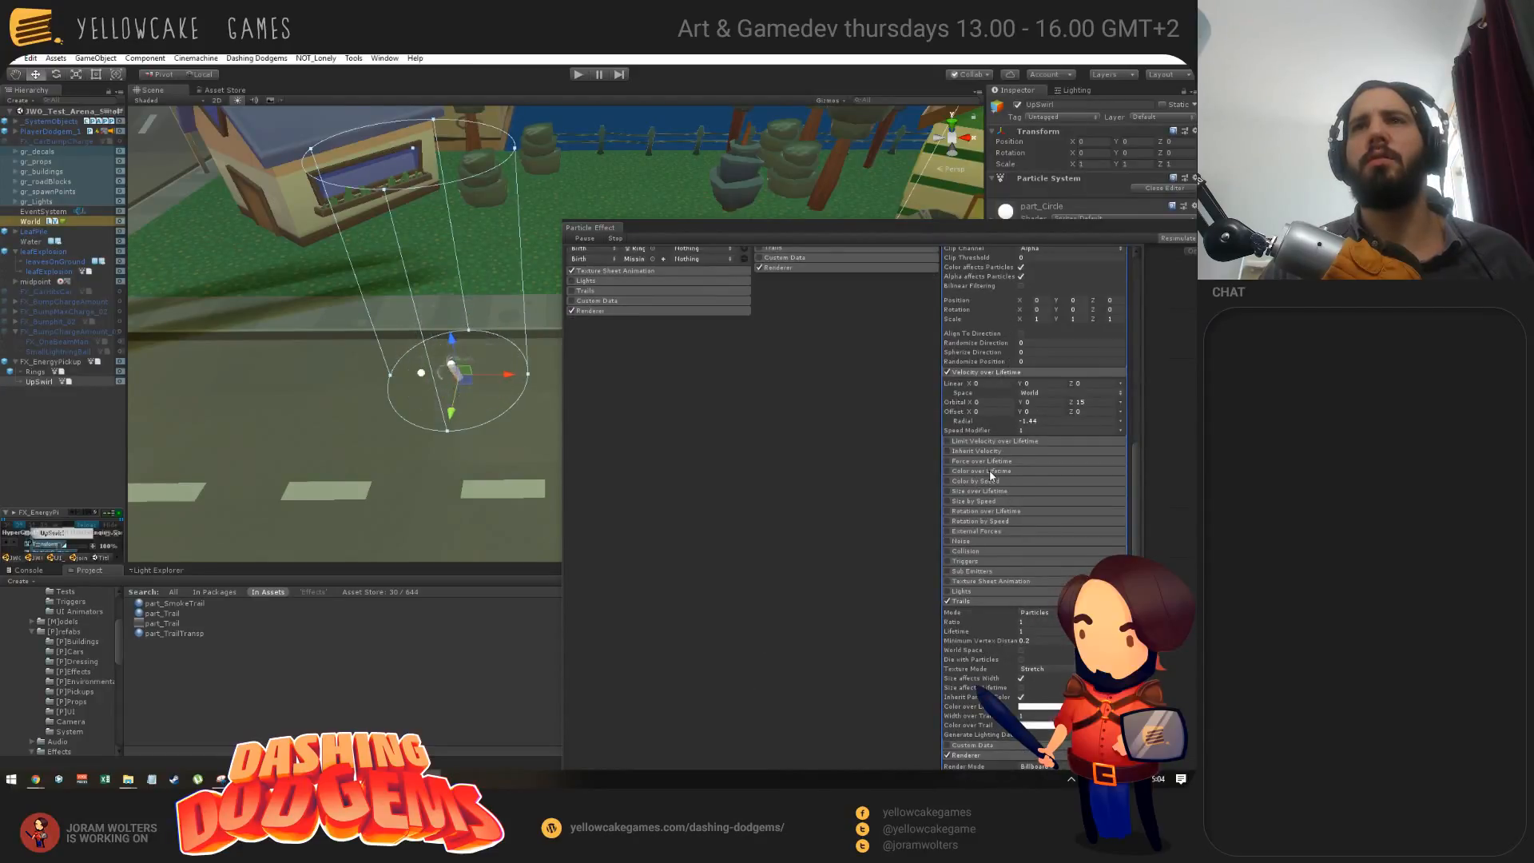
{"action": "left_click", "coordinate": [987, 472]}
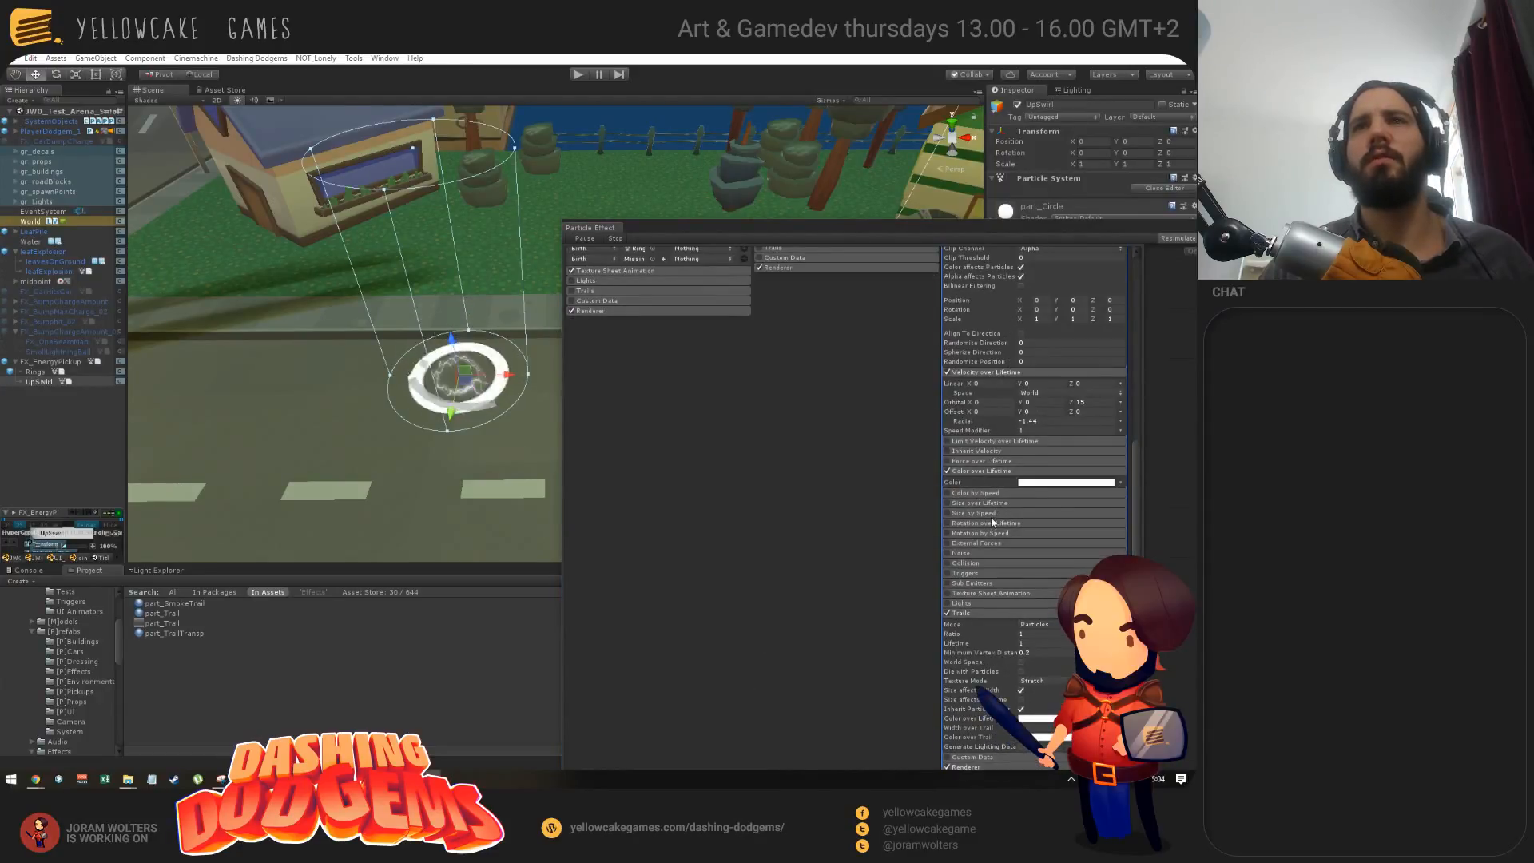
{"action": "right_click", "coordinate": [1111, 484]}
{"action": "left_click", "coordinate": [1094, 498]}
{"action": "left_click", "coordinate": [1054, 483]}
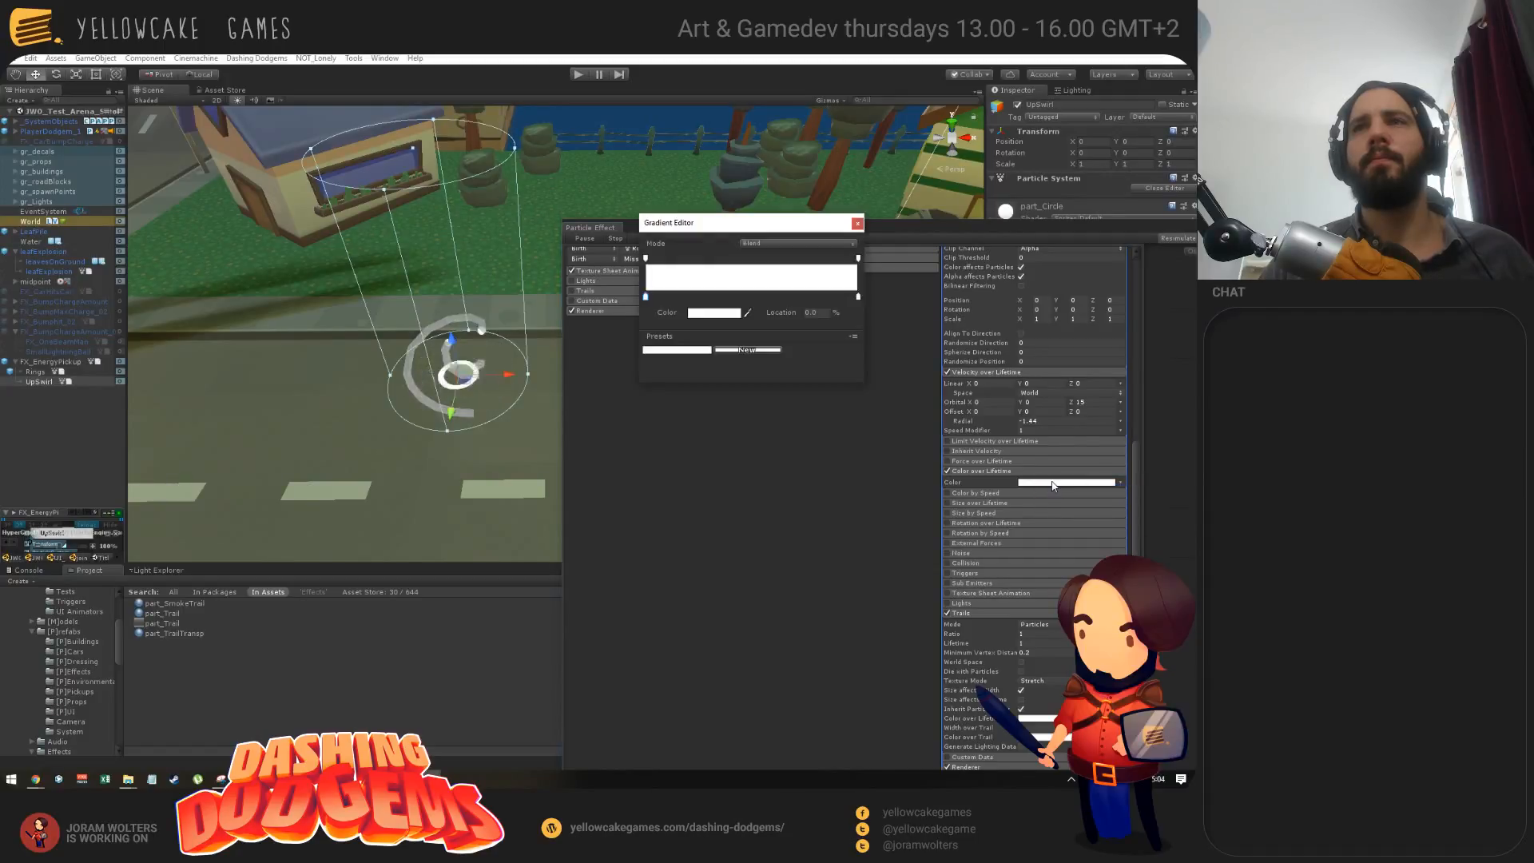
{"action": "left_click", "coordinate": [743, 259]}
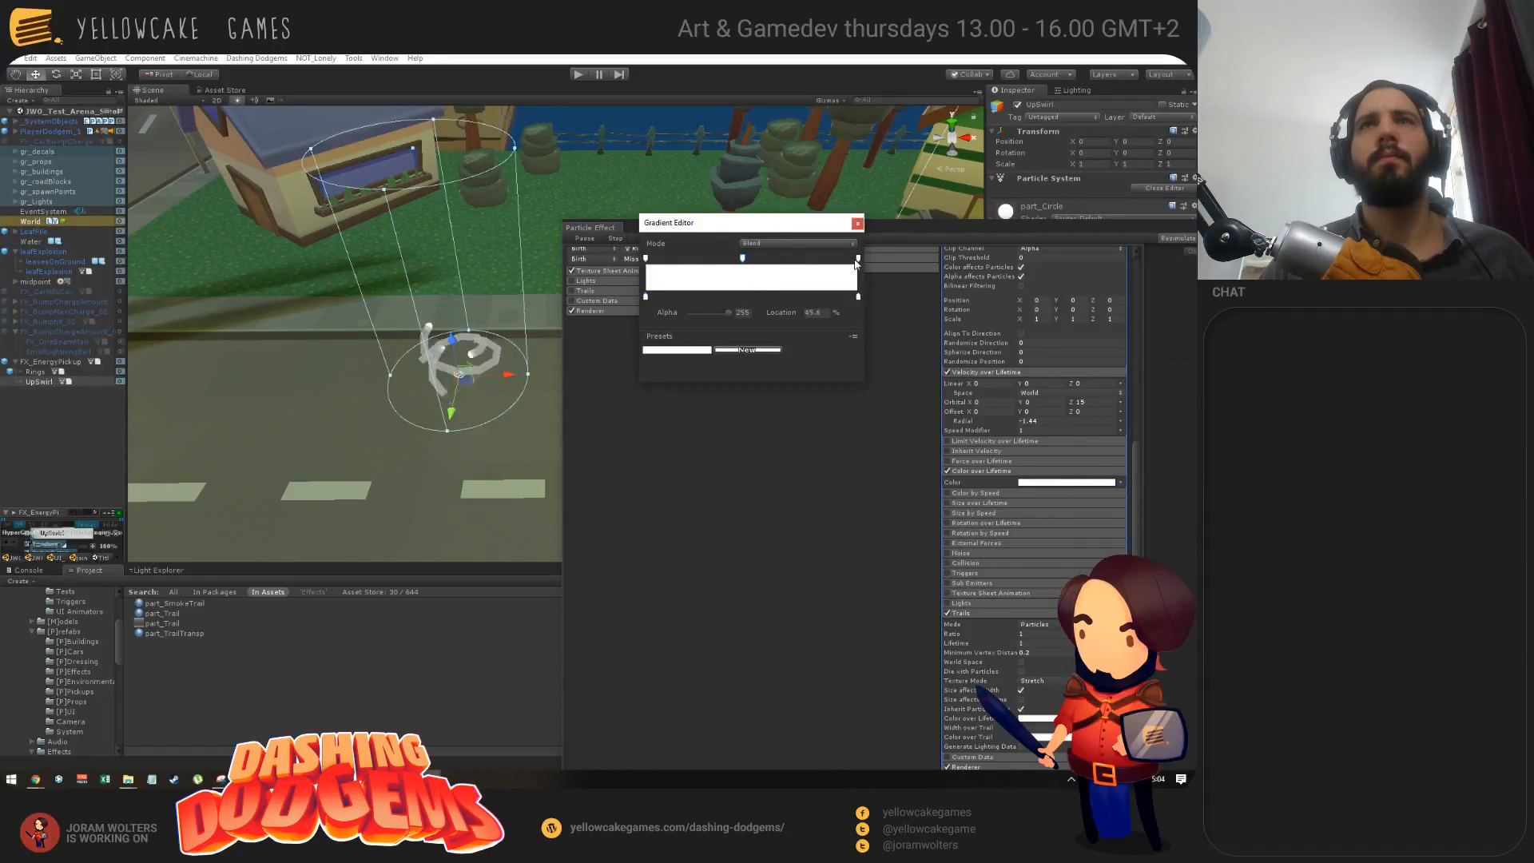
{"action": "left_click", "coordinate": [857, 259]}
{"action": "left_click_drag", "start_coordinate": [729, 314], "coordinate": [606, 336]}
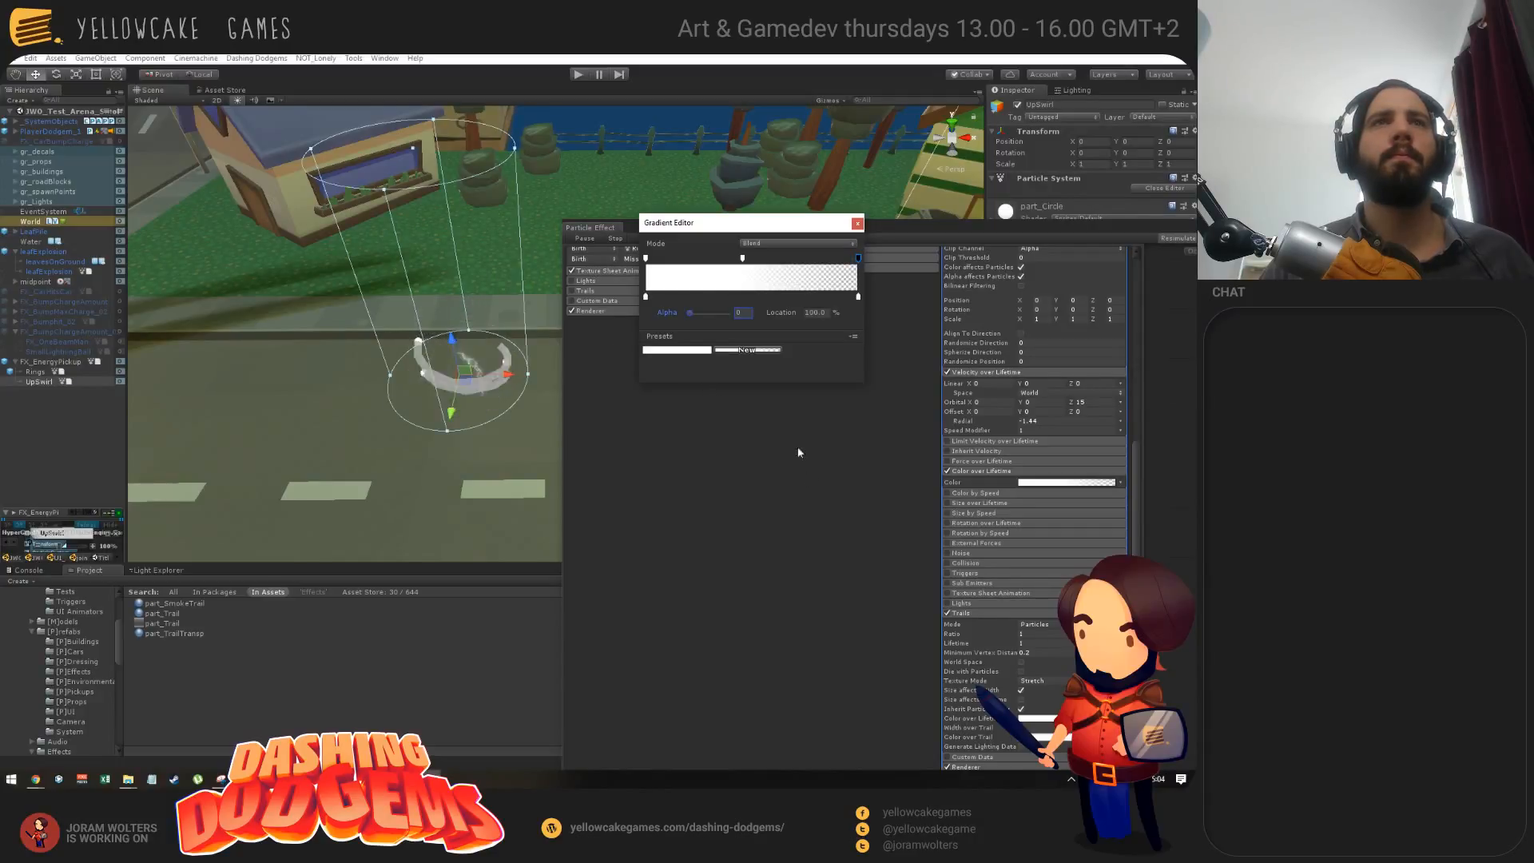
Step: Shift the middle opaque key to about 77% in UpSwirl's particle color gradient and about 80% in the trail Color over Lifetime gradient
{"action": "left_click", "coordinate": [742, 259]}
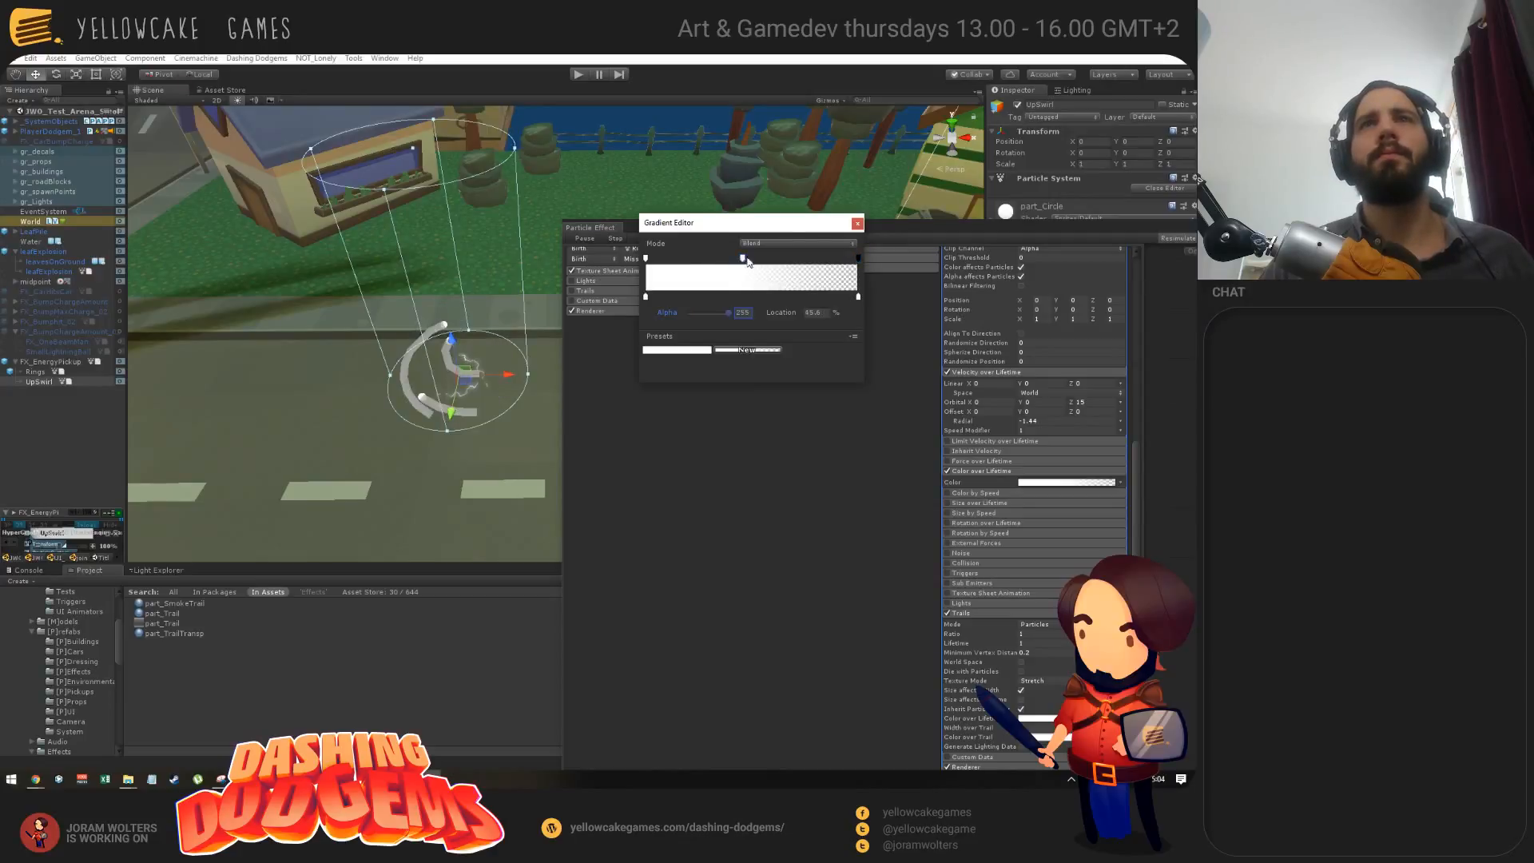
{"action": "left_click_drag", "start_coordinate": [746, 259], "coordinate": [811, 264]}
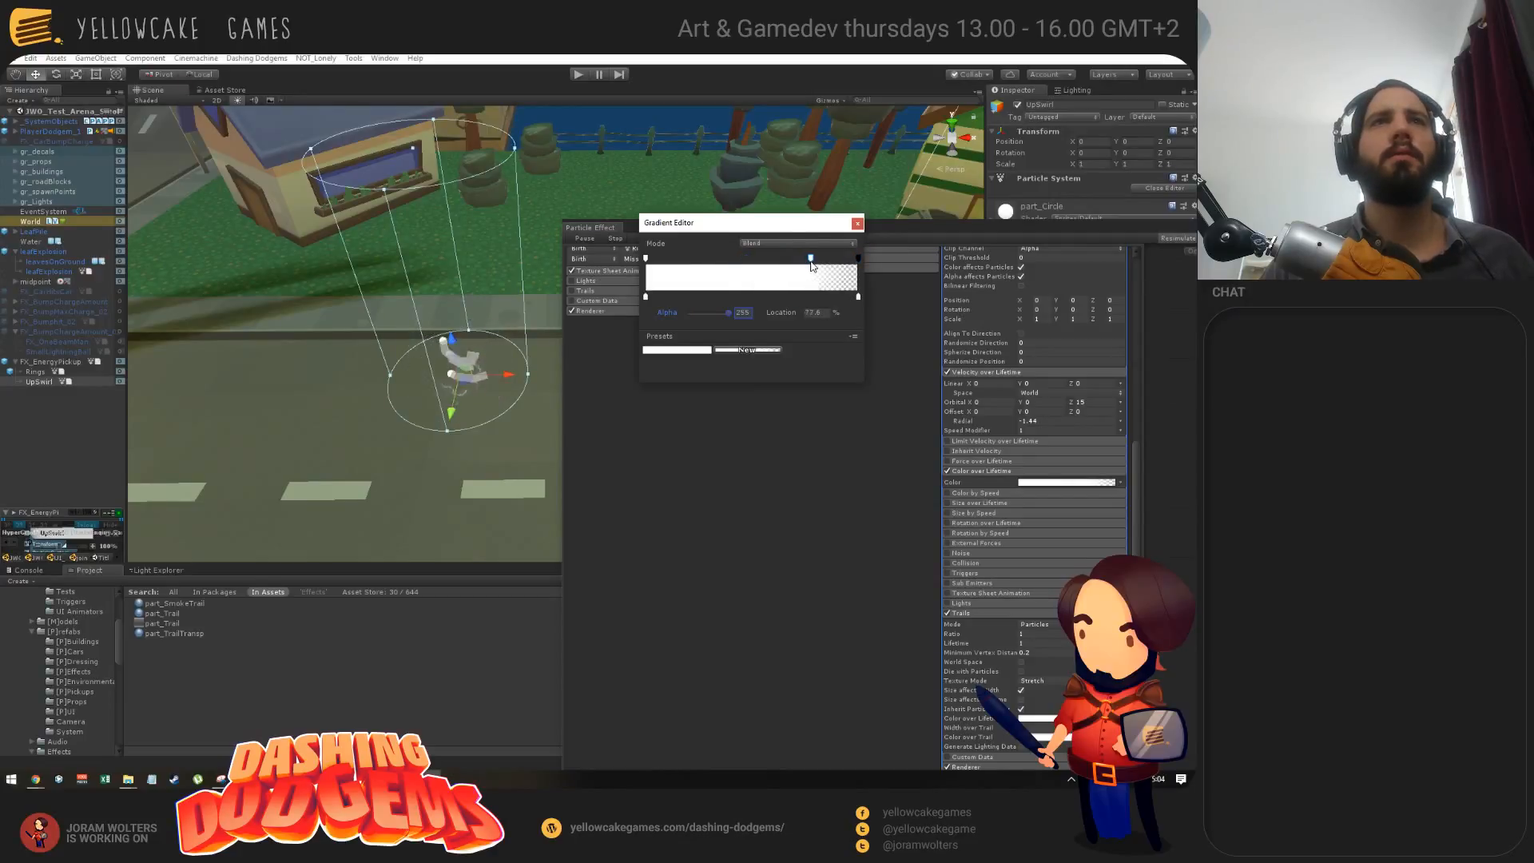
{"action": "left_click", "coordinate": [857, 224]}
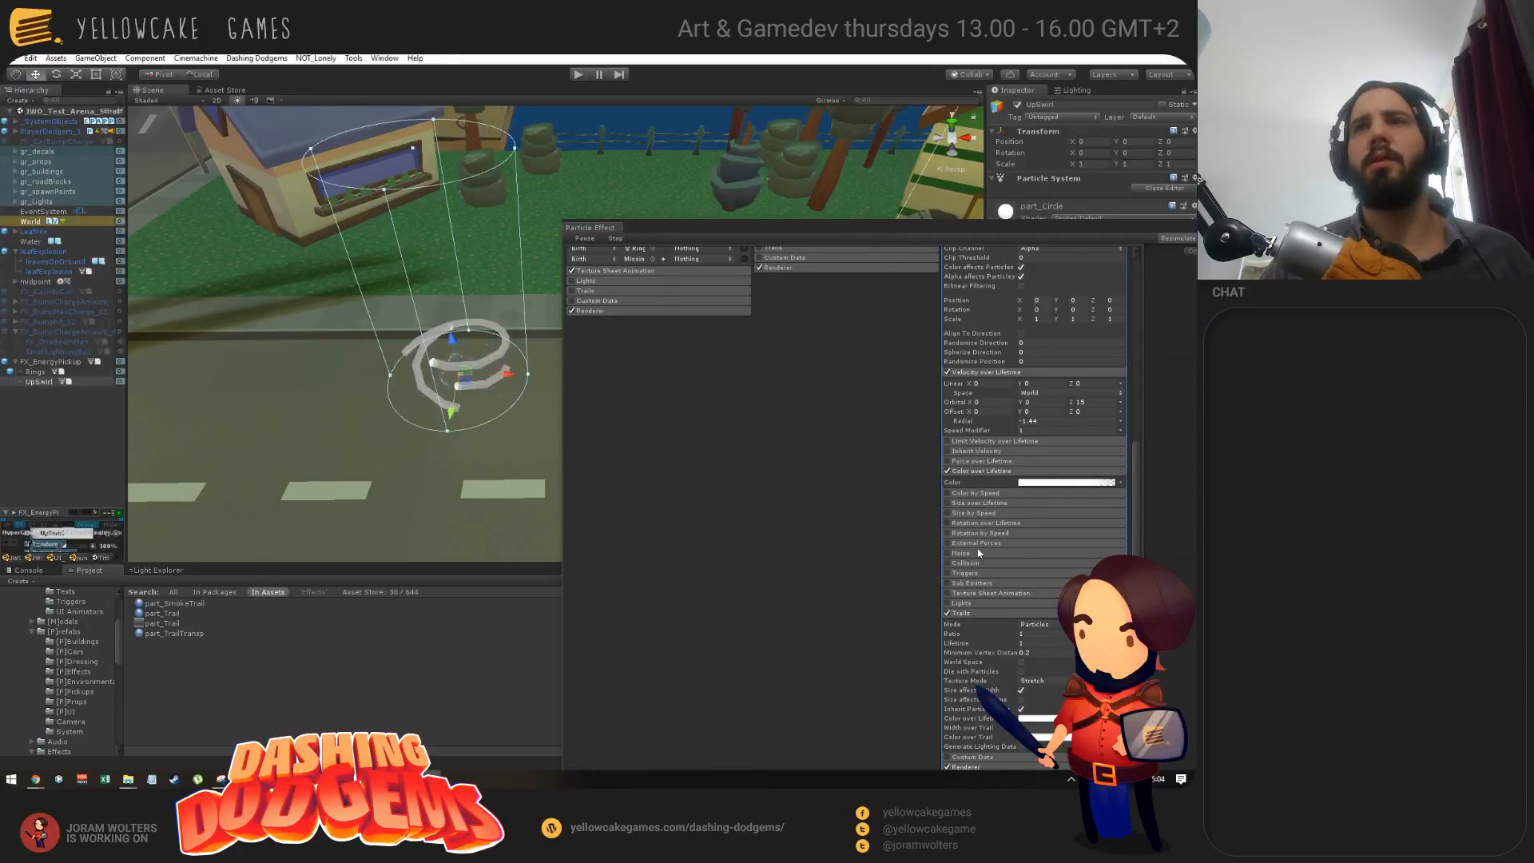
{"action": "scroll", "coordinate": [1046, 714], "scroll_direction": "down", "scroll_amount": 1}
{"action": "left_click", "coordinate": [1037, 682]}
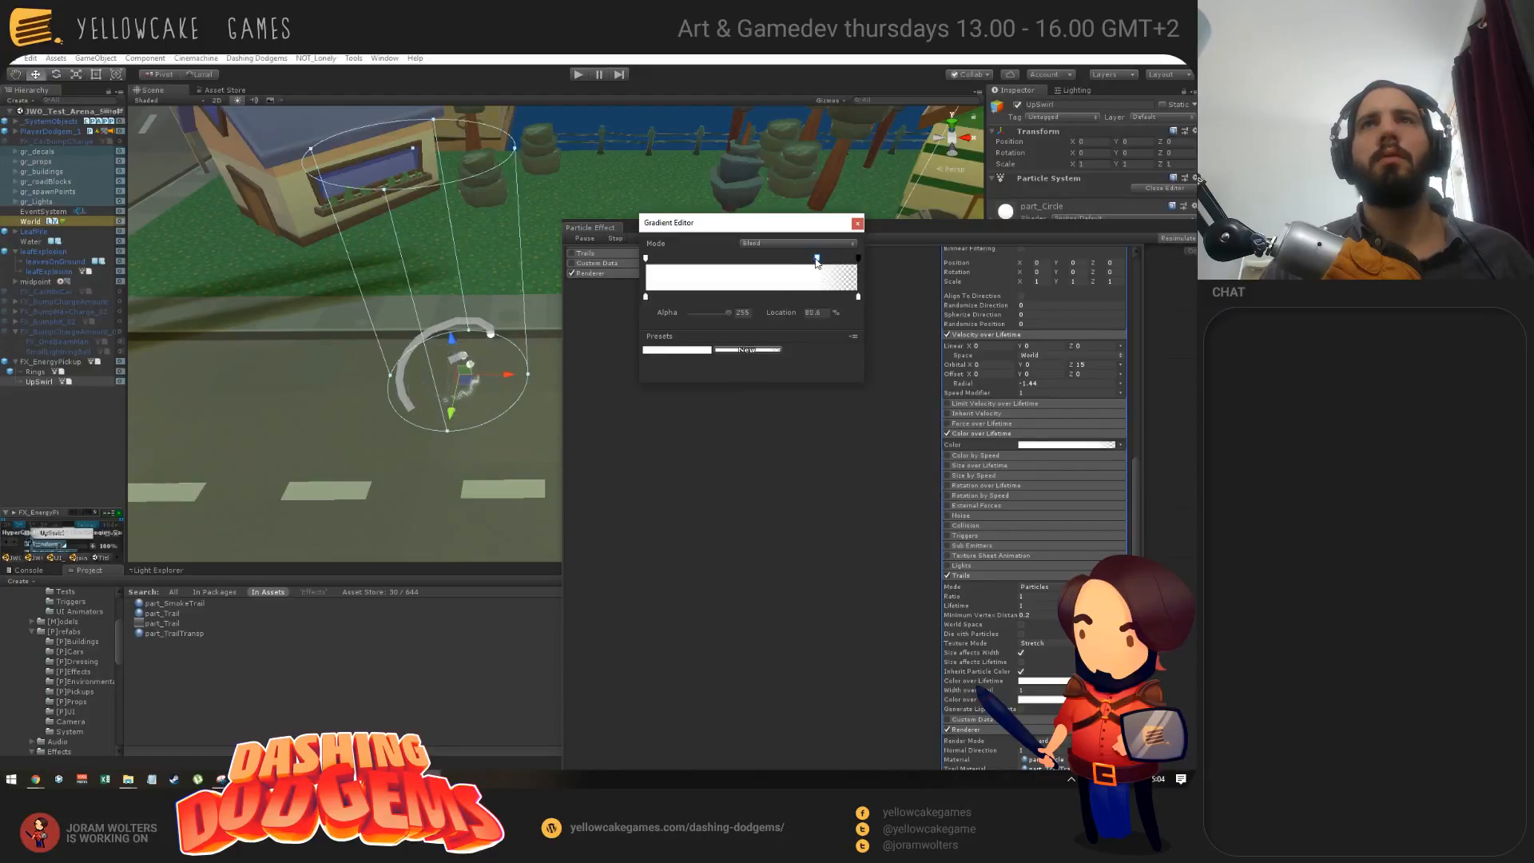
{"action": "left_click", "coordinate": [858, 223]}
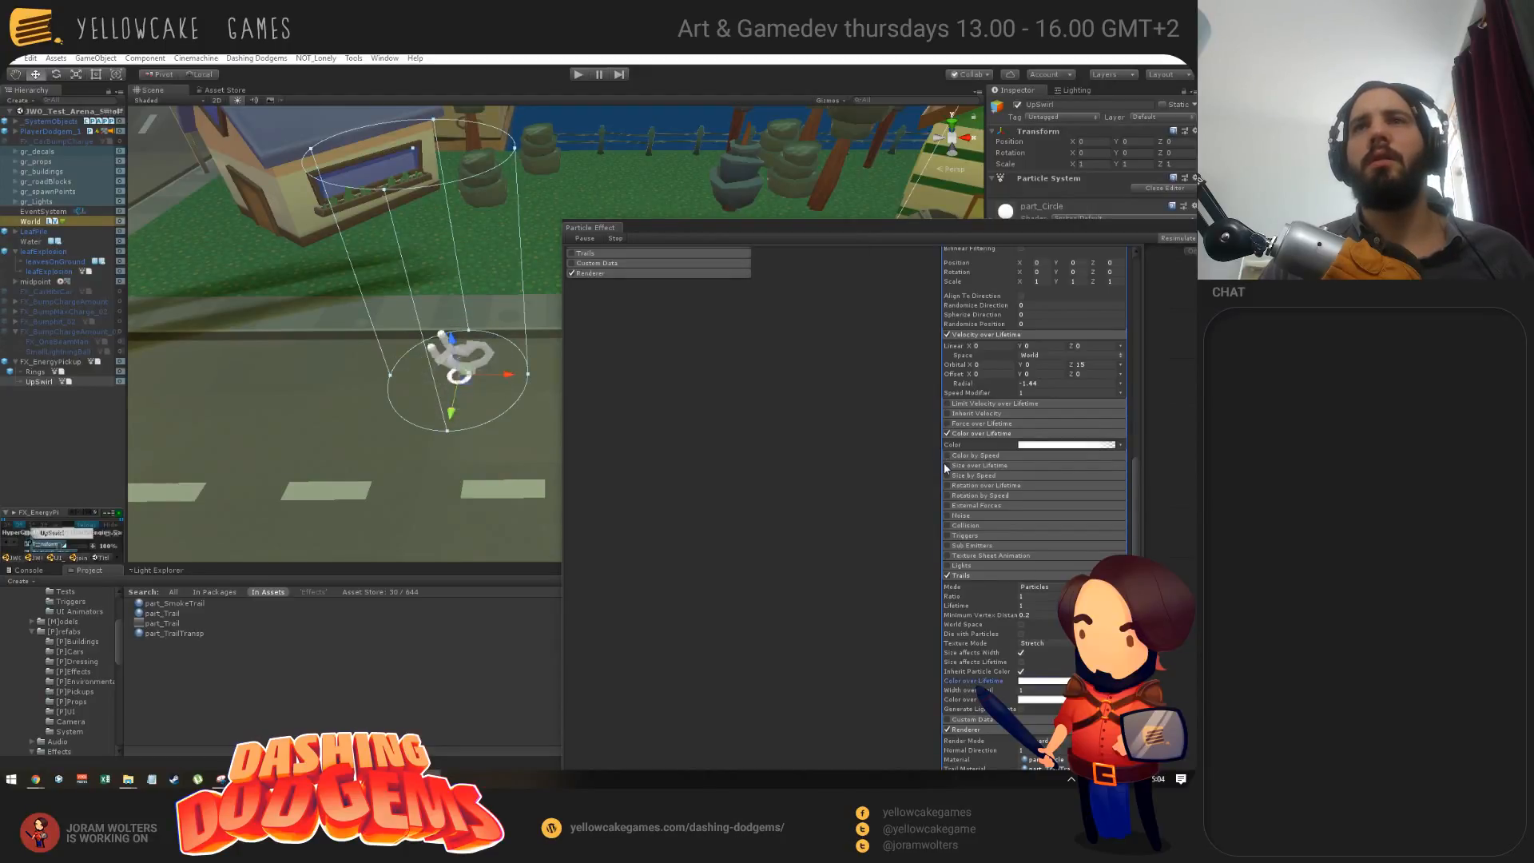
Step: Enable Size over Lifetime on UpSwirl with a curve falling from 1 to 0, and add a key at about 0.85, 0.89
{"action": "left_click", "coordinate": [980, 466]}
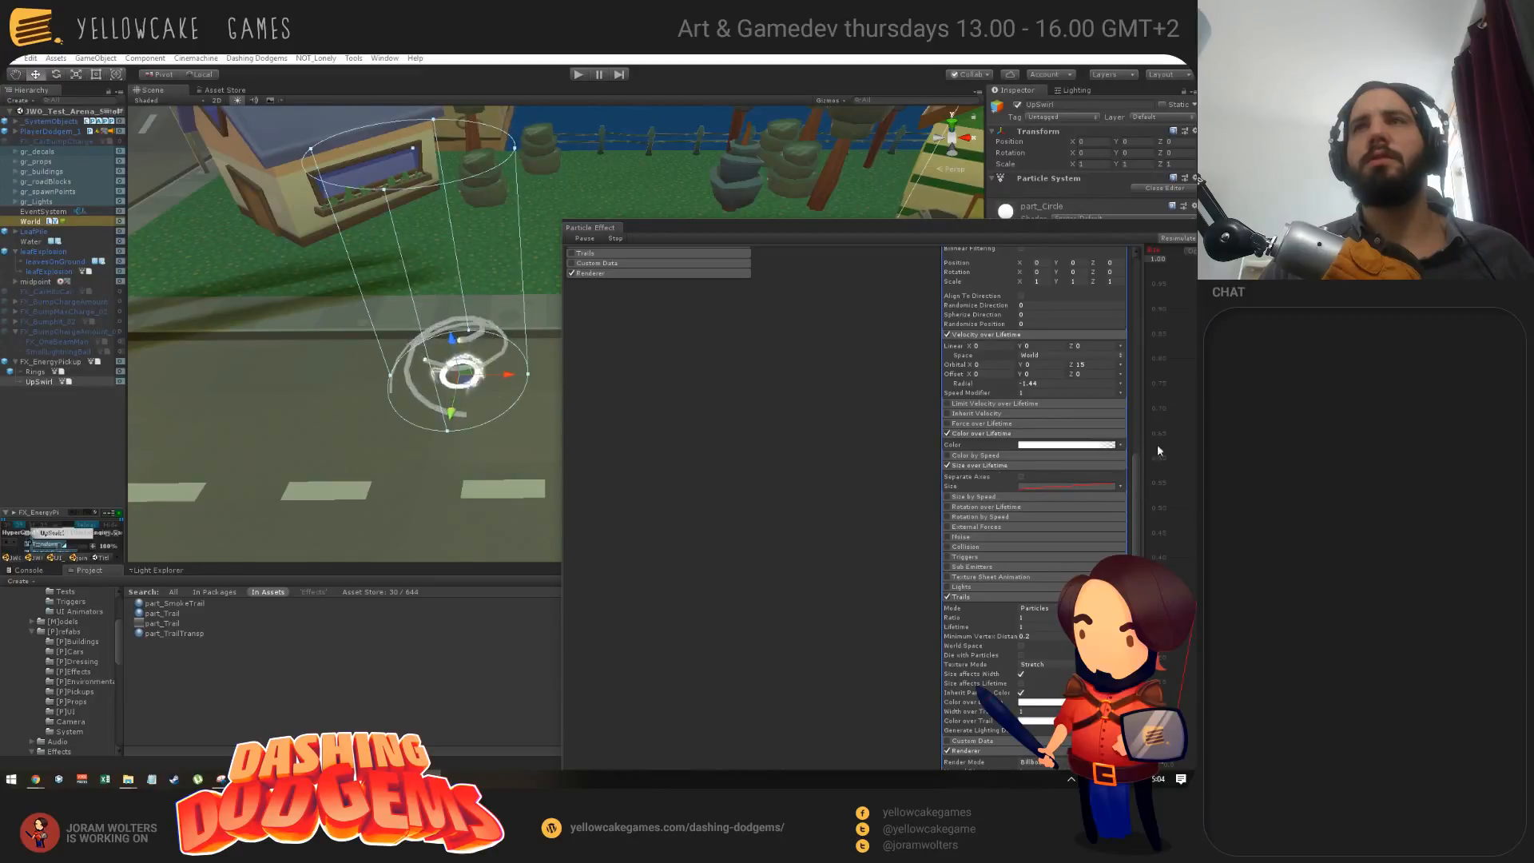
{"action": "left_click_drag", "start_coordinate": [1071, 229], "coordinate": [700, 166]}
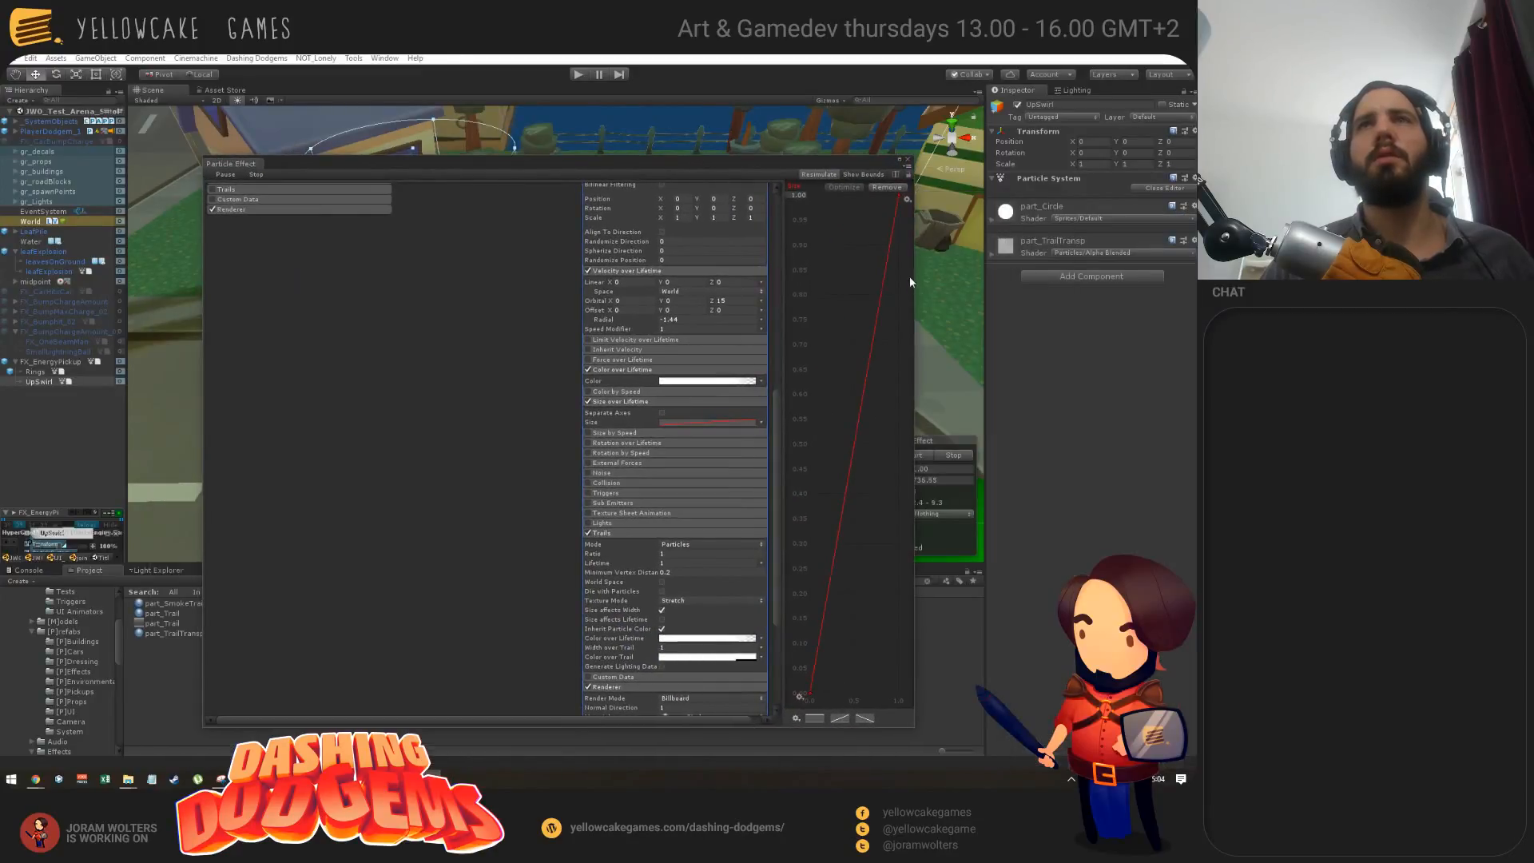
{"action": "left_click_drag", "start_coordinate": [928, 276], "coordinate": [990, 278]}
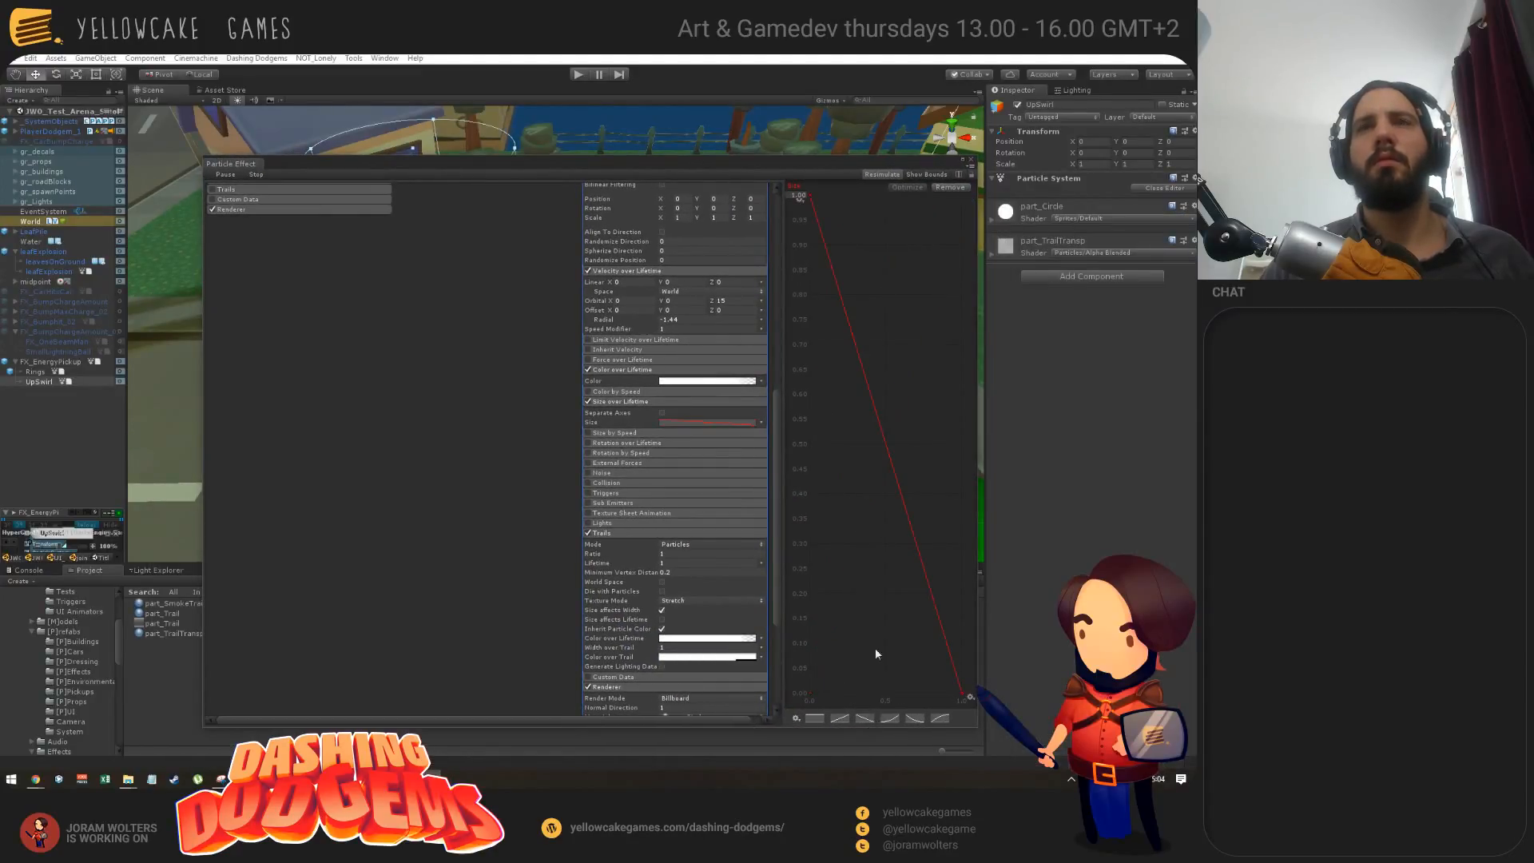
{"action": "double_click", "coordinate": [912, 531]}
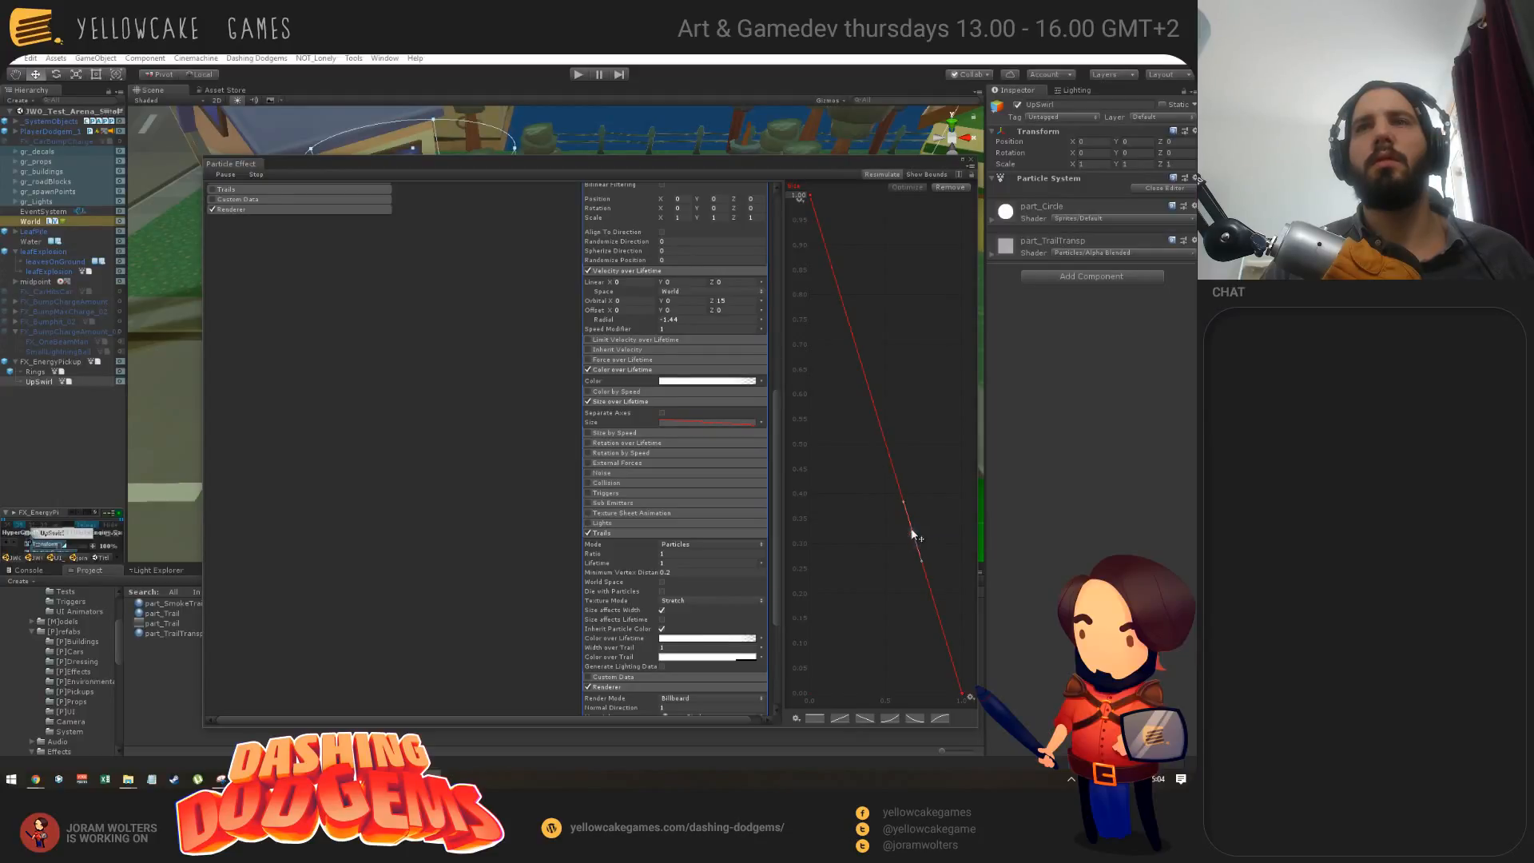
{"action": "left_click_drag", "start_coordinate": [956, 254], "coordinate": [940, 249]}
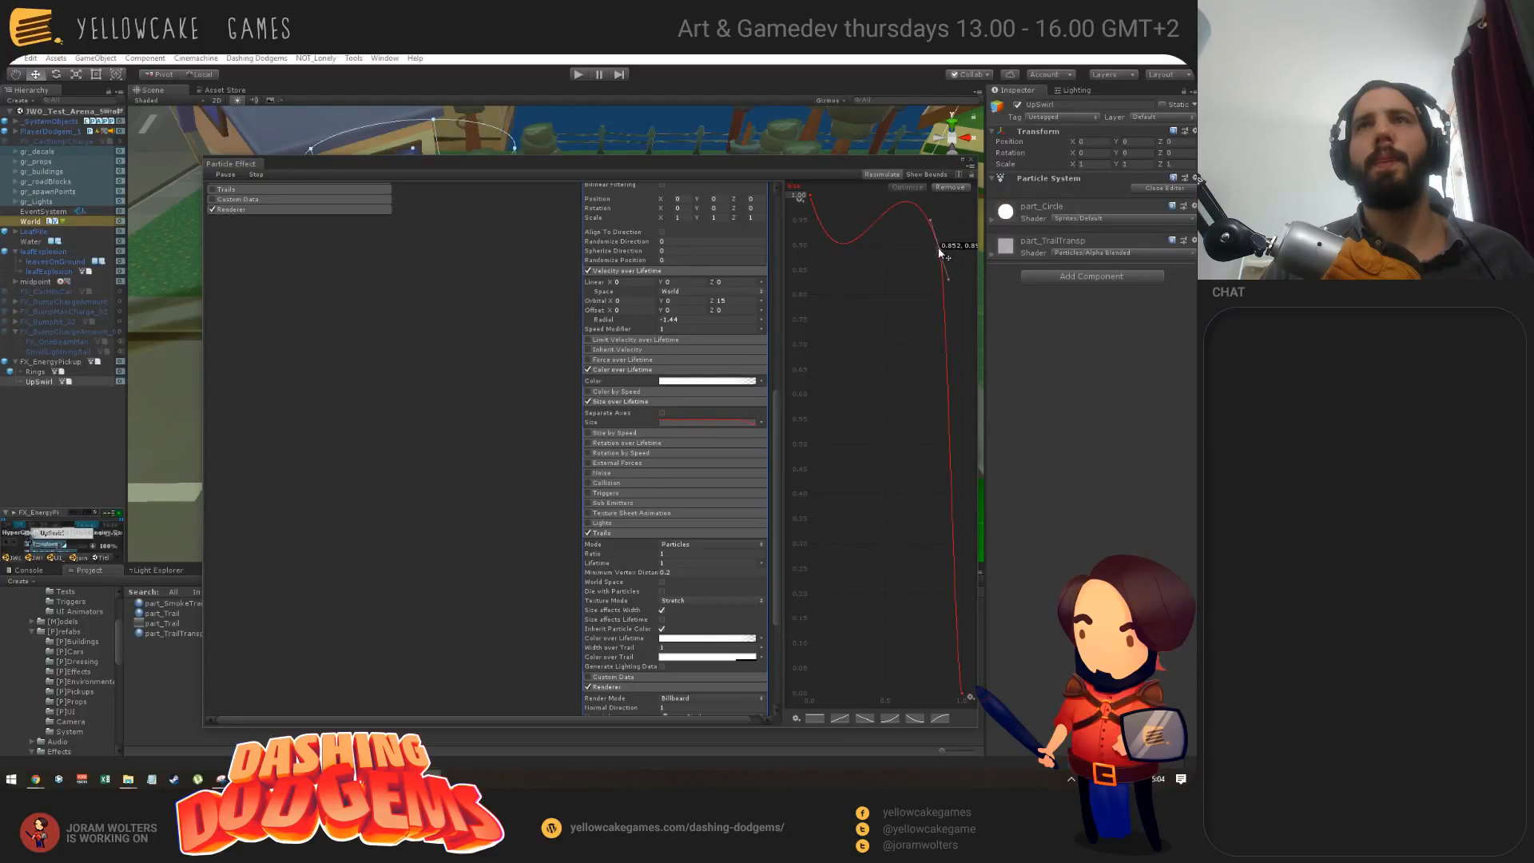
Step: Make the size curve's segments straight with linear tangents on its start, middle and end keys
{"action": "right_click", "coordinate": [940, 249]}
{"action": "mouse_move", "coordinate": [983, 390]}
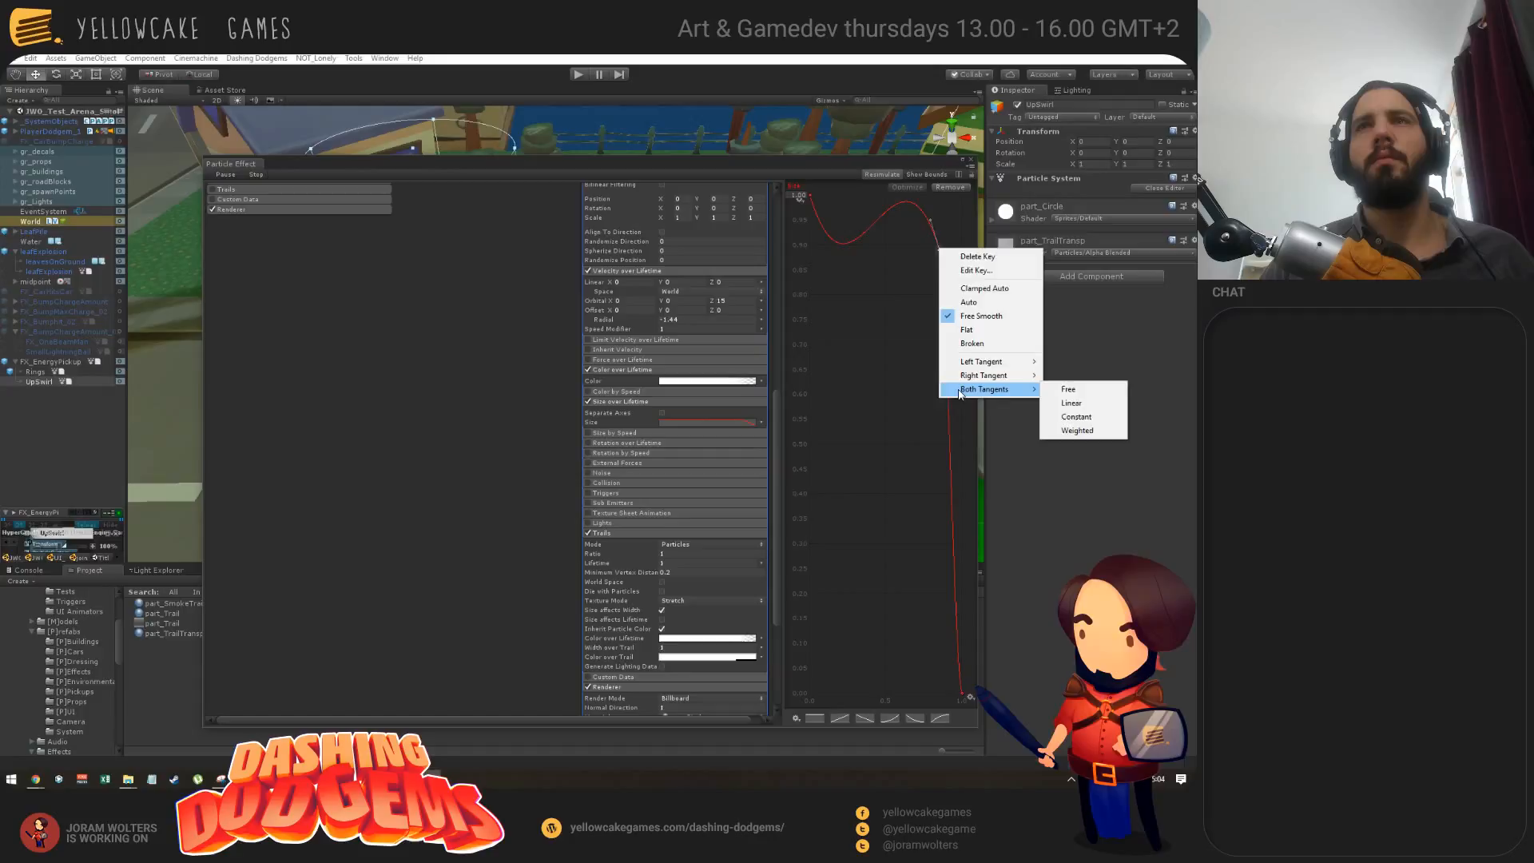
{"action": "left_click", "coordinate": [1066, 405]}
{"action": "right_click", "coordinate": [812, 199]}
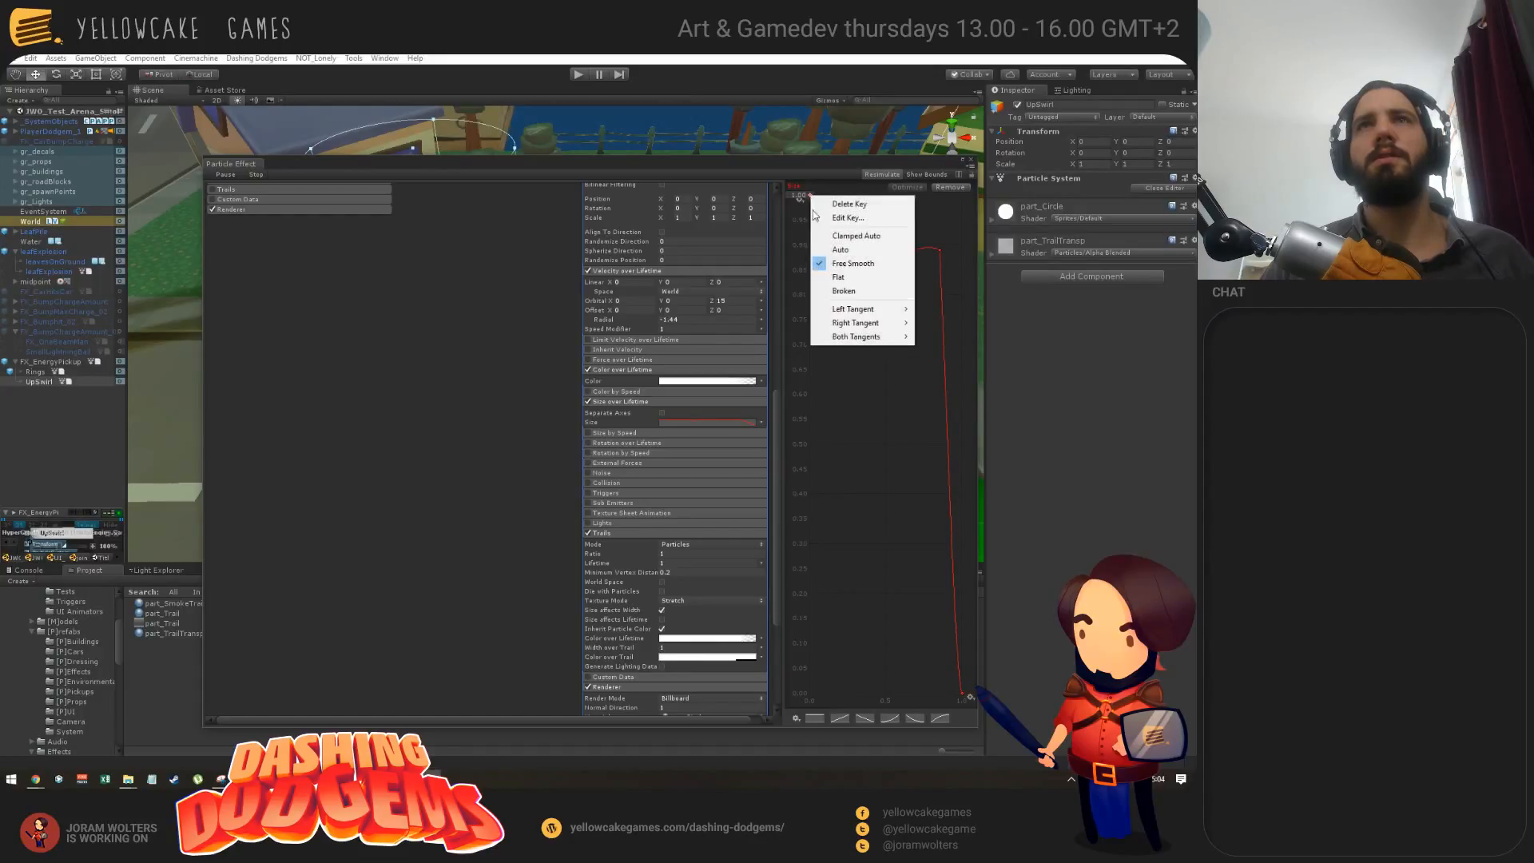
{"action": "mouse_move", "coordinate": [877, 330]}
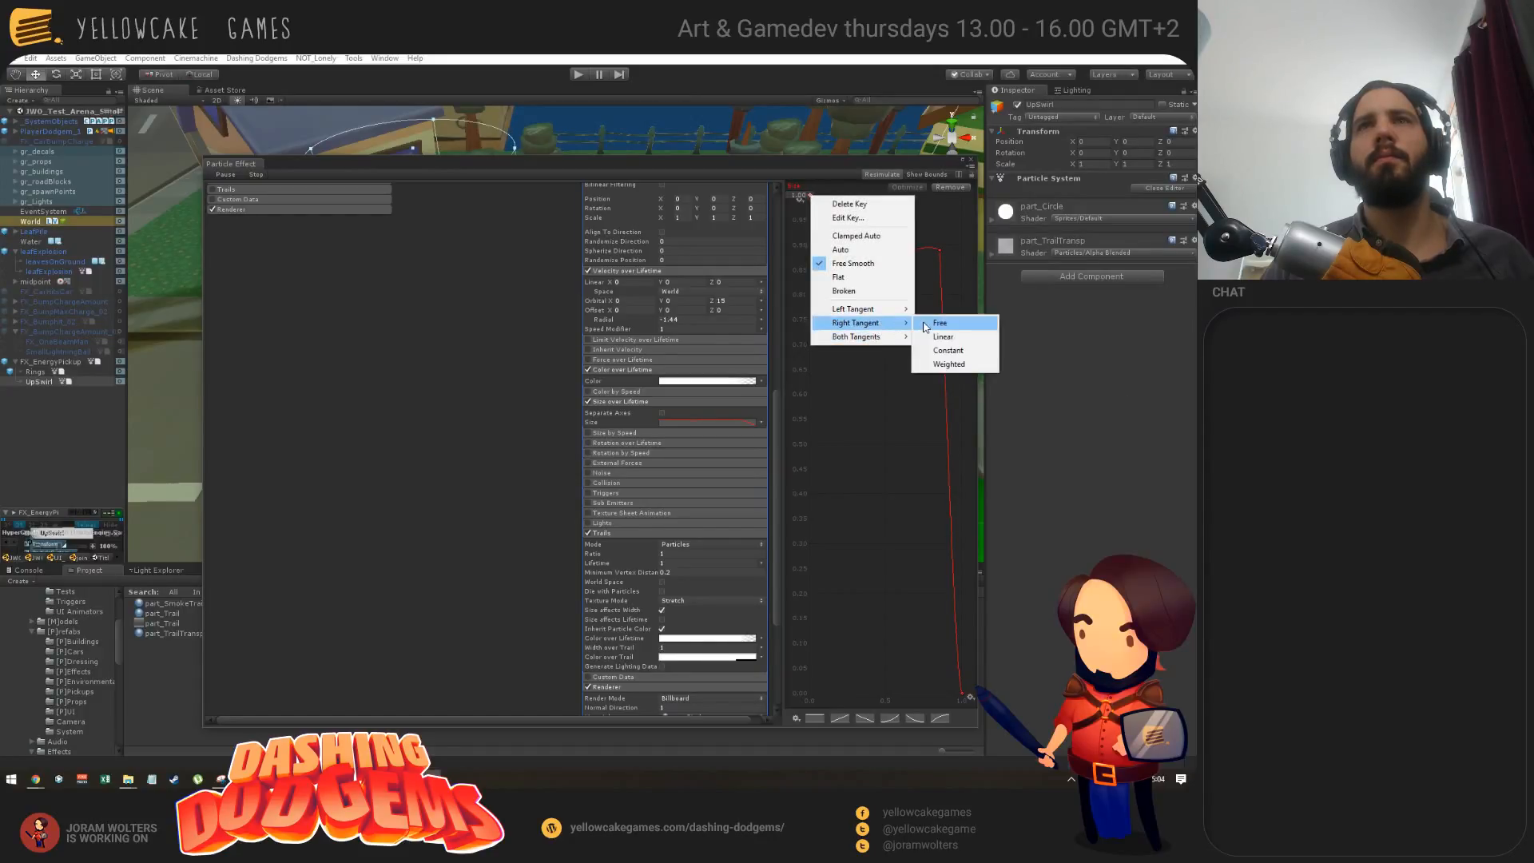
{"action": "left_click", "coordinate": [931, 336]}
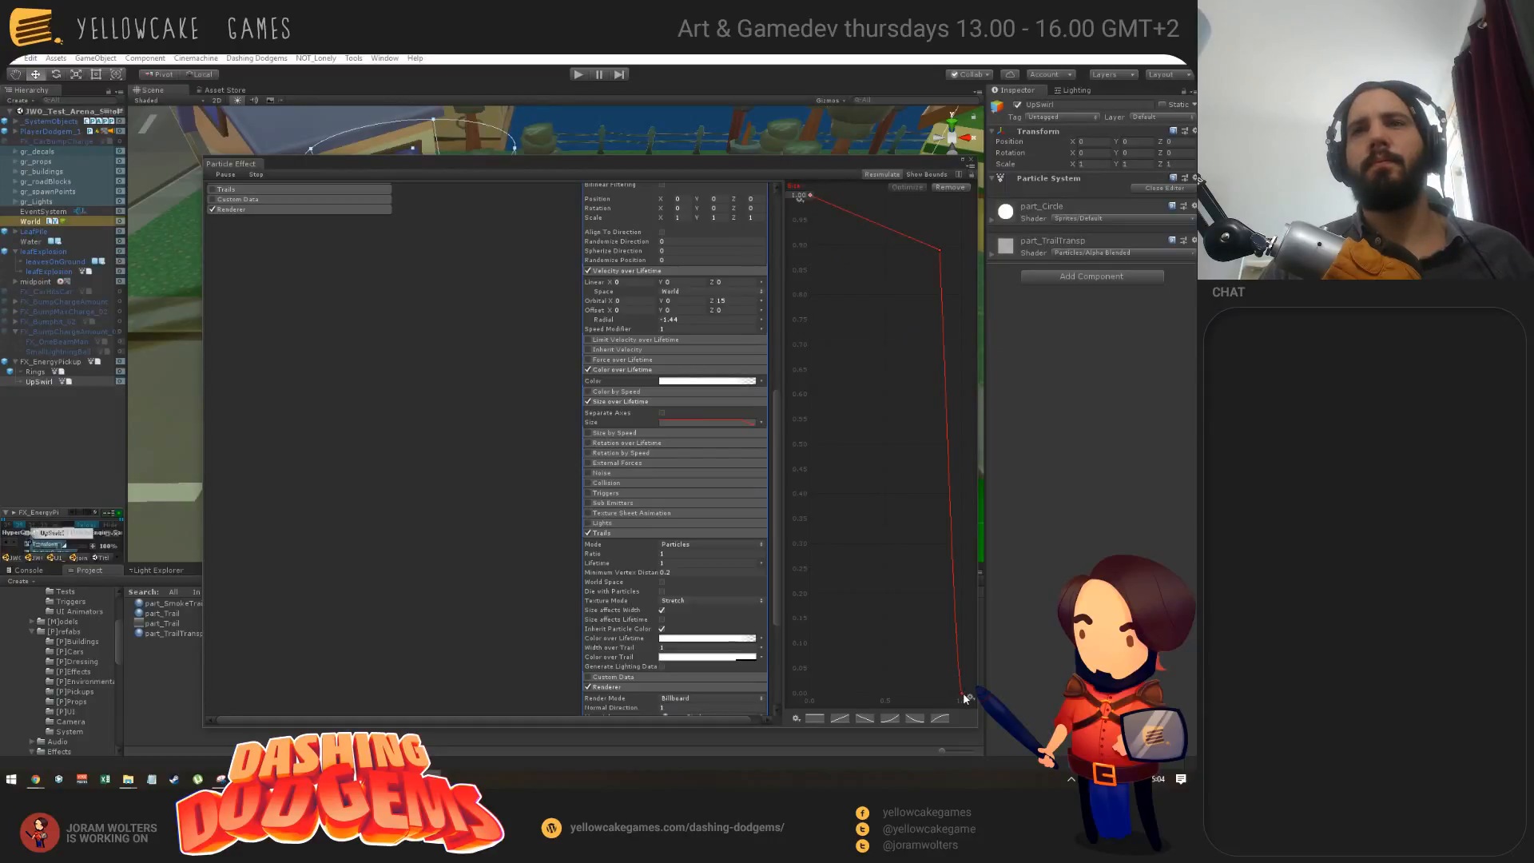
{"action": "right_click", "coordinate": [964, 695]}
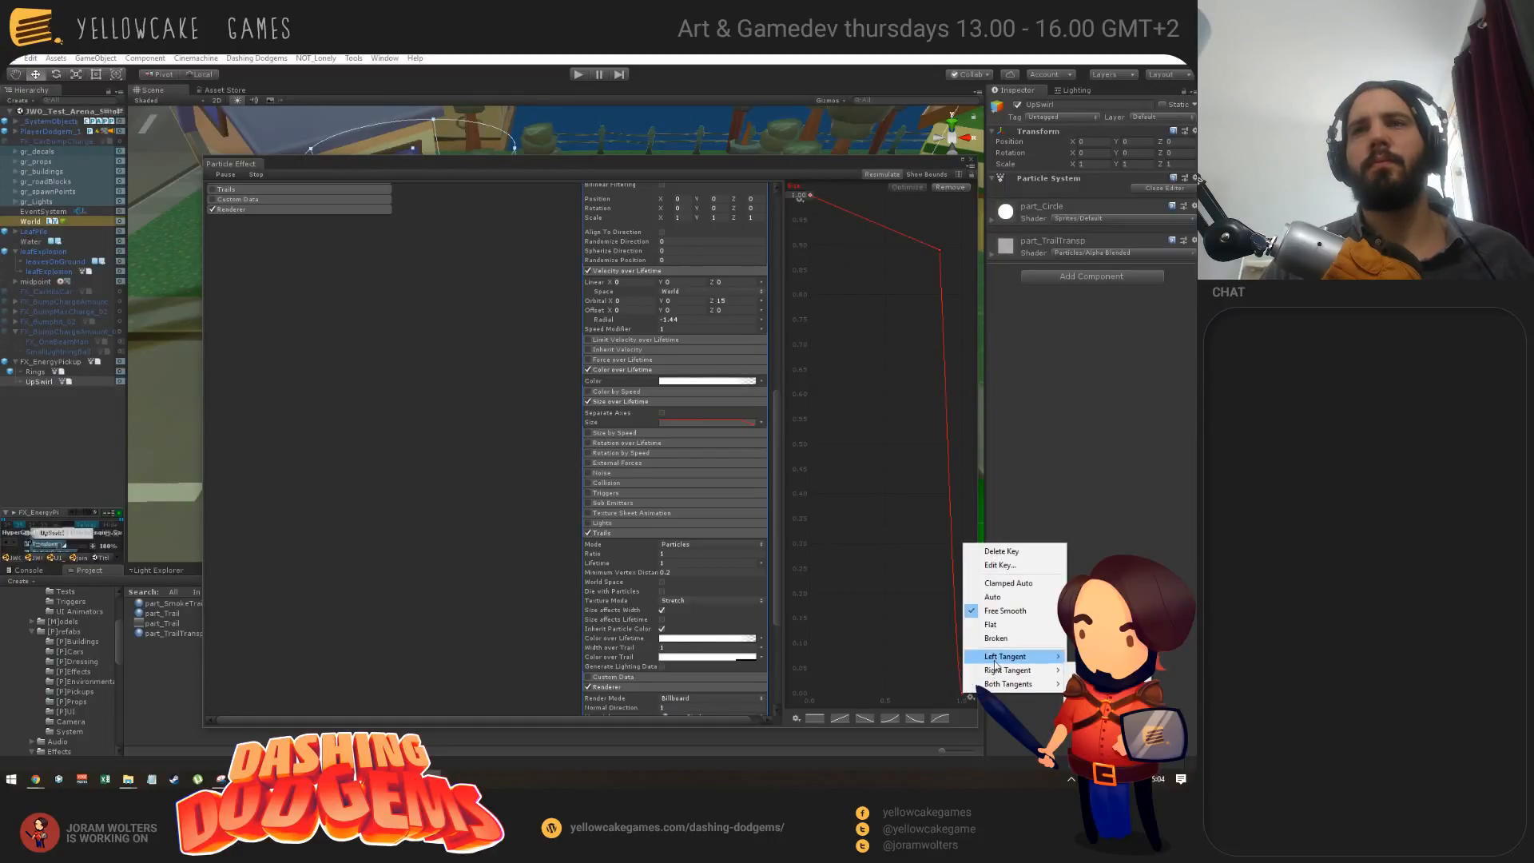
{"action": "left_click", "coordinate": [1083, 670]}
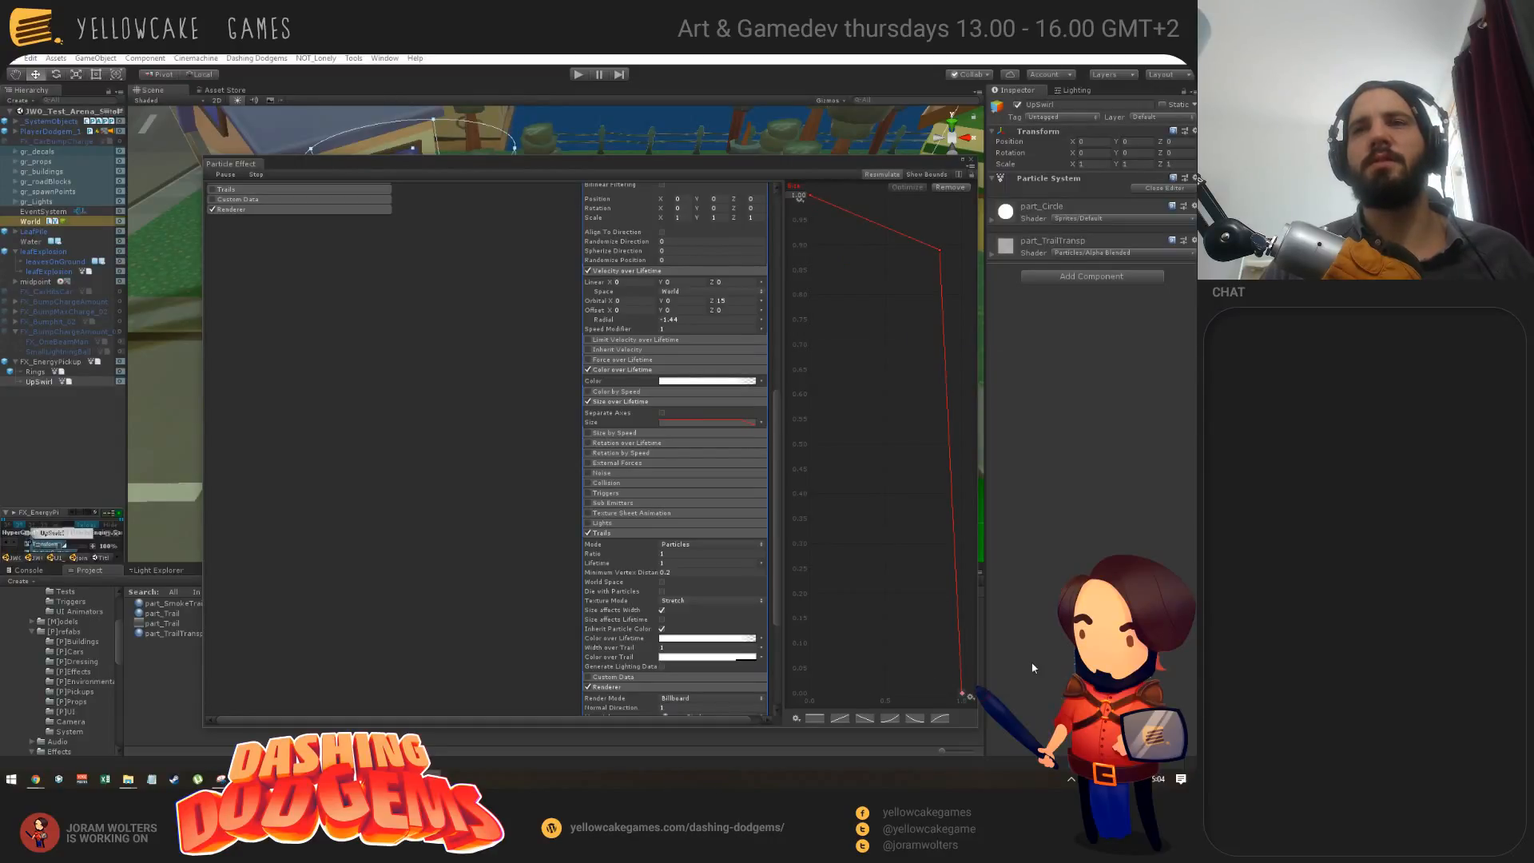
Step: Uncover the effect in the scene and enable Die with Particles for UpSwirl's trails
{"action": "left_click_drag", "start_coordinate": [785, 168], "coordinate": [1113, 226]}
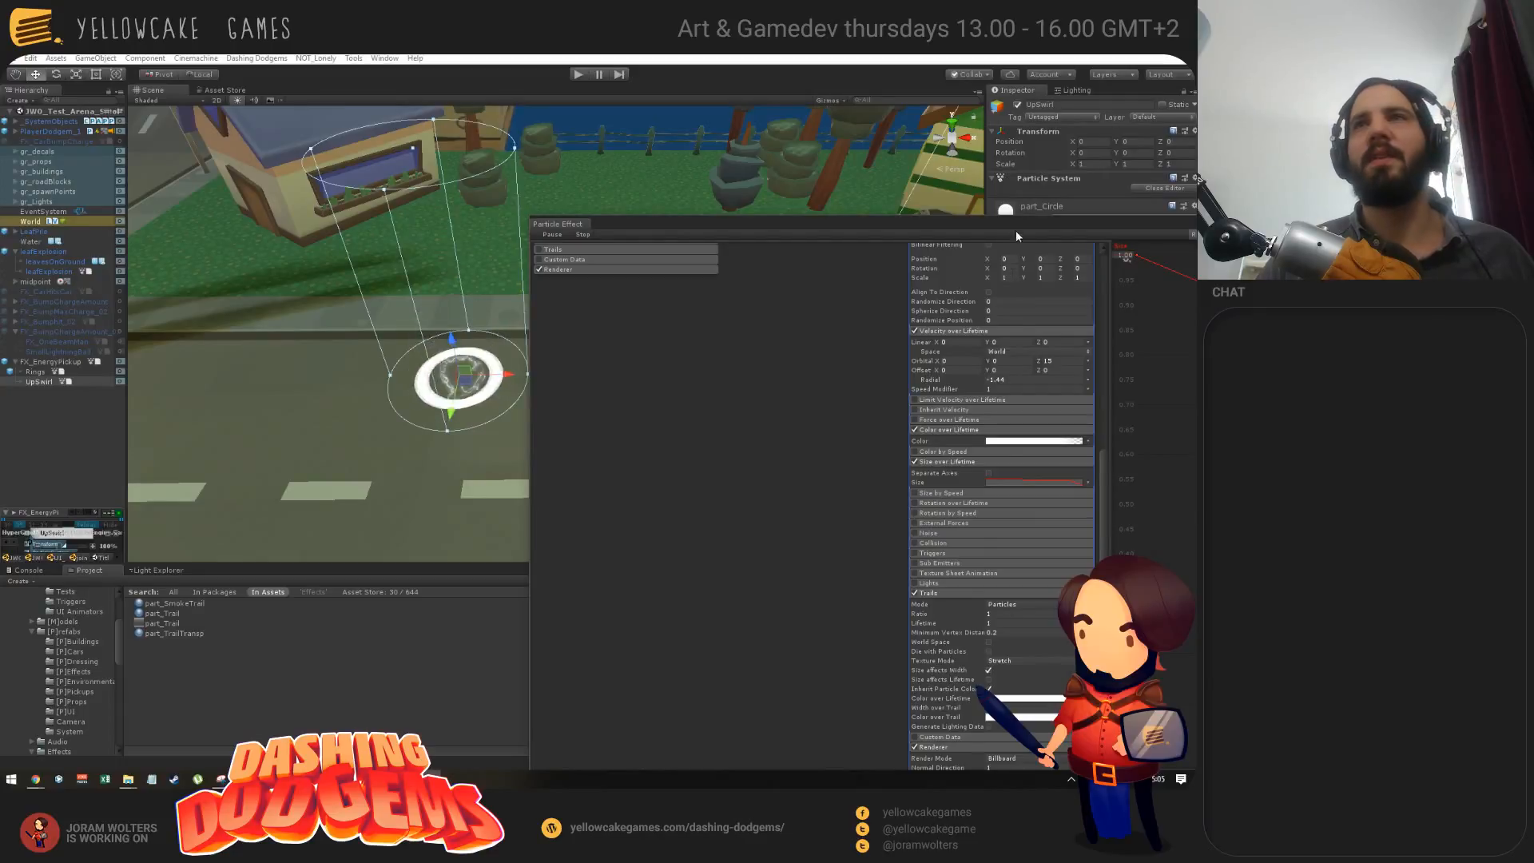
{"action": "left_click_drag", "start_coordinate": [1016, 236], "coordinate": [853, 216]}
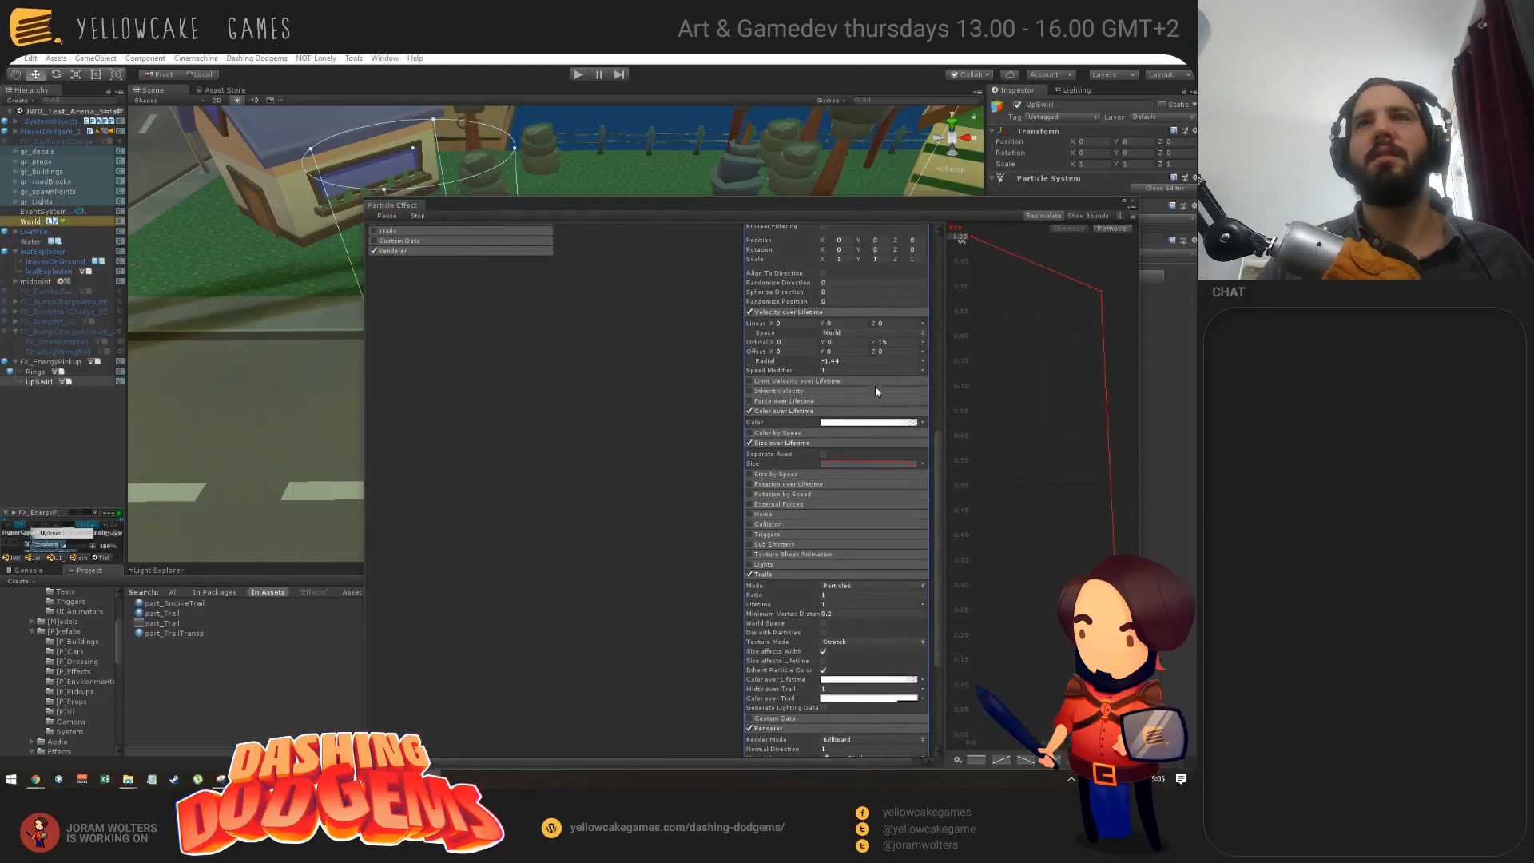
{"action": "scroll", "coordinate": [836, 588], "scroll_direction": "down", "scroll_amount": 4}
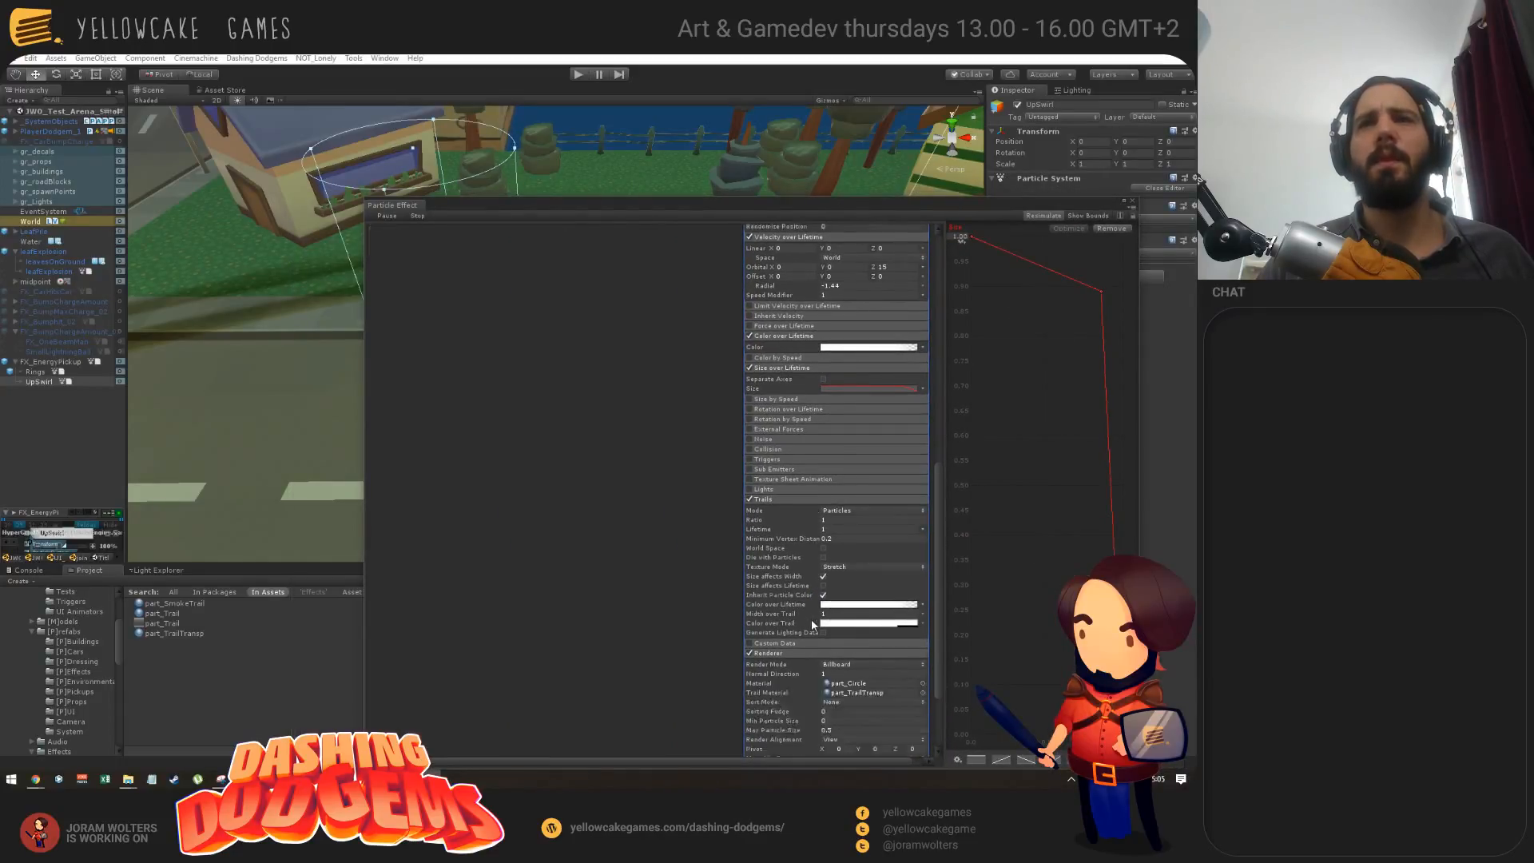
{"action": "left_click_drag", "start_coordinate": [616, 204], "coordinate": [803, 116]}
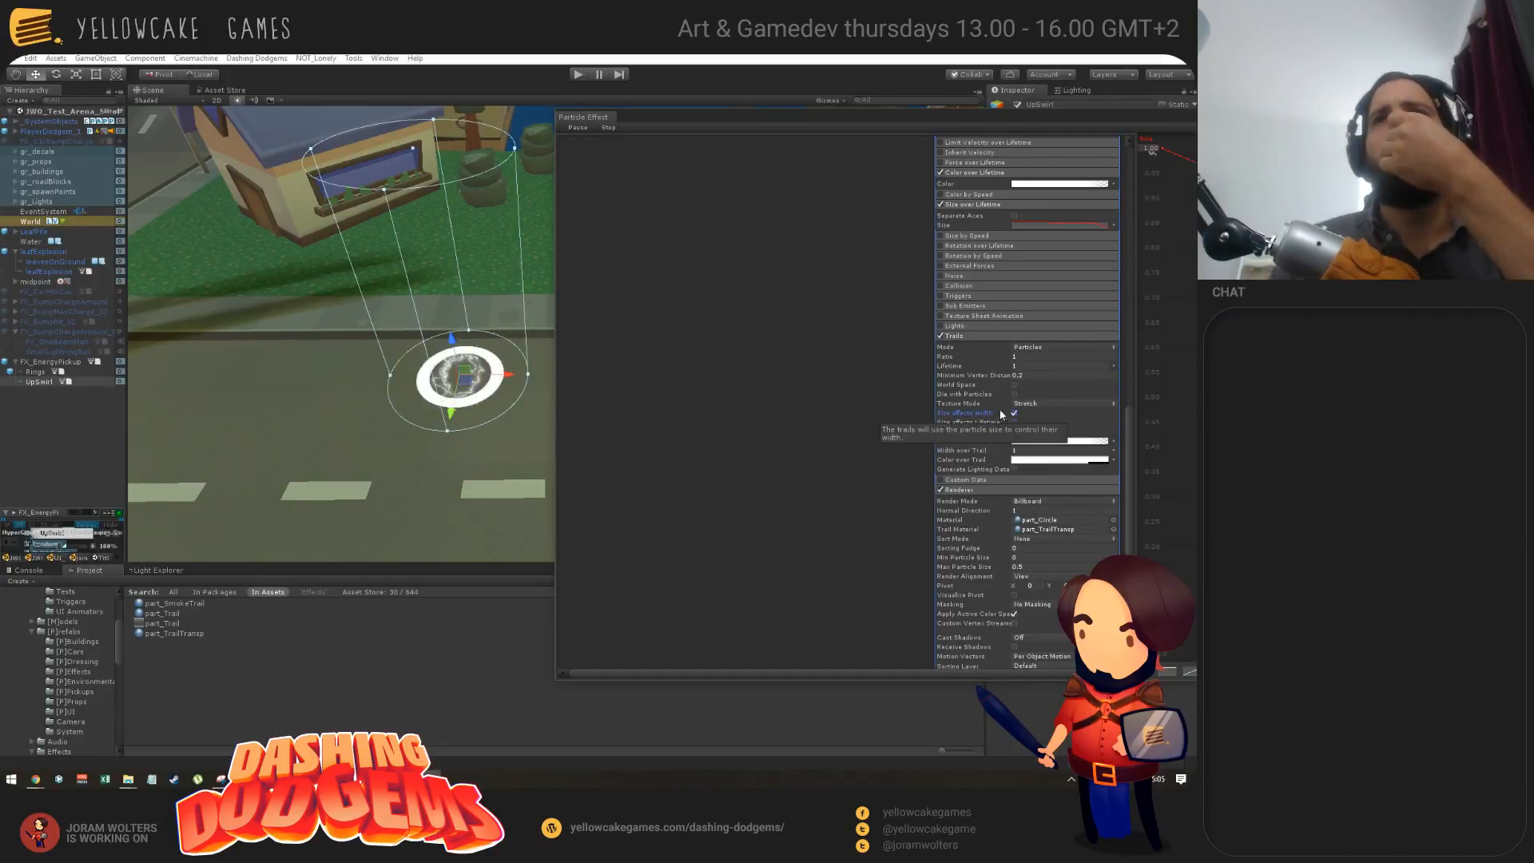
{"action": "left_click", "coordinate": [1014, 395]}
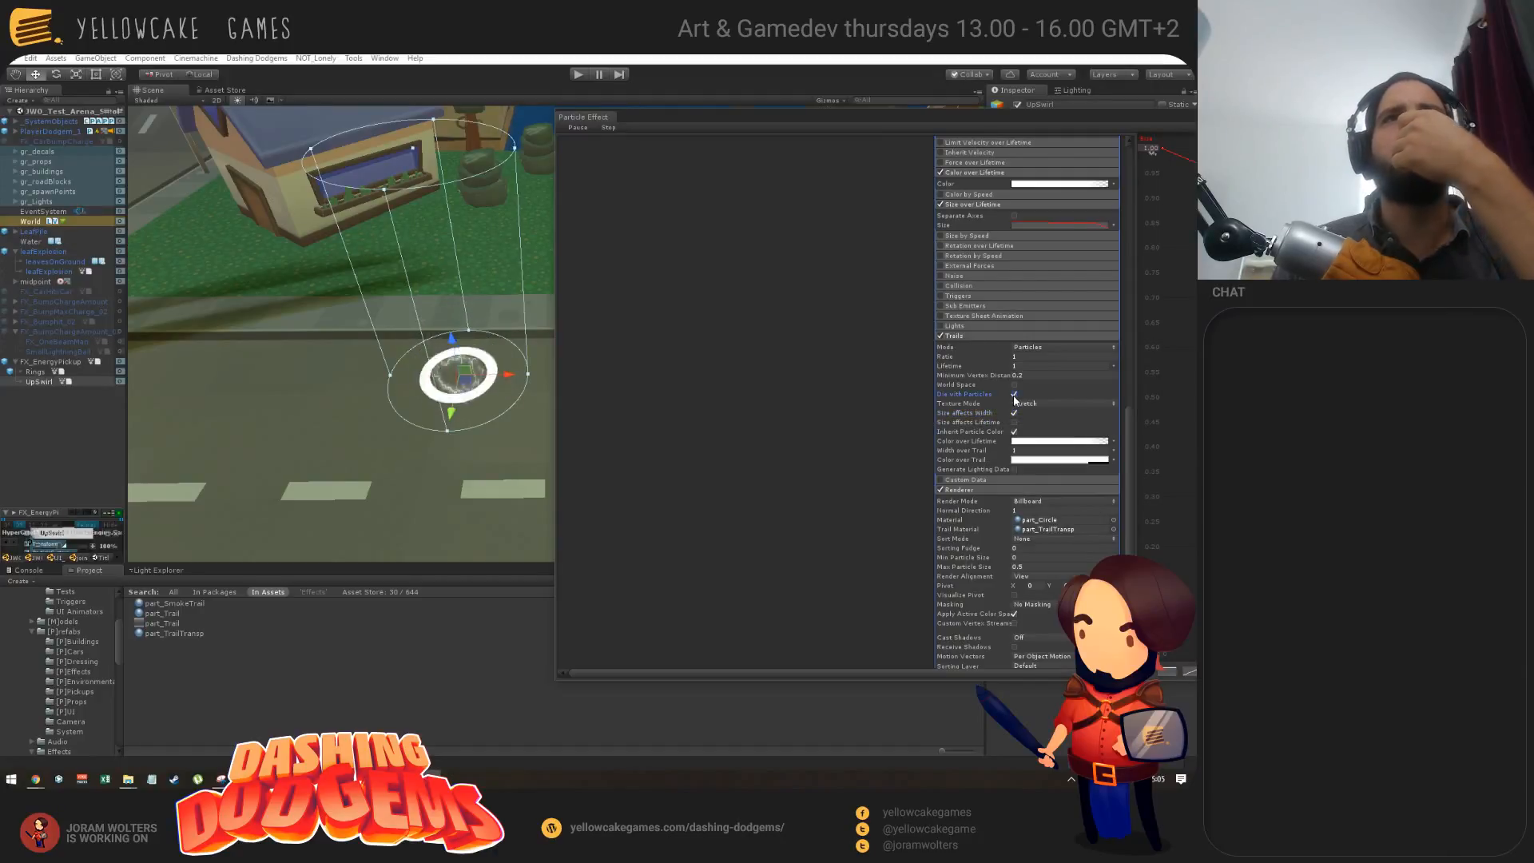
Step: Turn off Die with Particles for UpSwirl's trails and uncover the effect in the scene to check it
{"action": "left_click", "coordinate": [1014, 395]}
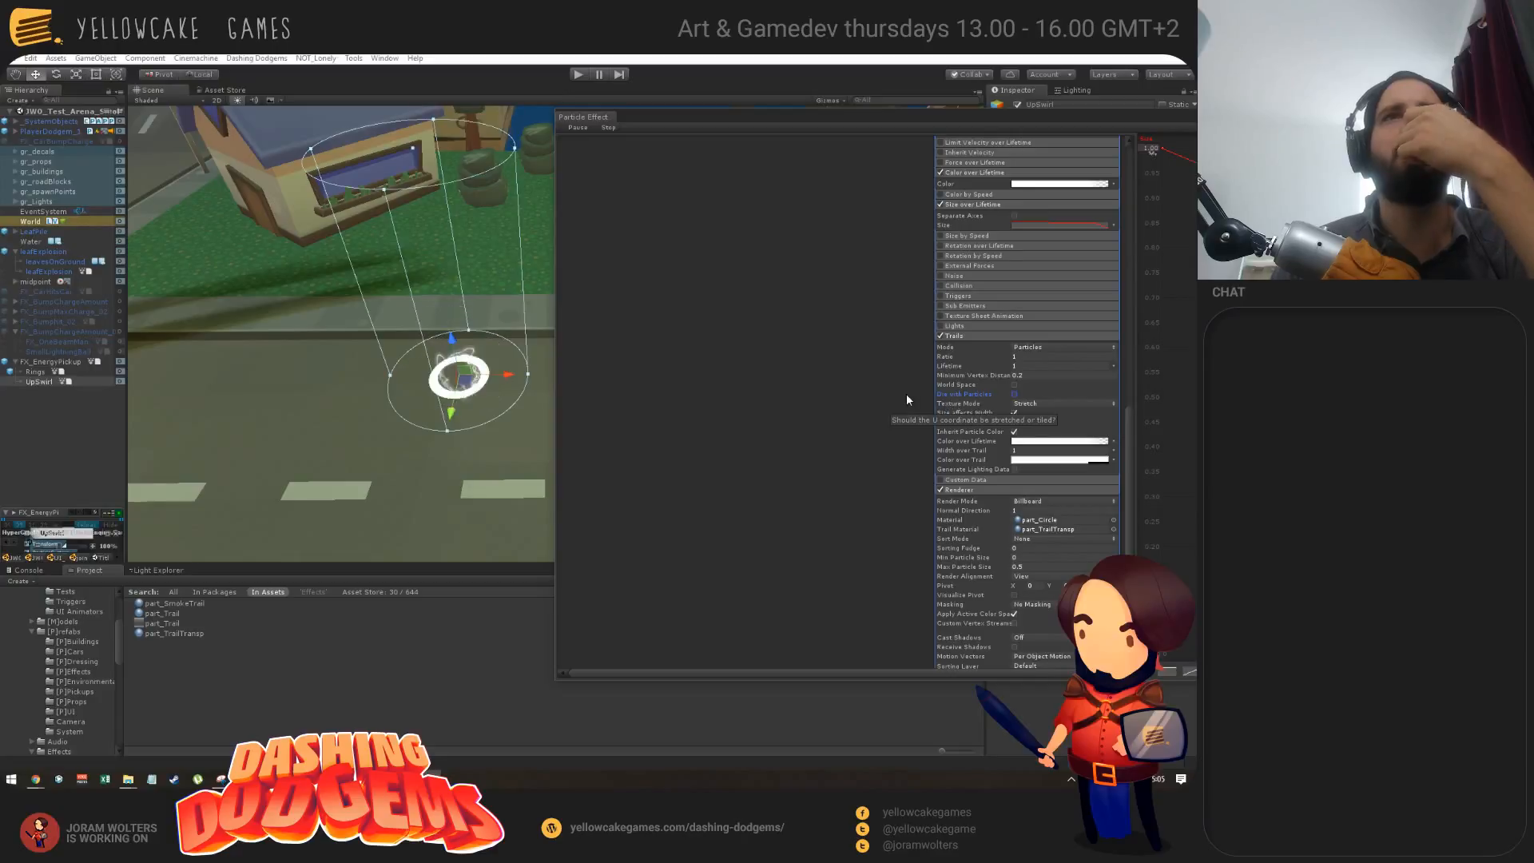
{"action": "scroll", "coordinate": [1042, 279], "scroll_direction": "up", "scroll_amount": 10}
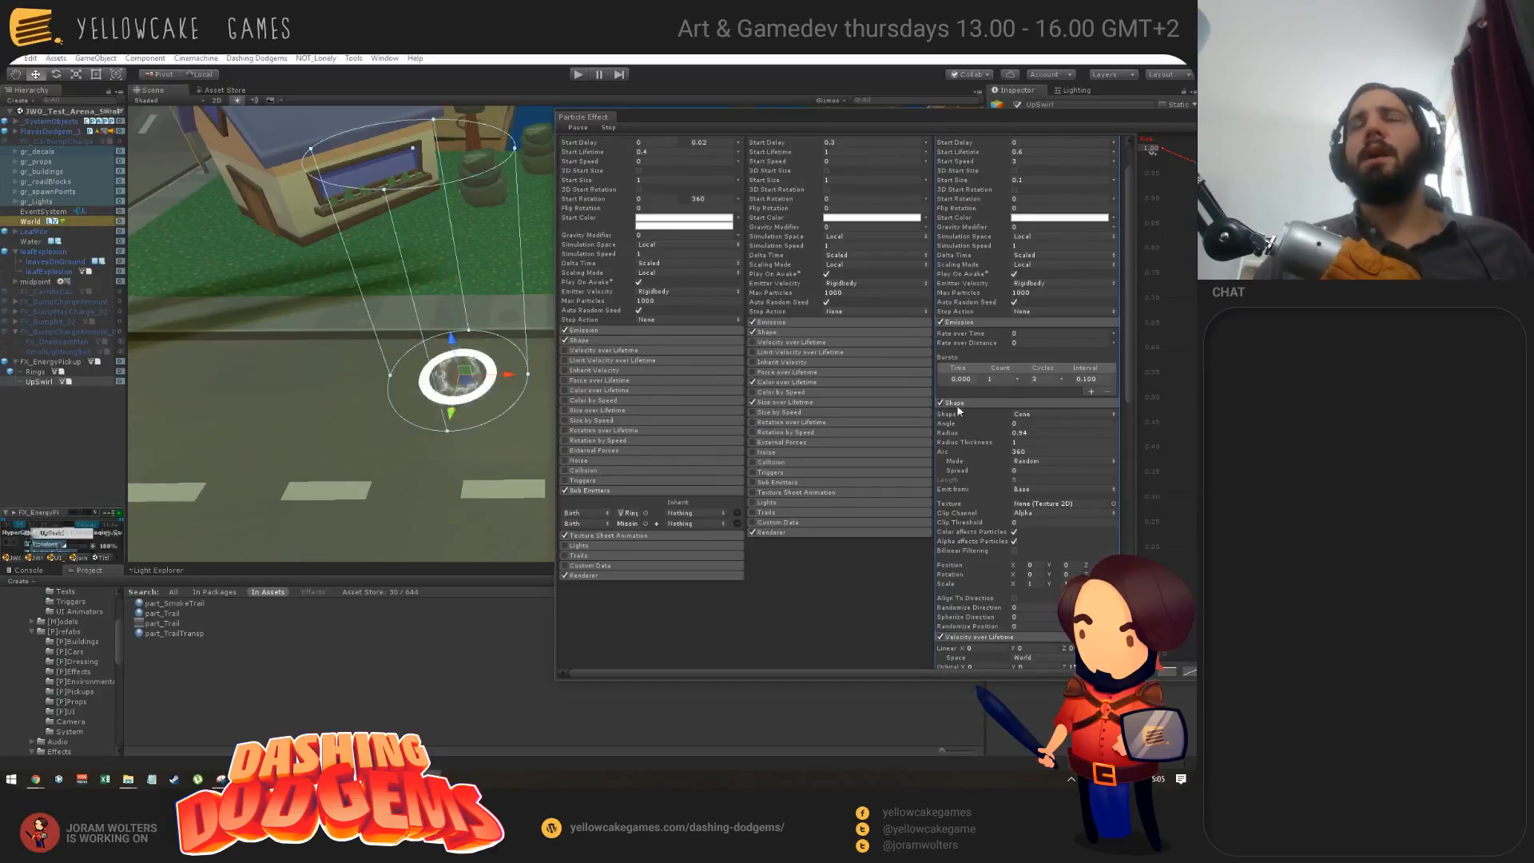
{"action": "scroll", "coordinate": [959, 411], "scroll_direction": "up", "scroll_amount": 3}
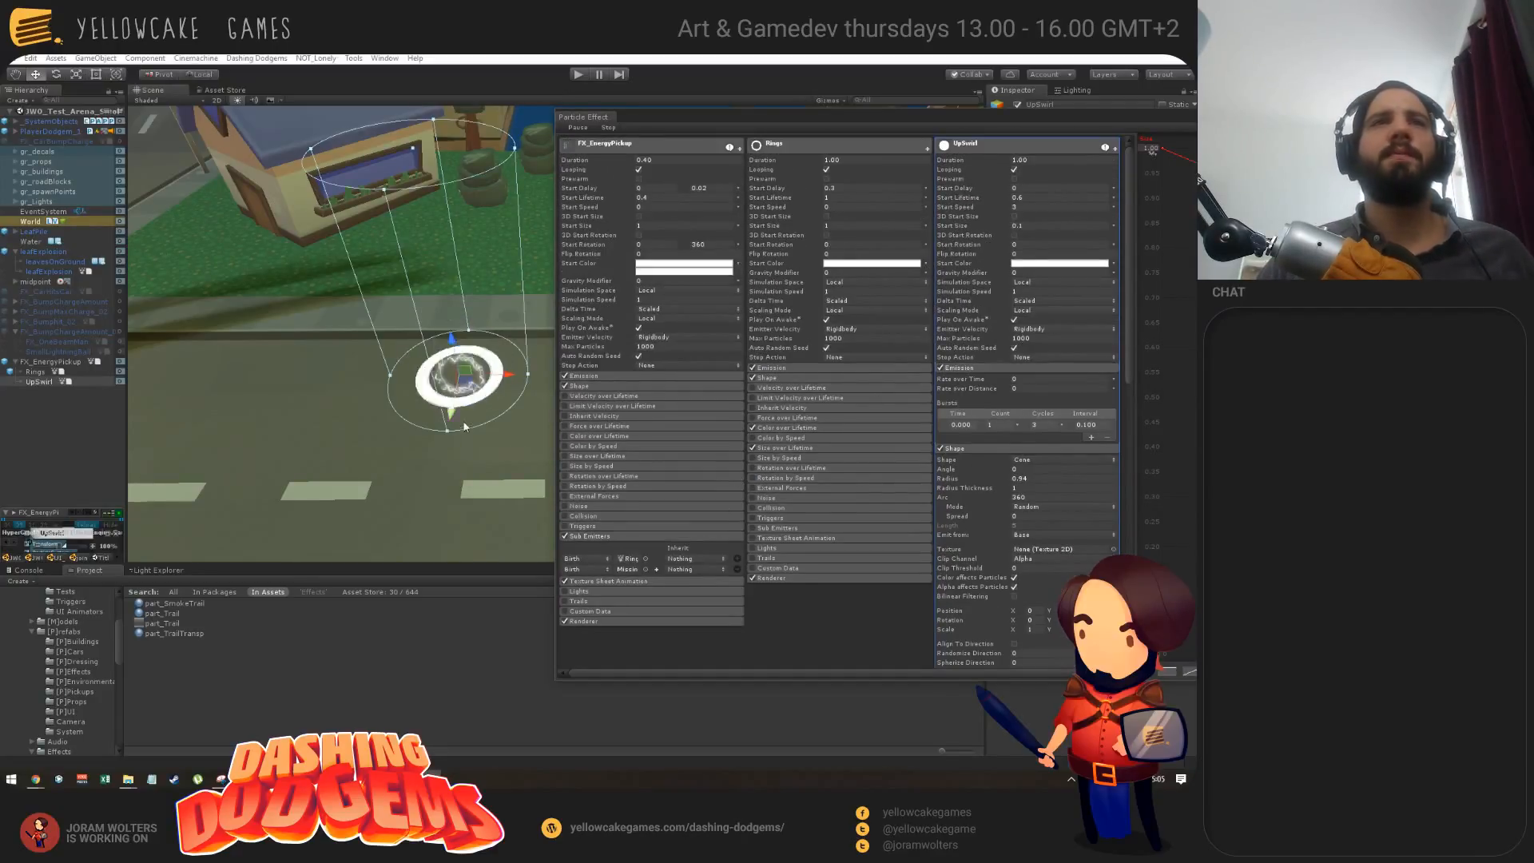
{"action": "left_click_drag", "start_coordinate": [649, 130], "coordinate": [741, 238]}
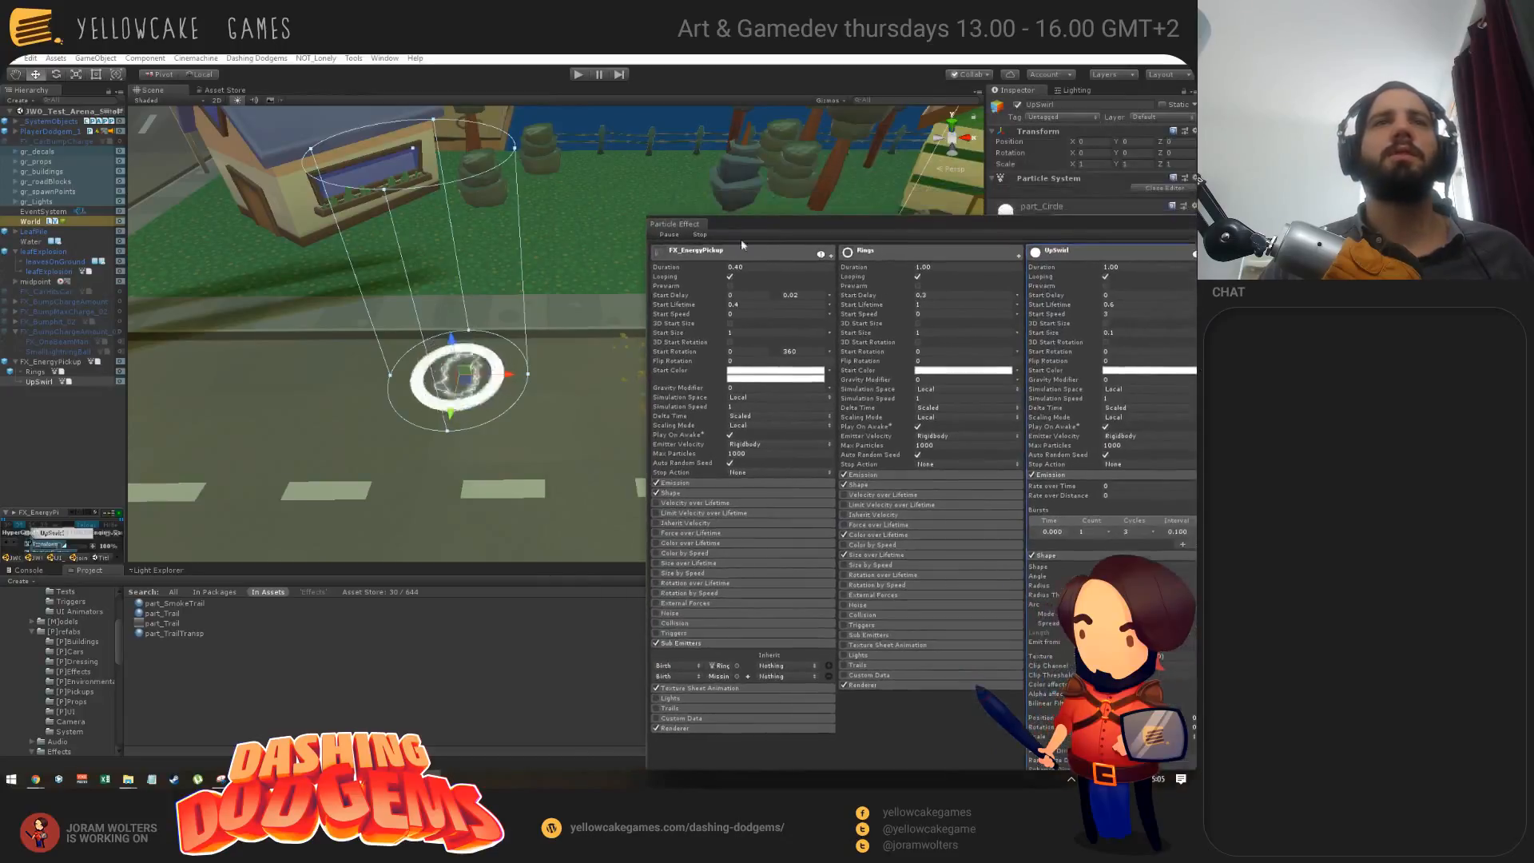
{"action": "scroll", "coordinate": [511, 336], "scroll_direction": "down", "scroll_amount": 5}
{"action": "left_click_drag", "start_coordinate": [343, 416], "coordinate": [472, 384], "text": "alt"}
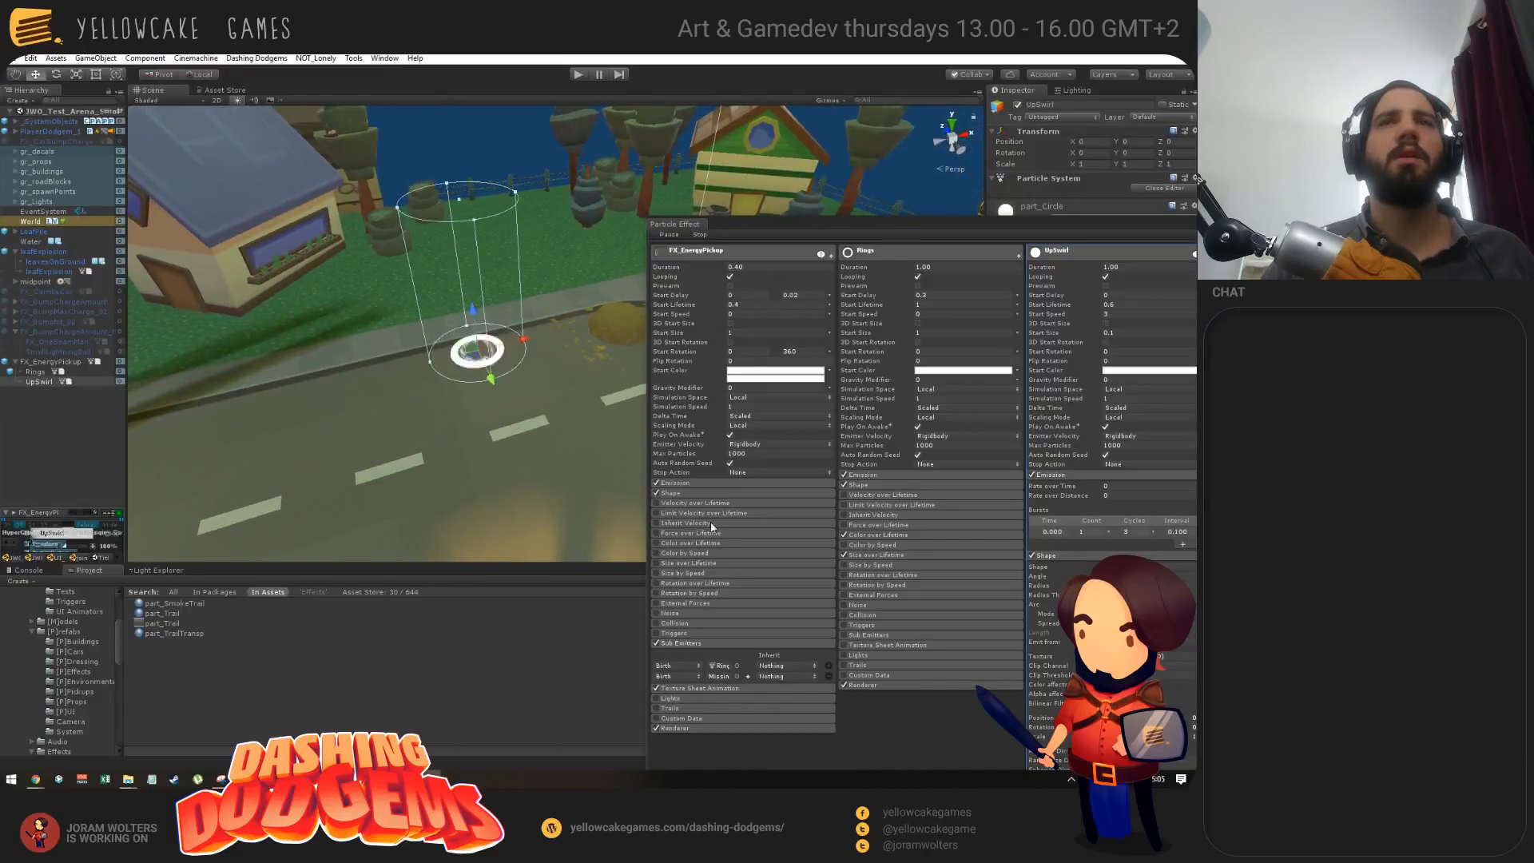
Step: Check the live broadcast on the Twitch page in Chrome and in OBS, and return to Unity
{"action": "key", "text": "alt+Tab"}
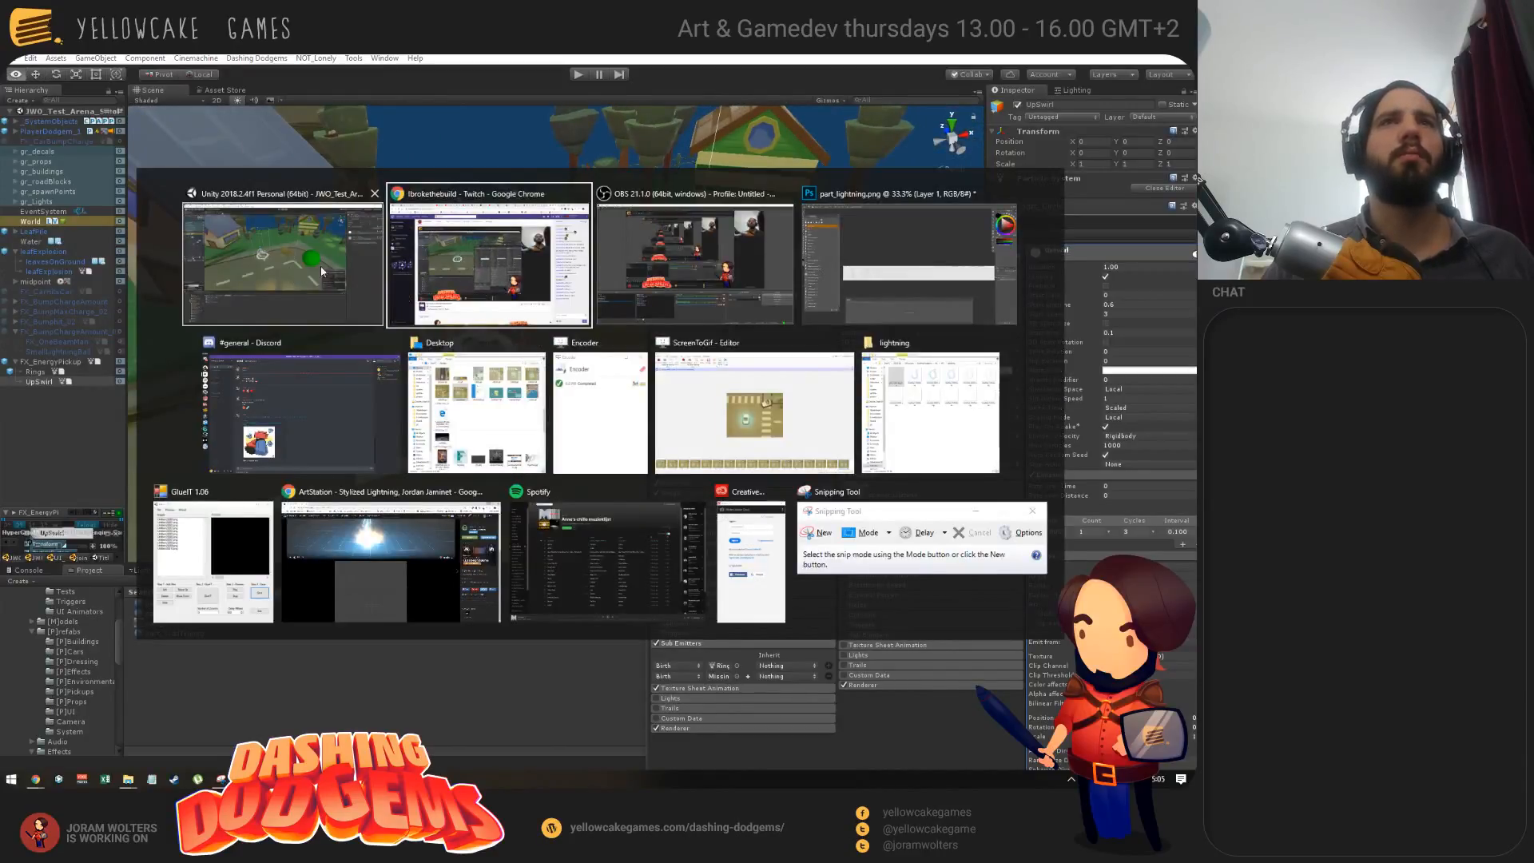
{"action": "left_click", "coordinate": [459, 288]}
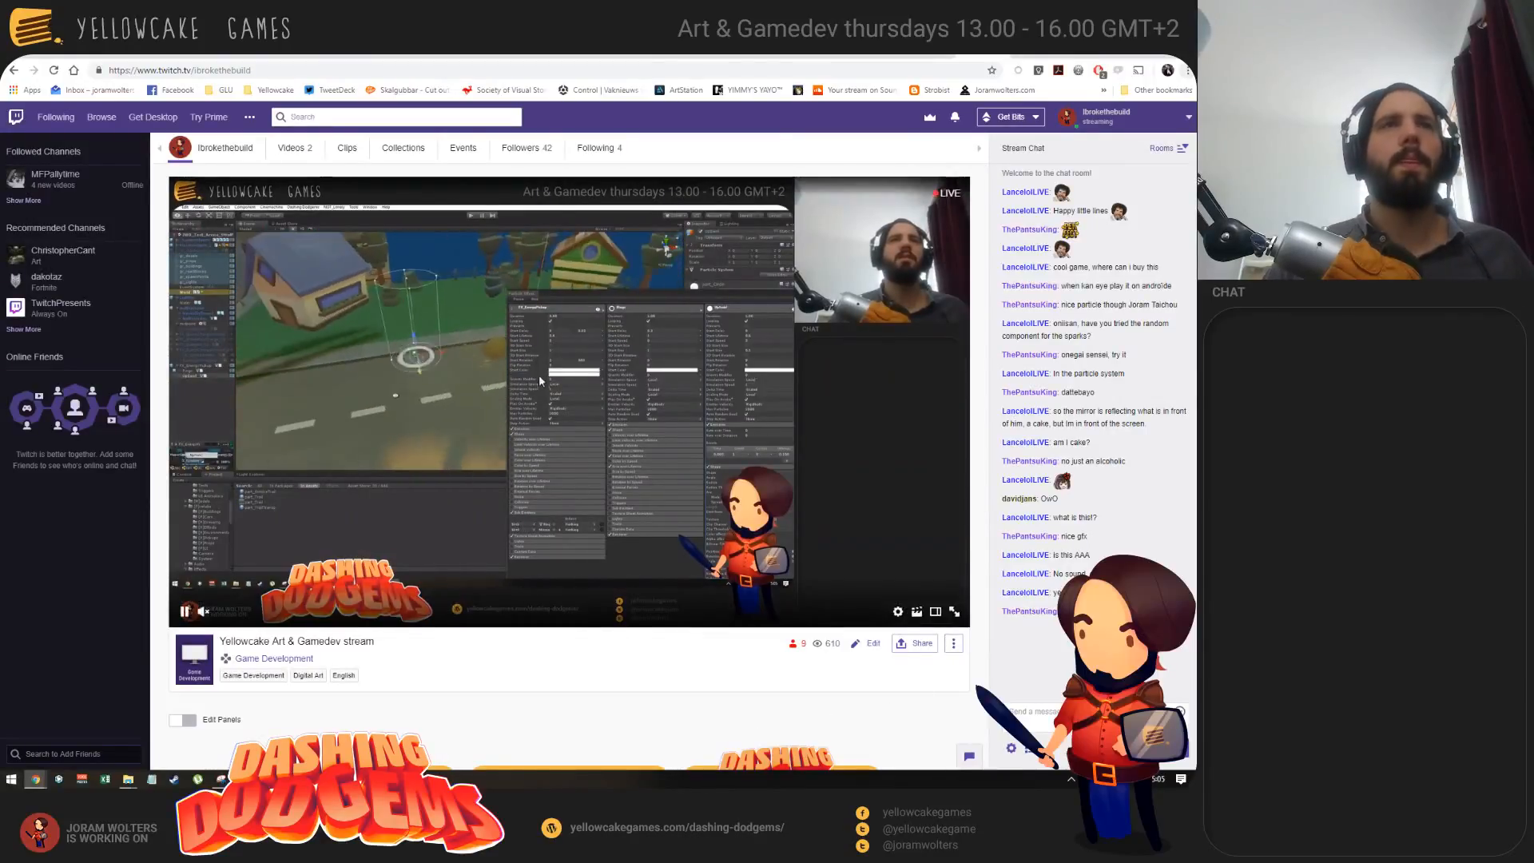
{"action": "key", "text": "alt+Tab"}
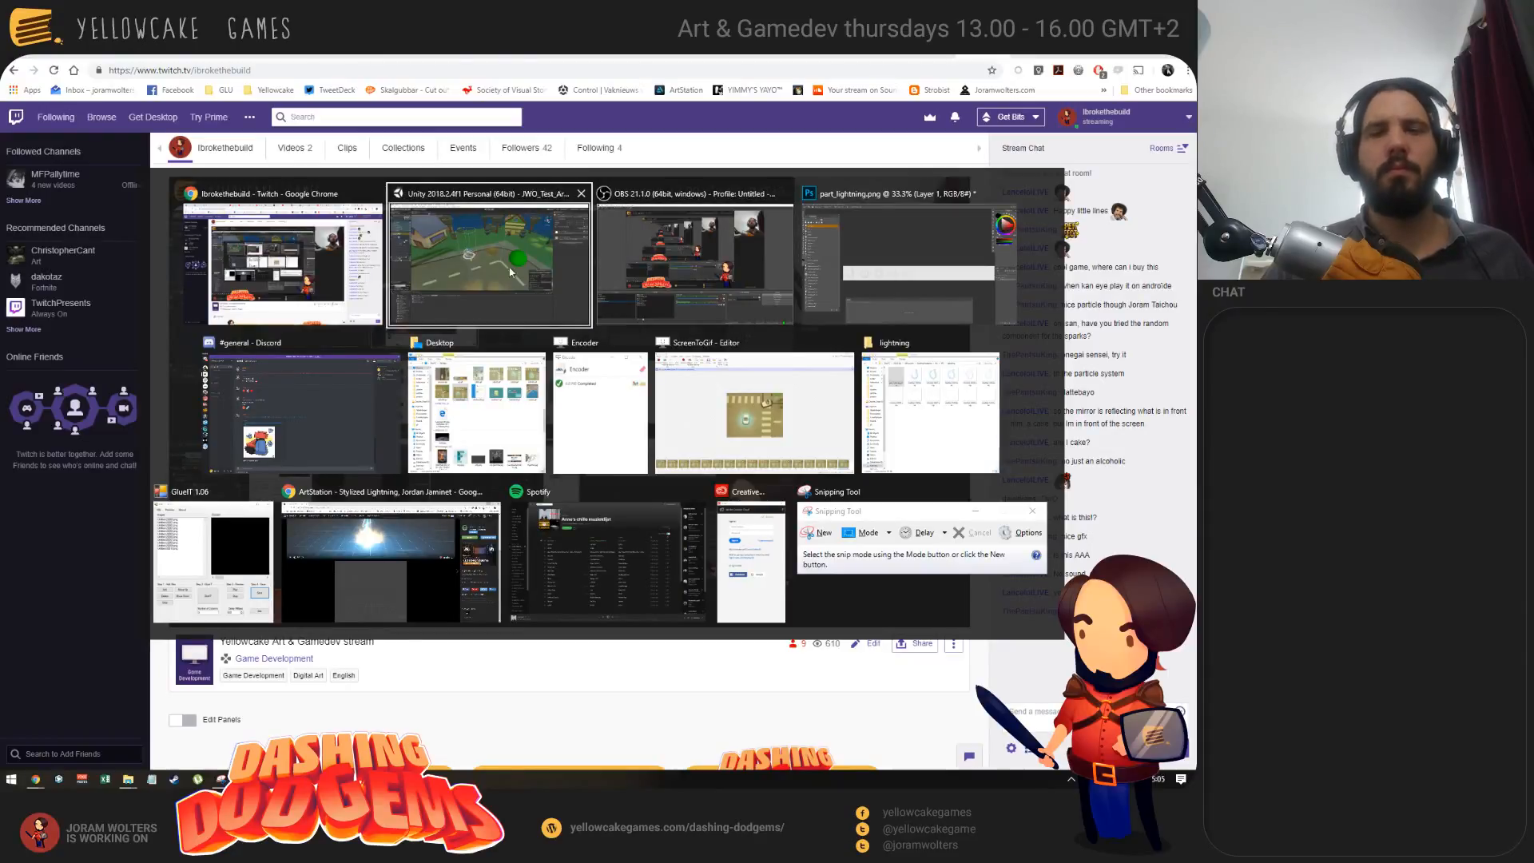
{"action": "left_click", "coordinate": [461, 266]}
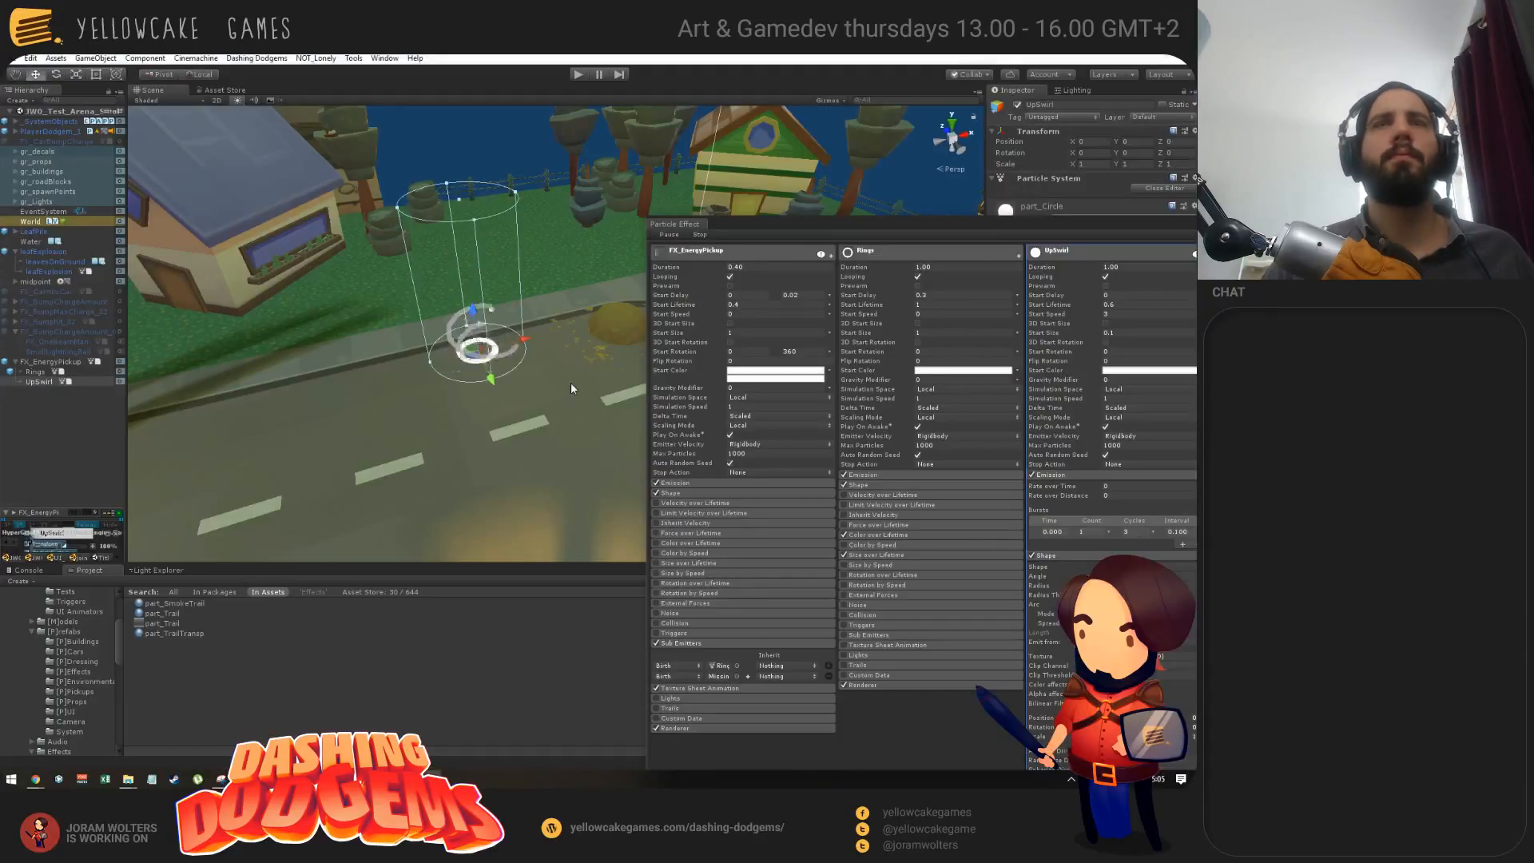
{"action": "key", "text": "alt+Tab"}
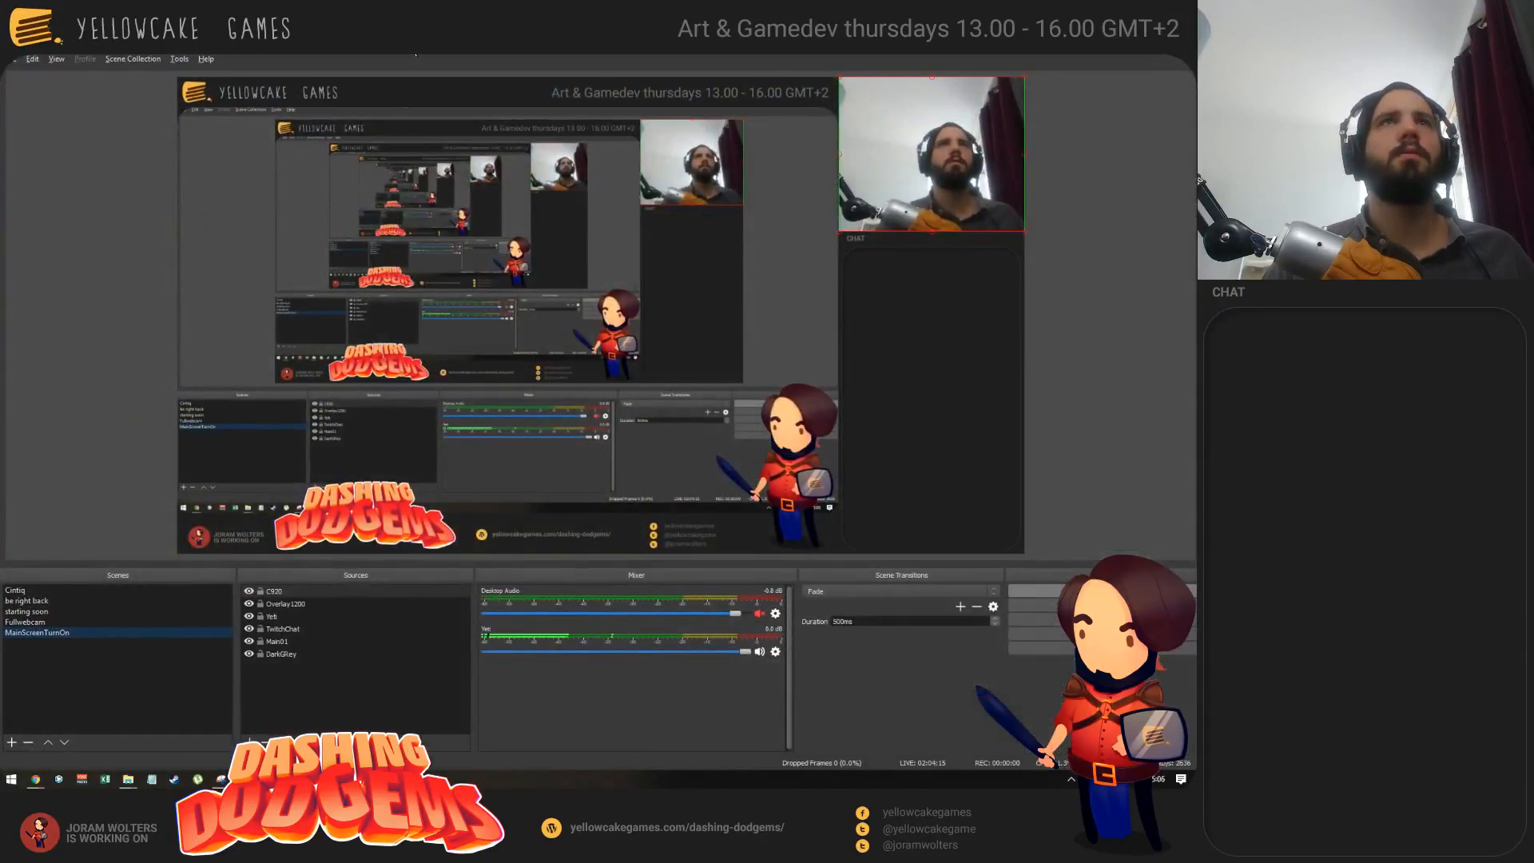
{"action": "key", "text": "alt+Tab"}
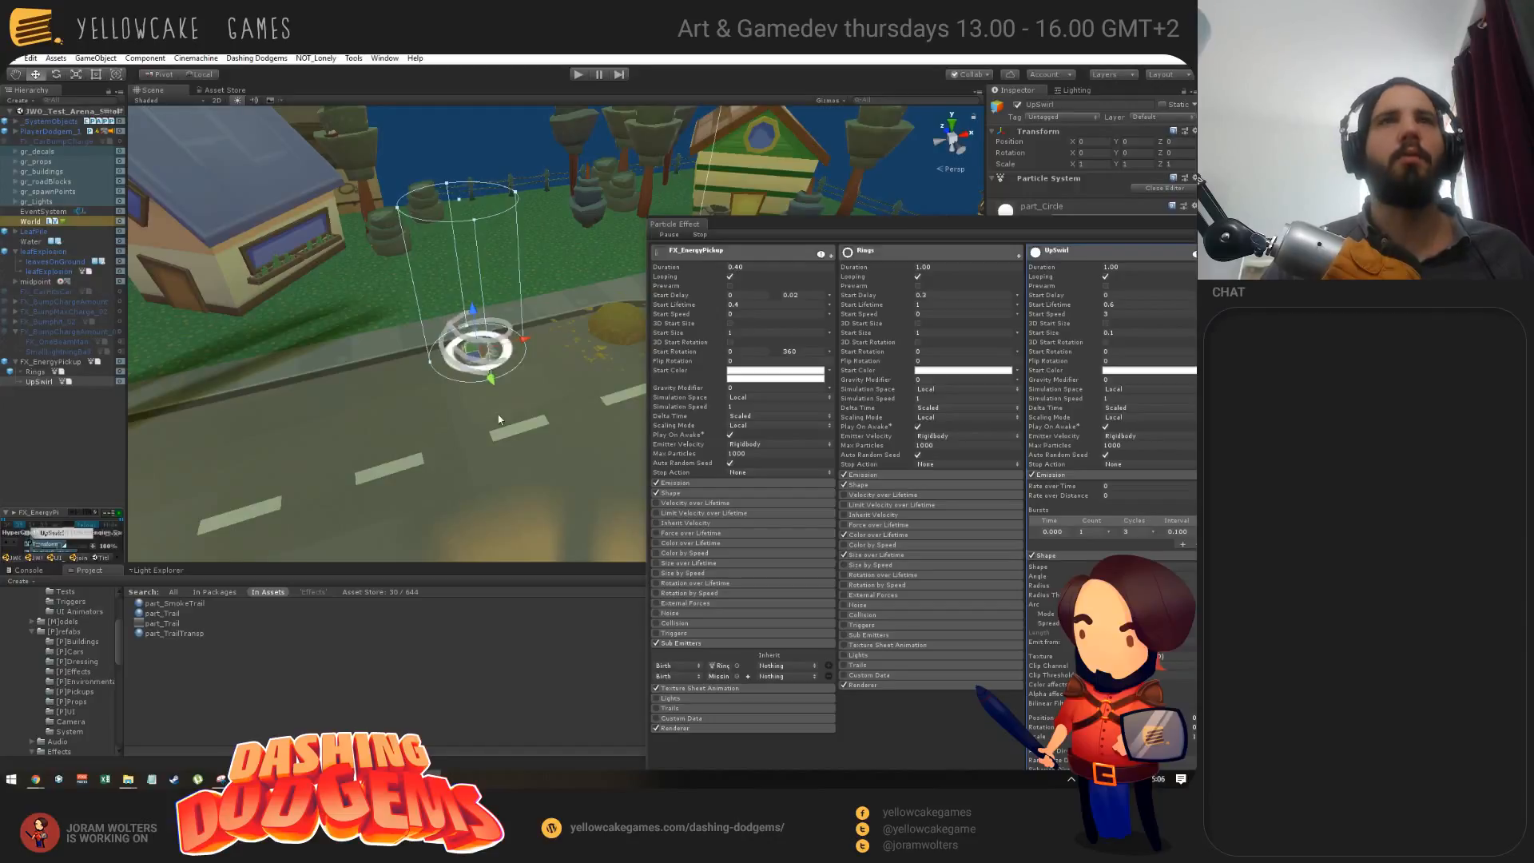
Step: Set the first of FX_EnergyPickup's two start colors to bright cyan and its Start Size to 1.5
{"action": "middle_click_drag", "start_coordinate": [500, 418], "coordinate": [458, 450]}
{"action": "mouse_move", "coordinate": [458, 450]}
{"action": "left_mouse_down", "text": "alt"}
{"action": "mouse_move", "coordinate": [446, 421]}
{"action": "mouse_move", "coordinate": [489, 415]}
{"action": "mouse_move", "coordinate": [200, 404]}
{"action": "mouse_move", "coordinate": [461, 438]}
{"action": "mouse_move", "coordinate": [430, 404]}
{"action": "mouse_move", "coordinate": [455, 435]}
{"action": "left_mouse_up", "text": "alt"}
{"action": "scroll", "coordinate": [480, 418], "scroll_direction": "down", "scroll_amount": 8}
{"action": "scroll", "coordinate": [430, 404], "scroll_direction": "up", "scroll_amount": 4}
{"action": "middle_click_drag", "start_coordinate": [455, 435], "coordinate": [438, 431]}
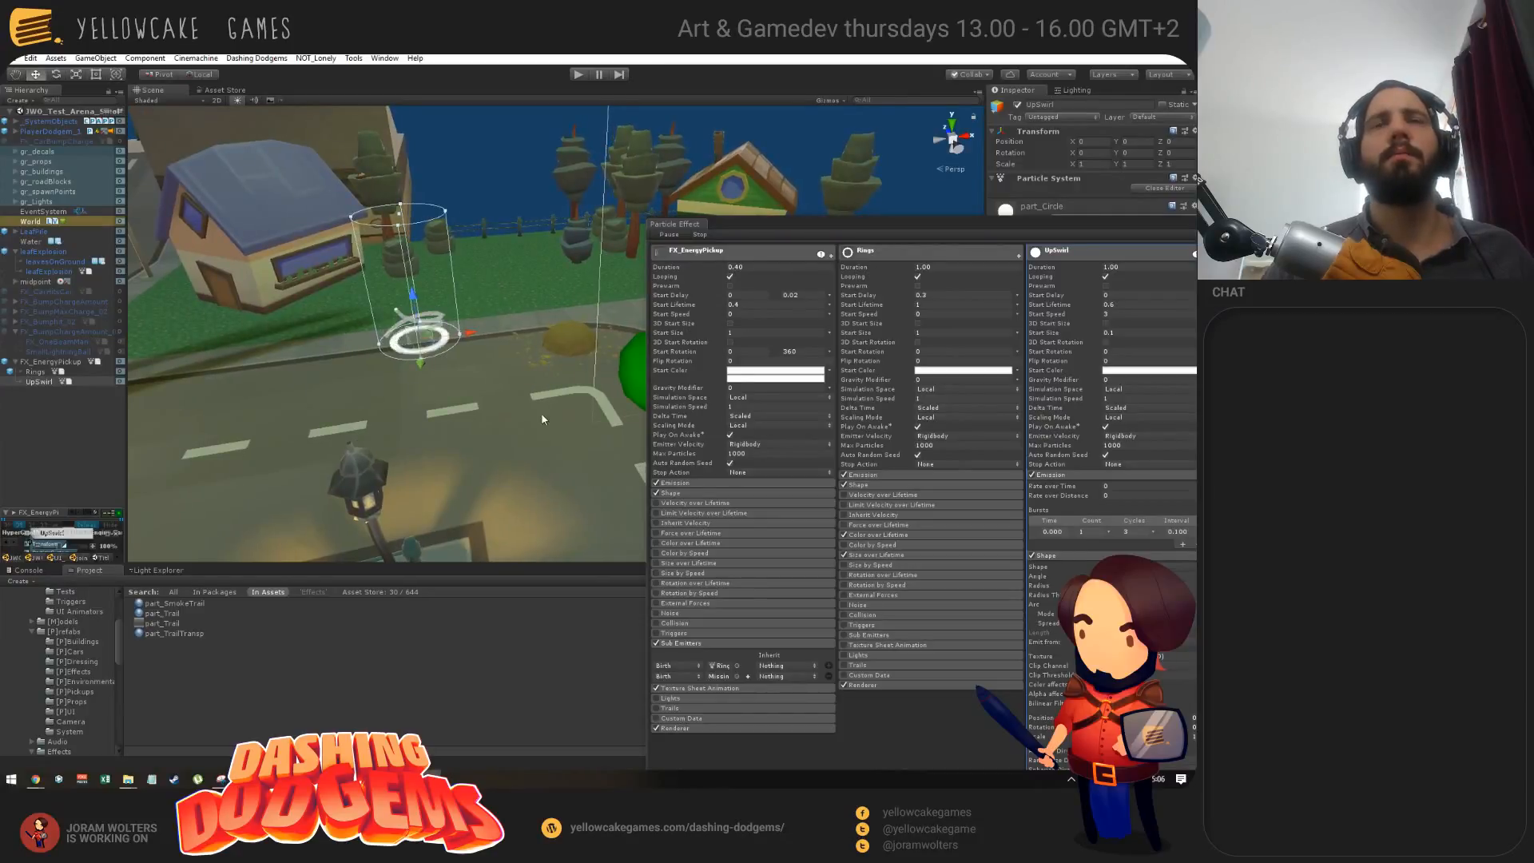
{"action": "left_click_drag", "start_coordinate": [947, 216], "coordinate": [893, 150]}
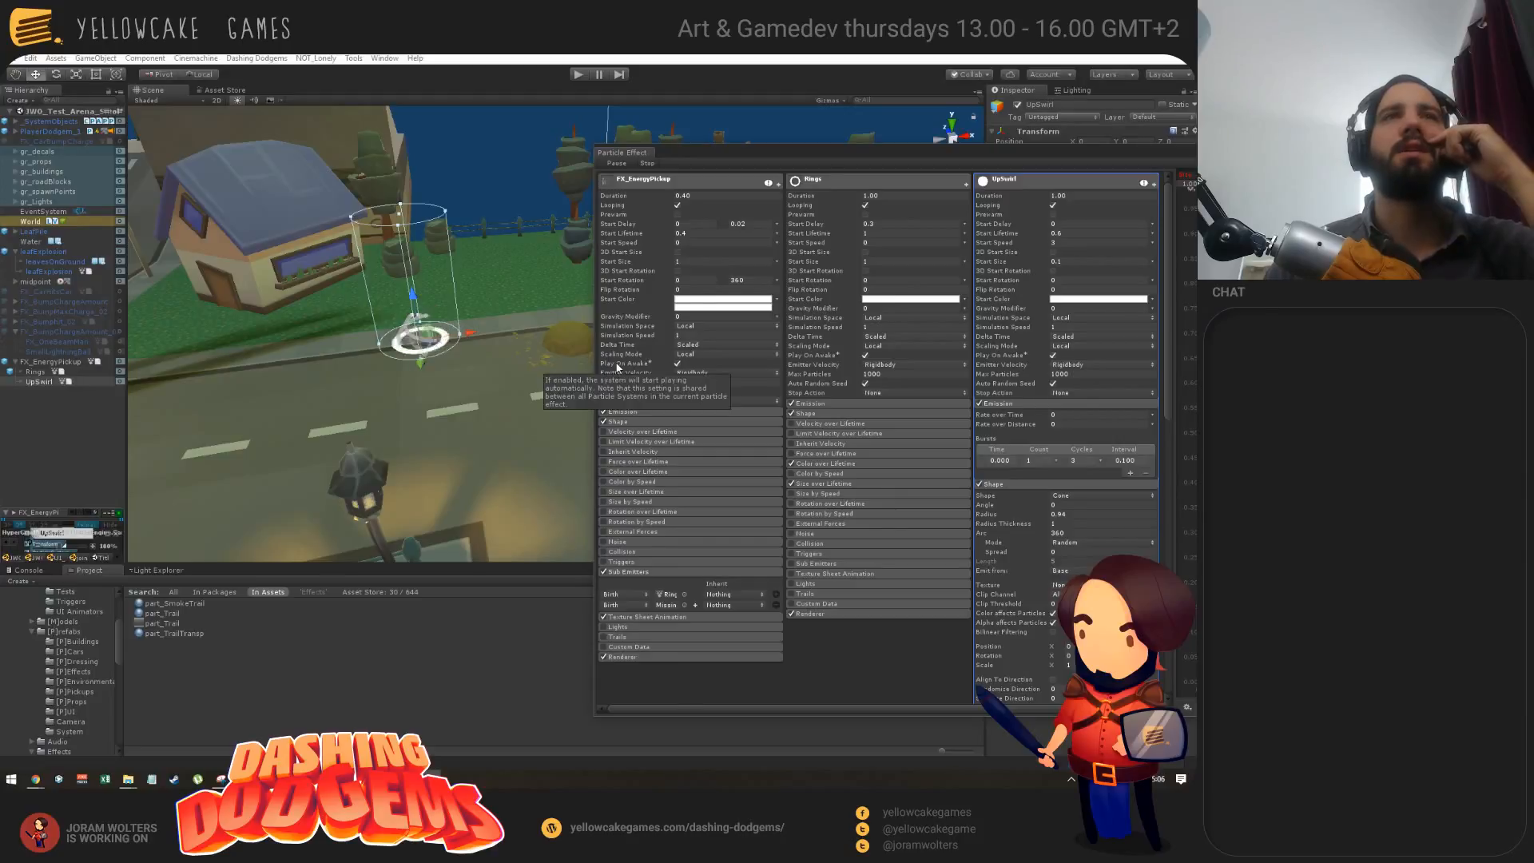
{"action": "left_click", "coordinate": [705, 302]}
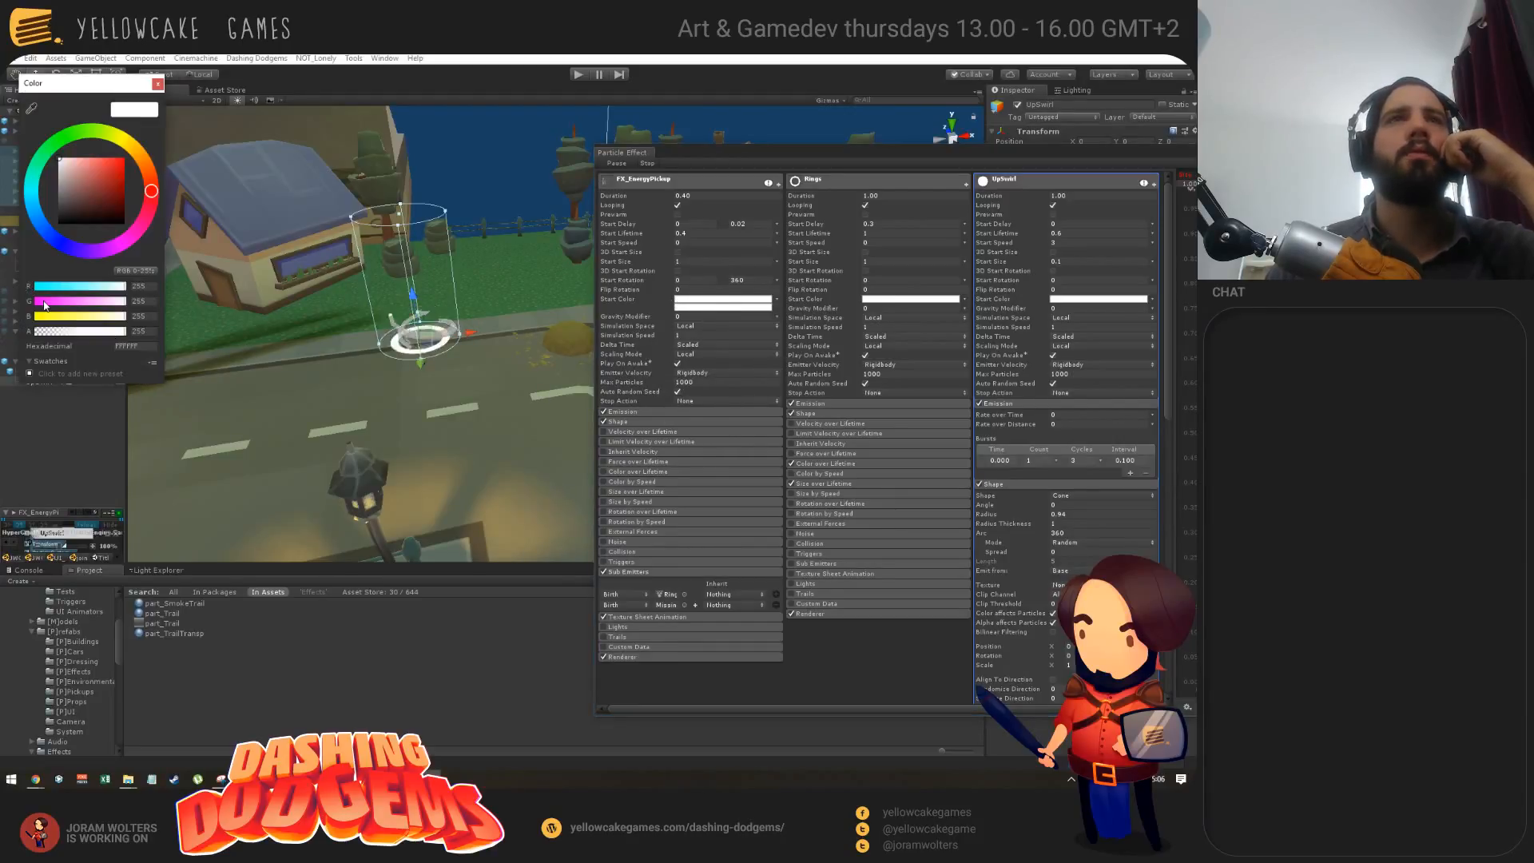
{"action": "left_click", "coordinate": [32, 193]}
{"action": "left_click_drag", "start_coordinate": [117, 174], "coordinate": [122, 162]}
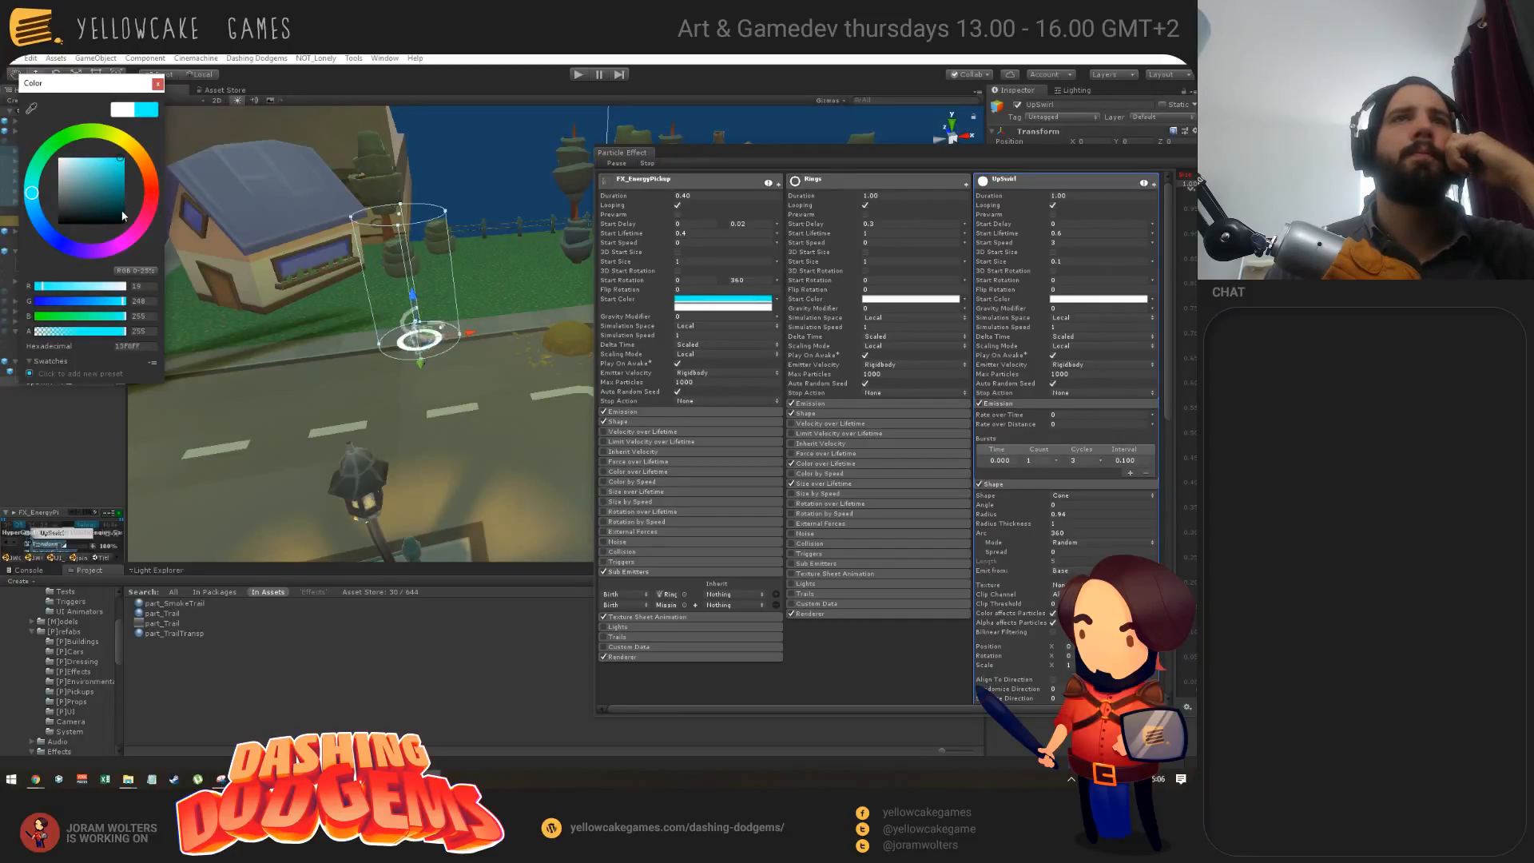
{"action": "left_click", "coordinate": [157, 83]}
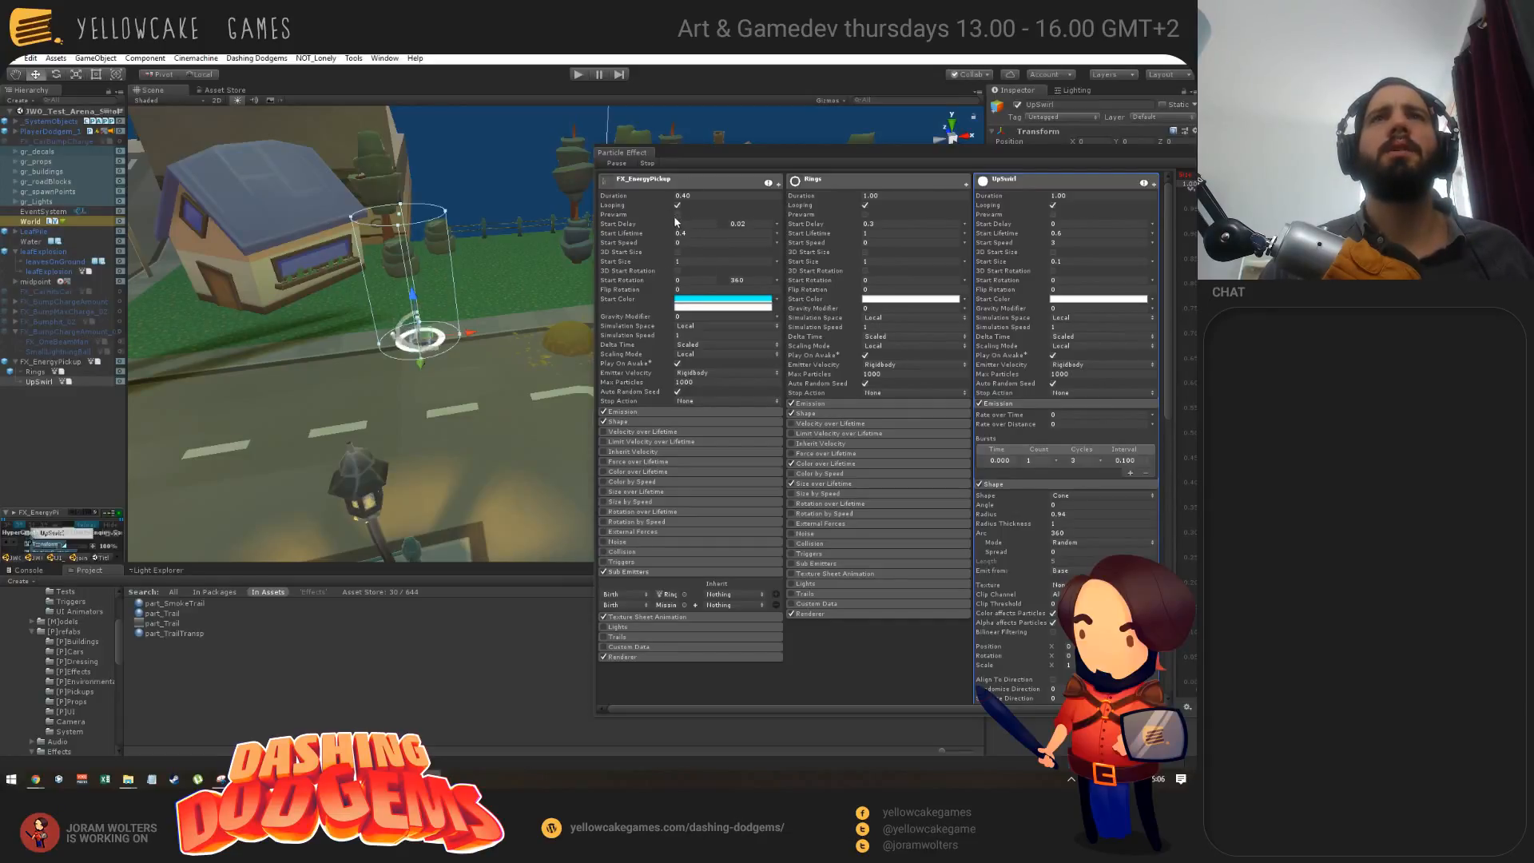
{"action": "left_click", "coordinate": [655, 262]}
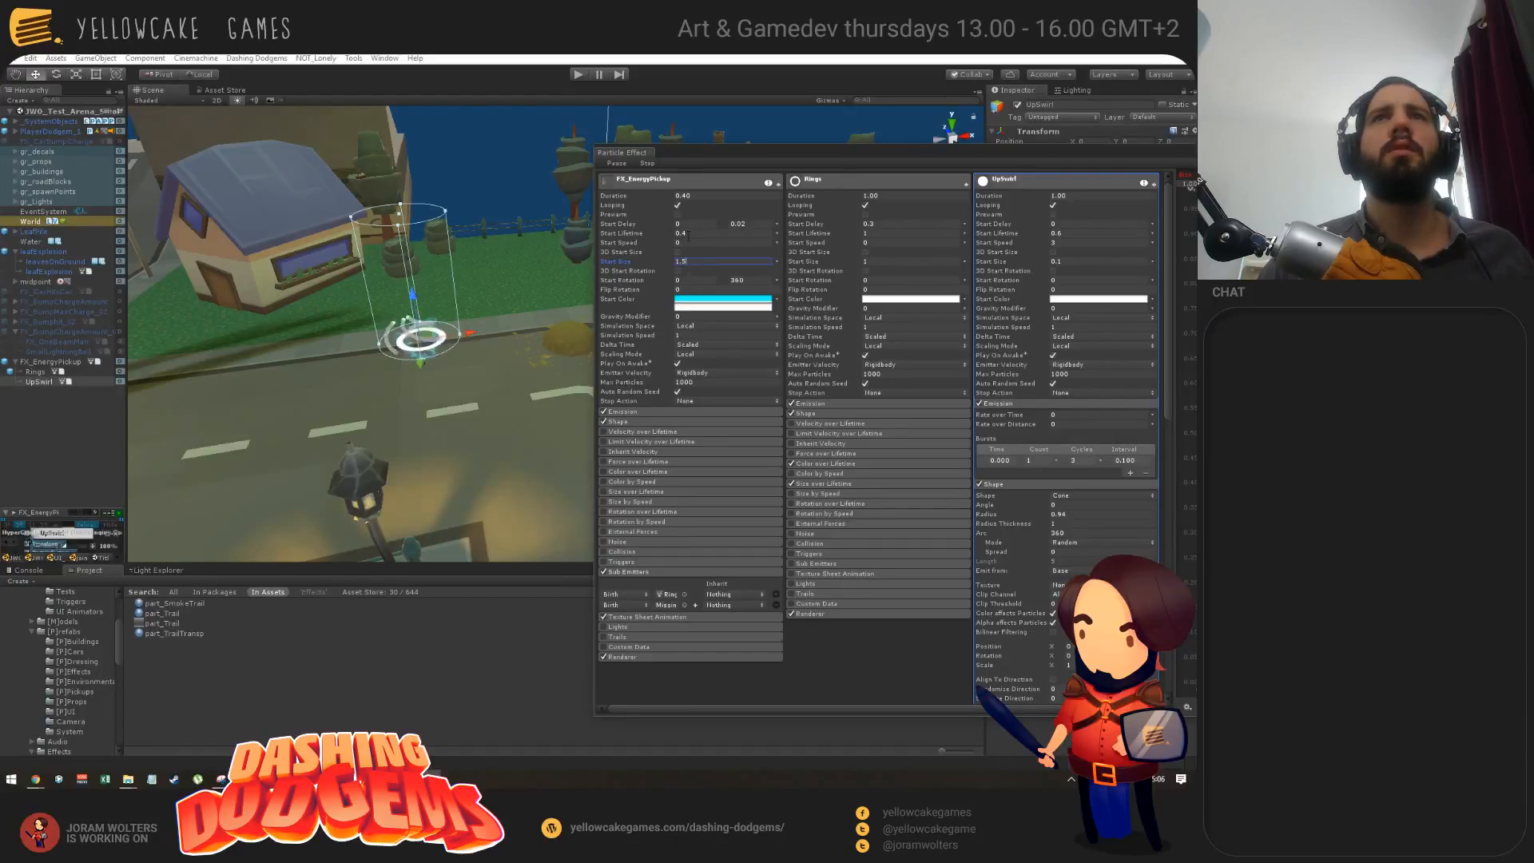
Step: Try a Start Lifetime of 0.2 on FX_EnergyPickup and put it back to 0.4
{"action": "left_click", "coordinate": [684, 233]}
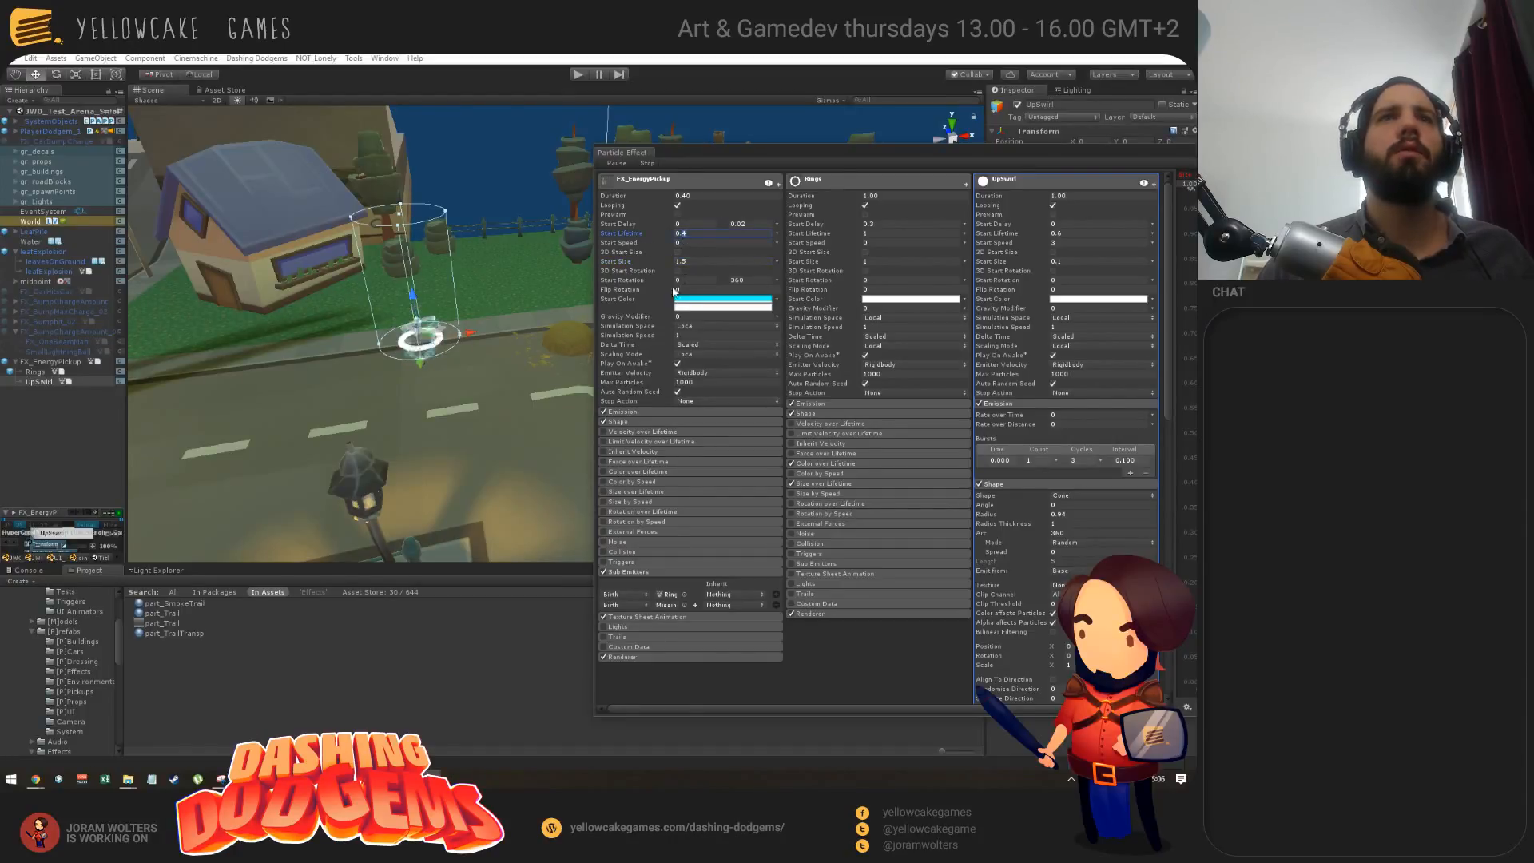
{"action": "type", "text": "2"}
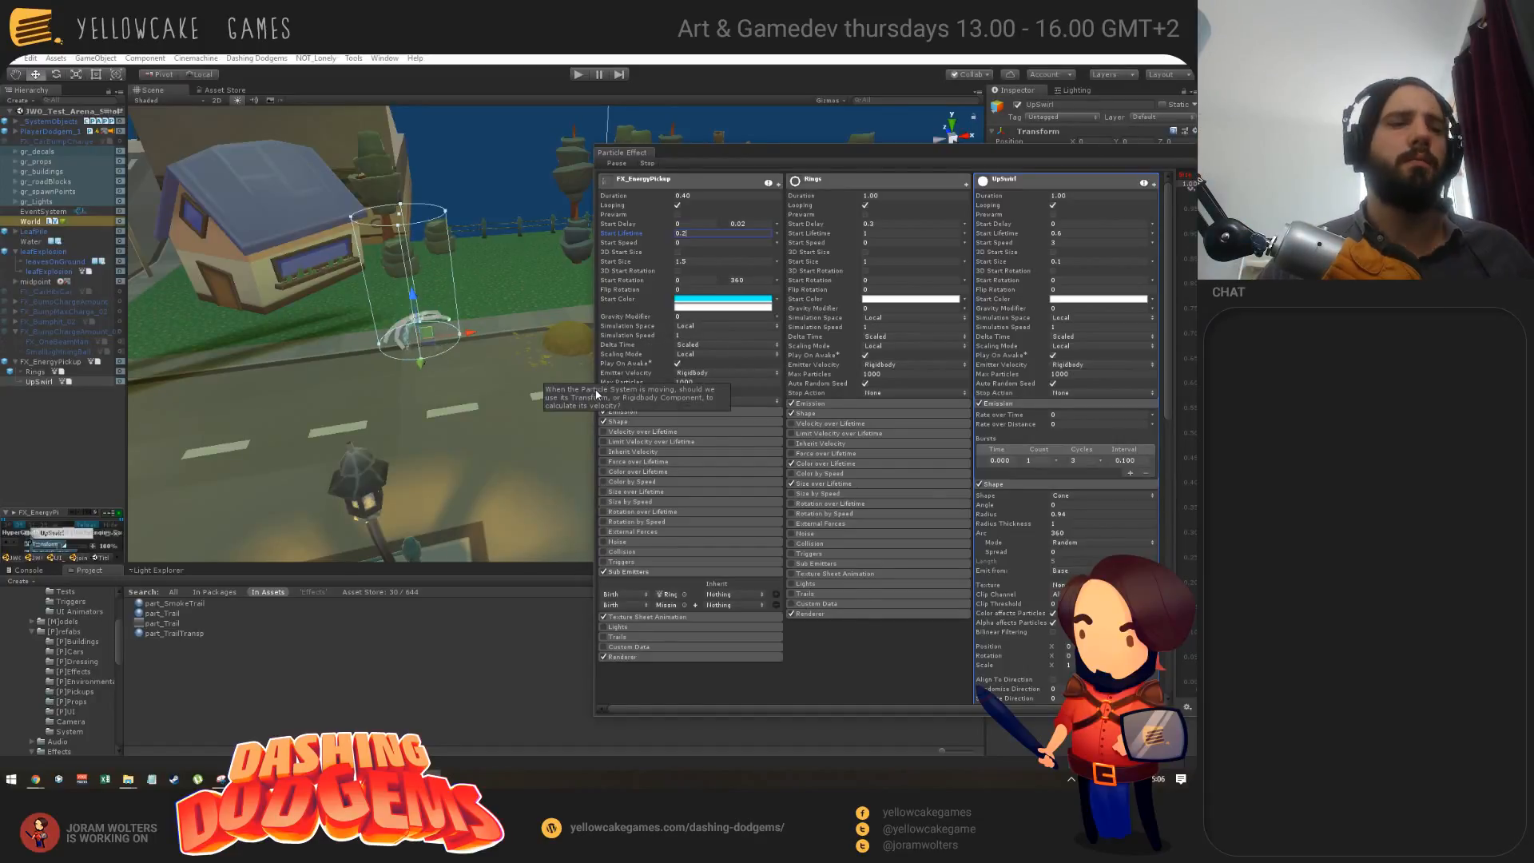
{"action": "key", "text": "BackSpace"}
{"action": "type", "text": "4"}
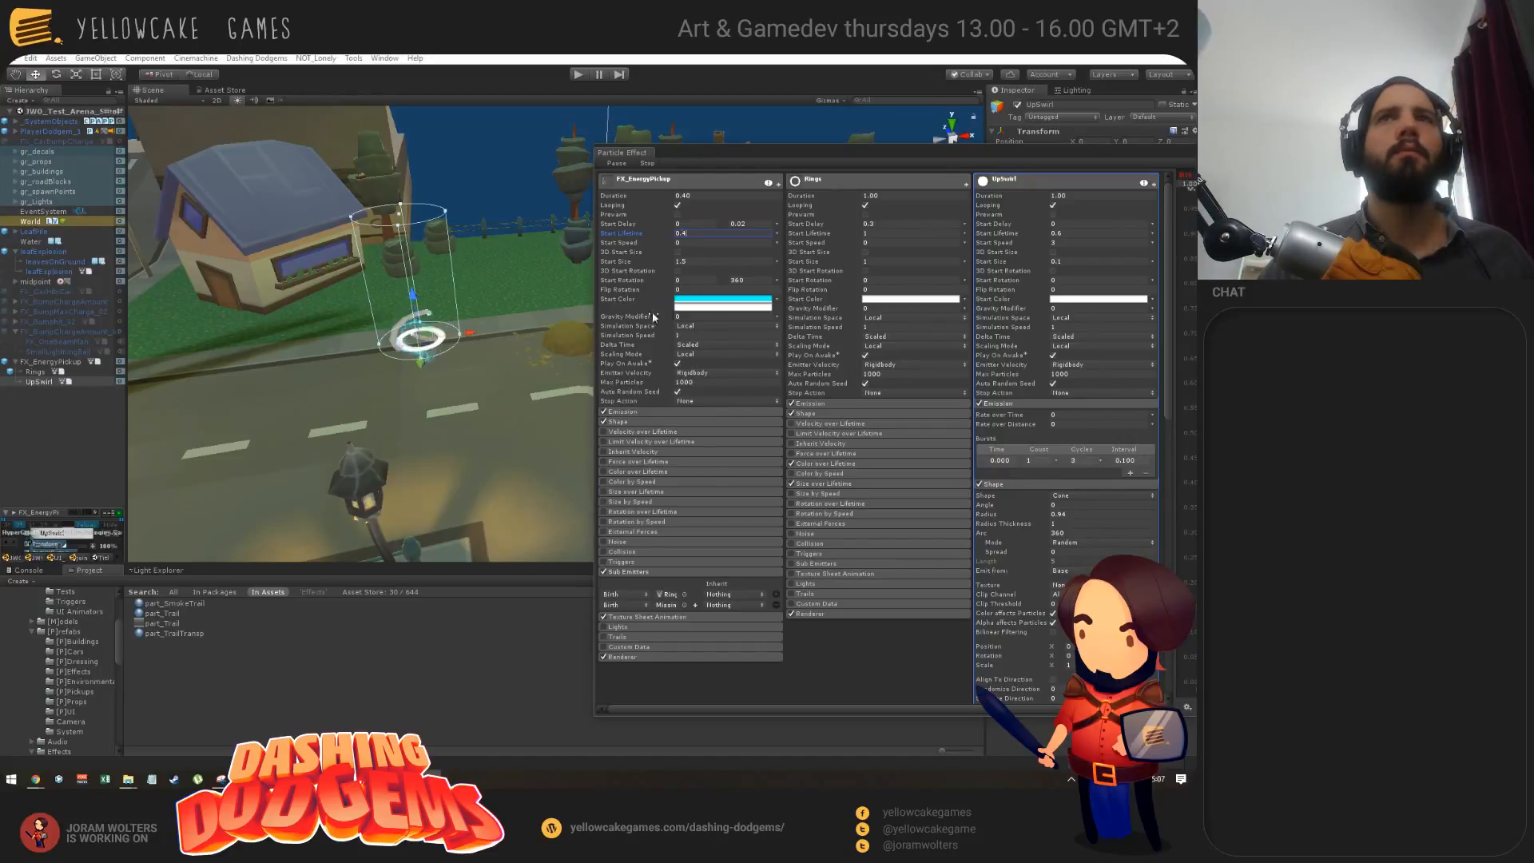
{"action": "left_click_drag", "start_coordinate": [487, 358], "coordinate": [484, 371], "text": "alt"}
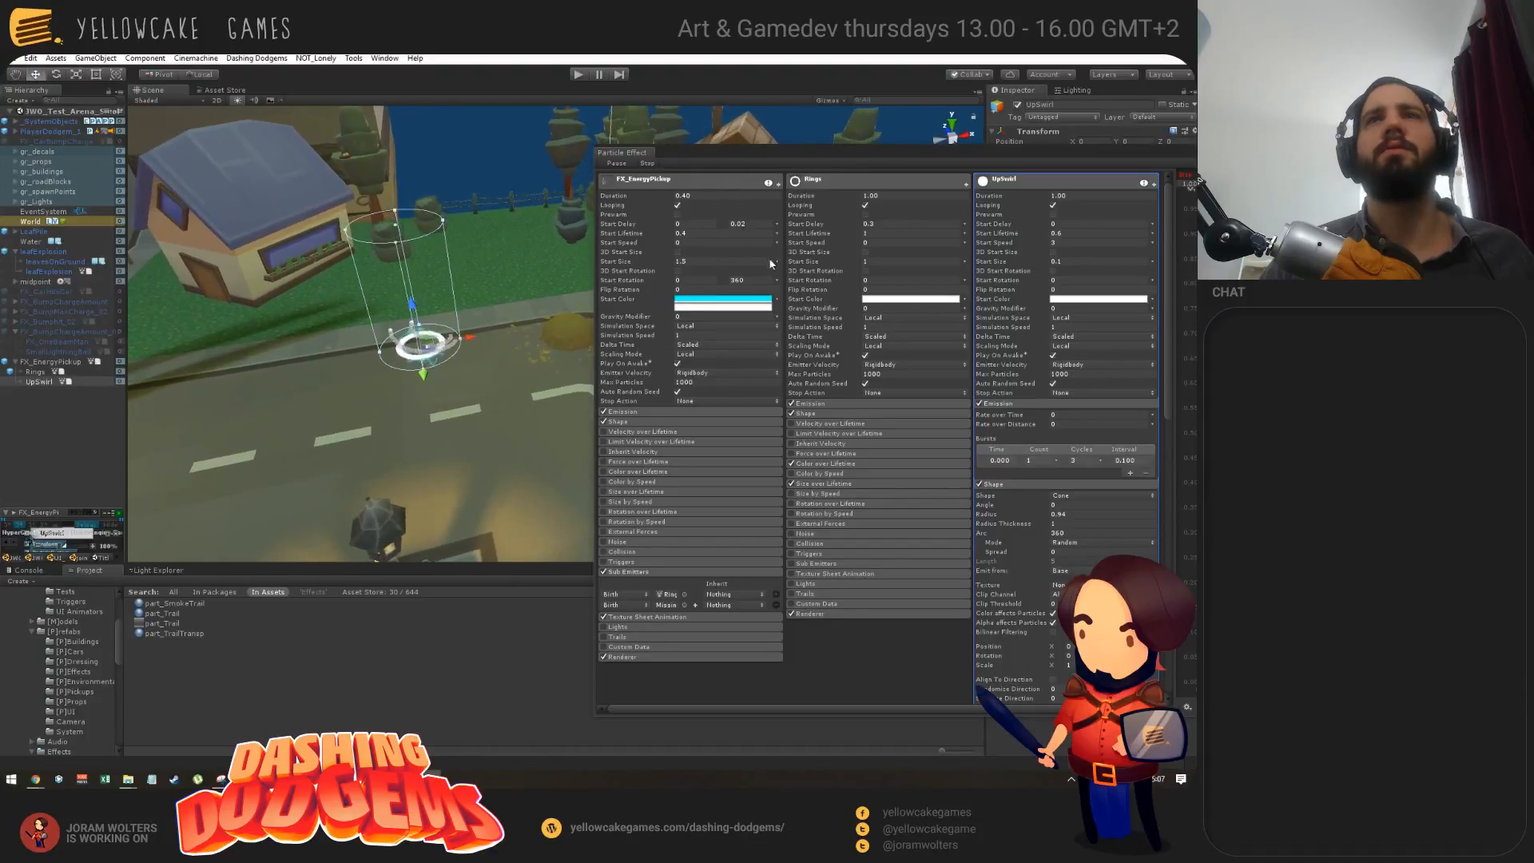
{"action": "left_click", "coordinate": [684, 233]}
{"action": "type", "text": "0.2"}
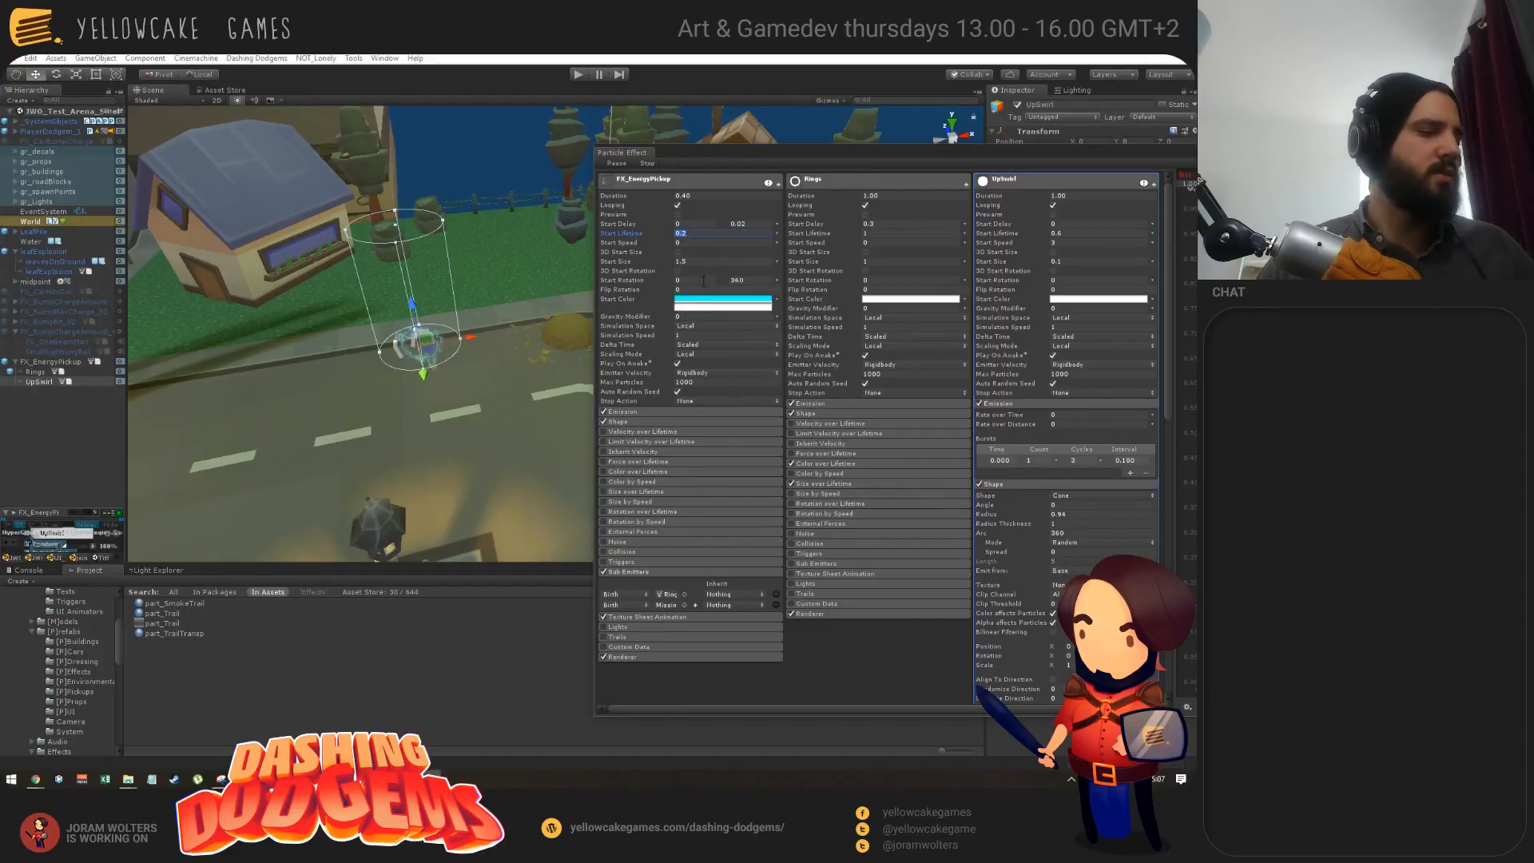
{"action": "type", "text": "0.4"}
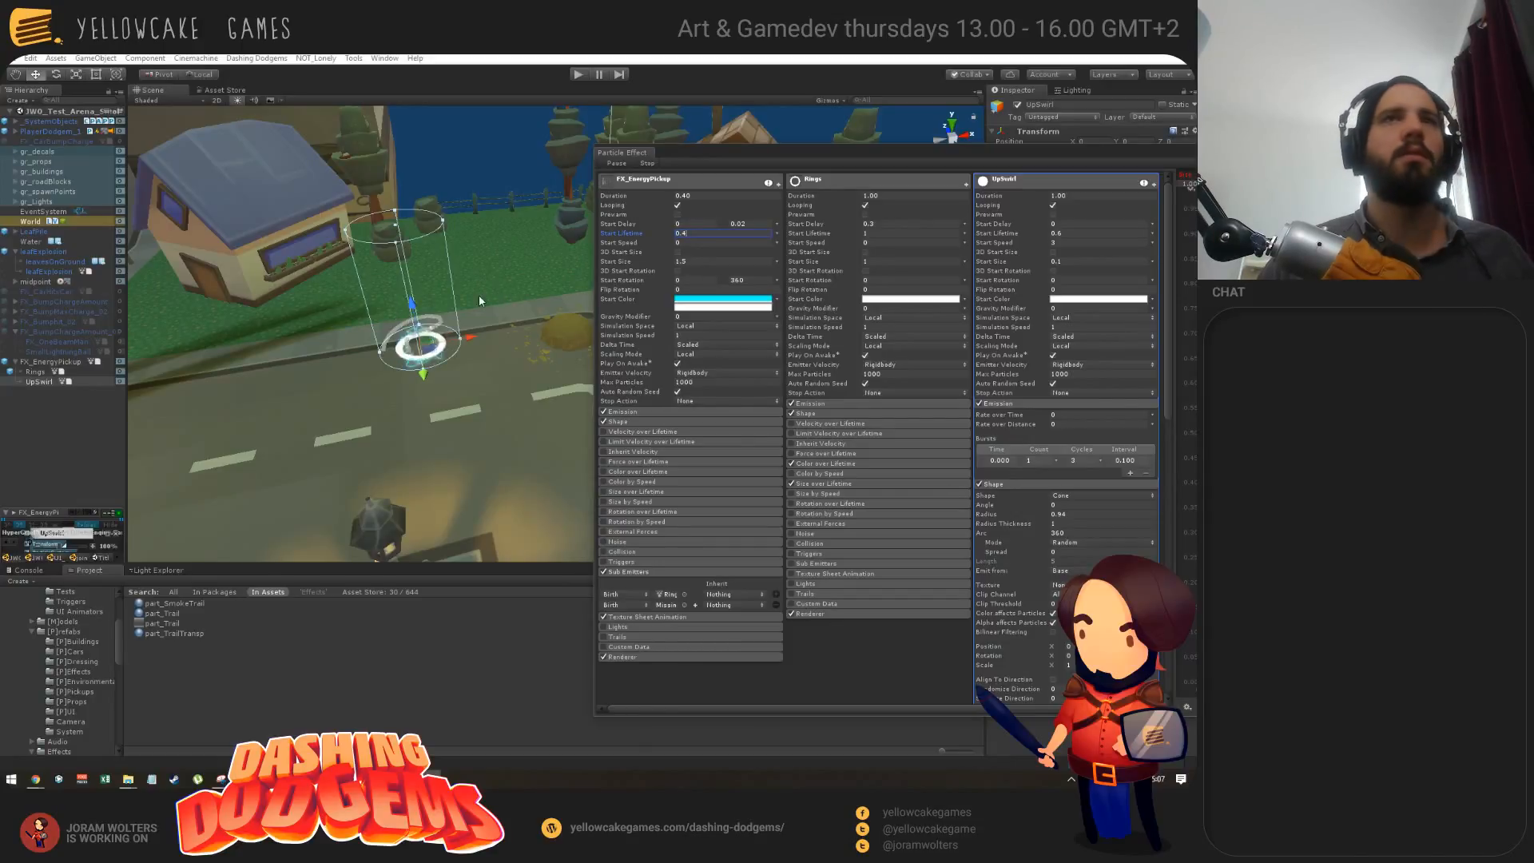
Step: Set the starting color key of UpSwirl's trail Color over Lifetime gradient to sky blue
{"action": "left_click_drag", "start_coordinate": [502, 376], "coordinate": [503, 357], "text": "alt"}
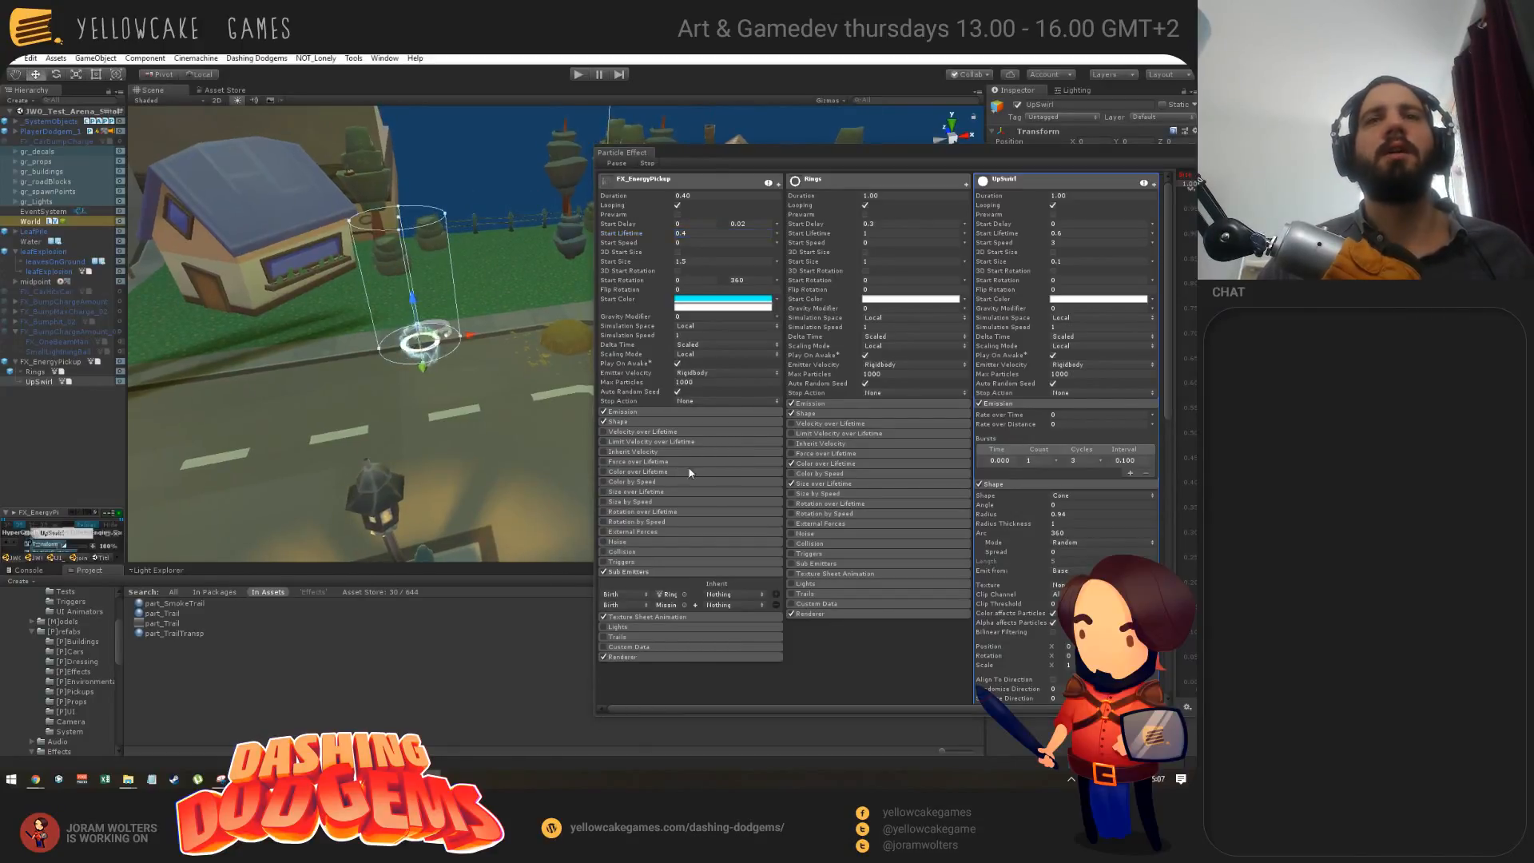
{"action": "scroll", "coordinate": [690, 472], "scroll_direction": "down", "scroll_amount": 2}
{"action": "mouse_move", "coordinate": [495, 376]}
{"action": "left_mouse_down", "text": "alt"}
{"action": "mouse_move", "coordinate": [505, 401]}
{"action": "mouse_move", "coordinate": [481, 401]}
{"action": "mouse_move", "coordinate": [483, 327]}
{"action": "mouse_move", "coordinate": [485, 361]}
{"action": "left_mouse_up", "text": "alt"}
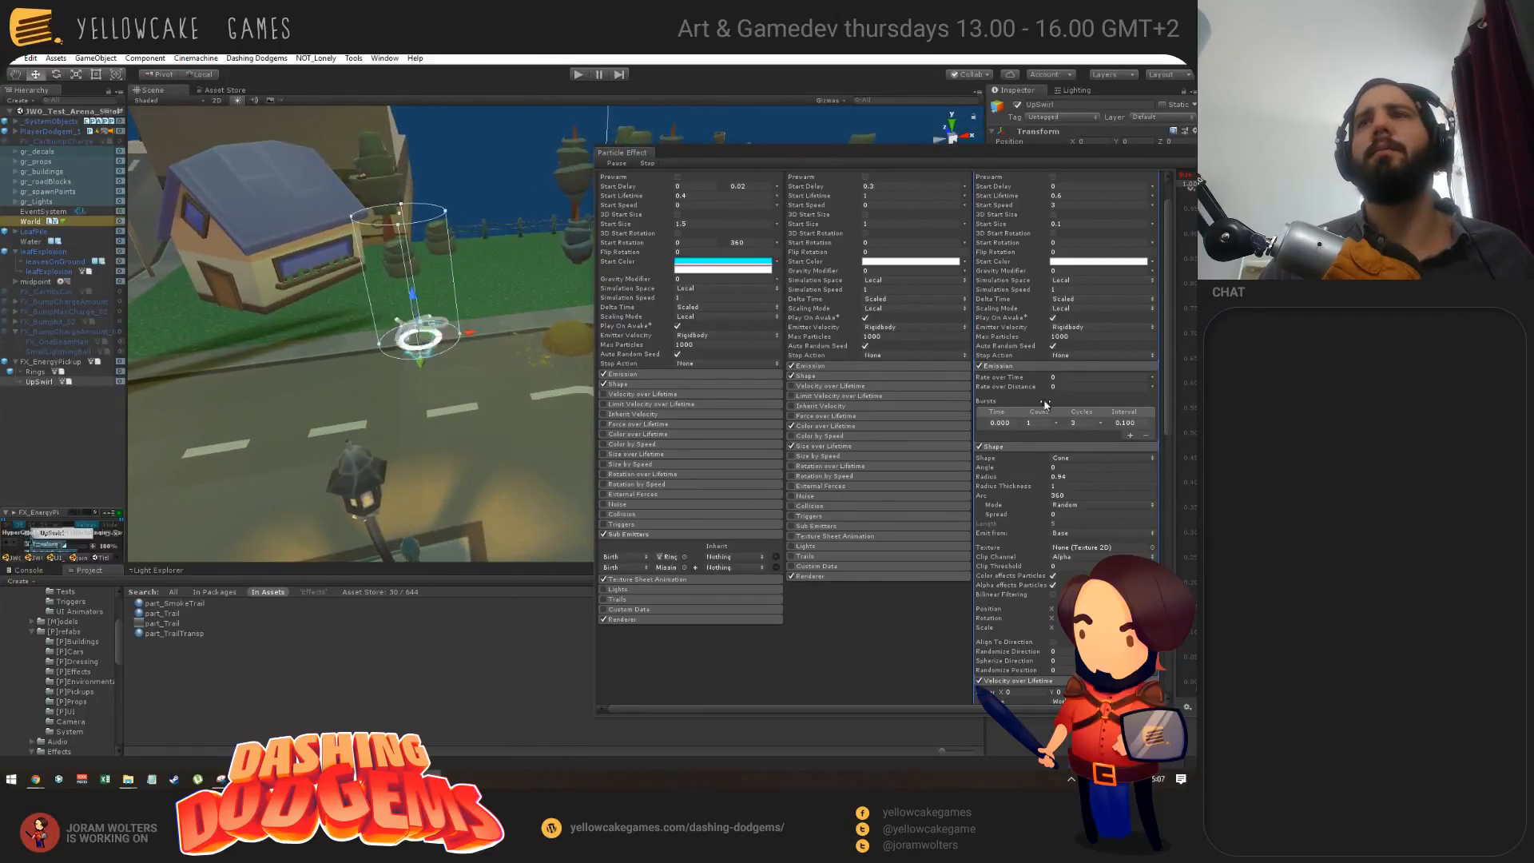
{"action": "scroll", "coordinate": [1063, 448], "scroll_direction": "down", "scroll_amount": 10}
{"action": "left_click", "coordinate": [1099, 340]}
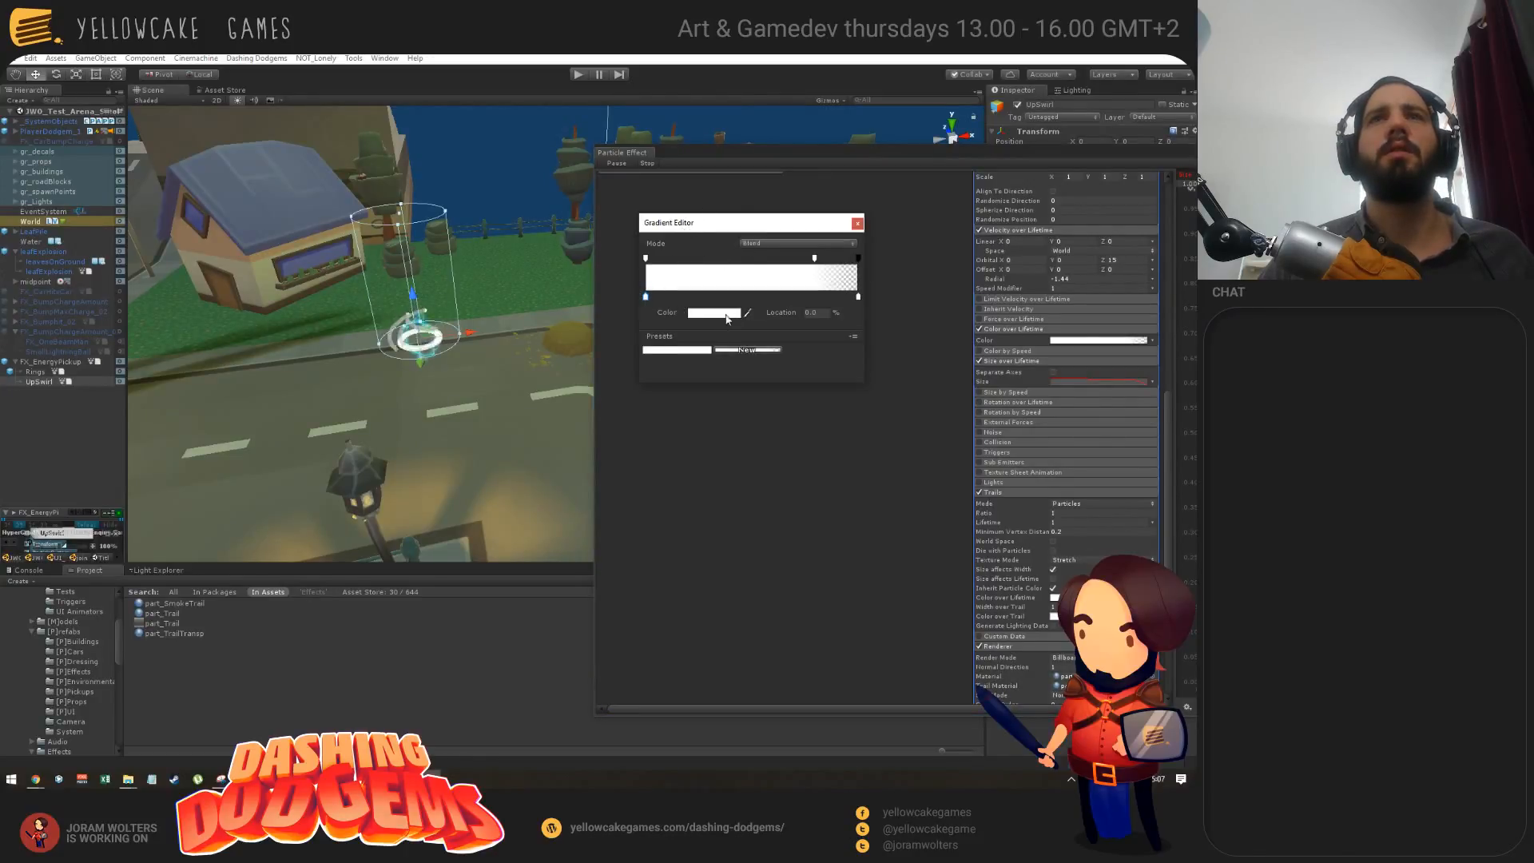
{"action": "left_click", "coordinate": [727, 319]}
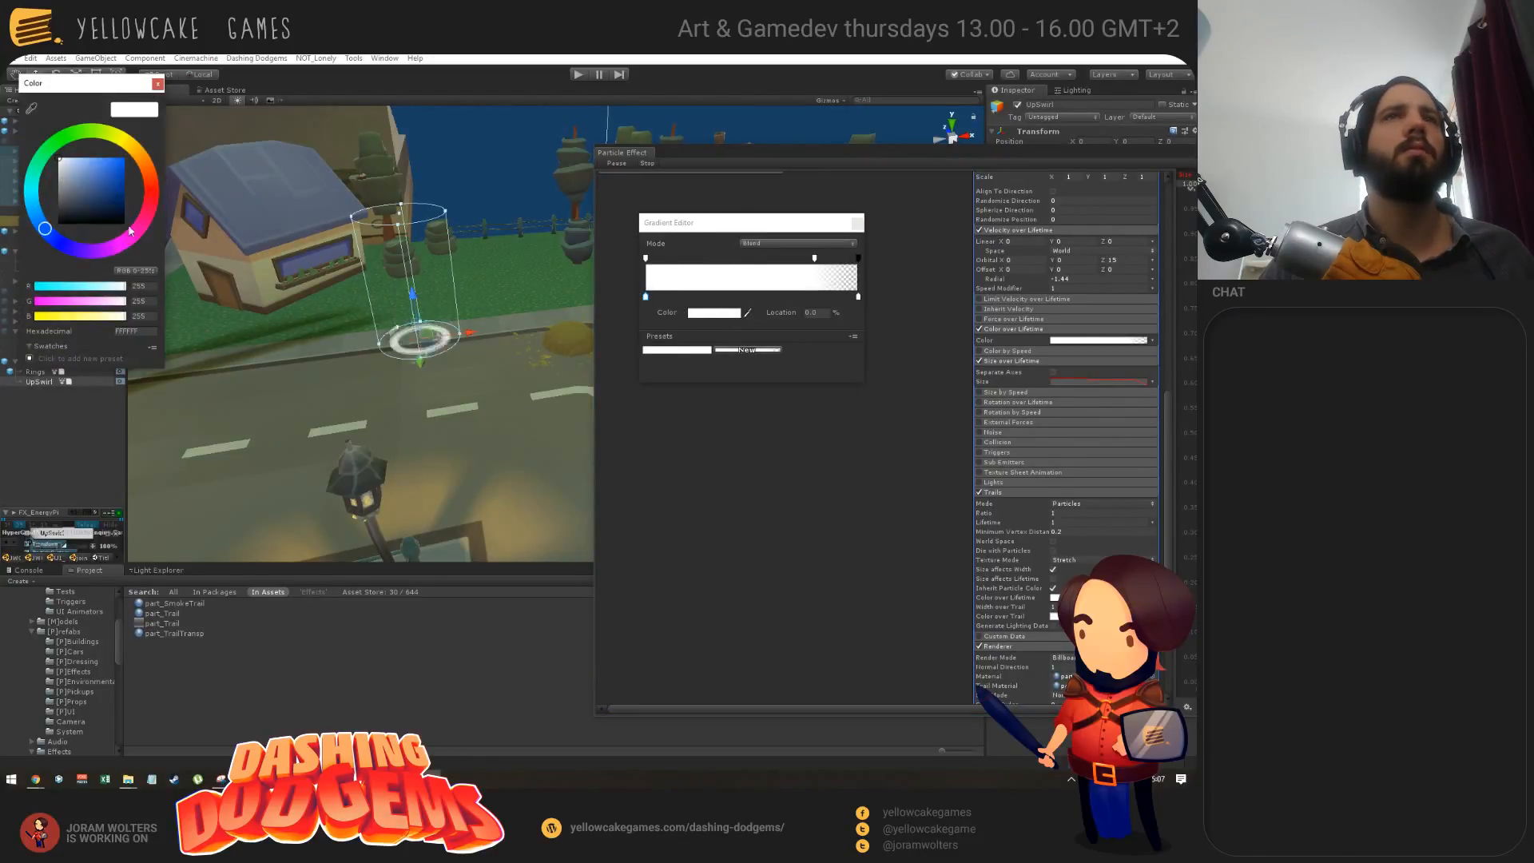
{"action": "mouse_move", "coordinate": [99, 193]}
{"action": "left_mouse_down"}
{"action": "mouse_move", "coordinate": [92, 163]}
{"action": "mouse_move", "coordinate": [35, 209]}
{"action": "left_mouse_up"}
{"action": "left_click", "coordinate": [31, 200]}
{"action": "left_click", "coordinate": [102, 166]}
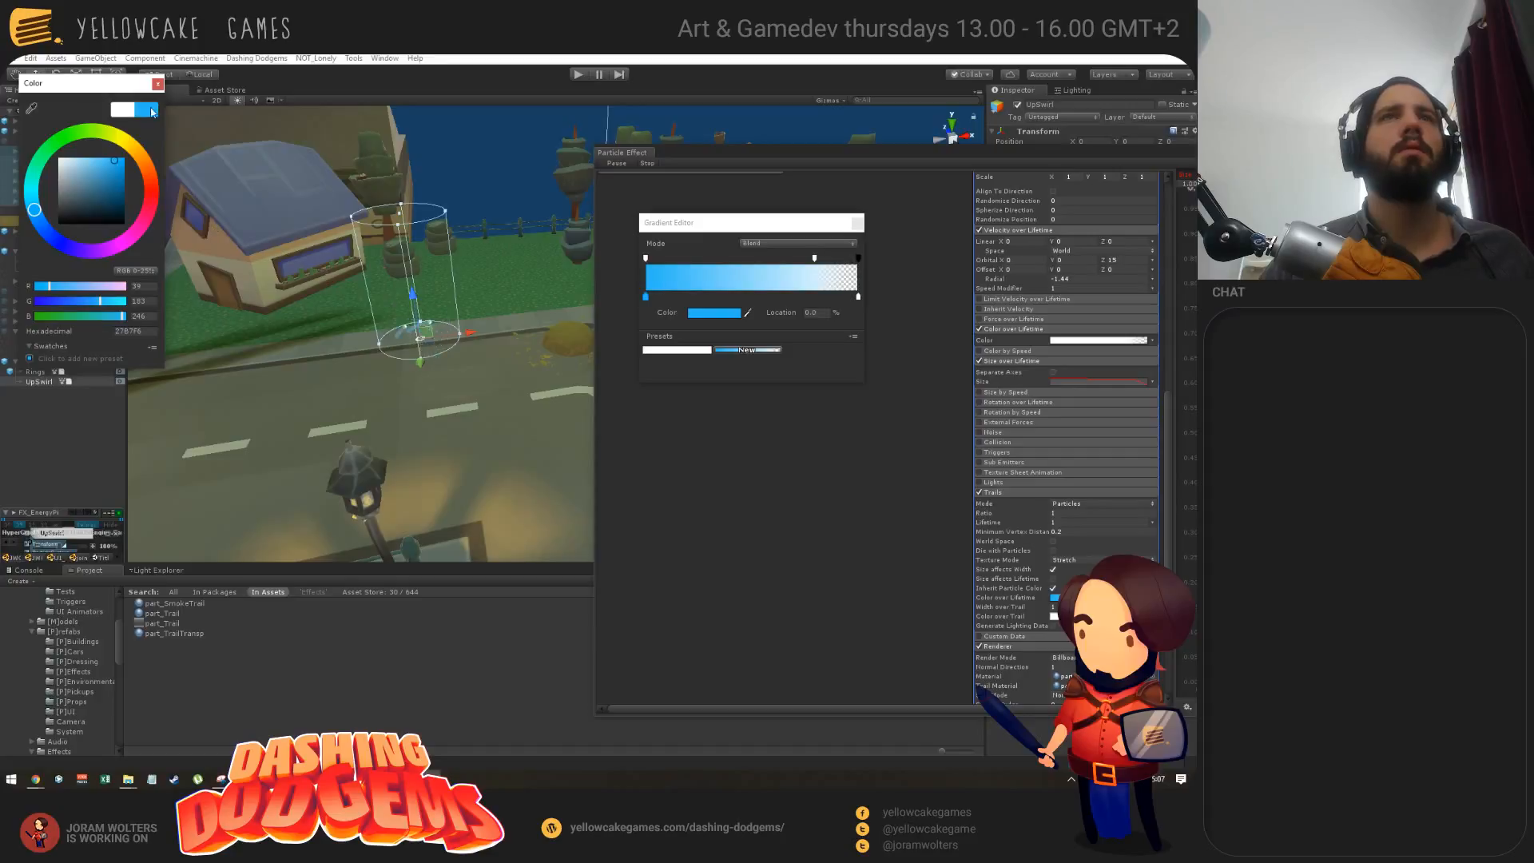
{"action": "left_click", "coordinate": [158, 84]}
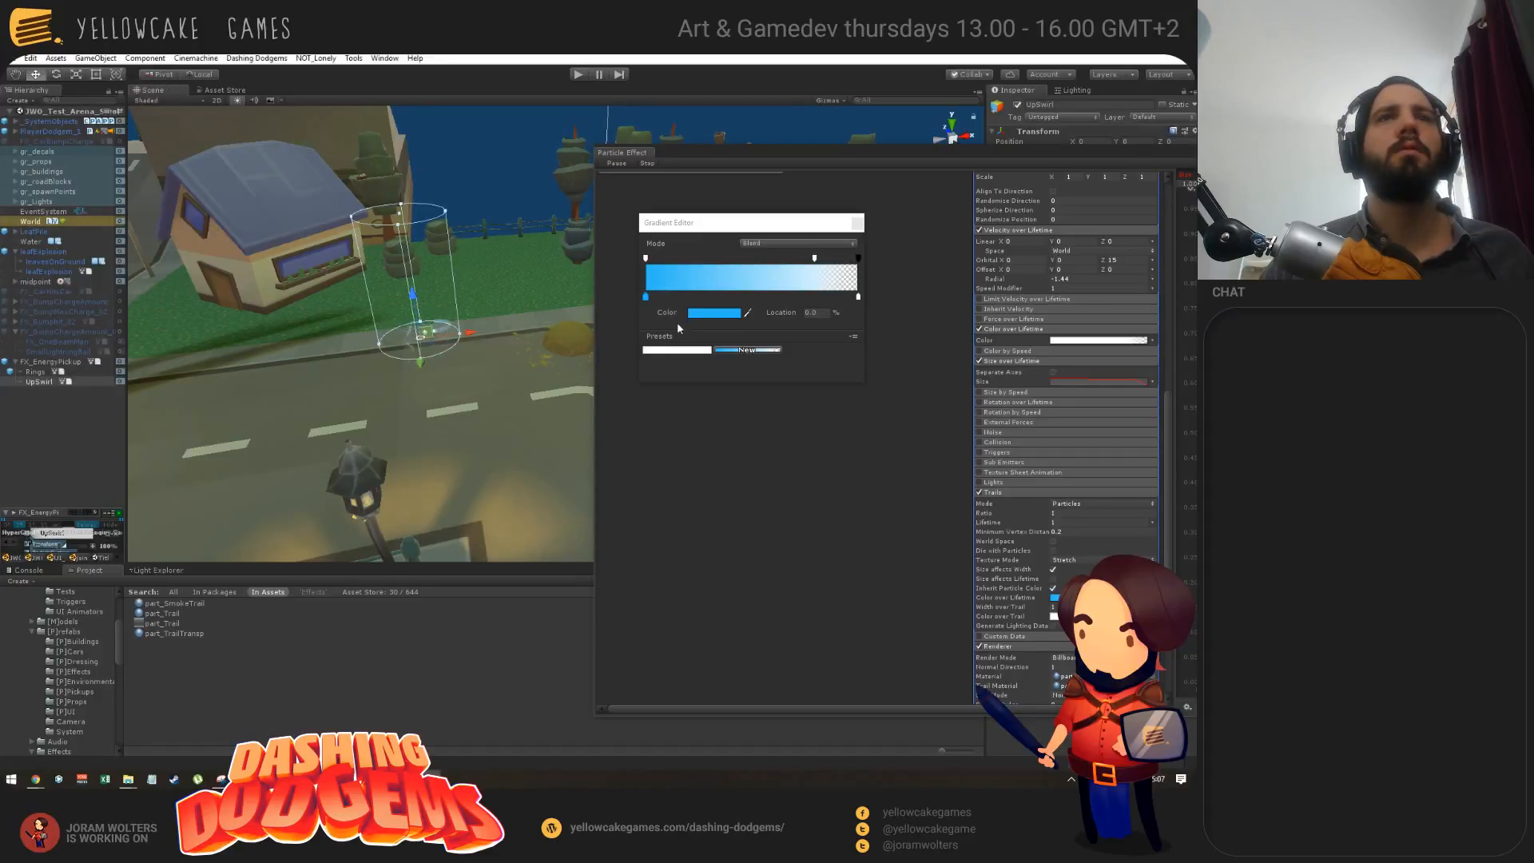
Step: Set the ending color key of the trail Color over Lifetime gradient to light cyan-blue and close the gradient
{"action": "left_click", "coordinate": [858, 296]}
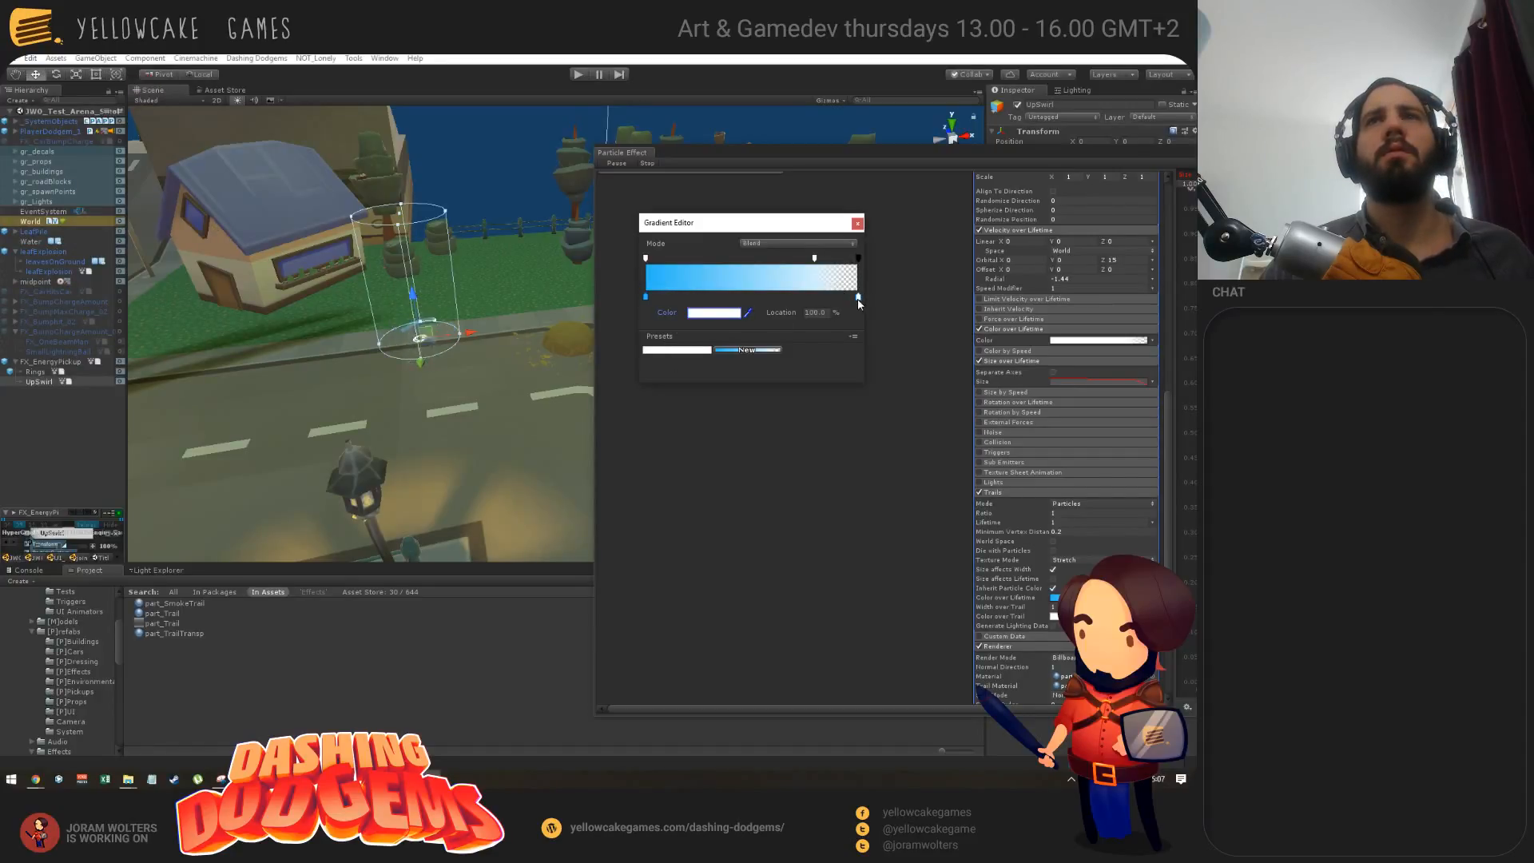
{"action": "left_click", "coordinate": [721, 313]}
{"action": "left_click_drag", "start_coordinate": [35, 207], "coordinate": [107, 184]}
{"action": "left_click", "coordinate": [33, 201]}
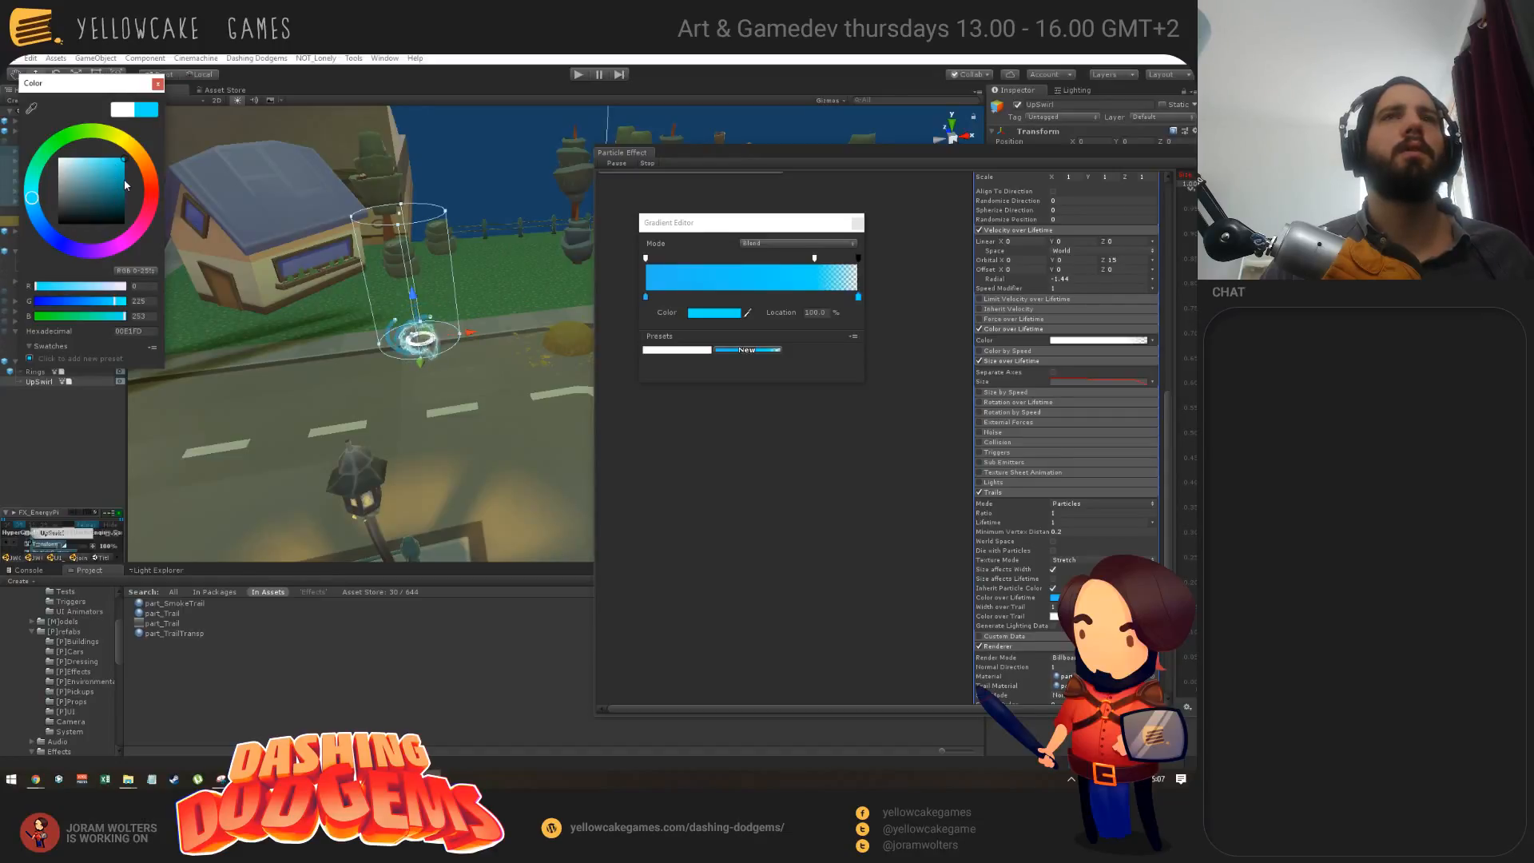
{"action": "left_click_drag", "start_coordinate": [100, 170], "coordinate": [90, 158]}
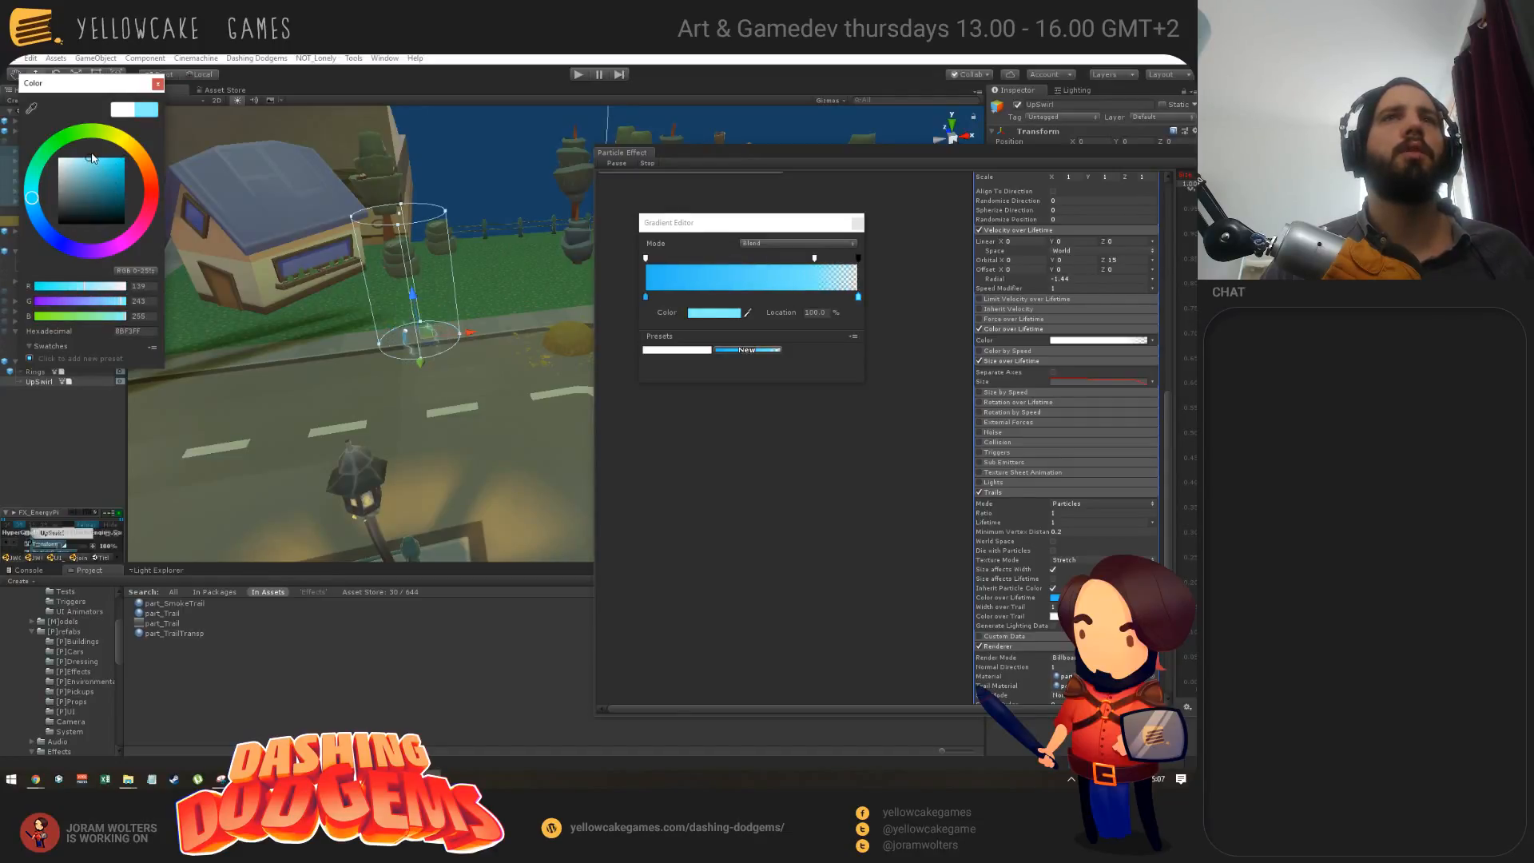
{"action": "left_click", "coordinate": [158, 85]}
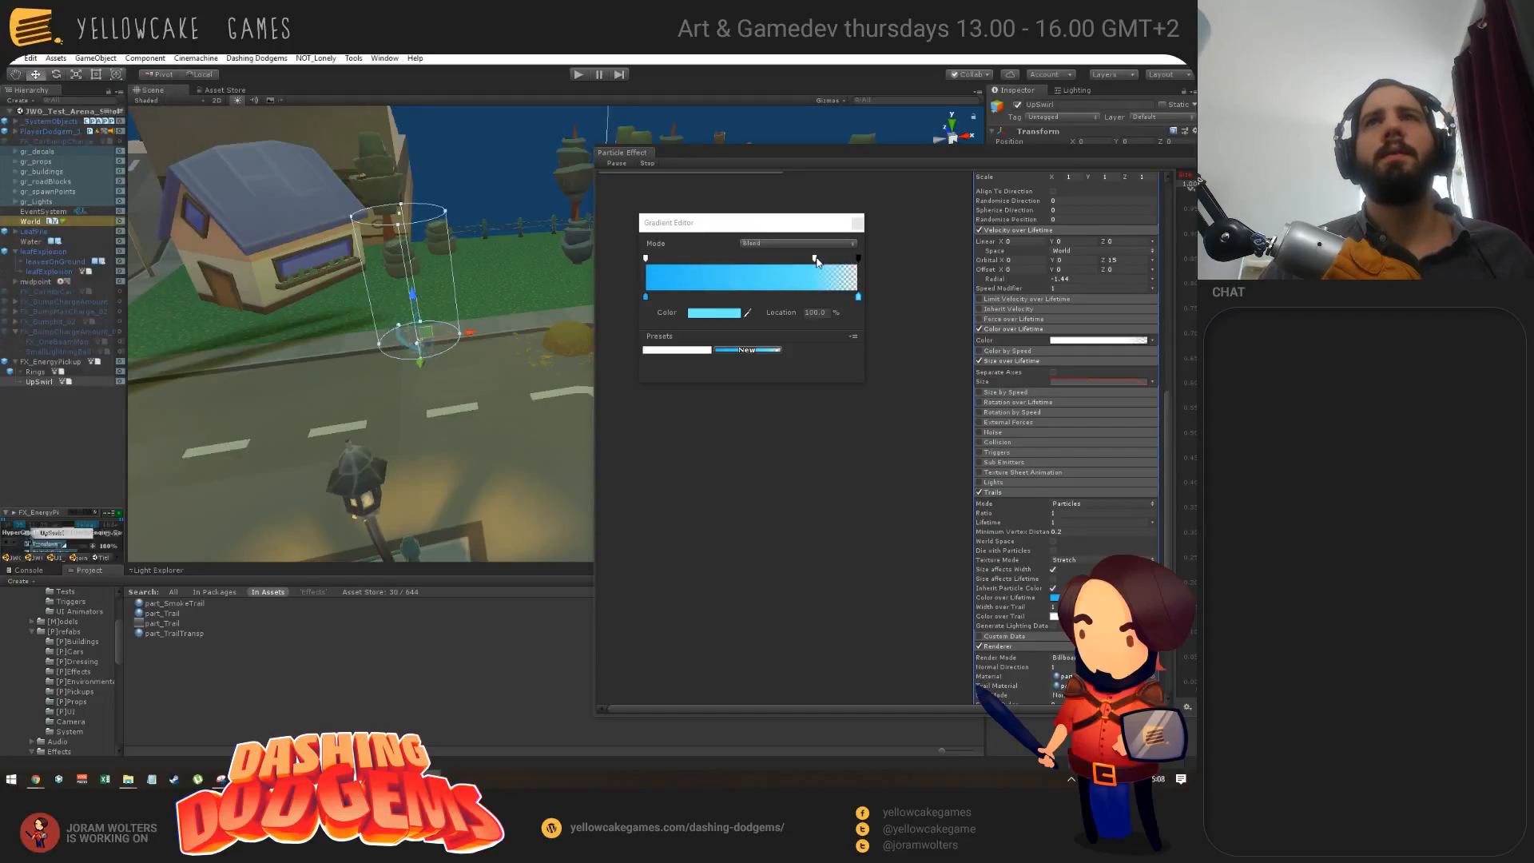
{"action": "left_click", "coordinate": [858, 225]}
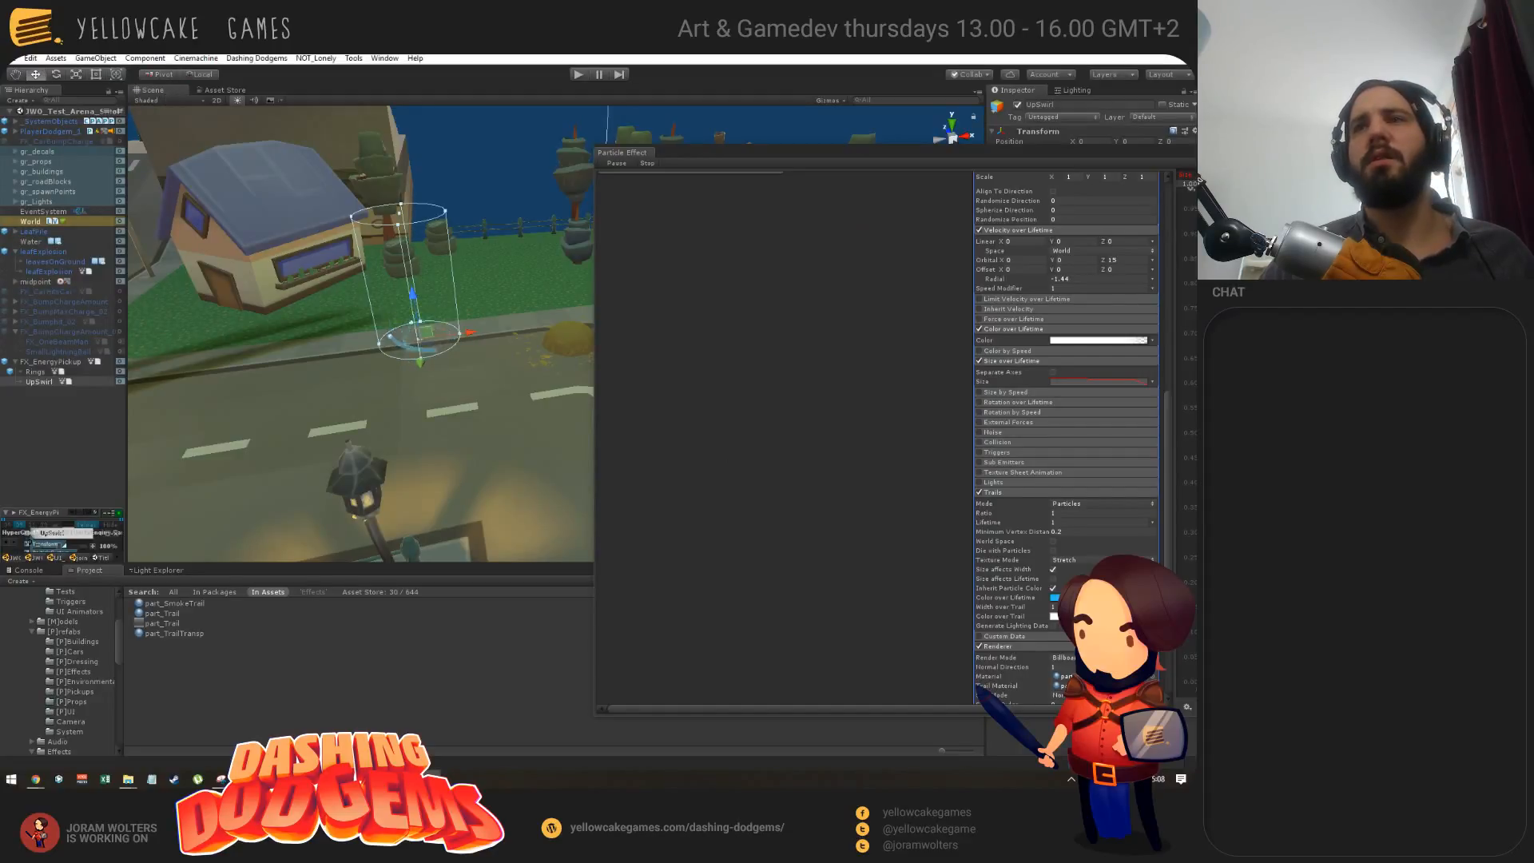
Step: Set Color over Trail for UpSwirl's trails to bright cyan
{"action": "left_click", "coordinate": [1098, 616]}
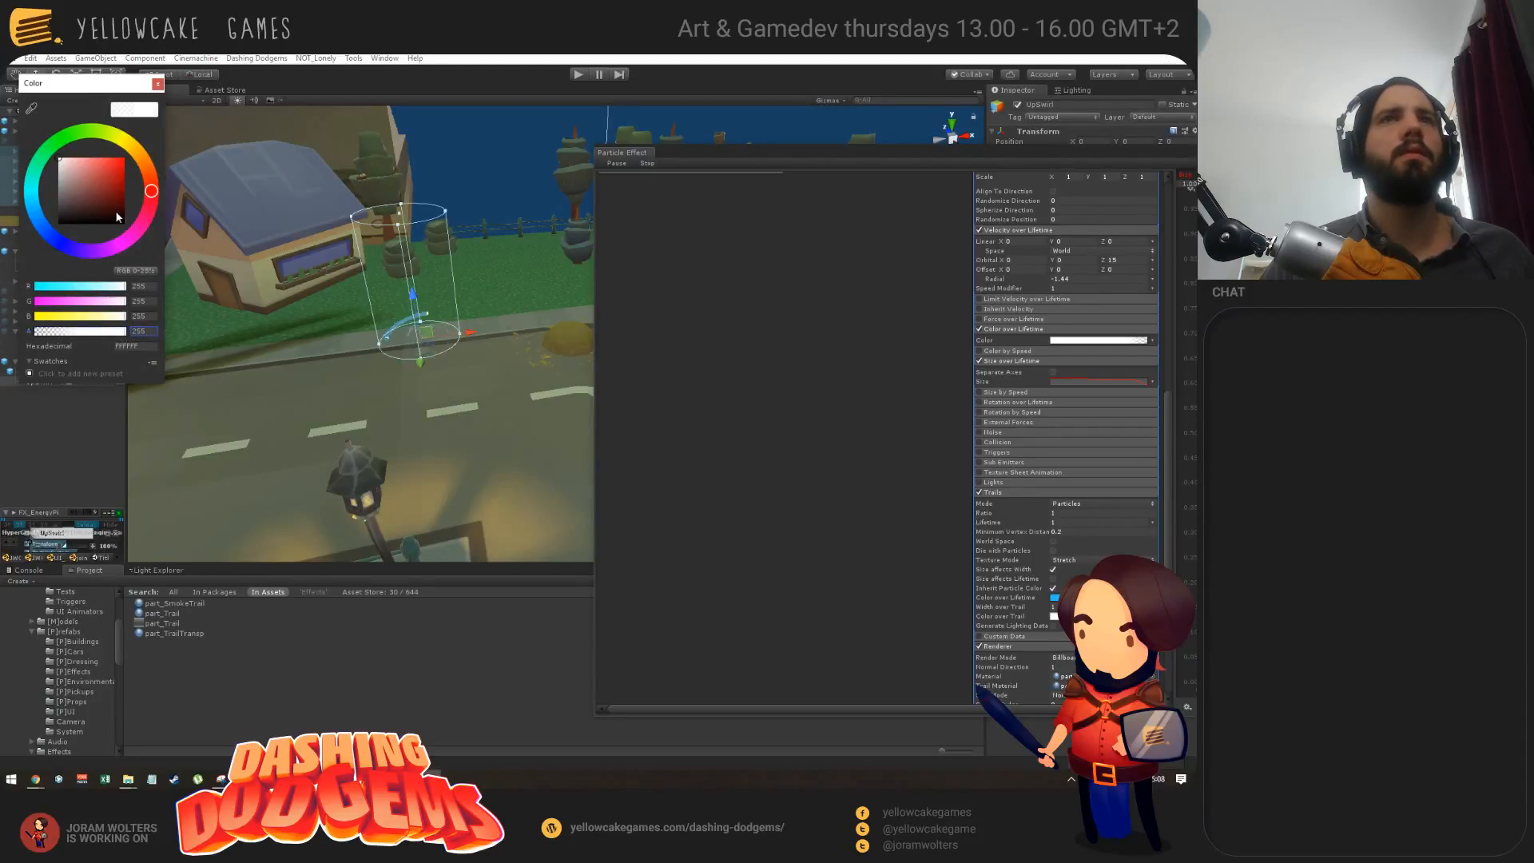
{"action": "left_click", "coordinate": [35, 196]}
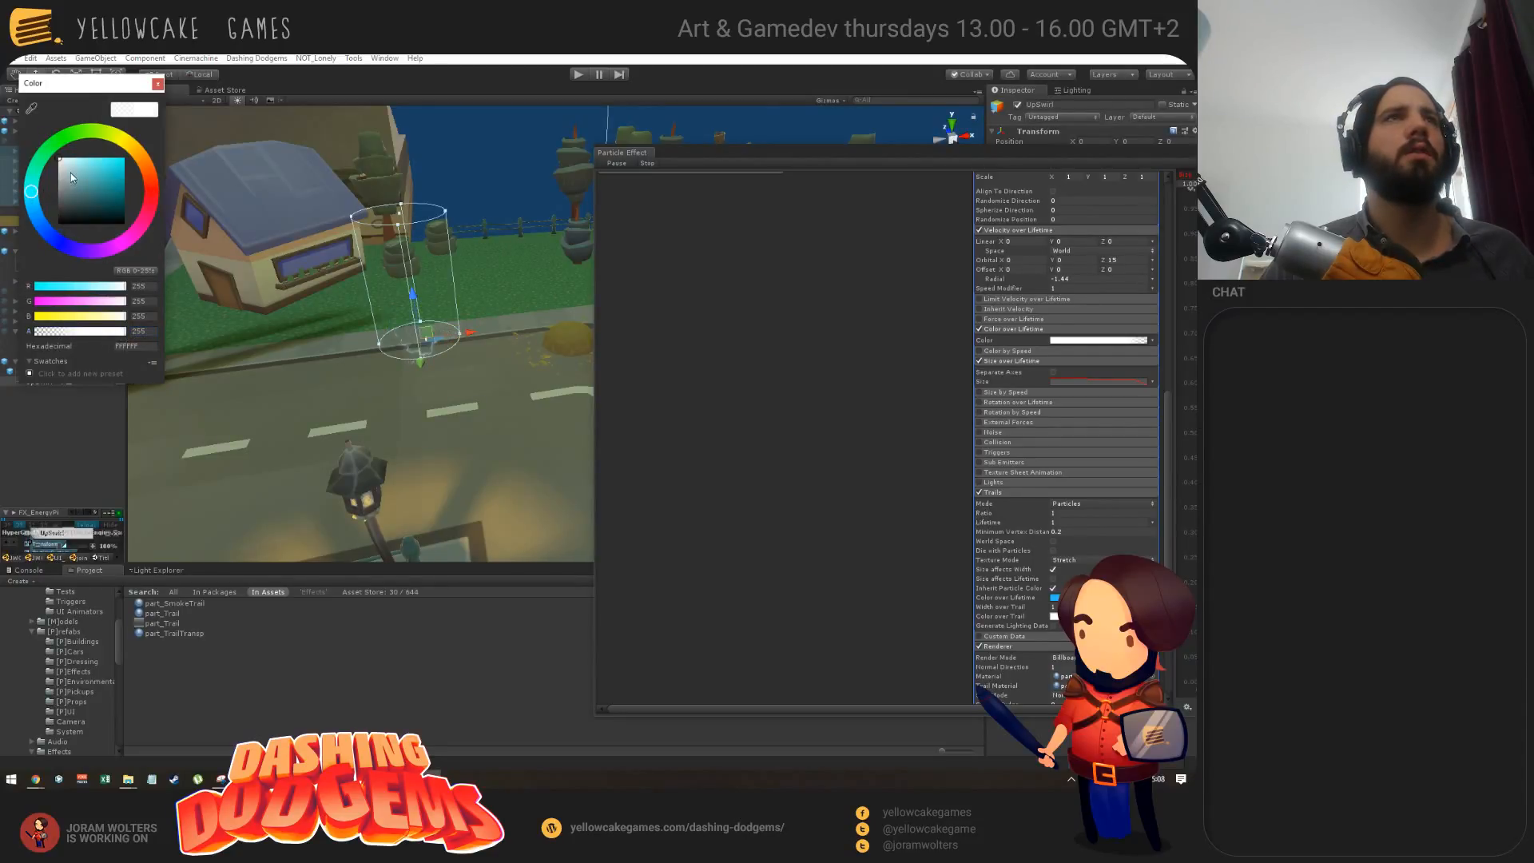
{"action": "left_click_drag", "start_coordinate": [71, 177], "coordinate": [102, 160]}
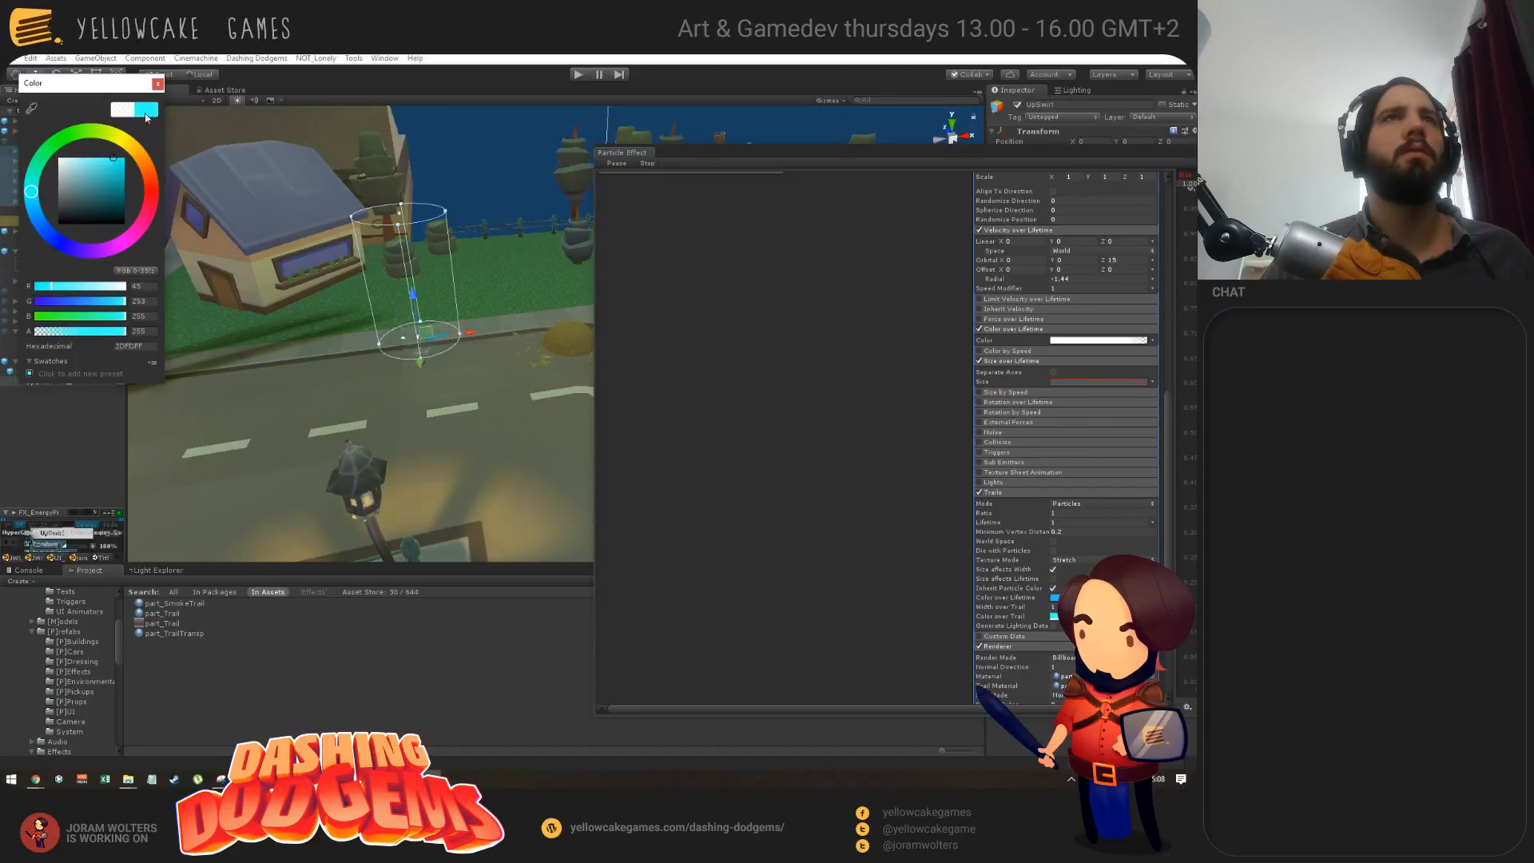
{"action": "left_click", "coordinate": [158, 84]}
Step: Open the starting color key of UpSwirl's particle Color over Lifetime gradient for editing
{"action": "left_click", "coordinate": [1075, 341]}
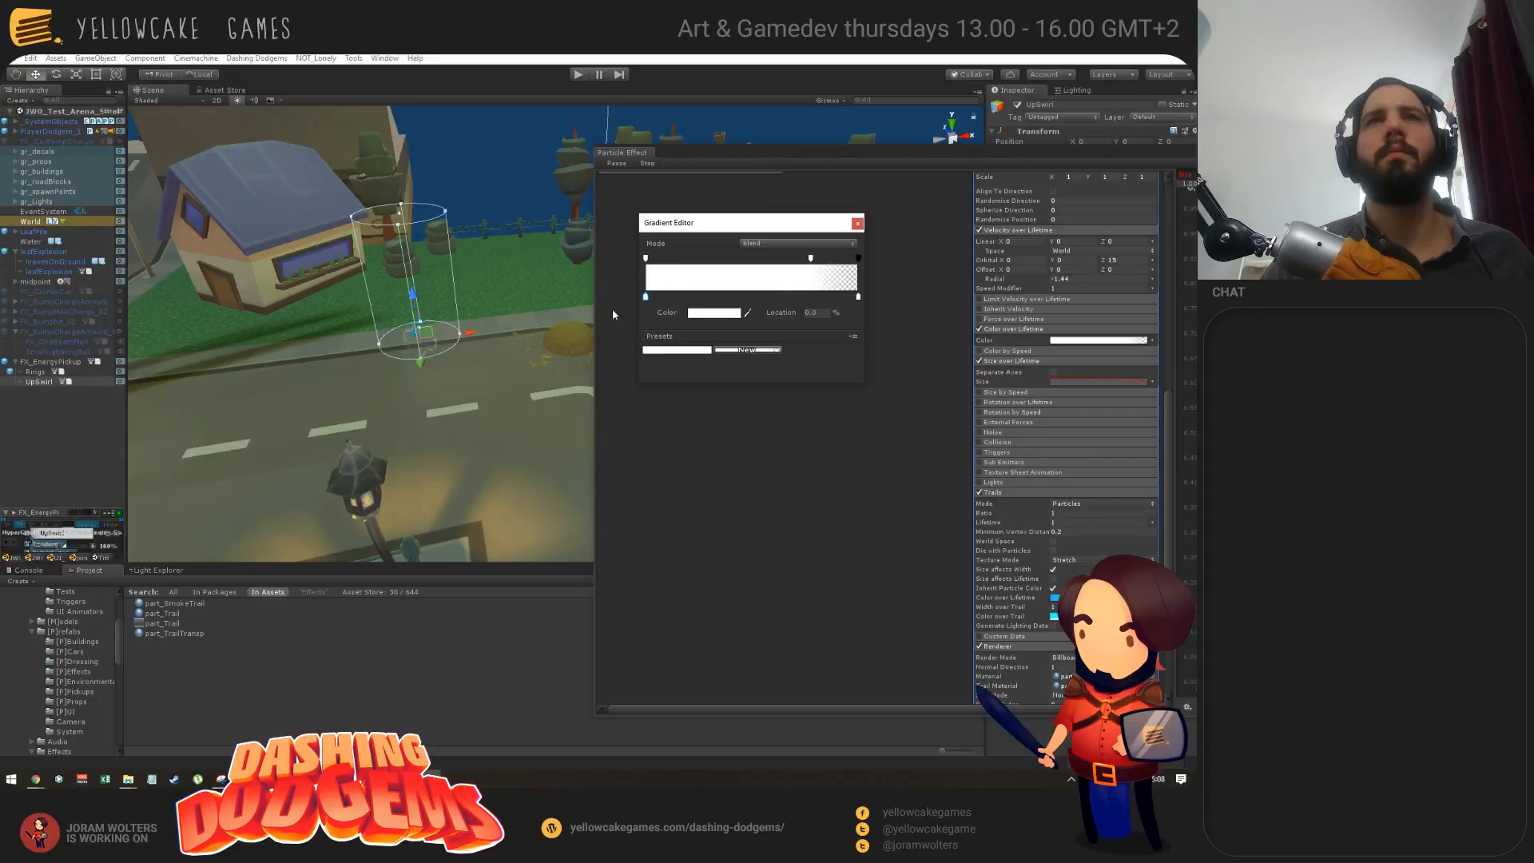
{"action": "left_click", "coordinate": [689, 313]}
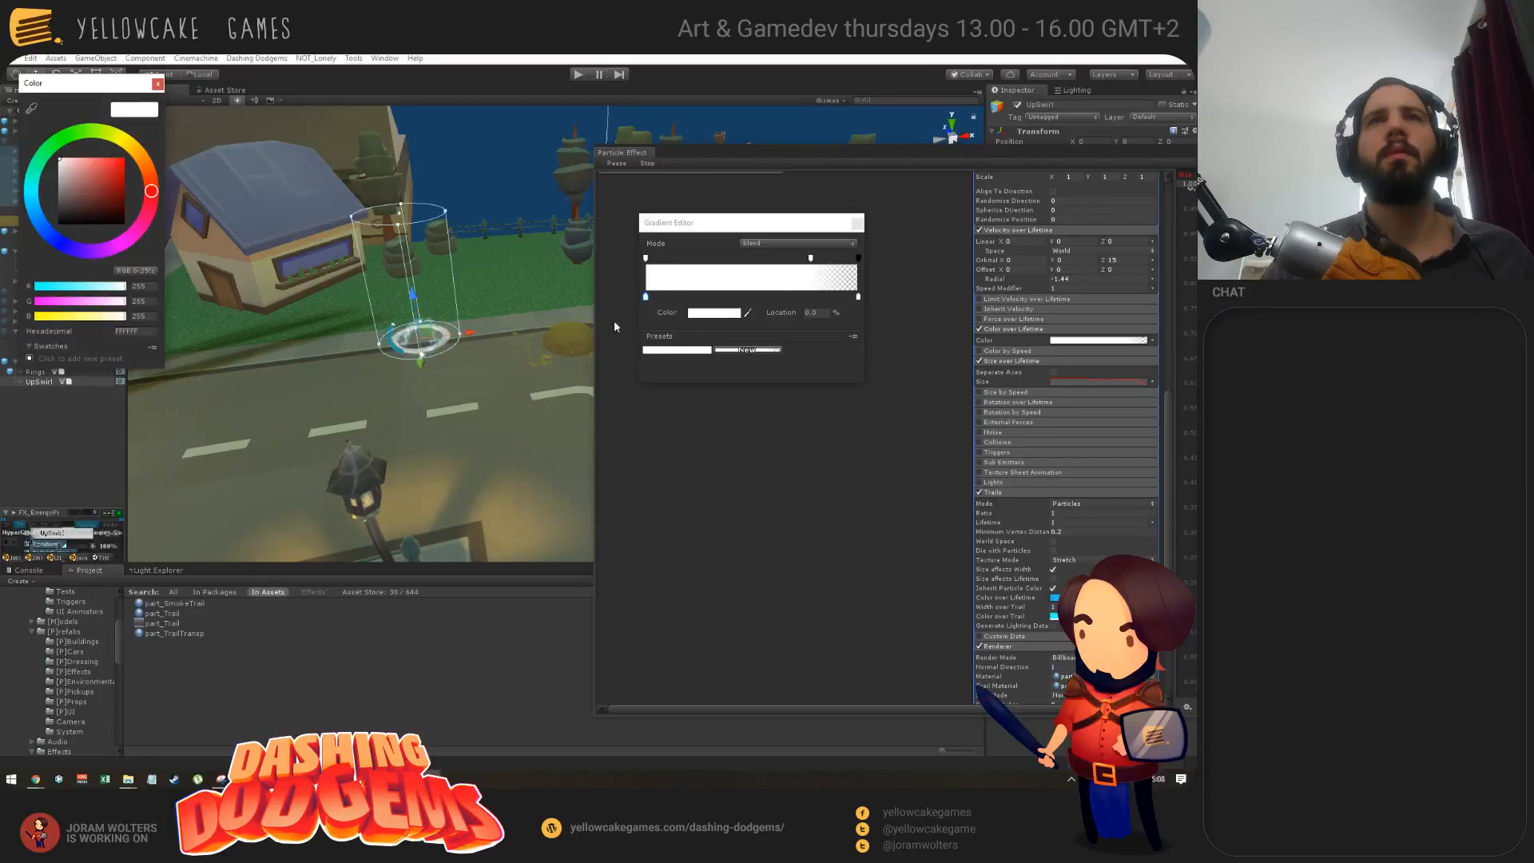
Step: Set the starting colour key of UpSwirl's Color over Lifetime gradient to bright cyan
{"action": "left_click", "coordinate": [34, 199]}
{"action": "left_click_drag", "start_coordinate": [120, 164], "coordinate": [130, 161]}
{"action": "left_click_drag", "start_coordinate": [156, 92], "coordinate": [160, 91]}
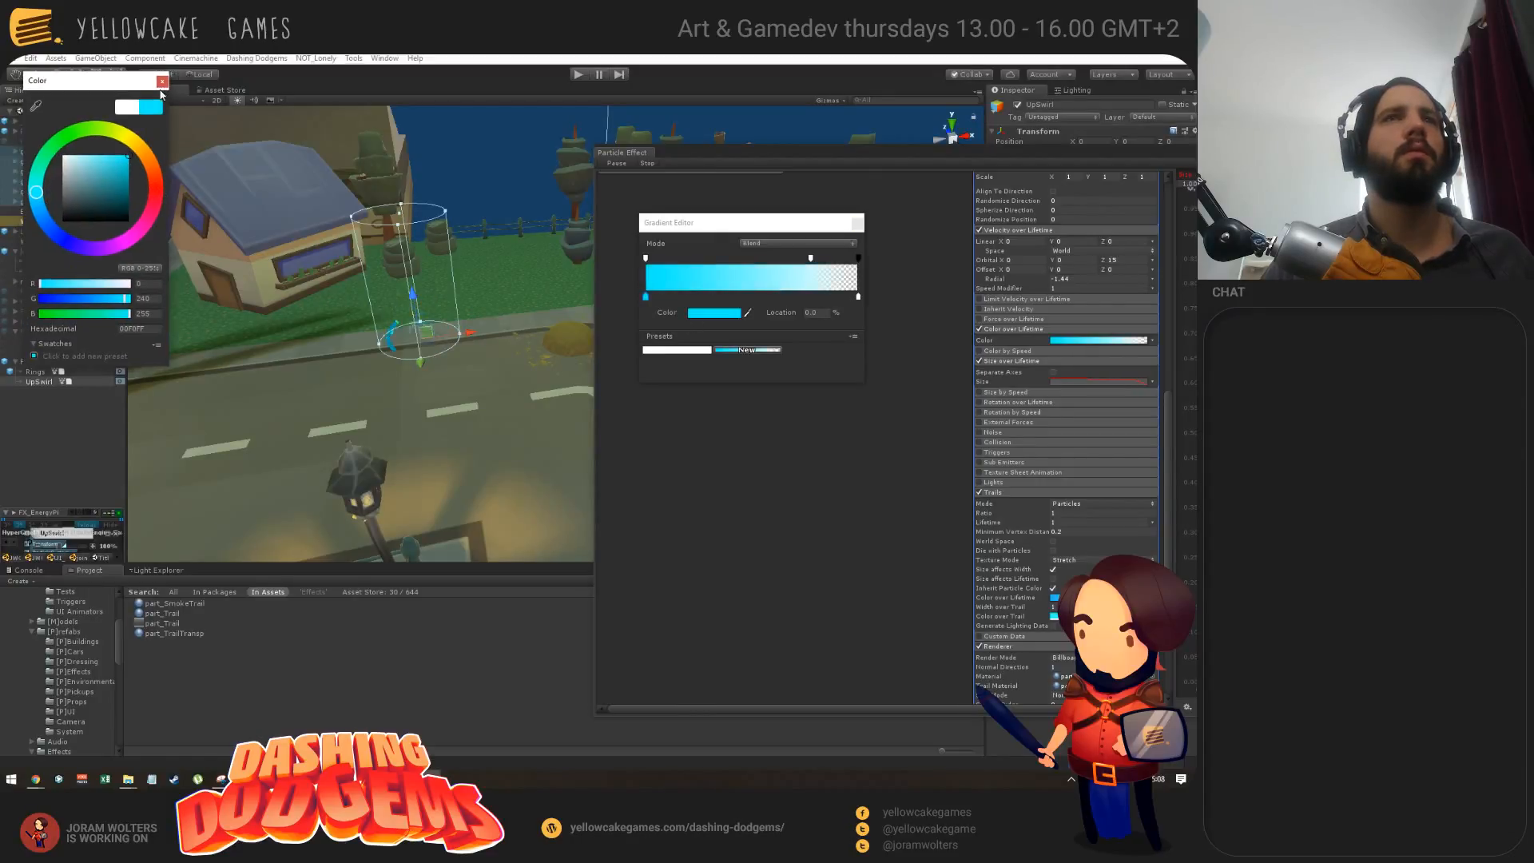
{"action": "left_click", "coordinate": [162, 81]}
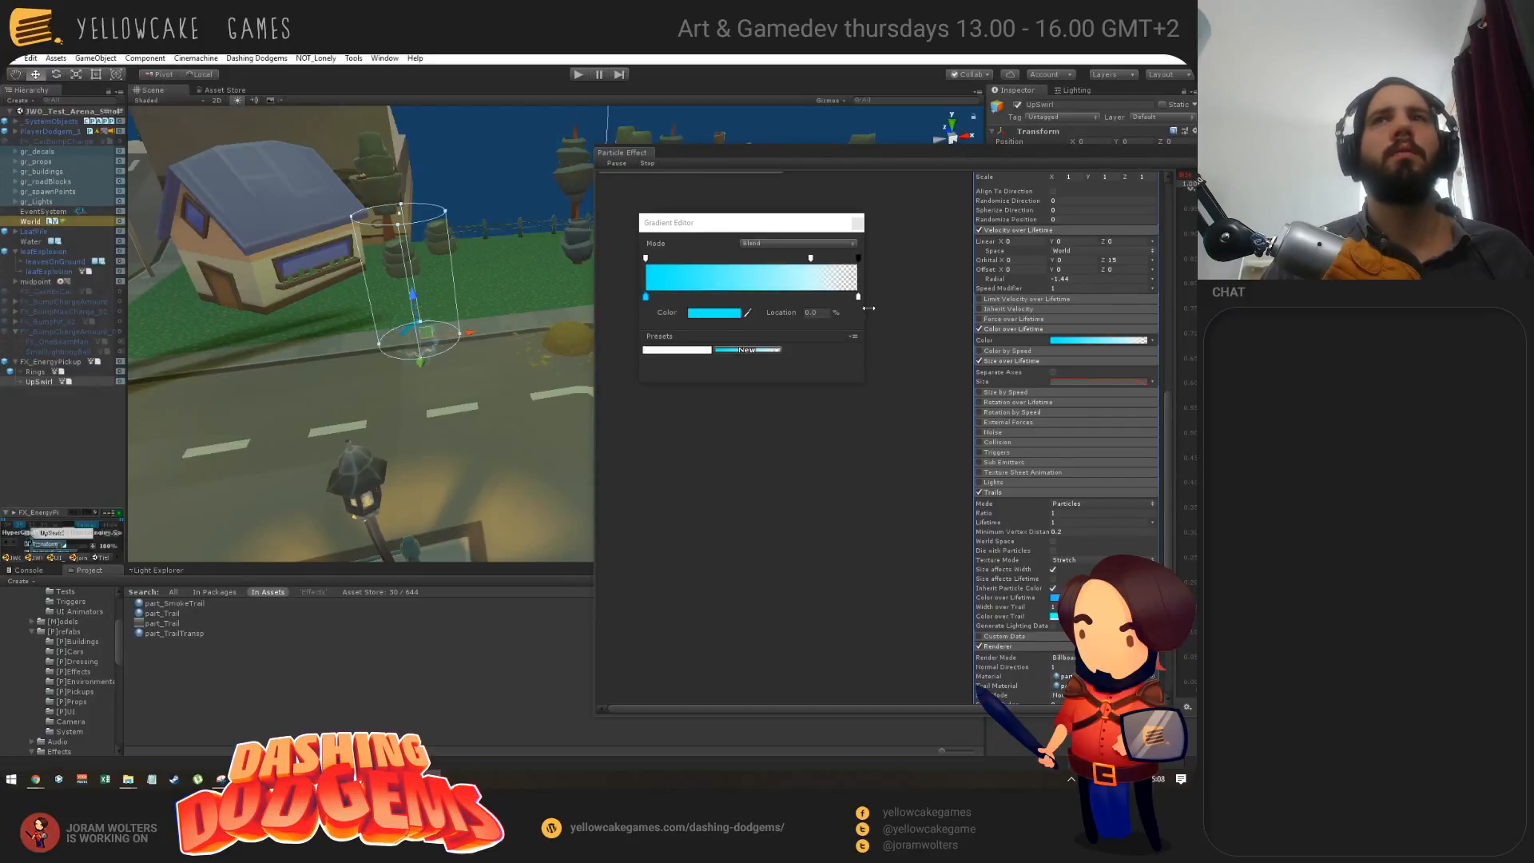
Step: Set the gradient's end colour key to a paler, less saturated cyan and close the colour picker
{"action": "left_click", "coordinate": [858, 298]}
{"action": "left_click", "coordinate": [709, 313]}
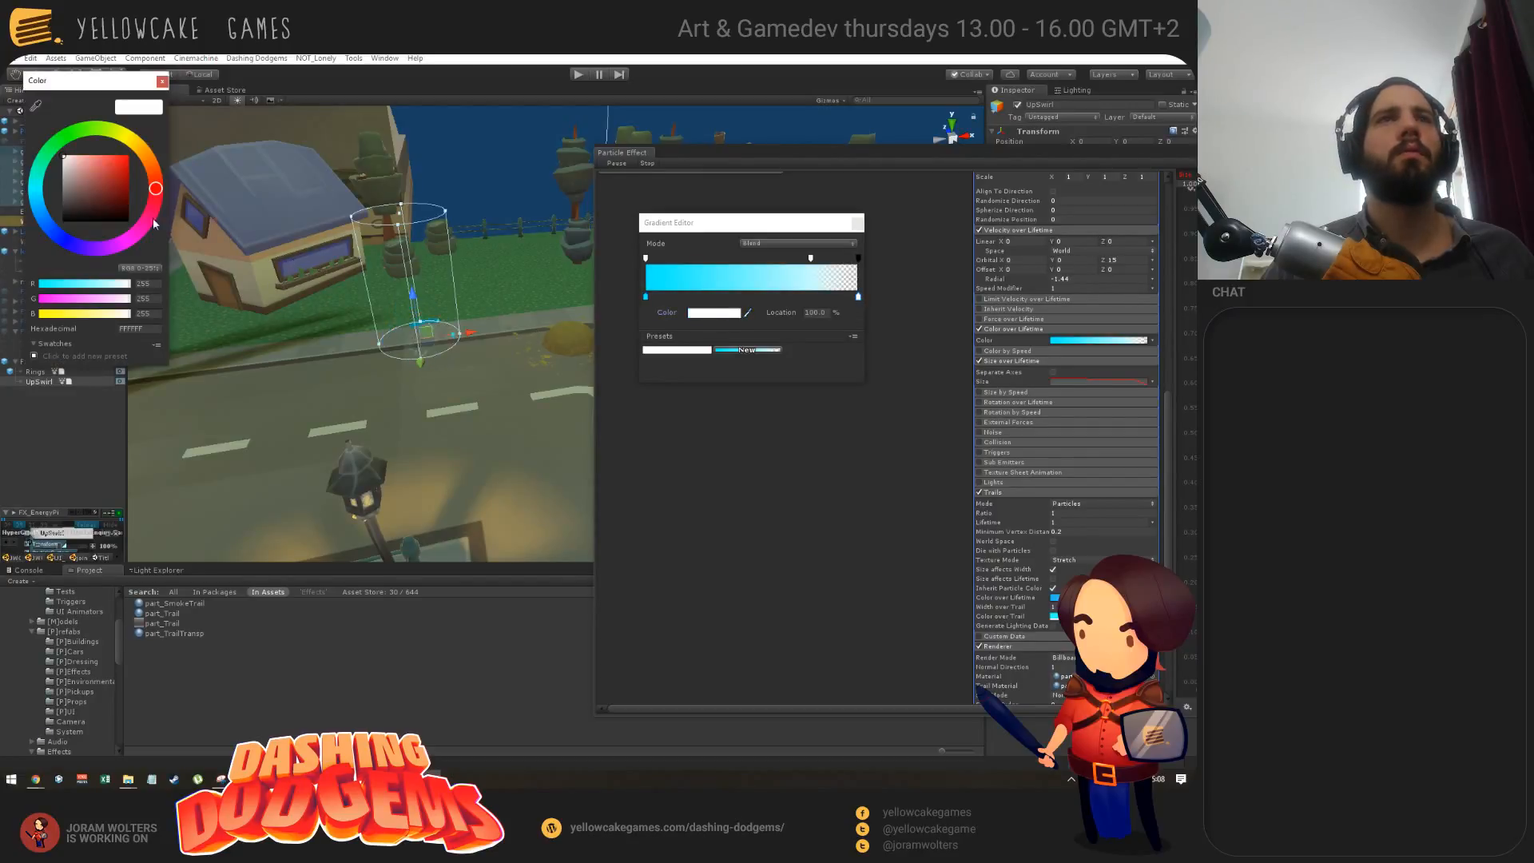
{"action": "left_click", "coordinate": [38, 190]}
{"action": "left_click", "coordinate": [132, 159]}
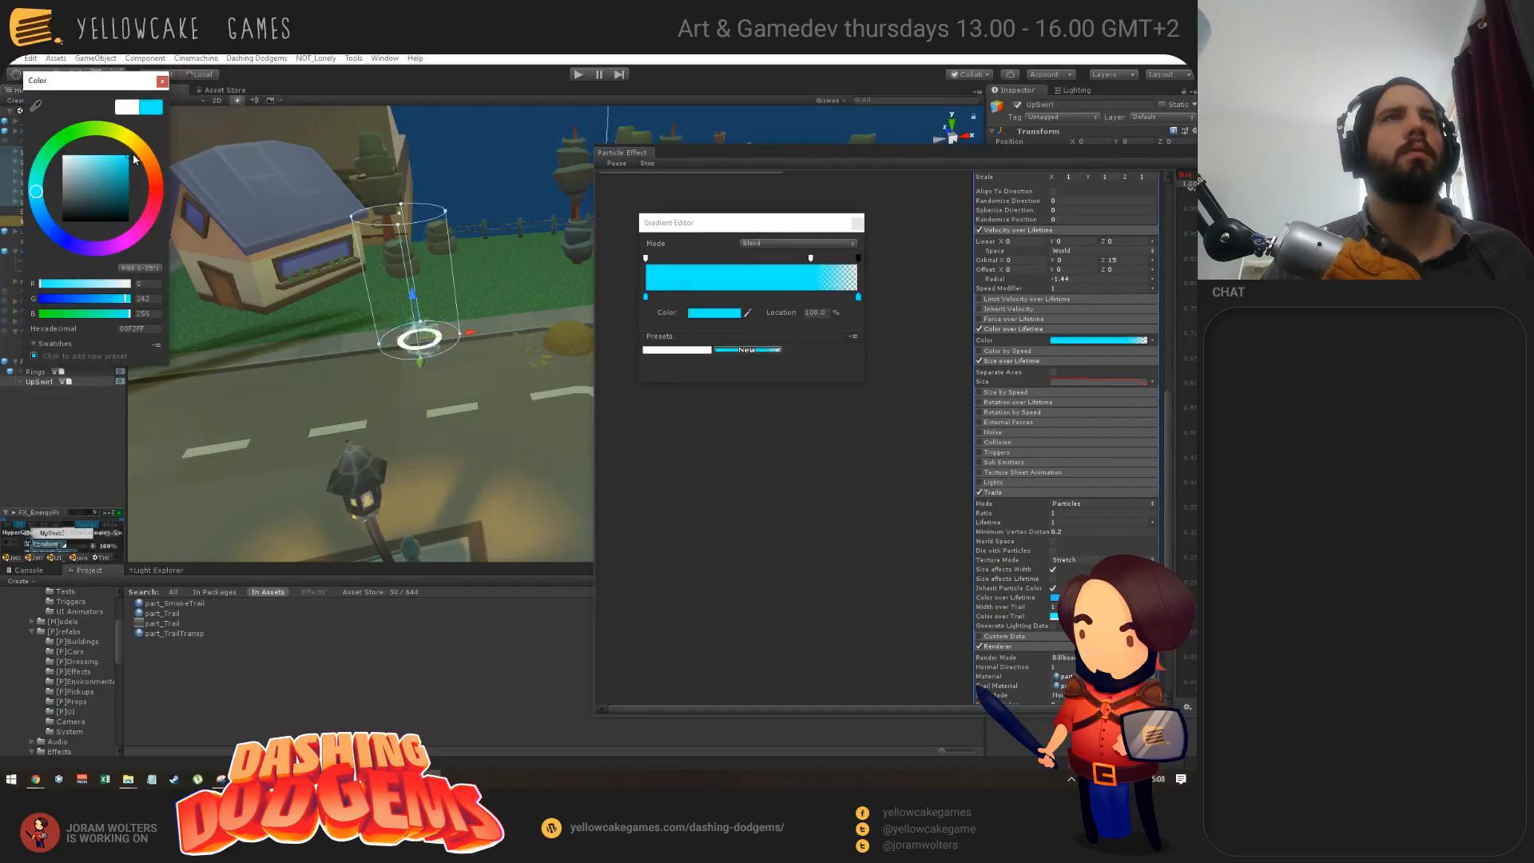
{"action": "left_click", "coordinate": [96, 165]}
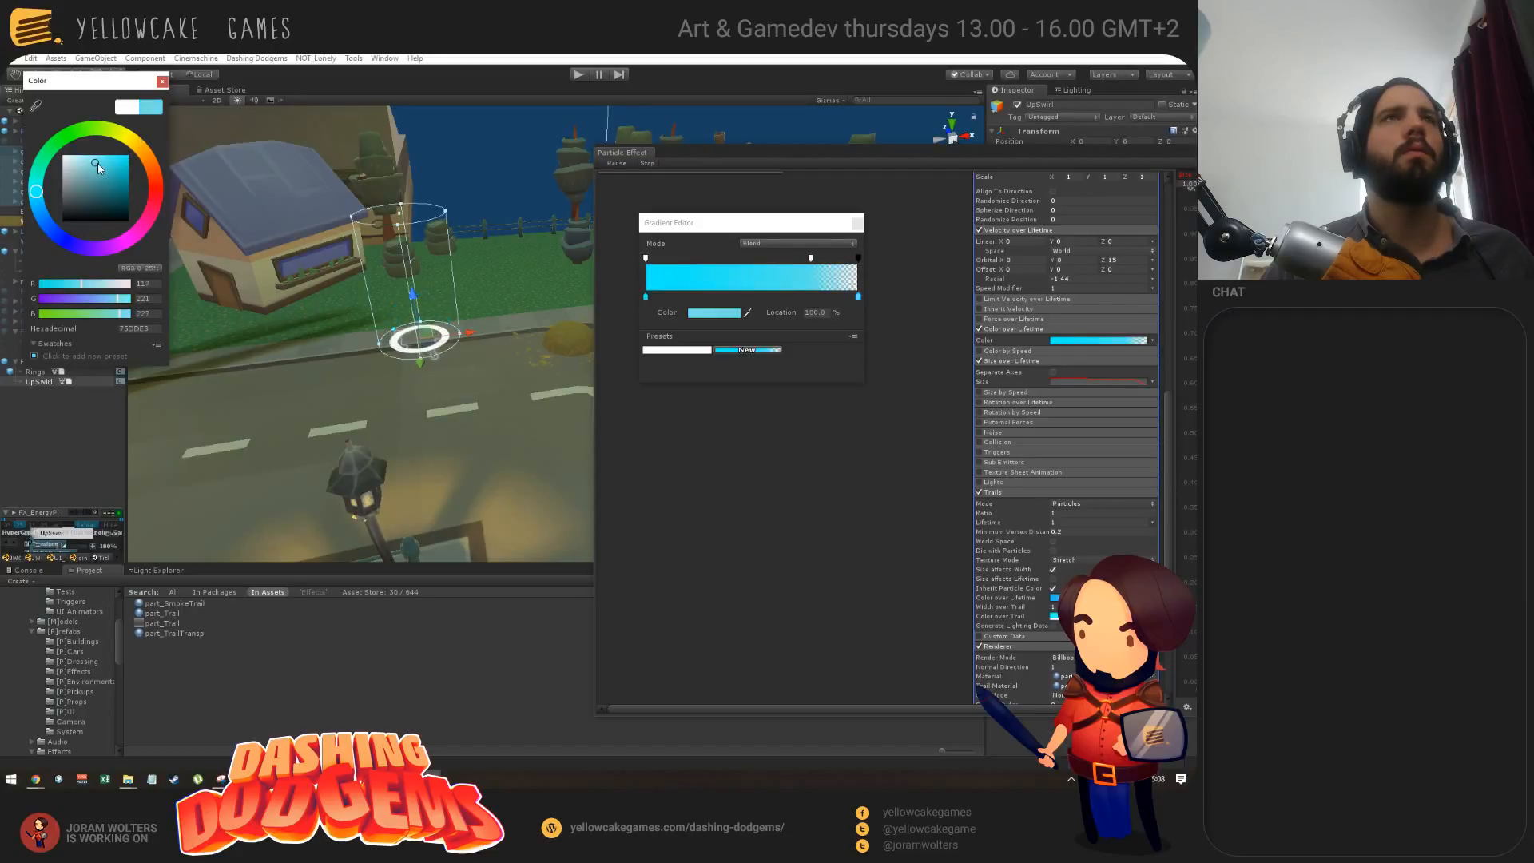
{"action": "left_click", "coordinate": [162, 81]}
Step: Examine the recoloured swirl from several angles in the scene and check the Twitch stream page in the browser
{"action": "left_click", "coordinate": [422, 408], "text": "alt"}
{"action": "left_click_drag", "start_coordinate": [420, 386], "coordinate": [487, 391], "text": "alt"}
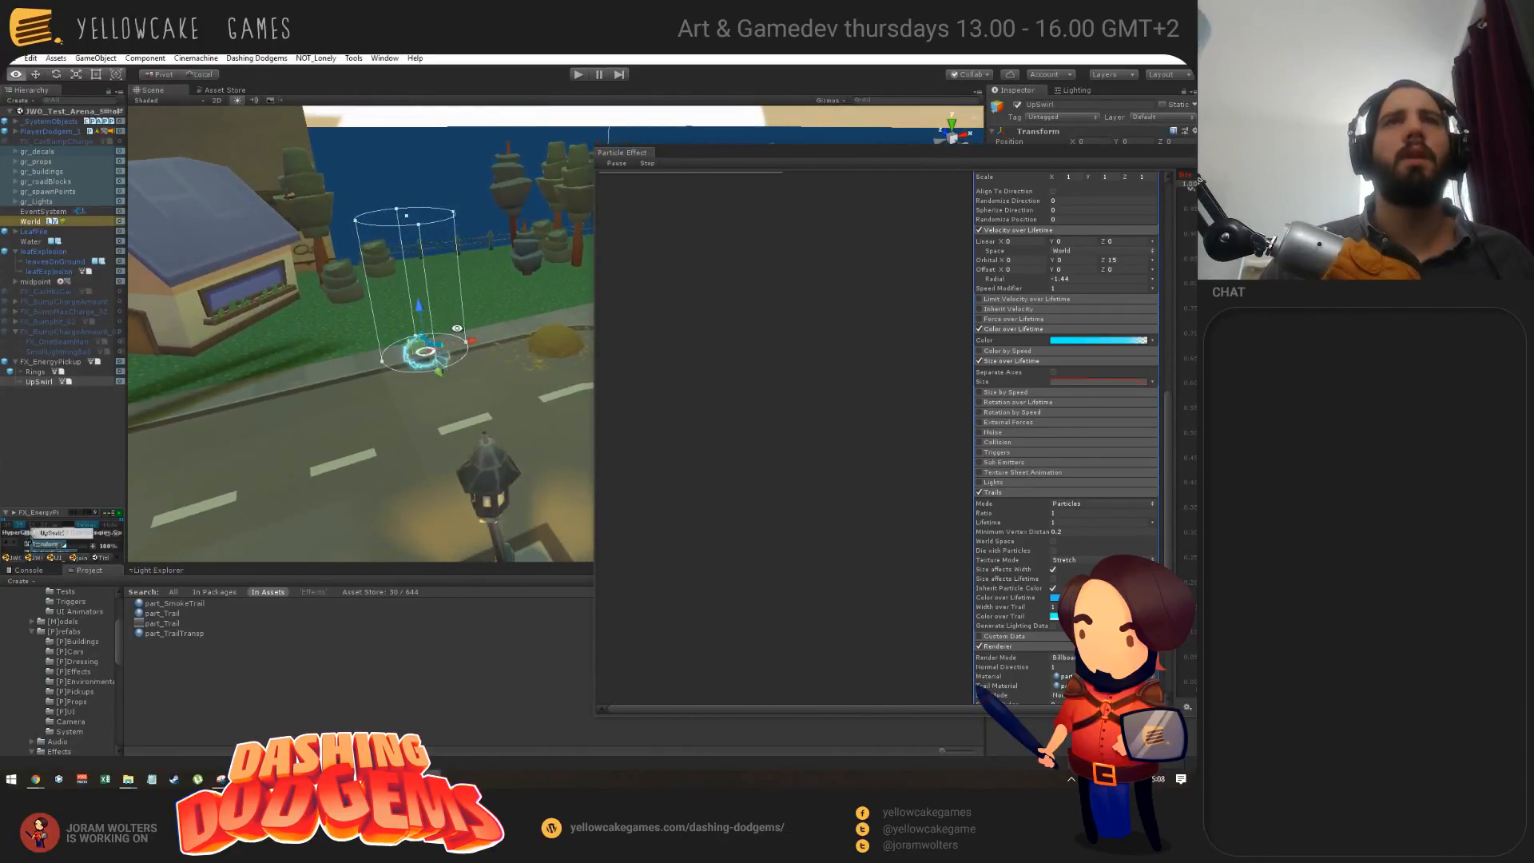
{"action": "key", "text": "alt+Tab"}
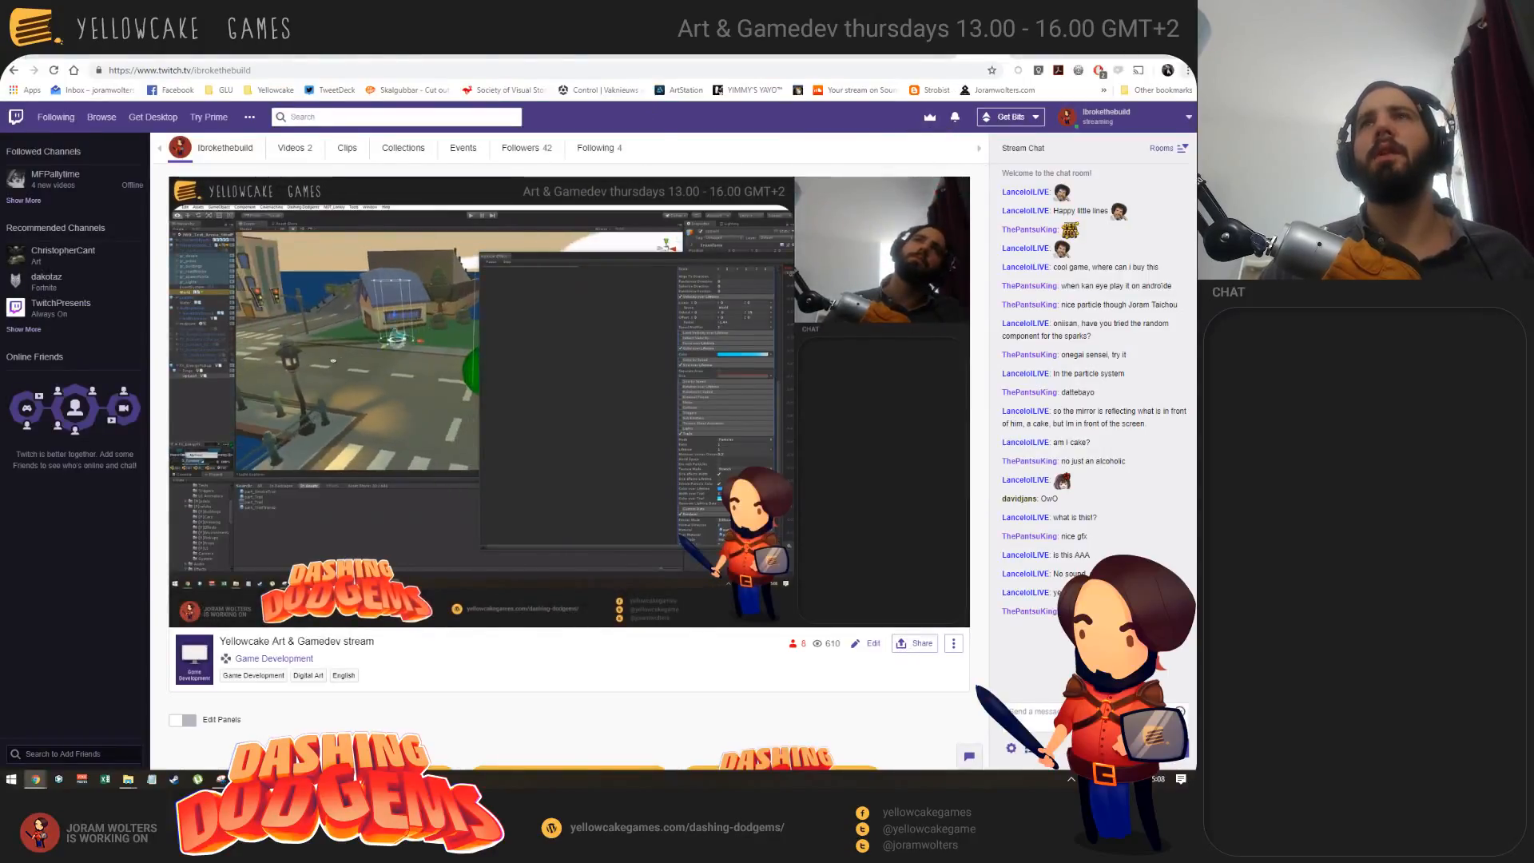
{"action": "key", "text": "alt+Tab"}
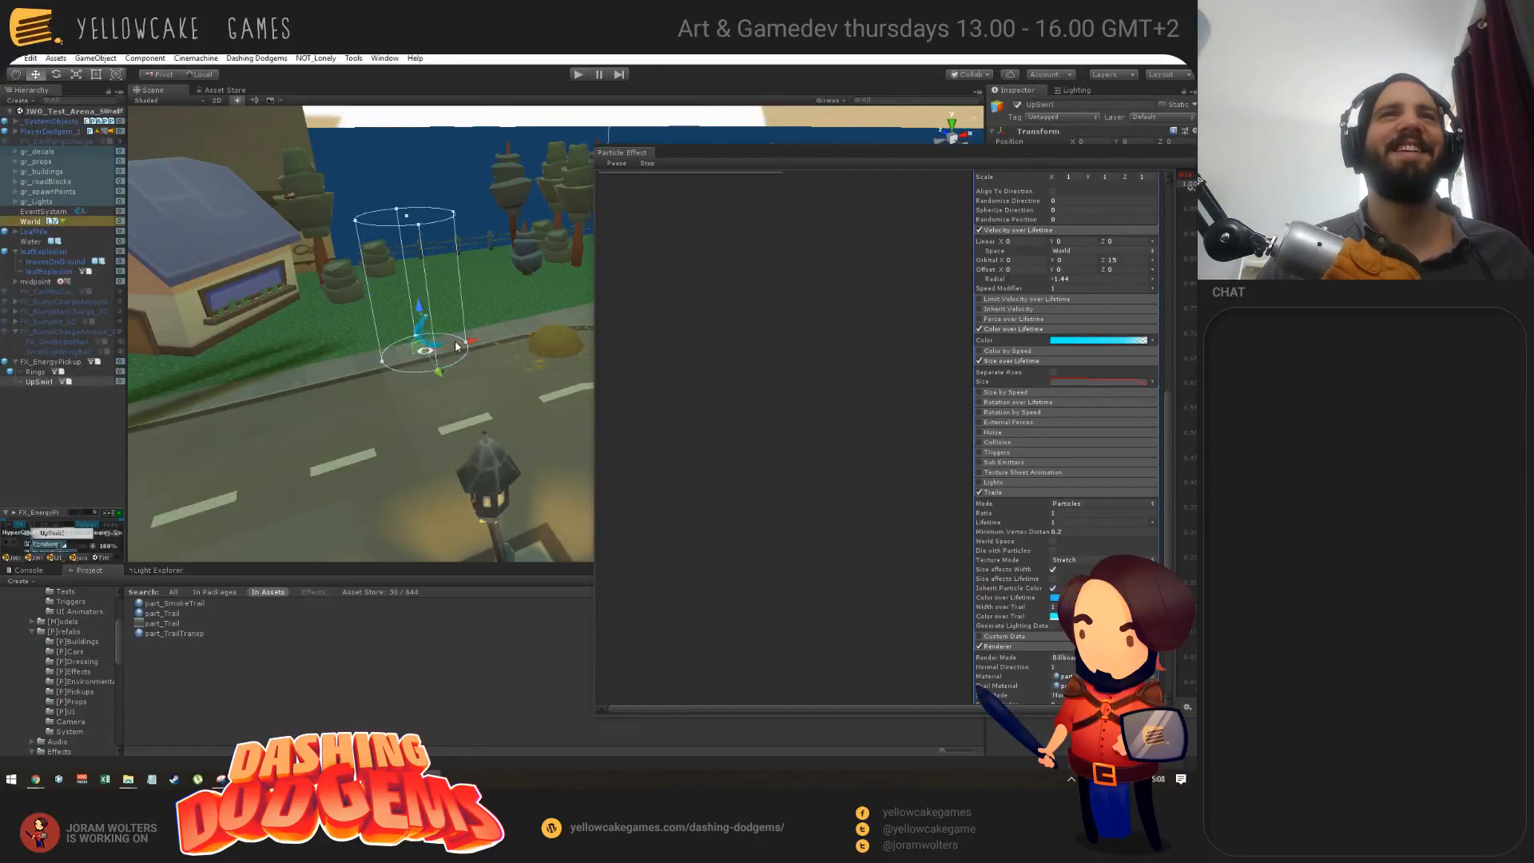
{"action": "left_click_drag", "start_coordinate": [495, 352], "coordinate": [453, 356], "text": "alt"}
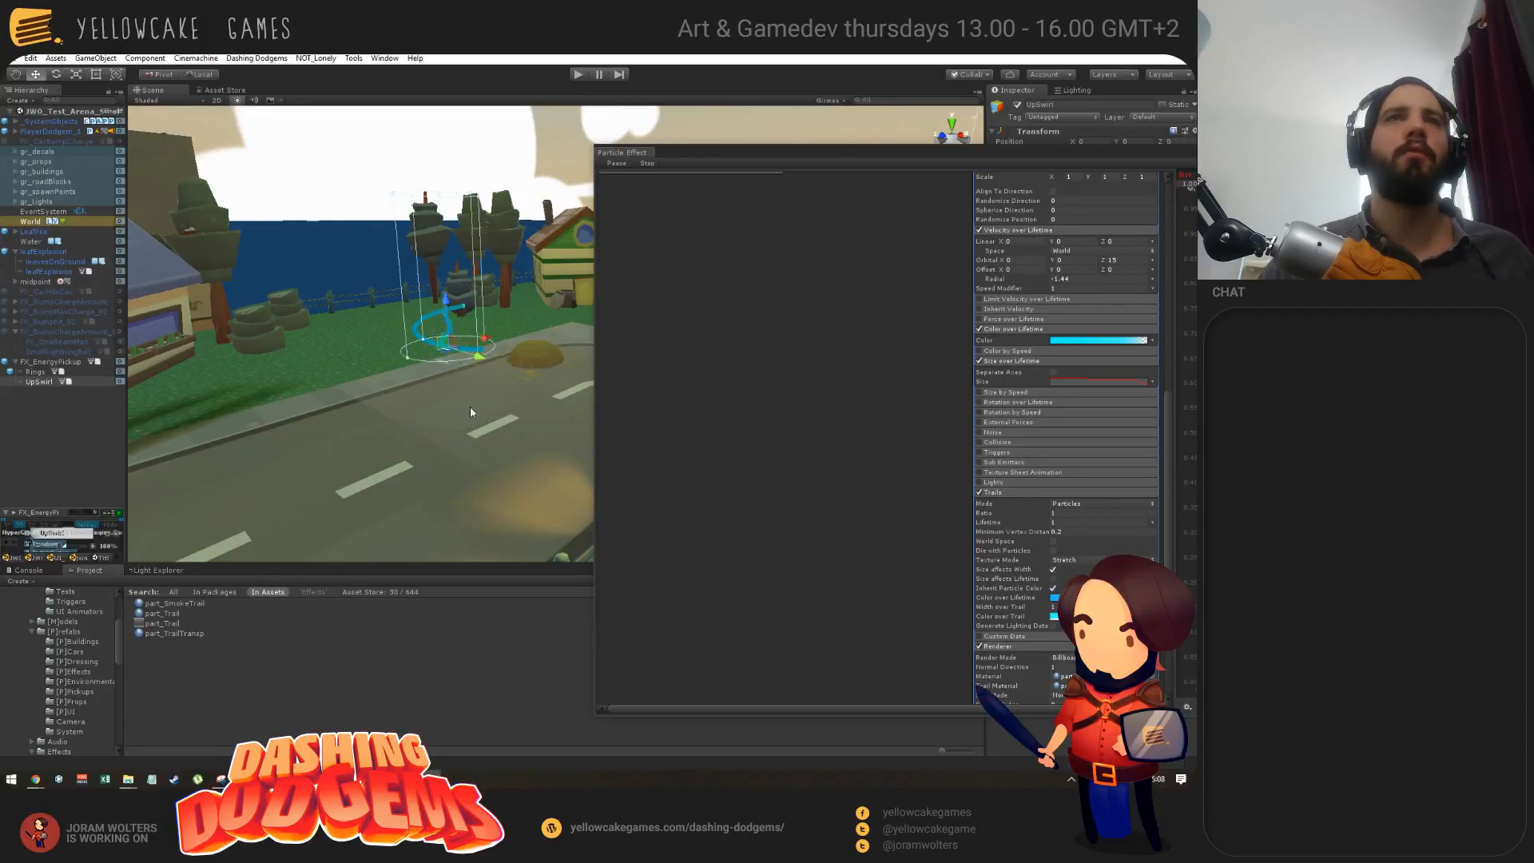
Step: Lower the FX_EnergyPickup effect toward the road surface, and playtest the game before stopping play mode
{"action": "left_click", "coordinate": [454, 331]}
{"action": "left_click_drag", "start_coordinate": [458, 297], "coordinate": [442, 352]}
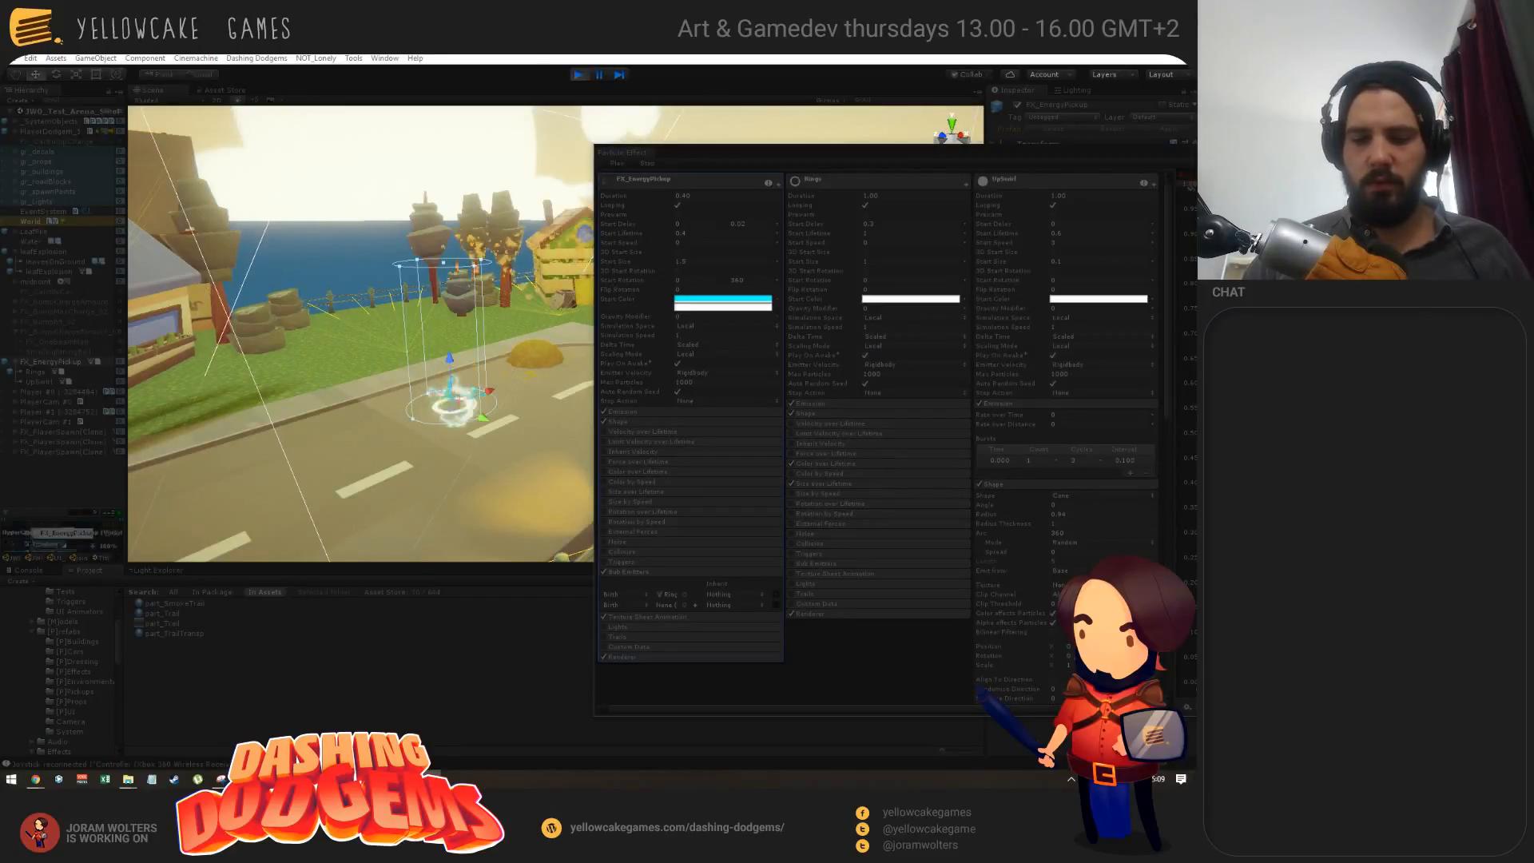
{"action": "left_click_drag", "start_coordinate": [1196, 247], "coordinate": [417, 145]}
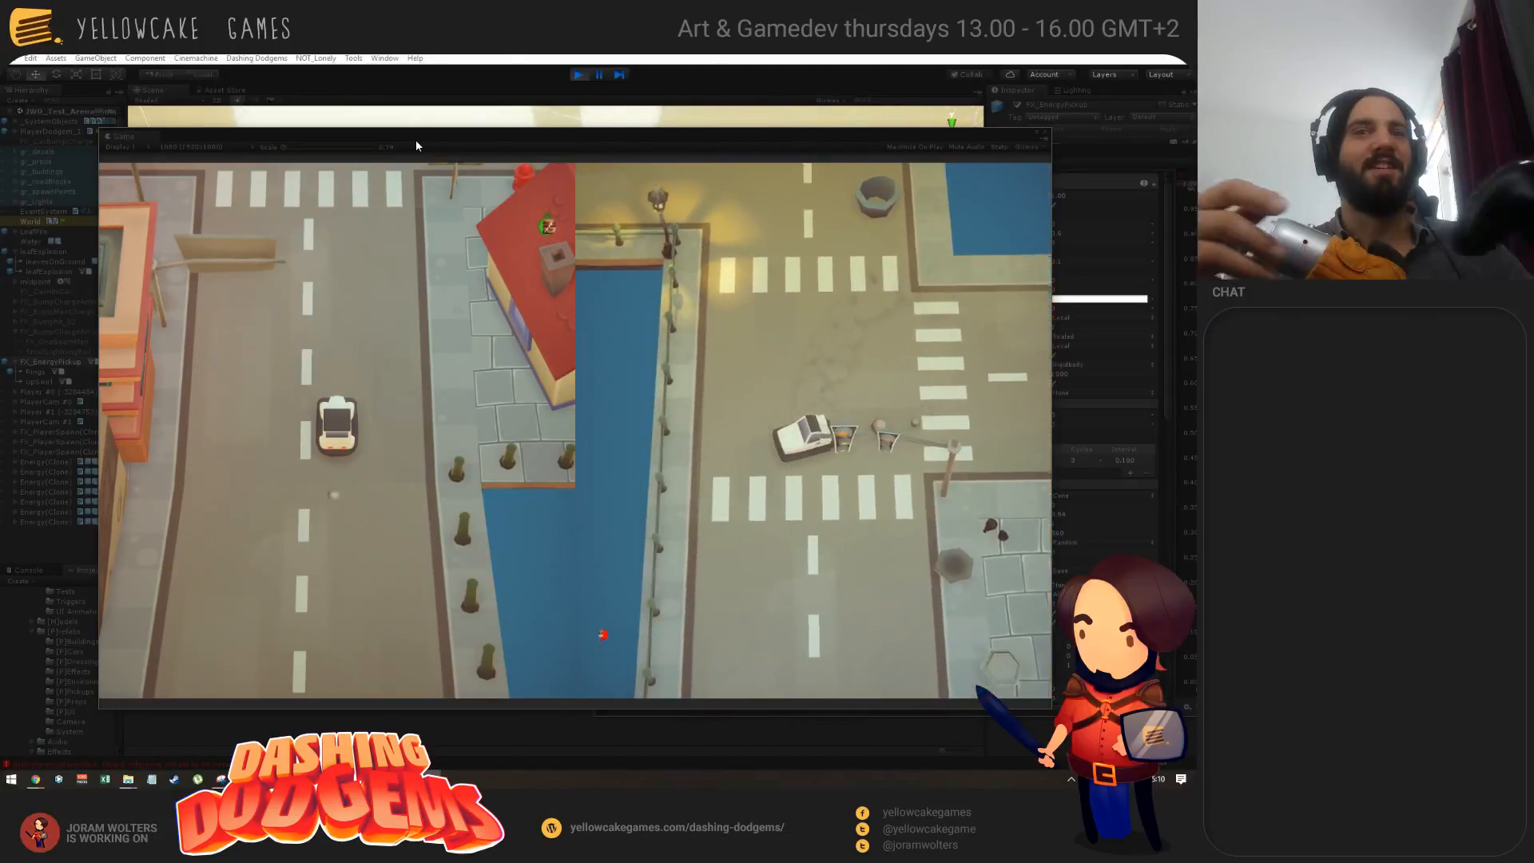
{"action": "left_click", "coordinate": [579, 75]}
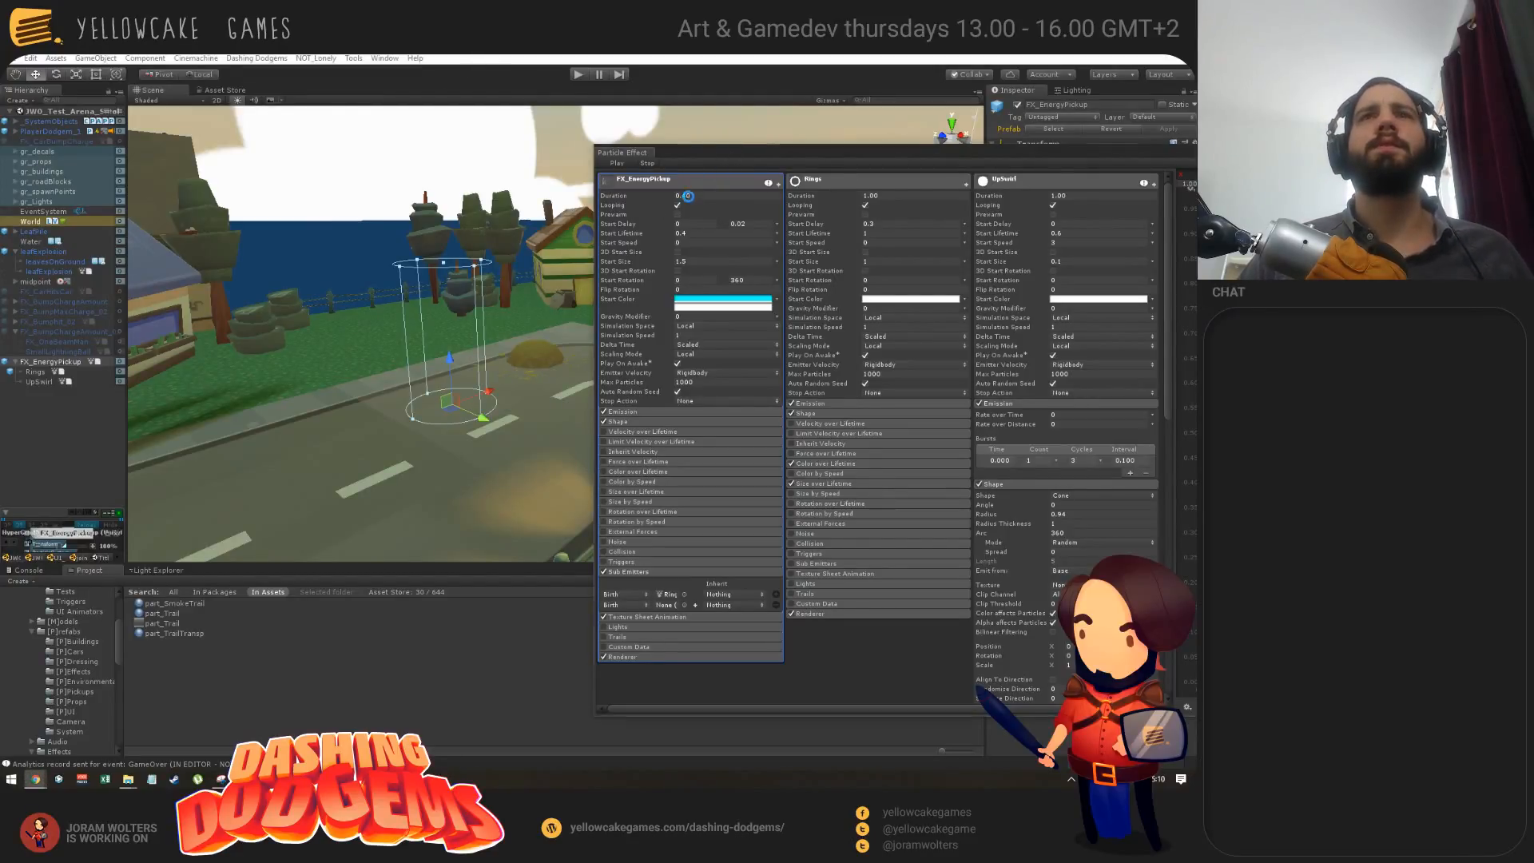
Step: Select FX_EnergyPickup and reposition the Particle Effect window so the effect remains visible in the scene
{"action": "left_click_drag", "start_coordinate": [716, 152], "coordinate": [683, 179]}
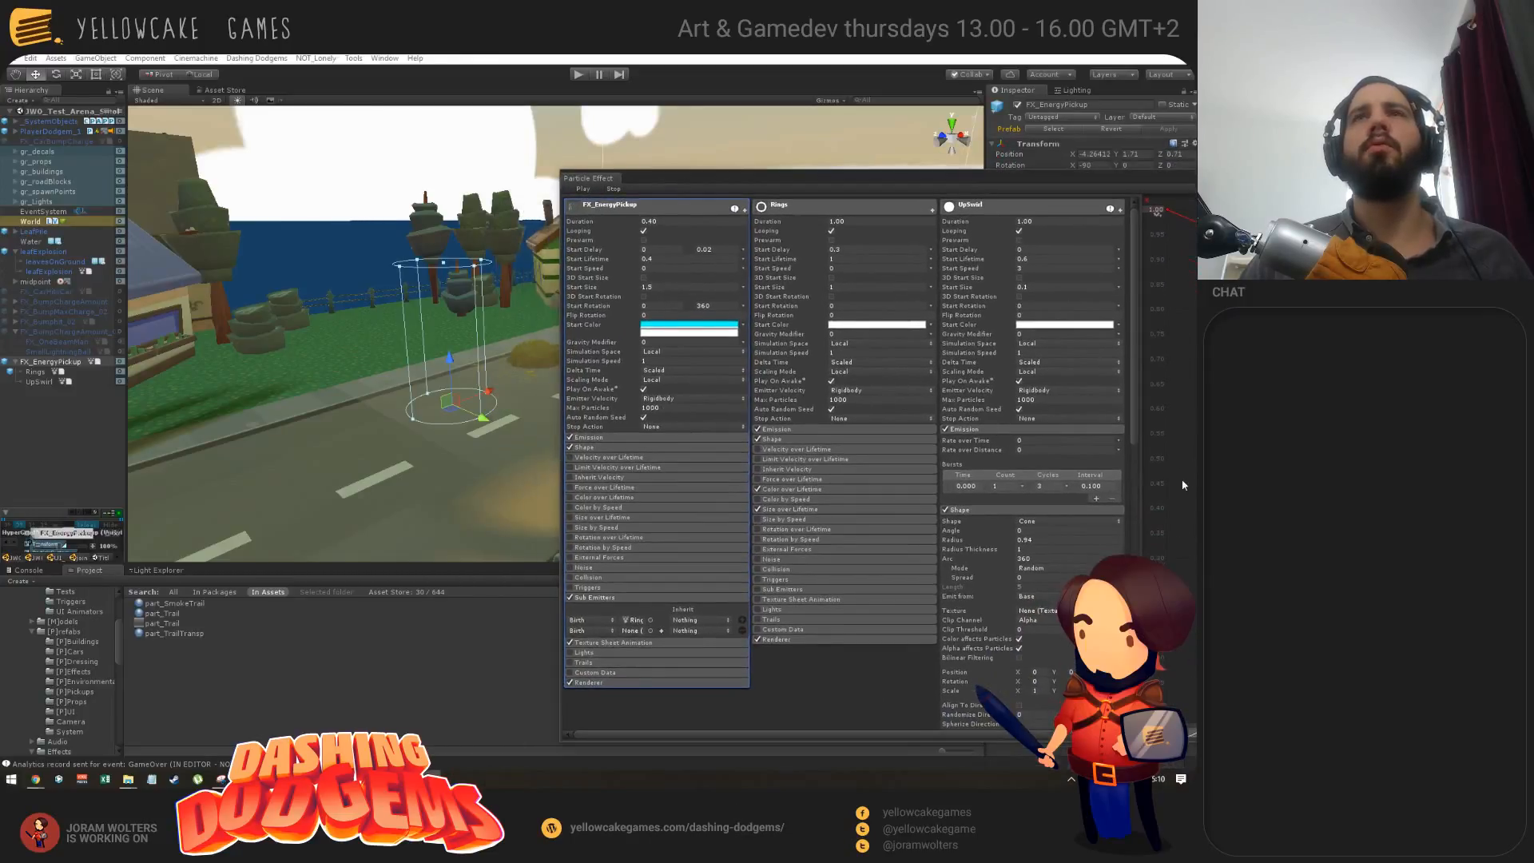
{"action": "scroll", "coordinate": [979, 219], "scroll_direction": "down", "scroll_amount": 5}
{"action": "left_click_drag", "start_coordinate": [480, 336], "coordinate": [449, 478], "text": "alt"}
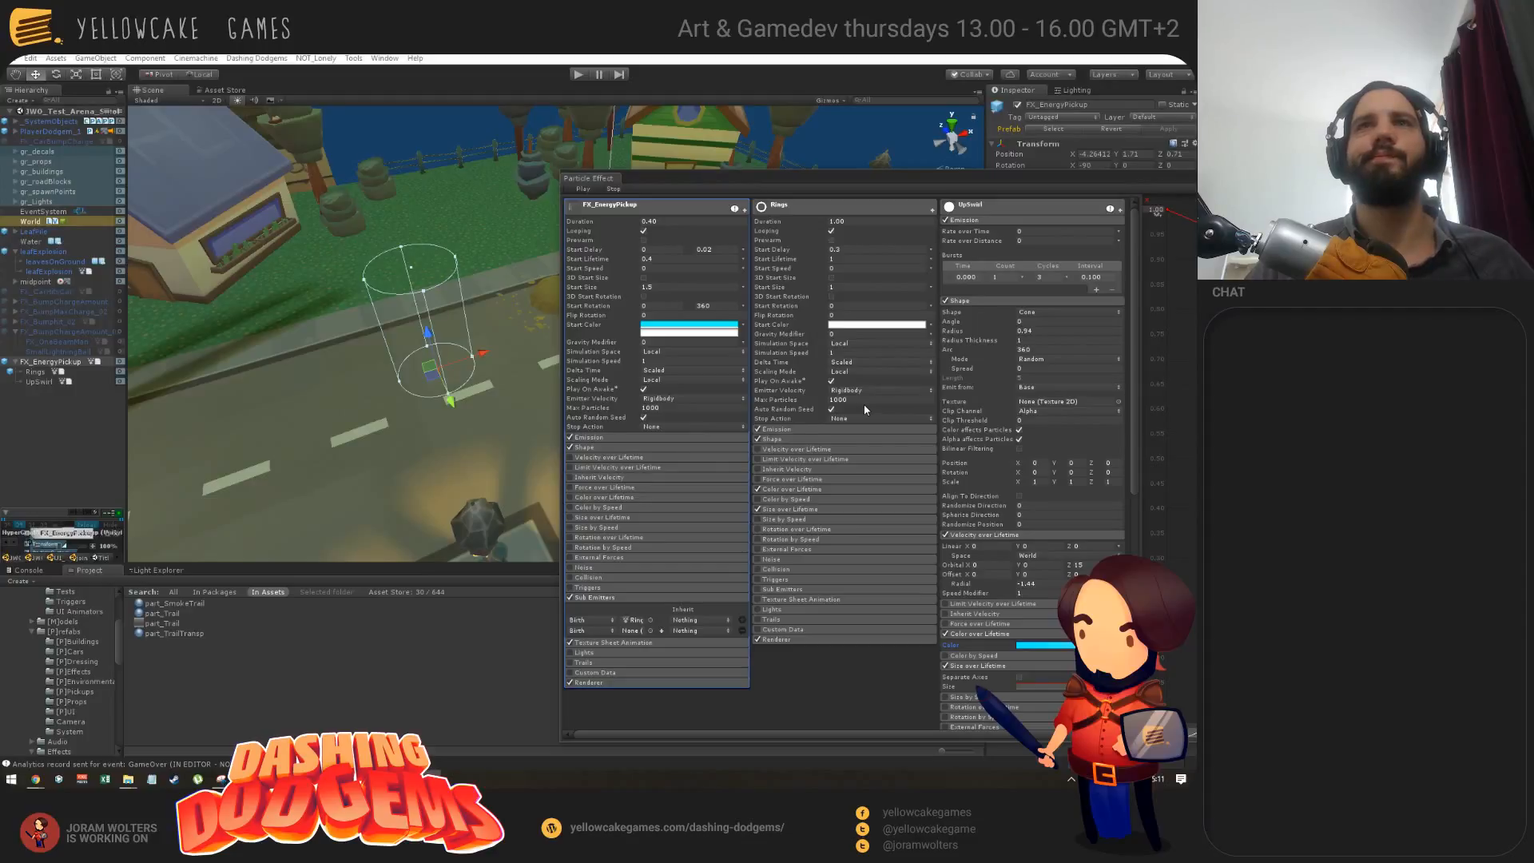
{"action": "left_click_drag", "start_coordinate": [854, 177], "coordinate": [770, 168]}
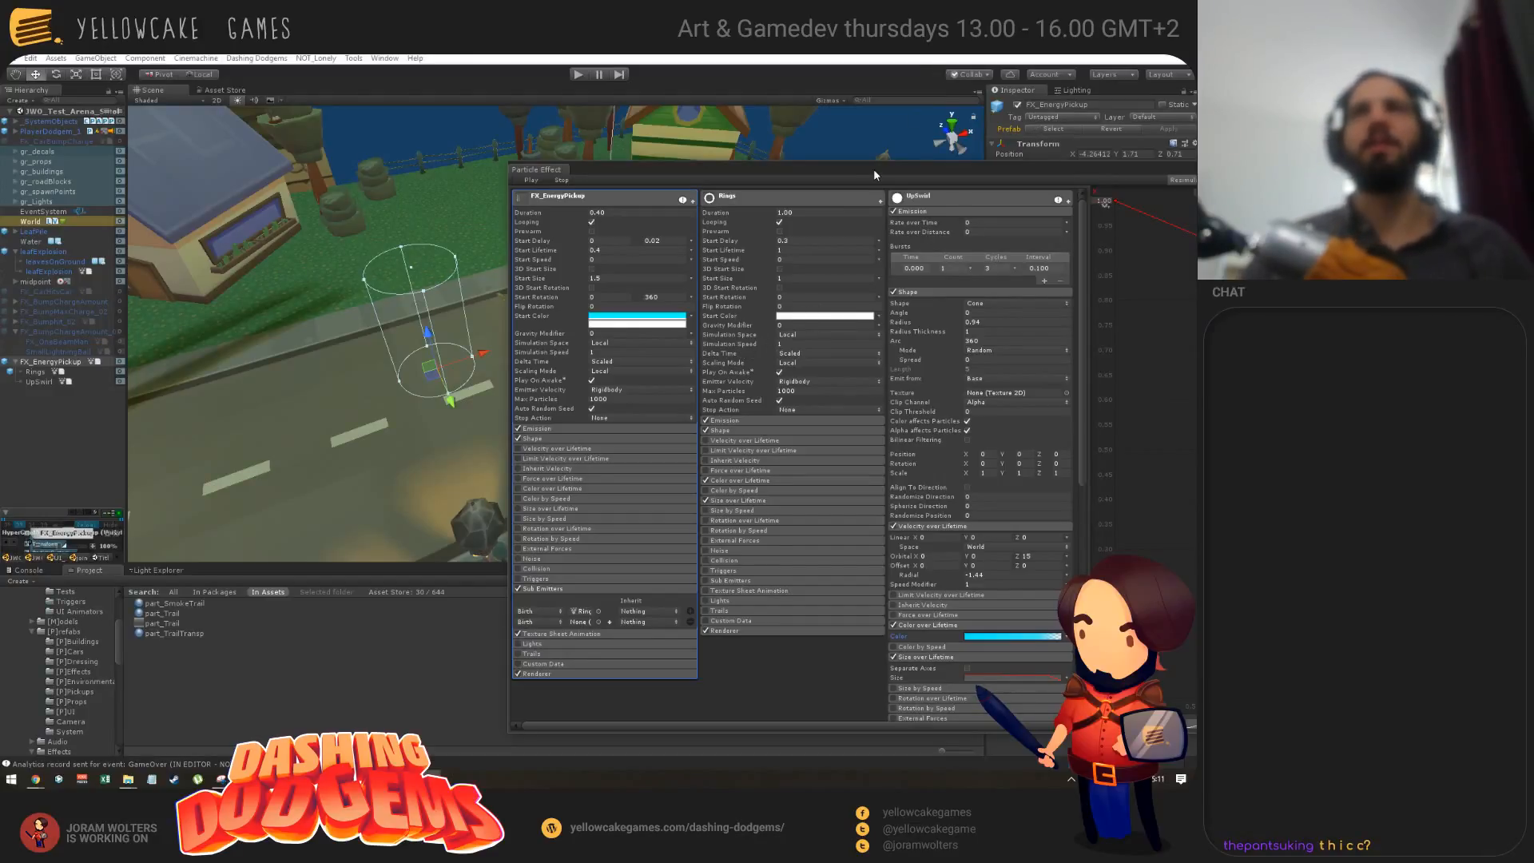
{"action": "mouse_move", "coordinate": [874, 170]}
{"action": "left_mouse_down"}
{"action": "mouse_move", "coordinate": [843, 171]}
{"action": "mouse_move", "coordinate": [890, 168]}
{"action": "left_mouse_up"}
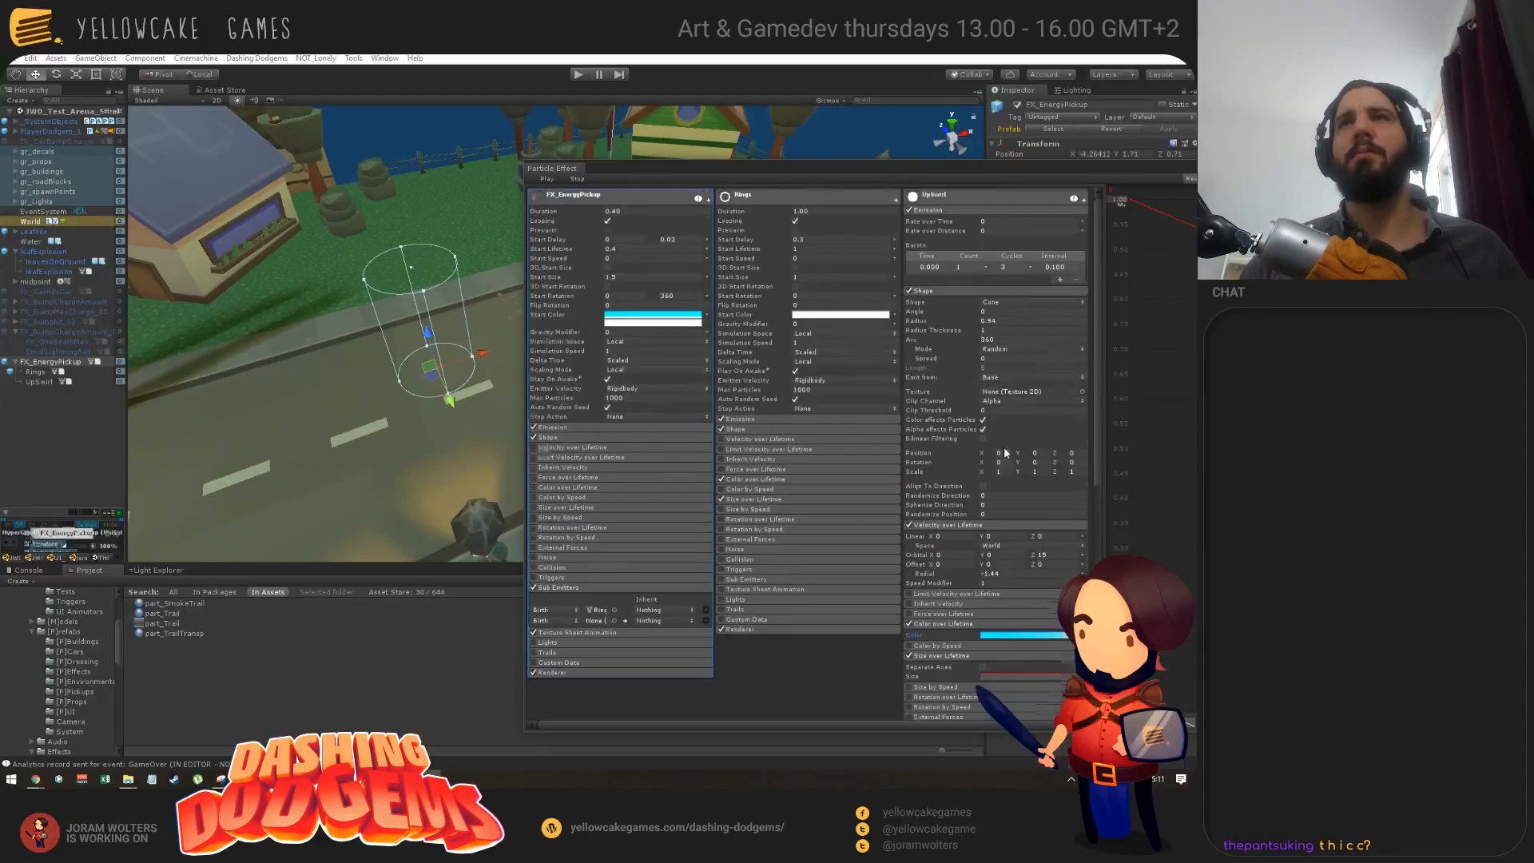
{"action": "left_click", "coordinate": [48, 362]}
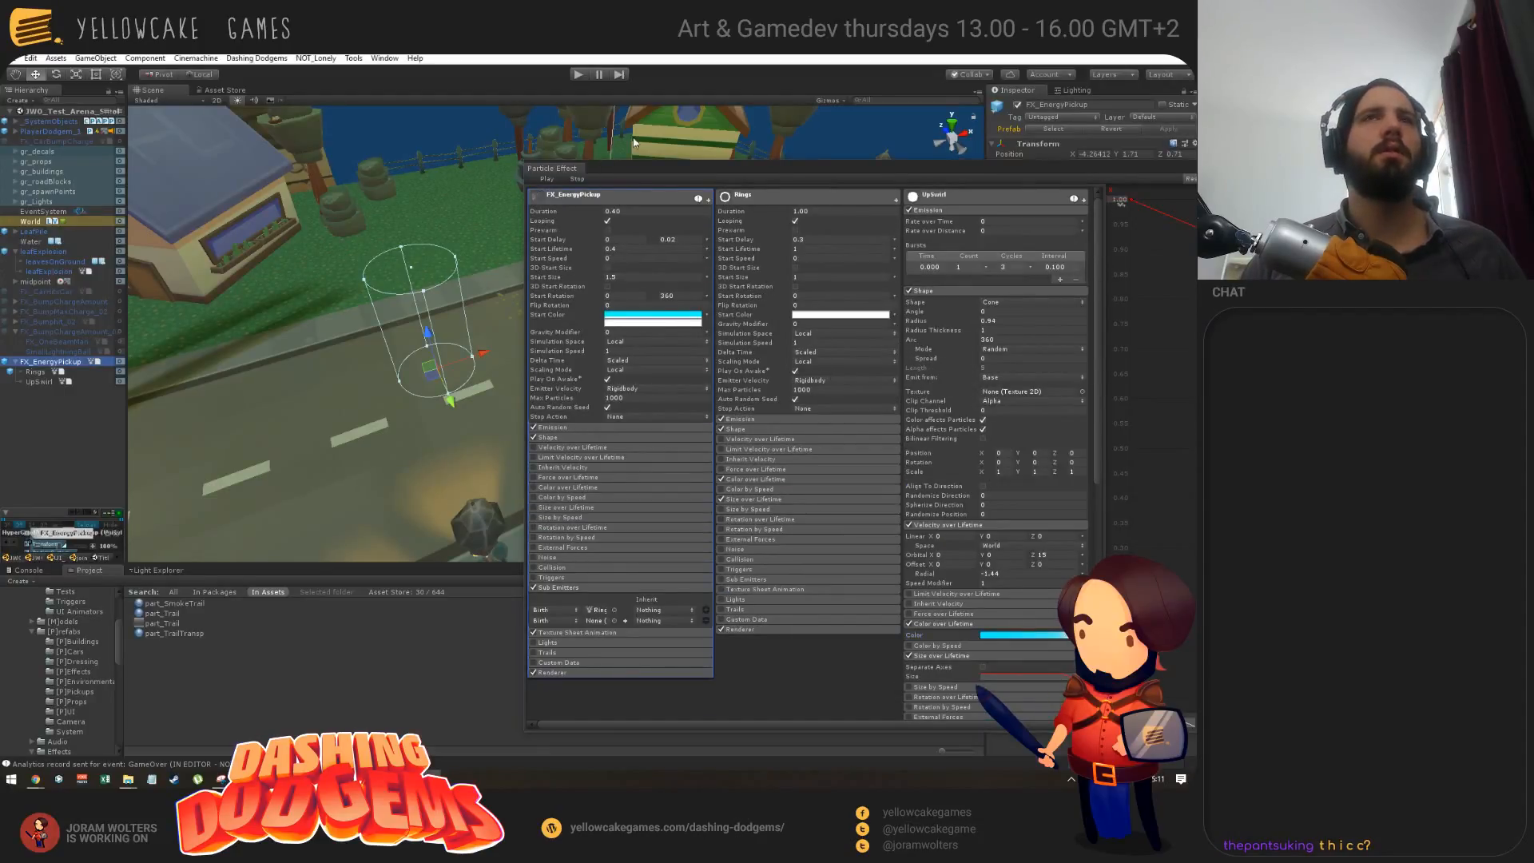
{"action": "left_click_drag", "start_coordinate": [623, 171], "coordinate": [827, 569]}
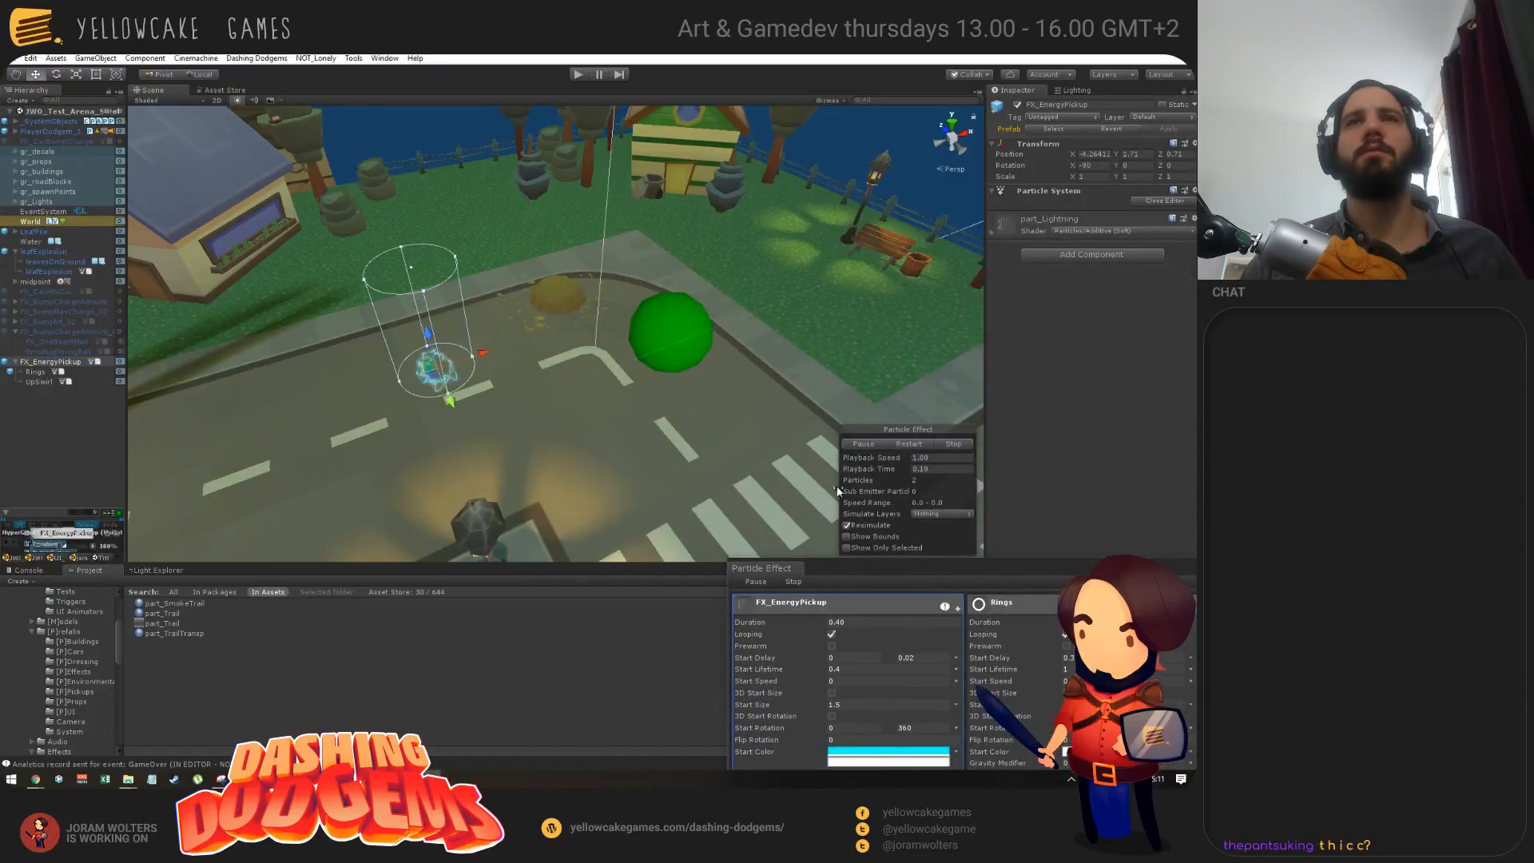
{"action": "left_click_drag", "start_coordinate": [729, 562], "coordinate": [583, 217]}
Step: Examine the playing pickup effect up close and review UpSwirl's Trails and Renderer settings
{"action": "scroll", "coordinate": [469, 359], "scroll_direction": "up", "scroll_amount": 4}
{"action": "left_click_drag", "start_coordinate": [393, 344], "coordinate": [421, 335], "text": "alt"}
{"action": "scroll", "coordinate": [421, 338], "scroll_direction": "up", "scroll_amount": 7}
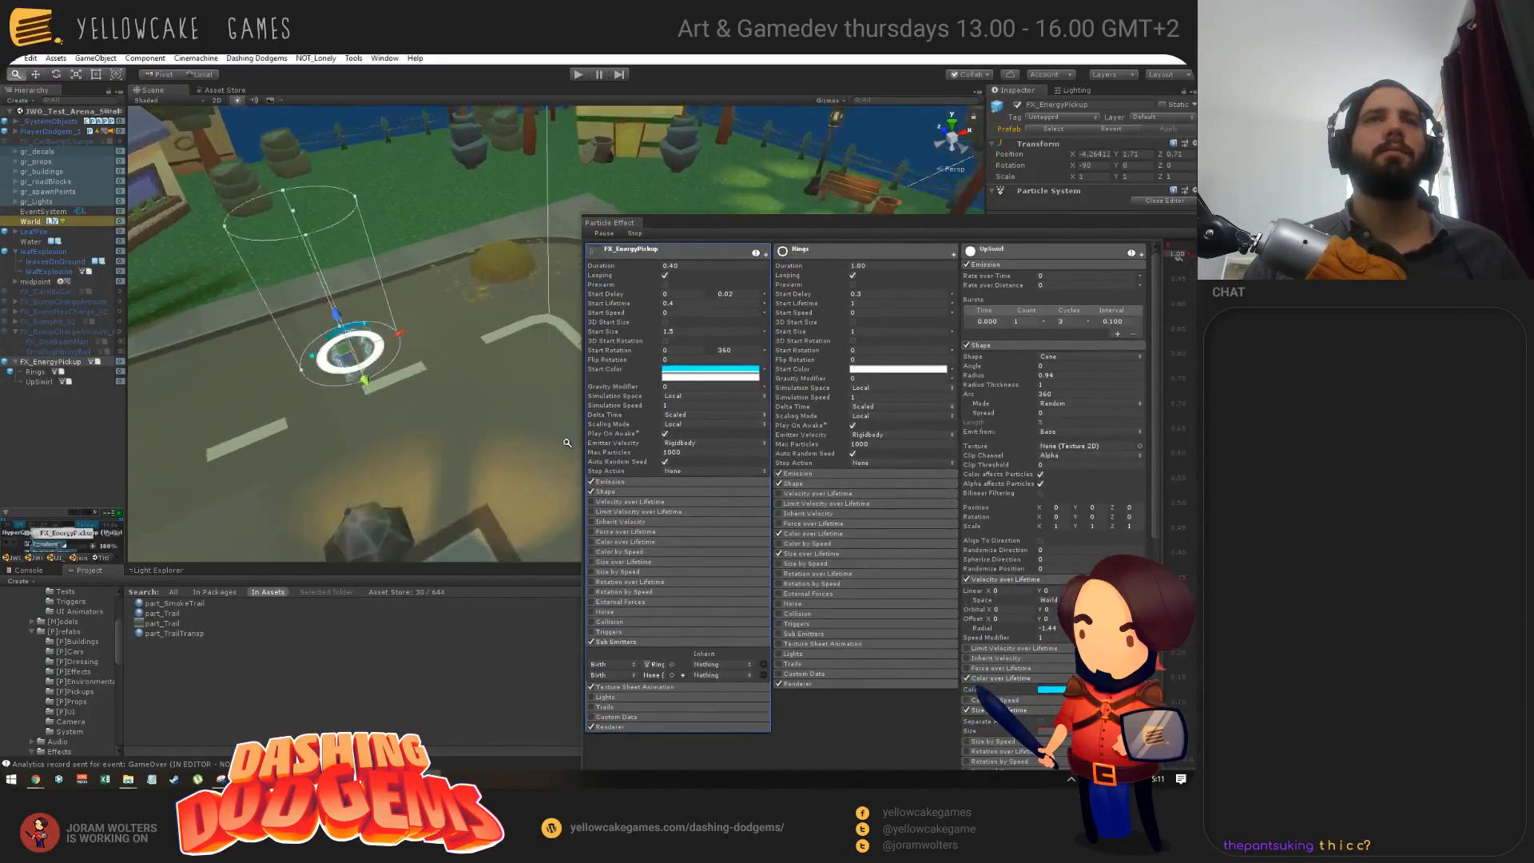
{"action": "middle_click_drag", "start_coordinate": [364, 390], "coordinate": [424, 408]}
{"action": "left_click_drag", "start_coordinate": [424, 409], "coordinate": [405, 401], "text": "alt"}
{"action": "middle_click_drag", "start_coordinate": [404, 401], "coordinate": [422, 410]}
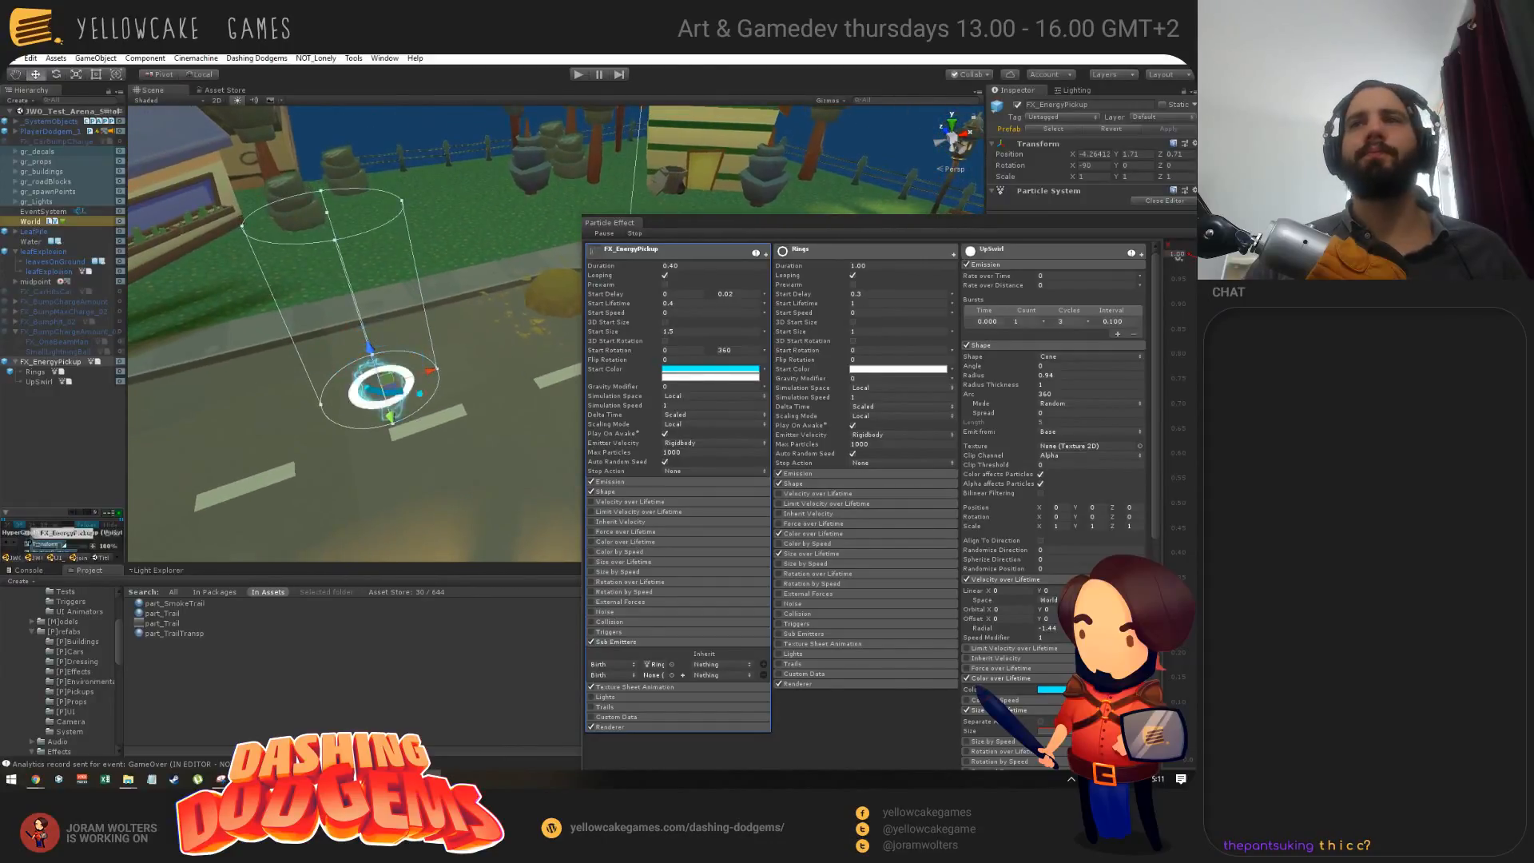
{"action": "scroll", "coordinate": [1033, 622], "scroll_direction": "down", "scroll_amount": 4}
{"action": "scroll", "coordinate": [1088, 461], "scroll_direction": "down", "scroll_amount": 5}
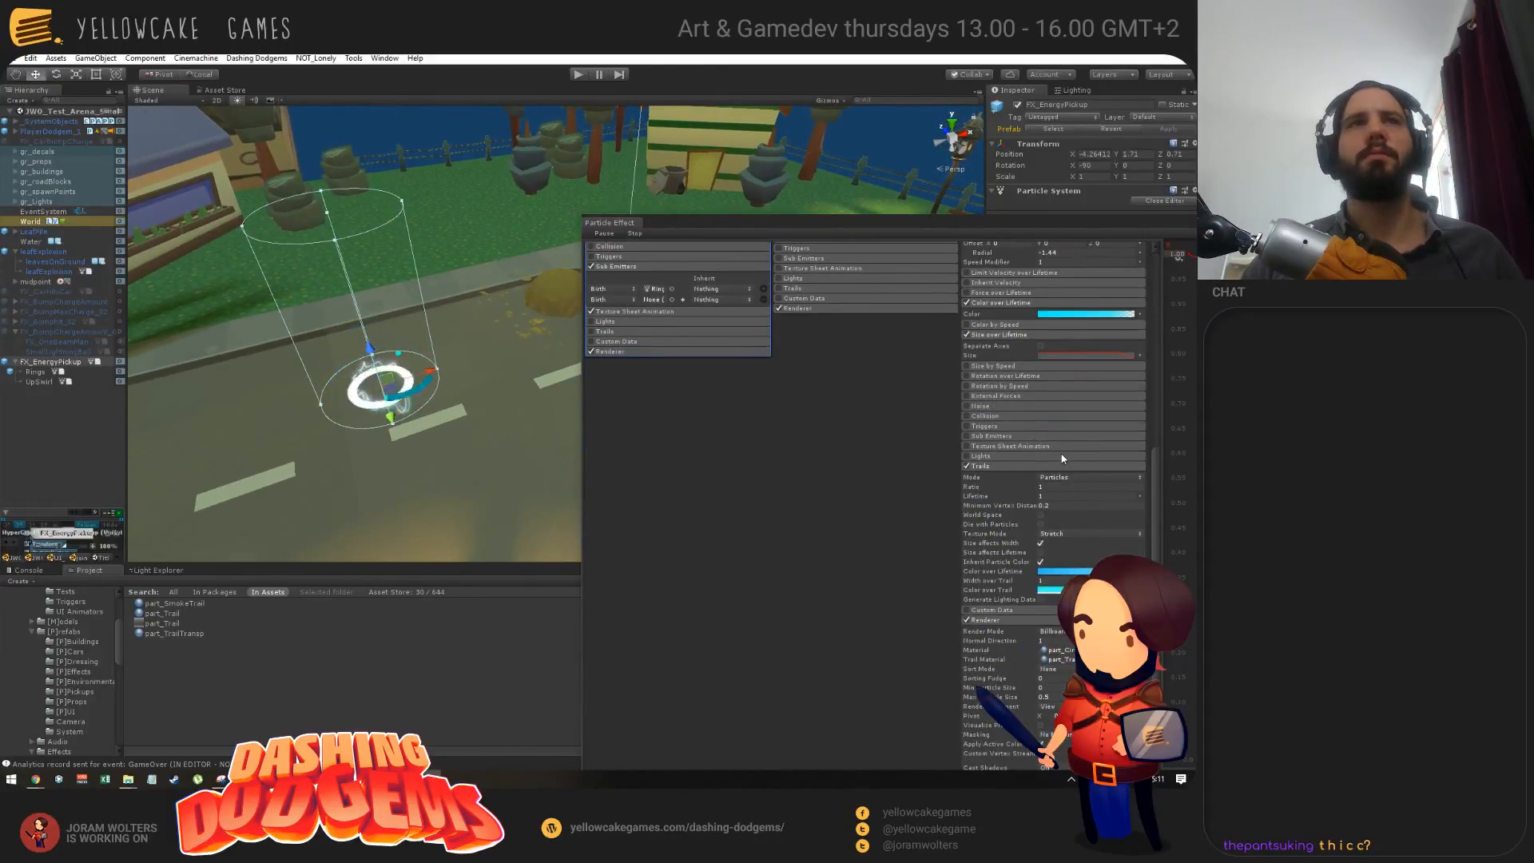
{"action": "scroll", "coordinate": [1054, 475], "scroll_direction": "down", "scroll_amount": 2}
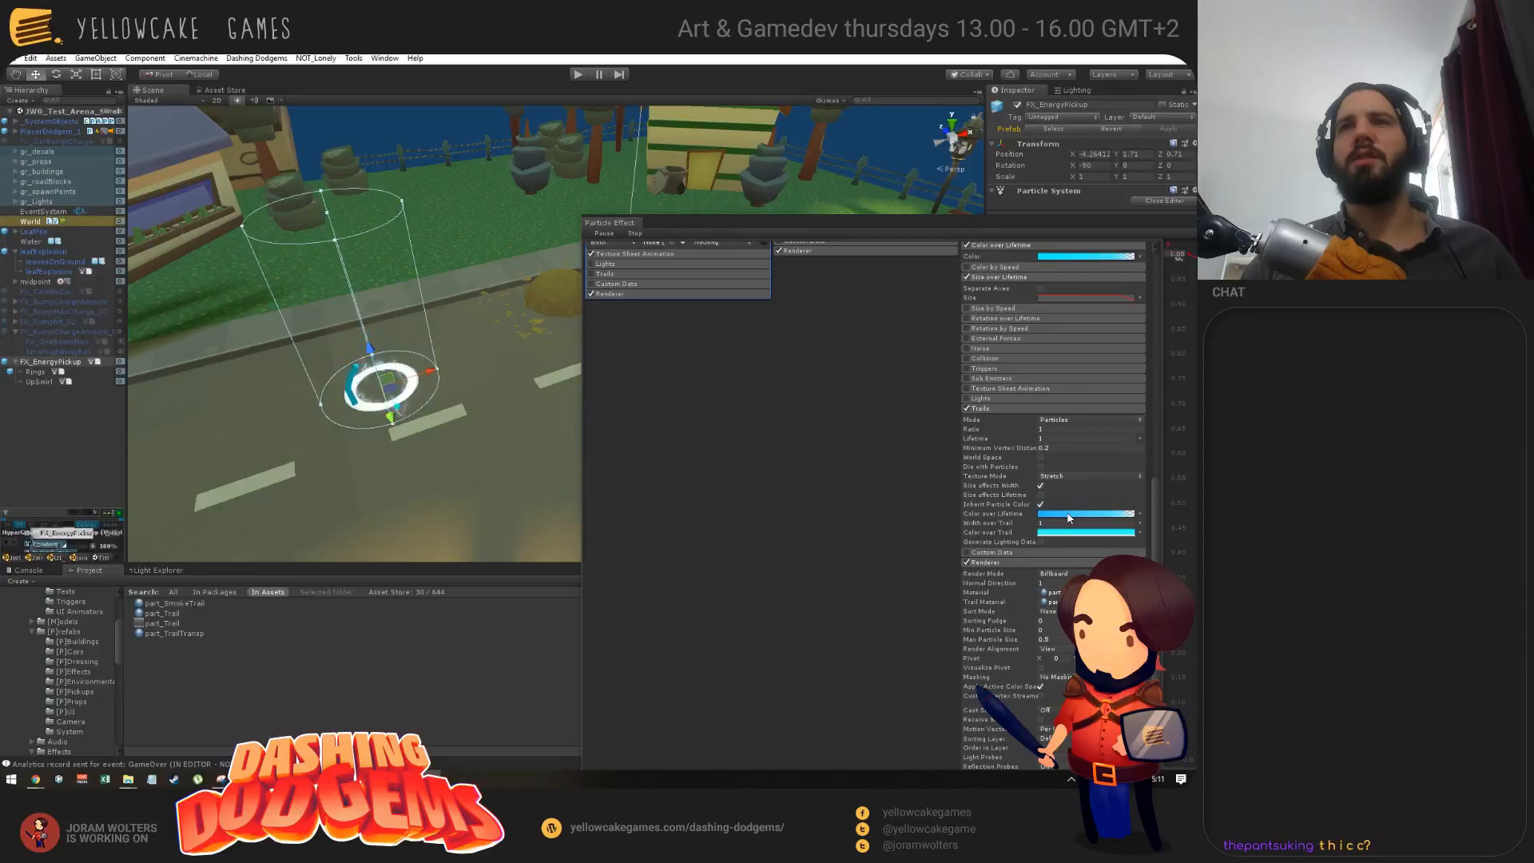
Step: Increase the radius of UpSwirl's cone emission shape to 1.24
{"action": "scroll", "coordinate": [1038, 447], "scroll_direction": "up", "scroll_amount": 12}
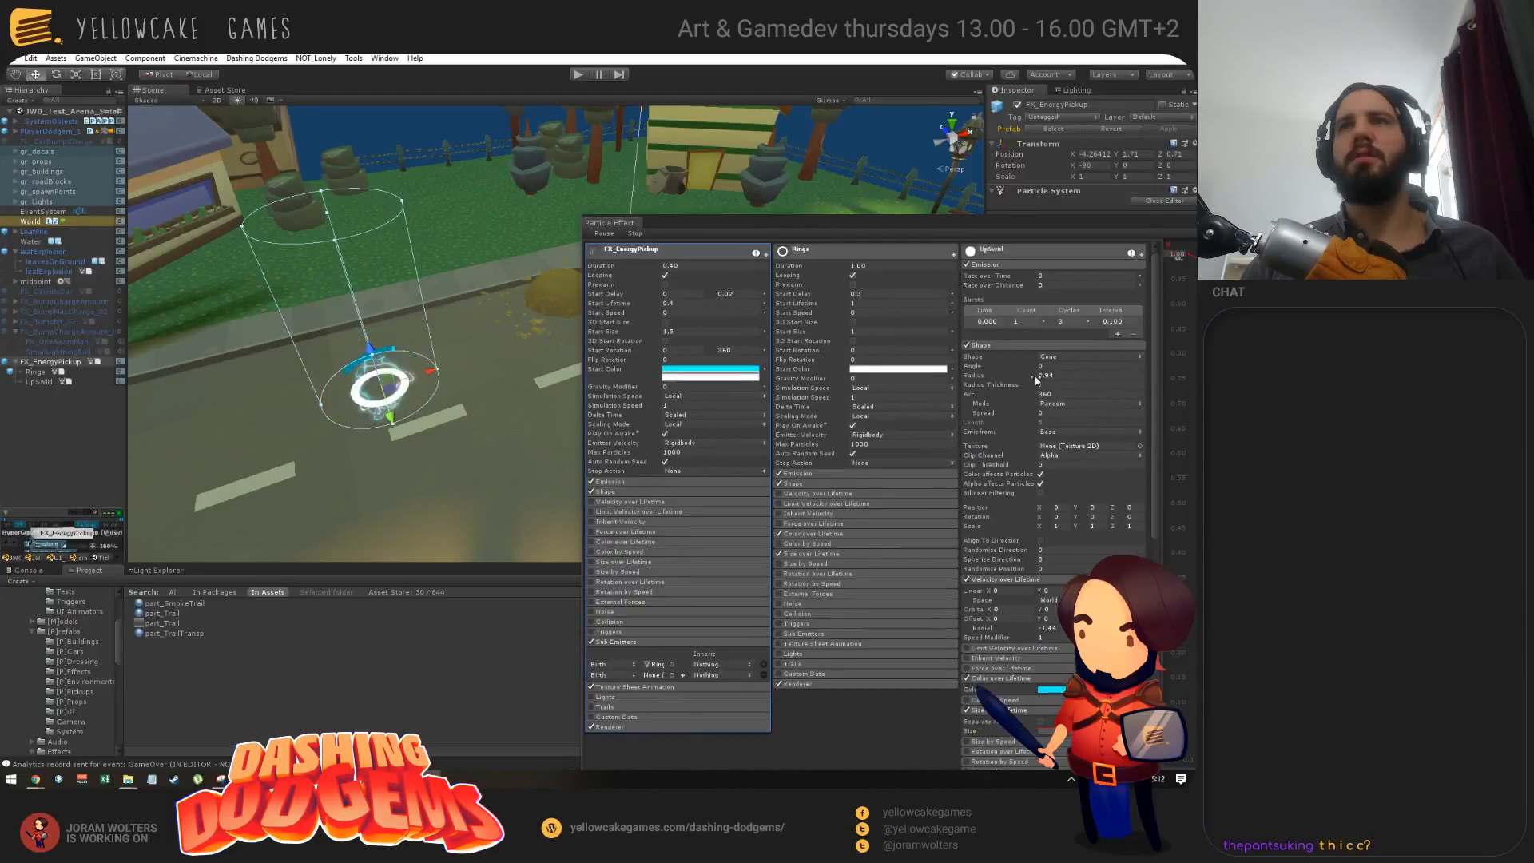
{"action": "scroll", "coordinate": [969, 504], "scroll_direction": "down", "scroll_amount": 4}
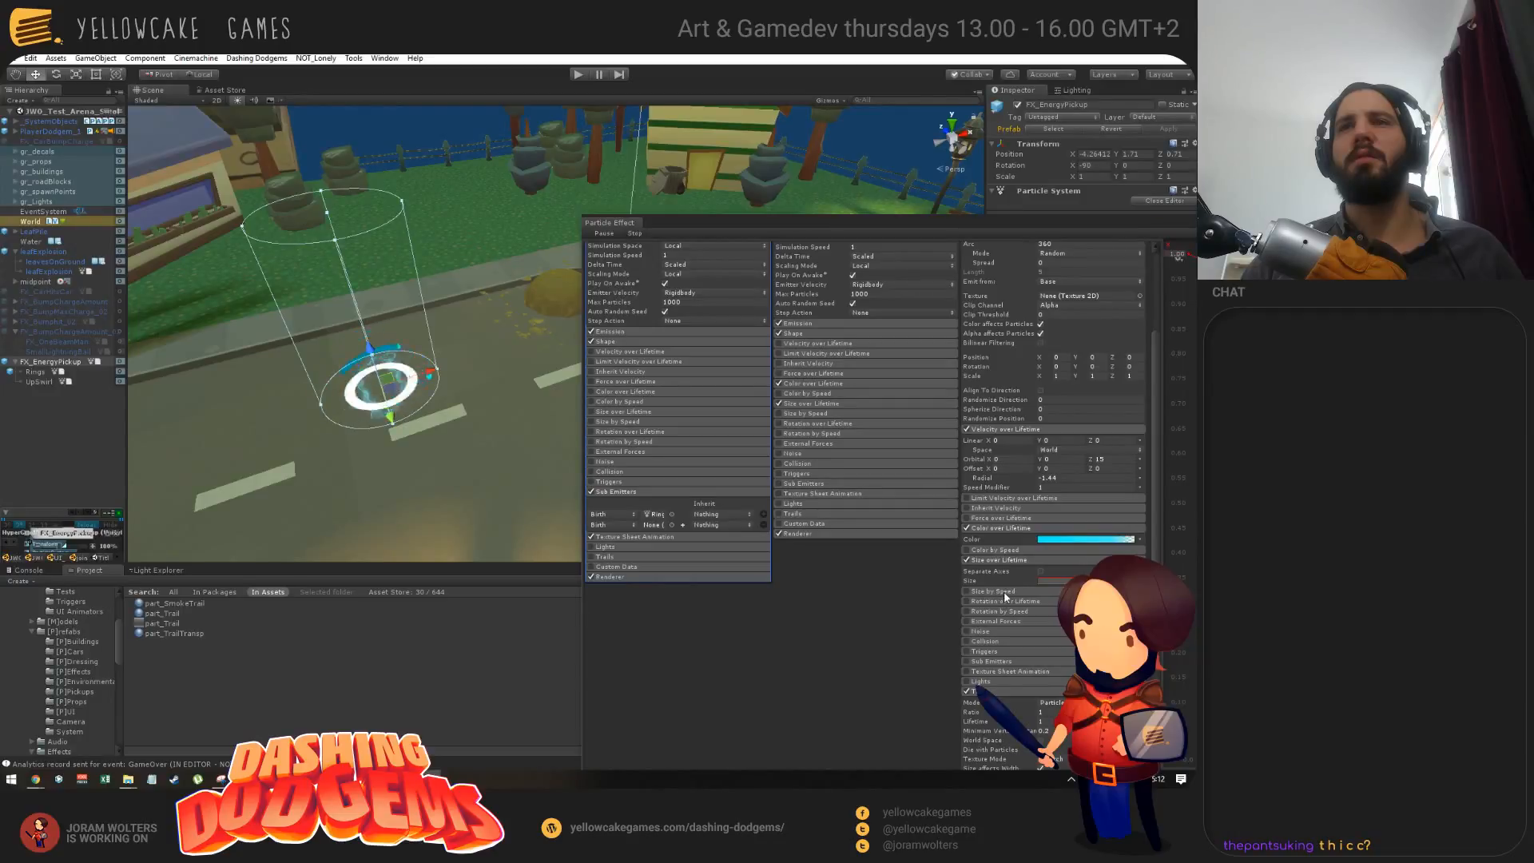
{"action": "scroll", "coordinate": [1016, 514], "scroll_direction": "up", "scroll_amount": 3}
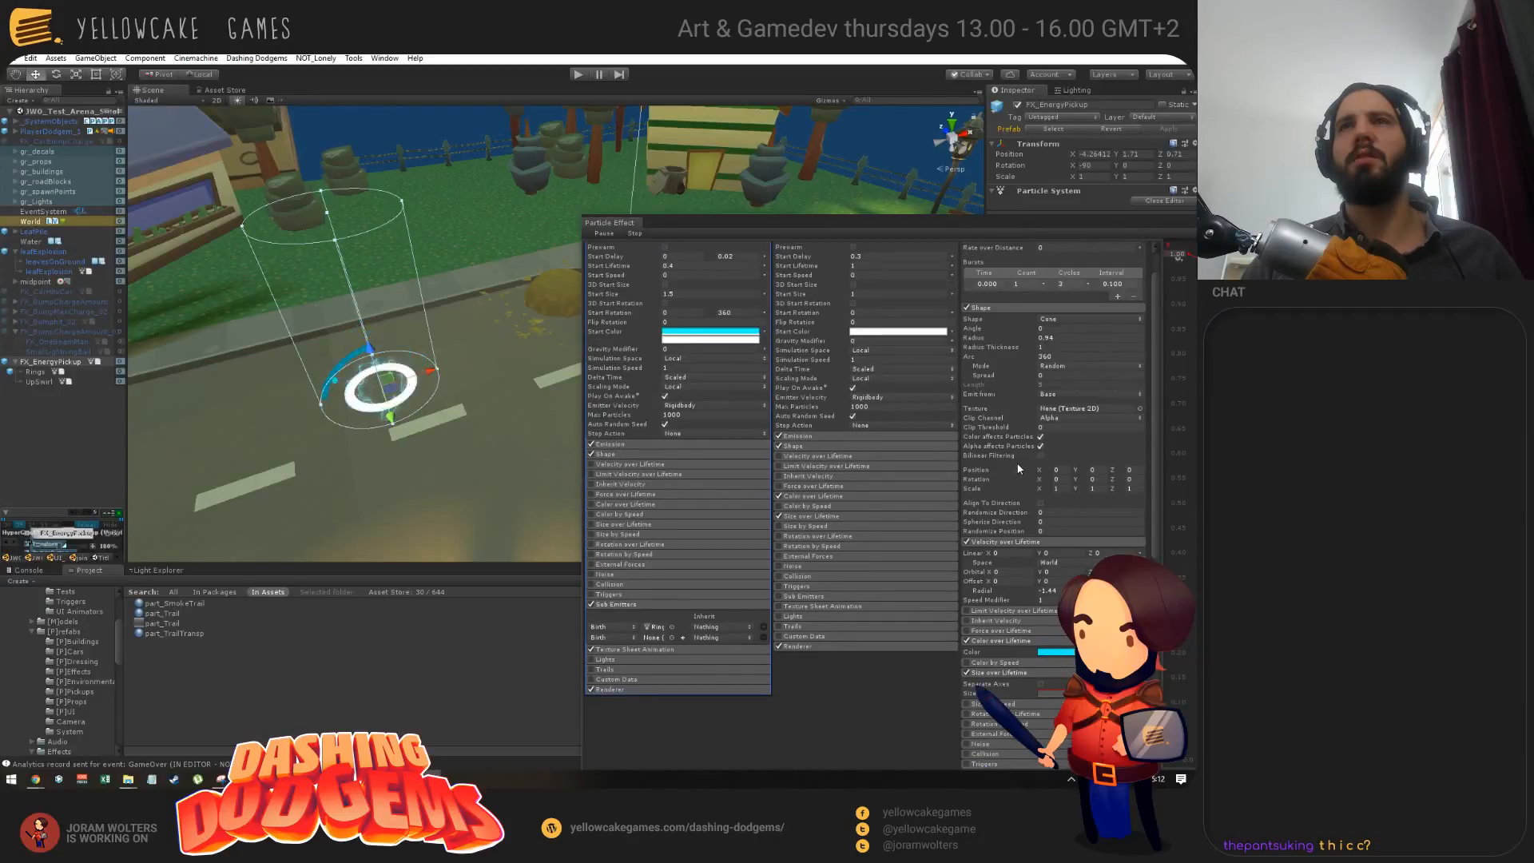
{"action": "left_click_drag", "start_coordinate": [982, 339], "coordinate": [990, 341]}
{"action": "scroll", "coordinate": [1010, 386], "scroll_direction": "up", "scroll_amount": 1}
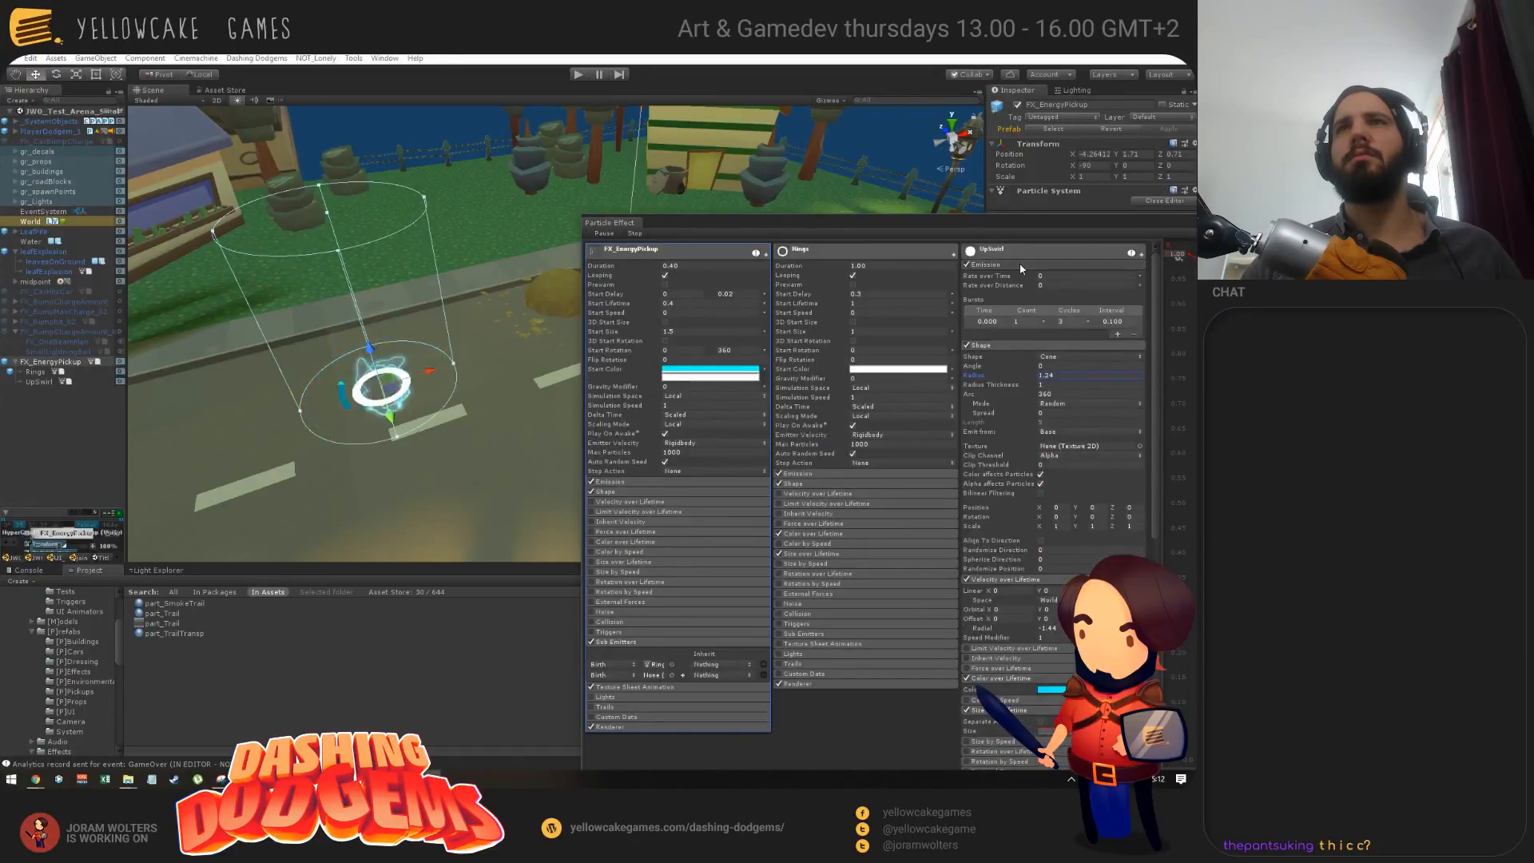
{"action": "left_click", "coordinate": [1019, 264]}
{"action": "left_click", "coordinate": [1019, 263]}
Step: Expand UpSwirl's main particle settings and set its Start Lifetime to 1
{"action": "scroll", "coordinate": [1016, 548], "scroll_direction": "down", "scroll_amount": 1}
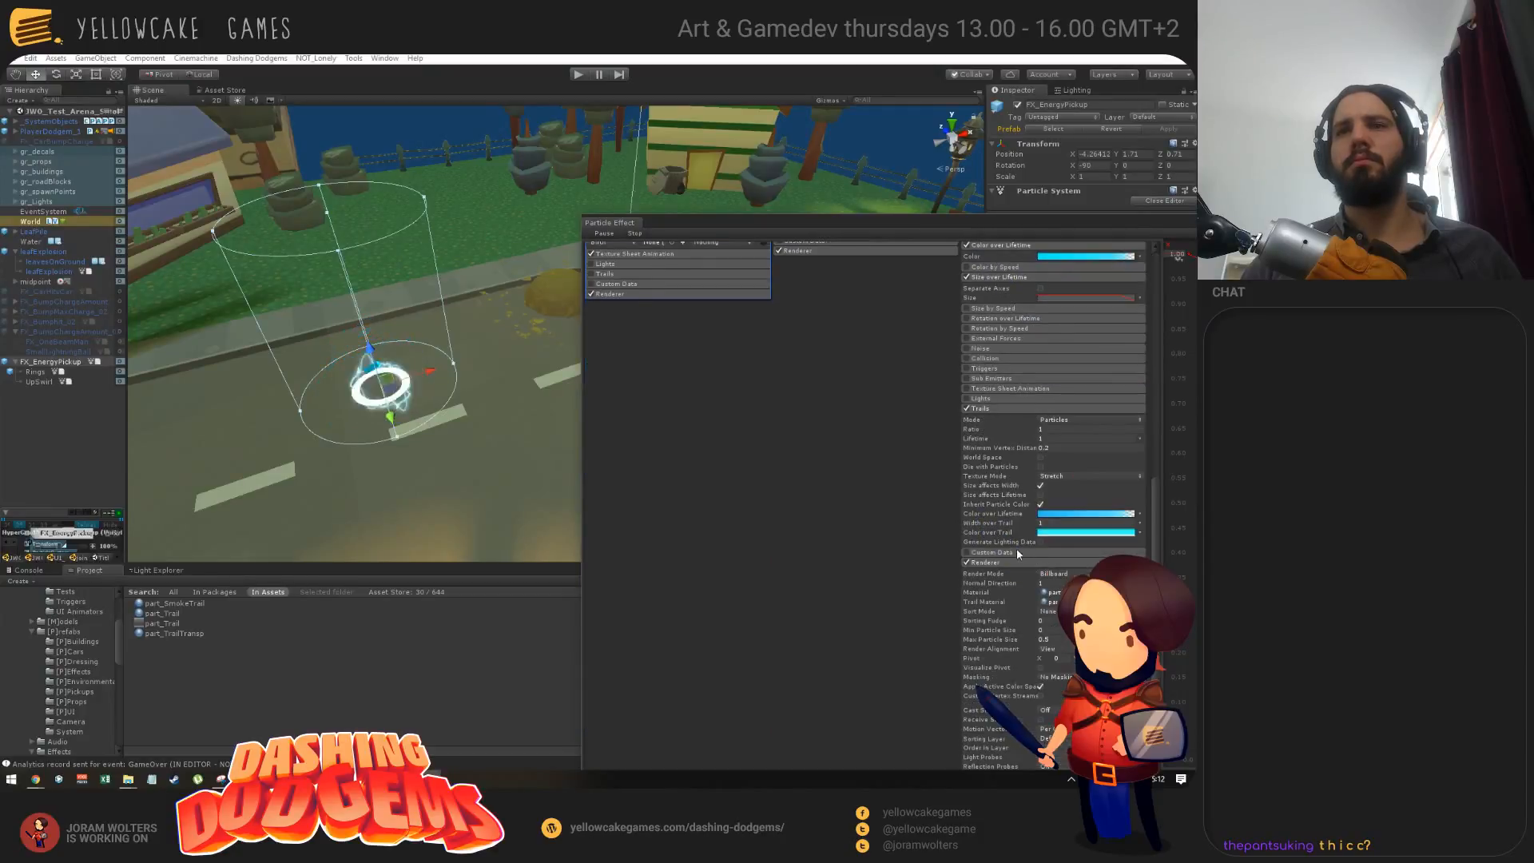
{"action": "scroll", "coordinate": [1026, 521], "scroll_direction": "up", "scroll_amount": 1}
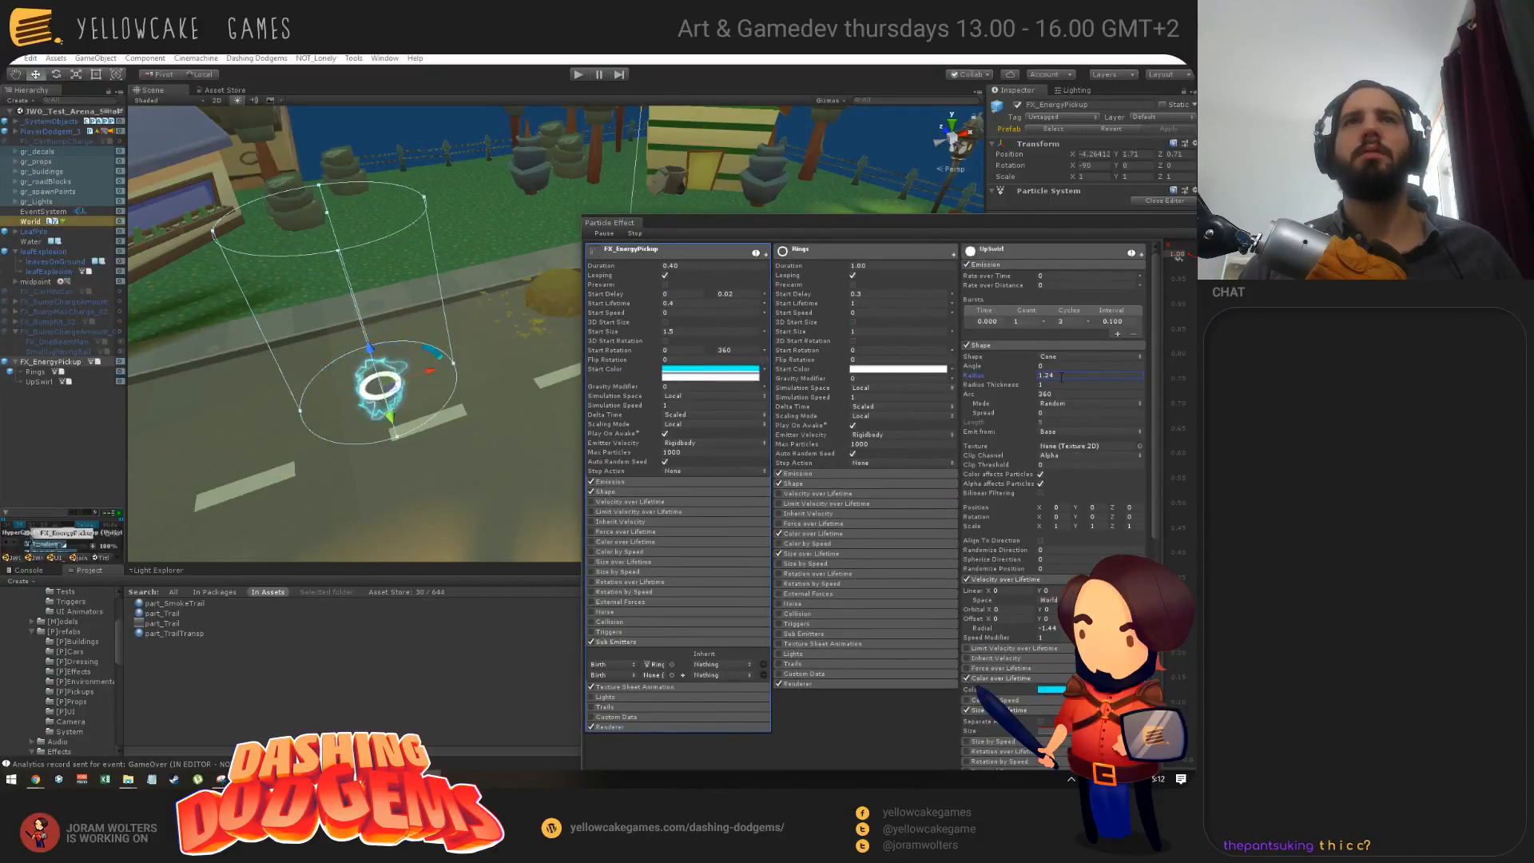
{"action": "left_click", "coordinate": [1059, 254]}
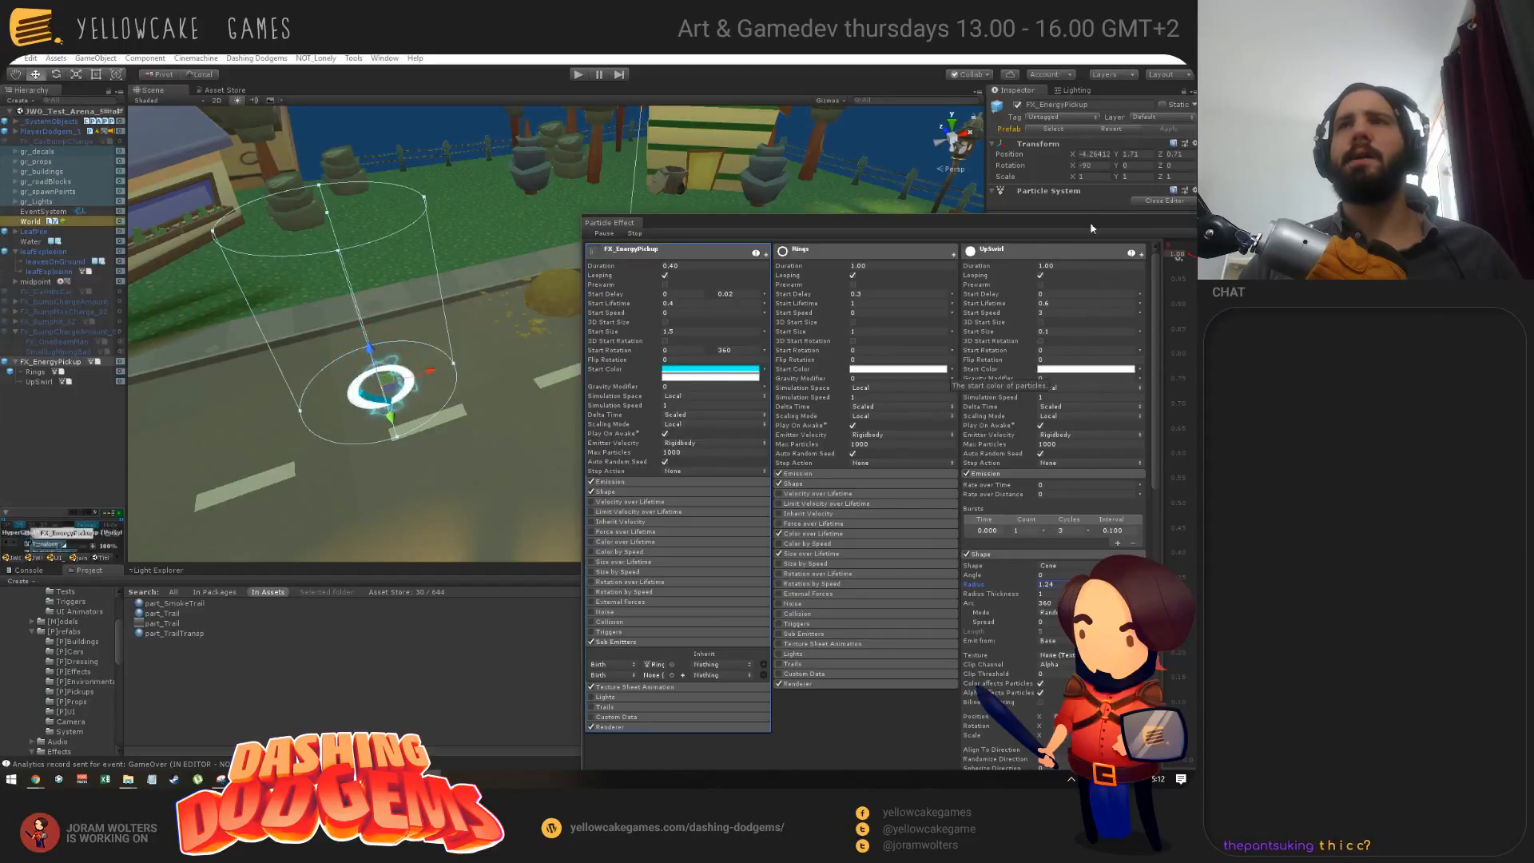
{"action": "left_click", "coordinate": [1064, 303]}
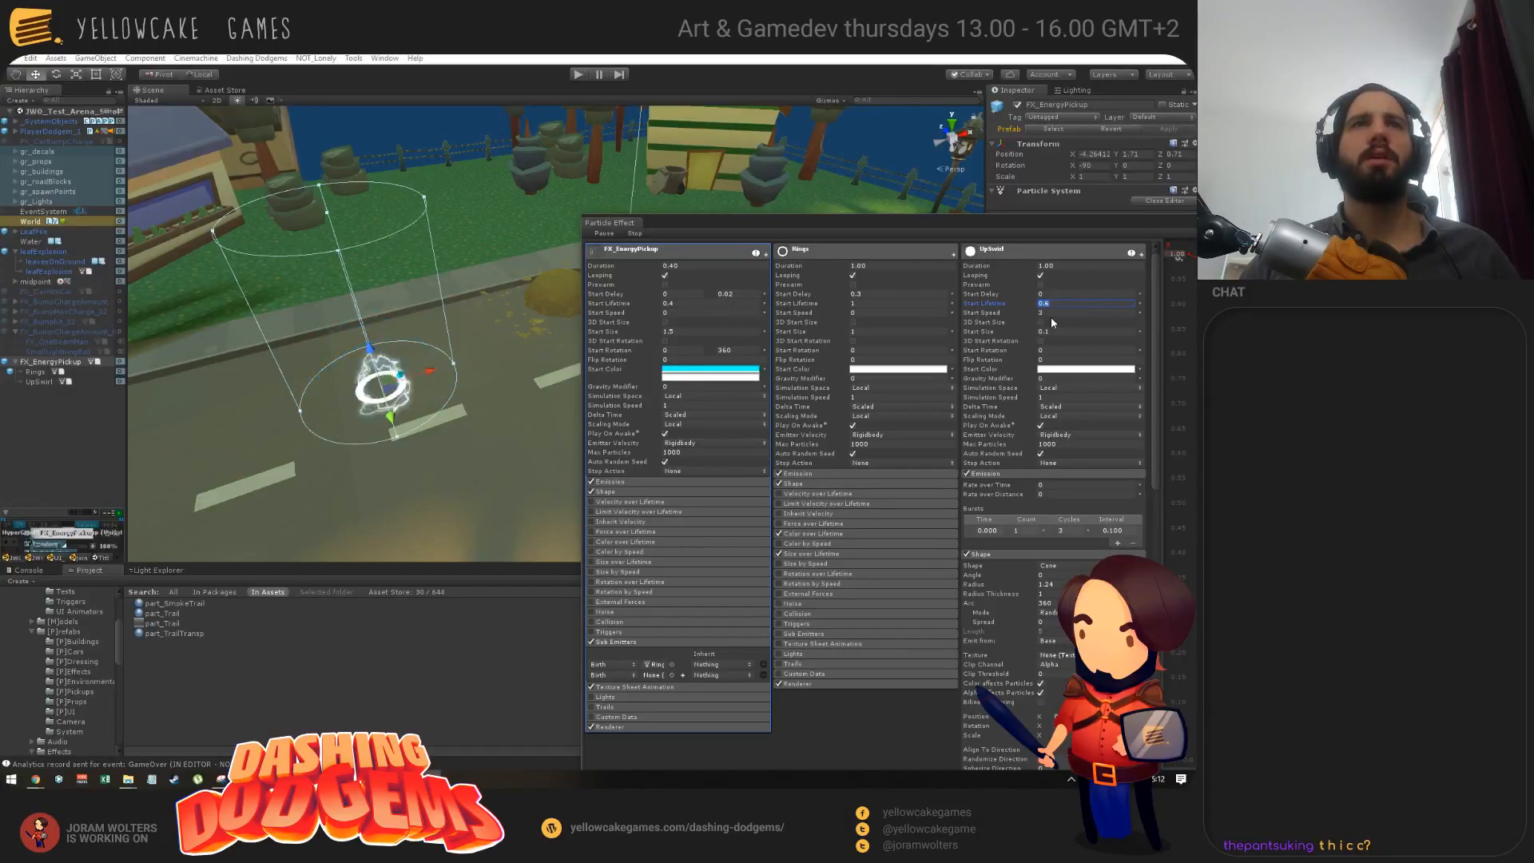
{"action": "type", "text": "0.4"}
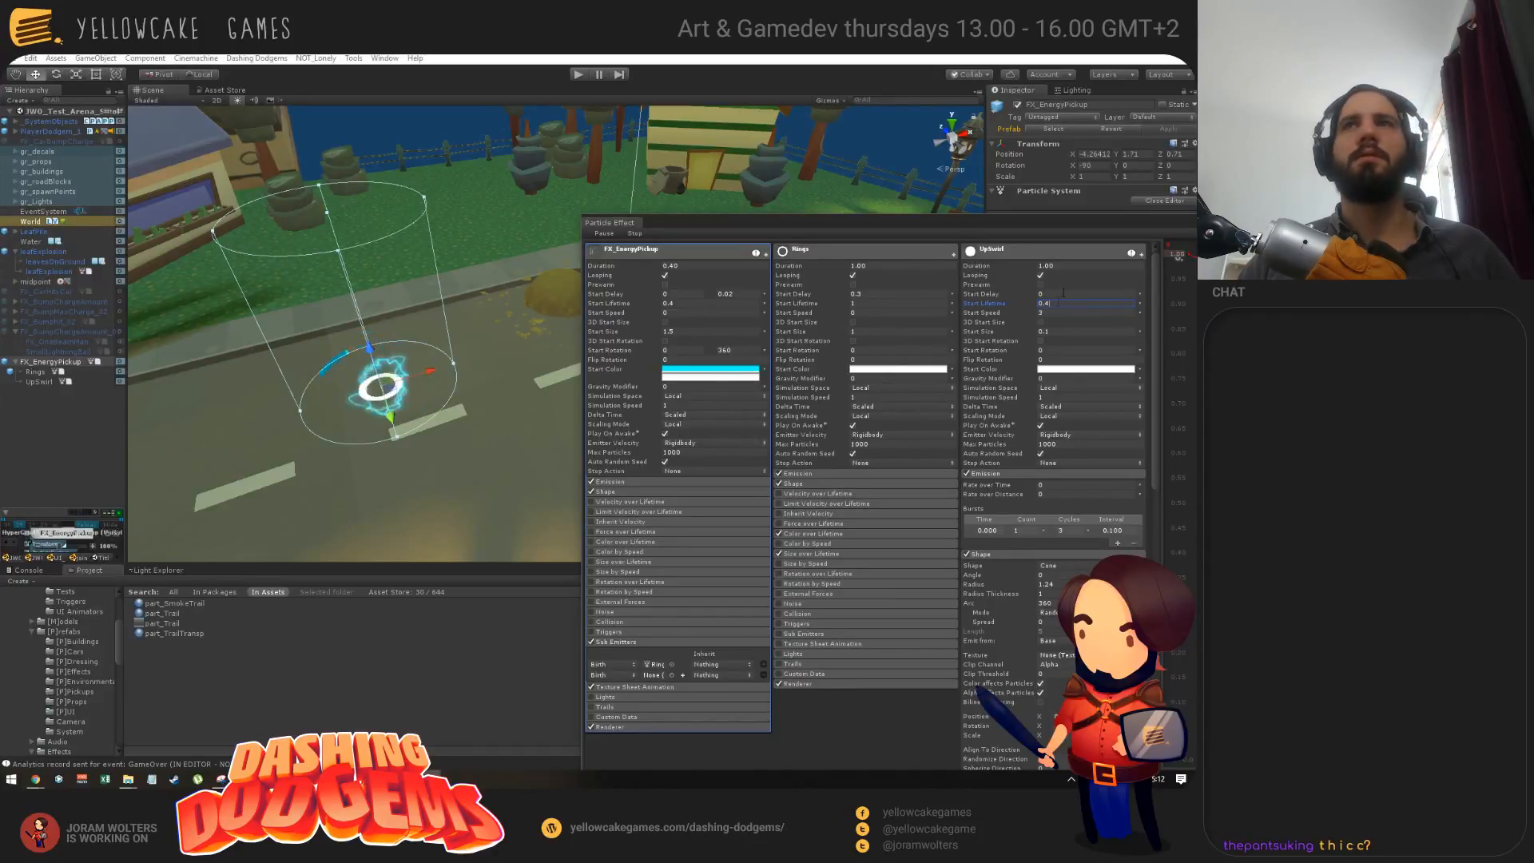
{"action": "left_click", "coordinate": [1001, 308]}
{"action": "type", "text": "1"}
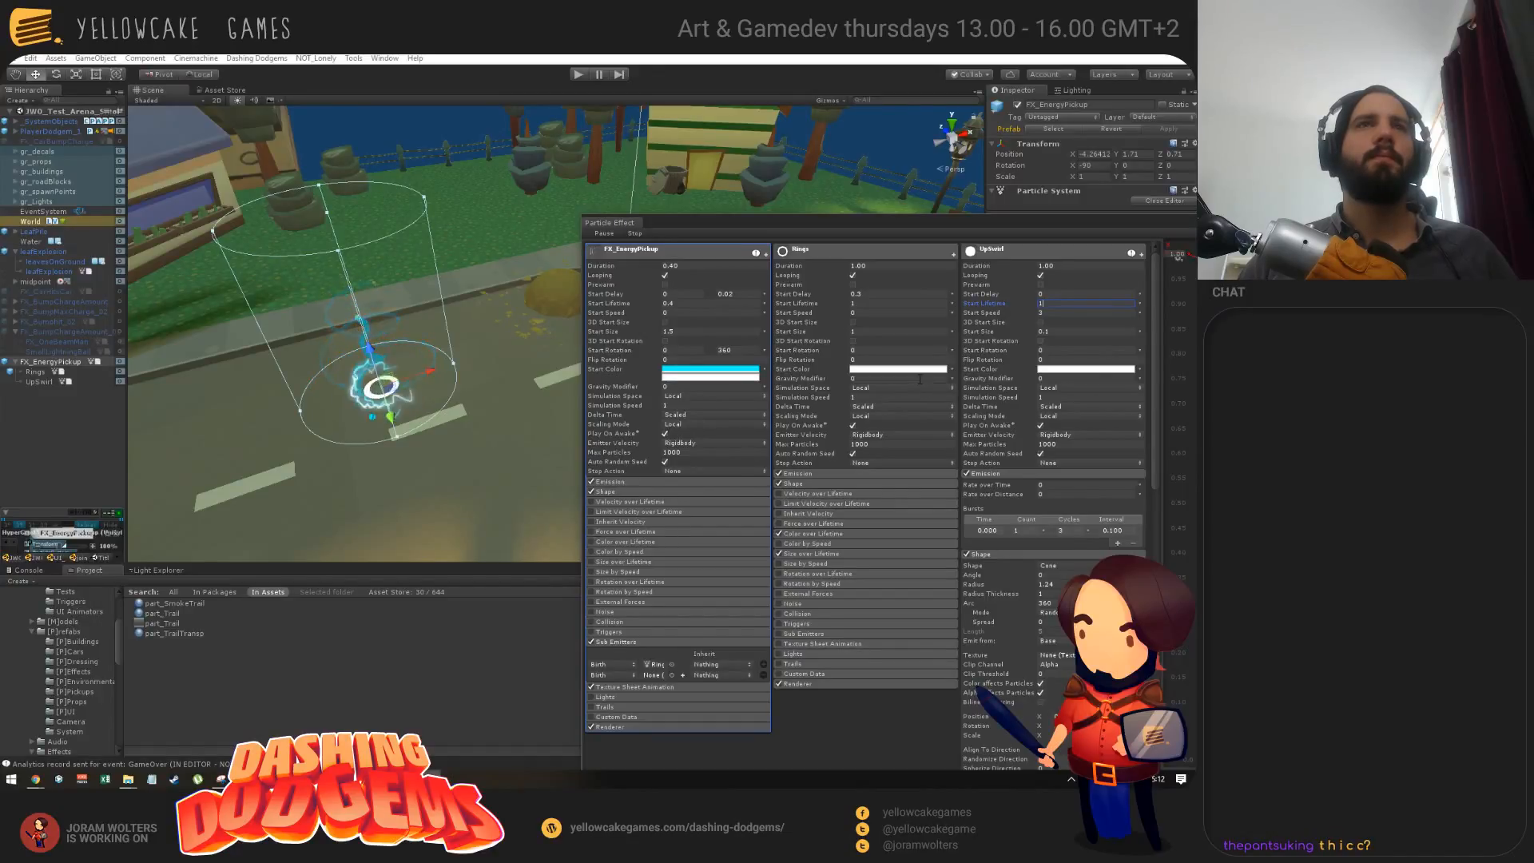
Step: Set the interval of UpSwirl's emission burst to 0.2
{"action": "scroll", "coordinate": [993, 459], "scroll_direction": "down", "scroll_amount": 3}
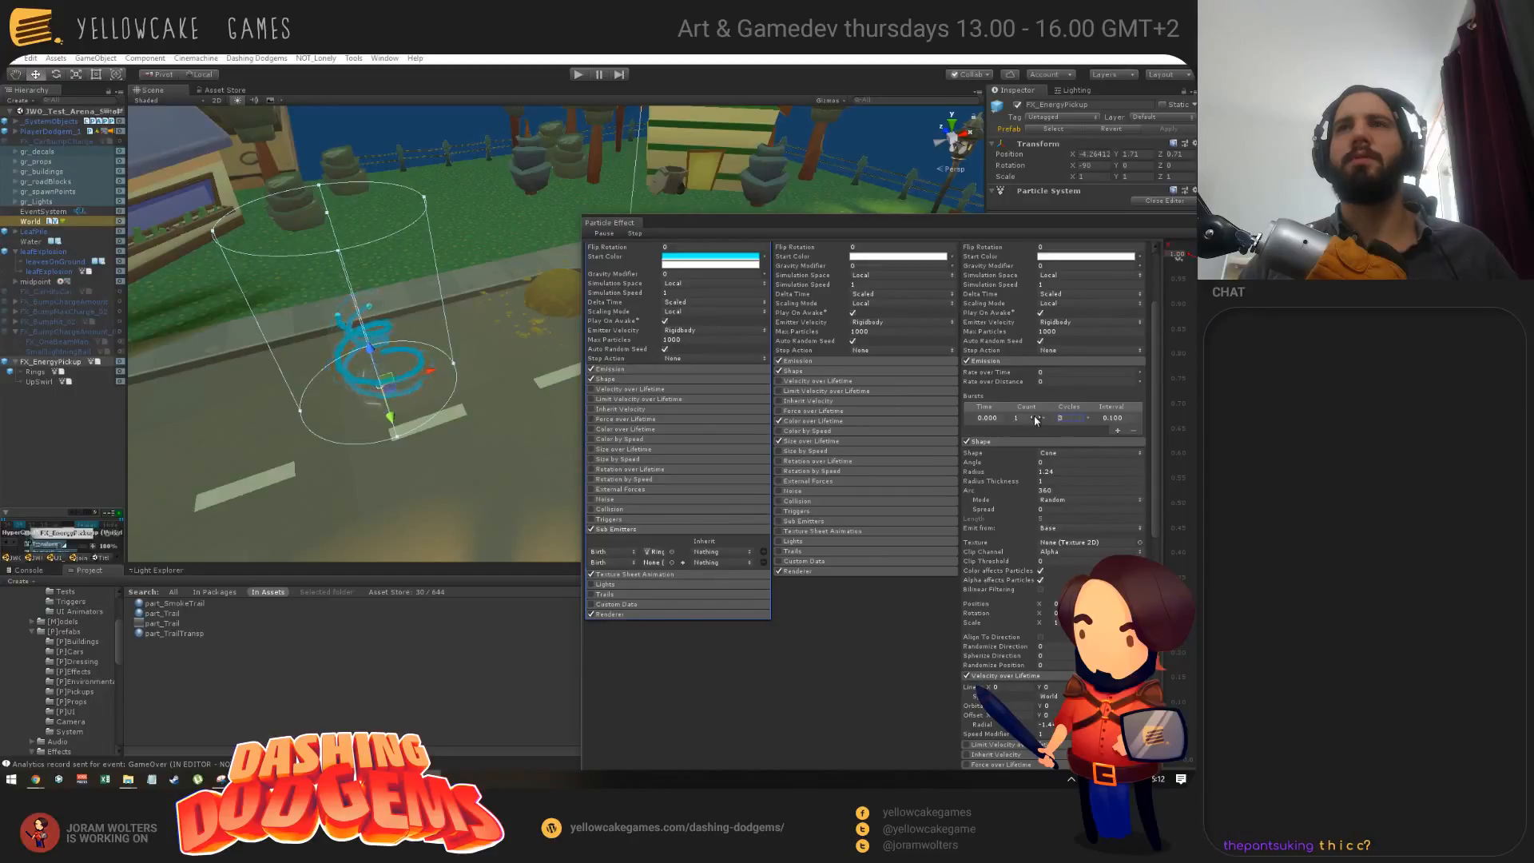
{"action": "type", "text": "2"}
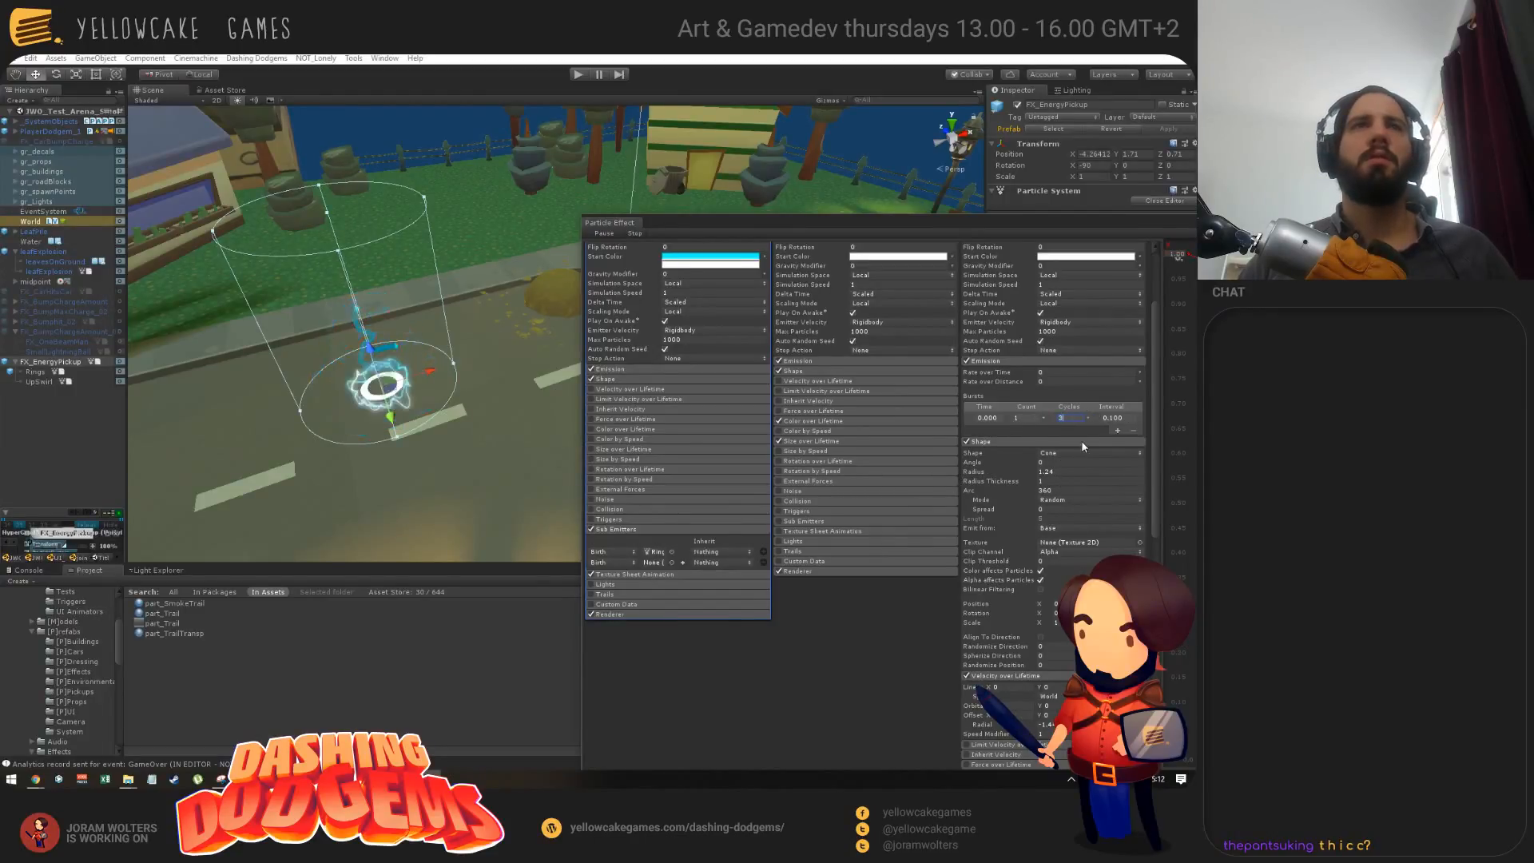
{"action": "left_click", "coordinate": [1113, 418]}
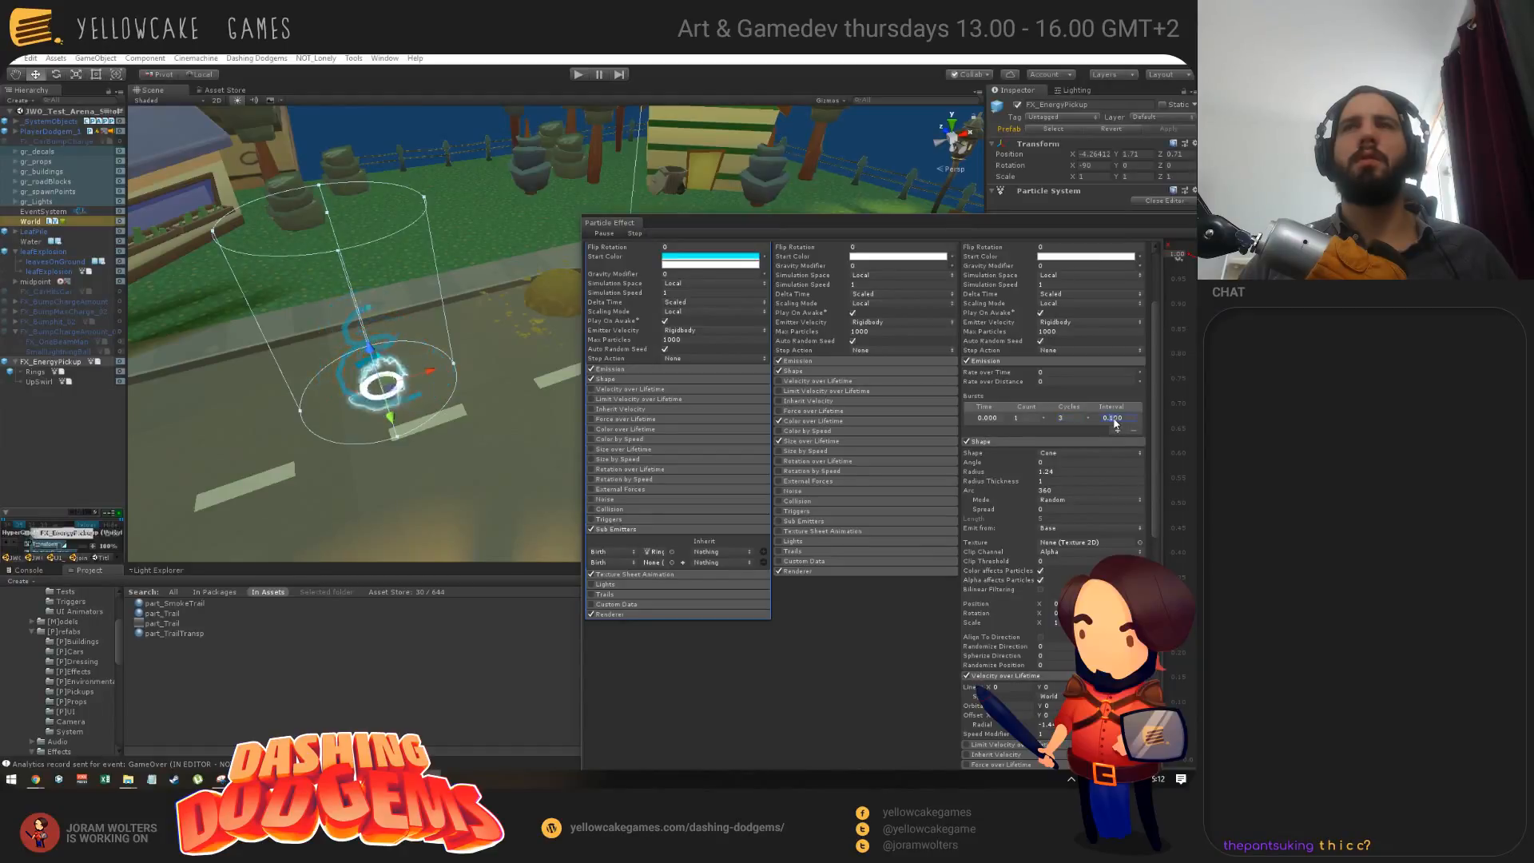
{"action": "type", "text": "0.2"}
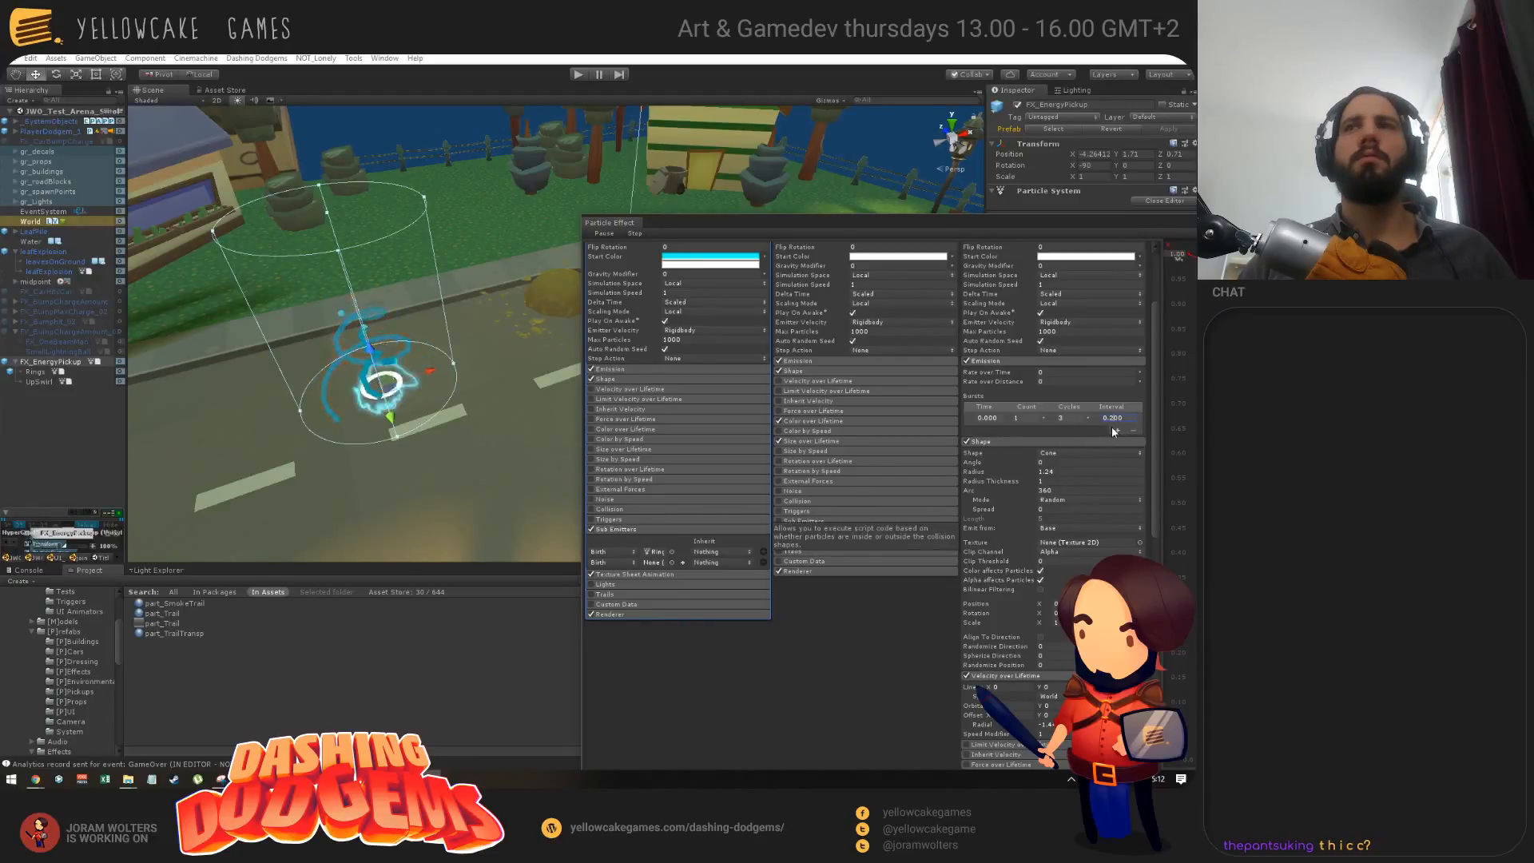
Step: Lower the alpha of the late opacity key in UpSwirl's Trails Color over Lifetime gradient to about 90
{"action": "scroll", "coordinate": [1067, 500], "scroll_direction": "down", "scroll_amount": 10}
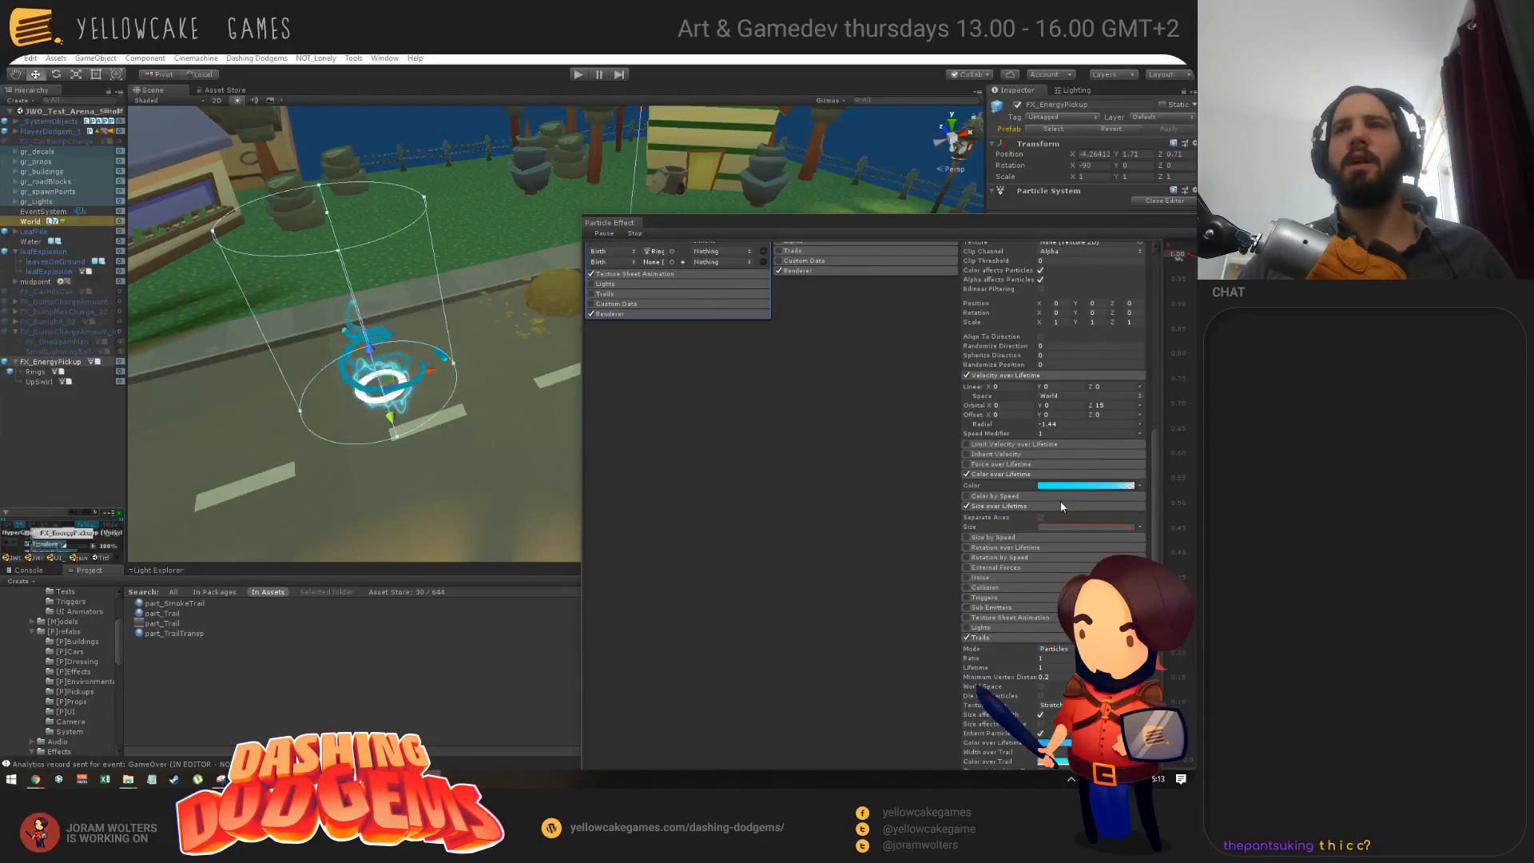
{"action": "left_click", "coordinate": [1074, 592]}
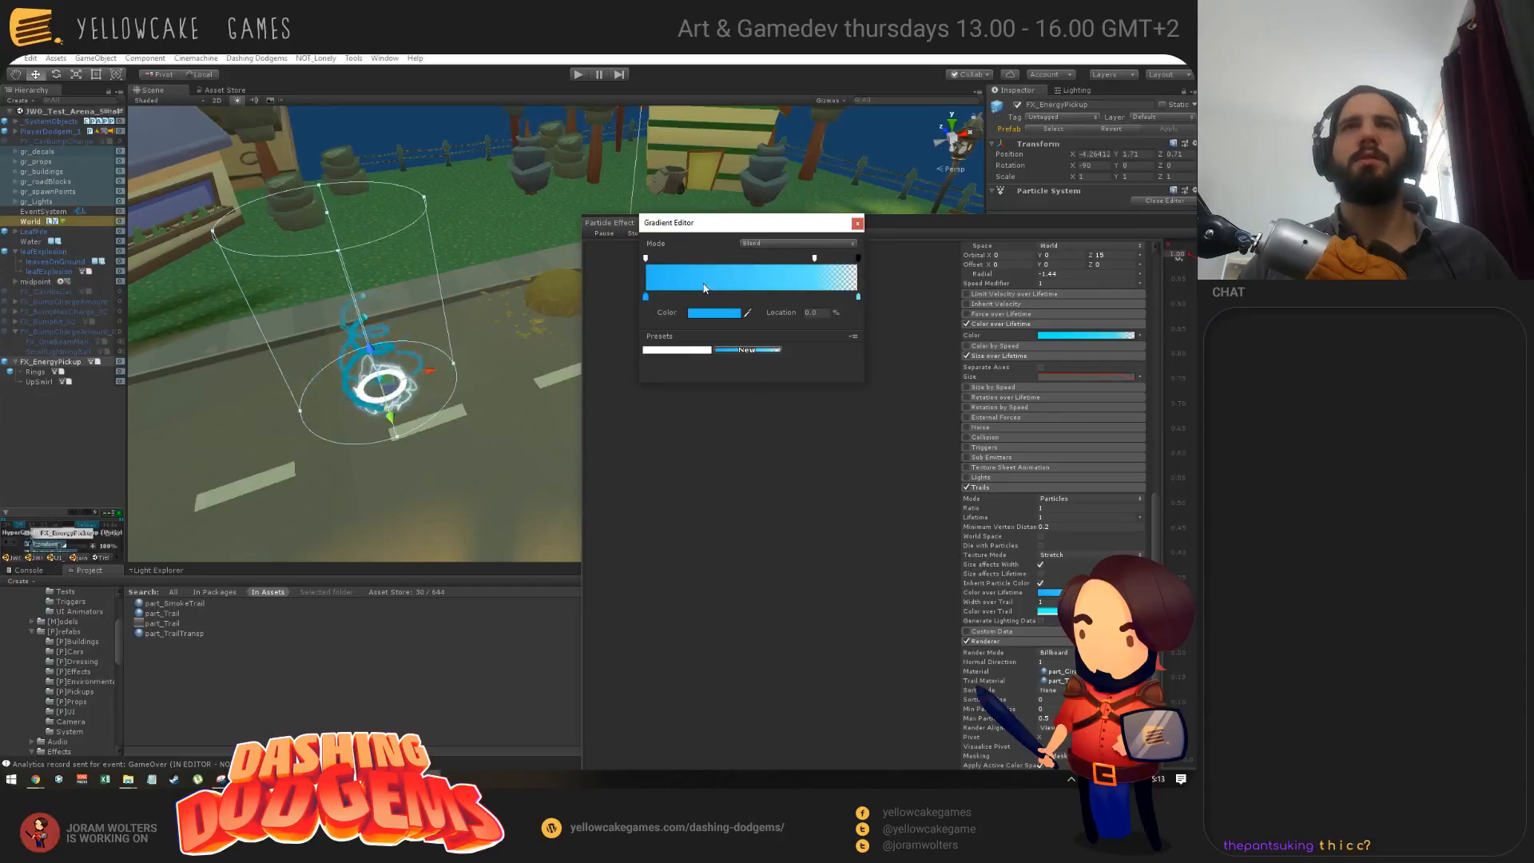
{"action": "left_click", "coordinate": [814, 260]}
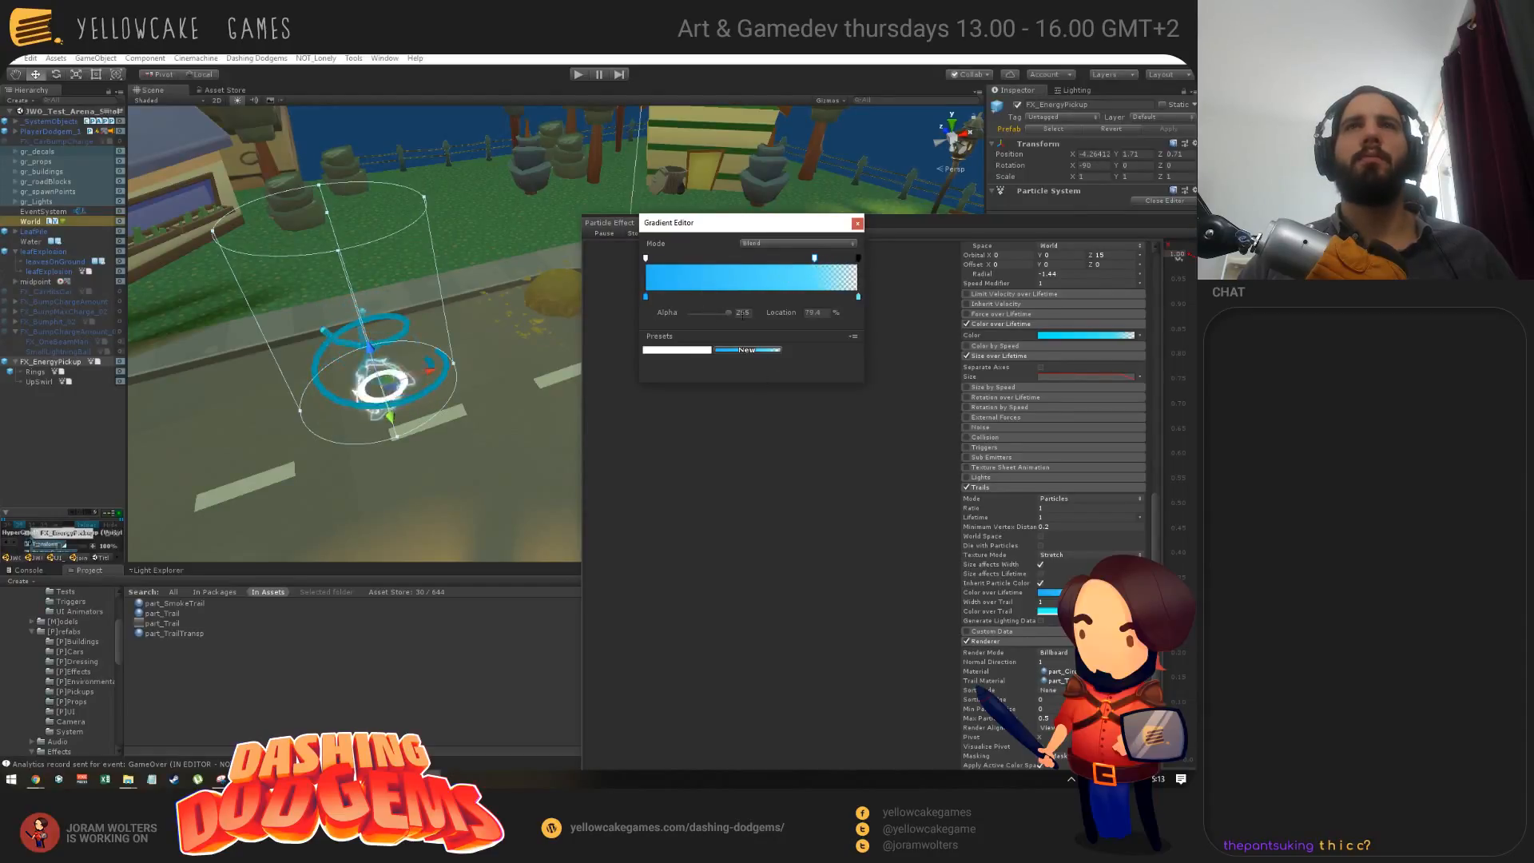
{"action": "left_click_drag", "start_coordinate": [728, 314], "coordinate": [704, 314]}
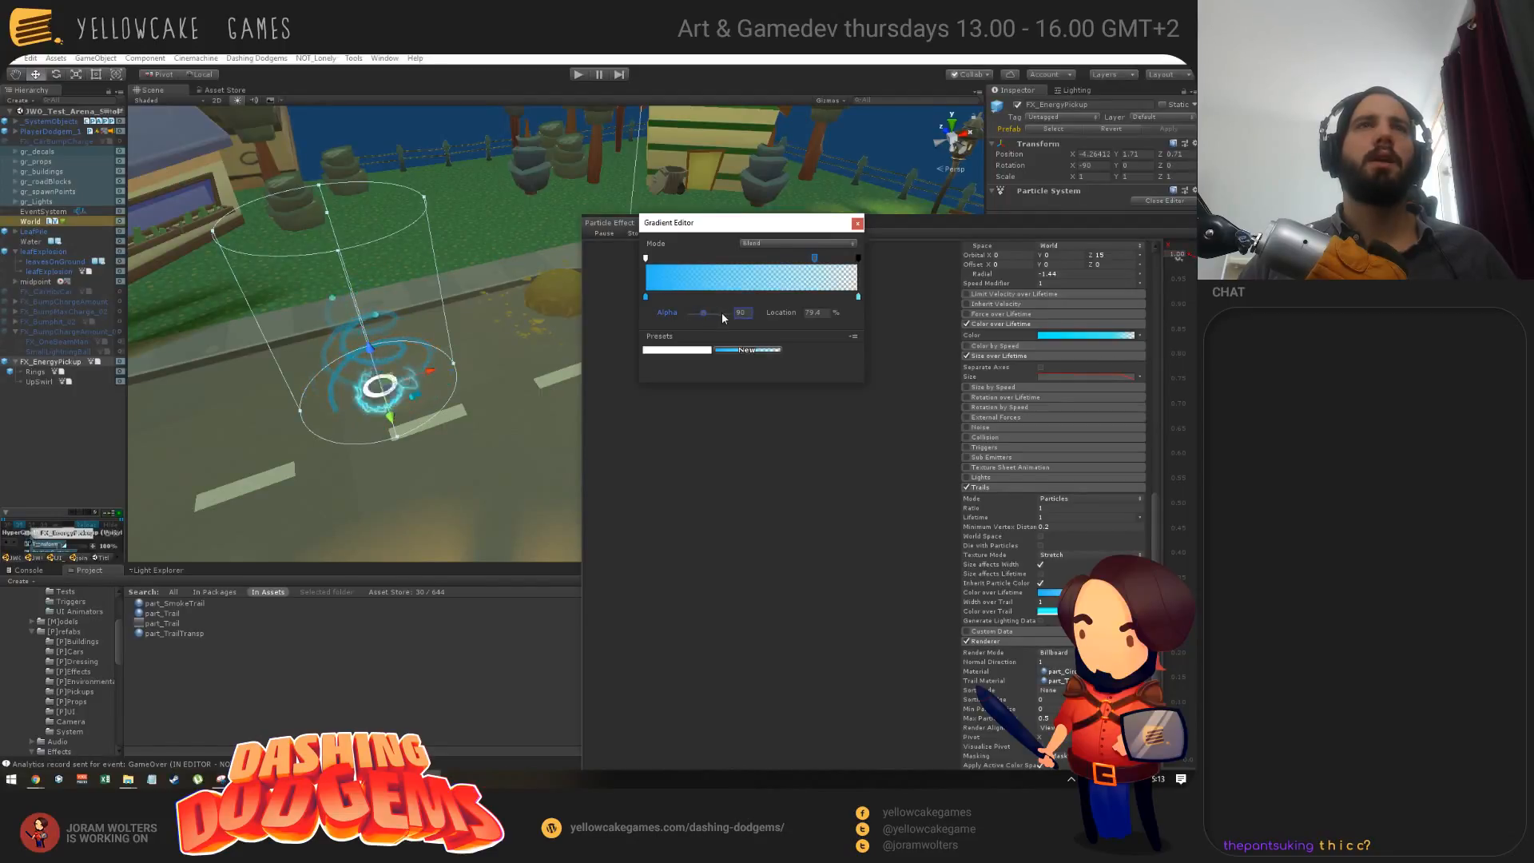
{"action": "left_click", "coordinate": [857, 223]}
Step: Lower the alpha of the late opacity key in UpSwirl's particle Color over Lifetime gradient
{"action": "left_click", "coordinate": [1042, 335]}
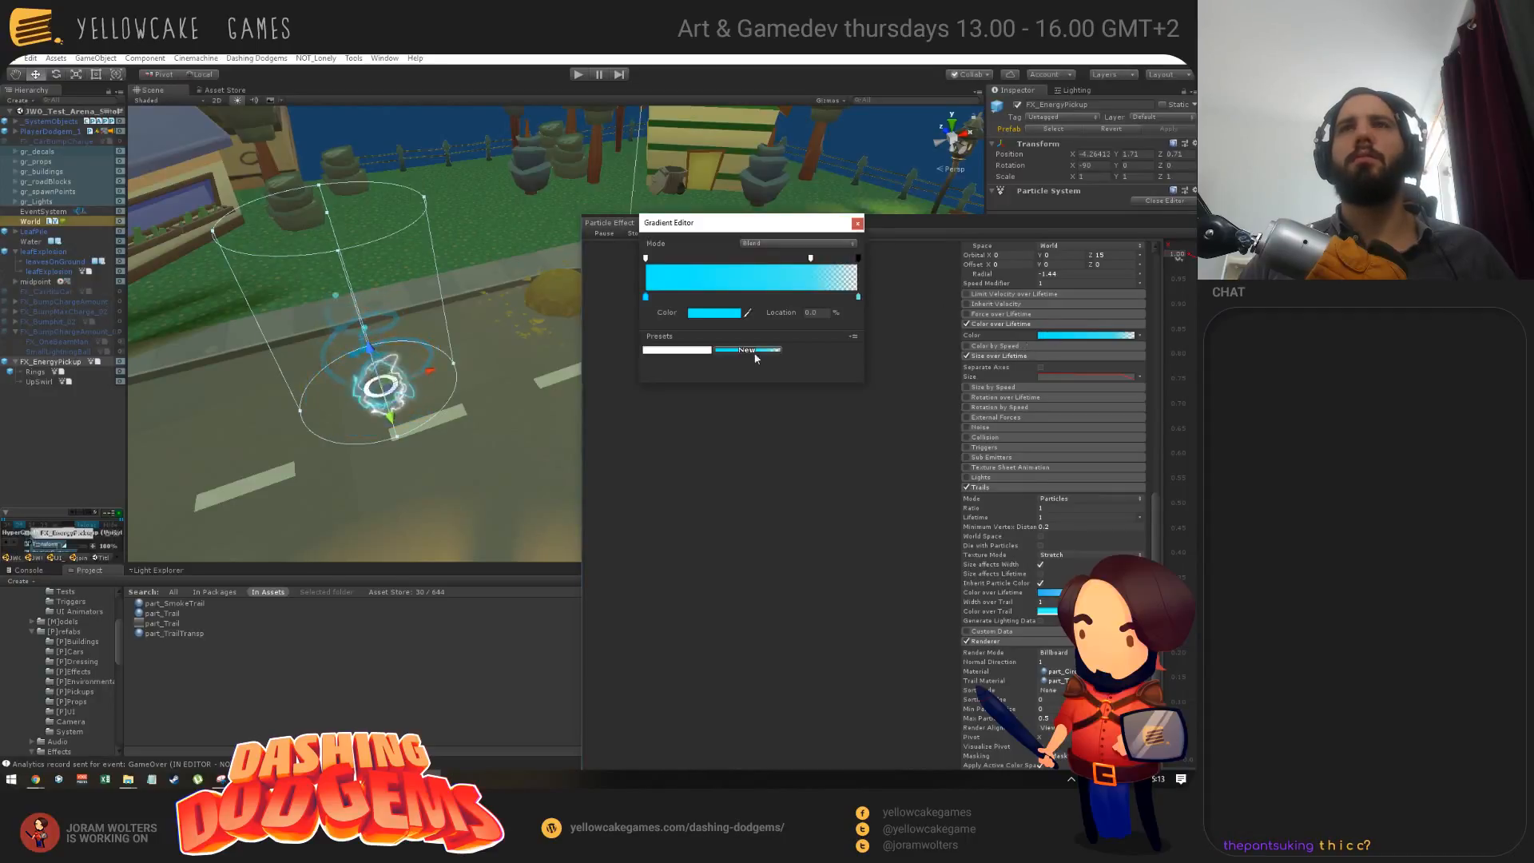
{"action": "left_click", "coordinate": [809, 257]}
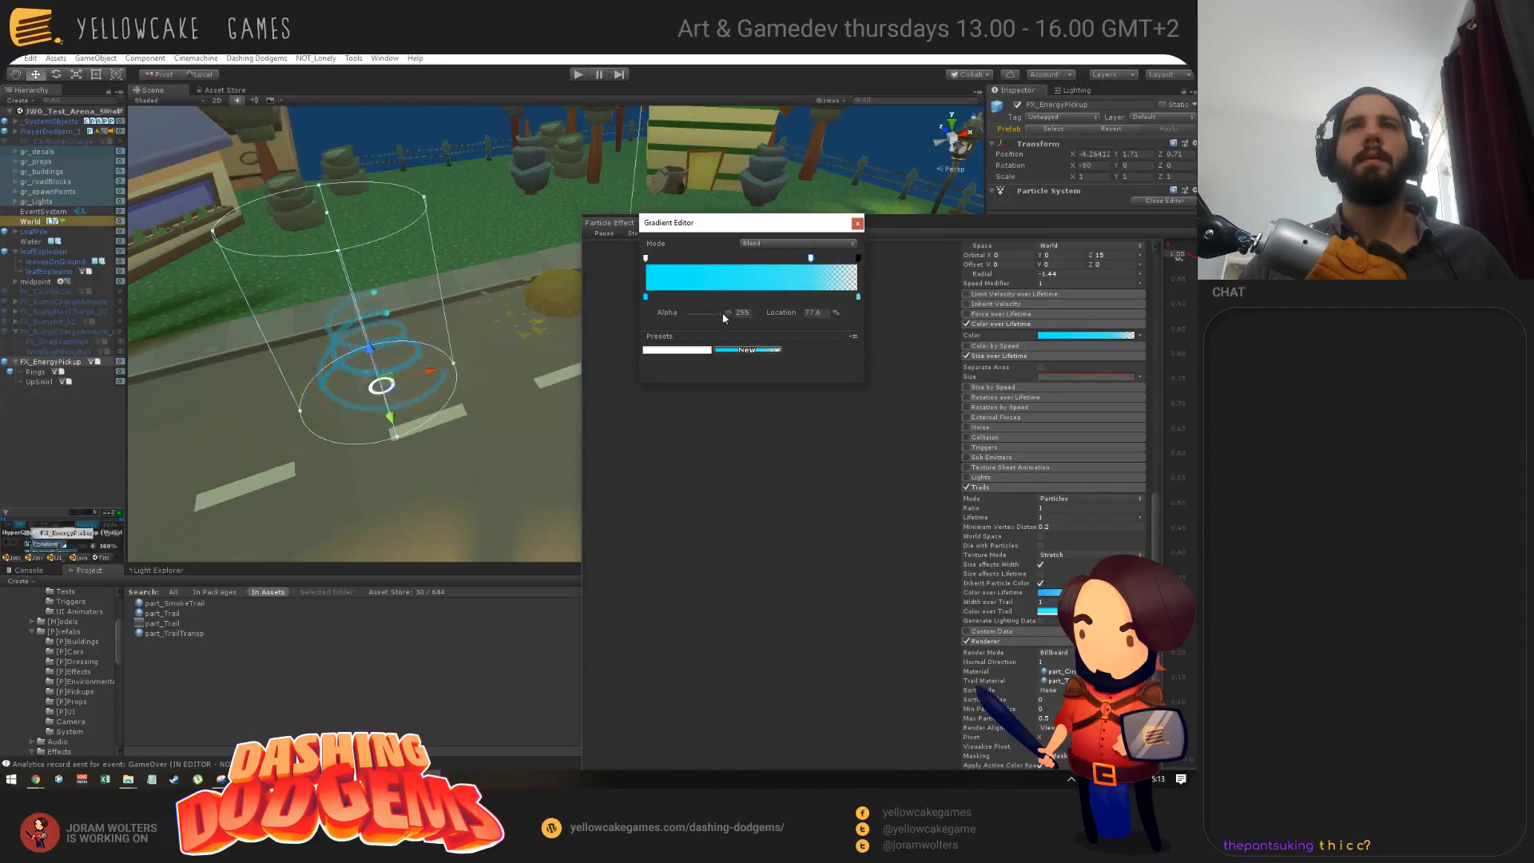
{"action": "left_click_drag", "start_coordinate": [728, 313], "coordinate": [698, 313]}
{"action": "left_click", "coordinate": [858, 223]}
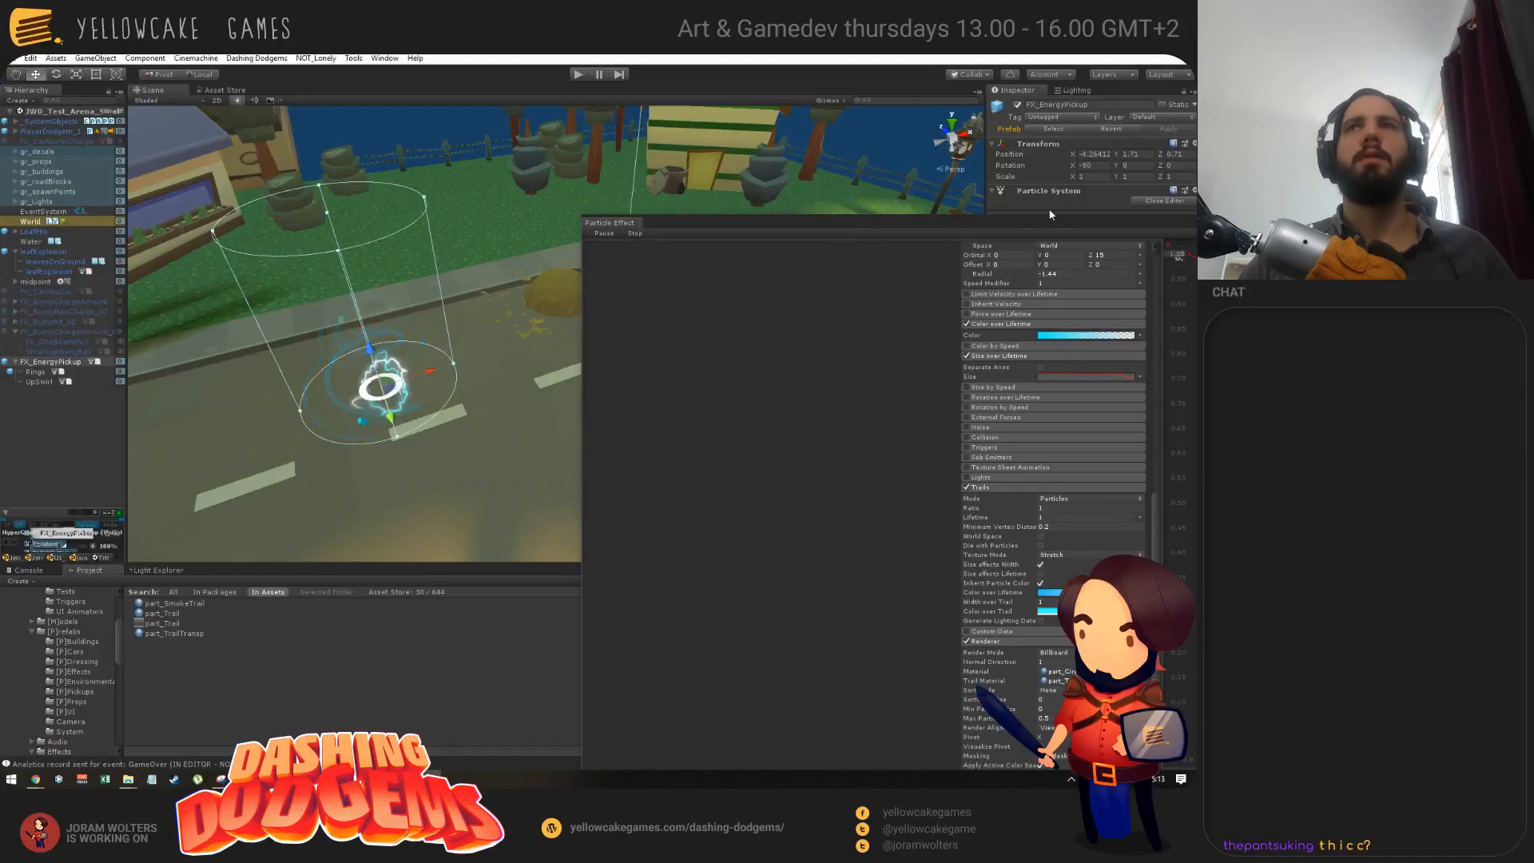
Step: Run the game, check the pickup effect in the Game view, and stop play mode
{"action": "left_click_drag", "start_coordinate": [1034, 219], "coordinate": [949, 232]}
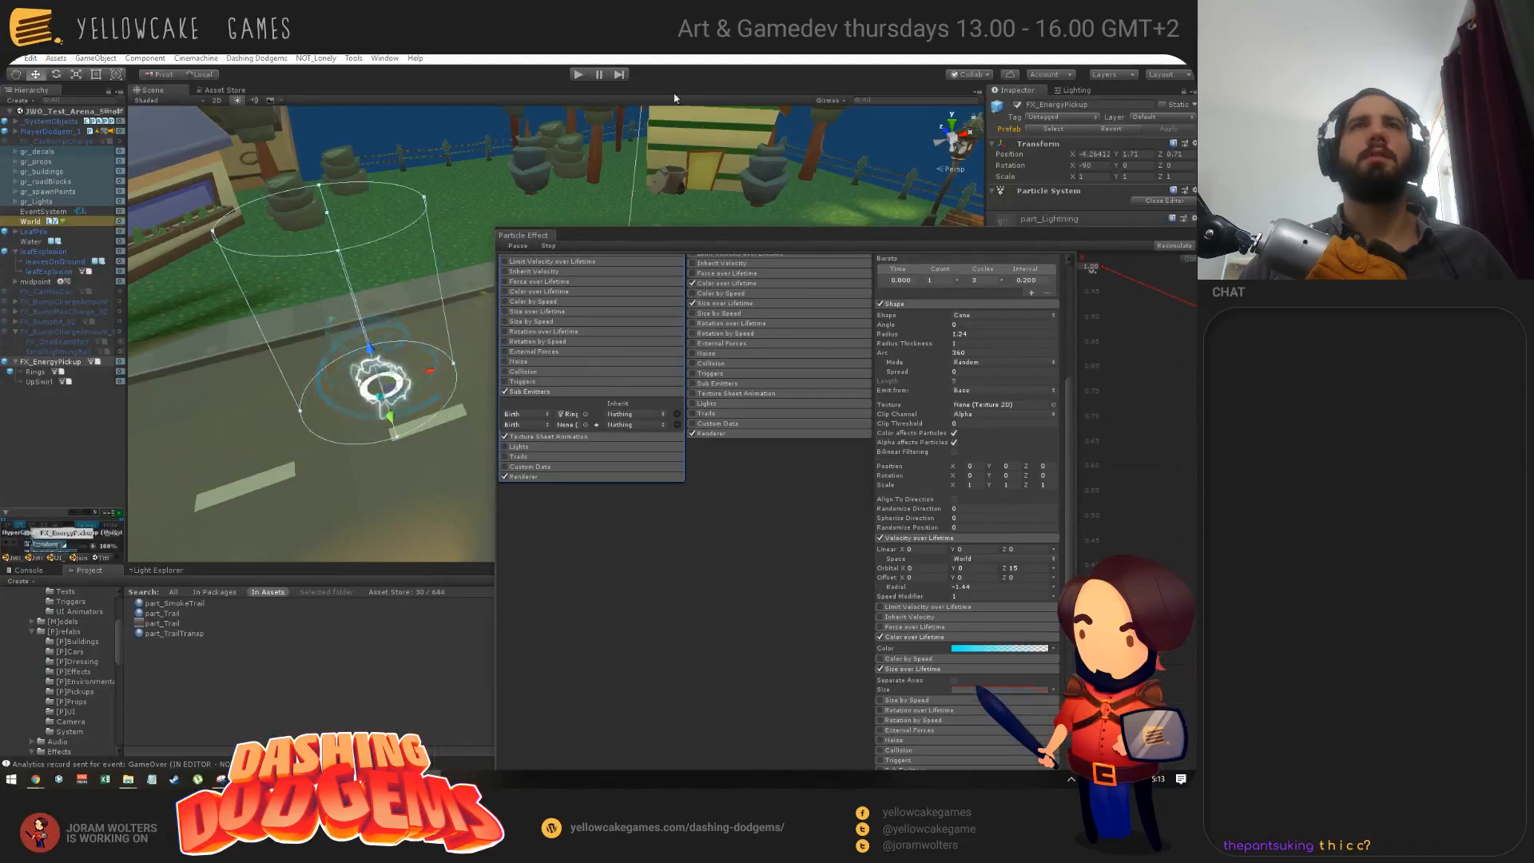
{"action": "left_click", "coordinate": [577, 75]}
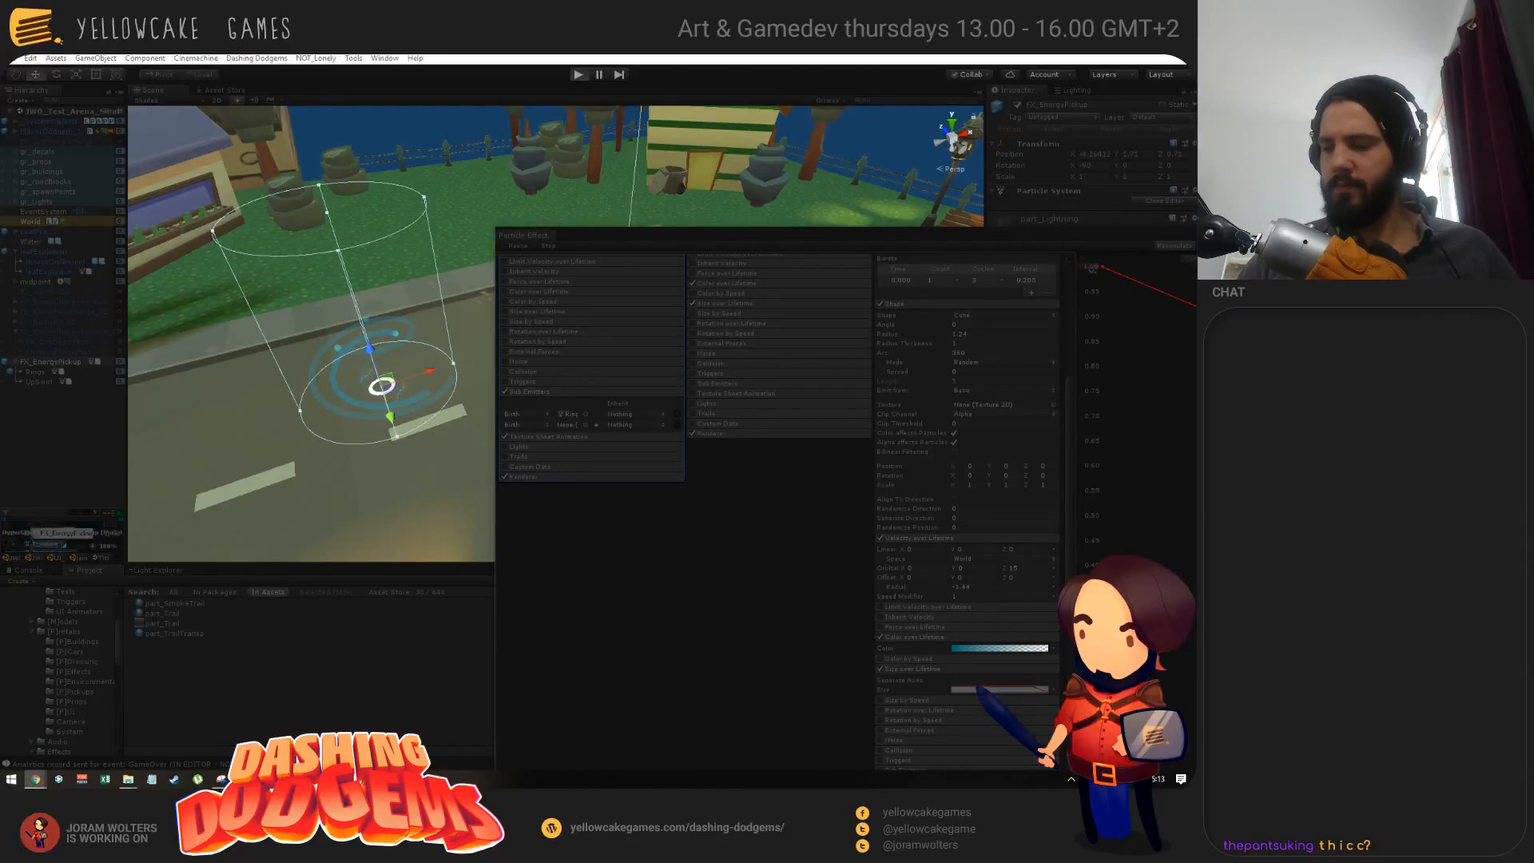
{"action": "key", "text": "alt+Tab"}
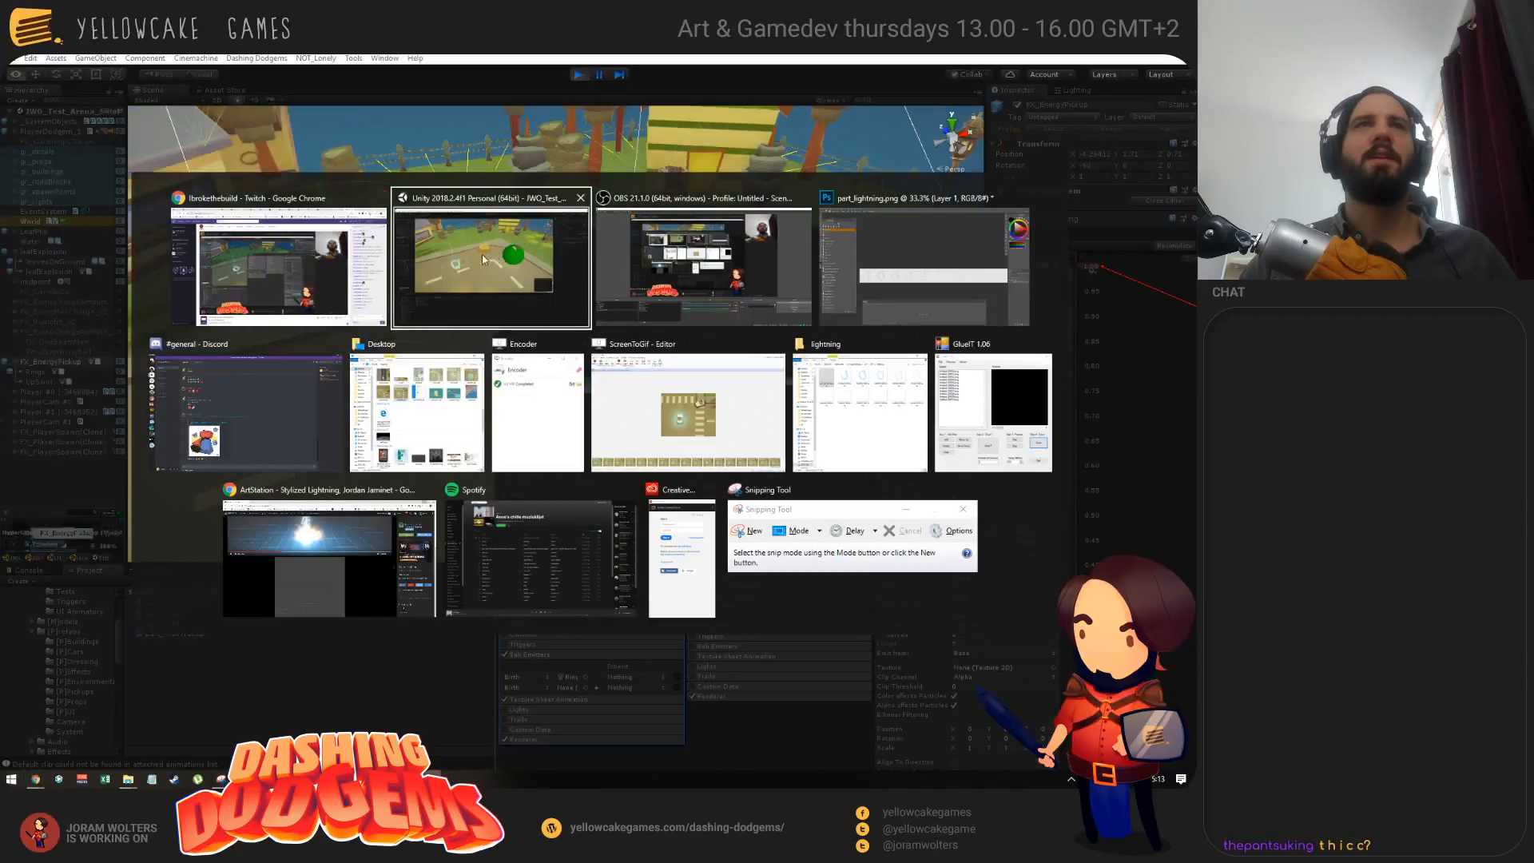
{"action": "left_click", "coordinate": [417, 254]}
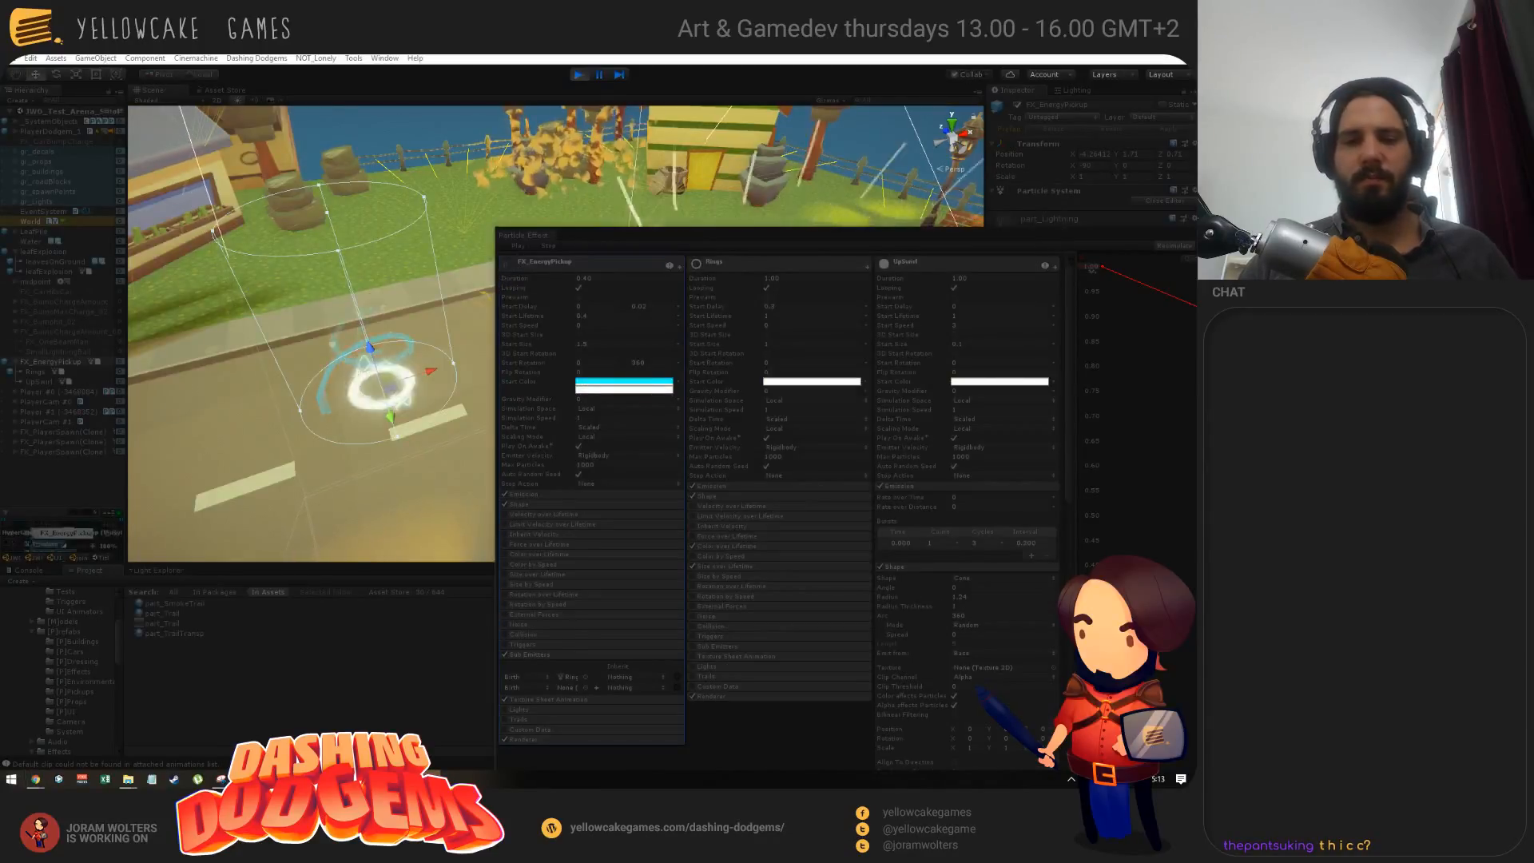
{"action": "left_click_drag", "start_coordinate": [1195, 118], "coordinate": [355, 127]}
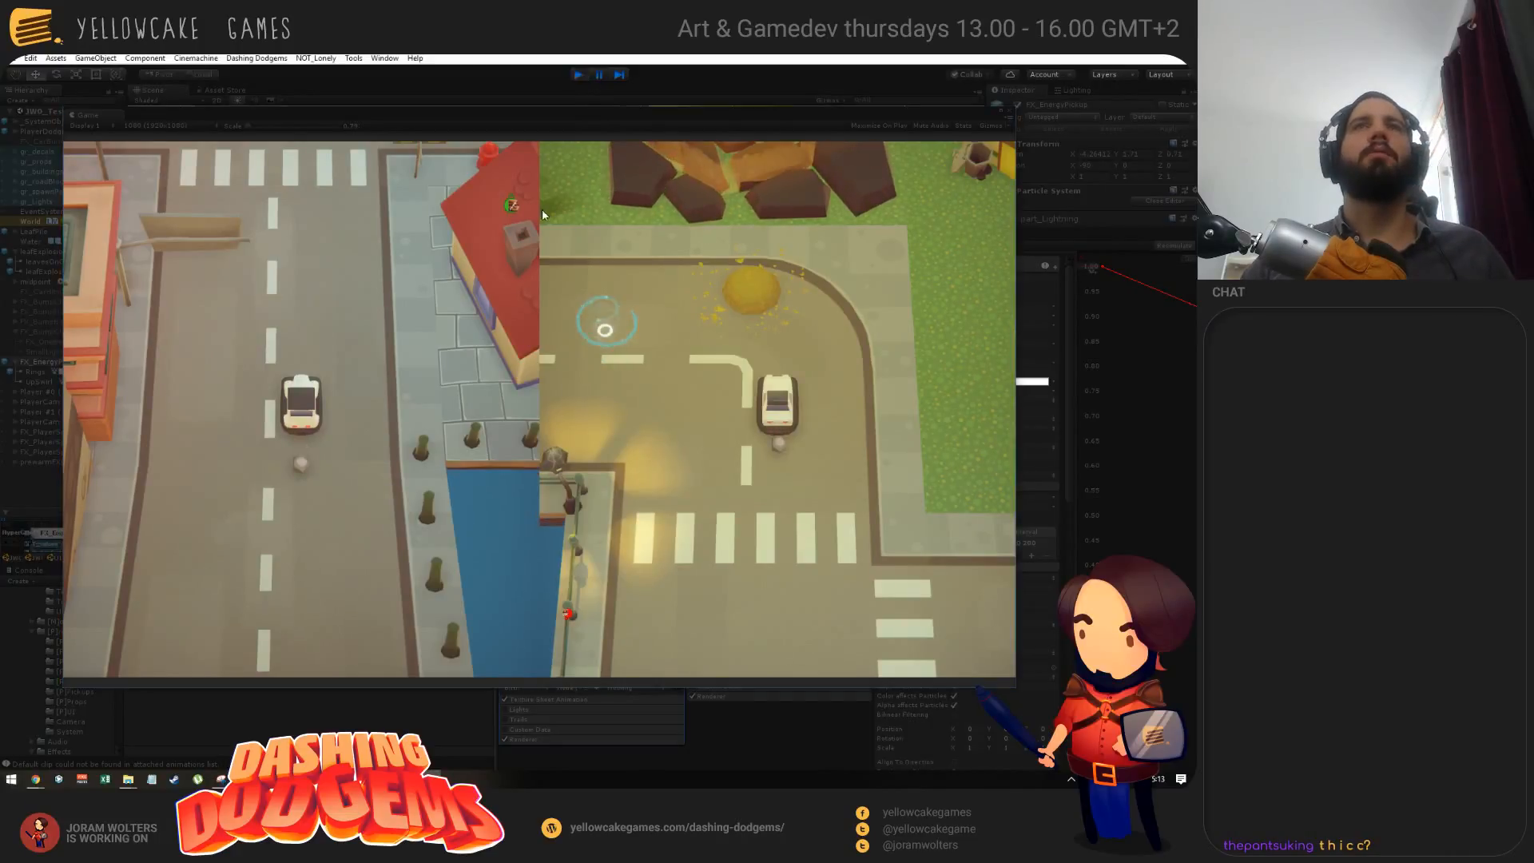
{"action": "key", "text": "ctrl+p"}
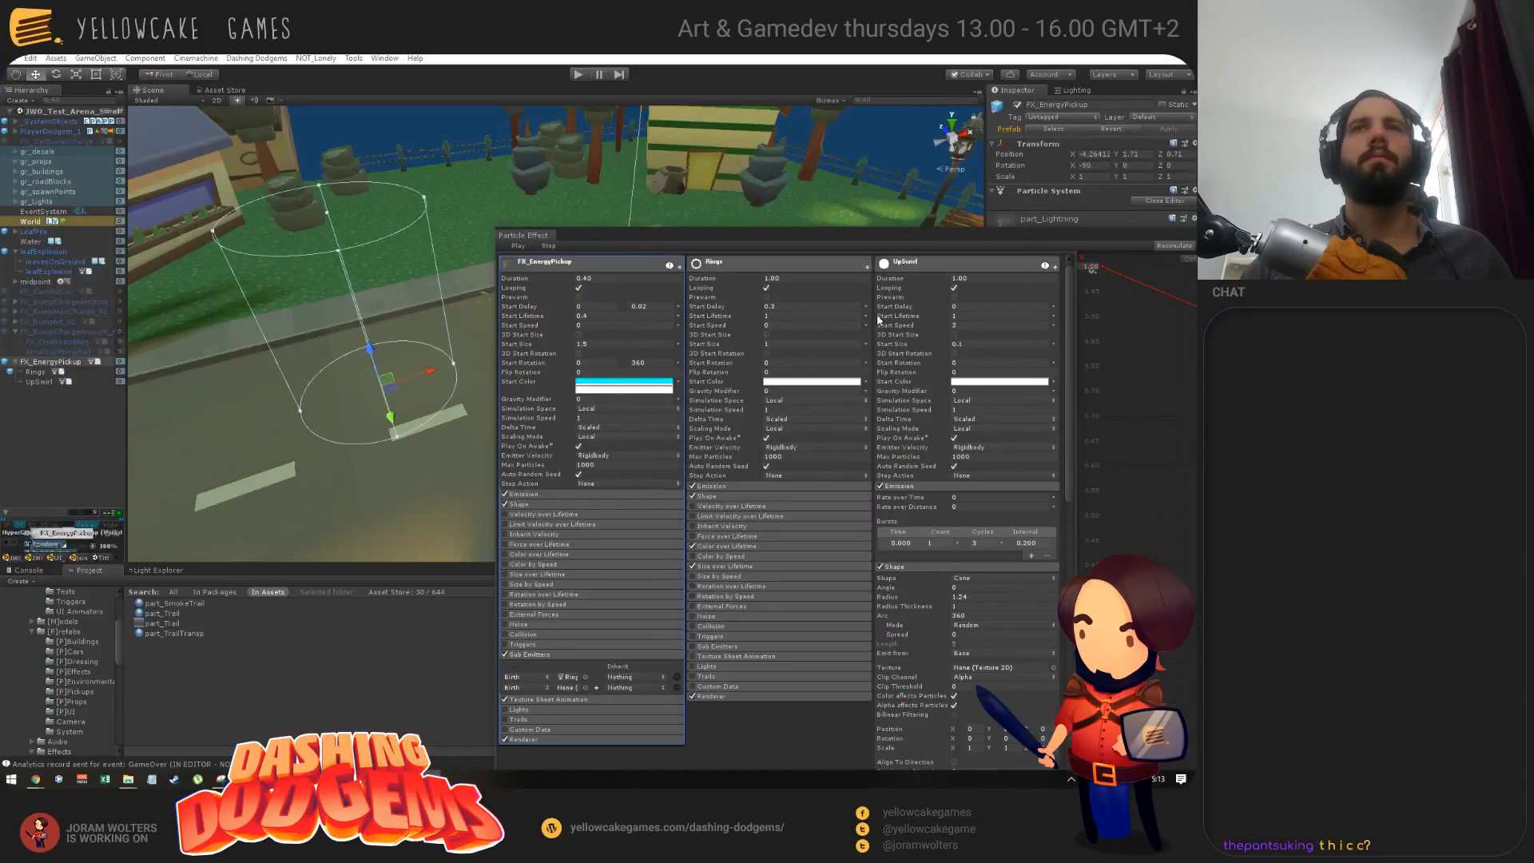
Step: Turn off looping for the main FX_EnergyPickup emitter and preview the effect in the scene
{"action": "left_click_drag", "start_coordinate": [600, 236], "coordinate": [771, 614]}
{"action": "left_click", "coordinate": [765, 532]}
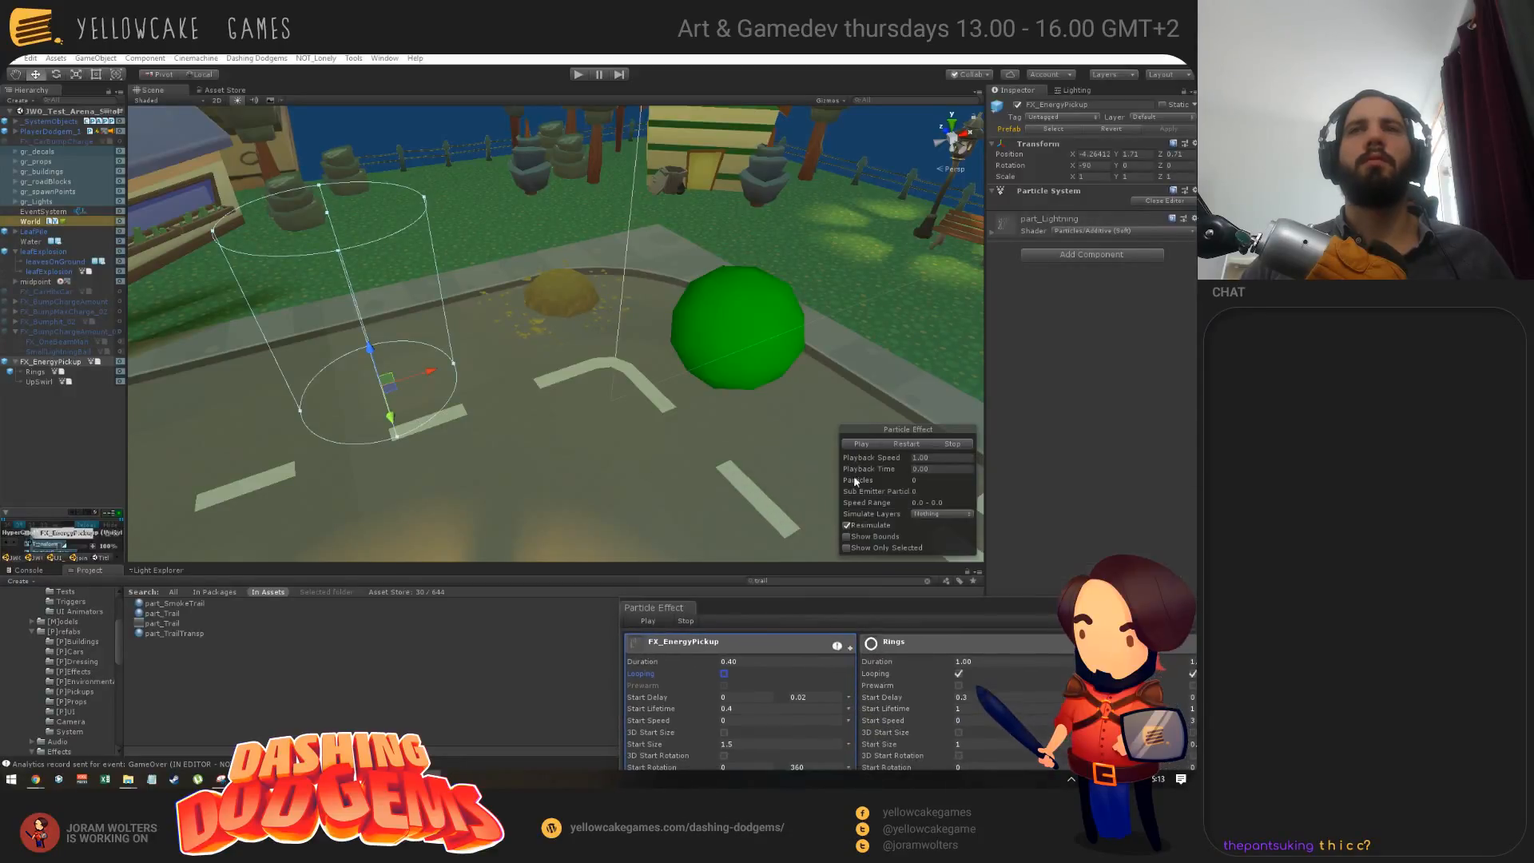
{"action": "left_click", "coordinate": [861, 444]}
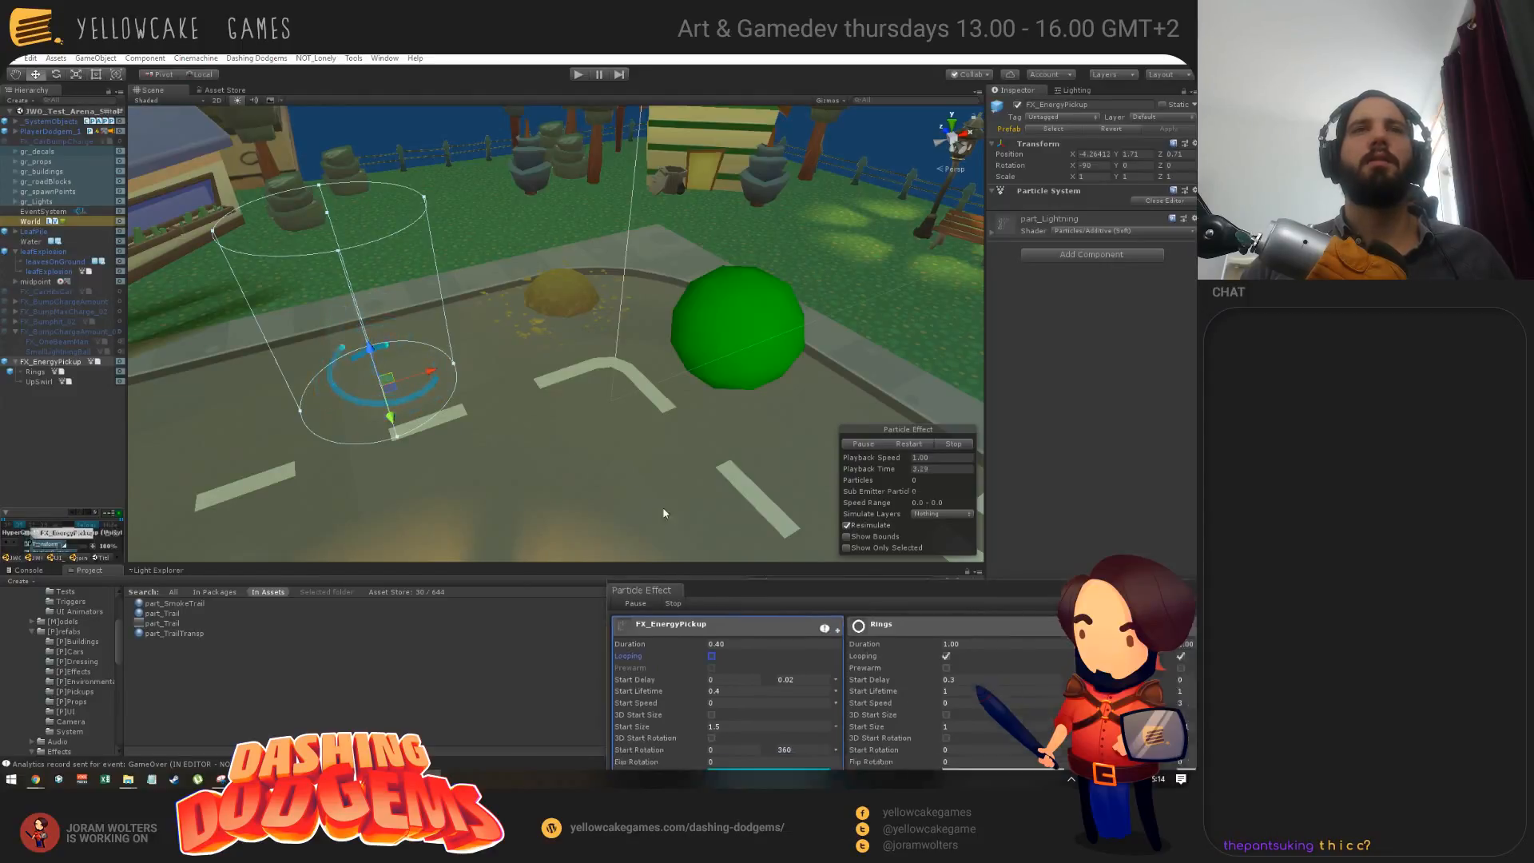
Step: Expand the Rings emitter's Emission settings and review its burst
{"action": "left_click_drag", "start_coordinate": [746, 610], "coordinate": [653, 410]}
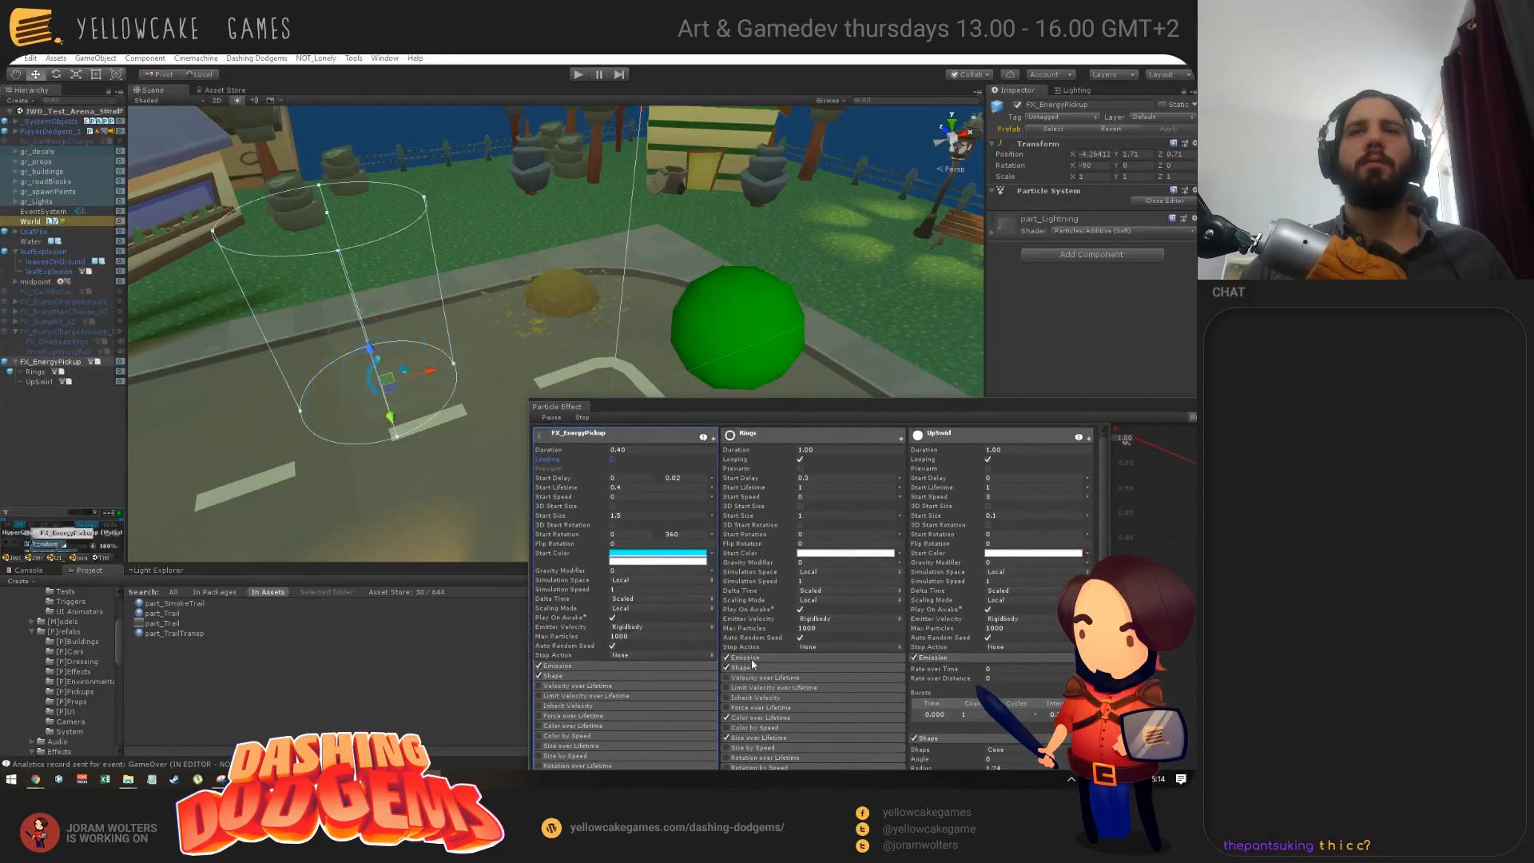
{"action": "left_click", "coordinate": [799, 657]}
{"action": "scroll", "coordinate": [799, 657], "scroll_direction": "down", "scroll_amount": 2}
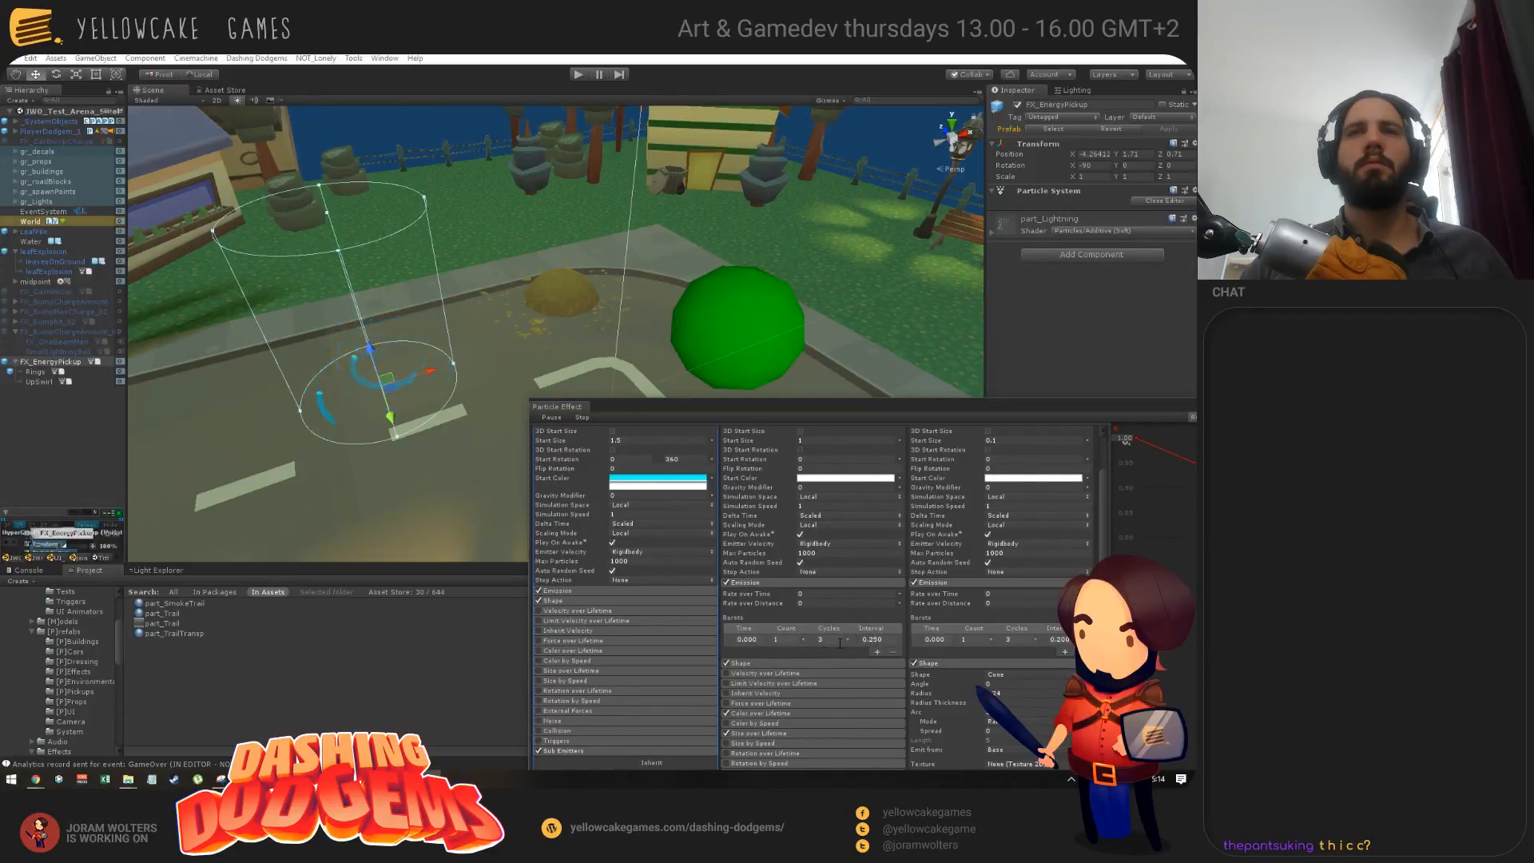
{"action": "scroll", "coordinate": [765, 555], "scroll_direction": "up", "scroll_amount": 2}
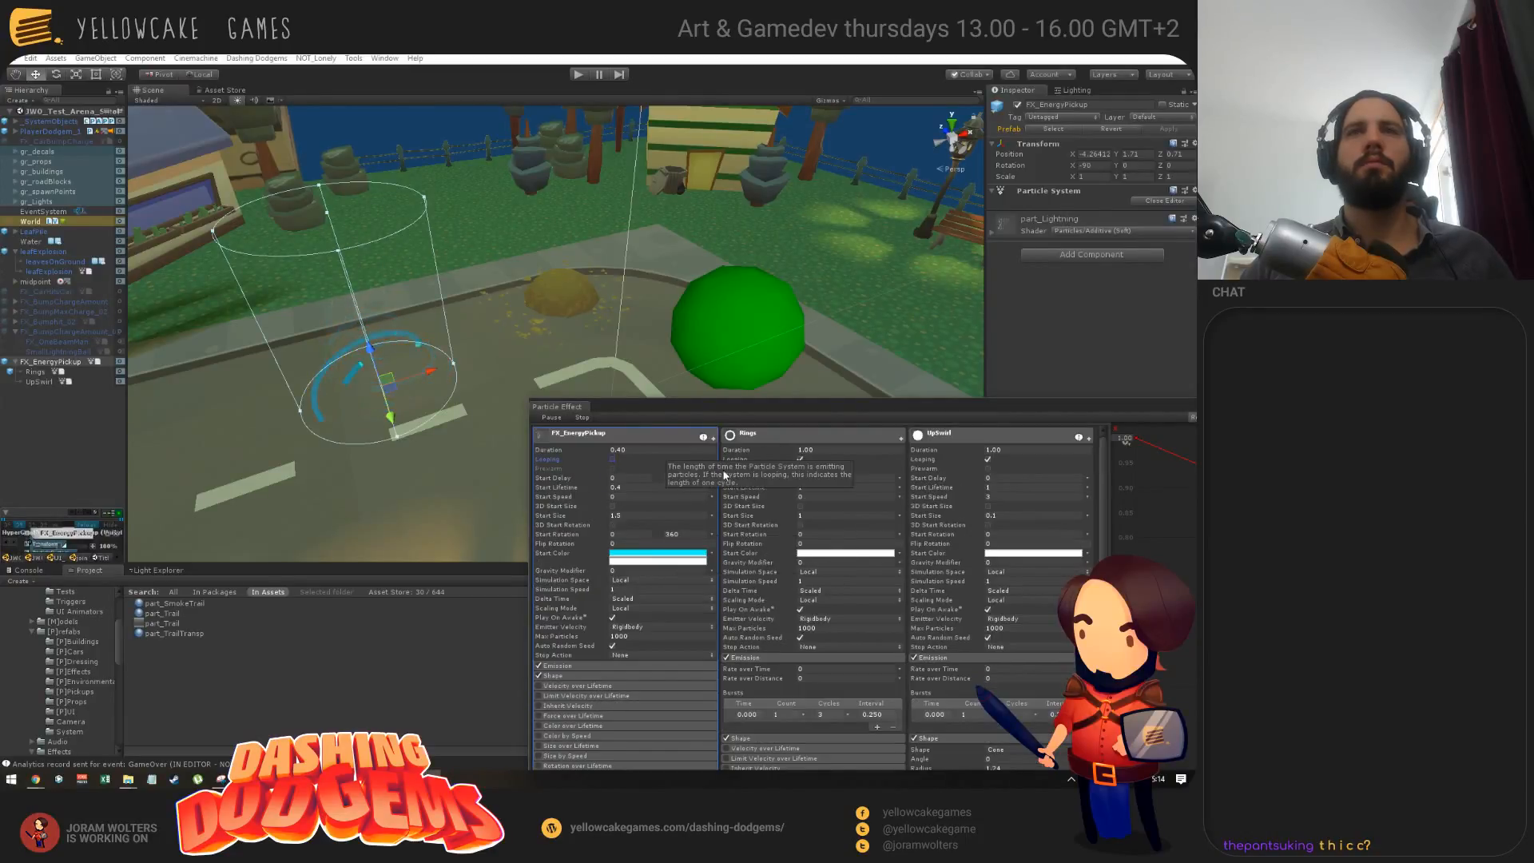
Step: Turn off looping for the UpSwirl and Rings emitters and replay the effect in the scene
{"action": "left_click", "coordinate": [988, 459]}
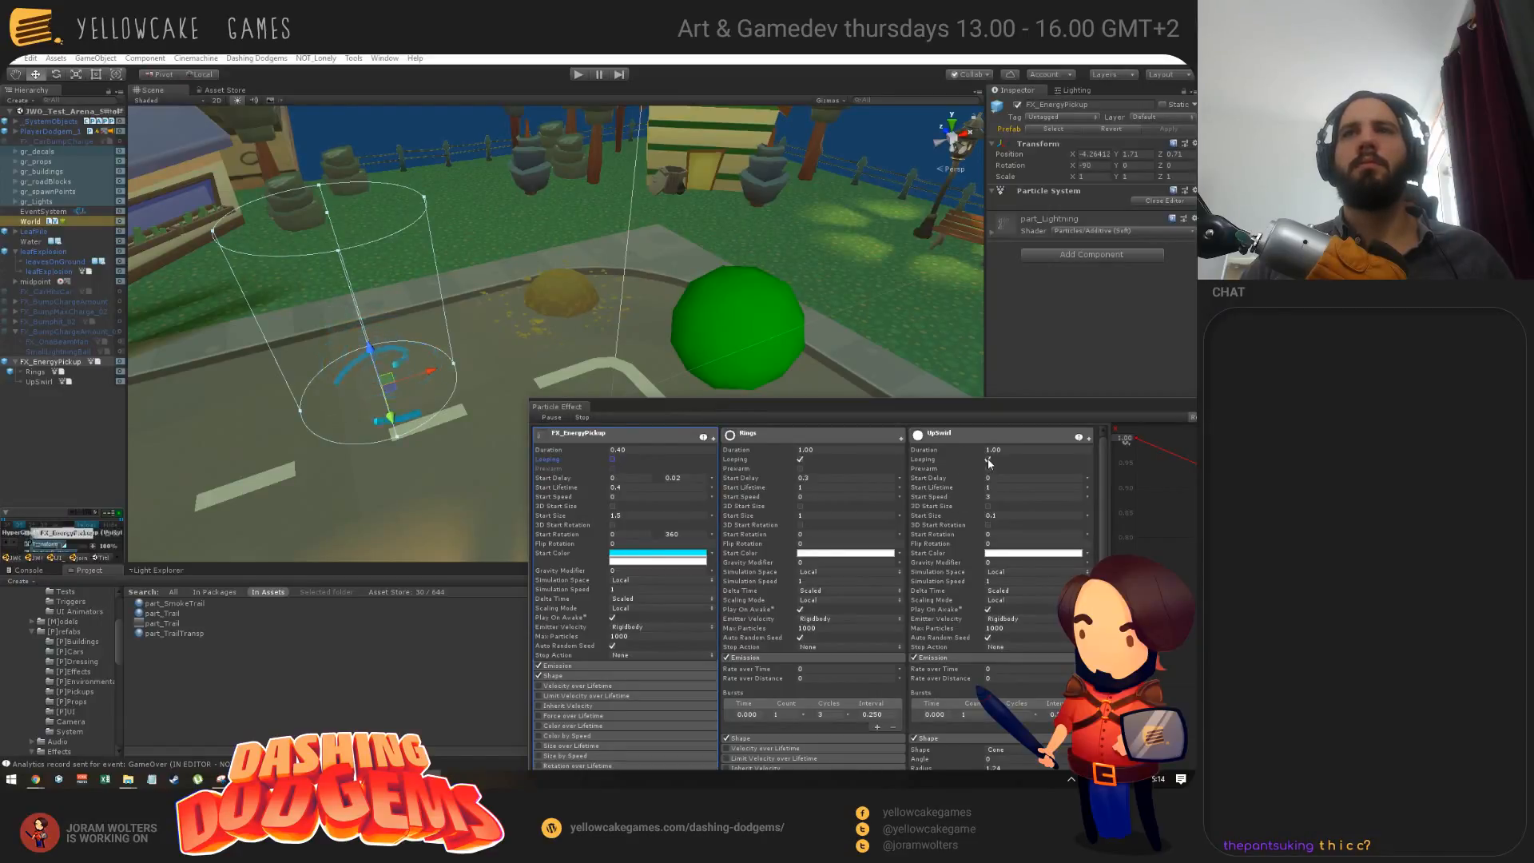
{"action": "left_click", "coordinate": [799, 459]}
{"action": "left_click_drag", "start_coordinate": [799, 418], "coordinate": [781, 651]}
{"action": "left_click", "coordinate": [862, 444]}
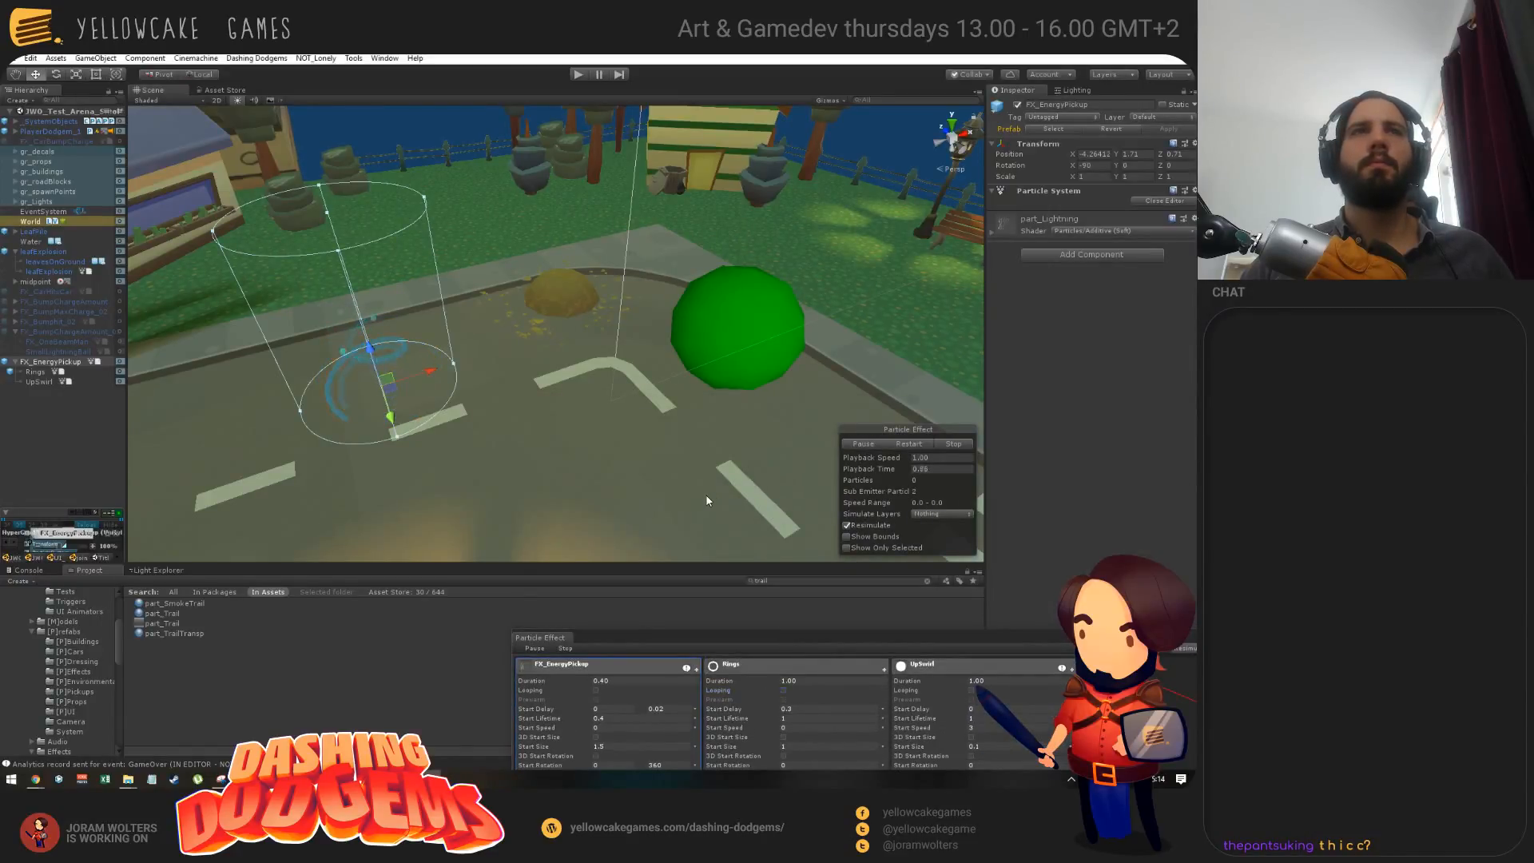
Step: Set the Rings burst interval to 0.3 and replay the effect in the scene
{"action": "left_click_drag", "start_coordinate": [709, 638], "coordinate": [655, 353]}
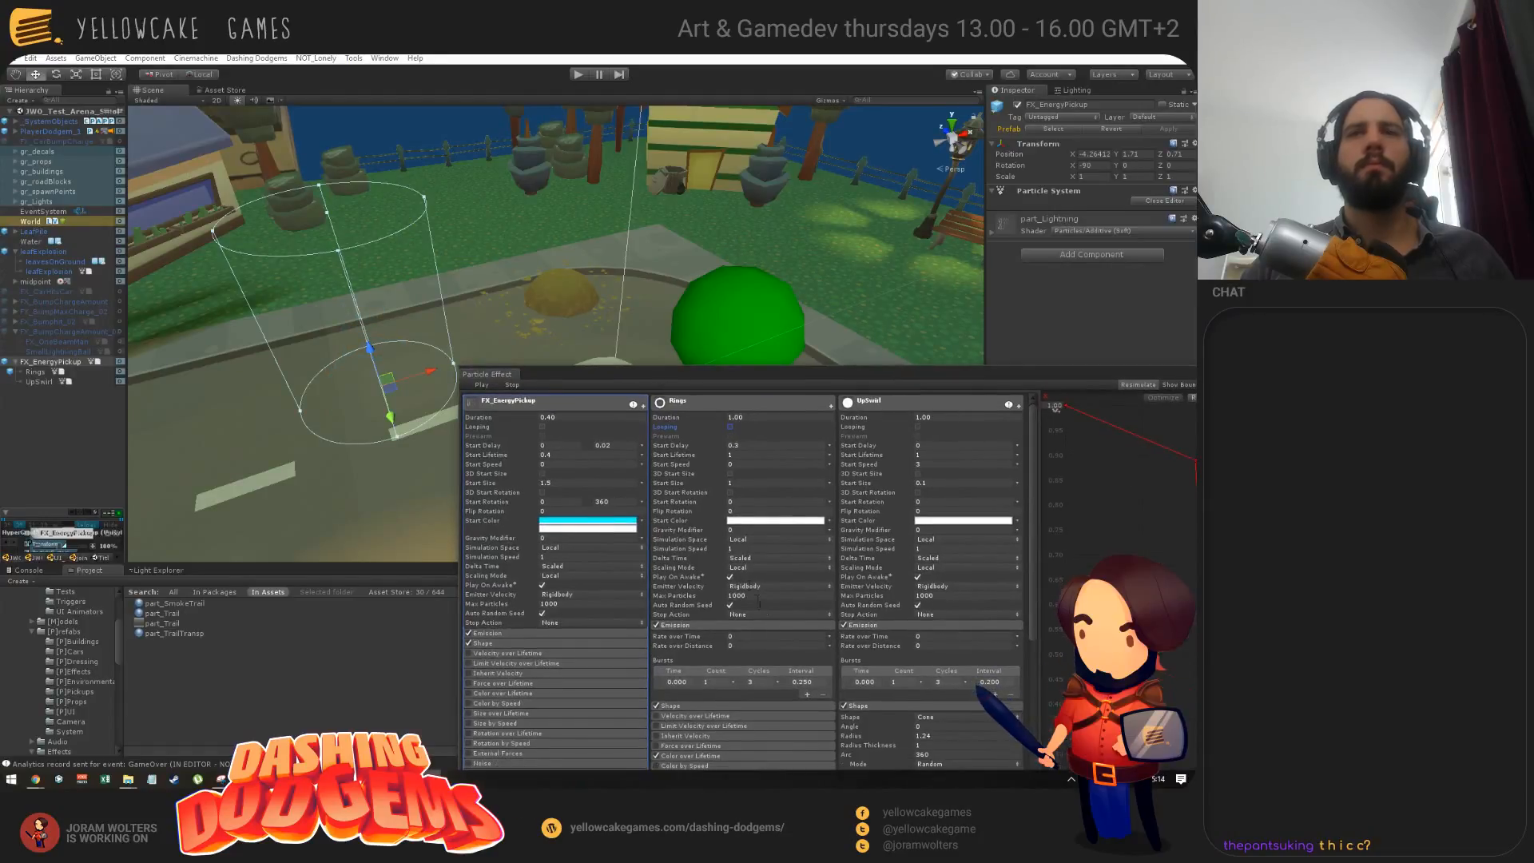
{"action": "left_click", "coordinate": [798, 682]}
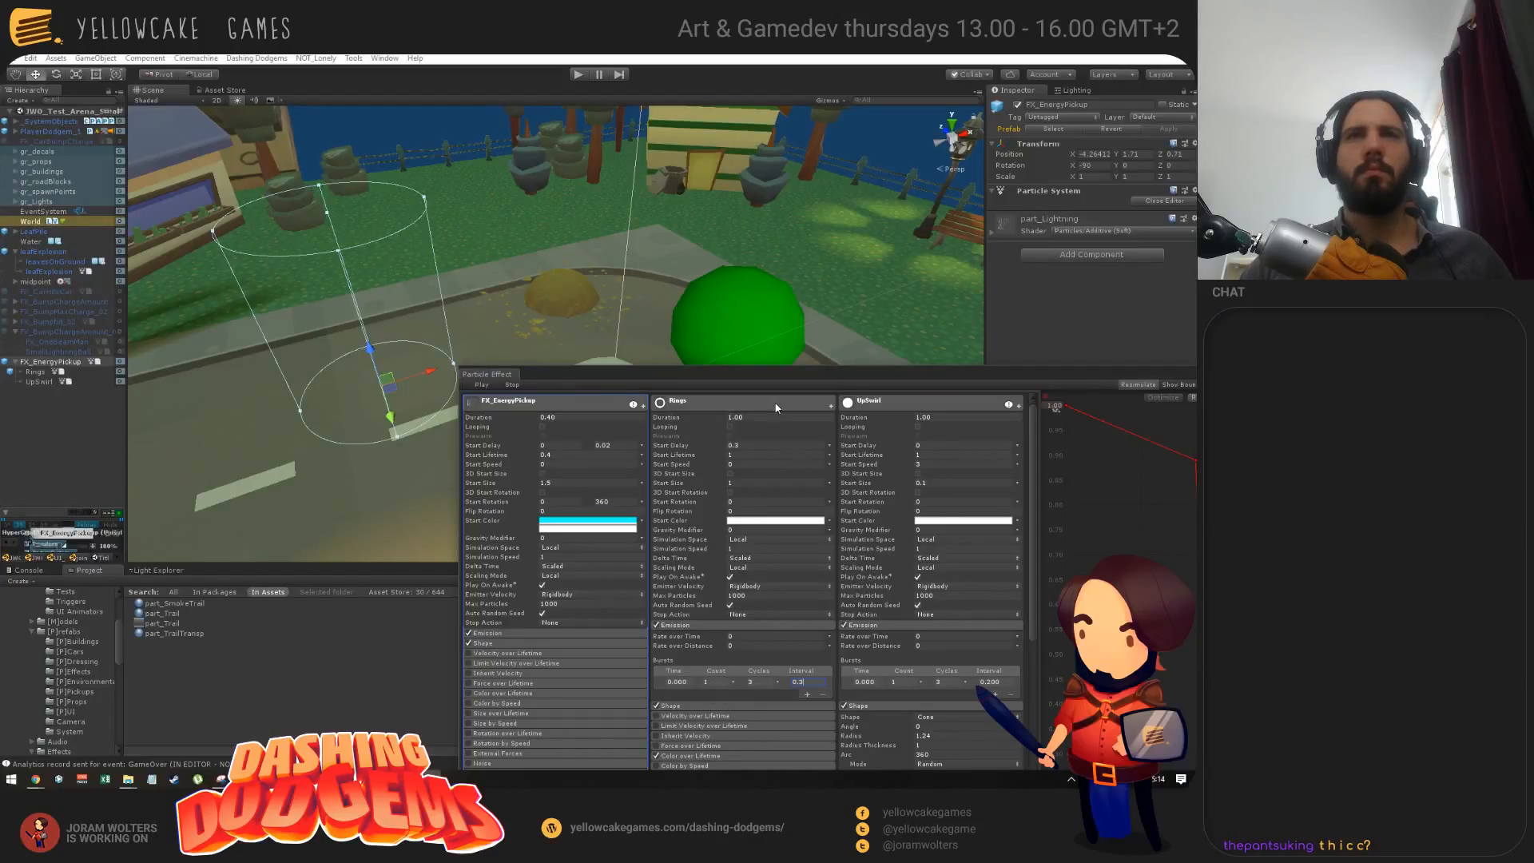
{"action": "left_click_drag", "start_coordinate": [775, 374], "coordinate": [799, 607]}
{"action": "left_click", "coordinate": [866, 444]}
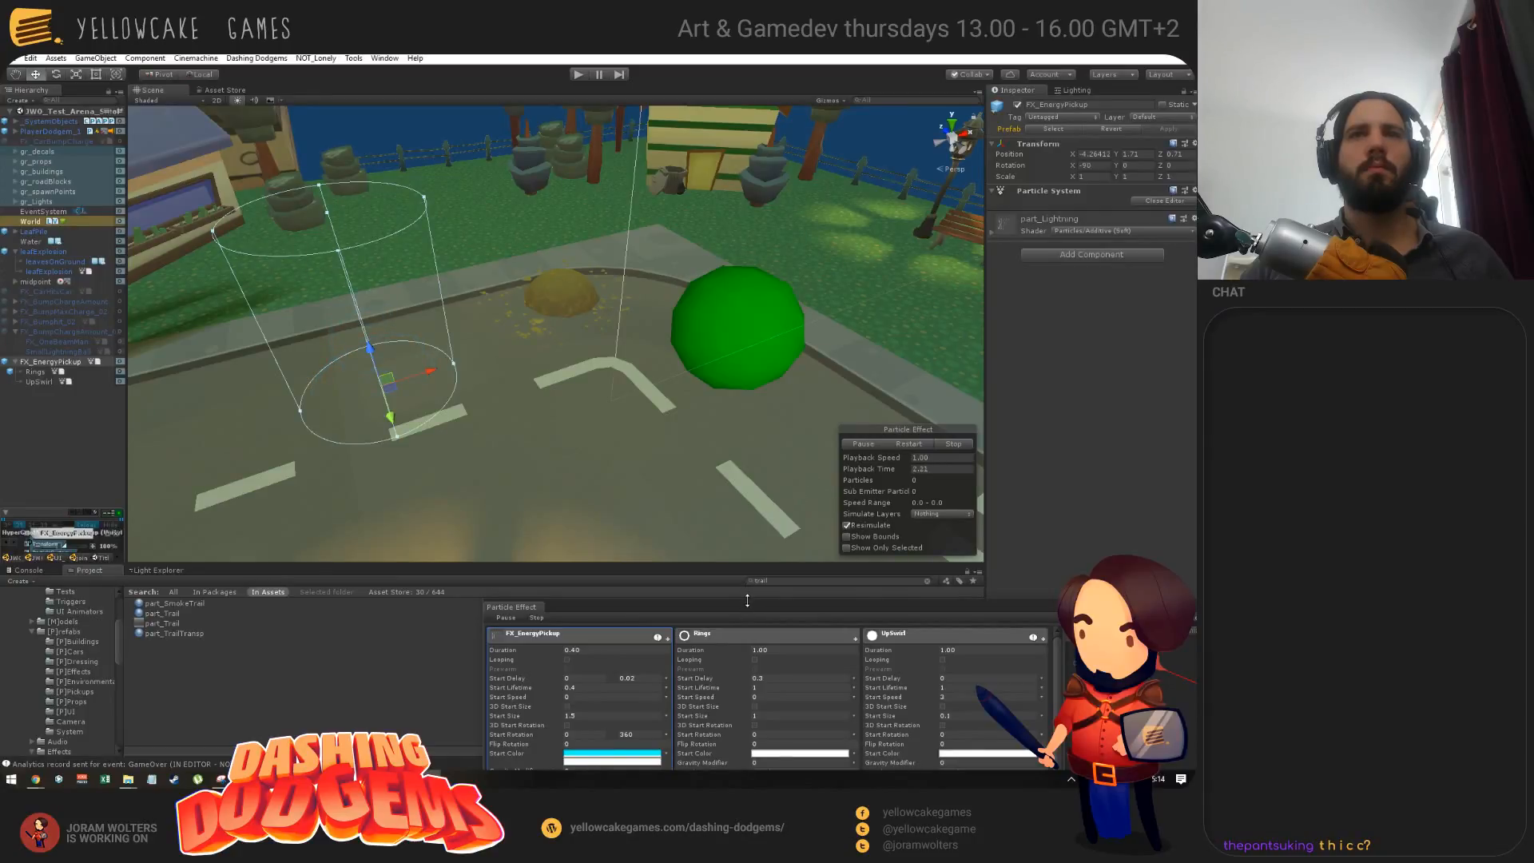
Step: Set the duration of the FX_EnergyPickup emitter to 1 and replay the effect in the scene
{"action": "left_click_drag", "start_coordinate": [747, 600], "coordinate": [745, 339]}
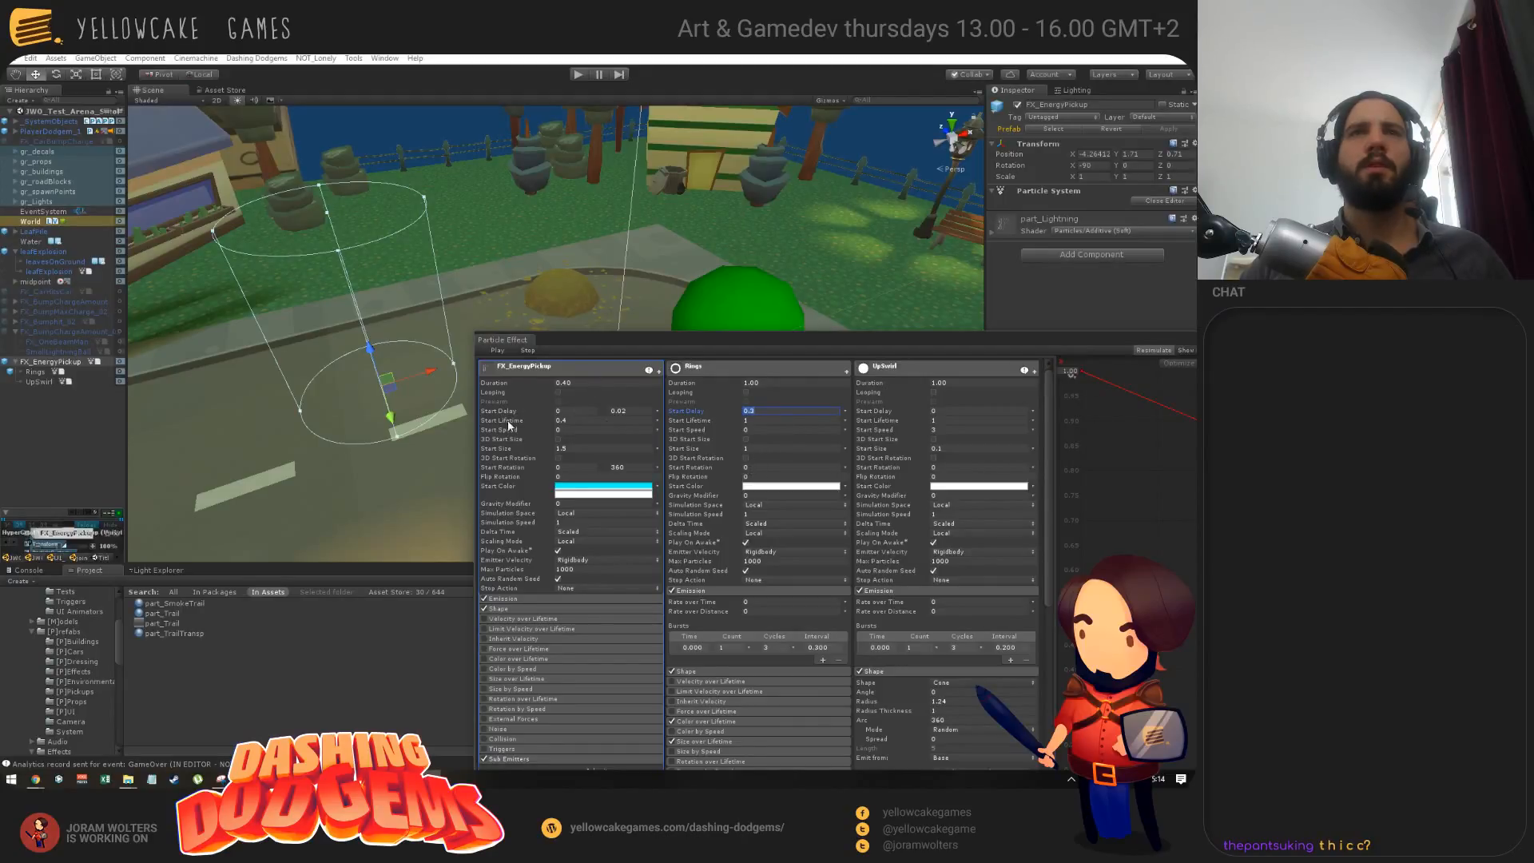
{"action": "left_click", "coordinate": [581, 388]}
{"action": "left_click_drag", "start_coordinate": [668, 342], "coordinate": [665, 526]}
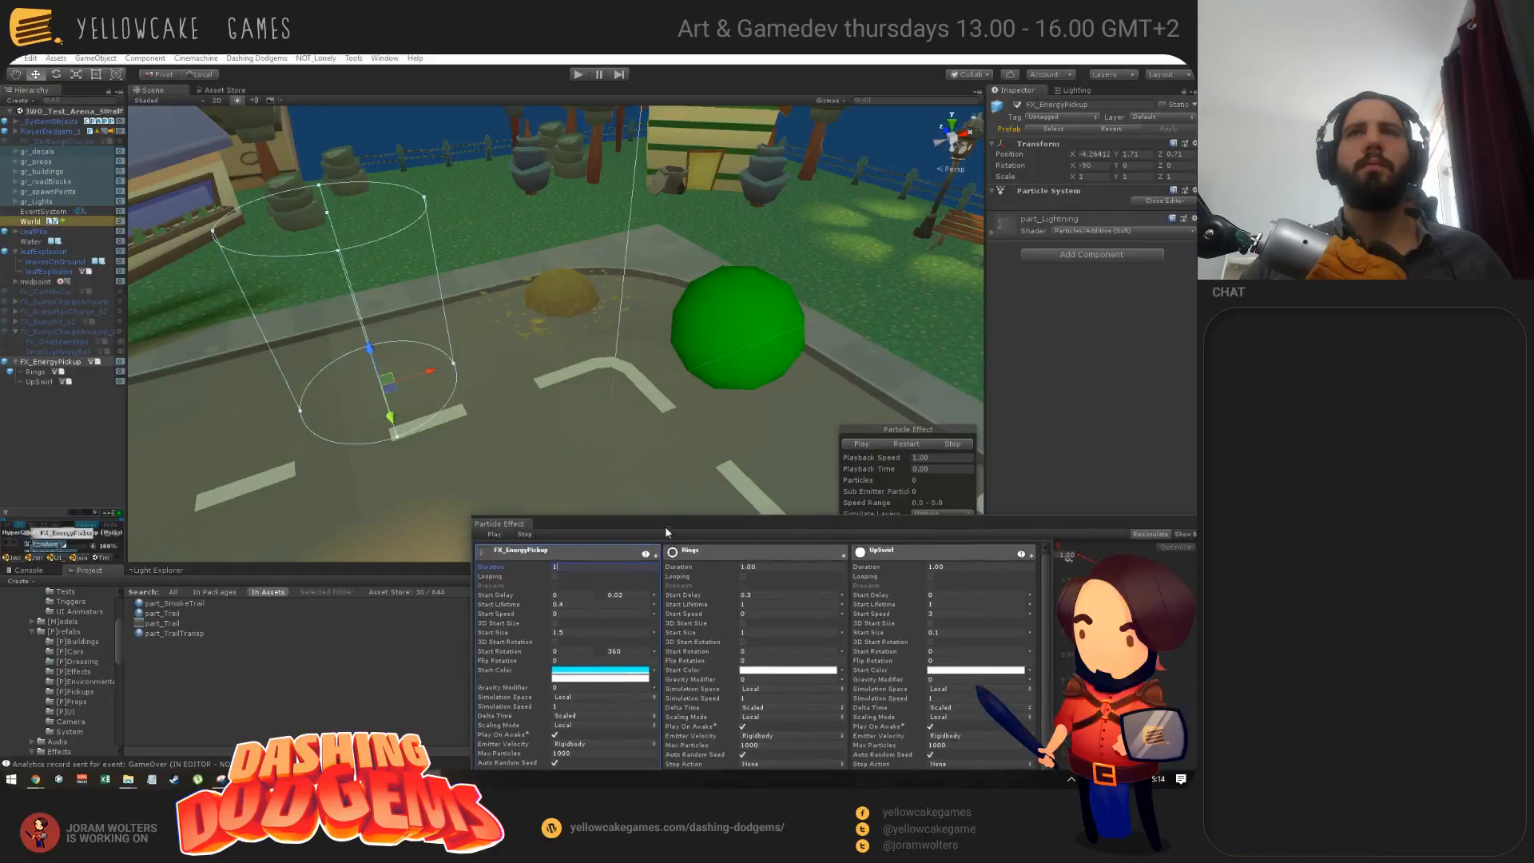
{"action": "left_click", "coordinate": [861, 443]}
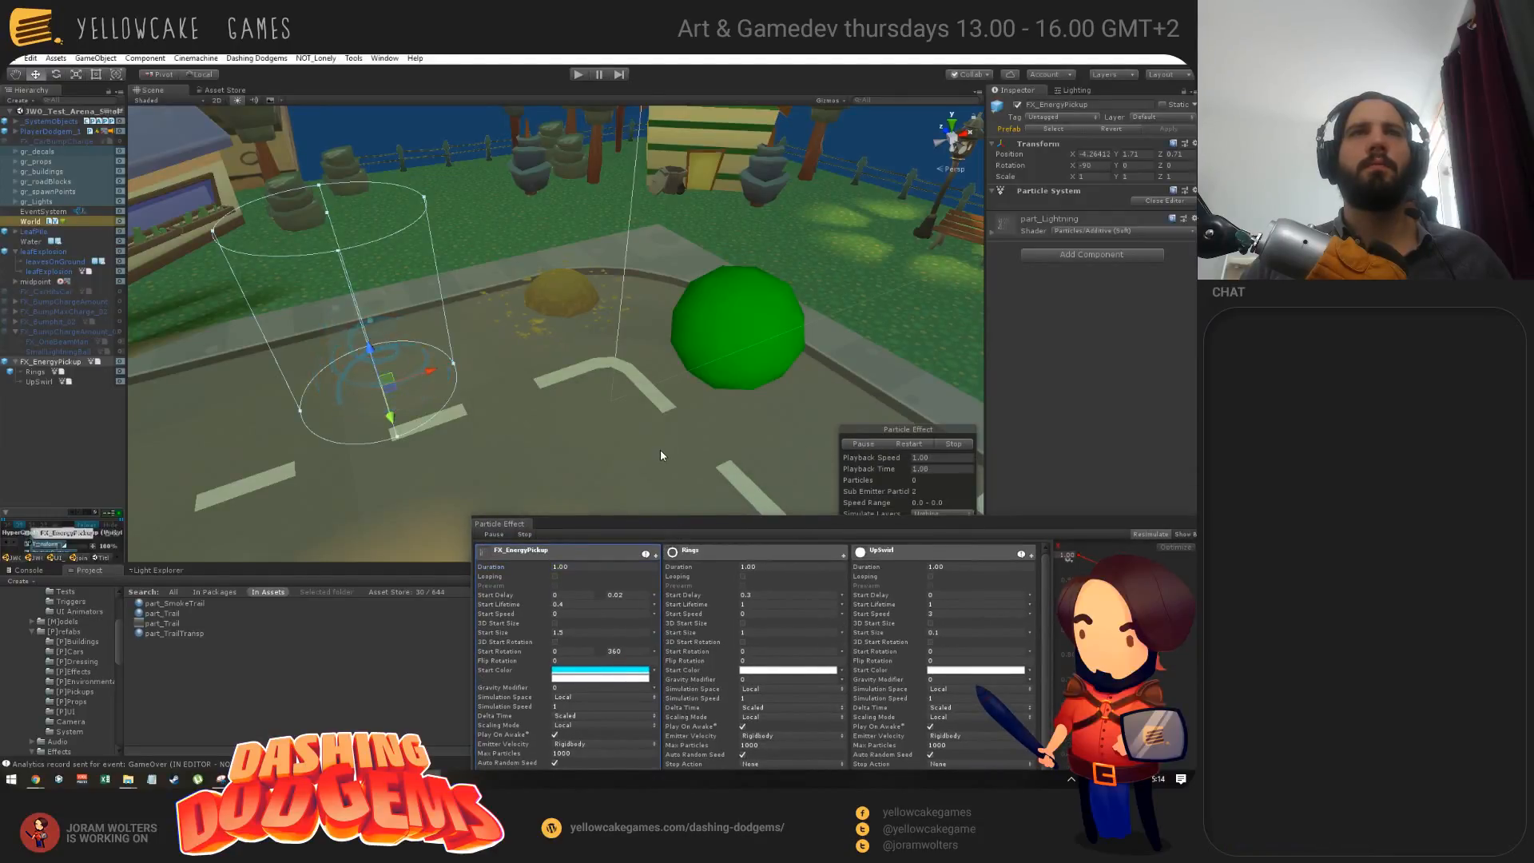
{"action": "left_click", "coordinate": [869, 443]}
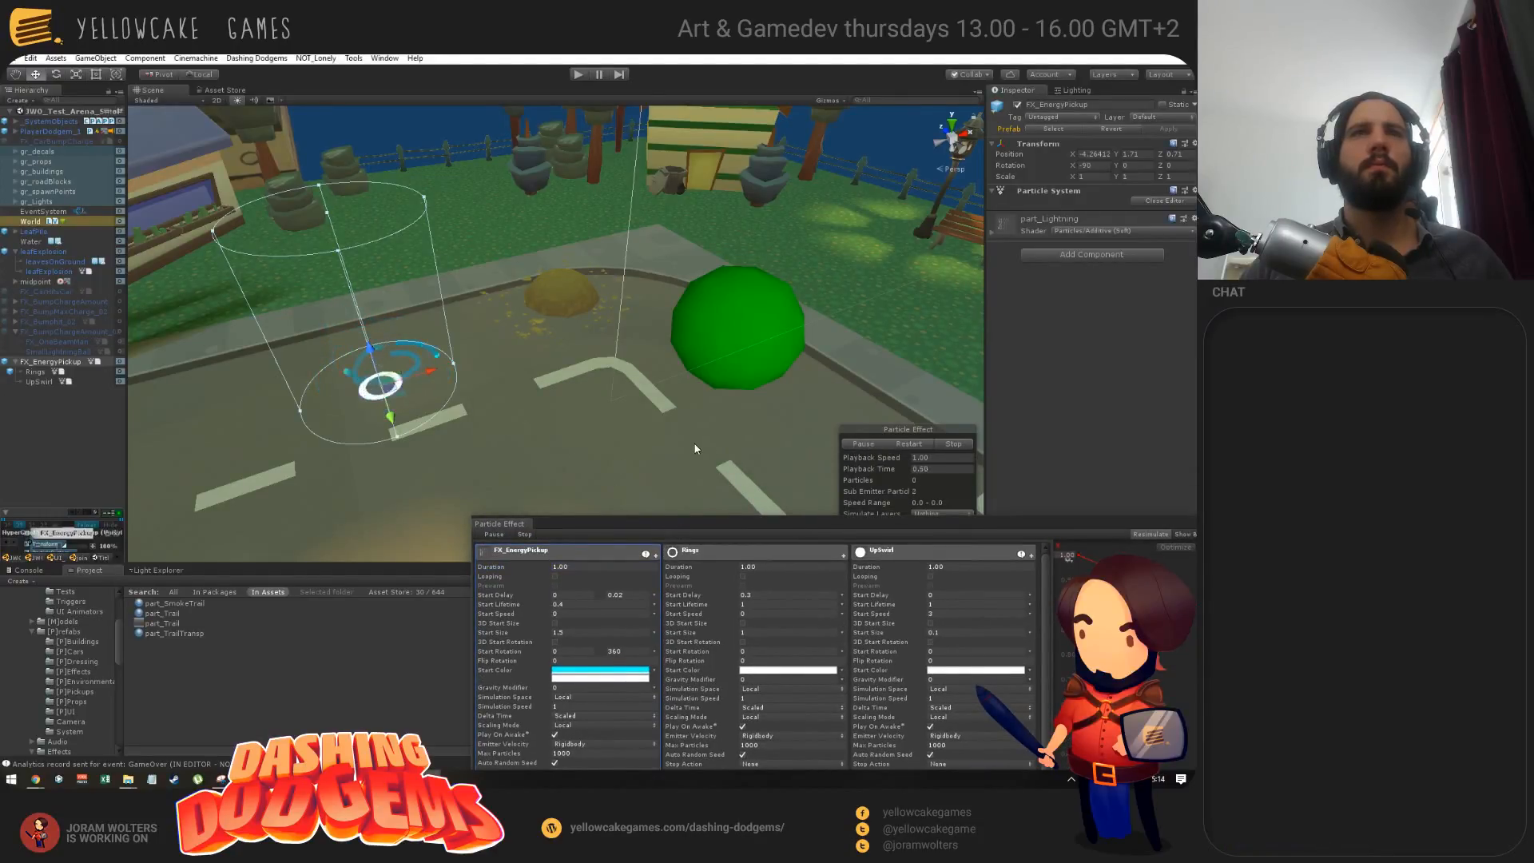
Step: Set the Rings burst interval to 0.5 and replay the effect in the scene
{"action": "left_click_drag", "start_coordinate": [666, 528], "coordinate": [676, 342]}
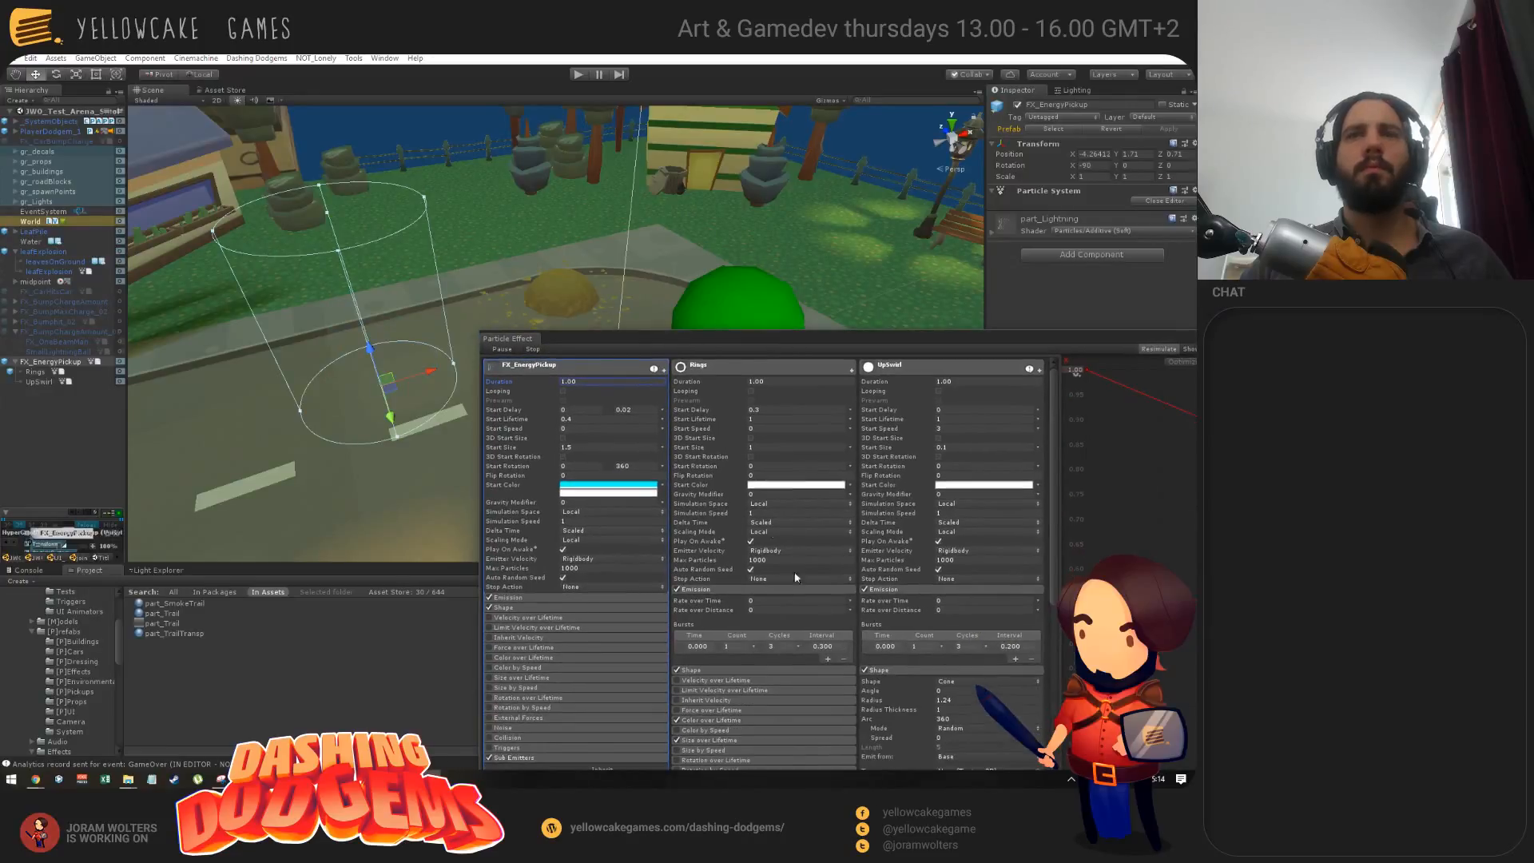
{"action": "key", "text": "BackSpace"}
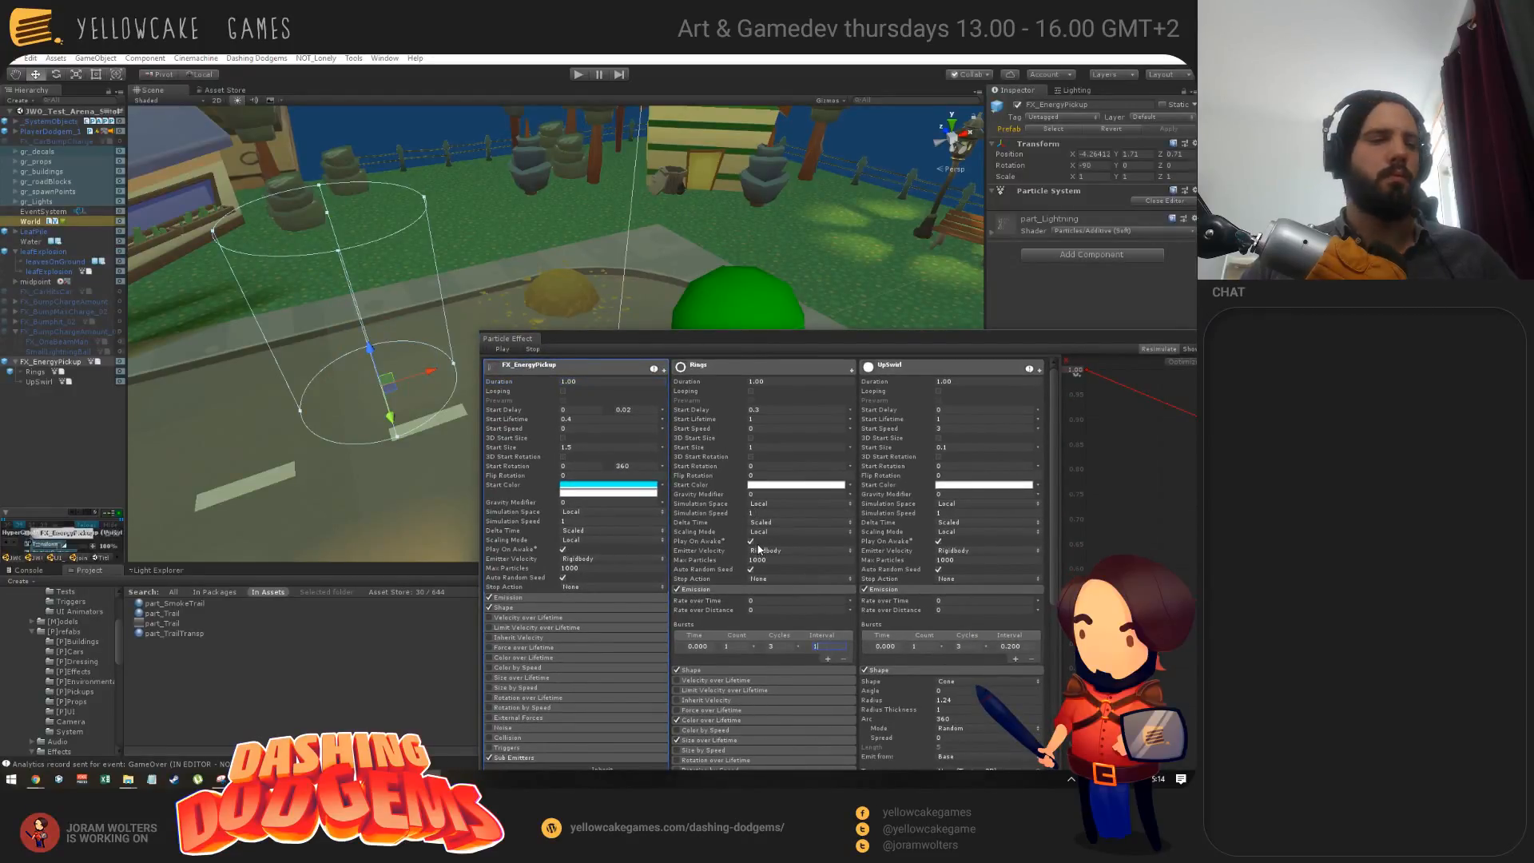
{"action": "type", "text": "0.5"}
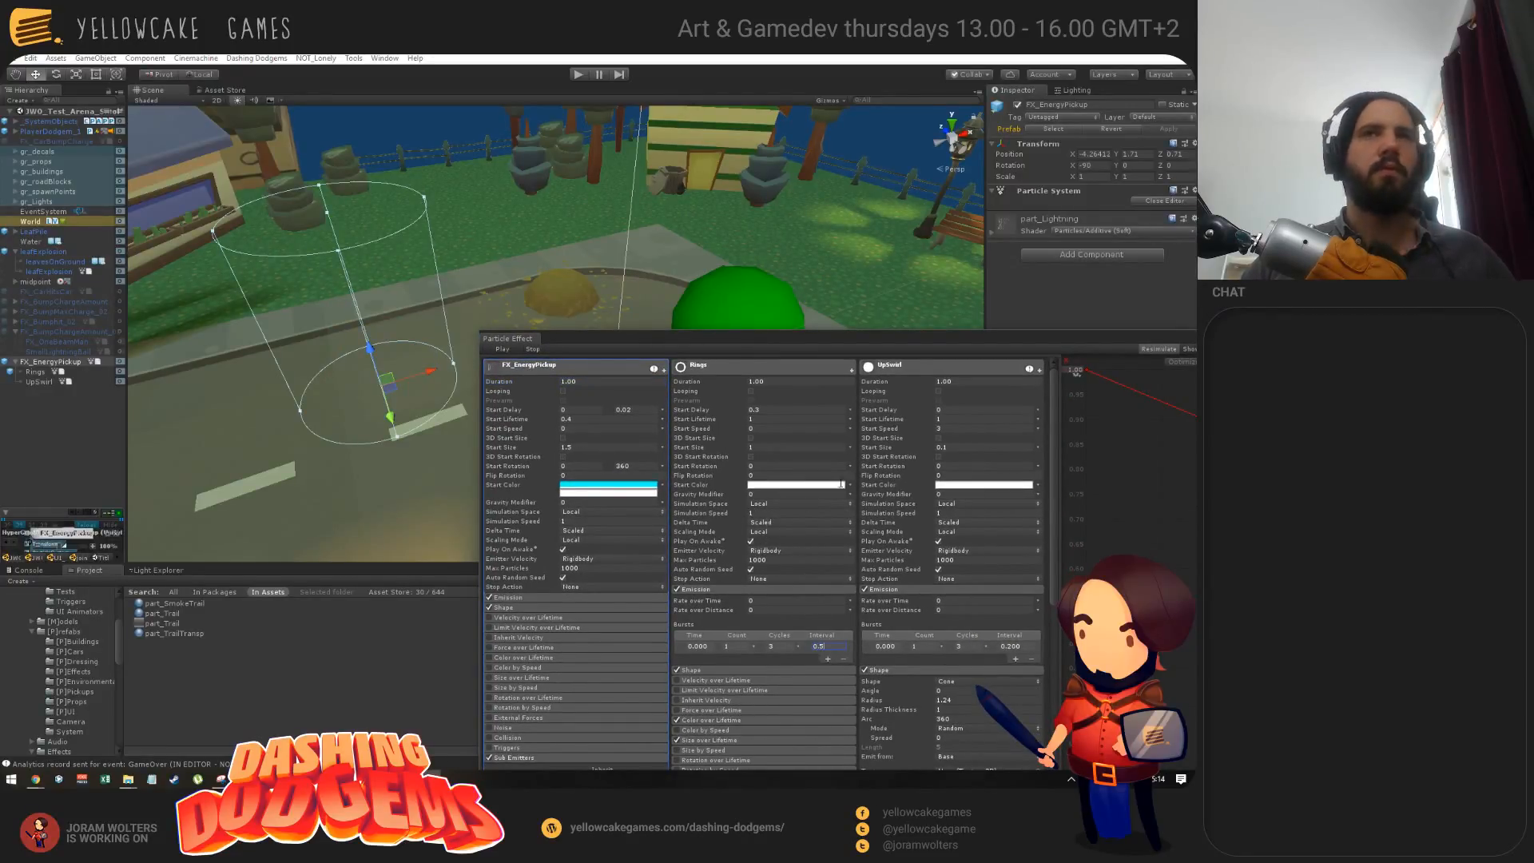
{"action": "left_click_drag", "start_coordinate": [741, 334], "coordinate": [687, 537]}
{"action": "left_click", "coordinate": [863, 444]}
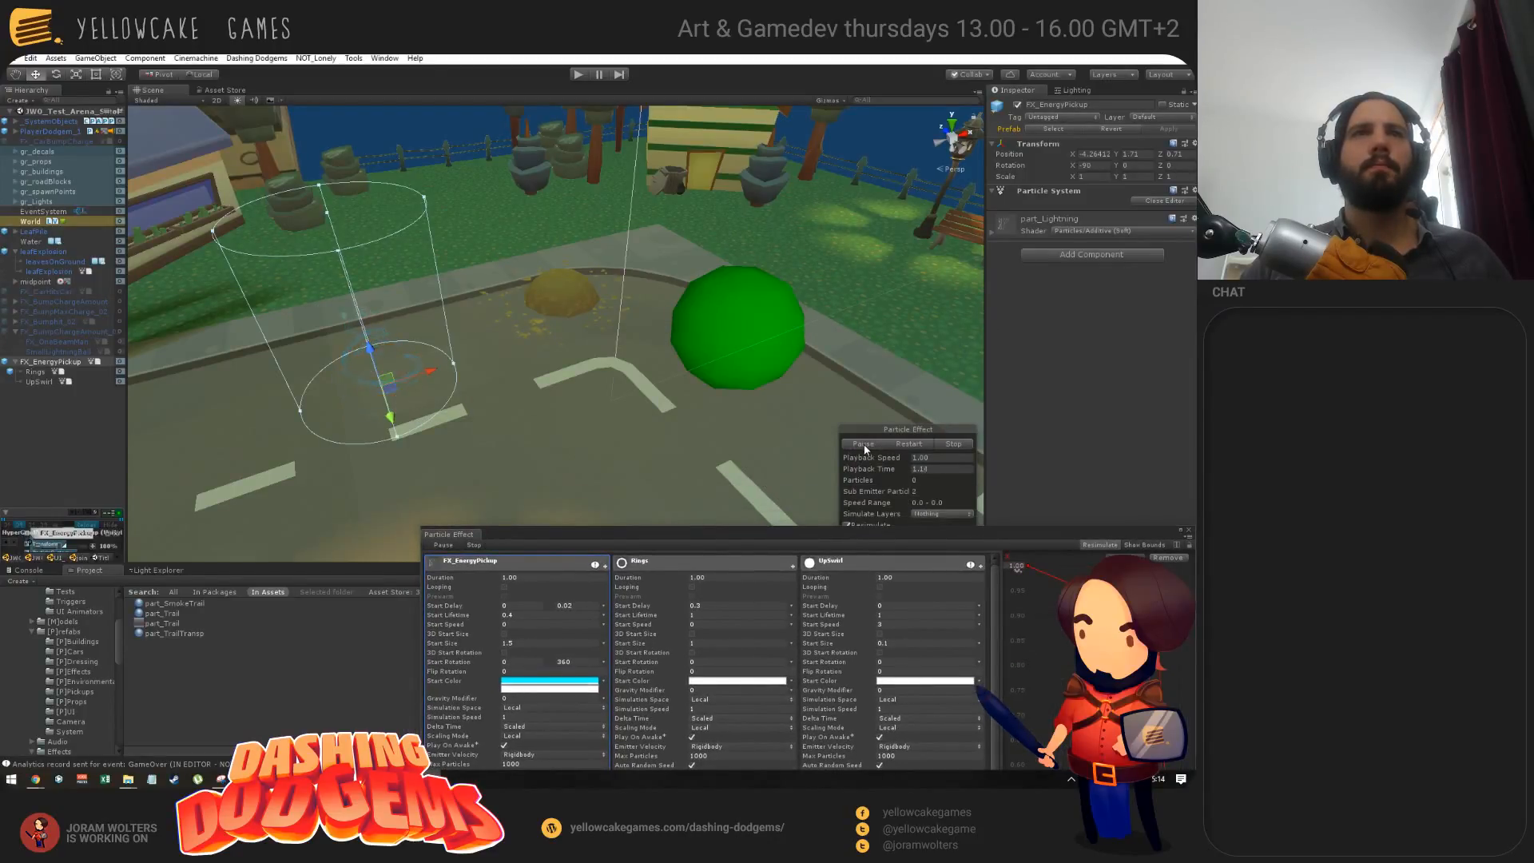
Step: Set the start delay of the Rings emitter to 0 and replay the effect in the scene
{"action": "left_click_drag", "start_coordinate": [755, 534], "coordinate": [779, 304]}
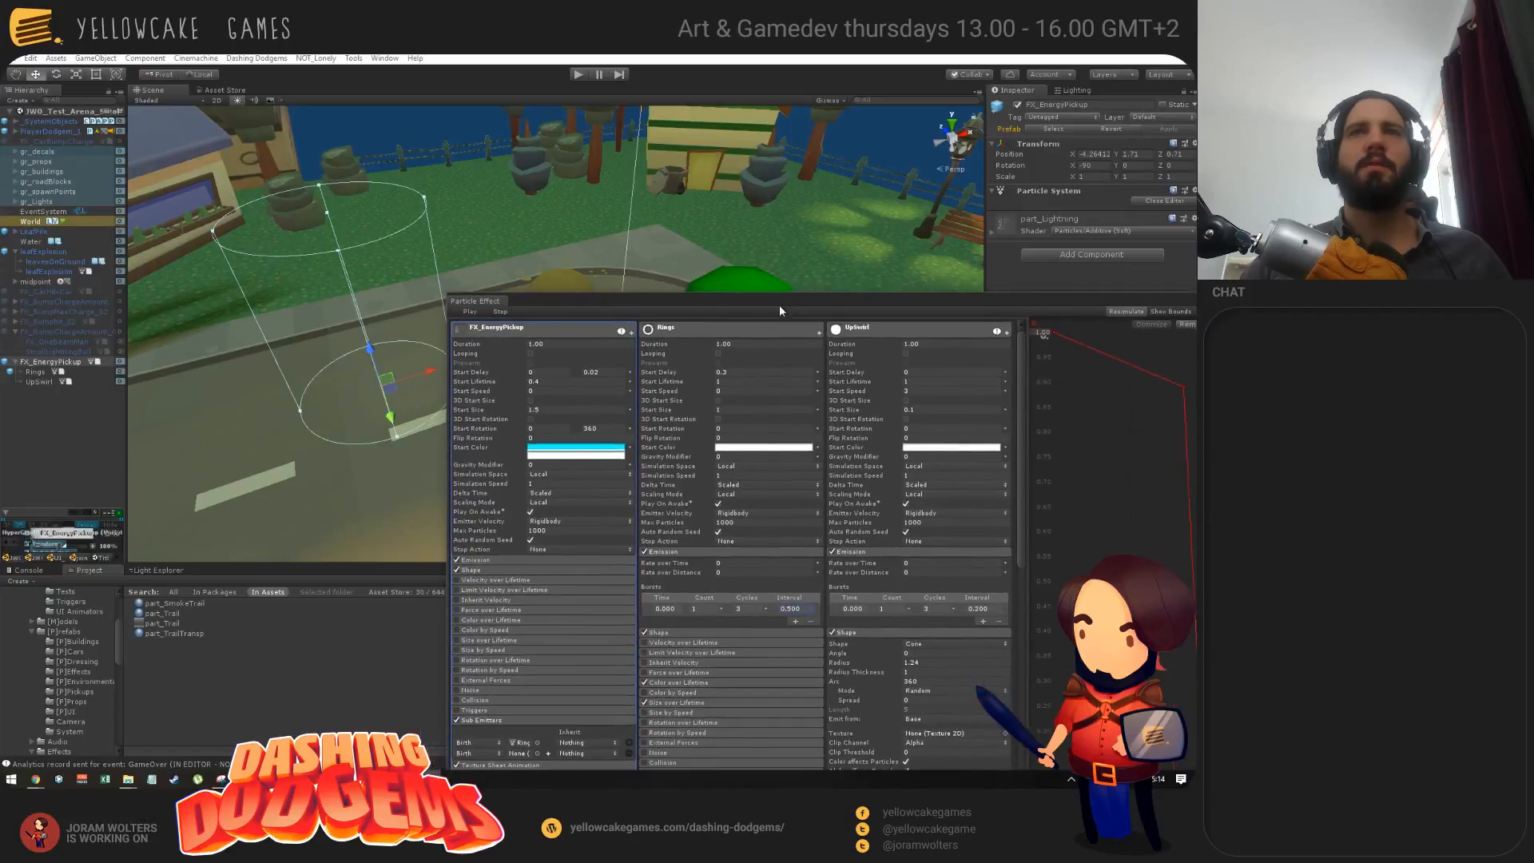
{"action": "left_click", "coordinate": [736, 373]}
{"action": "type", "text": "1"}
{"action": "left_click_drag", "start_coordinate": [735, 373], "coordinate": [644, 375]}
{"action": "type", "text": "0"}
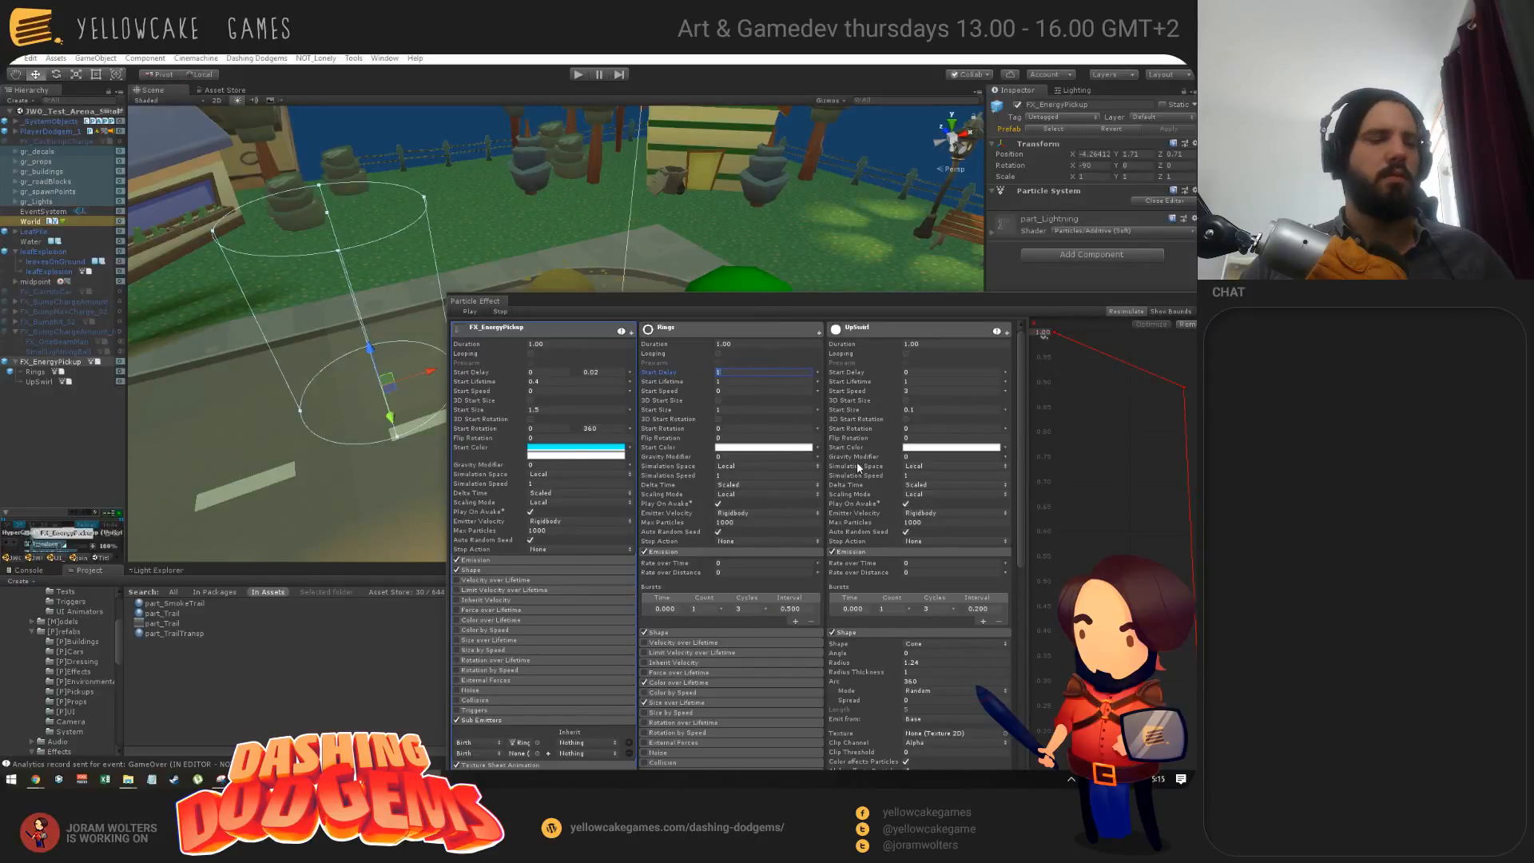
{"action": "left_click_drag", "start_coordinate": [782, 301], "coordinate": [827, 495]}
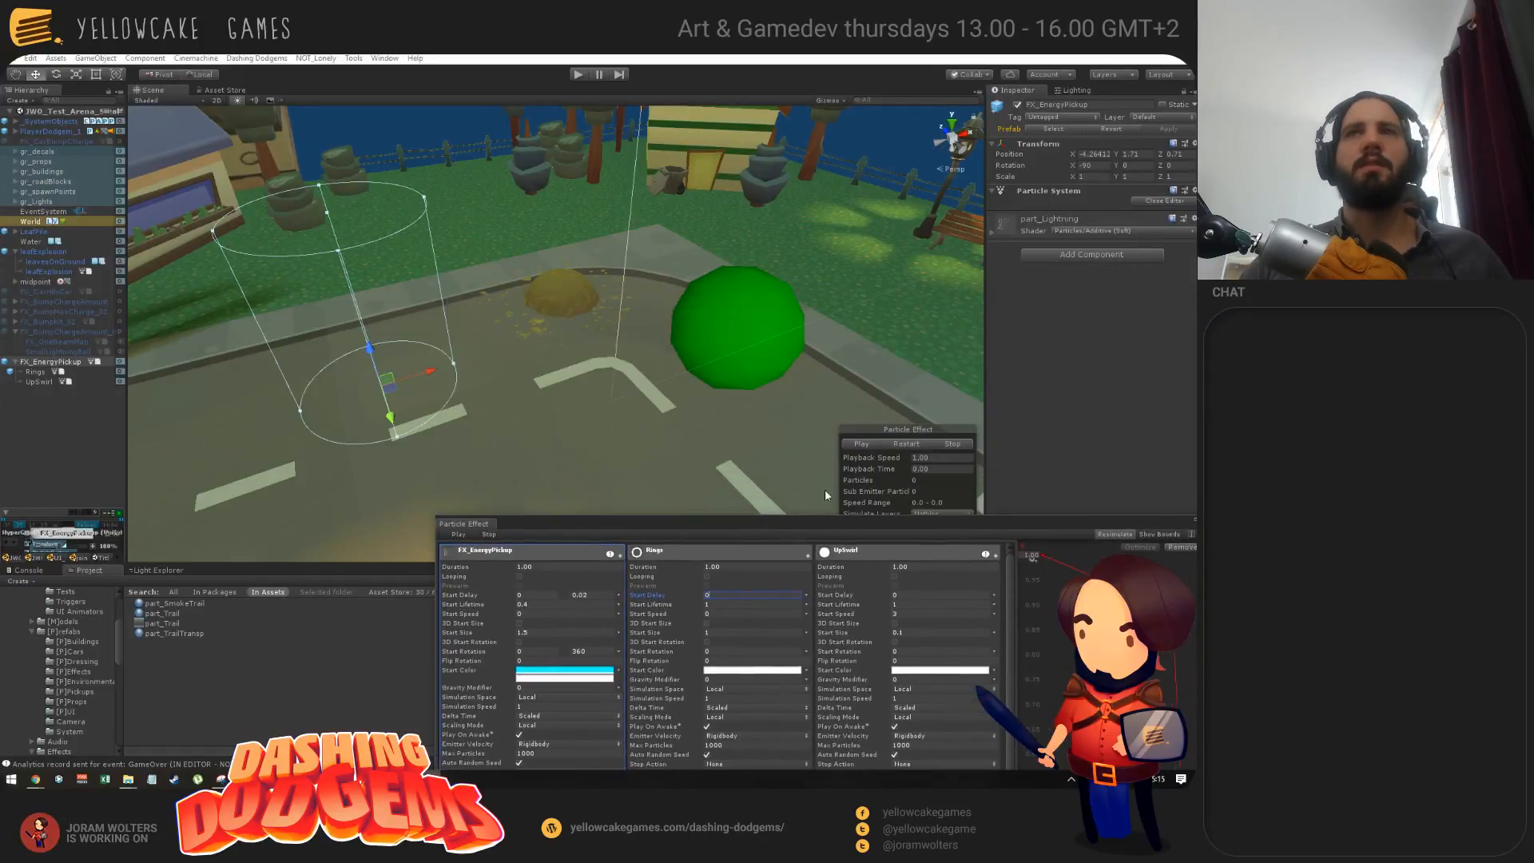
{"action": "left_click", "coordinate": [863, 444]}
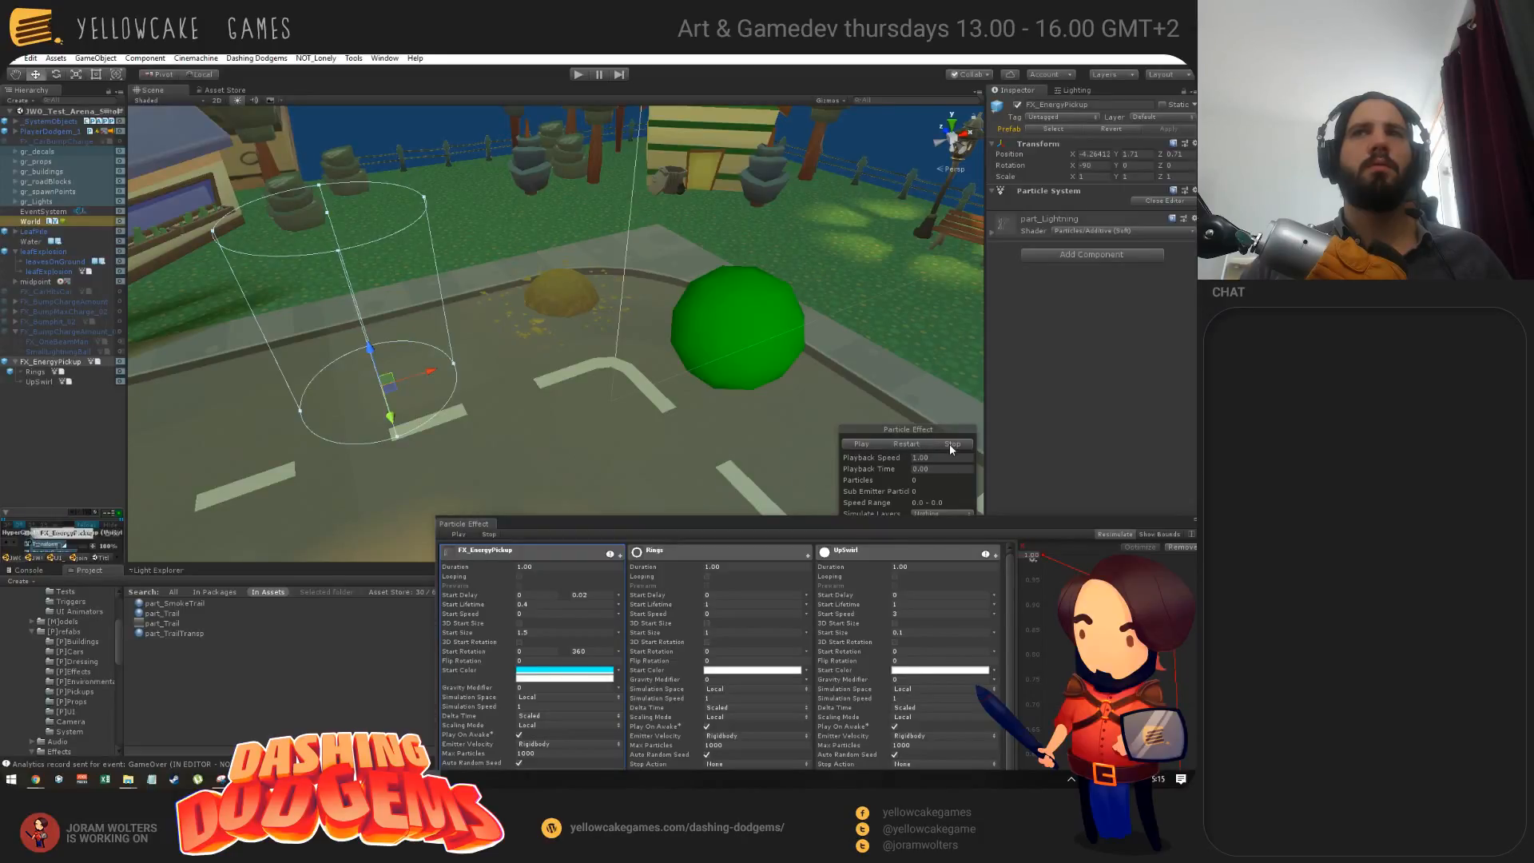
Step: Change the trigger of FX_EnergyPickup's Rings sub-emitter to Death and replay the effect in the scene
{"action": "left_click_drag", "start_coordinate": [694, 524], "coordinate": [705, 213]}
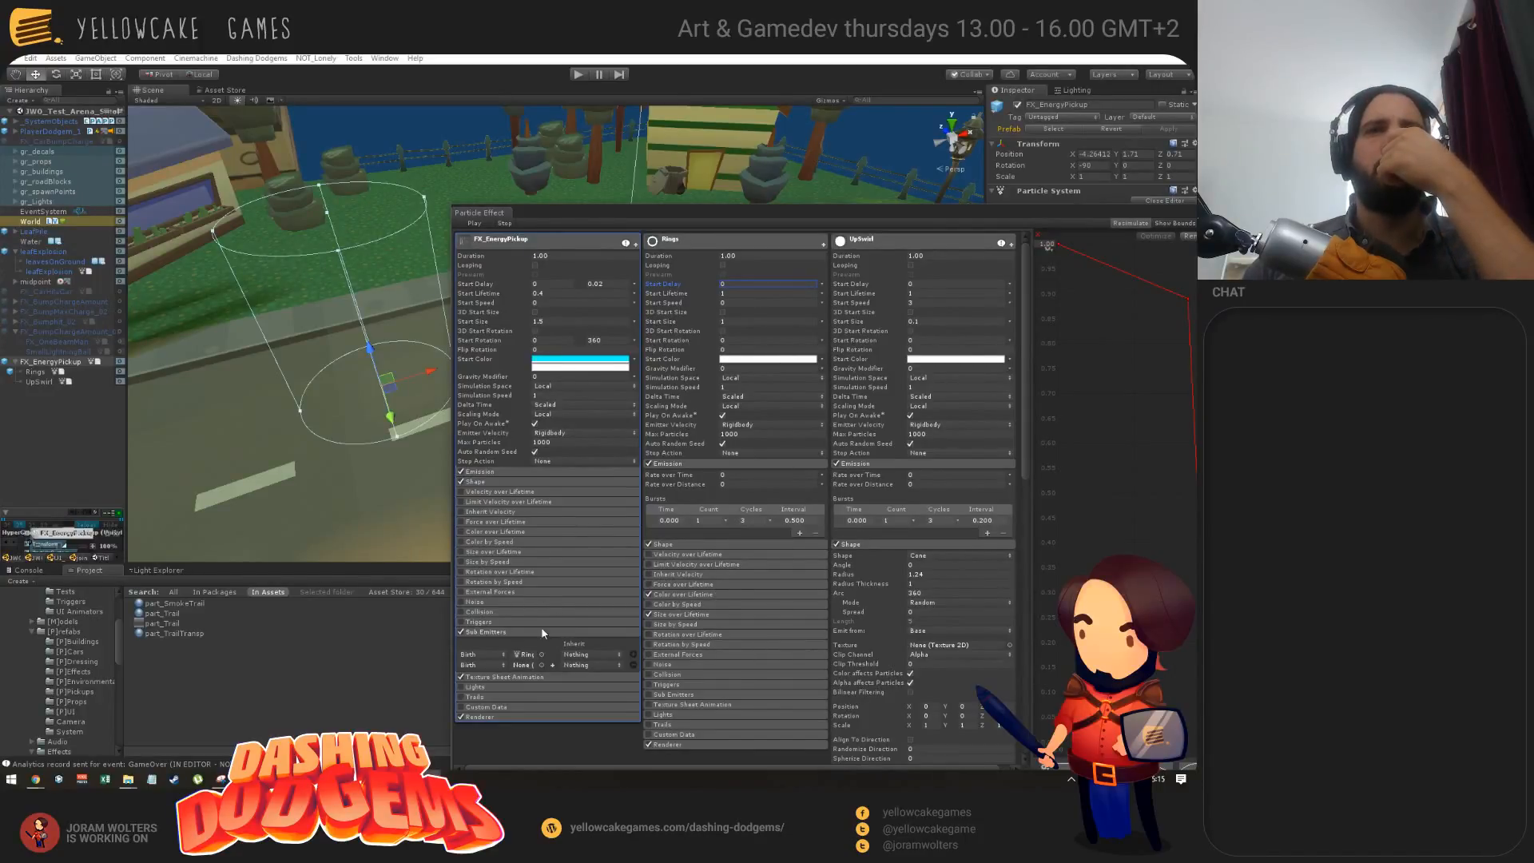
{"action": "left_click", "coordinate": [499, 655]}
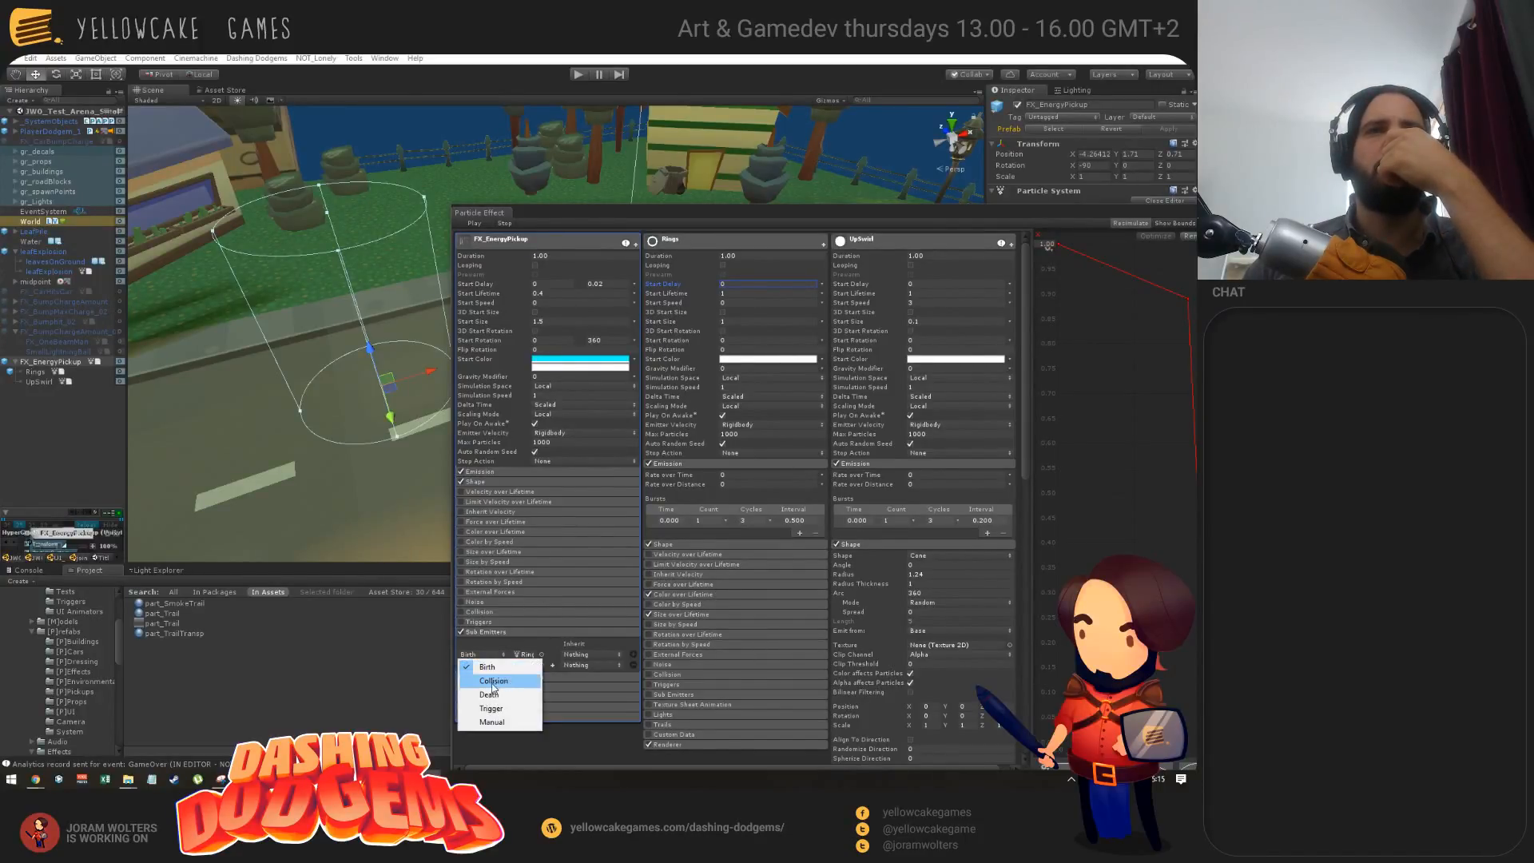
{"action": "left_click", "coordinate": [495, 688]}
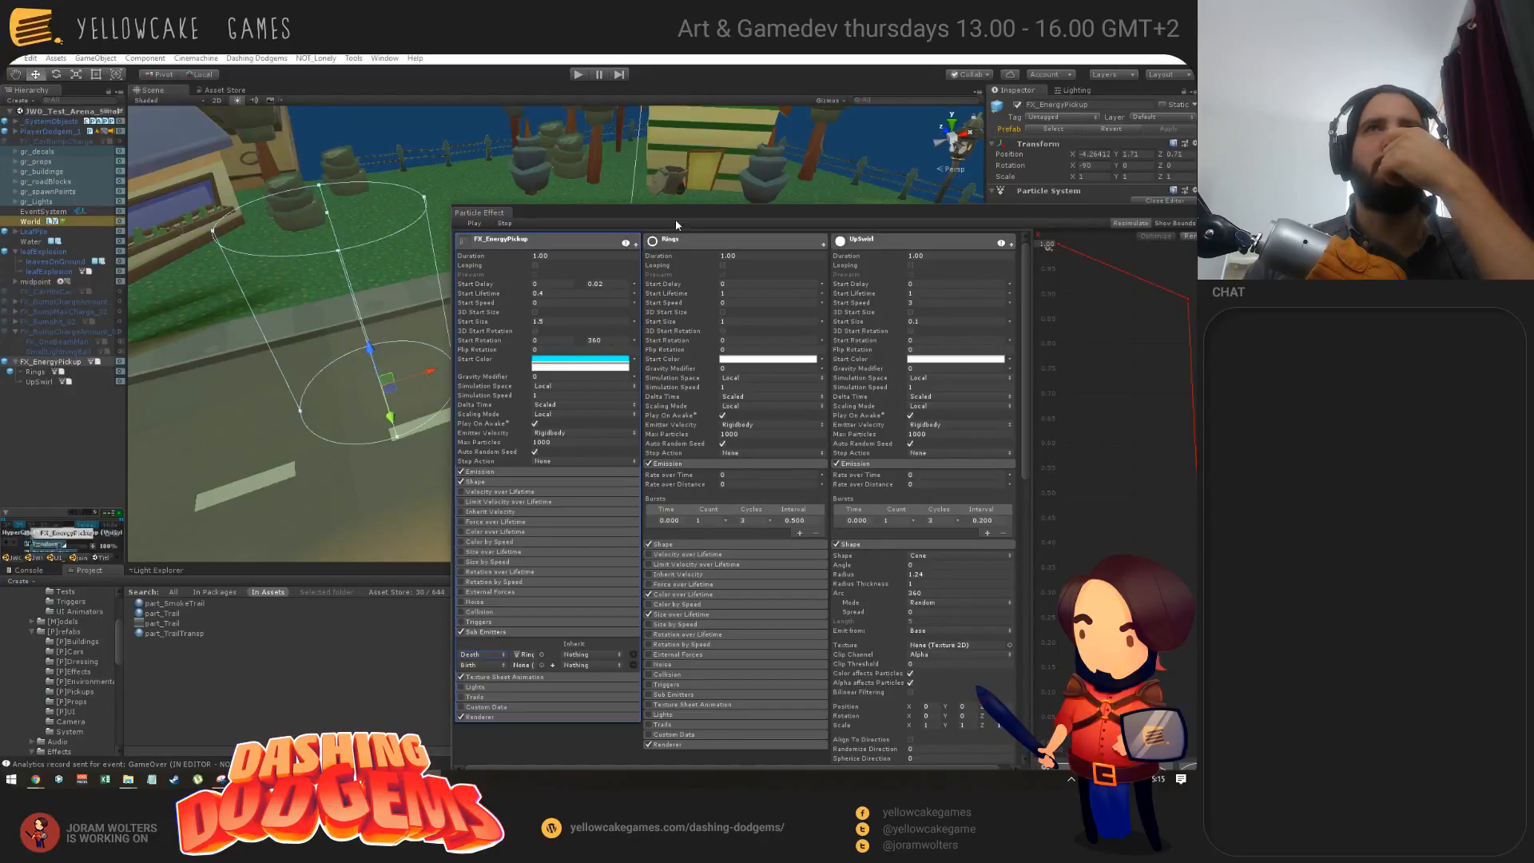
{"action": "left_click_drag", "start_coordinate": [676, 225], "coordinate": [628, 586]}
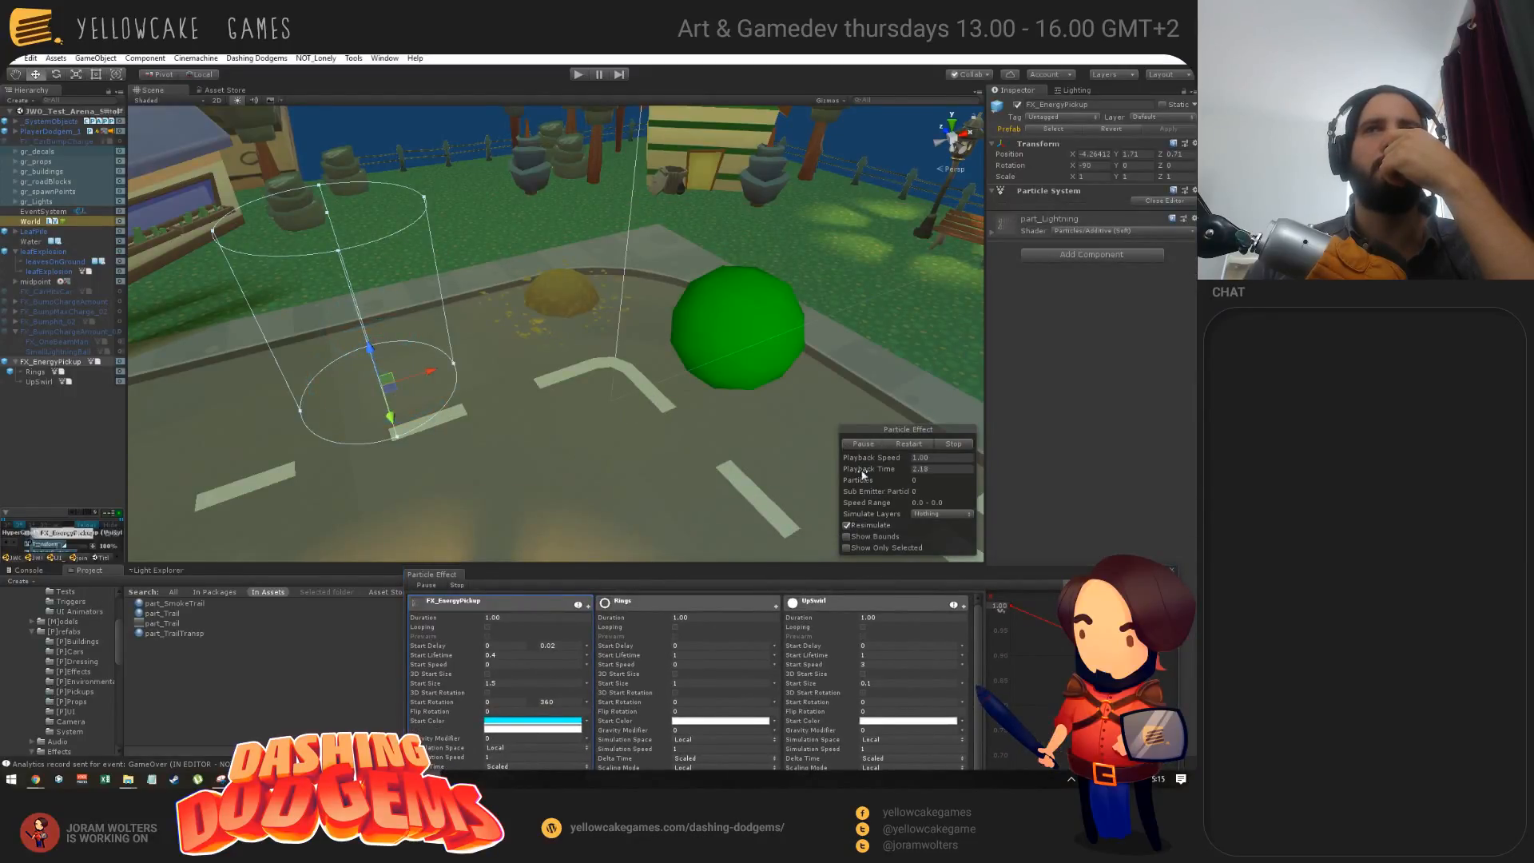
{"action": "left_click", "coordinate": [951, 444]}
{"action": "left_click", "coordinate": [863, 444]}
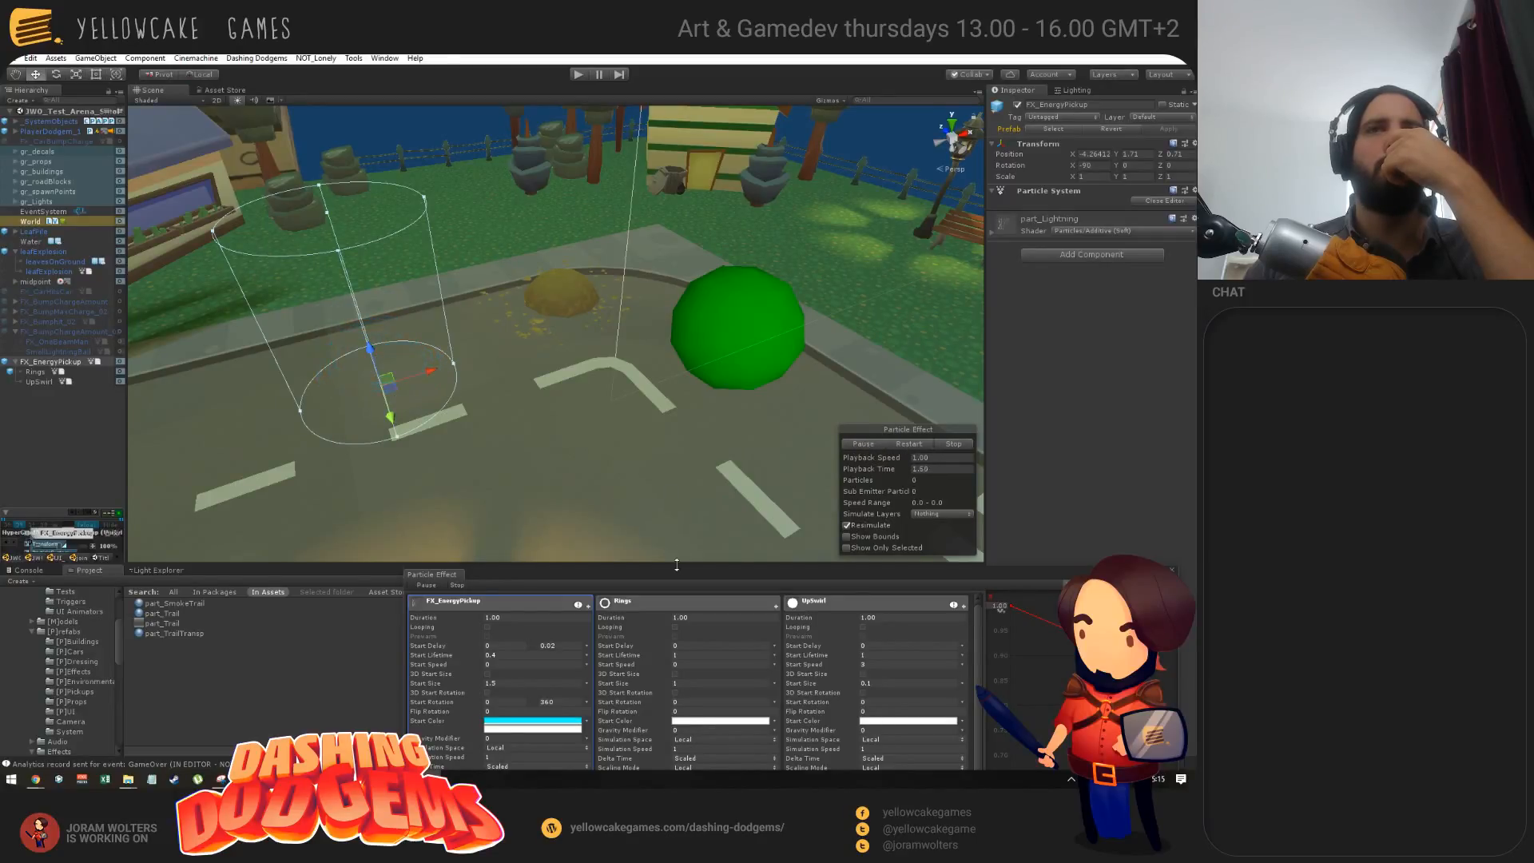
Step: Set the Rings burst interval to 0.2 and play the effect in the scene
{"action": "left_click_drag", "start_coordinate": [675, 572], "coordinate": [725, 222]}
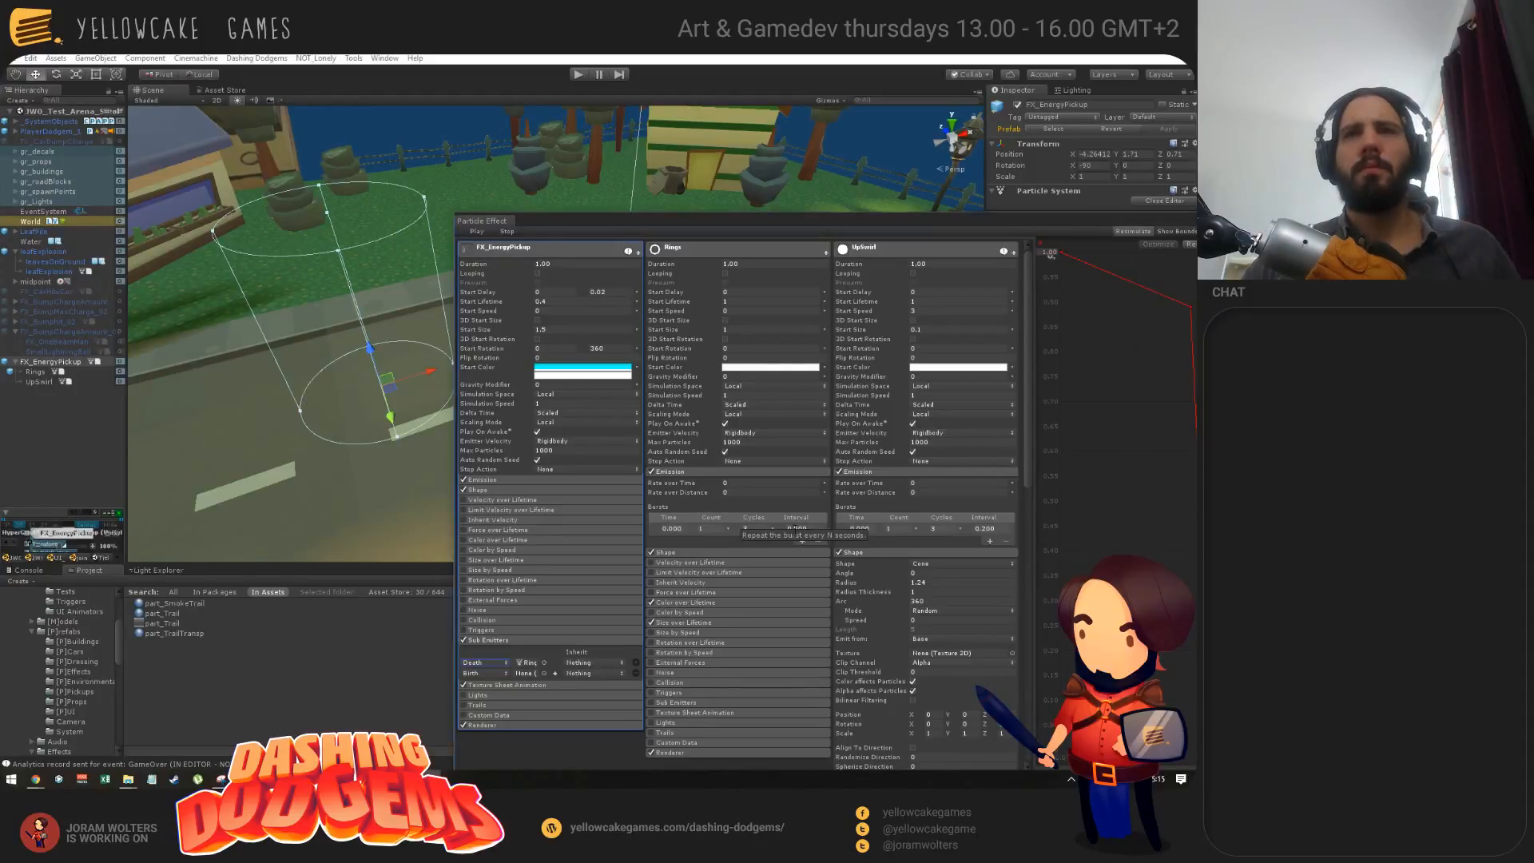
{"action": "left_click", "coordinate": [796, 529]}
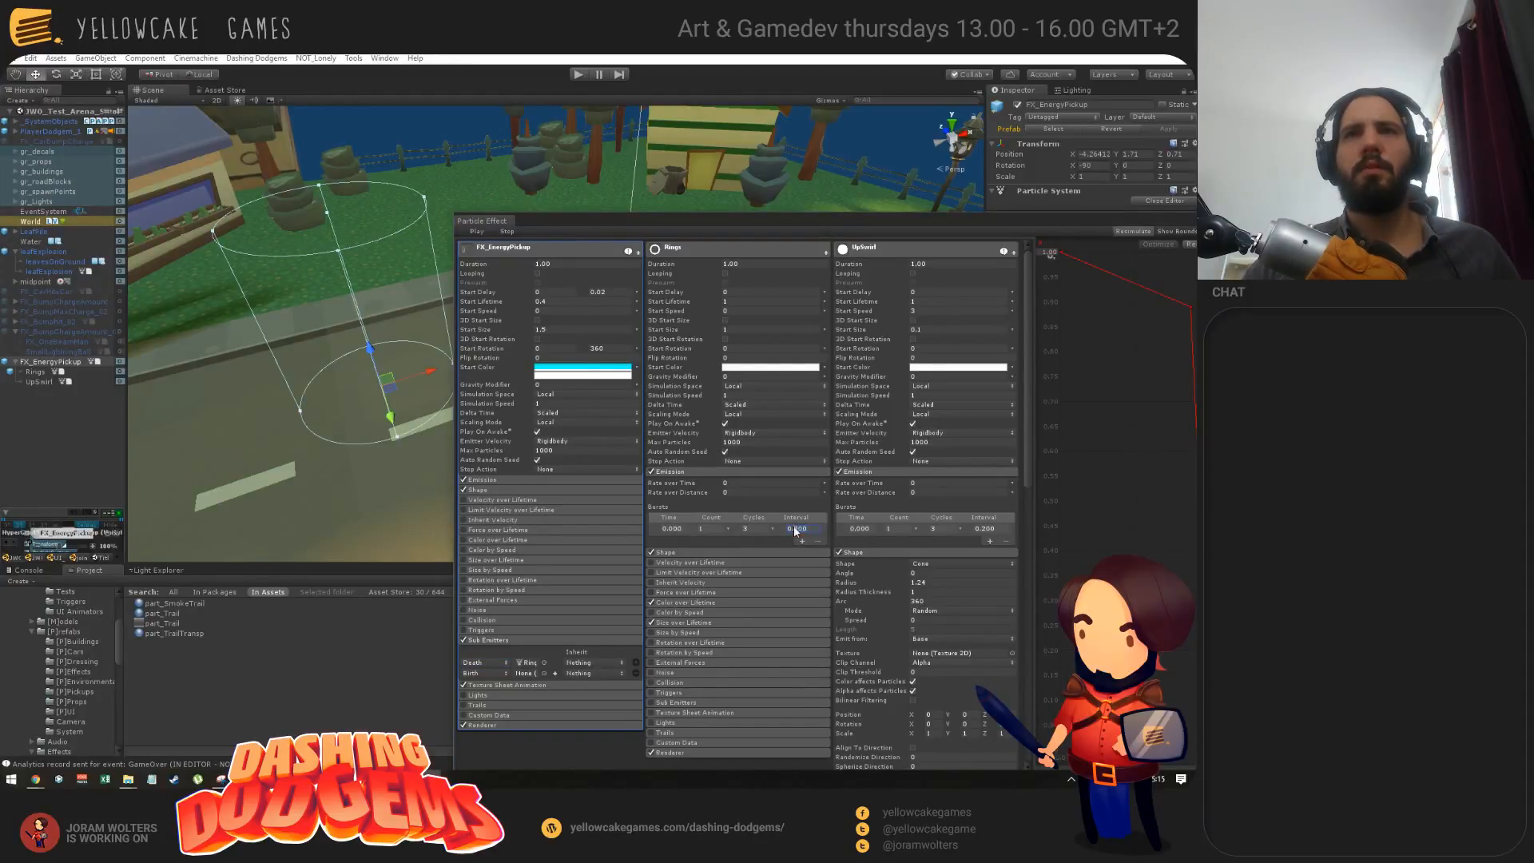
{"action": "key", "text": "Delete"}
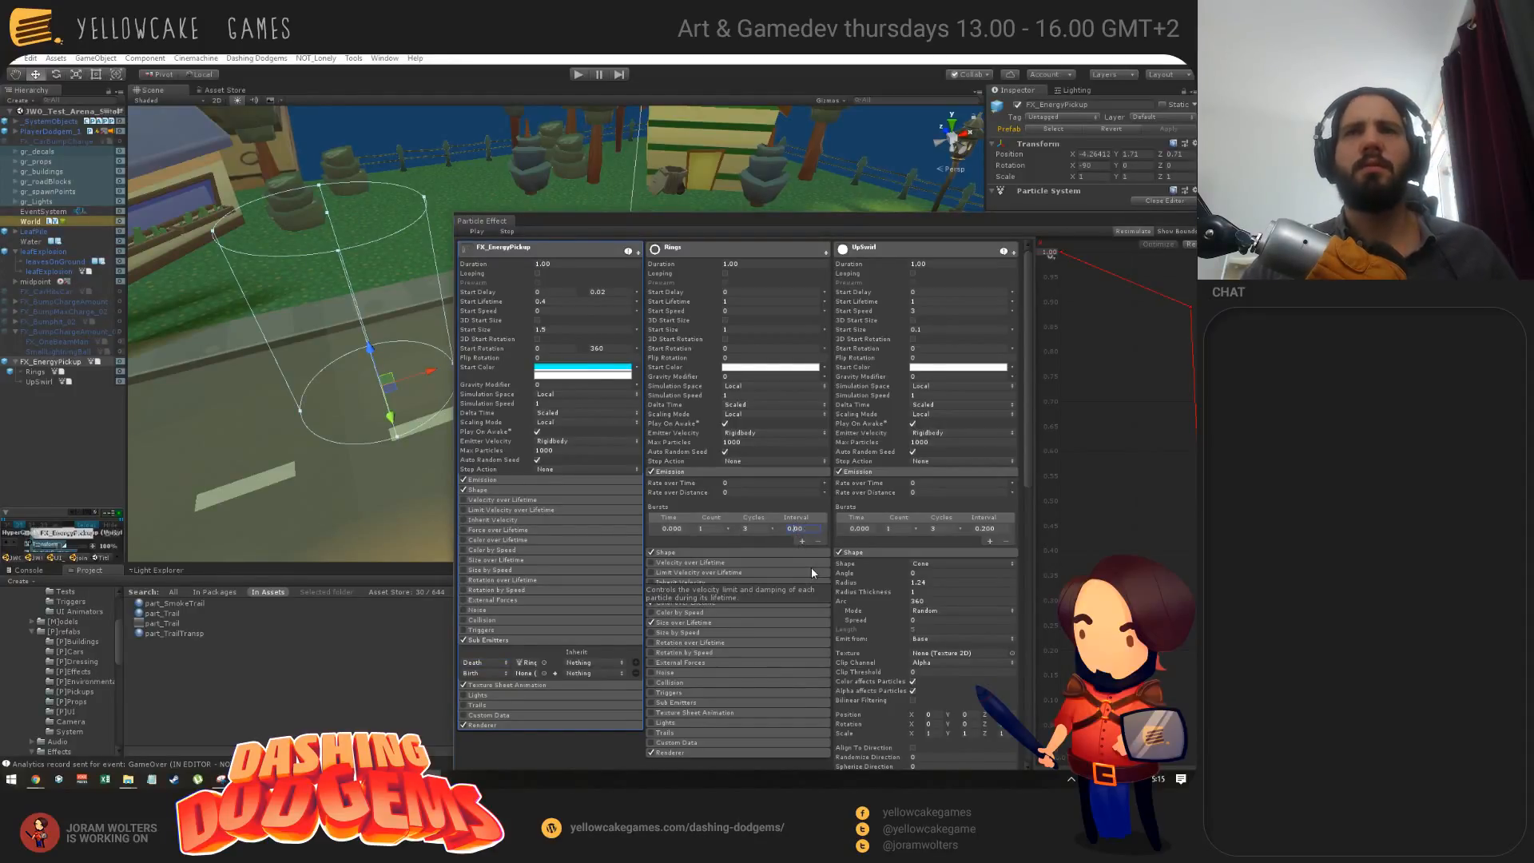
{"action": "type", "text": "2"}
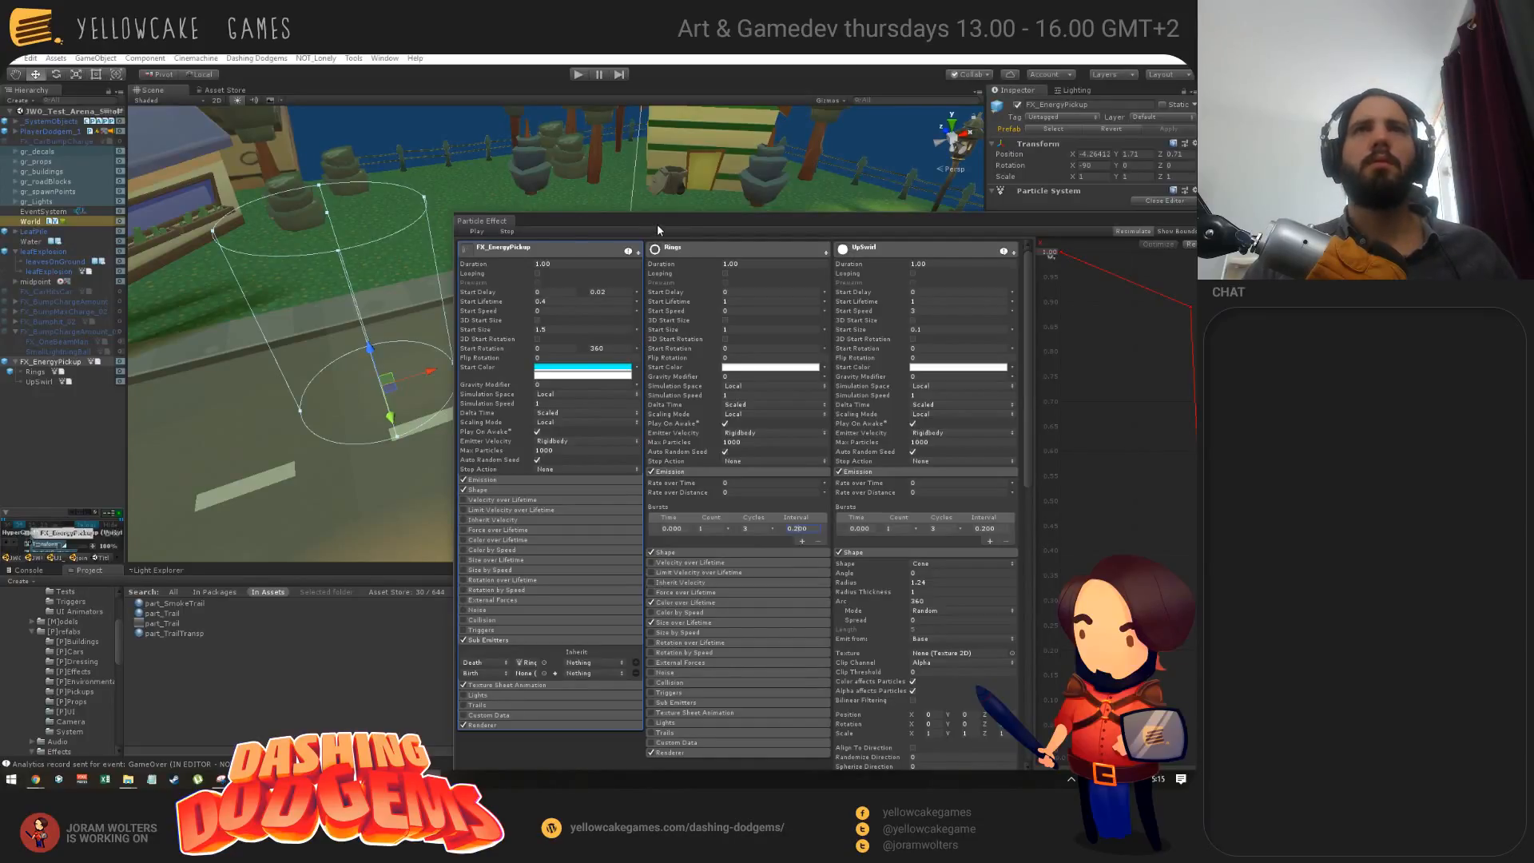
{"action": "left_click_drag", "start_coordinate": [657, 224], "coordinate": [883, 603]}
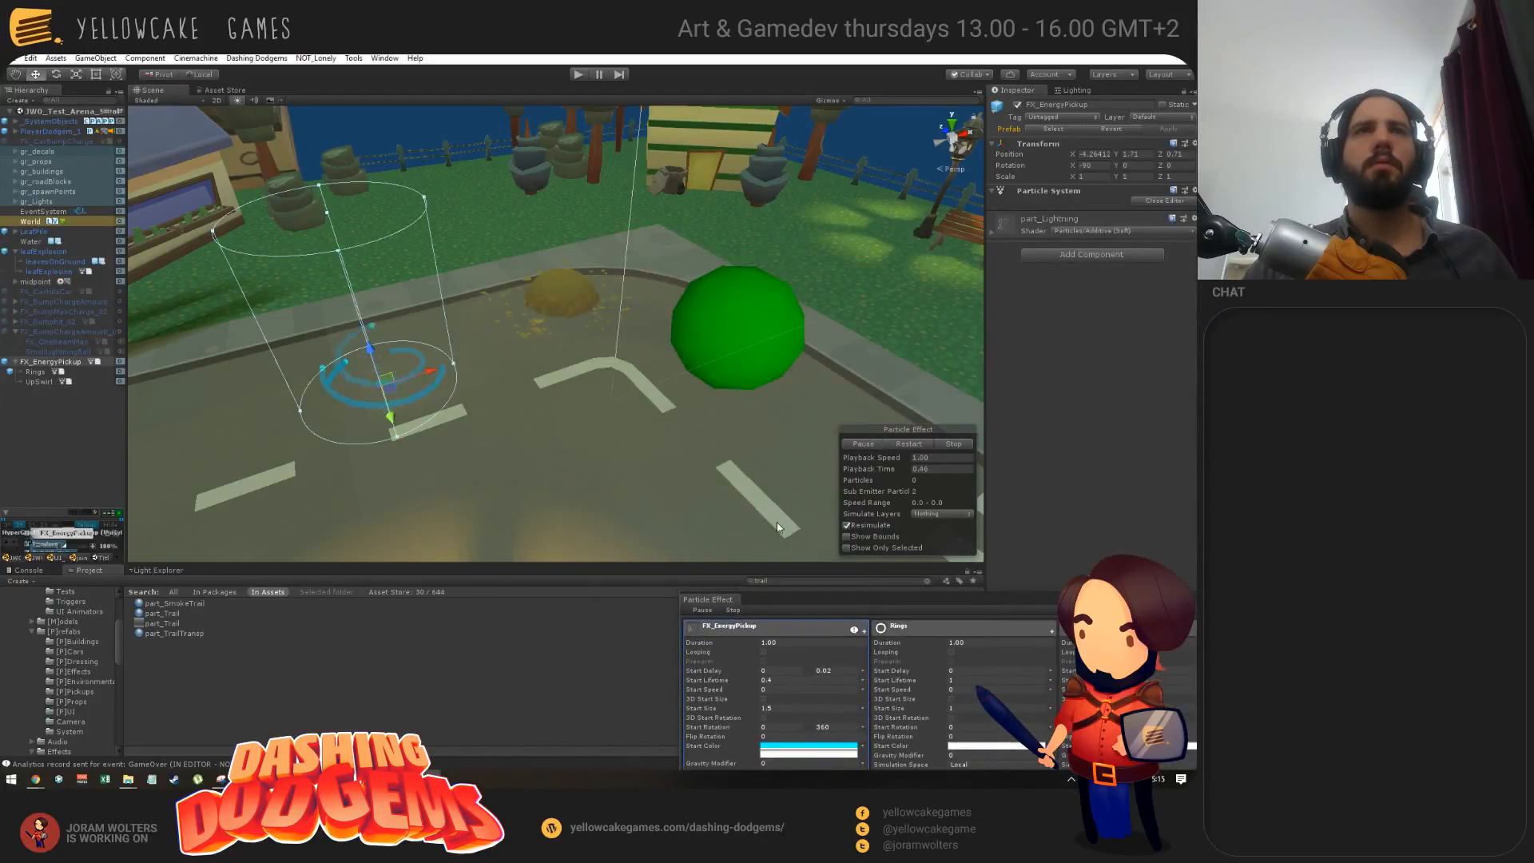
Step: Copy the Rings emitter and paste it at the root of the scene hierarchy, outside FX_EnergyPickup
{"action": "left_click_drag", "start_coordinate": [779, 607], "coordinate": [719, 490]}
{"action": "left_click", "coordinate": [40, 373]}
{"action": "key", "text": "ctrl+c"}
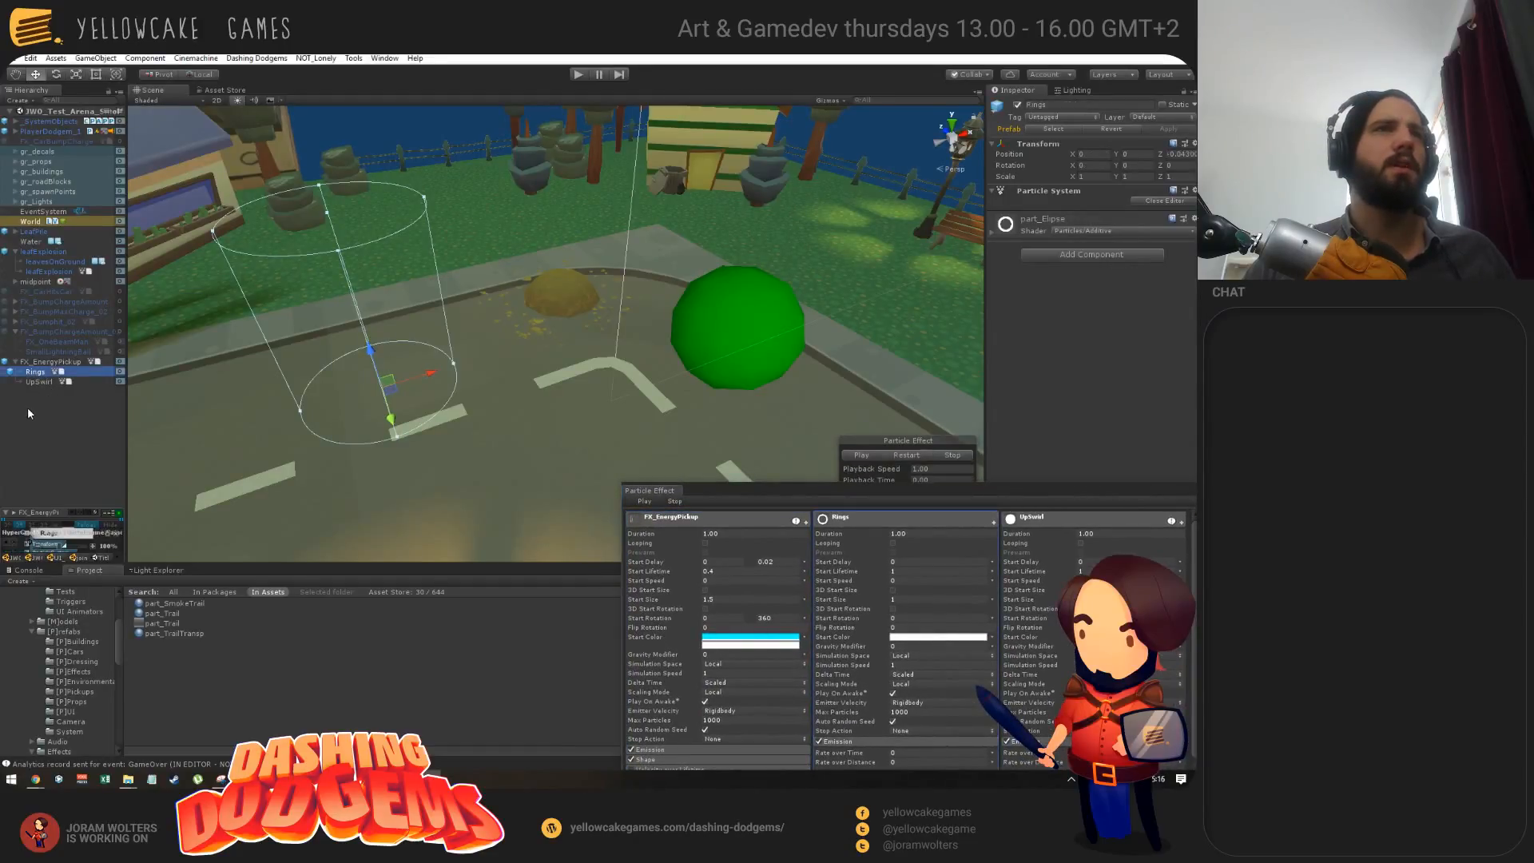
{"action": "left_click", "coordinate": [28, 408]}
{"action": "key", "text": "ctrl+v"}
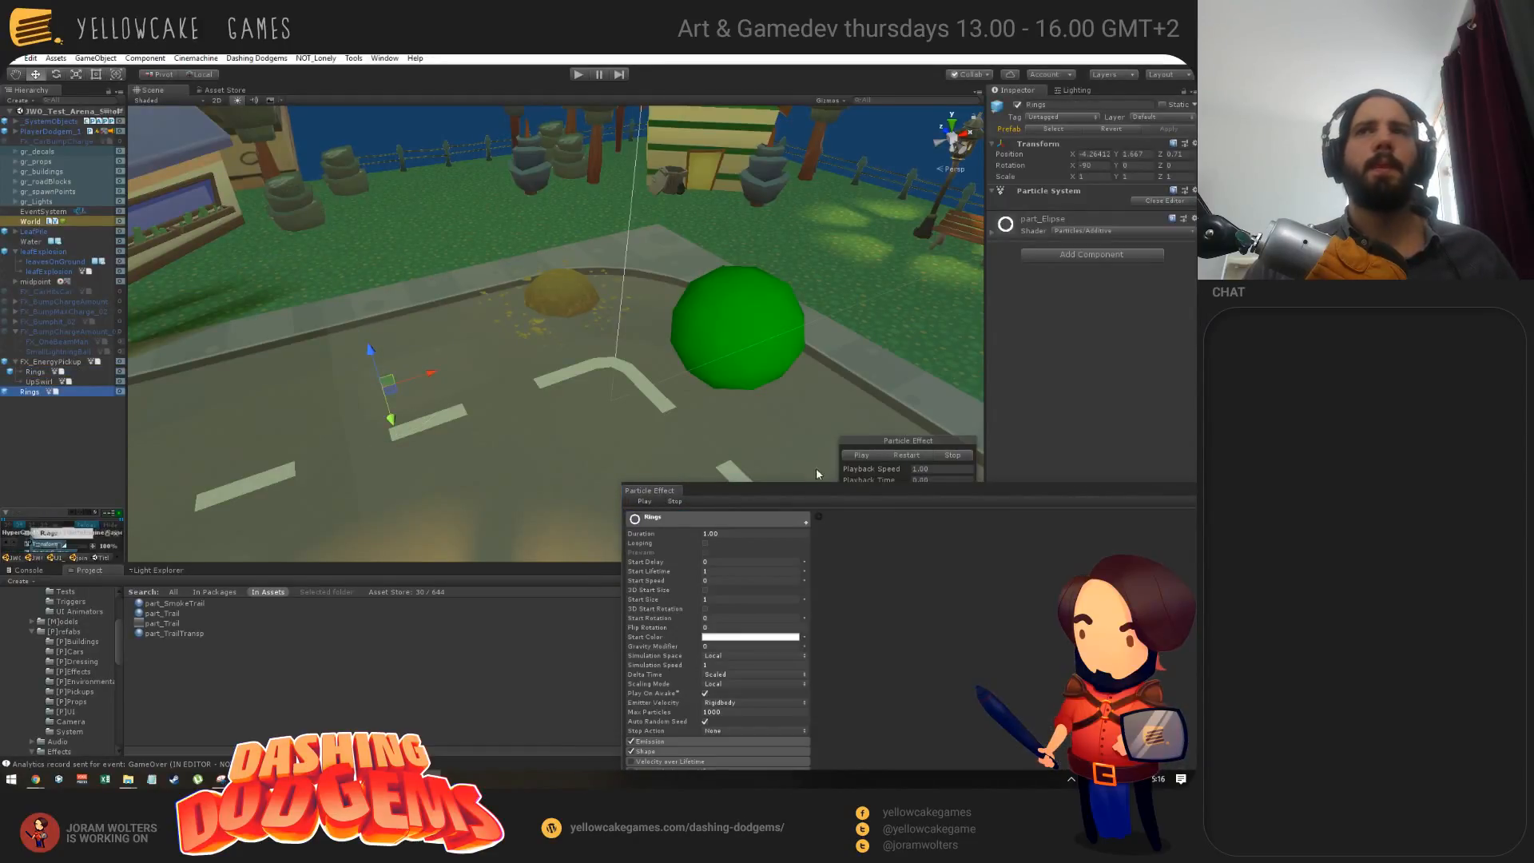
Step: Preview the standalone Rings copy on its own in the scene and delete the copy
{"action": "left_click", "coordinate": [861, 455]}
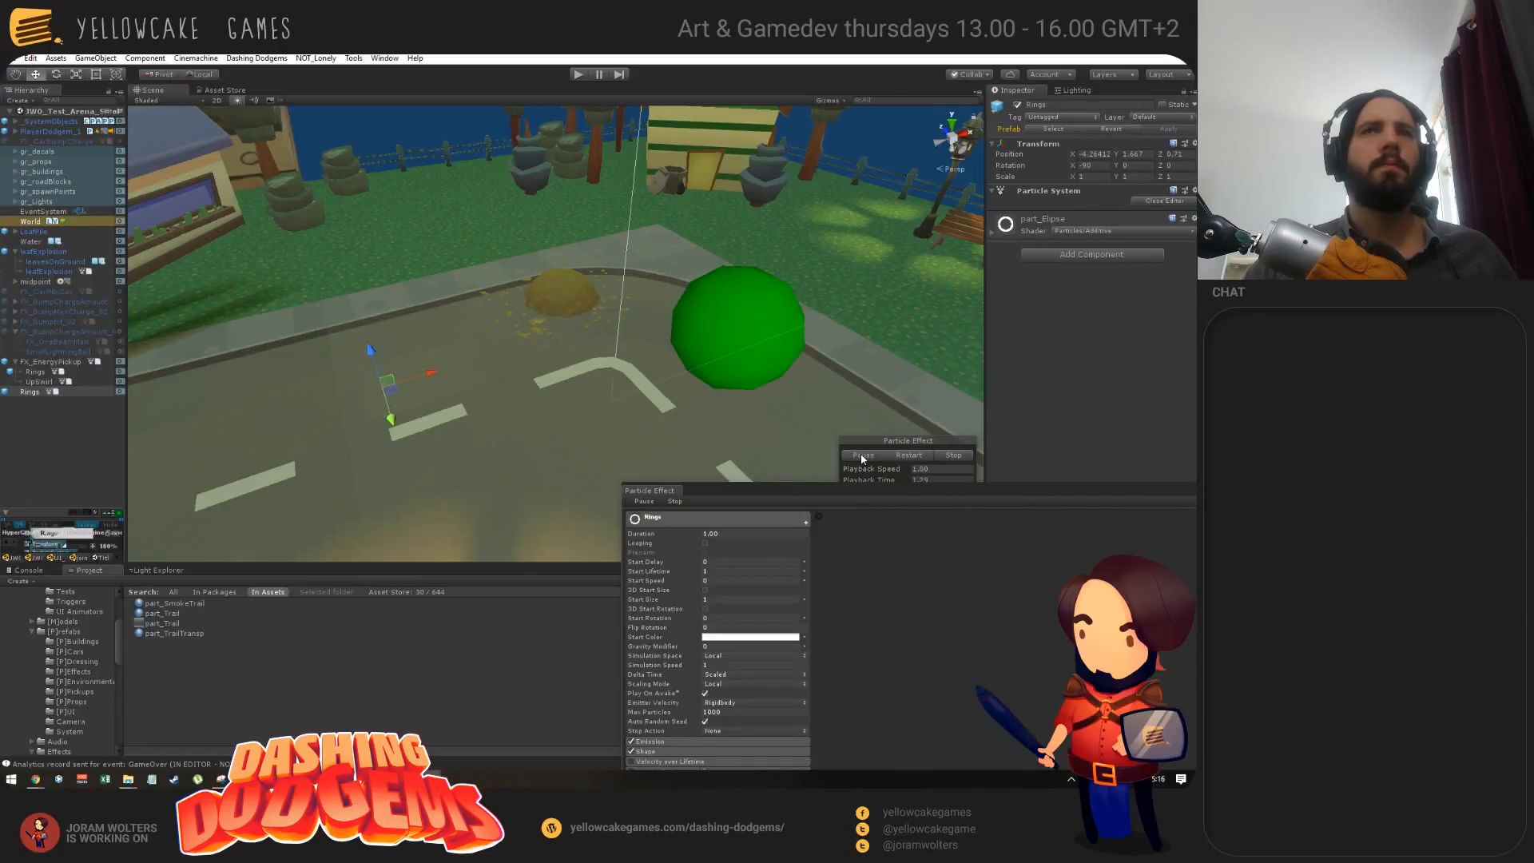
{"action": "left_click", "coordinate": [861, 455]}
{"action": "left_click", "coordinate": [863, 455]}
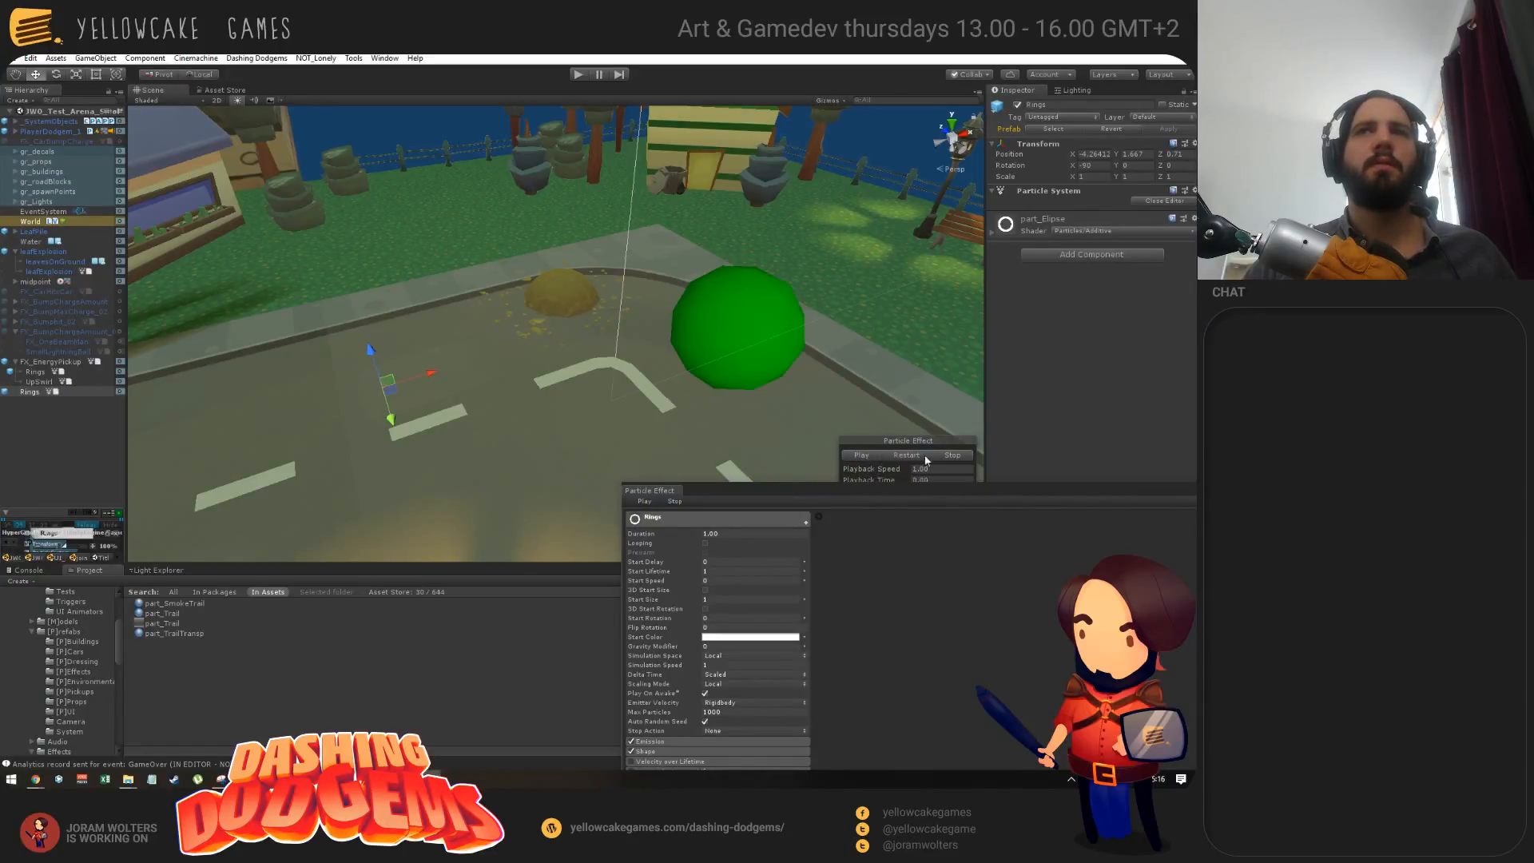
{"action": "left_click", "coordinate": [861, 456]}
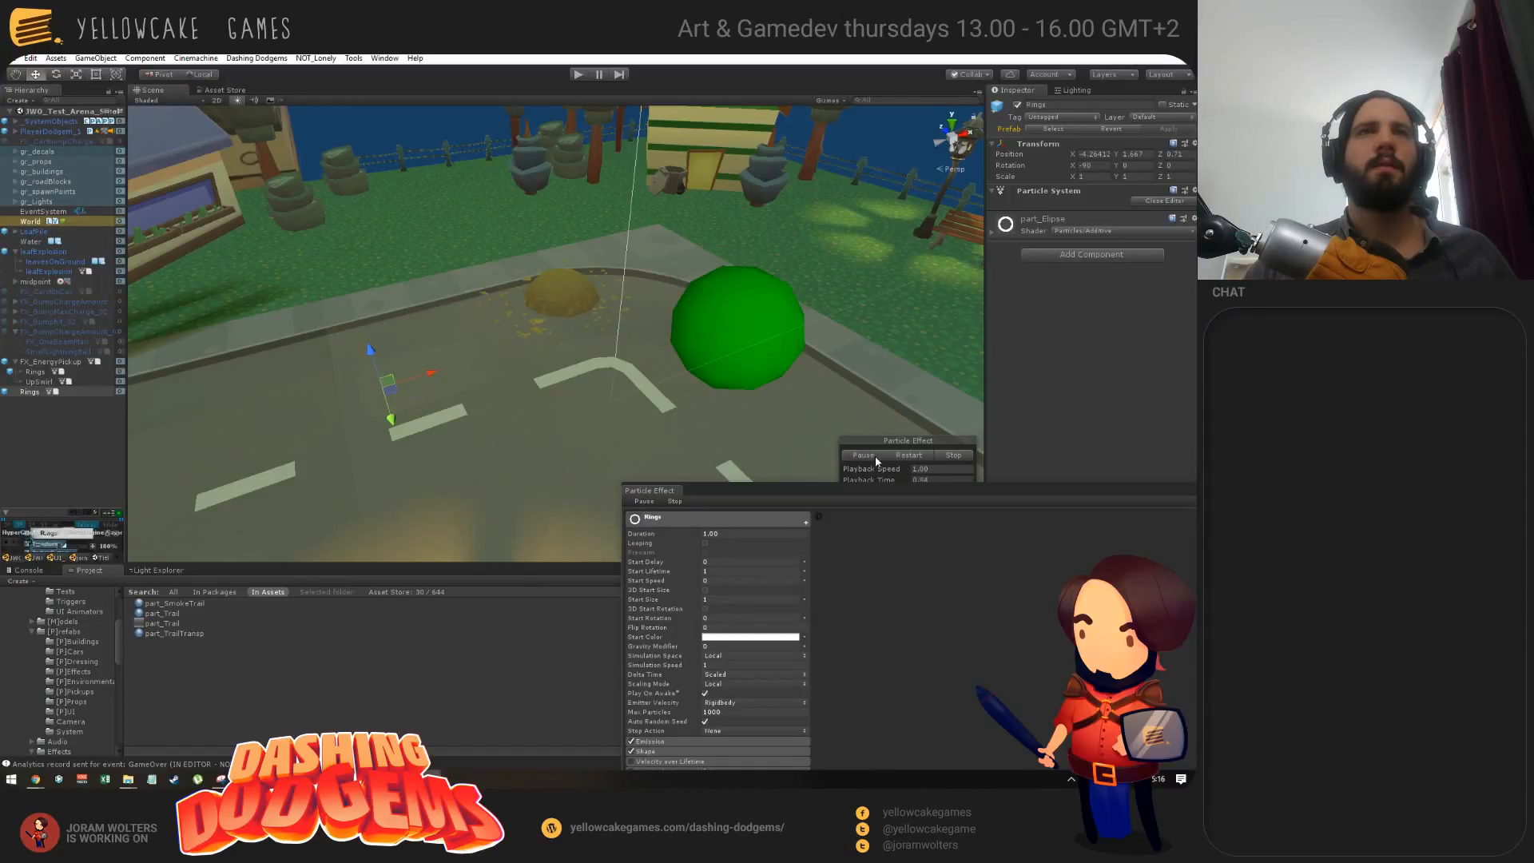
{"action": "key", "text": "Delete"}
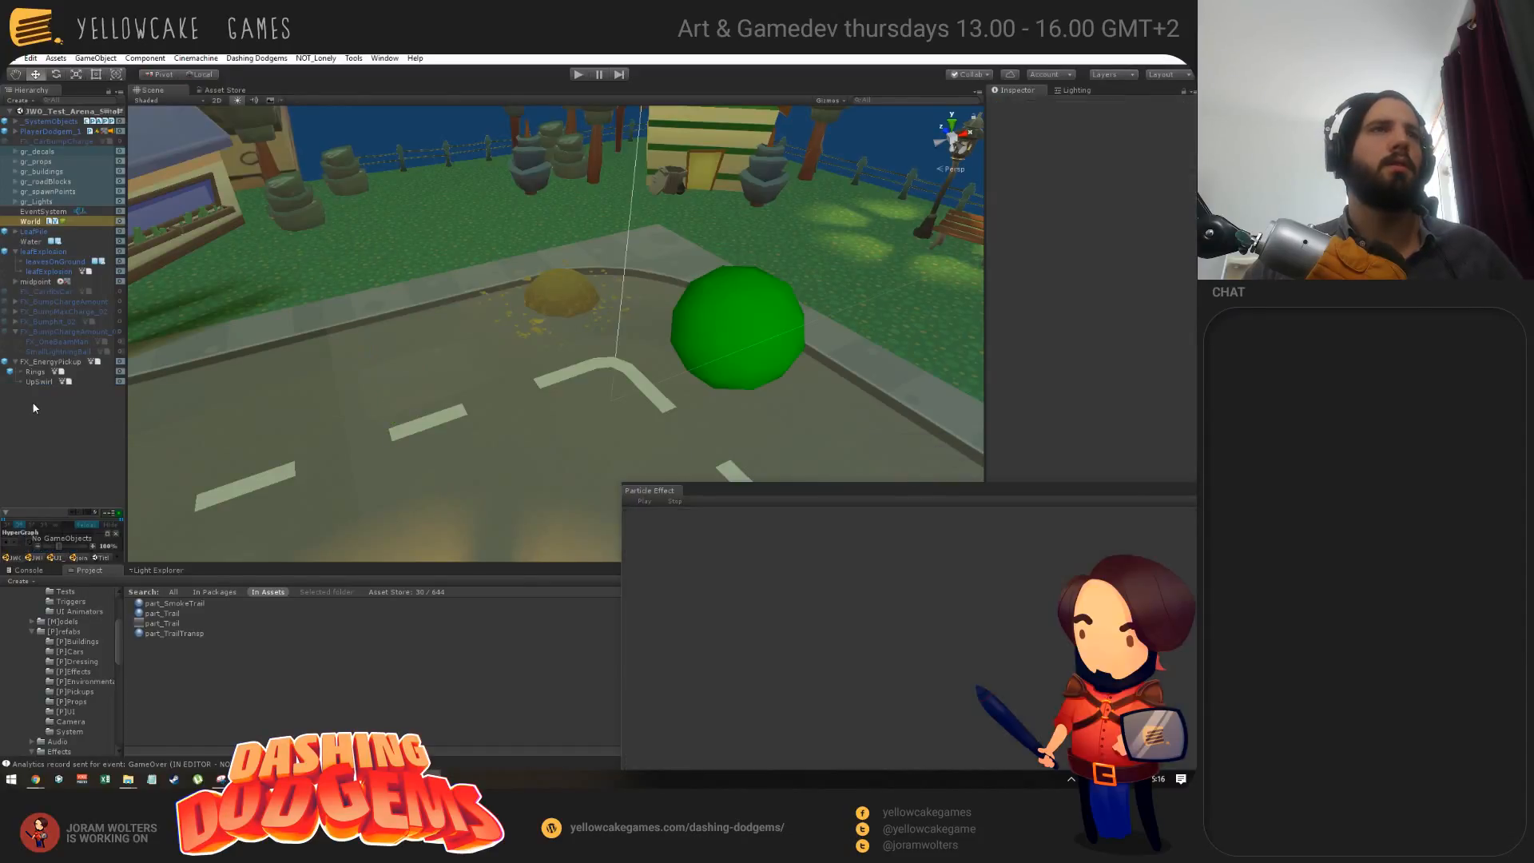
Step: Set the Rate over Time of the original Rings emitter to 3 and play the effect in the scene
{"action": "left_click", "coordinate": [35, 371]}
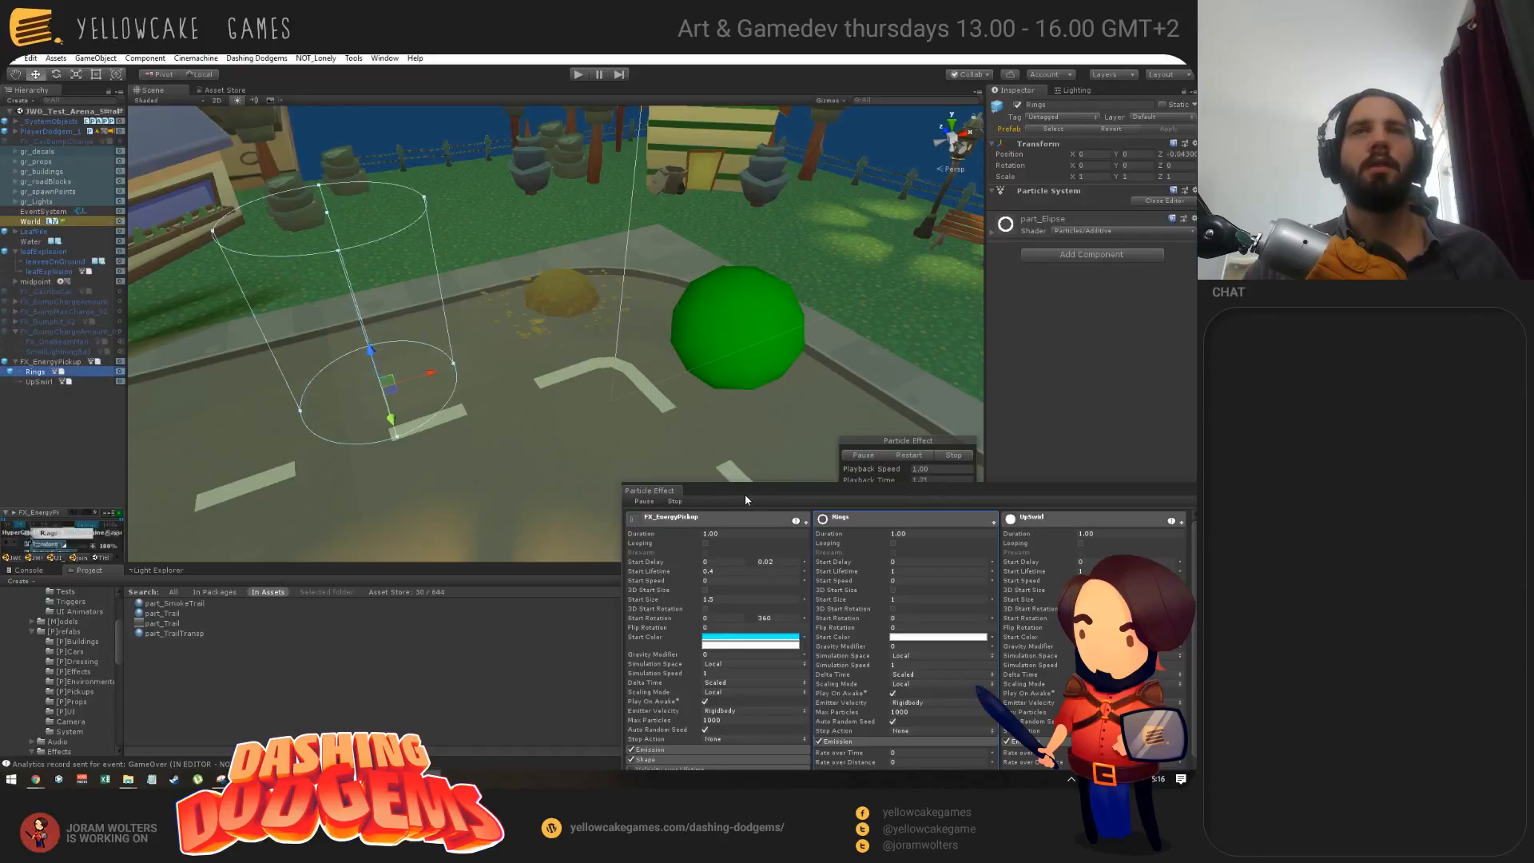
{"action": "left_click_drag", "start_coordinate": [744, 499], "coordinate": [708, 370]}
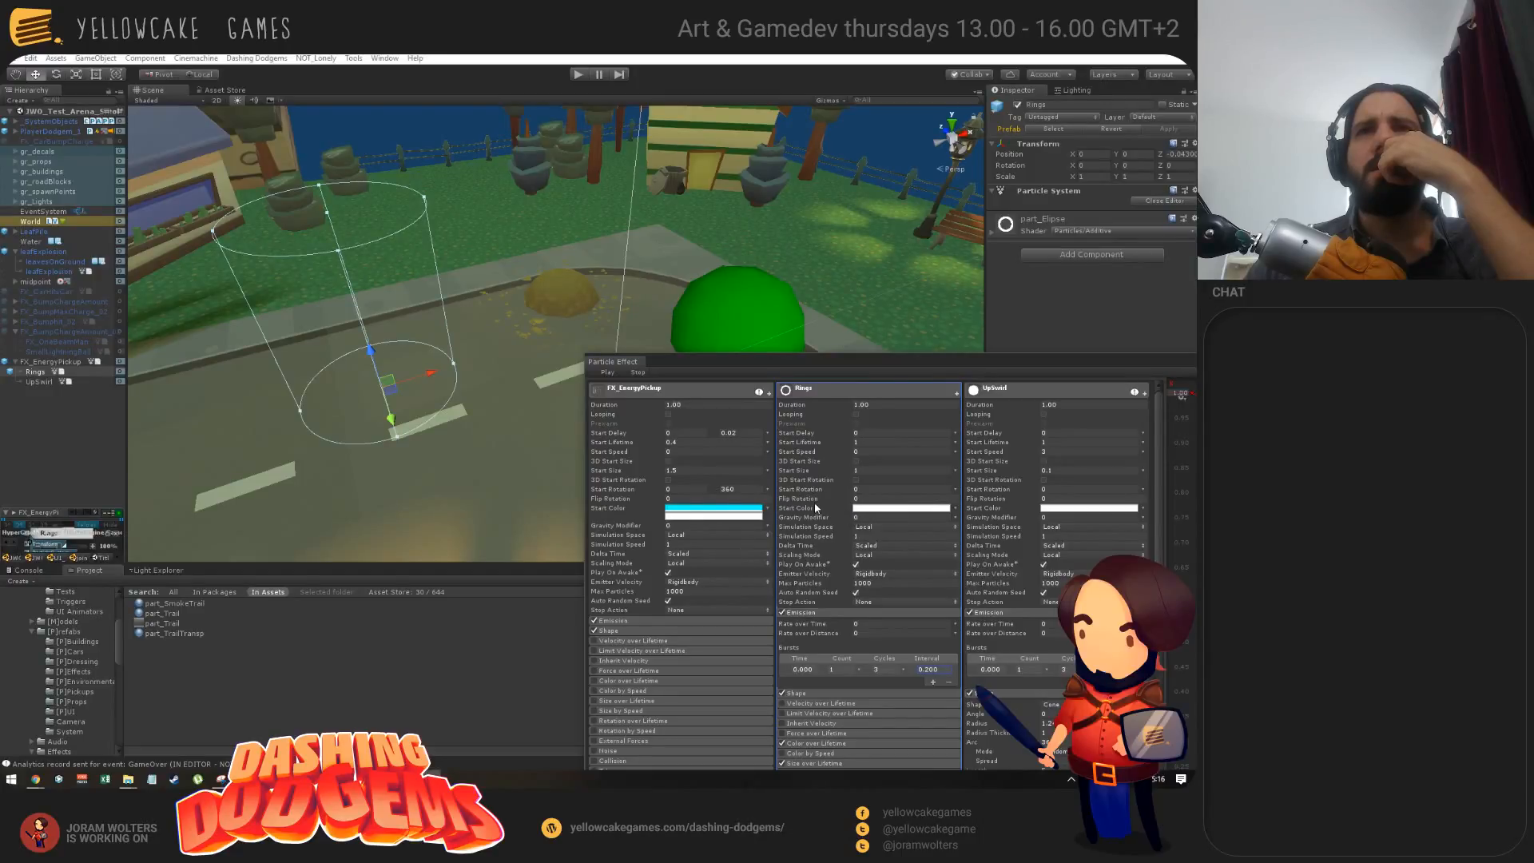
{"action": "scroll", "coordinate": [815, 512], "scroll_direction": "down", "scroll_amount": 3}
{"action": "scroll", "coordinate": [782, 553], "scroll_direction": "down", "scroll_amount": 4}
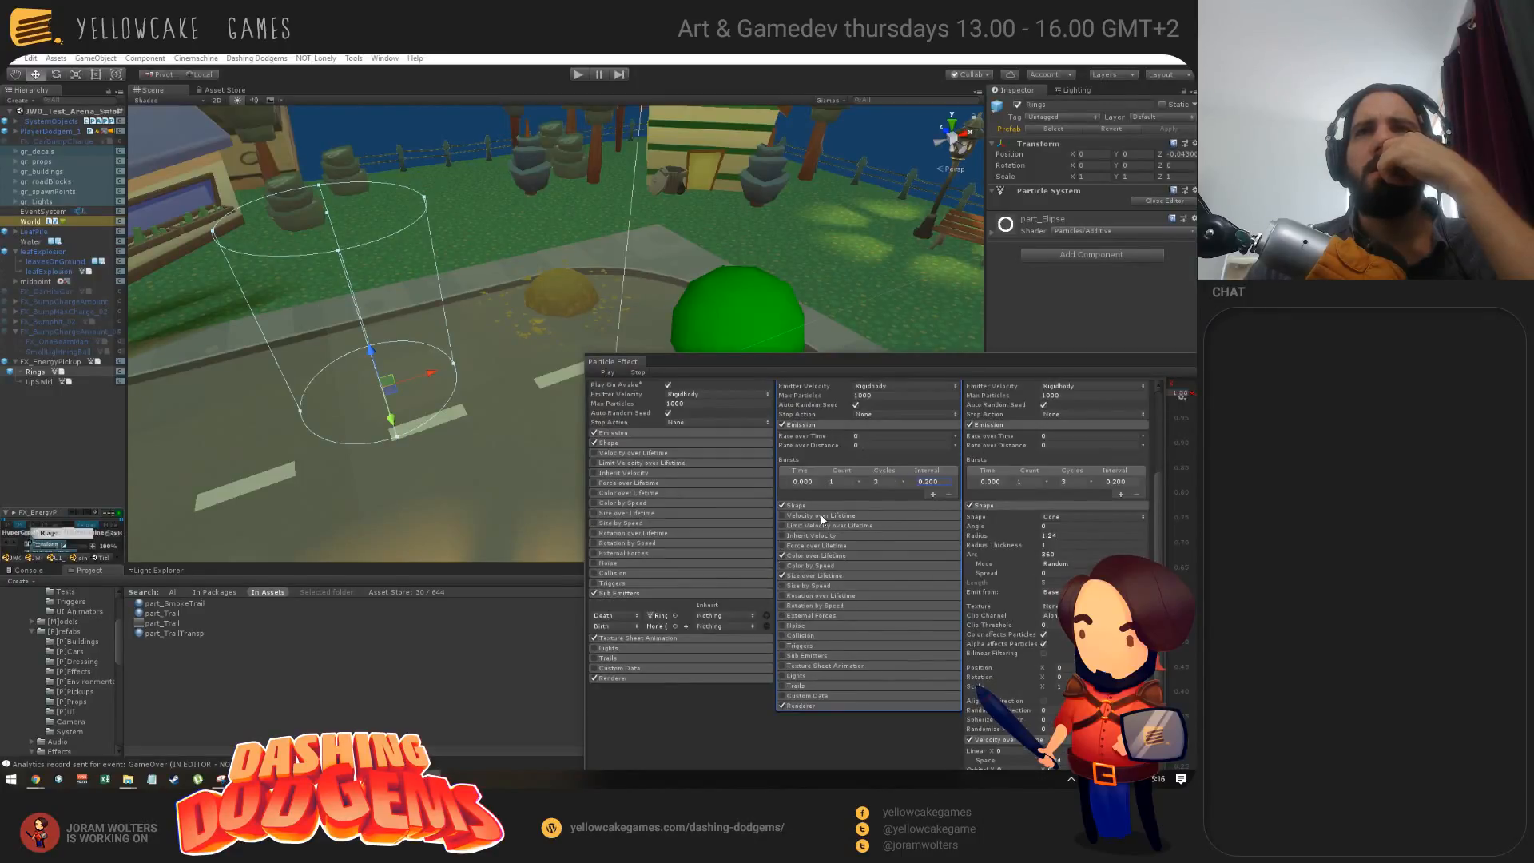
{"action": "left_click", "coordinate": [805, 433]}
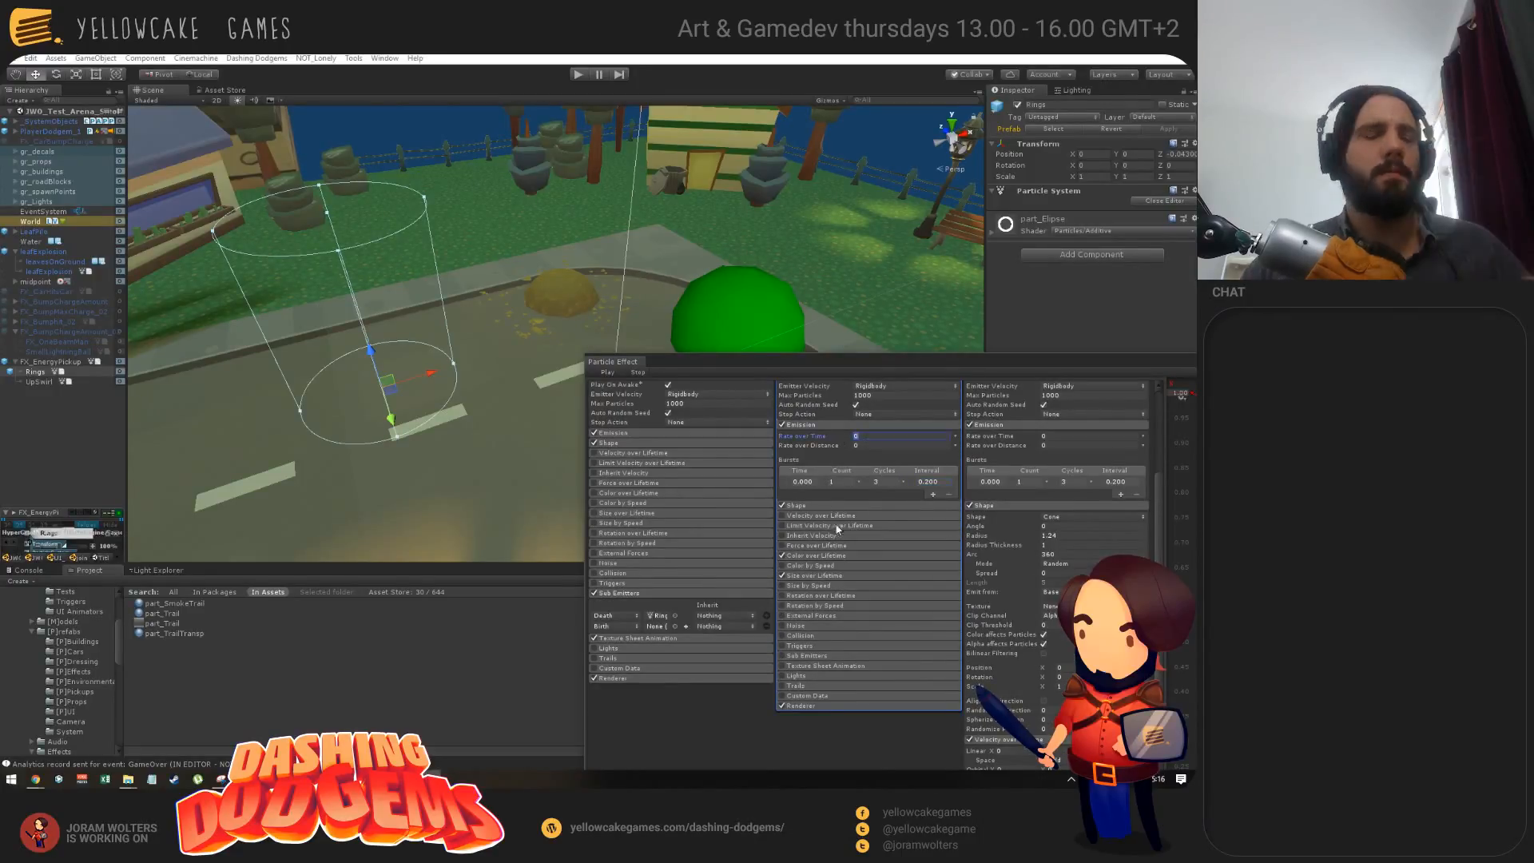
{"action": "type", "text": "3"}
{"action": "left_click_drag", "start_coordinate": [826, 362], "coordinate": [813, 524]}
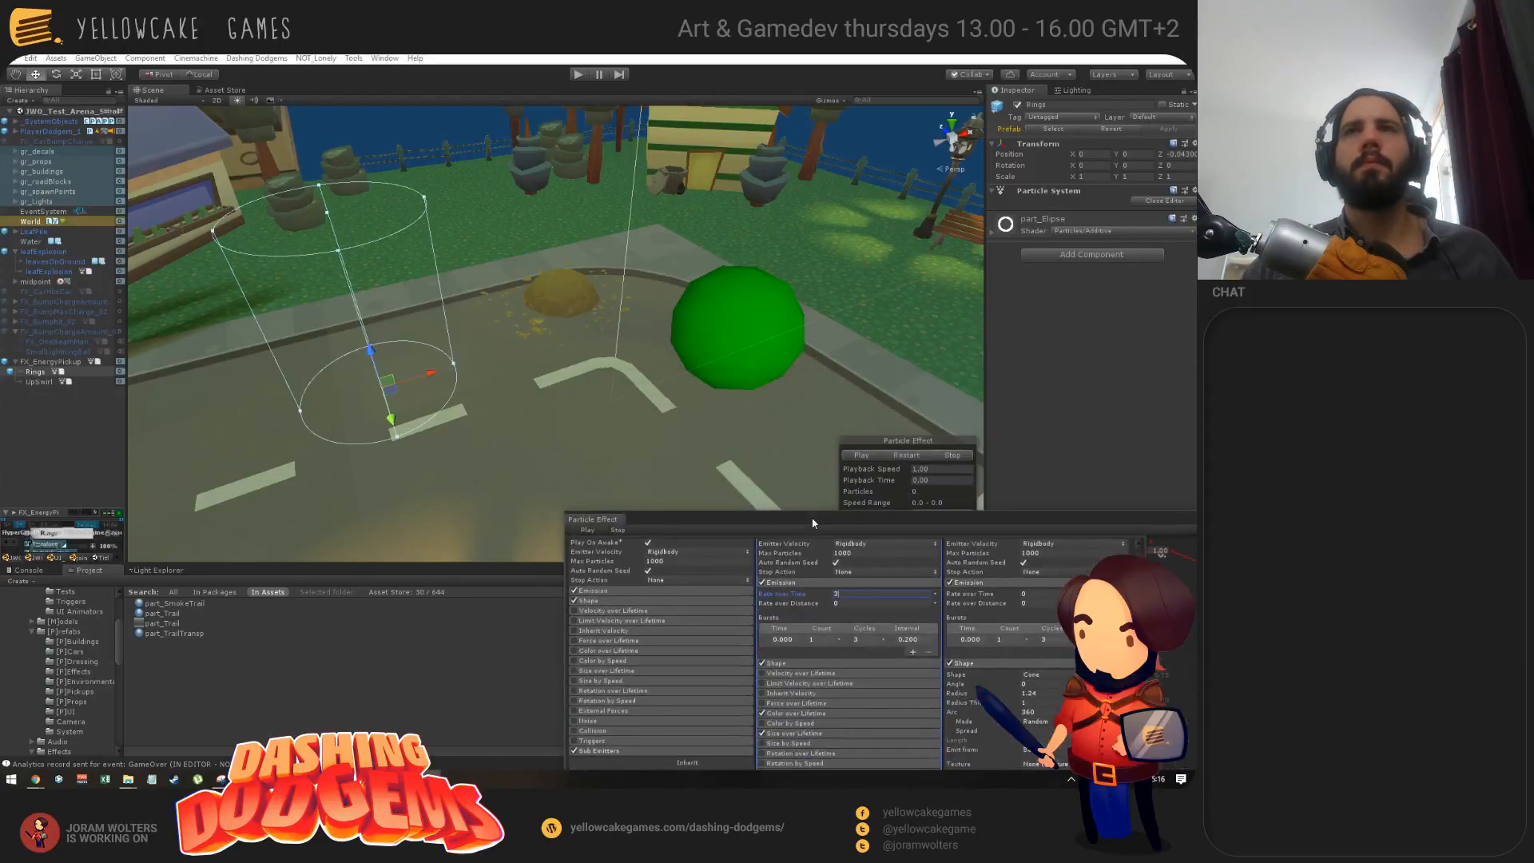
{"action": "left_click", "coordinate": [860, 456]}
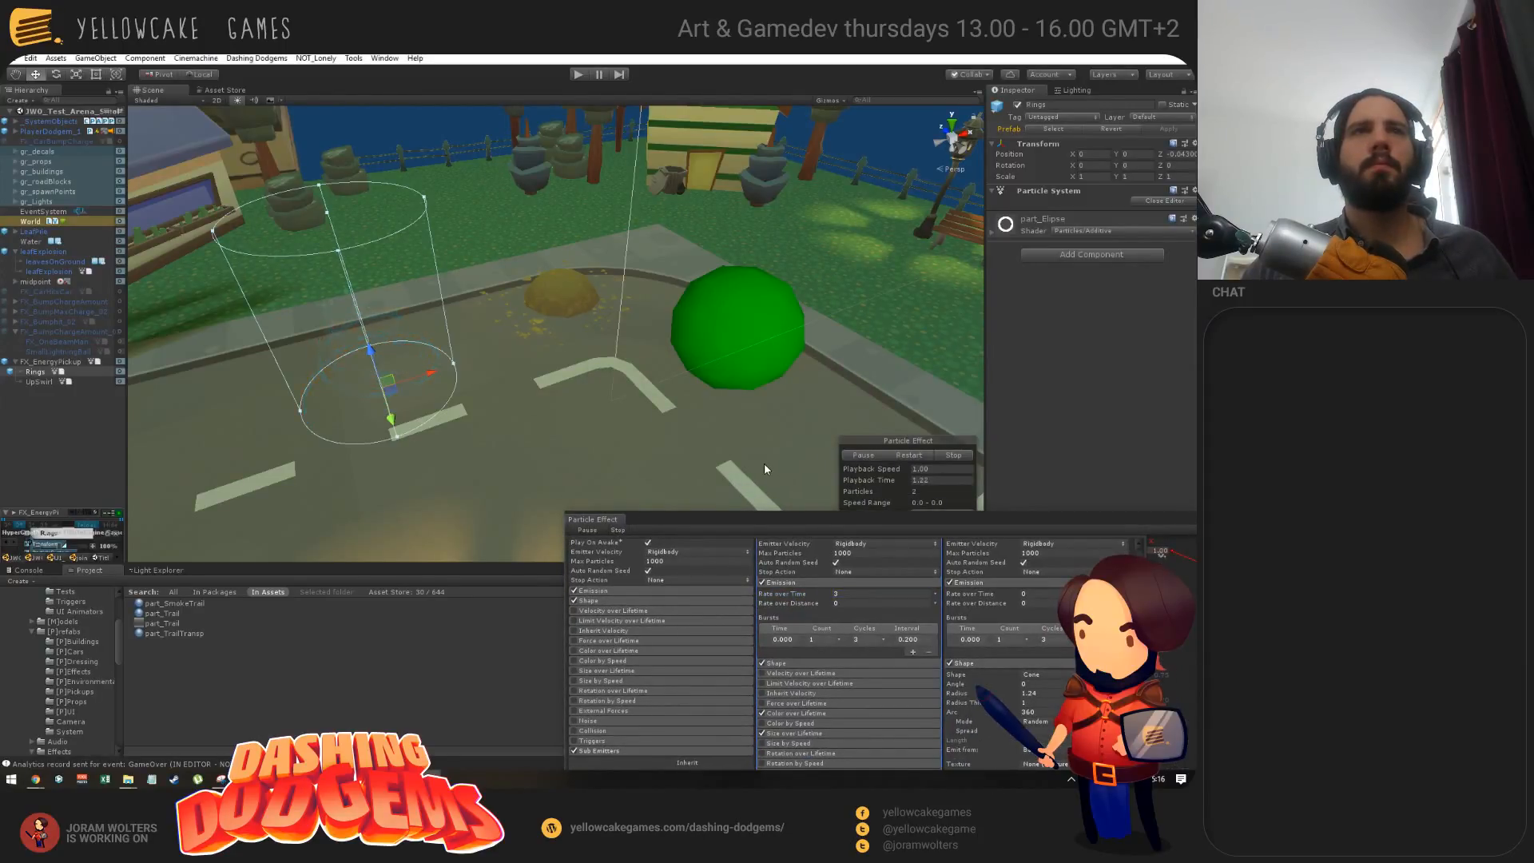
Step: Set the Rate over Time of the Rings emitter to 1 and review its remaining modules and renderer settings
{"action": "left_click", "coordinate": [785, 593]}
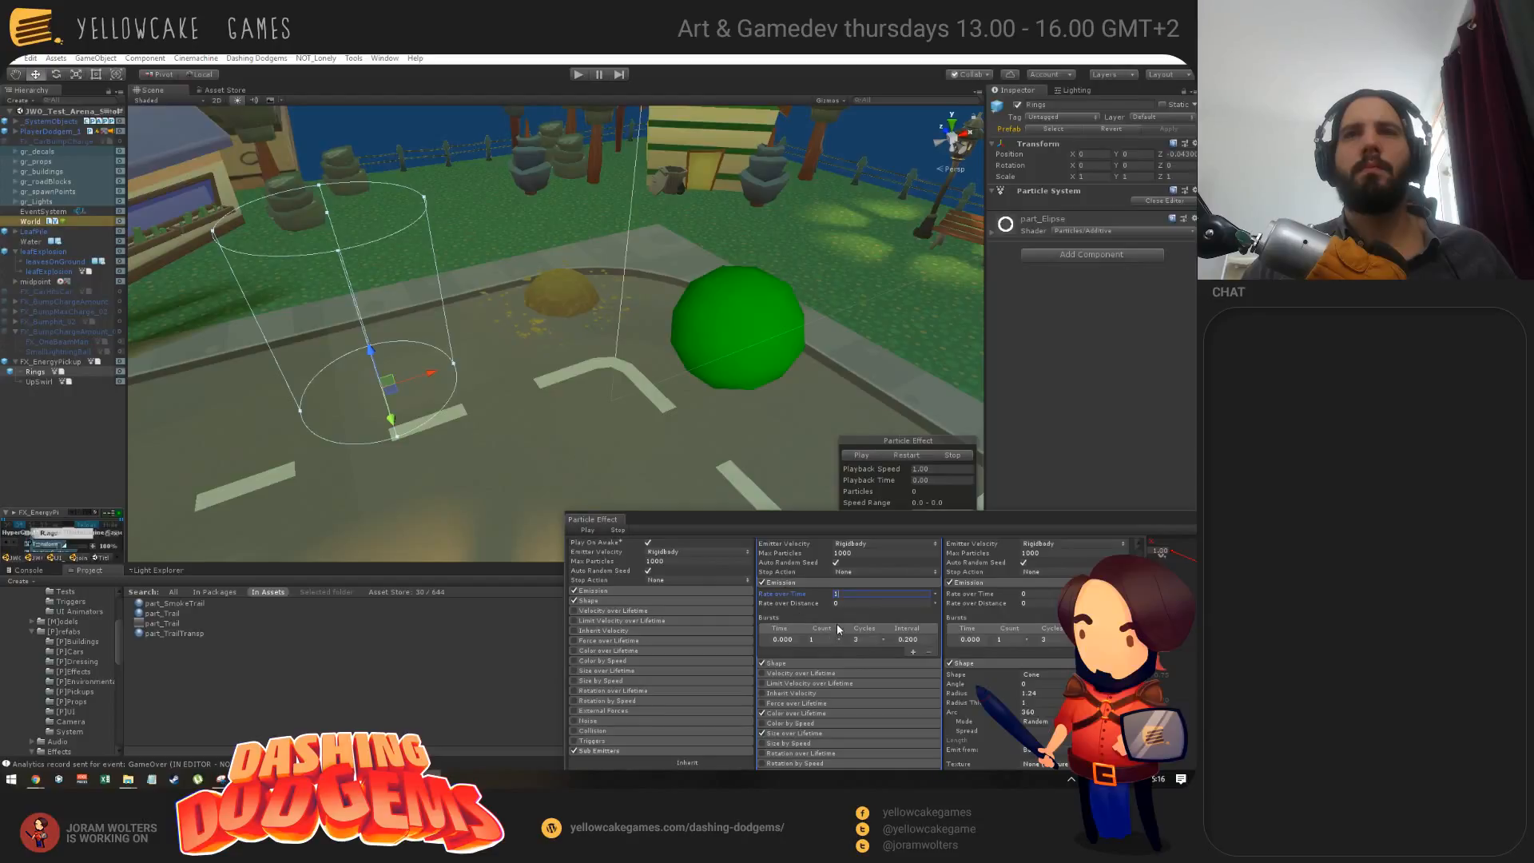
{"action": "type", "text": "1"}
{"action": "scroll", "coordinate": [798, 606], "scroll_direction": "down", "scroll_amount": 6}
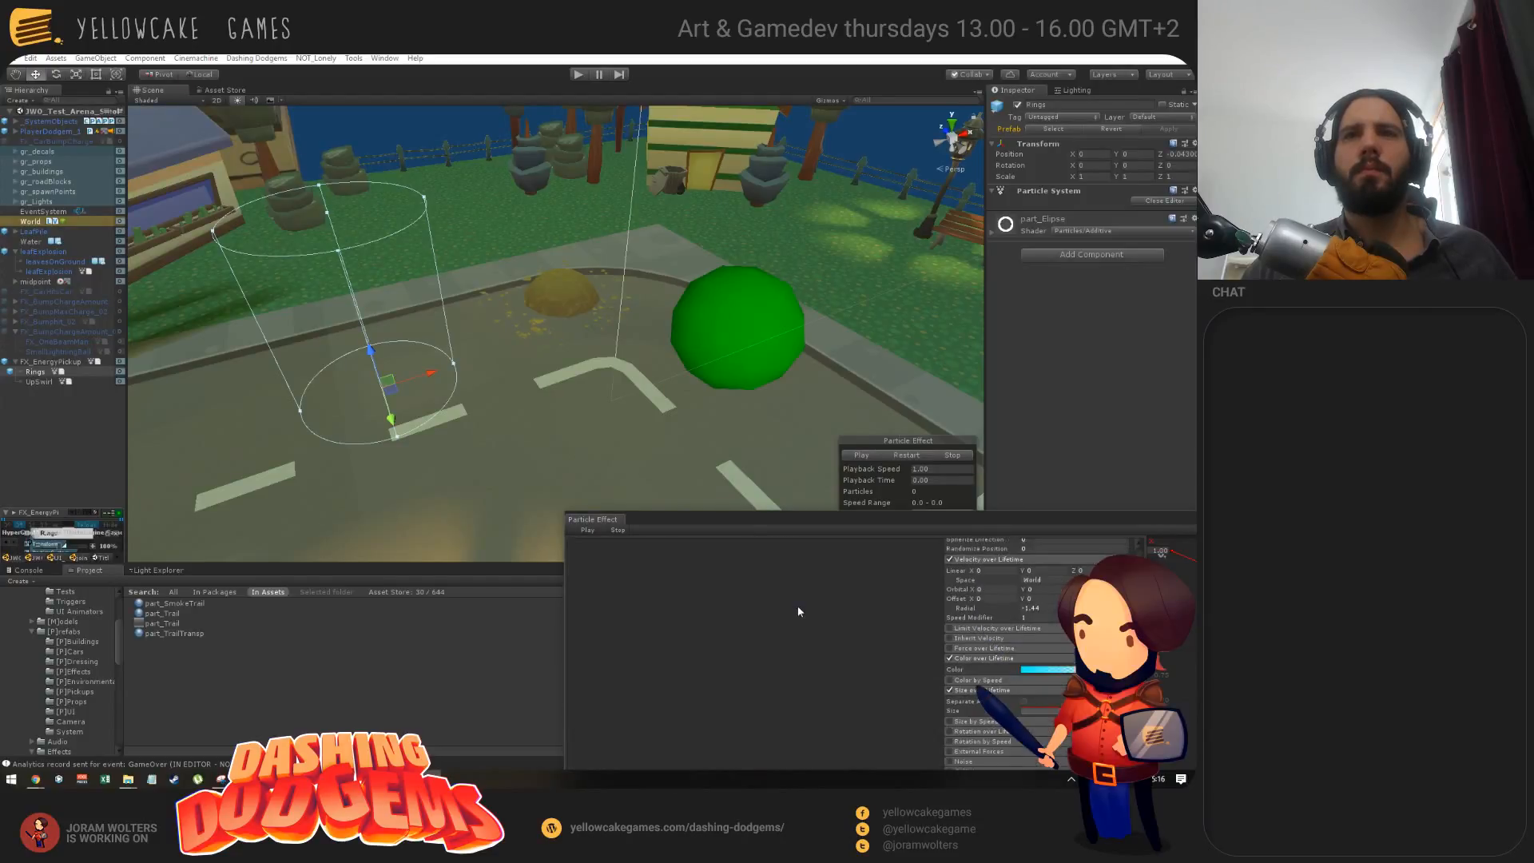
{"action": "scroll", "coordinate": [831, 671], "scroll_direction": "down", "scroll_amount": 6}
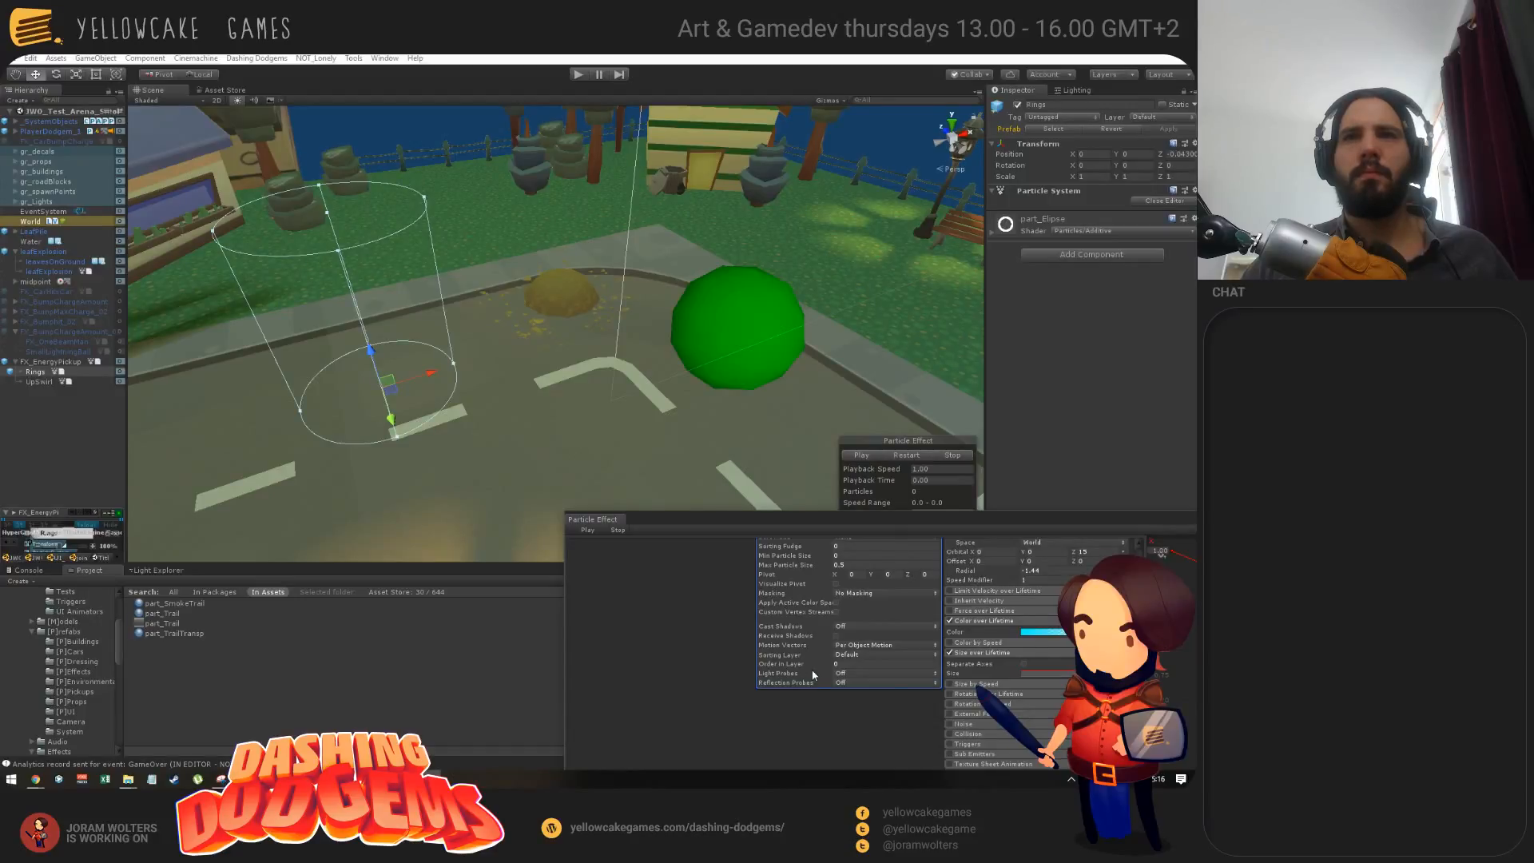
{"action": "scroll", "coordinate": [788, 672], "scroll_direction": "up", "scroll_amount": 1}
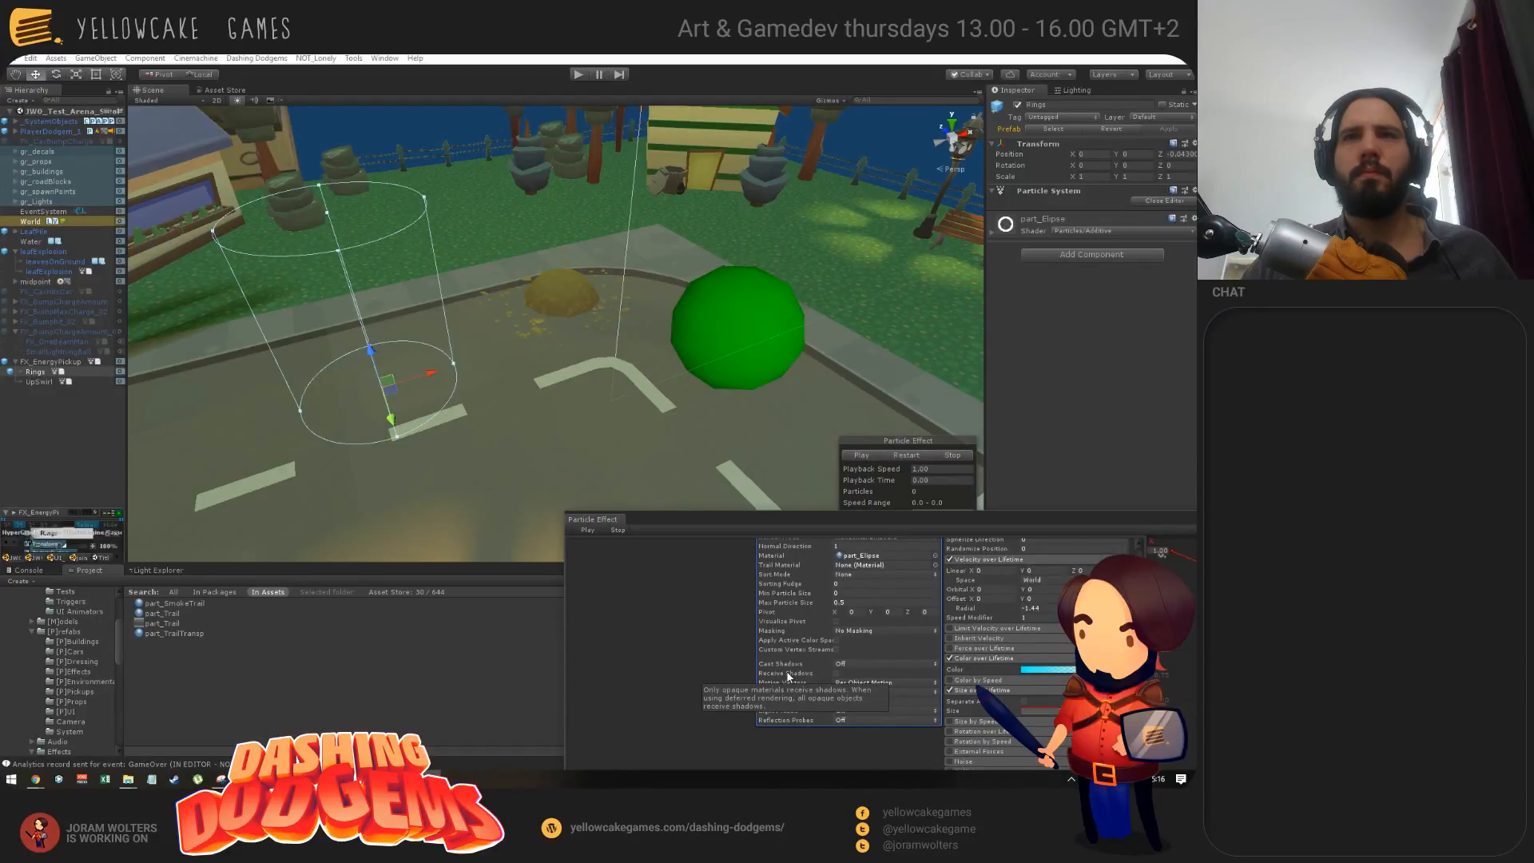
{"action": "scroll", "coordinate": [788, 675], "scroll_direction": "up", "scroll_amount": 1}
{"action": "scroll", "coordinate": [831, 663], "scroll_direction": "up", "scroll_amount": 5}
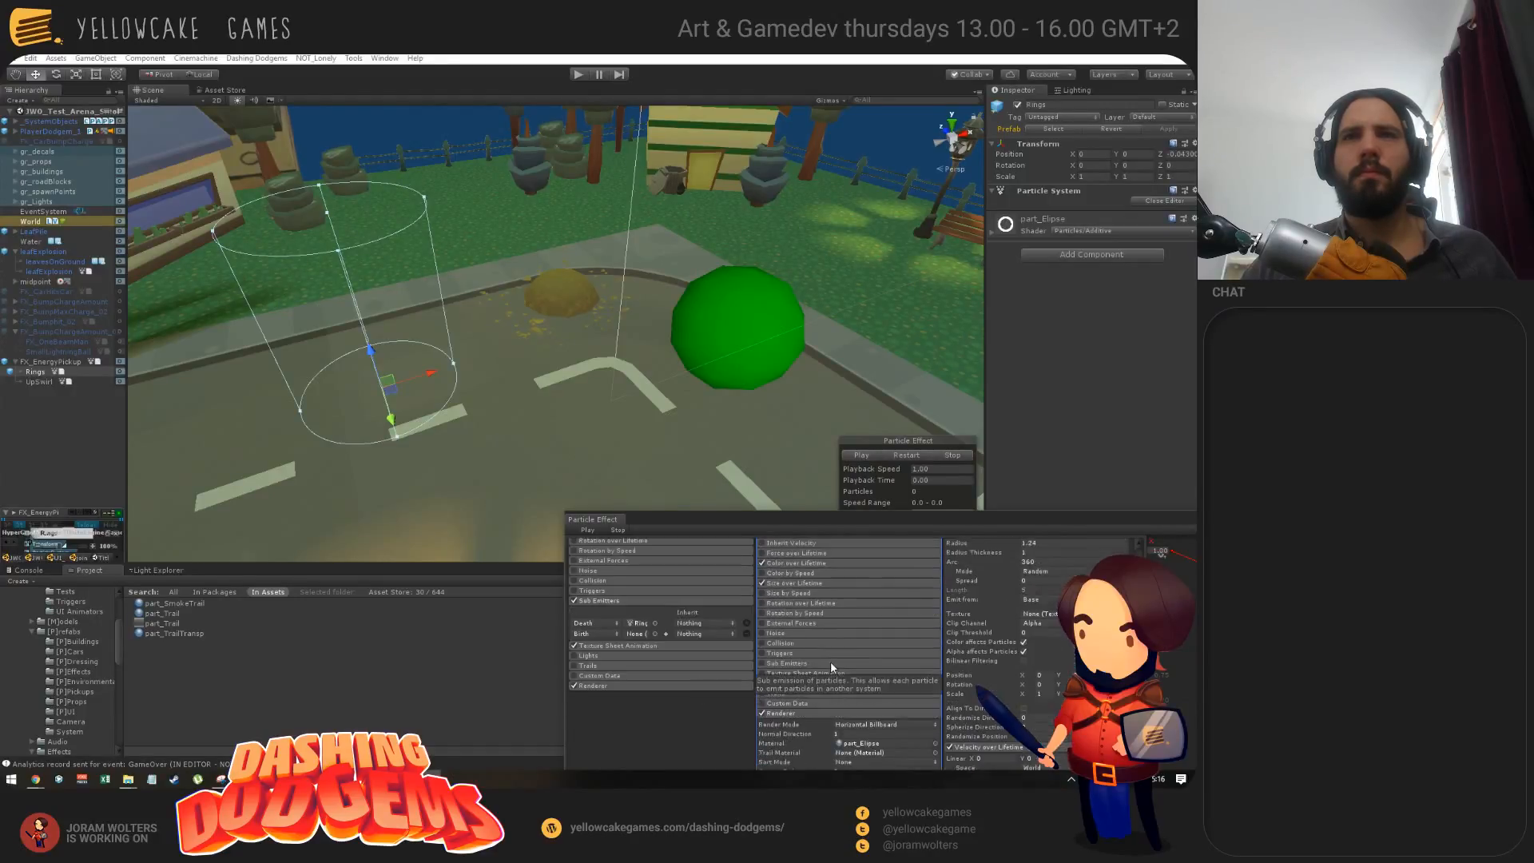
{"action": "scroll", "coordinate": [833, 657], "scroll_direction": "up", "scroll_amount": 2}
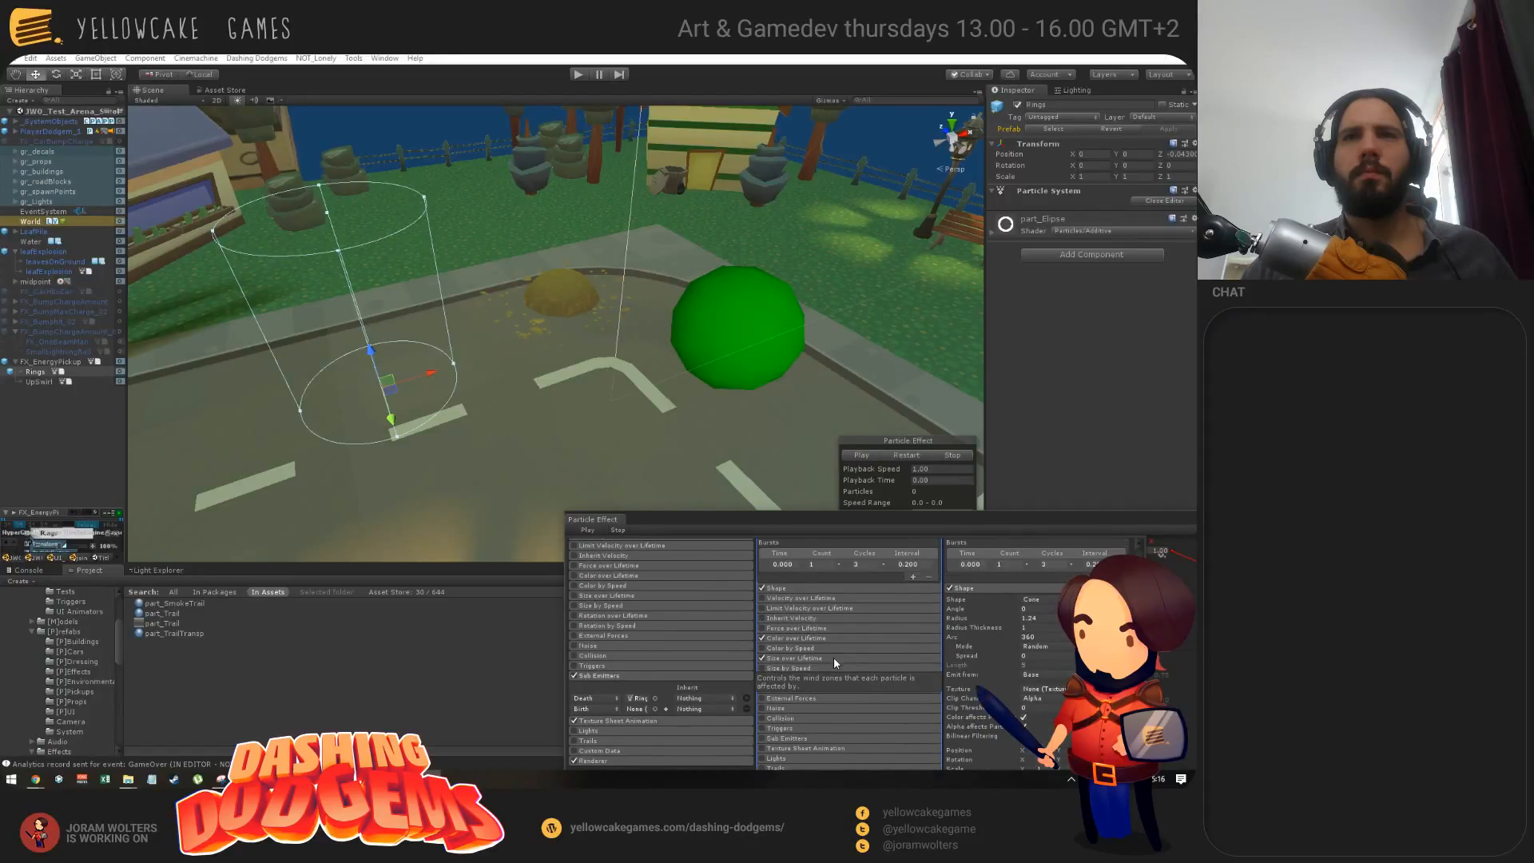
{"action": "scroll", "coordinate": [833, 656], "scroll_direction": "up", "scroll_amount": 1}
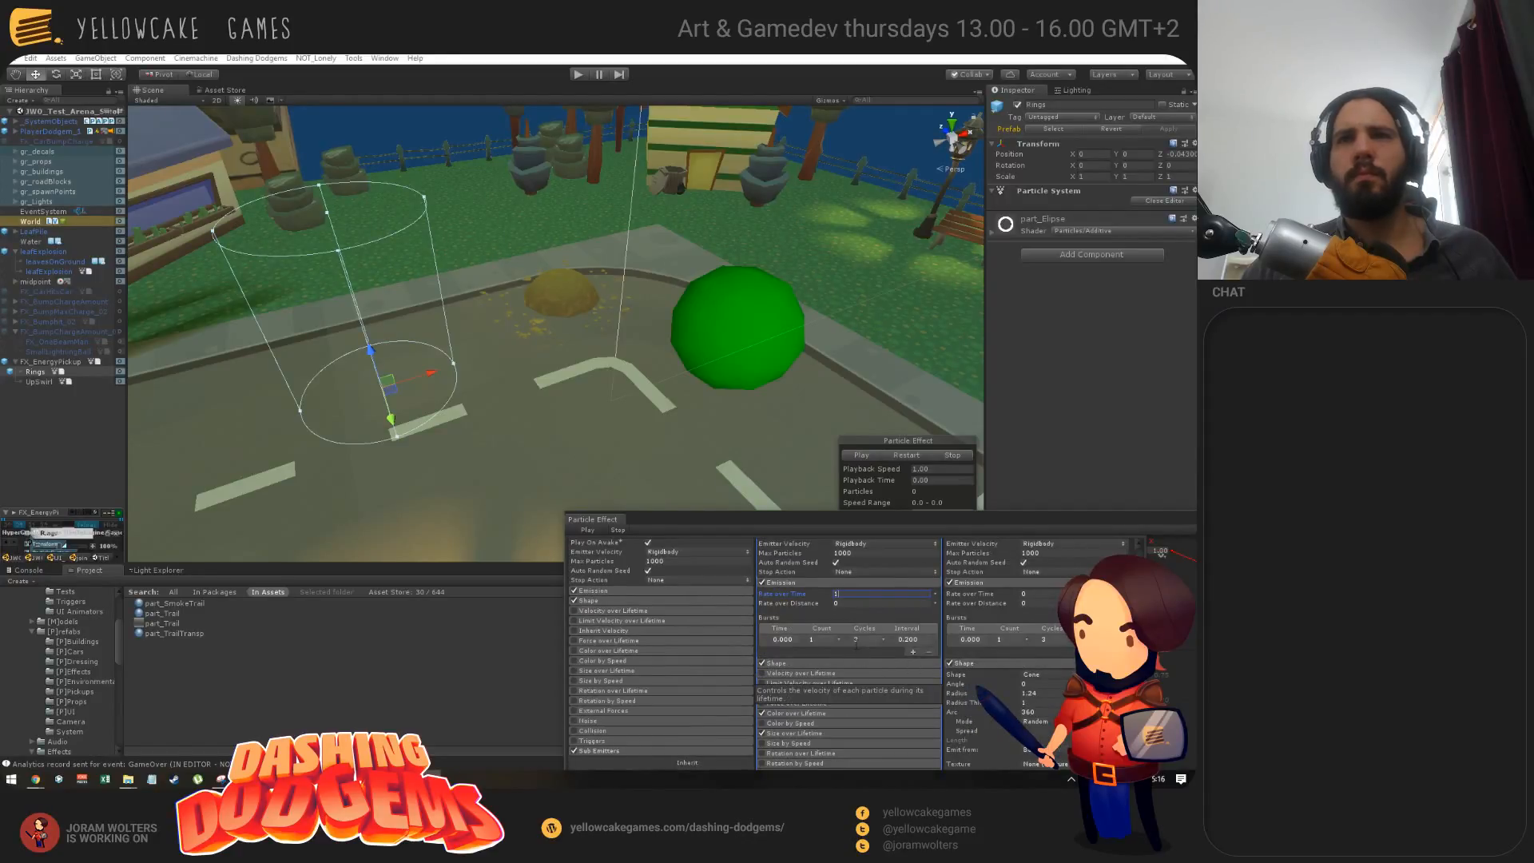
Step: Duplicate the Rings emitter, try to move the copy out of FX_EnergyPickup, and delete the copy
{"action": "key", "text": "alt+Tab"}
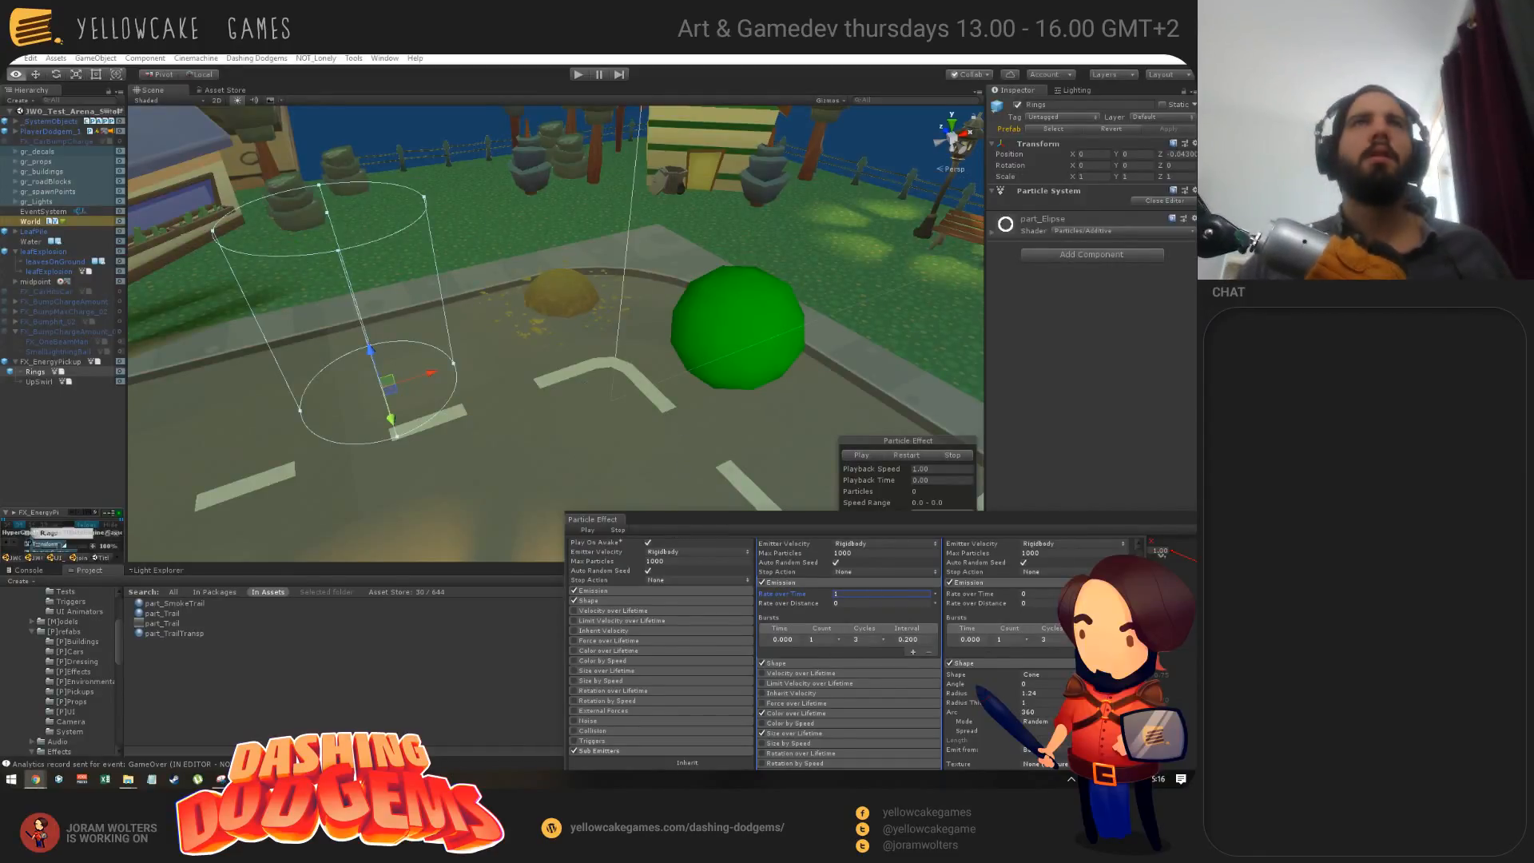
{"action": "left_click", "coordinate": [528, 354]}
{"action": "left_click", "coordinate": [36, 373]}
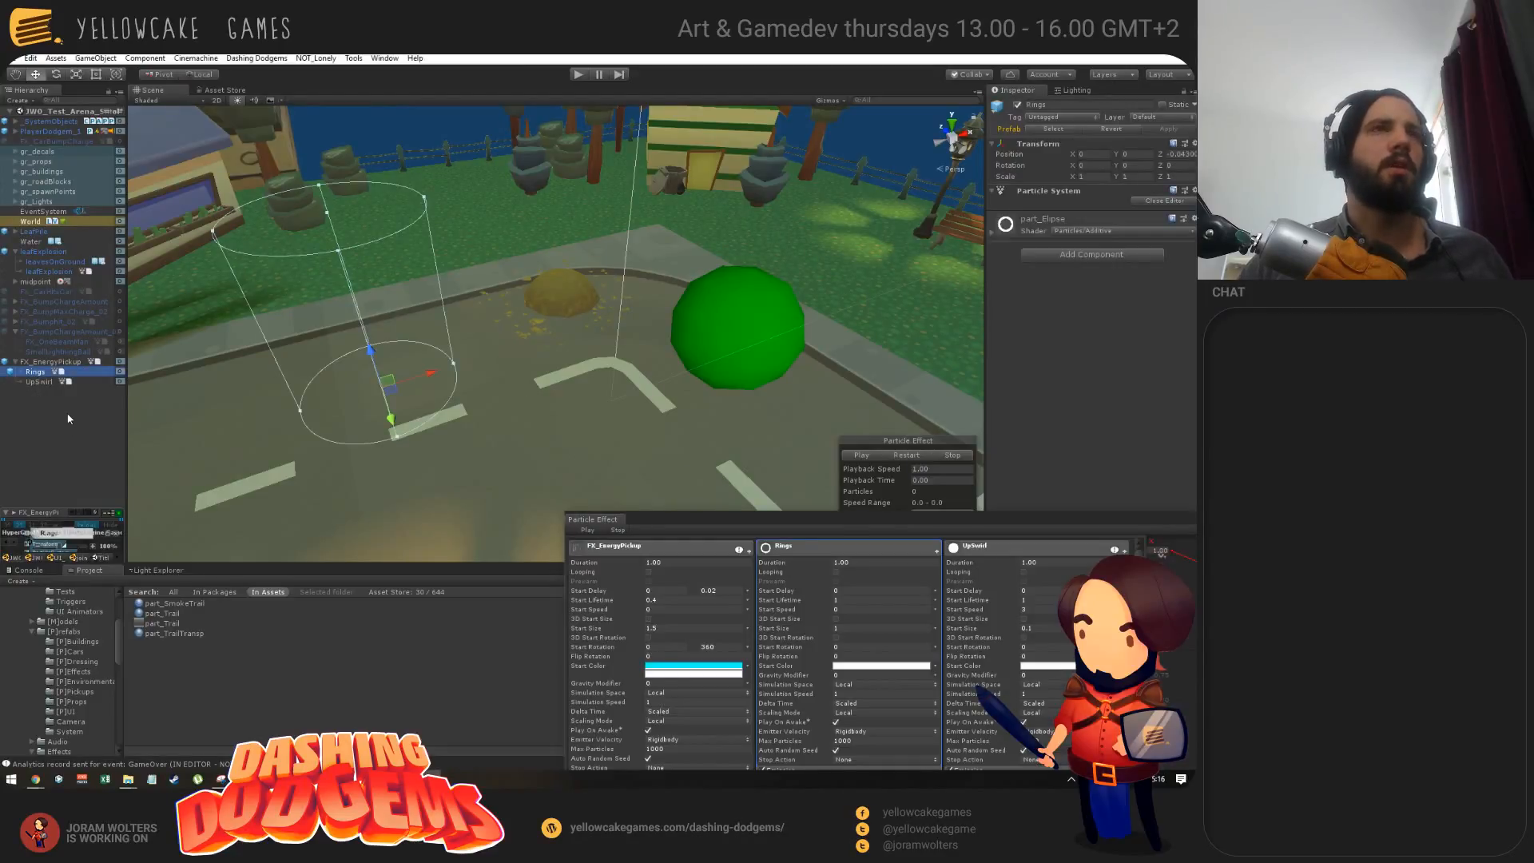
{"action": "key", "text": "ctrl+d"}
{"action": "left_click_drag", "start_coordinate": [42, 396], "coordinate": [34, 476]}
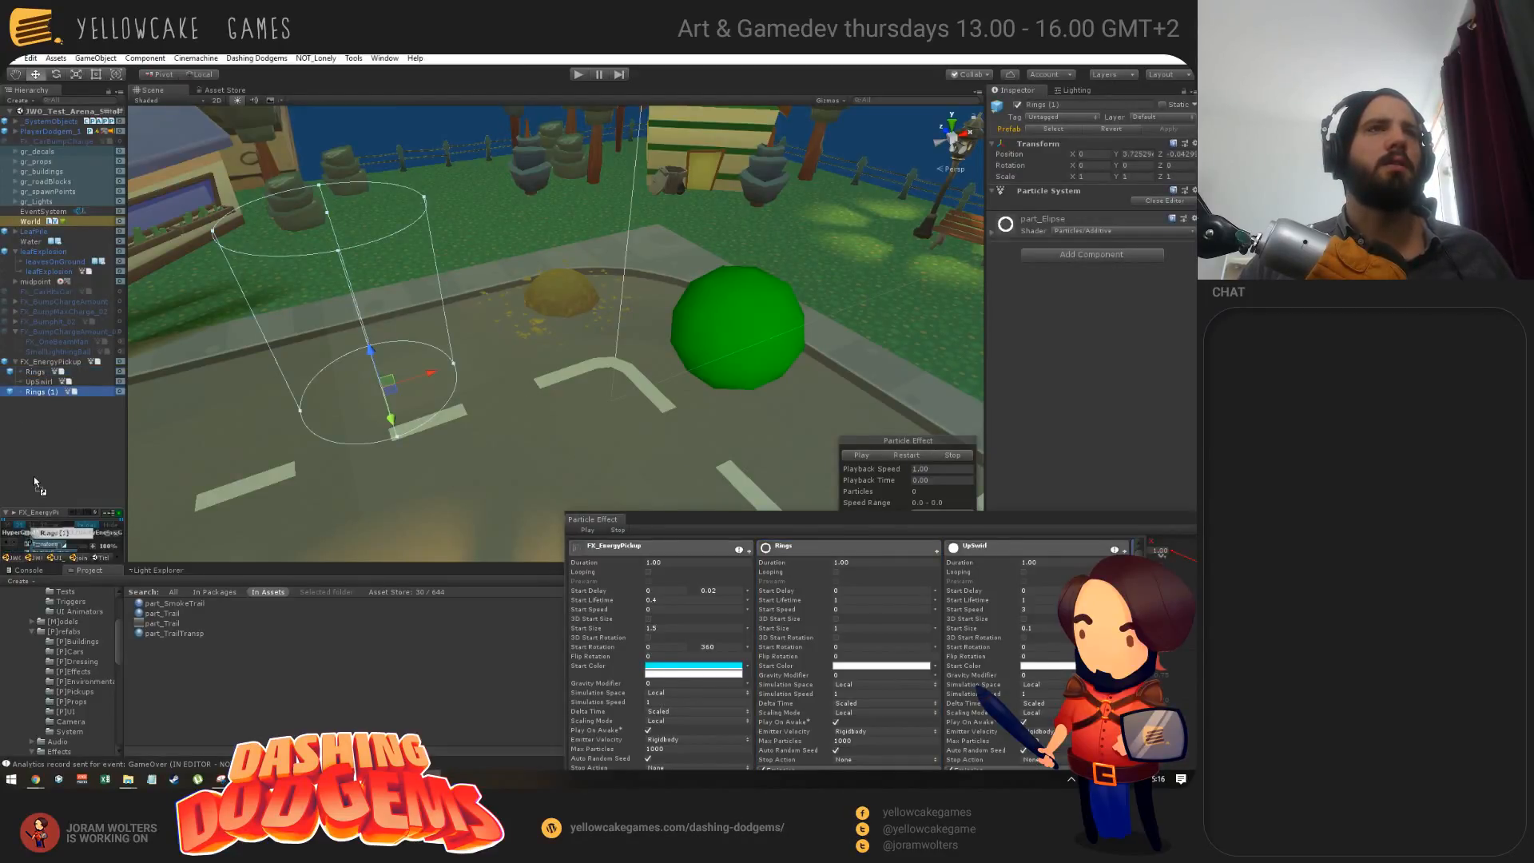
{"action": "key", "text": "Delete"}
{"action": "left_click", "coordinate": [40, 373]}
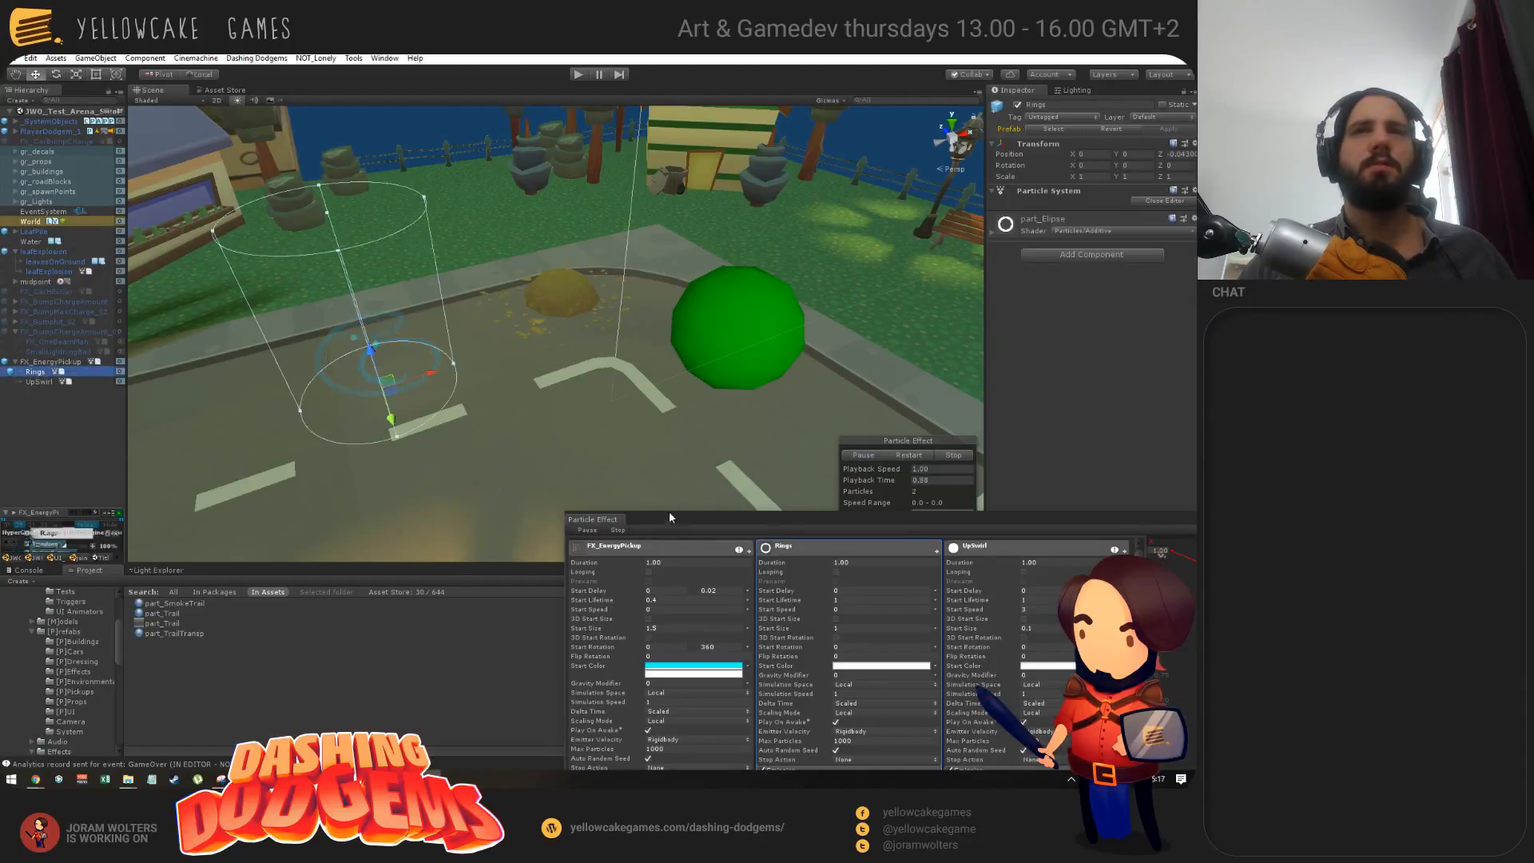
Step: Assign the UpSwirl emitter to the empty Birth slot of FX_EnergyPickup's sub-emitters and restart the particle preview
{"action": "left_click_drag", "start_coordinate": [674, 520], "coordinate": [651, 244]}
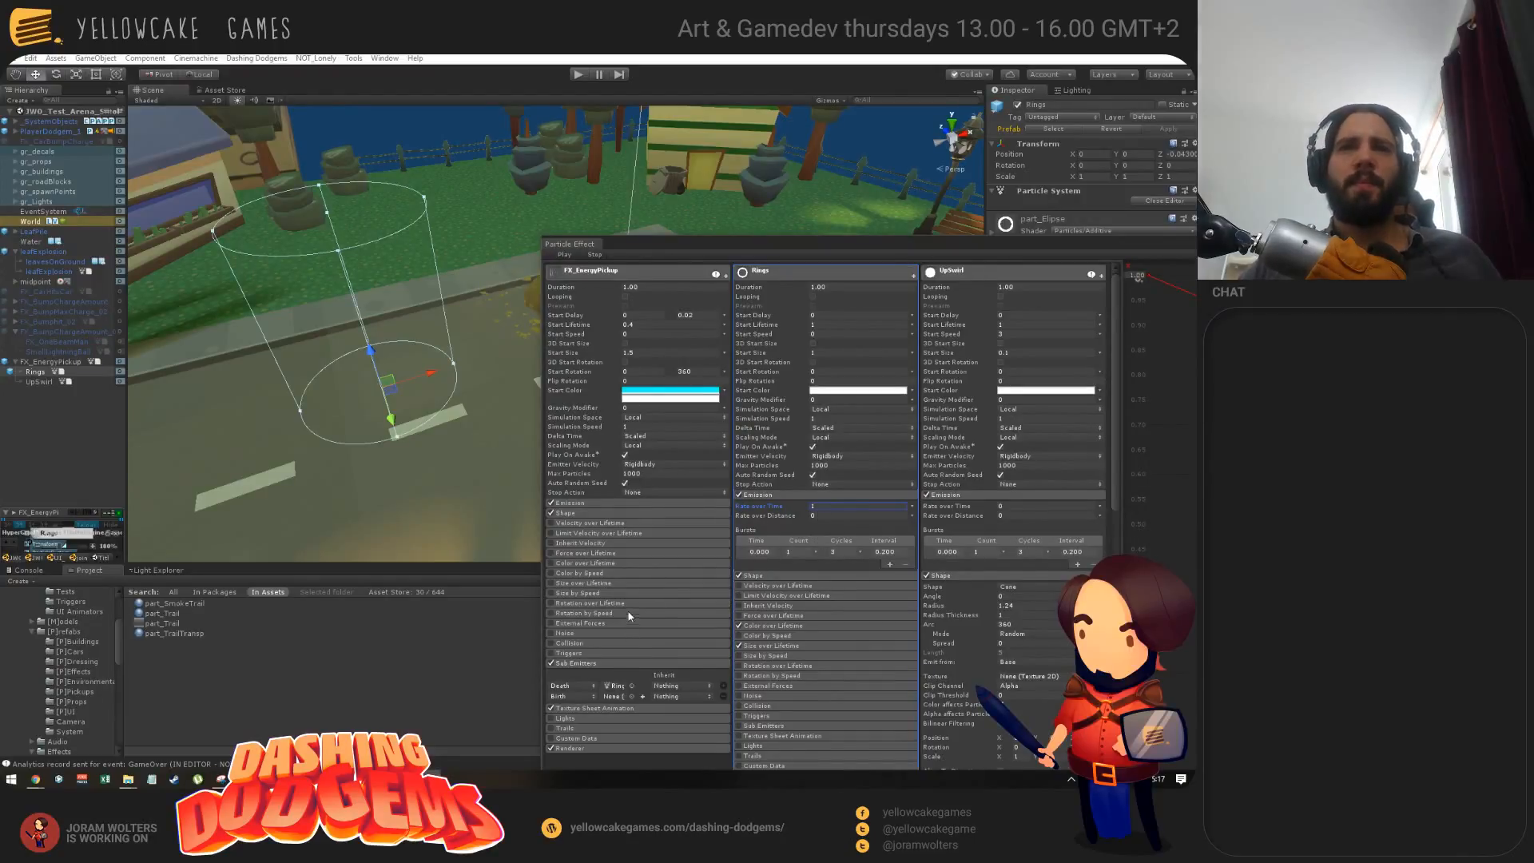
{"action": "scroll", "coordinate": [636, 588], "scroll_direction": "down", "scroll_amount": 3}
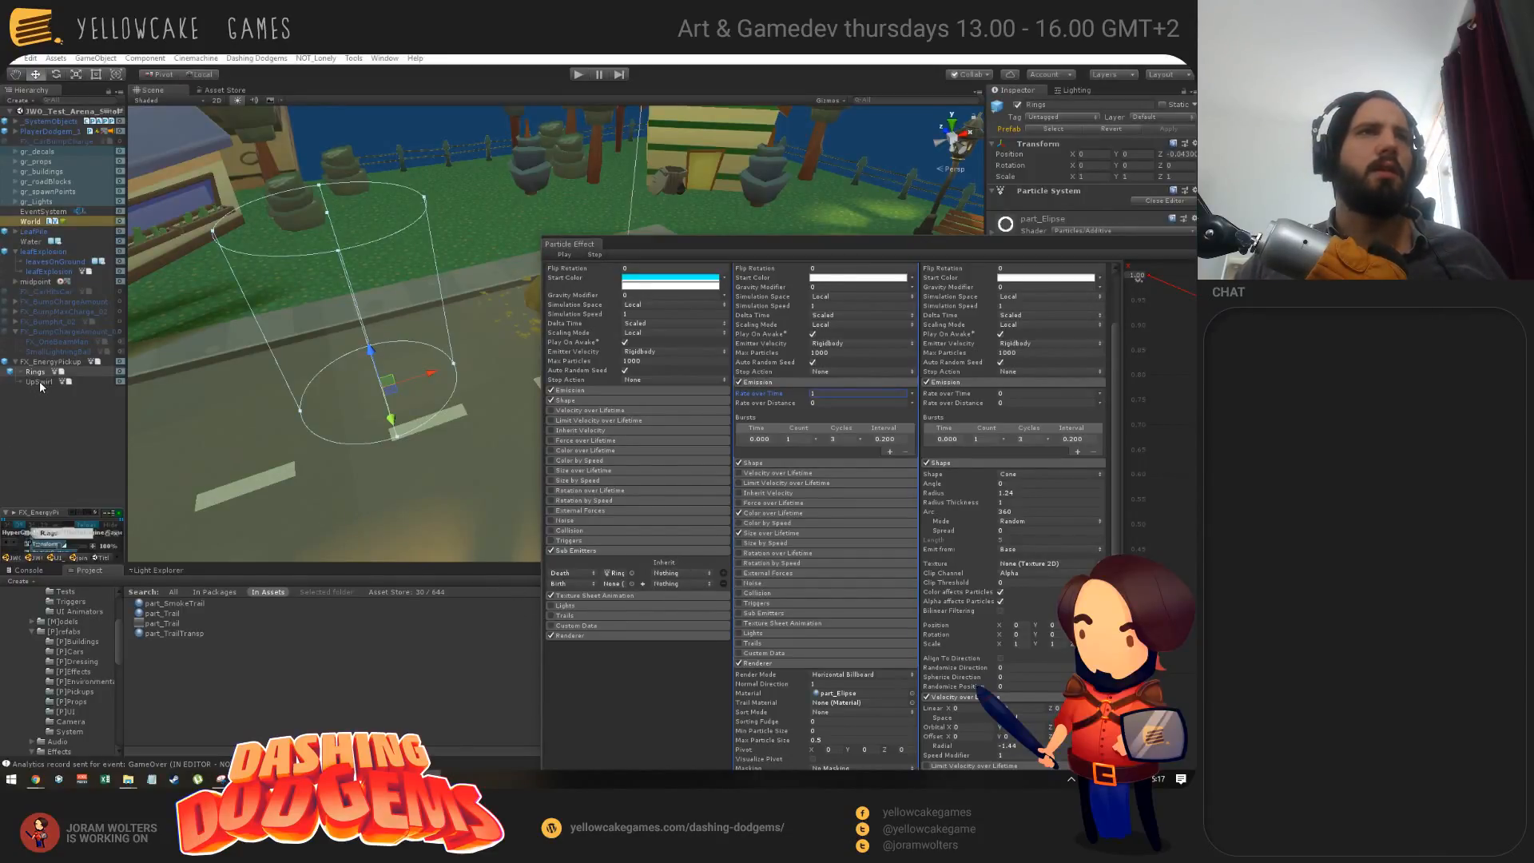
{"action": "left_click_drag", "start_coordinate": [40, 381], "coordinate": [614, 589]}
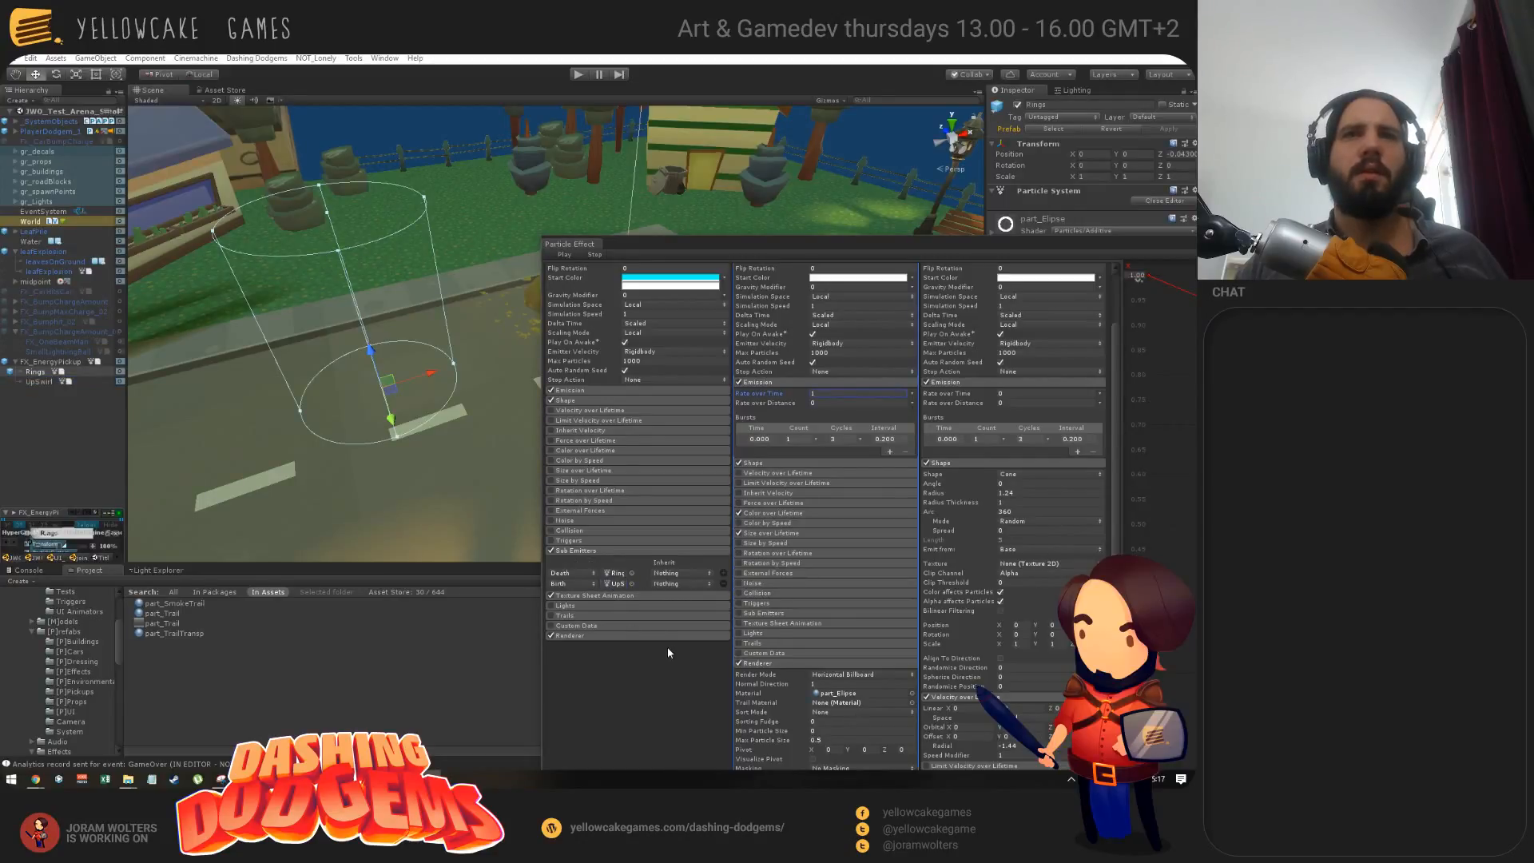
{"action": "left_click_drag", "start_coordinate": [670, 247], "coordinate": [635, 573]}
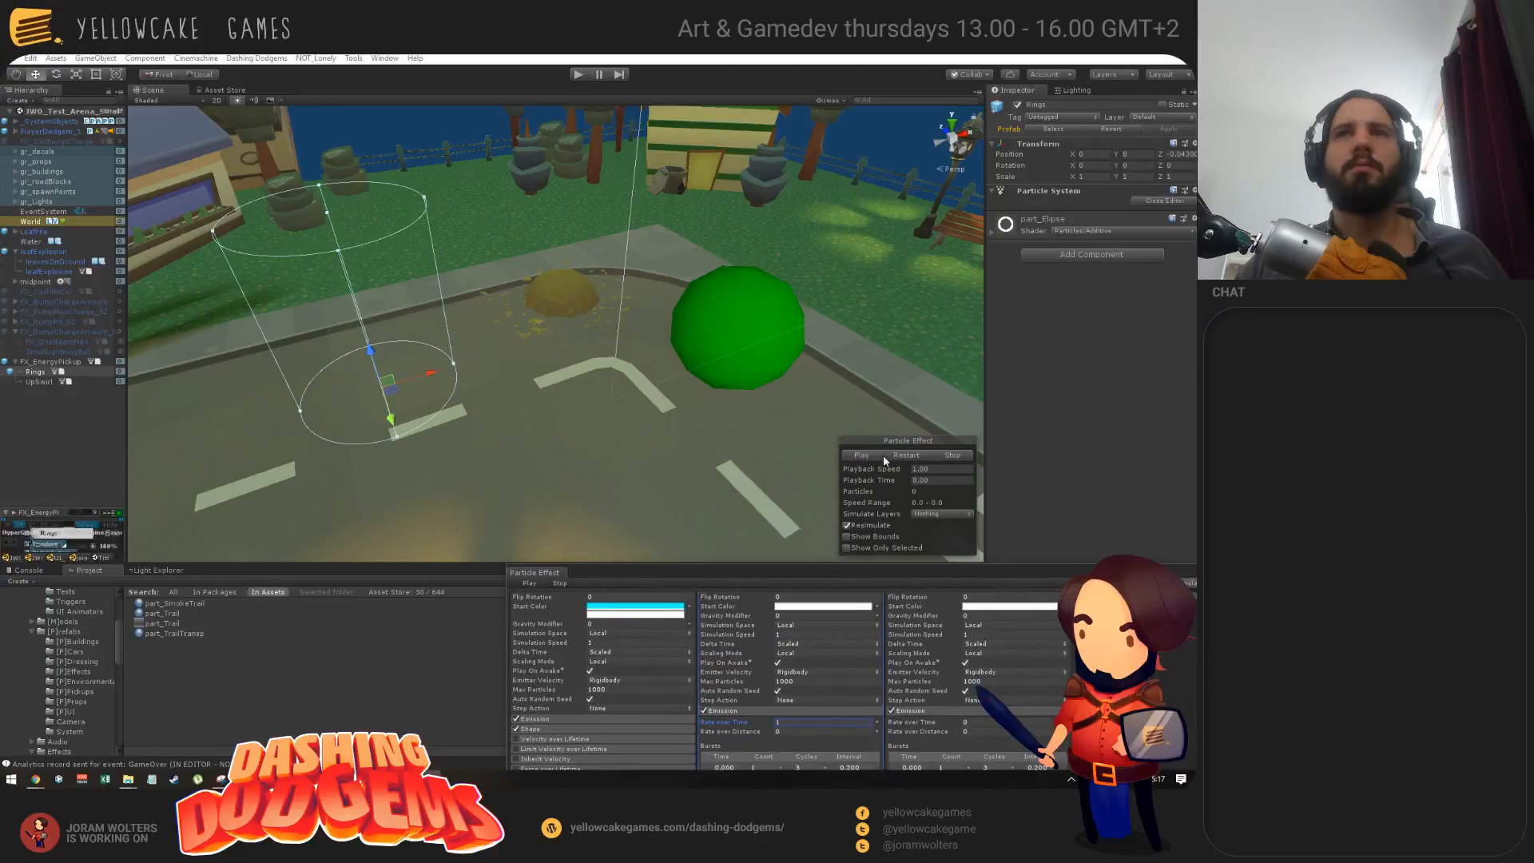
{"action": "left_click", "coordinate": [911, 454]}
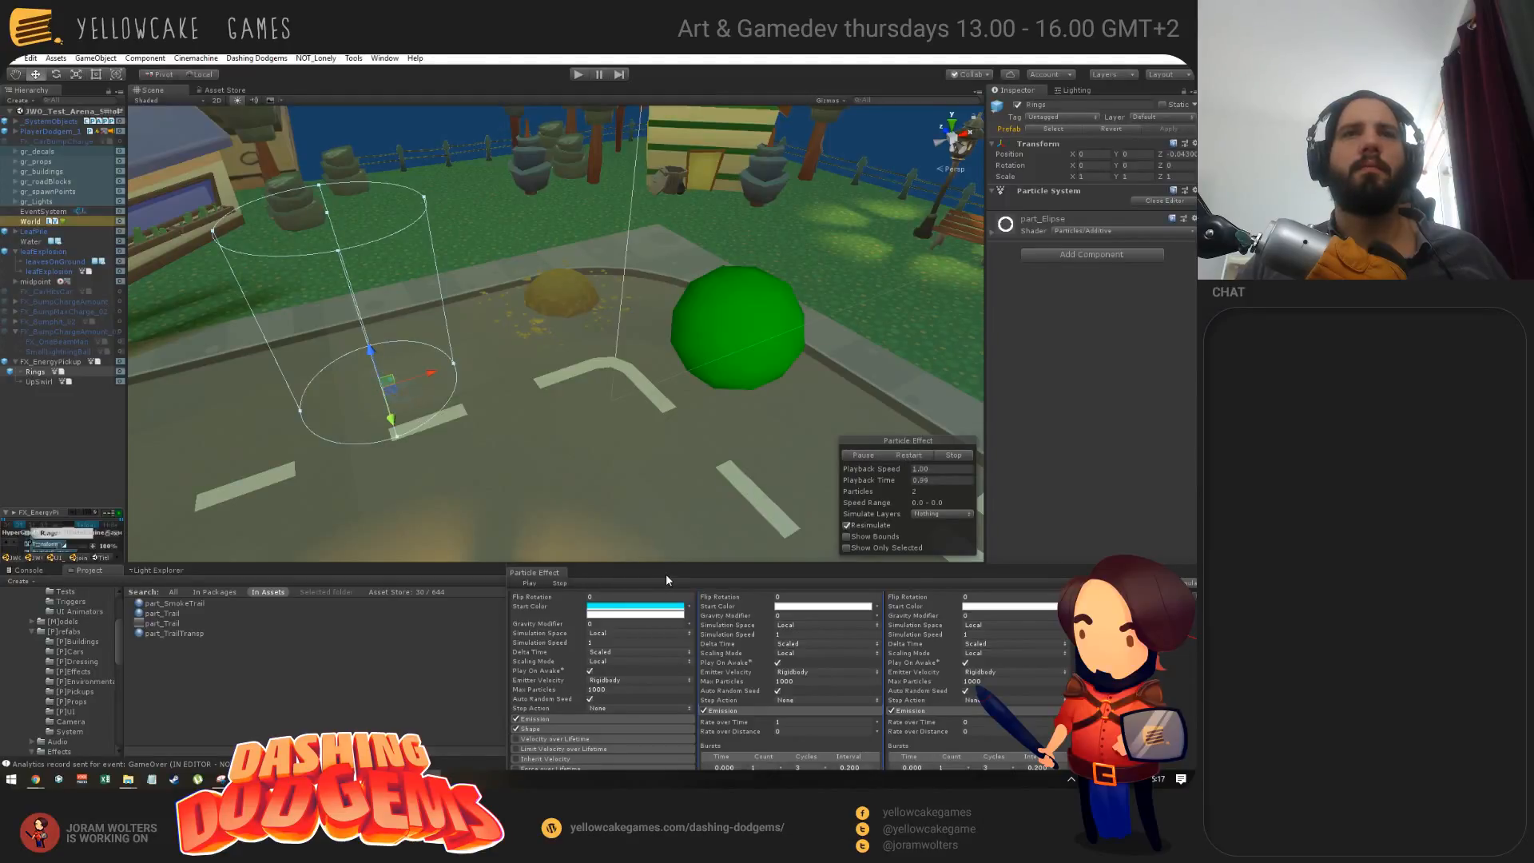
Step: Review the main and emission settings of the three emitters and play the whole FX_EnergyPickup effect in the scene
{"action": "left_click_drag", "start_coordinate": [665, 573], "coordinate": [684, 310]}
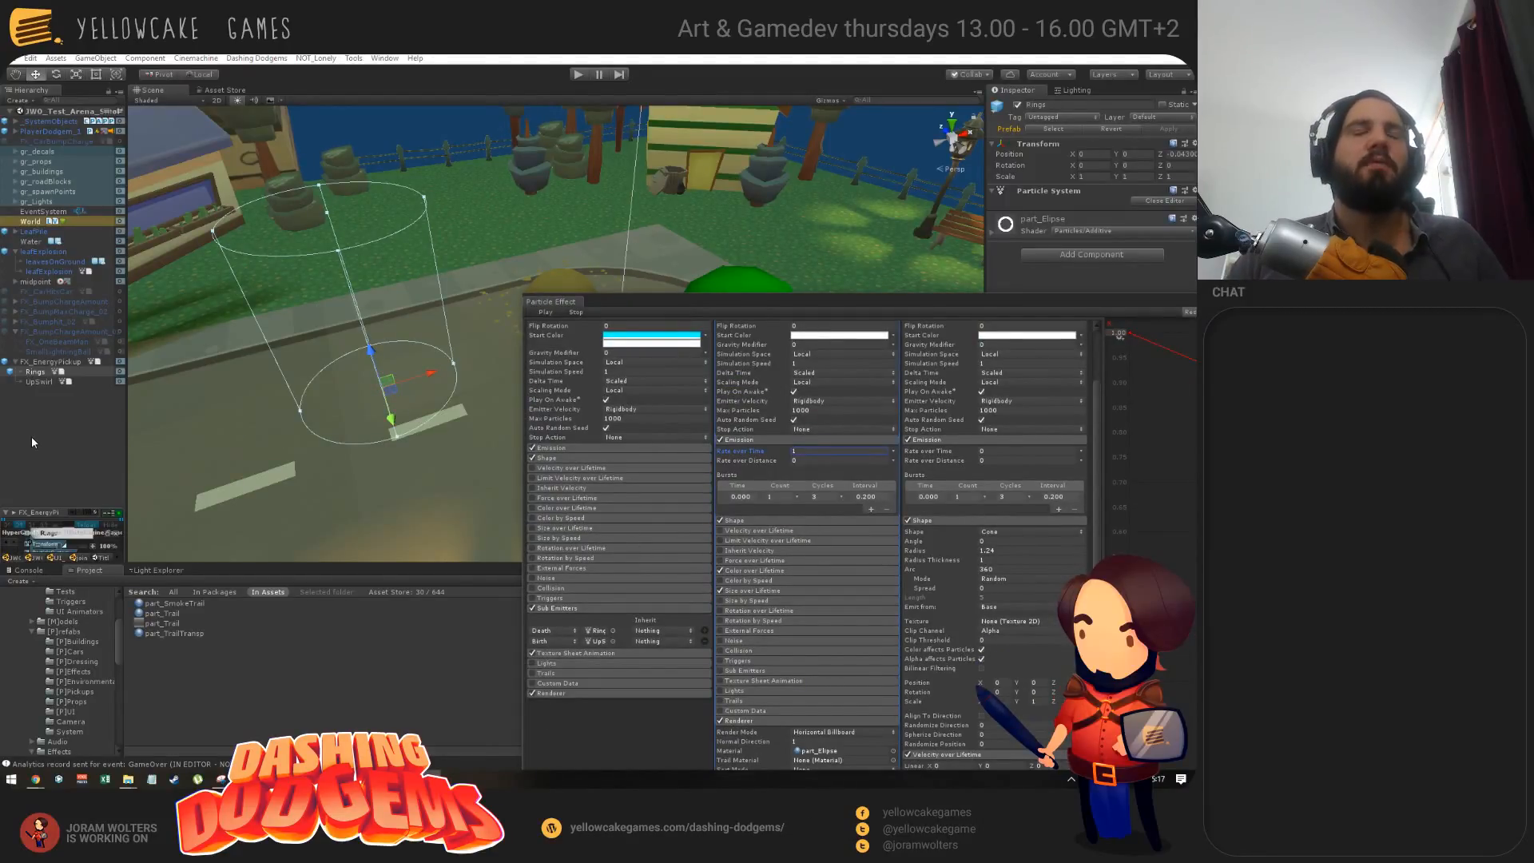
{"action": "scroll", "coordinate": [991, 596], "scroll_direction": "up", "scroll_amount": 3}
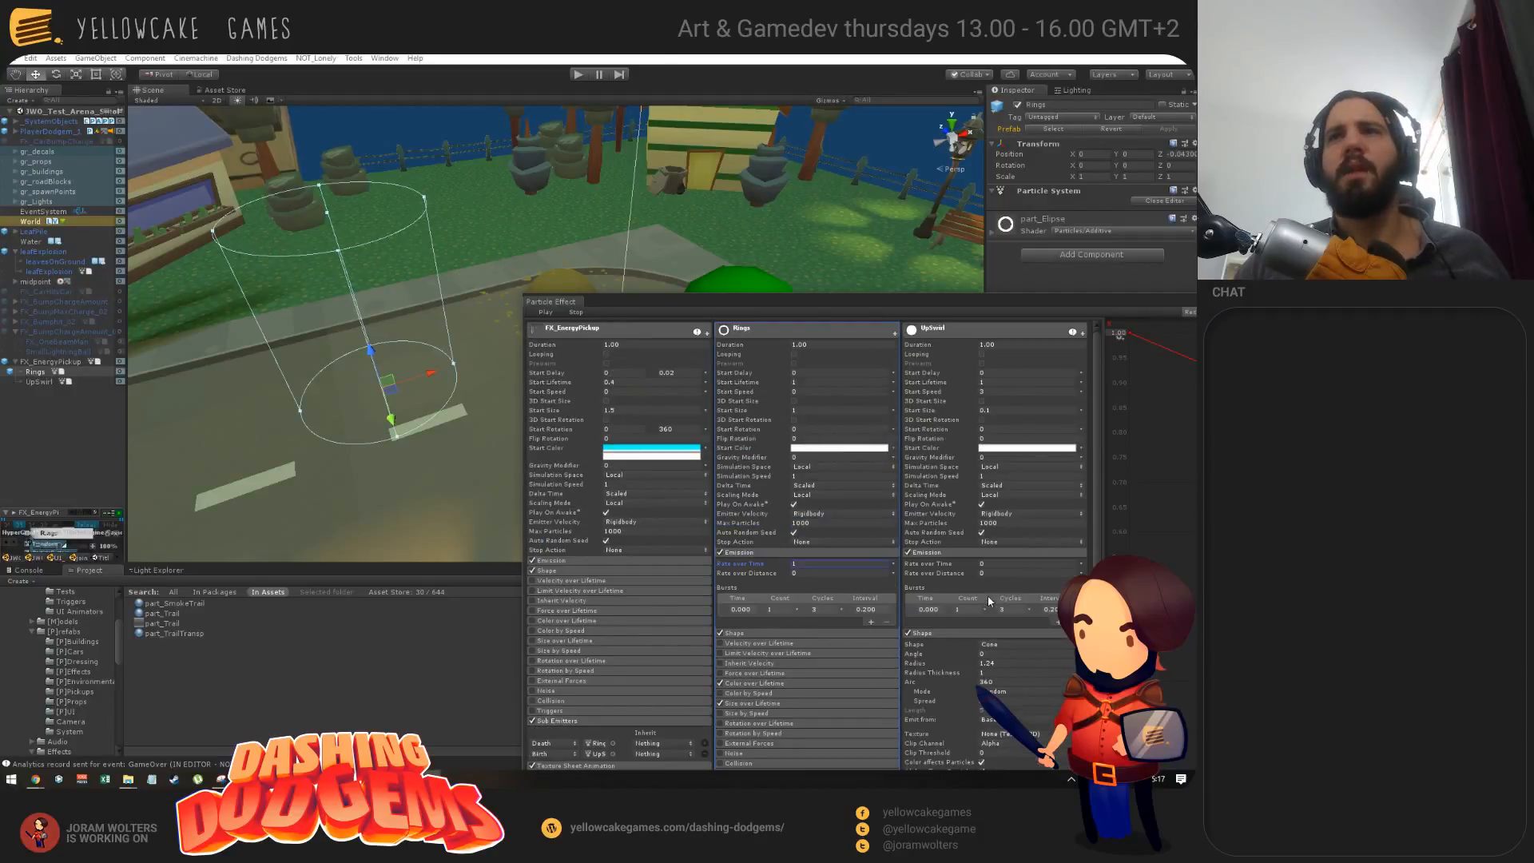
{"action": "left_click_drag", "start_coordinate": [901, 303], "coordinate": [852, 253]}
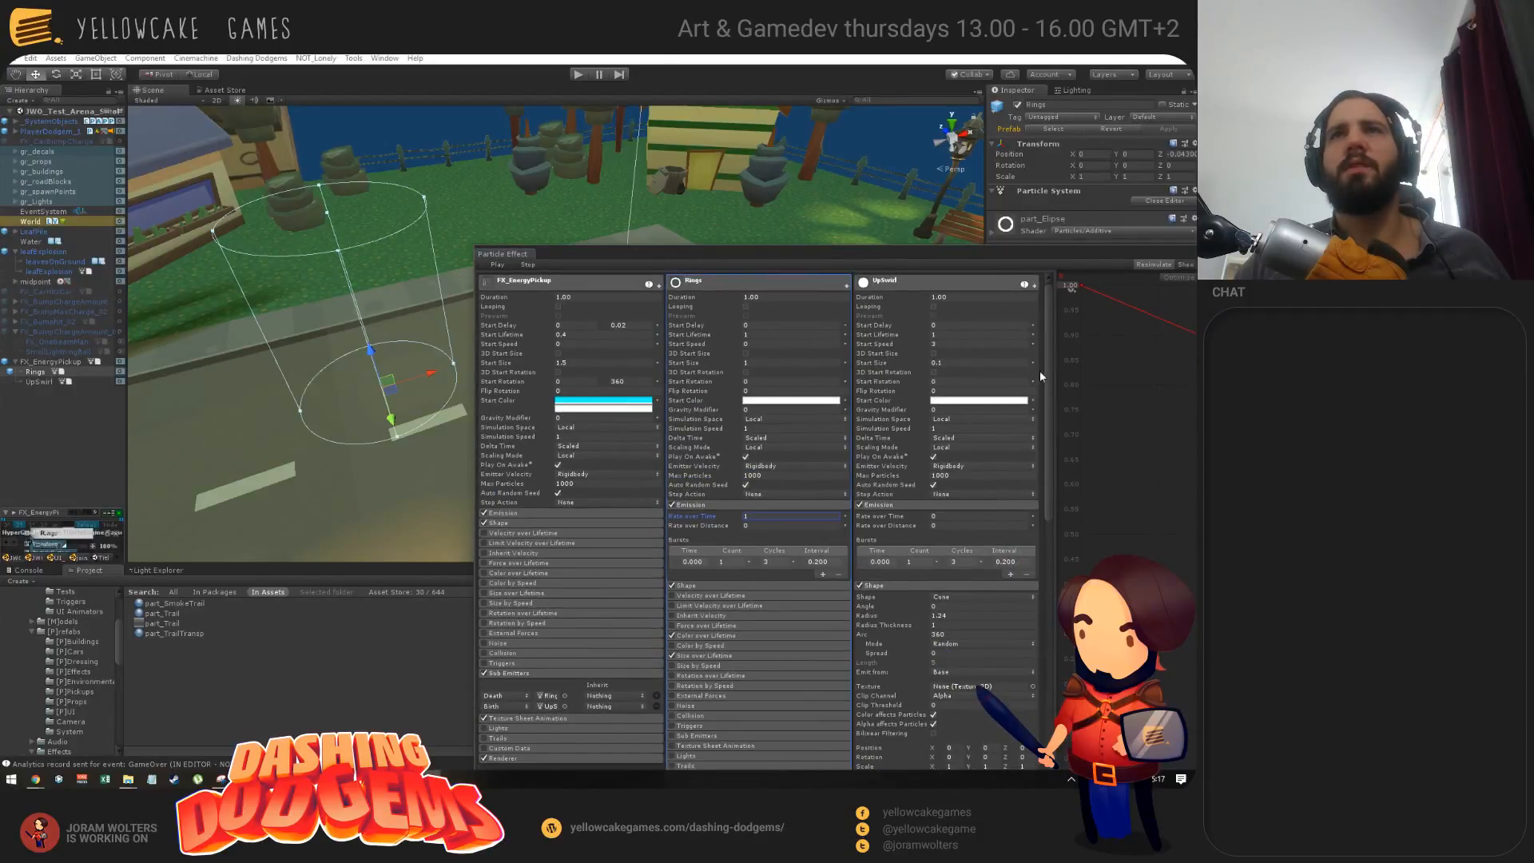
{"action": "left_click_drag", "start_coordinate": [1049, 358], "coordinate": [1042, 415]}
{"action": "scroll", "coordinate": [823, 534], "scroll_direction": "up", "scroll_amount": 3}
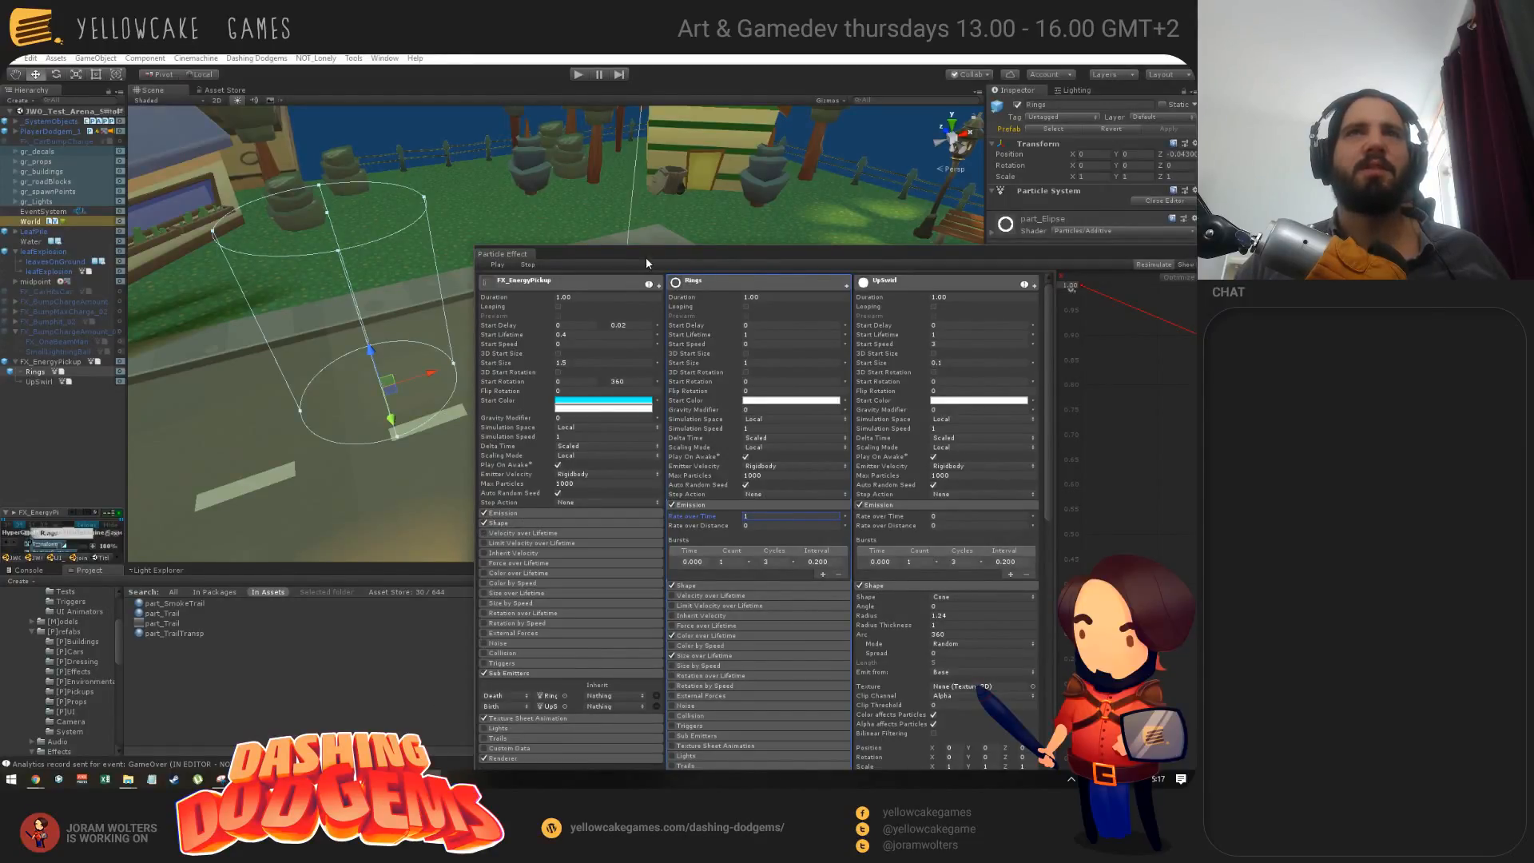
{"action": "left_click_drag", "start_coordinate": [647, 259], "coordinate": [586, 518]}
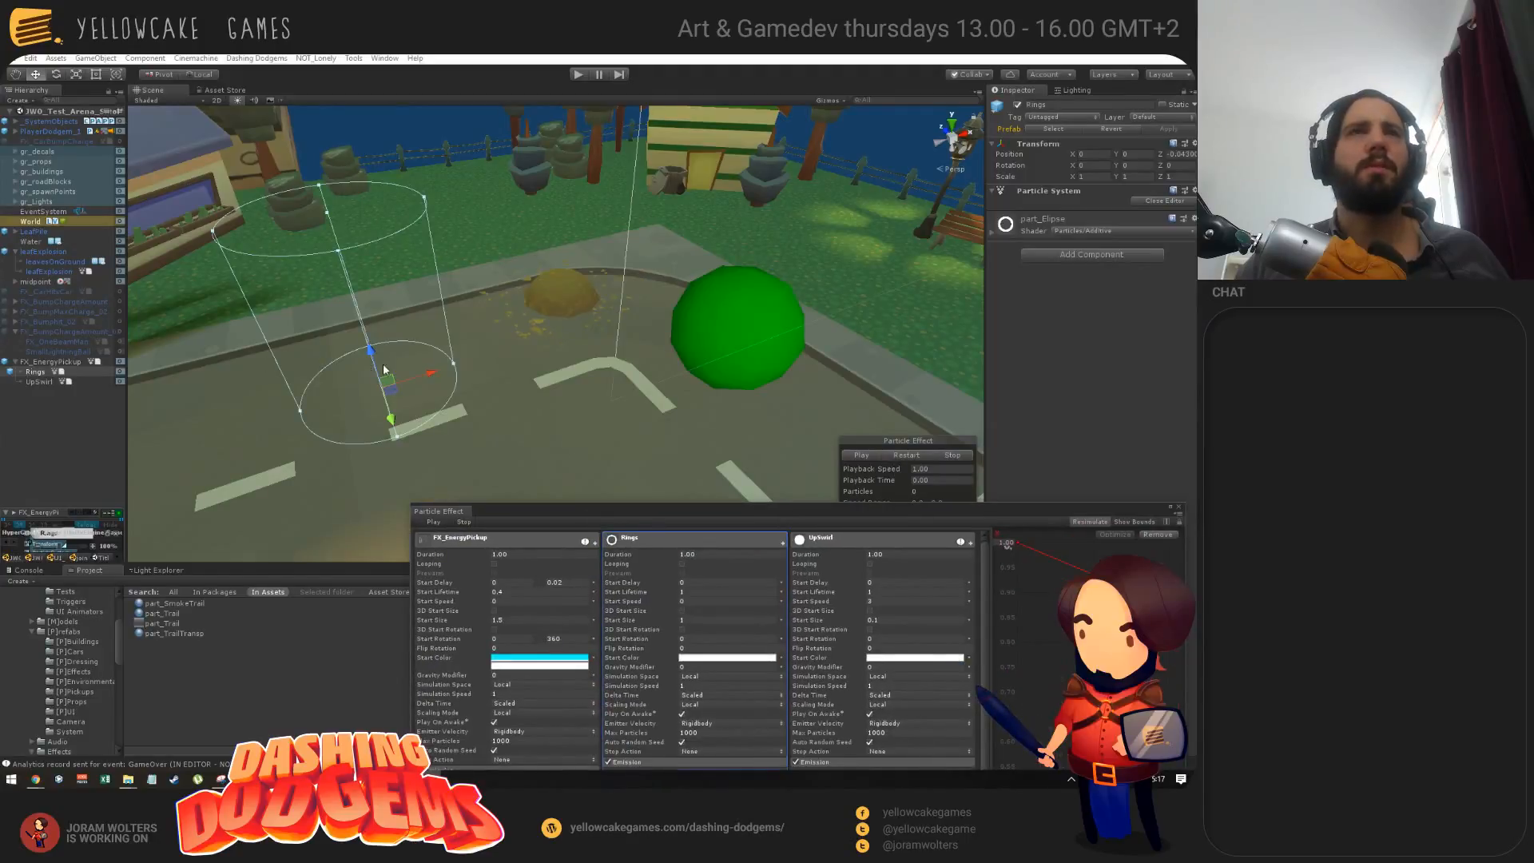
{"action": "left_click", "coordinate": [50, 362]}
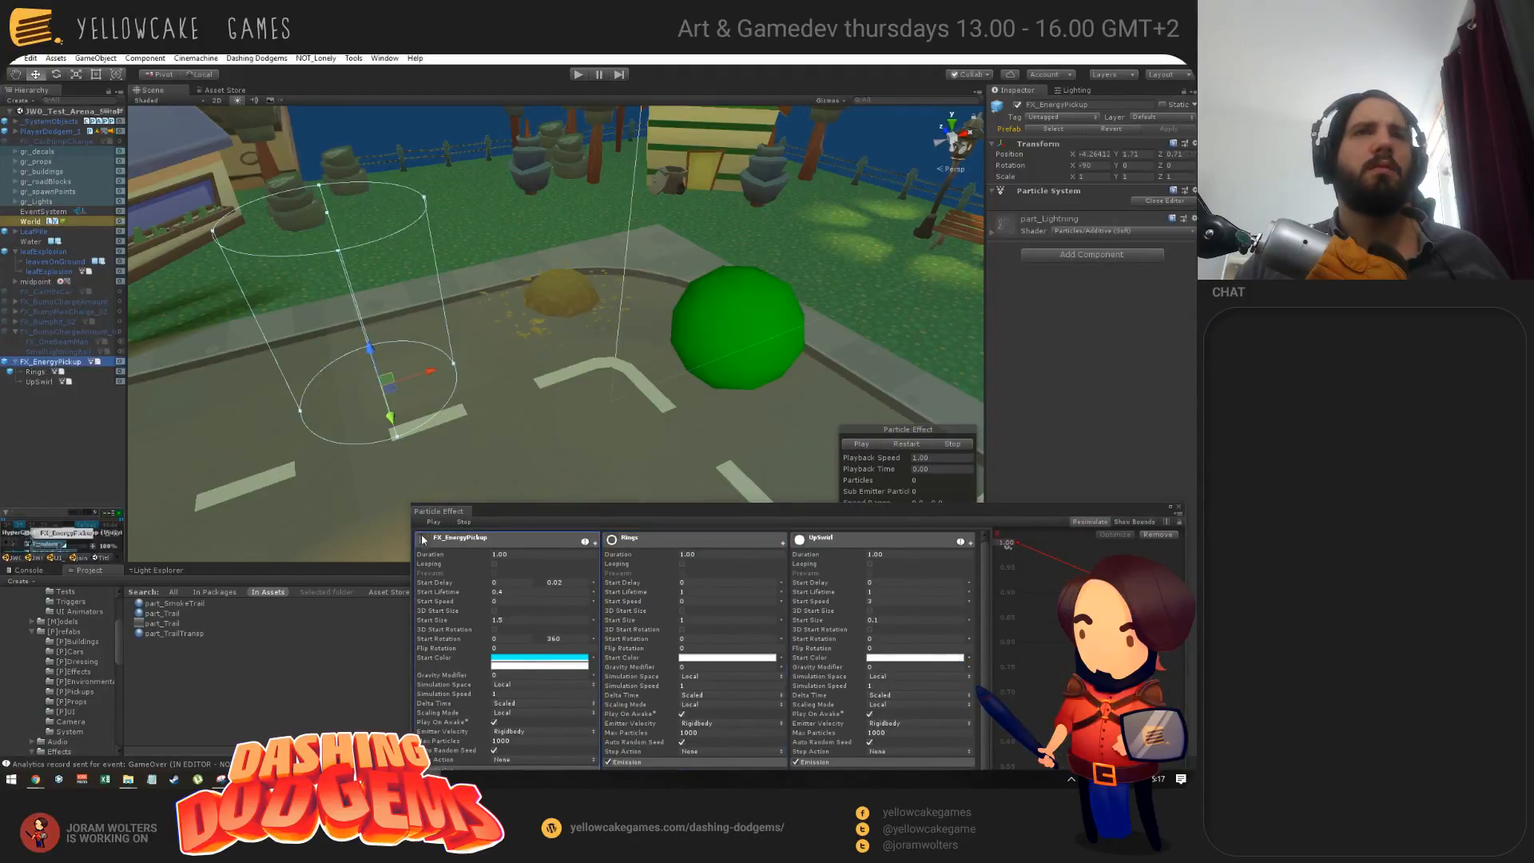
{"action": "left_click_drag", "start_coordinate": [352, 272], "coordinate": [470, 398], "text": "alt"}
{"action": "left_click", "coordinate": [862, 443]}
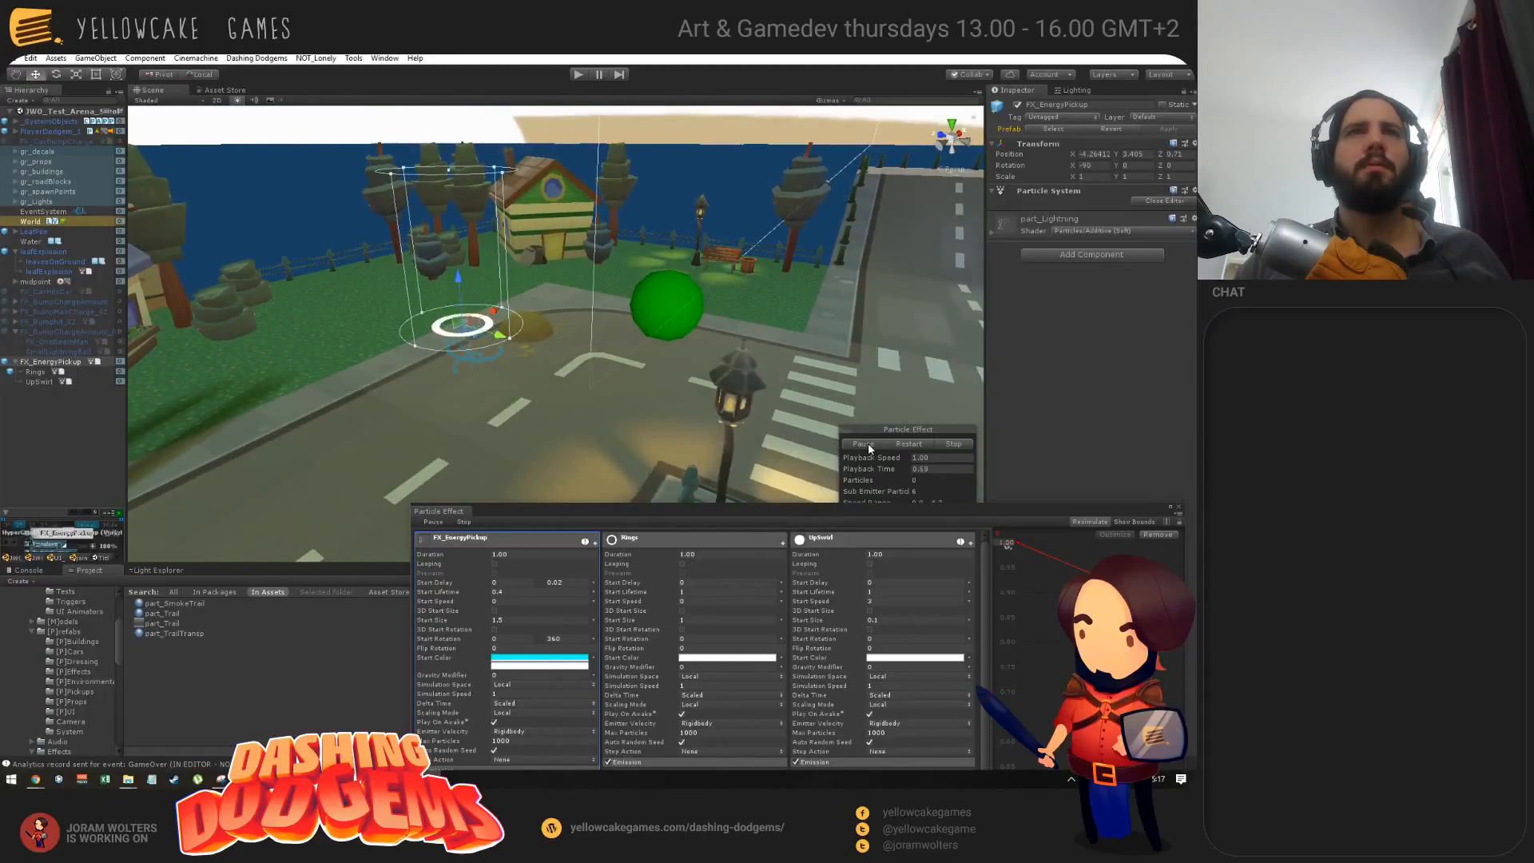
{"action": "left_click", "coordinate": [867, 443]}
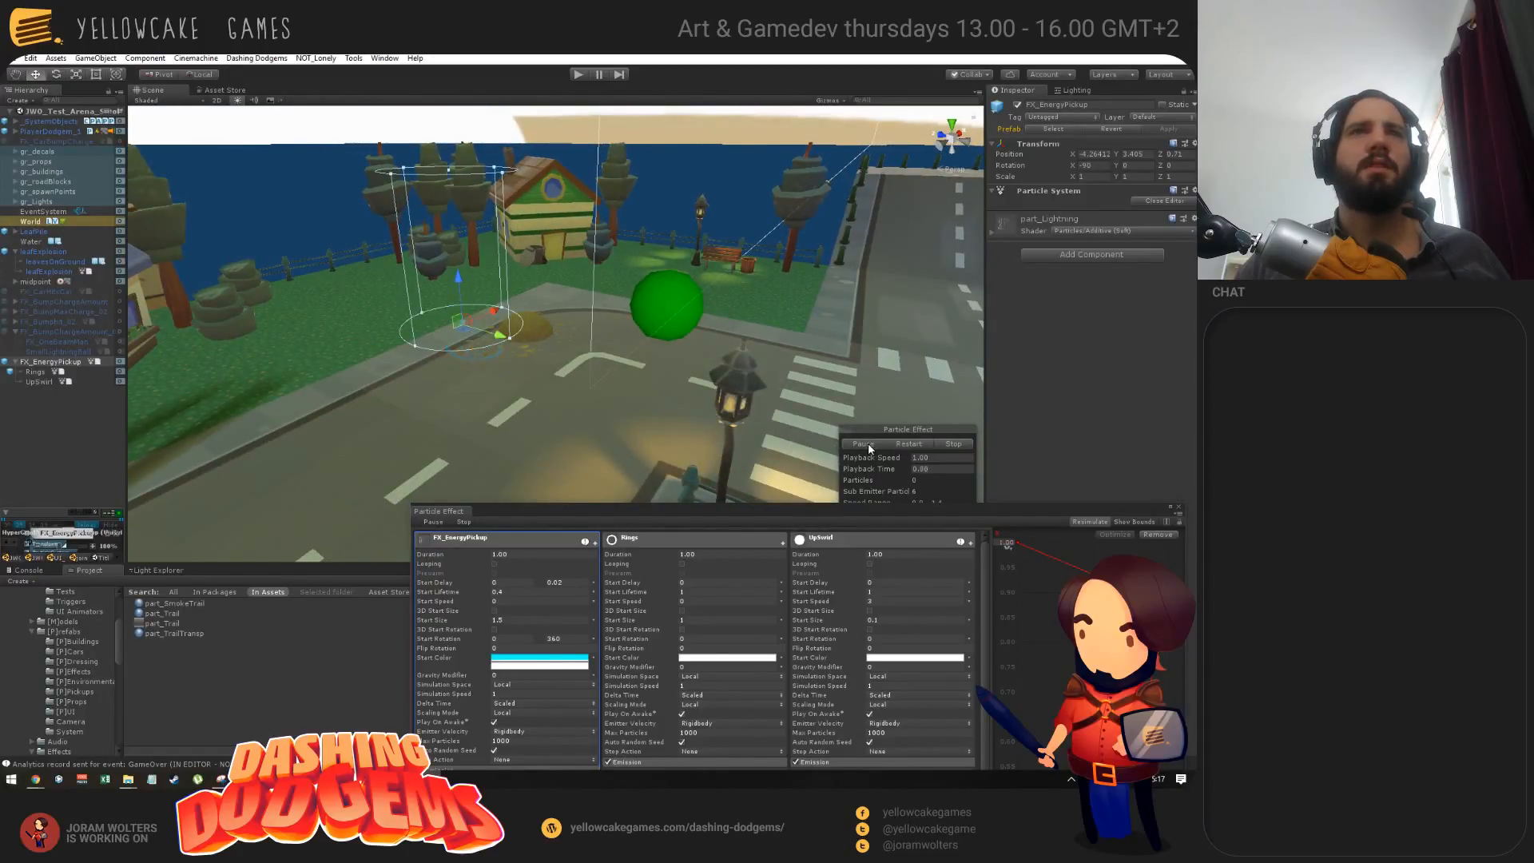
{"action": "left_click", "coordinate": [868, 443]}
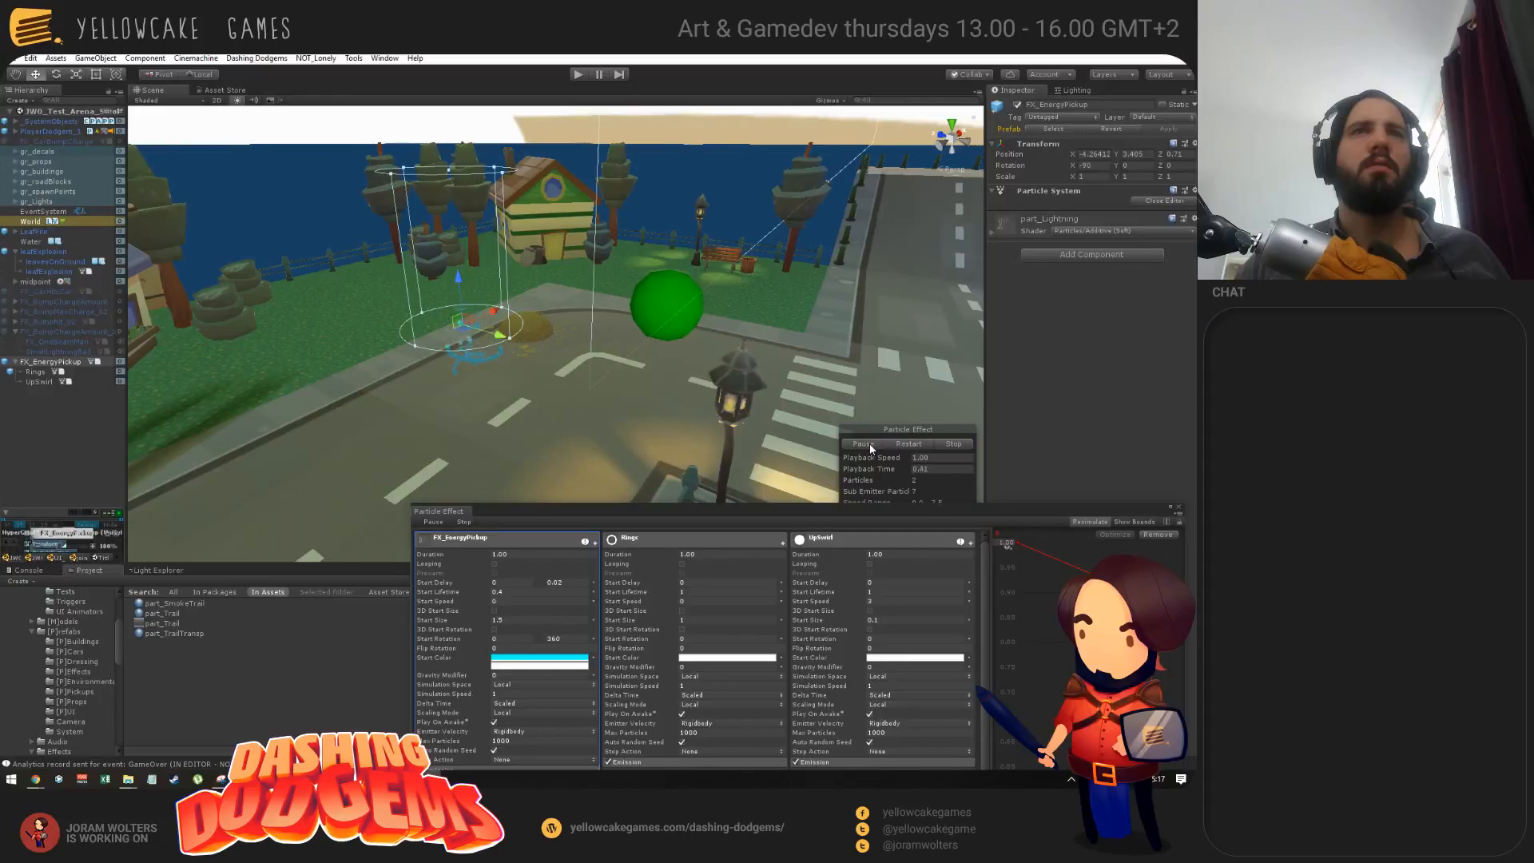
Step: Set the Z position of the Rings emitter to 0
{"action": "left_click", "coordinate": [36, 372]}
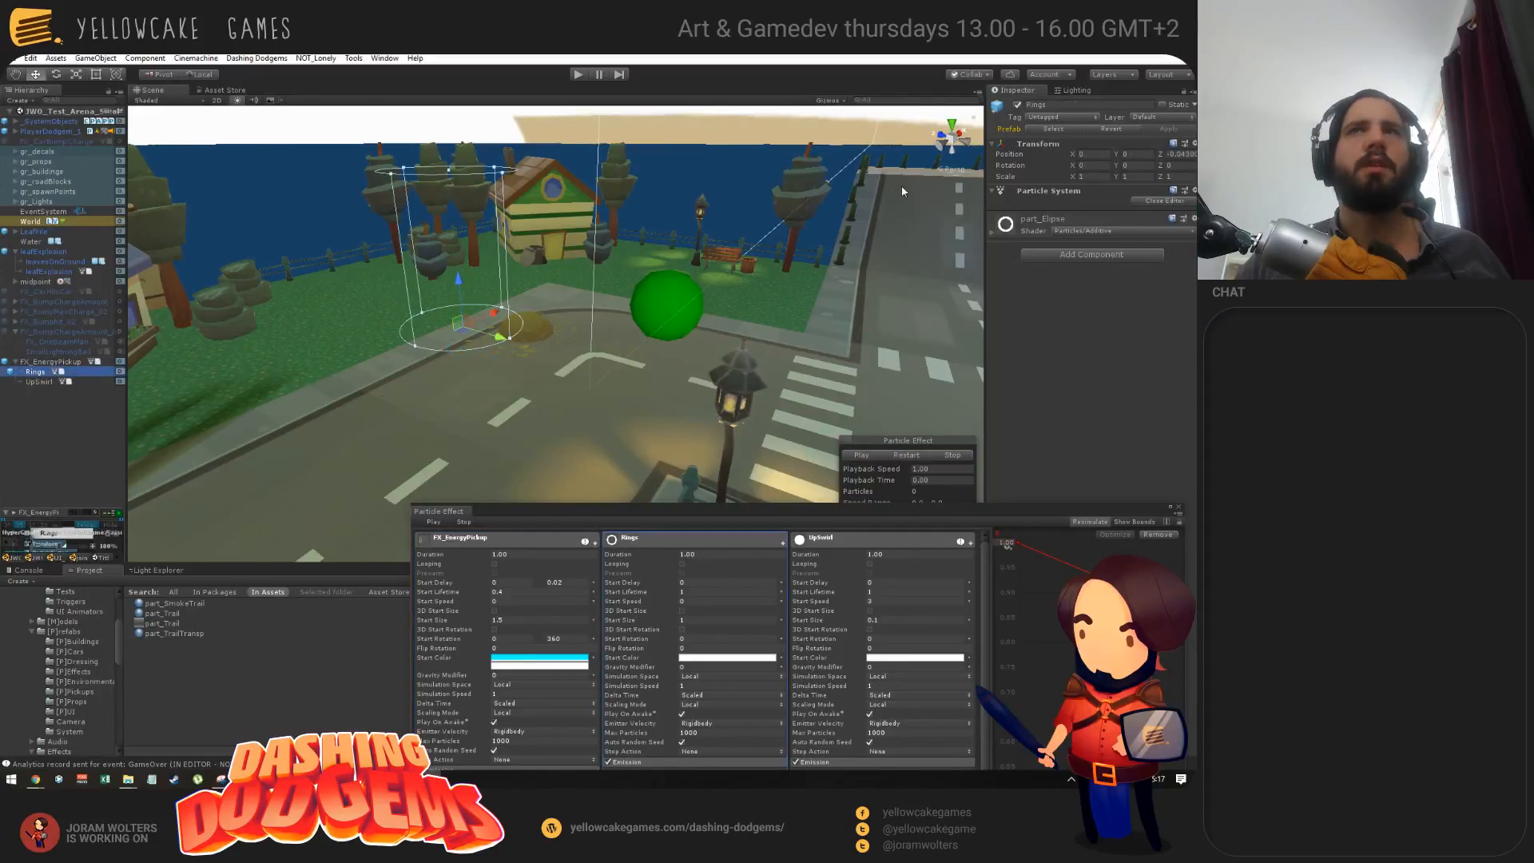
{"action": "left_click", "coordinate": [1173, 155]}
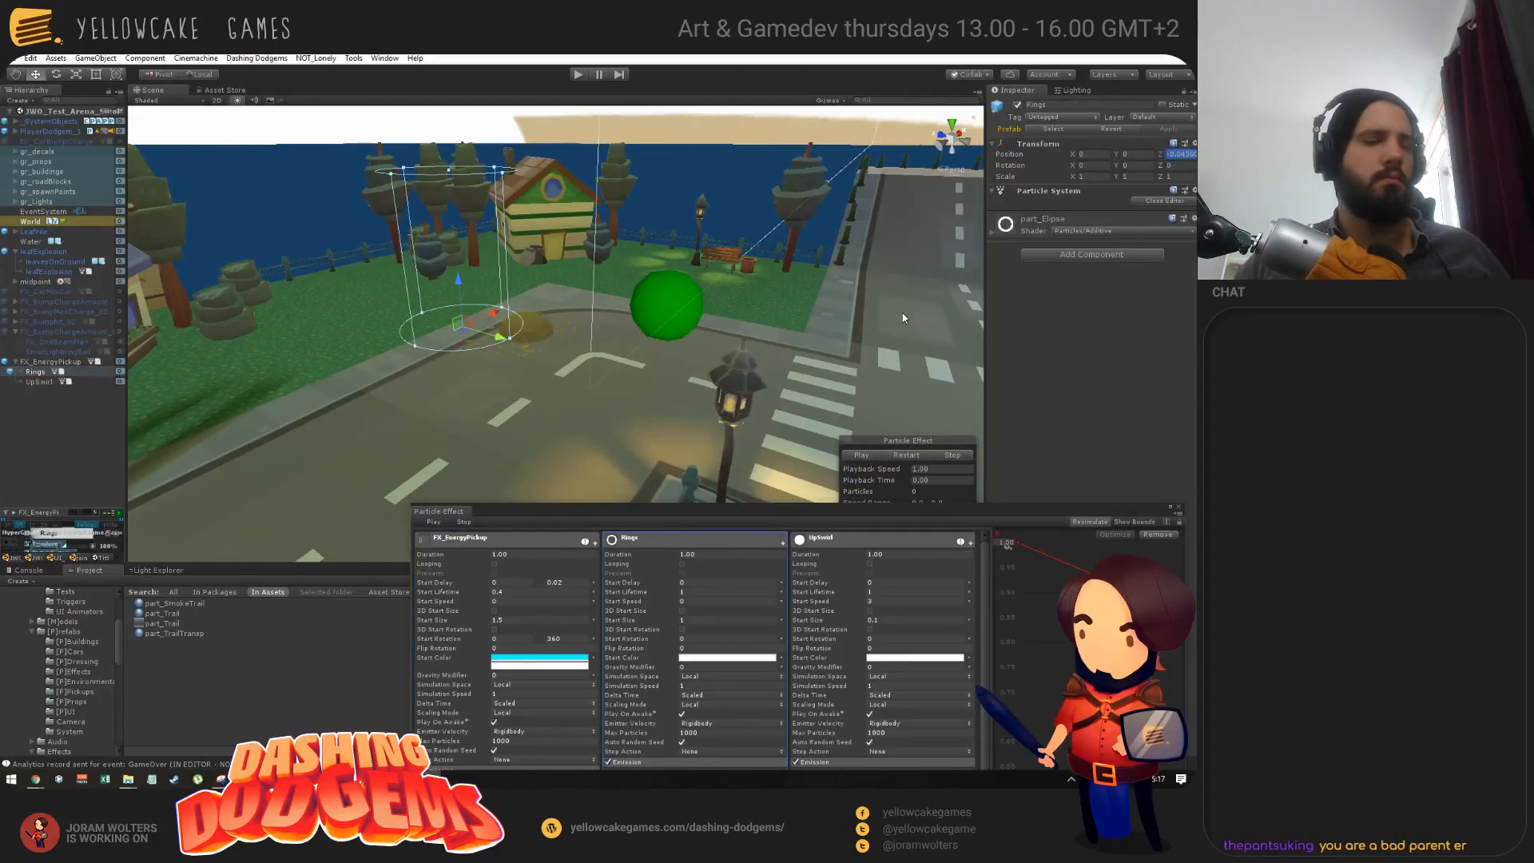
{"action": "type", "text": "0"}
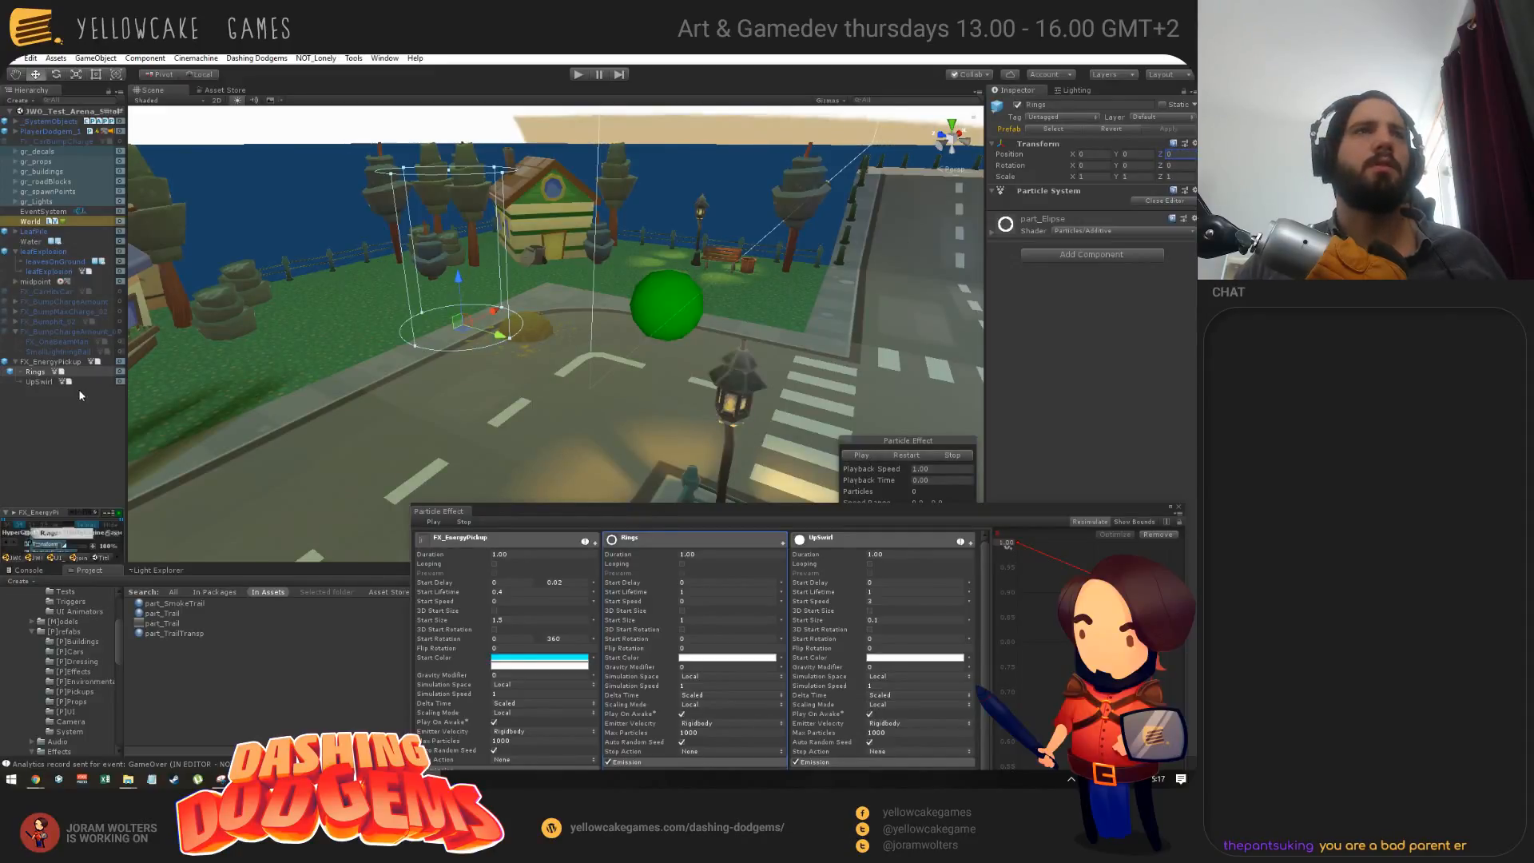
Step: Preview the UpSwirl emitter on its own, set its Simulation Space to World, and play it again
{"action": "left_click", "coordinate": [44, 381]}
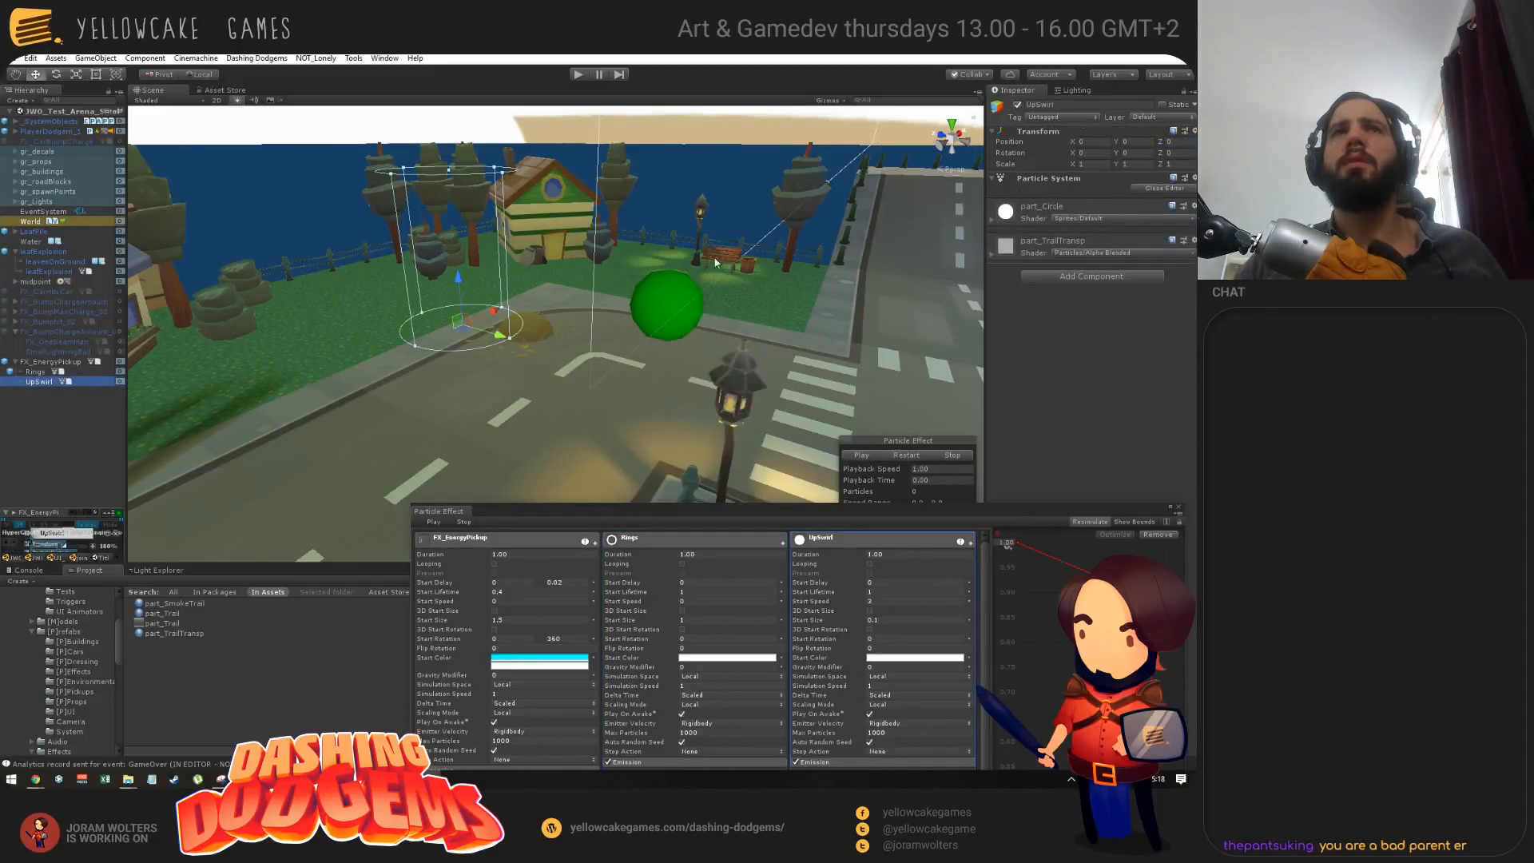
{"action": "left_click", "coordinate": [871, 454]}
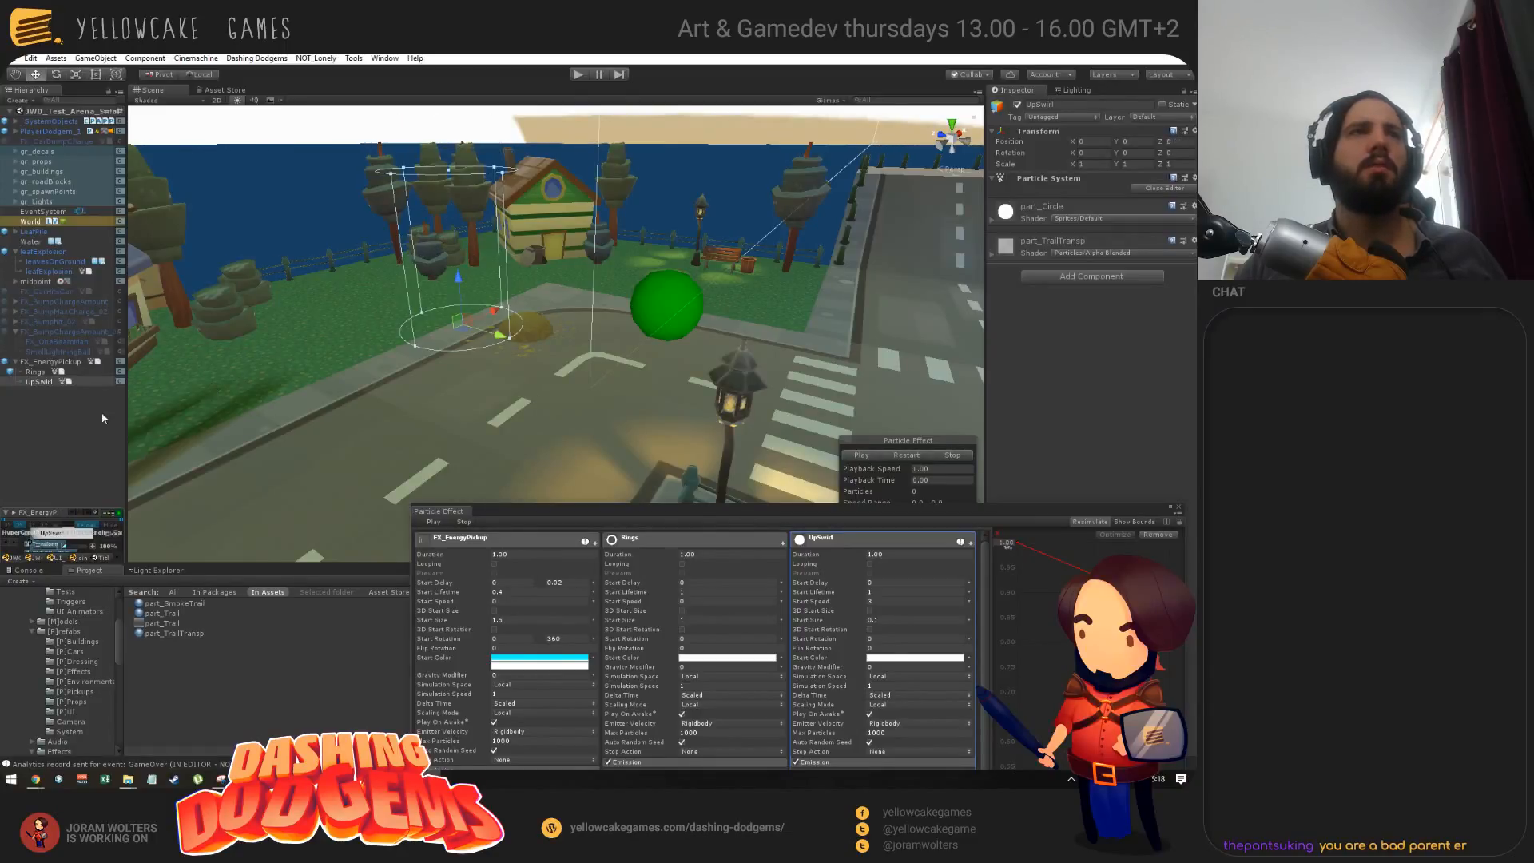
{"action": "left_click_drag", "start_coordinate": [763, 509], "coordinate": [768, 333]}
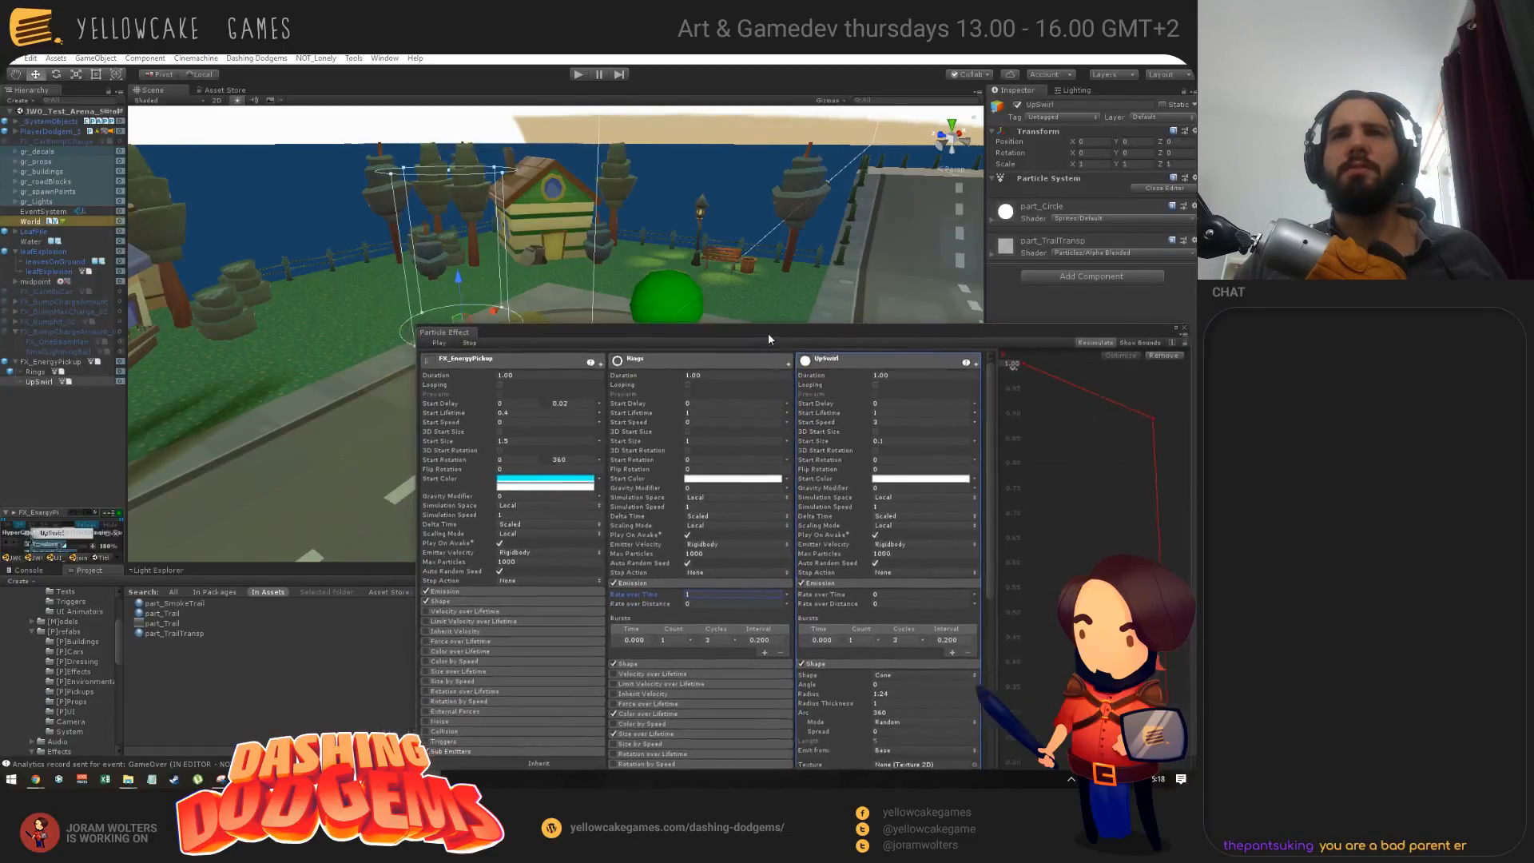
{"action": "left_click", "coordinate": [899, 497]}
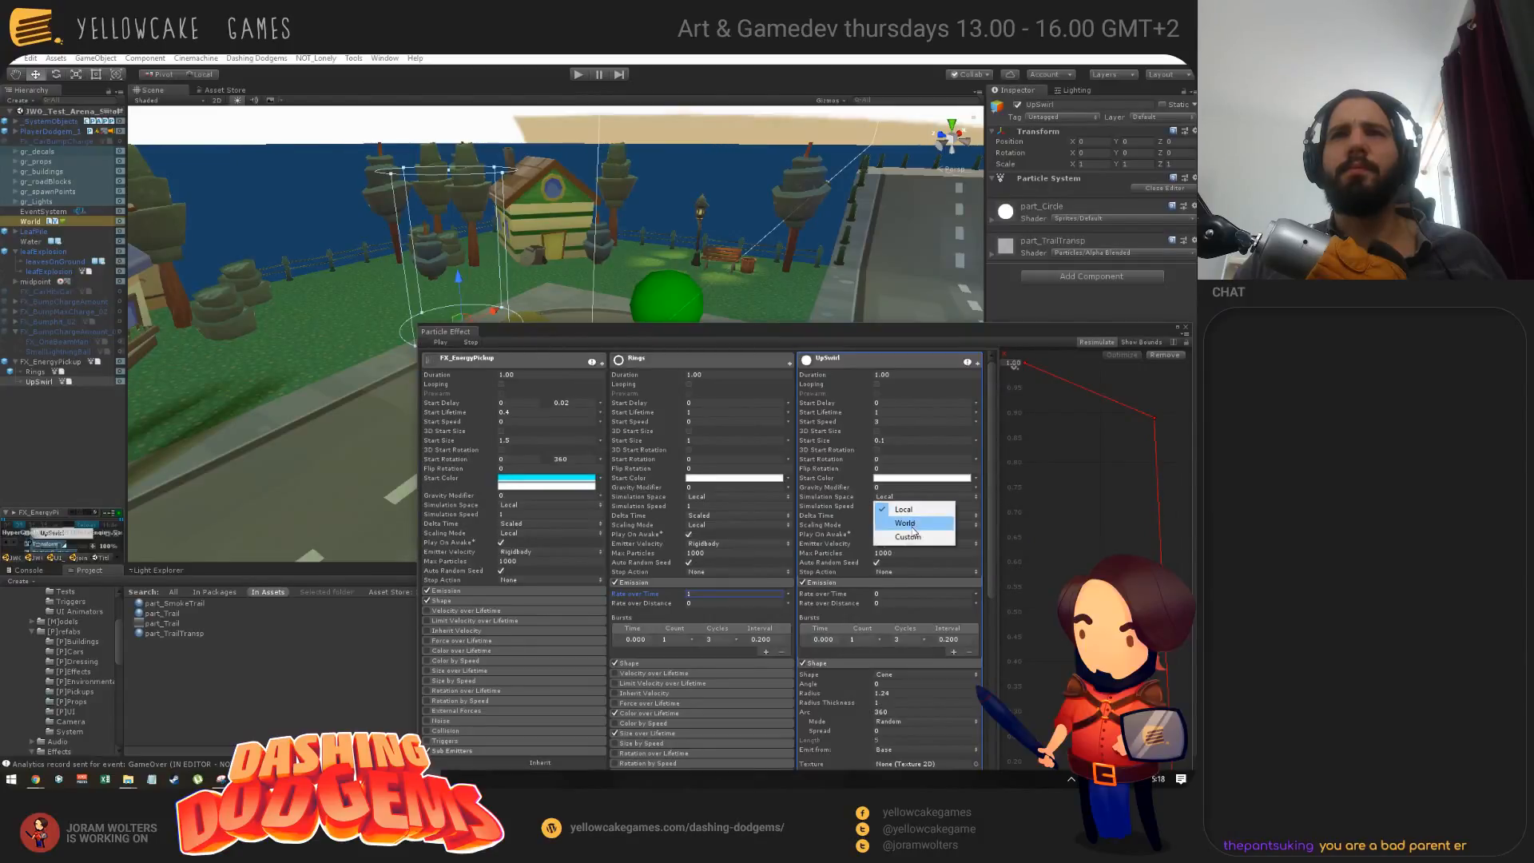
{"action": "left_click", "coordinate": [899, 518]}
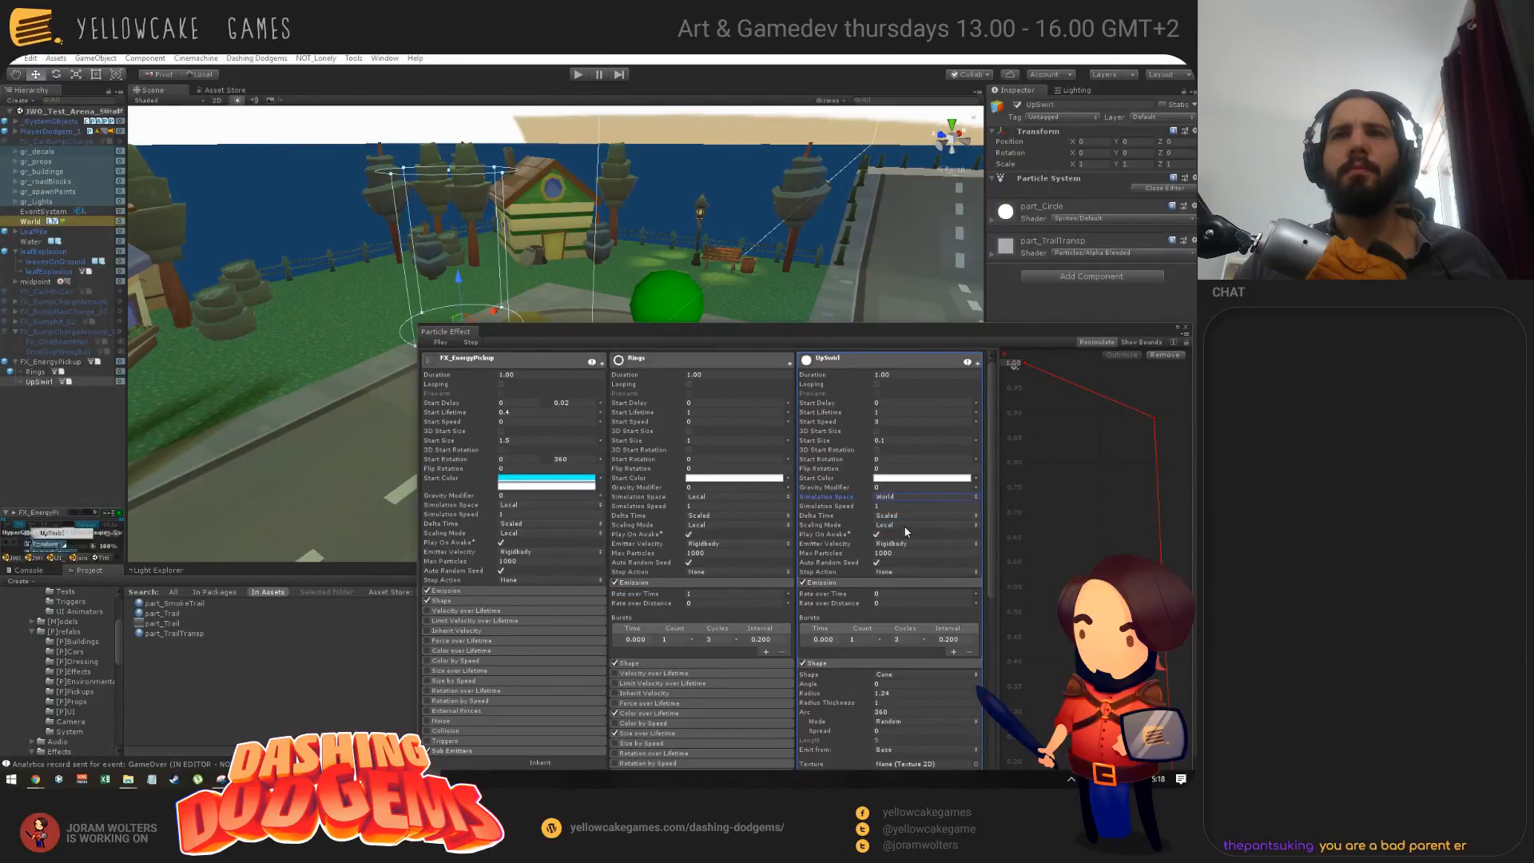
{"action": "left_click_drag", "start_coordinate": [812, 327], "coordinate": [823, 550]}
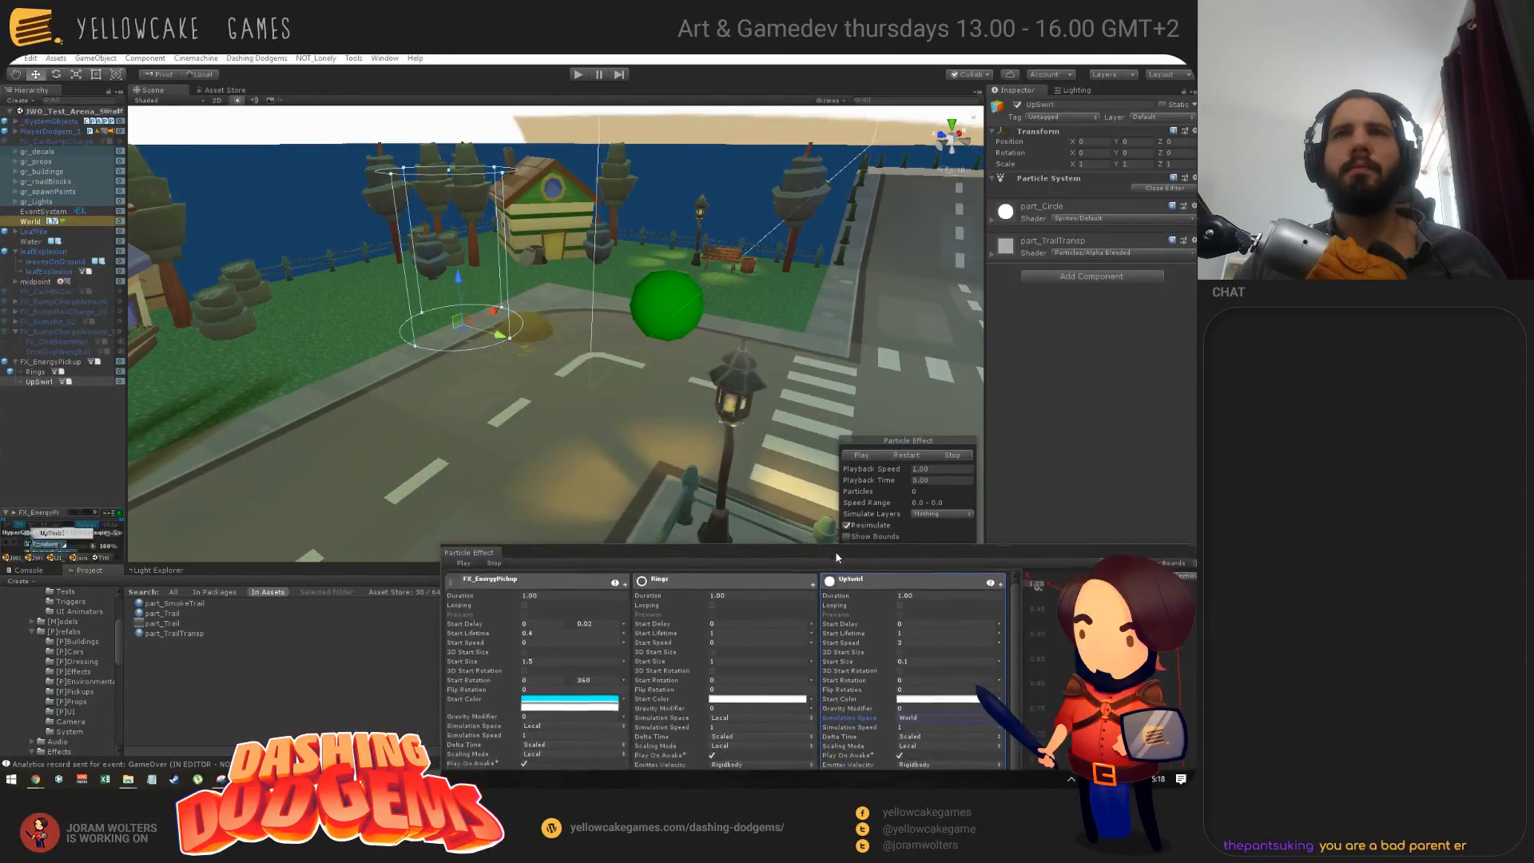
{"action": "left_click", "coordinate": [865, 453]}
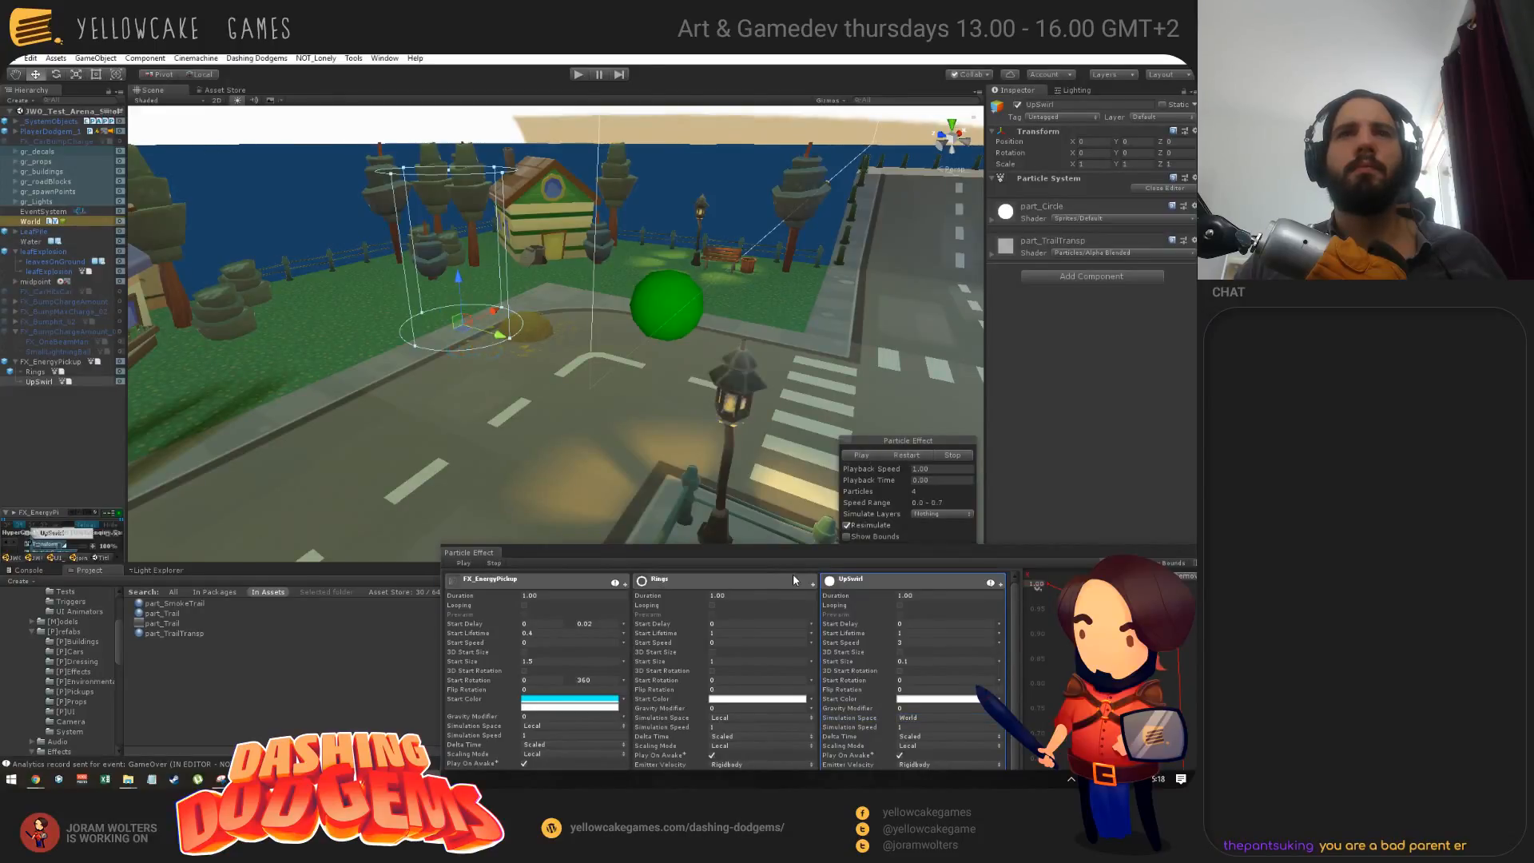
Step: Check the Emitter Velocity options and the shape's Emit From options of the UpSwirl emitter, keeping Rigidbody and Base
{"action": "left_click_drag", "start_coordinate": [814, 552], "coordinate": [765, 313]}
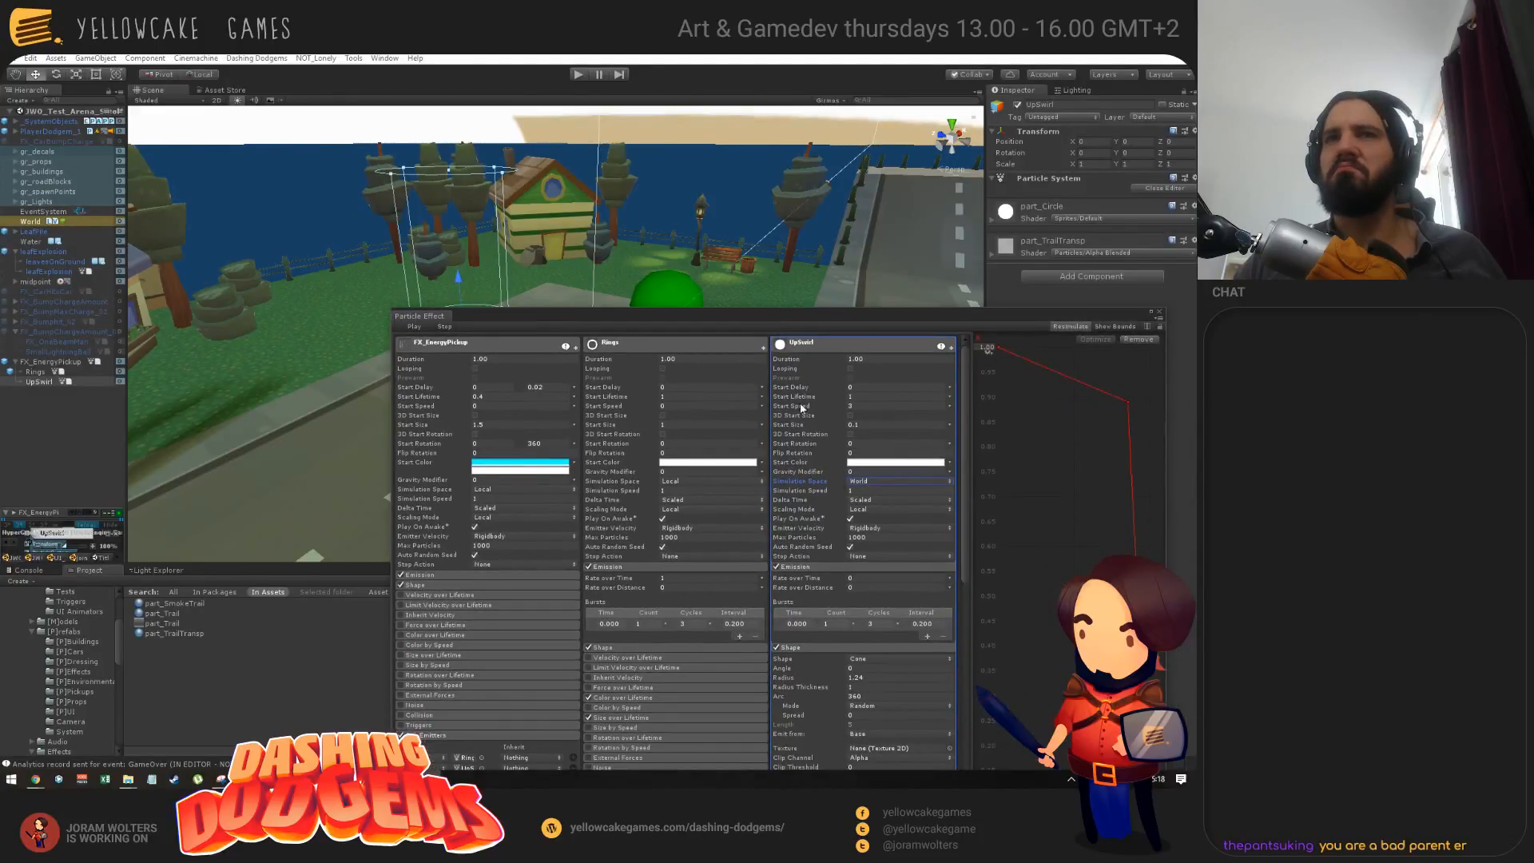
{"action": "left_click", "coordinate": [879, 528]}
{"action": "left_click", "coordinate": [885, 554]}
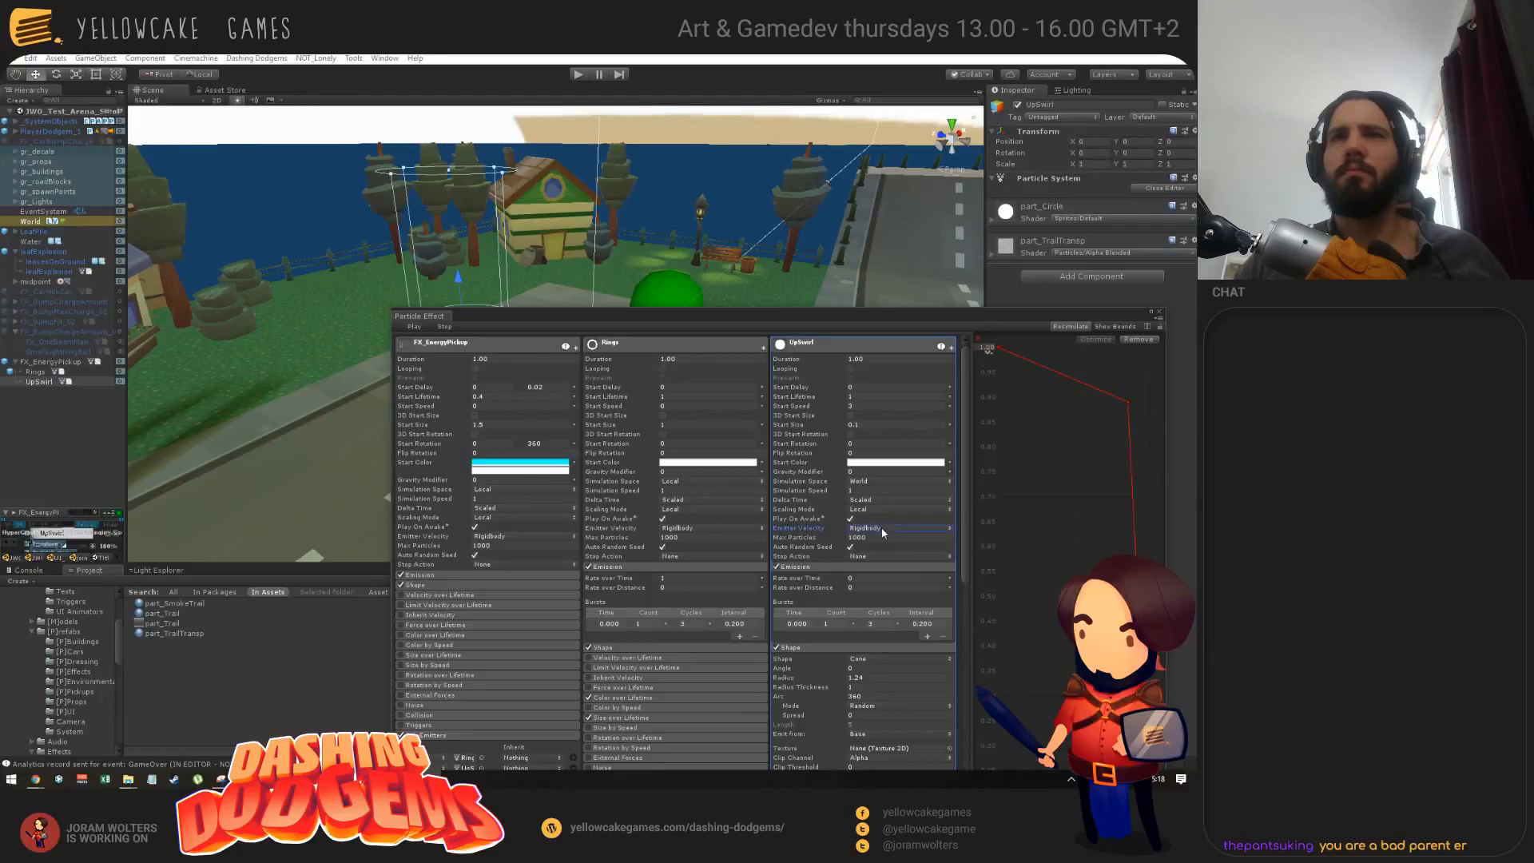
{"action": "scroll", "coordinate": [824, 584], "scroll_direction": "down", "scroll_amount": 4}
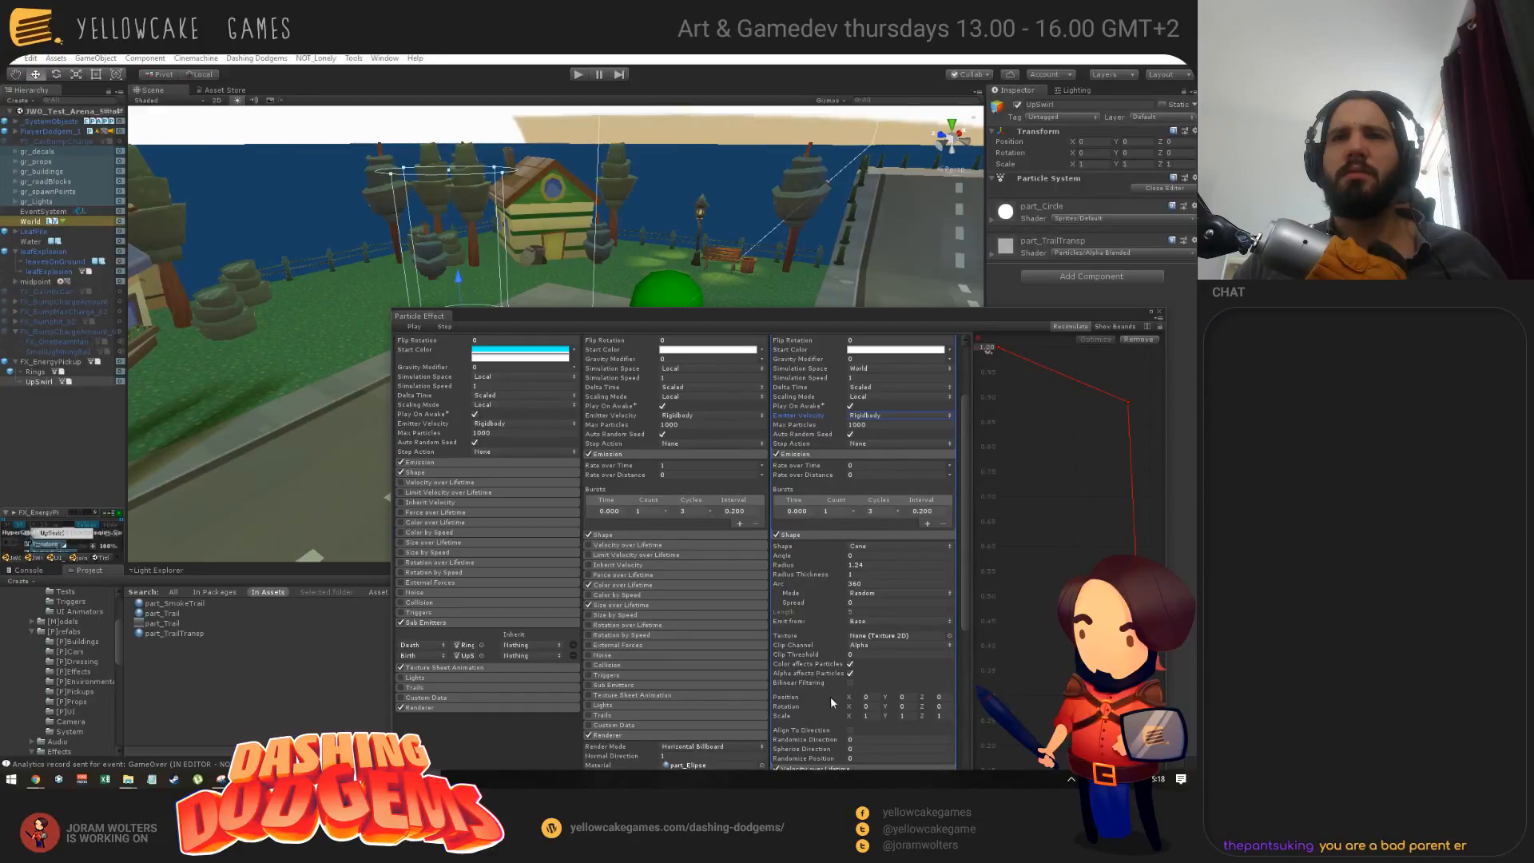
{"action": "left_click", "coordinate": [872, 622]}
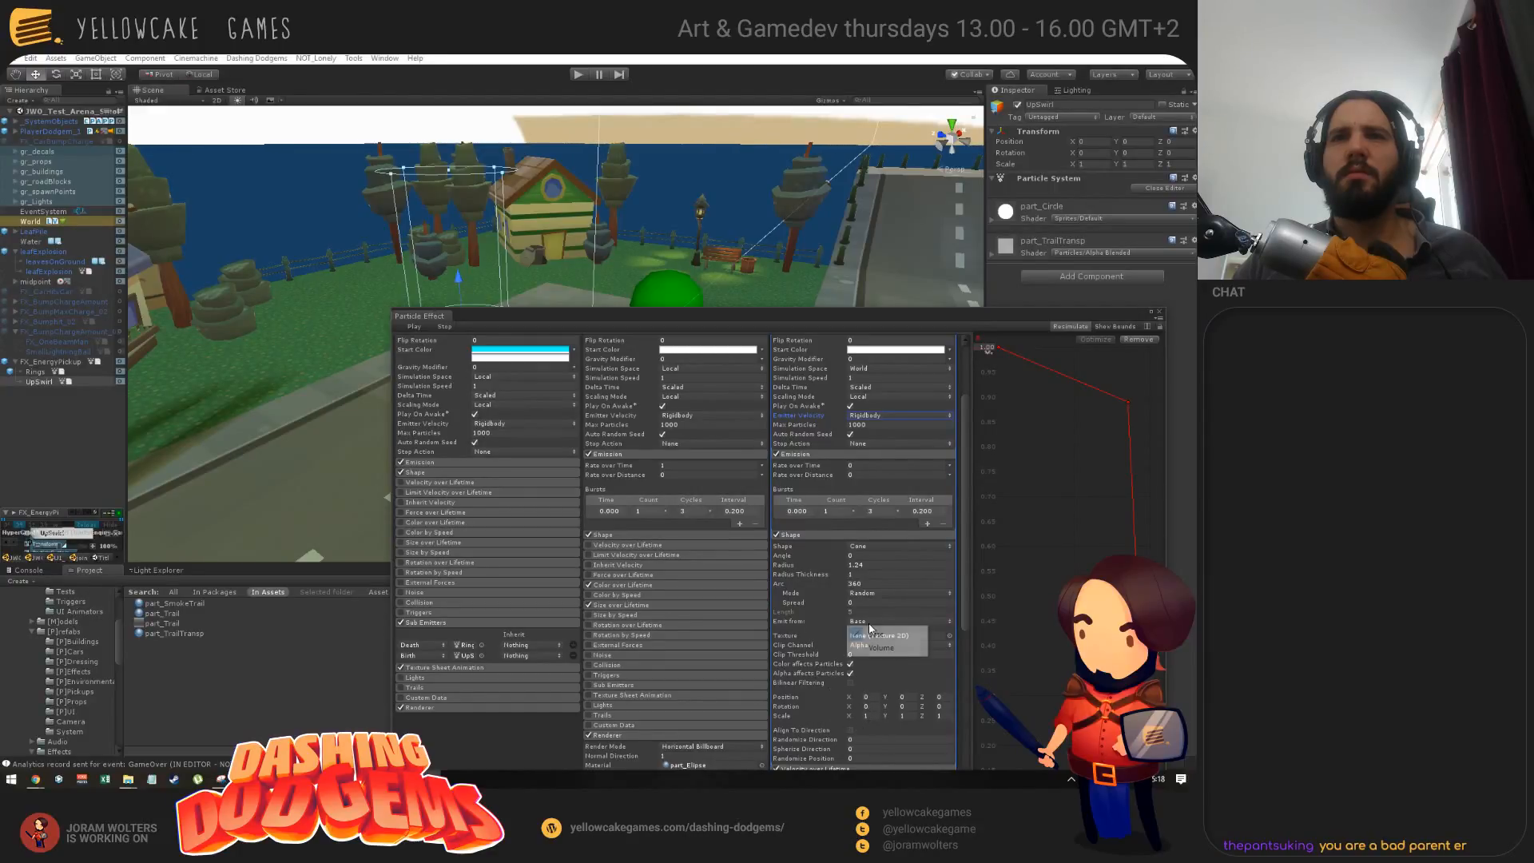
{"action": "left_click", "coordinate": [875, 633]}
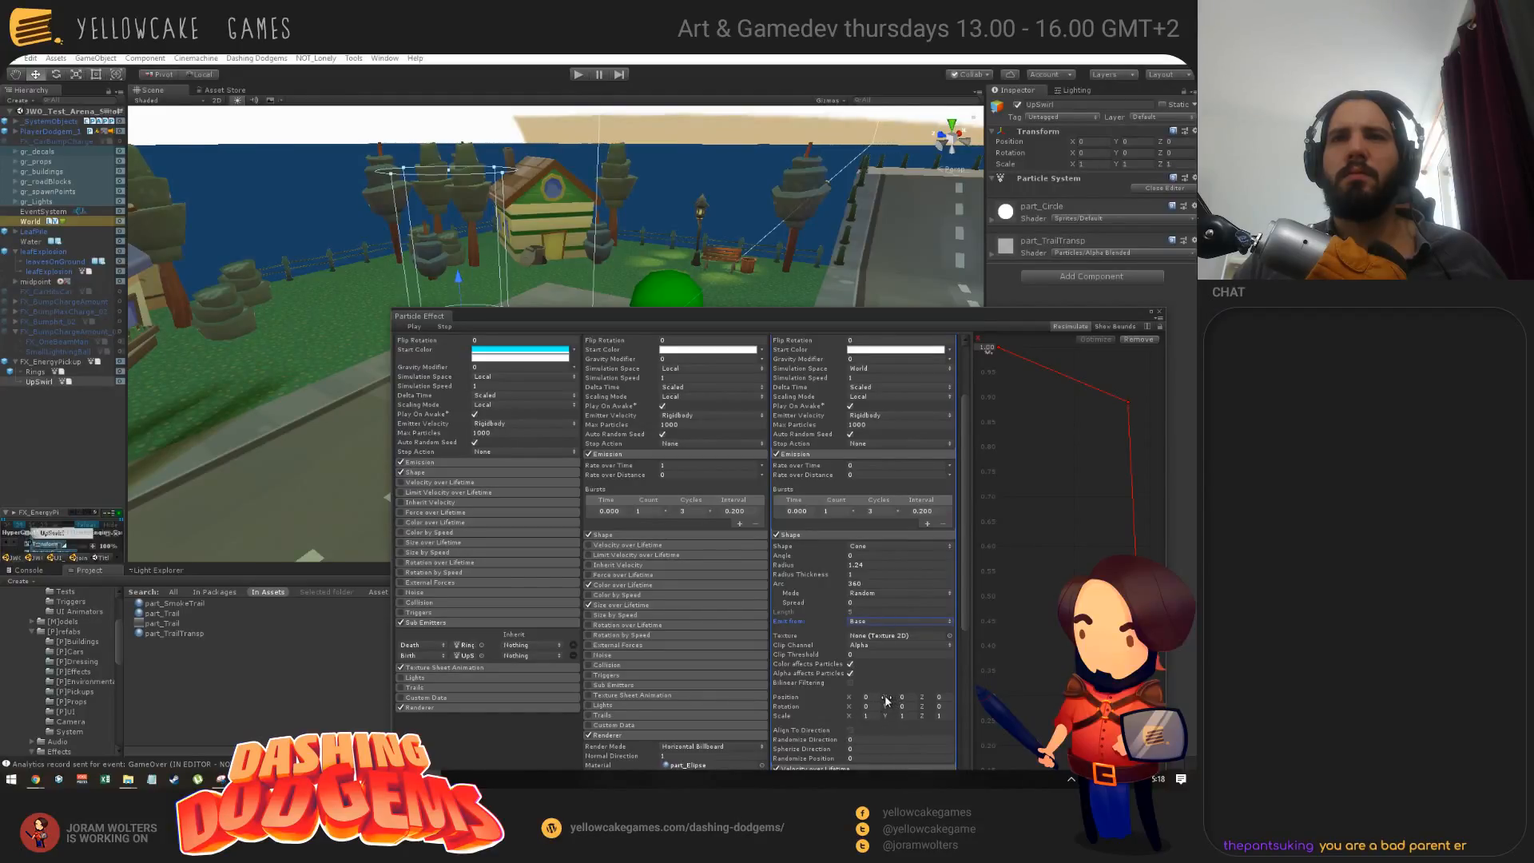
Step: Try offsetting the UpSwirl emitter's shape to a Y position of 1.4 and inspect it in the scene
{"action": "left_click_drag", "start_coordinate": [893, 700], "coordinate": [920, 708]}
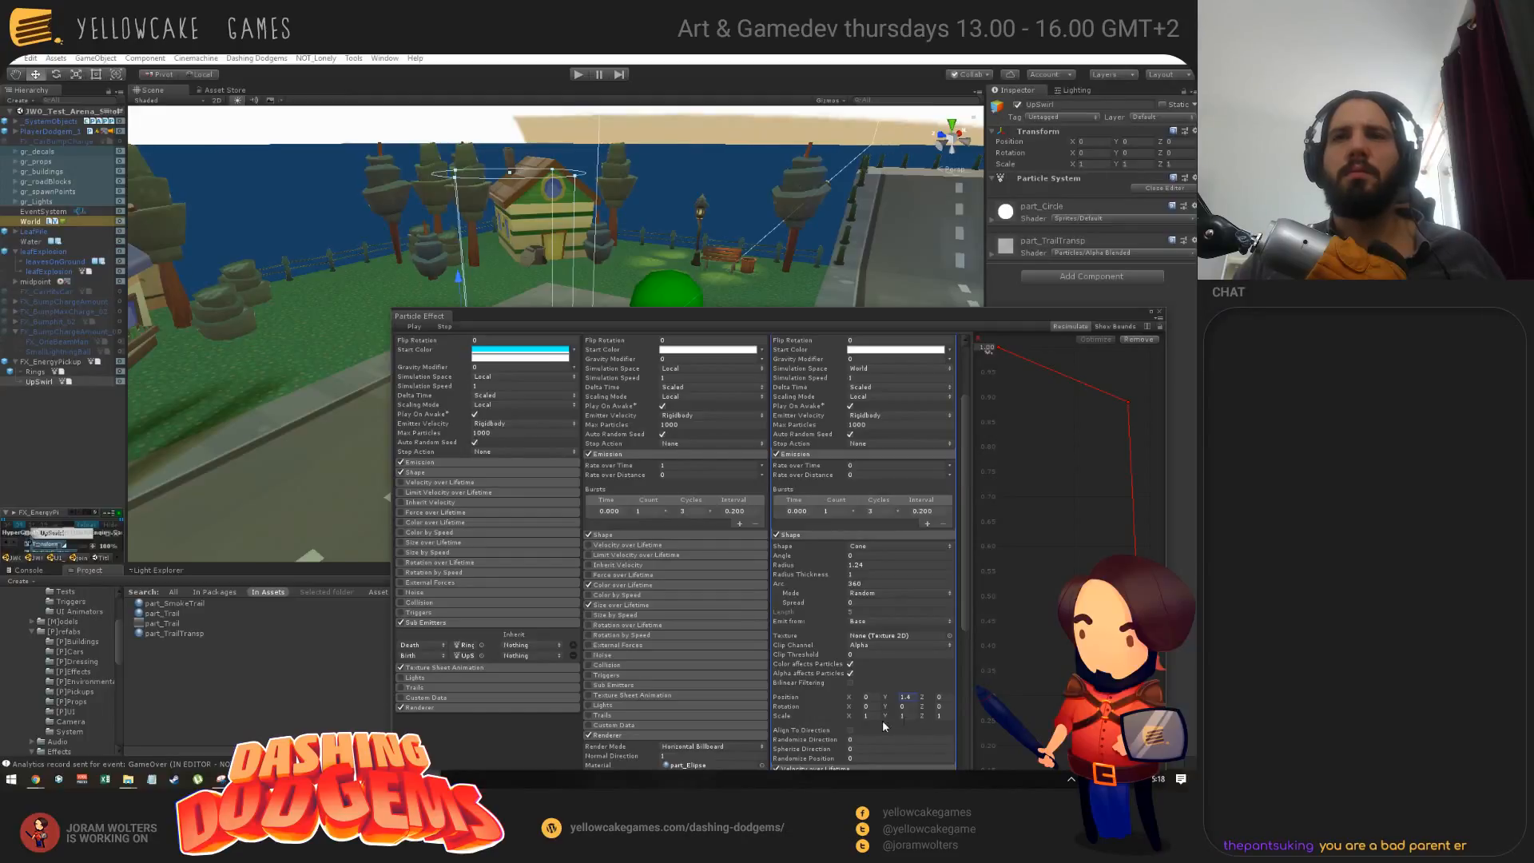
{"action": "left_click_drag", "start_coordinate": [640, 318], "coordinate": [823, 315]}
{"action": "left_click_drag", "start_coordinate": [419, 373], "coordinate": [511, 559], "text": "alt"}
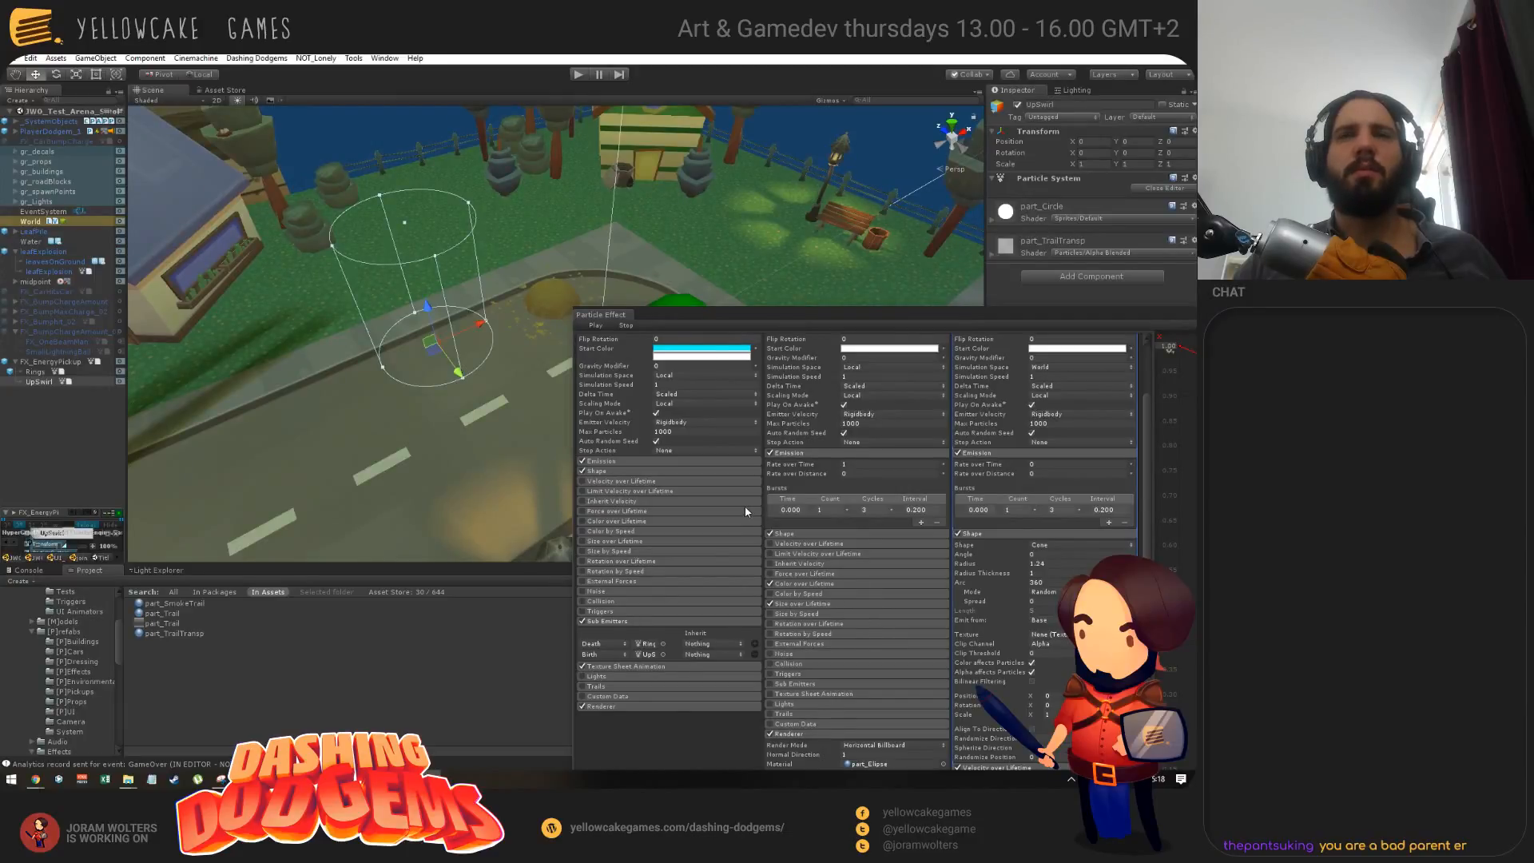
Step: Select the Rings emitter, compare its module settings with the other emitters, and inspect the emission shape from several angles
{"action": "left_click_drag", "start_coordinate": [767, 313], "coordinate": [723, 178]}
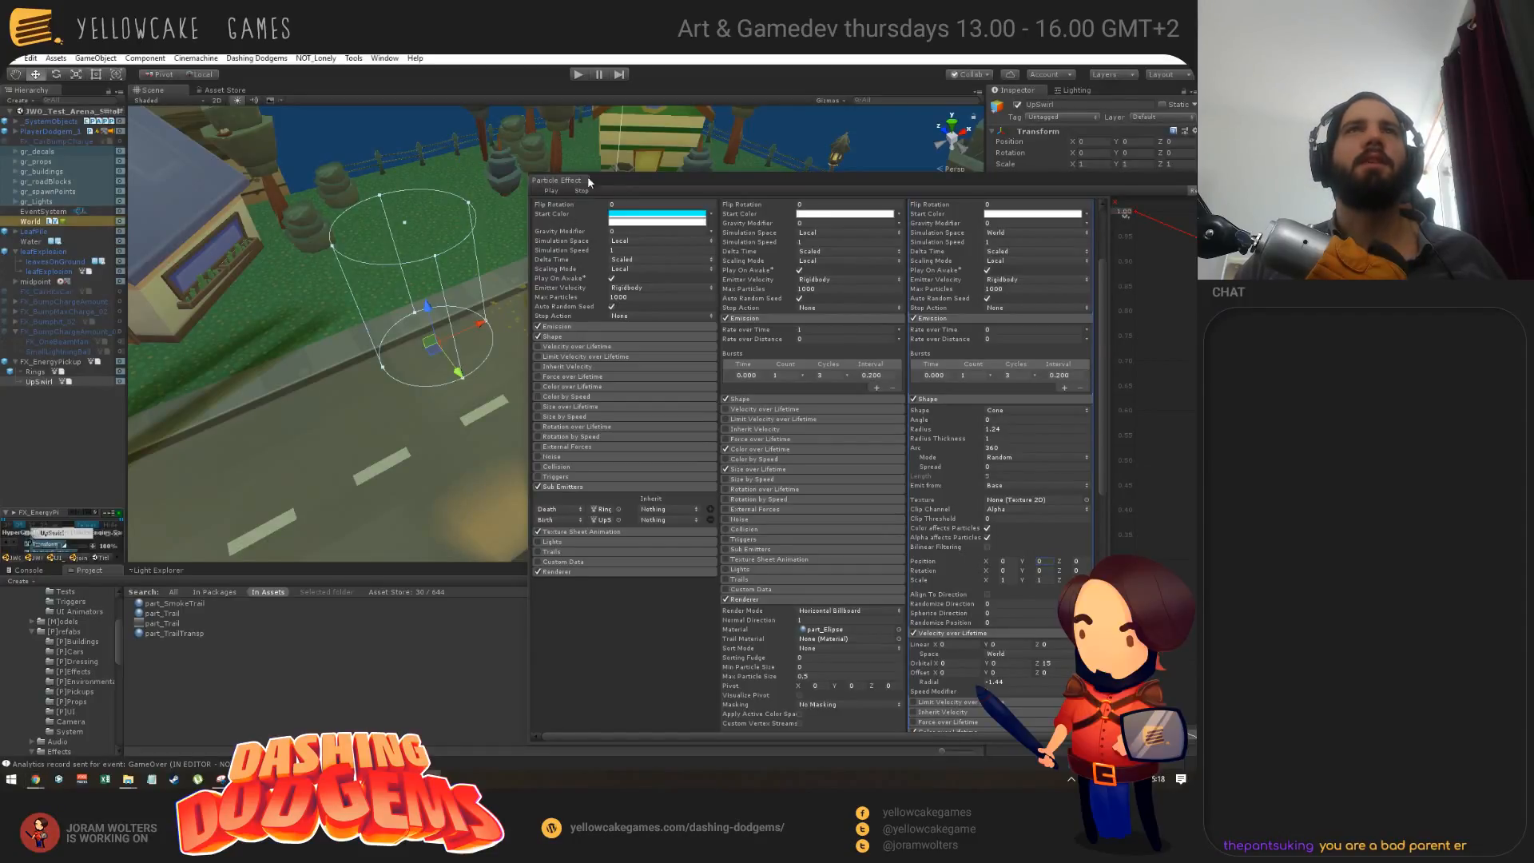
{"action": "left_click_drag", "start_coordinate": [626, 182], "coordinate": [663, 179]}
{"action": "left_click", "coordinate": [43, 373]}
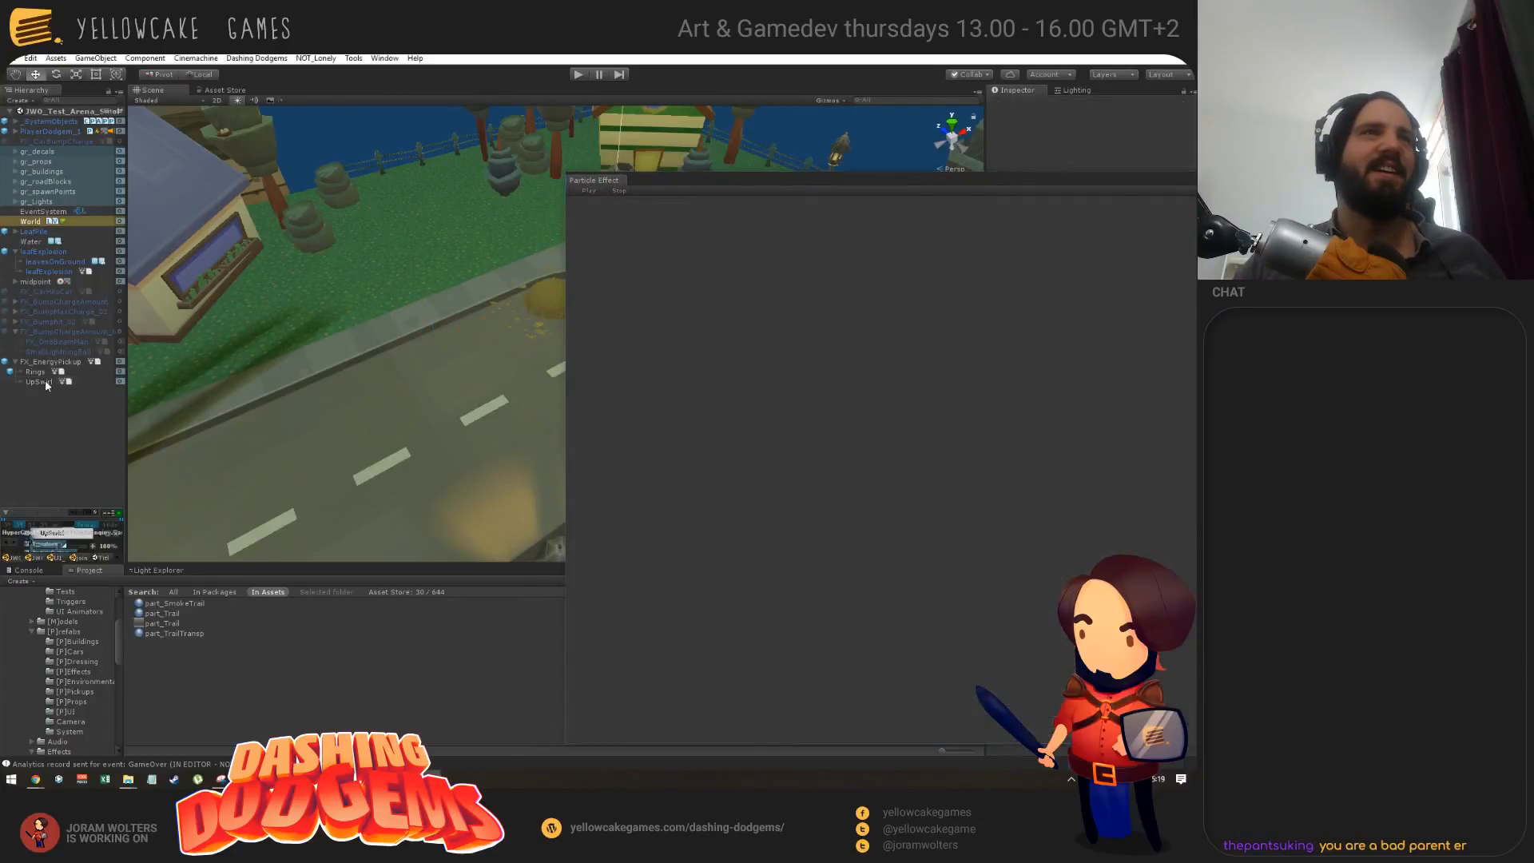
{"action": "left_click_drag", "start_coordinate": [472, 410], "coordinate": [424, 401], "text": "alt"}
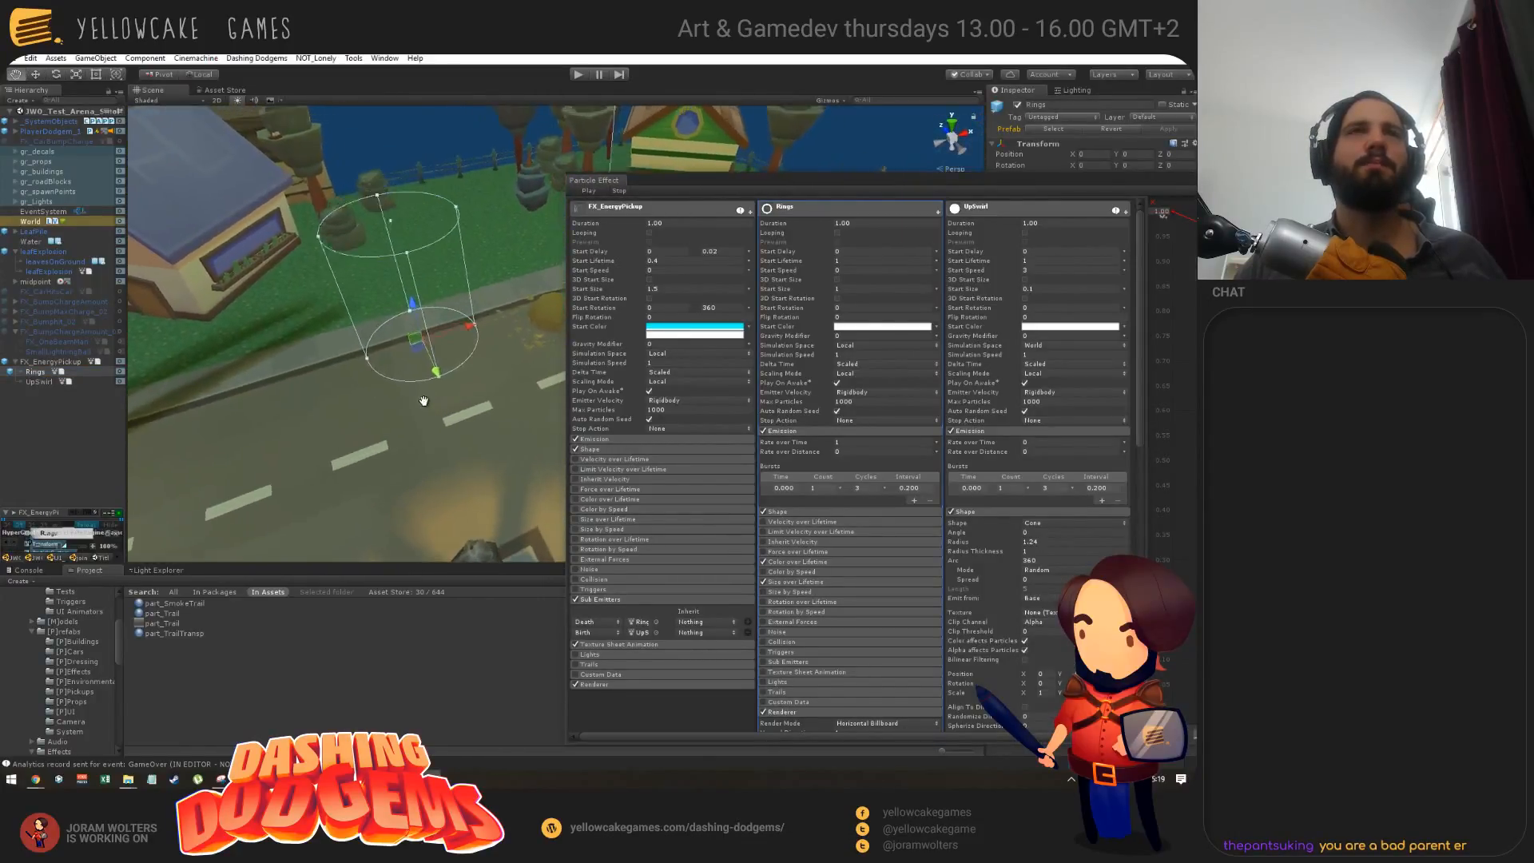
{"action": "mouse_move", "coordinate": [424, 401]}
{"action": "middle_mouse_down"}
{"action": "mouse_move", "coordinate": [384, 420]}
{"action": "mouse_move", "coordinate": [406, 417]}
{"action": "middle_mouse_up"}
{"action": "left_click_drag", "start_coordinate": [406, 417], "coordinate": [441, 406], "text": "alt"}
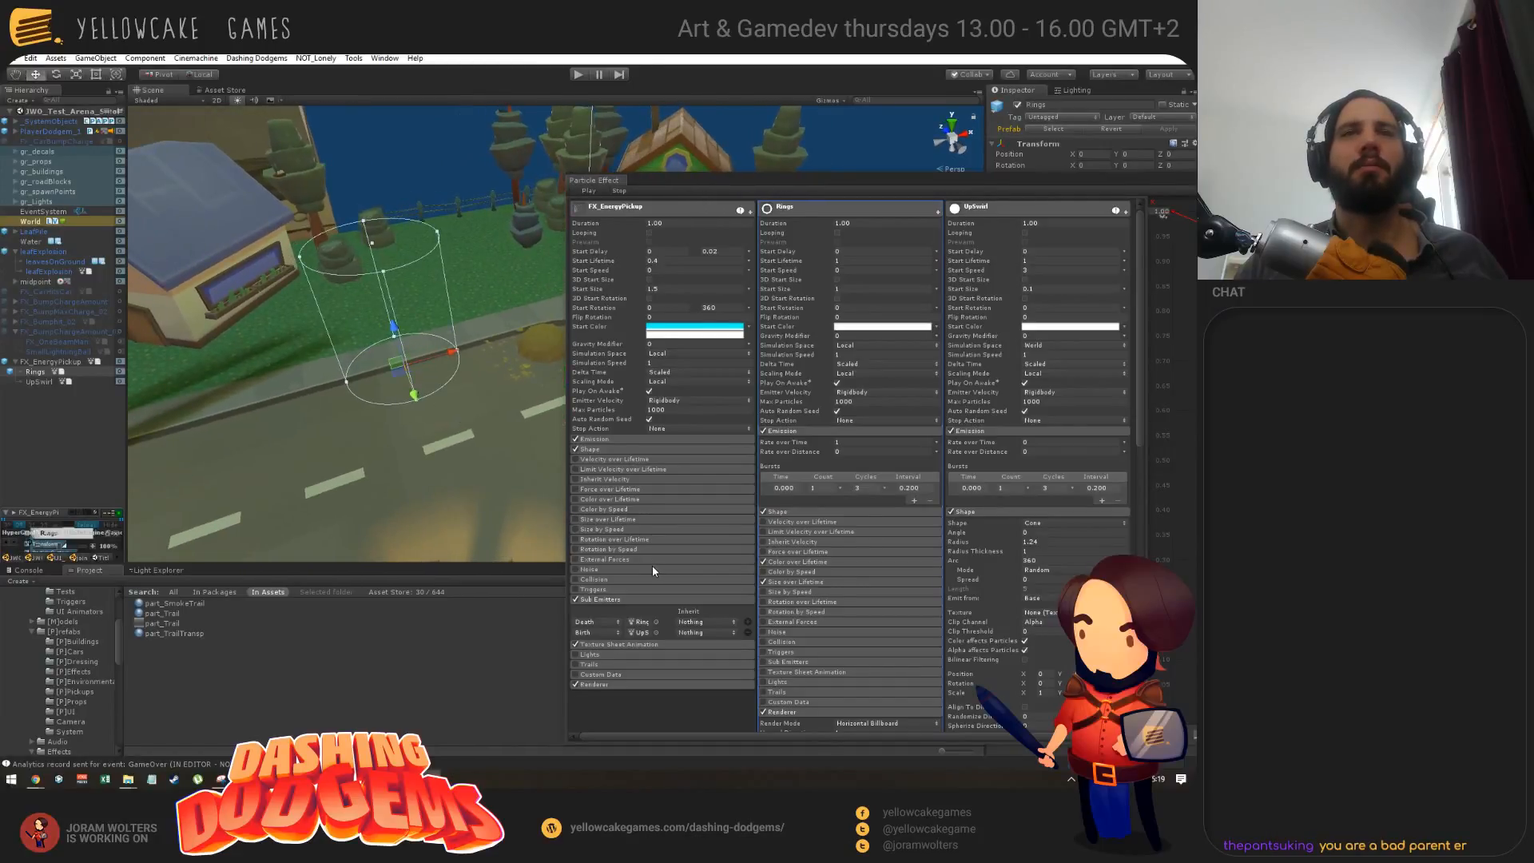
{"action": "scroll", "coordinate": [654, 569], "scroll_direction": "down", "scroll_amount": 4}
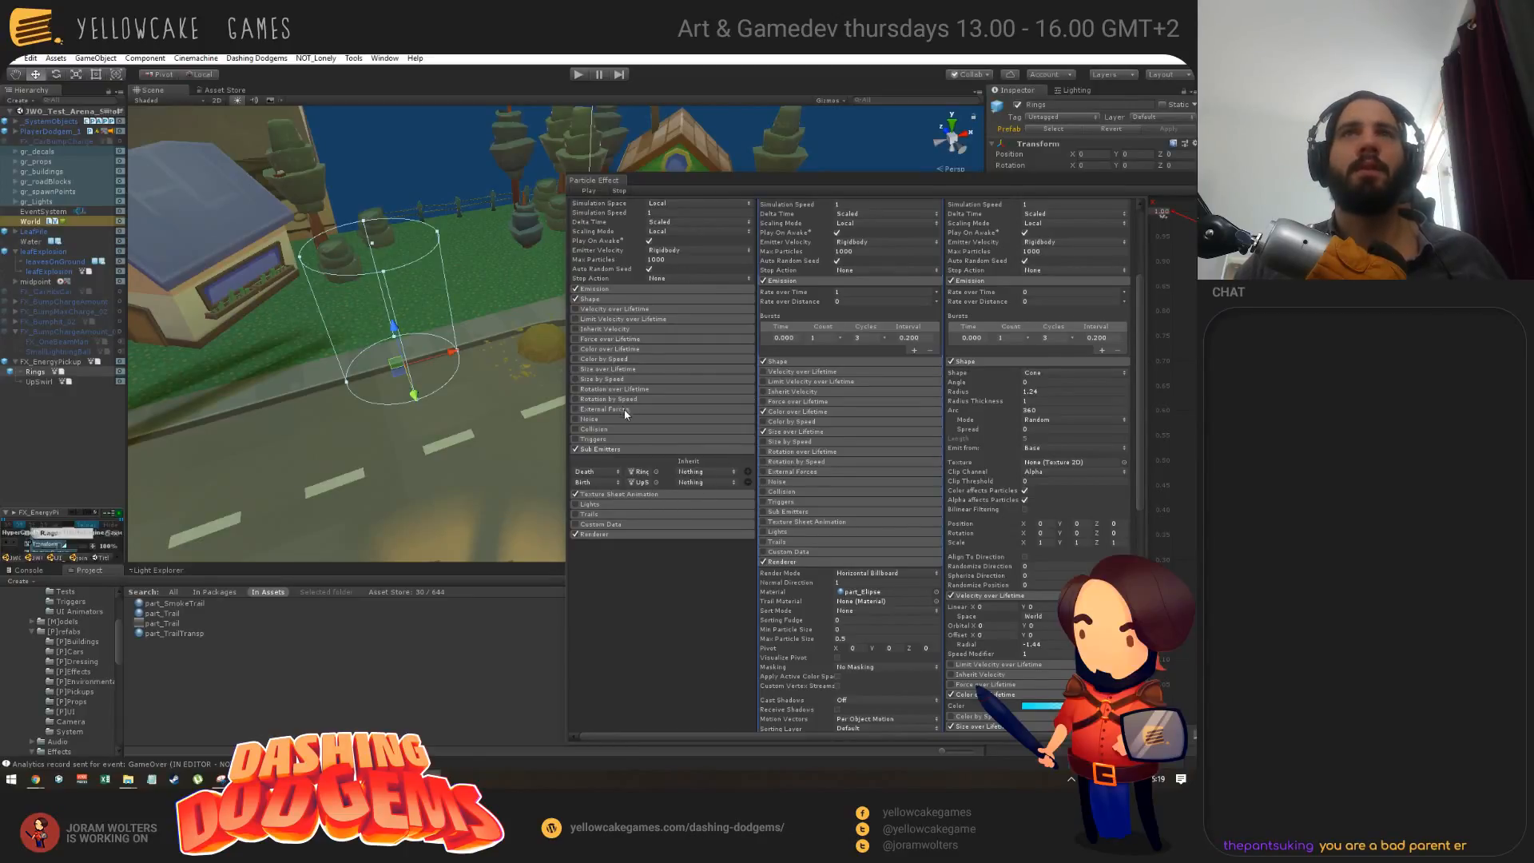
{"action": "scroll", "coordinate": [687, 360], "scroll_direction": "up", "scroll_amount": 5}
{"action": "scroll", "coordinate": [668, 464], "scroll_direction": "down", "scroll_amount": 5}
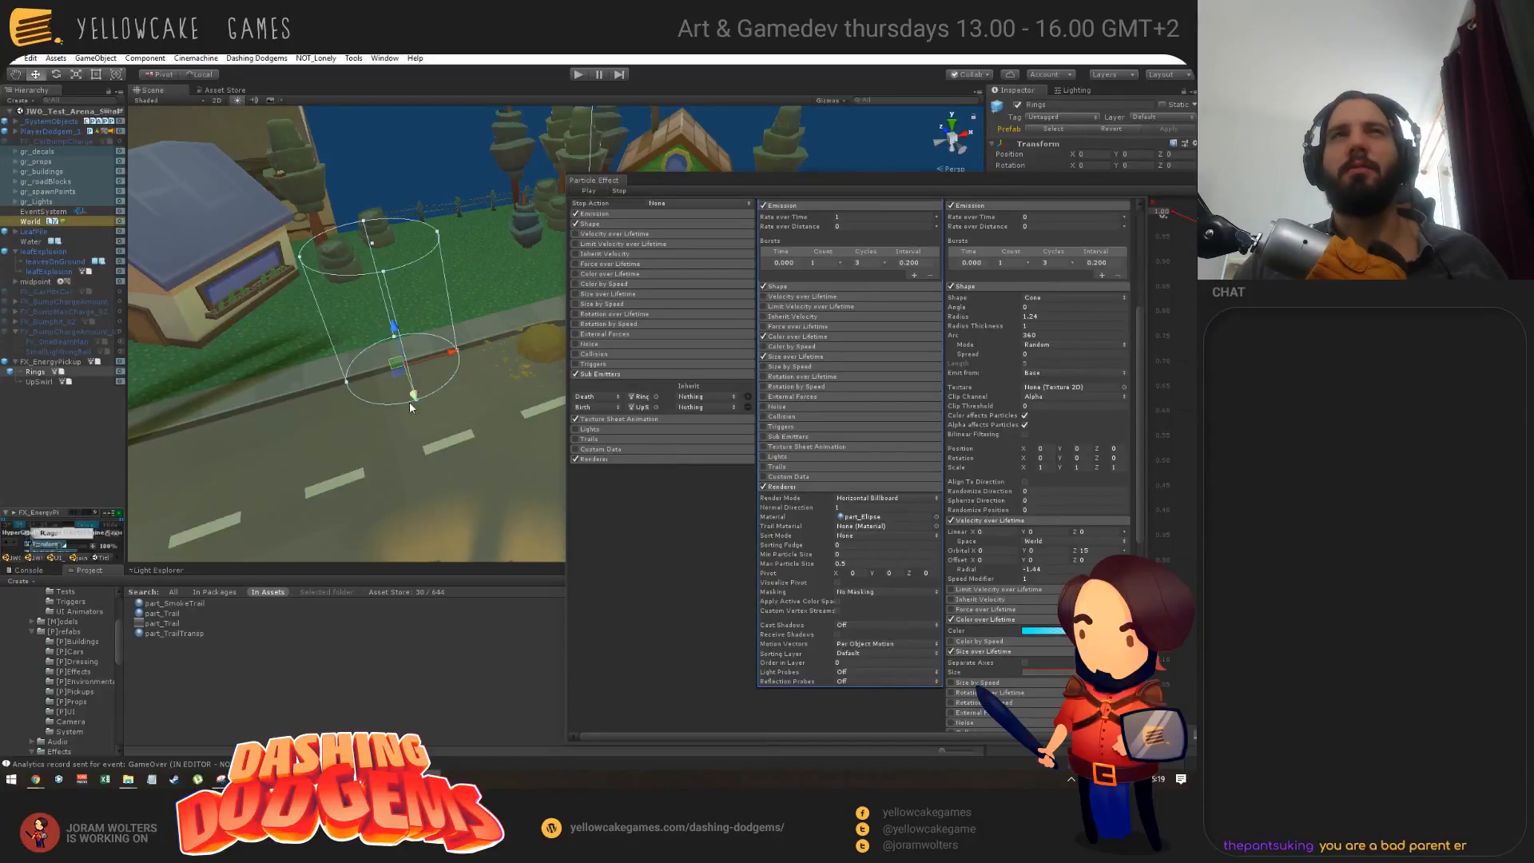
{"action": "left_click_drag", "start_coordinate": [426, 407], "coordinate": [401, 449], "text": "alt"}
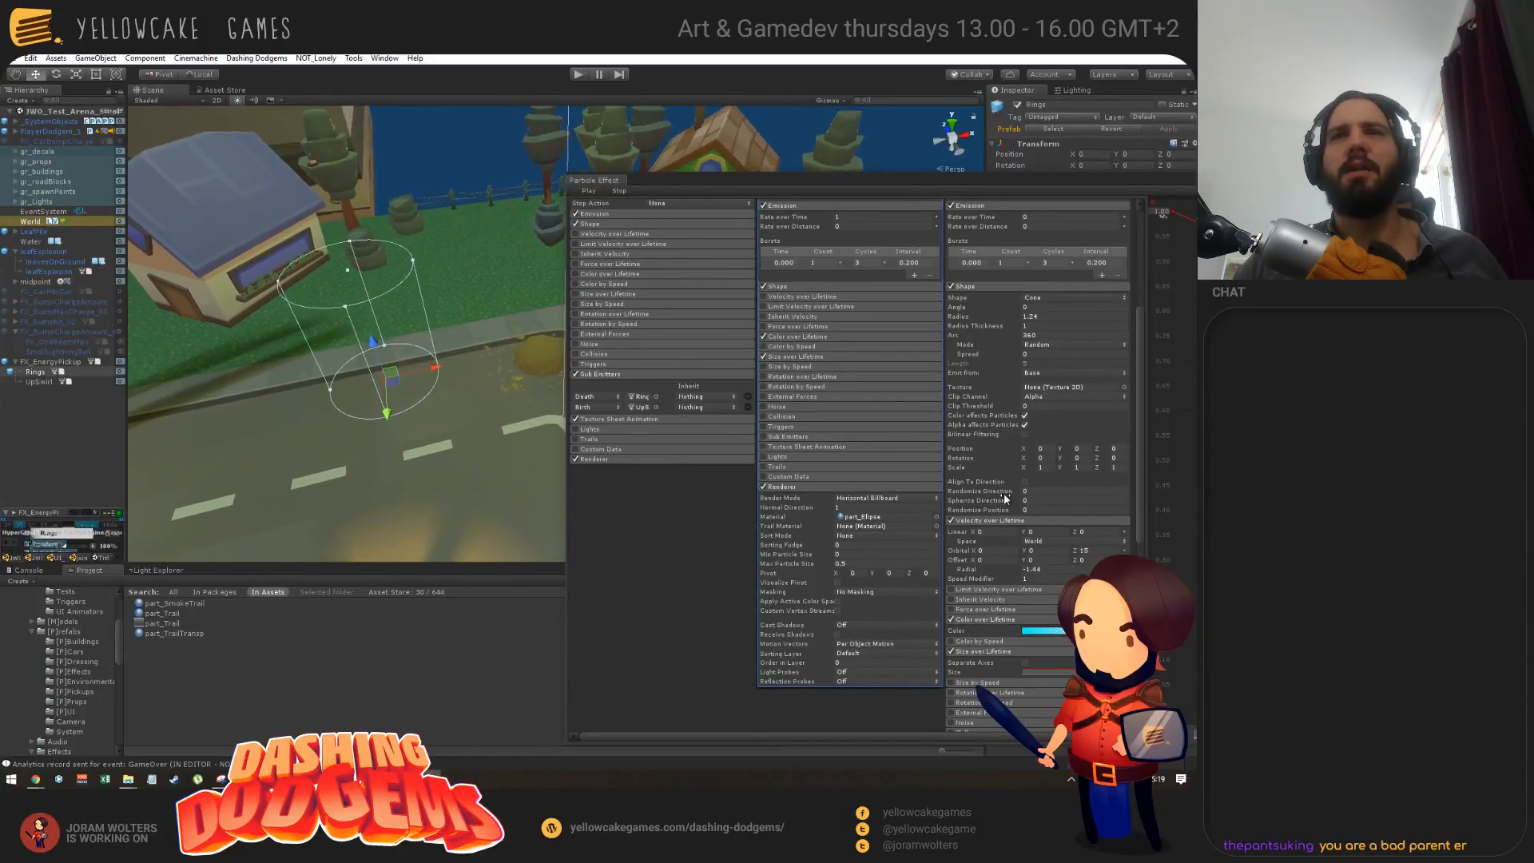
{"action": "key", "text": "alt+Tab"}
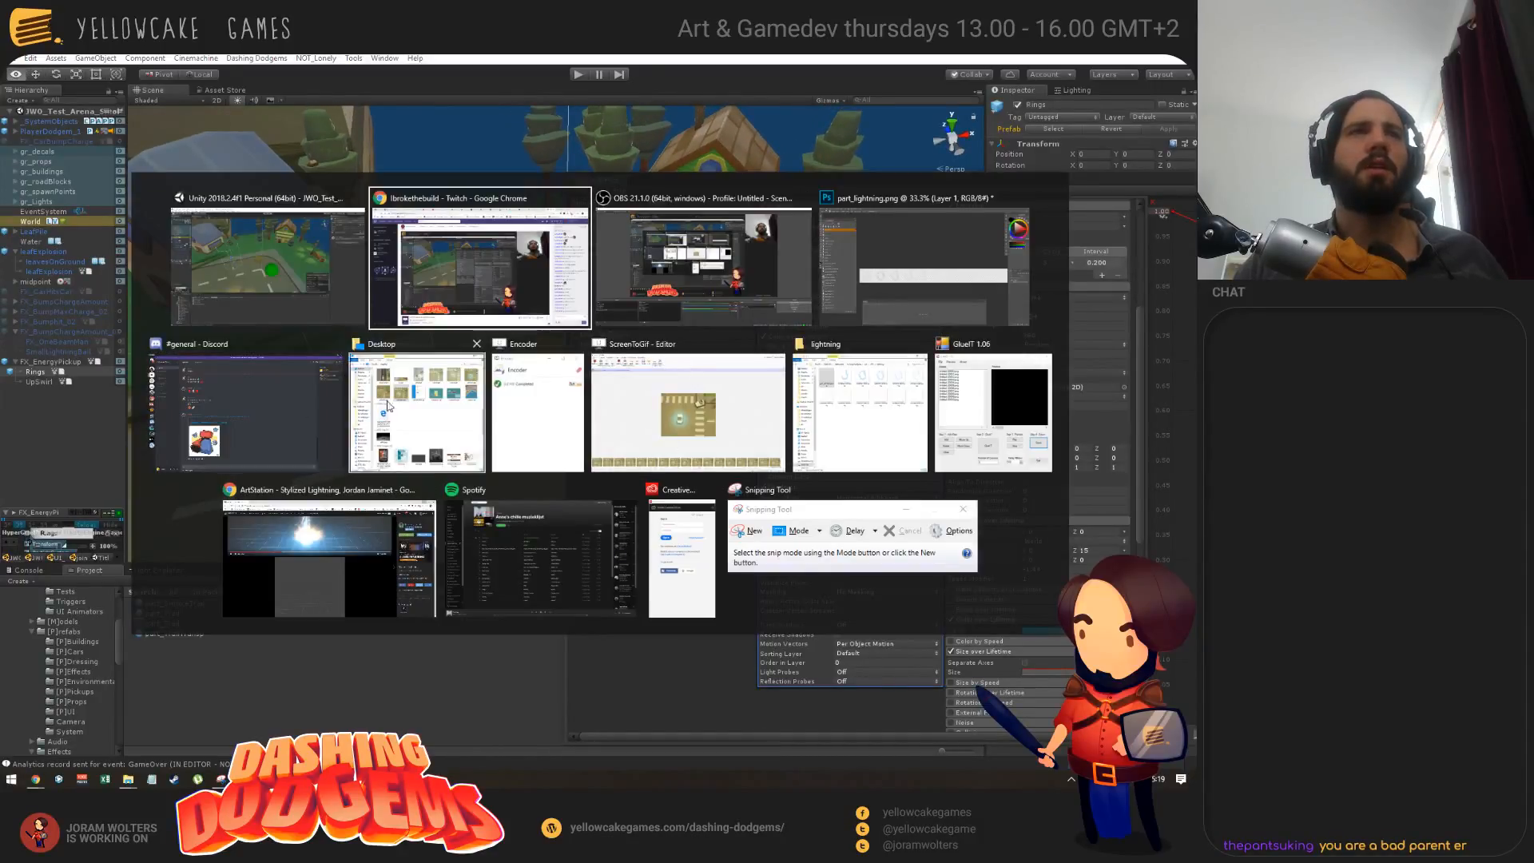
{"action": "left_click", "coordinate": [246, 253]}
{"action": "left_click_drag", "start_coordinate": [466, 410], "coordinate": [505, 436], "text": "alt"}
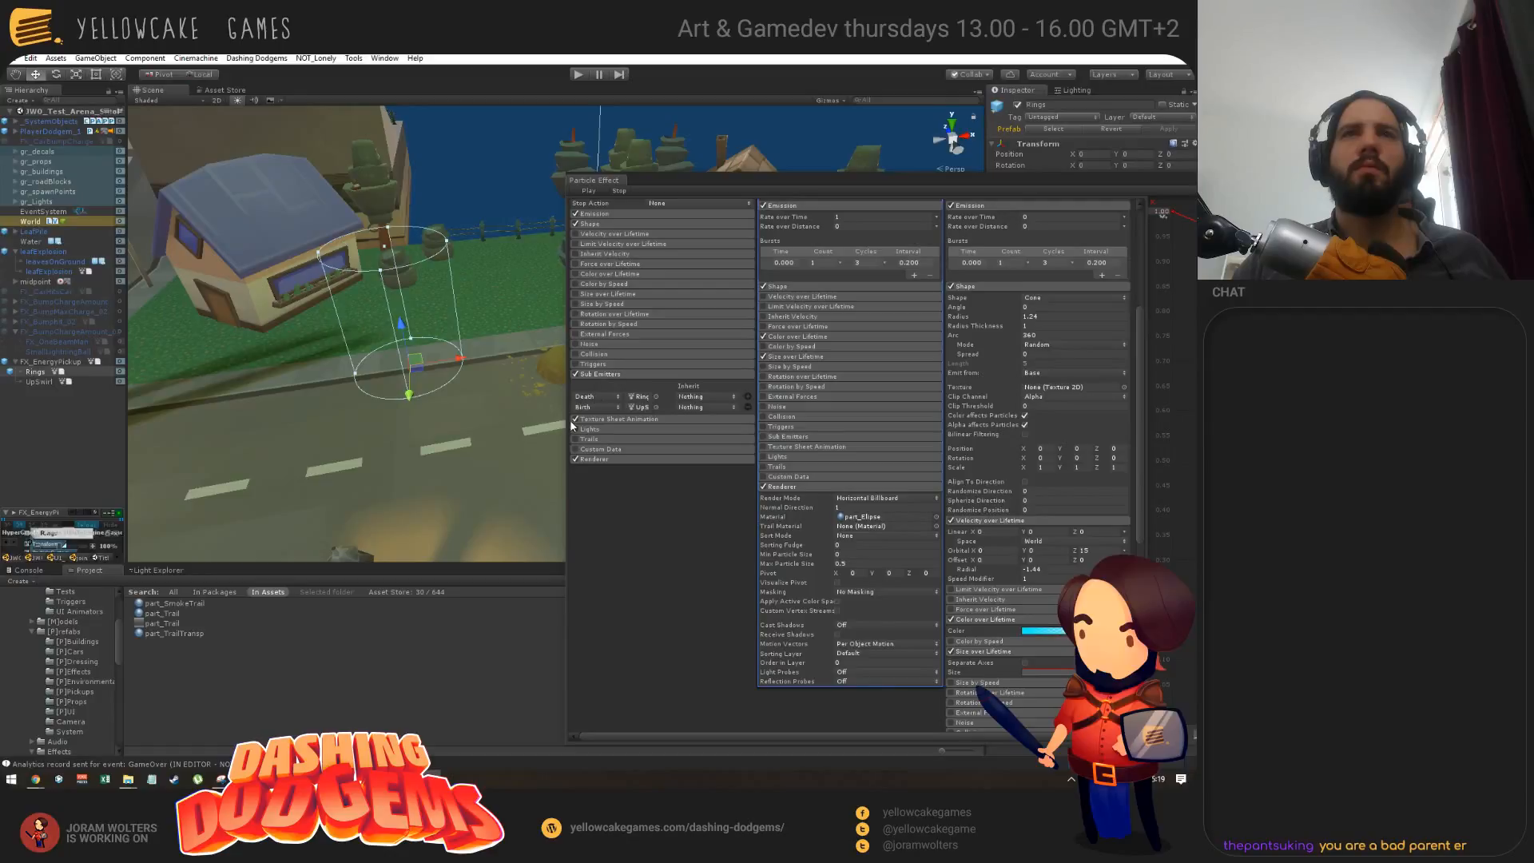
Step: Undo the last change, reselect FX_EnergyPickup and play its particle preview with the scene in clear view
{"action": "left_click", "coordinate": [50, 362]}
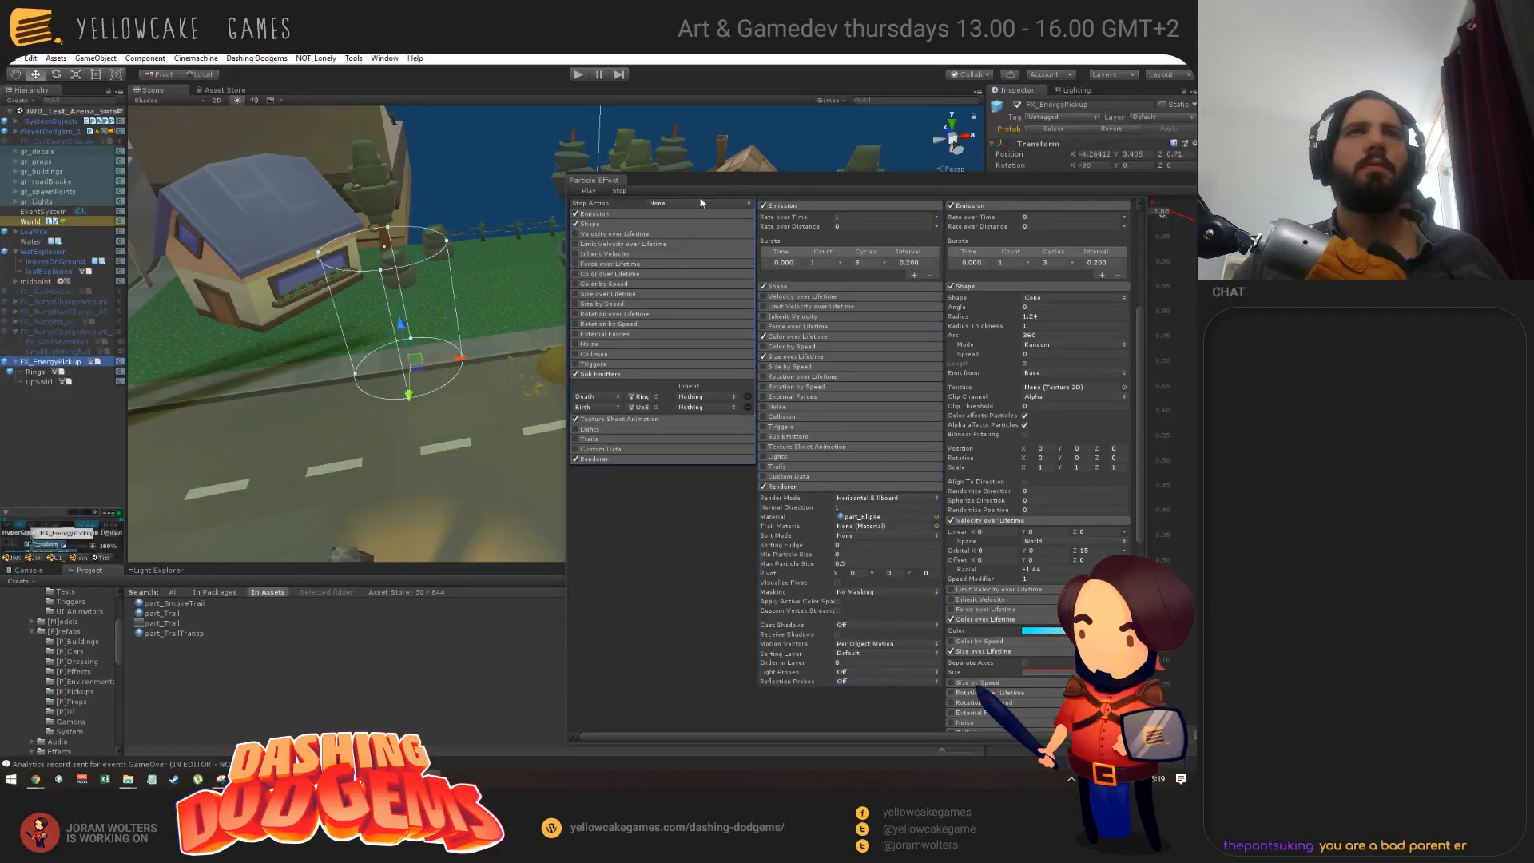
{"action": "key", "text": "ctrl+z"}
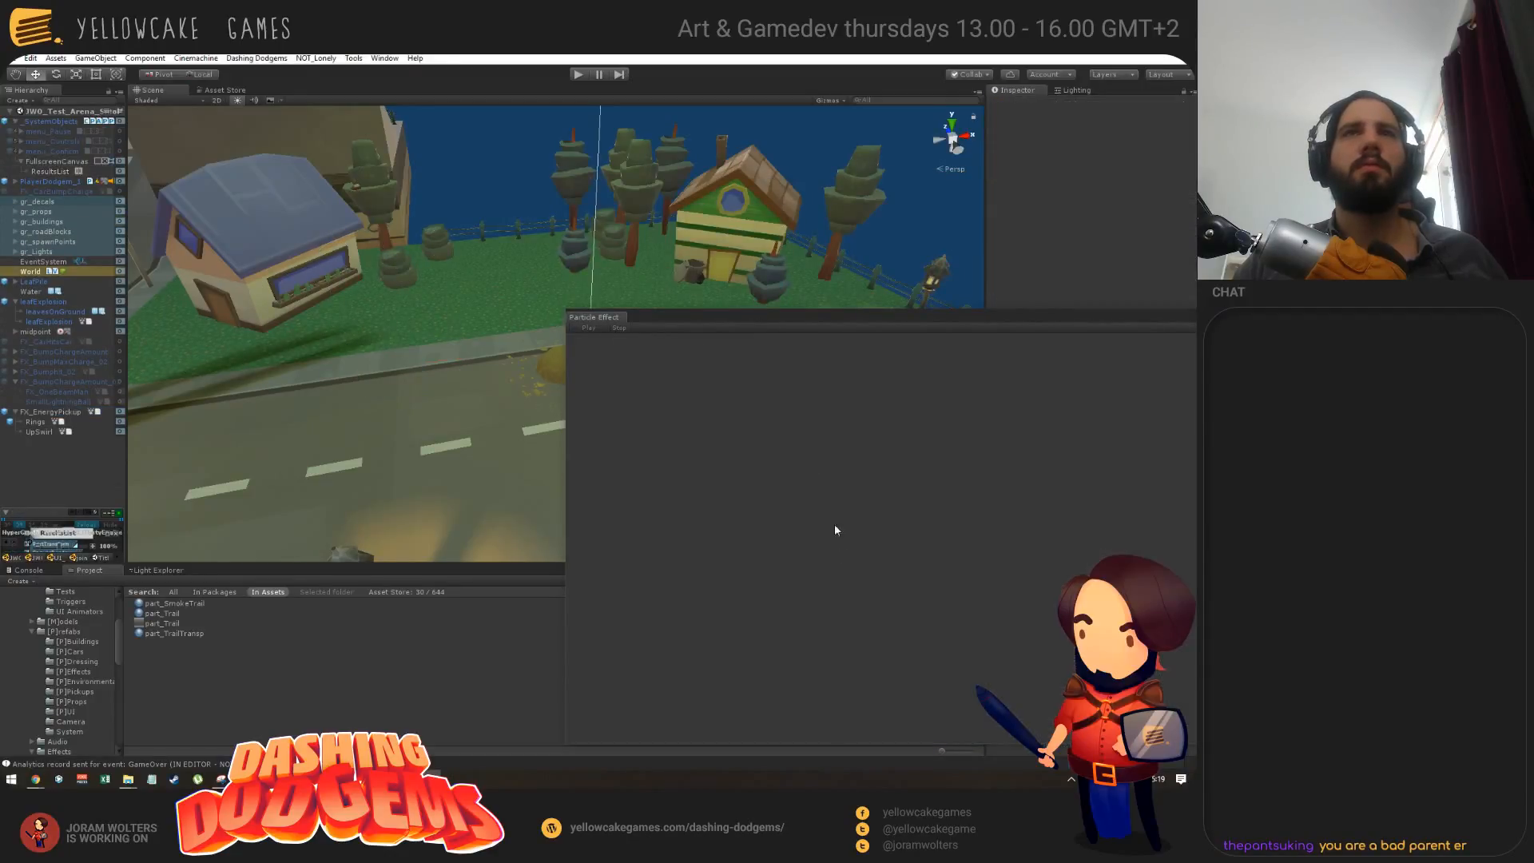
{"action": "left_click_drag", "start_coordinate": [693, 317], "coordinate": [718, 620]}
{"action": "left_click", "coordinate": [40, 412]}
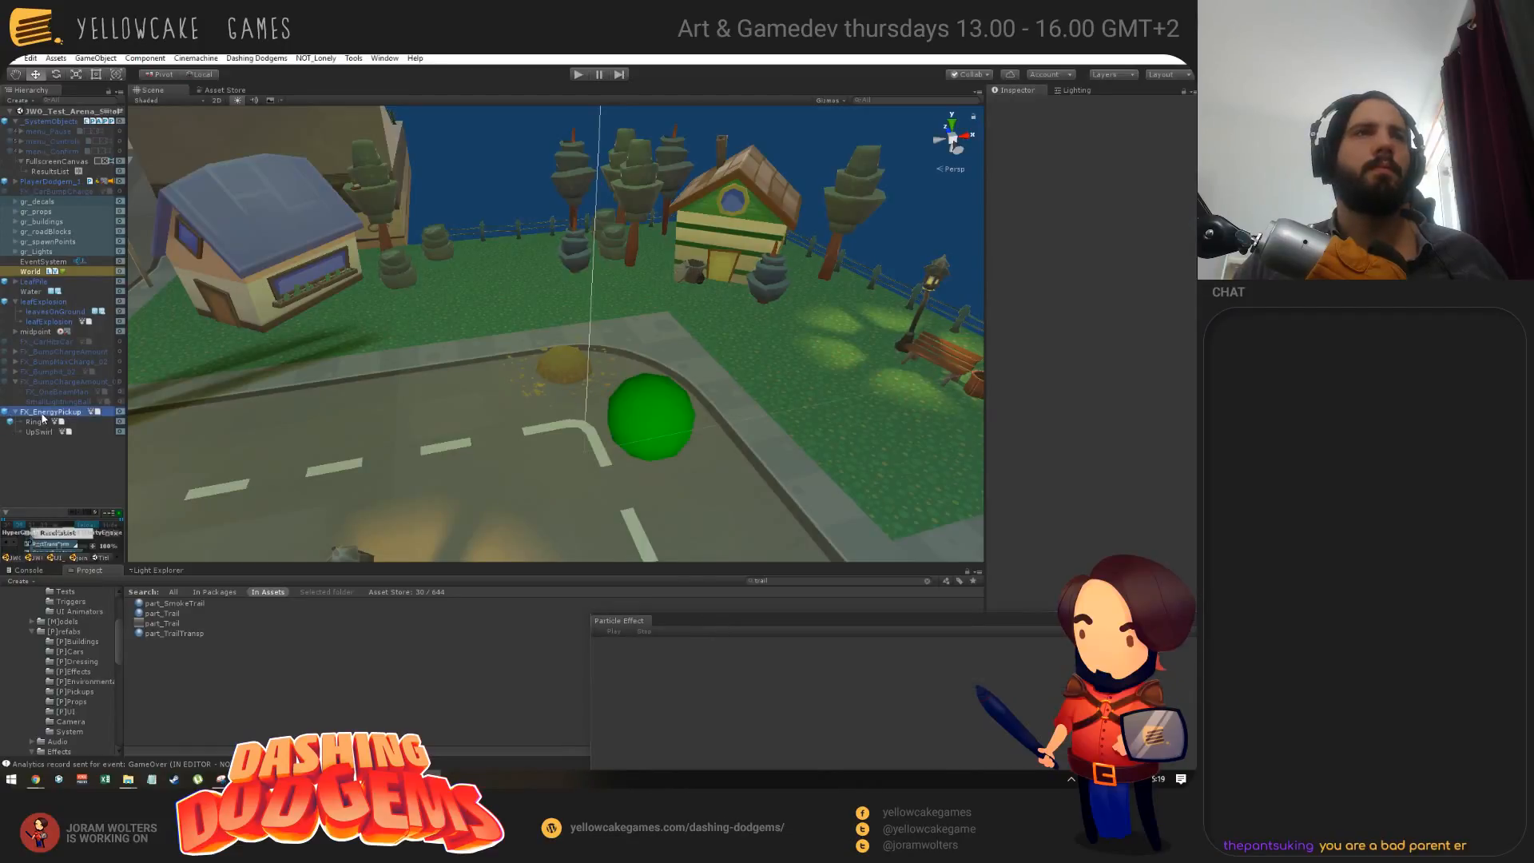
{"action": "left_click", "coordinate": [858, 444]}
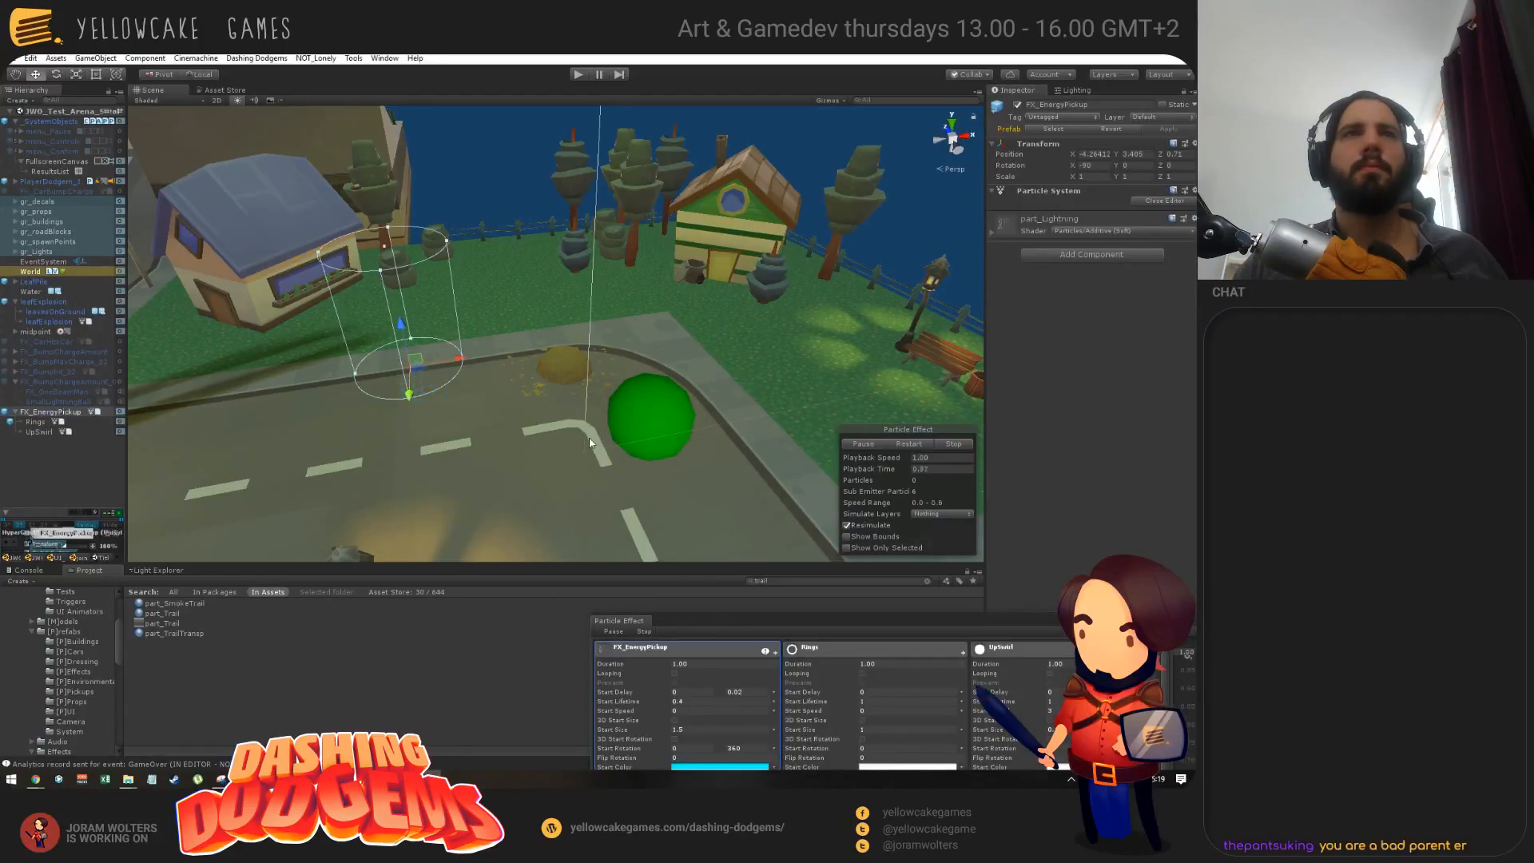
{"action": "left_click", "coordinate": [861, 445]}
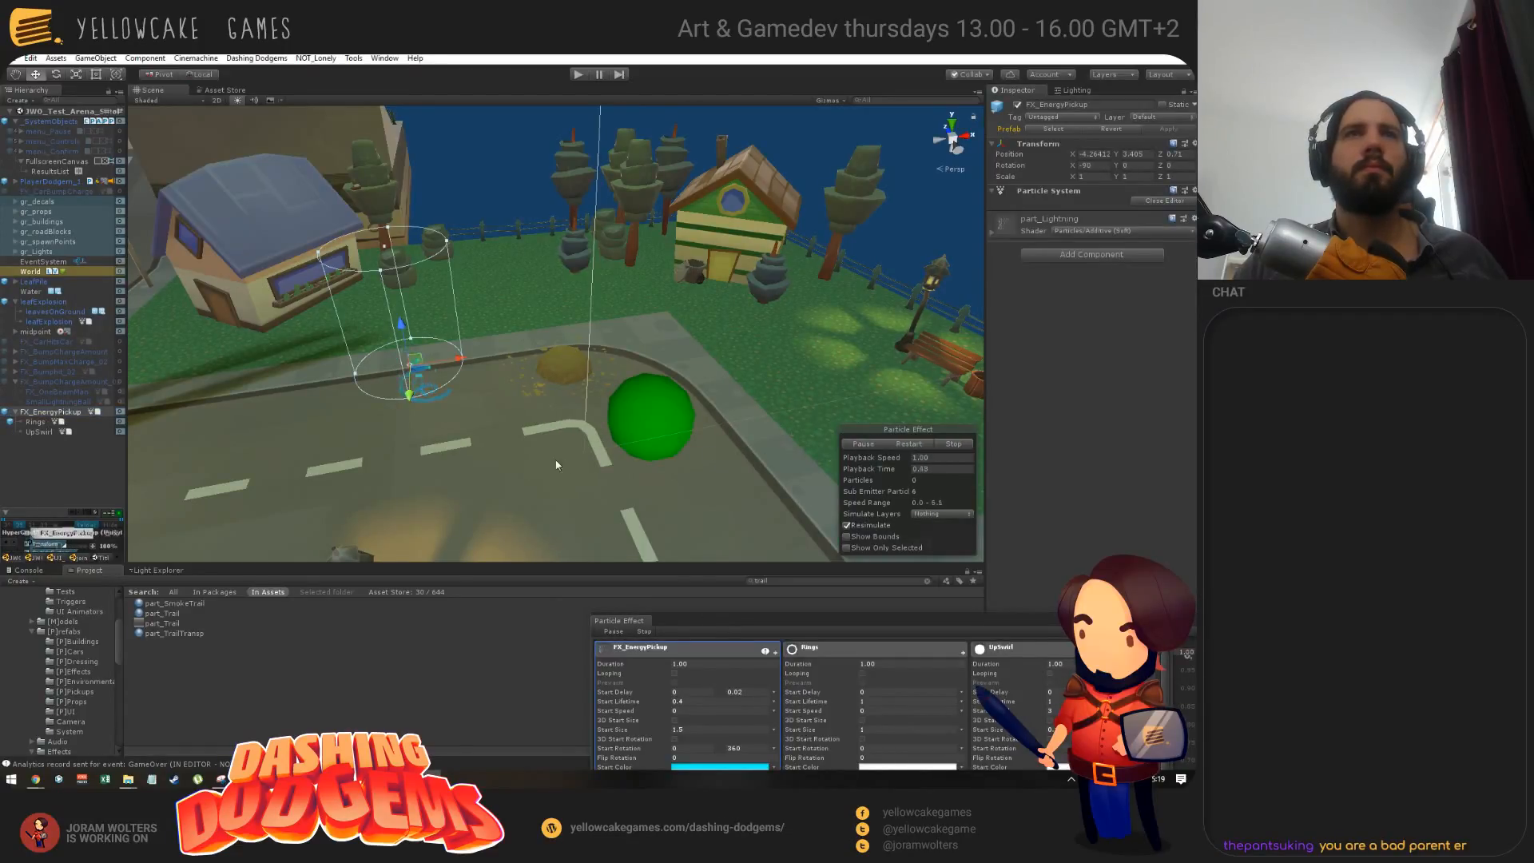
Step: Remove the UpSwirl entry from FX_EnergyPickup's sub-emitters, keeping only Rings on Death, and replay the effect
{"action": "left_click_drag", "start_coordinate": [747, 616], "coordinate": [722, 222]}
{"action": "scroll", "coordinate": [661, 497], "scroll_direction": "down", "scroll_amount": 10}
{"action": "scroll", "coordinate": [713, 485], "scroll_direction": "up", "scroll_amount": 10}
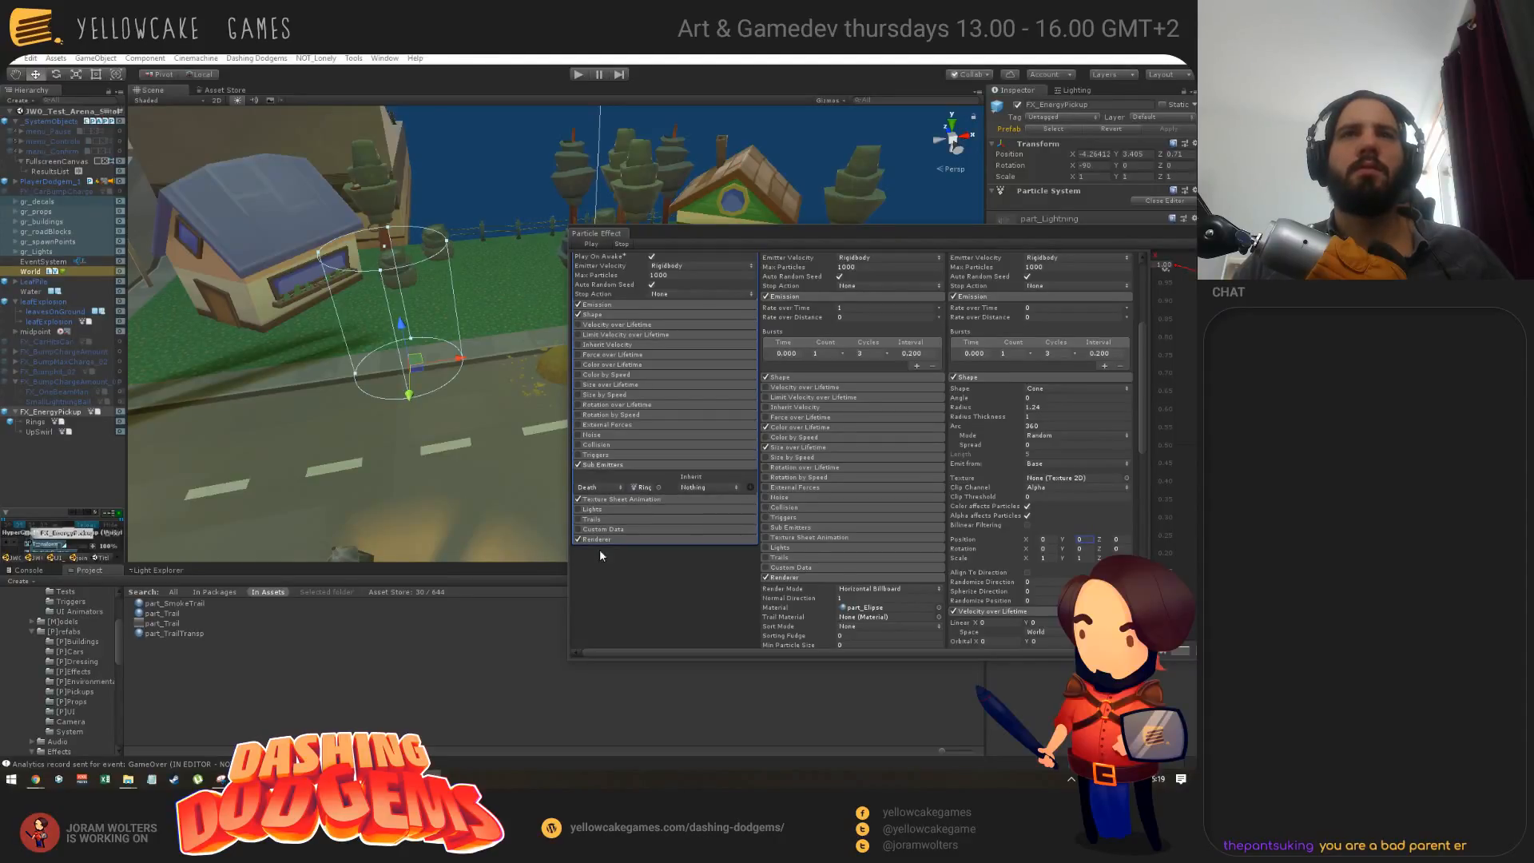
{"action": "left_click_drag", "start_coordinate": [732, 233], "coordinate": [736, 546]}
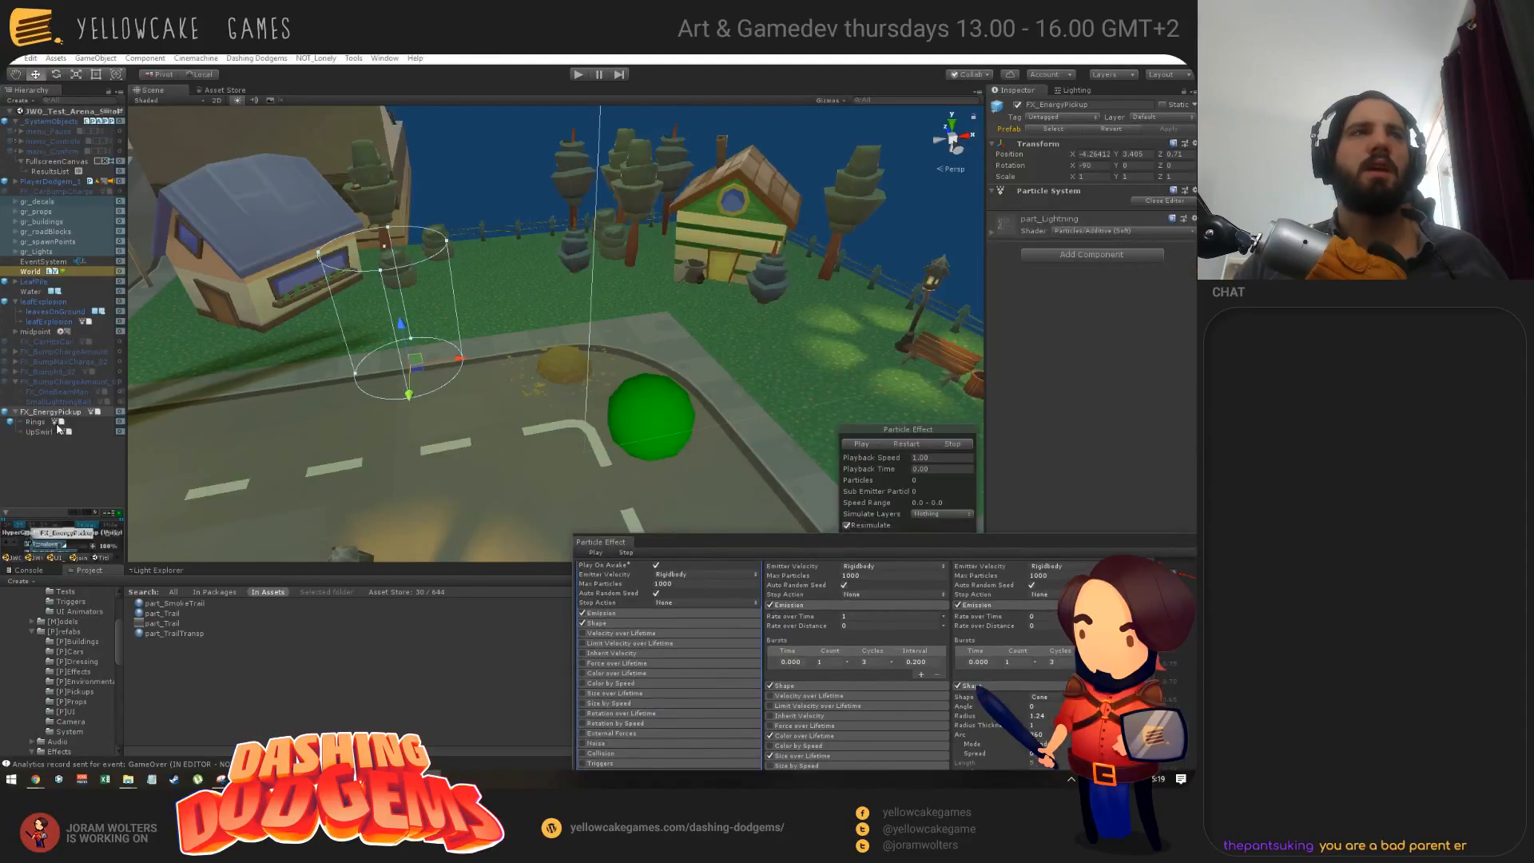
{"action": "left_click", "coordinate": [861, 445]}
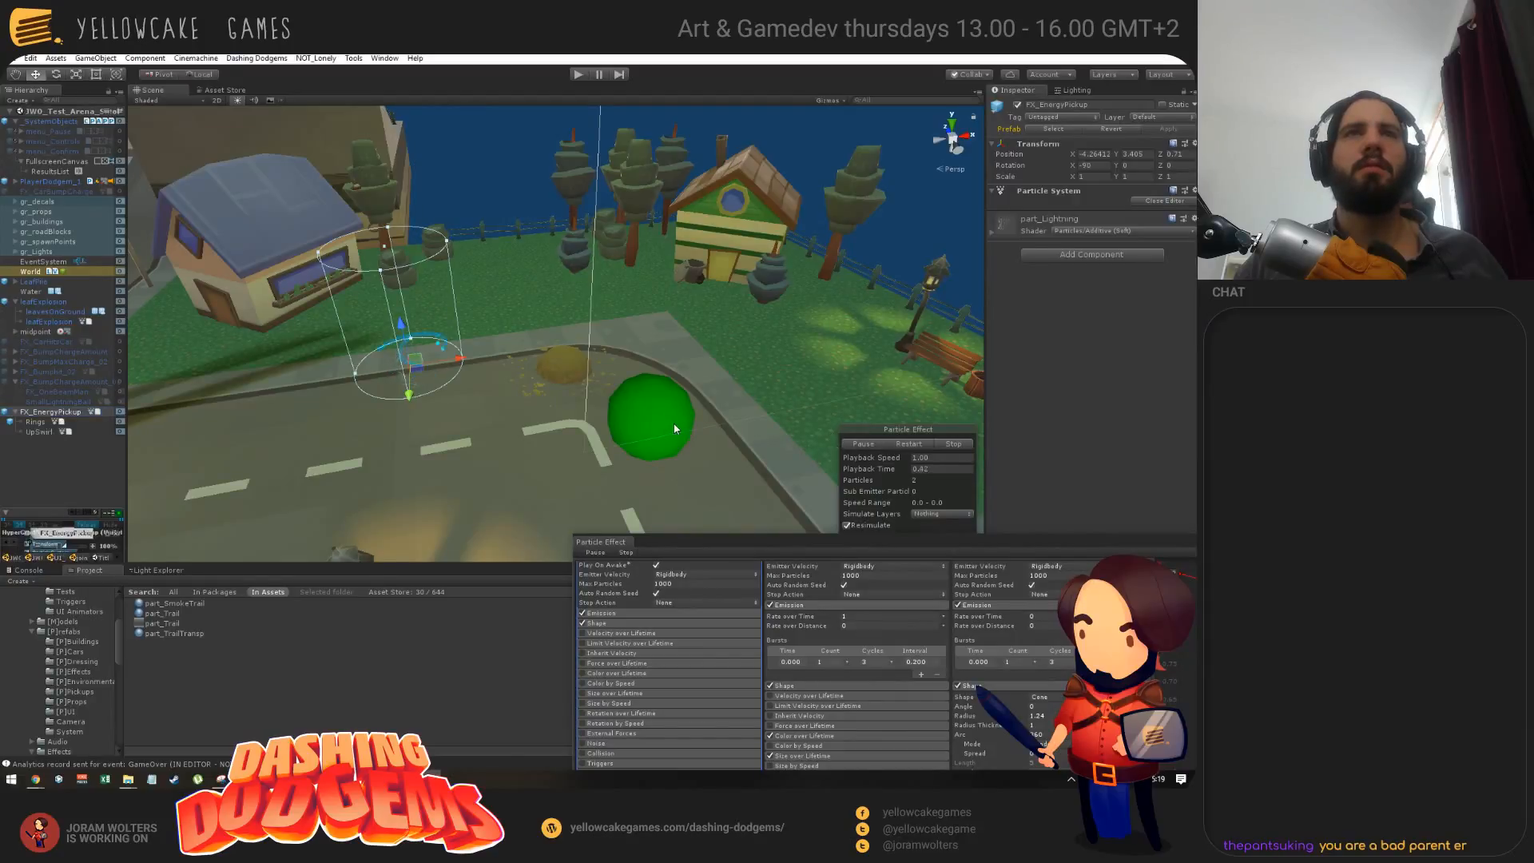
{"action": "left_click", "coordinate": [908, 444]}
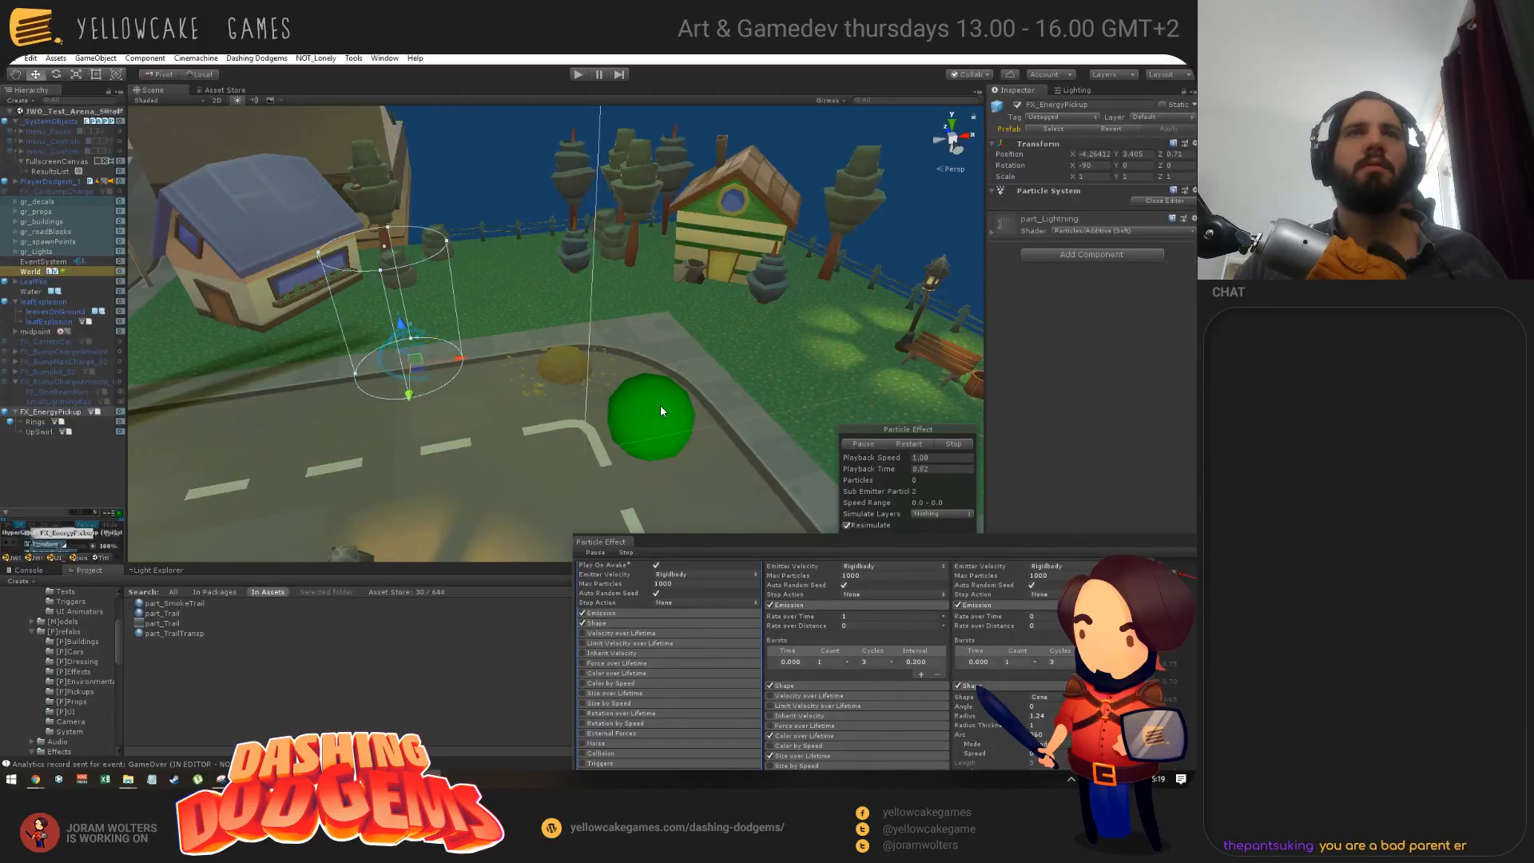
Step: Disable the Sub Emitters module of FX_EnergyPickup and replay the effect
{"action": "left_click_drag", "start_coordinate": [666, 539], "coordinate": [686, 262]}
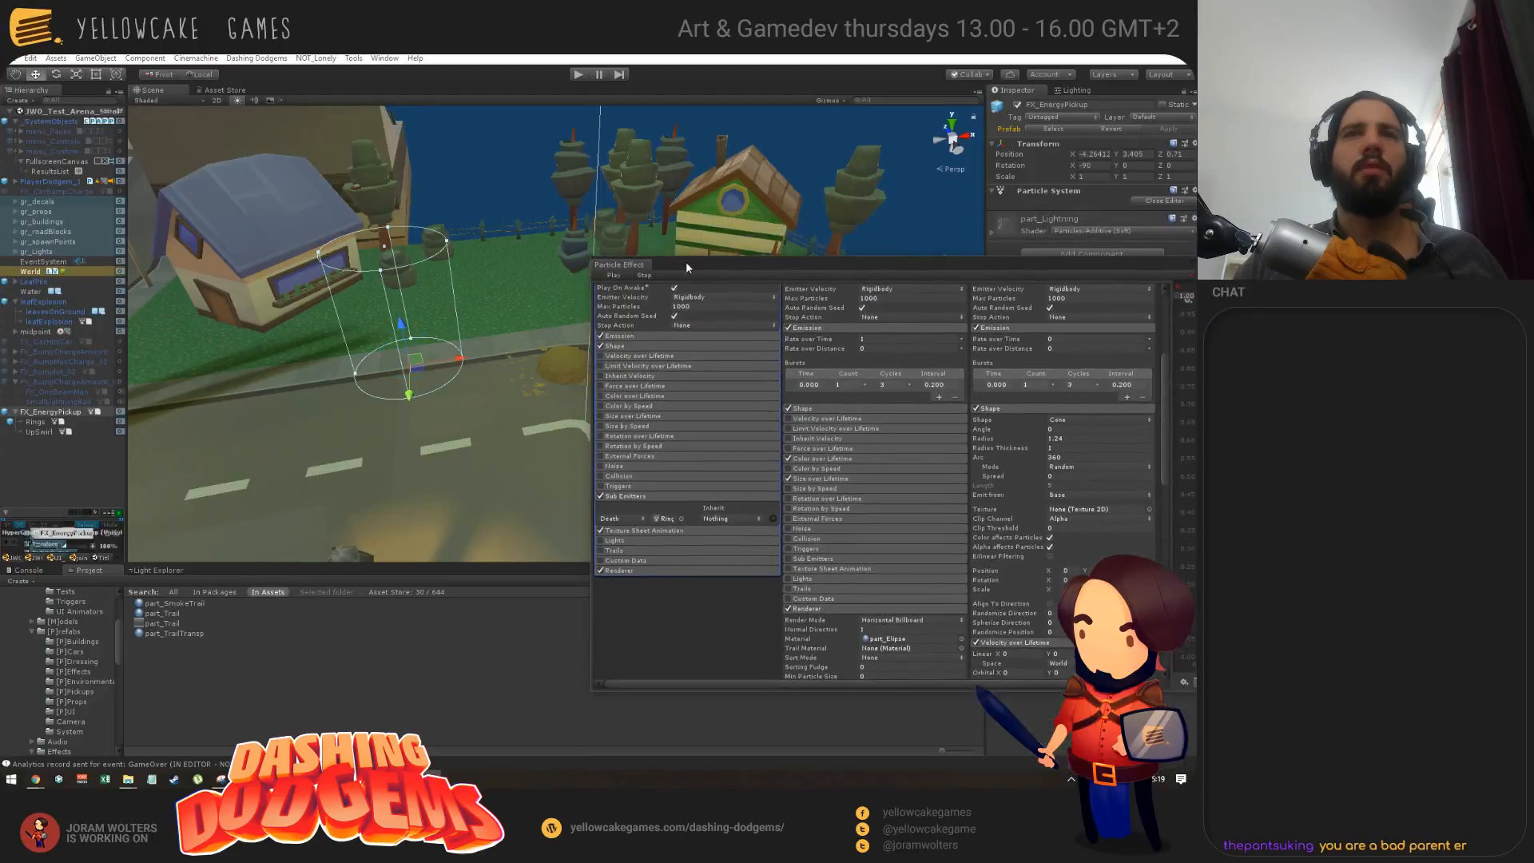
{"action": "left_click", "coordinate": [774, 520]}
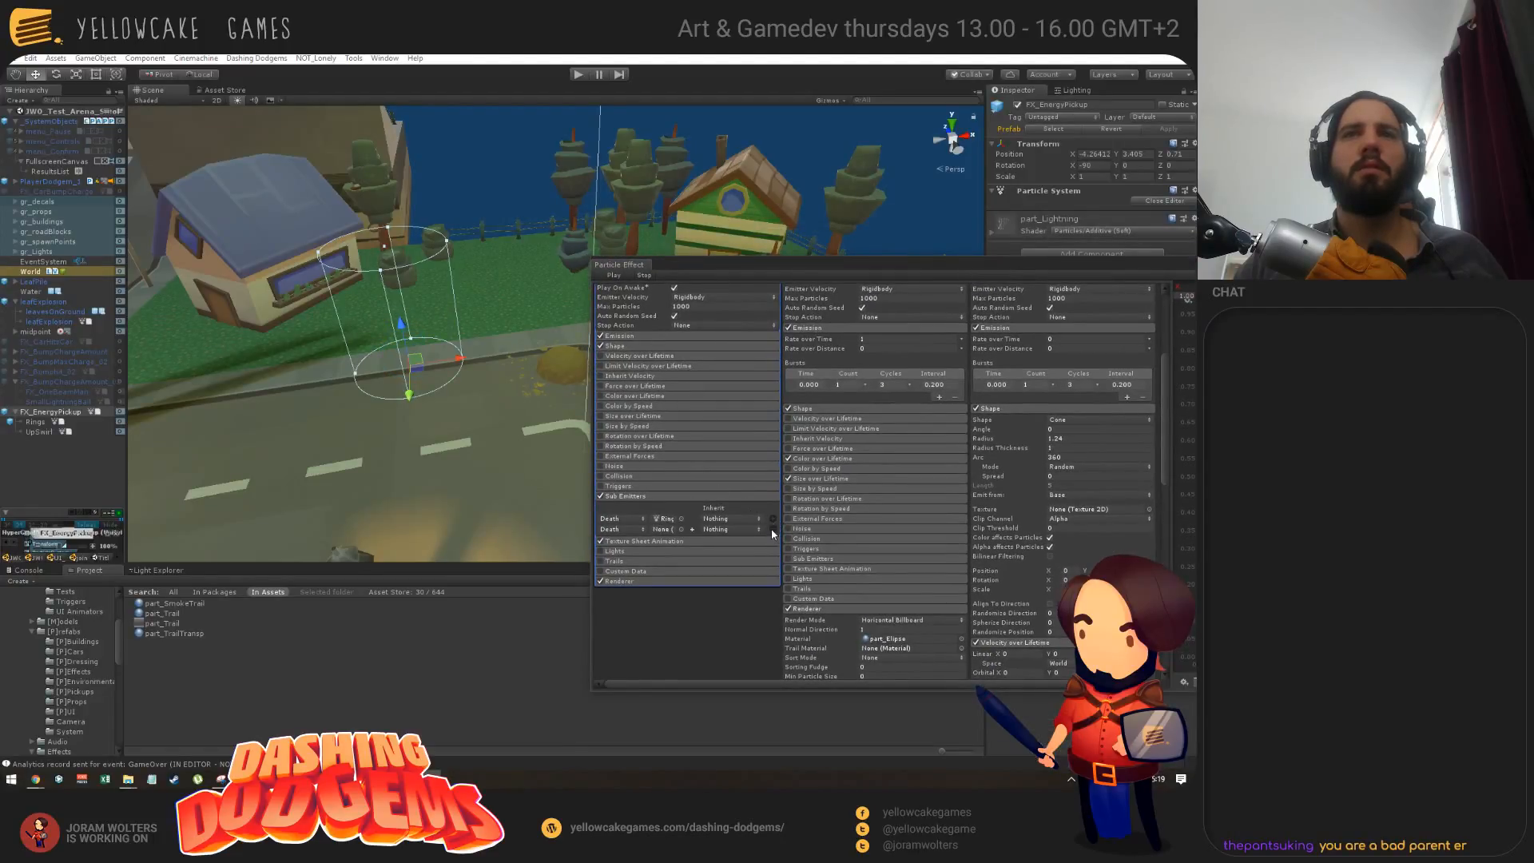
{"action": "left_click", "coordinate": [772, 529]}
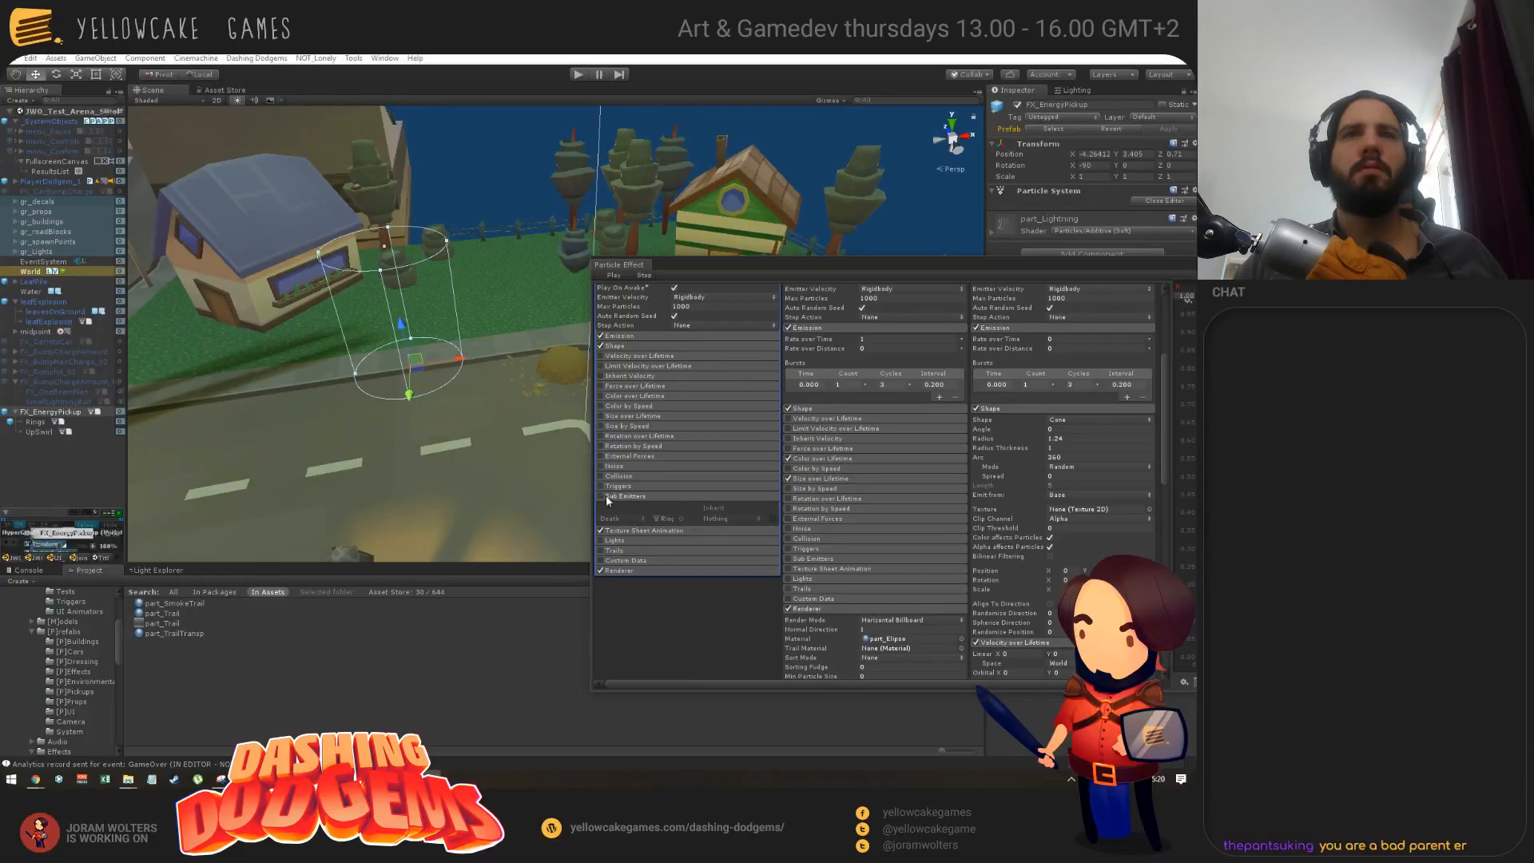
{"action": "left_click_drag", "start_coordinate": [736, 262], "coordinate": [708, 577]}
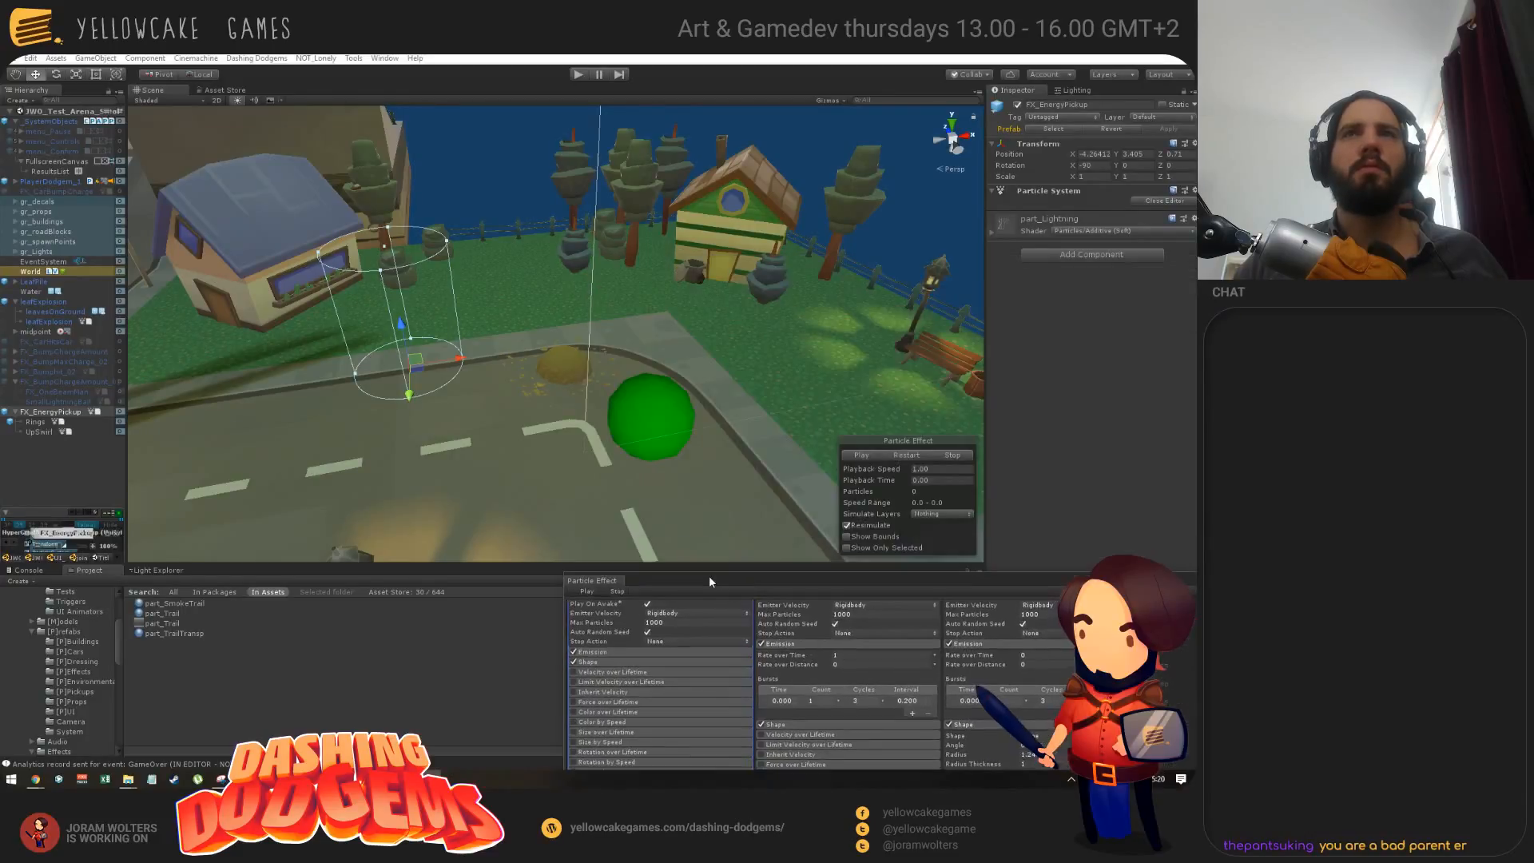
{"action": "left_click", "coordinate": [51, 413]}
{"action": "left_click", "coordinate": [868, 456]}
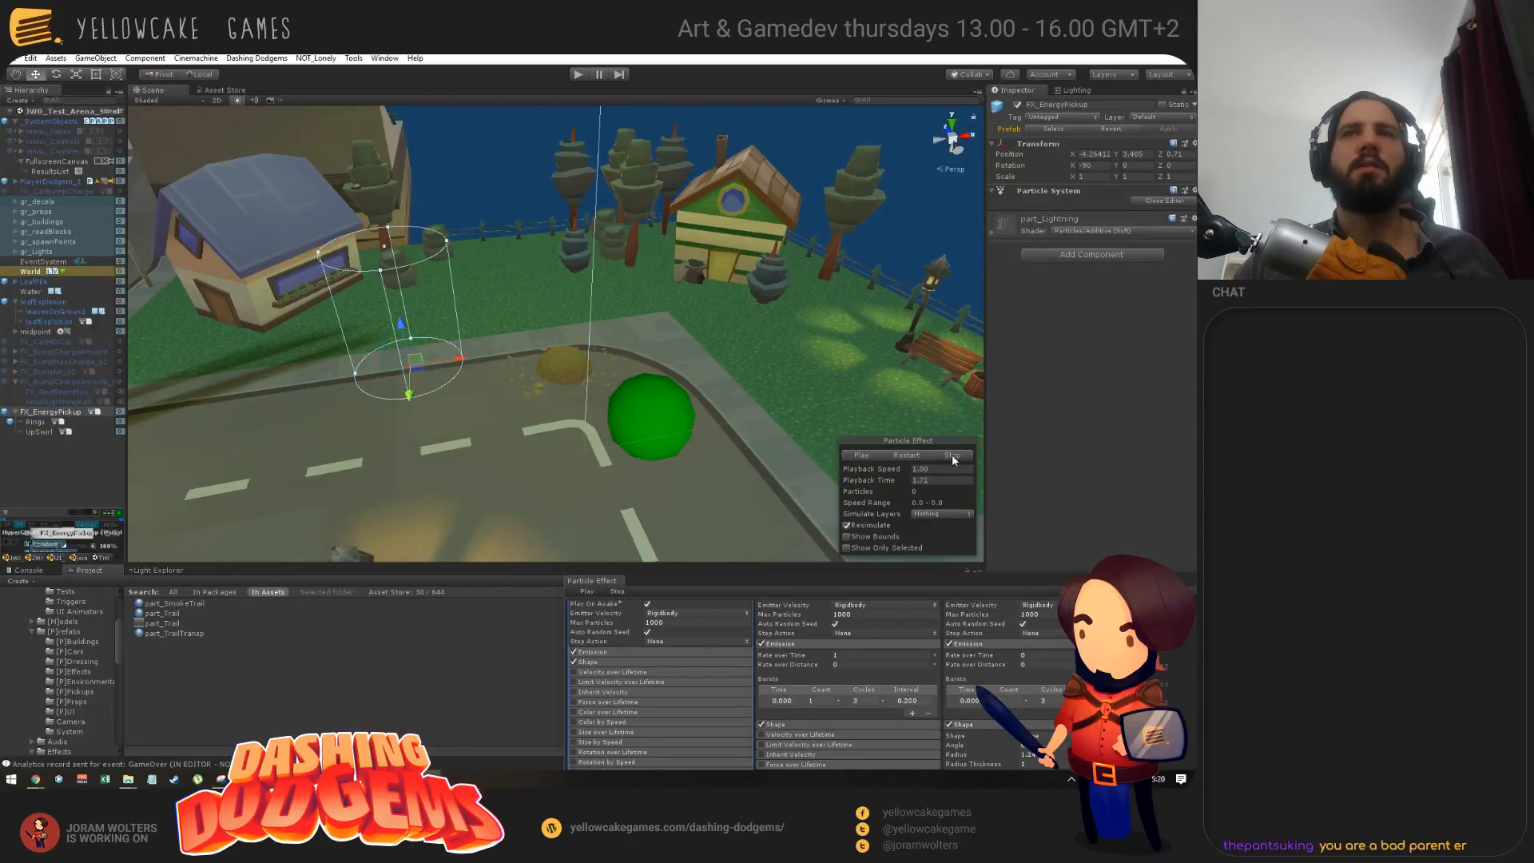
{"action": "left_click", "coordinate": [875, 454]}
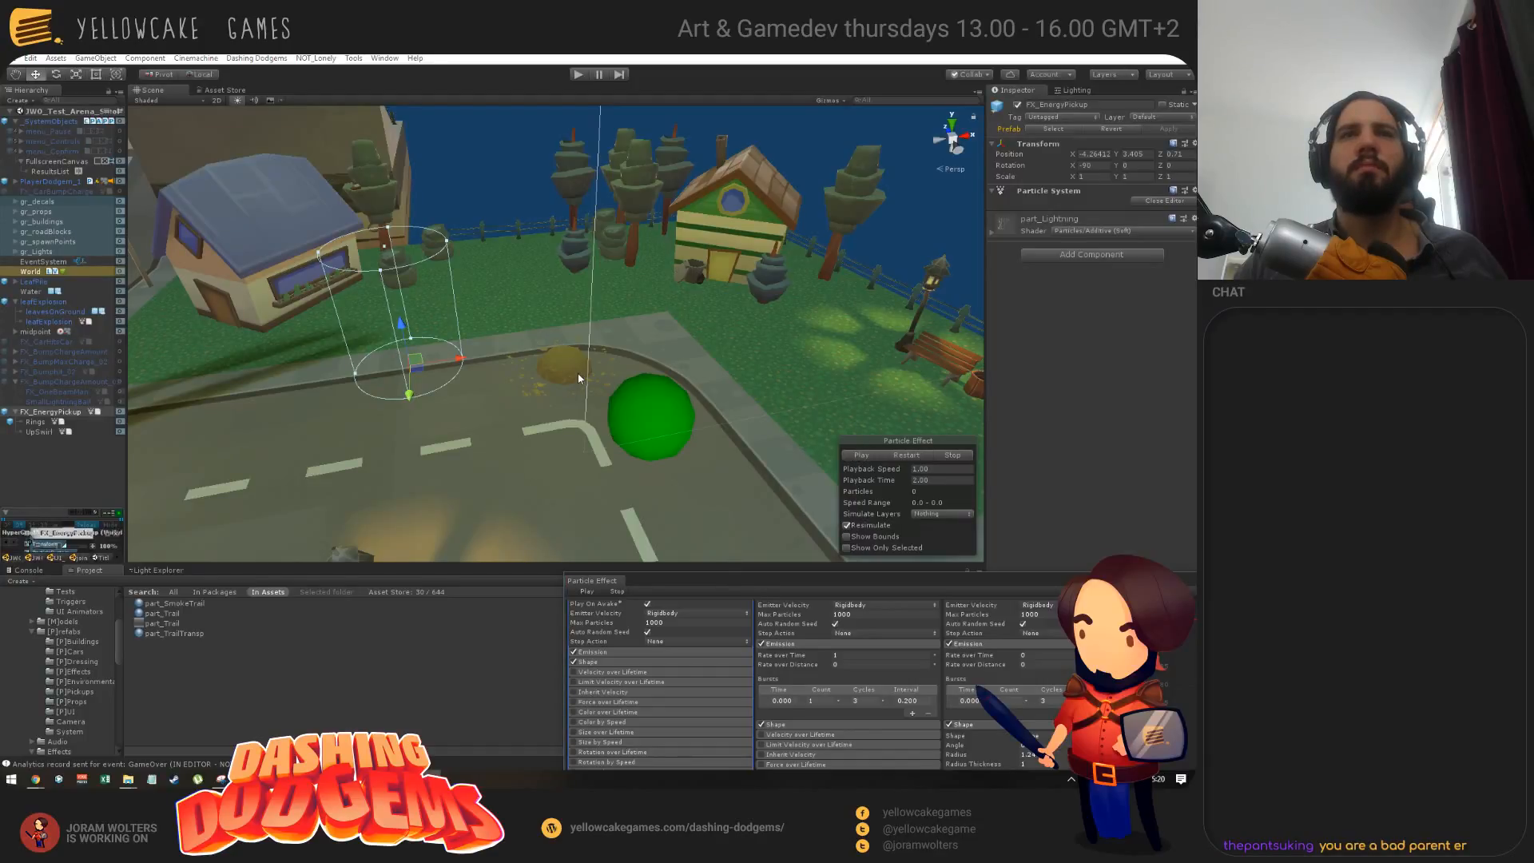
Step: Set the Start Delay of the Rings emitter to 0.4 and replay the whole effect
{"action": "left_click_drag", "start_coordinate": [647, 590], "coordinate": [577, 317]}
{"action": "scroll", "coordinate": [629, 449], "scroll_direction": "up", "scroll_amount": 6}
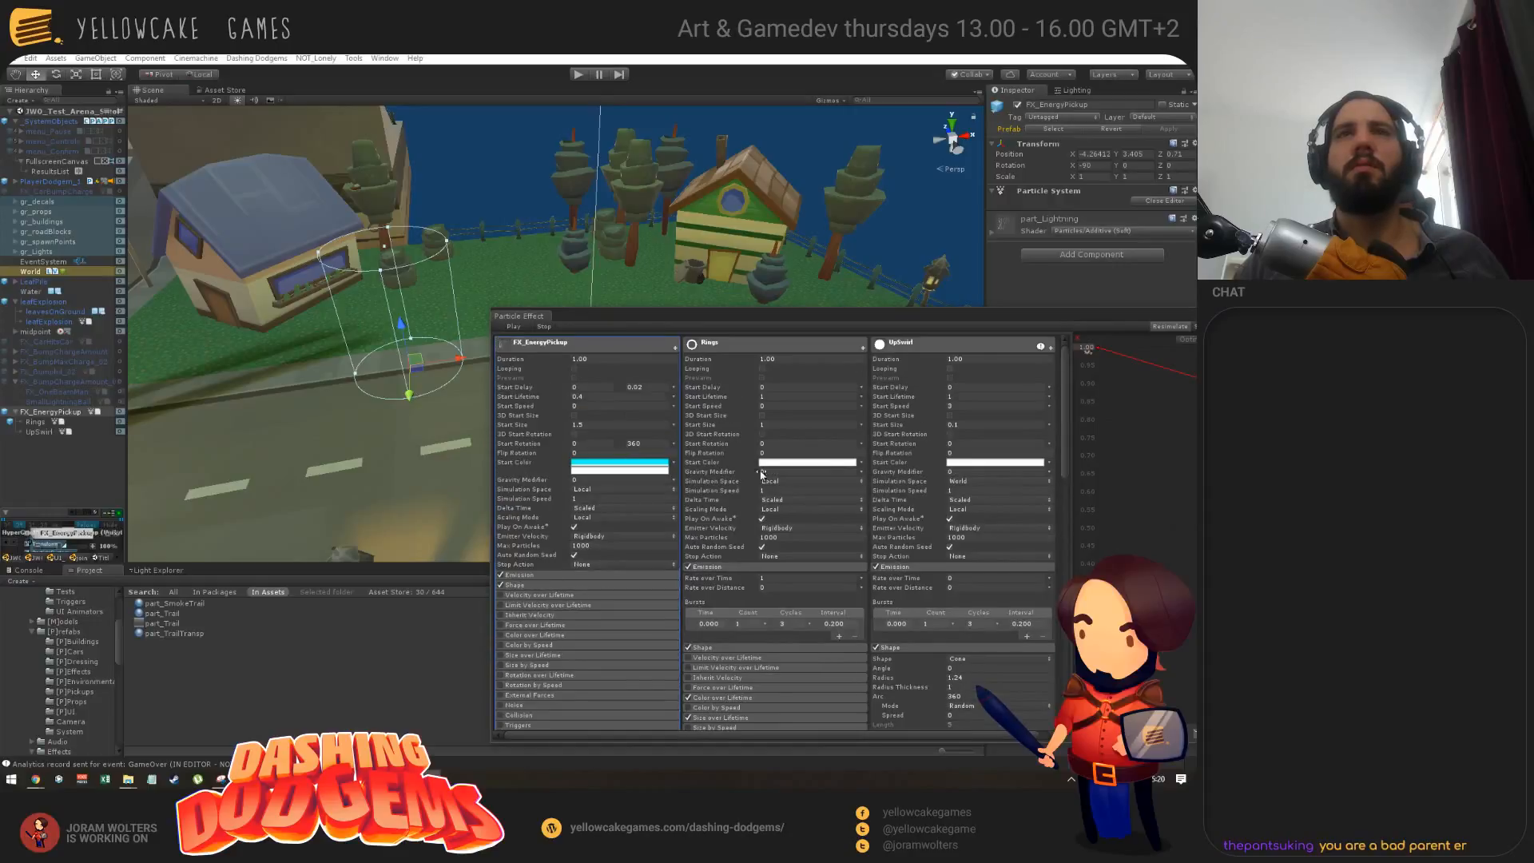
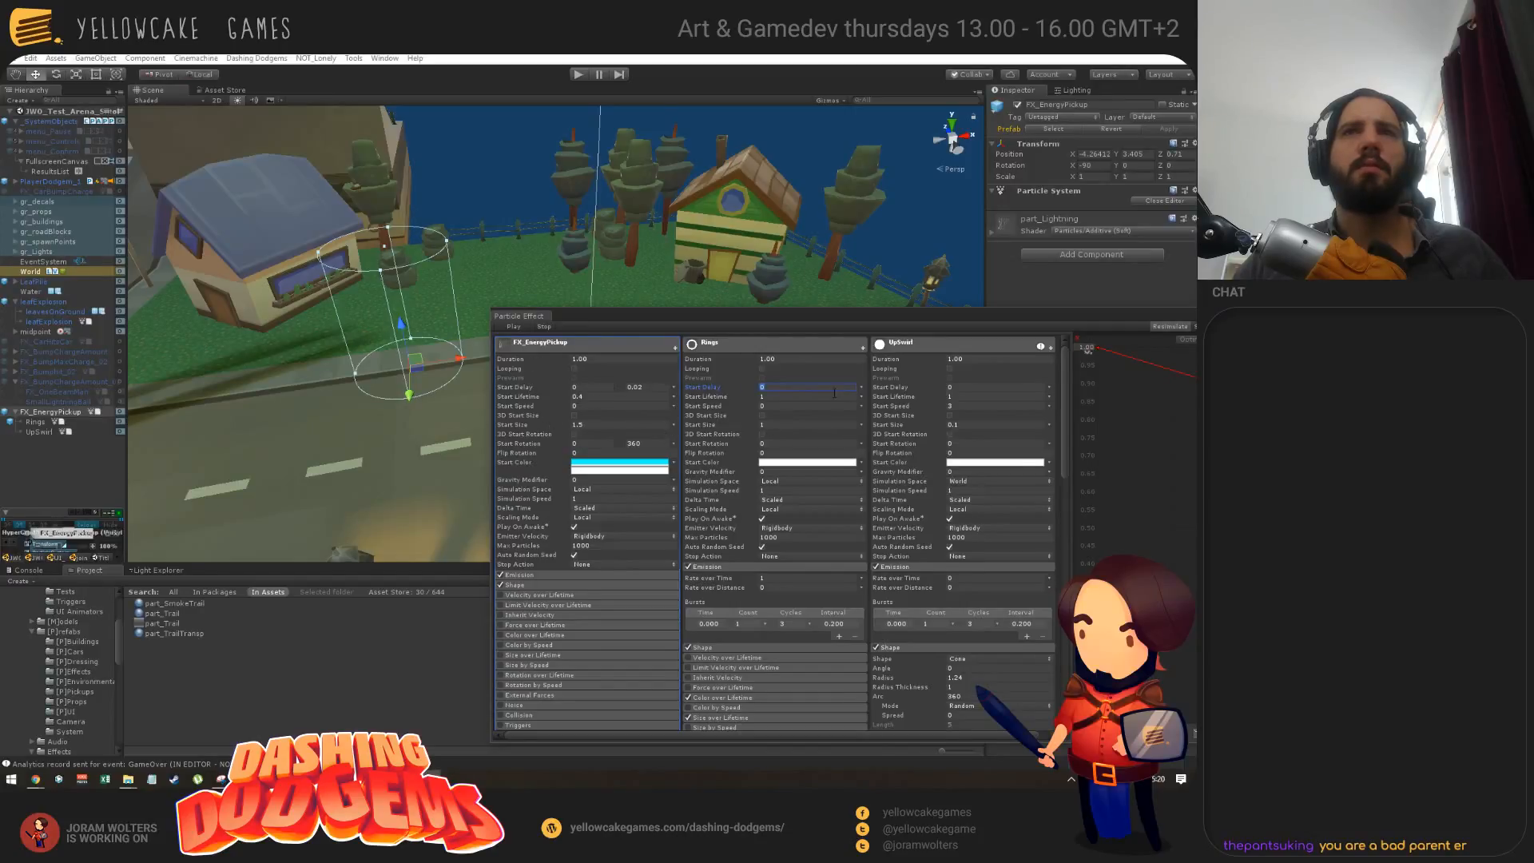
{"action": "type", "text": "4"}
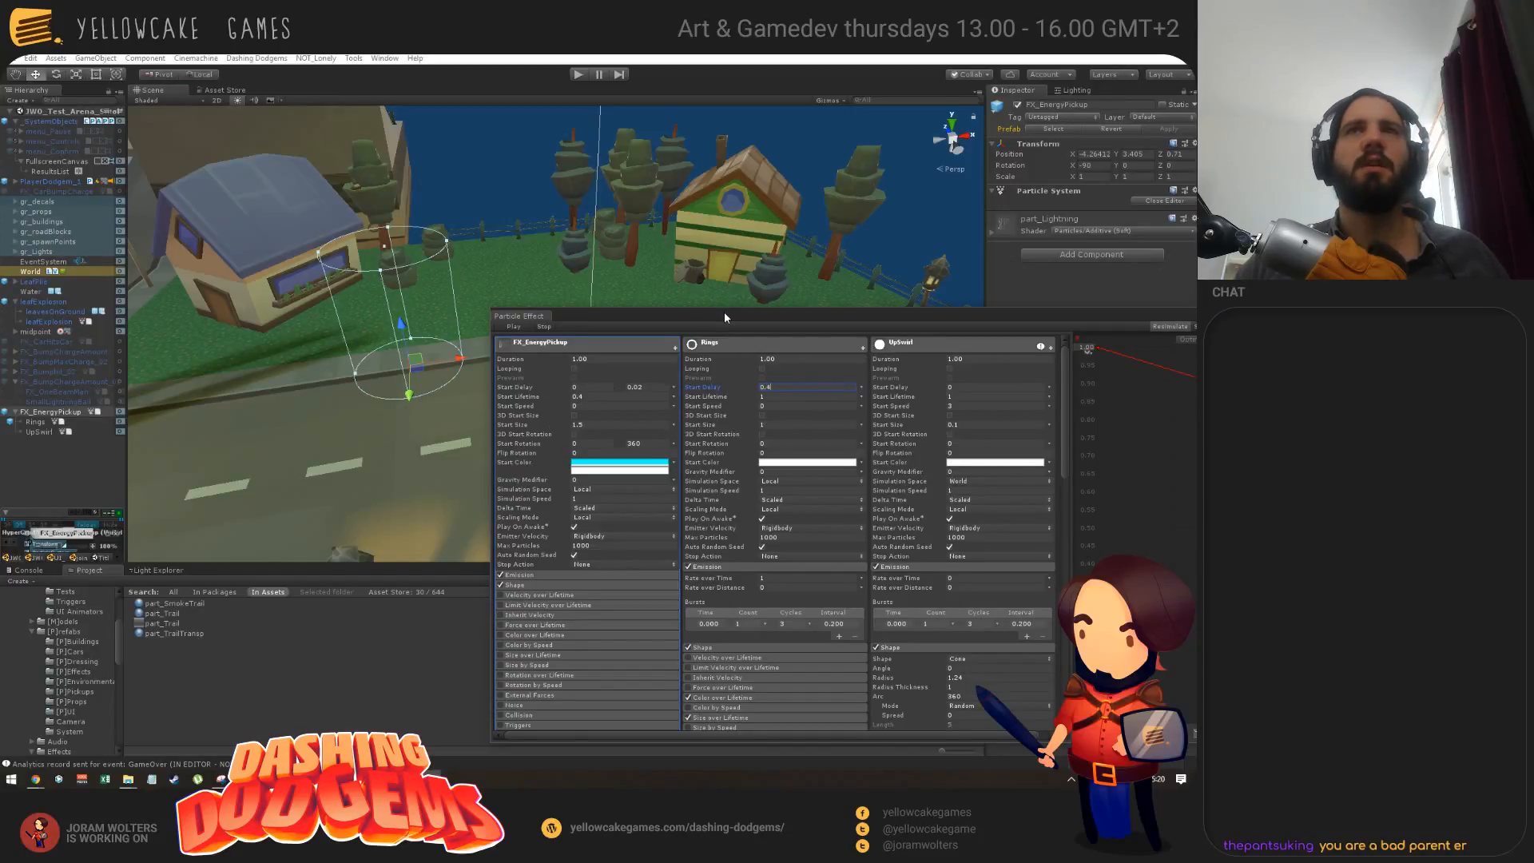
{"action": "left_click_drag", "start_coordinate": [724, 317], "coordinate": [644, 559]}
{"action": "left_click", "coordinate": [861, 456]}
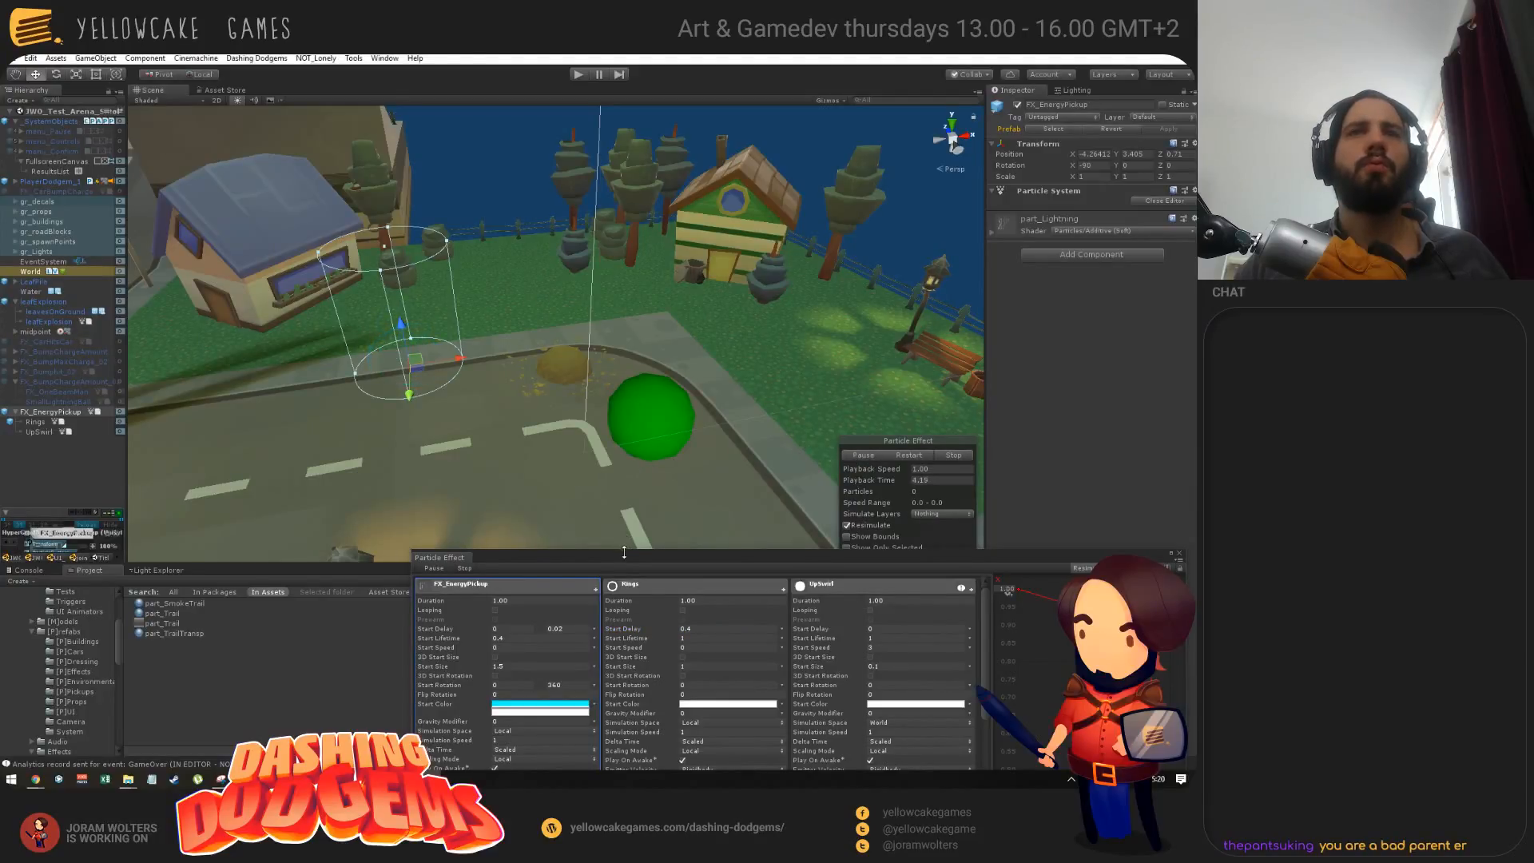
{"action": "left_click_drag", "start_coordinate": [624, 557], "coordinate": [645, 522]}
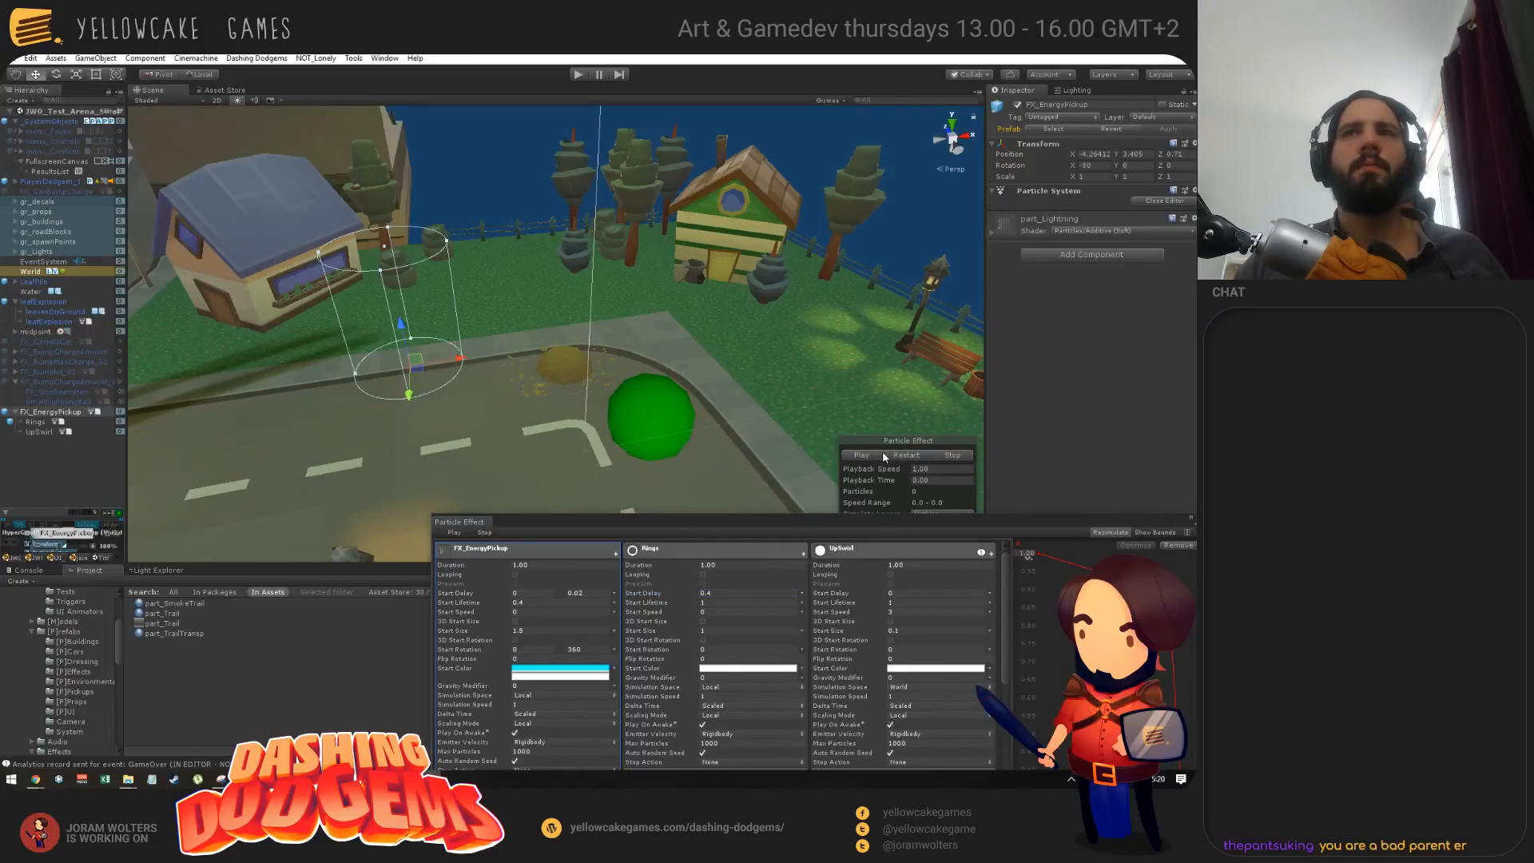
{"action": "left_click", "coordinate": [859, 456]}
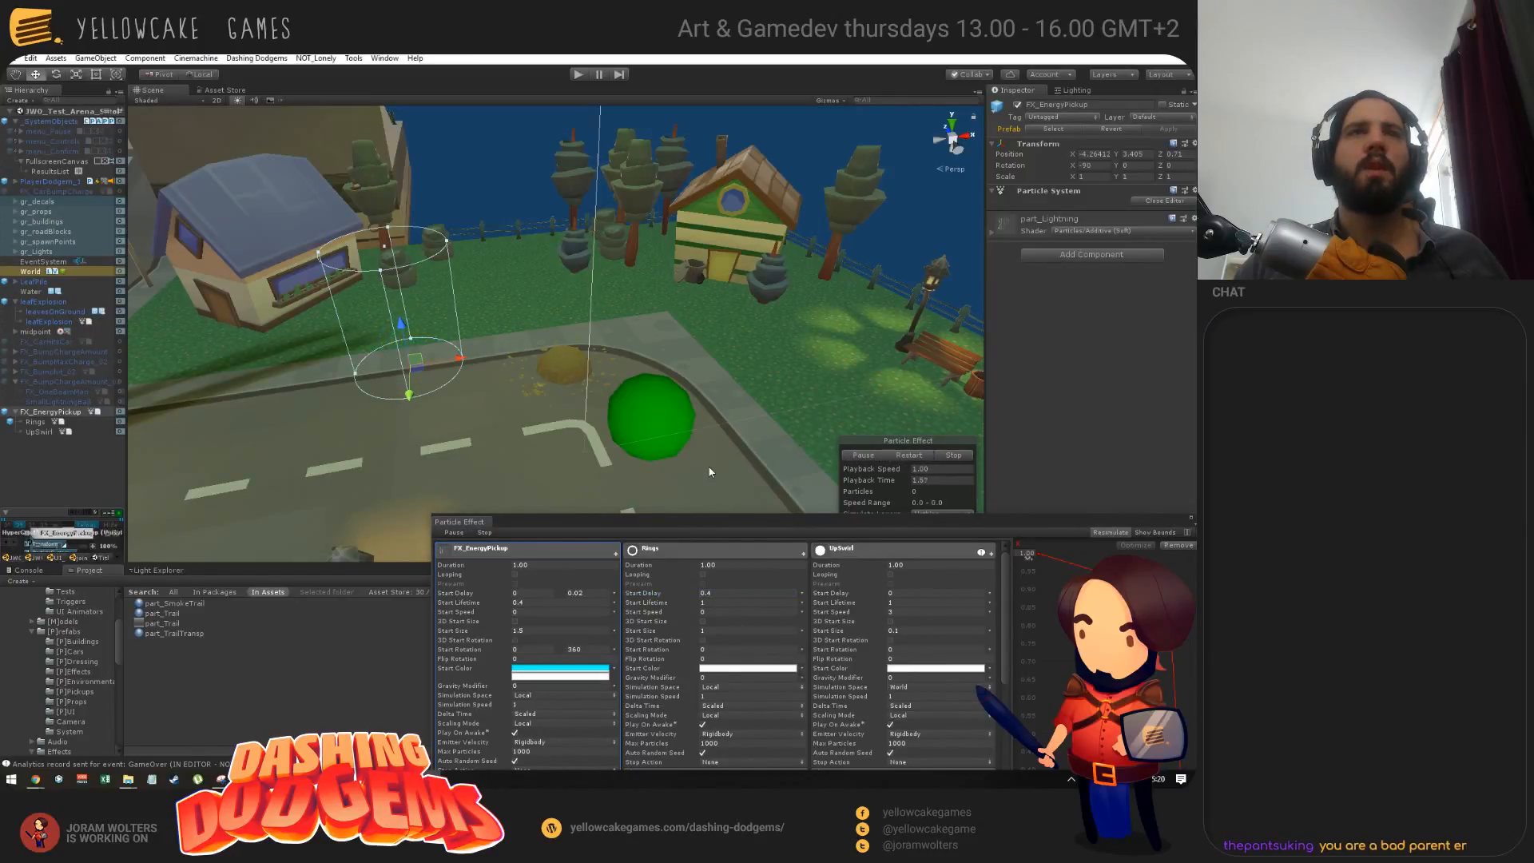
{"action": "left_click", "coordinate": [697, 554]}
{"action": "left_click", "coordinate": [679, 549]}
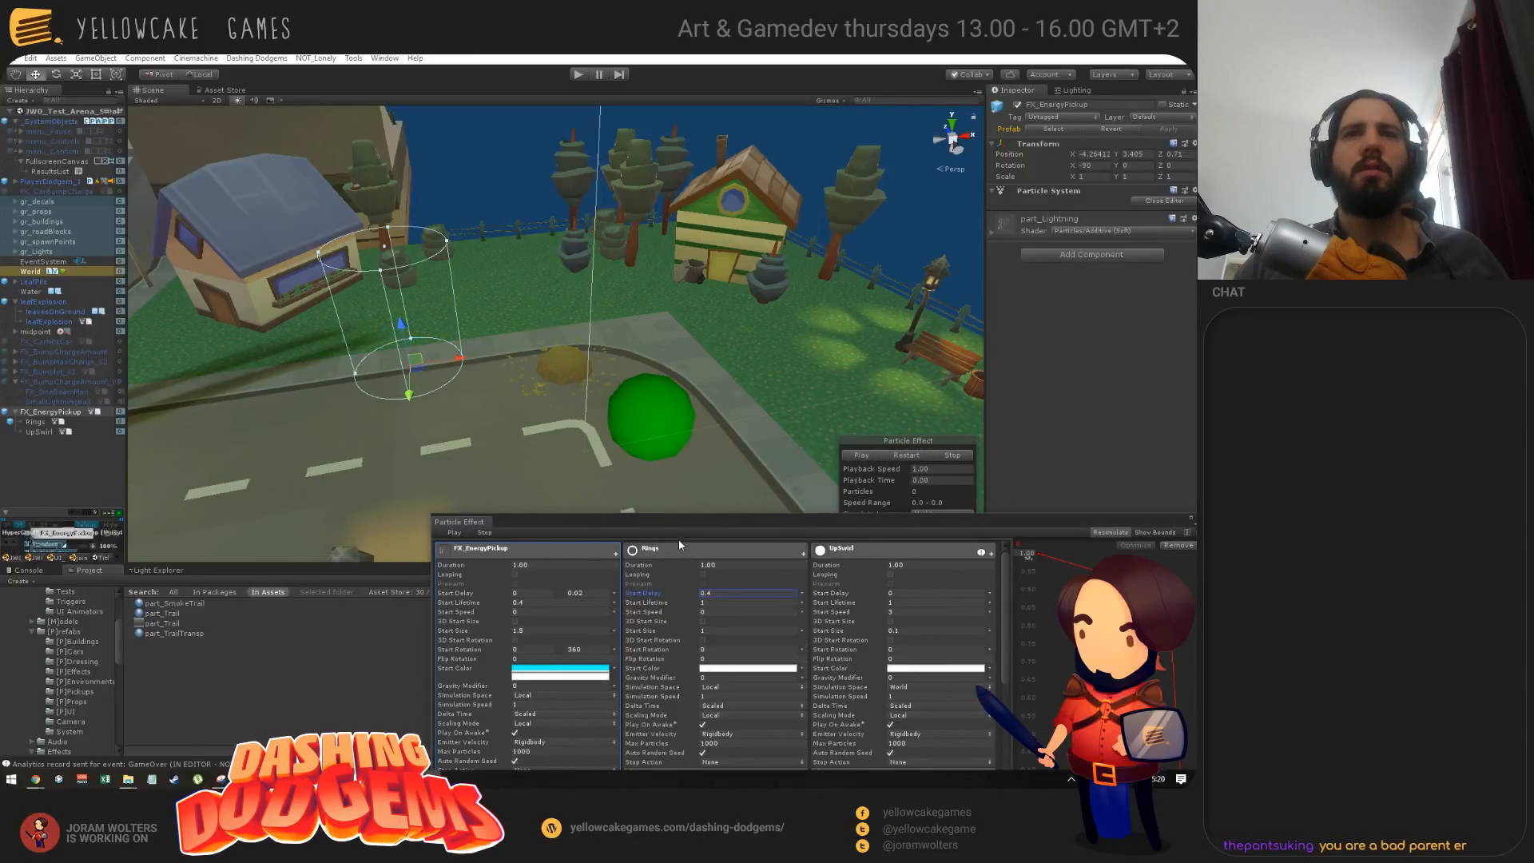
Step: Reduce the shape radius of the Rings emitter to 0.0001 and check the rings' alignment in the preview
{"action": "left_click_drag", "start_coordinate": [683, 526], "coordinate": [711, 318]}
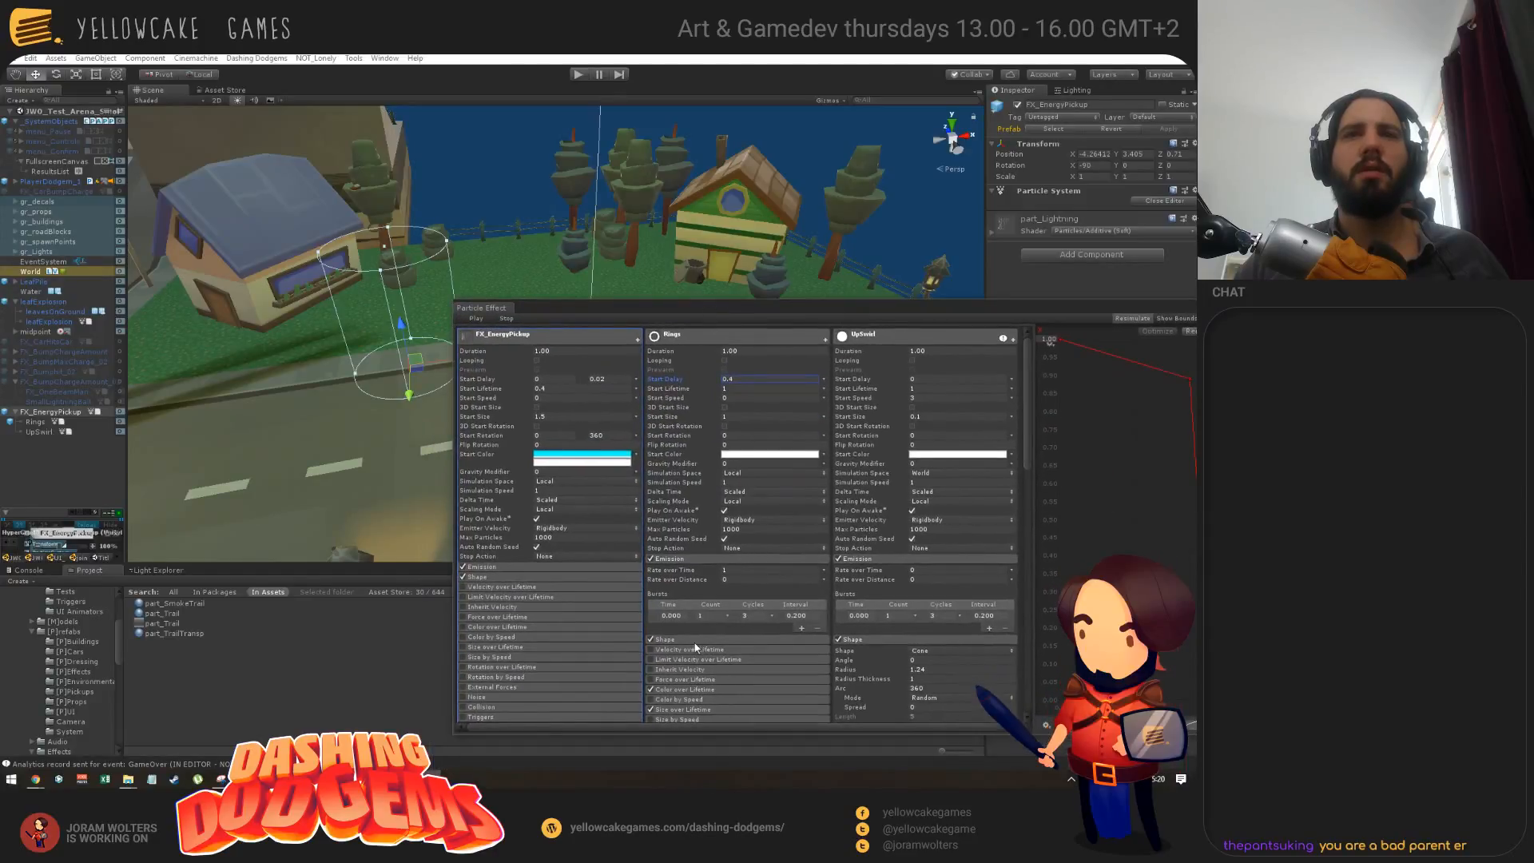
{"action": "left_click", "coordinate": [693, 639]}
{"action": "scroll", "coordinate": [695, 649], "scroll_direction": "down", "scroll_amount": 2}
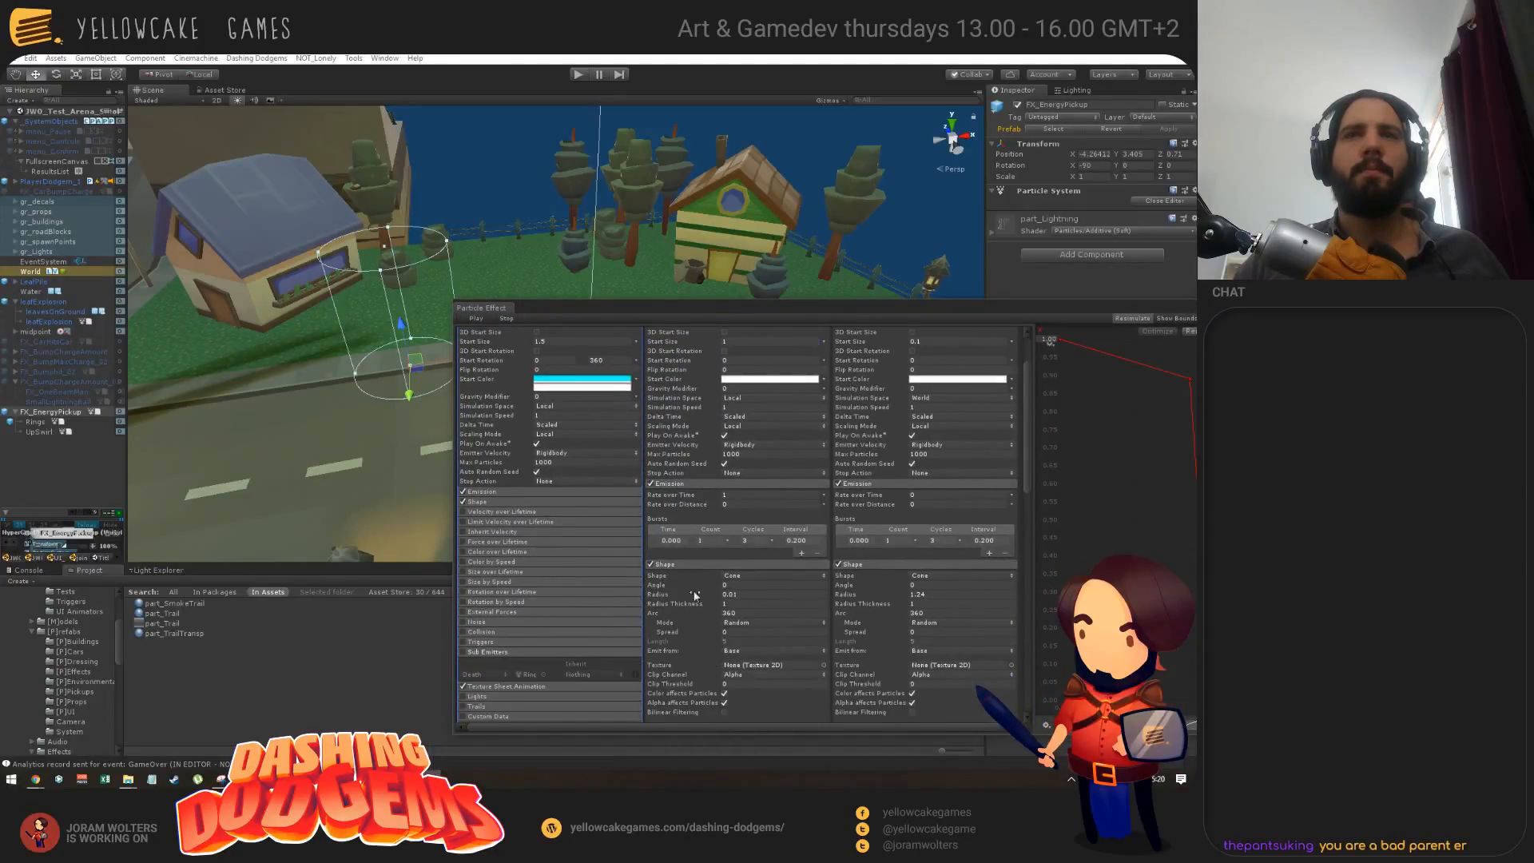
{"action": "left_click_drag", "start_coordinate": [675, 593], "coordinate": [696, 605]}
{"action": "left_click_drag", "start_coordinate": [693, 318], "coordinate": [650, 628]}
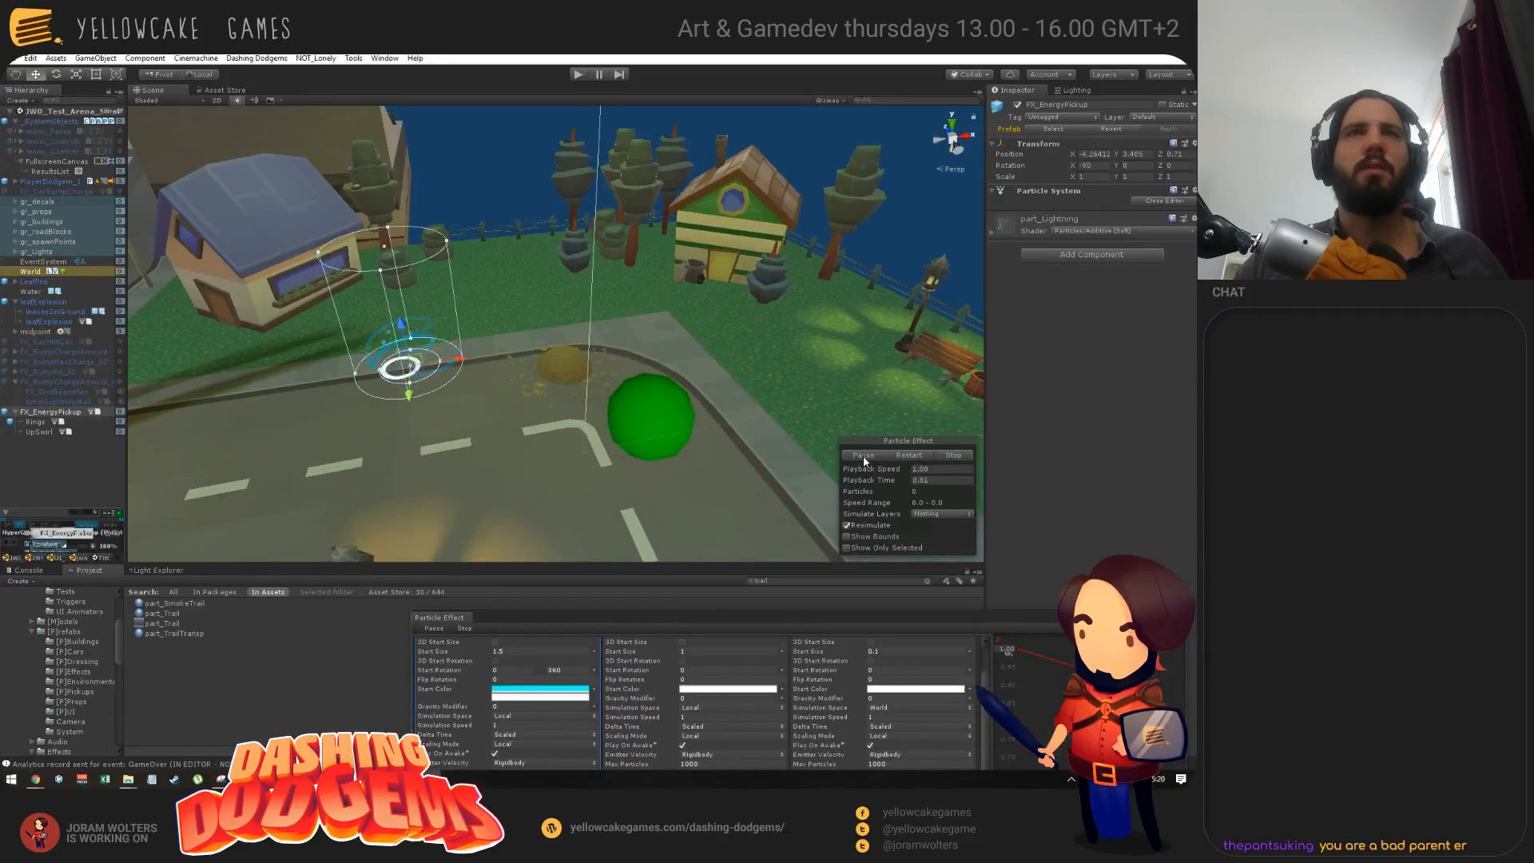
{"action": "left_click_drag", "start_coordinate": [679, 620], "coordinate": [674, 363]}
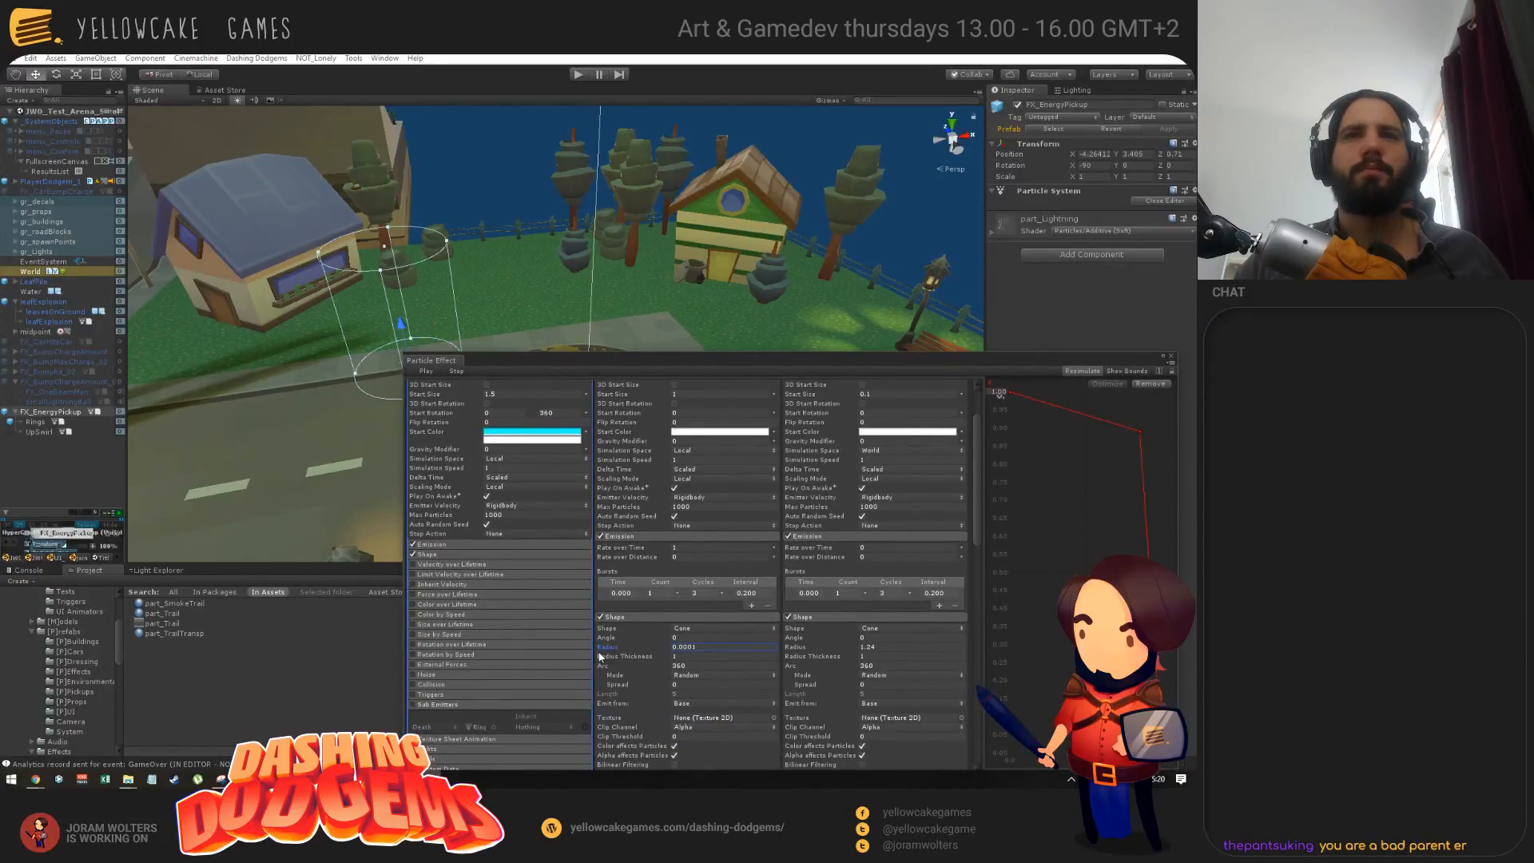
Step: Open the Size over Lifetime curve of the Rings emitter for inspection
{"action": "scroll", "coordinate": [701, 488], "scroll_direction": "up", "scroll_amount": 3}
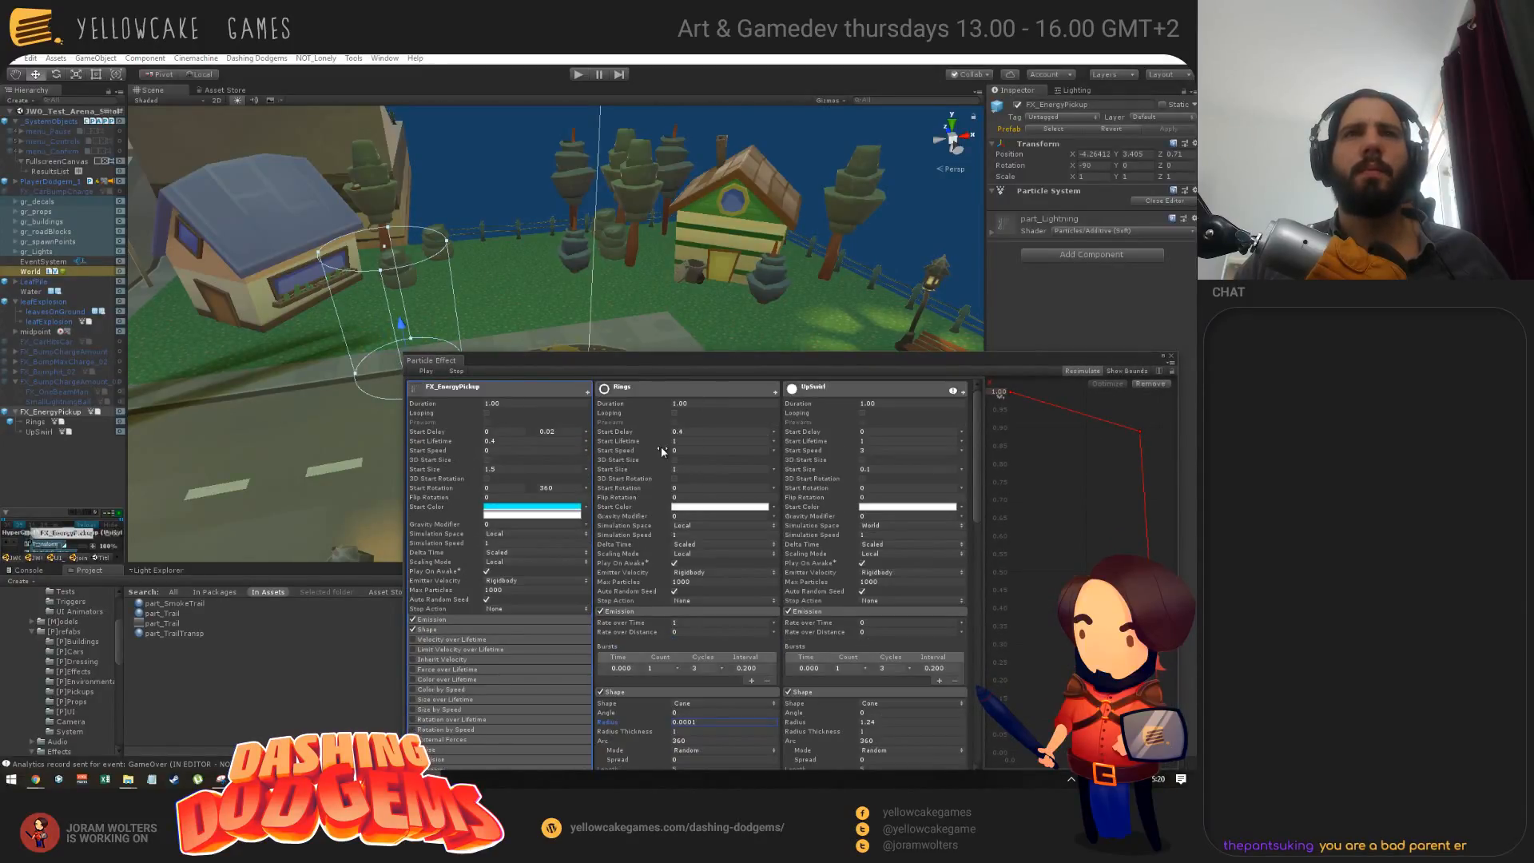
{"action": "scroll", "coordinate": [680, 477], "scroll_direction": "down", "scroll_amount": 10}
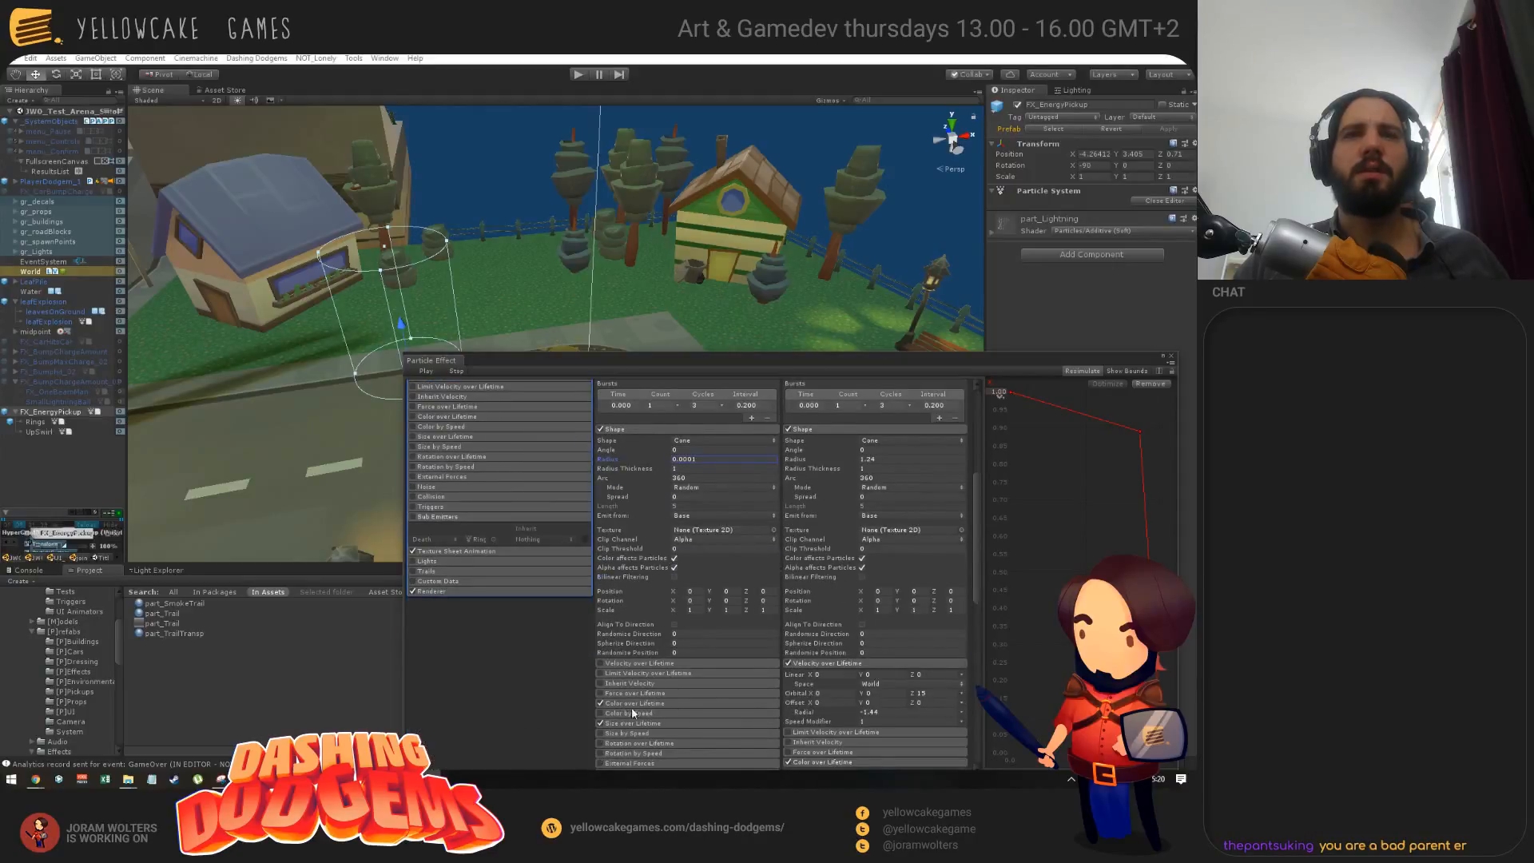
{"action": "left_click", "coordinate": [655, 723]}
{"action": "scroll", "coordinate": [676, 650], "scroll_direction": "down", "scroll_amount": 3}
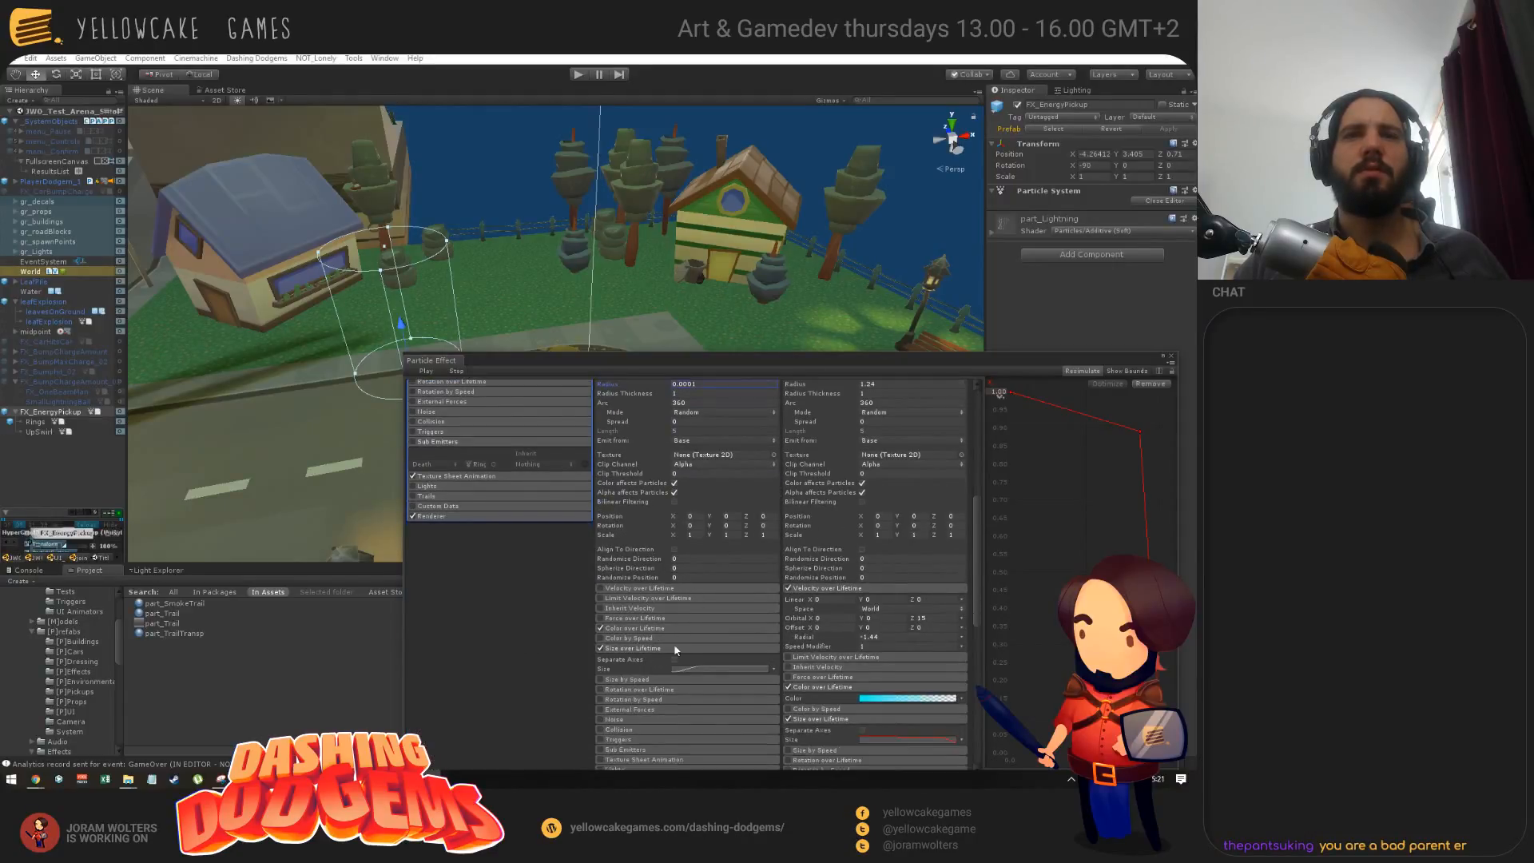
{"action": "left_click", "coordinate": [702, 670]}
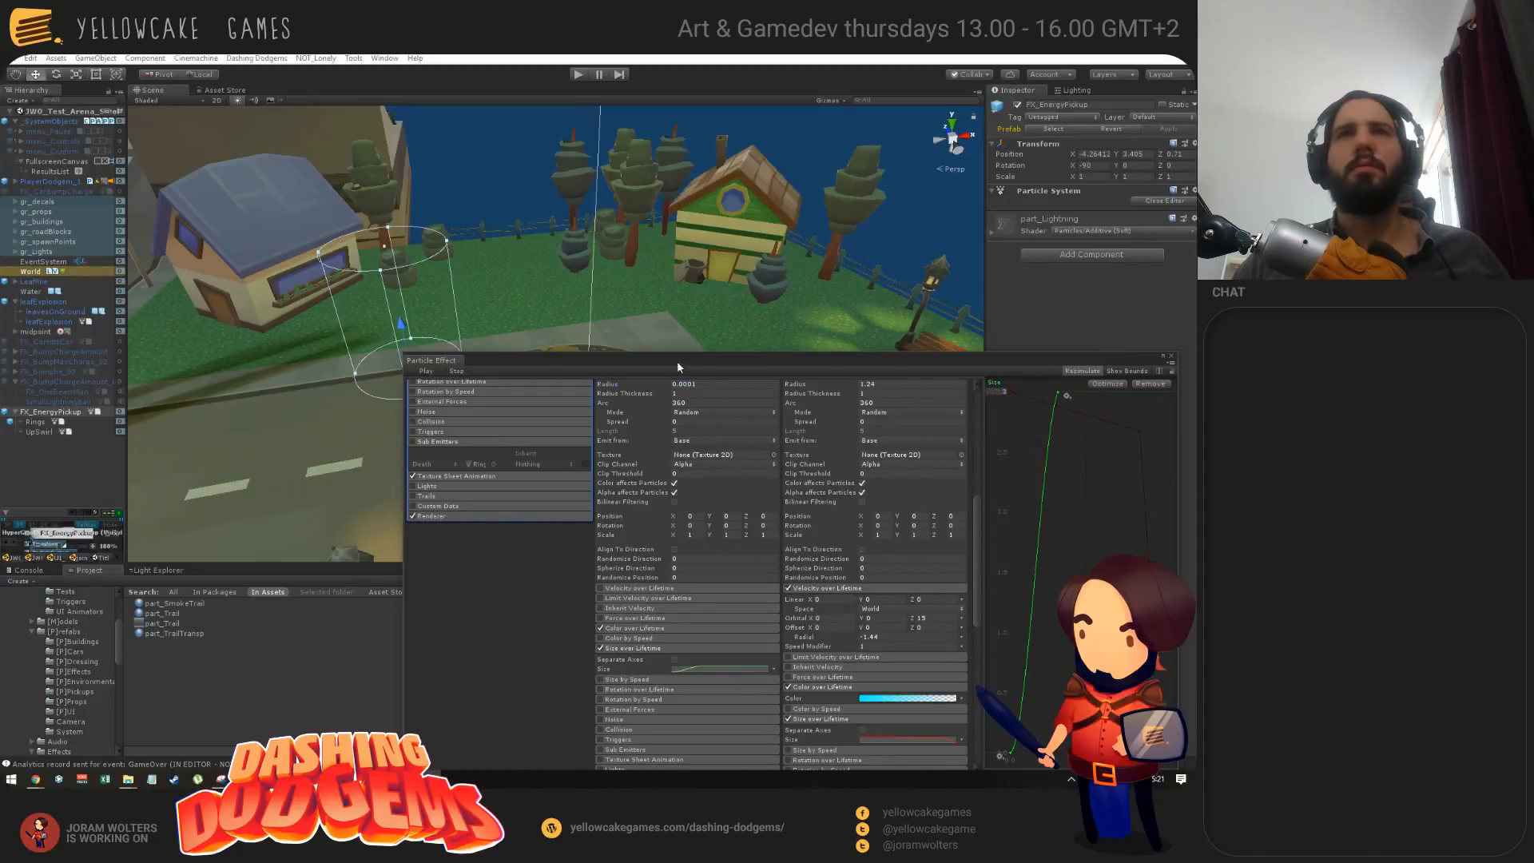
Step: Replay the FX_EnergyPickup effect several times and check the alignment and timing of its rings and swirl in the scene
{"action": "left_click_drag", "start_coordinate": [678, 361], "coordinate": [632, 558]}
{"action": "left_click", "coordinate": [862, 455]}
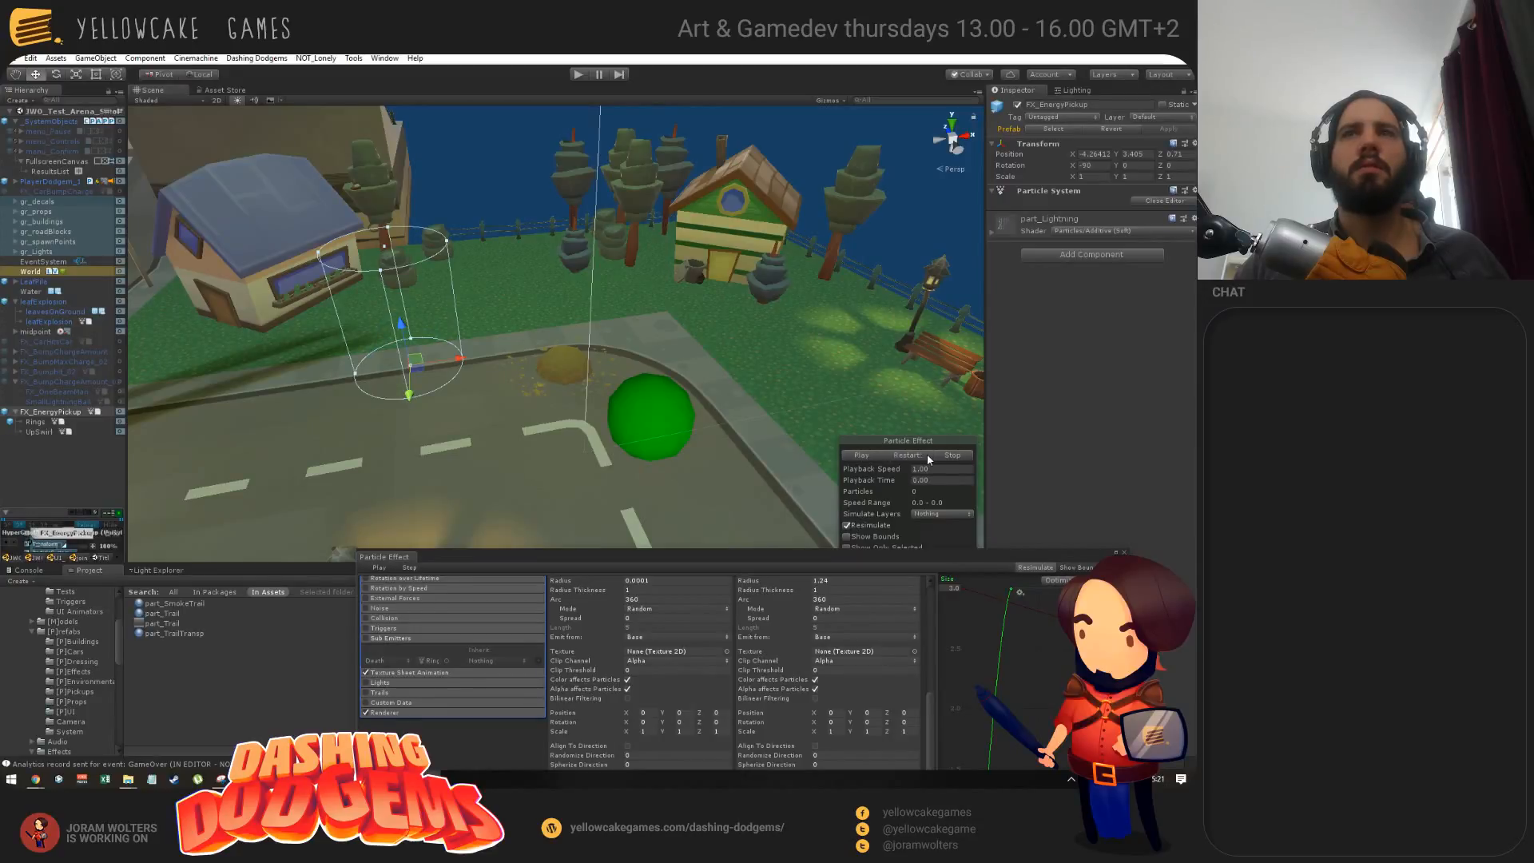
{"action": "left_click", "coordinate": [869, 457]}
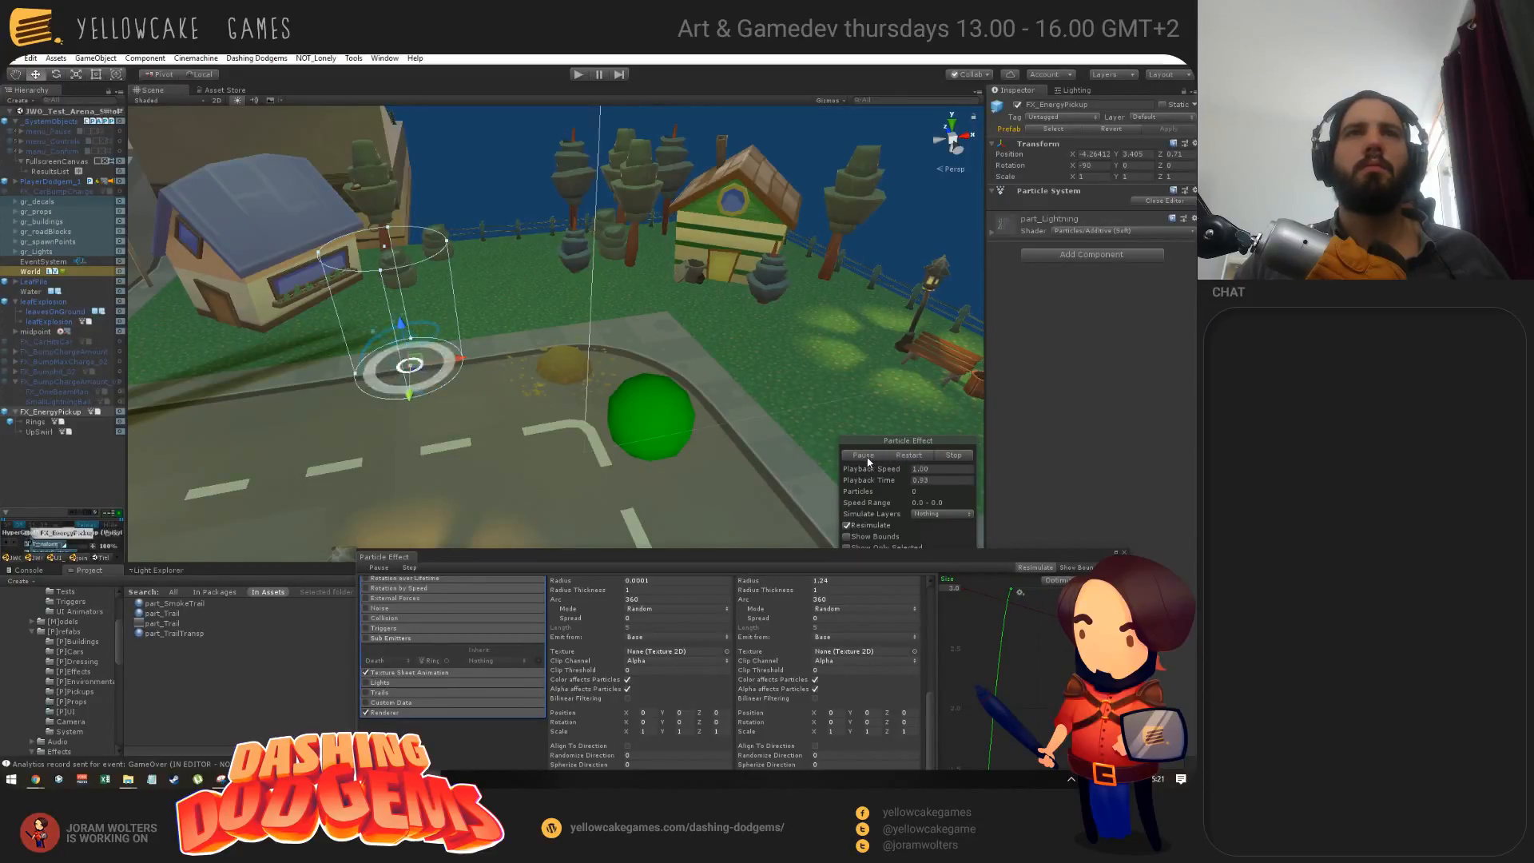
{"action": "left_click", "coordinate": [65, 413]}
{"action": "key", "text": "alt+Tab"}
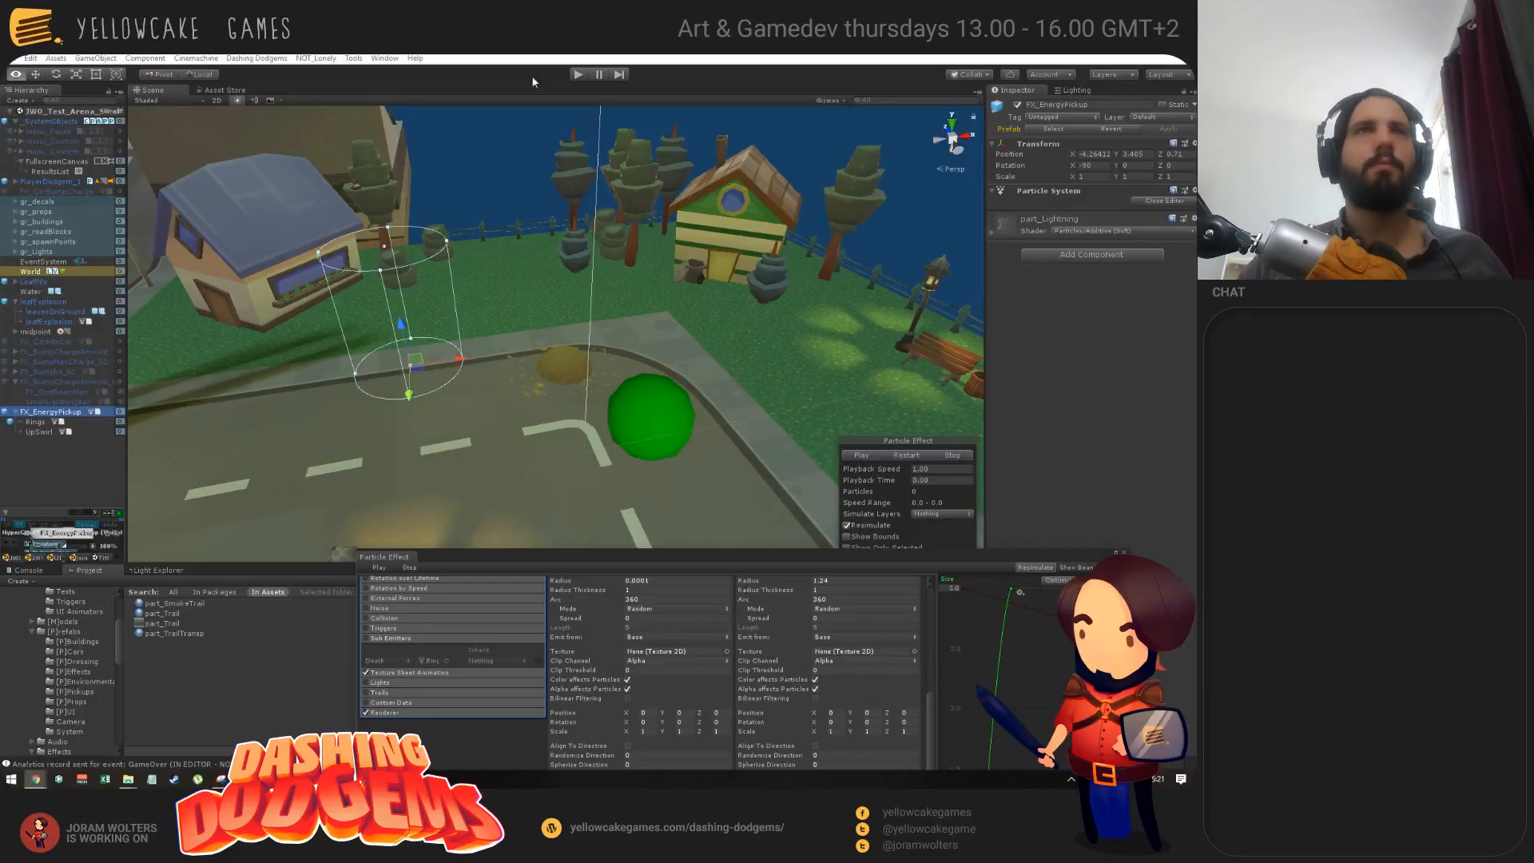
{"action": "left_click", "coordinate": [418, 407]}
{"action": "mouse_move", "coordinate": [473, 407]}
{"action": "left_mouse_down", "text": "alt"}
{"action": "mouse_move", "coordinate": [497, 408]}
{"action": "mouse_move", "coordinate": [457, 447]}
{"action": "mouse_move", "coordinate": [472, 349]}
{"action": "mouse_move", "coordinate": [467, 397]}
{"action": "left_mouse_up", "text": "alt"}
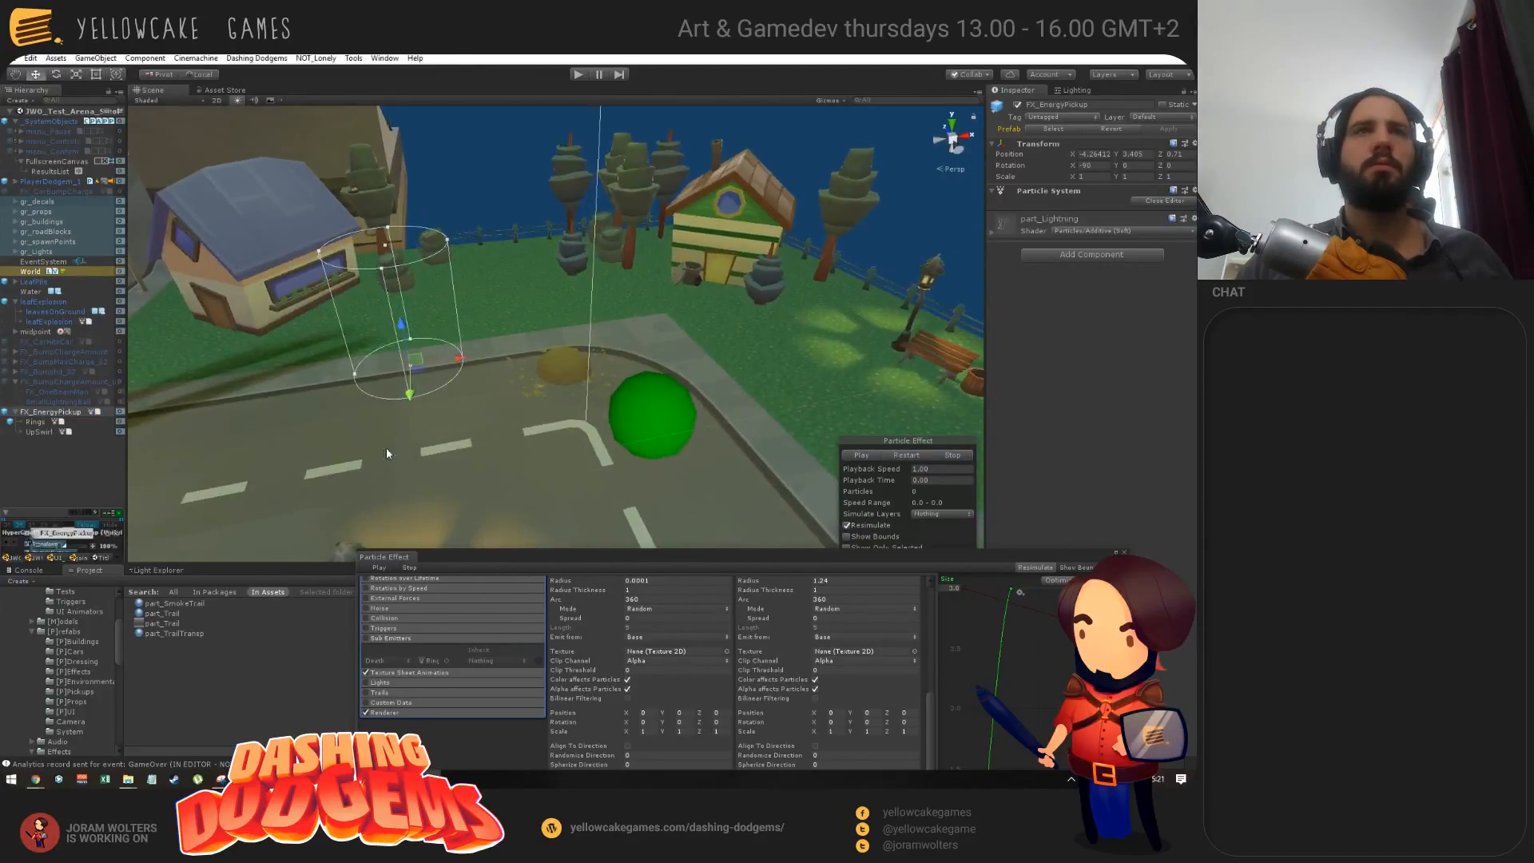
{"action": "left_click", "coordinate": [862, 455]}
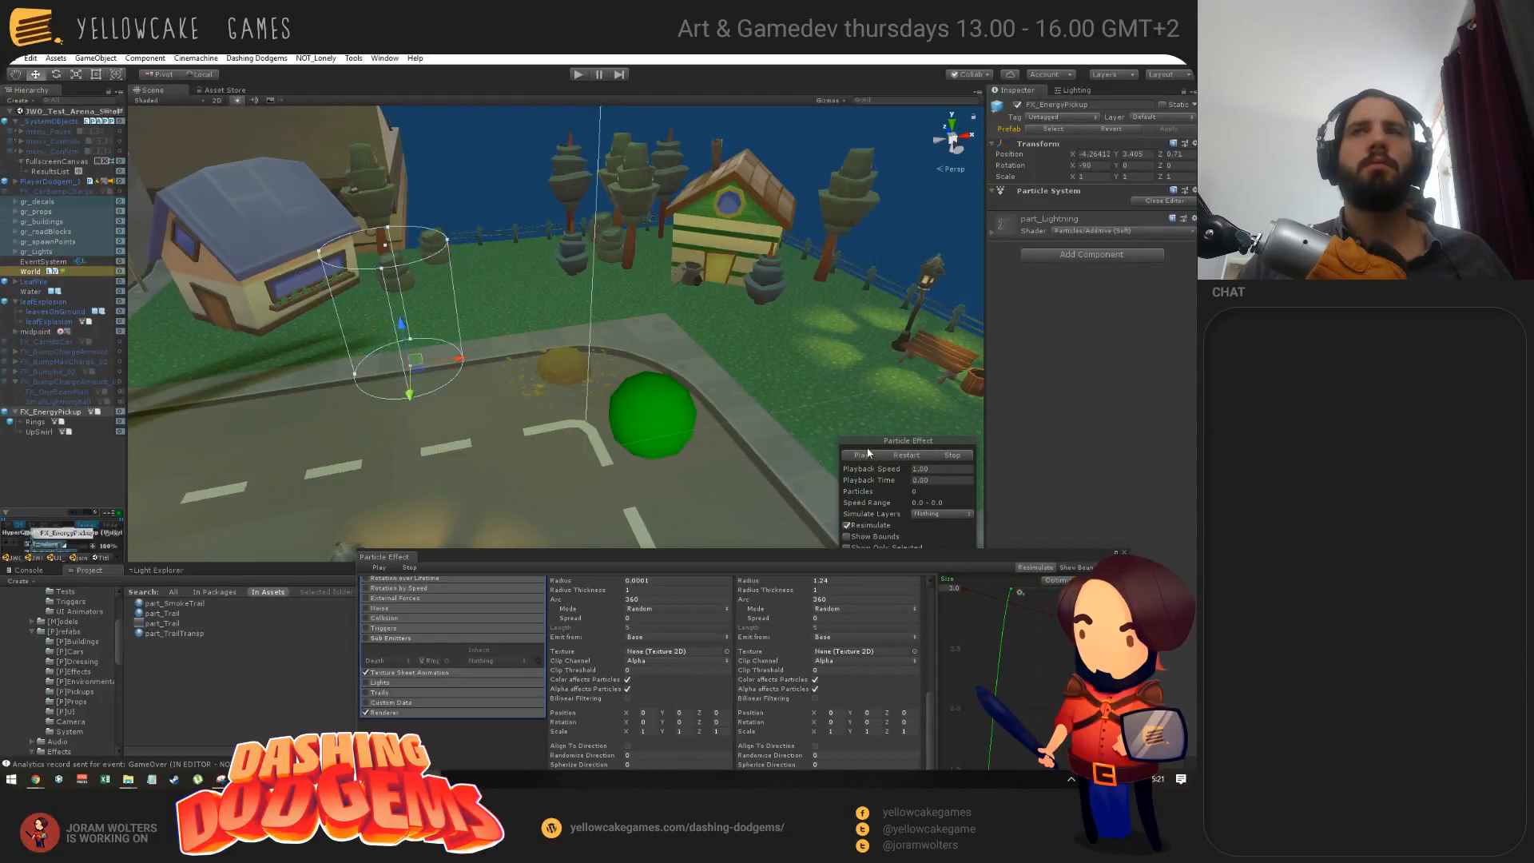
{"action": "left_click", "coordinate": [915, 457]}
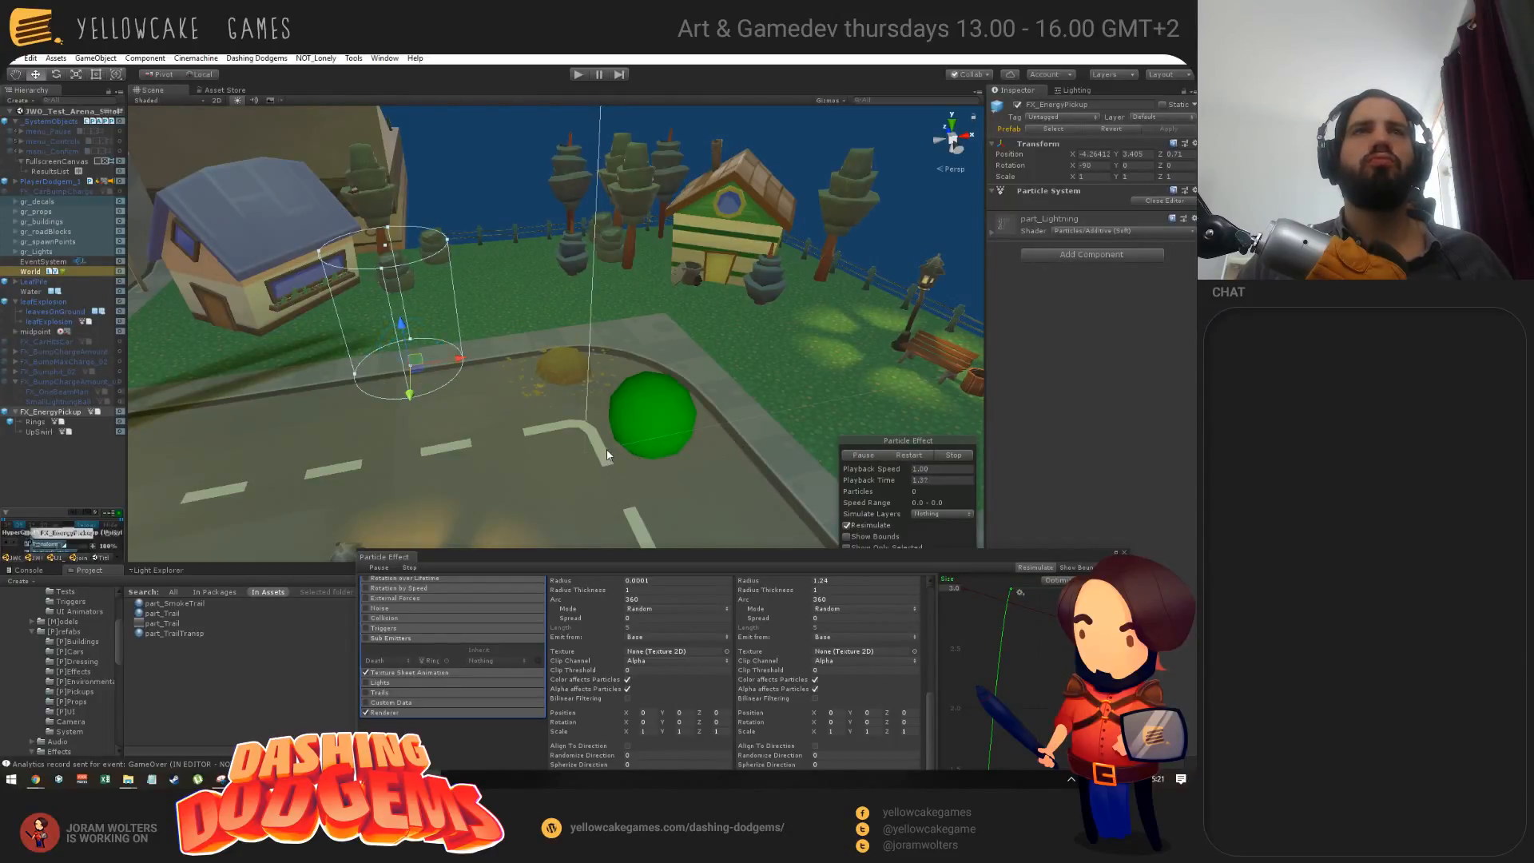
{"action": "left_click_drag", "start_coordinate": [606, 449], "coordinate": [511, 344], "text": "alt"}
Step: Search the project for "fx", select FX_BatteryPickup and show its Effects folder
{"action": "scroll", "coordinate": [857, 609], "scroll_direction": "down", "scroll_amount": 5}
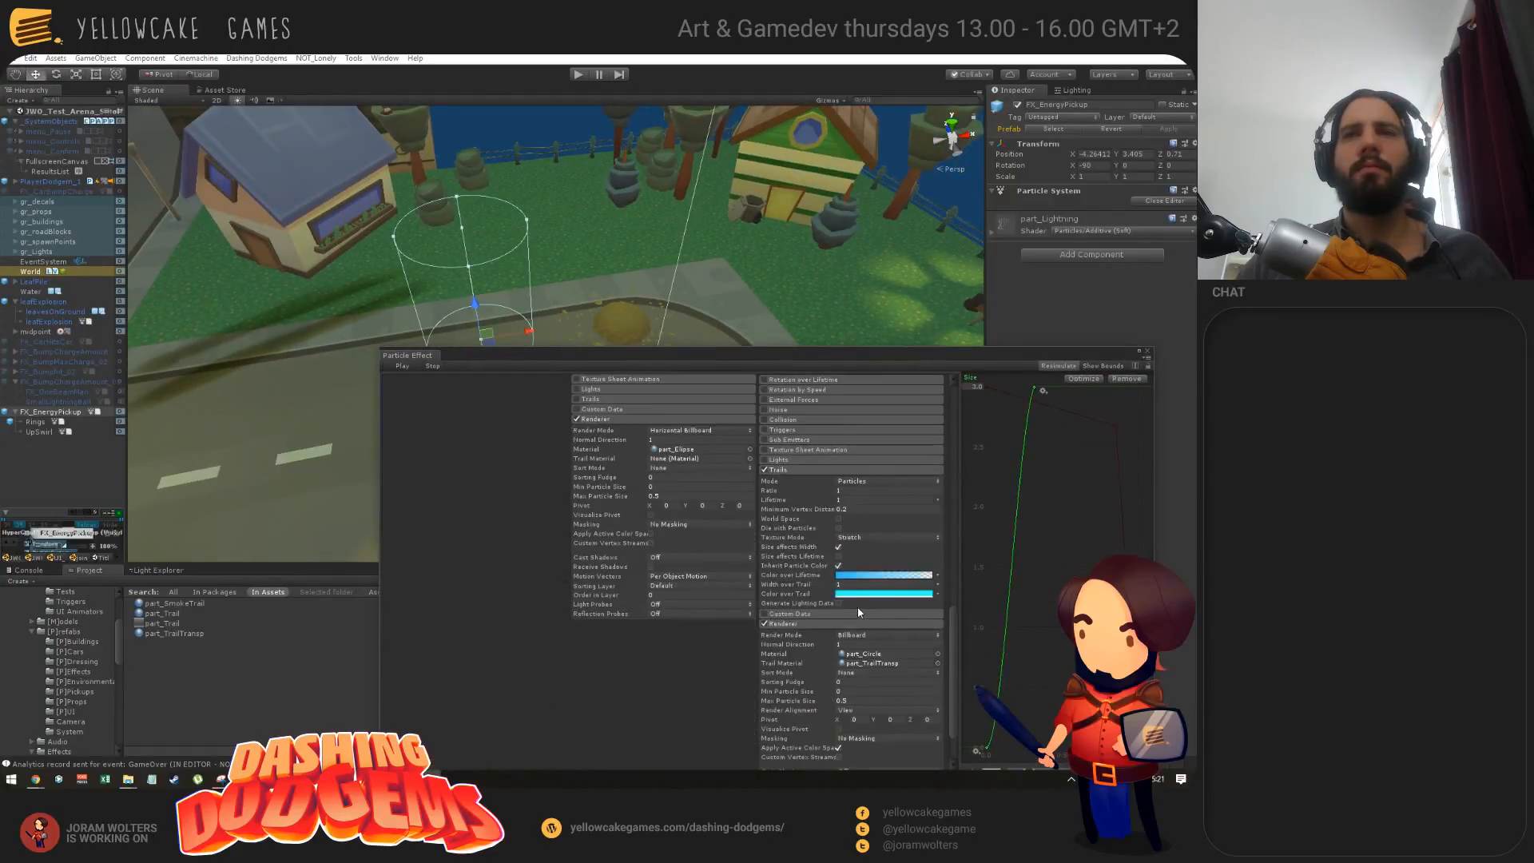
{"action": "scroll", "coordinate": [857, 609], "scroll_direction": "up", "scroll_amount": 5}
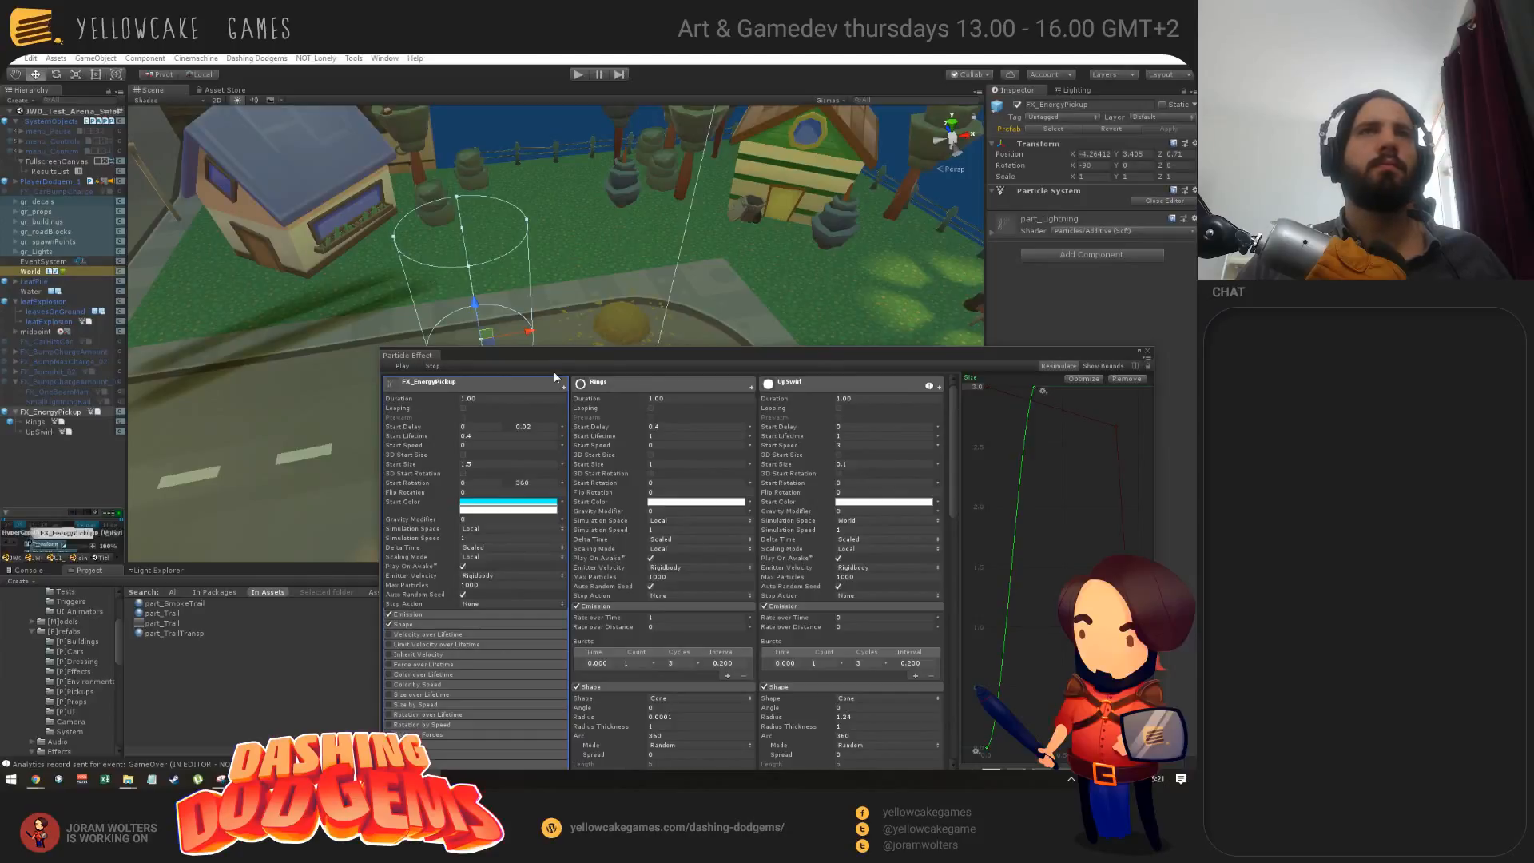
{"action": "left_click_drag", "start_coordinate": [551, 357], "coordinate": [759, 696]}
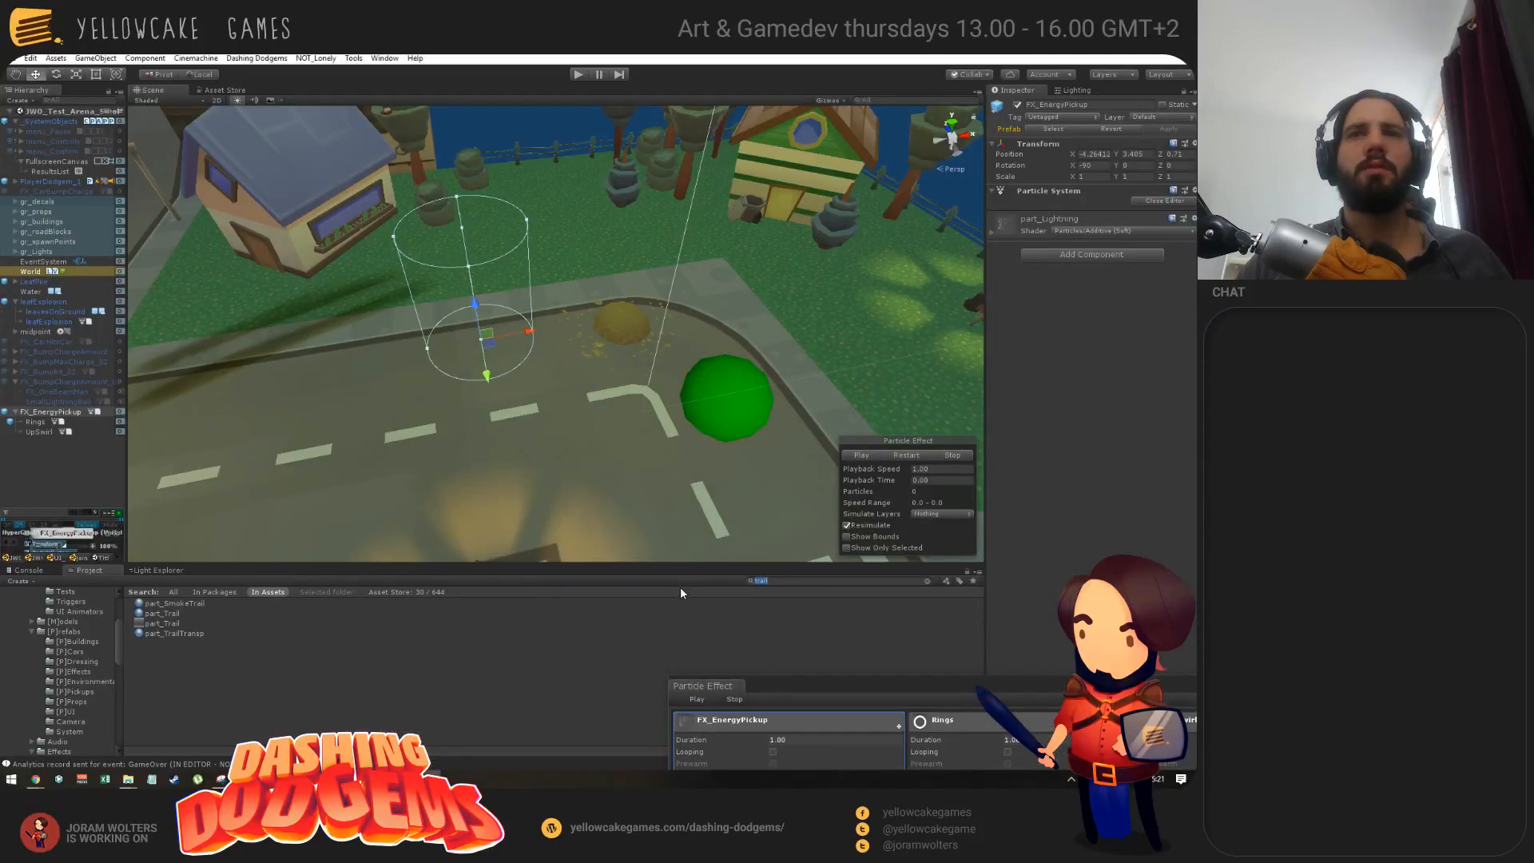
{"action": "type", "text": "fx"}
{"action": "left_click", "coordinate": [214, 634]}
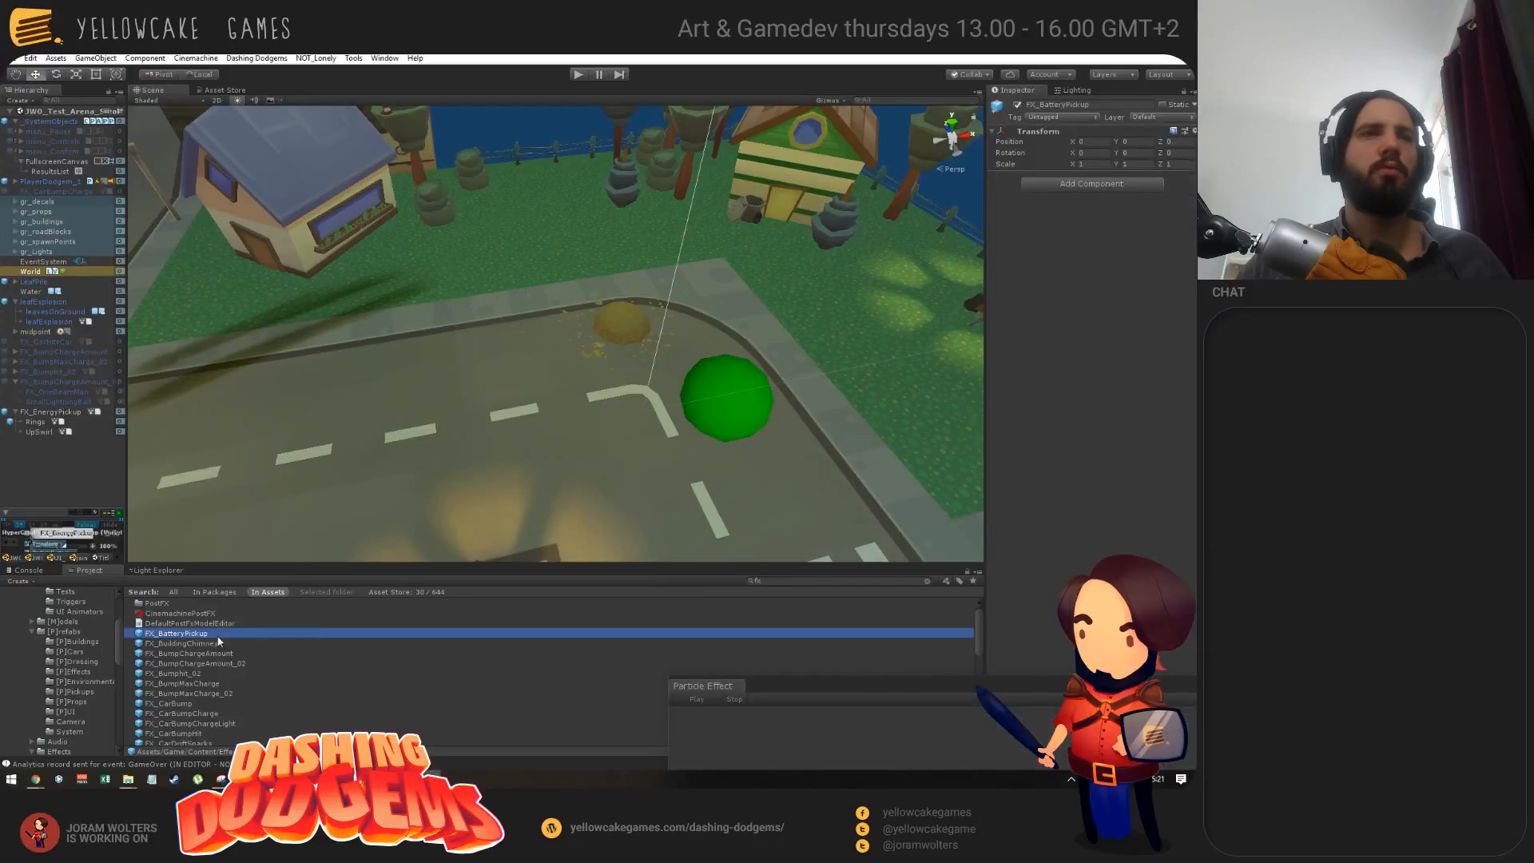
{"action": "left_click", "coordinate": [929, 582]}
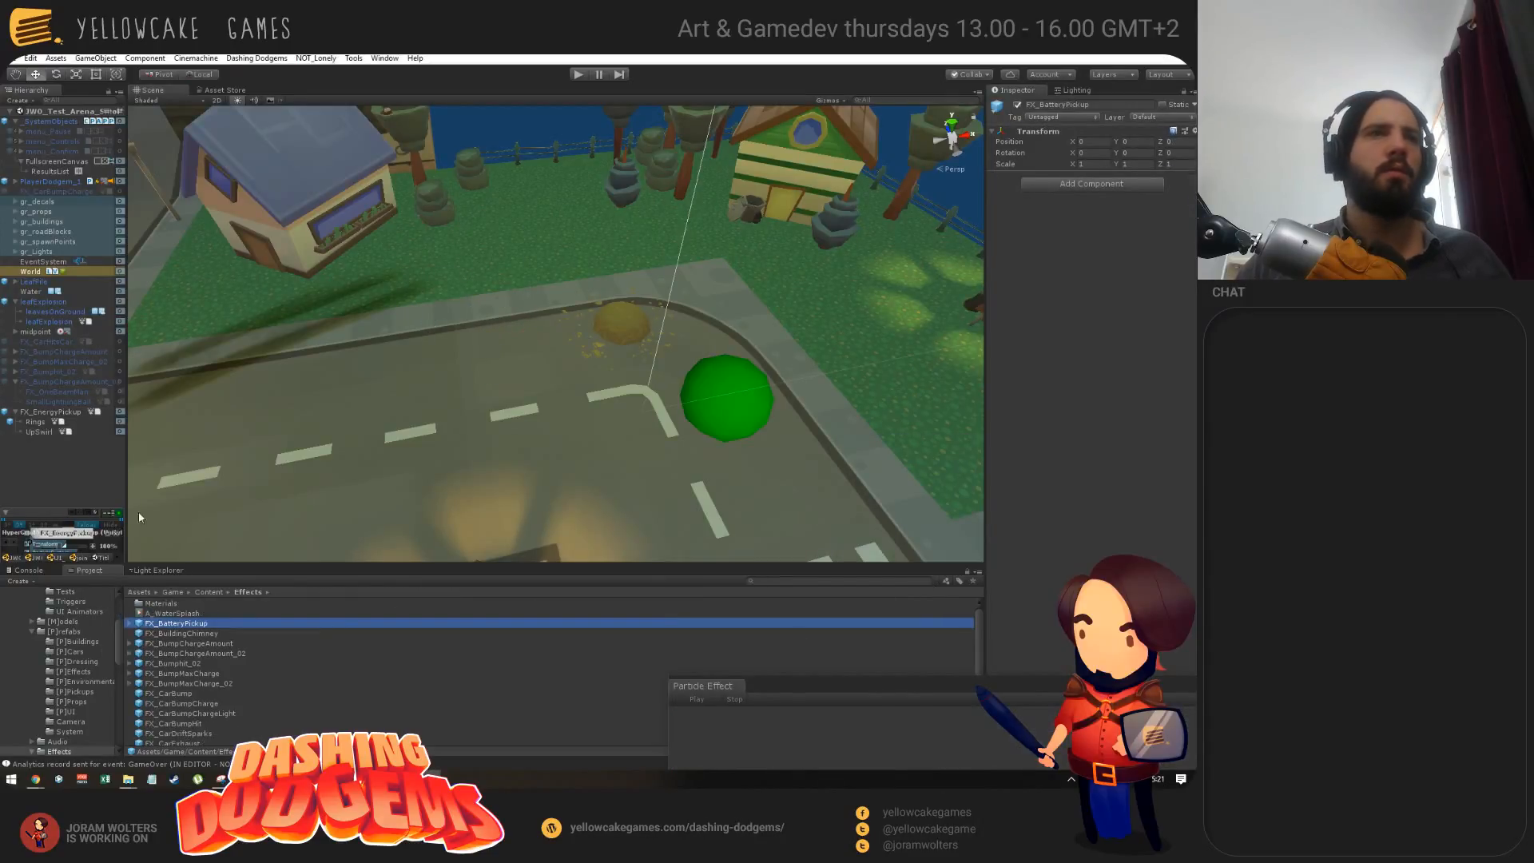
Step: Rename the FX_EnergyPickup object in the scene as FX_BatteryPickup_02
{"action": "left_click", "coordinate": [48, 412]}
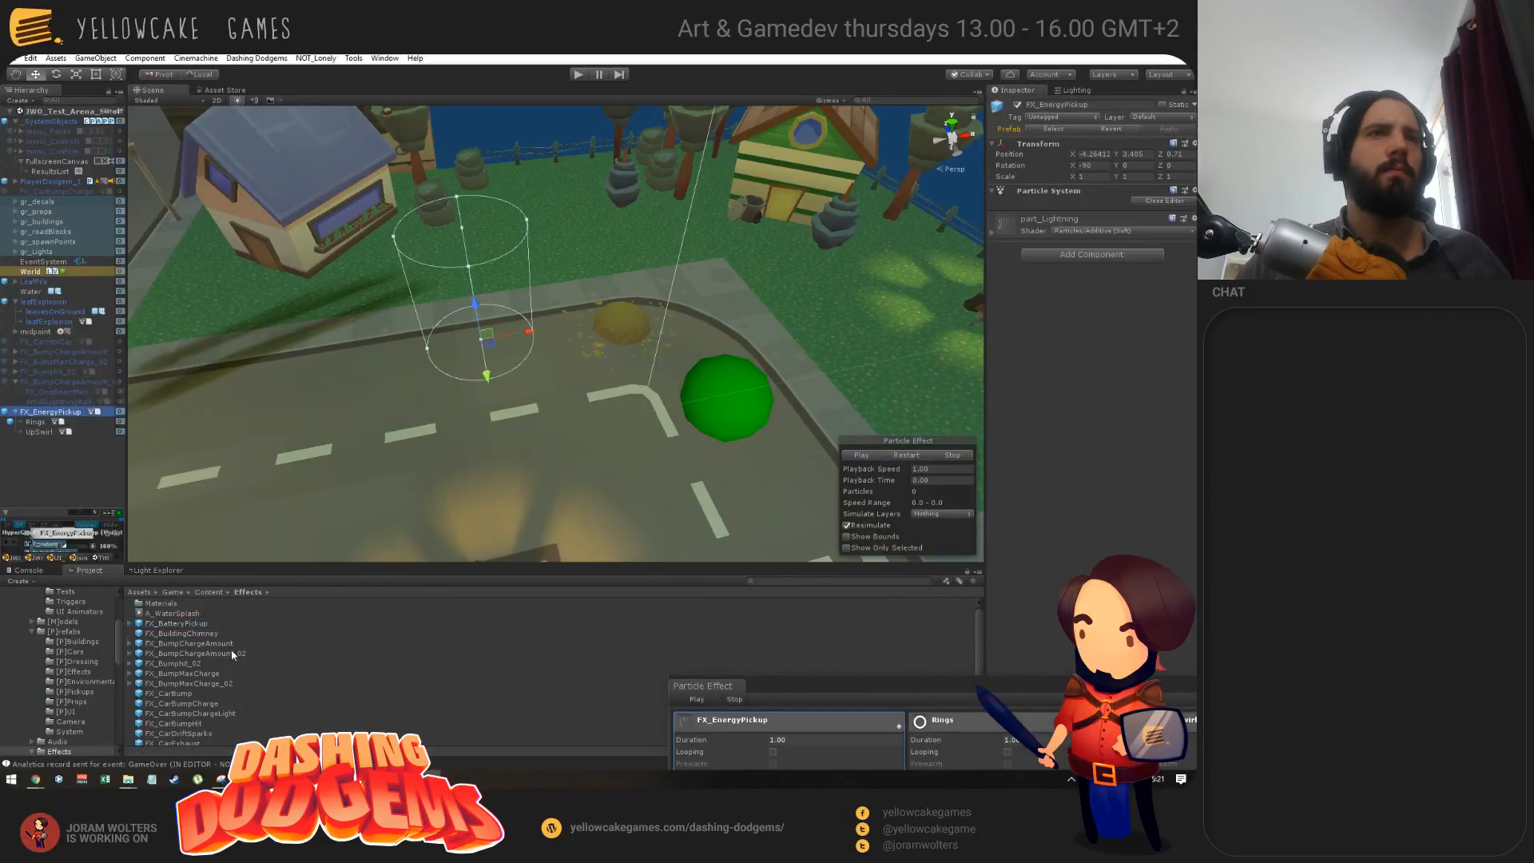
{"action": "left_click", "coordinate": [55, 414]}
{"action": "double_click", "coordinate": [42, 413]}
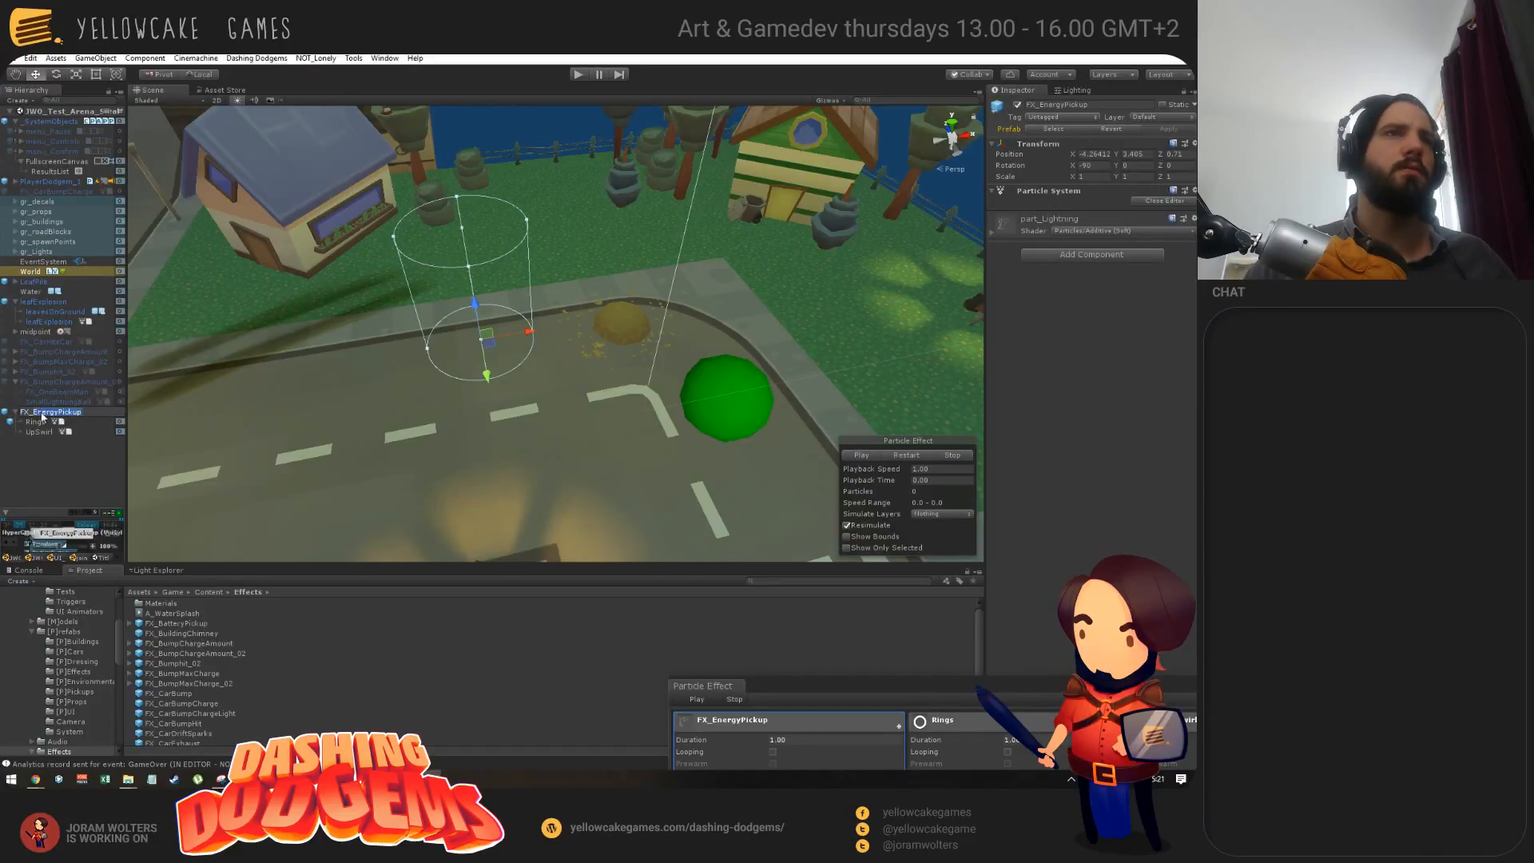
{"action": "left_click", "coordinate": [42, 413]}
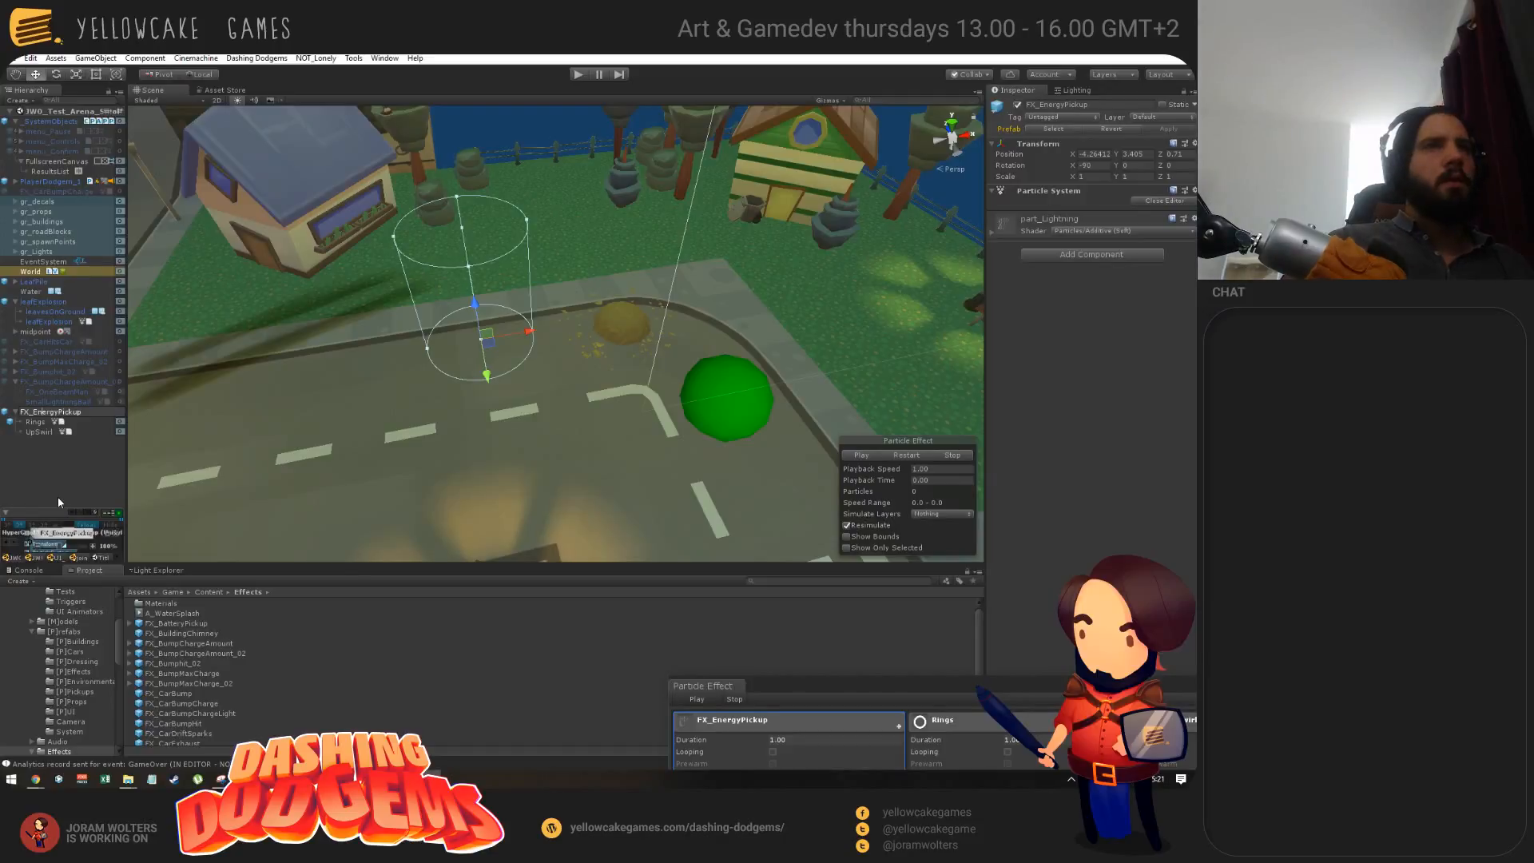
{"action": "key", "text": "BackSpace"}
{"action": "type", "text": "Batte"}
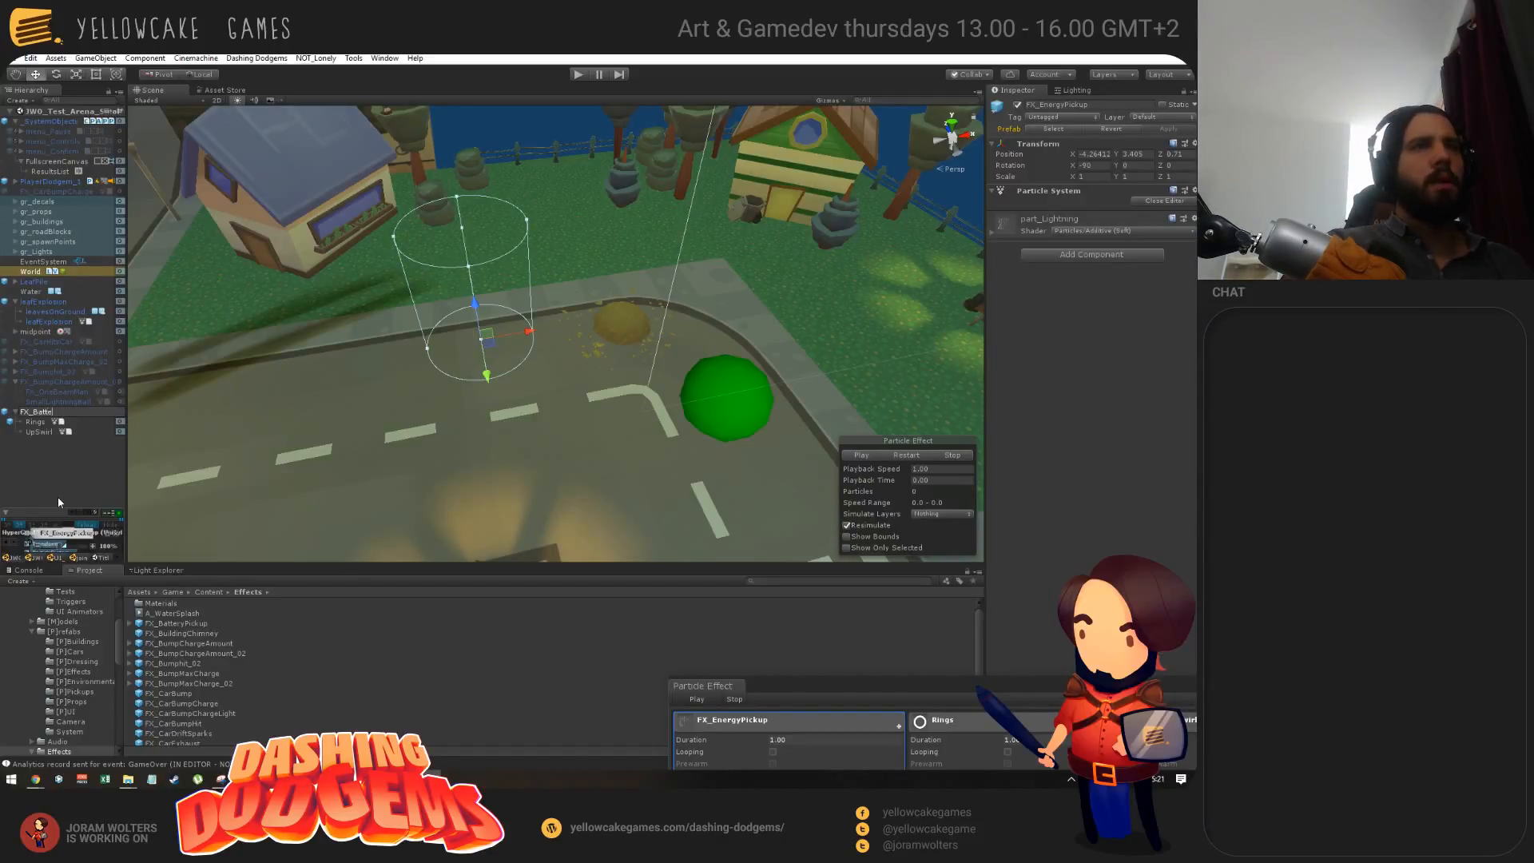
{"action": "type", "text": "ryPickup_02"}
{"action": "key", "text": "Return"}
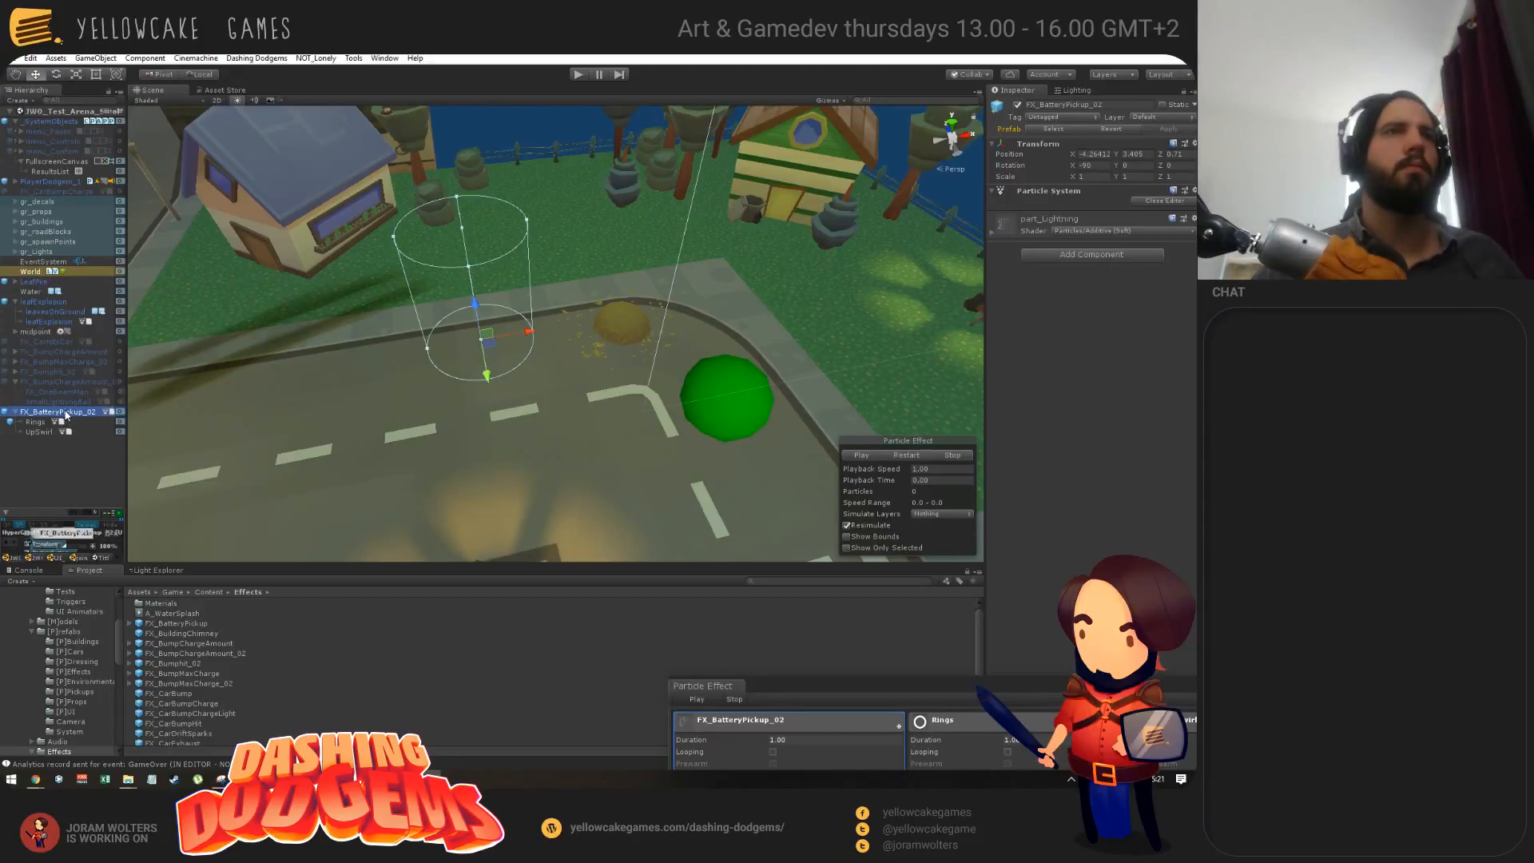
Step: Save FX_BatteryPickup_02 as a prefab in the Effects folder under Content
{"action": "left_click", "coordinate": [209, 595]}
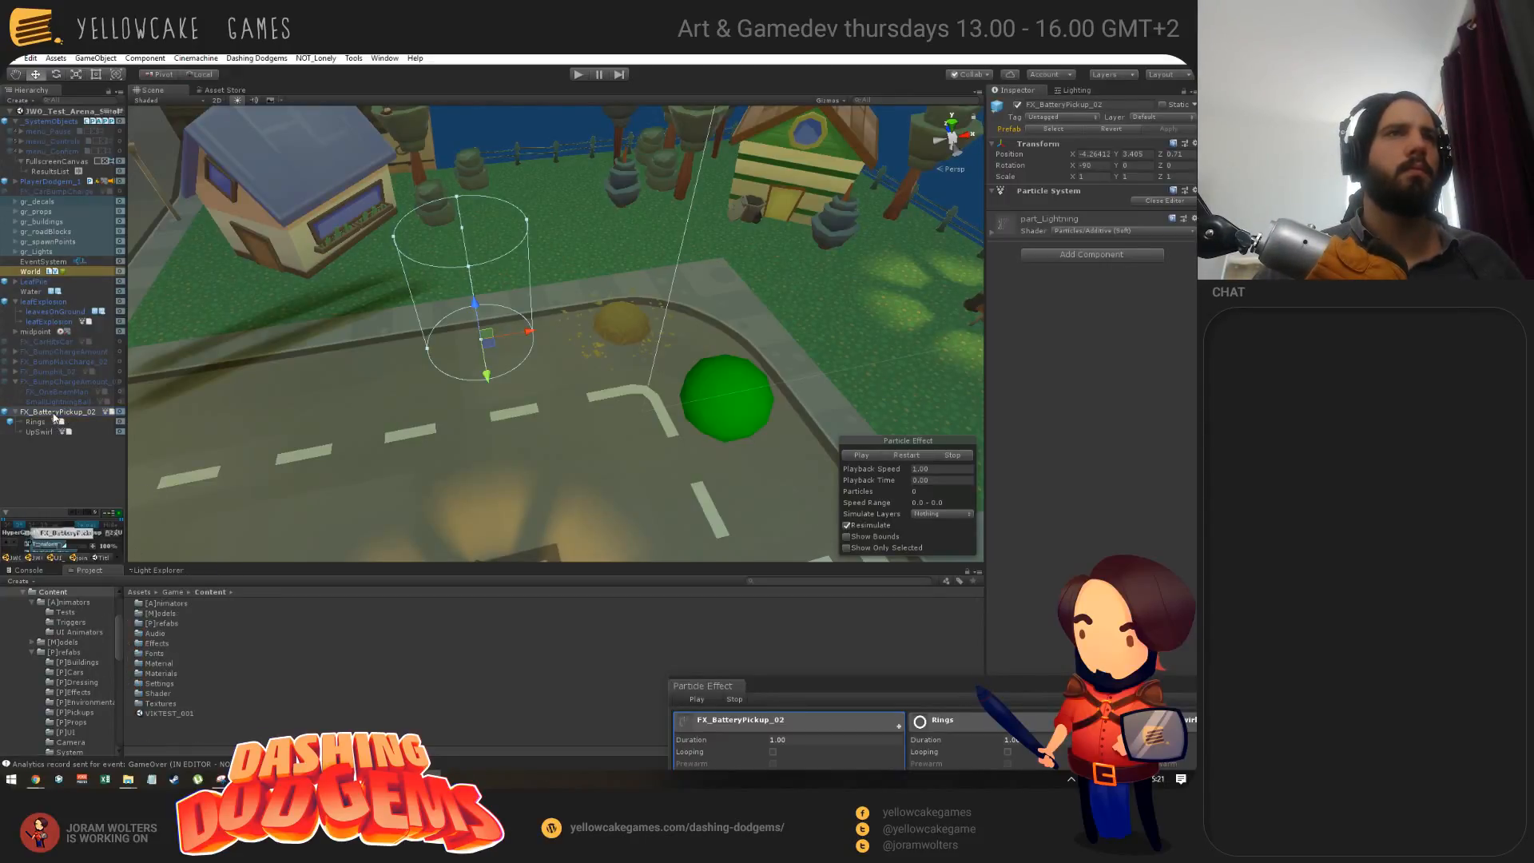
{"action": "left_click_drag", "start_coordinate": [54, 413], "coordinate": [157, 645]}
{"action": "left_click_drag", "start_coordinate": [585, 400], "coordinate": [565, 332], "text": "alt"}
{"action": "key", "text": "alt+Tab"}
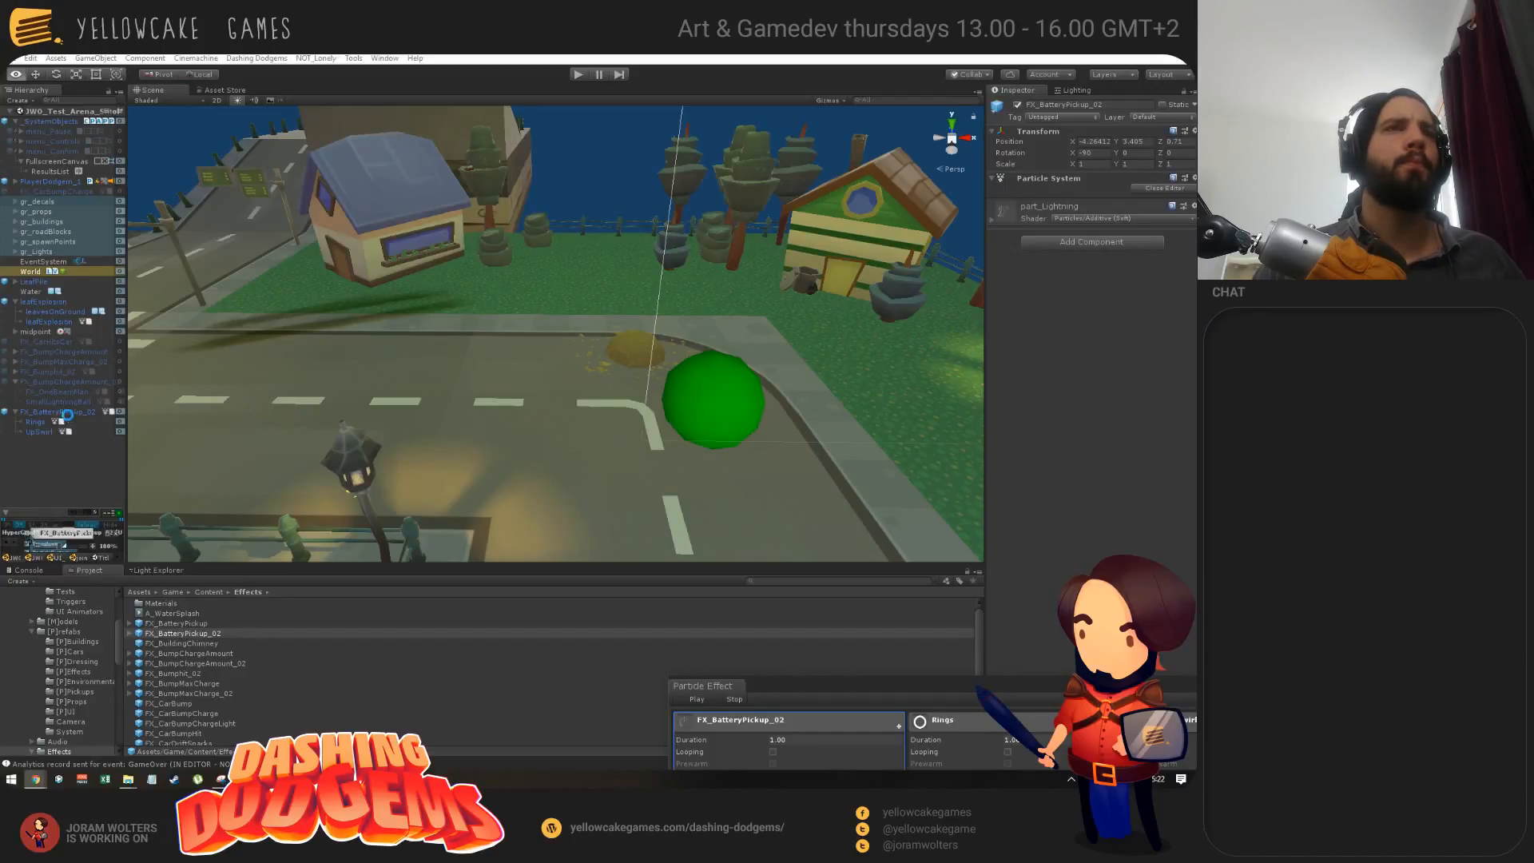
Step: Set the position of the FX_BatteryPickup_02 object to 0, 0, 0
{"action": "left_click", "coordinate": [32, 412]}
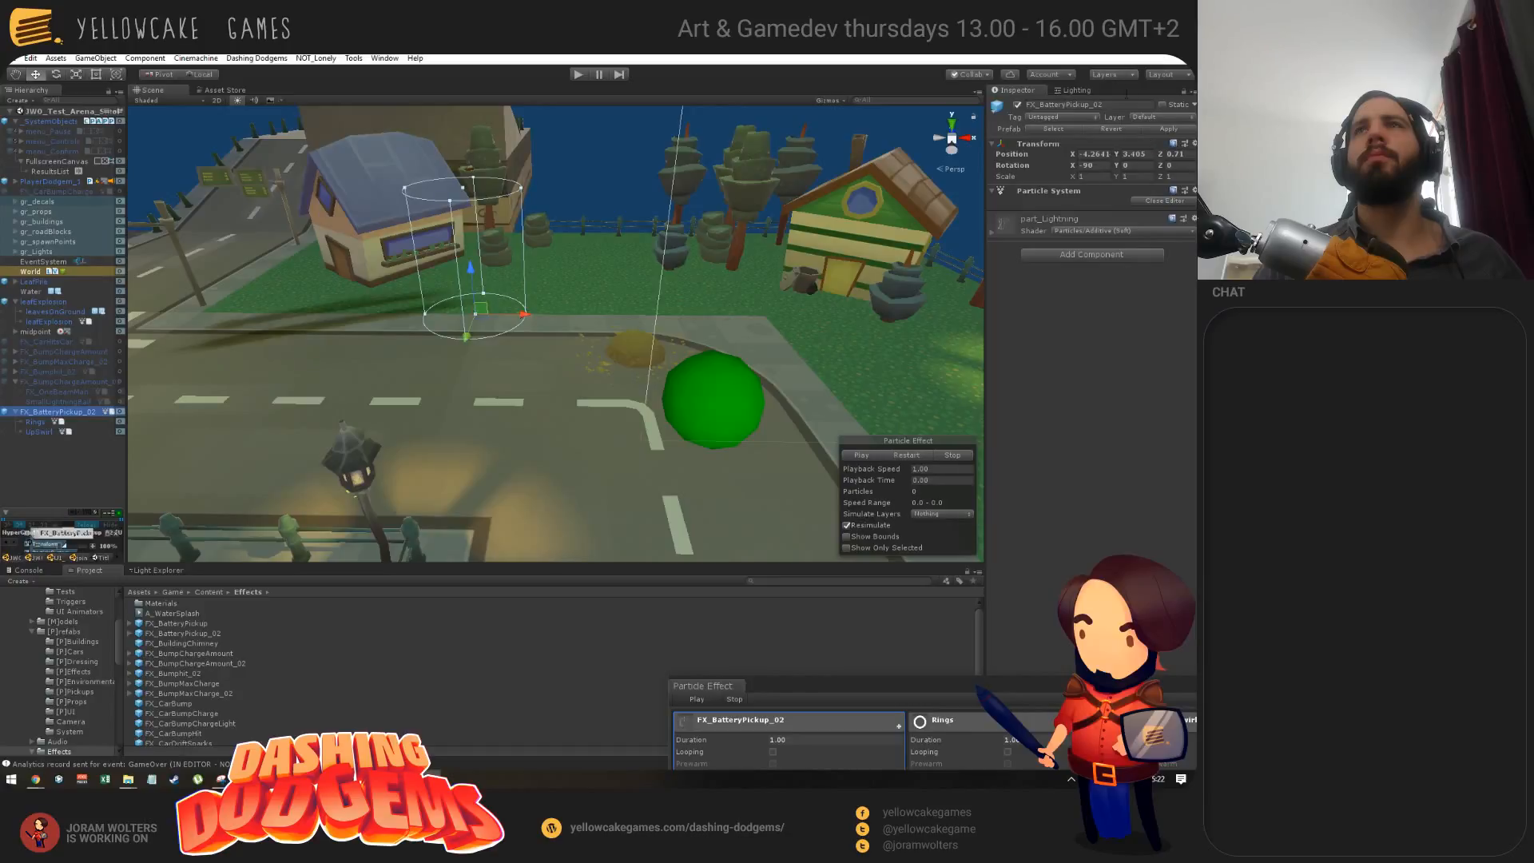
{"action": "left_click", "coordinate": [1092, 154]}
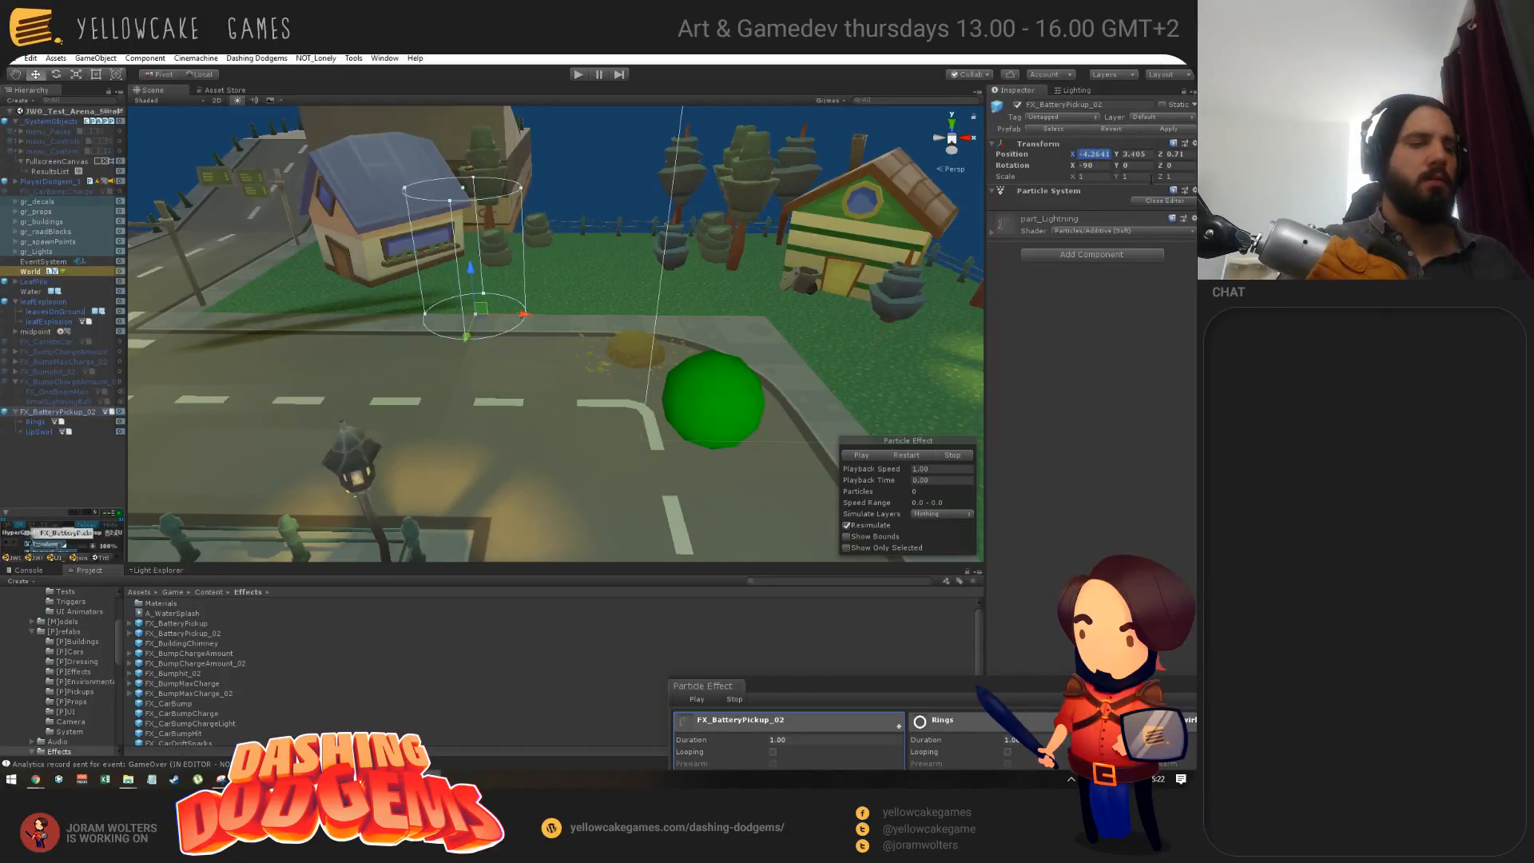
{"action": "type", "text": "0"}
{"action": "key", "text": "Tab"}
{"action": "type", "text": "0"}
{"action": "key", "text": "Tab"}
{"action": "type", "text": "0"}
{"action": "key", "text": "Tab"}
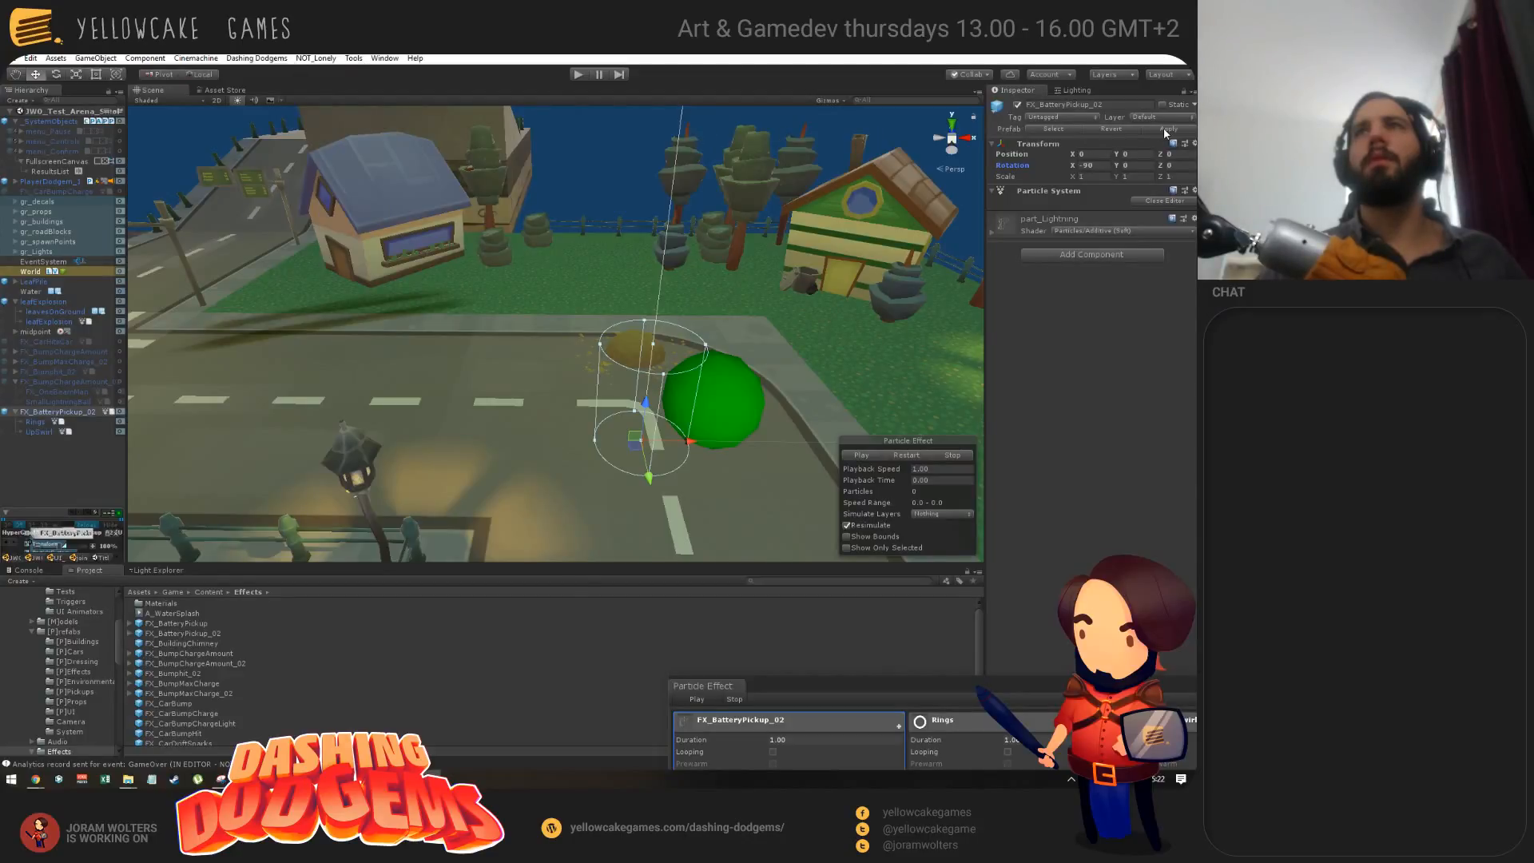
Step: Deactivate FX_BatteryPickup_02 in the scene and collapse its child emitters in the hierarchy
{"action": "left_click_drag", "start_coordinate": [512, 475], "coordinate": [516, 446], "text": "alt"}
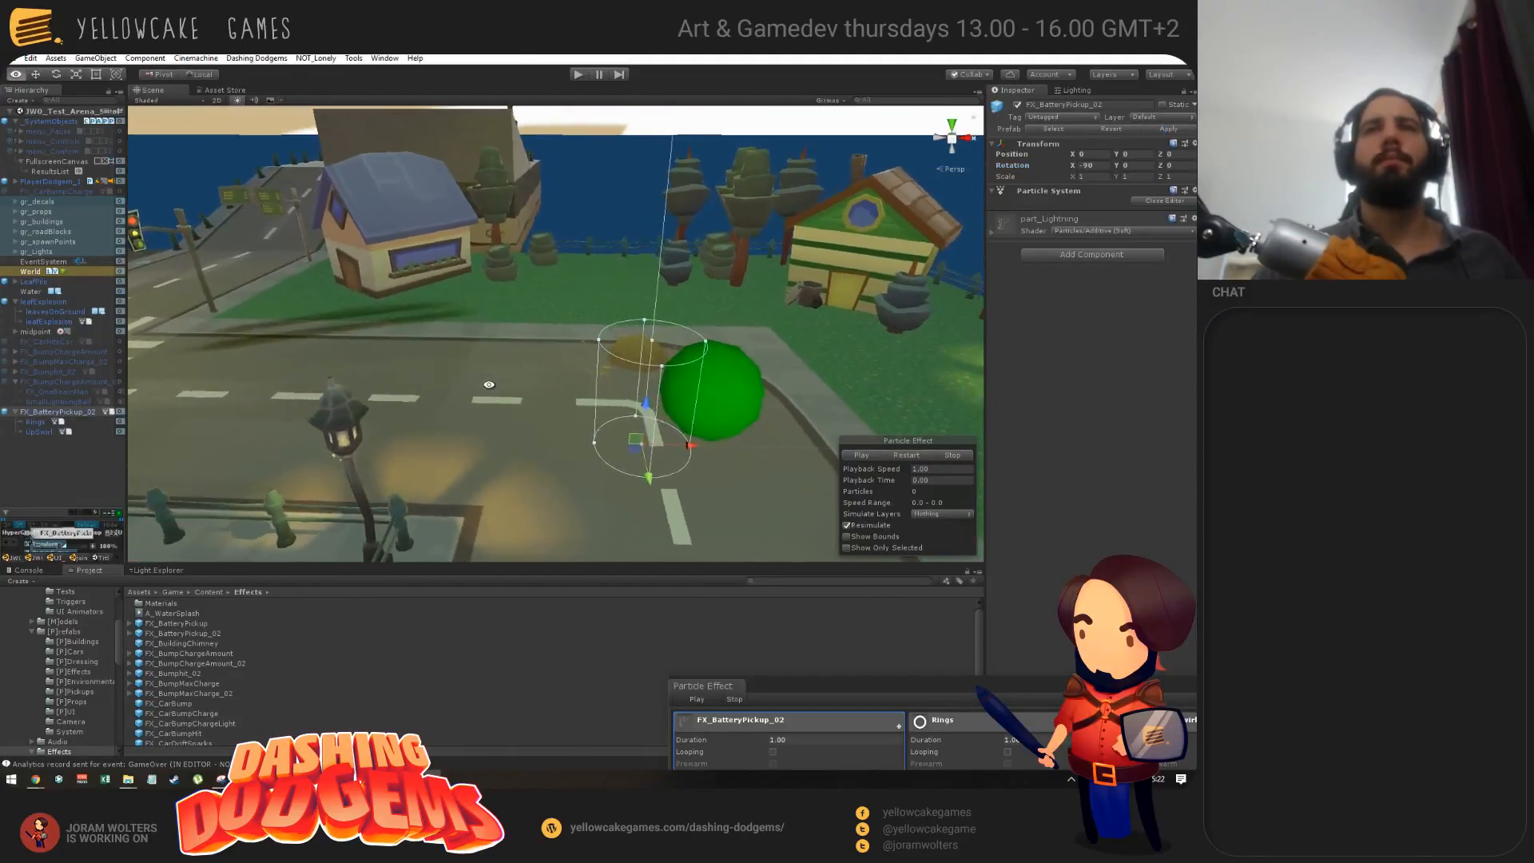
{"action": "left_click", "coordinate": [1017, 105]}
{"action": "left_click_drag", "start_coordinate": [387, 416], "coordinate": [354, 422], "text": "alt"}
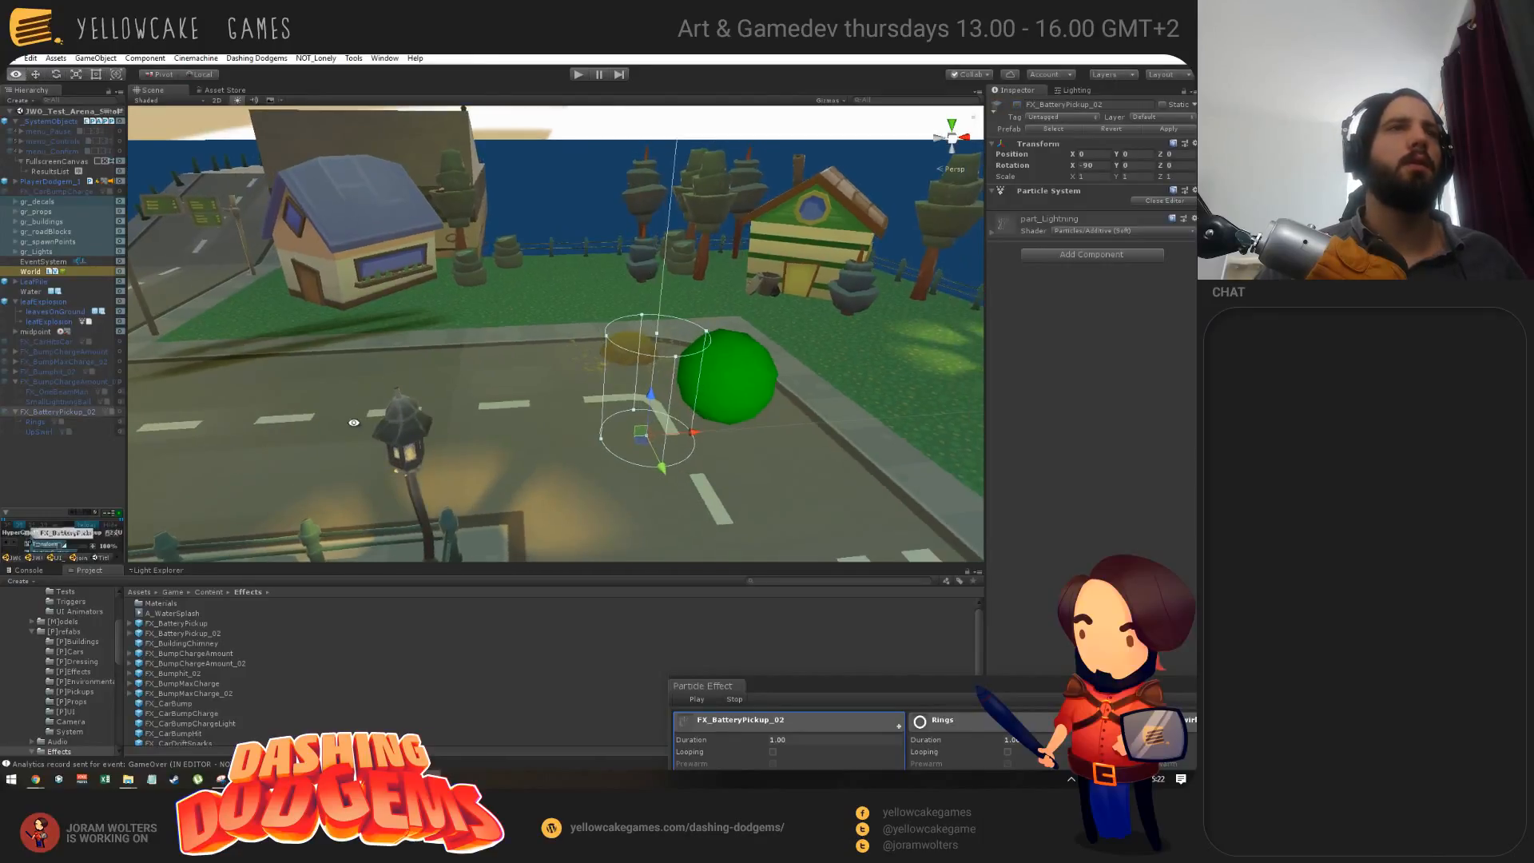
{"action": "left_click", "coordinate": [15, 411]}
{"action": "key", "text": "alt+Tab"}
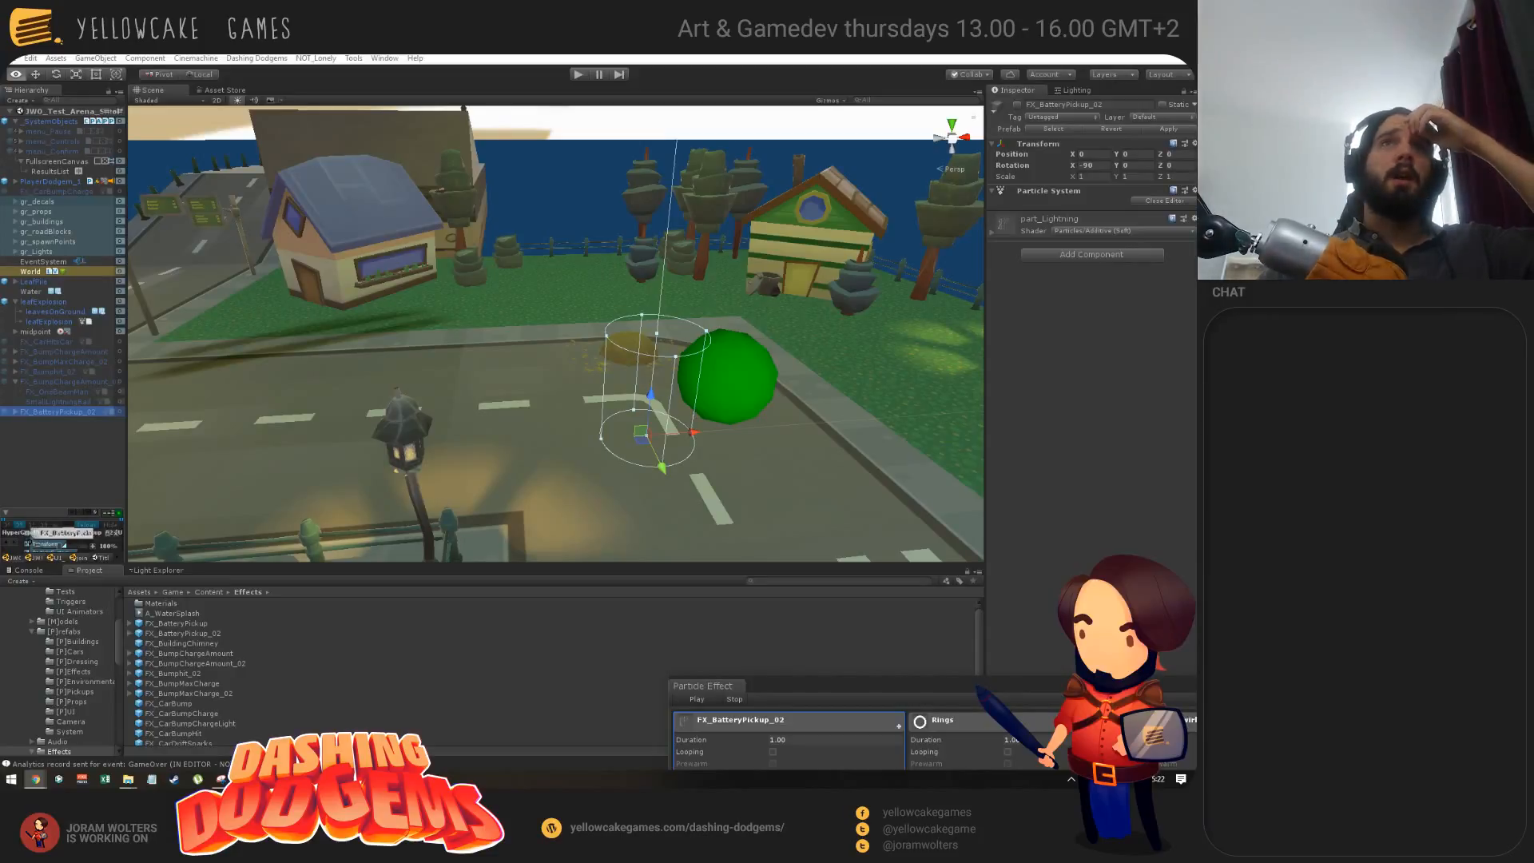
Step: Place the FX_CarBump prefab from the Effects folder on the road beside the white car
{"action": "right_click", "coordinate": [274, 283]}
{"action": "middle_click_drag", "start_coordinate": [540, 325], "coordinate": [712, 320]}
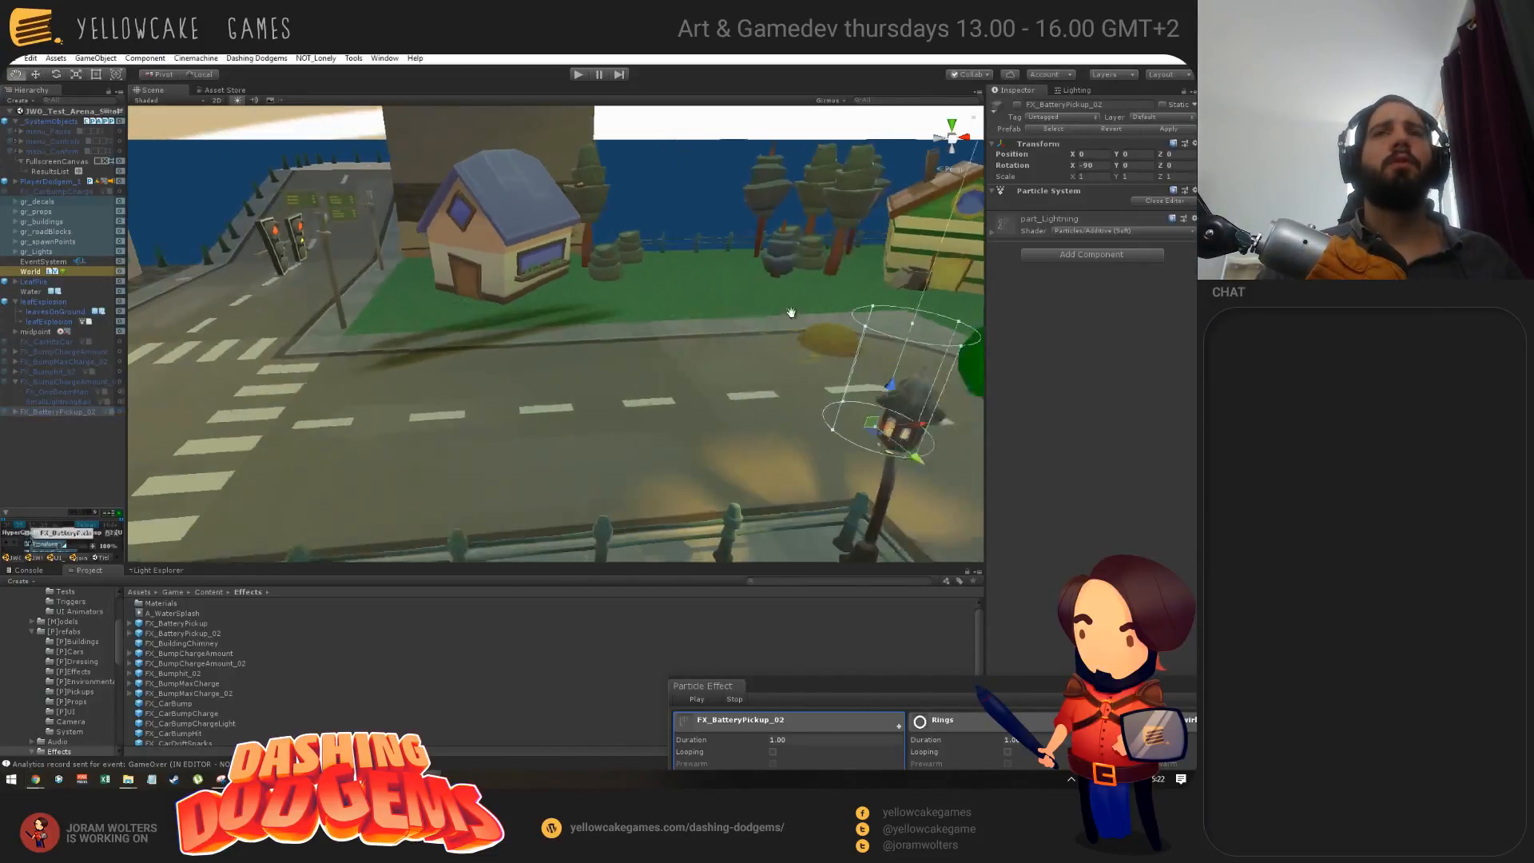
{"action": "right_click_drag", "start_coordinate": [711, 320], "coordinate": [568, 421]}
{"action": "middle_click_drag", "start_coordinate": [535, 388], "coordinate": [606, 414]}
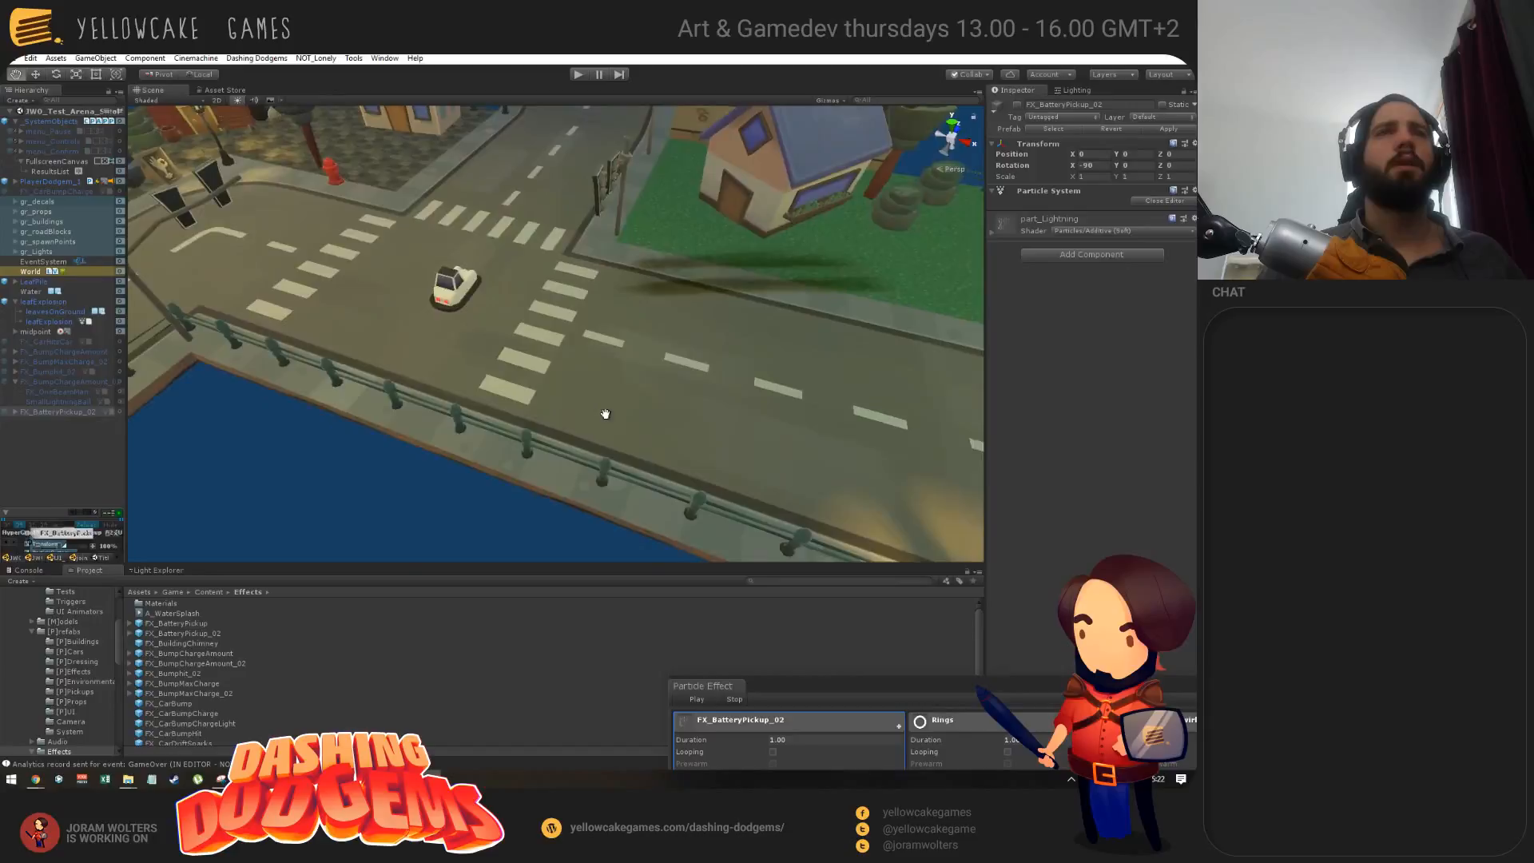
{"action": "right_click_drag", "start_coordinate": [606, 414], "coordinate": [441, 543]}
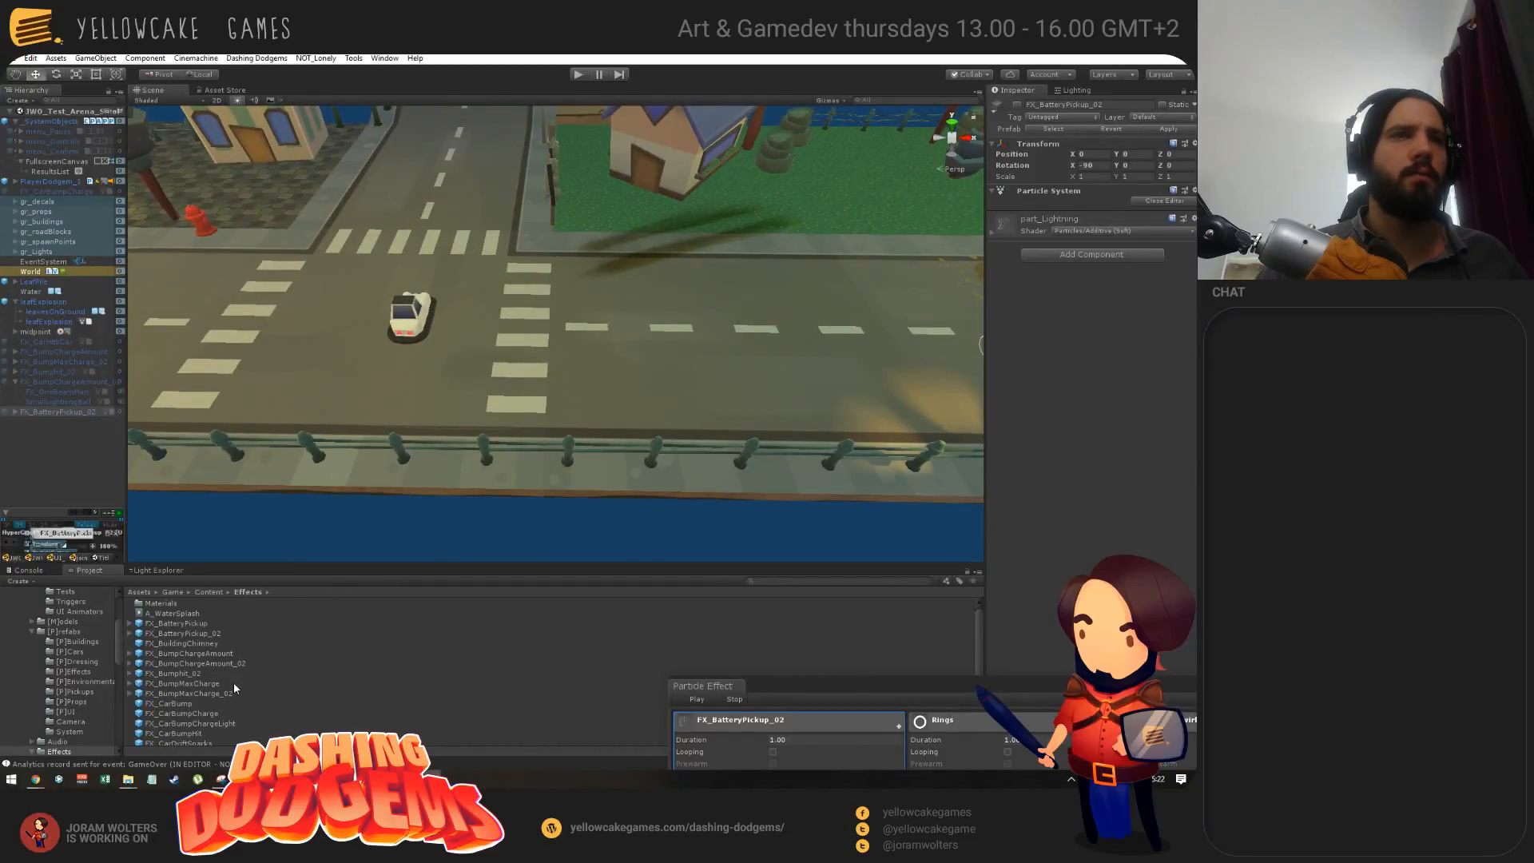
{"action": "left_click", "coordinate": [179, 704]}
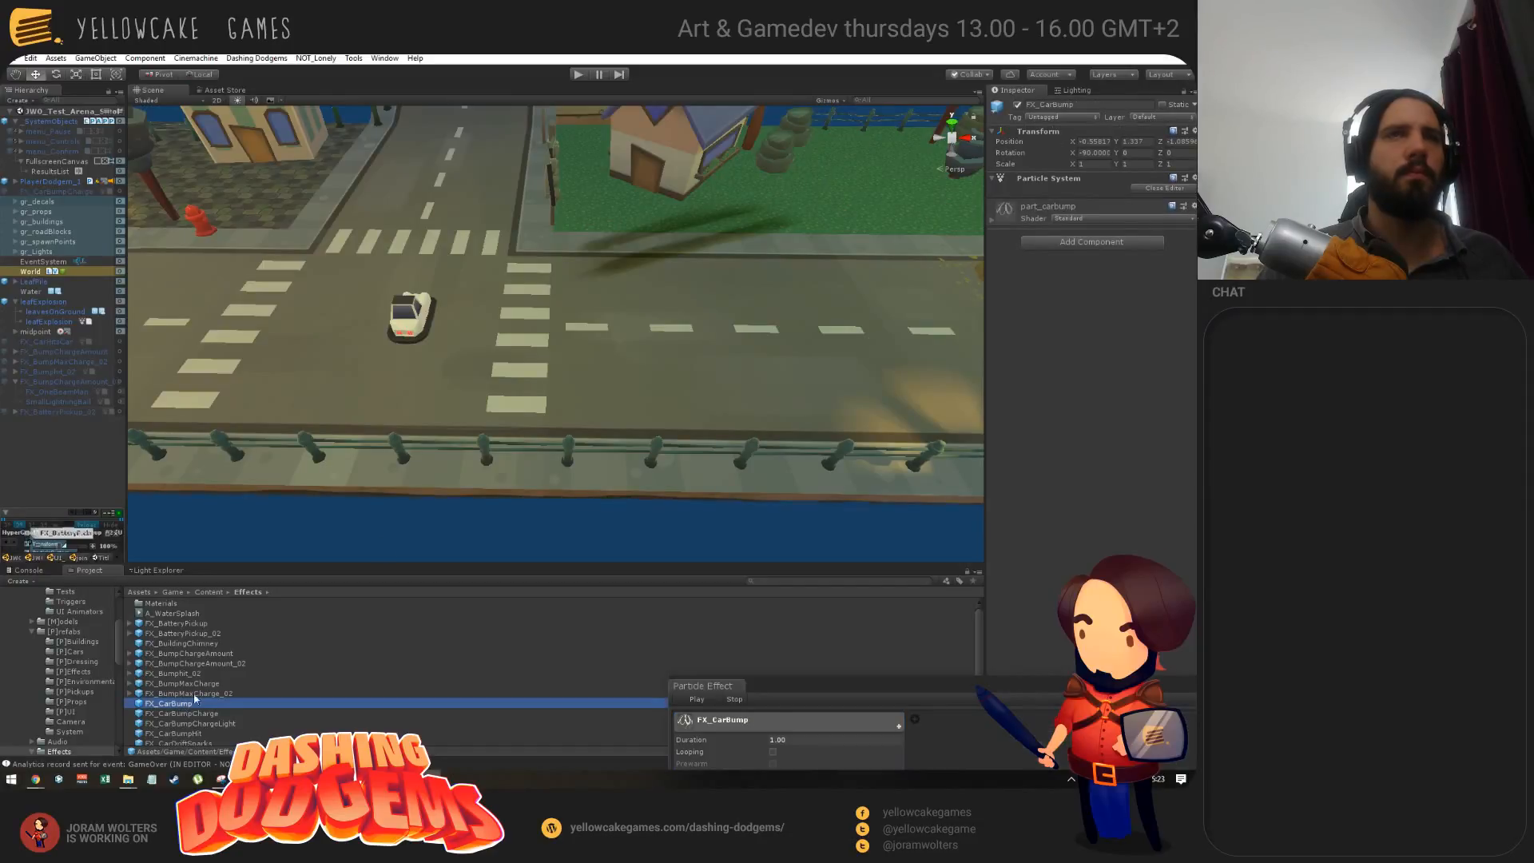
{"action": "left_click_drag", "start_coordinate": [568, 352], "coordinate": [566, 352]}
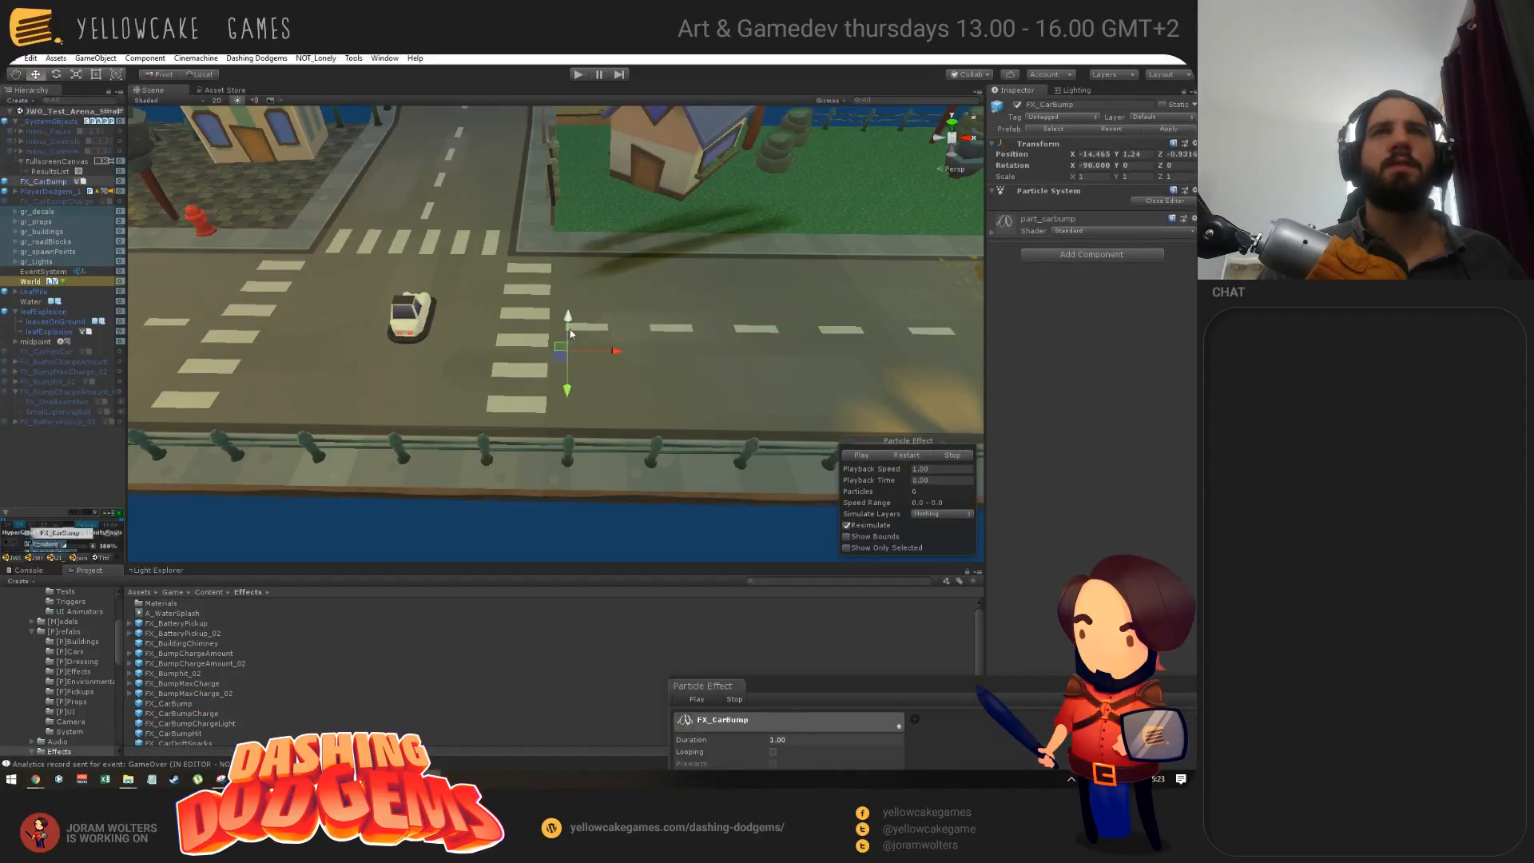
Step: Replay the FX_CarBump effect from an angled view and examine its shockwave
{"action": "left_click_drag", "start_coordinate": [451, 385], "coordinate": [511, 360], "text": "alt"}
{"action": "left_click", "coordinate": [910, 455]}
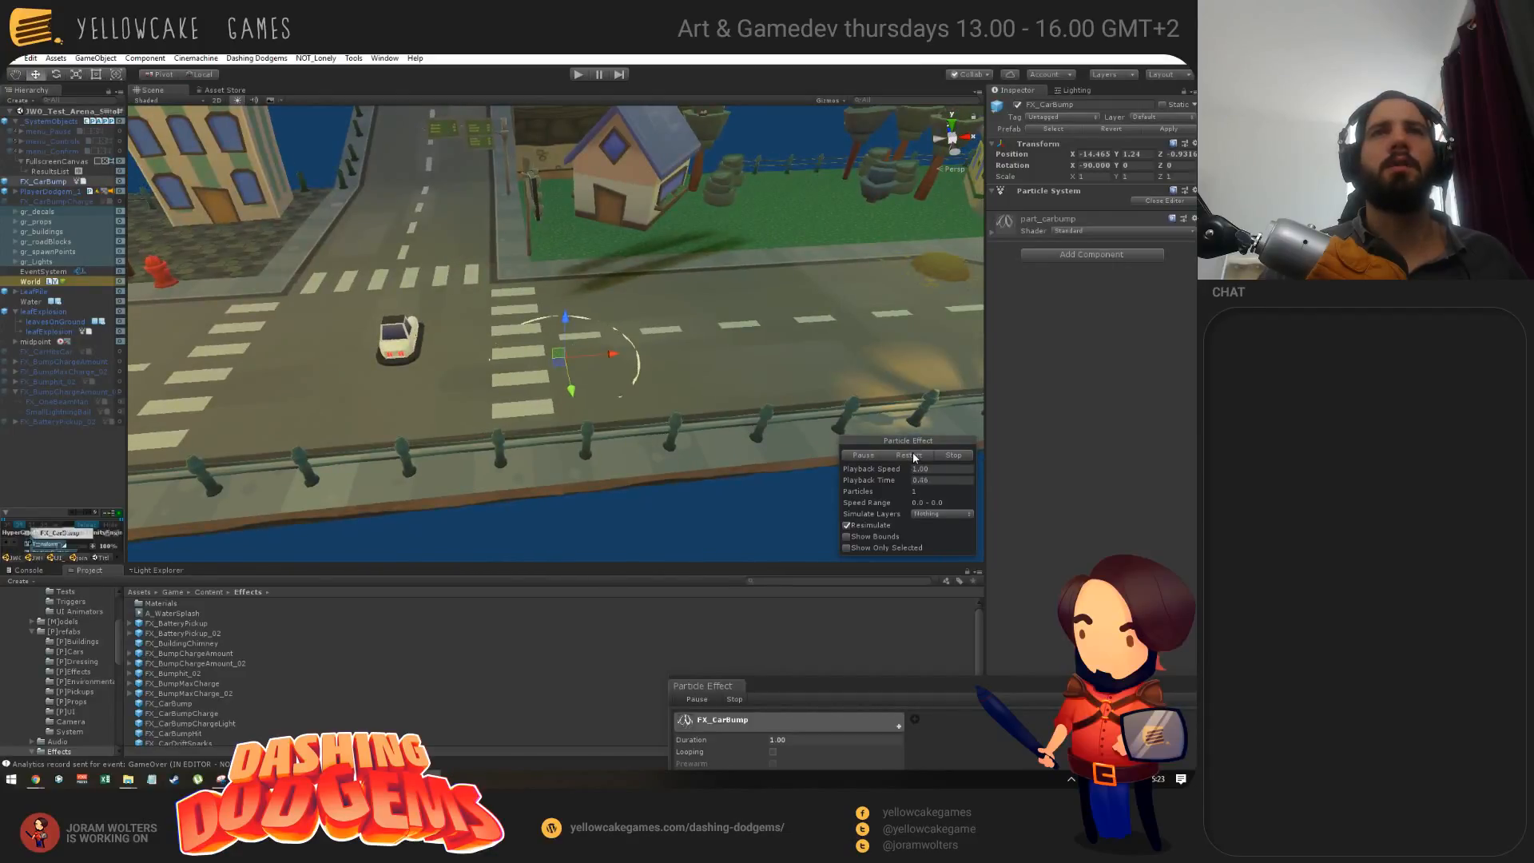
{"action": "left_click", "coordinate": [864, 455]}
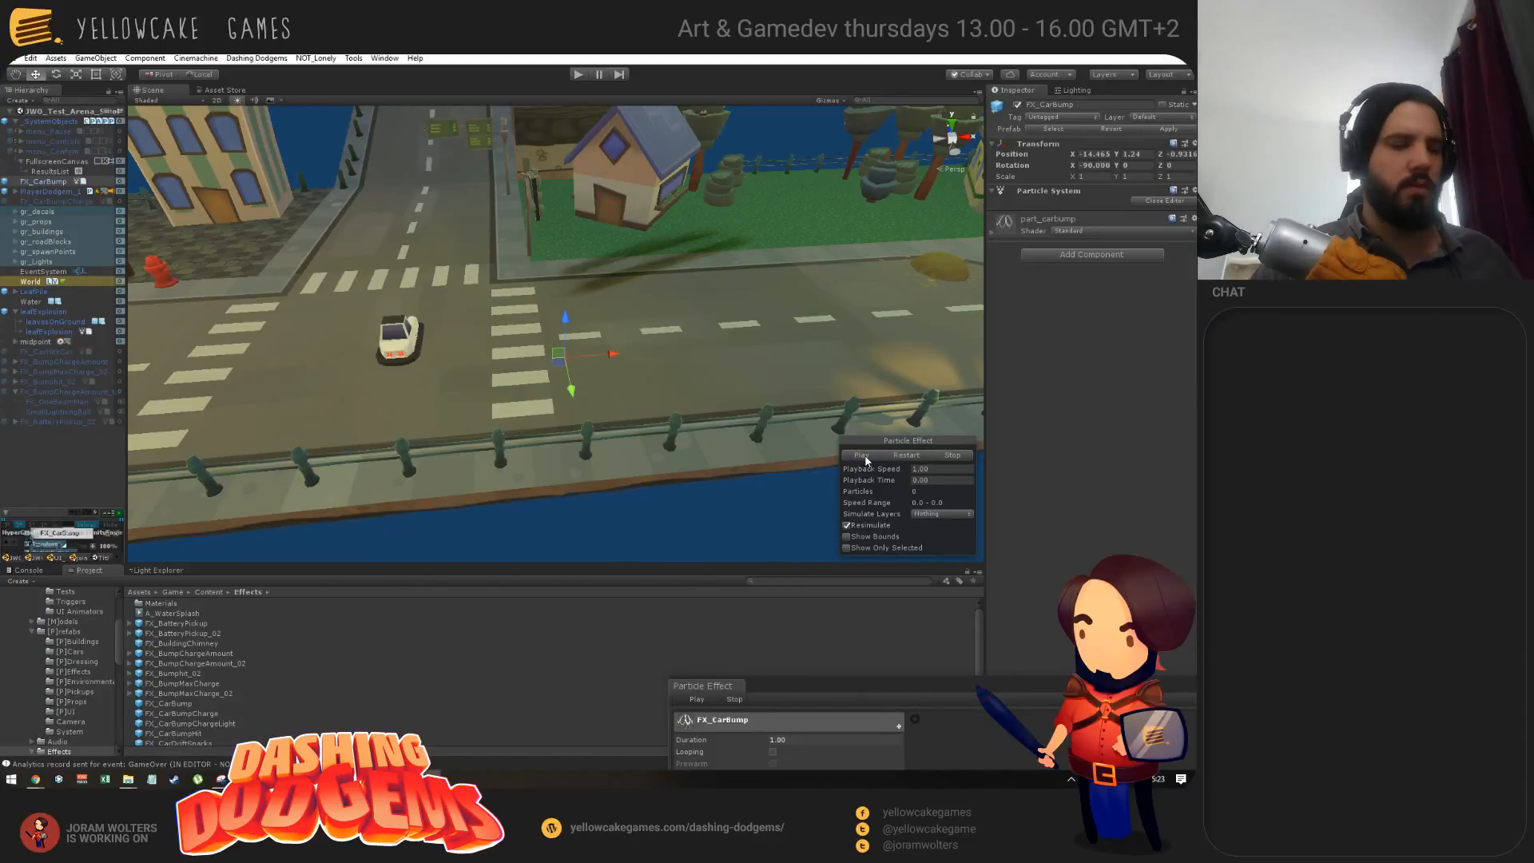
Step: Replay the FX_CarBump effect and switch to Photoshop
{"action": "left_click", "coordinate": [863, 456]}
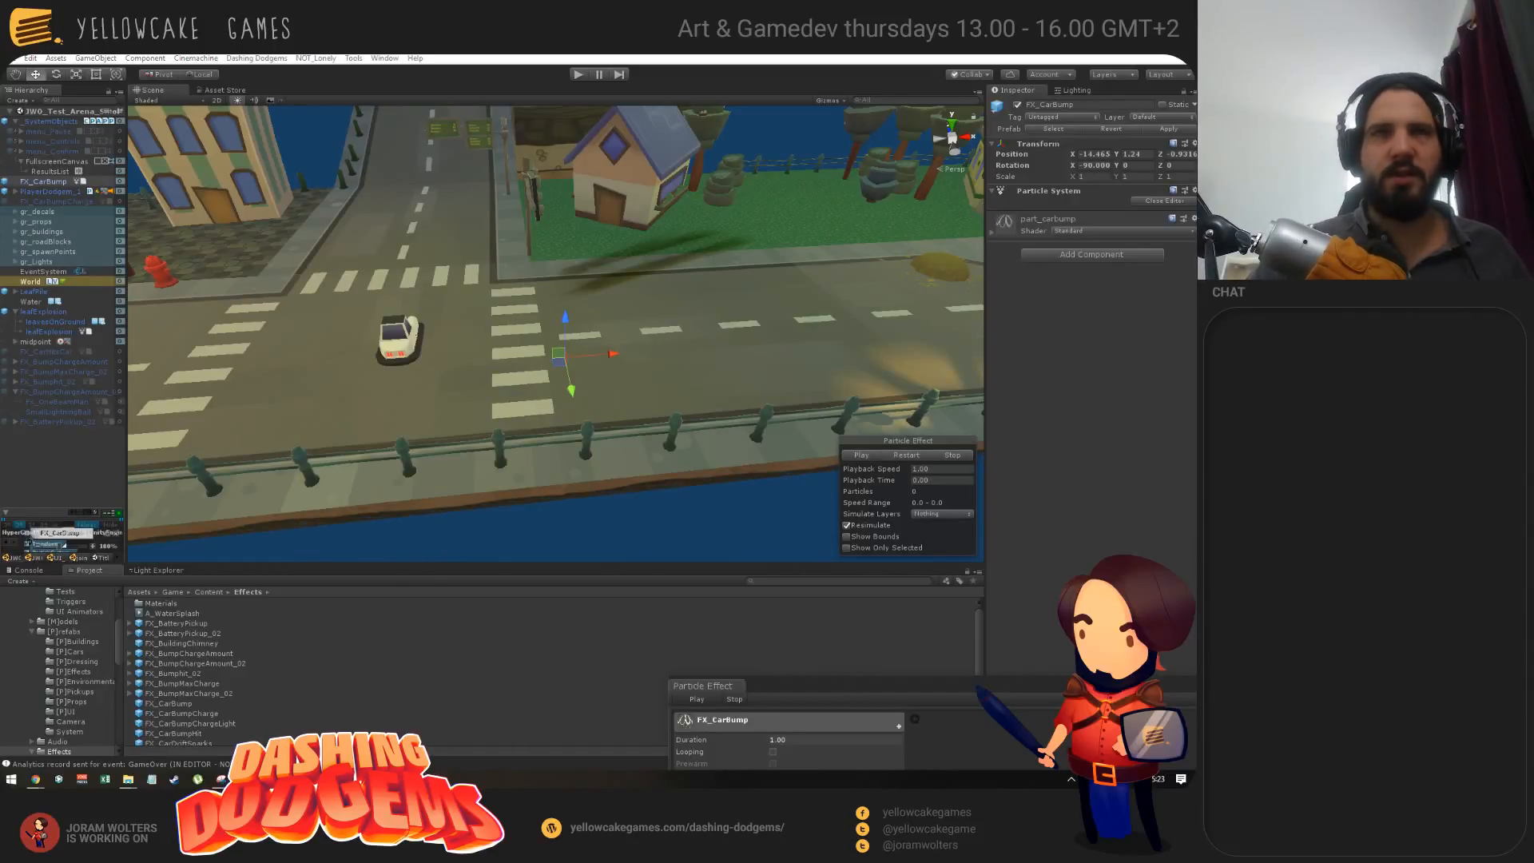
{"action": "key", "text": "alt+Tab"}
{"action": "key", "text": "Tab"}
{"action": "key", "text": "Tab"}
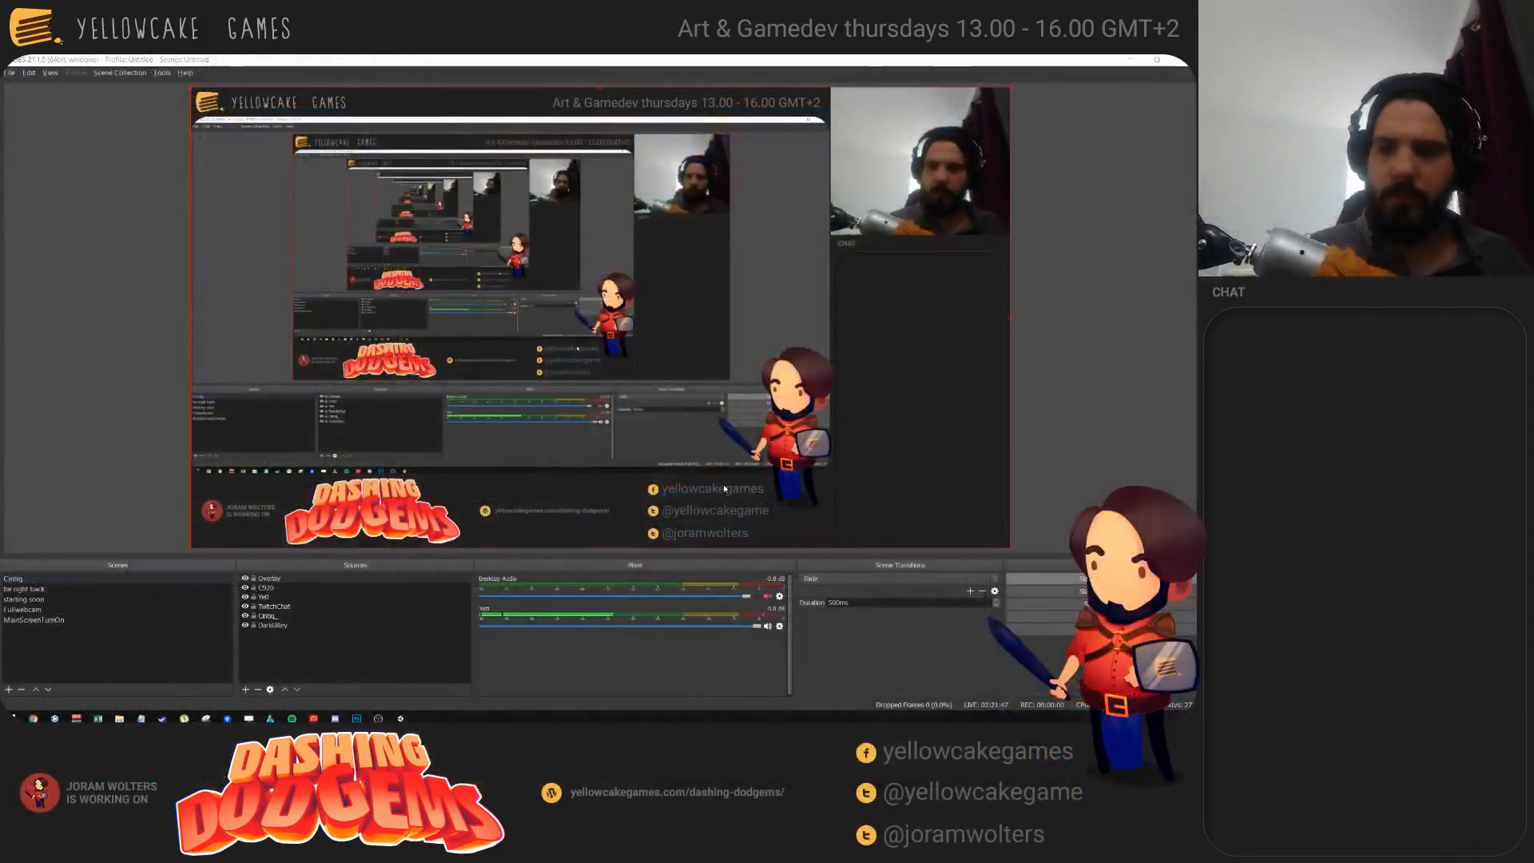
{"action": "key", "text": "alt+Tab"}
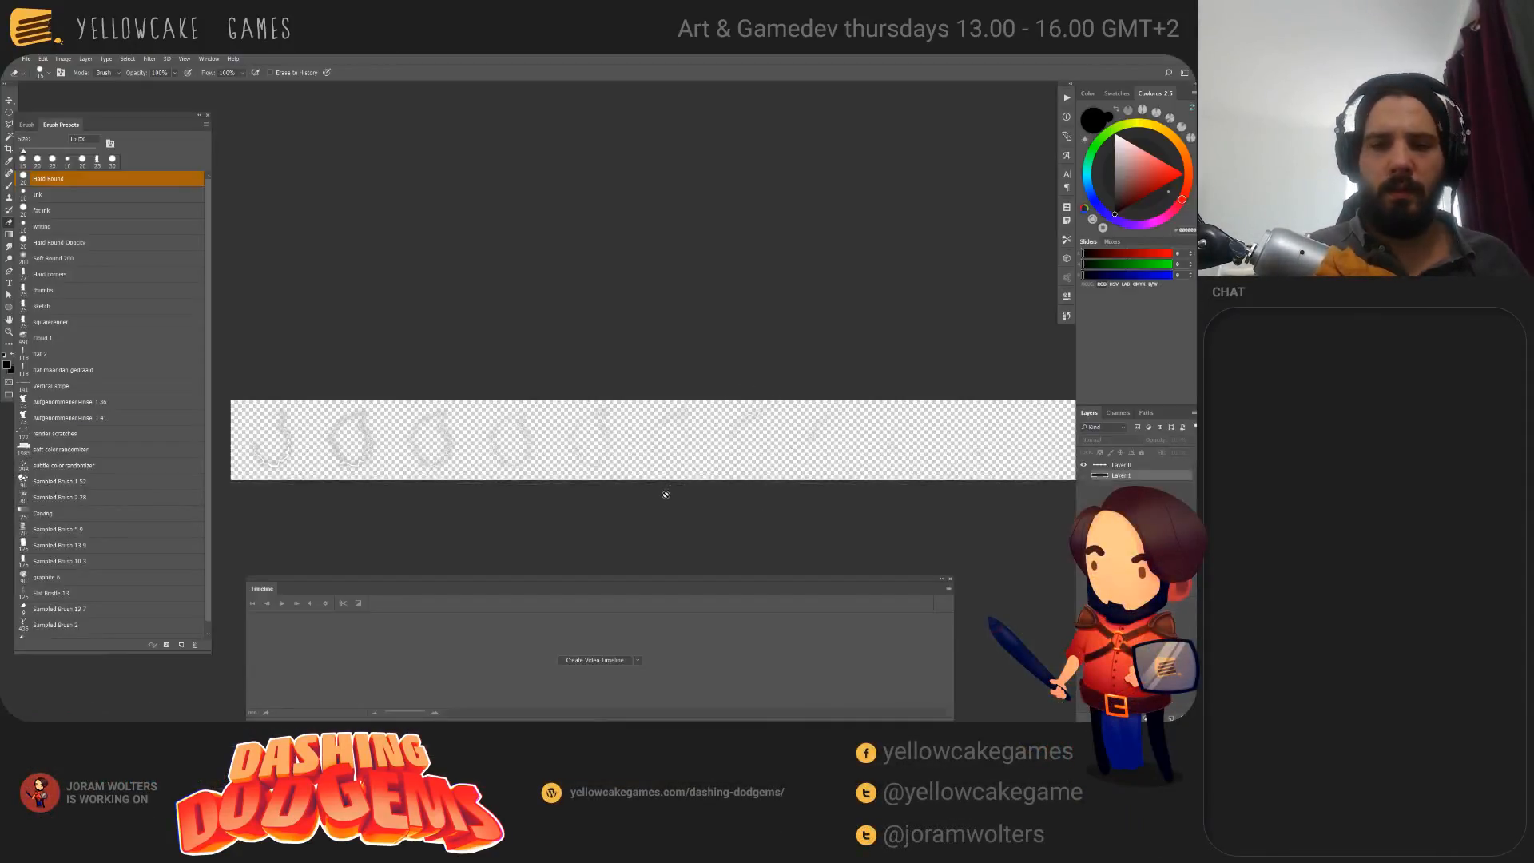
Step: Create a new document from the Clipboard preset and enlarge its canvas evenly around the centre with the Crop tool
{"action": "key", "text": "ctrl+n"}
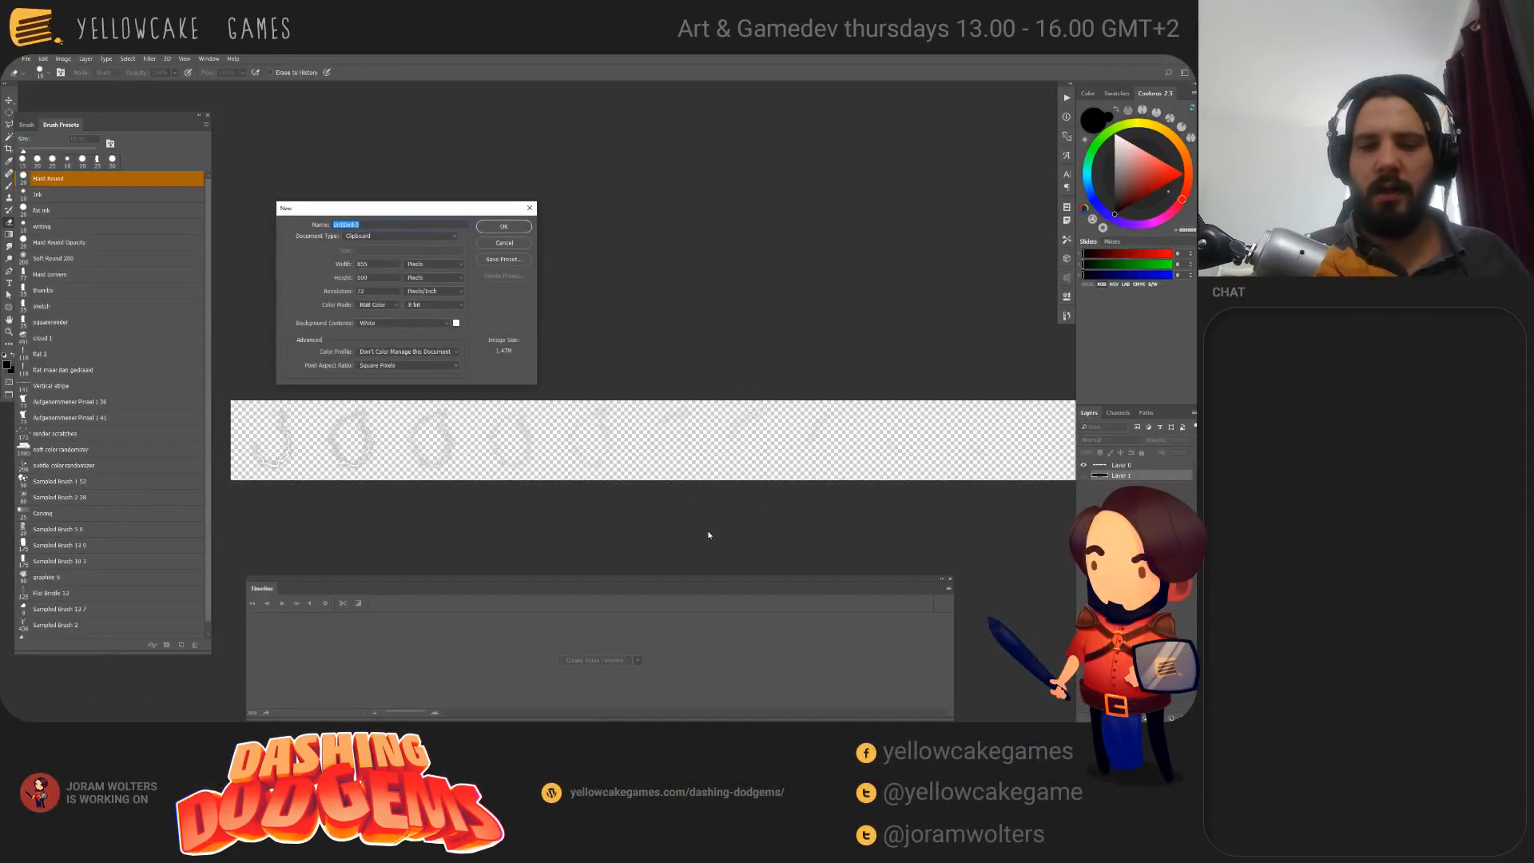
{"action": "key", "text": "Return"}
{"action": "key", "text": "c"}
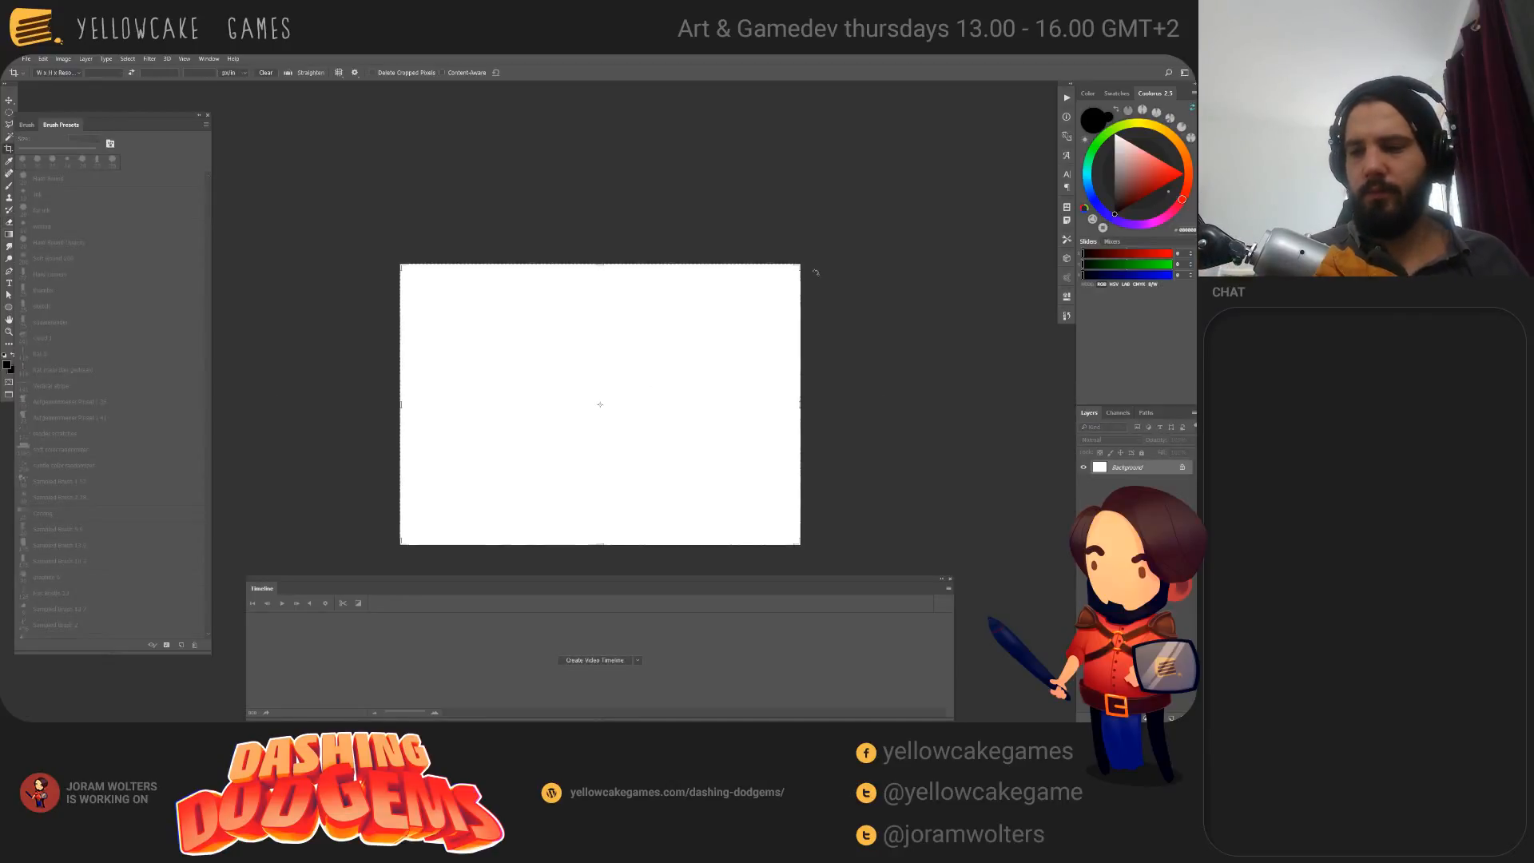
{"action": "left_click_drag", "start_coordinate": [798, 264], "coordinate": [955, 155], "text": "alt+shift"}
{"action": "key", "text": "Return"}
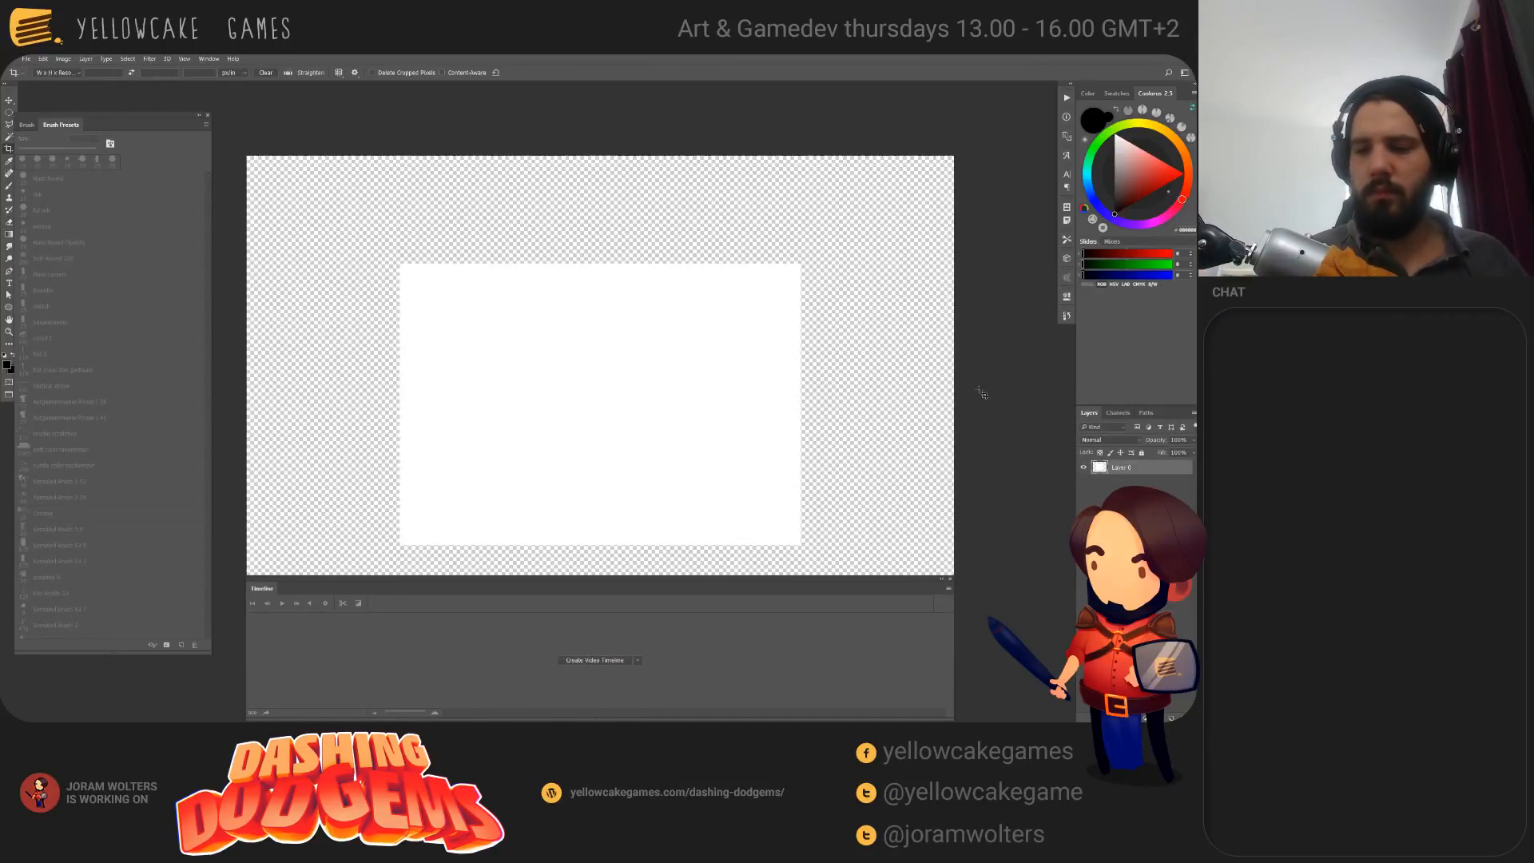
Step: Fill the whole enlarged layer with white and add a new empty layer above it
{"action": "key", "text": "g"}
{"action": "key", "text": "alt+BackSpace"}
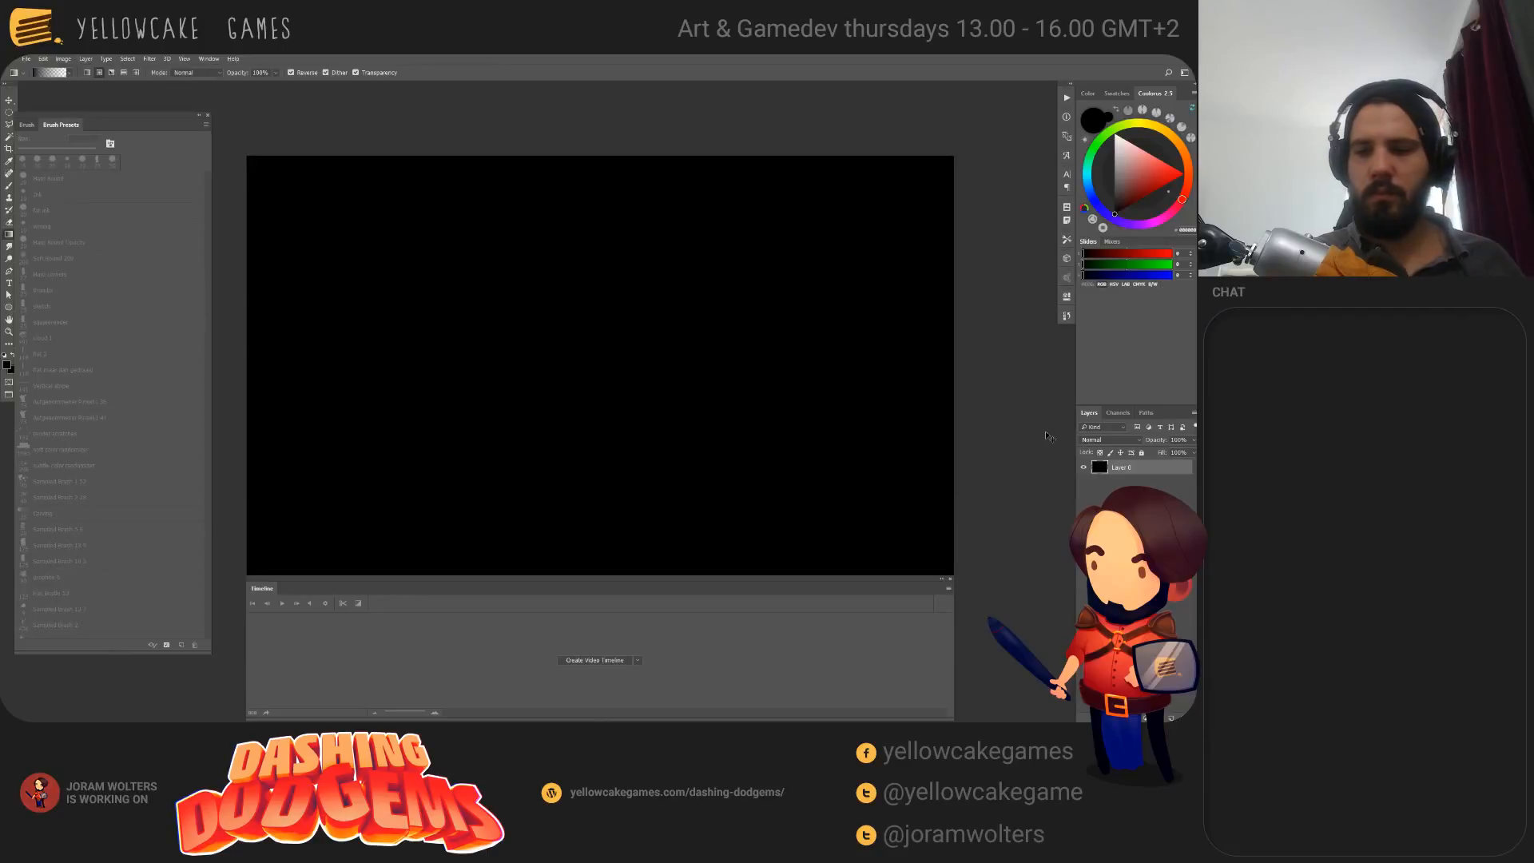
{"action": "key", "text": "ctrl+BackSpace"}
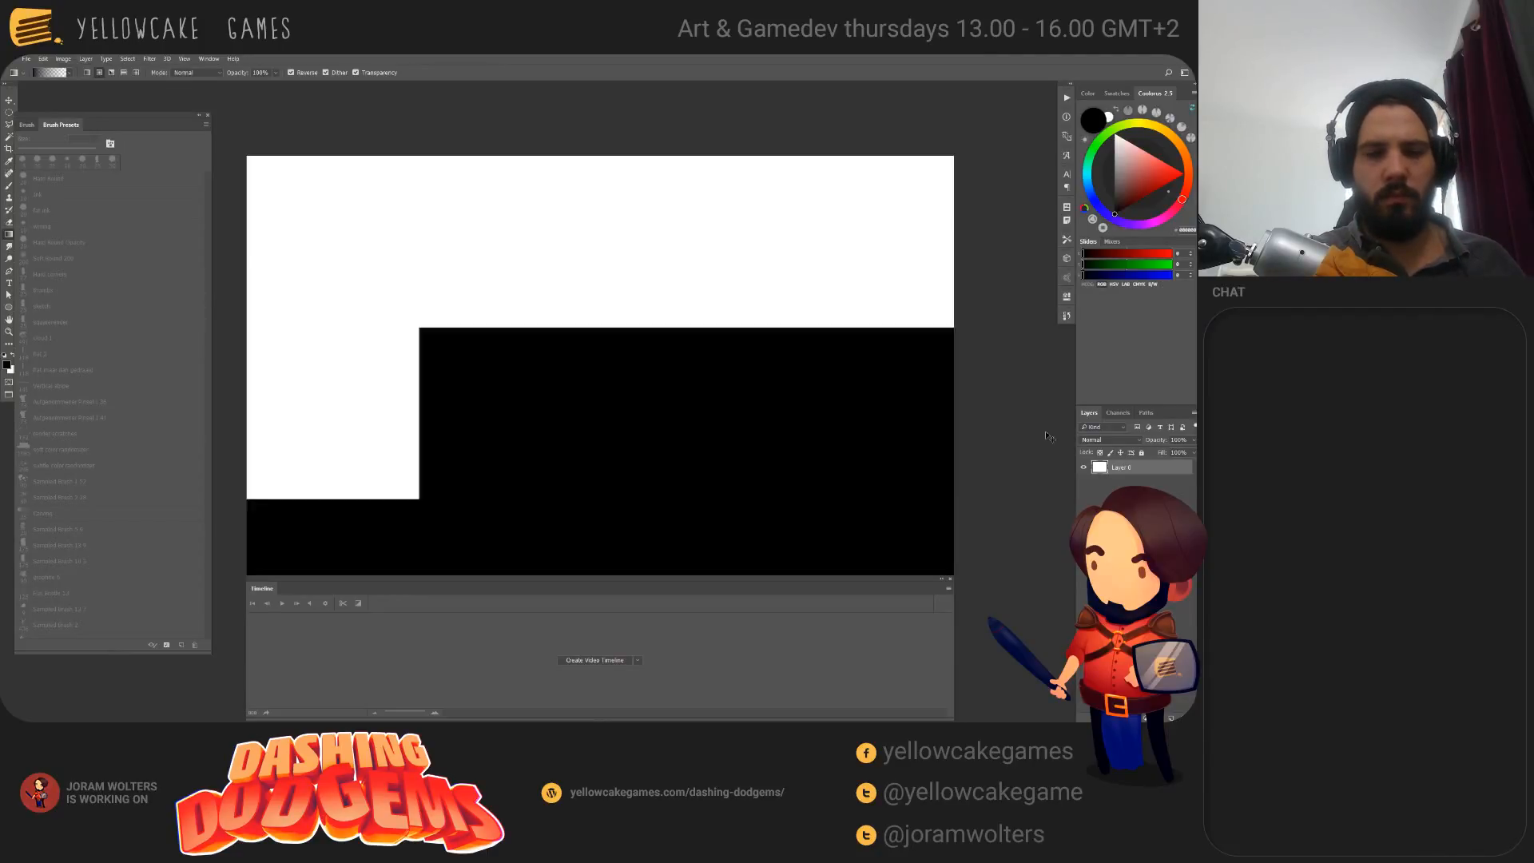
{"action": "key", "text": "ctrl+shift+alt+n"}
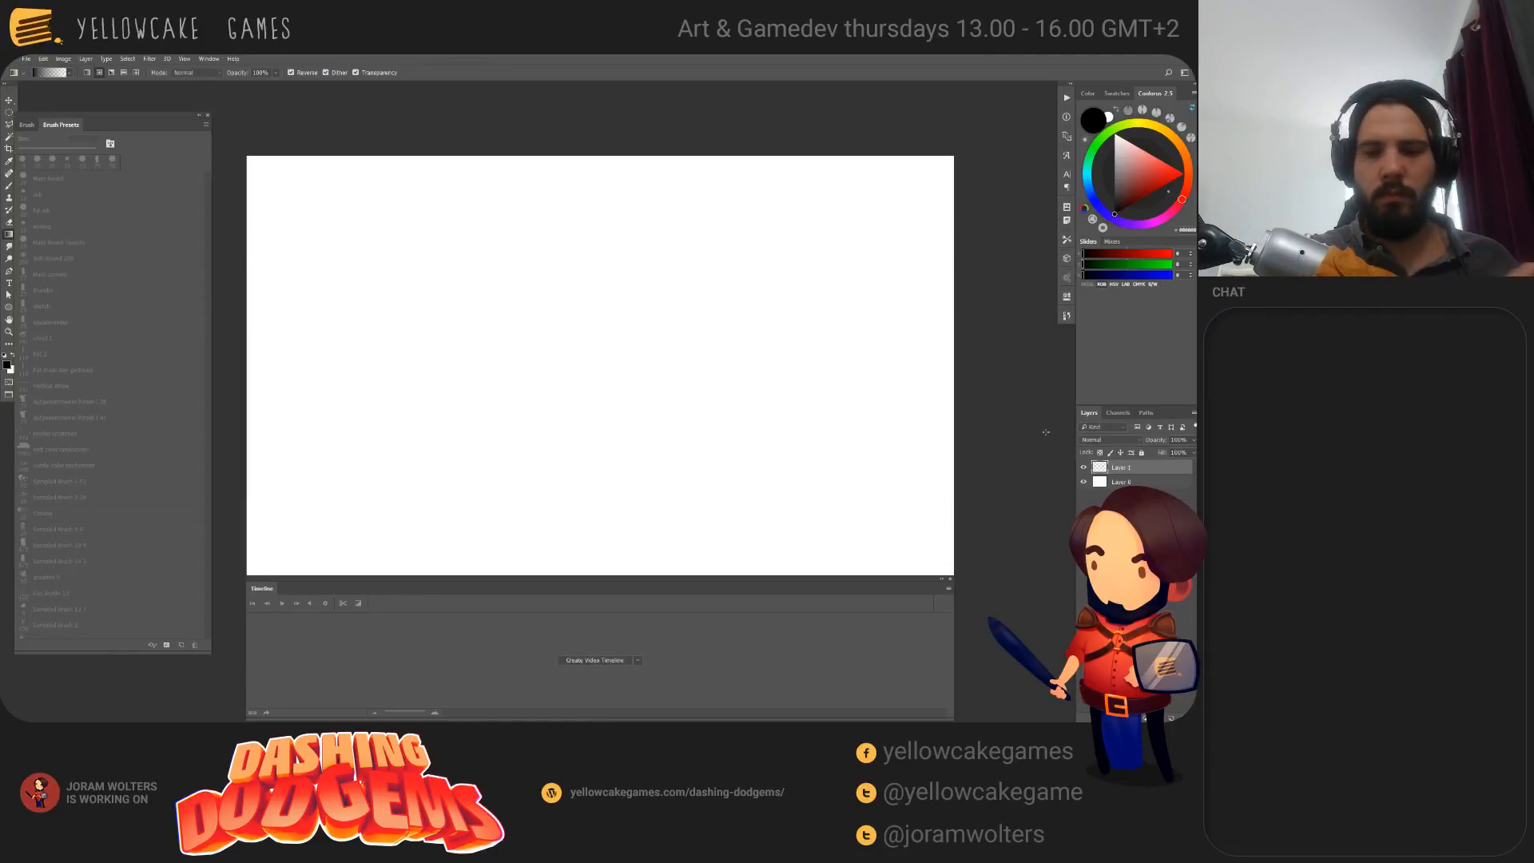
Step: Sketch a tilted ellipse with small curved lobes around its inner edge in black with the writing brush
{"action": "key", "text": "b"}
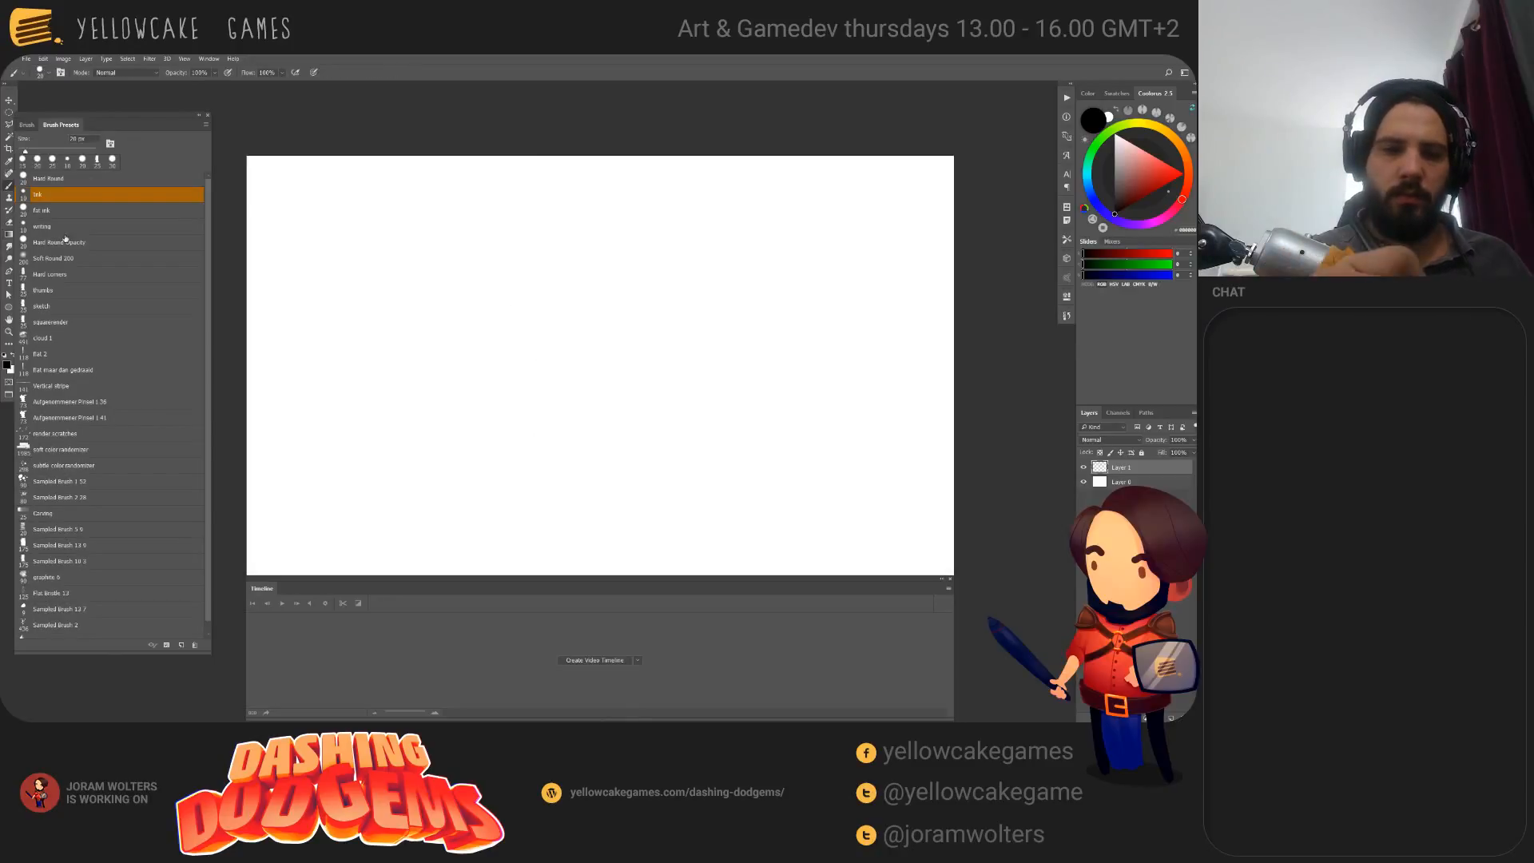
{"action": "left_click", "coordinate": [90, 228]}
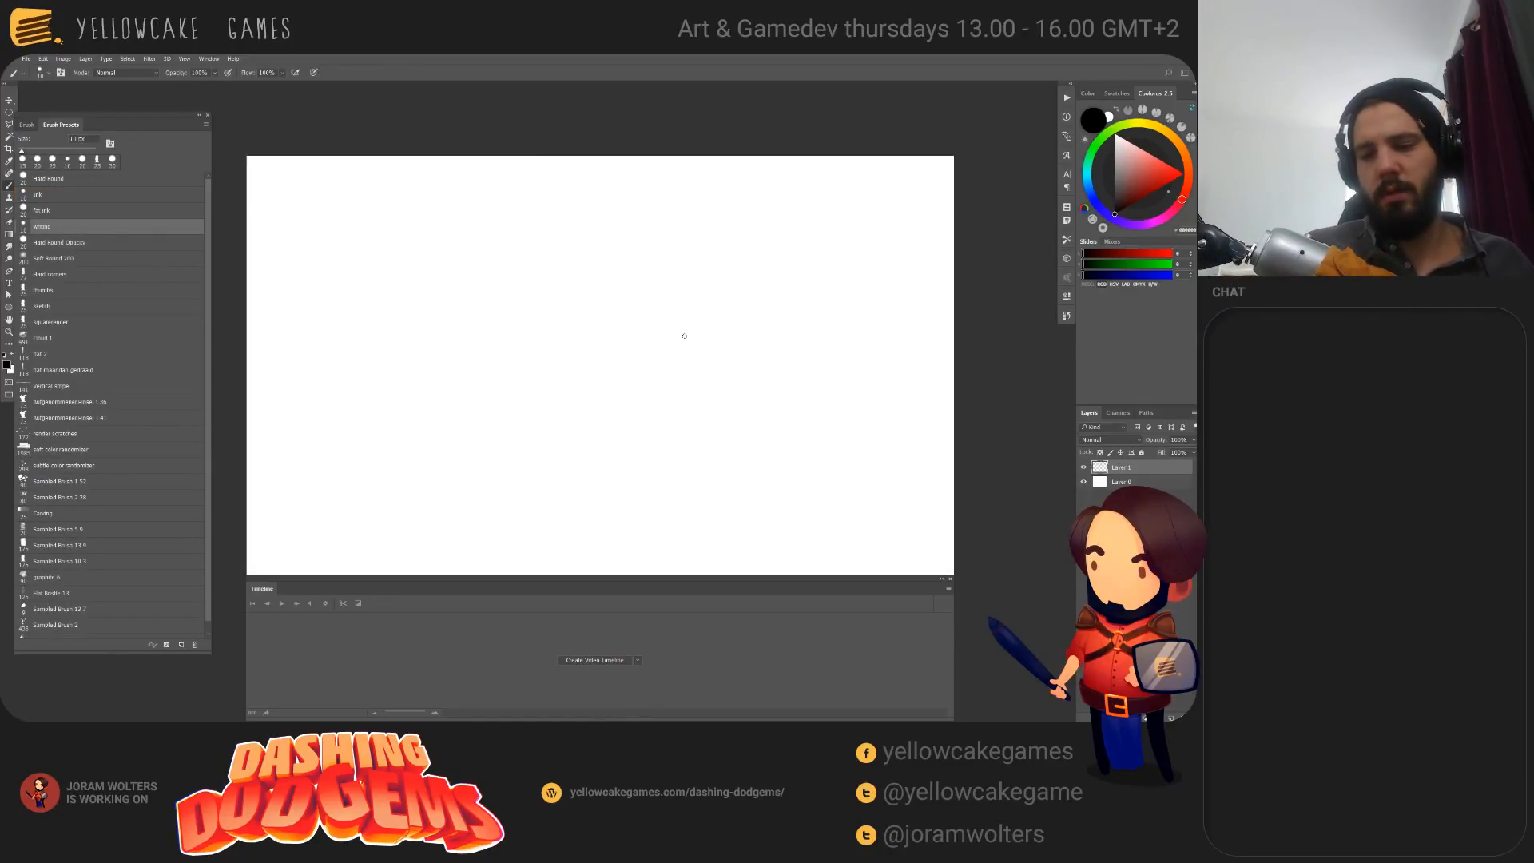
{"action": "mouse_move", "coordinate": [684, 336]}
{"action": "left_mouse_down"}
{"action": "mouse_move", "coordinate": [514, 346]}
{"action": "mouse_move", "coordinate": [571, 334]}
{"action": "left_mouse_up"}
{"action": "key", "text": "ctrl+z"}
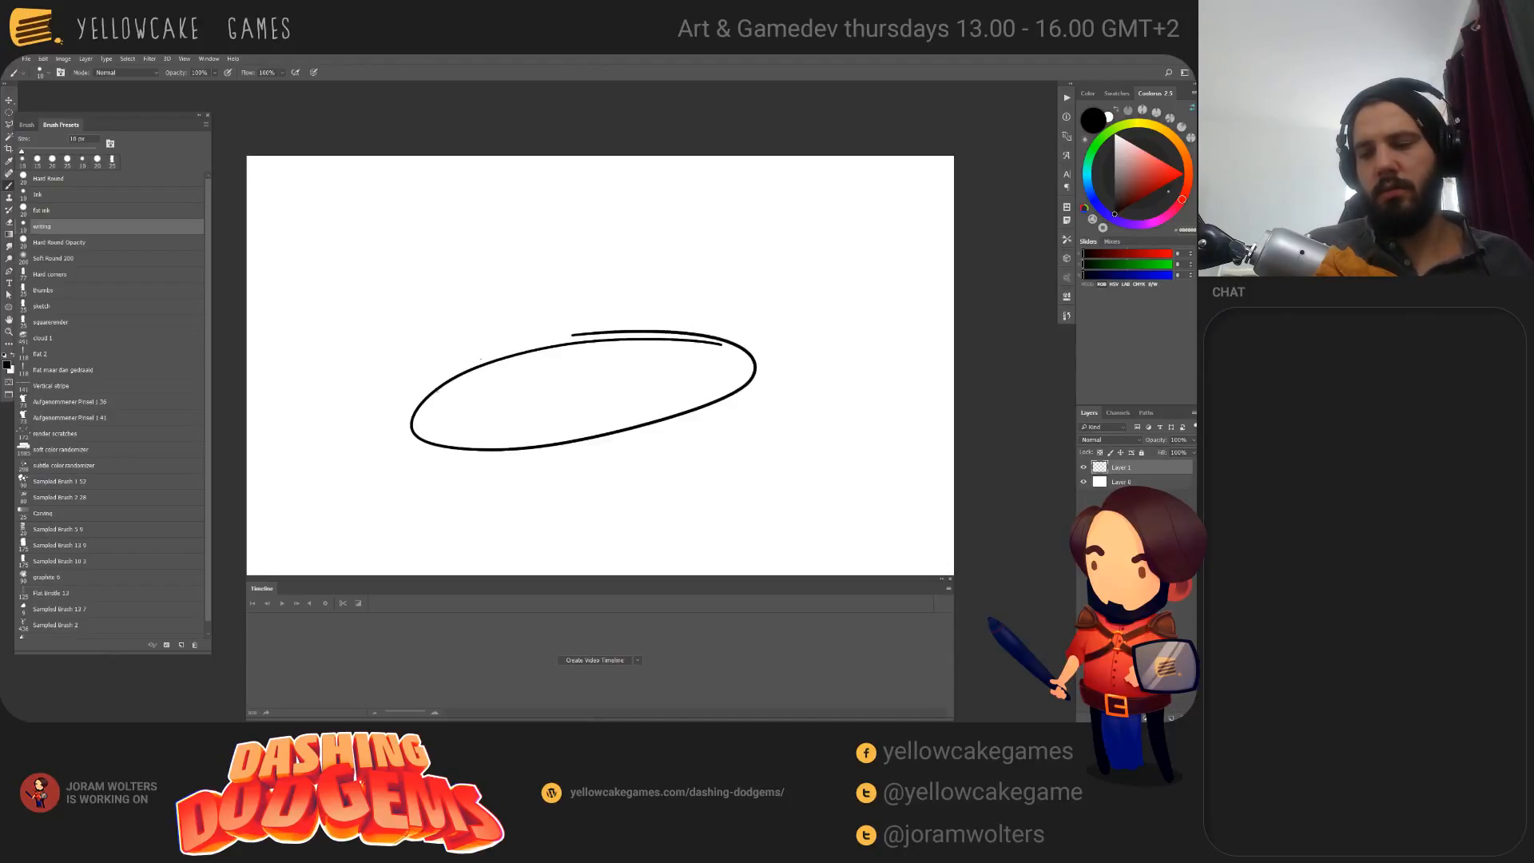
{"action": "key", "text": "ctrl+z"}
{"action": "mouse_move", "coordinate": [722, 344]}
{"action": "left_mouse_down"}
{"action": "mouse_move", "coordinate": [531, 453]}
{"action": "mouse_move", "coordinate": [723, 329]}
{"action": "mouse_move", "coordinate": [441, 400]}
{"action": "mouse_move", "coordinate": [663, 361]}
{"action": "mouse_move", "coordinate": [715, 415]}
{"action": "mouse_move", "coordinate": [603, 432]}
{"action": "mouse_move", "coordinate": [605, 456]}
{"action": "left_mouse_up"}
{"action": "key", "text": "ctrl+z"}
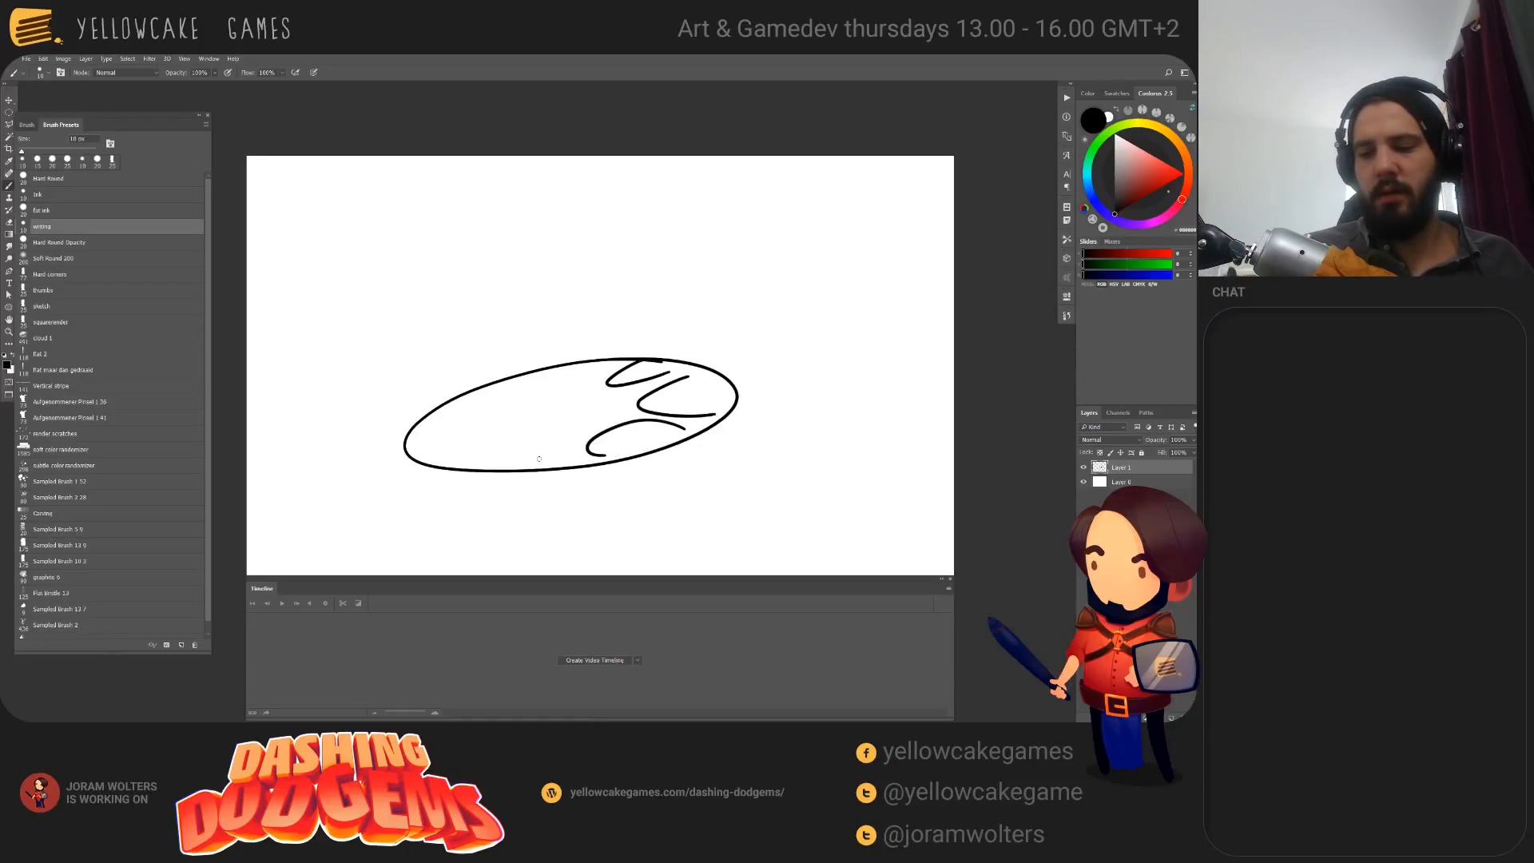
{"action": "left_click_drag", "start_coordinate": [512, 469], "coordinate": [567, 464]}
{"action": "mouse_move", "coordinate": [445, 444]}
{"action": "left_mouse_down"}
{"action": "mouse_move", "coordinate": [486, 464]}
{"action": "mouse_move", "coordinate": [499, 404]}
{"action": "mouse_move", "coordinate": [469, 397]}
{"action": "mouse_move", "coordinate": [589, 361]}
{"action": "left_mouse_up"}
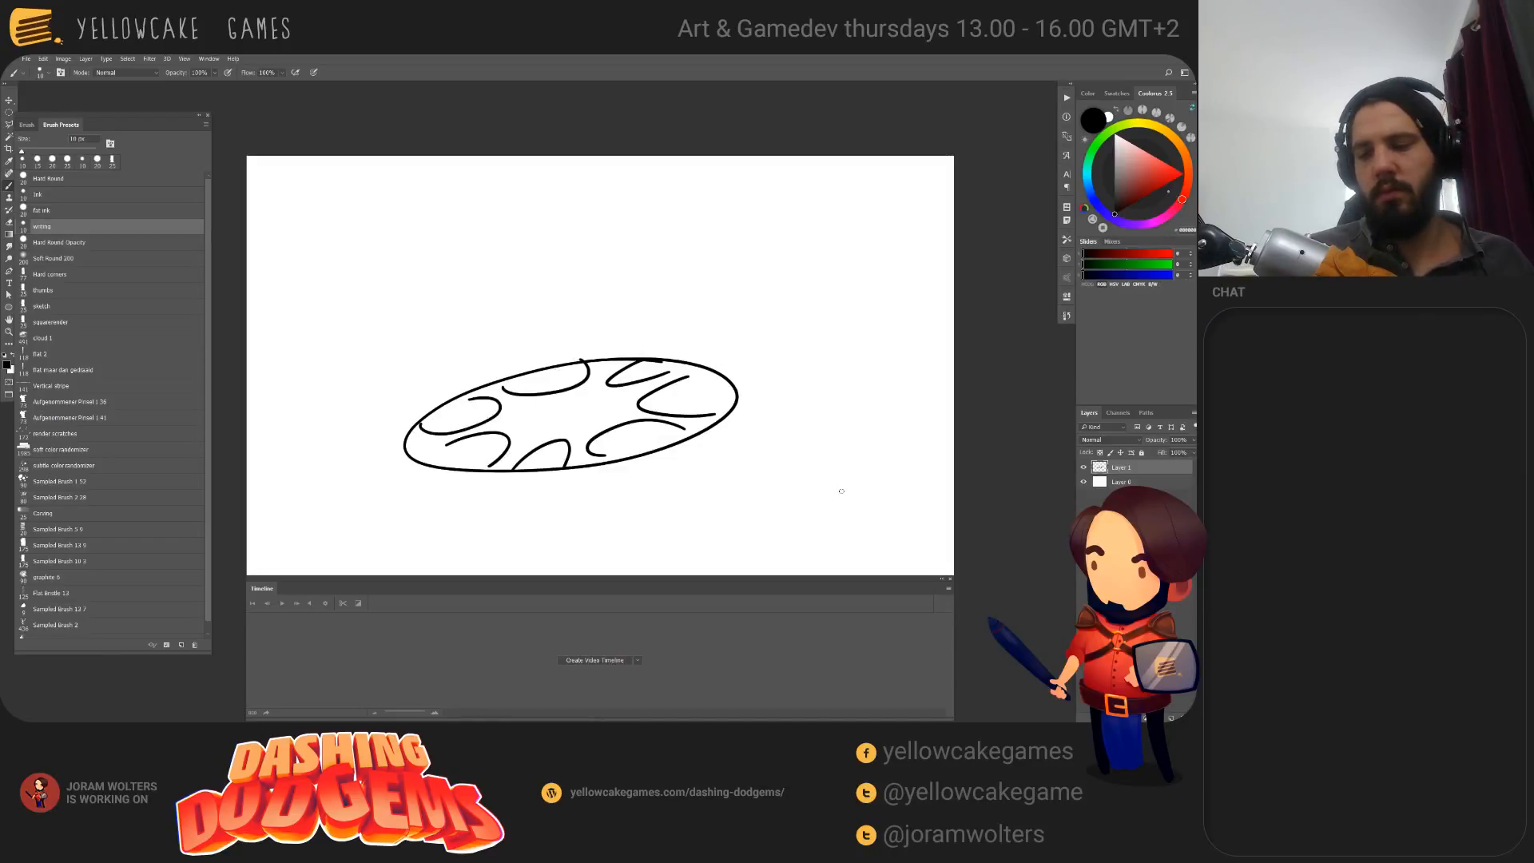
Step: Undo the curved lobes inside the ellipse, keeping only its outline
{"action": "key", "text": "ctrl+z"}
{"action": "key", "text": "ctrl+z"}
{"action": "key", "text": "ctrl+z"}
{"action": "key", "text": "ctrl+z"}
{"action": "key", "text": "ctrl+z"}
{"action": "key", "text": "ctrl+z"}
{"action": "key", "text": "ctrl+z"}
{"action": "key", "text": "ctrl+z"}
{"action": "key", "text": "ctrl+z"}
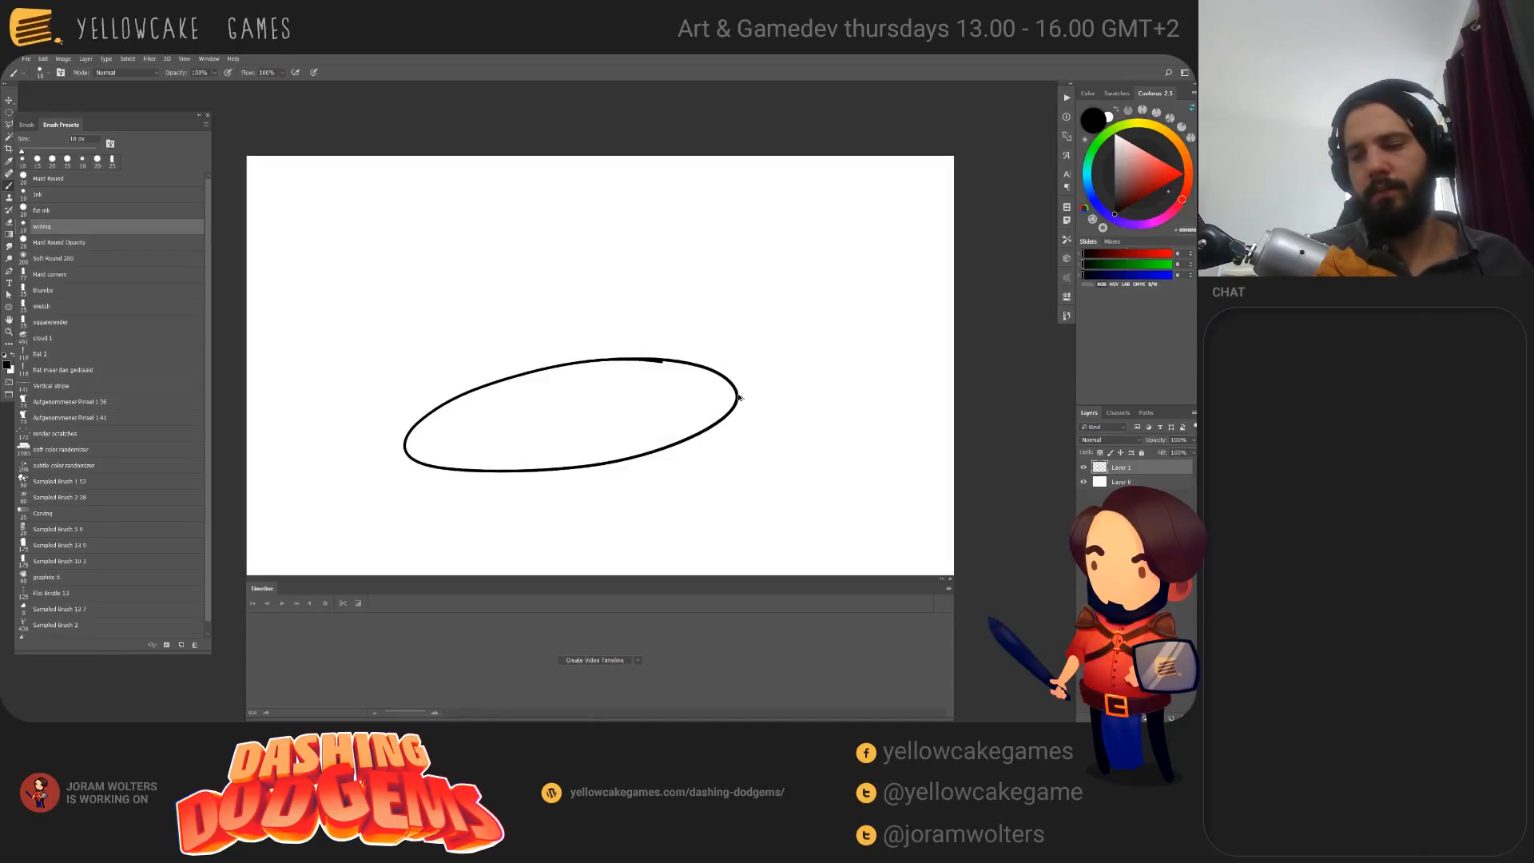
Step: Sketch lines radiating from the ellipse's centre and curved arcs joining their outer ends
{"action": "mouse_move", "coordinate": [593, 406]}
{"action": "left_mouse_down"}
{"action": "mouse_move", "coordinate": [713, 355]}
{"action": "mouse_move", "coordinate": [589, 401]}
{"action": "mouse_move", "coordinate": [520, 378]}
{"action": "mouse_move", "coordinate": [424, 410]}
{"action": "left_mouse_up"}
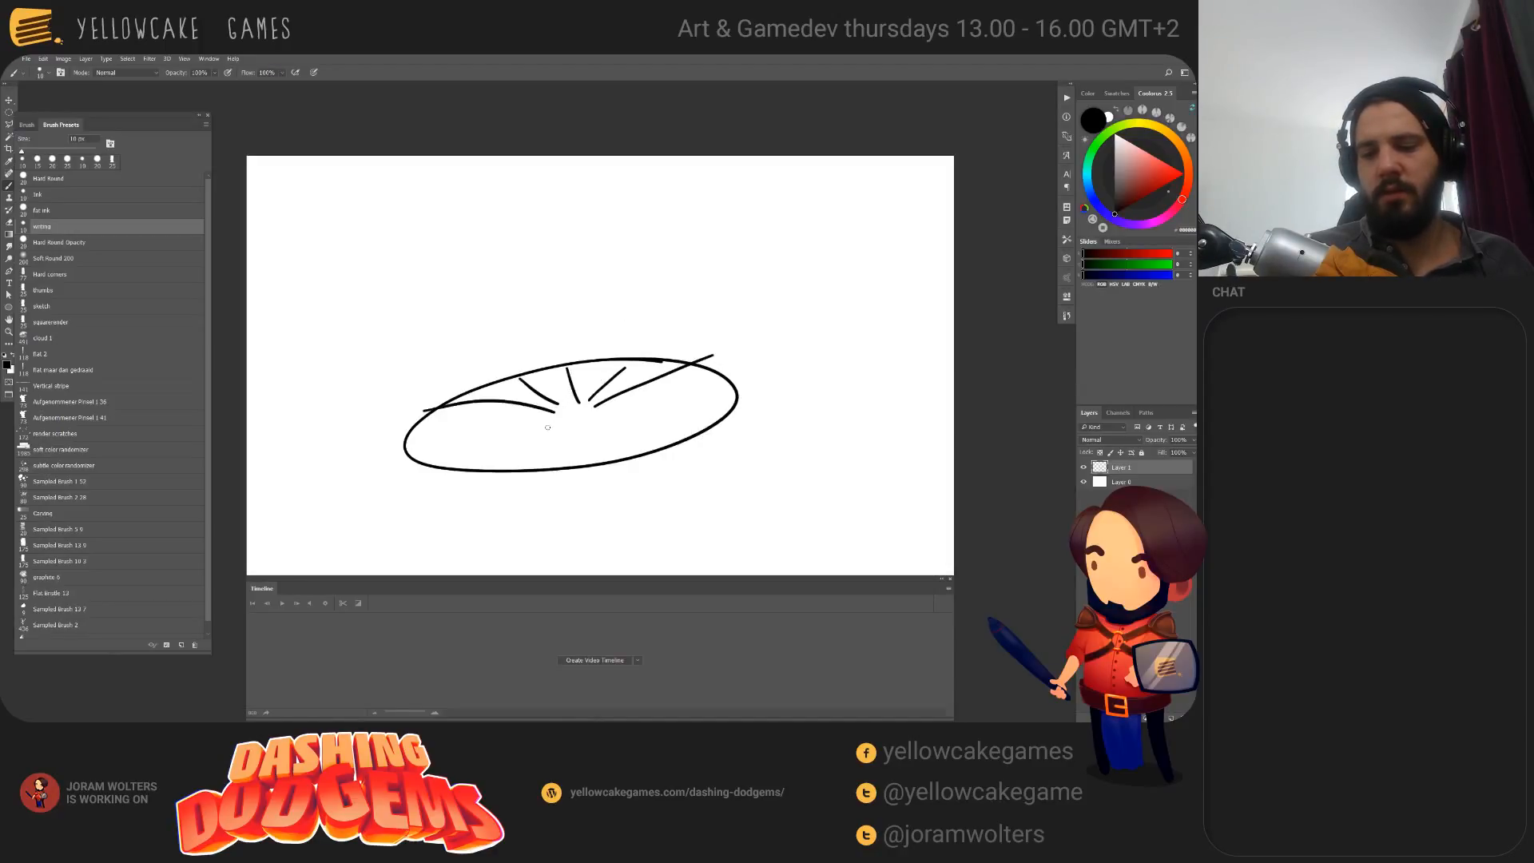
{"action": "left_click_drag", "start_coordinate": [546, 425], "coordinate": [429, 444]}
{"action": "mouse_move", "coordinate": [556, 433]}
{"action": "left_mouse_down"}
{"action": "mouse_move", "coordinate": [482, 491]}
{"action": "mouse_move", "coordinate": [680, 461]}
{"action": "left_mouse_up"}
{"action": "mouse_move", "coordinate": [597, 416]}
{"action": "left_mouse_down"}
{"action": "mouse_move", "coordinate": [725, 407]}
{"action": "mouse_move", "coordinate": [619, 368]}
{"action": "mouse_move", "coordinate": [519, 368]}
{"action": "left_mouse_up"}
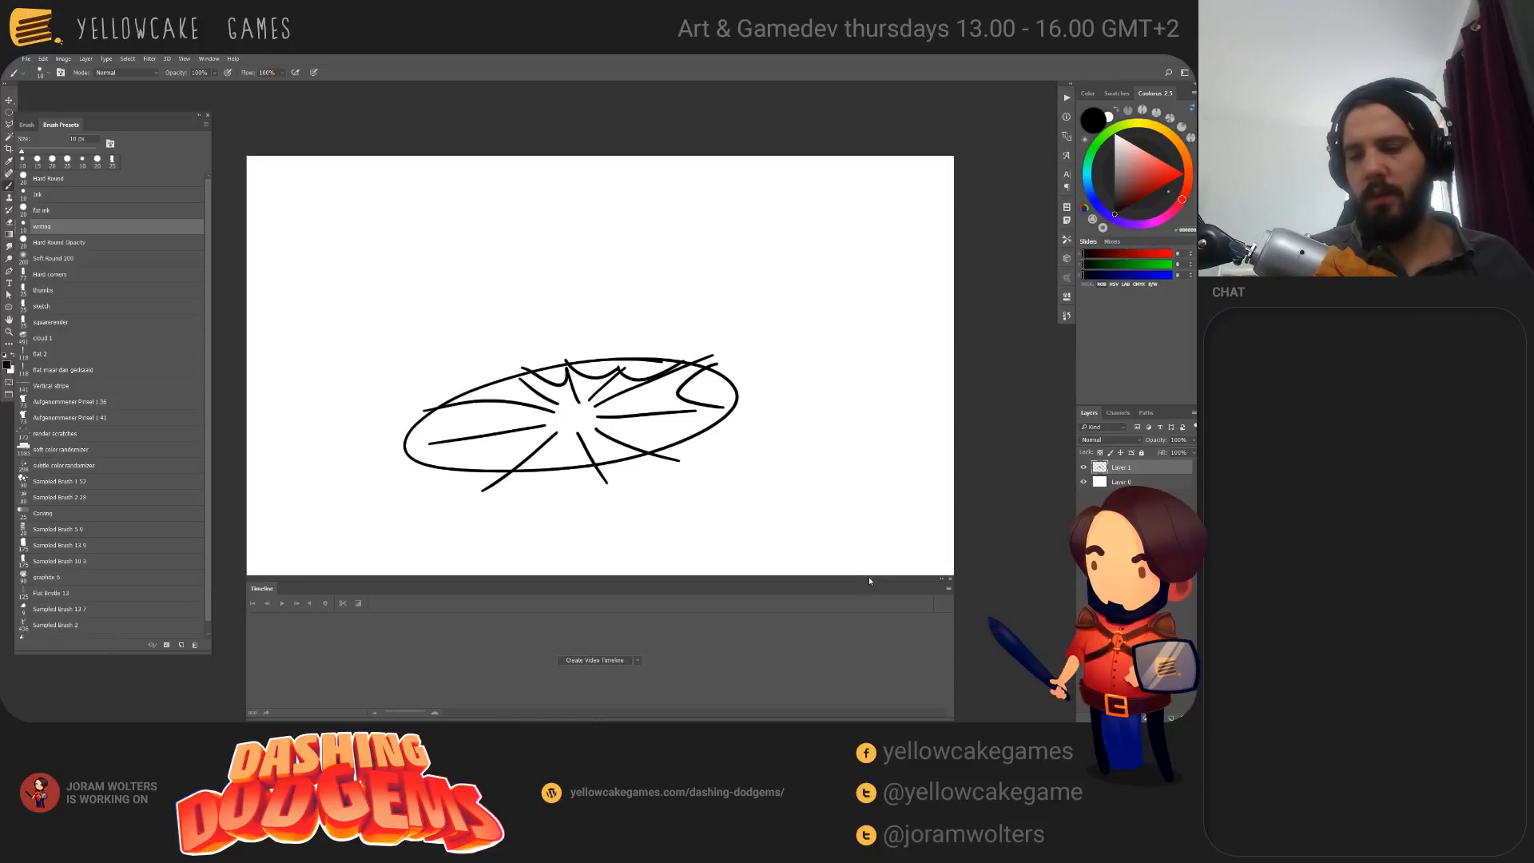
Step: Undo the radiating lines, the arcs and the ellipse until the canvas is blank
{"action": "key", "text": "ctrl+z"}
{"action": "key", "text": "ctrl+z"}
{"action": "key", "text": "ctrl+z"}
{"action": "key", "text": "ctrl+z"}
{"action": "key", "text": "ctrl+z"}
{"action": "key", "text": "ctrl+z"}
{"action": "key", "text": "ctrl+z"}
{"action": "key", "text": "ctrl+z"}
{"action": "key", "text": "ctrl+z"}
{"action": "key", "text": "ctrl+z"}
{"action": "key", "text": "ctrl+z"}
{"action": "key", "text": "ctrl+z"}
{"action": "key", "text": "ctrl+z"}
{"action": "key", "text": "ctrl+z"}
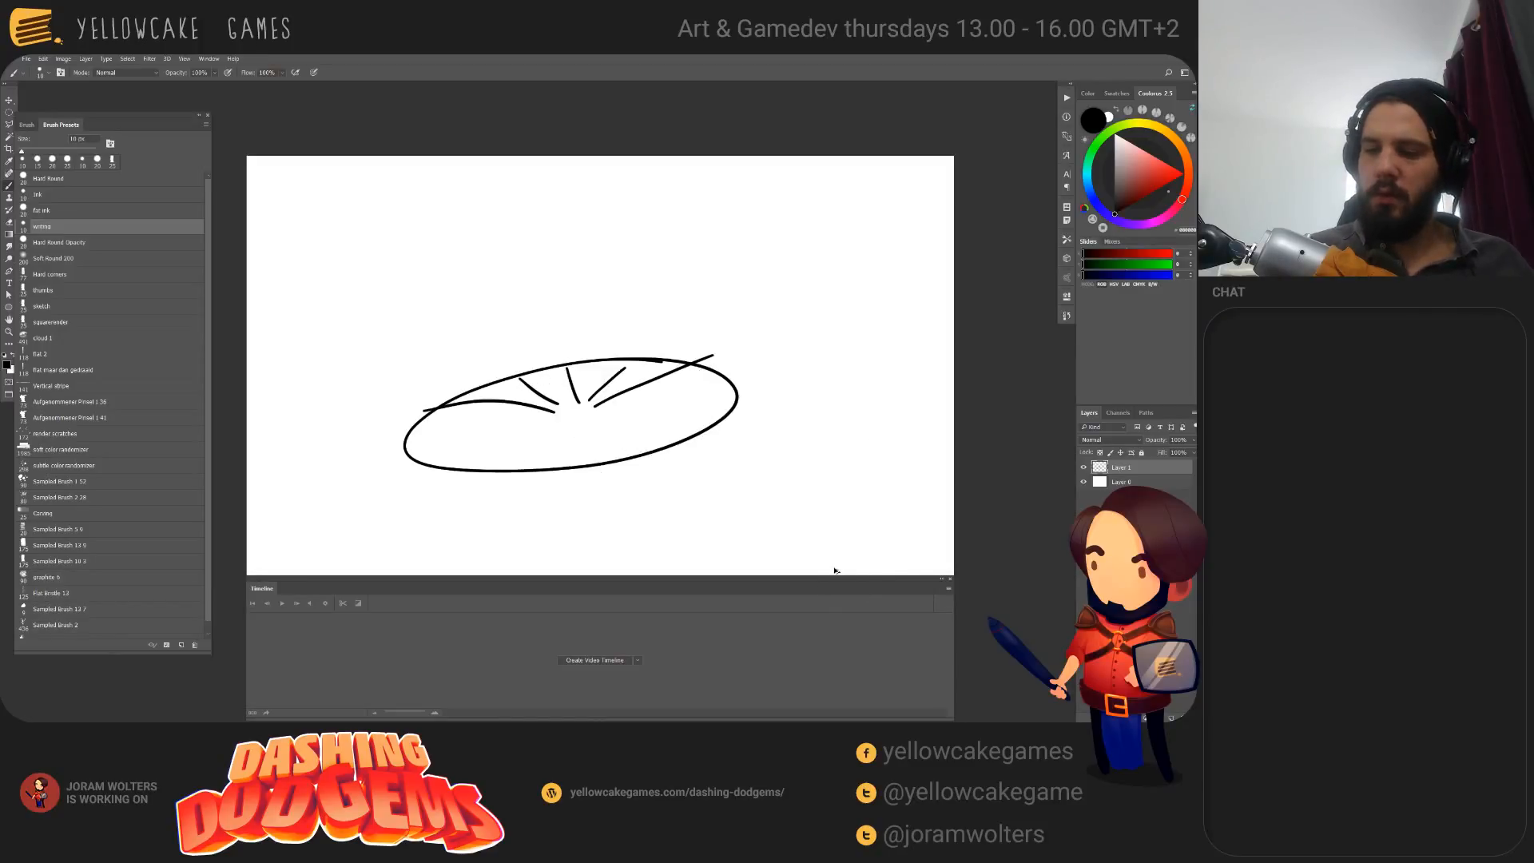
{"action": "key", "text": "ctrl+z"}
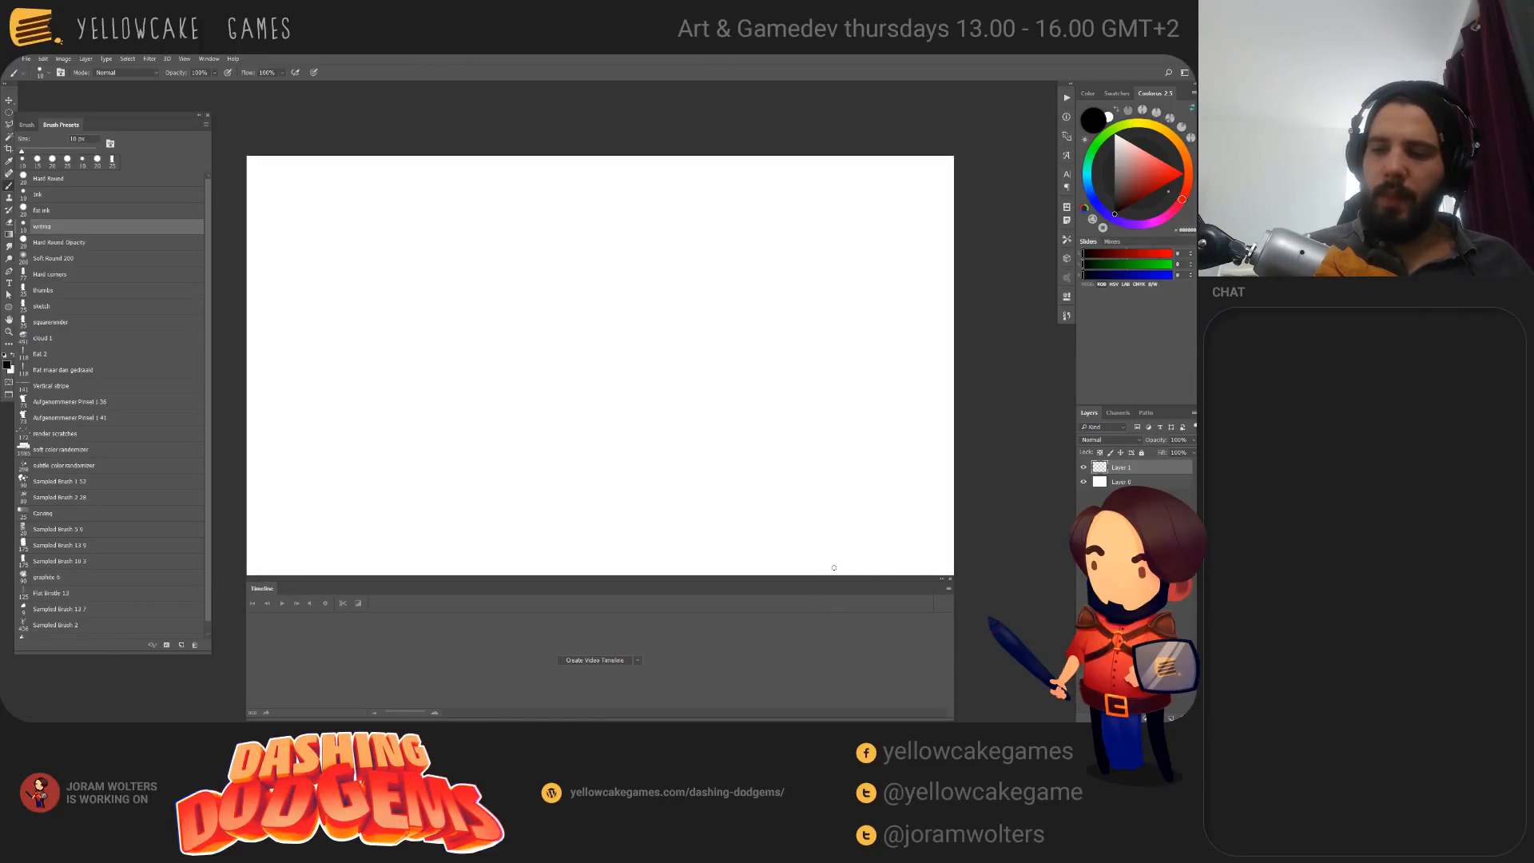
Step: Sketch a flattened ellipse with upward-curling shapes at both ends and scribbled spikes inside it
{"action": "mouse_move", "coordinate": [711, 372]}
{"action": "left_mouse_down"}
{"action": "mouse_move", "coordinate": [697, 394]}
{"action": "mouse_move", "coordinate": [671, 368]}
{"action": "left_mouse_up"}
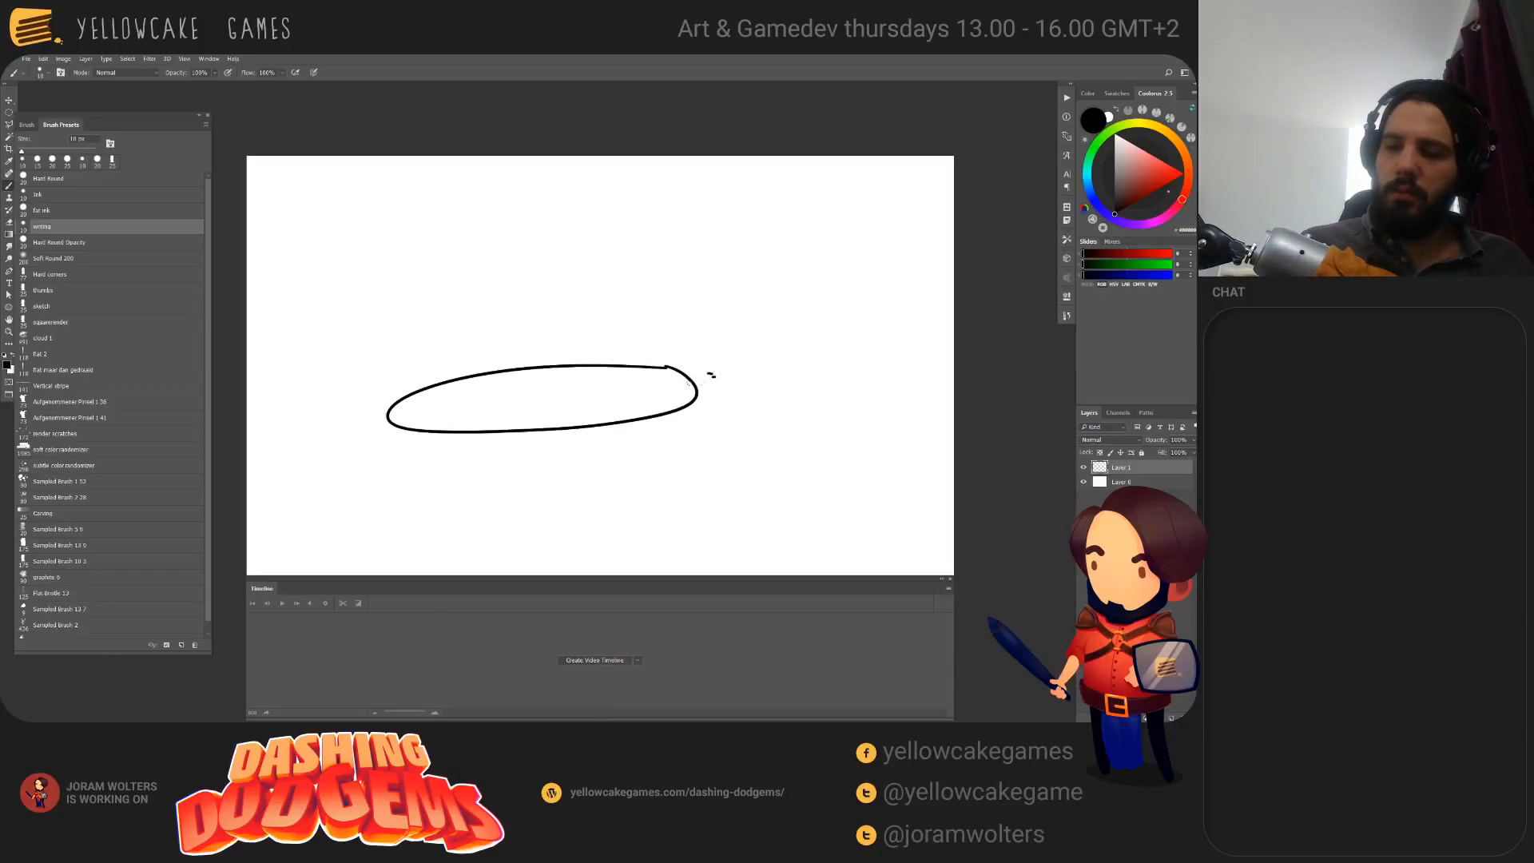
{"action": "left_click_drag", "start_coordinate": [703, 302], "coordinate": [687, 396]}
{"action": "mouse_move", "coordinate": [388, 423]}
{"action": "left_mouse_down"}
{"action": "mouse_move", "coordinate": [354, 369]}
{"action": "mouse_move", "coordinate": [416, 424]}
{"action": "left_mouse_up"}
{"action": "mouse_move", "coordinate": [544, 394]}
{"action": "left_mouse_down"}
{"action": "mouse_move", "coordinate": [415, 411]}
{"action": "mouse_move", "coordinate": [636, 404]}
{"action": "mouse_move", "coordinate": [555, 387]}
{"action": "mouse_move", "coordinate": [563, 370]}
{"action": "left_mouse_up"}
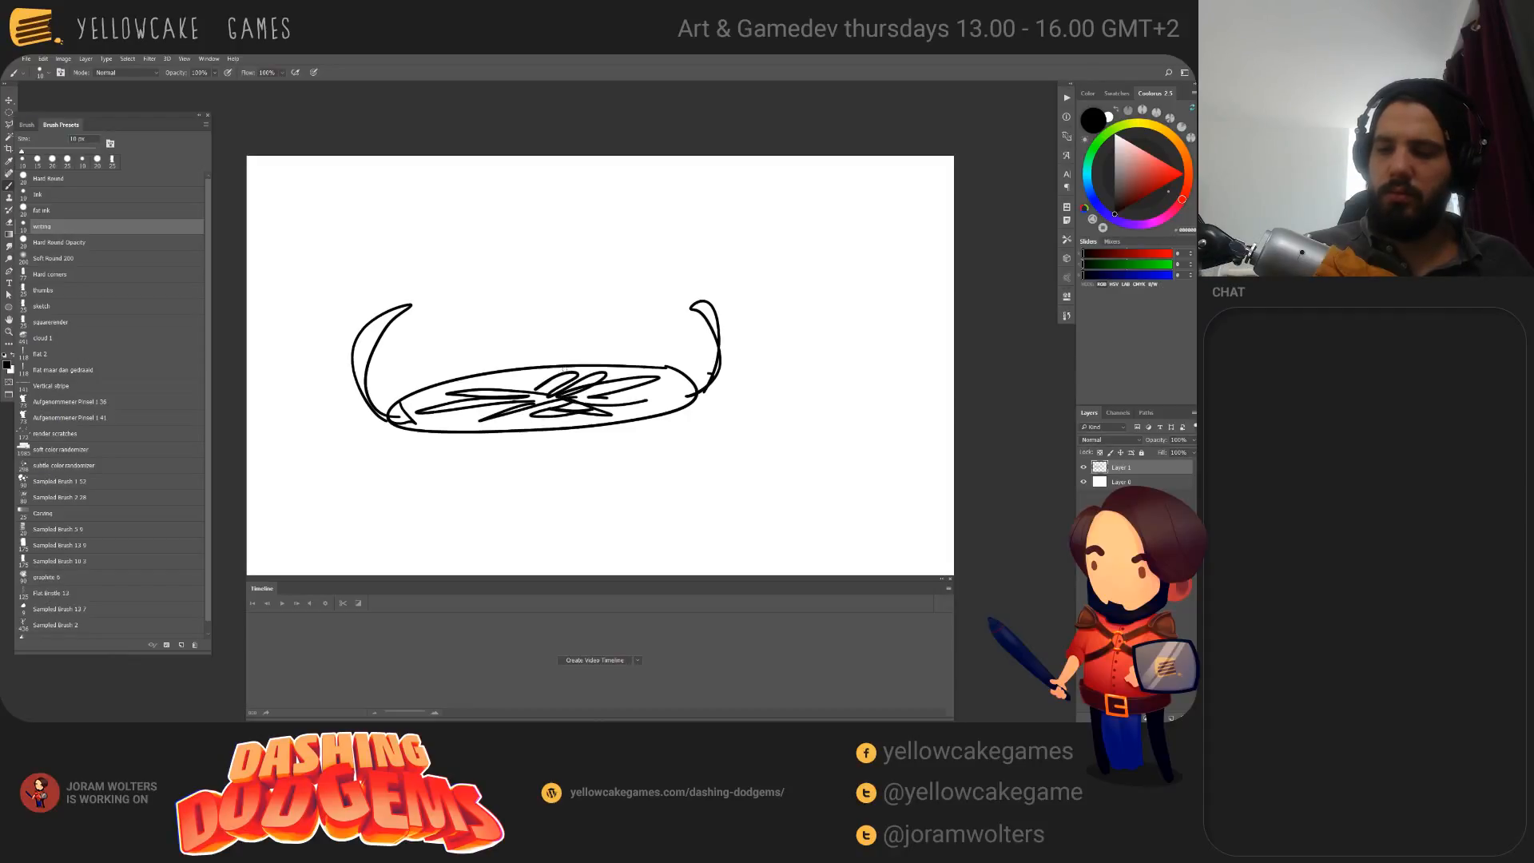
Step: Undo the flattened ellipse drawing with its spikes and curls, and choose the sketch brush
{"action": "key", "text": "ctrl+z"}
{"action": "key", "text": "ctrl+z"}
{"action": "key", "text": "ctrl+z"}
{"action": "key", "text": "ctrl+z"}
{"action": "key", "text": "ctrl+z"}
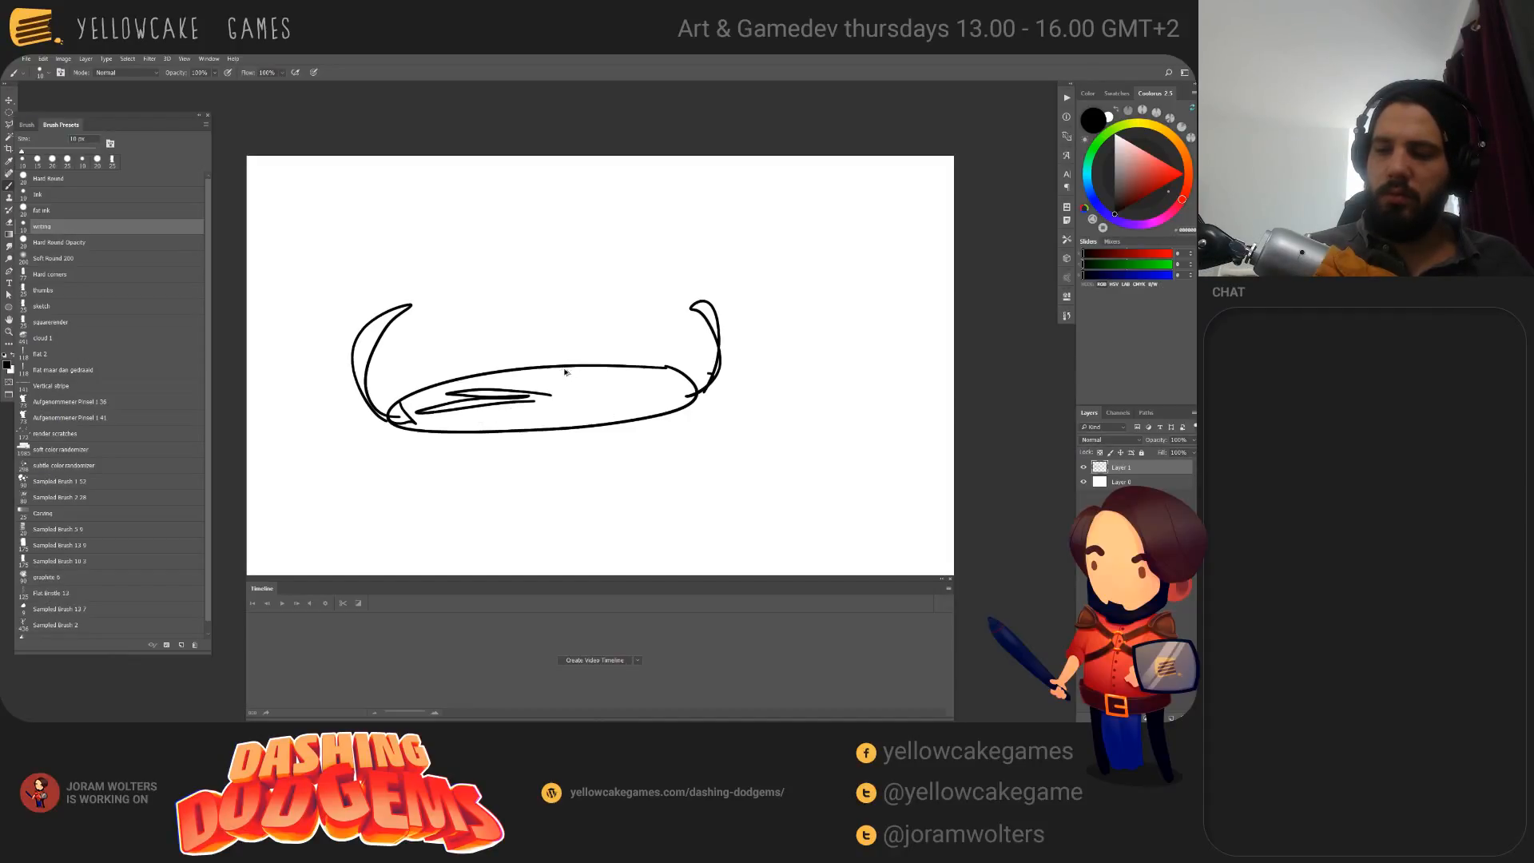
{"action": "key", "text": "ctrl+z"}
{"action": "left_click", "coordinate": [72, 308]}
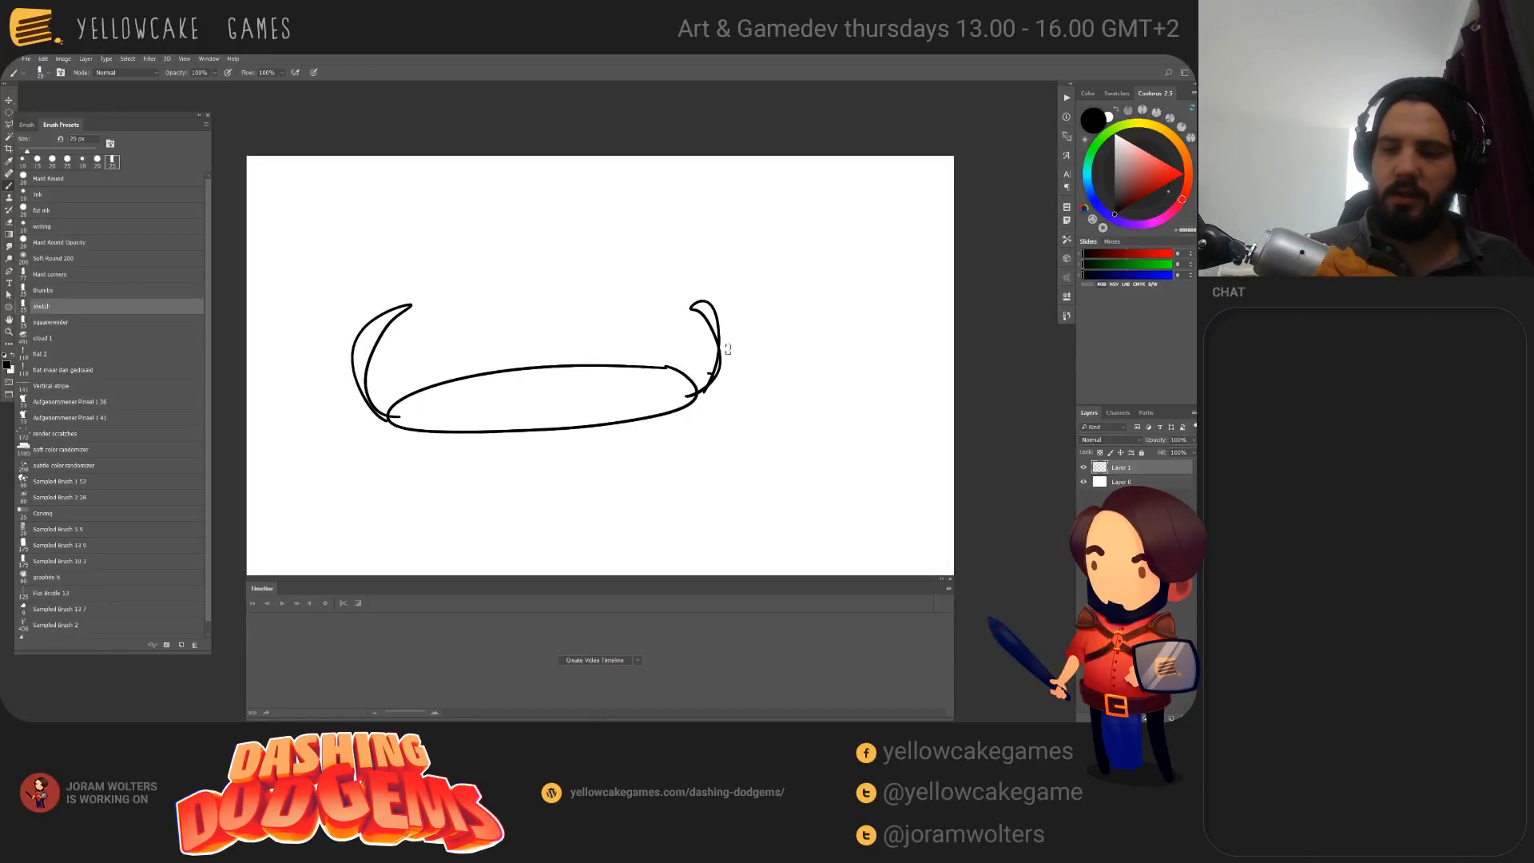
{"action": "key", "text": "ctrl+z"}
{"action": "key", "text": "ctrl+z"}
{"action": "key", "text": "ctrl+z"}
{"action": "key", "text": "ctrl+z"}
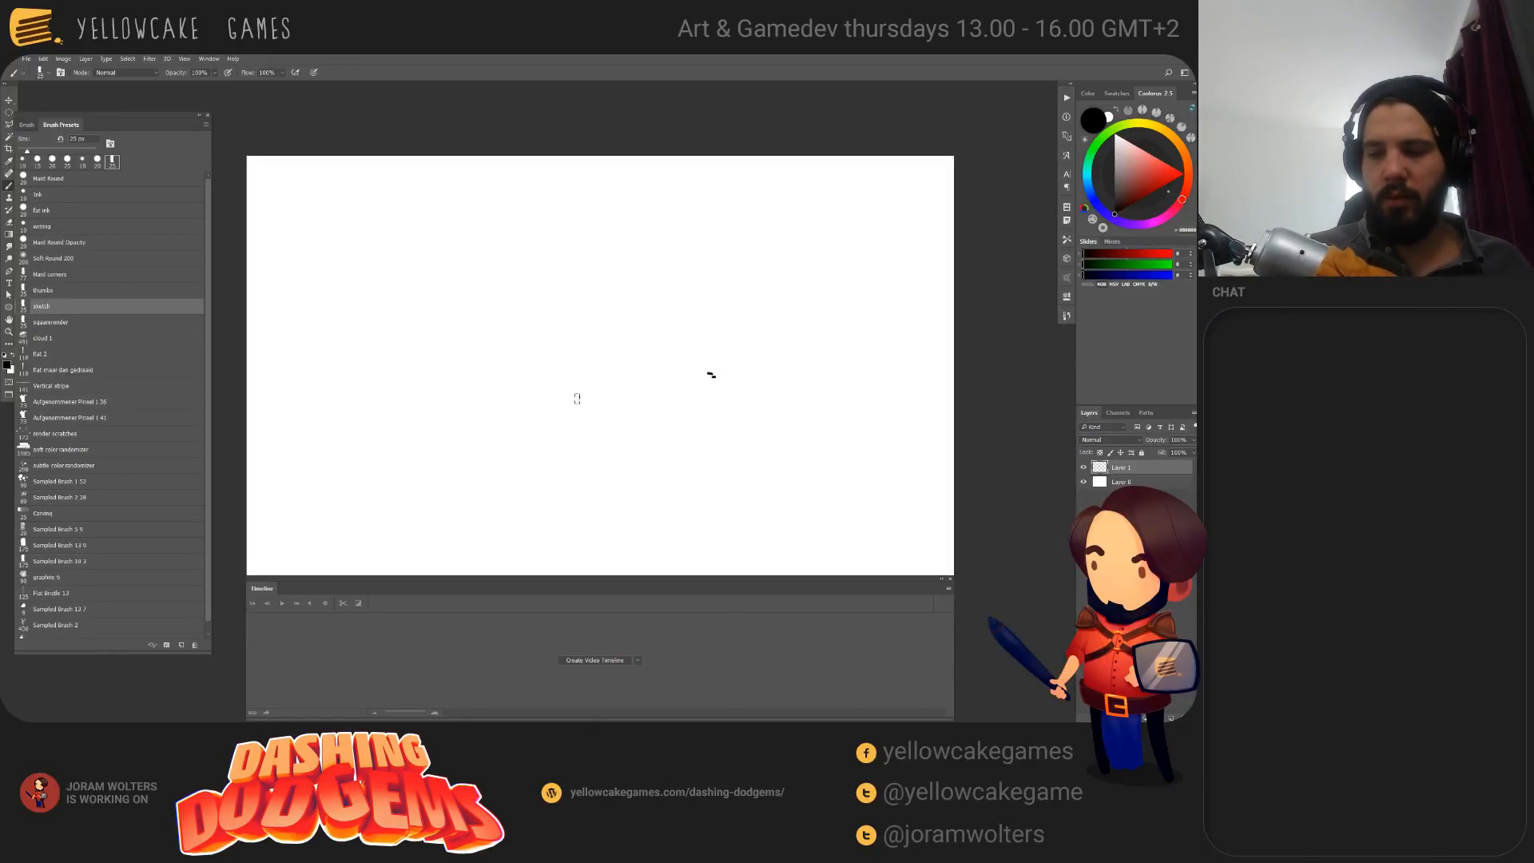
Step: Sketch a large circle with wedge lines from its centre and inward-curving arcs between them along the upper rim
{"action": "mouse_move", "coordinate": [603, 280]}
{"action": "left_mouse_down"}
{"action": "mouse_move", "coordinate": [547, 240]}
{"action": "mouse_move", "coordinate": [503, 247]}
{"action": "mouse_move", "coordinate": [556, 370]}
{"action": "left_mouse_up"}
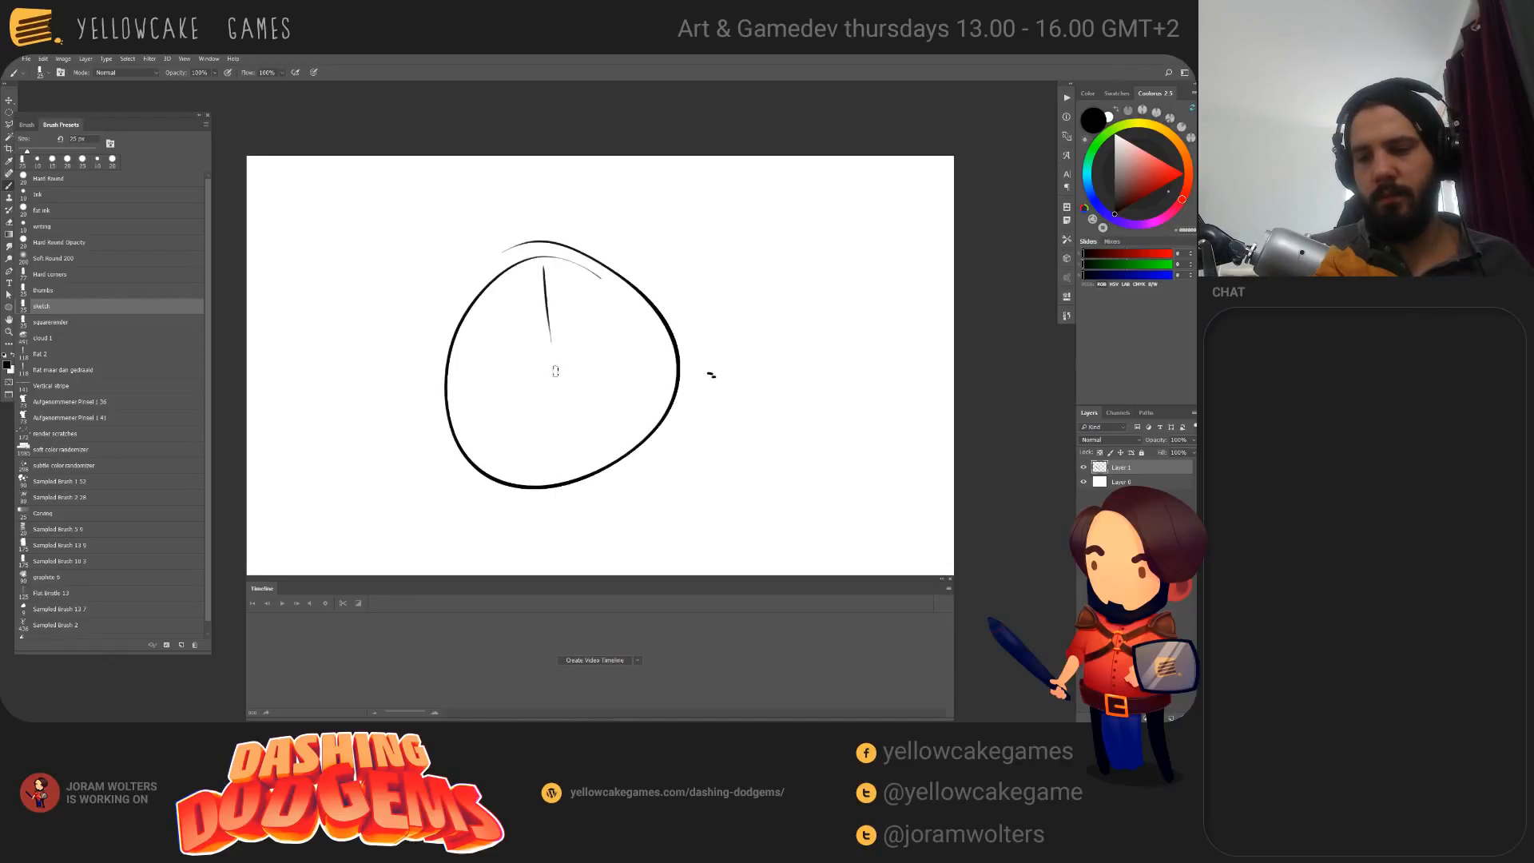
{"action": "mouse_move", "coordinate": [544, 260]}
{"action": "left_mouse_down"}
{"action": "mouse_move", "coordinate": [555, 369]}
{"action": "mouse_move", "coordinate": [606, 328]}
{"action": "mouse_move", "coordinate": [550, 250]}
{"action": "mouse_move", "coordinate": [626, 277]}
{"action": "mouse_move", "coordinate": [609, 308]}
{"action": "left_mouse_up"}
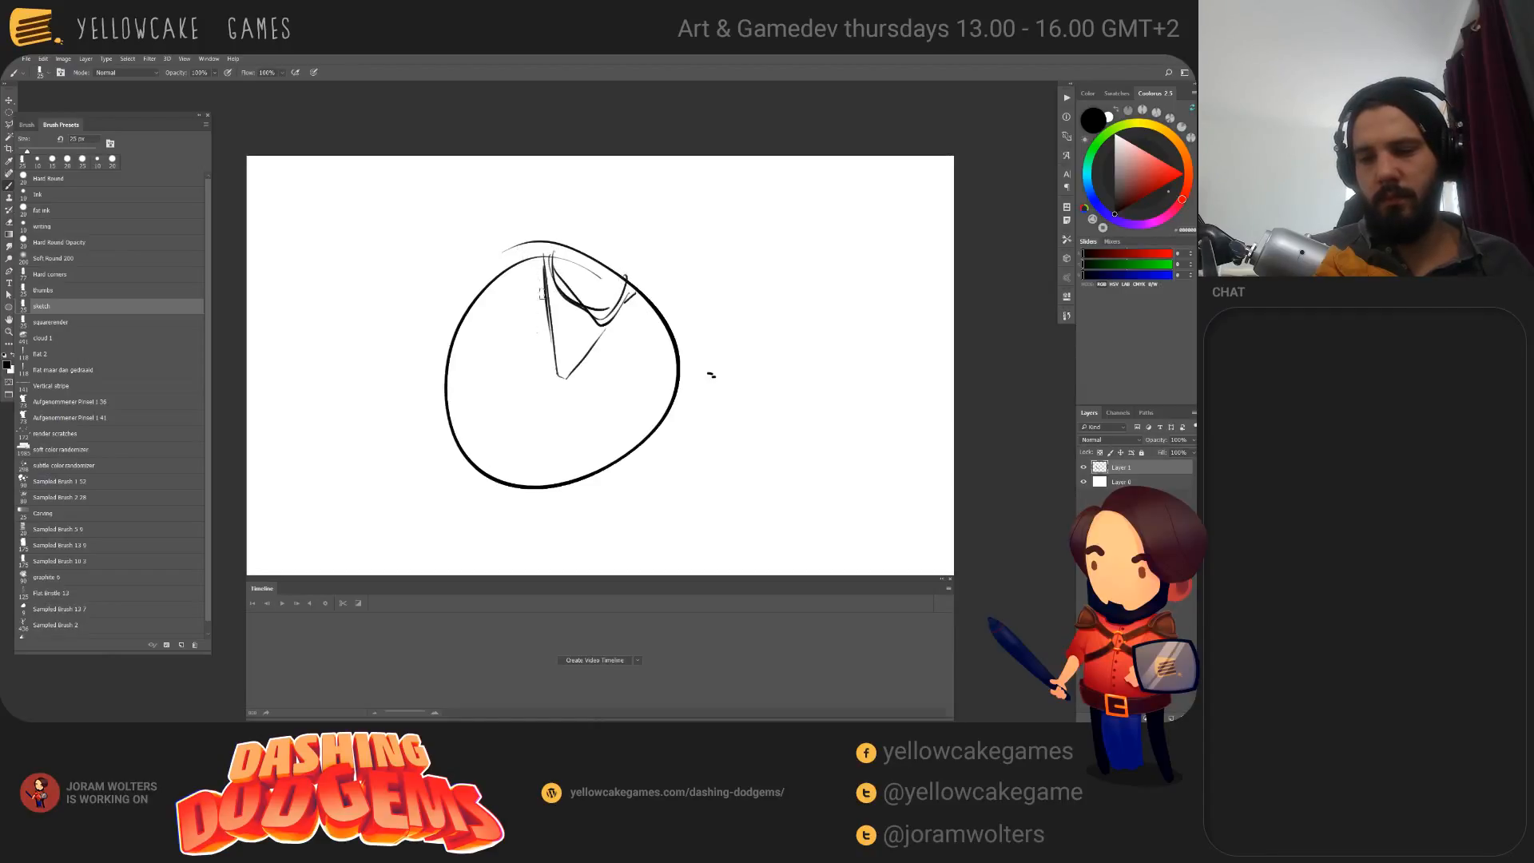
{"action": "left_click_drag", "start_coordinate": [459, 302], "coordinate": [551, 378]}
{"action": "left_click_drag", "start_coordinate": [535, 250], "coordinate": [479, 315]}
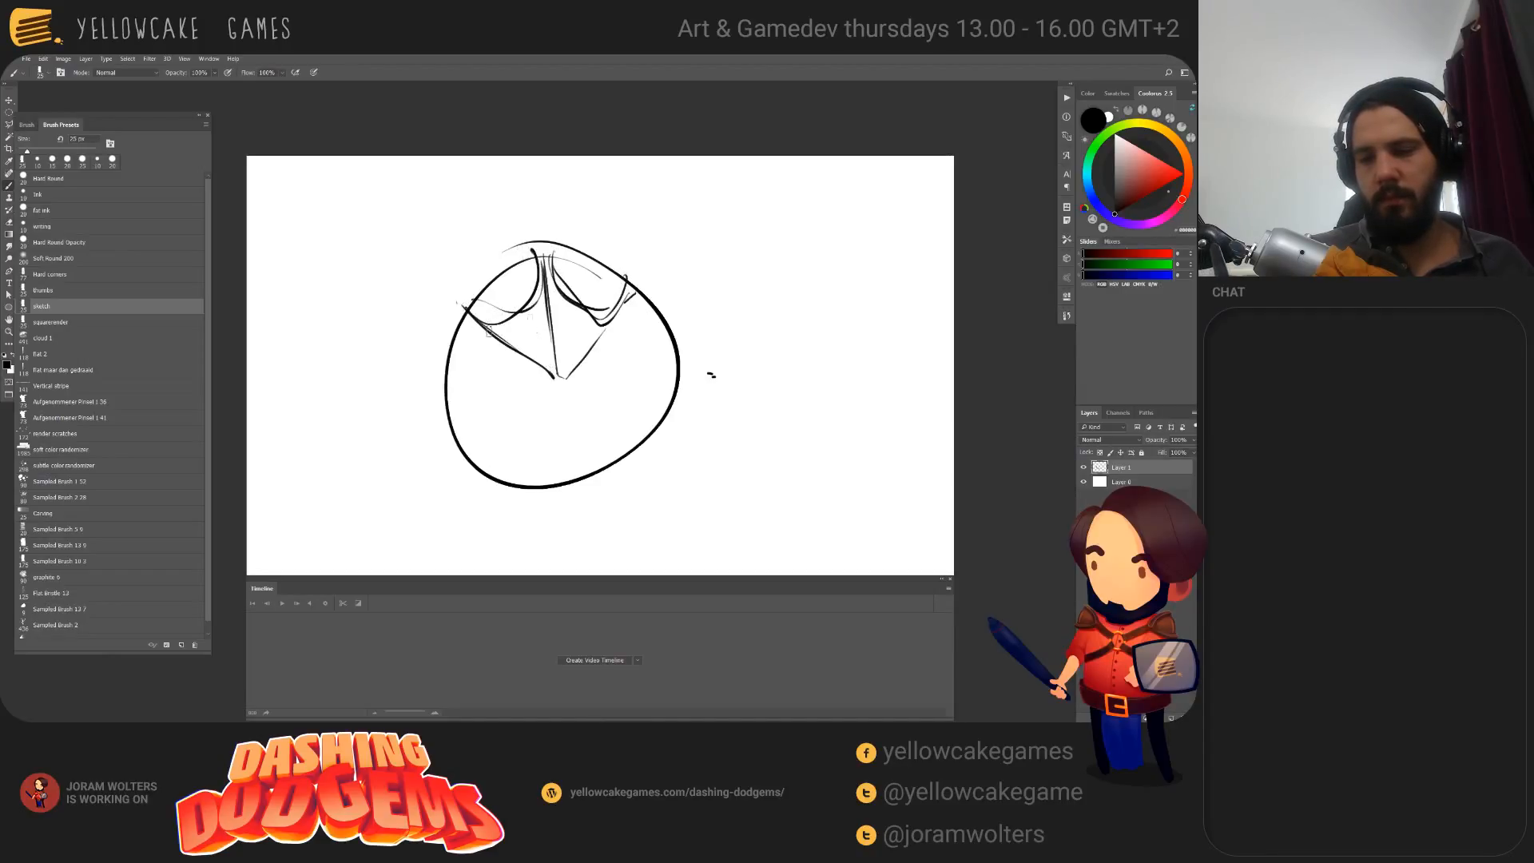
{"action": "left_click_drag", "start_coordinate": [560, 384], "coordinate": [674, 357]}
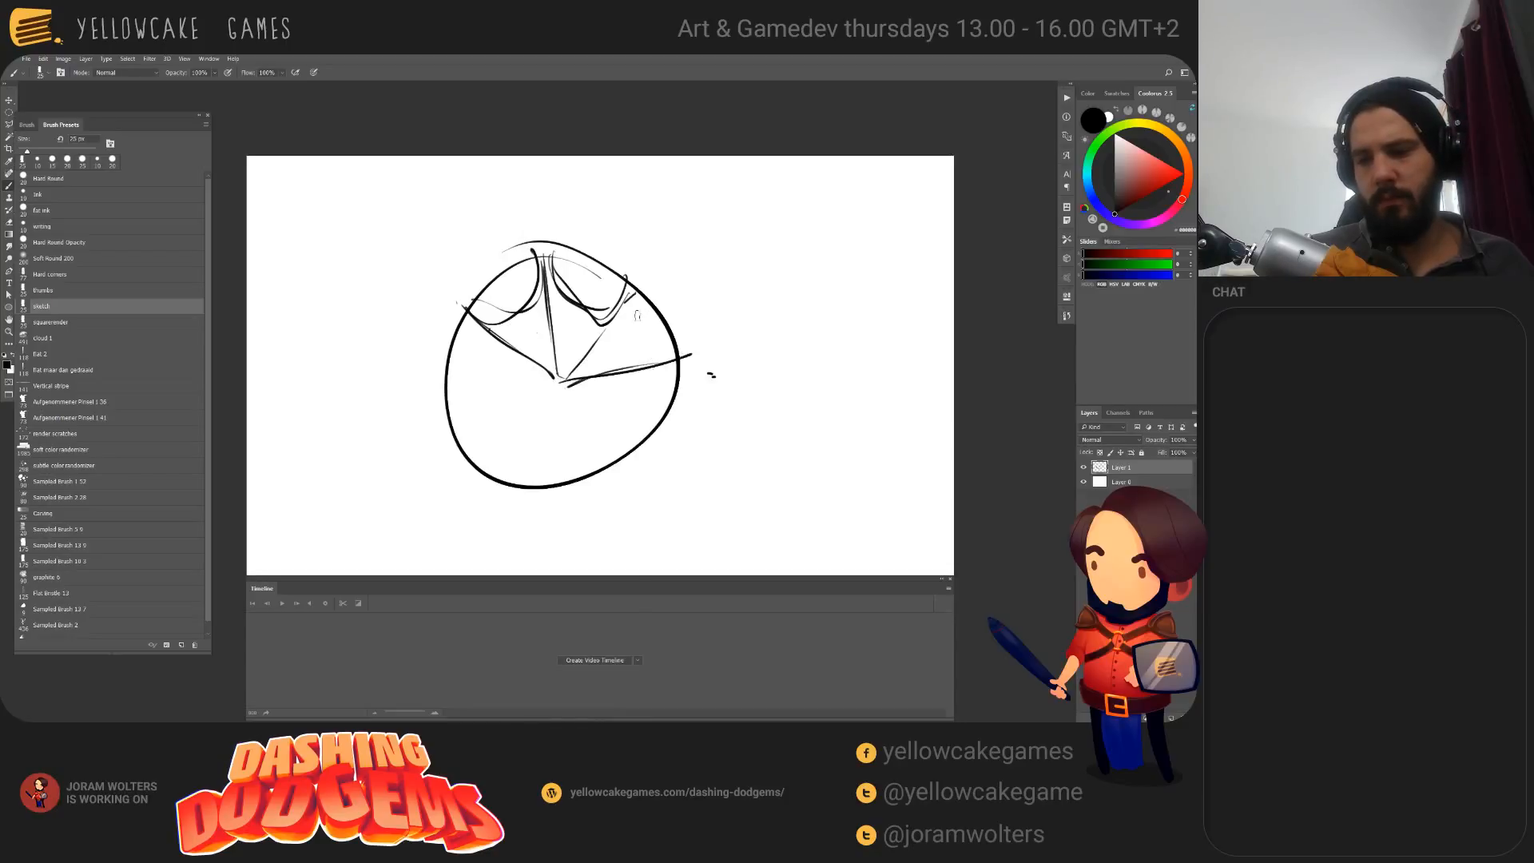
{"action": "mouse_move", "coordinate": [643, 302]}
{"action": "left_mouse_down"}
{"action": "mouse_move", "coordinate": [686, 352]}
{"action": "mouse_move", "coordinate": [591, 329]}
{"action": "left_mouse_up"}
Step: Add another wedge line in the circle and sketch a horizontal ground line beside it with upward-curling ends
{"action": "mouse_move", "coordinate": [571, 390]}
{"action": "left_mouse_down"}
{"action": "mouse_move", "coordinate": [639, 439]}
{"action": "mouse_move", "coordinate": [898, 440]}
{"action": "mouse_move", "coordinate": [915, 403]}
{"action": "left_mouse_up"}
{"action": "left_click_drag", "start_coordinate": [885, 344], "coordinate": [855, 436]}
{"action": "mouse_move", "coordinate": [726, 432]}
{"action": "left_mouse_down"}
{"action": "mouse_move", "coordinate": [692, 326]}
{"action": "mouse_move", "coordinate": [729, 432]}
{"action": "left_mouse_up"}
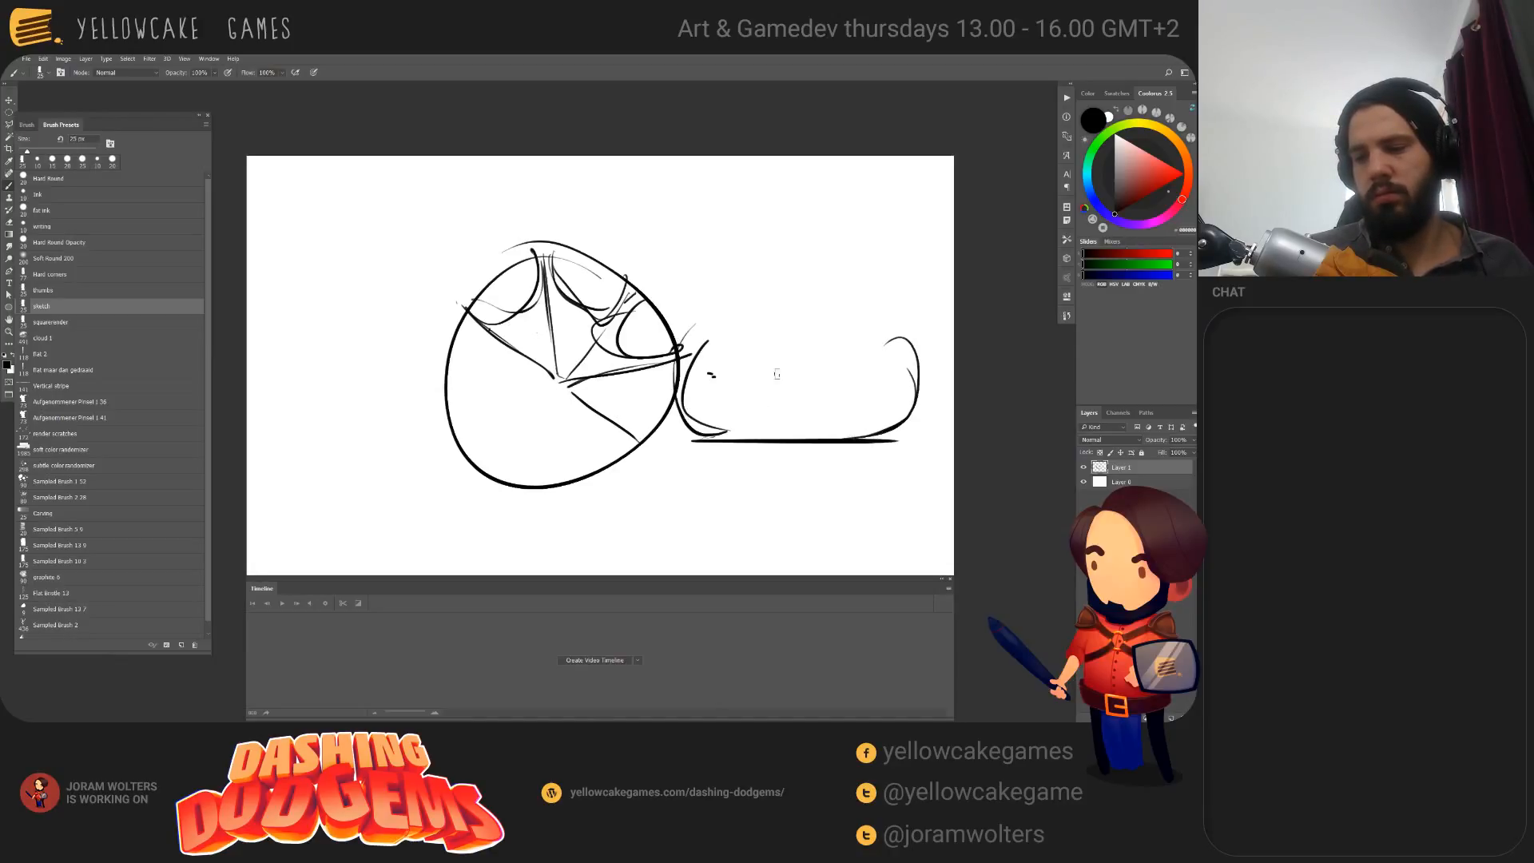
{"action": "left_click_drag", "start_coordinate": [770, 373], "coordinate": [815, 399]}
{"action": "key", "text": "ctrl+alt+z"}
{"action": "key", "text": "ctrl+alt+z"}
{"action": "key", "text": "ctrl+alt+z"}
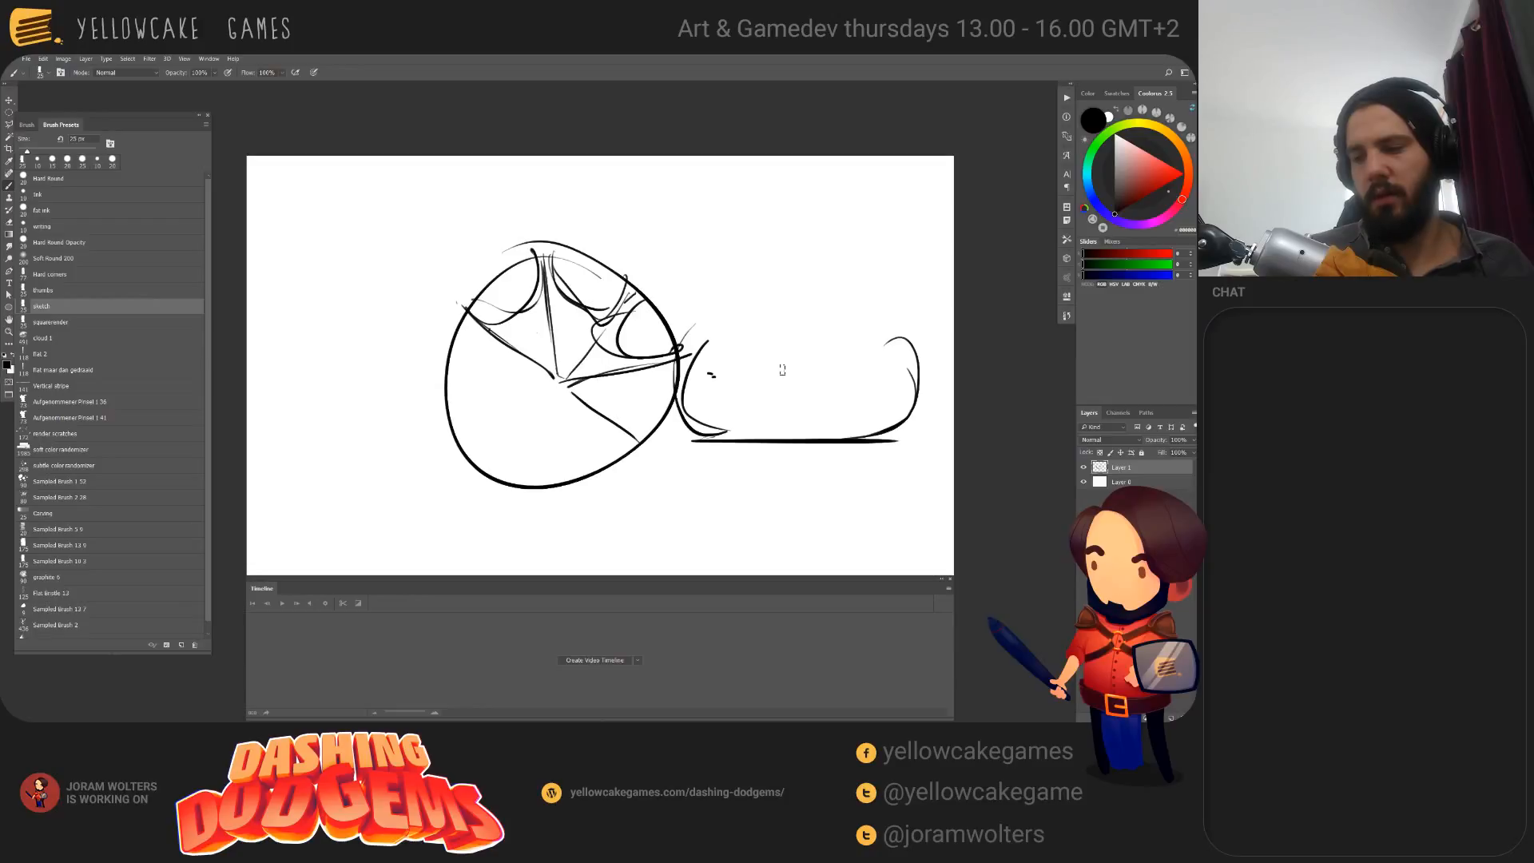
Step: Sketch a car with a hatched body and cabin on the ground line, with short motion arcs on both sides
{"action": "mouse_move", "coordinate": [771, 332]}
{"action": "left_mouse_down"}
{"action": "mouse_move", "coordinate": [764, 402]}
{"action": "mouse_move", "coordinate": [828, 390]}
{"action": "mouse_move", "coordinate": [763, 403]}
{"action": "mouse_move", "coordinate": [776, 396]}
{"action": "left_mouse_up"}
{"action": "mouse_move", "coordinate": [782, 341]}
{"action": "left_mouse_down"}
{"action": "mouse_move", "coordinate": [805, 341]}
{"action": "mouse_move", "coordinate": [822, 389]}
{"action": "mouse_move", "coordinate": [775, 396]}
{"action": "mouse_move", "coordinate": [771, 434]}
{"action": "mouse_move", "coordinate": [839, 445]}
{"action": "left_mouse_up"}
{"action": "mouse_move", "coordinate": [831, 392]}
{"action": "left_mouse_down"}
{"action": "mouse_move", "coordinate": [816, 439]}
{"action": "mouse_move", "coordinate": [771, 401]}
{"action": "mouse_move", "coordinate": [815, 395]}
{"action": "mouse_move", "coordinate": [794, 434]}
{"action": "mouse_move", "coordinate": [847, 412]}
{"action": "mouse_move", "coordinate": [795, 346]}
{"action": "mouse_move", "coordinate": [883, 416]}
{"action": "mouse_move", "coordinate": [883, 397]}
{"action": "left_mouse_up"}
{"action": "key", "text": "ctrl+z"}
{"action": "left_click_drag", "start_coordinate": [746, 383], "coordinate": [718, 408]}
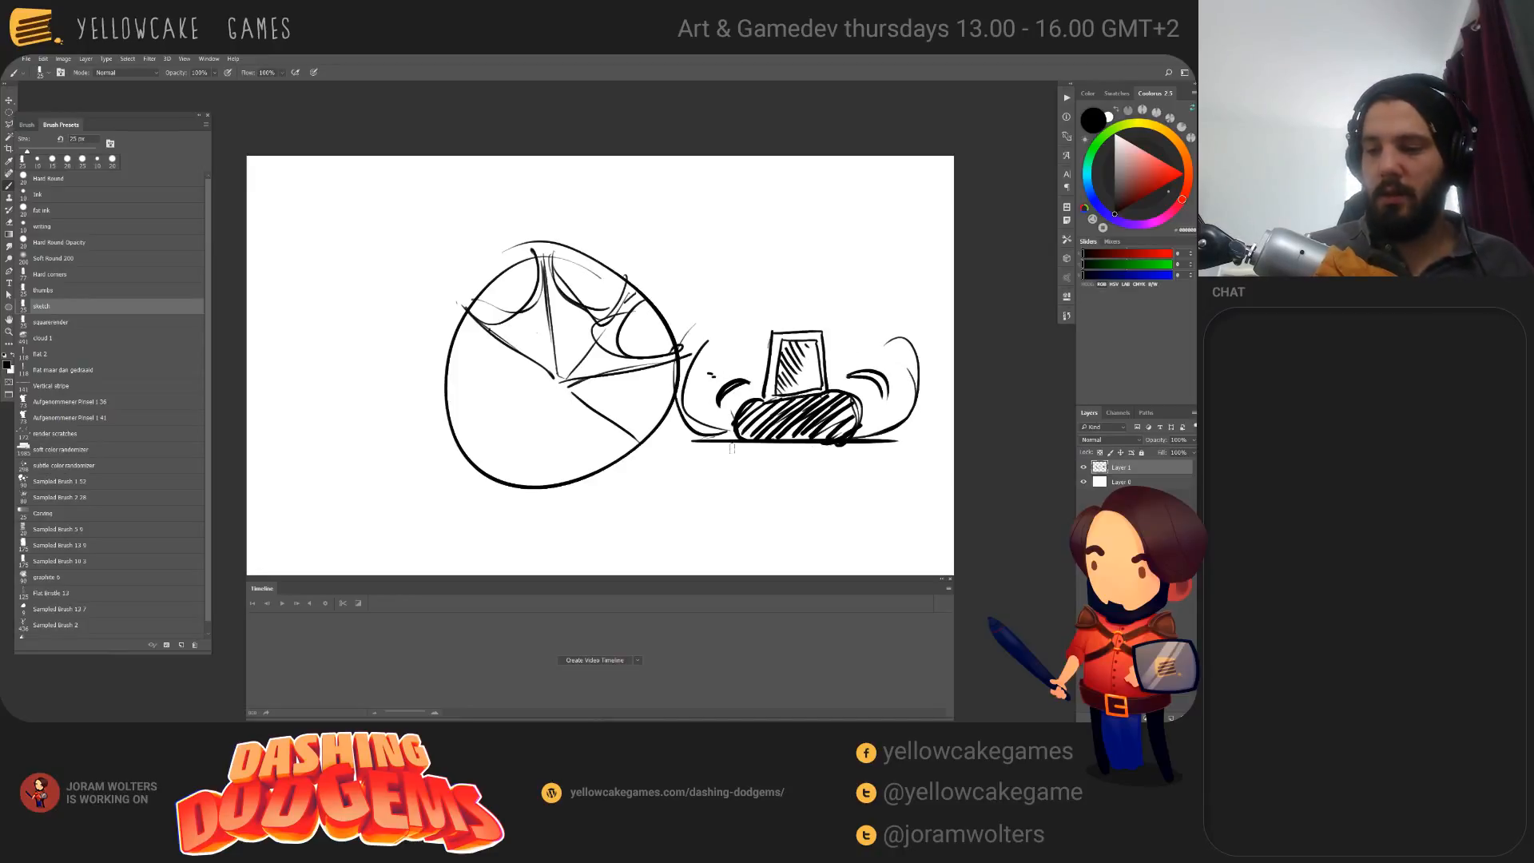
Step: Sketch a second car below the first, with a flat rectangular body and a tapered cabin outline on top
{"action": "left_click_drag", "start_coordinate": [780, 472], "coordinate": [775, 370]}
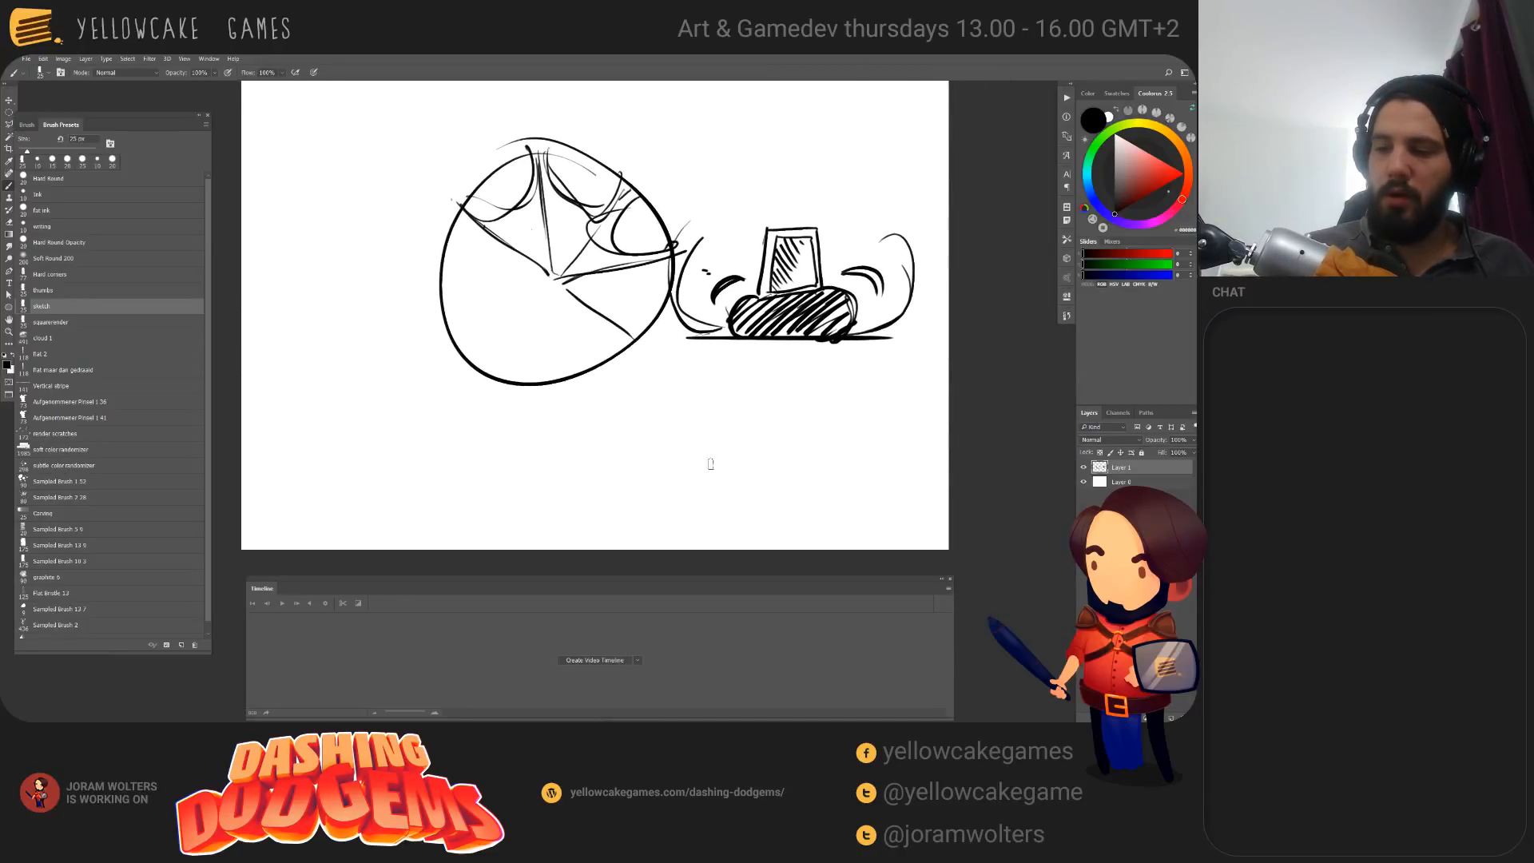
{"action": "mouse_move", "coordinate": [743, 455]}
{"action": "left_mouse_down"}
{"action": "mouse_move", "coordinate": [812, 453]}
{"action": "mouse_move", "coordinate": [799, 476]}
{"action": "mouse_move", "coordinate": [766, 439]}
{"action": "mouse_move", "coordinate": [711, 456]}
{"action": "mouse_move", "coordinate": [715, 497]}
{"action": "left_mouse_up"}
{"action": "key", "text": "ctrl+z"}
{"action": "key", "text": "ctrl+z"}
{"action": "key", "text": "ctrl+z"}
{"action": "mouse_move", "coordinate": [792, 445]}
{"action": "left_mouse_down"}
{"action": "mouse_move", "coordinate": [700, 472]}
{"action": "mouse_move", "coordinate": [801, 482]}
{"action": "mouse_move", "coordinate": [795, 446]}
{"action": "mouse_move", "coordinate": [703, 471]}
{"action": "mouse_move", "coordinate": [780, 445]}
{"action": "mouse_move", "coordinate": [717, 454]}
{"action": "mouse_move", "coordinate": [723, 379]}
{"action": "mouse_move", "coordinate": [769, 376]}
{"action": "mouse_move", "coordinate": [784, 444]}
{"action": "mouse_move", "coordinate": [722, 377]}
{"action": "mouse_move", "coordinate": [784, 369]}
{"action": "mouse_move", "coordinate": [792, 446]}
{"action": "left_mouse_up"}
{"action": "key", "text": "ctrl+z"}
{"action": "key", "text": "ctrl+z"}
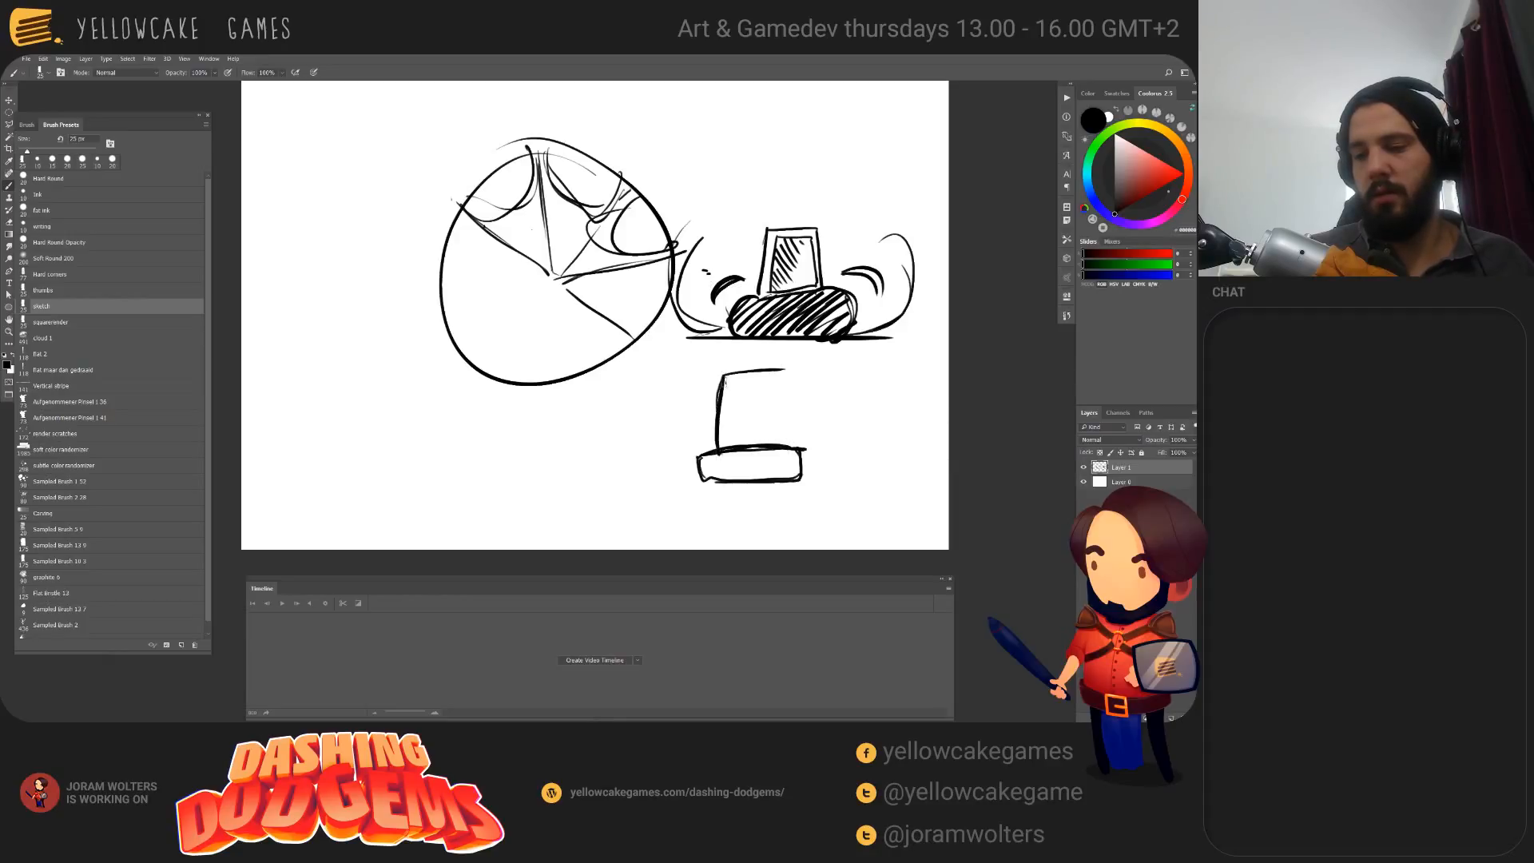
{"action": "left_click_drag", "start_coordinate": [767, 375], "coordinate": [788, 444]}
{"action": "key", "text": "e"}
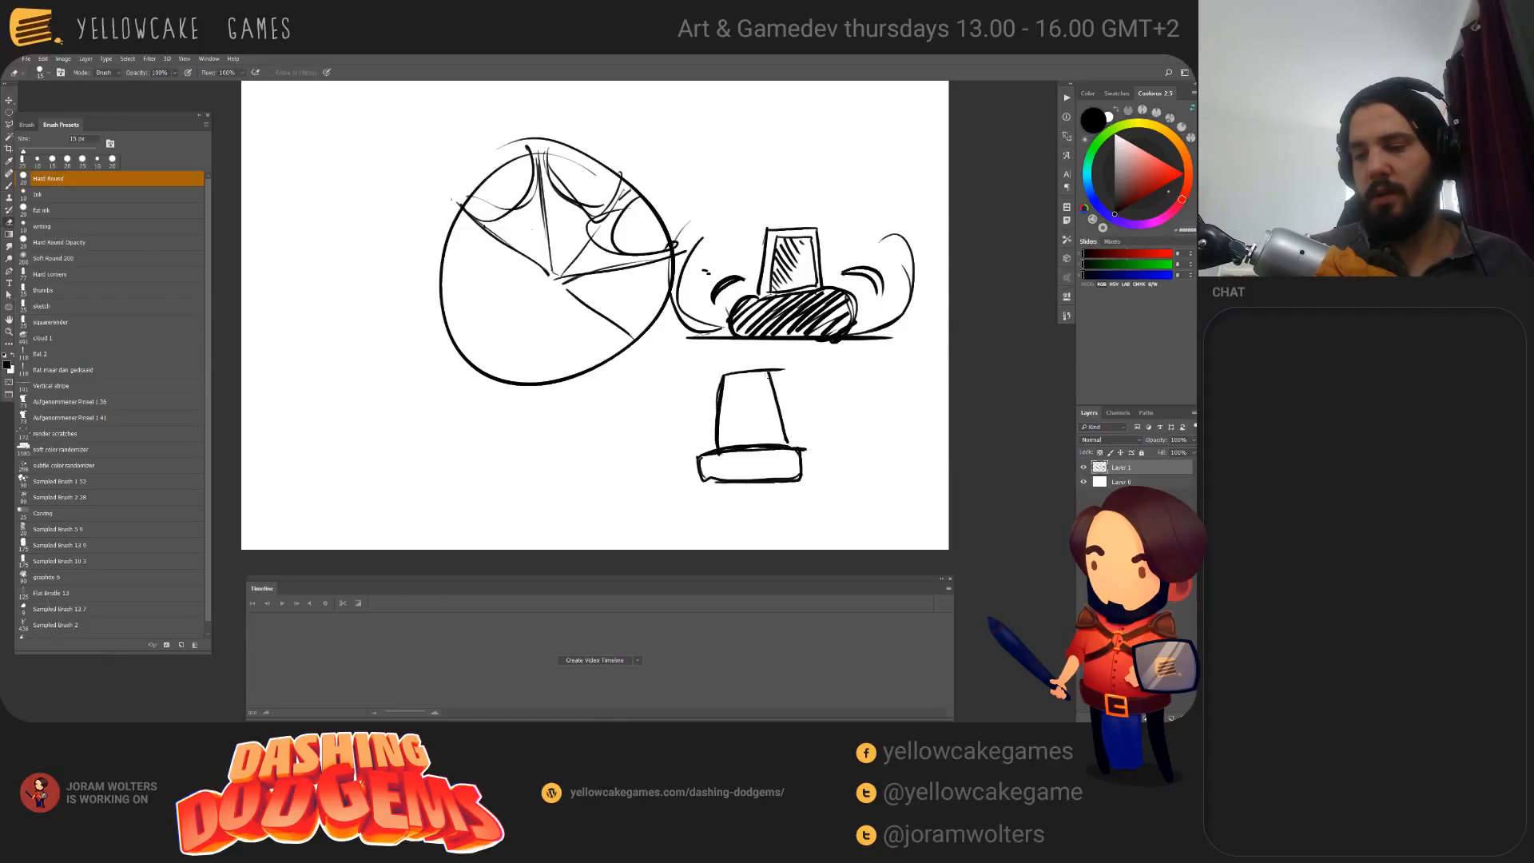
{"action": "key", "text": "b"}
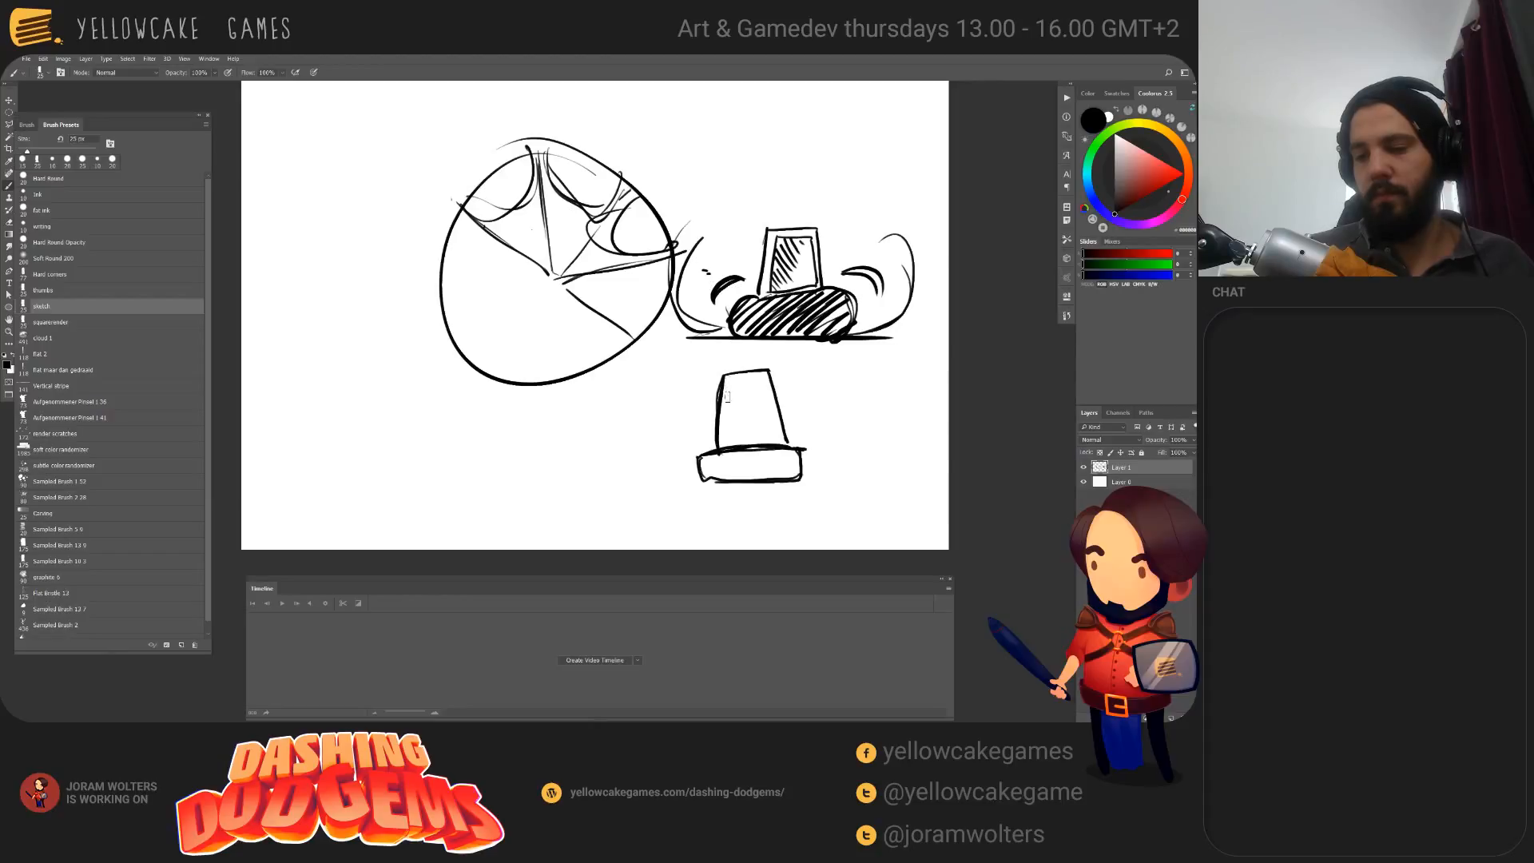
Step: Draw a hatched window inside the second car's cabin and fill its body with diagonal hatching
{"action": "left_click_drag", "start_coordinate": [727, 382], "coordinate": [768, 436]}
{"action": "mouse_move", "coordinate": [725, 381]}
{"action": "left_mouse_down"}
{"action": "mouse_move", "coordinate": [765, 377]}
{"action": "mouse_move", "coordinate": [771, 438]}
{"action": "mouse_move", "coordinate": [751, 387]}
{"action": "mouse_move", "coordinate": [769, 380]}
{"action": "left_mouse_up"}
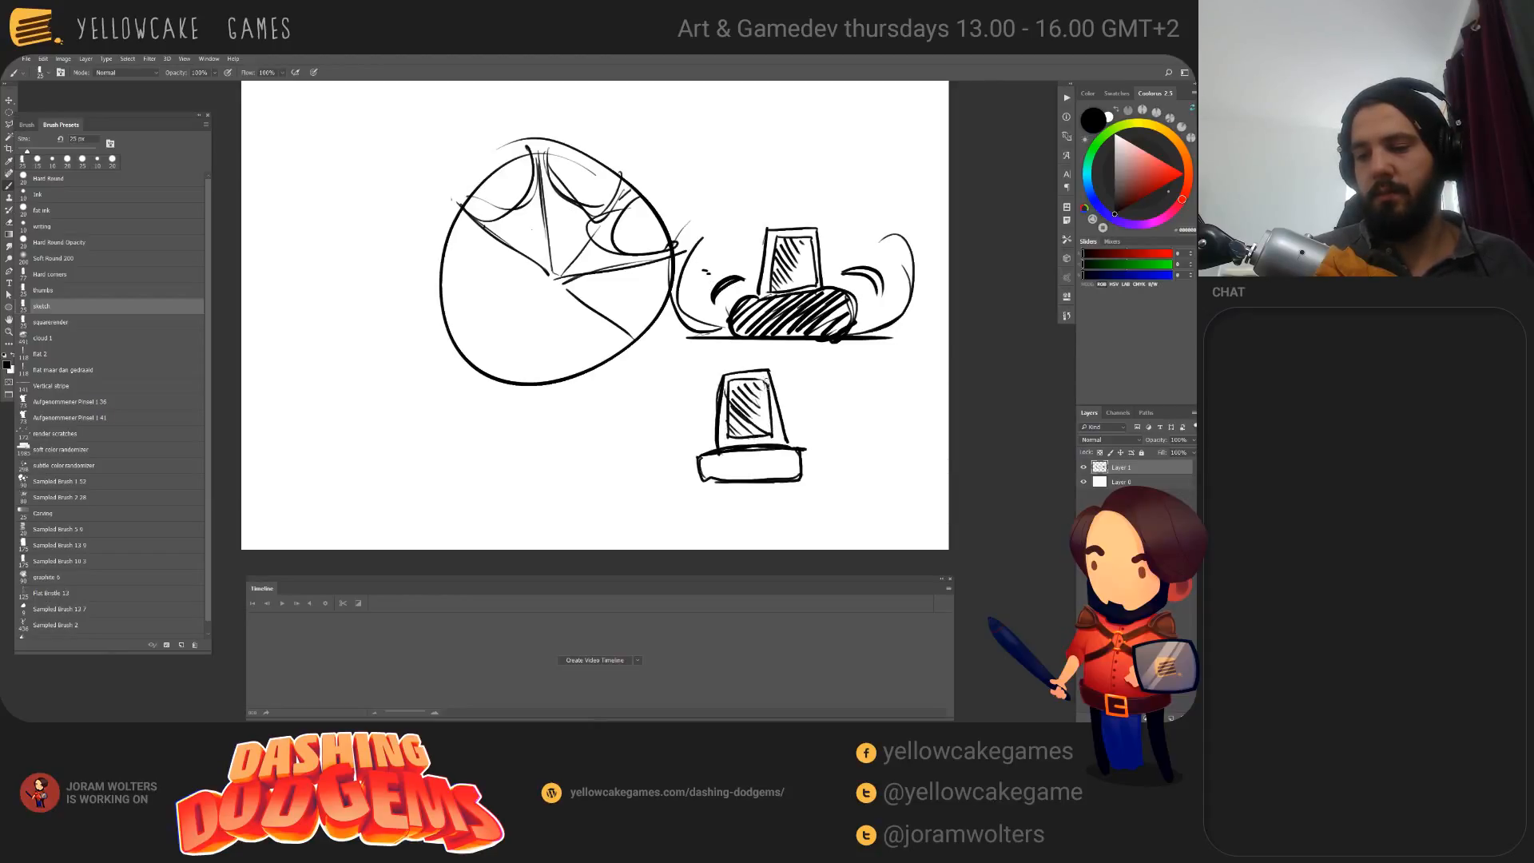
{"action": "mouse_move", "coordinate": [702, 478]}
{"action": "left_mouse_down"}
{"action": "mouse_move", "coordinate": [729, 451]}
{"action": "mouse_move", "coordinate": [777, 451]}
{"action": "left_mouse_up"}
{"action": "left_click_drag", "start_coordinate": [774, 478], "coordinate": [791, 452]}
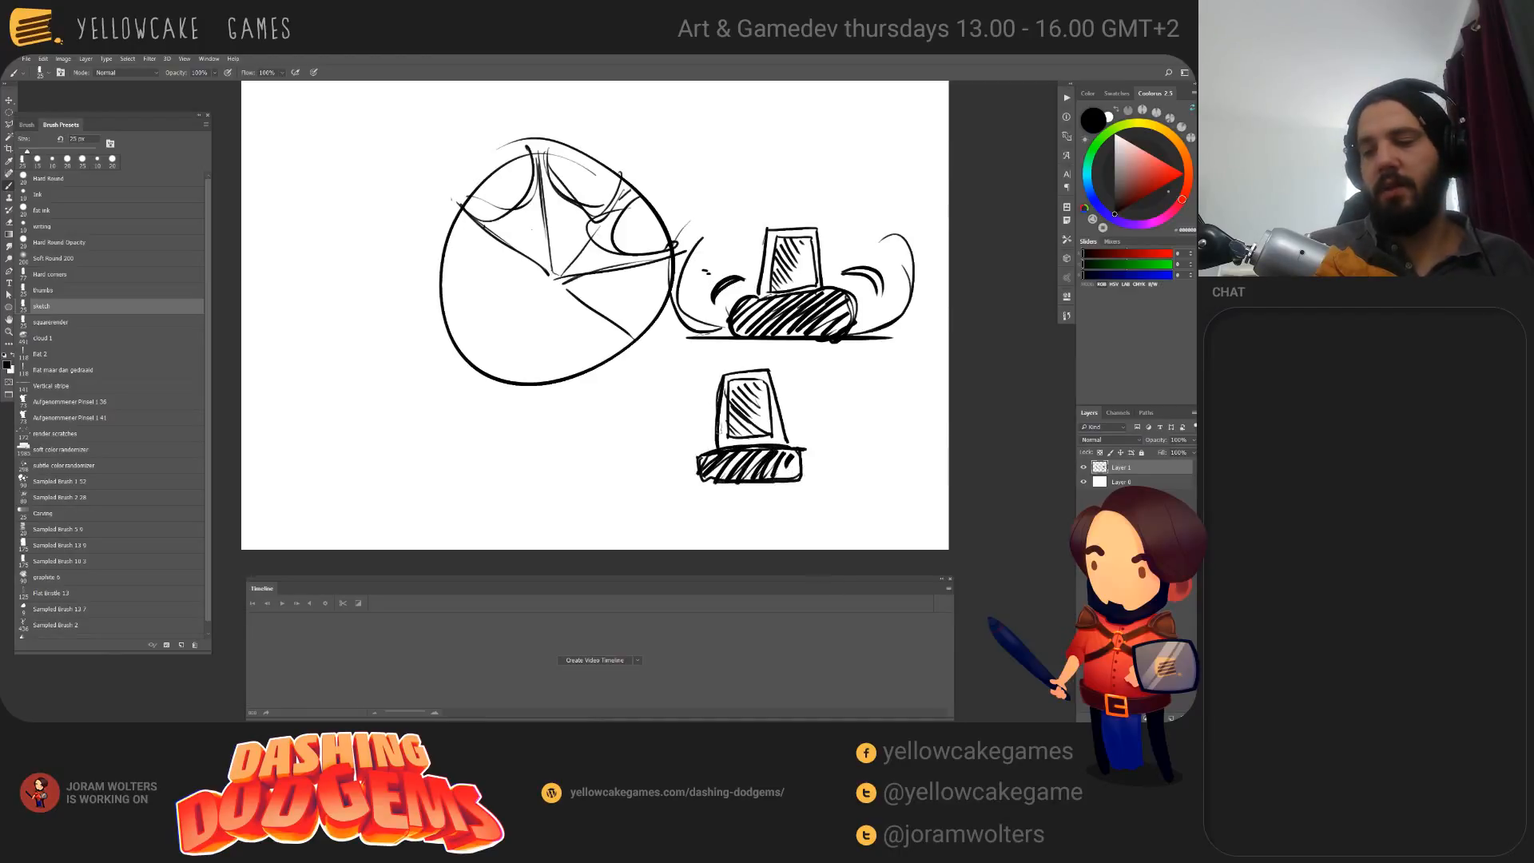
Step: Draw a long ground line under the second car, with upward-curling arcs near both ends and short motion arcs beside the body
{"action": "left_click_drag", "start_coordinate": [579, 483], "coordinate": [920, 483]}
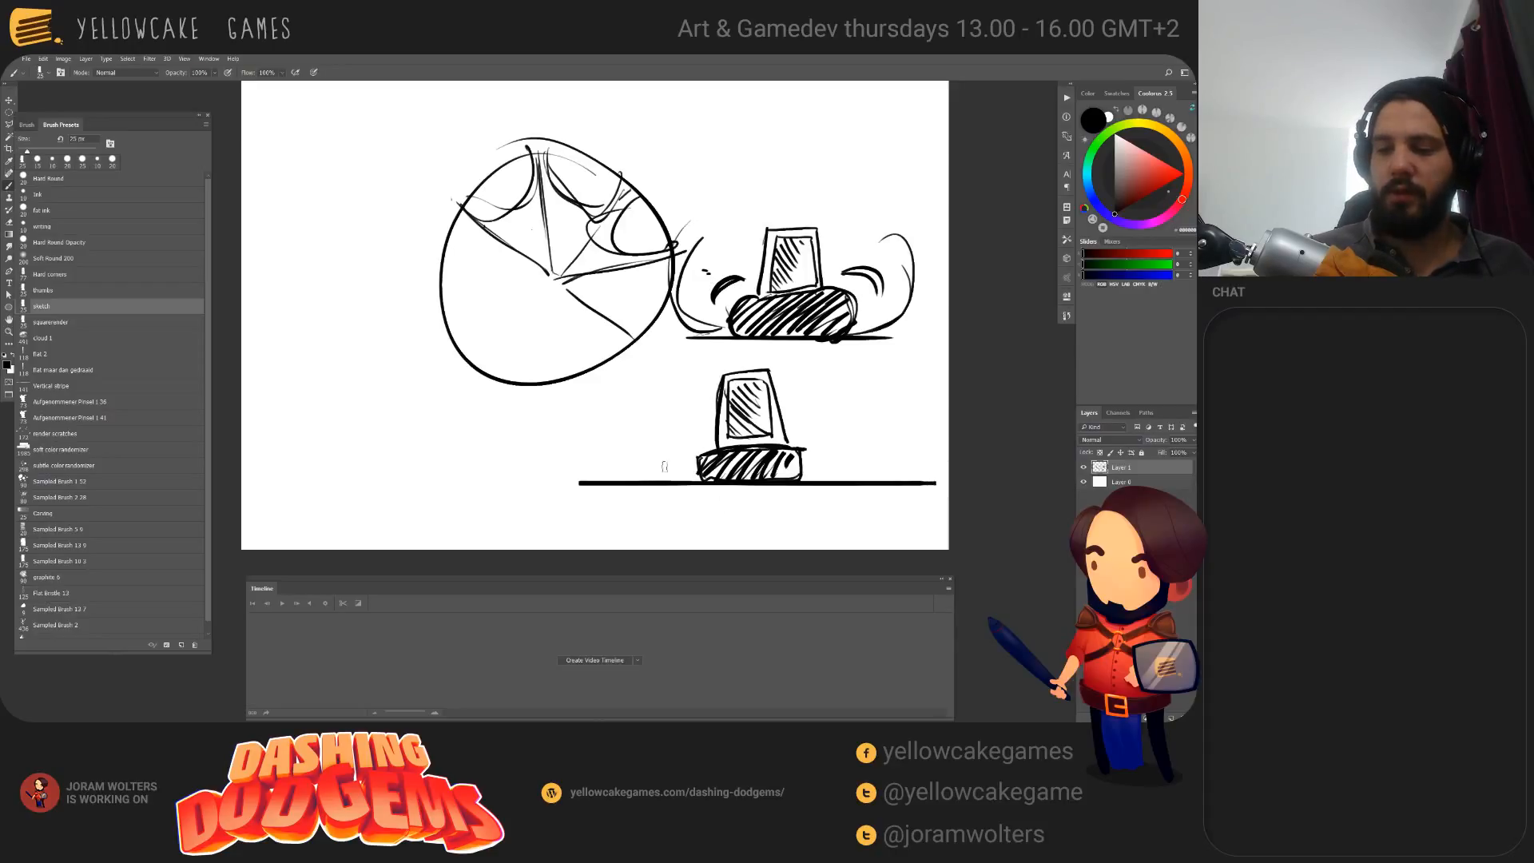
{"action": "mouse_move", "coordinate": [613, 408]}
{"action": "left_mouse_down"}
{"action": "mouse_move", "coordinate": [610, 482]}
{"action": "mouse_move", "coordinate": [596, 431]}
{"action": "left_mouse_up"}
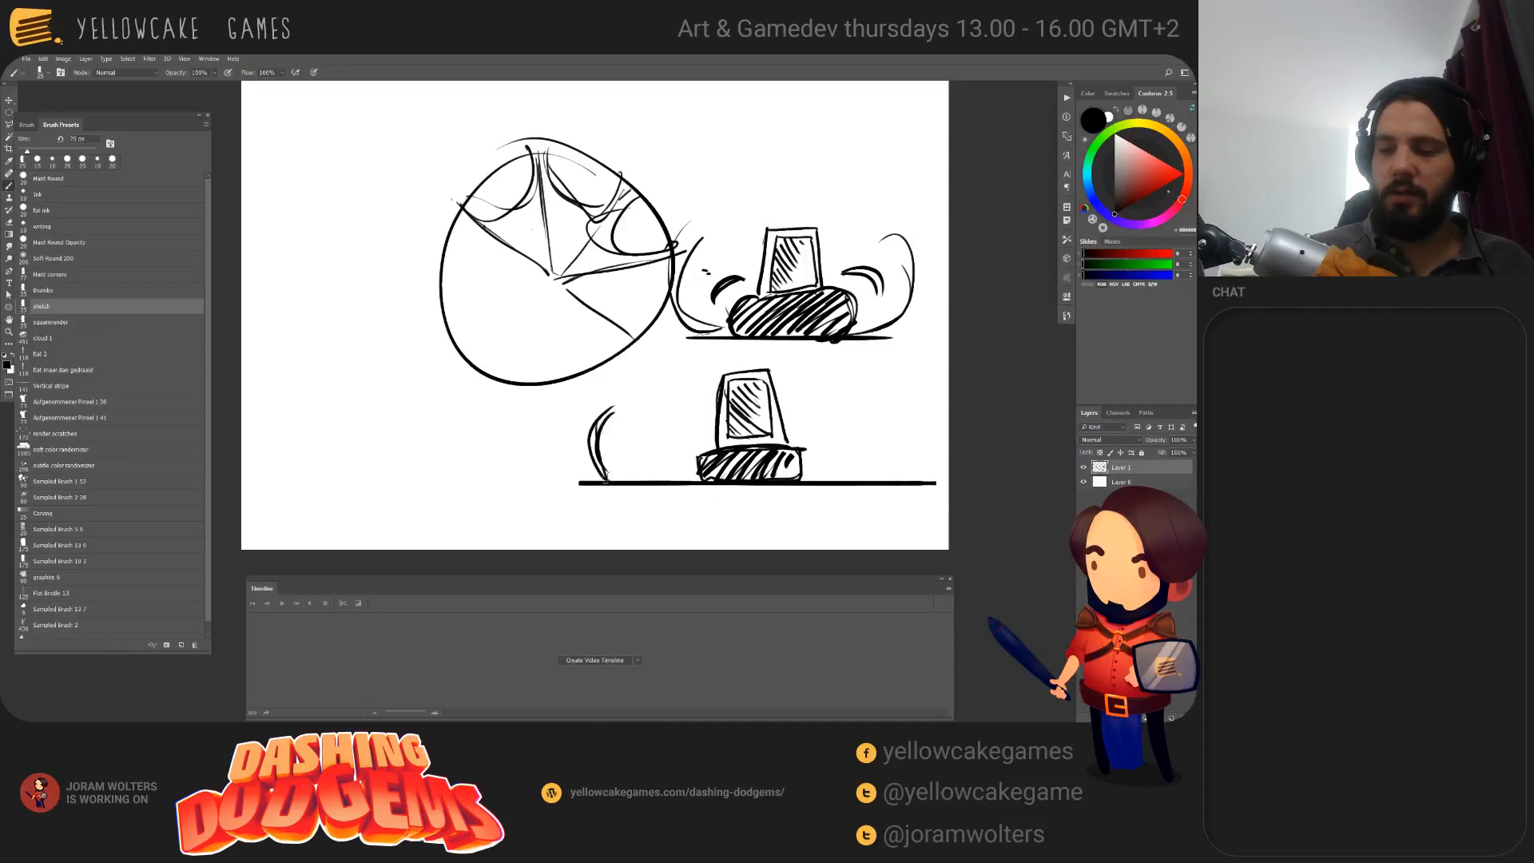
{"action": "left_click_drag", "start_coordinate": [898, 480], "coordinate": [912, 417]}
{"action": "left_click_drag", "start_coordinate": [915, 427], "coordinate": [921, 481]}
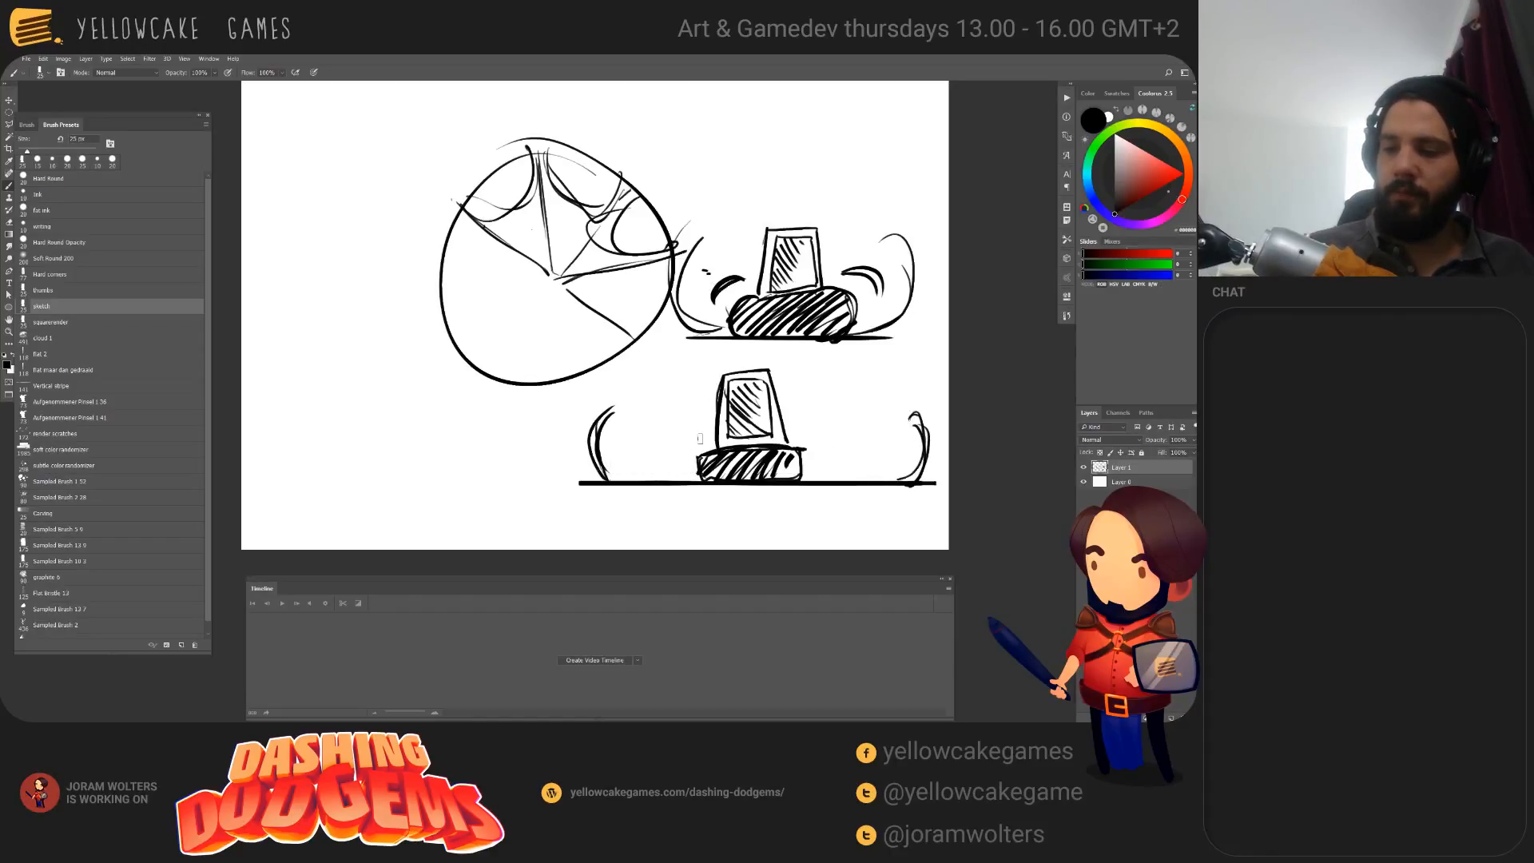
{"action": "left_click_drag", "start_coordinate": [699, 438], "coordinate": [676, 458]}
{"action": "left_click_drag", "start_coordinate": [807, 434], "coordinate": [823, 453]}
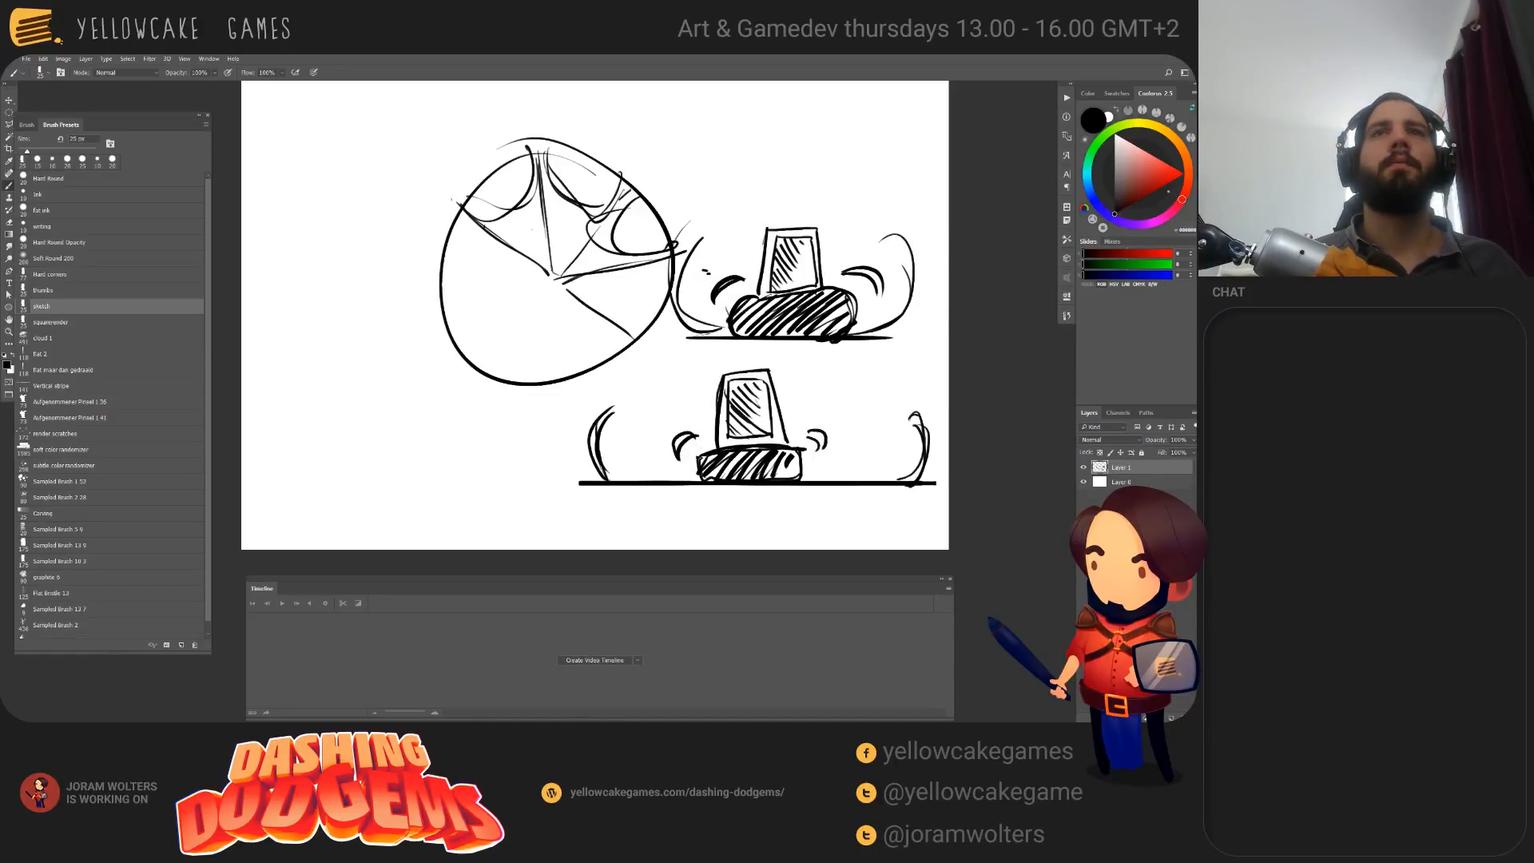
Step: Switch to Chrome and check the open tabs, including the Twitch stream and the Artistic Principles of VFX #2: Shape video
{"action": "key", "text": "alt+Tab"}
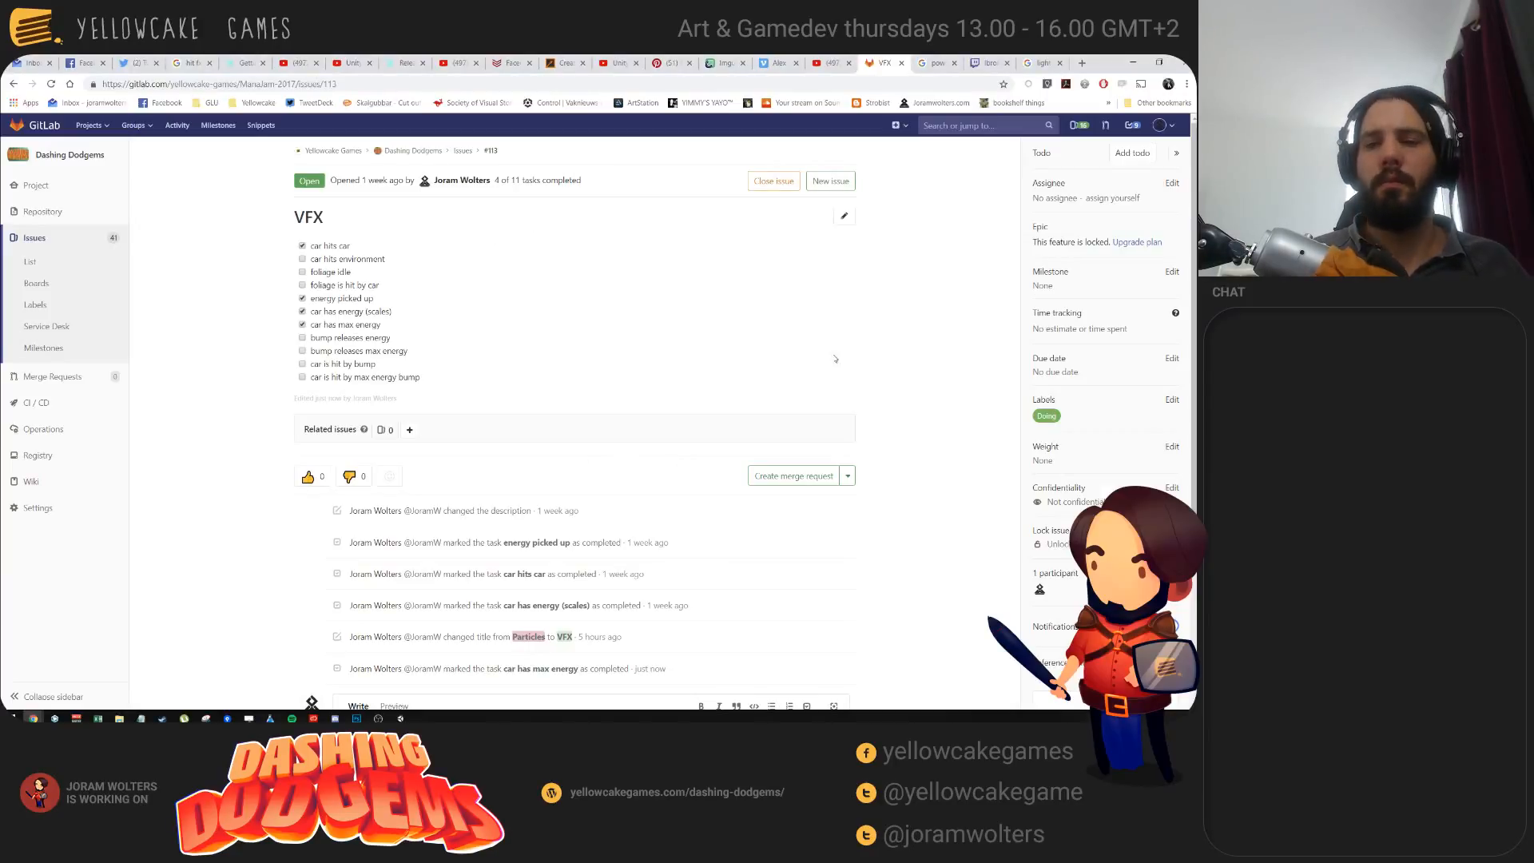
{"action": "left_click", "coordinate": [991, 62]}
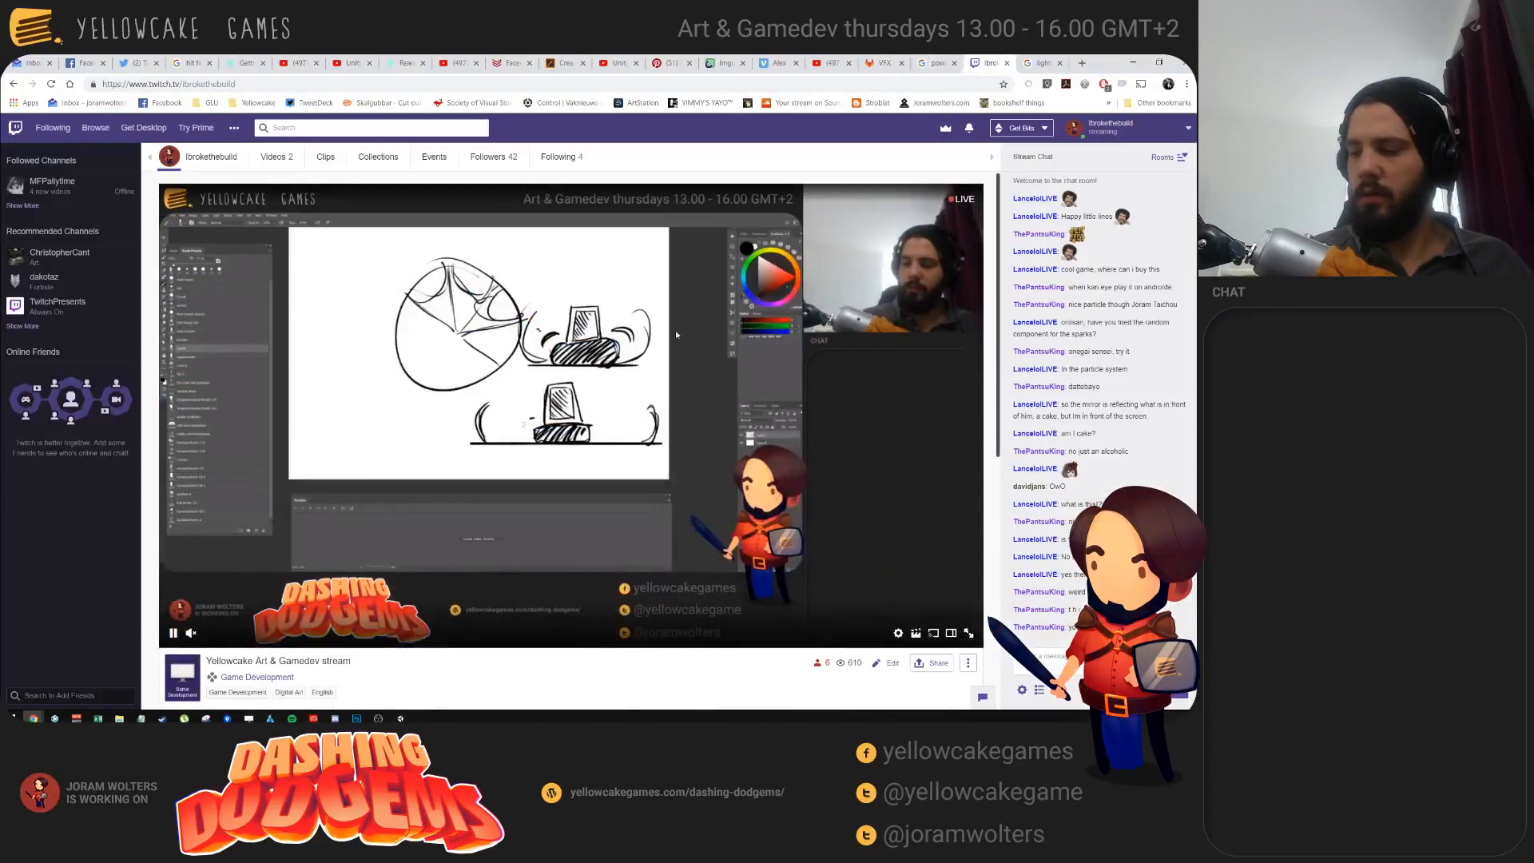
{"action": "left_click", "coordinate": [936, 63]}
{"action": "left_click", "coordinate": [882, 62]}
{"action": "left_click", "coordinate": [829, 63]}
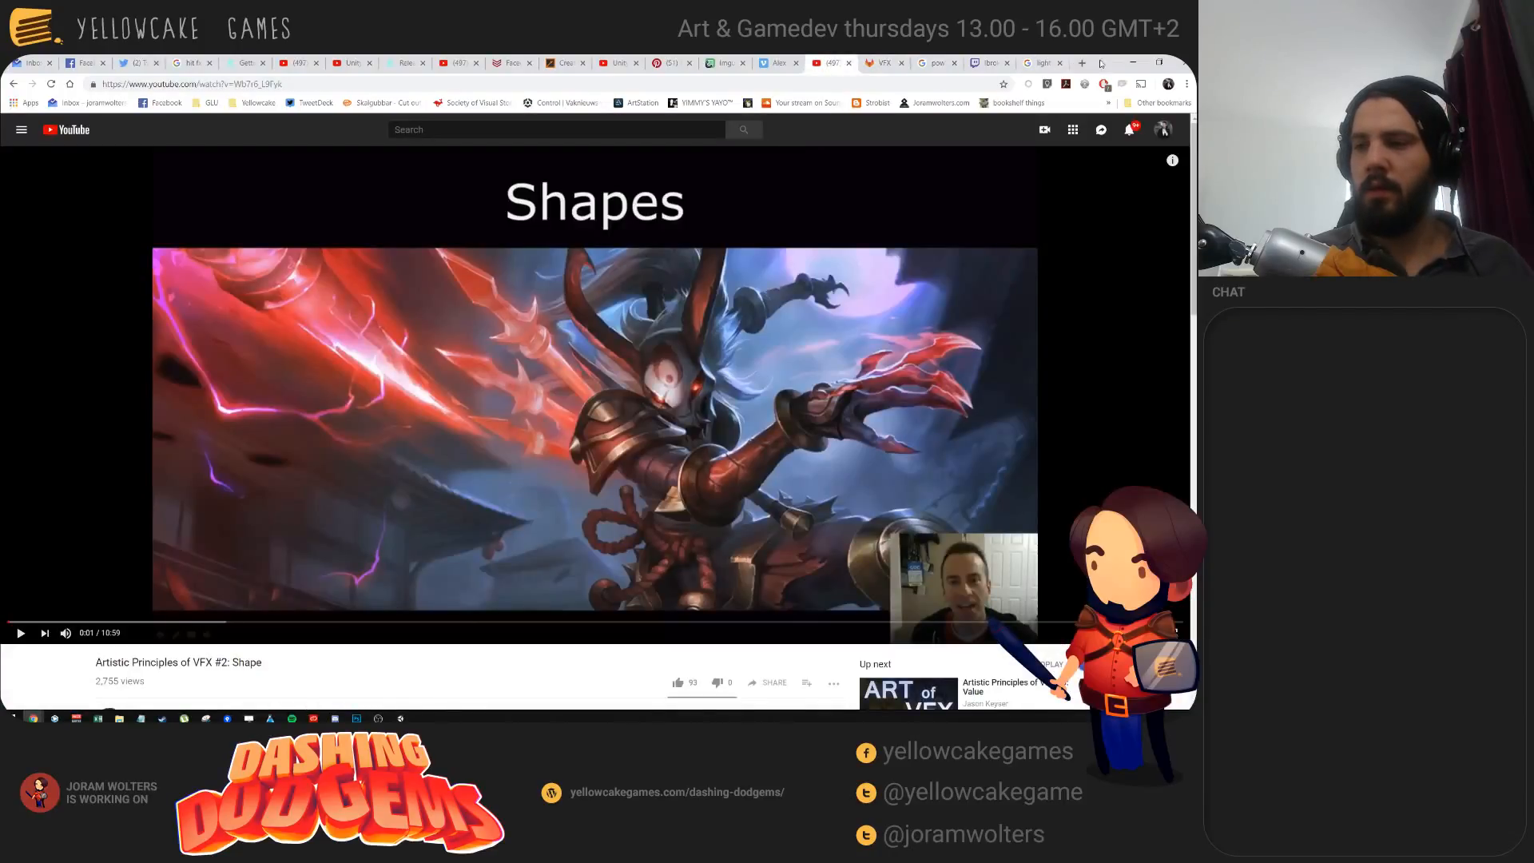
{"action": "left_click", "coordinate": [1134, 62]}
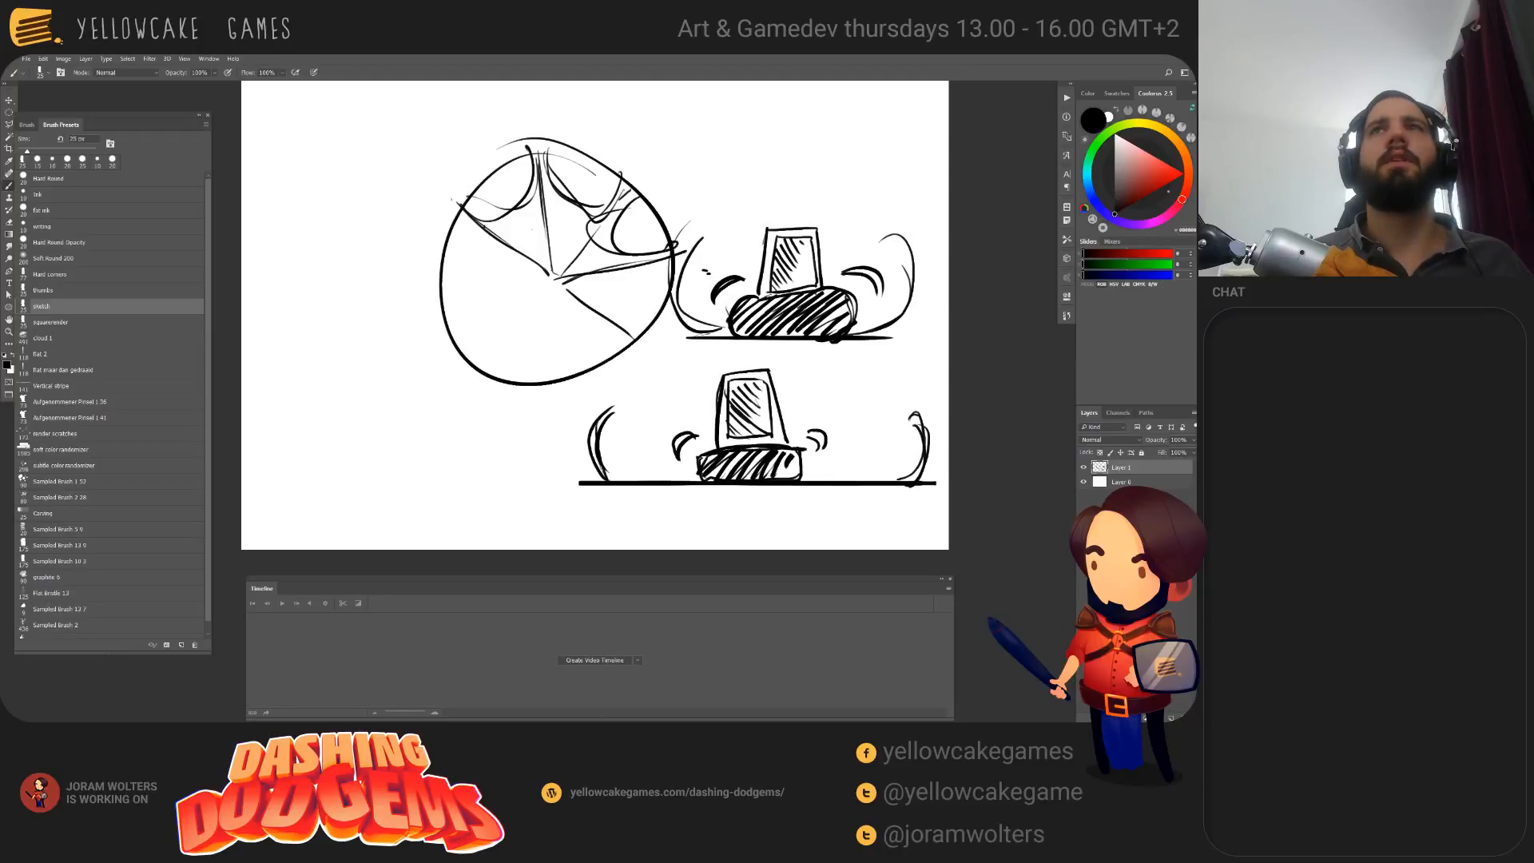
Step: Switch to the Artistic Principles of VFX #1: Gameplay video in Chrome and pause it at the slide on creating areas of focus
{"action": "key", "text": "alt+Tab"}
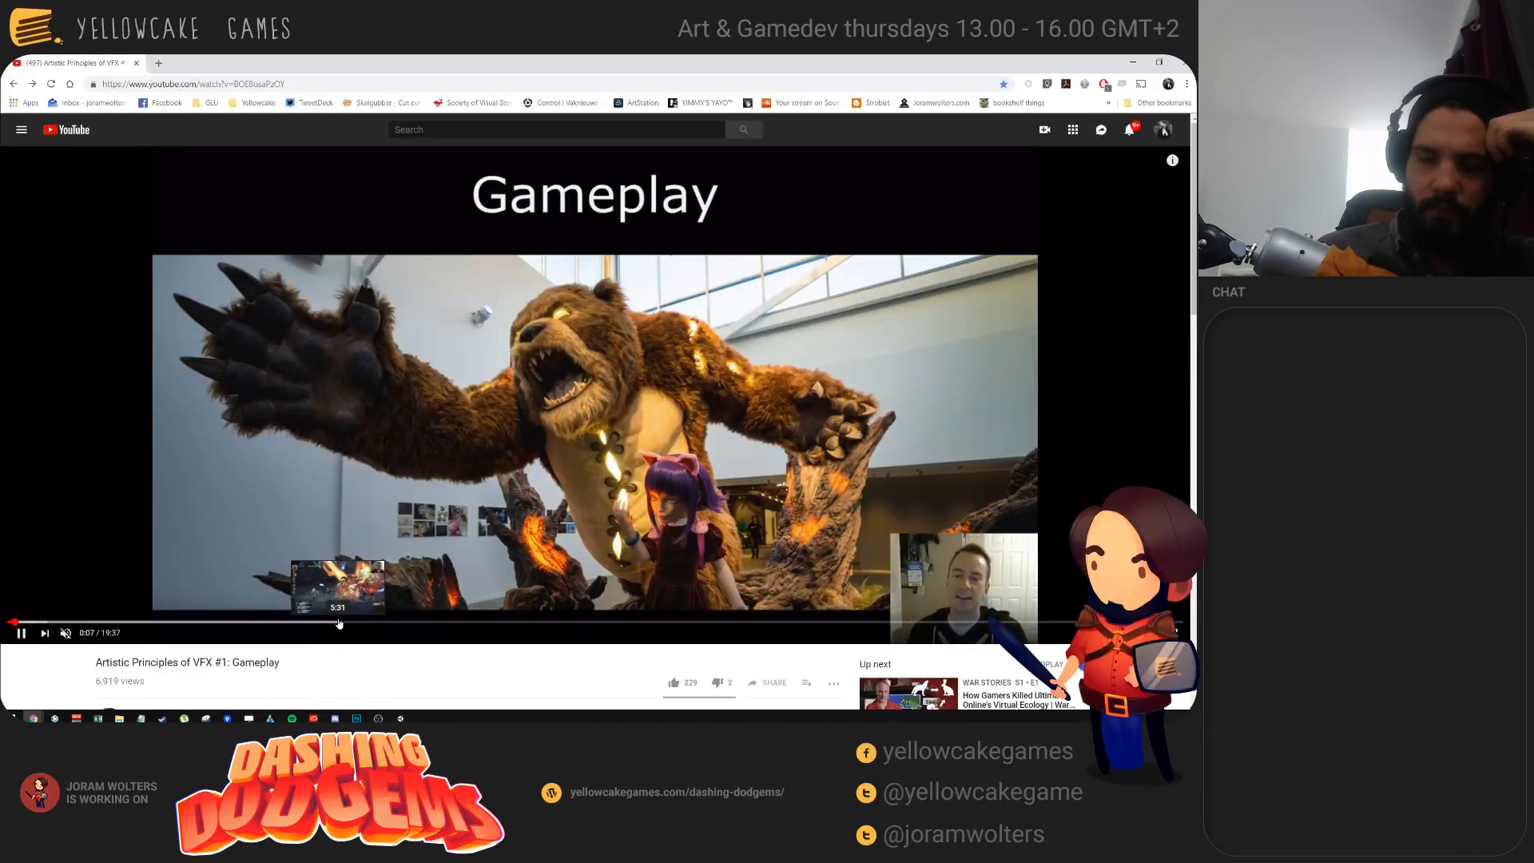
{"action": "left_click", "coordinate": [339, 622]}
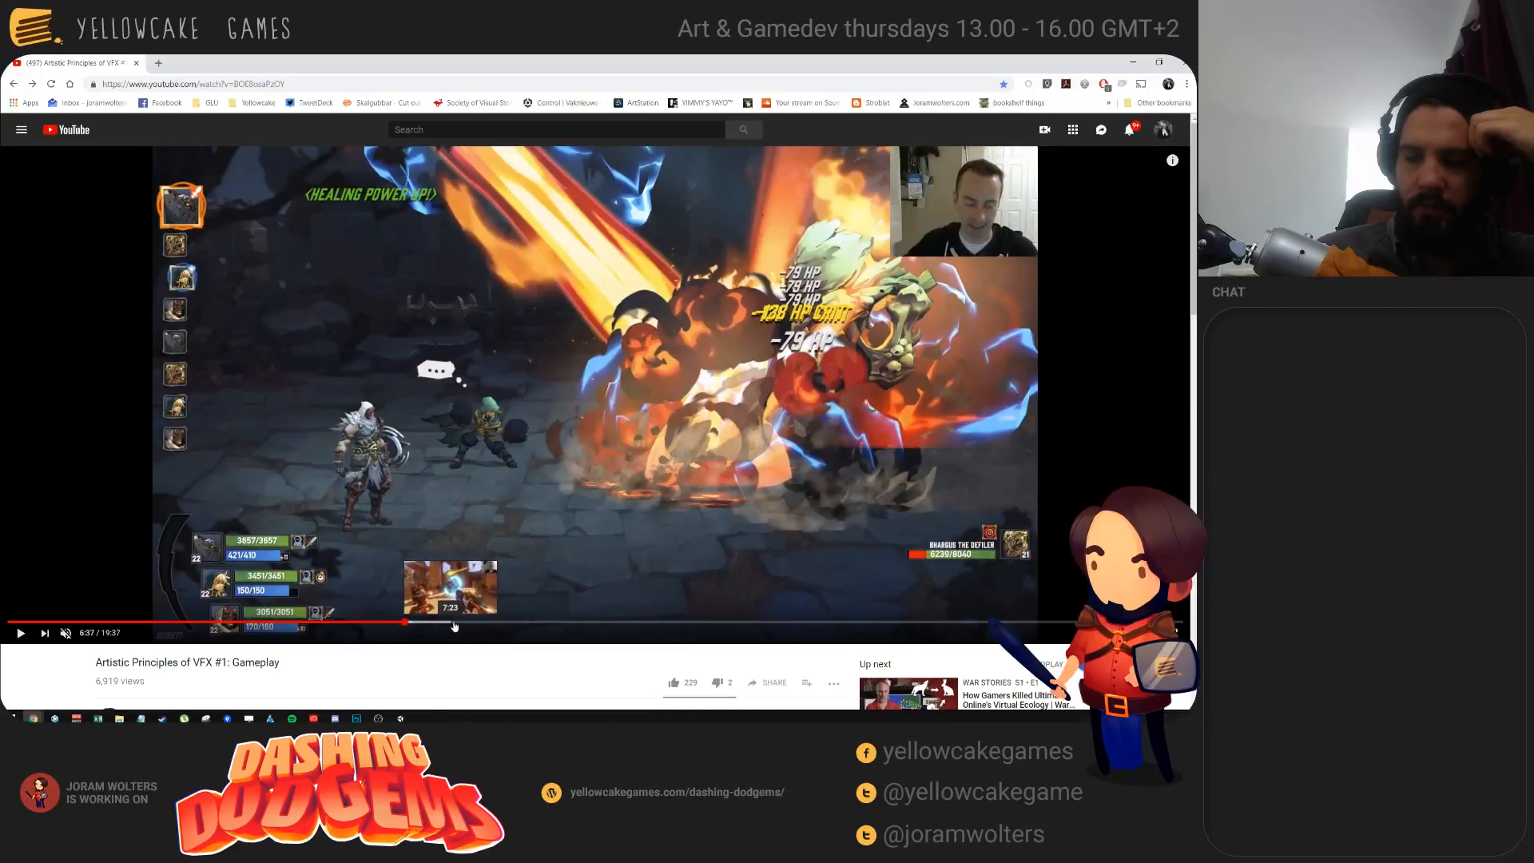
{"action": "left_click", "coordinate": [470, 623]}
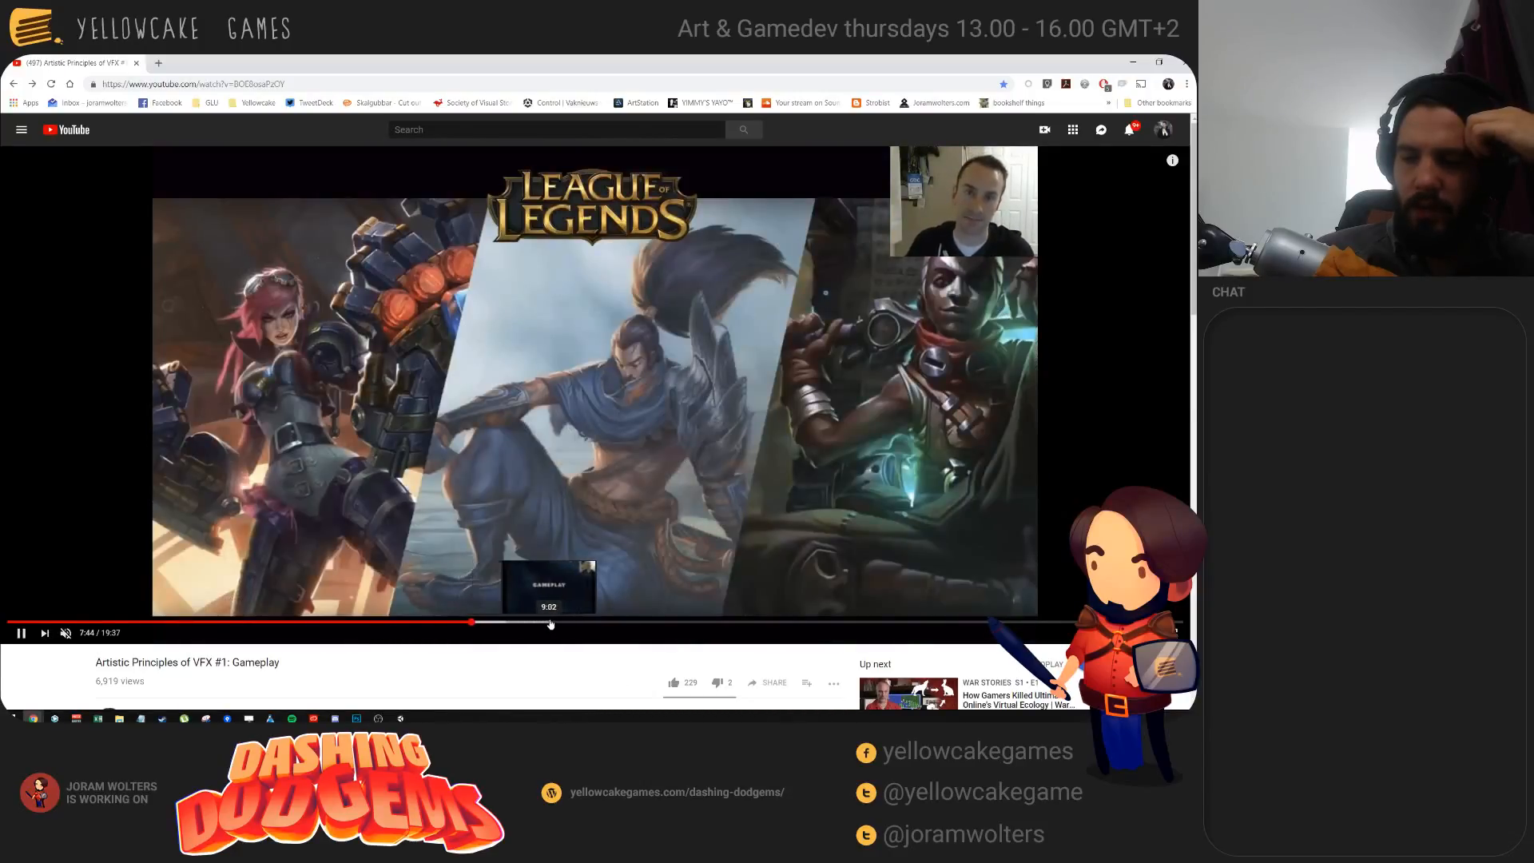
{"action": "left_click", "coordinate": [576, 623]}
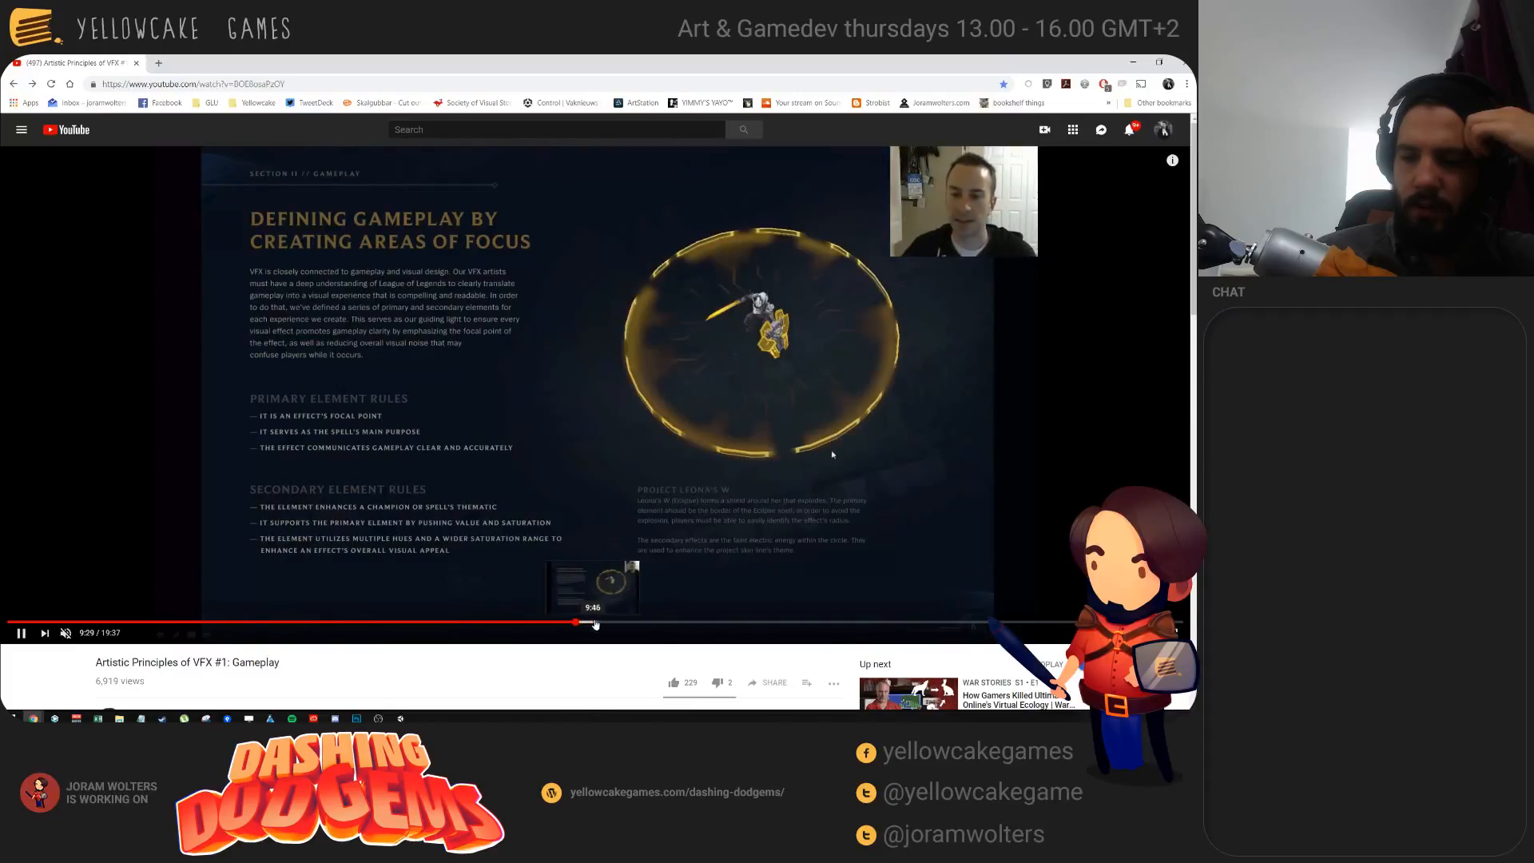
{"action": "left_click", "coordinate": [372, 355]}
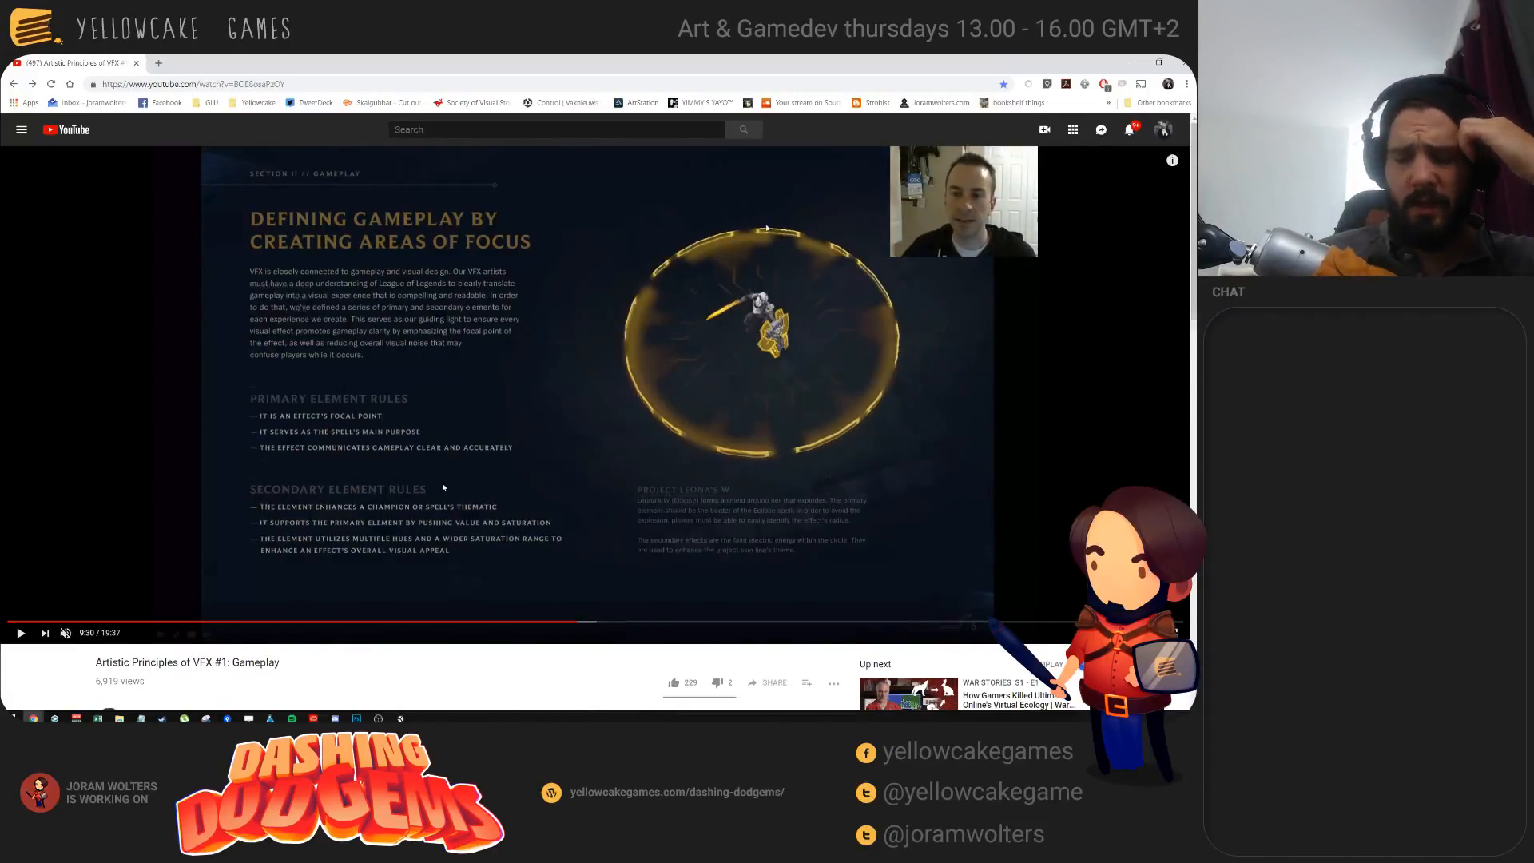
Step: Expand the video's description and open the linked League of Legends VFX style guide in a new tab
{"action": "scroll", "coordinate": [442, 485], "scroll_direction": "down", "scroll_amount": 4}
{"action": "left_click", "coordinate": [152, 496]}
{"action": "scroll", "coordinate": [345, 552], "scroll_direction": "down", "scroll_amount": 1}
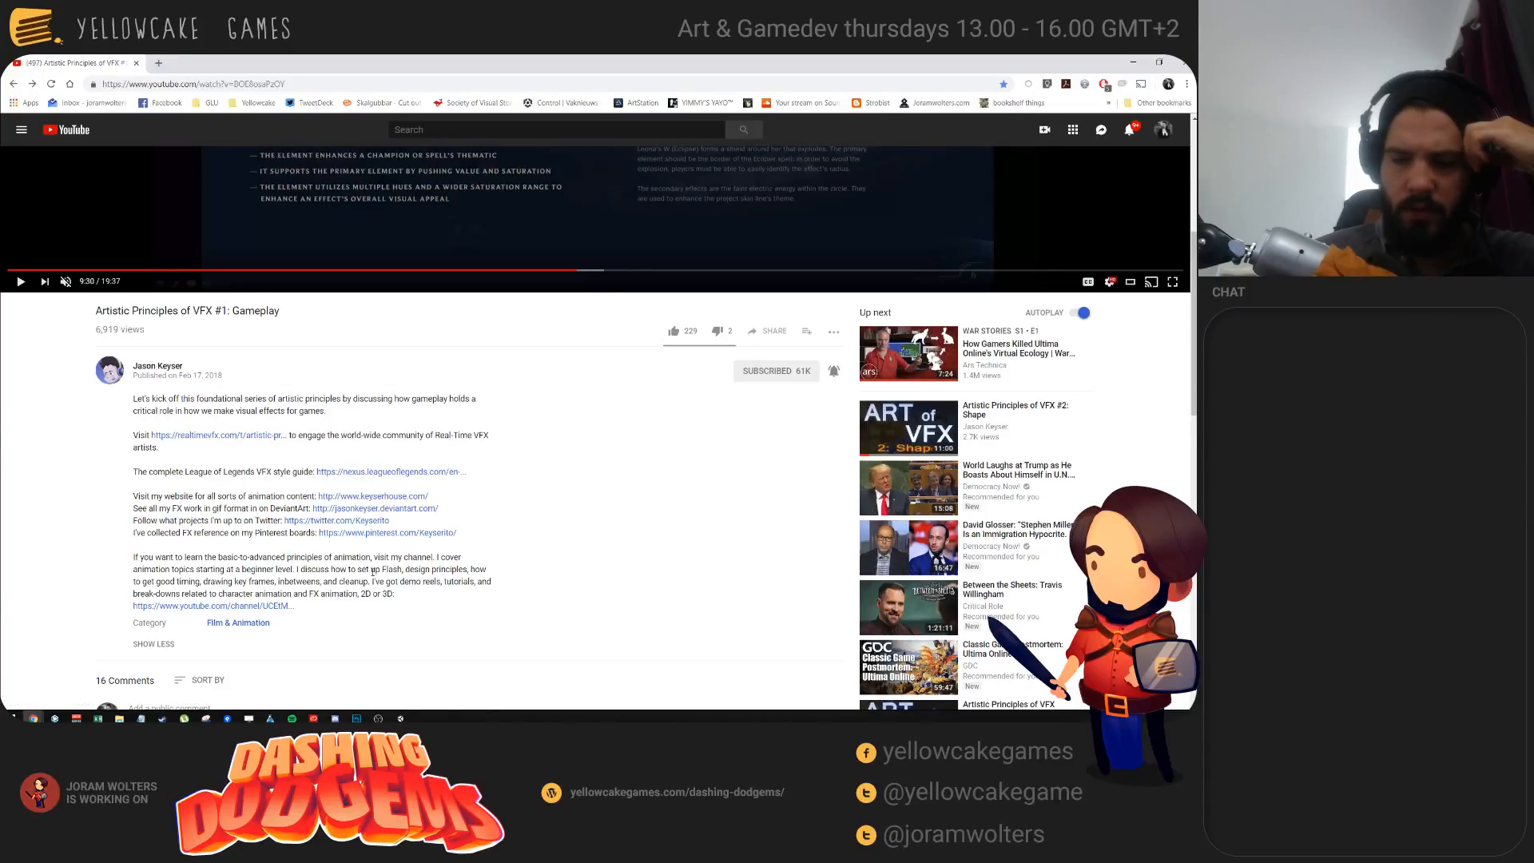
{"action": "middle_click", "coordinate": [374, 478]}
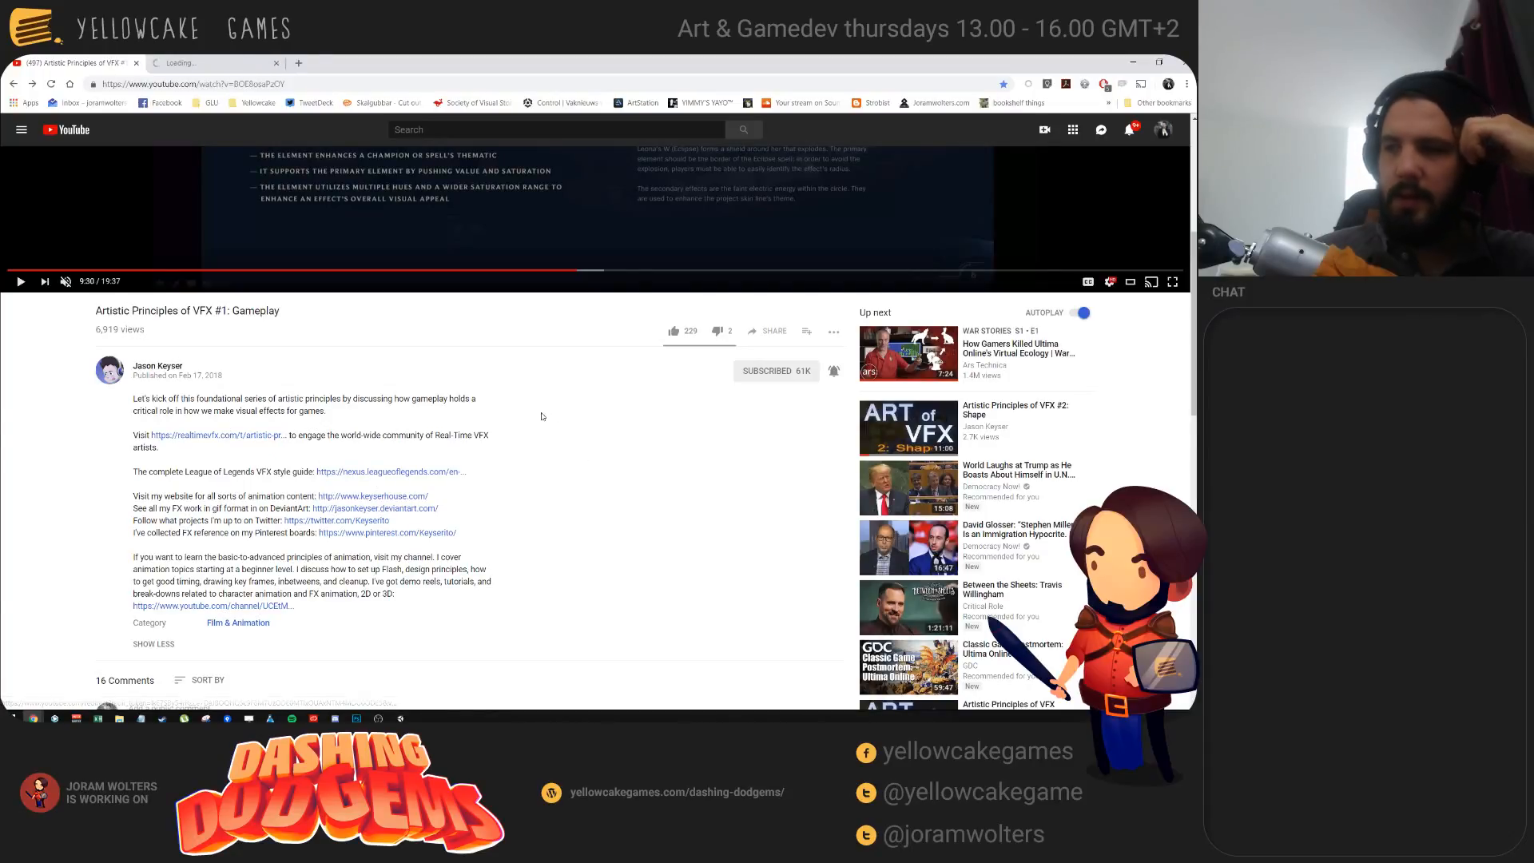
{"action": "left_click", "coordinate": [200, 62]}
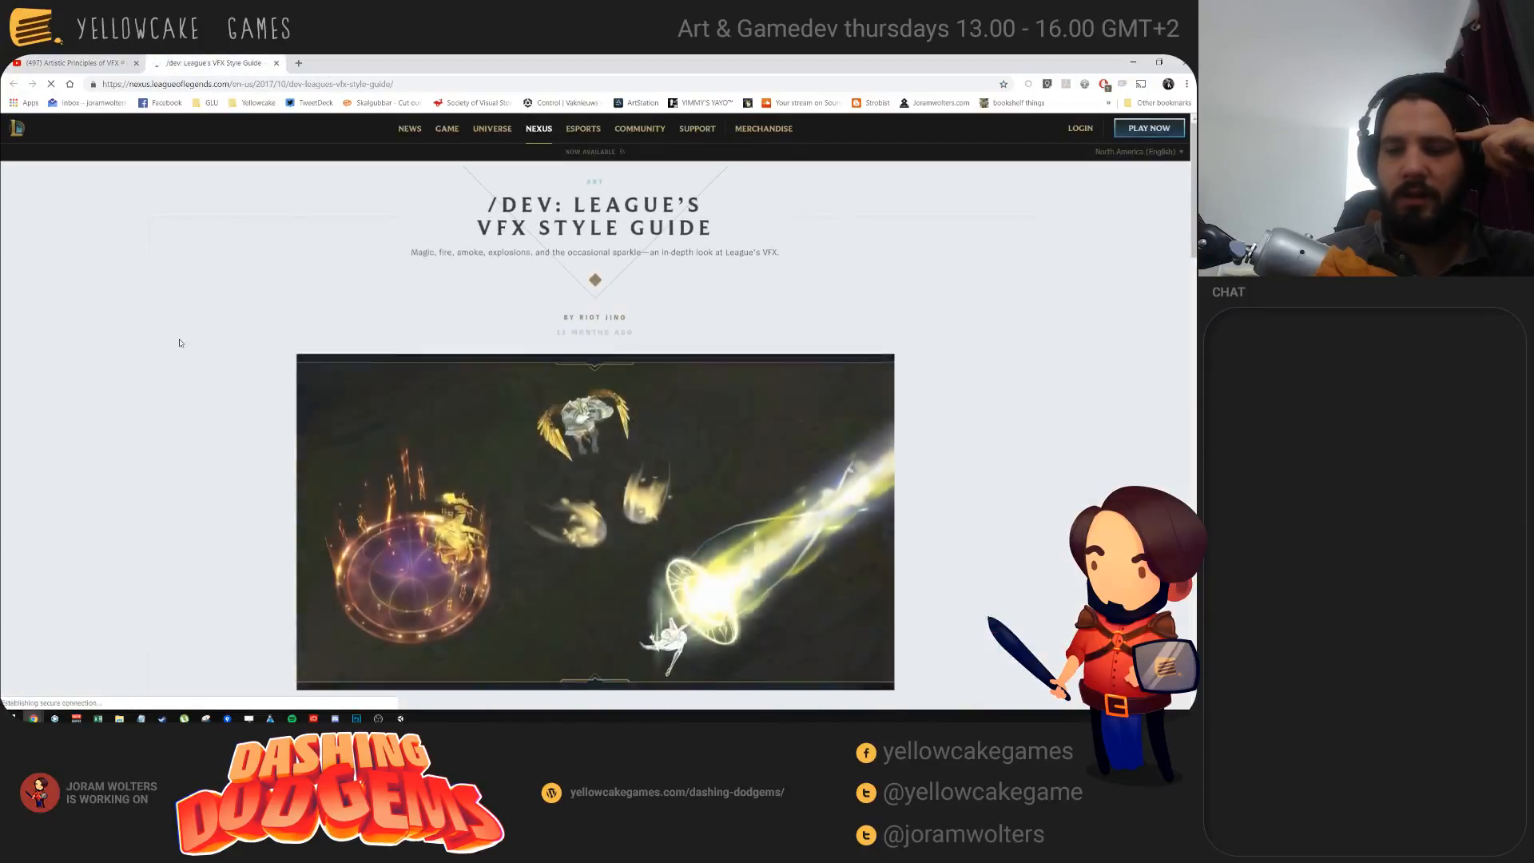
Step: Examine the League VFX style guide article, including its header image, VFX goals and guide download section
{"action": "scroll", "coordinate": [189, 355], "scroll_direction": "down", "scroll_amount": 3}
{"action": "scroll", "coordinate": [188, 355], "scroll_direction": "up", "scroll_amount": 3}
{"action": "scroll", "coordinate": [188, 354], "scroll_direction": "down", "scroll_amount": 1}
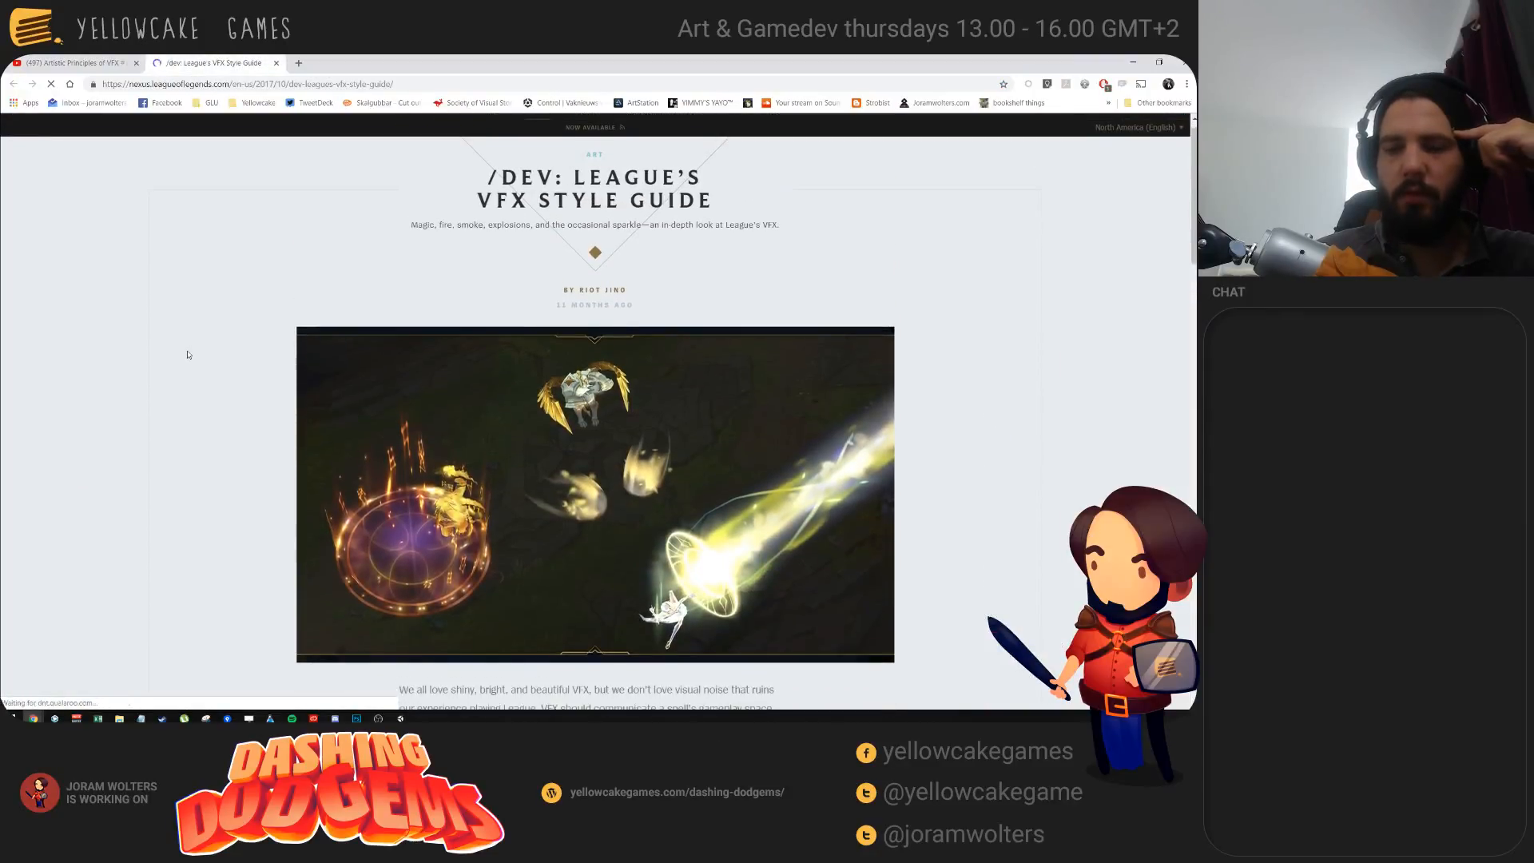
{"action": "scroll", "coordinate": [189, 355], "scroll_direction": "down", "scroll_amount": 2}
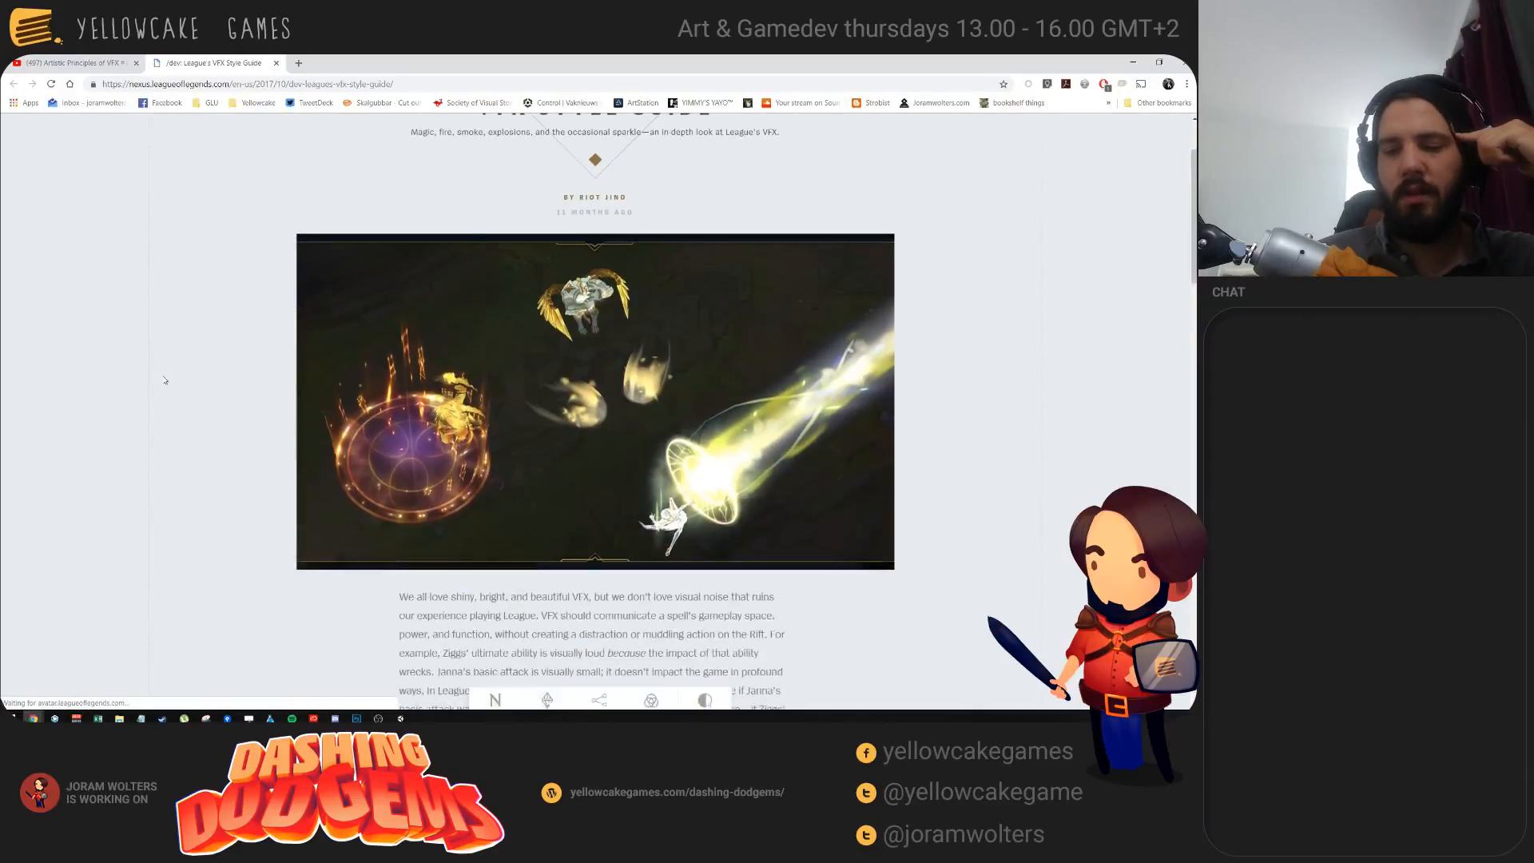
{"action": "scroll", "coordinate": [219, 432], "scroll_direction": "down", "scroll_amount": 10}
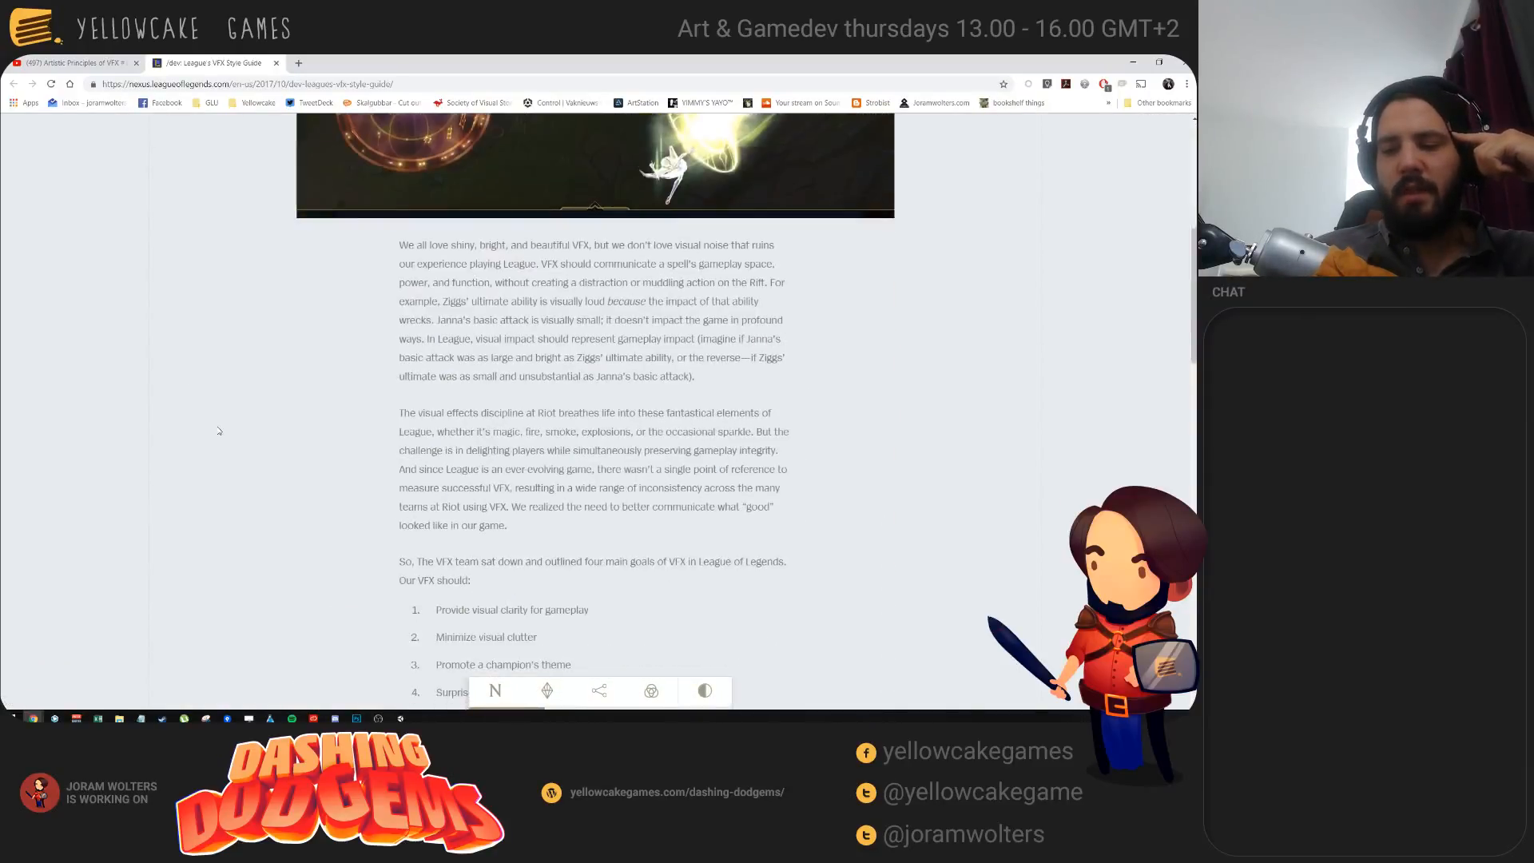
{"action": "scroll", "coordinate": [219, 431], "scroll_direction": "down", "scroll_amount": 5}
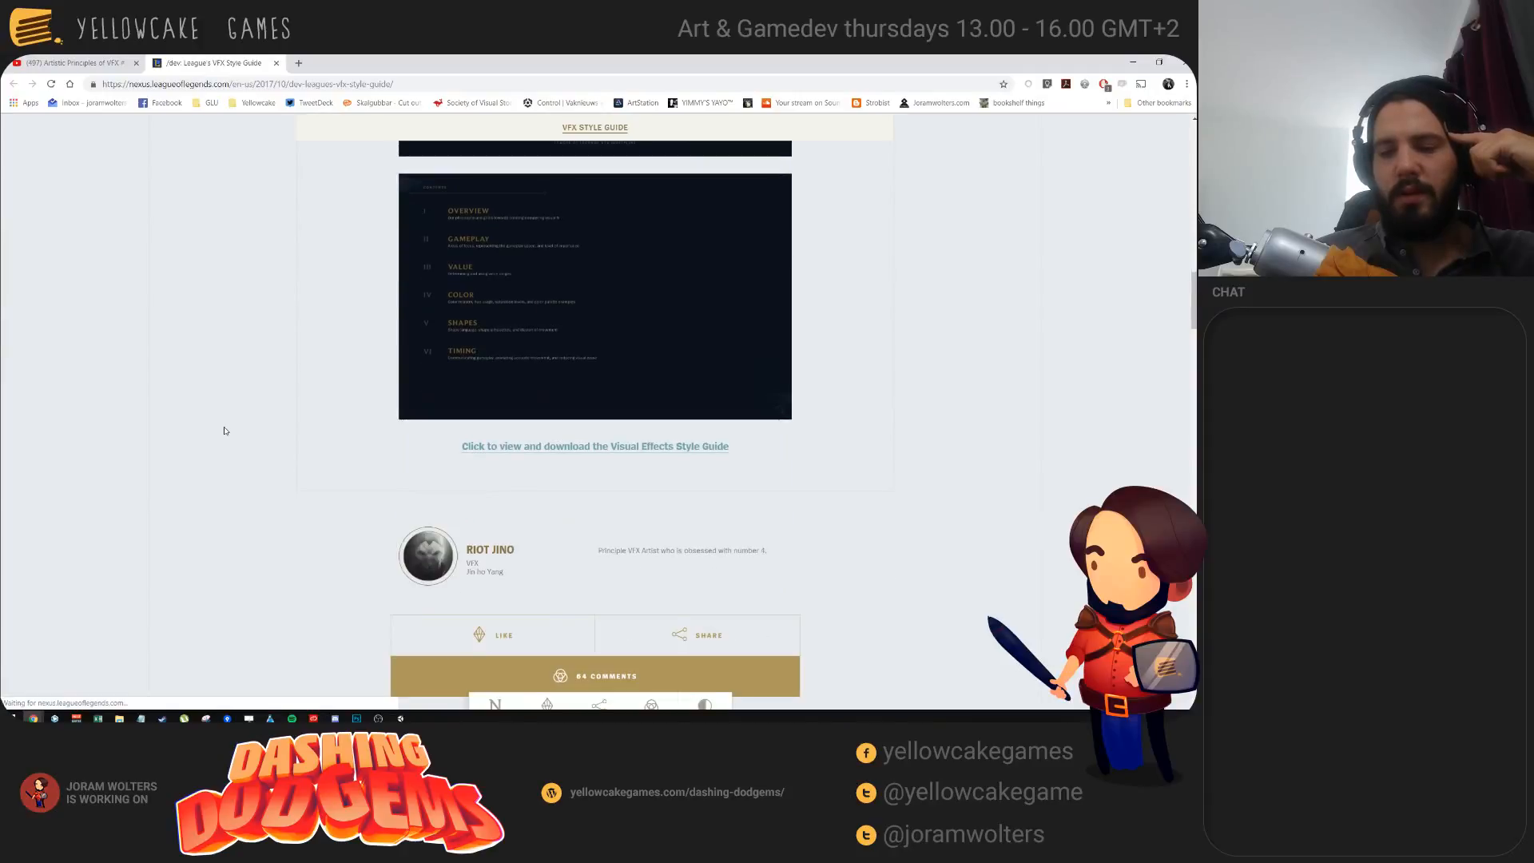
{"action": "scroll", "coordinate": [223, 431], "scroll_direction": "up", "scroll_amount": 8}
{"action": "scroll", "coordinate": [219, 436], "scroll_direction": "up", "scroll_amount": 10}
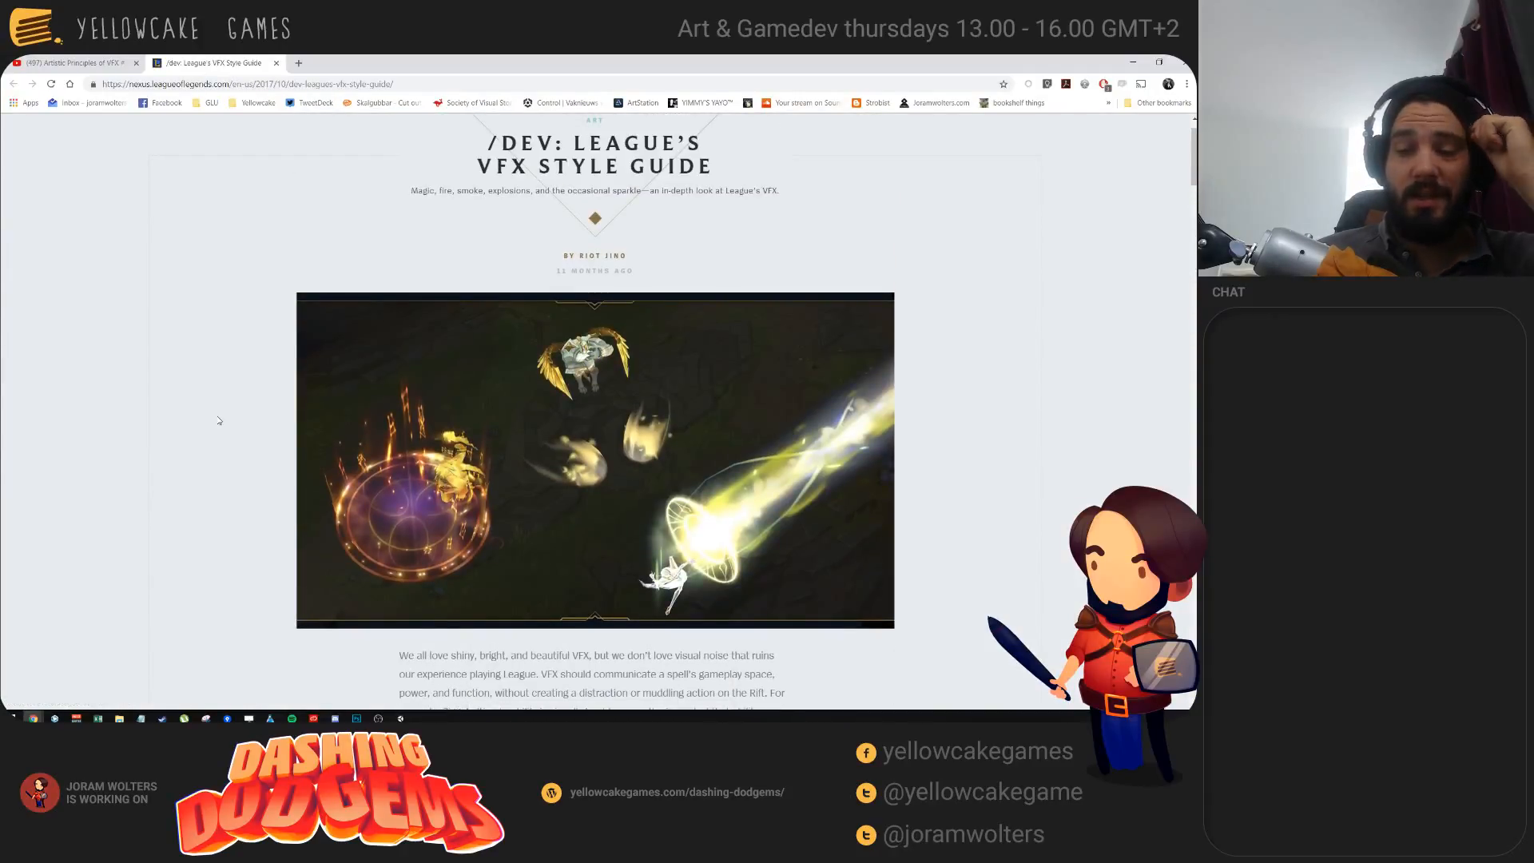
{"action": "scroll", "coordinate": [243, 432], "scroll_direction": "down", "scroll_amount": 3}
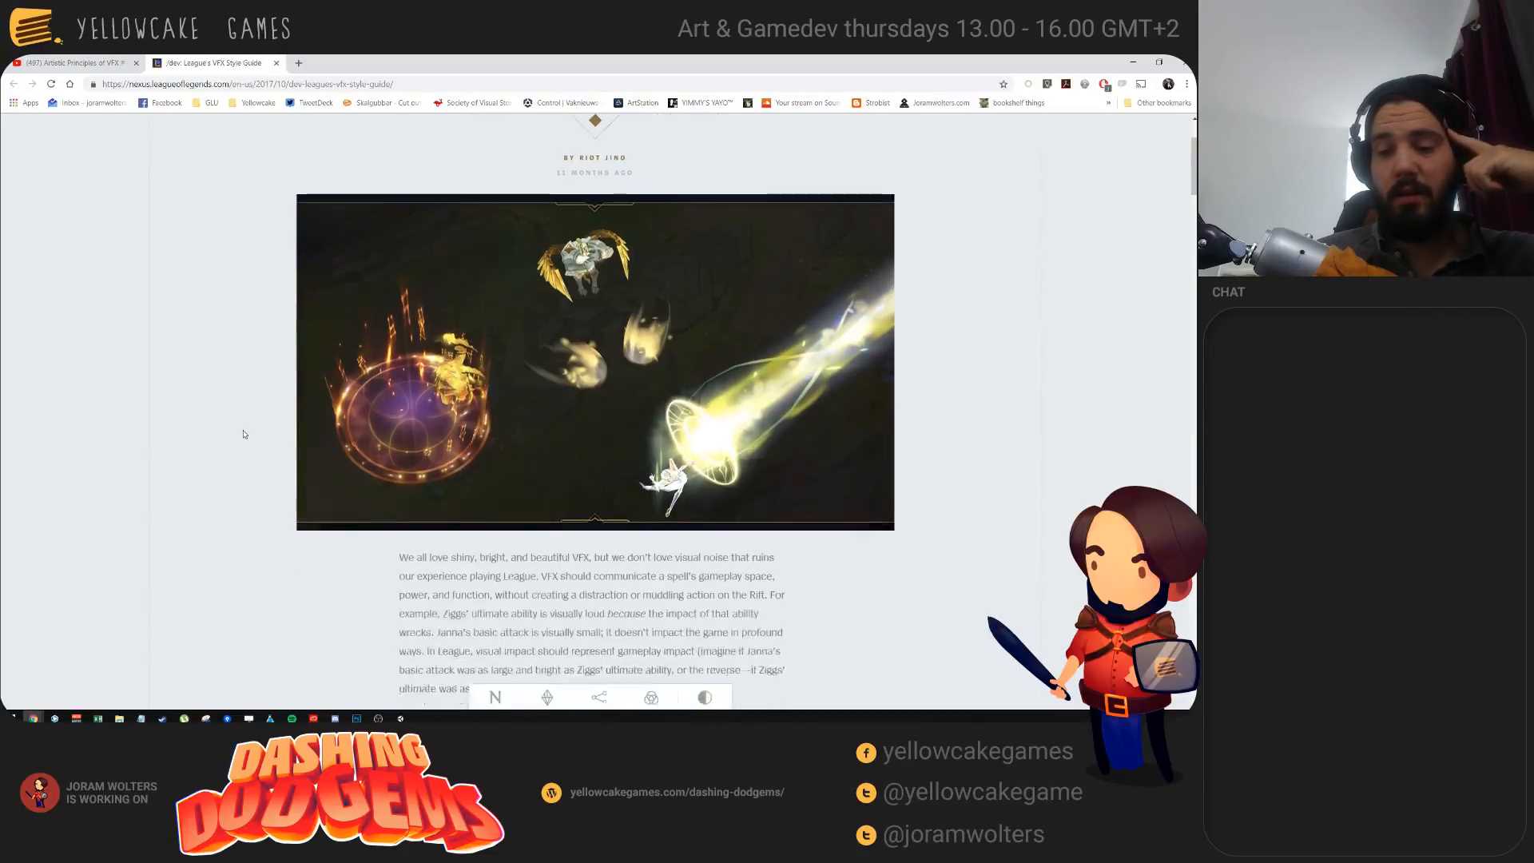
{"action": "scroll", "coordinate": [597, 213], "scroll_direction": "up", "scroll_amount": 2}
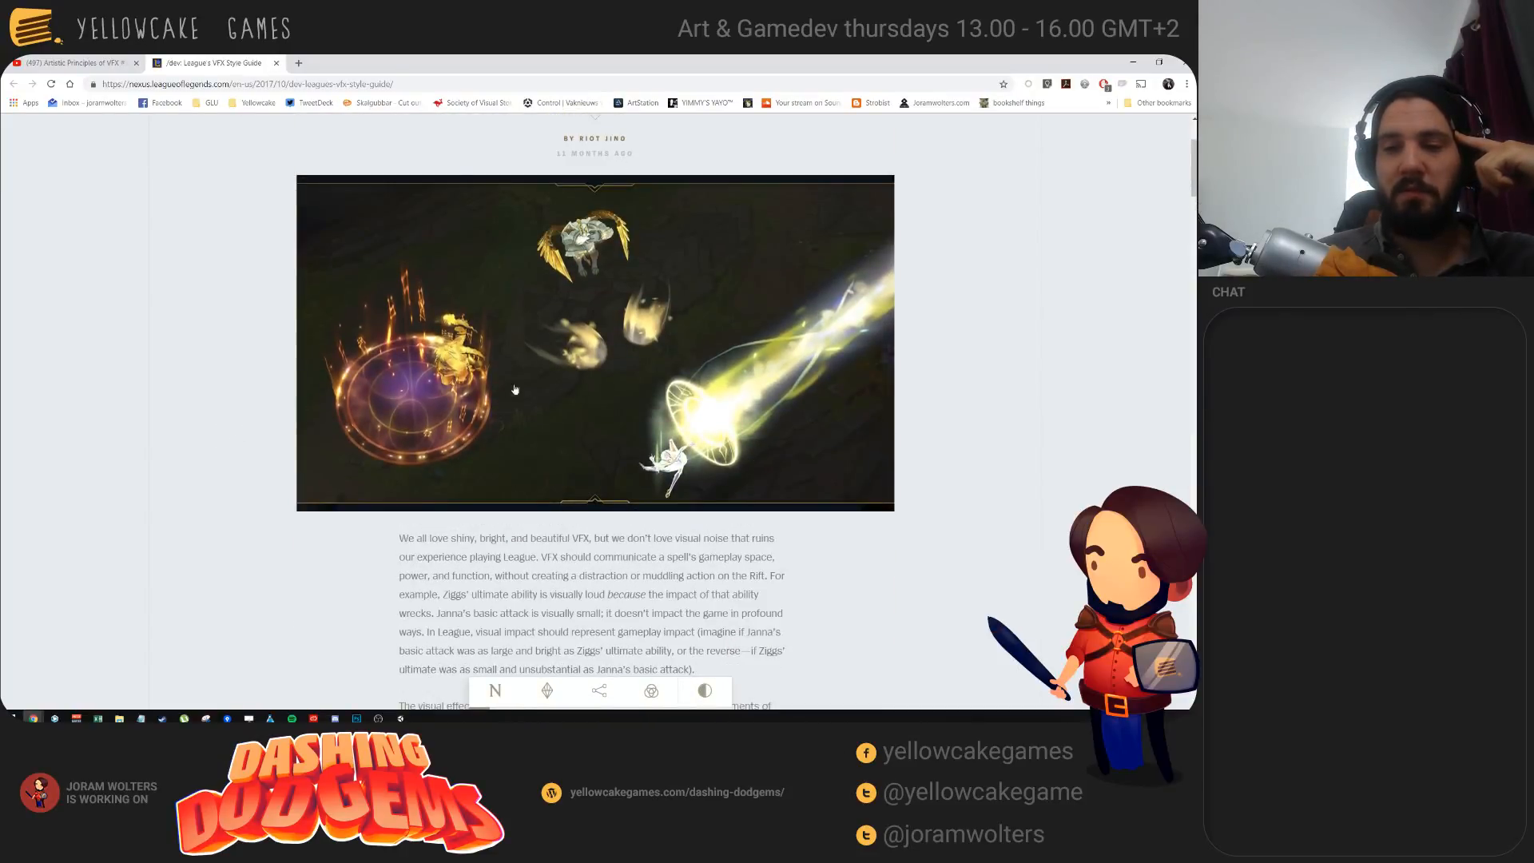
Step: Return to the Gameplay video, resume playback and skip ahead to the Areas of Focus slide on primary and secondary elements
{"action": "left_click", "coordinate": [101, 65]}
{"action": "scroll", "coordinate": [287, 429], "scroll_direction": "up", "scroll_amount": 4}
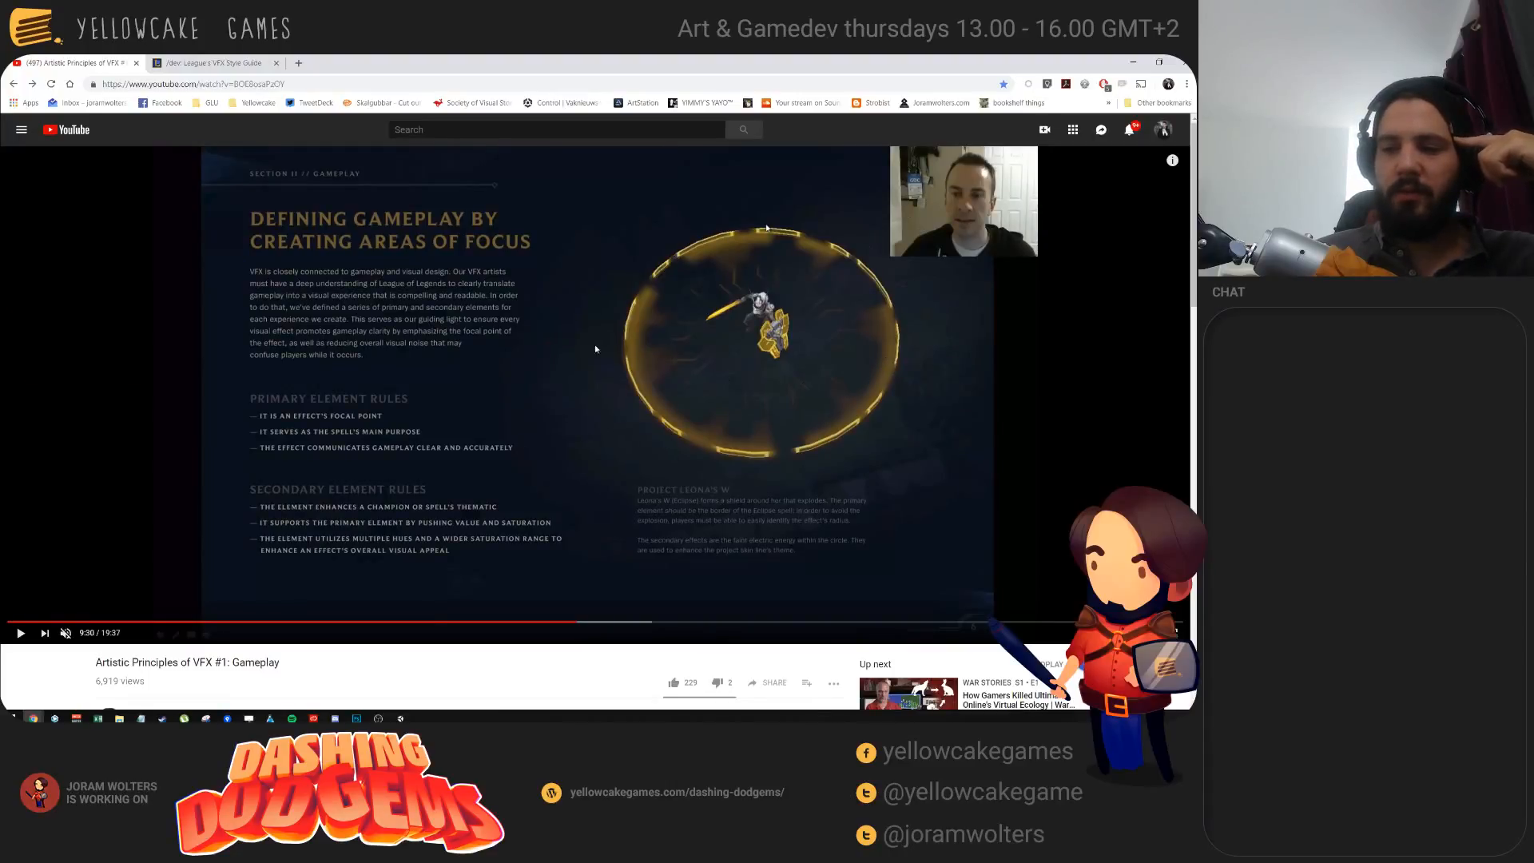
{"action": "left_click", "coordinate": [349, 457]}
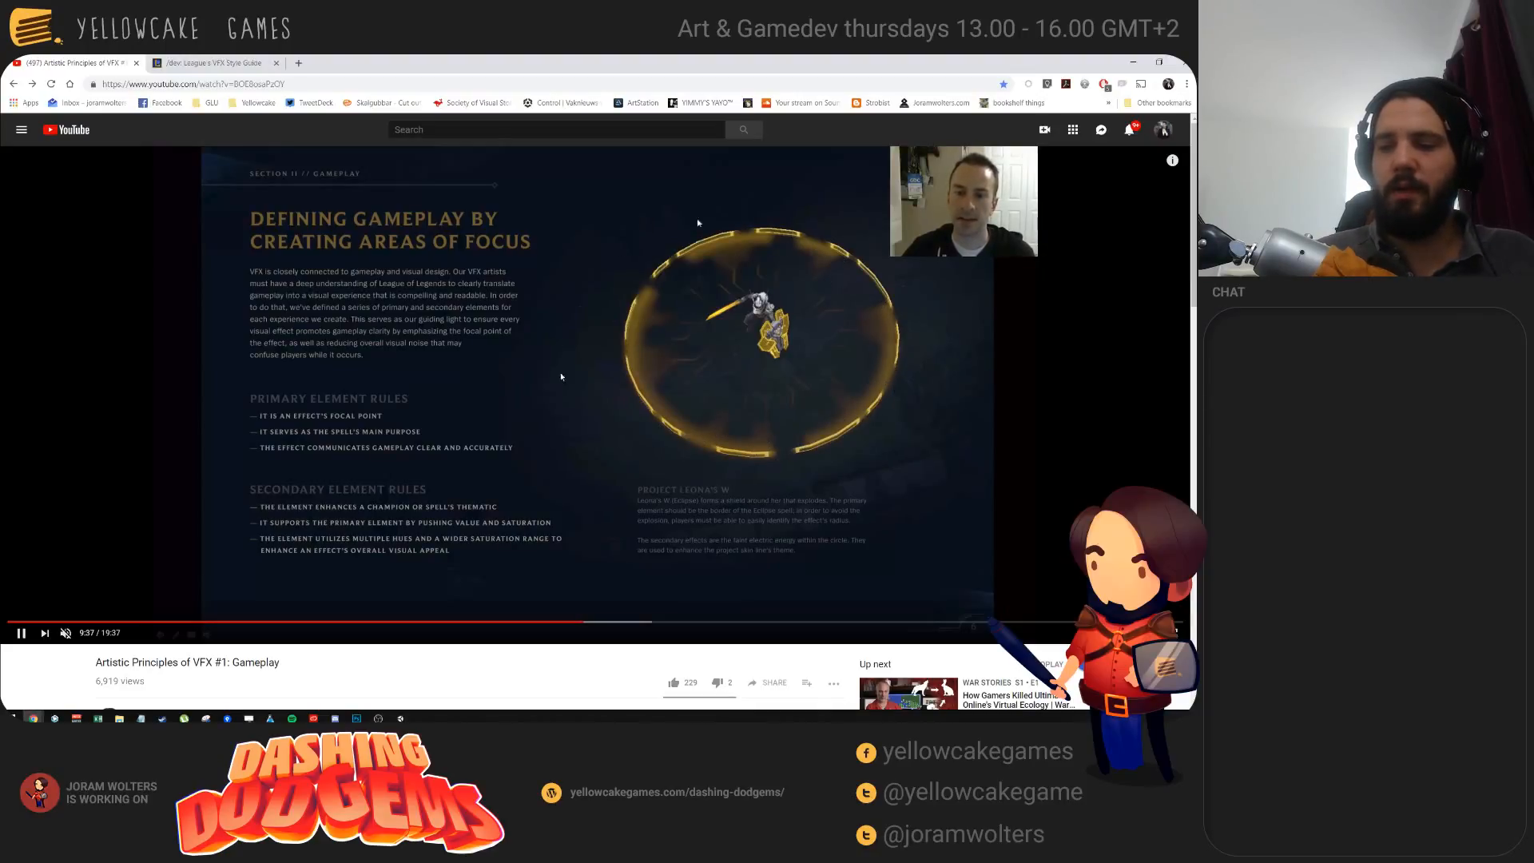
{"action": "key", "text": "Right"}
{"action": "key", "text": "Right"}
{"action": "key", "text": "Right"}
{"action": "key", "text": "Right"}
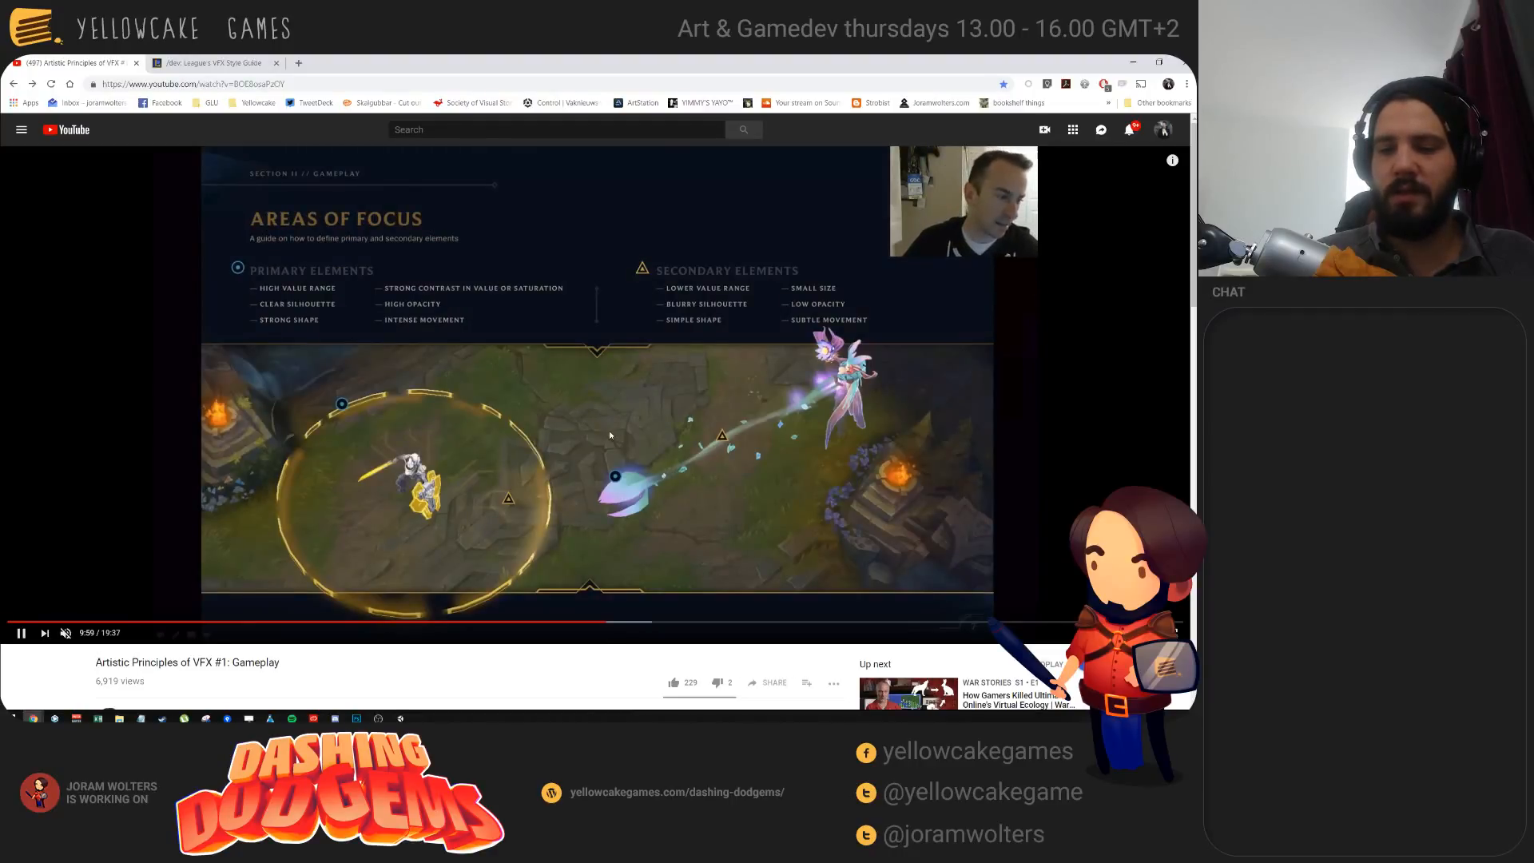
{"action": "key", "text": "Right"}
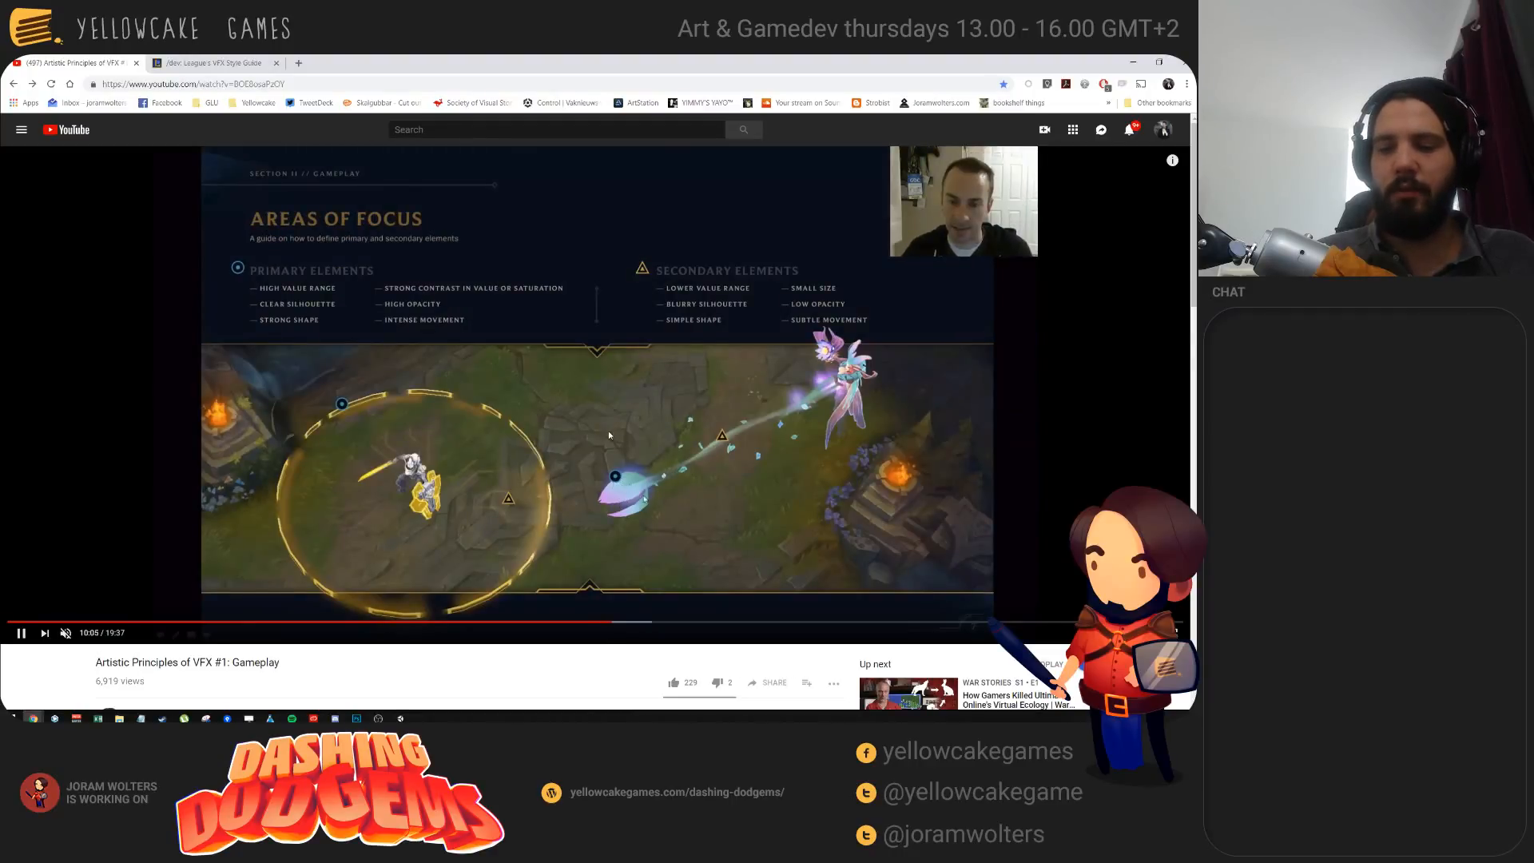
Step: Skip the video forward to the slide on accurate representation of areas of effect
{"action": "key", "text": "Right"}
{"action": "key", "text": "Right"}
{"action": "key", "text": "Right"}
{"action": "key", "text": "Right"}
{"action": "key", "text": "Right"}
{"action": "key", "text": "Right"}
{"action": "key", "text": "Right"}
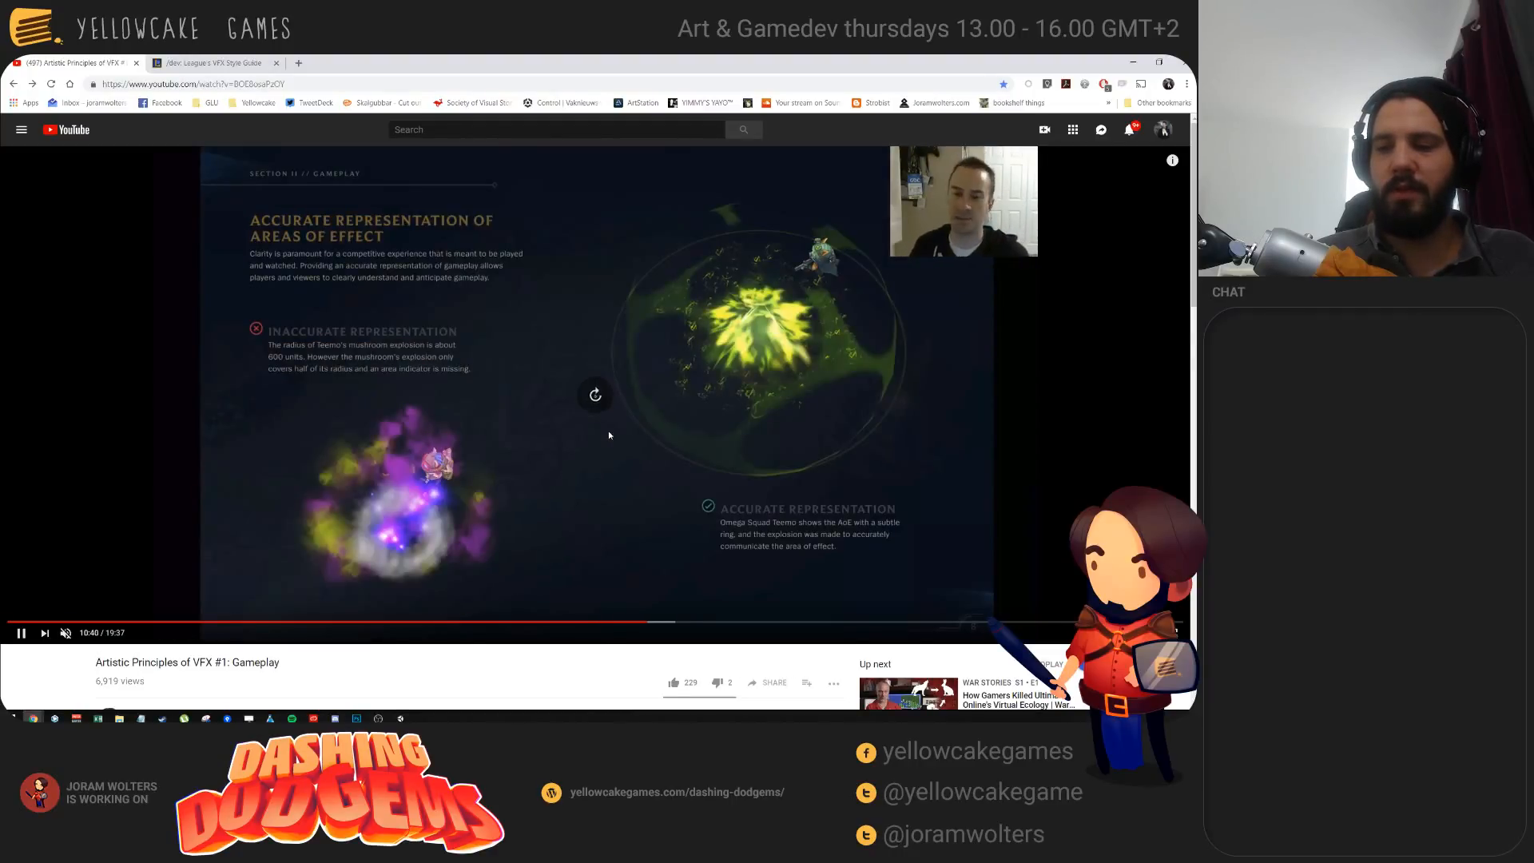
{"action": "key", "text": "Right"}
{"action": "key", "text": "Right"}
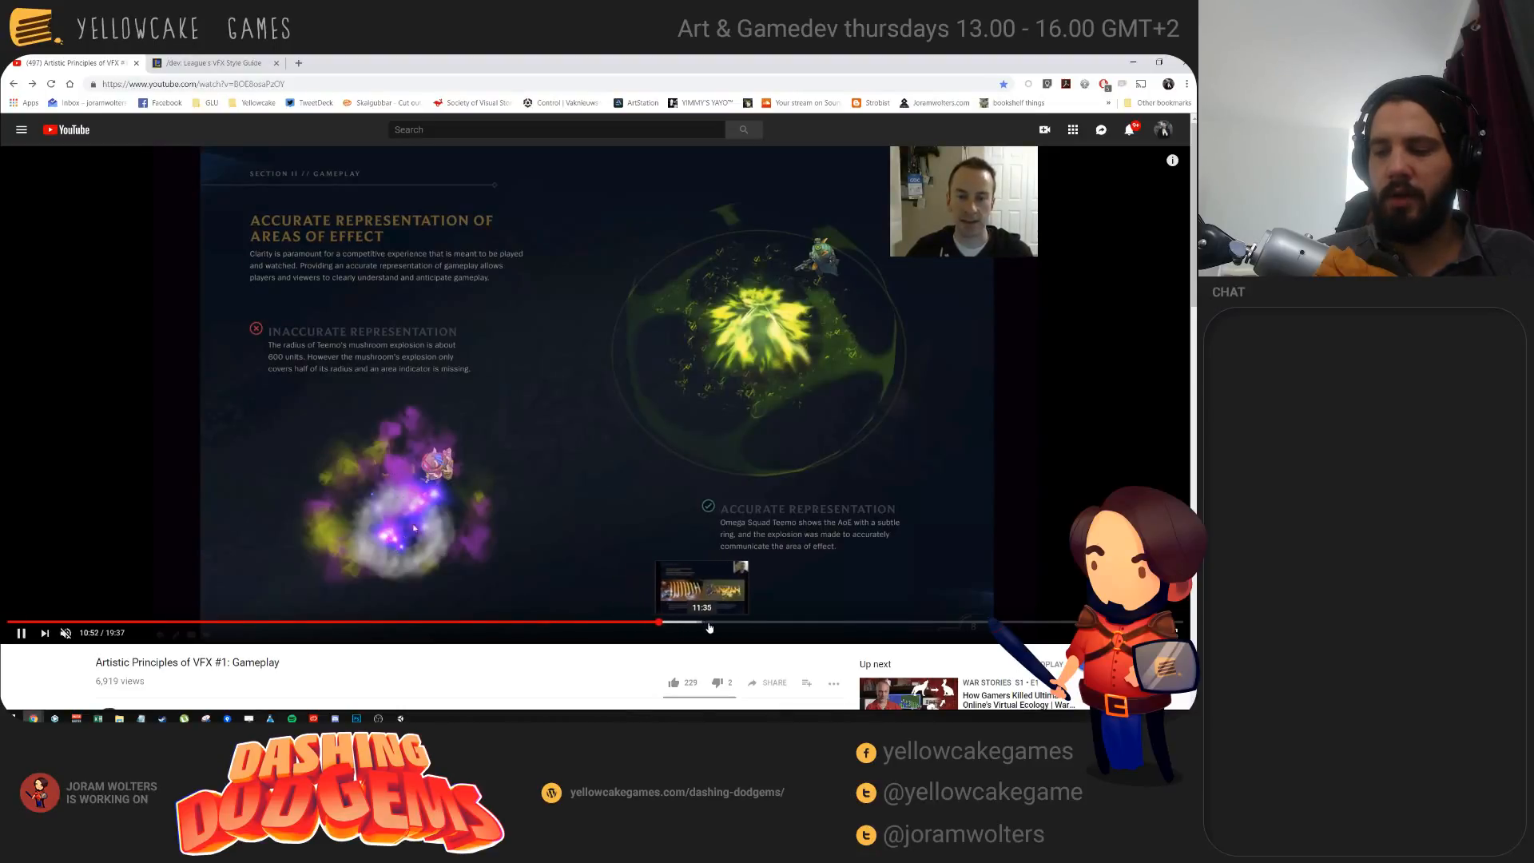
Step: Skip the video forward to the Accurate Representation of Effect Hitboxes slide and pause it there
{"action": "left_click", "coordinate": [726, 629]}
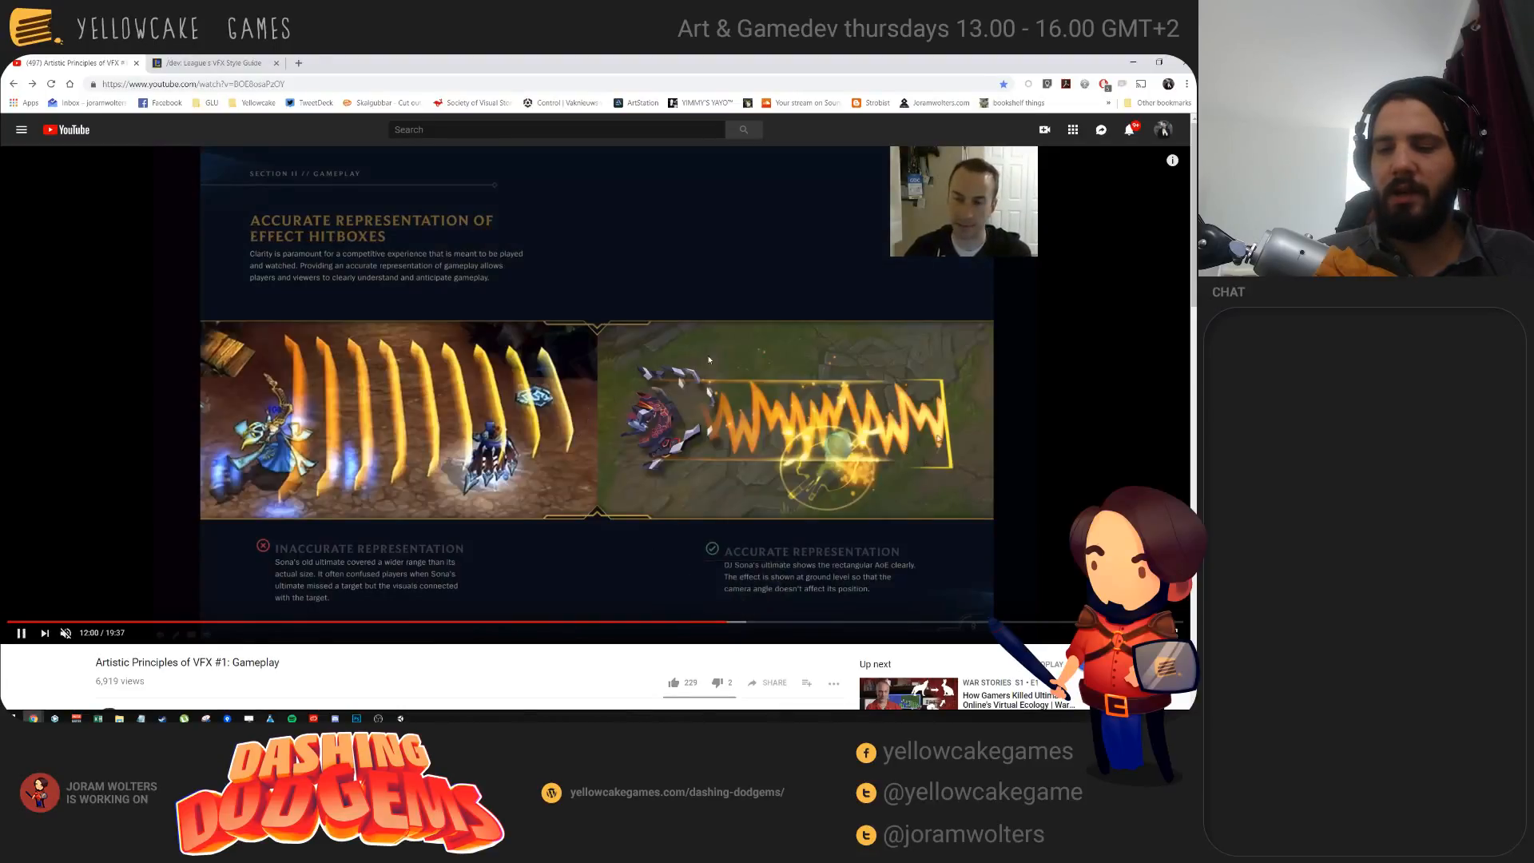
{"action": "key", "text": "space"}
{"action": "key", "text": "Left"}
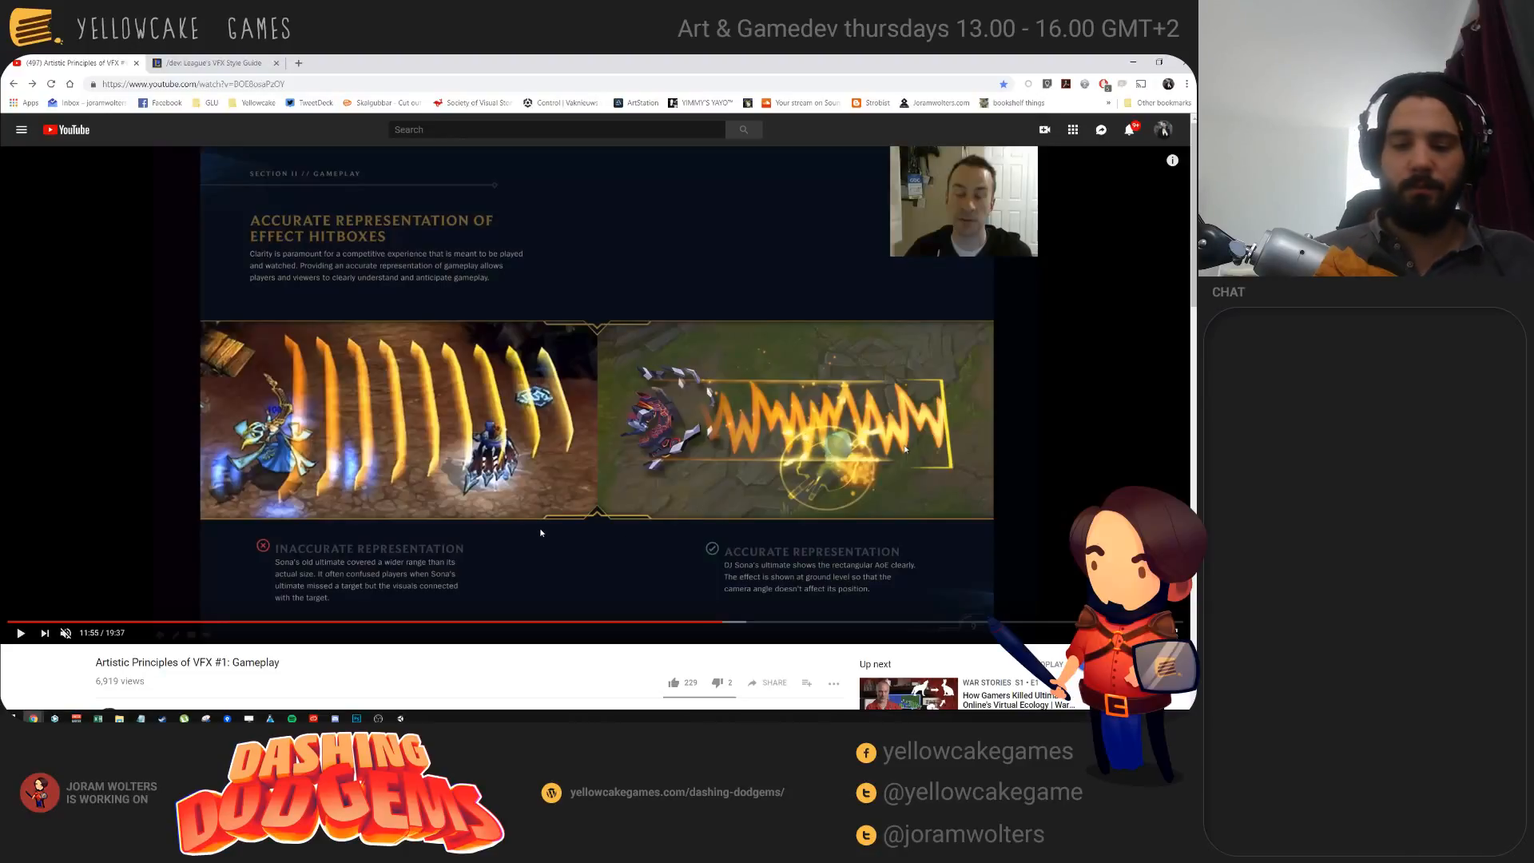
Step: Resume the video and skip forward through the Level of Importance slide
{"action": "left_click", "coordinate": [583, 542]}
{"action": "key", "text": "Right"}
{"action": "key", "text": "Right"}
{"action": "key", "text": "Right"}
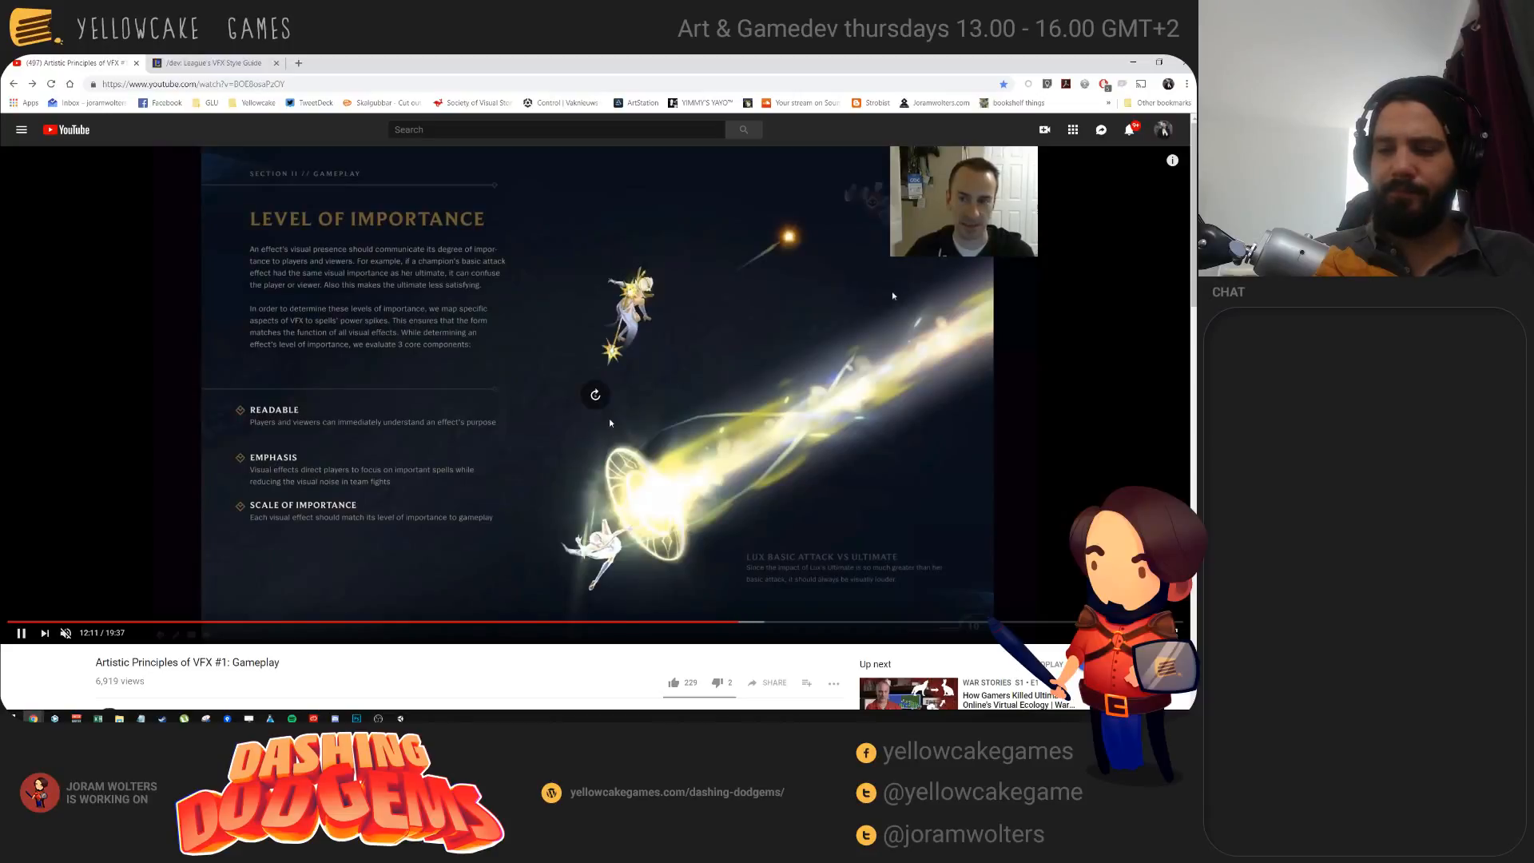
{"action": "key", "text": "Right"}
{"action": "key", "text": "Right"}
{"action": "key", "text": "Right"}
{"action": "key", "text": "Right"}
{"action": "key", "text": "Right"}
{"action": "key", "text": "Right"}
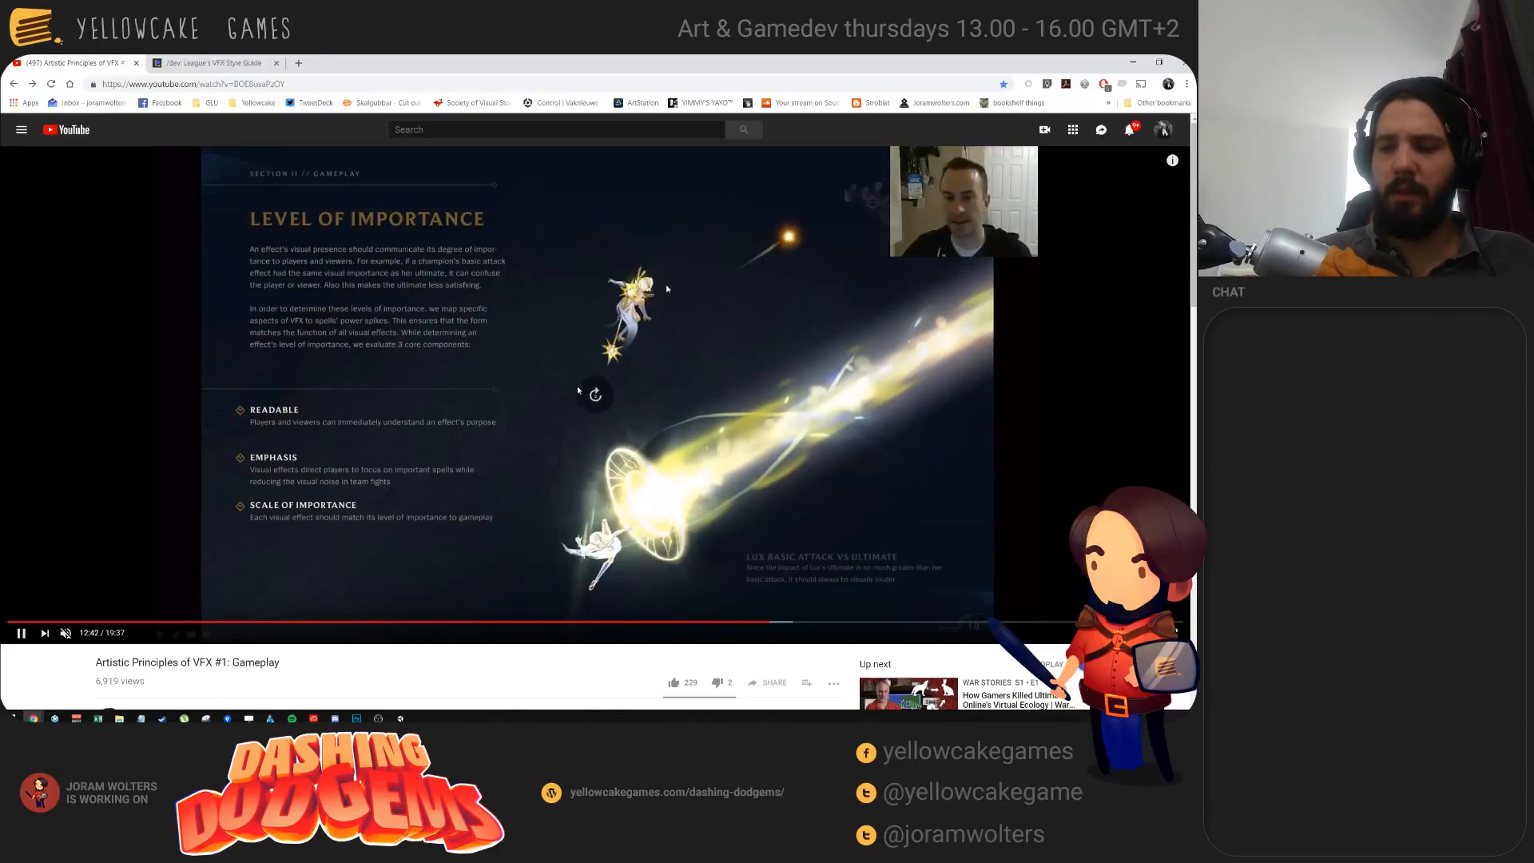
Step: Skip the video ahead to the Scale of Importance slide, pause it and return to the Photoshop sketch
{"action": "key", "text": "Right"}
{"action": "key", "text": "Right"}
{"action": "key", "text": "Right"}
{"action": "key", "text": "Right"}
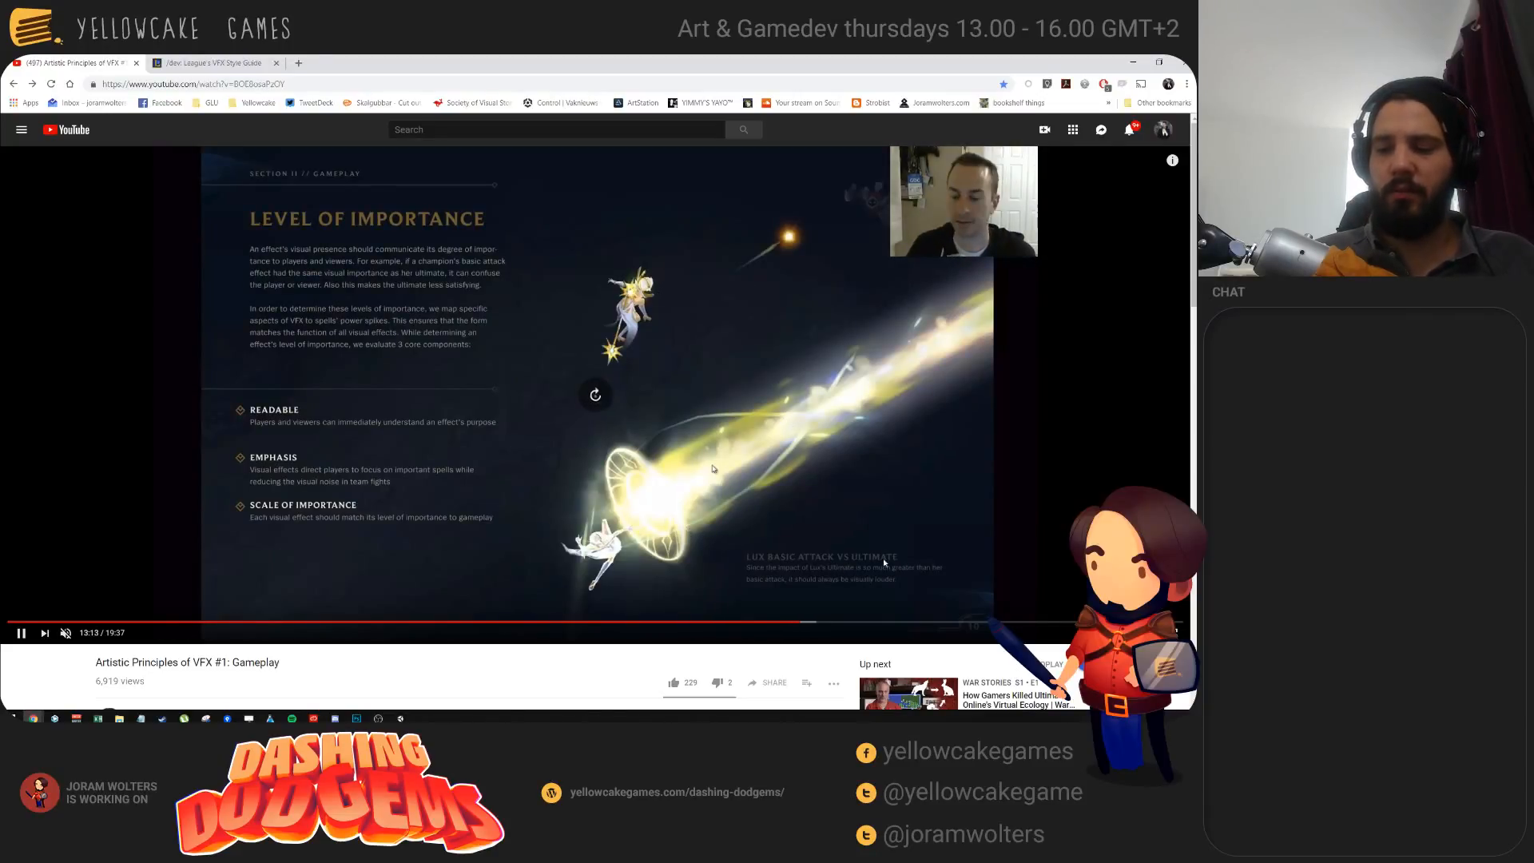
{"action": "key", "text": "Right"}
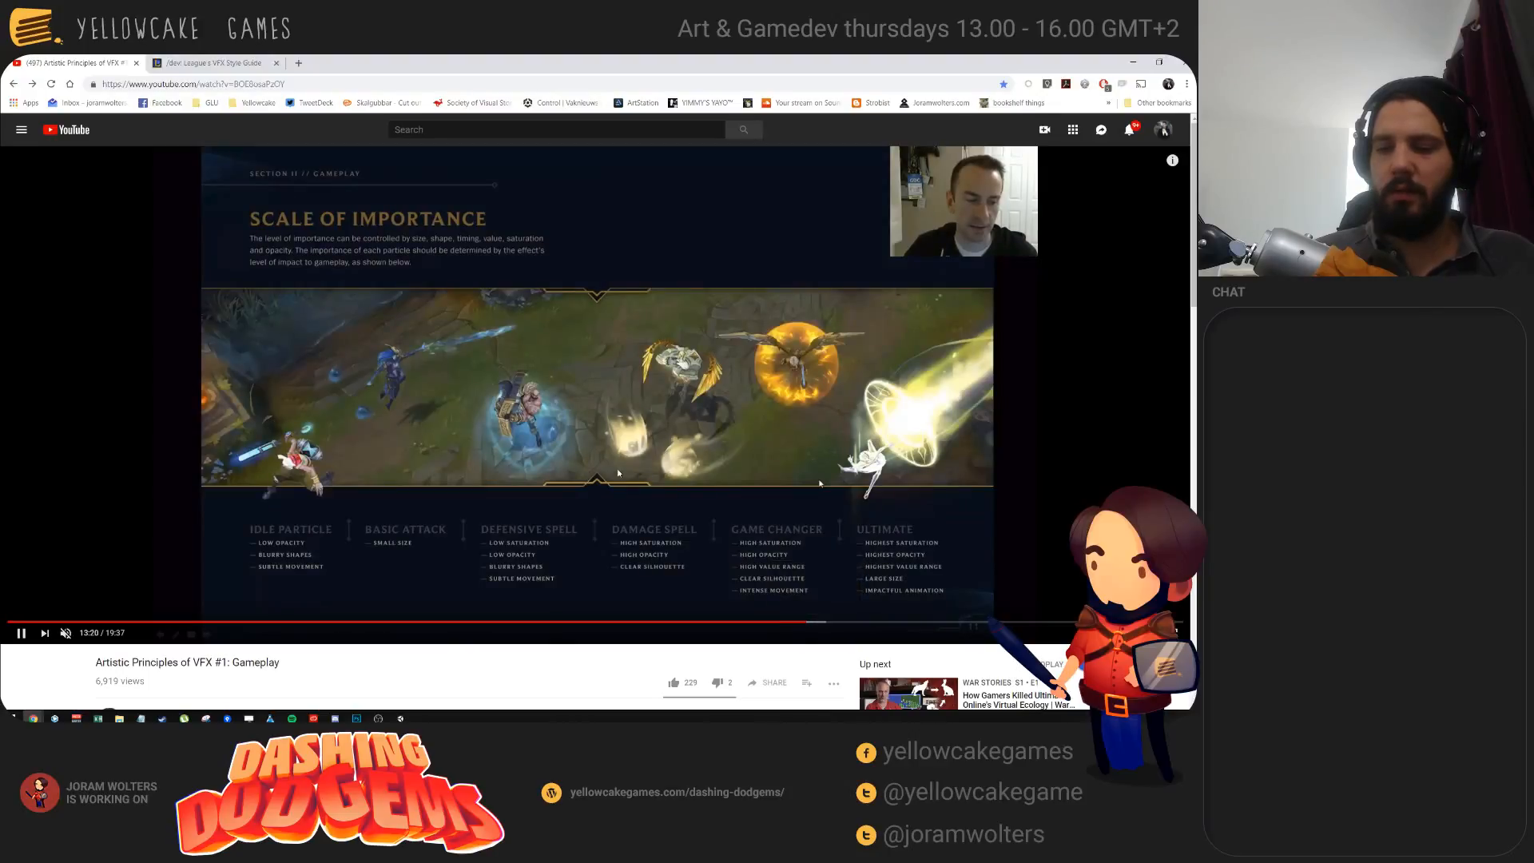
{"action": "left_click", "coordinate": [821, 483]}
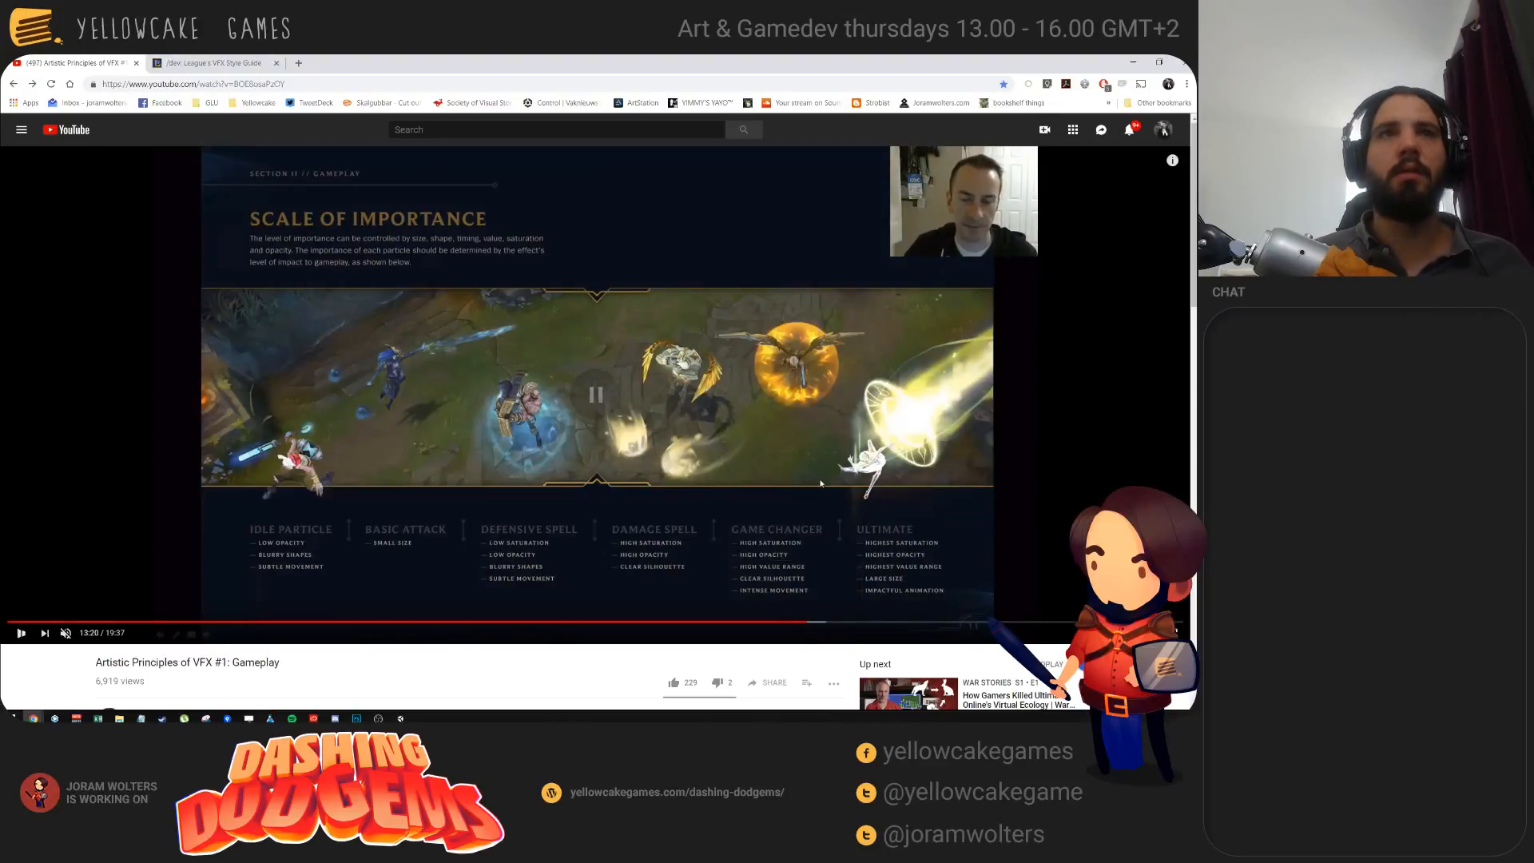
{"action": "left_click", "coordinate": [1133, 62]}
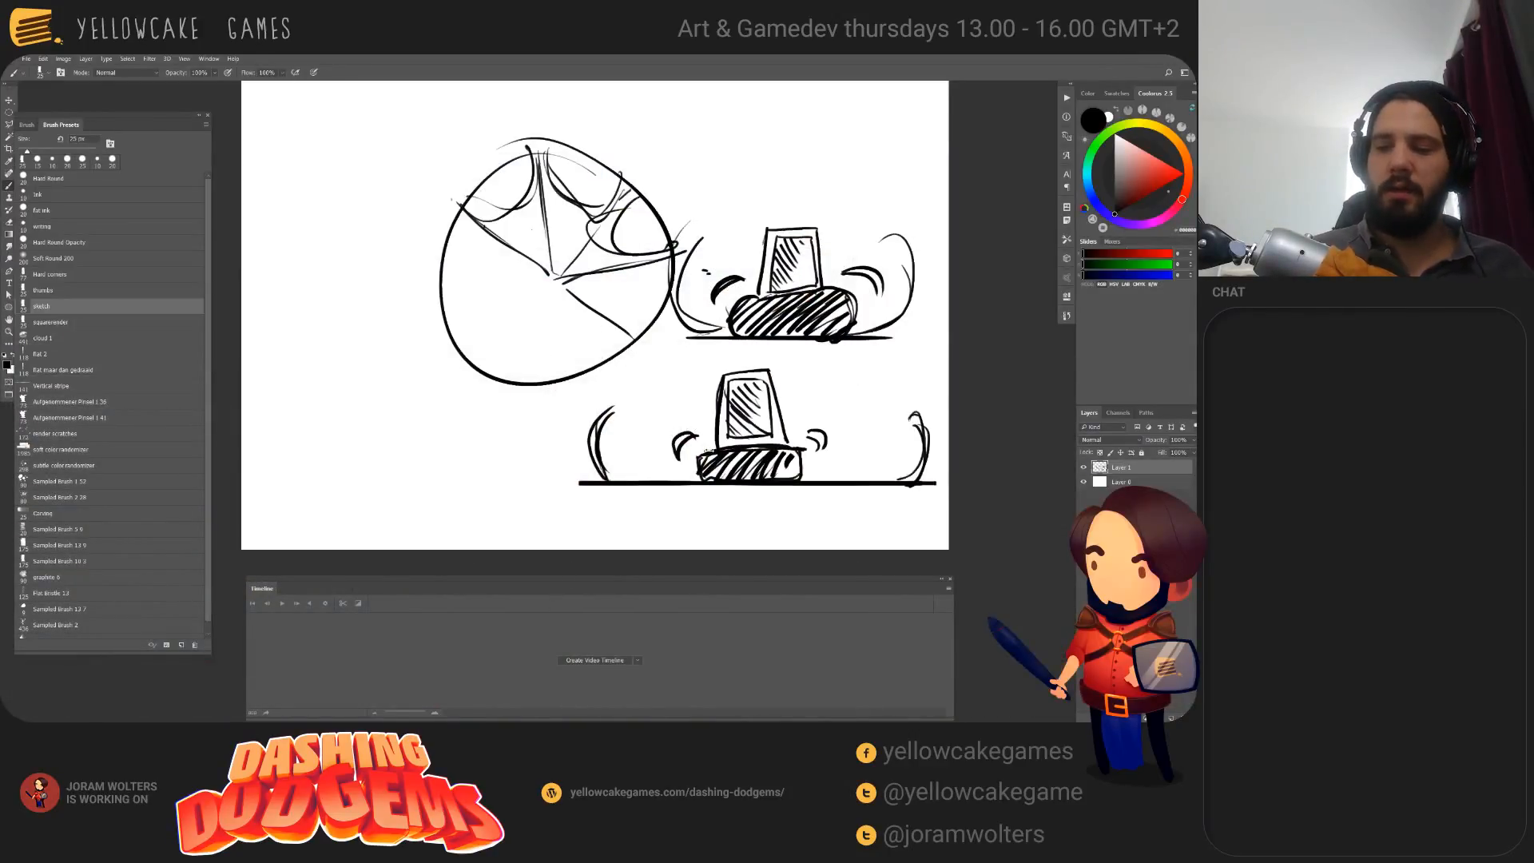
Step: Retrace the large circle with heavy overlapping strokes and thicken the small arcs beside the upper car
{"action": "left_click_drag", "start_coordinate": [769, 452], "coordinate": [796, 496]}
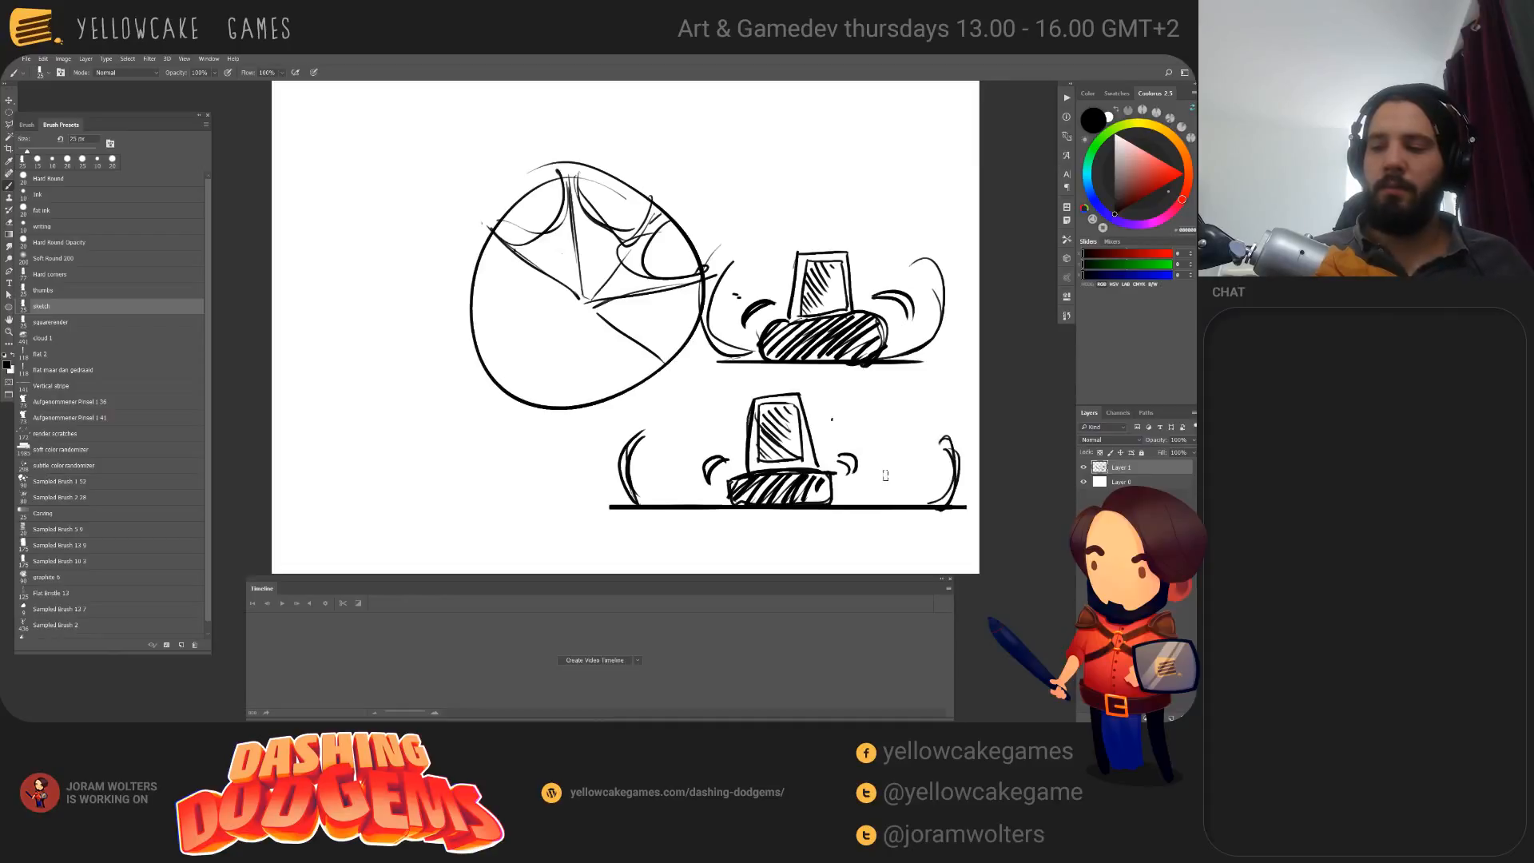
{"action": "mouse_move", "coordinate": [871, 476]}
{"action": "left_mouse_down"}
{"action": "mouse_move", "coordinate": [815, 484]}
{"action": "mouse_move", "coordinate": [876, 495]}
{"action": "left_mouse_up"}
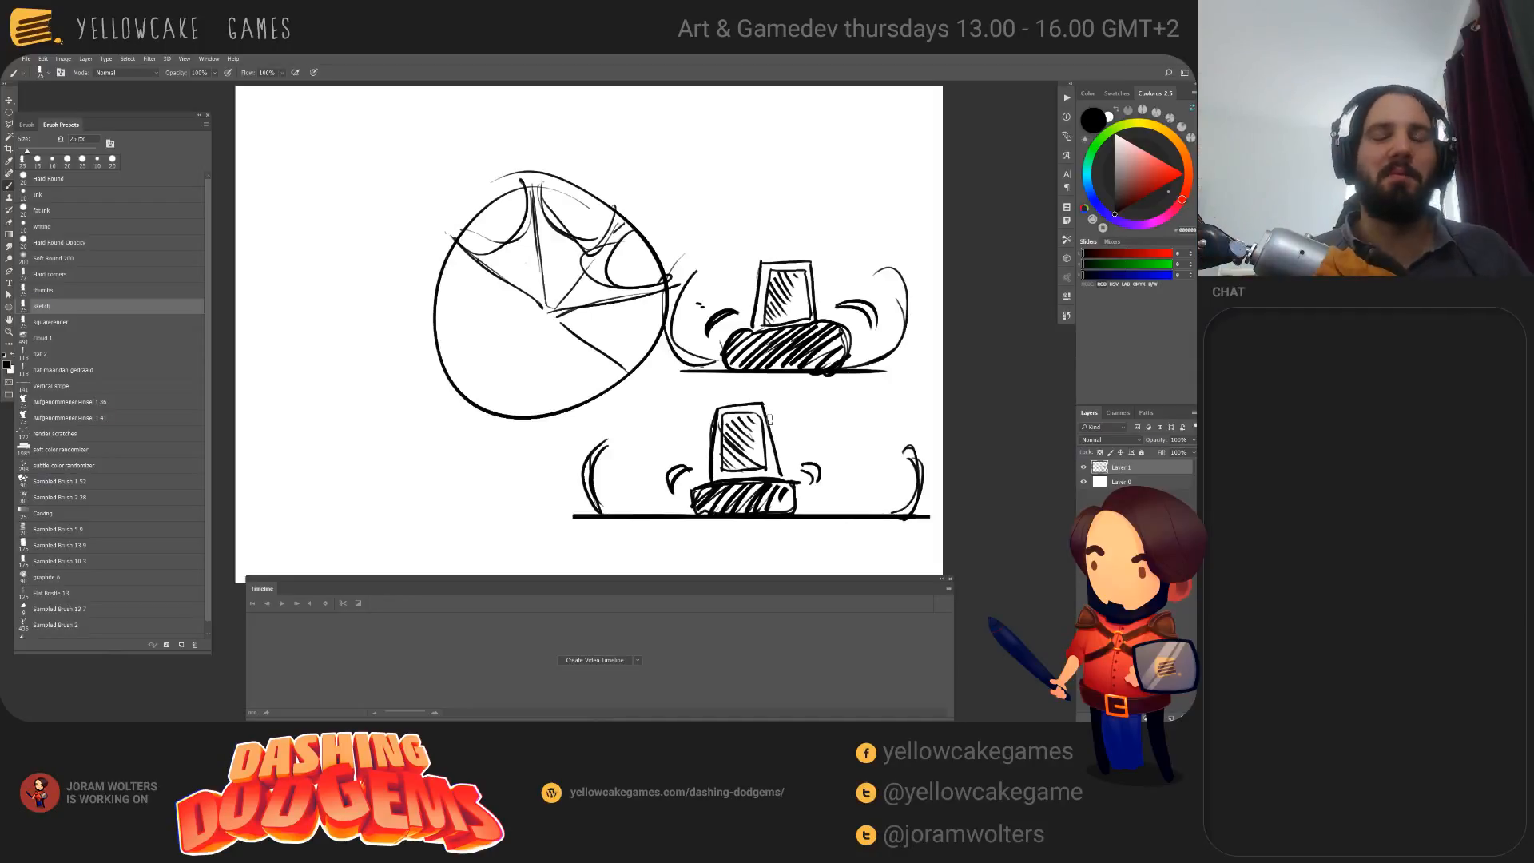
{"action": "left_click_drag", "start_coordinate": [828, 495], "coordinate": [912, 483]}
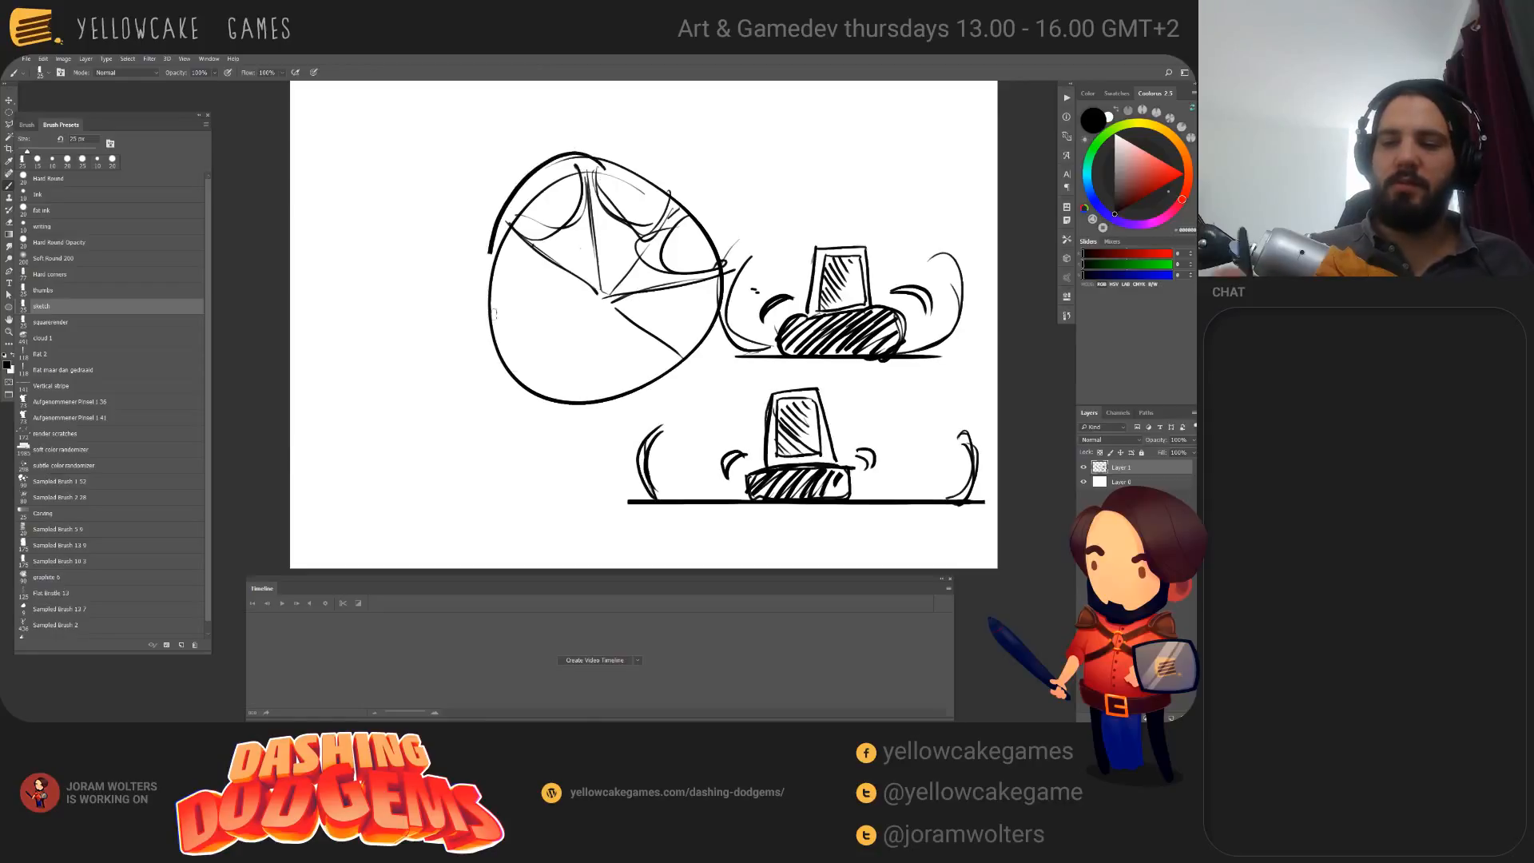
{"action": "mouse_move", "coordinate": [493, 313]}
{"action": "left_mouse_down"}
{"action": "mouse_move", "coordinate": [687, 240]}
{"action": "mouse_move", "coordinate": [511, 184]}
{"action": "mouse_move", "coordinate": [625, 368]}
{"action": "left_mouse_up"}
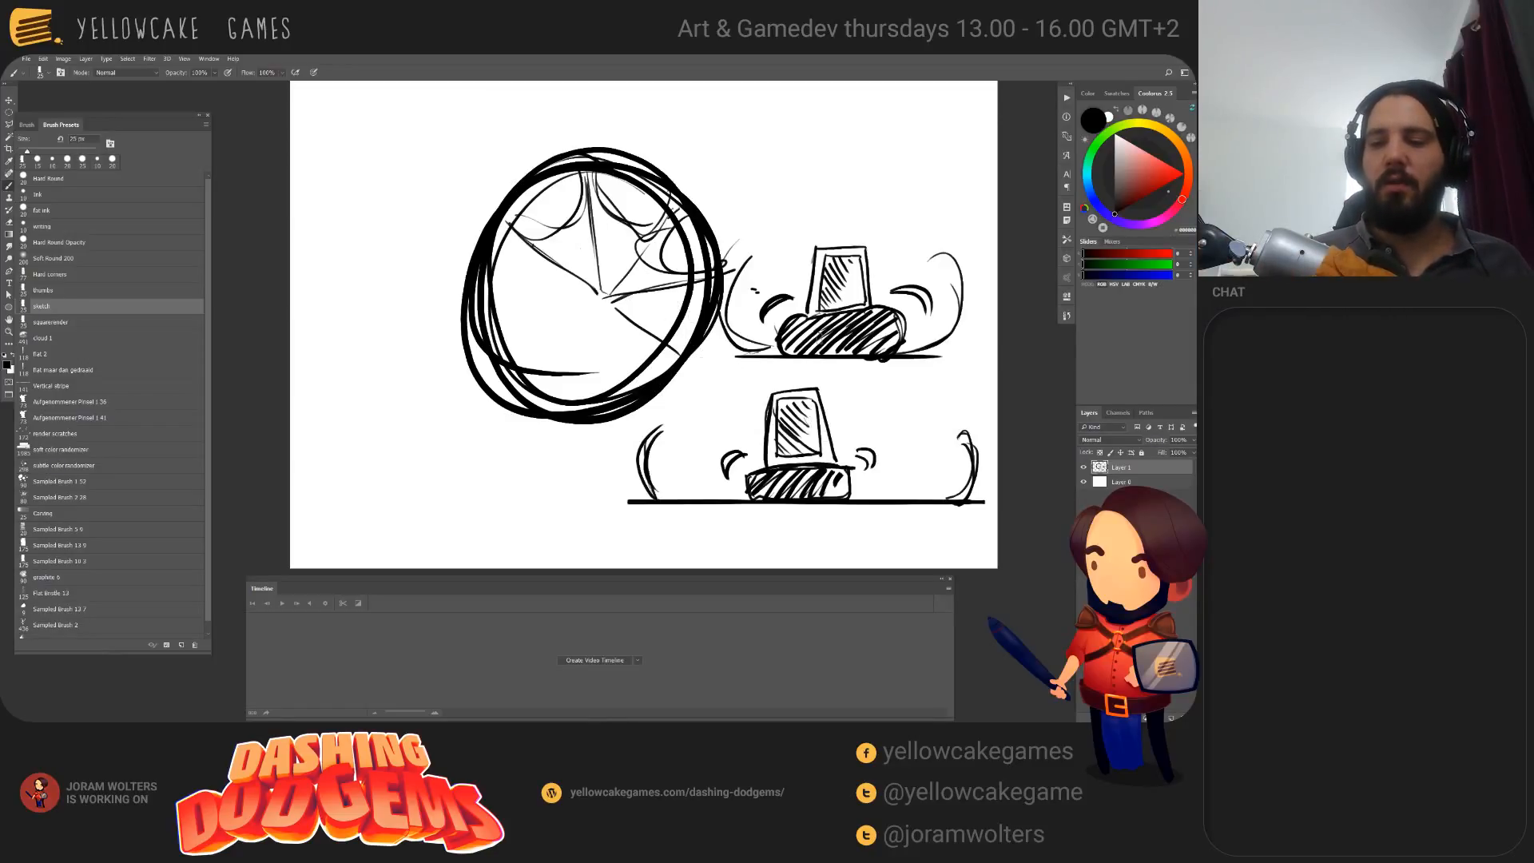
{"action": "left_click_drag", "start_coordinate": [787, 297], "coordinate": [756, 342]}
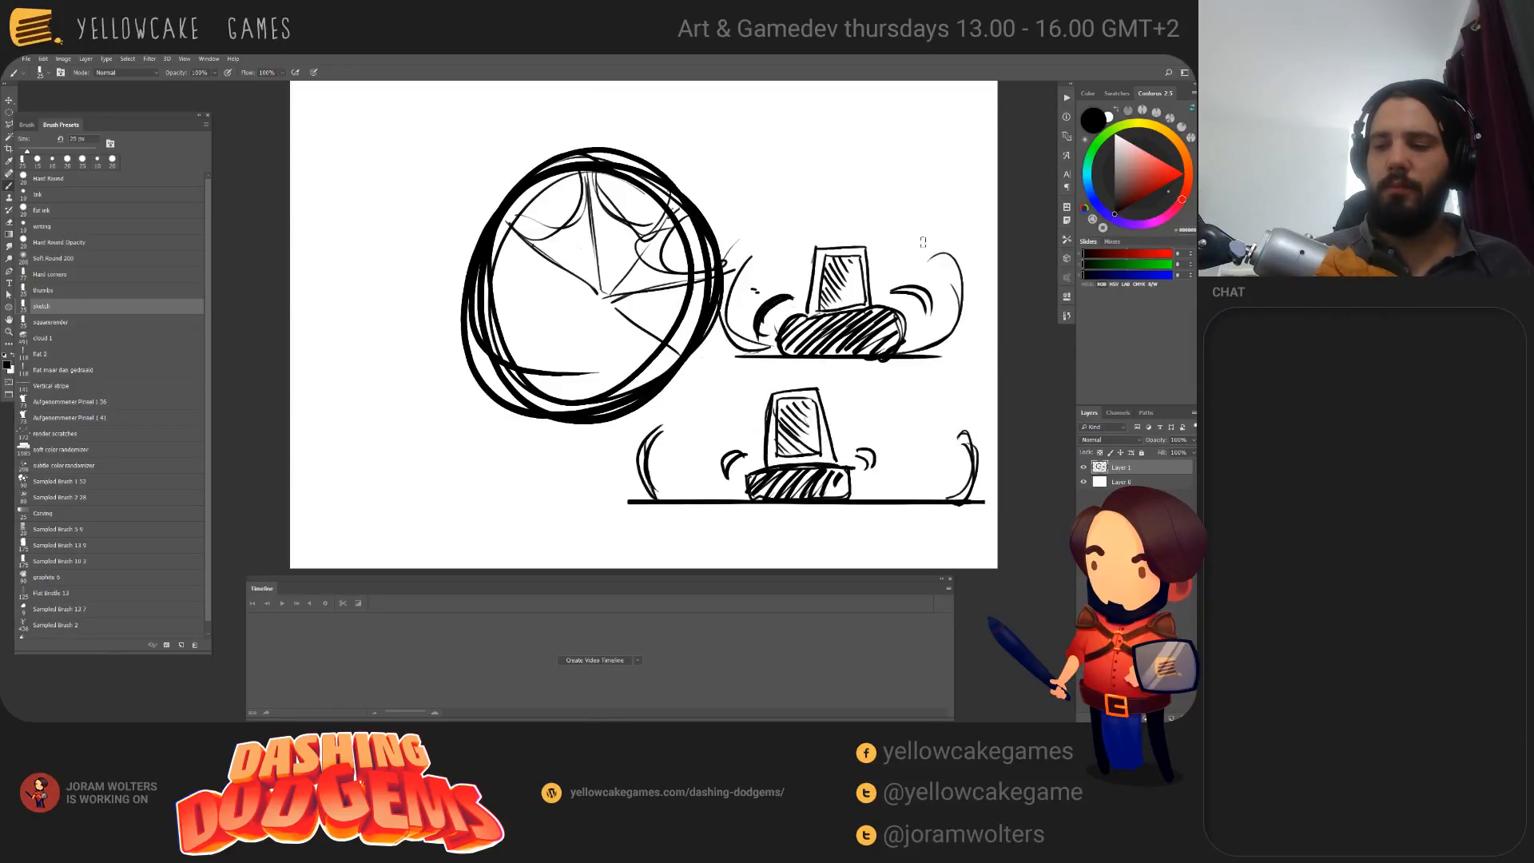
{"action": "mouse_move", "coordinate": [899, 295]}
{"action": "left_mouse_down"}
{"action": "mouse_move", "coordinate": [927, 326]}
{"action": "mouse_move", "coordinate": [930, 313]}
{"action": "left_mouse_up"}
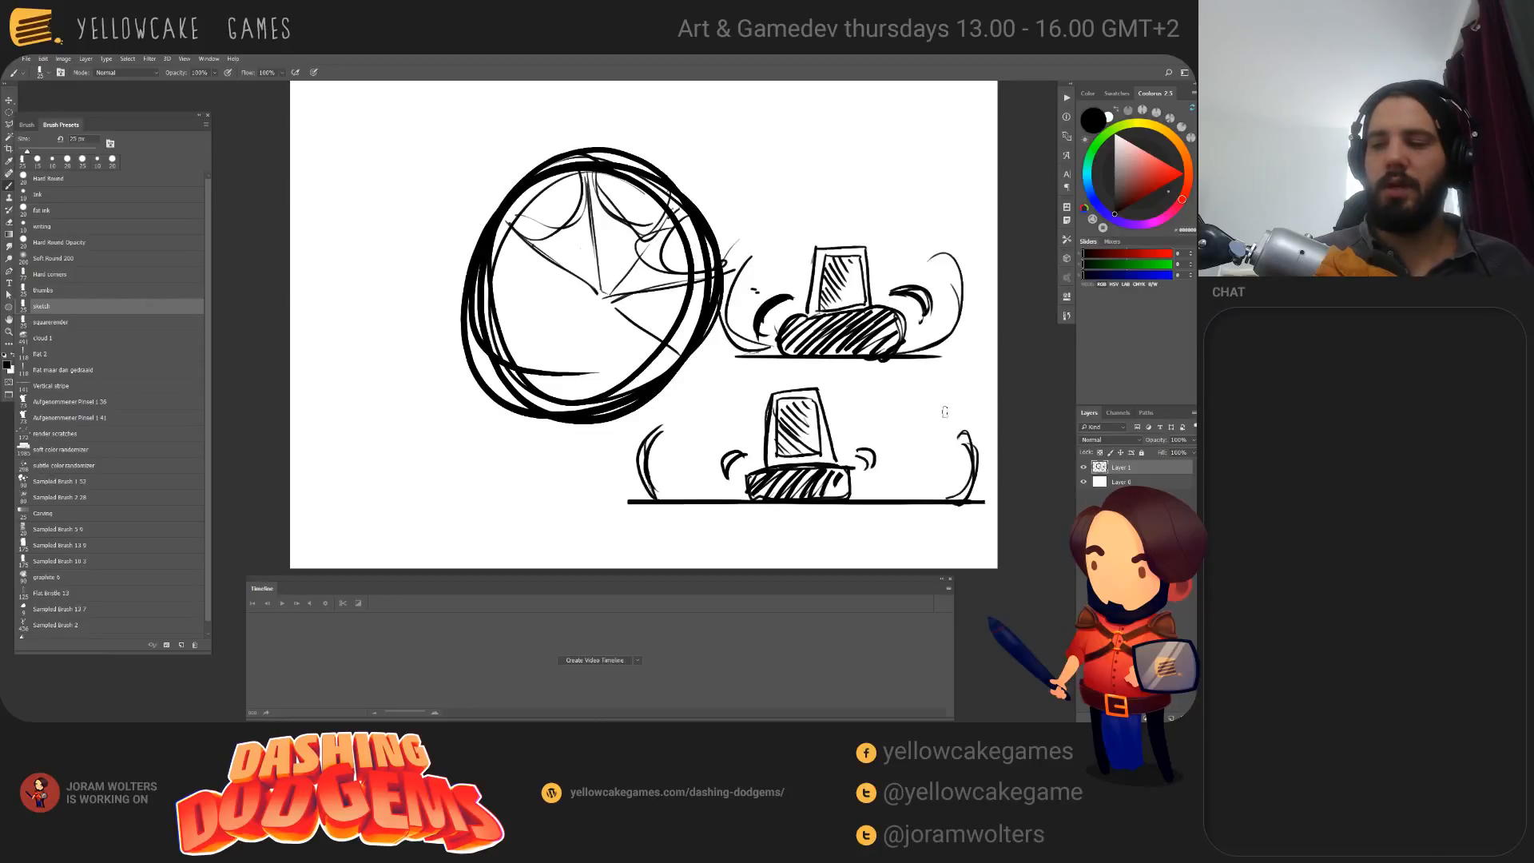
Step: Clear the entire sketch from Layer 1, leaving nothing selected
{"action": "key", "text": "ctrl+a"}
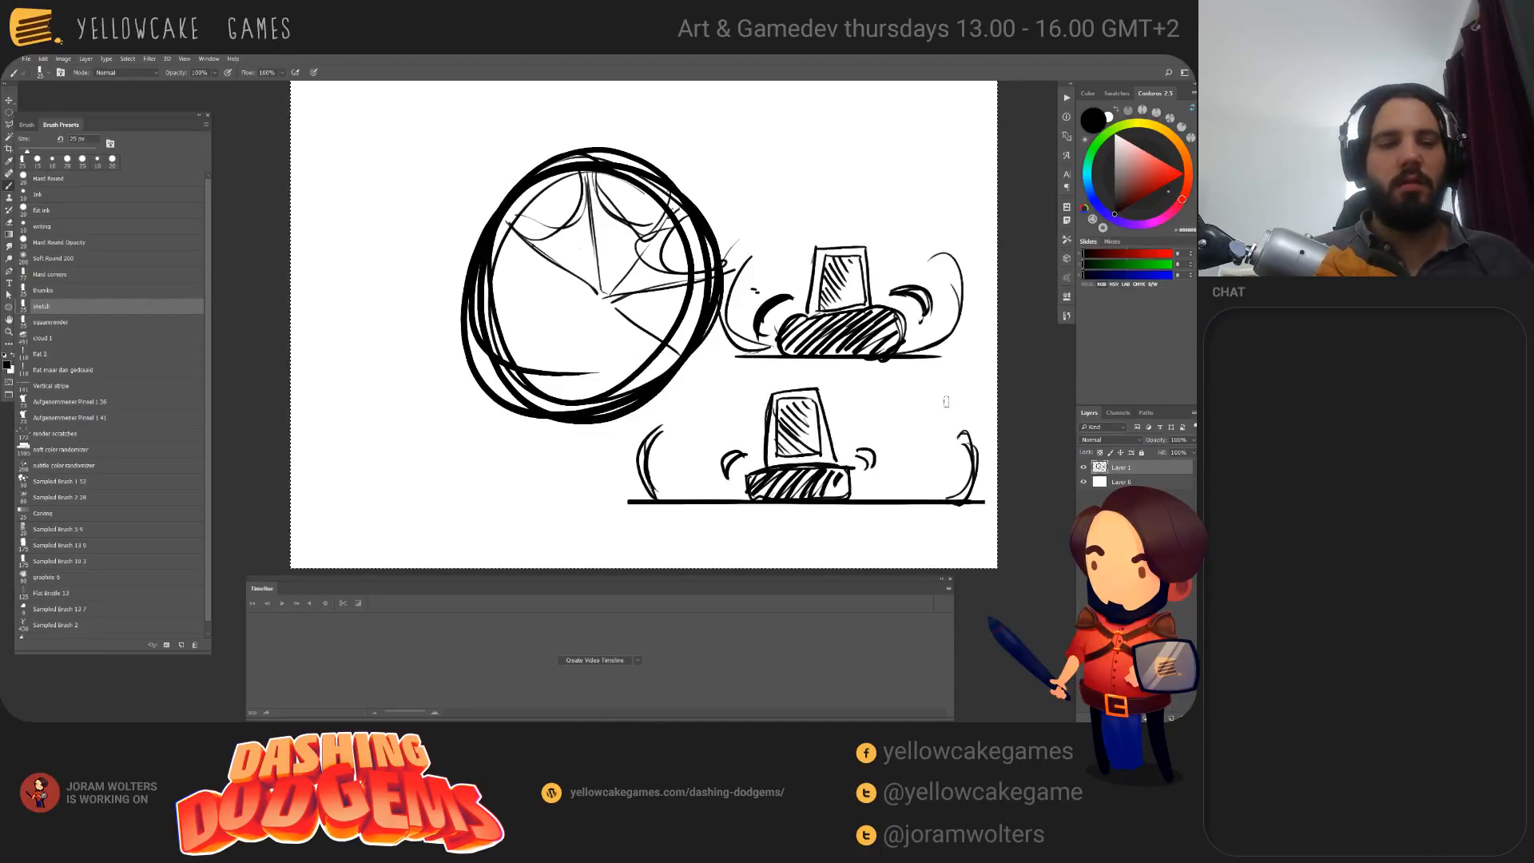
{"action": "key", "text": "Delete"}
{"action": "key", "text": "ctrl+d"}
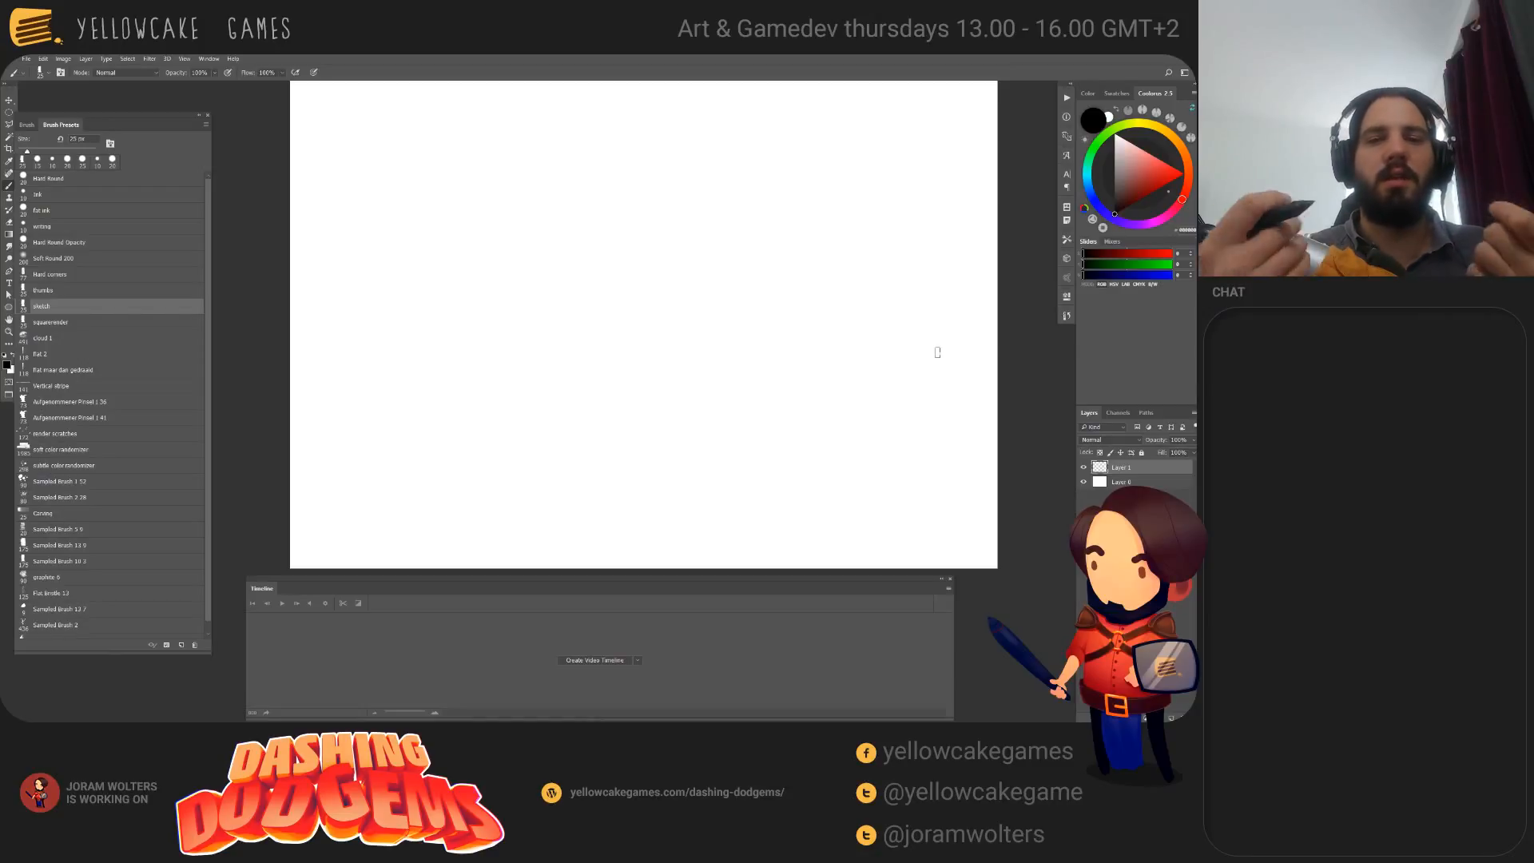
Step: Draw a new large, roughly round circle in black near the middle of the empty canvas
{"action": "left_click_drag", "start_coordinate": [817, 377], "coordinate": [703, 407]}
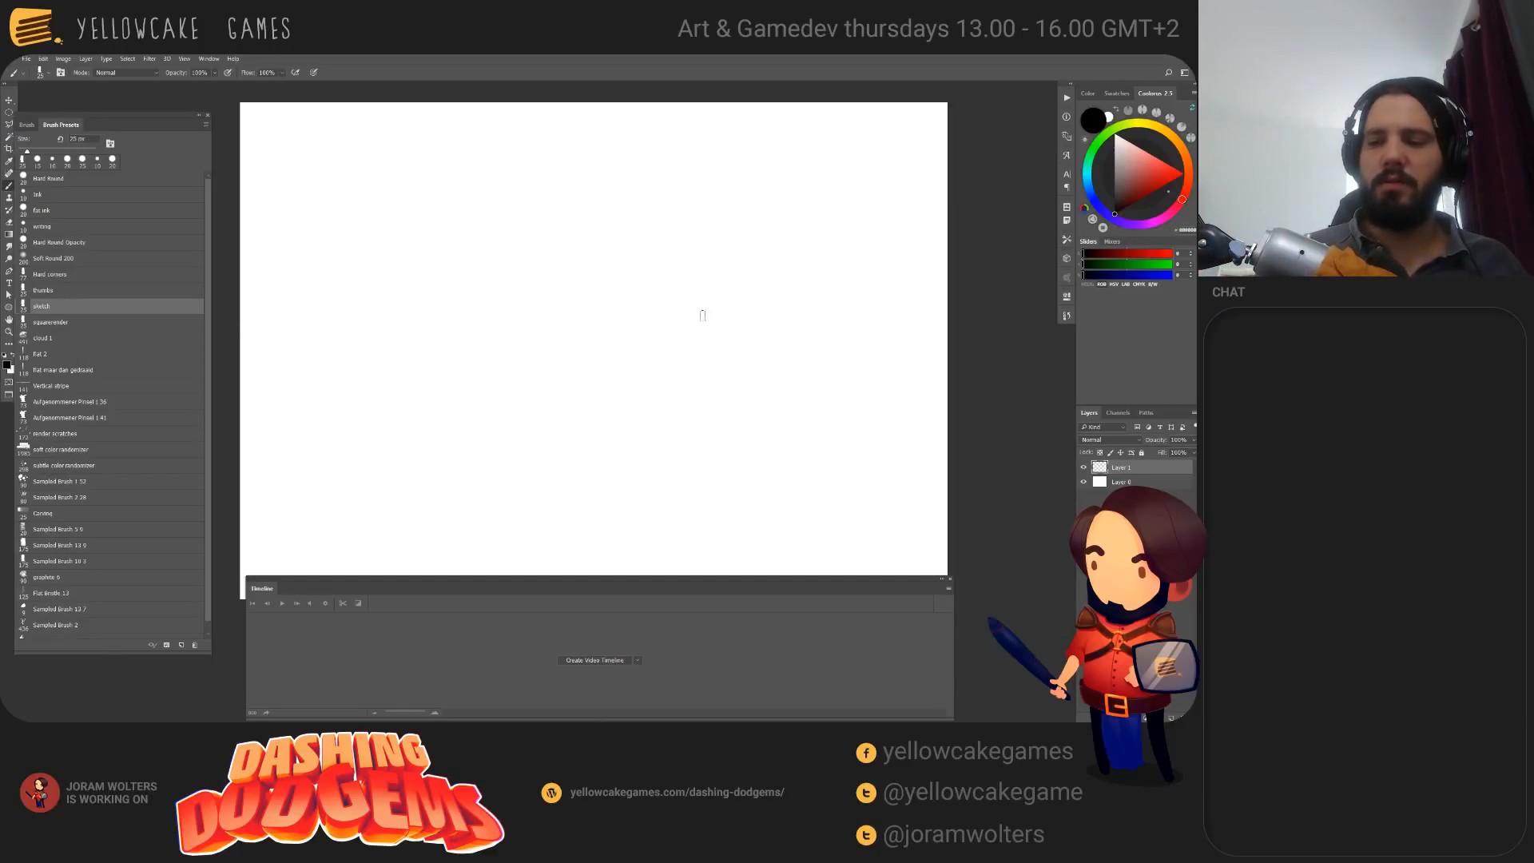
{"action": "mouse_move", "coordinate": [654, 204]}
{"action": "left_mouse_down"}
{"action": "mouse_move", "coordinate": [479, 350]}
{"action": "mouse_move", "coordinate": [500, 406]}
{"action": "left_mouse_up"}
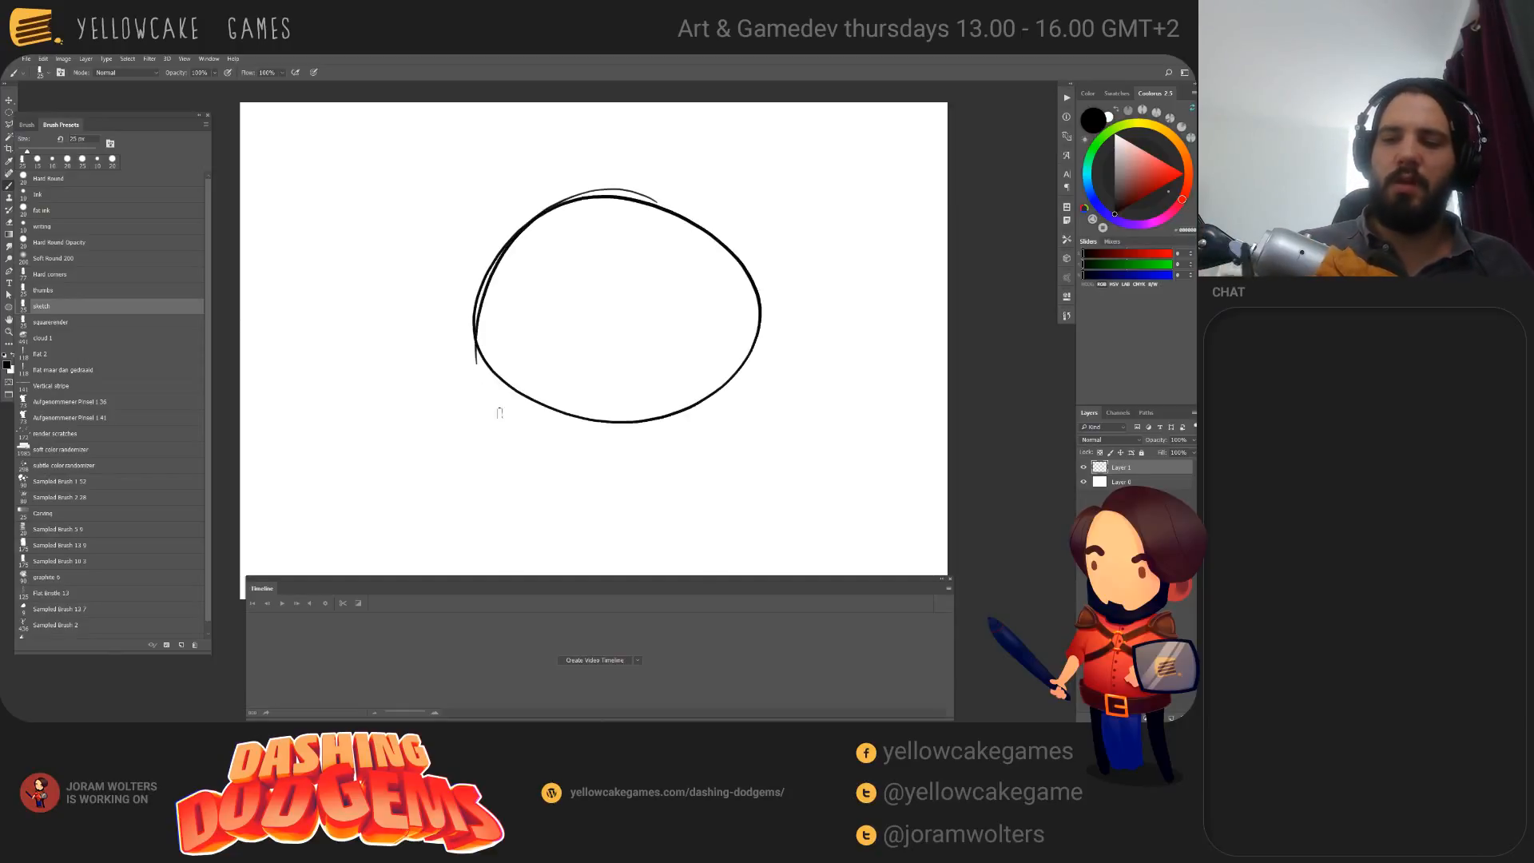
{"action": "key", "text": "ctrl+z"}
{"action": "mouse_move", "coordinate": [709, 185]}
{"action": "left_mouse_down"}
{"action": "mouse_move", "coordinate": [513, 243]}
{"action": "mouse_move", "coordinate": [588, 206]}
{"action": "left_mouse_up"}
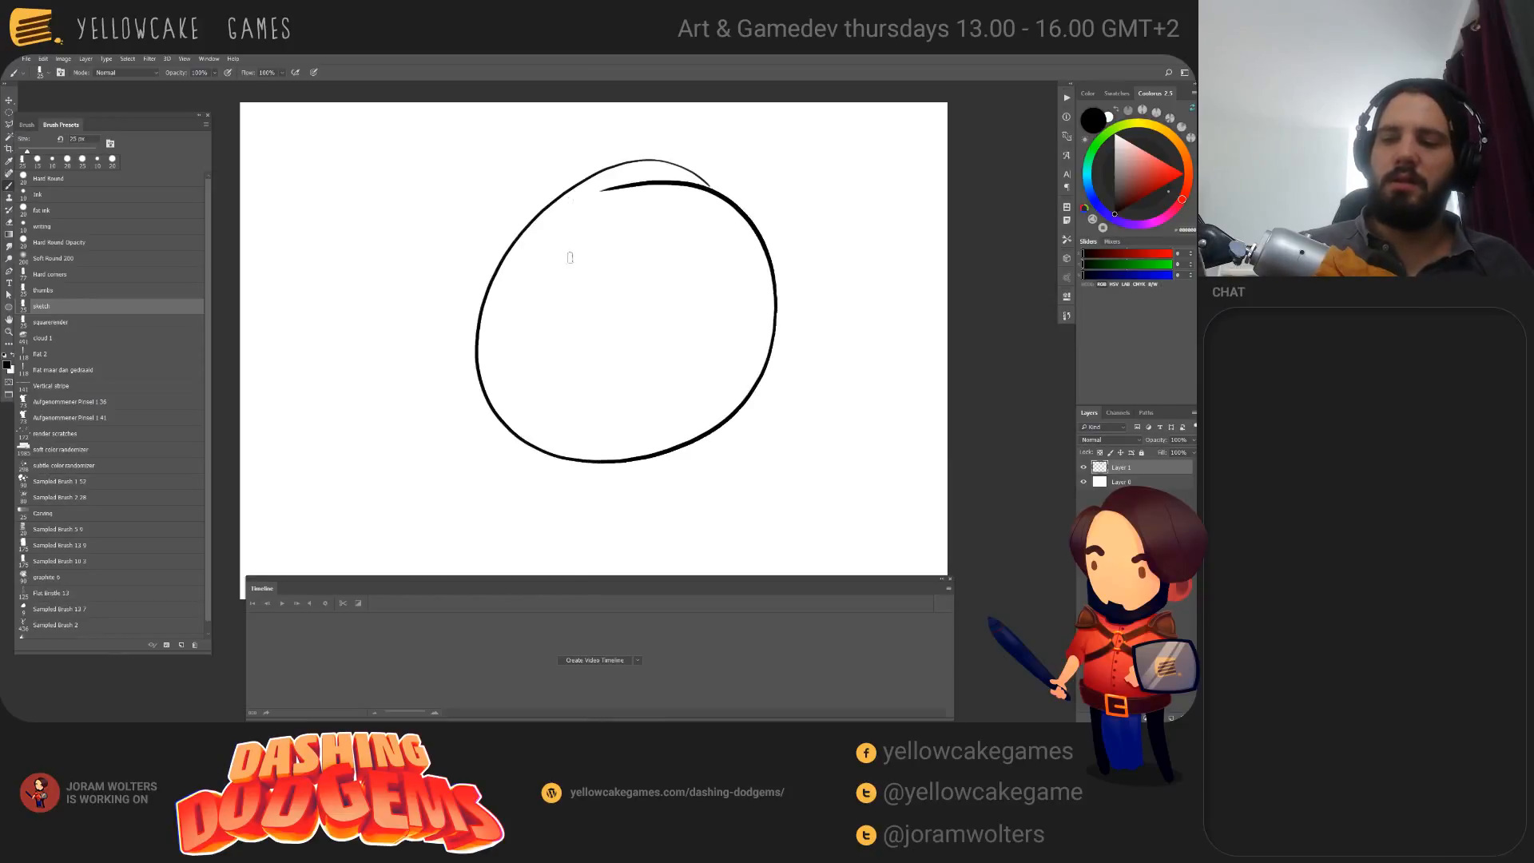
Step: Draw five curling wave arms that sweep out from the circle's centre and hook back over its edge
{"action": "left_click_drag", "start_coordinate": [673, 285], "coordinate": [755, 238]}
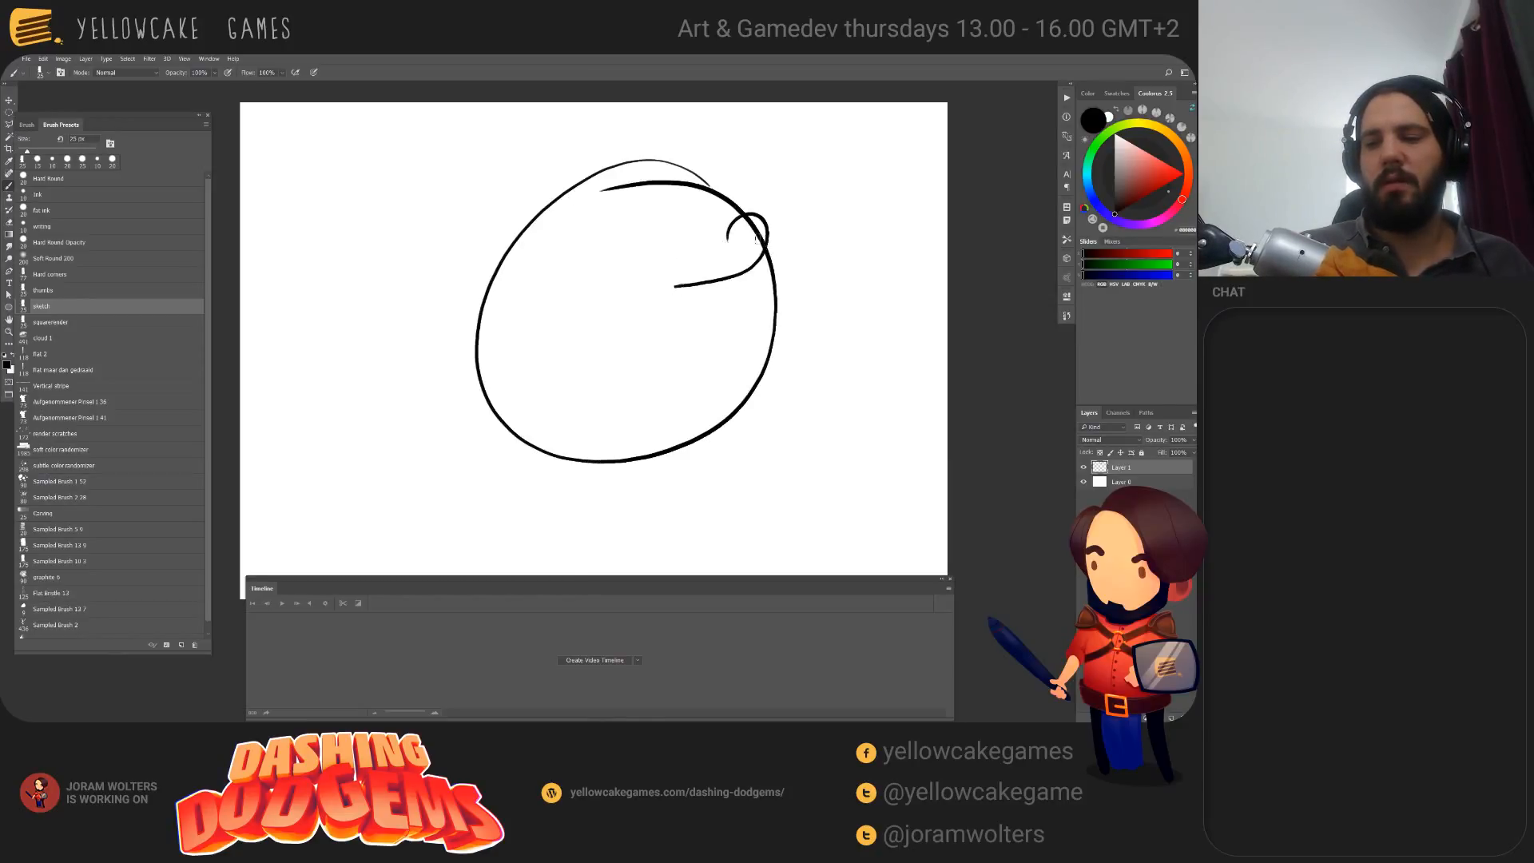
{"action": "mouse_move", "coordinate": [676, 304]}
{"action": "left_mouse_down"}
{"action": "mouse_move", "coordinate": [744, 391]}
{"action": "mouse_move", "coordinate": [751, 360]}
{"action": "left_mouse_up"}
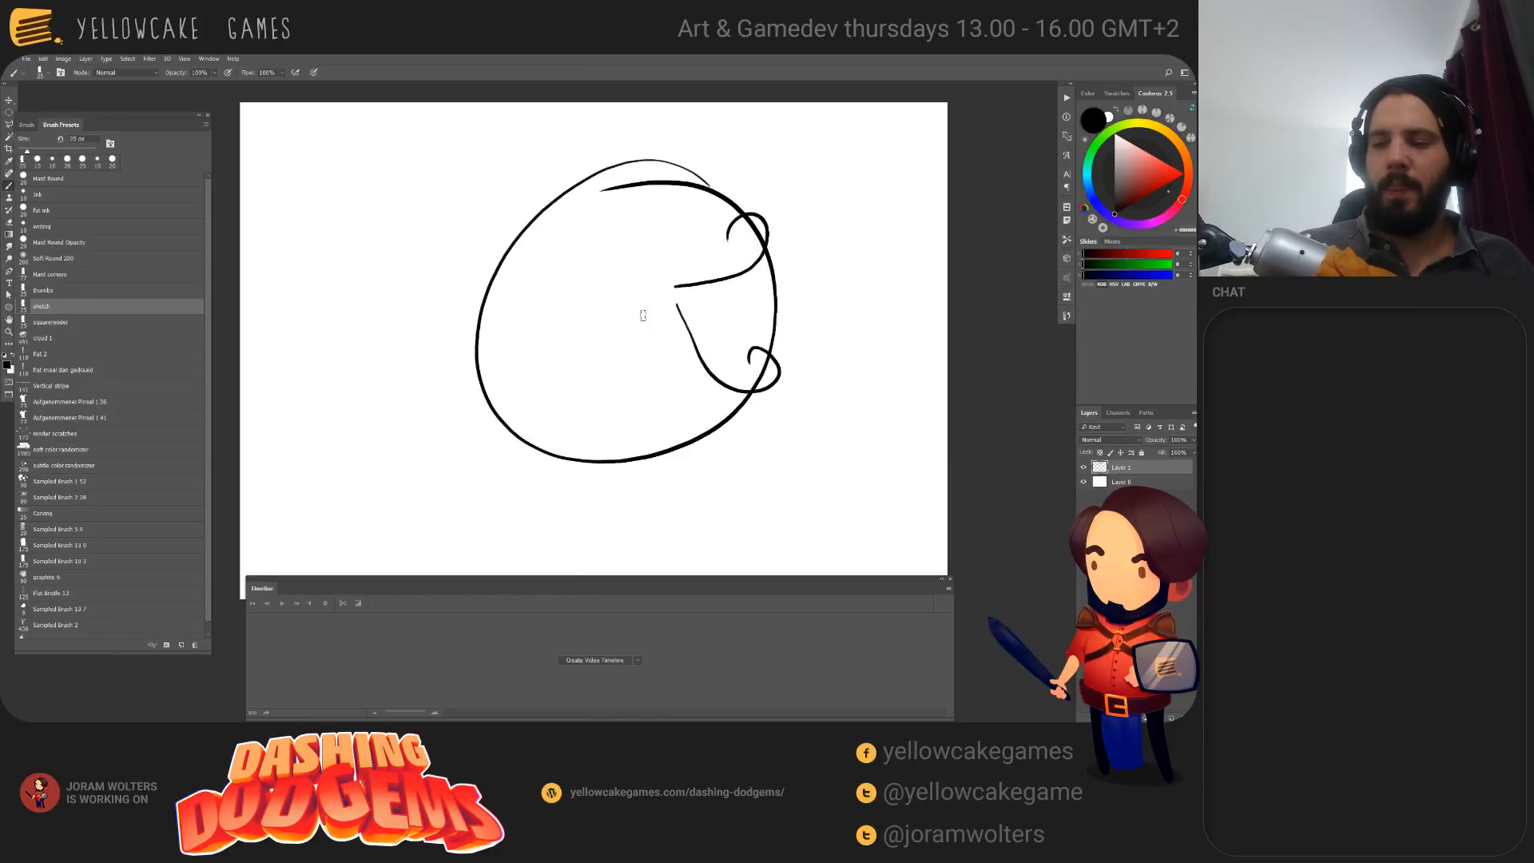
{"action": "left_click_drag", "start_coordinate": [643, 314], "coordinate": [584, 413]}
{"action": "left_click_drag", "start_coordinate": [617, 307], "coordinate": [520, 276]}
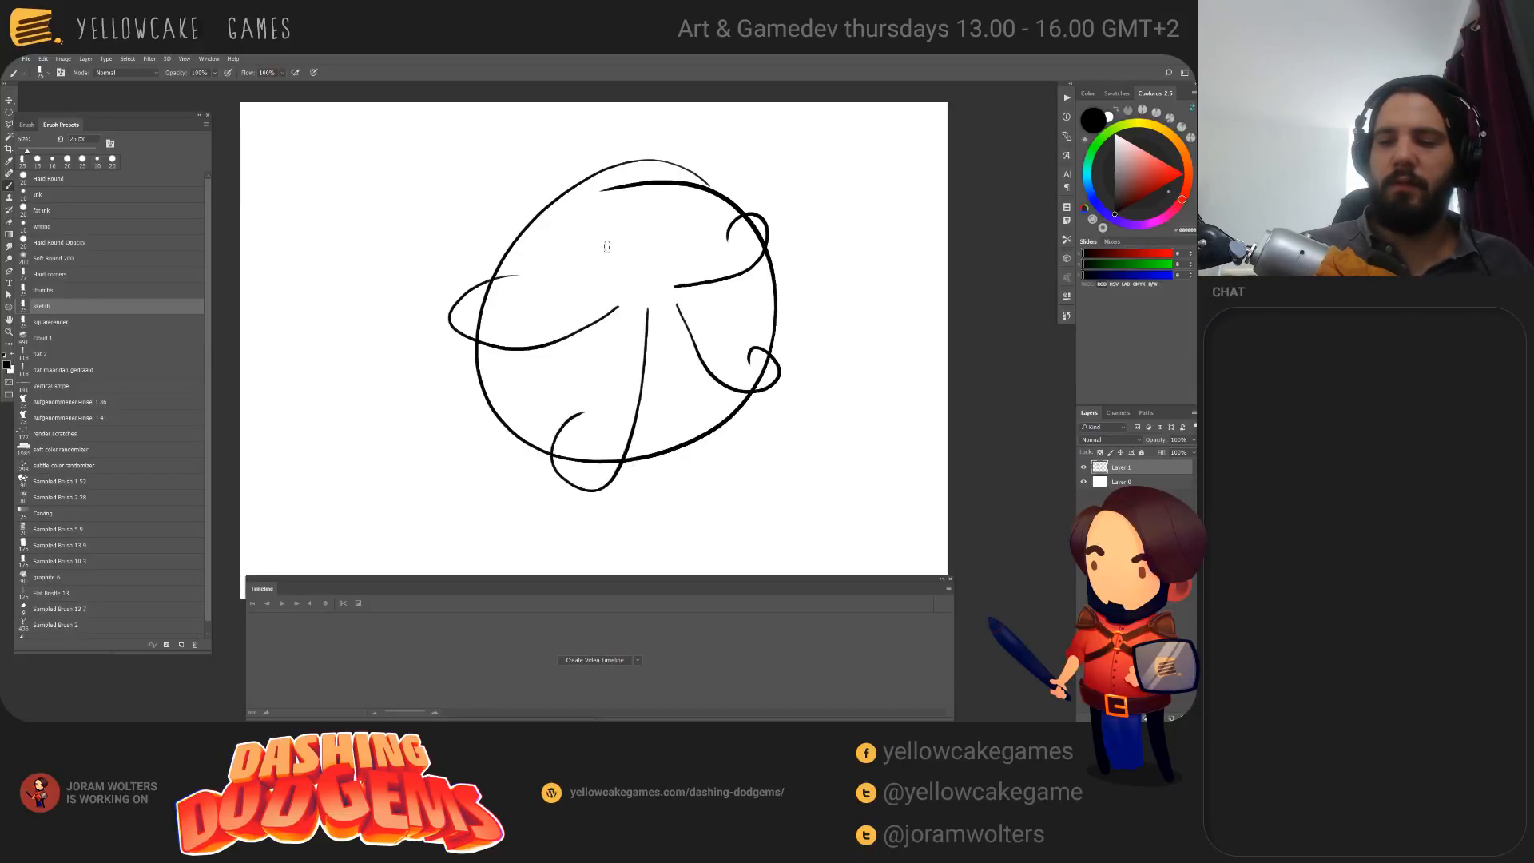
{"action": "mouse_move", "coordinate": [634, 268]}
{"action": "left_mouse_down"}
{"action": "mouse_move", "coordinate": [595, 256]}
{"action": "mouse_move", "coordinate": [597, 192]}
{"action": "left_mouse_up"}
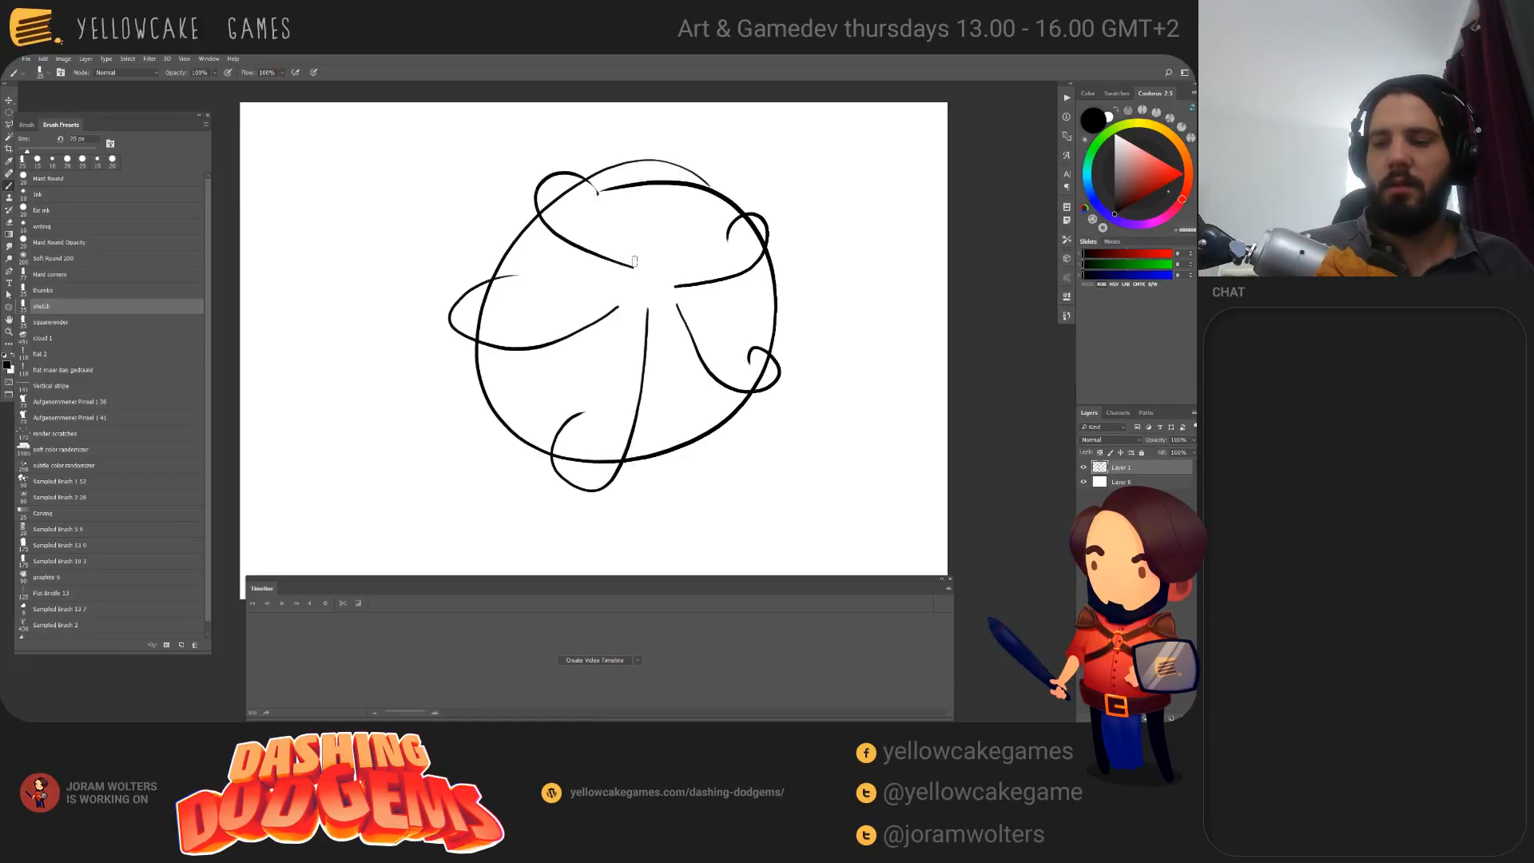
Step: Add scalloped foam-like inner edges to the curled wave arms, running back towards the centre
{"action": "mouse_move", "coordinate": [634, 268]}
{"action": "left_mouse_down"}
{"action": "mouse_move", "coordinate": [574, 233]}
{"action": "mouse_move", "coordinate": [593, 190]}
{"action": "left_mouse_up"}
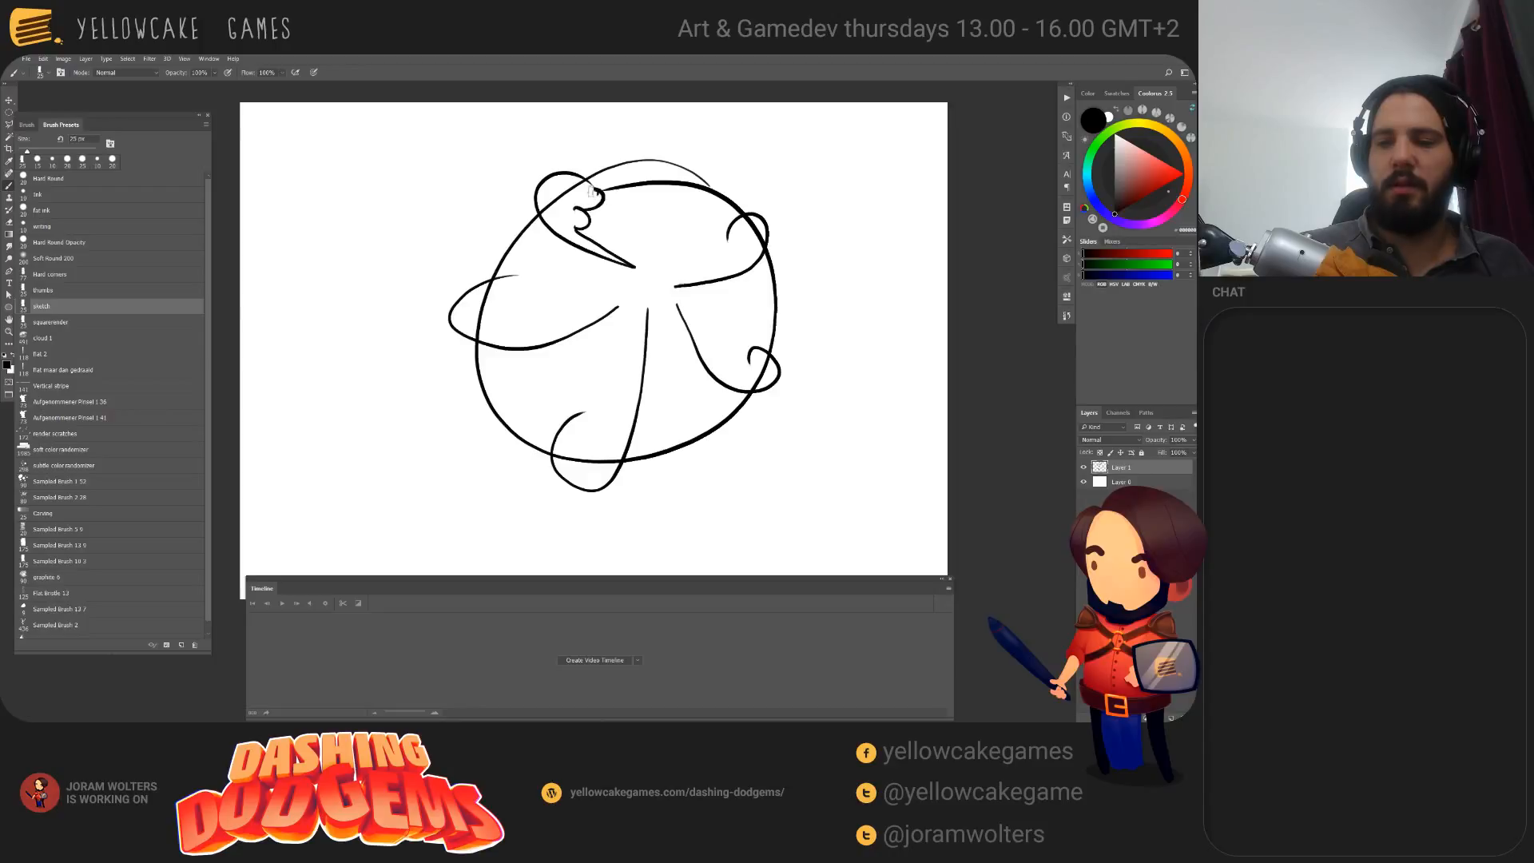
{"action": "mouse_move", "coordinate": [617, 302]}
{"action": "left_mouse_down"}
{"action": "mouse_move", "coordinate": [535, 317]}
{"action": "mouse_move", "coordinate": [511, 304]}
{"action": "mouse_move", "coordinate": [512, 274]}
{"action": "left_mouse_up"}
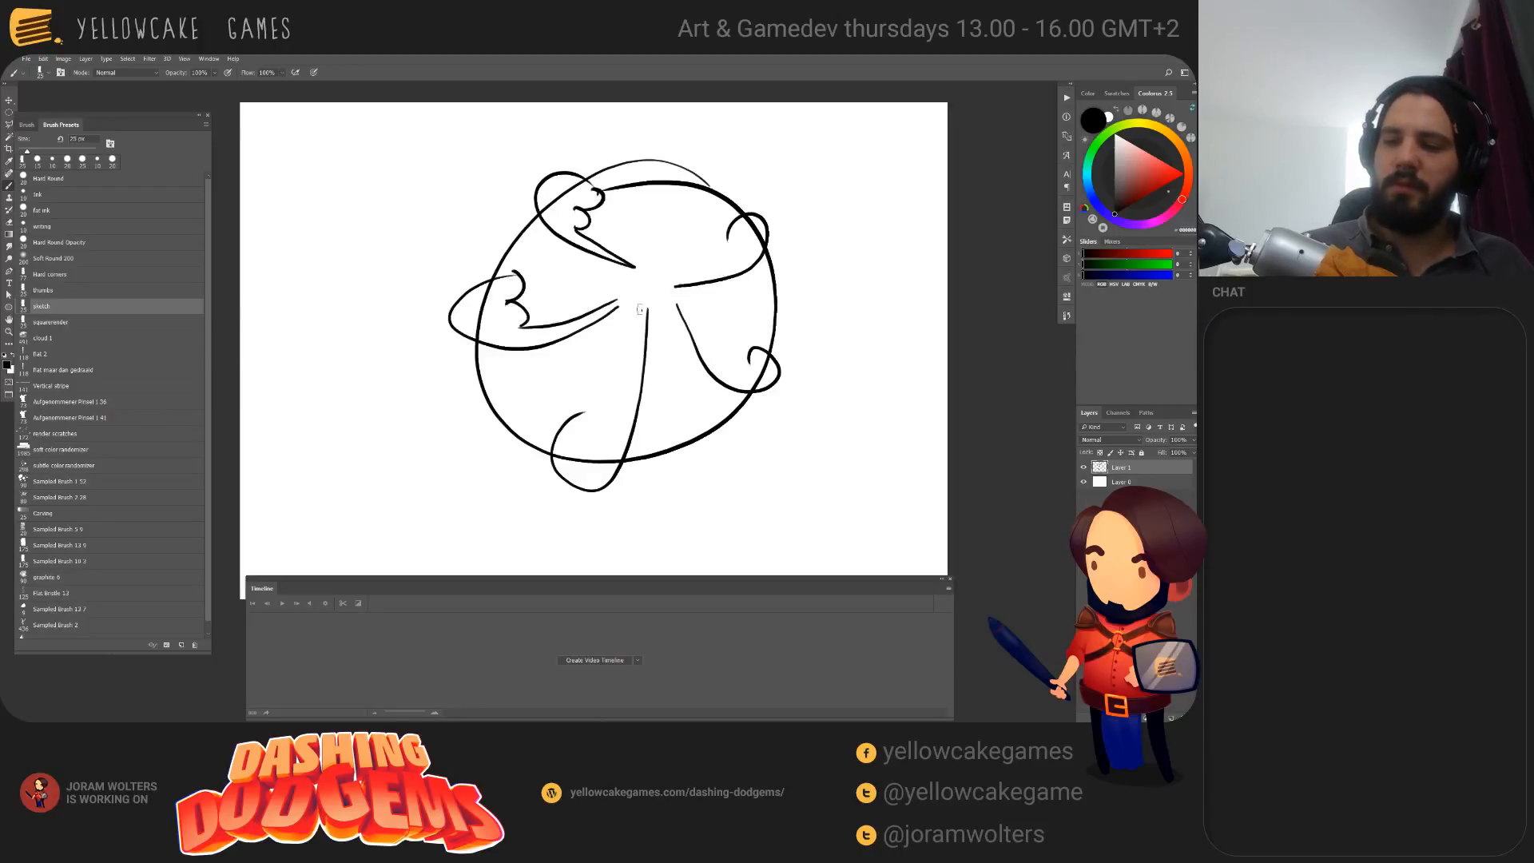
{"action": "mouse_move", "coordinate": [644, 304]}
{"action": "left_mouse_down"}
{"action": "mouse_move", "coordinate": [601, 411]}
{"action": "mouse_move", "coordinate": [616, 404]}
{"action": "mouse_move", "coordinate": [581, 414]}
{"action": "left_mouse_up"}
{"action": "key", "text": "ctrl+z"}
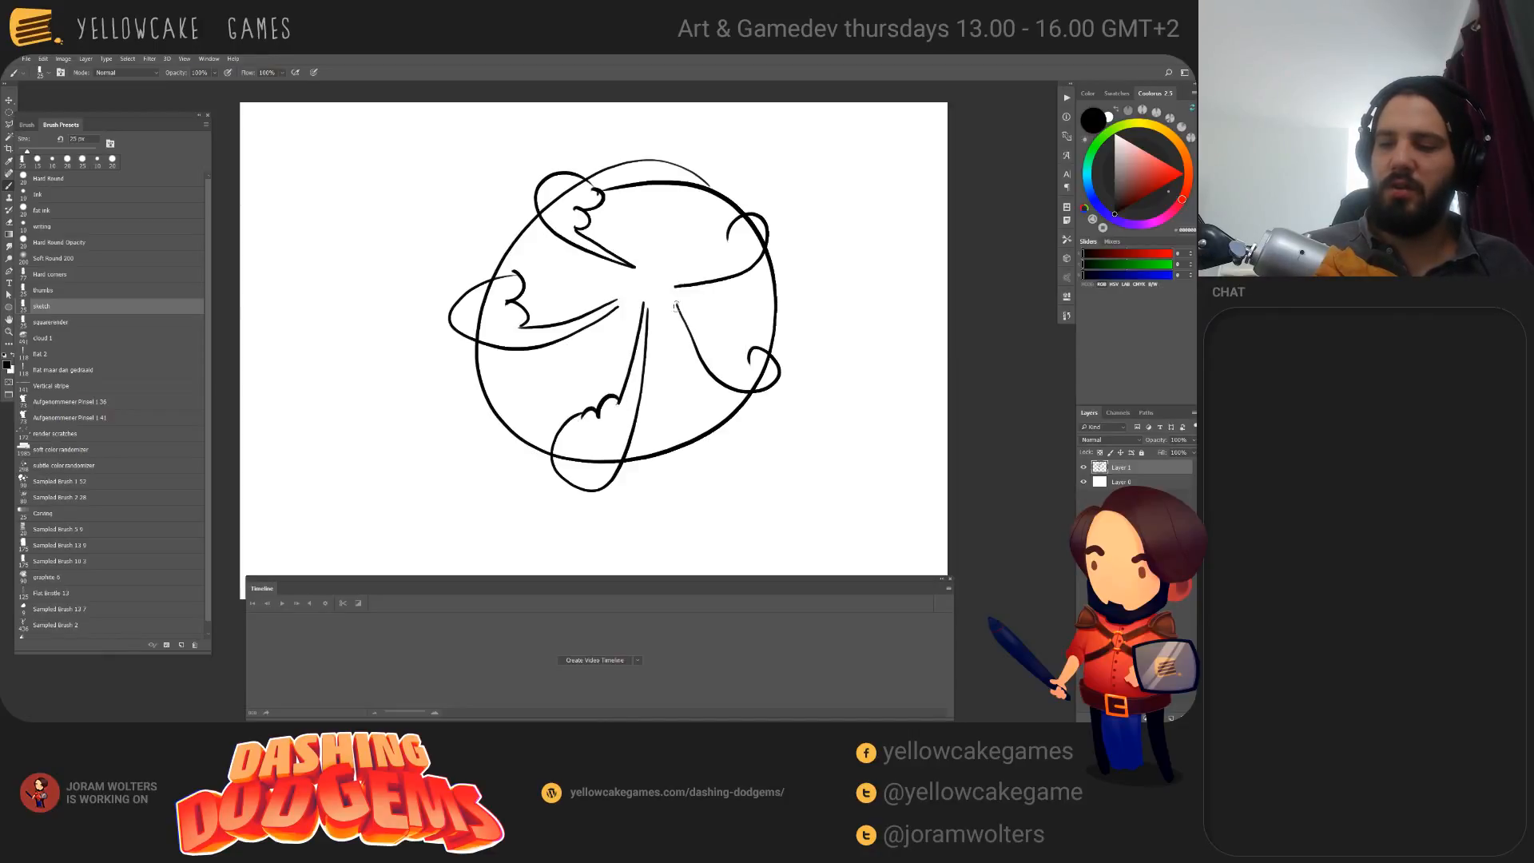
{"action": "mouse_move", "coordinate": [678, 306]}
{"action": "left_mouse_down"}
{"action": "mouse_move", "coordinate": [742, 377]}
{"action": "mouse_move", "coordinate": [745, 244]}
{"action": "mouse_move", "coordinate": [729, 219]}
{"action": "left_mouse_up"}
Step: Draw short rays radiating outward from the circle's centre in the gaps between the wave arms
{"action": "mouse_move", "coordinate": [821, 431]}
{"action": "left_mouse_down"}
{"action": "mouse_move", "coordinate": [746, 411]}
{"action": "mouse_move", "coordinate": [784, 437]}
{"action": "left_mouse_up"}
{"action": "left_click_drag", "start_coordinate": [613, 280], "coordinate": [636, 148]}
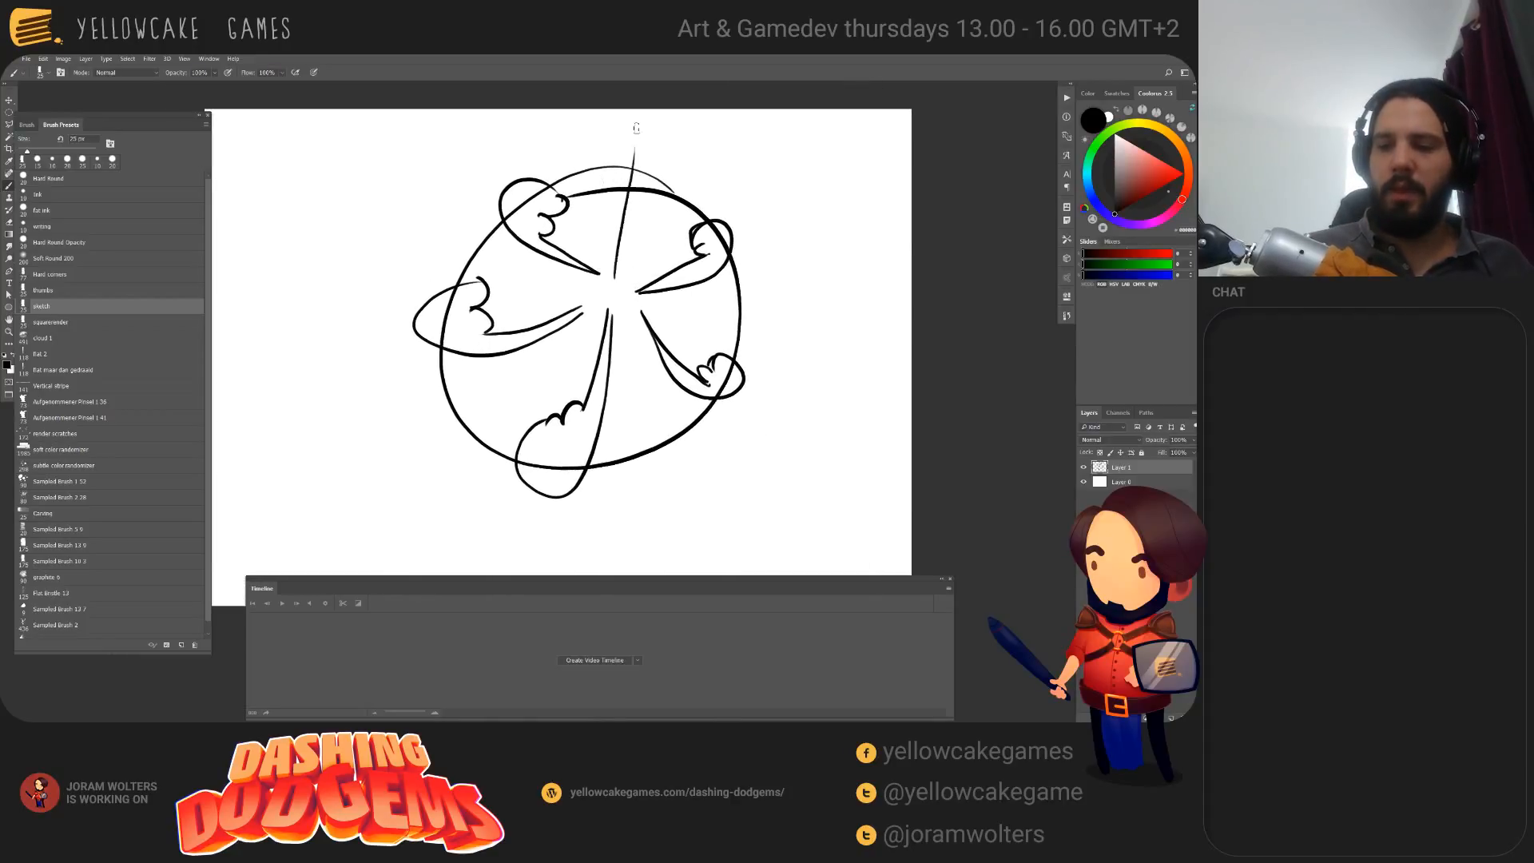
{"action": "key", "text": "ctrl+z"}
{"action": "mouse_move", "coordinate": [619, 281]}
{"action": "left_mouse_down"}
{"action": "mouse_move", "coordinate": [643, 192]}
{"action": "mouse_move", "coordinate": [505, 286]}
{"action": "left_mouse_up"}
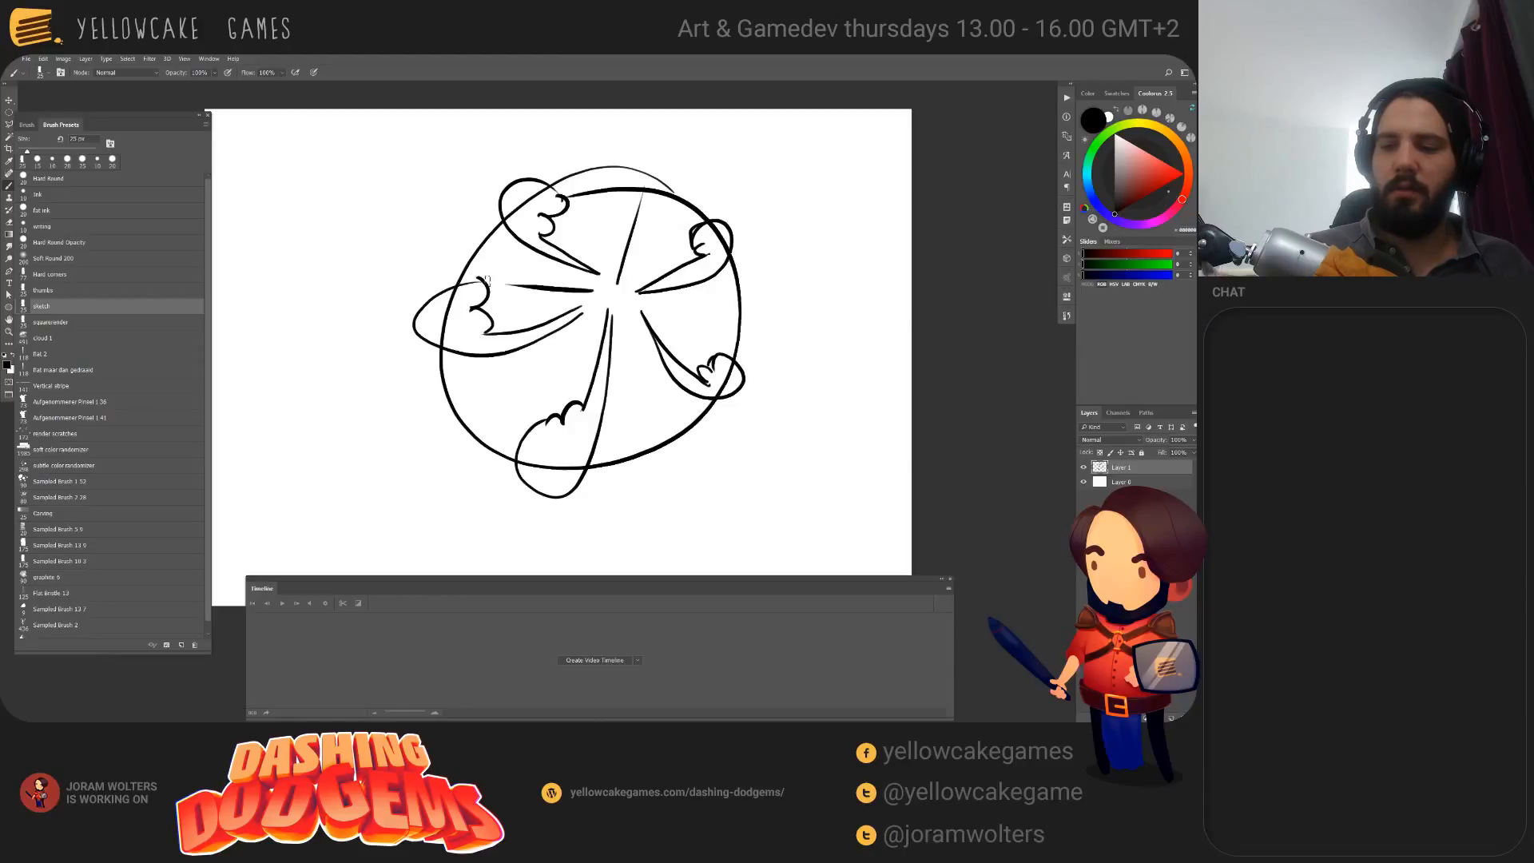
{"action": "left_click_drag", "start_coordinate": [591, 309], "coordinate": [512, 410]}
{"action": "left_click_drag", "start_coordinate": [601, 316], "coordinate": [559, 399]}
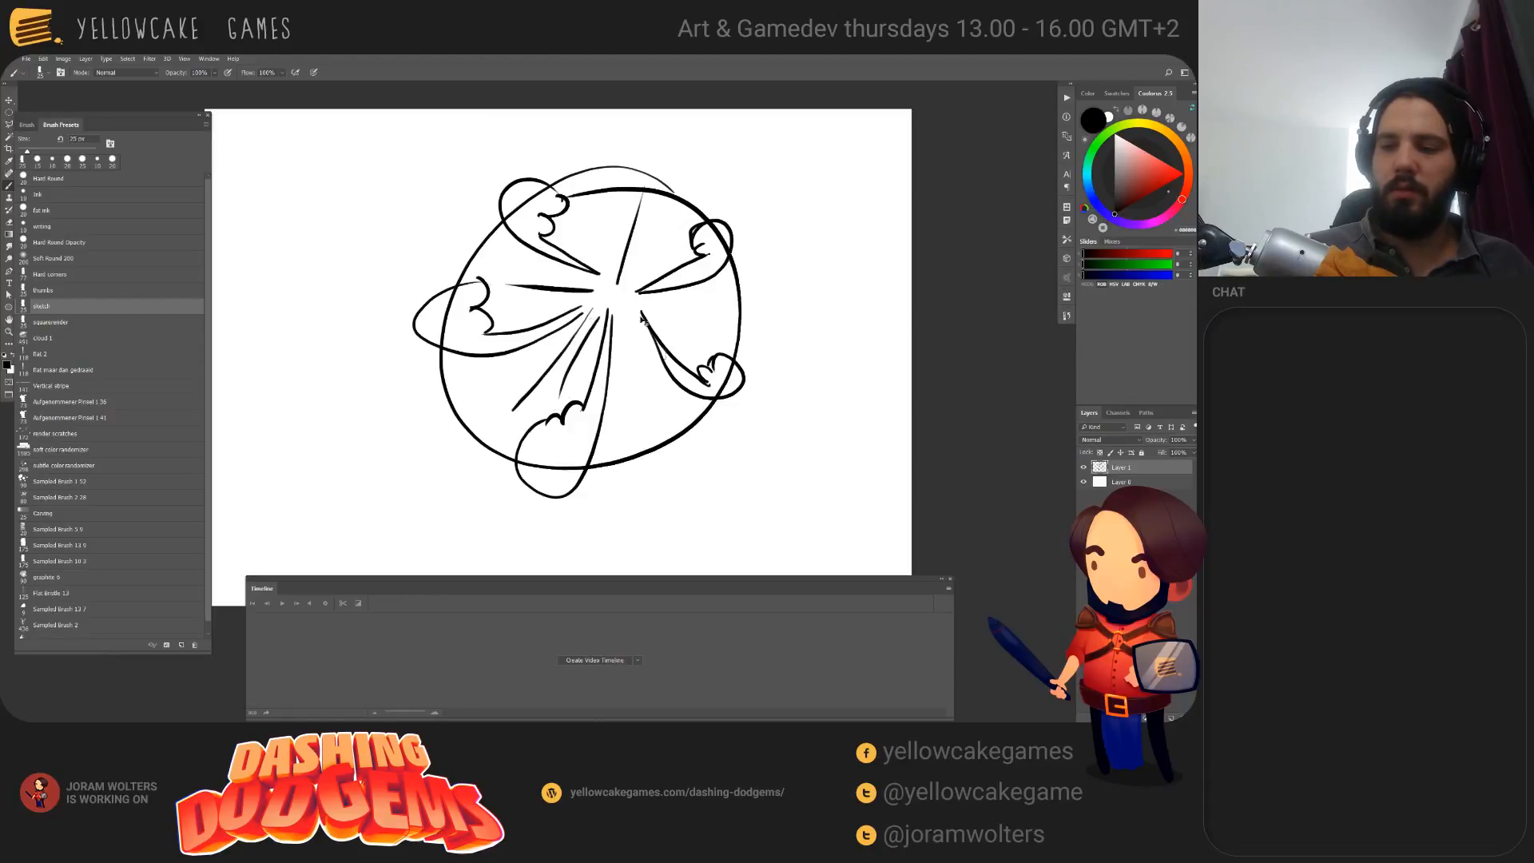
{"action": "key", "text": "ctrl+z"}
{"action": "left_click_drag", "start_coordinate": [595, 331], "coordinate": [564, 386]}
{"action": "mouse_move", "coordinate": [623, 323]}
{"action": "left_mouse_down"}
{"action": "mouse_move", "coordinate": [638, 415]}
{"action": "mouse_move", "coordinate": [700, 331]}
{"action": "mouse_move", "coordinate": [737, 309]}
{"action": "left_mouse_up"}
{"action": "key", "text": "ctrl+z"}
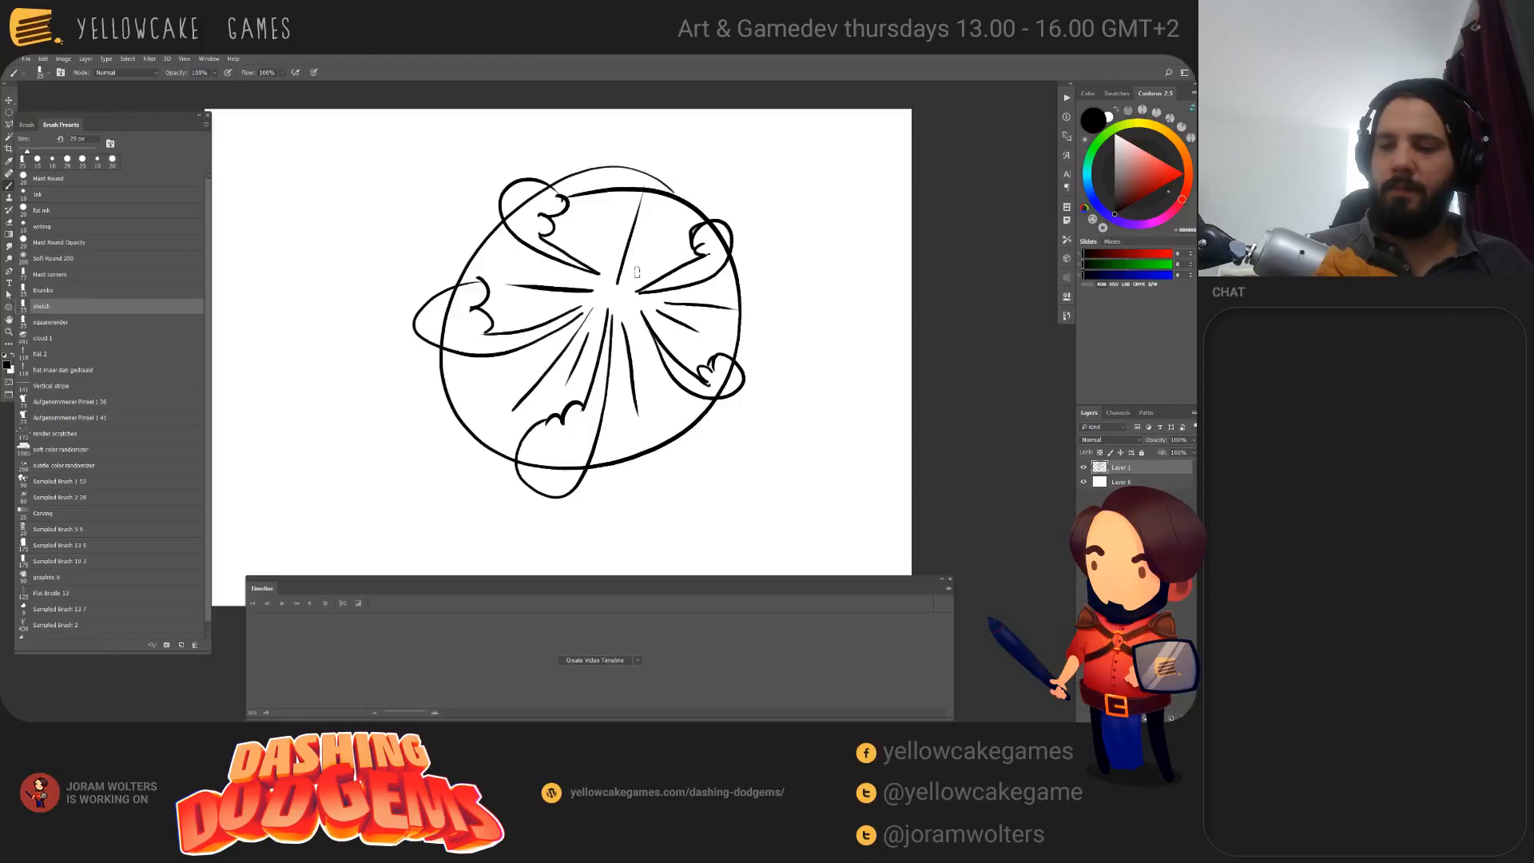
{"action": "left_click_drag", "start_coordinate": [637, 273], "coordinate": [681, 205]}
{"action": "left_click_drag", "start_coordinate": [584, 170], "coordinate": [601, 276]}
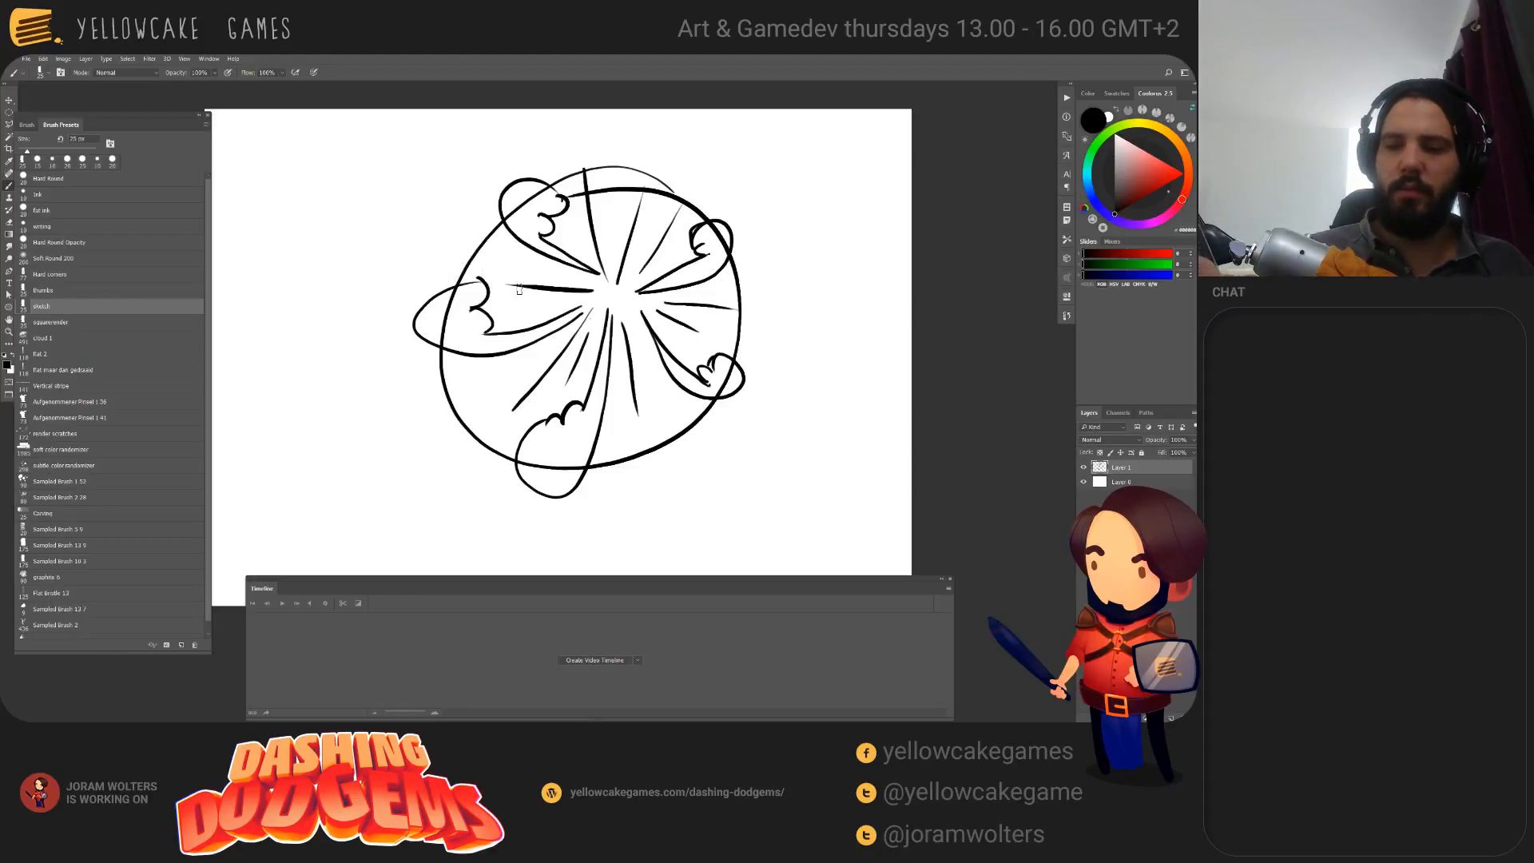
{"action": "left_click_drag", "start_coordinate": [451, 286], "coordinate": [500, 217]}
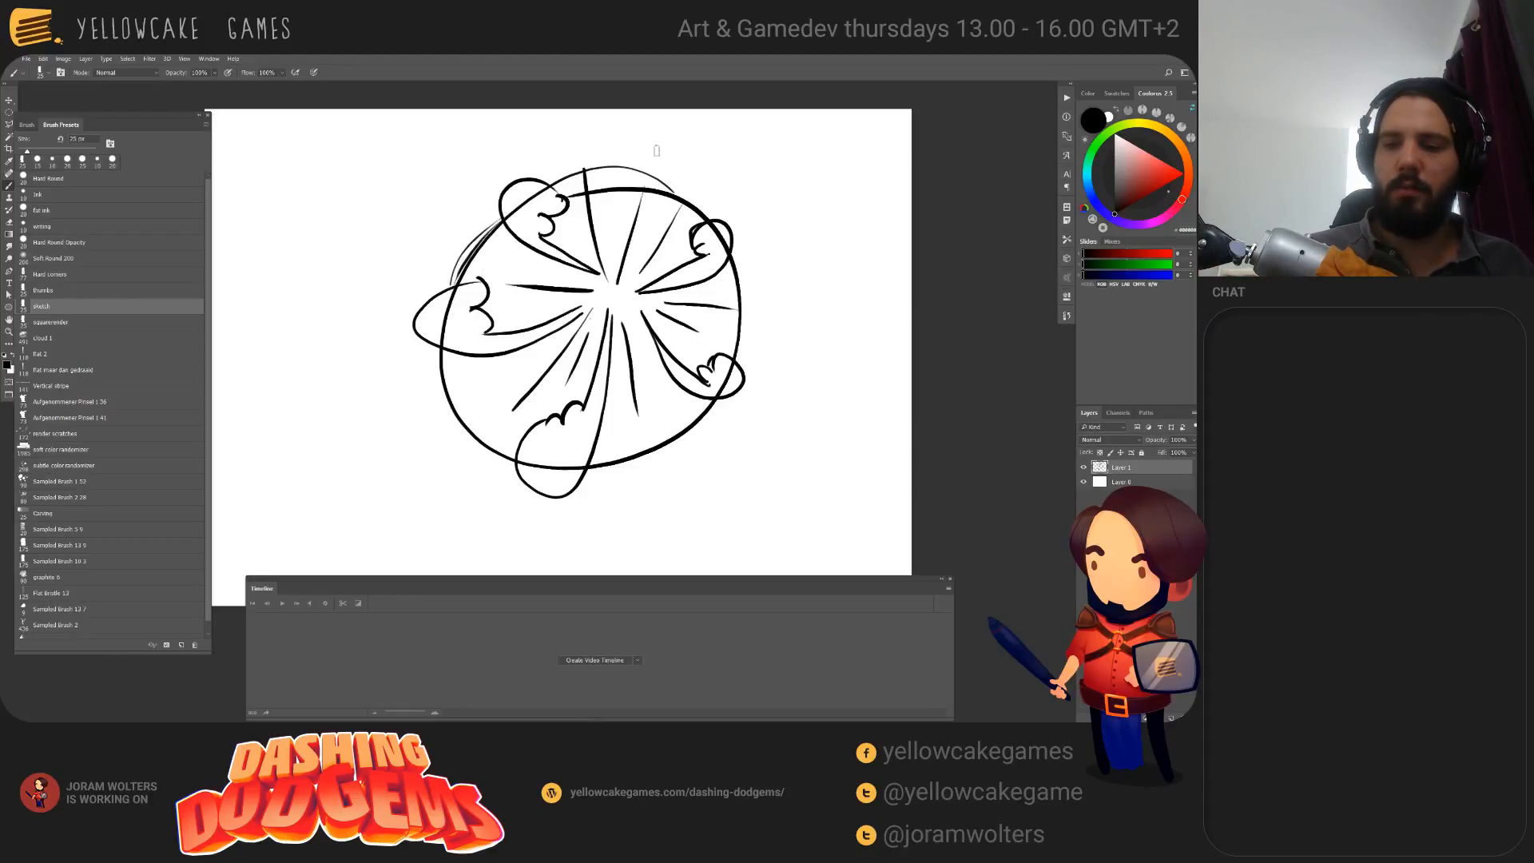
{"action": "left_click_drag", "start_coordinate": [717, 222], "coordinate": [580, 186]}
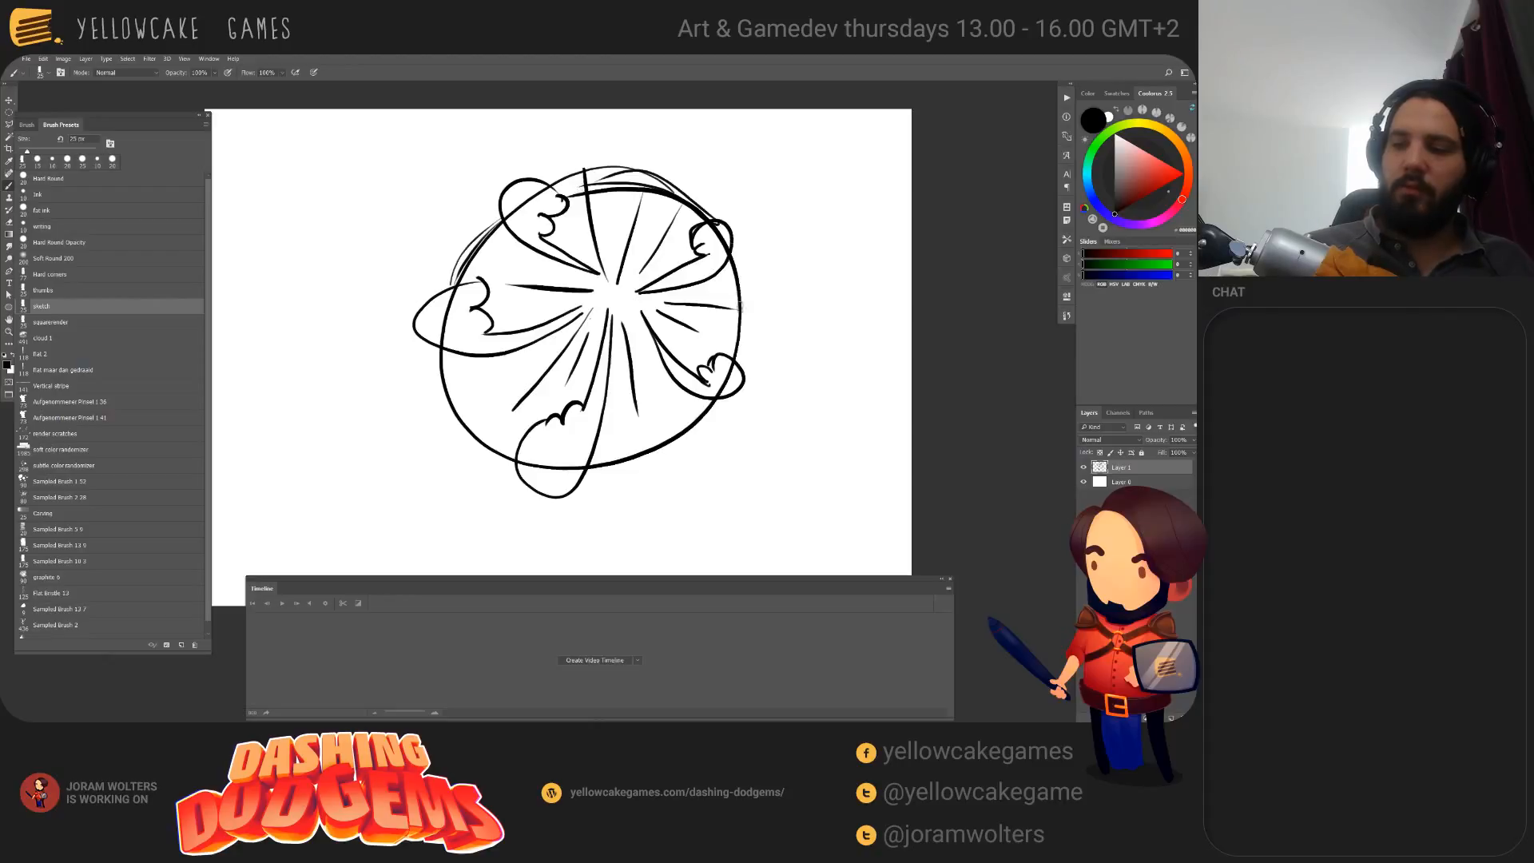
{"action": "left_click_drag", "start_coordinate": [737, 260], "coordinate": [752, 364]}
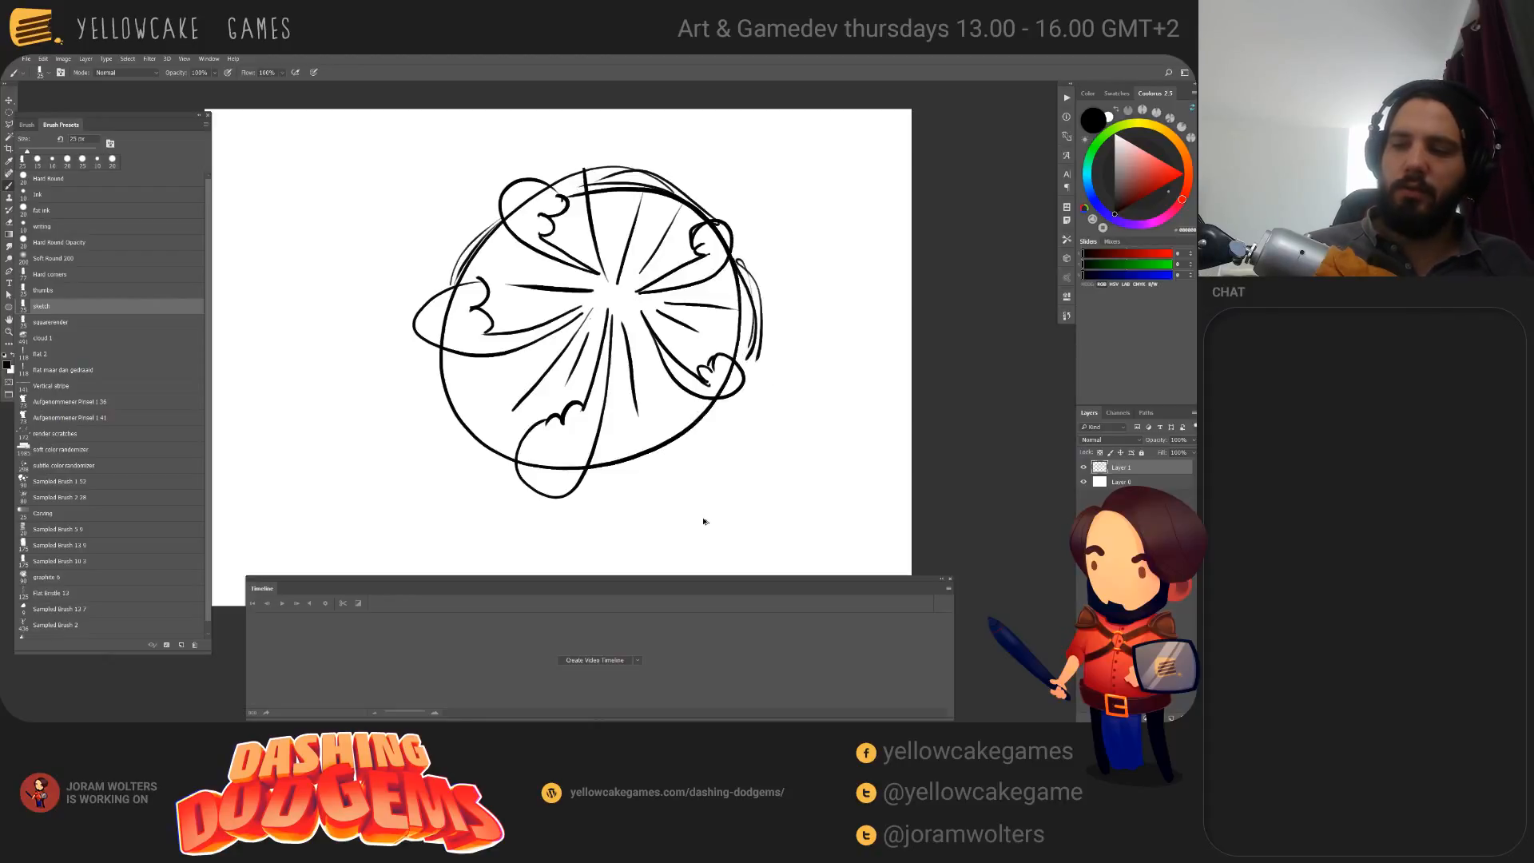
{"action": "key", "text": "ctrl+z"}
{"action": "key", "text": "ctrl+z"}
{"action": "key", "text": "ctrl+z"}
{"action": "key", "text": "ctrl+z"}
{"action": "key", "text": "ctrl+z"}
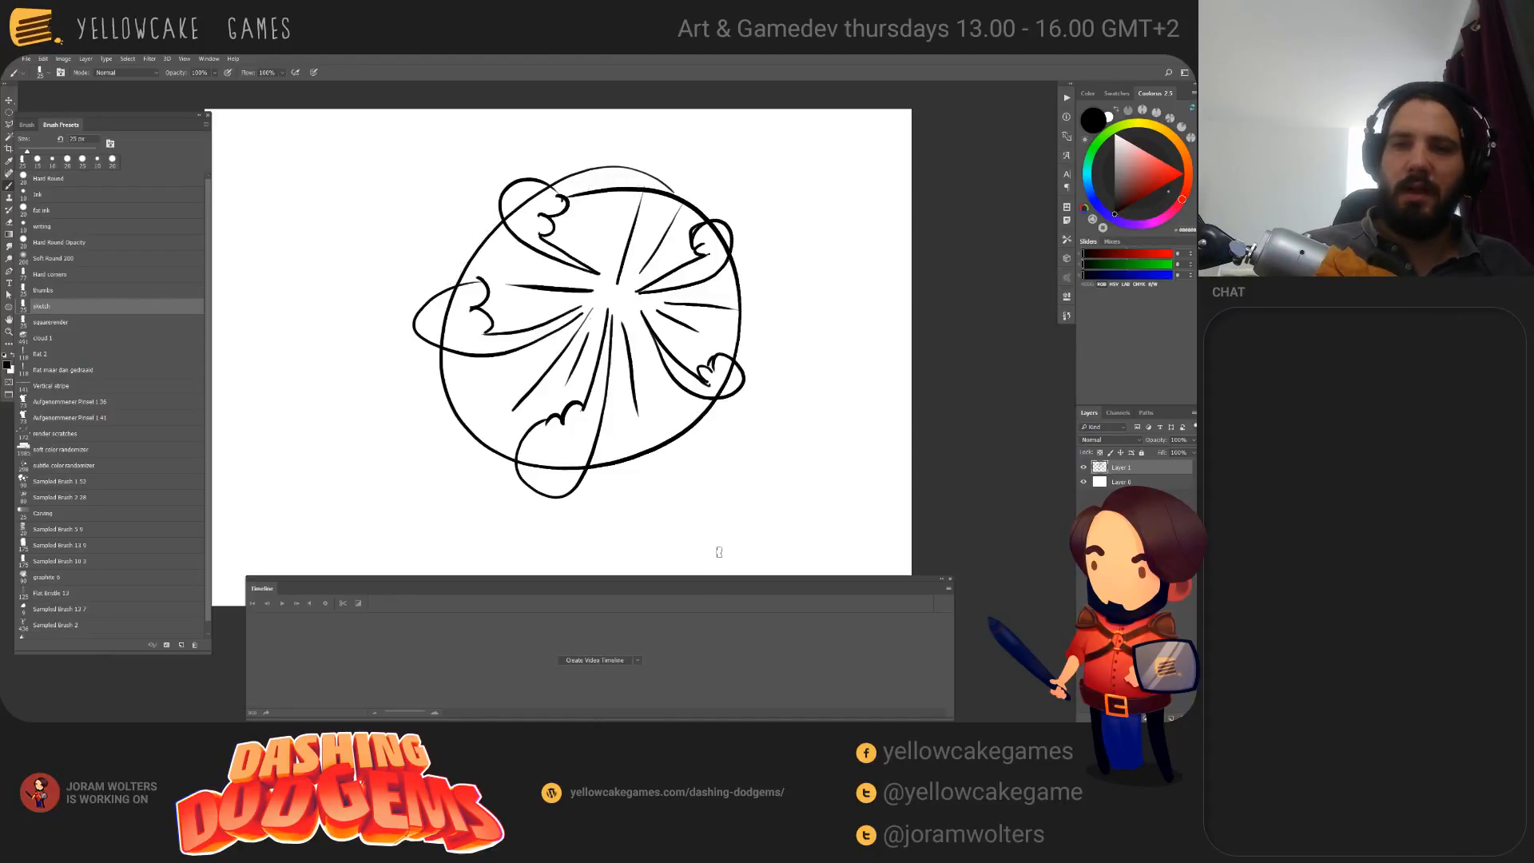
Step: Reinforce the upper-left wave arm with extra strokes and draw another curled wave arm with a scalloped inner edge above the circle's centre
{"action": "left_click_drag", "start_coordinate": [727, 371], "coordinate": [697, 388]}
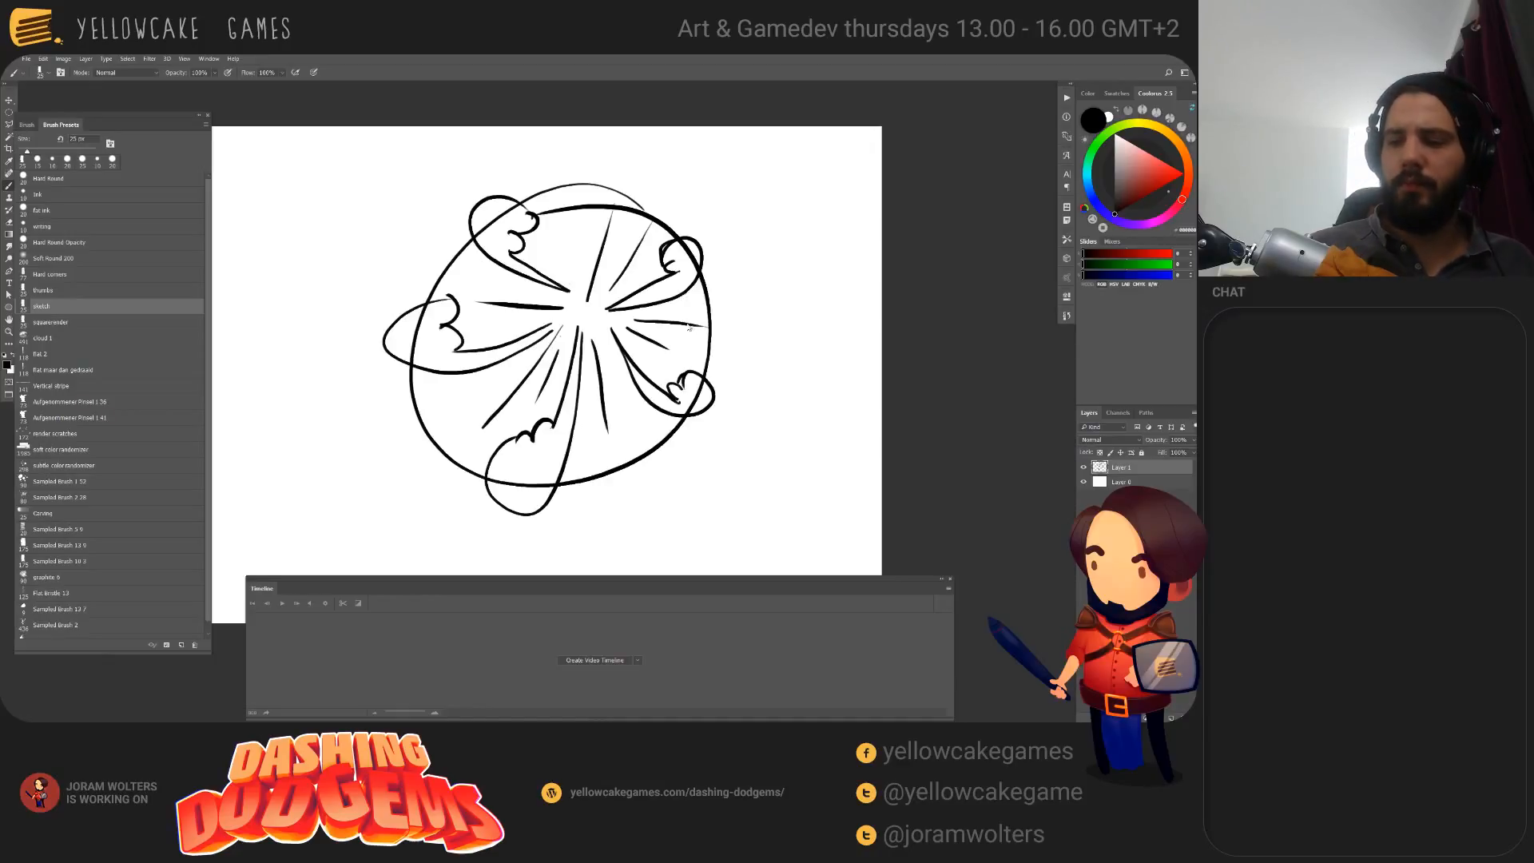
{"action": "mouse_move", "coordinate": [789, 431]}
{"action": "left_mouse_down"}
{"action": "mouse_move", "coordinate": [727, 388]}
{"action": "mouse_move", "coordinate": [760, 398]}
{"action": "mouse_move", "coordinate": [796, 519]}
{"action": "left_mouse_up"}
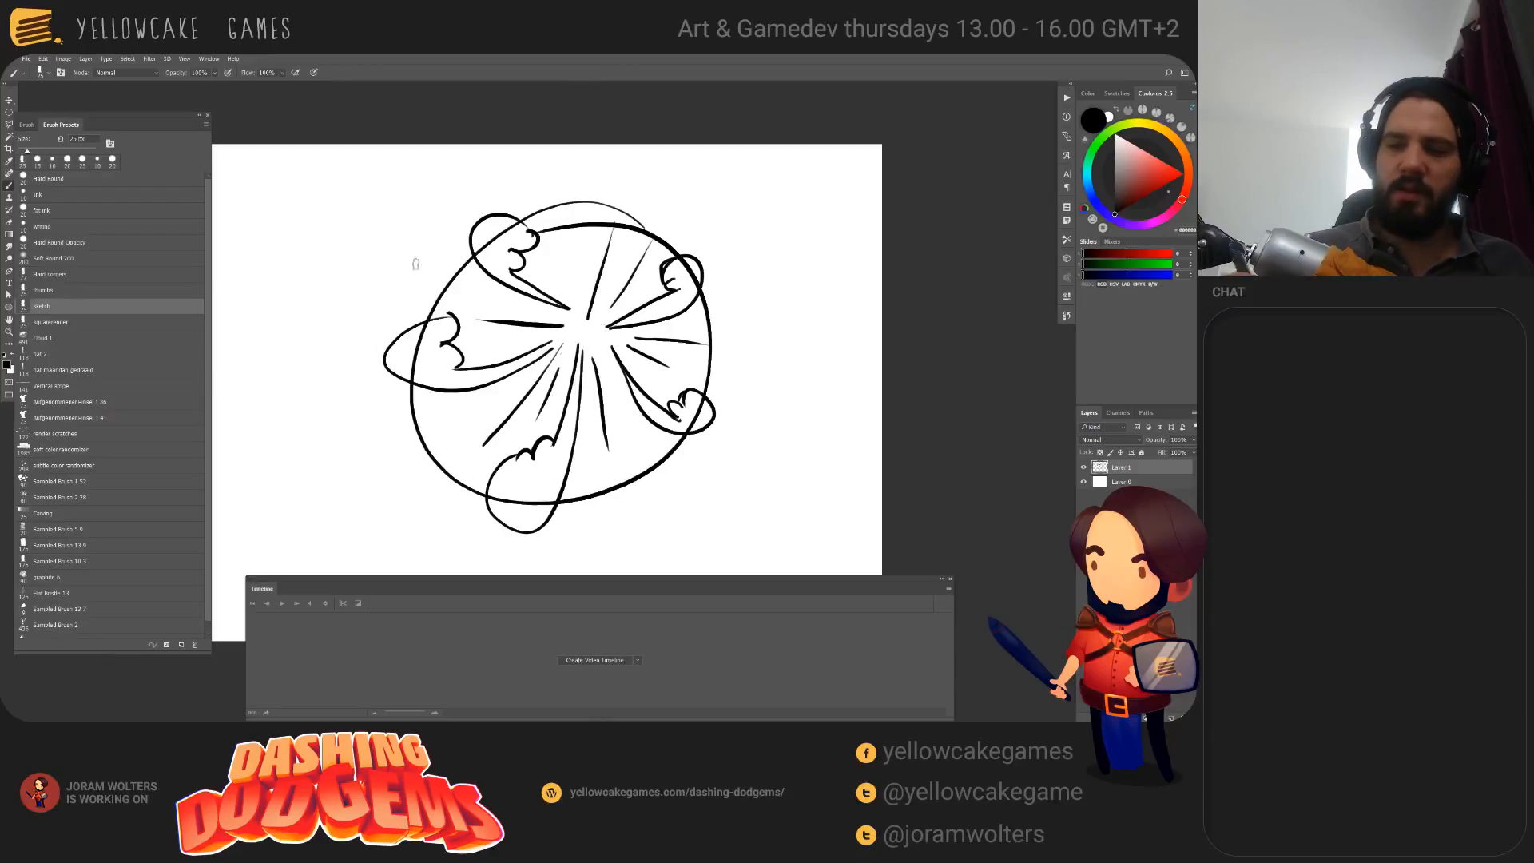
{"action": "mouse_move", "coordinate": [564, 268]}
{"action": "left_mouse_down"}
{"action": "mouse_move", "coordinate": [629, 272]}
{"action": "mouse_move", "coordinate": [566, 262]}
{"action": "mouse_move", "coordinate": [599, 239]}
{"action": "mouse_move", "coordinate": [612, 270]}
{"action": "left_mouse_up"}
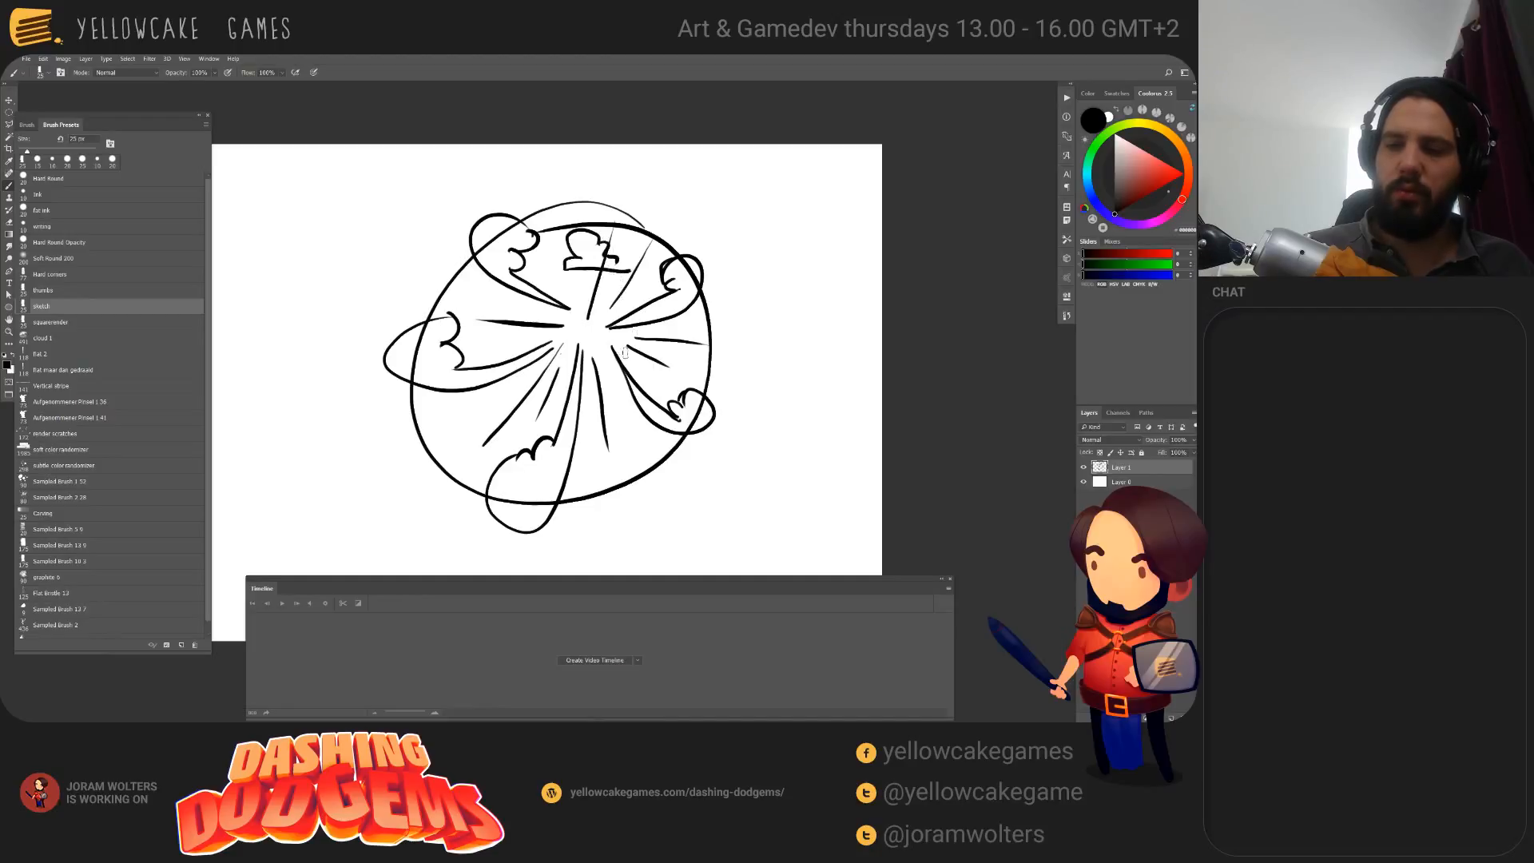
{"action": "key", "text": "ctrl+z"}
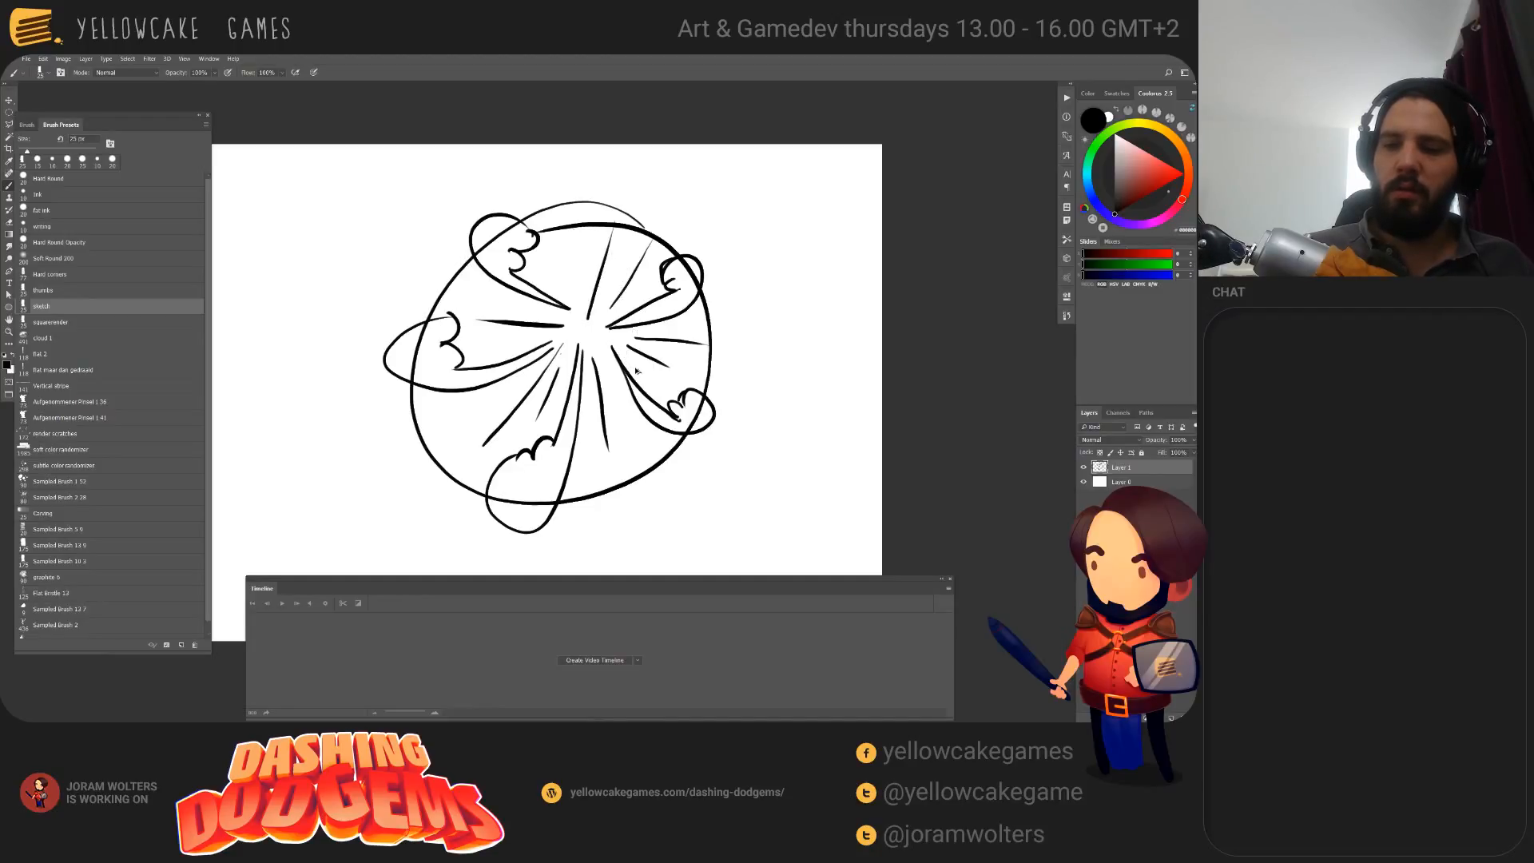
{"action": "mouse_move", "coordinate": [529, 294]}
{"action": "left_mouse_down"}
{"action": "mouse_move", "coordinate": [463, 259]}
{"action": "mouse_move", "coordinate": [486, 208]}
{"action": "left_mouse_up"}
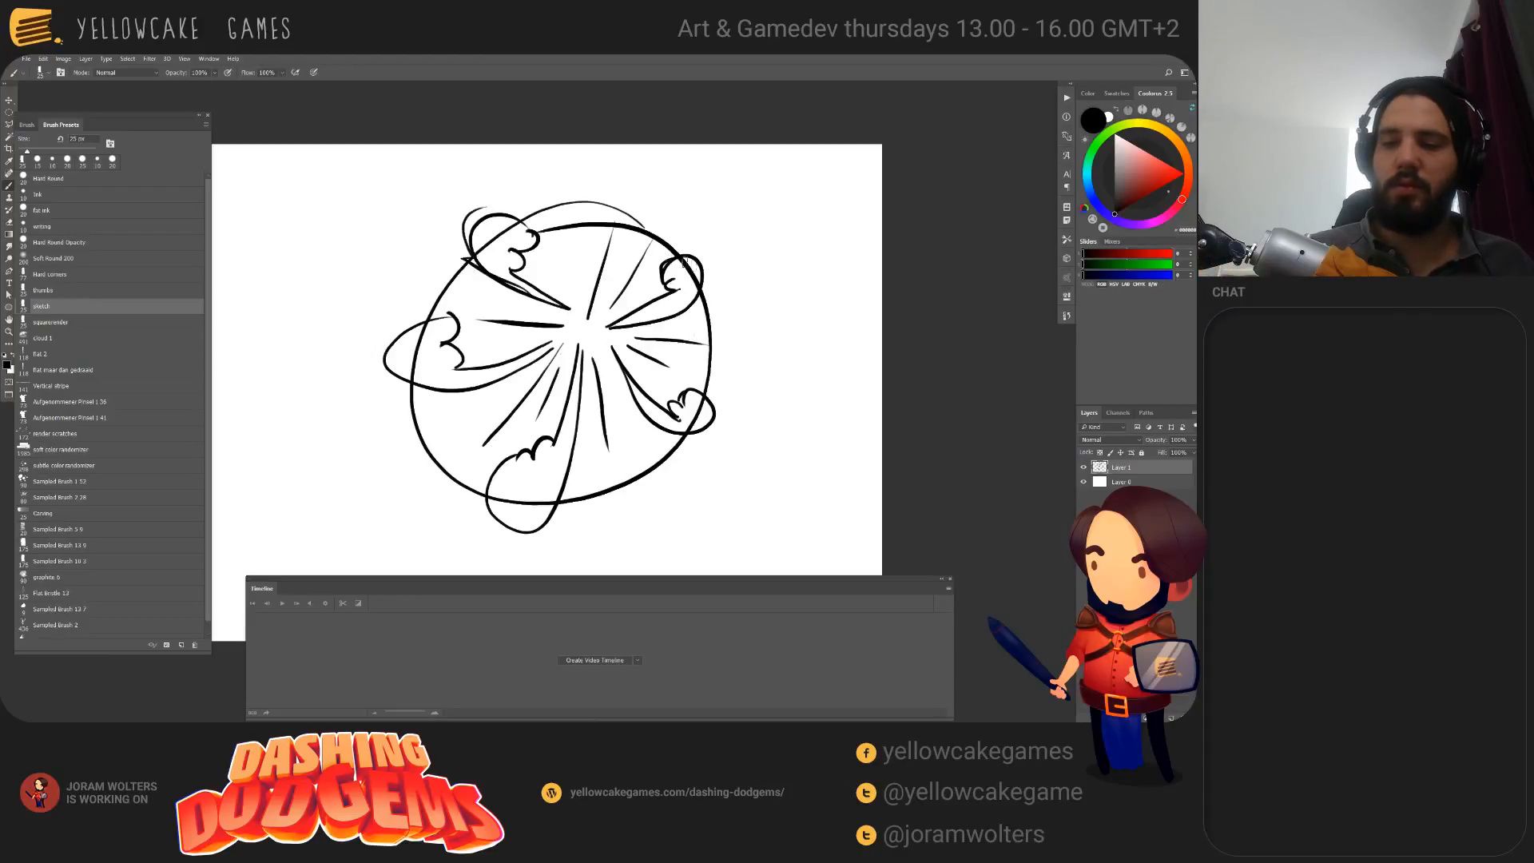
{"action": "mouse_move", "coordinate": [584, 320]}
{"action": "left_mouse_down"}
{"action": "mouse_move", "coordinate": [657, 212]}
{"action": "mouse_move", "coordinate": [620, 164]}
{"action": "mouse_move", "coordinate": [588, 314]}
{"action": "left_mouse_up"}
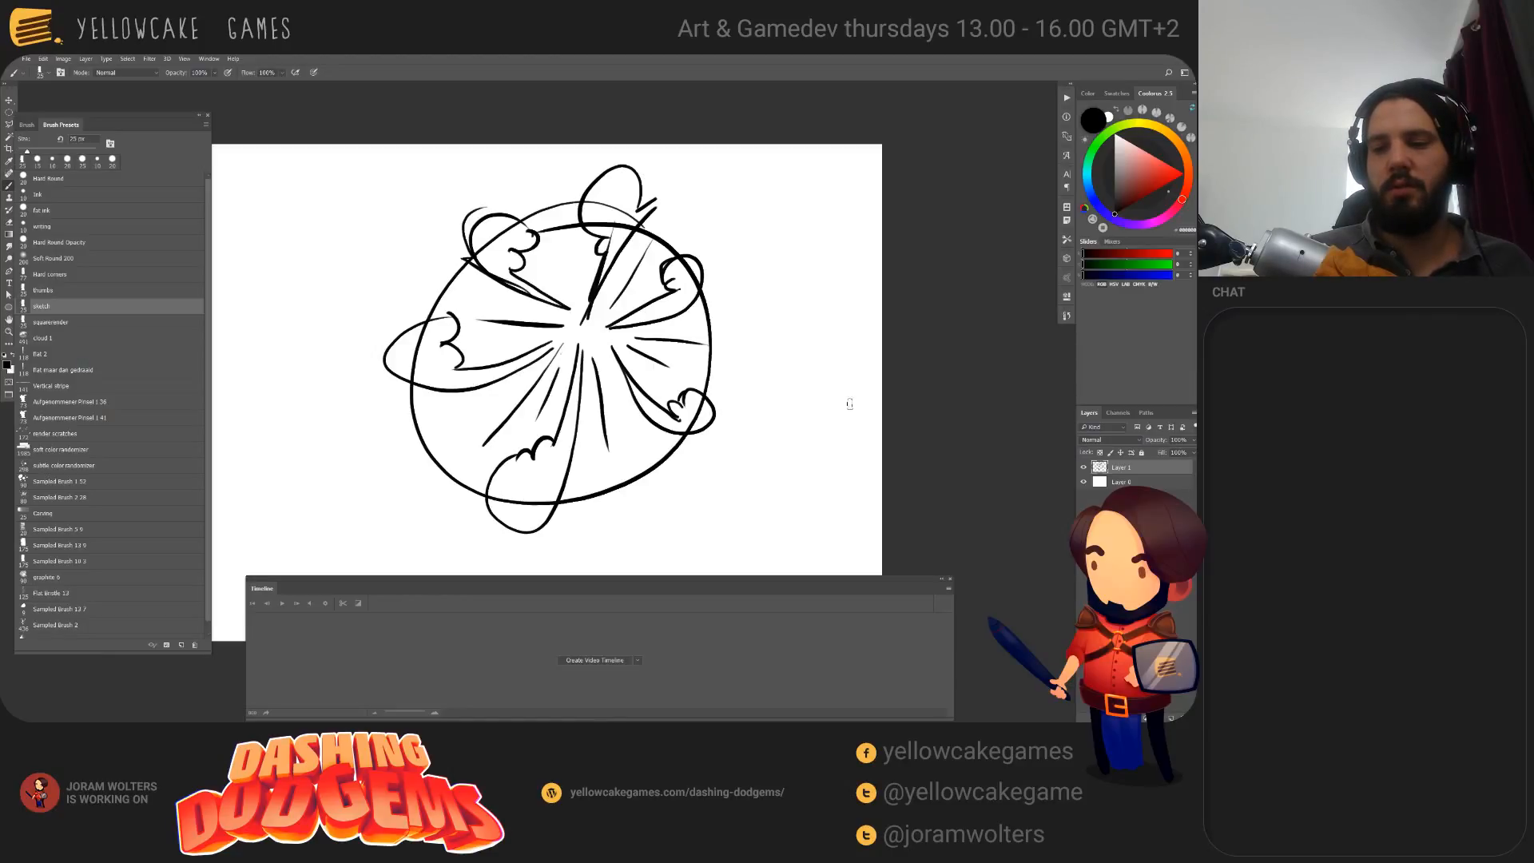
{"action": "mouse_move", "coordinate": [794, 298]}
{"action": "left_mouse_down"}
{"action": "mouse_move", "coordinate": [757, 329]}
{"action": "mouse_move", "coordinate": [790, 323]}
{"action": "left_mouse_up"}
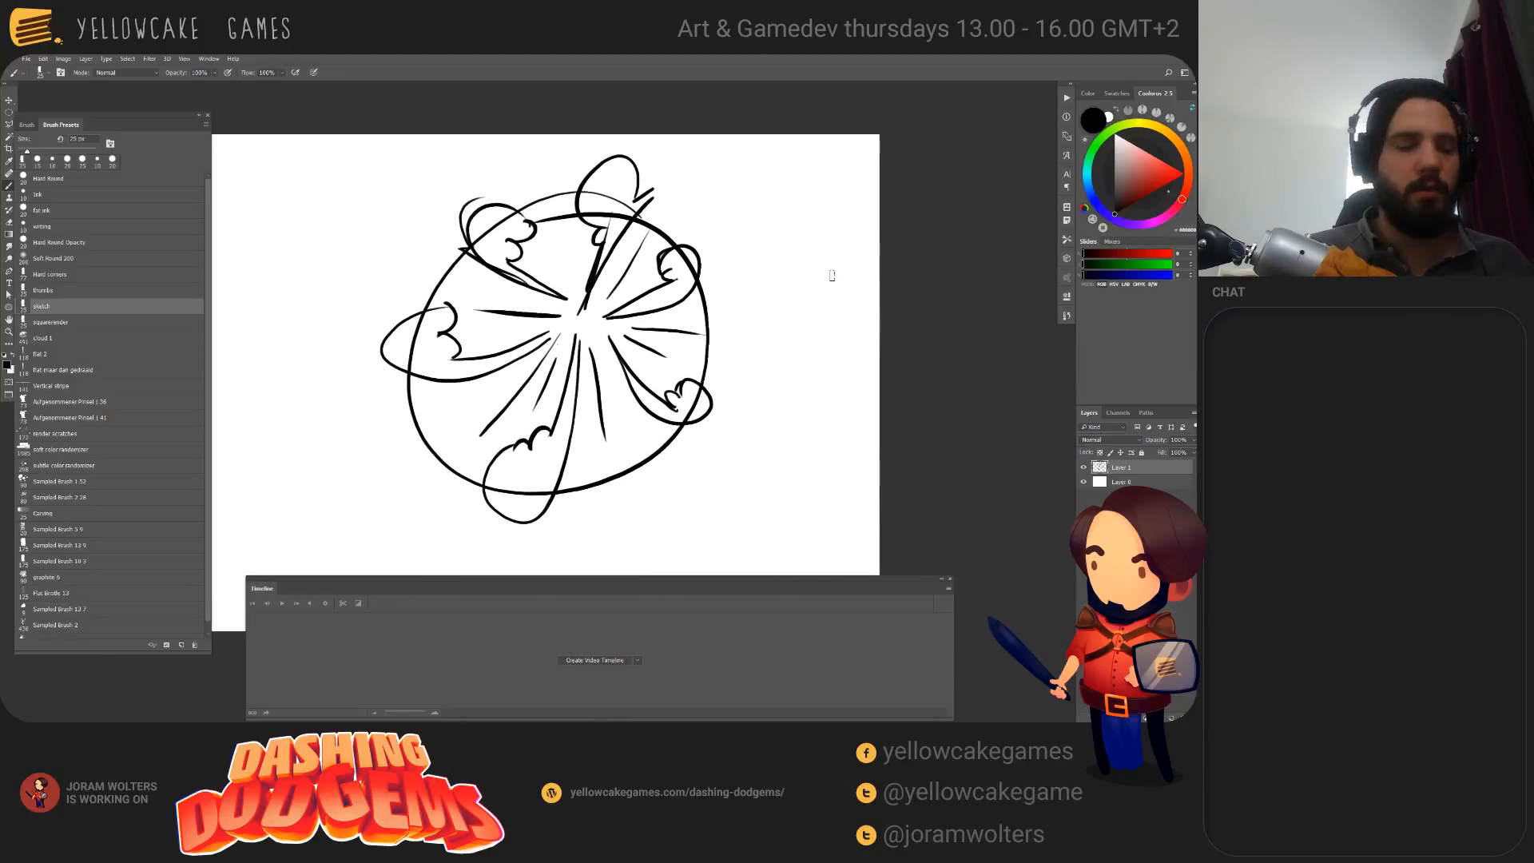
{"action": "key", "text": "ctrl+n"}
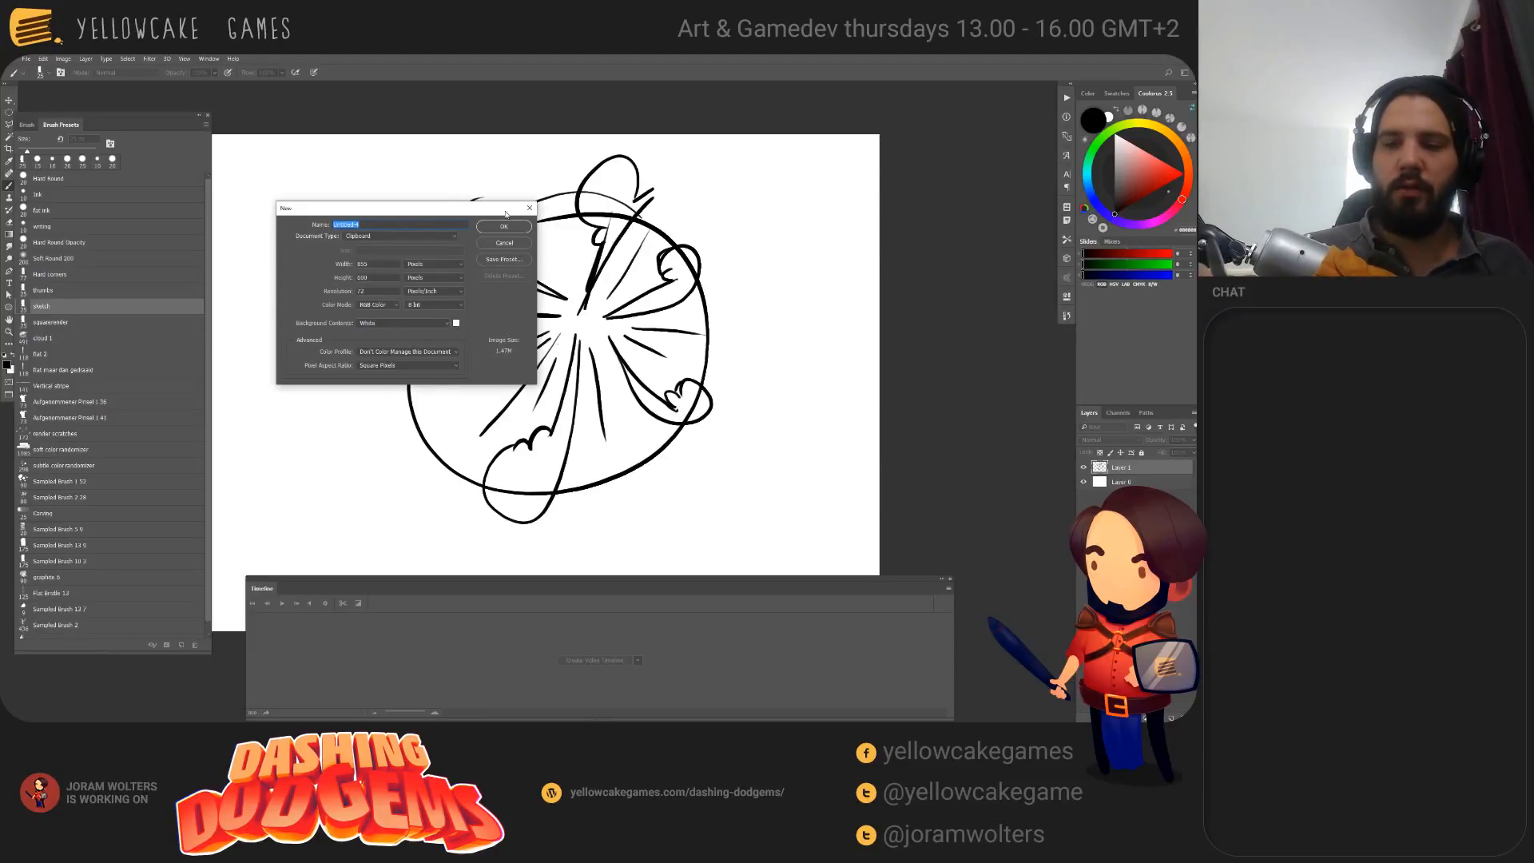
{"action": "left_click", "coordinate": [505, 245]}
Step: Sketch a side-view wave with a flat base, rounded crest and scalloped back edge at the lower left, below the circle
{"action": "left_click_drag", "start_coordinate": [803, 397], "coordinate": [1030, 325]}
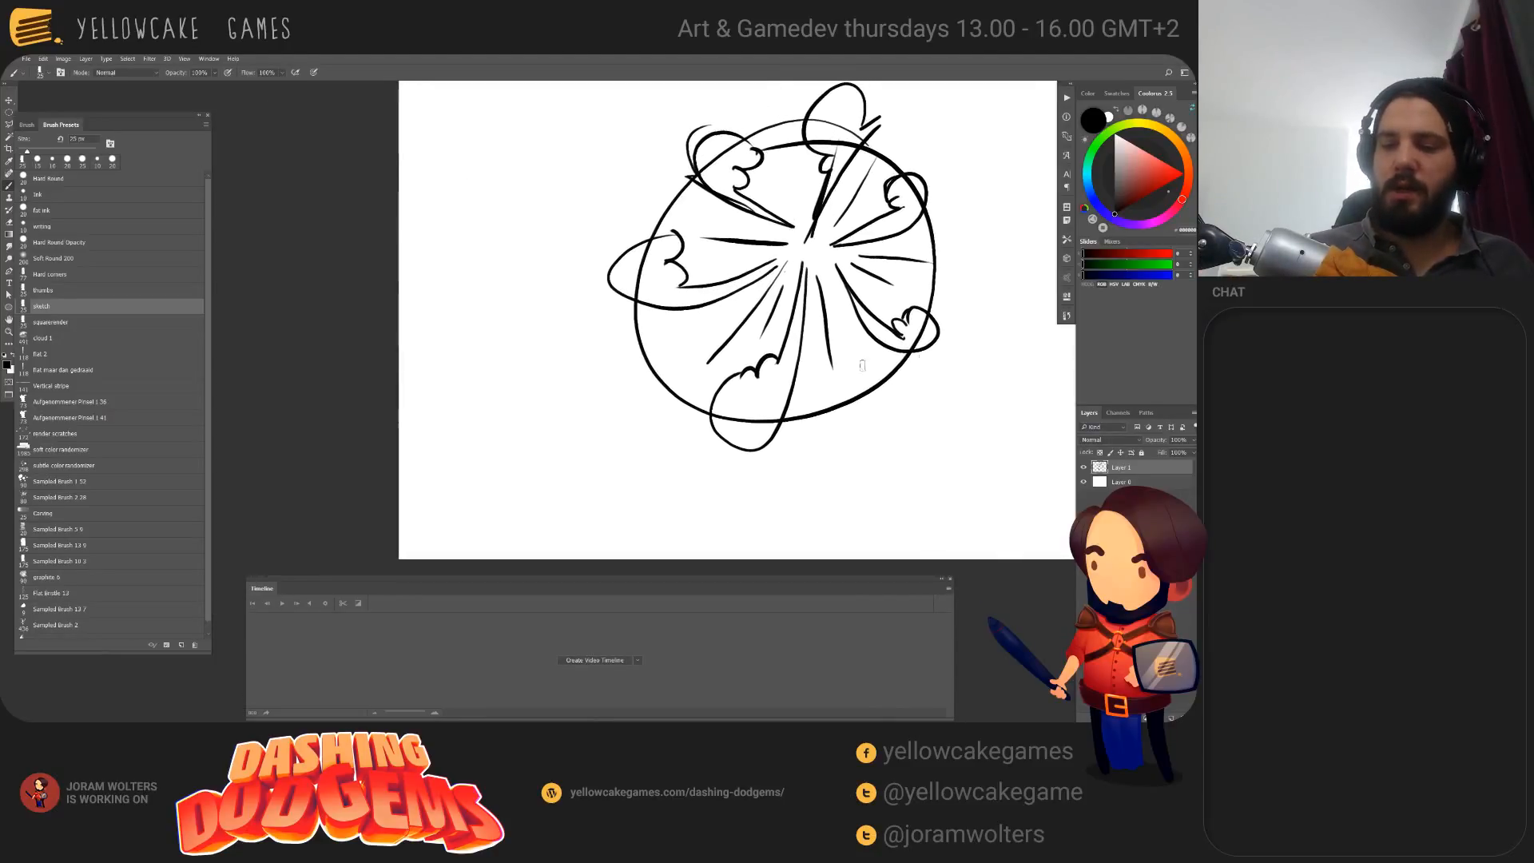
{"action": "mouse_move", "coordinate": [432, 516]}
{"action": "left_mouse_down"}
{"action": "mouse_move", "coordinate": [564, 513]}
{"action": "mouse_move", "coordinate": [515, 465]}
{"action": "mouse_move", "coordinate": [499, 497]}
{"action": "mouse_move", "coordinate": [421, 518]}
{"action": "mouse_move", "coordinate": [759, 519]}
{"action": "left_mouse_up"}
{"action": "key", "text": "ctrl+z"}
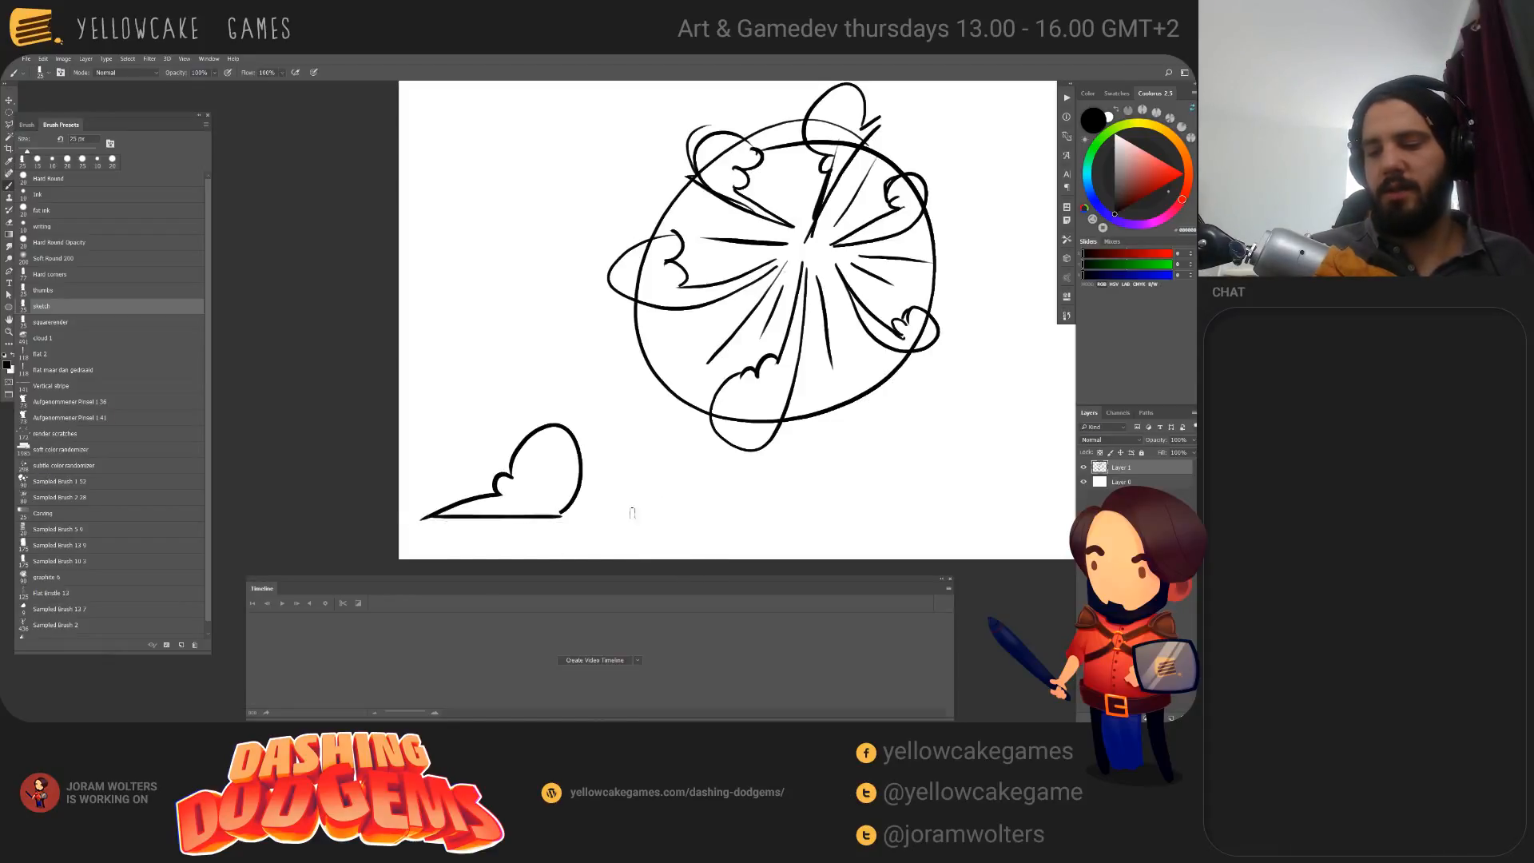
Step: Sketch a second side-view wave beside the first, with its crest hollowed by an inner curl above a foamy, sloping base
{"action": "mouse_move", "coordinate": [621, 521]}
{"action": "left_mouse_down"}
{"action": "mouse_move", "coordinate": [741, 521]}
{"action": "mouse_move", "coordinate": [682, 473]}
{"action": "left_mouse_up"}
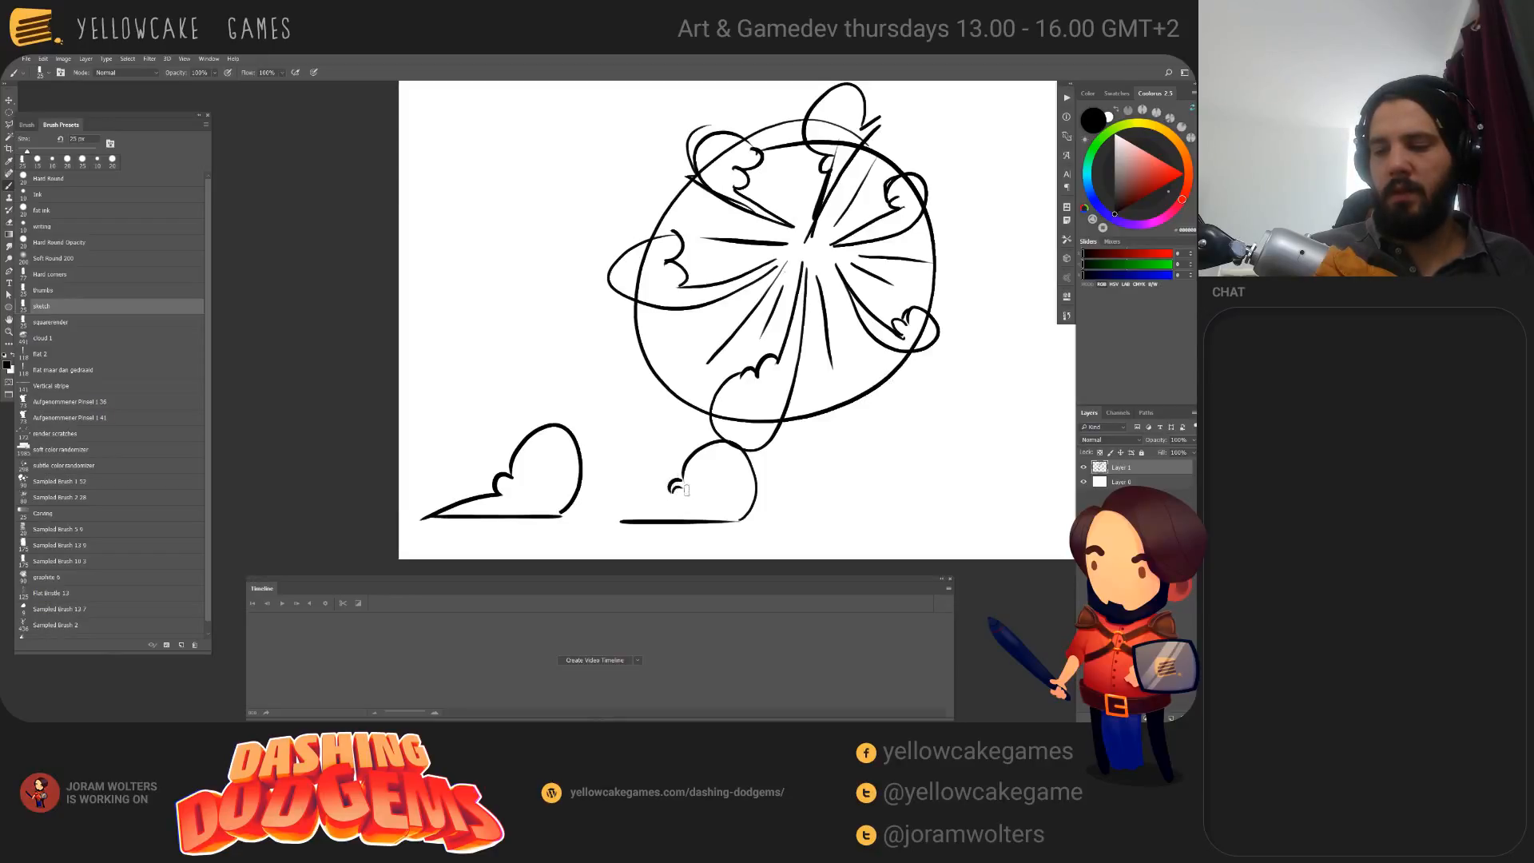
{"action": "mouse_move", "coordinate": [685, 490]}
{"action": "left_mouse_down"}
{"action": "mouse_move", "coordinate": [727, 516]}
{"action": "mouse_move", "coordinate": [723, 474]}
{"action": "mouse_move", "coordinate": [727, 515]}
{"action": "left_mouse_up"}
{"action": "key", "text": "ctrl+z"}
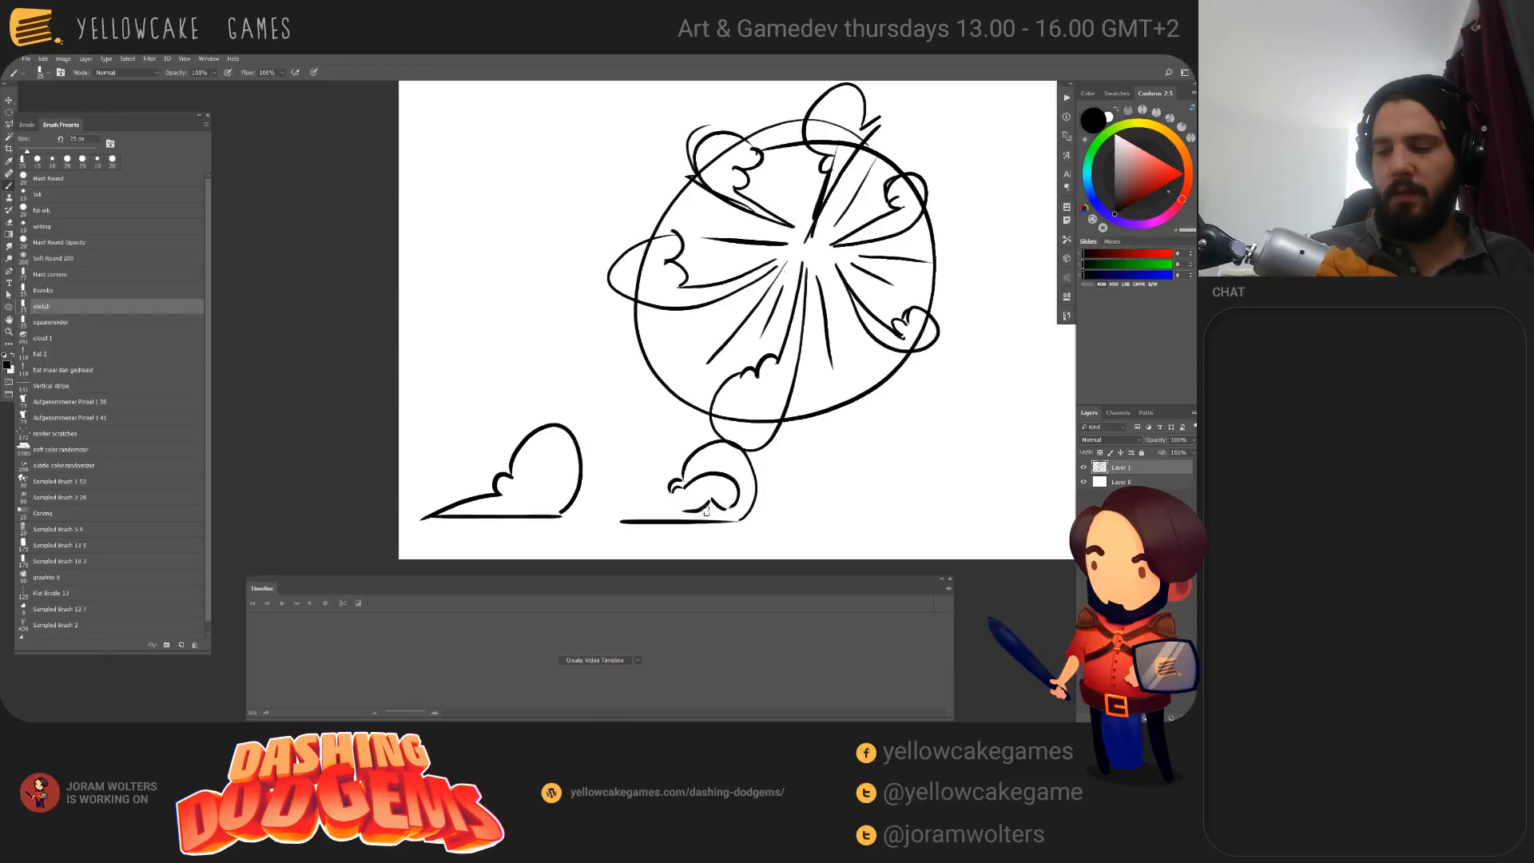
{"action": "left_click_drag", "start_coordinate": [623, 524], "coordinate": [684, 509]}
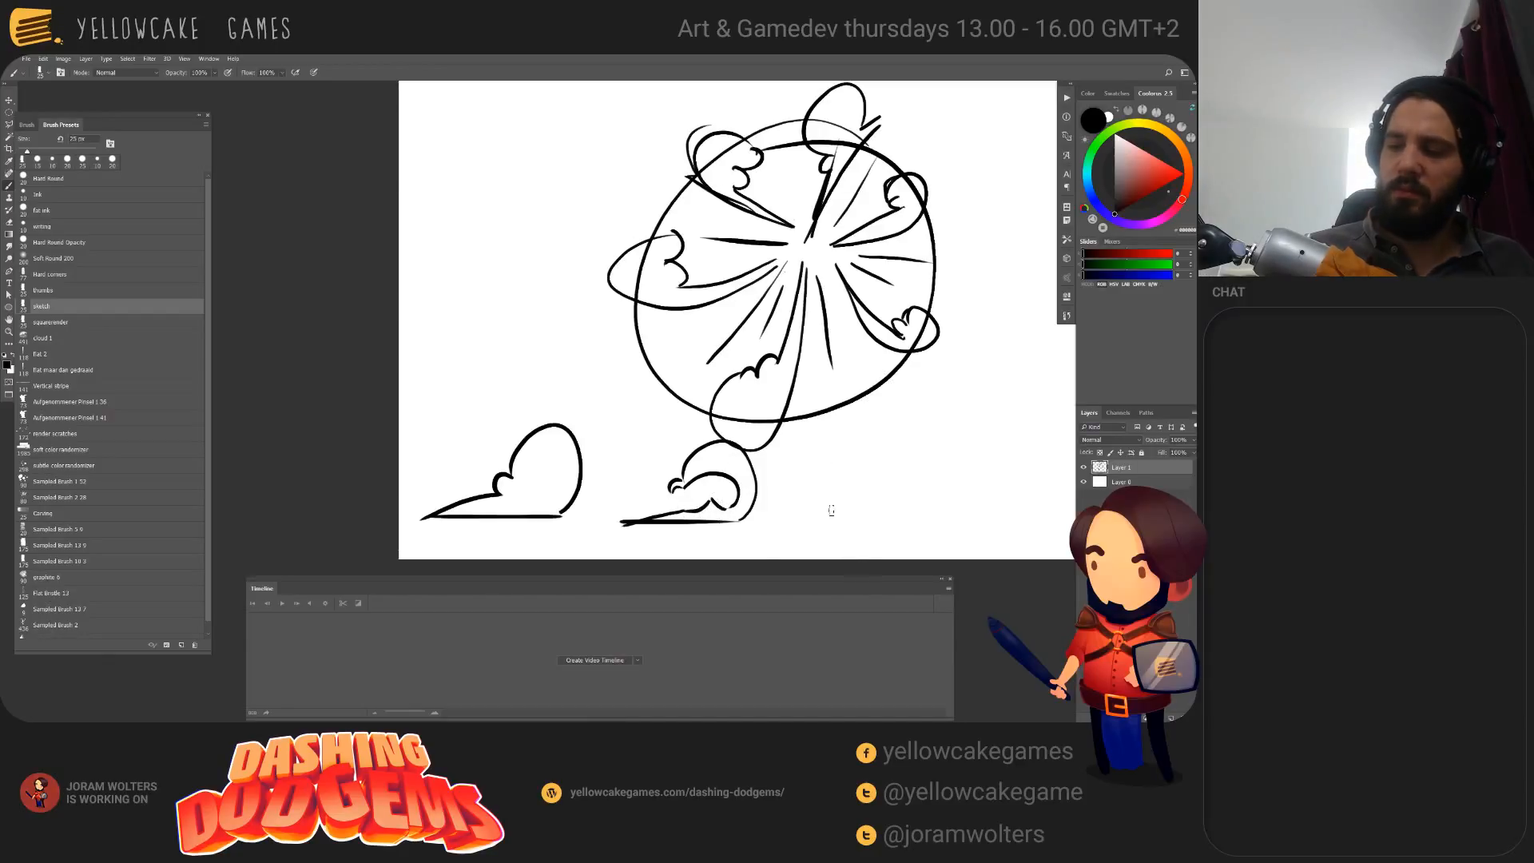
Step: Sketch a third, wider side-view wave on a long ground line, with a scalloped tip curling over a small inner mound
{"action": "left_click_drag", "start_coordinate": [795, 519], "coordinate": [628, 524]}
{"action": "key", "text": "ctrl+z"}
{"action": "mouse_move", "coordinate": [783, 522]}
{"action": "left_mouse_down"}
{"action": "mouse_move", "coordinate": [963, 521]}
{"action": "mouse_move", "coordinate": [896, 477]}
{"action": "mouse_move", "coordinate": [883, 498]}
{"action": "mouse_move", "coordinate": [985, 510]}
{"action": "left_mouse_up"}
{"action": "key", "text": "ctrl+z"}
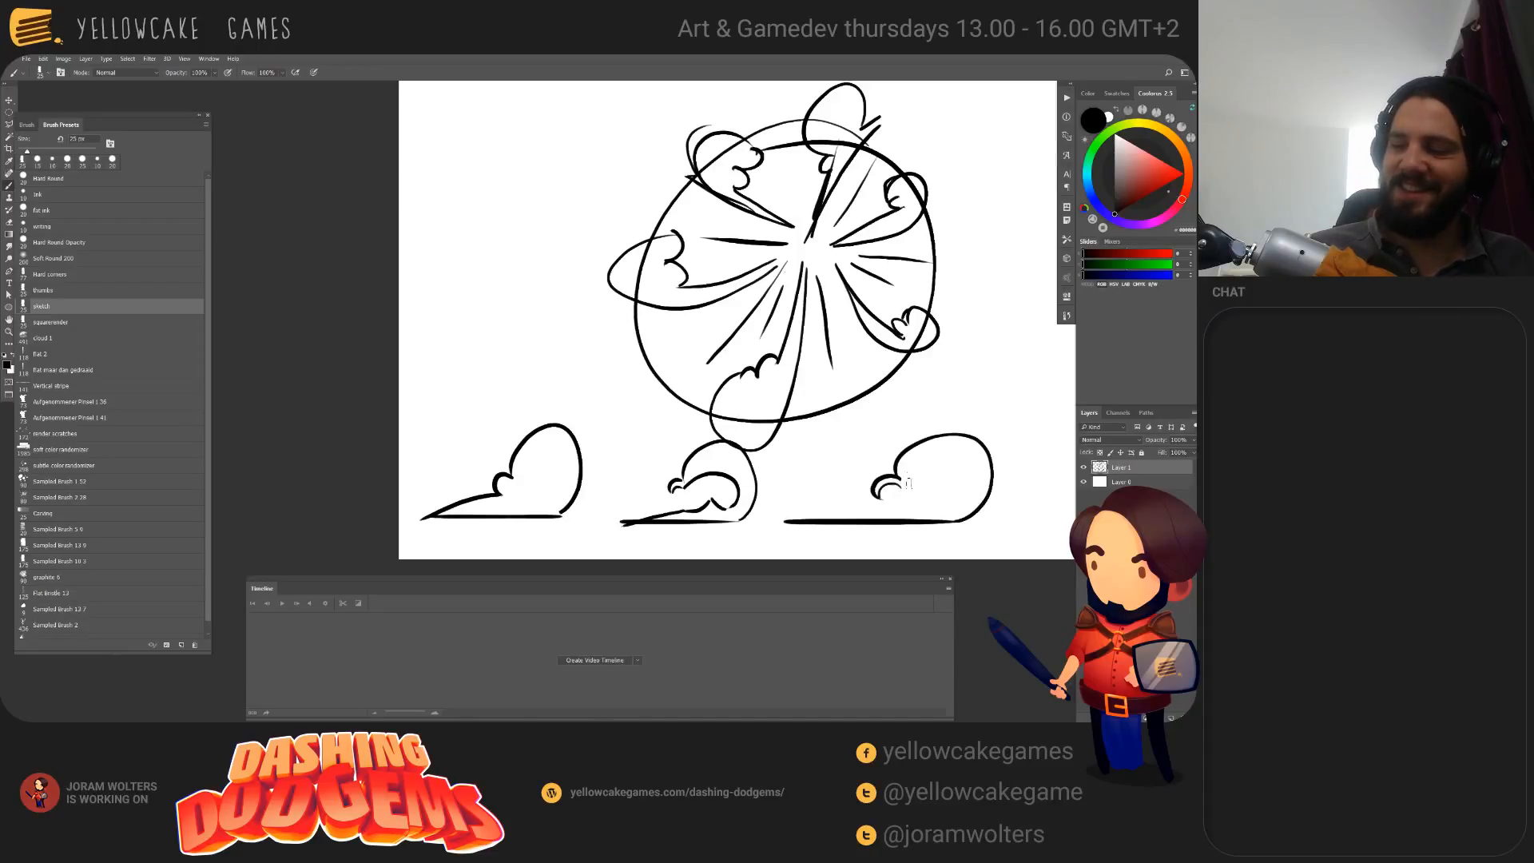
{"action": "mouse_move", "coordinate": [899, 473]}
{"action": "left_mouse_down"}
{"action": "mouse_move", "coordinate": [954, 510]}
{"action": "mouse_move", "coordinate": [762, 516]}
{"action": "left_mouse_up"}
{"action": "key", "text": "ctrl+z"}
{"action": "left_click_drag", "start_coordinate": [909, 516], "coordinate": [832, 512]}
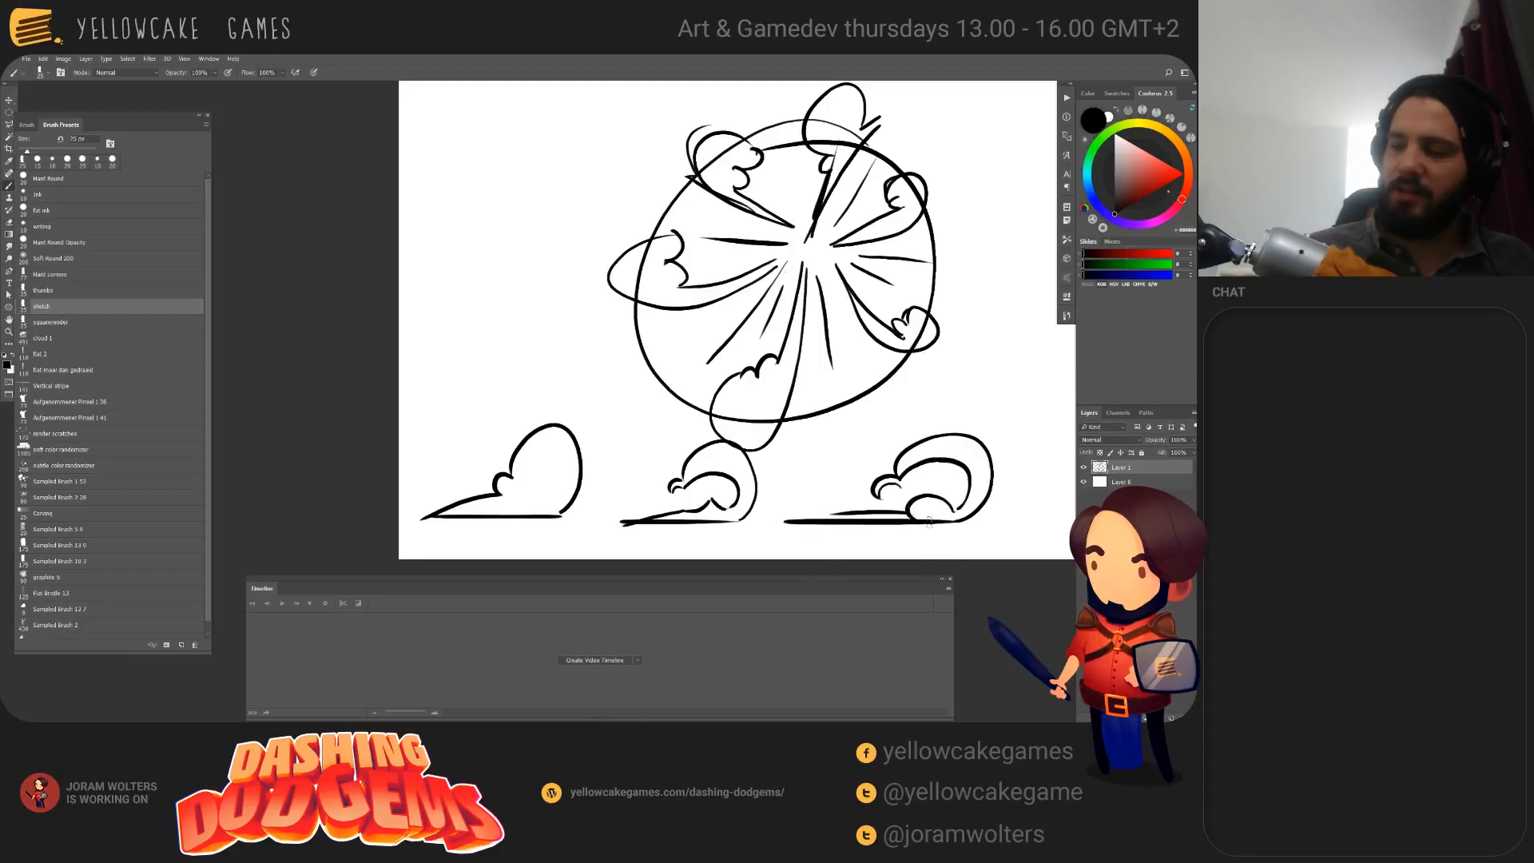
{"action": "key", "text": "ctrl+z"}
{"action": "mouse_move", "coordinate": [948, 489]}
{"action": "left_mouse_down"}
{"action": "mouse_move", "coordinate": [841, 467]}
{"action": "mouse_move", "coordinate": [896, 507]}
{"action": "left_mouse_up"}
Step: Create a new document 512 by 512 pixels with a white background
{"action": "key", "text": "ctrl+Tab"}
{"action": "key", "text": "ctrl+shift+Tab"}
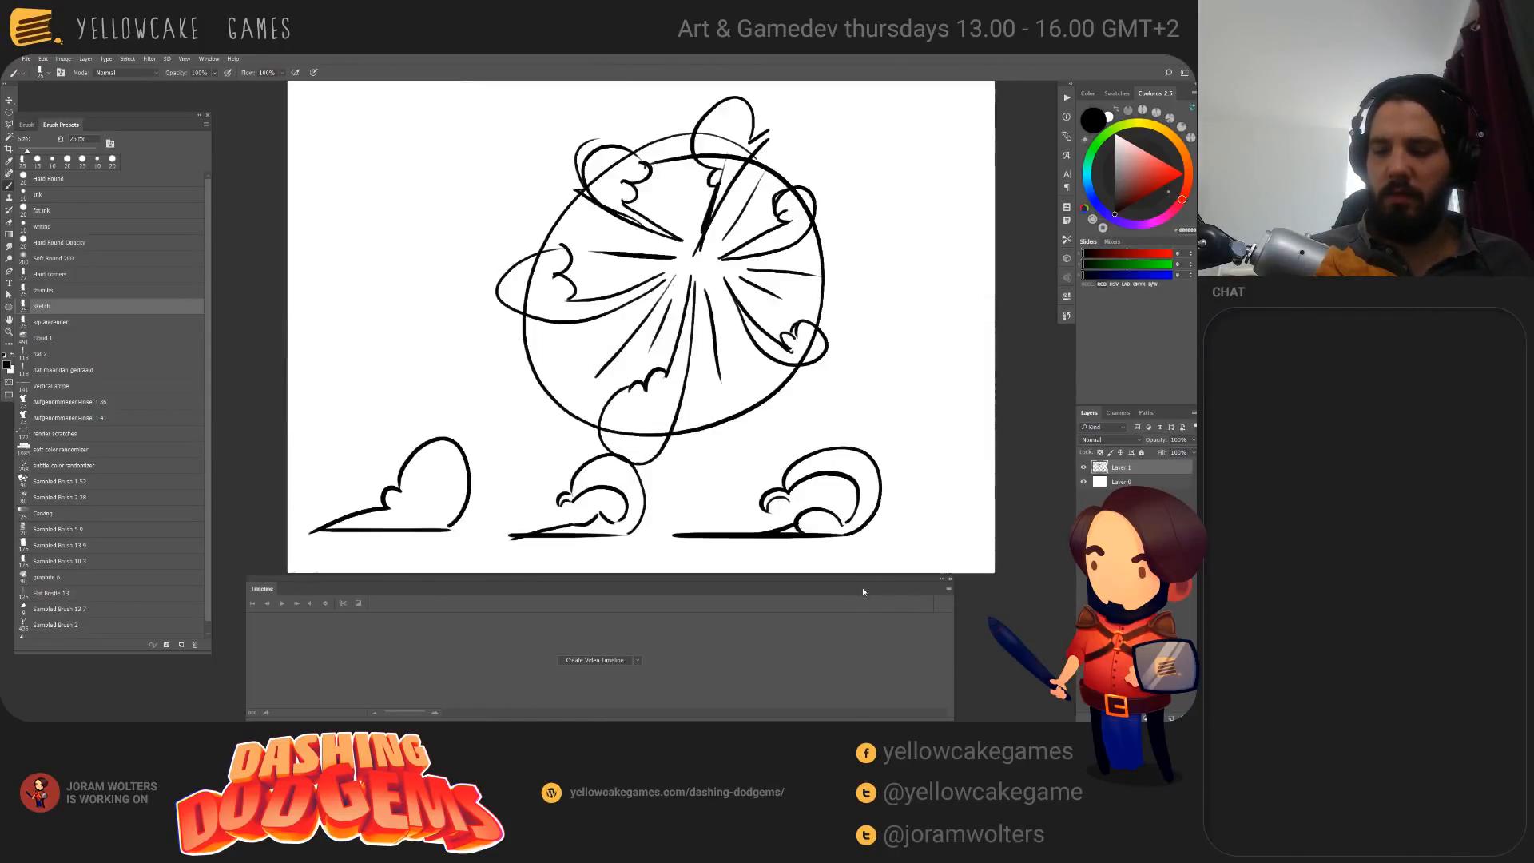
{"action": "key", "text": "ctrl+shift+Tab"}
{"action": "key", "text": "ctrl+Tab"}
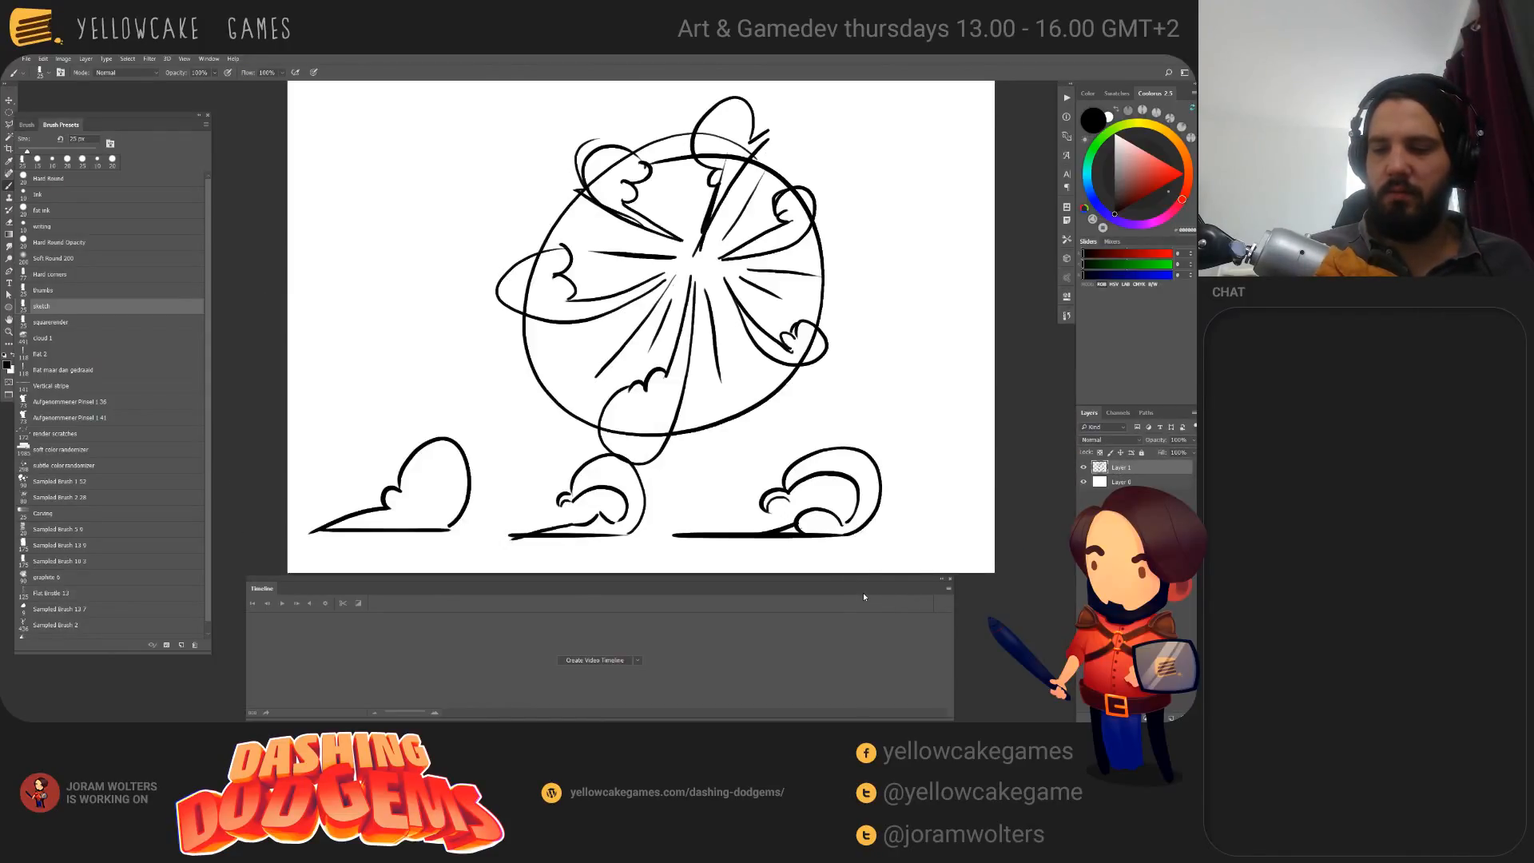
{"action": "key", "text": "ctrl+Tab"}
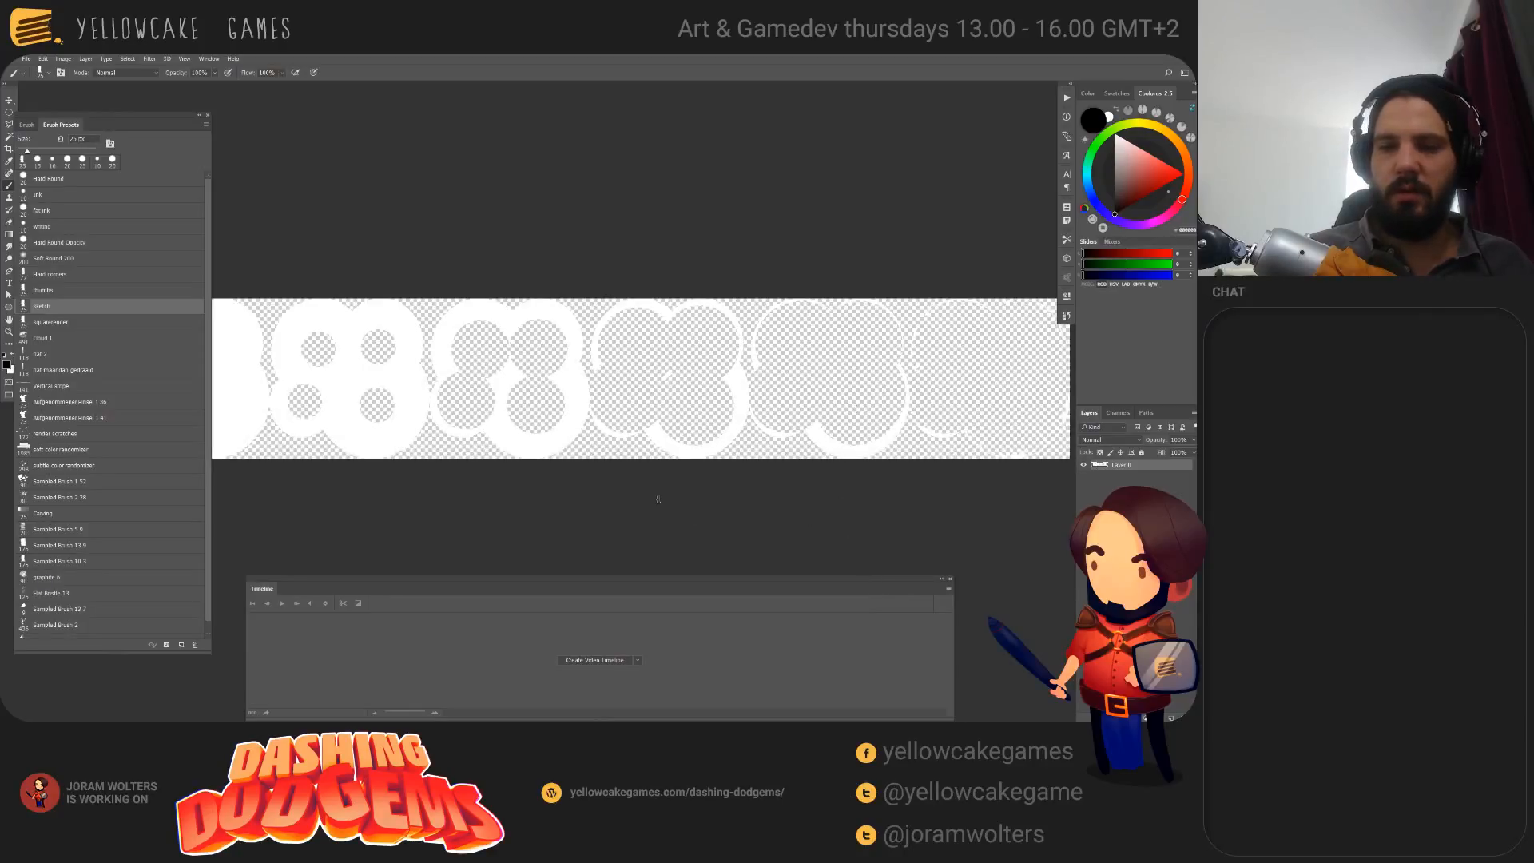
{"action": "key", "text": "alt+f"}
{"action": "key", "text": "n"}
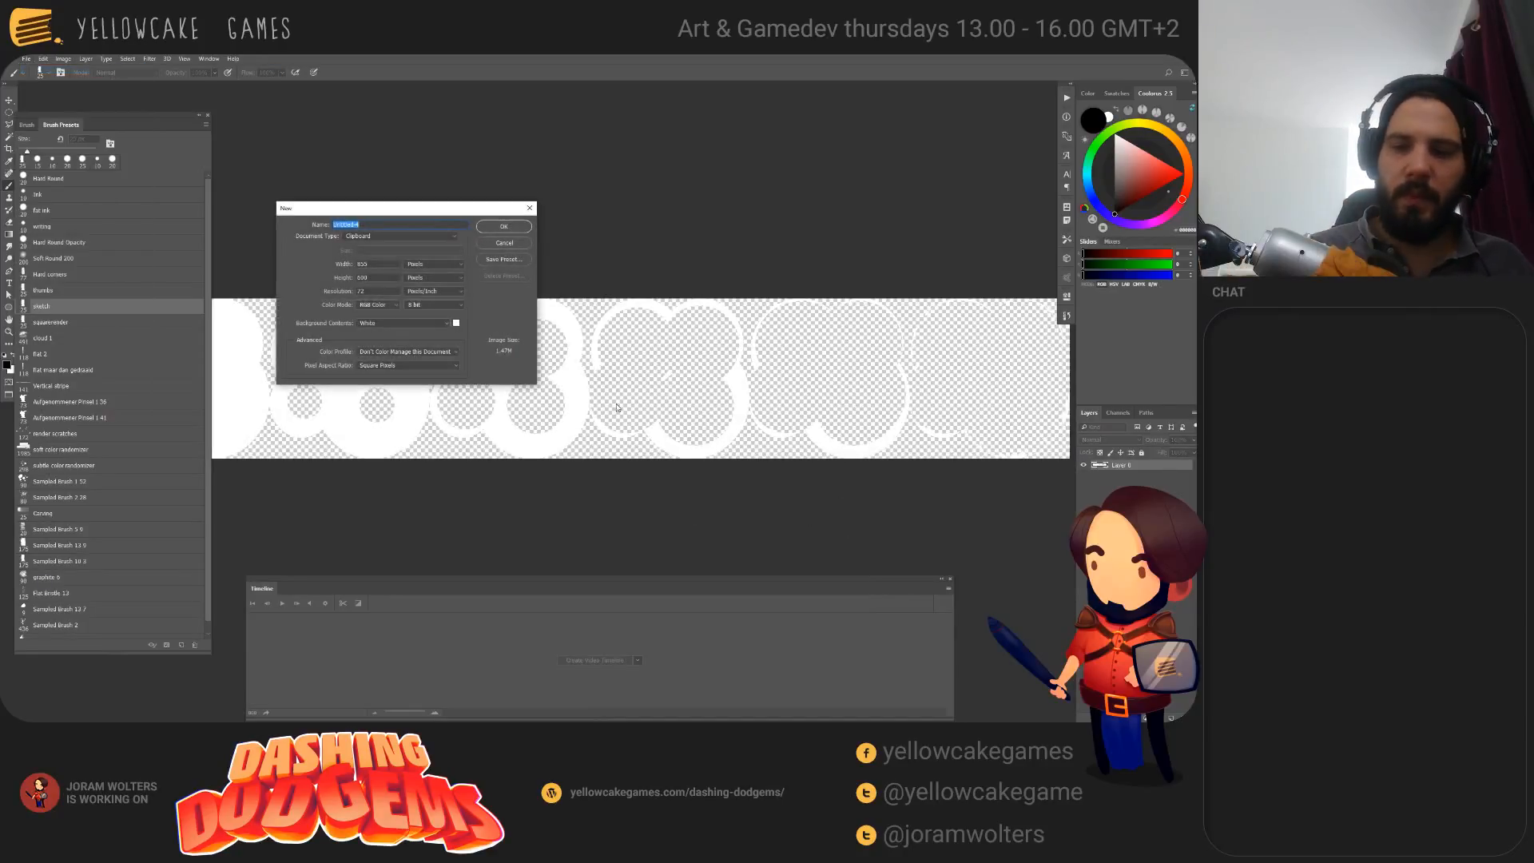
{"action": "key", "text": "Tab"}
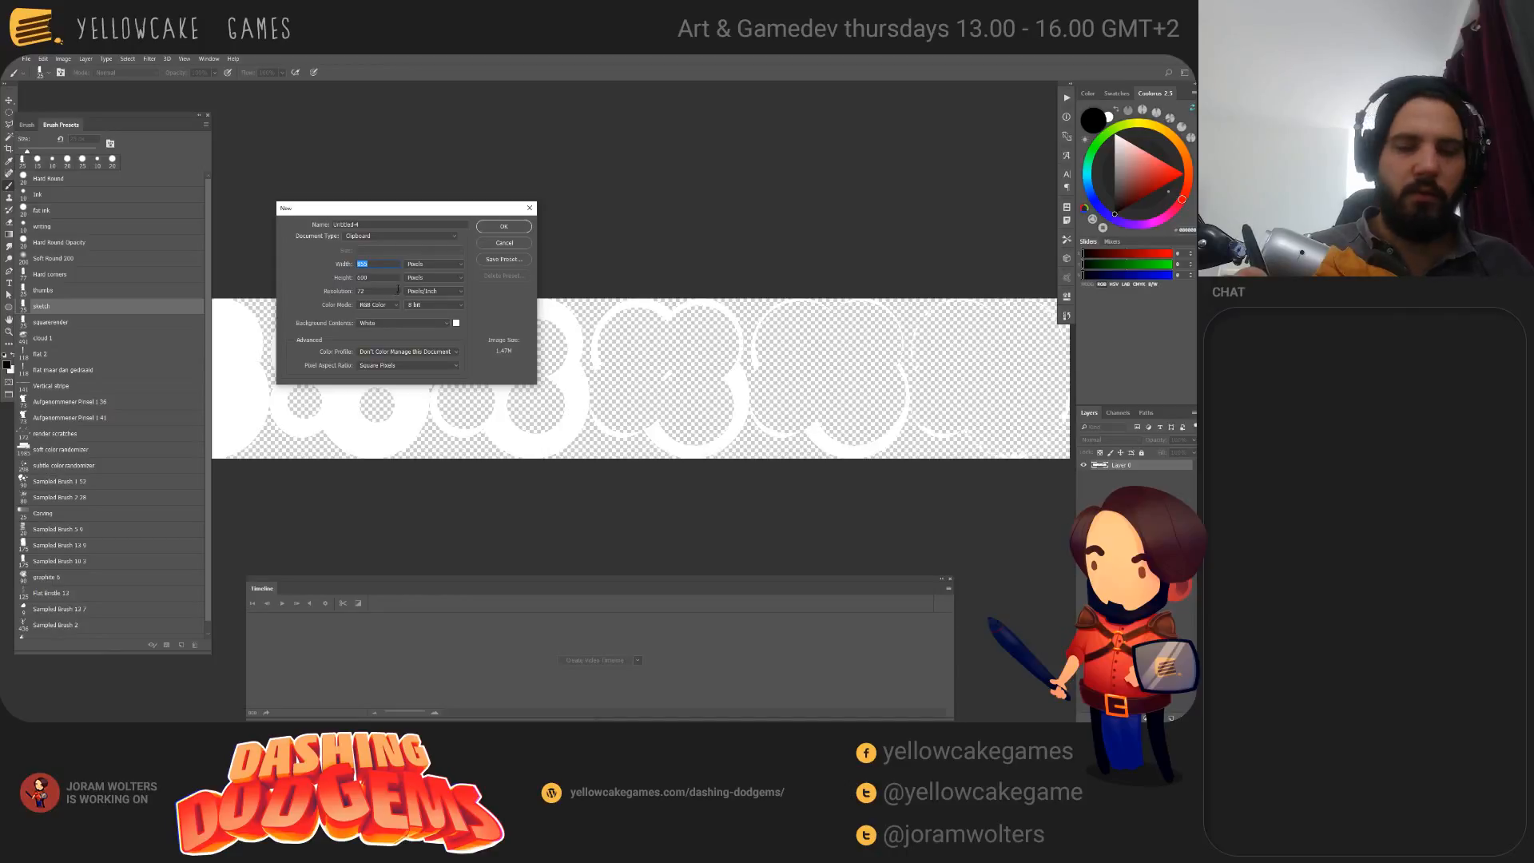
{"action": "type", "text": "512"}
{"action": "key", "text": "Tab"}
{"action": "type", "text": "512"}
{"action": "left_click", "coordinate": [497, 229]}
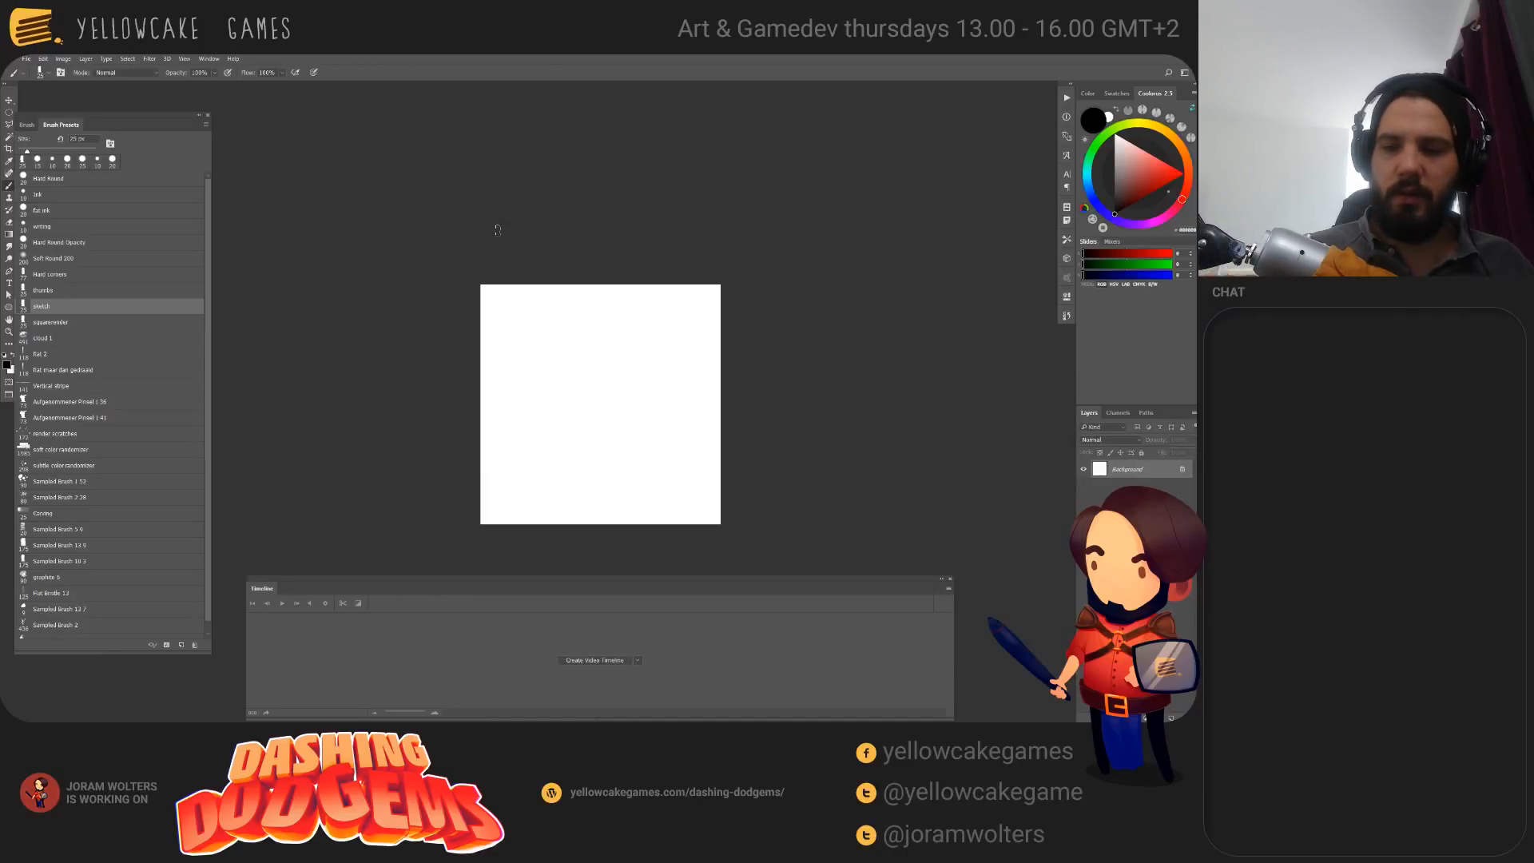
Step: Create a video timeline for the new document and add a blank video layer
{"action": "left_click", "coordinate": [615, 660]}
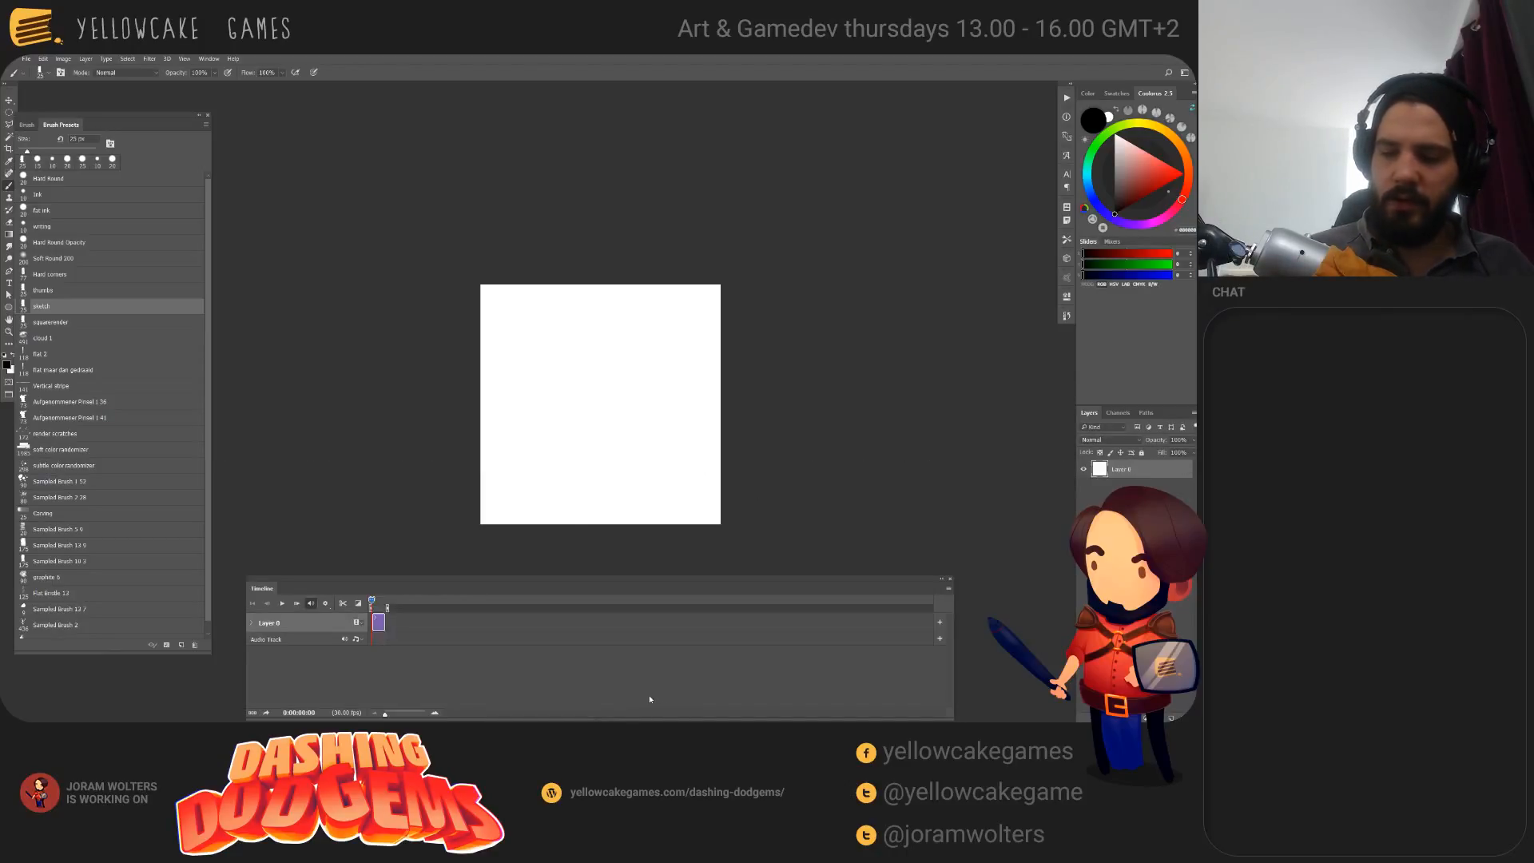
{"action": "left_click", "coordinate": [85, 58]}
{"action": "mouse_move", "coordinate": [106, 58]}
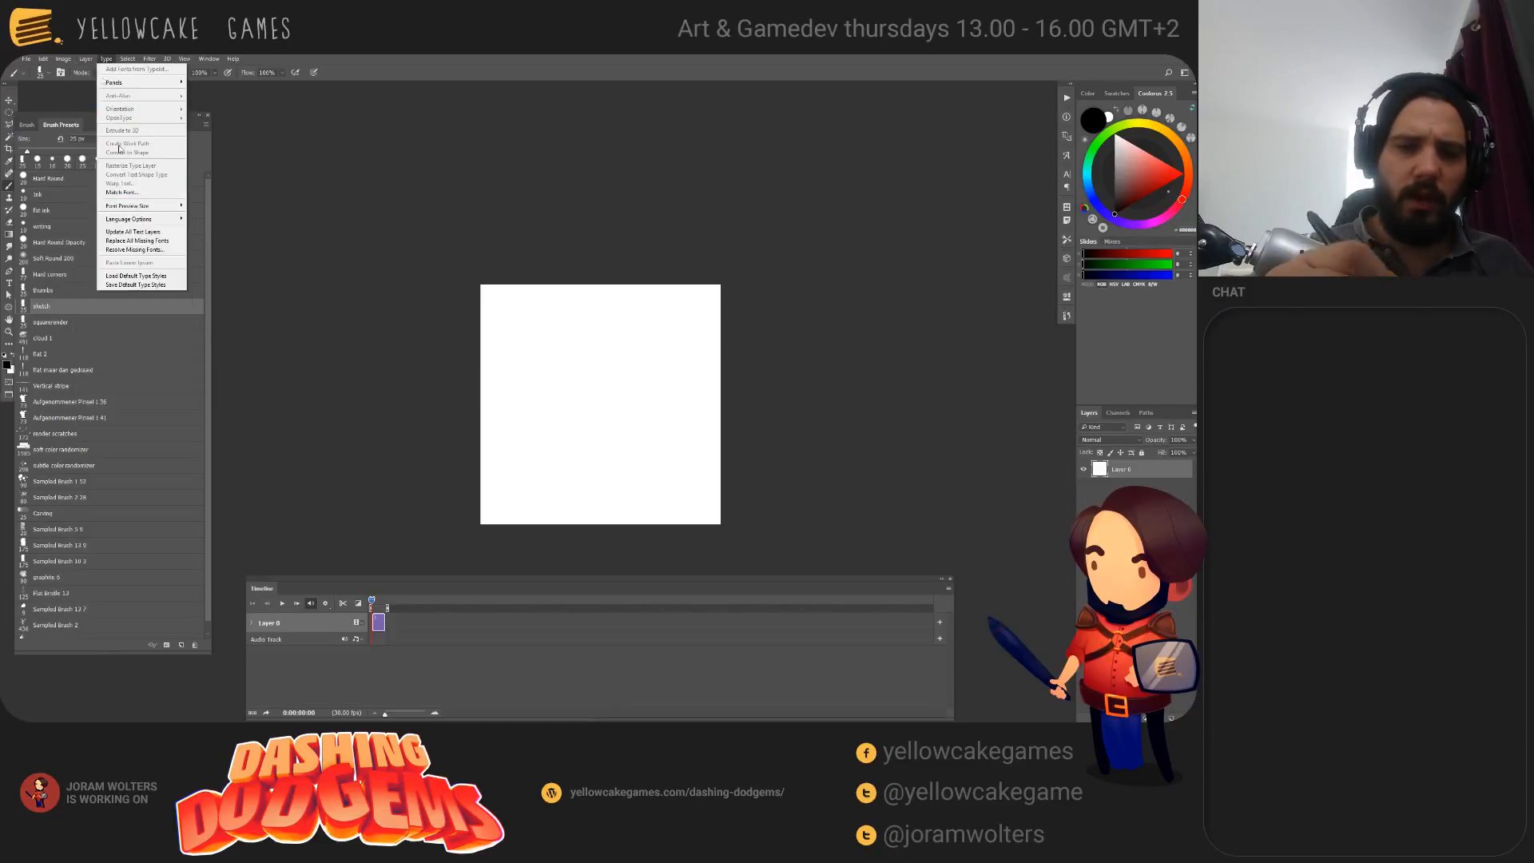
{"action": "mouse_move", "coordinate": [157, 243]}
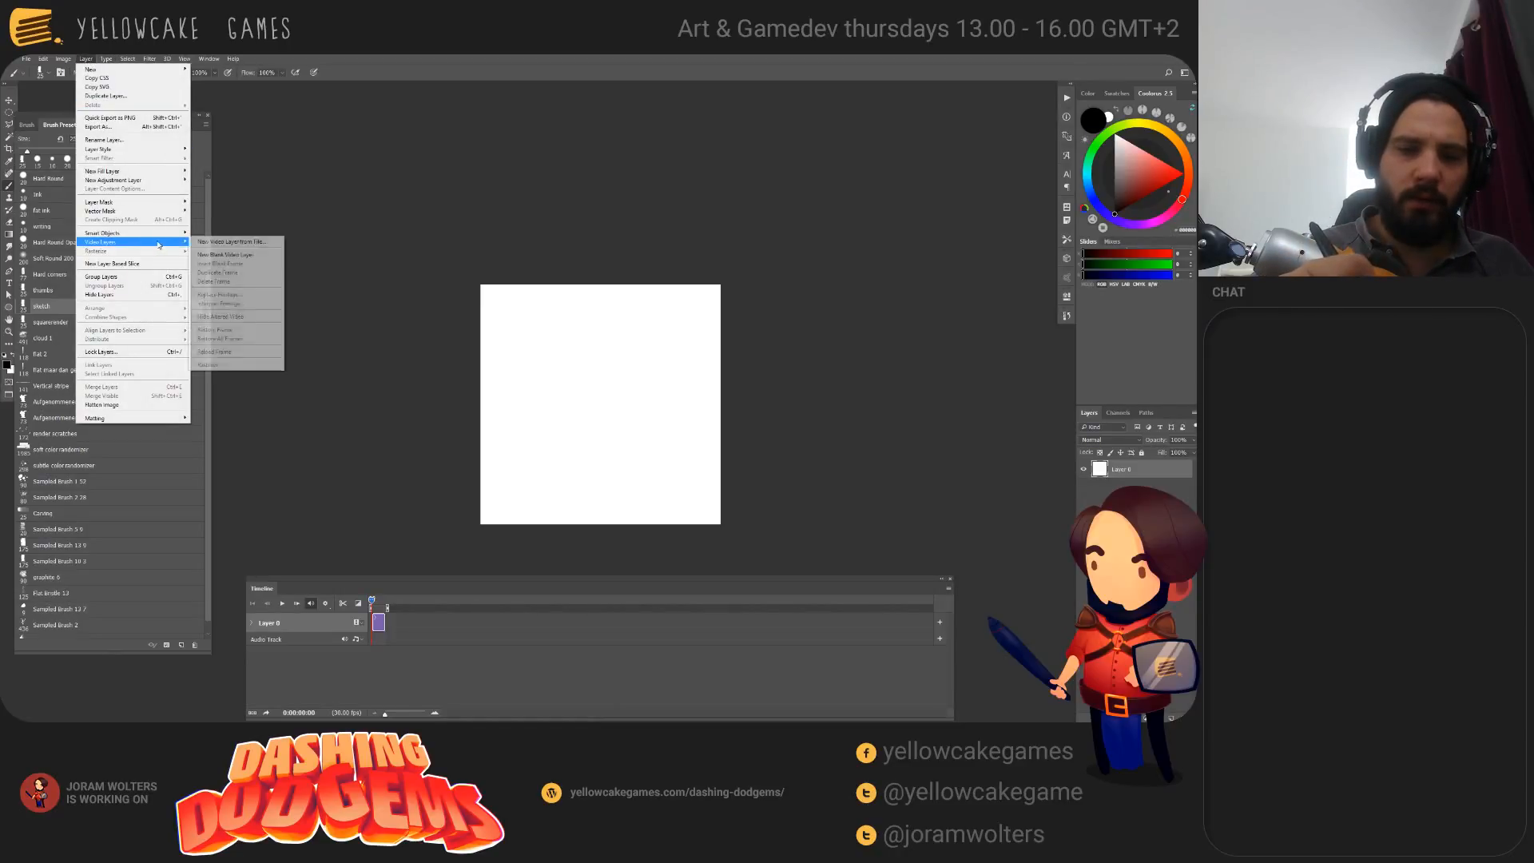
{"action": "left_click", "coordinate": [235, 255]}
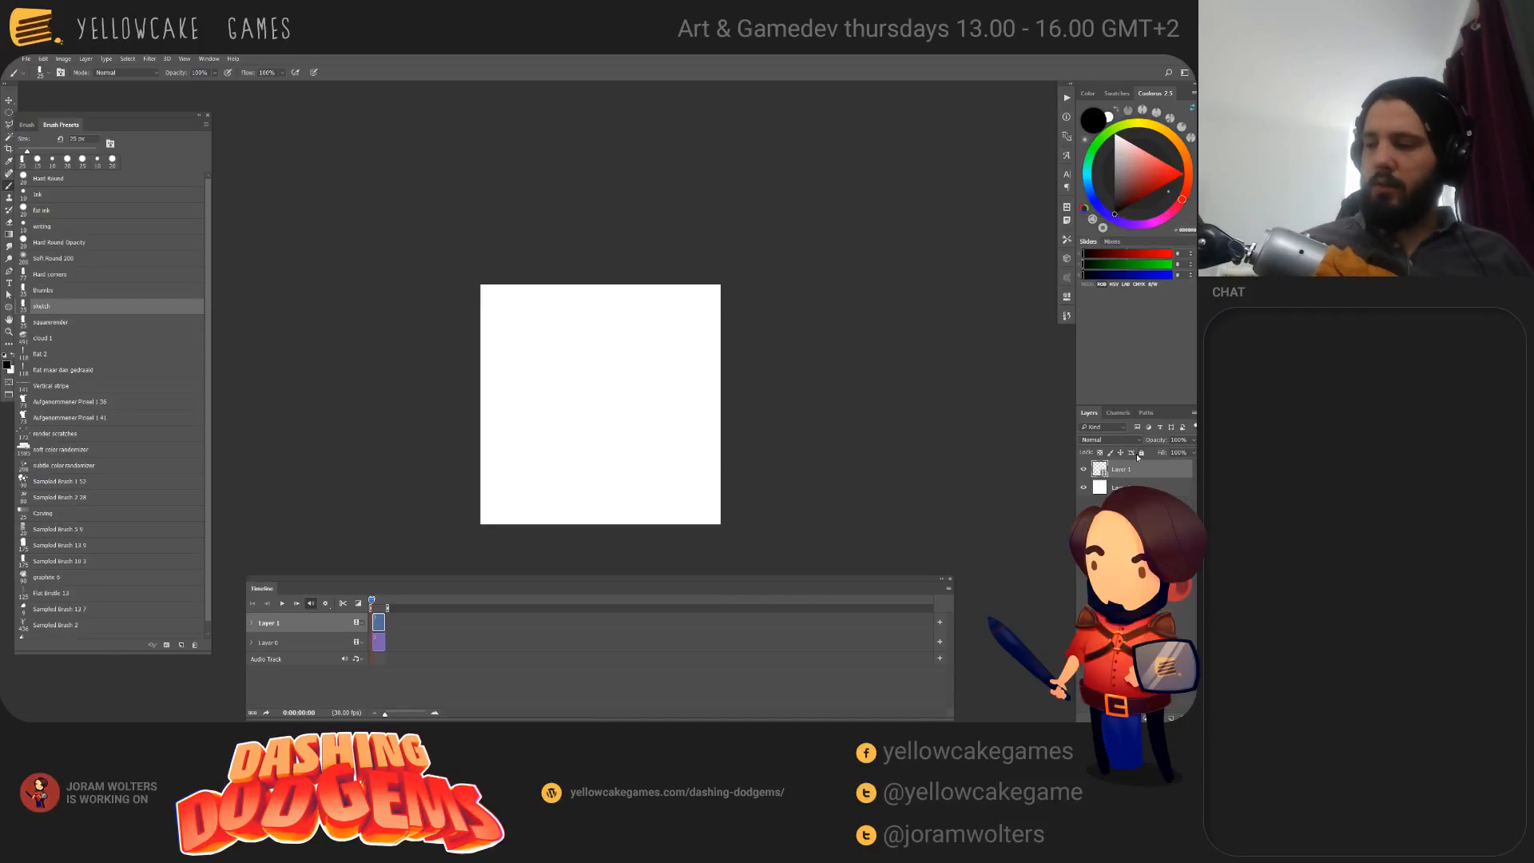
Step: Fill the background layer with black, then reselect the video layer and set the foreground colour to white
{"action": "left_click", "coordinate": [304, 643]}
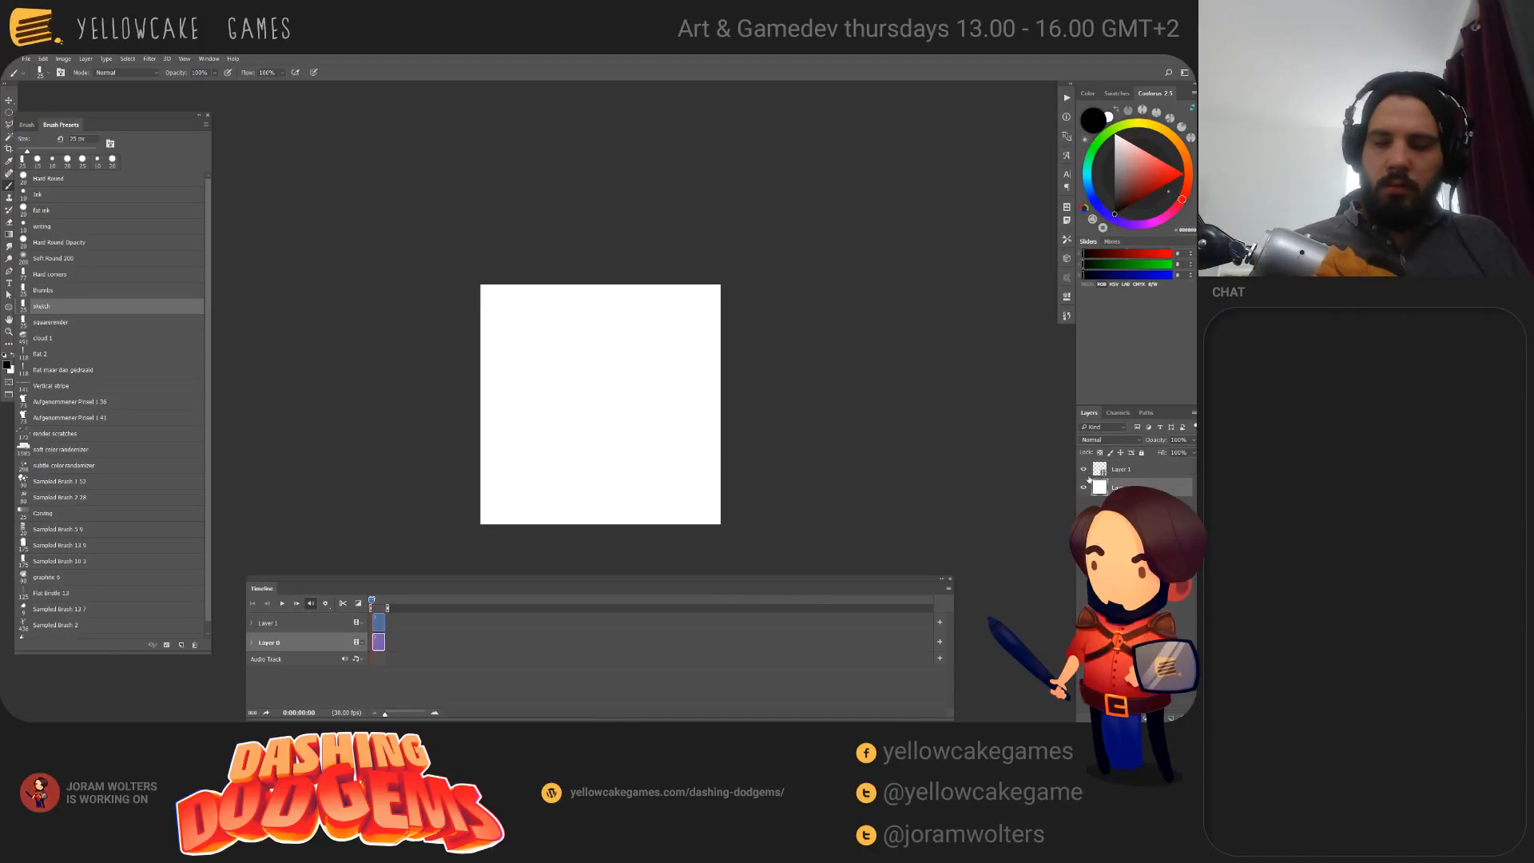
{"action": "key", "text": "alt+BackSpace"}
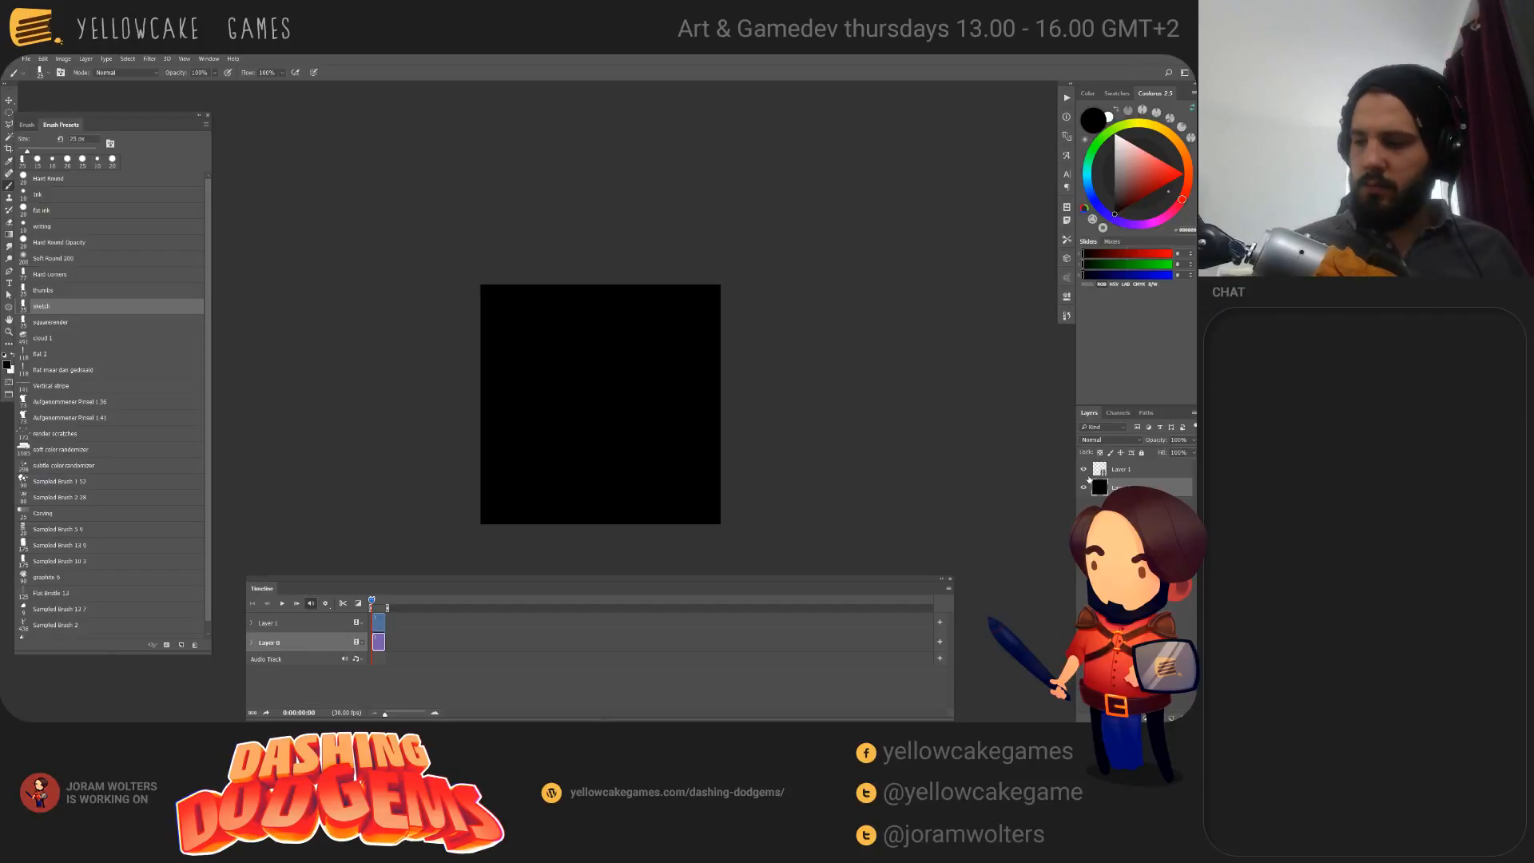
{"action": "left_click", "coordinate": [1130, 470]}
{"action": "key", "text": "x"}
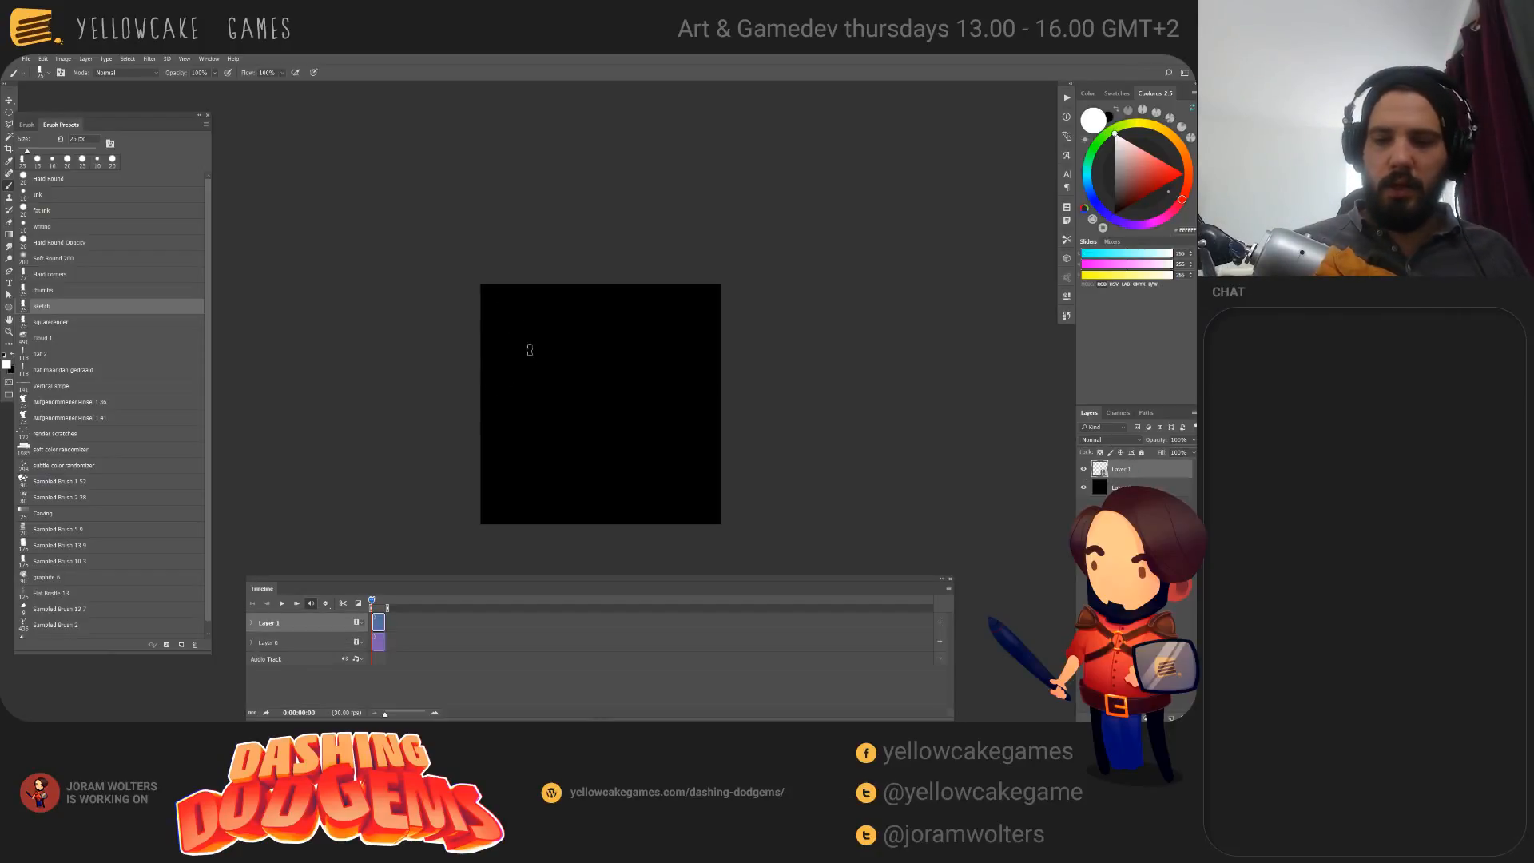
{"action": "mouse_move", "coordinate": [542, 346]}
{"action": "left_mouse_down"}
{"action": "mouse_move", "coordinate": [601, 458]}
{"action": "mouse_move", "coordinate": [706, 409]}
{"action": "left_mouse_up"}
{"action": "key", "text": "ctrl+z"}
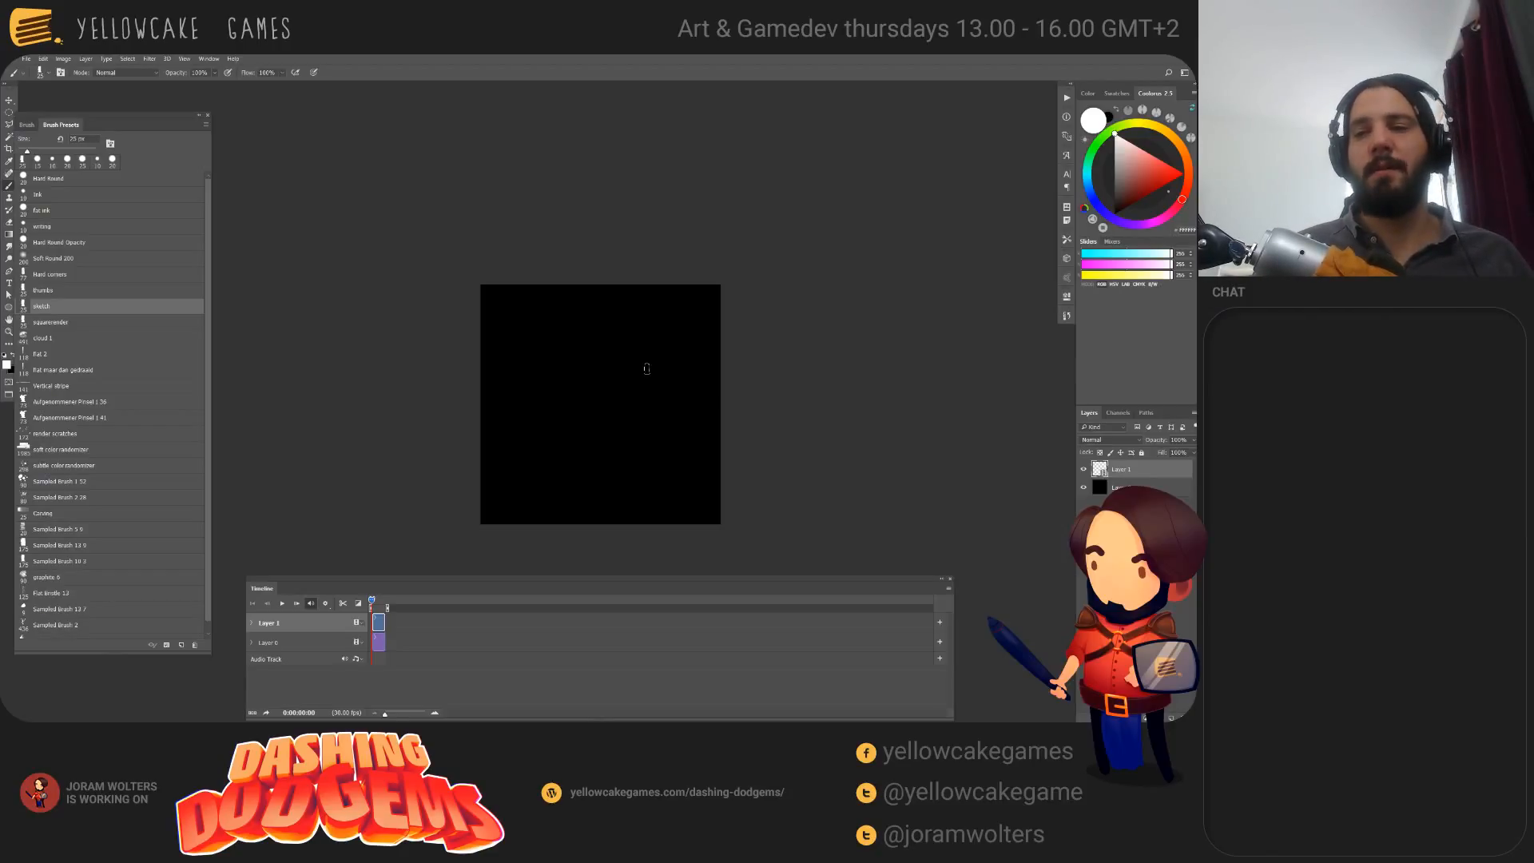
Step: Enable onion skins for the timeline and set their blend mode to Normal
{"action": "mouse_move", "coordinate": [761, 489]}
{"action": "left_mouse_down"}
{"action": "mouse_move", "coordinate": [678, 453]}
{"action": "mouse_move", "coordinate": [702, 479]}
{"action": "mouse_move", "coordinate": [774, 490]}
{"action": "mouse_move", "coordinate": [763, 469]}
{"action": "left_mouse_up"}
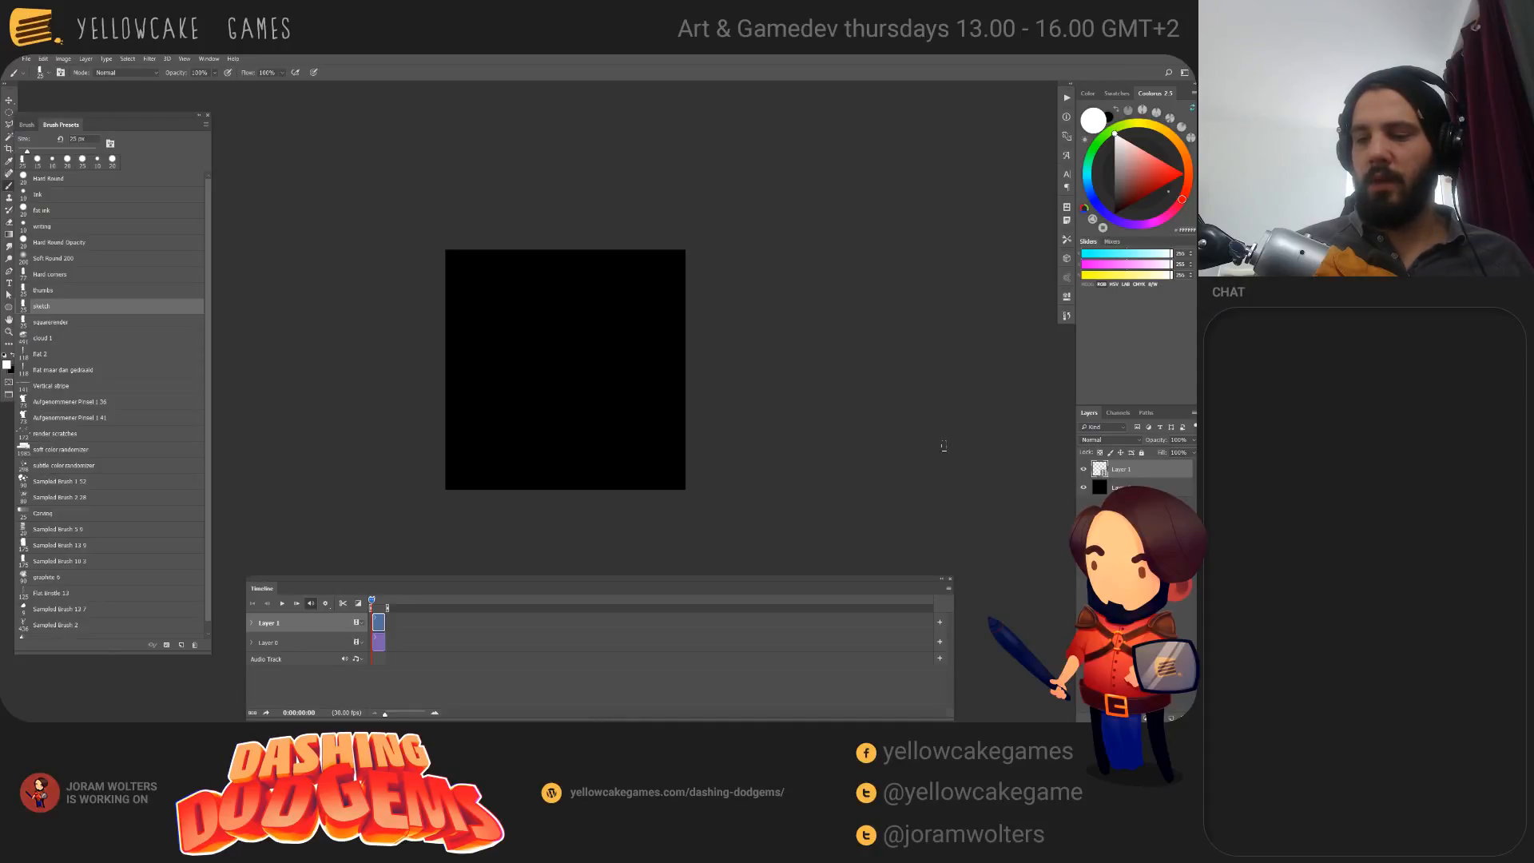
{"action": "left_click_drag", "start_coordinate": [771, 479], "coordinate": [828, 511]}
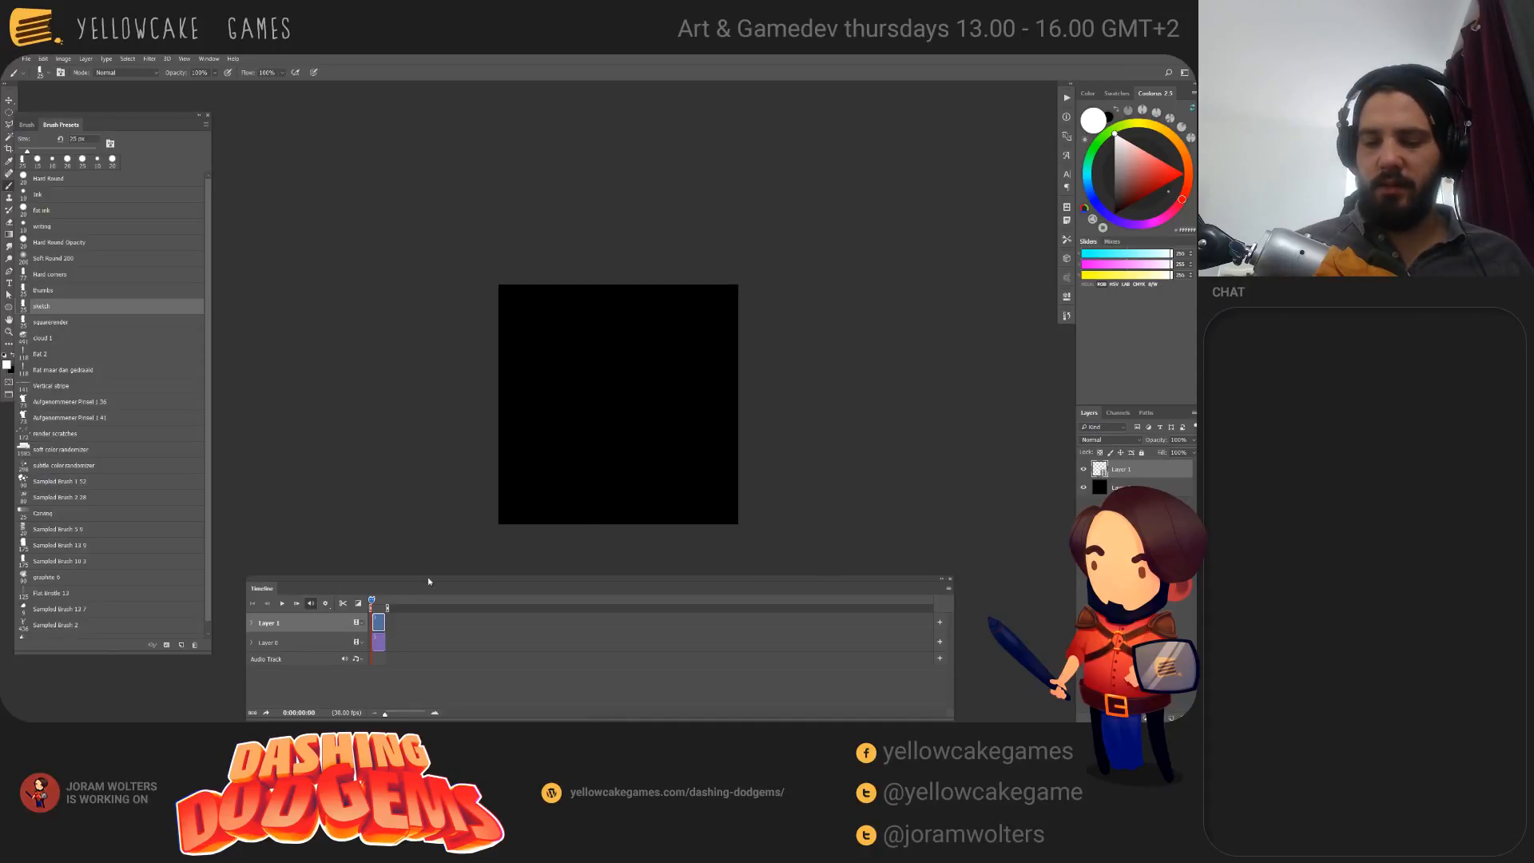
{"action": "right_click", "coordinate": [952, 577]}
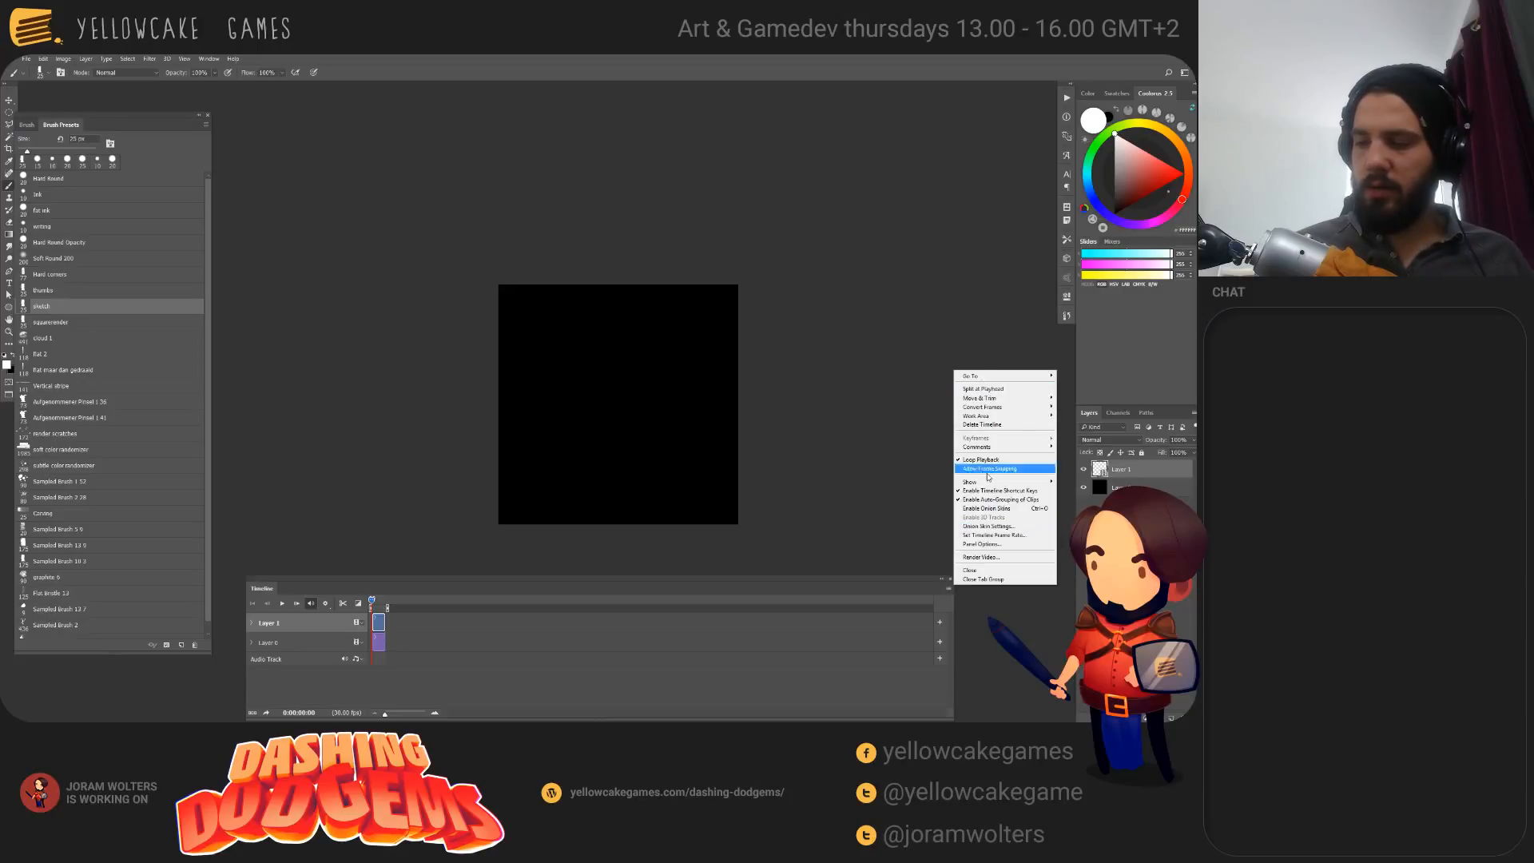
{"action": "left_click", "coordinate": [991, 510]}
{"action": "right_click", "coordinate": [953, 585]}
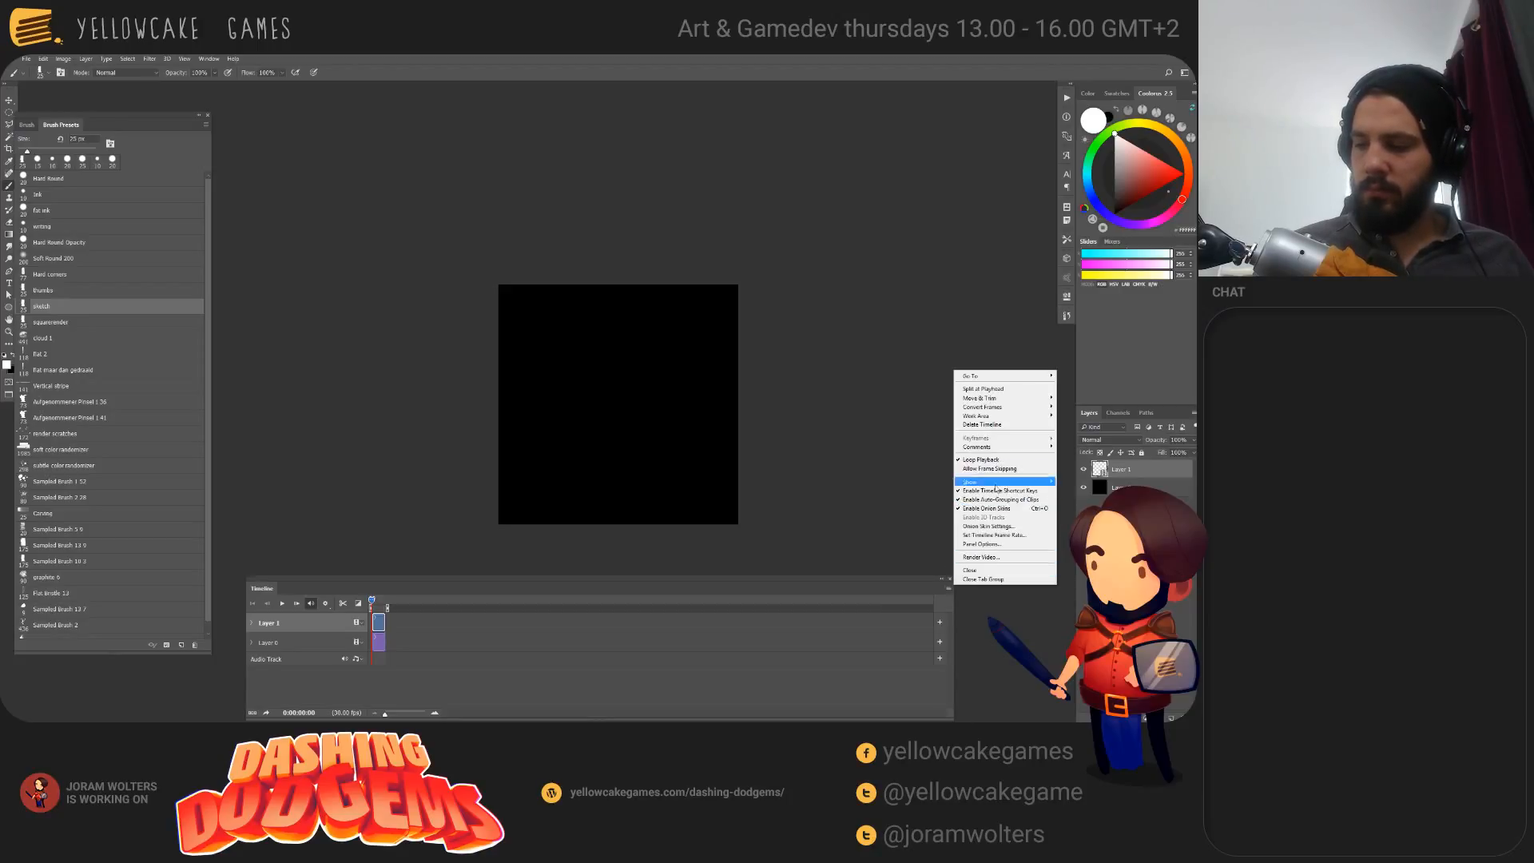
{"action": "left_click", "coordinate": [991, 523]}
{"action": "left_click", "coordinate": [772, 335]}
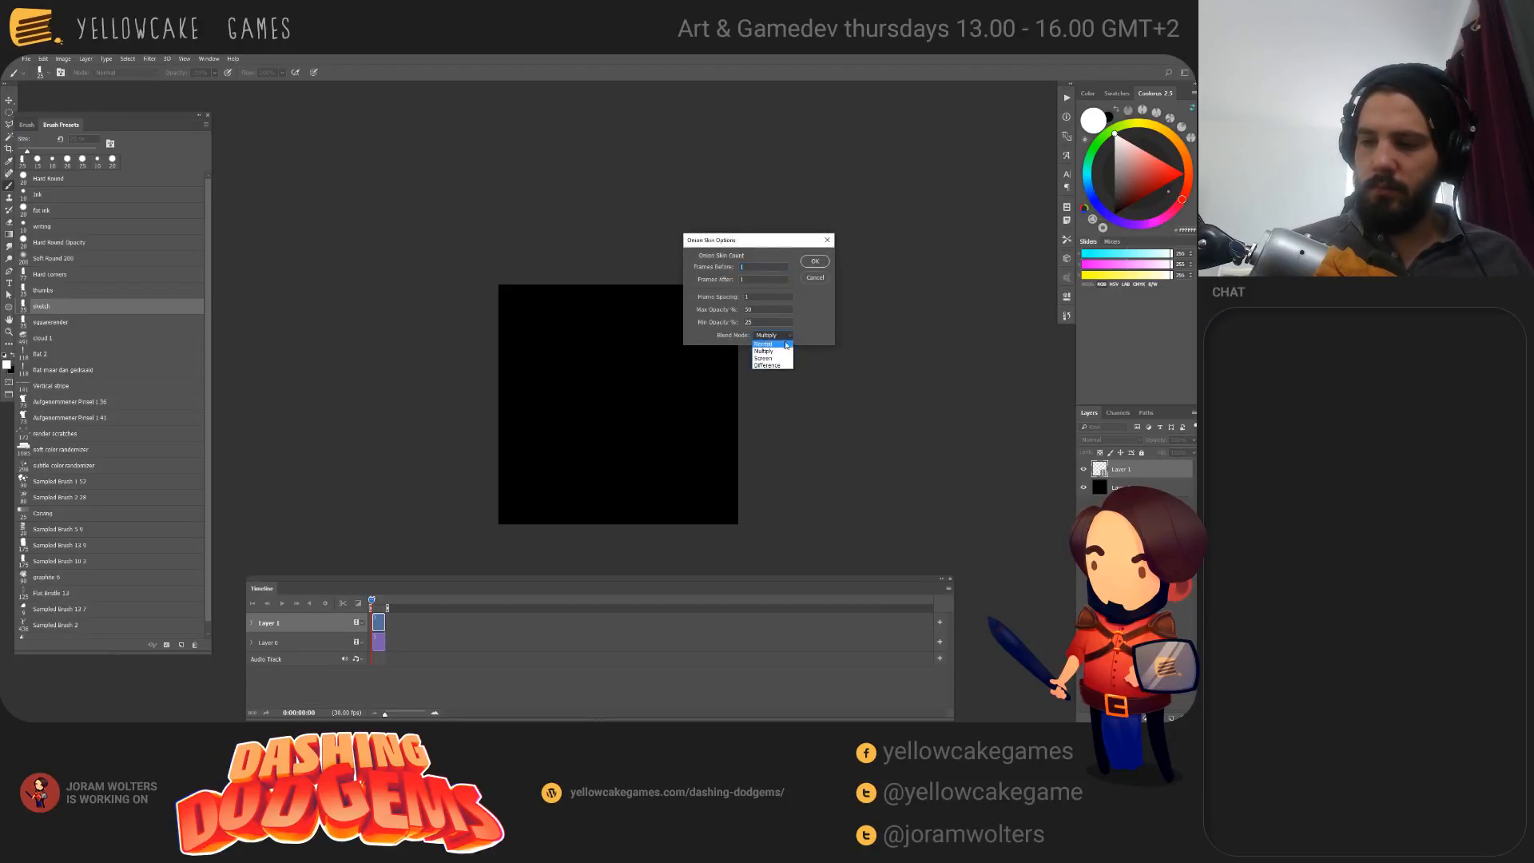
{"action": "left_click", "coordinate": [768, 346]}
{"action": "key", "text": "Return"}
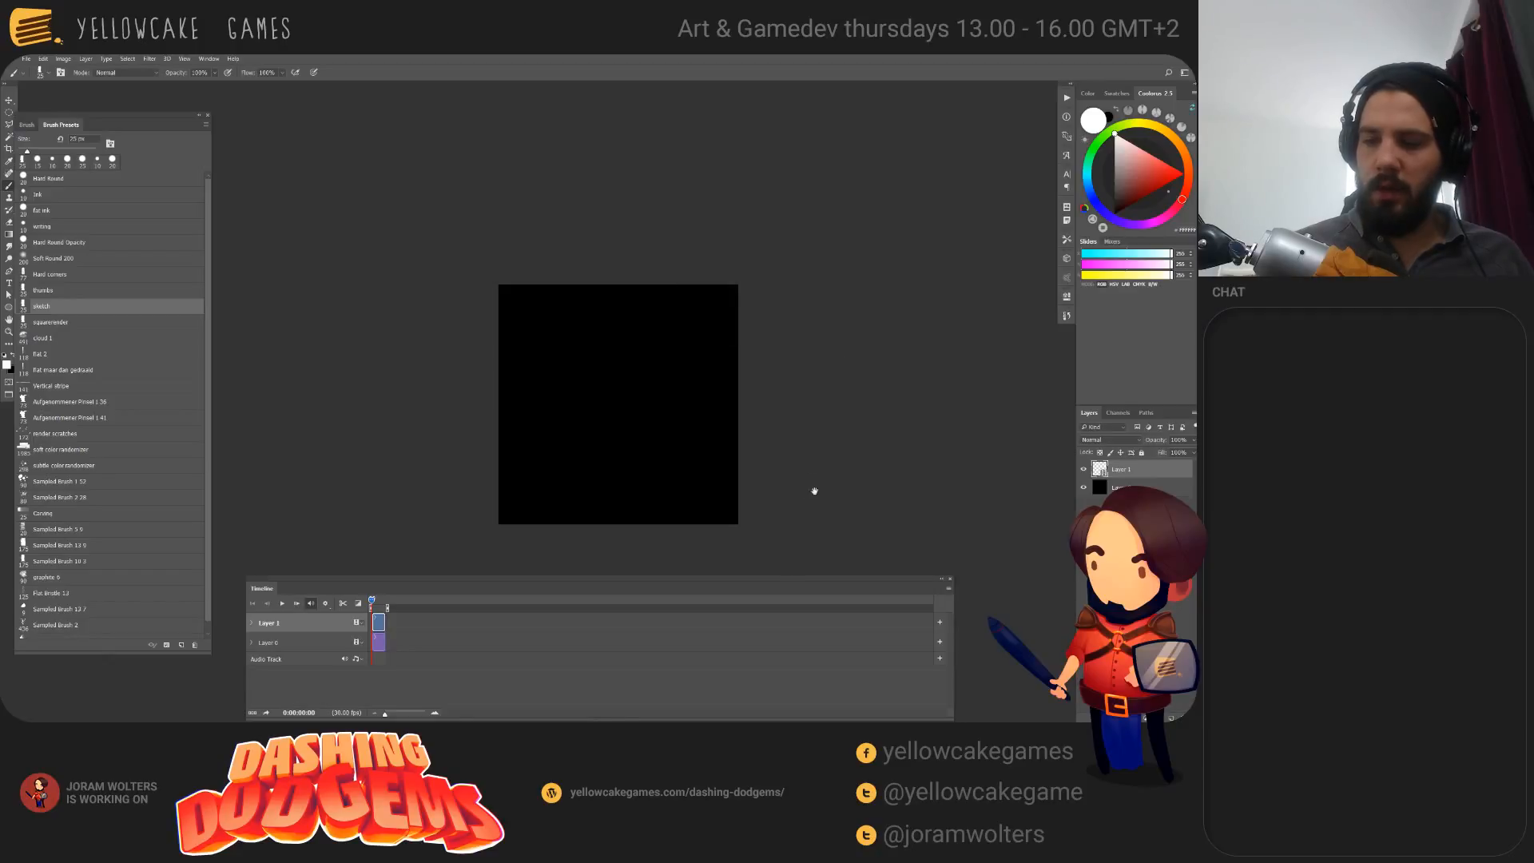
Step: Switch to the Hard Round brush, enlarge it to about 250 px and stamp a white circle right of the canvas centre
{"action": "left_click_drag", "start_coordinate": [489, 457], "coordinate": [667, 458]}
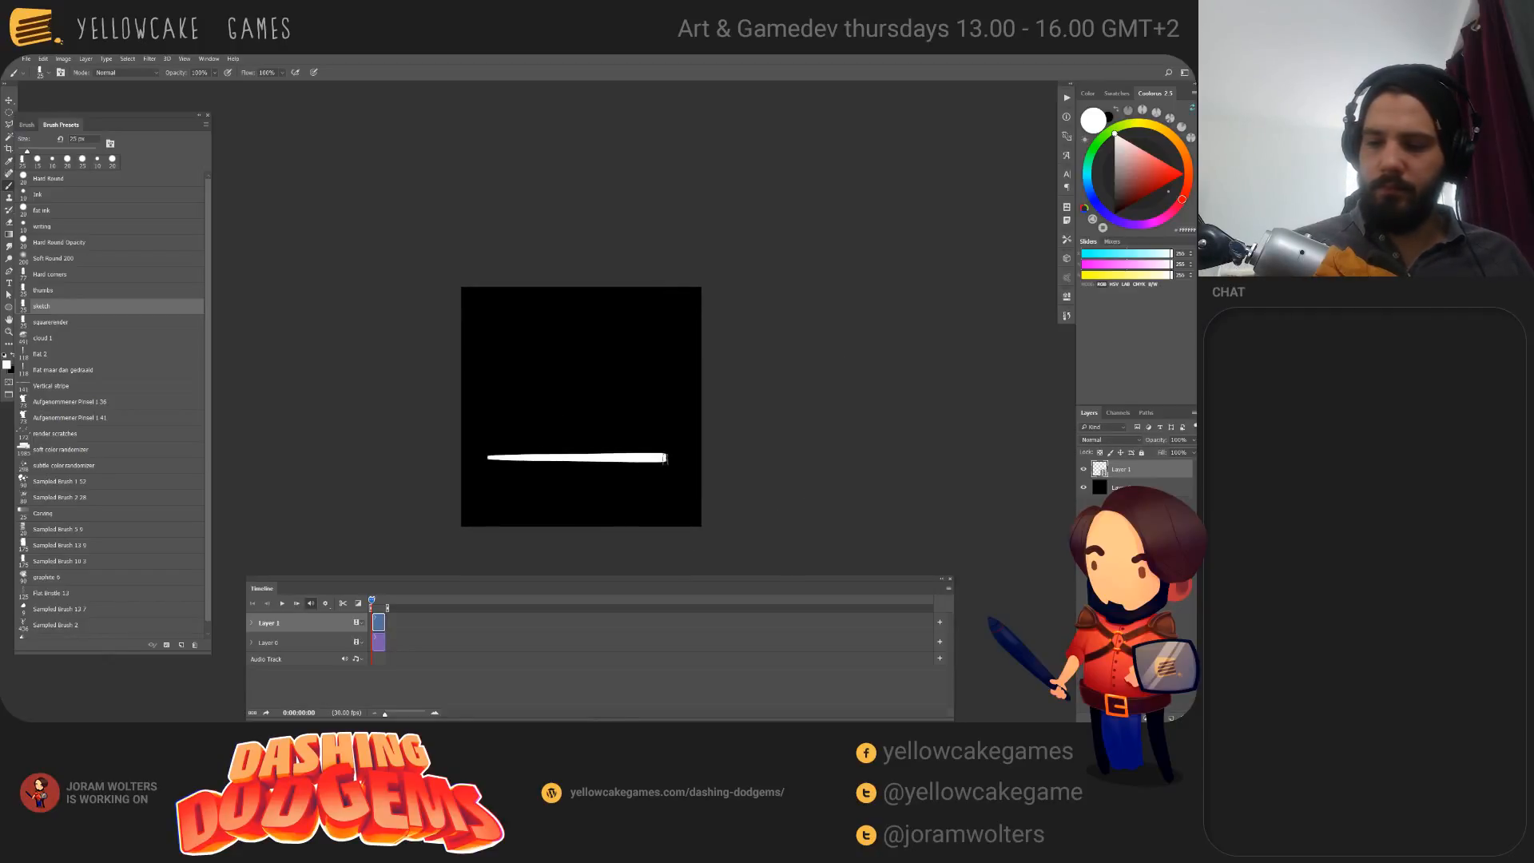
{"action": "key", "text": "ctrl+z"}
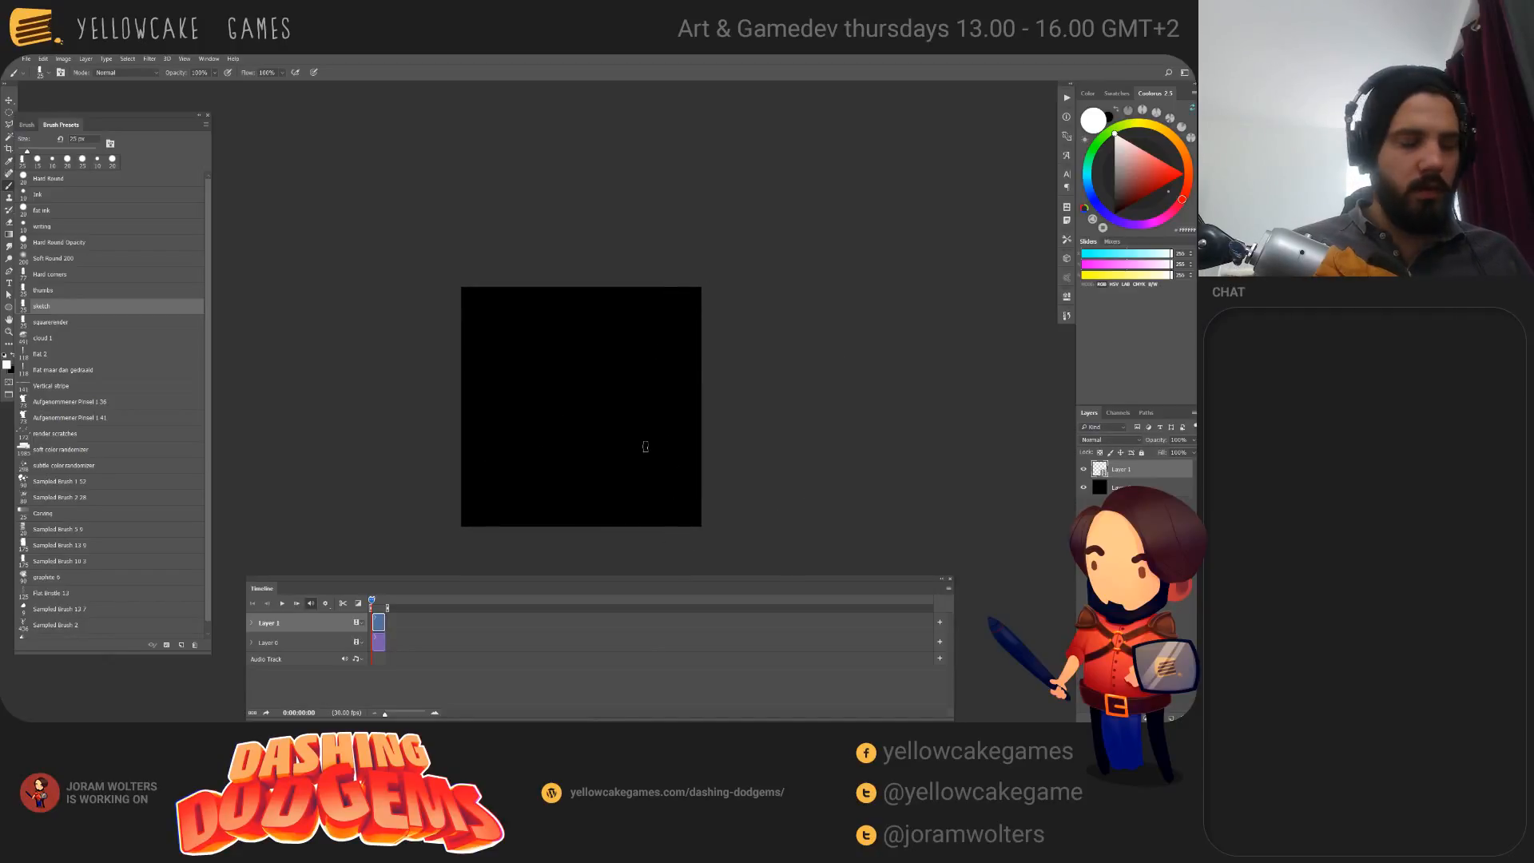
{"action": "left_click", "coordinate": [80, 180]}
{"action": "key", "text": "bracketright"}
{"action": "key", "text": "bracketright"}
{"action": "key", "text": "bracketright"}
{"action": "key", "text": "bracketright"}
{"action": "key", "text": "bracketright"}
{"action": "key", "text": "bracketright"}
{"action": "key", "text": "bracketright"}
{"action": "key", "text": "bracketright"}
{"action": "key", "text": "bracketright"}
{"action": "key", "text": "bracketright"}
{"action": "key", "text": "bracketright"}
{"action": "key", "text": "bracketright"}
{"action": "key", "text": "bracketright"}
{"action": "key", "text": "bracketright"}
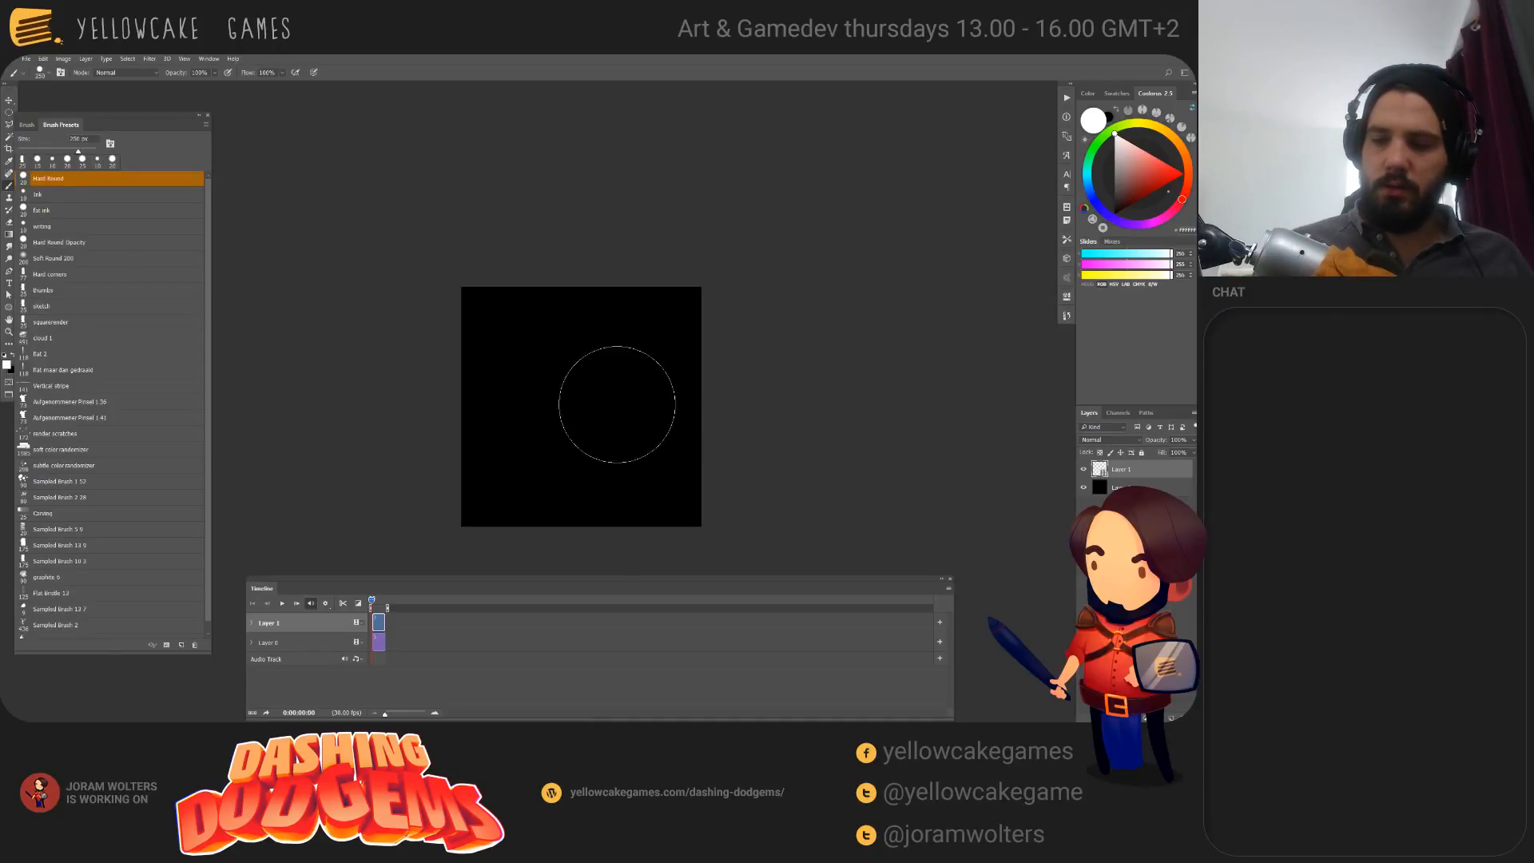
{"action": "left_click", "coordinate": [628, 387]}
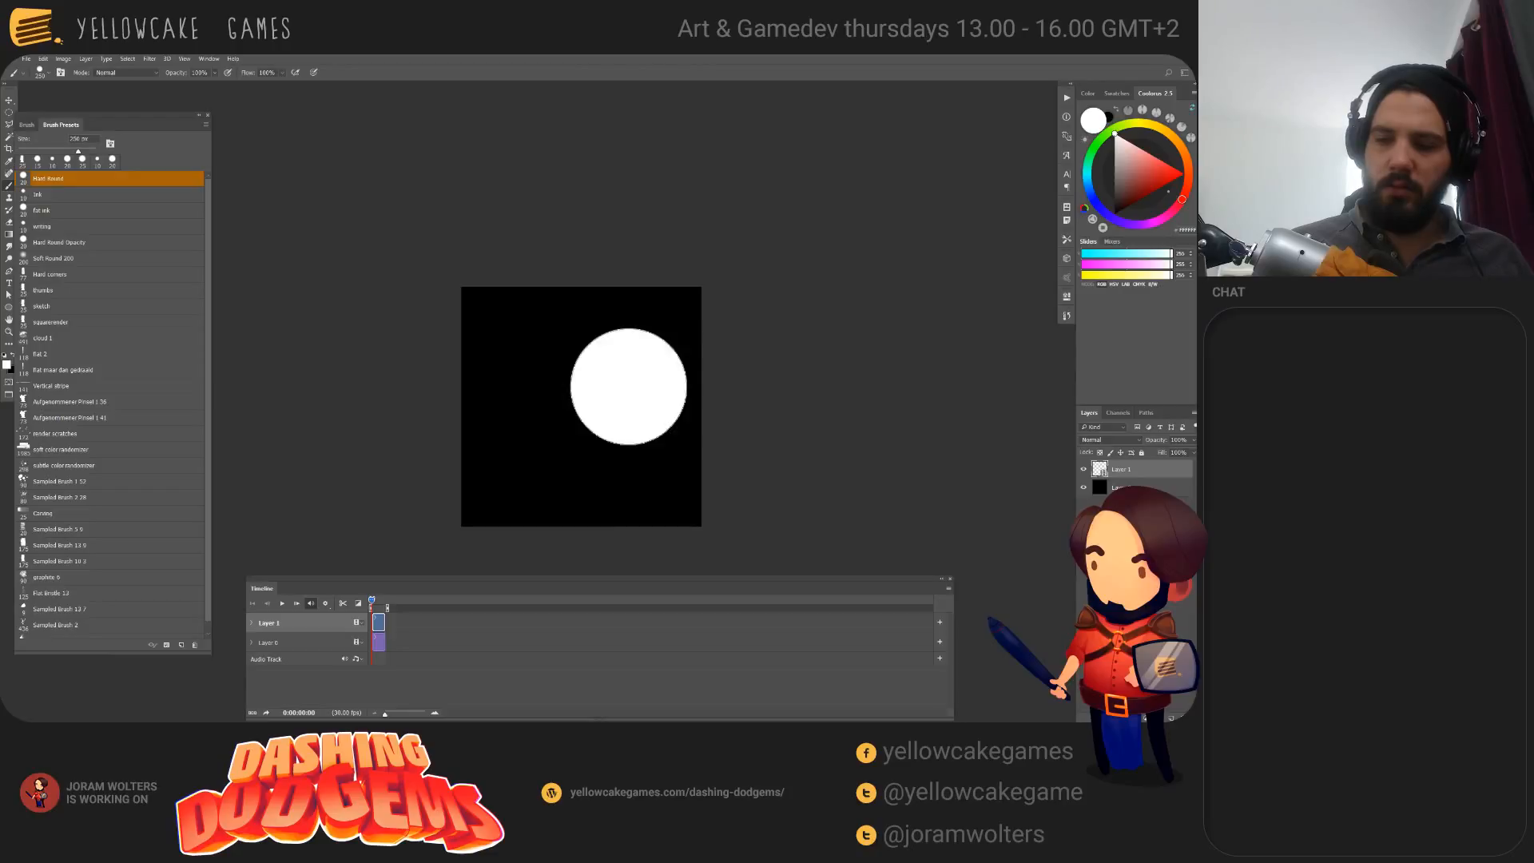
Step: Shrink the brush to about 125 px and stamp a smaller white circle overlapping the left edge of the large circle
{"action": "key", "text": "bracketleft"}
{"action": "key", "text": "bracketleft"}
{"action": "key", "text": "bracketleft"}
{"action": "key", "text": "bracketleft"}
{"action": "key", "text": "bracketleft"}
{"action": "left_click", "coordinate": [572, 406]}
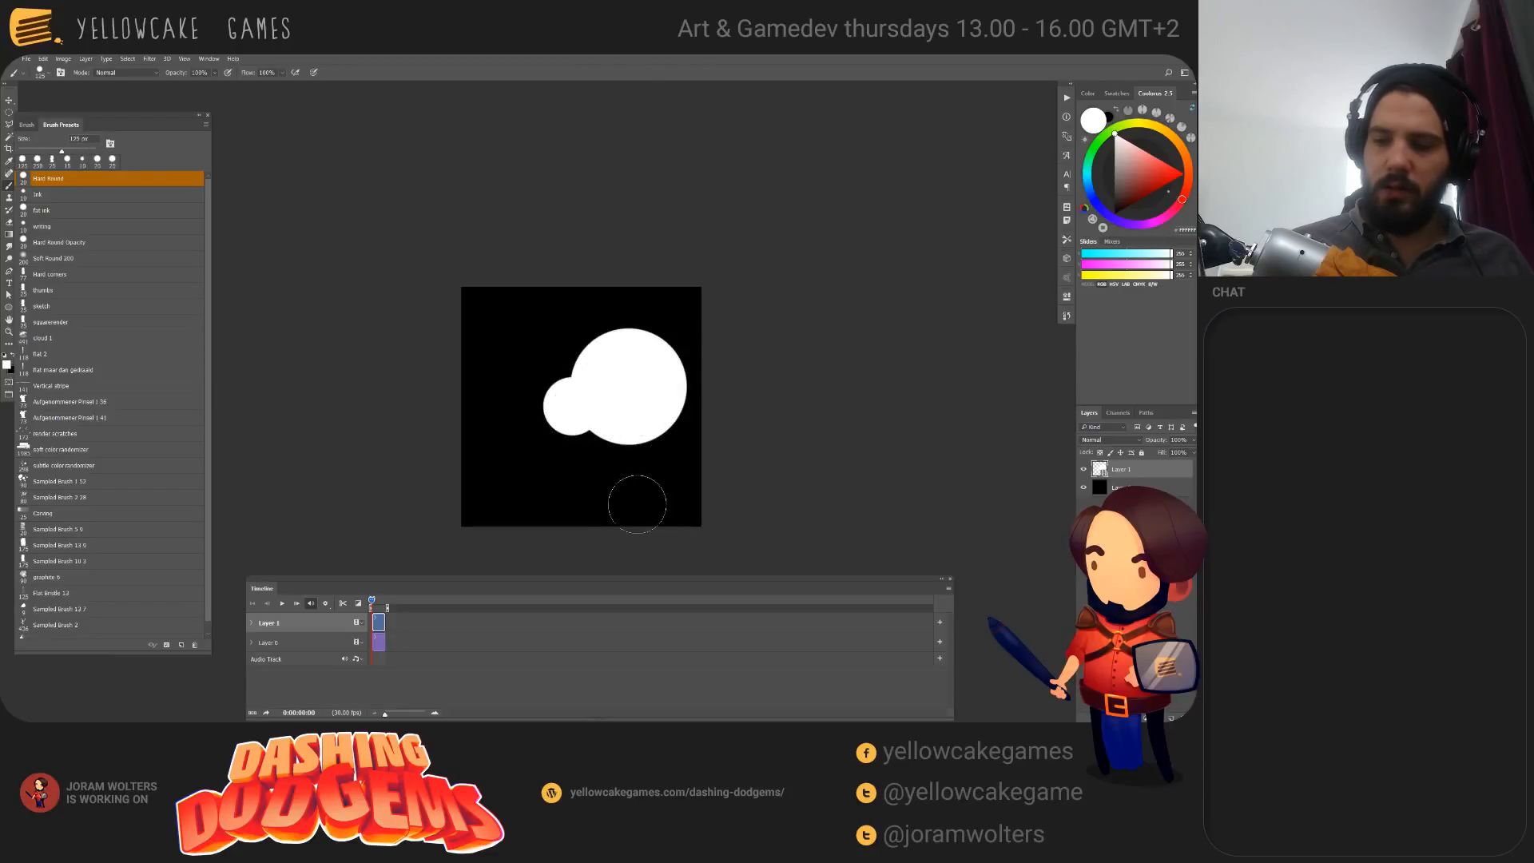
{"action": "key", "text": "bracketright"}
{"action": "key", "text": "ctrl+z"}
{"action": "key", "text": "bracketleft"}
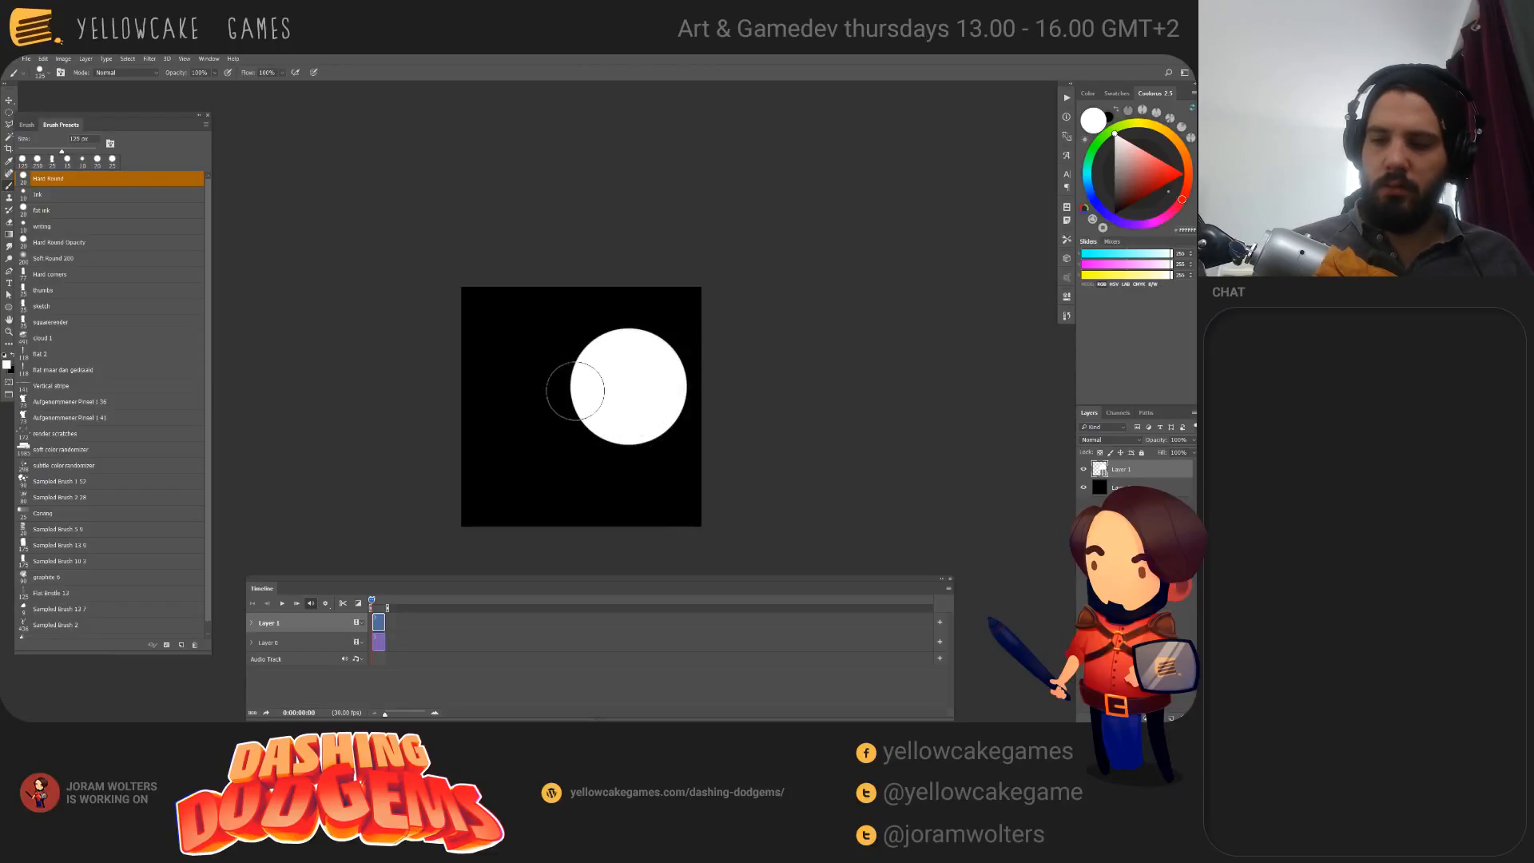
{"action": "left_click", "coordinate": [569, 390]}
{"action": "key", "text": "ctrl+z"}
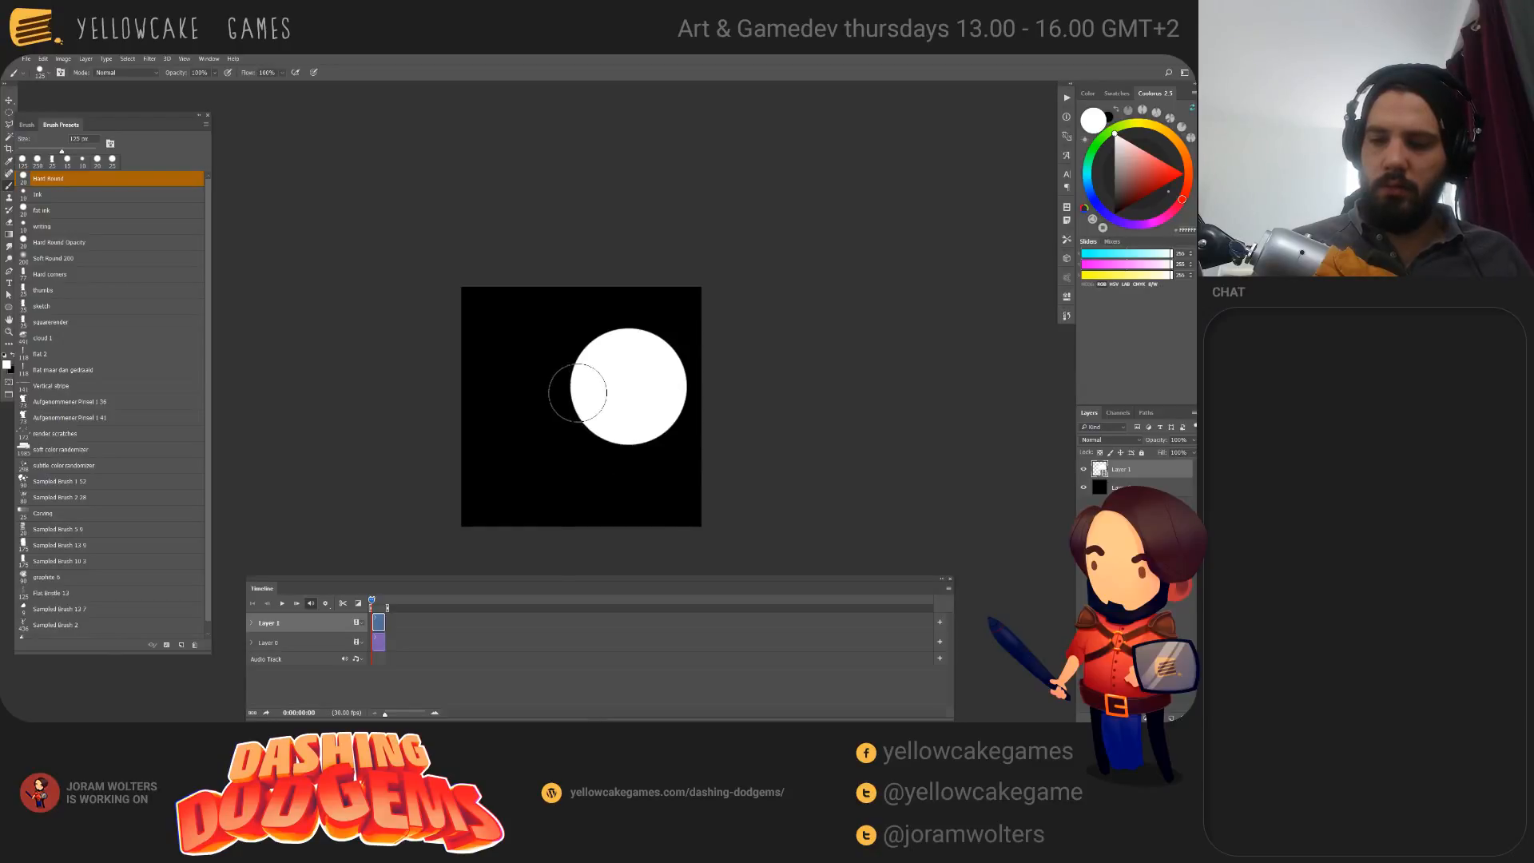
{"action": "left_click", "coordinate": [577, 394]}
Step: Reduce the Hard Round brush to about 80 px
{"action": "key", "text": "bracketleft"}
{"action": "key", "text": "bracketleft"}
{"action": "key", "text": "bracketleft"}
{"action": "key", "text": "bracketleft"}
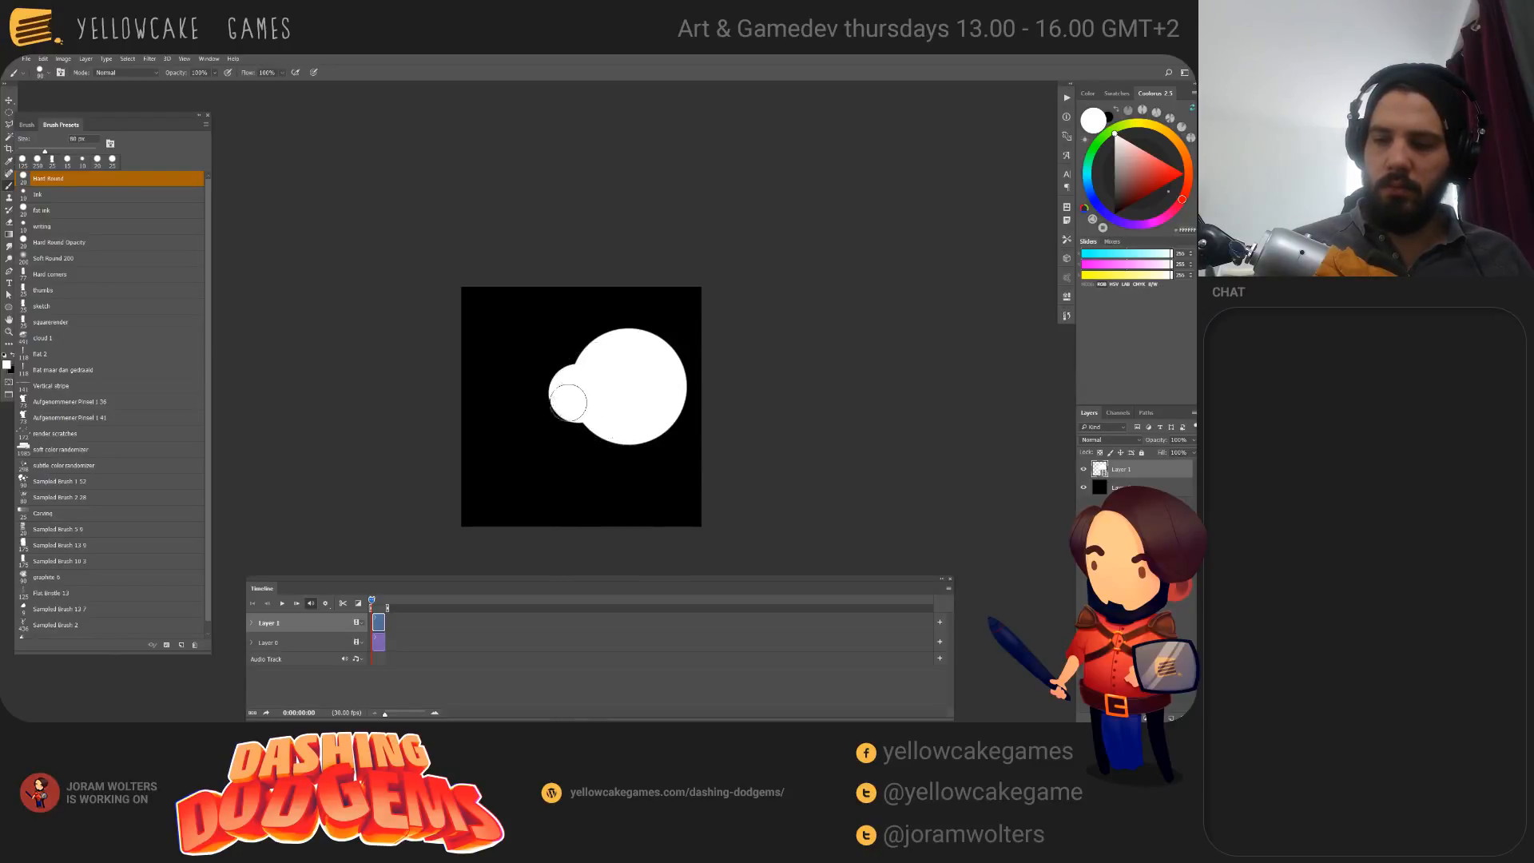
Step: Try adding a horizontal white tail beside the two circles and erasing the lower half of the shape into a flat base
{"action": "left_click_drag", "start_coordinate": [569, 400], "coordinate": [508, 400]}
{"action": "key", "text": "e"}
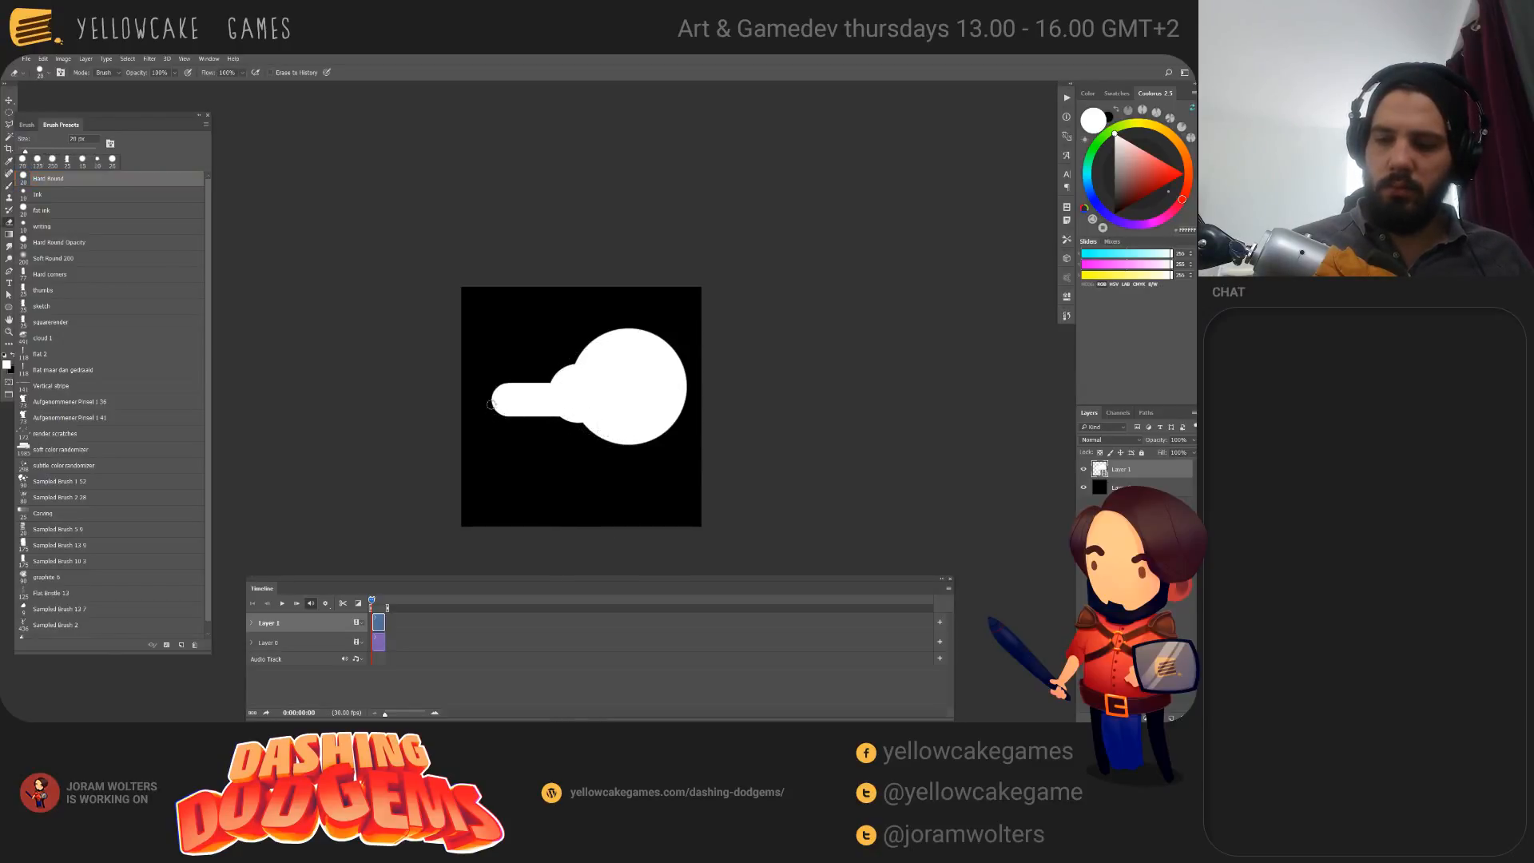
{"action": "key", "text": "bracketright"}
{"action": "key", "text": "bracketright"}
{"action": "key", "text": "bracketright"}
{"action": "key", "text": "bracketright"}
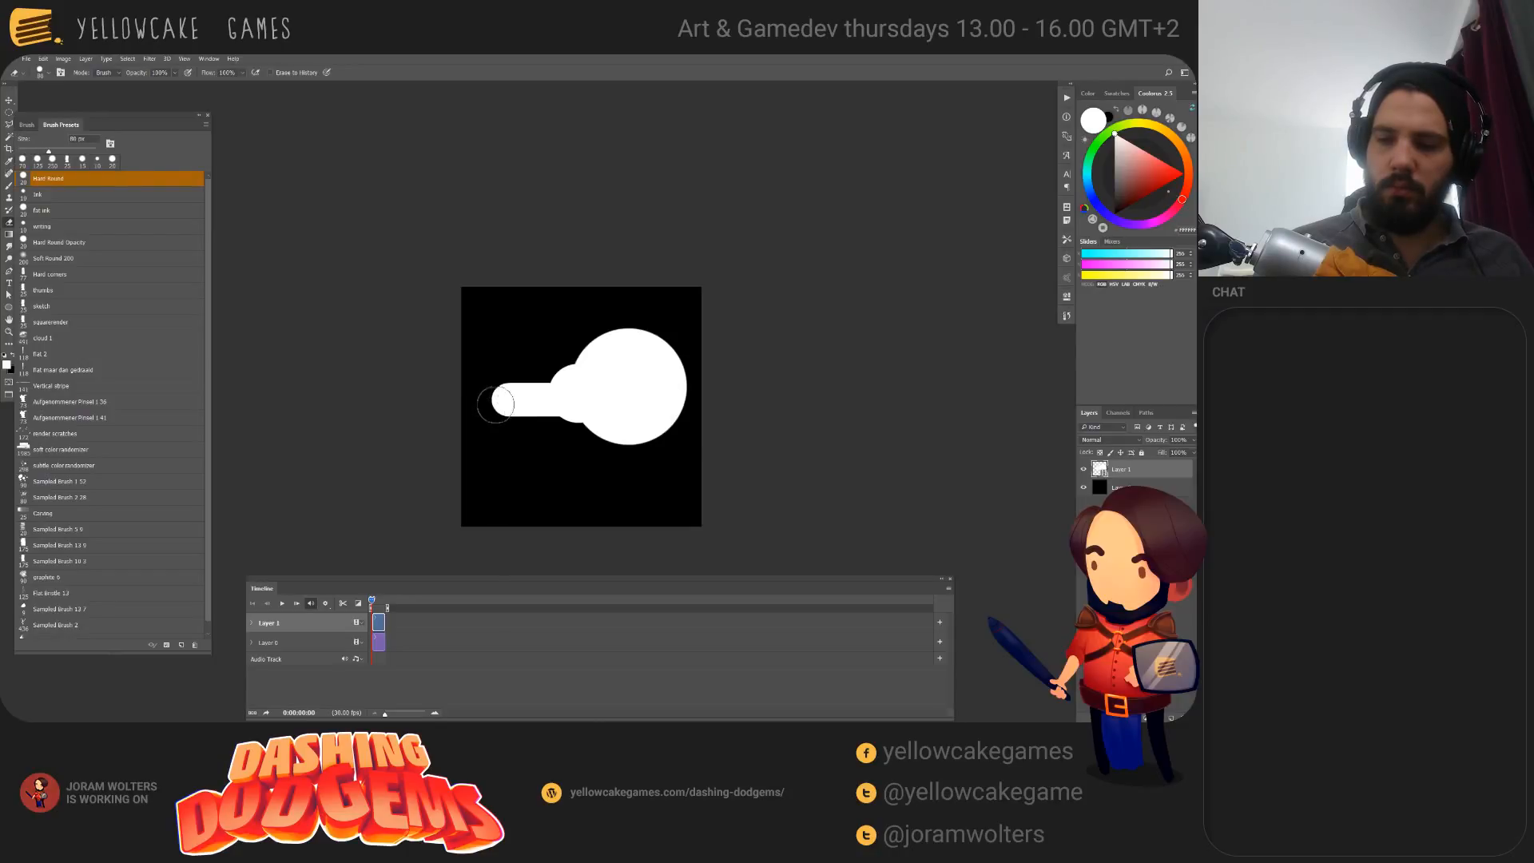
{"action": "left_click_drag", "start_coordinate": [493, 405], "coordinate": [687, 406]}
{"action": "left_click_drag", "start_coordinate": [602, 425], "coordinate": [682, 432]}
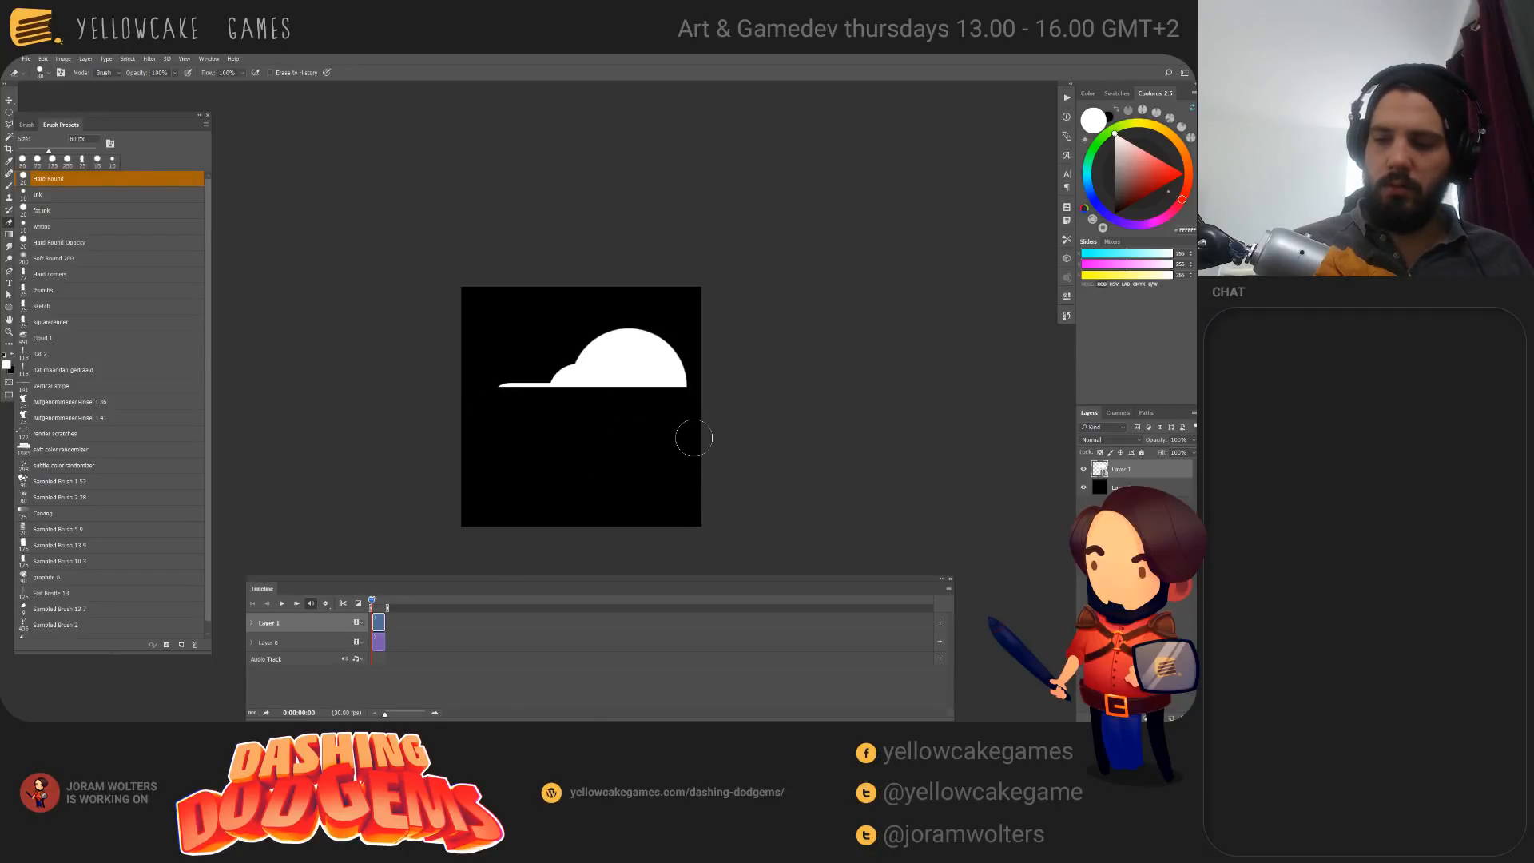
{"action": "key", "text": "ctrl+z"}
{"action": "key", "text": "ctrl+z"}
{"action": "key", "text": "ctrl+z"}
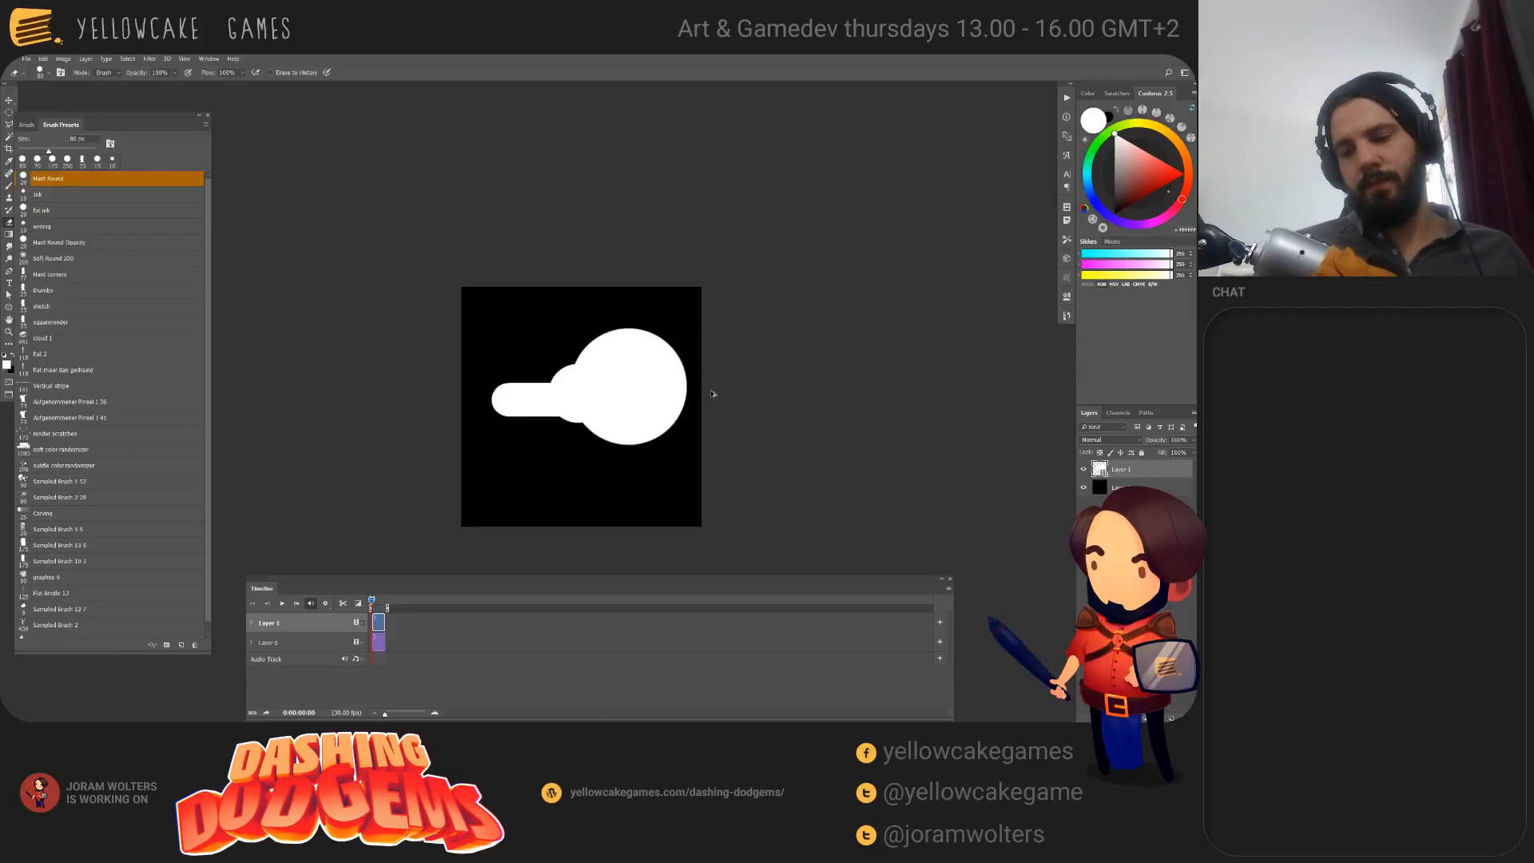
Step: Rework the white circles into a flat-bottomed cloud with a thin tail and shift it up towards the canvas's left edge
{"action": "key", "text": "b"}
{"action": "key", "text": "bracketleft"}
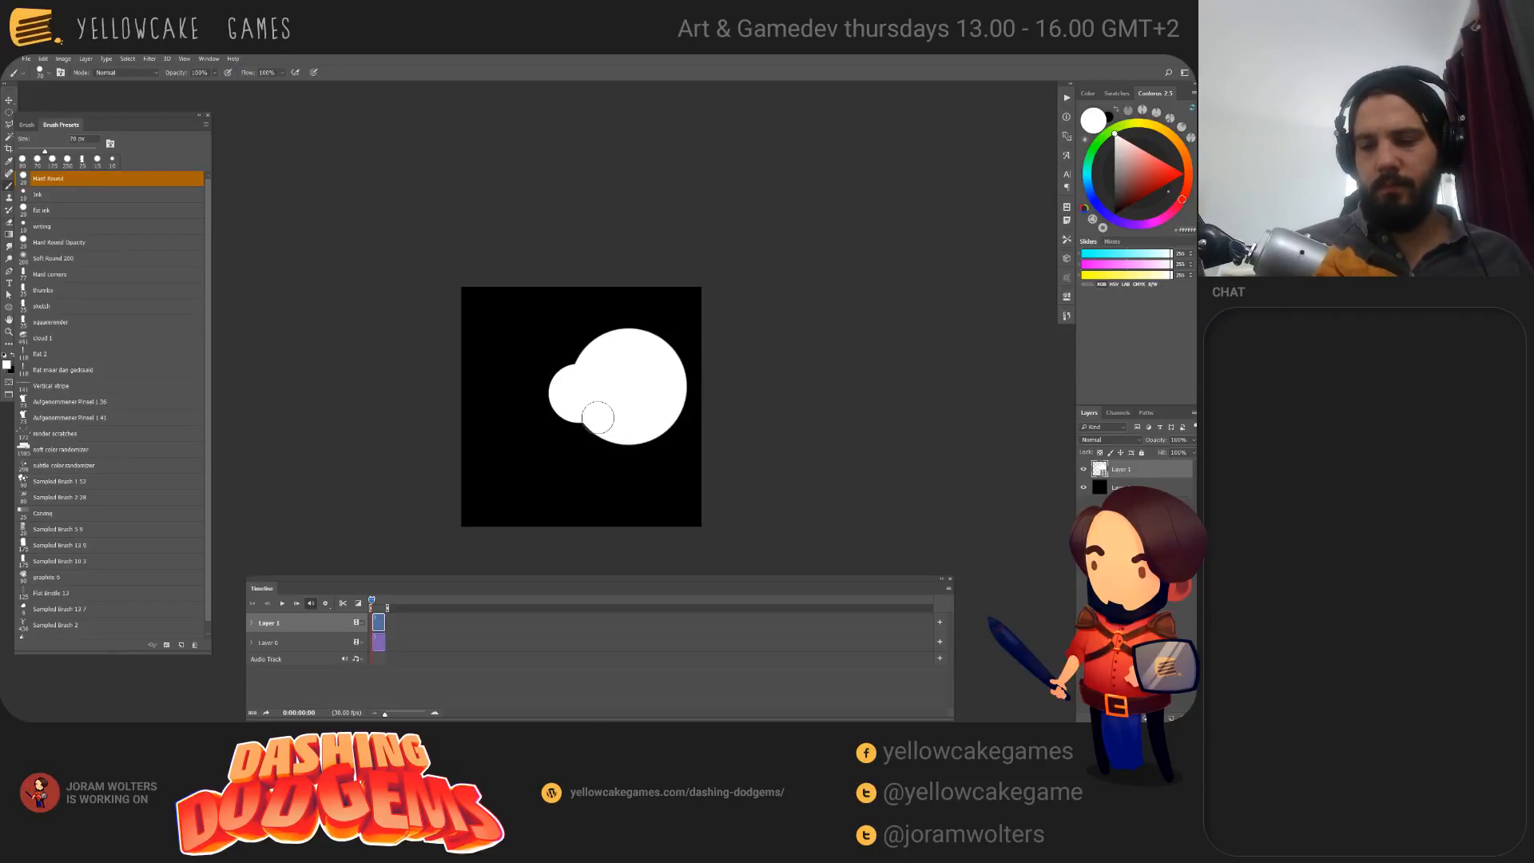
{"action": "mouse_move", "coordinate": [599, 419]}
{"action": "left_mouse_down"}
{"action": "mouse_move", "coordinate": [502, 420]}
{"action": "mouse_move", "coordinate": [704, 421]}
{"action": "mouse_move", "coordinate": [487, 417]}
{"action": "mouse_move", "coordinate": [703, 428]}
{"action": "mouse_move", "coordinate": [665, 451]}
{"action": "mouse_move", "coordinate": [664, 427]}
{"action": "left_mouse_up"}
{"action": "key", "text": "ctrl+z"}
{"action": "key", "text": "e"}
{"action": "key", "text": "v"}
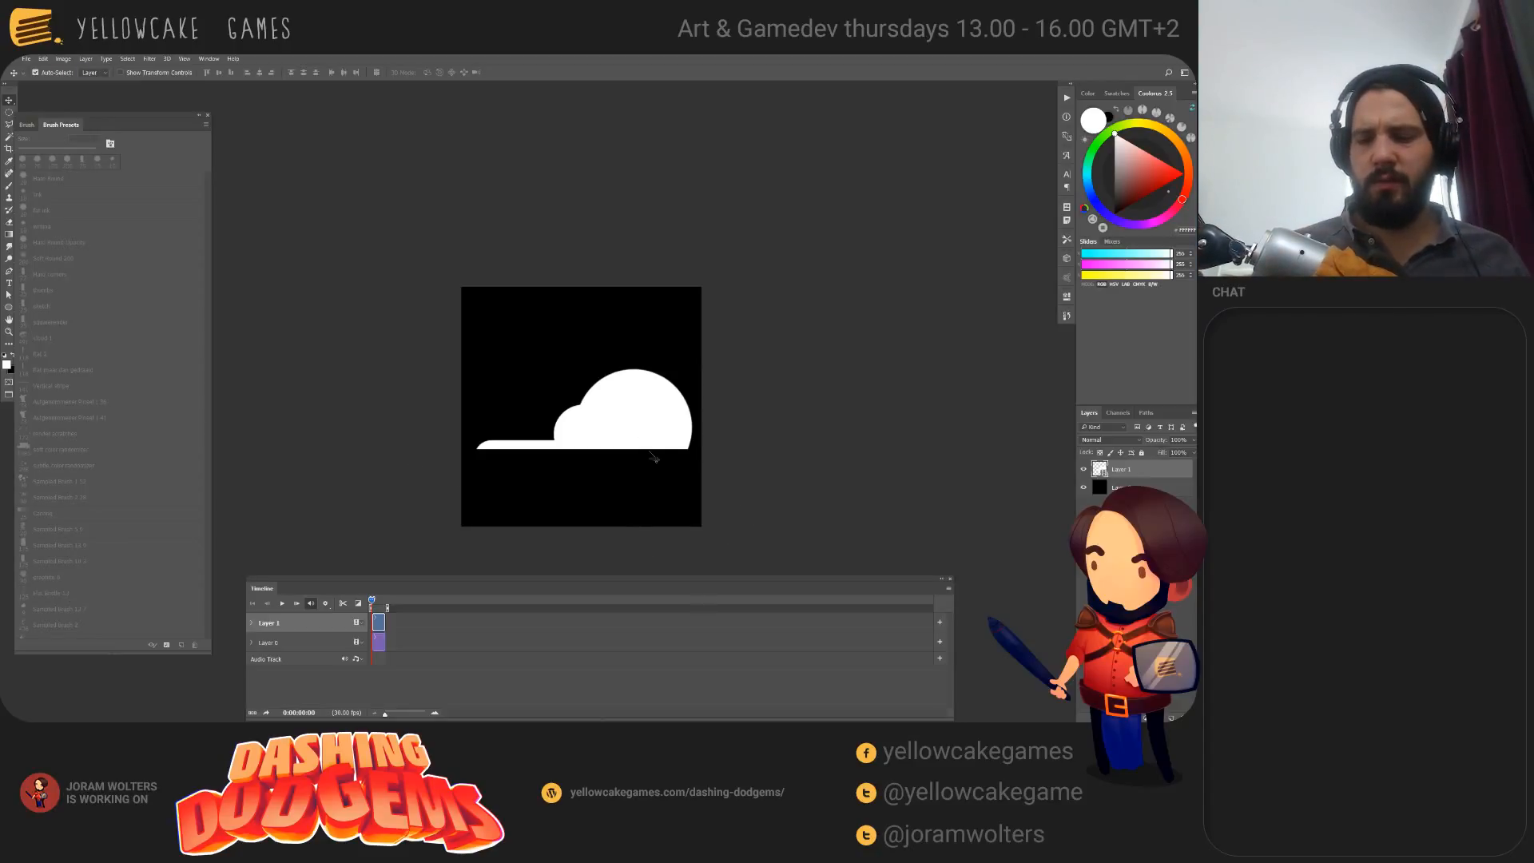
{"action": "mouse_move", "coordinate": [659, 416]}
{"action": "left_mouse_down"}
{"action": "mouse_move", "coordinate": [657, 447]}
{"action": "mouse_move", "coordinate": [637, 397]}
{"action": "left_mouse_up"}
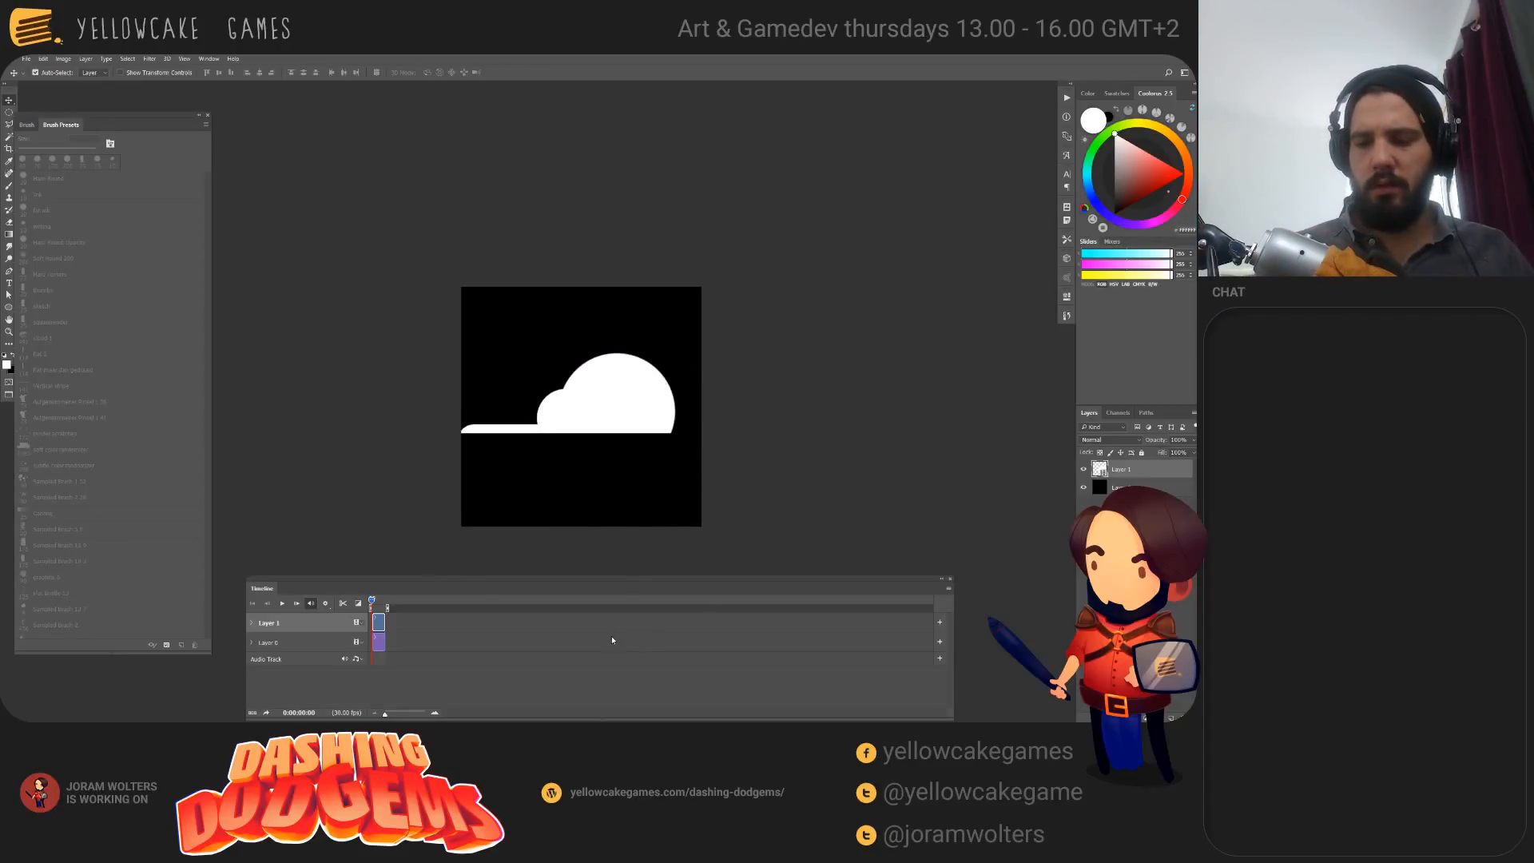
Step: Clear all the white artwork from the active video layer, leaving the black background layer in place
{"action": "key", "text": "Delete"}
{"action": "key", "text": "ctrl+z"}
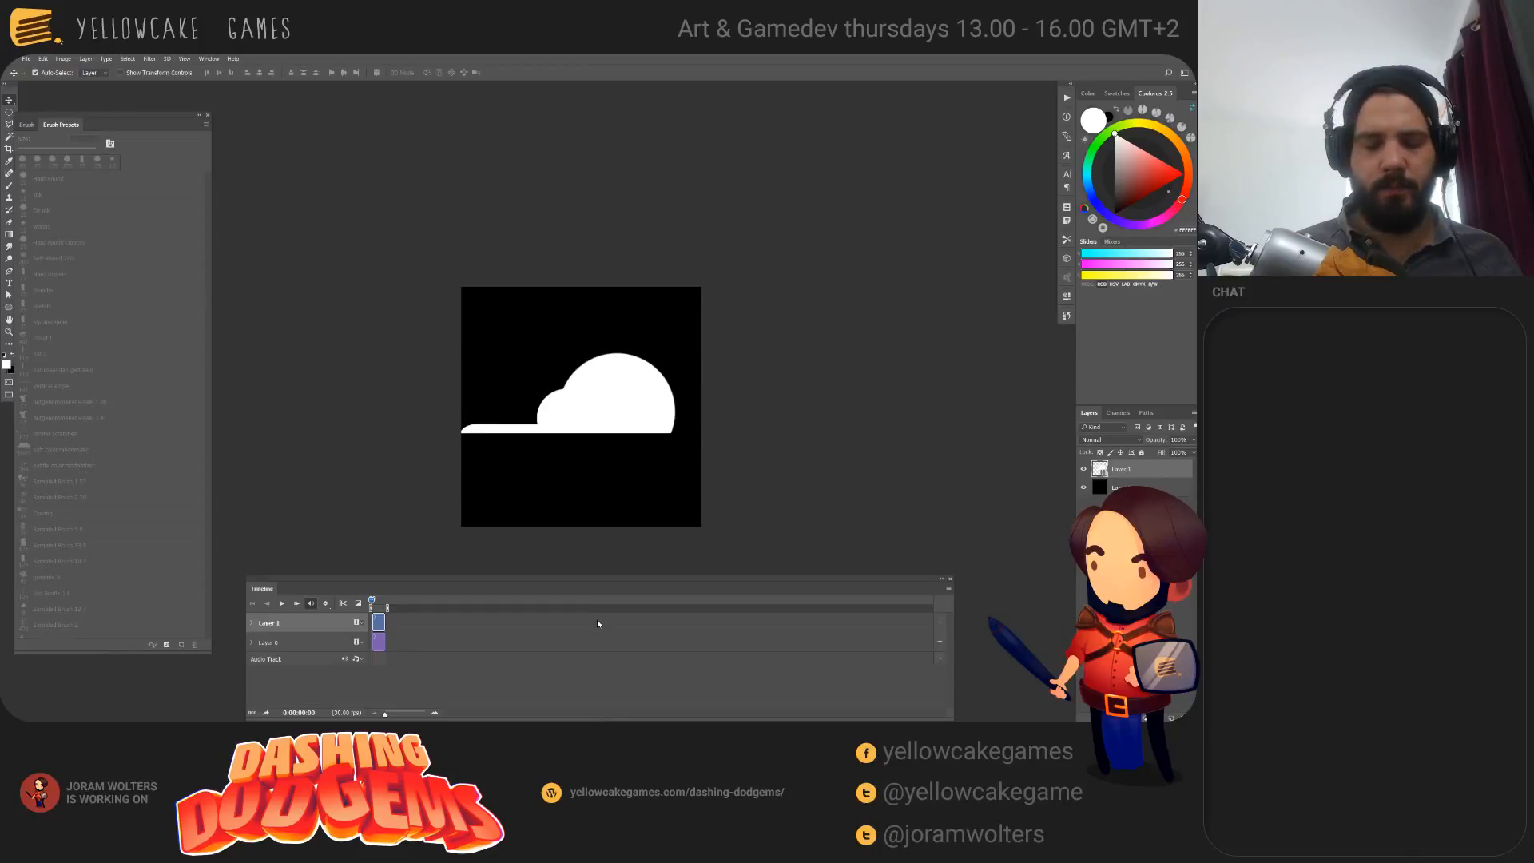
{"action": "key", "text": "ctrl+a"}
{"action": "key", "text": "Delete"}
{"action": "key", "text": "ctrl+d"}
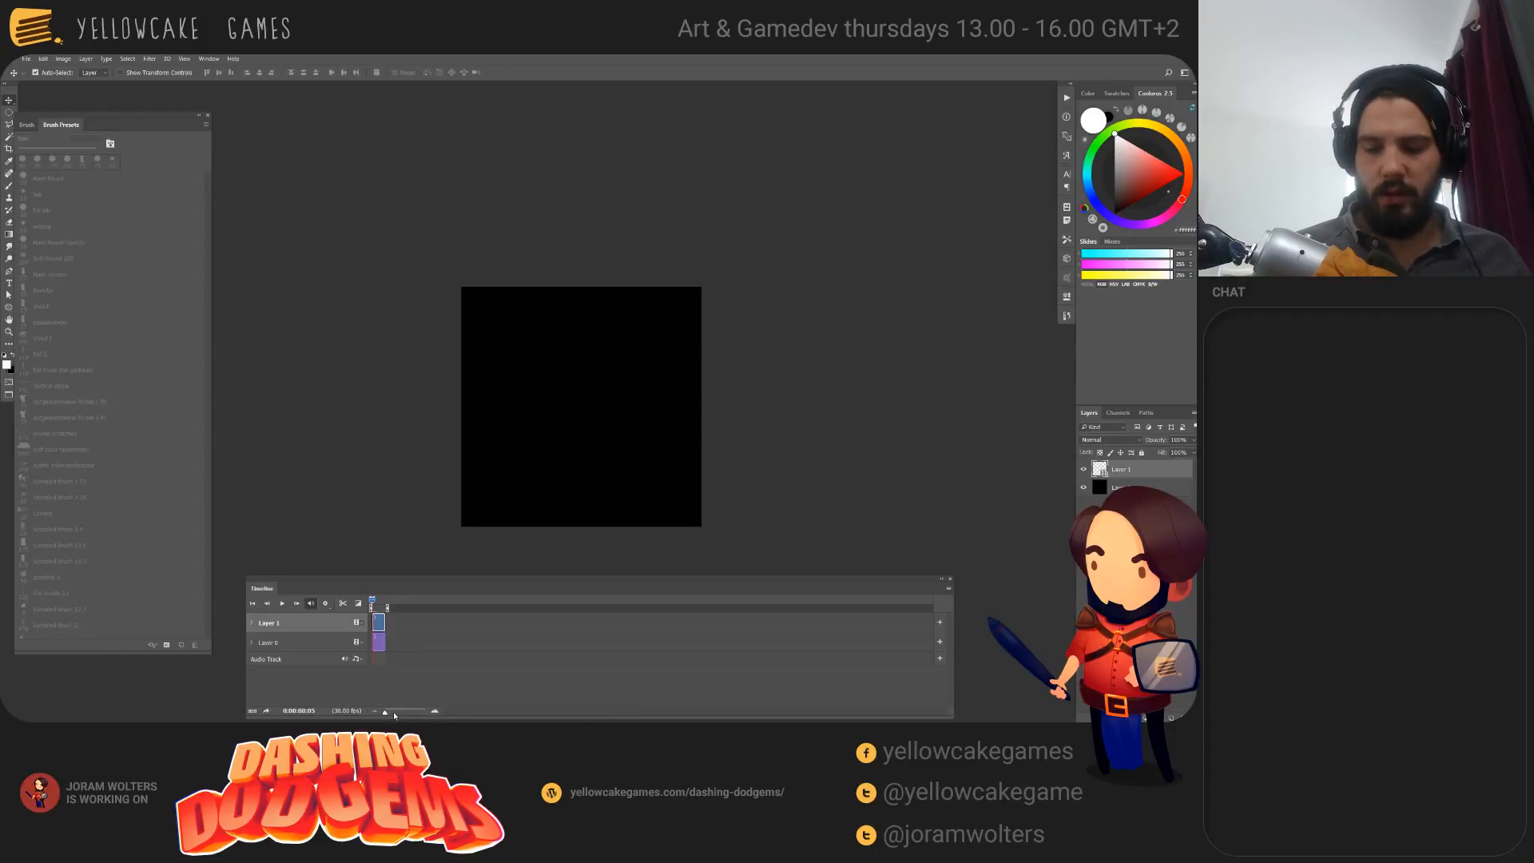
Step: Magnify the timeline to frame level and draw a horizontal white ground line on the opening frame with the sketch brush
{"action": "left_click_drag", "start_coordinate": [386, 713], "coordinate": [402, 716]}
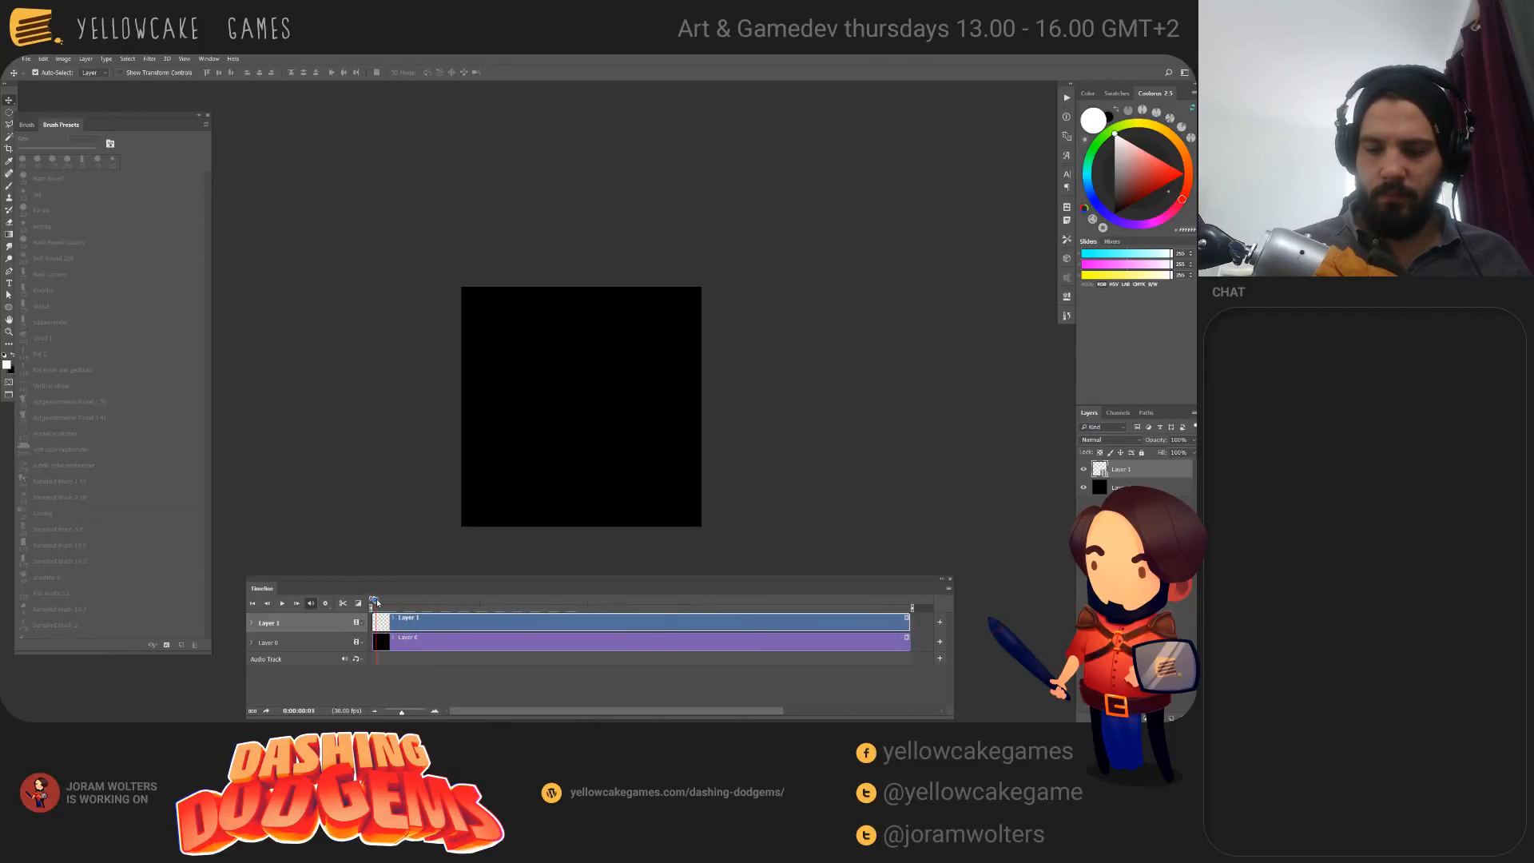
{"action": "key", "text": "b"}
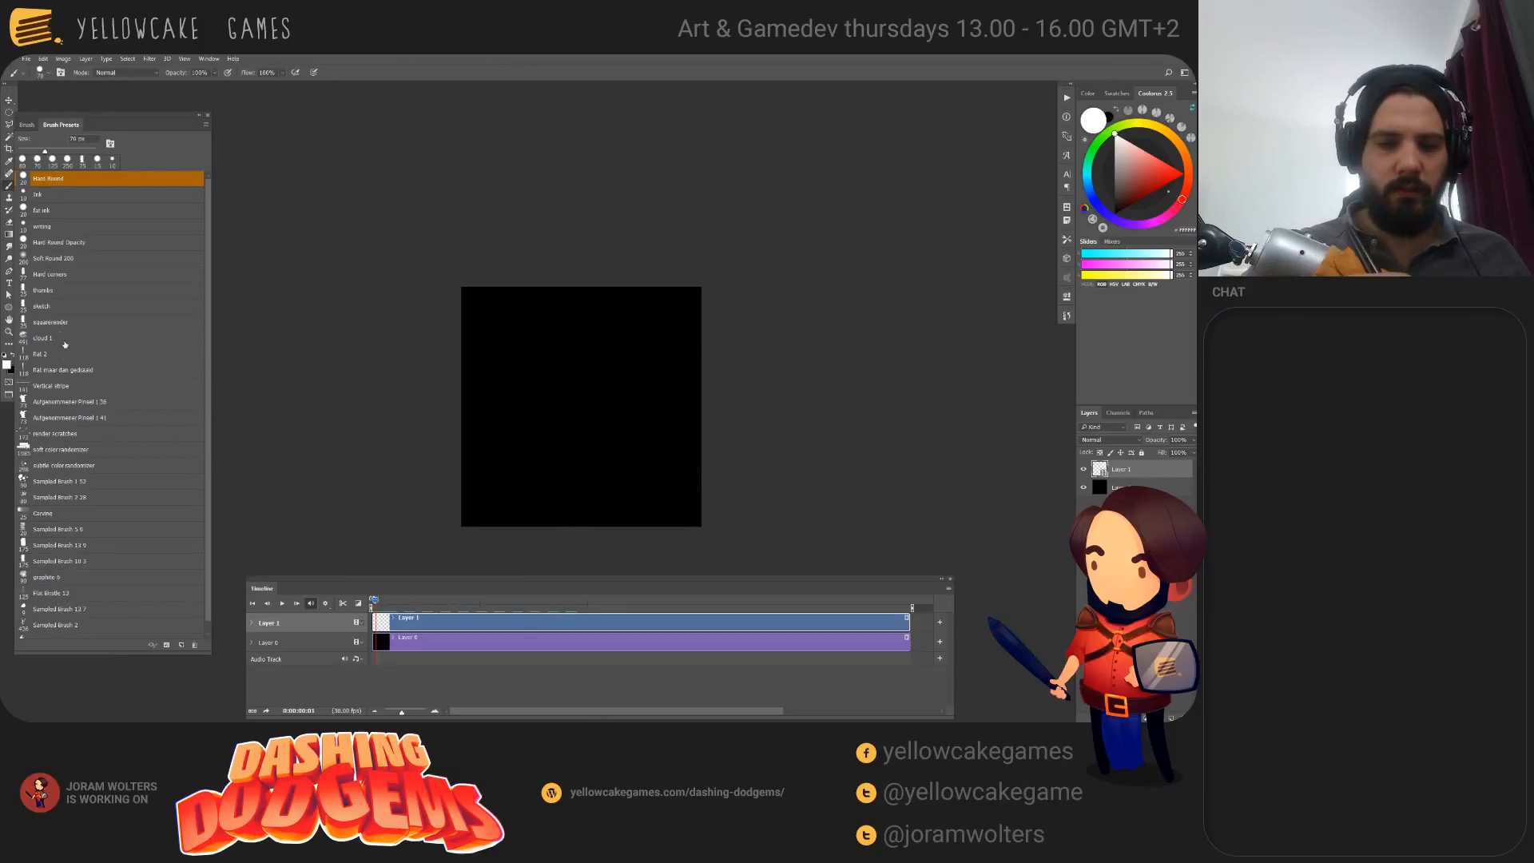
{"action": "left_click", "coordinate": [44, 306]}
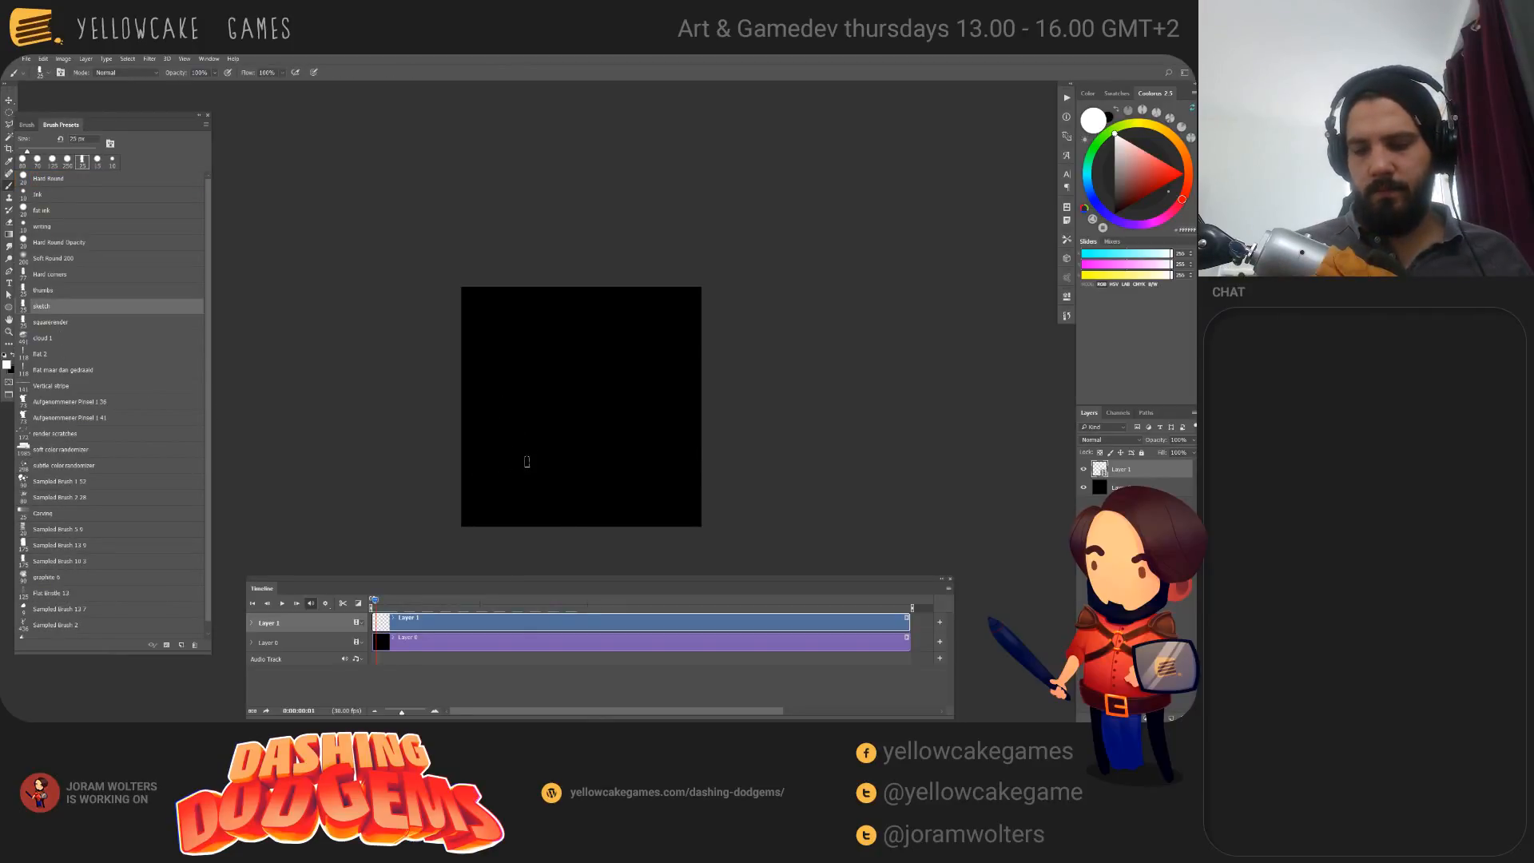
{"action": "left_click_drag", "start_coordinate": [485, 469], "coordinate": [672, 471]}
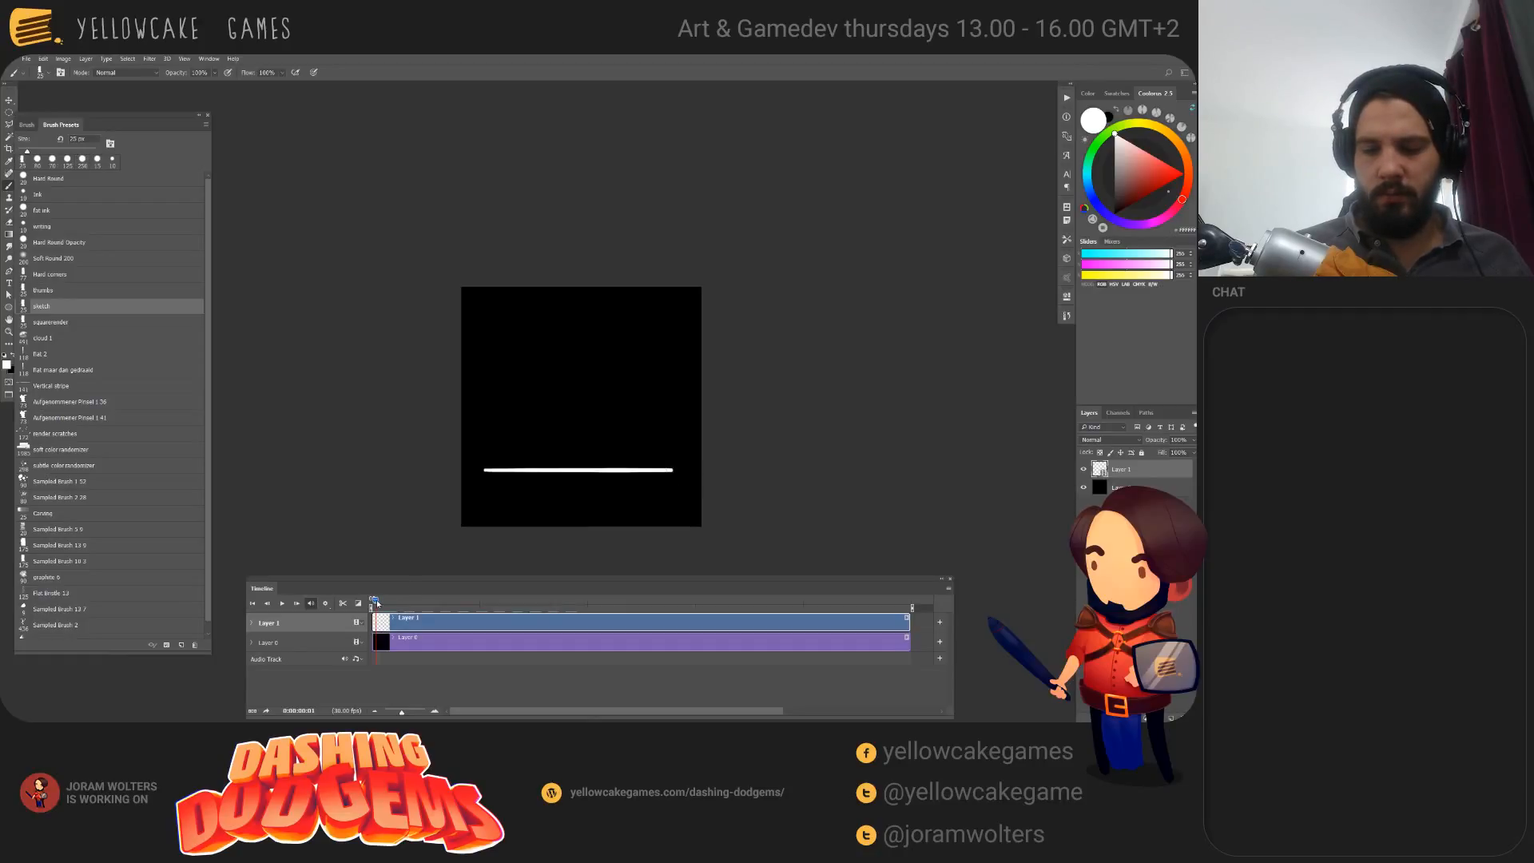
Step: On the next two frames, sketch a low round puff with a small bump, then a taller puff outline on a shorter base
{"action": "left_click_drag", "start_coordinate": [377, 603], "coordinate": [379, 605]}
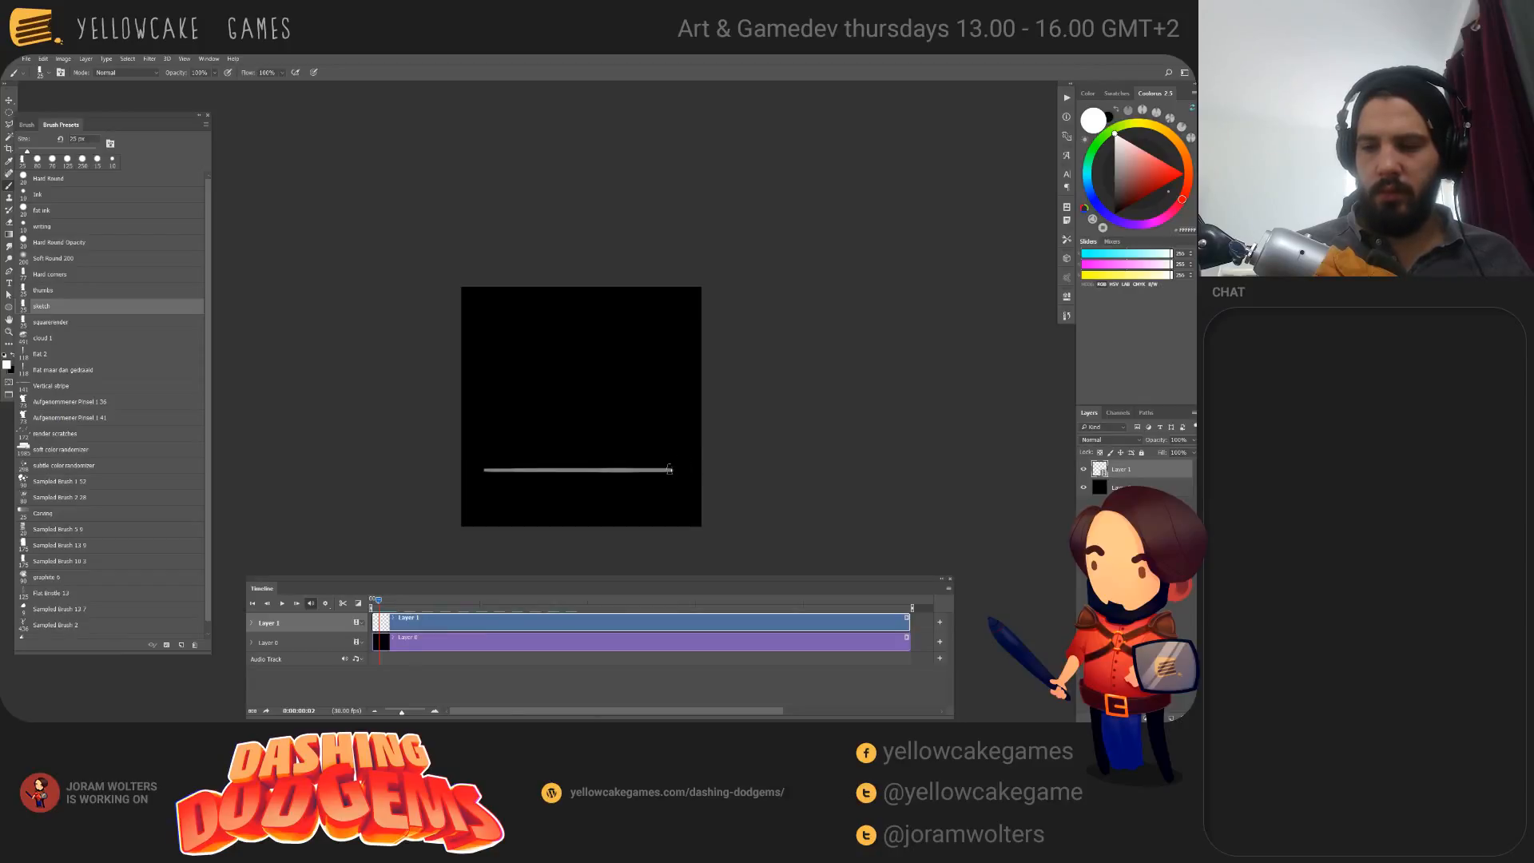
{"action": "mouse_move", "coordinate": [507, 470]}
{"action": "left_mouse_down"}
{"action": "mouse_move", "coordinate": [658, 478]}
{"action": "mouse_move", "coordinate": [629, 462]}
{"action": "left_mouse_up"}
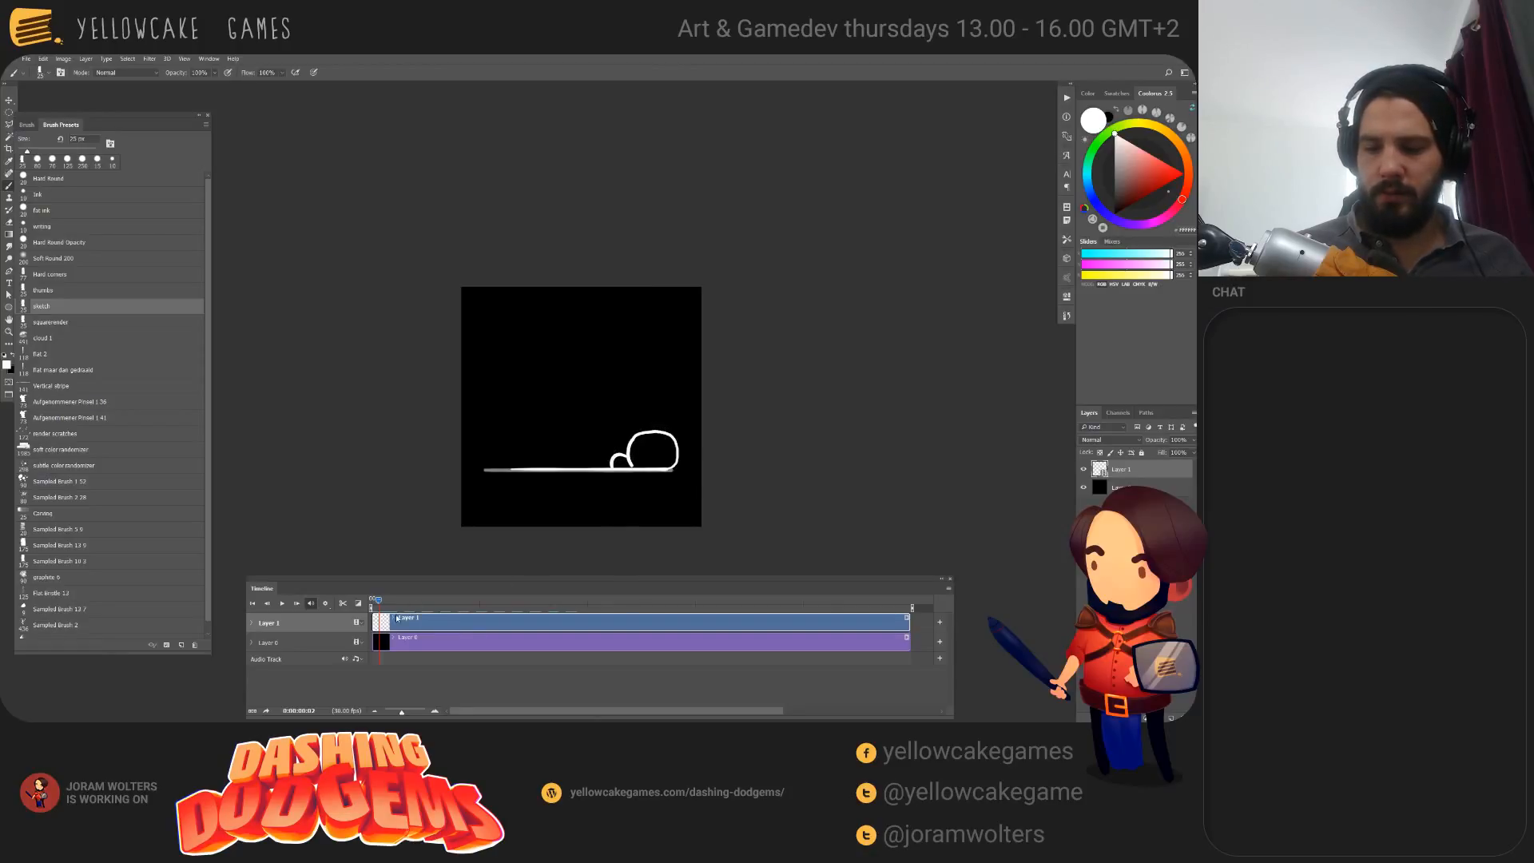
{"action": "left_click_drag", "start_coordinate": [378, 603], "coordinate": [383, 603]}
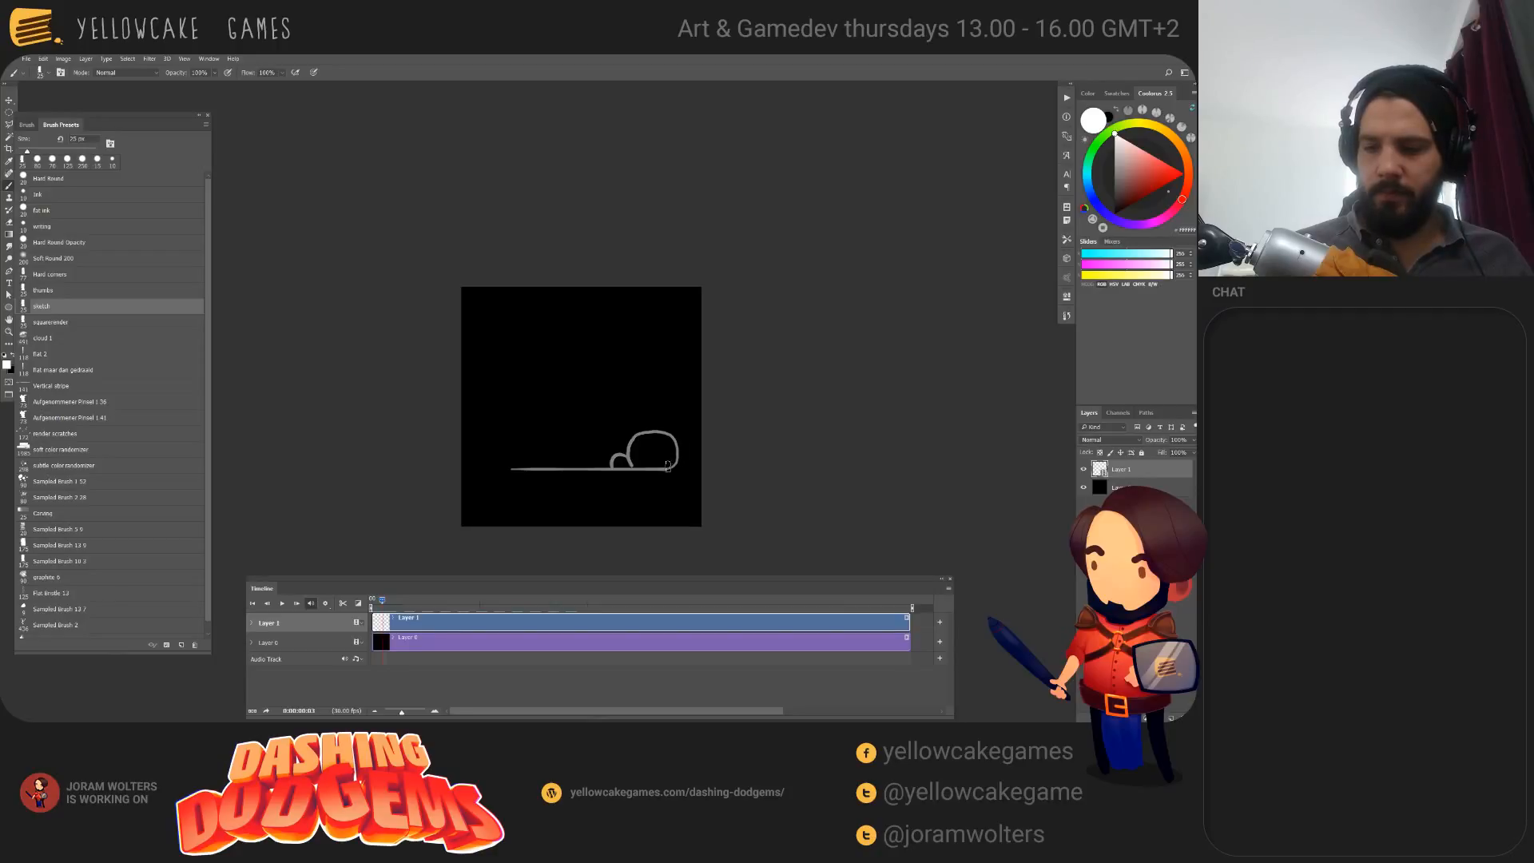
{"action": "mouse_move", "coordinate": [668, 465]}
{"action": "left_mouse_down"}
{"action": "mouse_move", "coordinate": [688, 436]}
{"action": "mouse_move", "coordinate": [620, 409]}
{"action": "mouse_move", "coordinate": [605, 468]}
{"action": "mouse_move", "coordinate": [548, 471]}
{"action": "mouse_move", "coordinate": [668, 472]}
{"action": "left_mouse_up"}
{"action": "key", "text": "ctrl+z"}
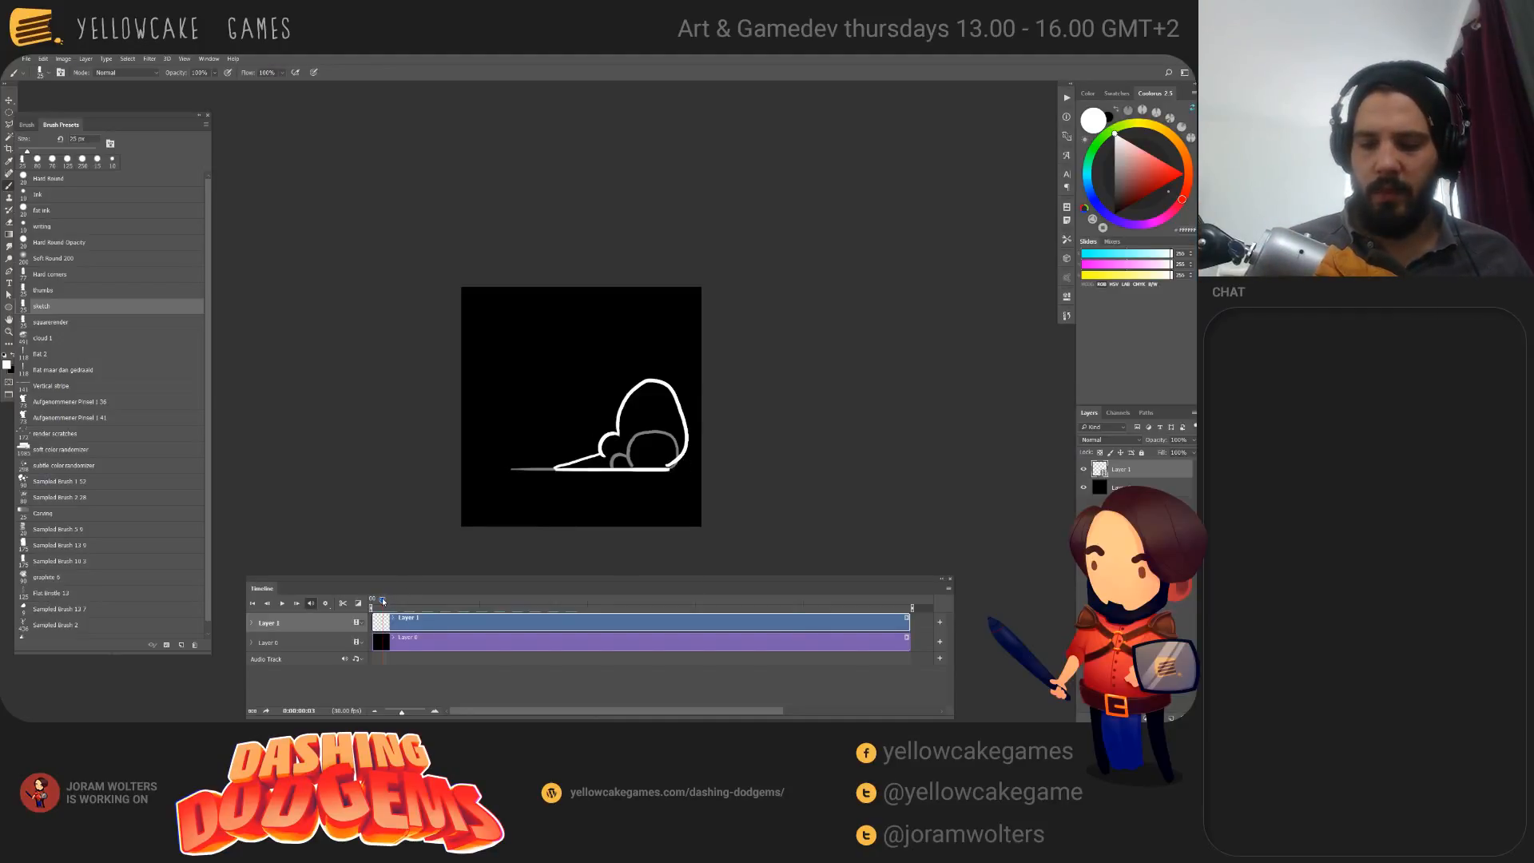
Step: Return to the opening frame and thin the white ground line with the Eraser
{"action": "left_click_drag", "start_coordinate": [382, 601], "coordinate": [375, 608]}
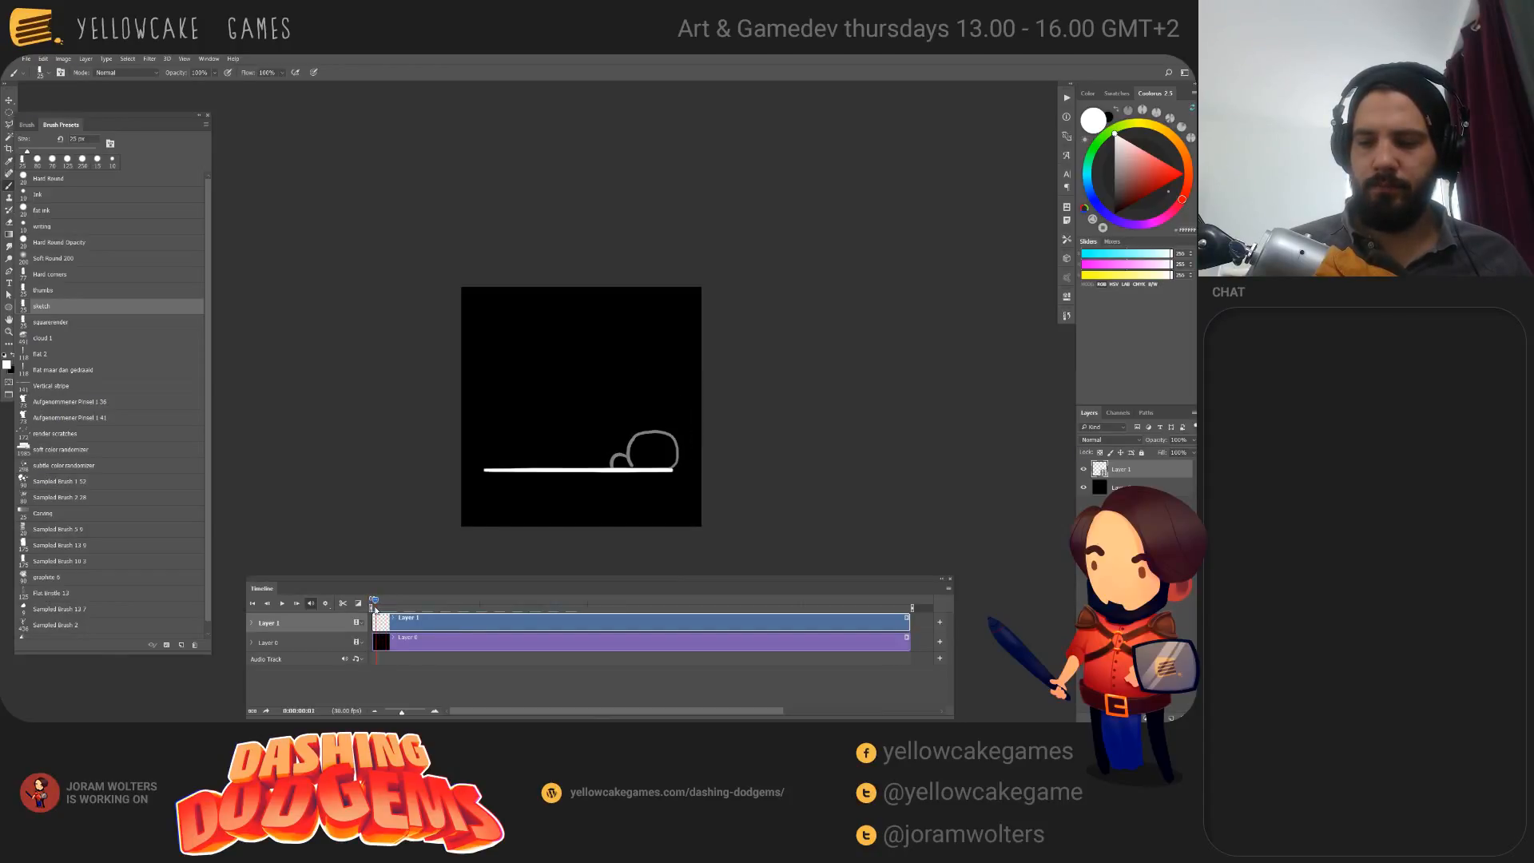
{"action": "key", "text": "e"}
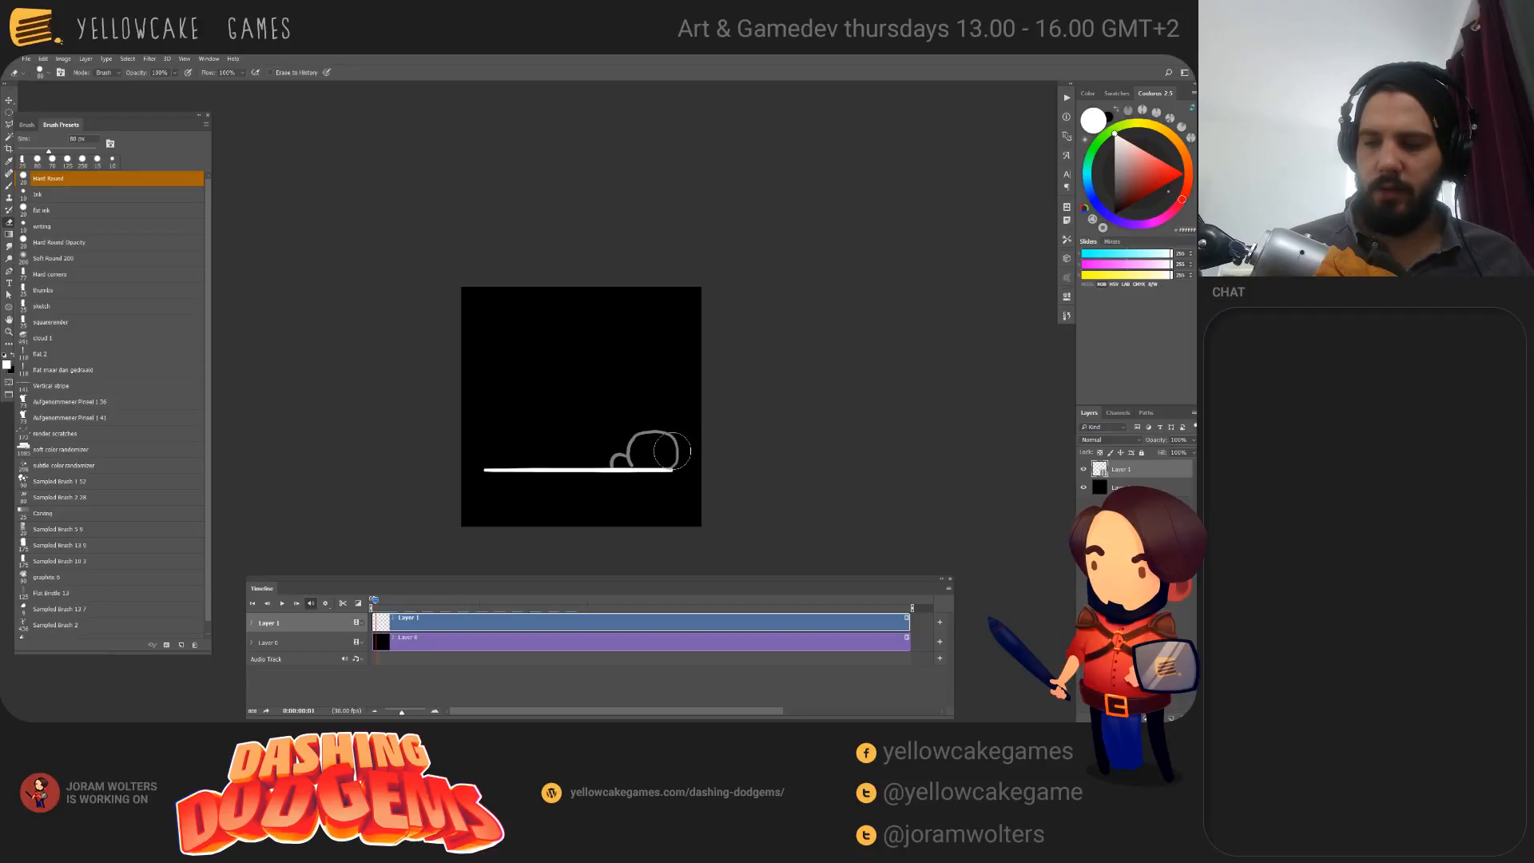
{"action": "left_click_drag", "start_coordinate": [673, 452], "coordinate": [501, 429]}
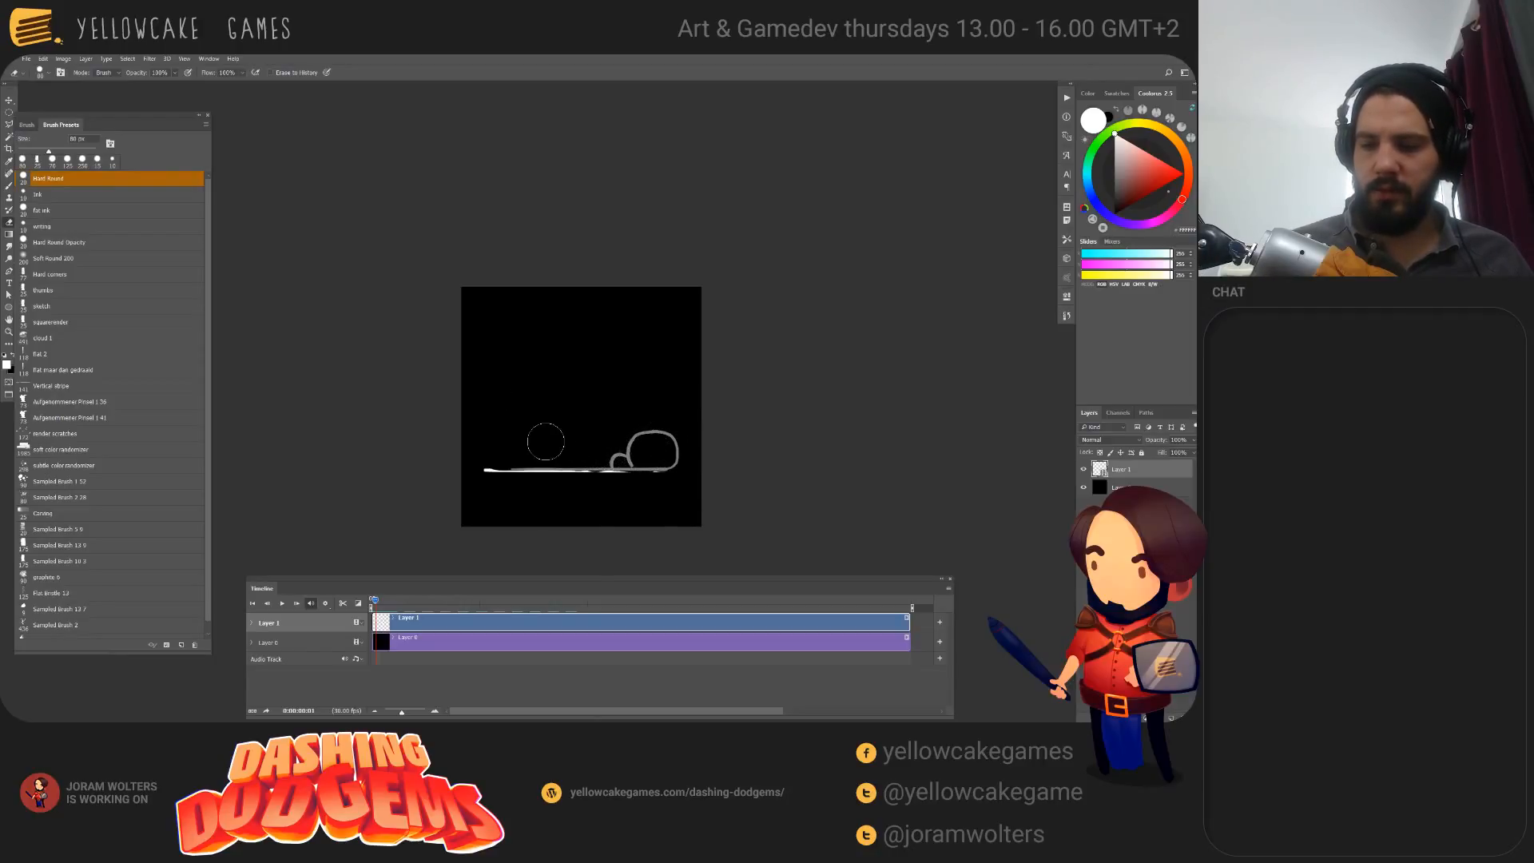
Step: On the frame after the tall puff, sketch a larger smoke outline with a small side bump and pointed base
{"action": "left_click_drag", "start_coordinate": [375, 601], "coordinate": [387, 604]}
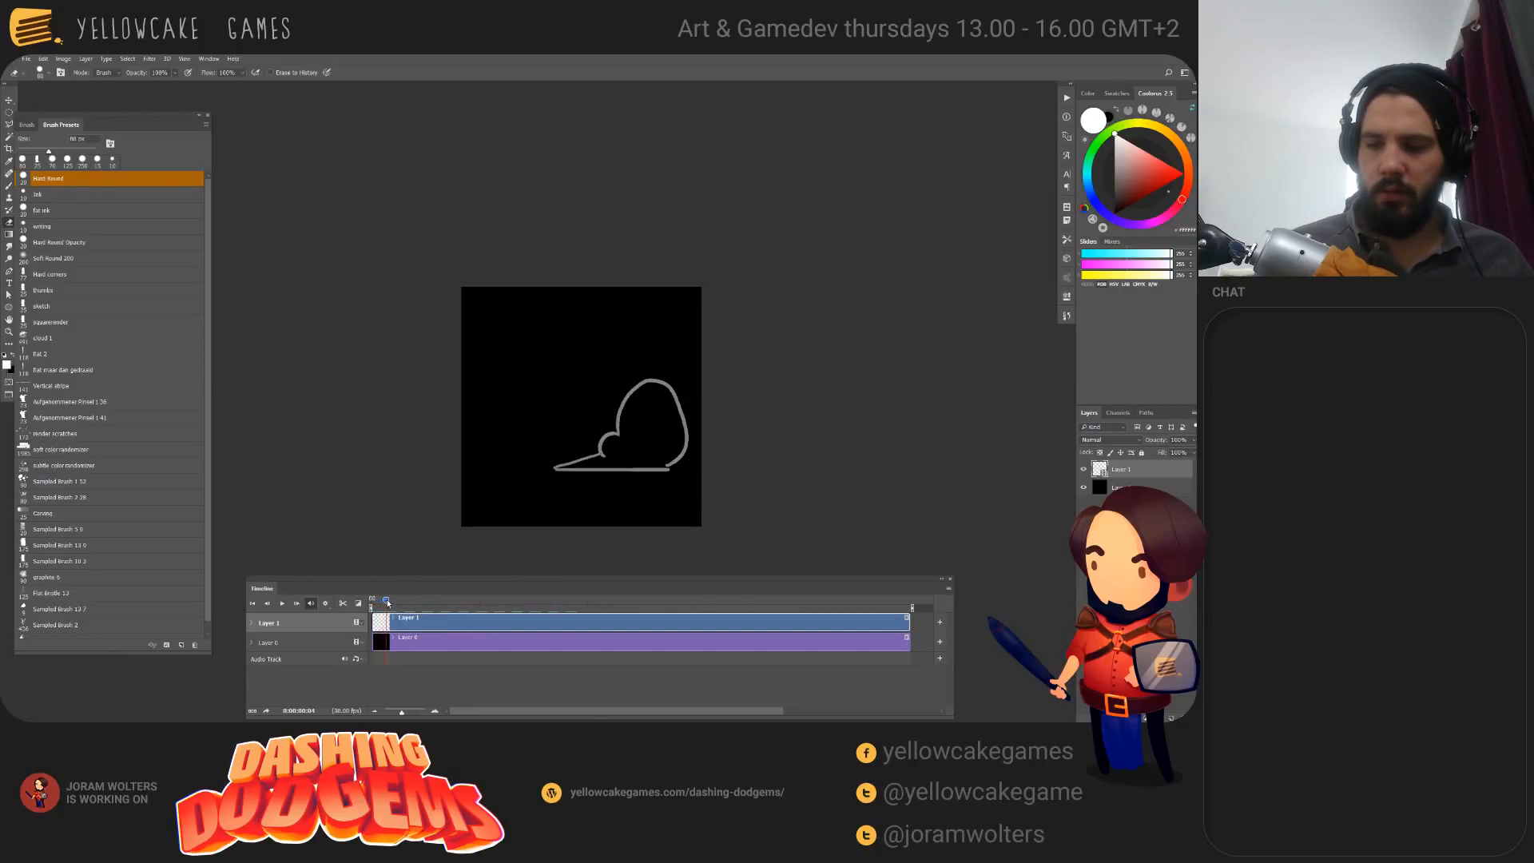
{"action": "key", "text": "b"}
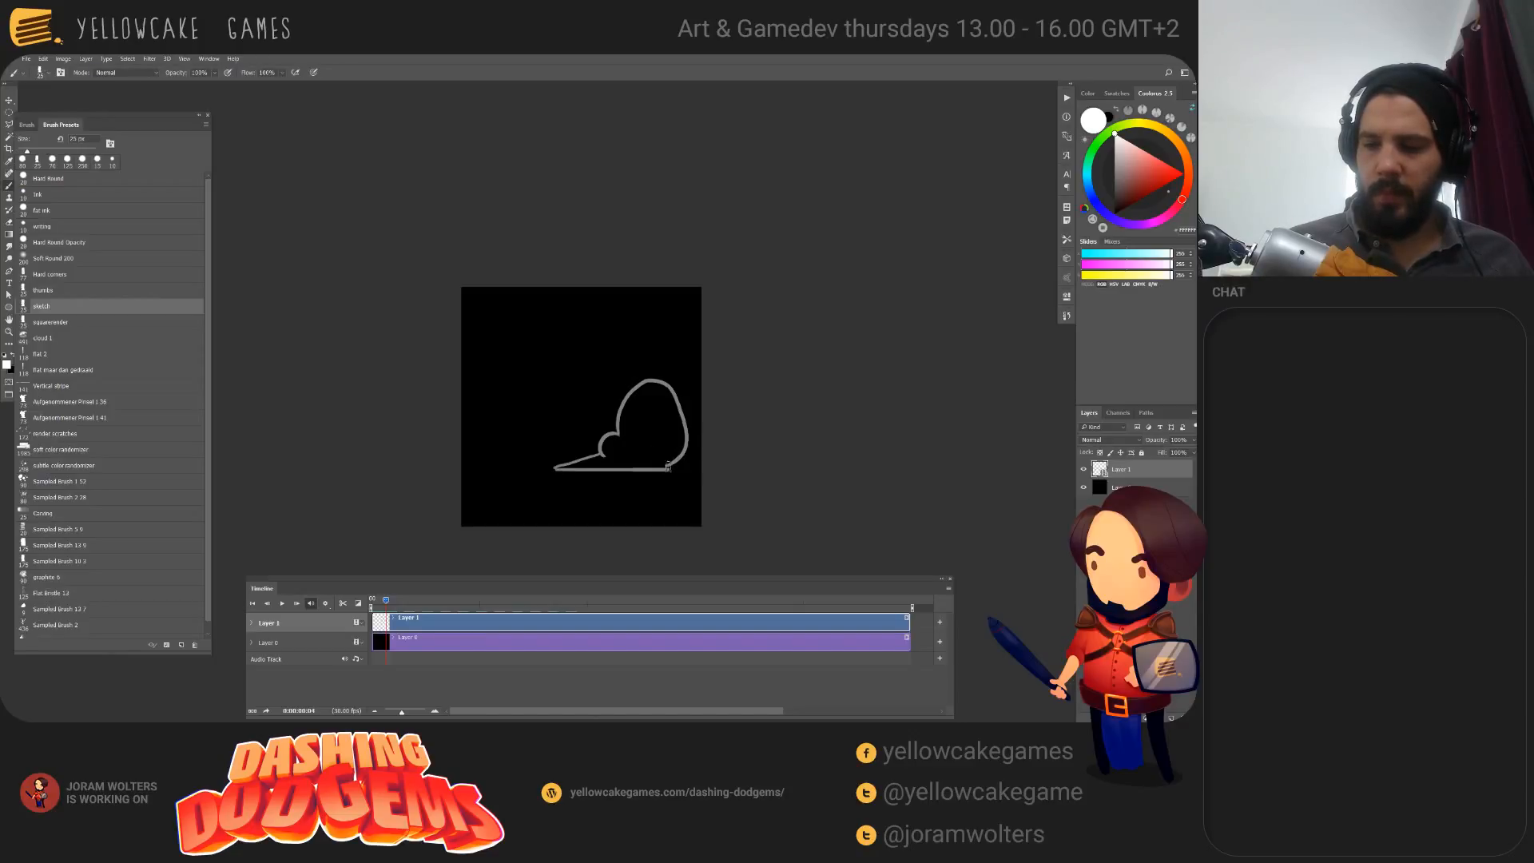
{"action": "mouse_move", "coordinate": [668, 466]}
{"action": "left_mouse_down"}
{"action": "mouse_move", "coordinate": [614, 392]}
{"action": "mouse_move", "coordinate": [605, 409]}
{"action": "left_mouse_up"}
{"action": "key", "text": "ctrl+z"}
{"action": "mouse_move", "coordinate": [668, 465]}
{"action": "left_mouse_down"}
{"action": "mouse_move", "coordinate": [599, 430]}
{"action": "mouse_move", "coordinate": [583, 453]}
{"action": "mouse_move", "coordinate": [533, 461]}
{"action": "mouse_move", "coordinate": [668, 469]}
{"action": "left_mouse_up"}
{"action": "key", "text": "ctrl+z"}
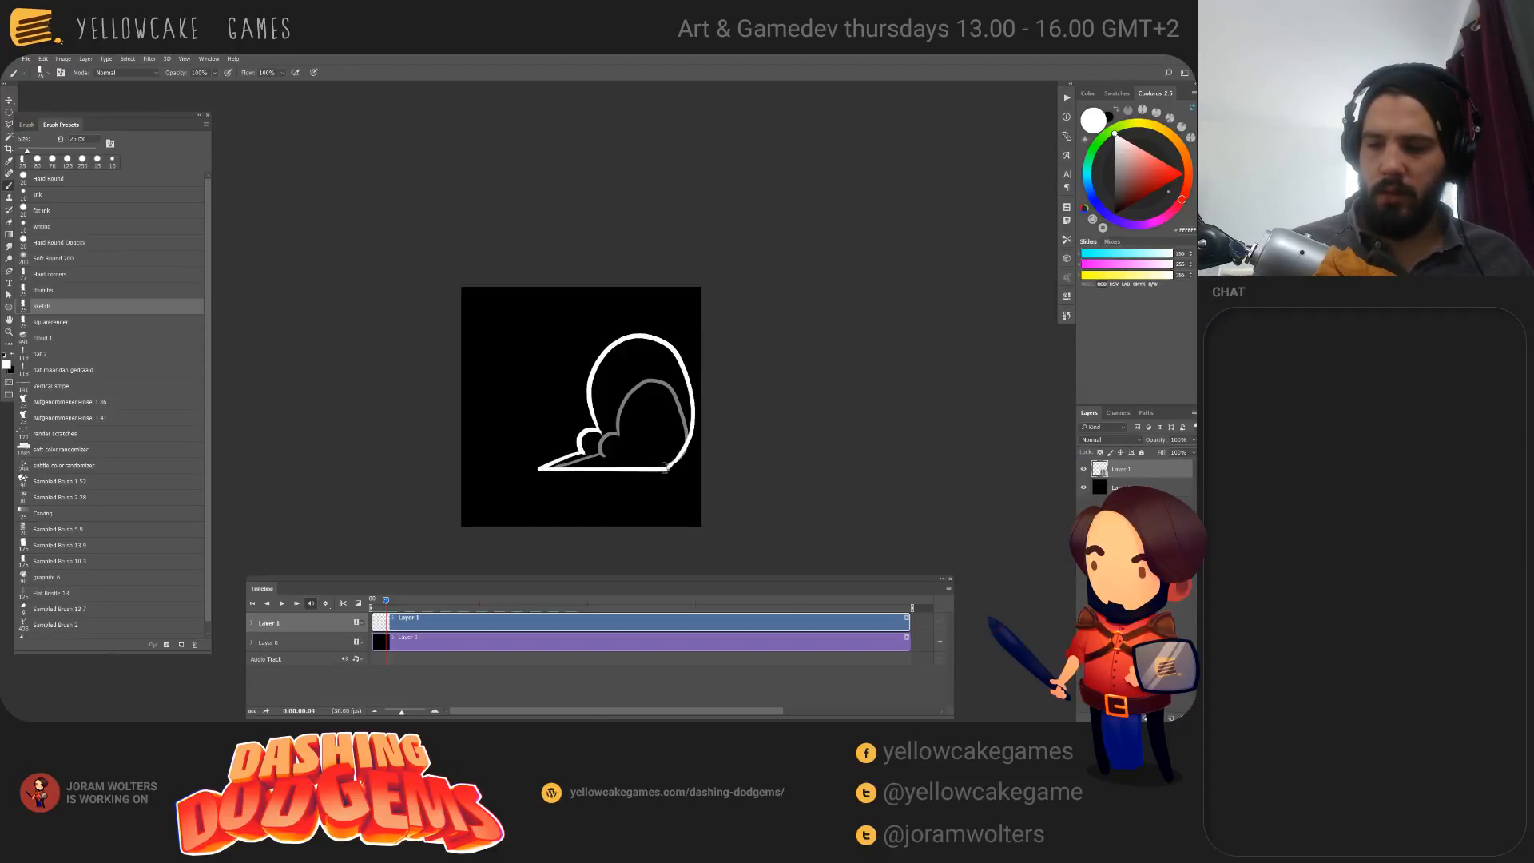
Step: Try a horizontal guide stroke across the lower part of the smoke puff on the following frame
{"action": "left_click_drag", "start_coordinate": [386, 601], "coordinate": [390, 602]}
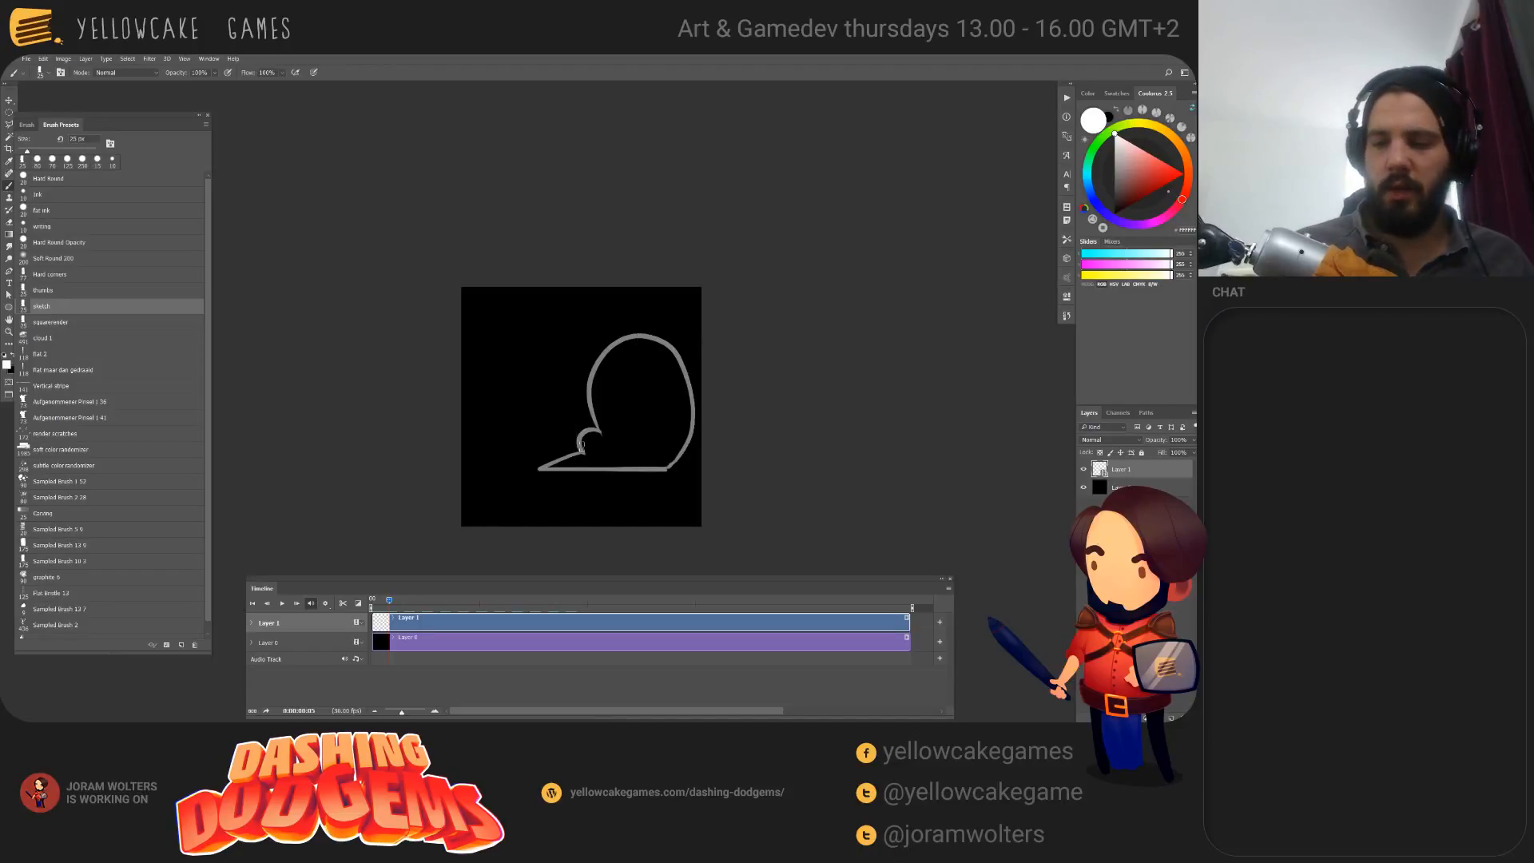
{"action": "left_click_drag", "start_coordinate": [521, 454], "coordinate": [633, 454]}
{"action": "key", "text": "ctrl+z"}
{"action": "key", "text": "ctrl+z"}
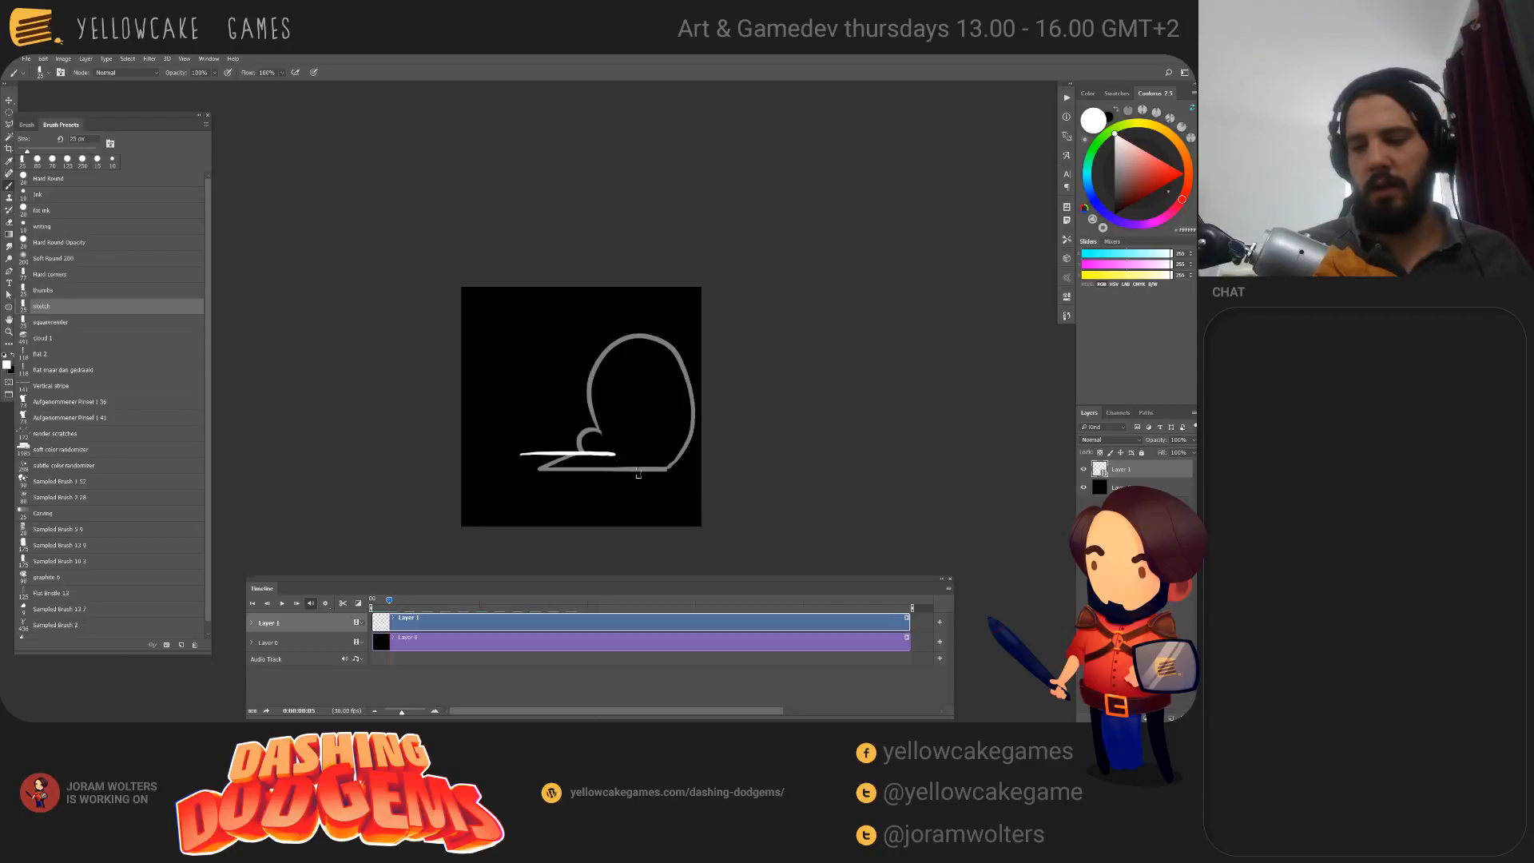
{"action": "key", "text": "ctrl+z"}
{"action": "left_click_drag", "start_coordinate": [502, 457], "coordinate": [641, 457]}
{"action": "key", "text": "ctrl+z"}
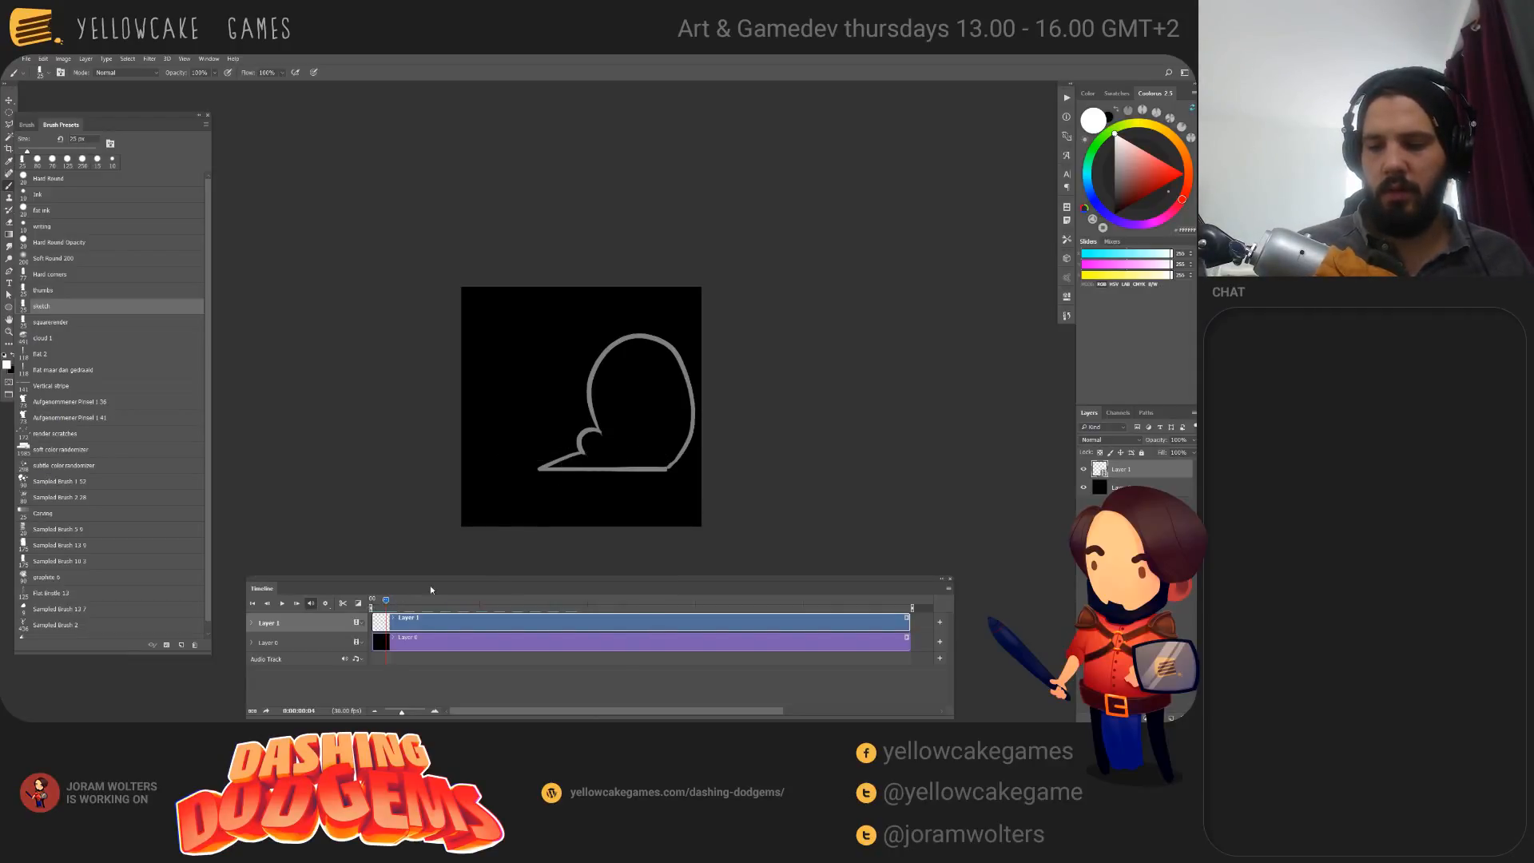
{"action": "left_click_drag", "start_coordinate": [537, 448], "coordinate": [649, 446]}
{"action": "key", "text": "ctrl+z"}
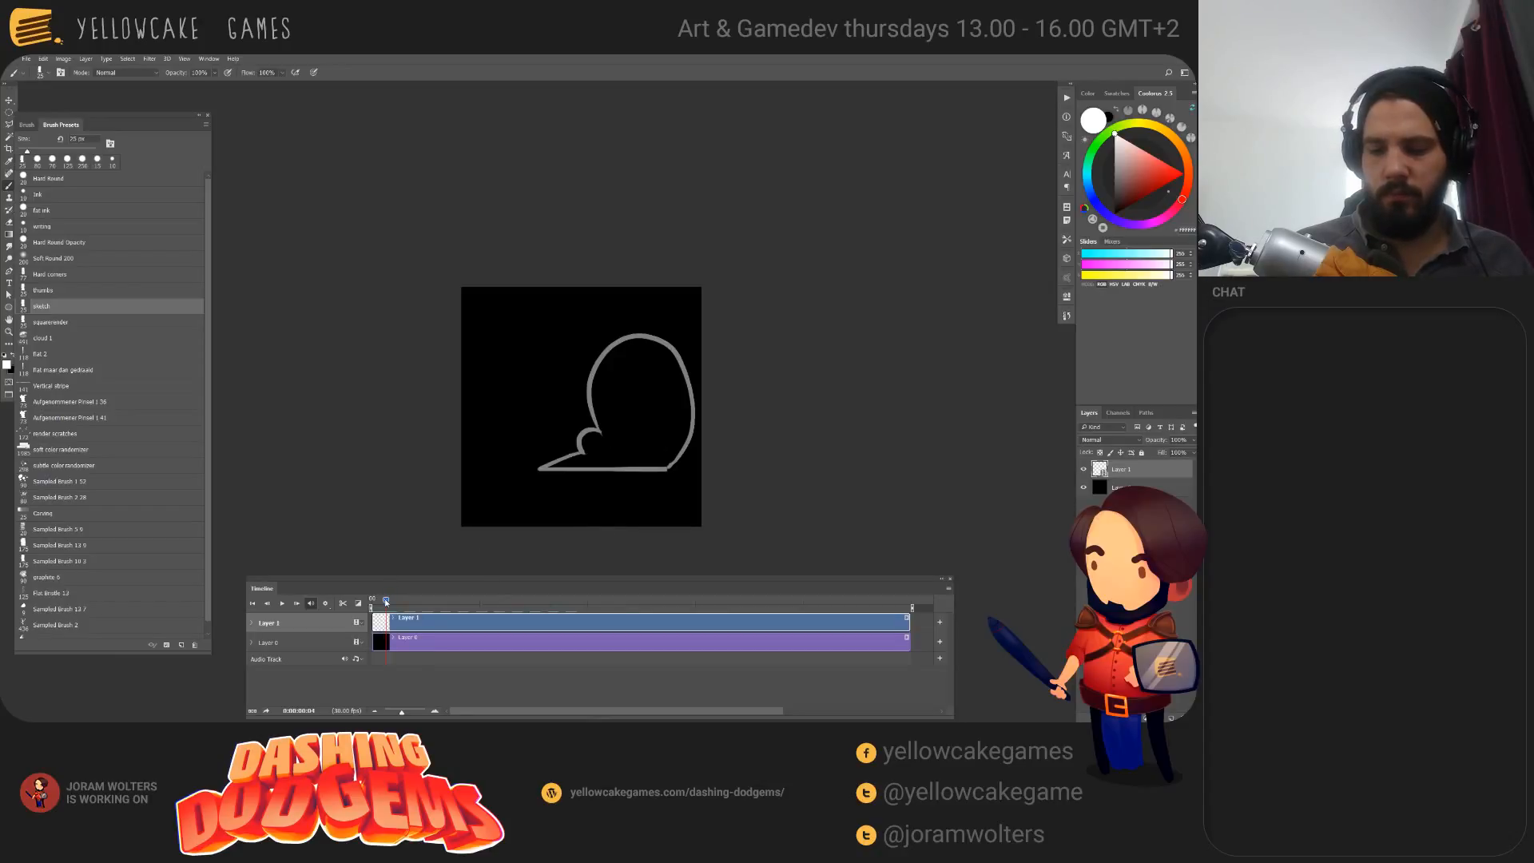
Step: Try sketching curved flow arrows that sweep in along the base and curl upward inside the smoke puff
{"action": "left_click_drag", "start_coordinate": [390, 604], "coordinate": [391, 603]}
{"action": "left_click_drag", "start_coordinate": [538, 447], "coordinate": [655, 430]}
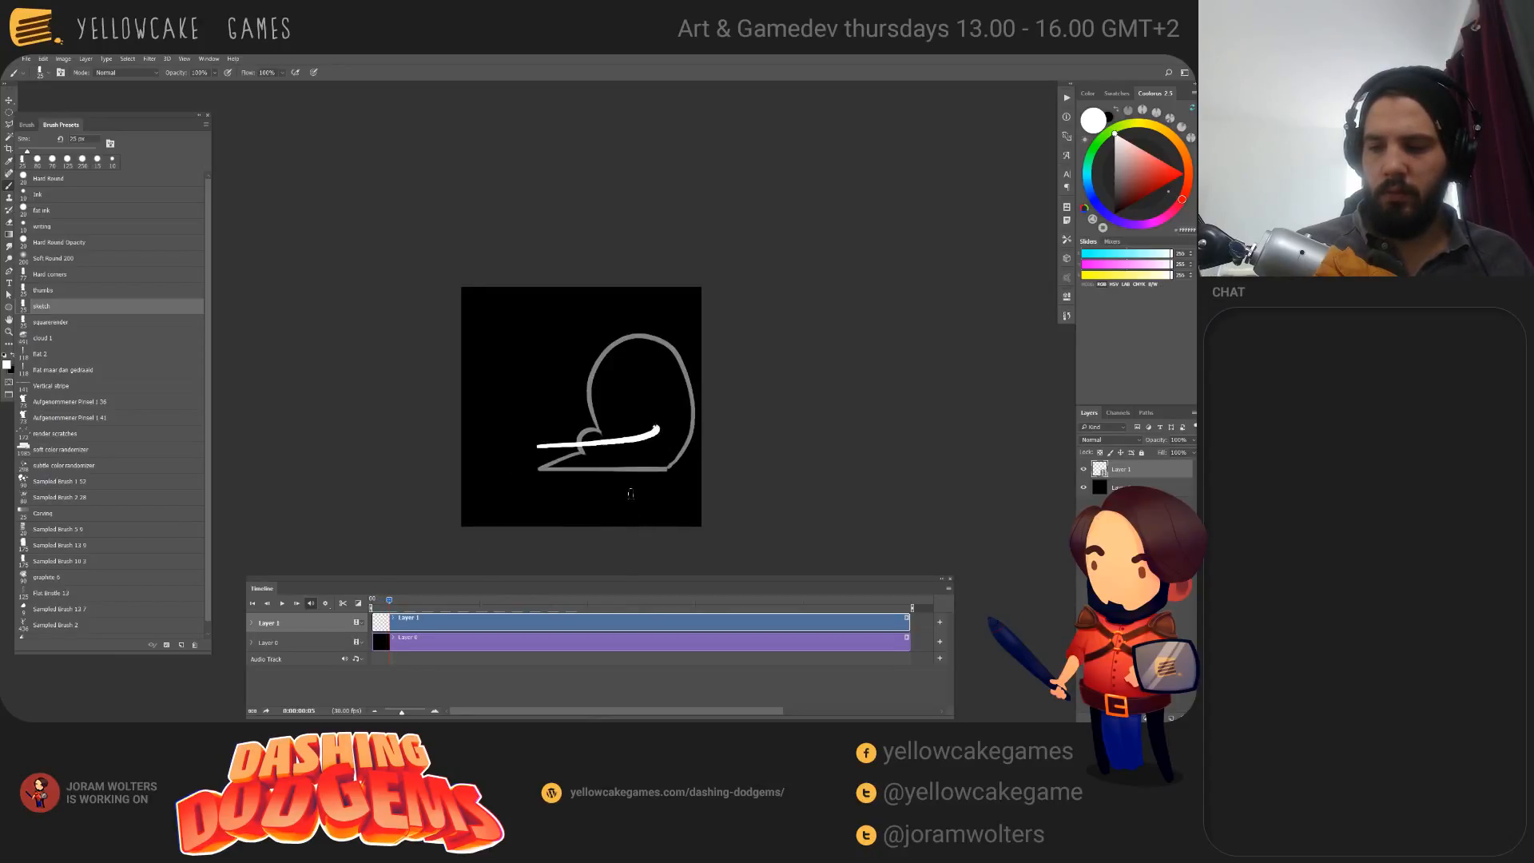
{"action": "key", "text": "ctrl+z"}
{"action": "mouse_move", "coordinate": [518, 455]}
{"action": "left_mouse_down"}
{"action": "mouse_move", "coordinate": [593, 456]}
{"action": "mouse_move", "coordinate": [631, 369]}
{"action": "mouse_move", "coordinate": [643, 388]}
{"action": "left_mouse_up"}
{"action": "mouse_move", "coordinate": [532, 439]}
{"action": "left_mouse_down"}
{"action": "mouse_move", "coordinate": [566, 446]}
{"action": "mouse_move", "coordinate": [553, 446]}
{"action": "left_mouse_up"}
{"action": "key", "text": "ctrl+z"}
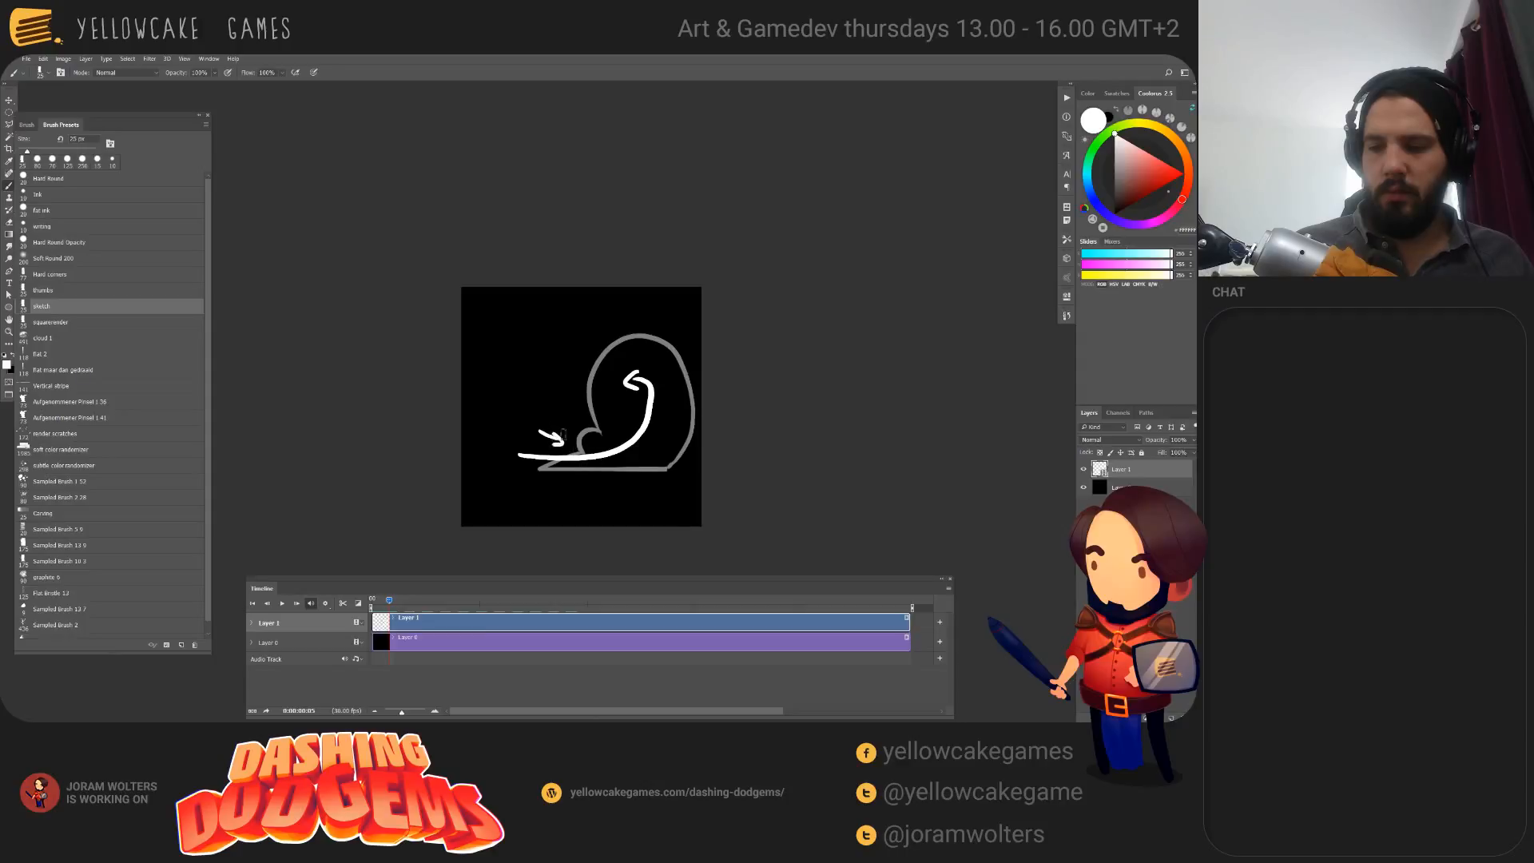
{"action": "left_click_drag", "start_coordinate": [674, 449], "coordinate": [605, 345]}
{"action": "key", "text": "ctrl+z"}
{"action": "left_click_drag", "start_coordinate": [673, 448], "coordinate": [580, 352]}
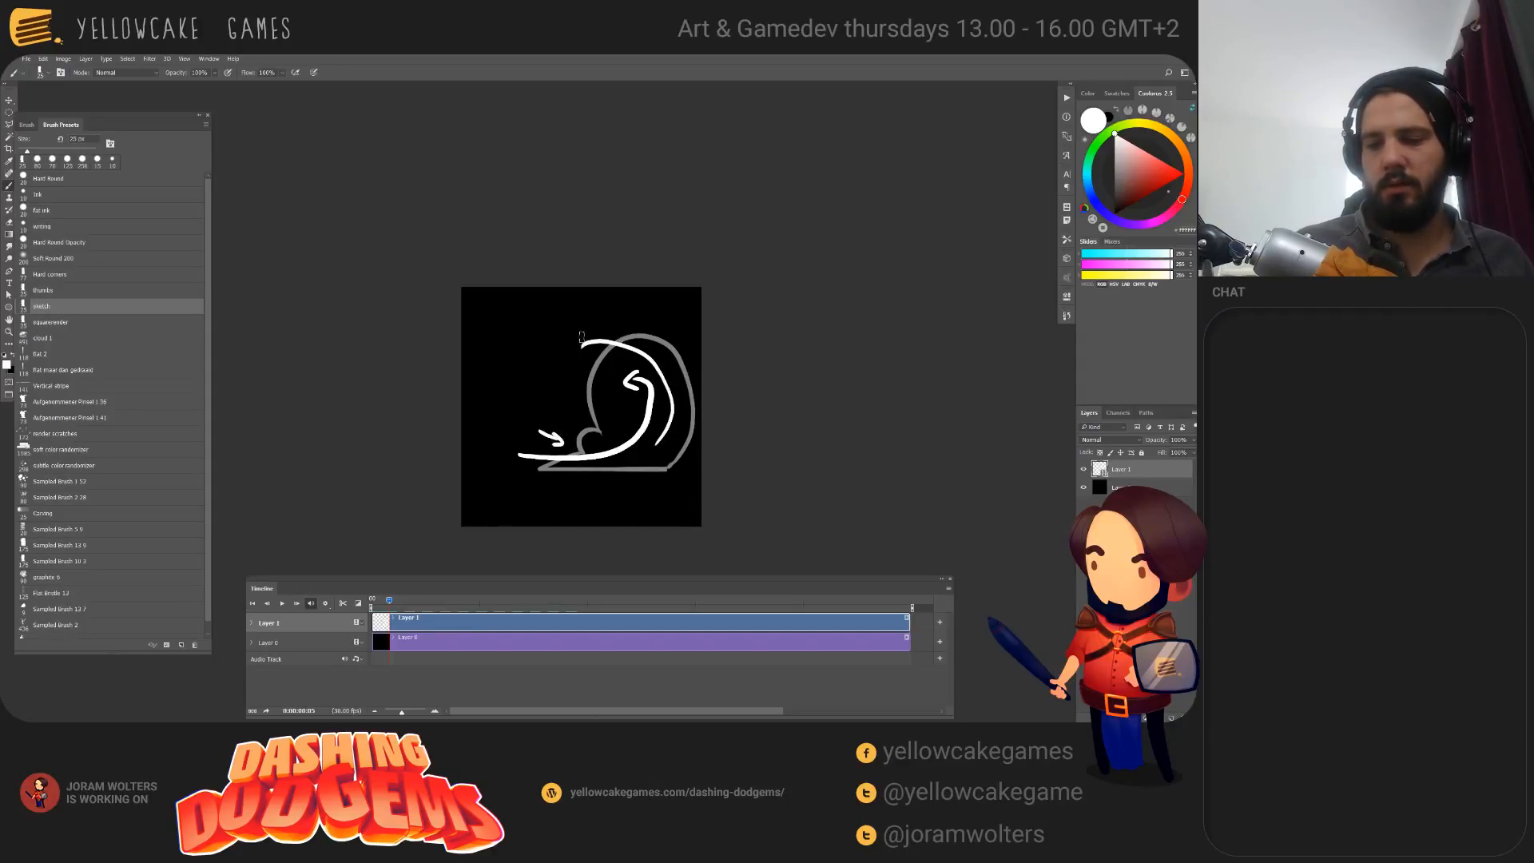
{"action": "key", "text": "ctrl+z"}
{"action": "key", "text": "ctrl+z"}
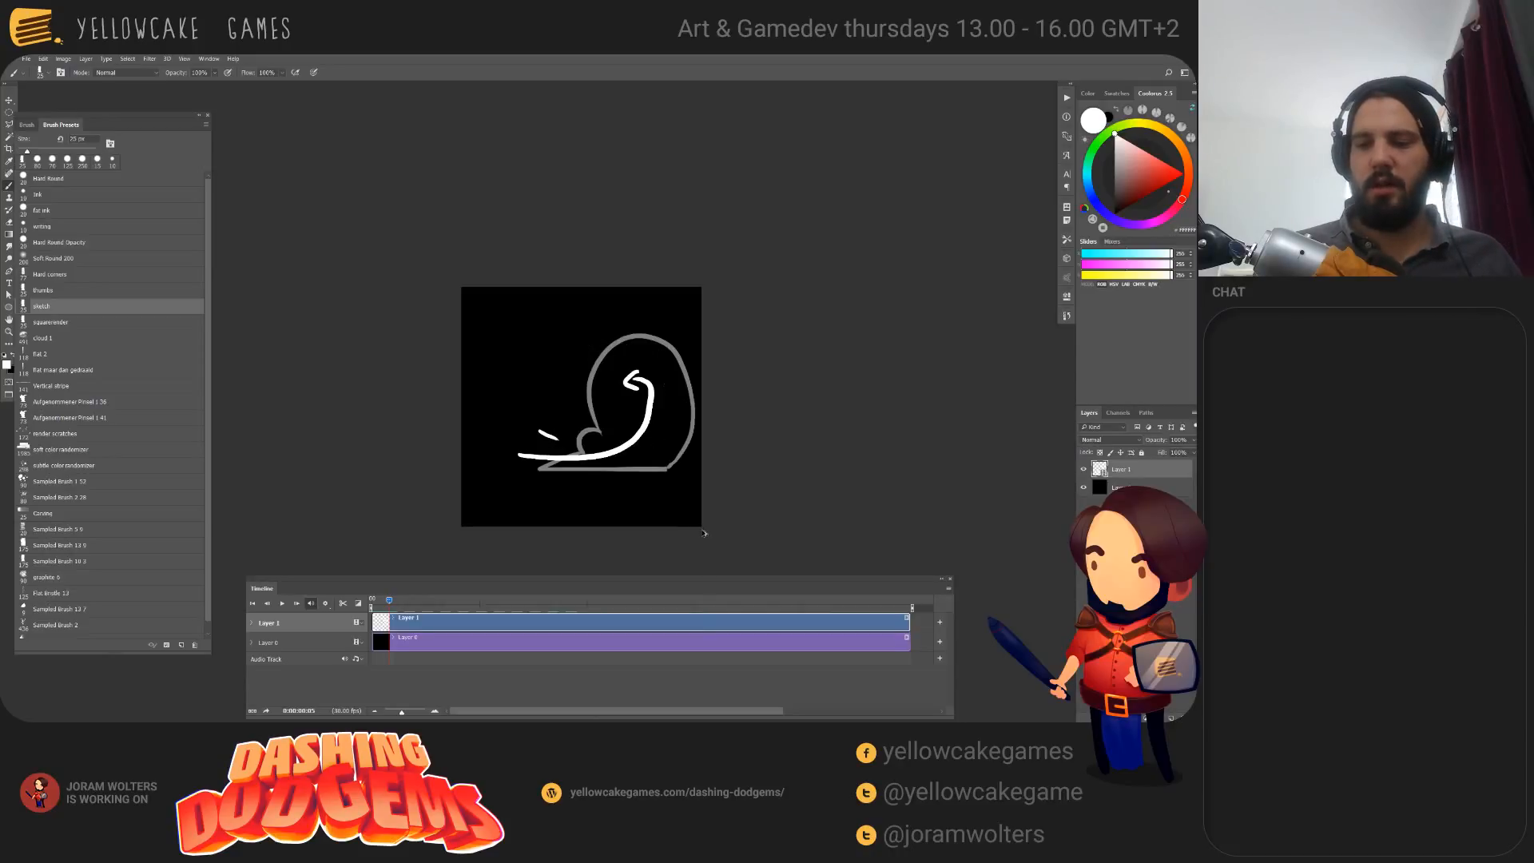
{"action": "key", "text": "ctrl+z"}
{"action": "key", "text": "ctrl+z"}
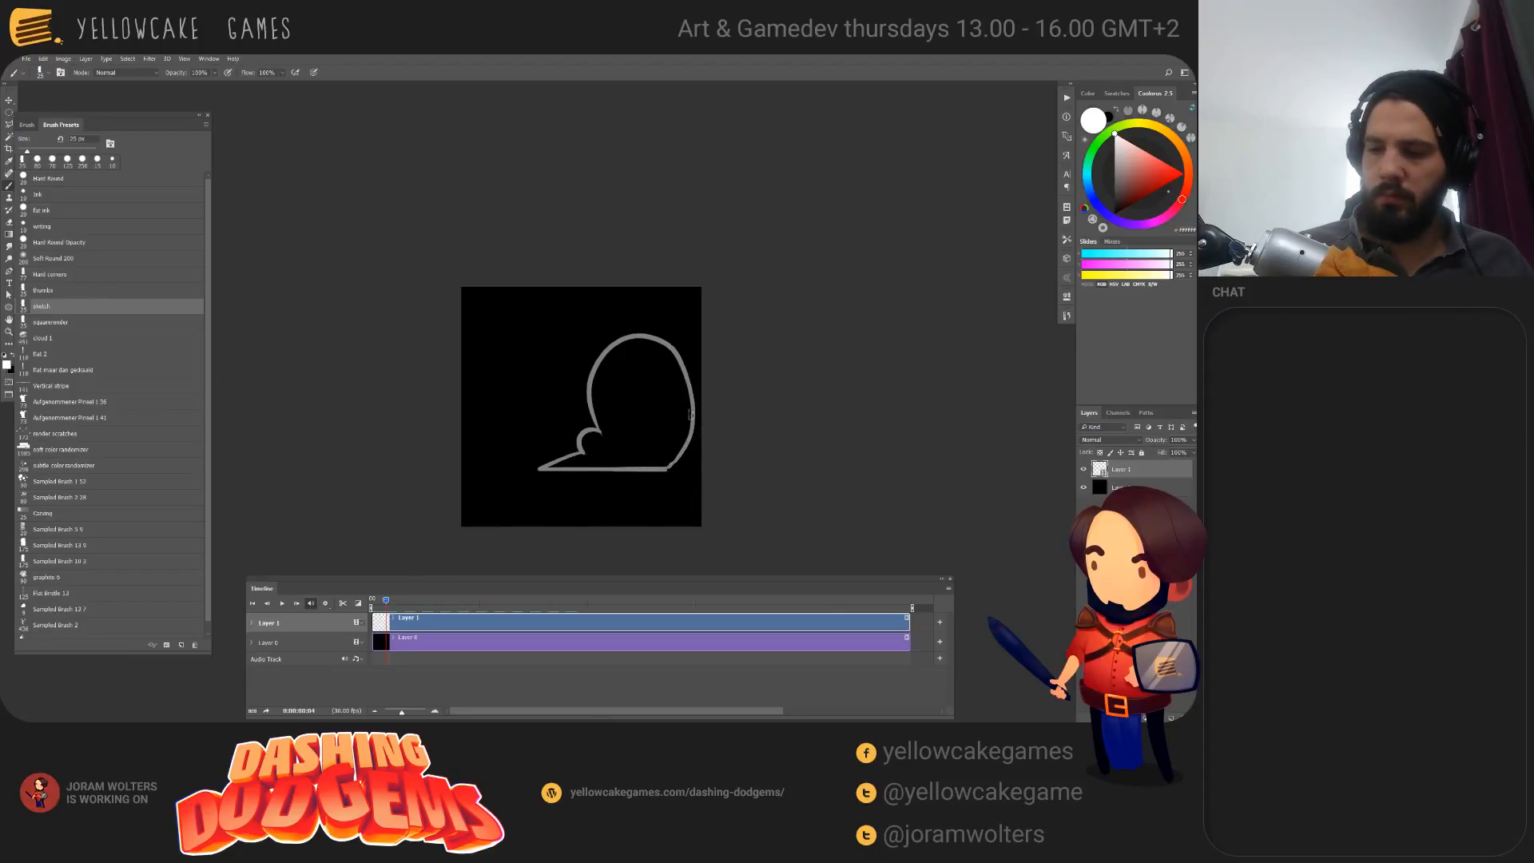
Step: On the frame after the large puff, sketch its outline with the inner side curling in to a narrow neck above the base
{"action": "left_click_drag", "start_coordinate": [386, 601], "coordinate": [390, 601]}
{"action": "mouse_move", "coordinate": [671, 468]}
{"action": "left_mouse_down"}
{"action": "mouse_move", "coordinate": [675, 337]}
{"action": "mouse_move", "coordinate": [686, 424]}
{"action": "mouse_move", "coordinate": [683, 392]}
{"action": "left_mouse_up"}
{"action": "key", "text": "ctrl+z"}
{"action": "key", "text": "ctrl+z"}
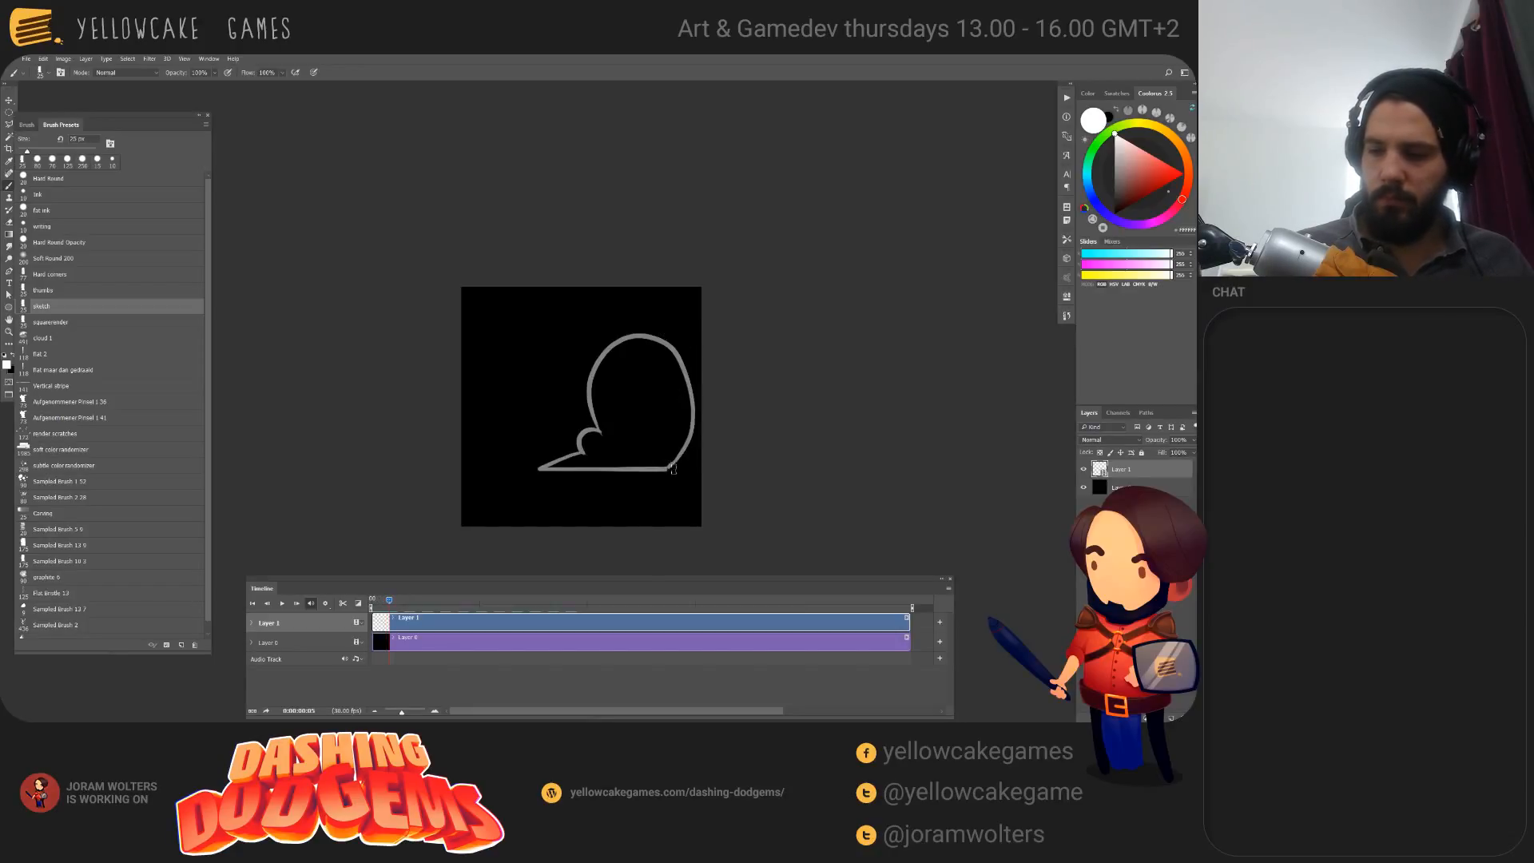
{"action": "mouse_move", "coordinate": [672, 466]}
{"action": "left_mouse_down"}
{"action": "mouse_move", "coordinate": [694, 419]}
{"action": "mouse_move", "coordinate": [664, 346]}
{"action": "mouse_move", "coordinate": [635, 335]}
{"action": "mouse_move", "coordinate": [589, 369]}
{"action": "mouse_move", "coordinate": [617, 449]}
{"action": "mouse_move", "coordinate": [587, 465]}
{"action": "mouse_move", "coordinate": [583, 451]}
{"action": "mouse_move", "coordinate": [623, 465]}
{"action": "mouse_move", "coordinate": [588, 468]}
{"action": "mouse_move", "coordinate": [664, 474]}
{"action": "mouse_move", "coordinate": [613, 446]}
{"action": "left_mouse_up"}
{"action": "key", "text": "ctrl+z"}
Step: On the frame after the narrow-necked puff, sketch its outline with a deeper rounded inner hollow, a flat base and a small detached circle
{"action": "left_click", "coordinate": [394, 601]}
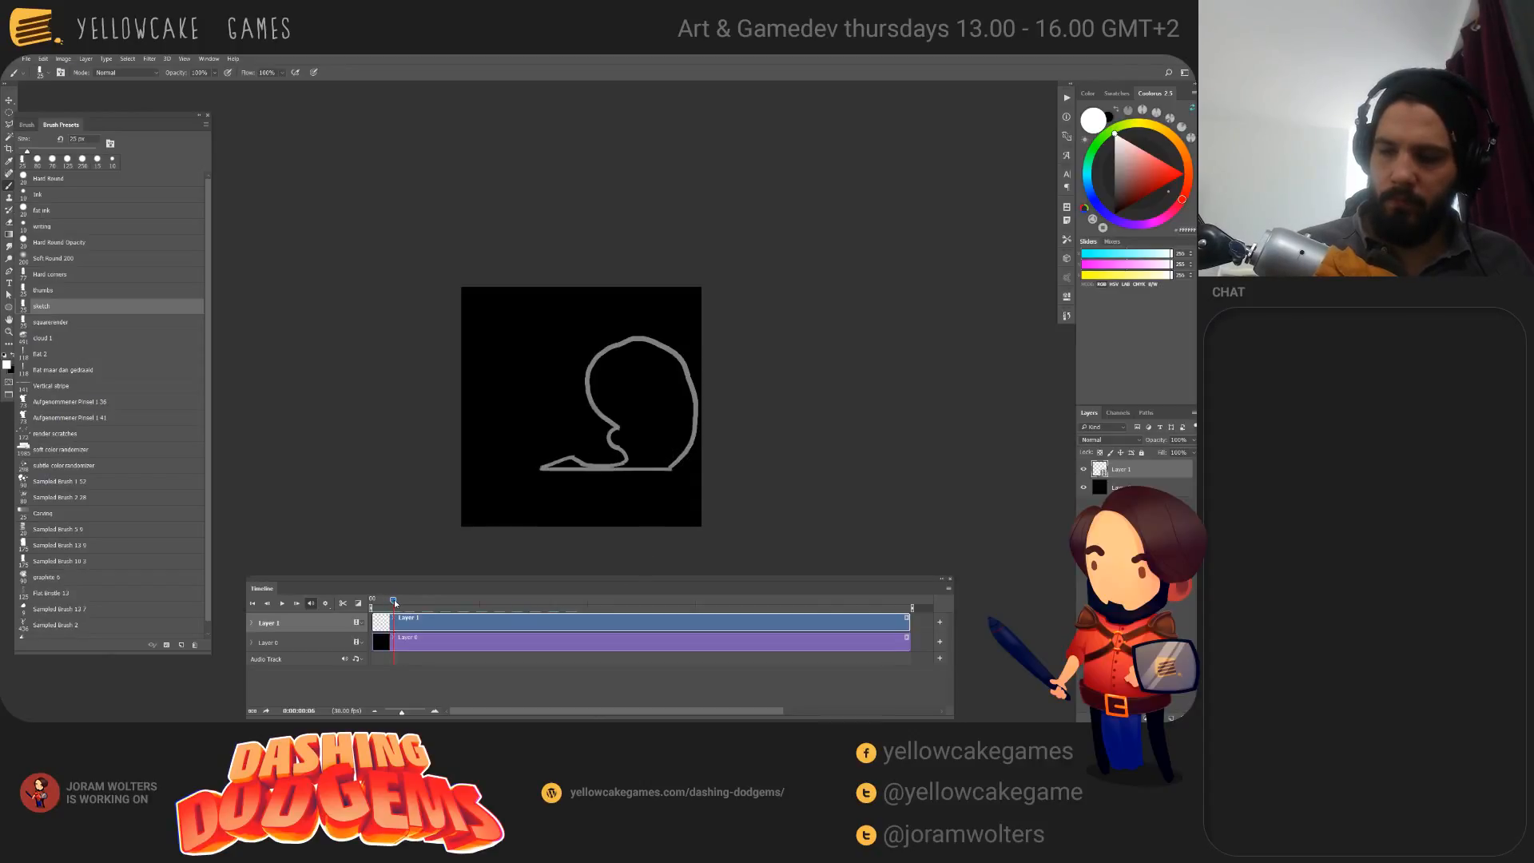
{"action": "mouse_move", "coordinate": [551, 471]}
{"action": "left_mouse_down"}
{"action": "mouse_move", "coordinate": [668, 465]}
{"action": "mouse_move", "coordinate": [689, 408]}
{"action": "mouse_move", "coordinate": [605, 342]}
{"action": "mouse_move", "coordinate": [590, 409]}
{"action": "mouse_move", "coordinate": [623, 421]}
{"action": "mouse_move", "coordinate": [604, 446]}
{"action": "mouse_move", "coordinate": [615, 433]}
{"action": "left_mouse_up"}
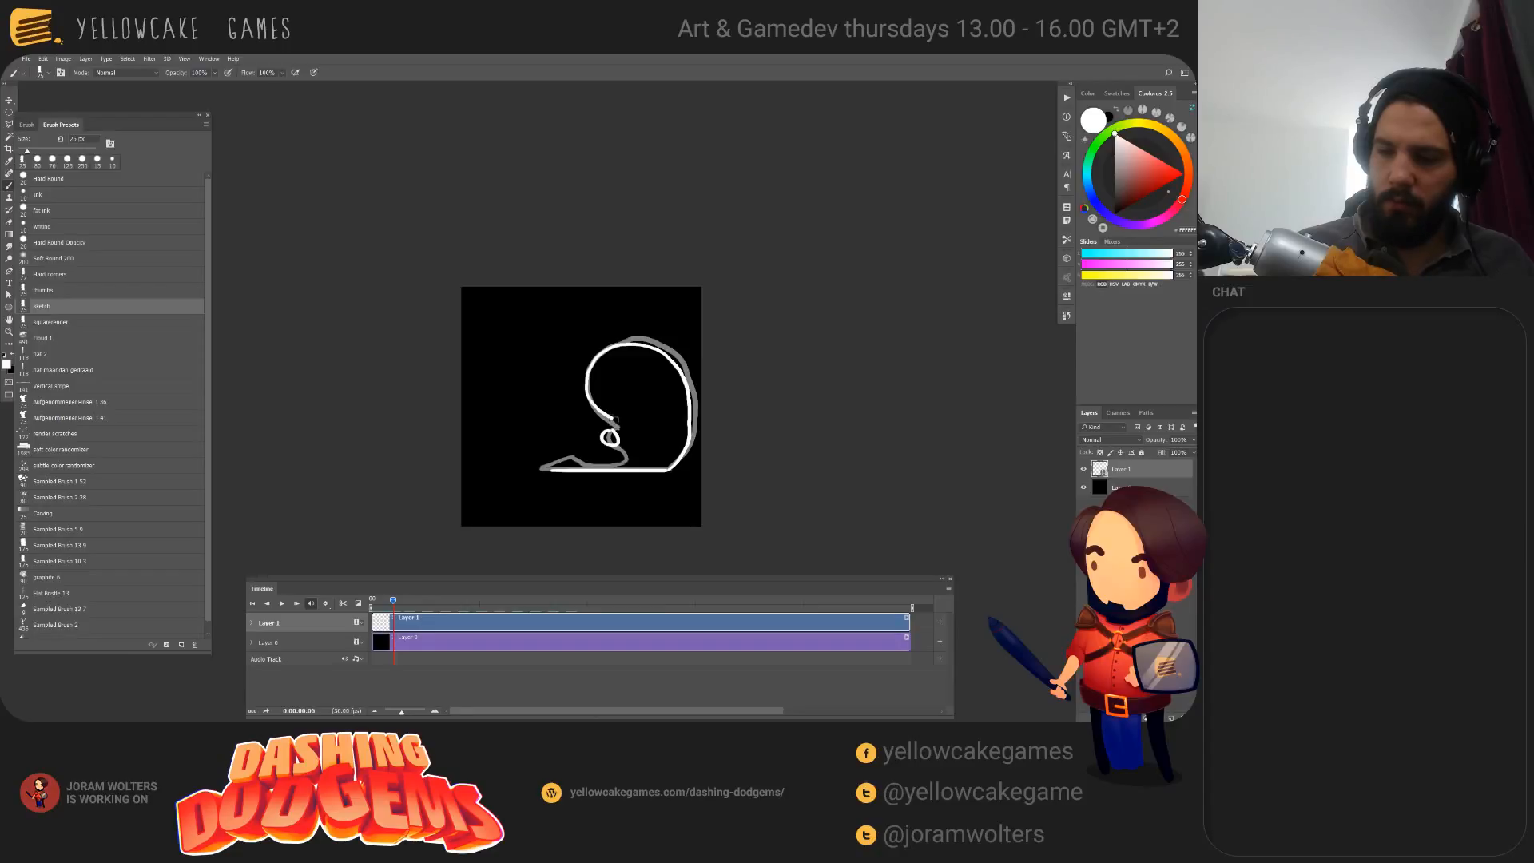
{"action": "mouse_move", "coordinate": [610, 416]}
{"action": "left_mouse_down"}
{"action": "mouse_move", "coordinate": [630, 455]}
{"action": "mouse_move", "coordinate": [580, 471]}
{"action": "left_mouse_up"}
{"action": "key", "text": "ctrl+z"}
Step: On the following frame, sketch the puff as a lower crest curling over a rounded hollow, with a flat base and a tiny circle inside
{"action": "left_click_drag", "start_coordinate": [394, 601], "coordinate": [397, 601]}
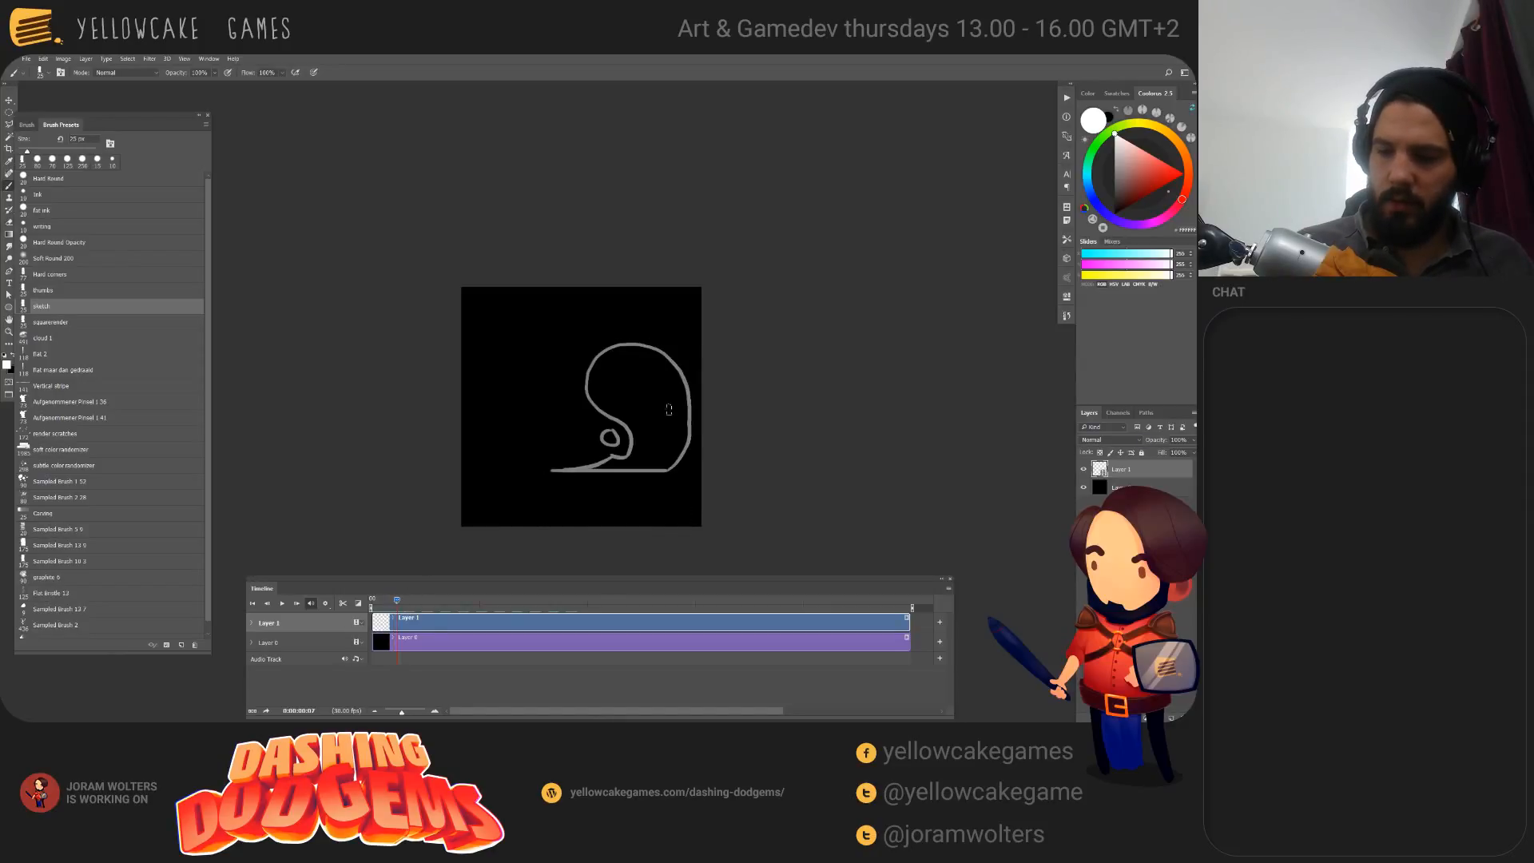
{"action": "mouse_move", "coordinate": [671, 465]}
{"action": "left_mouse_down"}
{"action": "mouse_move", "coordinate": [681, 385]}
{"action": "mouse_move", "coordinate": [601, 370]}
{"action": "mouse_move", "coordinate": [587, 414]}
{"action": "mouse_move", "coordinate": [604, 417]}
{"action": "left_mouse_up"}
{"action": "key", "text": "ctrl+z"}
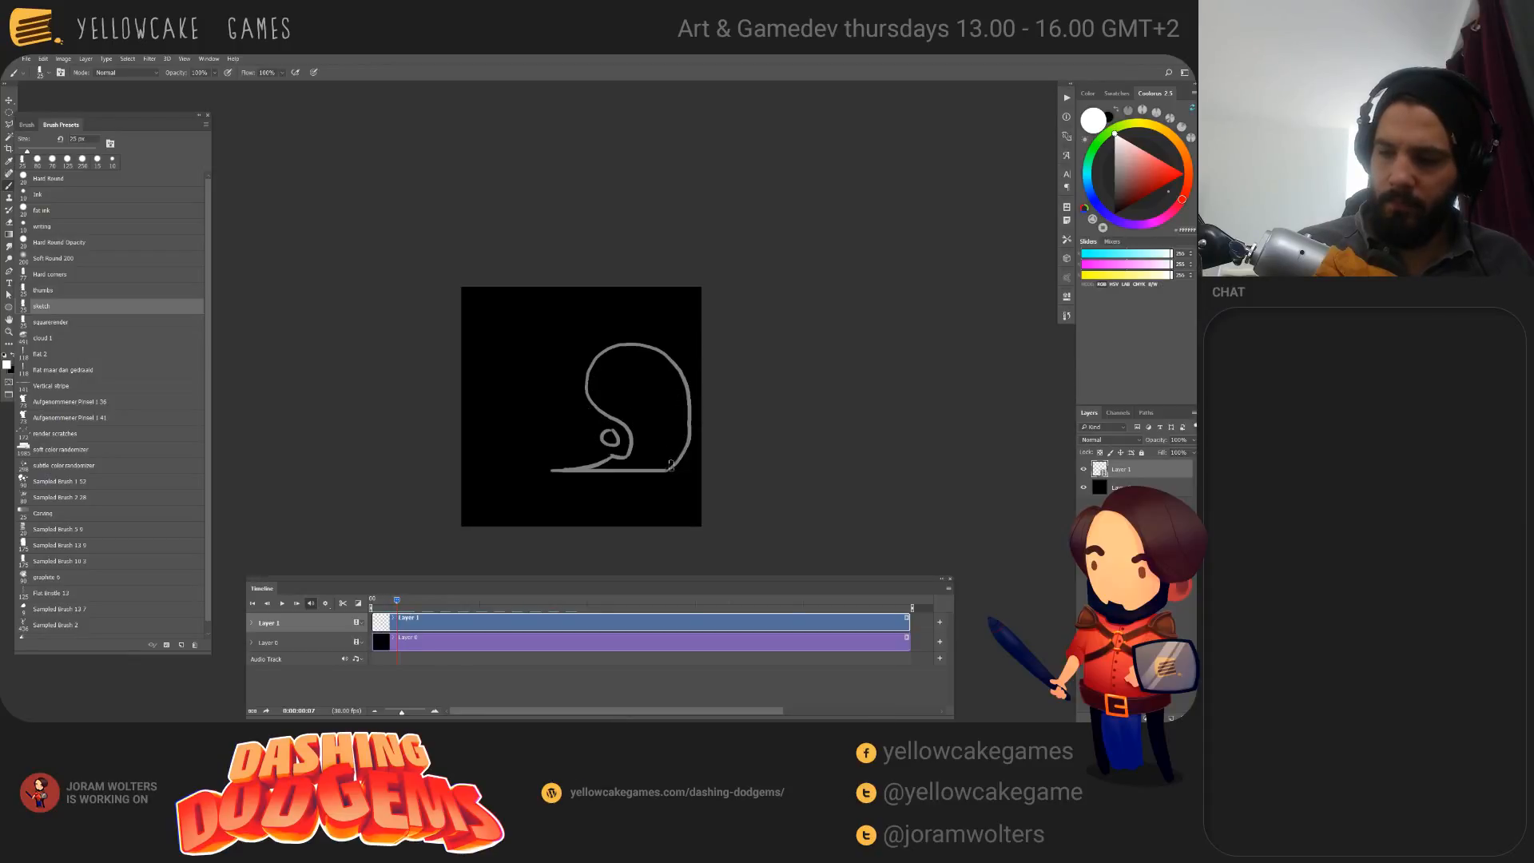
{"action": "mouse_move", "coordinate": [669, 468]}
{"action": "left_mouse_down"}
{"action": "mouse_move", "coordinate": [689, 391]}
{"action": "mouse_move", "coordinate": [585, 398]}
{"action": "mouse_move", "coordinate": [610, 437]}
{"action": "mouse_move", "coordinate": [623, 397]}
{"action": "mouse_move", "coordinate": [659, 429]}
{"action": "mouse_move", "coordinate": [613, 457]}
{"action": "mouse_move", "coordinate": [623, 472]}
{"action": "mouse_move", "coordinate": [675, 470]}
{"action": "left_mouse_up"}
{"action": "key", "text": "ctrl+z"}
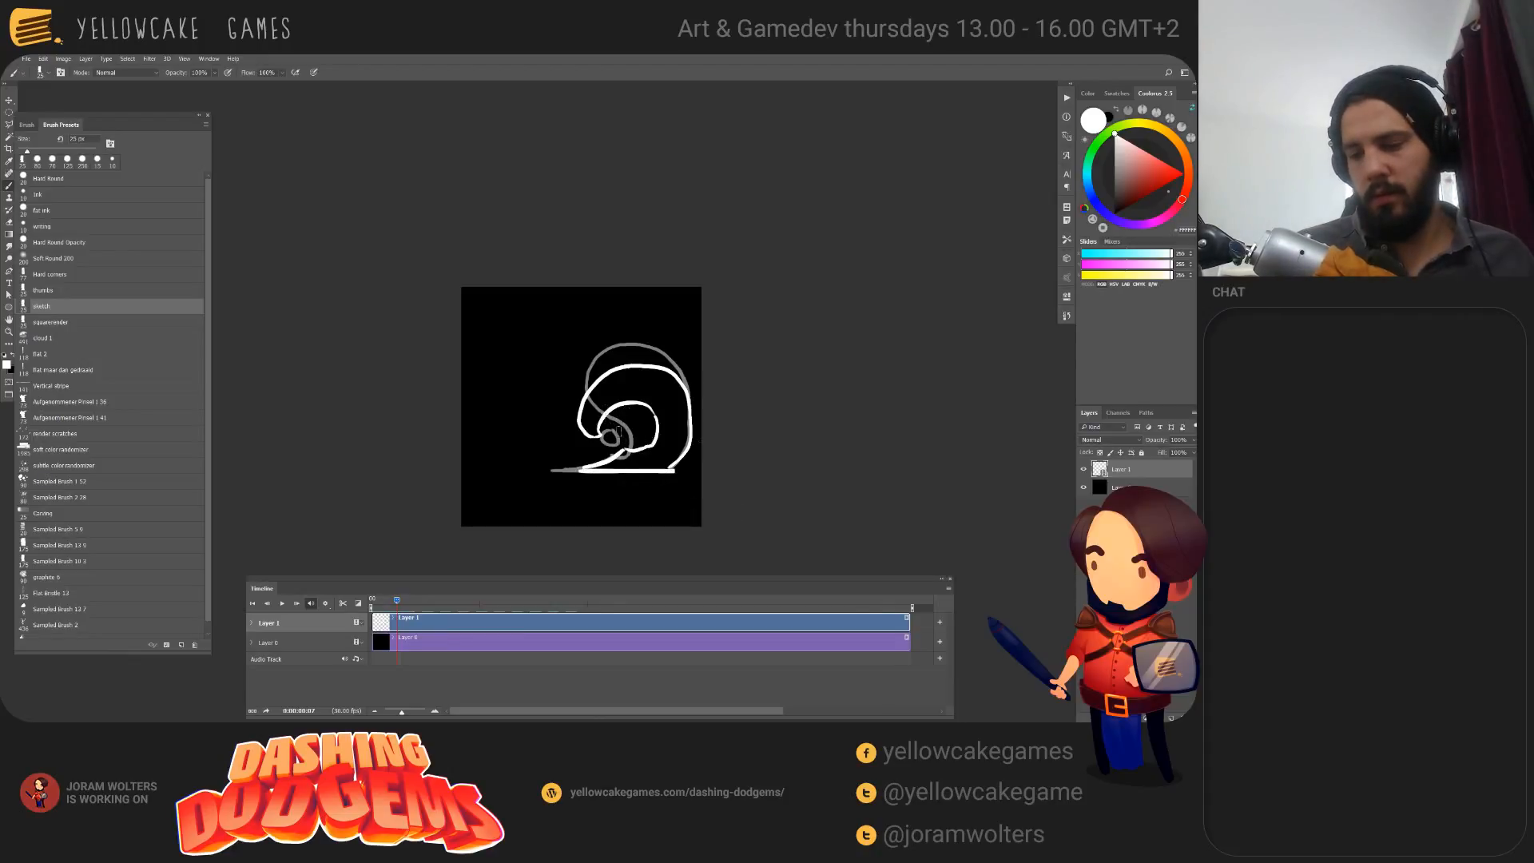
{"action": "left_click_drag", "start_coordinate": [611, 431], "coordinate": [613, 432]}
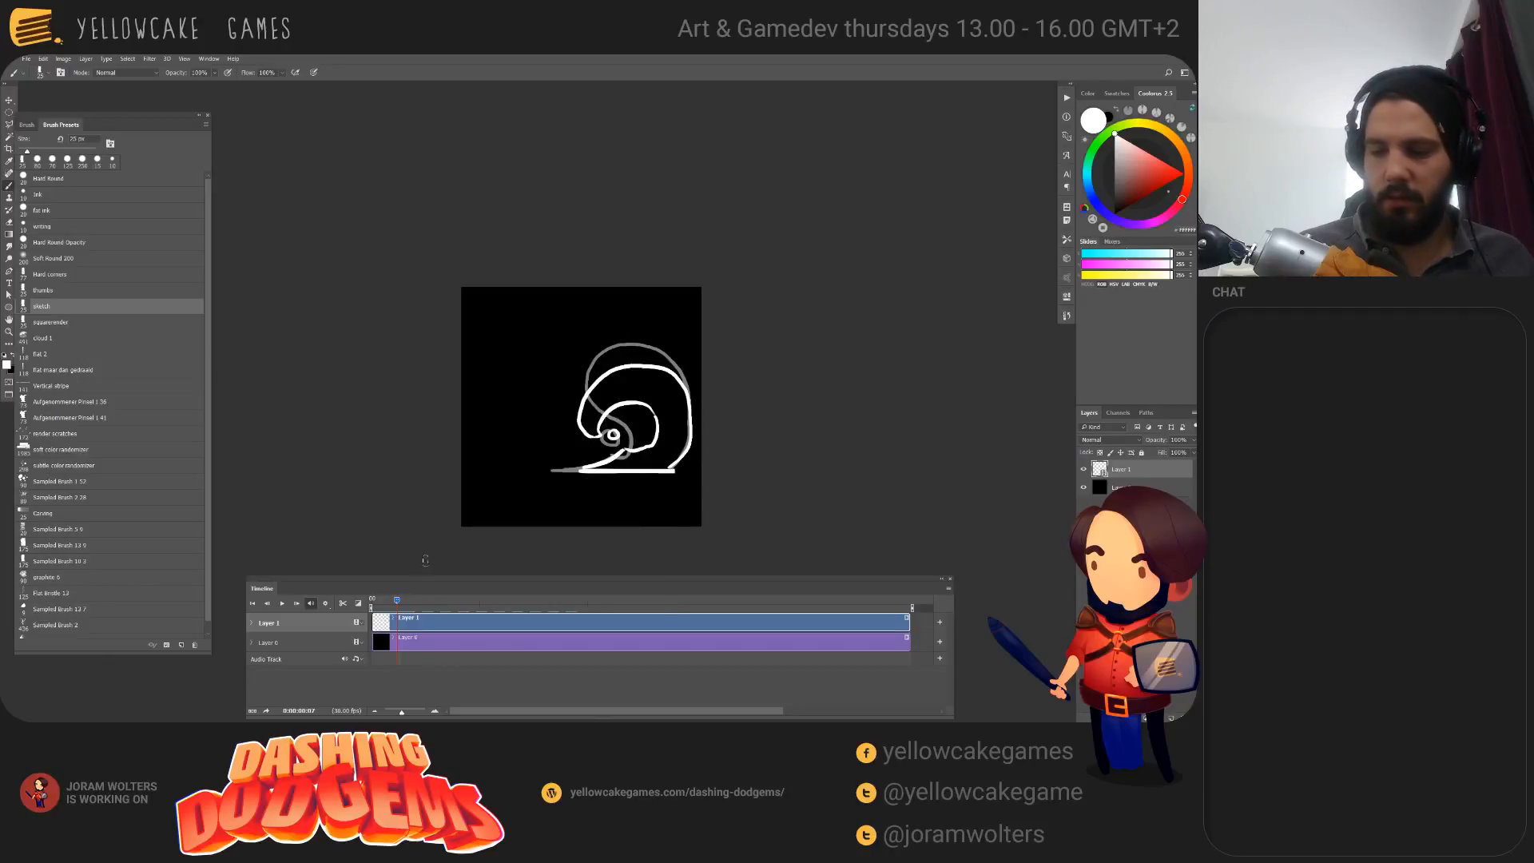
Step: On the frame after the curled crest, sketch a thinner crest arching over a wider hollow, with a small oval inside and a flat base
{"action": "left_click_drag", "start_coordinate": [397, 600], "coordinate": [400, 601]}
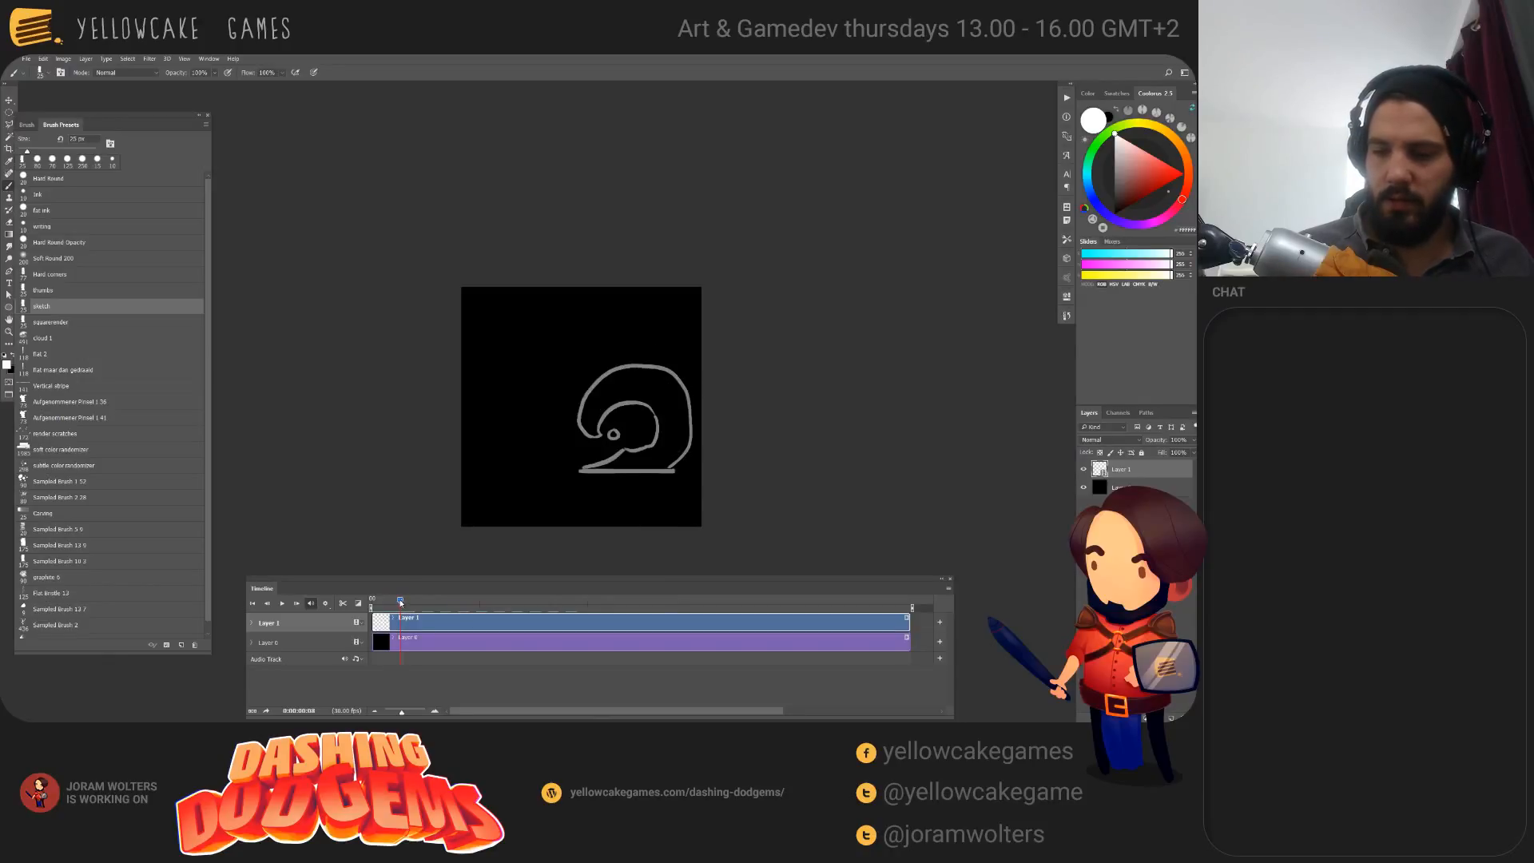
{"action": "mouse_move", "coordinate": [581, 471]}
{"action": "left_mouse_down"}
{"action": "mouse_move", "coordinate": [679, 466]}
{"action": "mouse_move", "coordinate": [694, 417]}
{"action": "mouse_move", "coordinate": [607, 397]}
{"action": "left_mouse_up"}
{"action": "key", "text": "ctrl+z"}
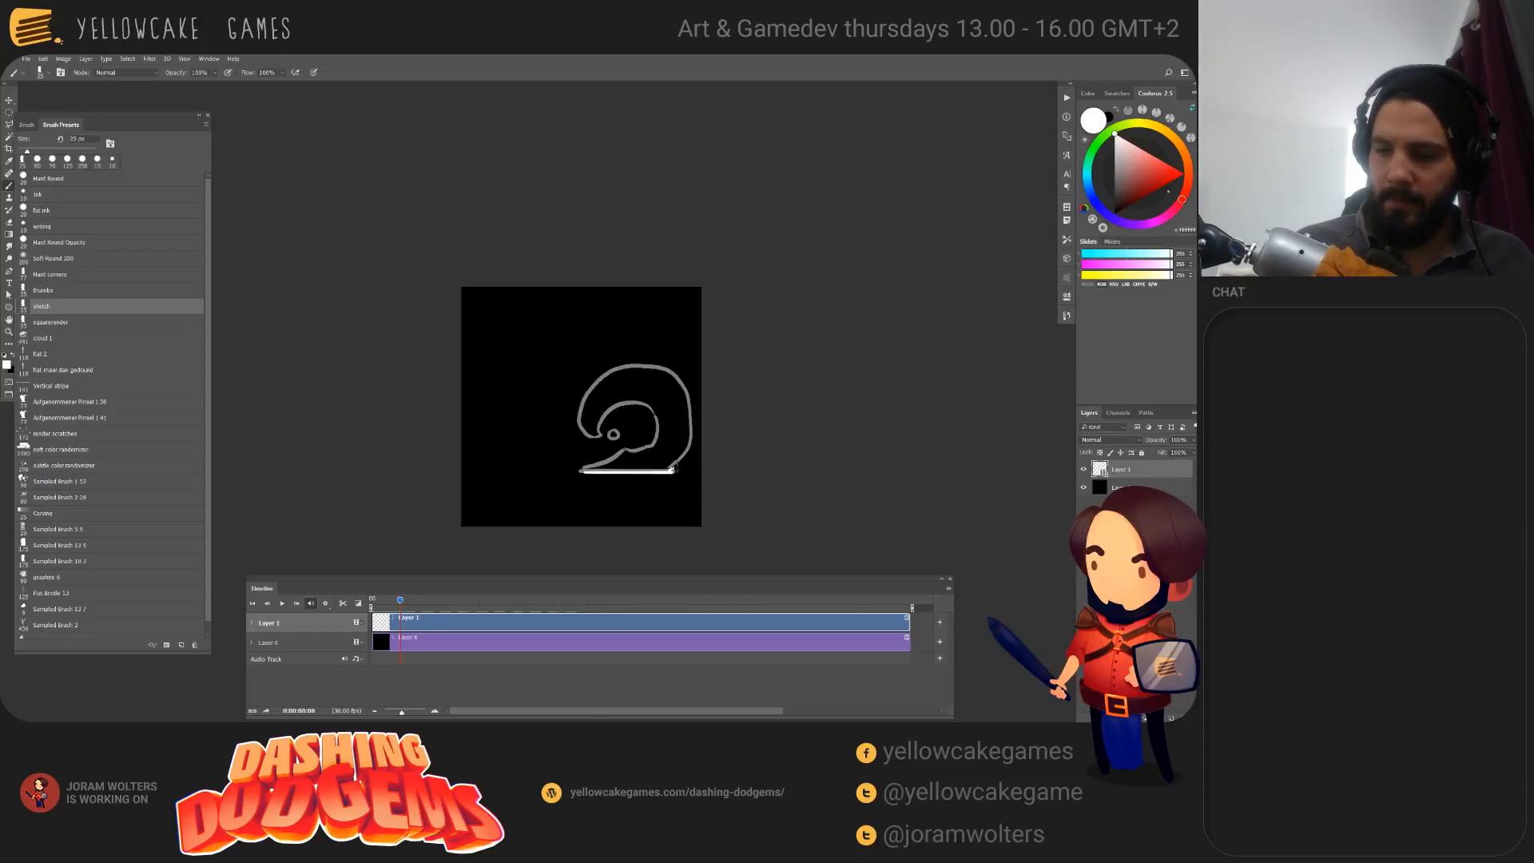
{"action": "left_click_drag", "start_coordinate": [671, 470], "coordinate": [626, 378]}
{"action": "key", "text": "ctrl+z"}
{"action": "mouse_move", "coordinate": [671, 471]}
{"action": "left_mouse_down"}
{"action": "mouse_move", "coordinate": [597, 420]}
{"action": "mouse_move", "coordinate": [635, 384]}
{"action": "mouse_move", "coordinate": [663, 444]}
{"action": "mouse_move", "coordinate": [625, 444]}
{"action": "mouse_move", "coordinate": [631, 470]}
{"action": "mouse_move", "coordinate": [582, 471]}
{"action": "mouse_move", "coordinate": [580, 431]}
{"action": "mouse_move", "coordinate": [601, 435]}
{"action": "mouse_move", "coordinate": [585, 404]}
{"action": "mouse_move", "coordinate": [613, 434]}
{"action": "mouse_move", "coordinate": [633, 413]}
{"action": "left_mouse_up"}
{"action": "key", "text": "ctrl+z"}
{"action": "key", "text": "ctrl+alt+z"}
{"action": "key", "text": "ctrl+alt+z"}
{"action": "key", "text": "ctrl+alt+z"}
{"action": "key", "text": "ctrl+alt+z"}
{"action": "key", "text": "ctrl+z"}
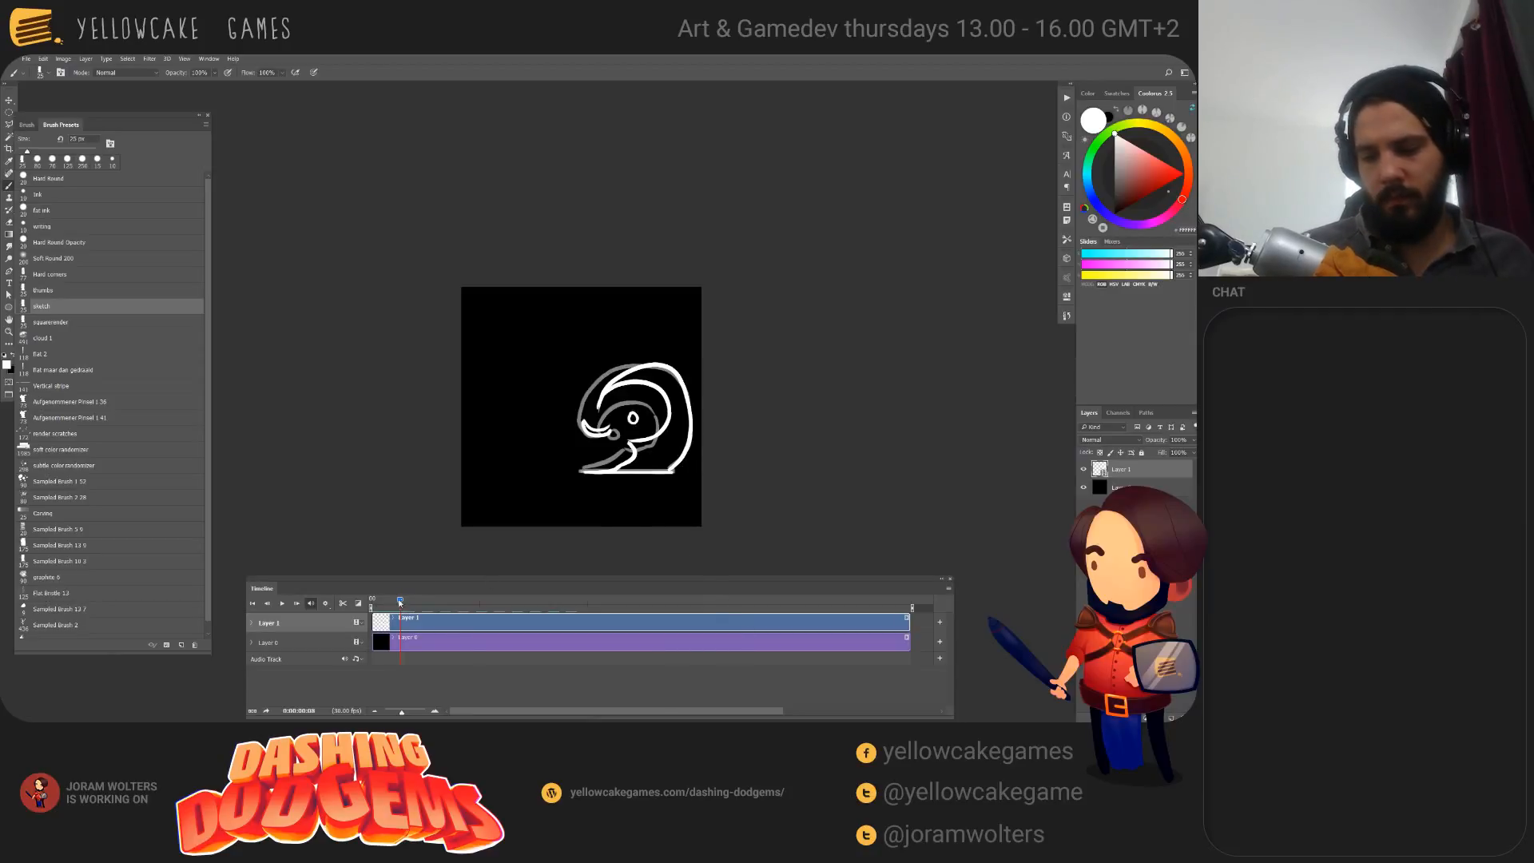
Step: Play the smoke animation from the first frame and scrub back through it to review the motion
{"action": "left_click_drag", "start_coordinate": [400, 600], "coordinate": [371, 601]}
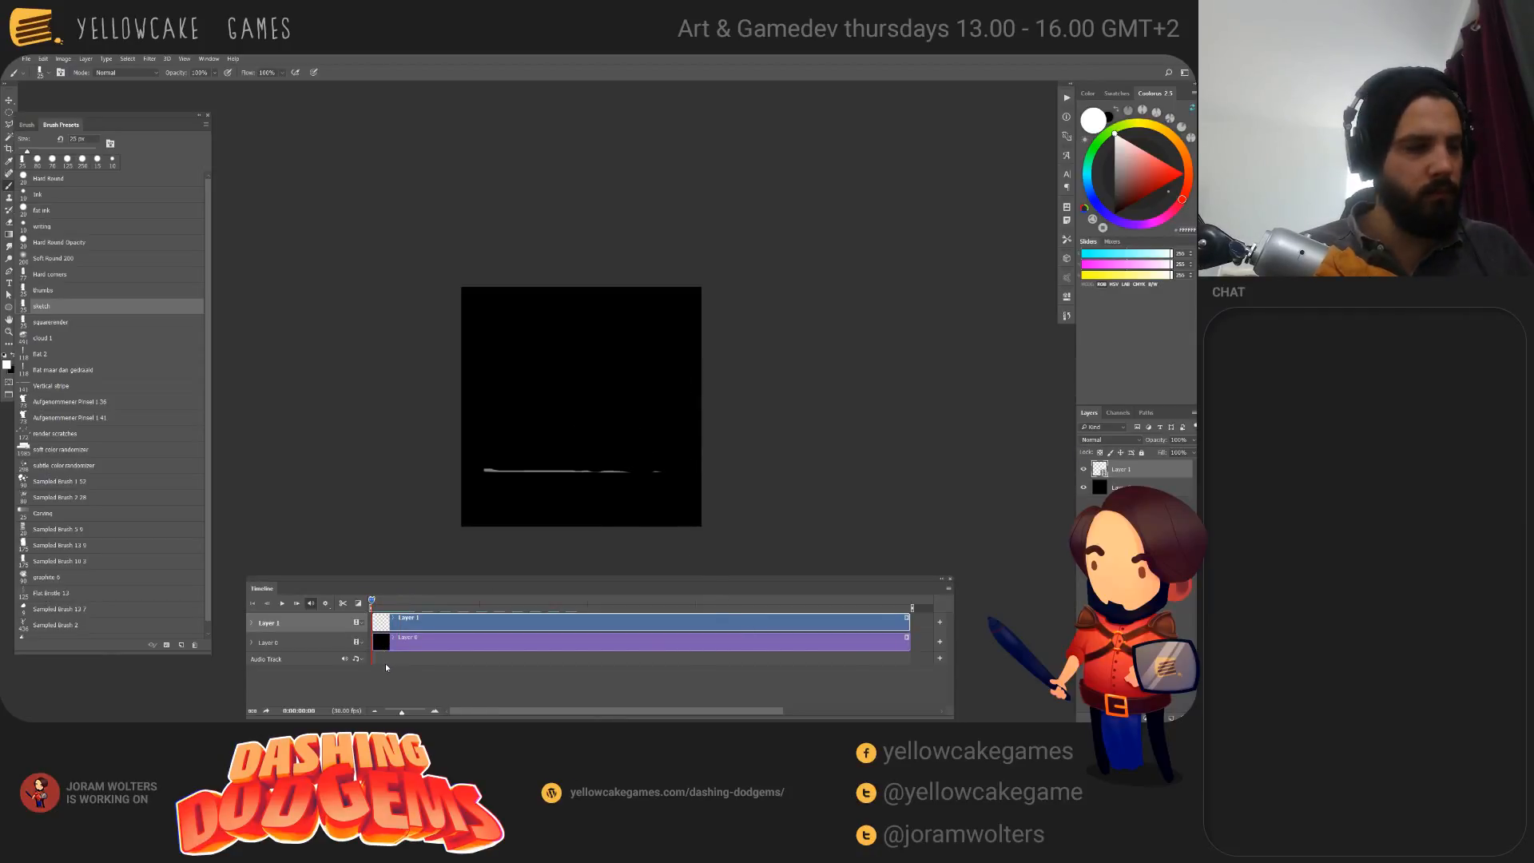
{"action": "key", "text": "space"}
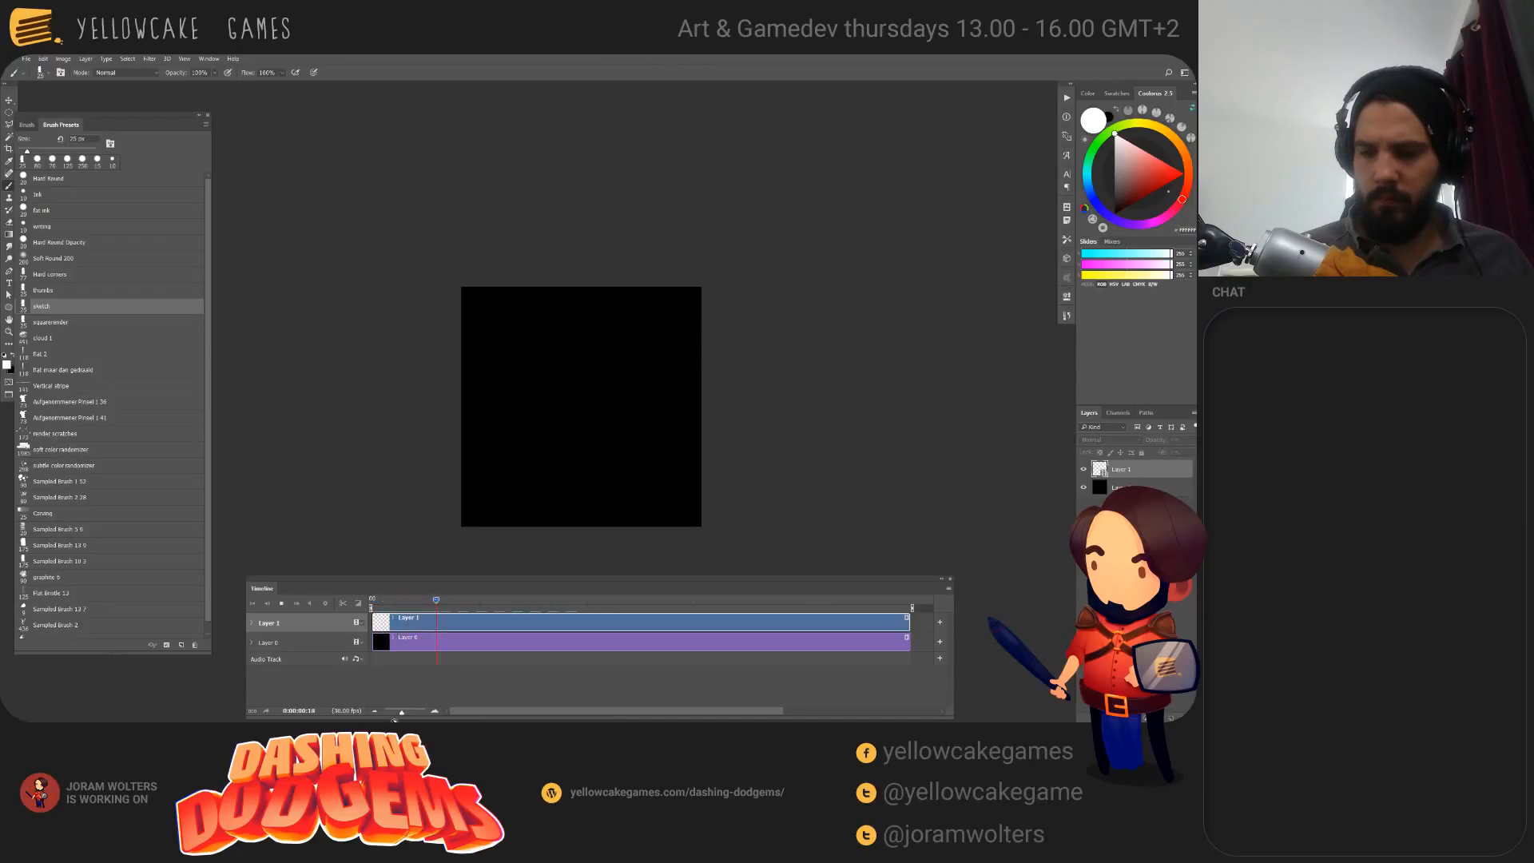
{"action": "mouse_move", "coordinate": [486, 602]}
{"action": "left_mouse_down"}
{"action": "mouse_move", "coordinate": [371, 639]}
{"action": "mouse_move", "coordinate": [398, 645]}
{"action": "mouse_move", "coordinate": [382, 646]}
{"action": "left_mouse_up"}
{"action": "mouse_move", "coordinate": [393, 648]}
{"action": "left_mouse_down"}
{"action": "mouse_move", "coordinate": [374, 651]}
{"action": "mouse_move", "coordinate": [405, 653]}
{"action": "mouse_move", "coordinate": [377, 657]}
{"action": "left_mouse_up"}
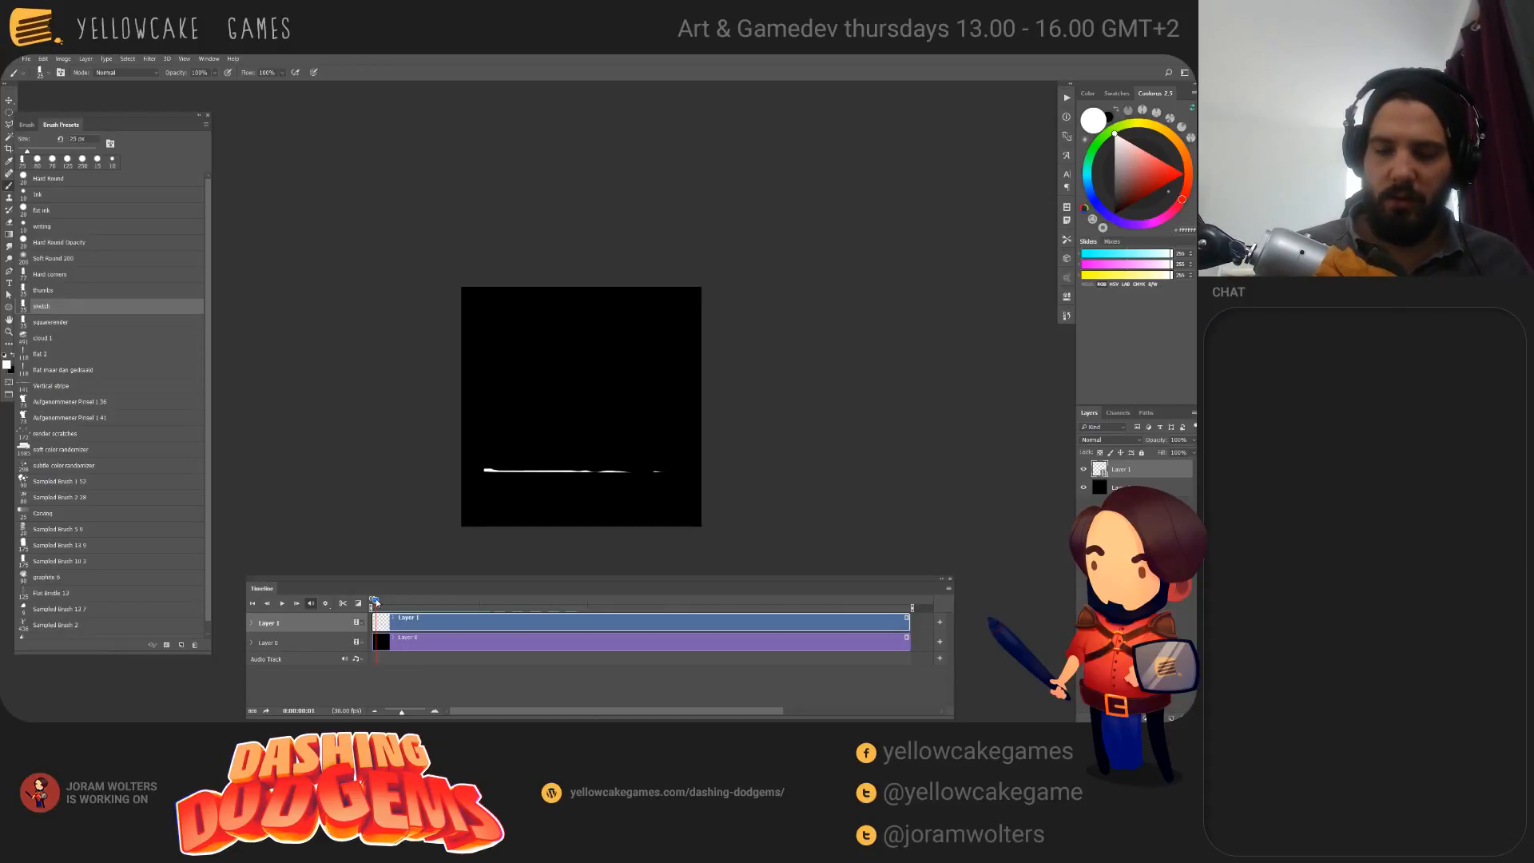
Step: Duplicate the video layer frame with the small low puff so its drawing holds for an extra frame
{"action": "left_click_drag", "start_coordinate": [376, 603], "coordinate": [382, 603]}
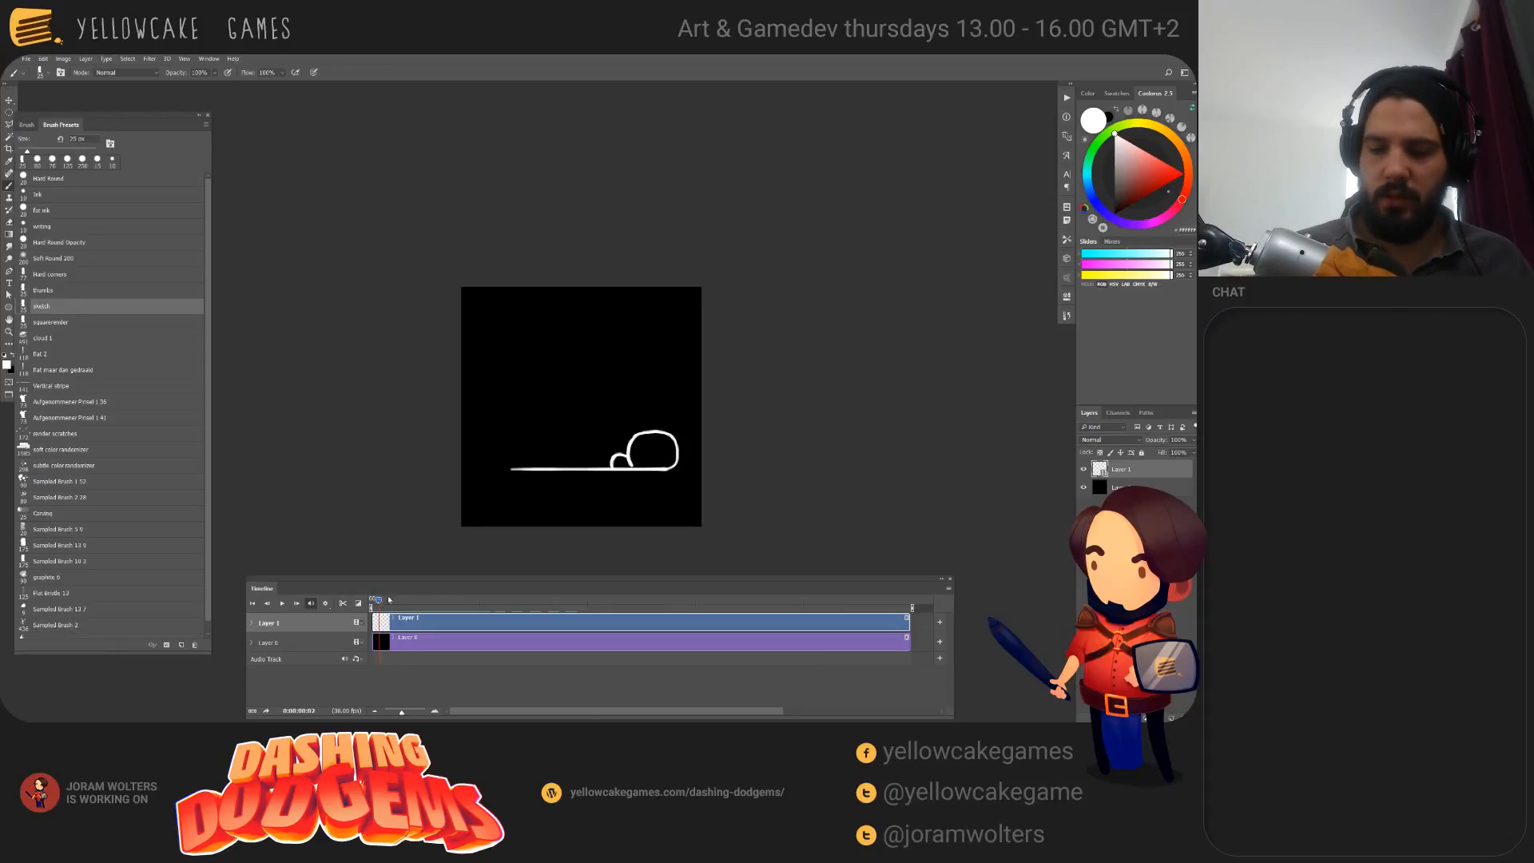
{"action": "left_click", "coordinate": [86, 58]}
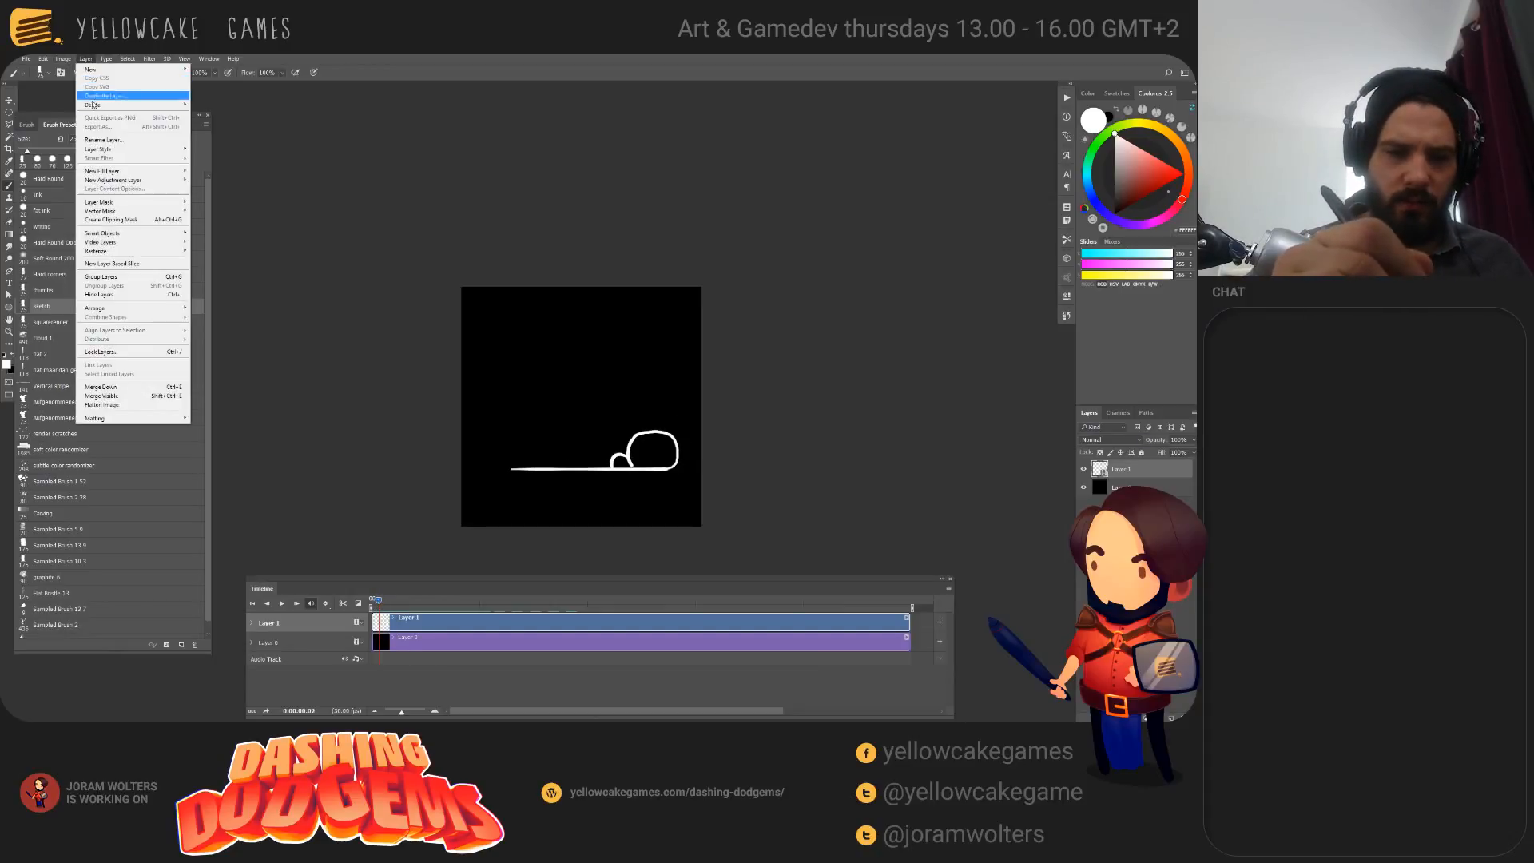
{"action": "mouse_move", "coordinate": [120, 242]}
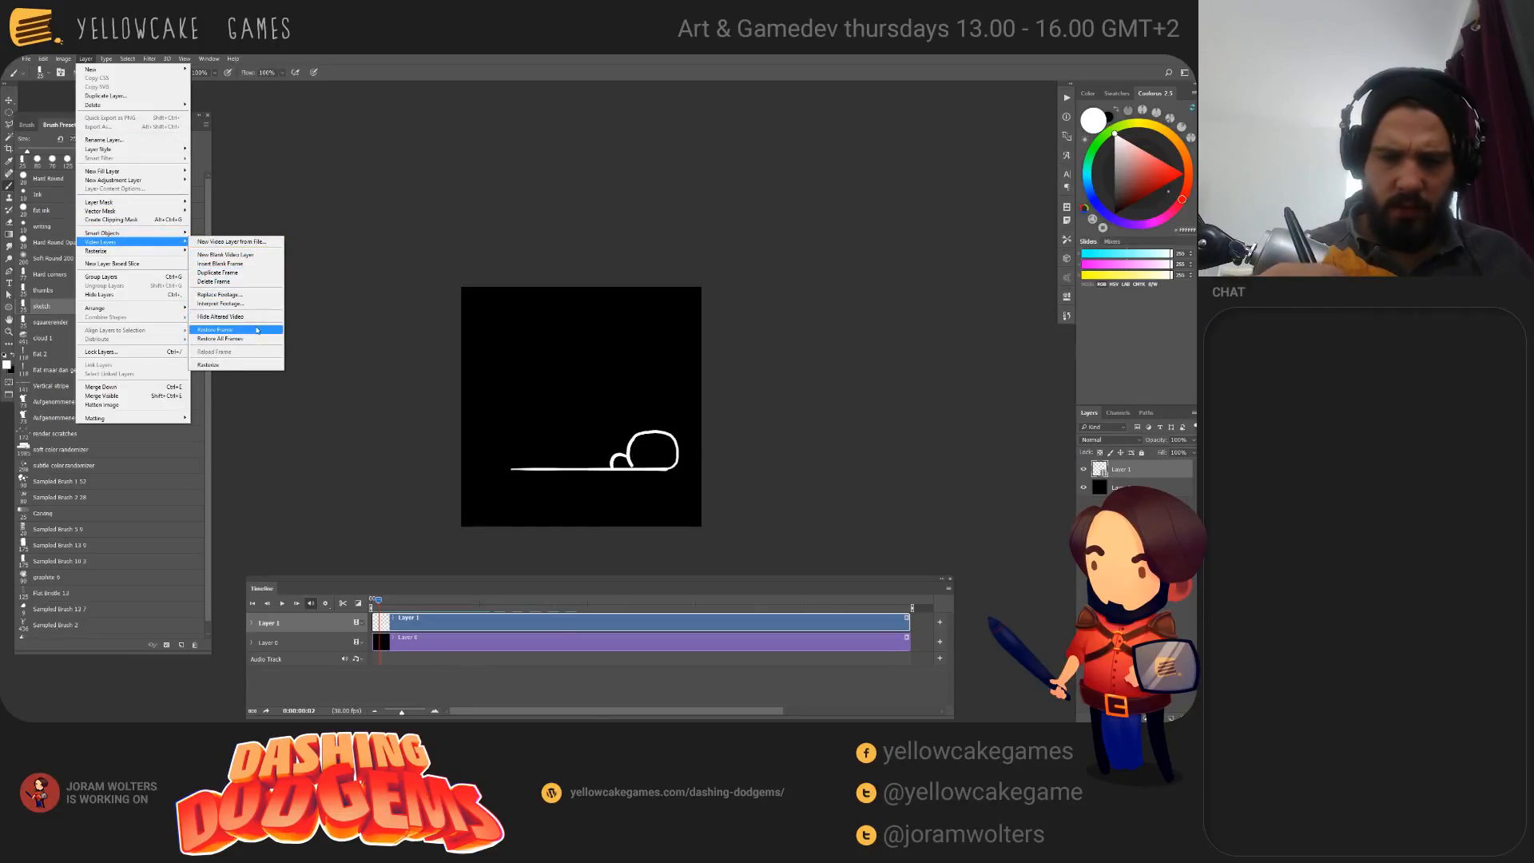
{"action": "left_click", "coordinate": [243, 274]}
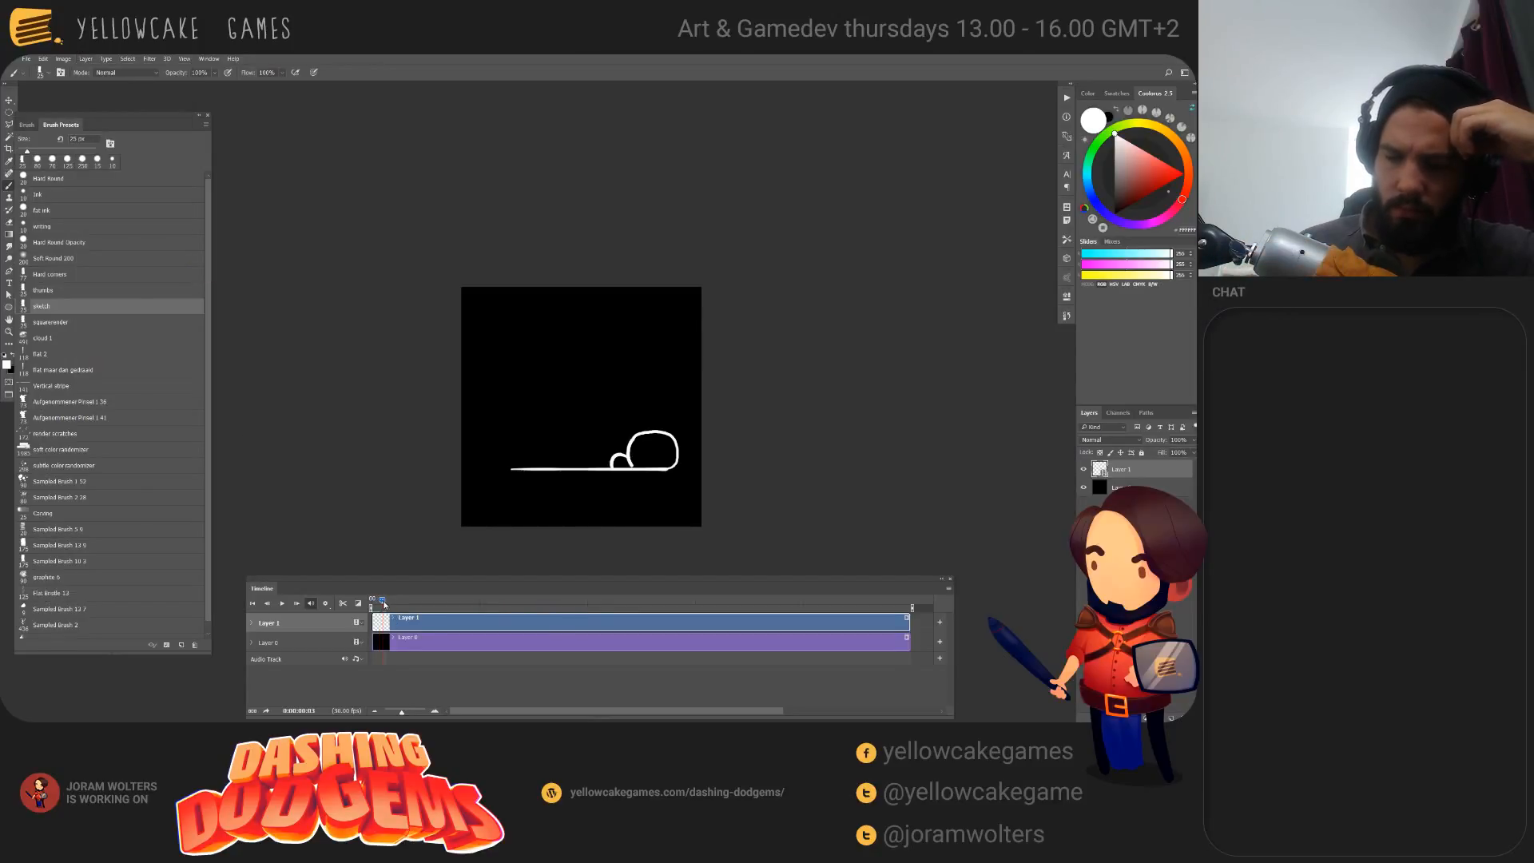
{"action": "left_click_drag", "start_coordinate": [385, 605], "coordinate": [381, 609]}
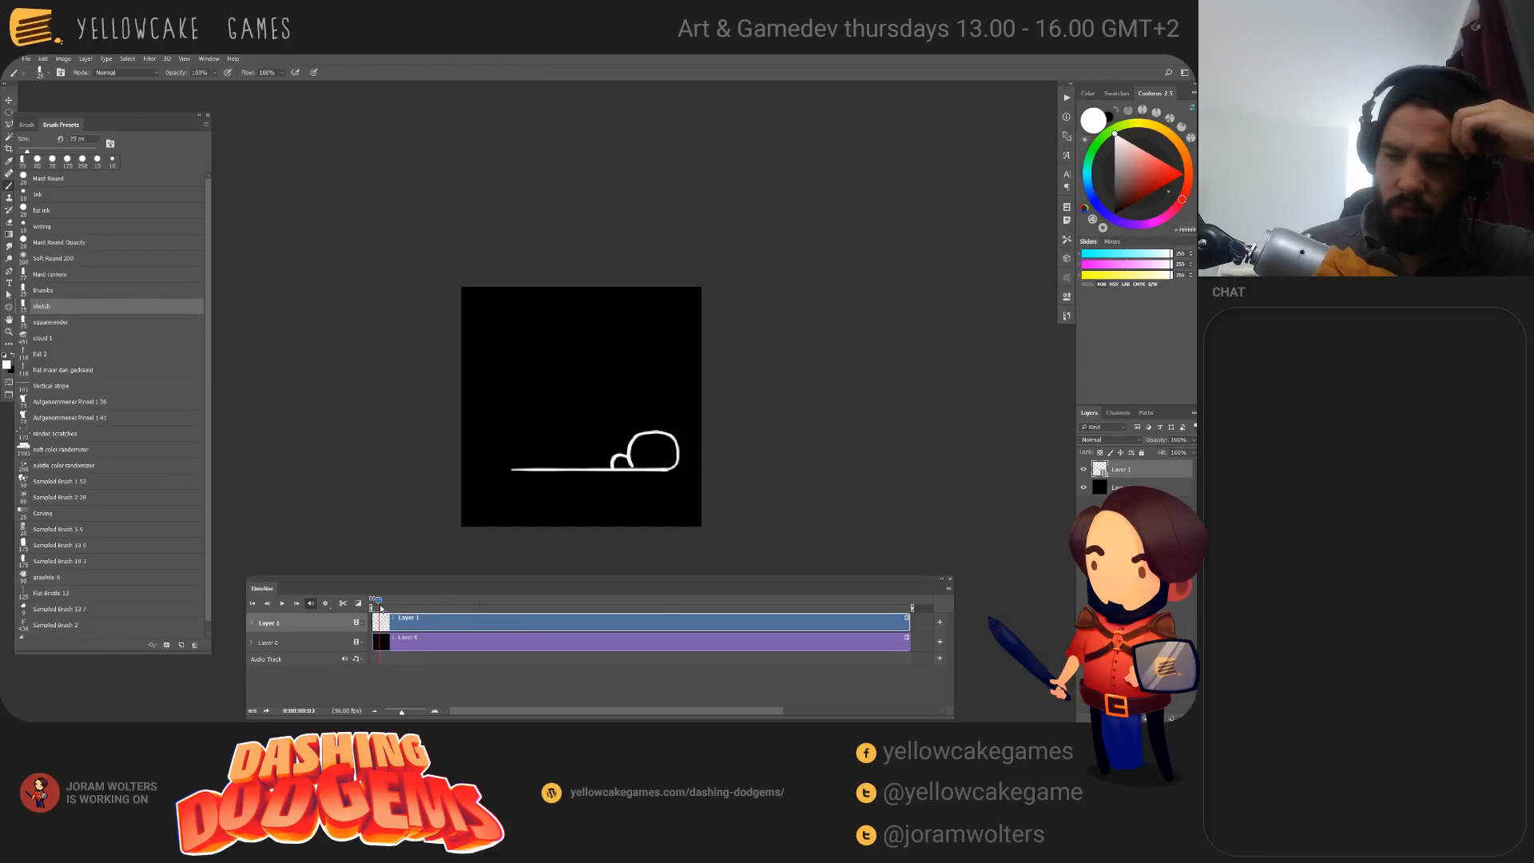
{"action": "left_click_drag", "start_coordinate": [384, 608], "coordinate": [386, 607]}
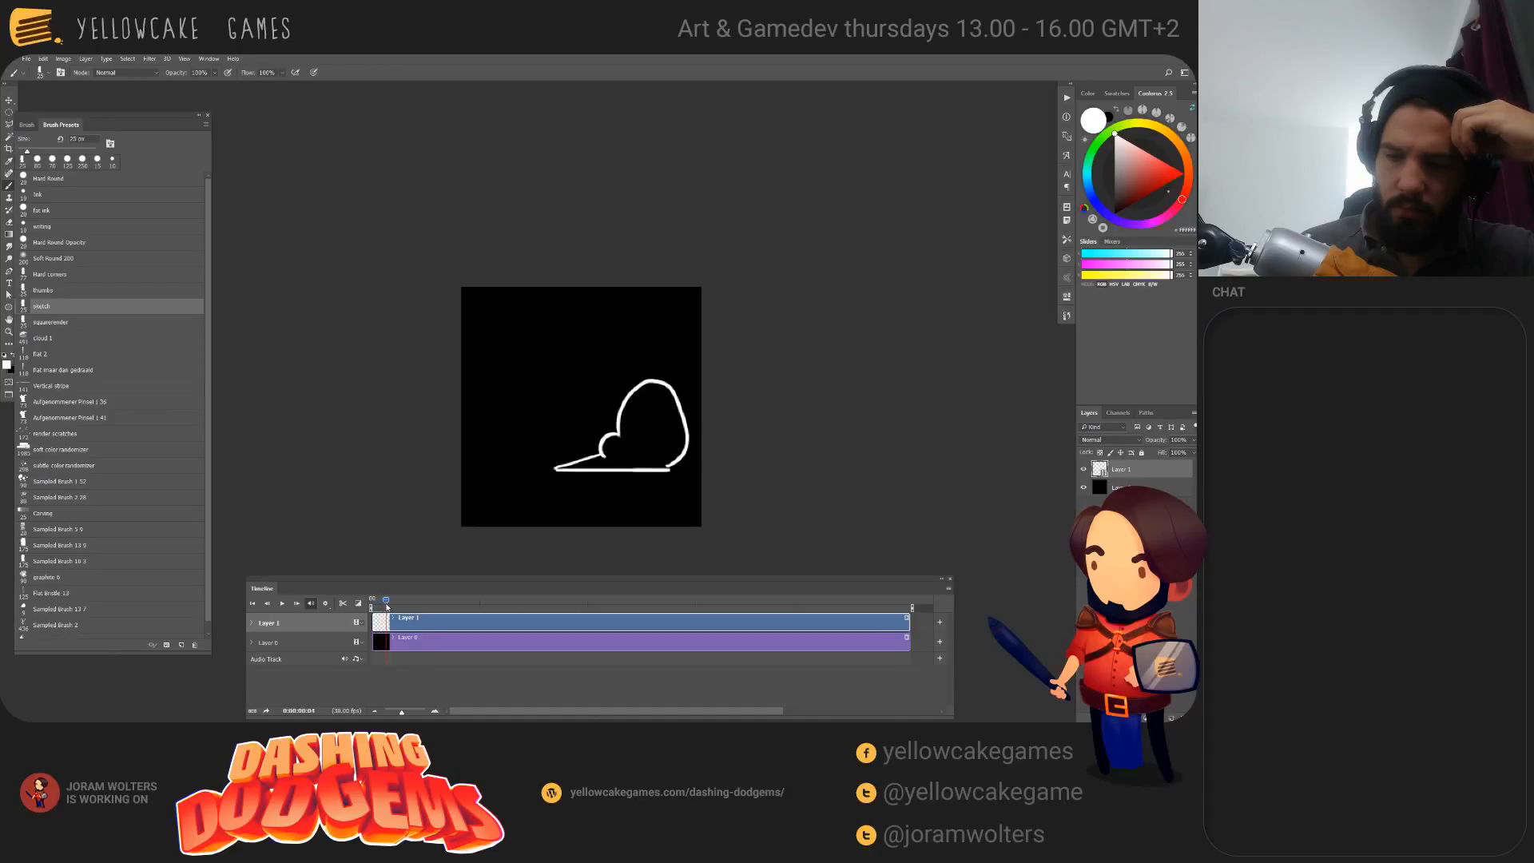
Step: Look through the Timeline (Video) panel commands in the keyboard shortcut settings for a frame-duplication shortcut, leaving the settings unchanged
{"action": "left_click", "coordinate": [63, 59]}
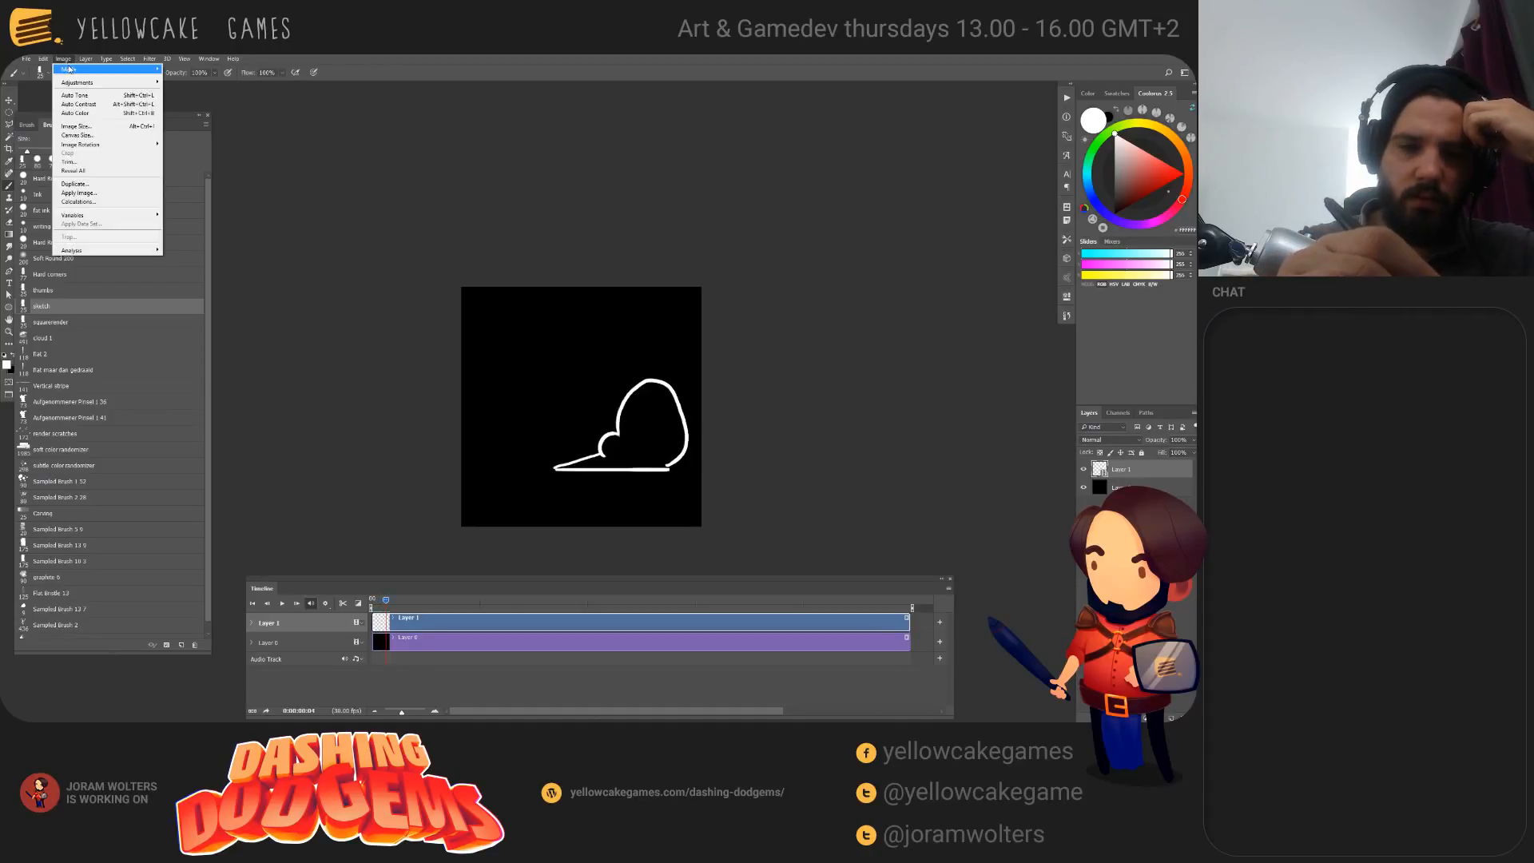
{"action": "mouse_move", "coordinate": [45, 61]}
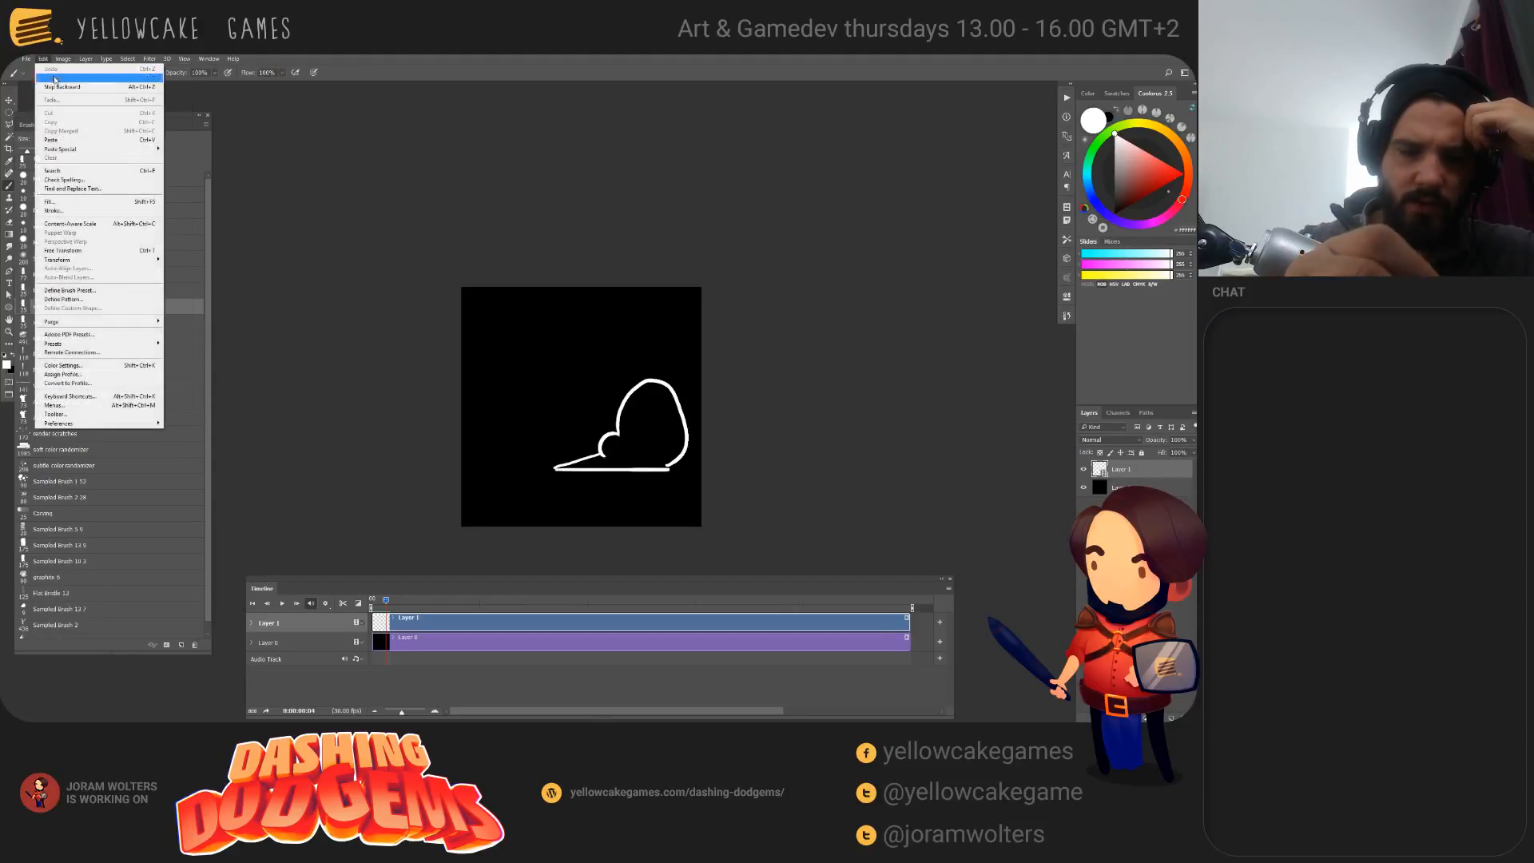
{"action": "mouse_move", "coordinate": [120, 424]}
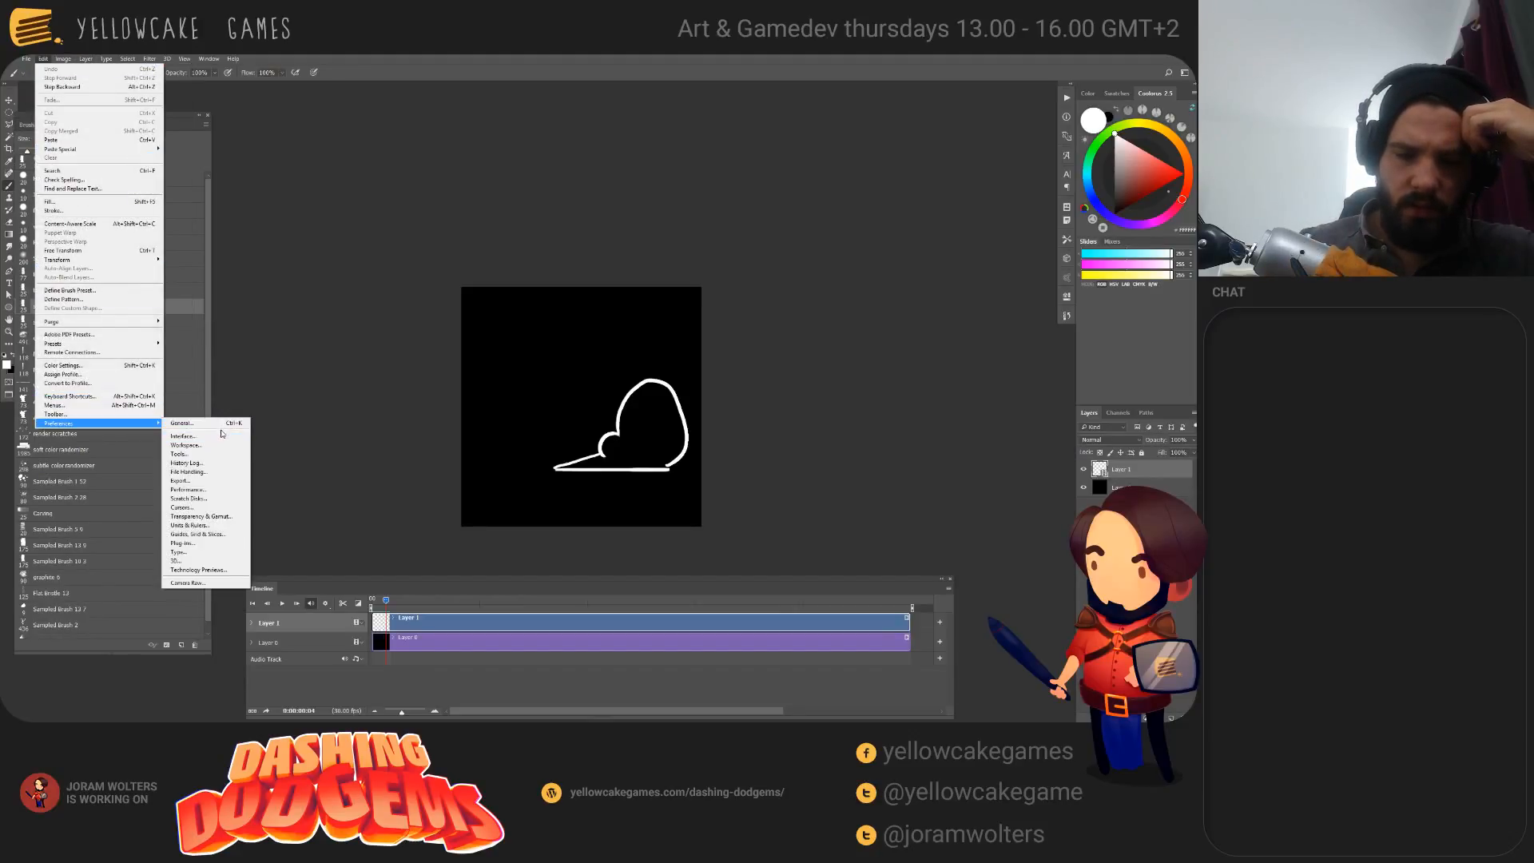
{"action": "left_click", "coordinate": [76, 397]}
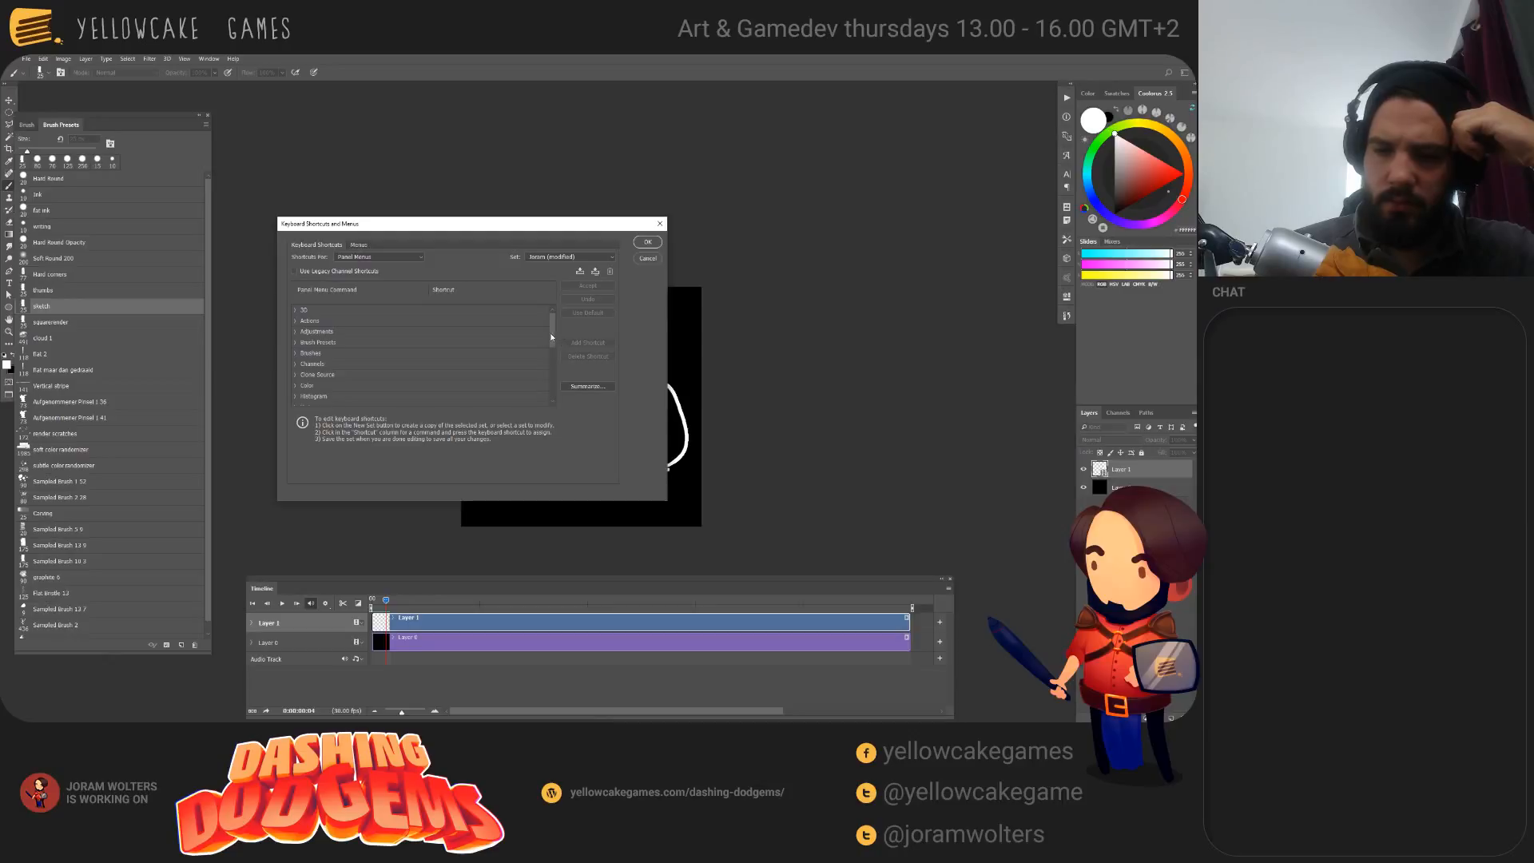
{"action": "left_click_drag", "start_coordinate": [555, 337], "coordinate": [555, 386]}
{"action": "left_click", "coordinate": [295, 392]}
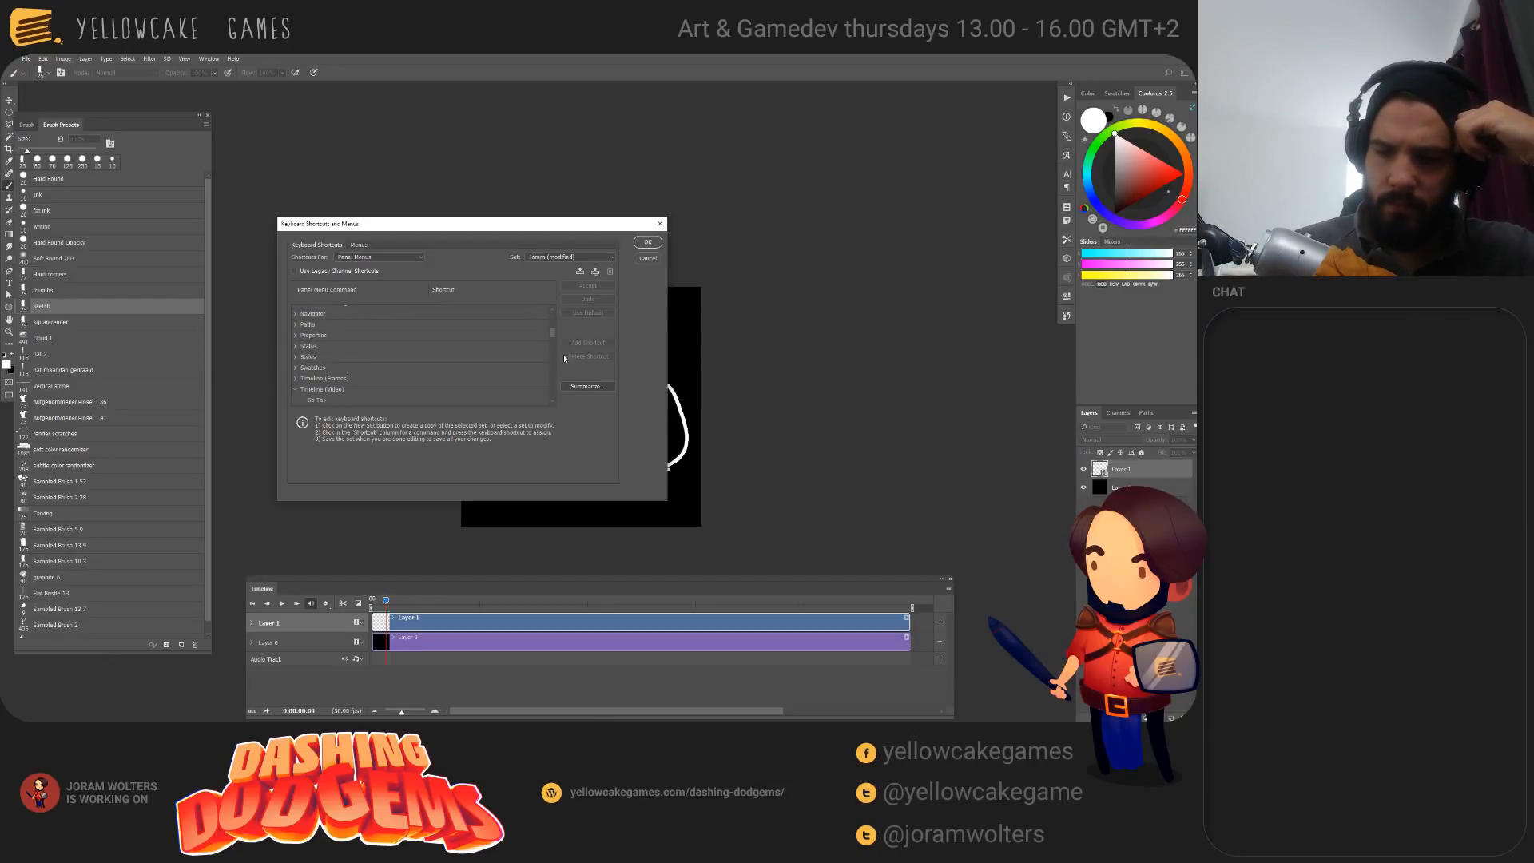
{"action": "left_click_drag", "start_coordinate": [553, 332], "coordinate": [552, 362]}
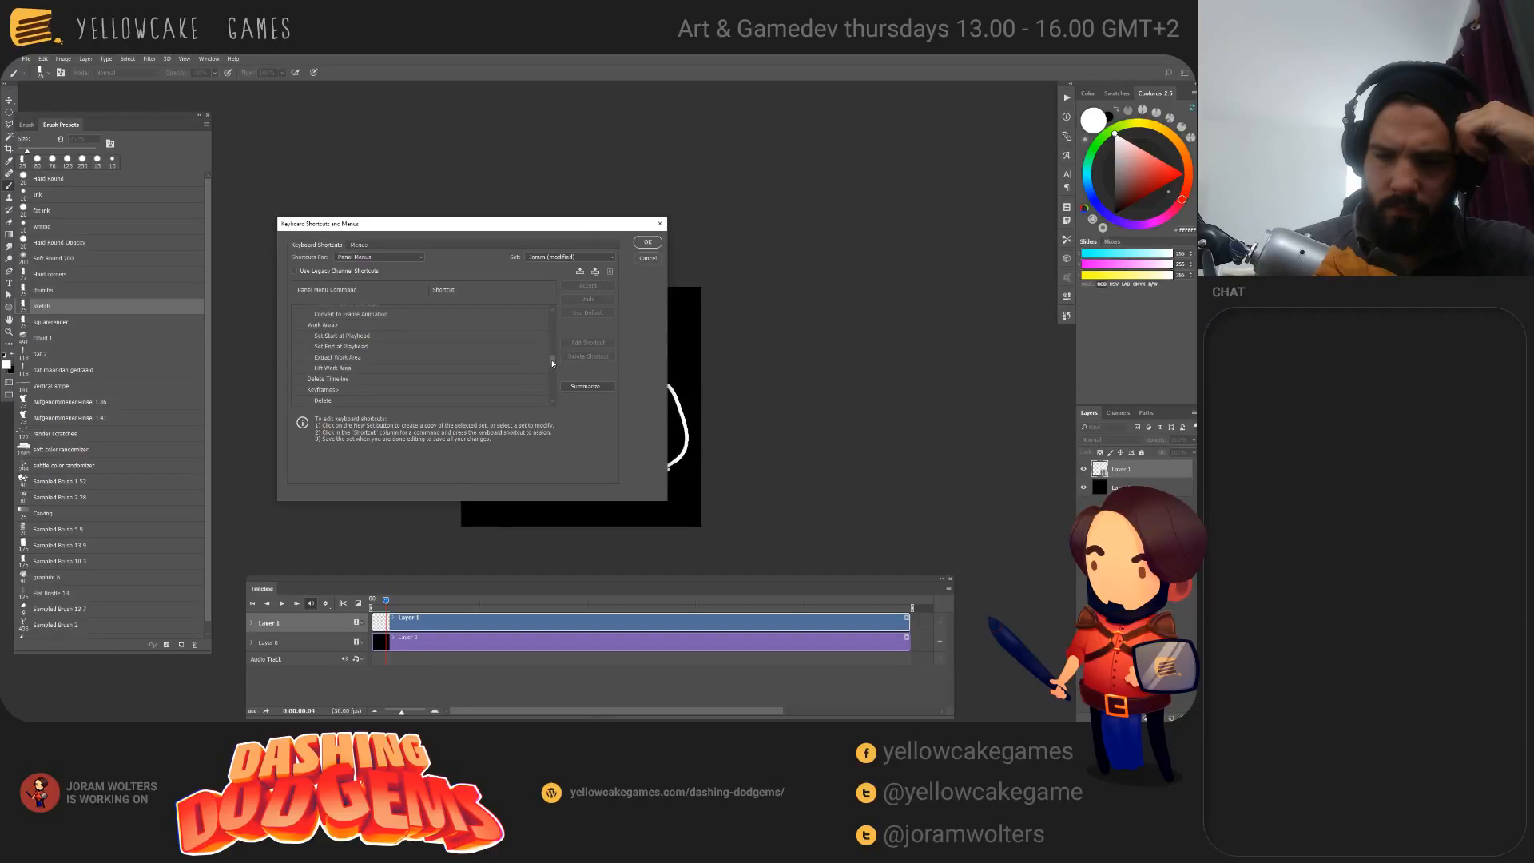
{"action": "left_click_drag", "start_coordinate": [552, 361], "coordinate": [552, 370]}
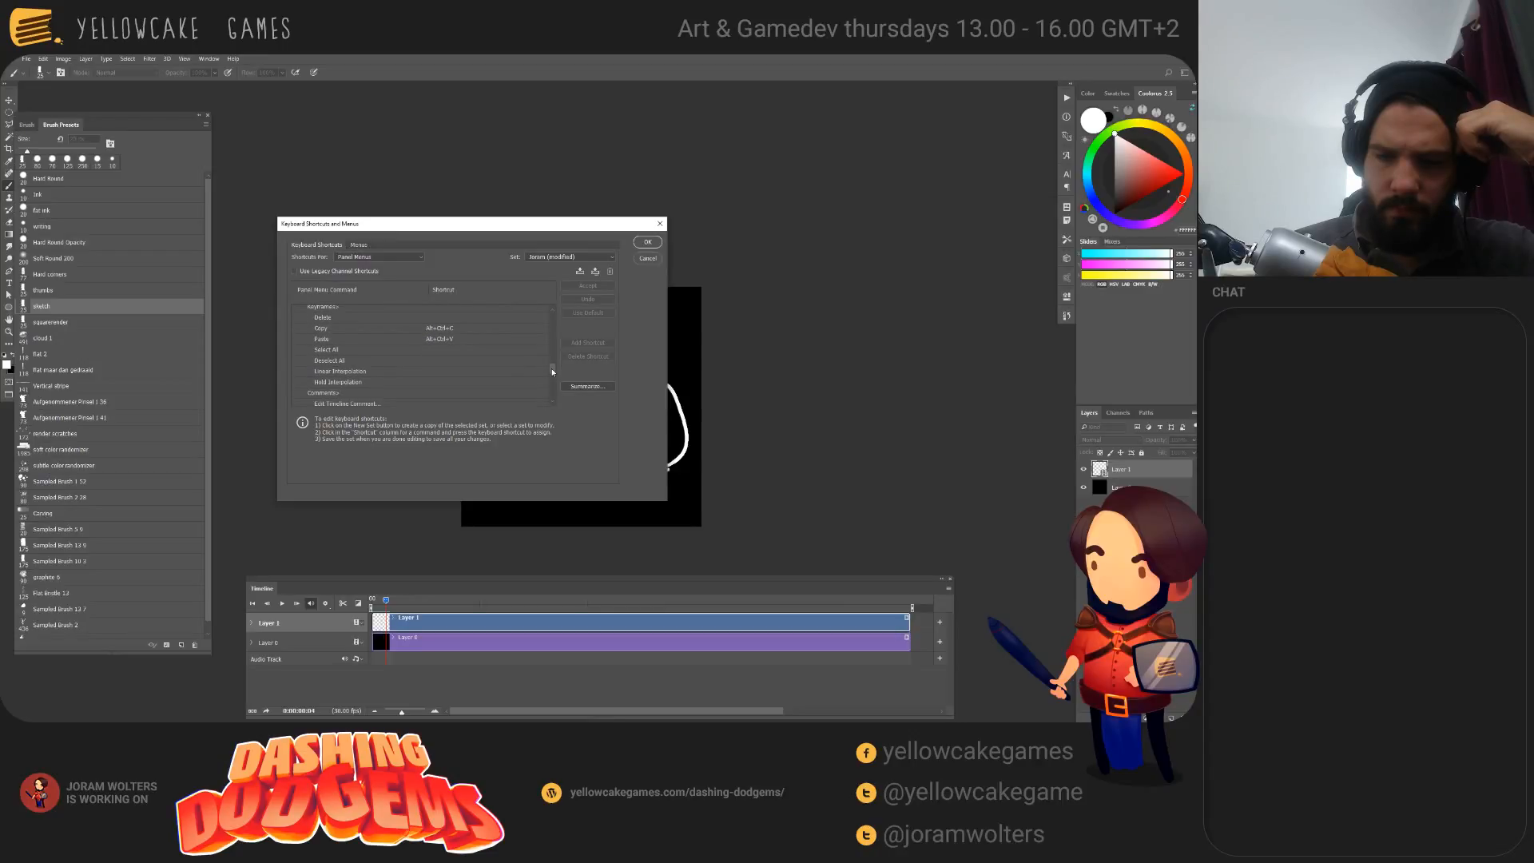
{"action": "left_click_drag", "start_coordinate": [552, 367], "coordinate": [555, 396]}
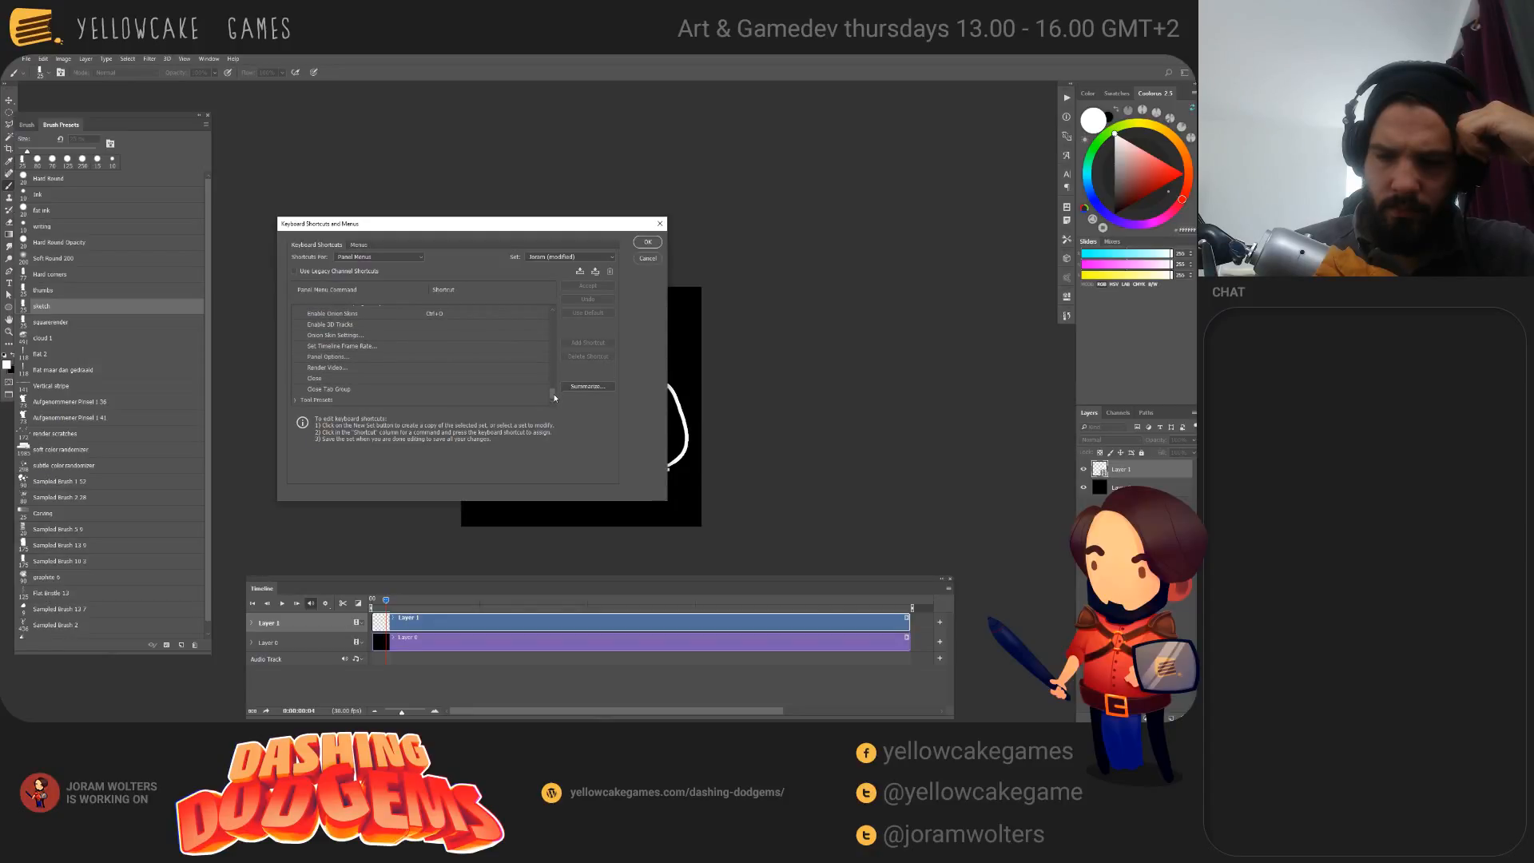
{"action": "left_click", "coordinate": [647, 259]}
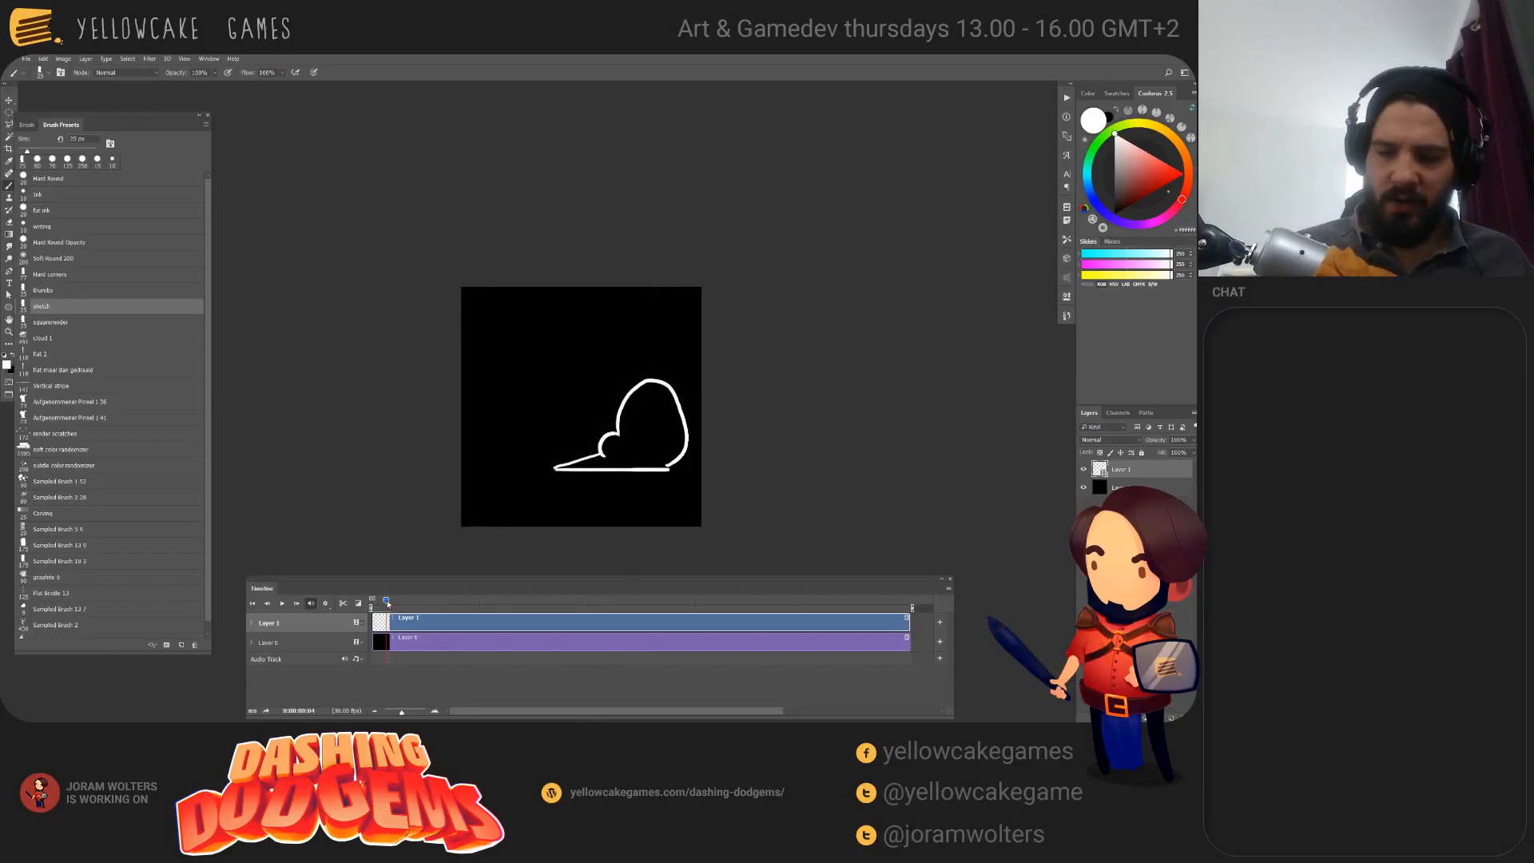
Step: Compare the two small-puff frames with their neighbouring drawings using onion skins
{"action": "left_click_drag", "start_coordinate": [387, 603], "coordinate": [383, 607]}
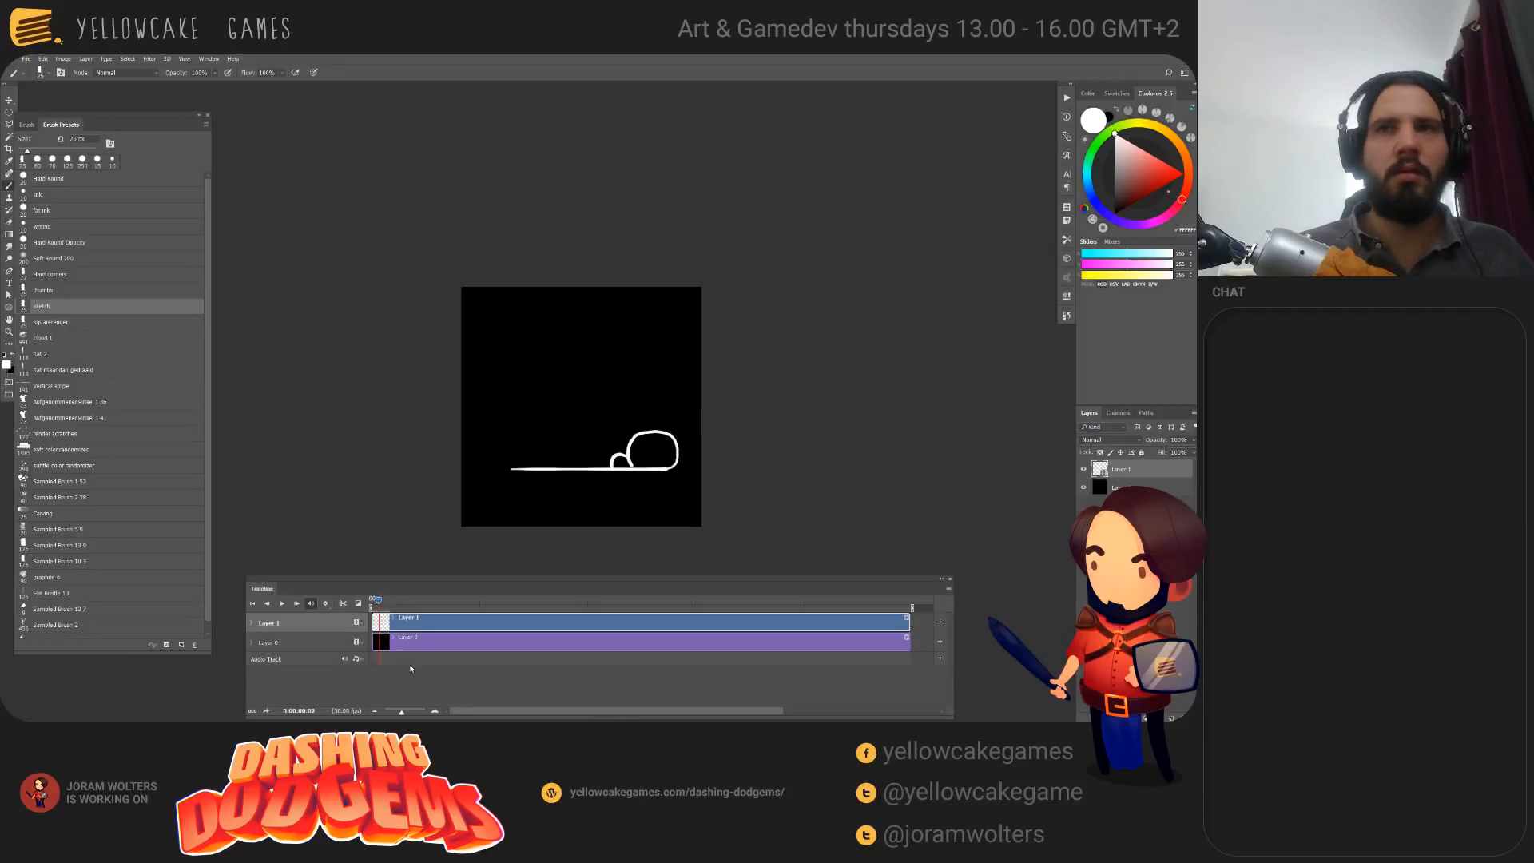
{"action": "key", "text": "ctrl+z"}
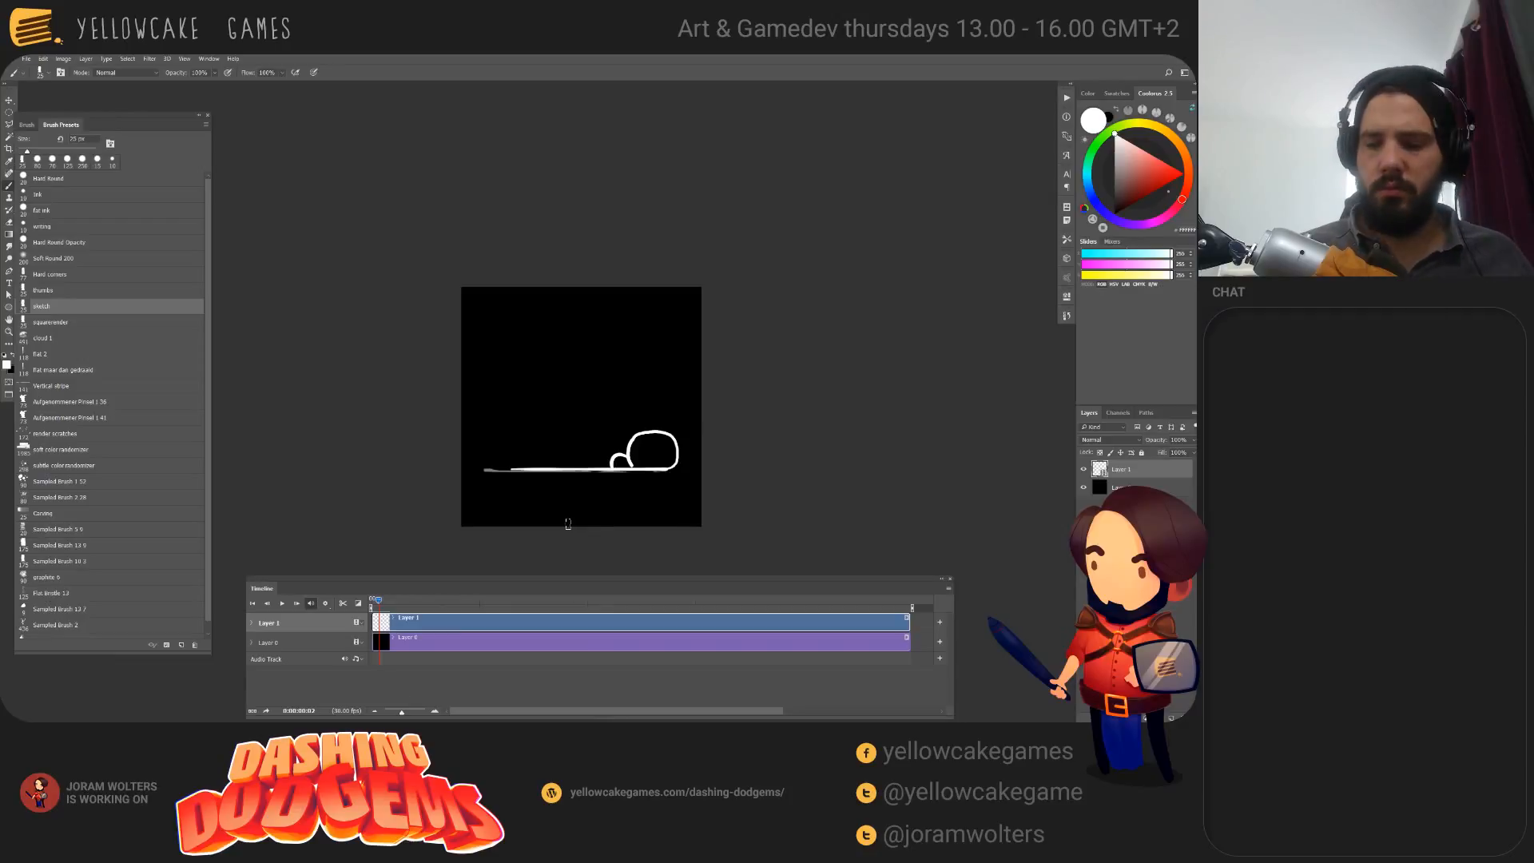
{"action": "left_click_drag", "start_coordinate": [378, 603], "coordinate": [381, 605]}
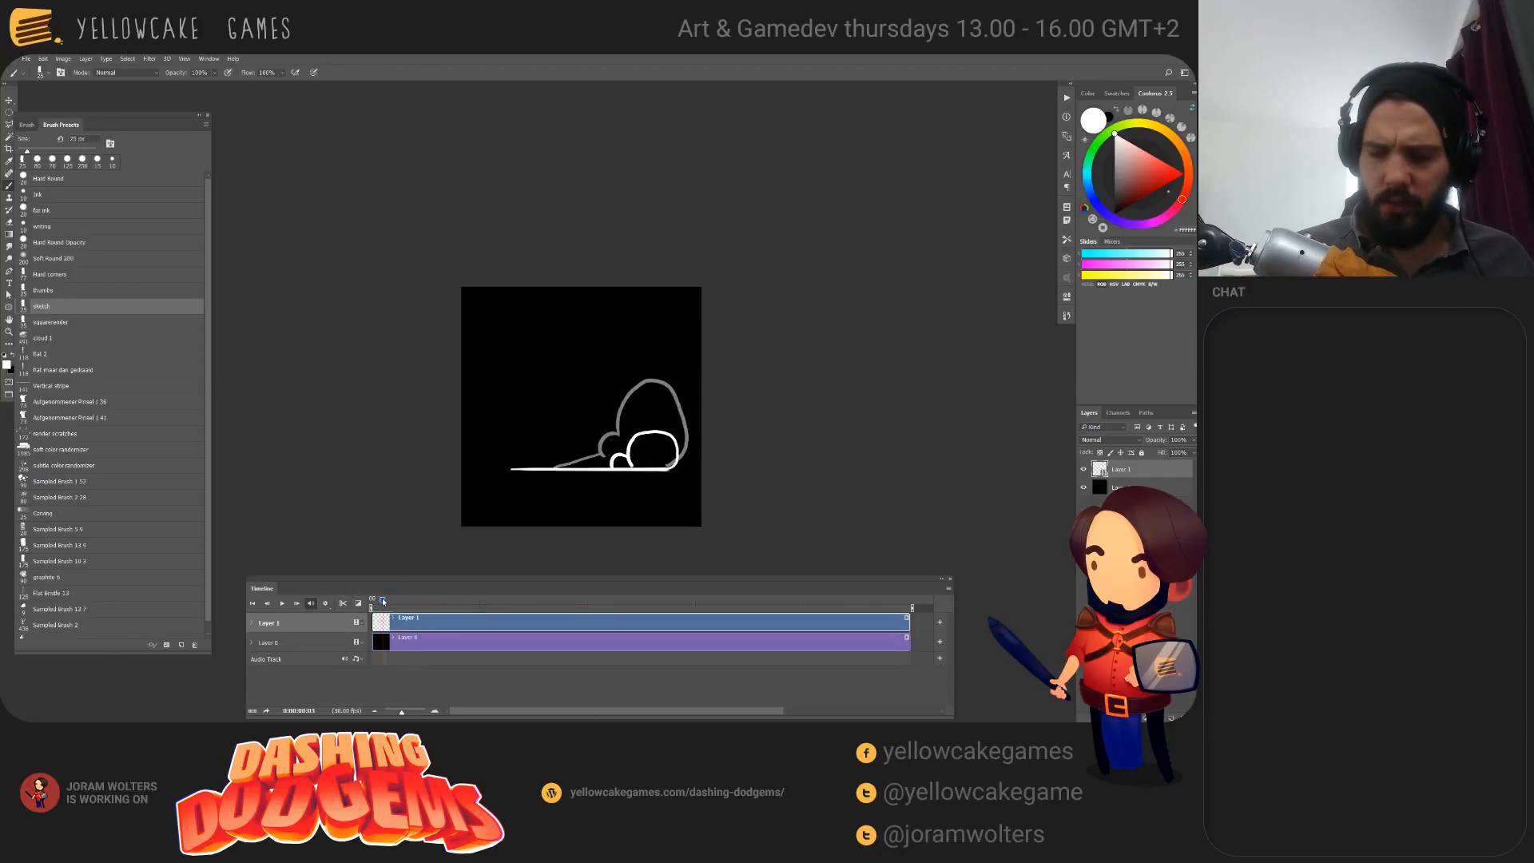
Step: Duplicate the video layer frame with the tall puff, side bump and pointed base
{"action": "left_click_drag", "start_coordinate": [383, 602], "coordinate": [389, 608]}
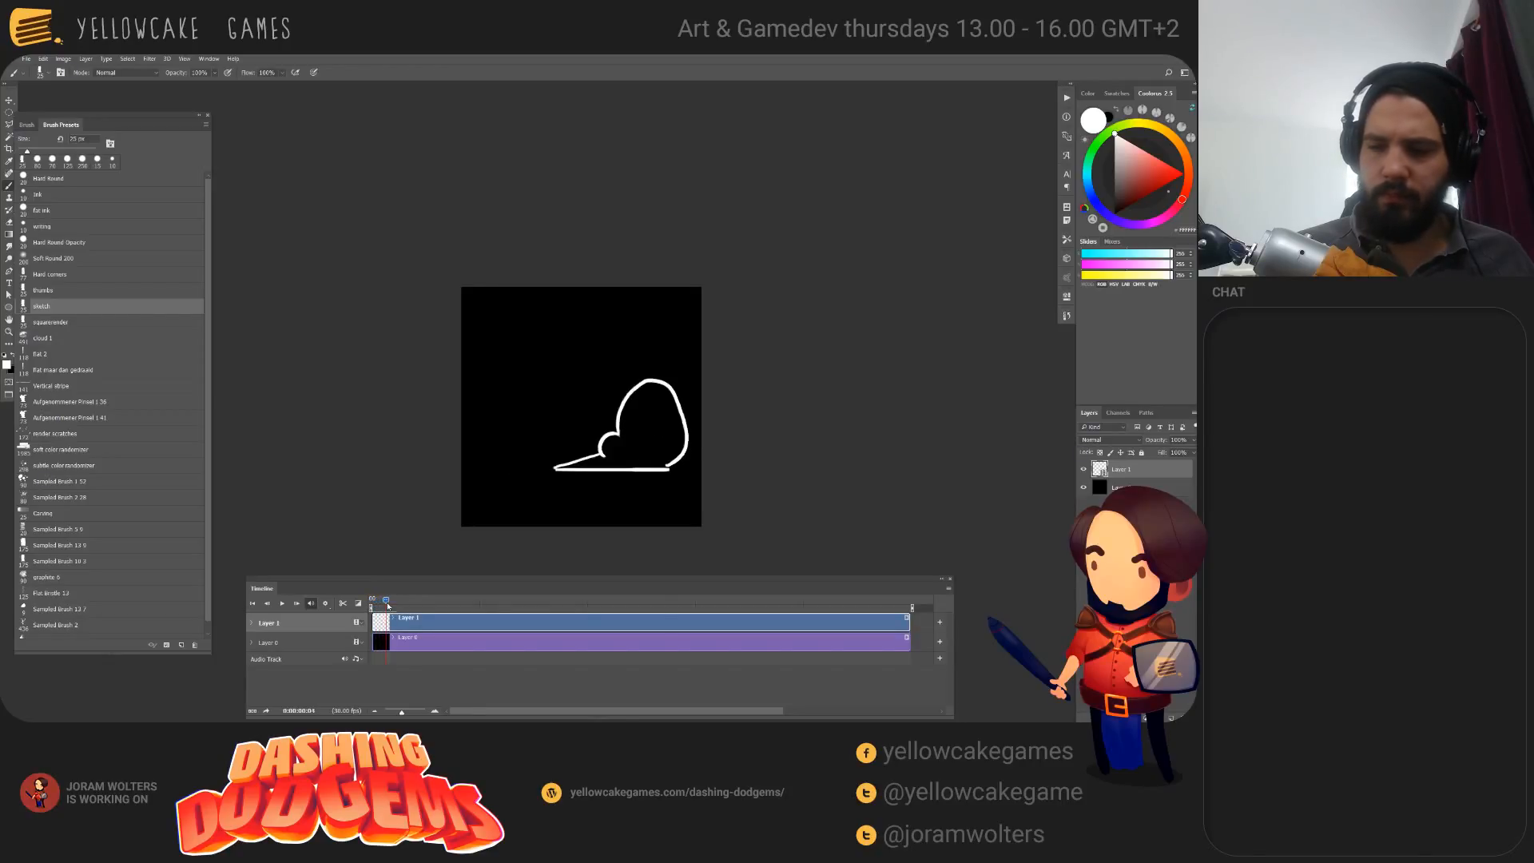
{"action": "left_click", "coordinate": [62, 58]}
{"action": "mouse_move", "coordinate": [161, 61]}
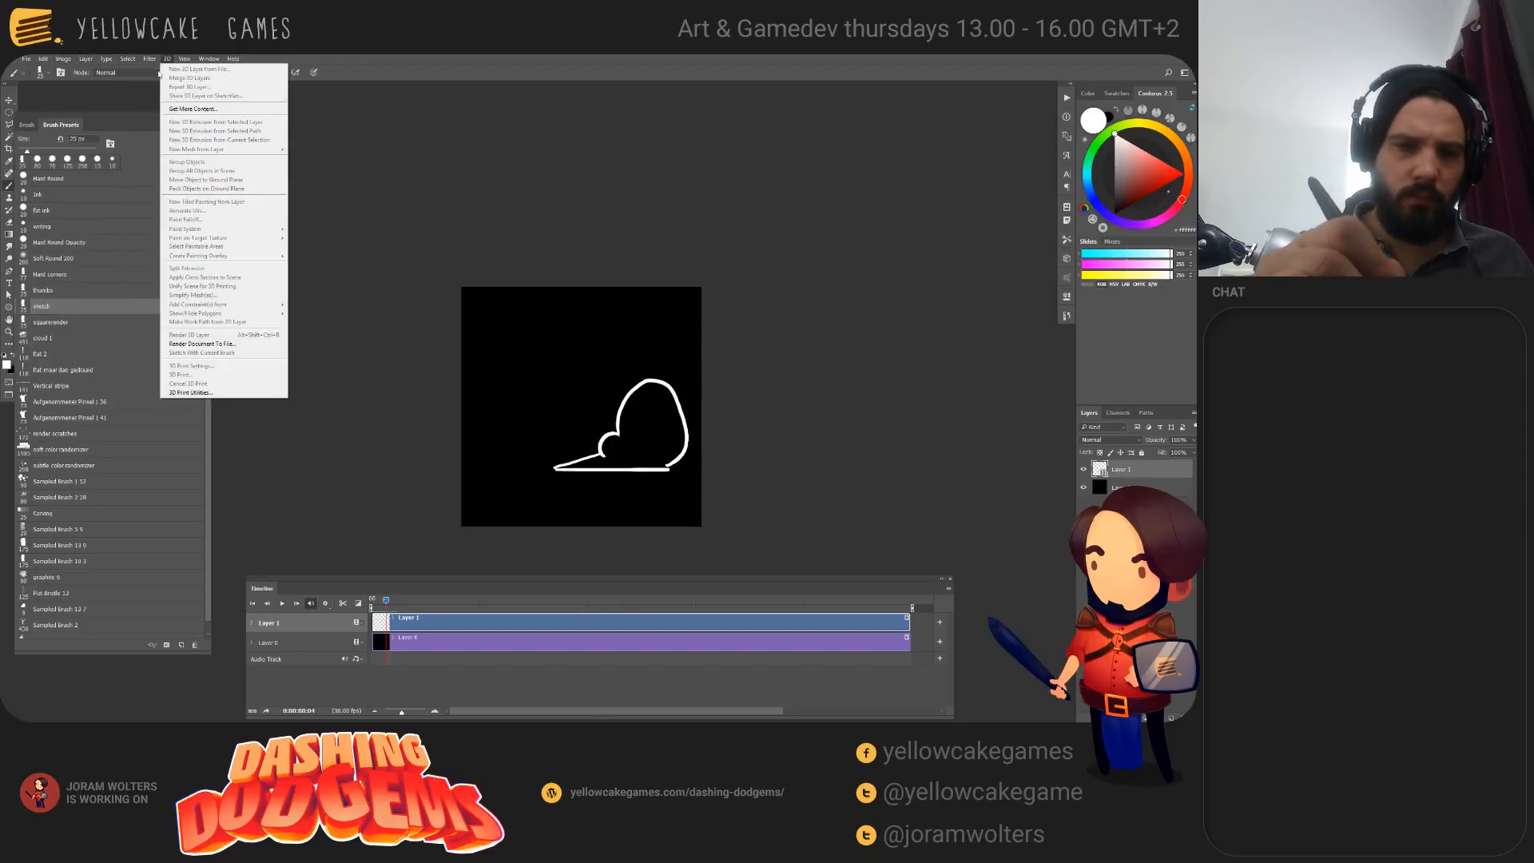
{"action": "mouse_move", "coordinate": [85, 59]}
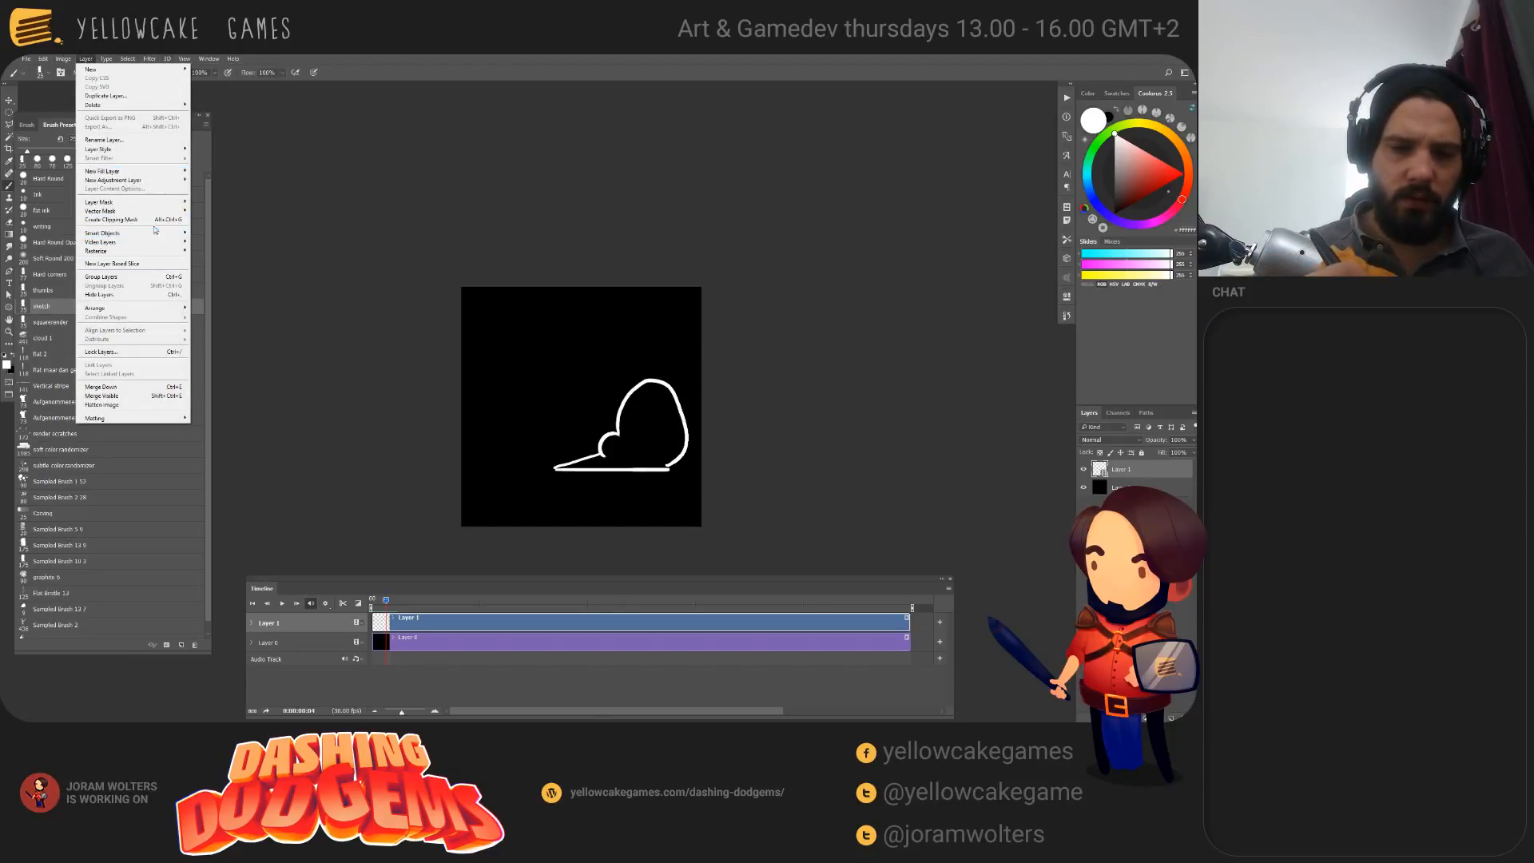
{"action": "mouse_move", "coordinate": [164, 243]}
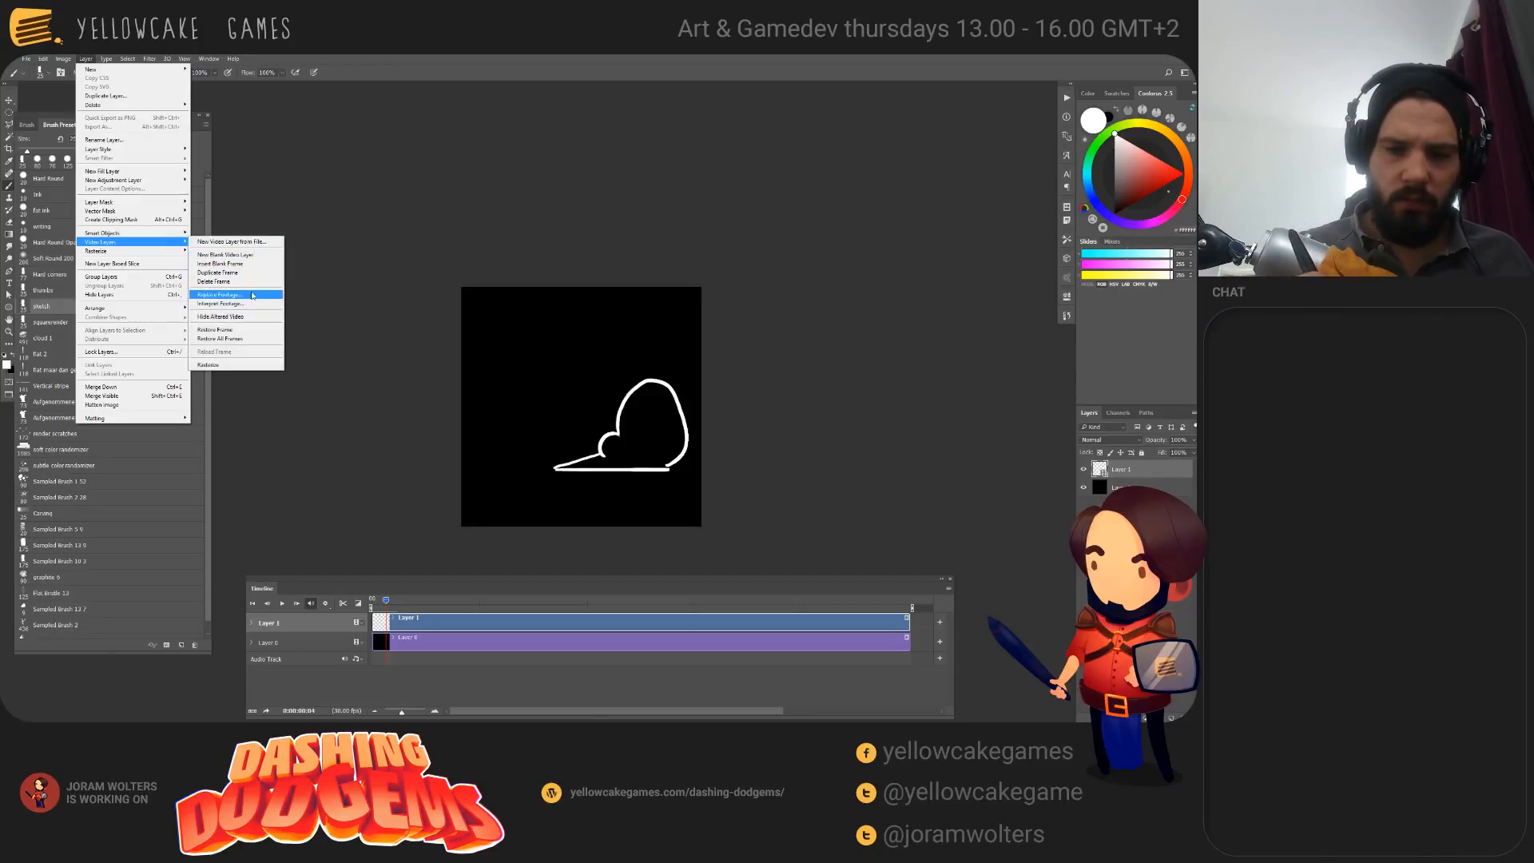
{"action": "left_click", "coordinate": [228, 272]}
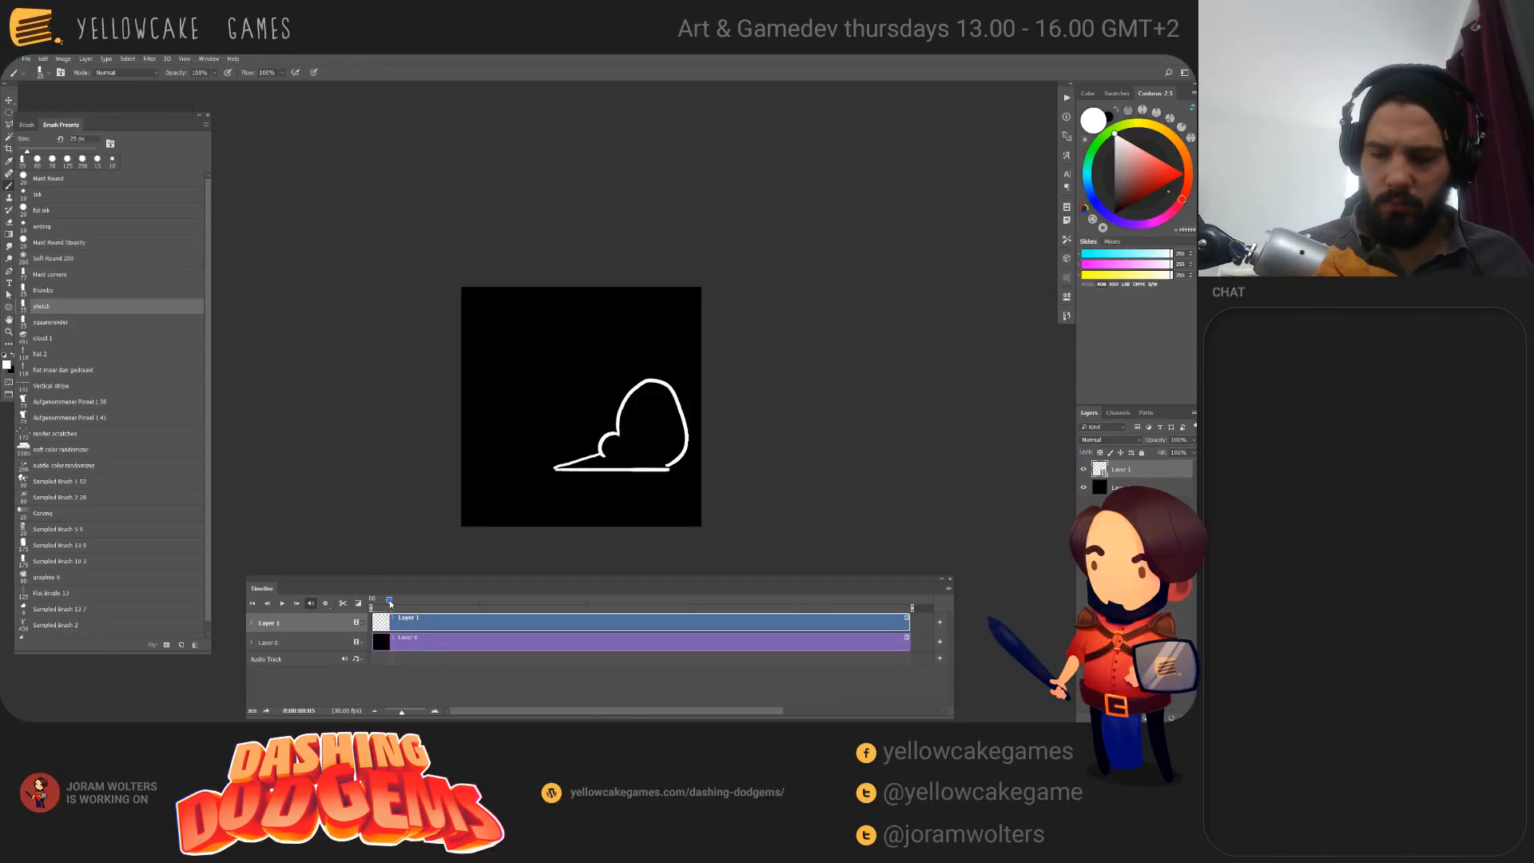
Step: Duplicate the video layer frame with the large round puff, small side bump and pointed base
{"action": "left_click_drag", "start_coordinate": [390, 604], "coordinate": [394, 605]}
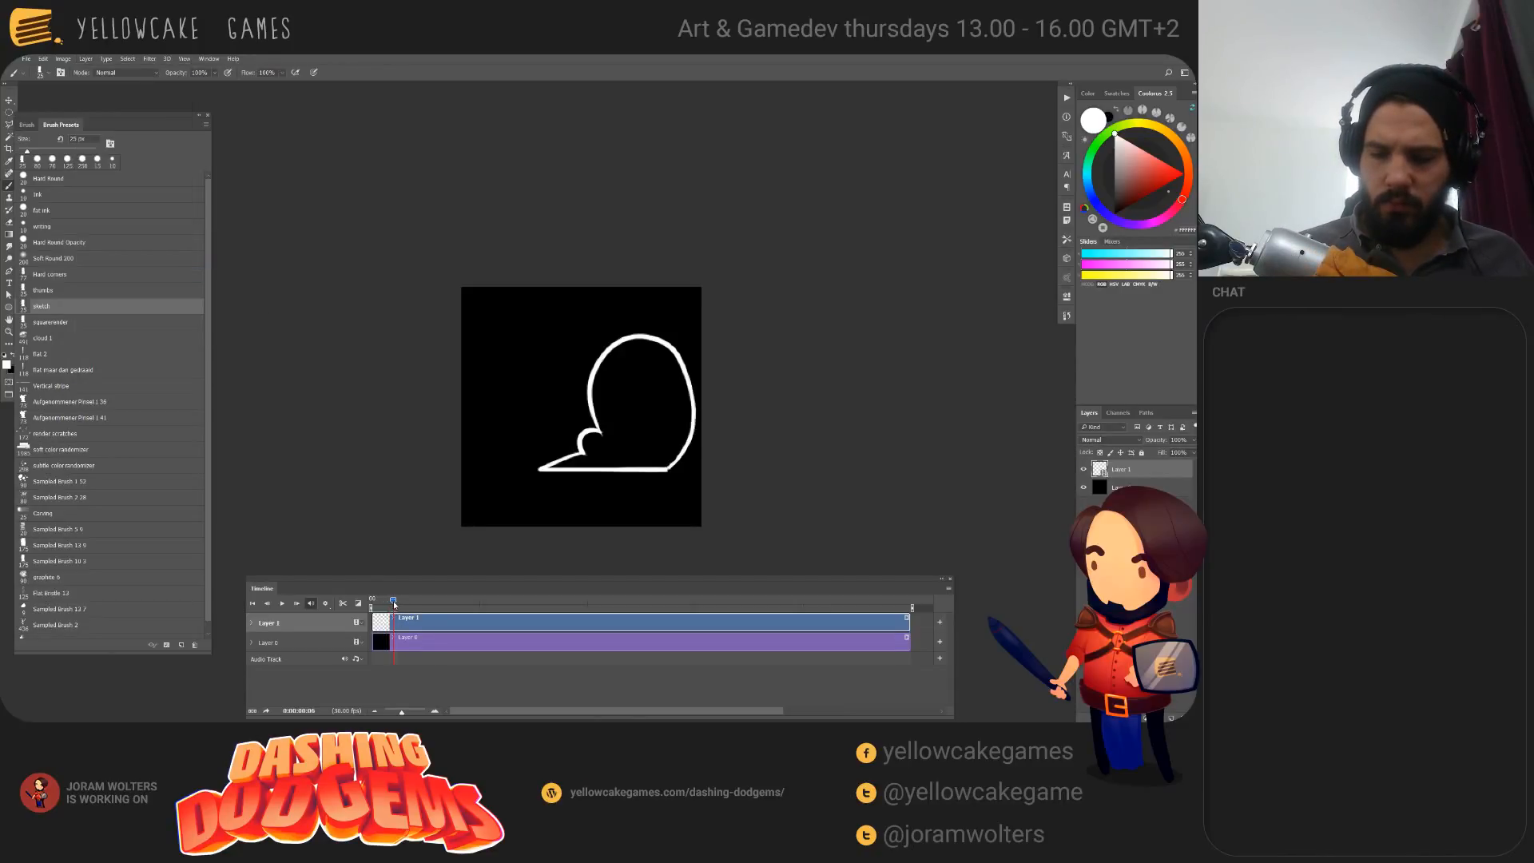
{"action": "left_click", "coordinate": [86, 61]}
{"action": "mouse_move", "coordinate": [155, 241]}
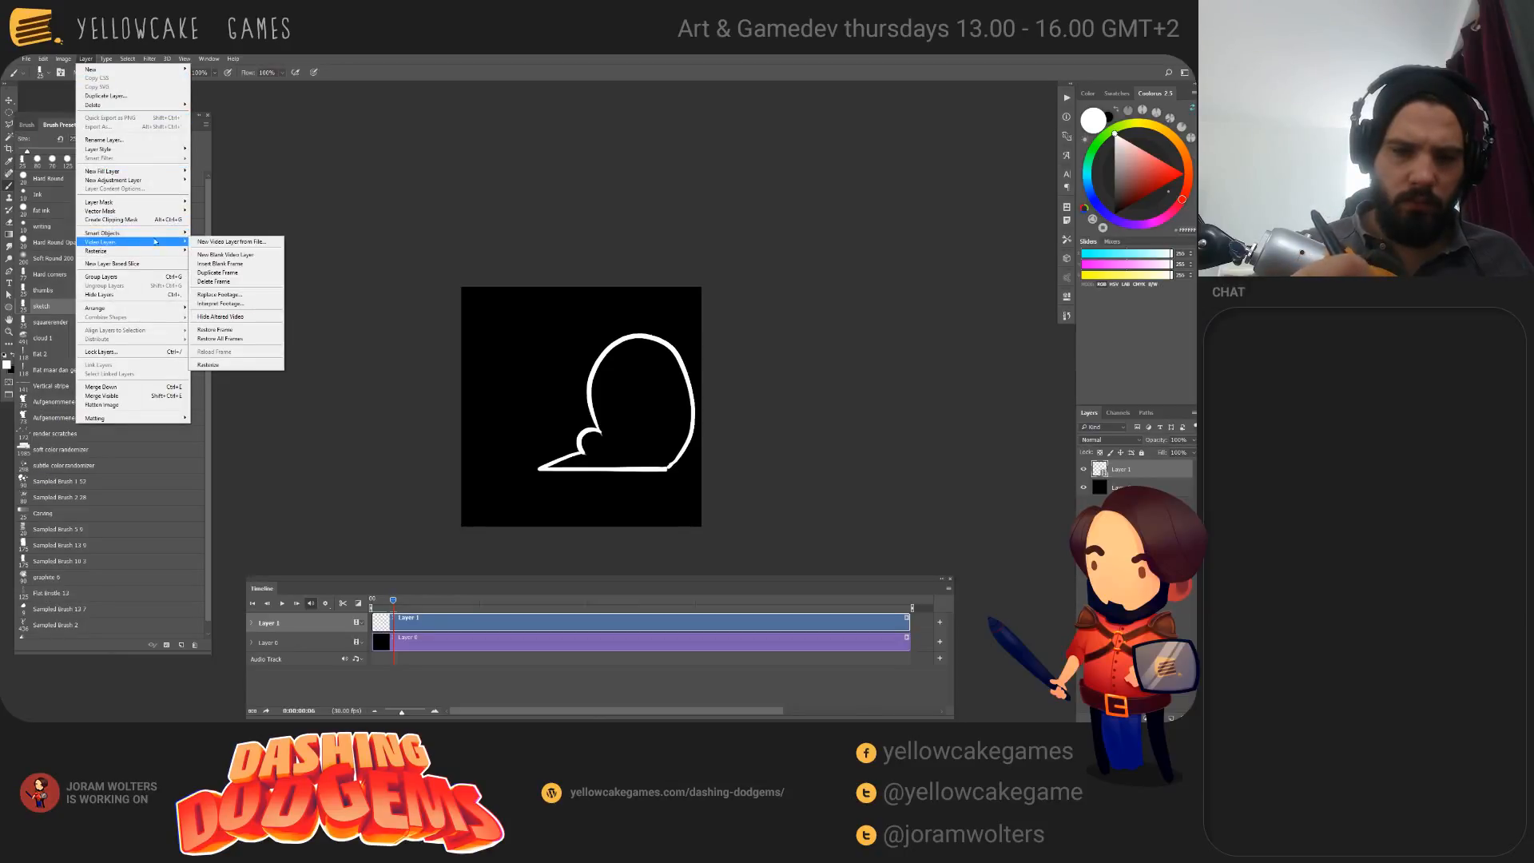
{"action": "left_click", "coordinate": [247, 272]}
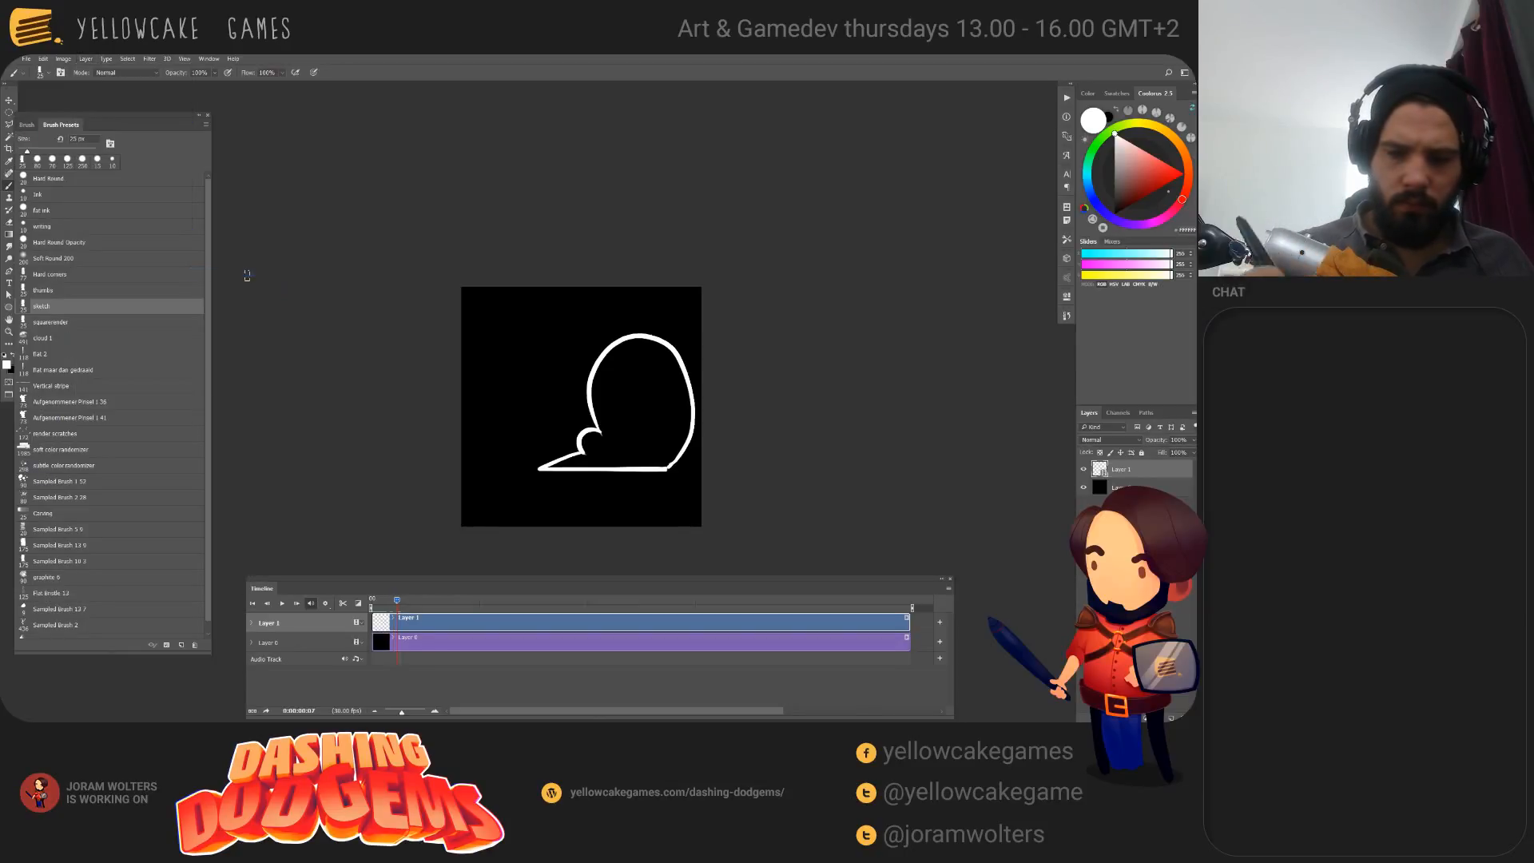
Step: Duplicate the video layer frame with the large puff whose base is undercut above a small pointed wedge
{"action": "left_click_drag", "start_coordinate": [397, 602], "coordinate": [401, 600]}
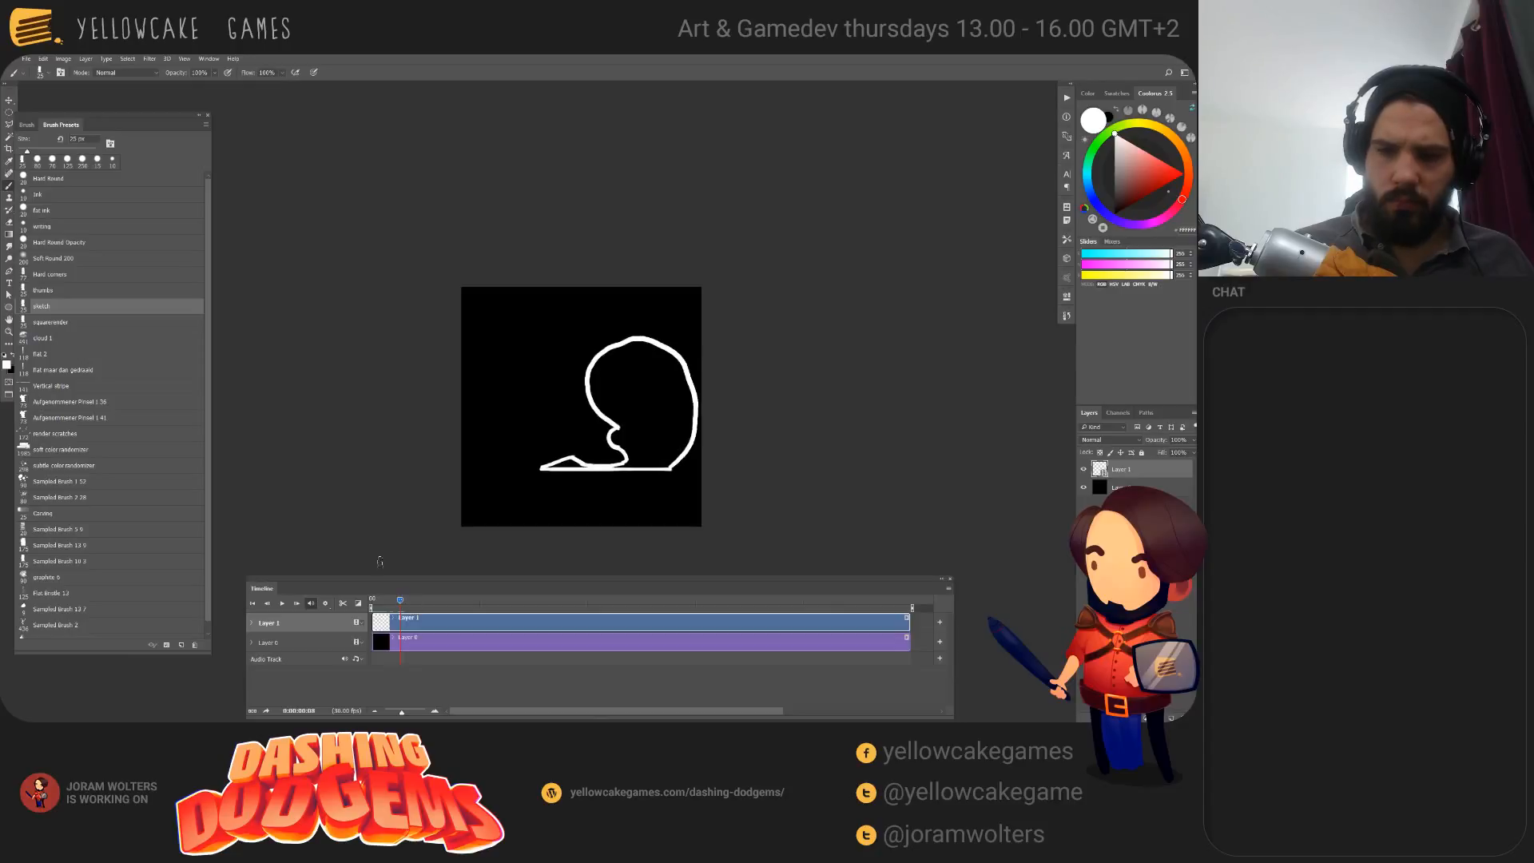
{"action": "left_click", "coordinate": [86, 60]}
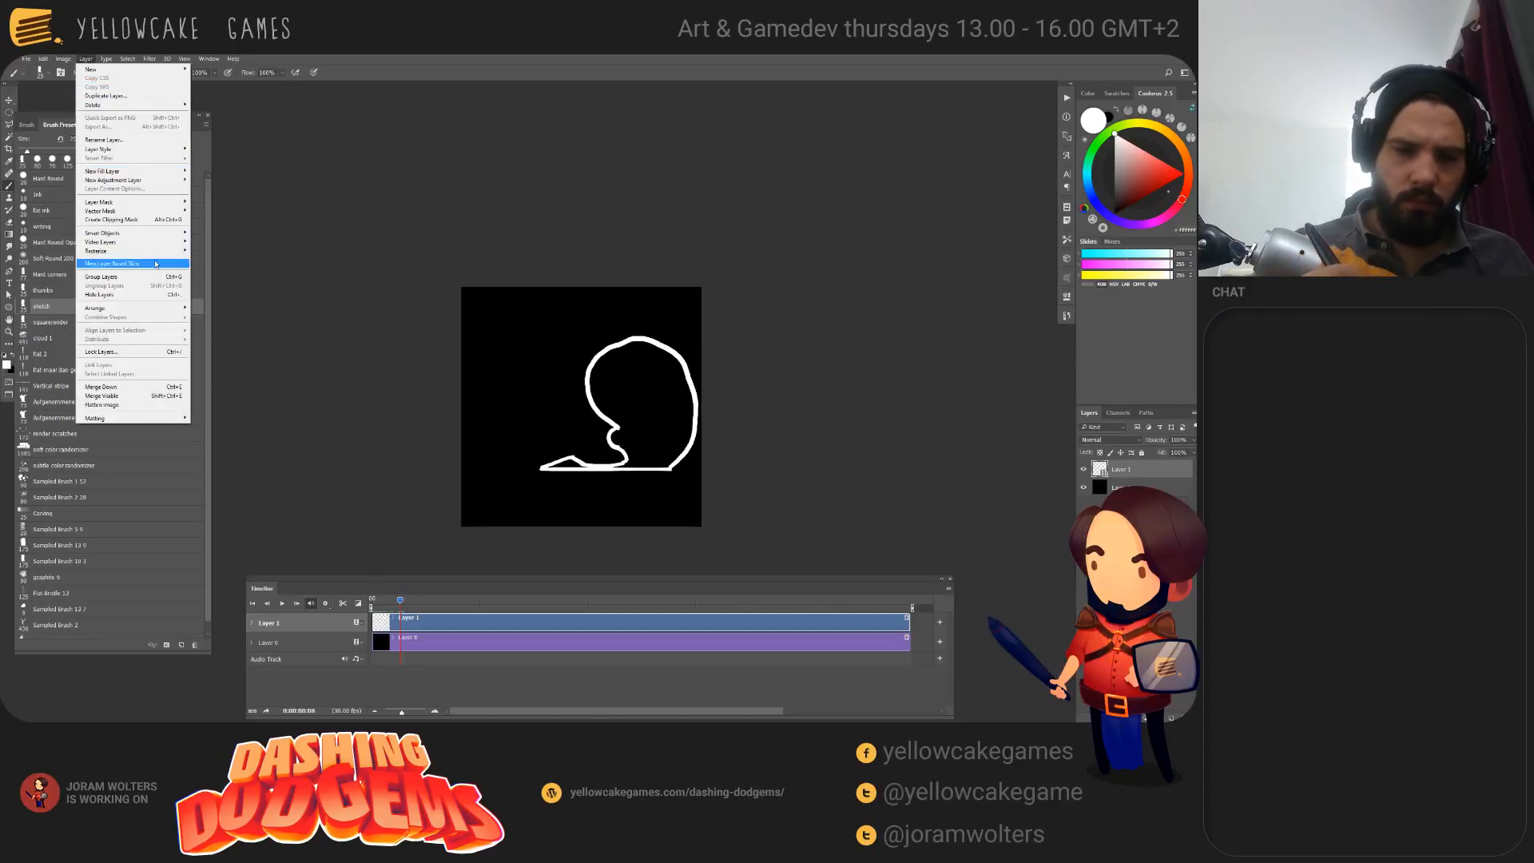
{"action": "mouse_move", "coordinate": [159, 241]}
{"action": "left_click", "coordinate": [246, 273]}
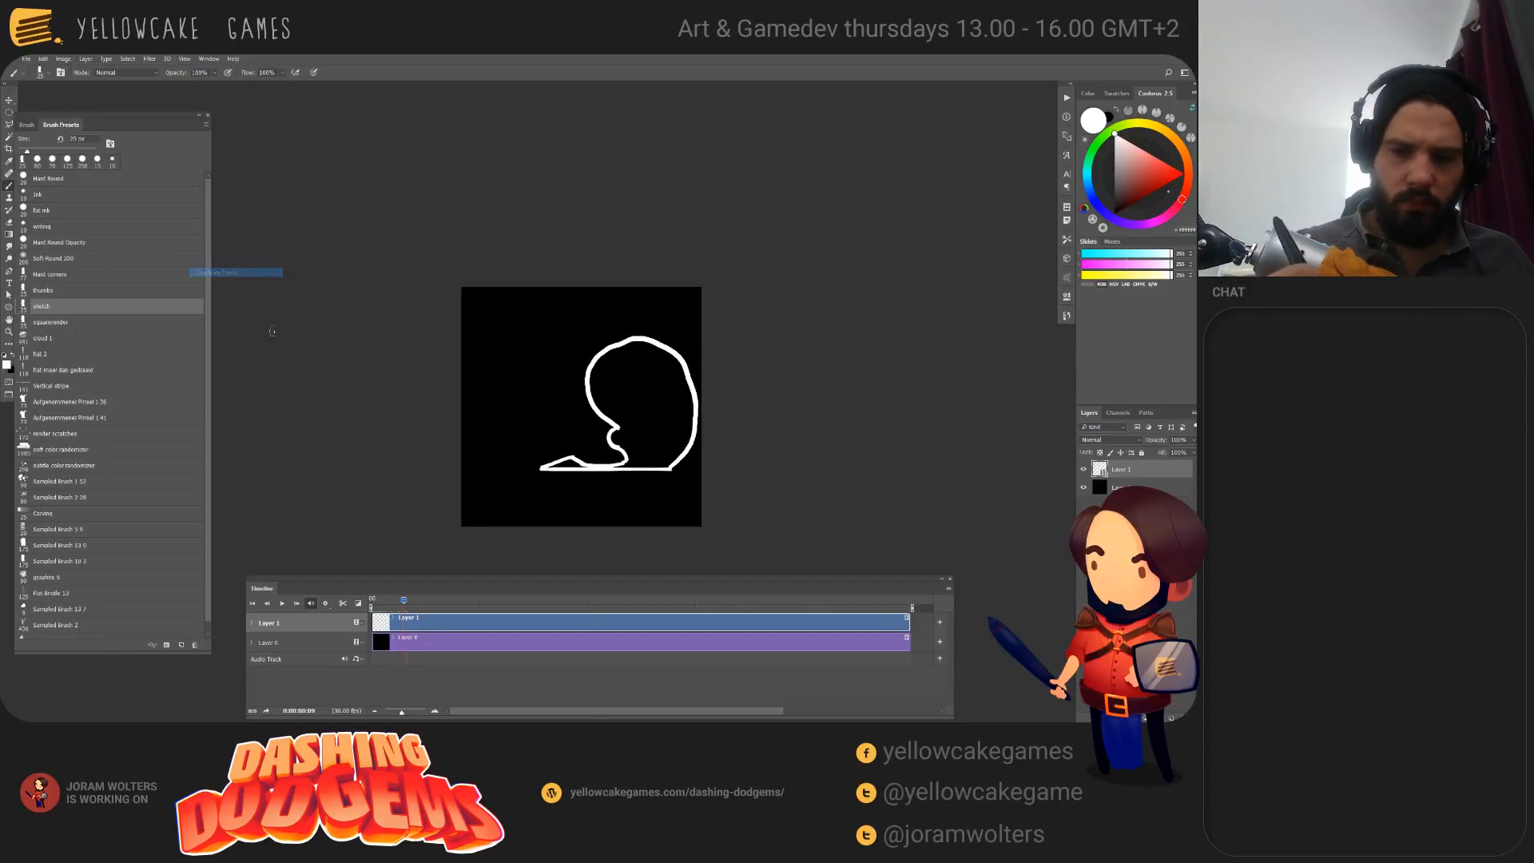
Step: Duplicate the video layer frame with the curling puff and the small ring inside its hollow
{"action": "left_click_drag", "start_coordinate": [406, 601], "coordinate": [407, 601]}
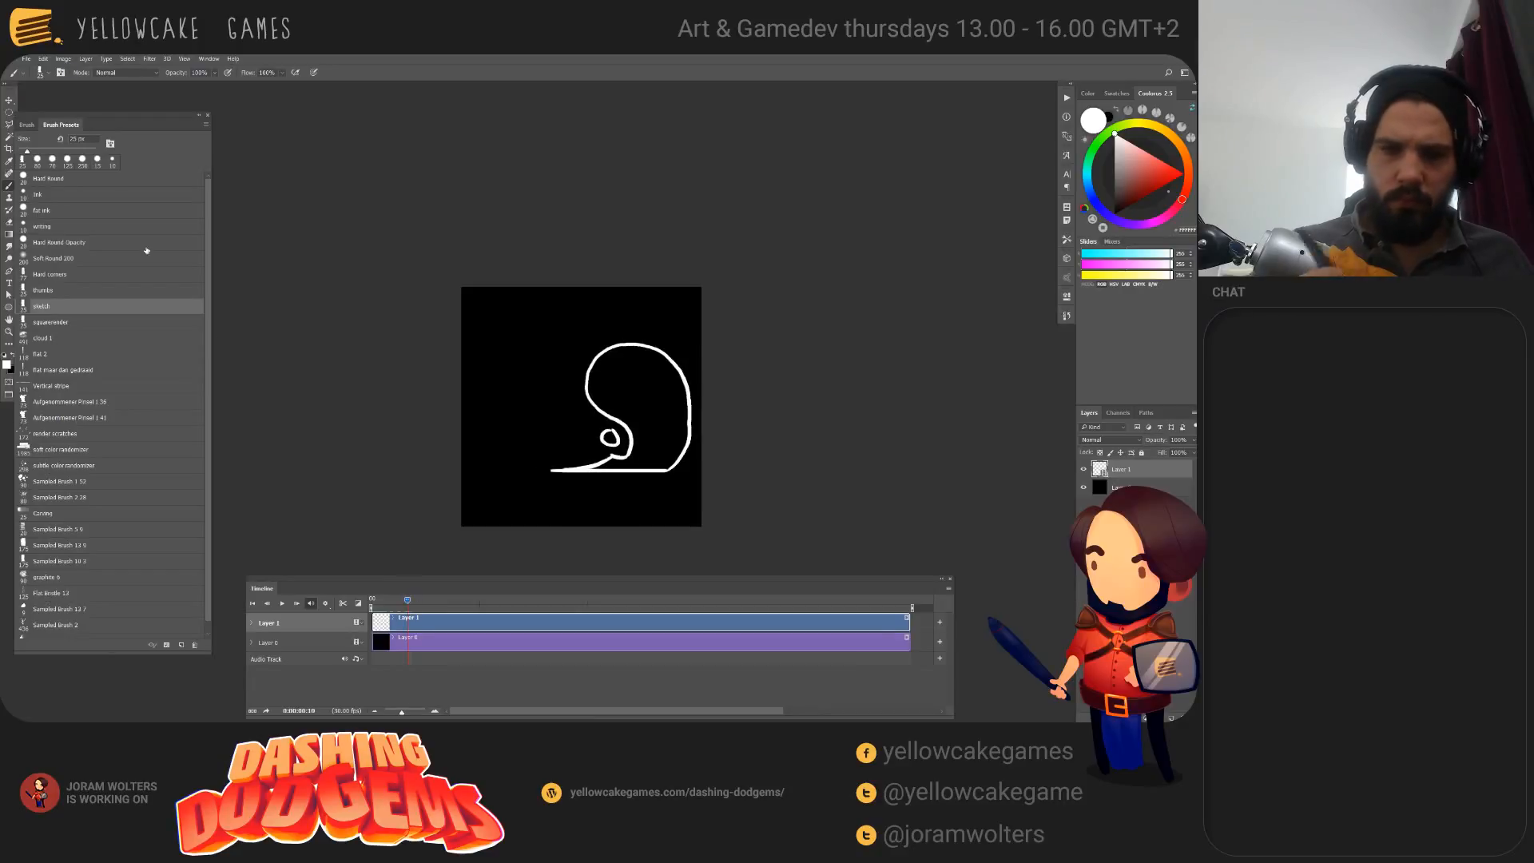
{"action": "left_click", "coordinate": [67, 62]}
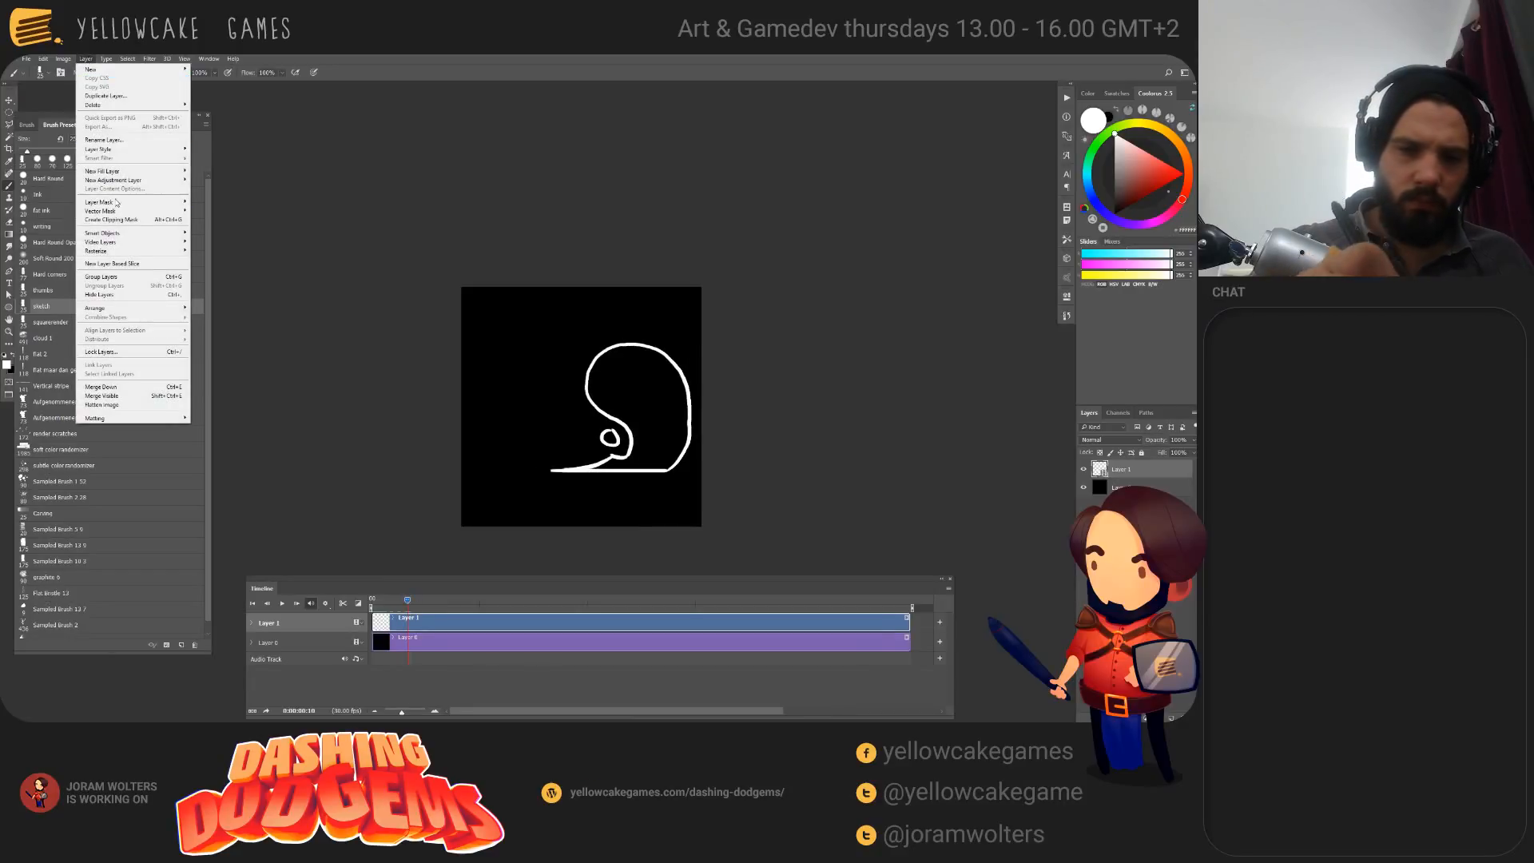
{"action": "mouse_move", "coordinate": [172, 242]}
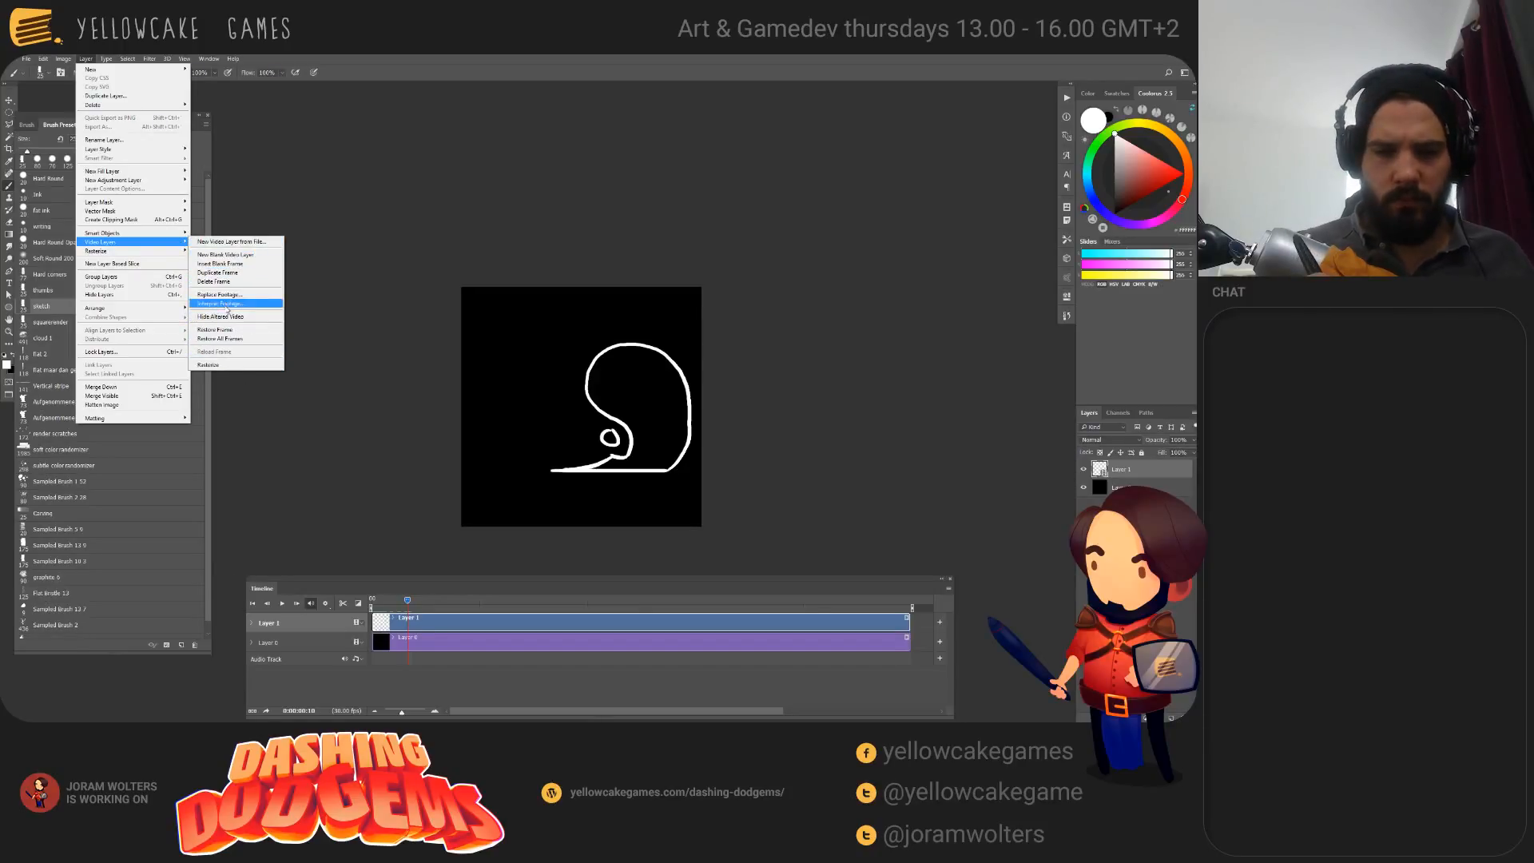
{"action": "left_click", "coordinate": [231, 274]}
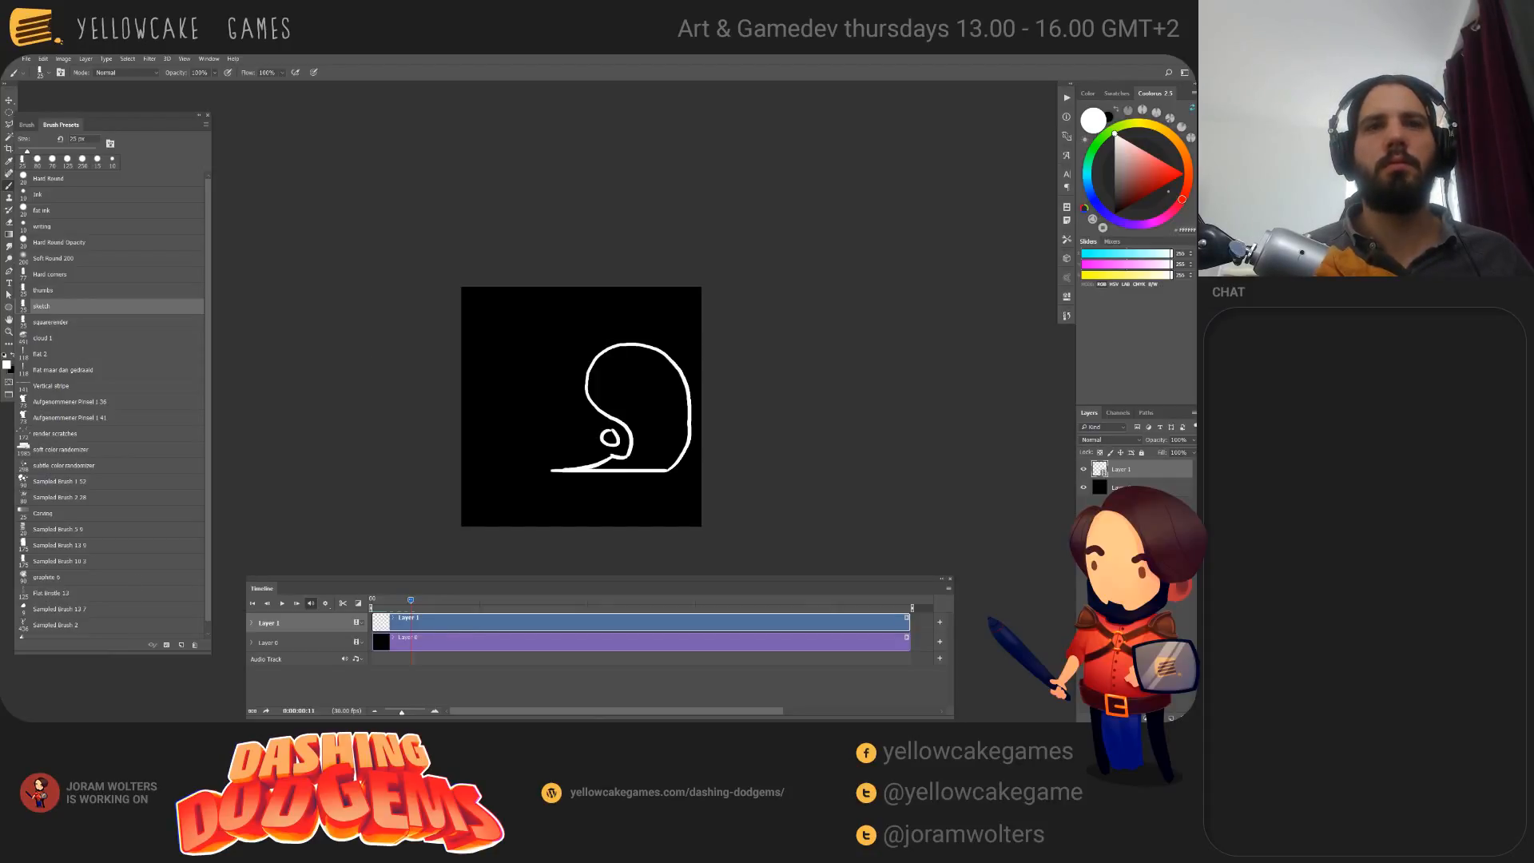
{"action": "key", "text": "alt+Tab"}
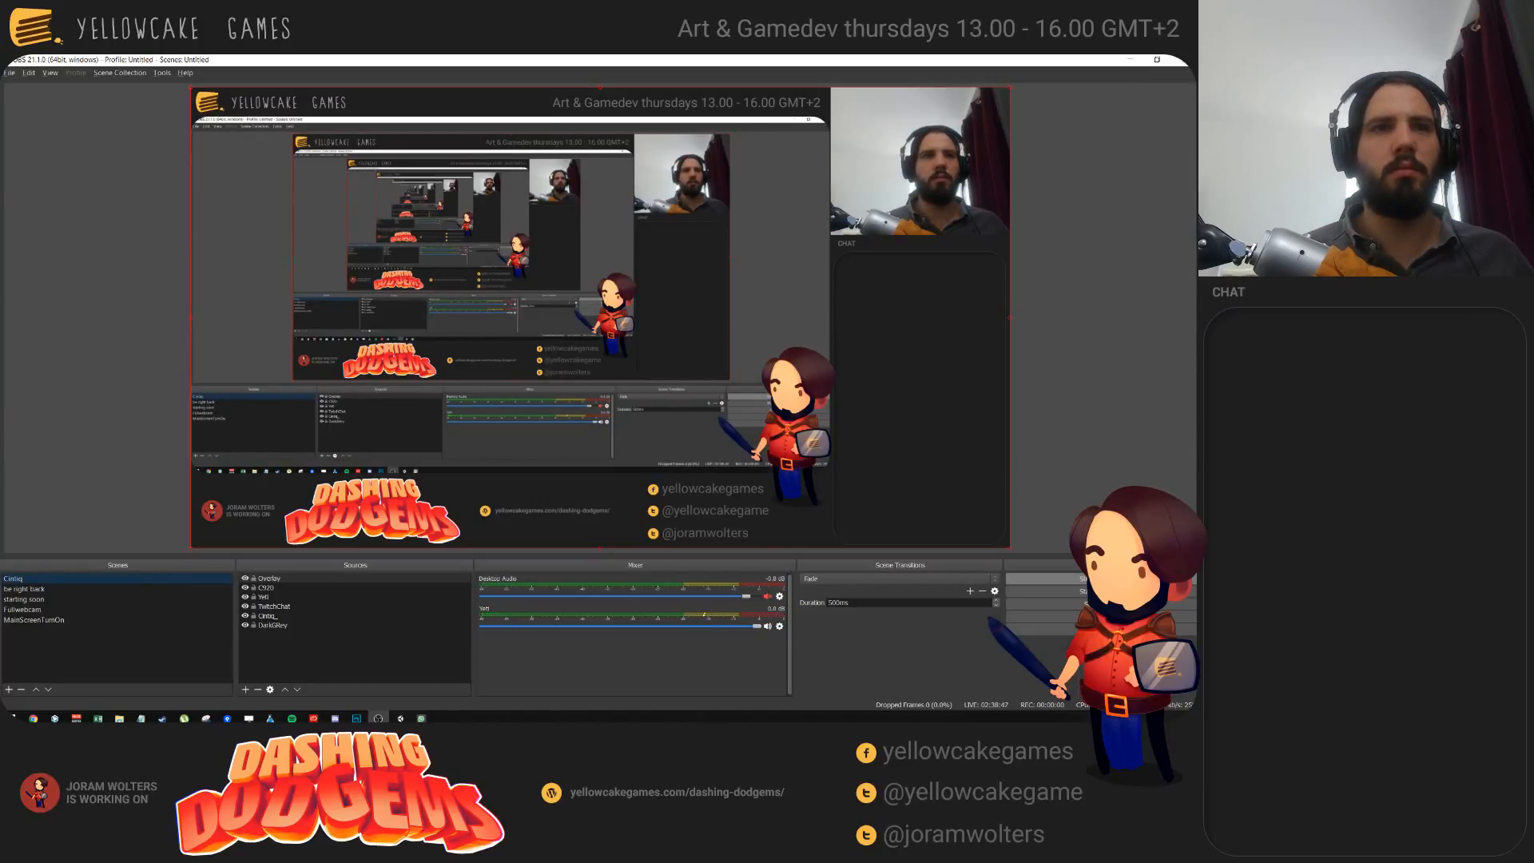
{"action": "key", "text": "alt+Tab"}
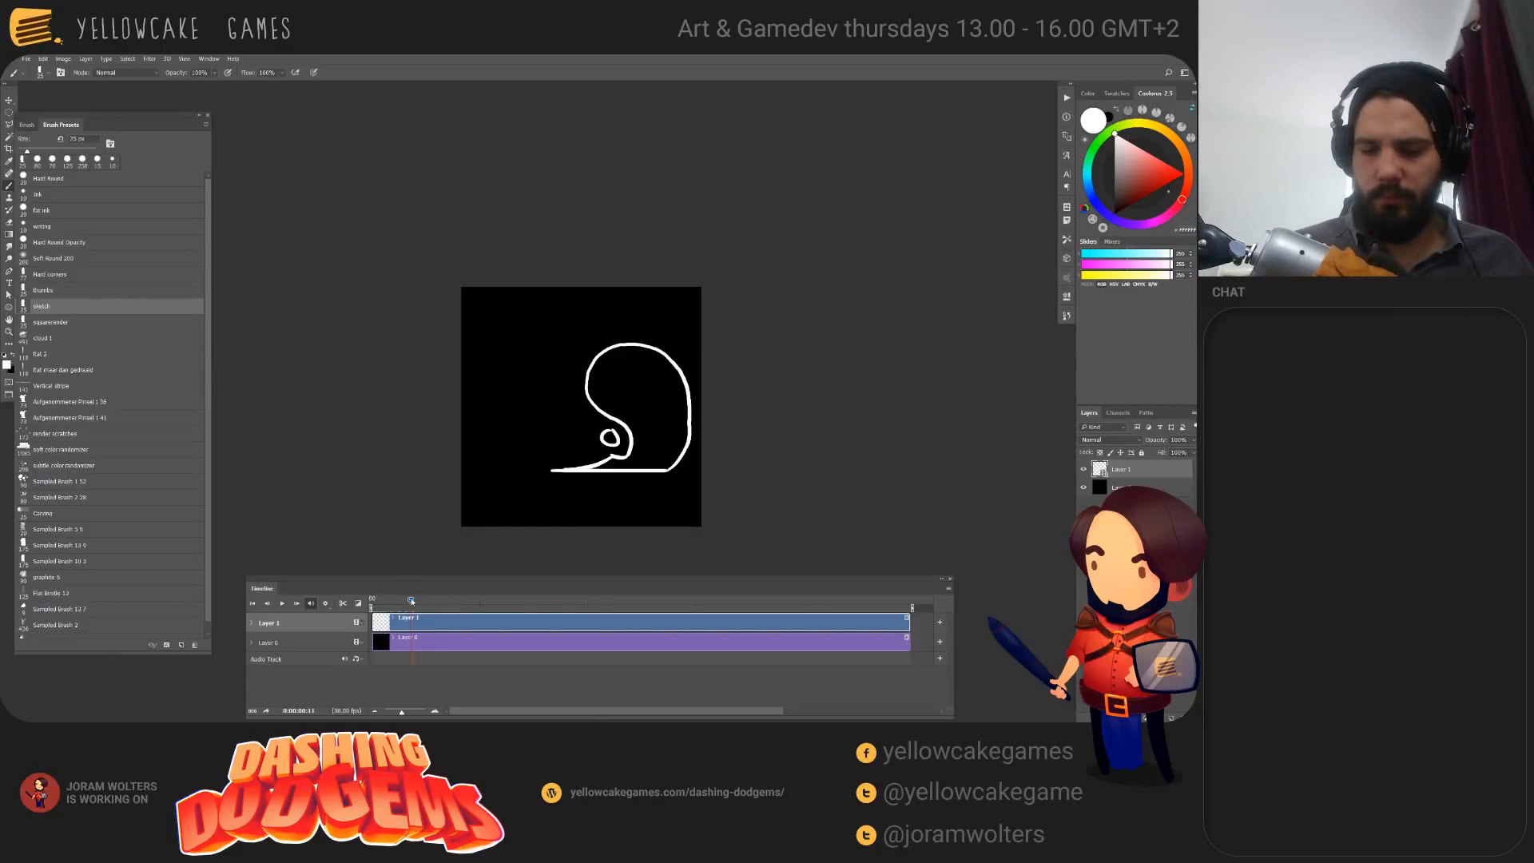
Step: Duplicate the frame of the curling puff with the small ring once more to extend its hold
{"action": "mouse_move", "coordinate": [412, 601]}
{"action": "left_mouse_down"}
{"action": "mouse_move", "coordinate": [369, 607]}
{"action": "mouse_move", "coordinate": [412, 614]}
{"action": "left_mouse_up"}
{"action": "left_click", "coordinate": [85, 59]}
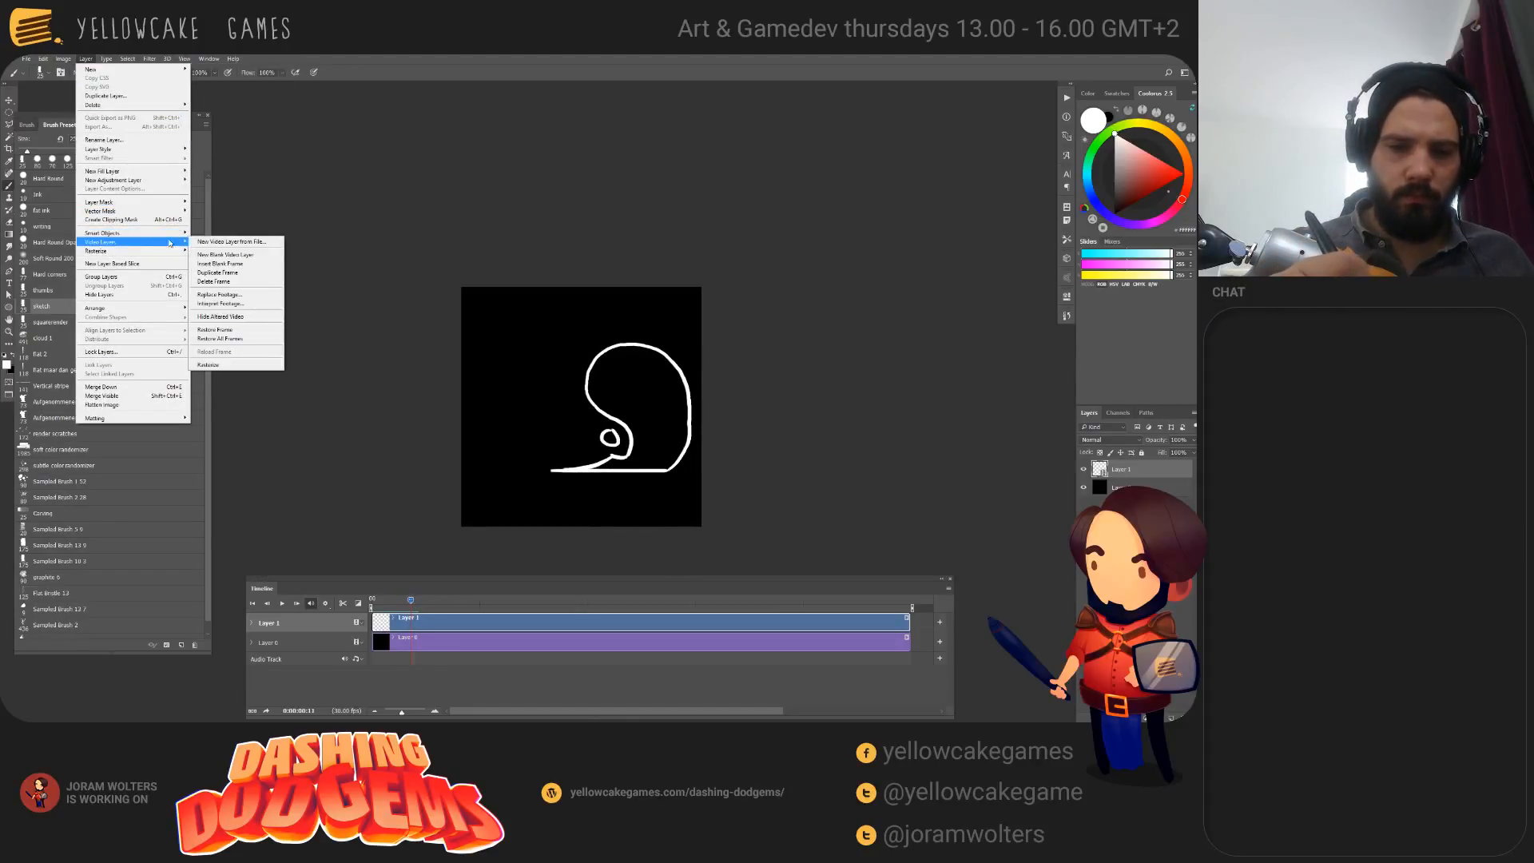
{"action": "left_click", "coordinate": [240, 274]}
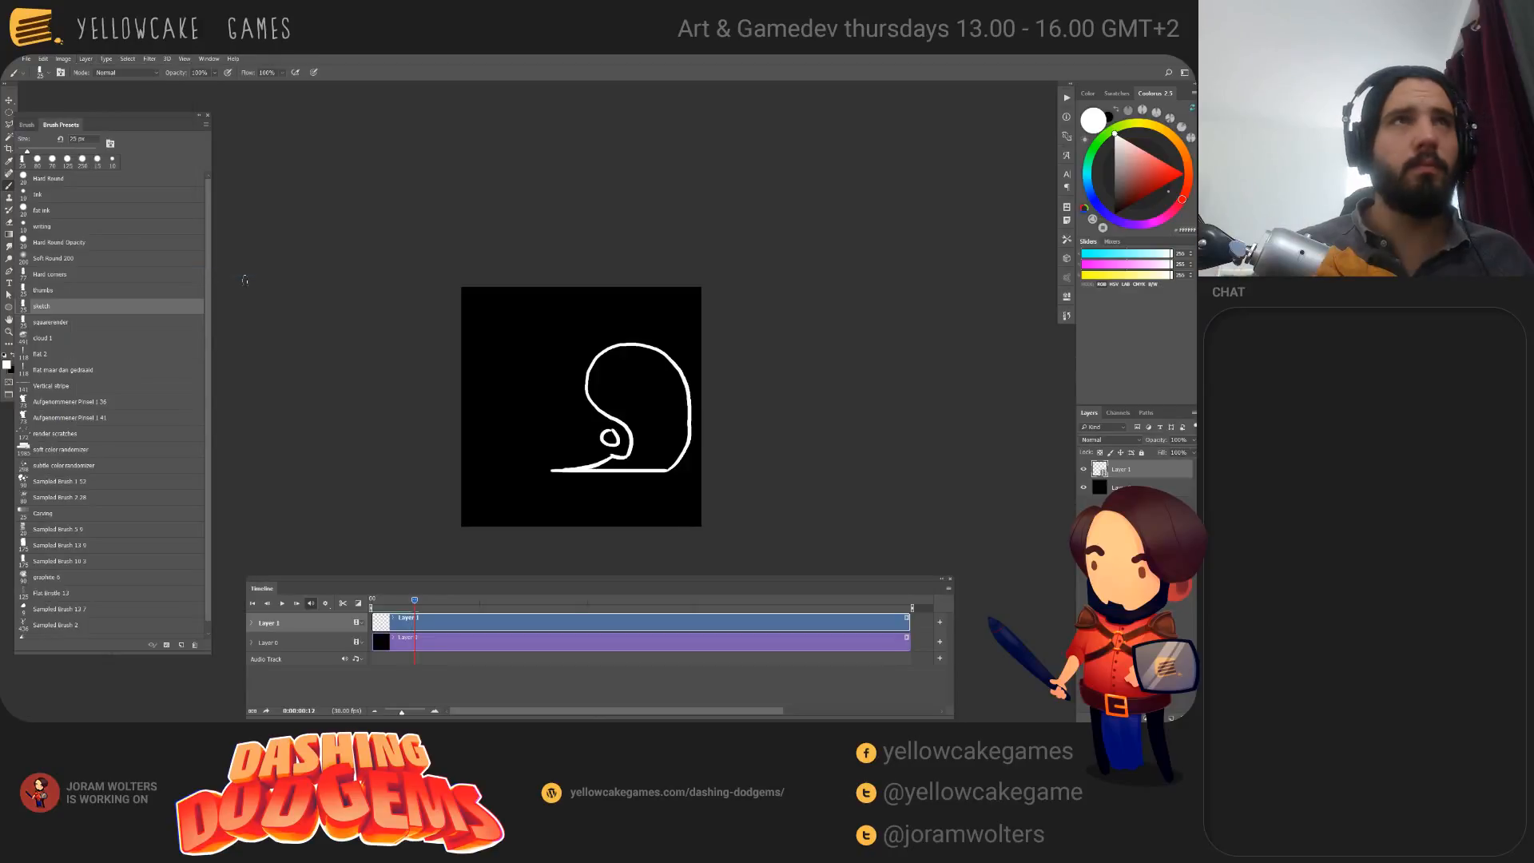
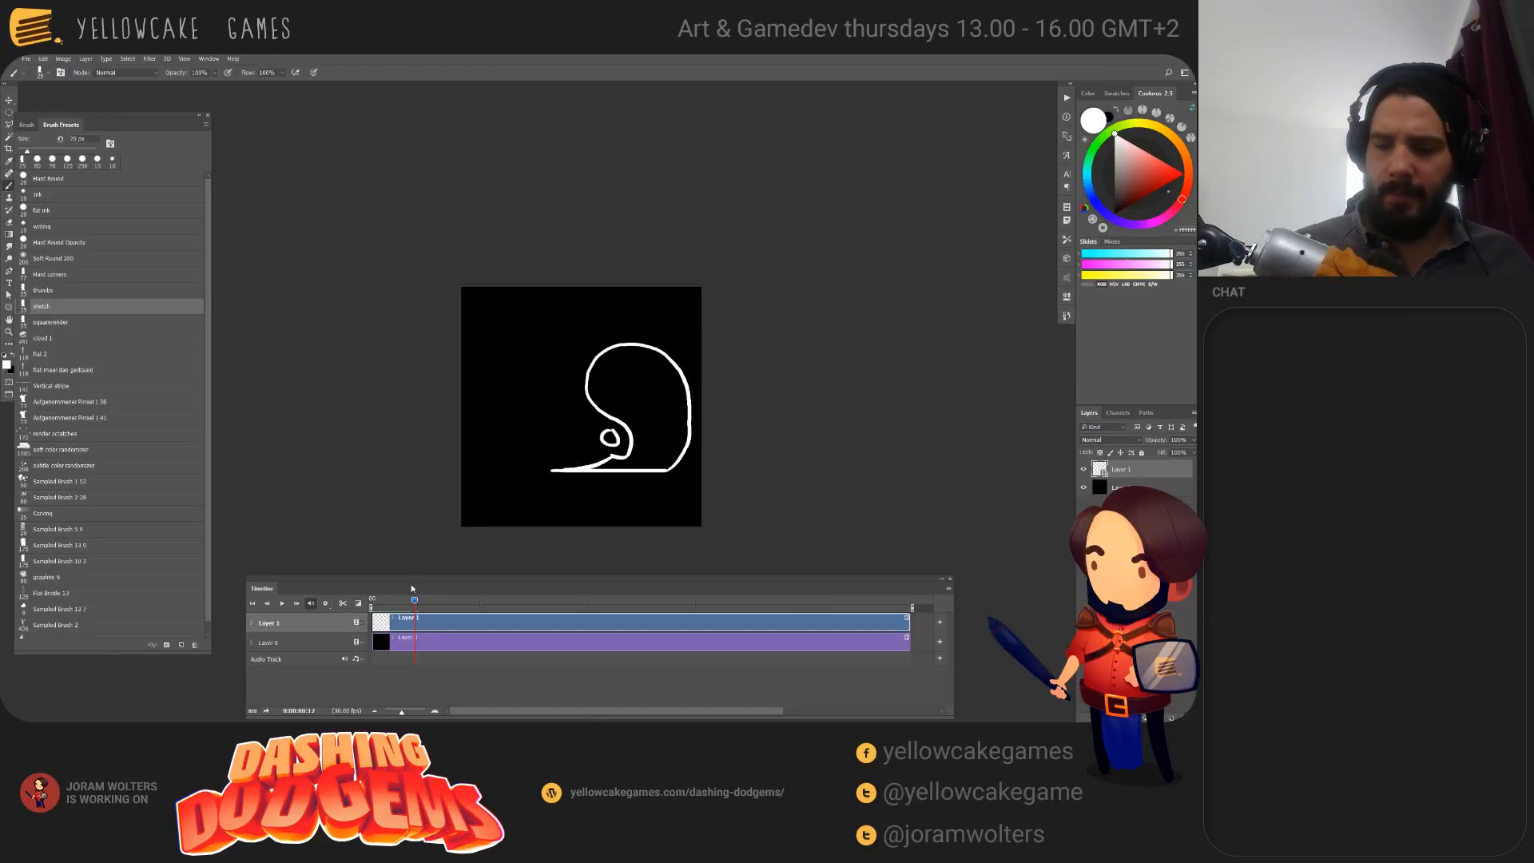
Step: Duplicate the video layer frame with the arched curl, inner ring and detached crescent at its side
{"action": "left_click_drag", "start_coordinate": [414, 600], "coordinate": [423, 601]}
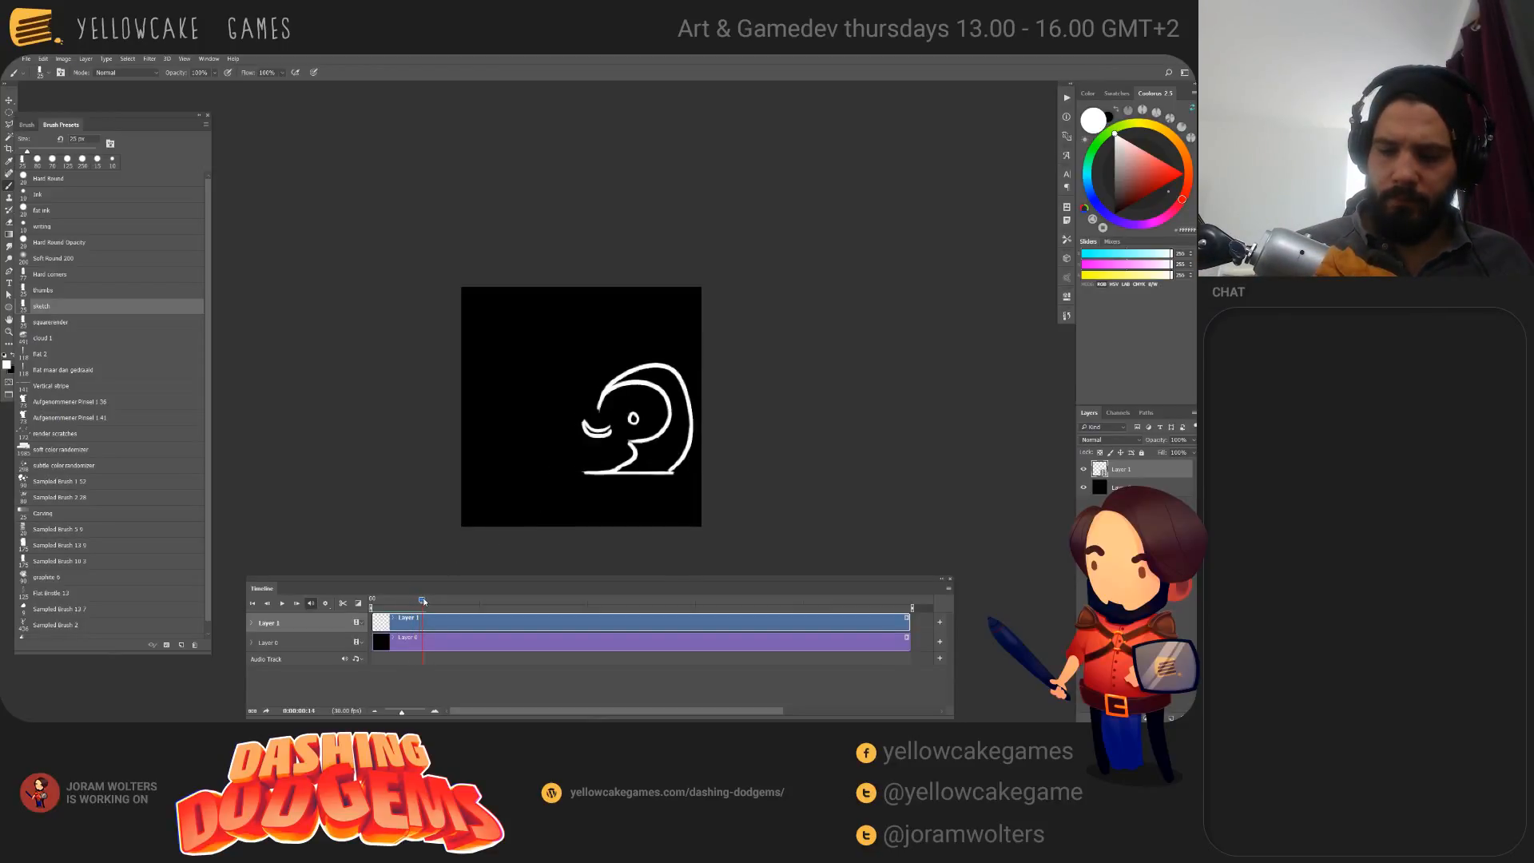
{"action": "left_click", "coordinate": [86, 59]}
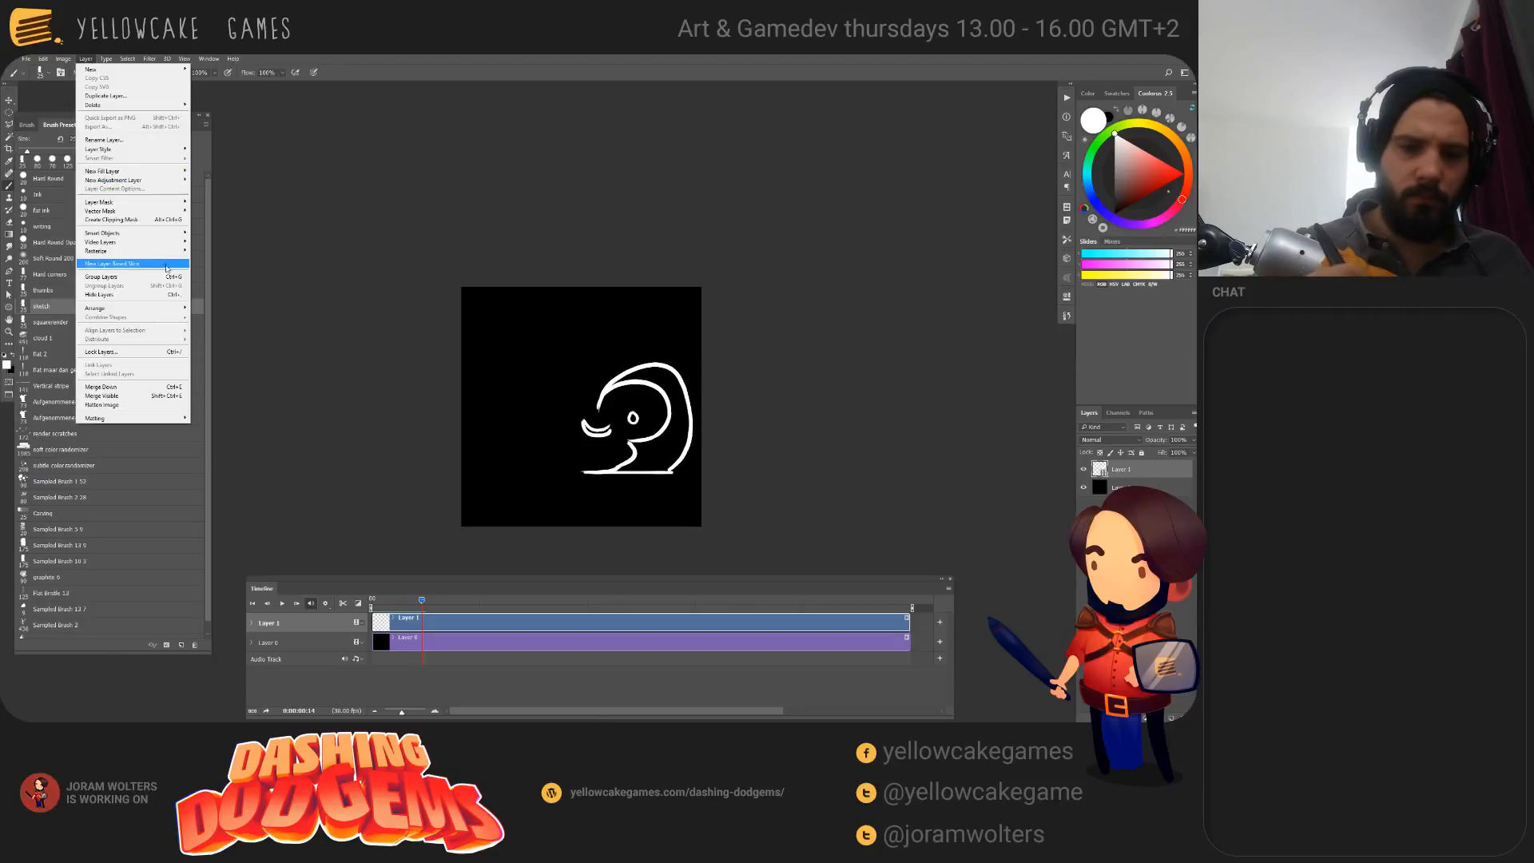
{"action": "mouse_move", "coordinate": [166, 243]}
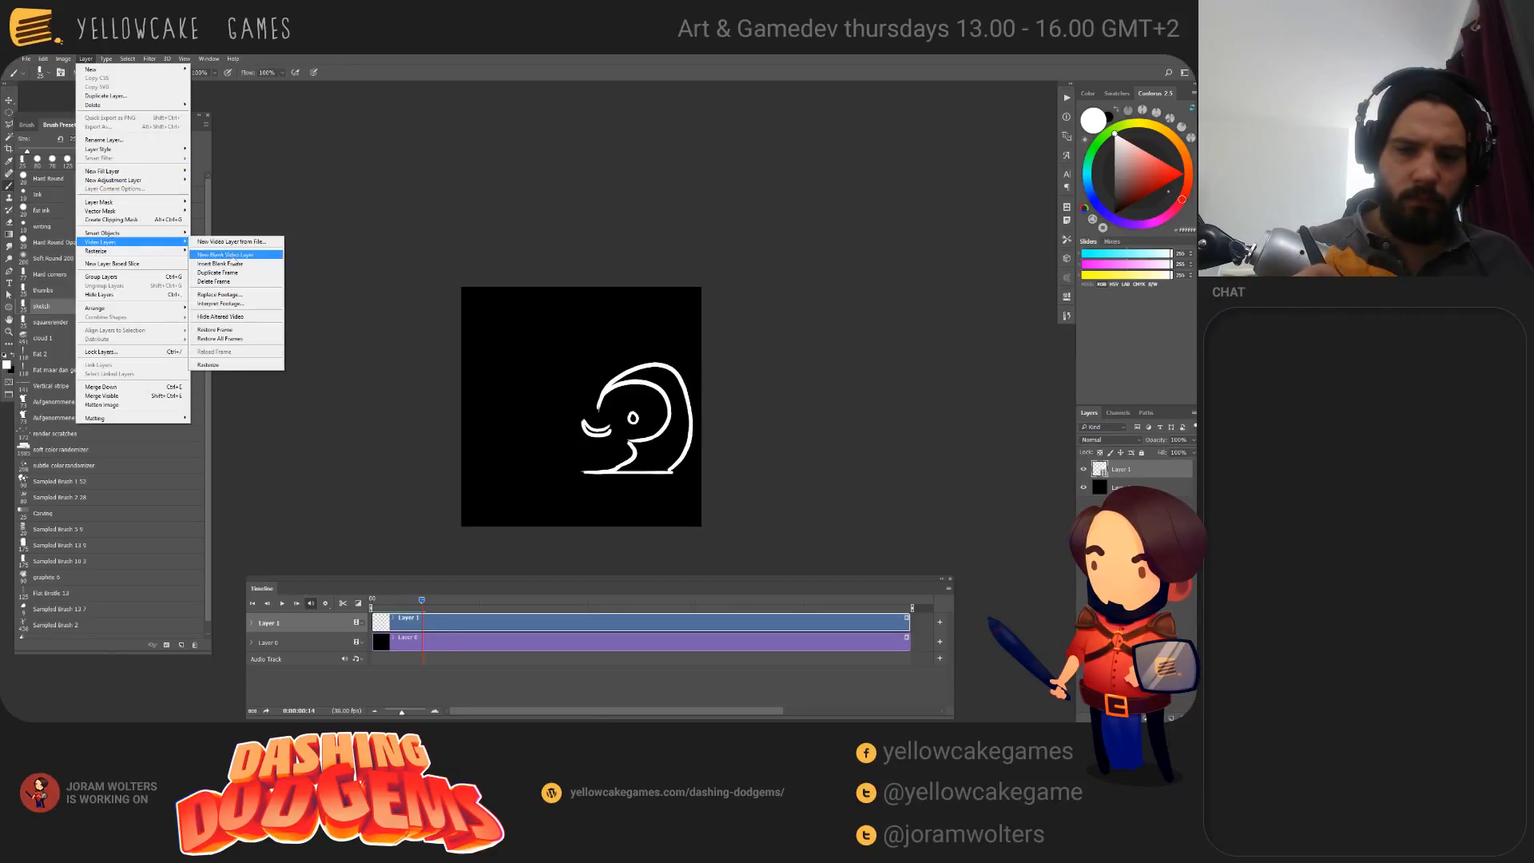
{"action": "left_click", "coordinate": [234, 273]}
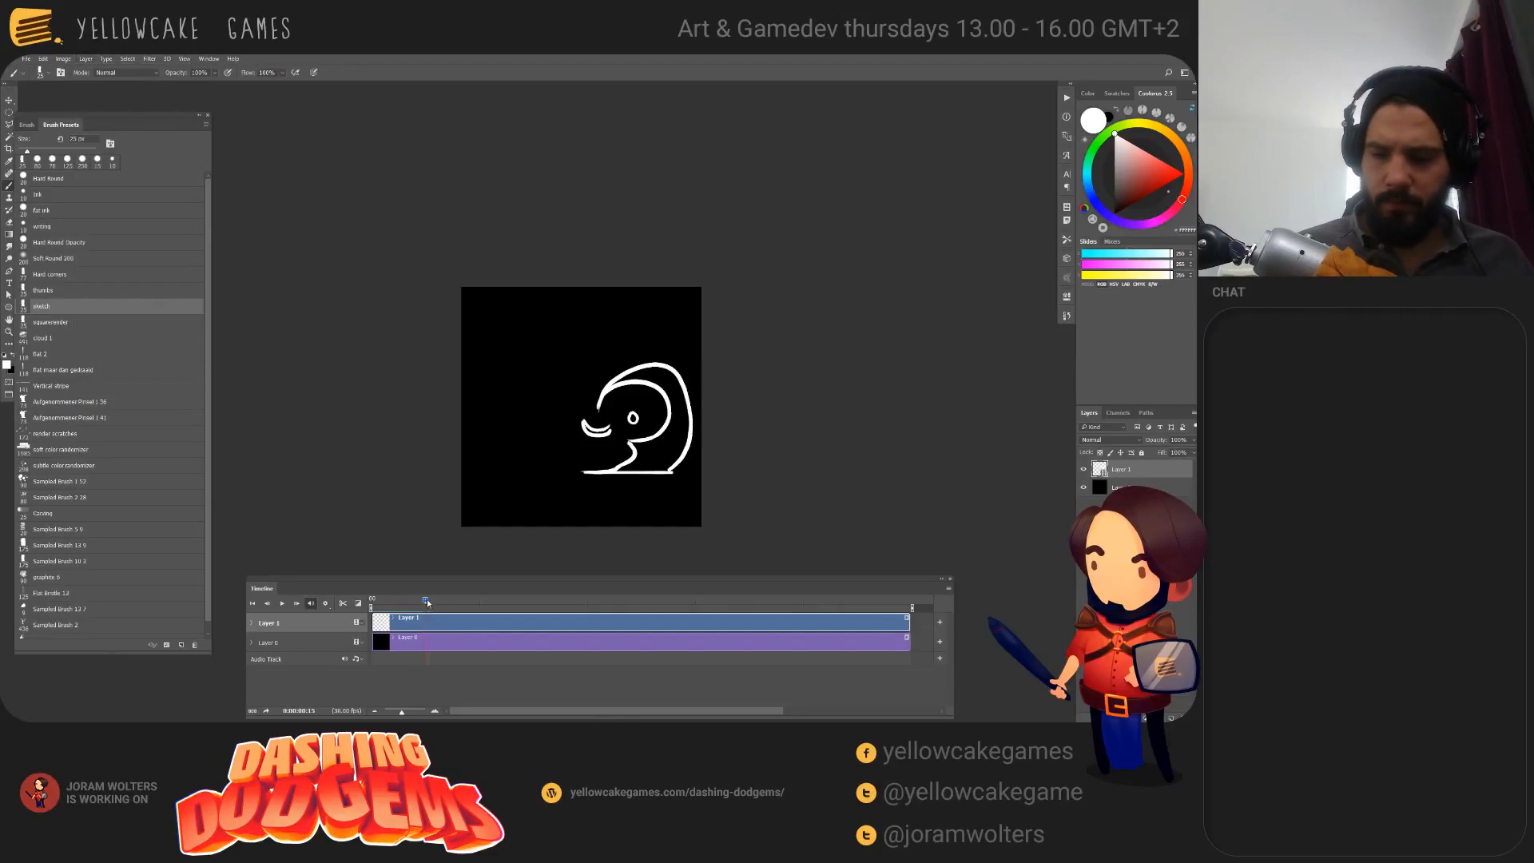
Step: Play the puff animation from the first frame to review the slowed timing, and return to the early frames
{"action": "left_click_drag", "start_coordinate": [427, 603], "coordinate": [358, 621]}
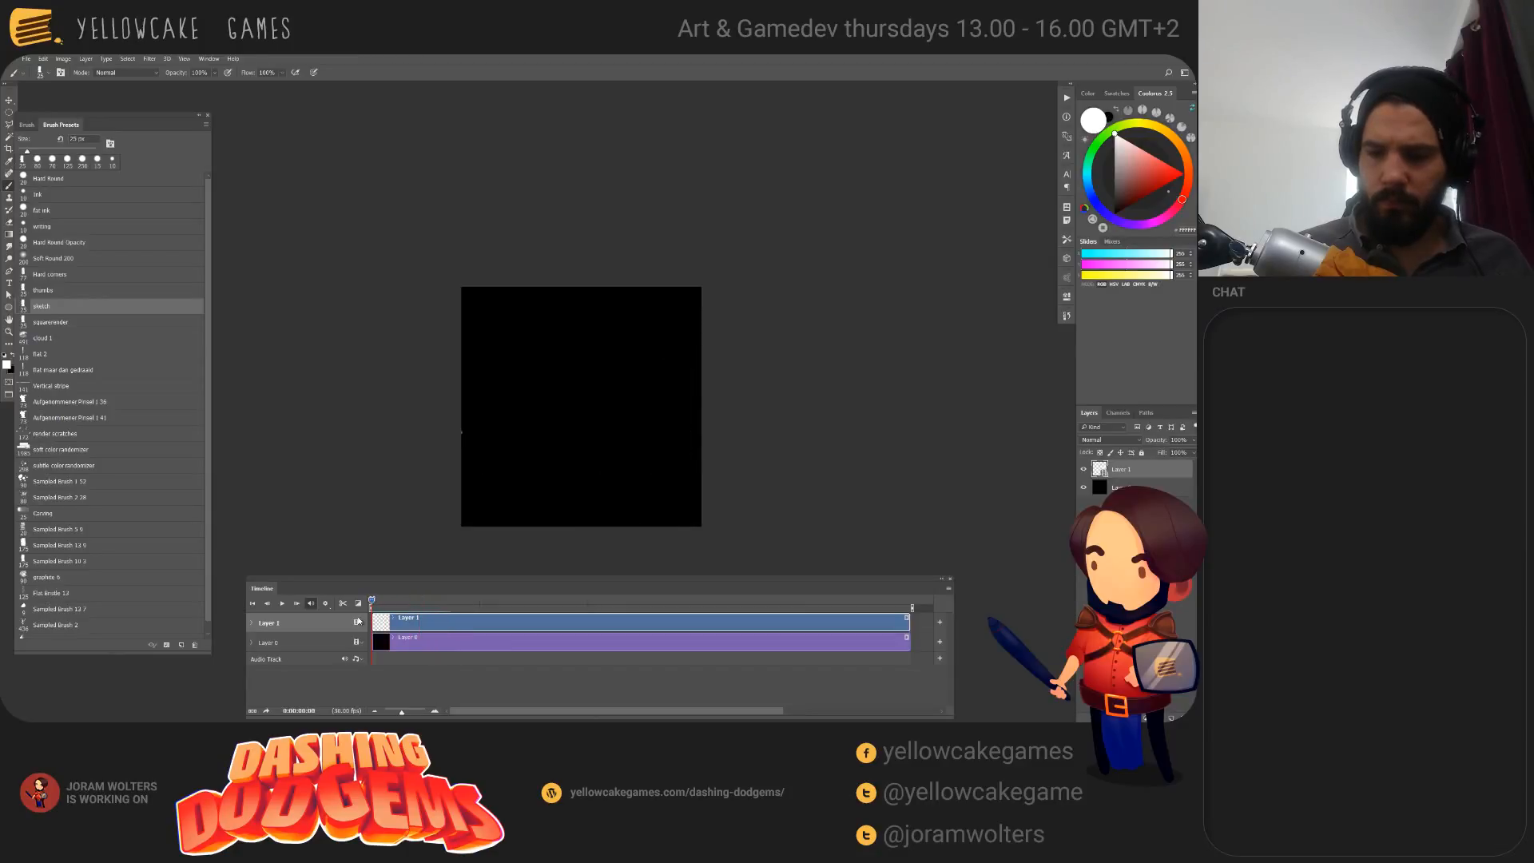
{"action": "key", "text": "space"}
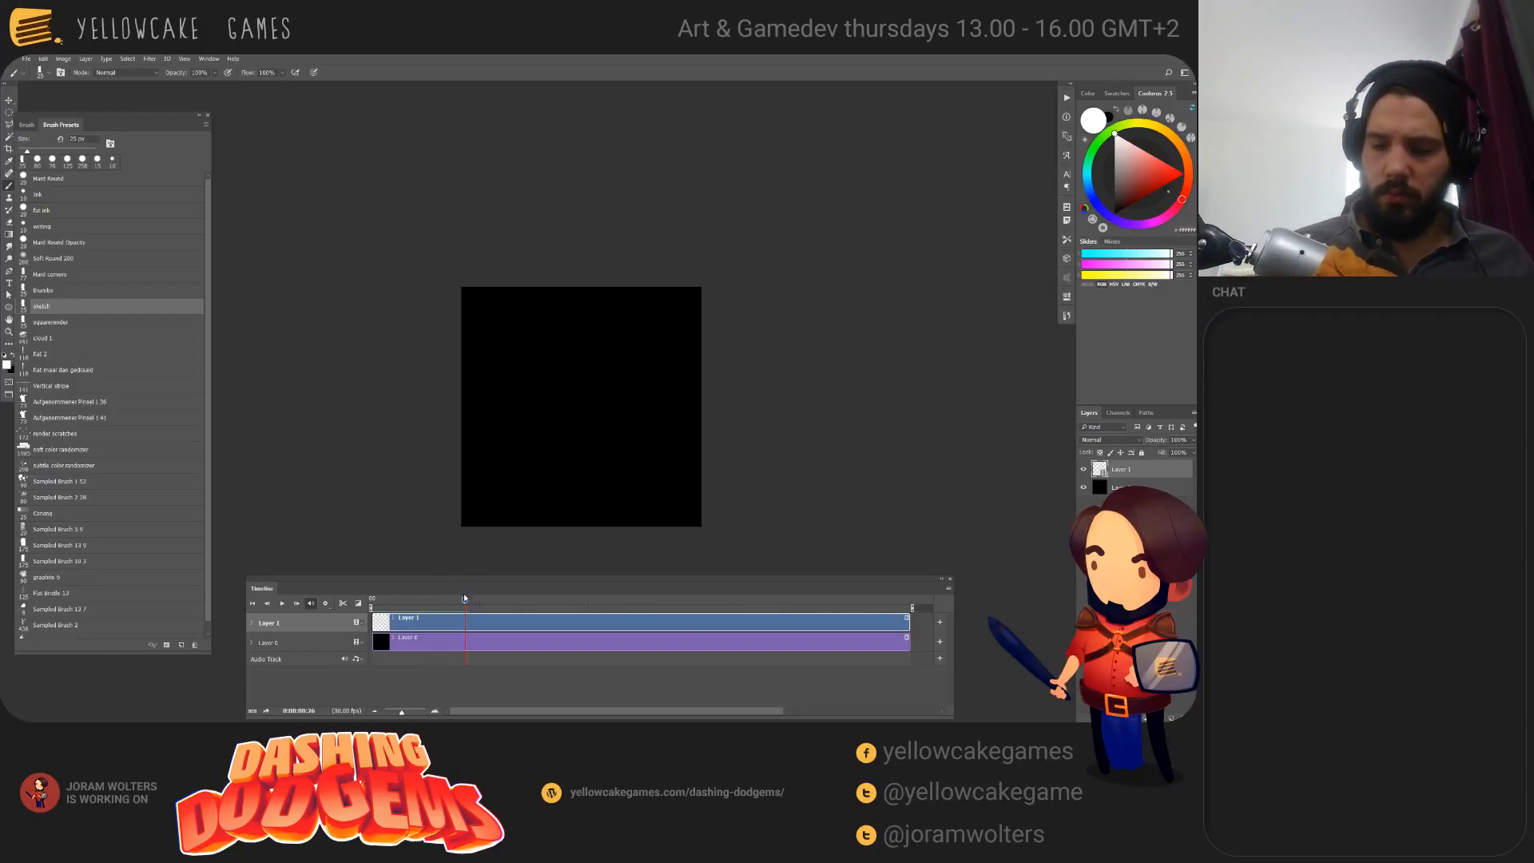
{"action": "mouse_move", "coordinate": [464, 599]}
{"action": "left_mouse_down"}
{"action": "mouse_move", "coordinate": [363, 633]}
{"action": "mouse_move", "coordinate": [381, 639]}
{"action": "left_mouse_up"}
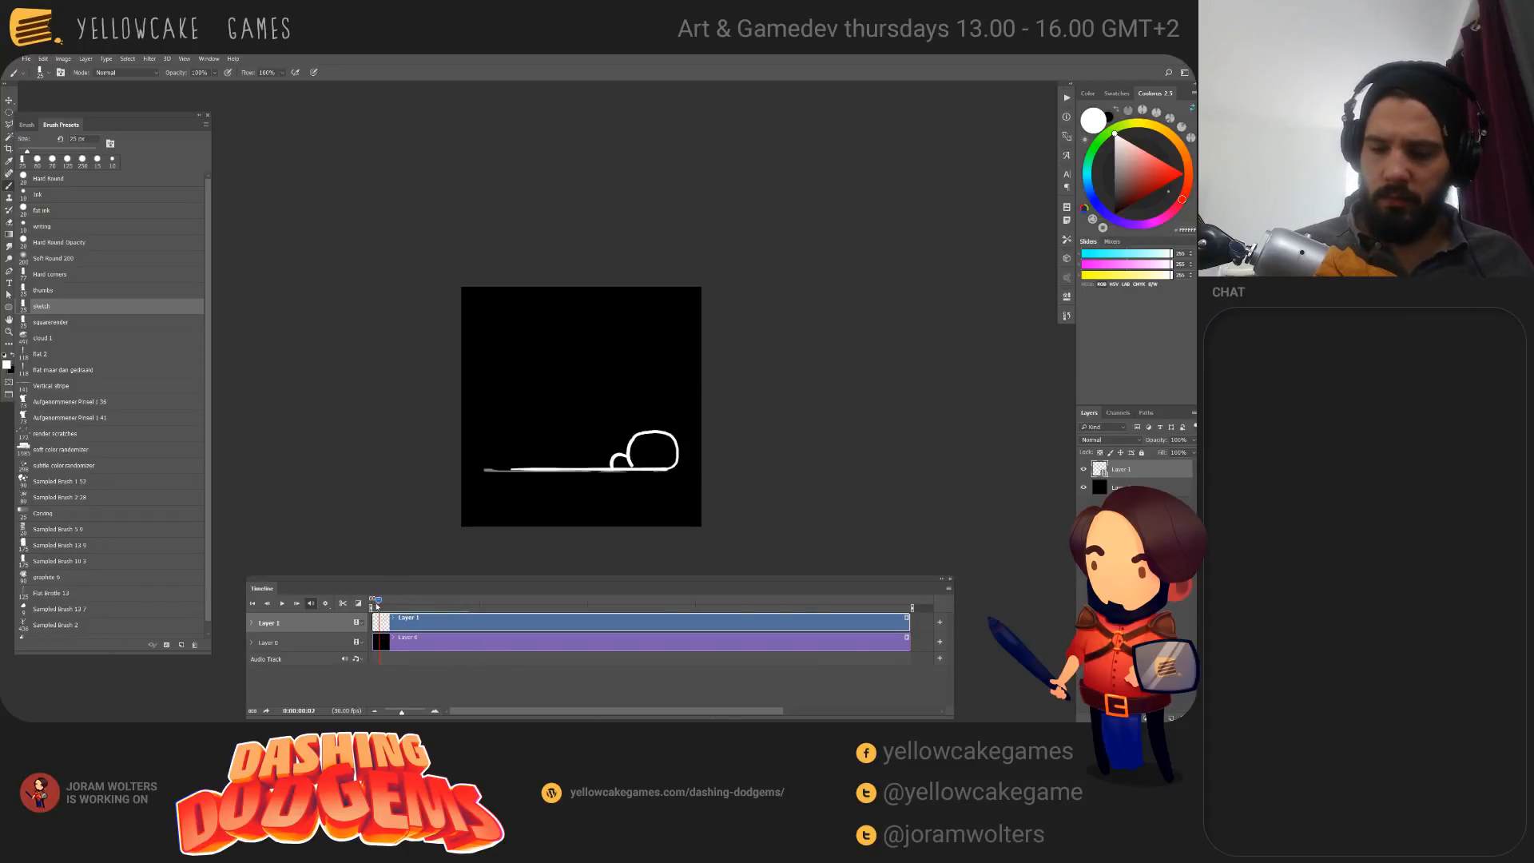
Step: With onion skins on, erase the duplicated small low puff and redraw it as an in-between growing toward the tall puff
{"action": "left_click_drag", "start_coordinate": [377, 605], "coordinate": [382, 601]}
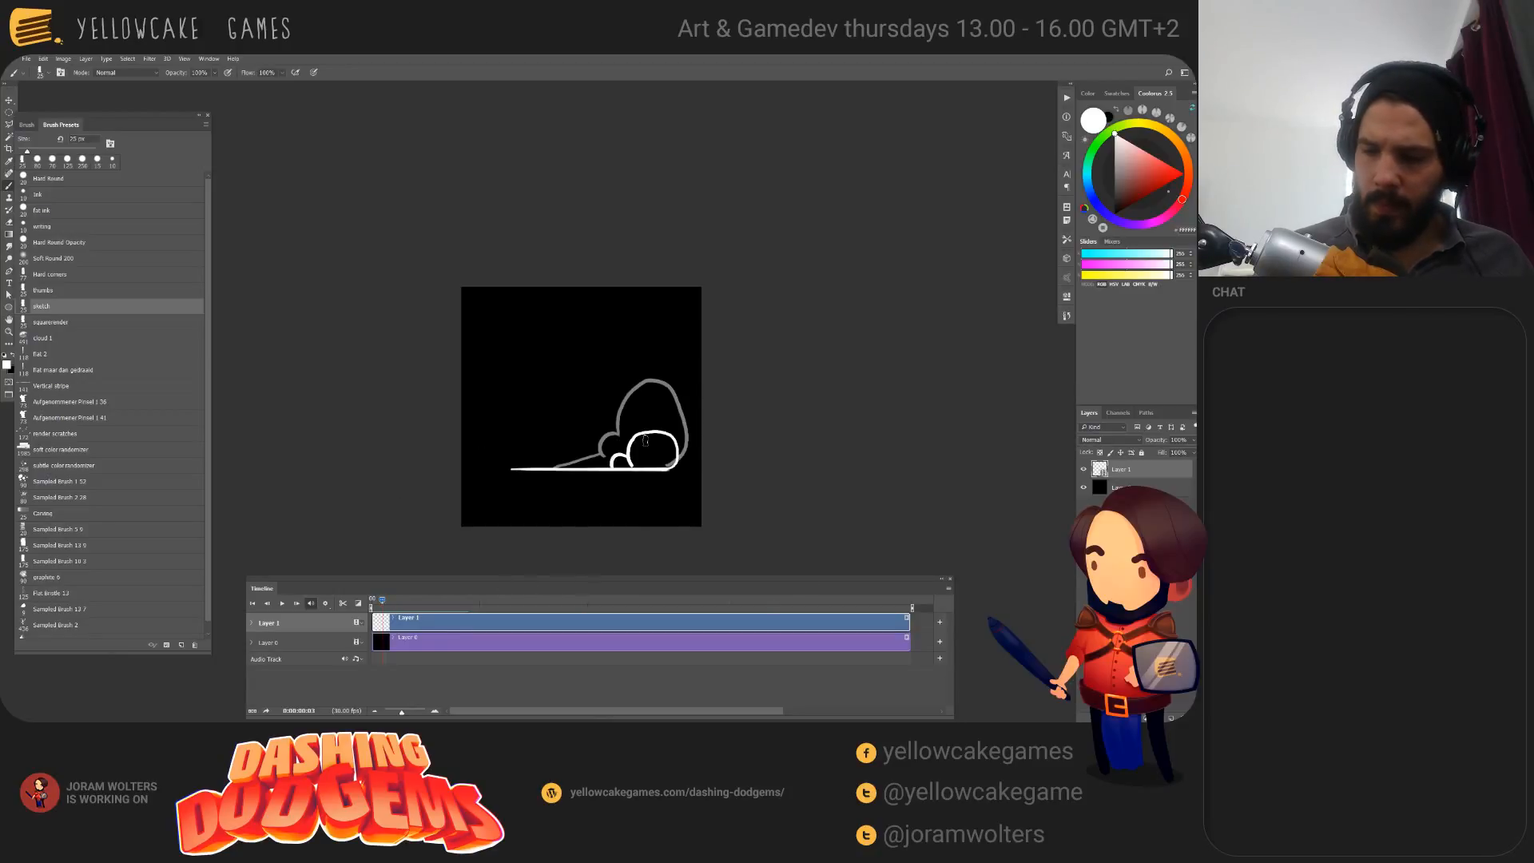
{"action": "left_click_drag", "start_coordinate": [383, 601], "coordinate": [383, 603]}
{"action": "key", "text": "e"}
{"action": "mouse_move", "coordinate": [640, 450]}
{"action": "left_mouse_down"}
{"action": "mouse_move", "coordinate": [662, 460]}
{"action": "mouse_move", "coordinate": [515, 463]}
{"action": "mouse_move", "coordinate": [563, 474]}
{"action": "left_mouse_up"}
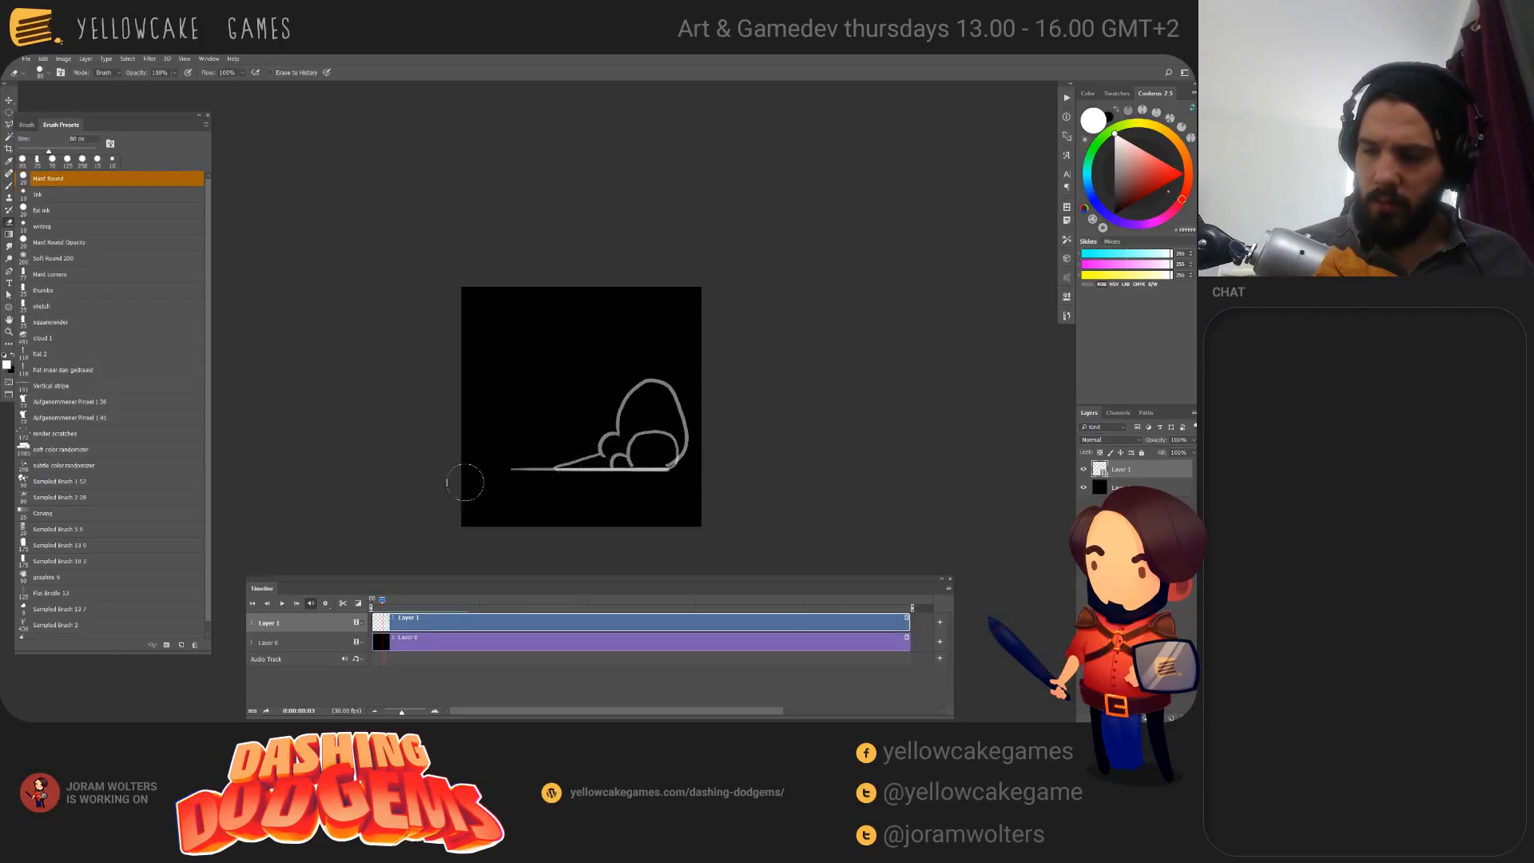
{"action": "key", "text": "b"}
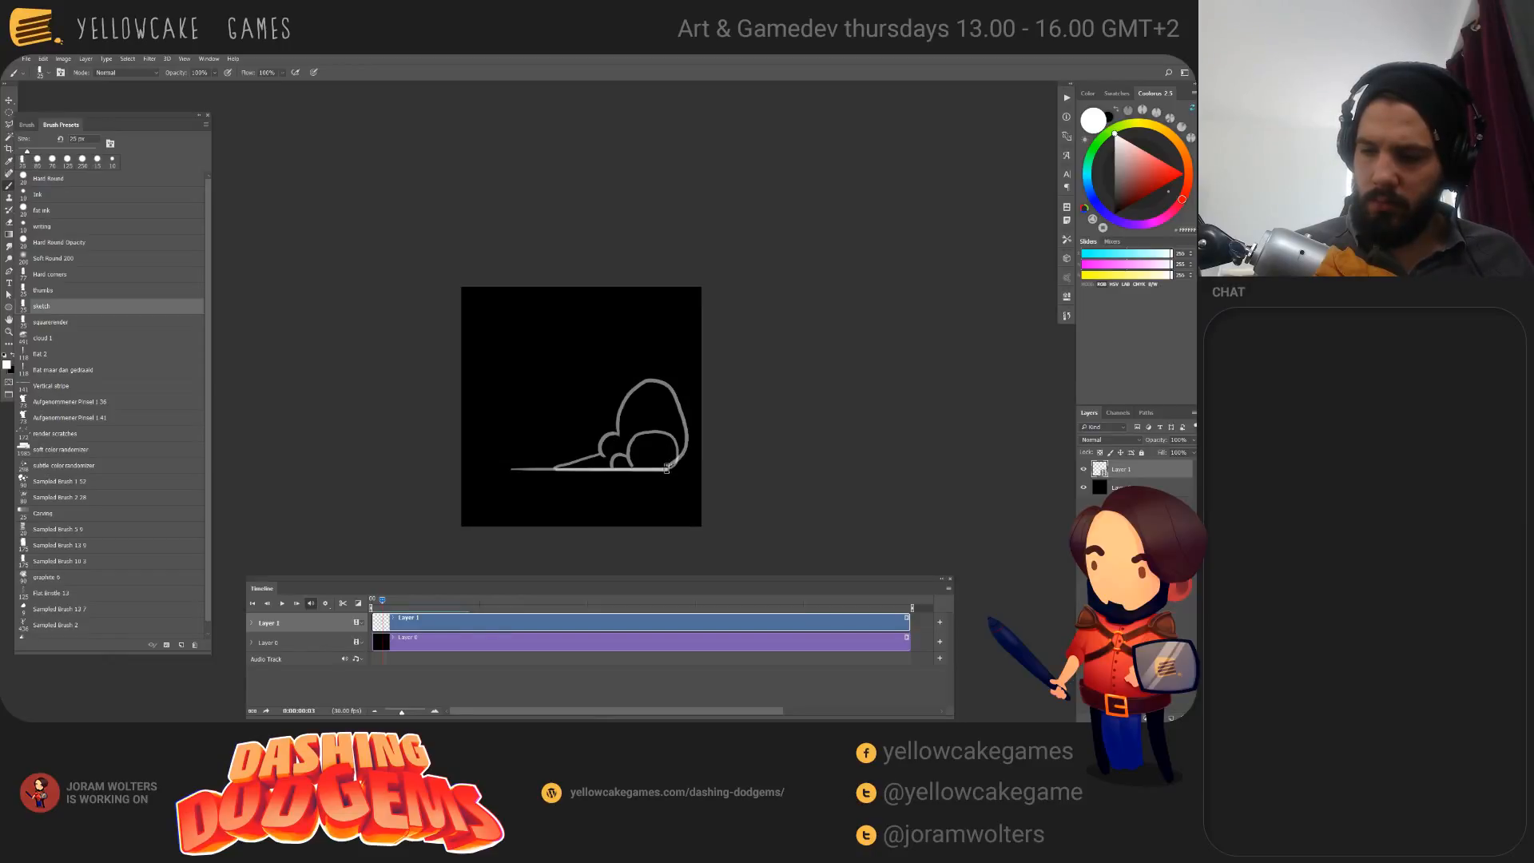
{"action": "mouse_move", "coordinate": [667, 469]}
{"action": "left_mouse_down"}
{"action": "mouse_move", "coordinate": [683, 445]}
{"action": "mouse_move", "coordinate": [668, 408]}
{"action": "mouse_move", "coordinate": [631, 420]}
{"action": "mouse_move", "coordinate": [627, 446]}
{"action": "mouse_move", "coordinate": [682, 423]}
{"action": "mouse_move", "coordinate": [635, 415]}
{"action": "mouse_move", "coordinate": [630, 449]}
{"action": "mouse_move", "coordinate": [572, 474]}
{"action": "mouse_move", "coordinate": [671, 469]}
{"action": "left_mouse_up"}
{"action": "key", "text": "ctrl+z"}
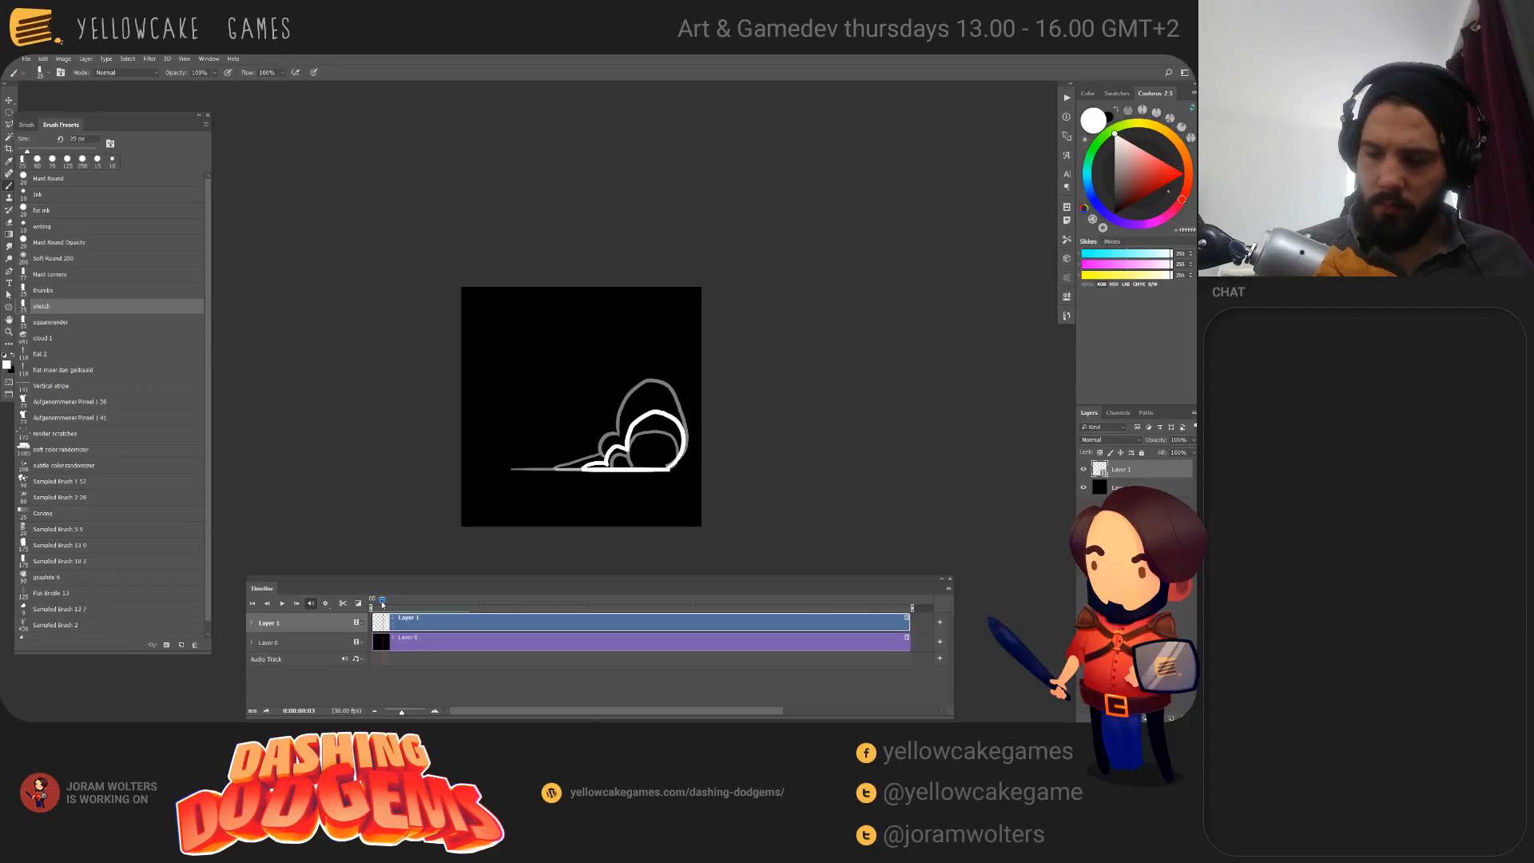
Step: Erase the duplicated tall puff and draw an in-between outline midway between it and the large round puff
{"action": "left_click_drag", "start_coordinate": [382, 605], "coordinate": [391, 605]}
{"action": "key", "text": "e"}
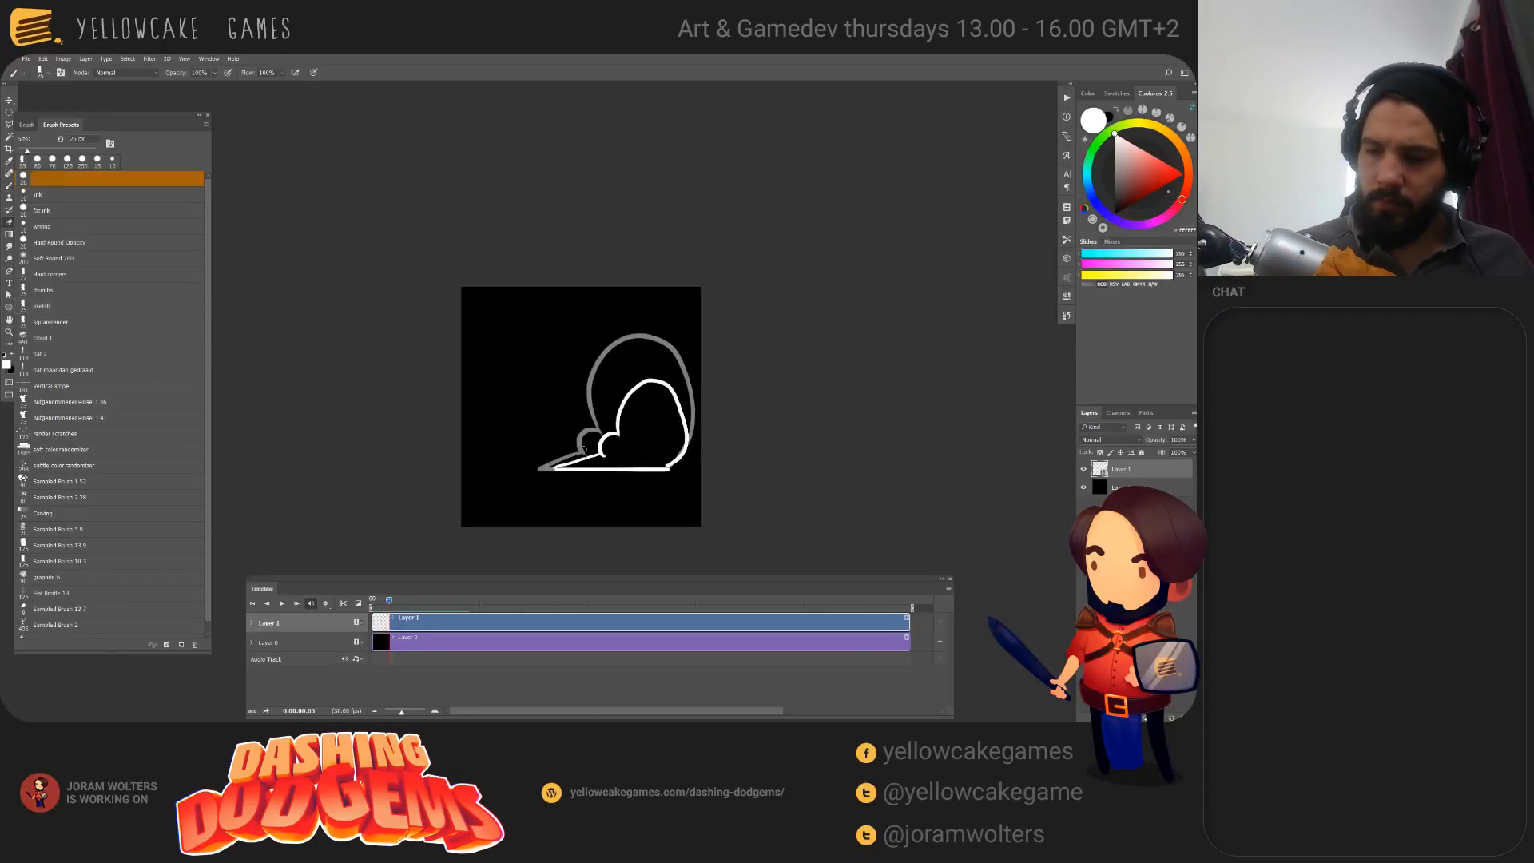
{"action": "mouse_move", "coordinate": [559, 468]}
{"action": "left_mouse_down"}
{"action": "mouse_move", "coordinate": [664, 395]}
{"action": "mouse_move", "coordinate": [683, 453]}
{"action": "left_mouse_up"}
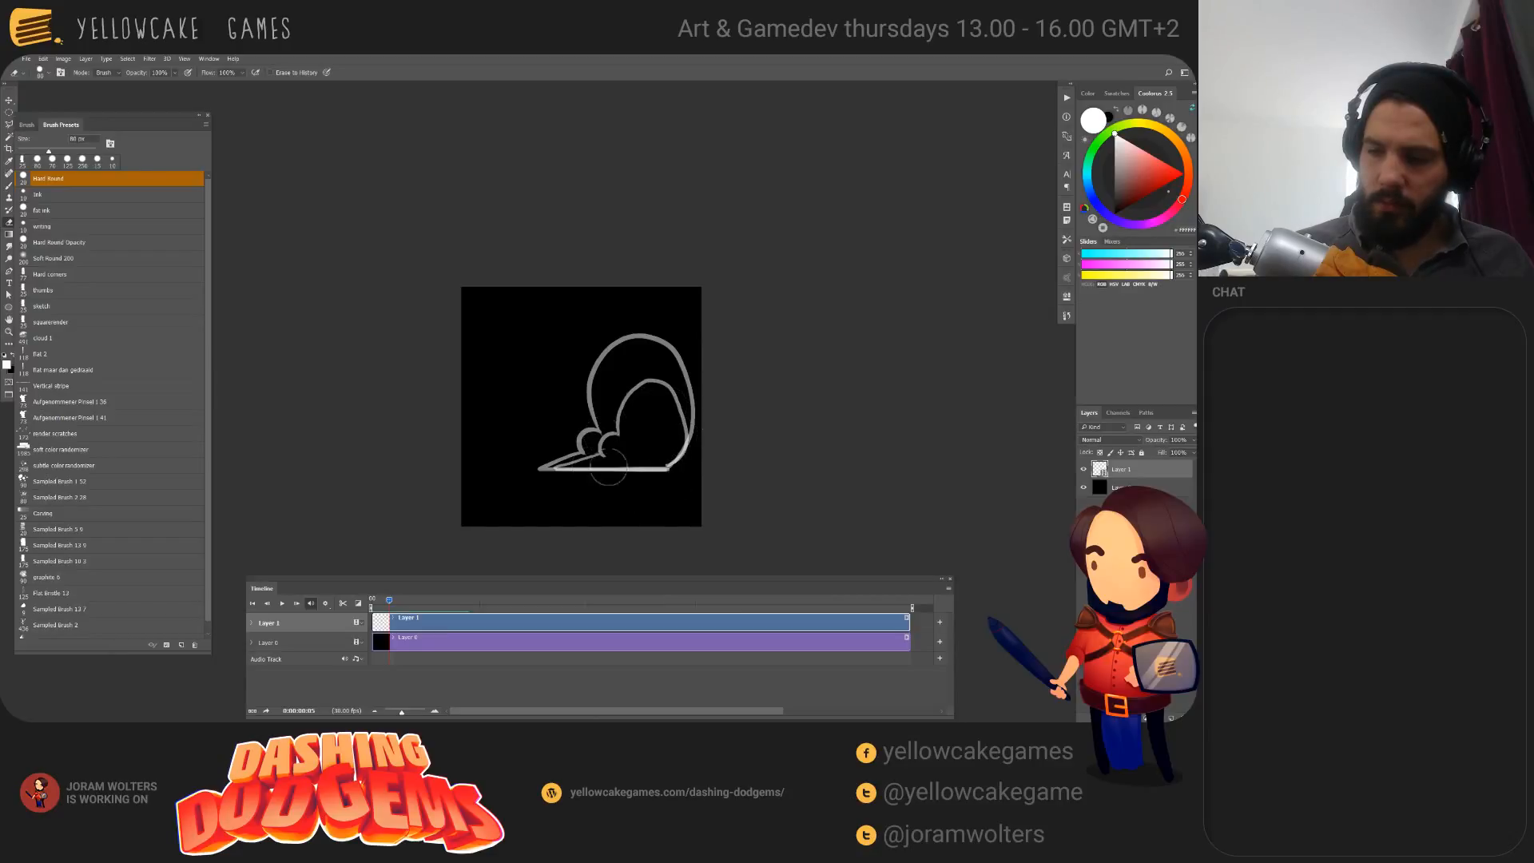
{"action": "key", "text": "b"}
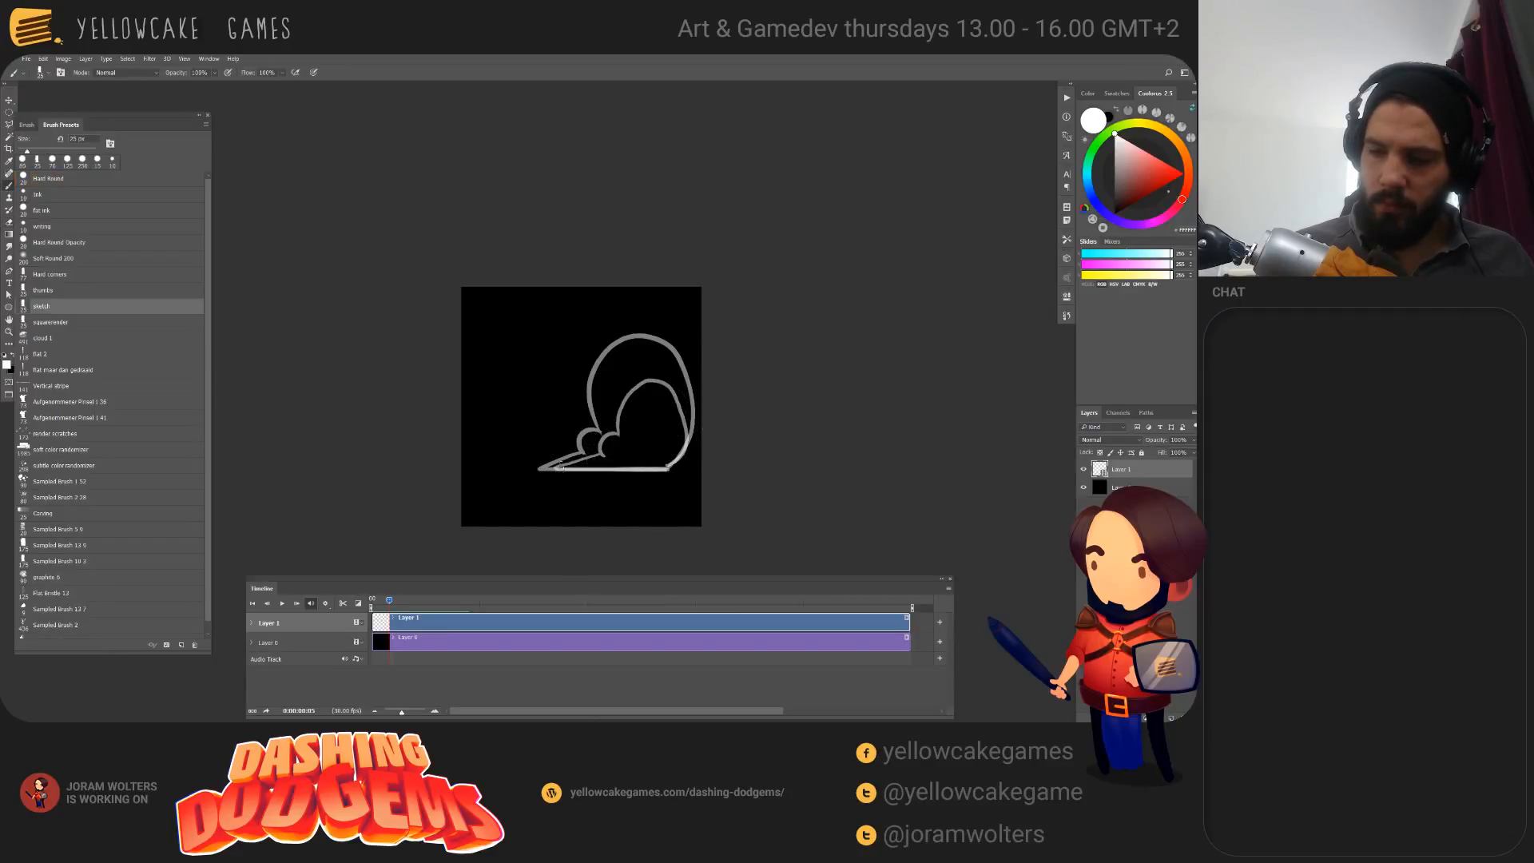
{"action": "mouse_move", "coordinate": [559, 469]}
{"action": "left_mouse_down"}
{"action": "mouse_move", "coordinate": [595, 449]}
{"action": "mouse_move", "coordinate": [604, 390]}
{"action": "mouse_move", "coordinate": [680, 381]}
{"action": "mouse_move", "coordinate": [676, 471]}
{"action": "left_mouse_up"}
{"action": "key", "text": "ctrl+z"}
{"action": "key", "text": "ctrl+z"}
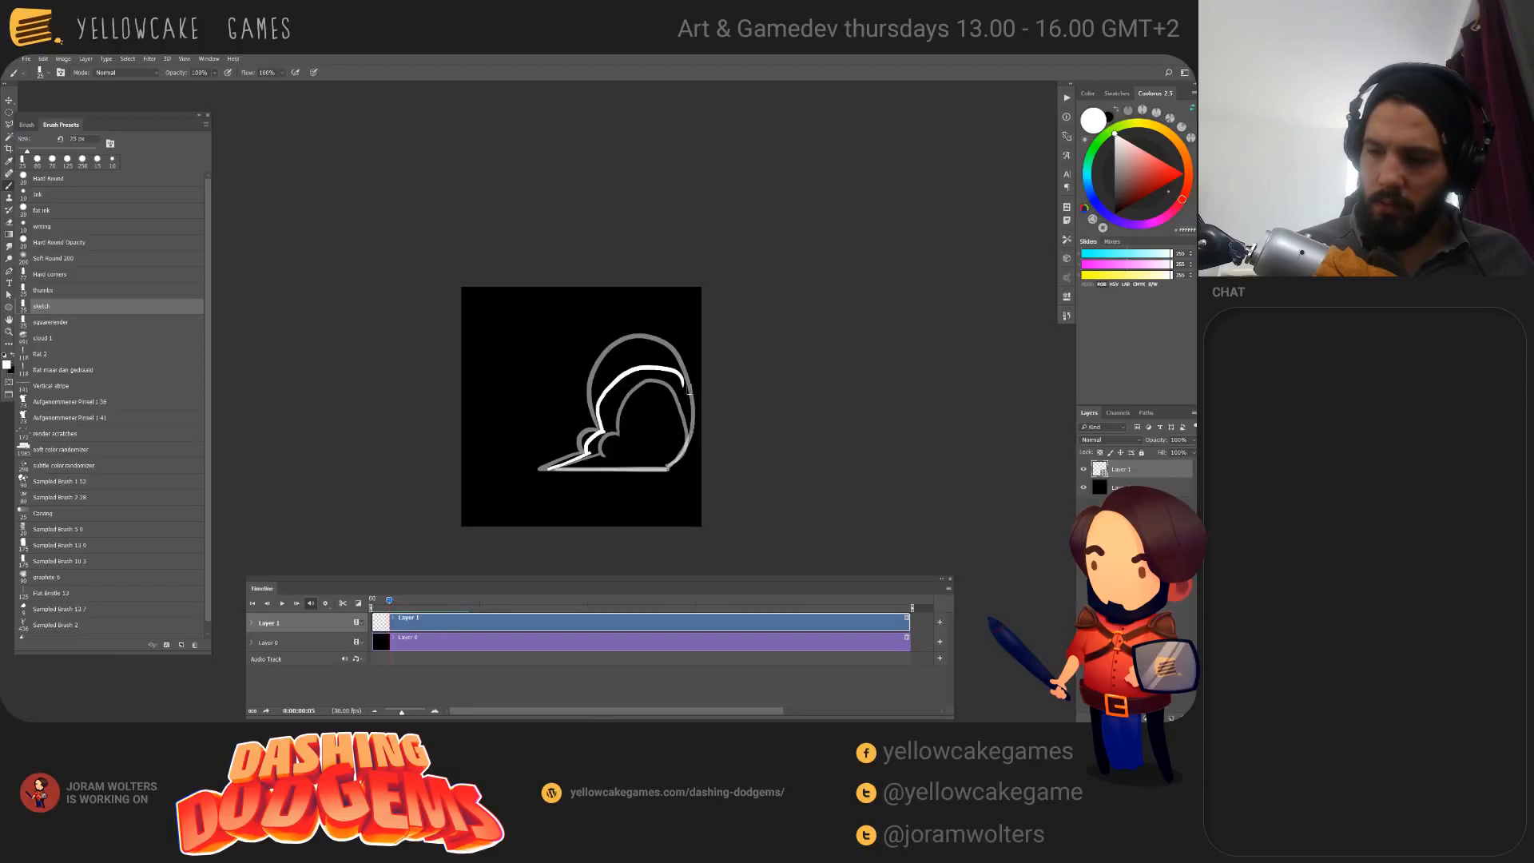
{"action": "mouse_move", "coordinate": [681, 375]}
{"action": "left_mouse_down"}
{"action": "mouse_move", "coordinate": [679, 460]}
{"action": "mouse_move", "coordinate": [544, 470]}
{"action": "left_mouse_up"}
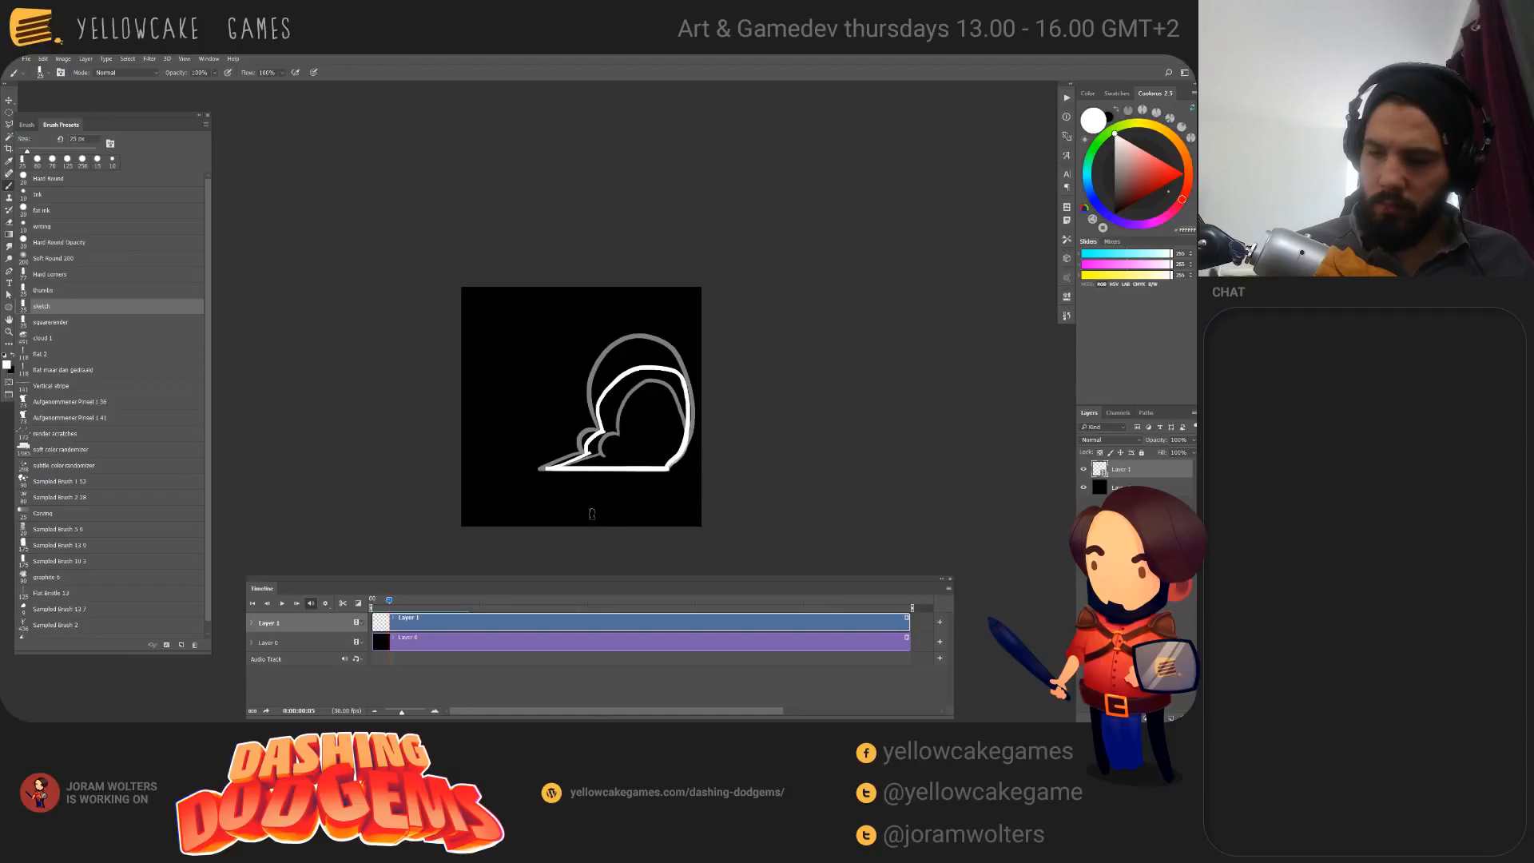
Step: Erase the duplicated large round puff's bump and side, and redraw them as an in-between leading into the undercut puff
{"action": "left_click_drag", "start_coordinate": [391, 602], "coordinate": [398, 604]}
{"action": "key", "text": "e"}
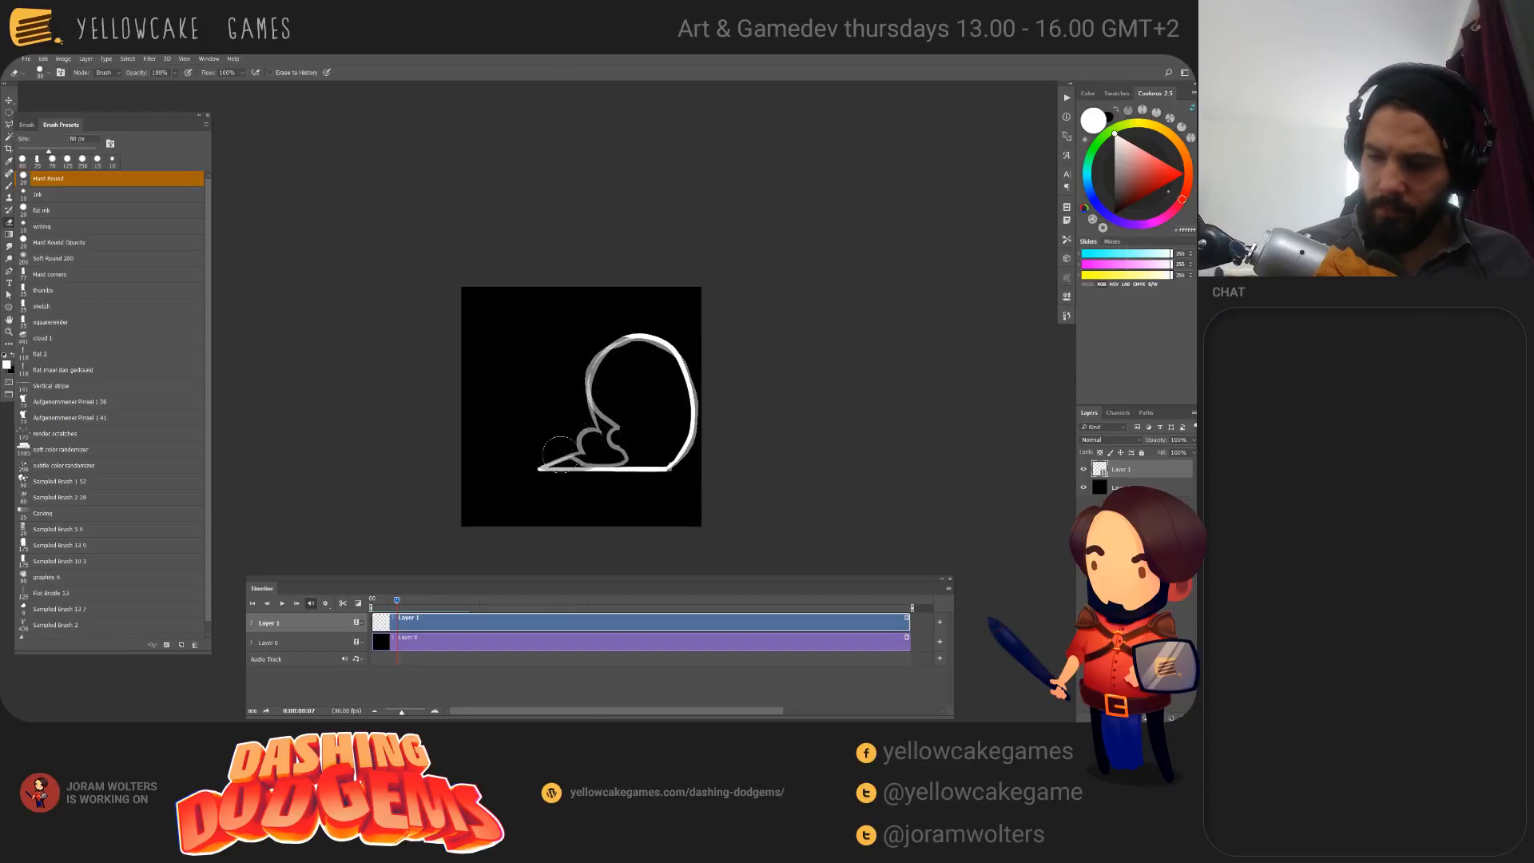
{"action": "key", "text": "b"}
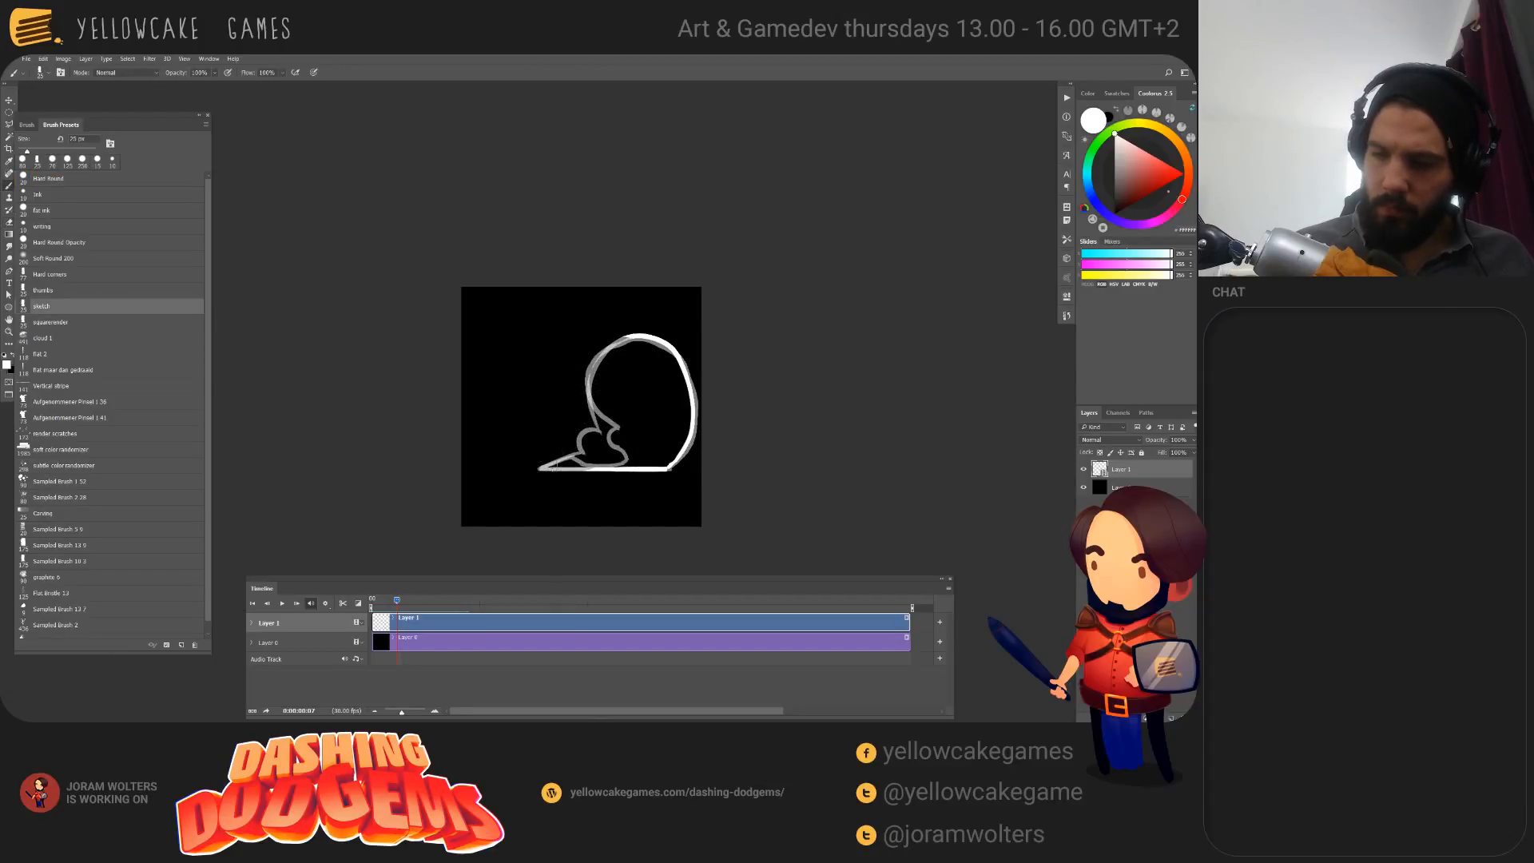
{"action": "mouse_move", "coordinate": [556, 461]}
{"action": "left_mouse_down"}
{"action": "mouse_move", "coordinate": [620, 452]}
{"action": "mouse_move", "coordinate": [628, 337]}
{"action": "left_mouse_up"}
{"action": "key", "text": "ctrl+z"}
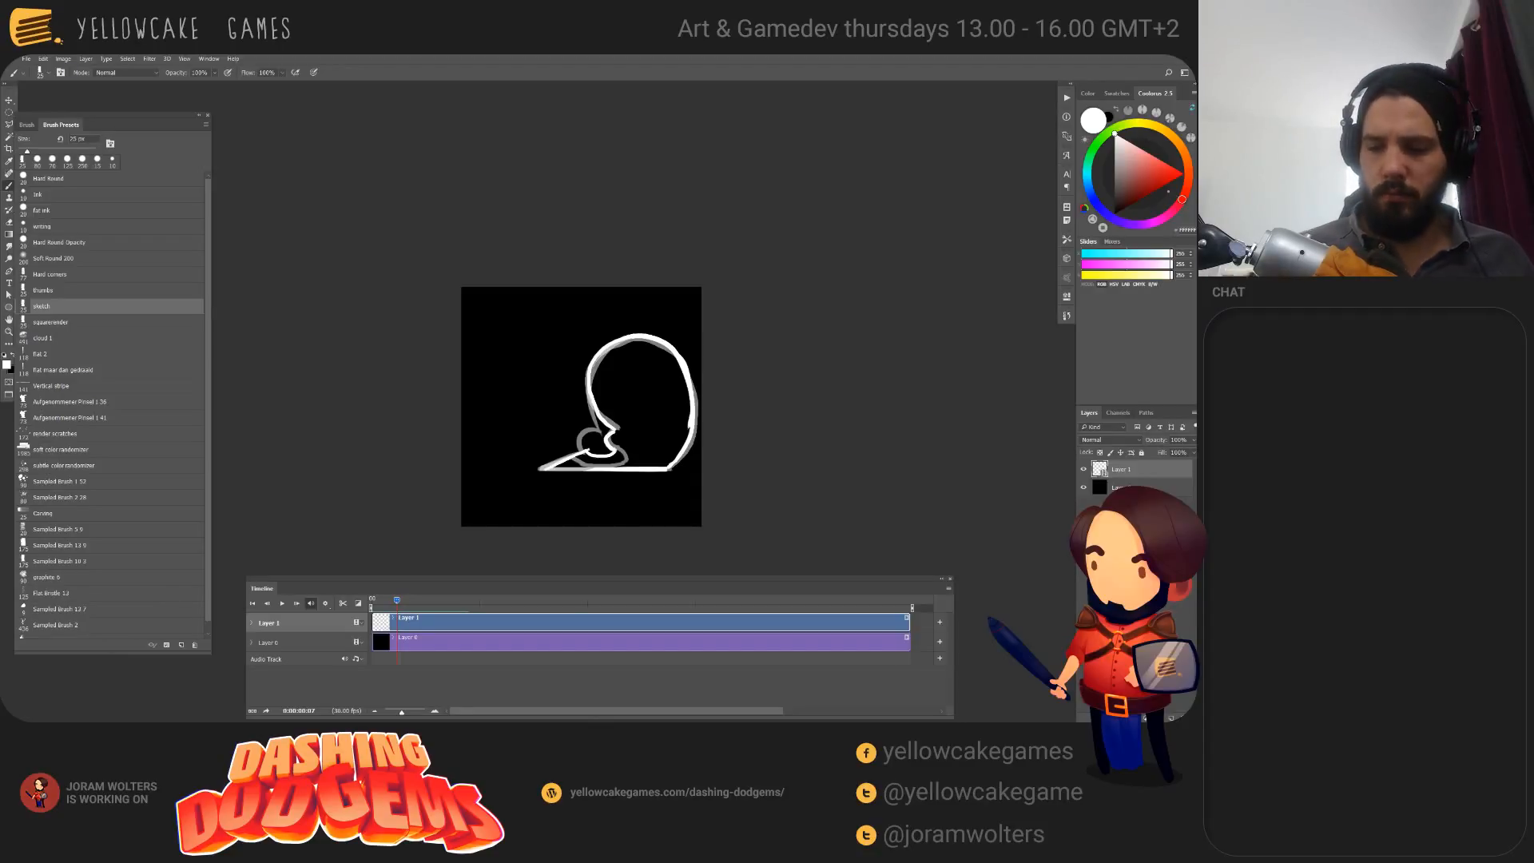
{"action": "left_click", "coordinate": [401, 600]}
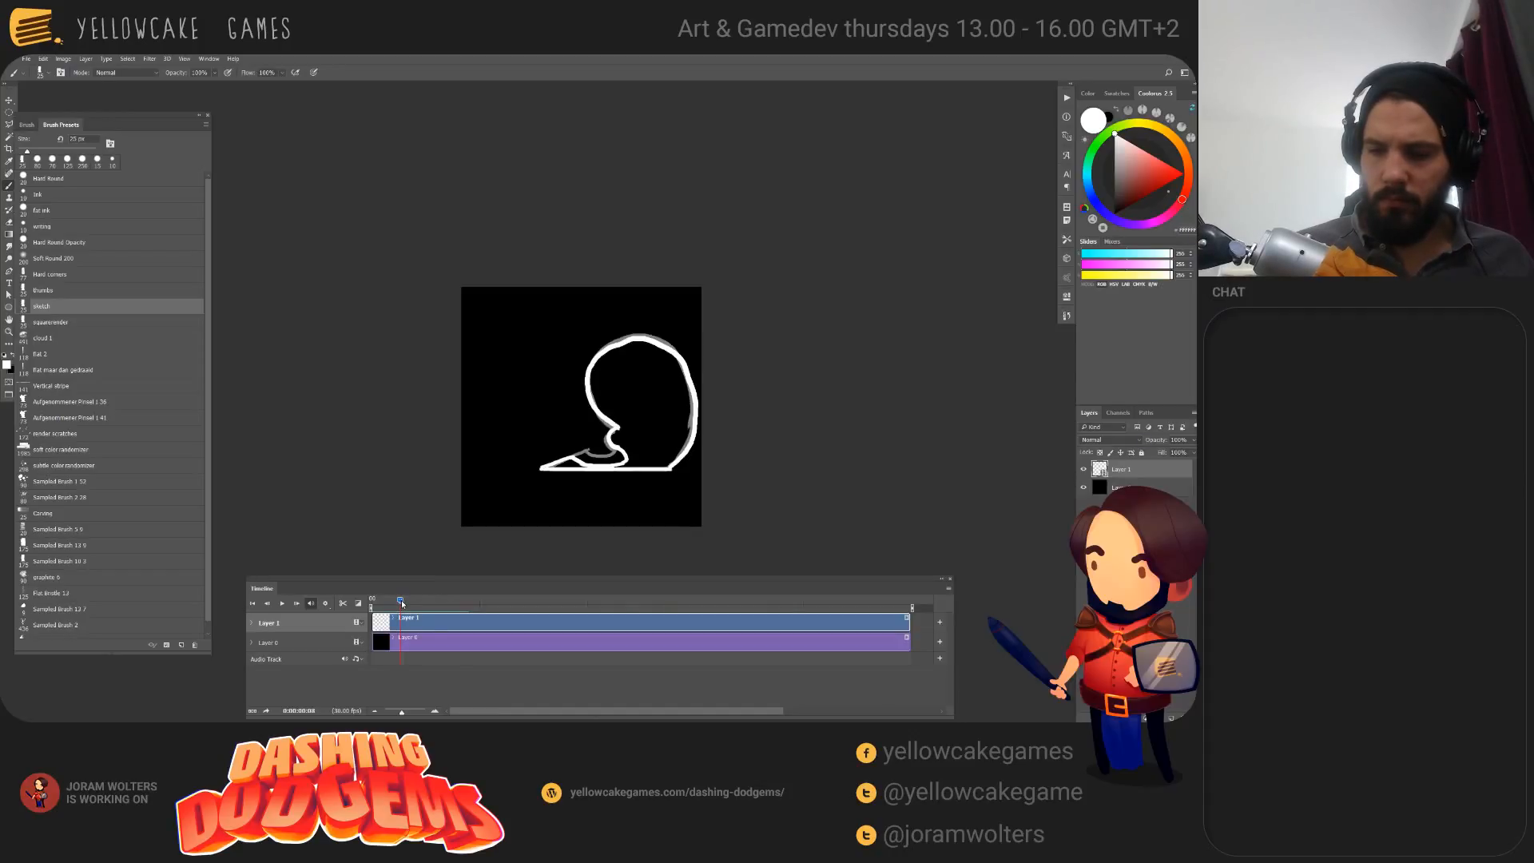
Step: On the next duplicated frame, erase the large puff's low tail and neck, and redraw its flat ground line
{"action": "left_click", "coordinate": [406, 600]}
{"action": "key", "text": "e"}
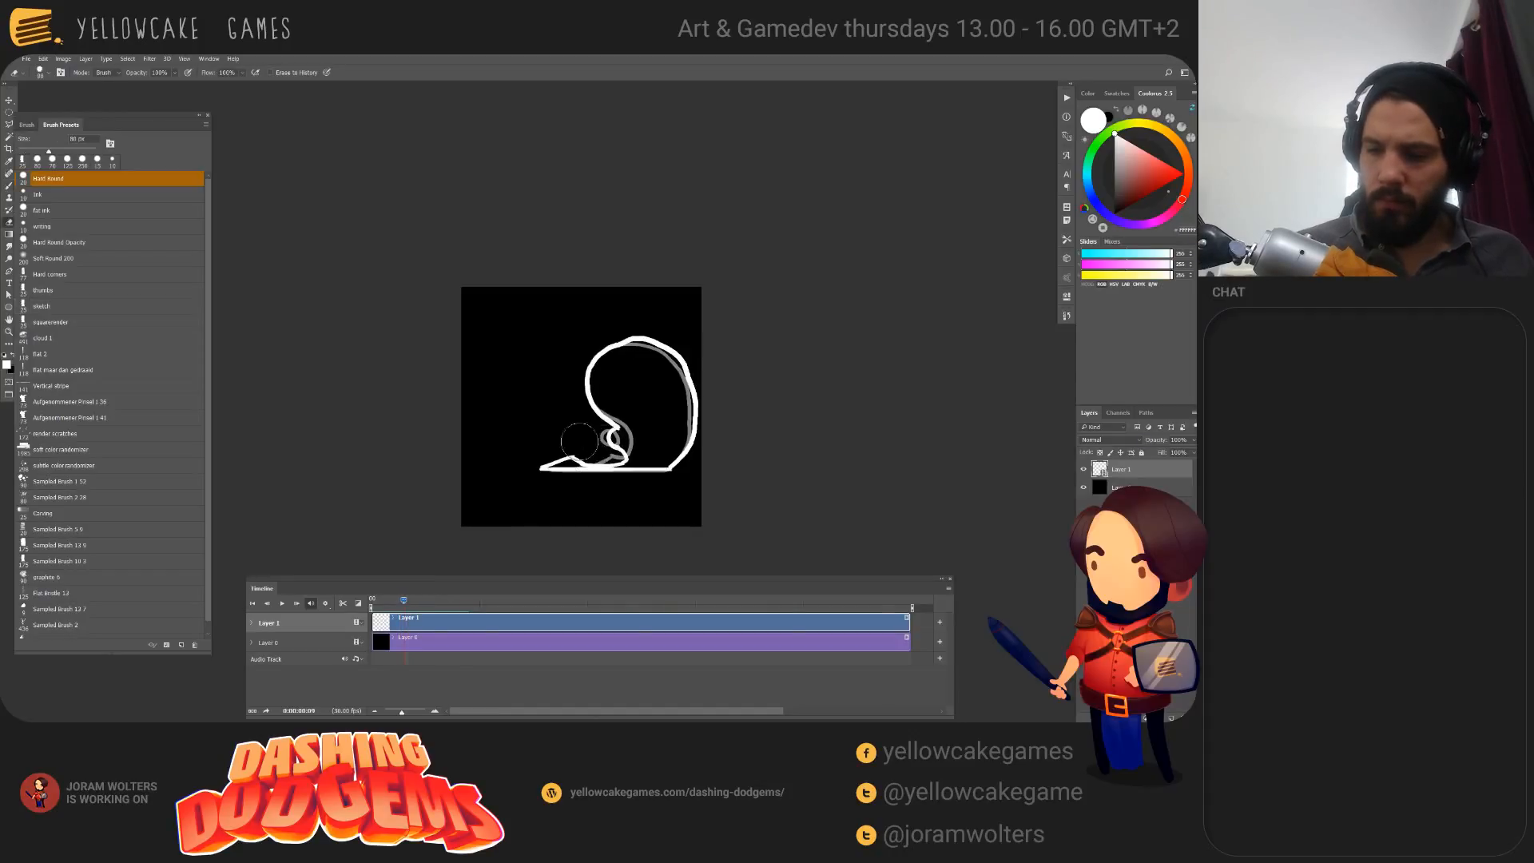
{"action": "mouse_move", "coordinate": [560, 448]}
{"action": "left_mouse_down"}
{"action": "mouse_move", "coordinate": [552, 461]}
{"action": "mouse_move", "coordinate": [619, 474]}
{"action": "left_mouse_up"}
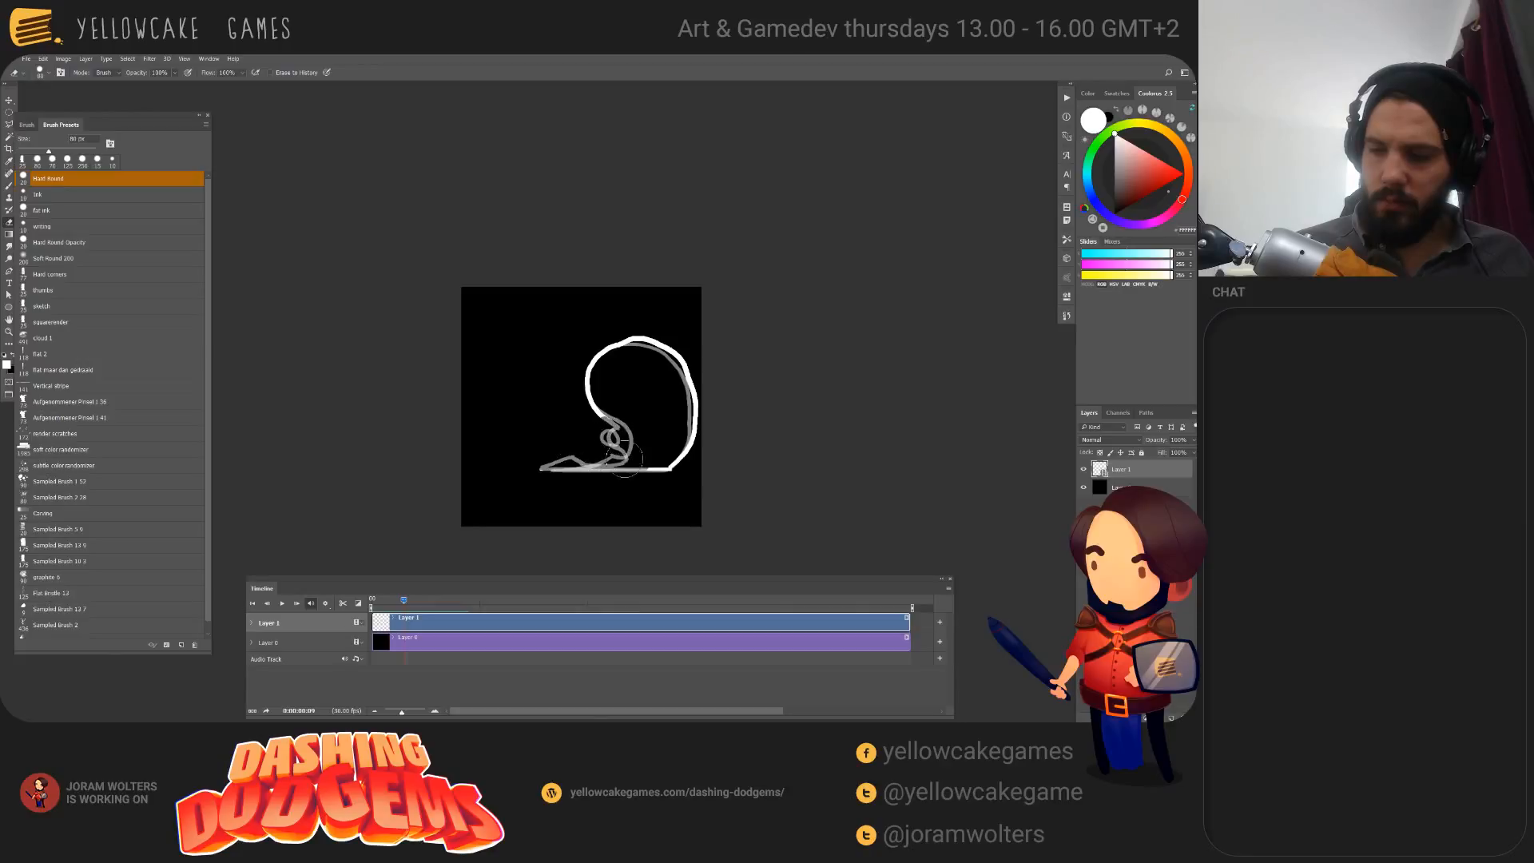
{"action": "key", "text": "b"}
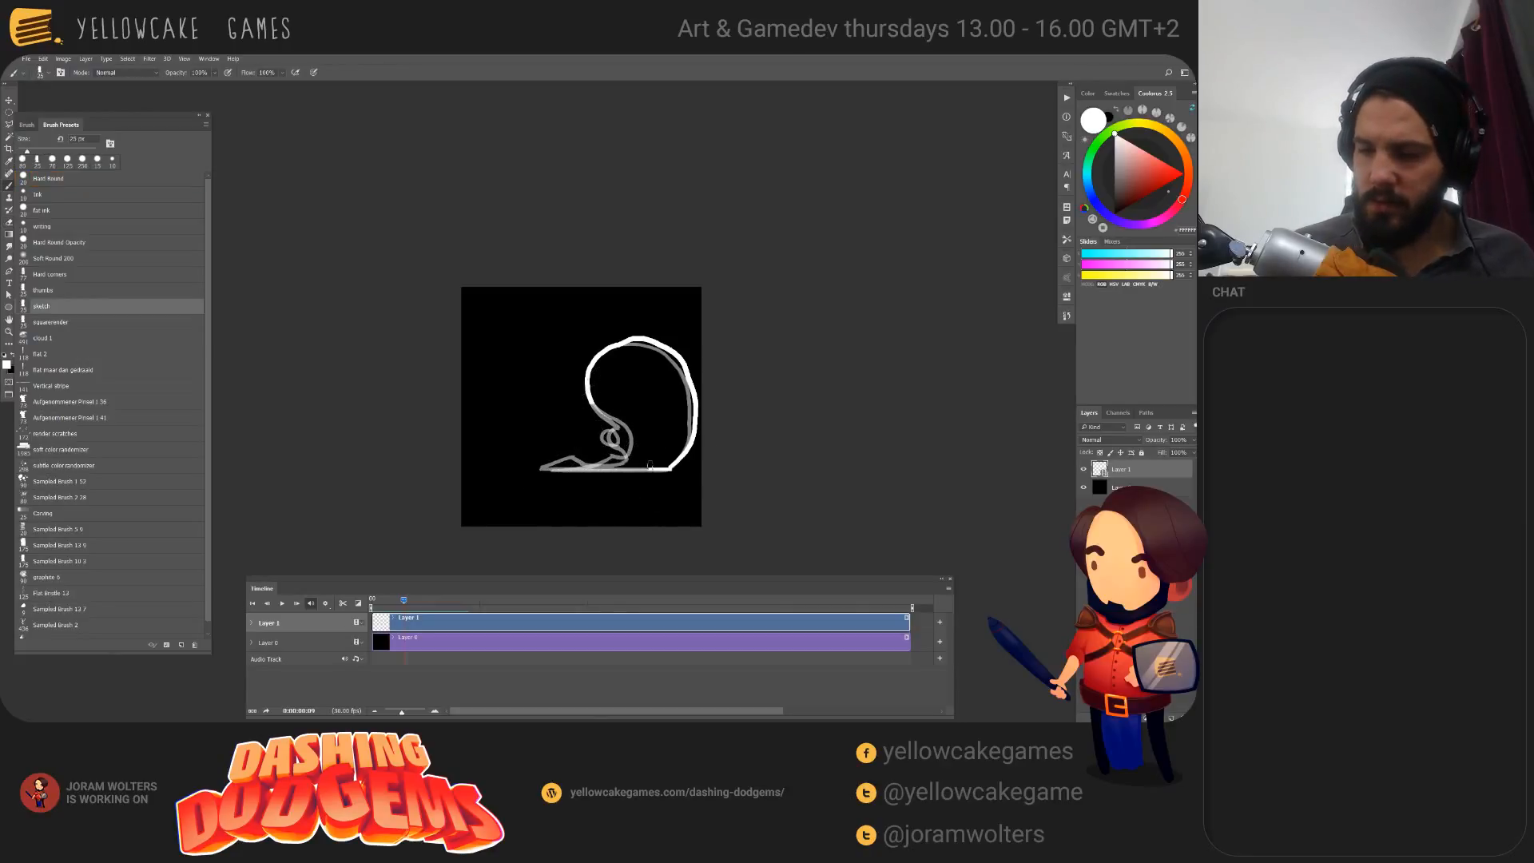
{"action": "left_click_drag", "start_coordinate": [656, 473], "coordinate": [572, 470]}
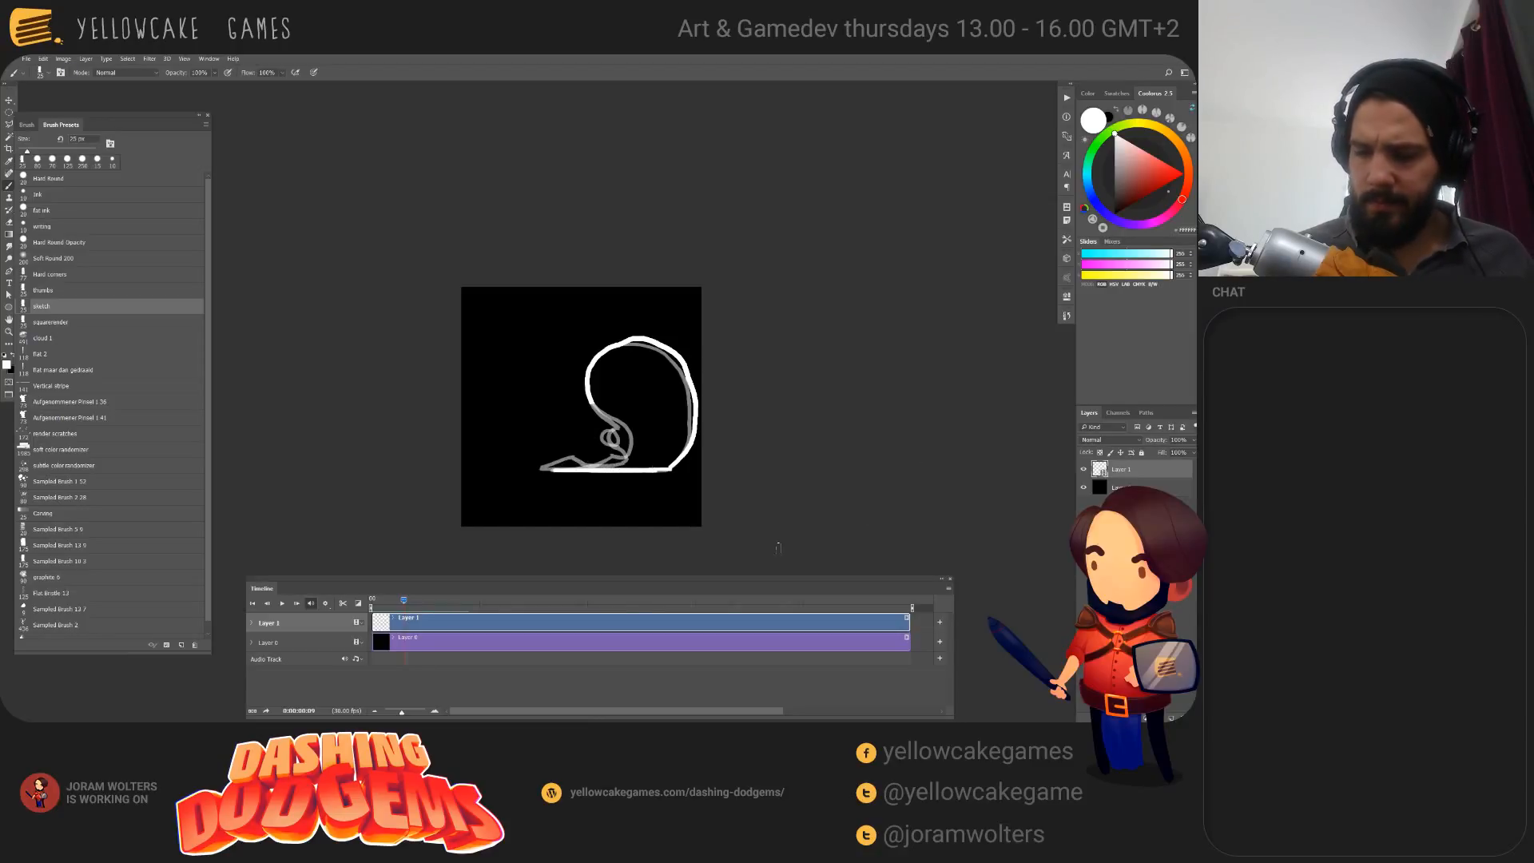
Step: Set the onion skins to show 0 frames before the current one
{"action": "mouse_move", "coordinate": [406, 598]}
{"action": "left_mouse_down"}
{"action": "mouse_move", "coordinate": [372, 599]}
{"action": "mouse_move", "coordinate": [405, 601]}
{"action": "left_mouse_up"}
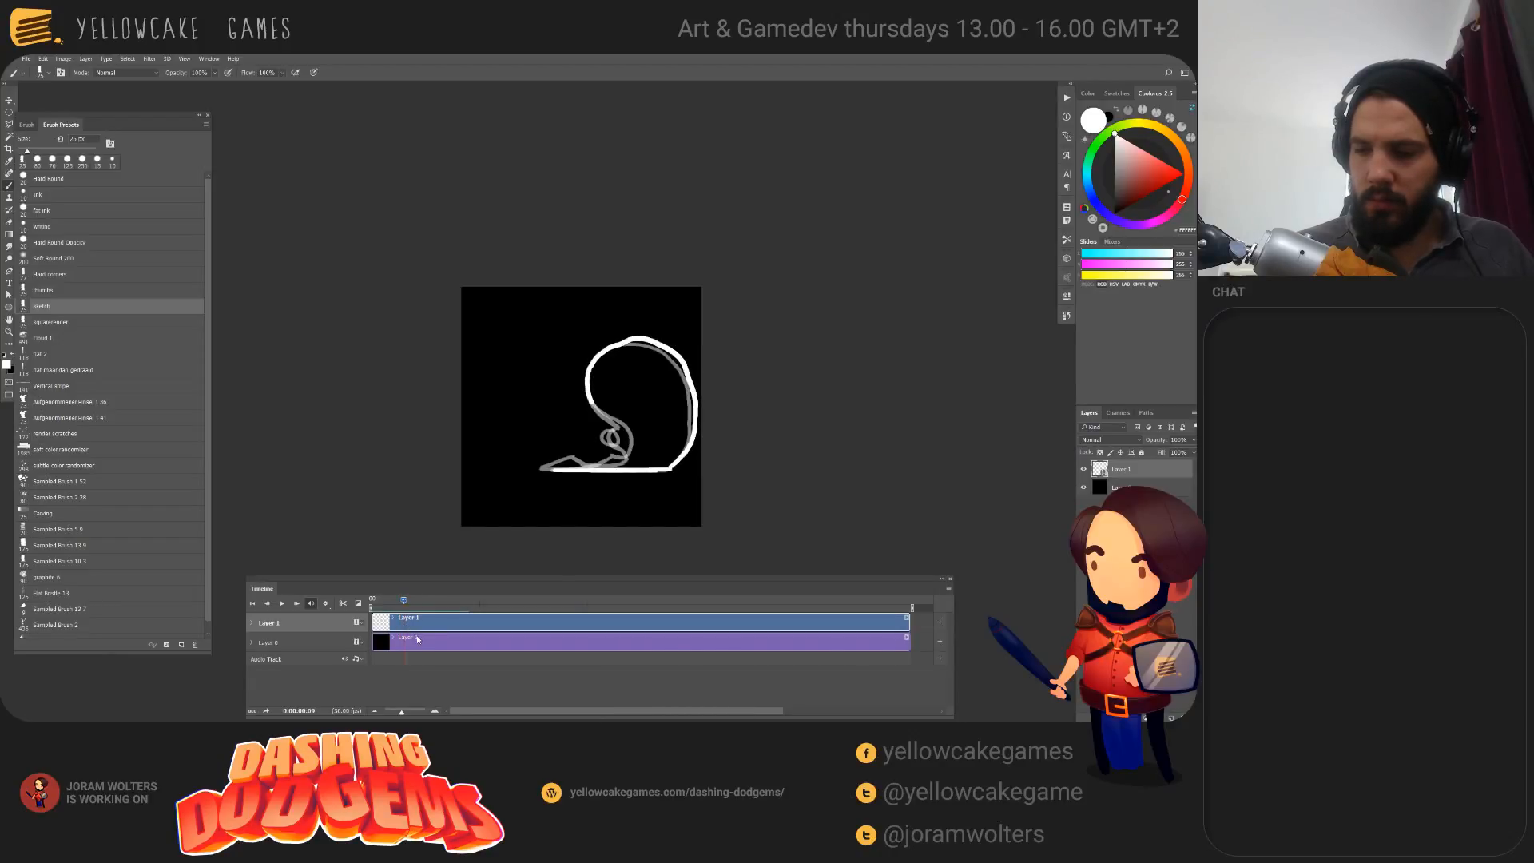
{"action": "left_click", "coordinate": [951, 591]}
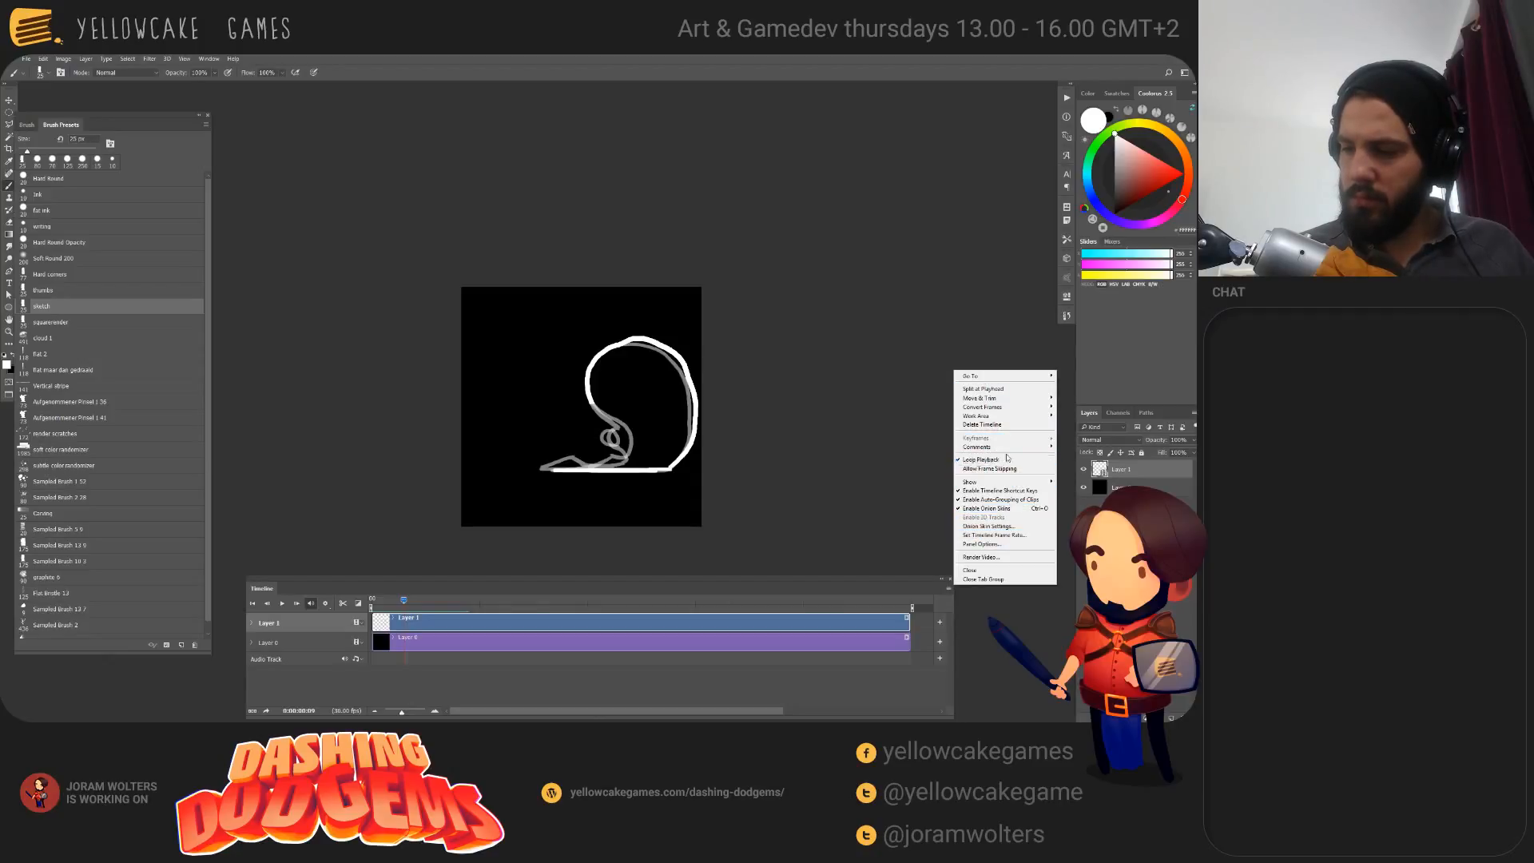
{"action": "left_click", "coordinate": [1007, 528]}
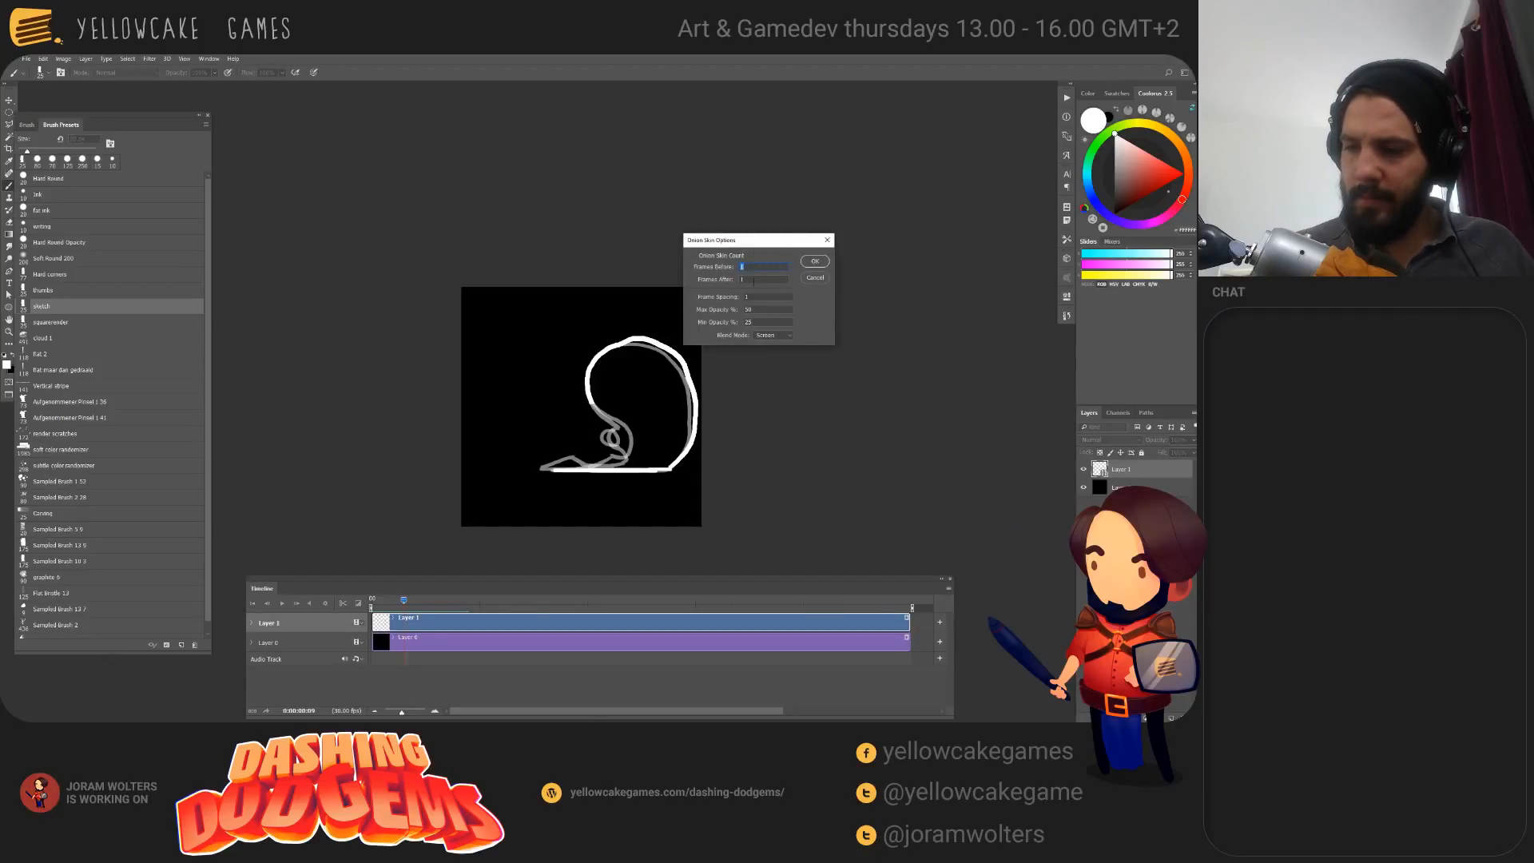
{"action": "type", "text": "0"}
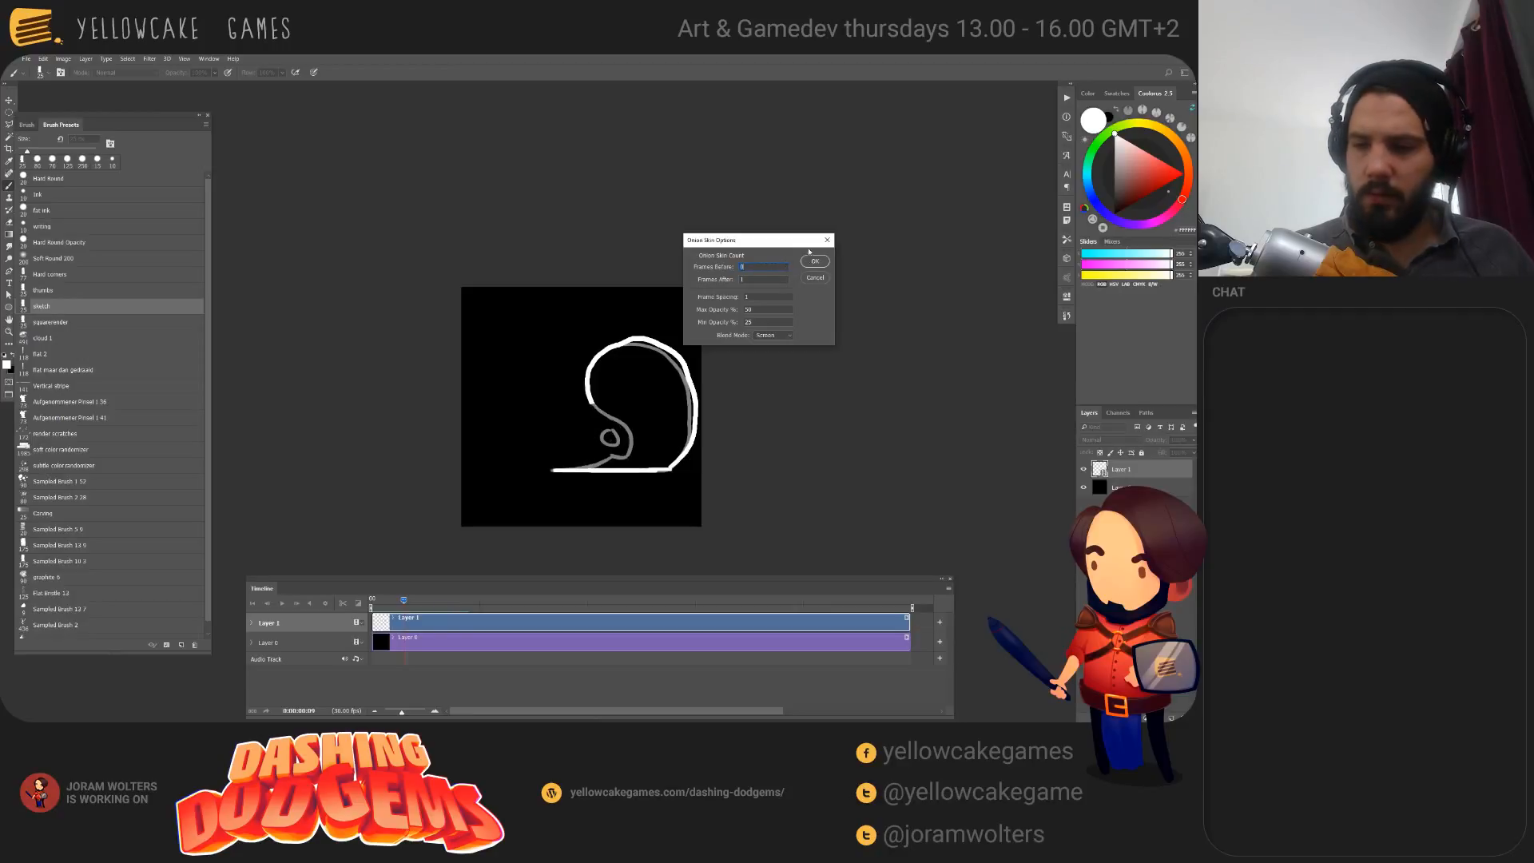
{"action": "left_click", "coordinate": [815, 261]}
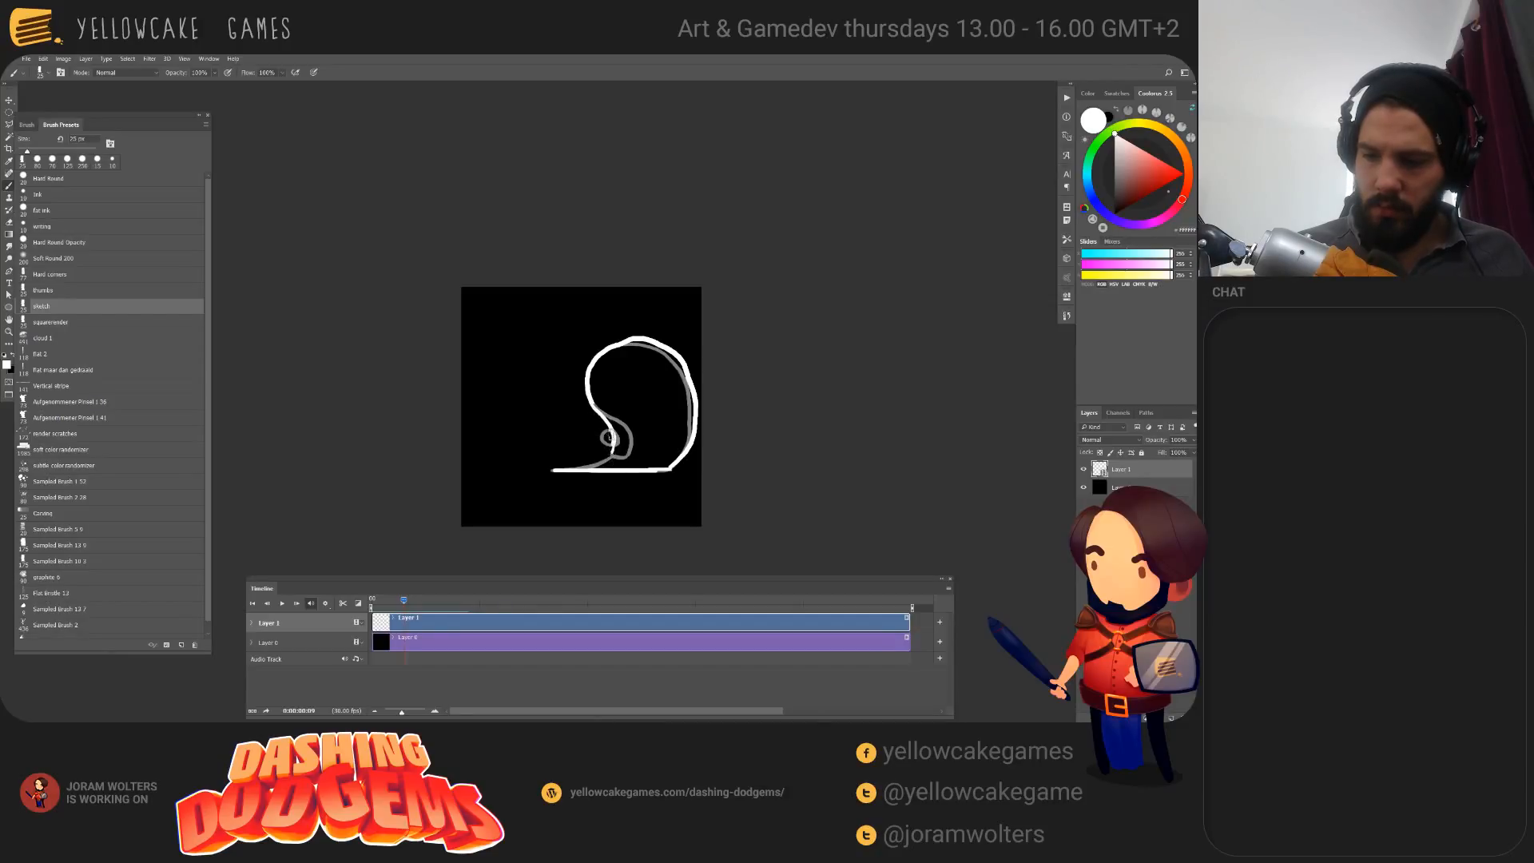
Step: Redraw the large puff's undercut neck with a small notch, joining the round body to the ground line
{"action": "left_click_drag", "start_coordinate": [610, 434], "coordinate": [609, 437]}
{"action": "key", "text": "e"}
{"action": "key", "text": "b"}
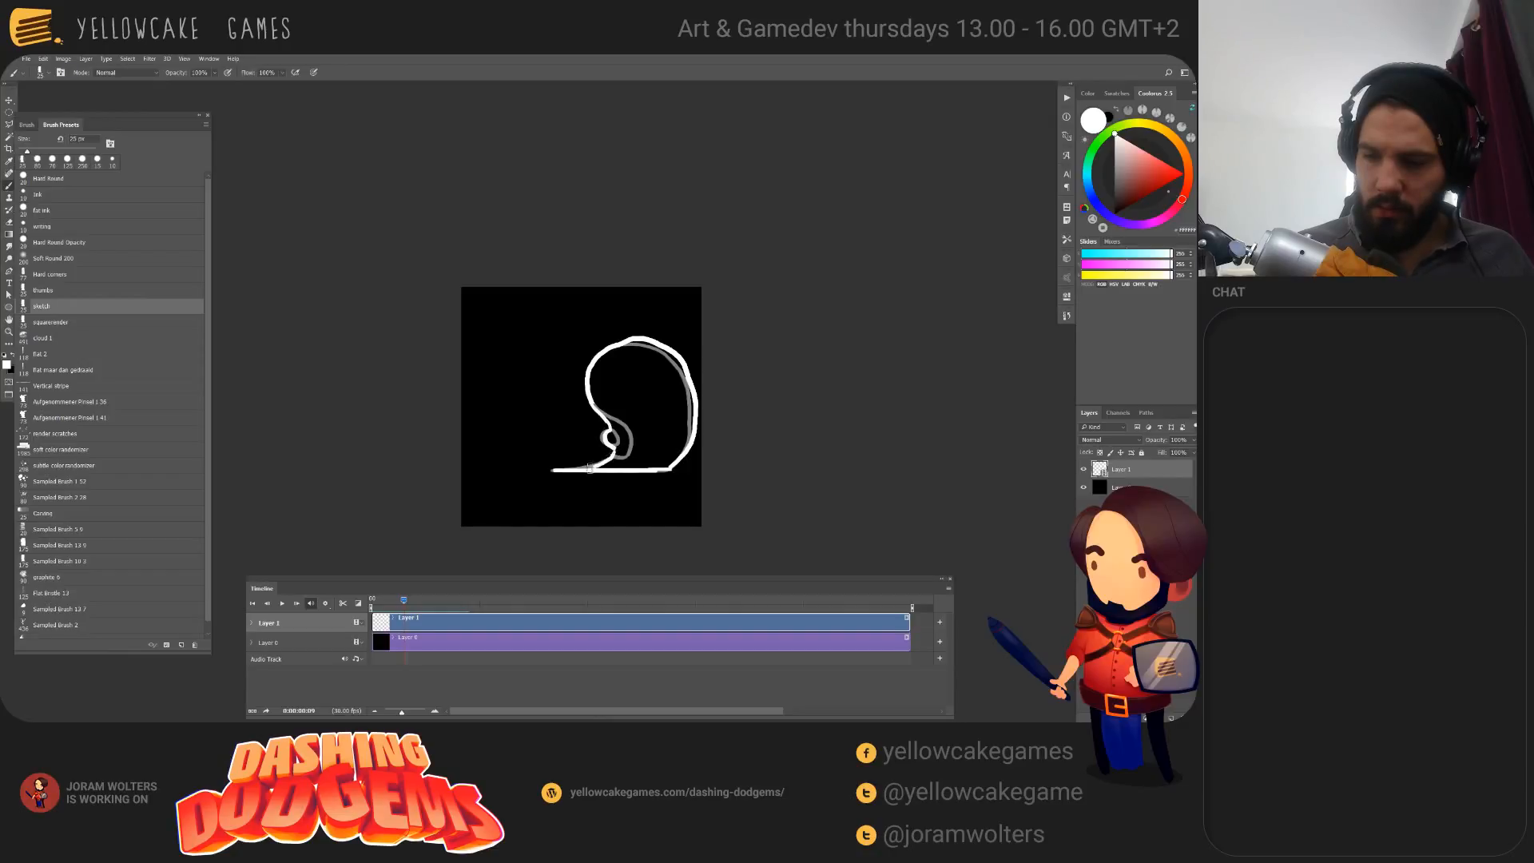
Step: On the duplicated large puff before the curled one, erase its upper body and neck and redraw them as a curling in-between with a small centre ring
{"action": "left_click_drag", "start_coordinate": [405, 605], "coordinate": [414, 599]}
{"action": "key", "text": "e"}
{"action": "mouse_move", "coordinate": [627, 440]}
{"action": "left_mouse_down"}
{"action": "mouse_move", "coordinate": [603, 404]}
{"action": "mouse_move", "coordinate": [644, 346]}
{"action": "left_mouse_up"}
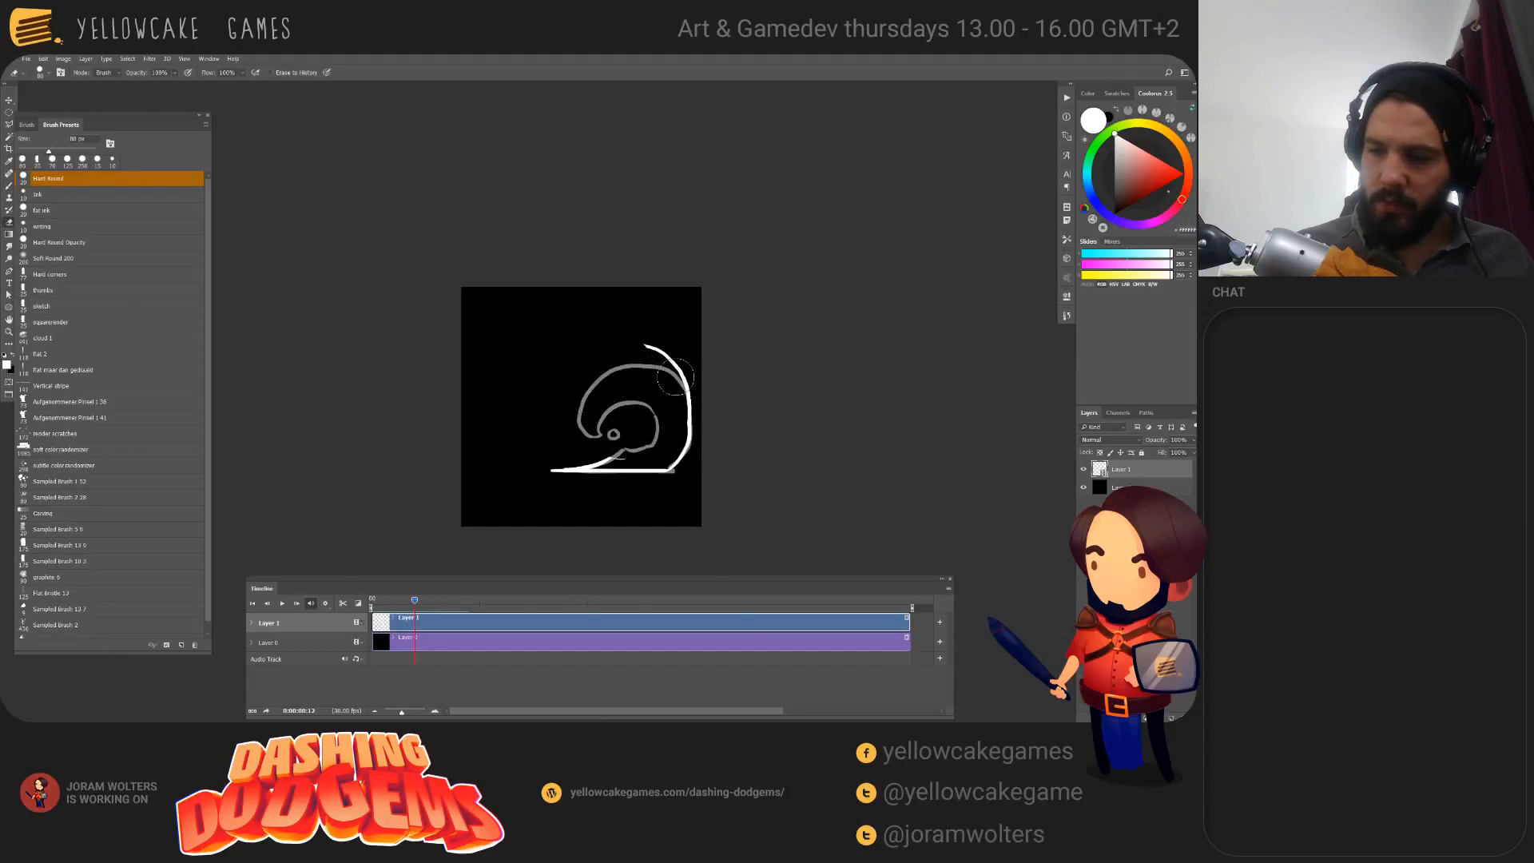
{"action": "key", "text": "b"}
{"action": "key", "text": "e"}
{"action": "key", "text": "b"}
{"action": "mouse_move", "coordinate": [689, 394]}
{"action": "left_mouse_down"}
{"action": "mouse_move", "coordinate": [614, 355]}
{"action": "mouse_move", "coordinate": [573, 392]}
{"action": "mouse_move", "coordinate": [628, 397]}
{"action": "mouse_move", "coordinate": [633, 451]}
{"action": "mouse_move", "coordinate": [652, 430]}
{"action": "mouse_move", "coordinate": [613, 457]}
{"action": "mouse_move", "coordinate": [612, 432]}
{"action": "left_mouse_up"}
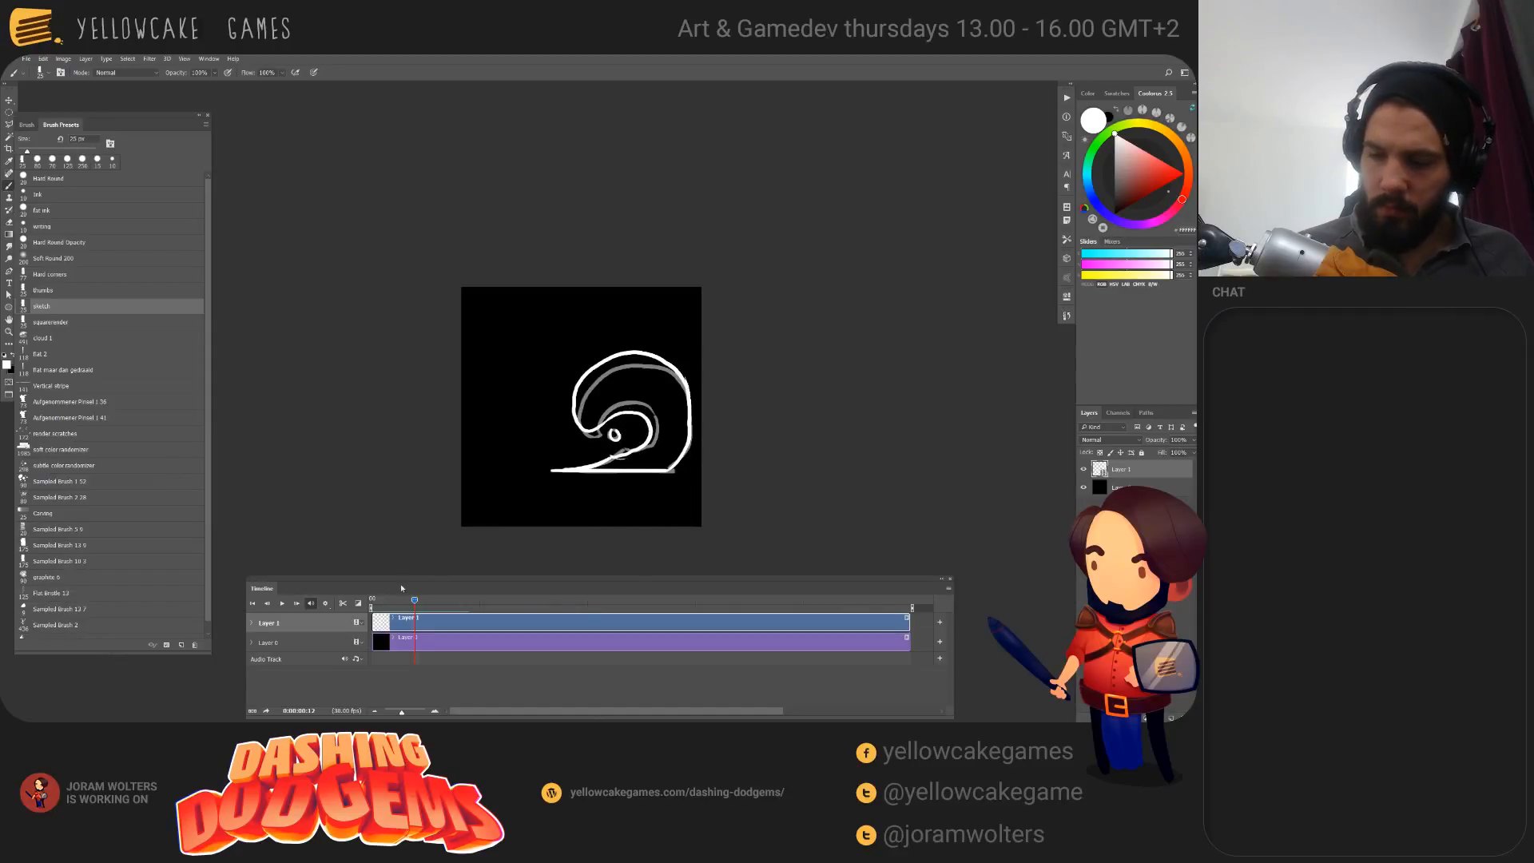
Step: Play the puff animation from the first frame to review the redrawn in-betweens
{"action": "mouse_move", "coordinate": [413, 600]}
{"action": "left_mouse_down"}
{"action": "mouse_move", "coordinate": [434, 601]}
{"action": "mouse_move", "coordinate": [371, 601]}
{"action": "left_mouse_up"}
{"action": "key", "text": "space"}
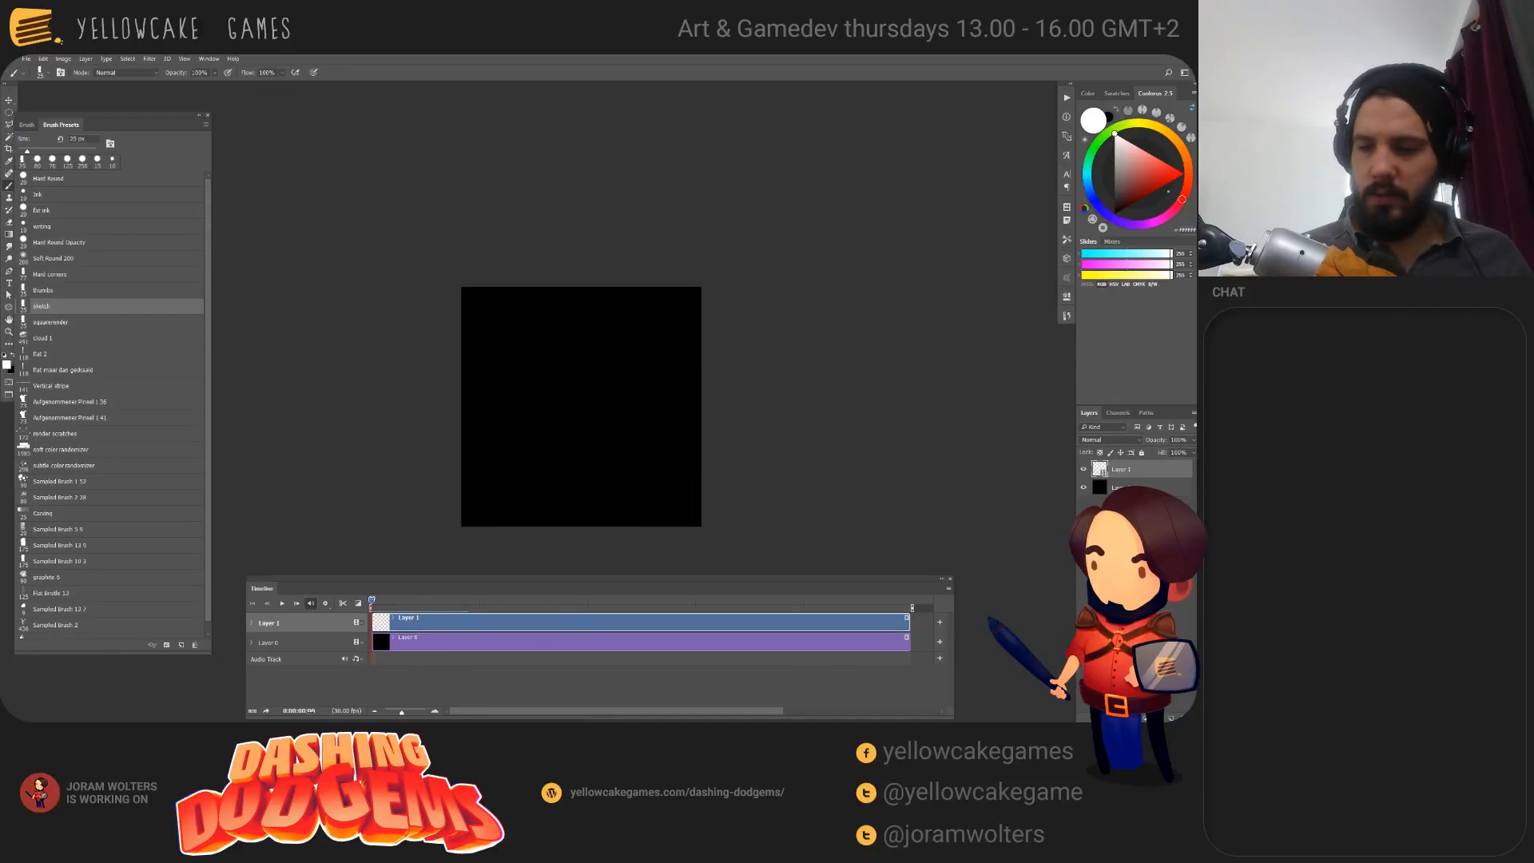
{"action": "mouse_move", "coordinate": [514, 607]}
{"action": "left_mouse_down"}
{"action": "mouse_move", "coordinate": [328, 657]}
{"action": "mouse_move", "coordinate": [415, 642]}
{"action": "mouse_move", "coordinate": [399, 641]}
{"action": "left_mouse_up"}
Step: On the notched large puff frame, erase the lower neck and redraw it with a long low tail along the ground
{"action": "left_click_drag", "start_coordinate": [393, 642], "coordinate": [405, 641]}
{"action": "key", "text": "e"}
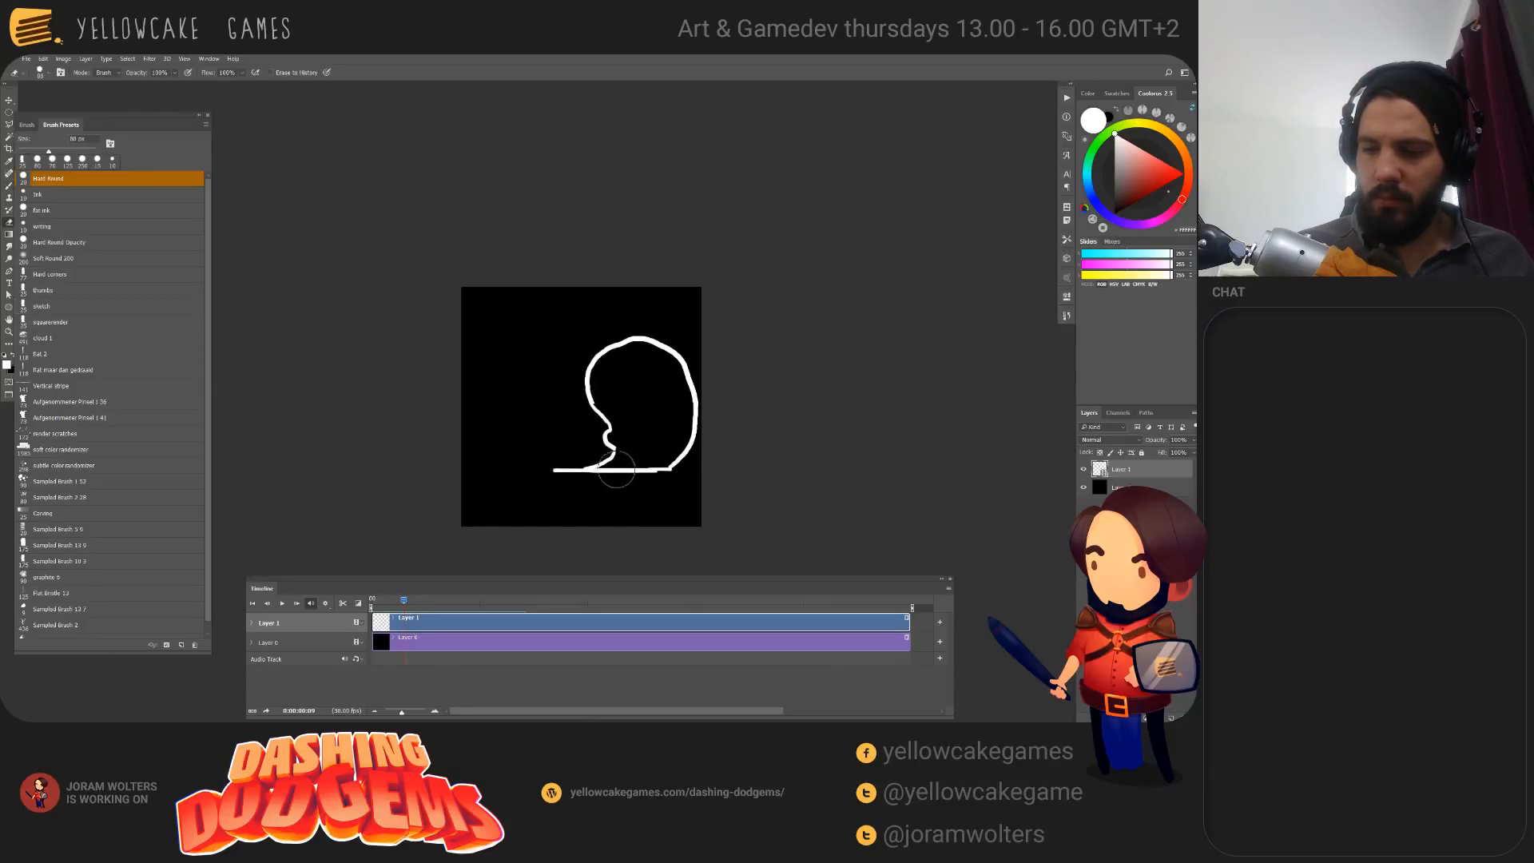
{"action": "mouse_move", "coordinate": [616, 468]}
{"action": "left_mouse_down"}
{"action": "mouse_move", "coordinate": [516, 471]}
{"action": "mouse_move", "coordinate": [620, 458]}
{"action": "mouse_move", "coordinate": [609, 442]}
{"action": "left_mouse_up"}
{"action": "key", "text": "b"}
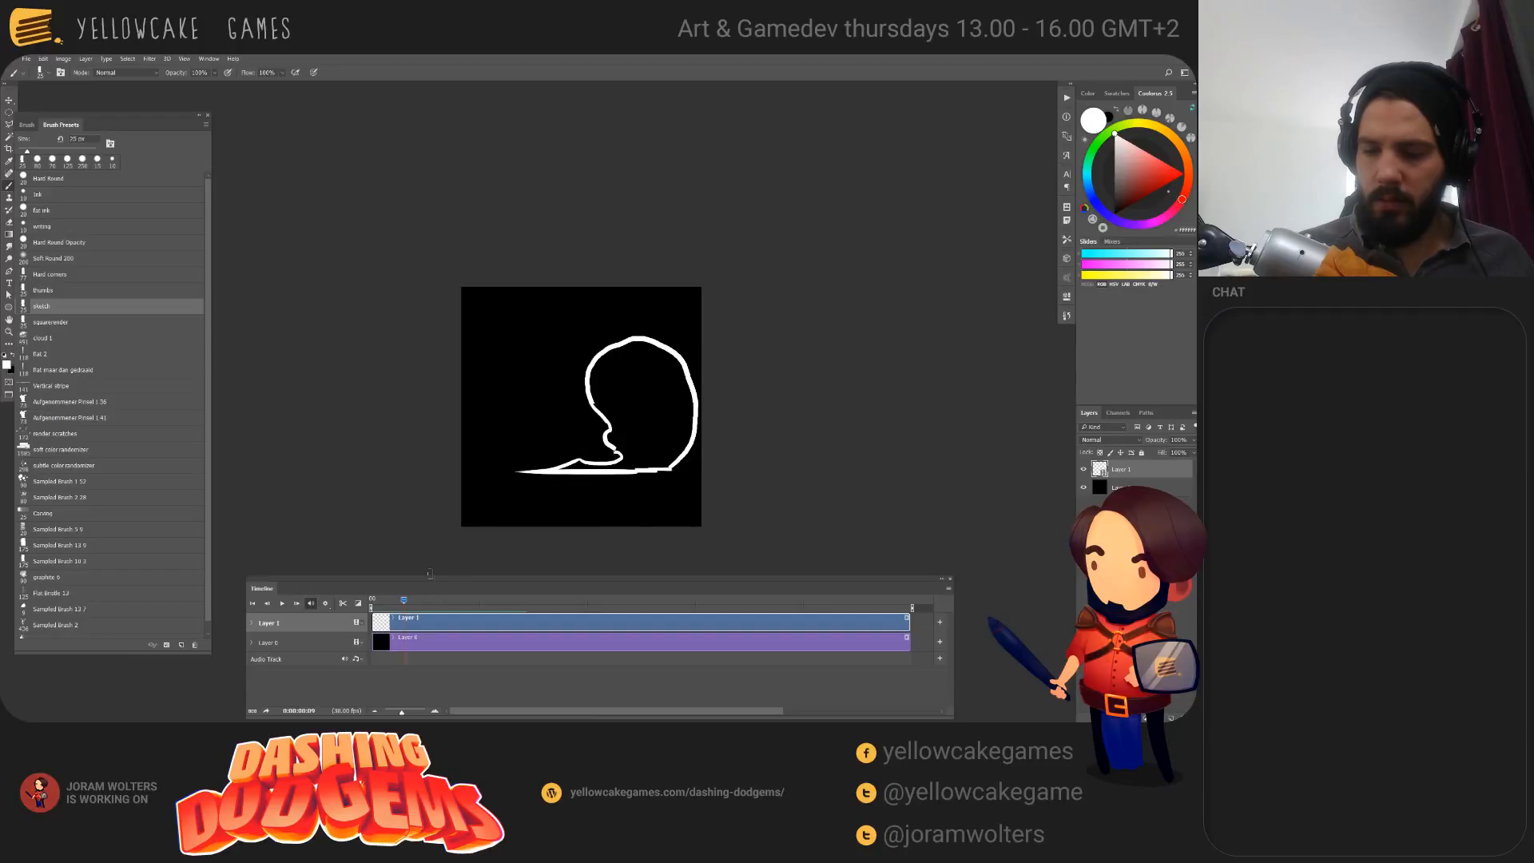
Step: Scrub through the animation from the first frame to the curled puff to examine the motion
{"action": "mouse_move", "coordinate": [404, 599]}
{"action": "left_mouse_down"}
{"action": "mouse_move", "coordinate": [421, 601]}
{"action": "mouse_move", "coordinate": [372, 609]}
{"action": "left_mouse_up"}
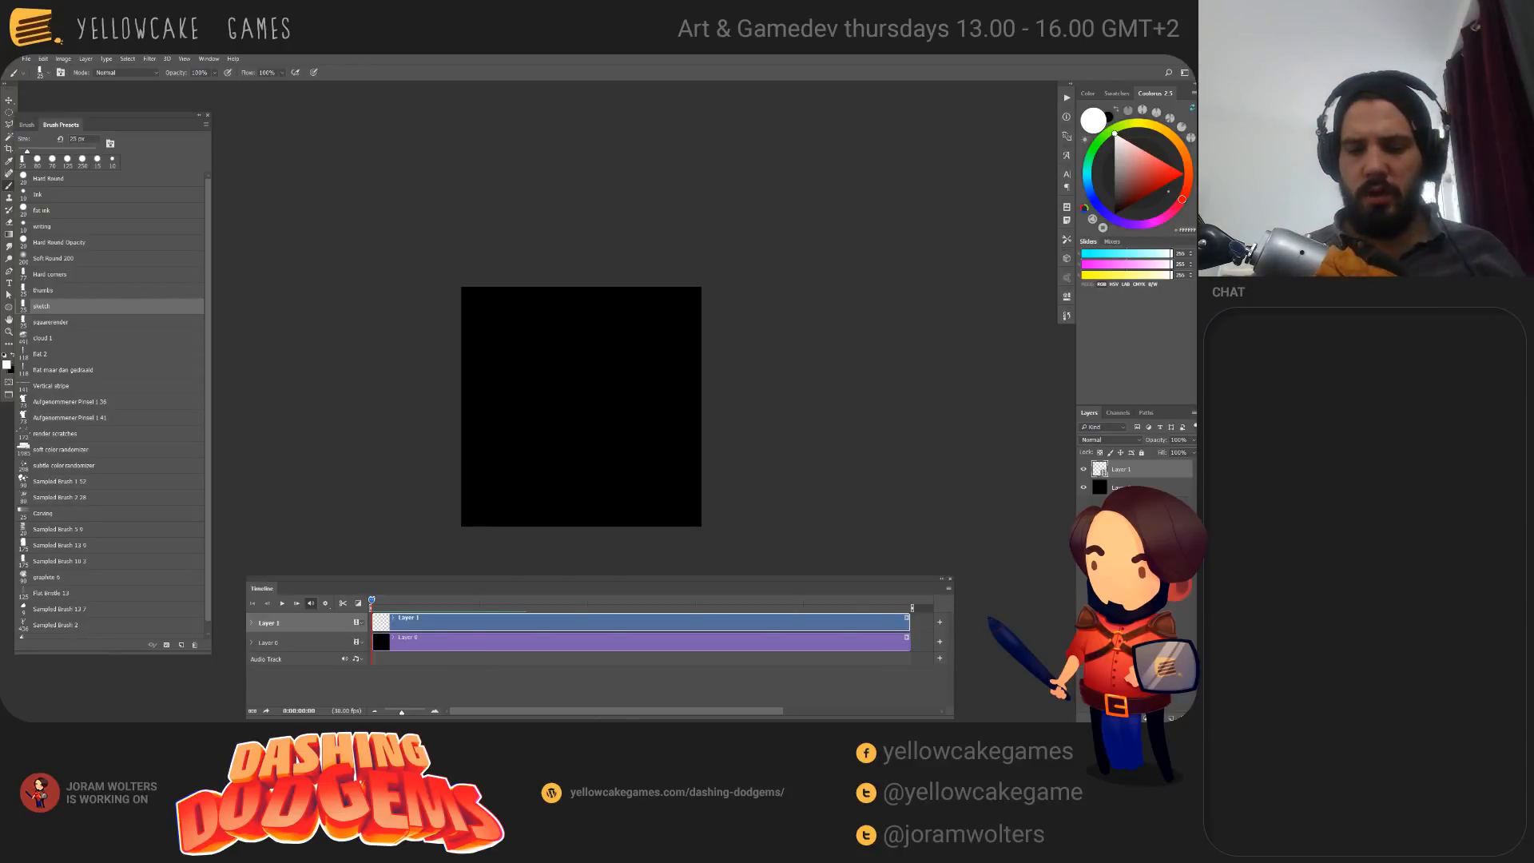
{"action": "left_click_drag", "start_coordinate": [372, 601], "coordinate": [415, 611]}
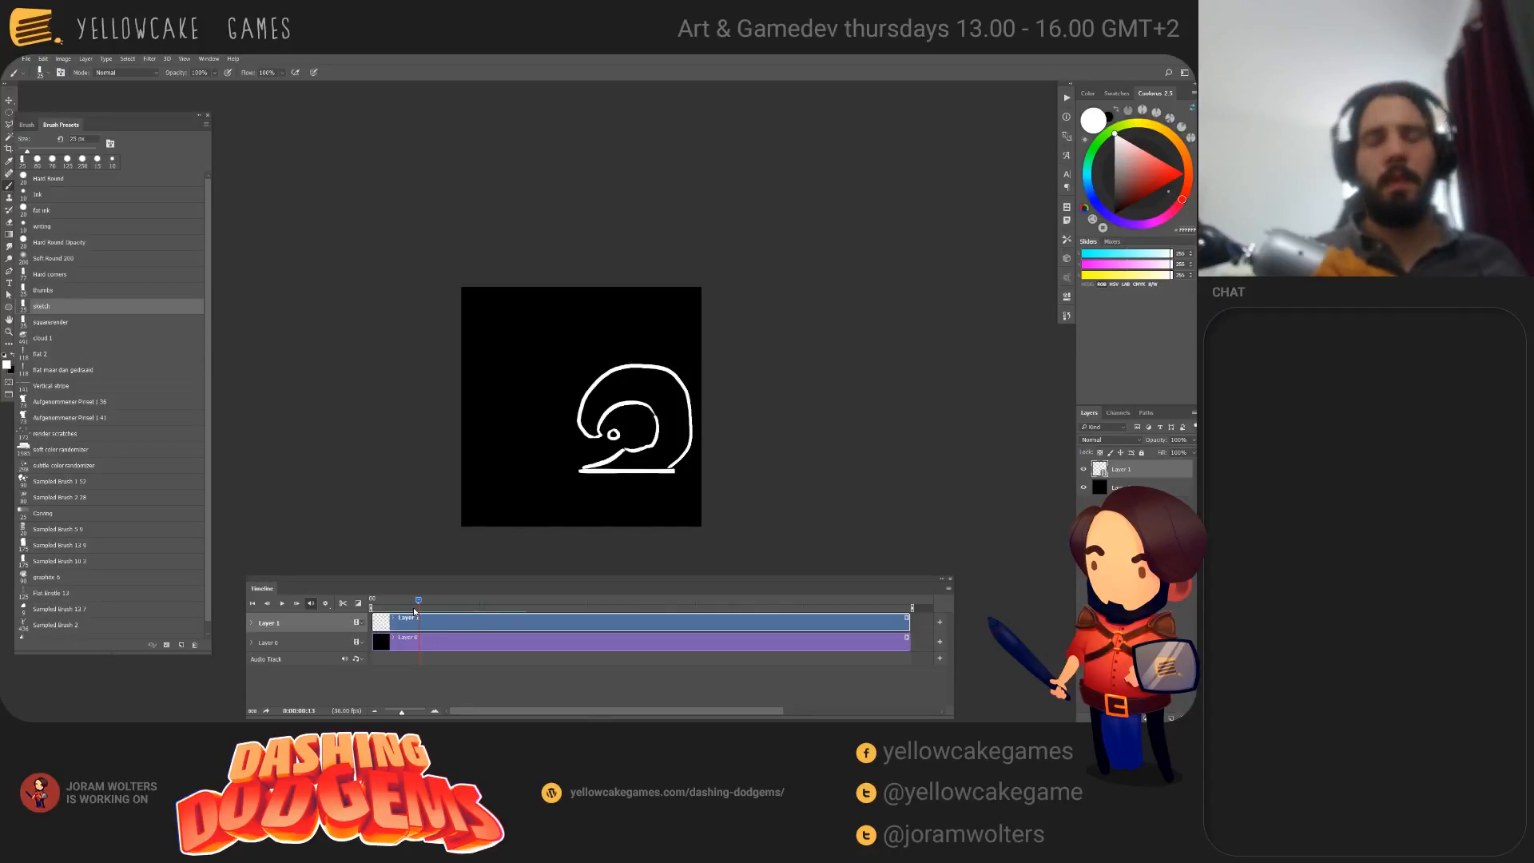
{"action": "mouse_move", "coordinate": [414, 612]}
{"action": "left_mouse_down"}
{"action": "mouse_move", "coordinate": [376, 613]}
{"action": "mouse_move", "coordinate": [432, 616]}
{"action": "mouse_move", "coordinate": [420, 617]}
{"action": "left_mouse_up"}
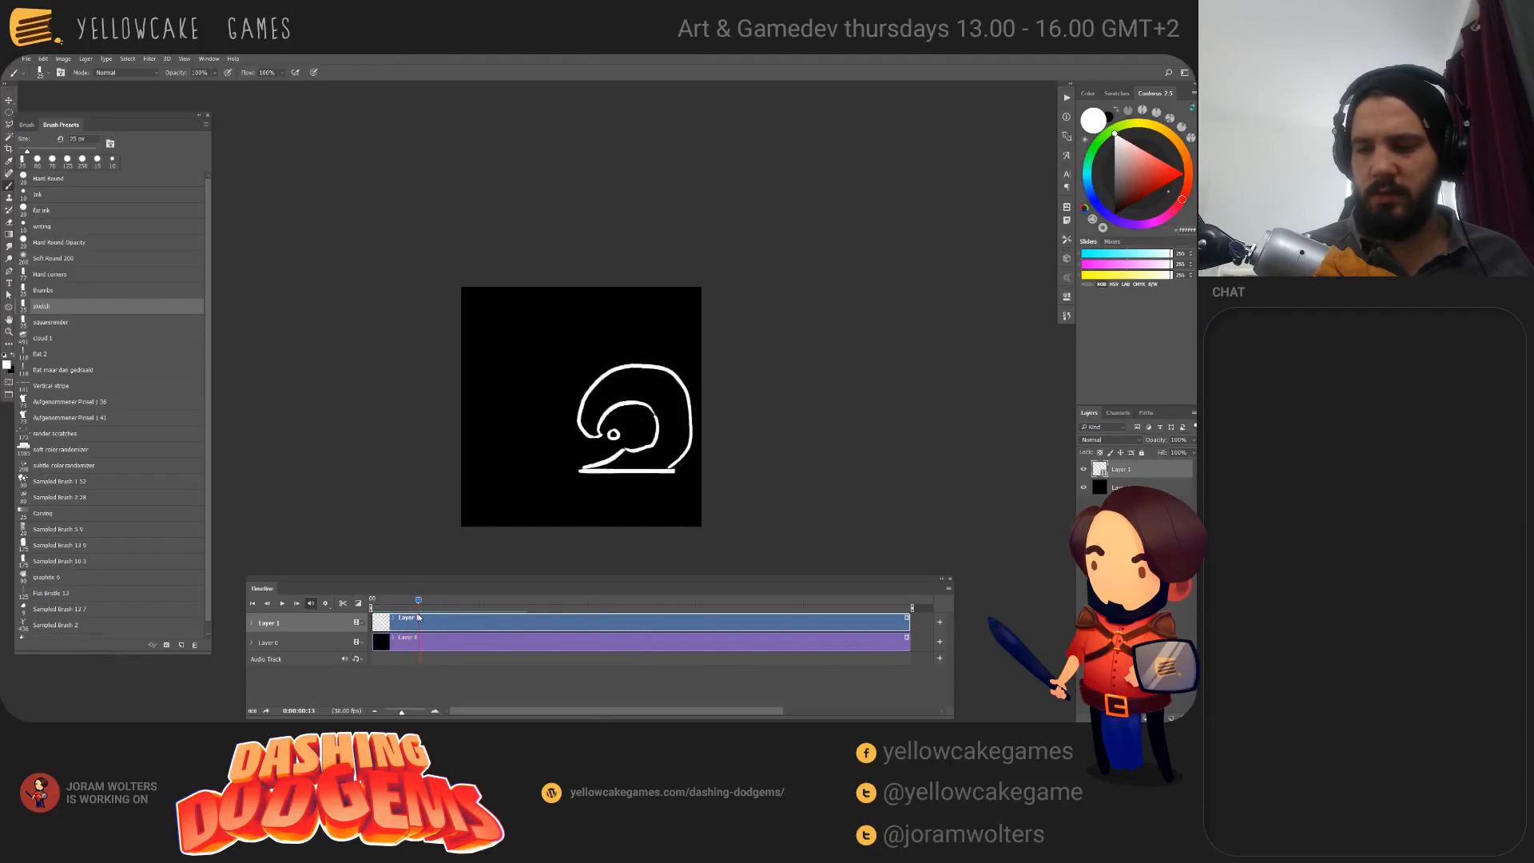
Step: Erase the entire curled puff drawings on the consecutive frames starting at frame 13
{"action": "key", "text": "e"}
{"action": "mouse_move", "coordinate": [671, 460]}
{"action": "left_mouse_down"}
{"action": "mouse_move", "coordinate": [632, 384]}
{"action": "mouse_move", "coordinate": [596, 471]}
{"action": "left_mouse_up"}
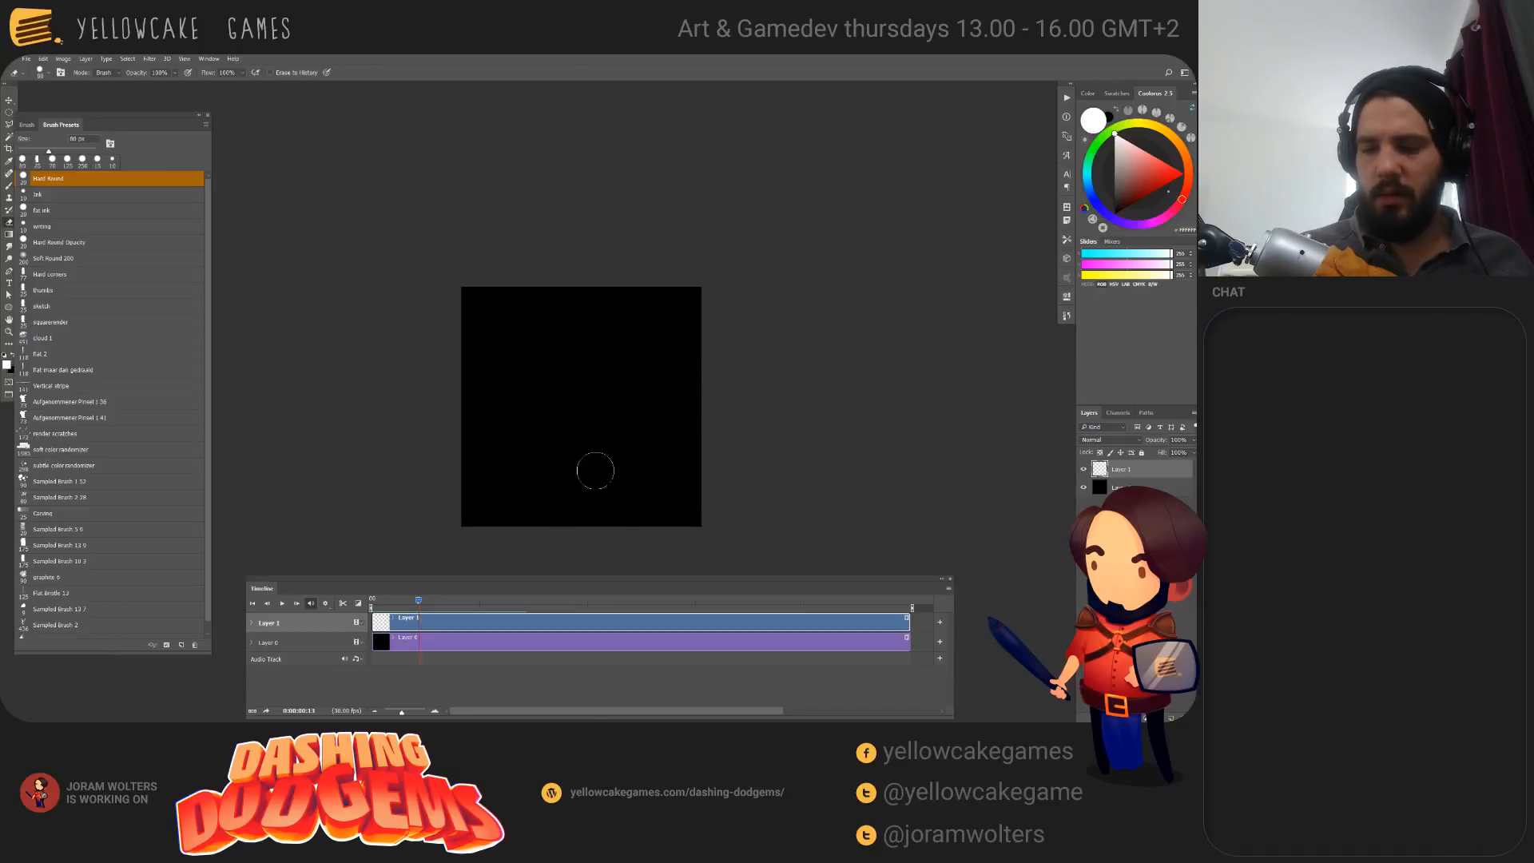
{"action": "key", "text": "Right"}
{"action": "mouse_move", "coordinate": [627, 419]}
{"action": "left_mouse_down"}
{"action": "mouse_move", "coordinate": [655, 436]}
{"action": "mouse_move", "coordinate": [610, 385]}
{"action": "mouse_move", "coordinate": [637, 469]}
{"action": "mouse_move", "coordinate": [477, 523]}
{"action": "left_mouse_up"}
{"action": "left_click", "coordinate": [427, 604]}
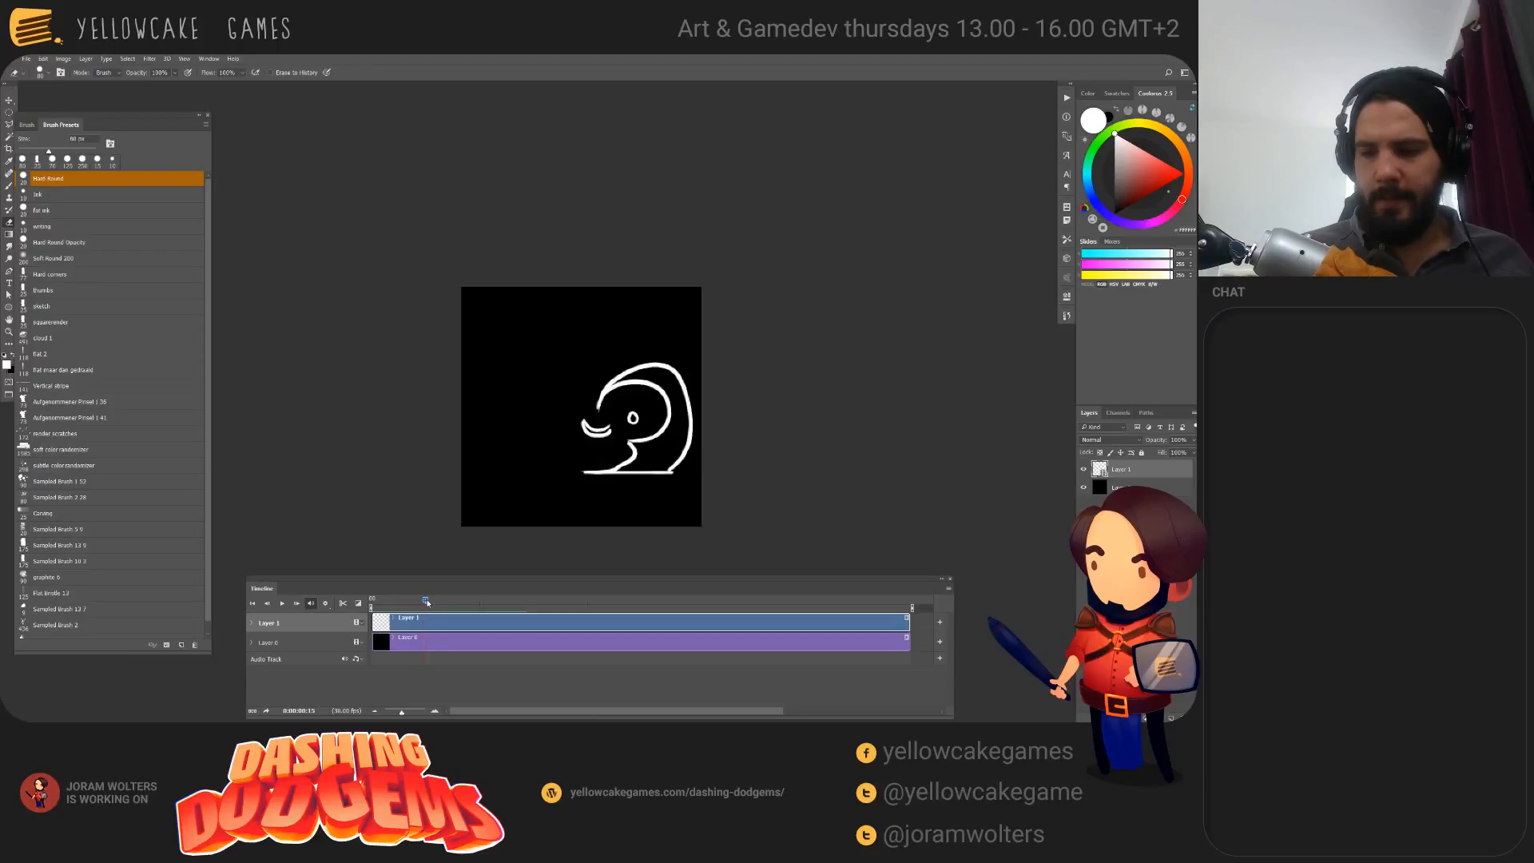
{"action": "mouse_move", "coordinate": [678, 455]}
{"action": "left_mouse_down"}
{"action": "mouse_move", "coordinate": [653, 404]}
{"action": "mouse_move", "coordinate": [607, 421]}
{"action": "mouse_move", "coordinate": [671, 430]}
{"action": "left_mouse_up"}
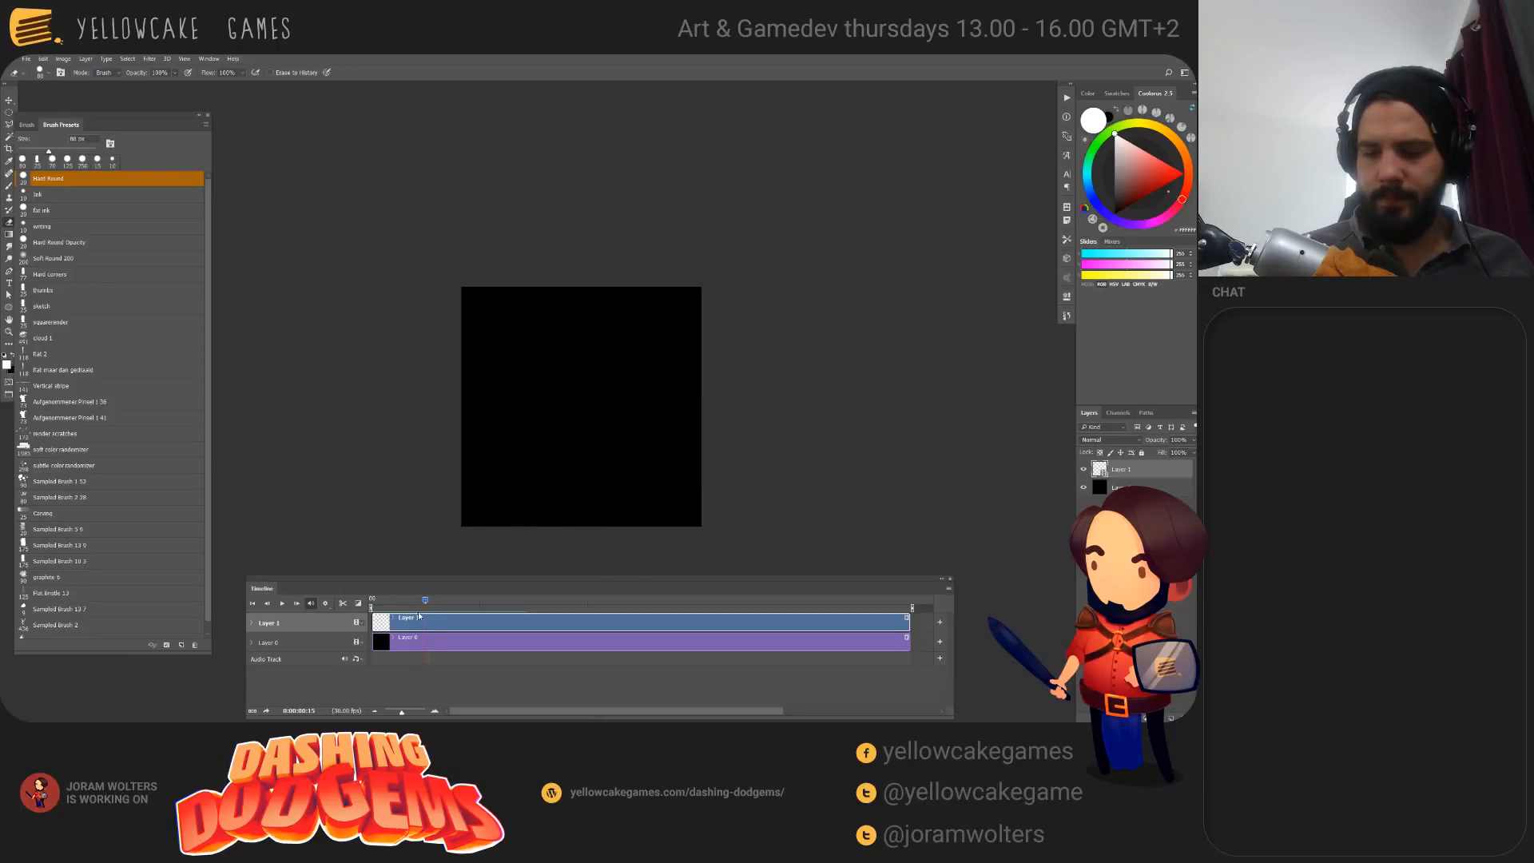
Step: Return to the first frame, delete the puff drawing layer, and add a new blank video layer
{"action": "left_click_drag", "start_coordinate": [434, 603], "coordinate": [372, 616]}
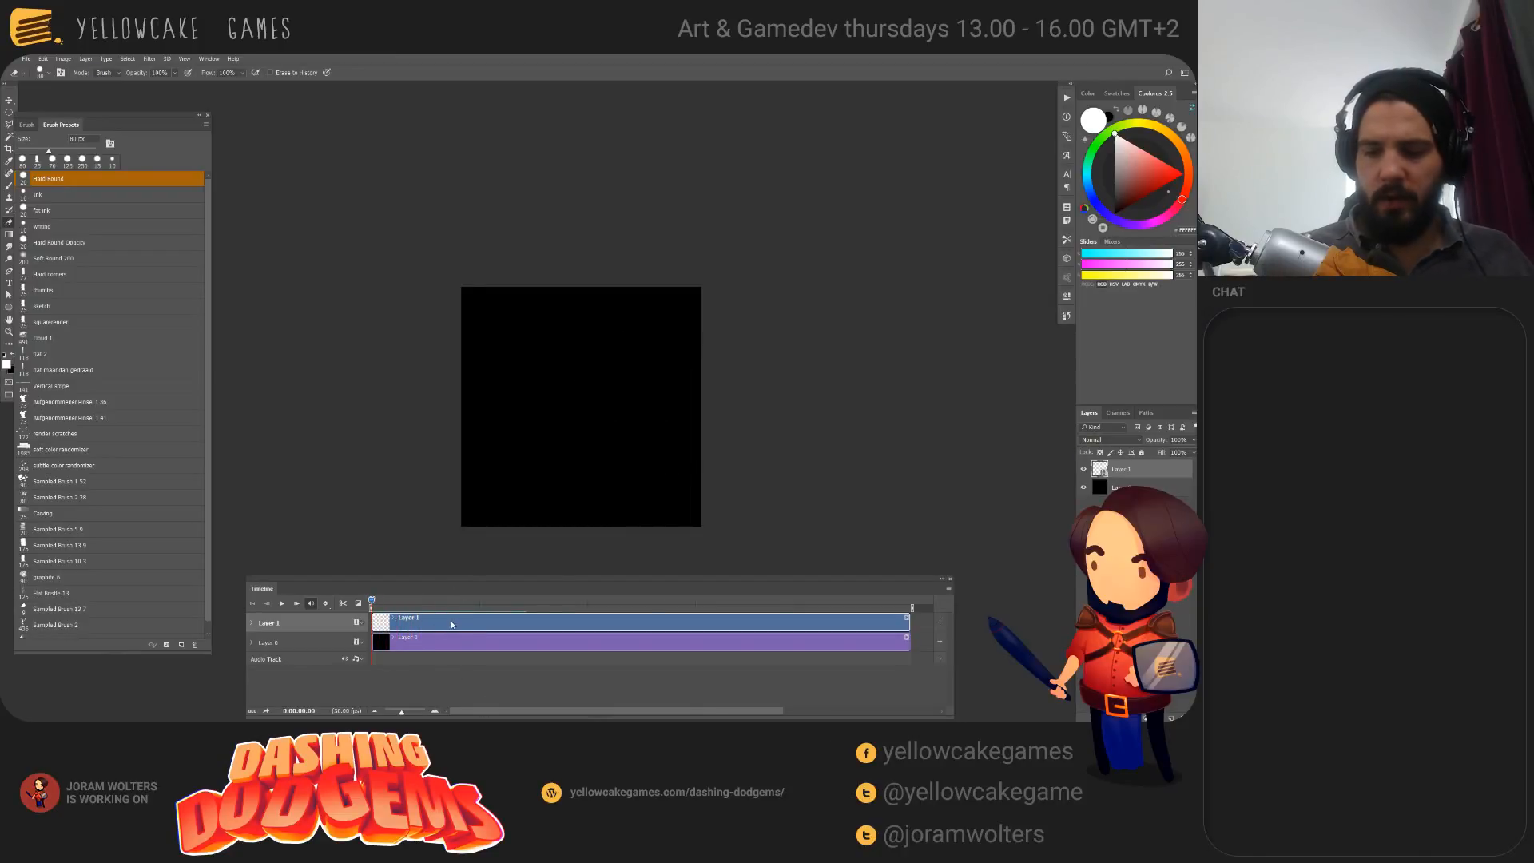
{"action": "key", "text": "Delete"}
{"action": "left_click", "coordinate": [72, 61]}
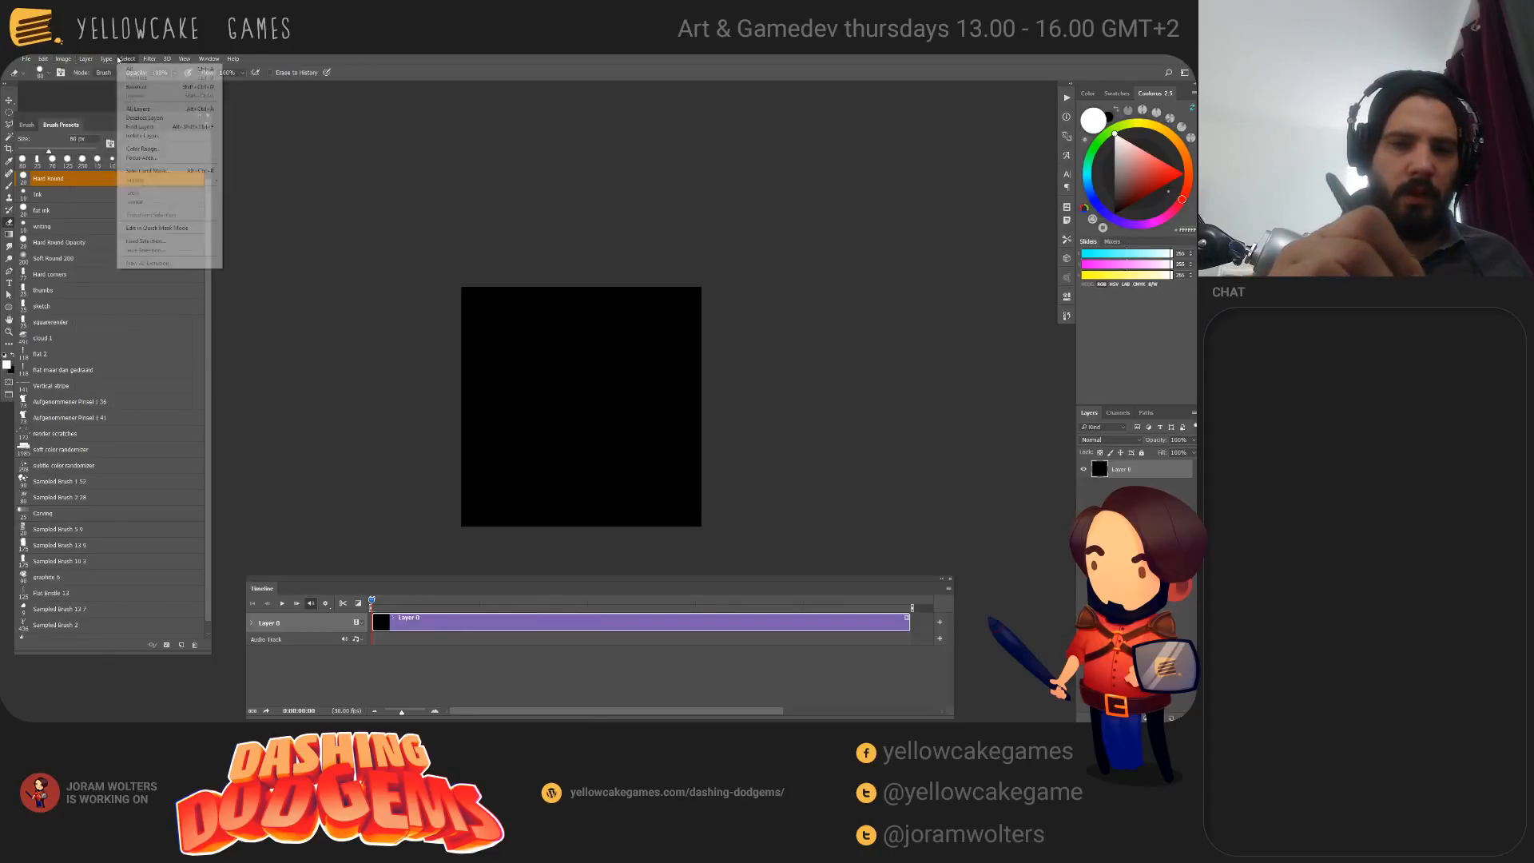
{"action": "mouse_move", "coordinate": [86, 58]}
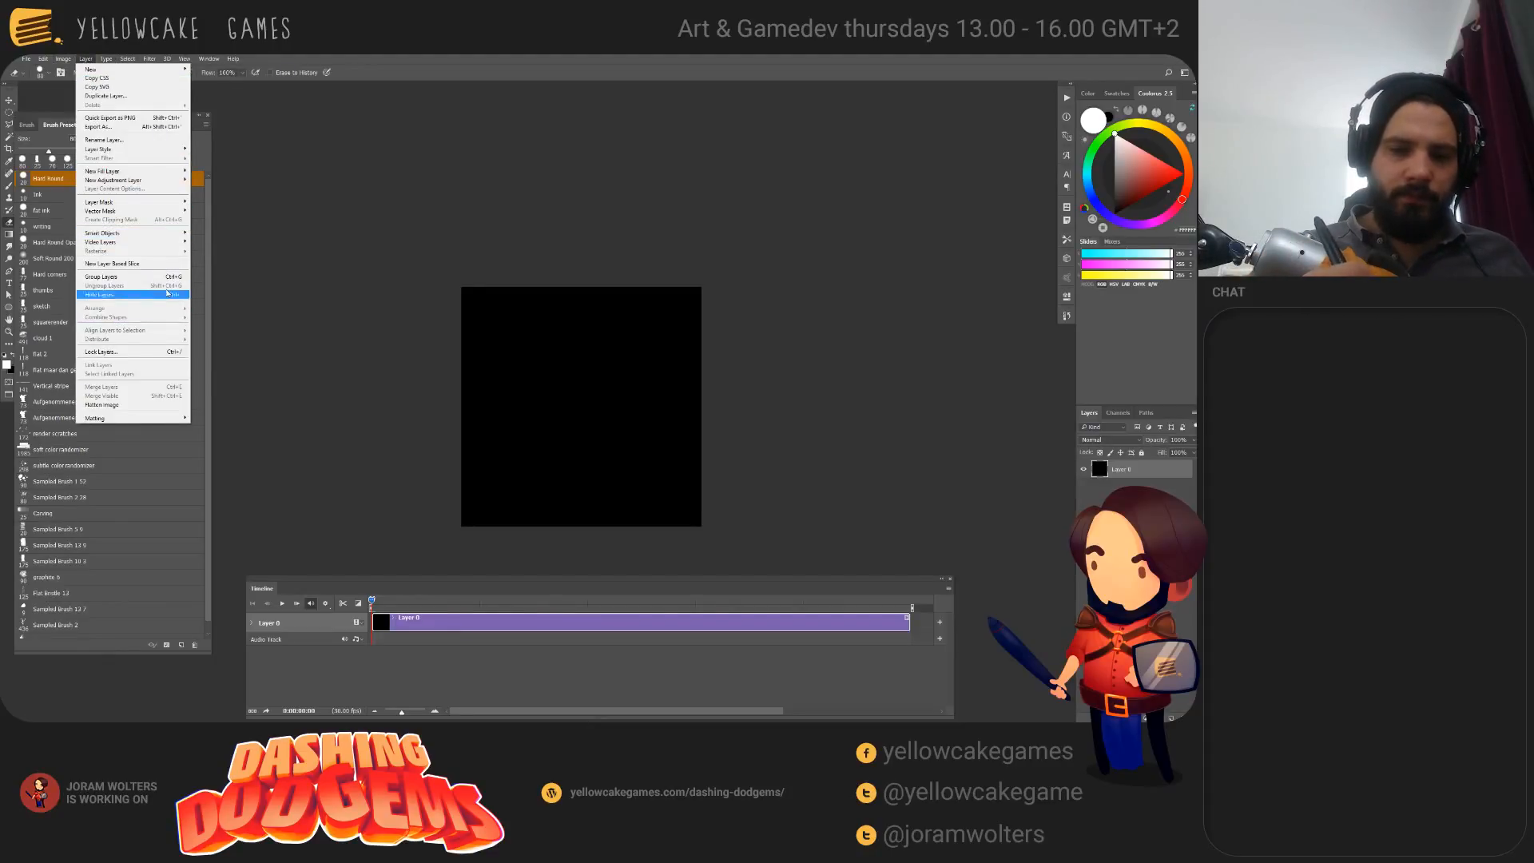
{"action": "mouse_move", "coordinate": [177, 244]}
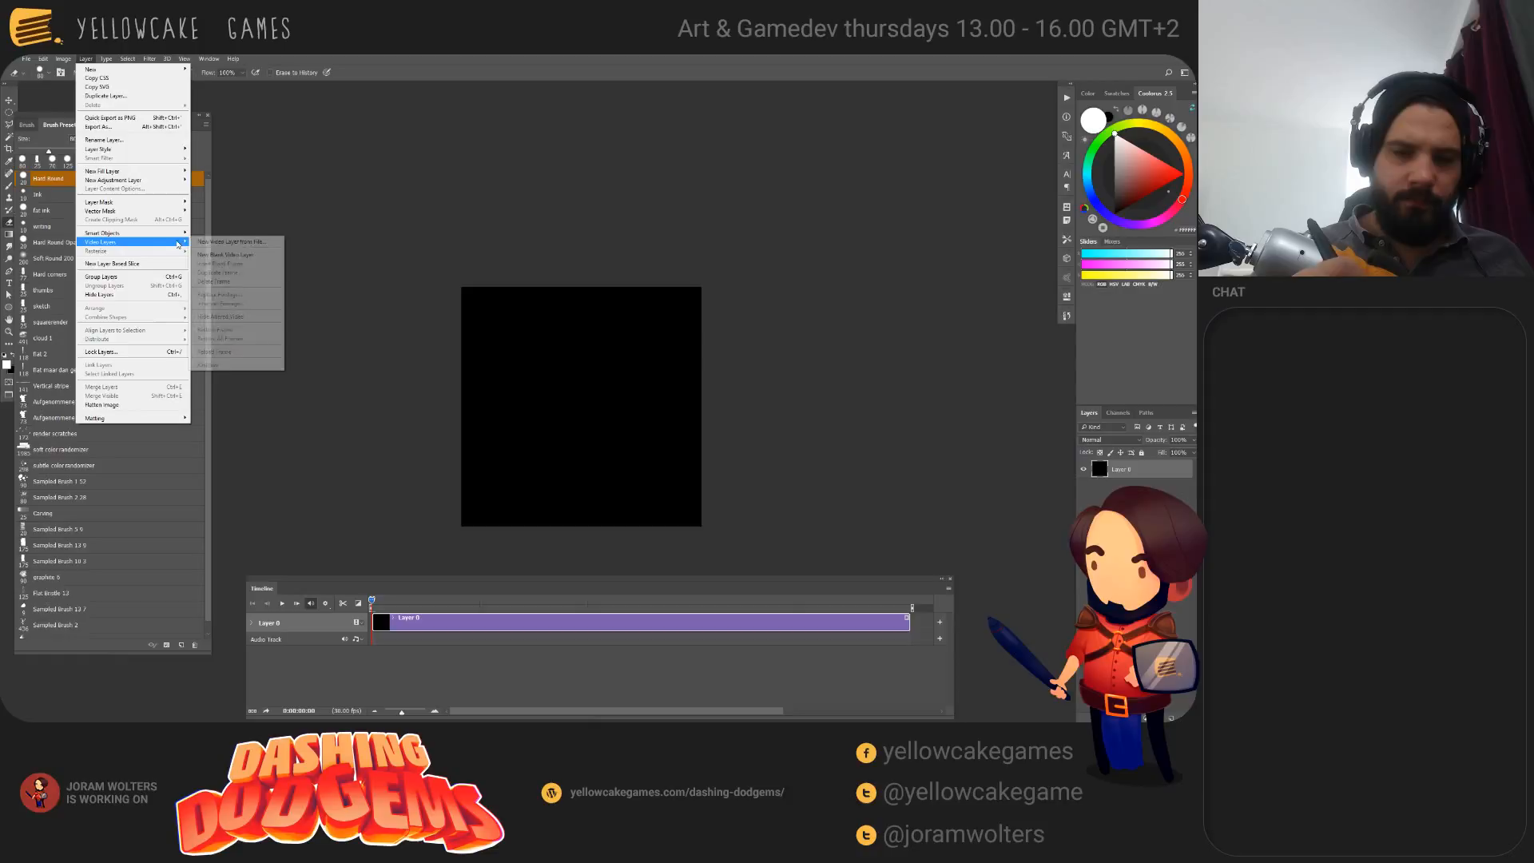
{"action": "left_click", "coordinate": [225, 255]}
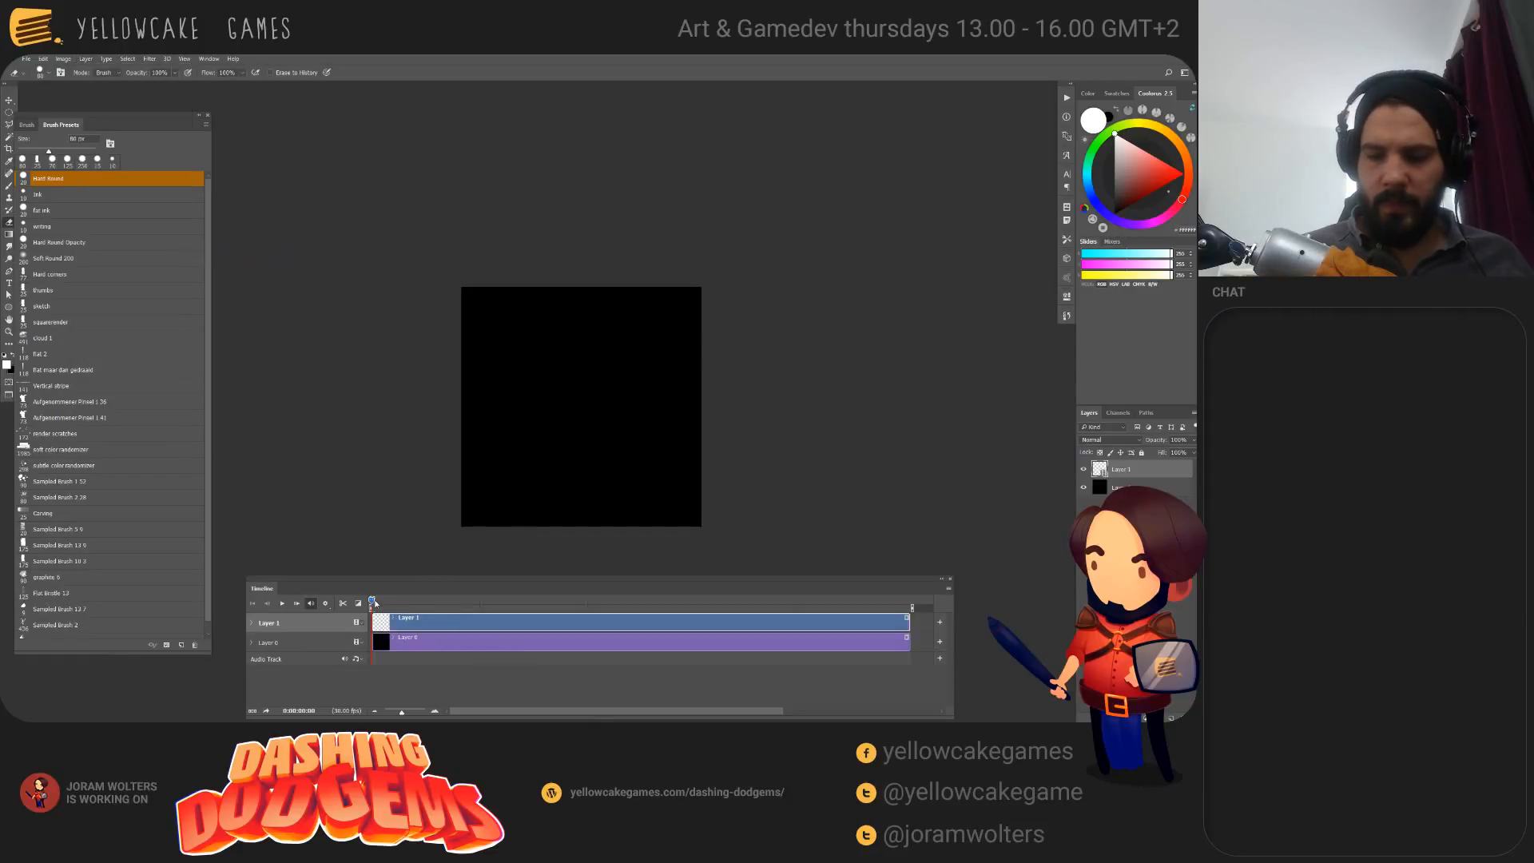
Step: On the first frame, draw a straight horizontal red guide line across the lower part of the canvas
{"action": "key", "text": "b"}
{"action": "left_click", "coordinate": [1179, 172]}
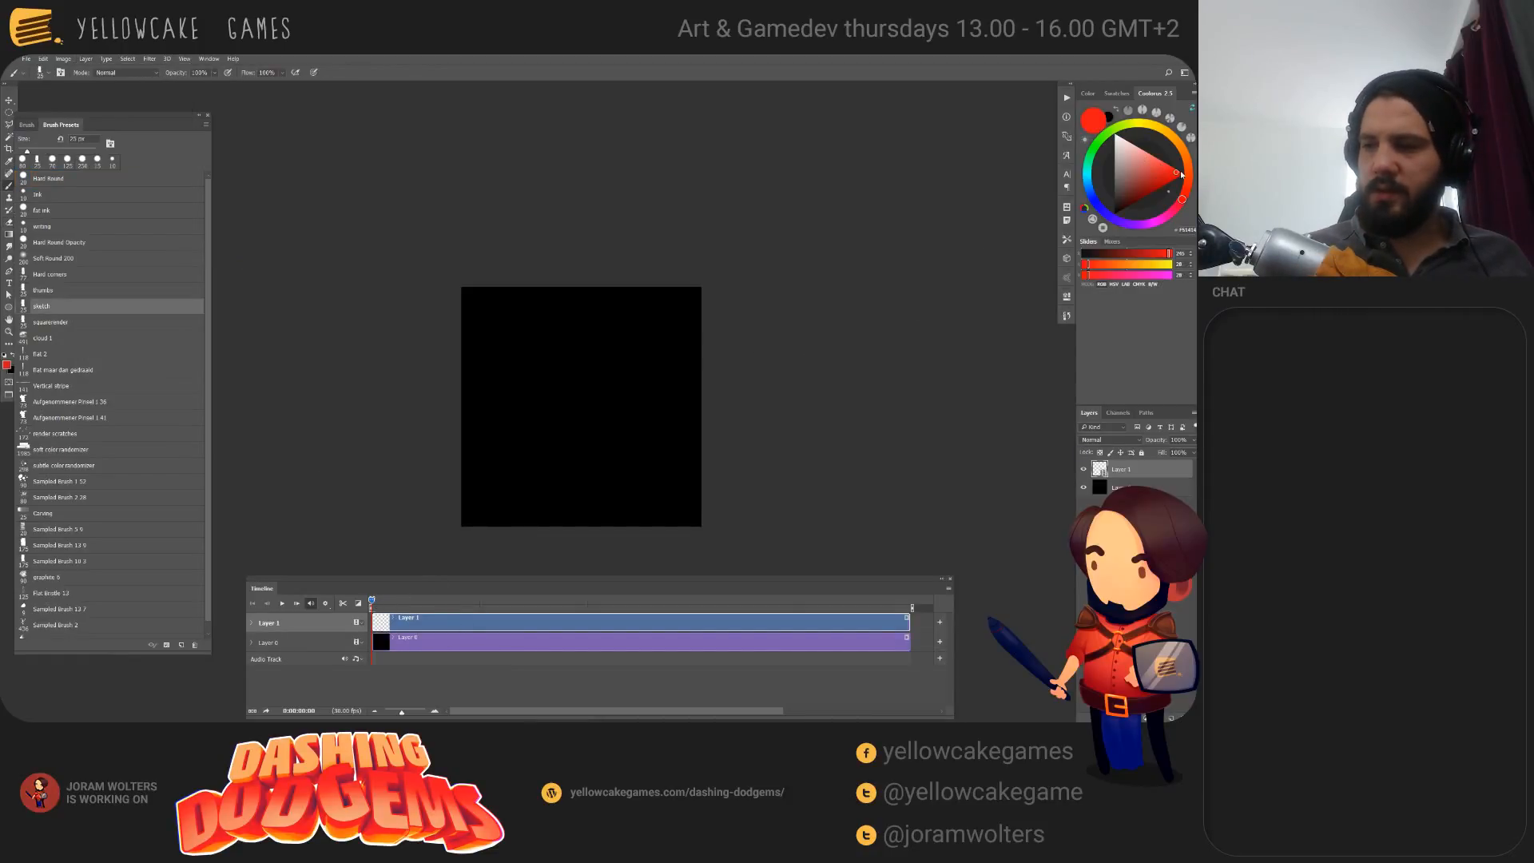
{"action": "left_click_drag", "start_coordinate": [482, 461], "coordinate": [646, 460]}
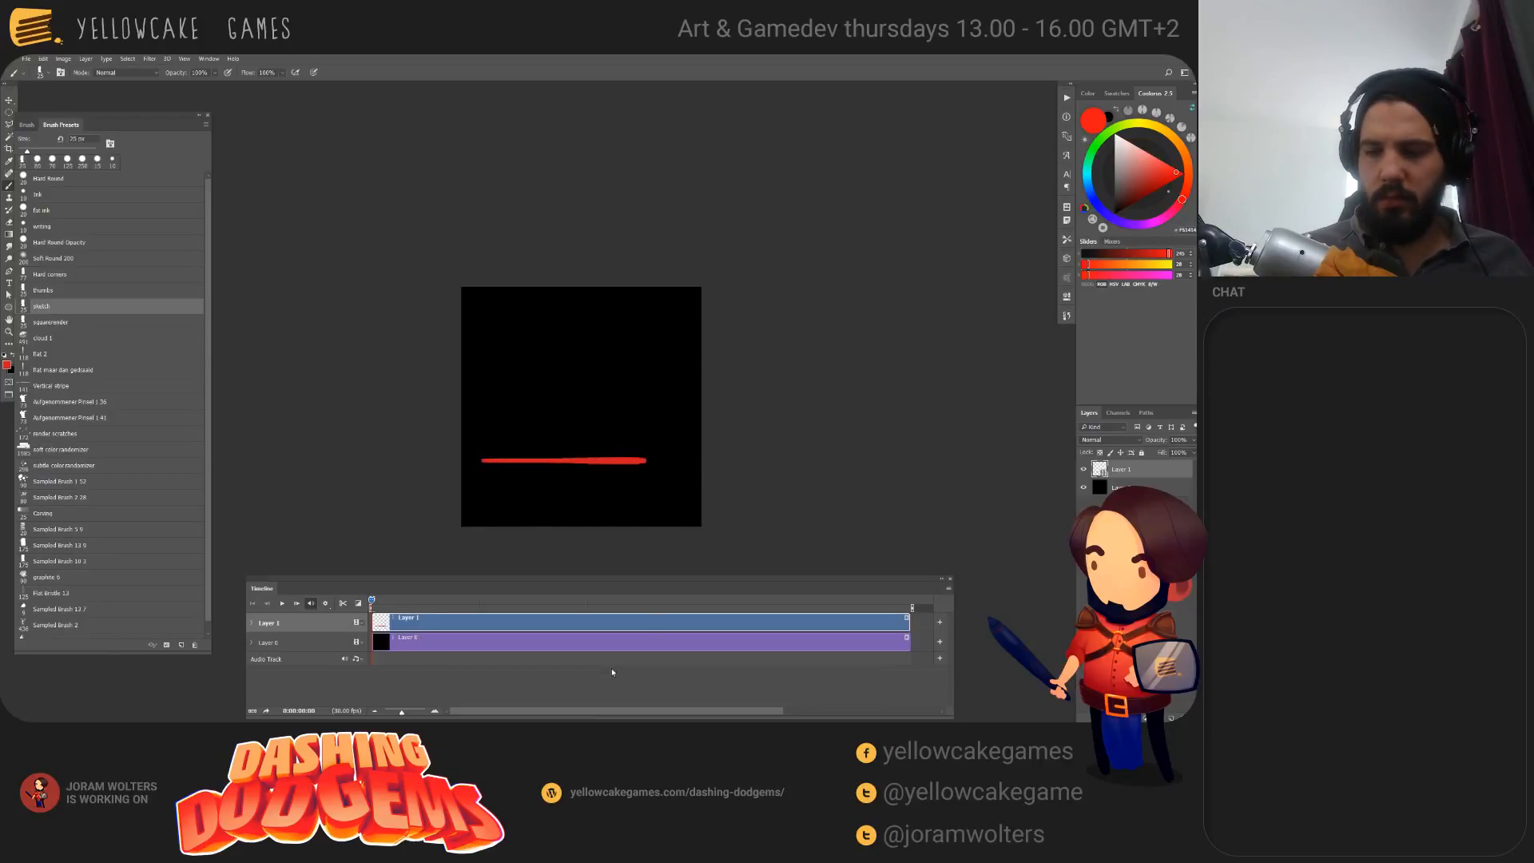
{"action": "key", "text": "ctrl+z"}
{"action": "left_click_drag", "start_coordinate": [485, 460], "coordinate": [653, 462]}
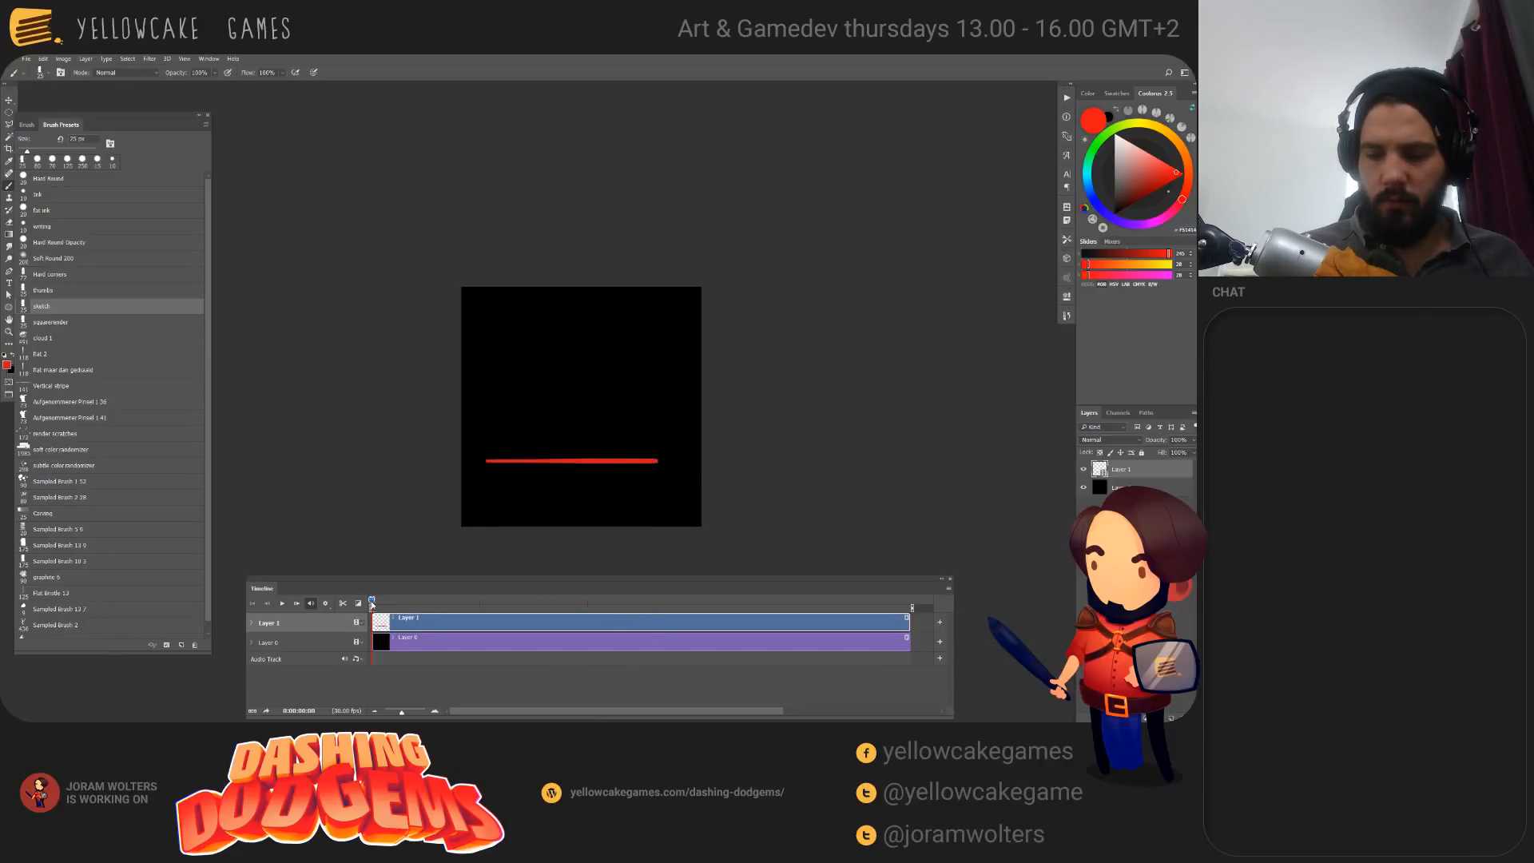
Step: On the second frame, turn on onion skins and set them to show 1 frame before
{"action": "left_click_drag", "start_coordinate": [372, 606], "coordinate": [375, 604]}
{"action": "left_click", "coordinate": [949, 590]}
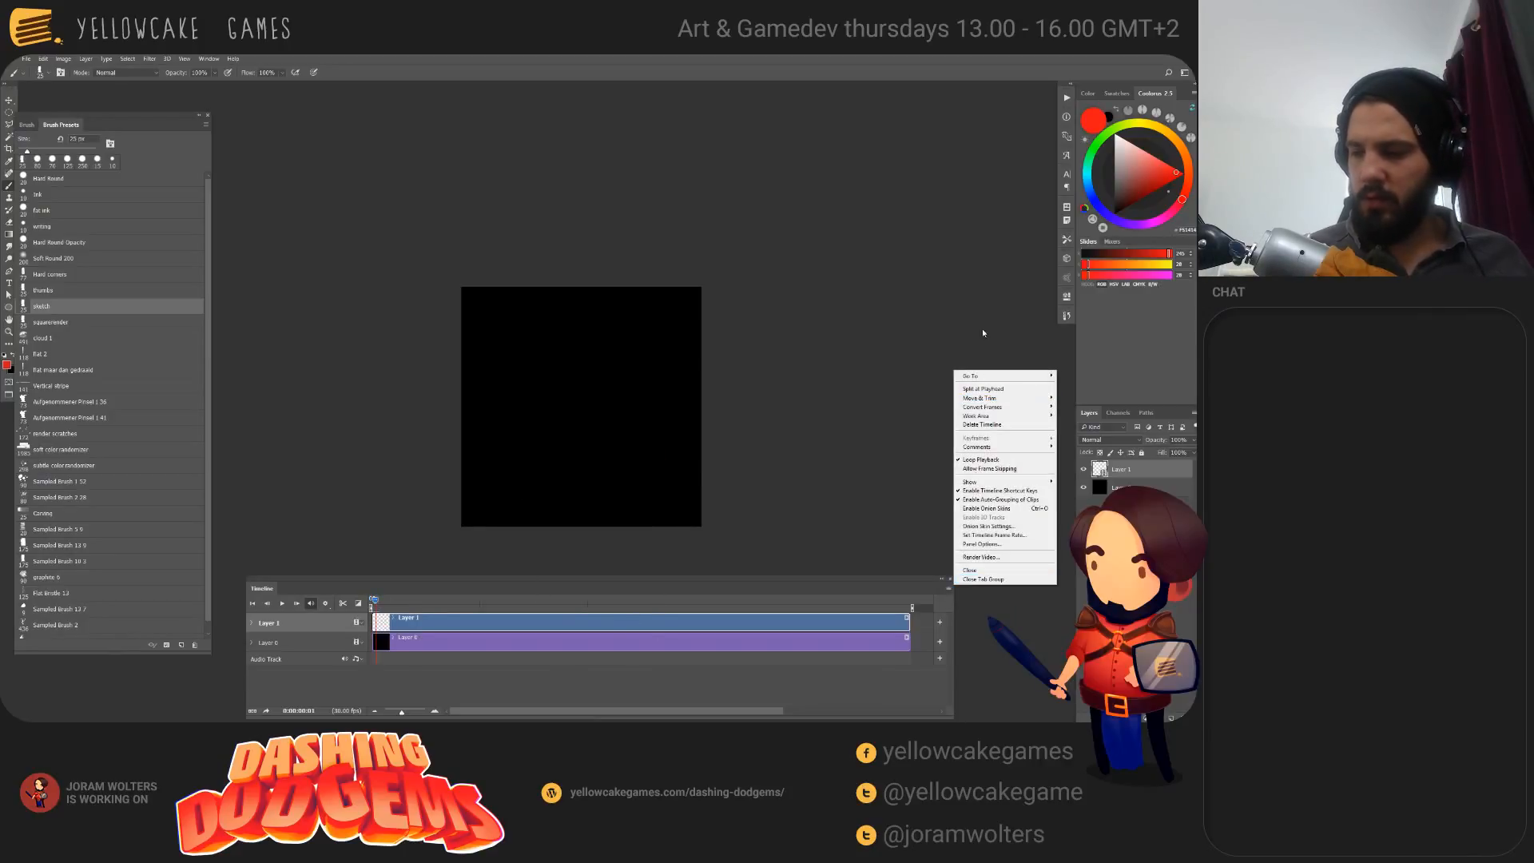
{"action": "left_click", "coordinate": [999, 529]}
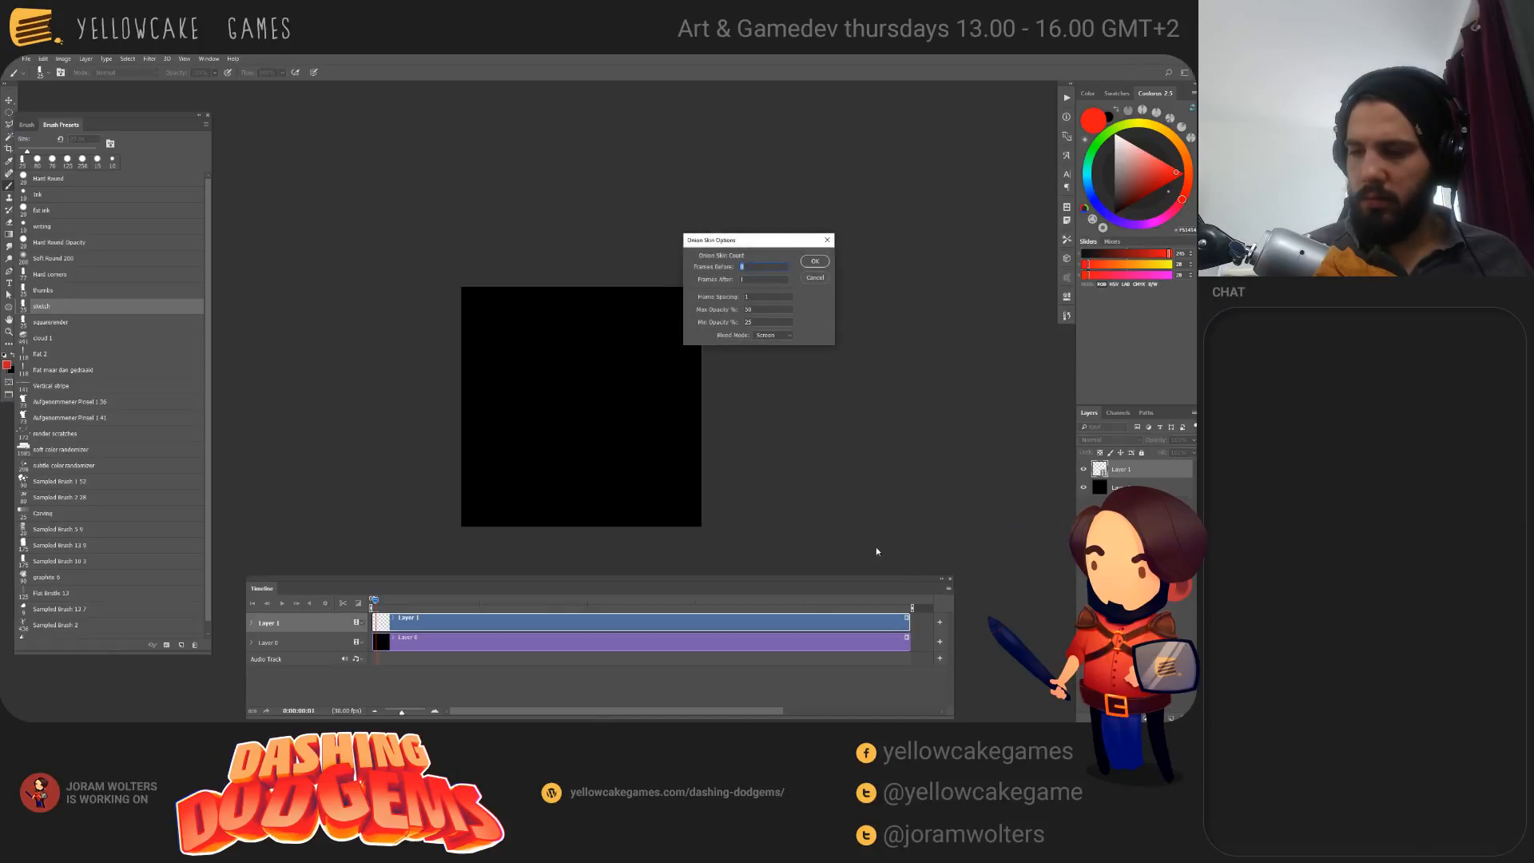
{"action": "type", "text": "1"}
{"action": "left_click", "coordinate": [814, 261]}
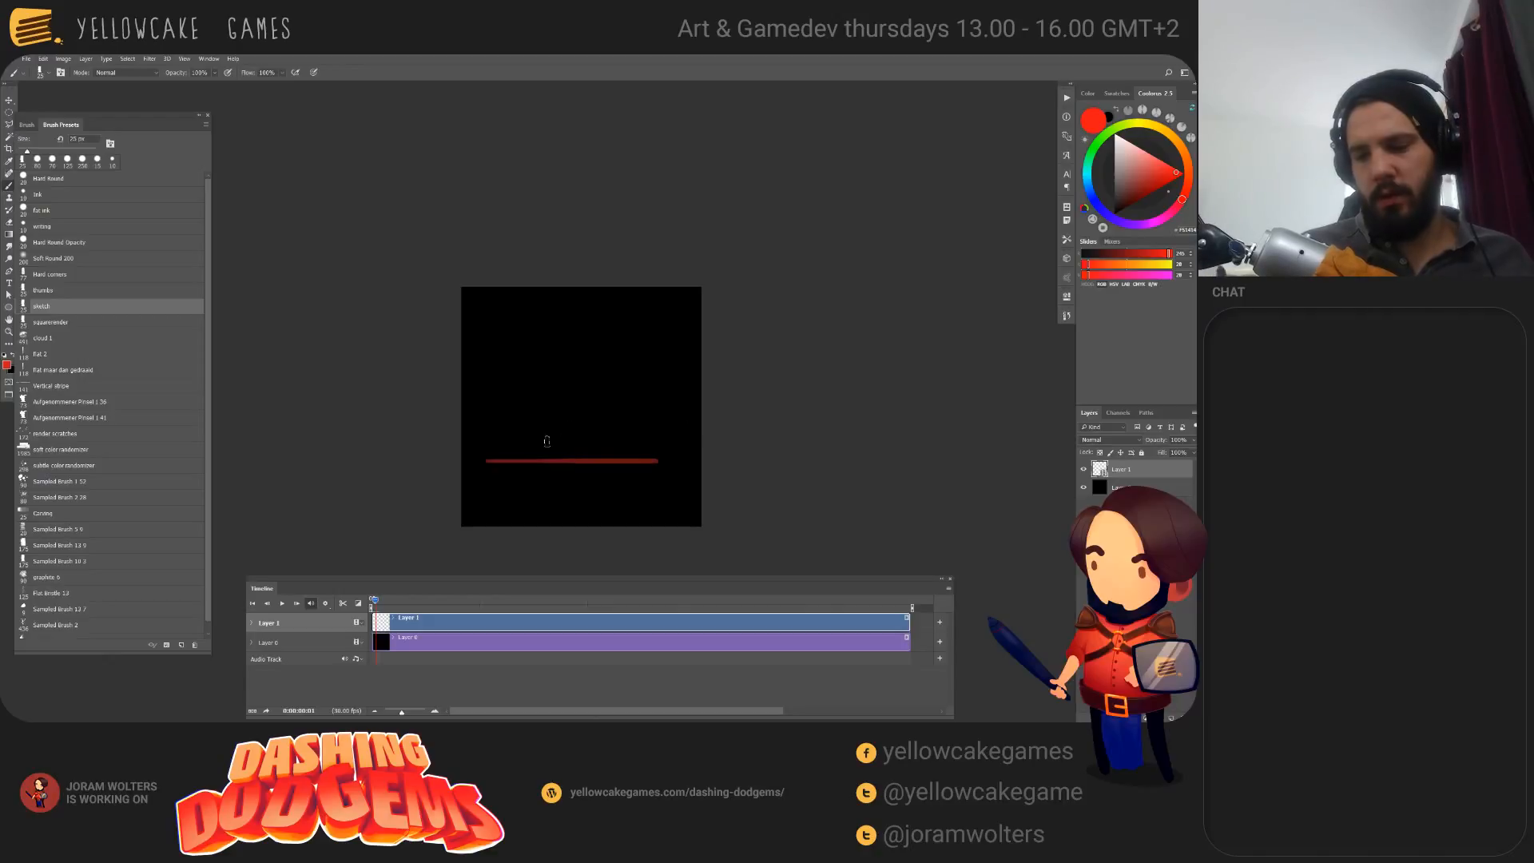
Step: Draw two red arrows pointing right, end to end, just above the onion-skinned guide line
{"action": "left_click_drag", "start_coordinate": [502, 457], "coordinate": [628, 457]}
{"action": "key", "text": "ctrl+z"}
{"action": "left_click_drag", "start_coordinate": [505, 456], "coordinate": [637, 453]}
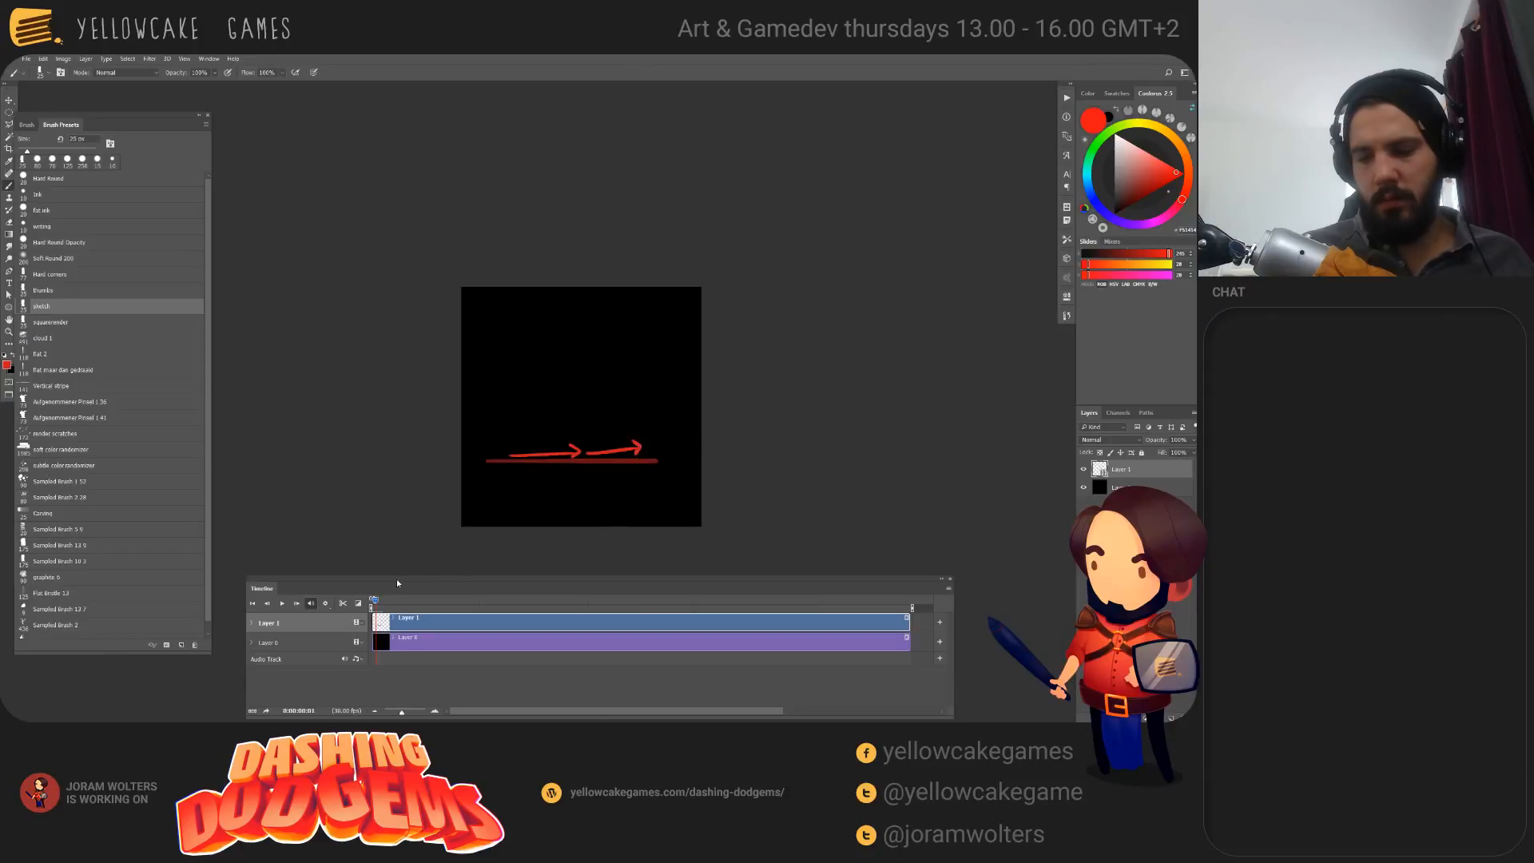
Step: On the following frame, draw a longer pair of red arrows, with the second one curving upward at its end
{"action": "left_click_drag", "start_coordinate": [376, 603], "coordinate": [381, 605]}
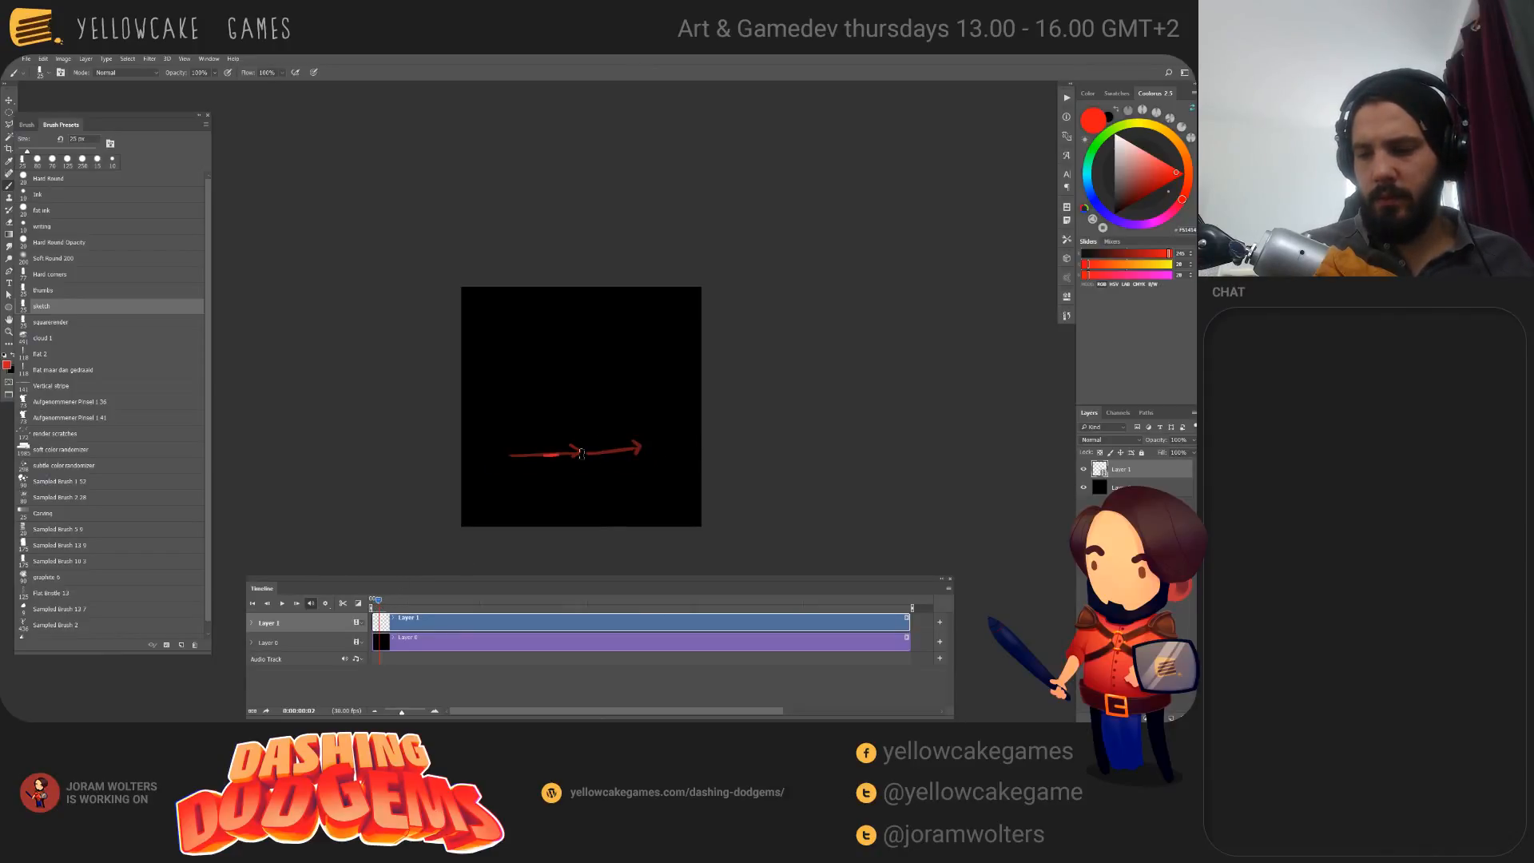
{"action": "mouse_move", "coordinate": [582, 453]}
{"action": "left_mouse_down"}
{"action": "mouse_move", "coordinate": [617, 452]}
{"action": "mouse_move", "coordinate": [659, 417]}
{"action": "mouse_move", "coordinate": [675, 436]}
{"action": "left_mouse_up"}
{"action": "key", "text": "ctrl+z"}
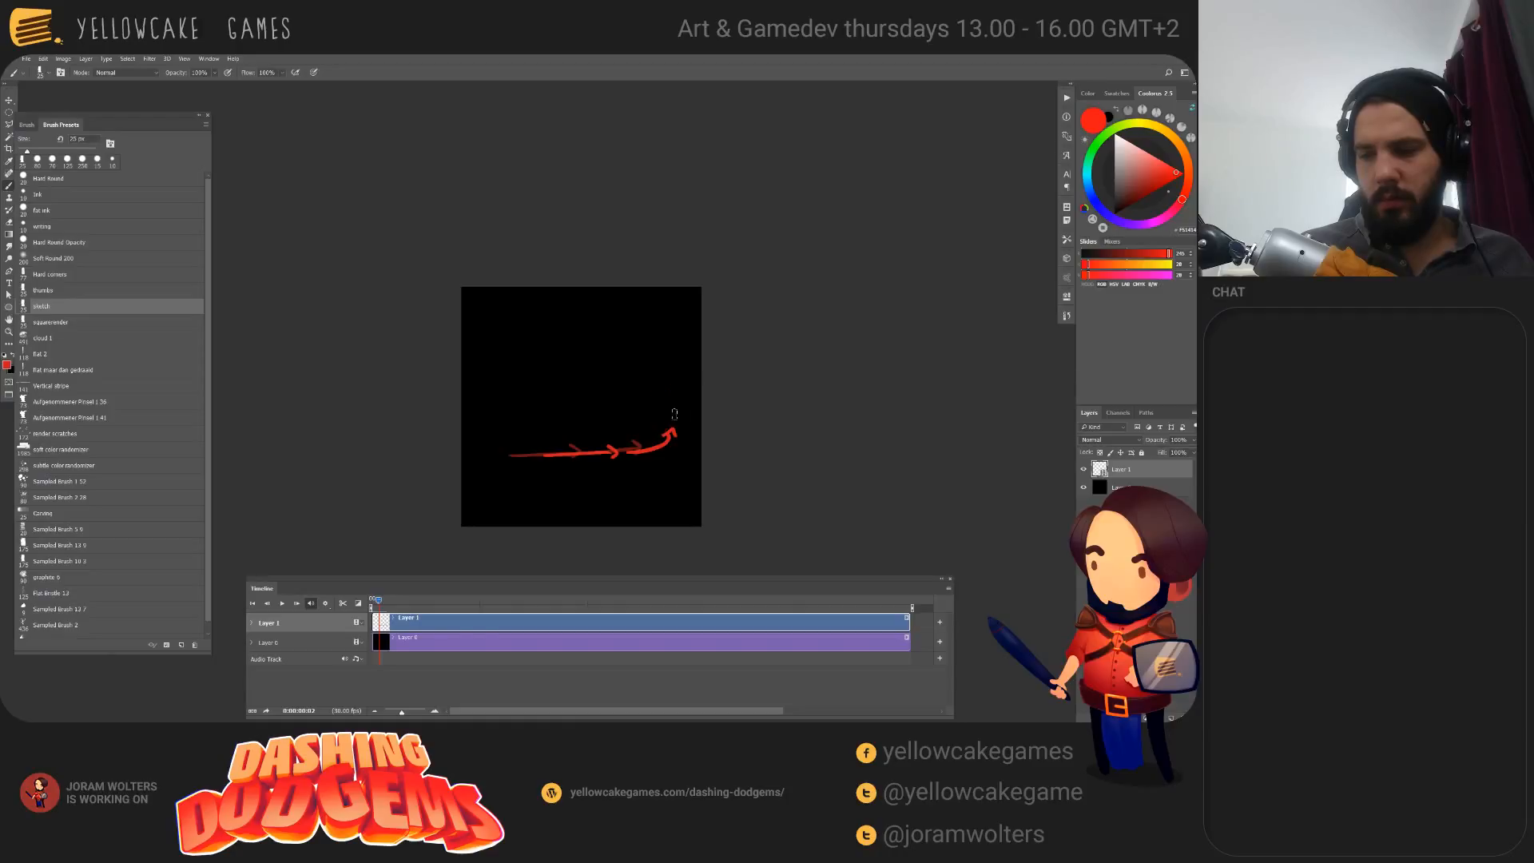
Step: Add a third red arrow above the upturned one, curving up and back to the left
{"action": "left_click_drag", "start_coordinate": [677, 414], "coordinate": [657, 388]}
{"action": "key", "text": "ctrl+z"}
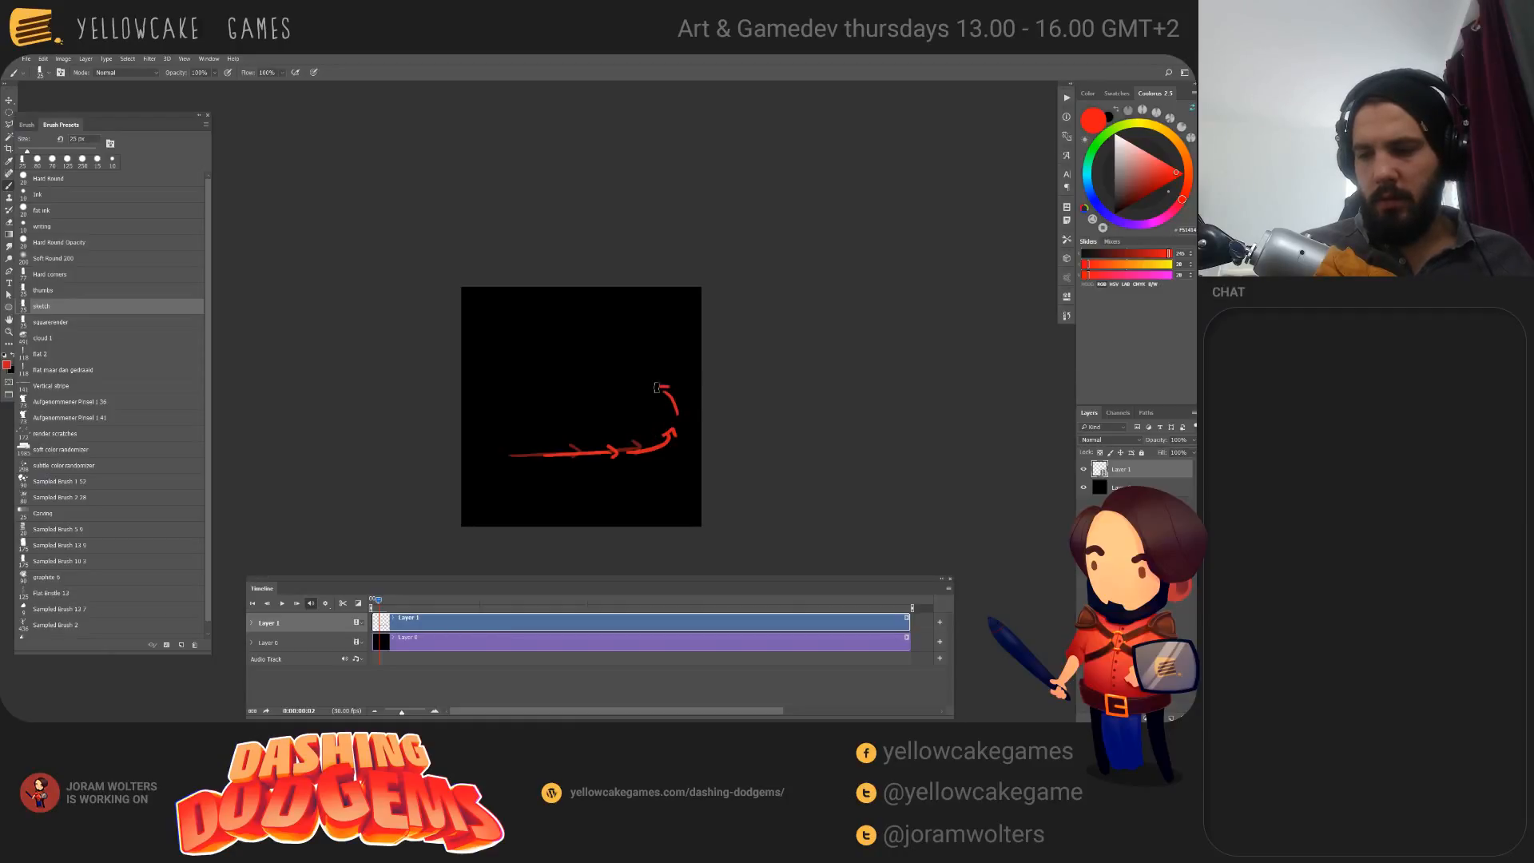
Step: On the following frame, draw a chain of red arrows running right, curving upward, and curling back left and down
{"action": "left_click_drag", "start_coordinate": [379, 603], "coordinate": [383, 606]}
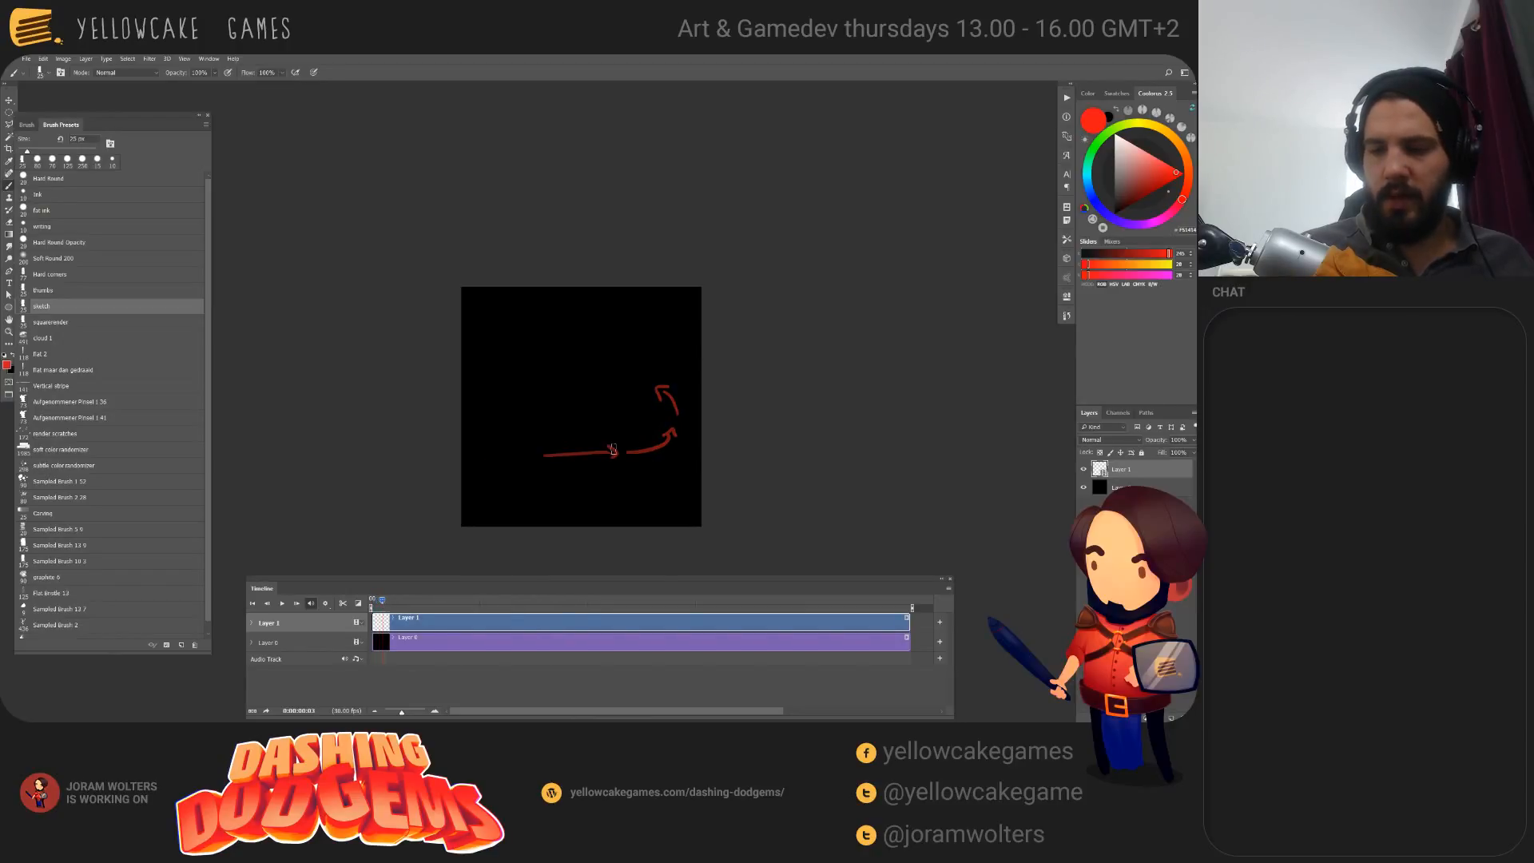
{"action": "left_click_drag", "start_coordinate": [605, 456], "coordinate": [676, 434]}
{"action": "key", "text": "ctrl+z"}
{"action": "mouse_move", "coordinate": [581, 456]}
{"action": "left_mouse_down"}
{"action": "mouse_move", "coordinate": [657, 444]}
{"action": "mouse_move", "coordinate": [682, 400]}
{"action": "mouse_move", "coordinate": [623, 385]}
{"action": "mouse_move", "coordinate": [651, 370]}
{"action": "left_mouse_up"}
{"action": "key", "text": "ctrl+z"}
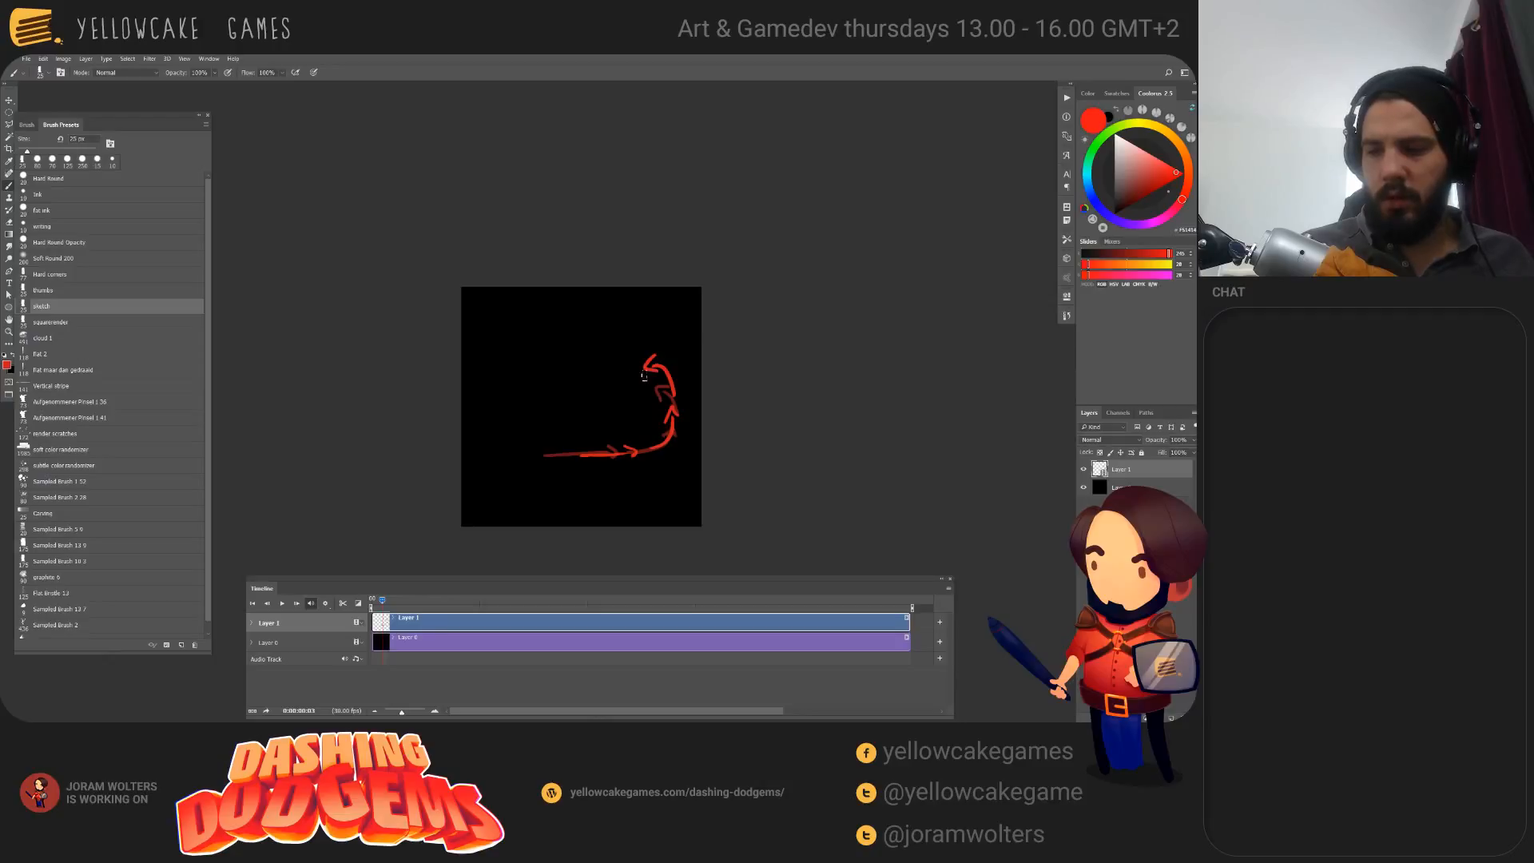
{"action": "left_click_drag", "start_coordinate": [640, 365], "coordinate": [621, 388]}
Step: Advance one frame and draw red arrows around the loop, adding a short one pointing down-left toward its base
{"action": "left_click", "coordinate": [381, 602]}
{"action": "left_click_drag", "start_coordinate": [382, 602], "coordinate": [386, 601]}
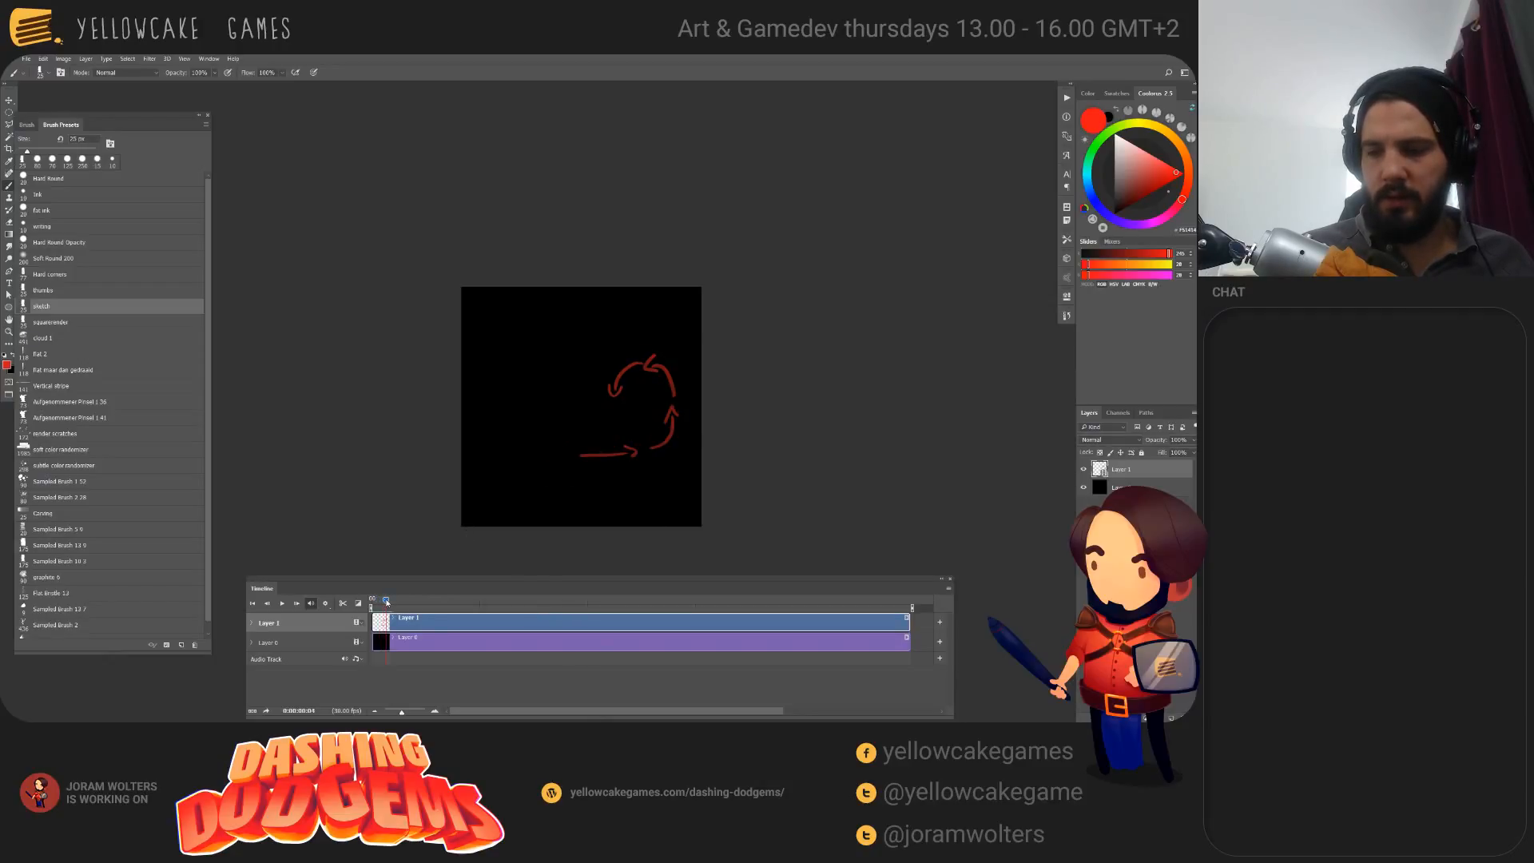
{"action": "mouse_move", "coordinate": [588, 455]}
{"action": "left_mouse_down"}
{"action": "mouse_move", "coordinate": [665, 442]}
{"action": "mouse_move", "coordinate": [679, 409]}
{"action": "mouse_move", "coordinate": [655, 369]}
{"action": "mouse_move", "coordinate": [662, 384]}
{"action": "mouse_move", "coordinate": [612, 403]}
{"action": "mouse_move", "coordinate": [605, 437]}
{"action": "left_mouse_up"}
{"action": "key", "text": "ctrl+z"}
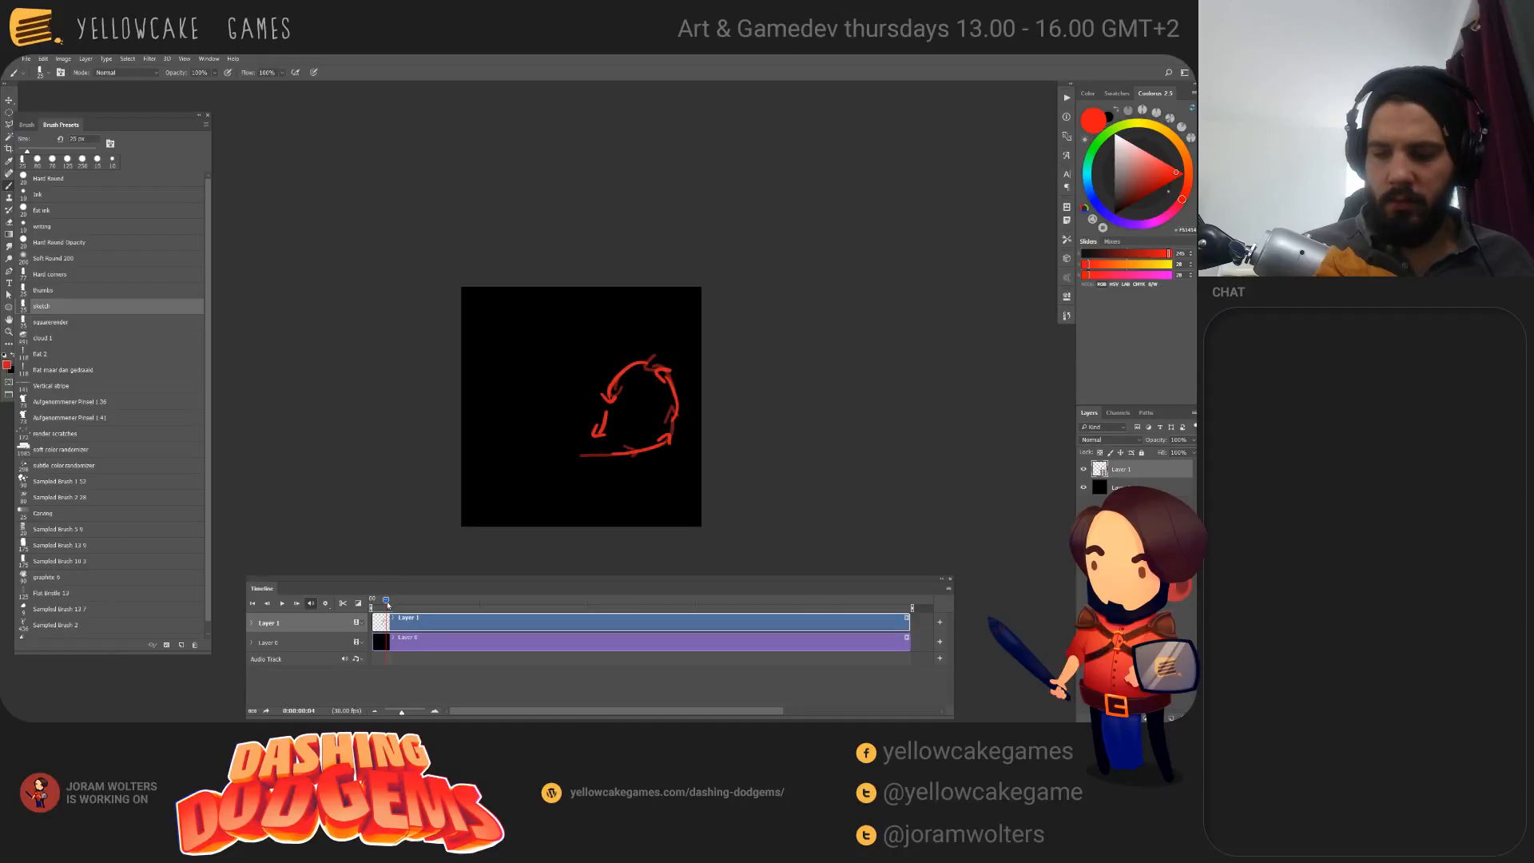
Step: Advance one more frame and draw a red stroke running right along the base of the loop
{"action": "left_click_drag", "start_coordinate": [387, 605], "coordinate": [390, 605]}
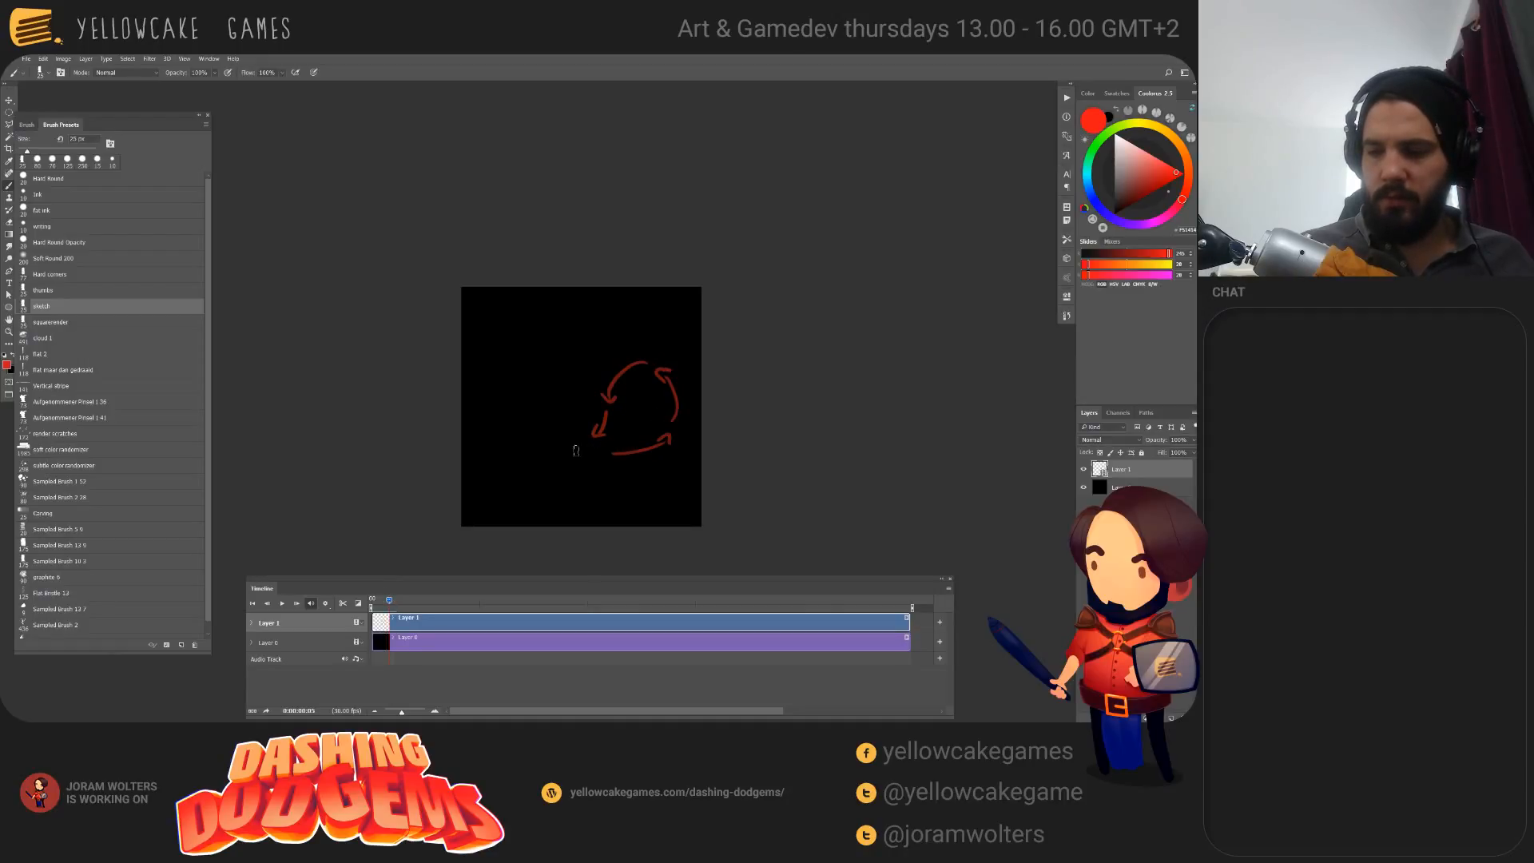
{"action": "left_click_drag", "start_coordinate": [612, 454], "coordinate": [670, 441]}
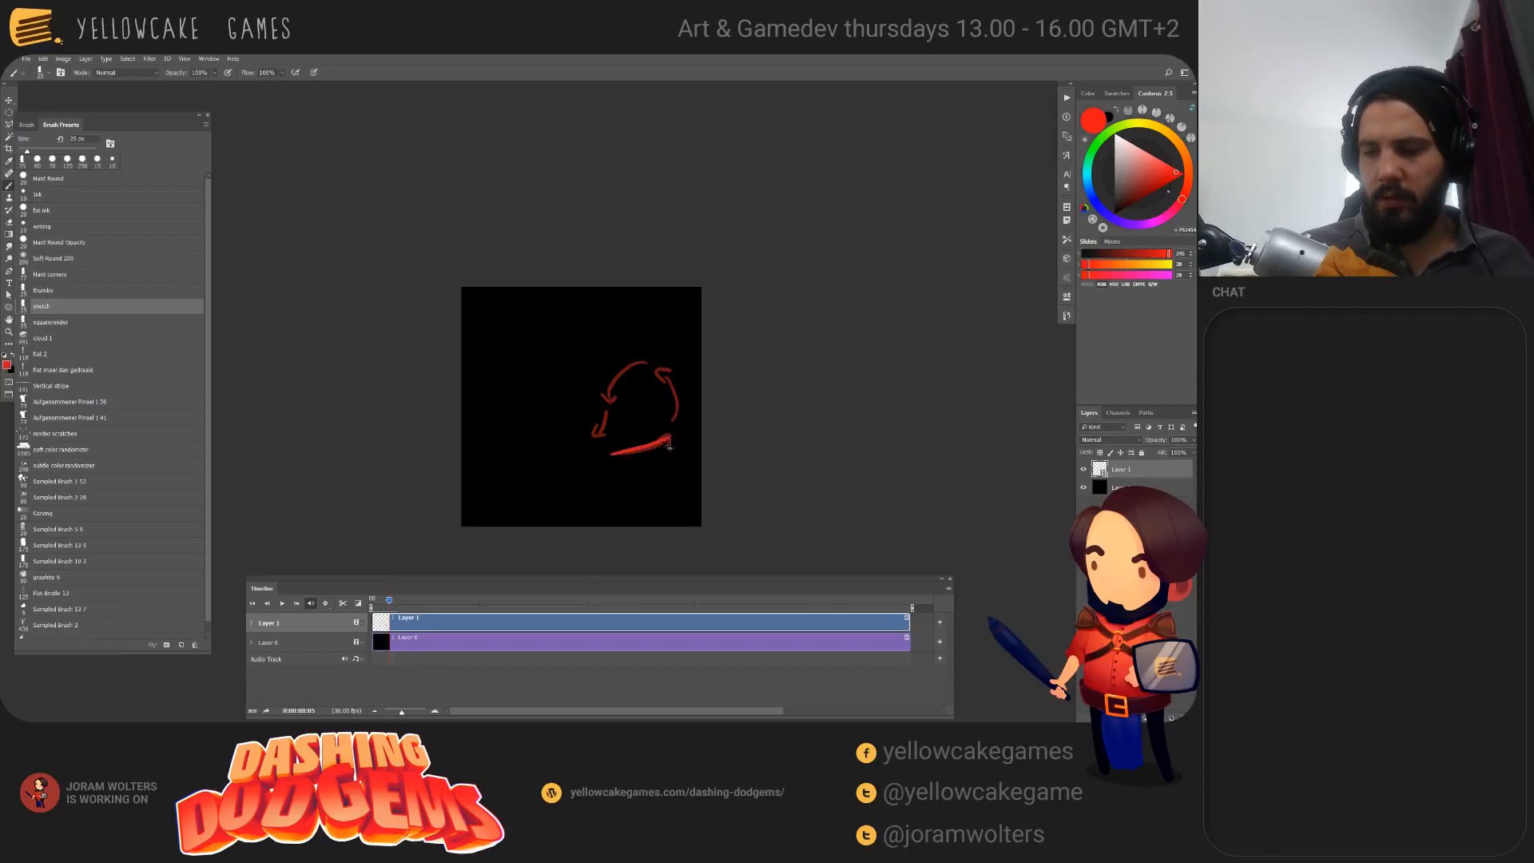
{"action": "key", "text": "ctrl+z"}
{"action": "left_click_drag", "start_coordinate": [576, 454], "coordinate": [633, 450]}
{"action": "left_click_drag", "start_coordinate": [495, 366], "coordinate": [611, 366], "text": "shift"}
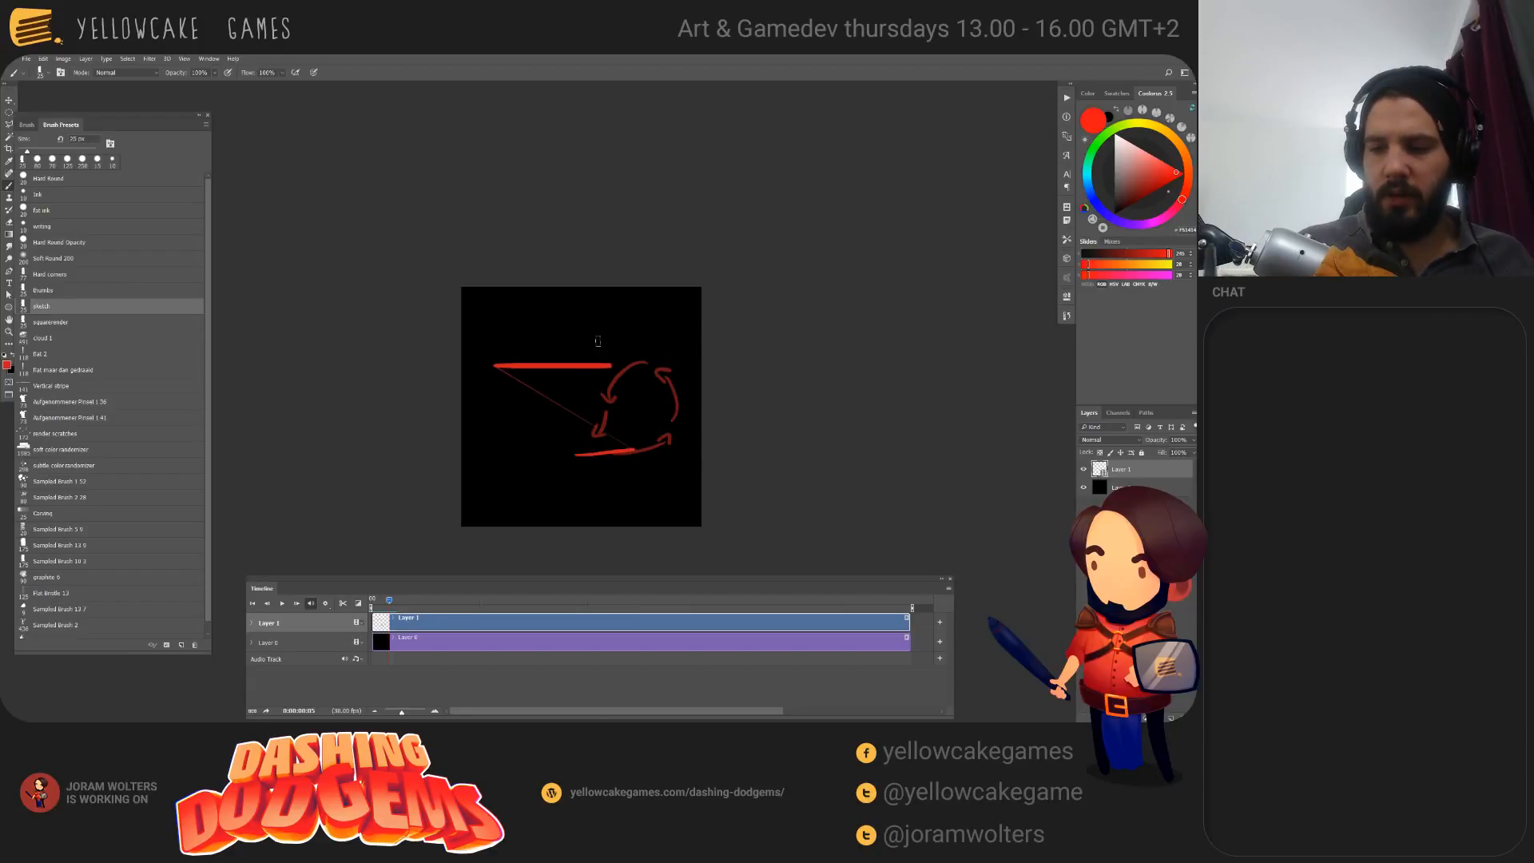
{"action": "key", "text": "ctrl+z"}
{"action": "left_click_drag", "start_coordinate": [492, 365], "coordinate": [610, 364], "text": "shift"}
{"action": "mouse_move", "coordinate": [488, 363]}
{"action": "left_mouse_down"}
{"action": "mouse_move", "coordinate": [533, 344]}
{"action": "mouse_move", "coordinate": [602, 366]}
{"action": "mouse_move", "coordinate": [543, 347]}
{"action": "left_mouse_up"}
{"action": "key", "text": "ctrl+alt+z"}
{"action": "key", "text": "ctrl+alt+z"}
{"action": "key", "text": "ctrl+alt+z"}
{"action": "key", "text": "ctrl+alt+z"}
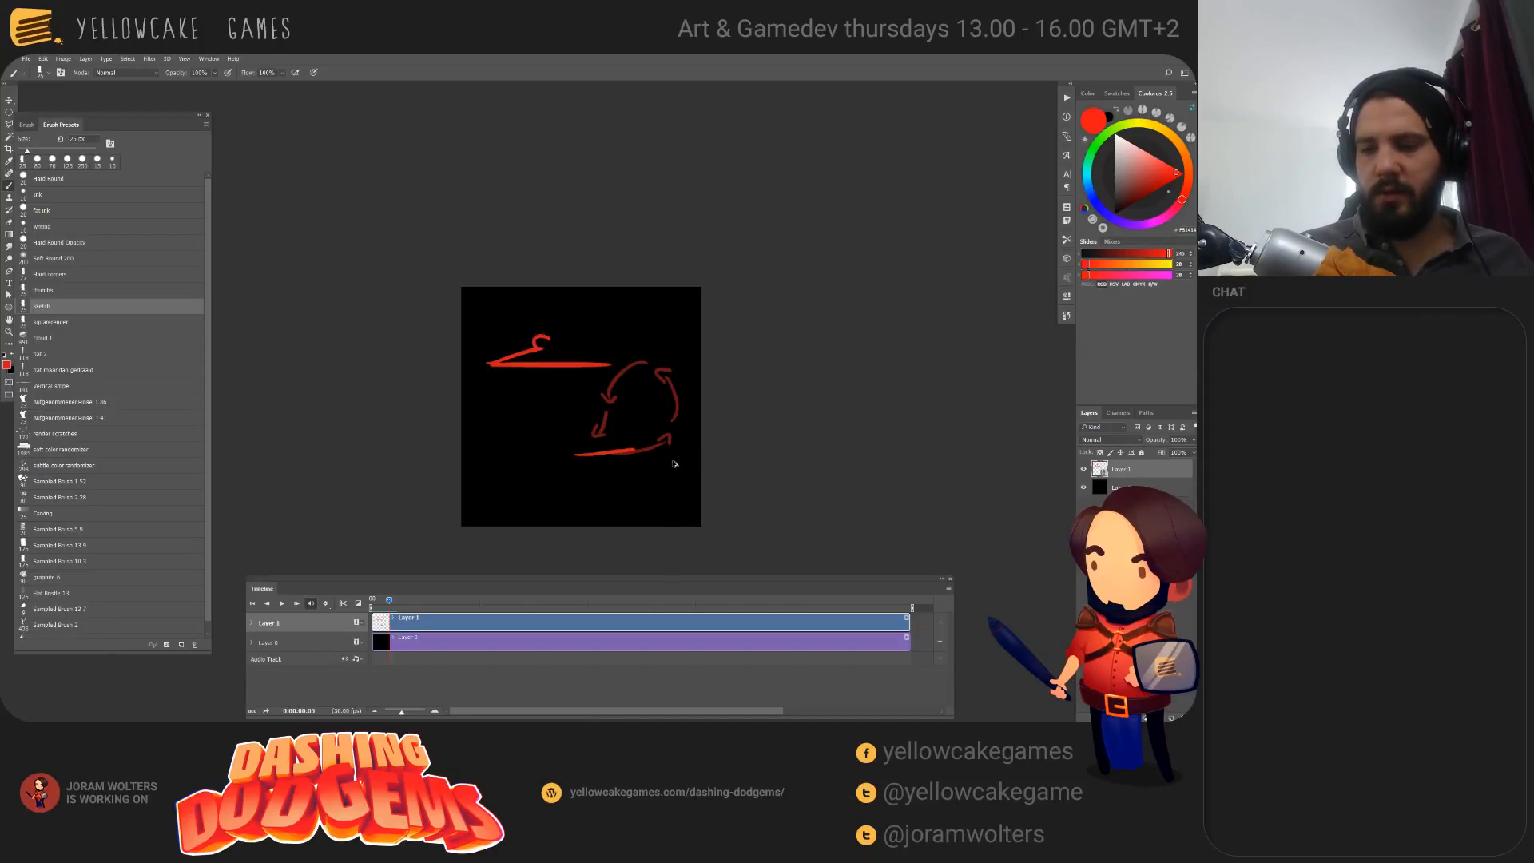
{"action": "key", "text": "ctrl+alt+z"}
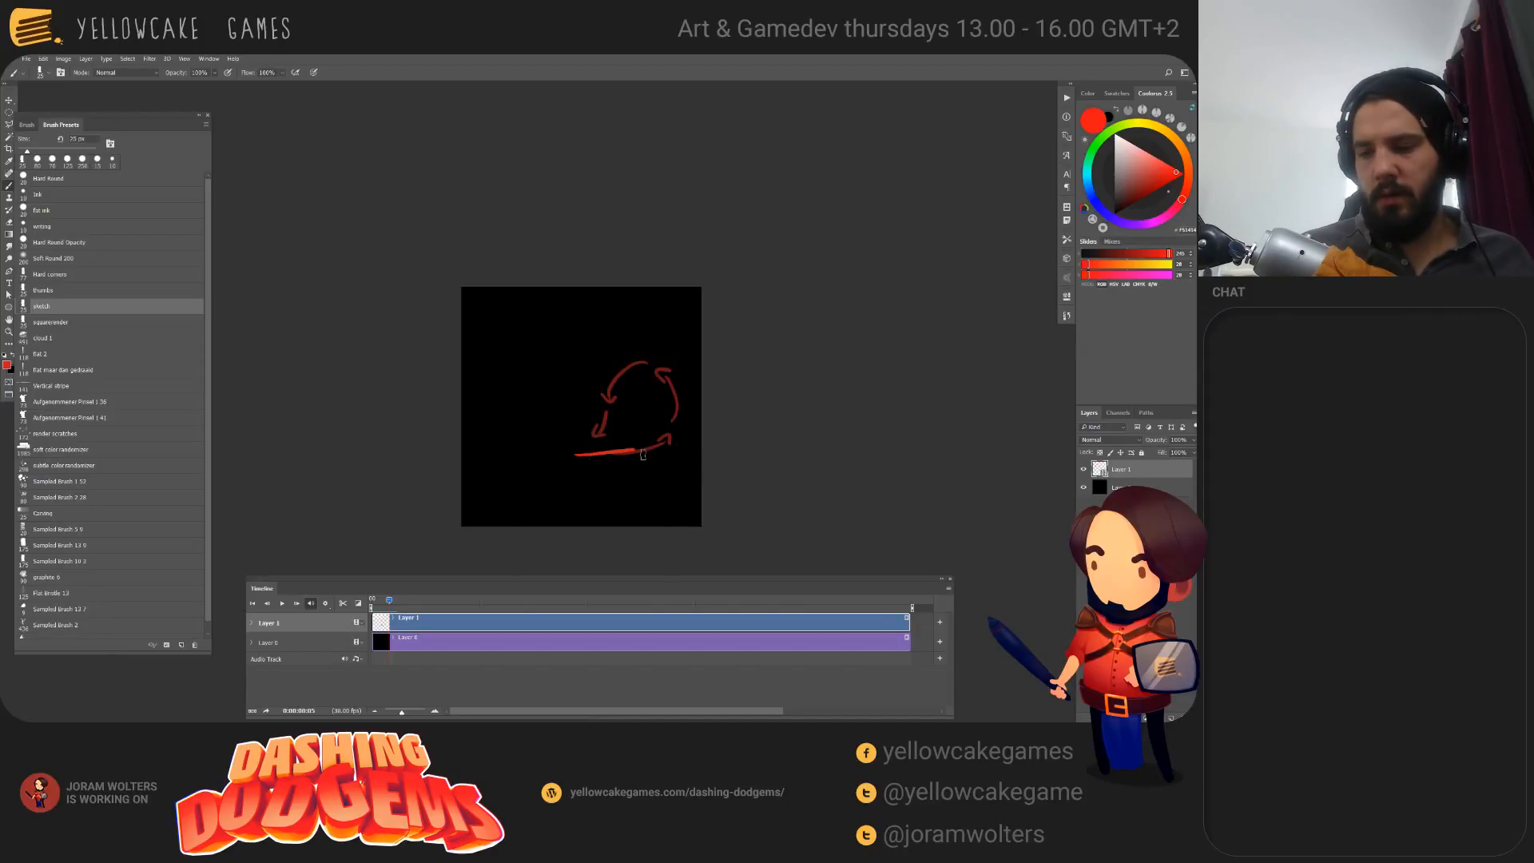
Step: Complete the red arrow loop over the onion skin, ending in short arrows that flick out leftward at the base
{"action": "mouse_move", "coordinate": [630, 444]}
{"action": "left_mouse_down"}
{"action": "mouse_move", "coordinate": [657, 446]}
{"action": "mouse_move", "coordinate": [666, 390]}
{"action": "mouse_move", "coordinate": [619, 368]}
{"action": "mouse_move", "coordinate": [590, 431]}
{"action": "left_mouse_up"}
{"action": "key", "text": "ctrl+z"}
{"action": "key", "text": "ctrl+z"}
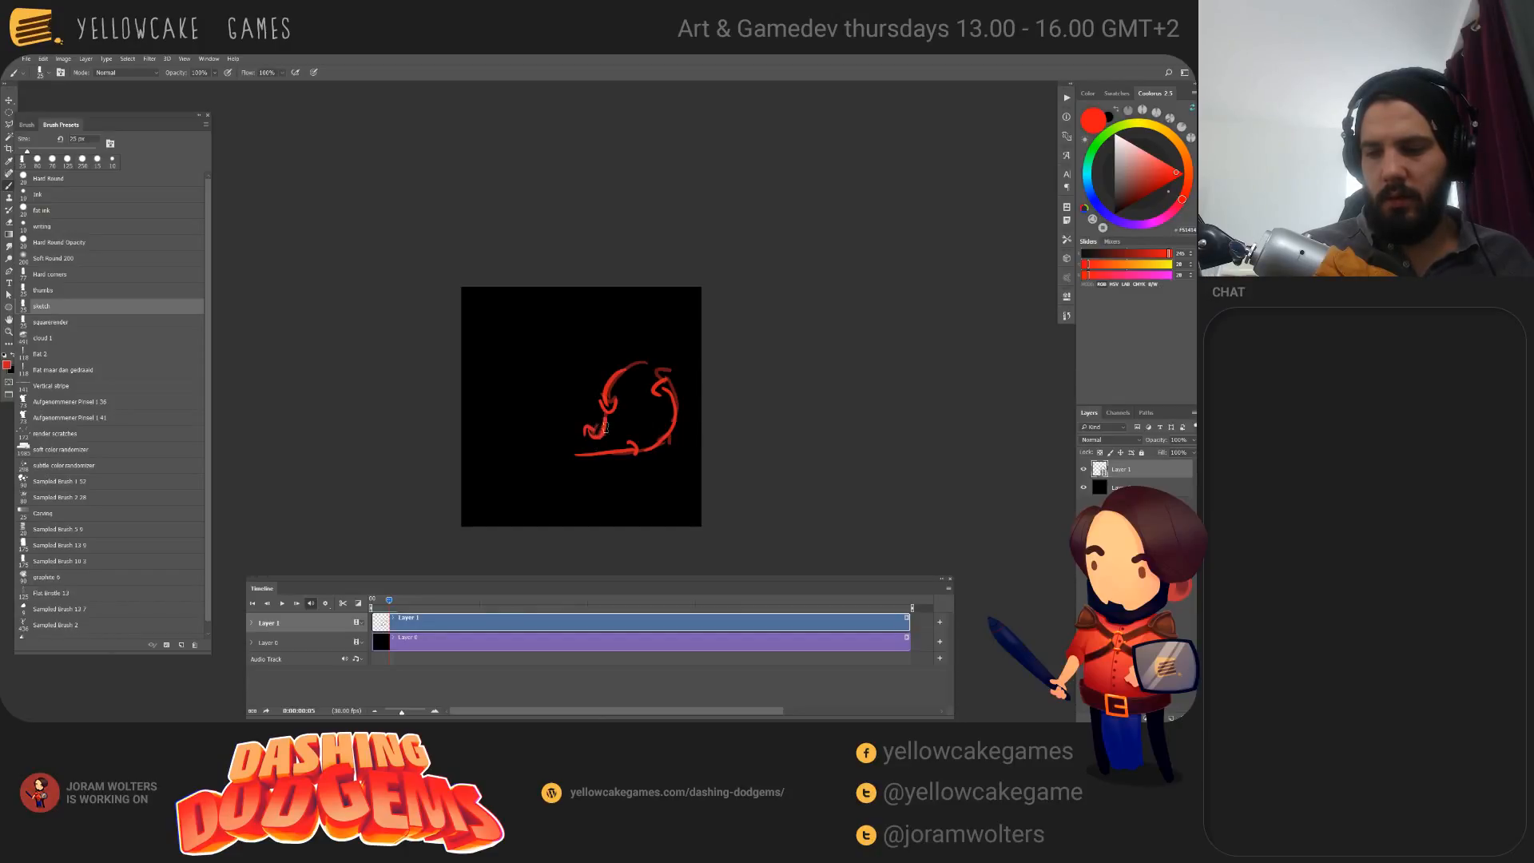
{"action": "key", "text": "ctrl+alt+z"}
{"action": "key", "text": "ctrl+alt+z"}
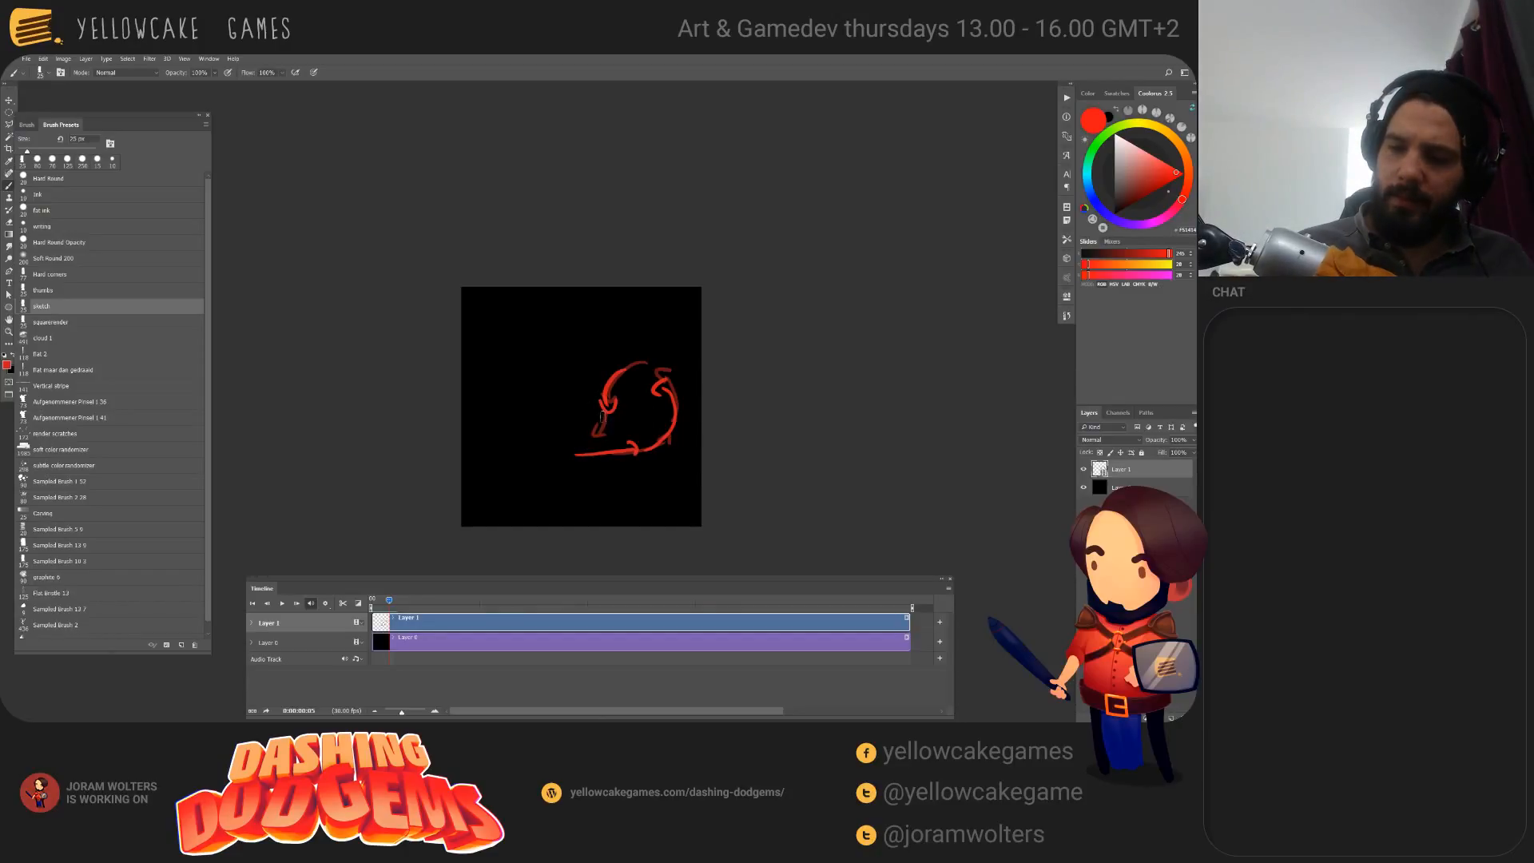
{"action": "left_click_drag", "start_coordinate": [605, 413], "coordinate": [557, 448]}
{"action": "key", "text": "ctrl+z"}
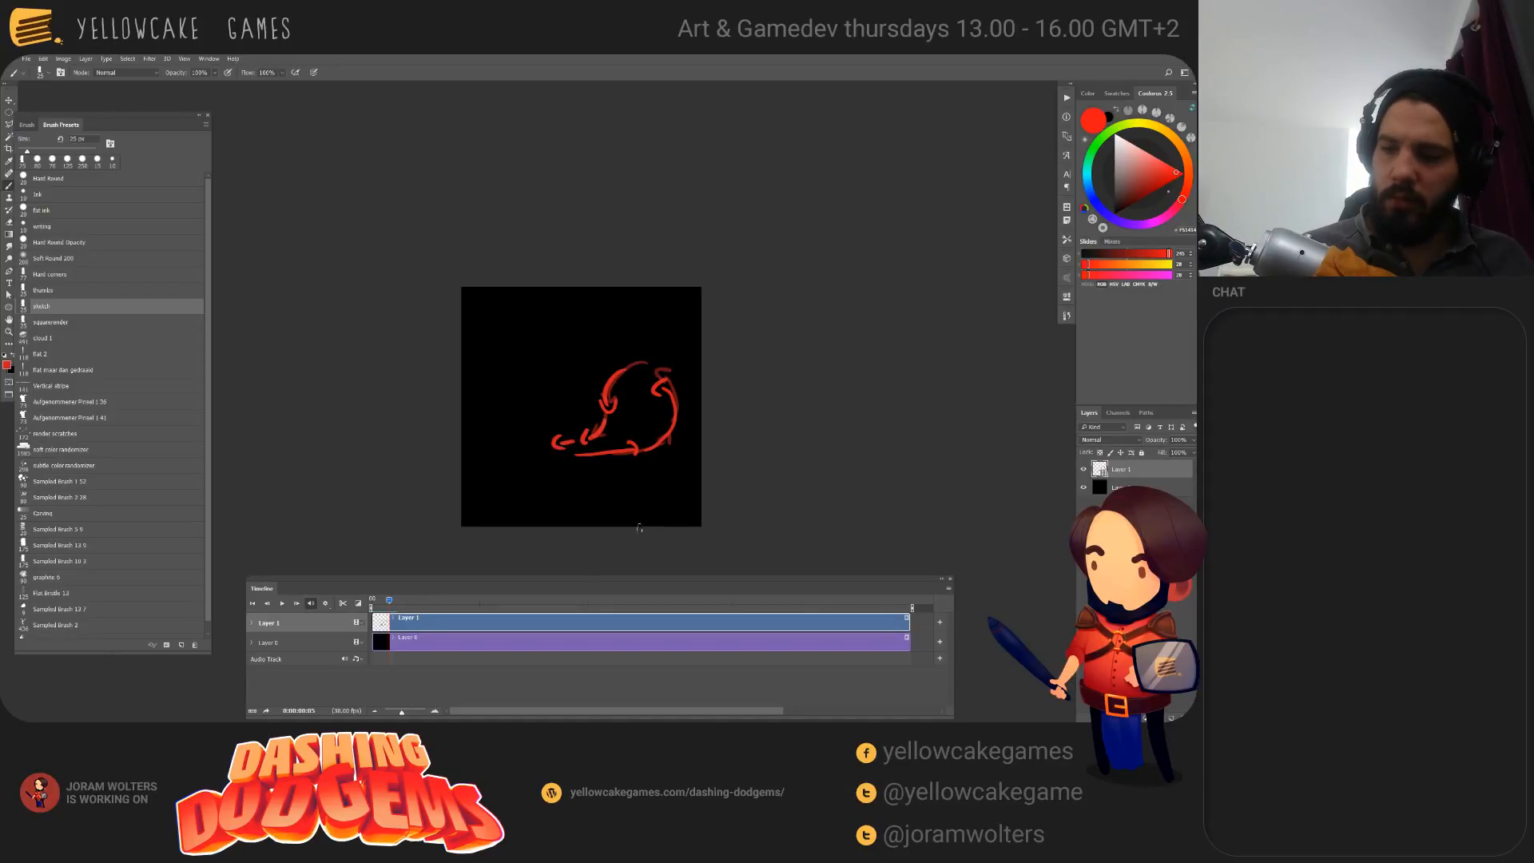
Step: Scrub from the first frame to the next blank frame and redraw the red arrow loop with its leftward tail
{"action": "left_click", "coordinate": [373, 601]}
{"action": "left_click_drag", "start_coordinate": [373, 606], "coordinate": [395, 622]}
{"action": "left_click", "coordinate": [431, 602]}
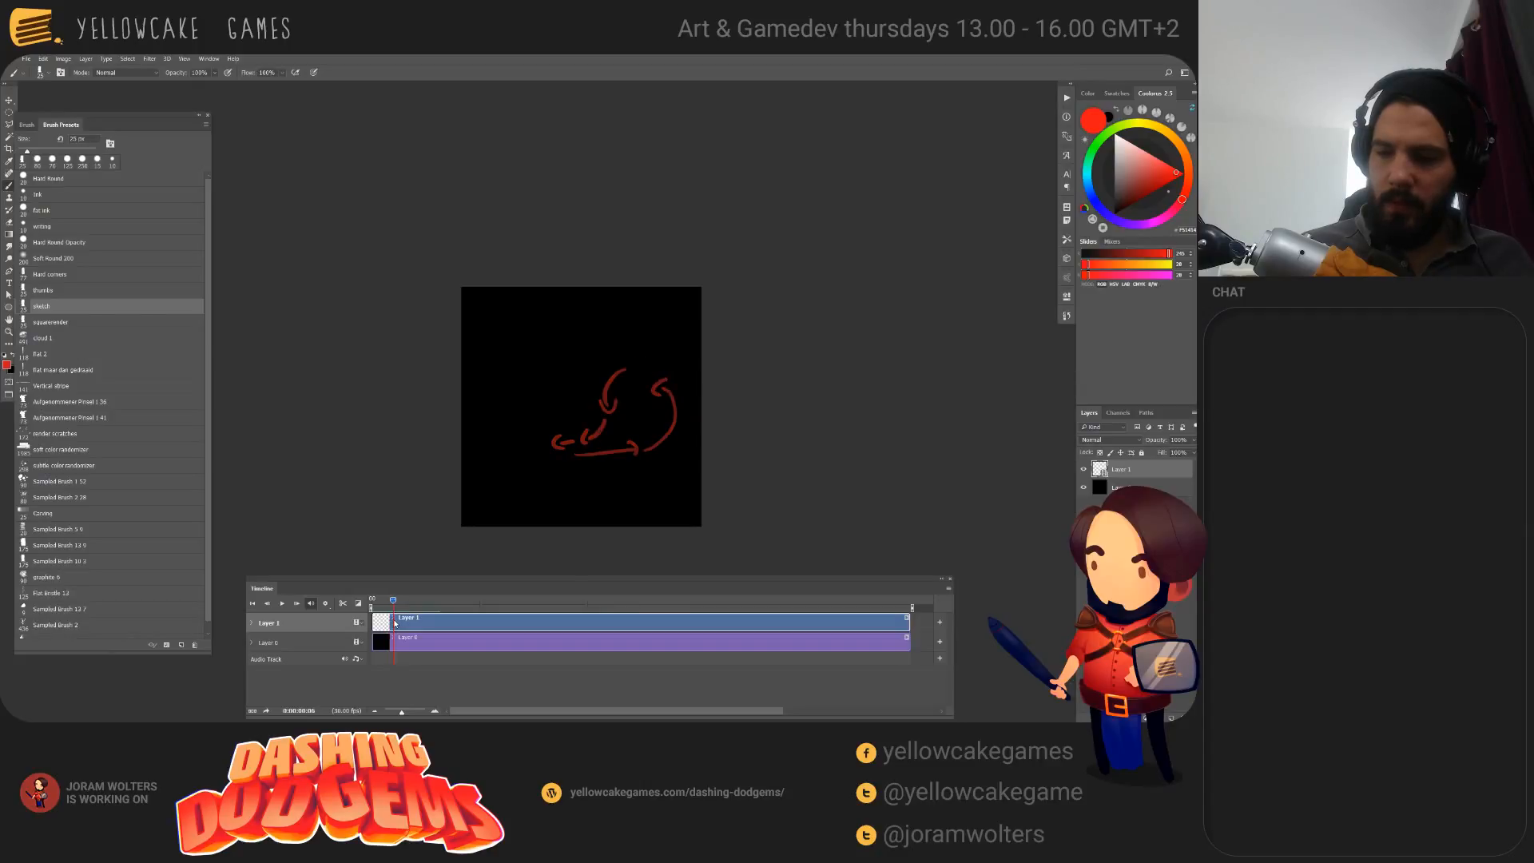
{"action": "mouse_move", "coordinate": [598, 454]}
{"action": "left_mouse_down"}
{"action": "mouse_move", "coordinate": [661, 443]}
{"action": "mouse_move", "coordinate": [670, 361]}
{"action": "mouse_move", "coordinate": [613, 373]}
{"action": "mouse_move", "coordinate": [599, 427]}
{"action": "mouse_move", "coordinate": [561, 439]}
{"action": "left_mouse_up"}
{"action": "key", "text": "ctrl+z"}
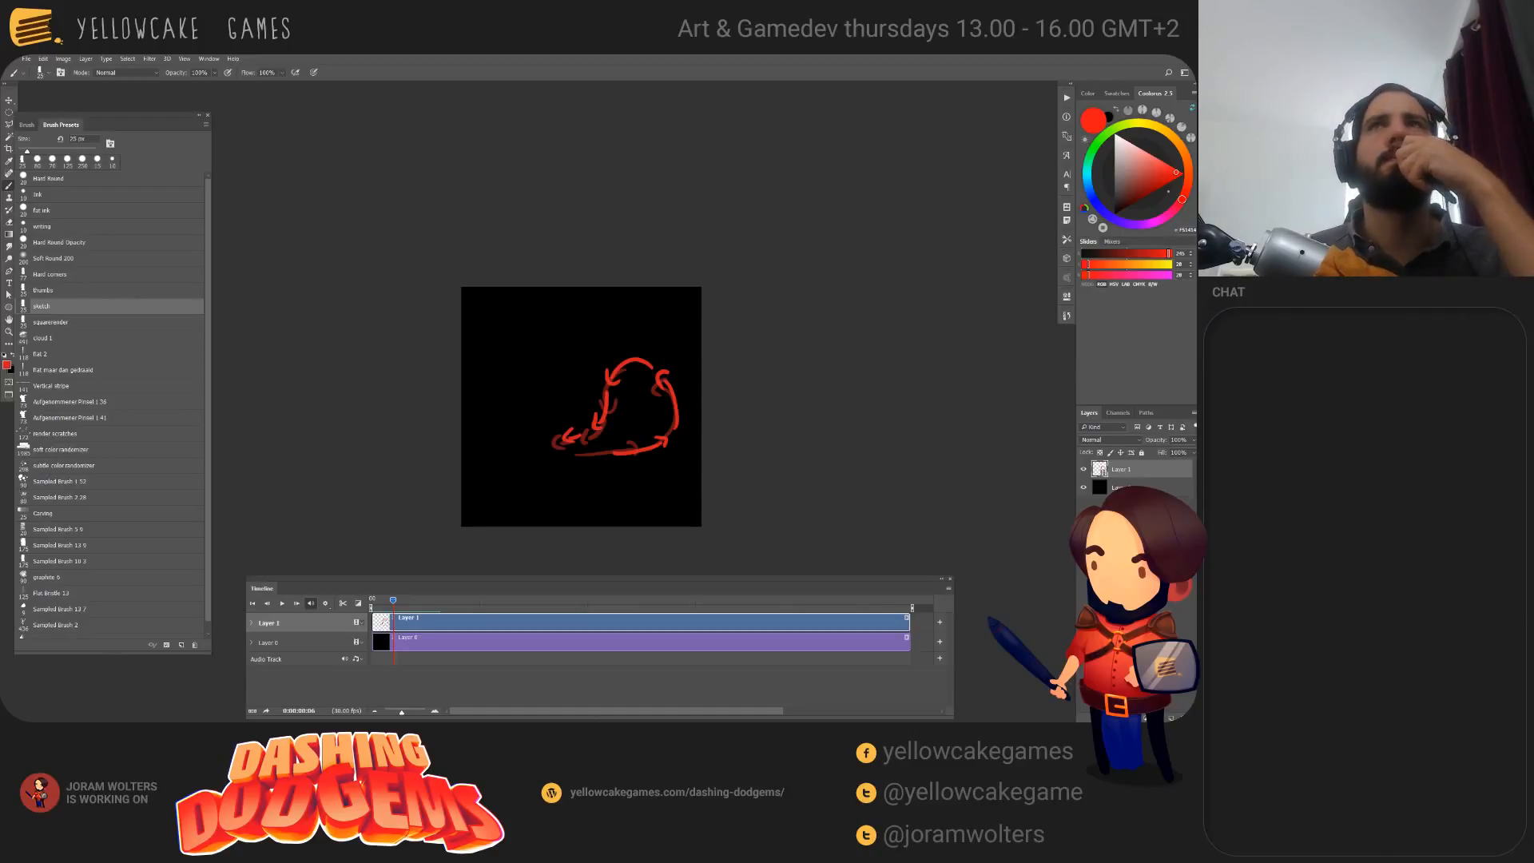
Step: Switch to Google Images in Chrome, browse the cloud animation results and preview the pink pixel-art cloud GIF
{"action": "left_click_drag", "start_coordinate": [0, 552], "coordinate": [702, 57]}
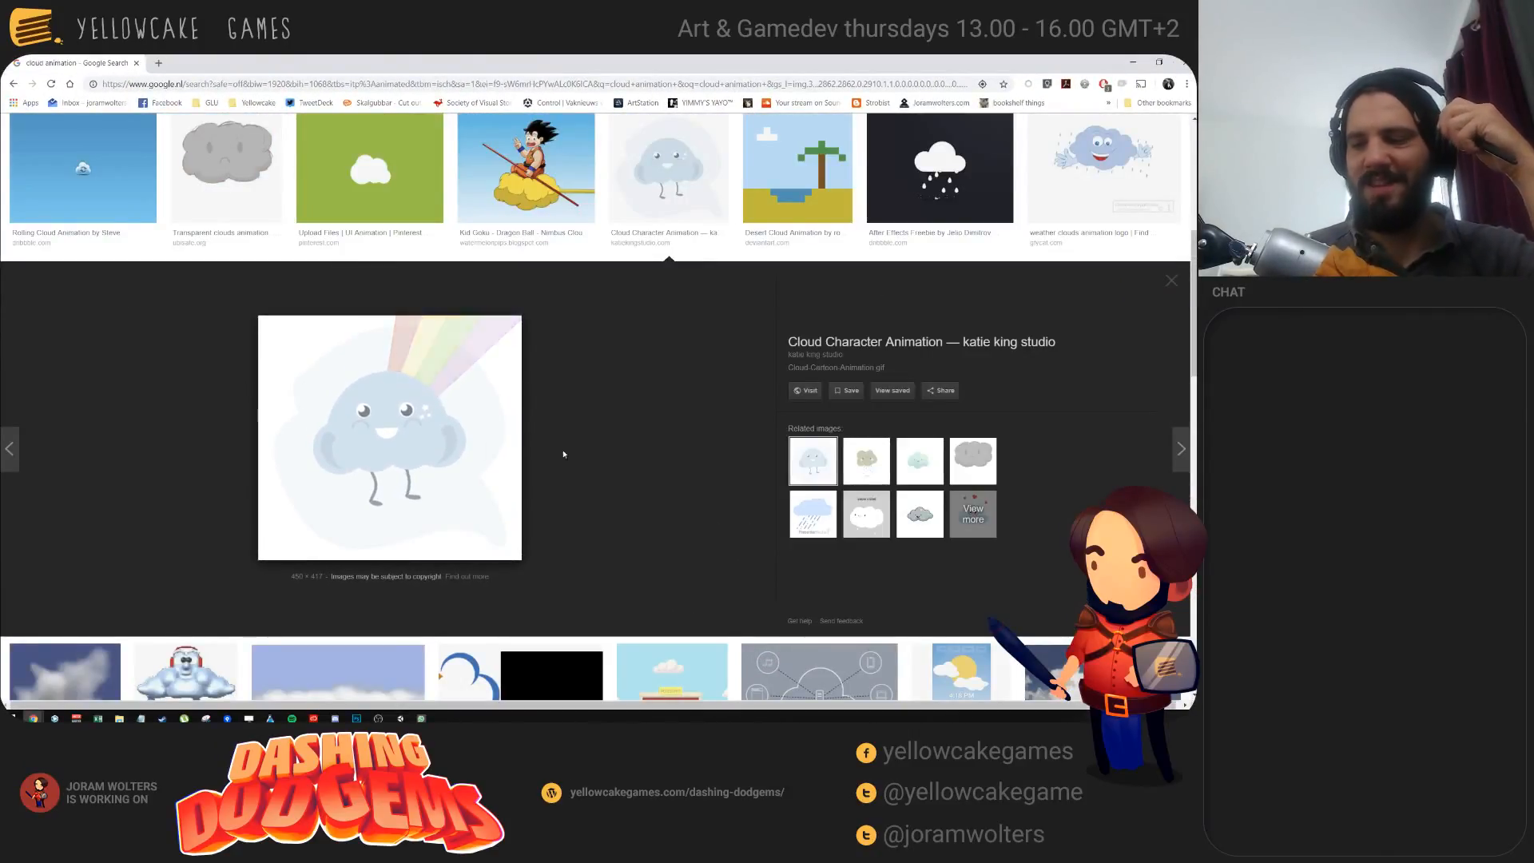
{"action": "scroll", "coordinate": [560, 480], "scroll_direction": "down", "scroll_amount": 2}
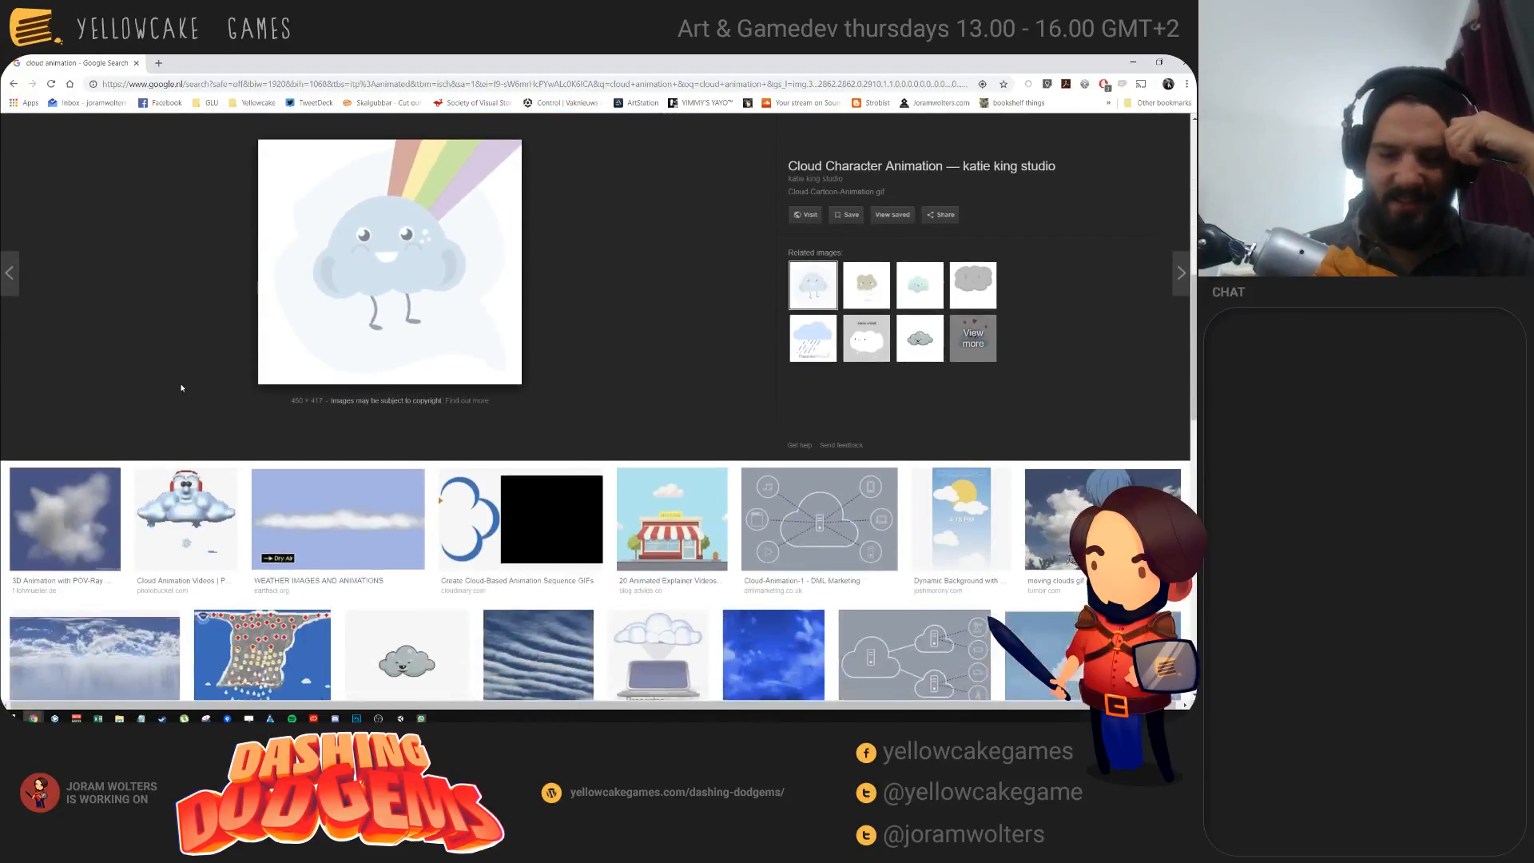
{"action": "scroll", "coordinate": [420, 519], "scroll_direction": "down", "scroll_amount": 2}
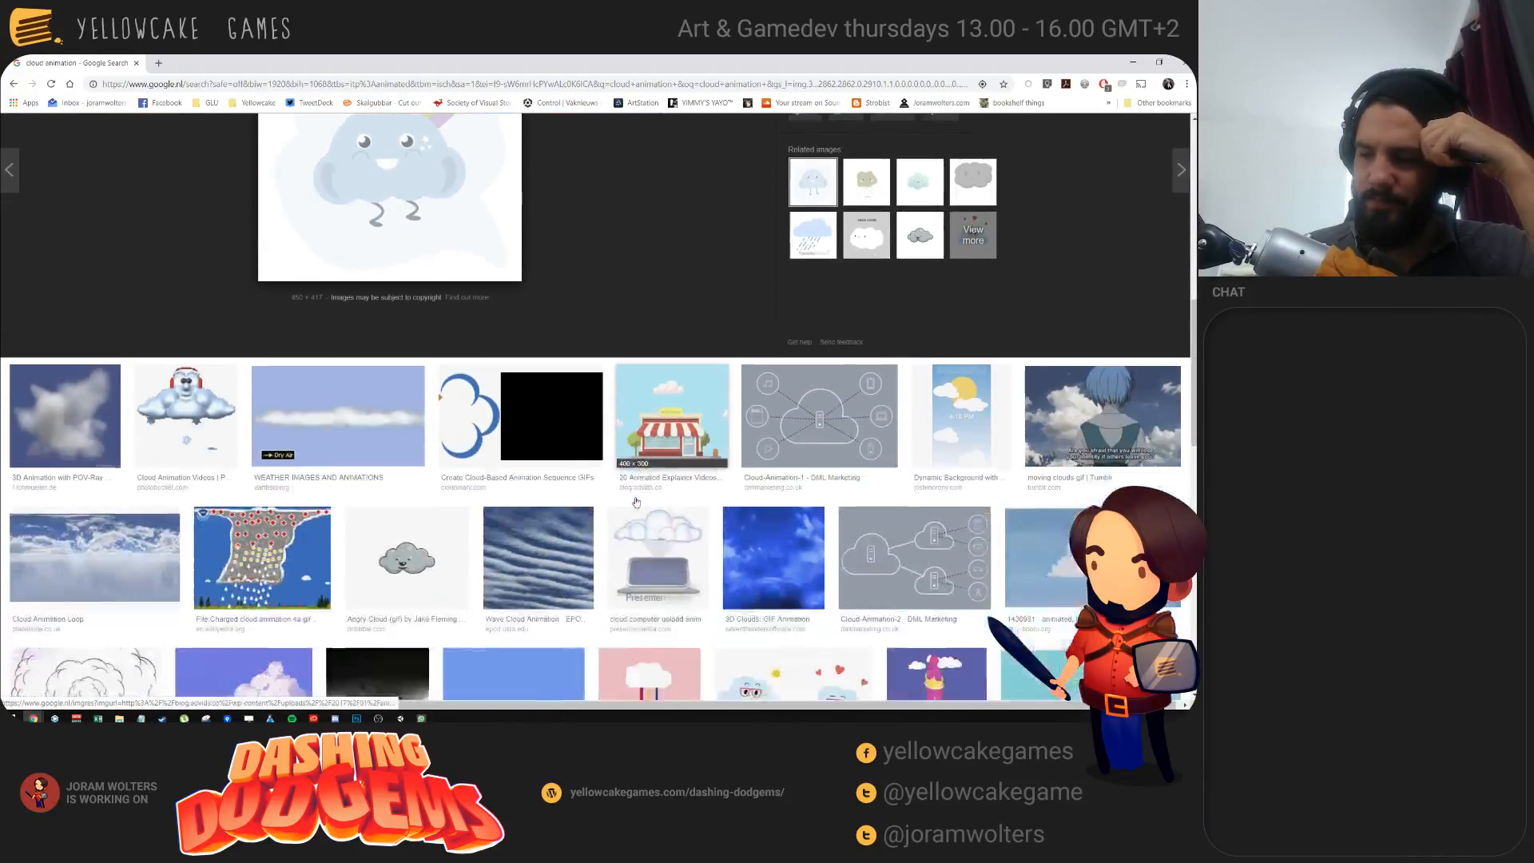
{"action": "scroll", "coordinate": [414, 518], "scroll_direction": "down", "scroll_amount": 4}
{"action": "scroll", "coordinate": [300, 474], "scroll_direction": "up", "scroll_amount": 1}
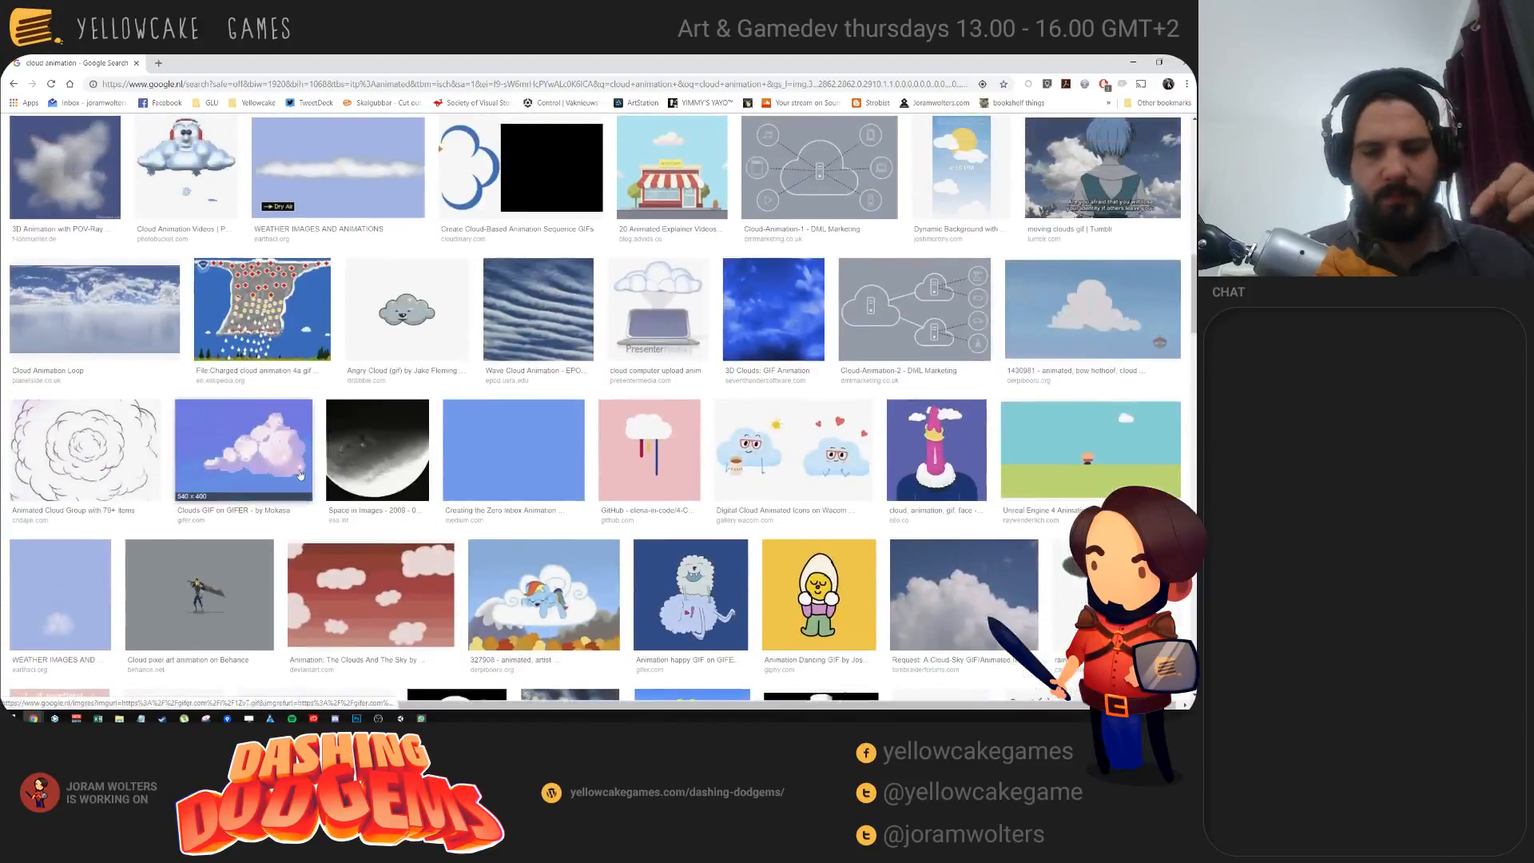
{"action": "left_click", "coordinate": [285, 465]}
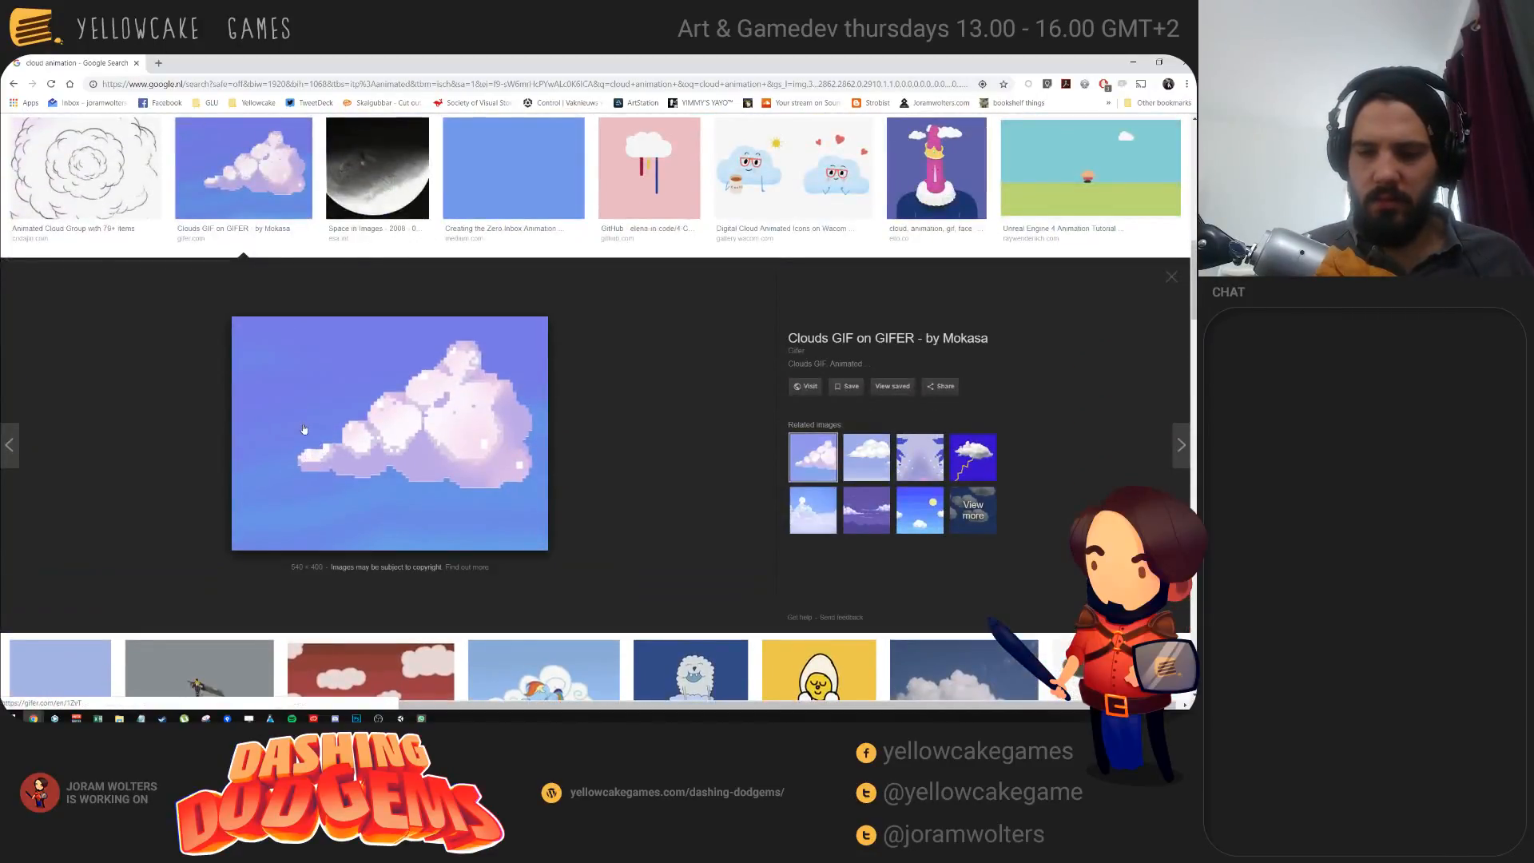
Step: Search Google Images for "cloud animation japanese" and browse the animated results
{"action": "scroll", "coordinate": [558, 369], "scroll_direction": "up", "scroll_amount": 8}
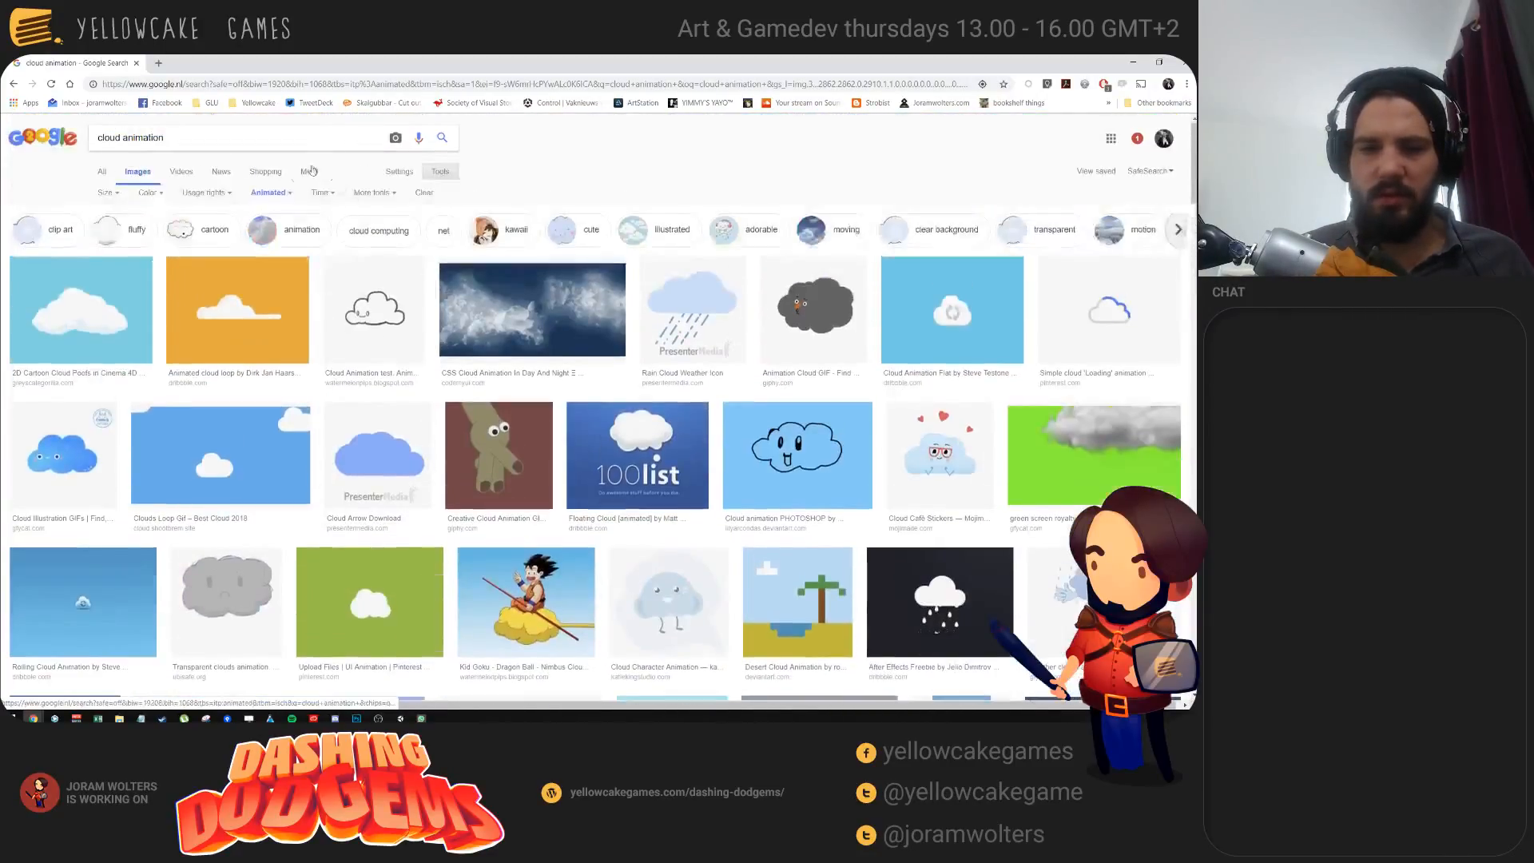
{"action": "left_click", "coordinate": [197, 141]}
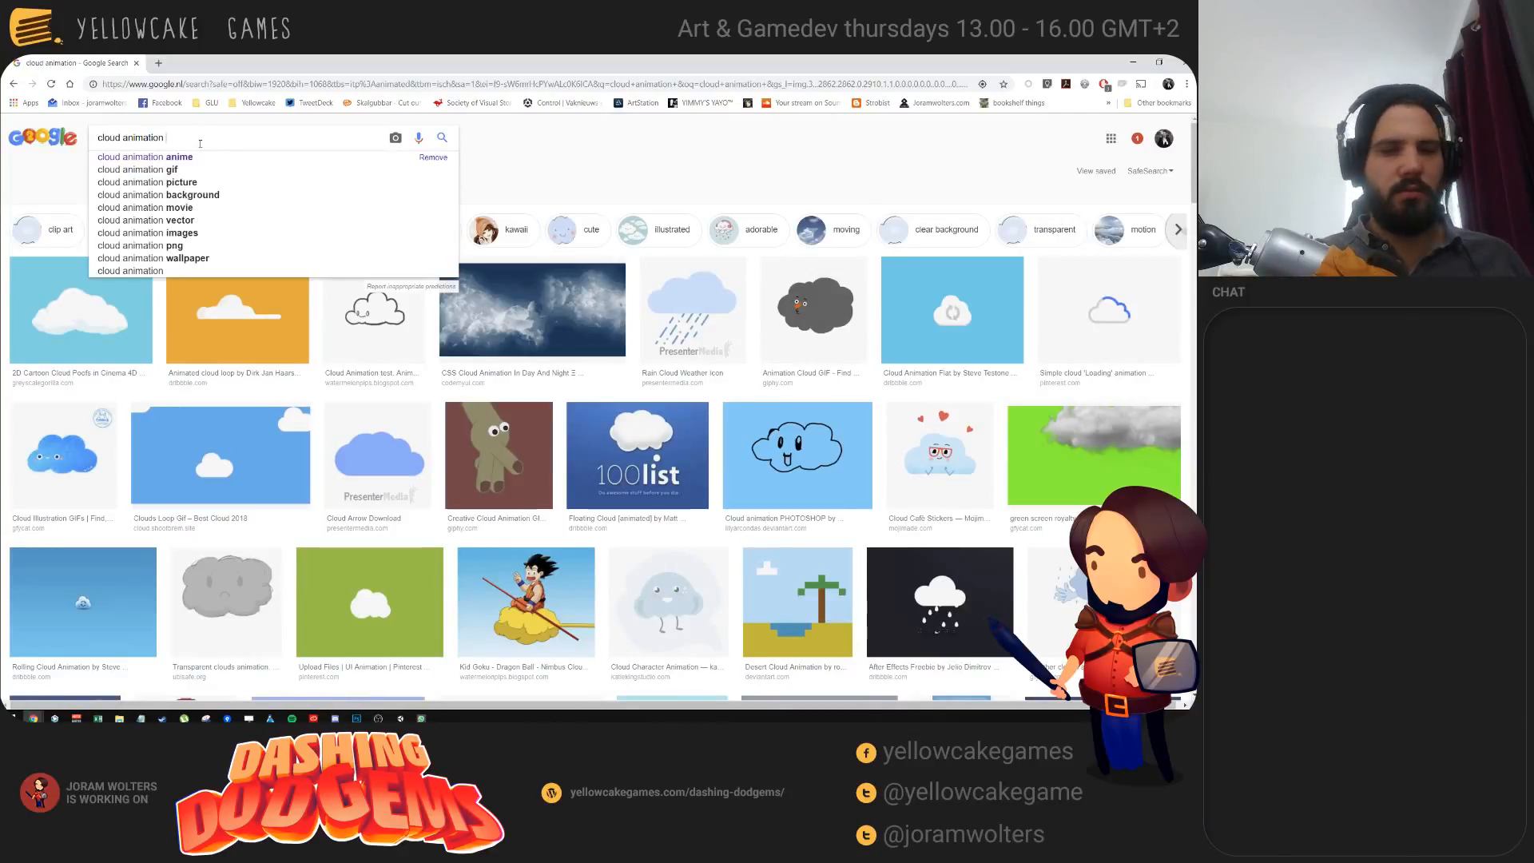
{"action": "type", "text": "japanese"}
{"action": "key", "text": "Return"}
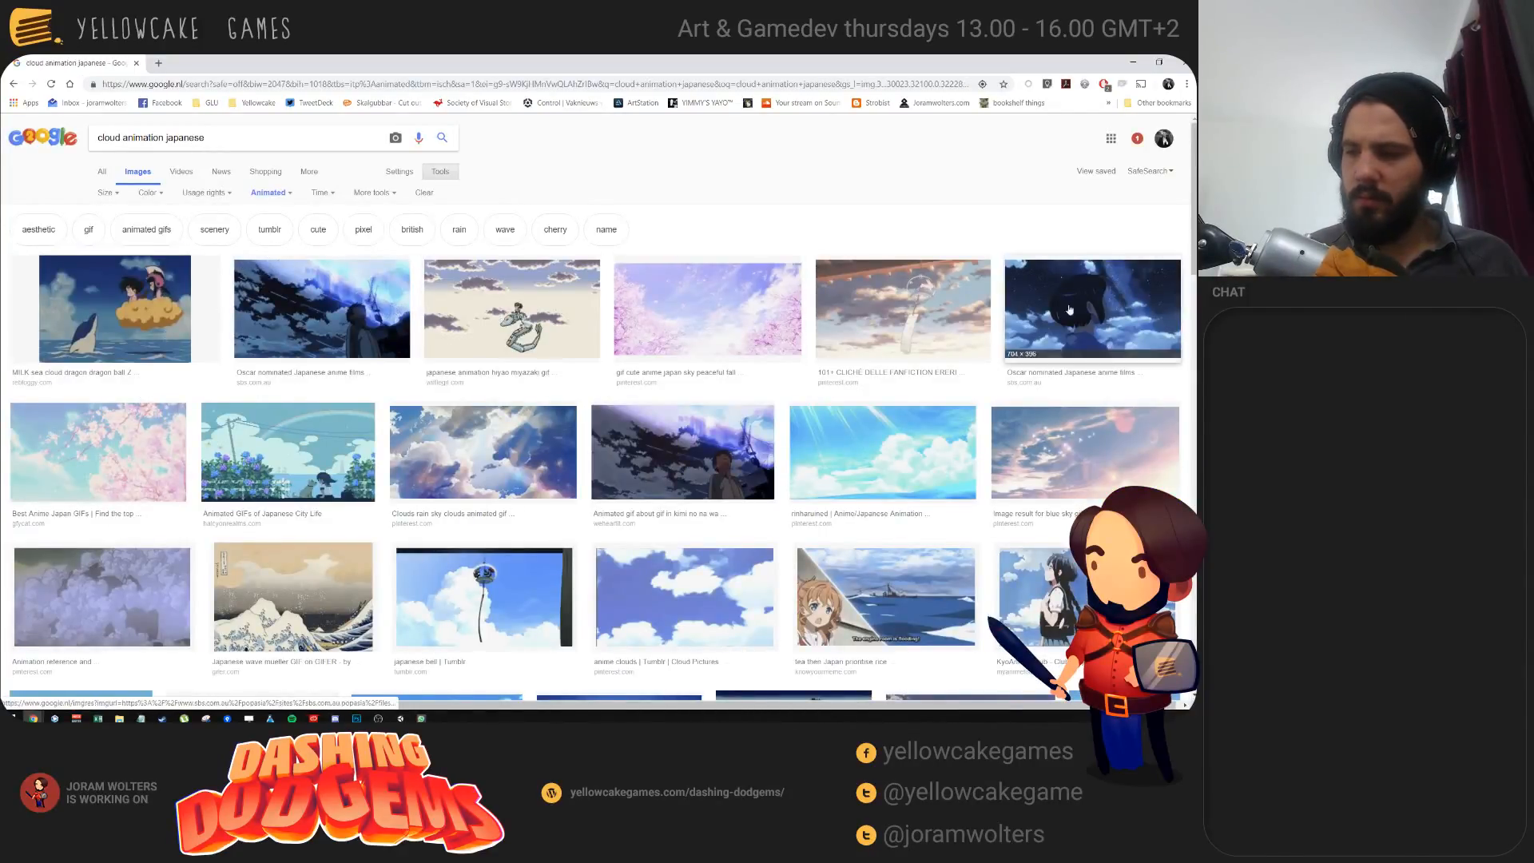
{"action": "scroll", "coordinate": [524, 376], "scroll_direction": "down", "scroll_amount": 2}
{"action": "scroll", "coordinate": [496, 386], "scroll_direction": "down", "scroll_amount": 1}
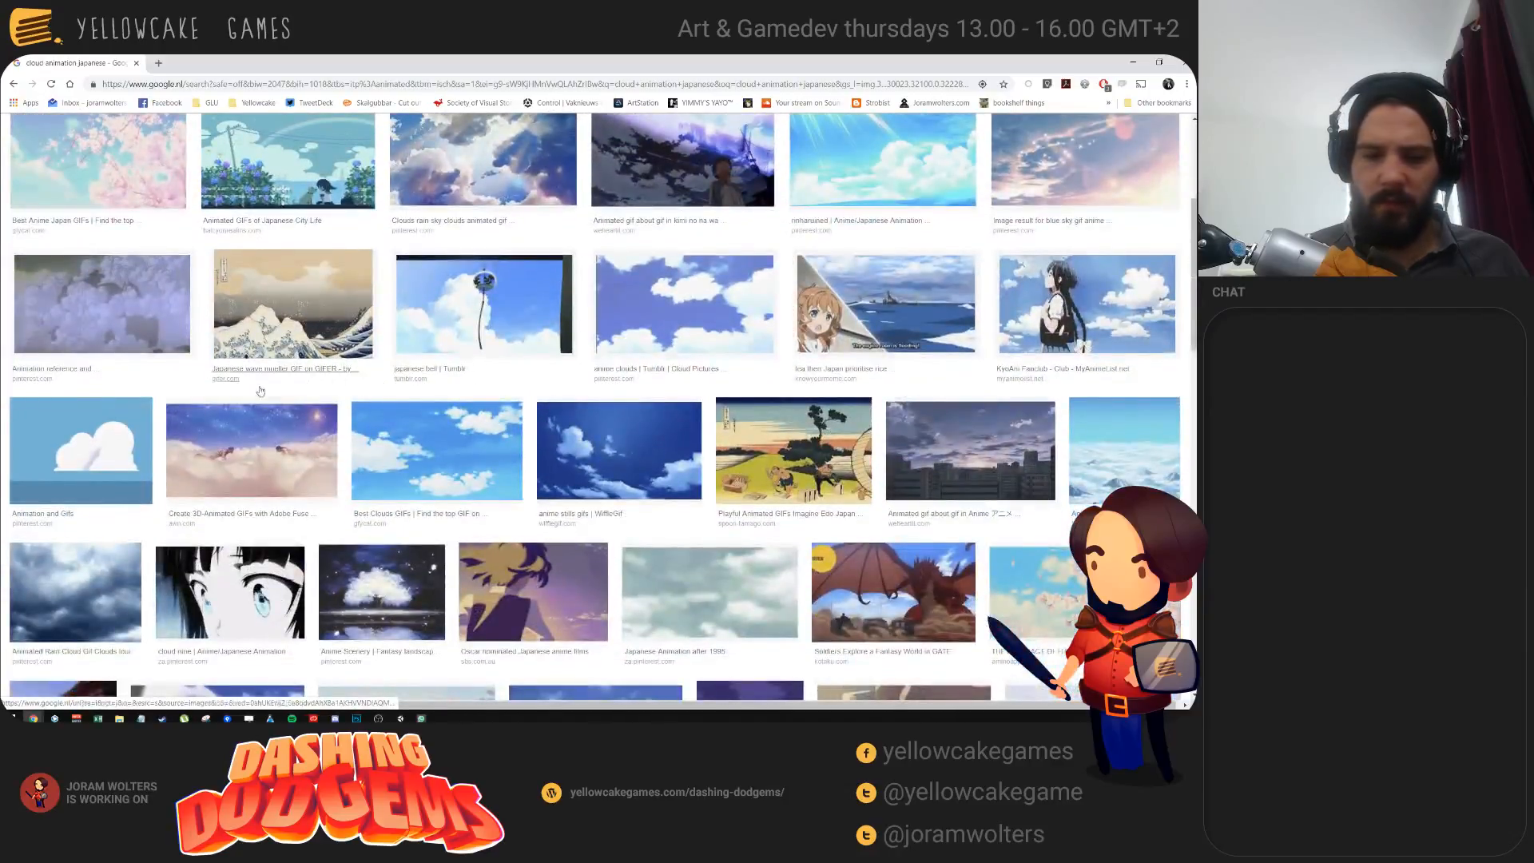
Step: Preview the stylised cloud time-lapse GIF and two of its related cloud images, and look through further results
{"action": "left_click", "coordinate": [92, 423]}
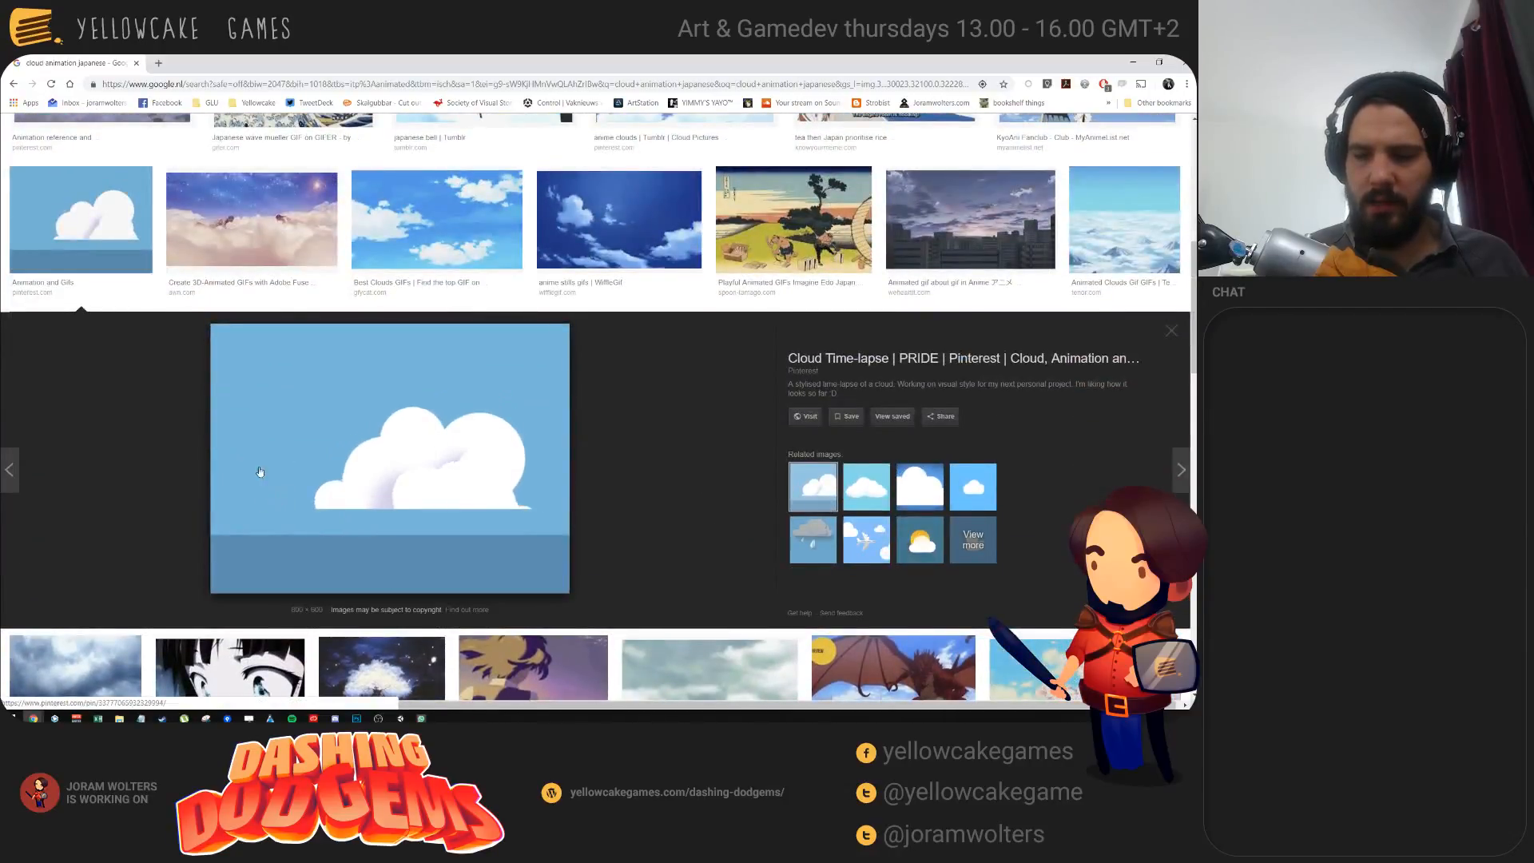
{"action": "left_click", "coordinate": [885, 492]}
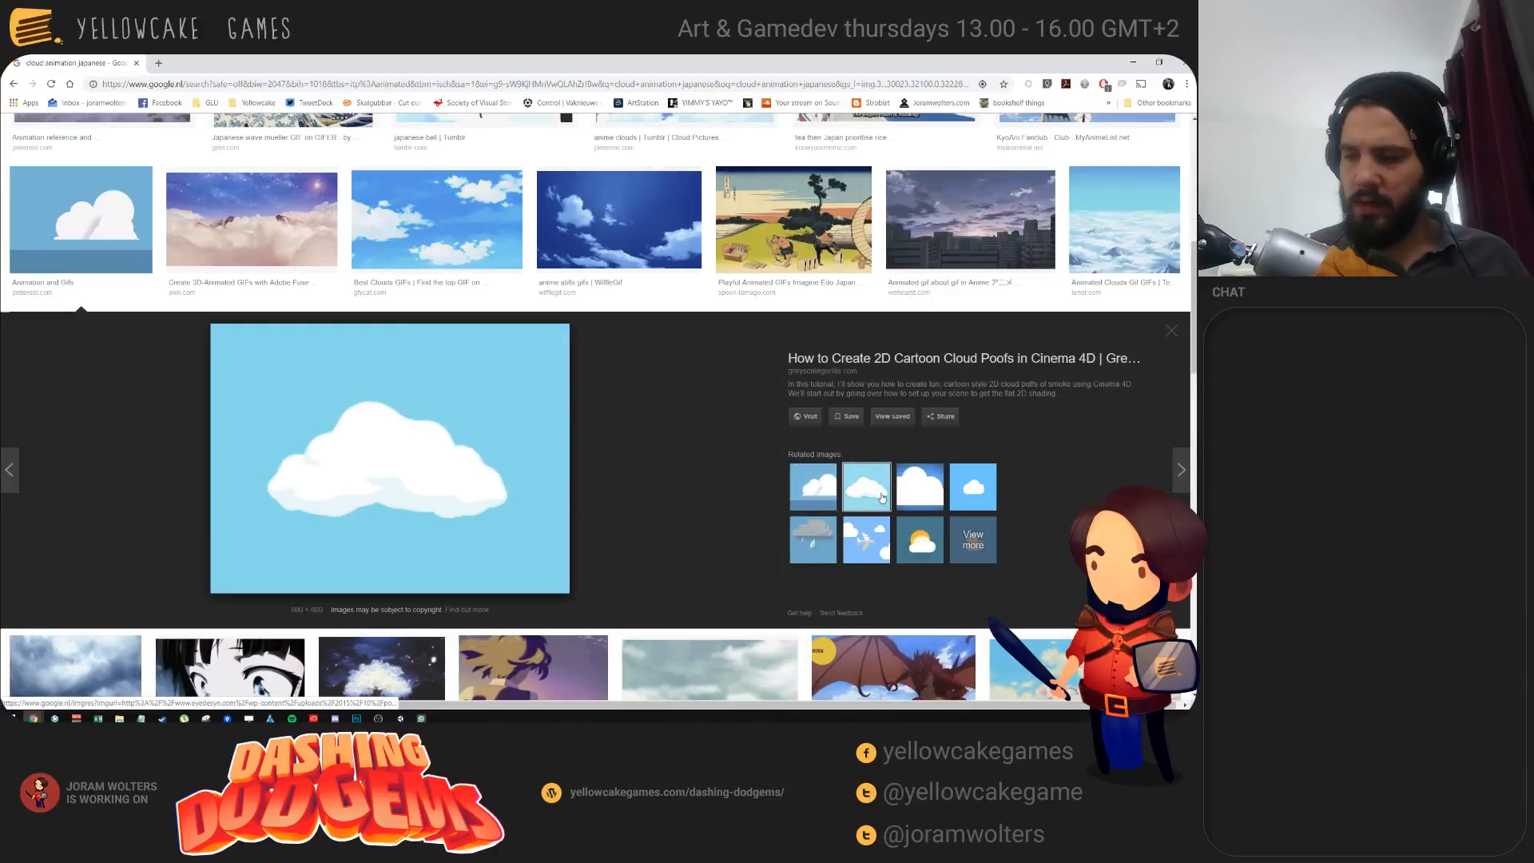
{"action": "left_click", "coordinate": [929, 490]}
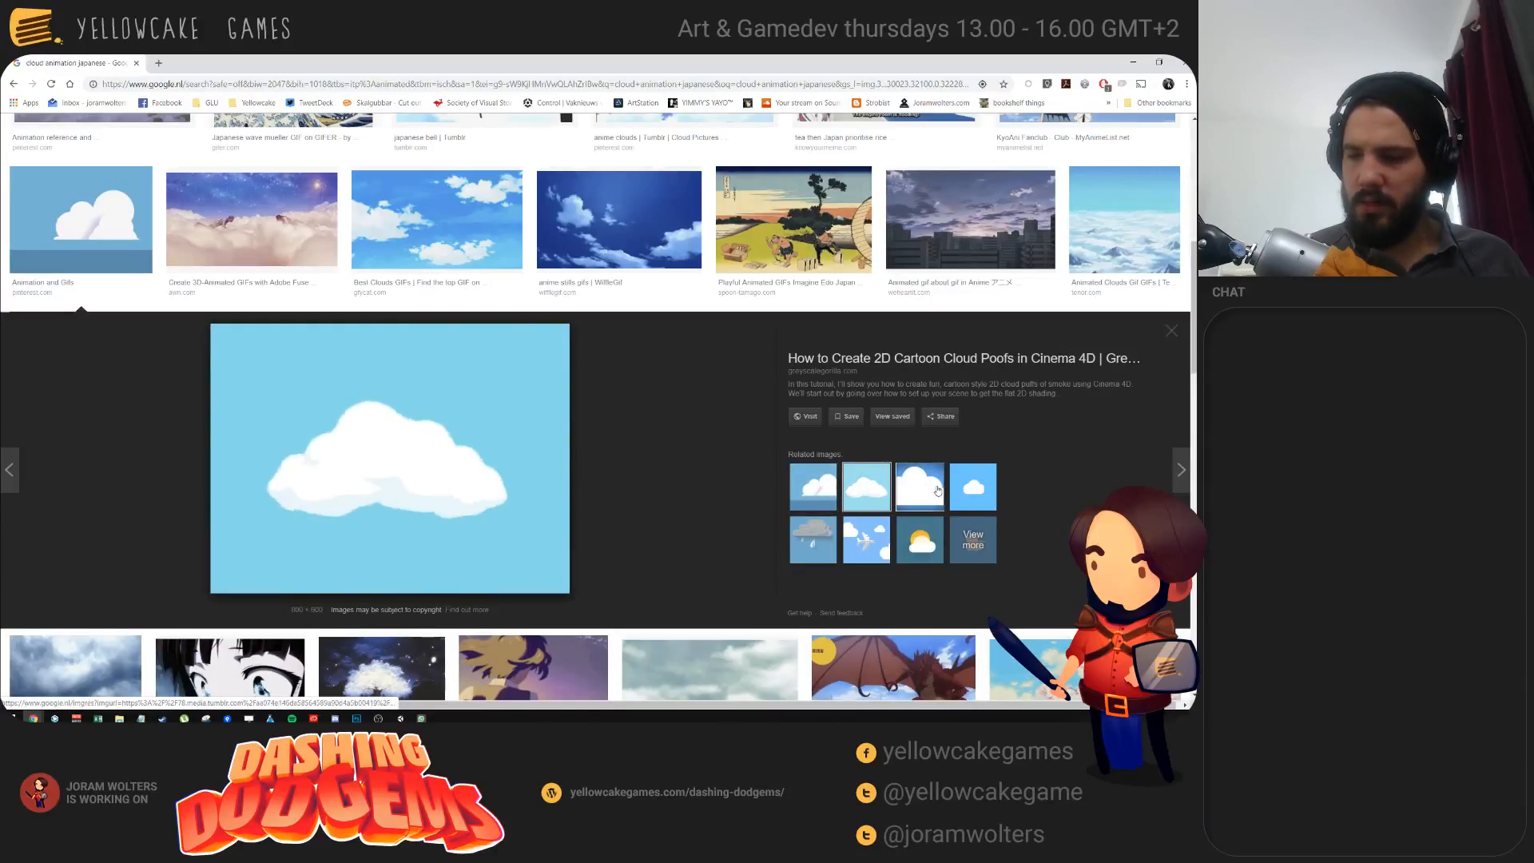
{"action": "scroll", "coordinate": [742, 406], "scroll_direction": "up", "scroll_amount": 2}
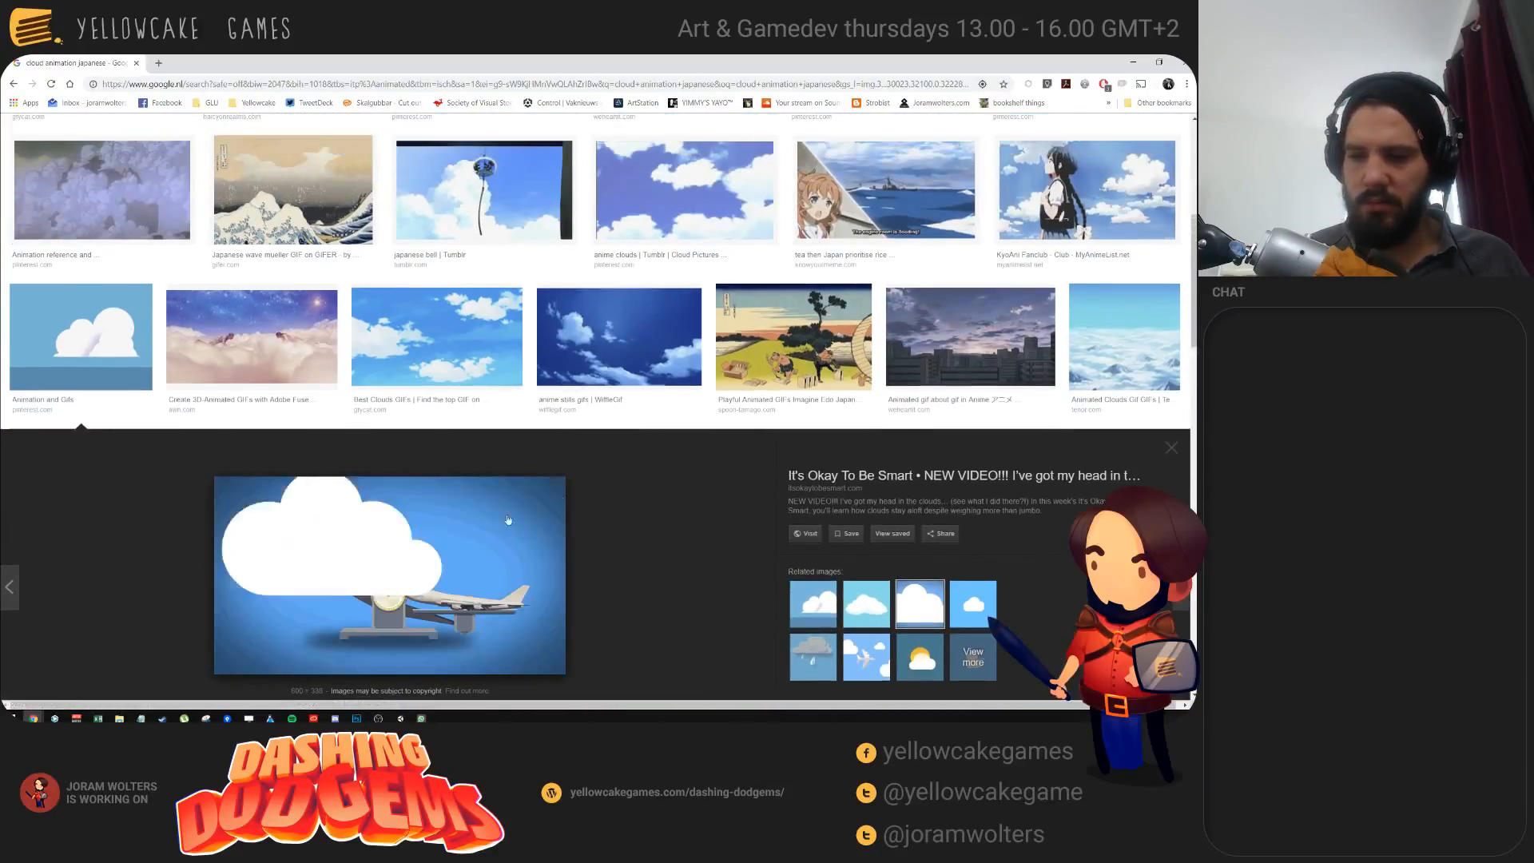
{"action": "scroll", "coordinate": [209, 487], "scroll_direction": "down", "scroll_amount": 8}
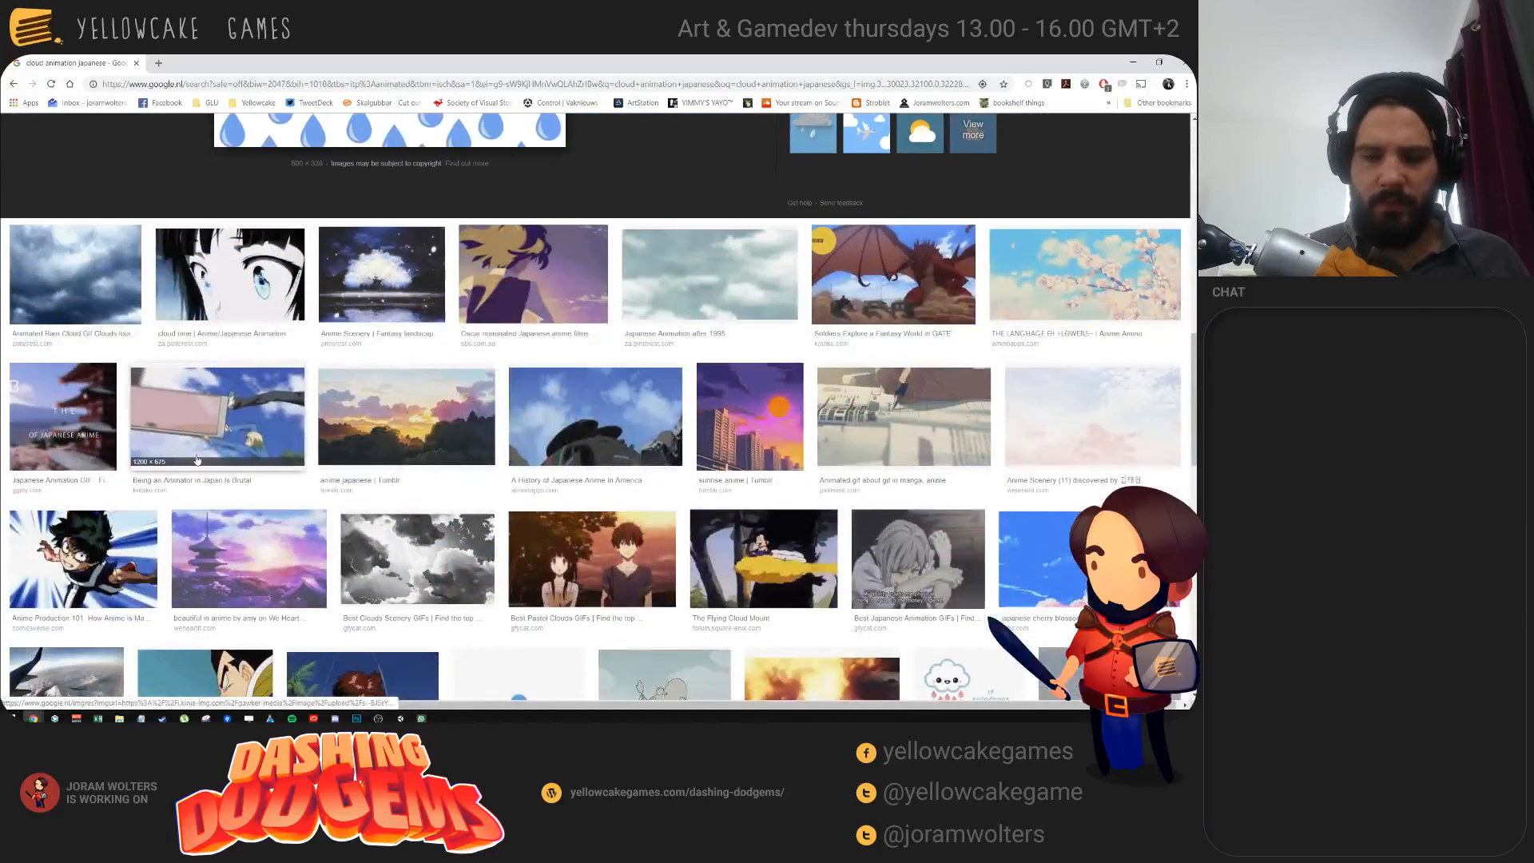
Step: Search Google Images for "cloud animation anime" and preview the 2D Cartoon Cloud Poofs GIF
{"action": "scroll", "coordinate": [202, 177], "scroll_direction": "up", "scroll_amount": 15}
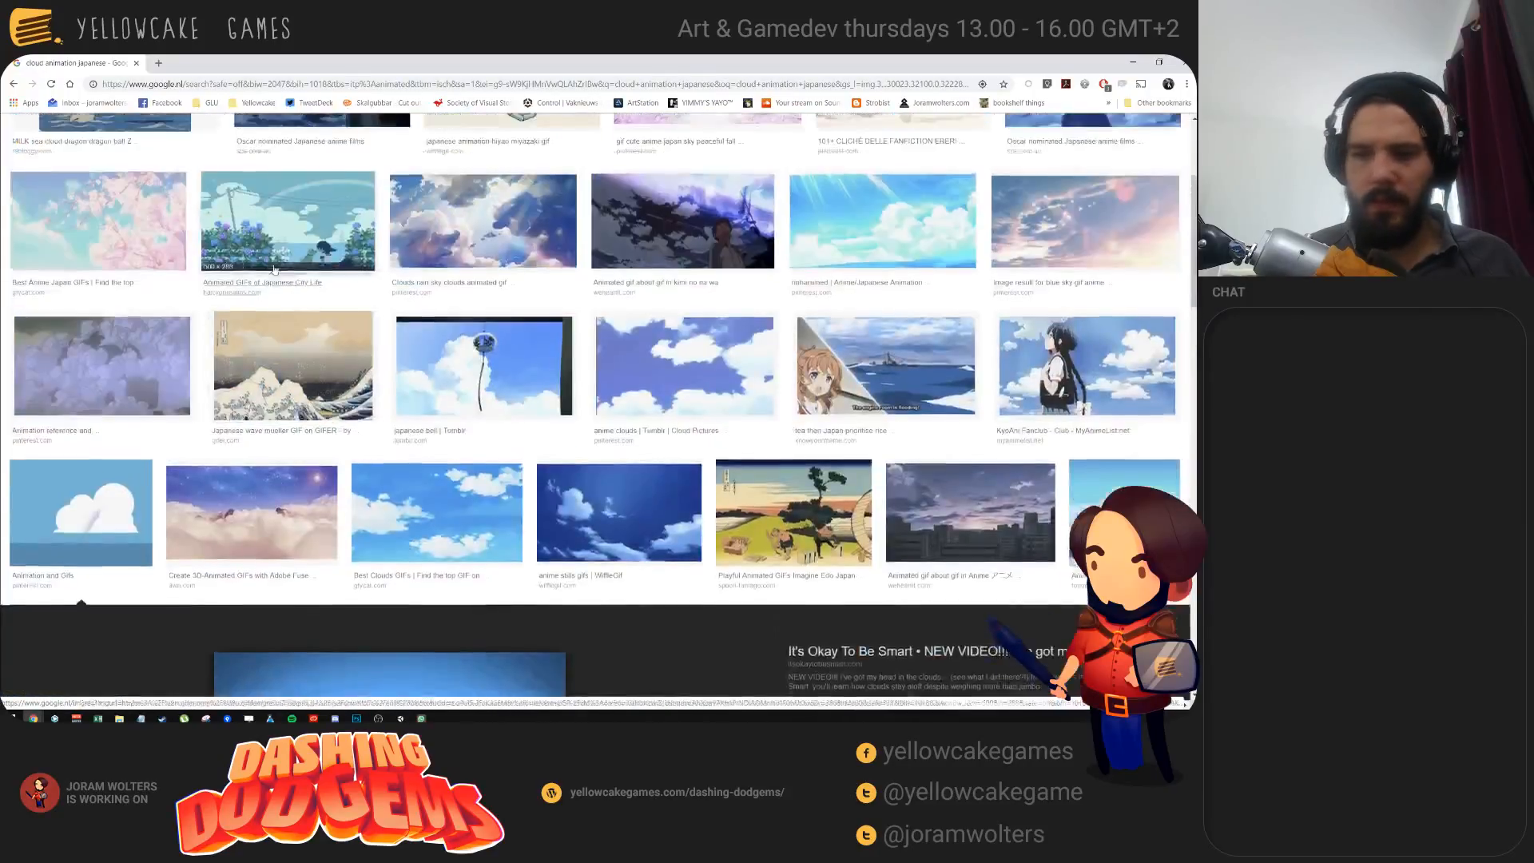
{"action": "type", "text": "anime"}
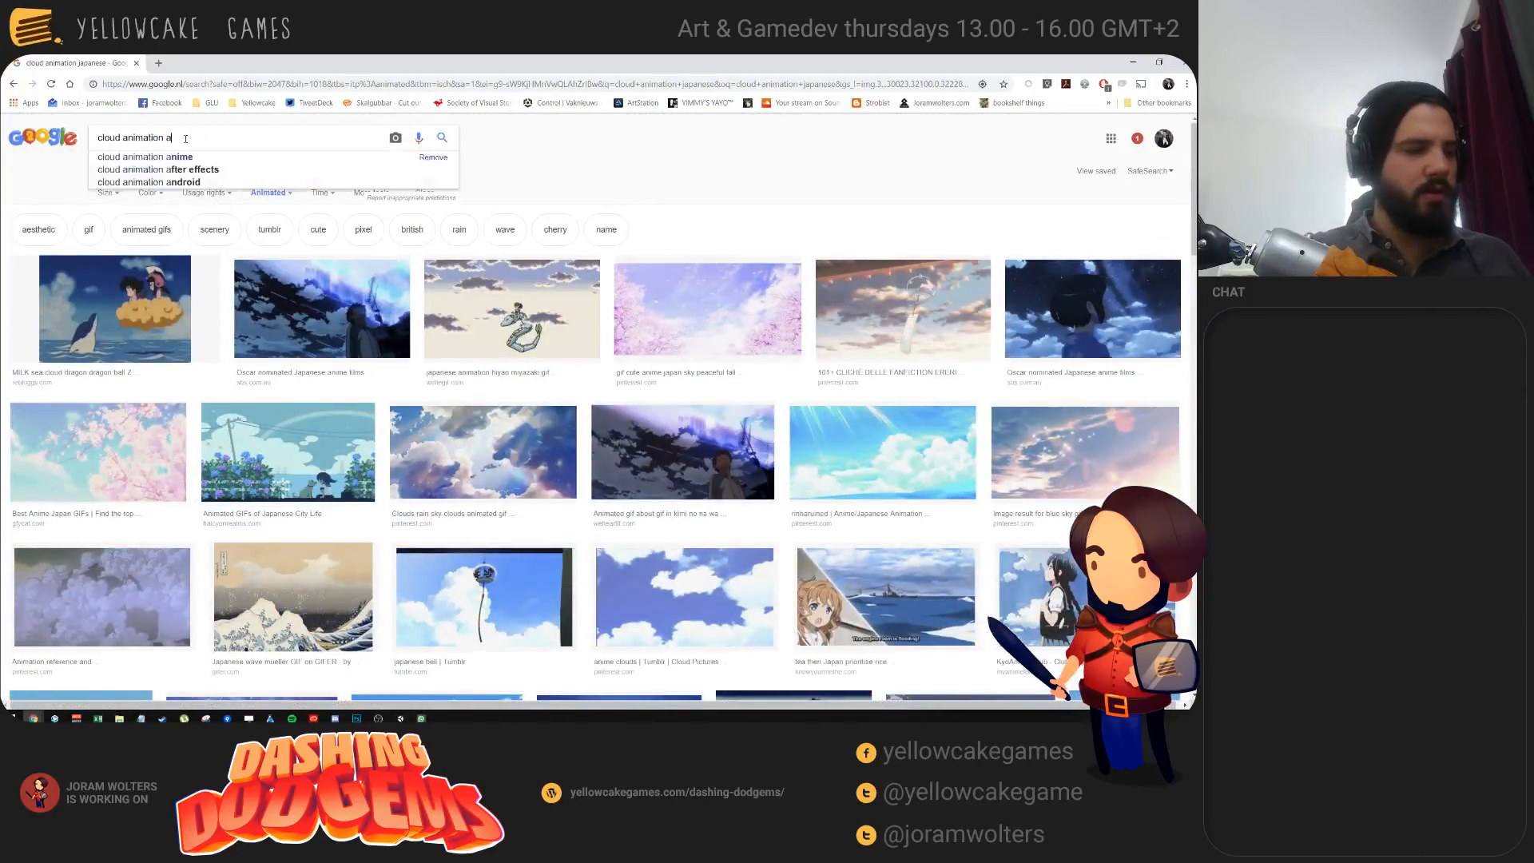
{"action": "key", "text": "Return"}
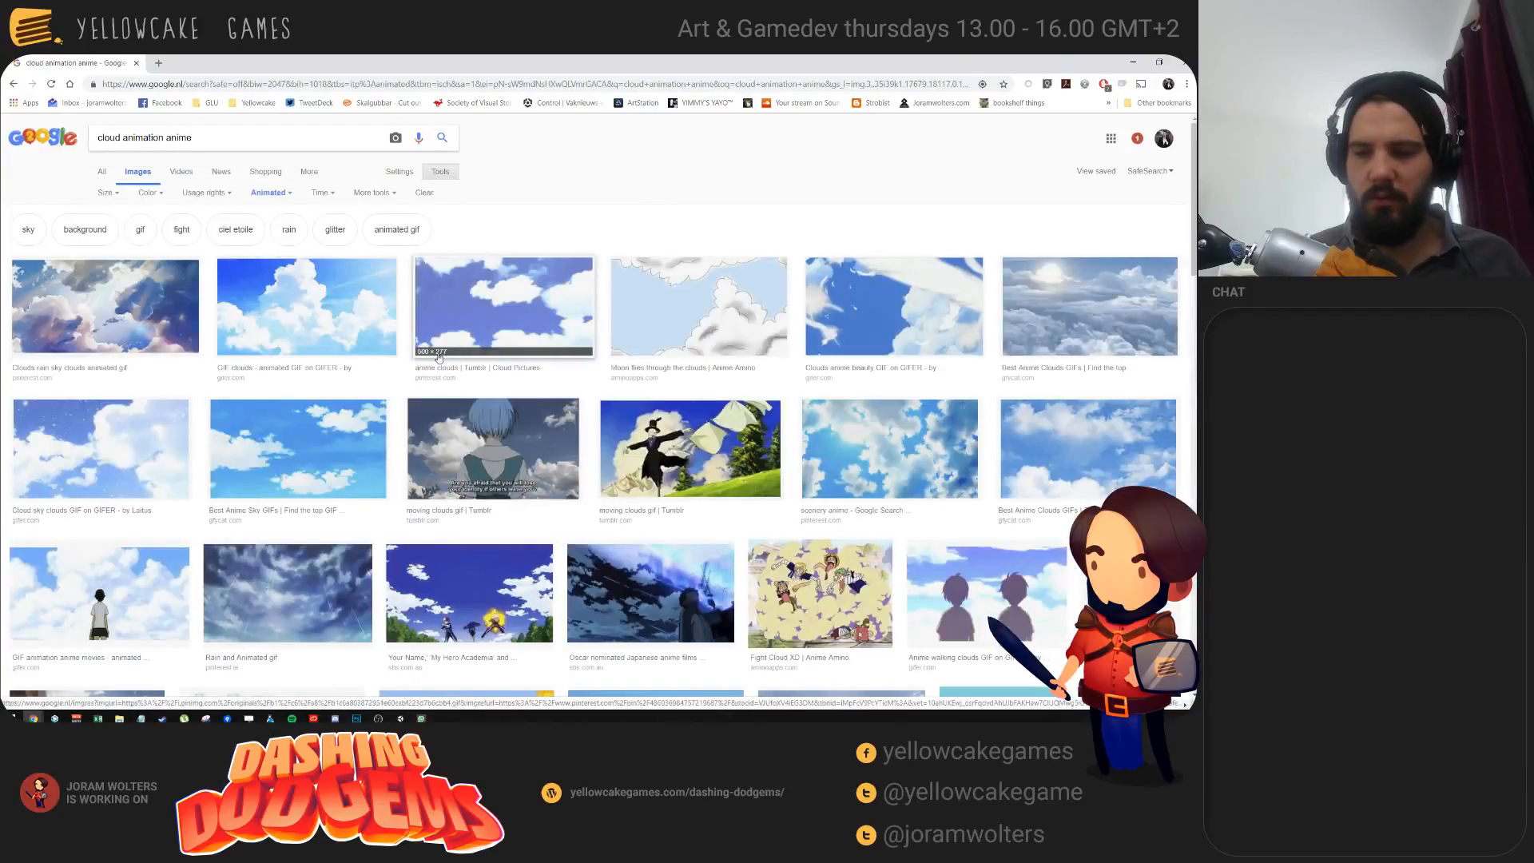
{"action": "scroll", "coordinate": [554, 333], "scroll_direction": "down", "scroll_amount": 2}
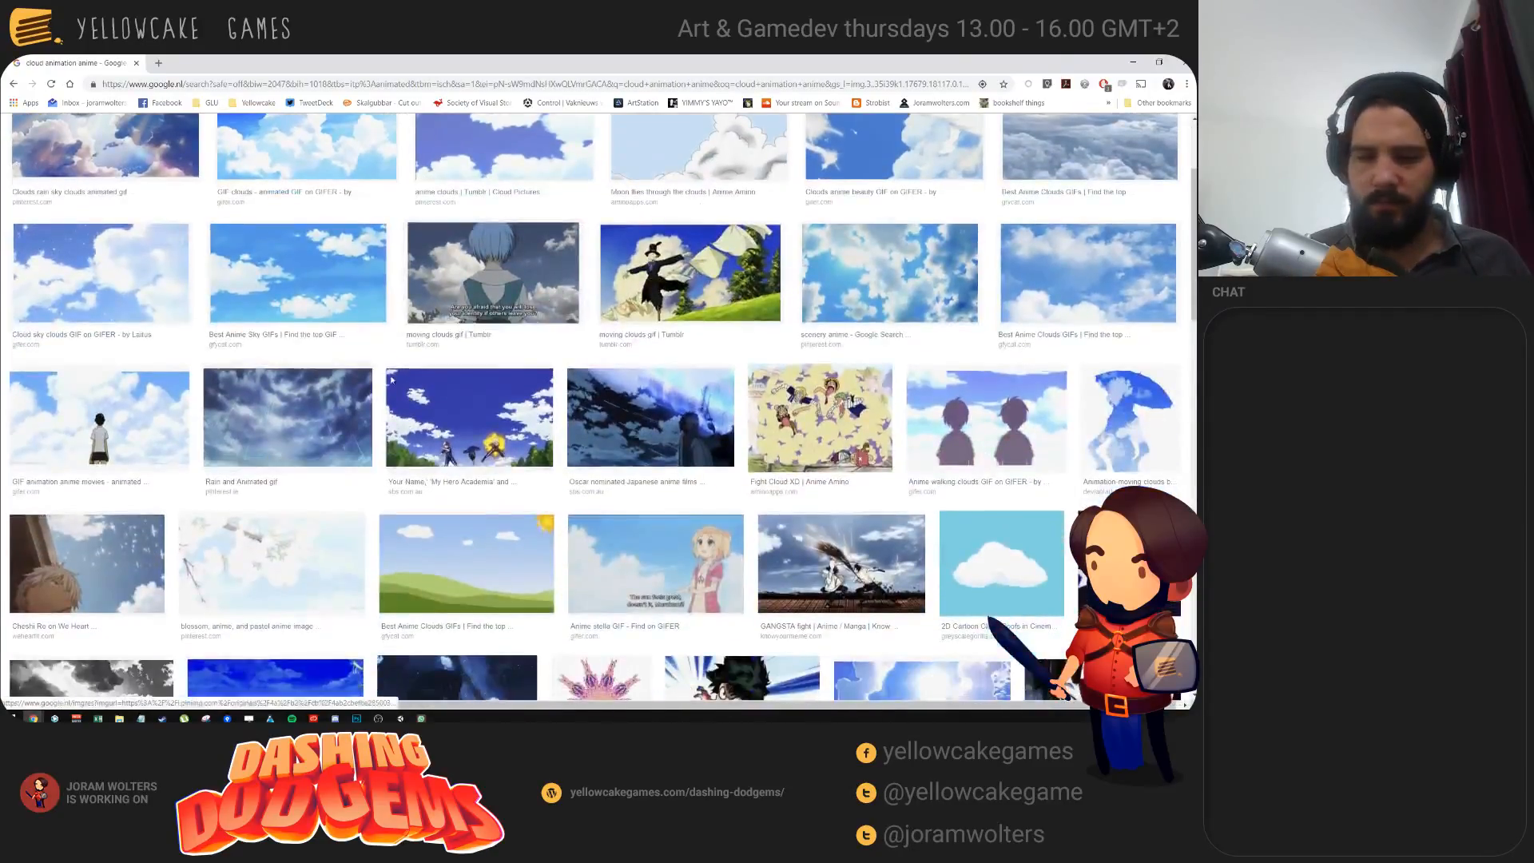
{"action": "scroll", "coordinate": [377, 386], "scroll_direction": "down", "scroll_amount": 3}
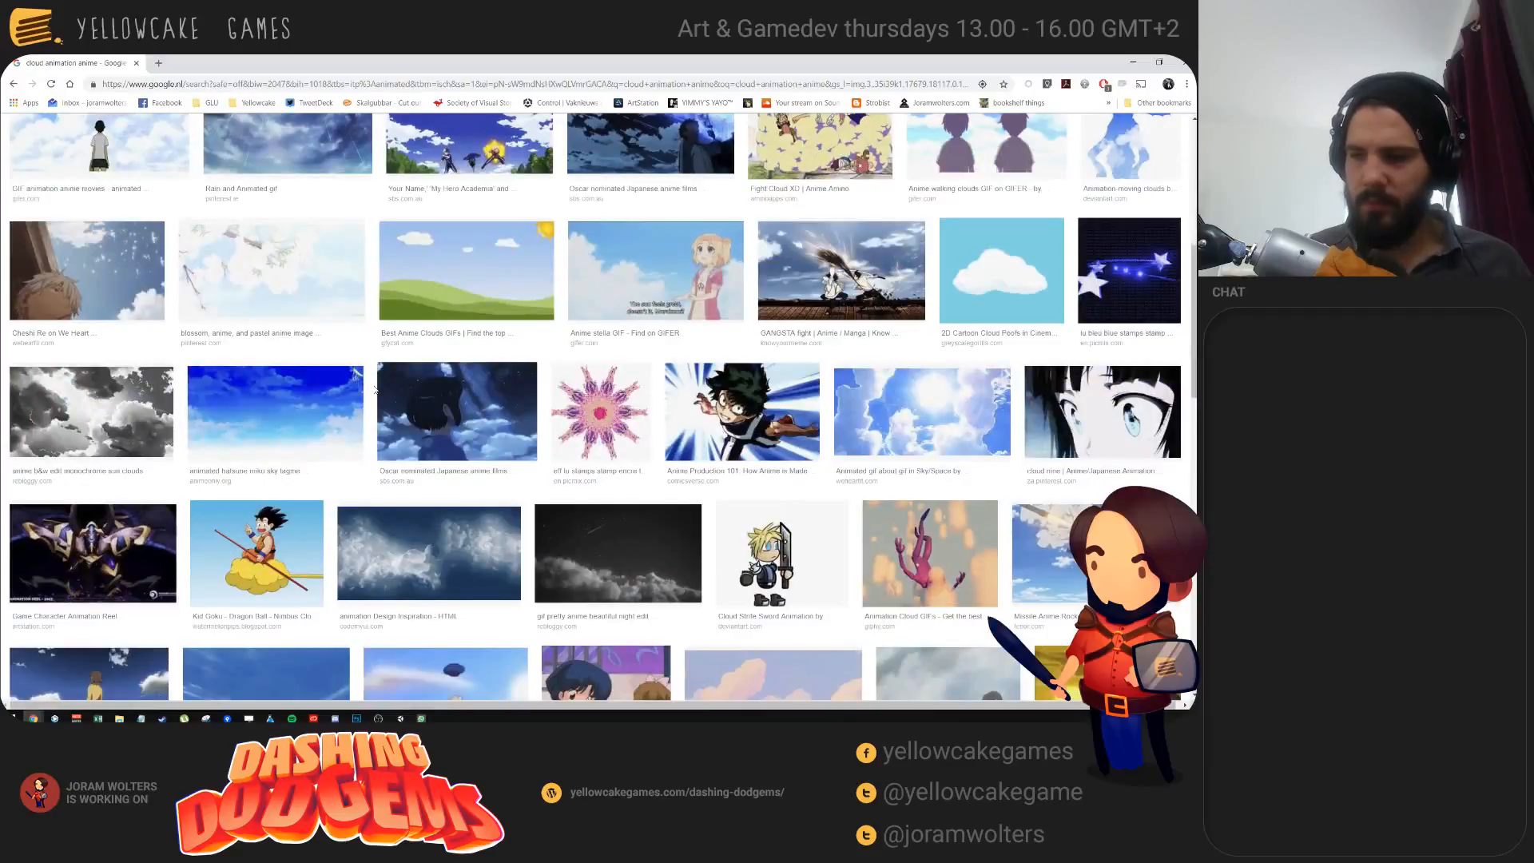
{"action": "left_click", "coordinate": [1002, 270]}
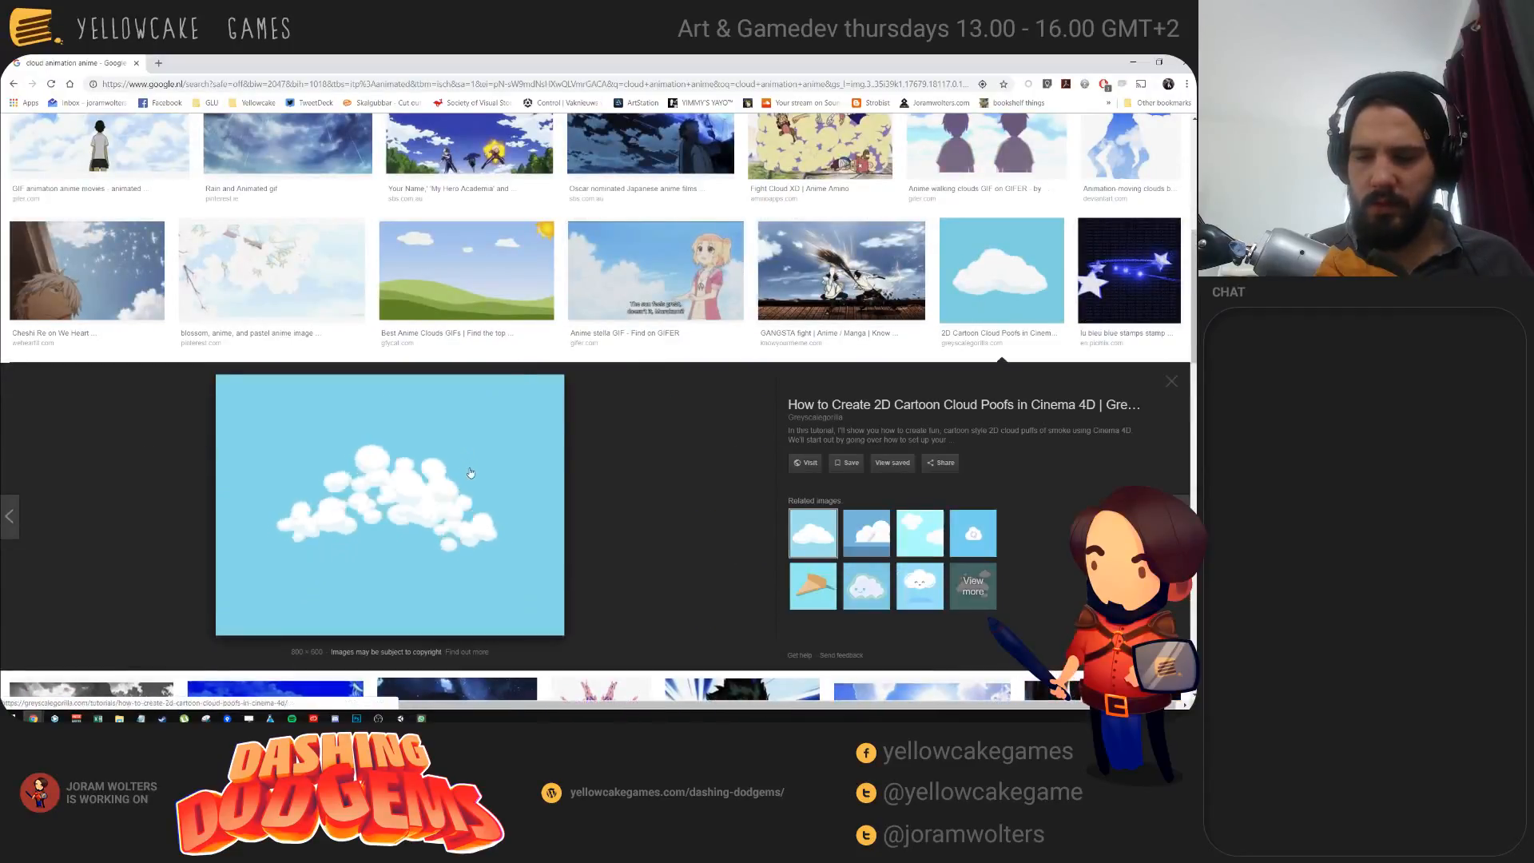
Step: Preview the related Cloud Time-lapse image, the neighbouring cloud image and the cel-shaded pie GIF
{"action": "left_click", "coordinate": [866, 533]}
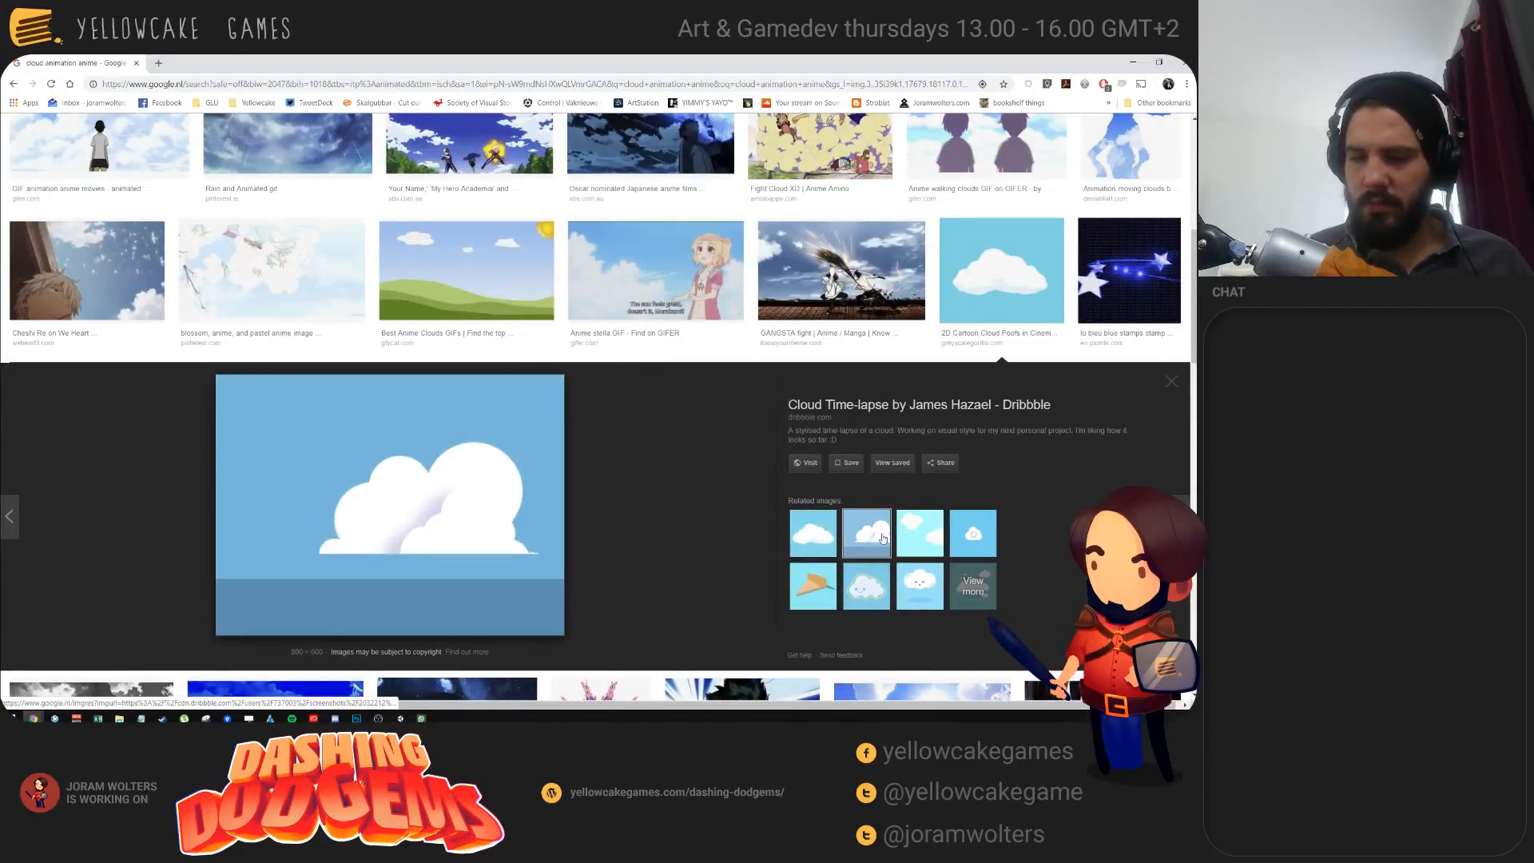
{"action": "left_click", "coordinate": [926, 533]}
{"action": "left_click", "coordinate": [813, 586]}
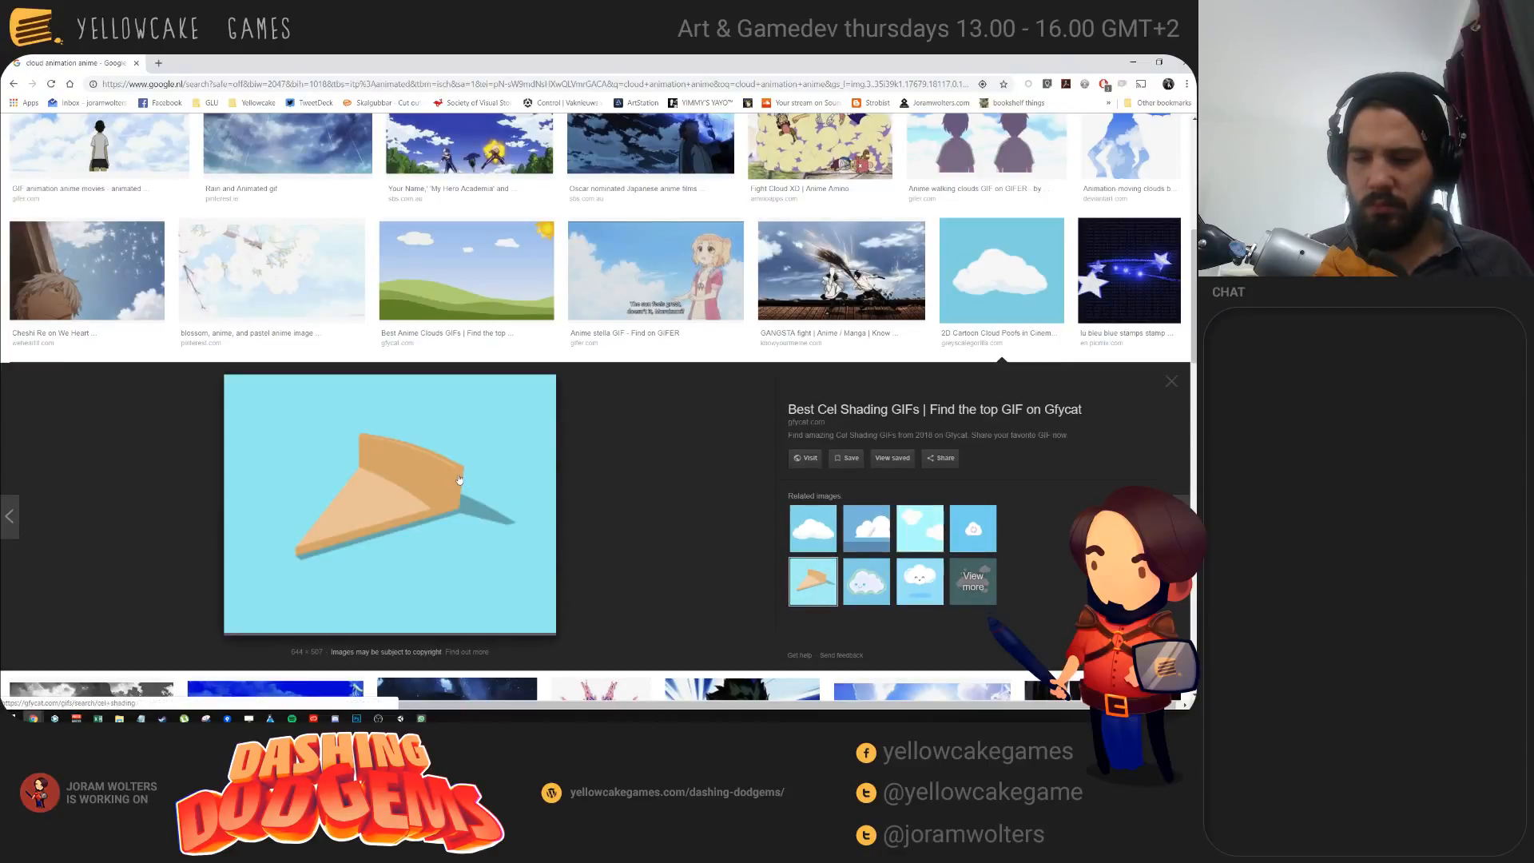
Step: Browse further anime cloud results and preview the Thundercloud Generation GIF
{"action": "scroll", "coordinate": [200, 370], "scroll_direction": "down", "scroll_amount": 1}
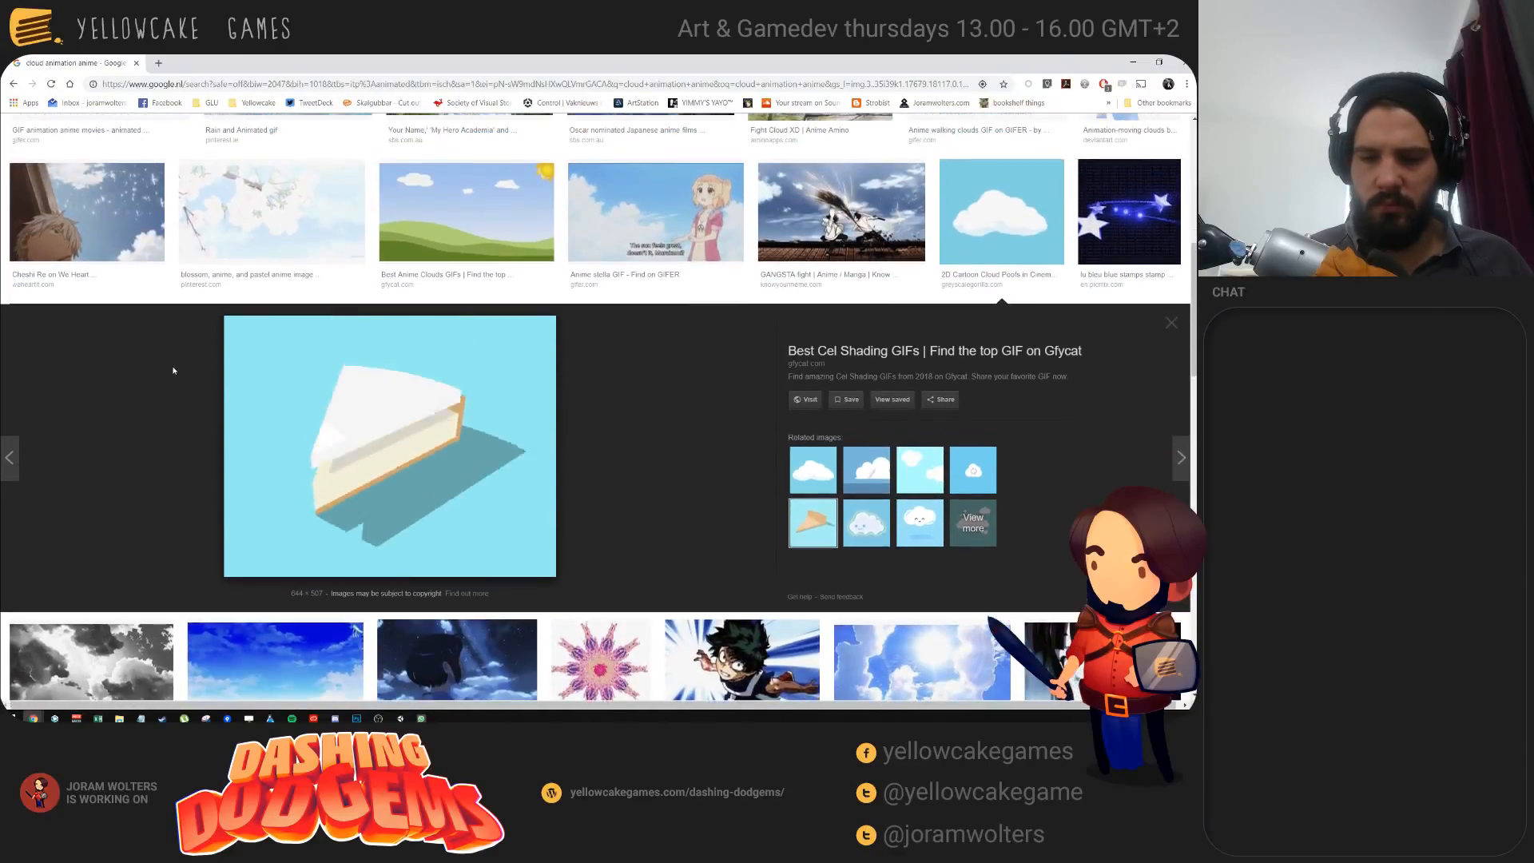
{"action": "scroll", "coordinate": [183, 372], "scroll_direction": "down", "scroll_amount": 3}
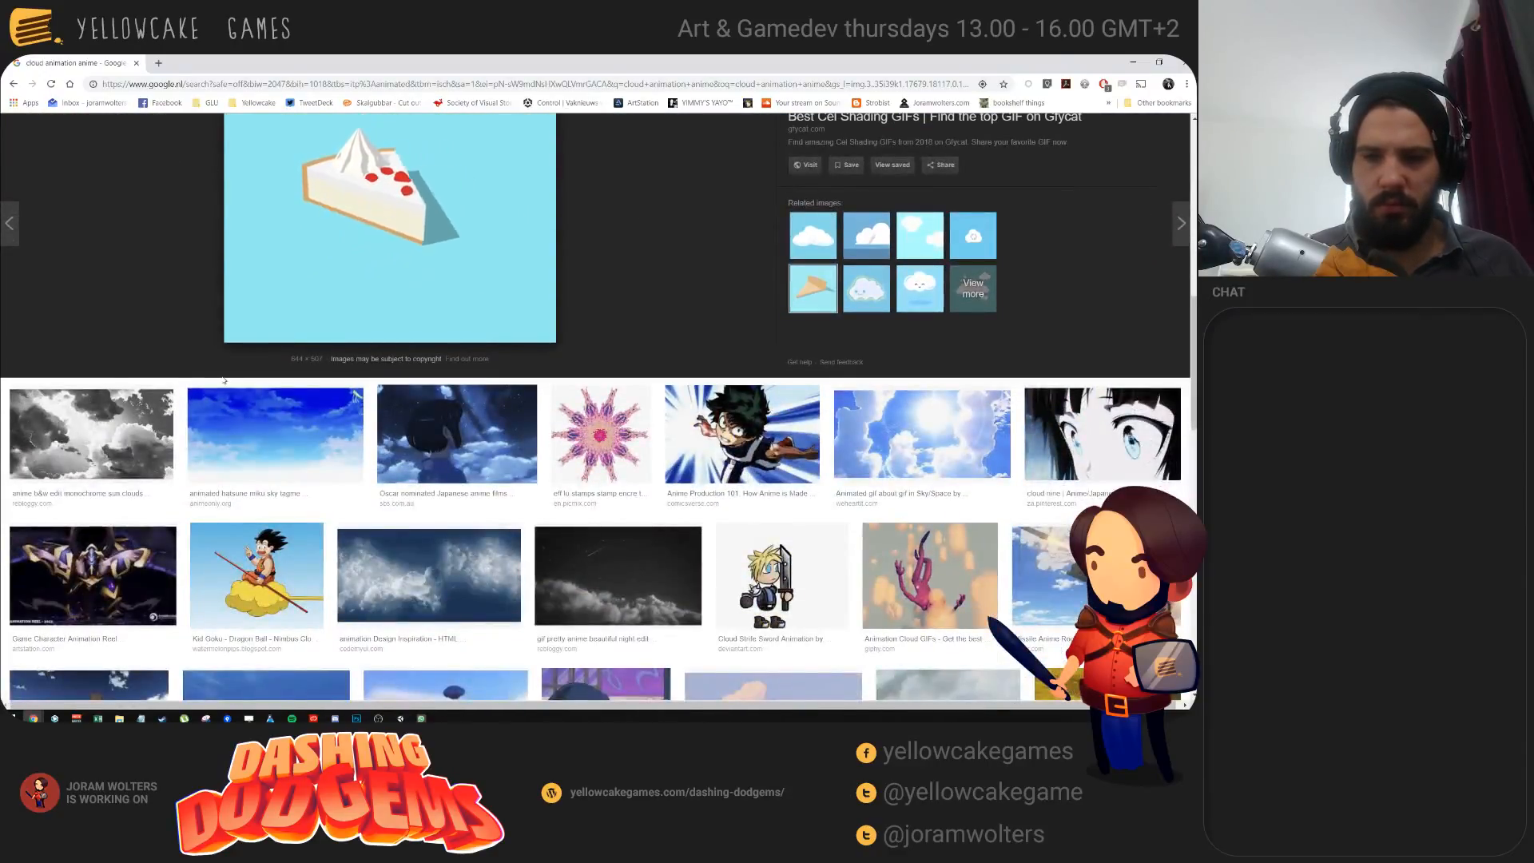
{"action": "scroll", "coordinate": [208, 375], "scroll_direction": "down", "scroll_amount": 2}
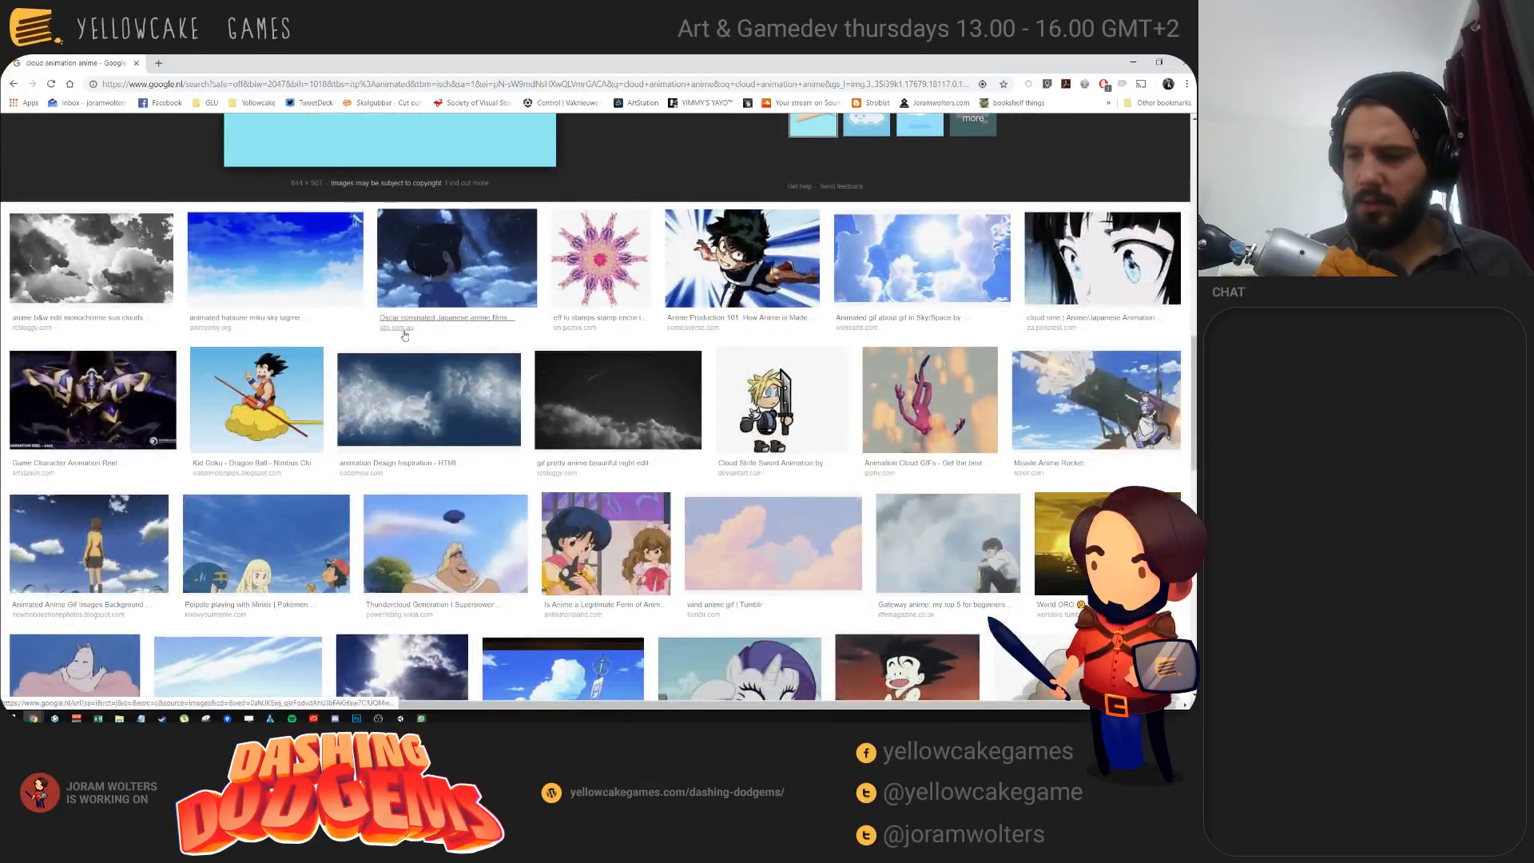
{"action": "scroll", "coordinate": [432, 347], "scroll_direction": "down", "scroll_amount": 3}
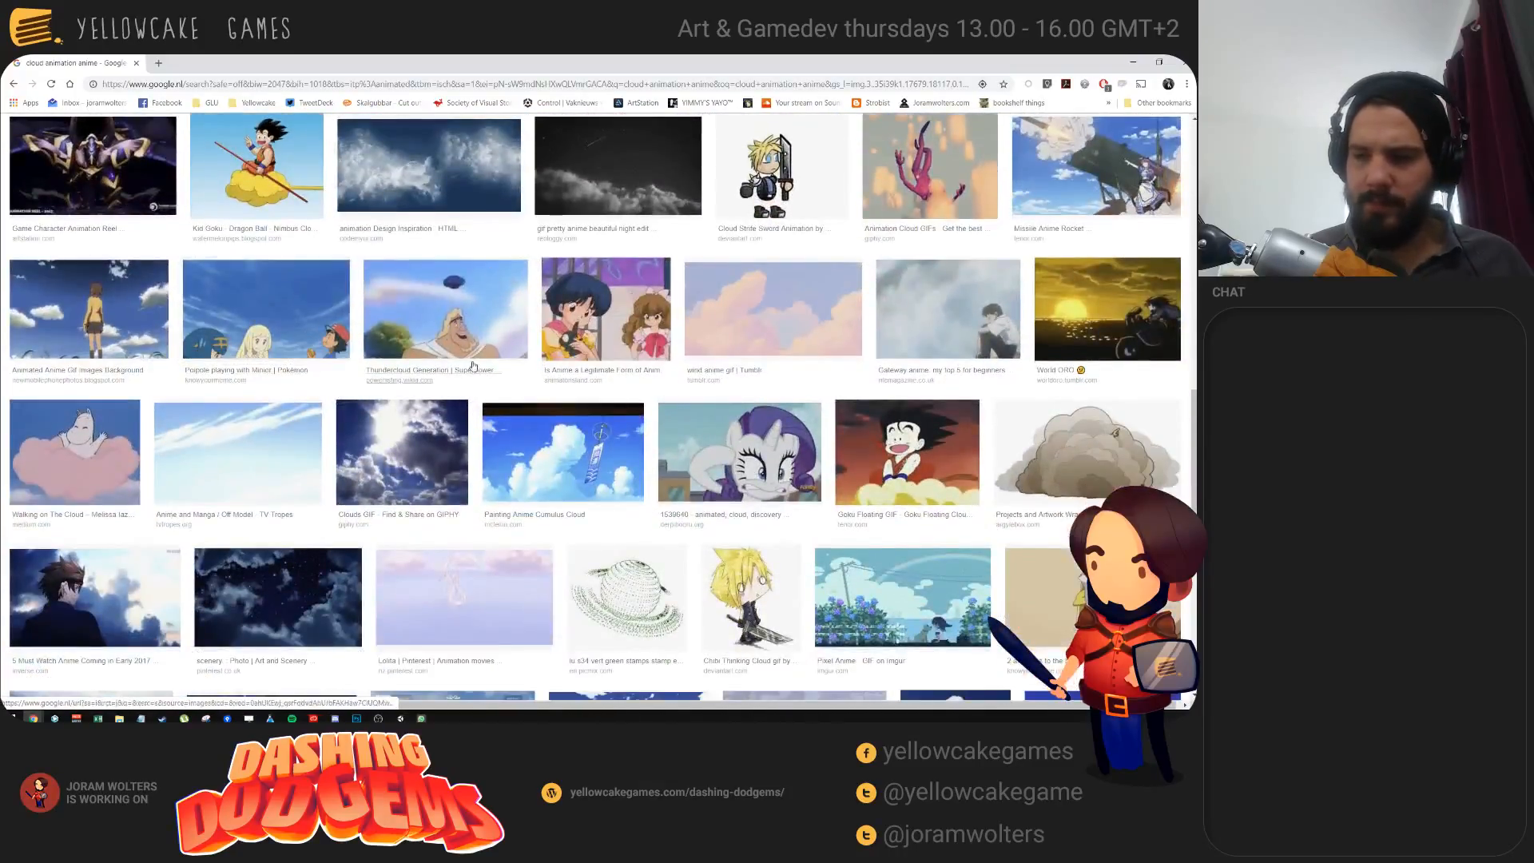
{"action": "left_click", "coordinate": [472, 364]}
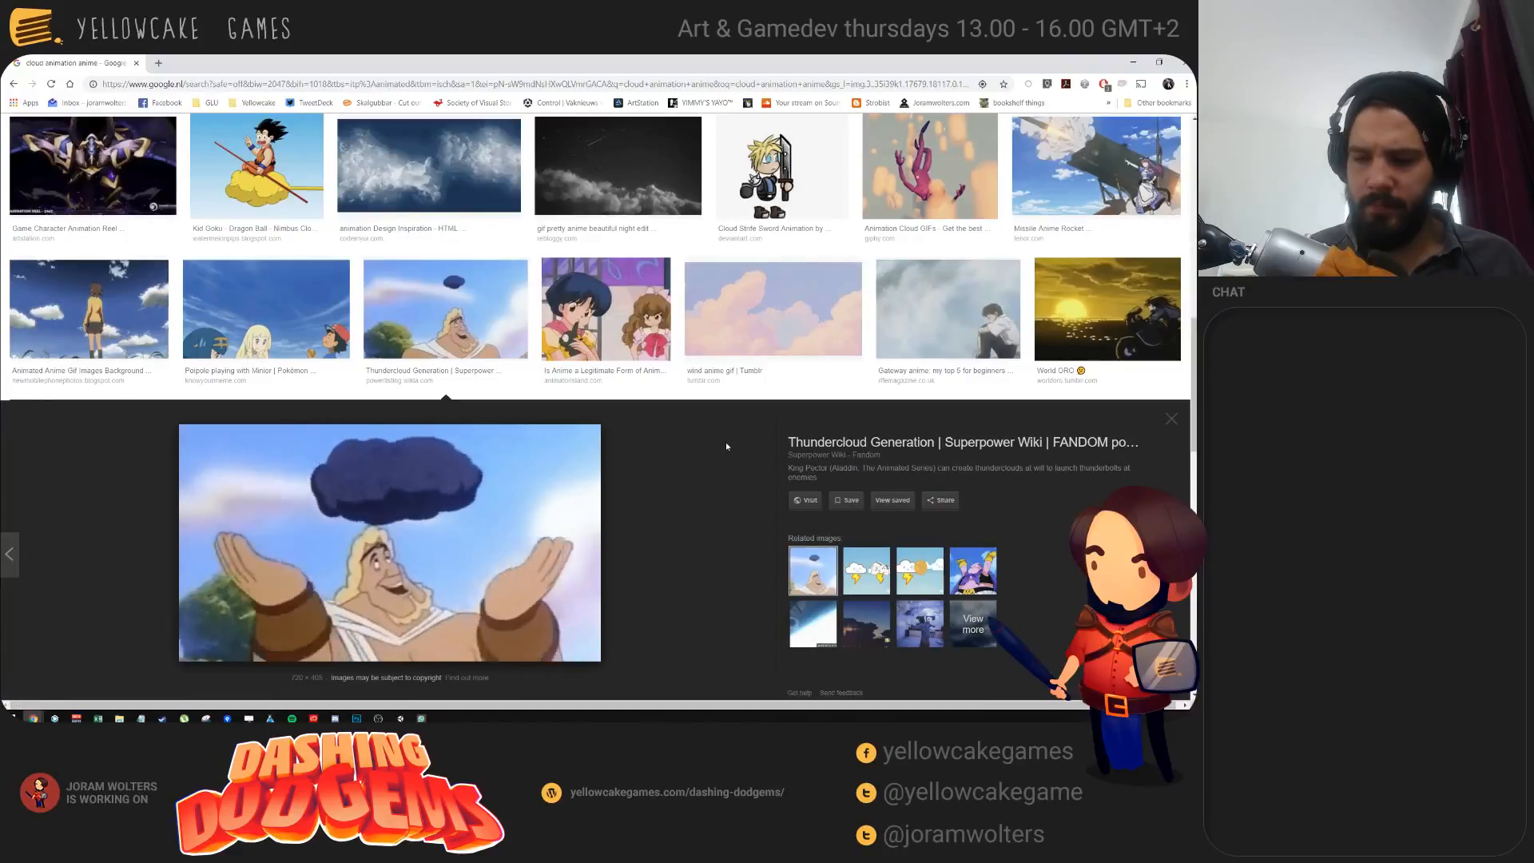
{"action": "scroll", "coordinate": [659, 418], "scroll_direction": "down", "scroll_amount": 4}
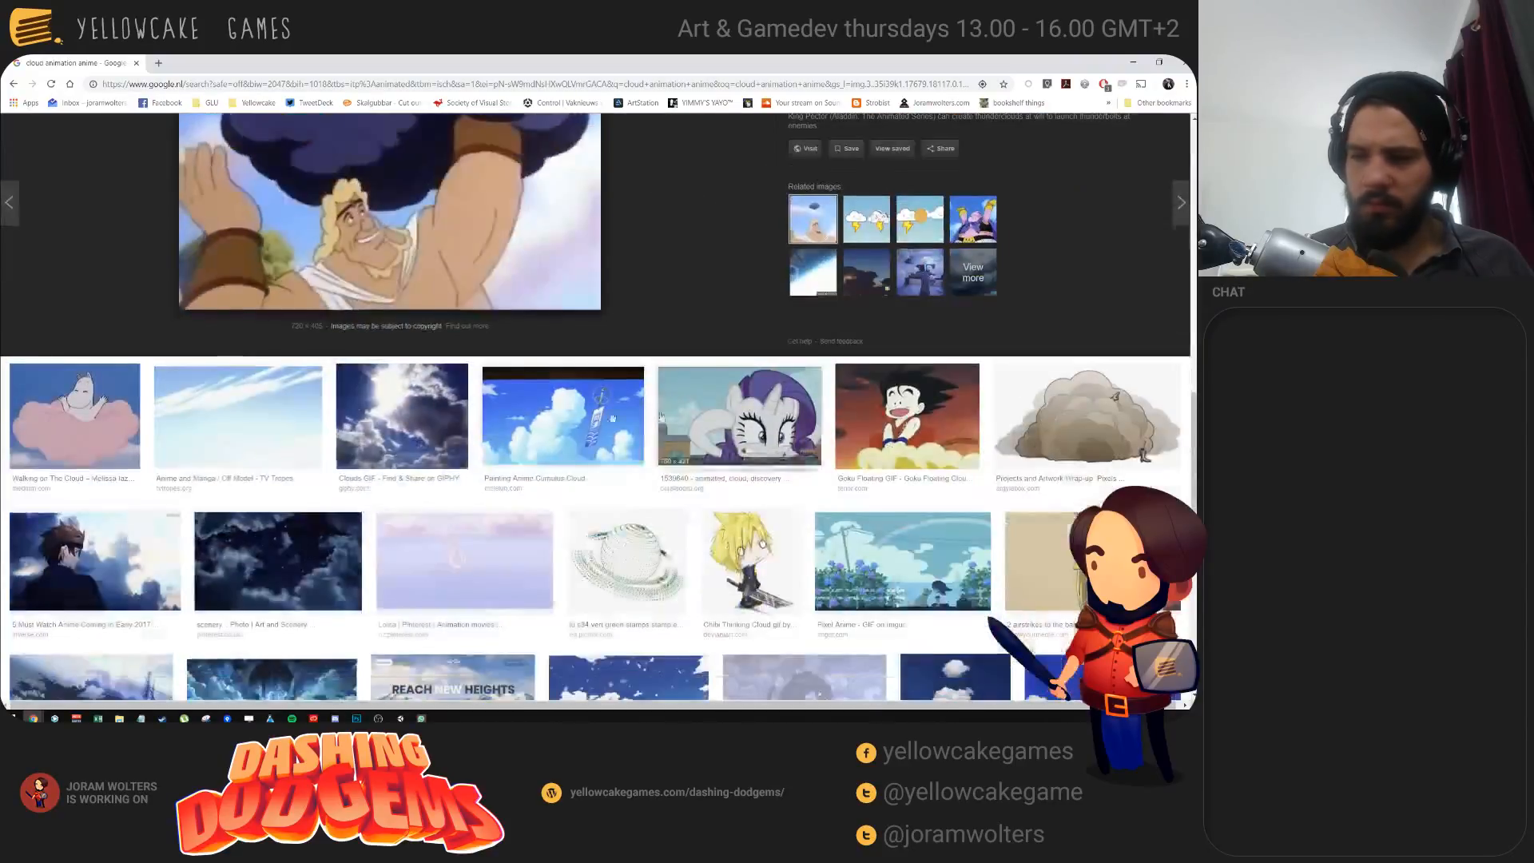
{"action": "scroll", "coordinate": [287, 412], "scroll_direction": "down", "scroll_amount": 2}
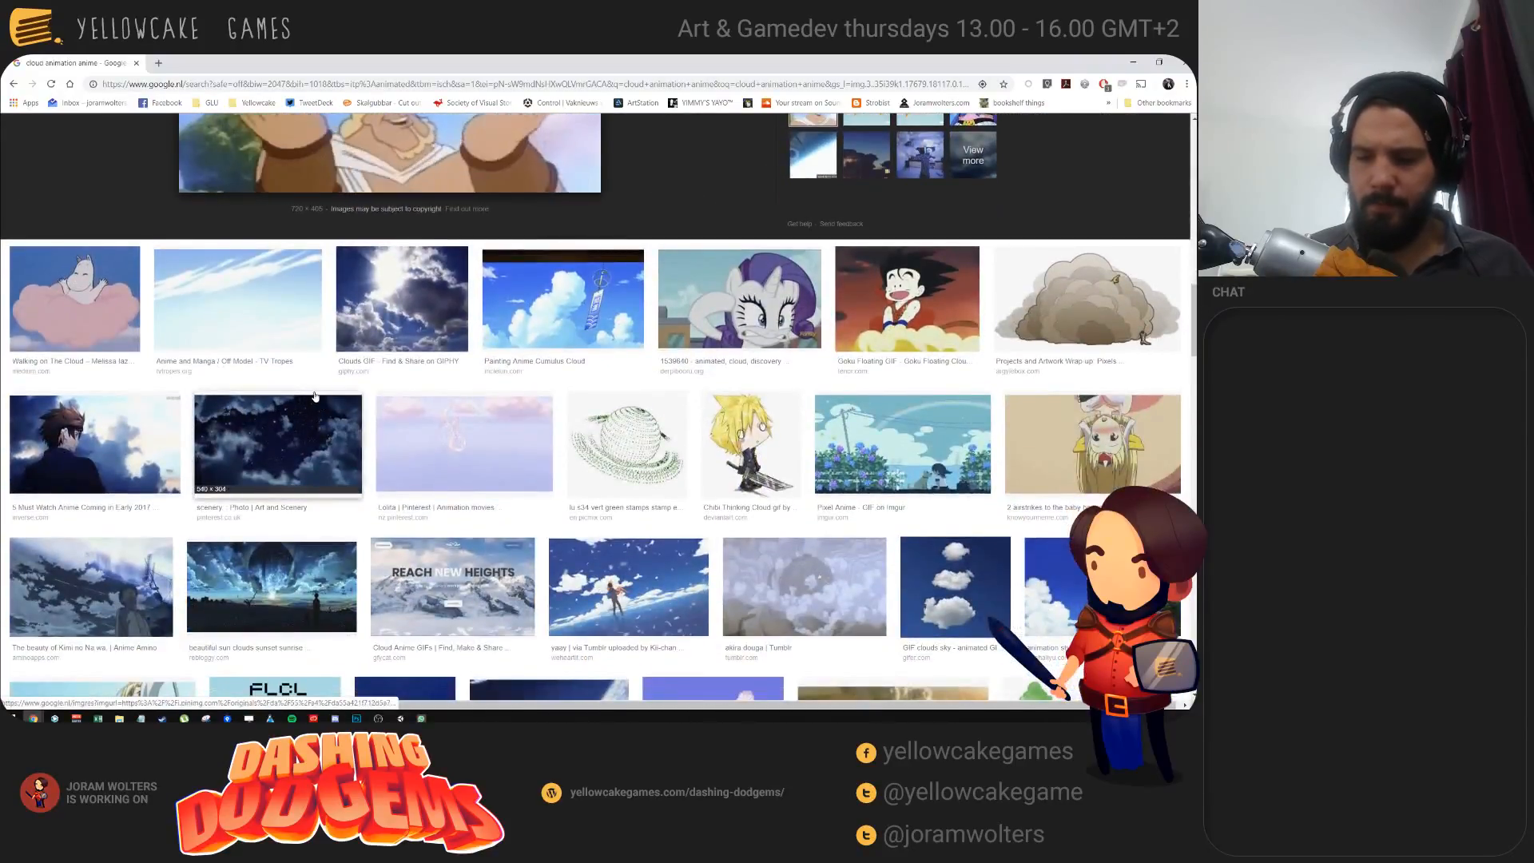
{"action": "scroll", "coordinate": [320, 415], "scroll_direction": "down", "scroll_amount": 2}
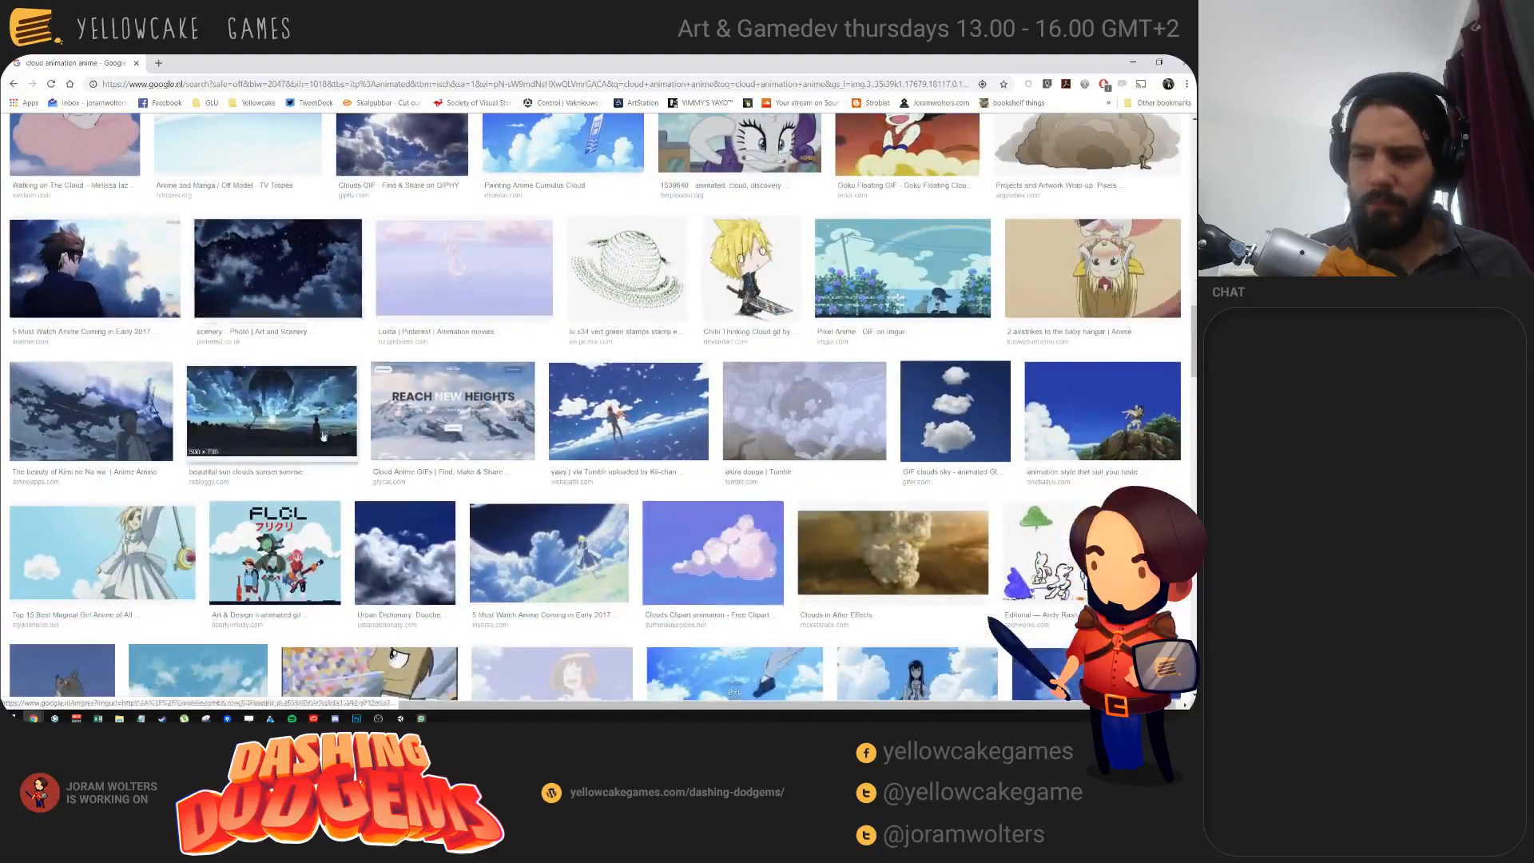
Step: Search Google Images for "cloud animation traditional"
{"action": "scroll", "coordinate": [180, 208], "scroll_direction": "up", "scroll_amount": 10}
{"action": "type", "text": "traditional"}
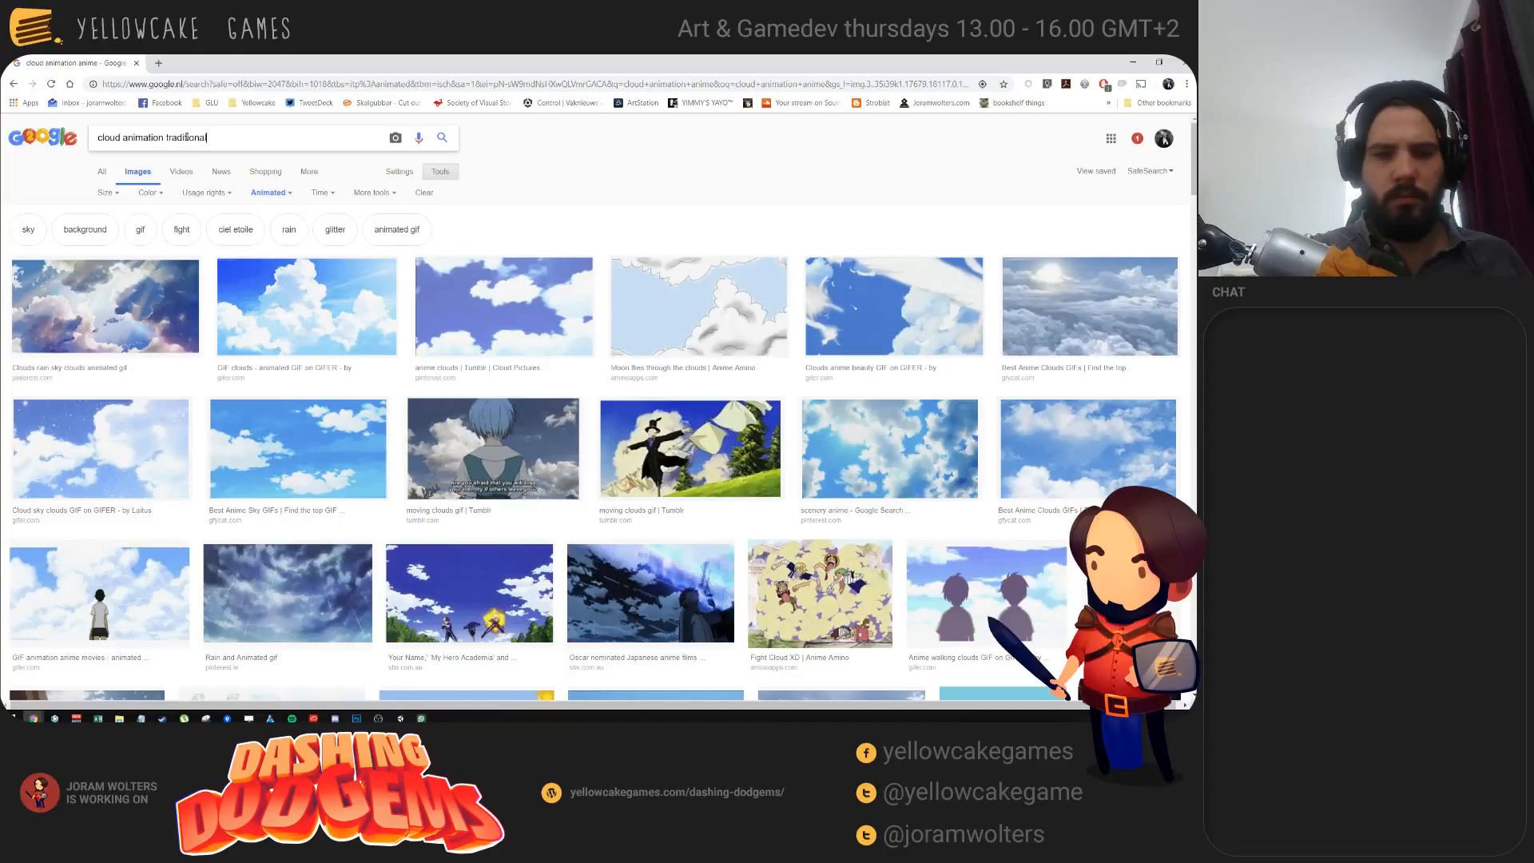
{"action": "key", "text": "Return"}
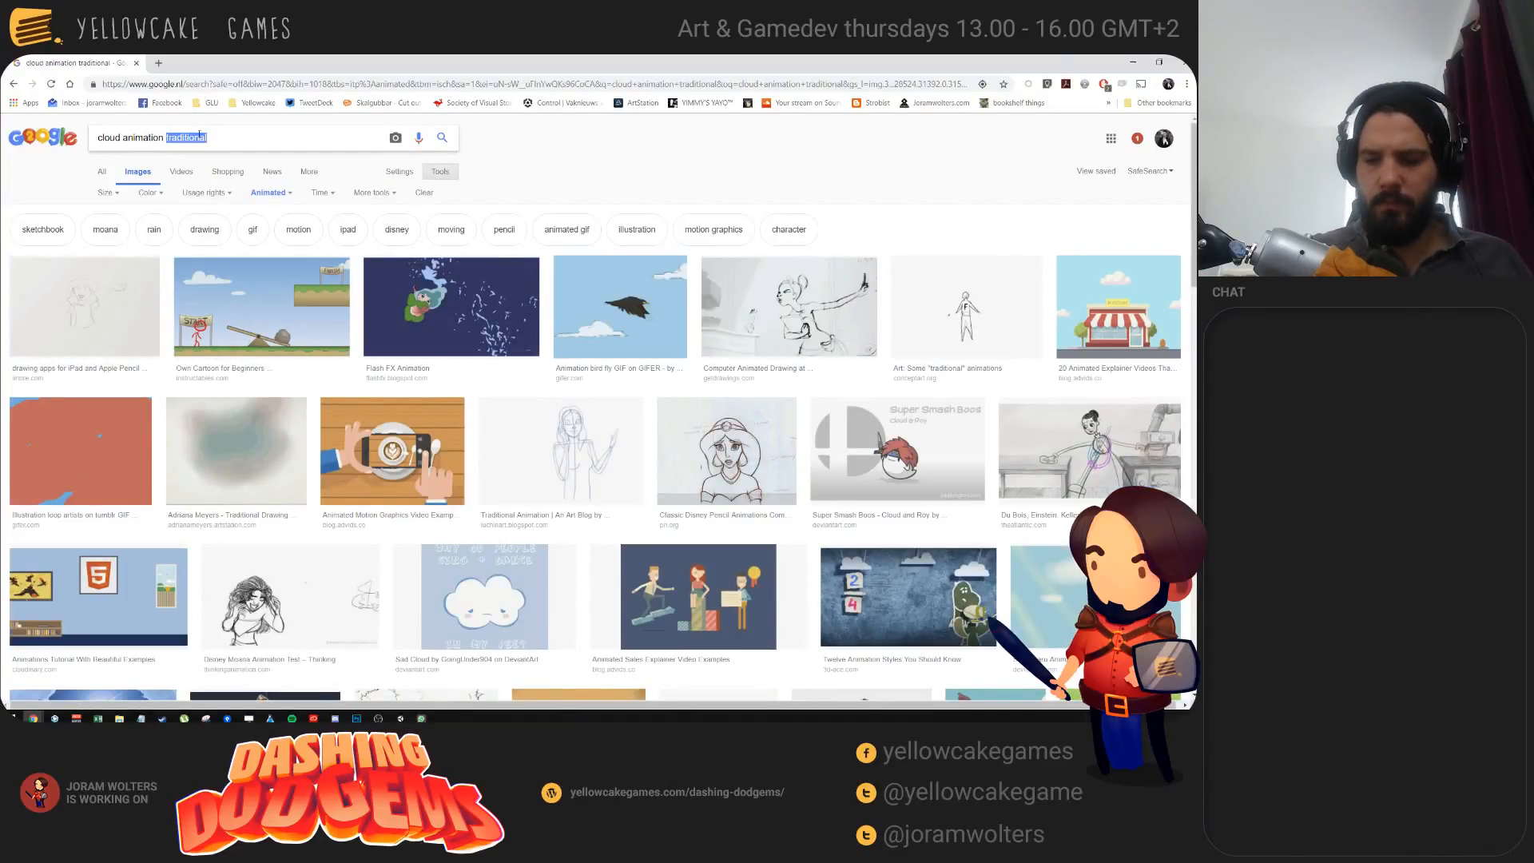
Step: Search Google Images for "cloud animation stylized" and preview the white cloud GIF on an orange background
{"action": "type", "text": "stylized"}
{"action": "key", "text": "Return"}
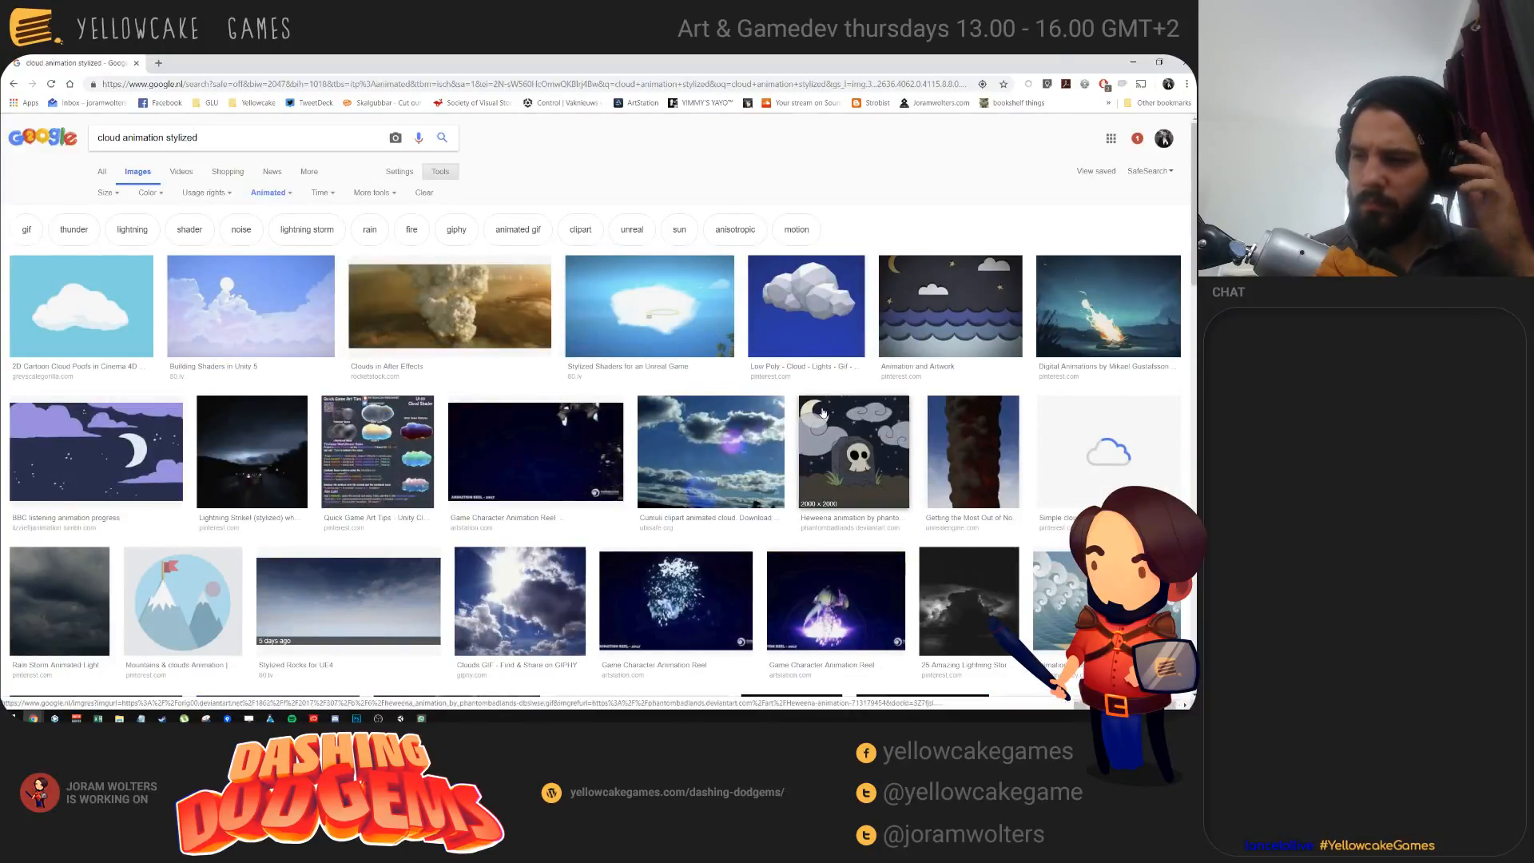
{"action": "scroll", "coordinate": [430, 411], "scroll_direction": "down", "scroll_amount": 2}
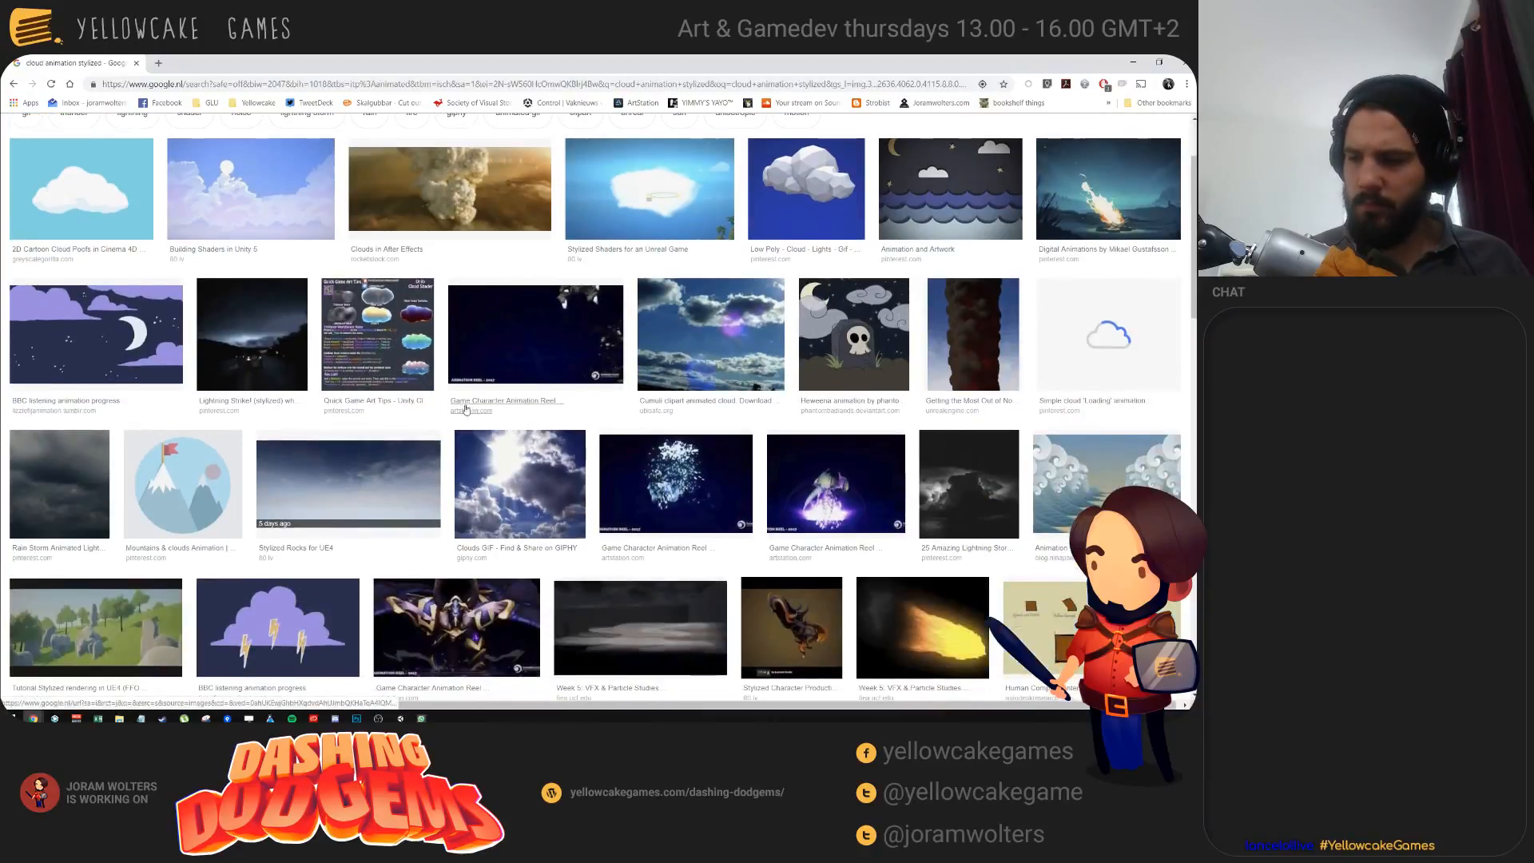
{"action": "scroll", "coordinate": [466, 409], "scroll_direction": "down", "scroll_amount": 2}
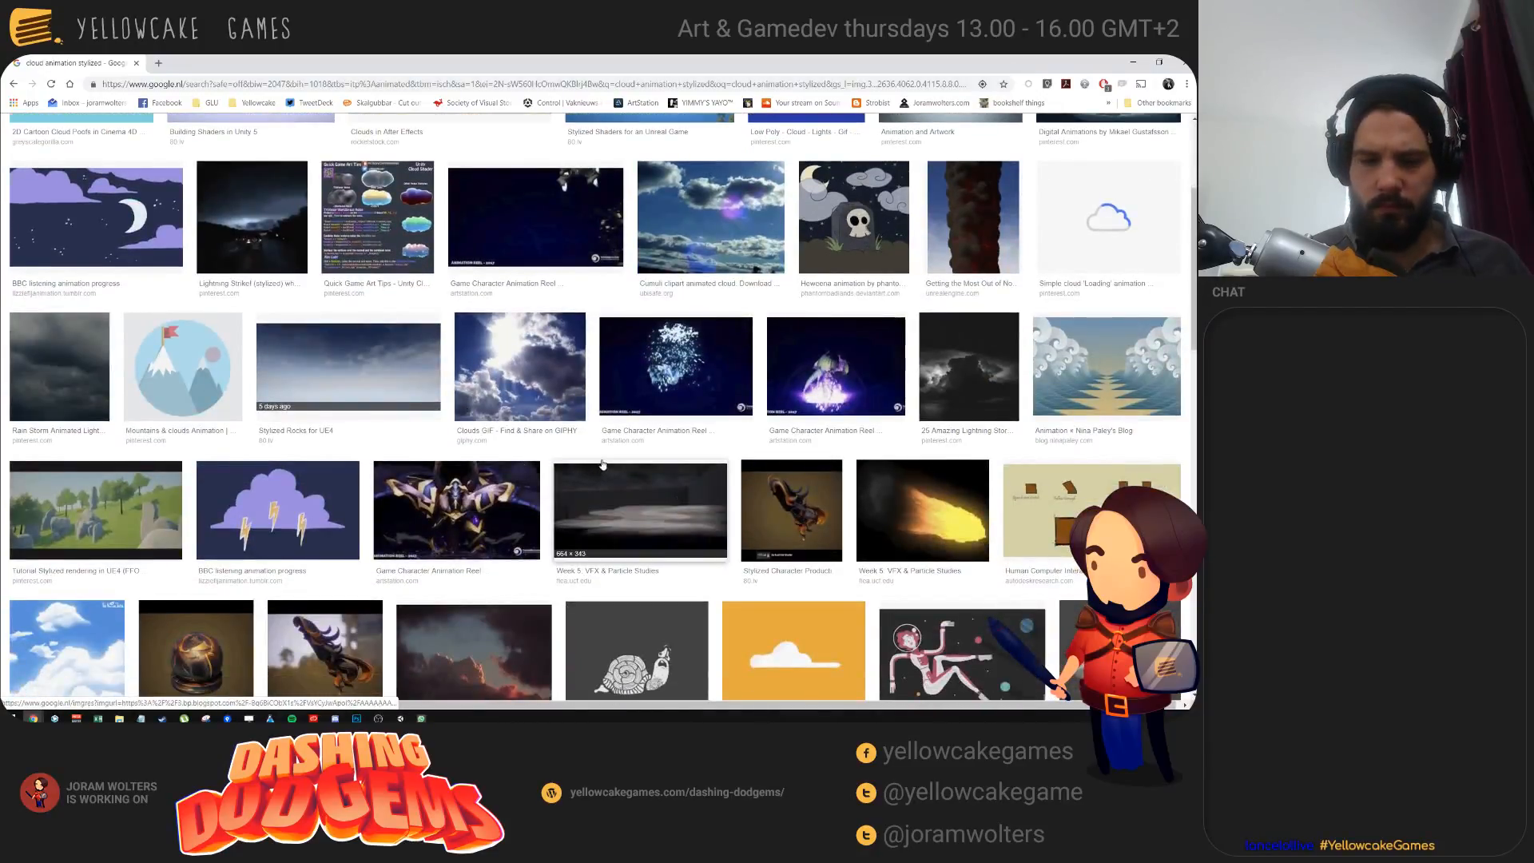
{"action": "scroll", "coordinate": [564, 405], "scroll_direction": "down", "scroll_amount": 2}
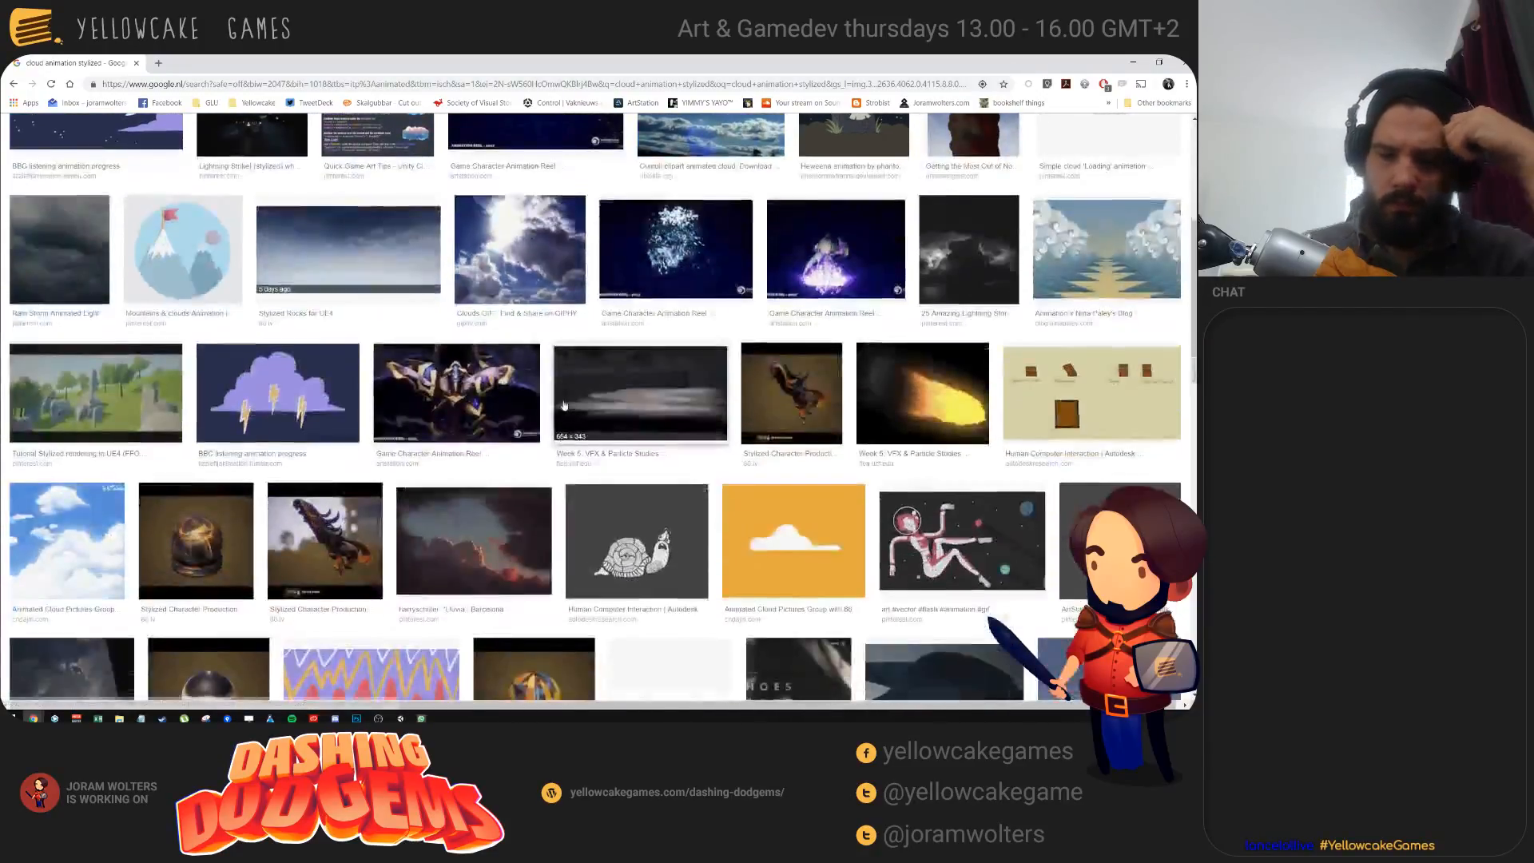
{"action": "left_click", "coordinate": [791, 542]}
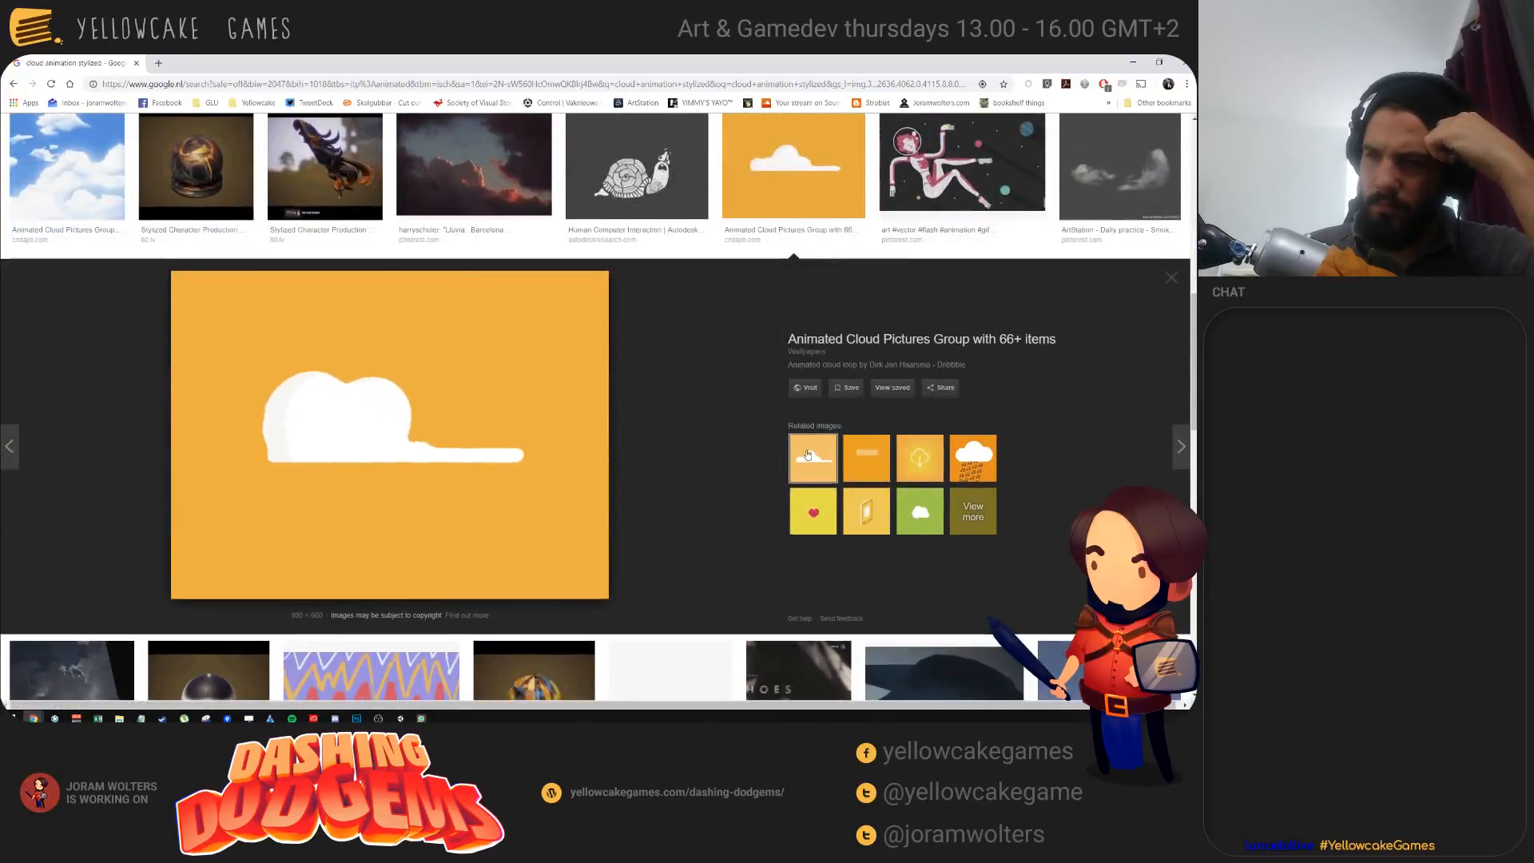
Step: Look through more stylized cloud results, previewing the A Game of Tricks III particles GIF and the small blue cloud GIF
{"action": "scroll", "coordinate": [639, 436], "scroll_direction": "up", "scroll_amount": 2}
{"action": "scroll", "coordinate": [575, 435], "scroll_direction": "down", "scroll_amount": 8}
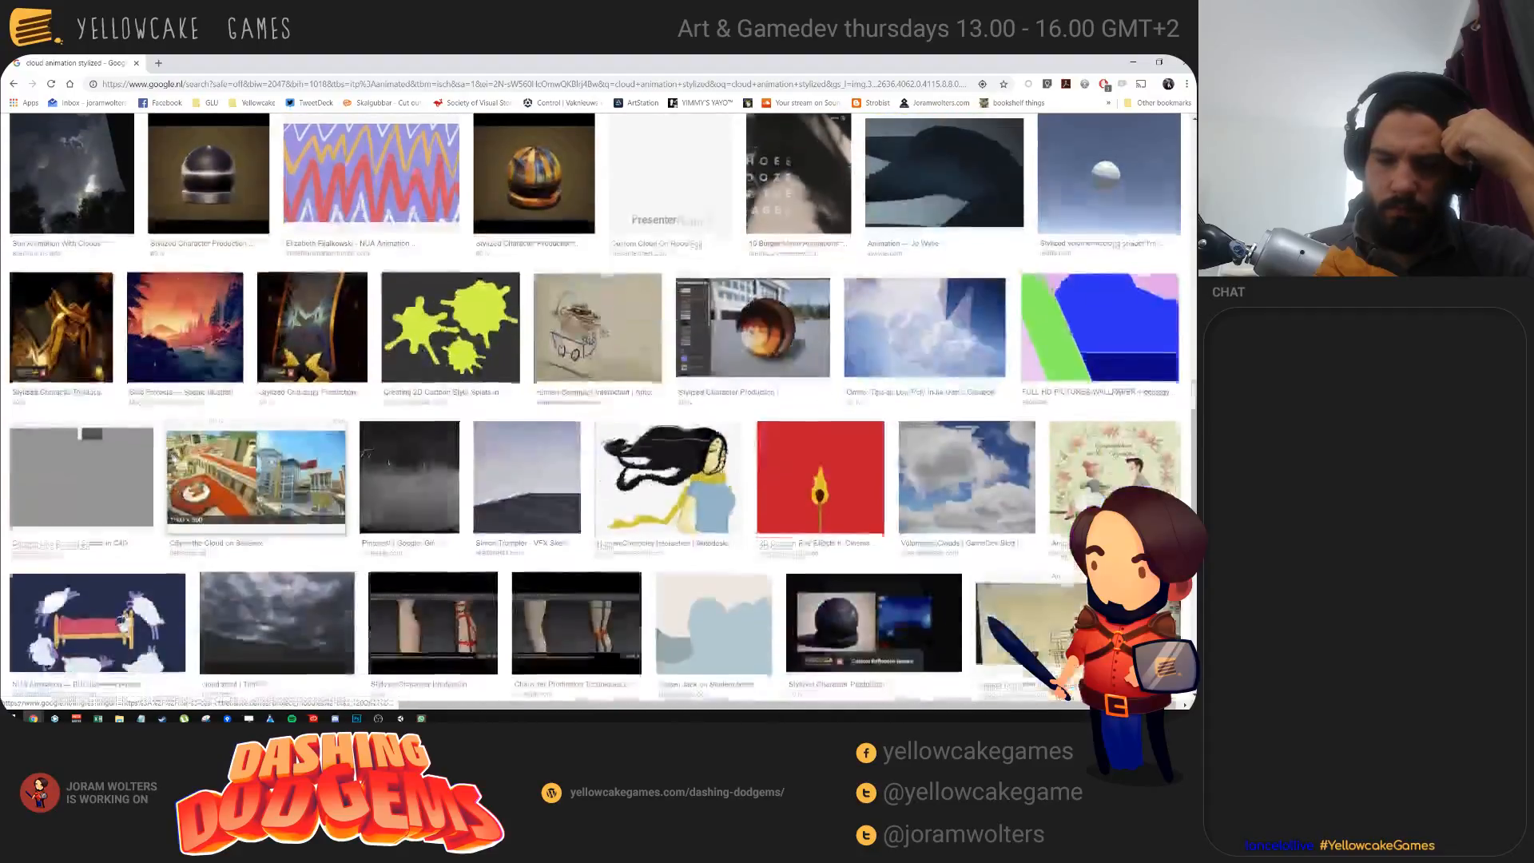
{"action": "scroll", "coordinate": [751, 472], "scroll_direction": "down", "scroll_amount": 3}
{"action": "scroll", "coordinate": [731, 480], "scroll_direction": "down", "scroll_amount": 3}
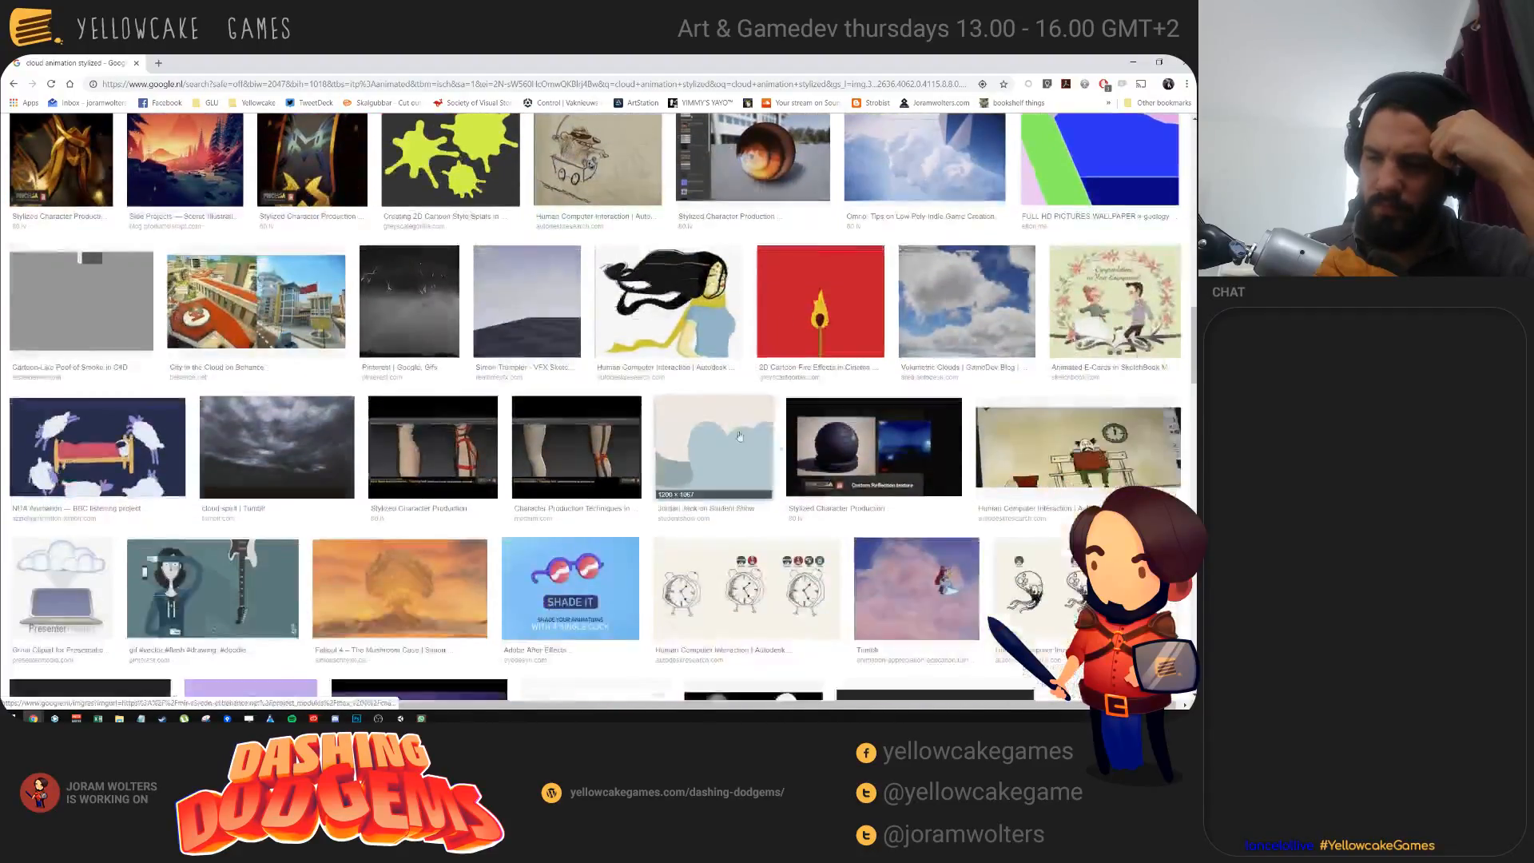
{"action": "scroll", "coordinate": [274, 462], "scroll_direction": "down", "scroll_amount": 2}
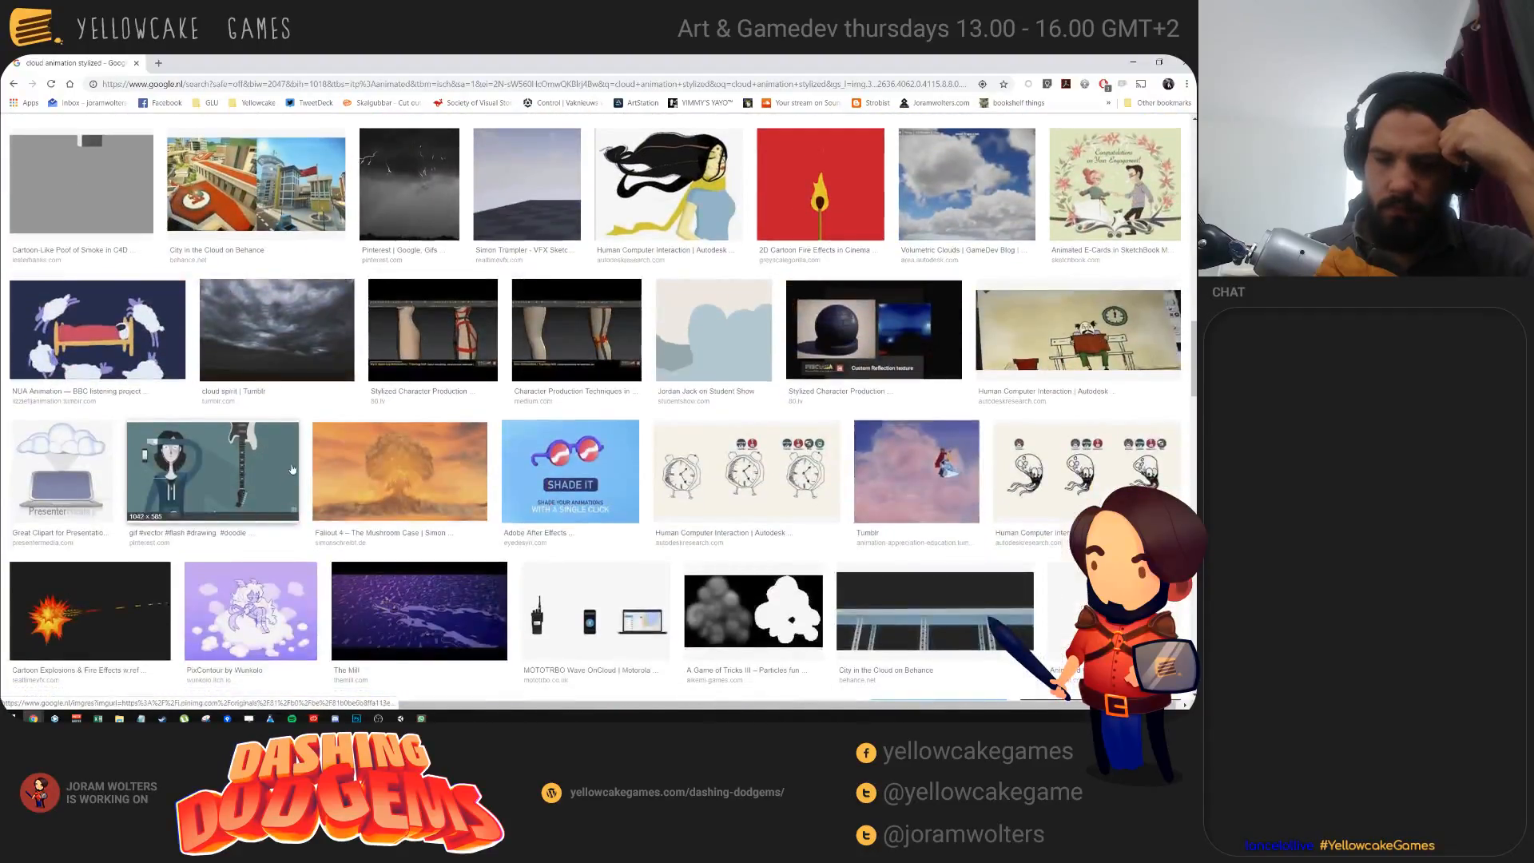
{"action": "scroll", "coordinate": [279, 460], "scroll_direction": "down", "scroll_amount": 3}
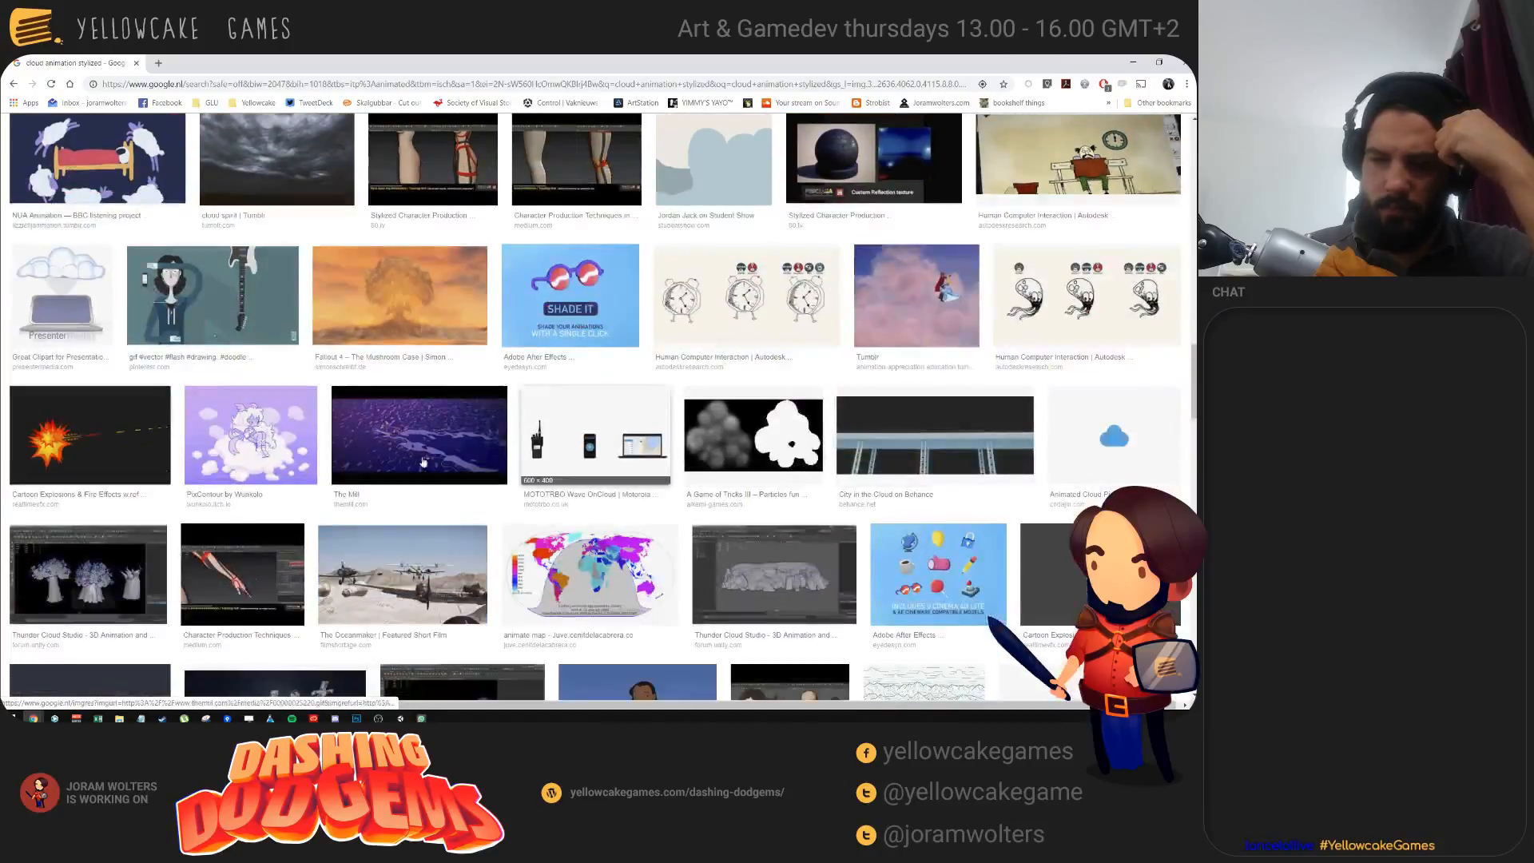
{"action": "left_click", "coordinate": [759, 452]}
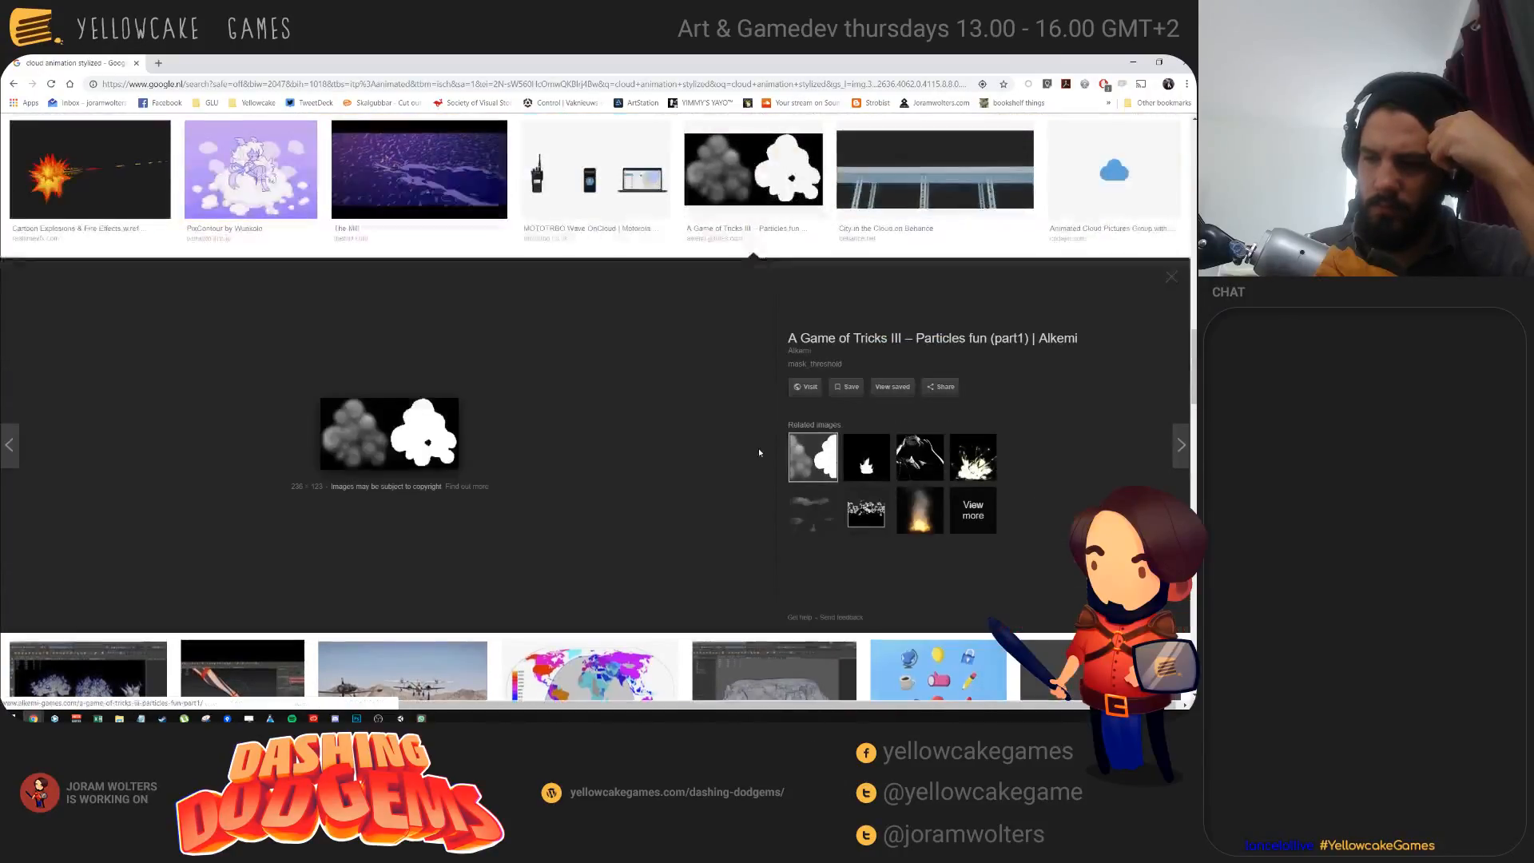
{"action": "scroll", "coordinate": [731, 405], "scroll_direction": "up", "scroll_amount": 3}
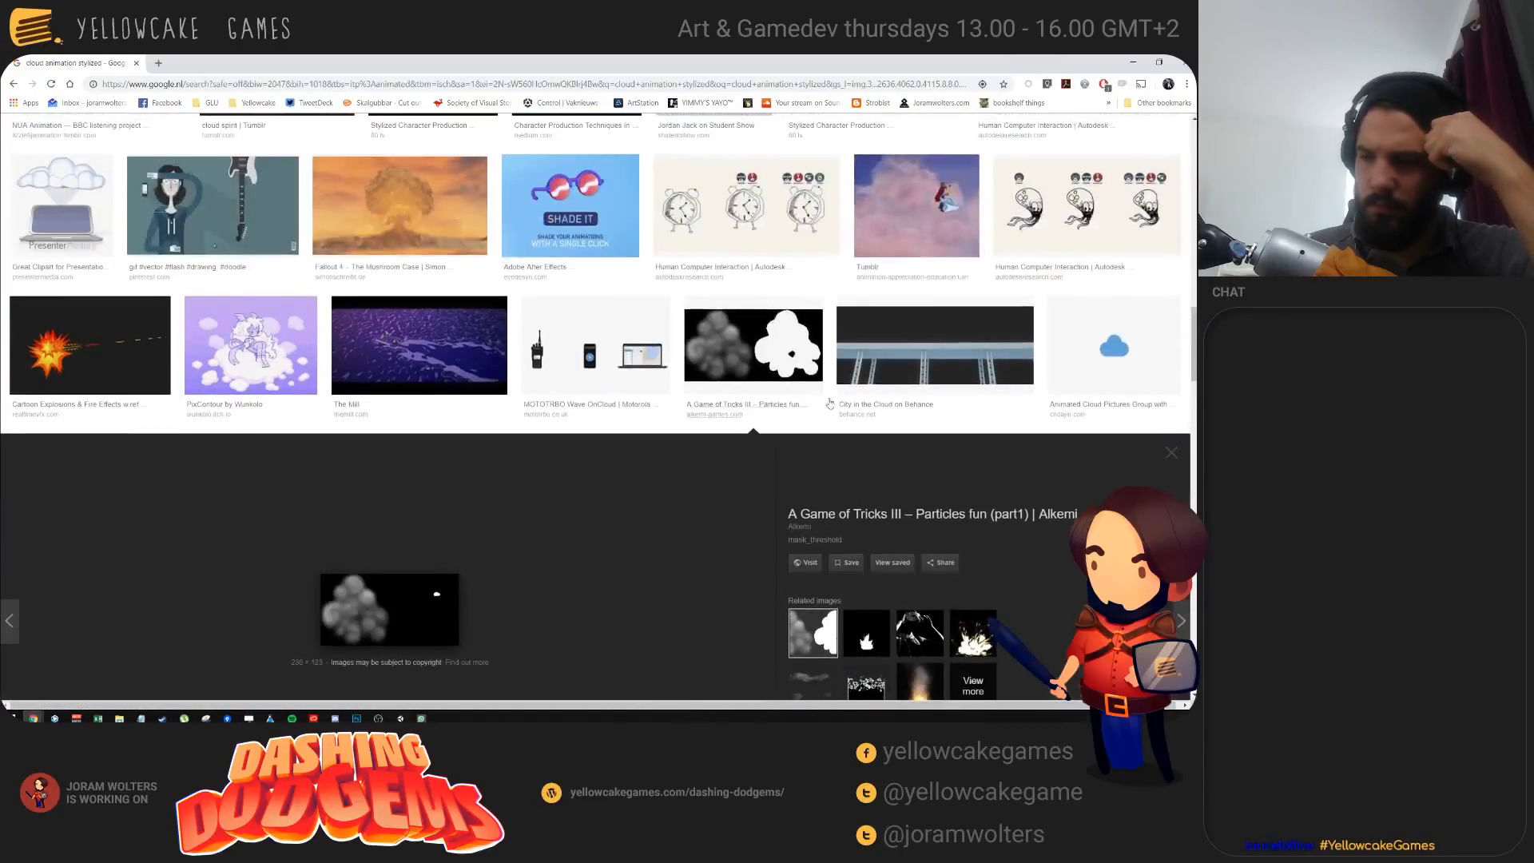
{"action": "left_click", "coordinate": [1114, 346]}
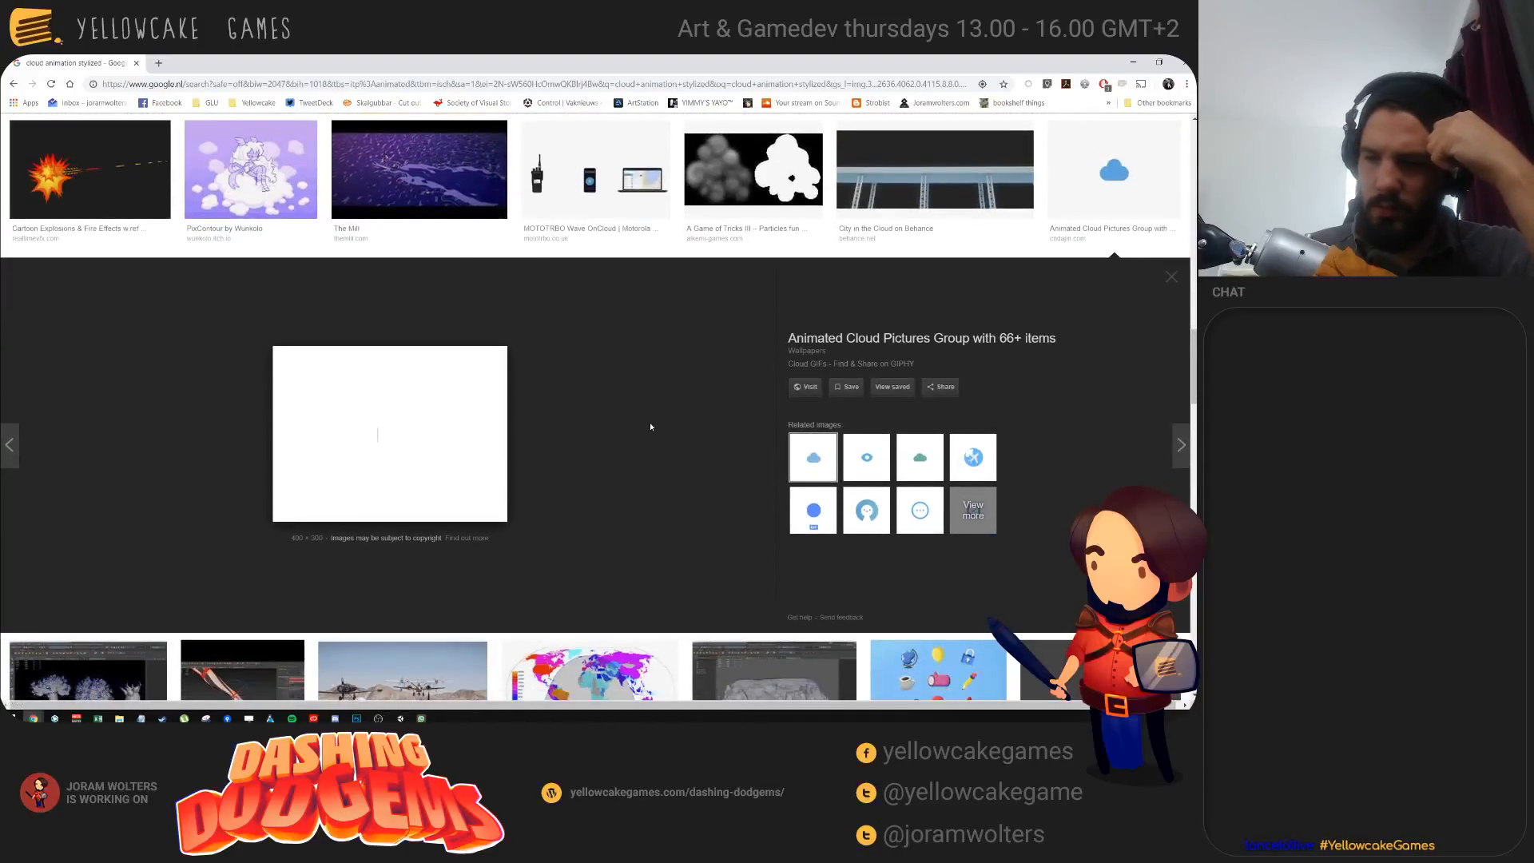
{"action": "scroll", "coordinate": [650, 427], "scroll_direction": "down", "scroll_amount": 3}
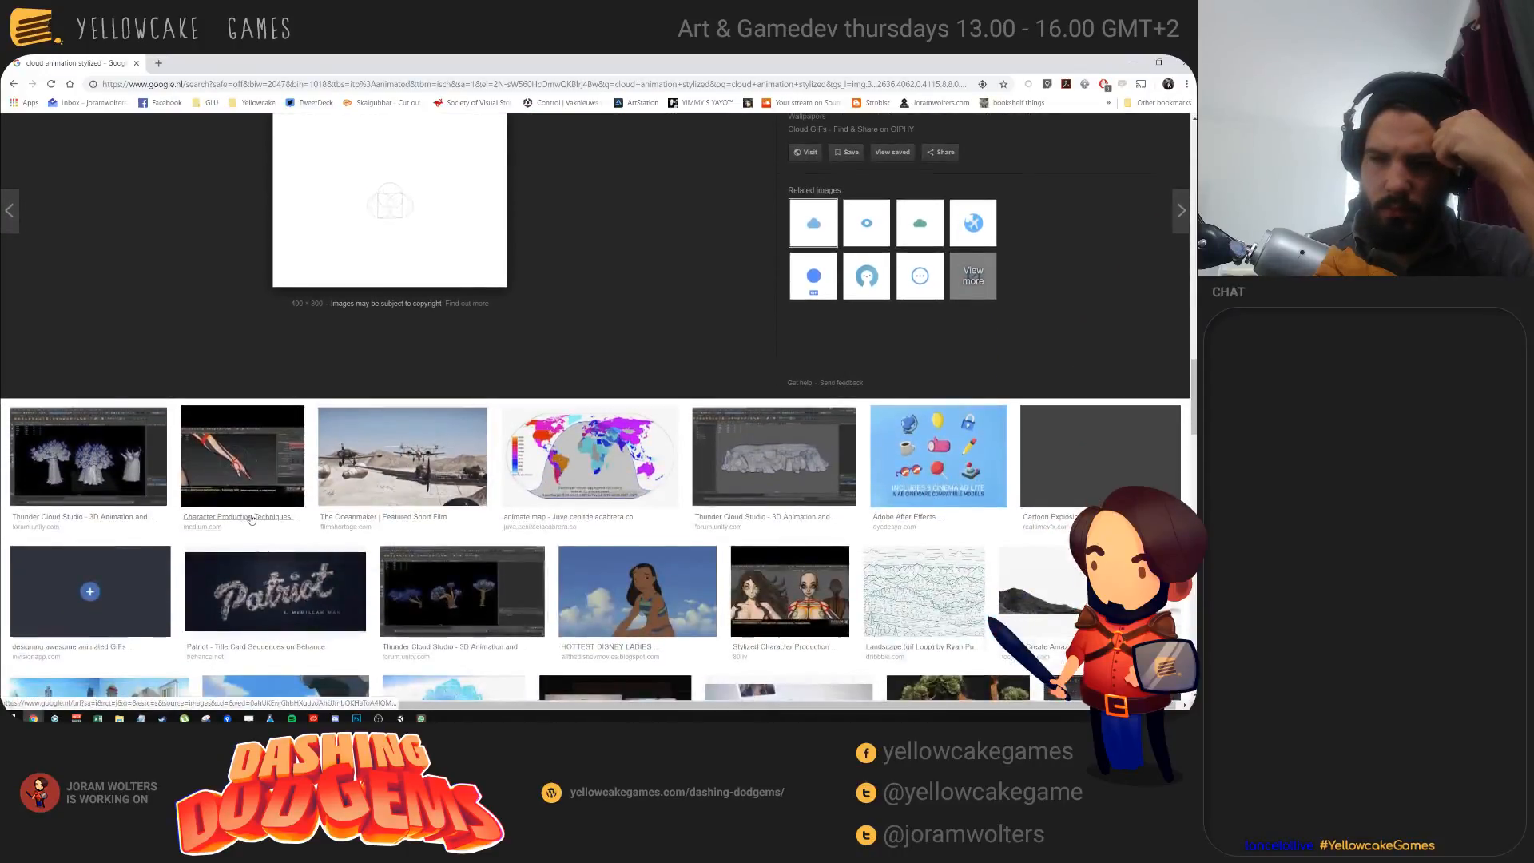
{"action": "scroll", "coordinate": [254, 519], "scroll_direction": "down", "scroll_amount": 2}
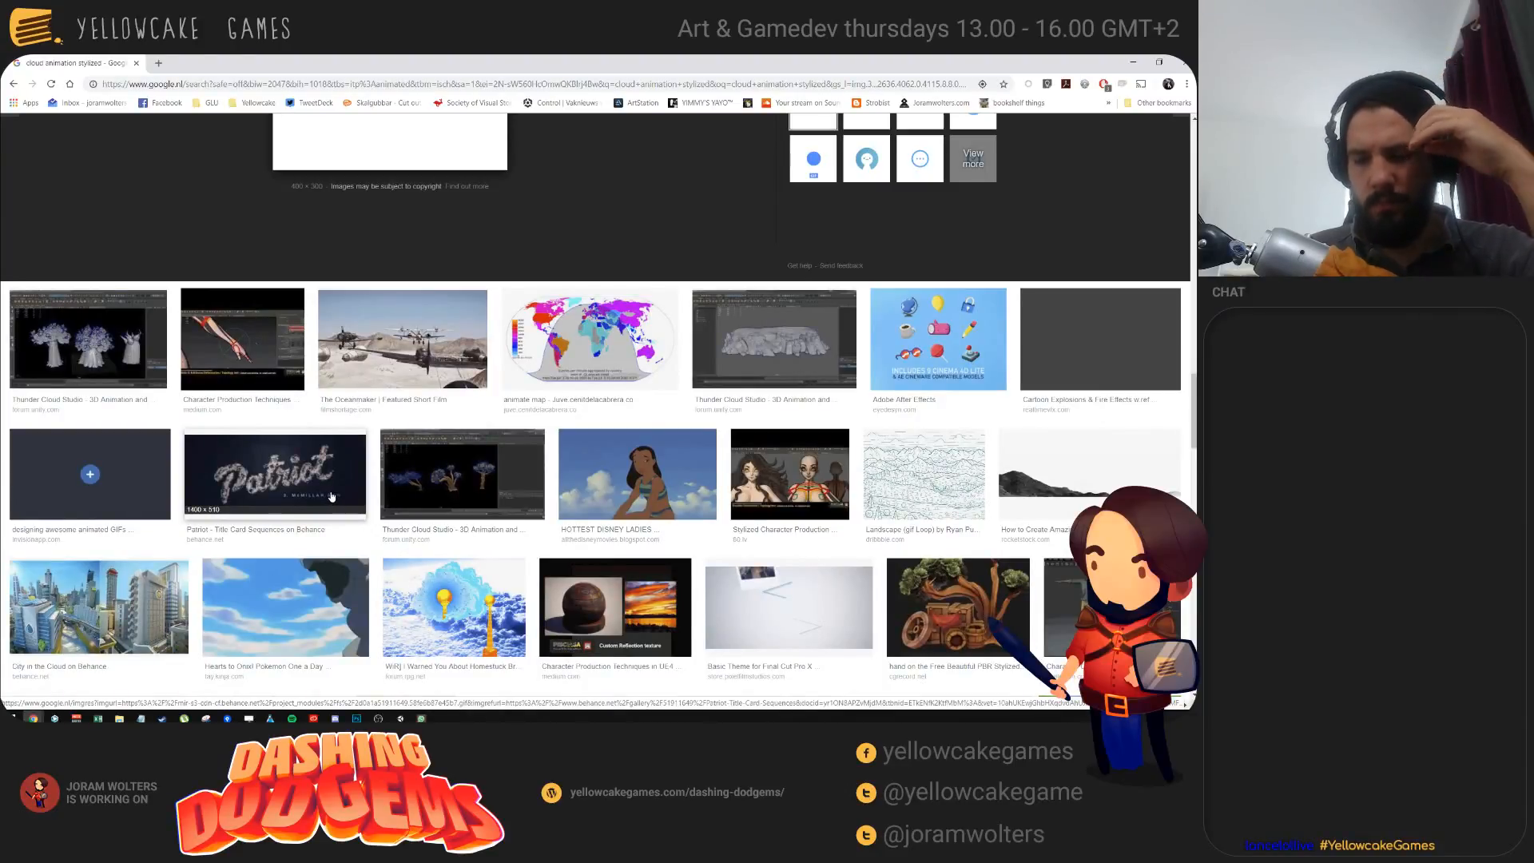
Step: Search Google Images for "cloud animation wind"
{"action": "scroll", "coordinate": [332, 497], "scroll_direction": "up", "scroll_amount": 15}
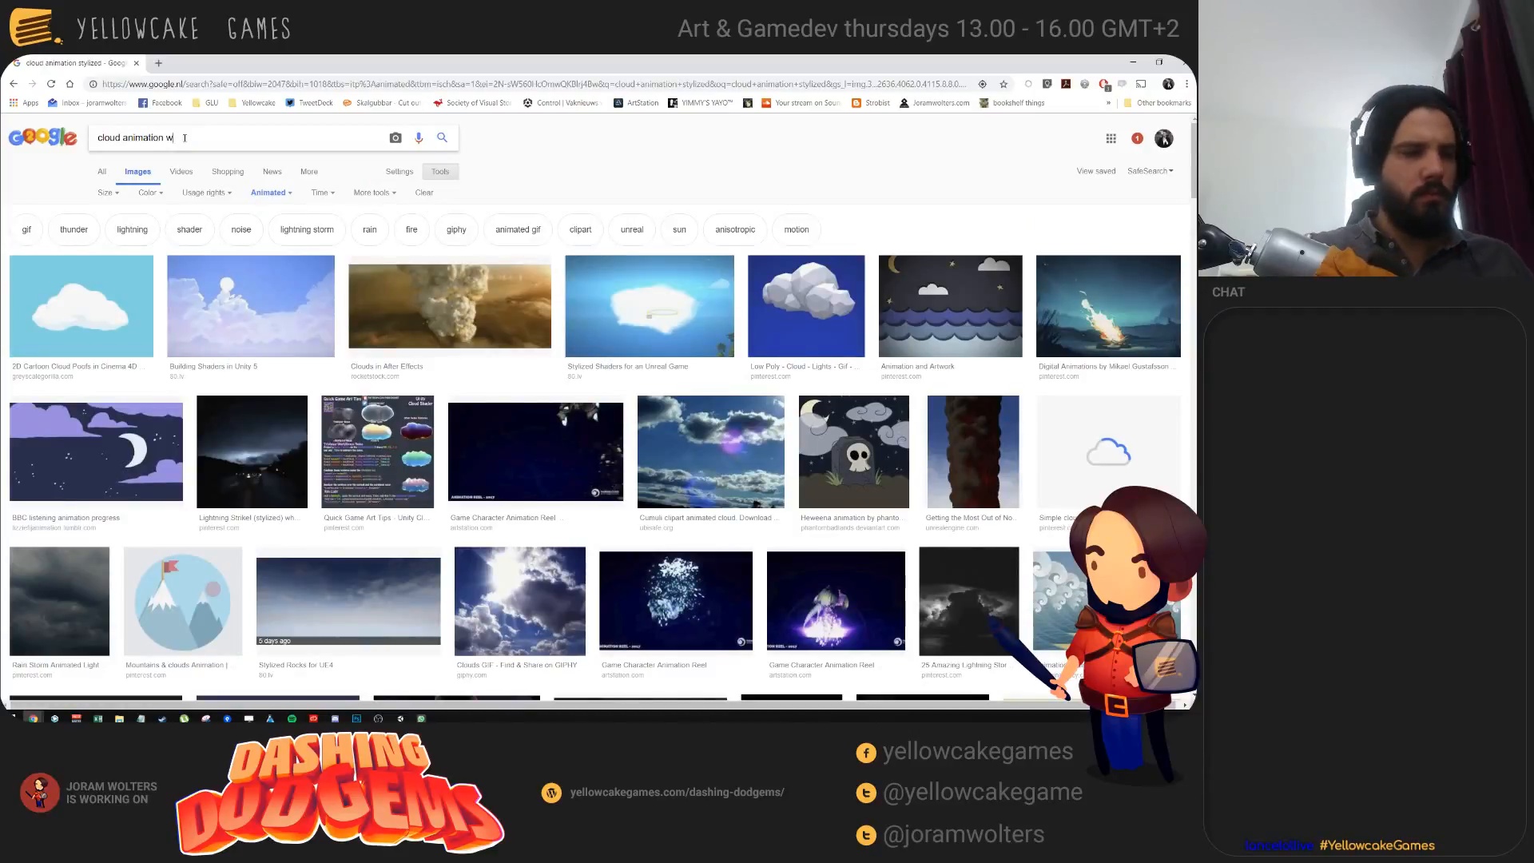
{"action": "type", "text": "ind"}
{"action": "key", "text": "Return"}
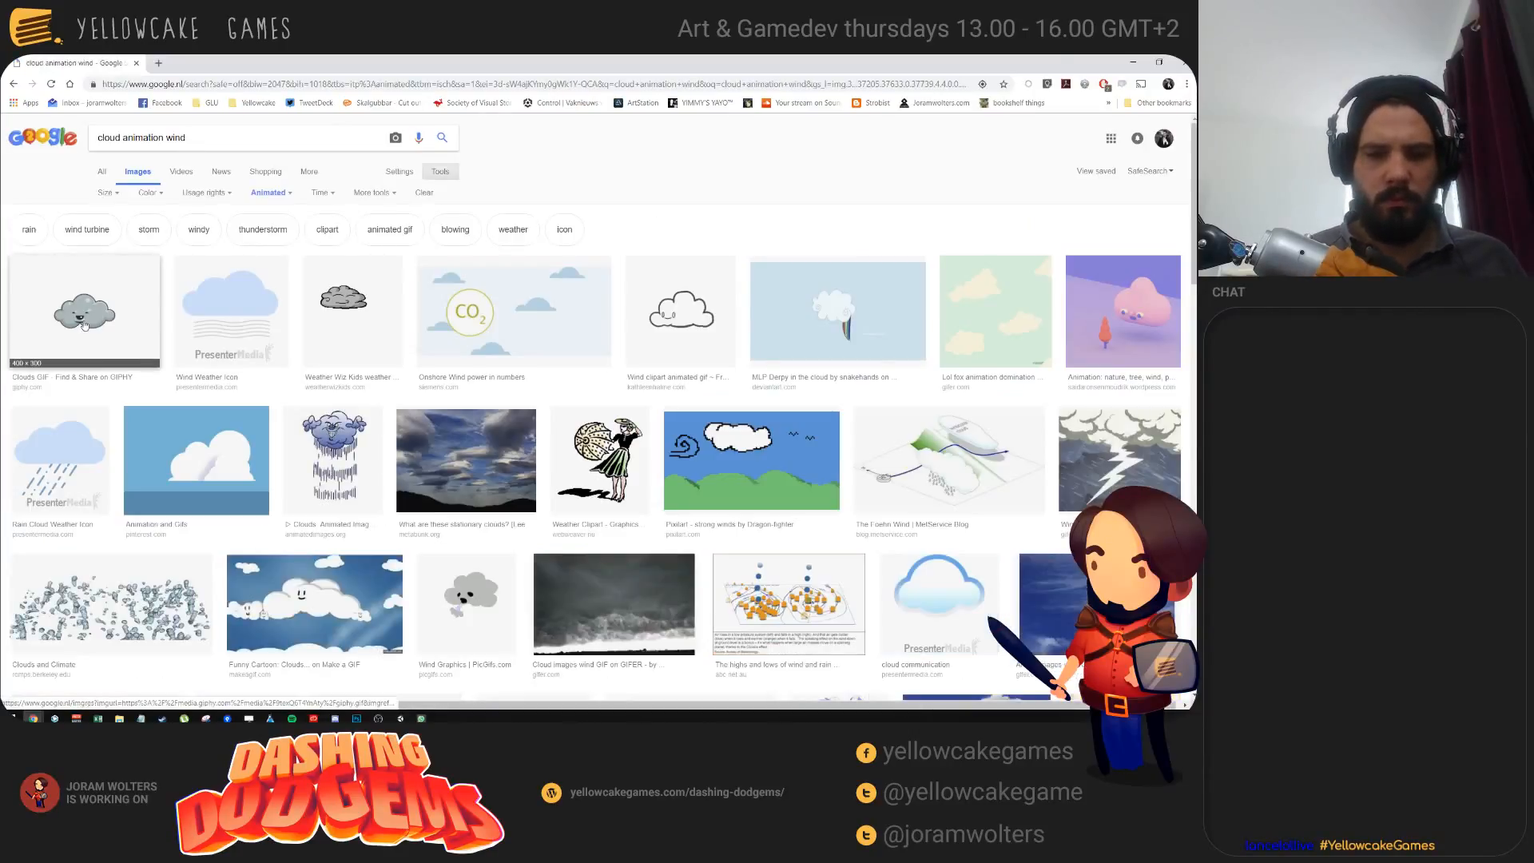
Step: Preview the grey cloud GIF, the Wind Weather Icon and the smiling wind clipart cloud, and browse further wind results
{"action": "left_click", "coordinate": [83, 325]}
{"action": "left_click", "coordinate": [272, 212]}
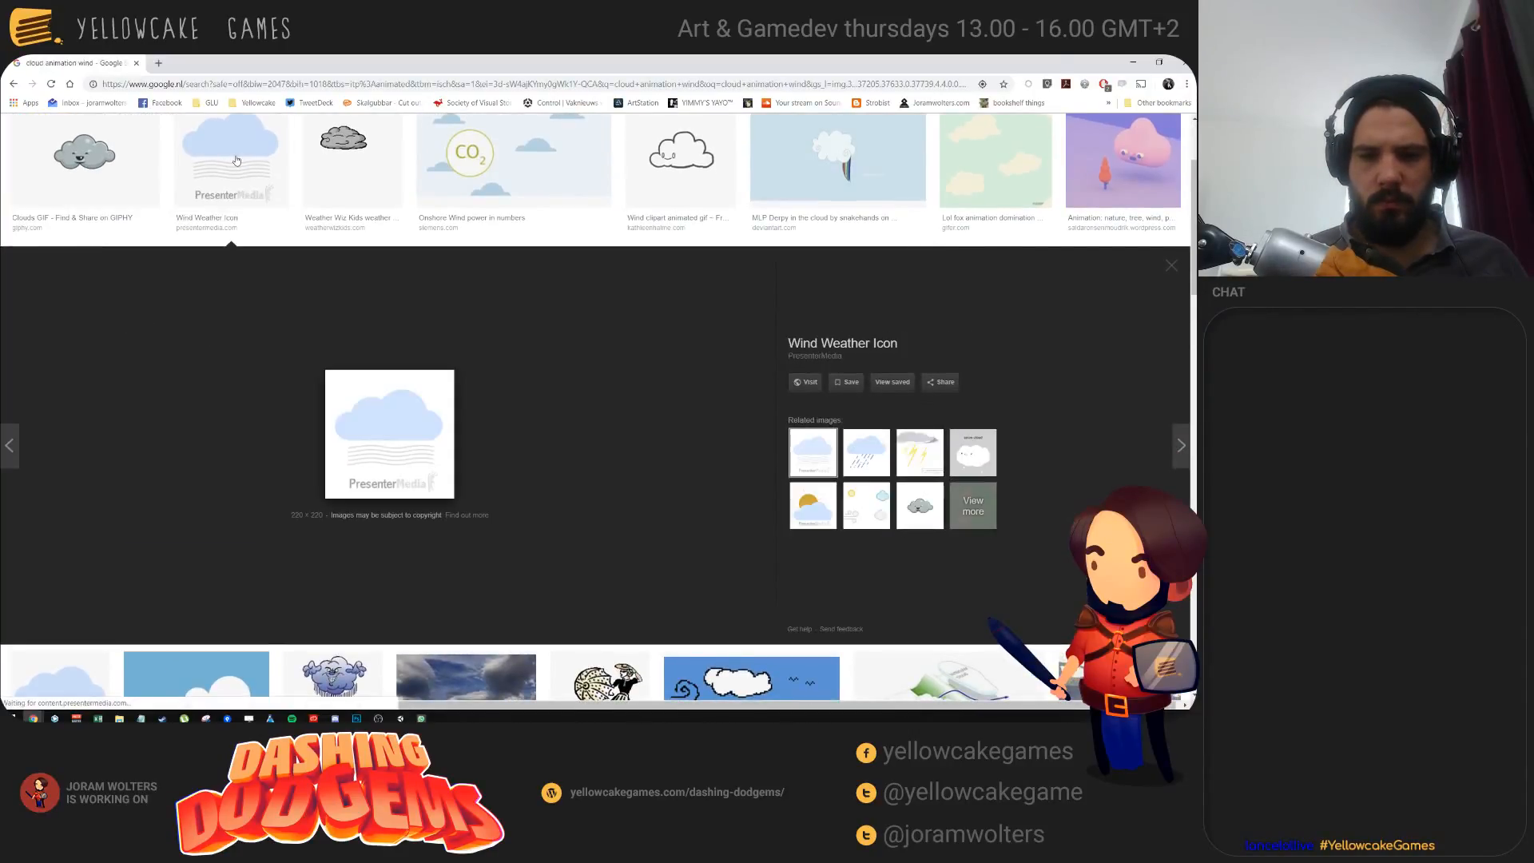
{"action": "scroll", "coordinate": [620, 313], "scroll_direction": "up", "scroll_amount": 2}
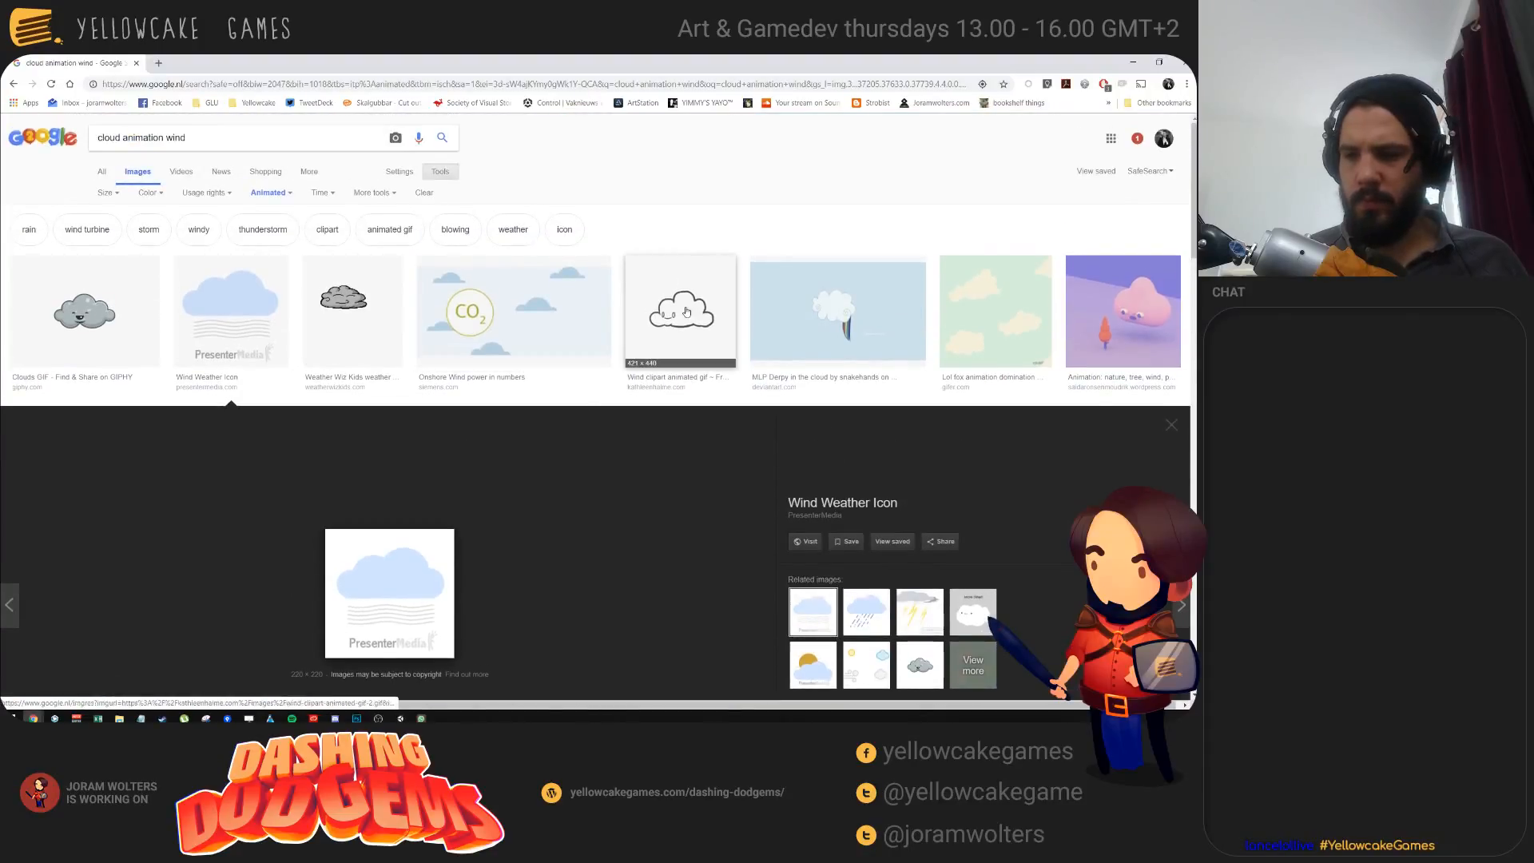
{"action": "left_click", "coordinate": [687, 312]}
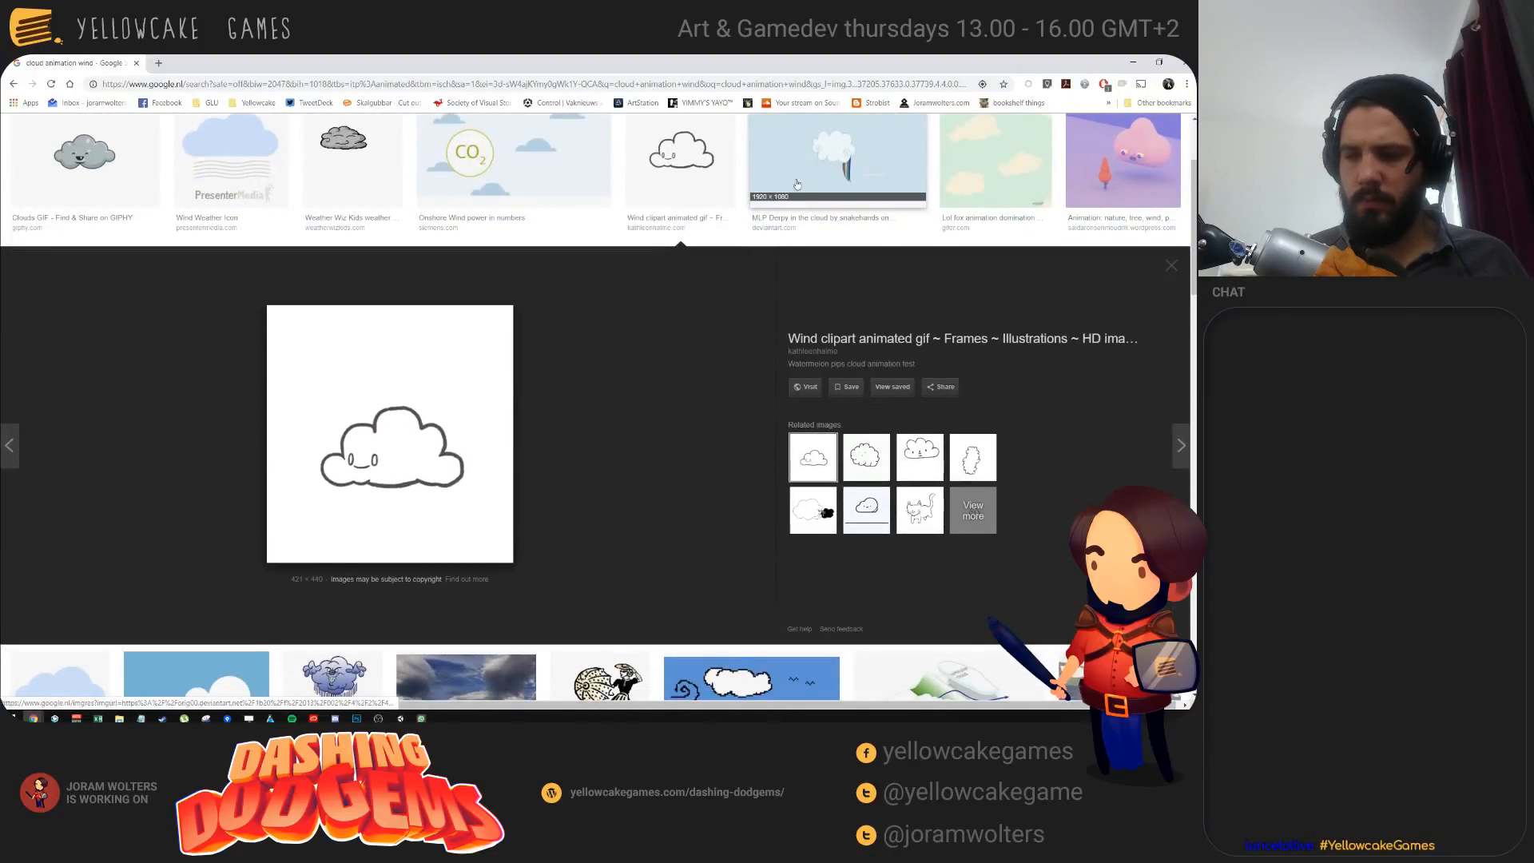
{"action": "scroll", "coordinate": [801, 257], "scroll_direction": "down", "scroll_amount": 3}
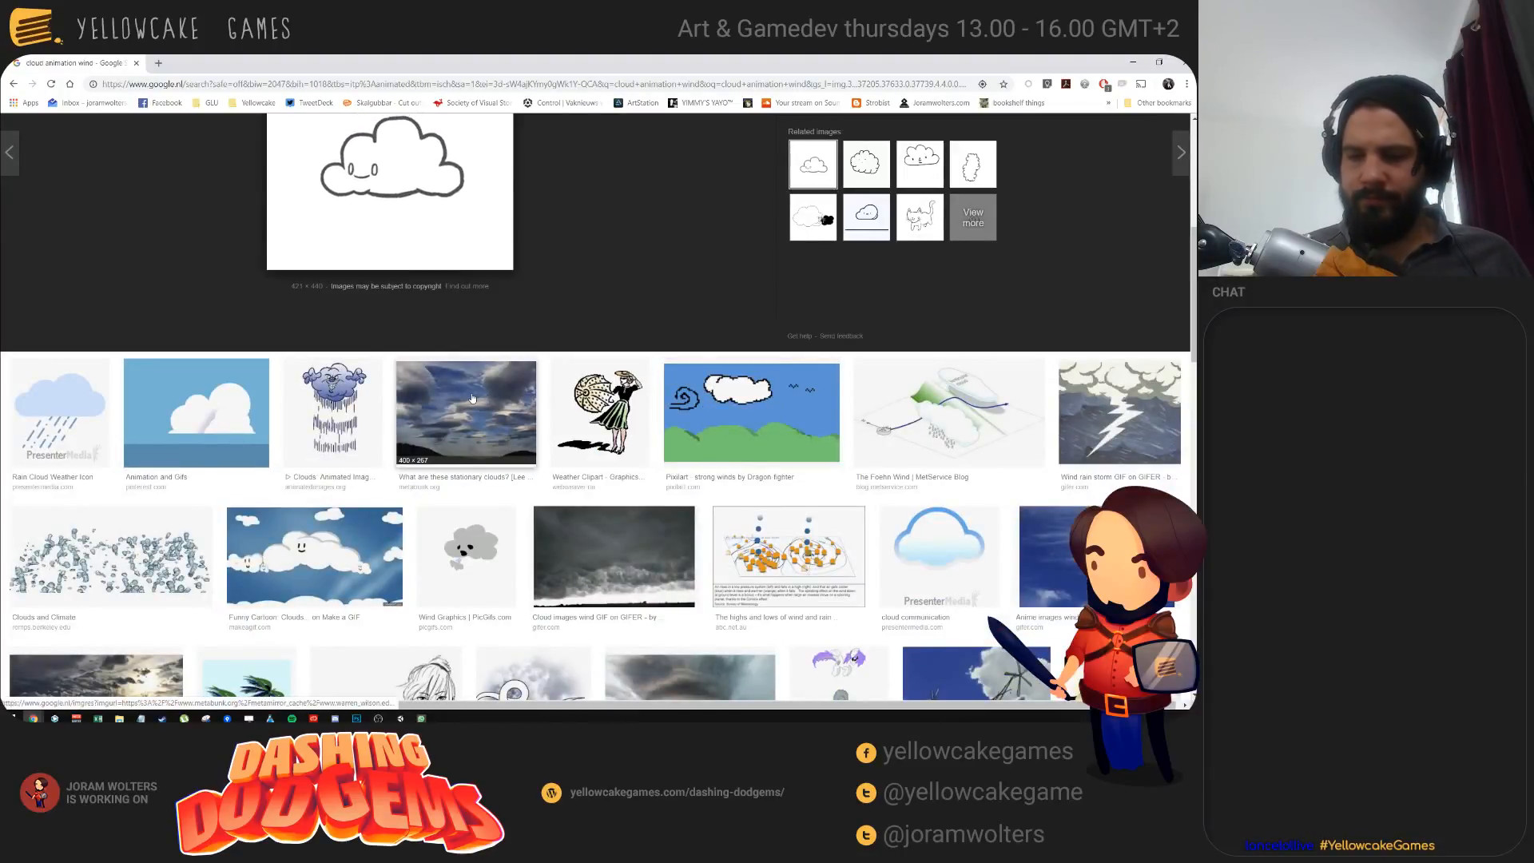
{"action": "scroll", "coordinate": [513, 384], "scroll_direction": "down", "scroll_amount": 1}
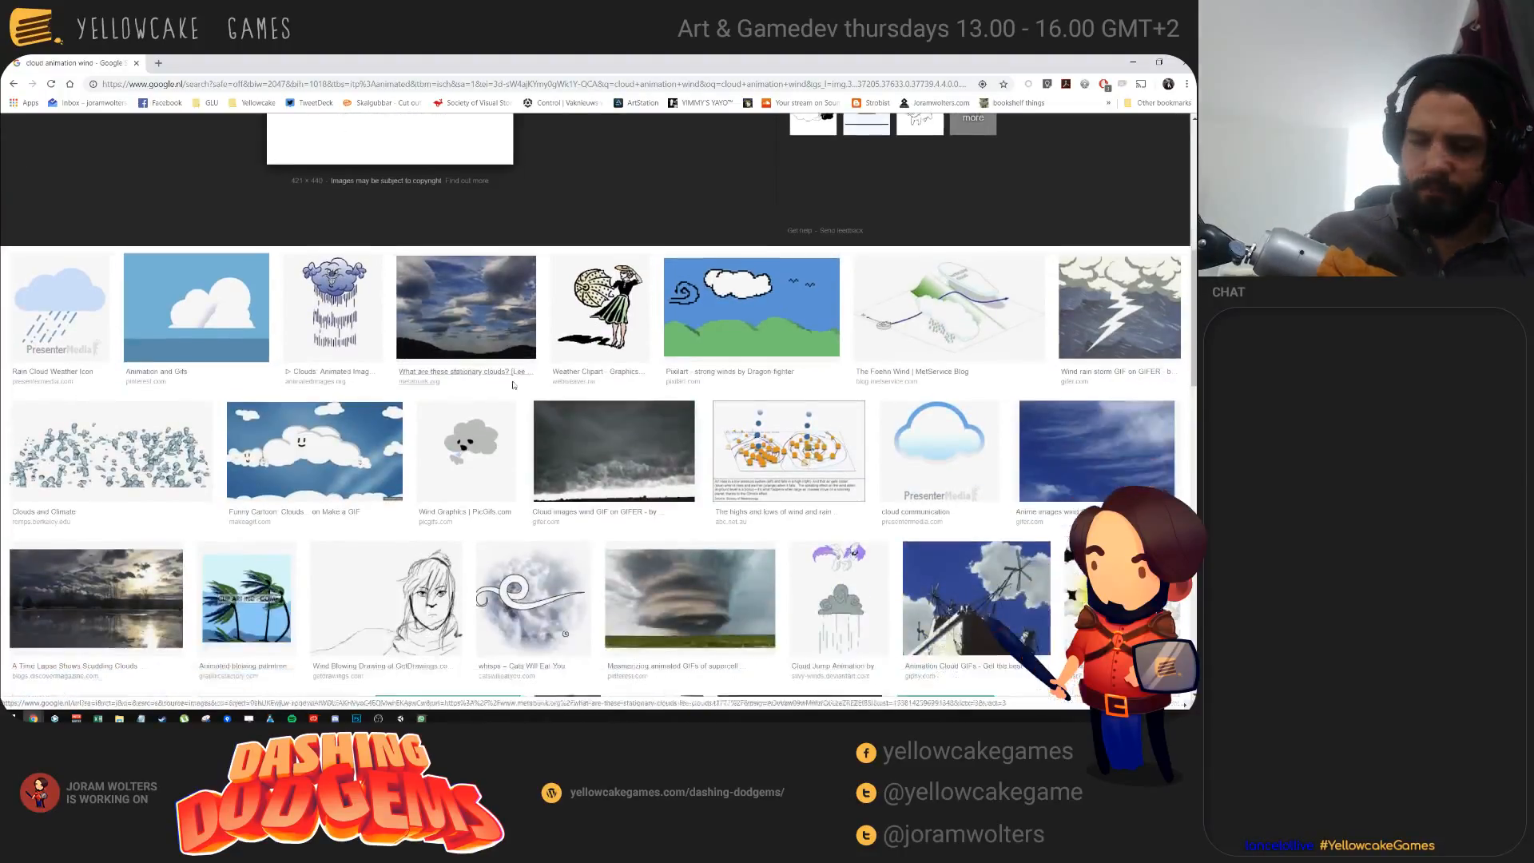
{"action": "scroll", "coordinate": [513, 385], "scroll_direction": "down", "scroll_amount": 2}
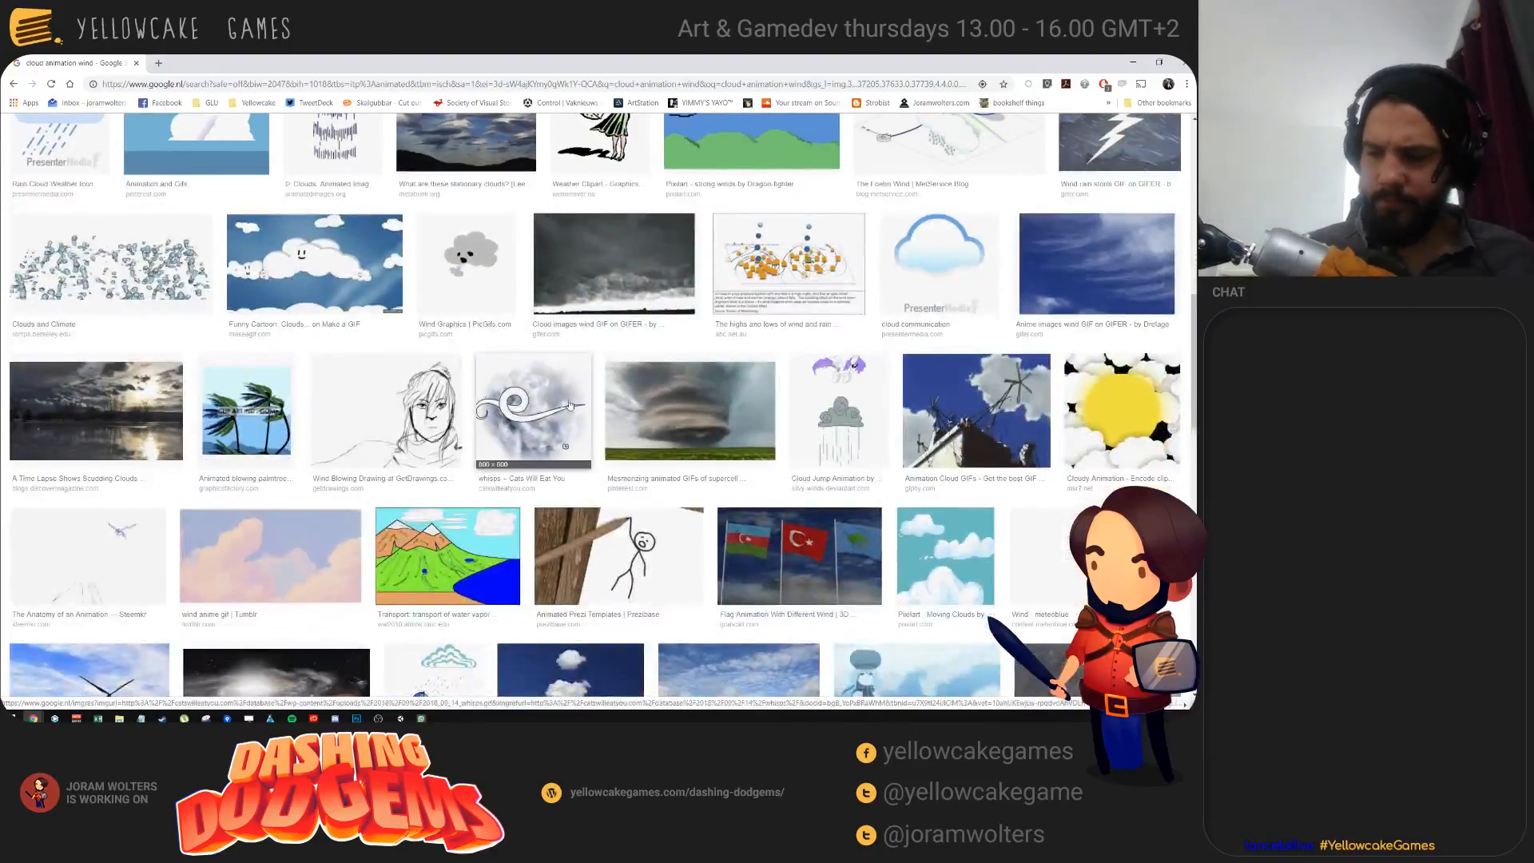
{"action": "scroll", "coordinate": [662, 387], "scroll_direction": "down", "scroll_amount": 1}
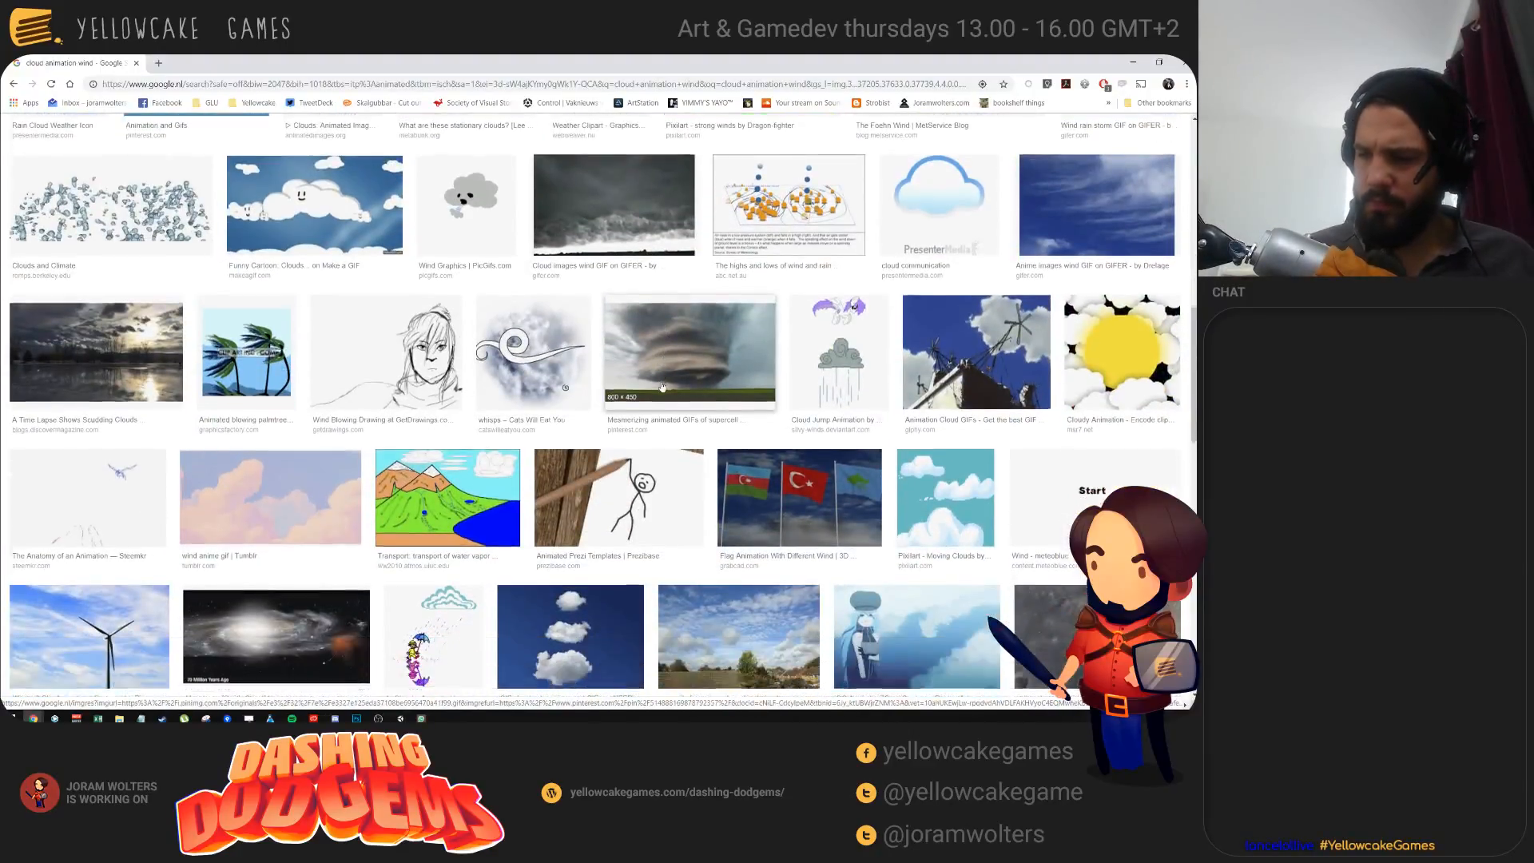
Step: Preview the Moving Clouds pixel art, the pastel wind anime GIF and a related image, and browse more cloud animation wind results
{"action": "left_click", "coordinate": [946, 497]}
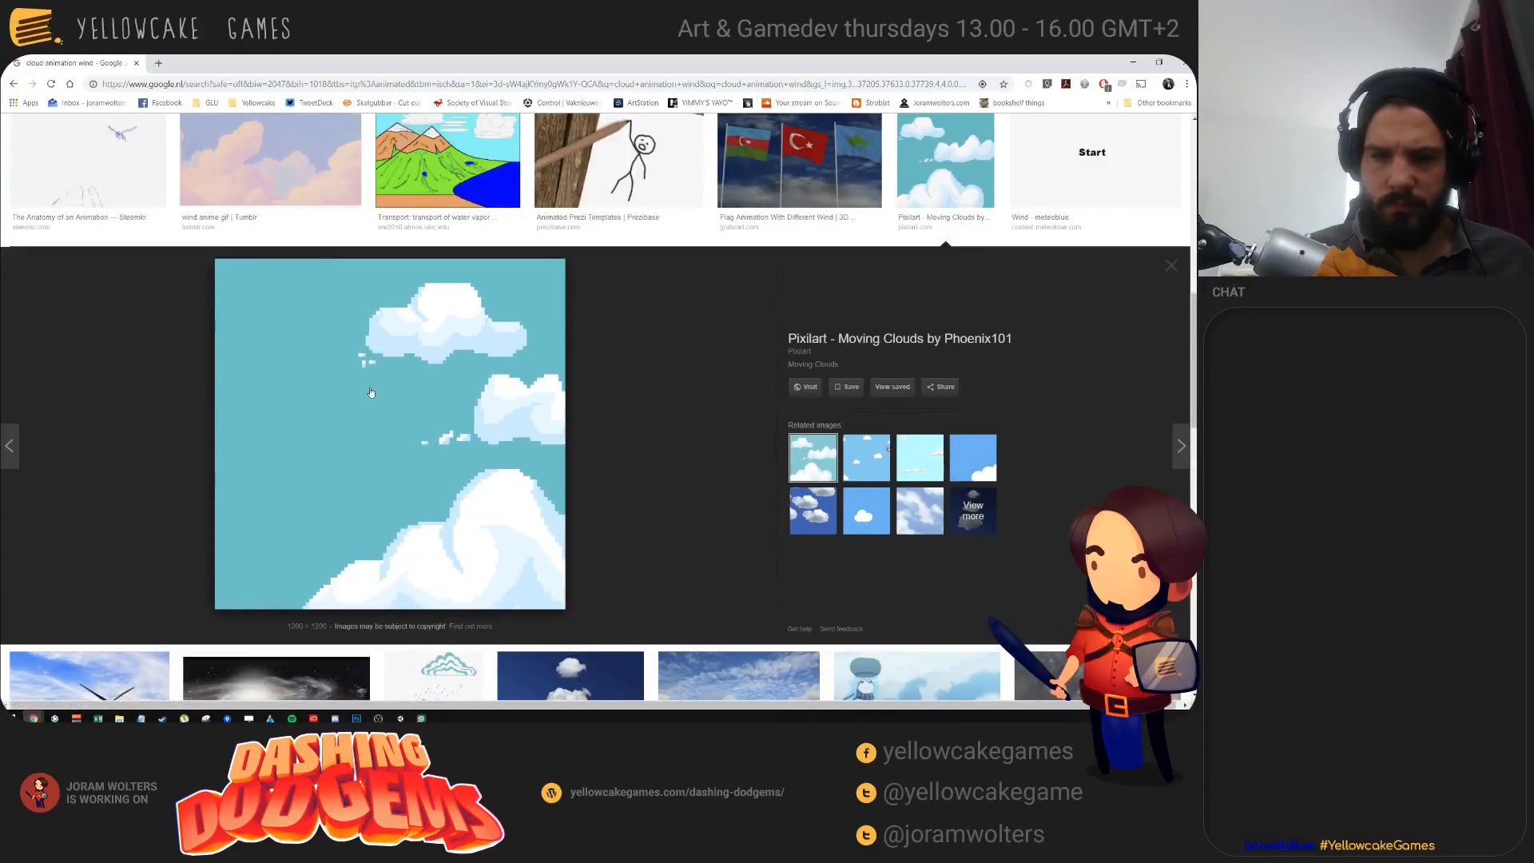
{"action": "scroll", "coordinate": [250, 437], "scroll_direction": "up", "scroll_amount": 1}
{"action": "scroll", "coordinate": [250, 437], "scroll_direction": "down", "scroll_amount": 4}
{"action": "scroll", "coordinate": [223, 408], "scroll_direction": "up", "scroll_amount": 7}
{"action": "left_click", "coordinate": [299, 344]}
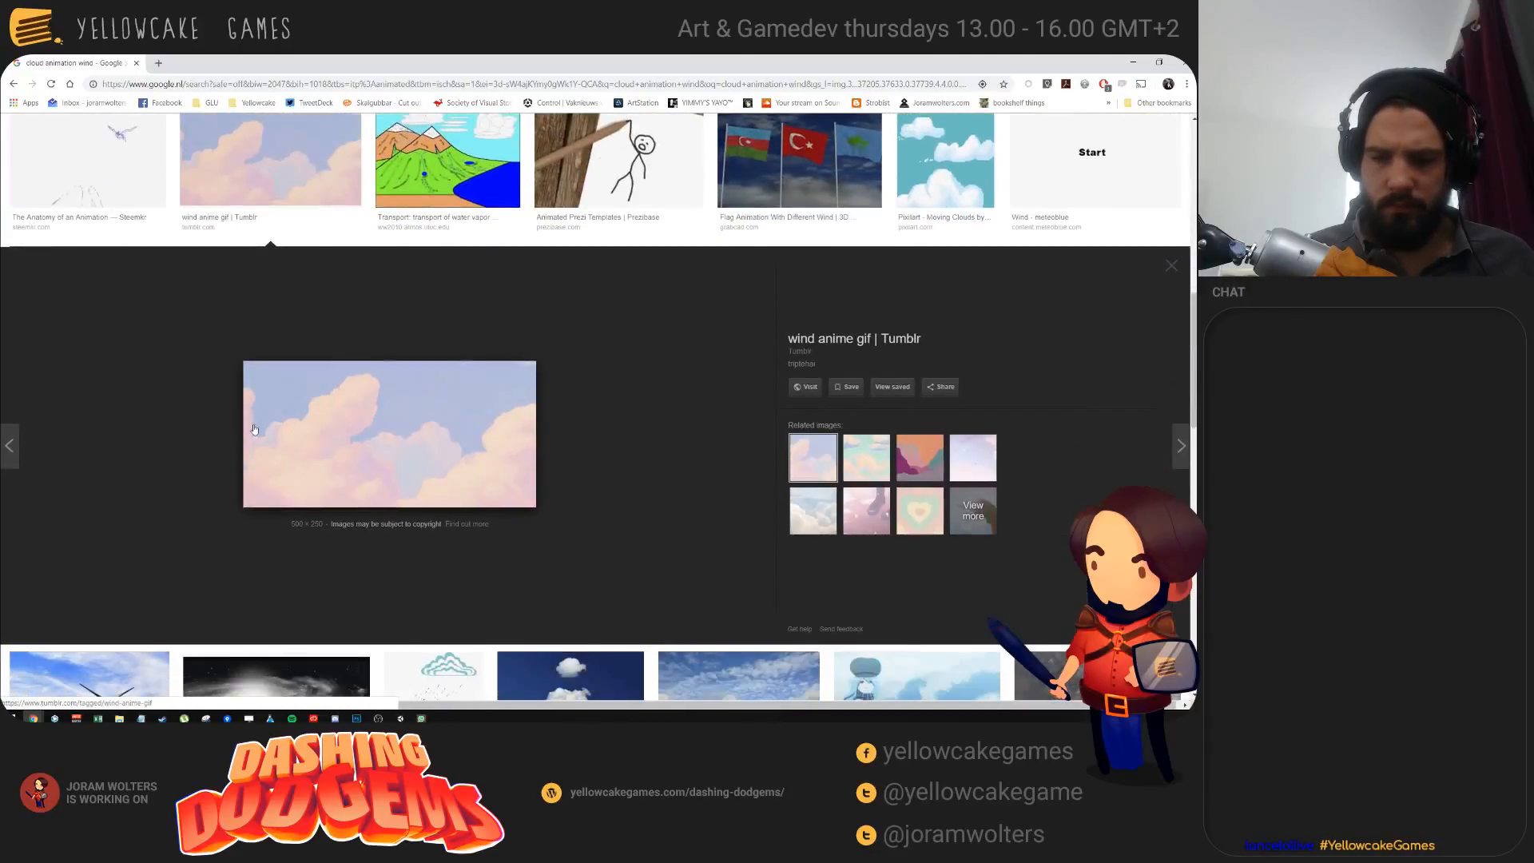
{"action": "left_click", "coordinate": [866, 457]}
{"action": "scroll", "coordinate": [658, 454], "scroll_direction": "down", "scroll_amount": 7}
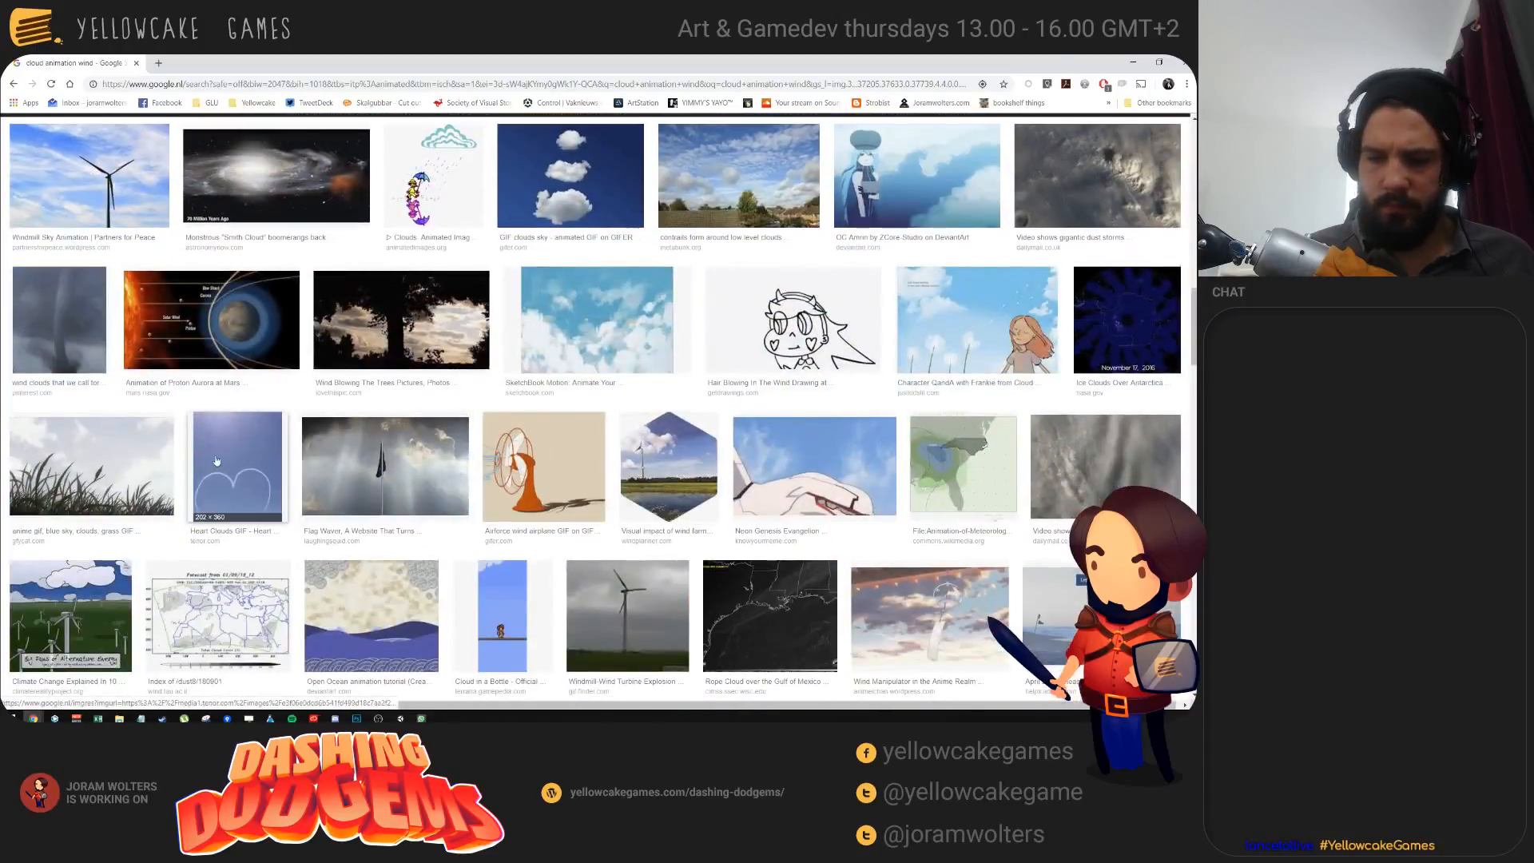
{"action": "scroll", "coordinate": [360, 448], "scroll_direction": "up", "scroll_amount": 10}
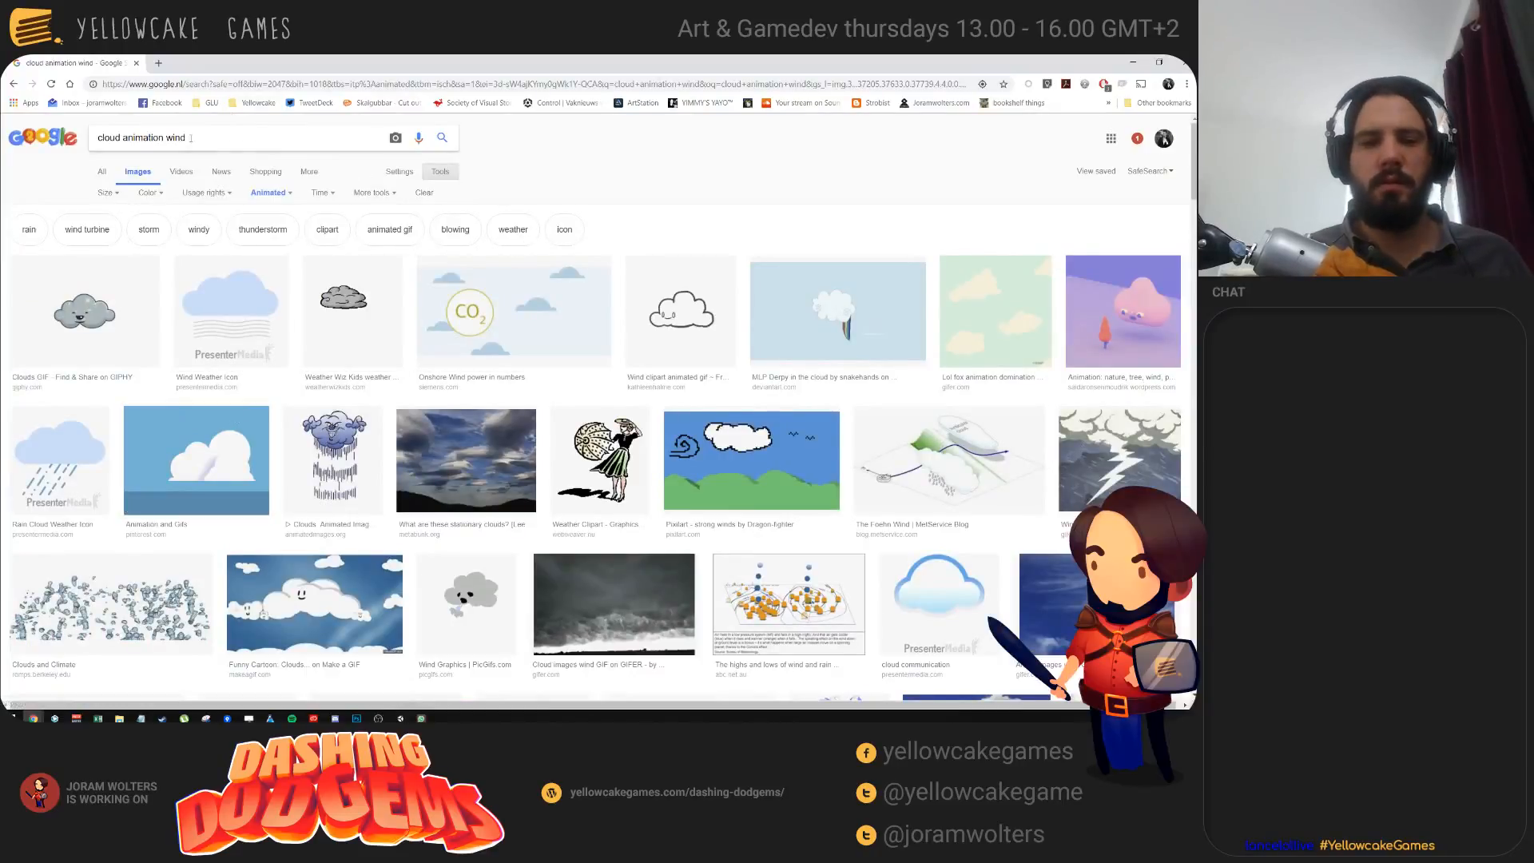
Step: Search Google Images for "dust cloud animation"
{"action": "type", "text": "dust "}
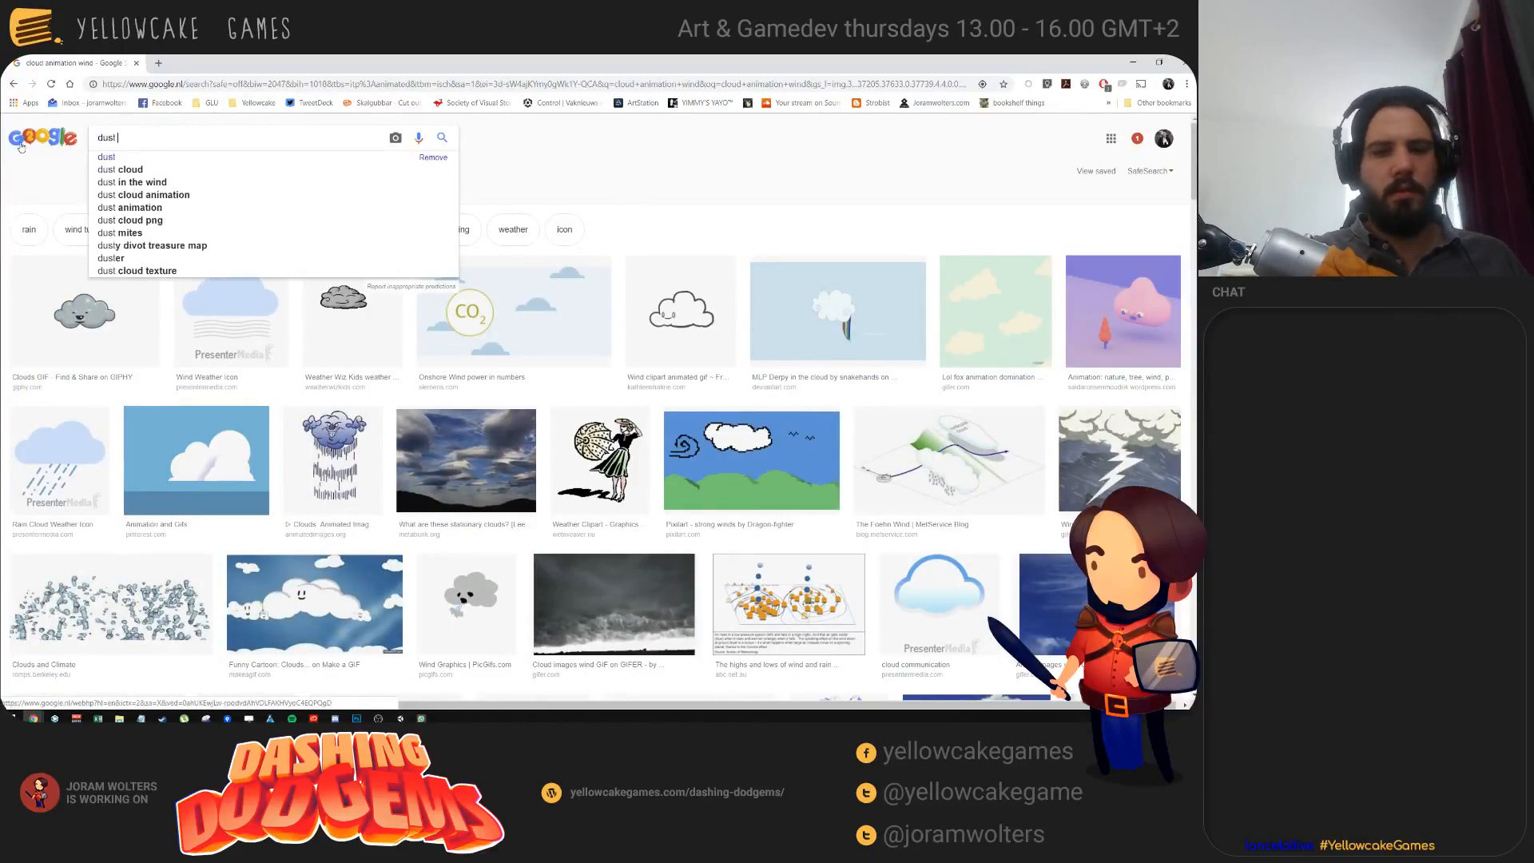
{"action": "type", "text": "cloud animation"}
{"action": "key", "text": "Return"}
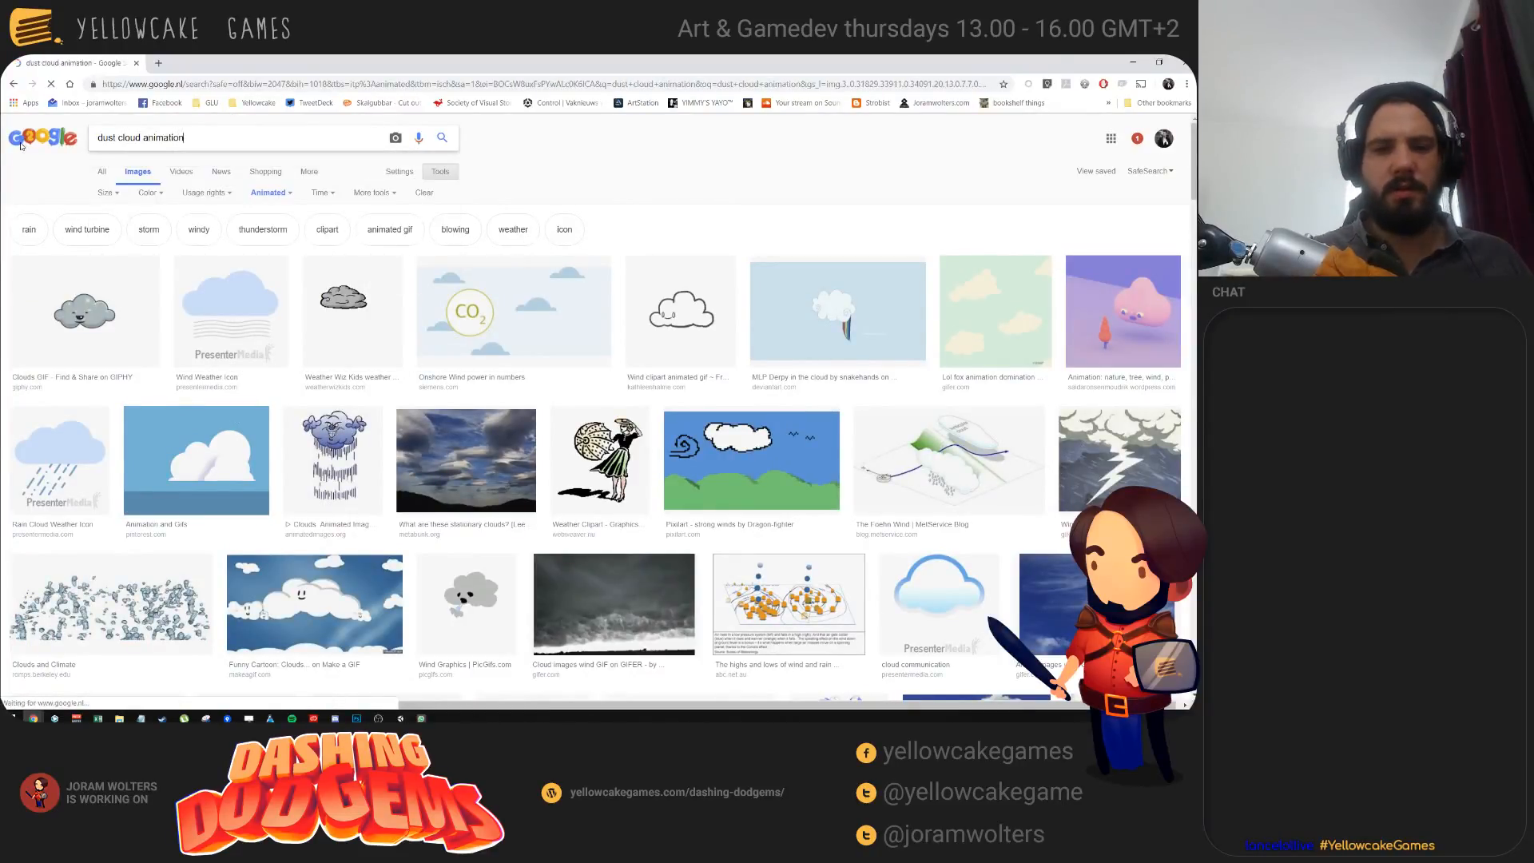
Step: Preview the Best Dust Cloud GIF, Sprite Animation Weekly #4 - Dust Off with two related images, and the Photoshop Smoke Animation
{"action": "left_click", "coordinate": [306, 309]}
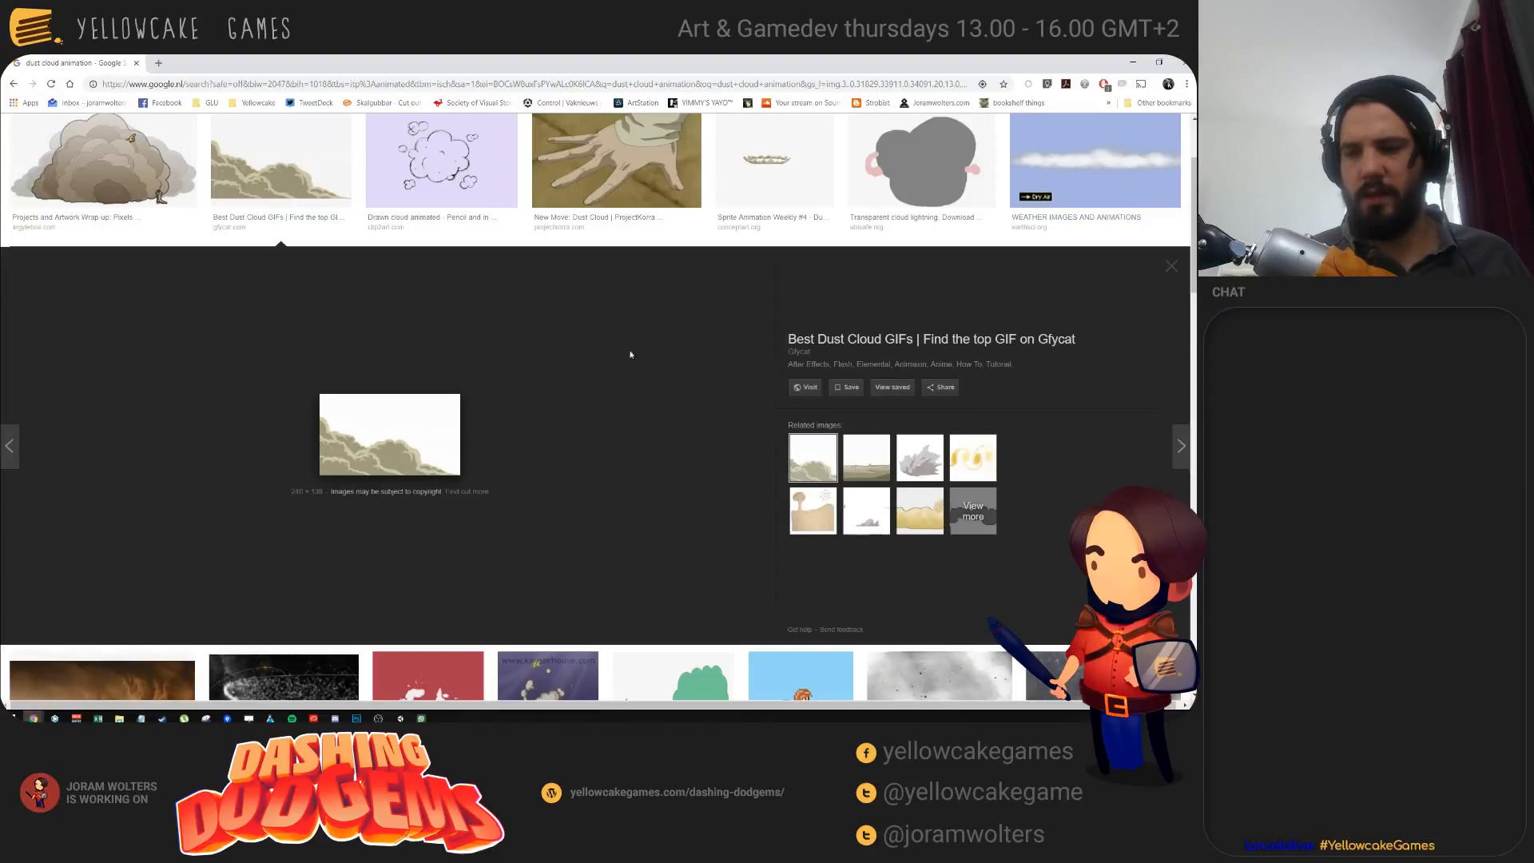
{"action": "scroll", "coordinate": [573, 405], "scroll_direction": "up", "scroll_amount": 2}
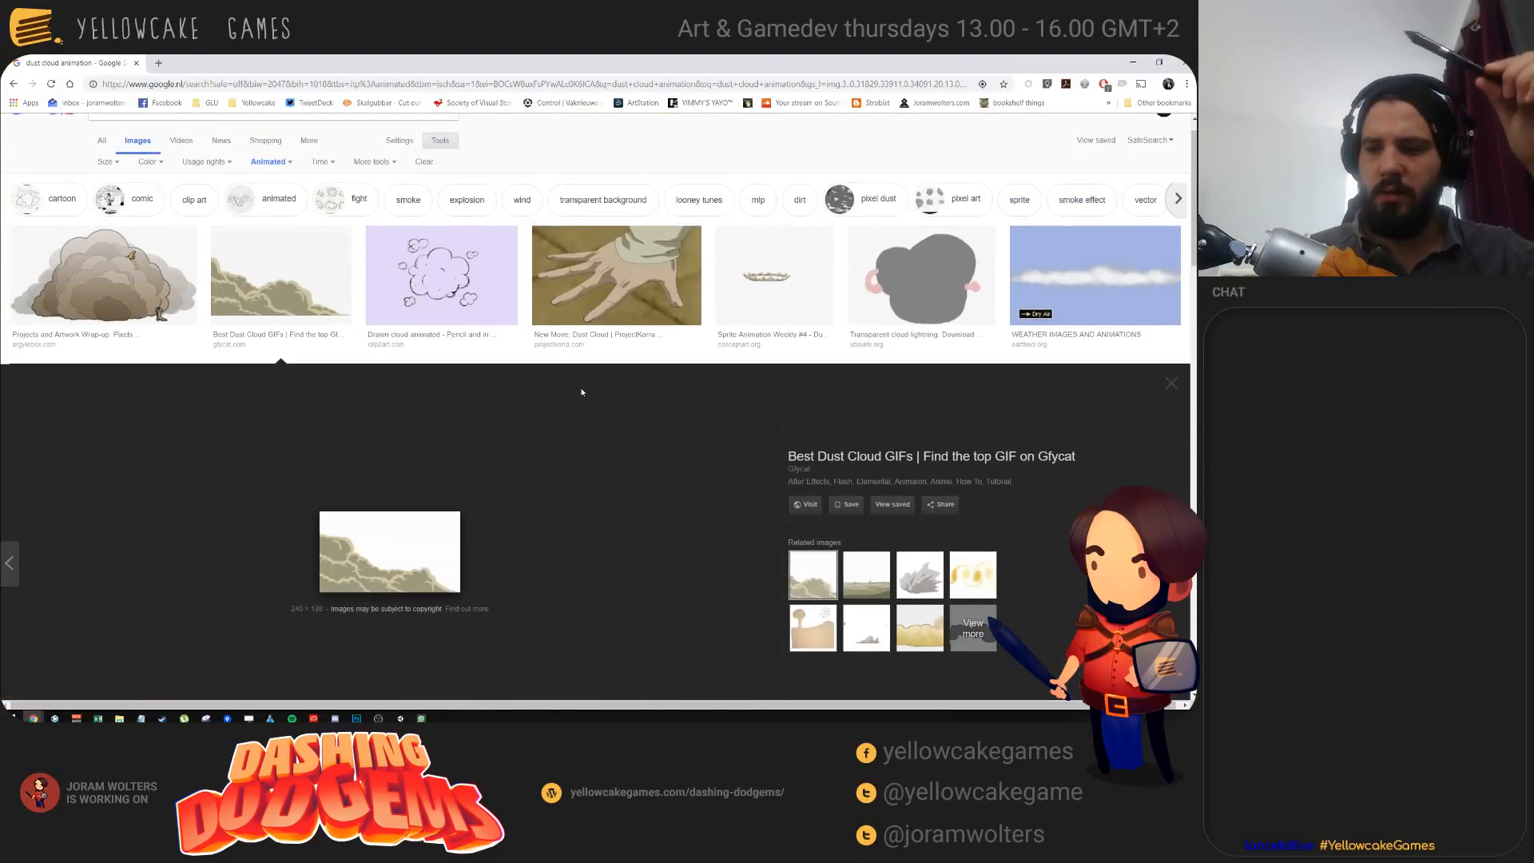
{"action": "left_click", "coordinate": [771, 275]}
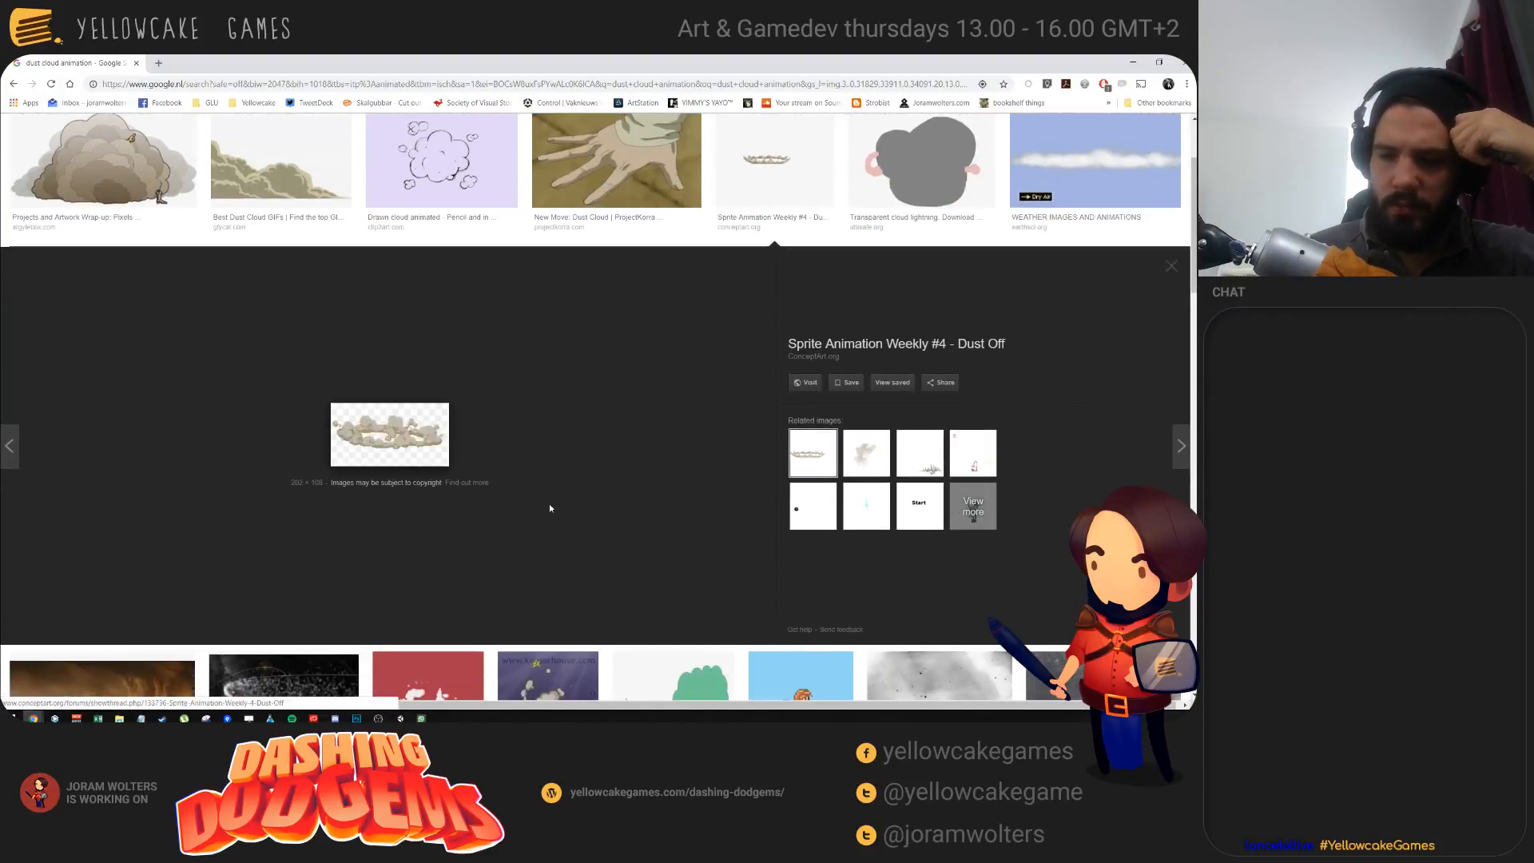
{"action": "left_click", "coordinate": [867, 459]}
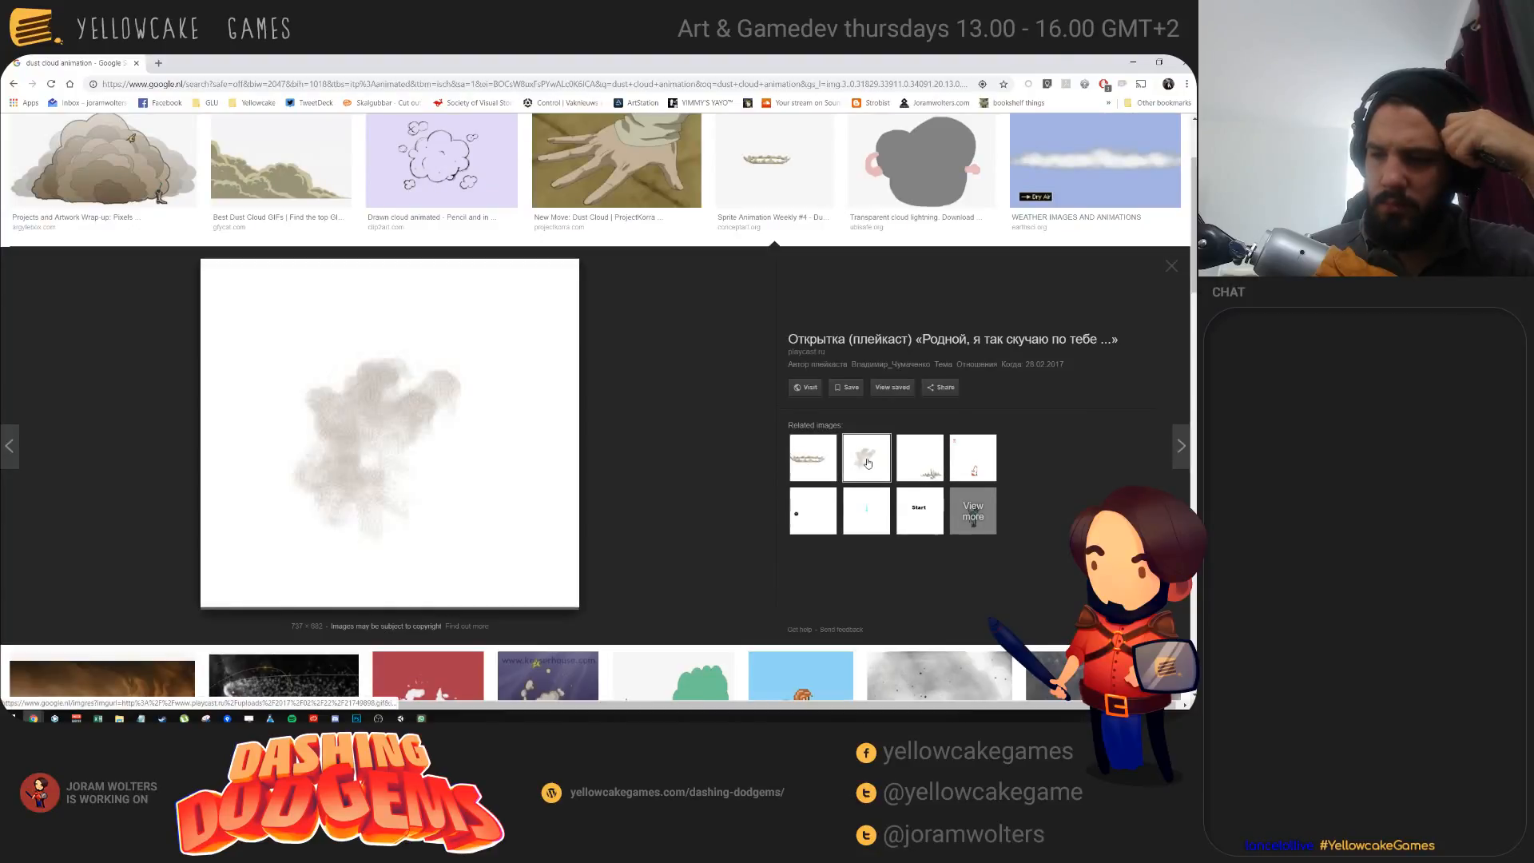
{"action": "left_click", "coordinate": [929, 459]}
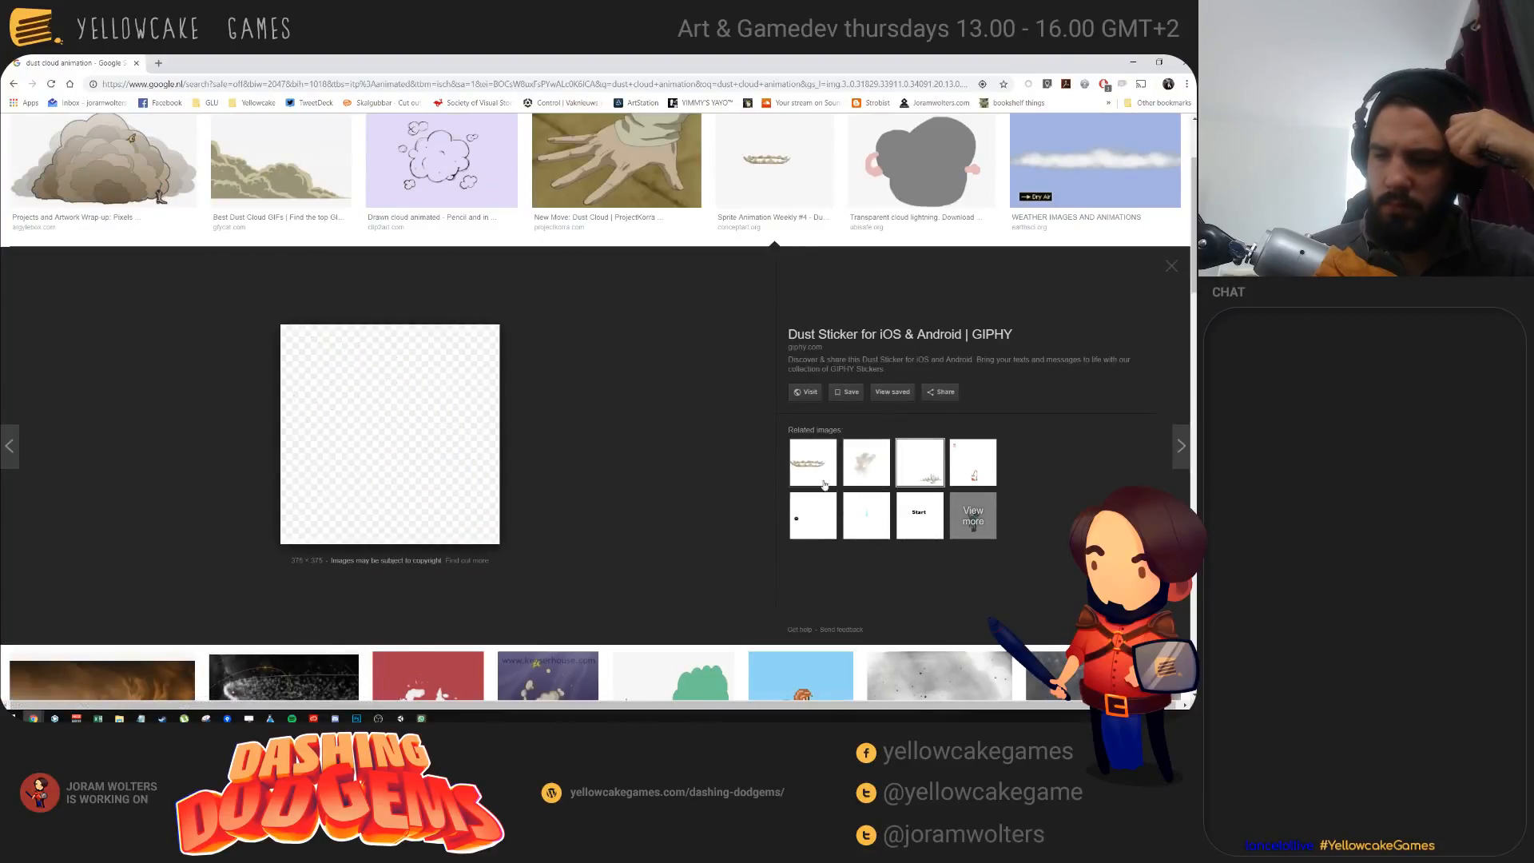
{"action": "scroll", "coordinate": [604, 439], "scroll_direction": "down", "scroll_amount": 5}
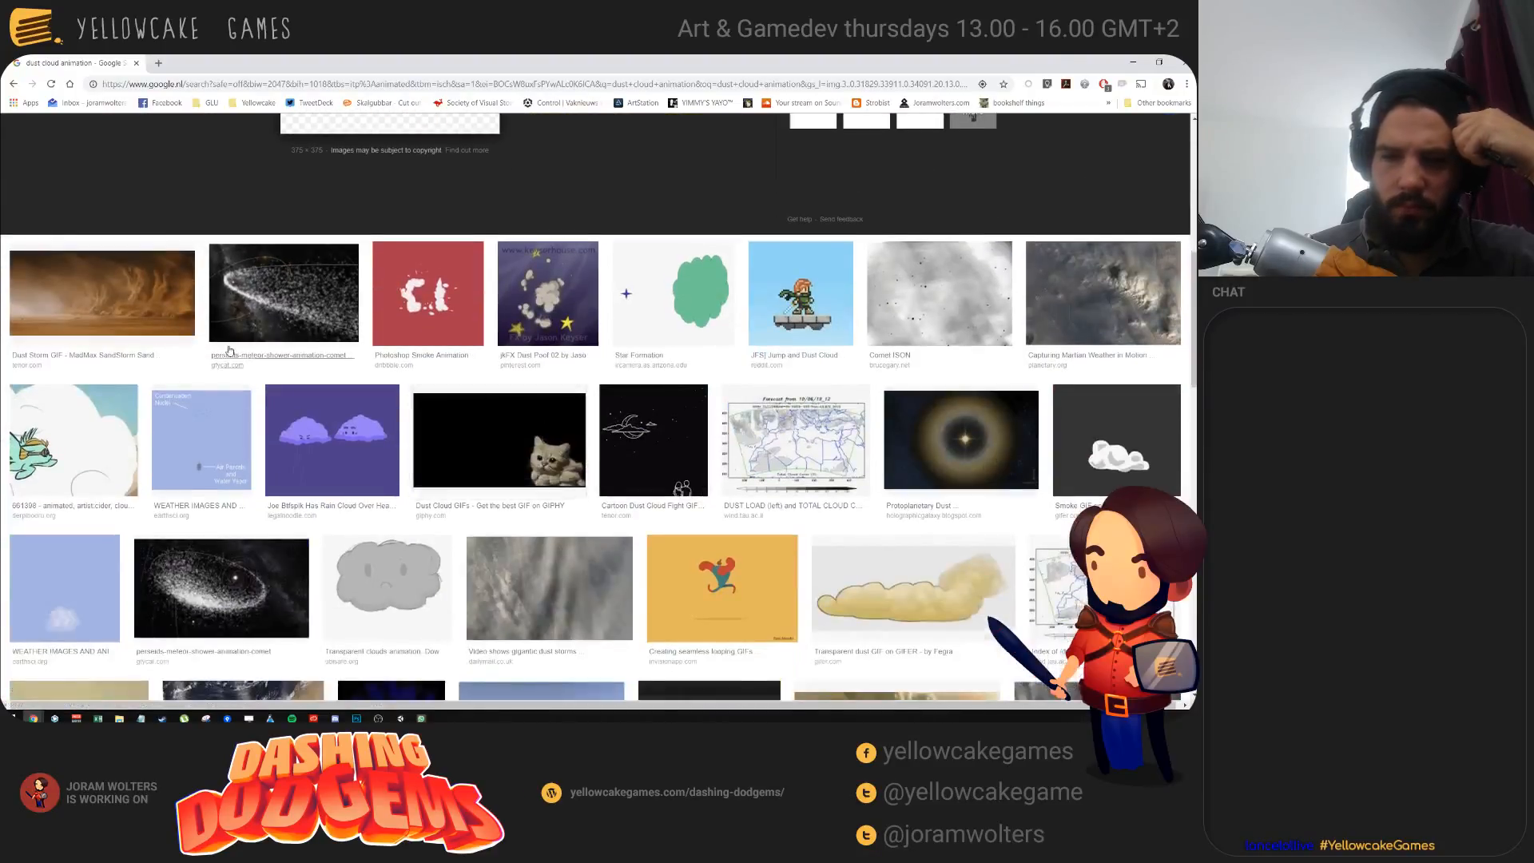
{"action": "left_click", "coordinate": [483, 281]}
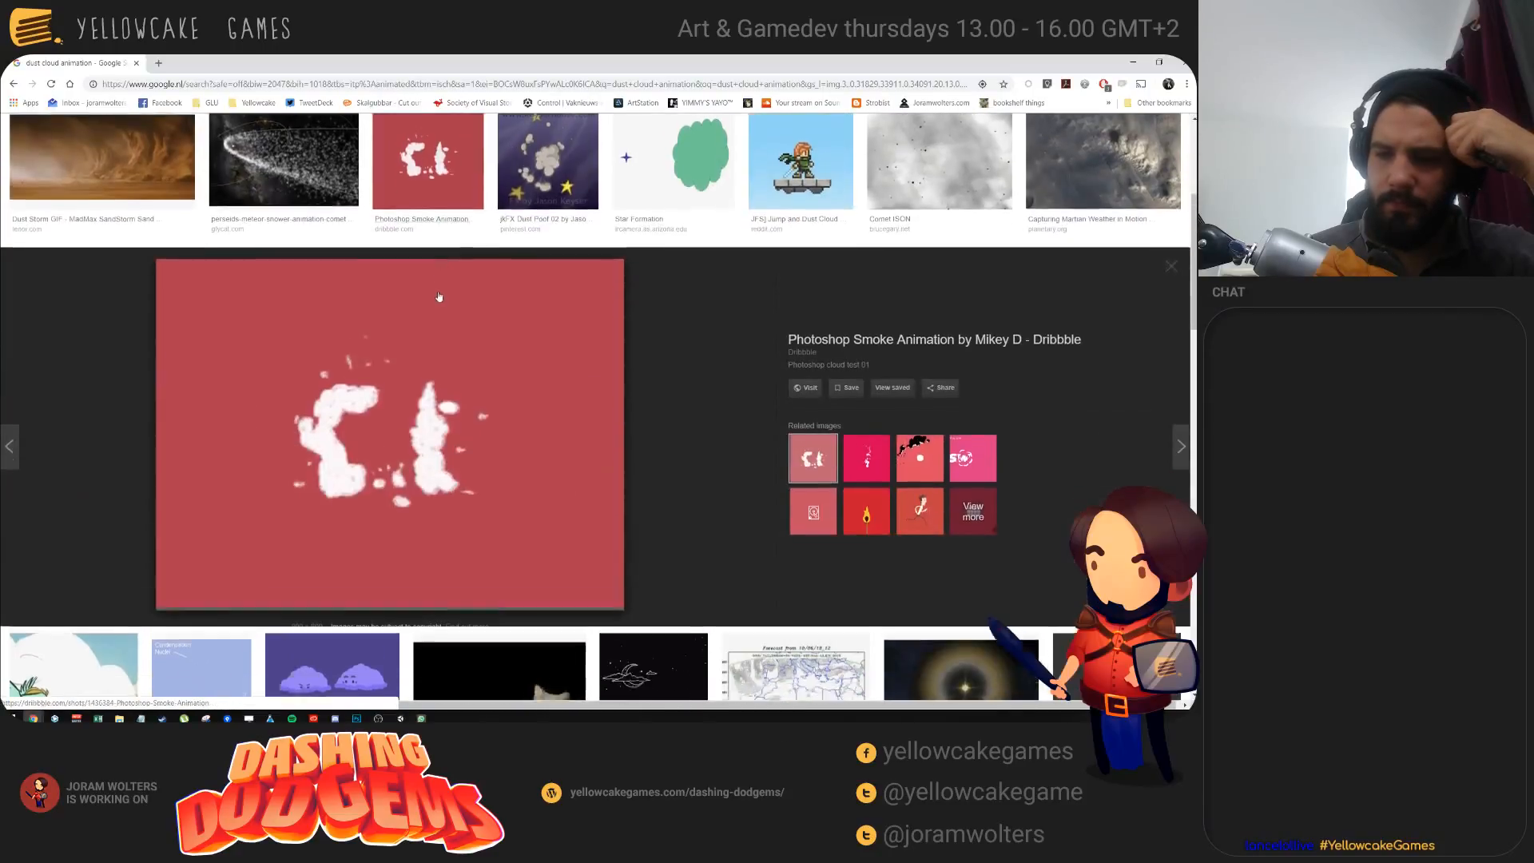
Step: Shorten the image search to "dust cloud" and run it
{"action": "scroll", "coordinate": [668, 306], "scroll_direction": "up", "scroll_amount": 3}
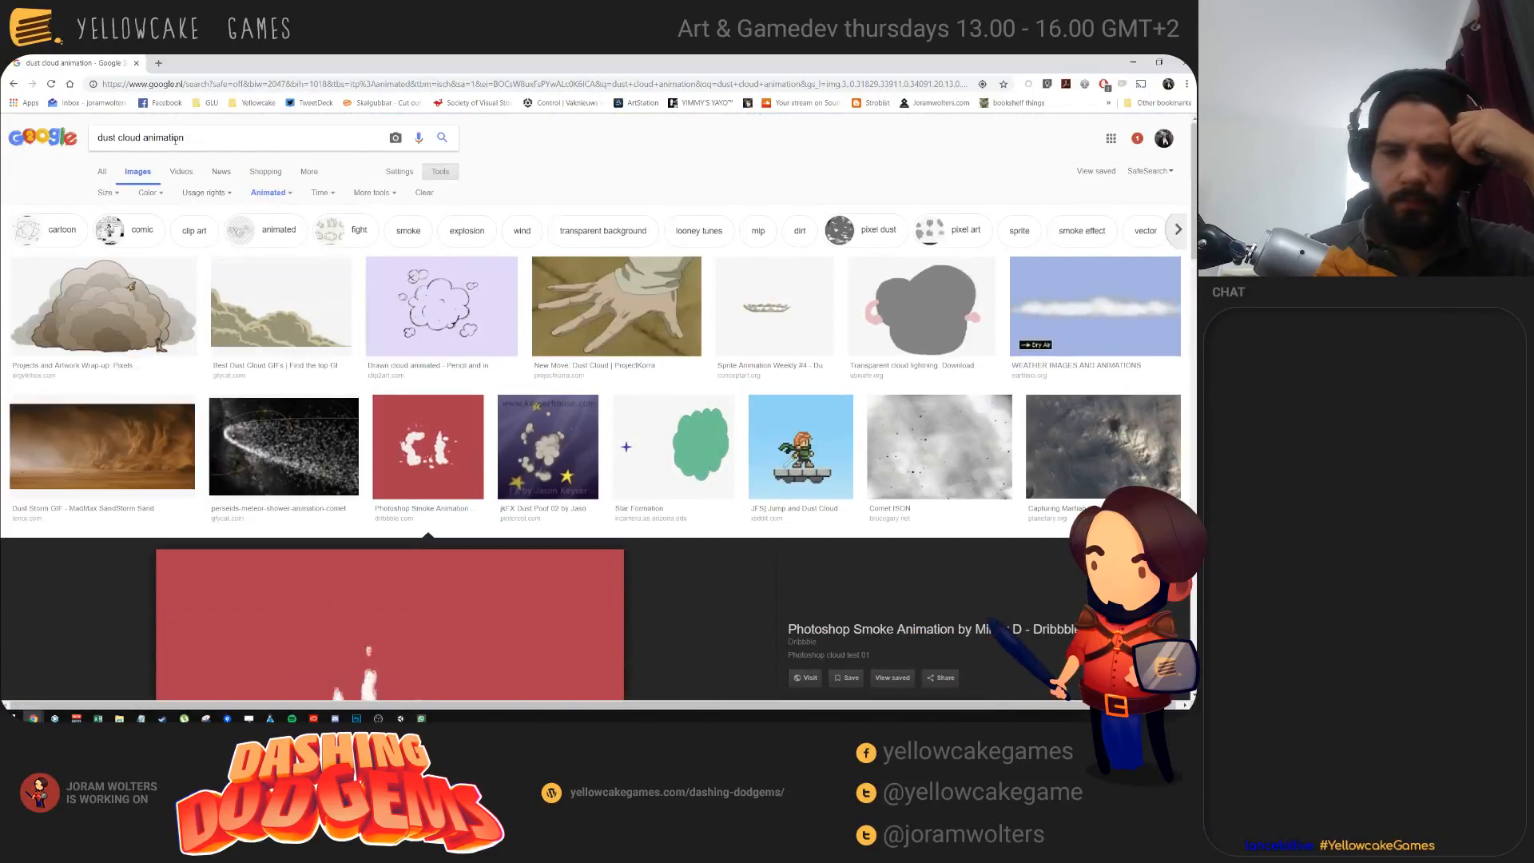
{"action": "key", "text": "BackSpace"}
{"action": "key", "text": "Return"}
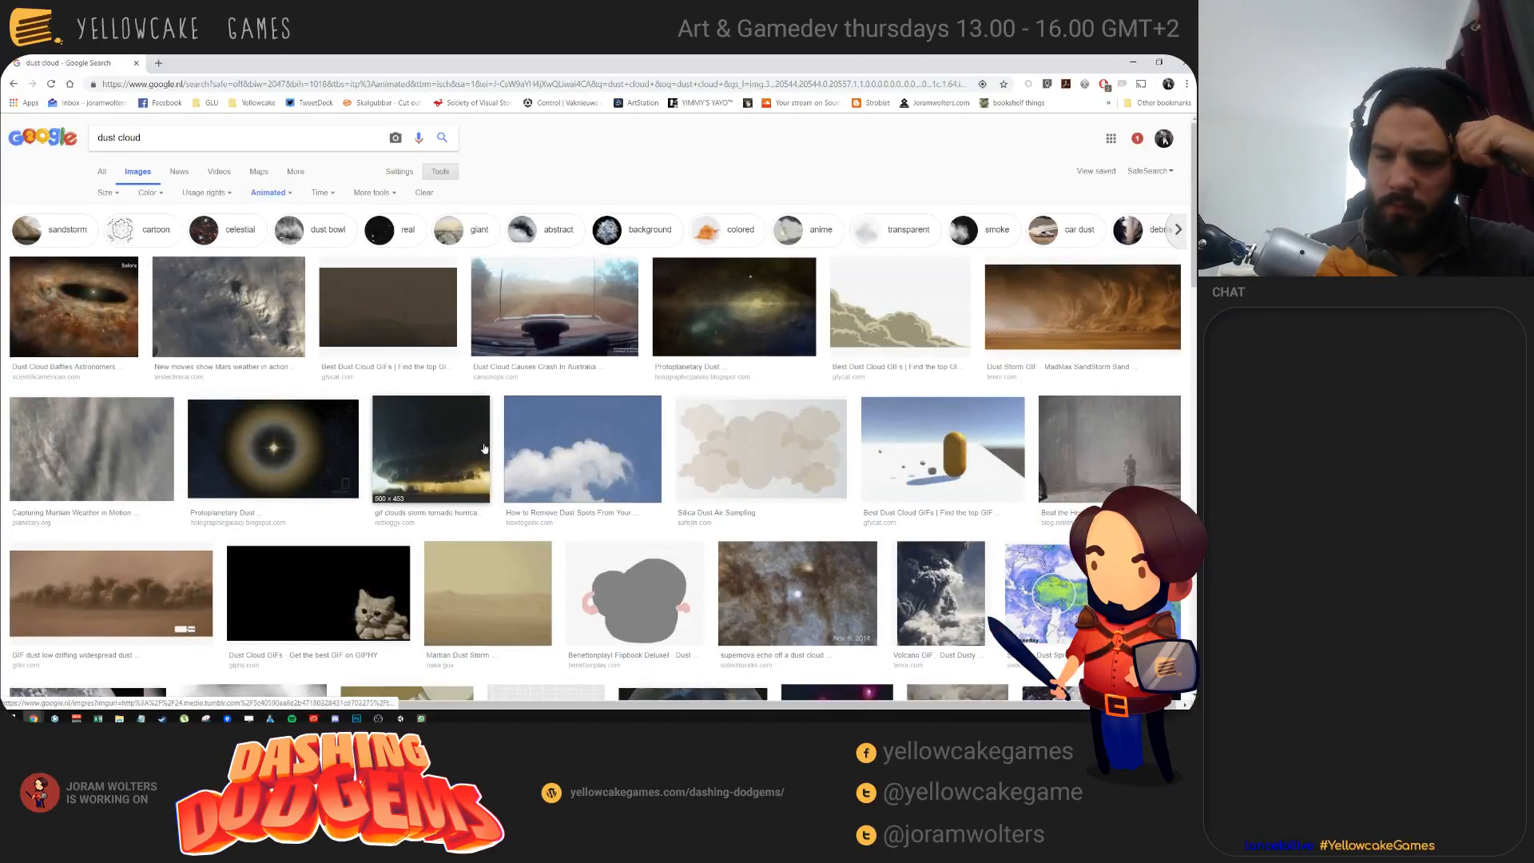
Step: Look through the dust cloud results, previewing the New Move: Dust Cloud hand image and the related Toph GIF
{"action": "scroll", "coordinate": [475, 455], "scroll_direction": "down", "scroll_amount": 2}
{"action": "scroll", "coordinate": [475, 454], "scroll_direction": "down", "scroll_amount": 2}
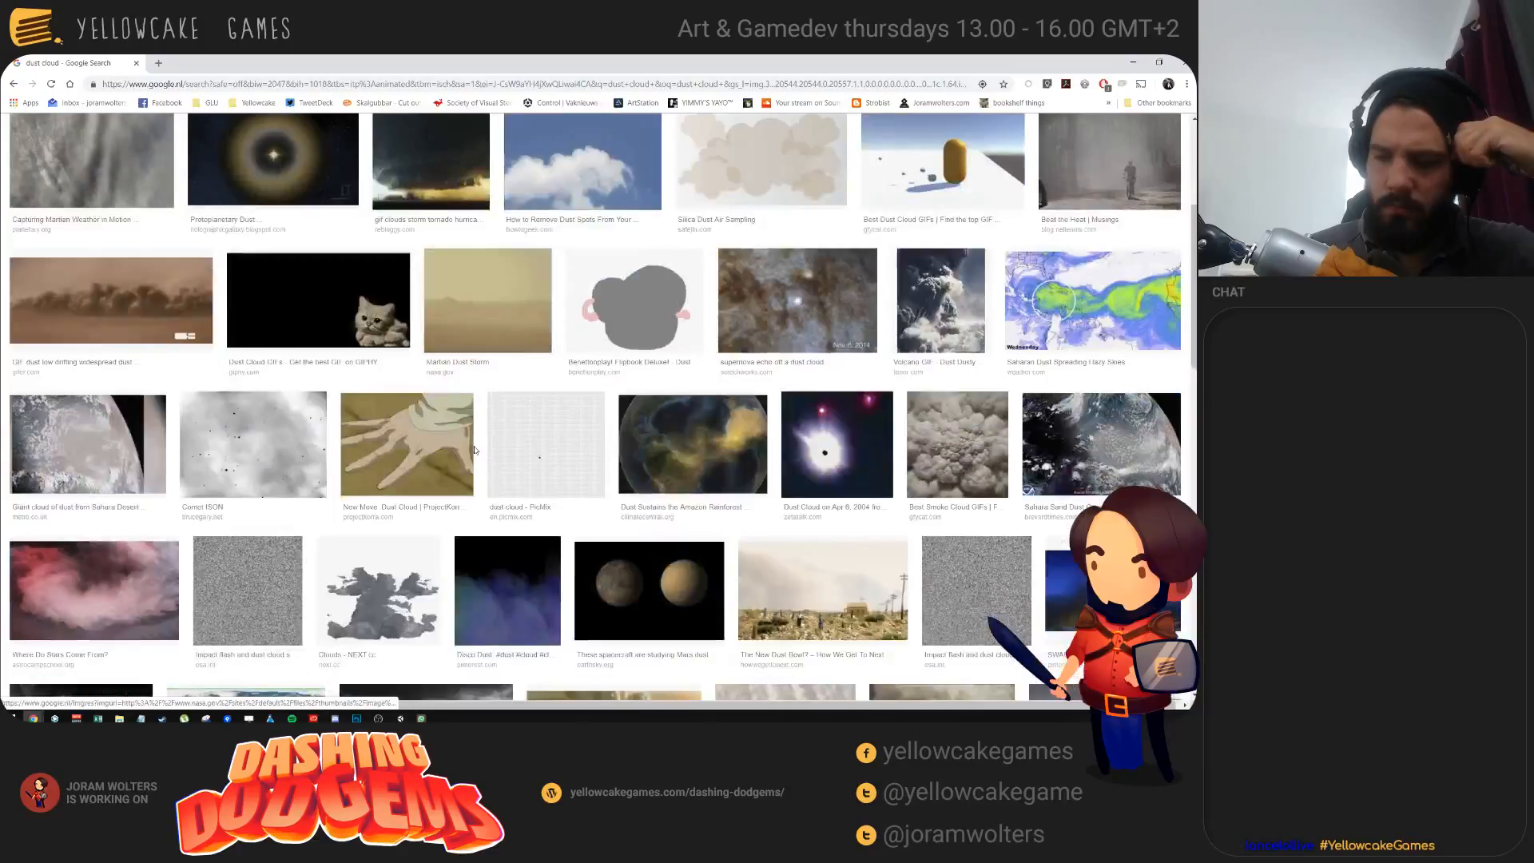
{"action": "left_click", "coordinate": [391, 457]}
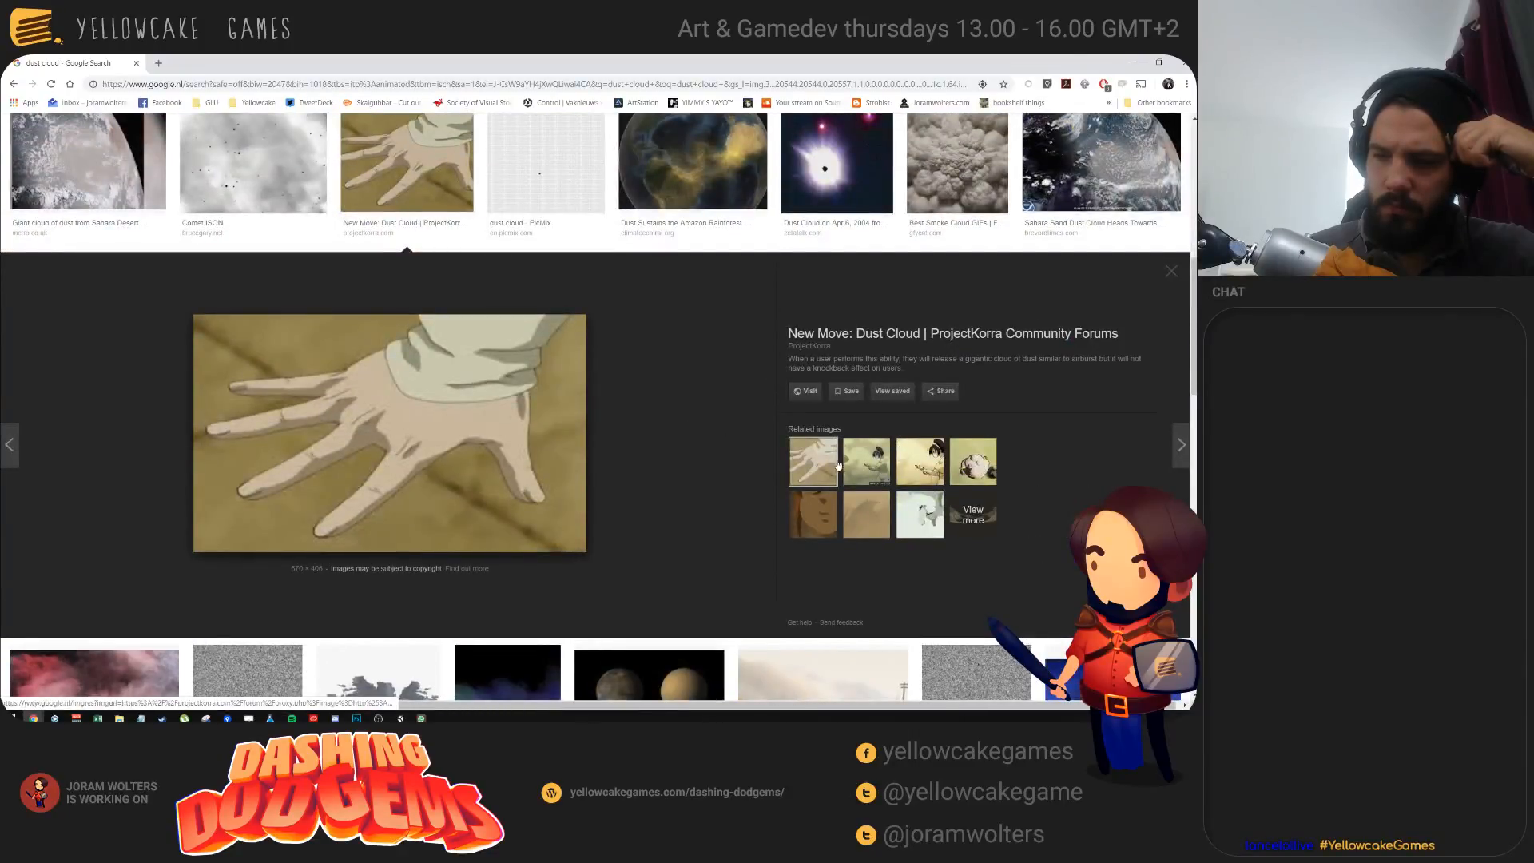
{"action": "left_click", "coordinate": [866, 461]}
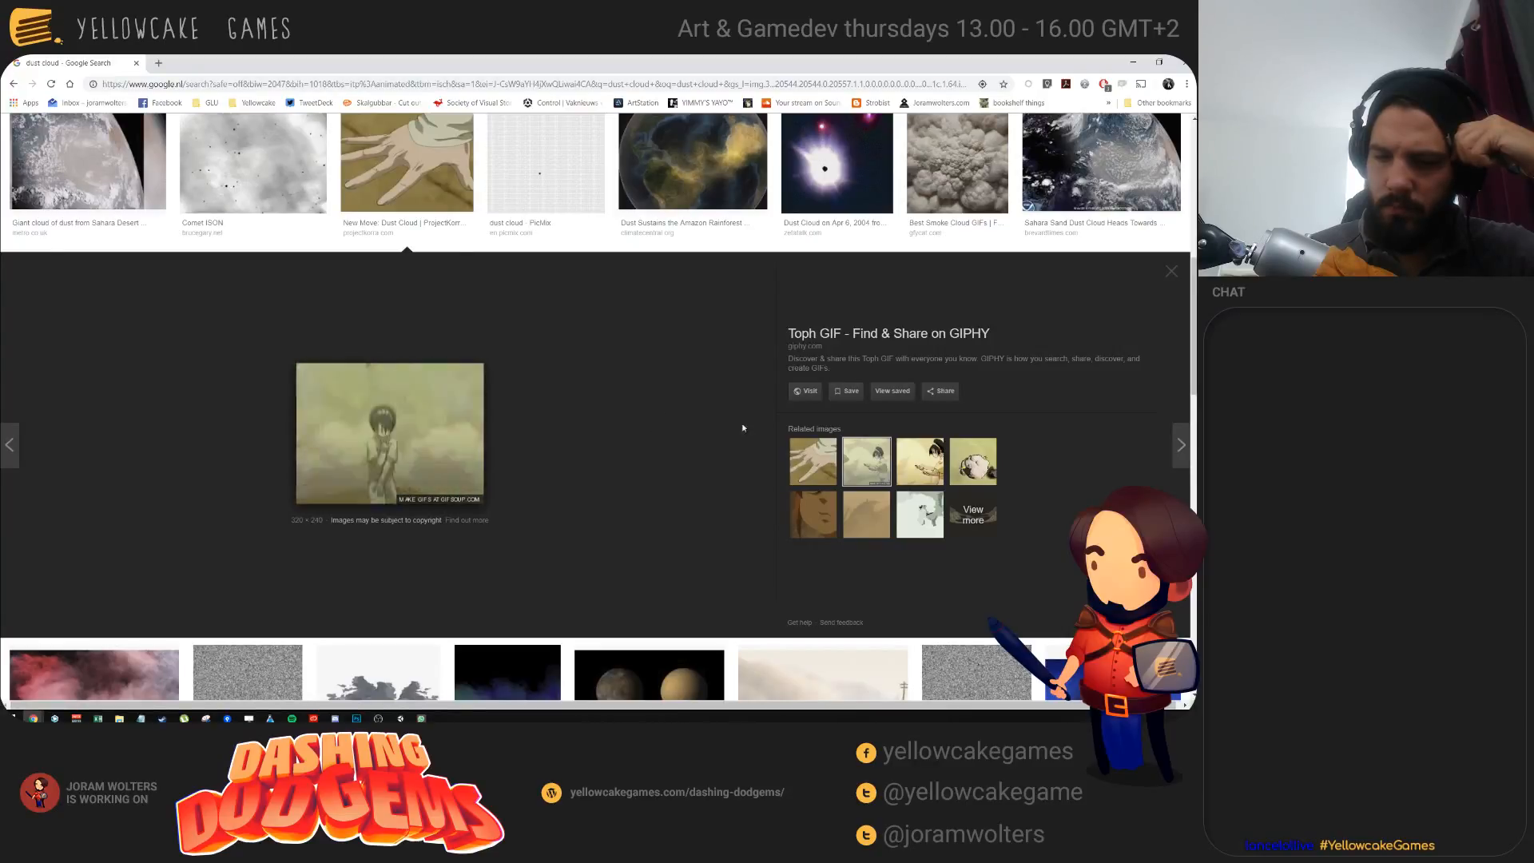
{"action": "scroll", "coordinate": [664, 423], "scroll_direction": "up", "scroll_amount": 2}
{"action": "scroll", "coordinate": [625, 420], "scroll_direction": "down", "scroll_amount": 6}
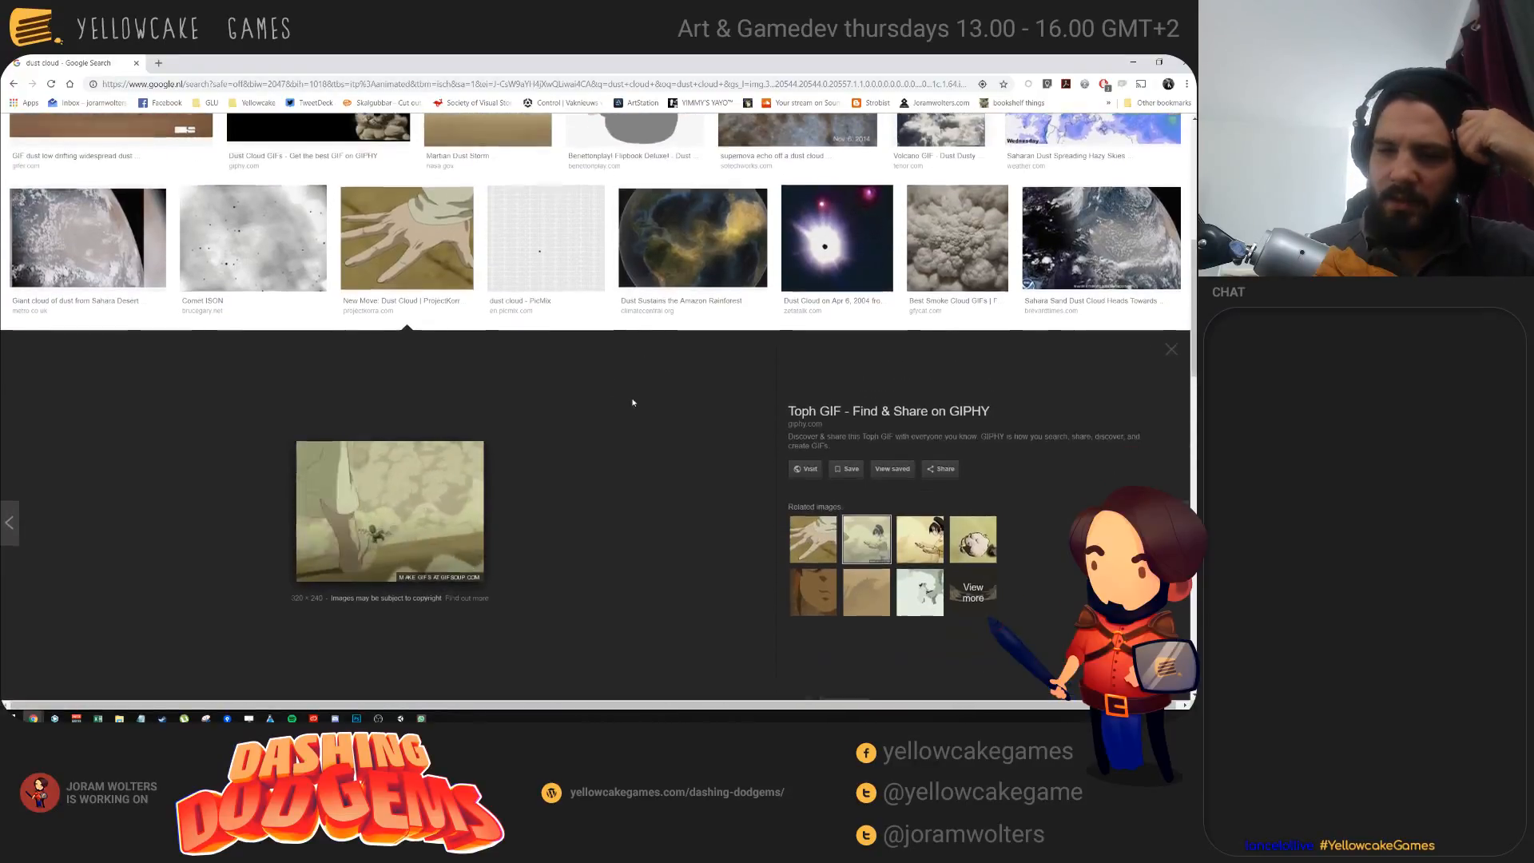
{"action": "scroll", "coordinate": [599, 403], "scroll_direction": "down", "scroll_amount": 5}
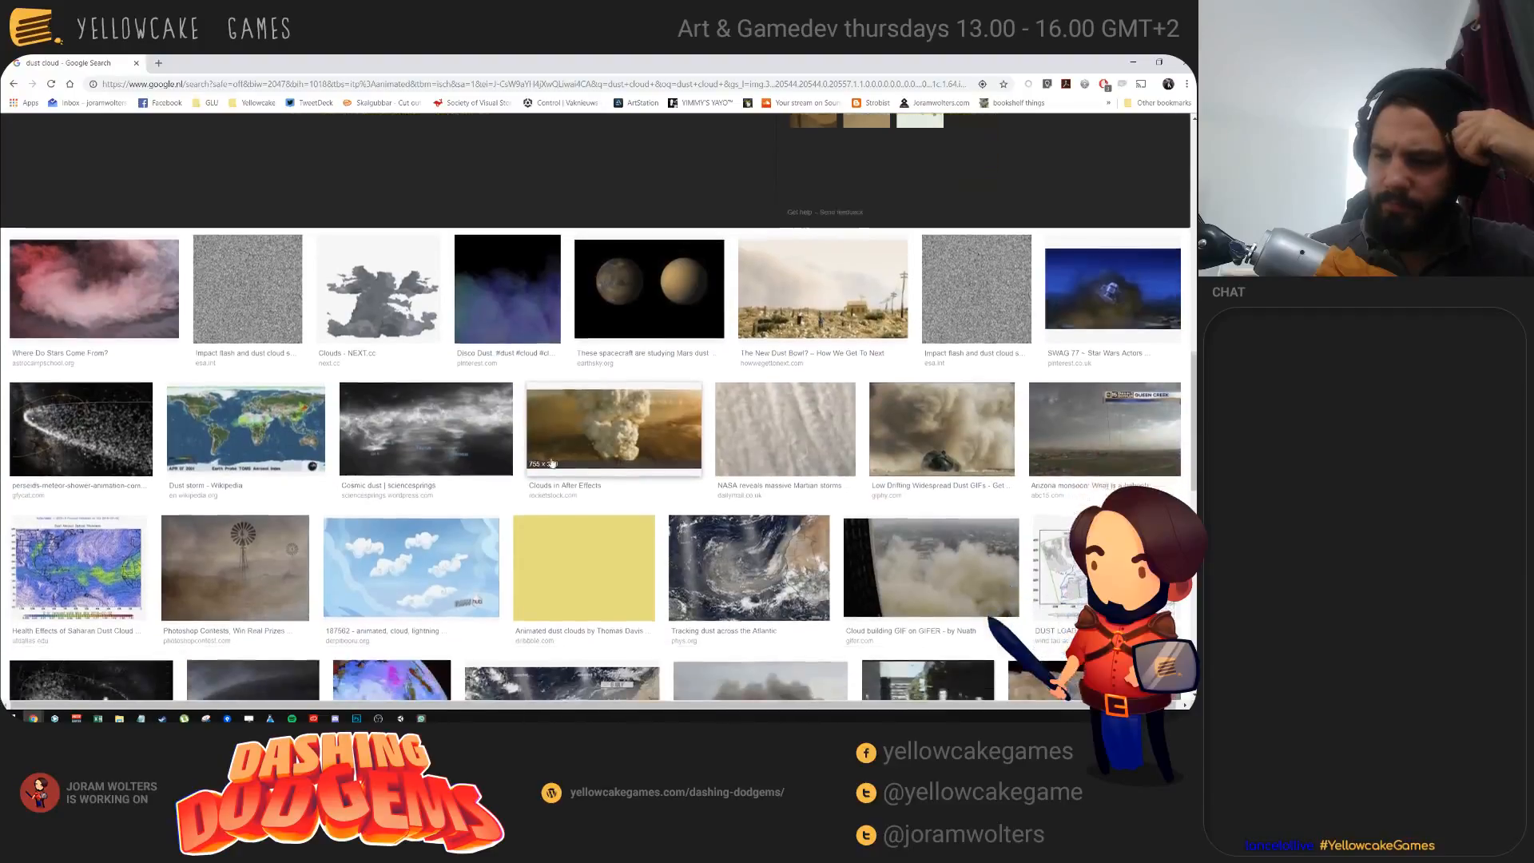
{"action": "scroll", "coordinate": [421, 463], "scroll_direction": "down", "scroll_amount": 1}
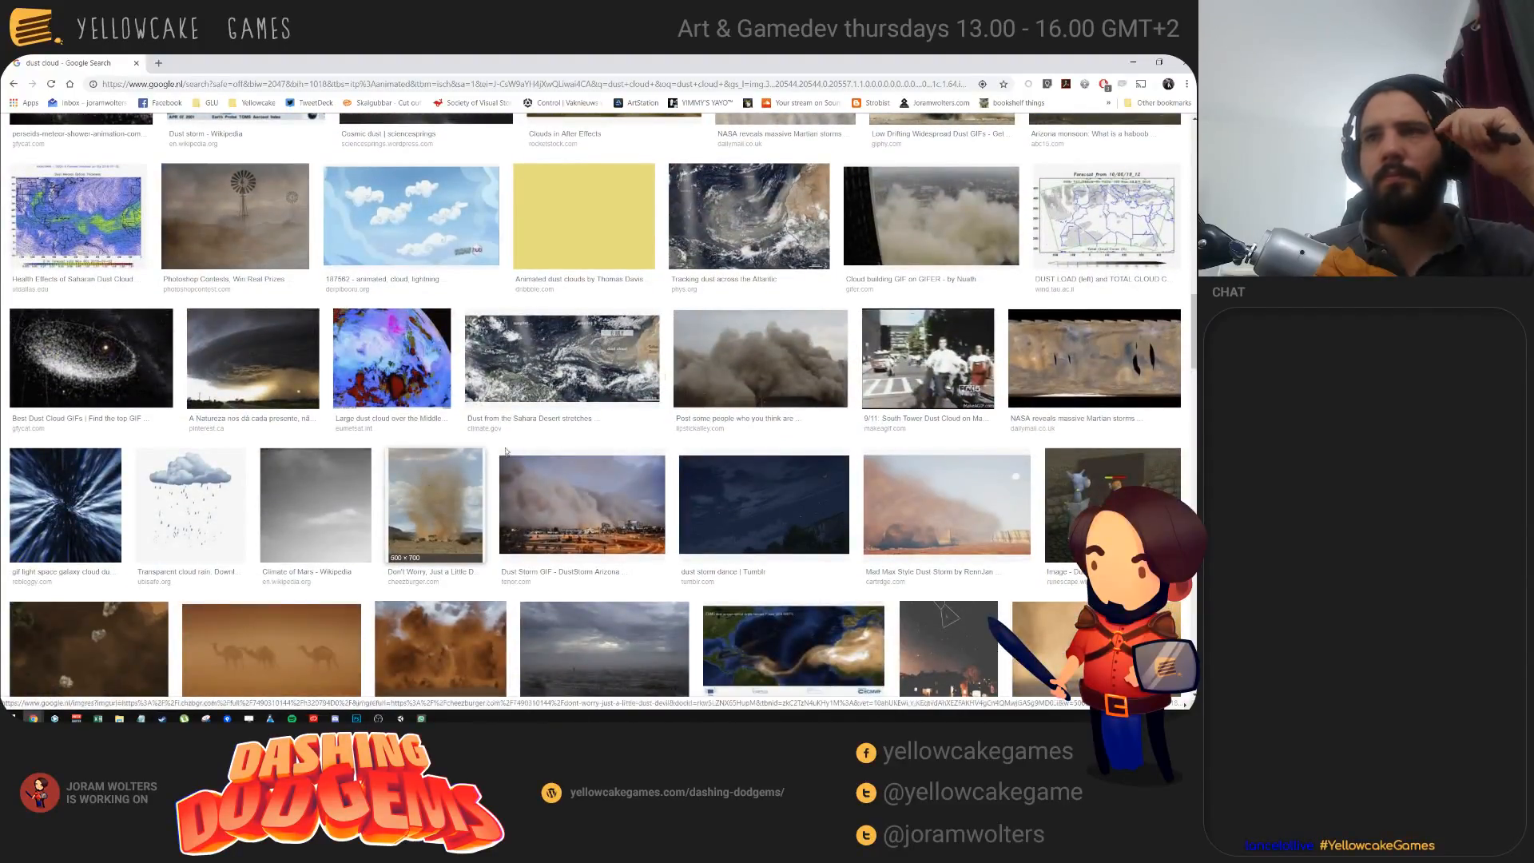
{"action": "scroll", "coordinate": [702, 450], "scroll_direction": "down", "scroll_amount": 3}
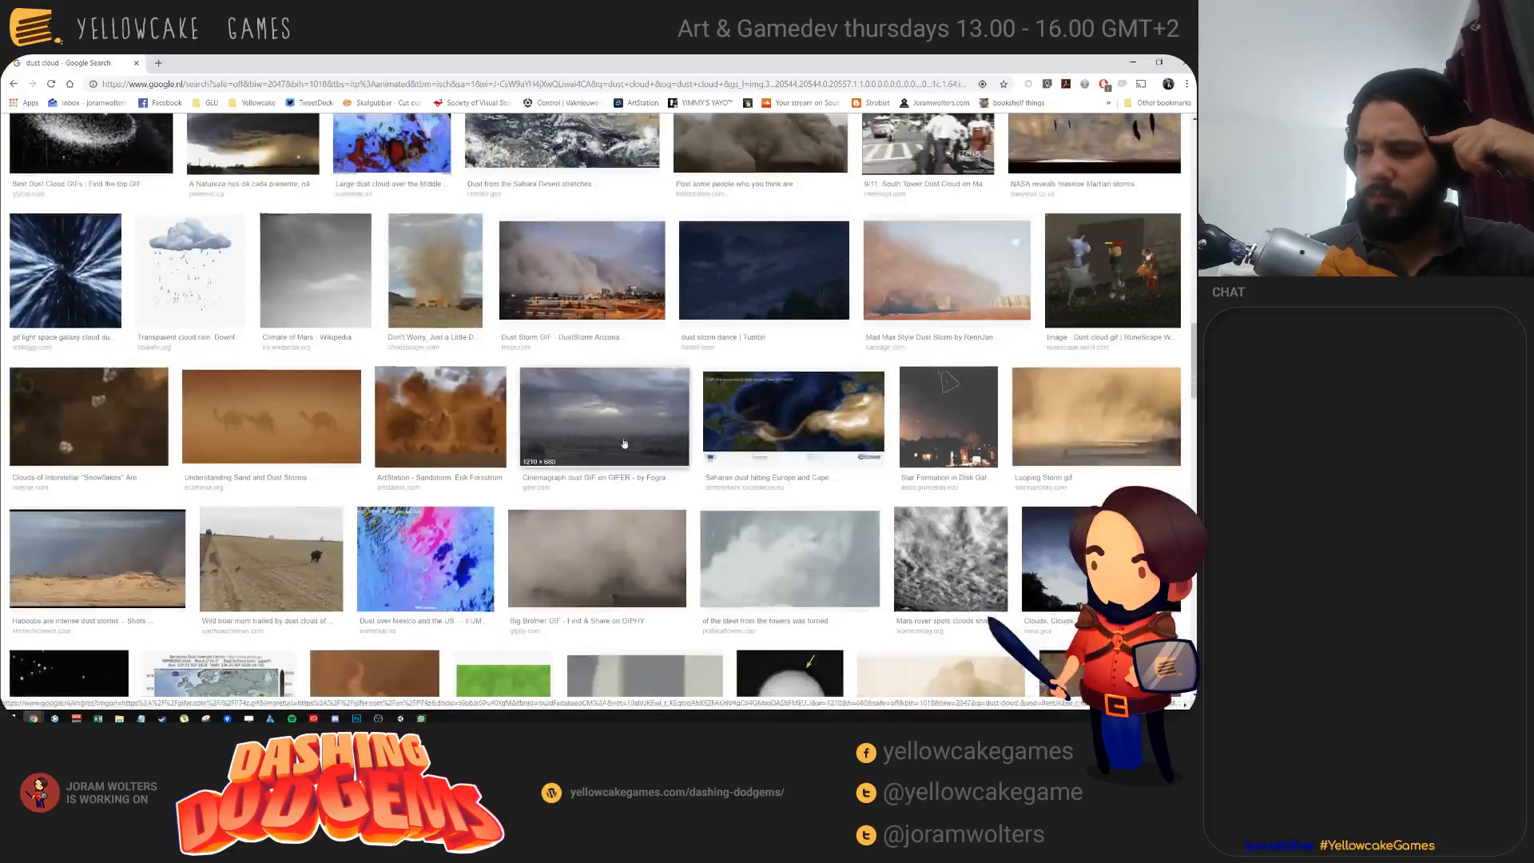
{"action": "scroll", "coordinate": [592, 447], "scroll_direction": "down", "scroll_amount": 2}
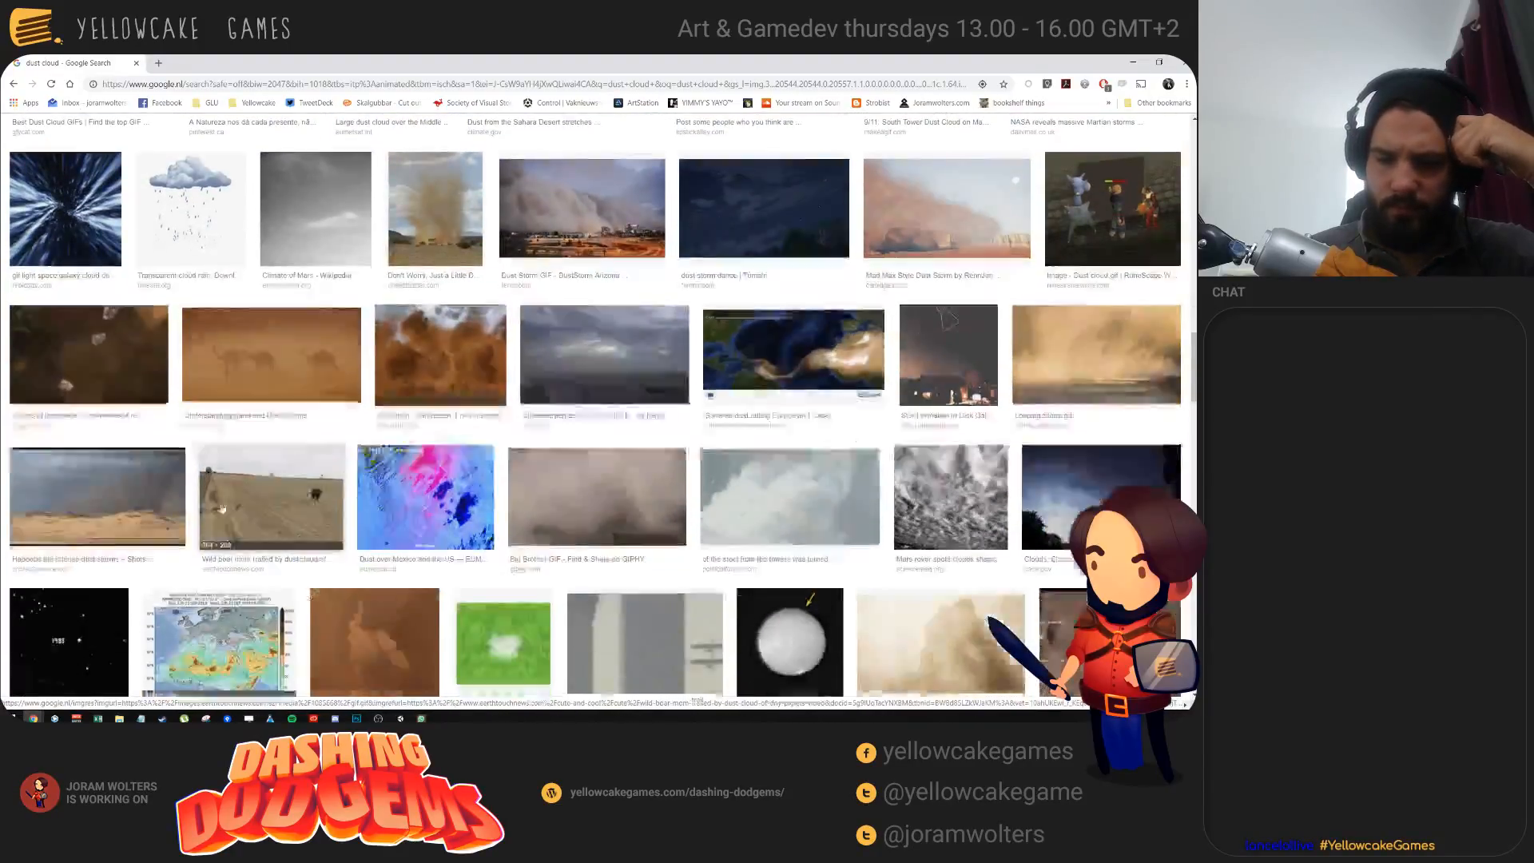
{"action": "scroll", "coordinate": [897, 437], "scroll_direction": "down", "scroll_amount": 2}
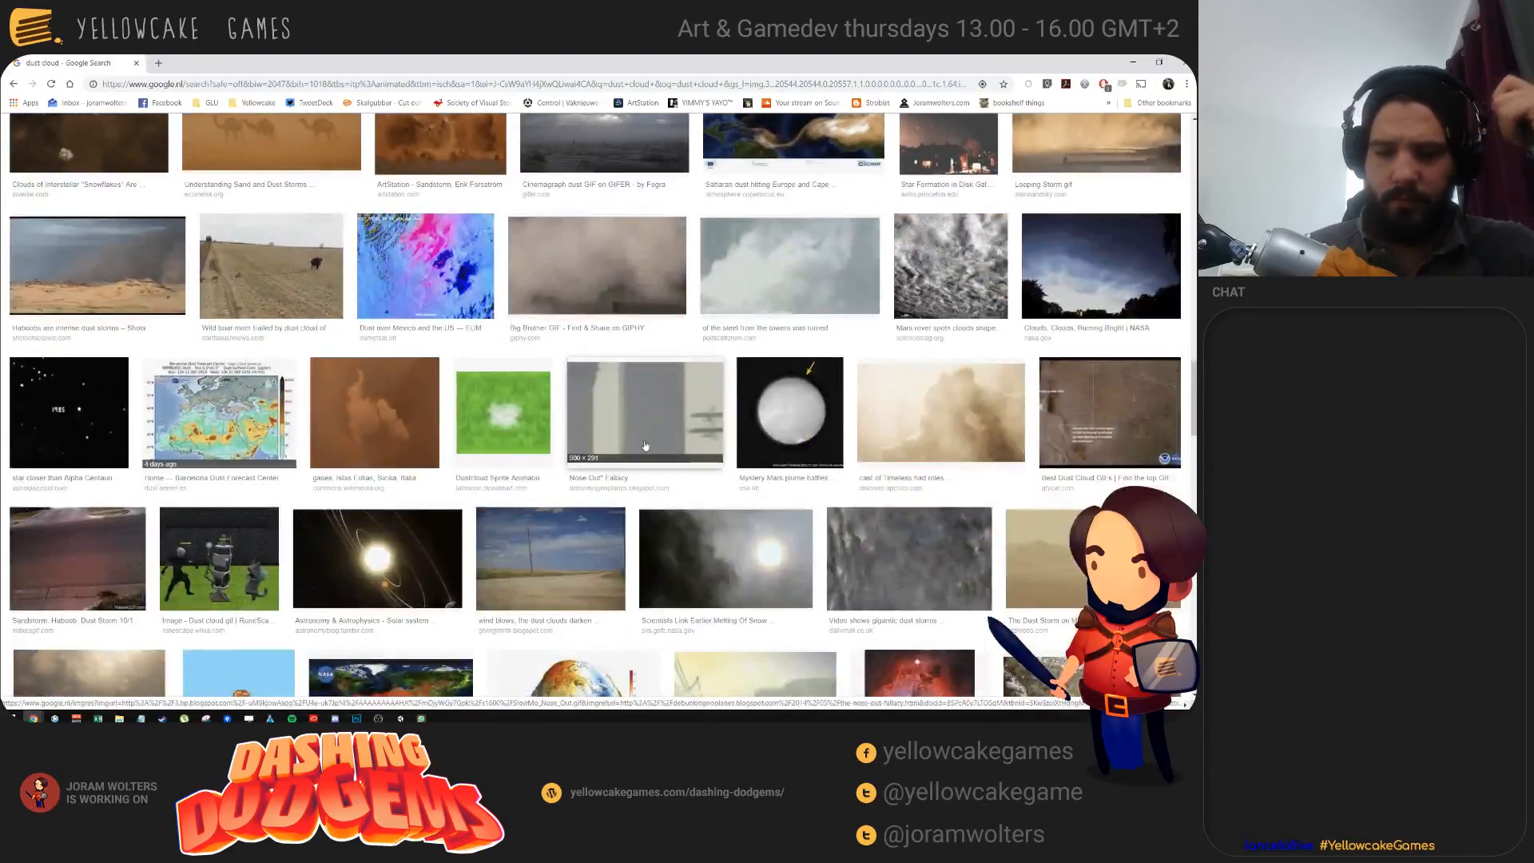
Step: Switch to Photoshop and sketch a red curling puff outline with a flat base around the flow arrows on frame 7
{"action": "left_click", "coordinate": [1181, 63]}
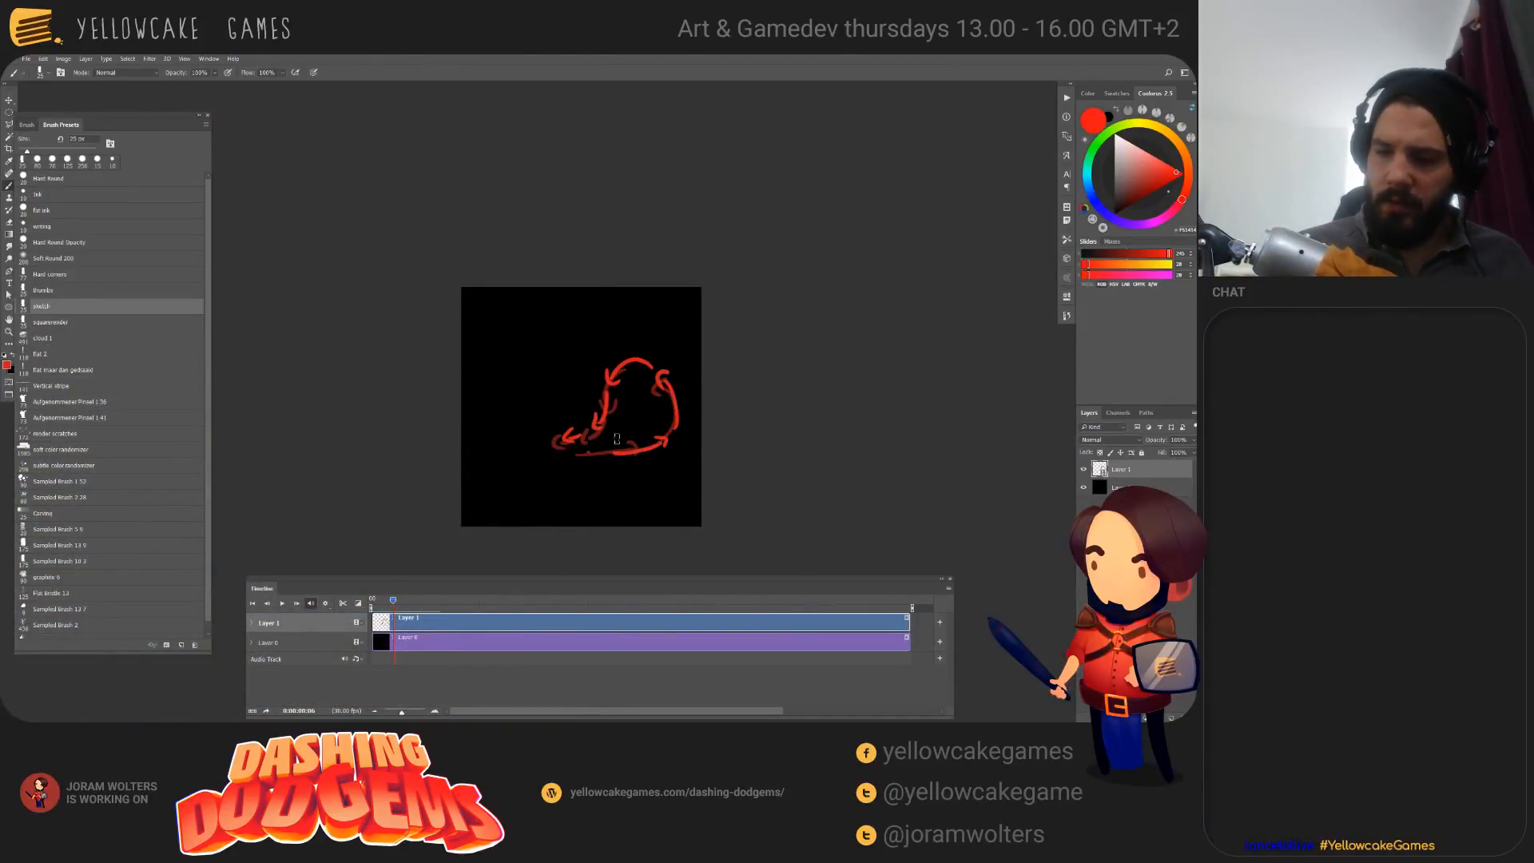
{"action": "mouse_move", "coordinate": [394, 603]}
{"action": "left_mouse_down"}
{"action": "mouse_move", "coordinate": [373, 602]}
{"action": "mouse_move", "coordinate": [427, 601]}
{"action": "mouse_move", "coordinate": [376, 603]}
{"action": "mouse_move", "coordinate": [398, 612]}
{"action": "left_mouse_up"}
{"action": "key", "text": "space"}
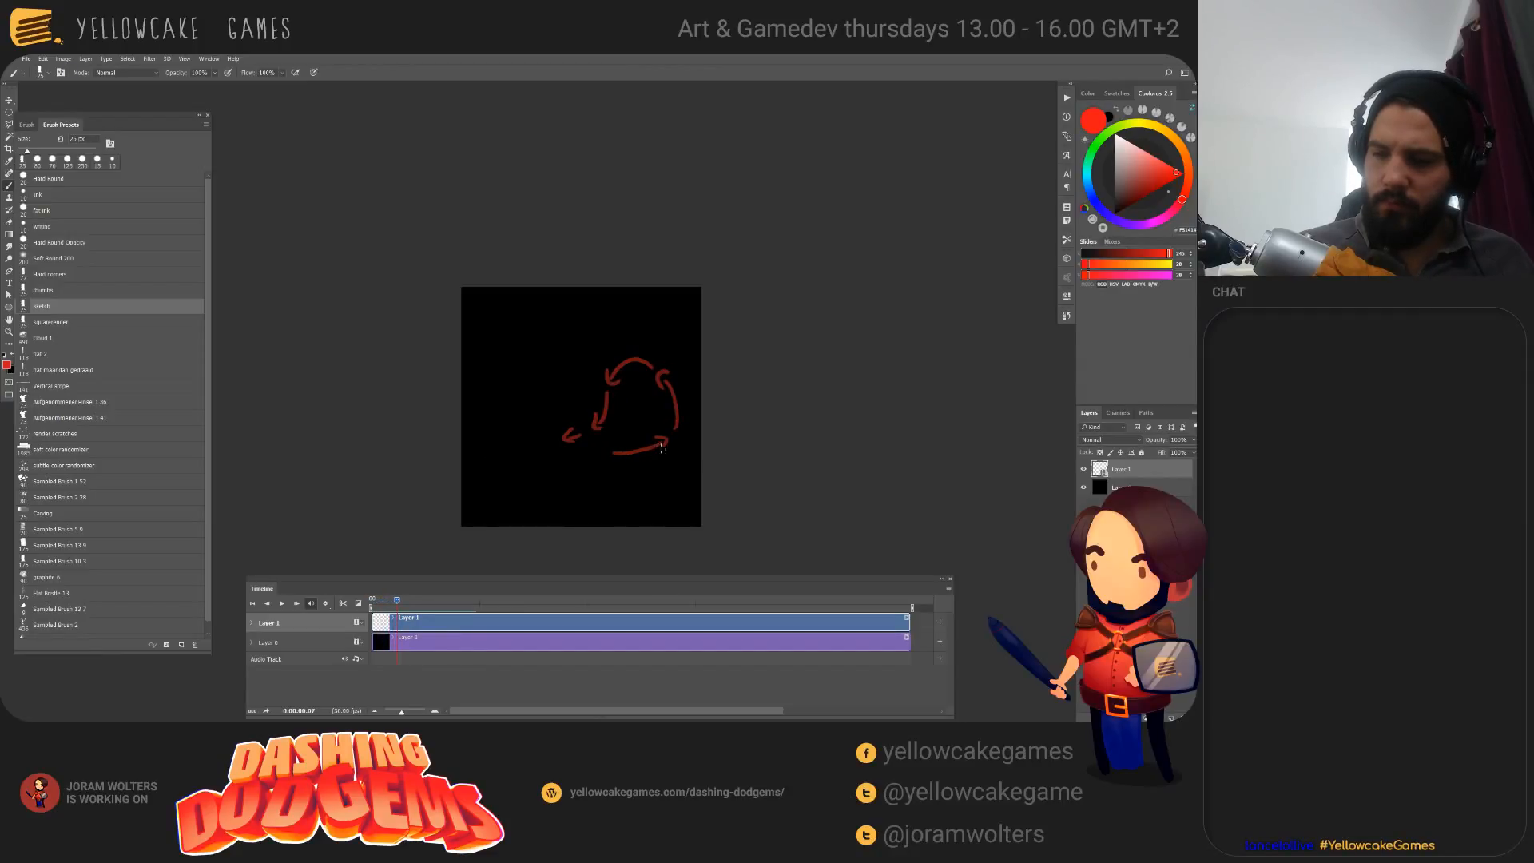
{"action": "mouse_move", "coordinate": [664, 448]}
{"action": "left_mouse_down"}
{"action": "mouse_move", "coordinate": [635, 332]}
{"action": "mouse_move", "coordinate": [638, 421]}
{"action": "left_mouse_up"}
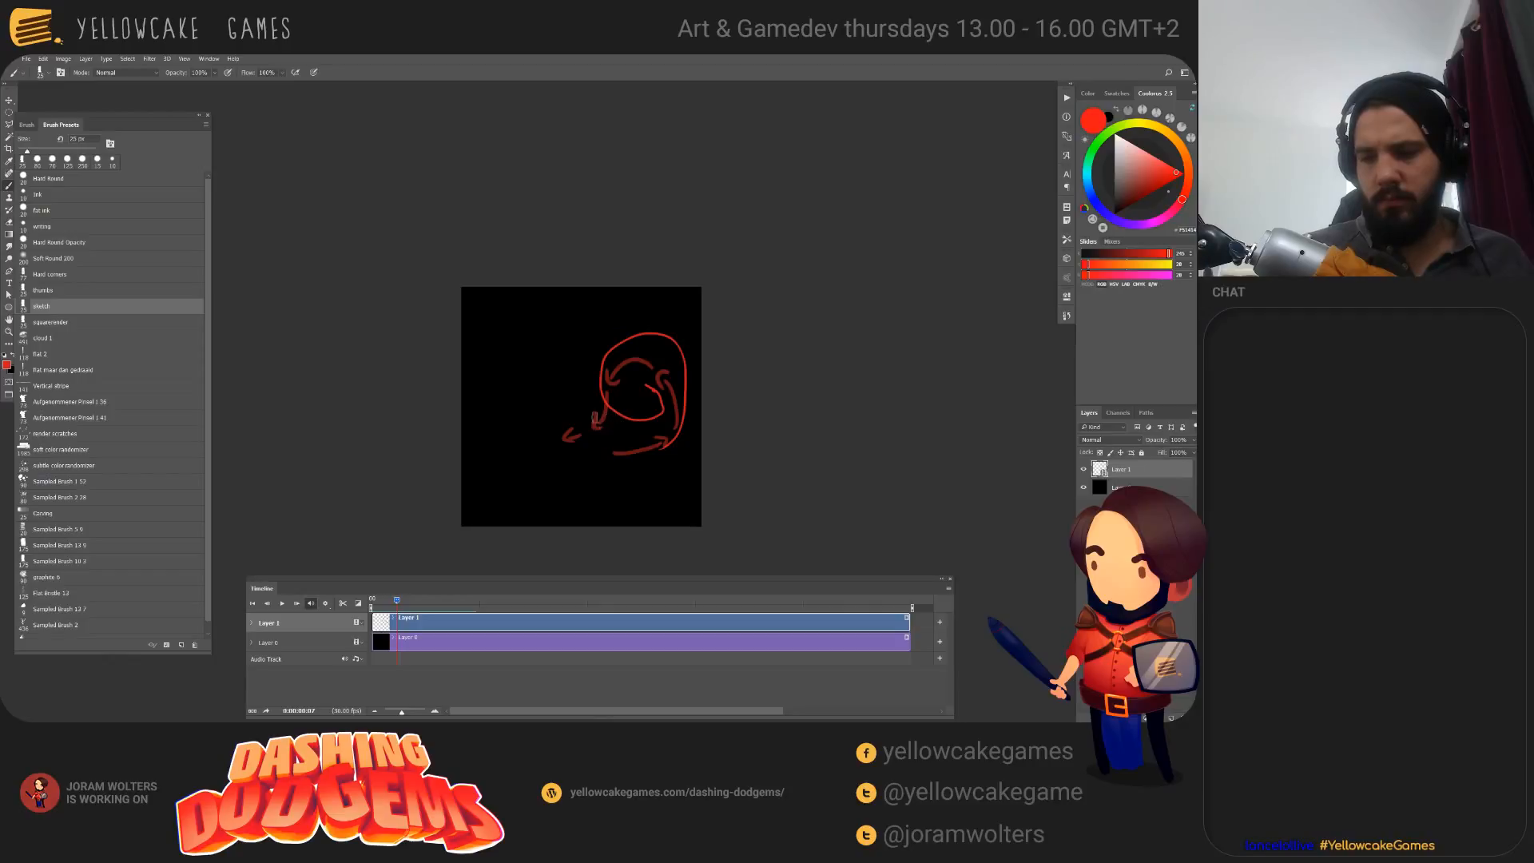
{"action": "mouse_move", "coordinate": [595, 418]}
{"action": "left_mouse_down"}
{"action": "mouse_move", "coordinate": [601, 435]}
{"action": "mouse_move", "coordinate": [576, 448]}
{"action": "mouse_move", "coordinate": [674, 449]}
{"action": "mouse_move", "coordinate": [642, 438]}
{"action": "left_mouse_up"}
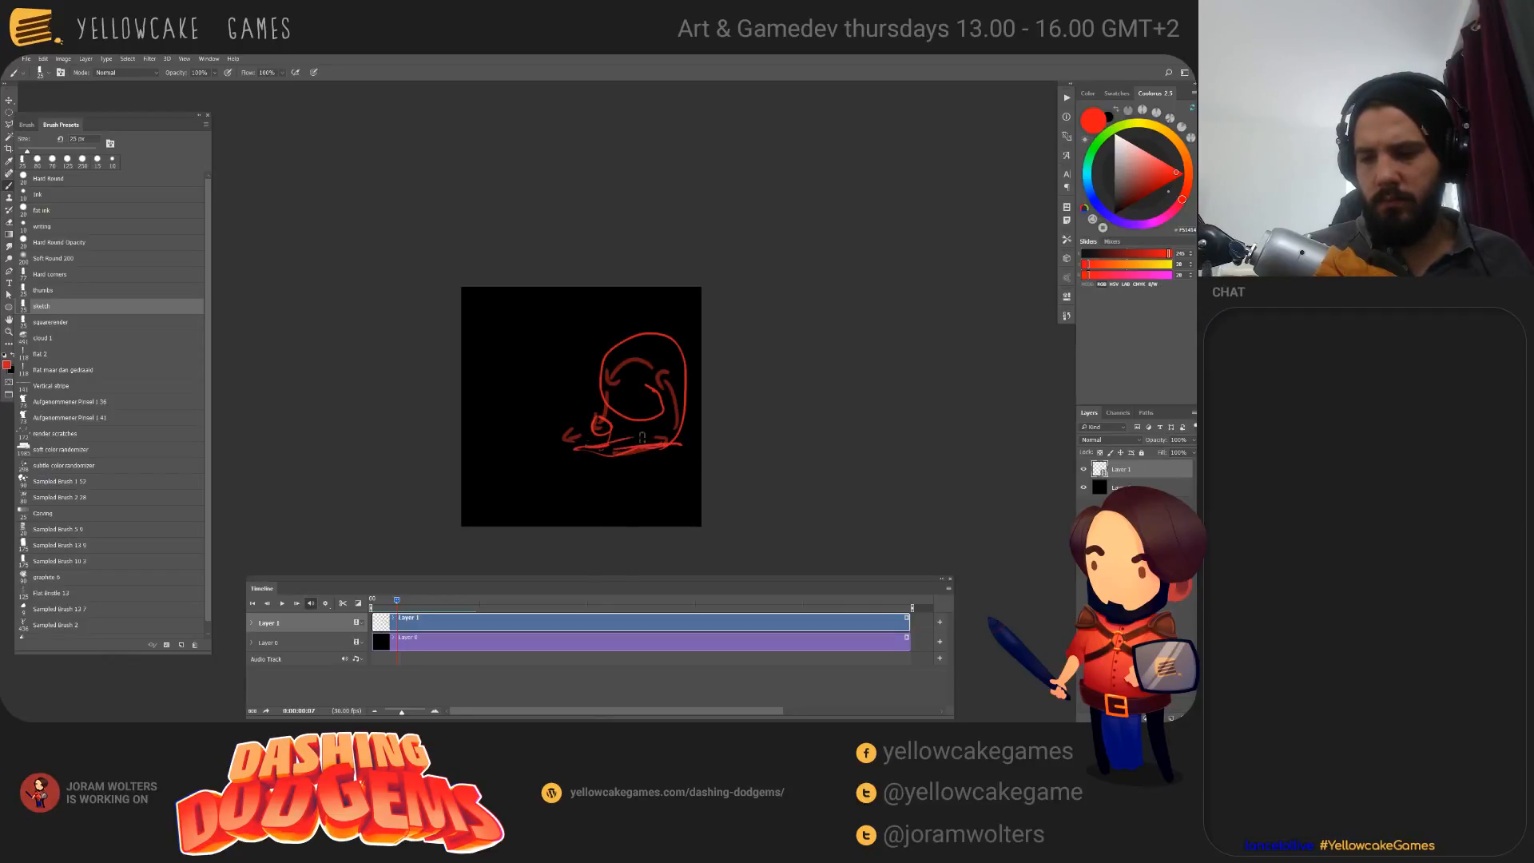
Step: Add a new blank video layer and draw a flat light-blue line over the red ground line on the first frame
{"action": "mouse_move", "coordinate": [397, 599]}
{"action": "left_mouse_down"}
{"action": "mouse_move", "coordinate": [376, 600]}
{"action": "mouse_move", "coordinate": [415, 601]}
{"action": "mouse_move", "coordinate": [372, 600]}
{"action": "left_mouse_up"}
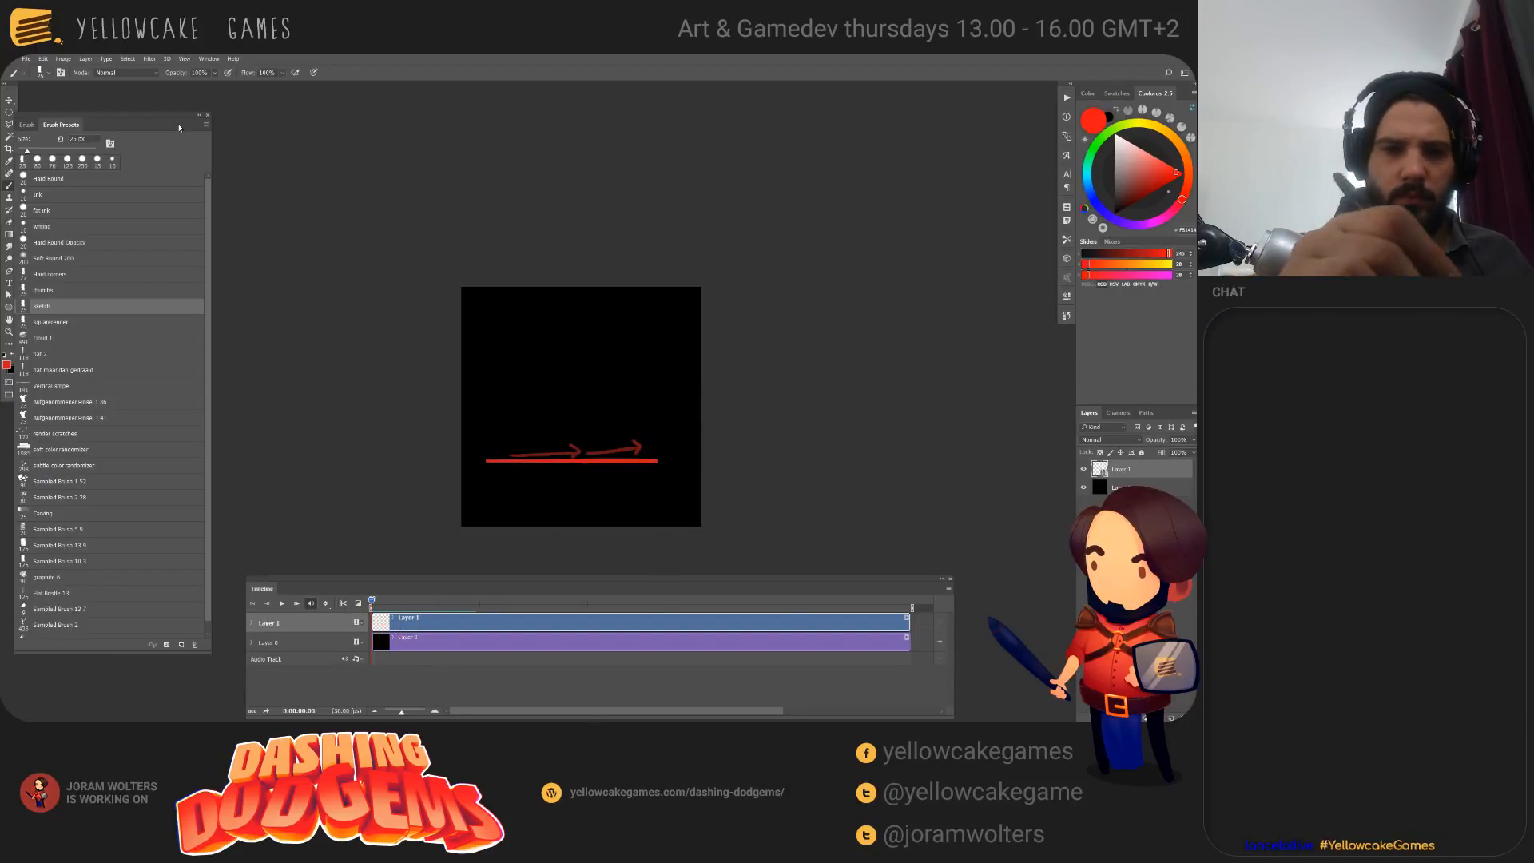
{"action": "left_click", "coordinate": [85, 58]}
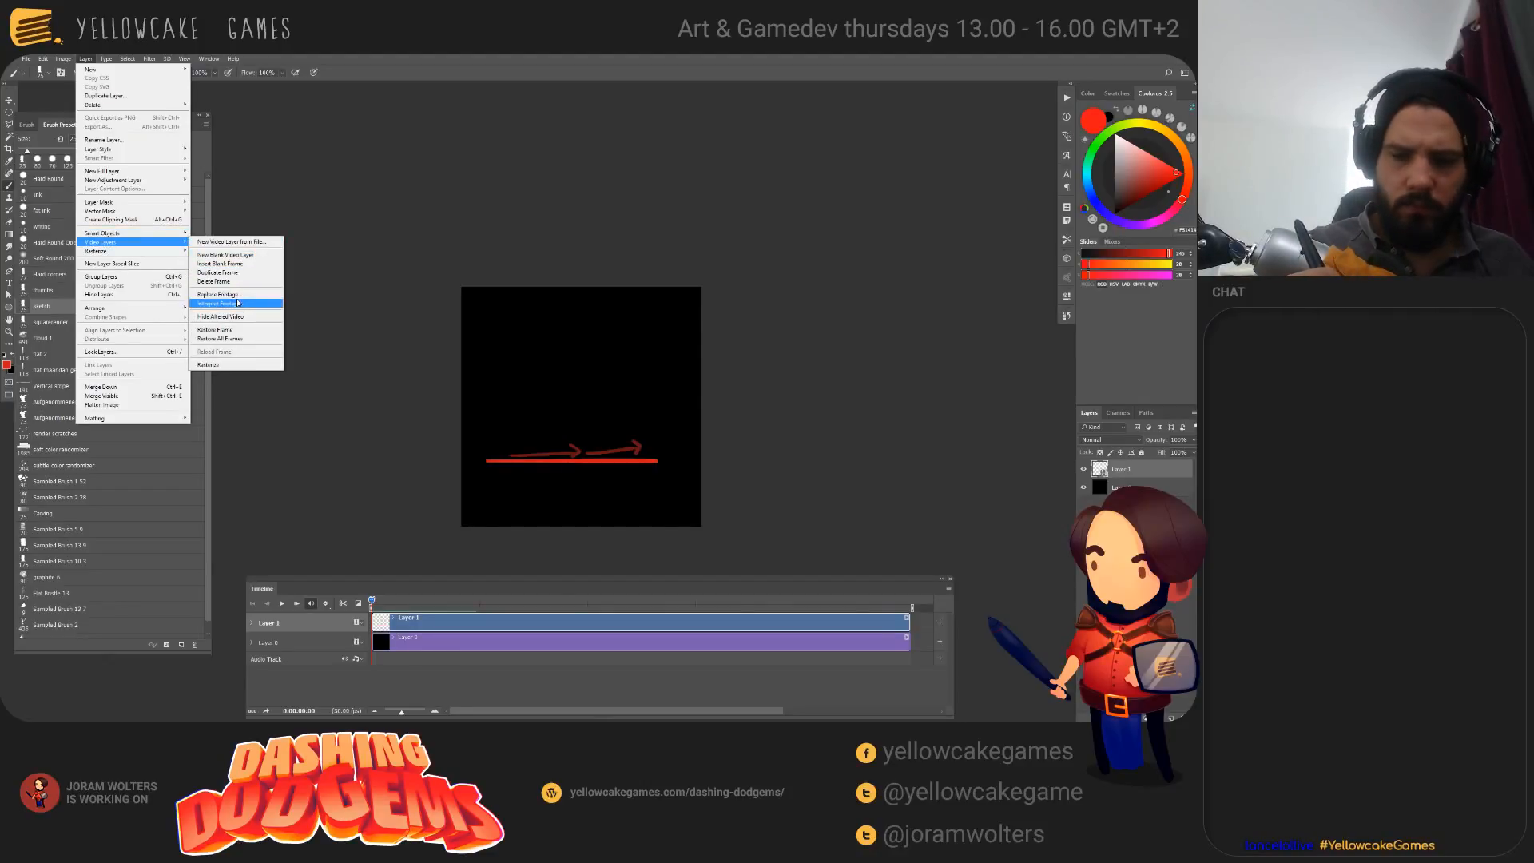
{"action": "left_click", "coordinate": [225, 254]}
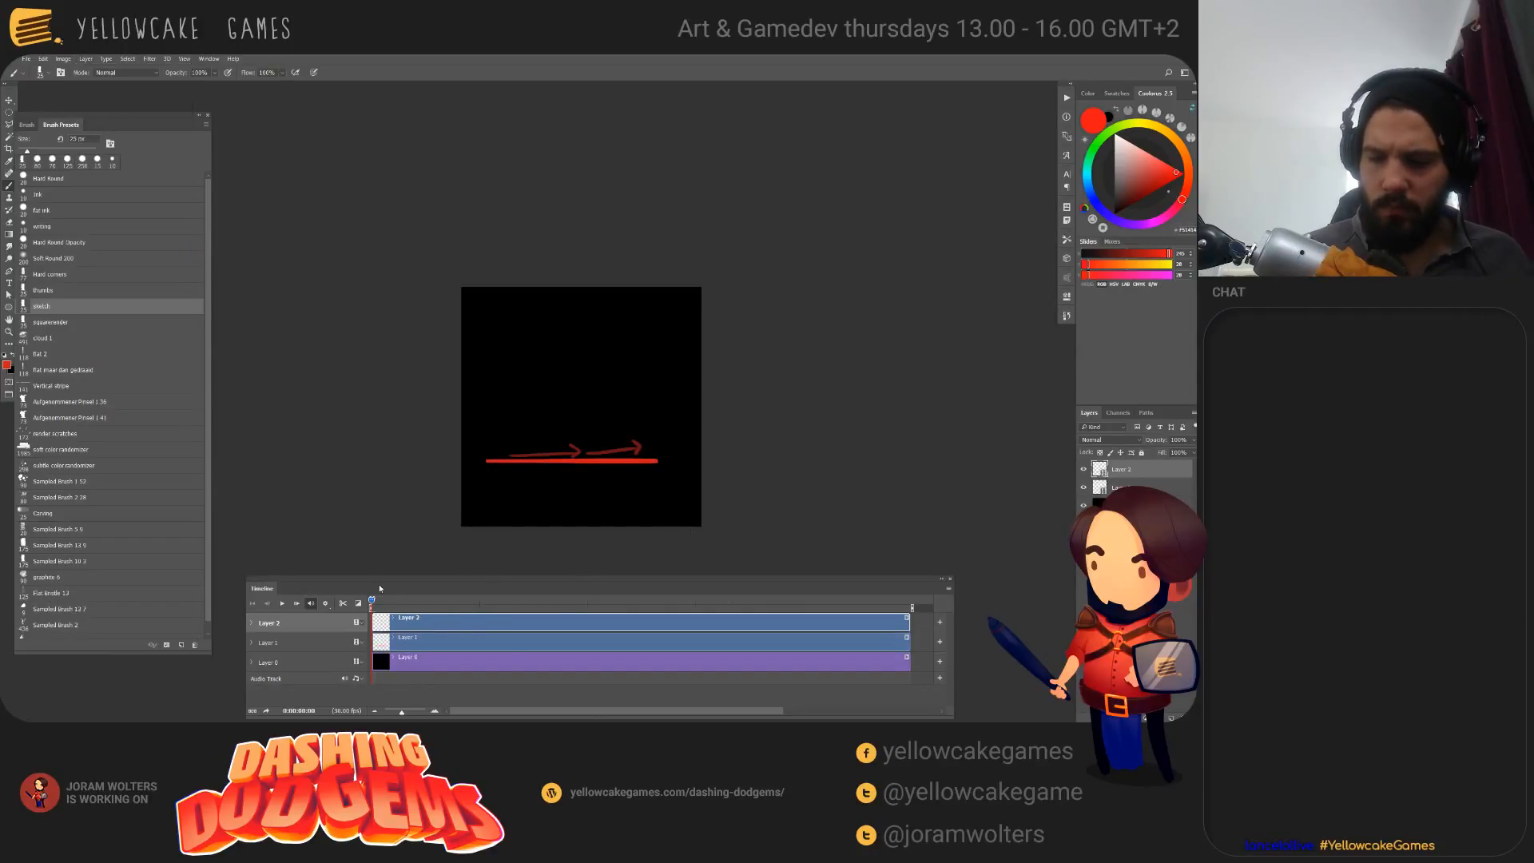
{"action": "left_click", "coordinate": [1103, 181]}
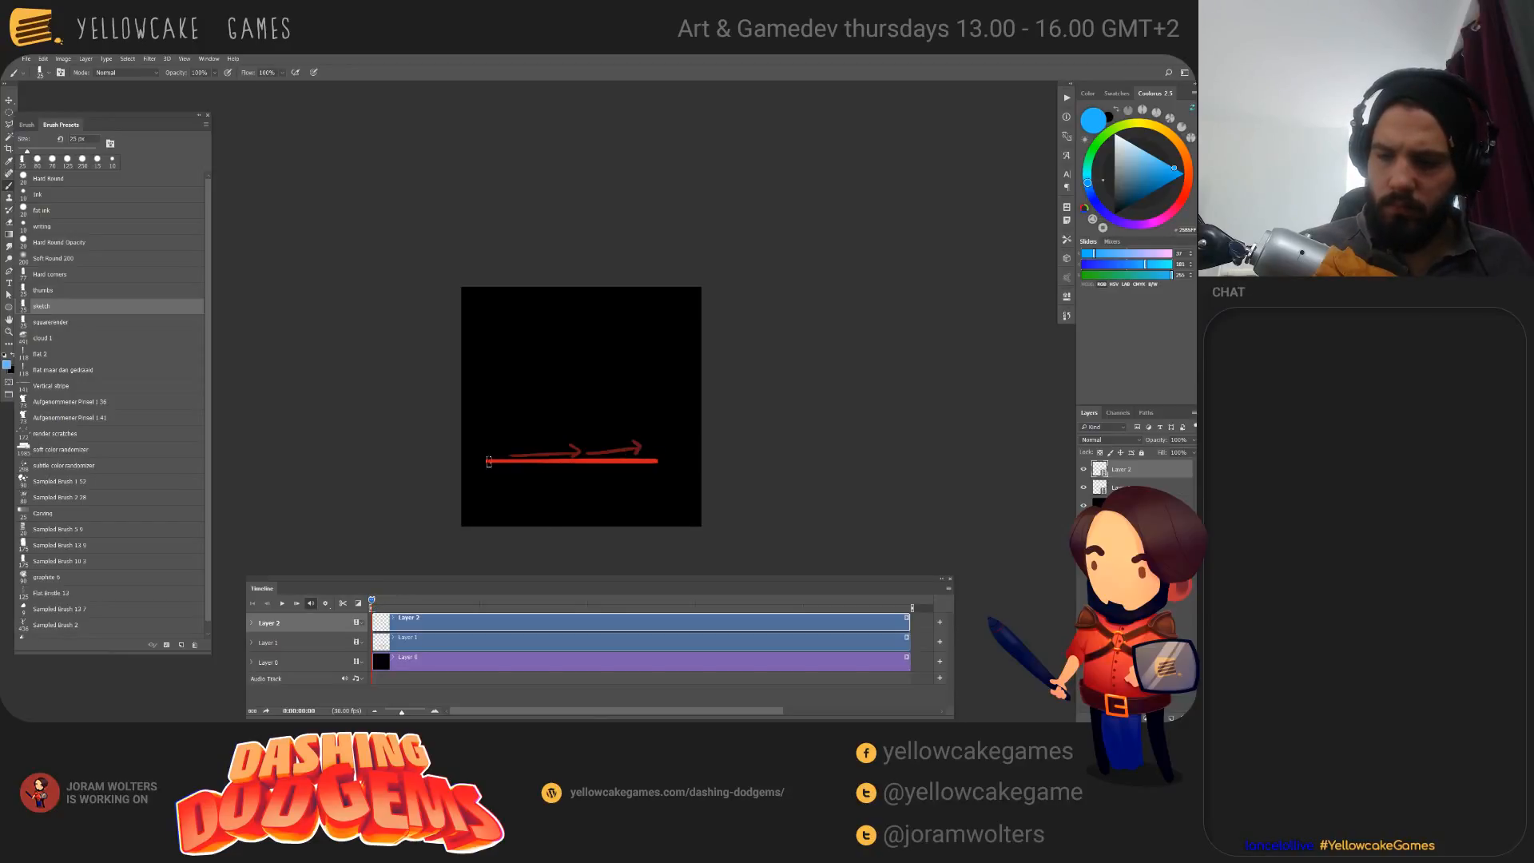
{"action": "left_click_drag", "start_coordinate": [488, 461], "coordinate": [655, 461]}
Step: Draw a thin light-blue wedge on frame 1, with a flat base and an upper edge rising along the red arrows
{"action": "left_click_drag", "start_coordinate": [372, 601], "coordinate": [376, 602]}
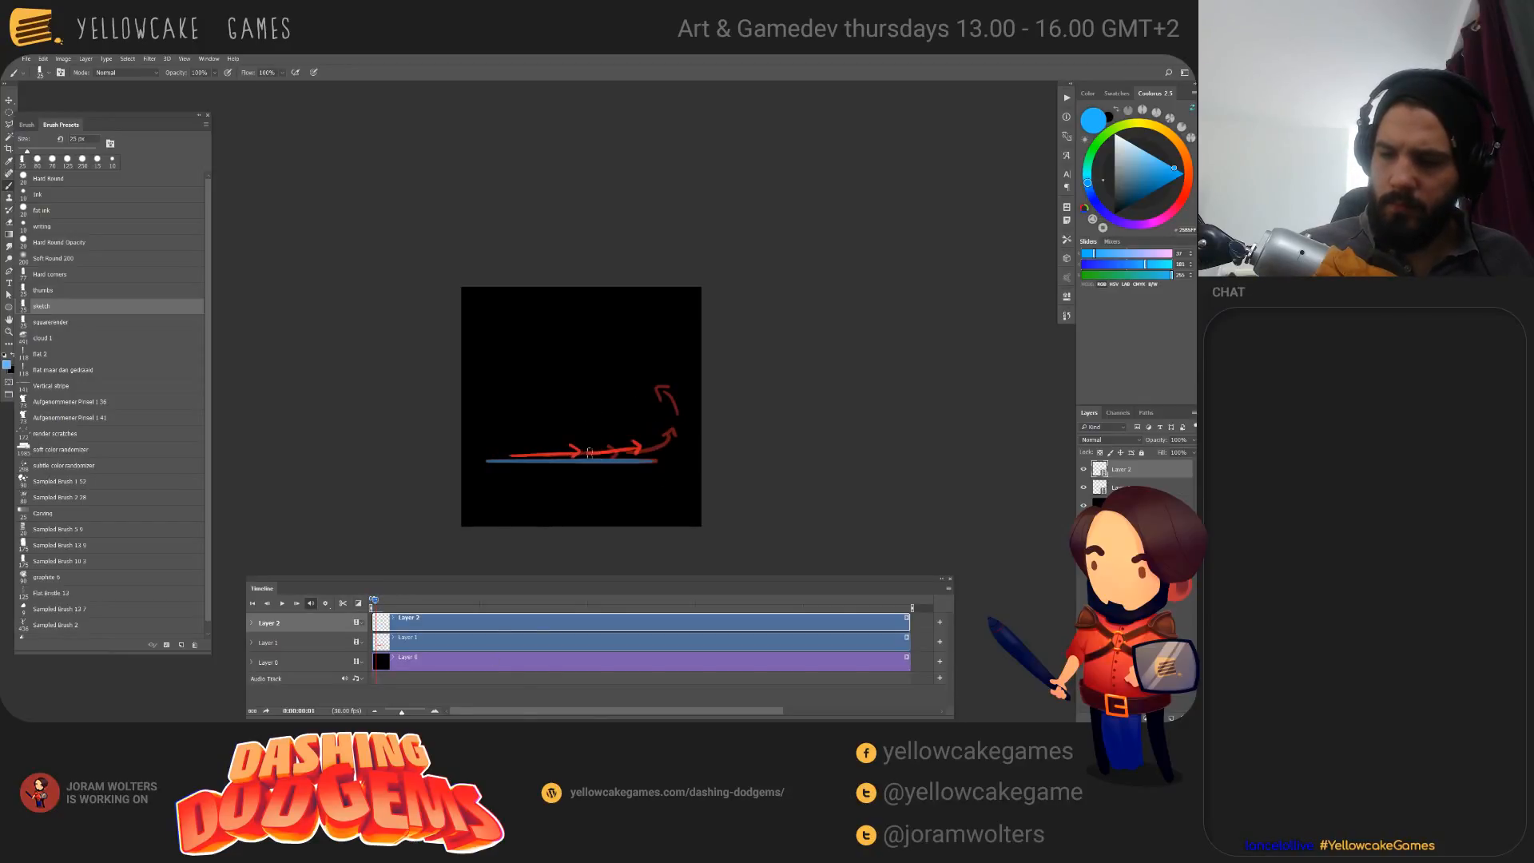
{"action": "left_click_drag", "start_coordinate": [515, 460], "coordinate": [637, 443]}
{"action": "key", "text": "ctrl+z"}
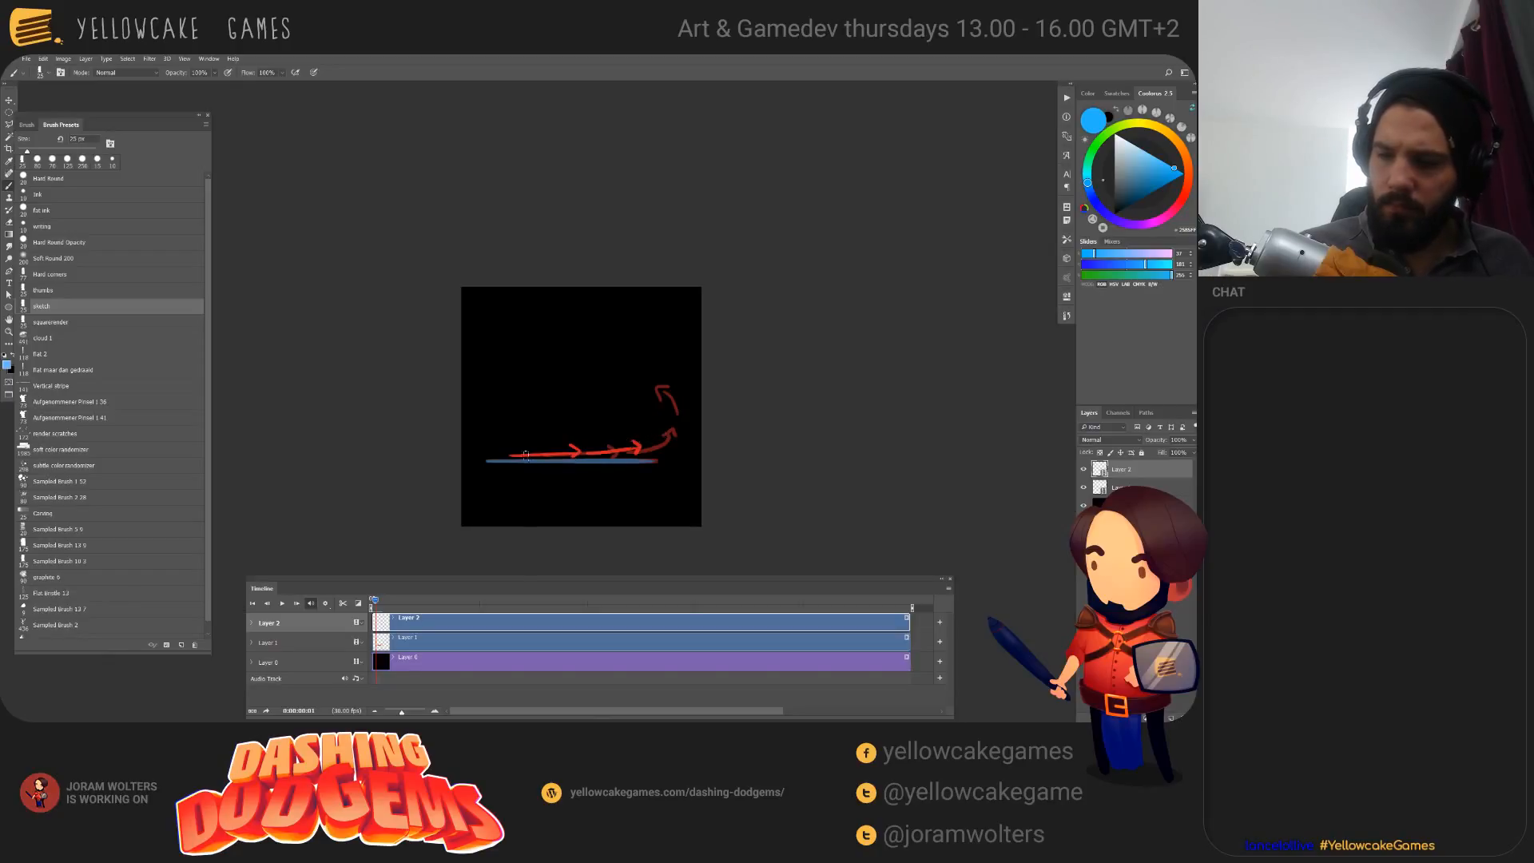
{"action": "left_click_drag", "start_coordinate": [514, 459], "coordinate": [643, 444]}
{"action": "left_click_drag", "start_coordinate": [516, 461], "coordinate": [645, 461]}
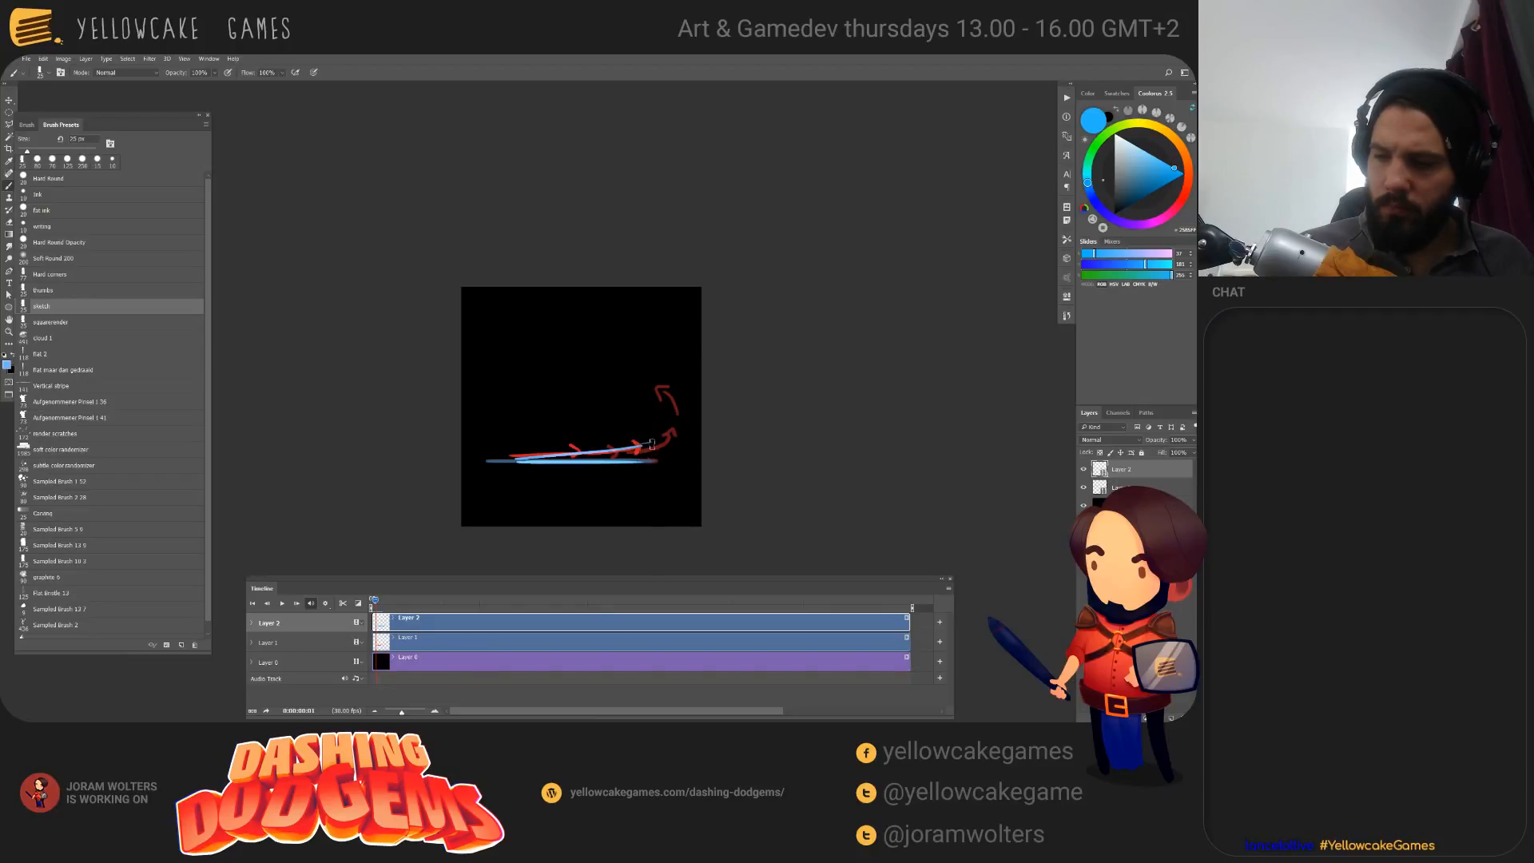
Step: Close the light-blue wedge on frame 1 with a rounded front end joining its upper edge to the flat base
{"action": "mouse_move", "coordinate": [653, 449]}
{"action": "left_mouse_down"}
{"action": "mouse_move", "coordinate": [634, 464]}
{"action": "mouse_move", "coordinate": [667, 445]}
{"action": "left_mouse_up"}
{"action": "key", "text": "ctrl+z"}
{"action": "key", "text": "ctrl+z"}
{"action": "key", "text": "ctrl+z"}
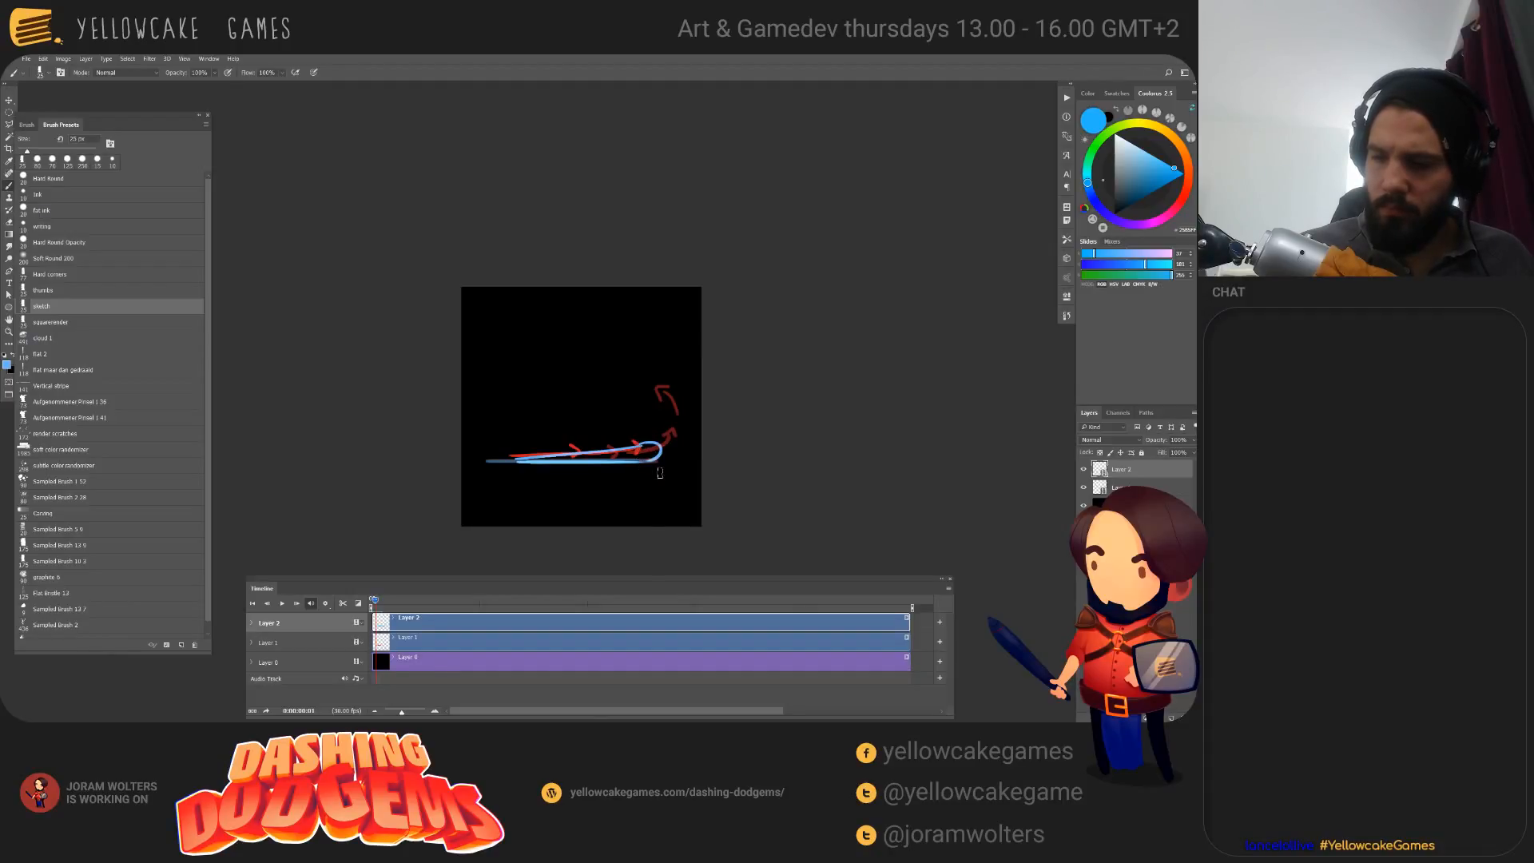
Step: Draw frame 2 as a flat light-blue base with a thin tail and a round puff curling up along the red arrows
{"action": "key", "text": "Right"}
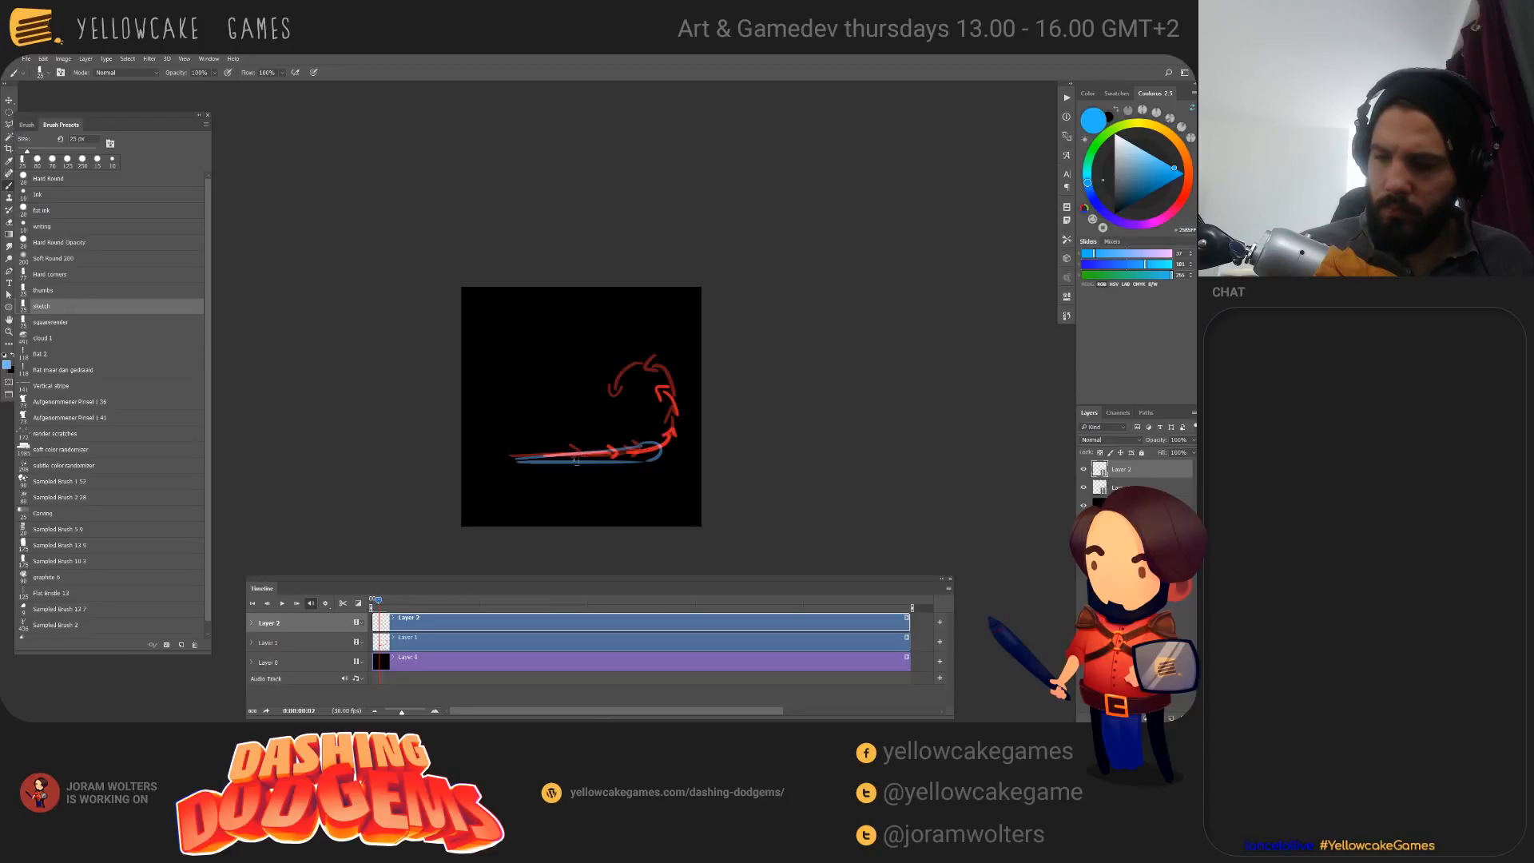
{"action": "left_click_drag", "start_coordinate": [556, 462], "coordinate": [698, 461]}
{"action": "key", "text": "ctrl+z"}
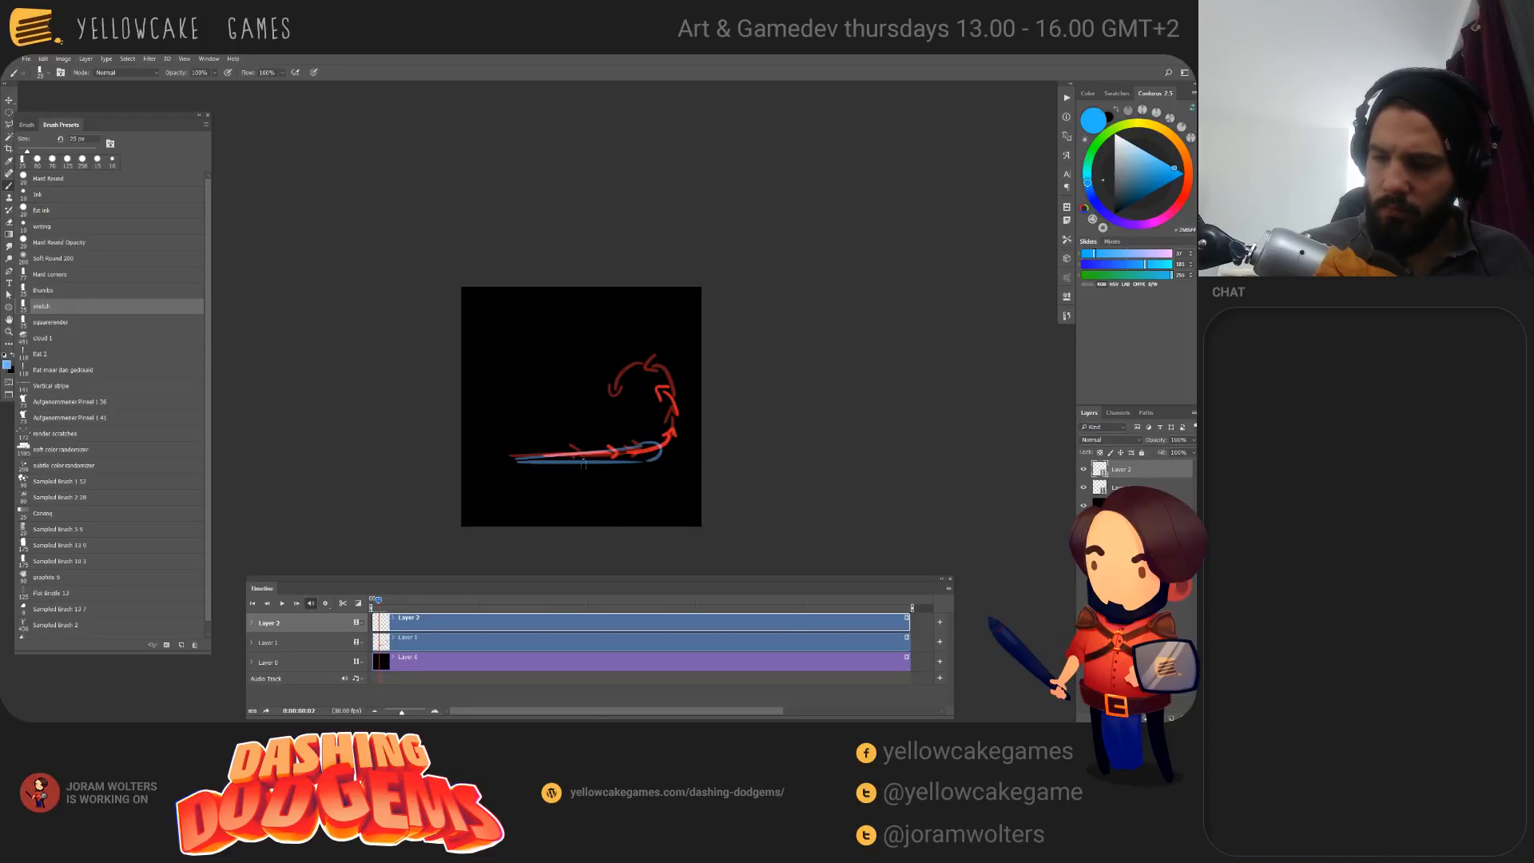
{"action": "mouse_move", "coordinate": [561, 461]}
{"action": "left_mouse_down"}
{"action": "mouse_move", "coordinate": [664, 461]}
{"action": "mouse_move", "coordinate": [681, 390]}
{"action": "left_mouse_up"}
{"action": "key", "text": "ctrl+z"}
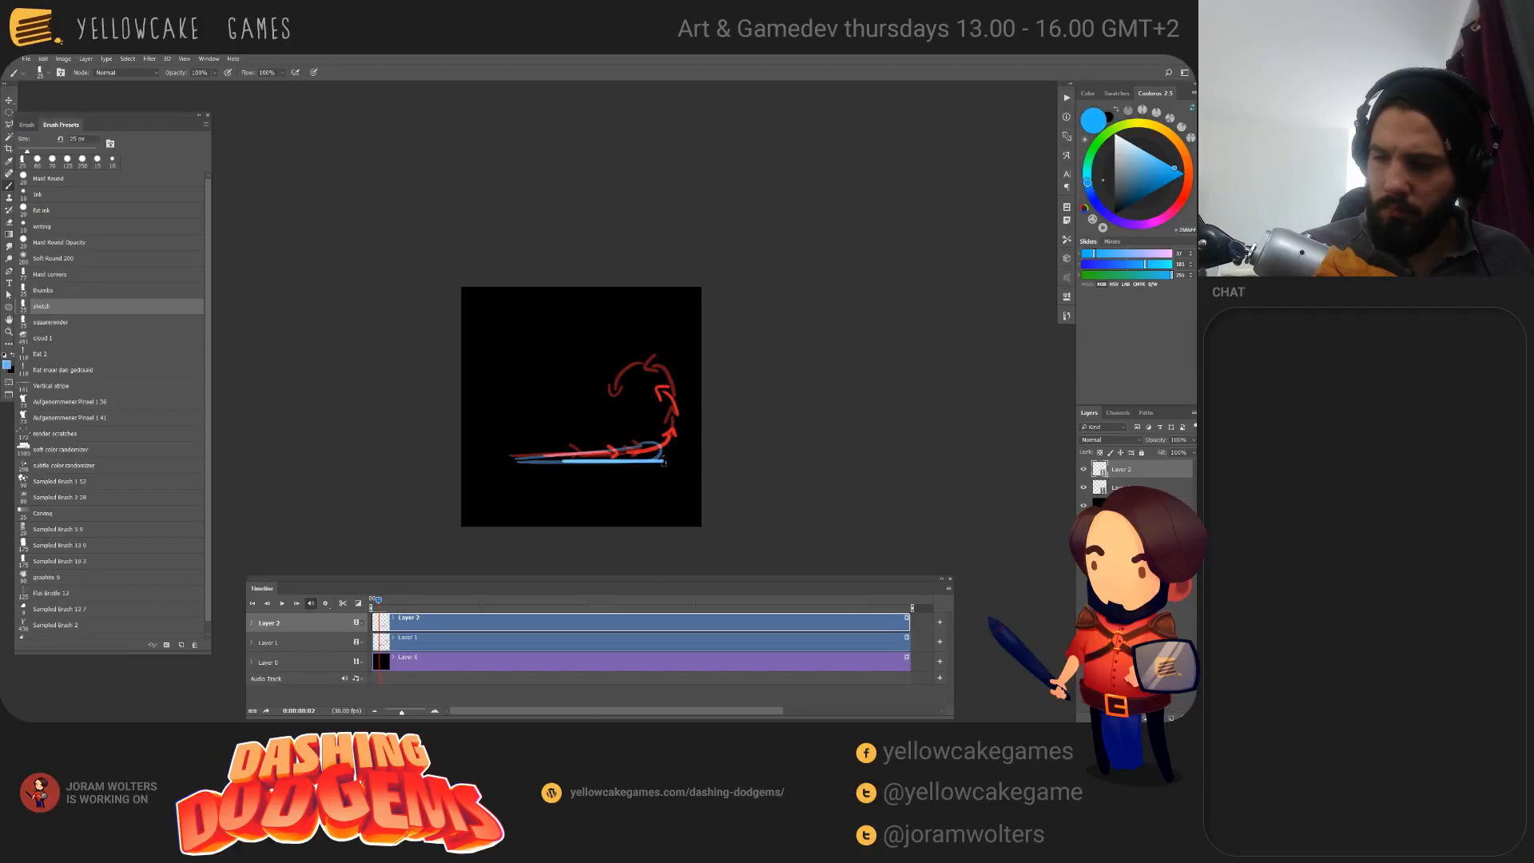
{"action": "mouse_move", "coordinate": [661, 461]}
{"action": "left_mouse_down"}
{"action": "mouse_move", "coordinate": [673, 424]}
{"action": "mouse_move", "coordinate": [566, 458]}
{"action": "left_mouse_up"}
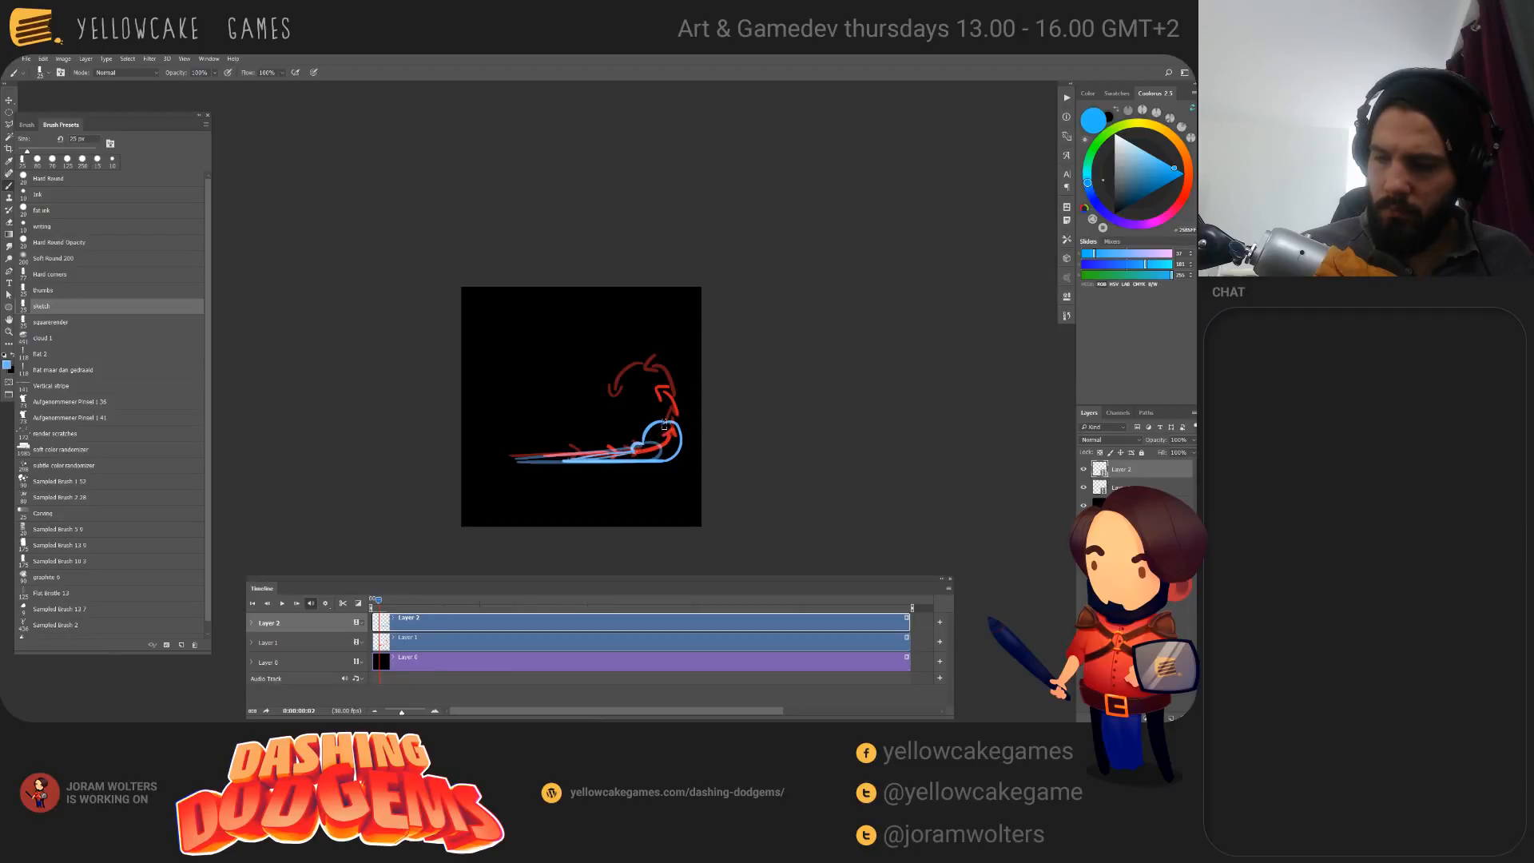
Step: Delete the video layer that holds the red flow arrows
{"action": "left_click", "coordinate": [381, 601]}
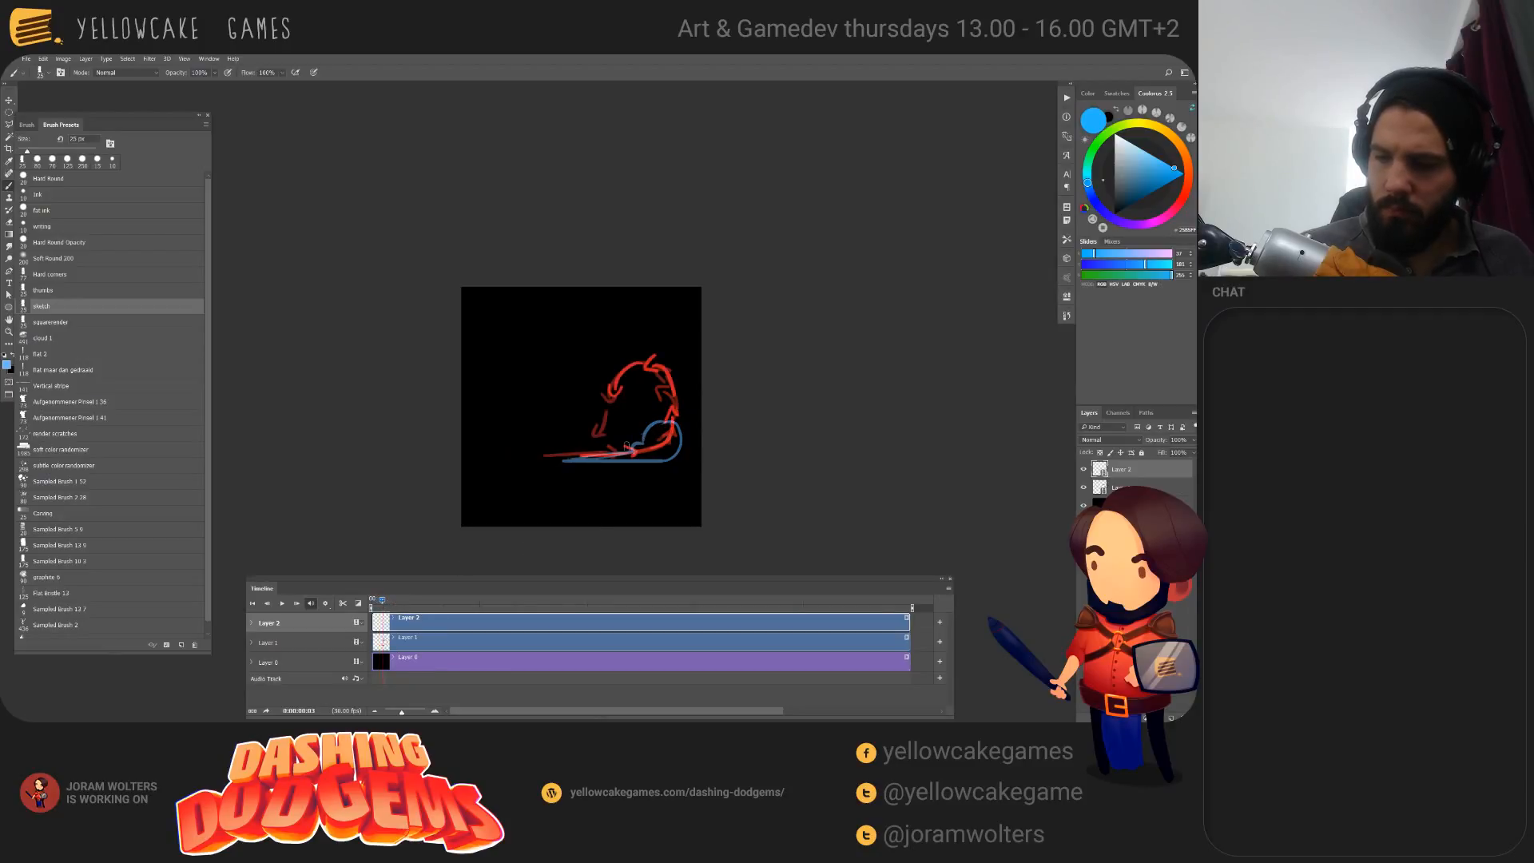
{"action": "key", "text": "ctrl+z"}
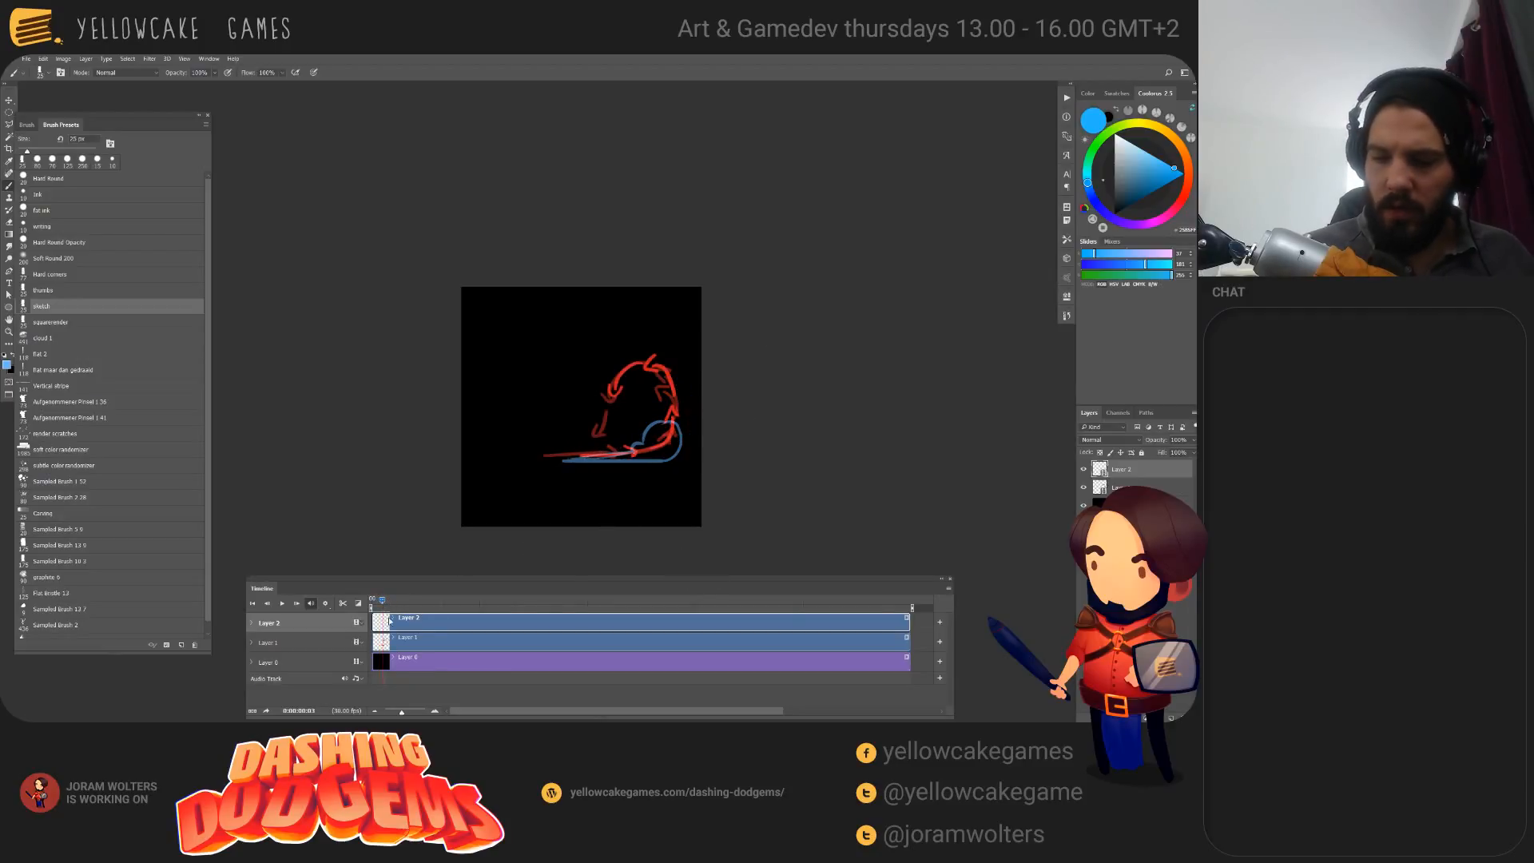
{"action": "left_click", "coordinate": [435, 644]}
{"action": "key", "text": "Delete"}
{"action": "key", "text": "space"}
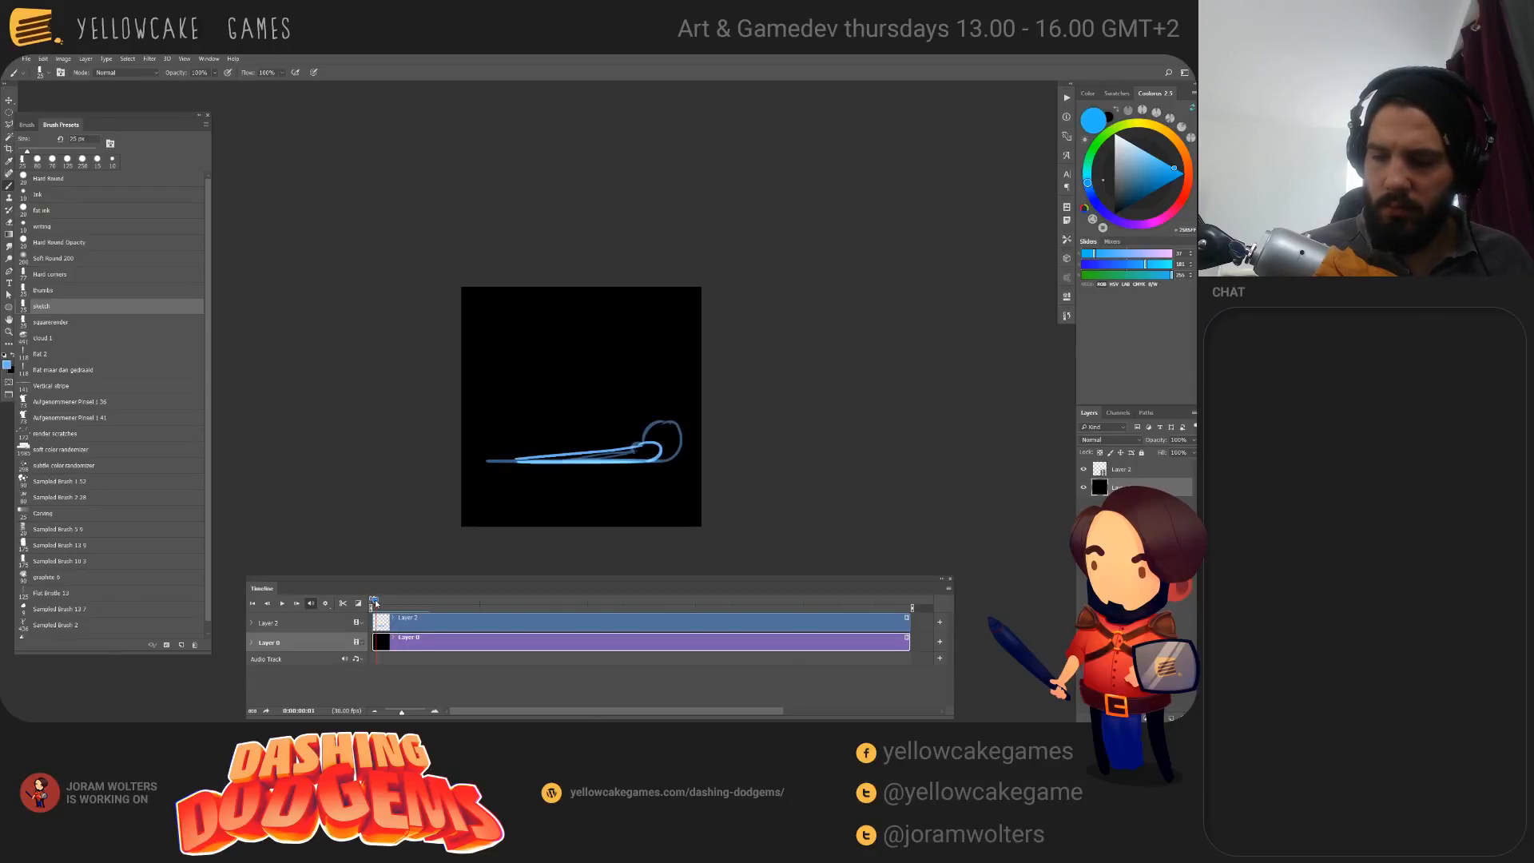
{"action": "left_click_drag", "start_coordinate": [375, 602], "coordinate": [384, 603]}
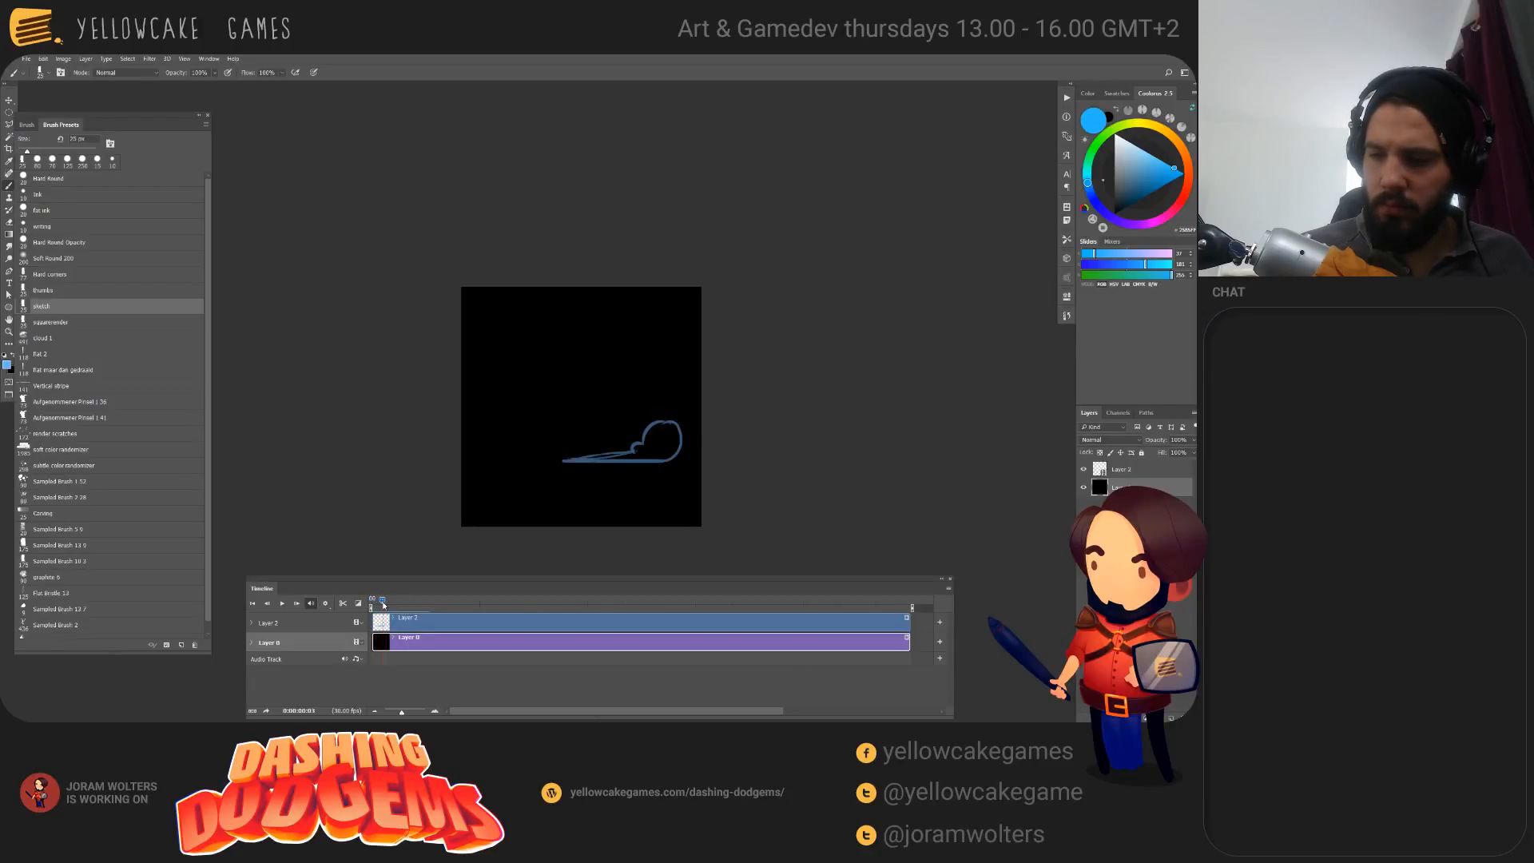
{"action": "mouse_move", "coordinate": [563, 458]}
{"action": "left_mouse_down"}
{"action": "mouse_move", "coordinate": [676, 458]}
{"action": "mouse_move", "coordinate": [656, 413]}
{"action": "mouse_move", "coordinate": [670, 422]}
{"action": "mouse_move", "coordinate": [565, 457]}
{"action": "mouse_move", "coordinate": [639, 434]}
{"action": "mouse_move", "coordinate": [647, 415]}
{"action": "left_mouse_up"}
{"action": "key", "text": "ctrl+z"}
{"action": "key", "text": "ctrl+z"}
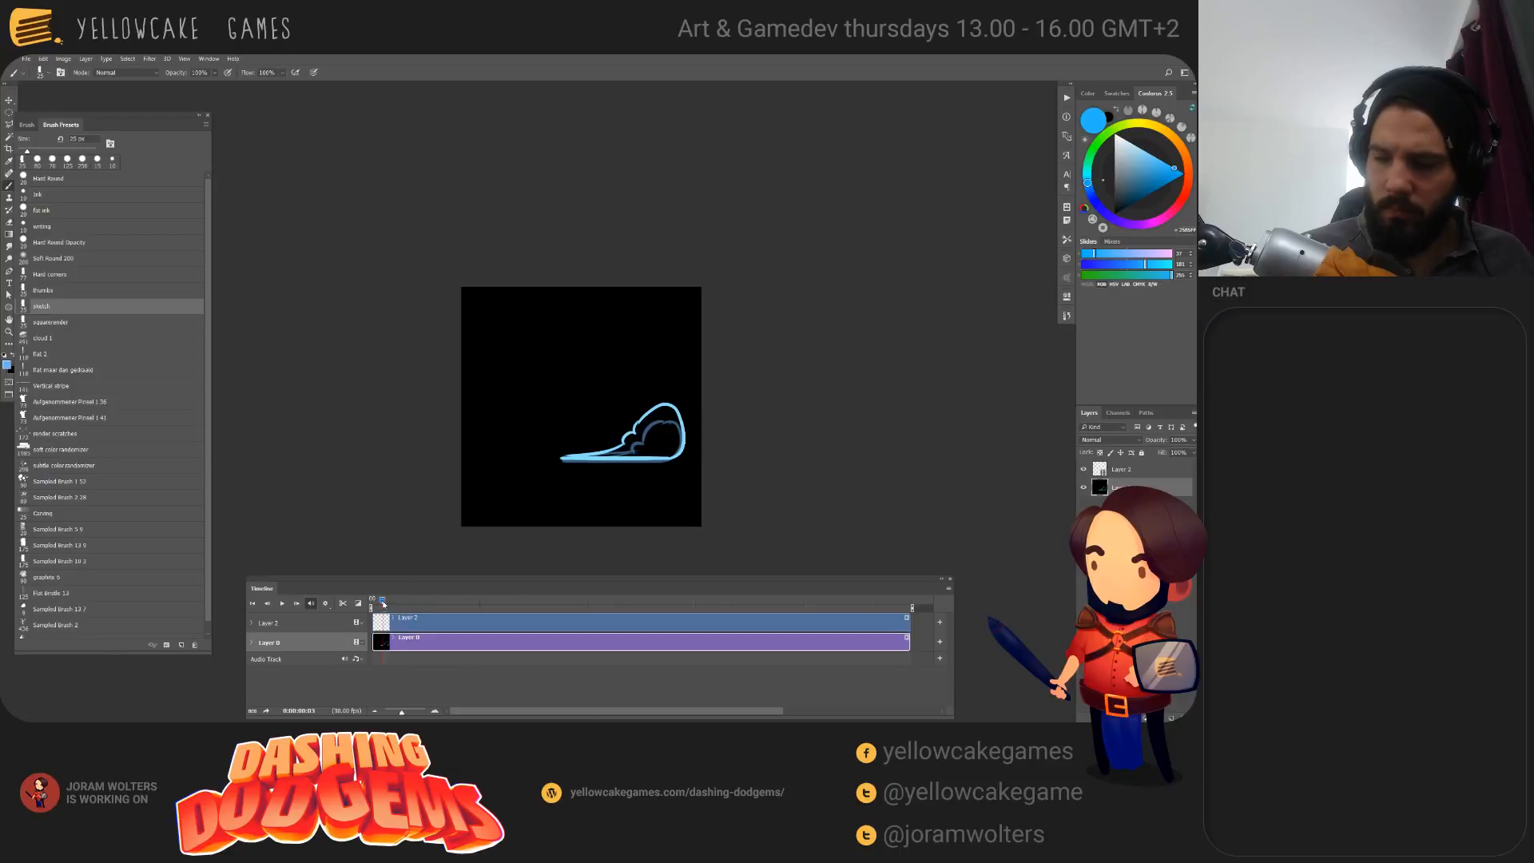
{"action": "key", "text": "Right"}
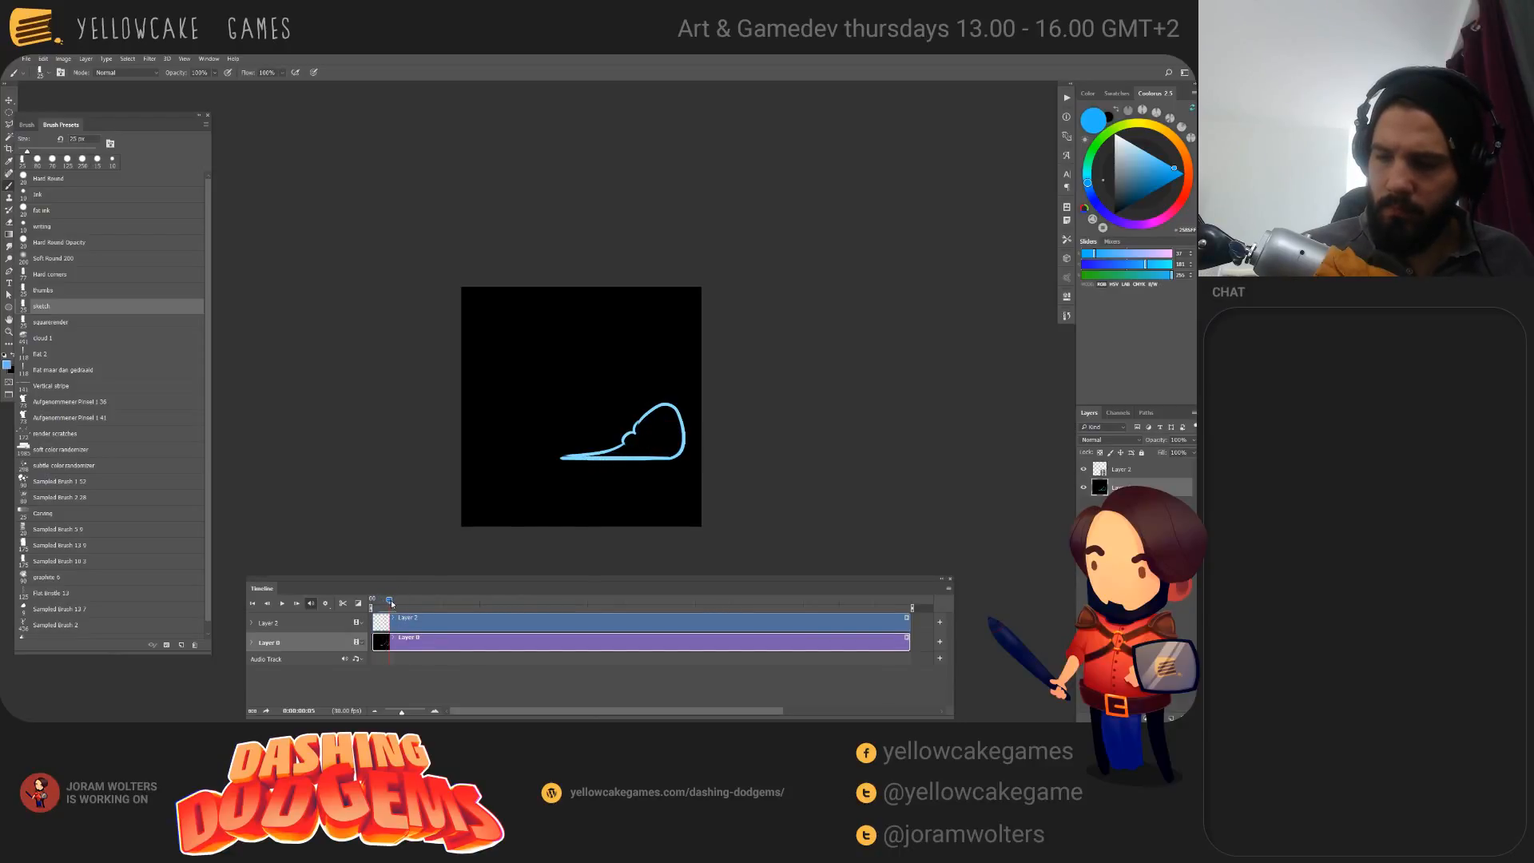
{"action": "mouse_move", "coordinate": [391, 601]}
{"action": "left_mouse_down"}
{"action": "mouse_move", "coordinate": [476, 630]}
{"action": "mouse_move", "coordinate": [343, 669]}
{"action": "left_mouse_up"}
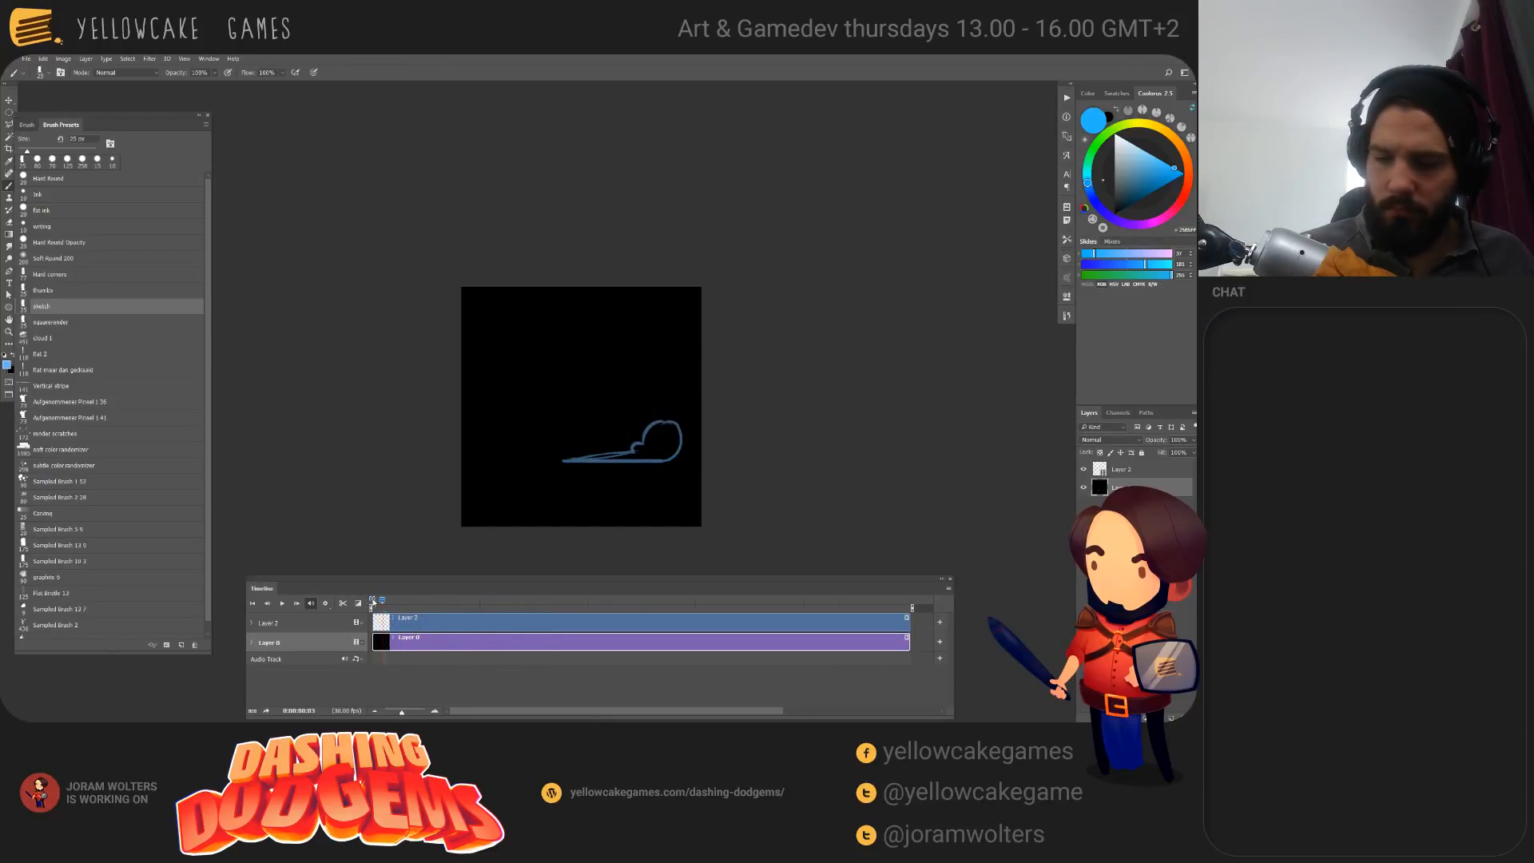
Step: On Layer 2, draw the puff on frames 3 and 4 as a growing teardrop with a pointed tail and small inner notch
{"action": "left_click", "coordinate": [424, 619]}
{"action": "mouse_move", "coordinate": [382, 600]}
{"action": "left_mouse_down"}
{"action": "mouse_move", "coordinate": [369, 607]}
{"action": "mouse_move", "coordinate": [382, 612]}
{"action": "left_mouse_up"}
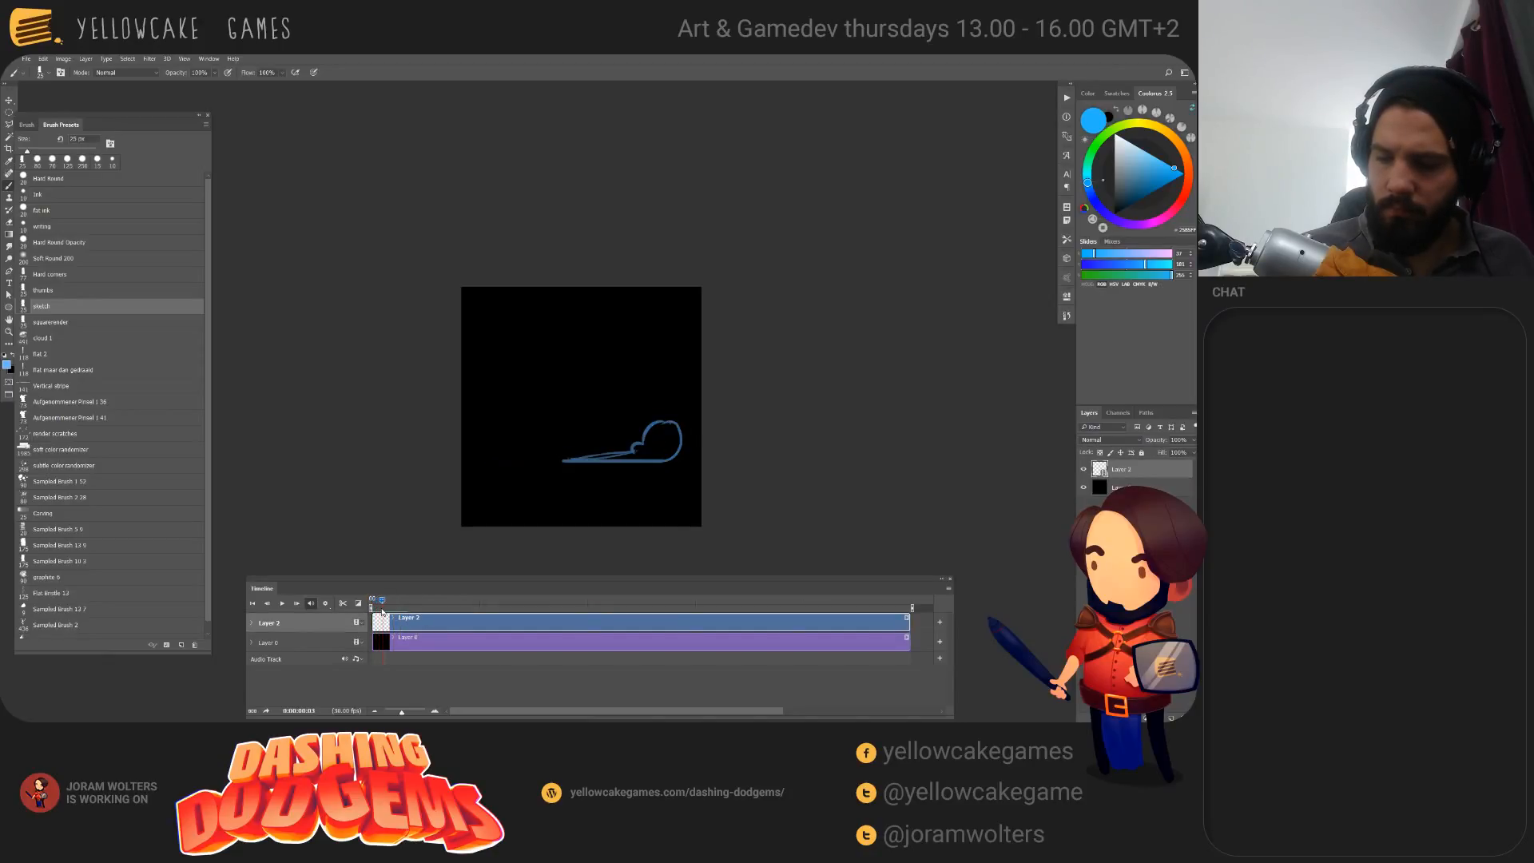
{"action": "mouse_move", "coordinate": [609, 464]}
{"action": "left_mouse_down"}
{"action": "mouse_move", "coordinate": [663, 406]}
{"action": "mouse_move", "coordinate": [568, 462]}
{"action": "left_mouse_up"}
{"action": "left_click_drag", "start_coordinate": [385, 604], "coordinate": [387, 601]}
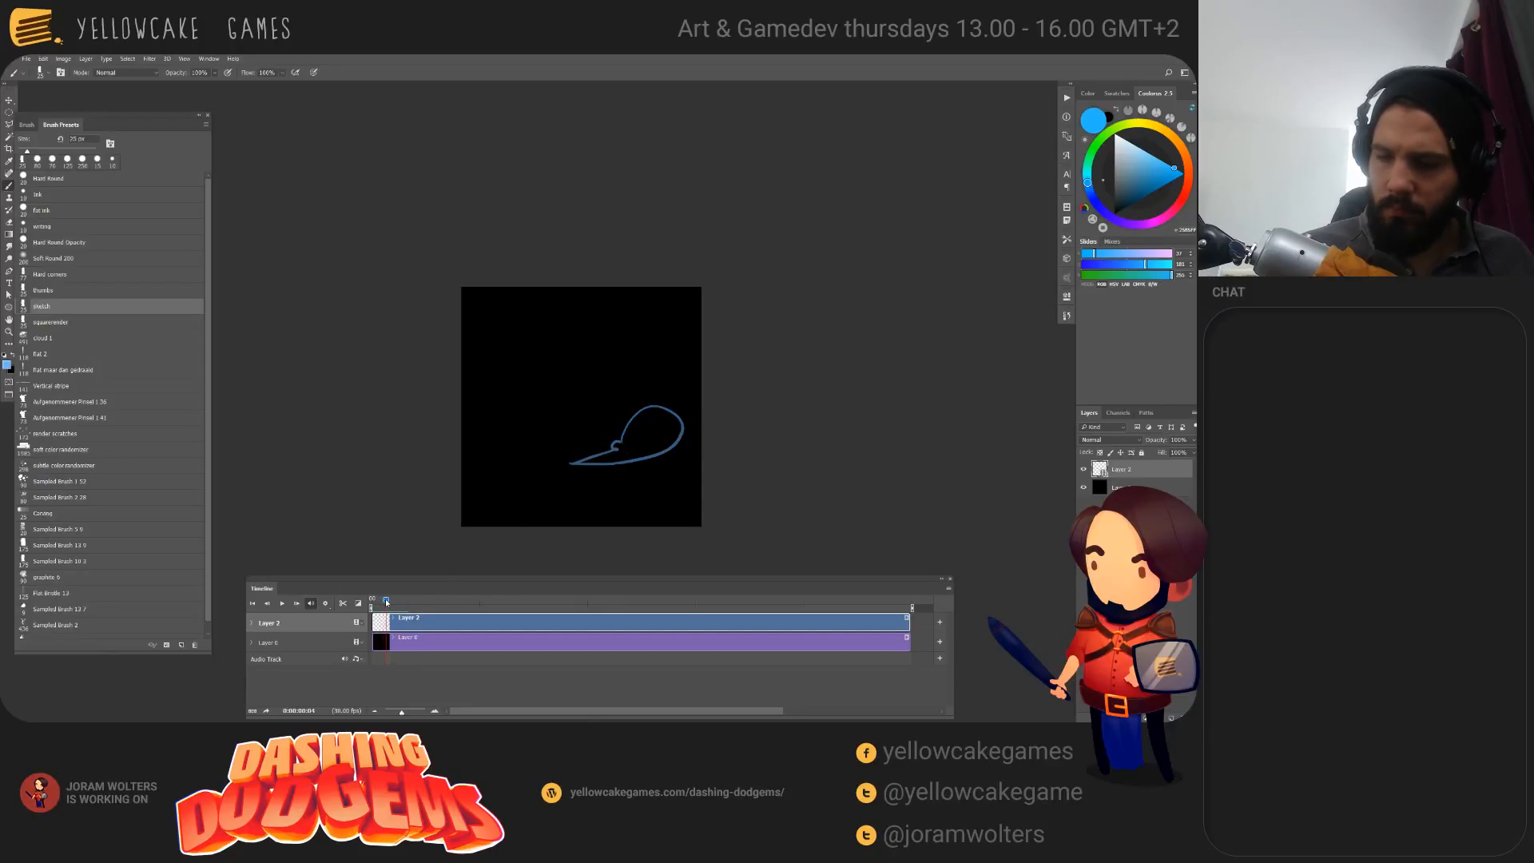
{"action": "mouse_move", "coordinate": [571, 464]}
{"action": "left_mouse_down"}
{"action": "mouse_move", "coordinate": [673, 439]}
{"action": "mouse_move", "coordinate": [635, 450]}
{"action": "mouse_move", "coordinate": [609, 422]}
{"action": "mouse_move", "coordinate": [613, 439]}
{"action": "left_mouse_up"}
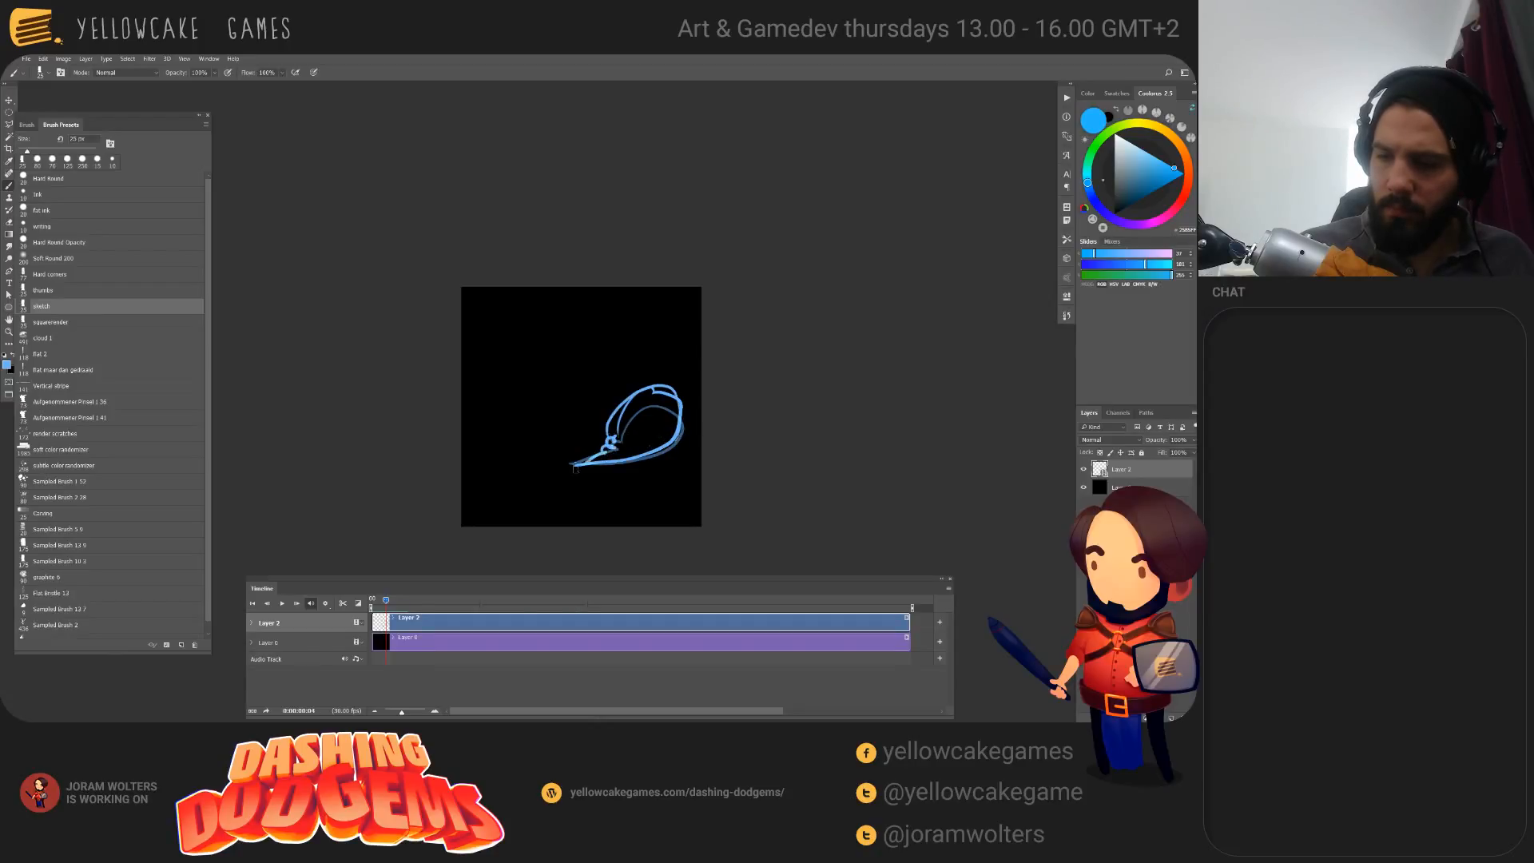
Step: Draw the puff larger and rounder on frames 5 to 7, with a small curl where the body meets the tail
{"action": "key", "text": "Right"}
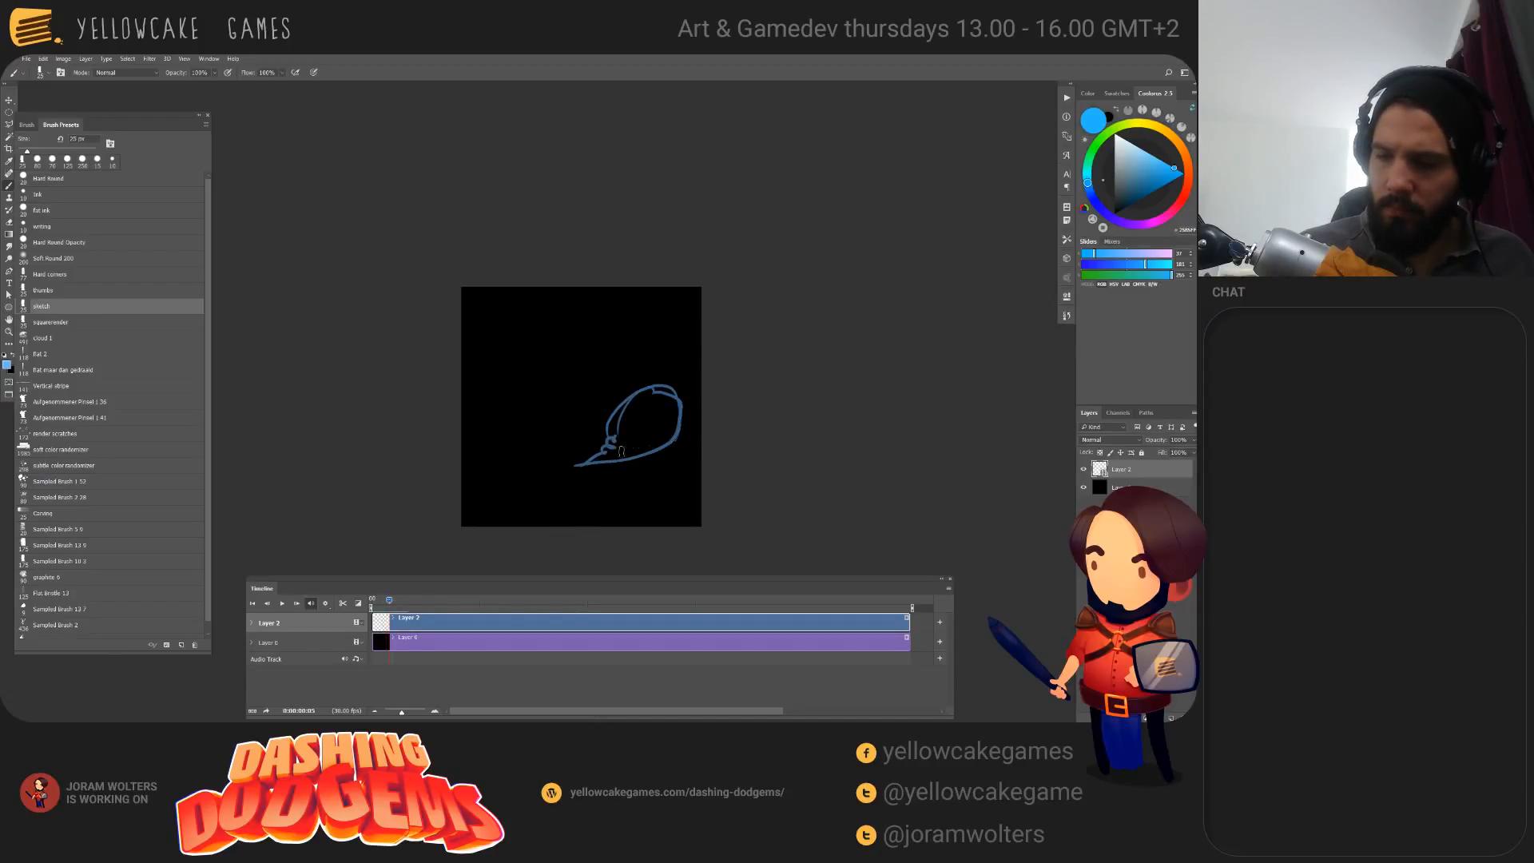
{"action": "mouse_move", "coordinate": [573, 465]}
{"action": "left_mouse_down"}
{"action": "mouse_move", "coordinate": [671, 449]}
{"action": "mouse_move", "coordinate": [643, 382]}
{"action": "mouse_move", "coordinate": [657, 385]}
{"action": "mouse_move", "coordinate": [616, 448]}
{"action": "mouse_move", "coordinate": [575, 464]}
{"action": "mouse_move", "coordinate": [621, 387]}
{"action": "mouse_move", "coordinate": [612, 446]}
{"action": "mouse_move", "coordinate": [587, 460]}
{"action": "left_mouse_up"}
{"action": "left_click", "coordinate": [393, 601]}
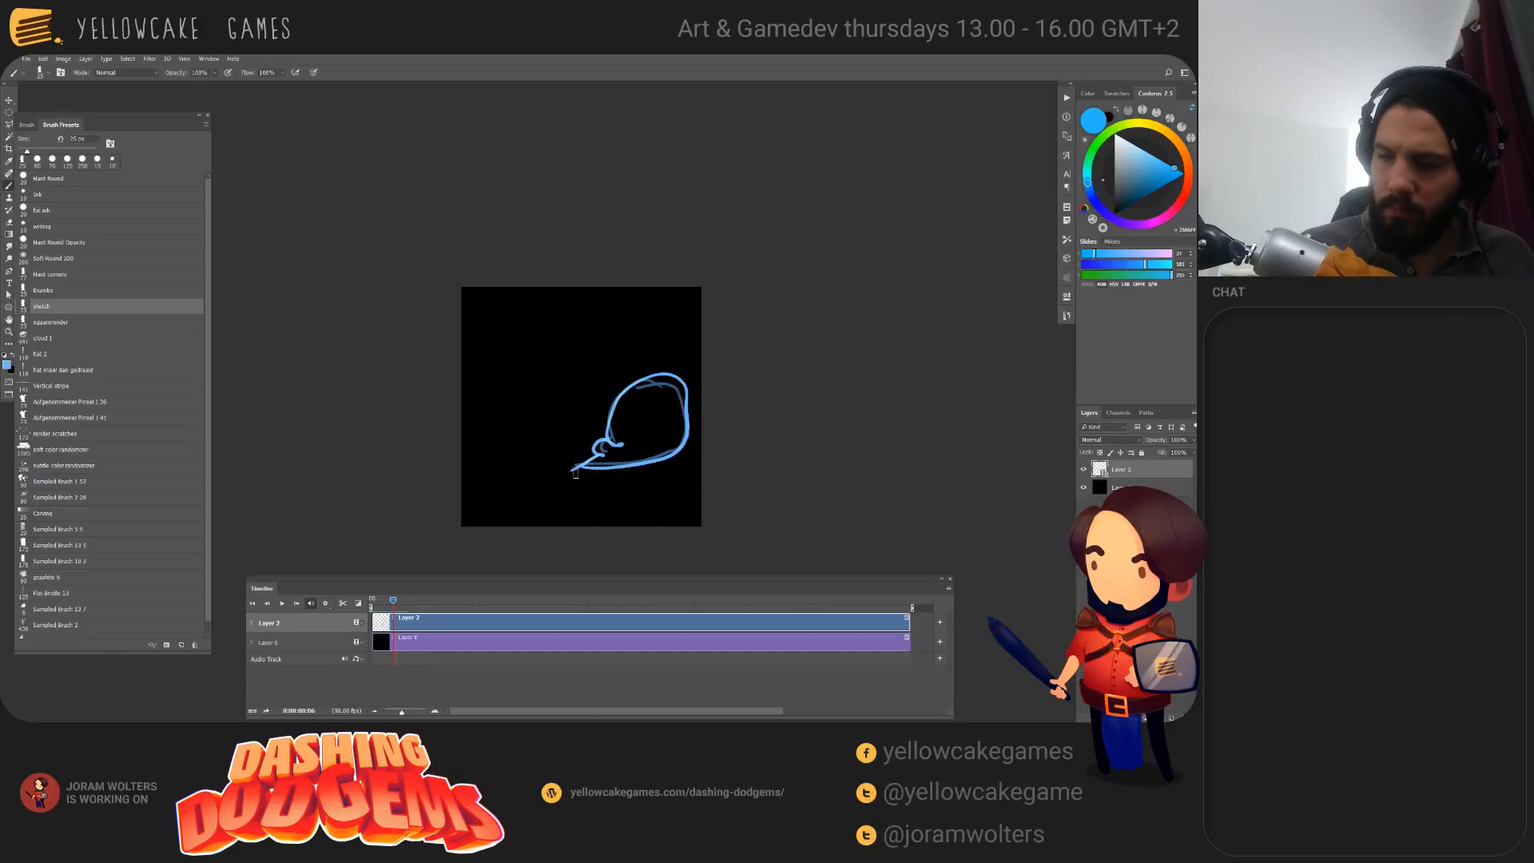
{"action": "left_click", "coordinate": [398, 601]}
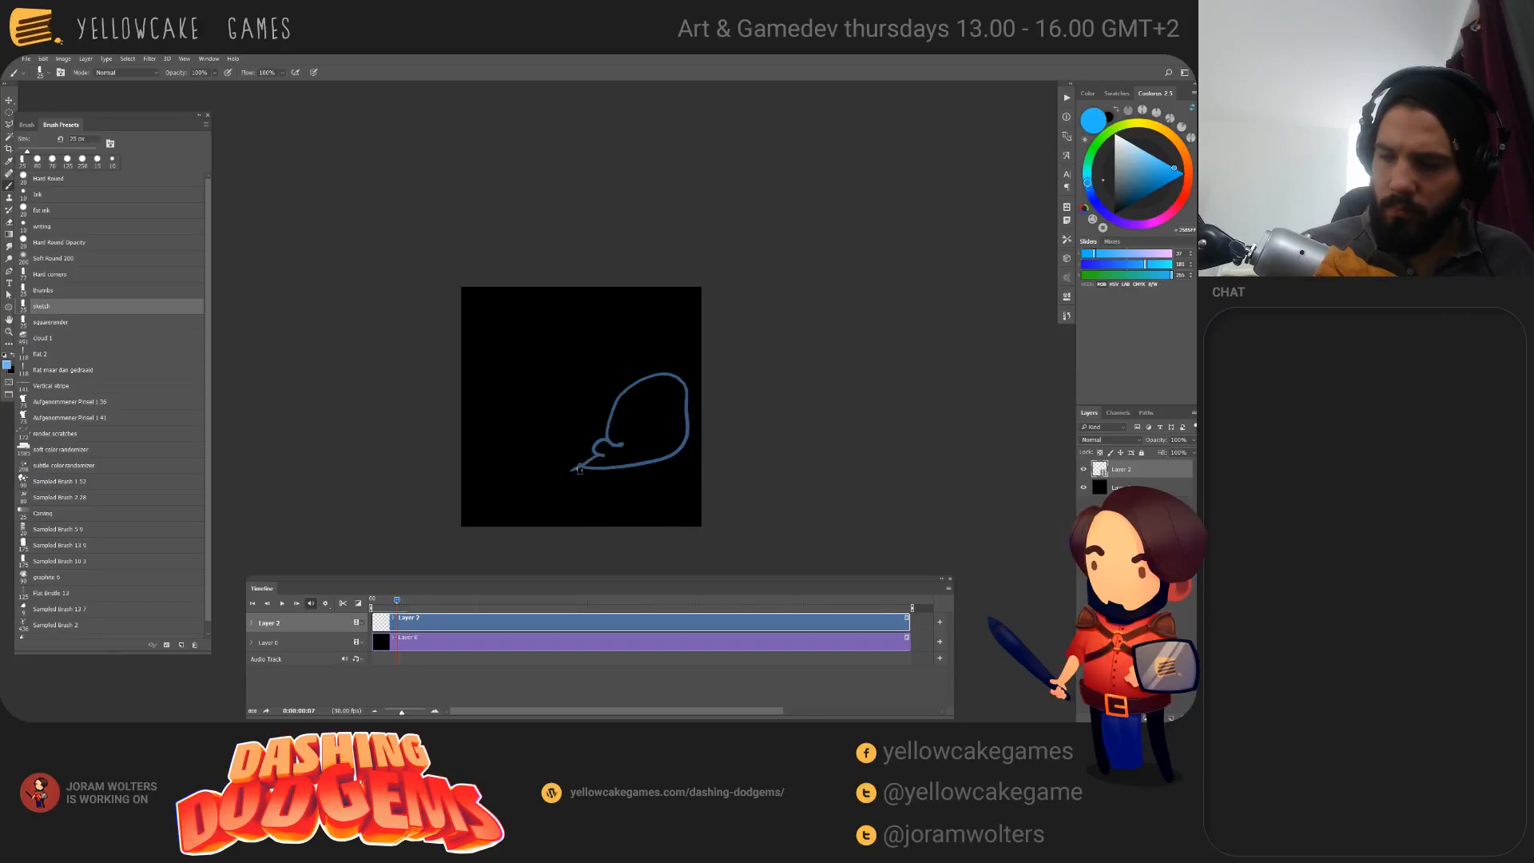
{"action": "mouse_move", "coordinate": [577, 466]}
{"action": "left_mouse_down"}
{"action": "mouse_move", "coordinate": [611, 442]}
{"action": "mouse_move", "coordinate": [628, 459]}
{"action": "mouse_move", "coordinate": [559, 473]}
{"action": "mouse_move", "coordinate": [616, 465]}
{"action": "mouse_move", "coordinate": [588, 419]}
{"action": "mouse_move", "coordinate": [595, 454]}
{"action": "left_mouse_up"}
{"action": "left_click", "coordinate": [401, 601]}
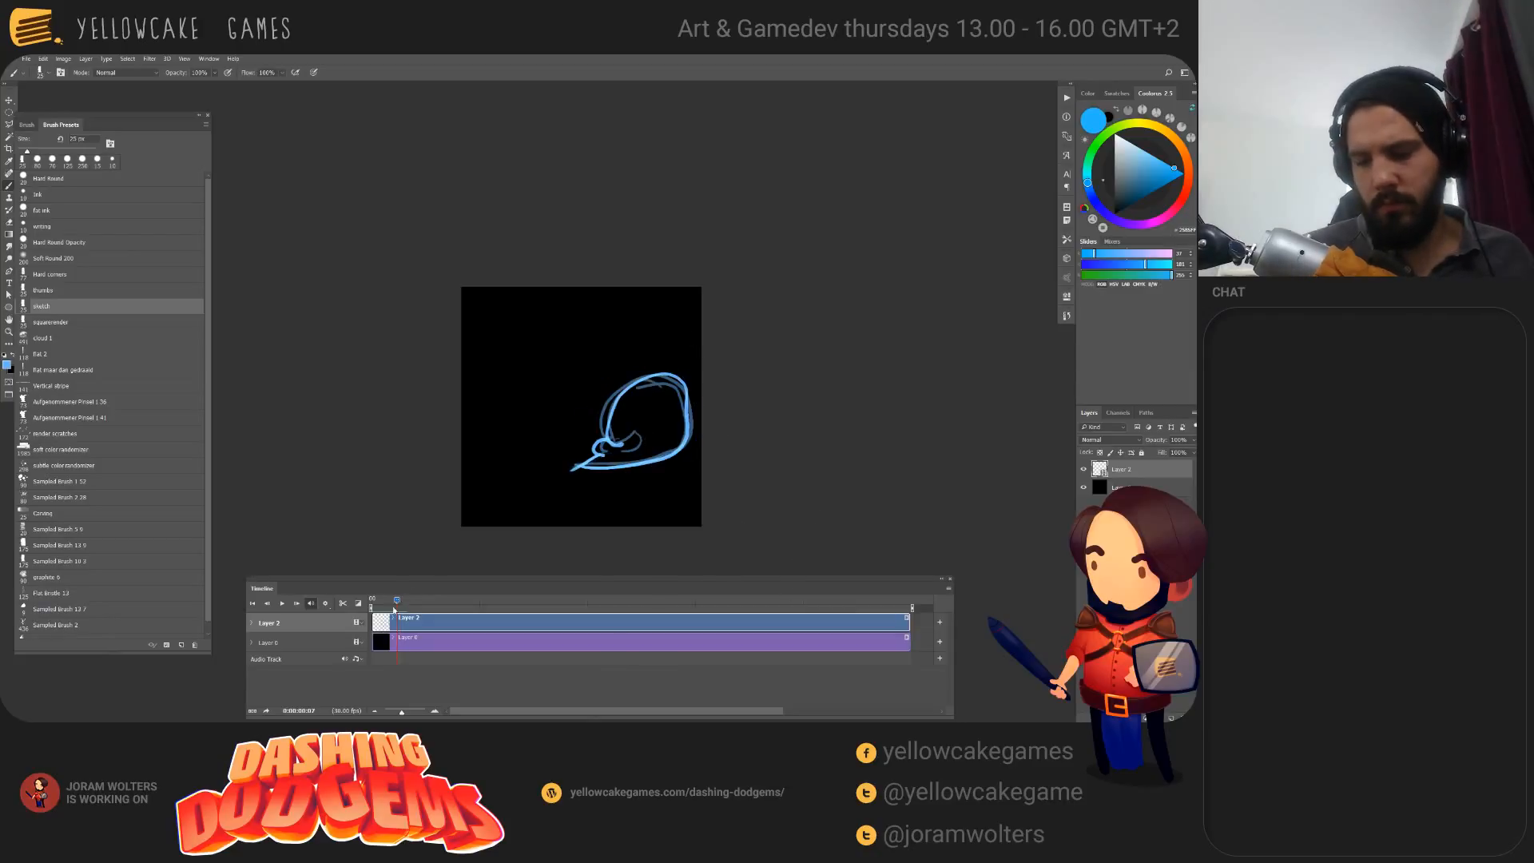
Step: Play back the puff animation from the start to check its motion
{"action": "left_click_drag", "start_coordinate": [398, 601], "coordinate": [332, 635]}
{"action": "key", "text": "space"}
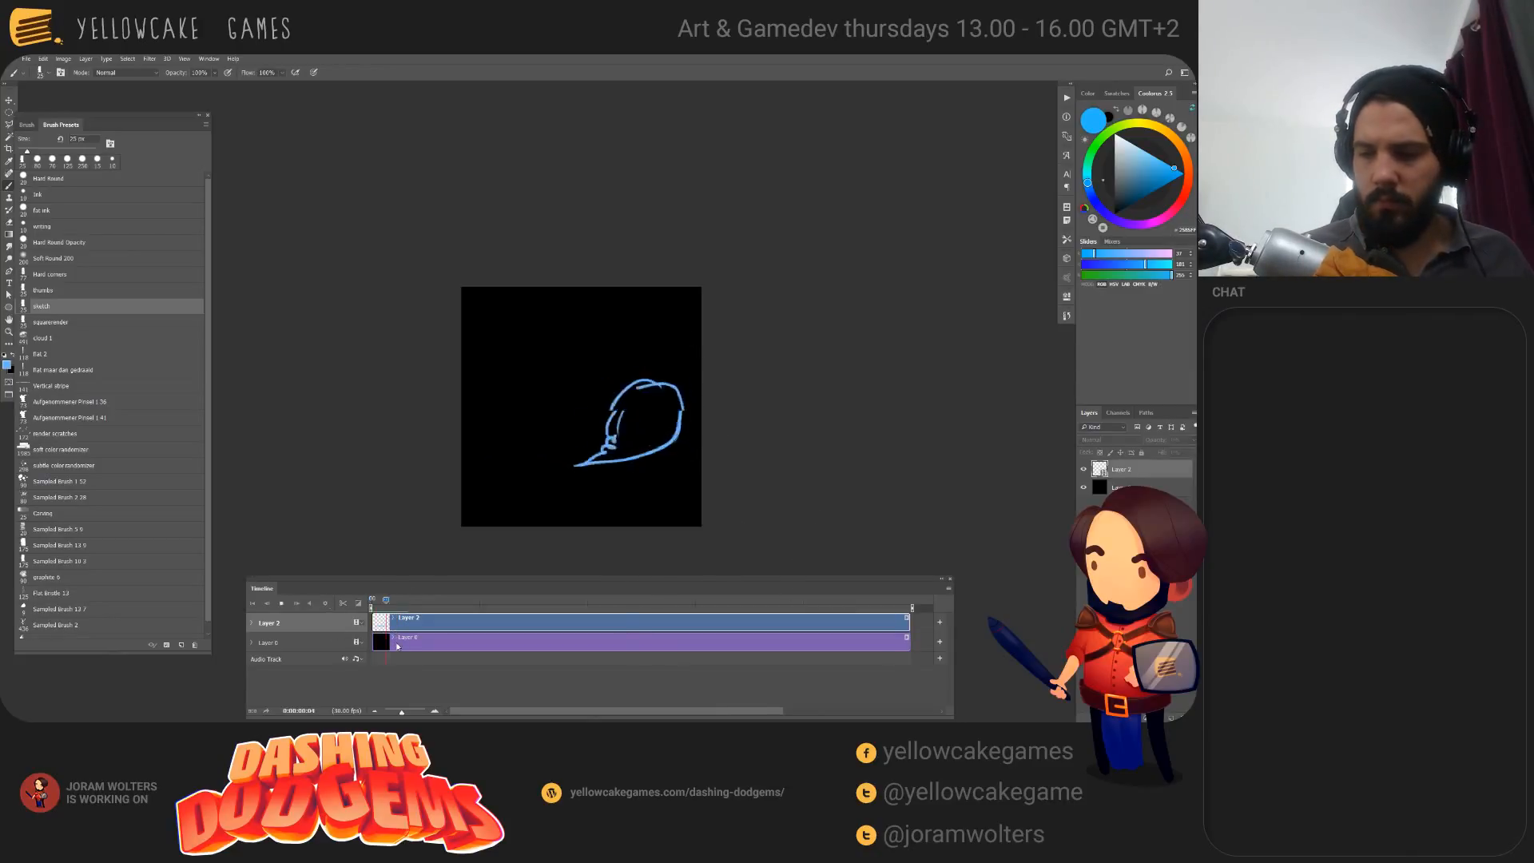
{"action": "key", "text": "space"}
Step: Draw frames 8 and 9 as a wave-like puff with its hollow curling inward above a thin tail
{"action": "left_click_drag", "start_coordinate": [472, 600], "coordinate": [402, 611]}
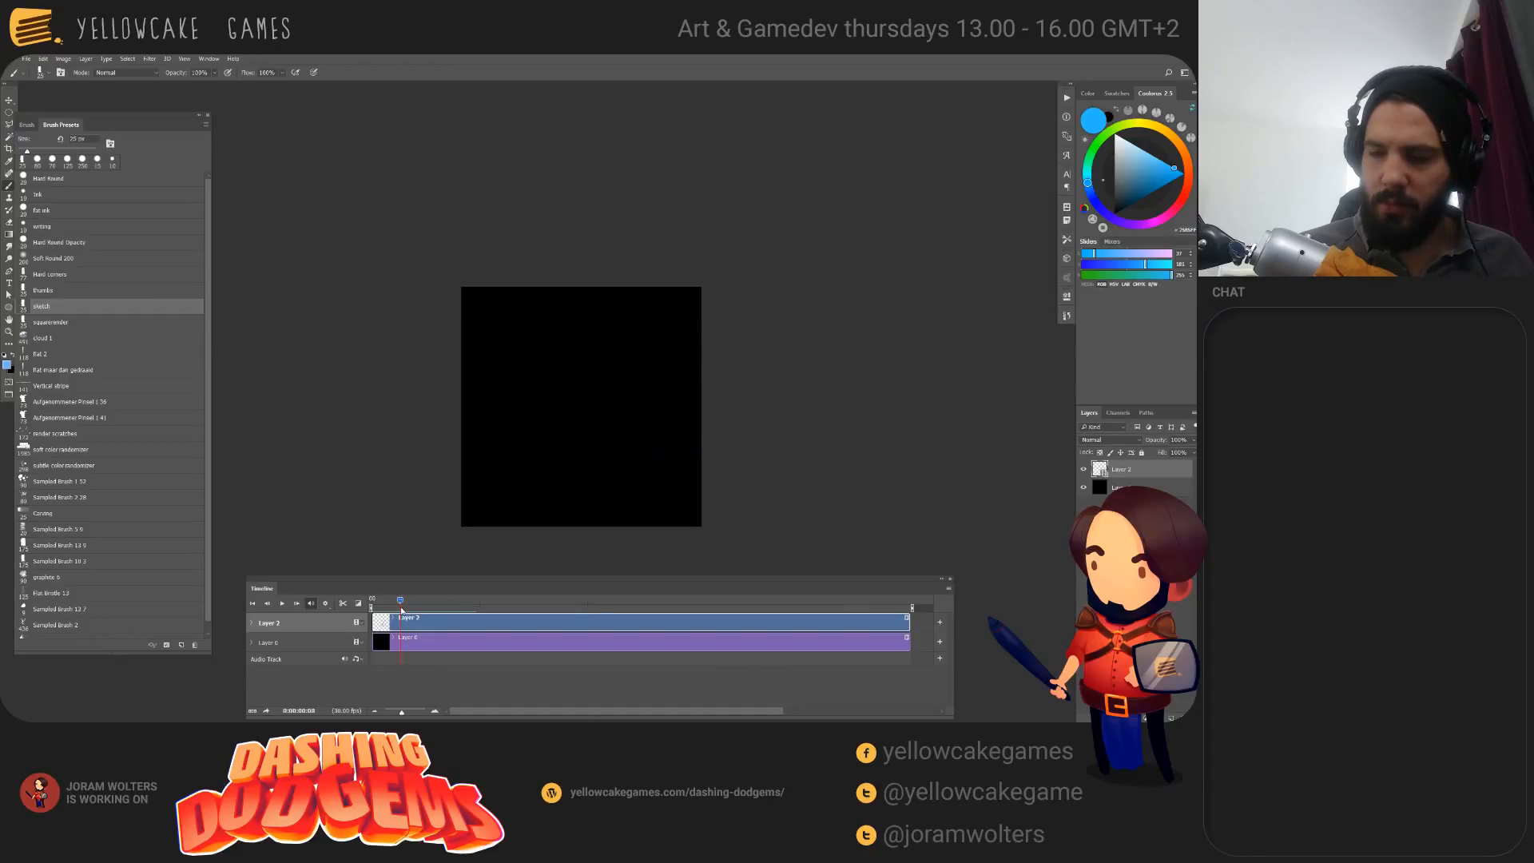
{"action": "mouse_move", "coordinate": [640, 435]}
{"action": "left_mouse_down"}
{"action": "mouse_move", "coordinate": [574, 465]}
{"action": "mouse_move", "coordinate": [626, 441]}
{"action": "mouse_move", "coordinate": [639, 450]}
{"action": "mouse_move", "coordinate": [575, 462]}
{"action": "left_mouse_up"}
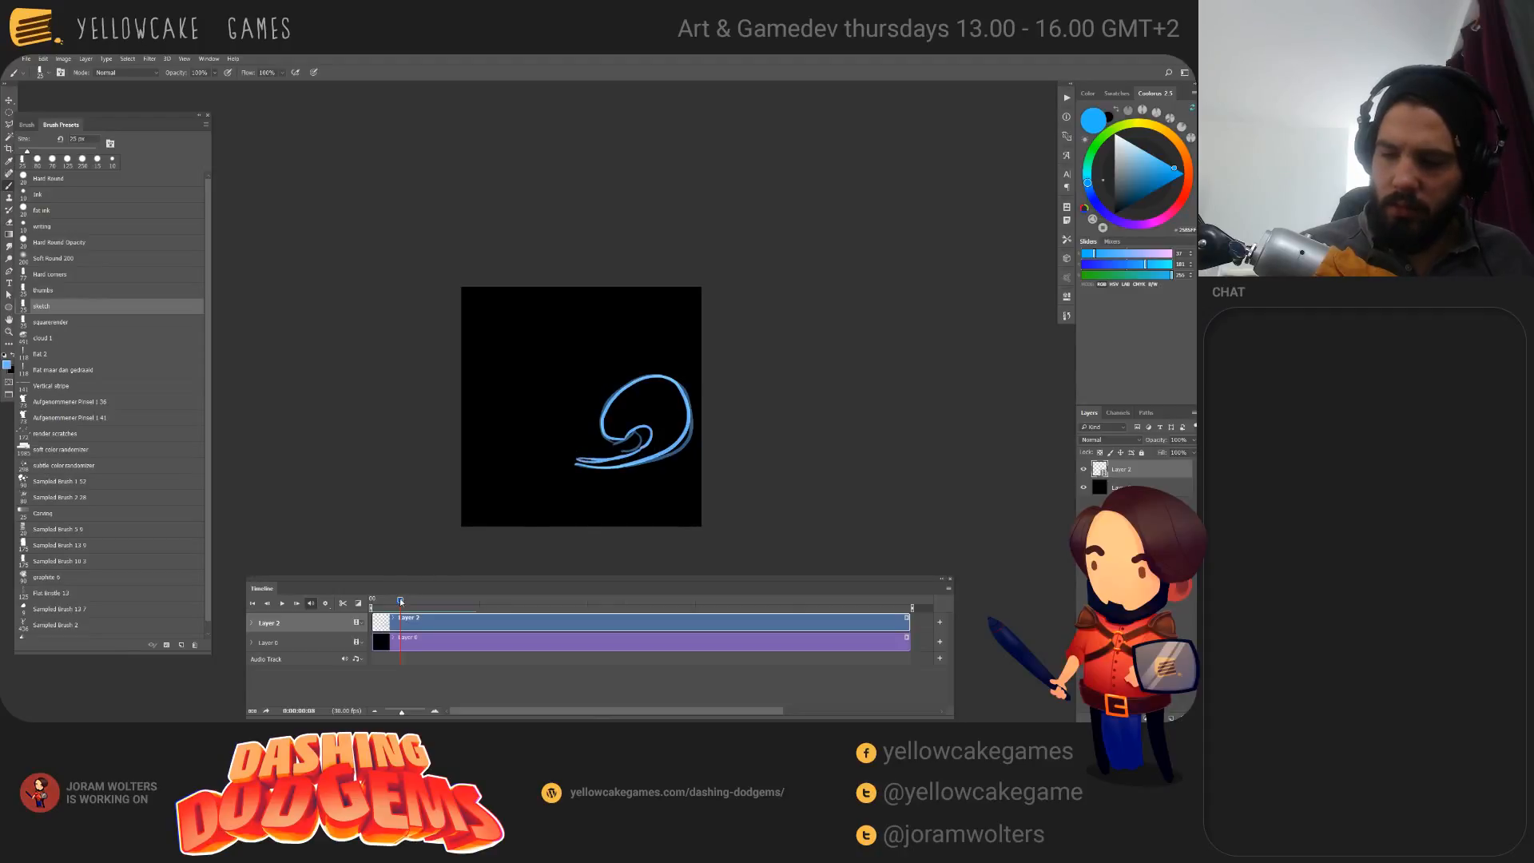
{"action": "left_click_drag", "start_coordinate": [400, 602], "coordinate": [404, 603]}
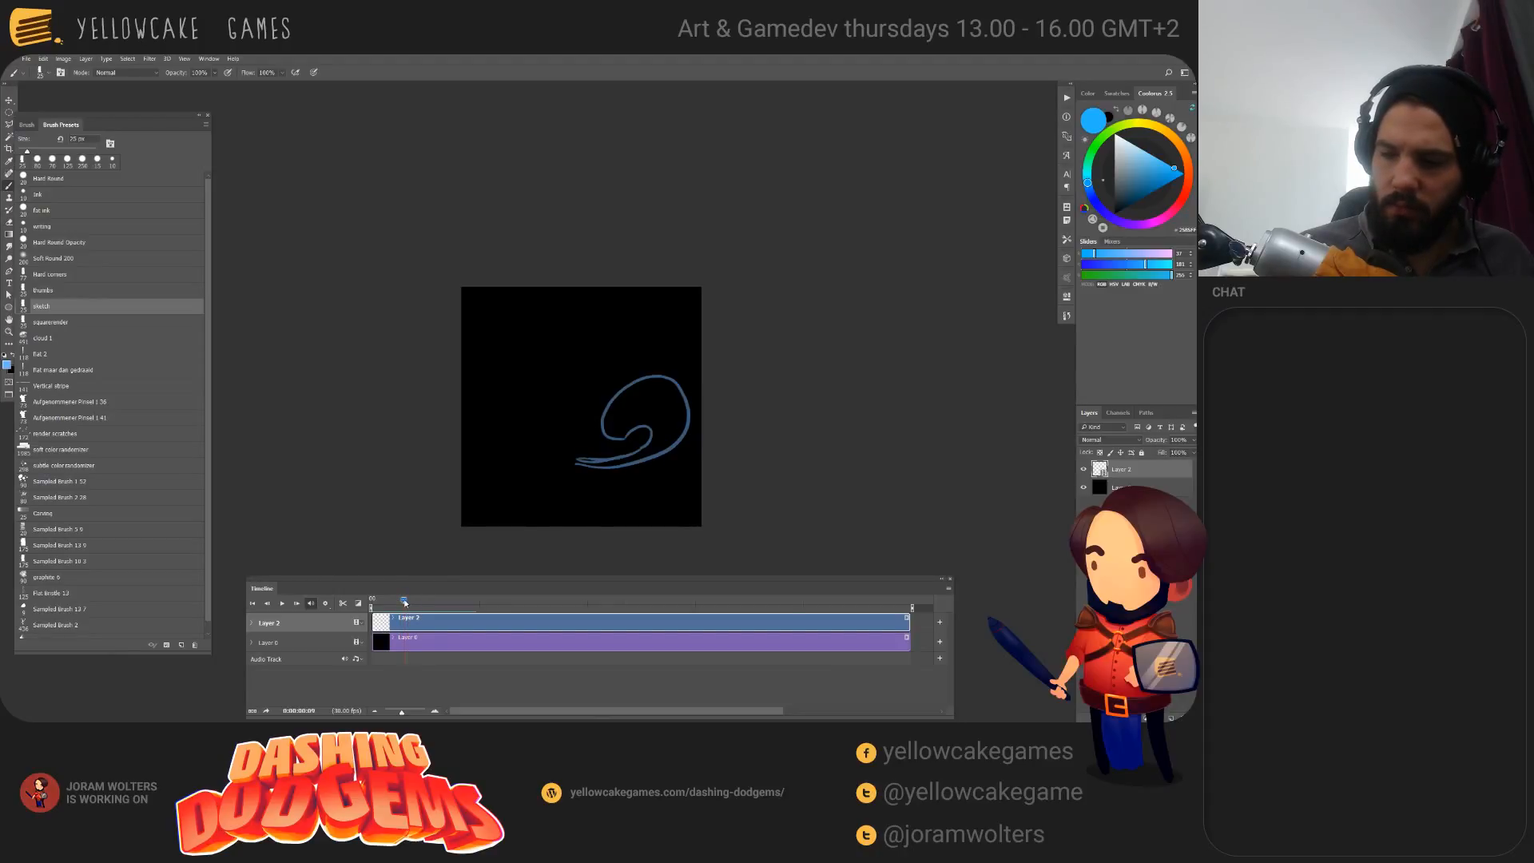
{"action": "mouse_move", "coordinate": [612, 469]}
{"action": "left_mouse_down"}
{"action": "mouse_move", "coordinate": [608, 432]}
{"action": "mouse_move", "coordinate": [655, 431]}
{"action": "mouse_move", "coordinate": [575, 464]}
{"action": "left_mouse_up"}
Step: Draw frames 10 to 12 with the hollow opening wider, thinning the puff into a hook with a trailing tail
{"action": "left_click_drag", "start_coordinate": [404, 601], "coordinate": [409, 602]}
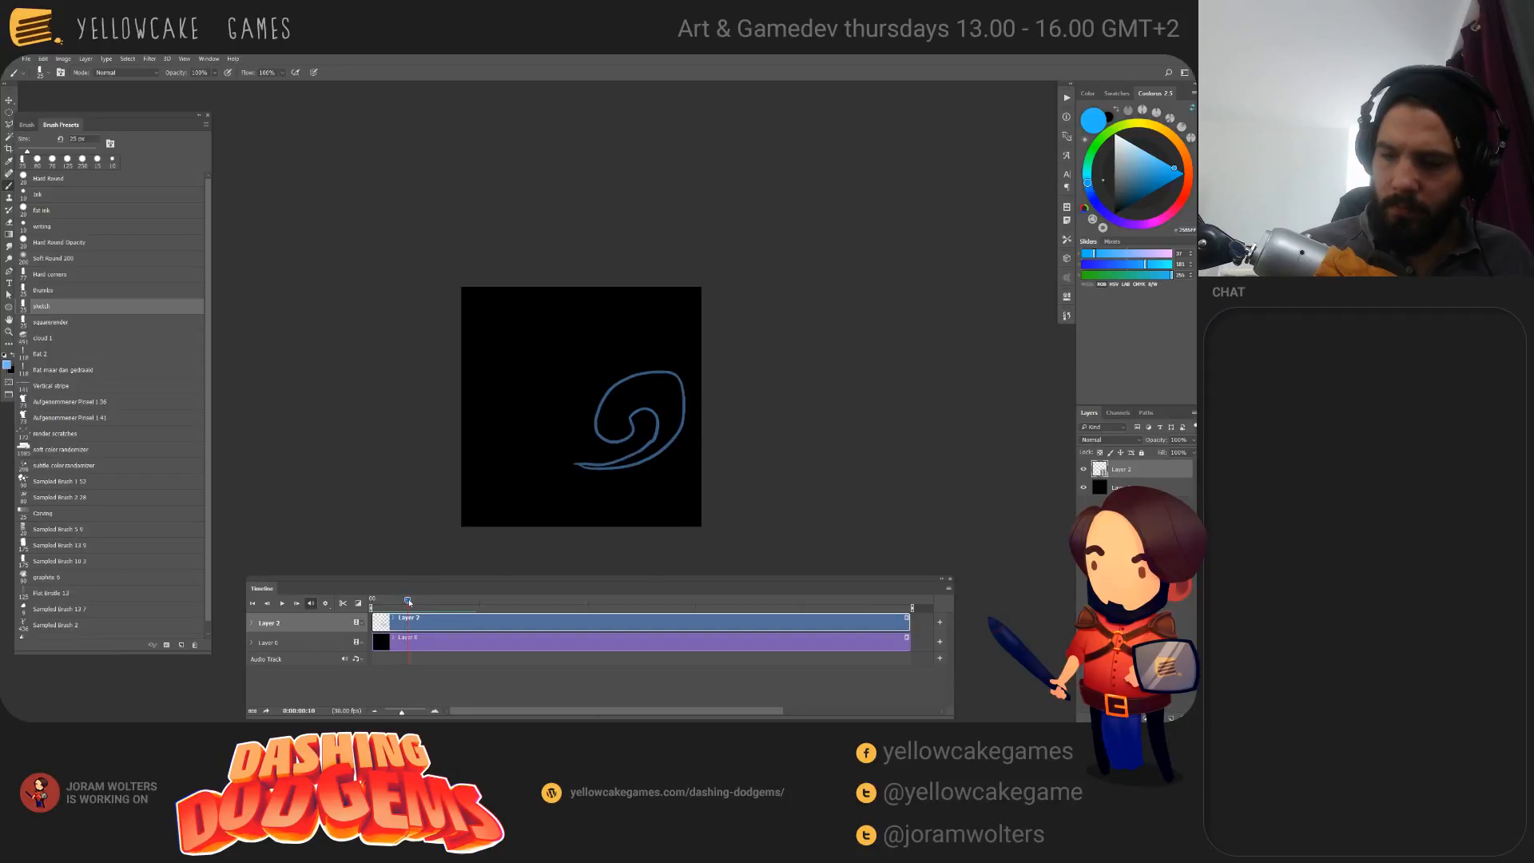
{"action": "mouse_move", "coordinate": [592, 467]}
{"action": "left_mouse_down"}
{"action": "mouse_move", "coordinate": [654, 449]}
{"action": "mouse_move", "coordinate": [601, 431]}
{"action": "mouse_move", "coordinate": [649, 435]}
{"action": "mouse_move", "coordinate": [596, 466]}
{"action": "left_mouse_up"}
{"action": "left_click_drag", "start_coordinate": [408, 601], "coordinate": [411, 602]}
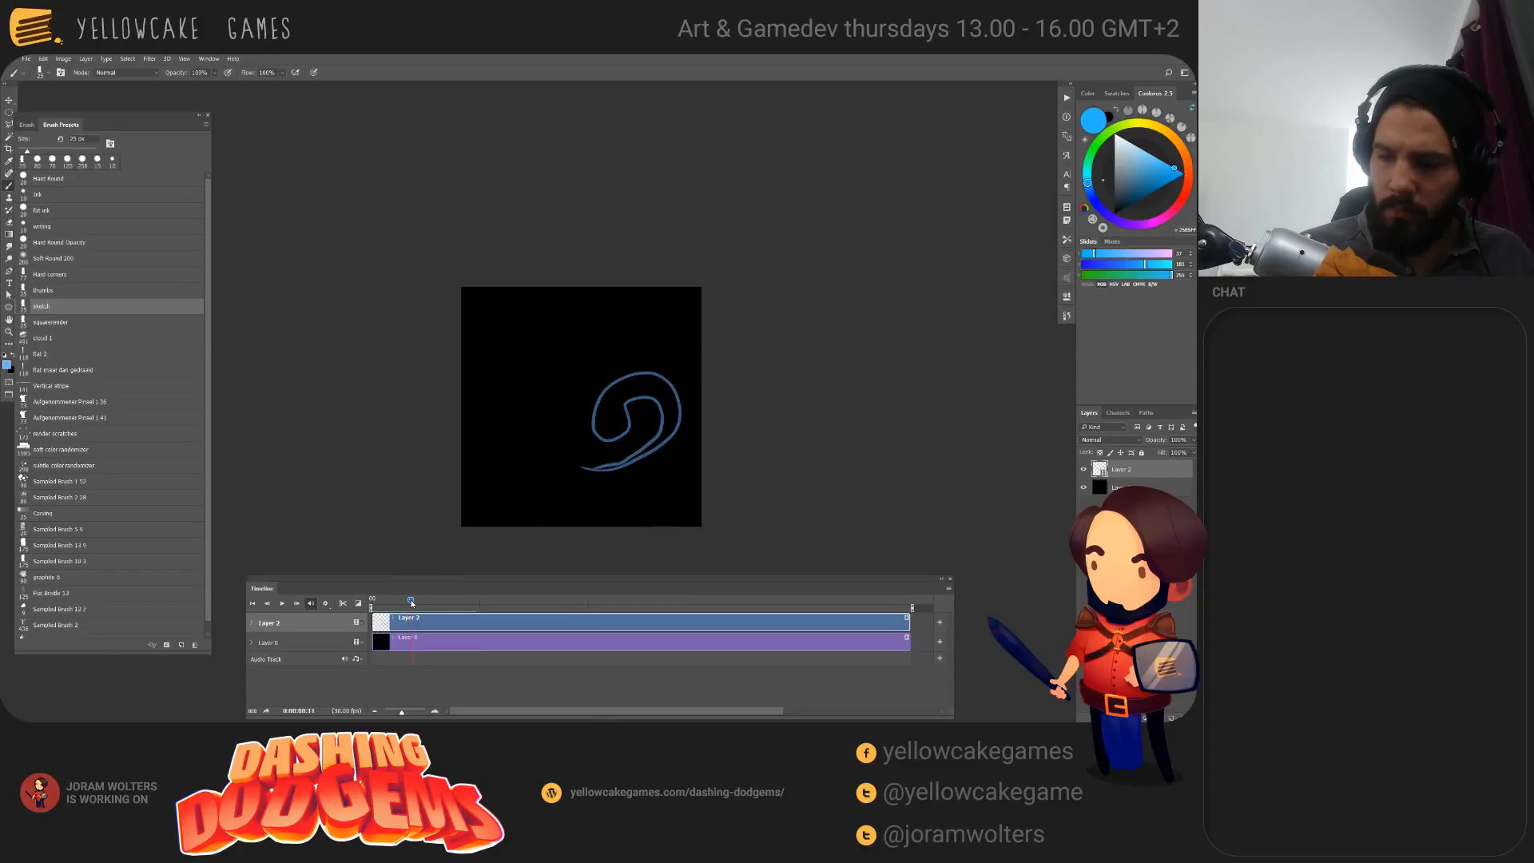
{"action": "mouse_move", "coordinate": [591, 470]}
{"action": "left_mouse_down"}
{"action": "mouse_move", "coordinate": [592, 407]}
{"action": "mouse_move", "coordinate": [619, 400]}
{"action": "mouse_move", "coordinate": [578, 474]}
{"action": "left_mouse_up"}
{"action": "left_click_drag", "start_coordinate": [411, 603], "coordinate": [416, 601]}
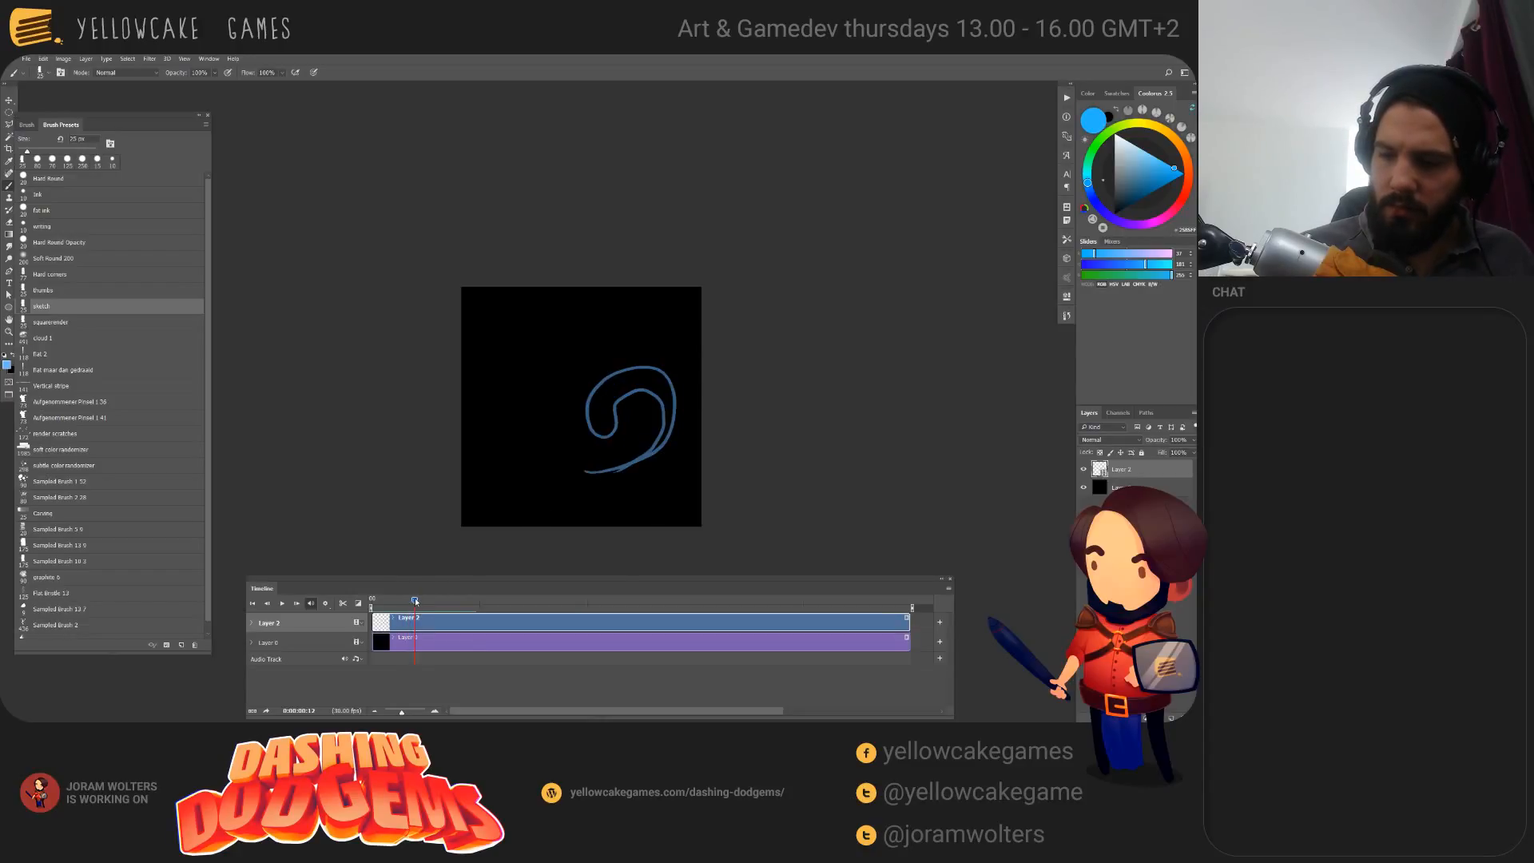
{"action": "mouse_move", "coordinate": [595, 470]}
{"action": "left_mouse_down"}
{"action": "mouse_move", "coordinate": [643, 358]}
{"action": "mouse_move", "coordinate": [620, 461]}
{"action": "left_mouse_up"}
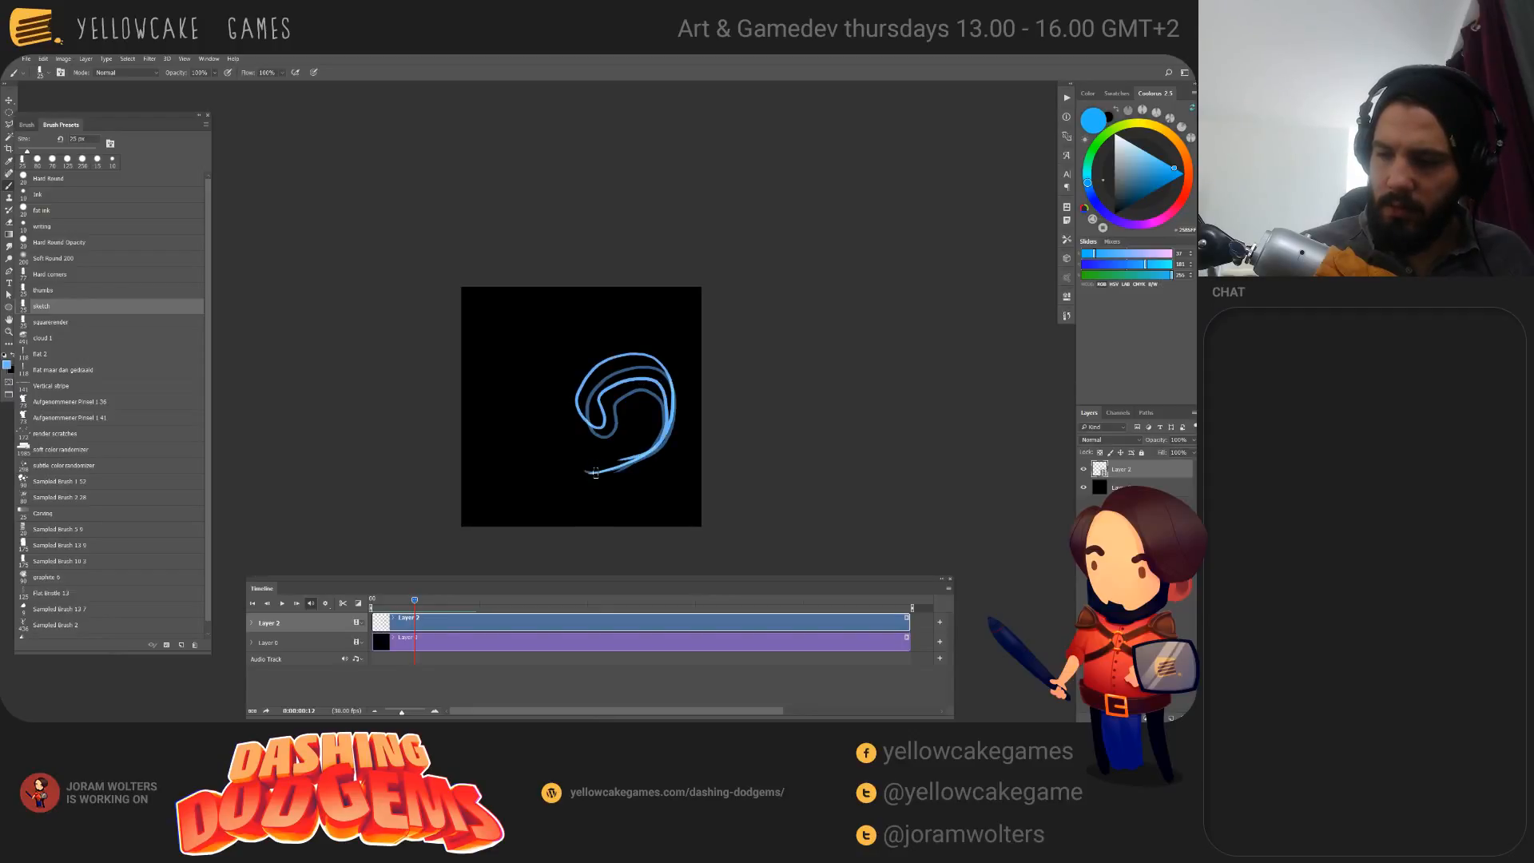
{"action": "left_click_drag", "start_coordinate": [415, 603], "coordinate": [420, 602]}
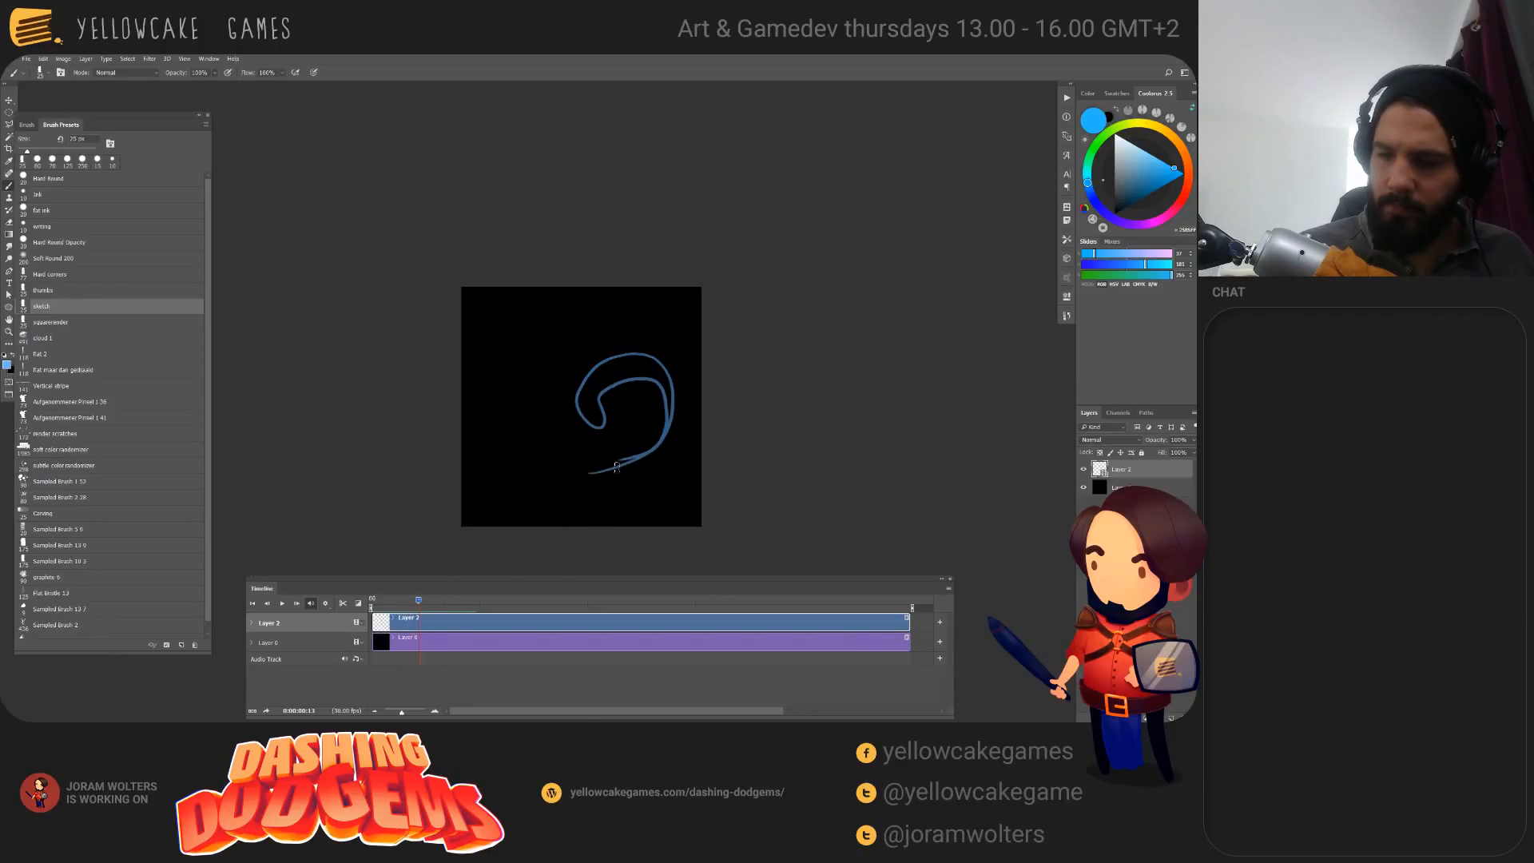
{"action": "left_click_drag", "start_coordinate": [589, 473], "coordinate": [593, 356]}
{"action": "mouse_move", "coordinate": [667, 383]}
{"action": "left_mouse_down"}
{"action": "mouse_move", "coordinate": [621, 468]}
{"action": "mouse_move", "coordinate": [676, 382]}
{"action": "left_mouse_up"}
{"action": "key", "text": "ctrl+z"}
{"action": "key", "text": "ctrl+z"}
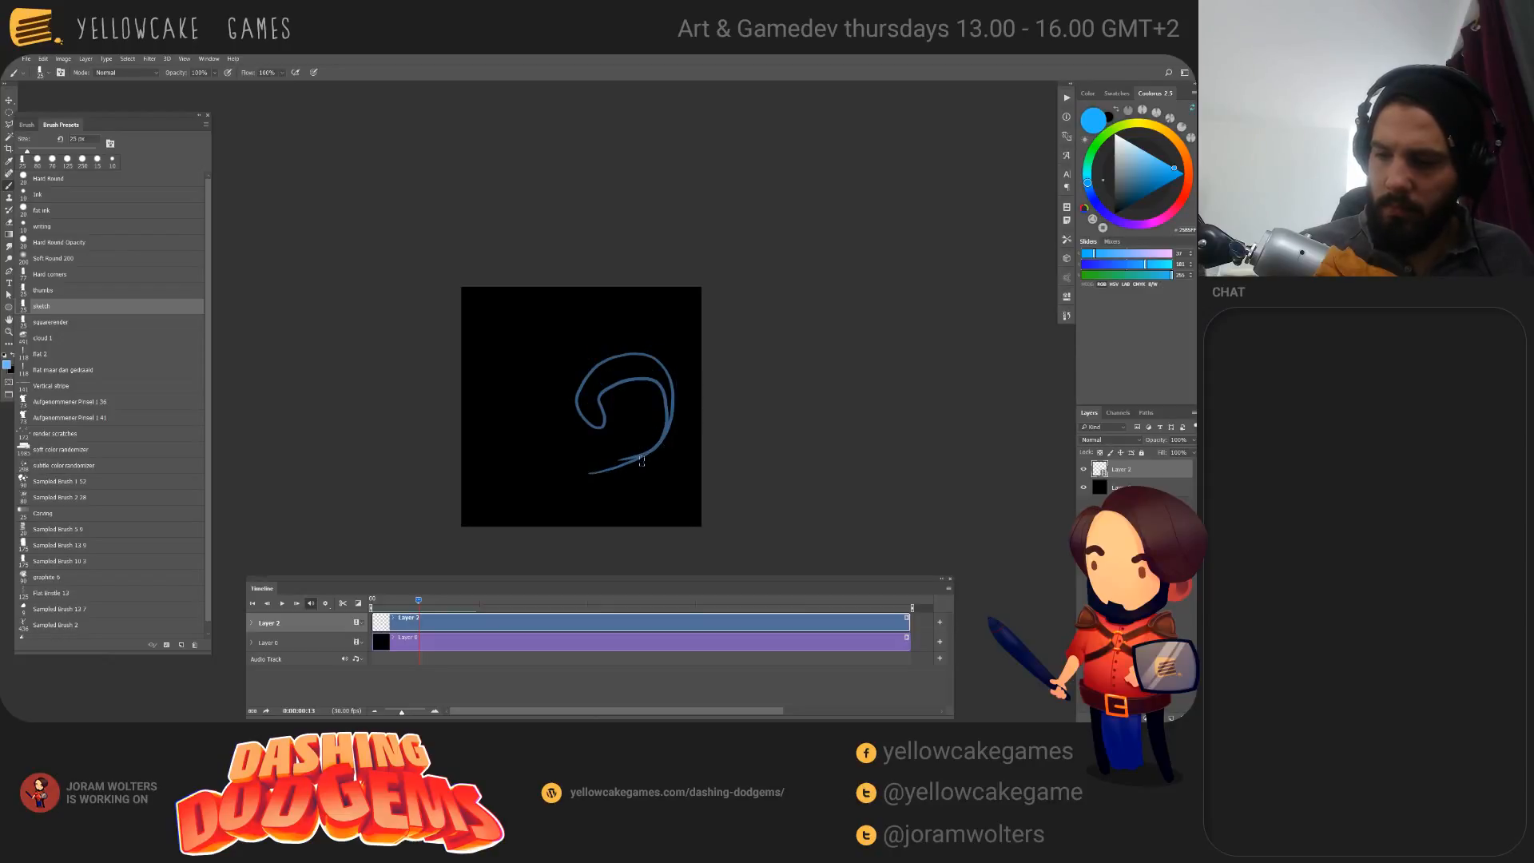
Step: Draw frame 13 as a thin hooked crescent with a shortened tail, and frame 14 as a shorter, thinner arc
{"action": "mouse_move", "coordinate": [637, 461]}
{"action": "left_mouse_down"}
{"action": "mouse_move", "coordinate": [580, 384]}
{"action": "mouse_move", "coordinate": [666, 382]}
{"action": "mouse_move", "coordinate": [619, 469]}
{"action": "left_mouse_up"}
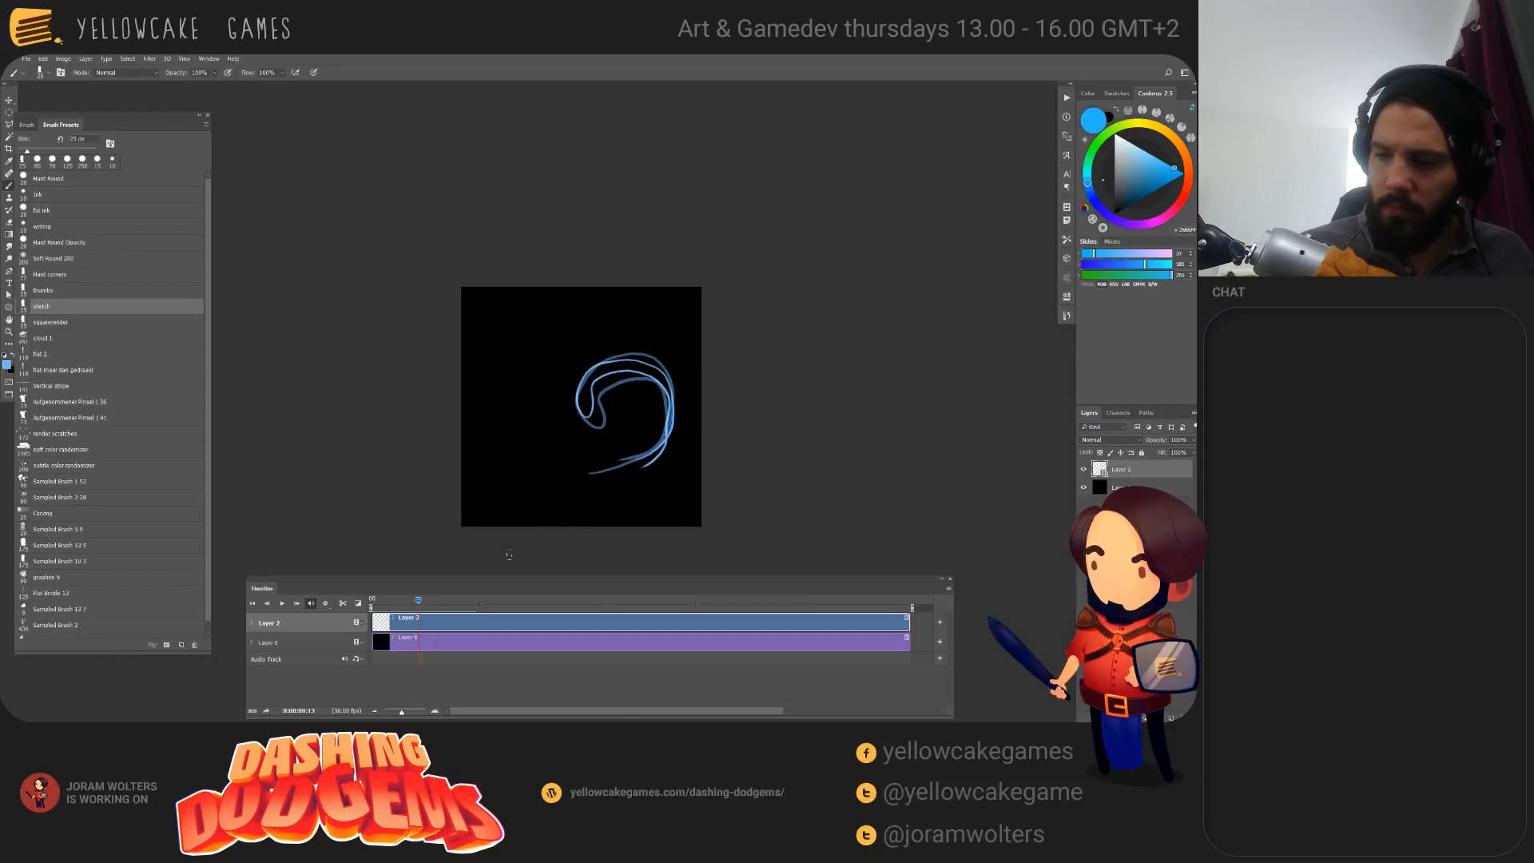
{"action": "left_click_drag", "start_coordinate": [417, 600], "coordinate": [422, 603]}
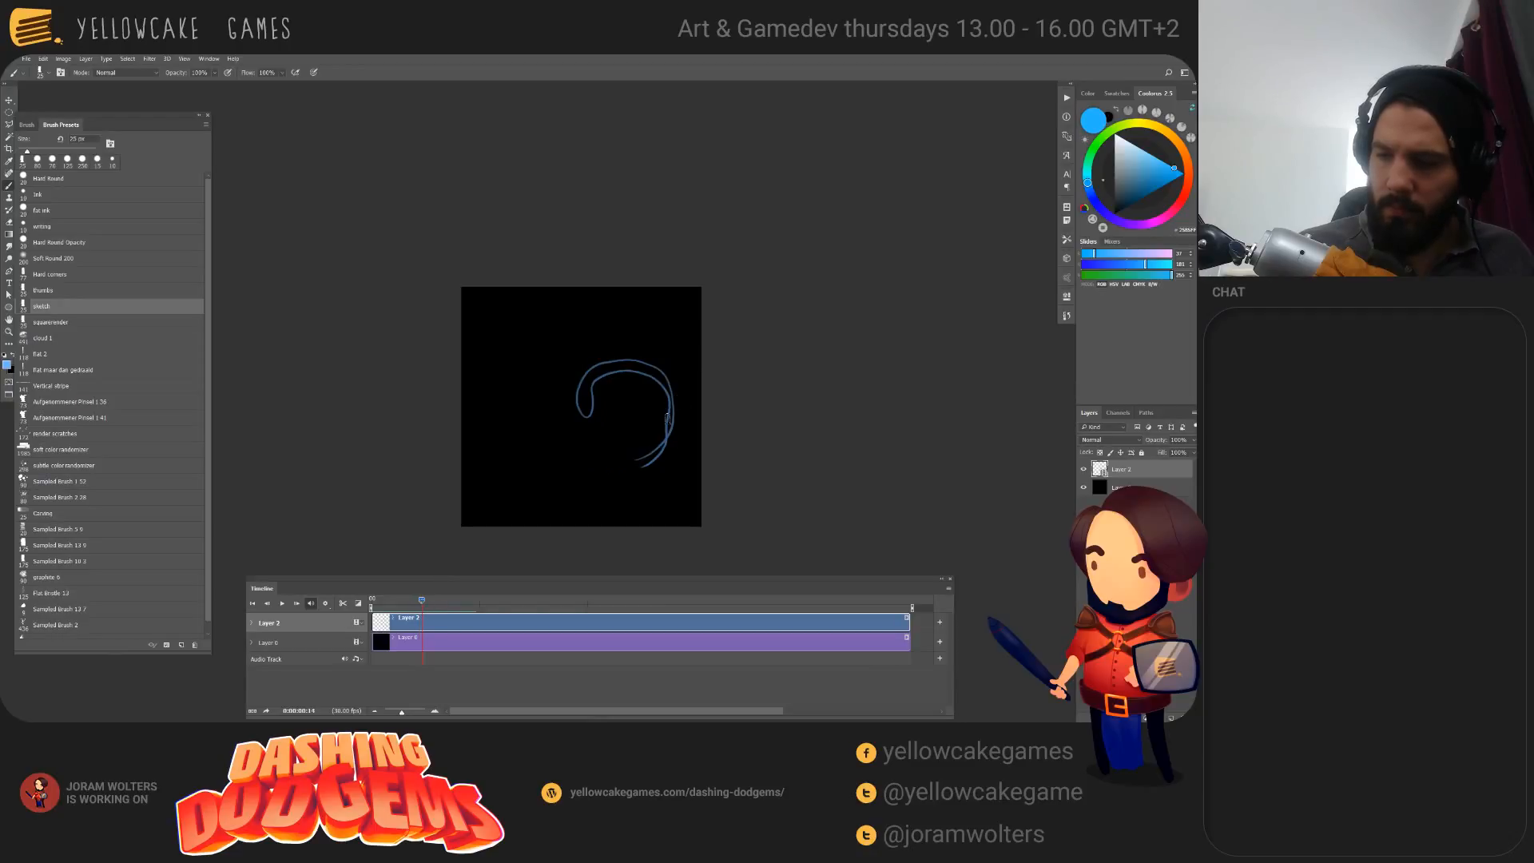
{"action": "mouse_move", "coordinate": [667, 418]}
{"action": "left_mouse_down"}
{"action": "mouse_move", "coordinate": [588, 374]}
{"action": "mouse_move", "coordinate": [631, 370]}
{"action": "mouse_move", "coordinate": [668, 415]}
{"action": "left_mouse_up"}
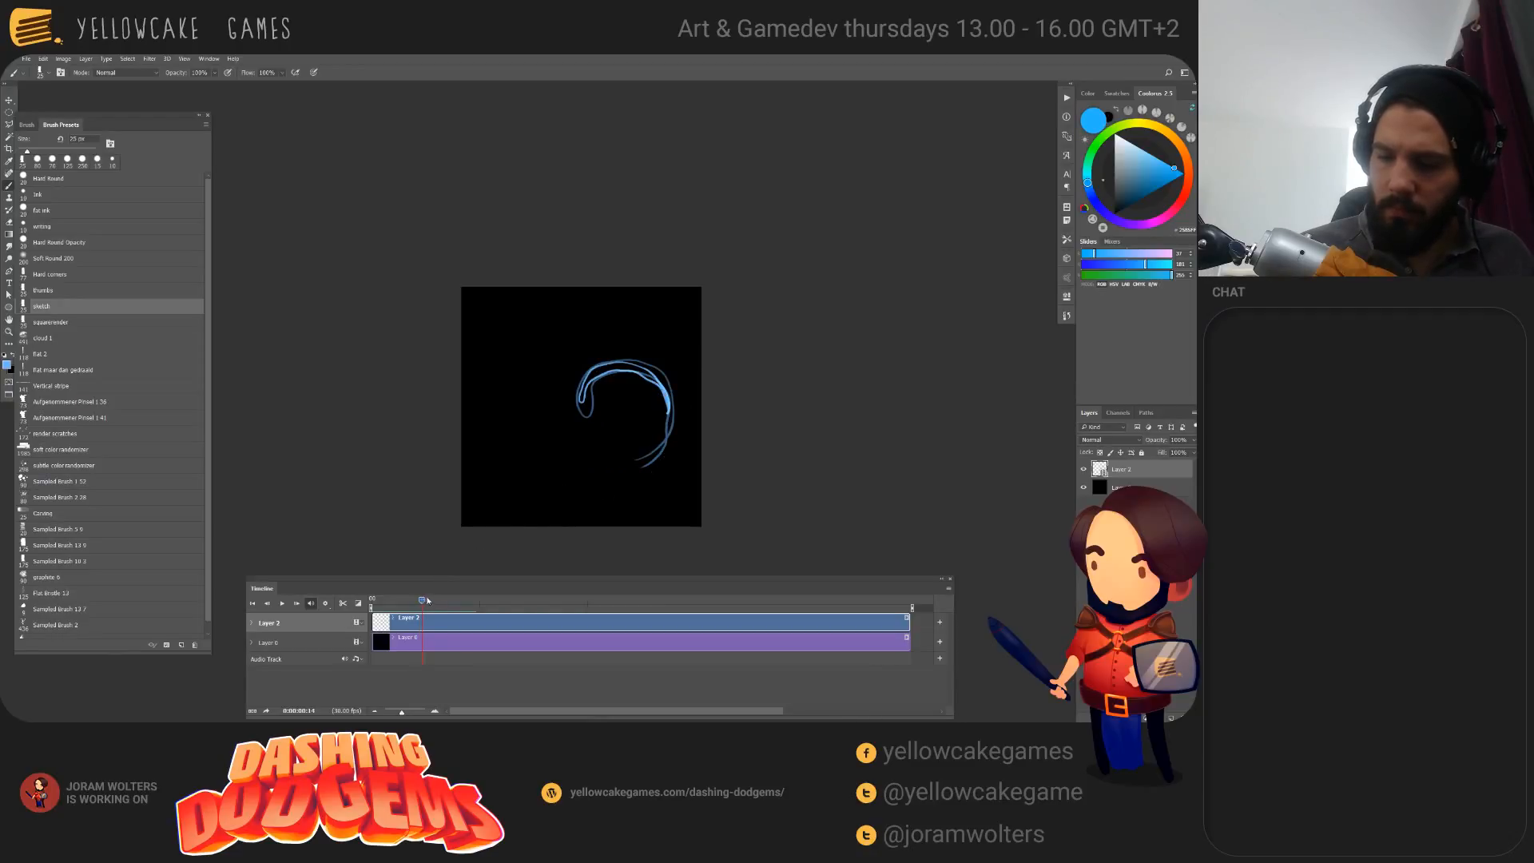
Step: Draw the dissipating remnant on frames 15 to 18, shrinking the arc toward its curled tip into a tiny droplet
{"action": "left_click_drag", "start_coordinate": [422, 600], "coordinate": [425, 603]}
{"action": "mouse_move", "coordinate": [647, 374]}
{"action": "left_mouse_down"}
{"action": "mouse_move", "coordinate": [583, 391]}
{"action": "mouse_move", "coordinate": [660, 390]}
{"action": "mouse_move", "coordinate": [652, 372]}
{"action": "mouse_move", "coordinate": [583, 397]}
{"action": "left_mouse_up"}
{"action": "key", "text": "ctrl+z"}
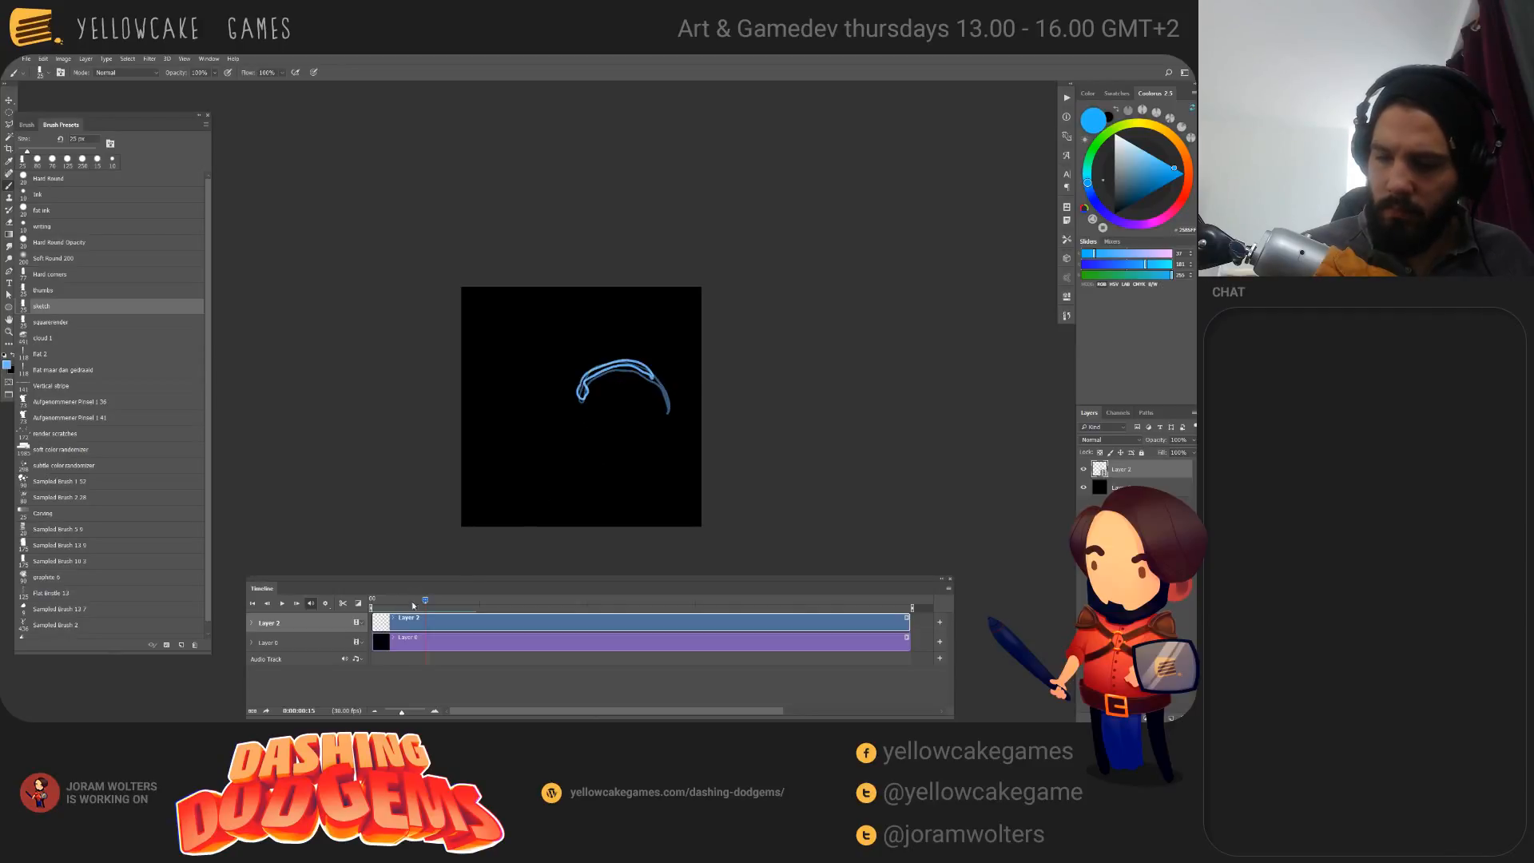
{"action": "left_click_drag", "start_coordinate": [427, 601], "coordinate": [430, 601]}
{"action": "mouse_move", "coordinate": [603, 364]}
{"action": "left_mouse_down"}
{"action": "mouse_move", "coordinate": [580, 409]}
{"action": "mouse_move", "coordinate": [588, 384]}
{"action": "left_mouse_up"}
{"action": "left_click", "coordinate": [433, 601]}
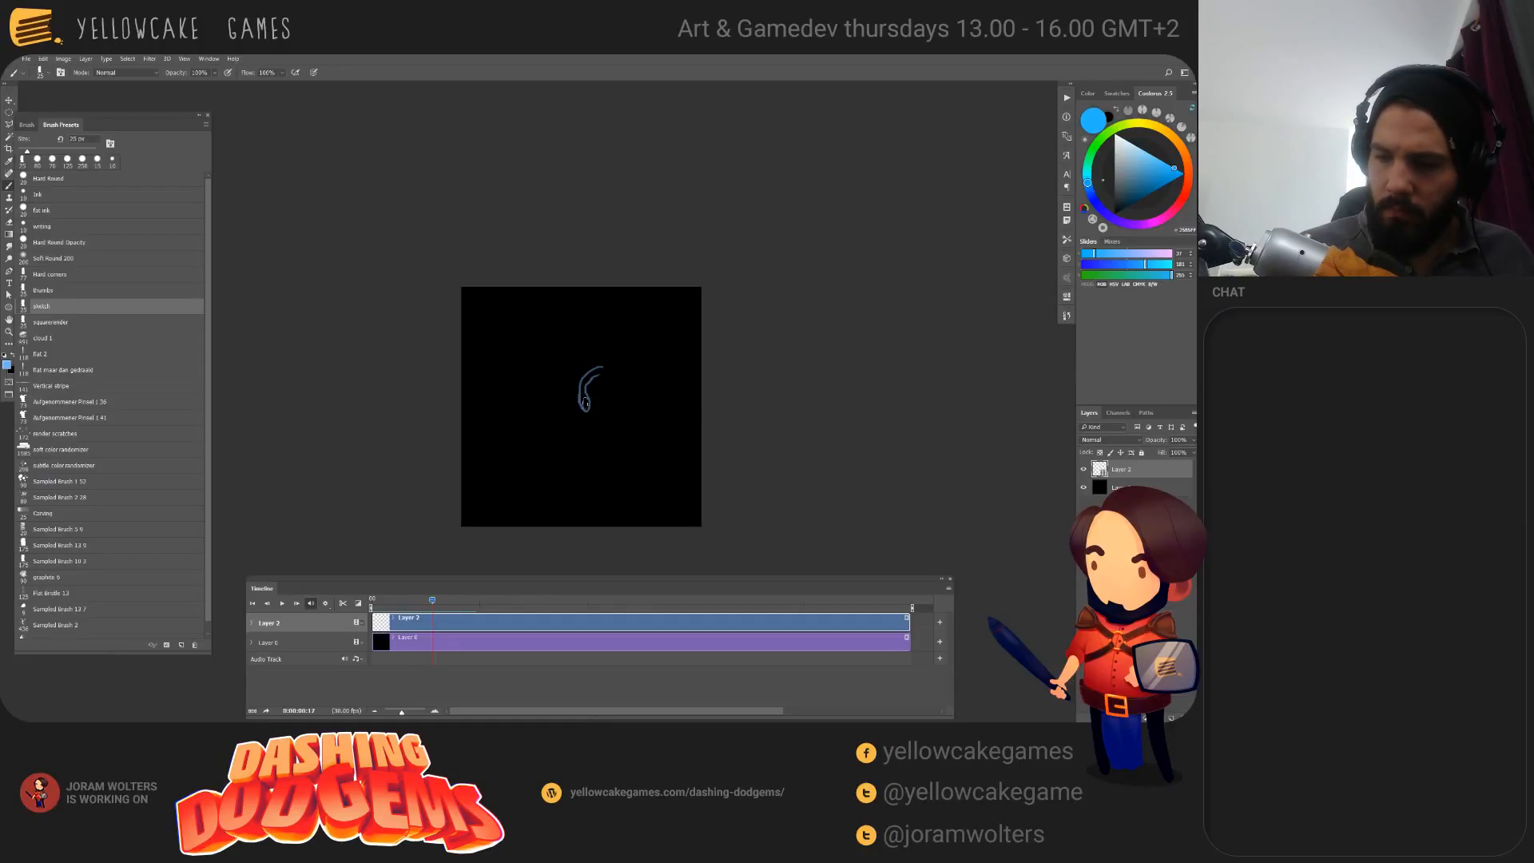
{"action": "left_click_drag", "start_coordinate": [599, 370], "coordinate": [589, 410]}
{"action": "left_click", "coordinate": [436, 601]}
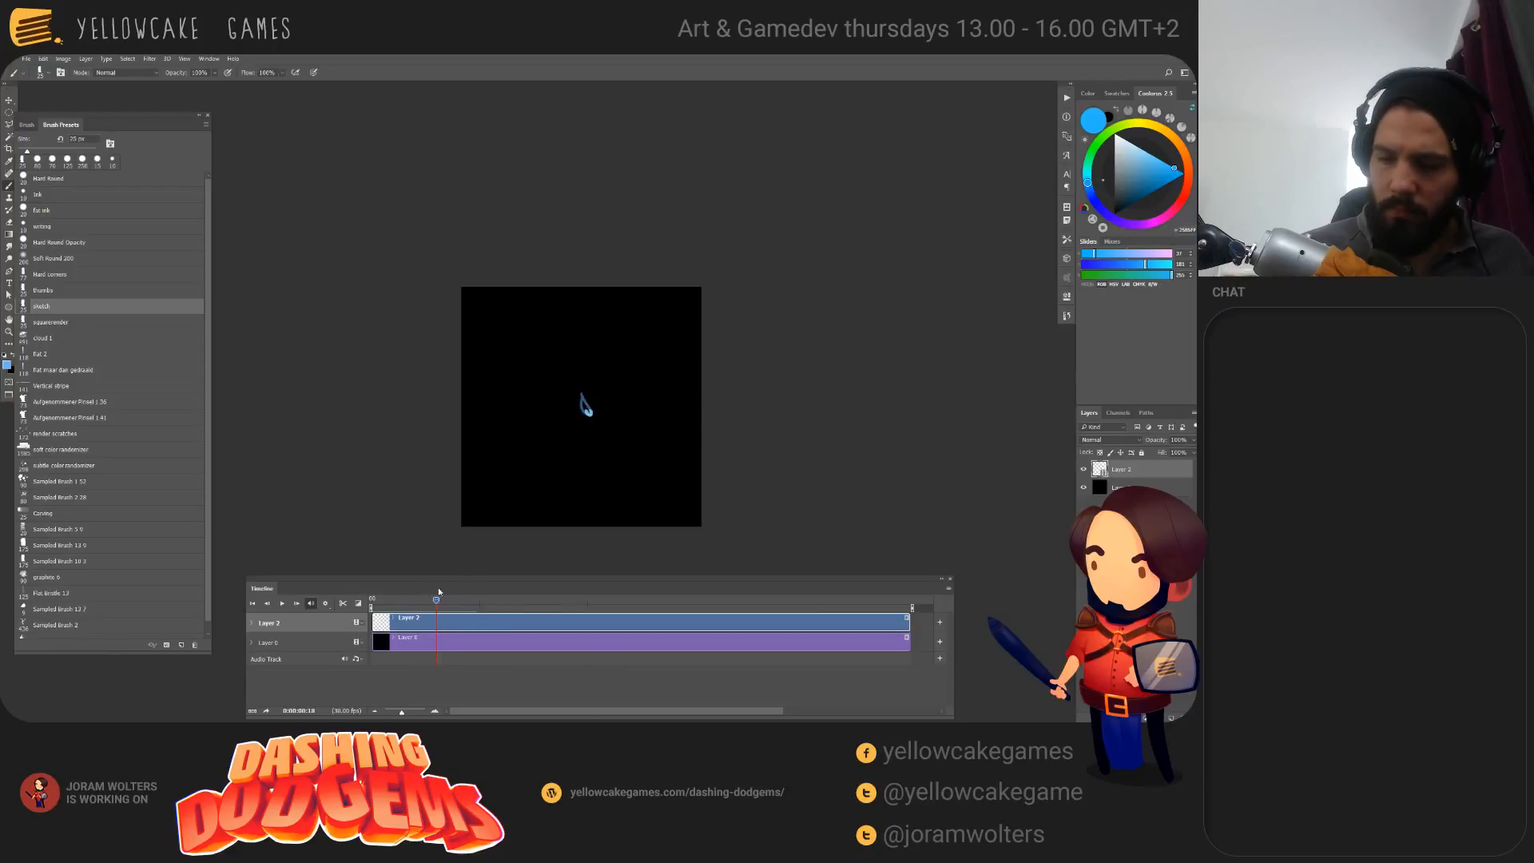
Step: Play the puff animation twice from the first frame to review its motion
{"action": "left_click", "coordinate": [374, 600]}
{"action": "key", "text": "Left"}
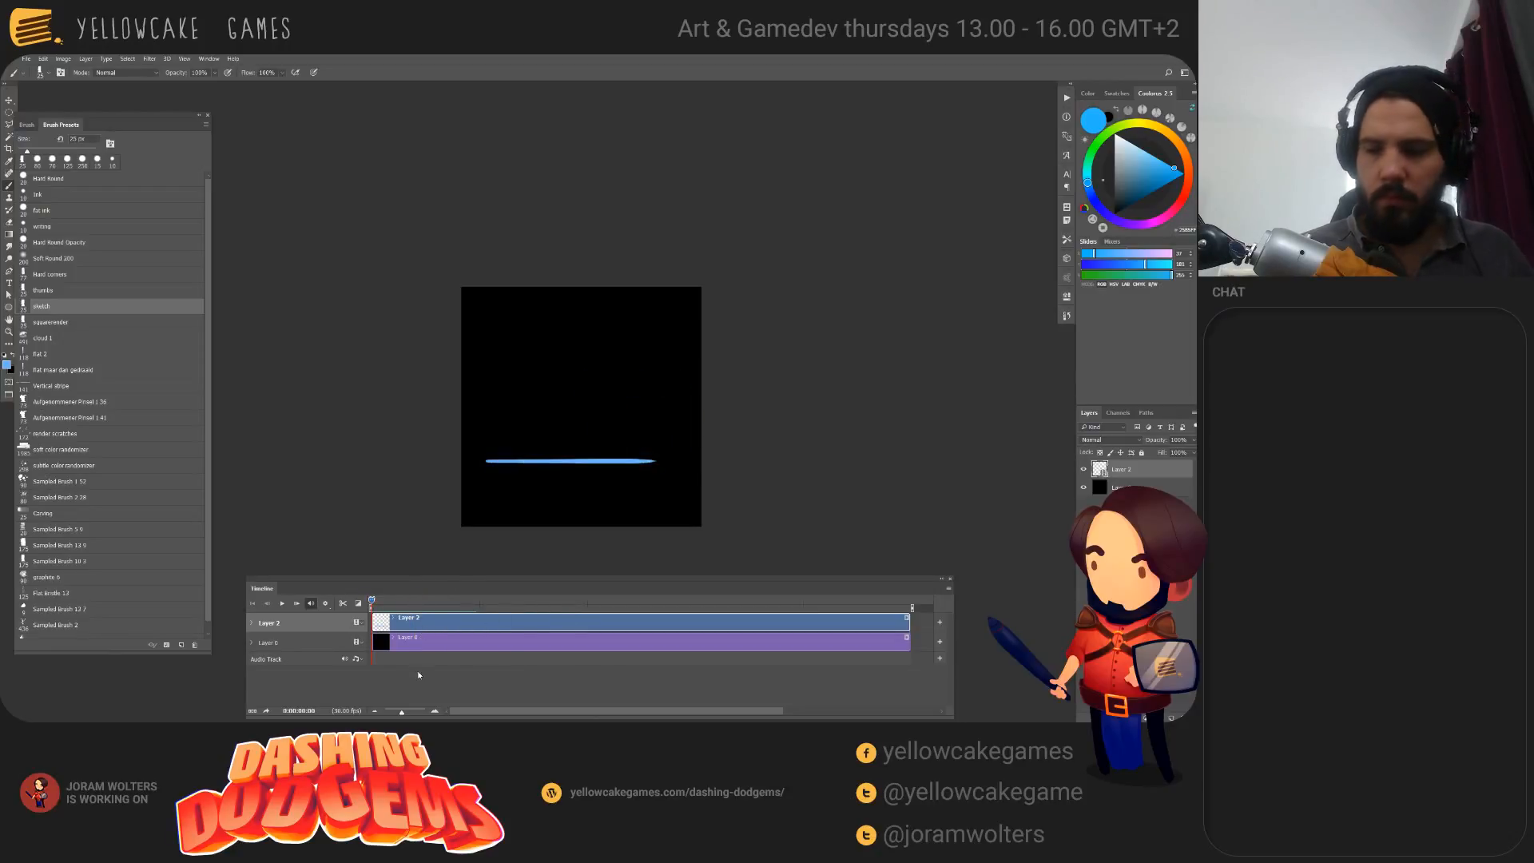
{"action": "key", "text": "space"}
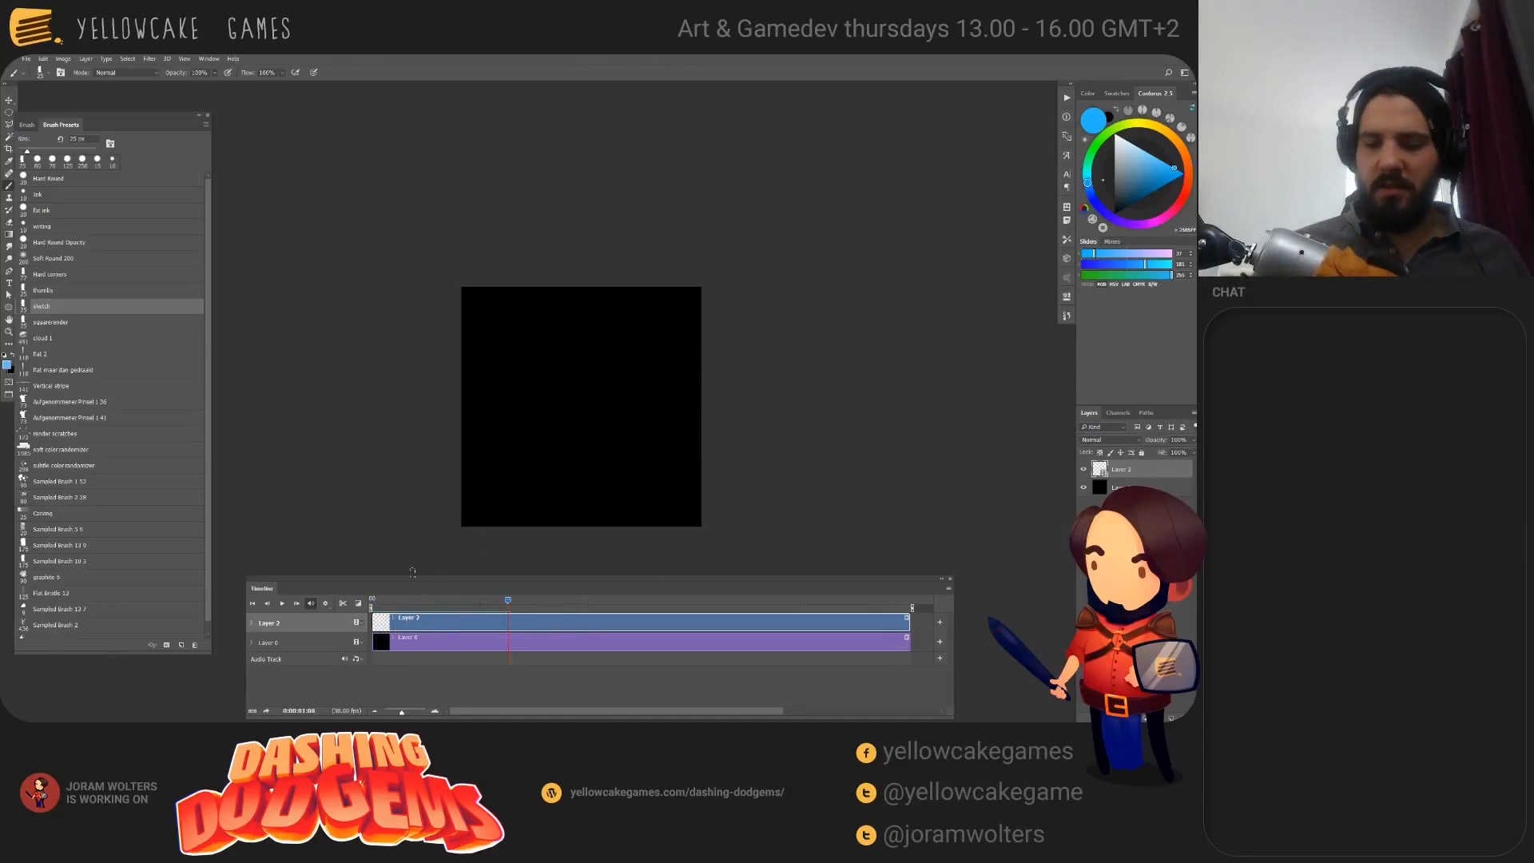
{"action": "left_click_drag", "start_coordinate": [486, 606], "coordinate": [372, 606]}
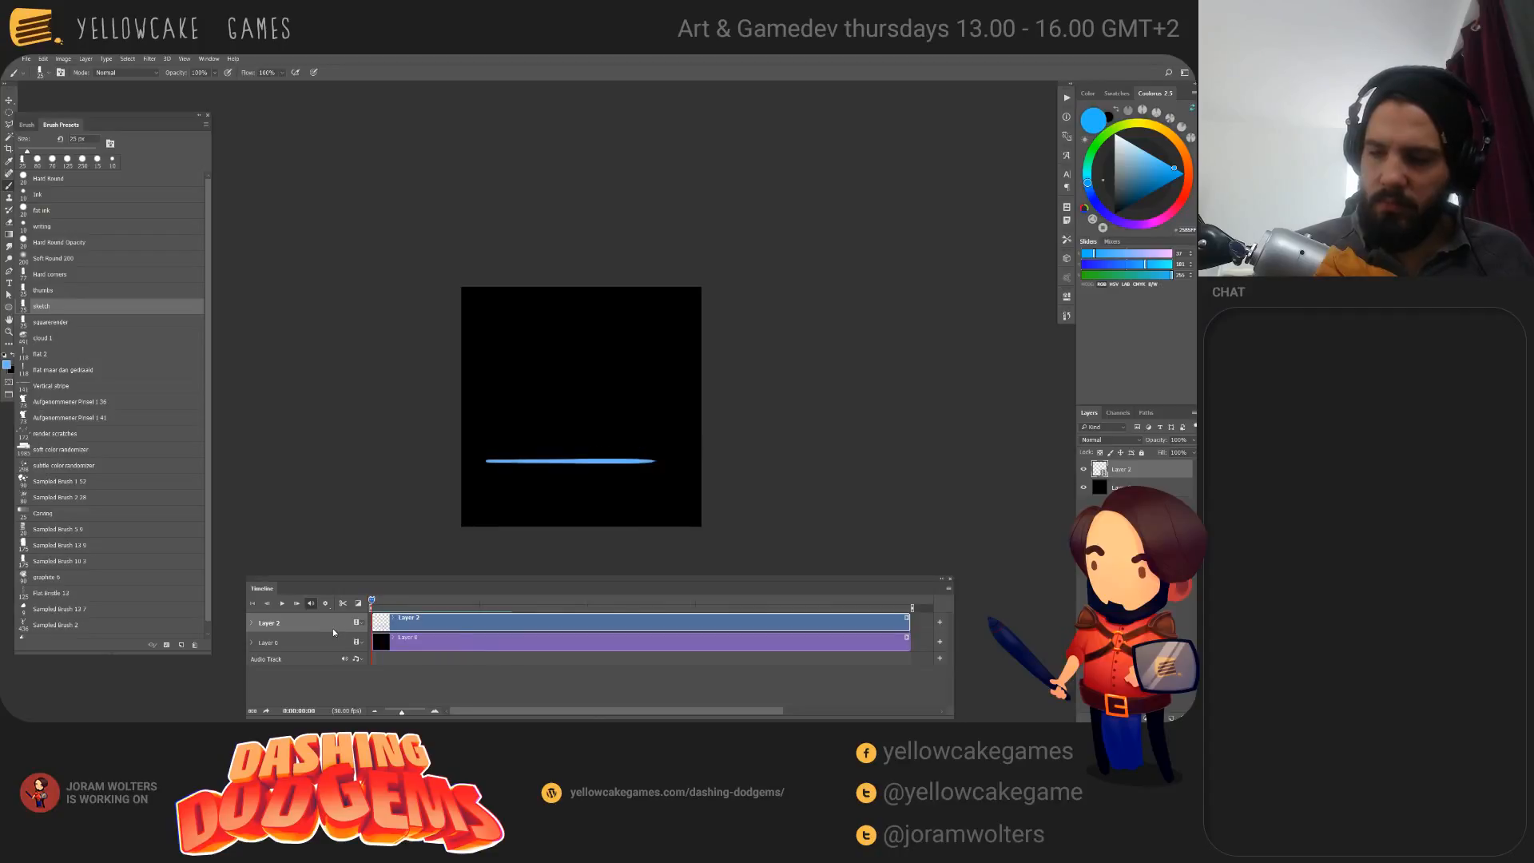
{"action": "key", "text": "space"}
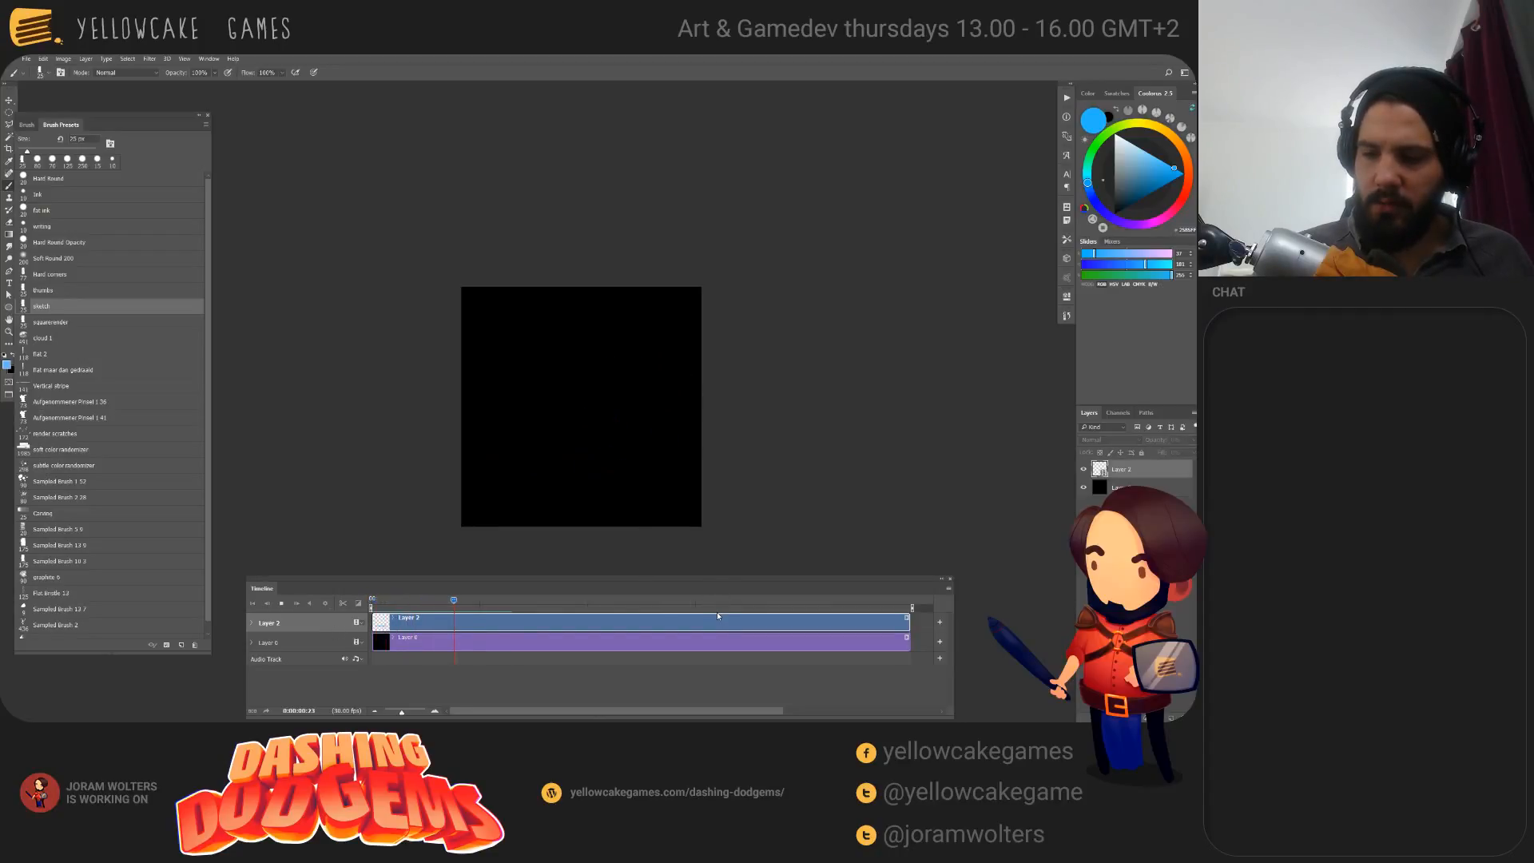
Step: Insert two blank video frames on Layer 2 after frame 2 to make room for in-betweens
{"action": "left_click_drag", "start_coordinate": [493, 603], "coordinate": [379, 606]}
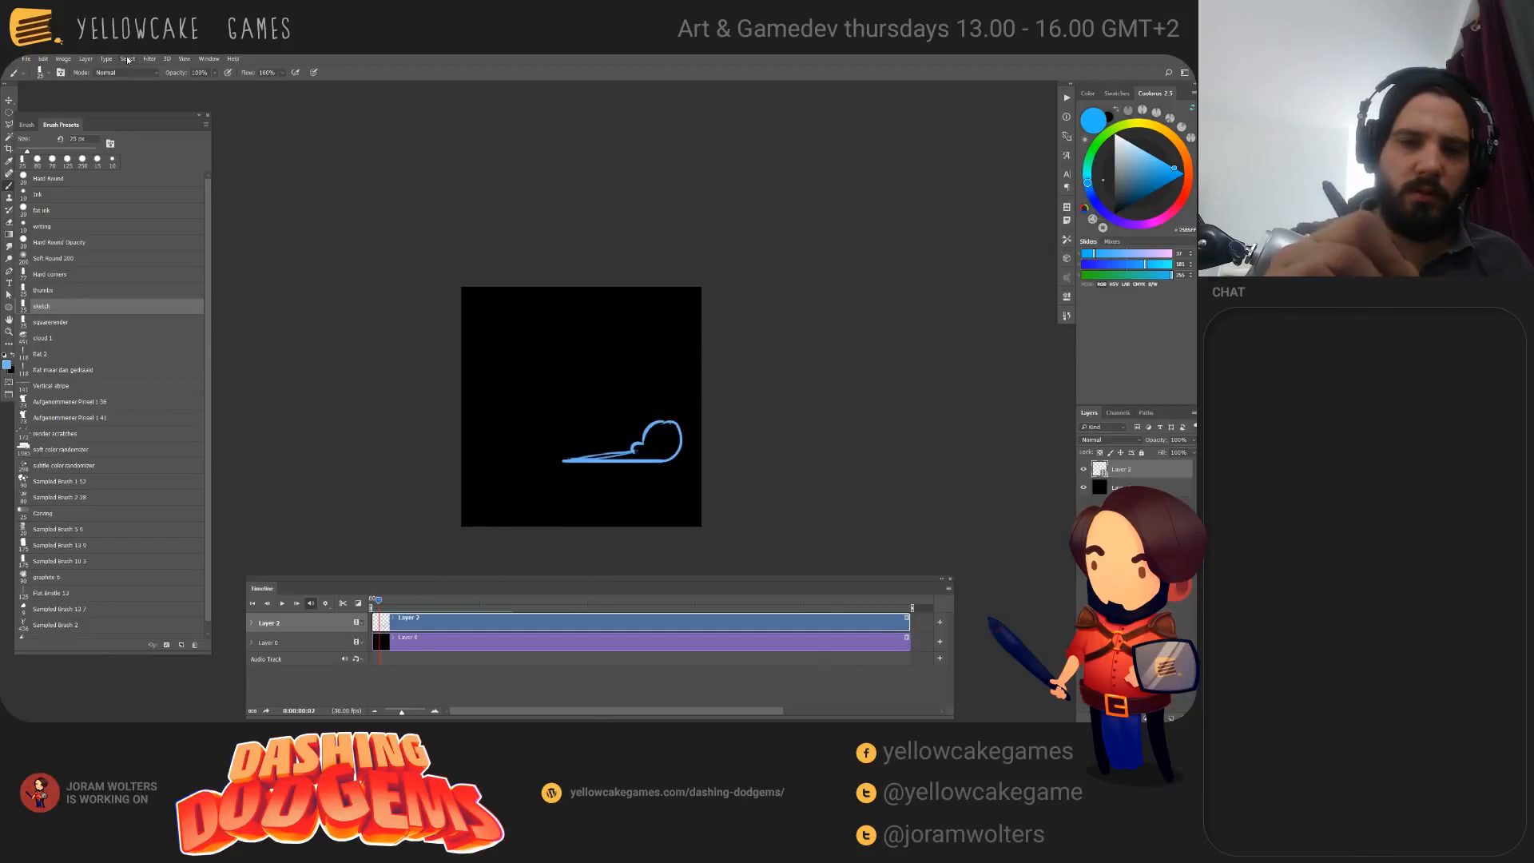
{"action": "left_click", "coordinate": [105, 59]}
{"action": "mouse_move", "coordinate": [85, 60]}
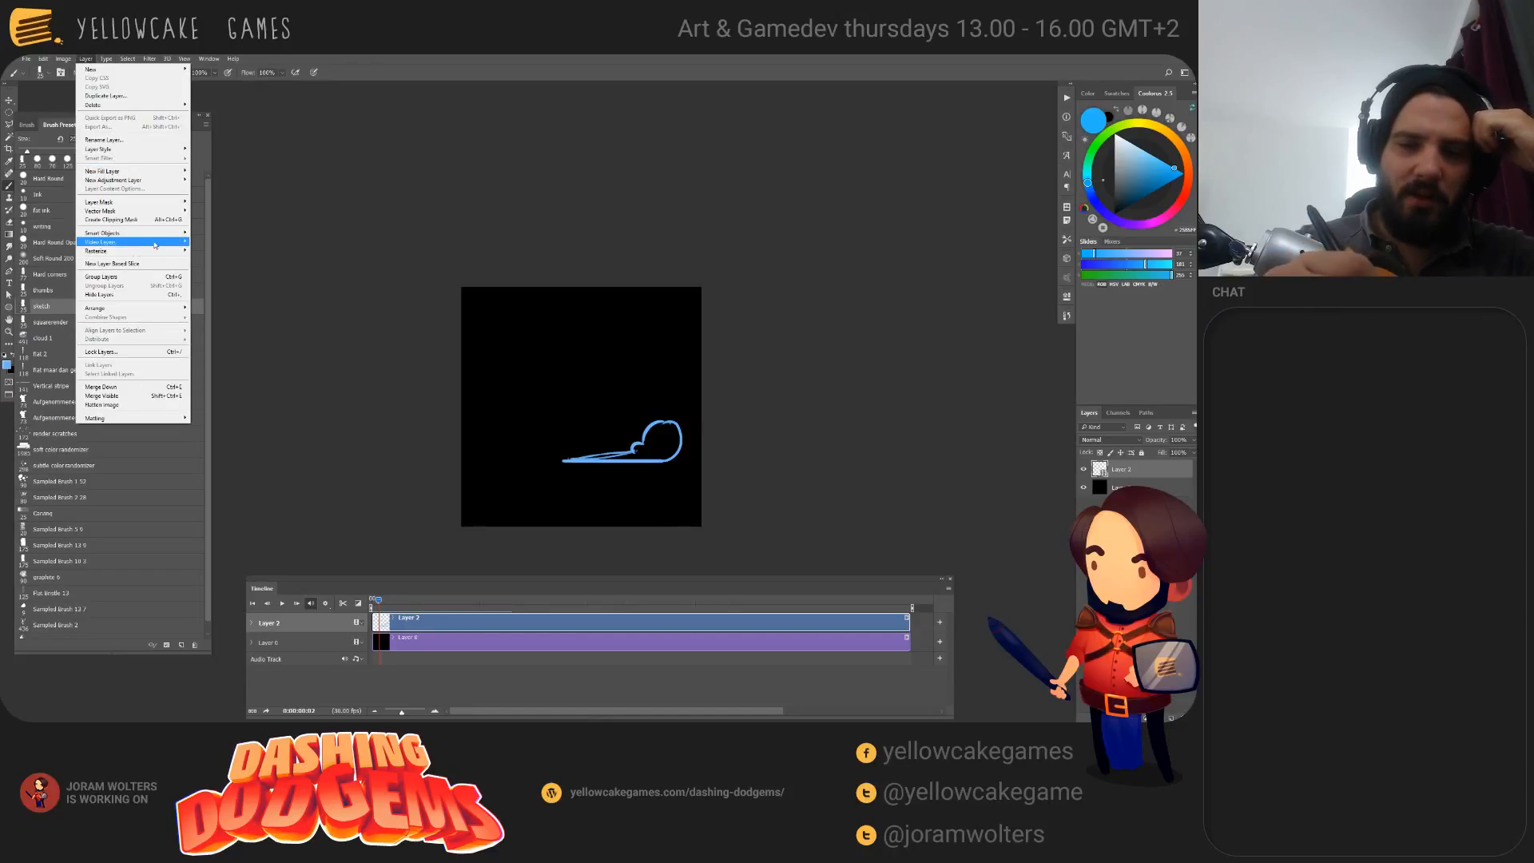
{"action": "mouse_move", "coordinate": [120, 241]}
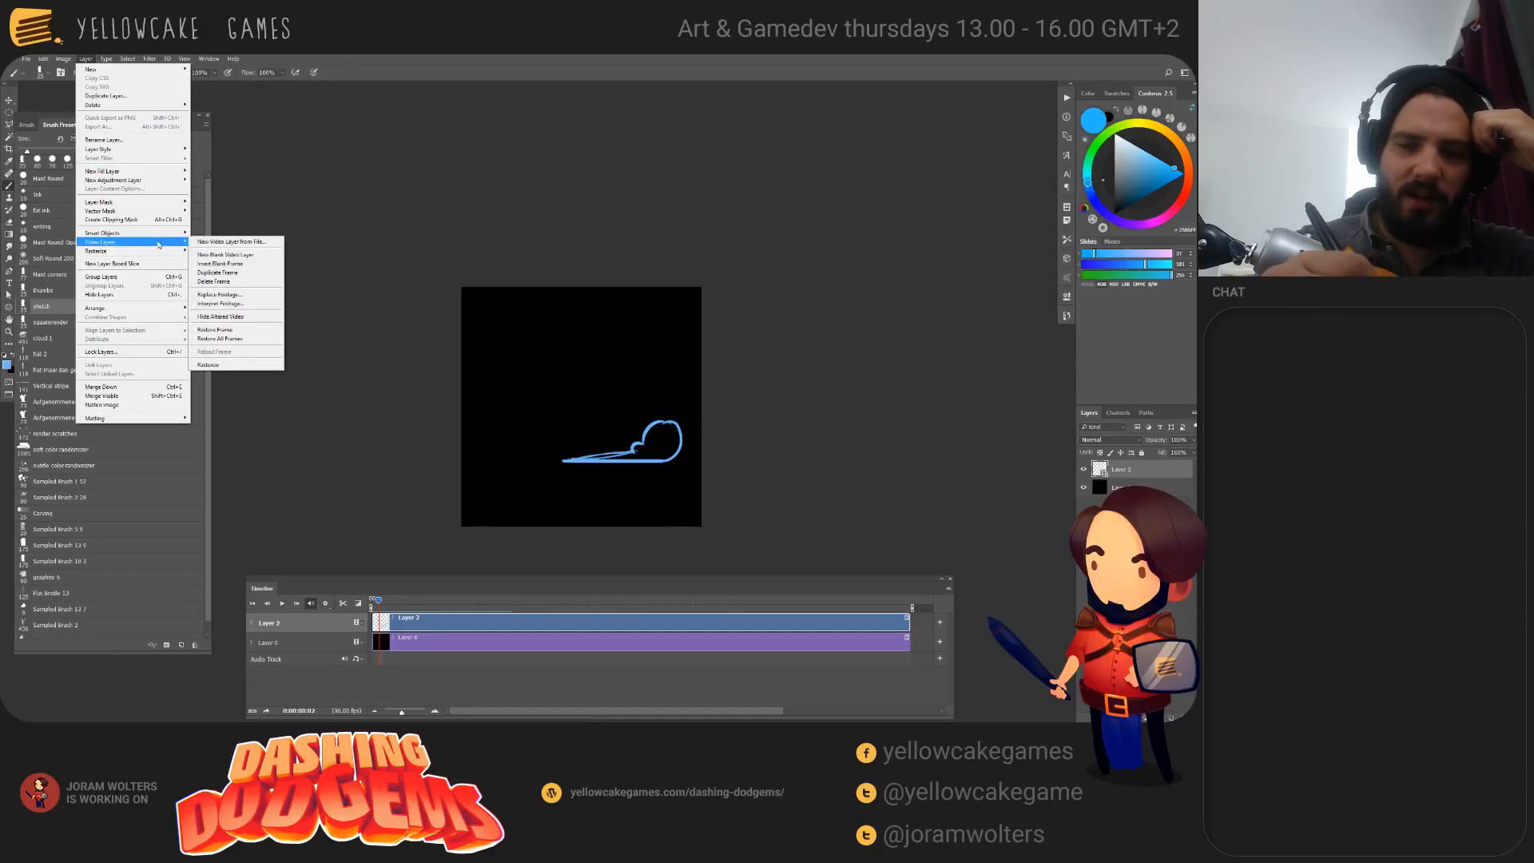
{"action": "left_click", "coordinate": [234, 263]}
{"action": "left_click", "coordinate": [86, 59]}
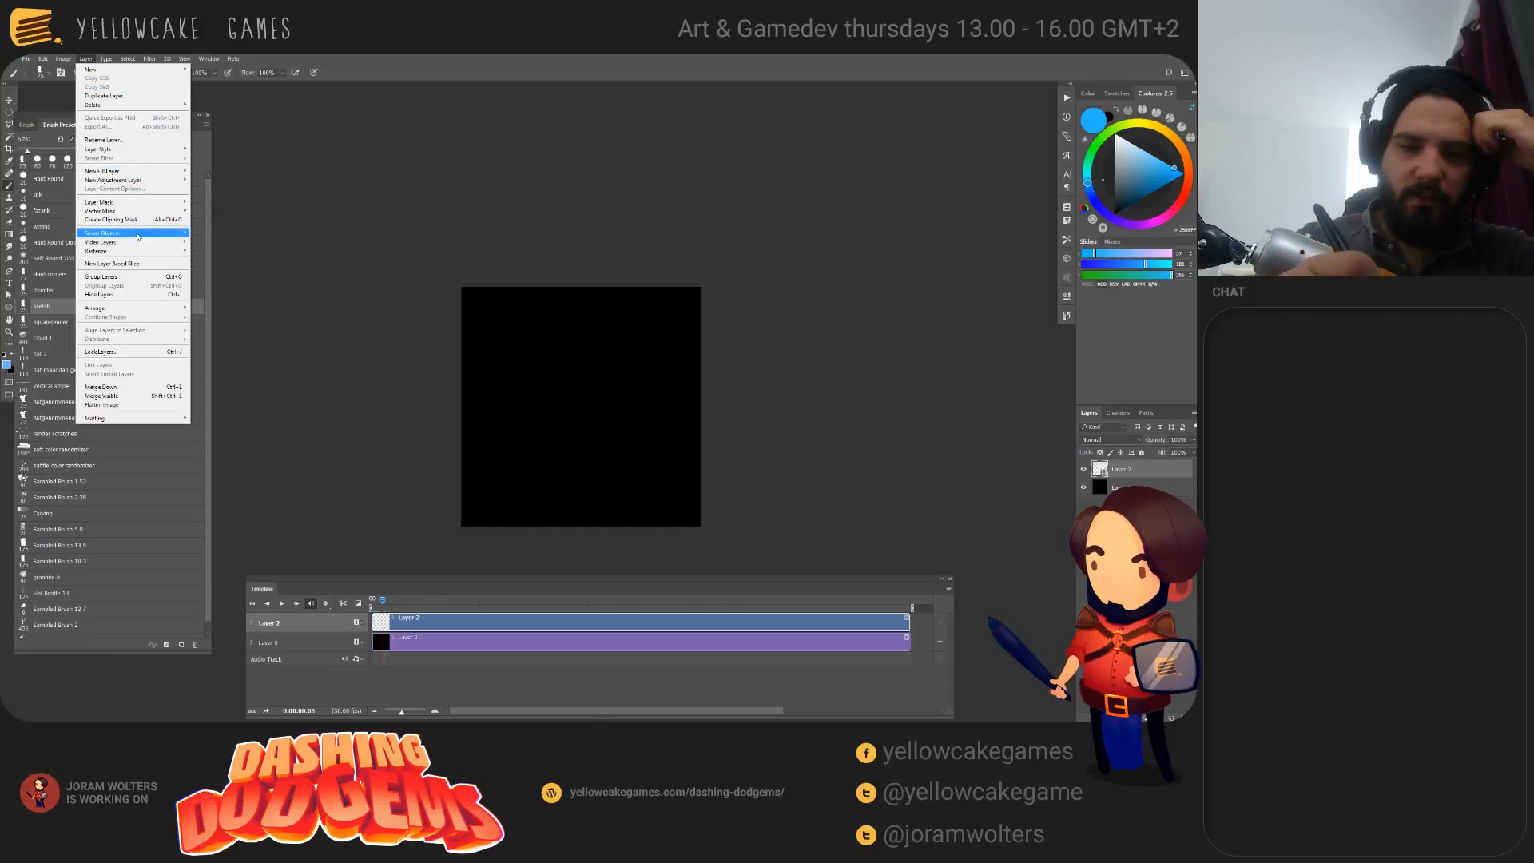
{"action": "mouse_move", "coordinate": [147, 242]}
{"action": "left_click", "coordinate": [235, 264]}
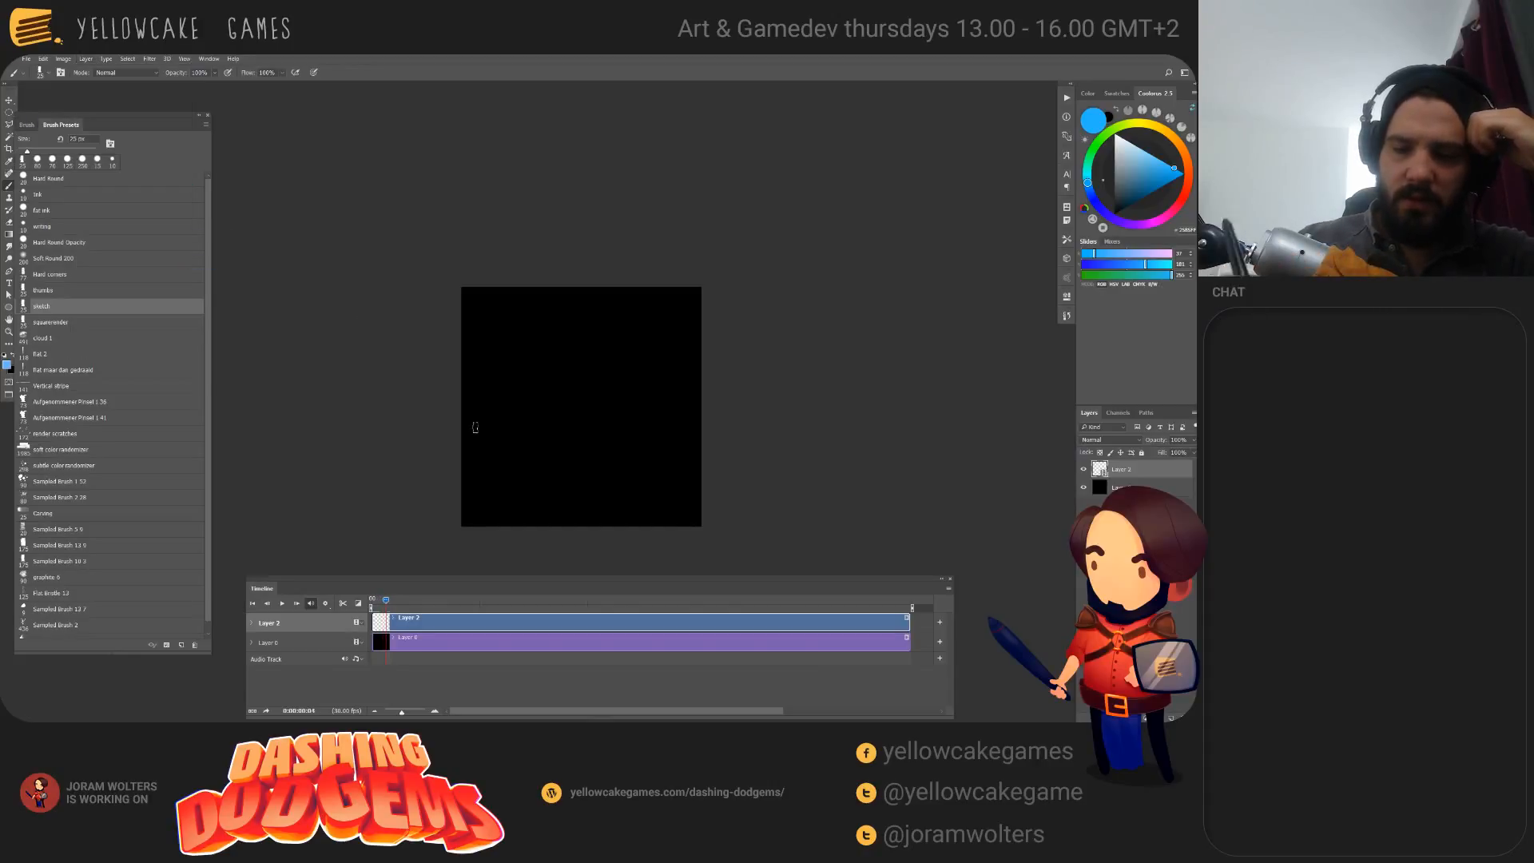
Step: Outline the puff on blank frame 3 with a rounded head, a small notch beneath it and a long thin tail
{"action": "left_click_drag", "start_coordinate": [382, 600], "coordinate": [385, 604]}
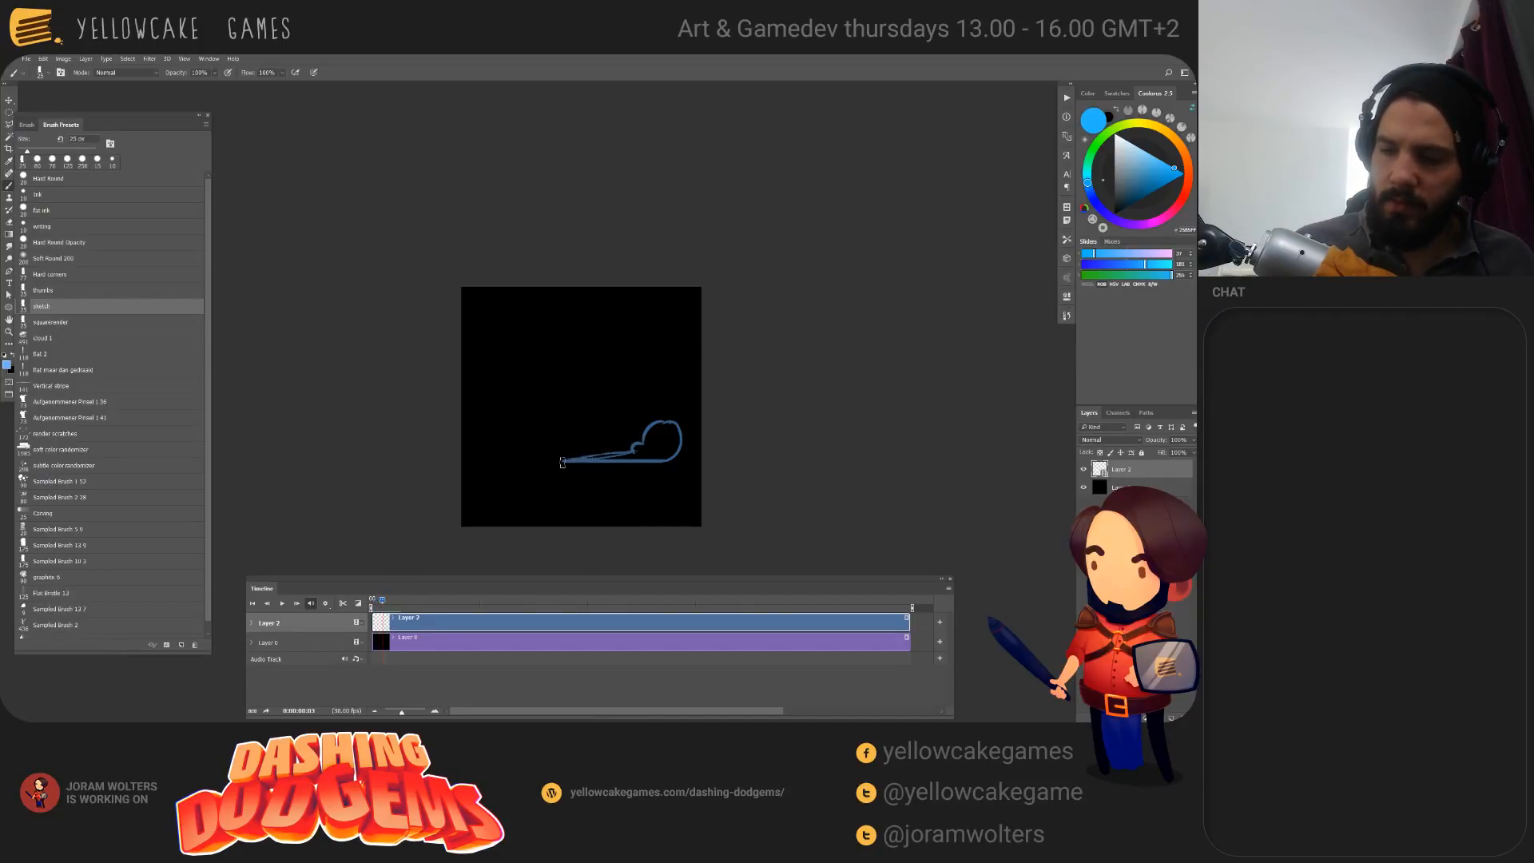
{"action": "mouse_move", "coordinate": [543, 462]}
{"action": "left_mouse_down"}
{"action": "mouse_move", "coordinate": [609, 460]}
{"action": "mouse_move", "coordinate": [677, 424]}
{"action": "left_mouse_up"}
{"action": "key", "text": "ctrl+z"}
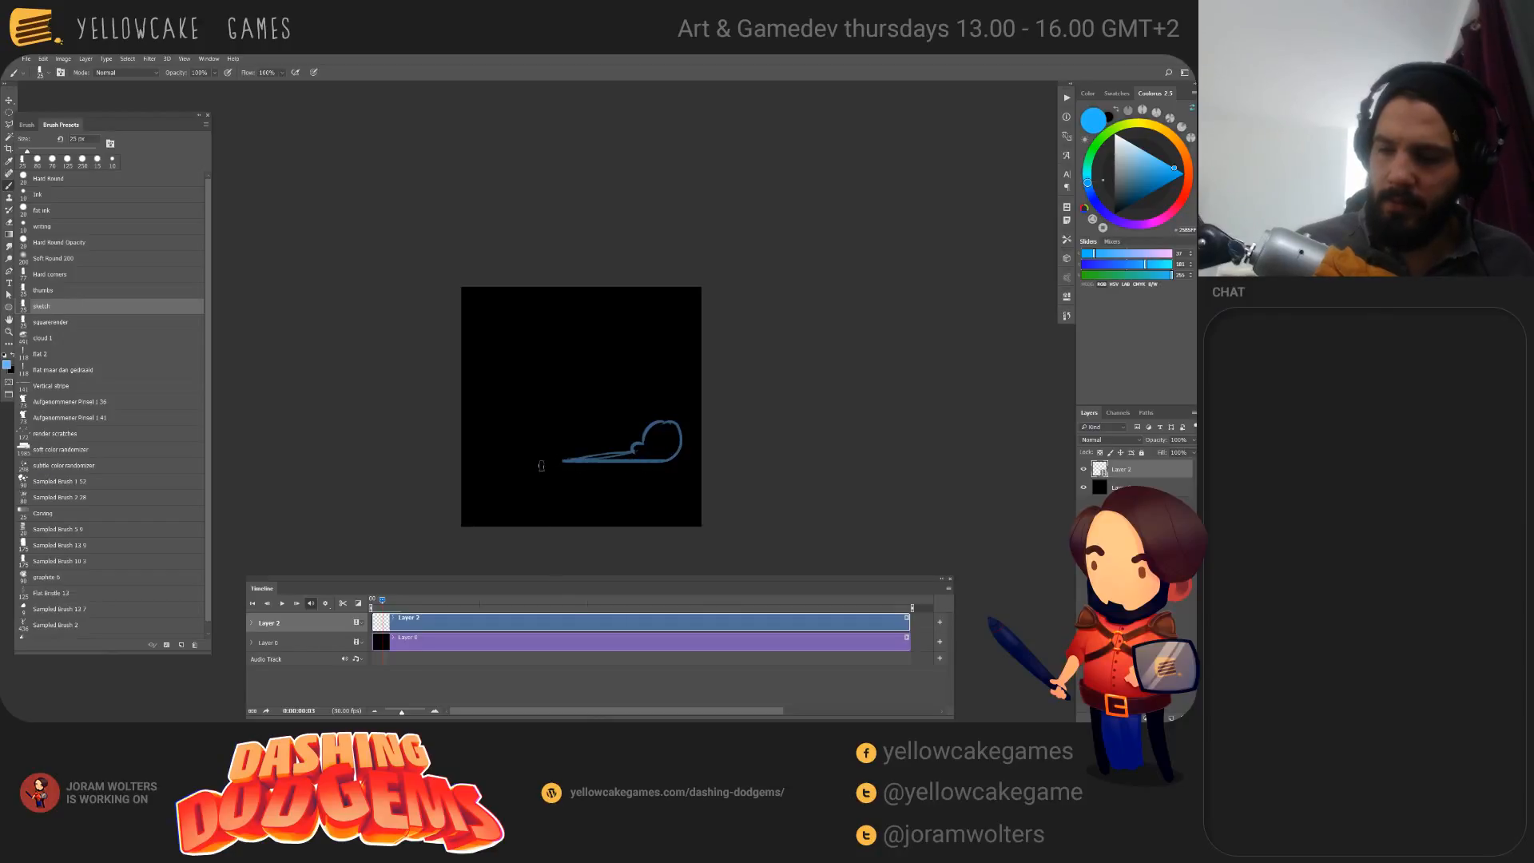
{"action": "mouse_move", "coordinate": [539, 462]}
{"action": "left_mouse_down"}
{"action": "mouse_move", "coordinate": [674, 421]}
{"action": "mouse_move", "coordinate": [644, 412]}
{"action": "left_mouse_up"}
{"action": "key", "text": "ctrl+z"}
{"action": "mouse_move", "coordinate": [540, 462]}
{"action": "left_mouse_down"}
{"action": "mouse_move", "coordinate": [680, 438]}
{"action": "mouse_move", "coordinate": [526, 471]}
{"action": "left_mouse_up"}
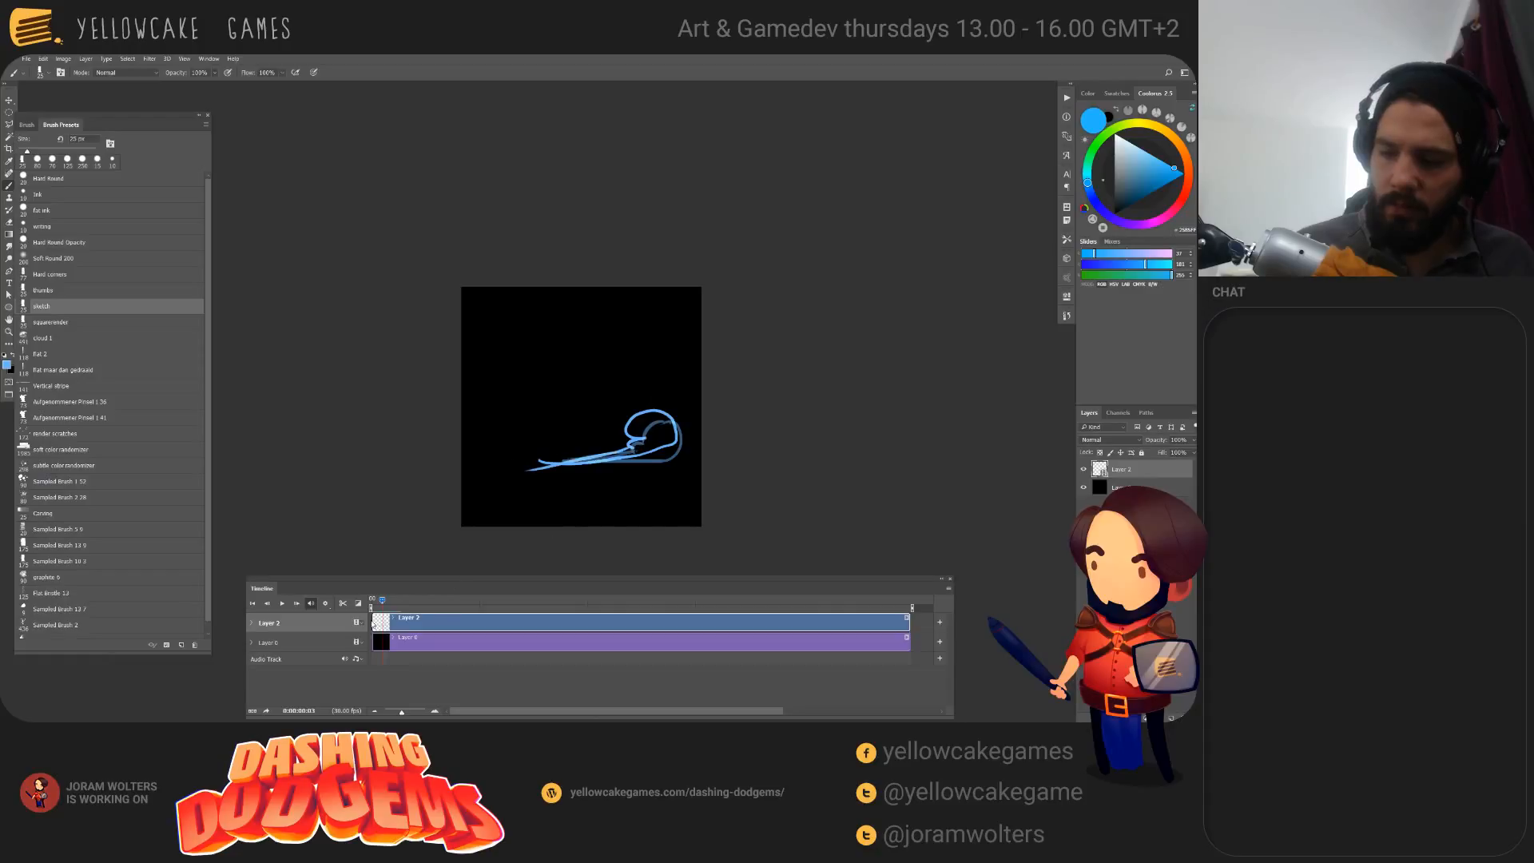
Step: Outline the in-between puff on frame 4 with a larger tilted head, a notched inner edge and a thin curved tail
{"action": "left_click_drag", "start_coordinate": [383, 602], "coordinate": [388, 604]}
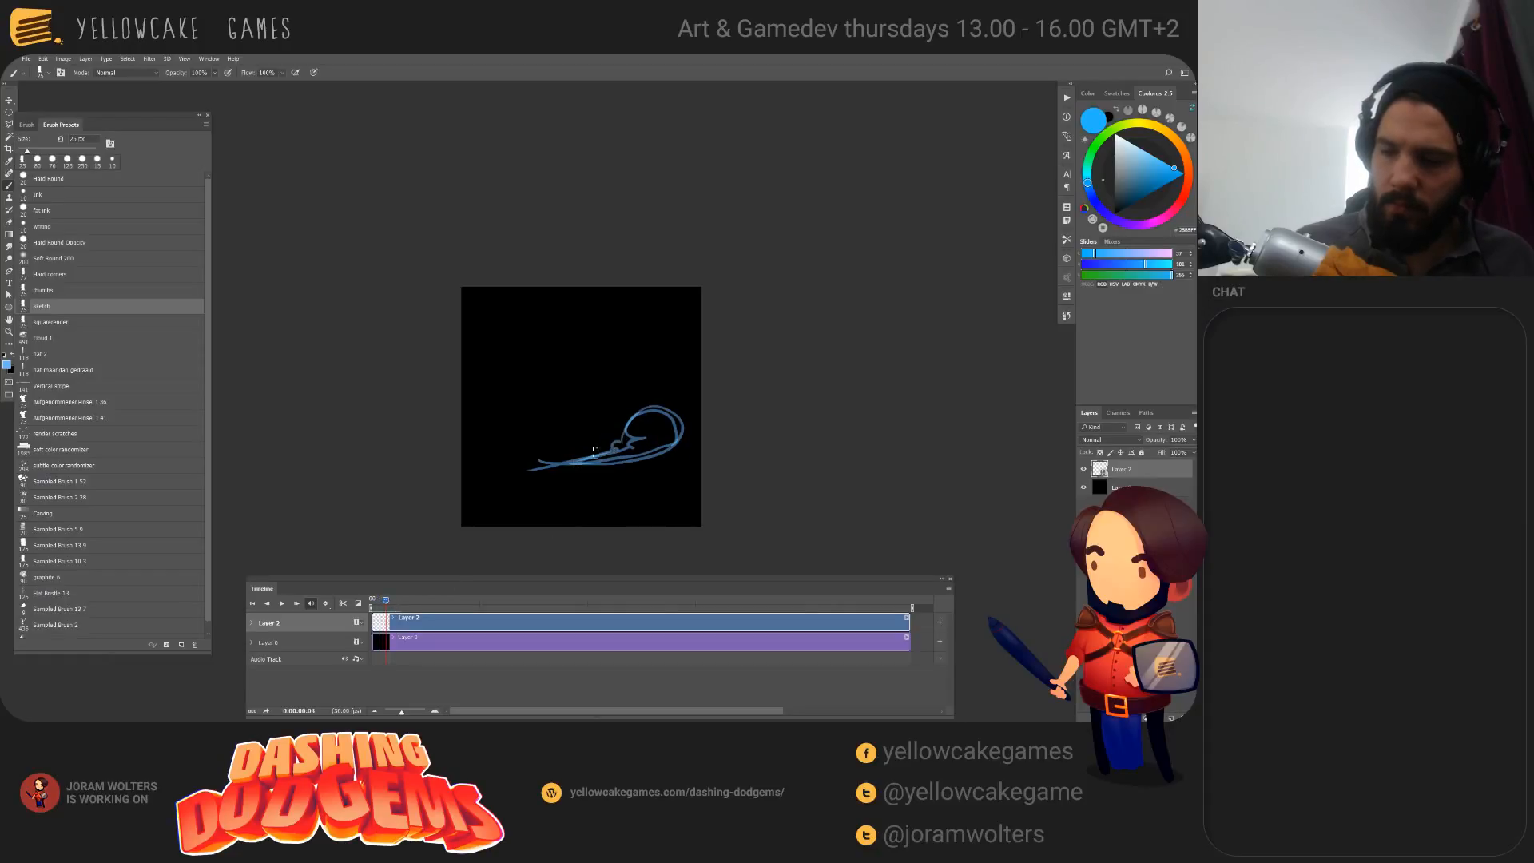
{"action": "mouse_move", "coordinate": [567, 463]}
{"action": "left_mouse_down"}
{"action": "mouse_move", "coordinate": [639, 394]}
{"action": "mouse_move", "coordinate": [628, 428]}
{"action": "left_mouse_up"}
{"action": "key", "text": "ctrl+z"}
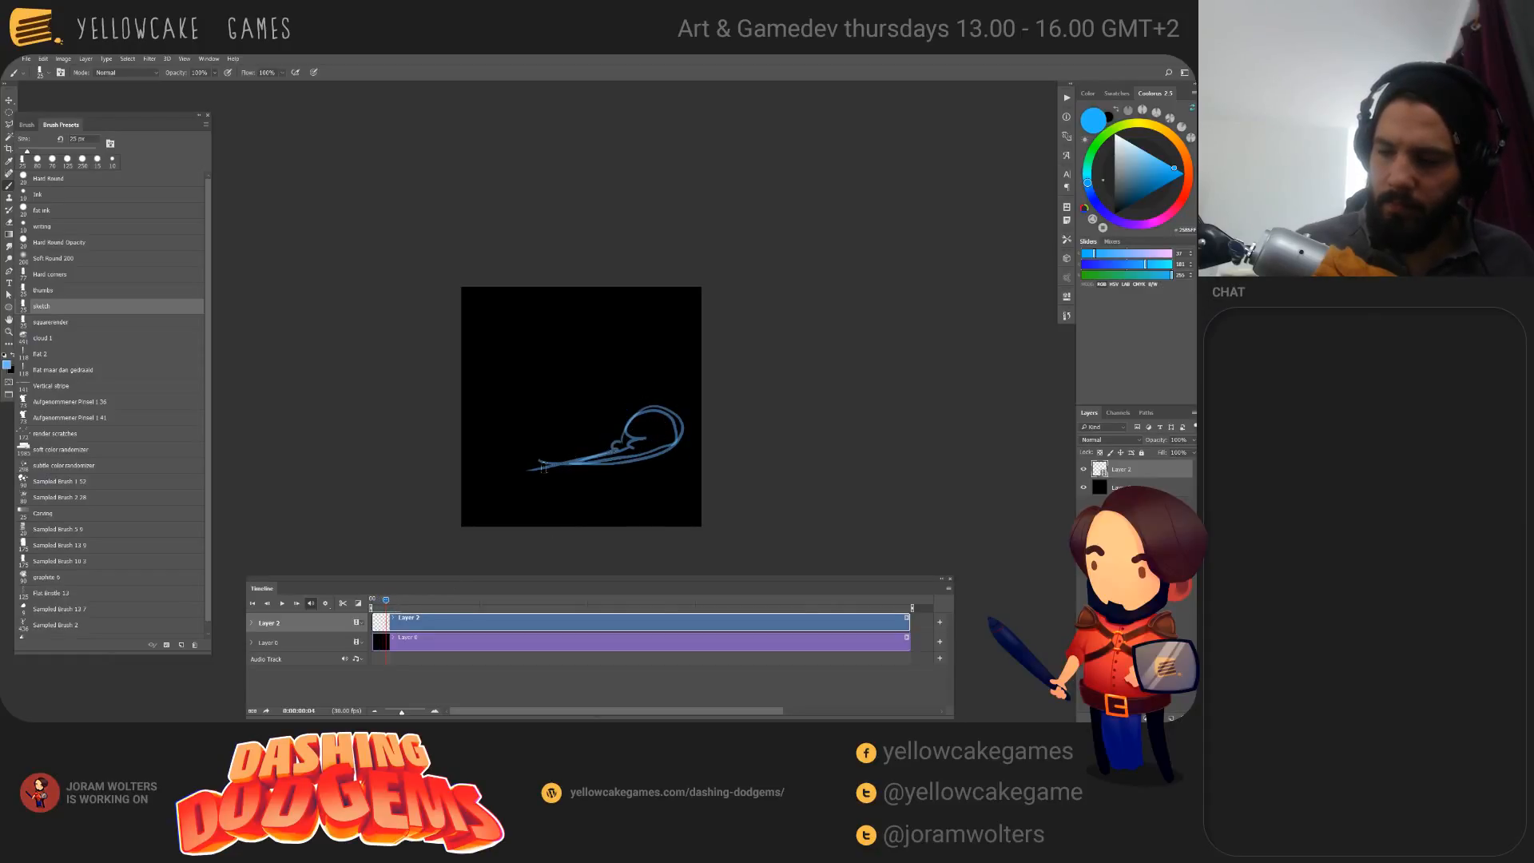
{"action": "mouse_move", "coordinate": [543, 469]}
{"action": "left_mouse_down"}
{"action": "mouse_move", "coordinate": [672, 430]}
{"action": "mouse_move", "coordinate": [653, 409]}
{"action": "left_mouse_up"}
{"action": "key", "text": "ctrl+z"}
{"action": "mouse_move", "coordinate": [543, 468]}
{"action": "left_mouse_down"}
{"action": "mouse_move", "coordinate": [646, 403]}
{"action": "mouse_move", "coordinate": [629, 437]}
{"action": "mouse_move", "coordinate": [544, 468]}
{"action": "left_mouse_up"}
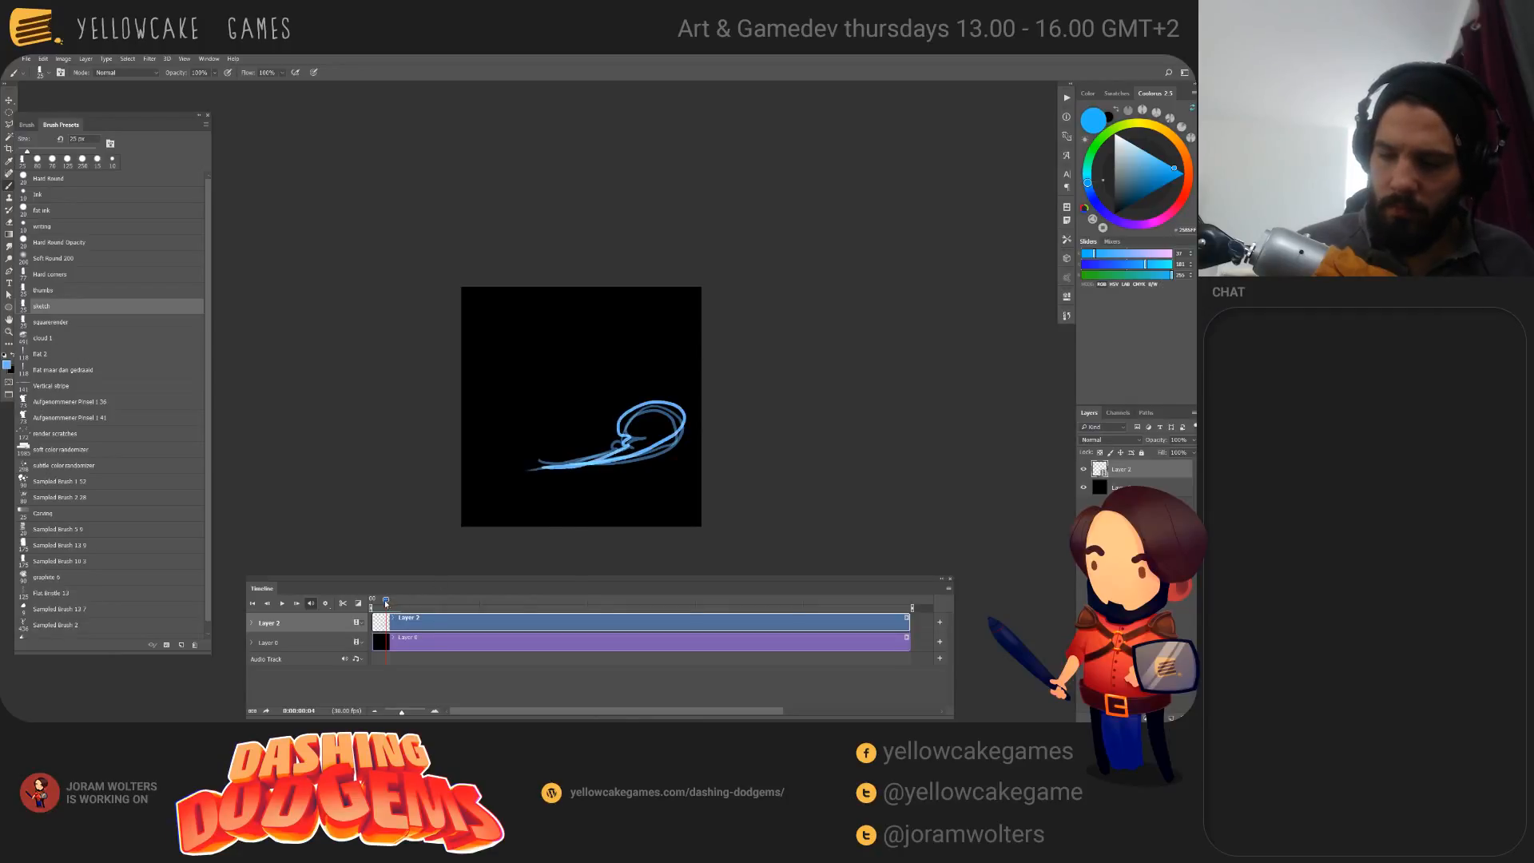
Step: Play the animation from the start to check the two added in-between frames
{"action": "left_click_drag", "start_coordinate": [386, 600], "coordinate": [371, 601]}
{"action": "key", "text": "space"}
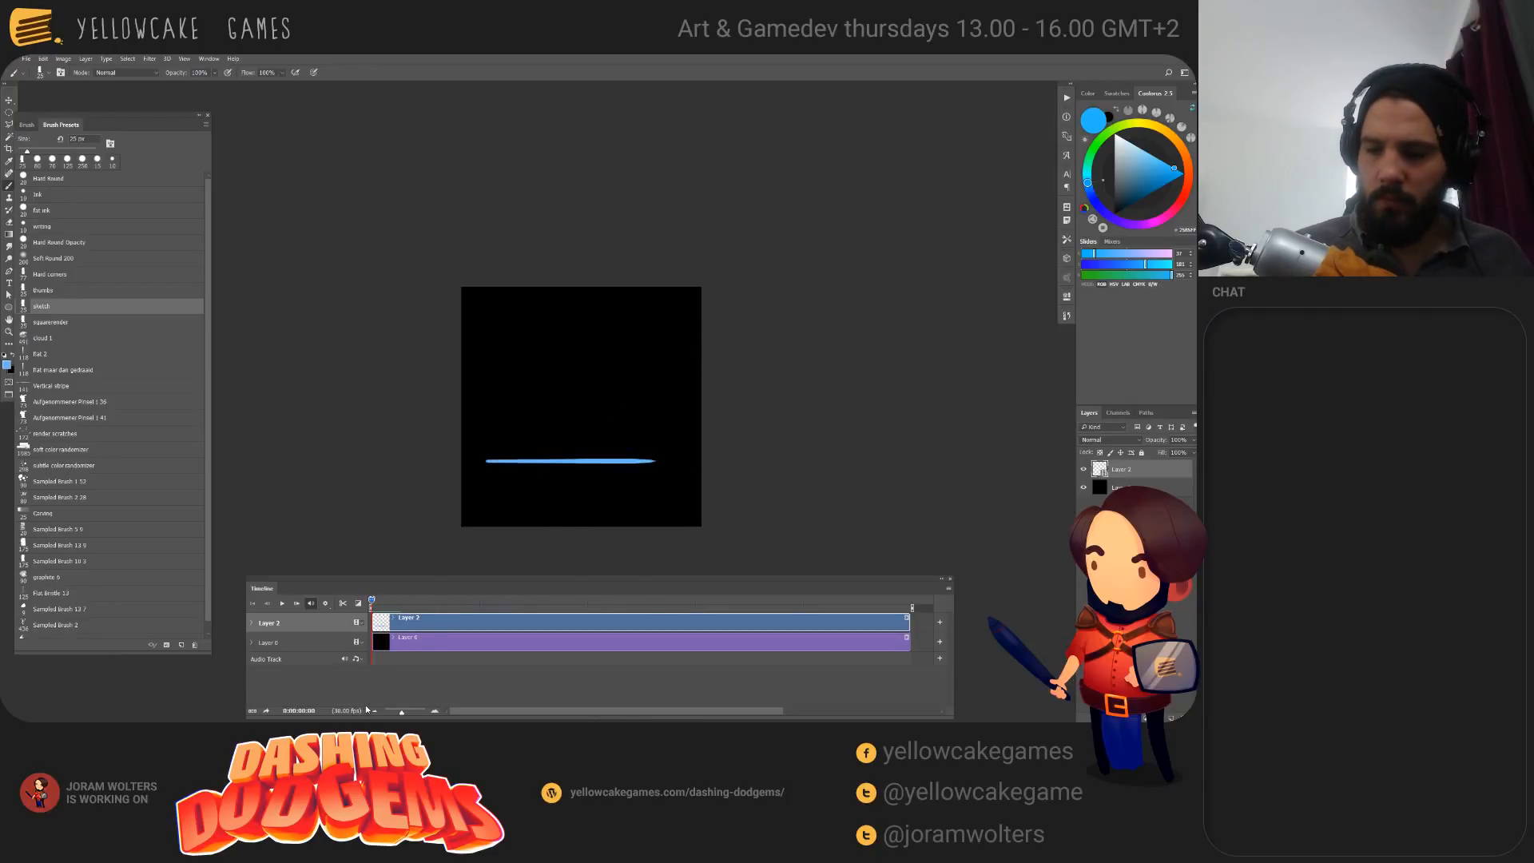
{"action": "key", "text": "space"}
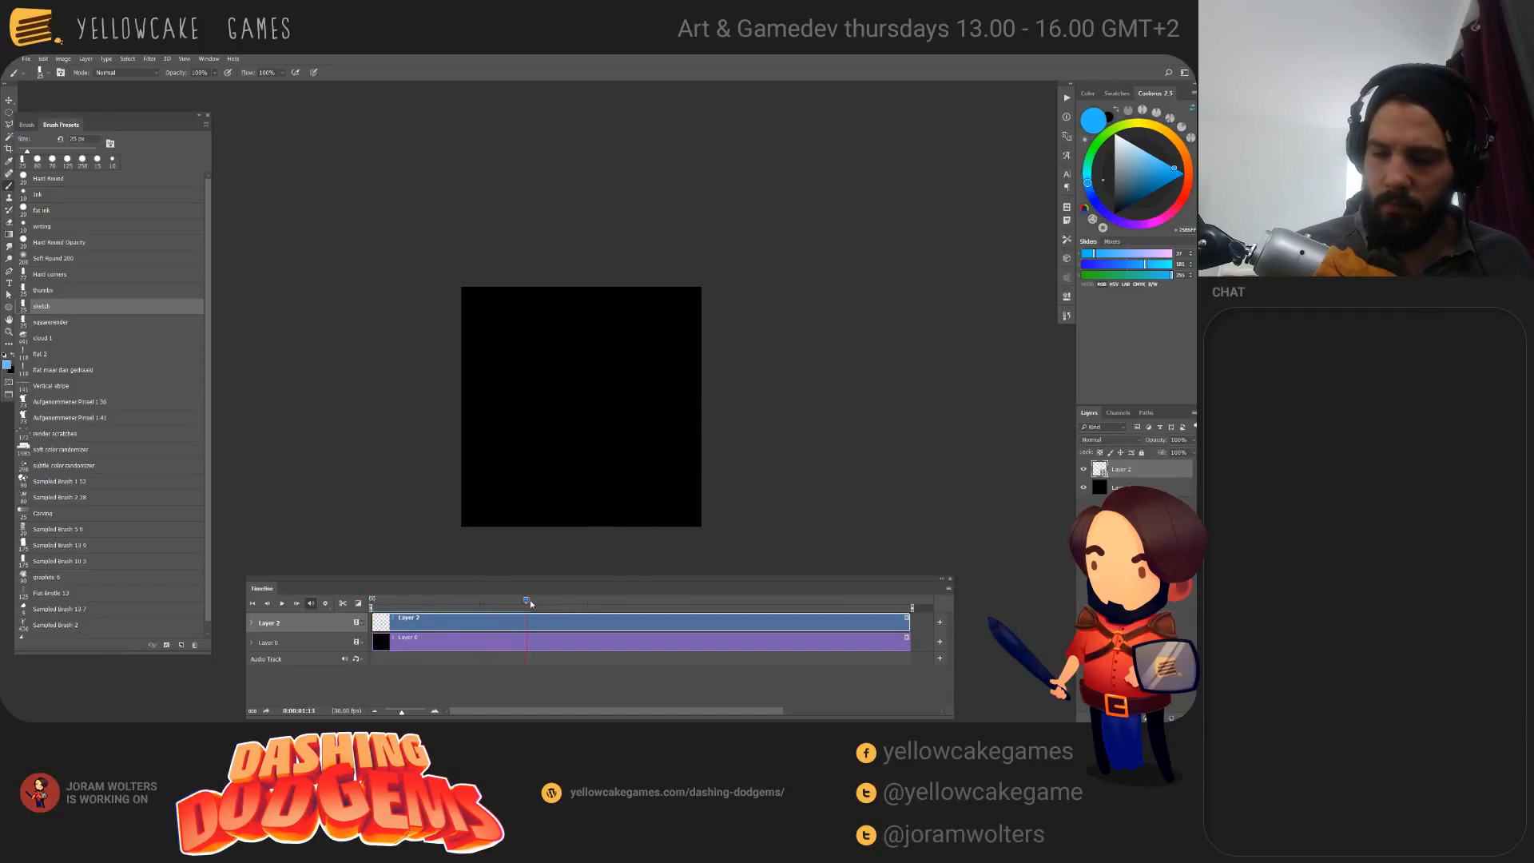
Step: Fill the puff outlines on frames 1 and 2 with solid light blue
{"action": "left_click_drag", "start_coordinate": [440, 624], "coordinate": [376, 635]}
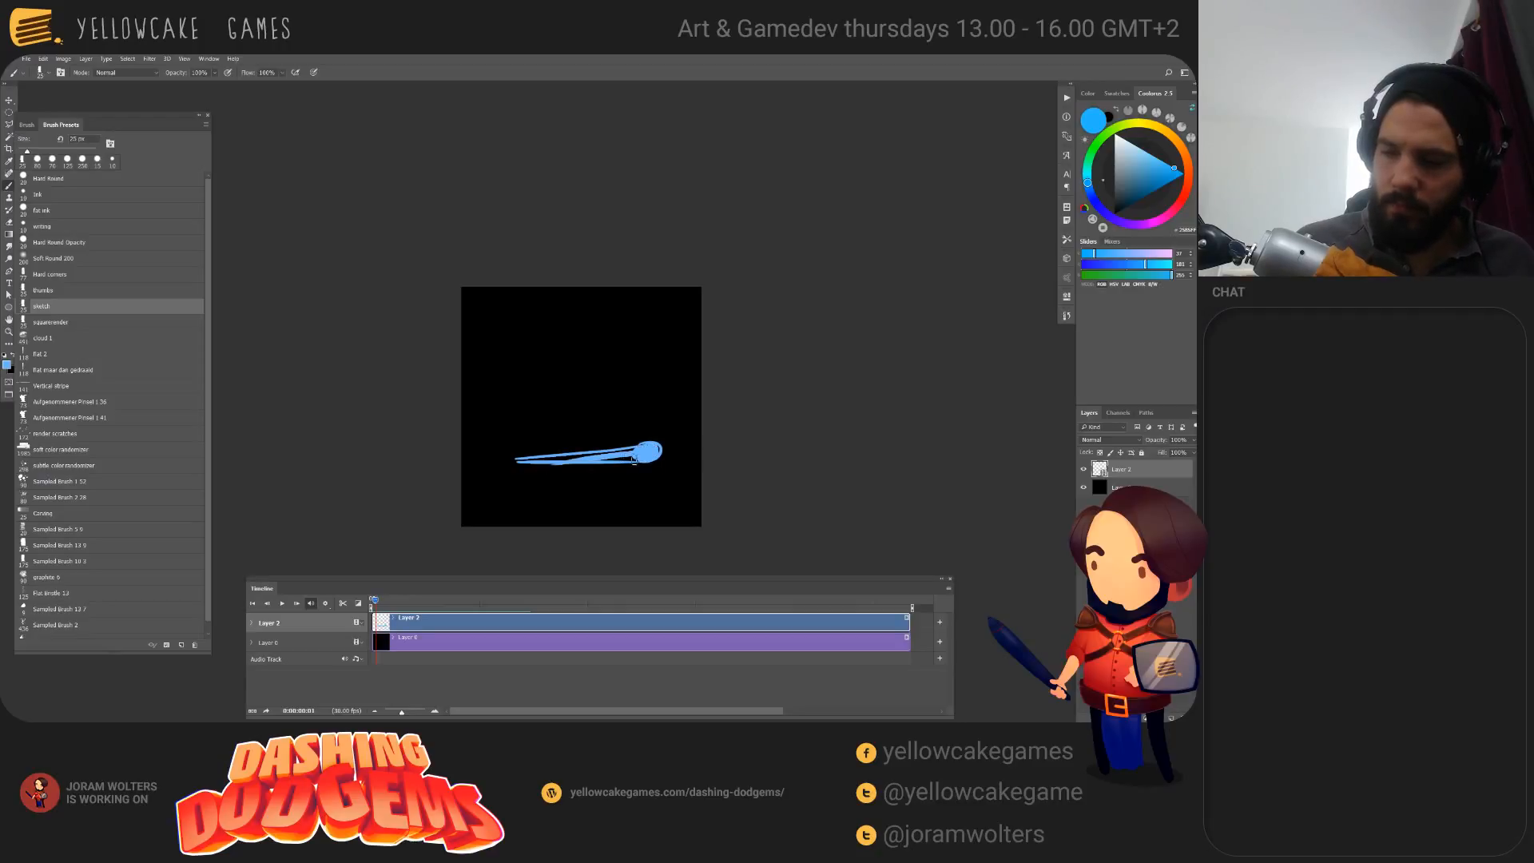
{"action": "mouse_move", "coordinate": [643, 454]}
{"action": "left_mouse_down"}
{"action": "mouse_move", "coordinate": [563, 458]}
{"action": "mouse_move", "coordinate": [642, 452]}
{"action": "left_mouse_up"}
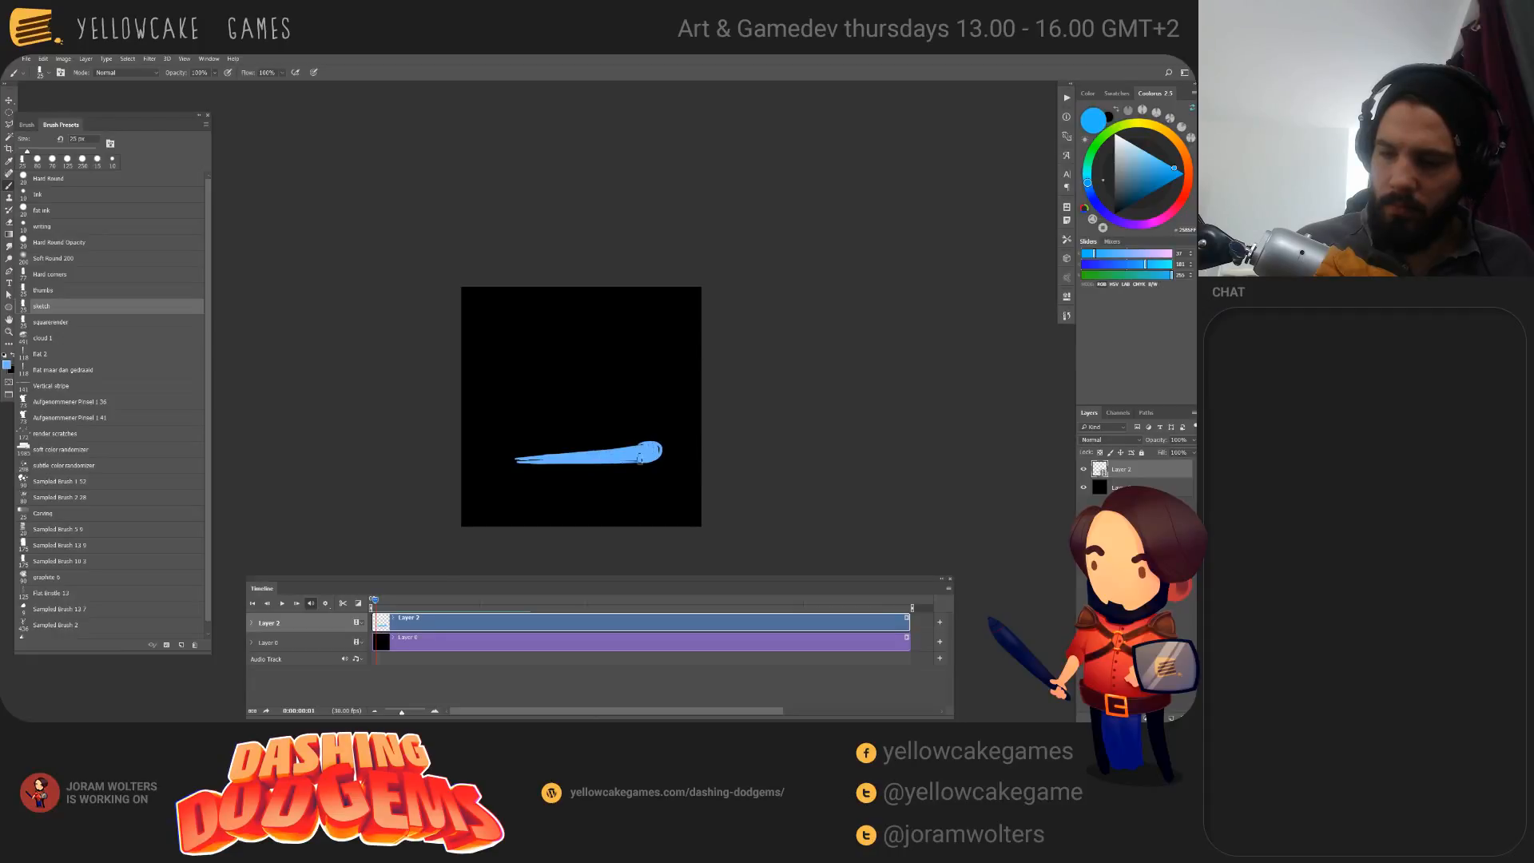
{"action": "key", "text": "Right"}
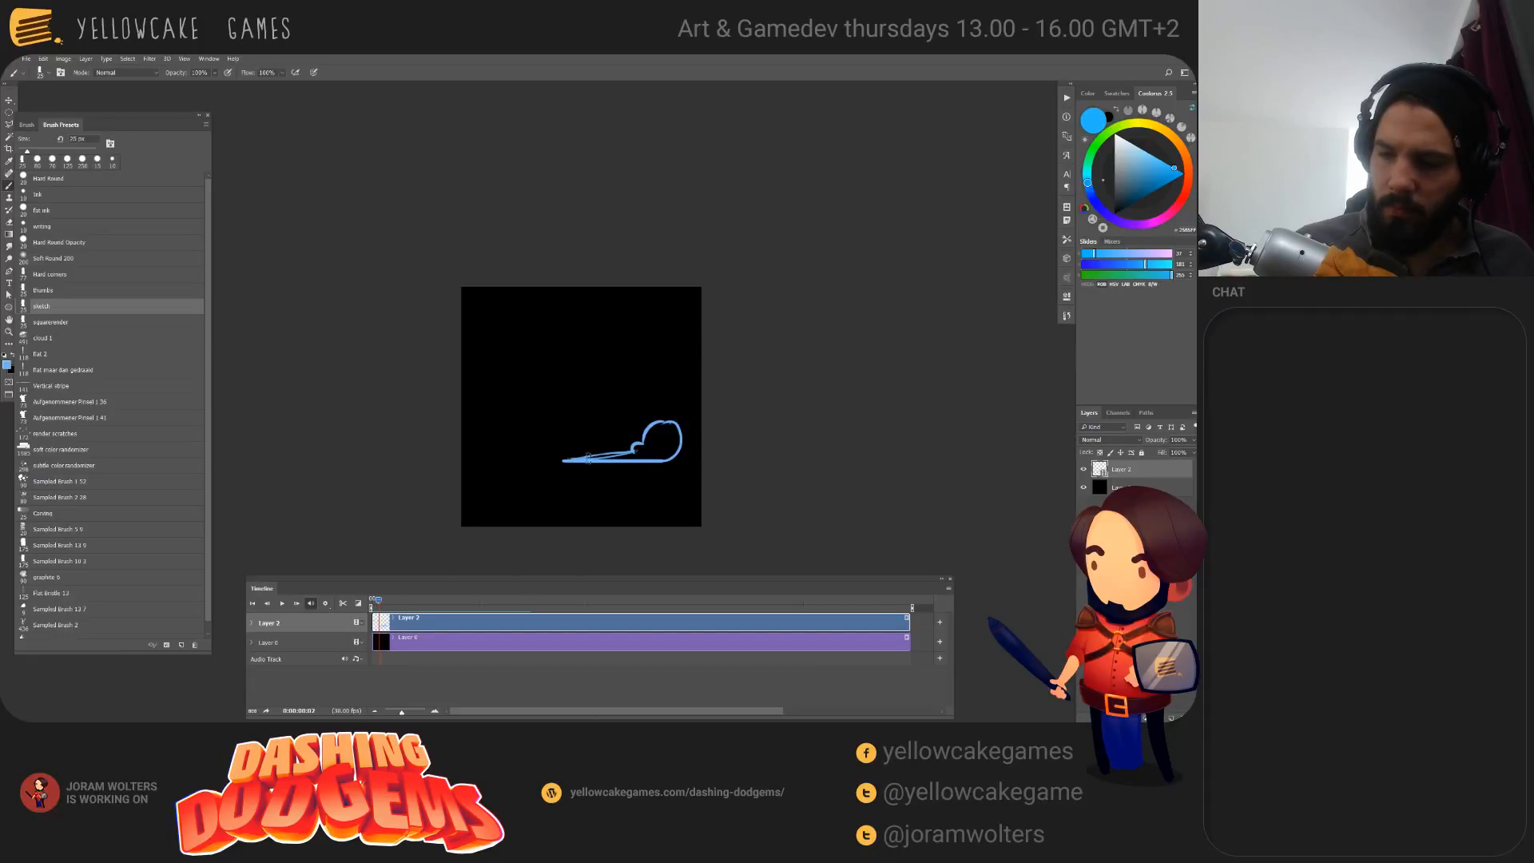
{"action": "mouse_move", "coordinate": [588, 457]}
{"action": "left_mouse_down"}
{"action": "mouse_move", "coordinate": [663, 435]}
{"action": "mouse_move", "coordinate": [670, 458]}
{"action": "left_mouse_up"}
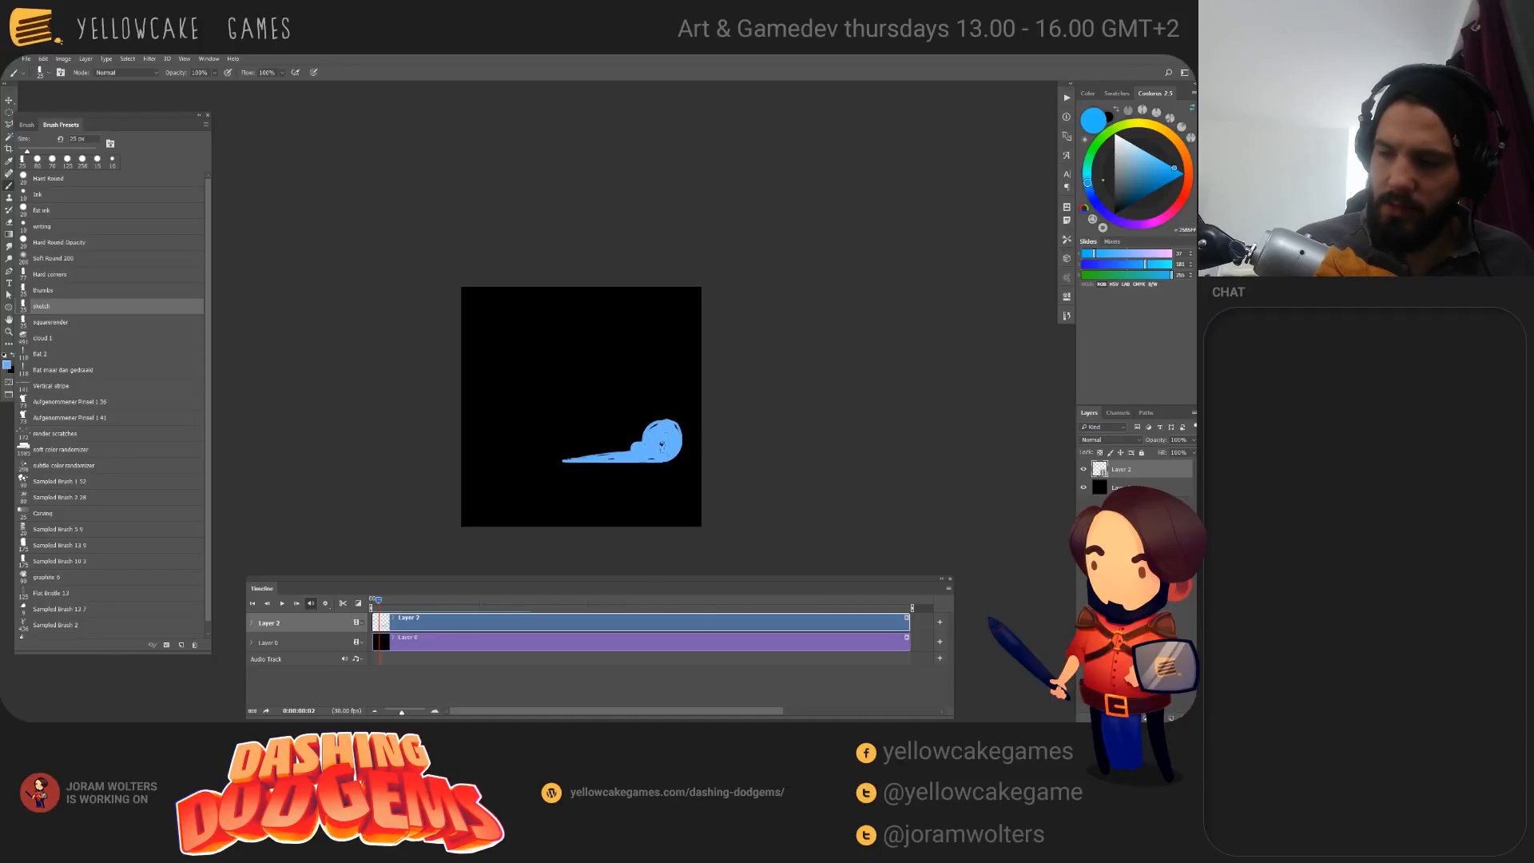
Step: Paint the insides of the puff's head and tail solid light blue on frames 3 and 4
{"action": "key", "text": "Right"}
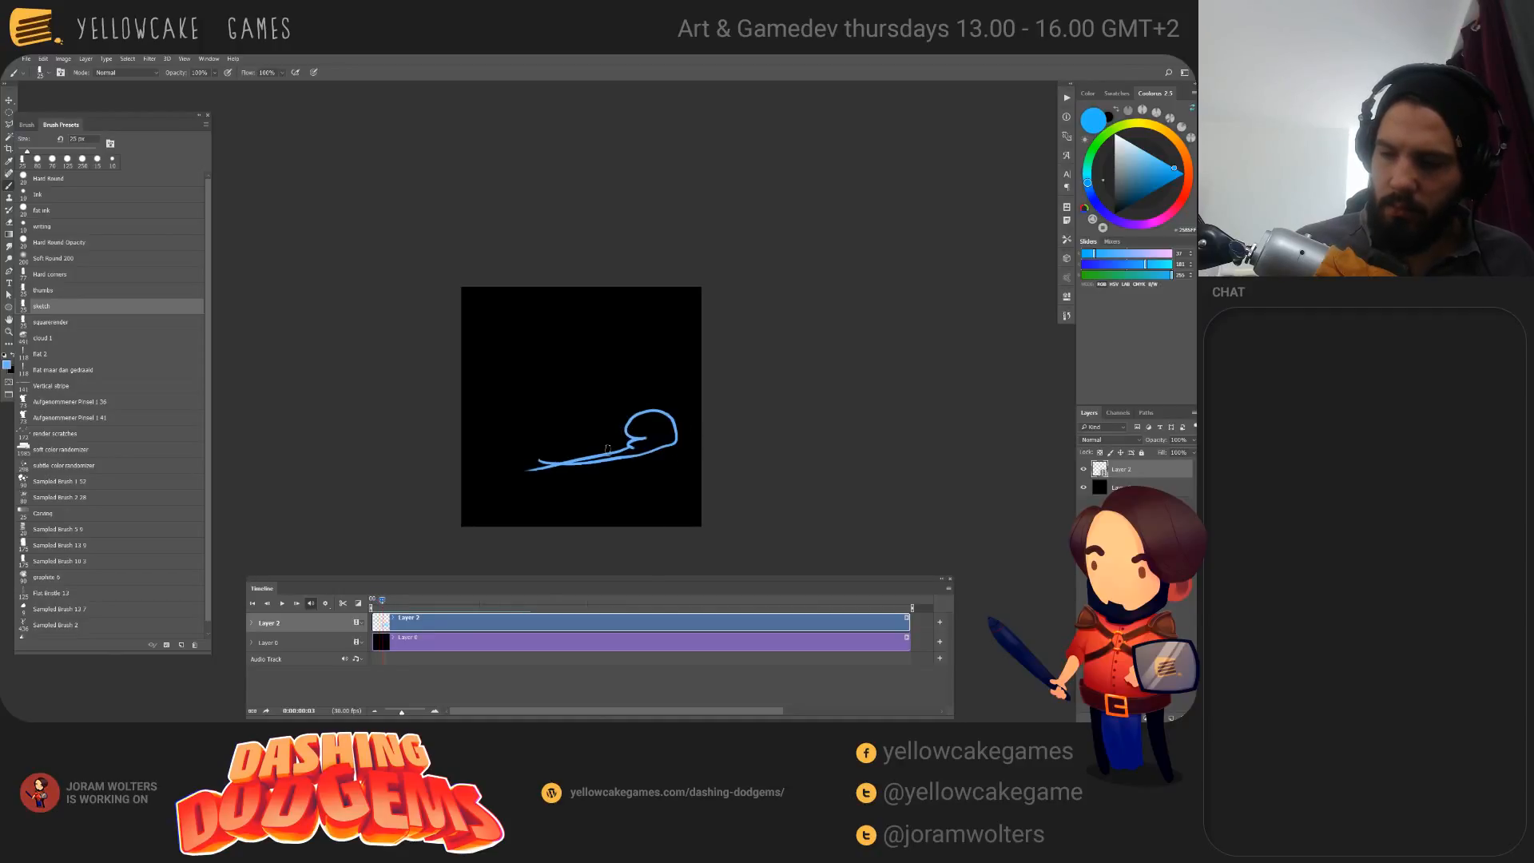
{"action": "mouse_move", "coordinate": [607, 449]}
{"action": "left_mouse_down"}
{"action": "mouse_move", "coordinate": [572, 463]}
{"action": "mouse_move", "coordinate": [670, 444]}
{"action": "mouse_move", "coordinate": [668, 424]}
{"action": "mouse_move", "coordinate": [642, 438]}
{"action": "left_mouse_up"}
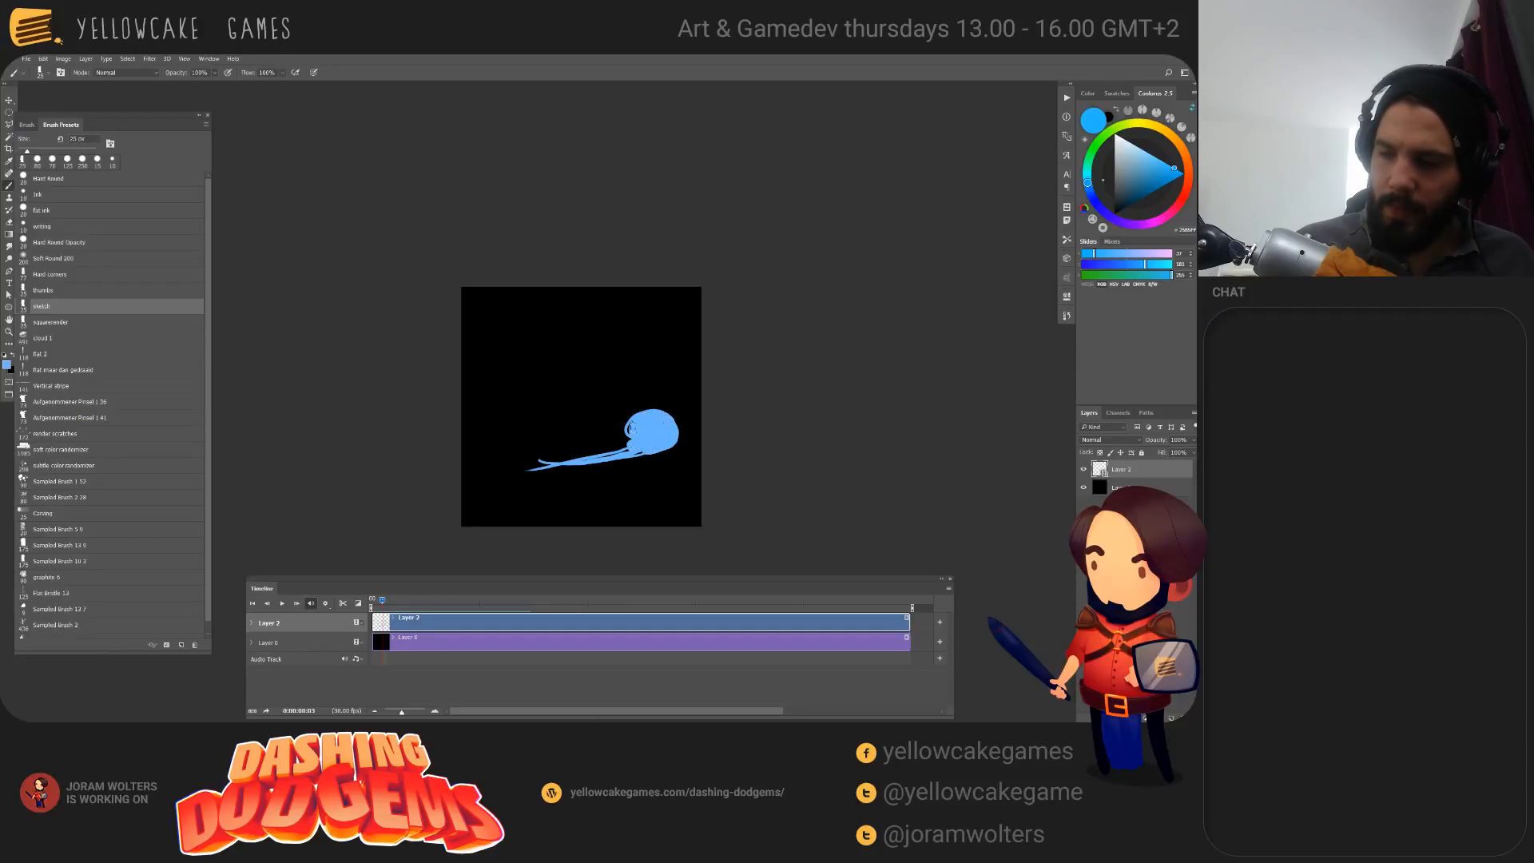
{"action": "left_click", "coordinate": [386, 600]}
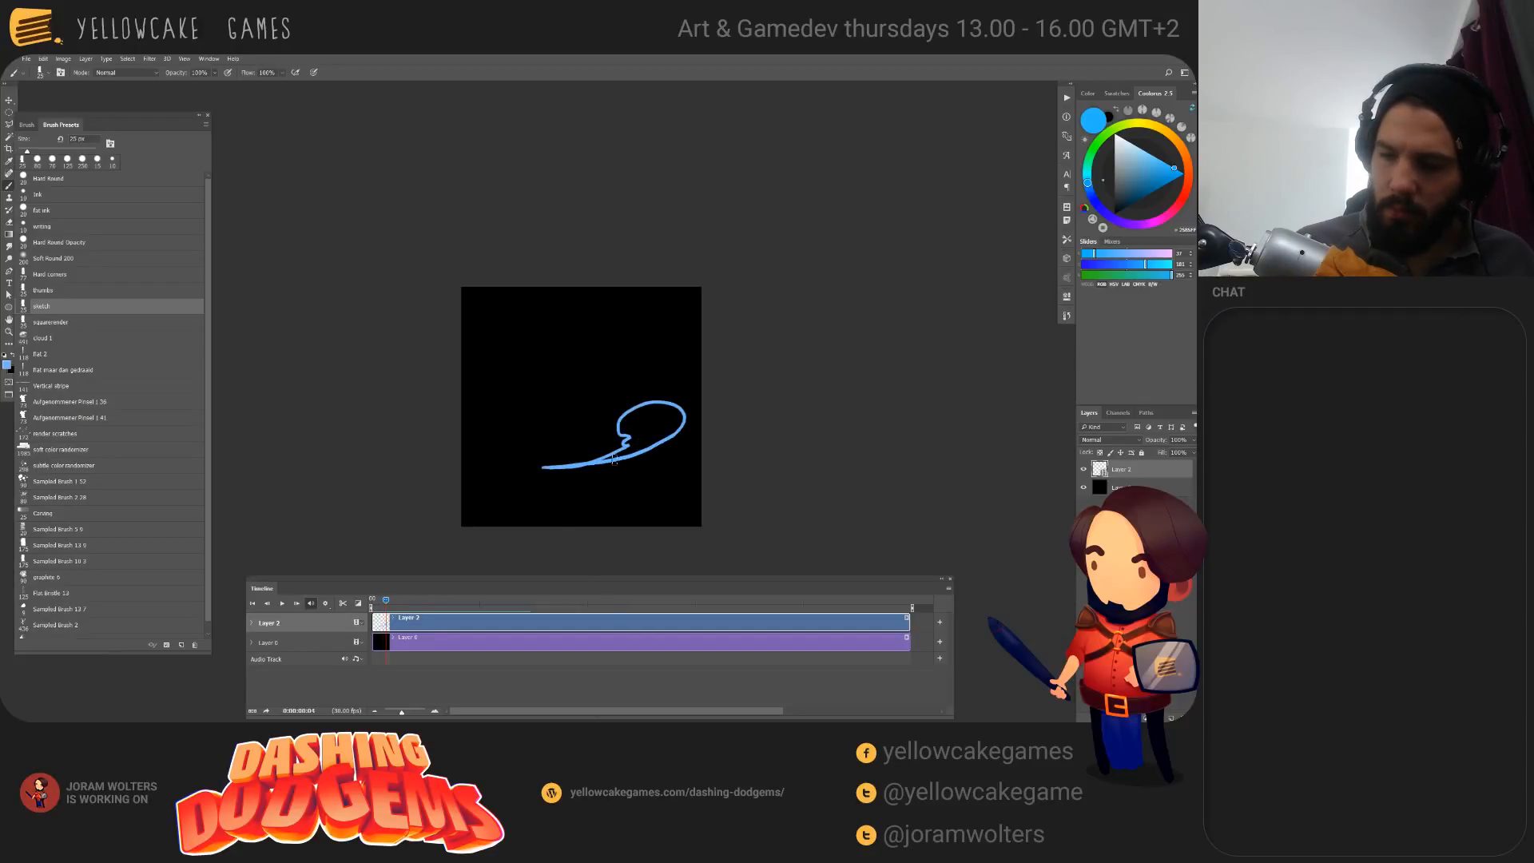
{"action": "mouse_move", "coordinate": [645, 432]}
{"action": "left_mouse_down"}
{"action": "mouse_move", "coordinate": [676, 414]}
{"action": "mouse_move", "coordinate": [636, 411]}
{"action": "mouse_move", "coordinate": [663, 425]}
{"action": "left_mouse_up"}
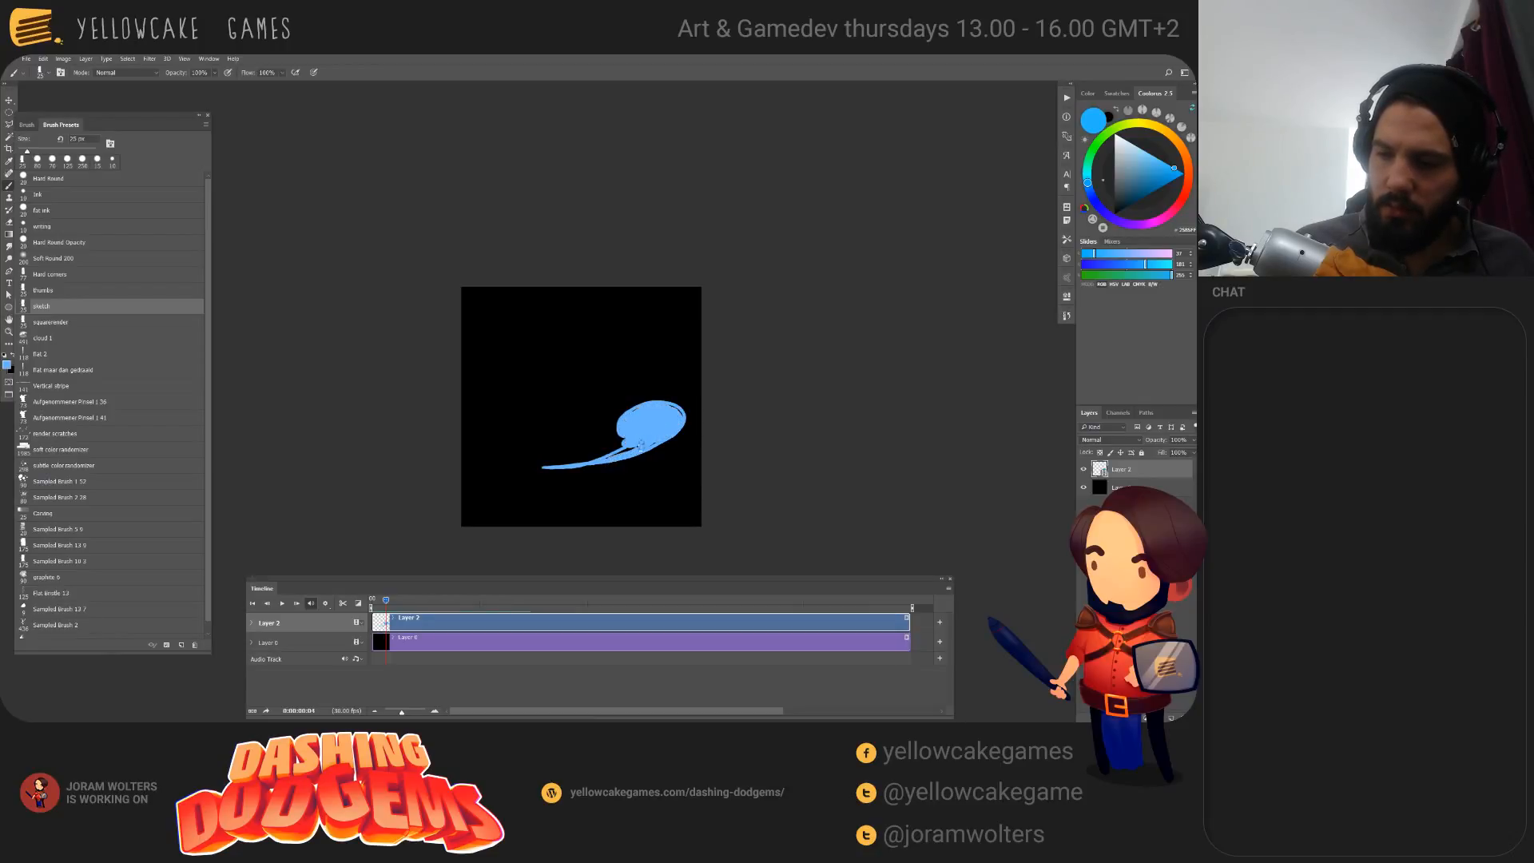
Step: Enlarge the brush and fill the teardrop-shaped puff on frame 5 with light blue, including its tail
{"action": "key", "text": "Right"}
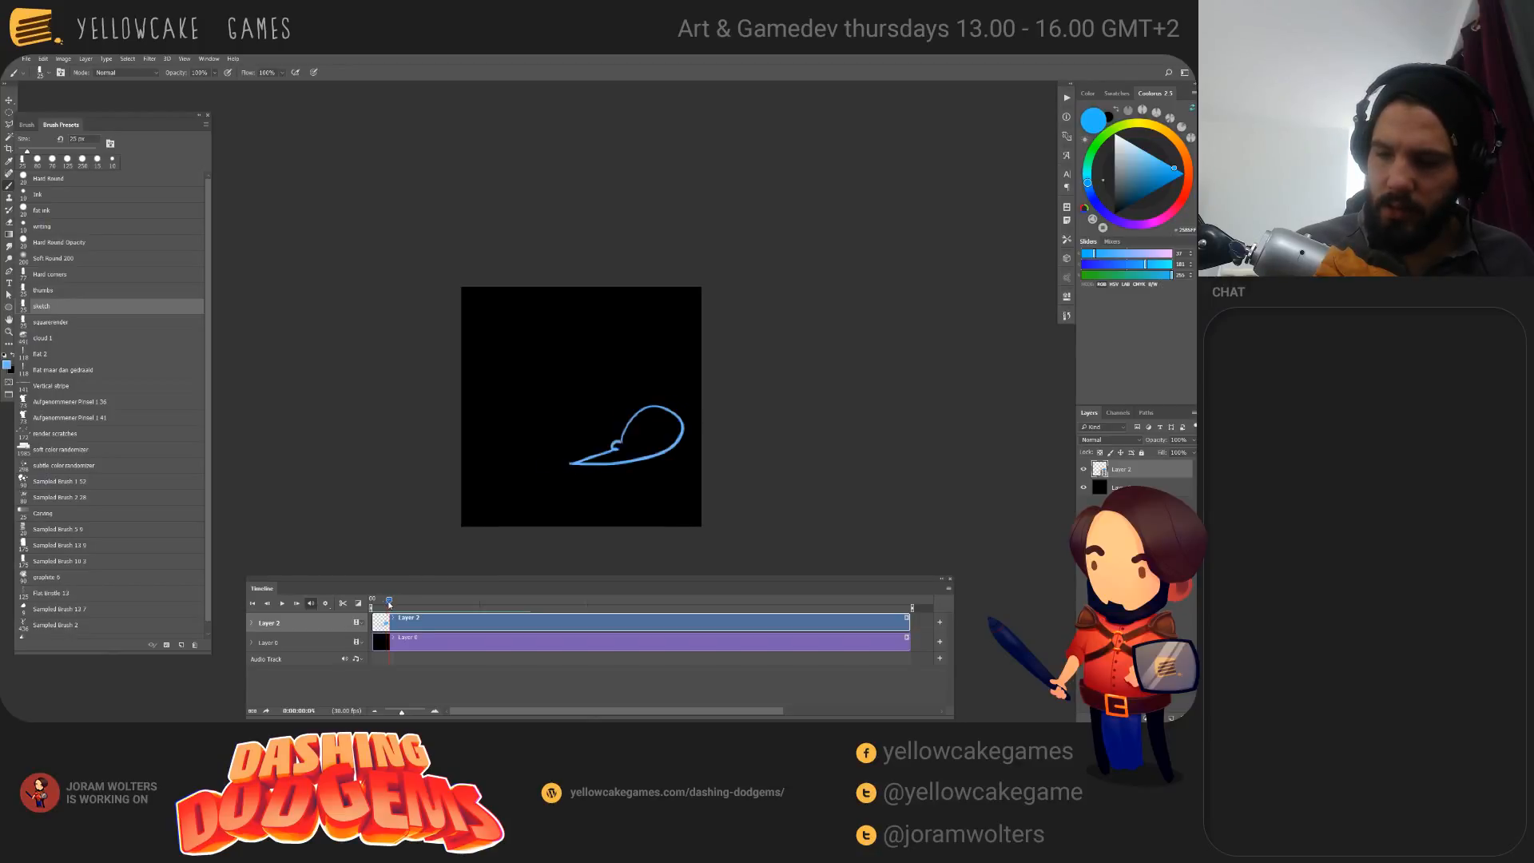
{"action": "key", "text": "bracketright"}
{"action": "key", "text": "bracketright"}
{"action": "mouse_move", "coordinate": [648, 421]}
{"action": "left_mouse_down"}
{"action": "mouse_move", "coordinate": [644, 442]}
{"action": "mouse_move", "coordinate": [670, 444]}
{"action": "left_mouse_up"}
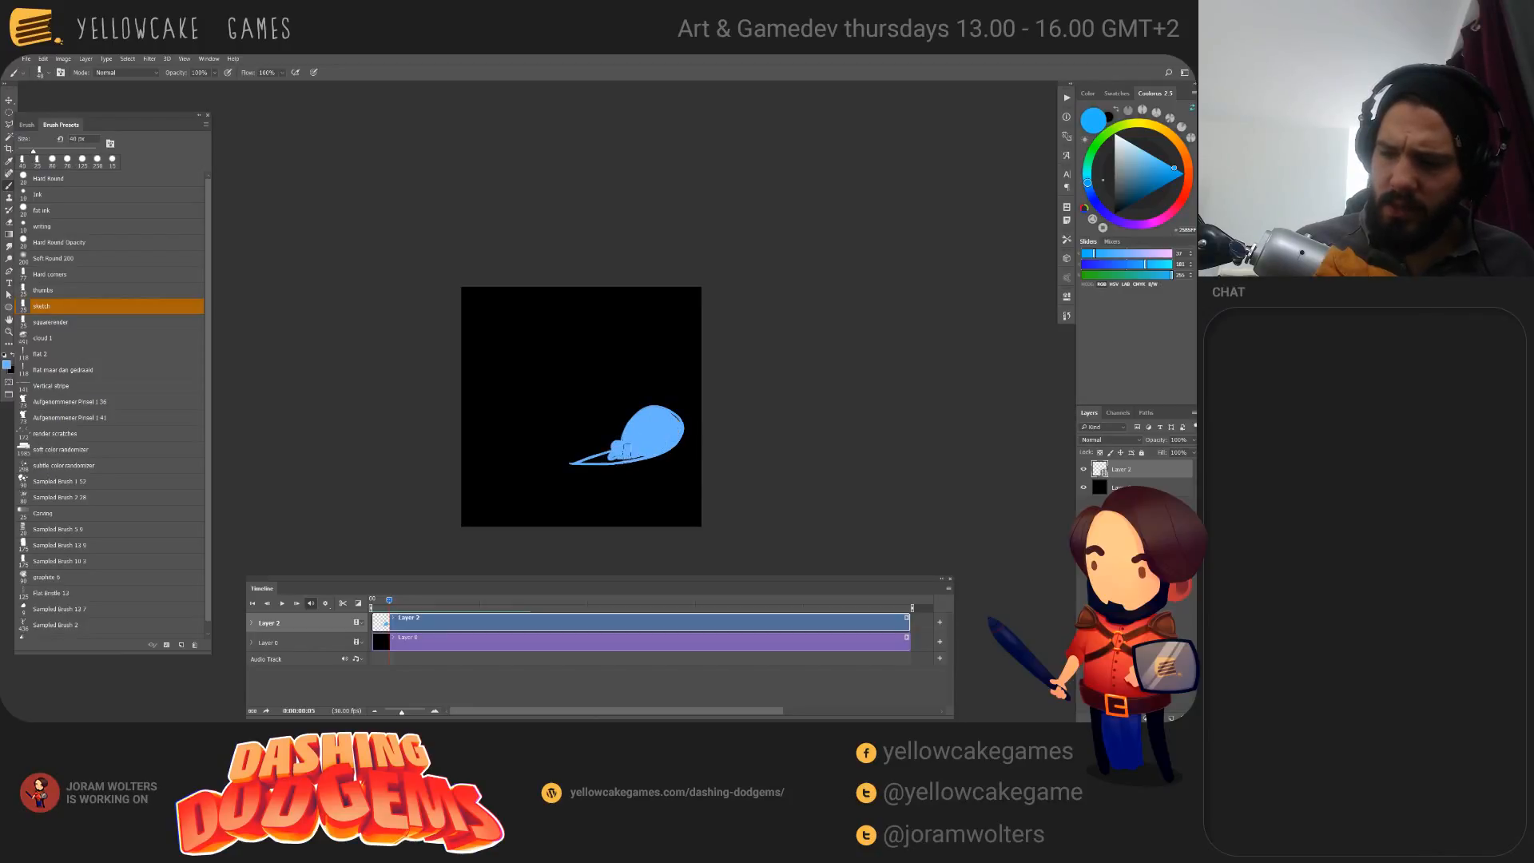
{"action": "left_click_drag", "start_coordinate": [585, 465], "coordinate": [598, 462]}
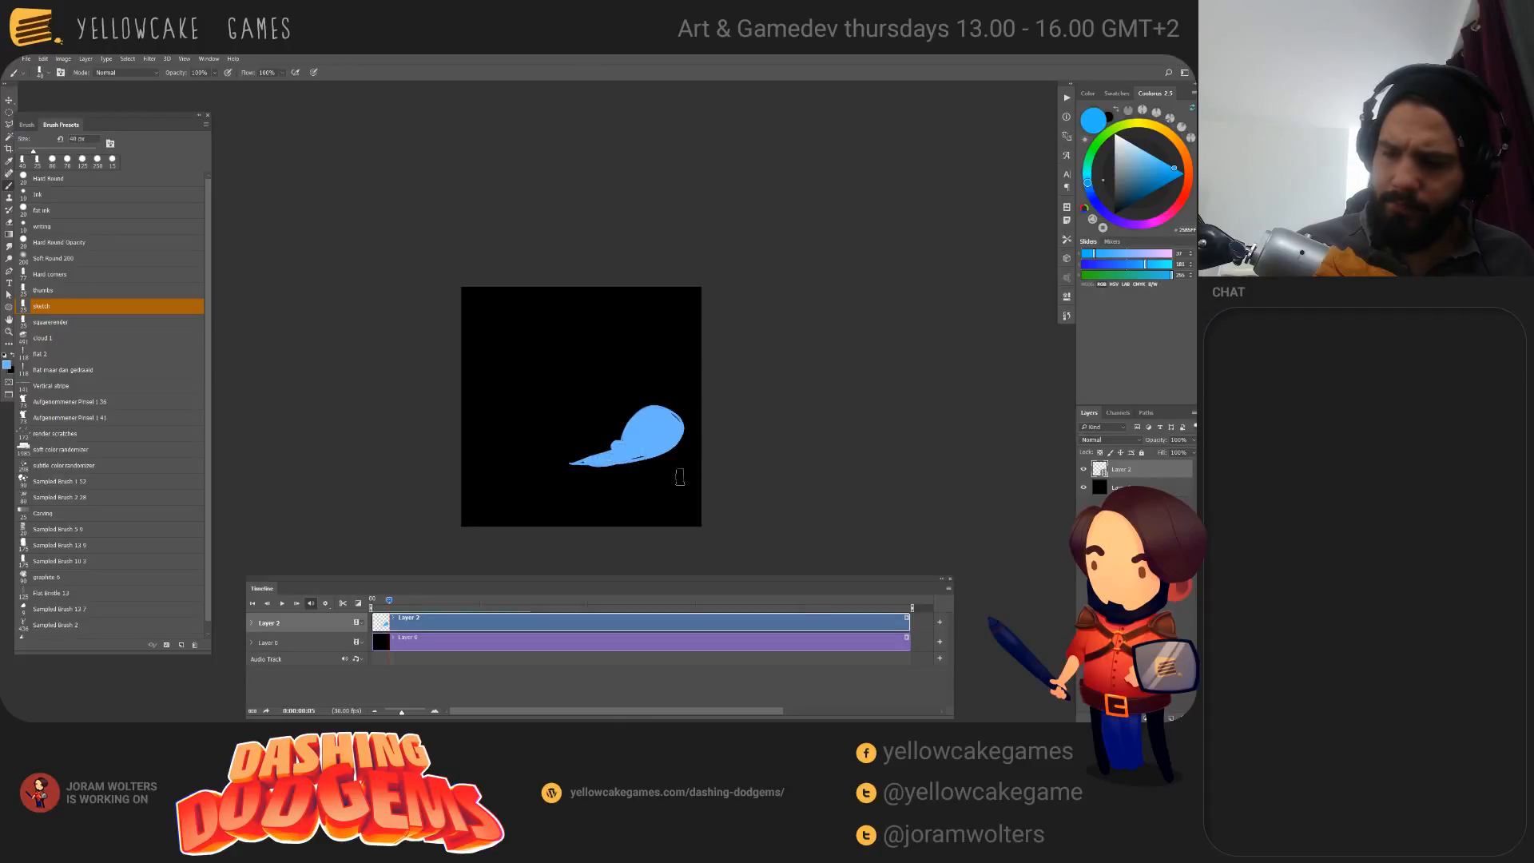
Step: Fill the growing puffs on frames 6 and 7 with light blue, enlarging the brush again for frame 7
{"action": "left_click_drag", "start_coordinate": [391, 605], "coordinate": [395, 607]}
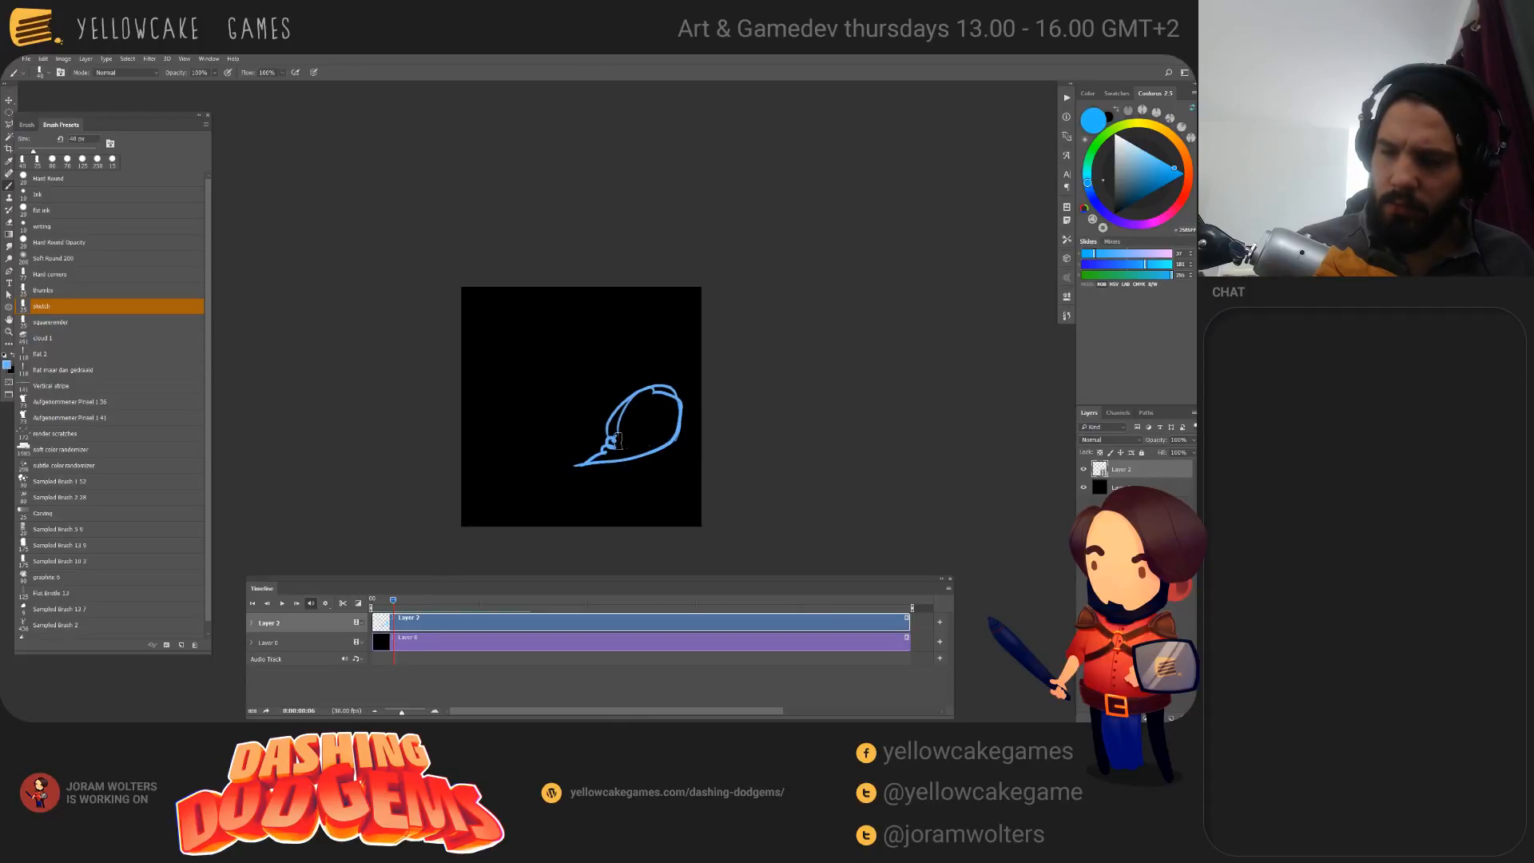
{"action": "mouse_move", "coordinate": [617, 439]}
{"action": "left_mouse_down"}
{"action": "mouse_move", "coordinate": [651, 403]}
{"action": "mouse_move", "coordinate": [671, 431]}
{"action": "mouse_move", "coordinate": [631, 408]}
{"action": "mouse_move", "coordinate": [670, 402]}
{"action": "mouse_move", "coordinate": [644, 414]}
{"action": "mouse_move", "coordinate": [650, 429]}
{"action": "left_mouse_up"}
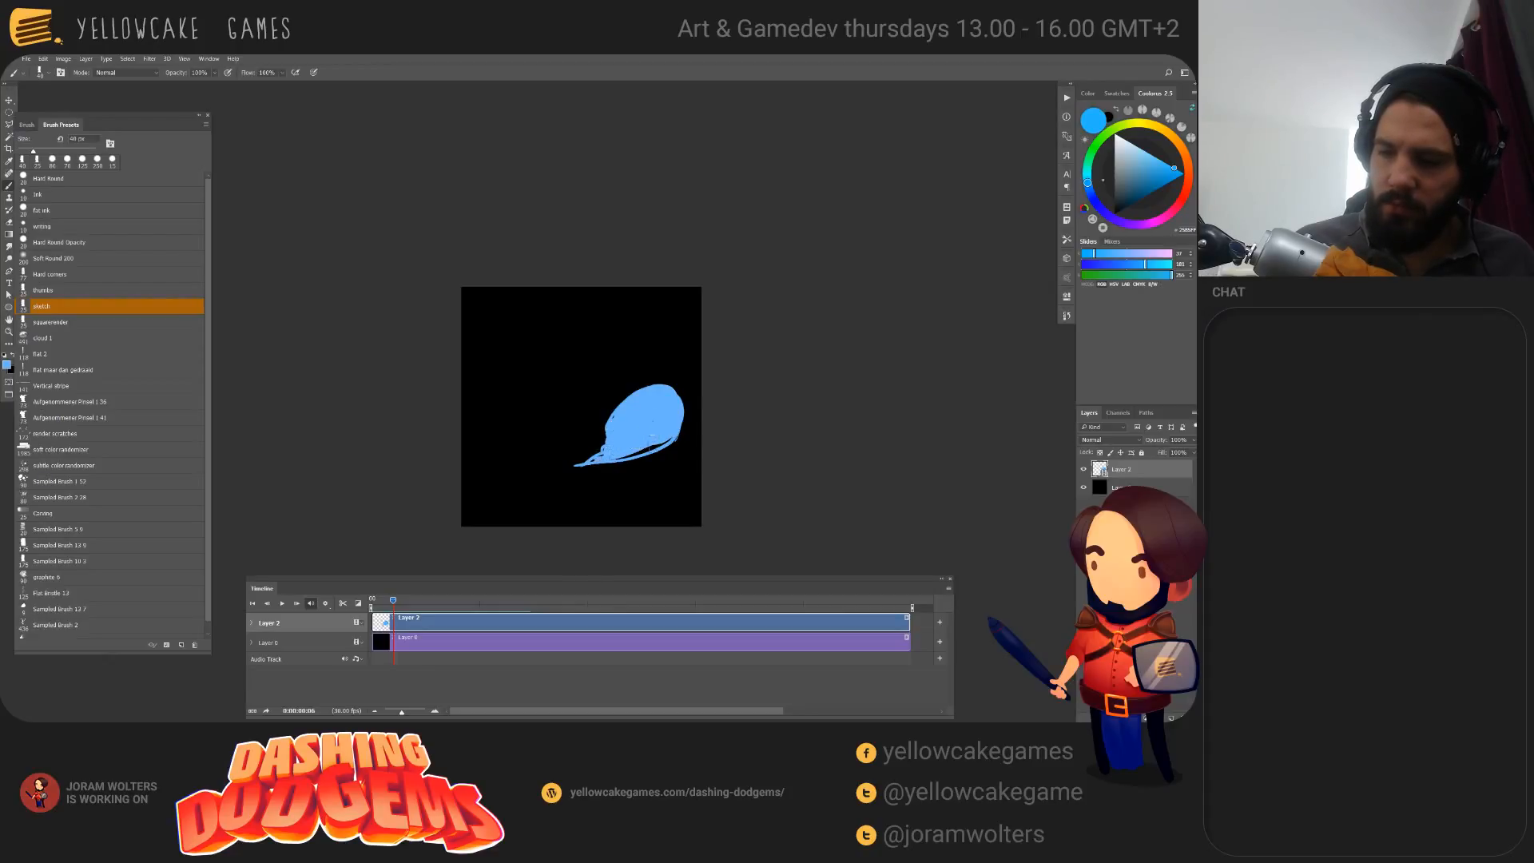
{"action": "left_click_drag", "start_coordinate": [392, 599], "coordinate": [396, 601]}
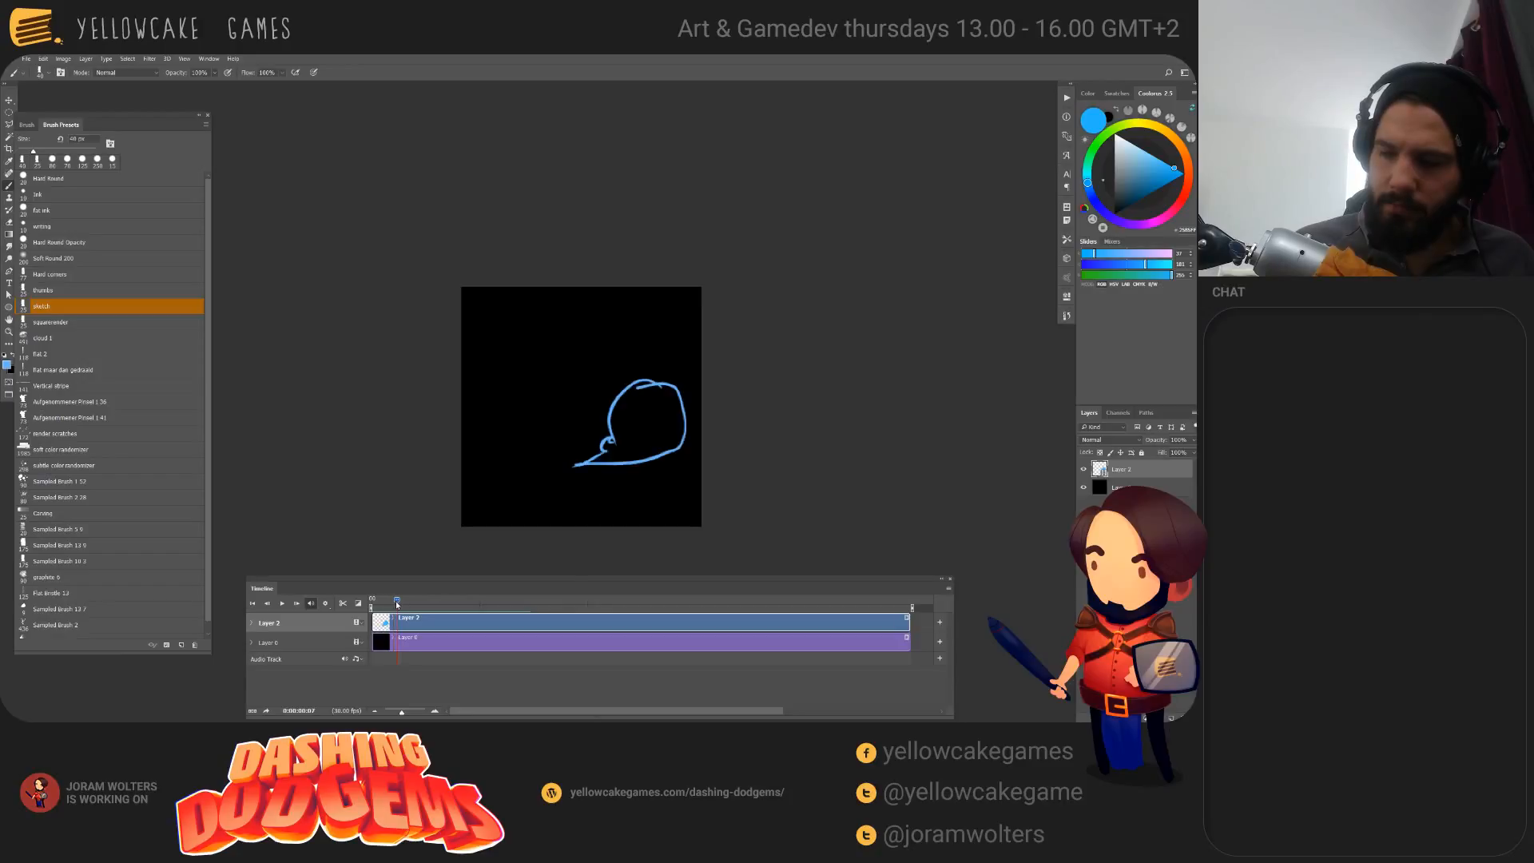
{"action": "key", "text": "bracketright"}
{"action": "mouse_move", "coordinate": [664, 425]}
{"action": "left_mouse_down"}
{"action": "mouse_move", "coordinate": [639, 399]}
{"action": "mouse_move", "coordinate": [675, 420]}
{"action": "mouse_move", "coordinate": [623, 408]}
{"action": "mouse_move", "coordinate": [646, 430]}
{"action": "mouse_move", "coordinate": [611, 432]}
{"action": "mouse_move", "coordinate": [601, 463]}
{"action": "mouse_move", "coordinate": [684, 444]}
{"action": "mouse_move", "coordinate": [677, 388]}
{"action": "mouse_move", "coordinate": [665, 446]}
{"action": "left_mouse_up"}
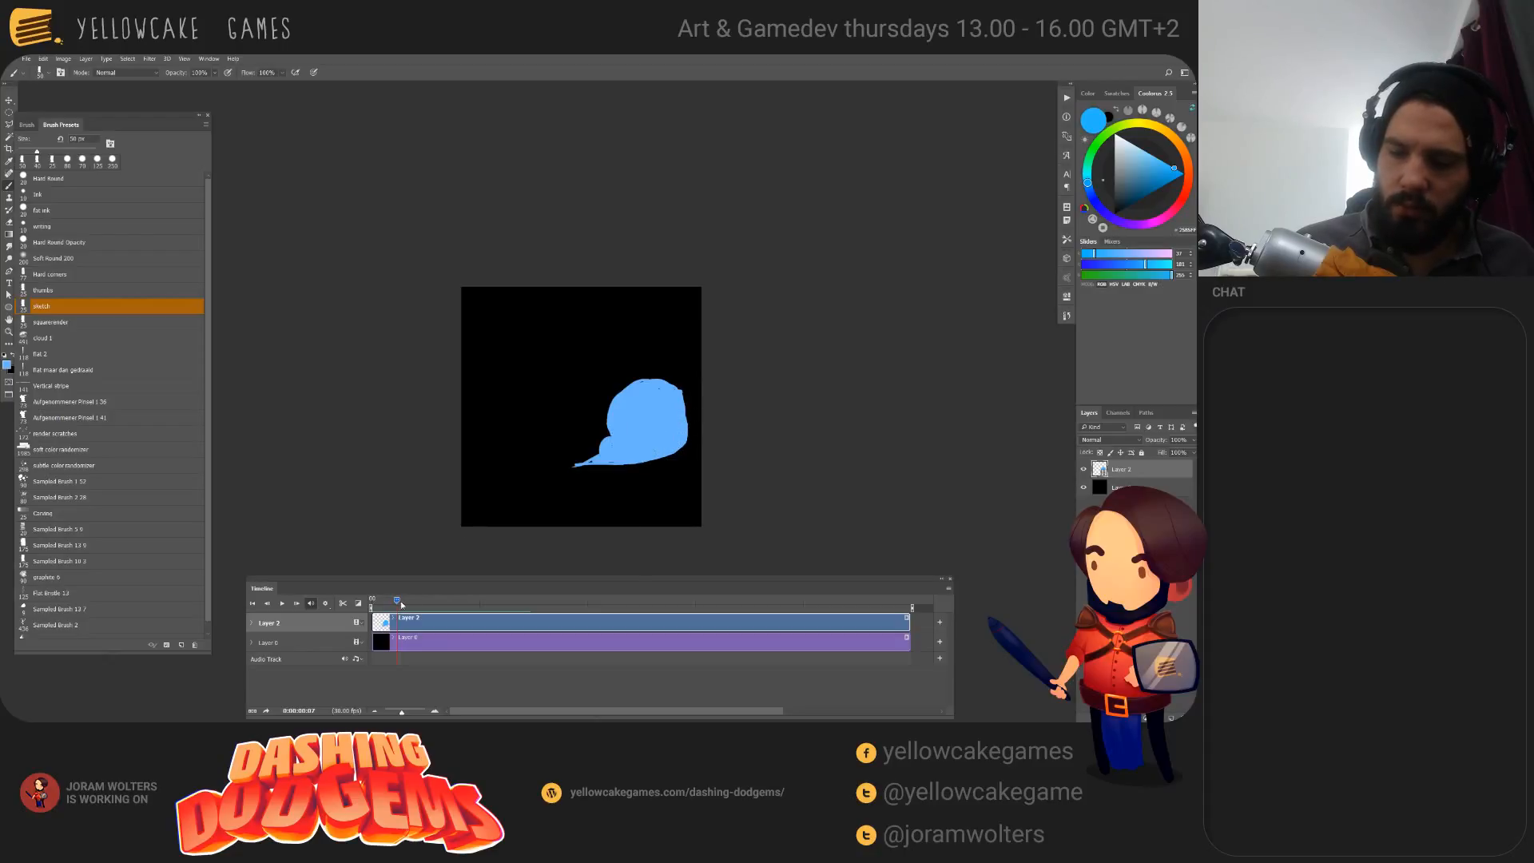
Step: Fill the puffs on frames 8 and 9 with light blue, leaving the curled hollow on frame 9 black
{"action": "left_click_drag", "start_coordinate": [399, 603], "coordinate": [401, 603]}
{"action": "mouse_move", "coordinate": [607, 453]}
{"action": "left_mouse_down"}
{"action": "mouse_move", "coordinate": [593, 457]}
{"action": "mouse_move", "coordinate": [661, 372]}
{"action": "mouse_move", "coordinate": [679, 400]}
{"action": "mouse_move", "coordinate": [672, 449]}
{"action": "mouse_move", "coordinate": [598, 466]}
{"action": "left_mouse_up"}
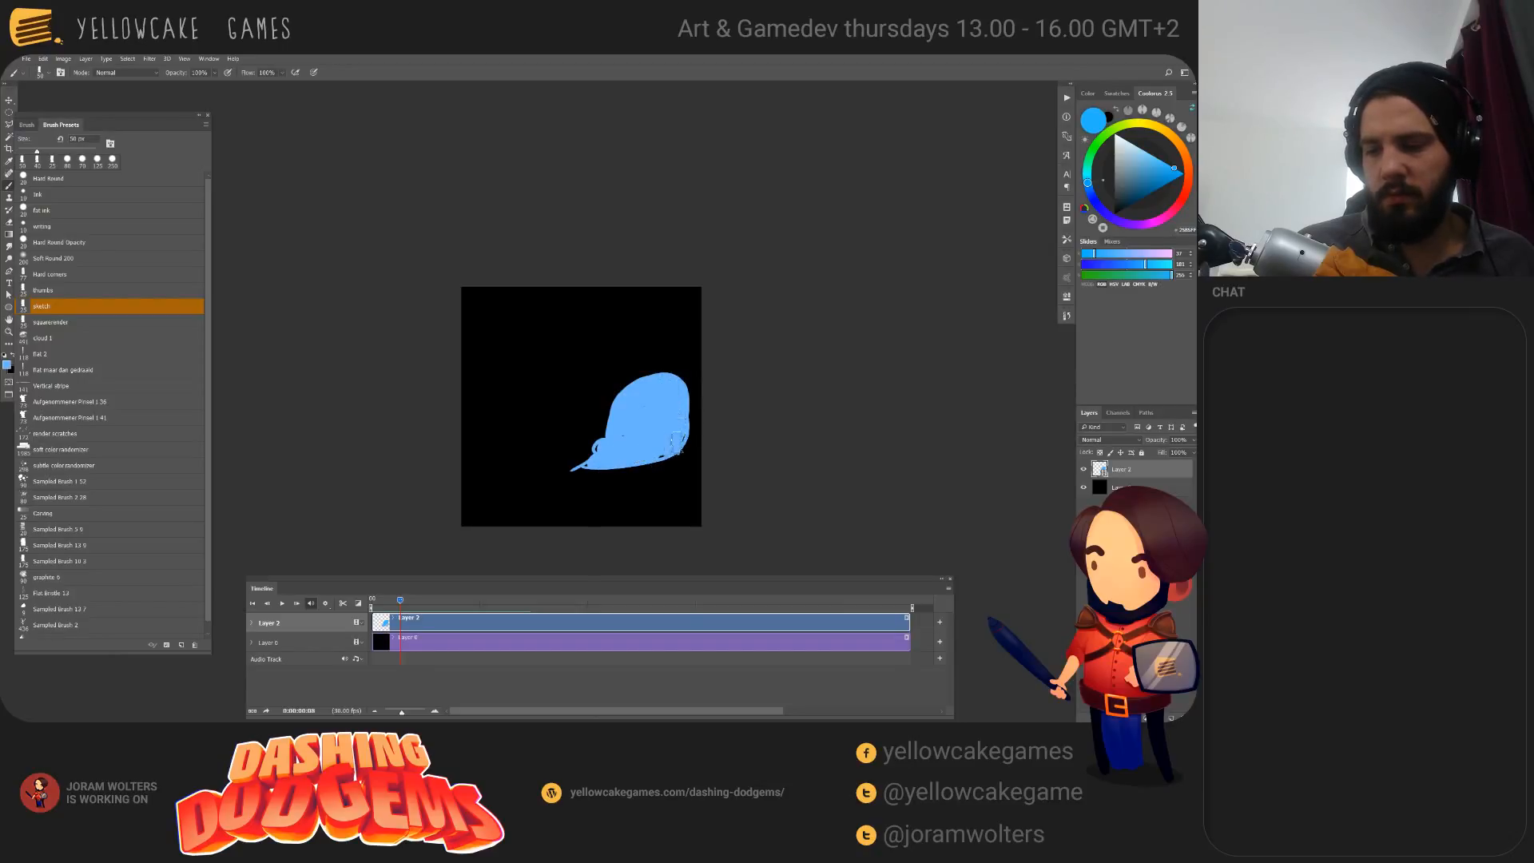
{"action": "left_click_drag", "start_coordinate": [401, 598], "coordinate": [404, 601]}
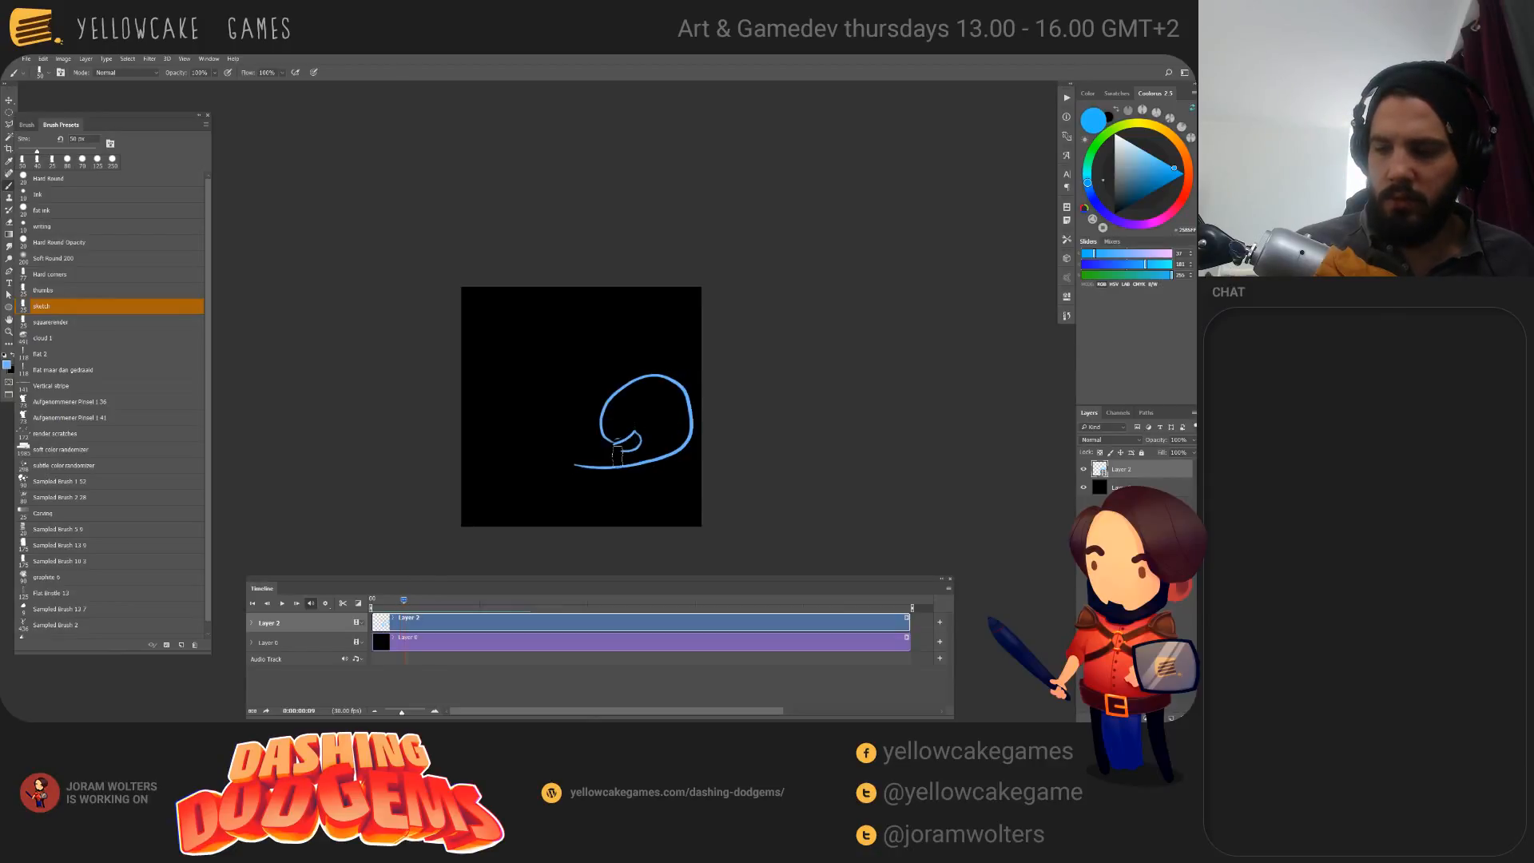
{"action": "mouse_move", "coordinate": [618, 455]}
{"action": "left_mouse_down"}
{"action": "mouse_move", "coordinate": [596, 470]}
{"action": "mouse_move", "coordinate": [657, 435]}
{"action": "mouse_move", "coordinate": [675, 399]}
{"action": "mouse_move", "coordinate": [614, 430]}
{"action": "mouse_move", "coordinate": [633, 394]}
{"action": "mouse_move", "coordinate": [687, 412]}
{"action": "mouse_move", "coordinate": [681, 444]}
{"action": "mouse_move", "coordinate": [665, 460]}
{"action": "mouse_move", "coordinate": [668, 436]}
{"action": "mouse_move", "coordinate": [617, 472]}
{"action": "mouse_move", "coordinate": [663, 435]}
{"action": "left_mouse_up"}
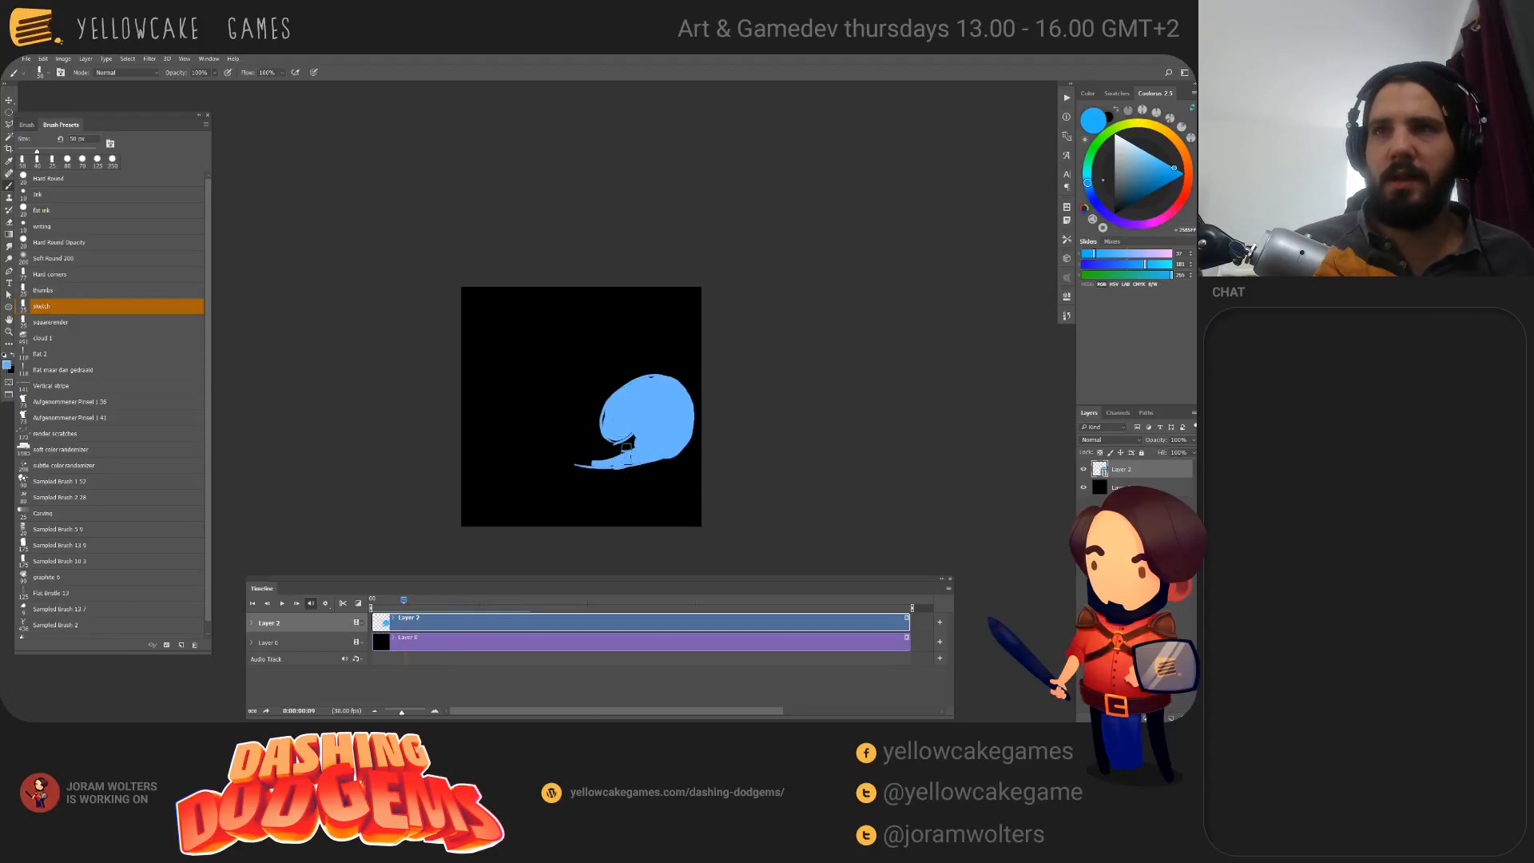
Step: Clean up the curled hollow on frame 9, then fill the puff and its tail on frame 10 with light blue
{"action": "key", "text": "e"}
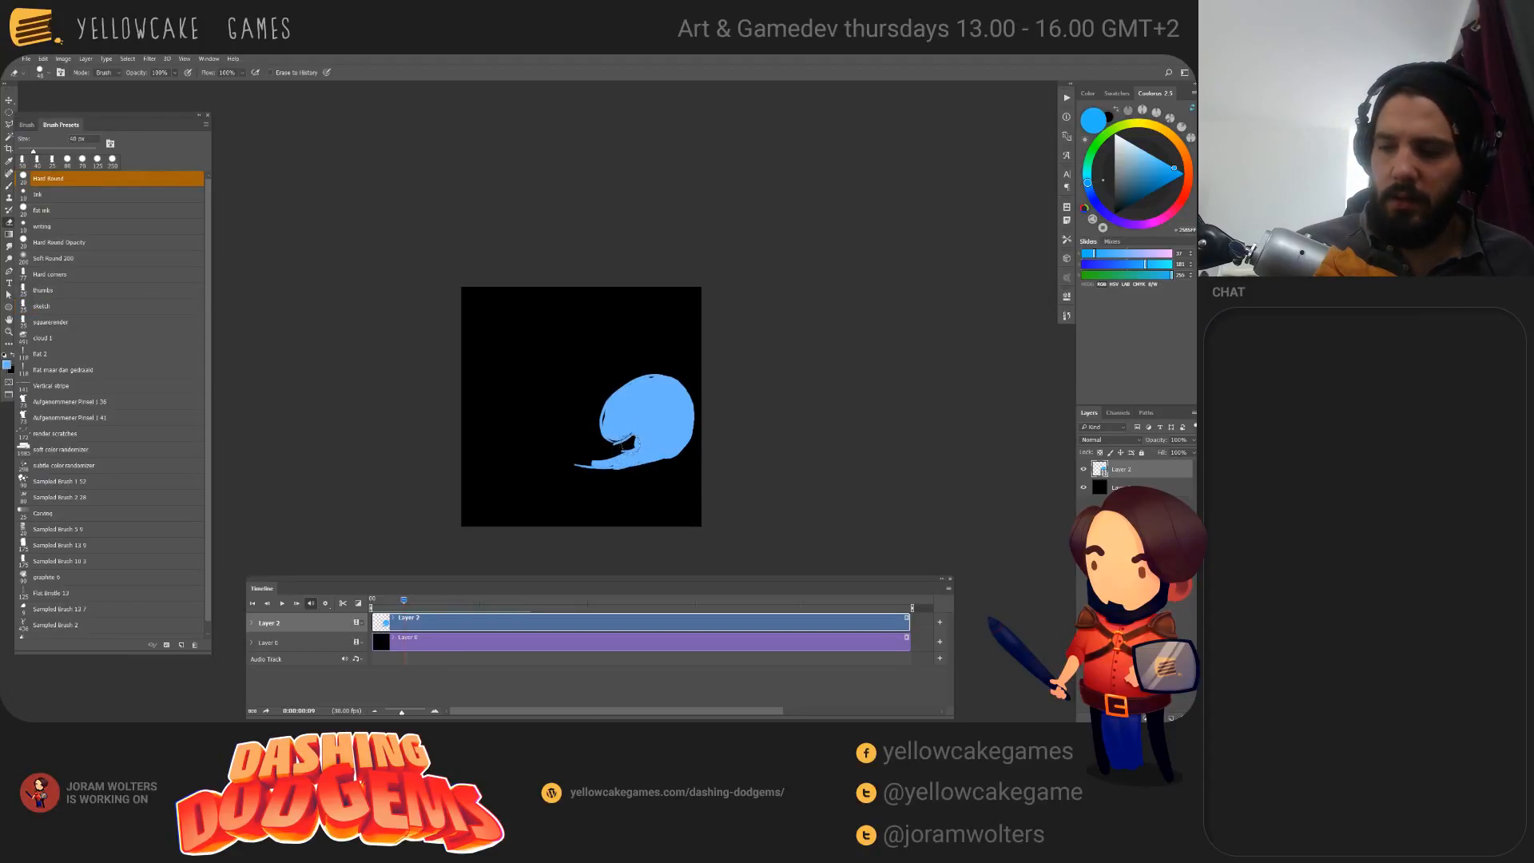
{"action": "key", "text": "b"}
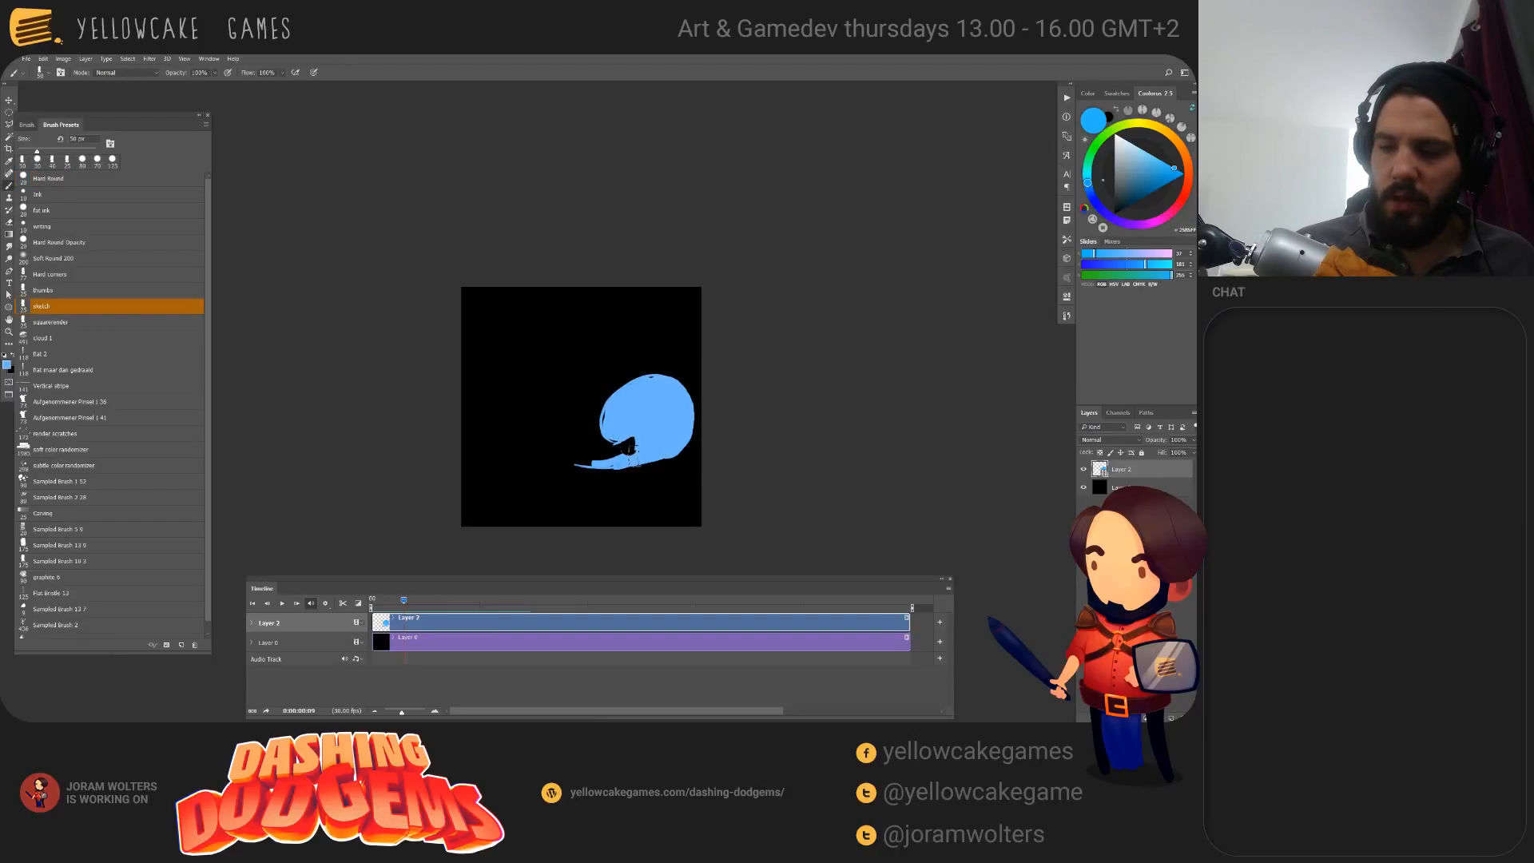
{"action": "left_click", "coordinate": [408, 598]}
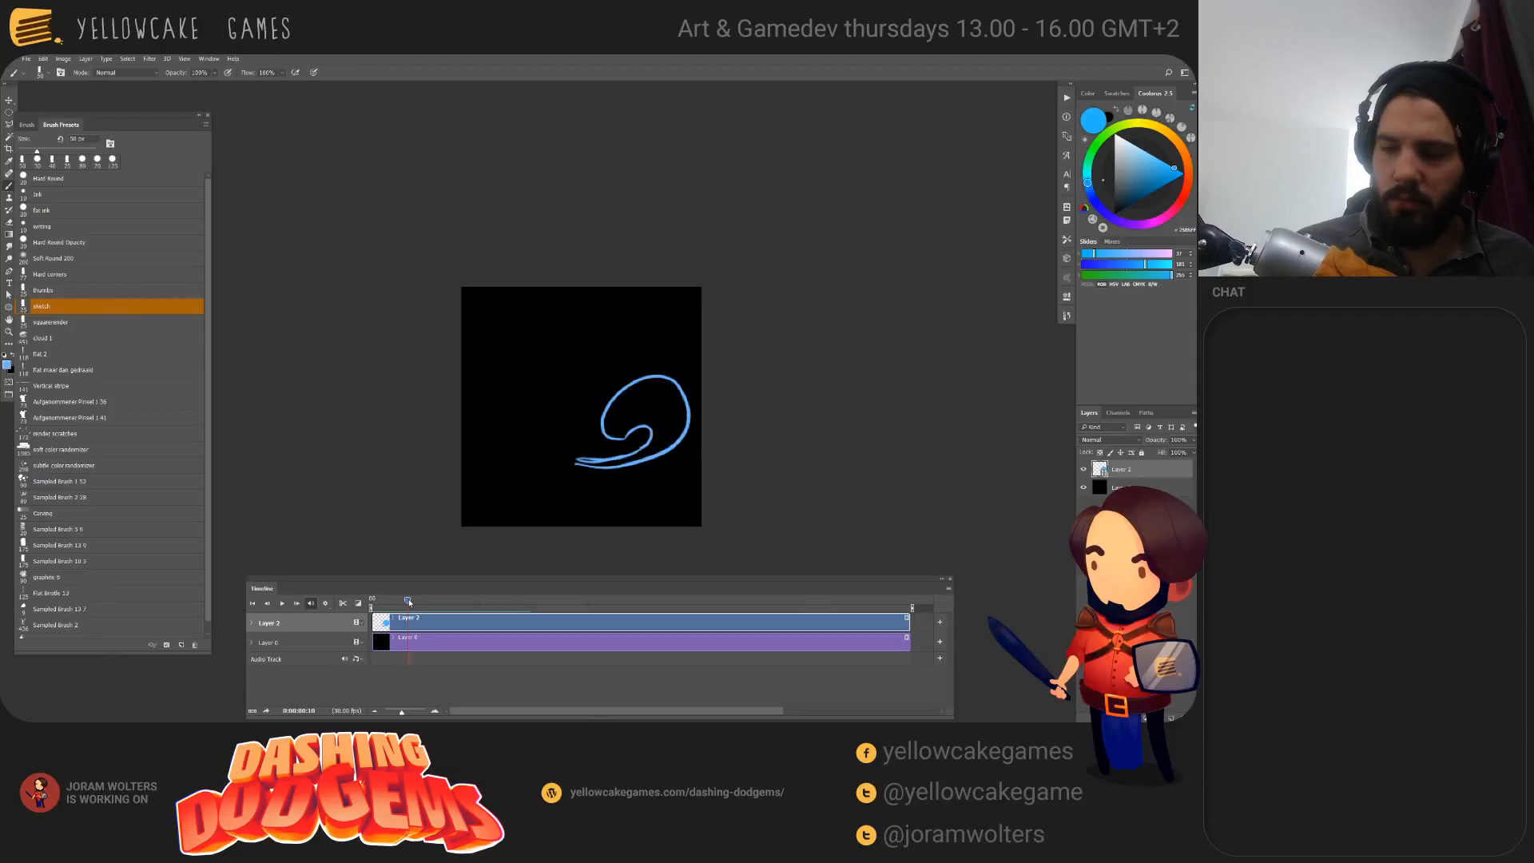
{"action": "mouse_move", "coordinate": [593, 456]}
{"action": "left_mouse_down"}
{"action": "mouse_move", "coordinate": [665, 438]}
{"action": "mouse_move", "coordinate": [631, 406]}
{"action": "mouse_move", "coordinate": [615, 420]}
{"action": "left_mouse_up"}
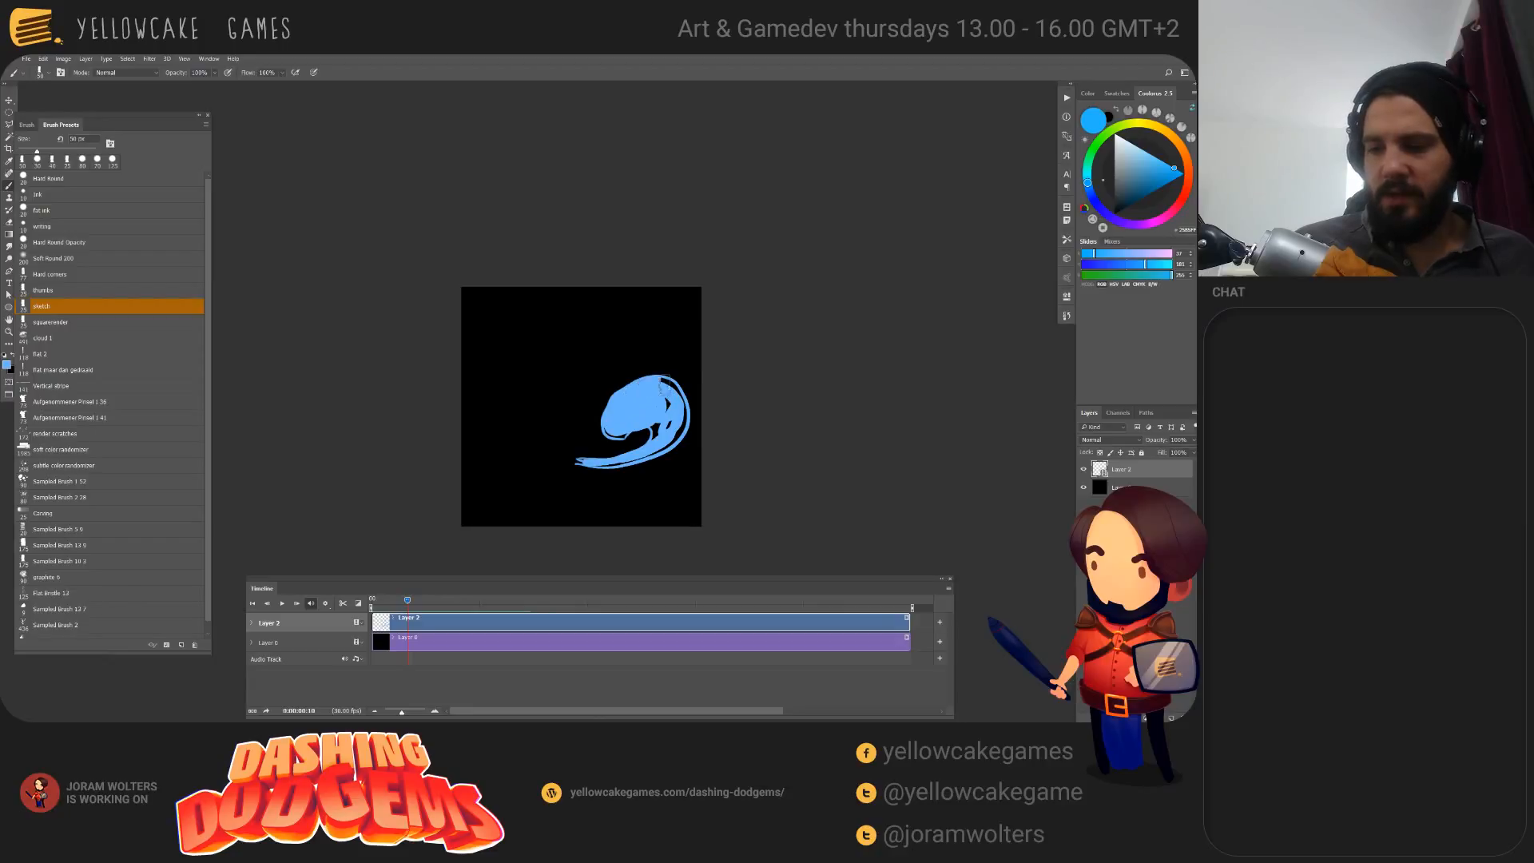
{"action": "left_click_drag", "start_coordinate": [665, 387], "coordinate": [680, 409]}
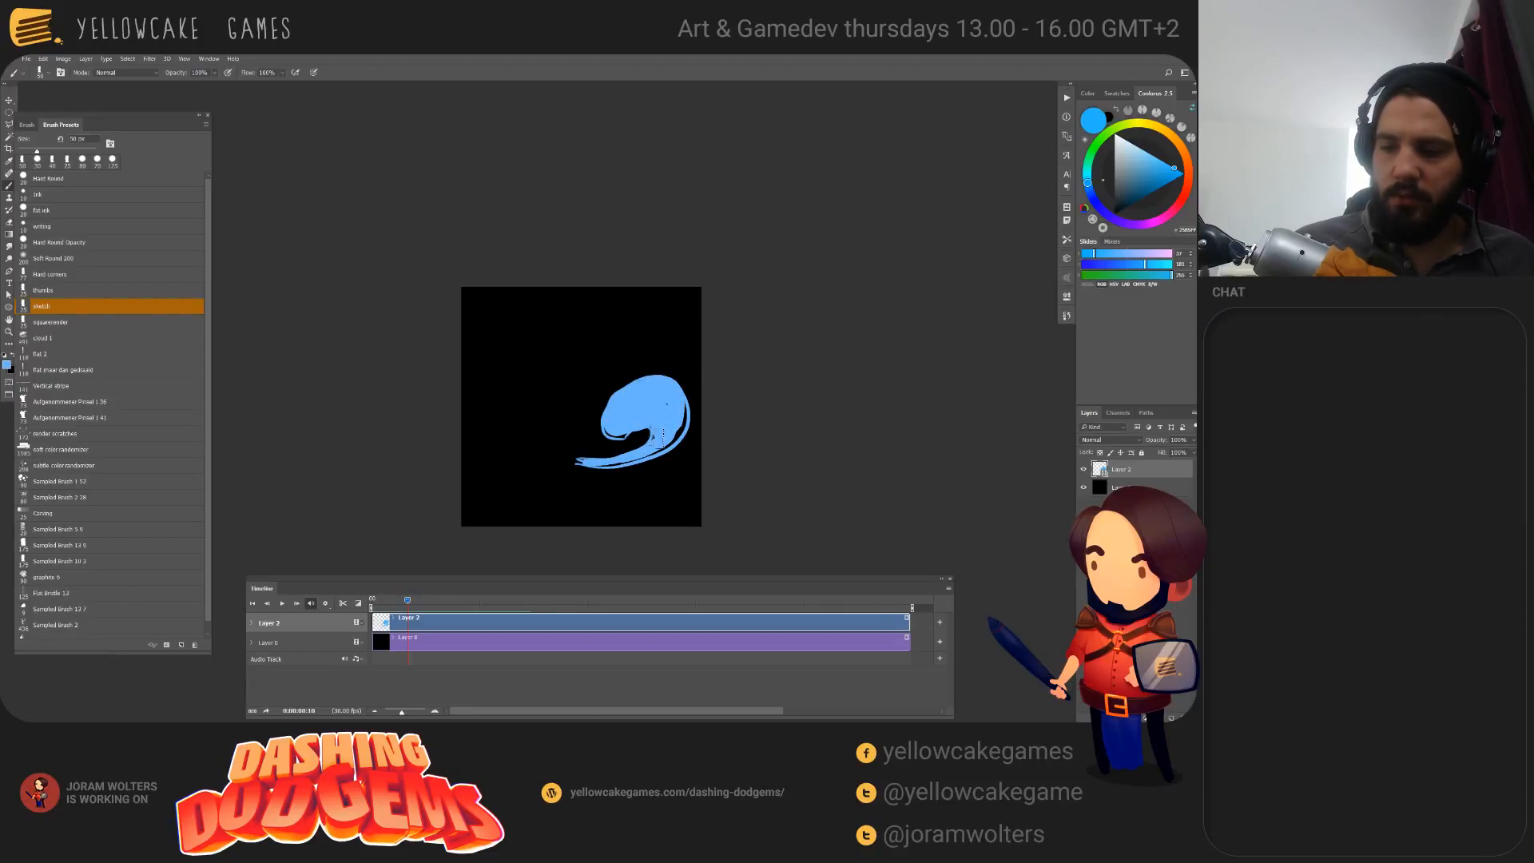
{"action": "mouse_move", "coordinate": [684, 402]}
{"action": "left_mouse_down"}
{"action": "mouse_move", "coordinate": [667, 453]}
{"action": "mouse_move", "coordinate": [617, 470]}
{"action": "left_mouse_up"}
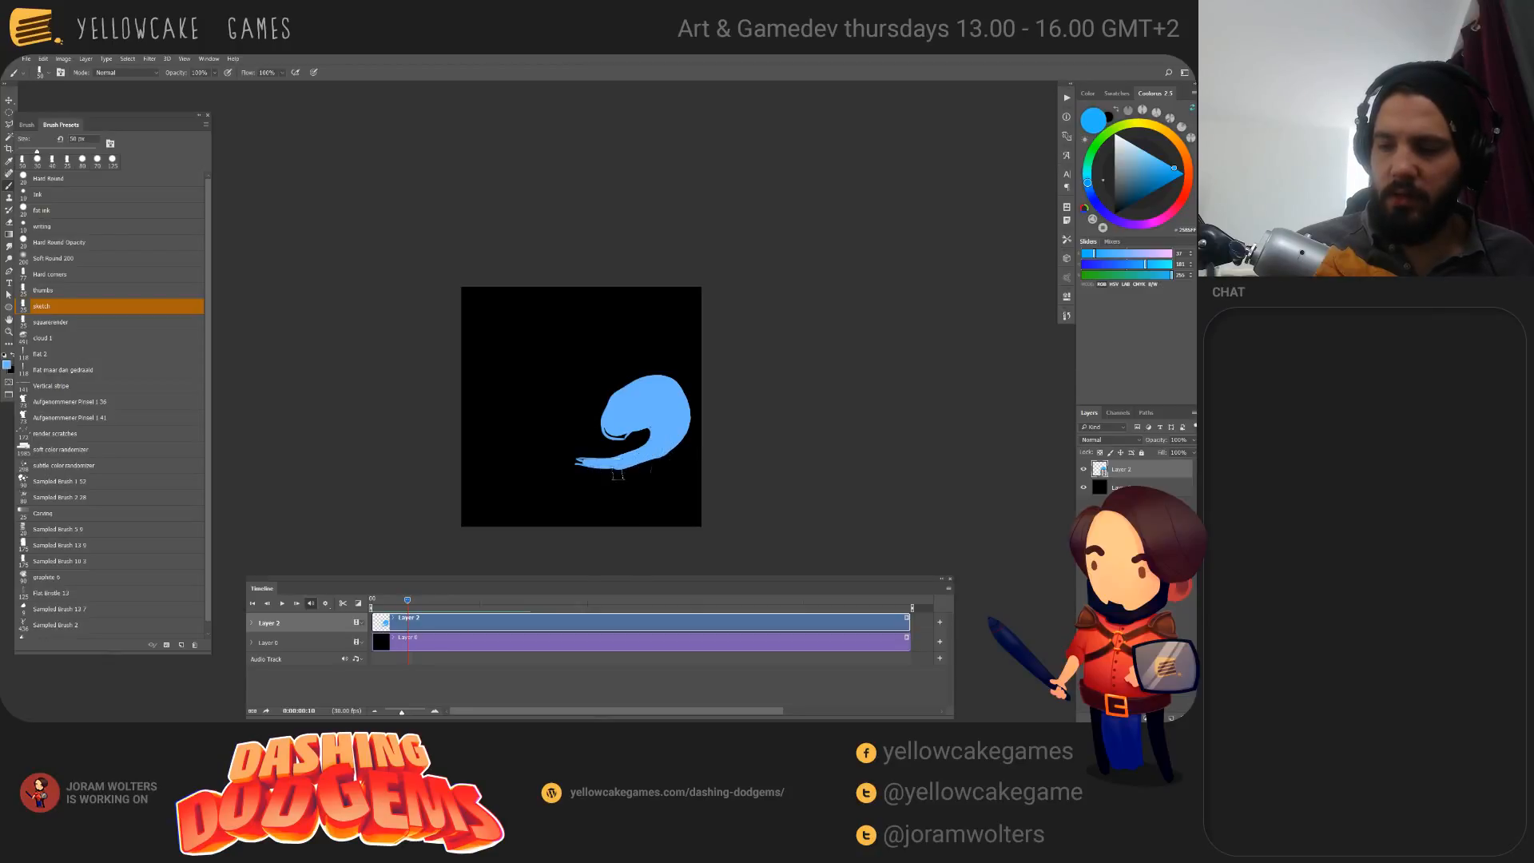
{"action": "key", "text": "e"}
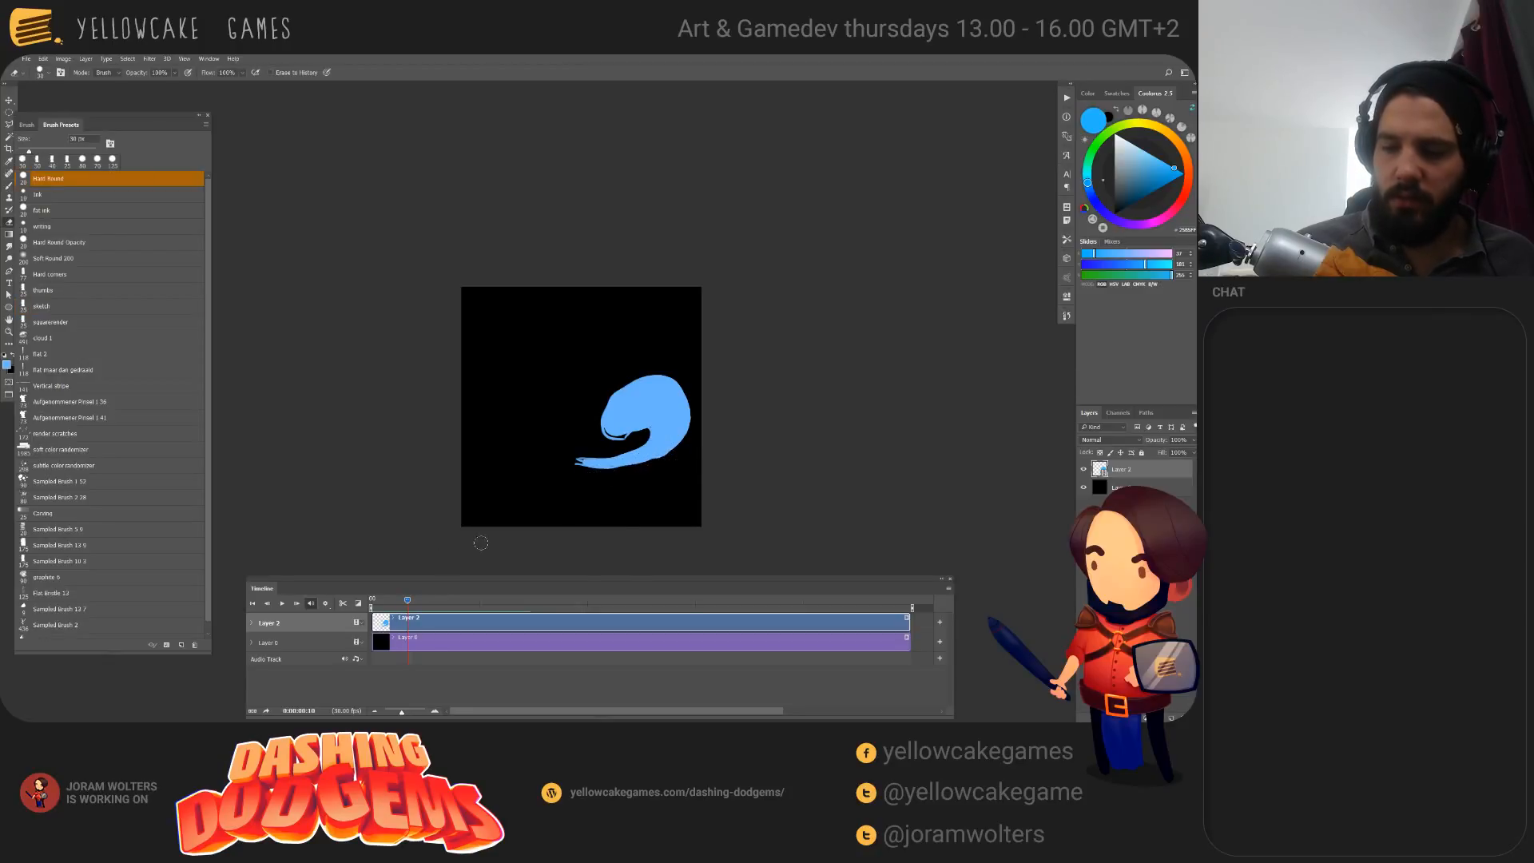
Step: Fill the curled puff on frame 11 with light blue and erase the stray paint around its inner hollow
{"action": "left_click_drag", "start_coordinate": [408, 603], "coordinate": [411, 603]}
{"action": "key", "text": "b"}
{"action": "mouse_move", "coordinate": [613, 403]}
{"action": "left_mouse_down"}
{"action": "mouse_move", "coordinate": [604, 419]}
{"action": "mouse_move", "coordinate": [622, 389]}
{"action": "mouse_move", "coordinate": [649, 383]}
{"action": "mouse_move", "coordinate": [676, 424]}
{"action": "mouse_move", "coordinate": [604, 470]}
{"action": "mouse_move", "coordinate": [580, 463]}
{"action": "mouse_move", "coordinate": [673, 430]}
{"action": "left_mouse_up"}
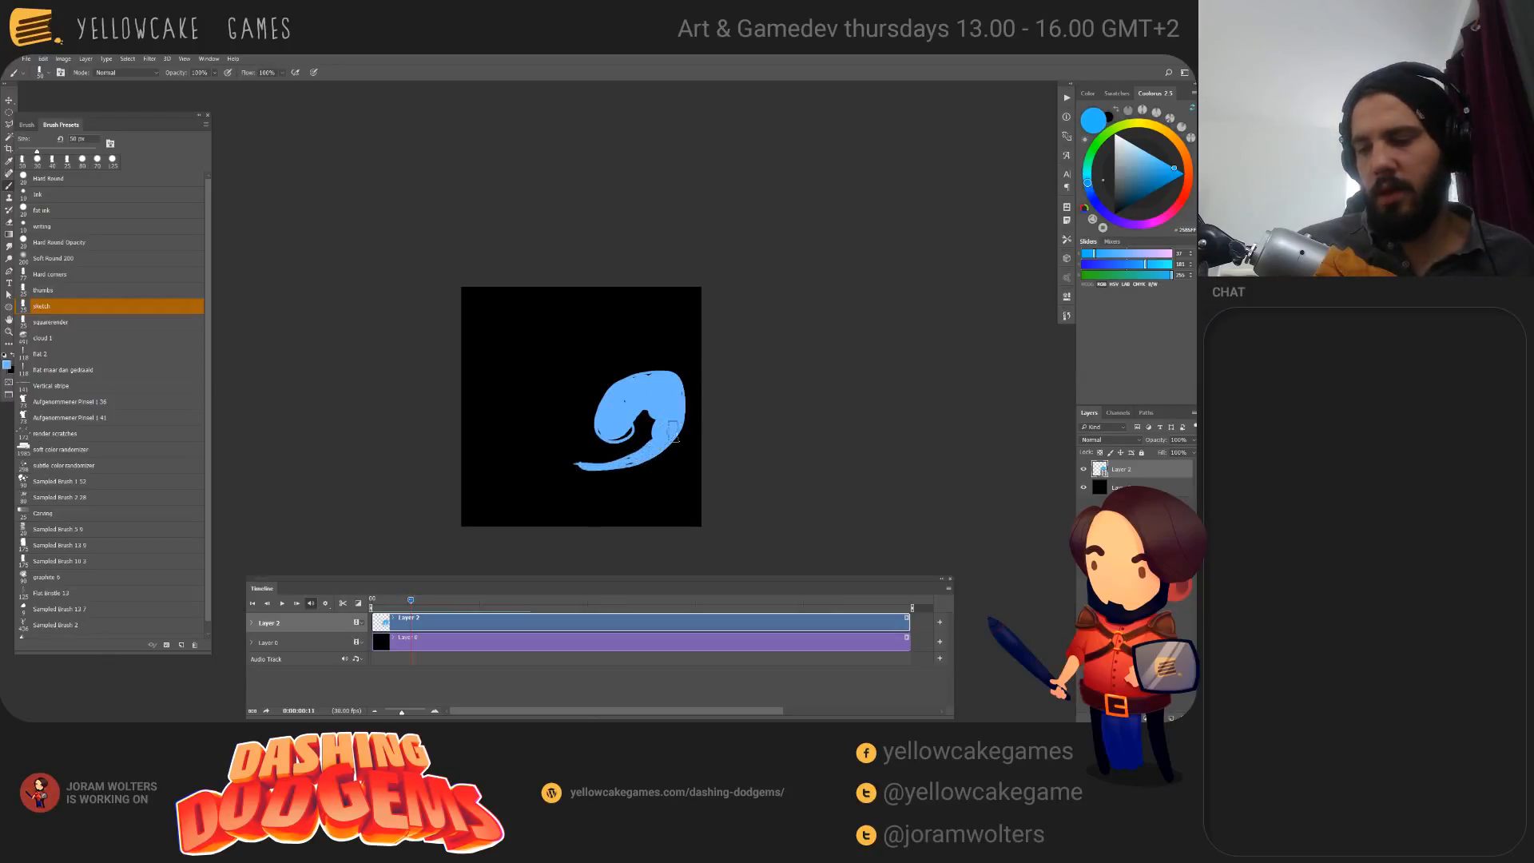
{"action": "key", "text": "e"}
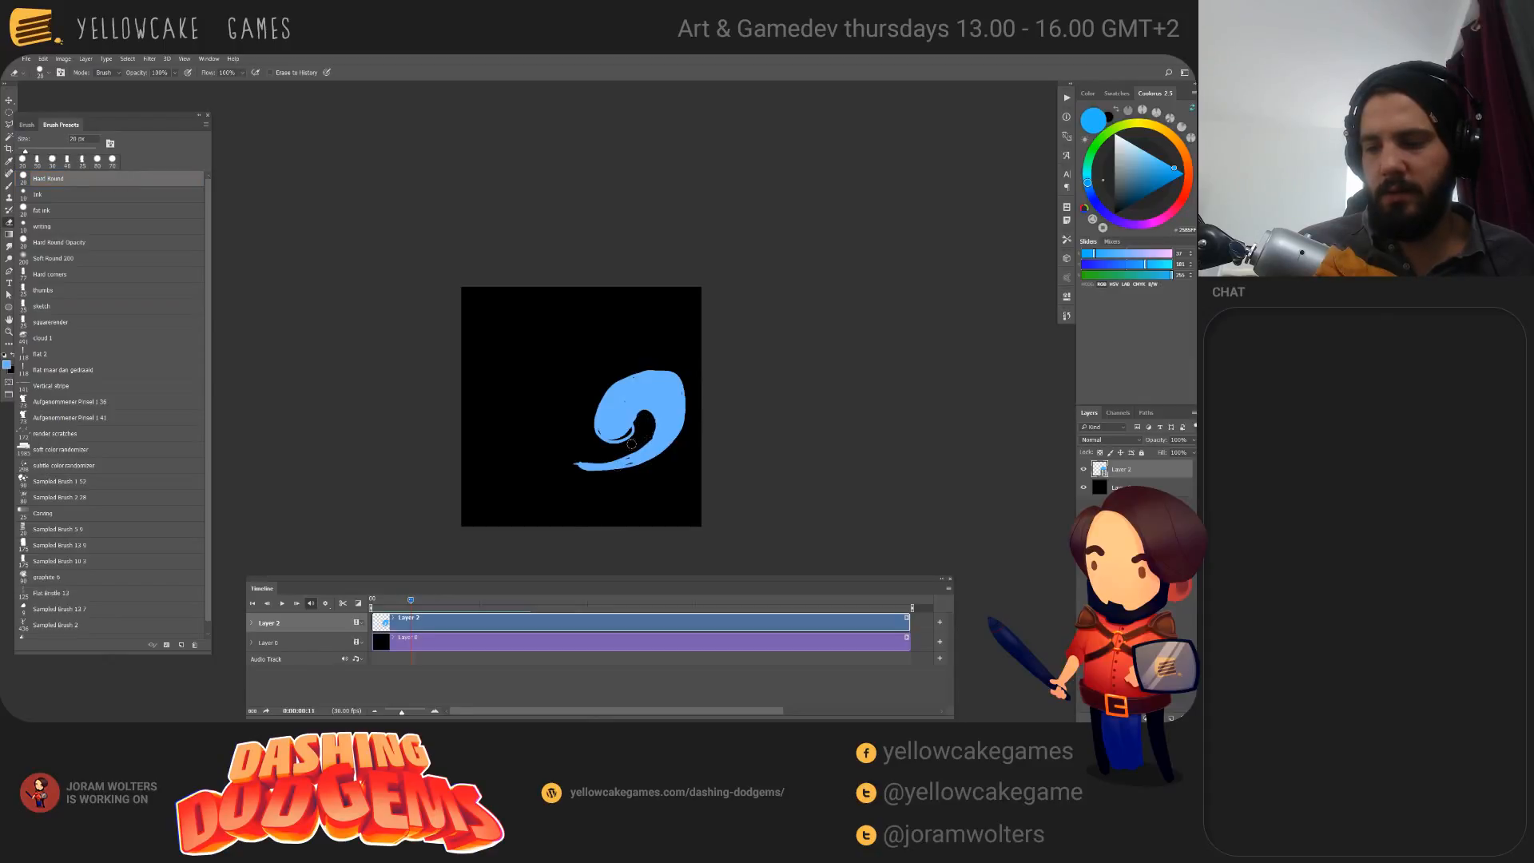
{"action": "key", "text": "b"}
{"action": "key", "text": "e"}
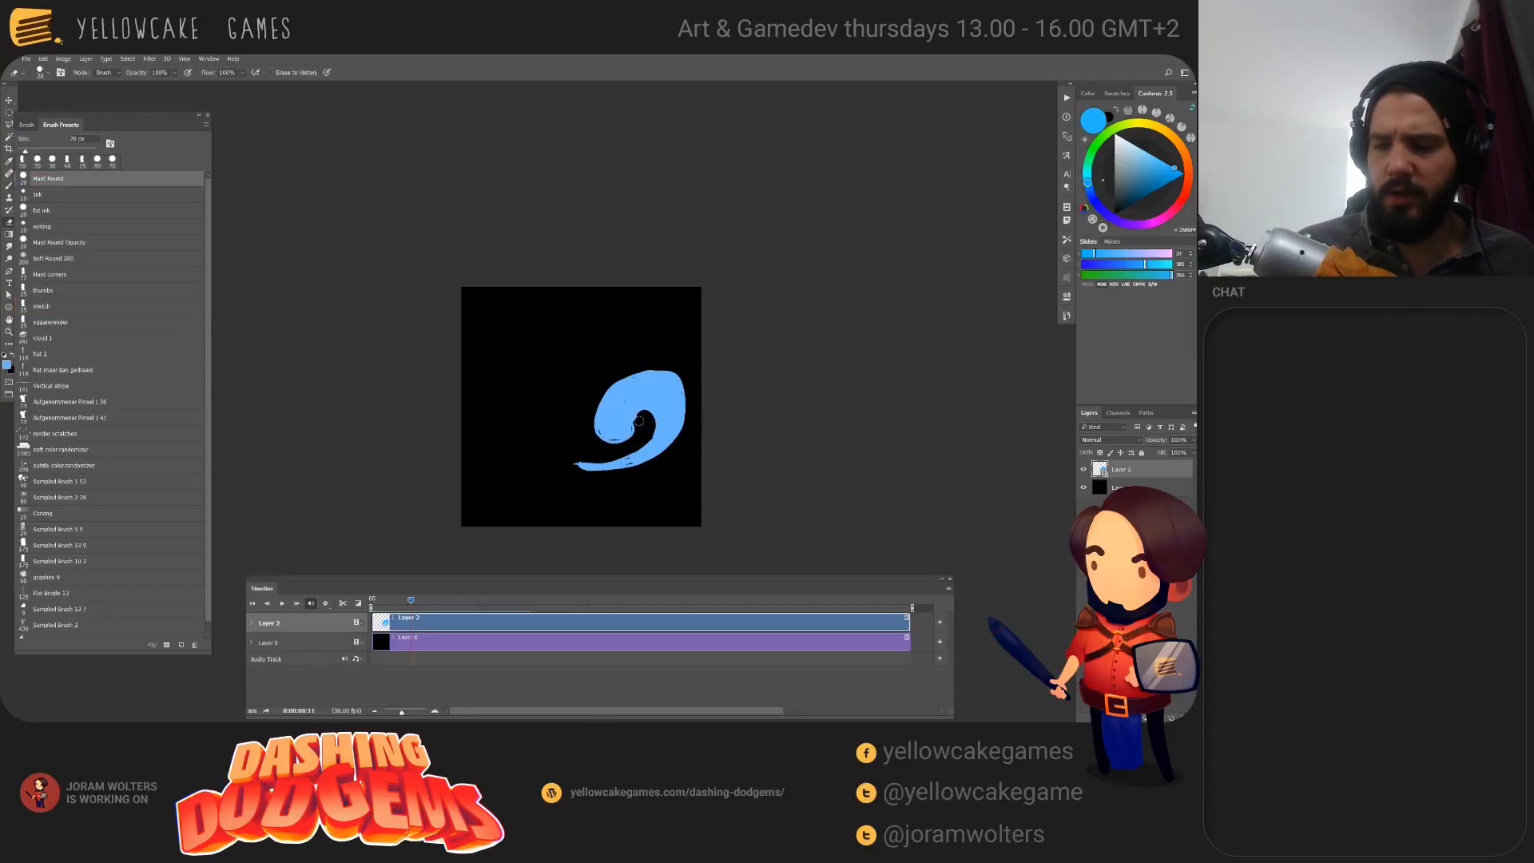
{"action": "key", "text": "b"}
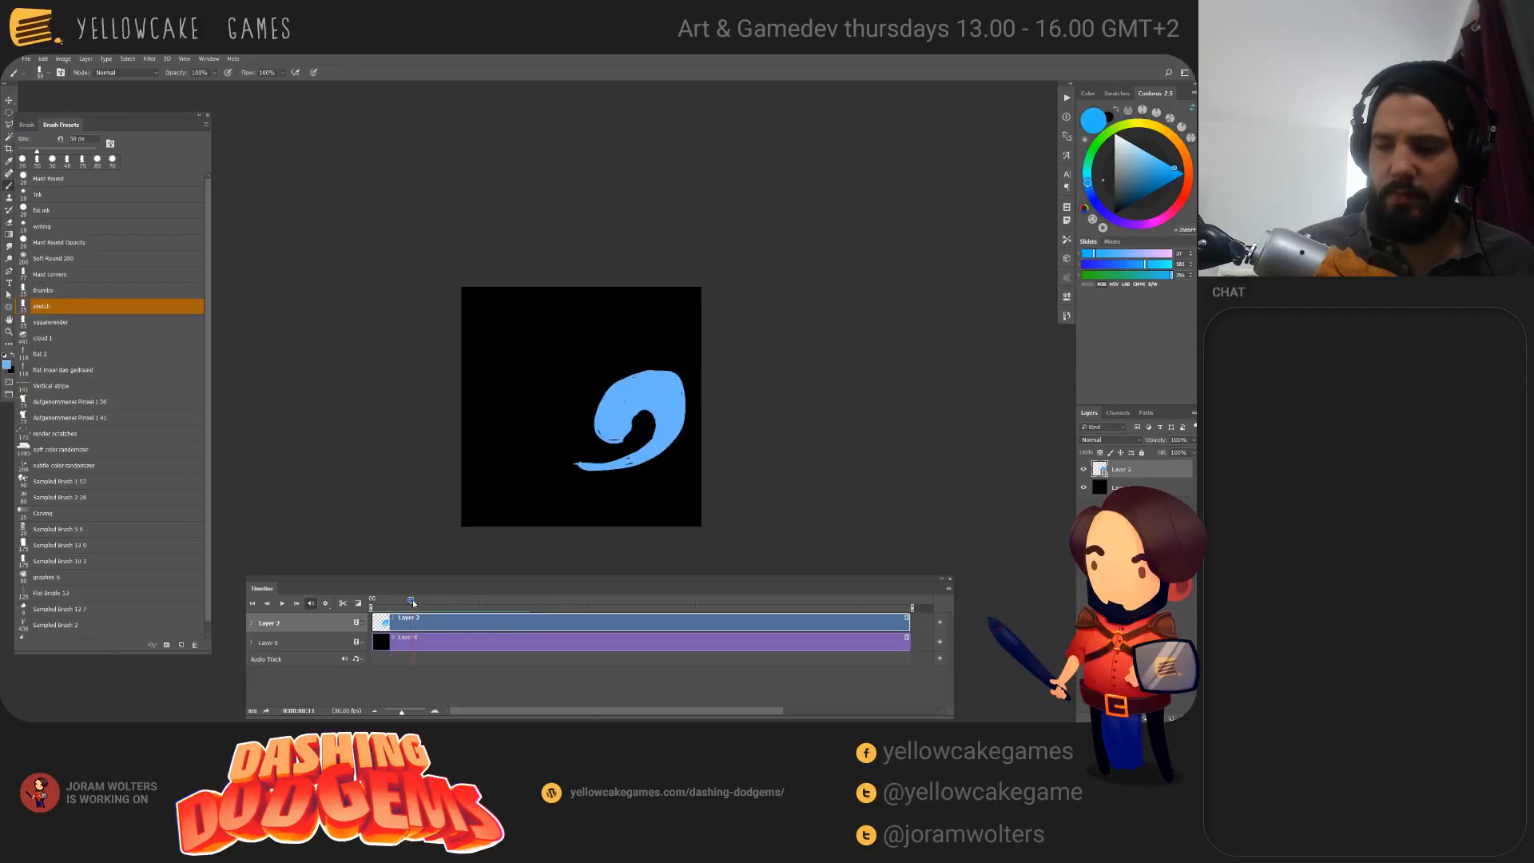
Step: Fill the thinning, hook-shaped puffs on frames 12 and 13 with light blue, down to their tails
{"action": "left_click_drag", "start_coordinate": [413, 600], "coordinate": [417, 601]}
{"action": "left_click_drag", "start_coordinate": [611, 414], "coordinate": [611, 417]}
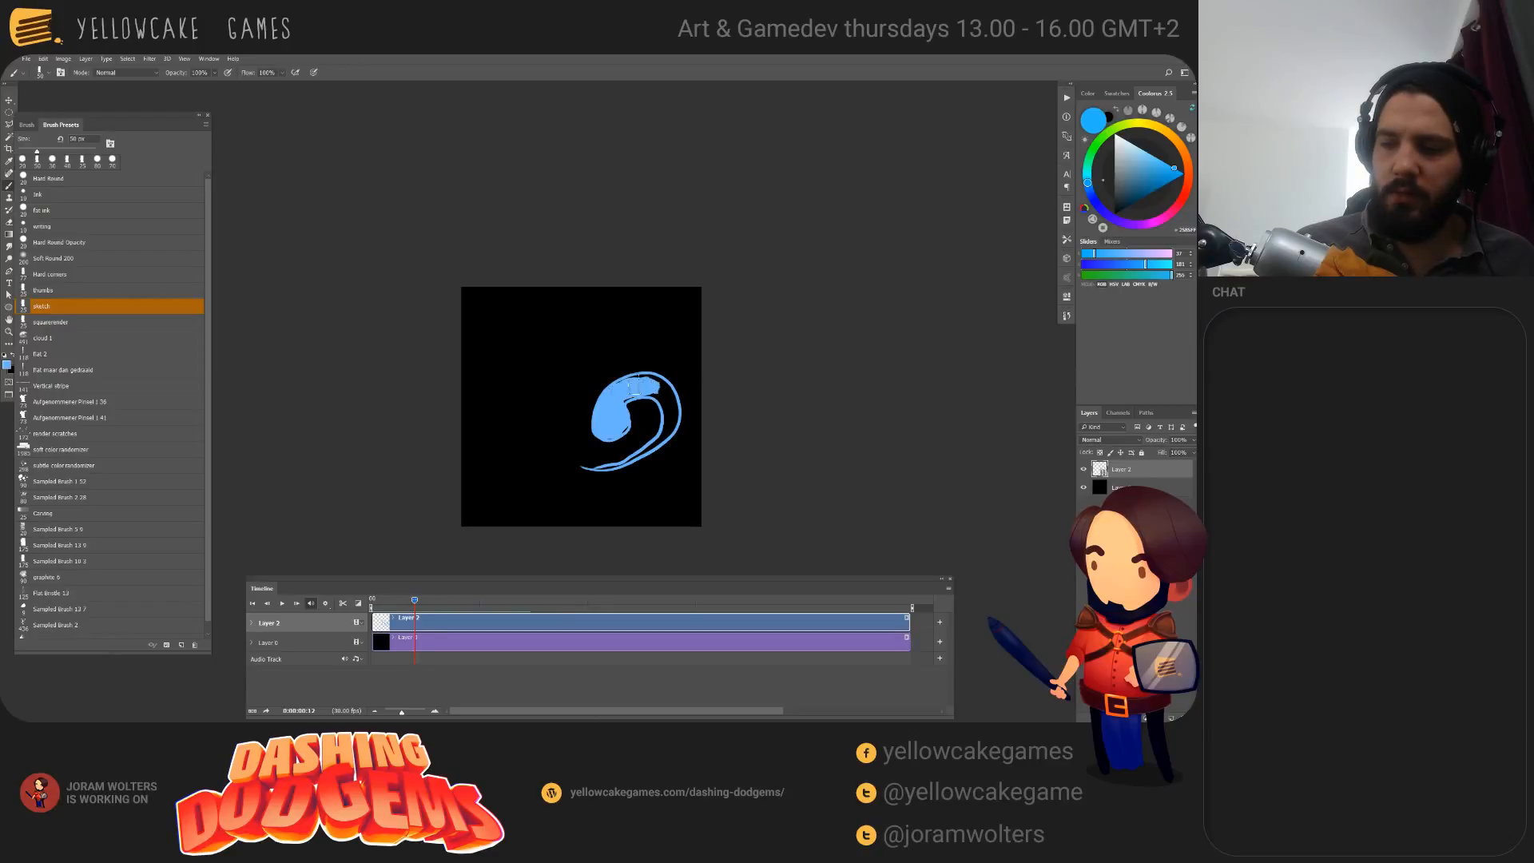
{"action": "mouse_move", "coordinate": [638, 386]}
{"action": "left_mouse_down"}
{"action": "mouse_move", "coordinate": [665, 381]}
{"action": "mouse_move", "coordinate": [675, 400]}
{"action": "mouse_move", "coordinate": [671, 428]}
{"action": "mouse_move", "coordinate": [609, 470]}
{"action": "mouse_move", "coordinate": [644, 461]}
{"action": "left_mouse_up"}
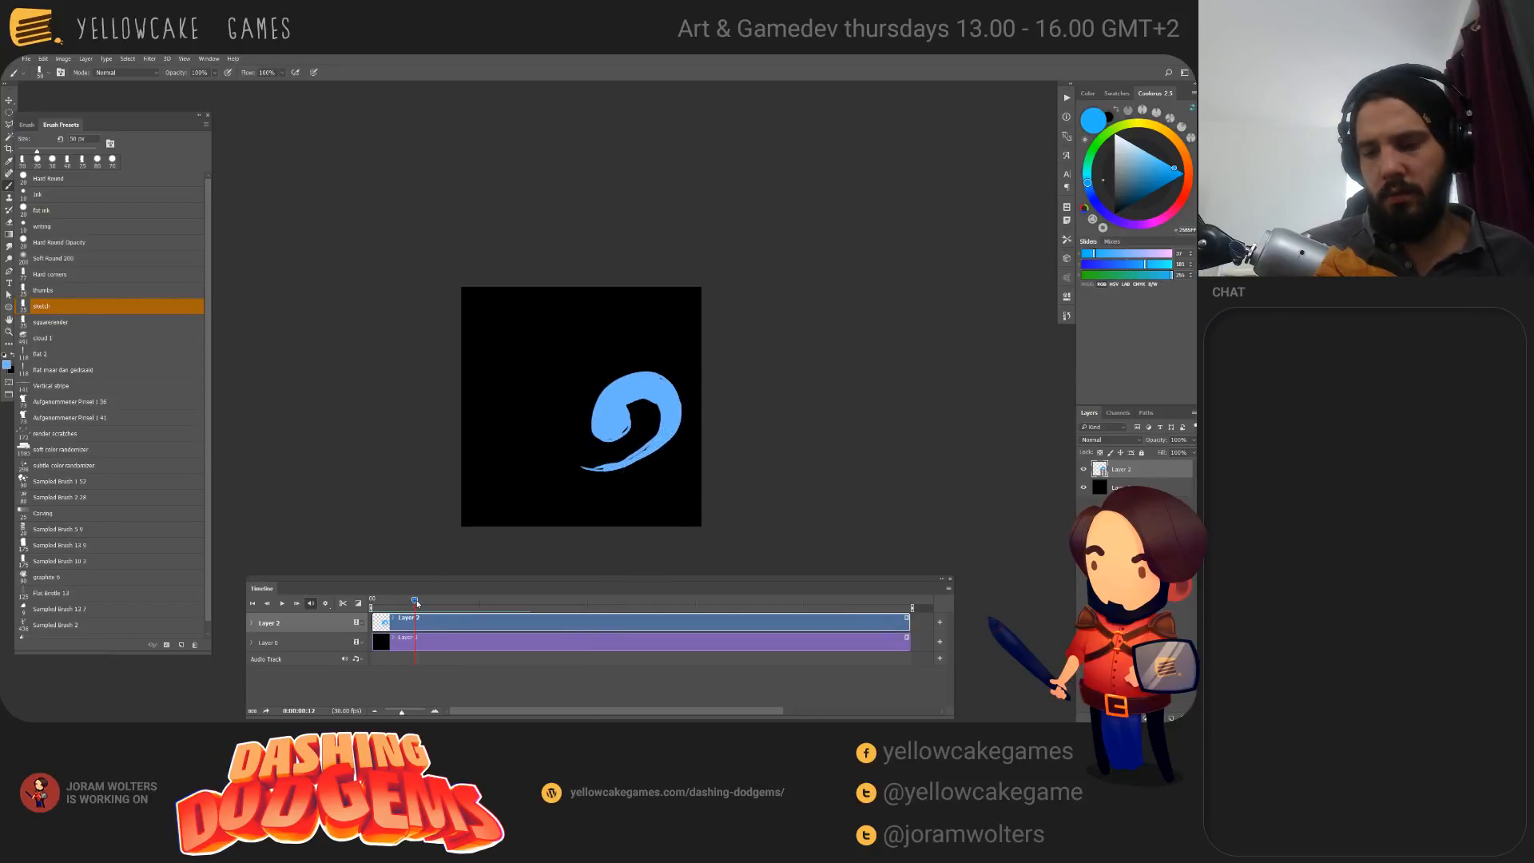
{"action": "left_click_drag", "start_coordinate": [416, 603], "coordinate": [418, 604]}
{"action": "mouse_move", "coordinate": [607, 400]}
{"action": "left_mouse_down"}
{"action": "mouse_move", "coordinate": [607, 433]}
{"action": "mouse_move", "coordinate": [631, 373]}
{"action": "mouse_move", "coordinate": [668, 387]}
{"action": "mouse_move", "coordinate": [674, 424]}
{"action": "mouse_move", "coordinate": [650, 455]}
{"action": "left_mouse_up"}
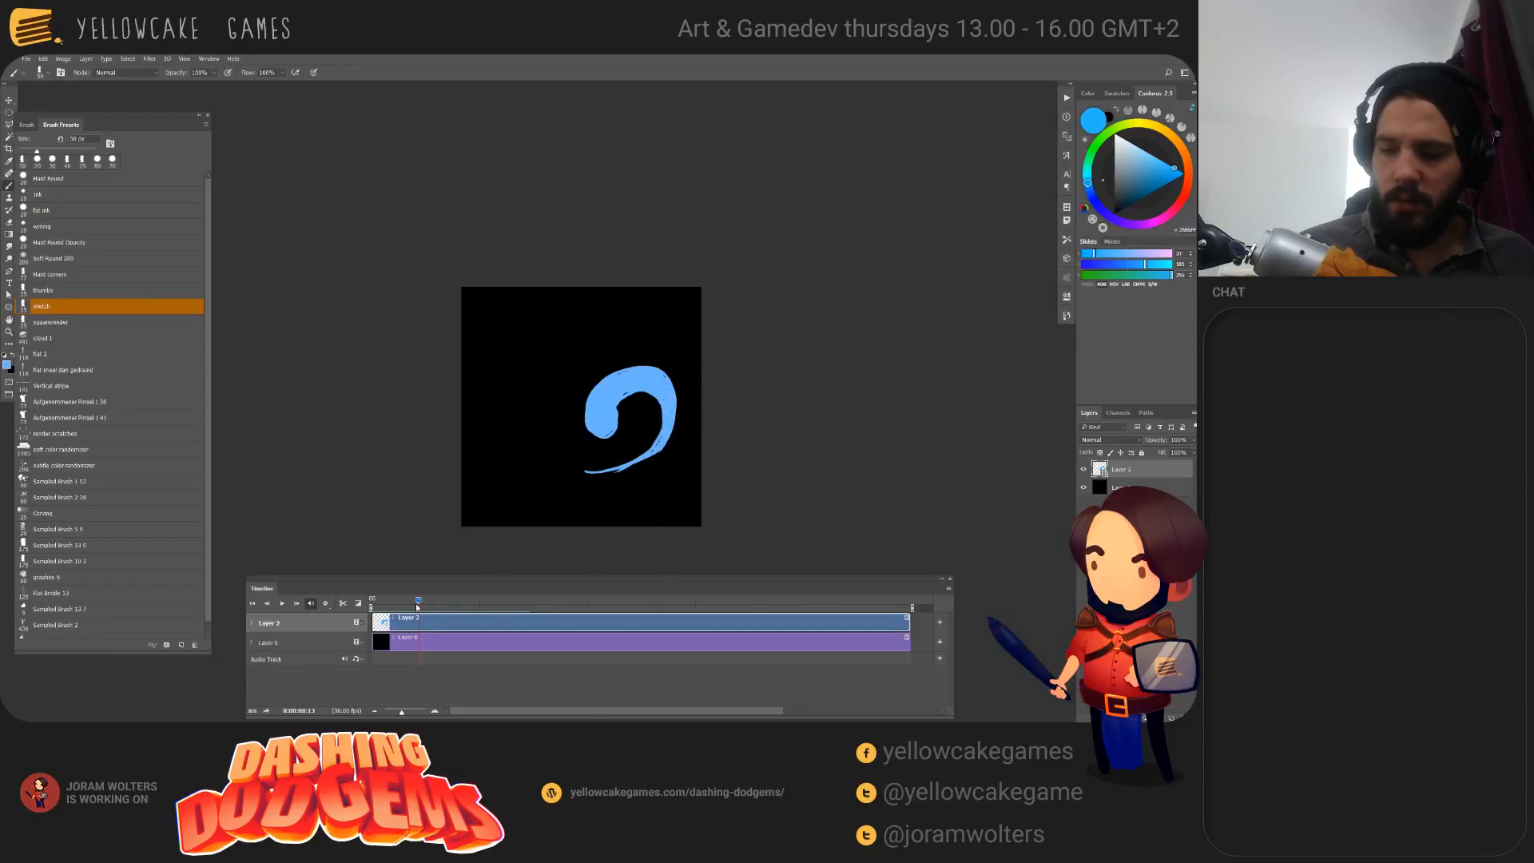
Step: Fill the hook-shaped puff on frame 14 with light blue and trim its tail with the eraser
{"action": "left_click_drag", "start_coordinate": [418, 603], "coordinate": [421, 603]}
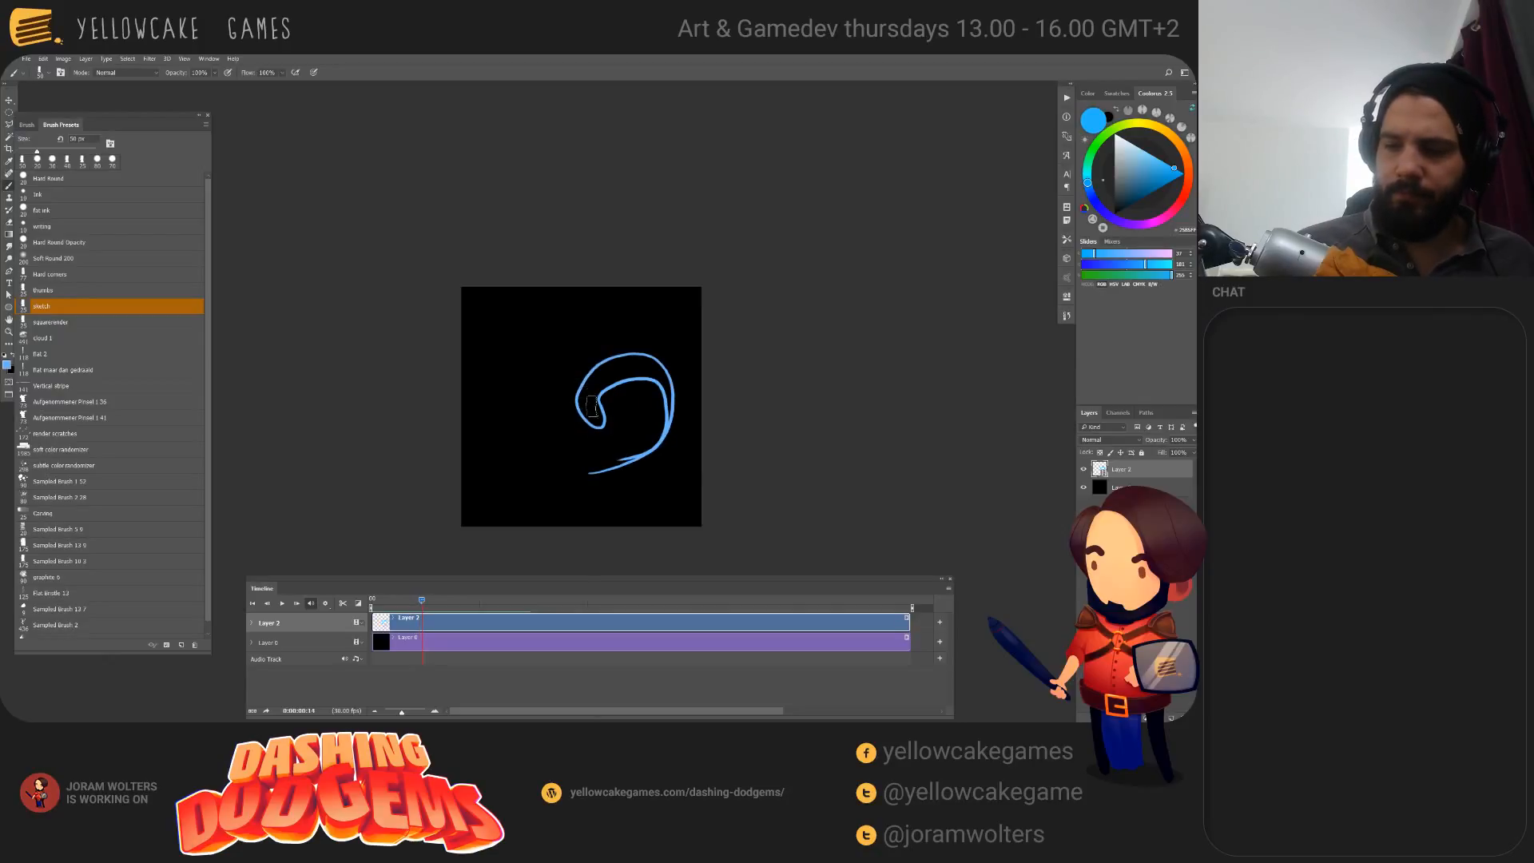
{"action": "mouse_move", "coordinate": [593, 406]}
{"action": "left_mouse_down"}
{"action": "mouse_move", "coordinate": [595, 421]}
{"action": "mouse_move", "coordinate": [592, 386]}
{"action": "mouse_move", "coordinate": [649, 366]}
{"action": "mouse_move", "coordinate": [620, 367]}
{"action": "mouse_move", "coordinate": [661, 374]}
{"action": "mouse_move", "coordinate": [668, 437]}
{"action": "left_mouse_up"}
{"action": "key", "text": "e"}
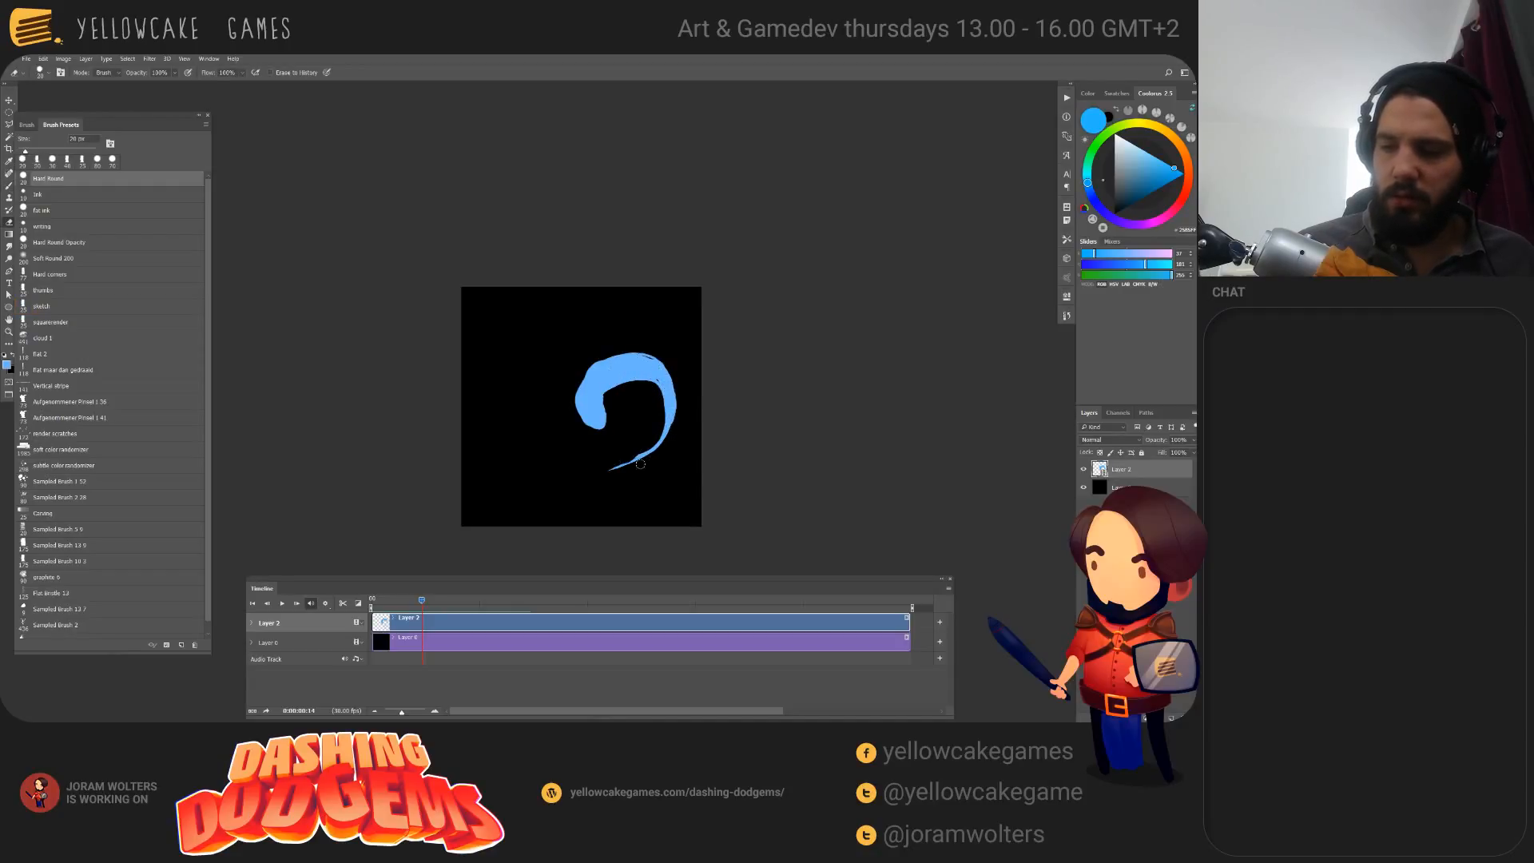
{"action": "key", "text": "b"}
Step: Fill the thin hook on frame 15 with light blue and erase its tail down to a single tapering line
{"action": "left_click_drag", "start_coordinate": [423, 602], "coordinate": [424, 601]}
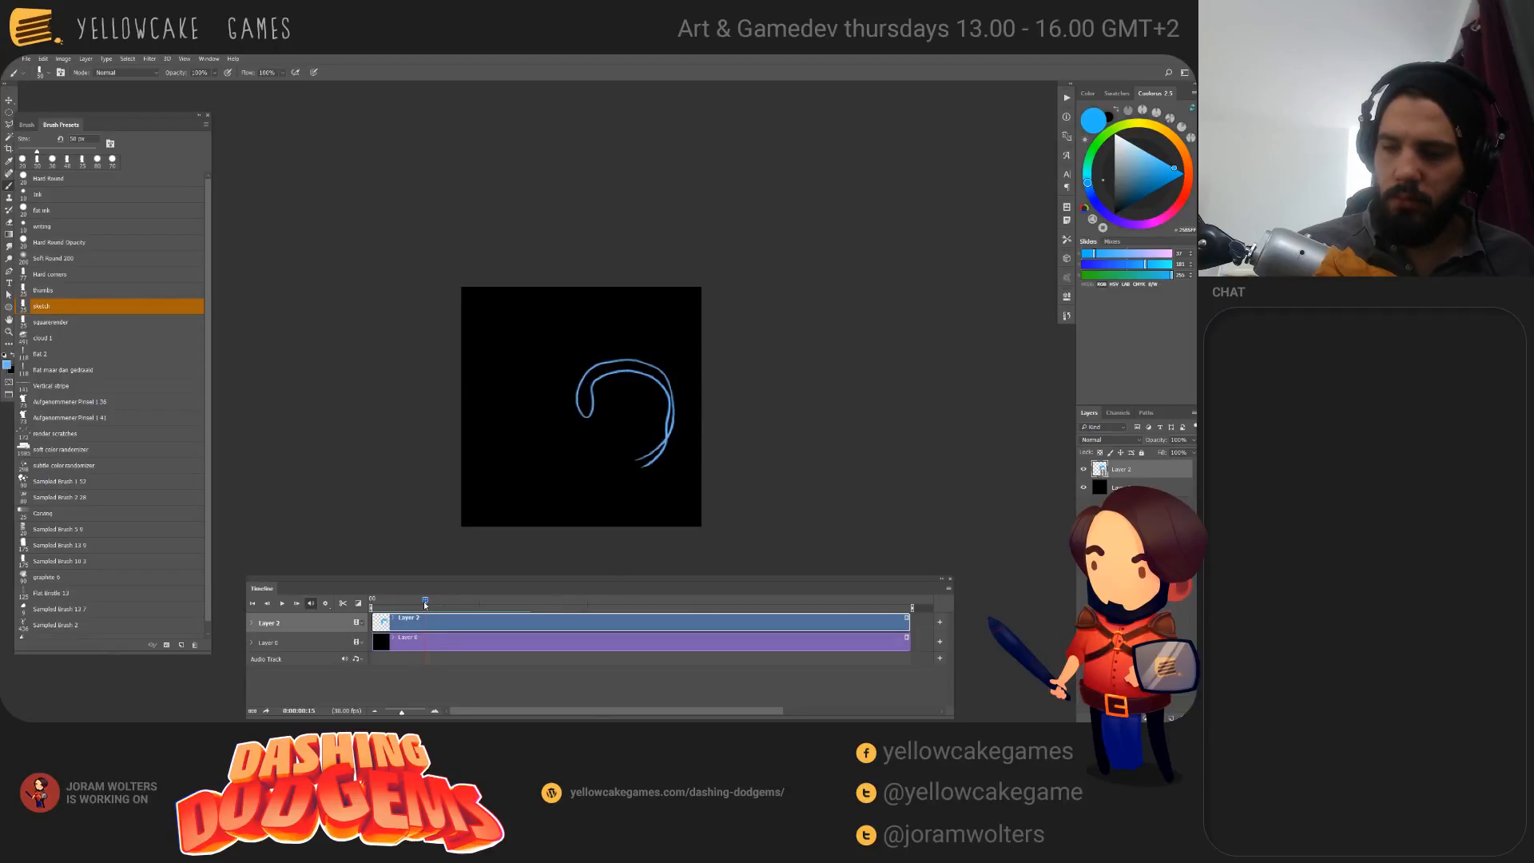
{"action": "mouse_move", "coordinate": [583, 391]}
{"action": "left_mouse_down"}
{"action": "mouse_move", "coordinate": [584, 415]}
{"action": "mouse_move", "coordinate": [609, 366]}
{"action": "mouse_move", "coordinate": [647, 367]}
{"action": "mouse_move", "coordinate": [660, 386]}
{"action": "left_mouse_up"}
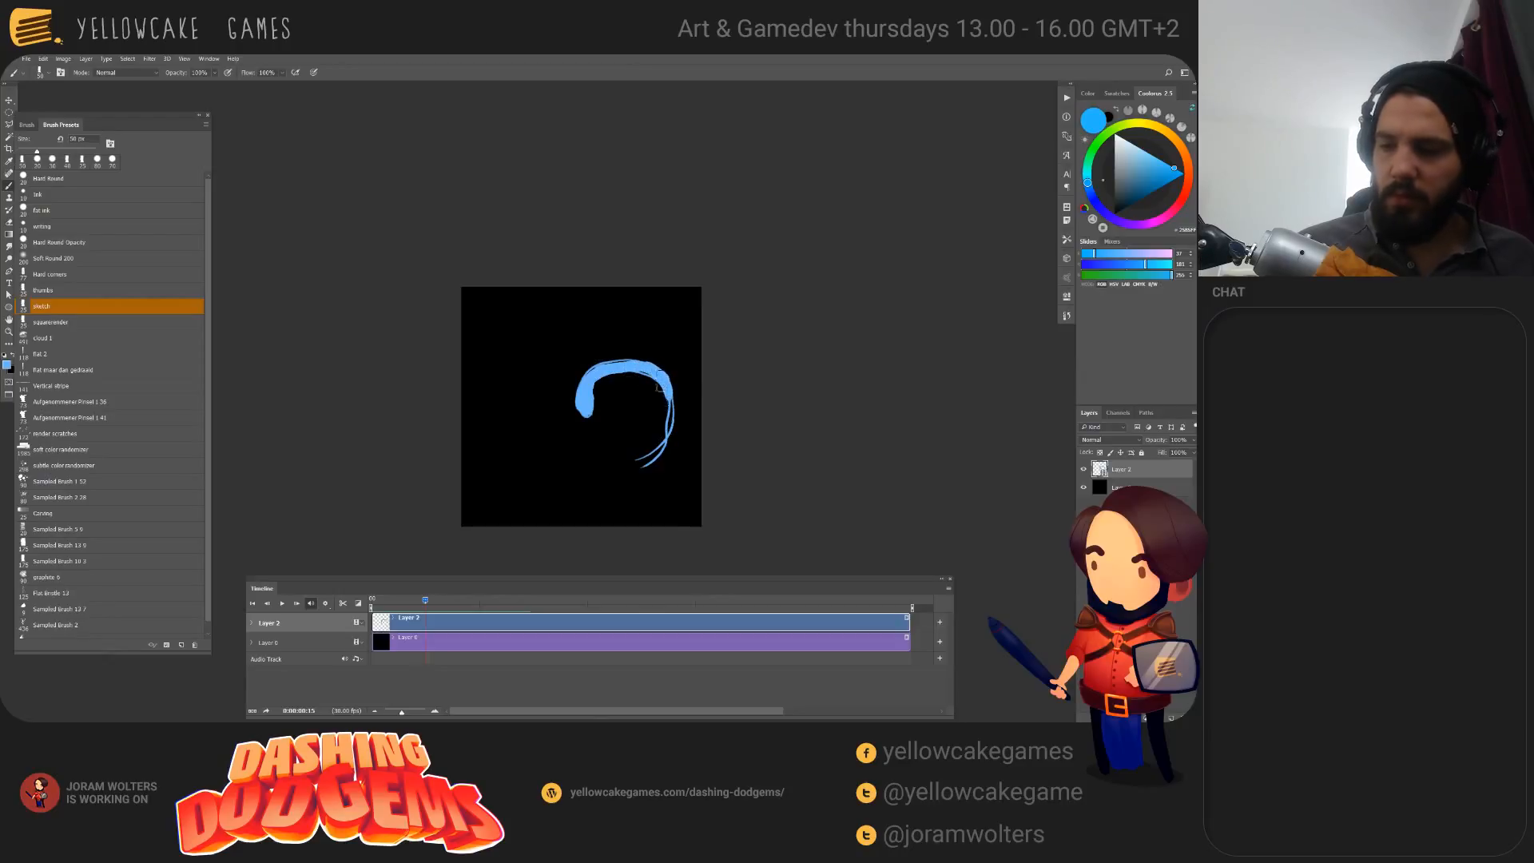
{"action": "key", "text": "e"}
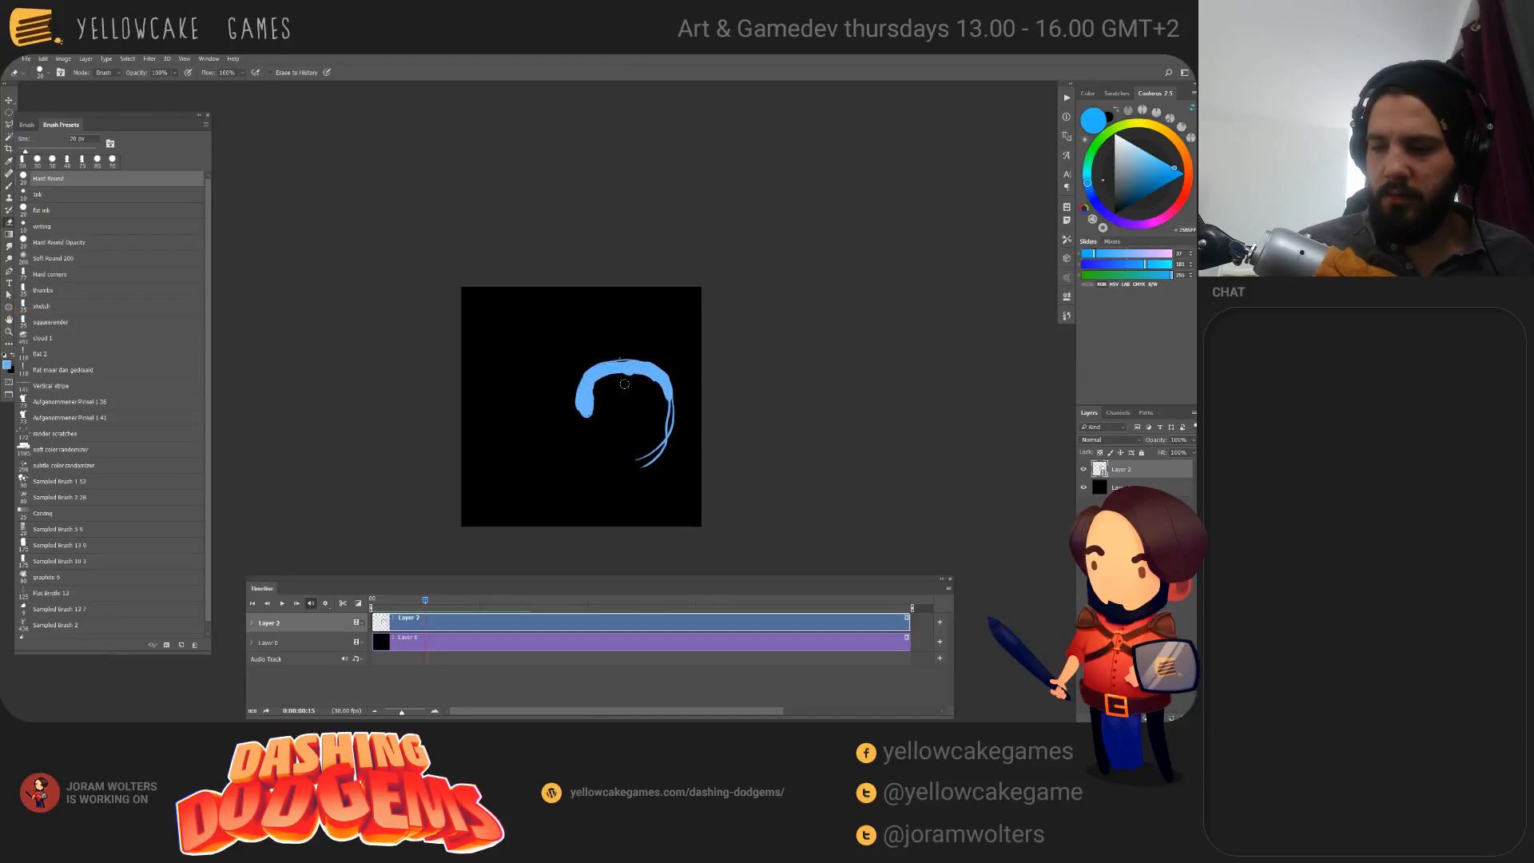
{"action": "key", "text": "b"}
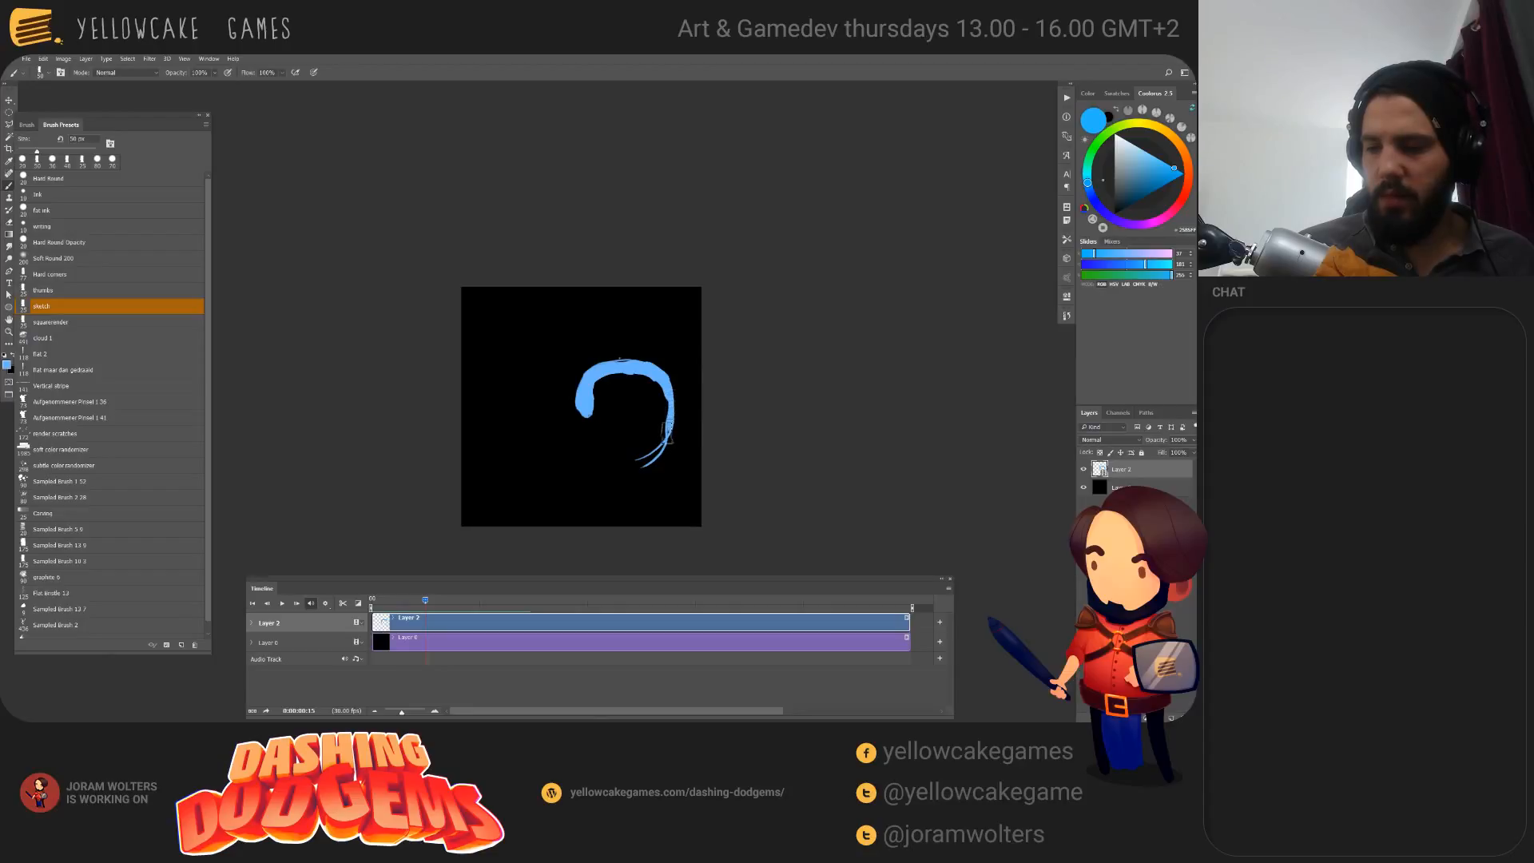
{"action": "key", "text": "e"}
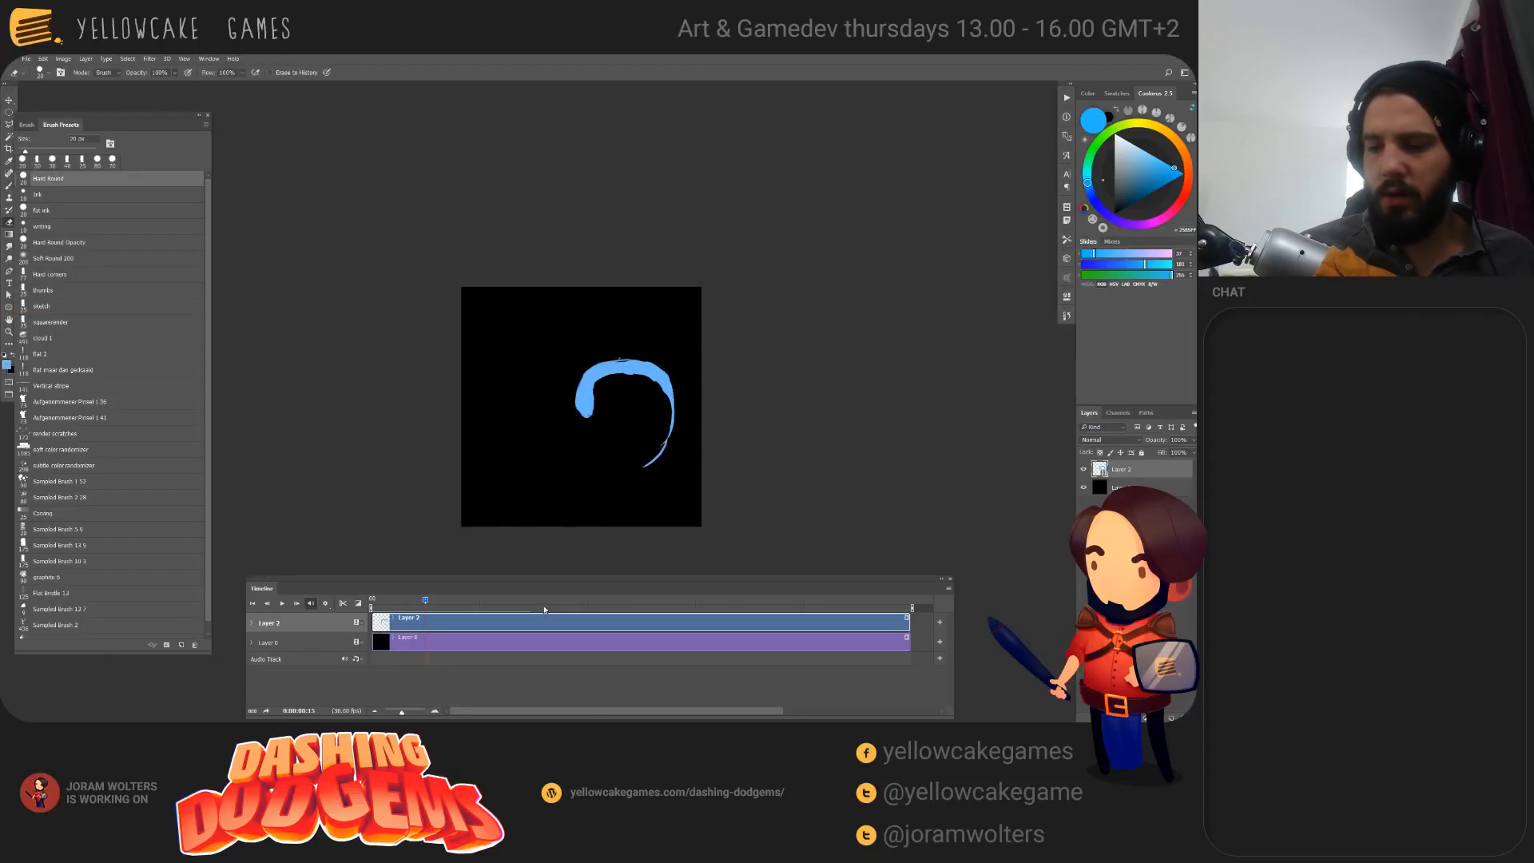
{"action": "key", "text": "b"}
Step: Fill the shrinking arcs on frames 16 and 17 with light blue, tidying the edges of frame 16 with the eraser
{"action": "left_click_drag", "start_coordinate": [427, 599], "coordinate": [430, 601]}
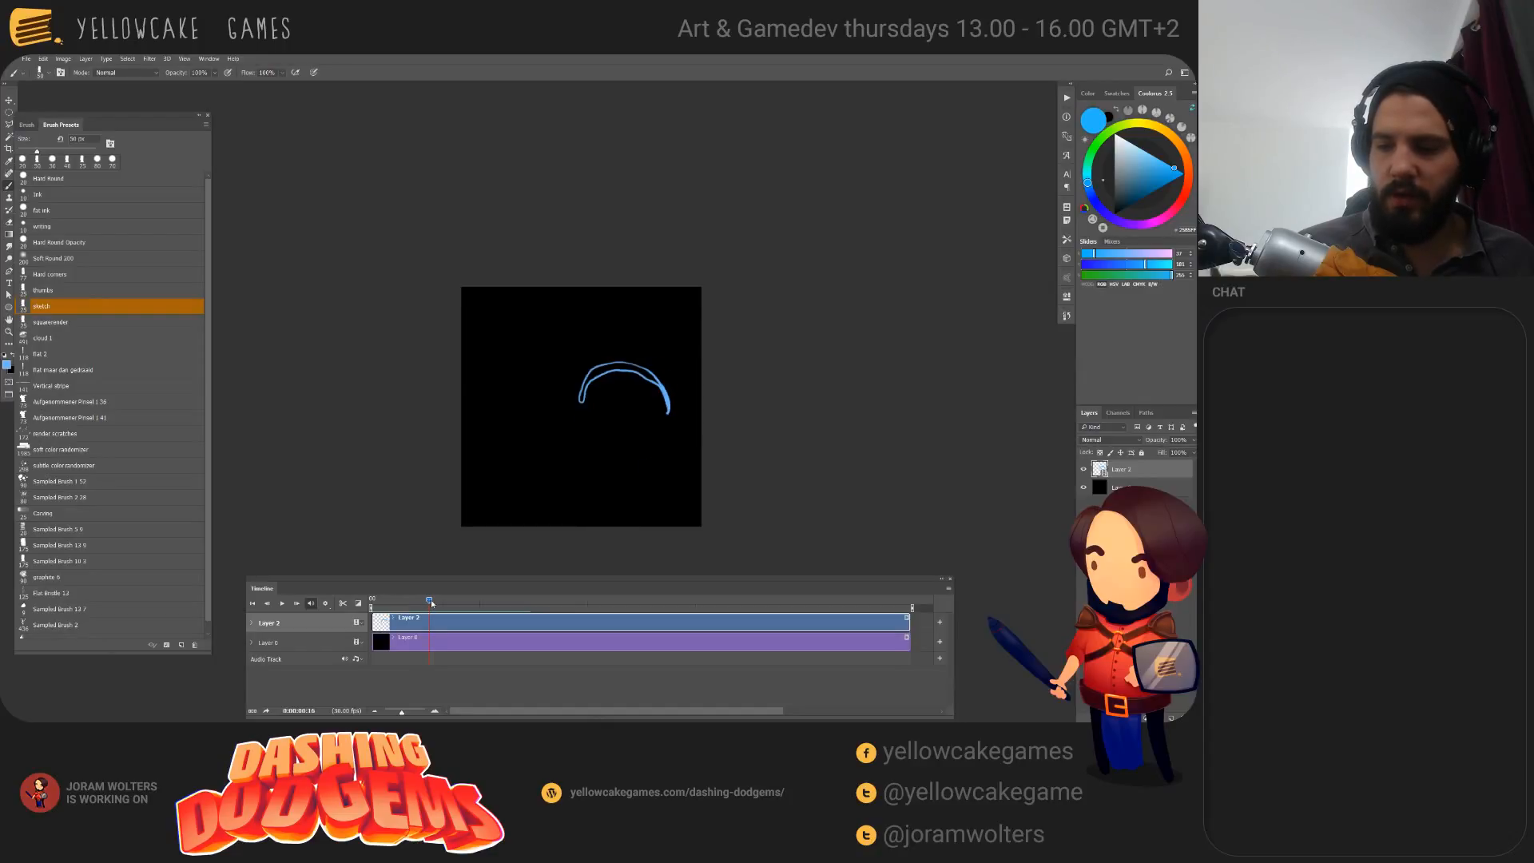
{"action": "mouse_move", "coordinate": [581, 400]}
{"action": "left_mouse_down"}
{"action": "mouse_move", "coordinate": [597, 369]}
{"action": "mouse_move", "coordinate": [662, 376]}
{"action": "mouse_move", "coordinate": [640, 360]}
{"action": "left_mouse_up"}
{"action": "key", "text": "e"}
{"action": "key", "text": "b"}
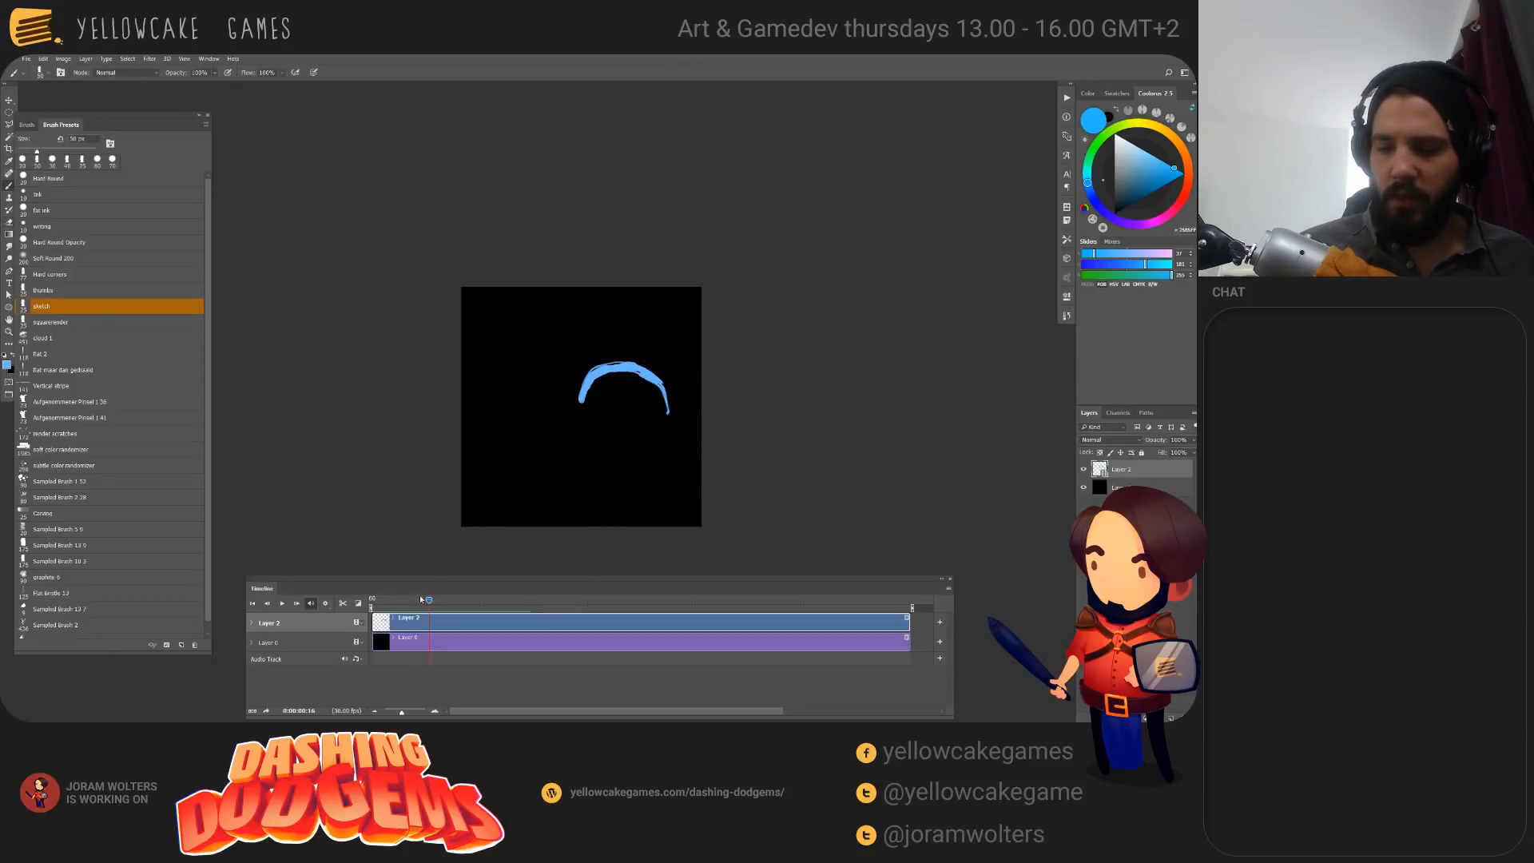
{"action": "left_click_drag", "start_coordinate": [430, 603], "coordinate": [434, 604]}
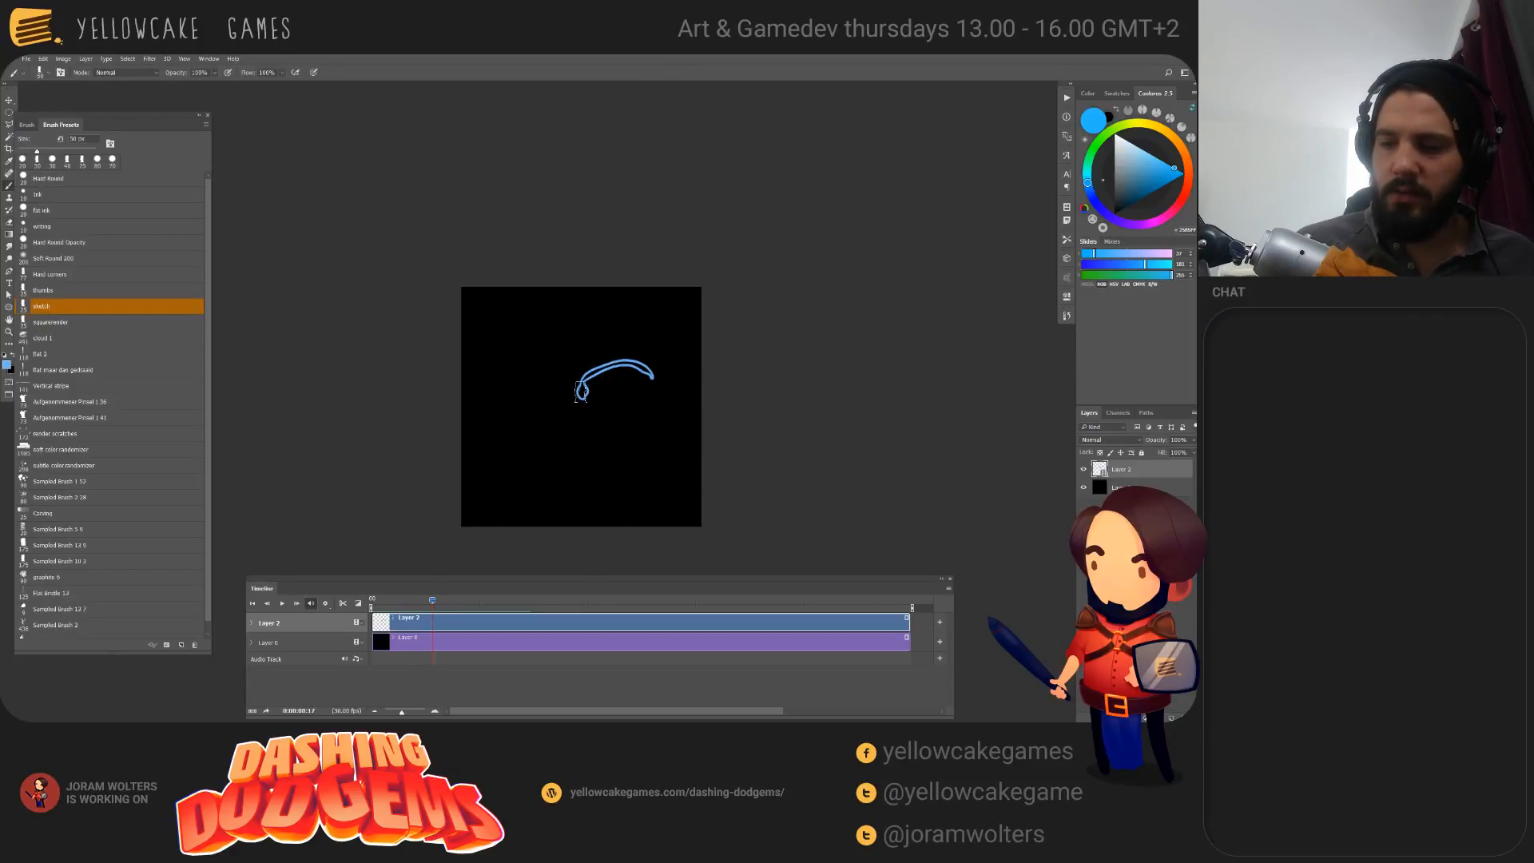
{"action": "mouse_move", "coordinate": [583, 399]}
{"action": "left_mouse_down"}
{"action": "mouse_move", "coordinate": [590, 371]}
{"action": "mouse_move", "coordinate": [651, 369]}
{"action": "mouse_move", "coordinate": [603, 365]}
{"action": "mouse_move", "coordinate": [586, 389]}
{"action": "left_mouse_up"}
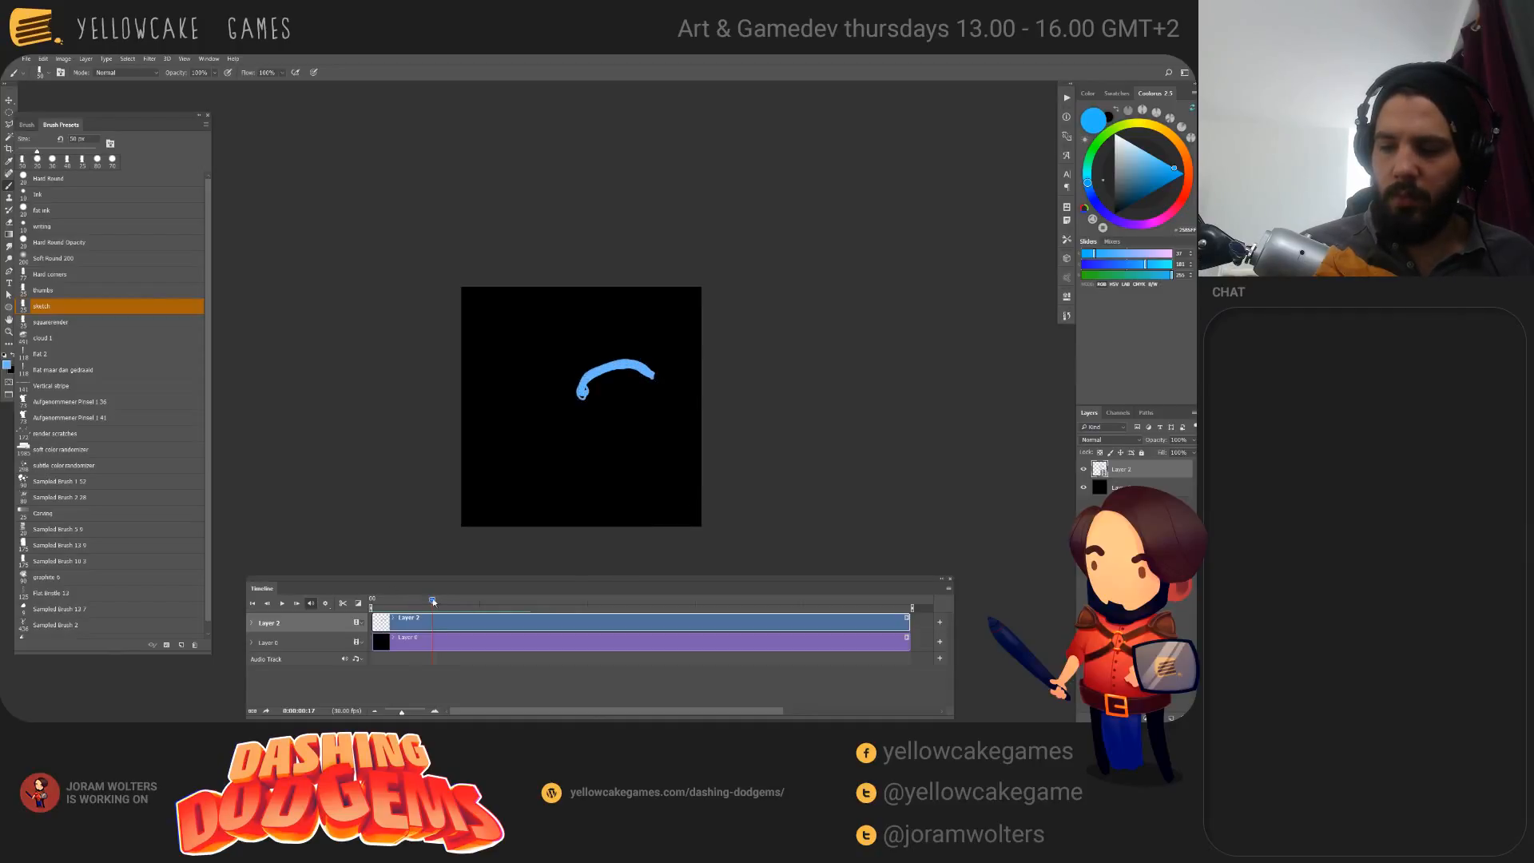
Step: Fill the short curved wisp on frame 18 and the small droplet on frame 19 with light blue
{"action": "left_click_drag", "start_coordinate": [432, 601], "coordinate": [437, 602]}
{"action": "left_click_drag", "start_coordinate": [598, 368], "coordinate": [585, 405]}
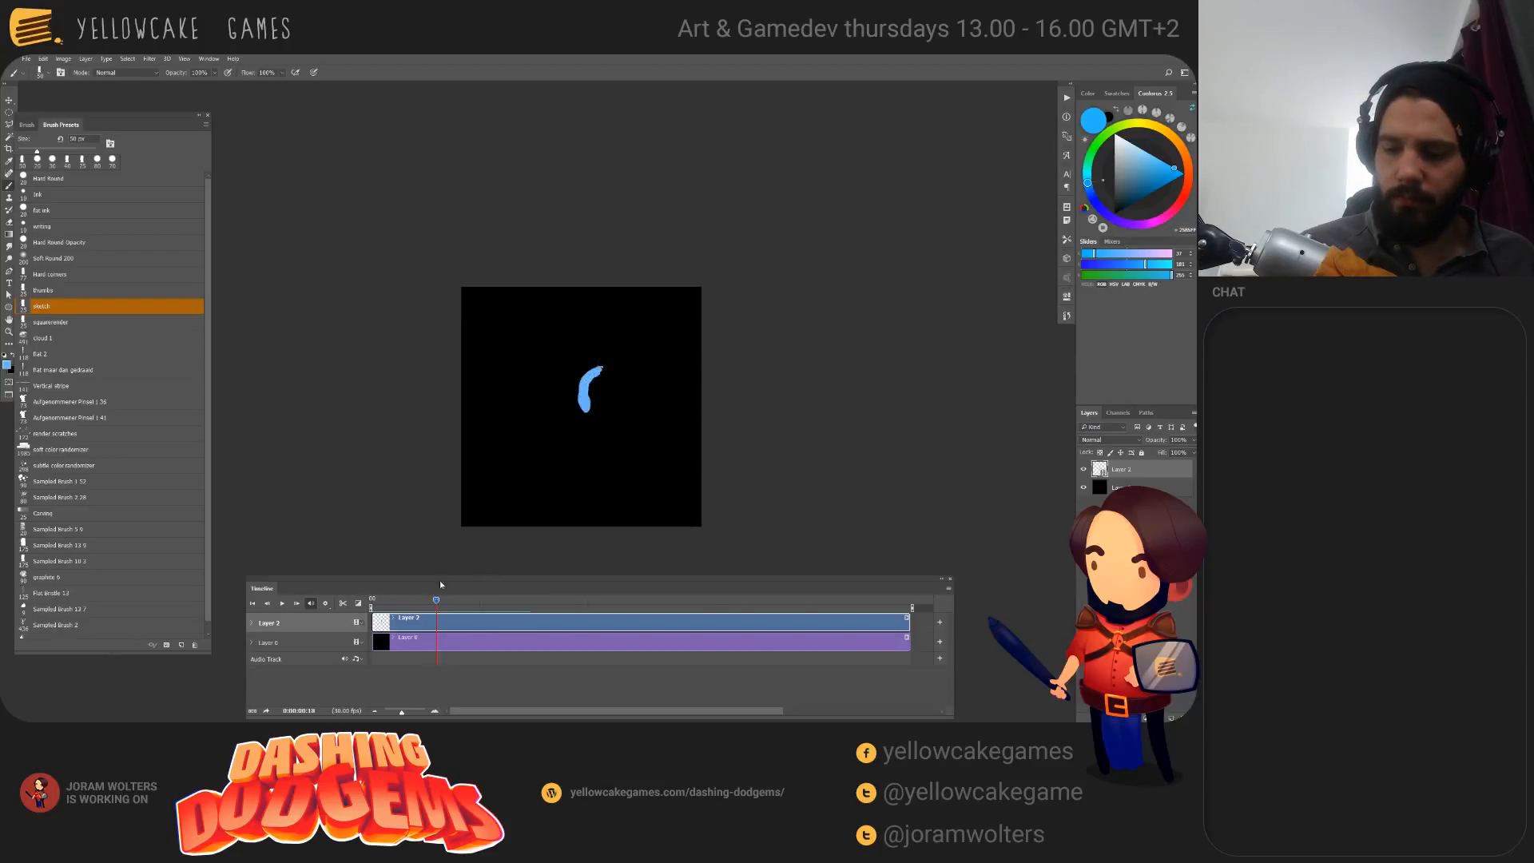
{"action": "left_click_drag", "start_coordinate": [437, 601], "coordinate": [440, 603]}
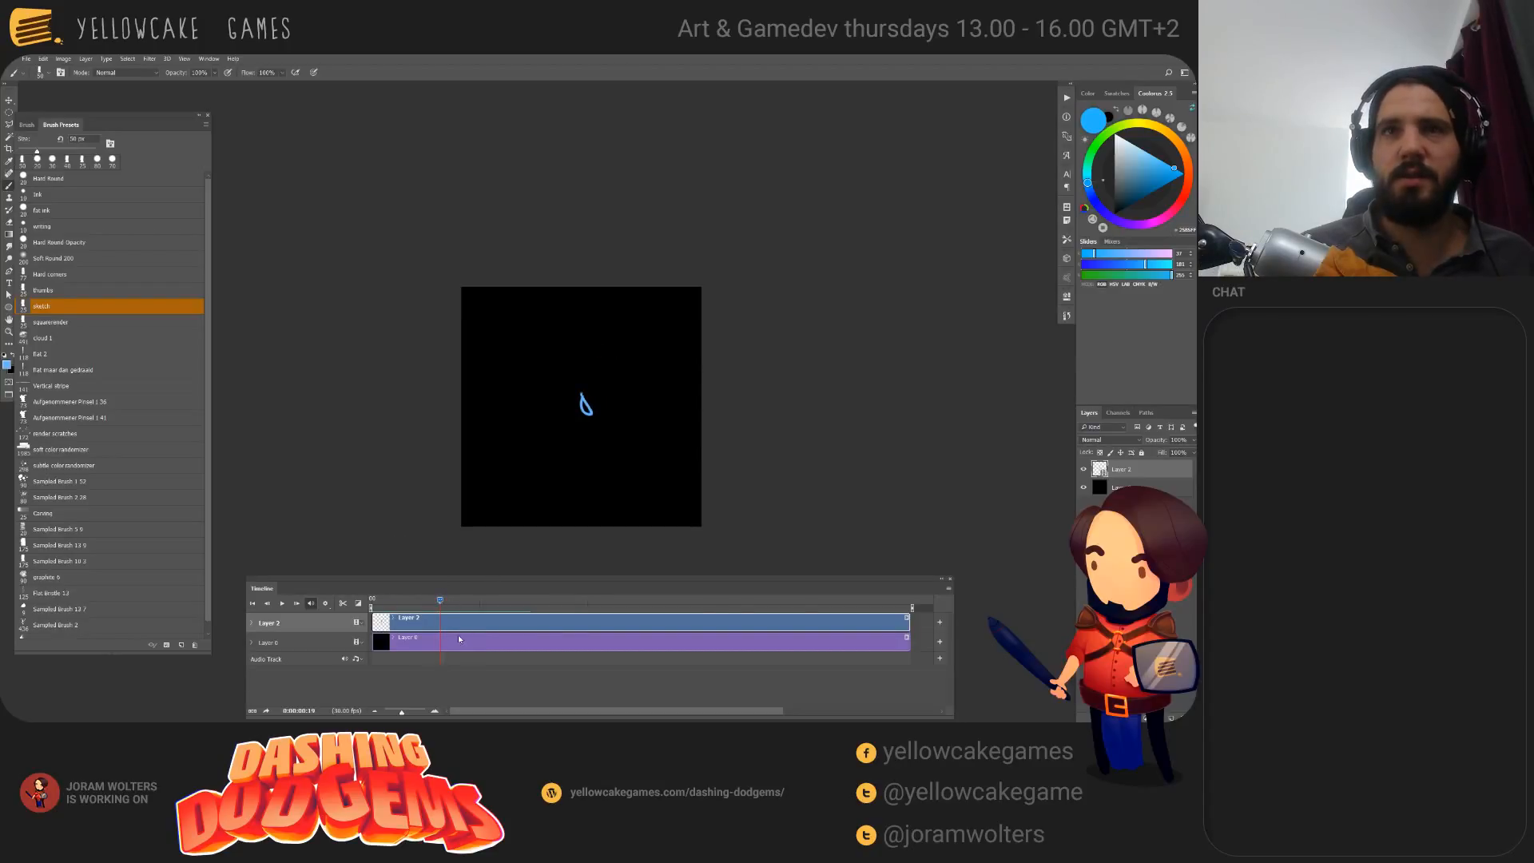
{"action": "left_click_drag", "start_coordinate": [582, 395], "coordinate": [587, 413]}
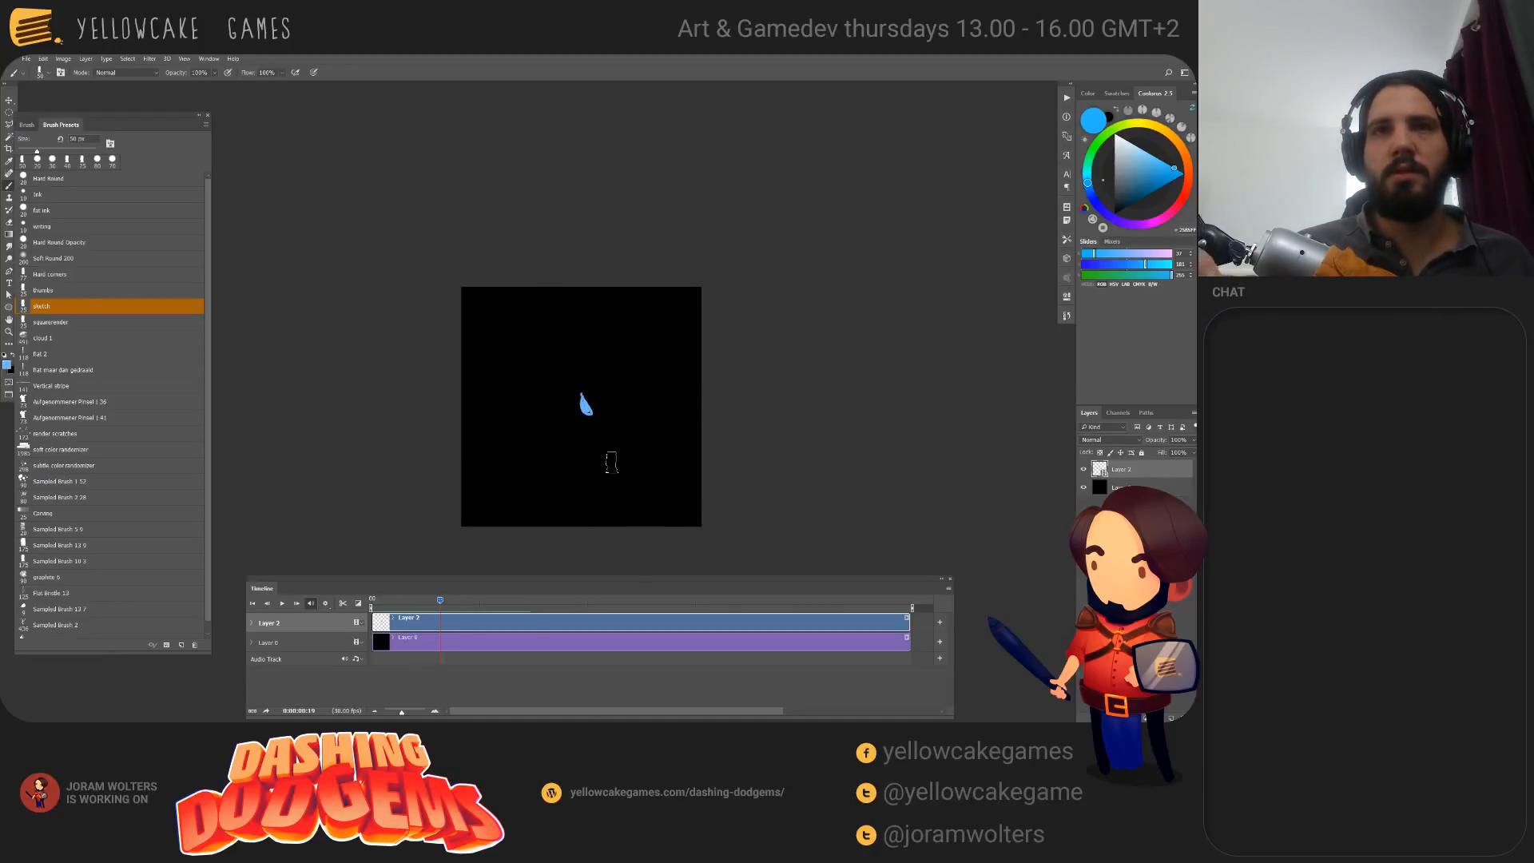
{"action": "left_click_drag", "start_coordinate": [645, 427], "coordinate": [583, 406]}
Step: Check frame 20, then play the filled animation repeatedly from the first frame to review its motion
{"action": "left_click", "coordinate": [443, 601]}
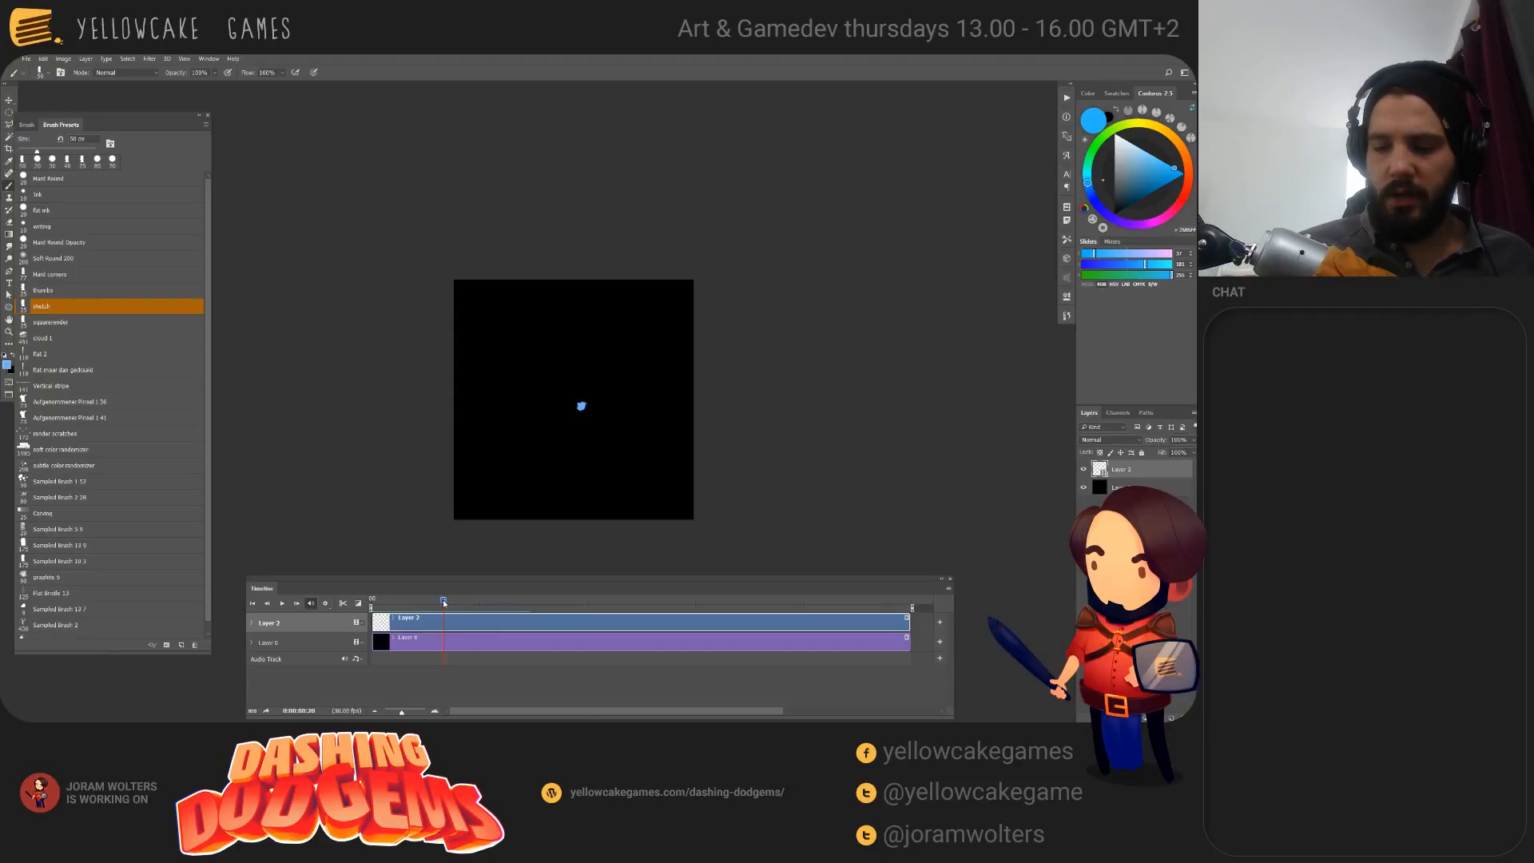
{"action": "left_click_drag", "start_coordinate": [443, 603], "coordinate": [360, 605]}
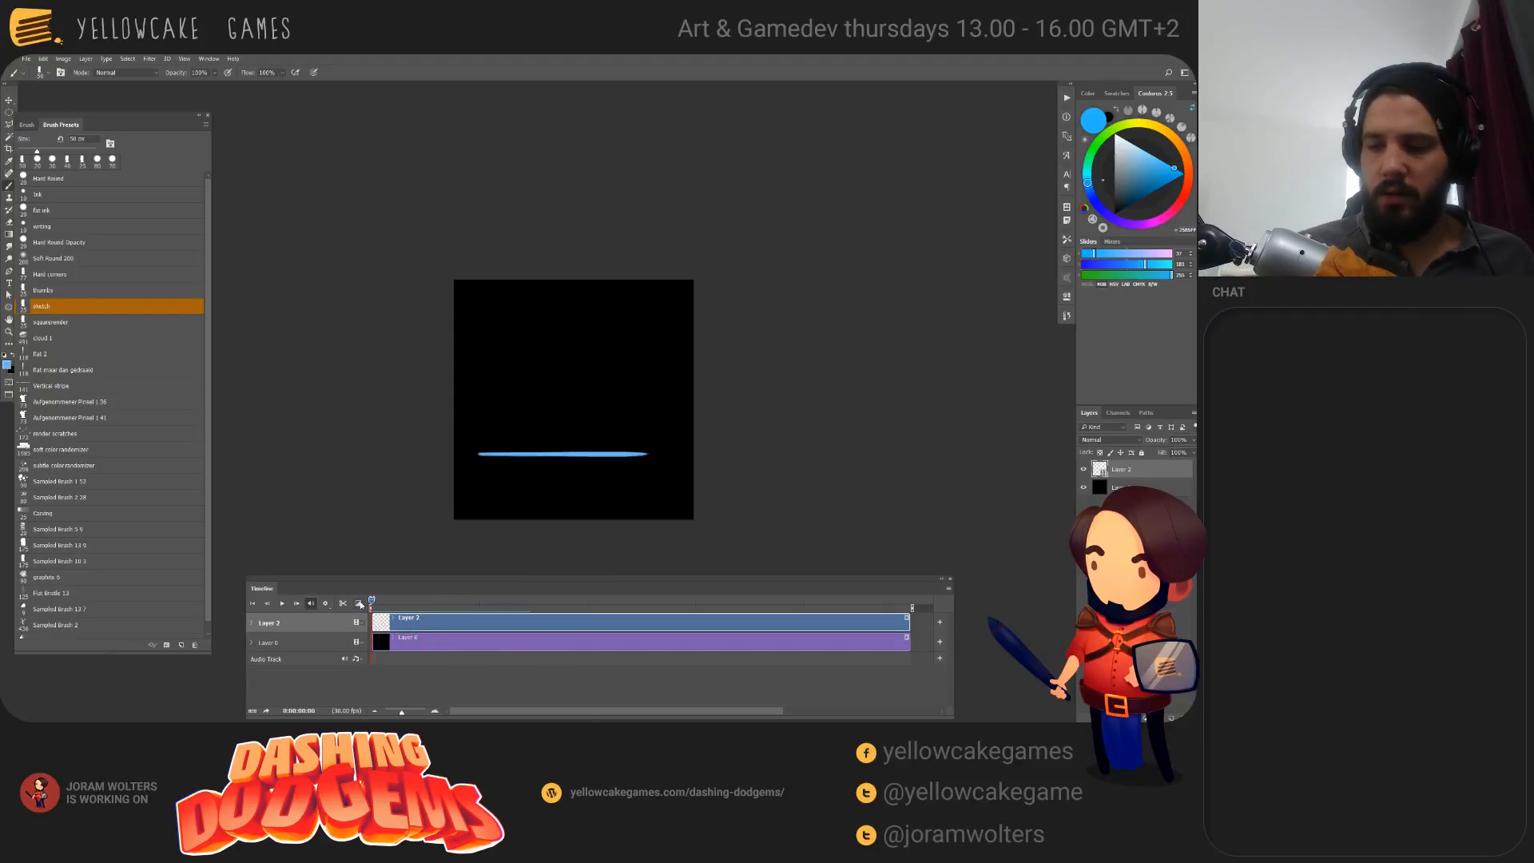
{"action": "key", "text": "space"}
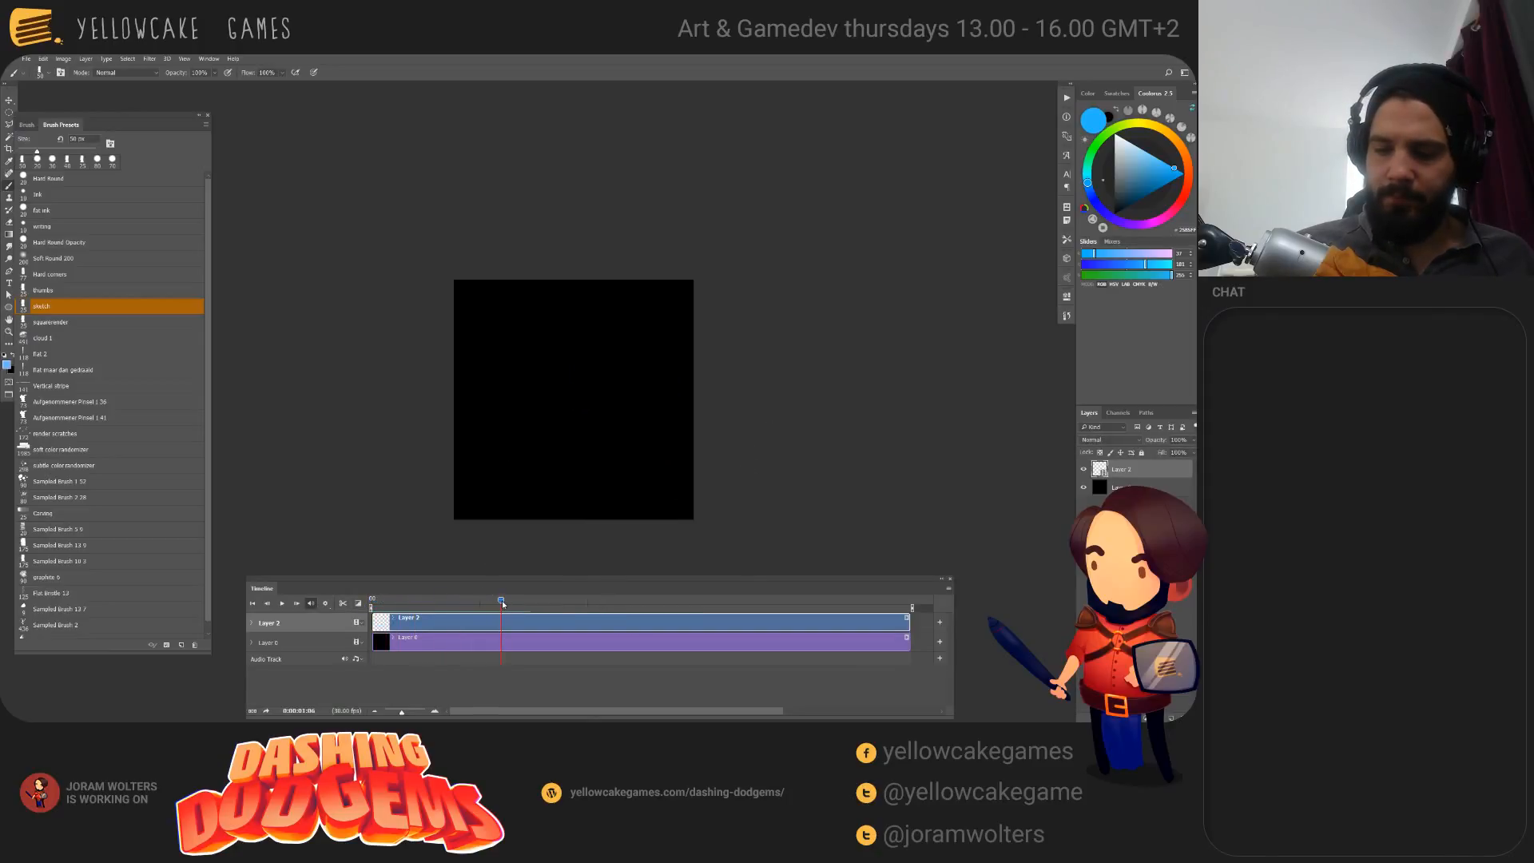
{"action": "key", "text": "space"}
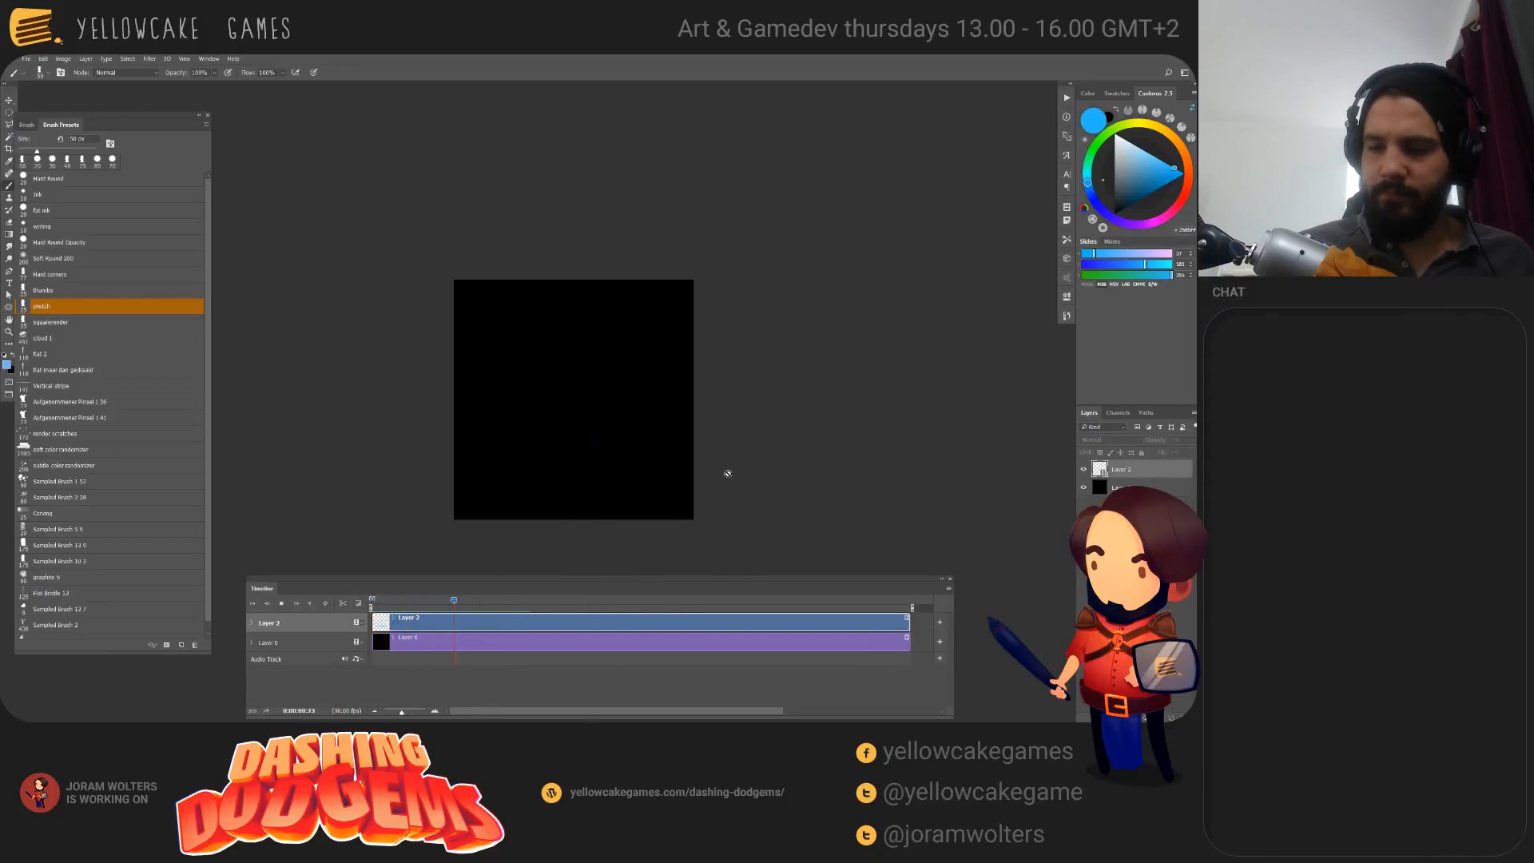
{"action": "key", "text": "space"}
{"action": "key", "text": "space"}
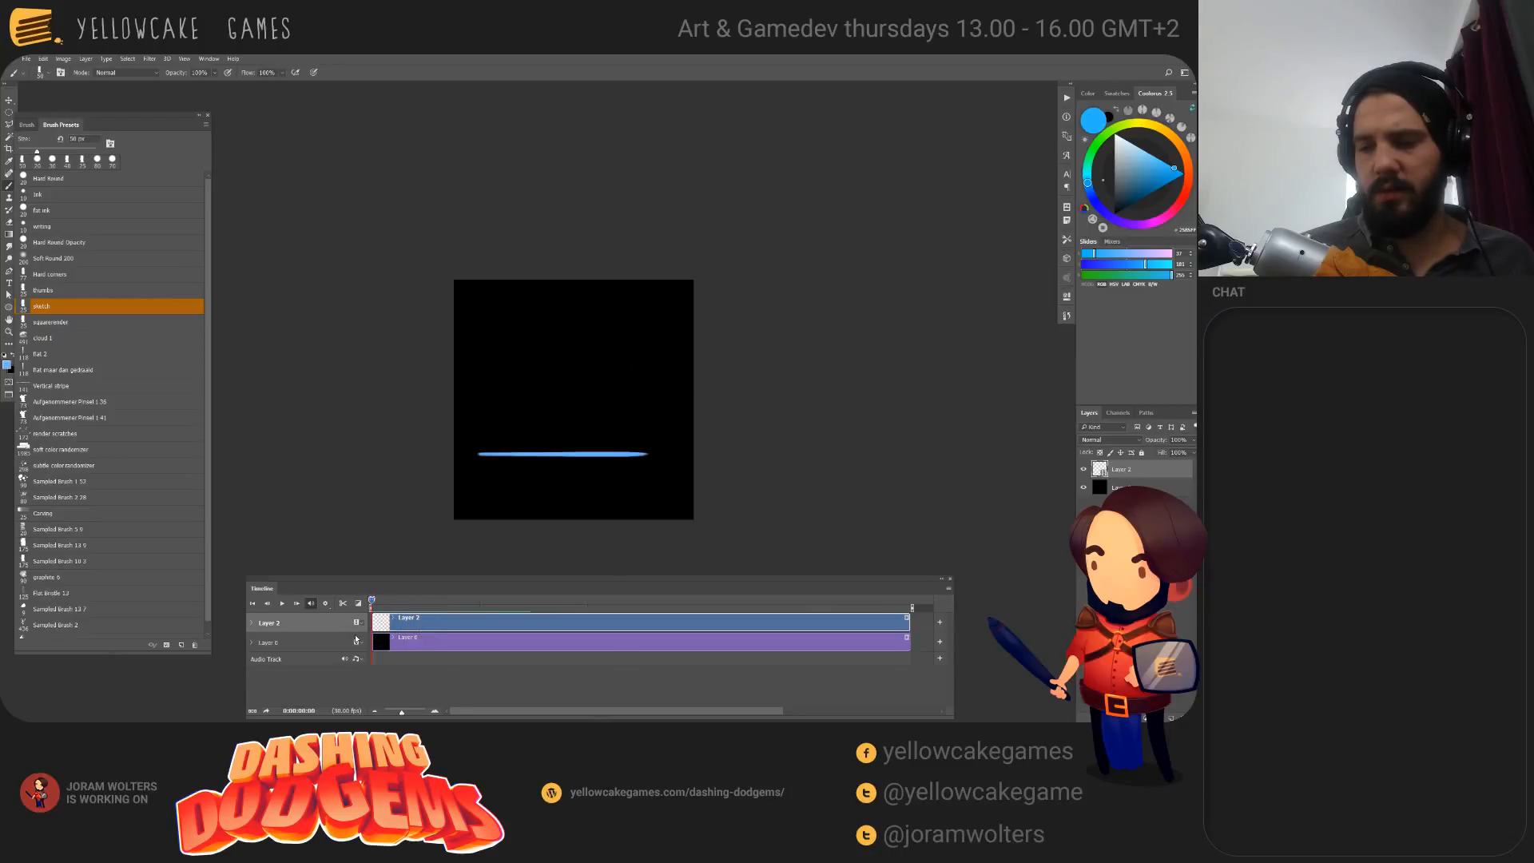
{"action": "key", "text": "space"}
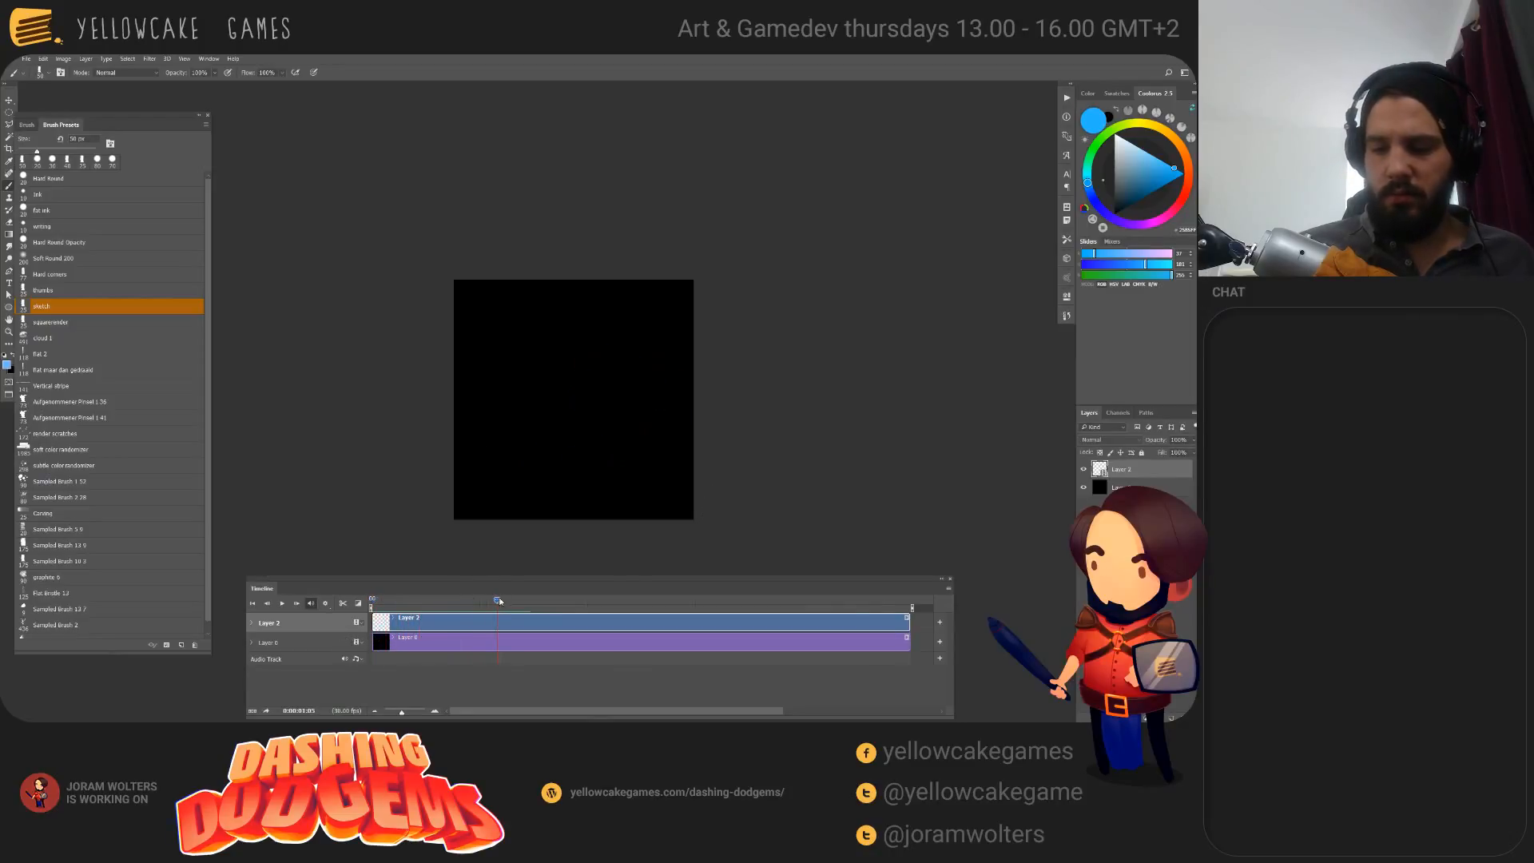
{"action": "left_click_drag", "start_coordinate": [500, 600], "coordinate": [371, 600]}
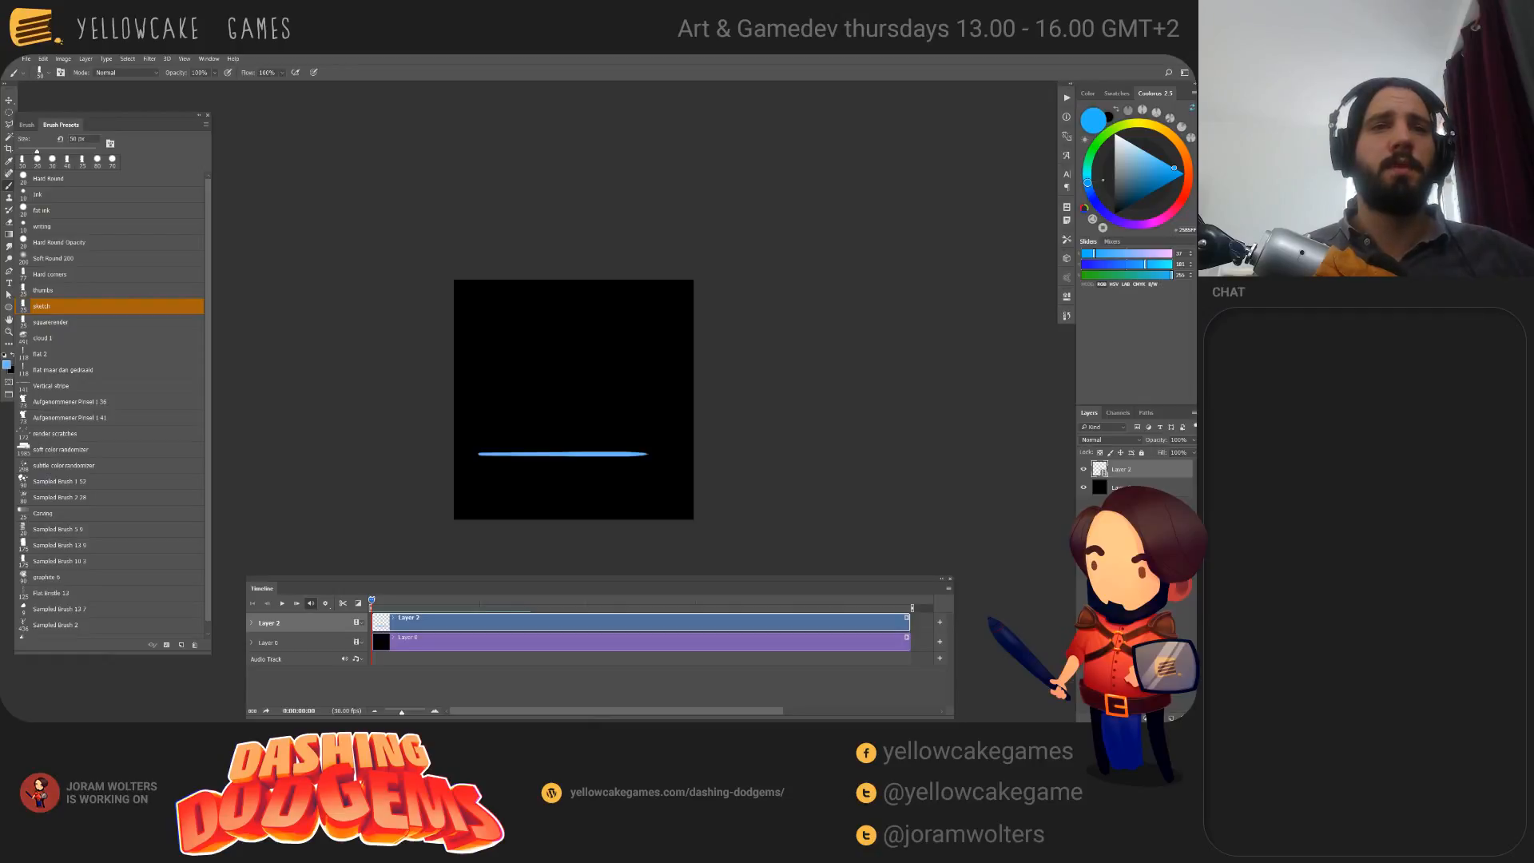
Step: Switch to OBS Studio
{"action": "key", "text": "alt+Tab"}
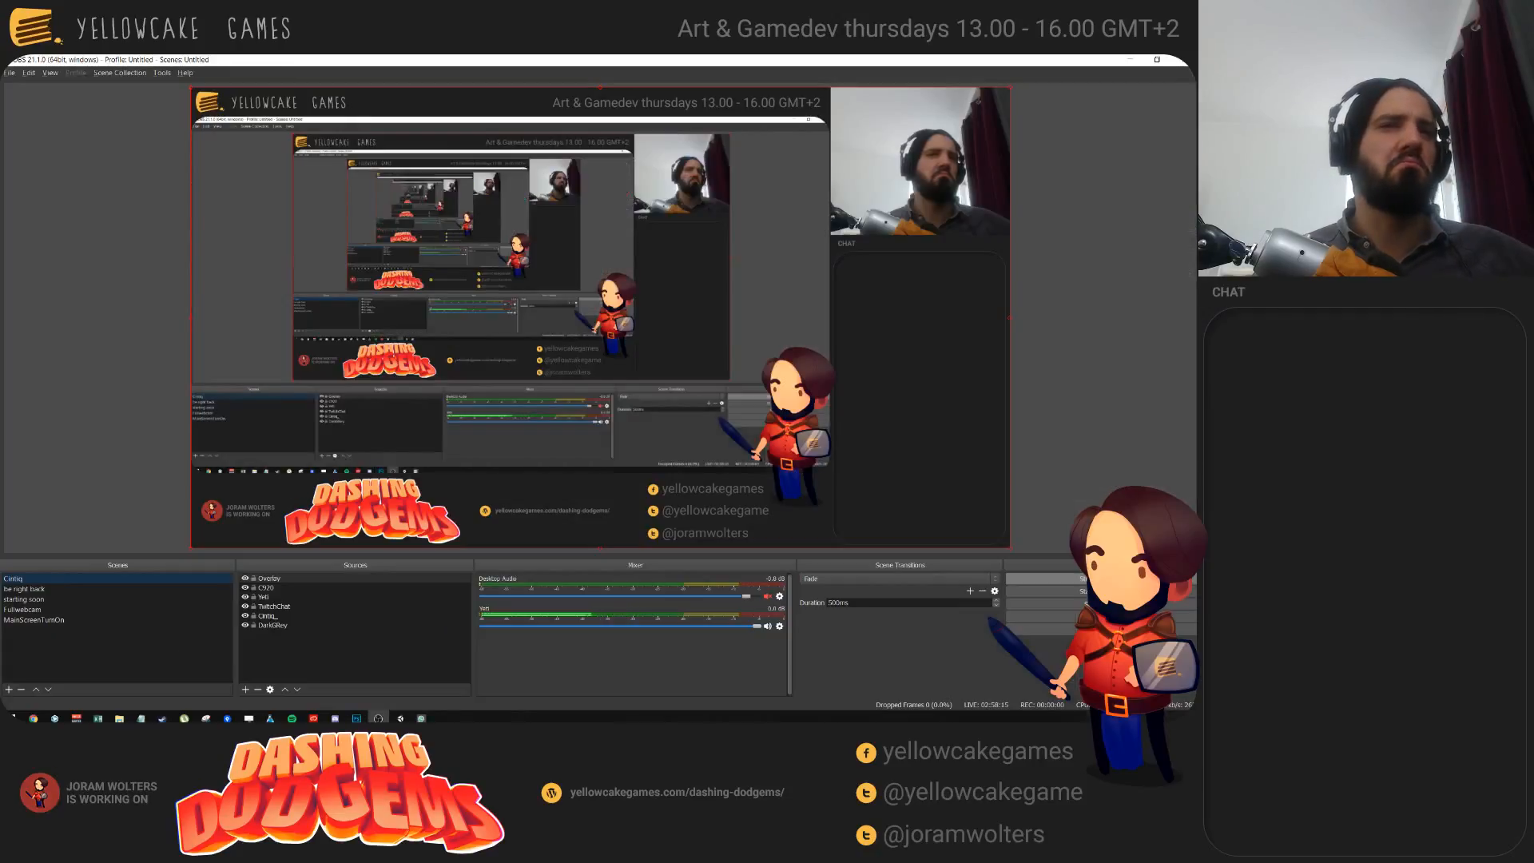